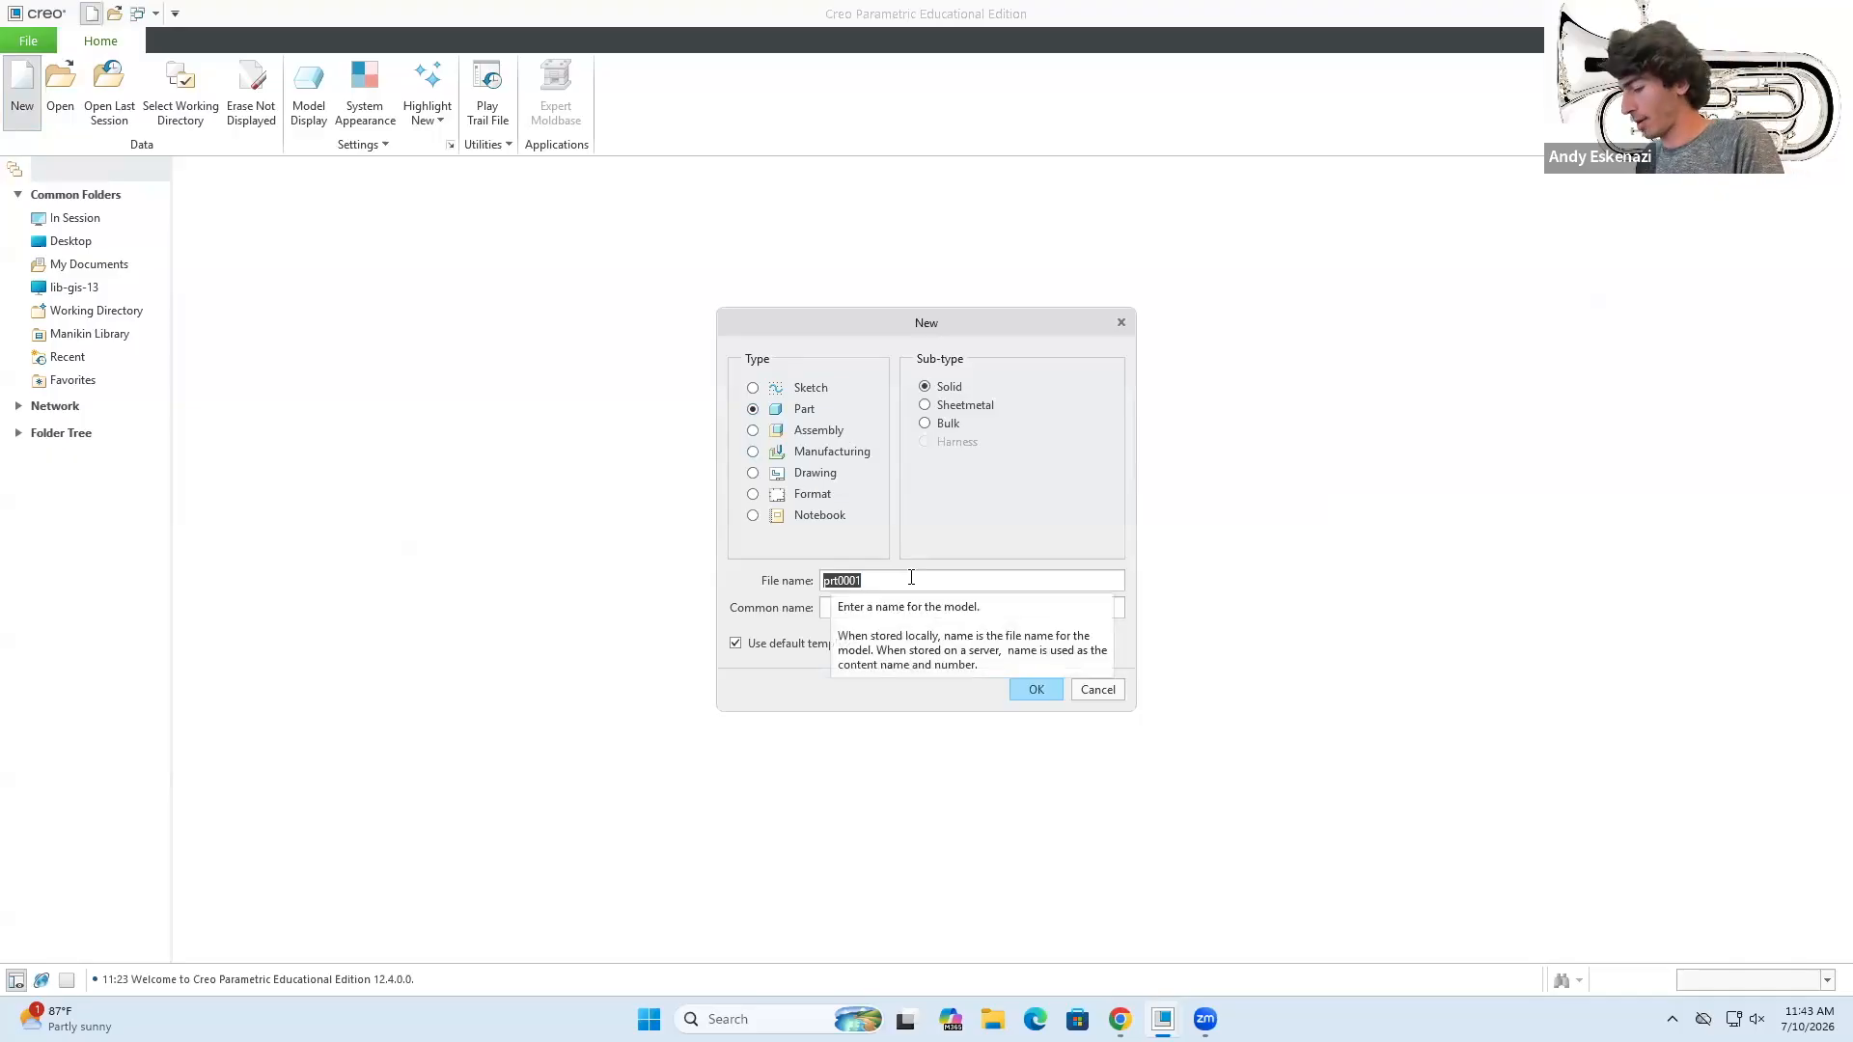
- Create a solid part named Brick from the default template and set its unit system to Centimeter Gram Second (CGS)
text(Brick)
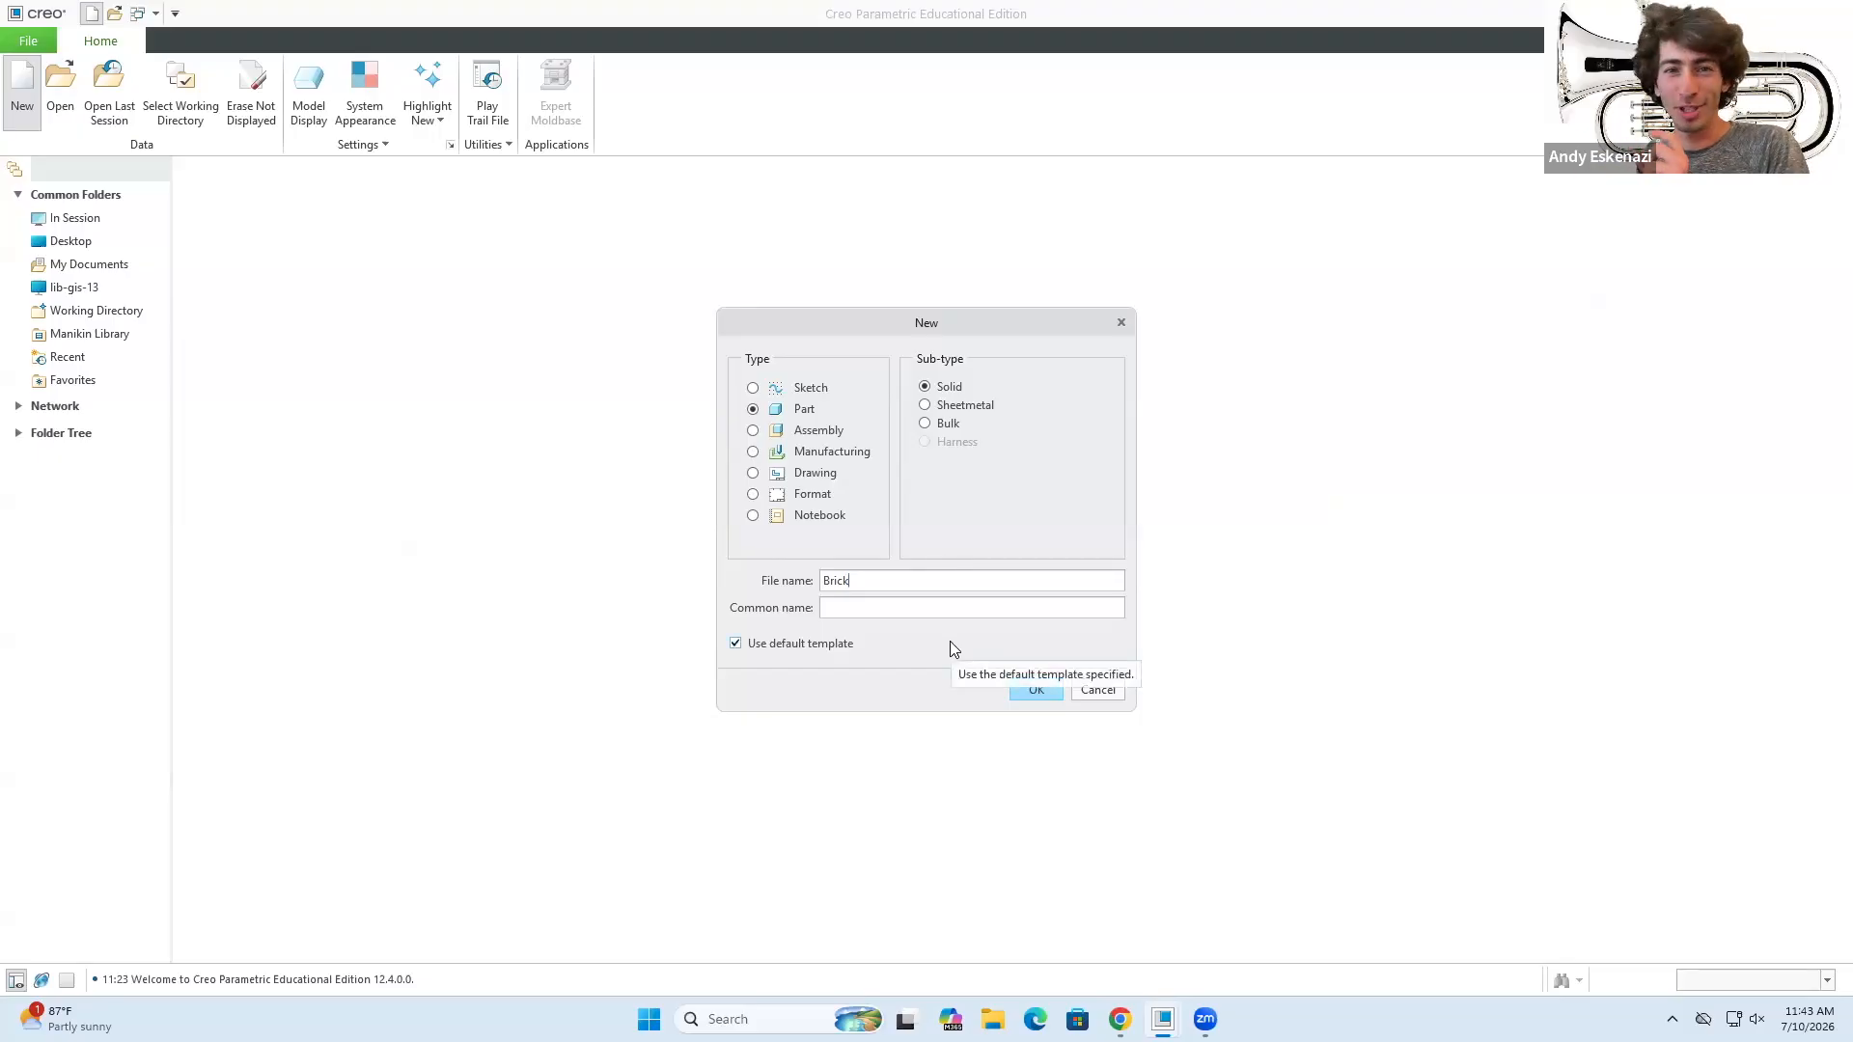
click(1035, 689)
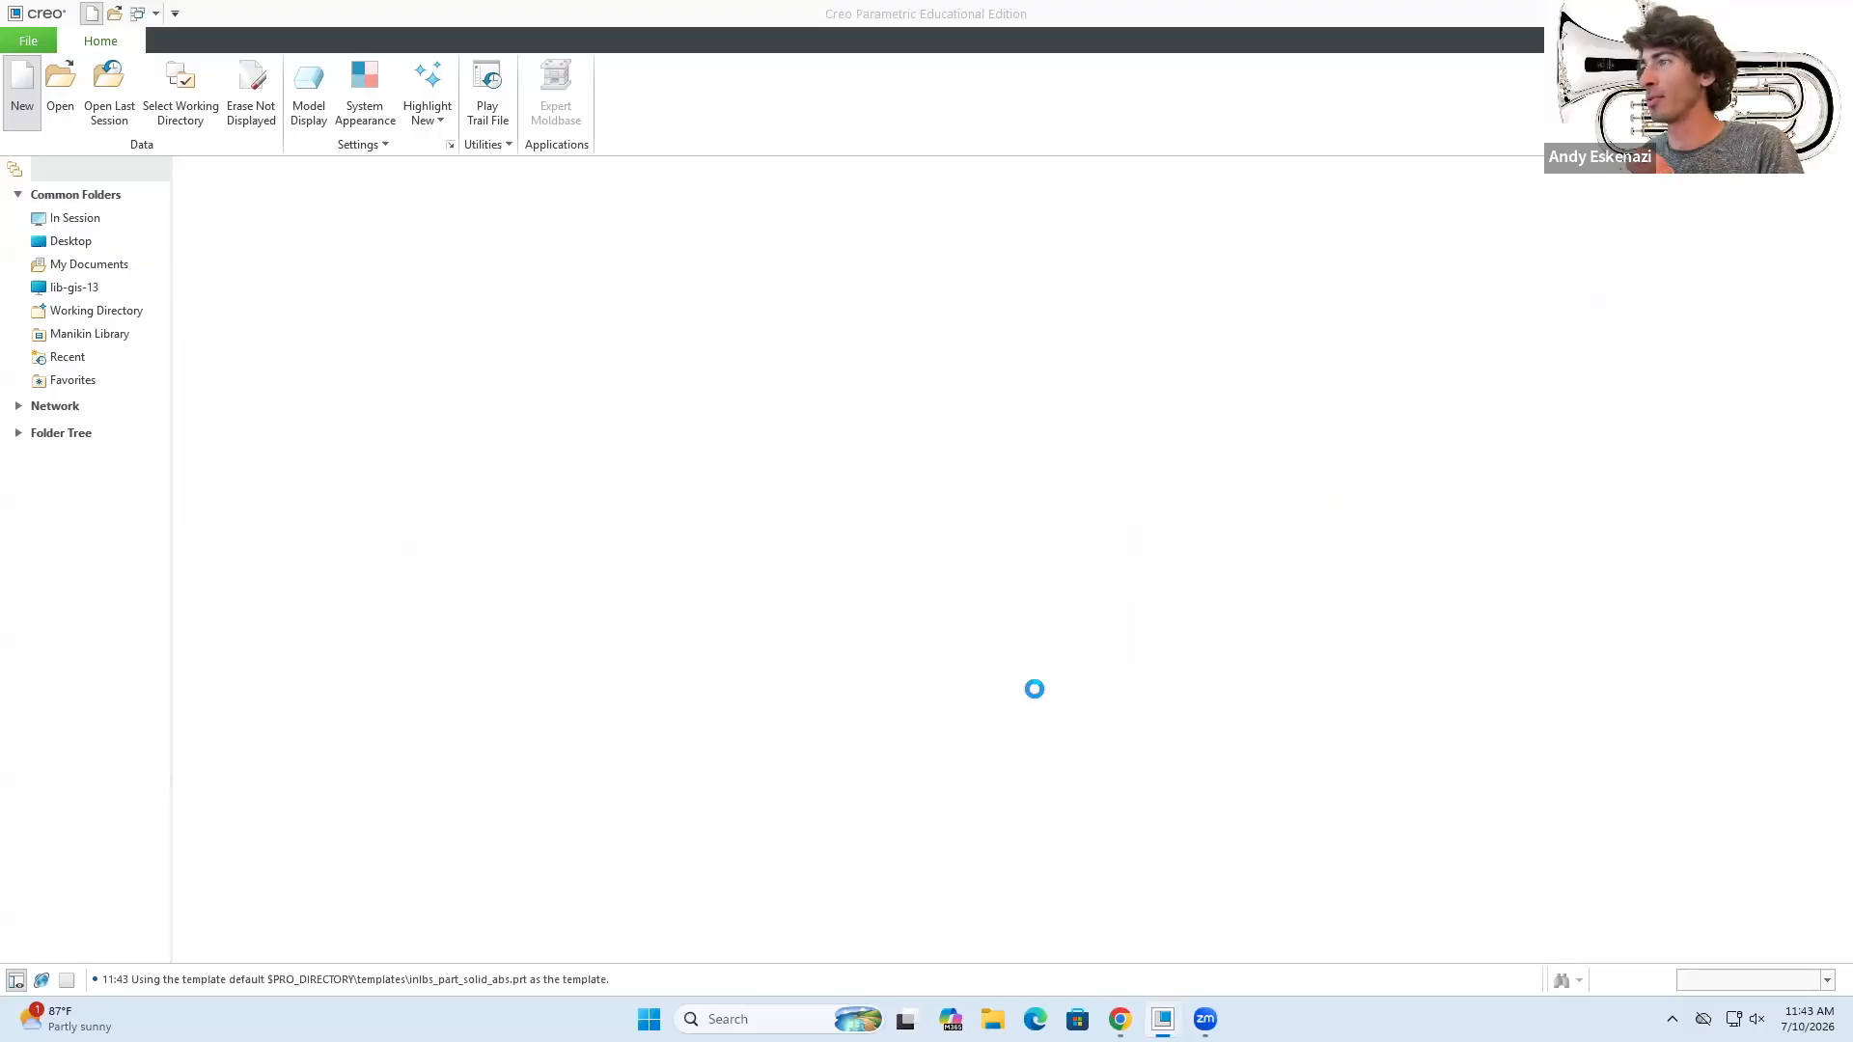
click(39, 42)
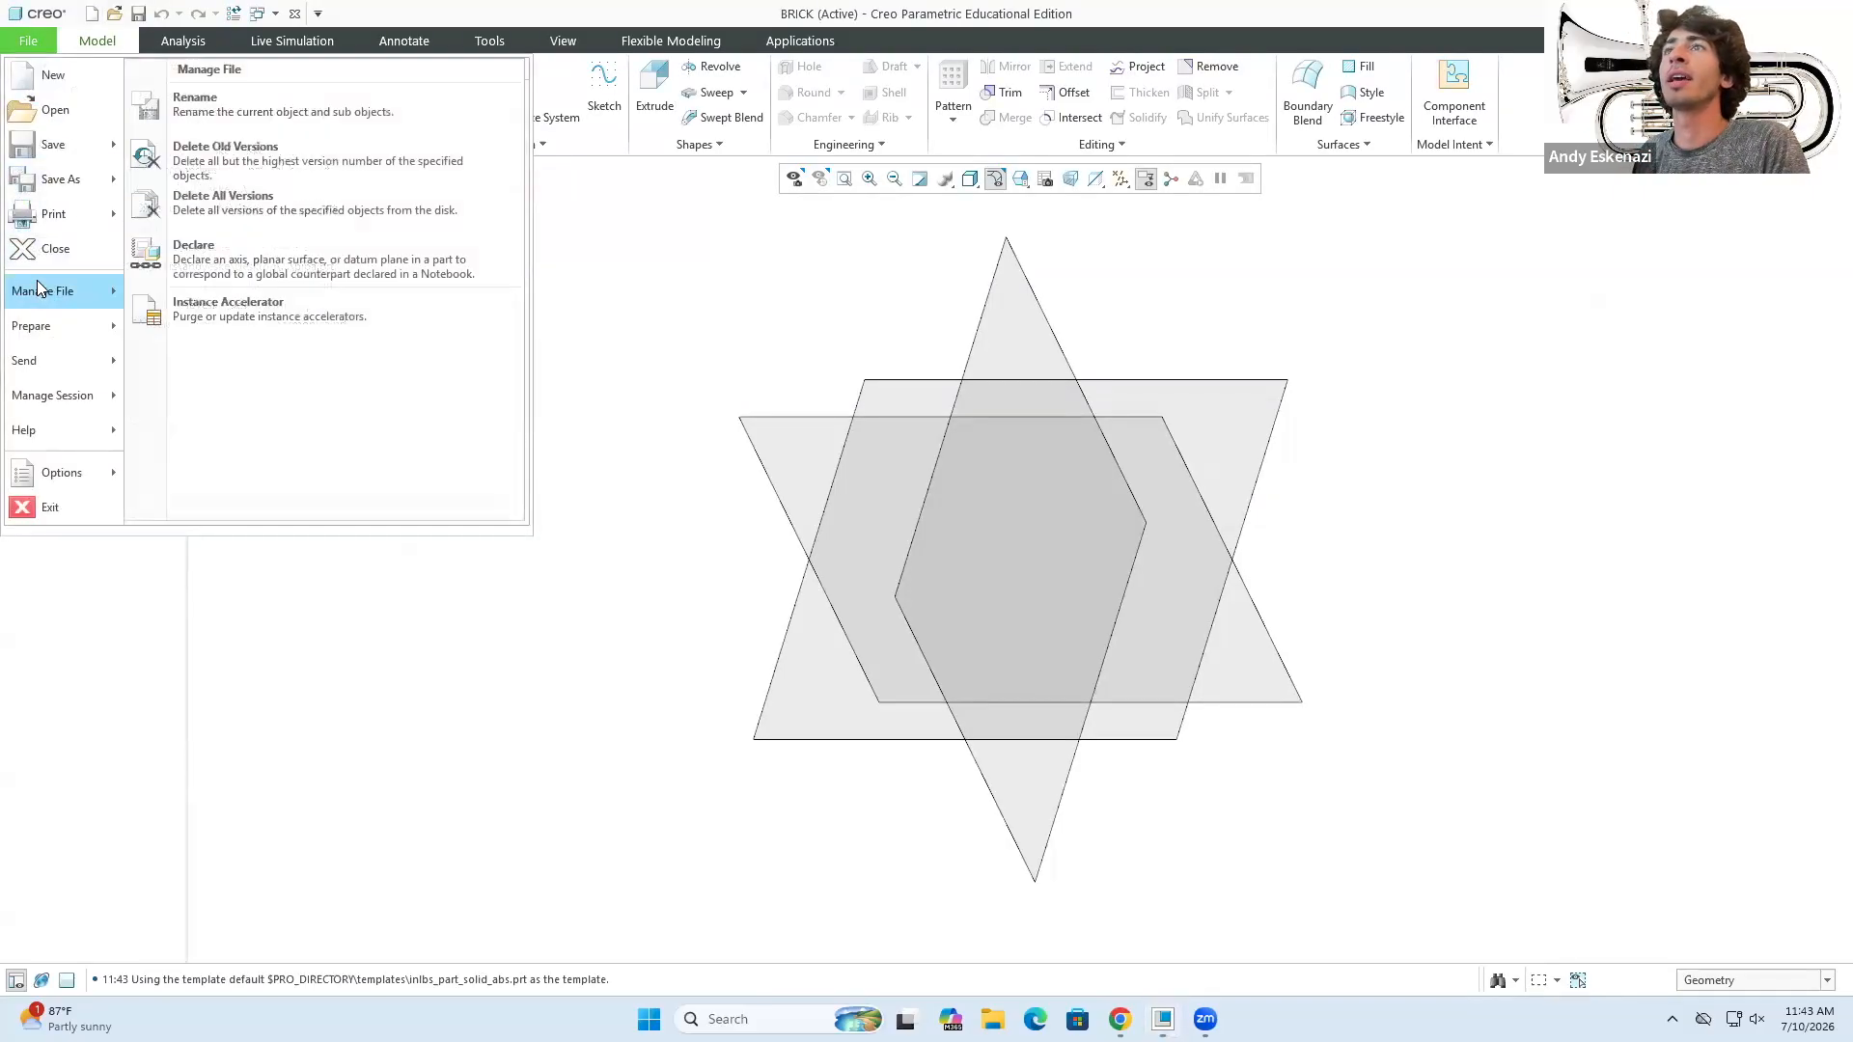
mouse_move(43, 325)
click(219, 104)
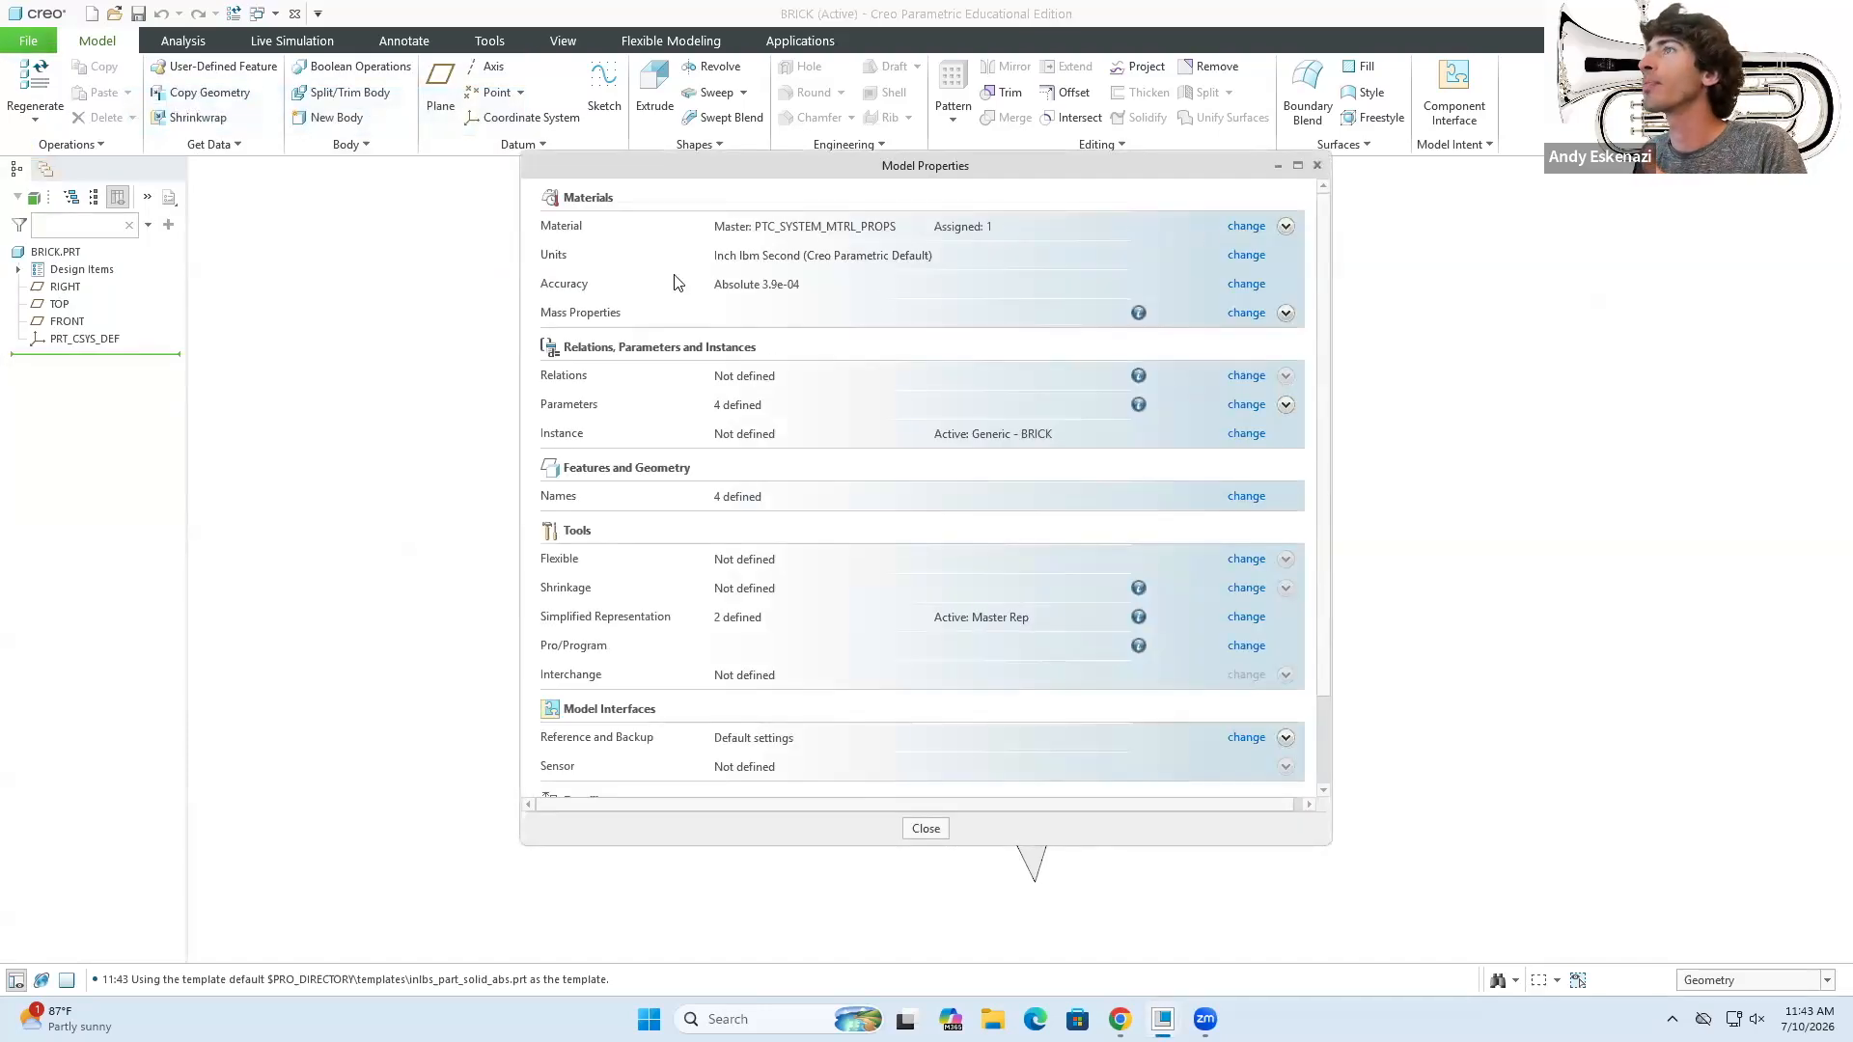
click(1246, 255)
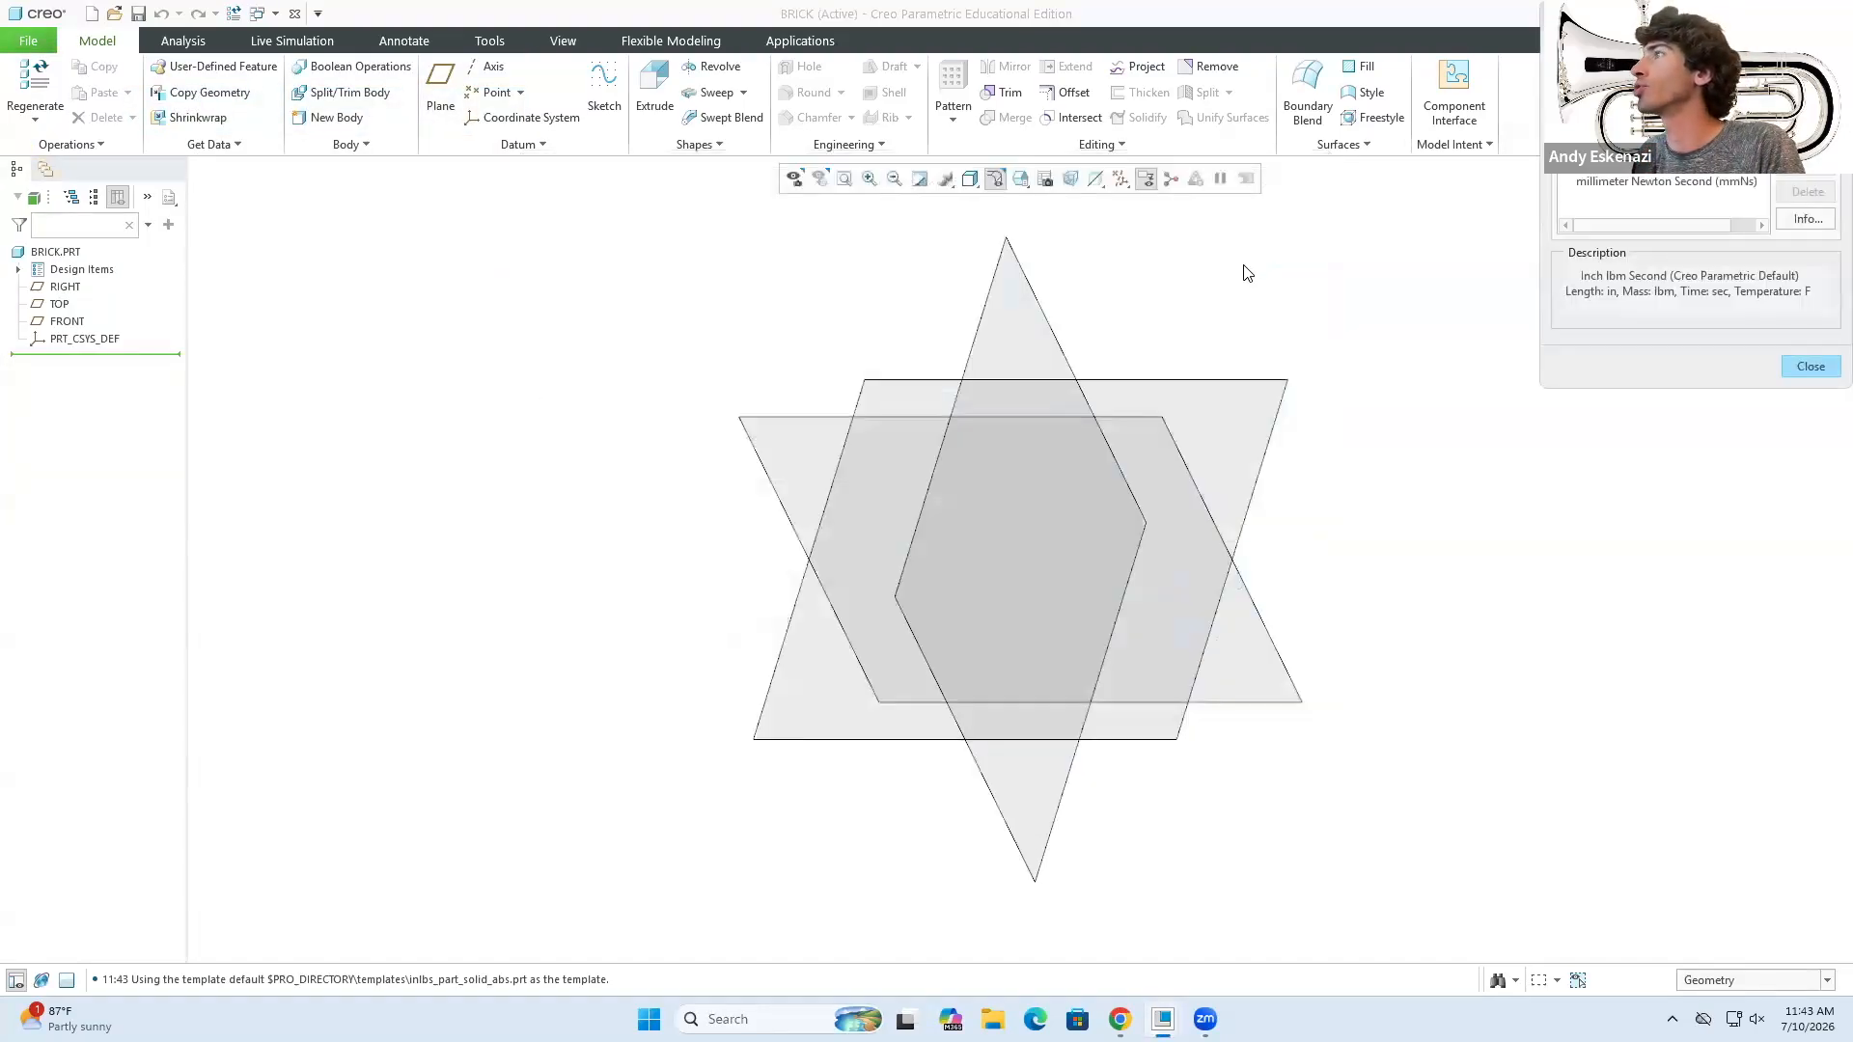
drag(1696, 16, 1431, 279)
click(1324, 345)
click(1561, 349)
click(1575, 874)
click(1547, 631)
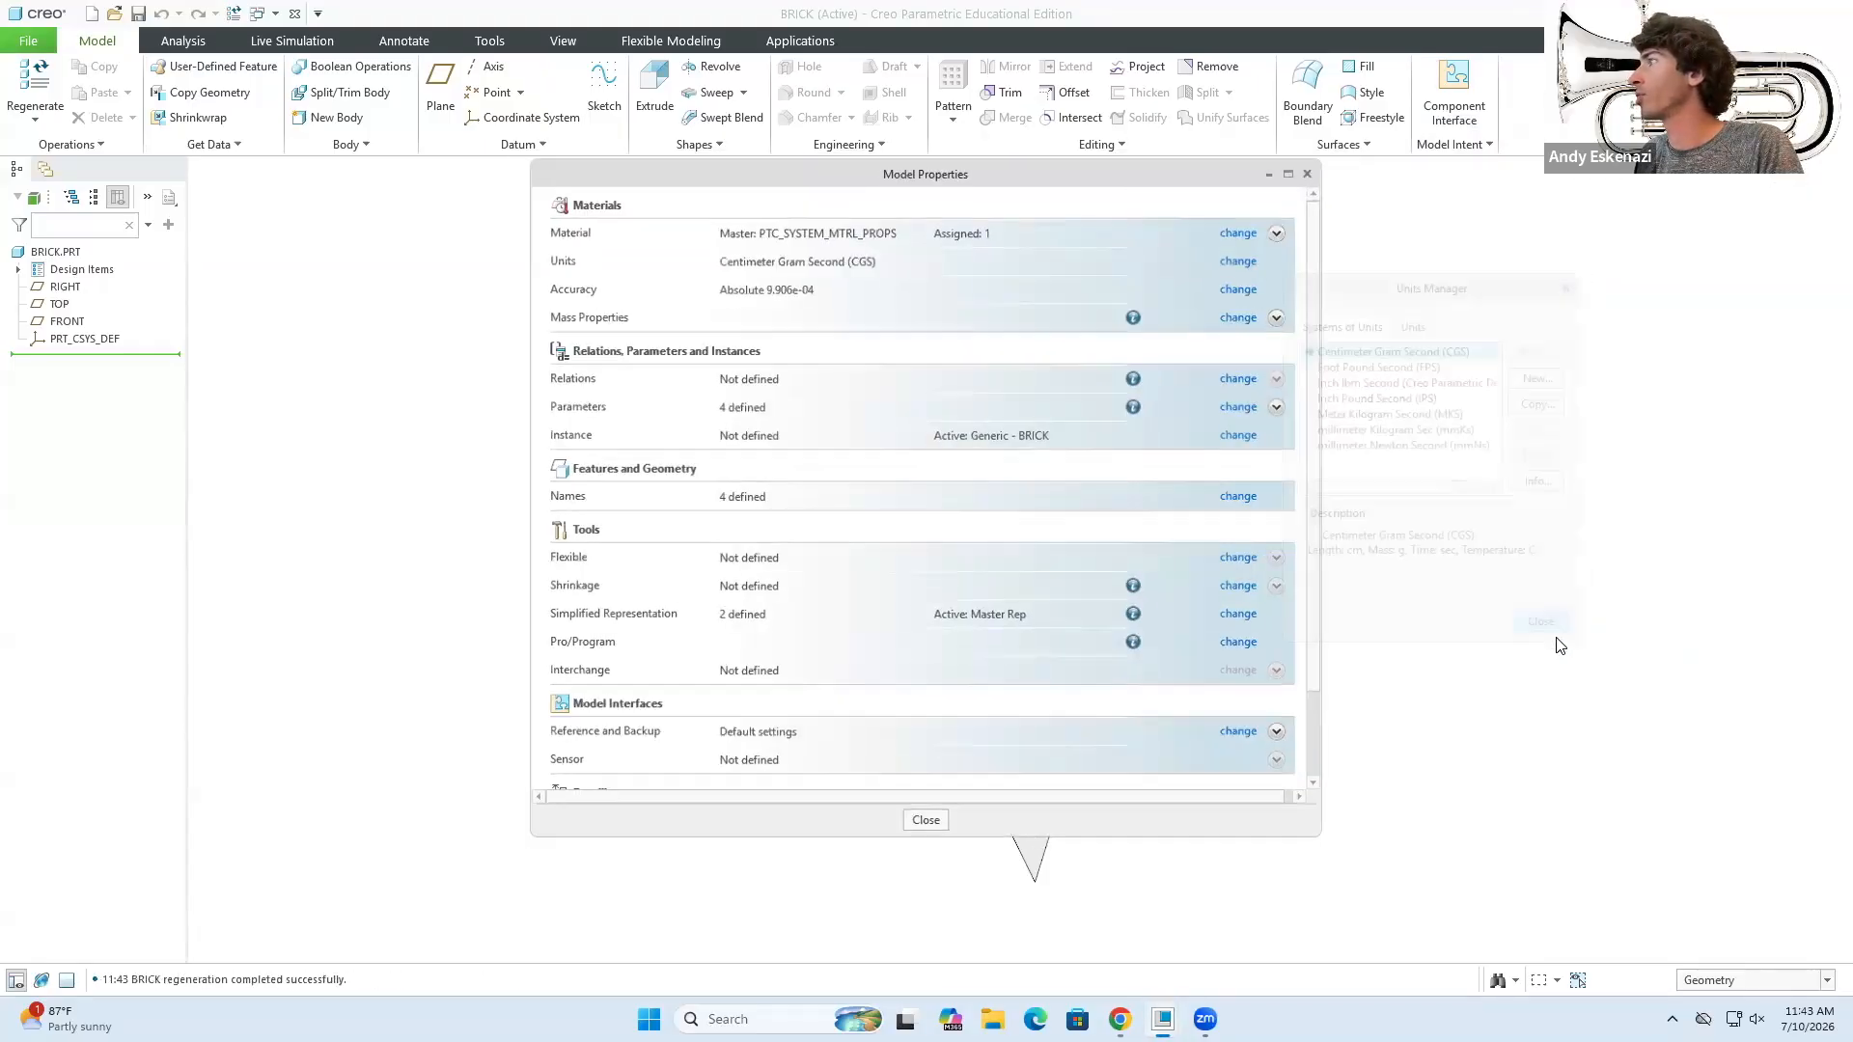
click(926, 830)
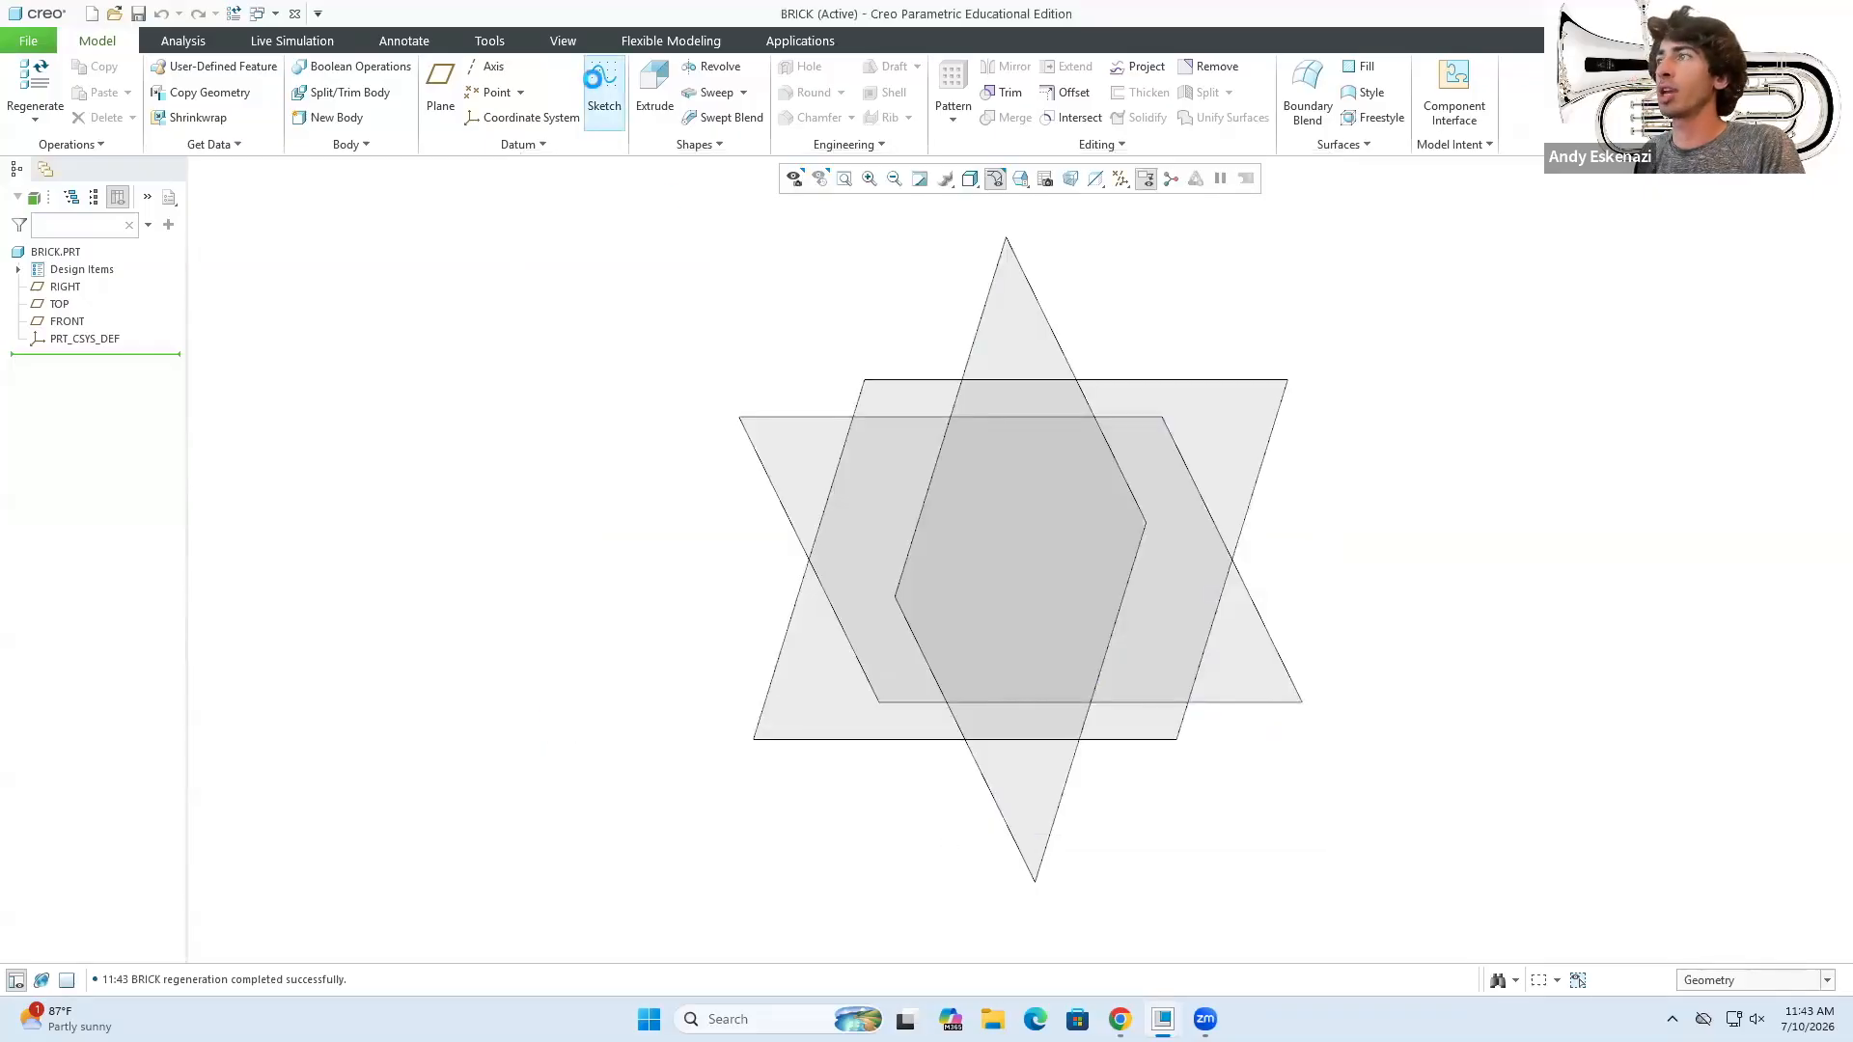
- Sketch a center rectangle about 131 cm wide and 221 cm high on the TOP plane, centered on the origin
click(604, 92)
click(897, 382)
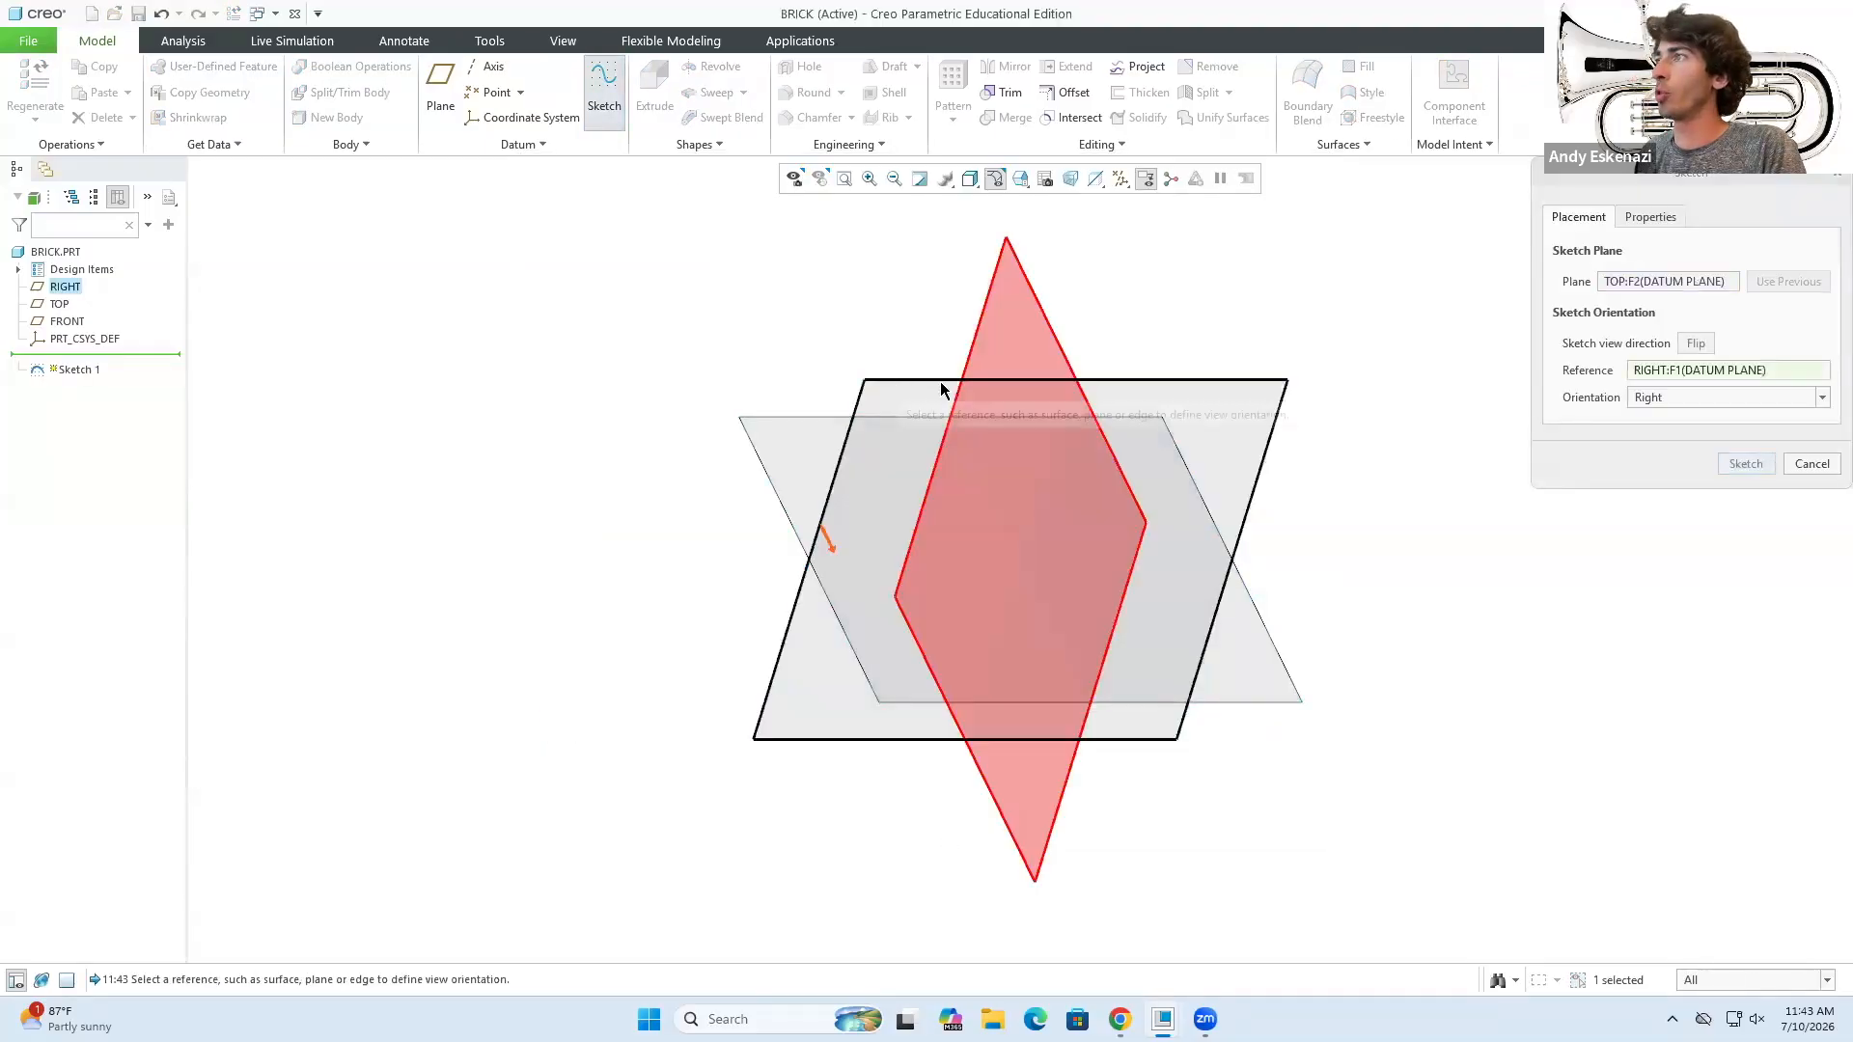
click(1745, 463)
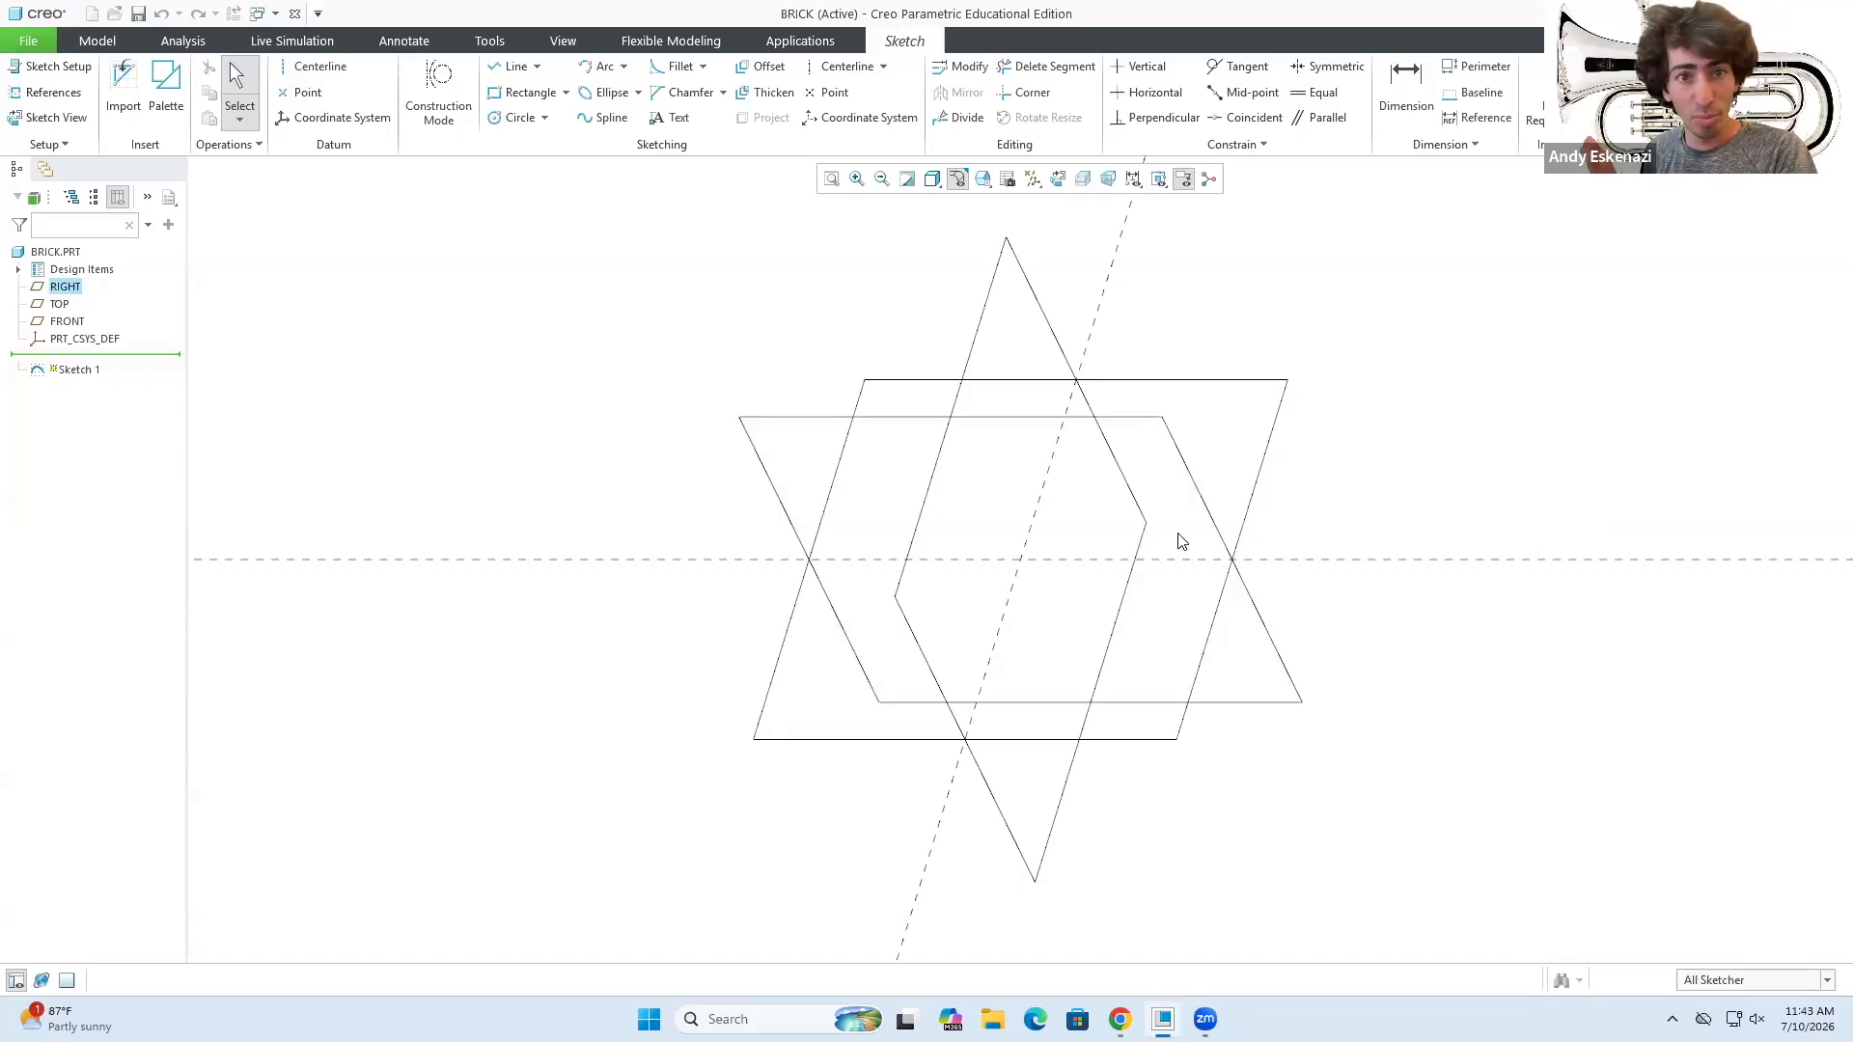
click(566, 91)
click(560, 157)
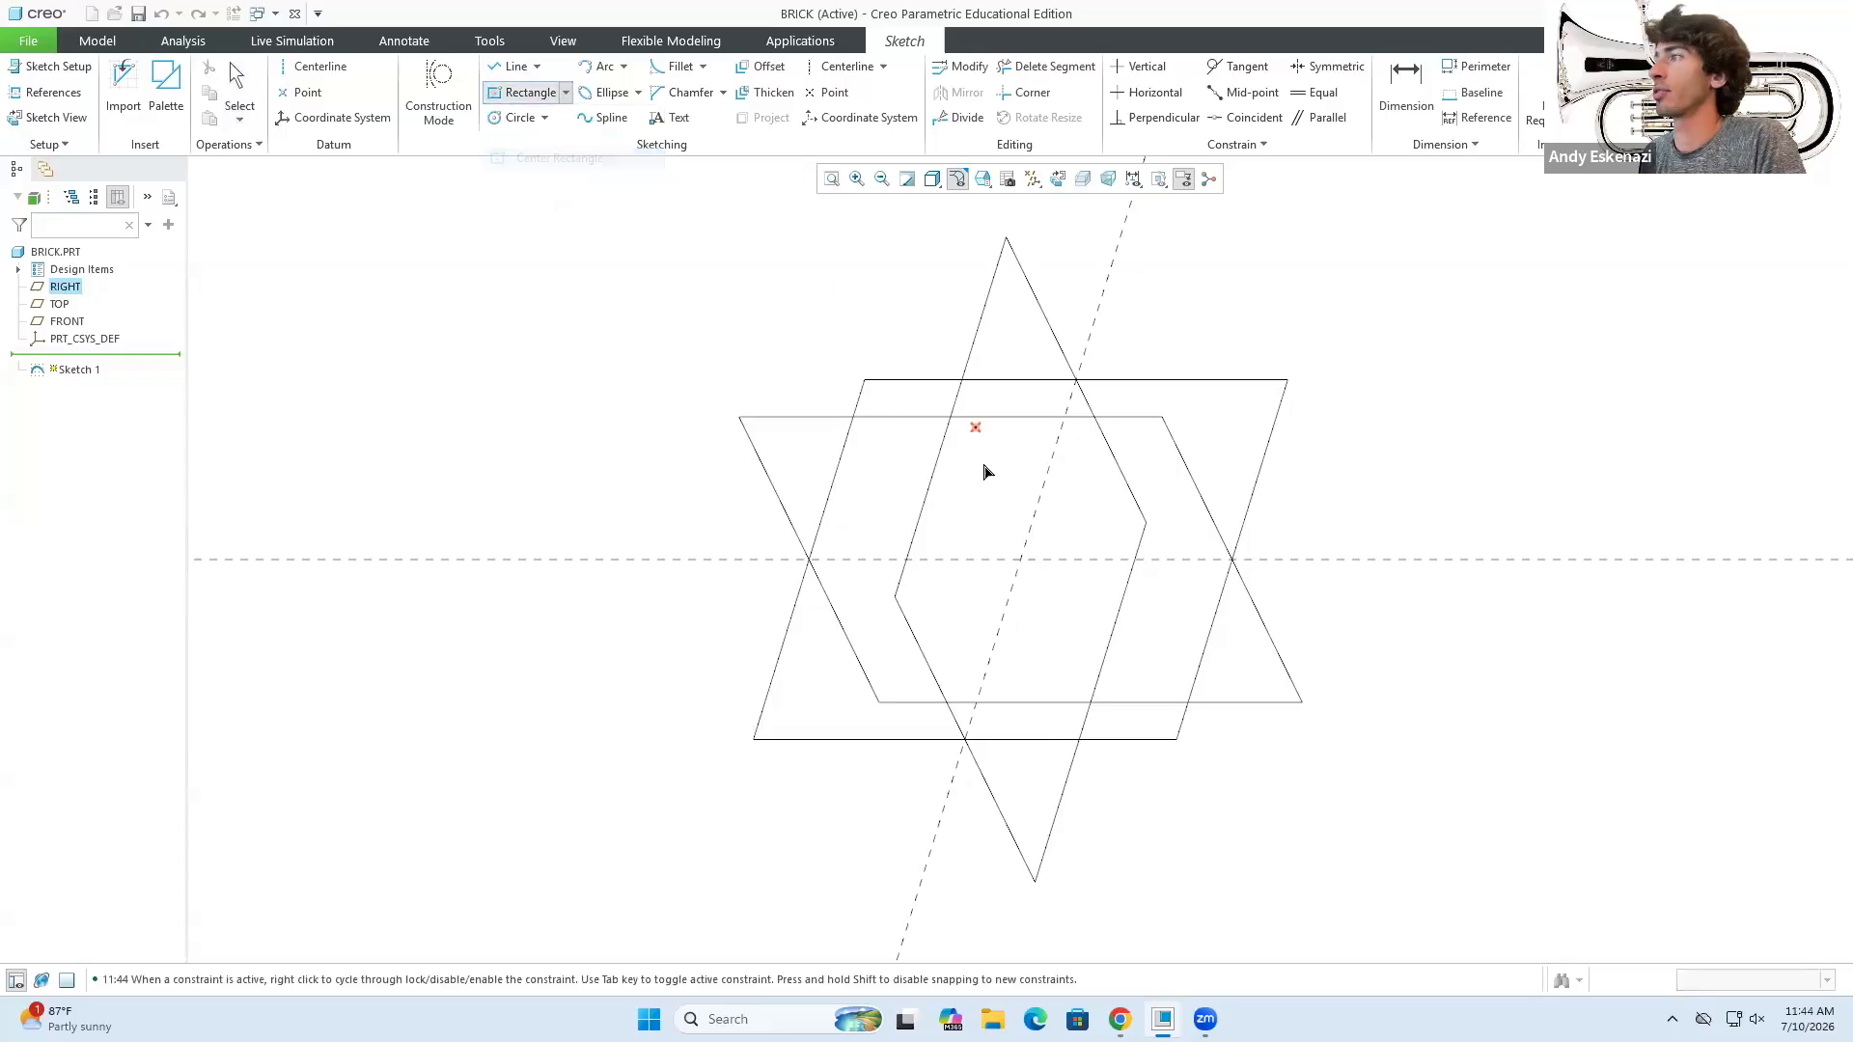
click(1020, 560)
click(1097, 485)
middle_click(1098, 482)
middle_drag(1100, 459, 1141, 490)
- Set the rectangle's width to 100 cm and its height to 180 cm, and finish the sketch
double_click(1013, 469)
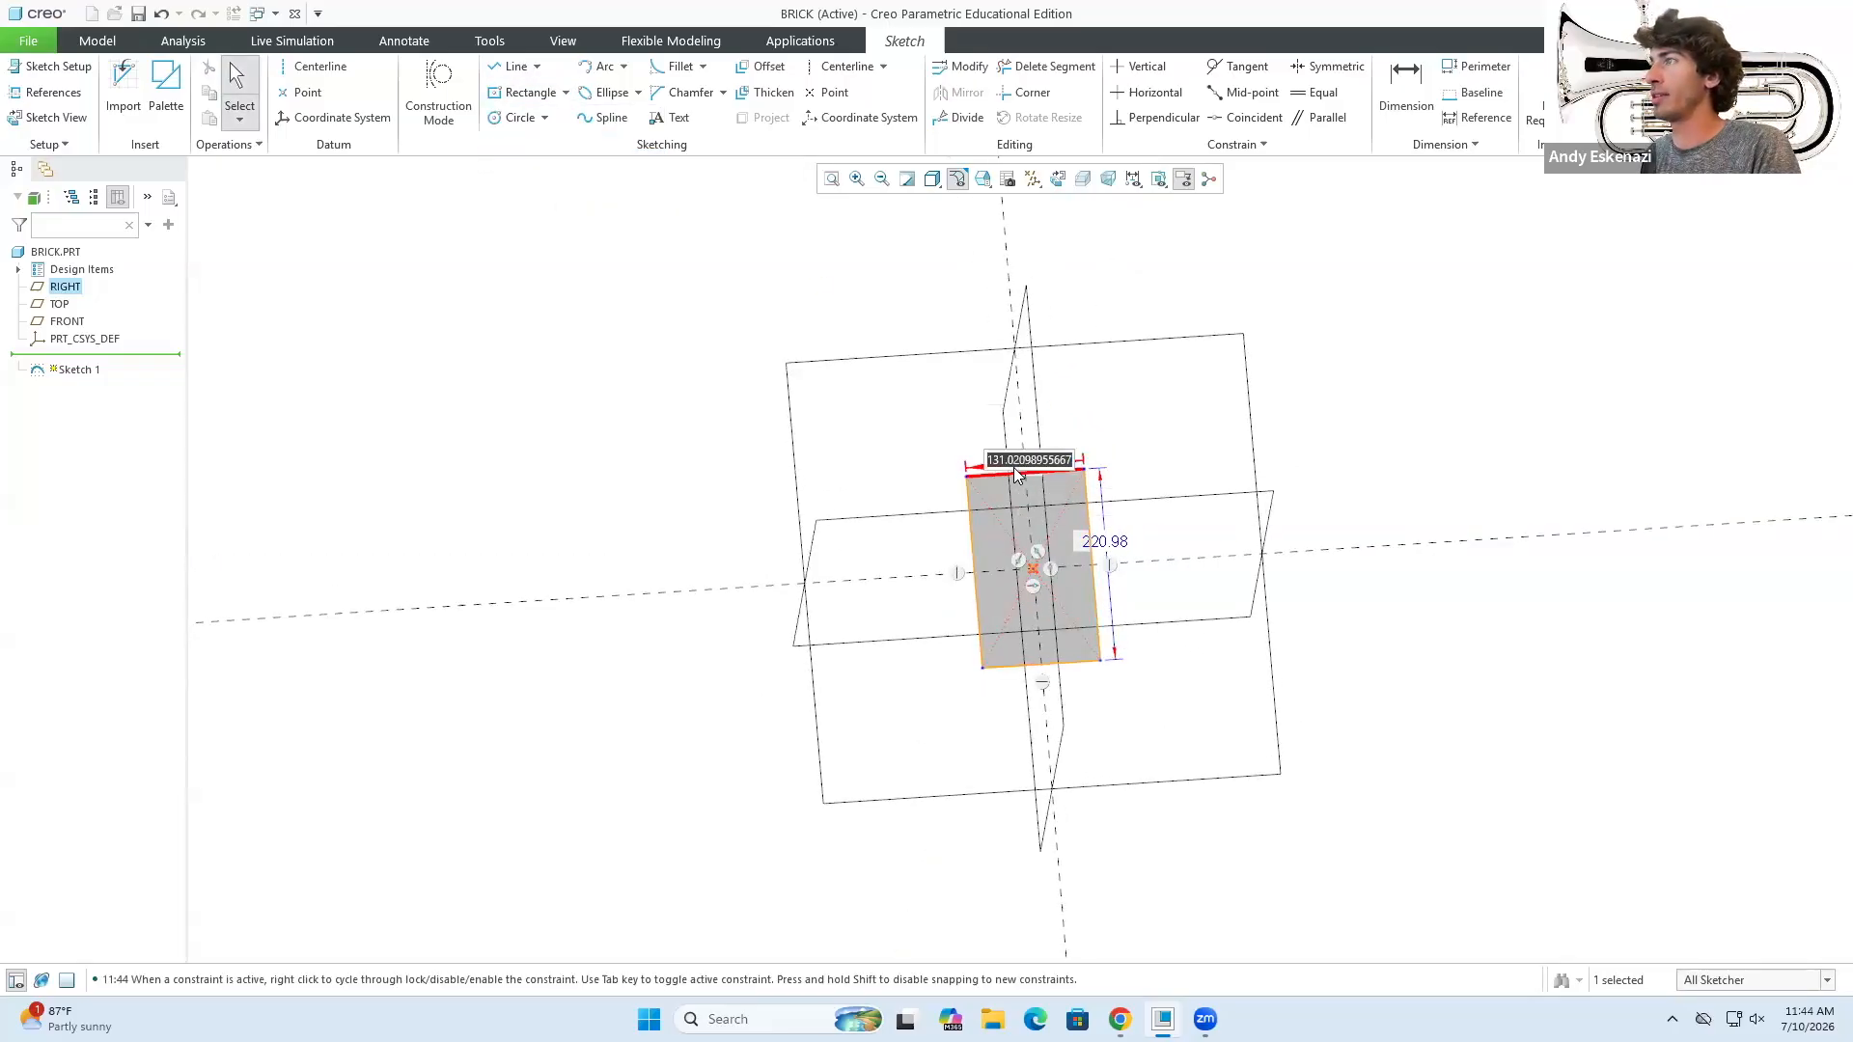
text(100)
key(Return)
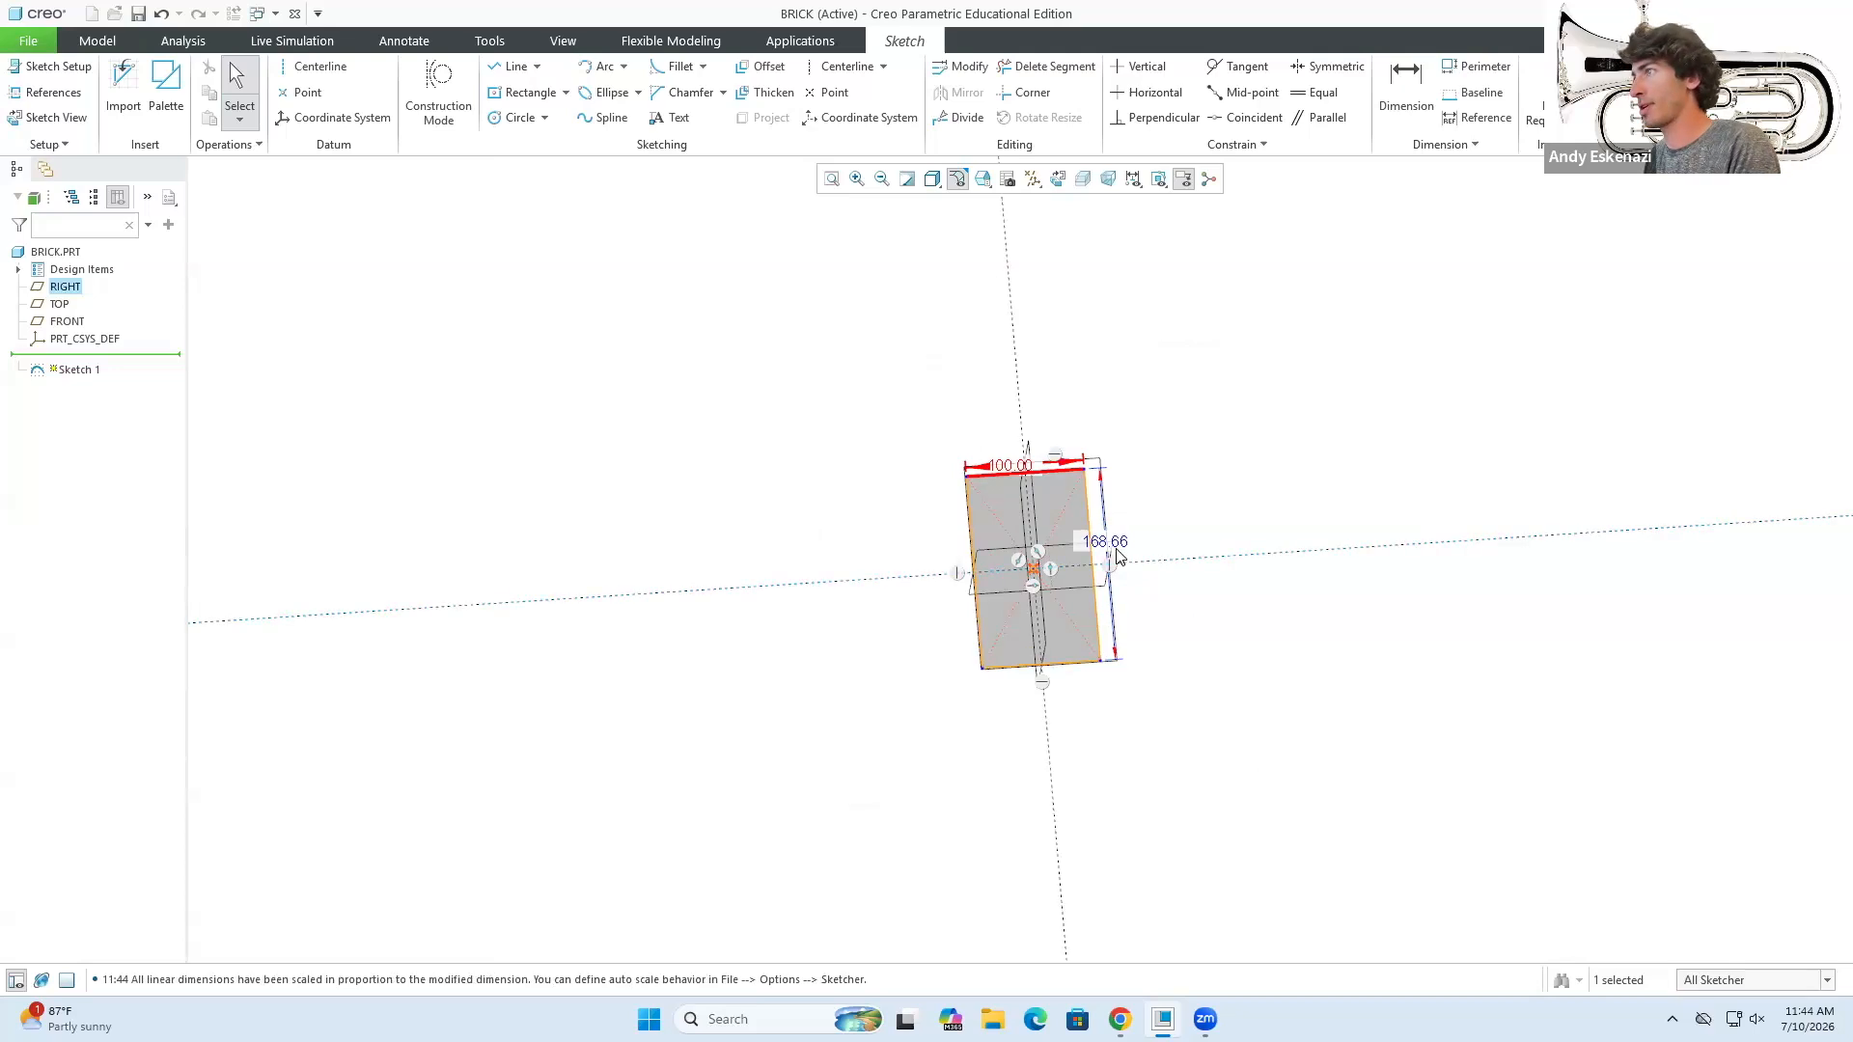
double_click(1116, 545)
text(180)
key(Return)
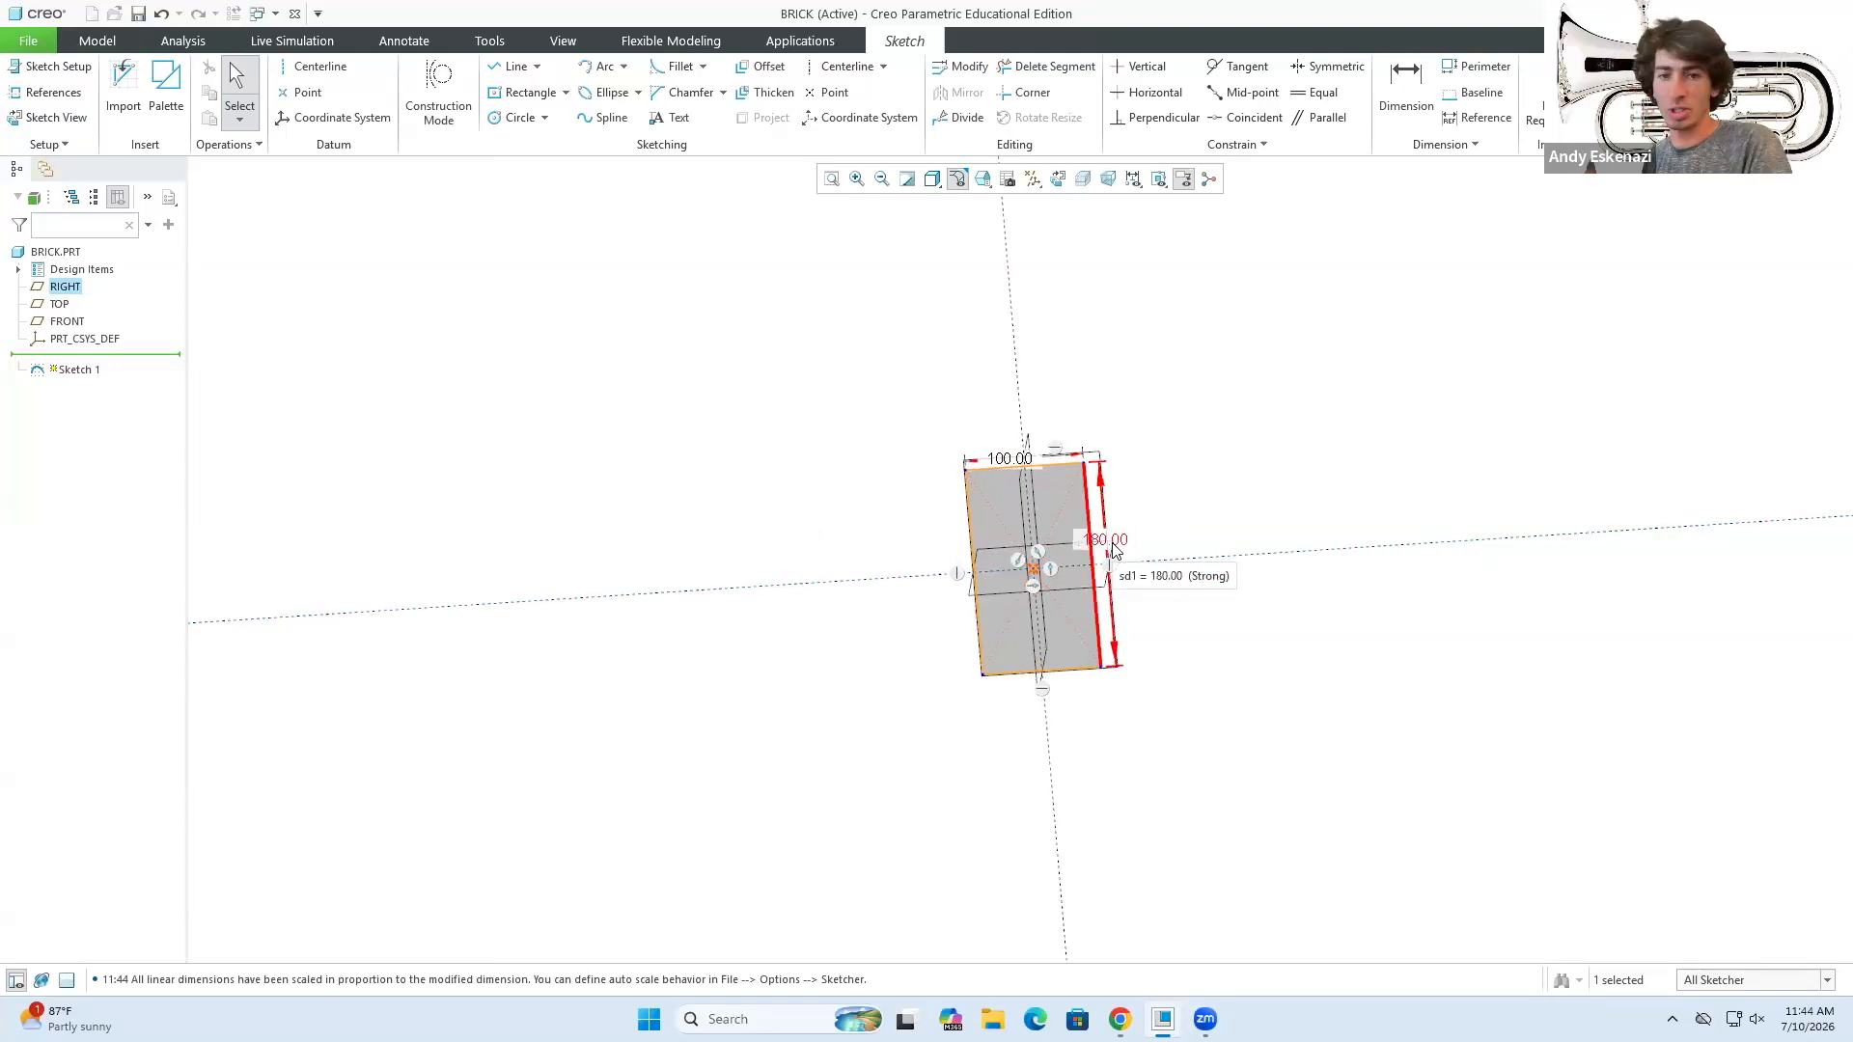
click(1626, 91)
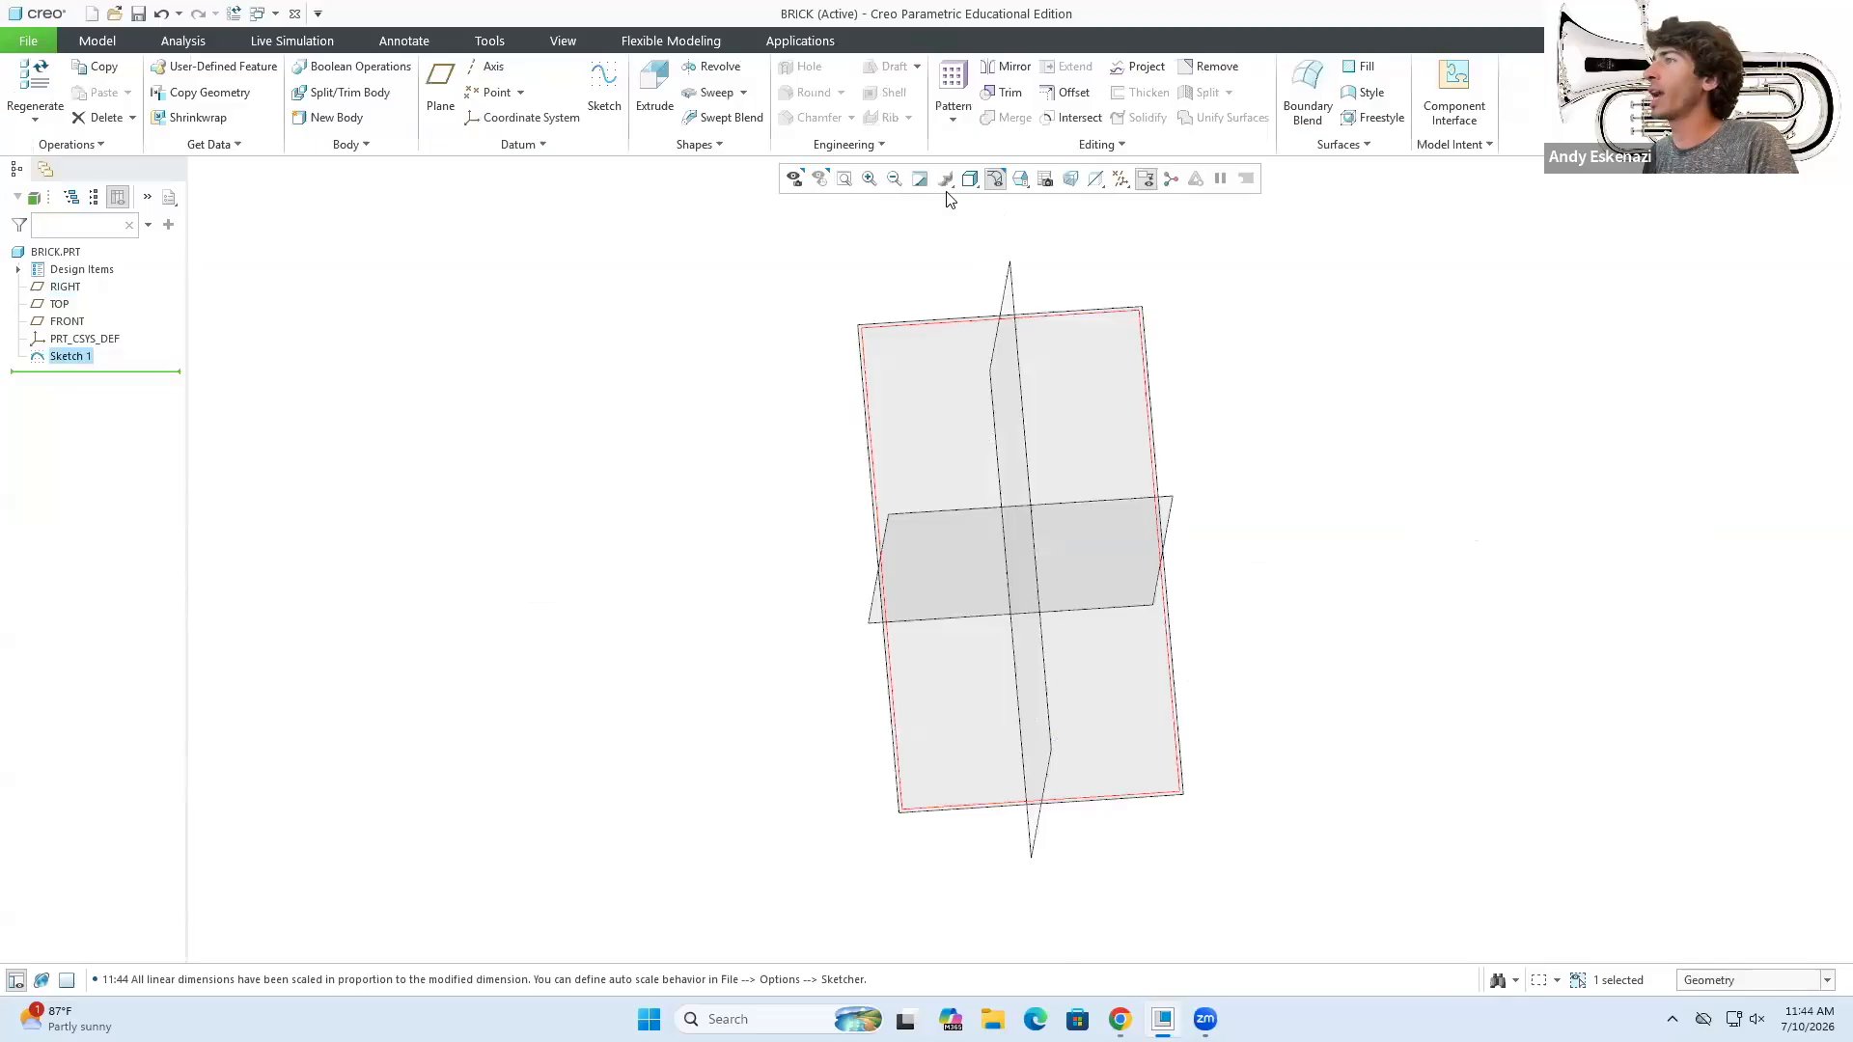
- Extrude the rectangle sketch as a solid to a depth of 50 cm
click(655, 92)
mouse_move(986, 587)
middle_down()
mouse_move(983, 516)
mouse_move(955, 504)
mouse_move(1062, 530)
mouse_move(1013, 555)
middle_up()
double_click(249, 88)
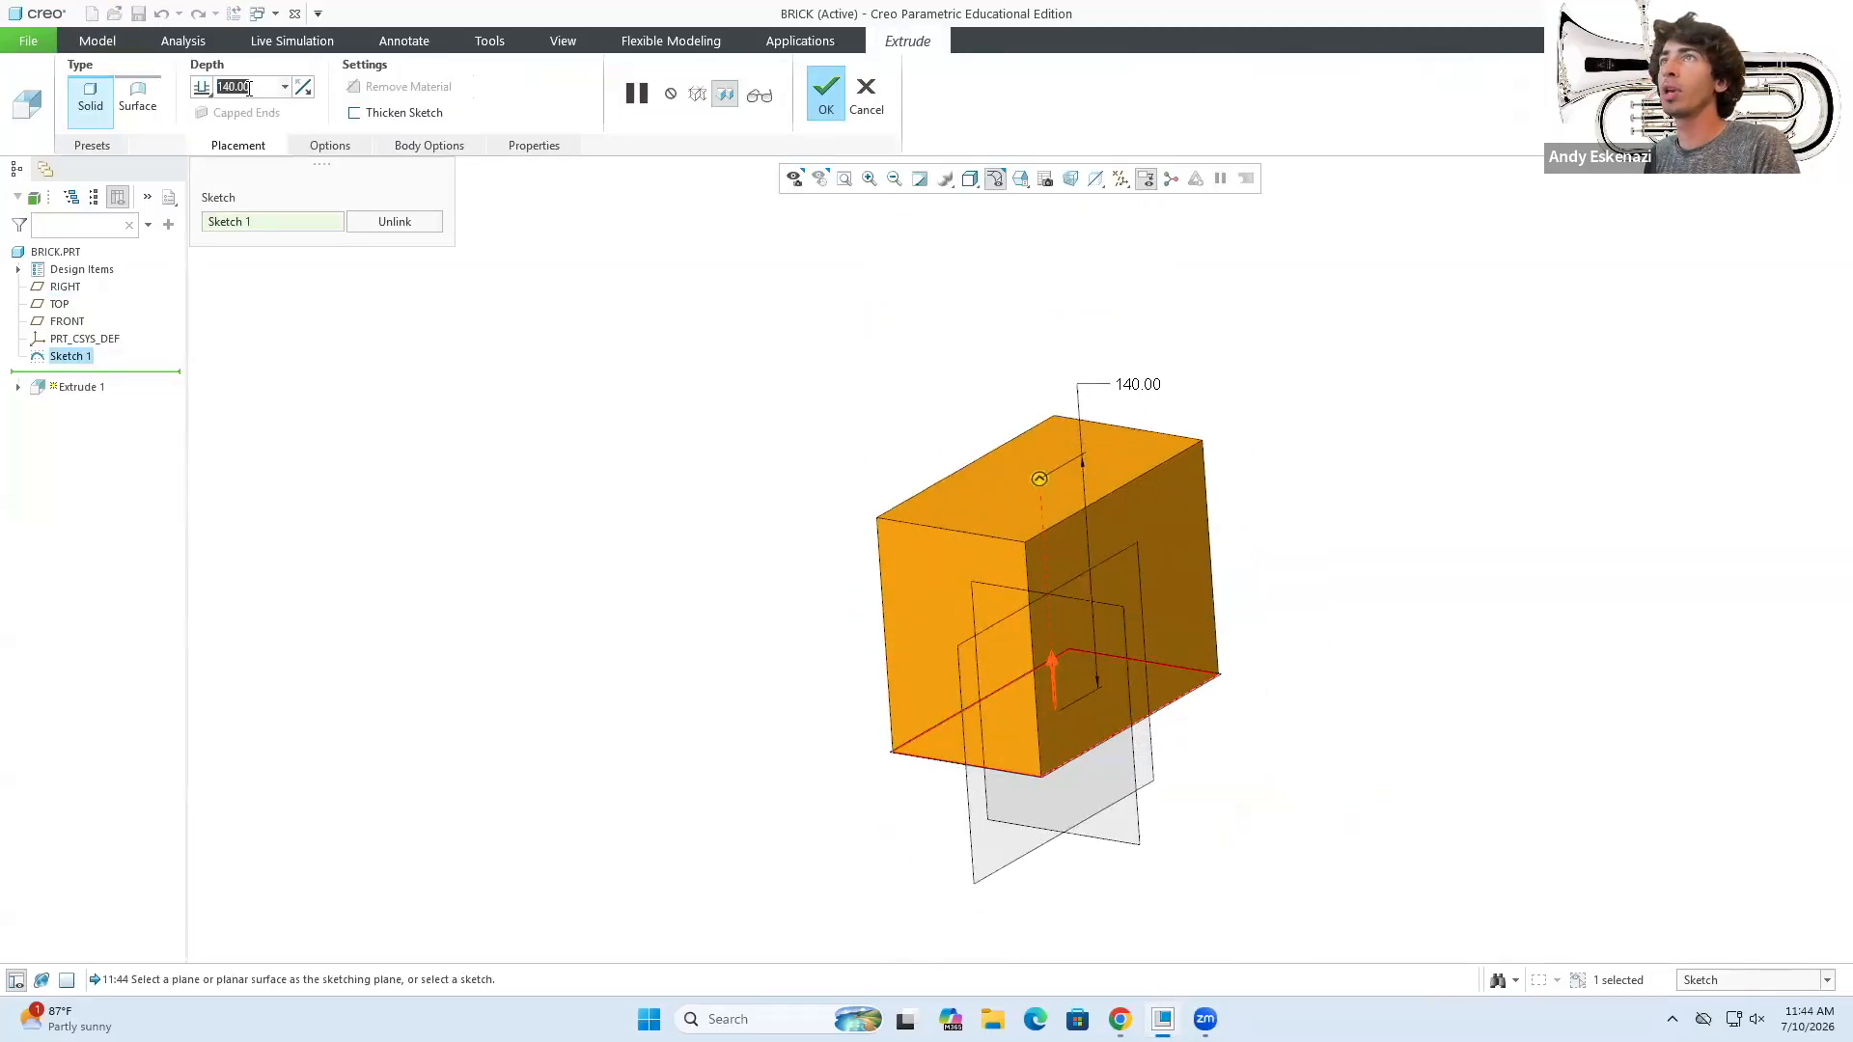
text(50)
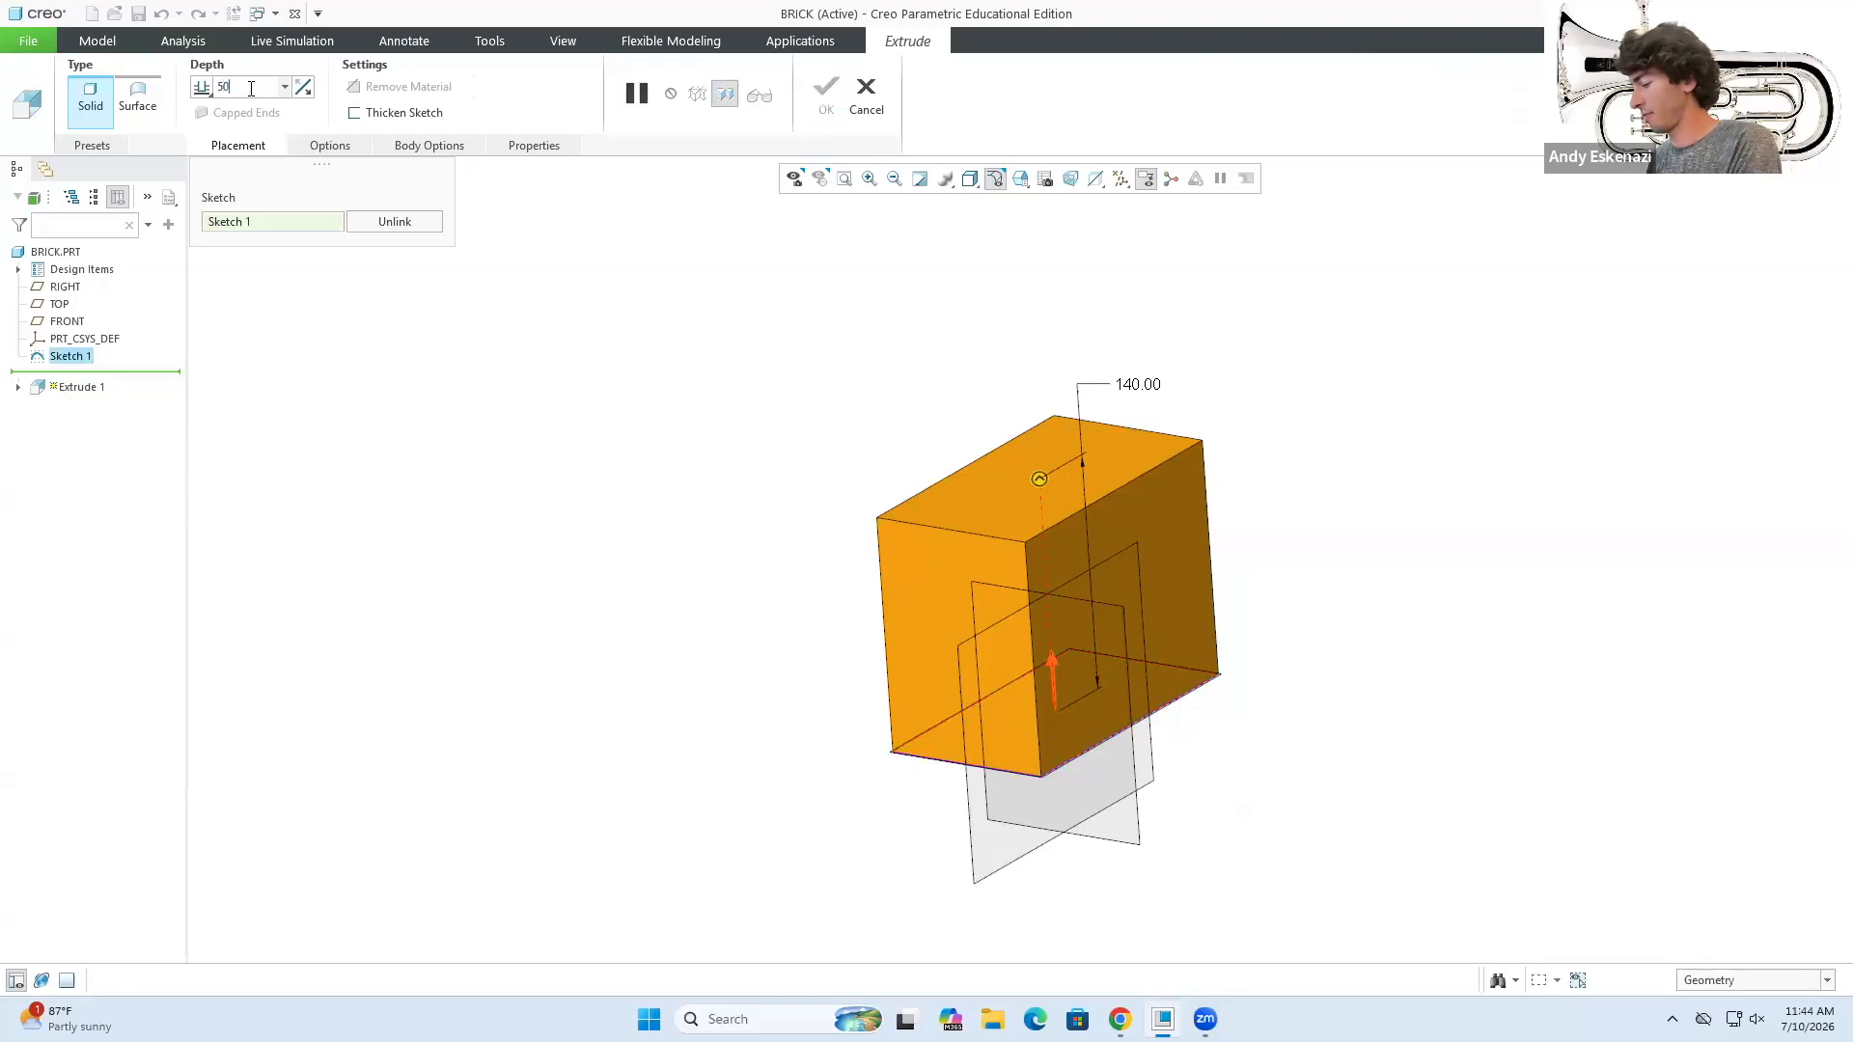
key(Return)
click(826, 93)
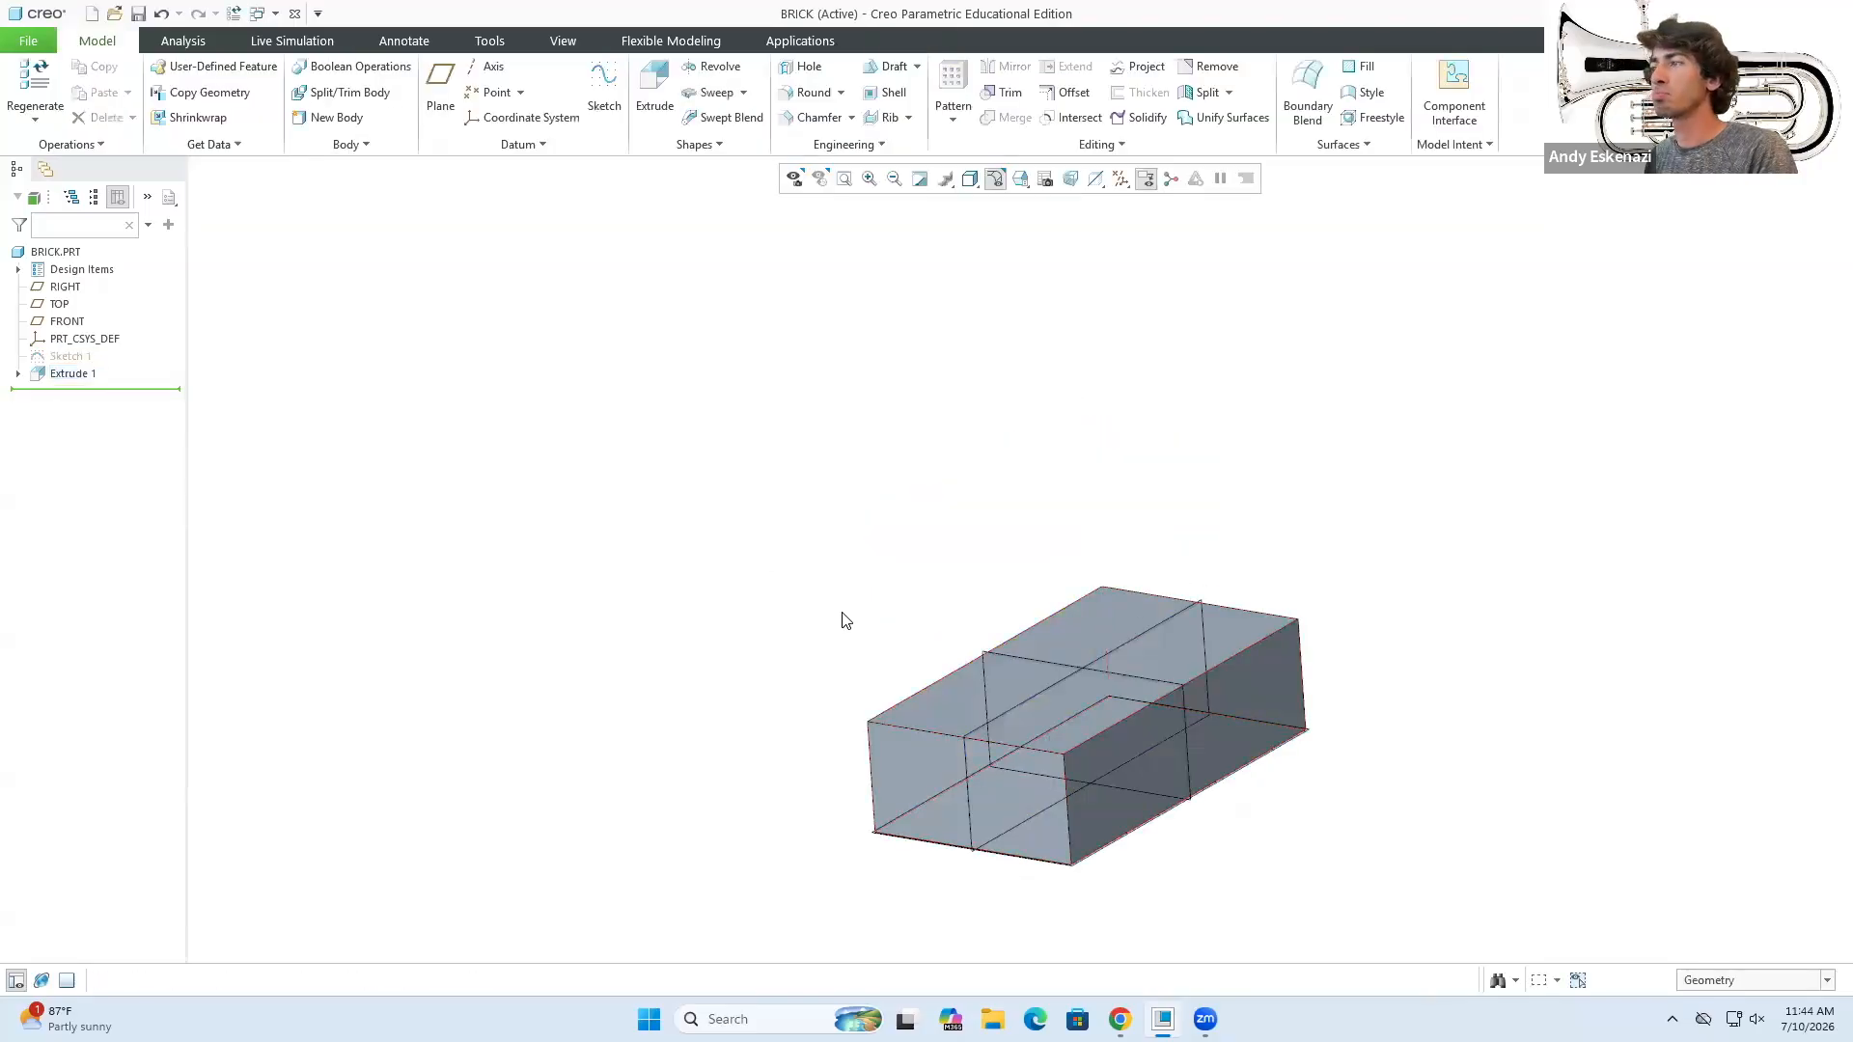
- Start a sketch on the block's top face and draw a construction line between the midpoints of its two short edges
scroll(833, 623, up, 1)
middle_drag(899, 627, 895, 613)
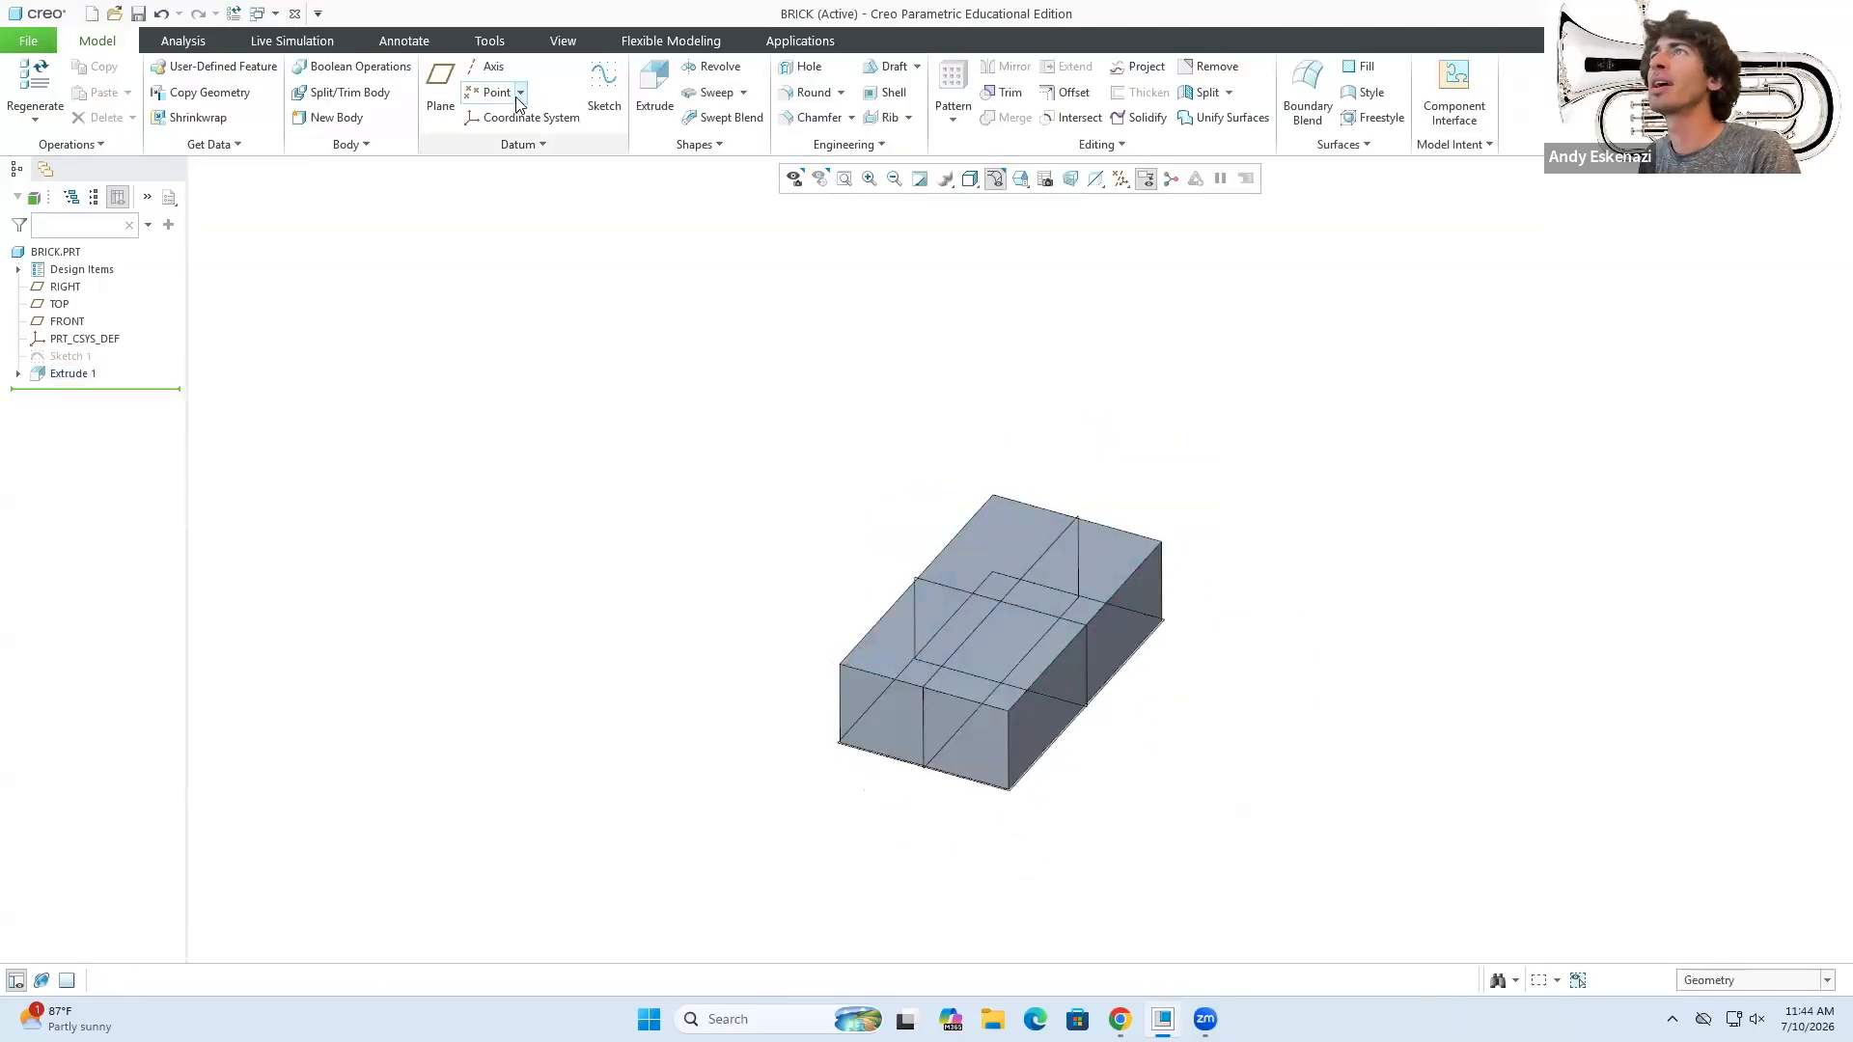
click(598, 96)
click(1012, 544)
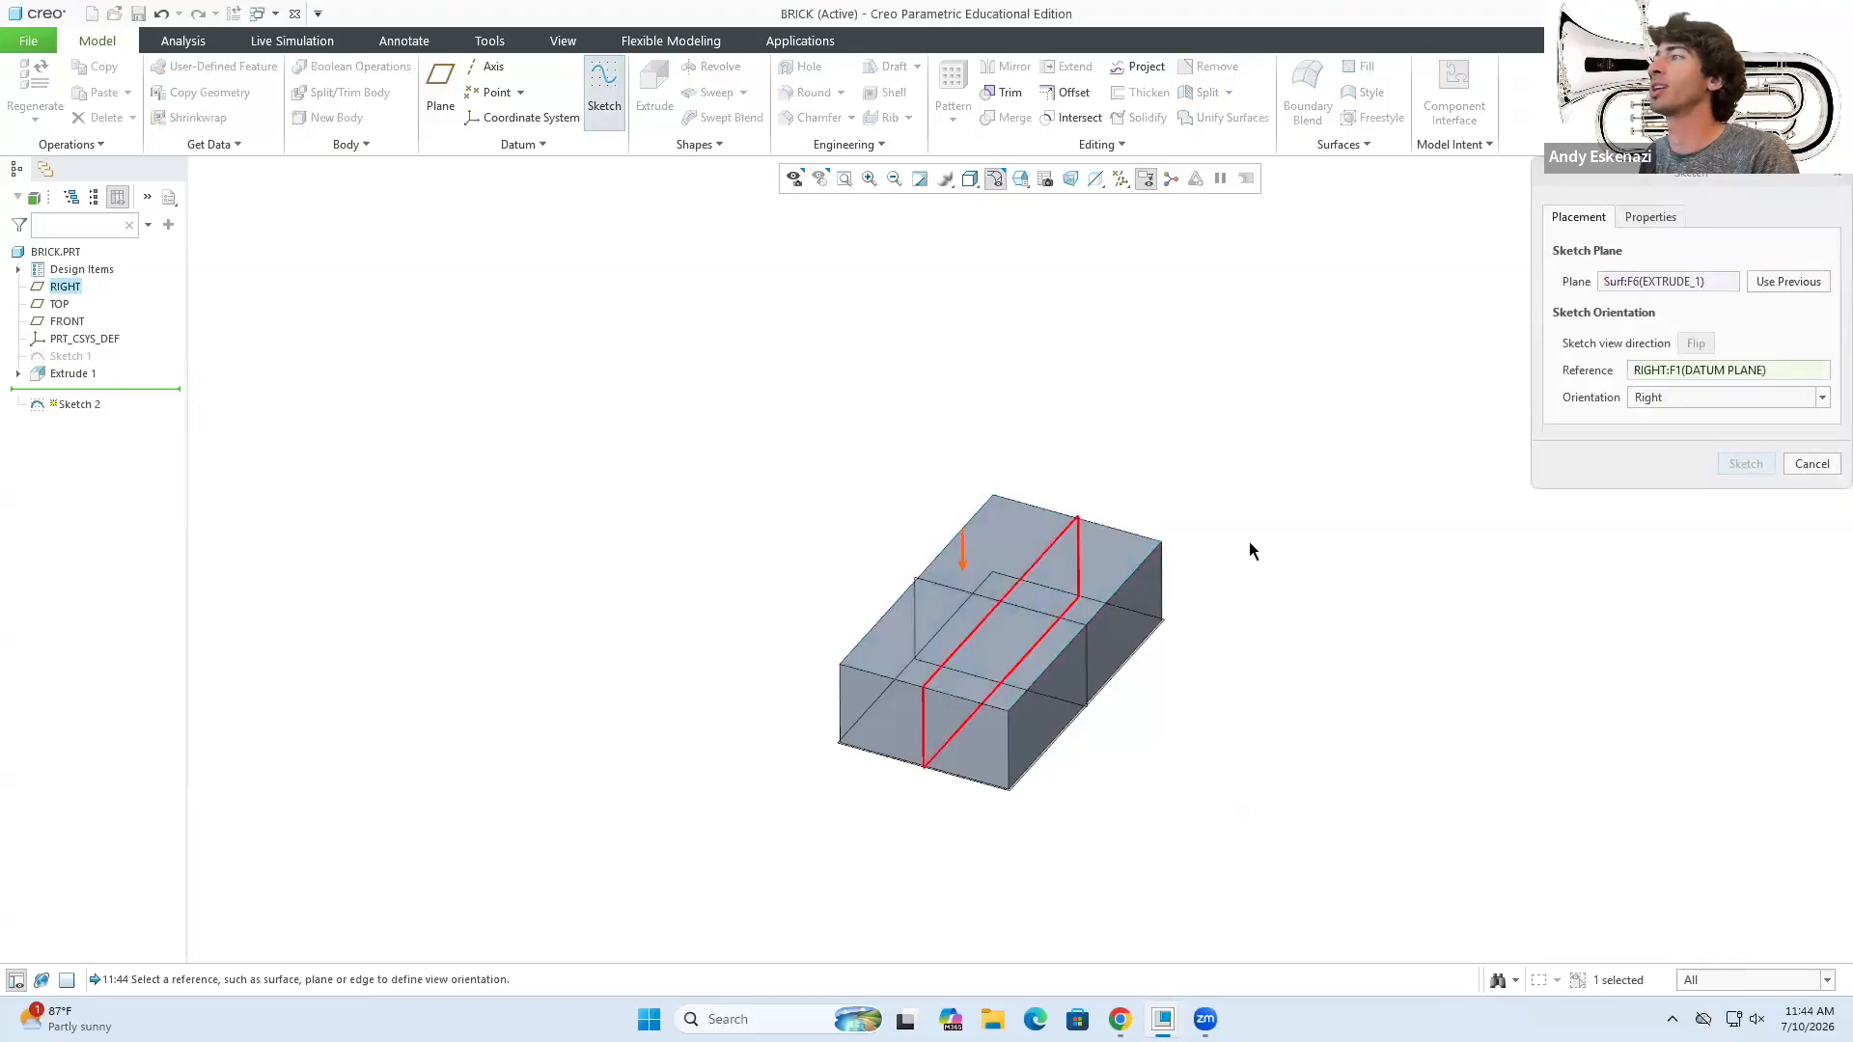
click(1745, 464)
click(512, 66)
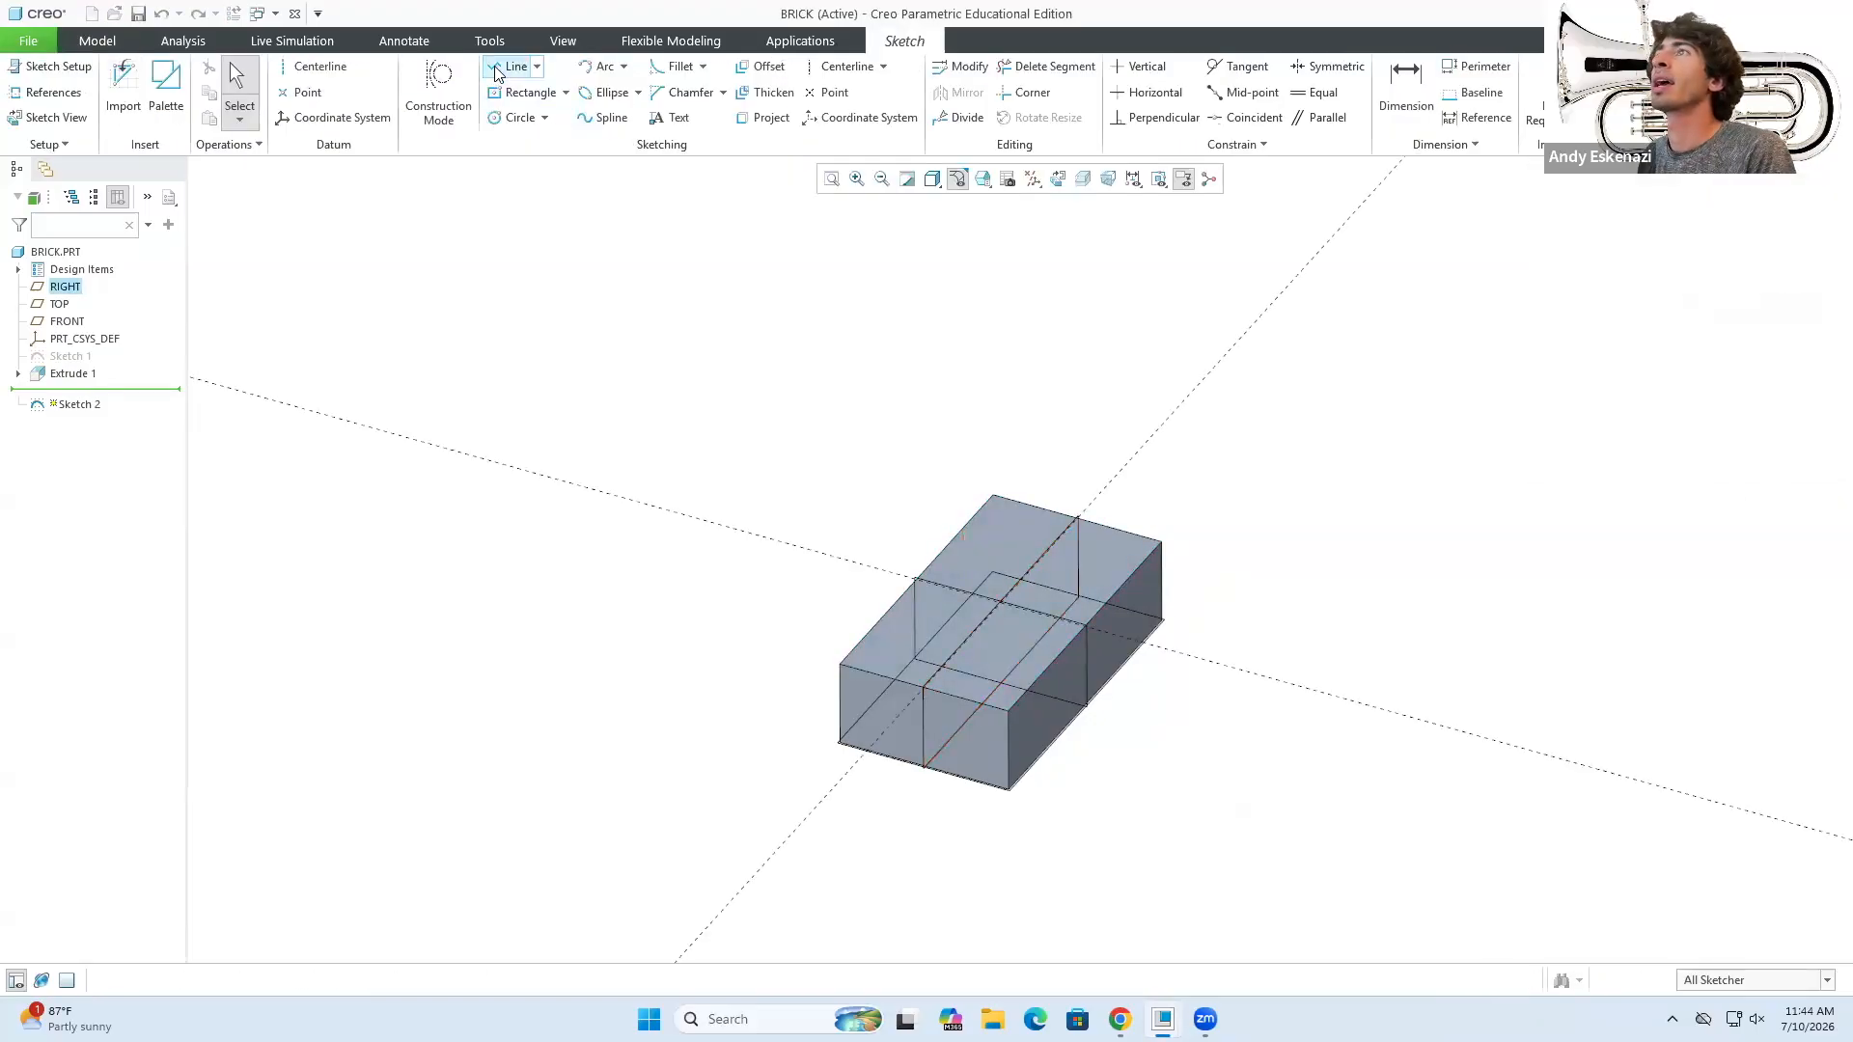
click(1077, 517)
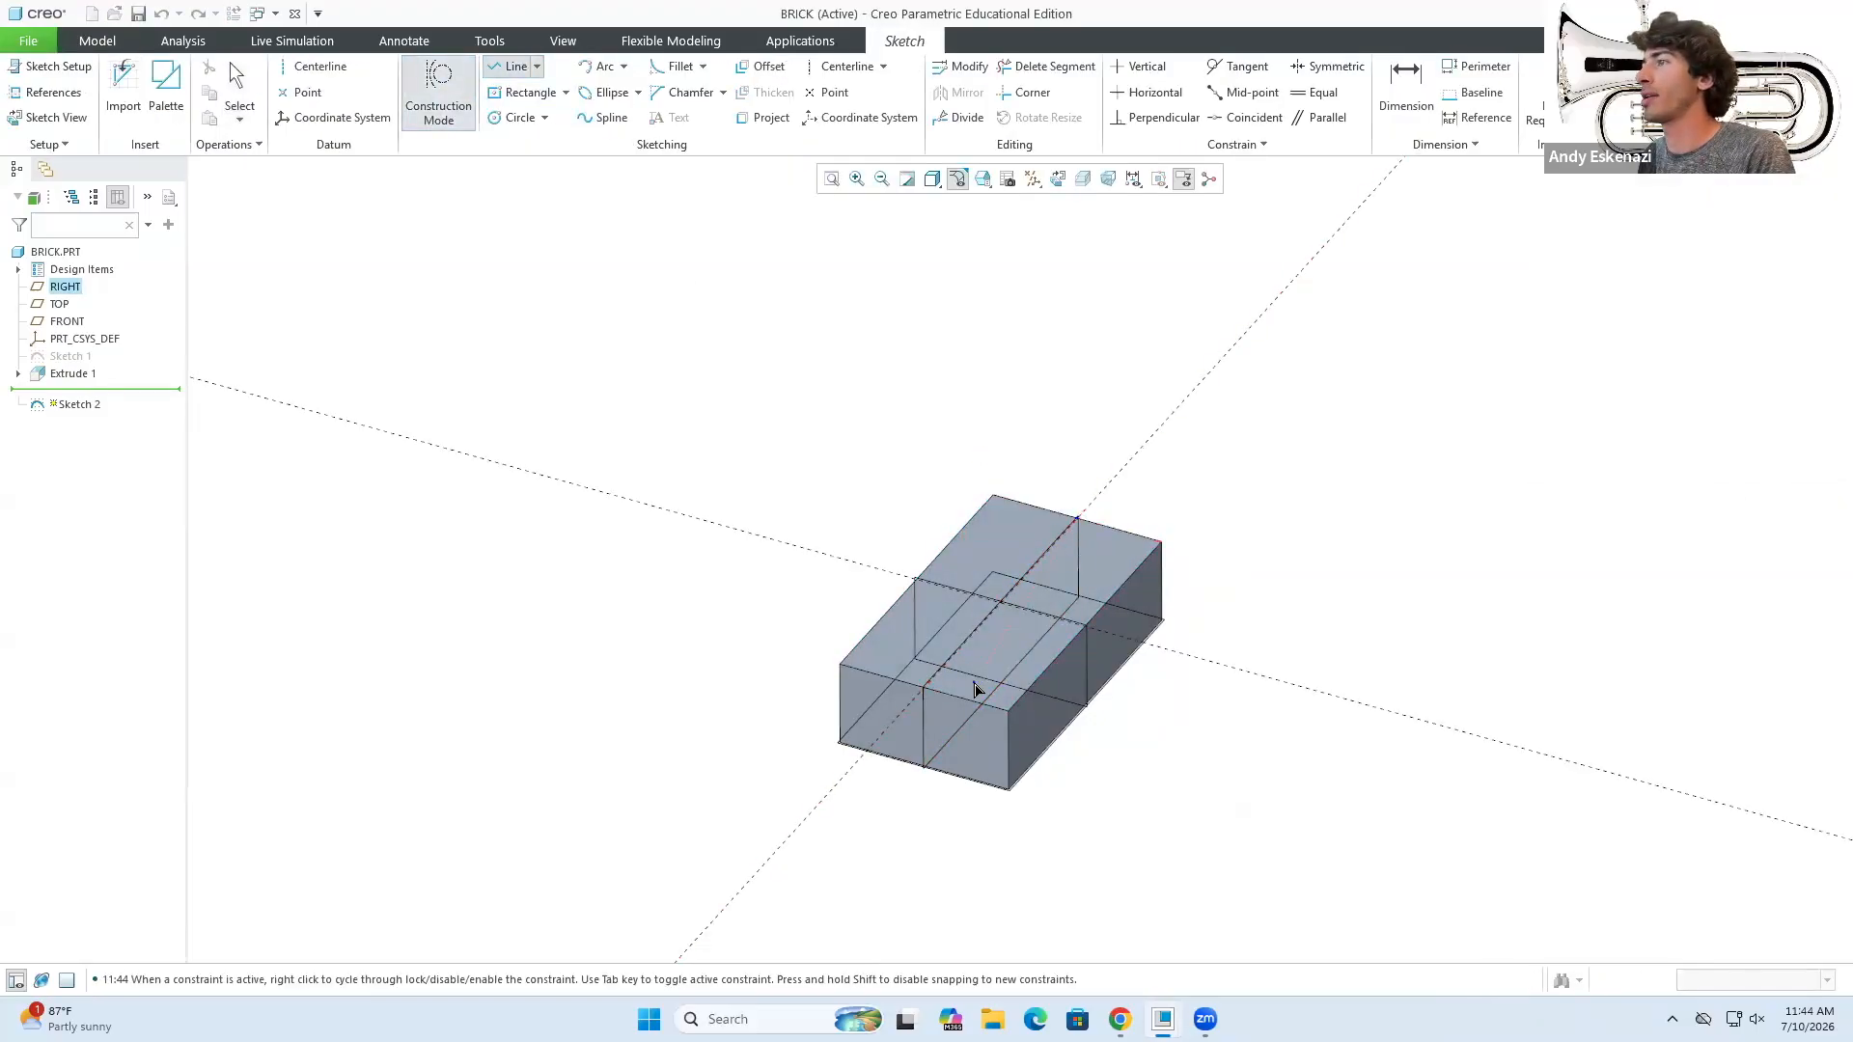
click(923, 688)
middle_click(924, 688)
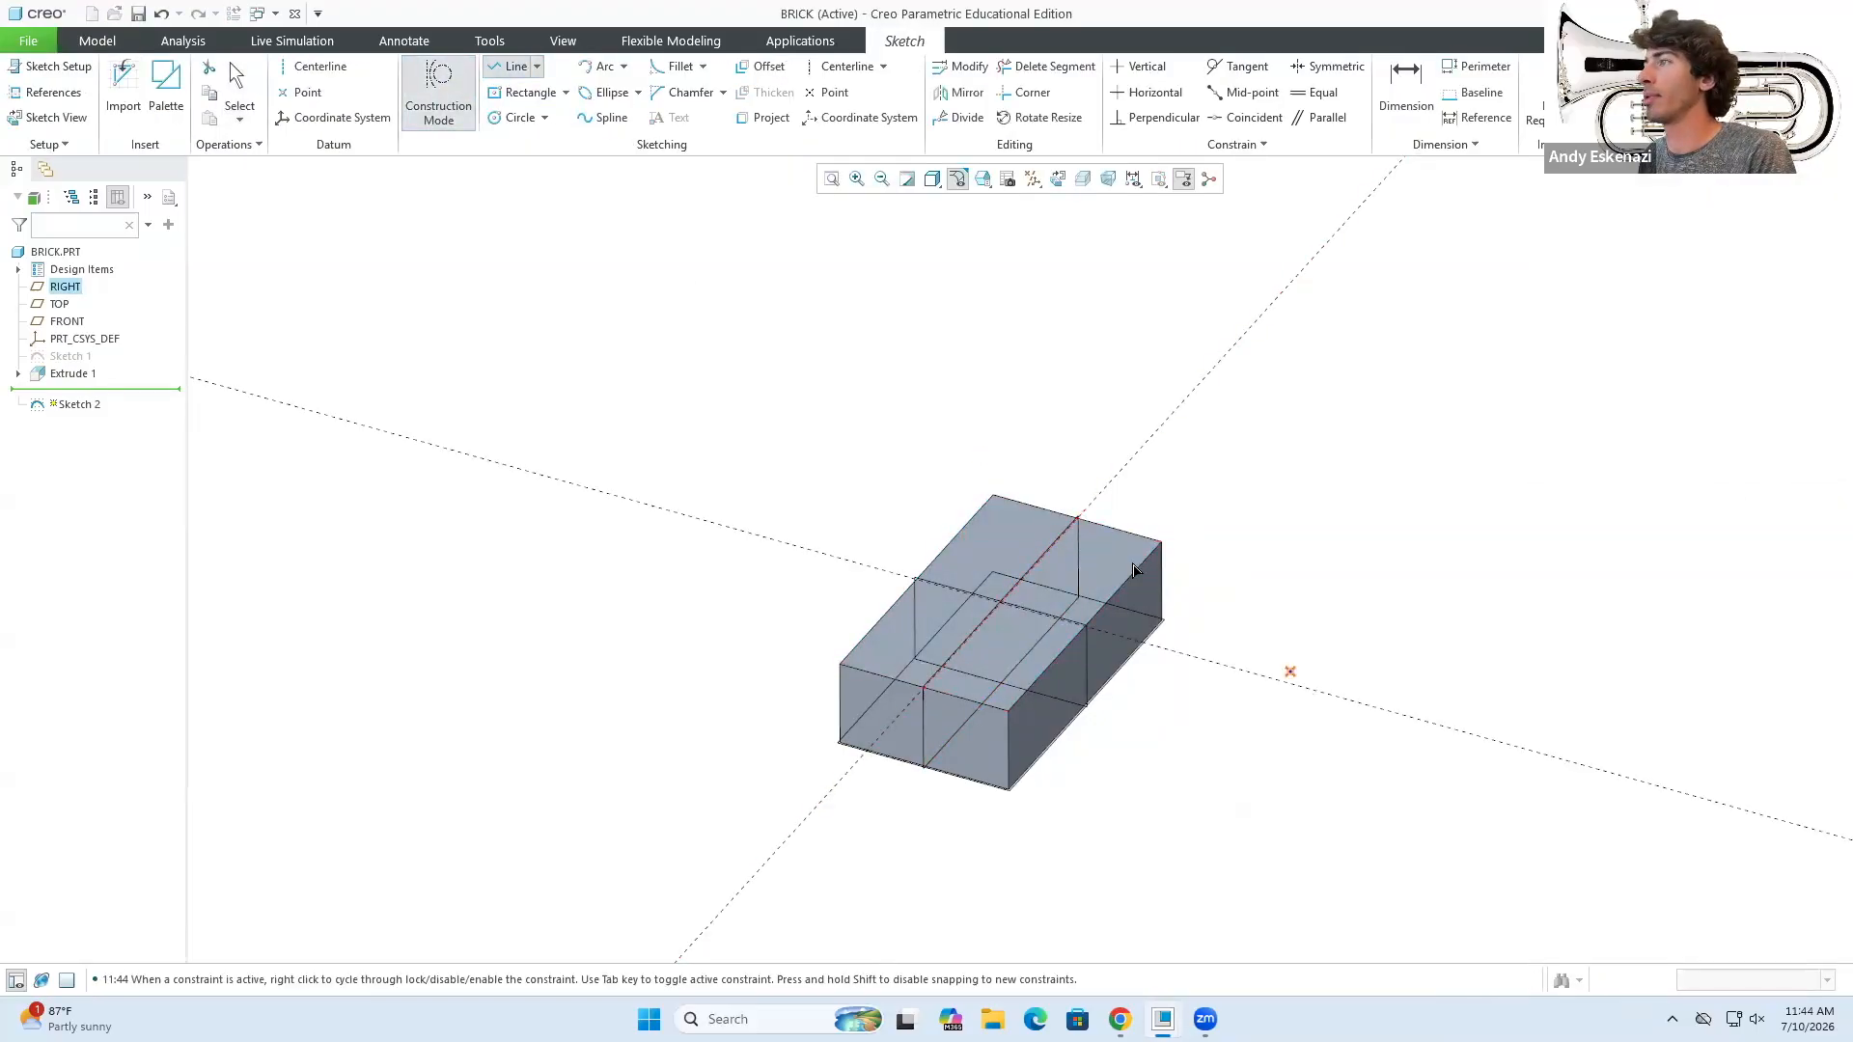
- Sketch a regular circle centered on the top face and set its diameter to 60 cm
click(502, 119)
click(458, 108)
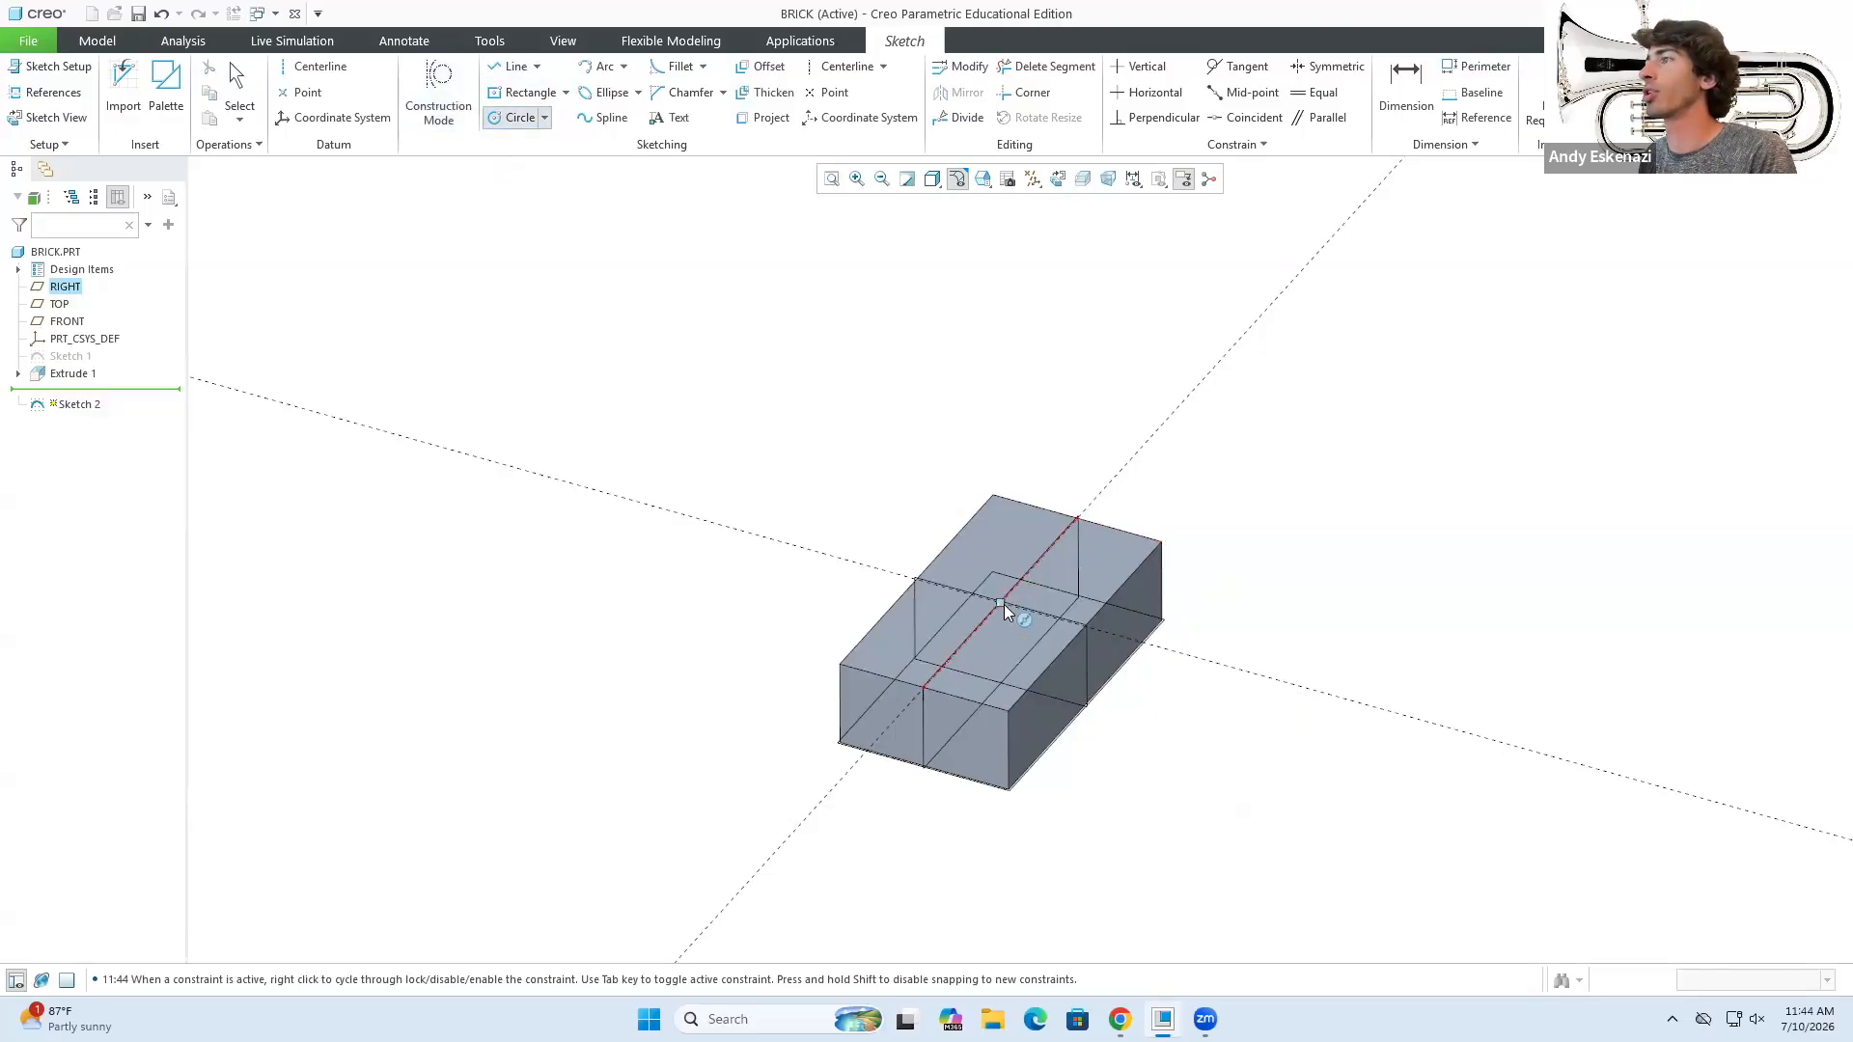
click(1007, 635)
middle_click(1011, 637)
double_click(933, 562)
text(60)
key(Return)
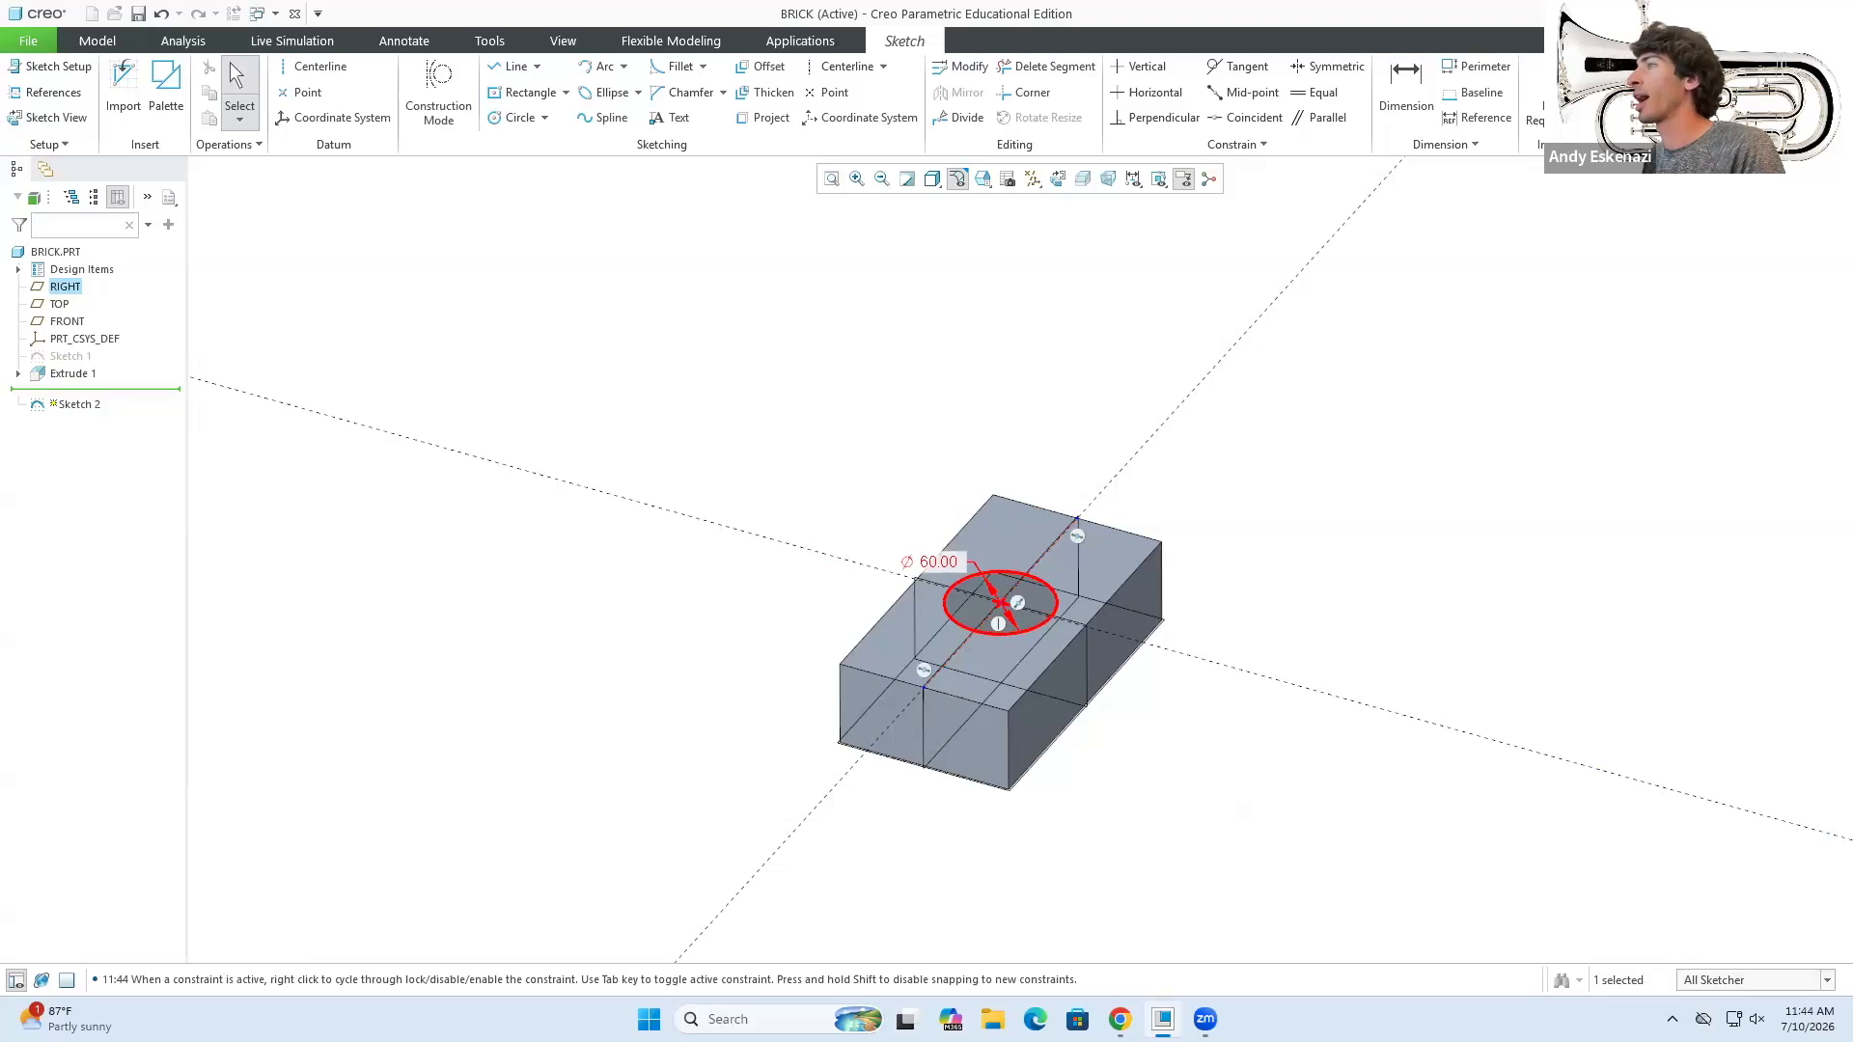
- Extrude the circle sketch upward from the top face as a solid stud 10 cm high
click(652, 89)
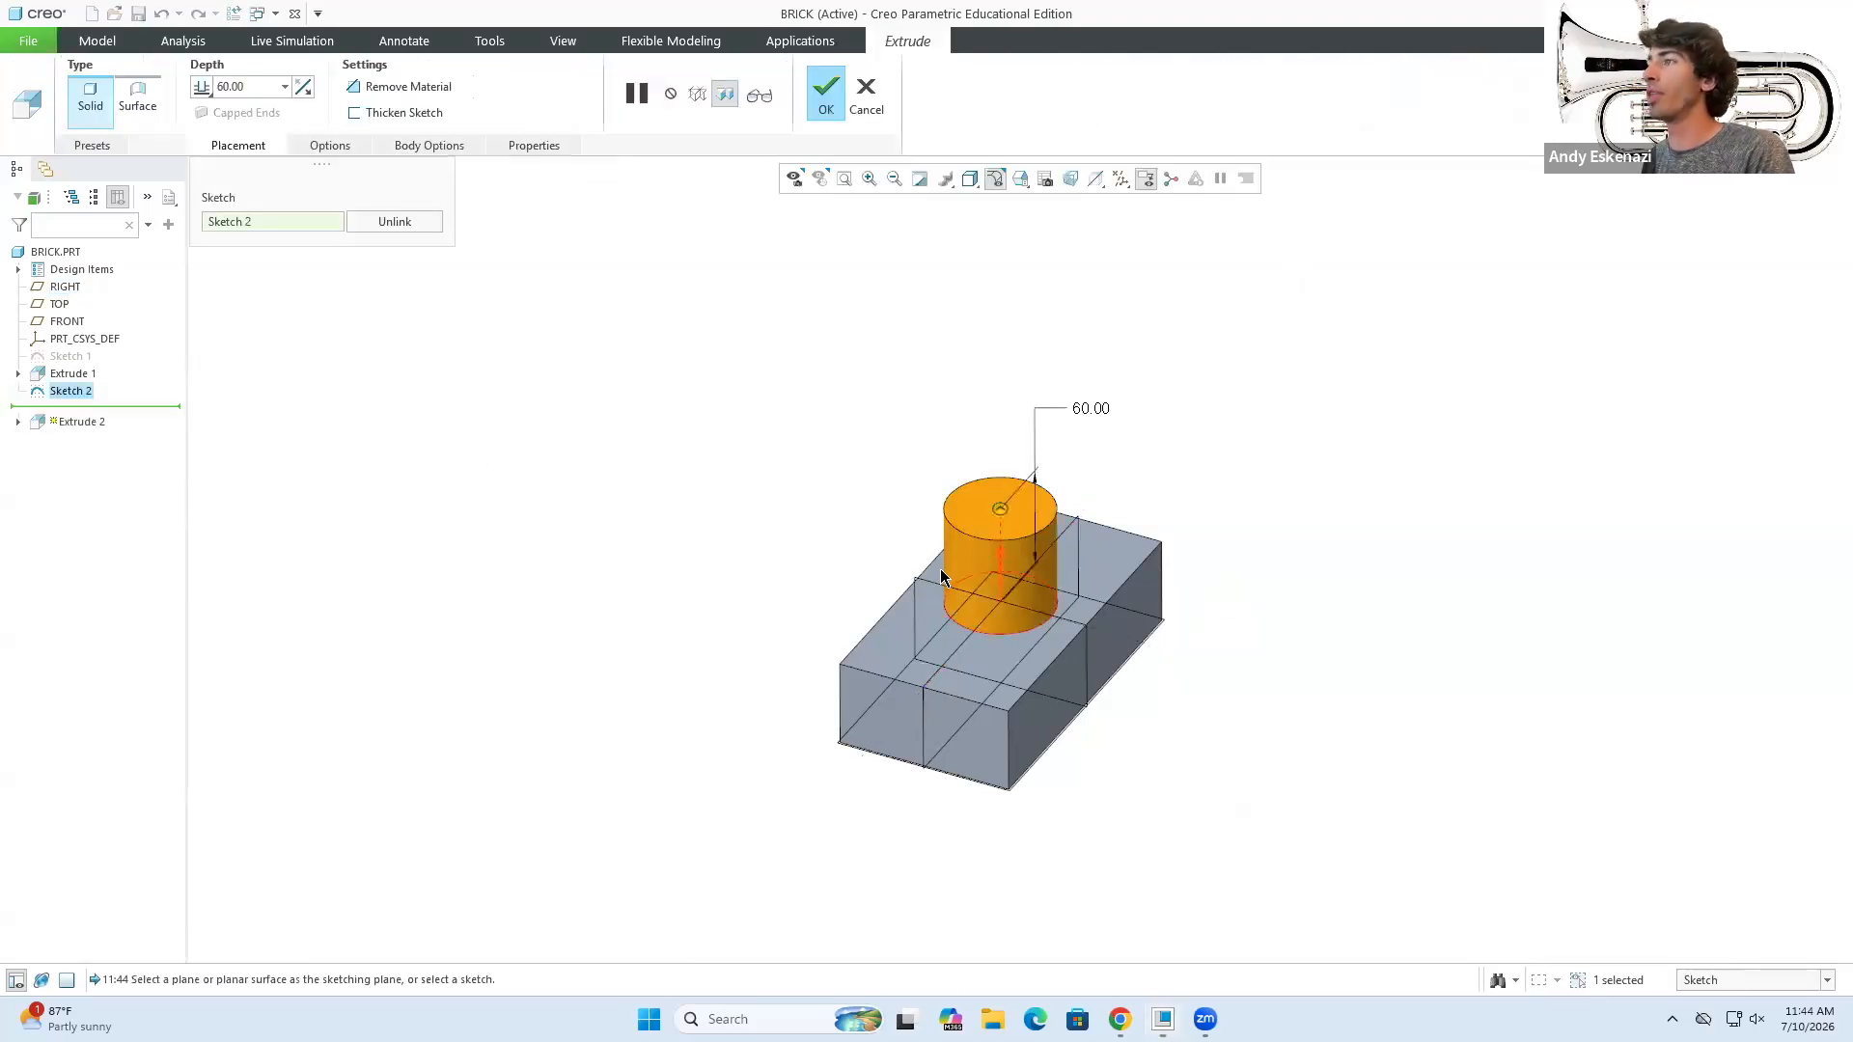
double_click(249, 87)
text(10)
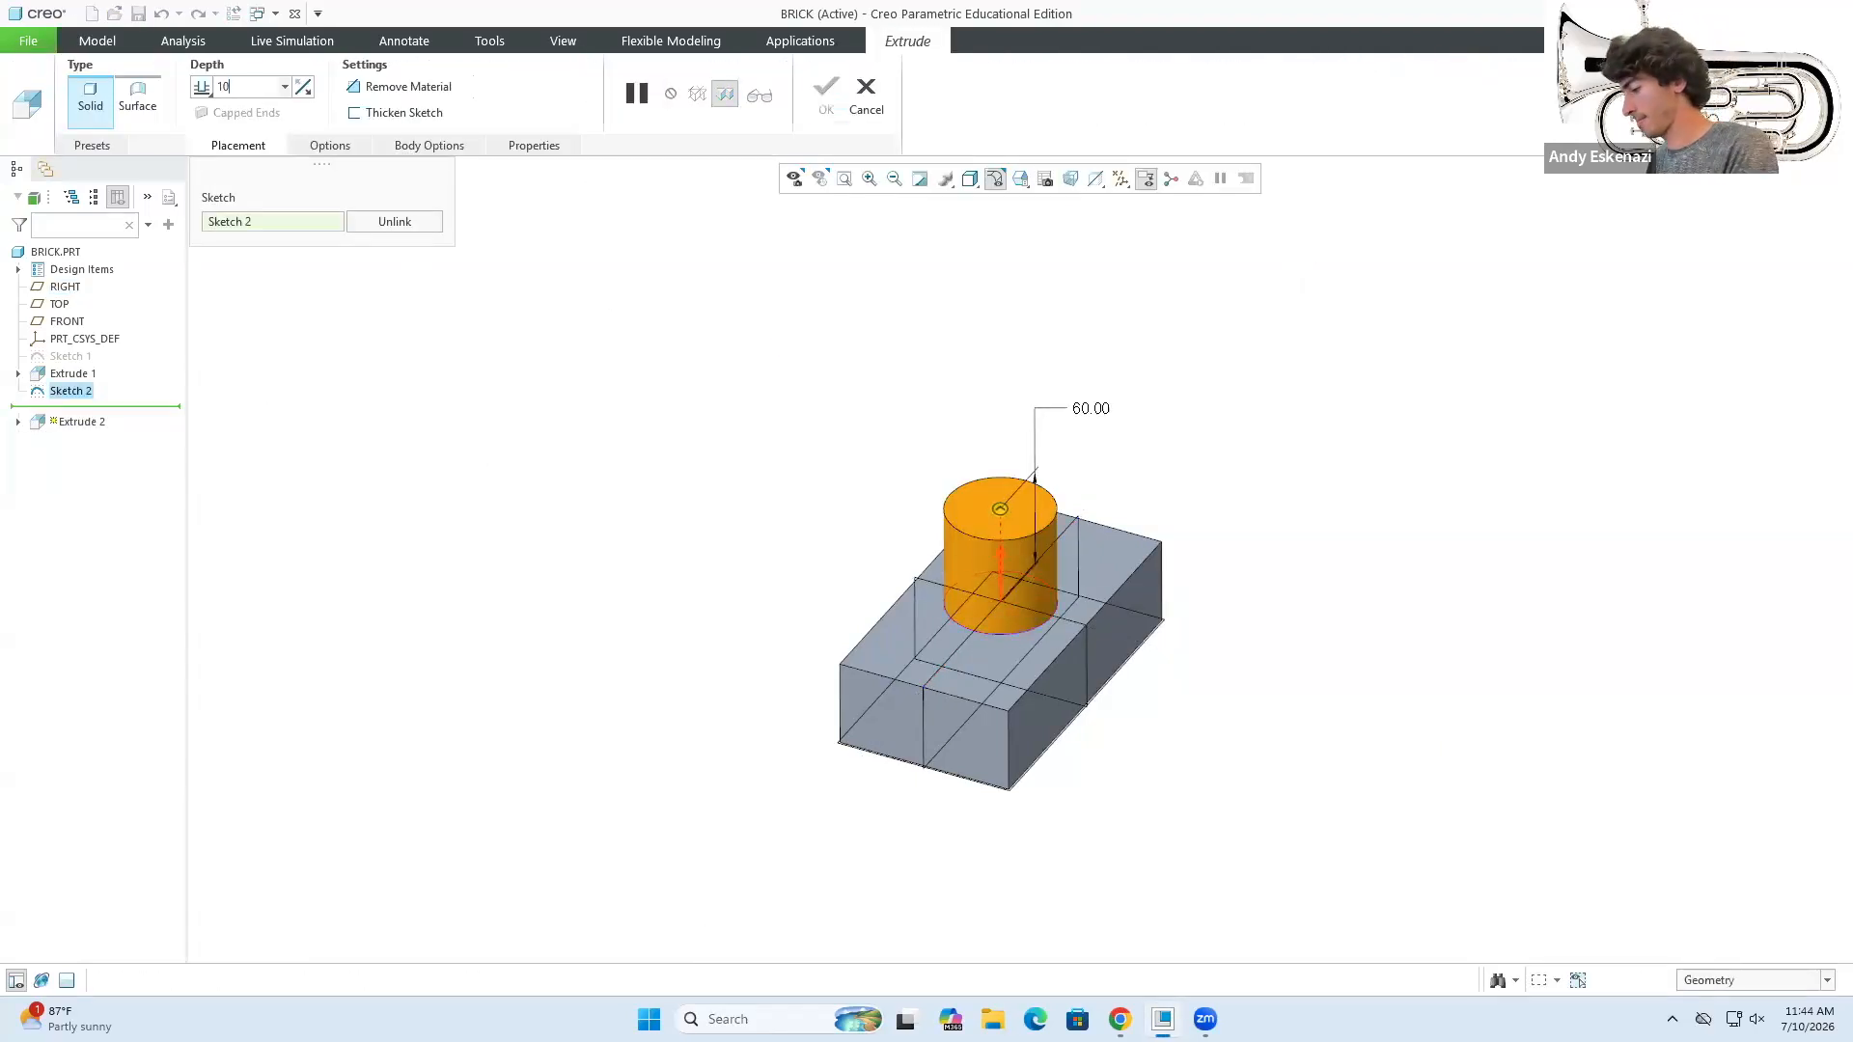
key(Return)
middle_drag(1040, 695, 1002, 679)
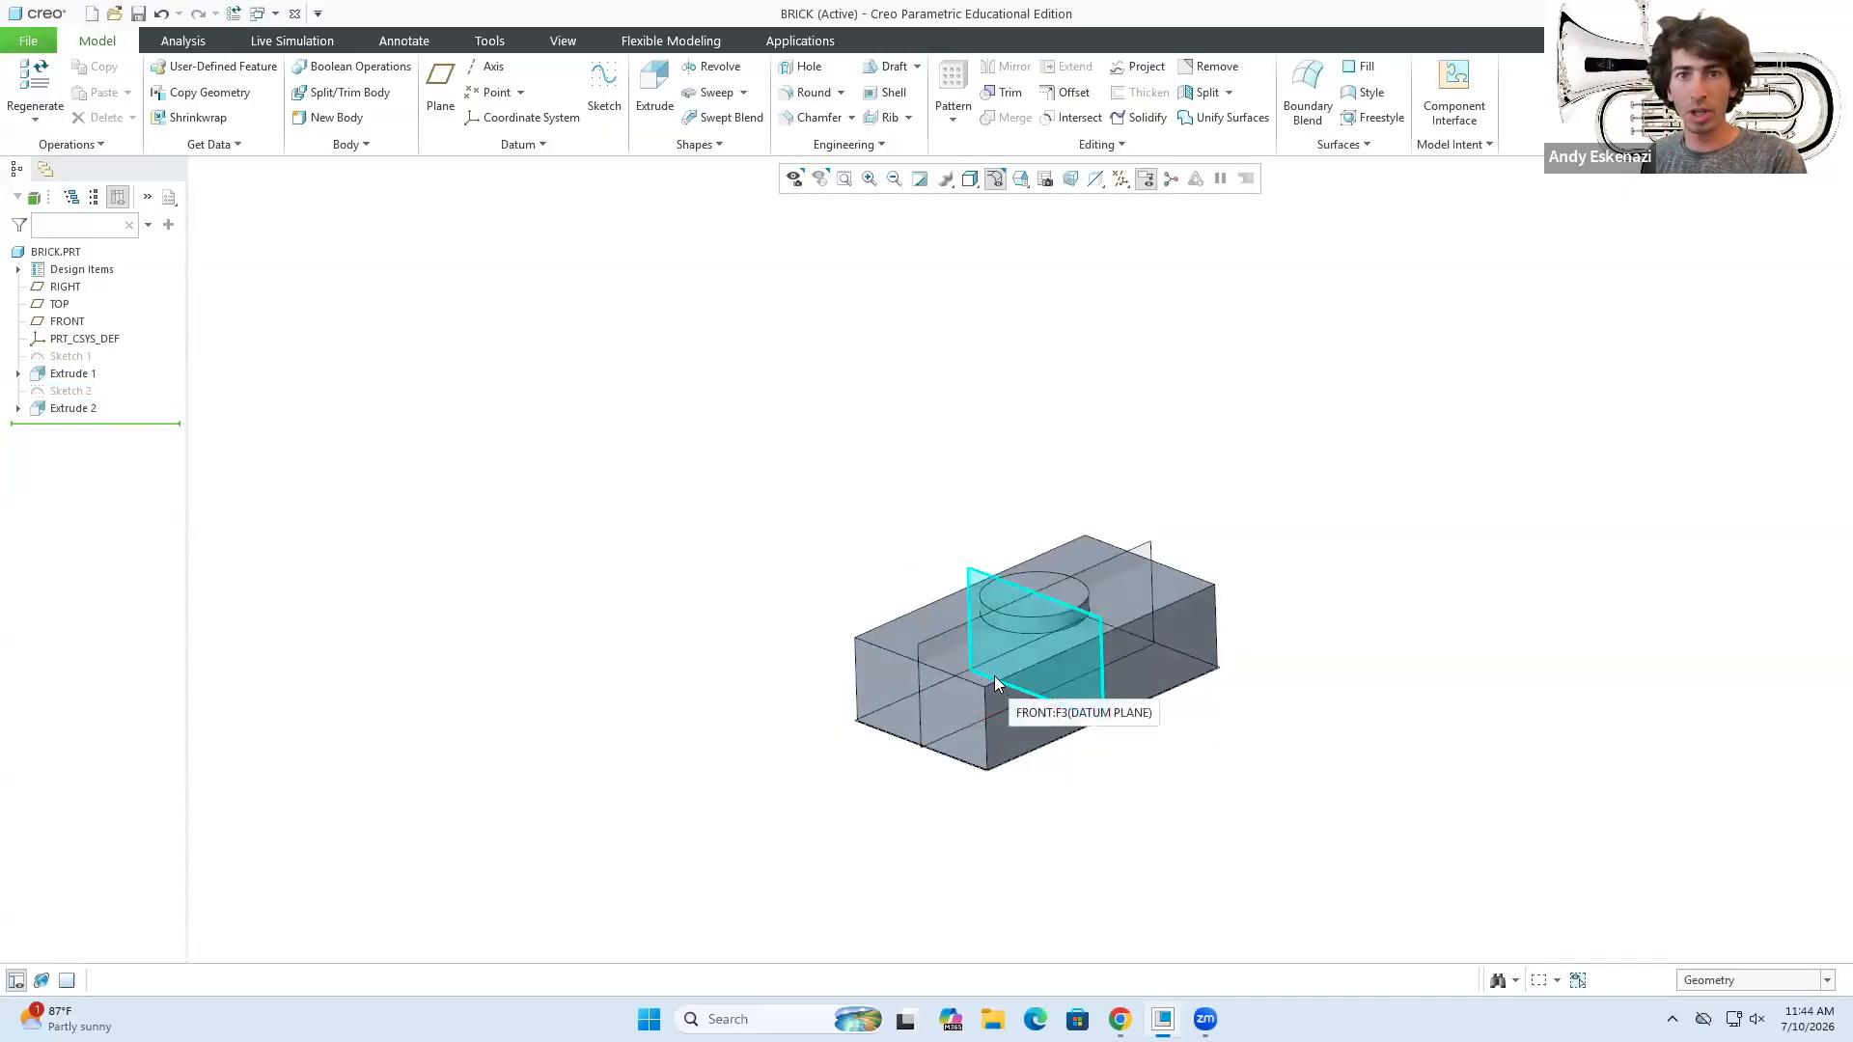
- Save the brick part to the Desktop folder
click(138, 14)
click(656, 398)
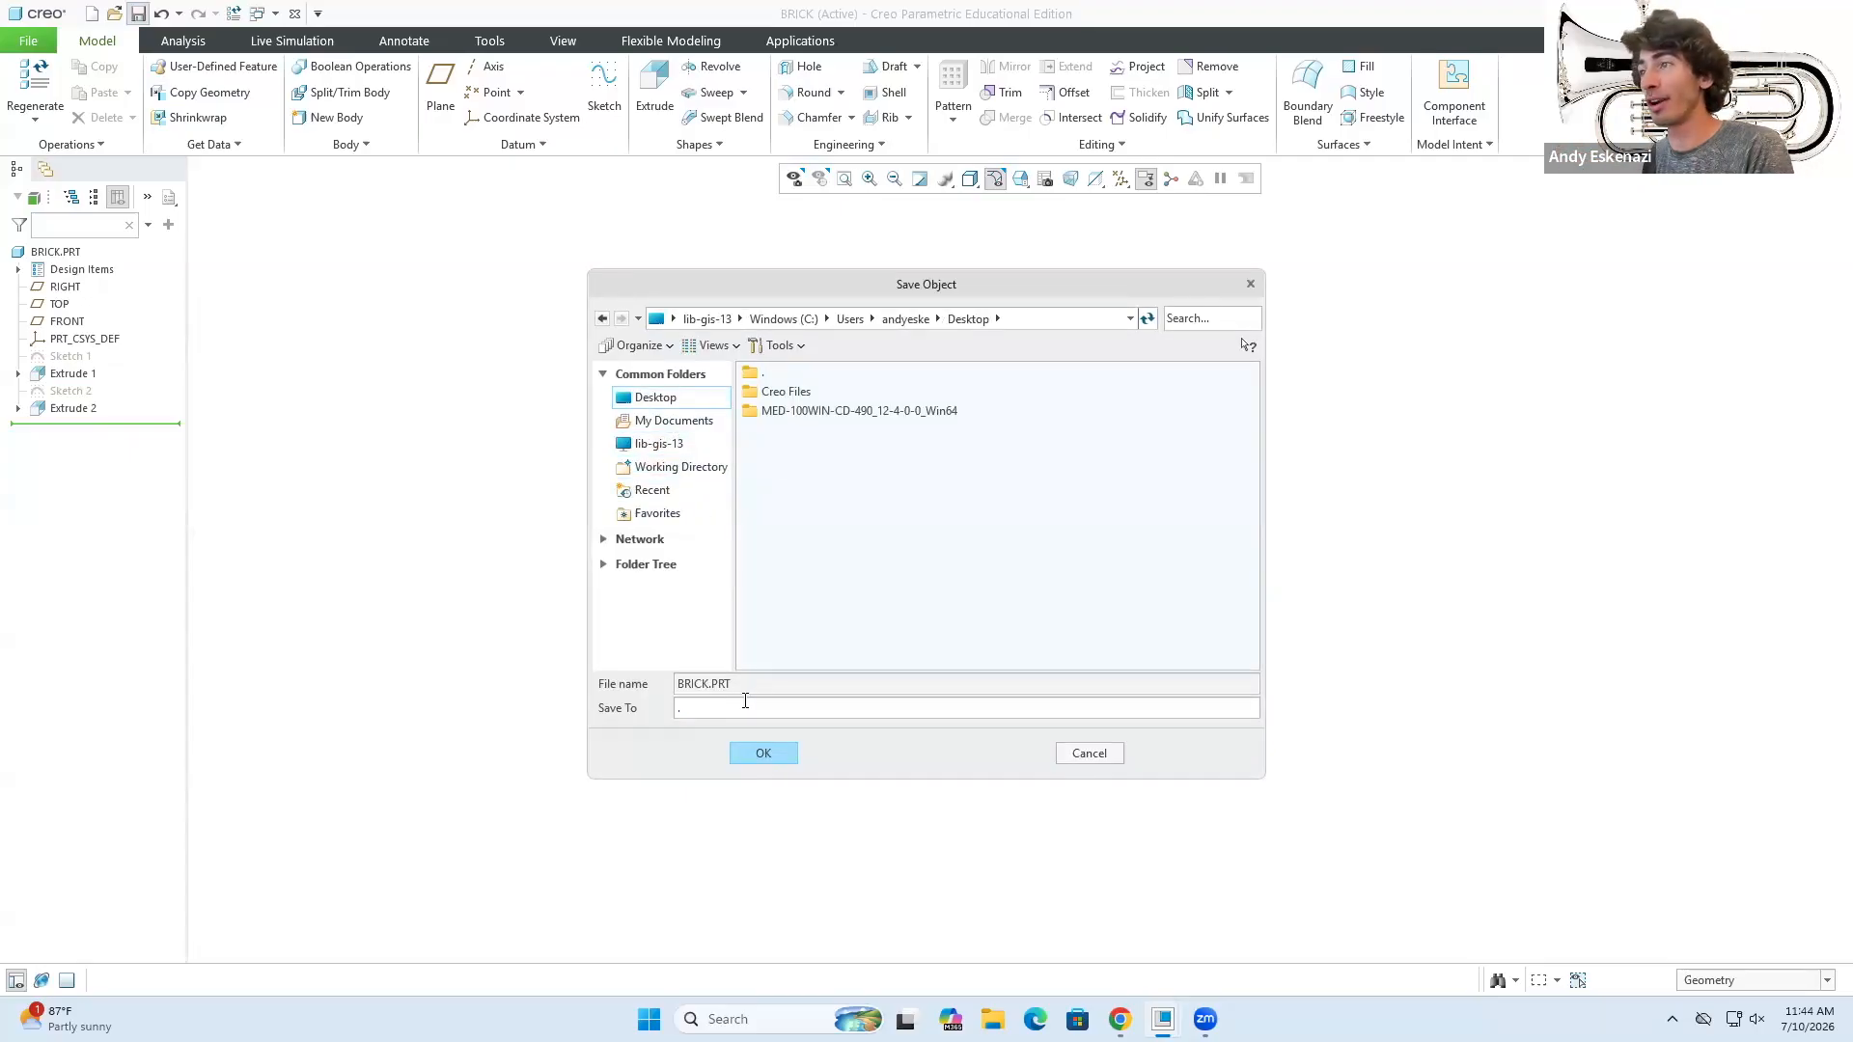
click(764, 754)
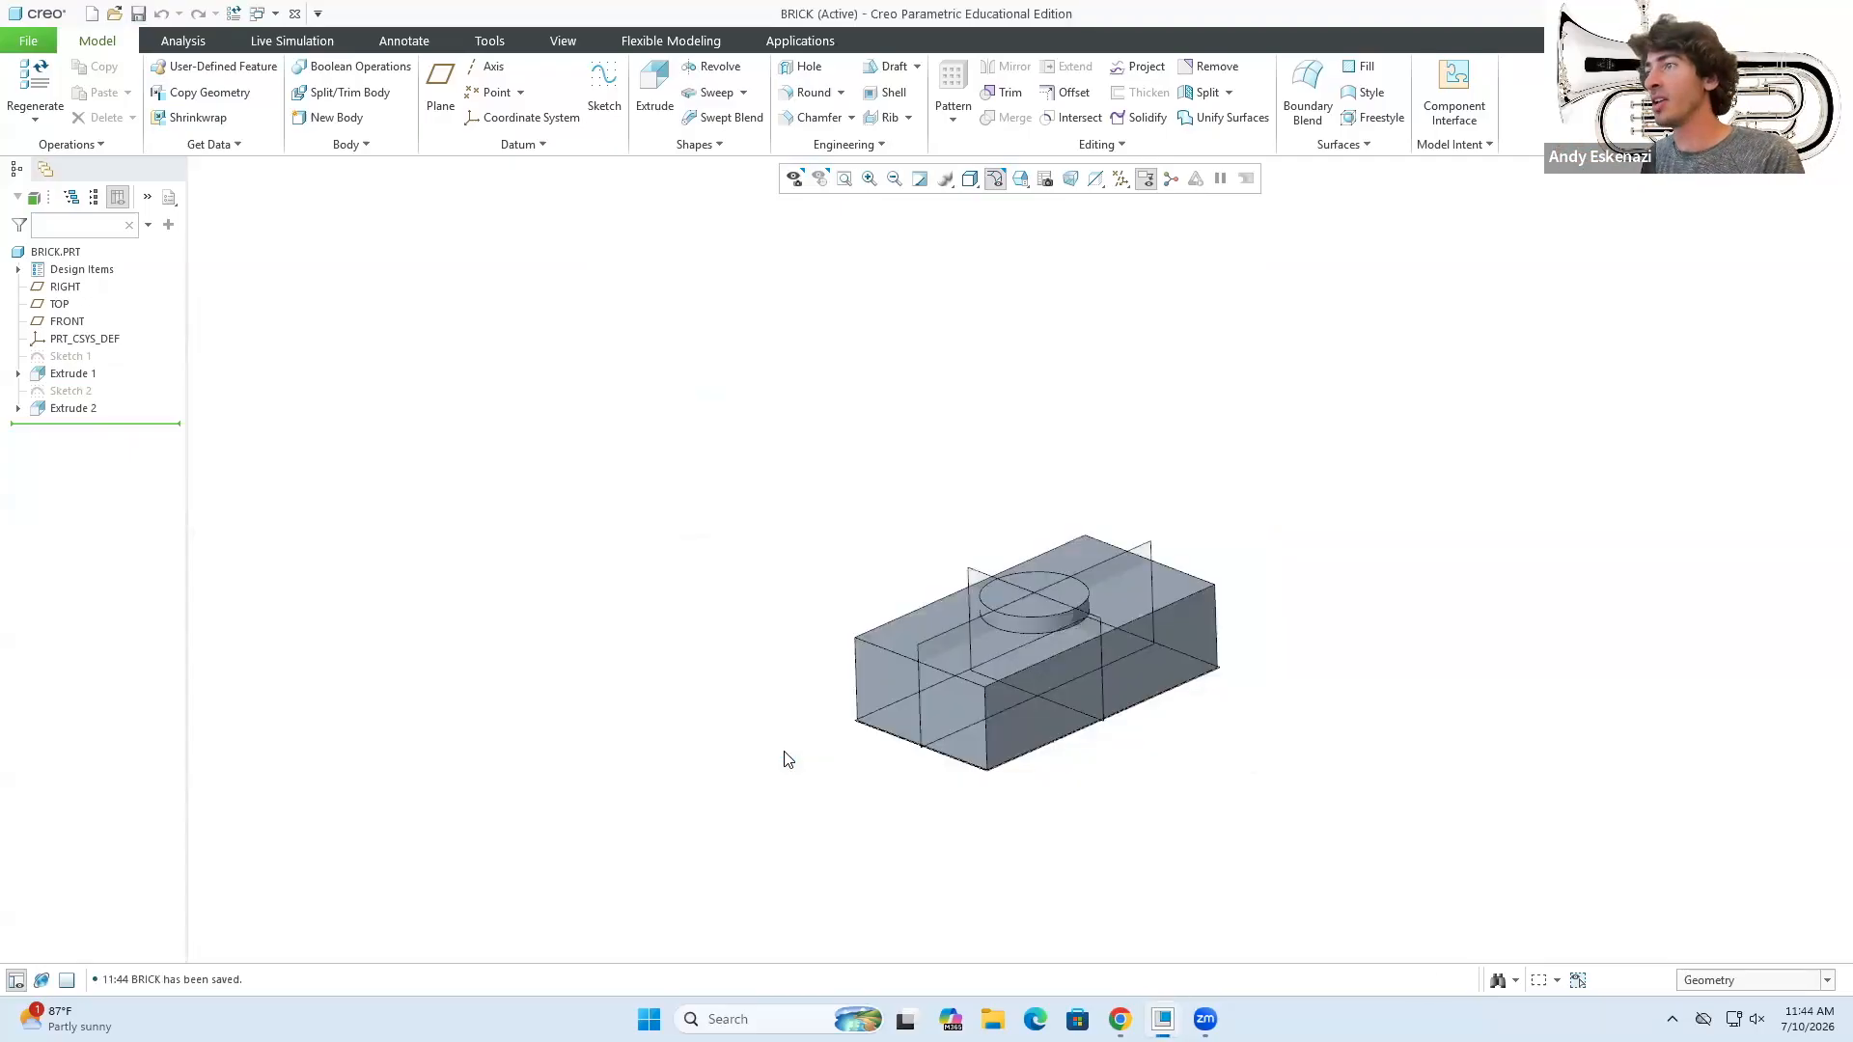
- Create a design assembly named Brick_Assembly from the default template
click(29, 42)
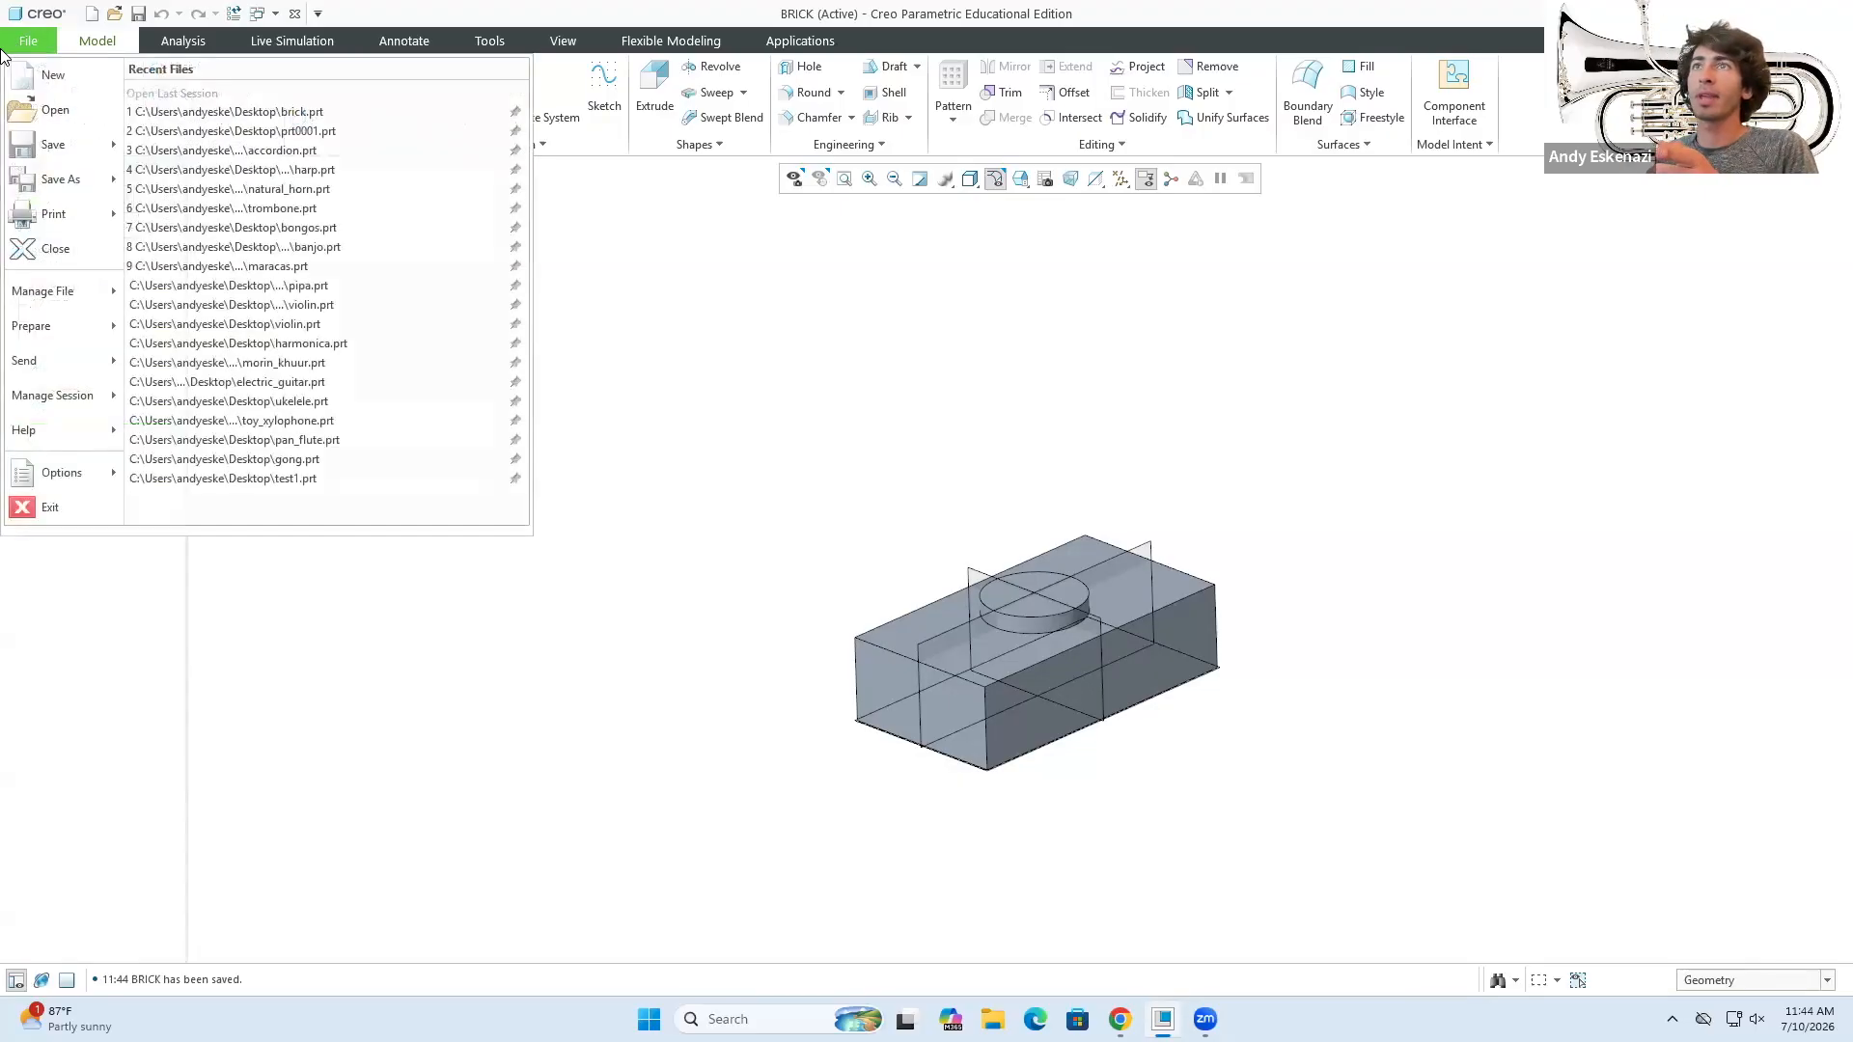
click(52, 75)
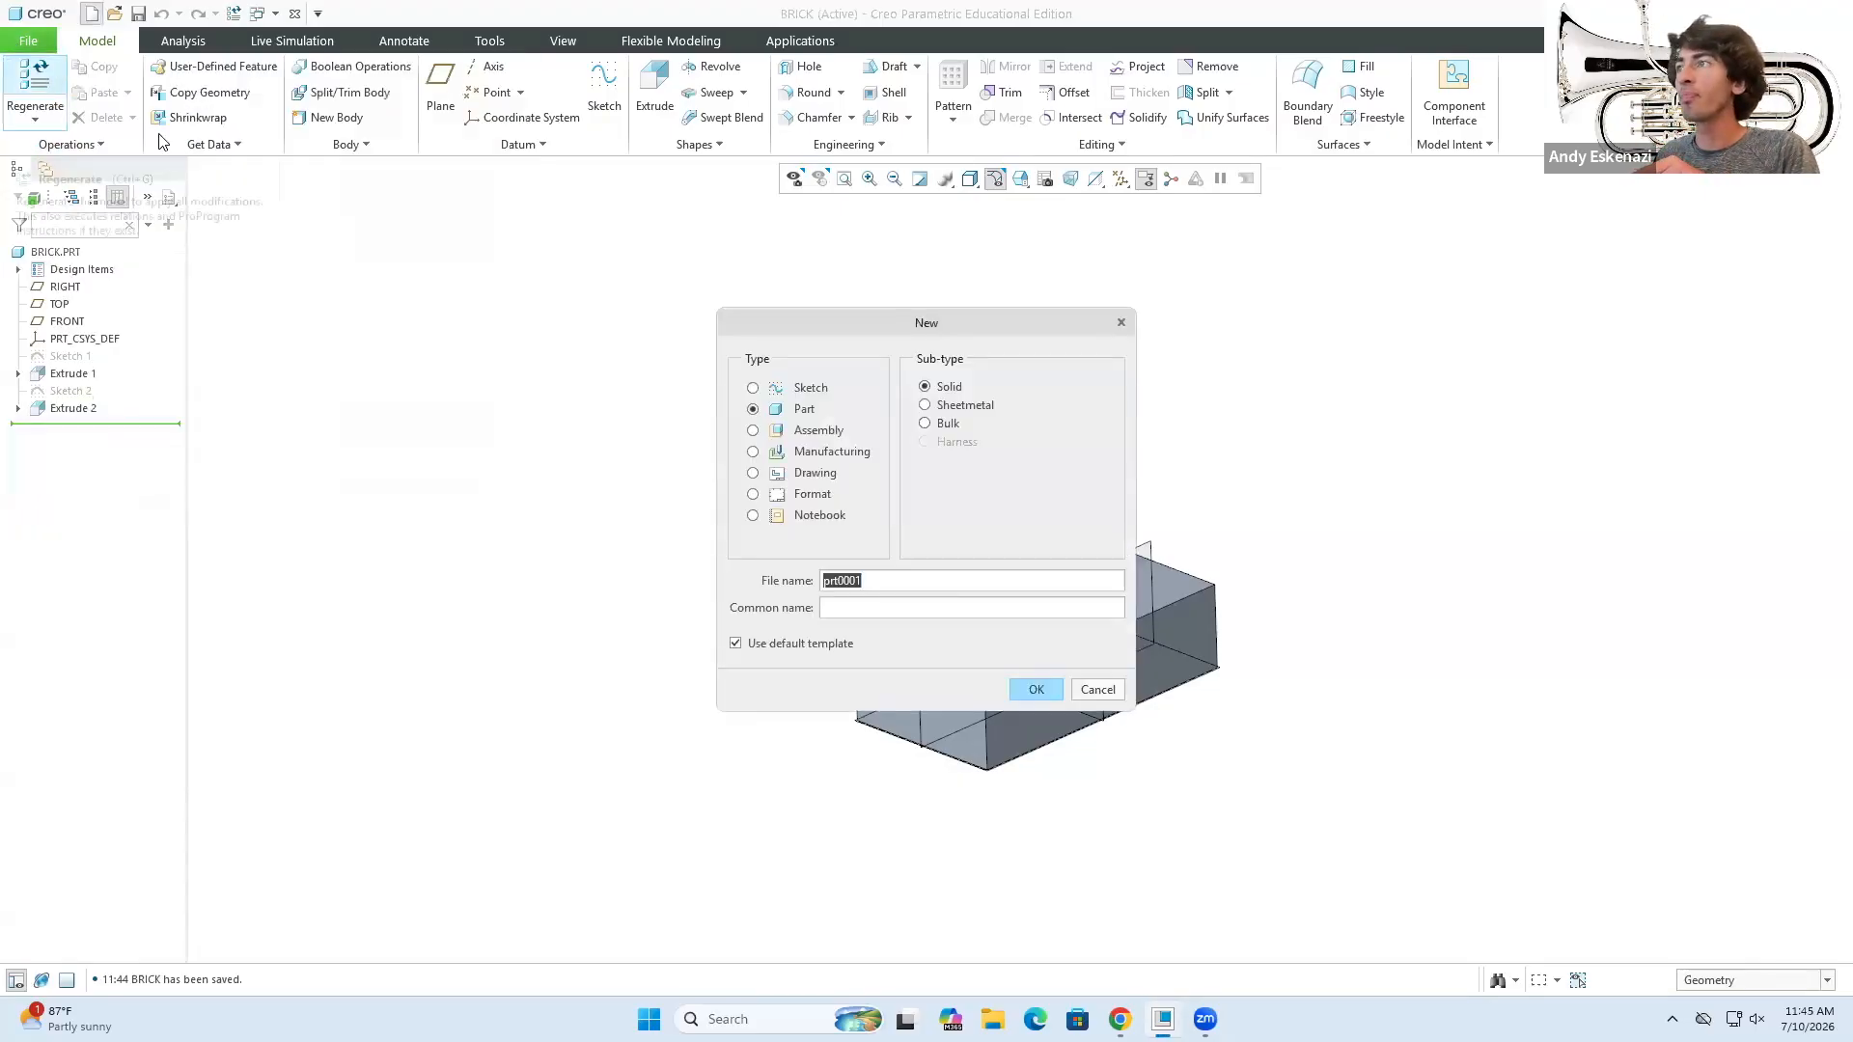
click(754, 432)
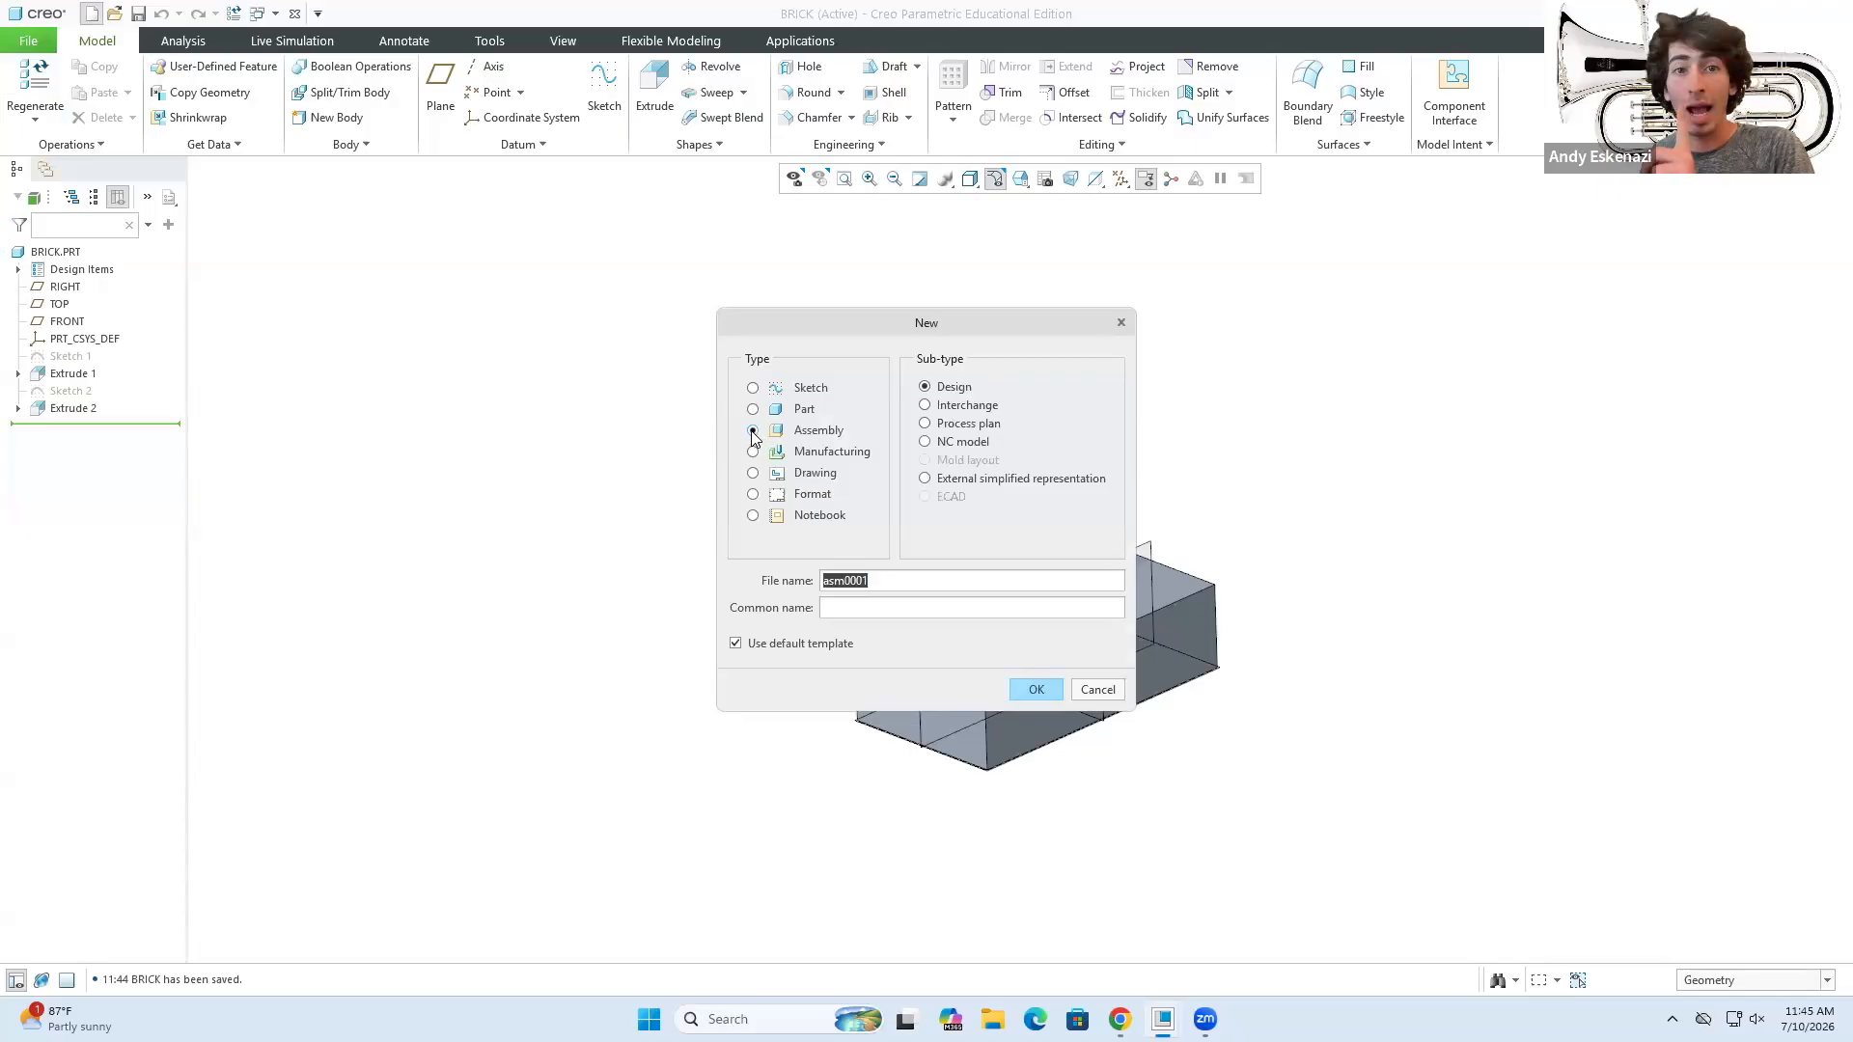
text(Brick_Assembly)
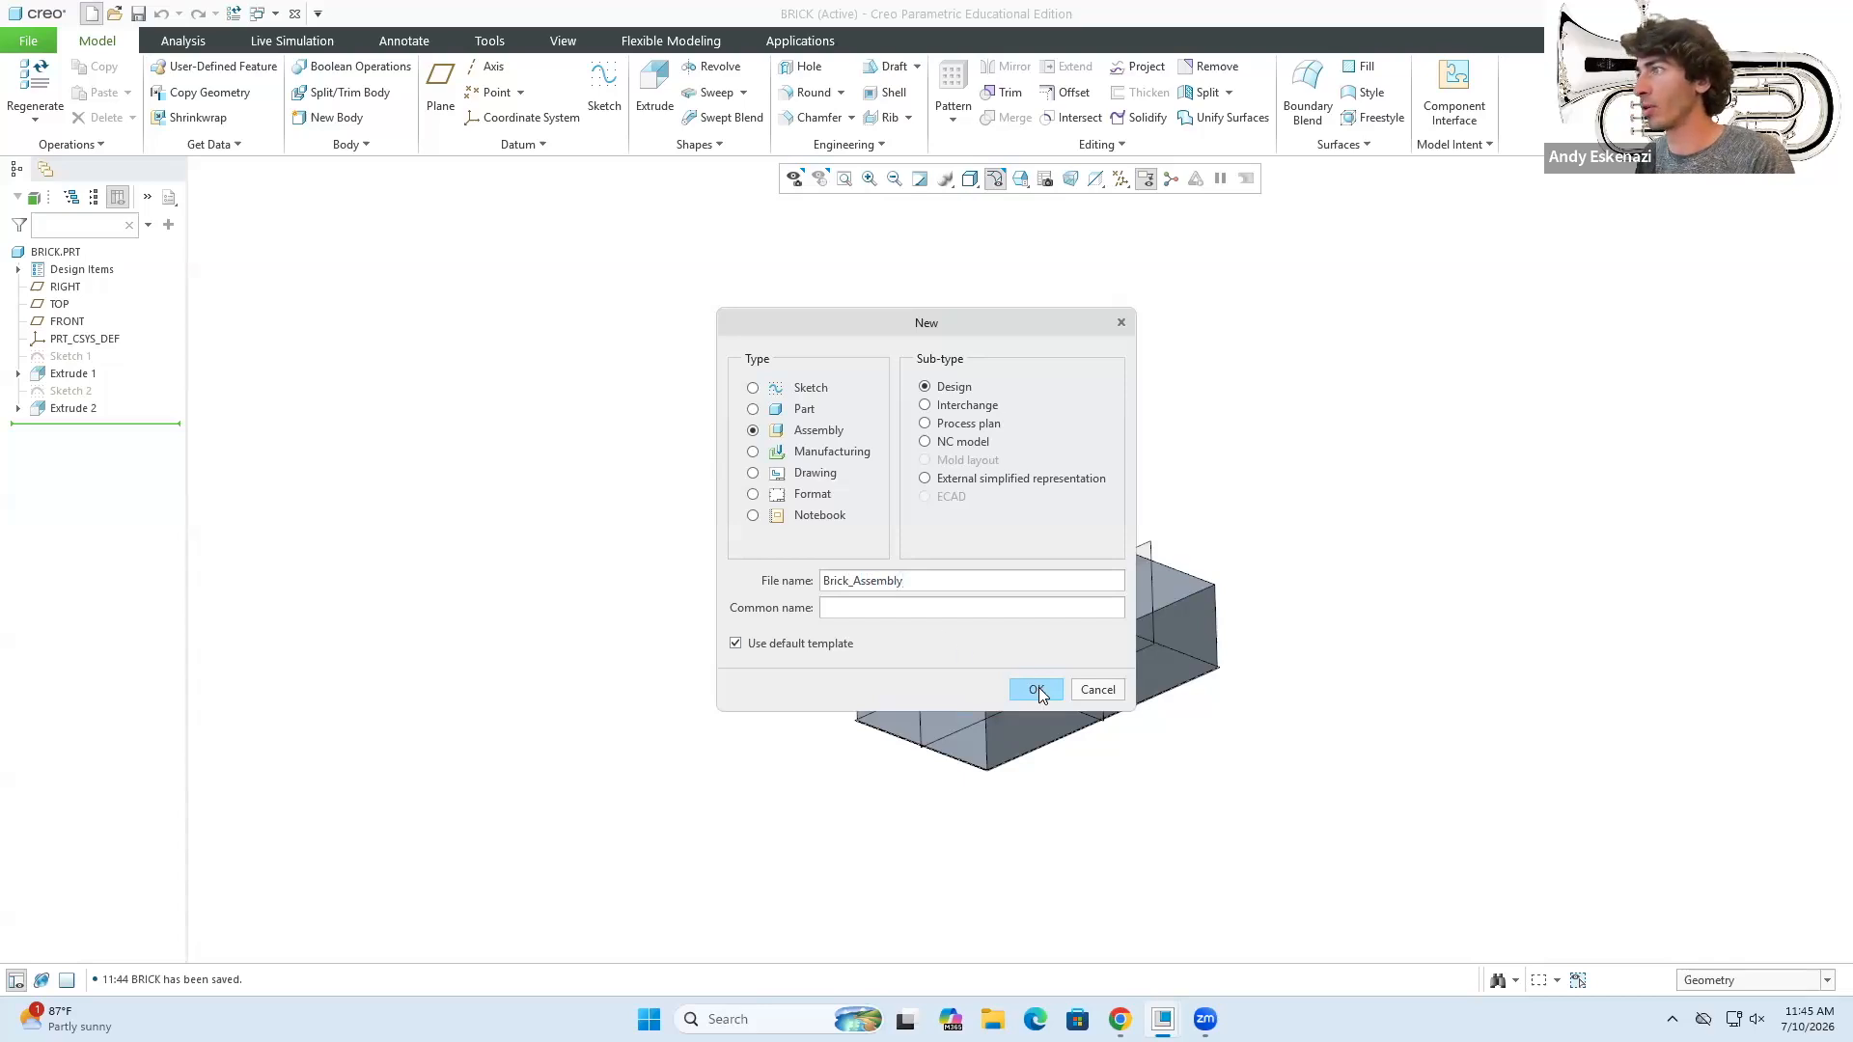
click(1036, 689)
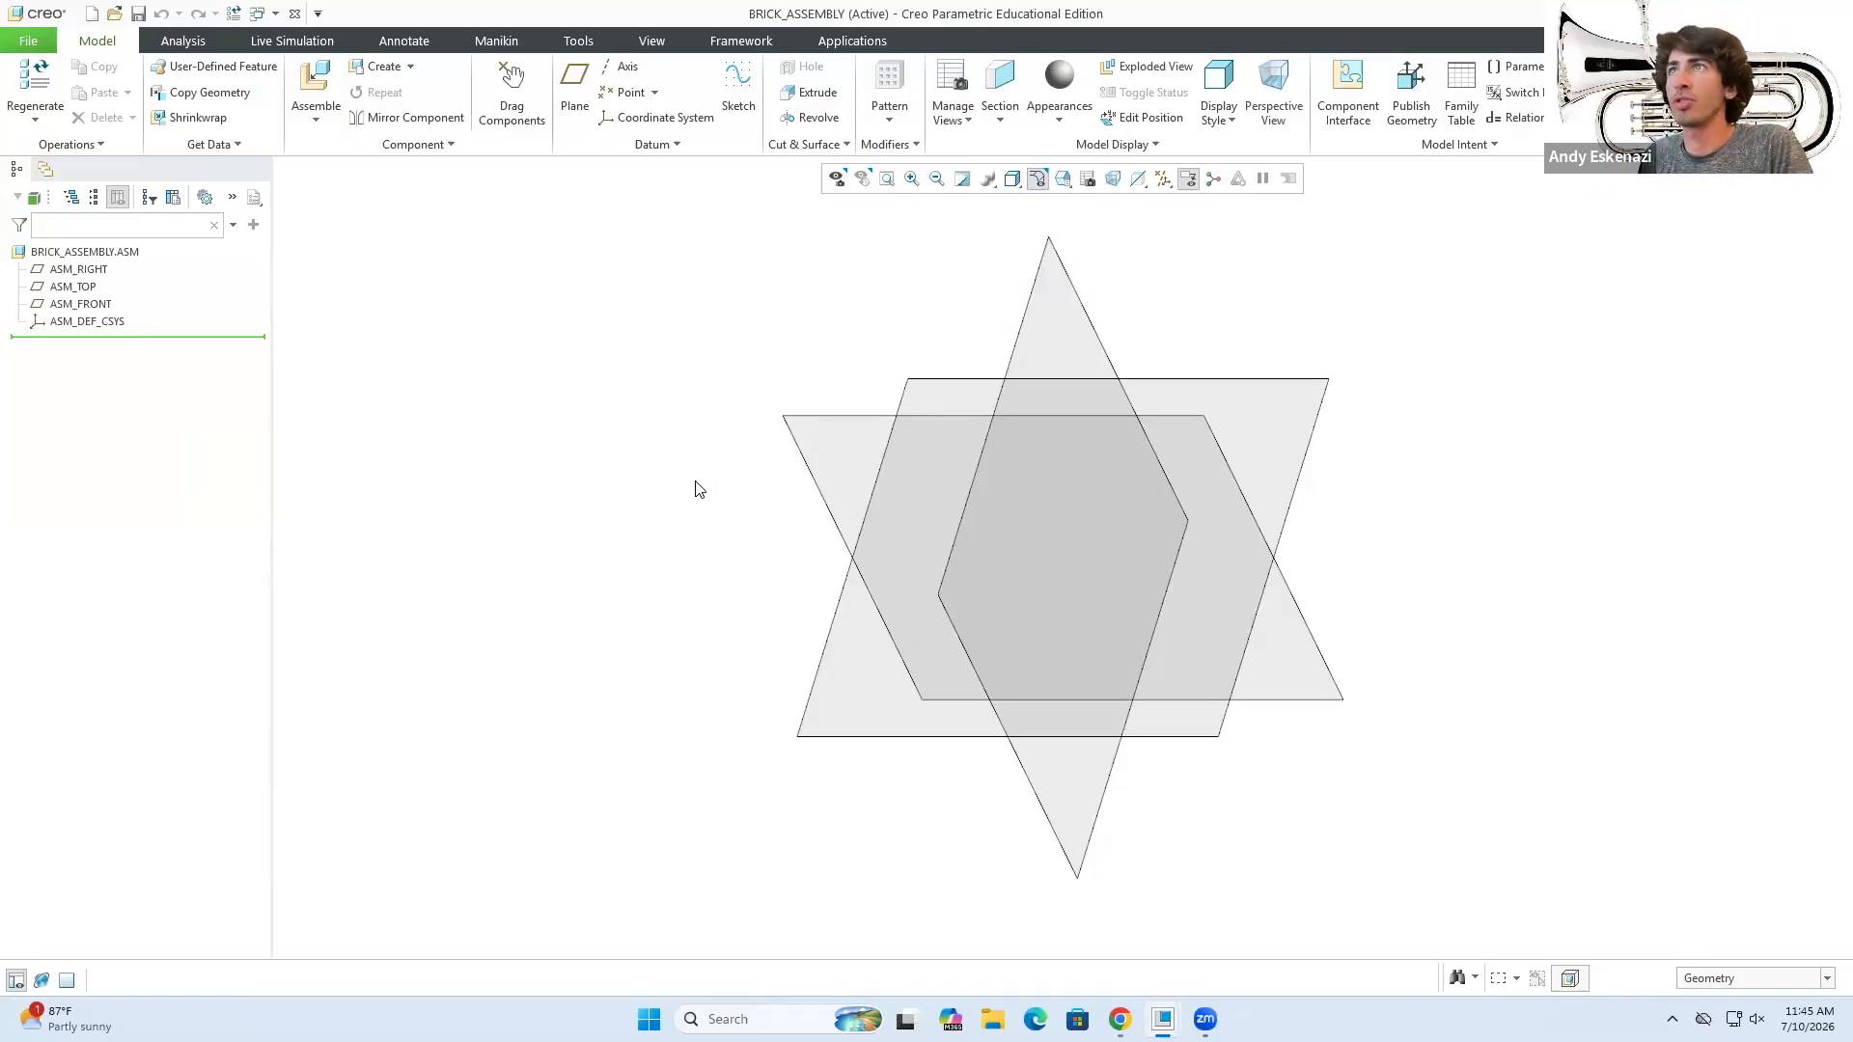
- Insert brick.prt from the Desktop folder into the assembly as a component
click(319, 123)
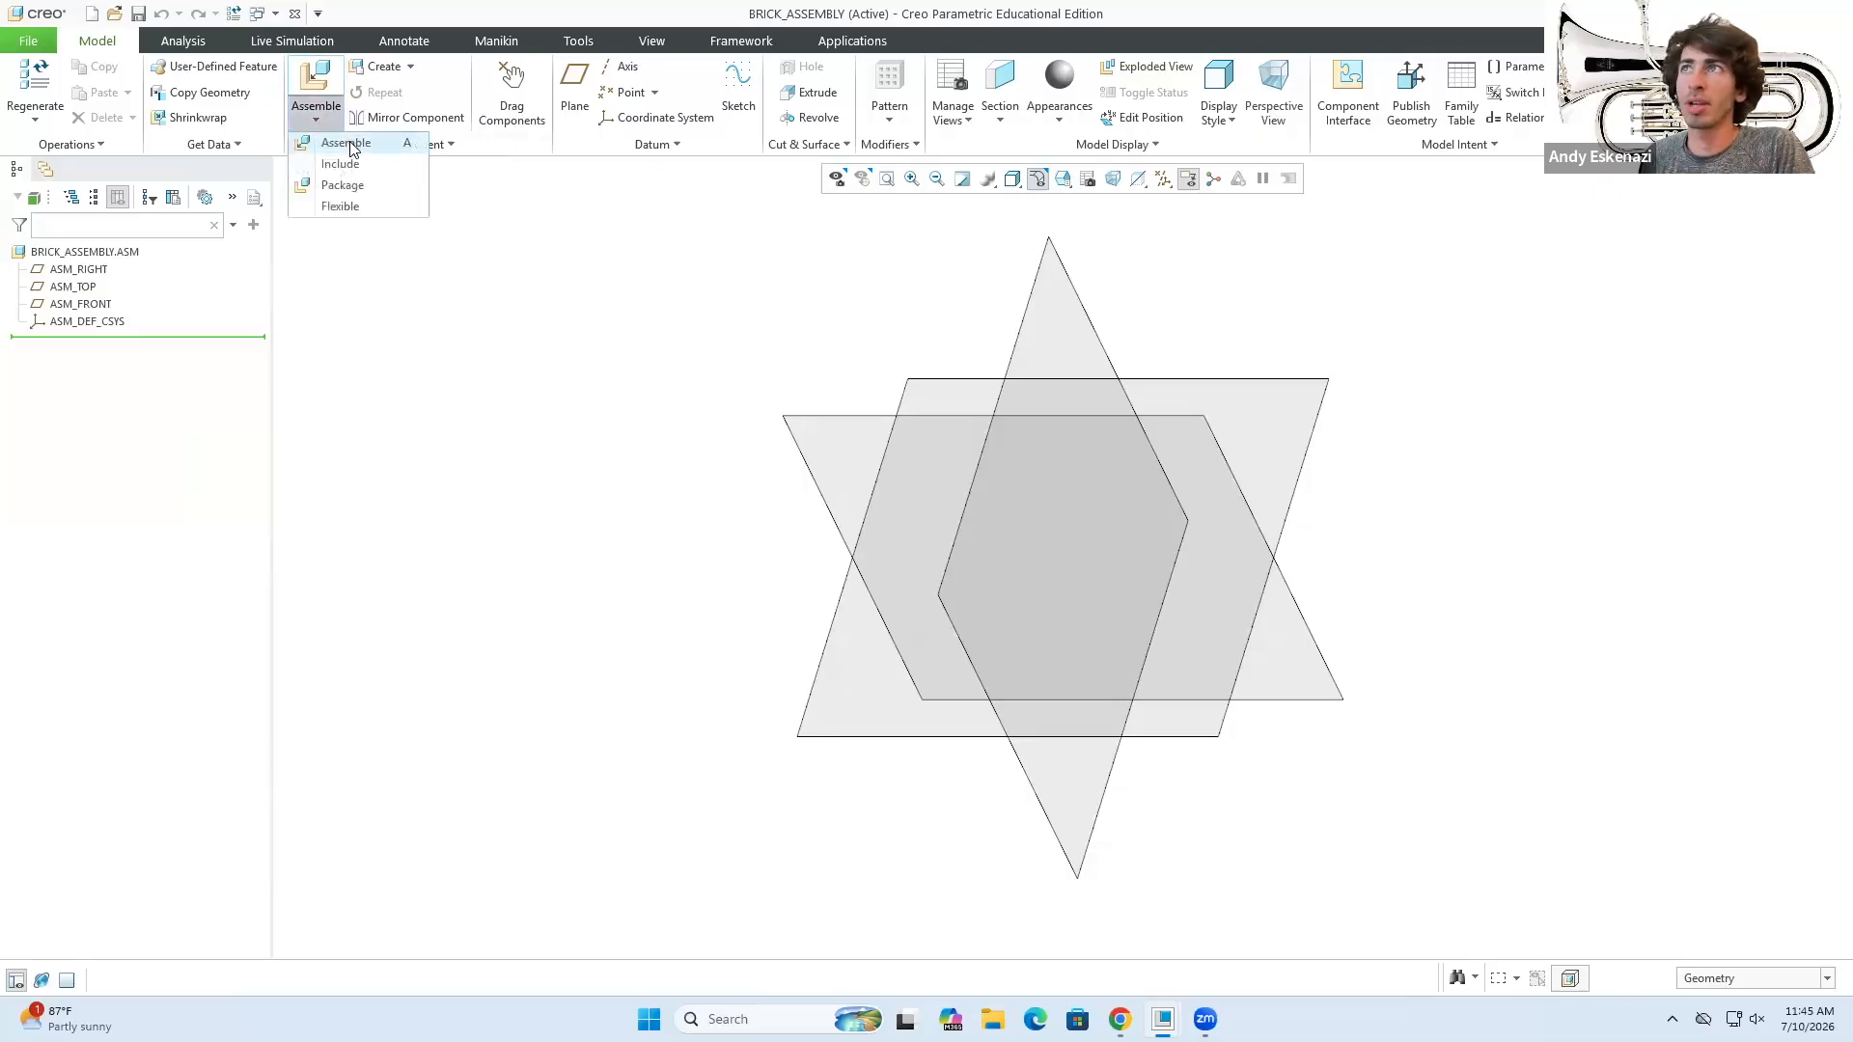
click(350, 145)
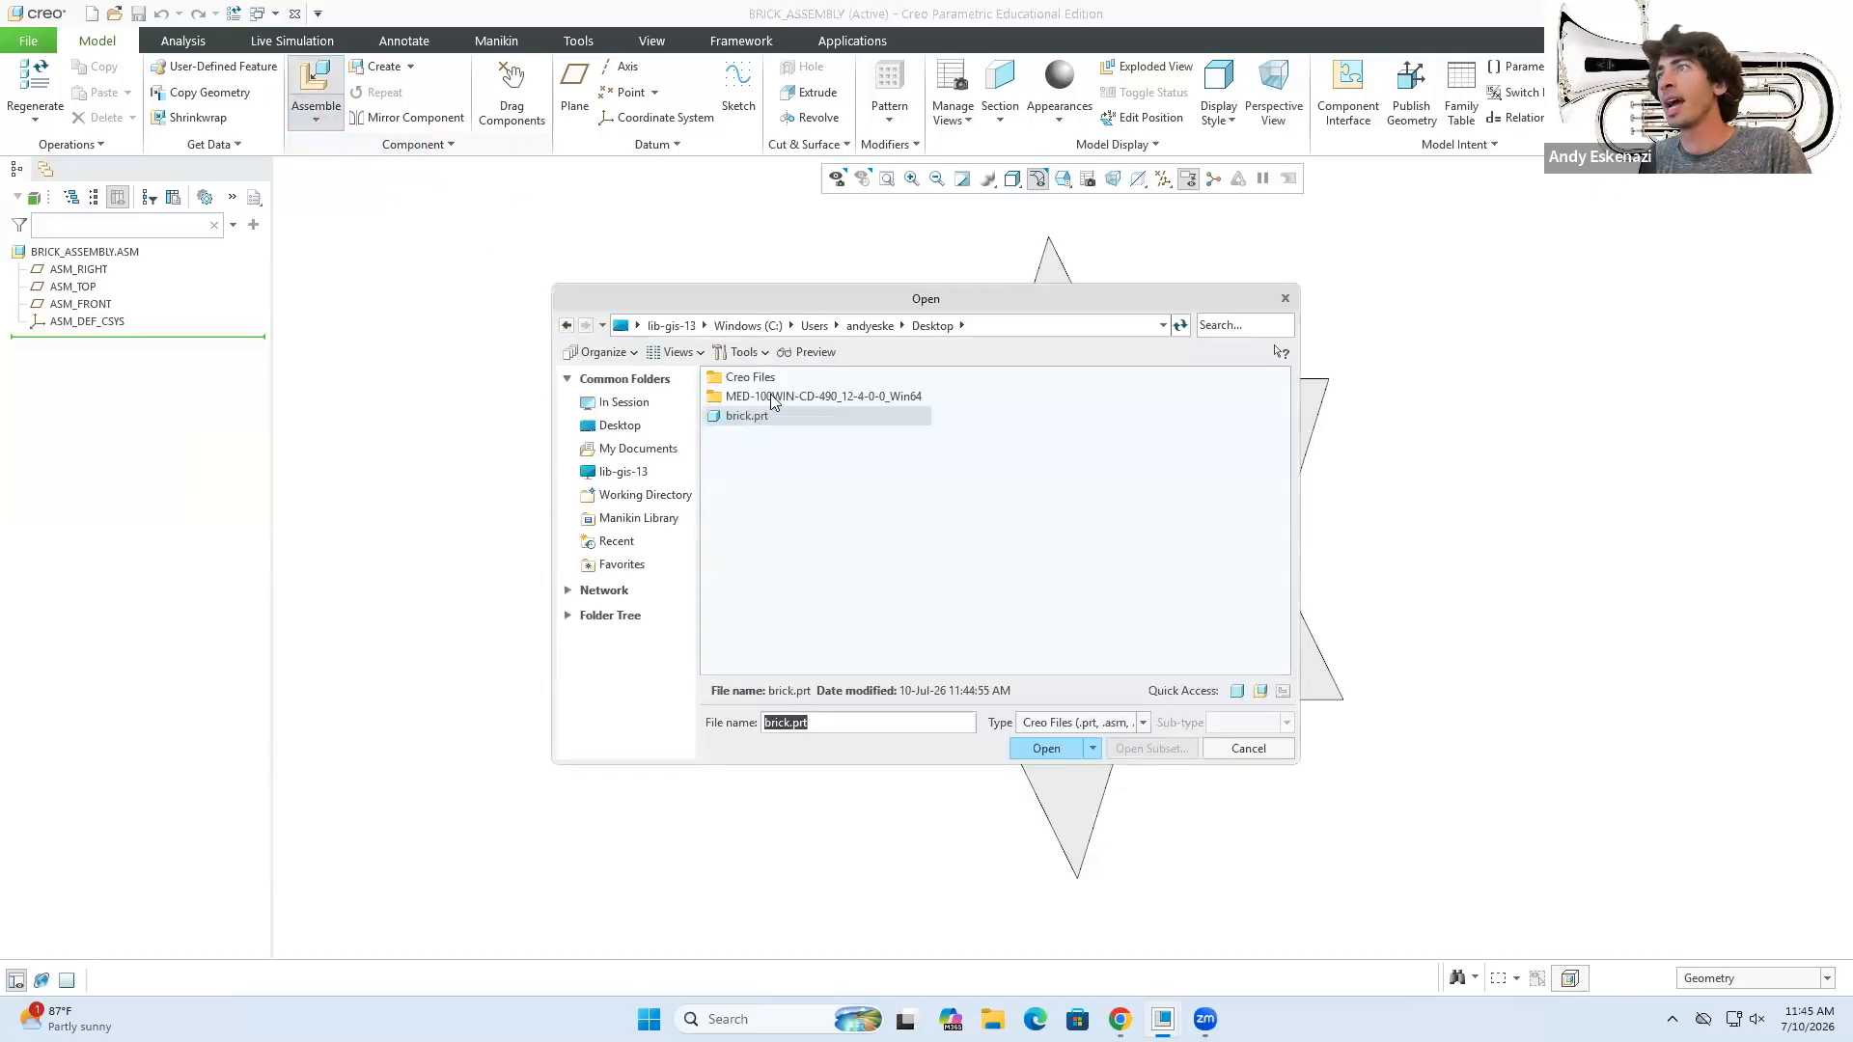
click(773, 422)
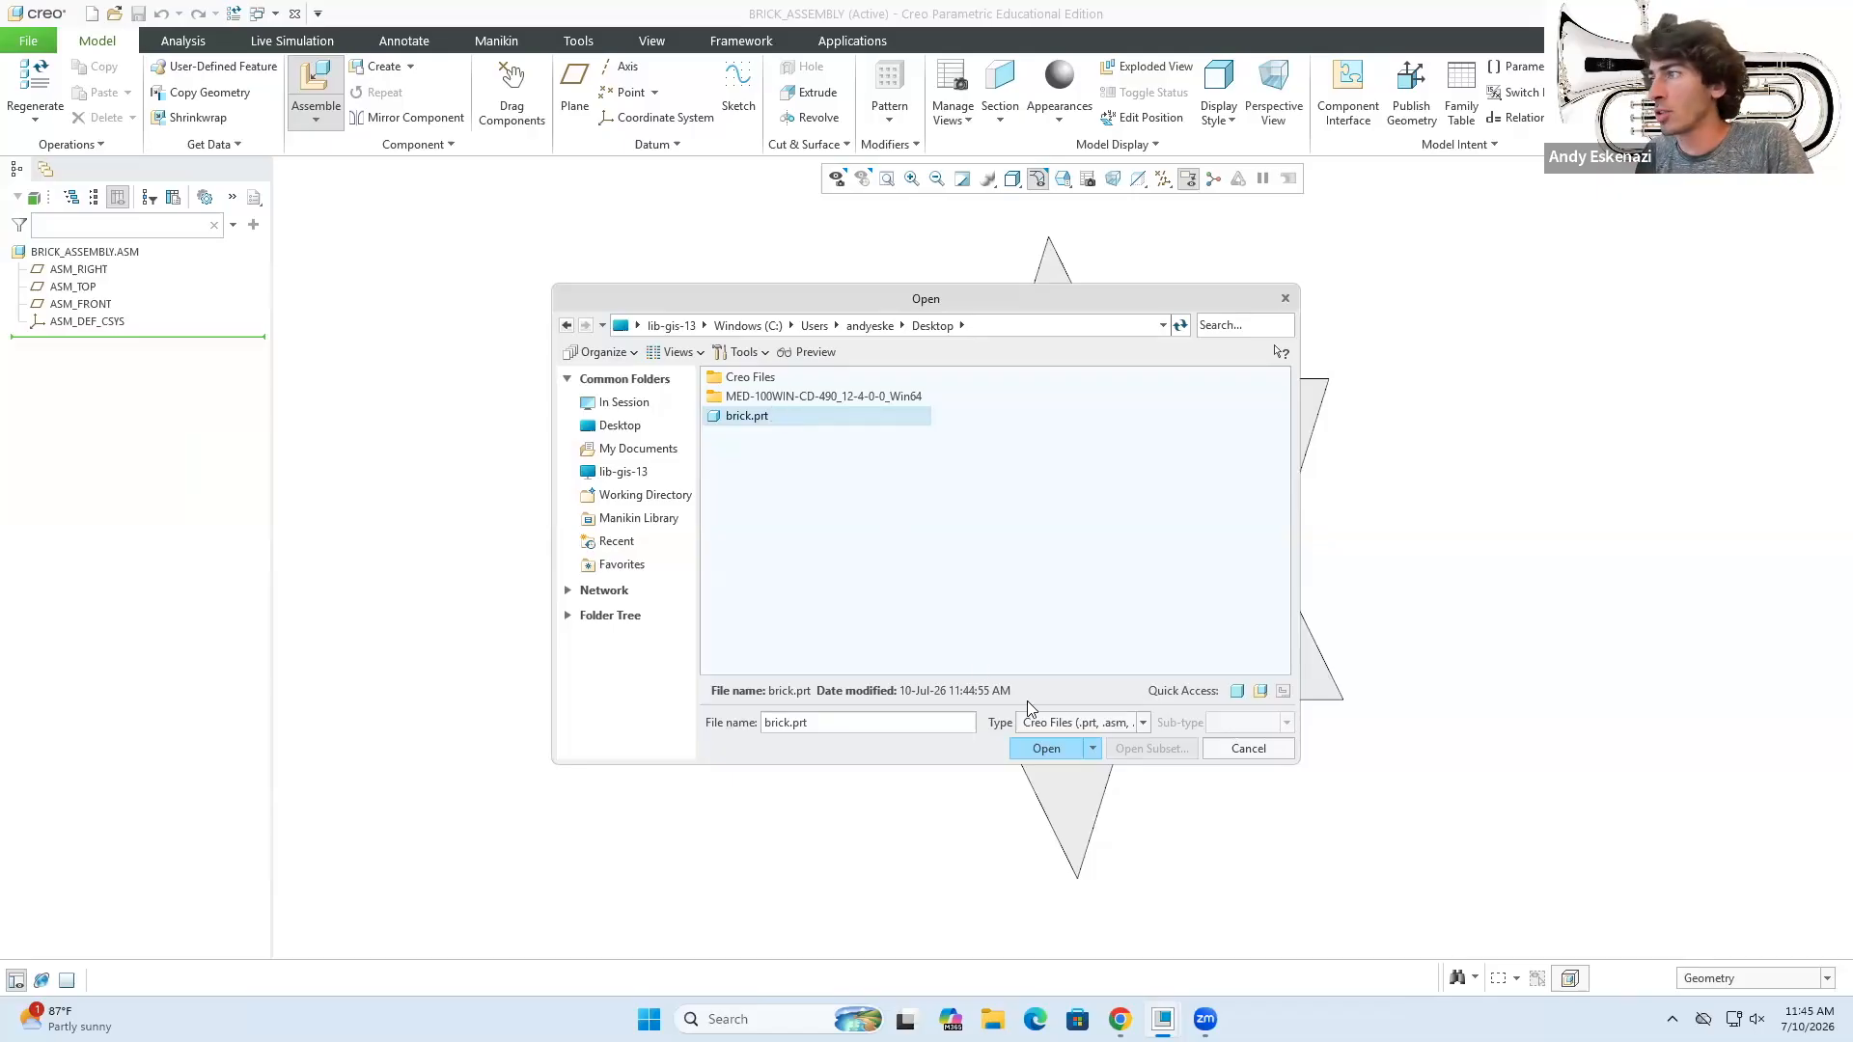
click(1046, 748)
- Move the brick up and away from the assembly datum planes, tilt it, and accept the placement without constraints
mouse_move(672, 446)
middle_down()
mouse_move(620, 537)
mouse_move(560, 535)
mouse_move(853, 557)
mouse_move(807, 514)
middle_up()
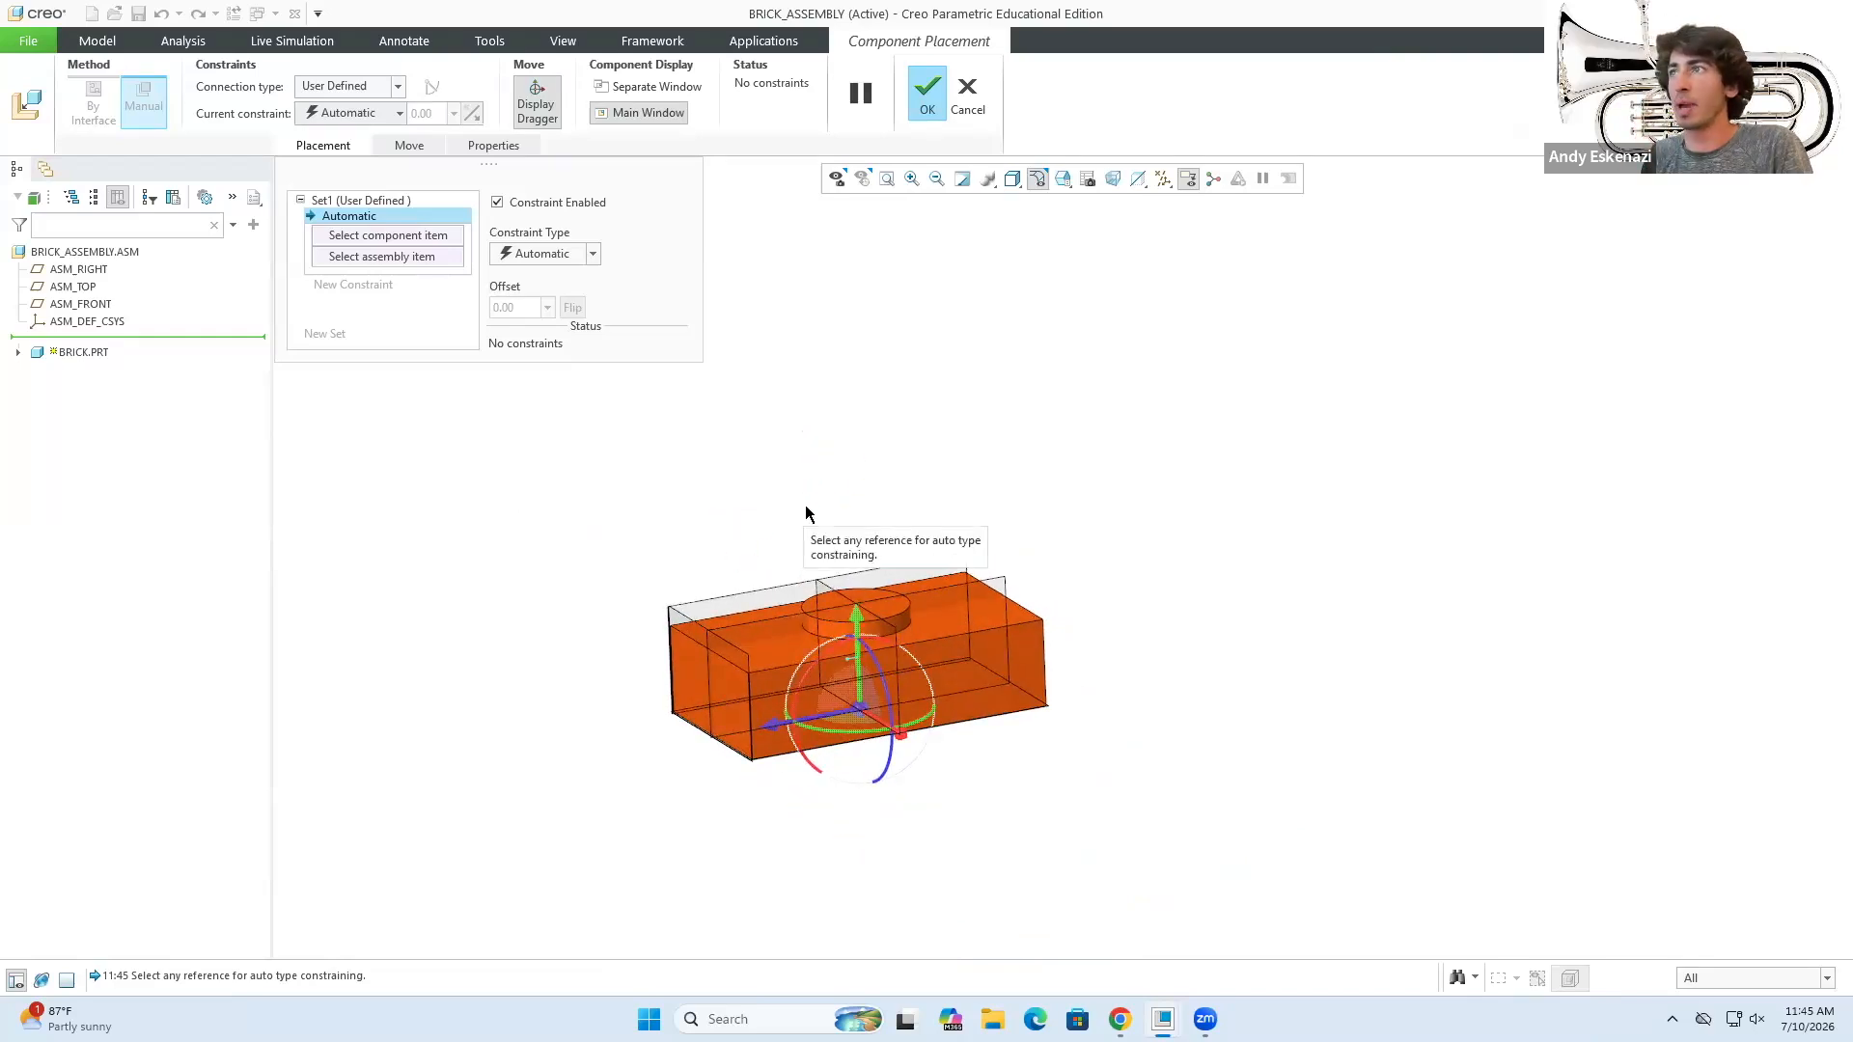
drag(857, 625, 853, 417)
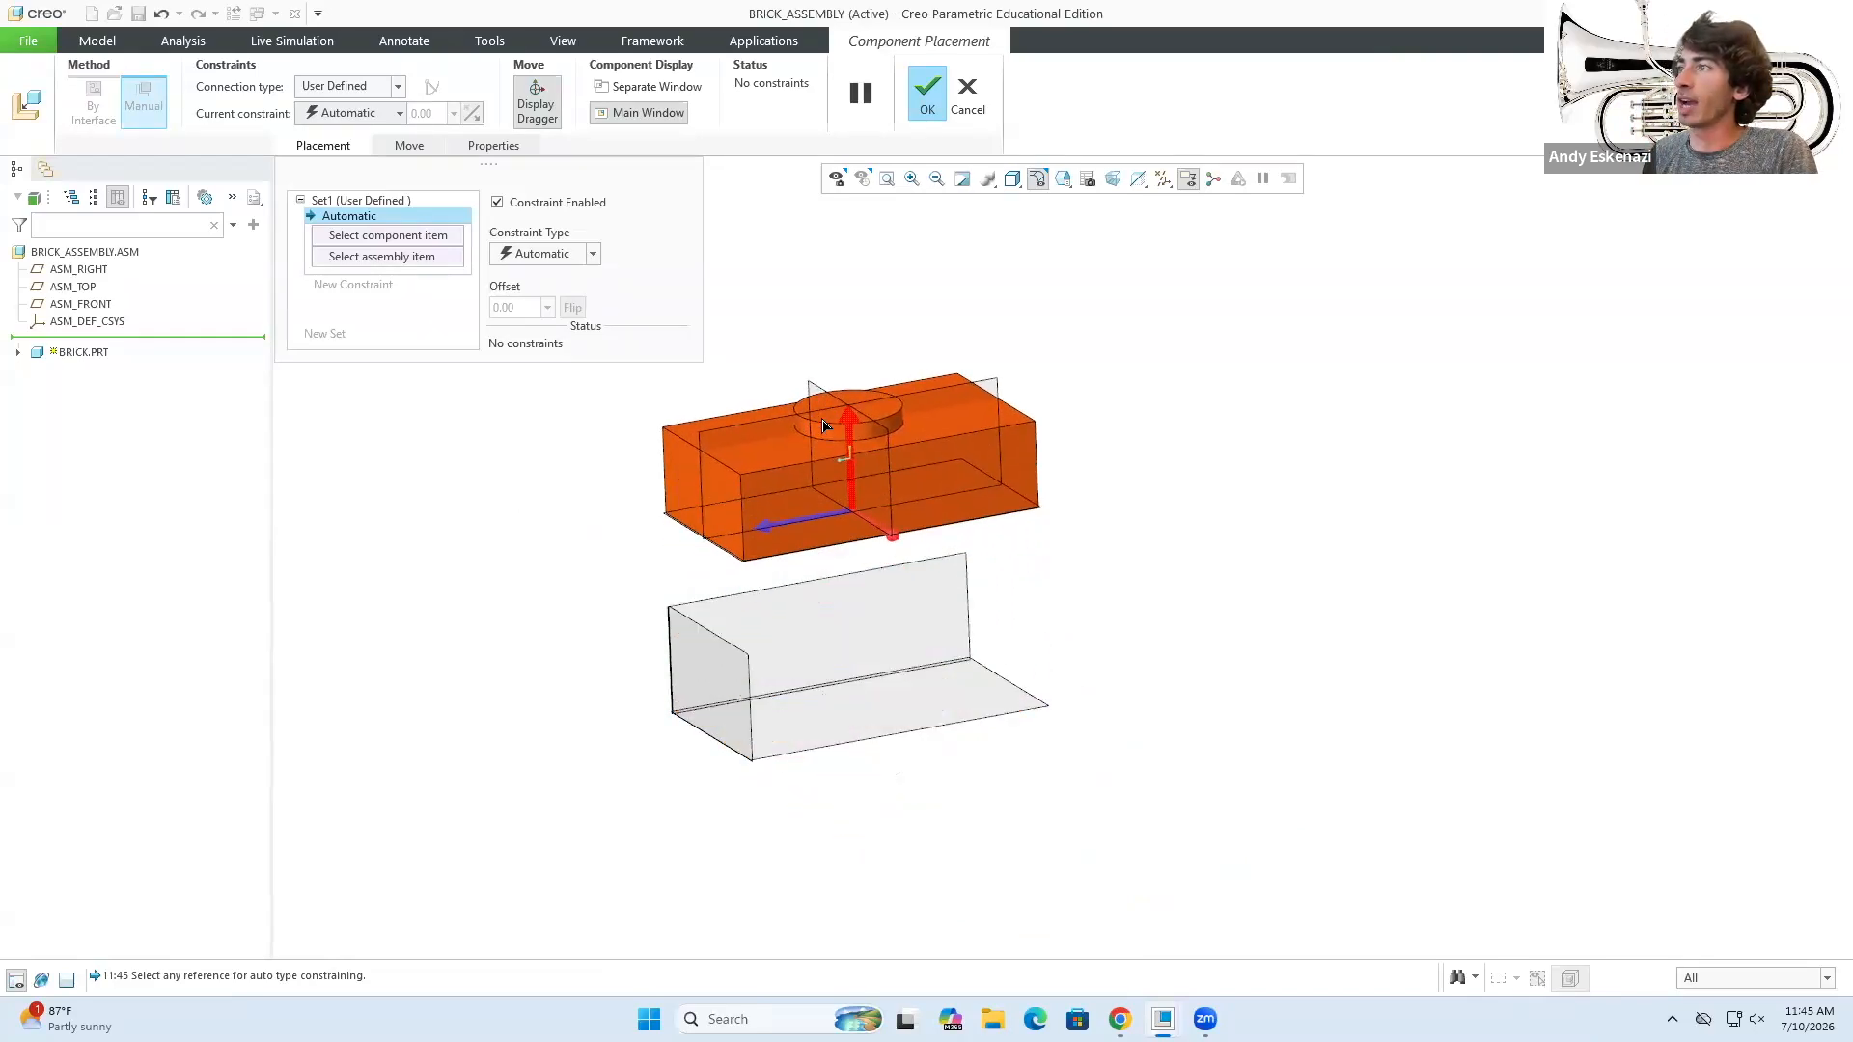
drag(862, 522, 1079, 507)
drag(996, 425, 1076, 349)
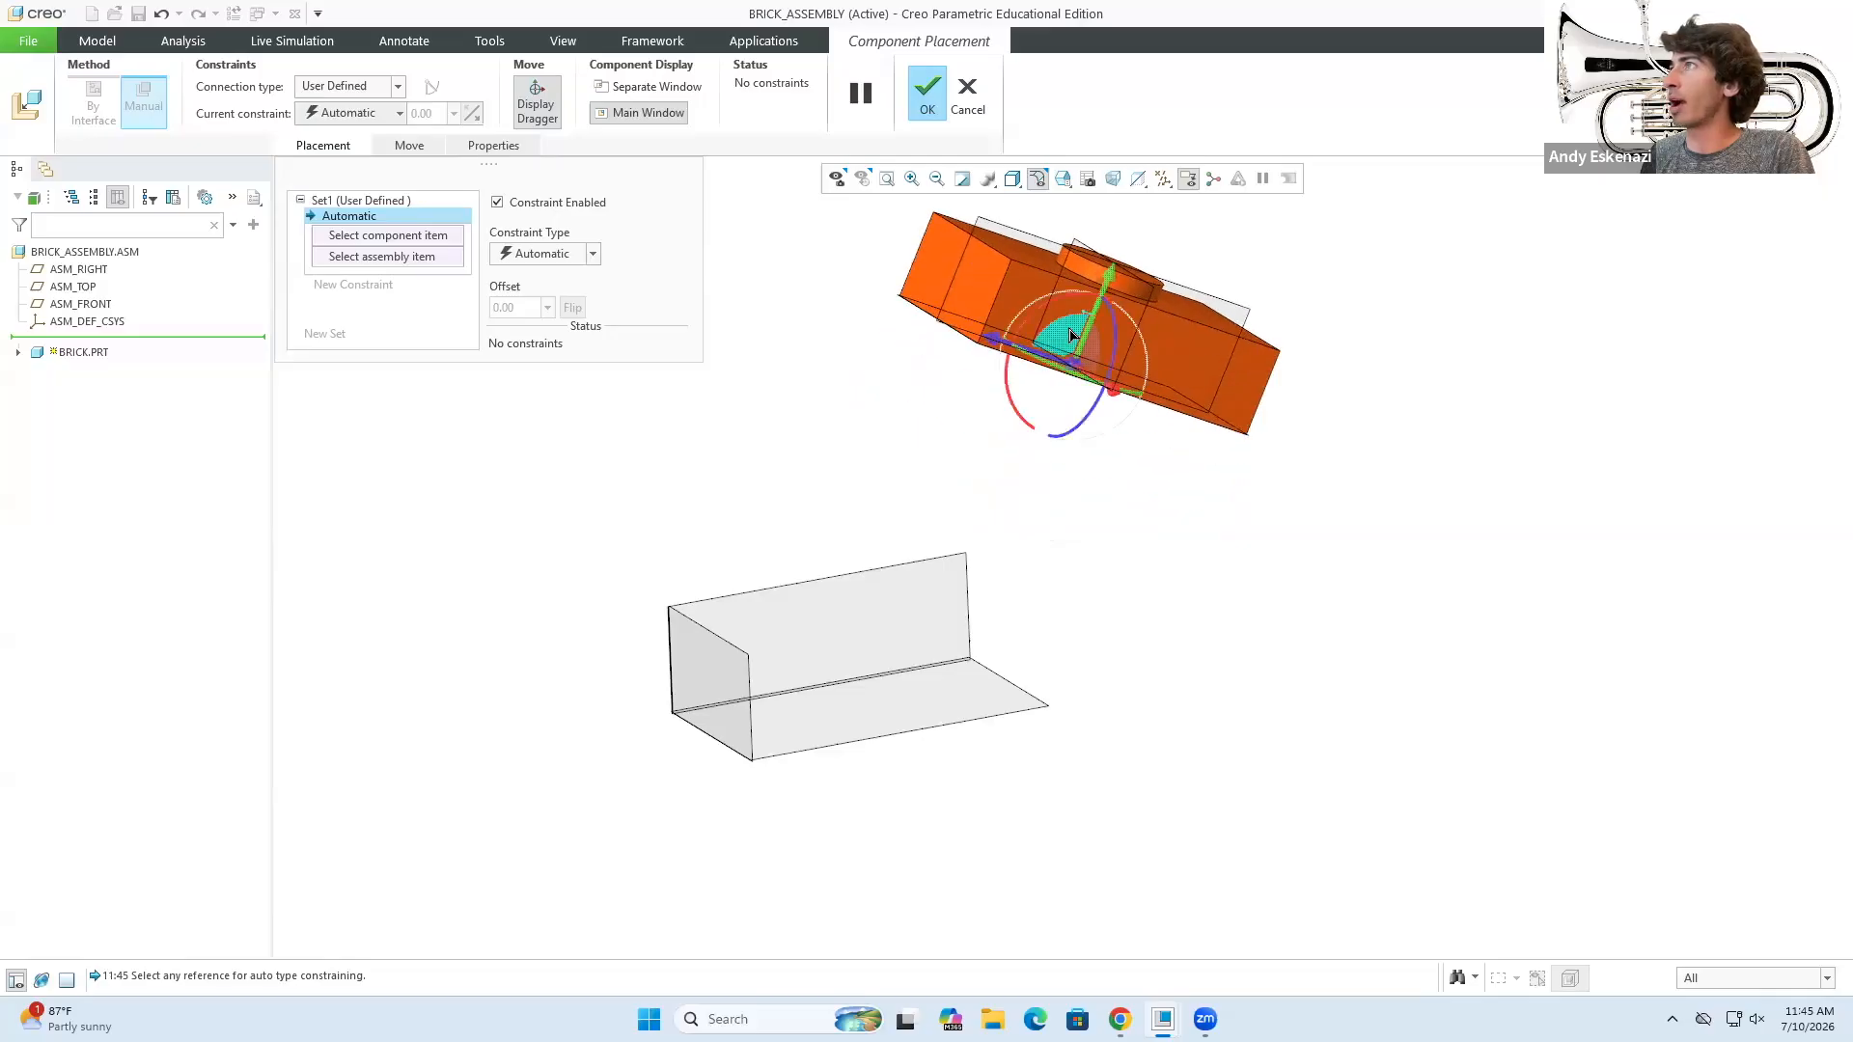
click(921, 94)
- Examine the ASM_RIGHT, ASM_TOP and ASM_FRONT datum planes and the brick's position relative to them
scroll(932, 506, up, 3)
scroll(943, 484, down, 3)
middle_drag(943, 485, 929, 505)
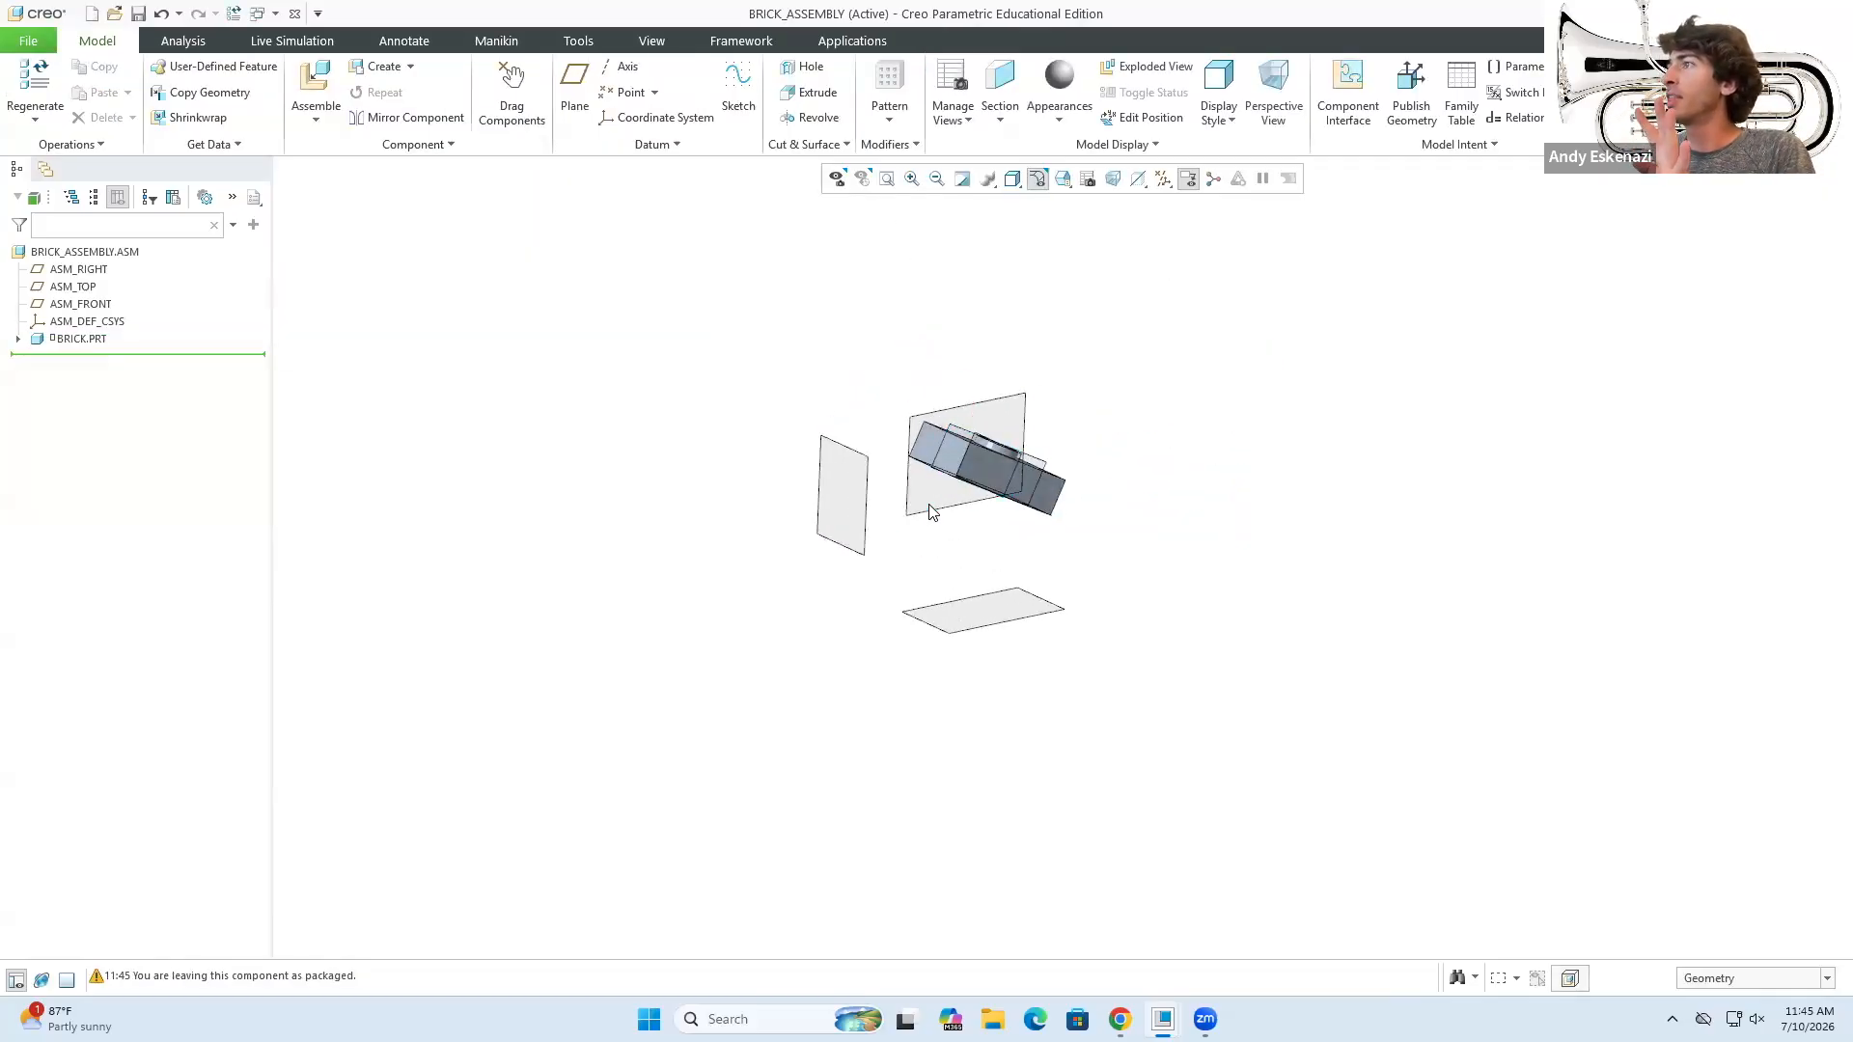
click(976, 619)
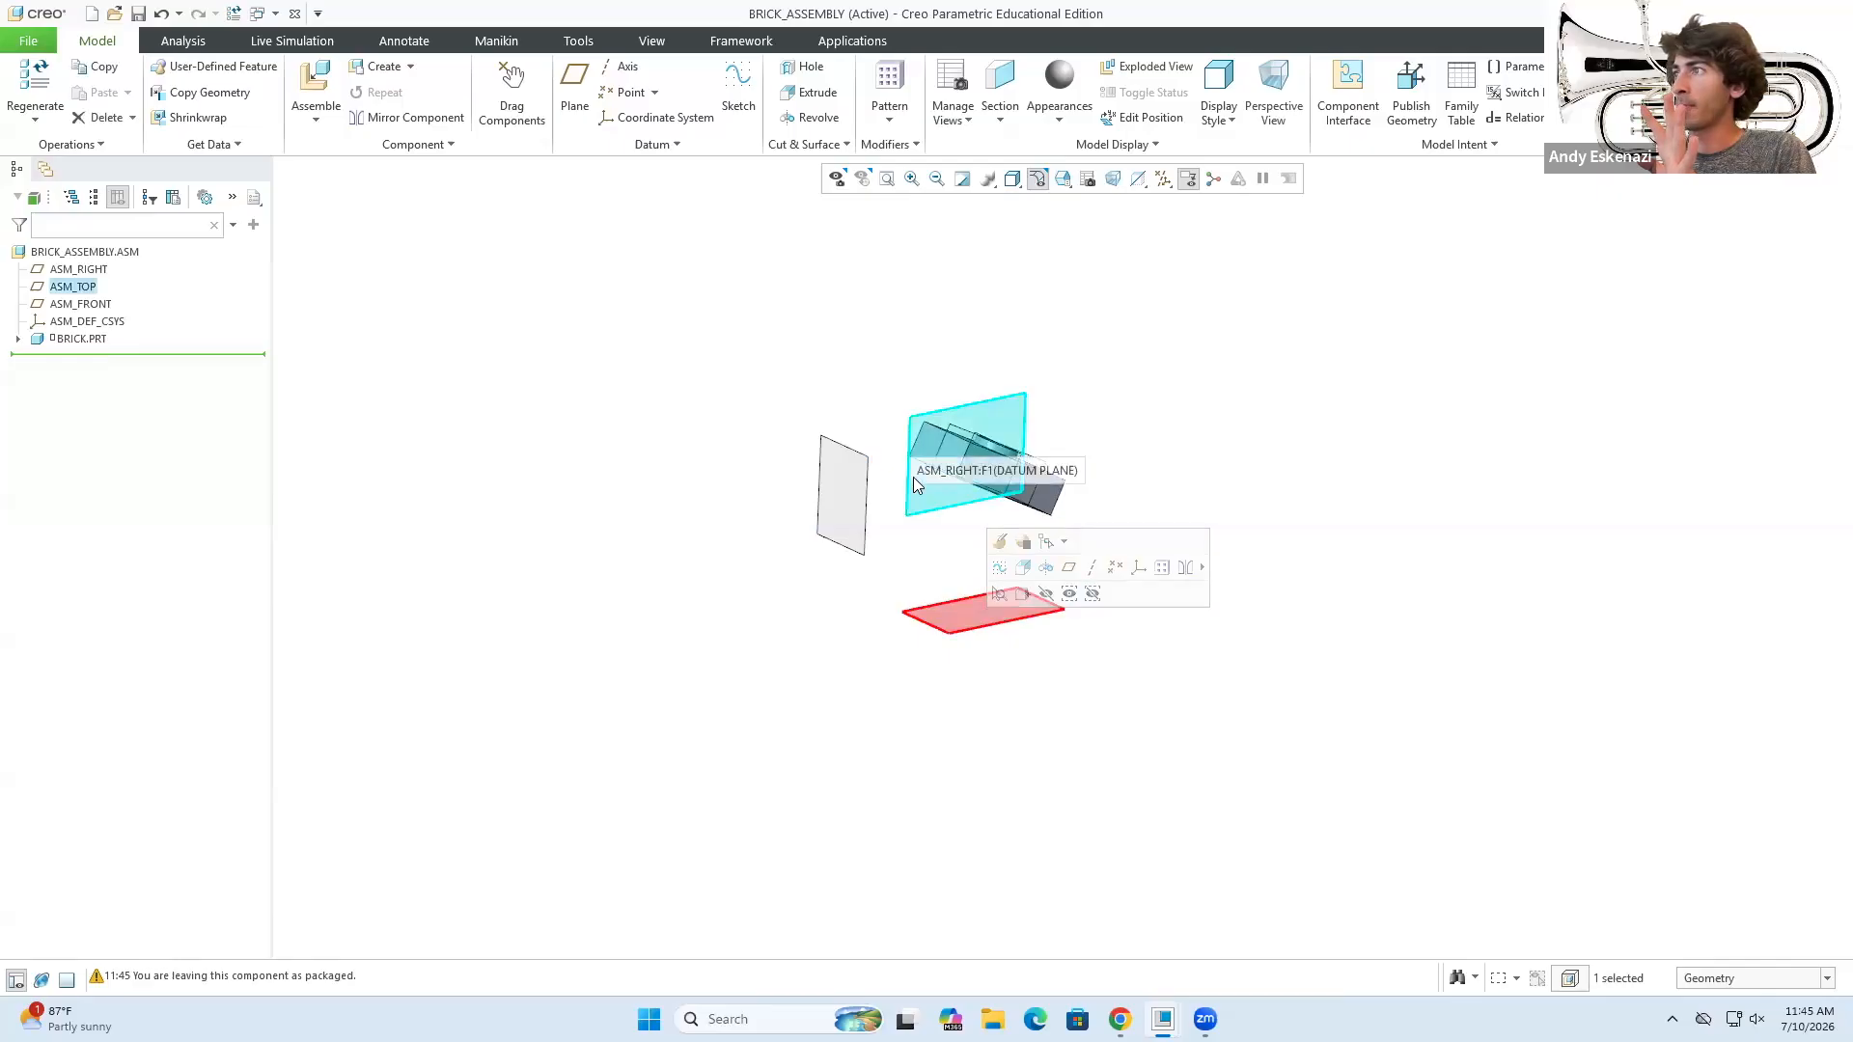
scroll(914, 477, down, 2)
click(91, 271)
click(89, 289)
click(89, 305)
click(675, 579)
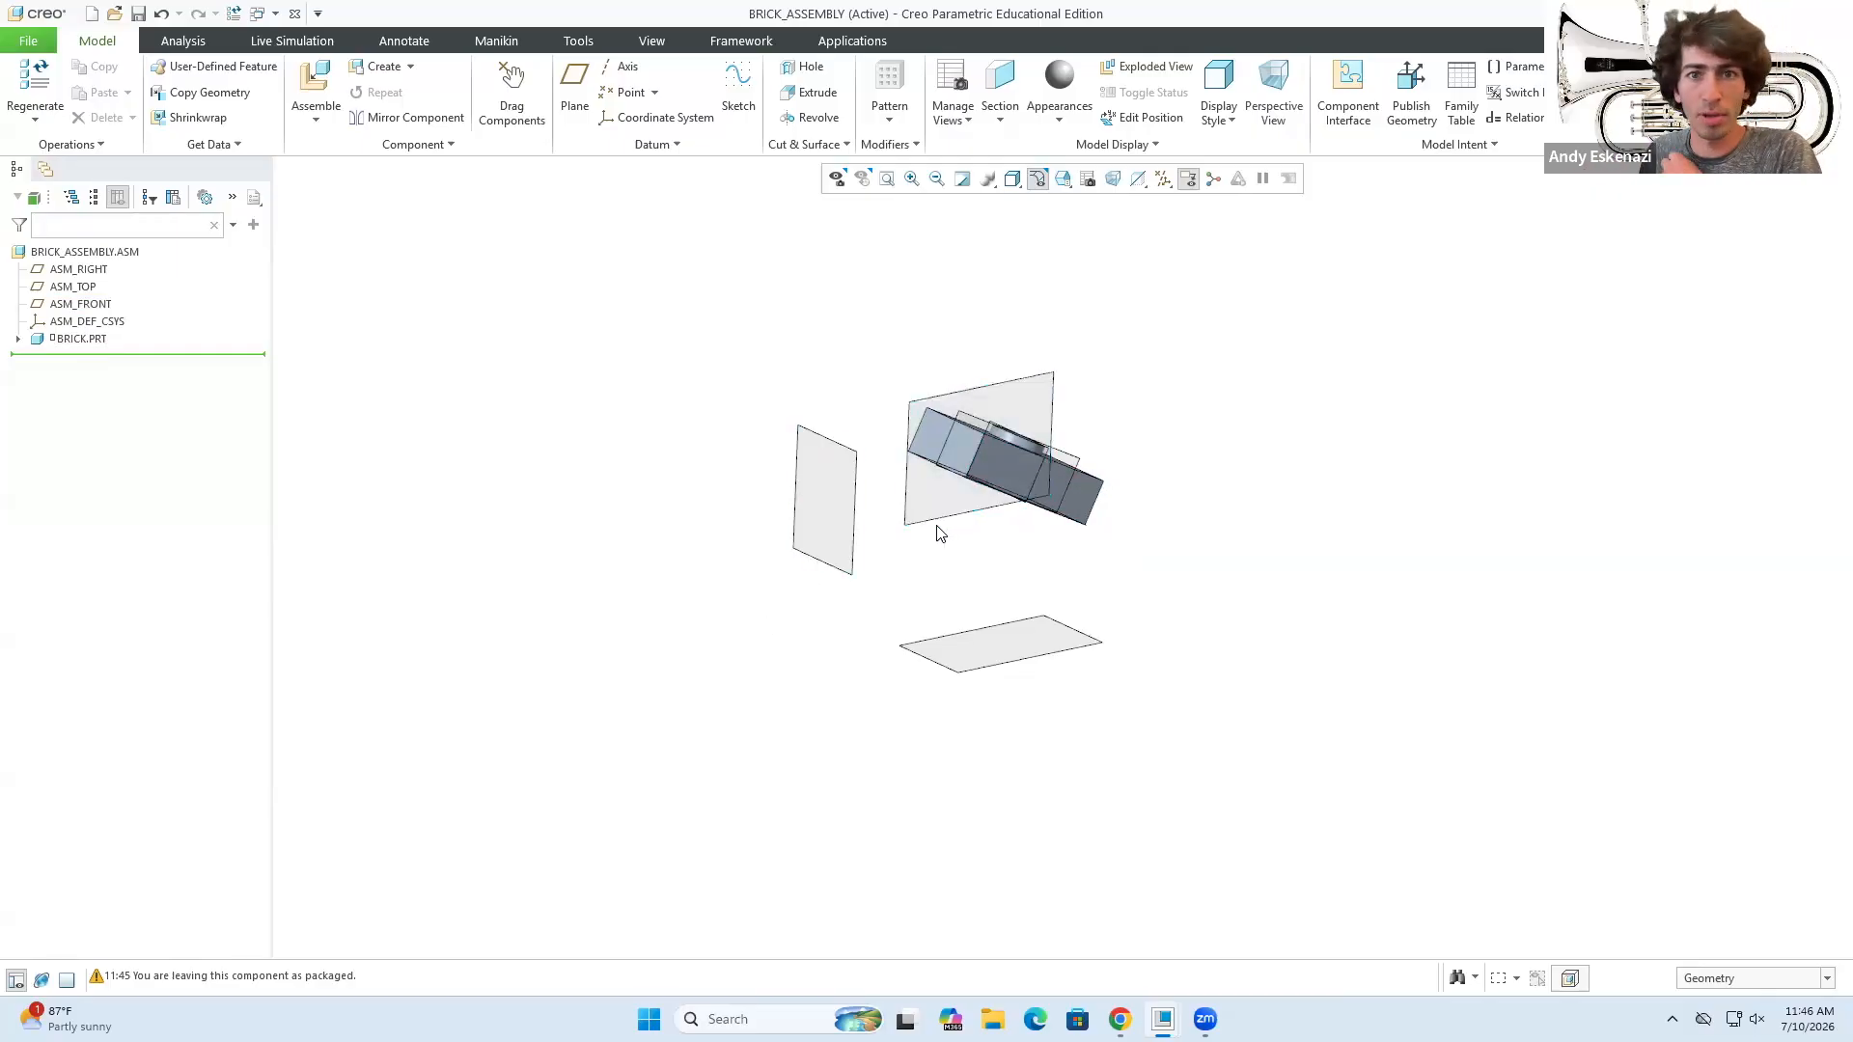
middle_drag(932, 526, 953, 500)
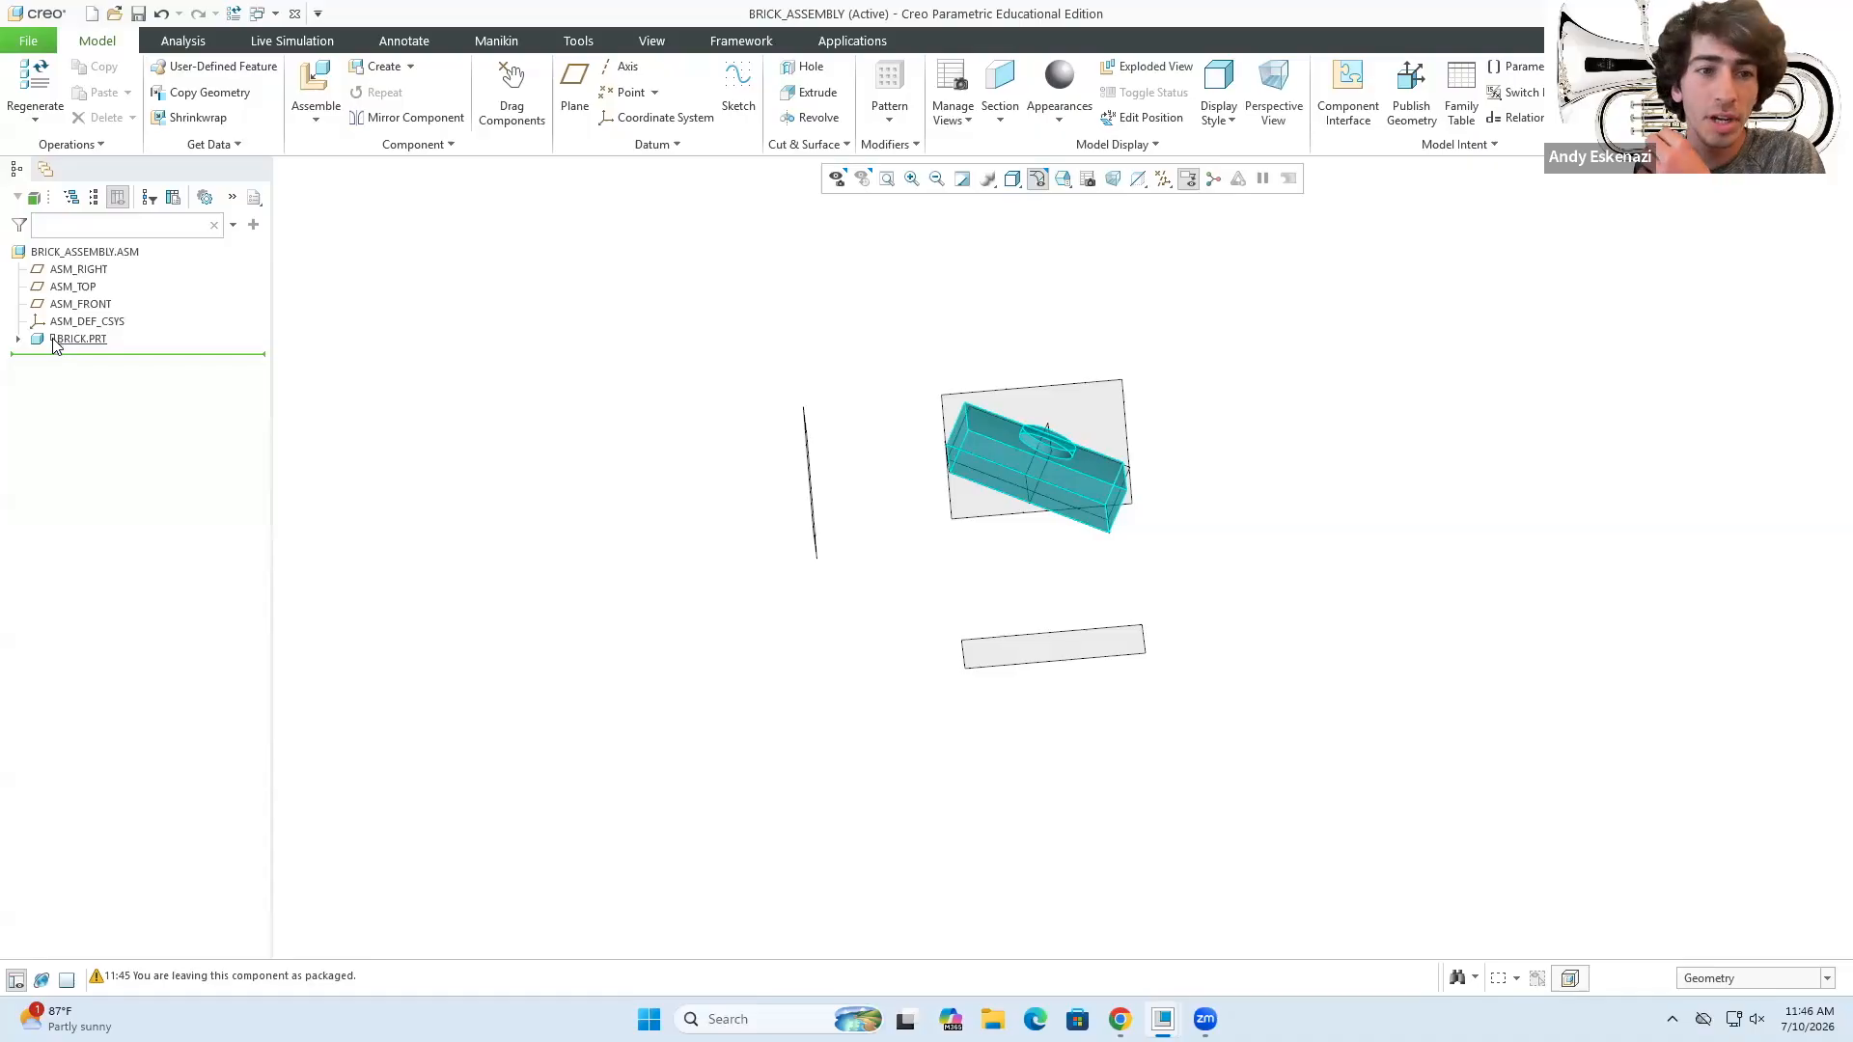
mouse_move(882, 534)
middle_down()
mouse_move(918, 521)
mouse_move(911, 538)
middle_up()
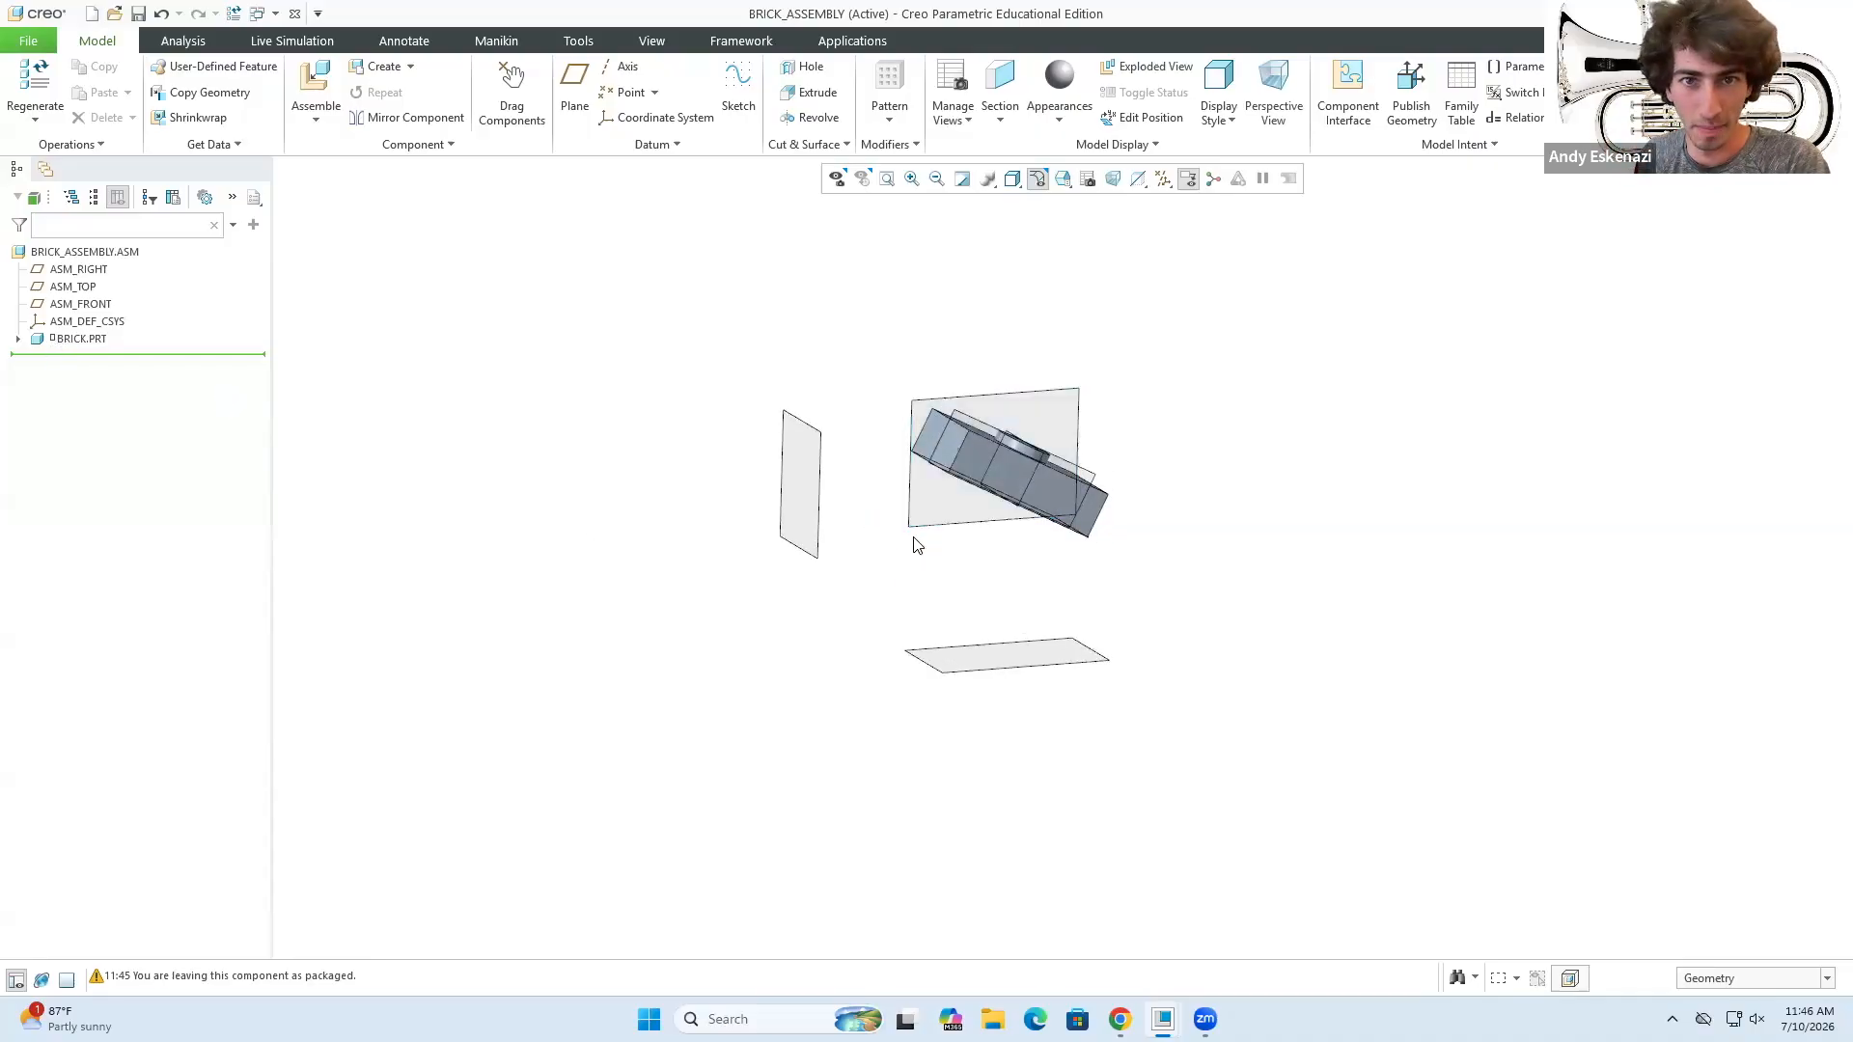
- Try the Fix Location command on the brick, and undo it
click(977, 468)
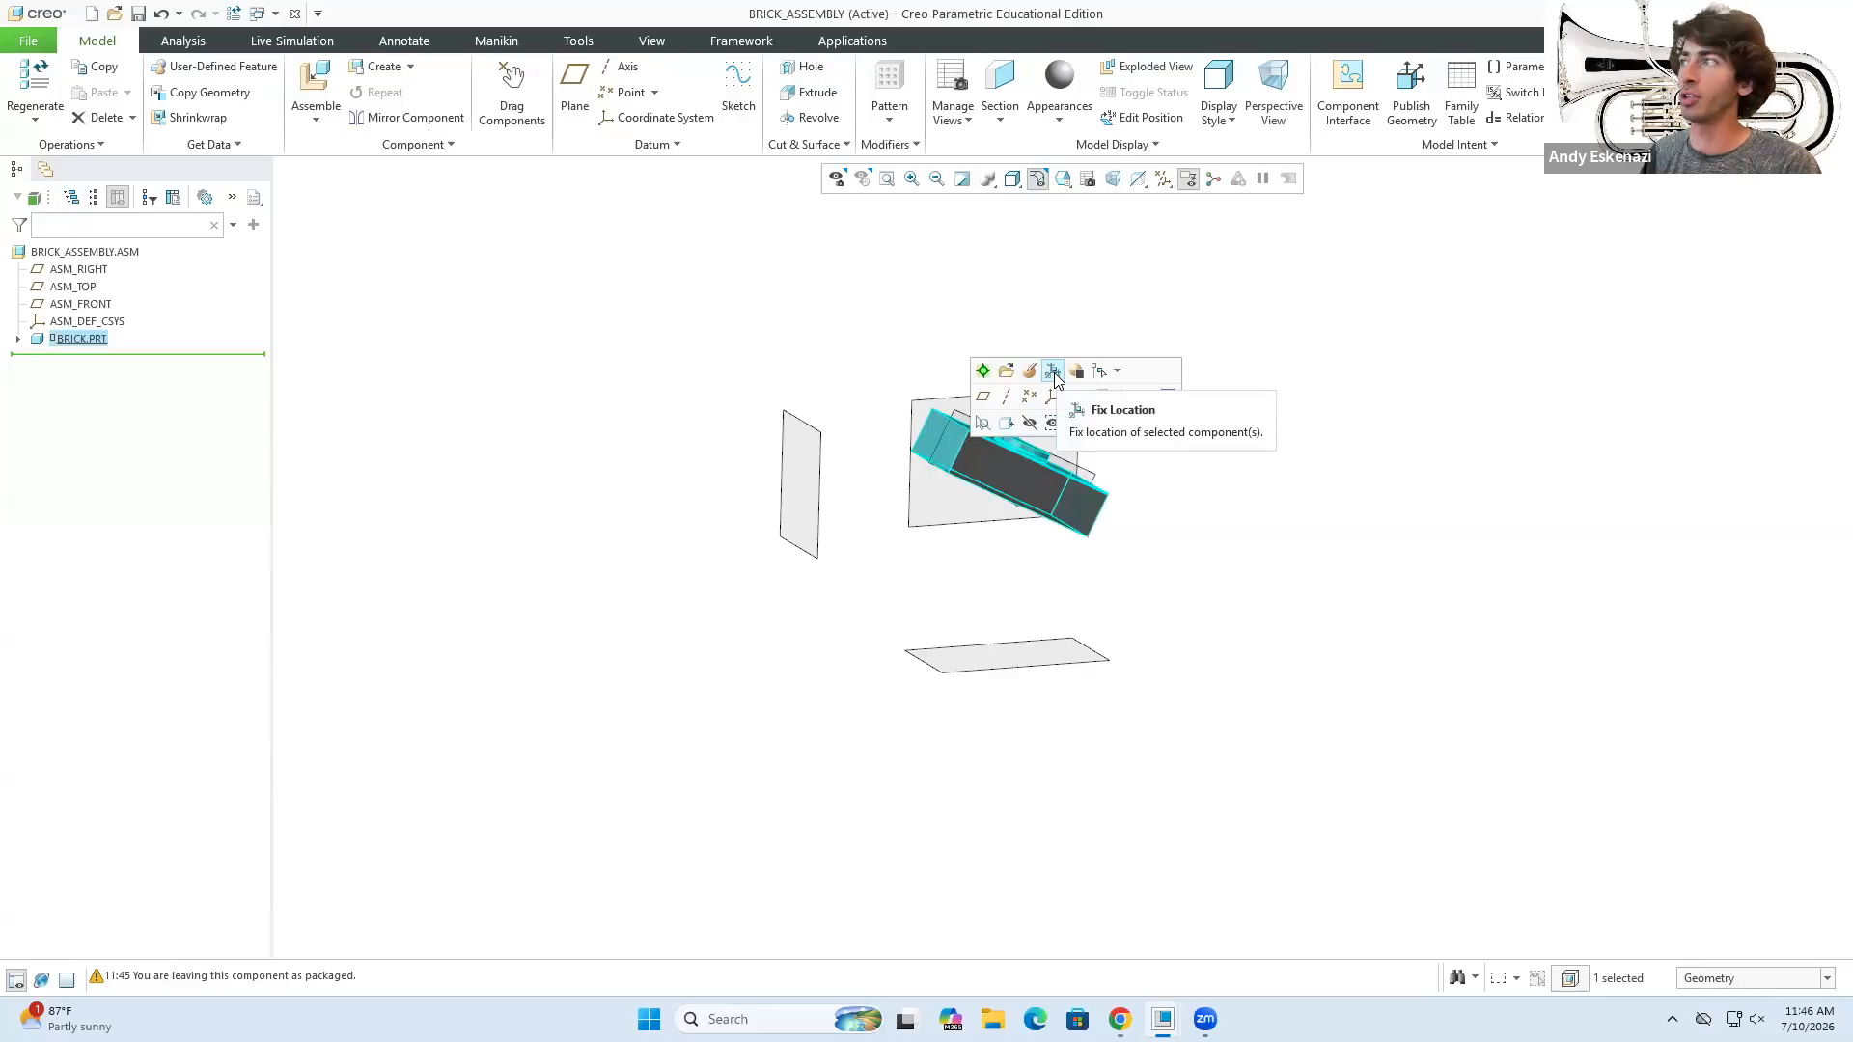
click(1054, 372)
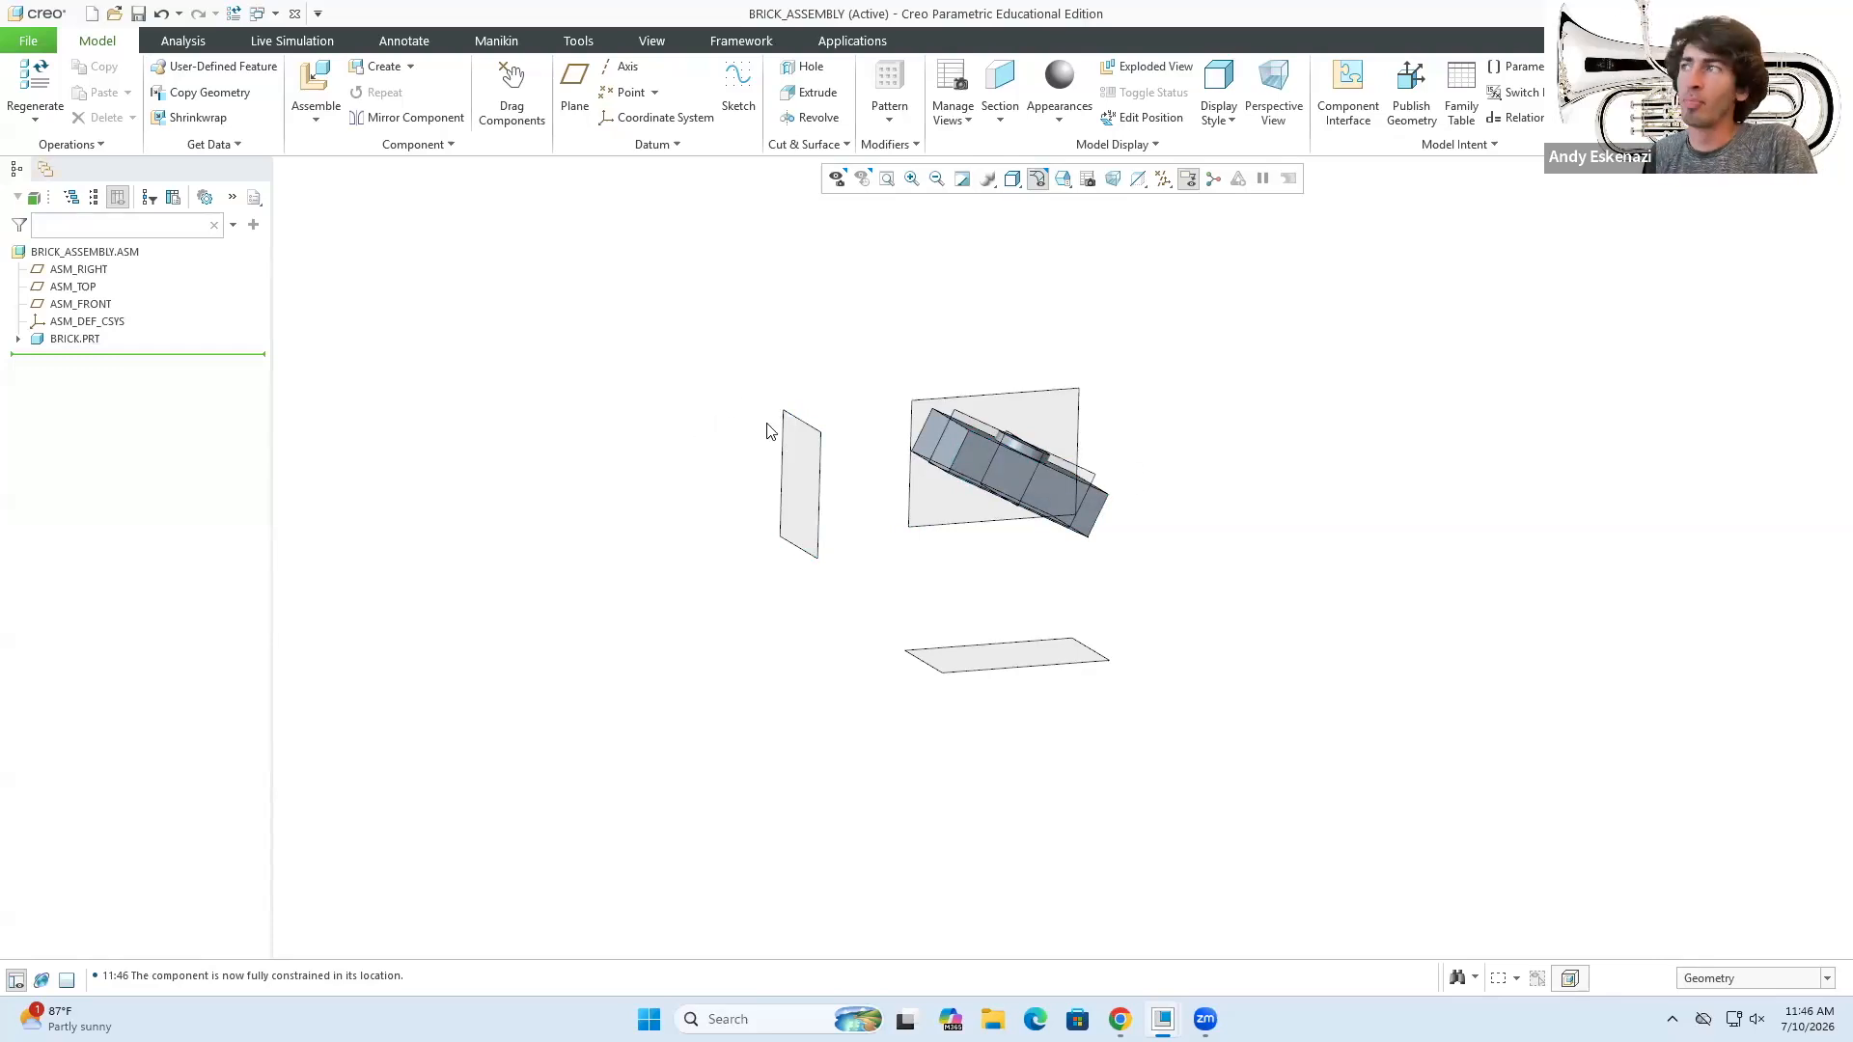
key(ctrl+g)
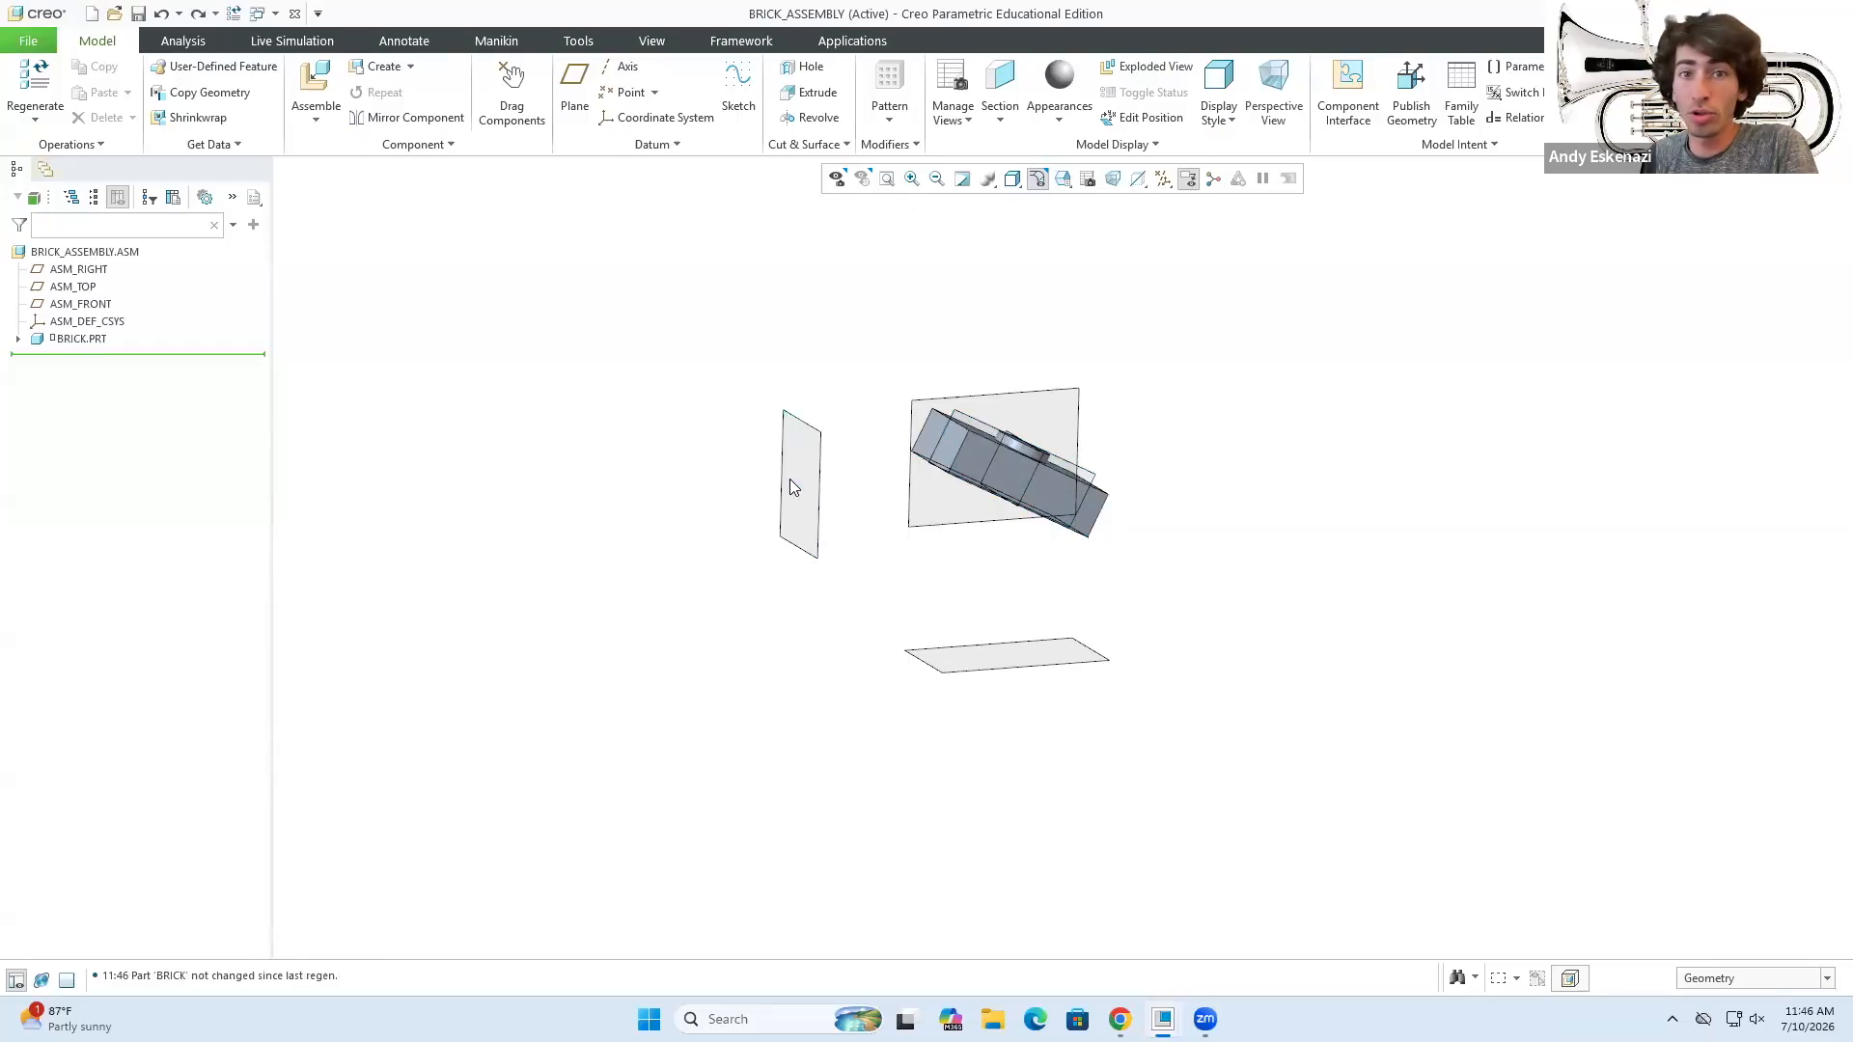
- Reopen the brick's placement definition and freely rotate the brick to a different orientation
click(89, 340)
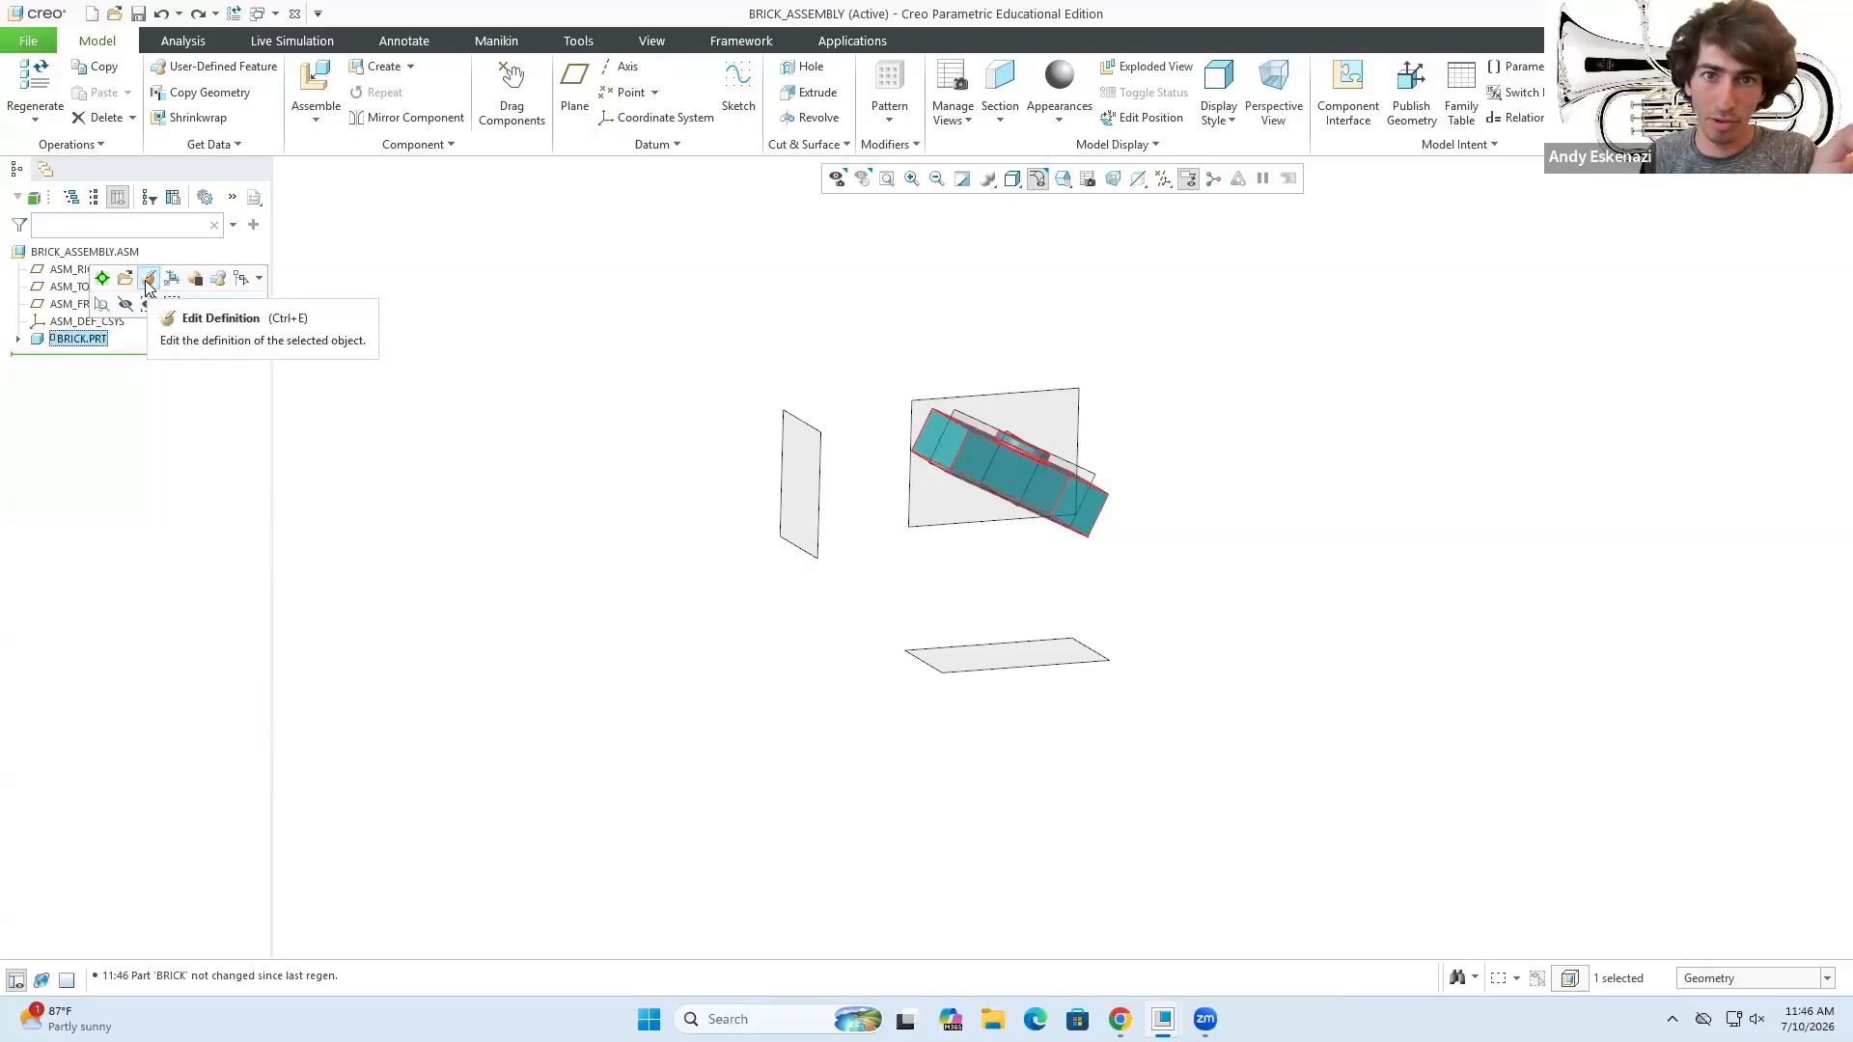
click(147, 280)
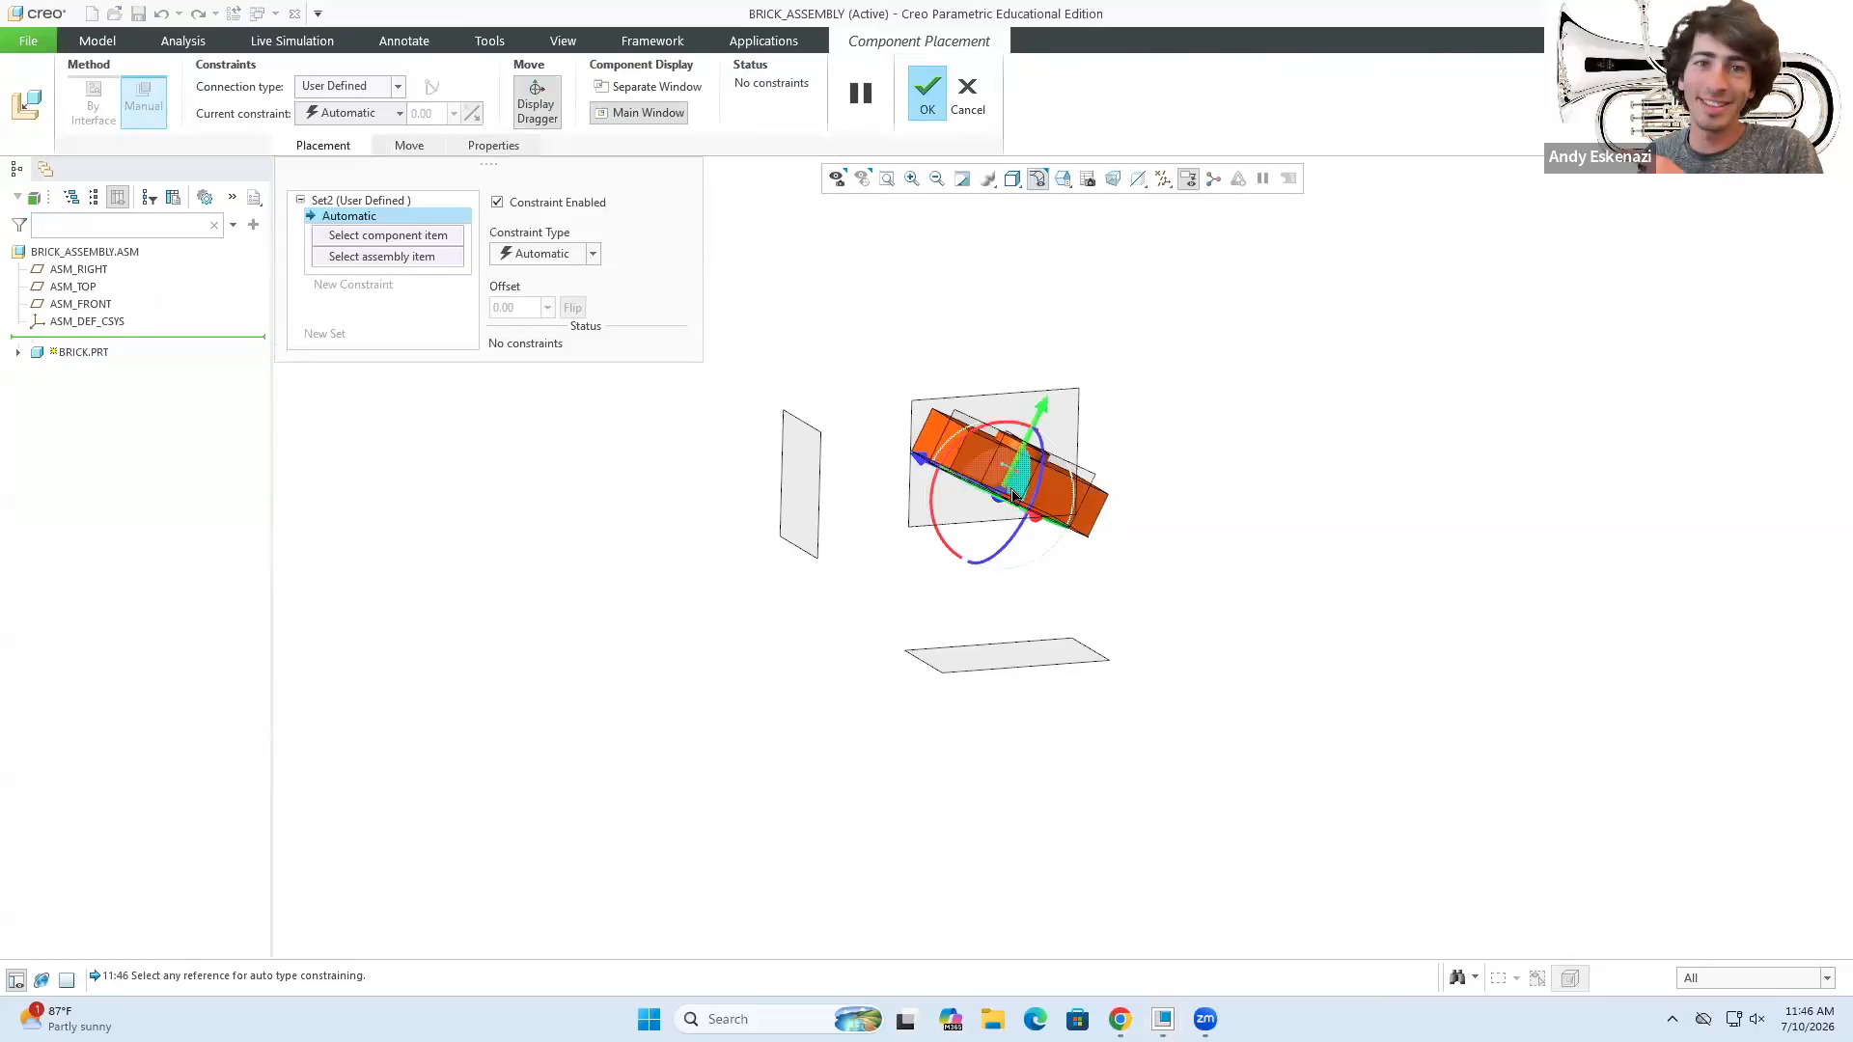
click(1163, 1020)
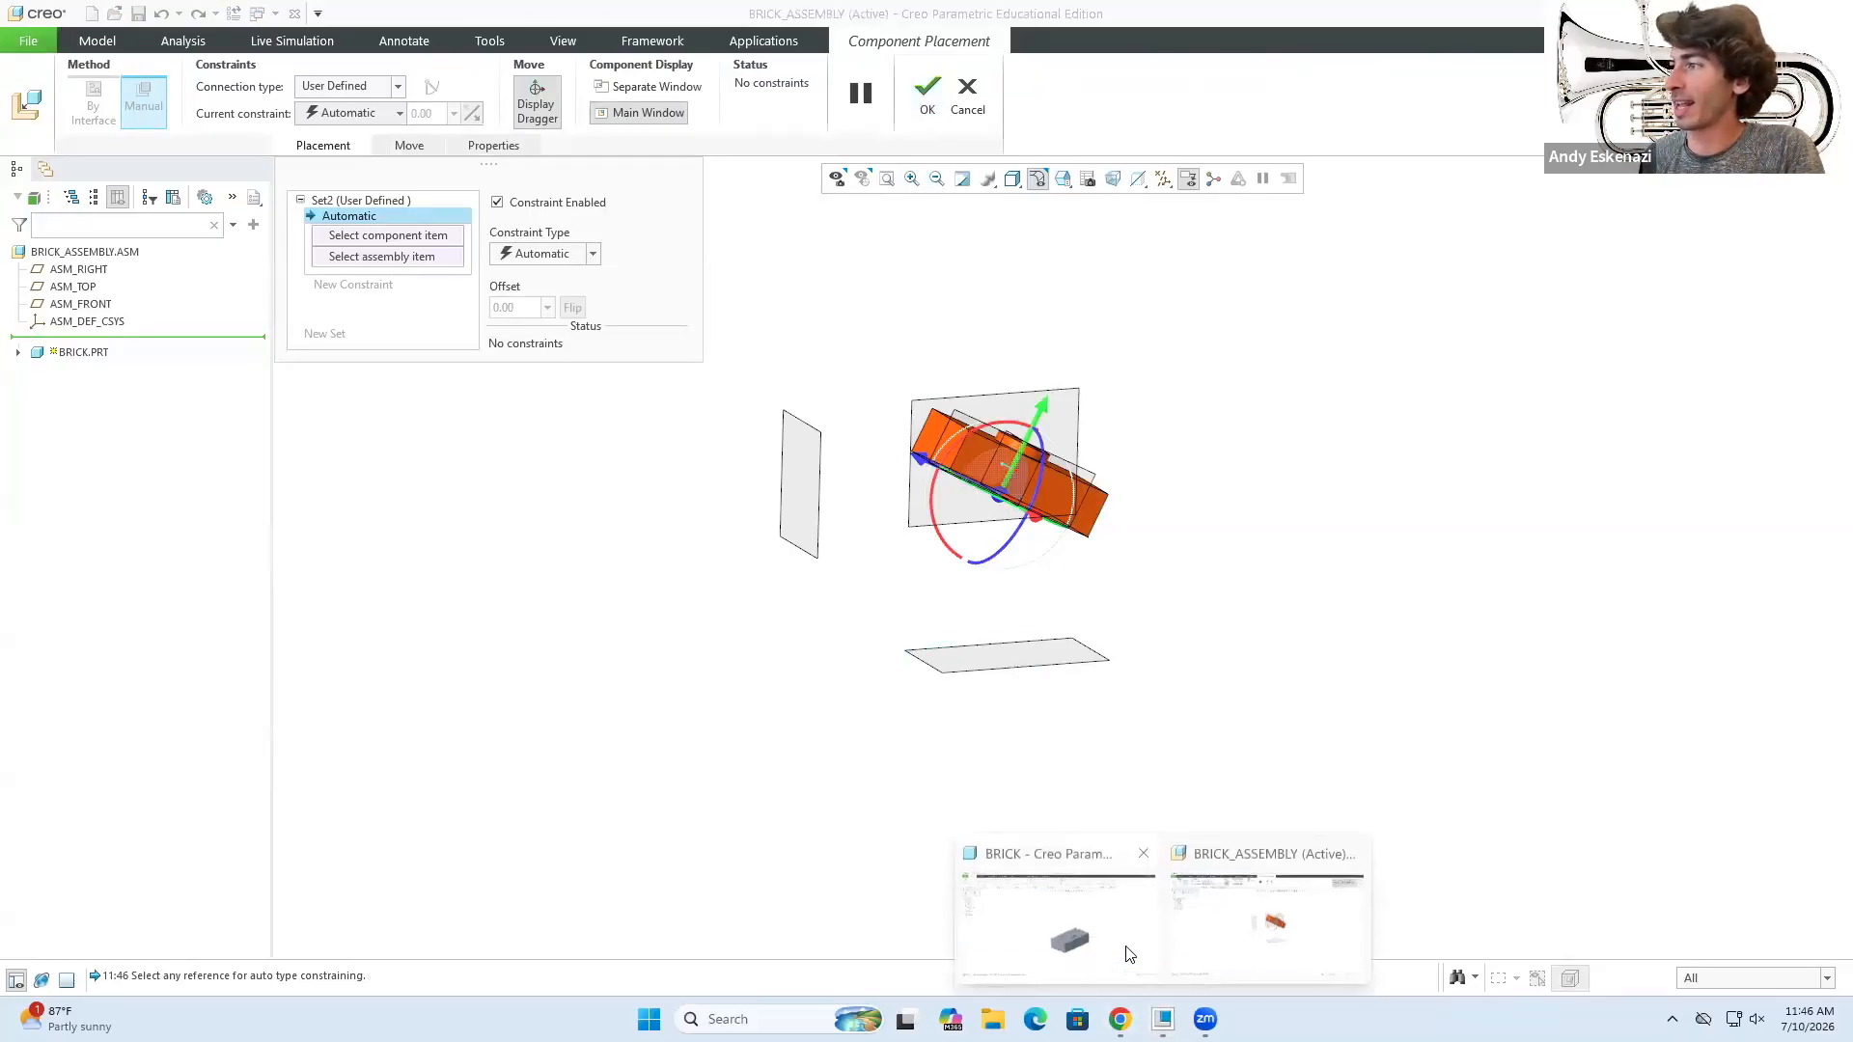
click(1186, 546)
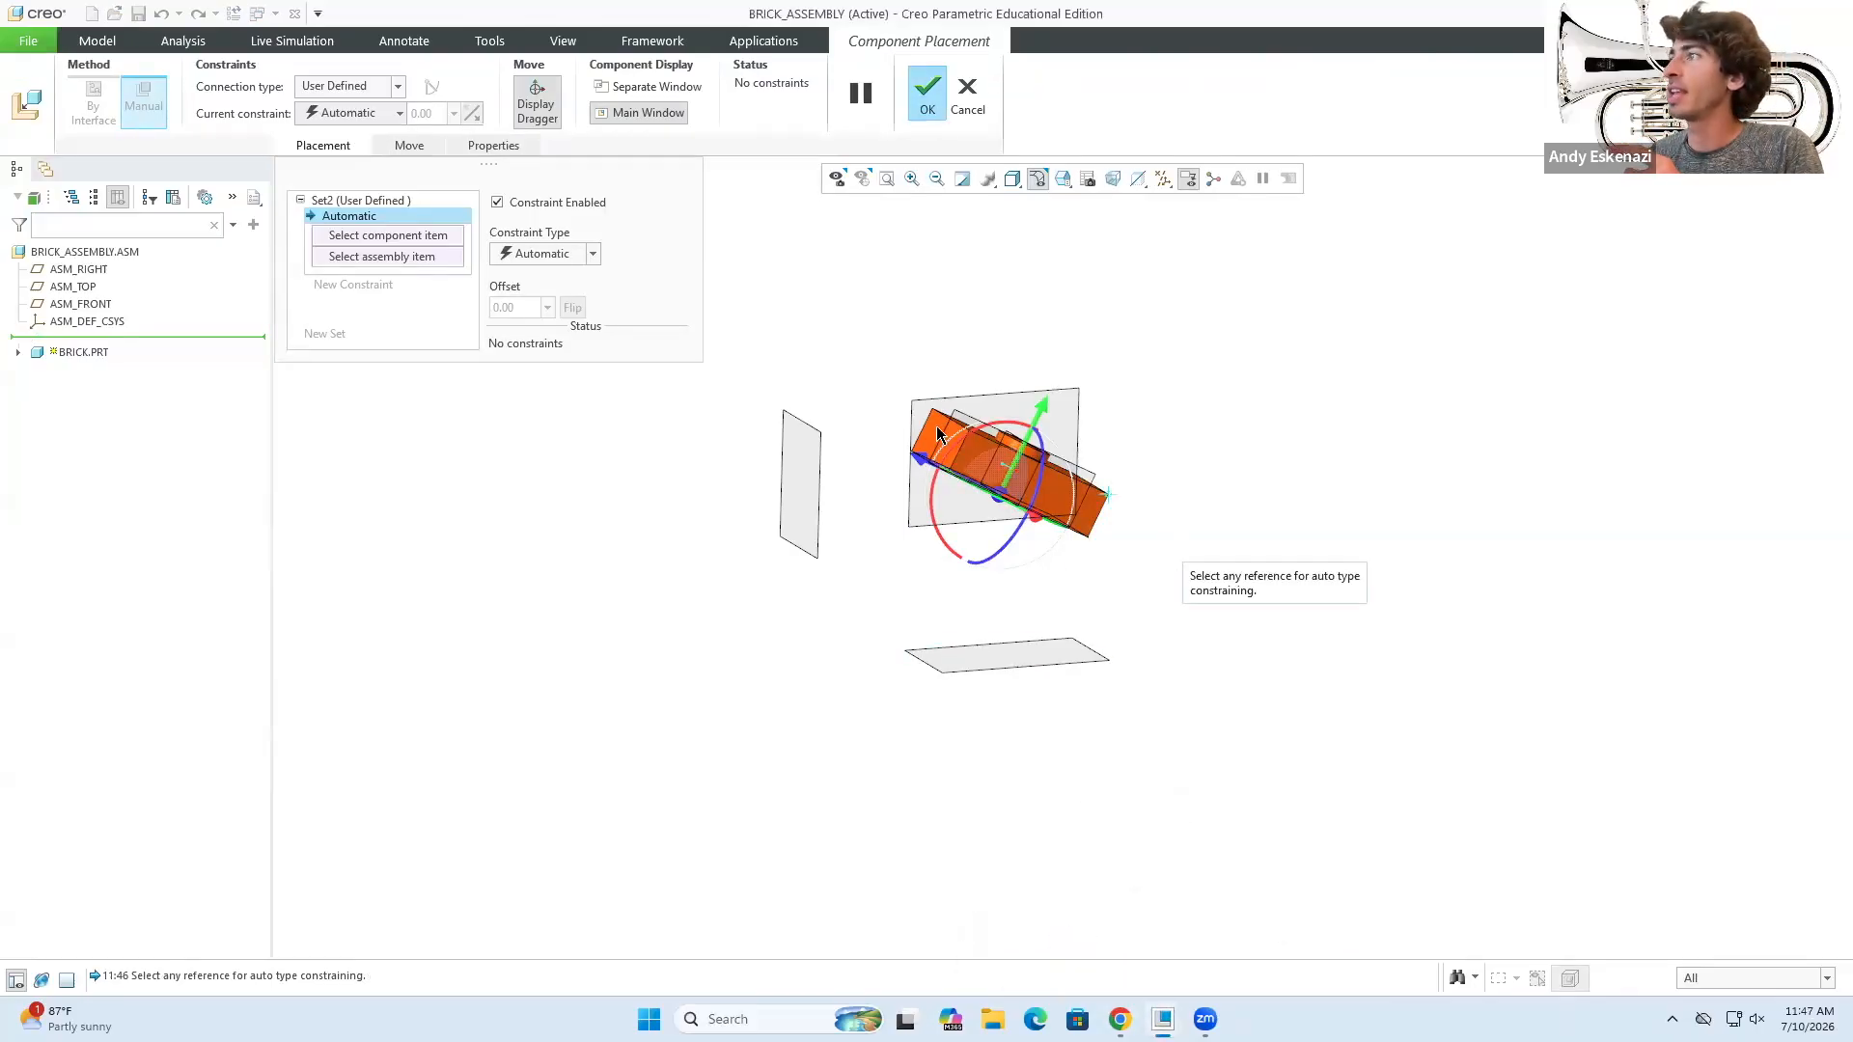
drag(930, 504, 985, 487)
mouse_move(1033, 506)
middle_down()
mouse_move(1027, 472)
mouse_move(994, 517)
mouse_move(1059, 523)
middle_up()
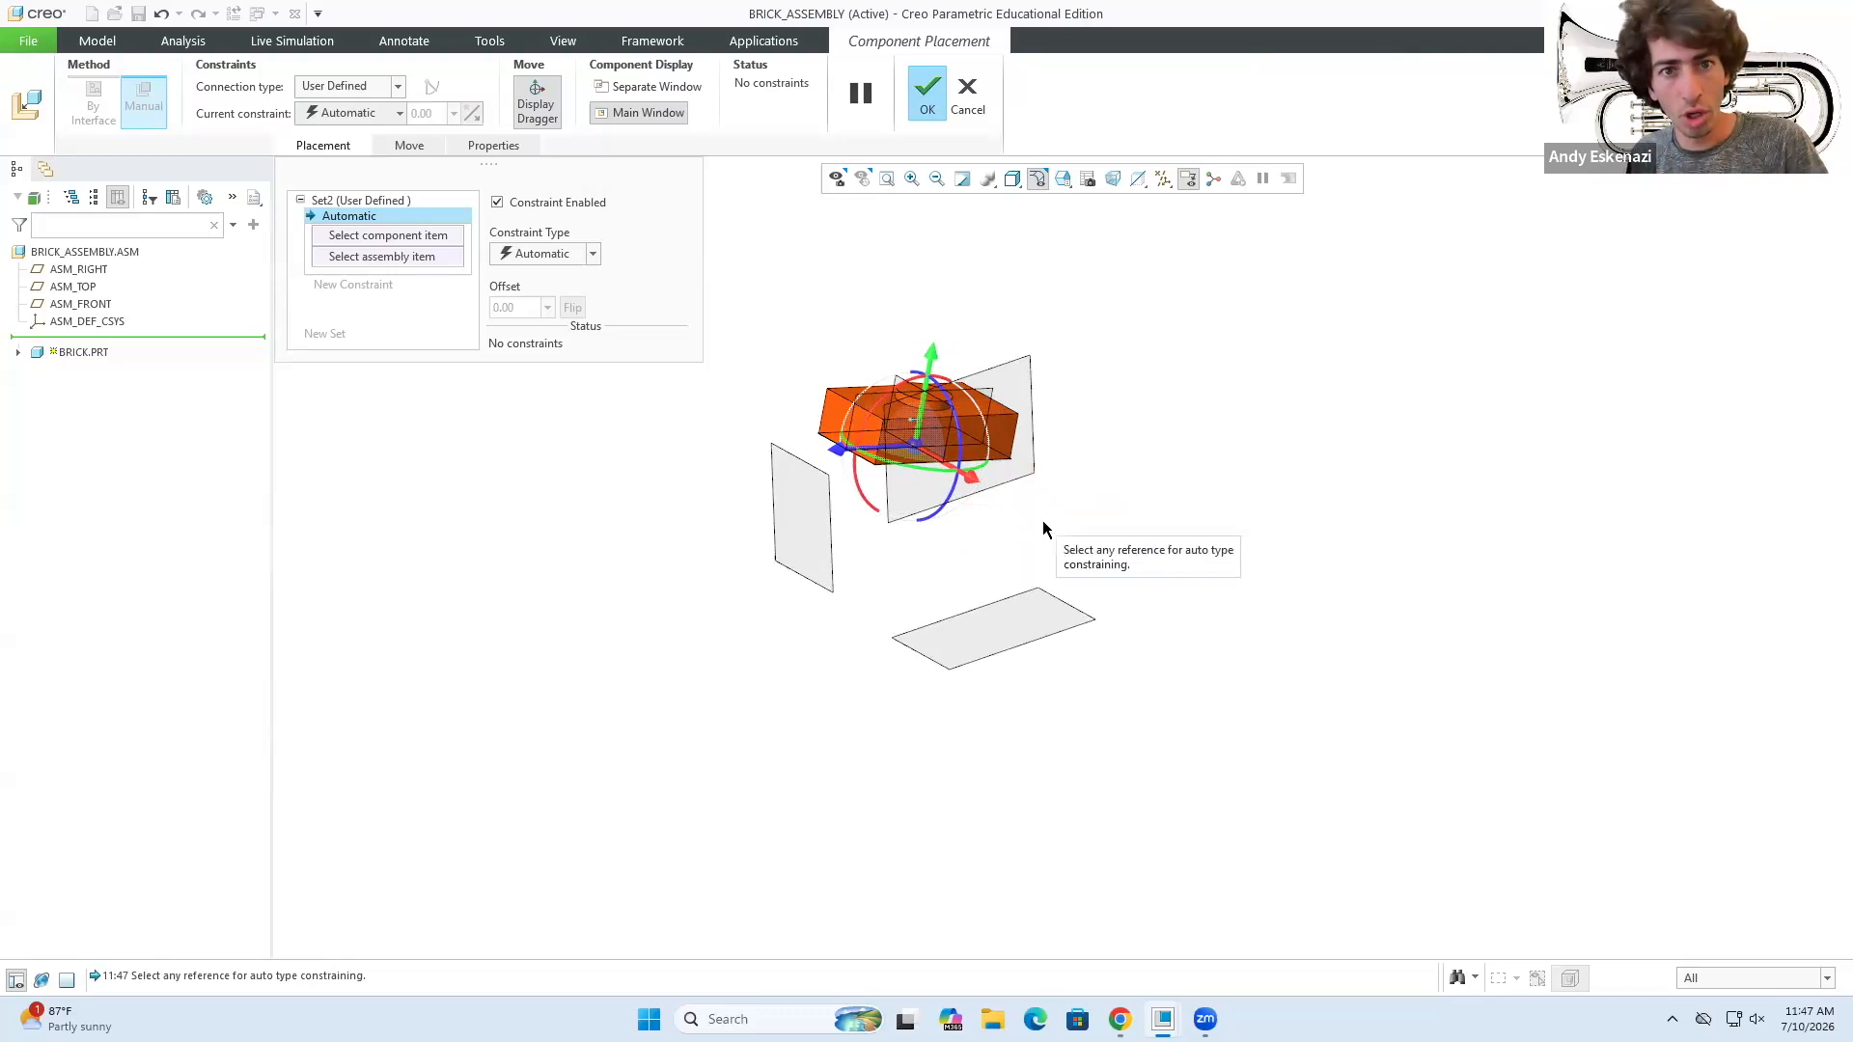
middle_drag(921, 535, 902, 449)
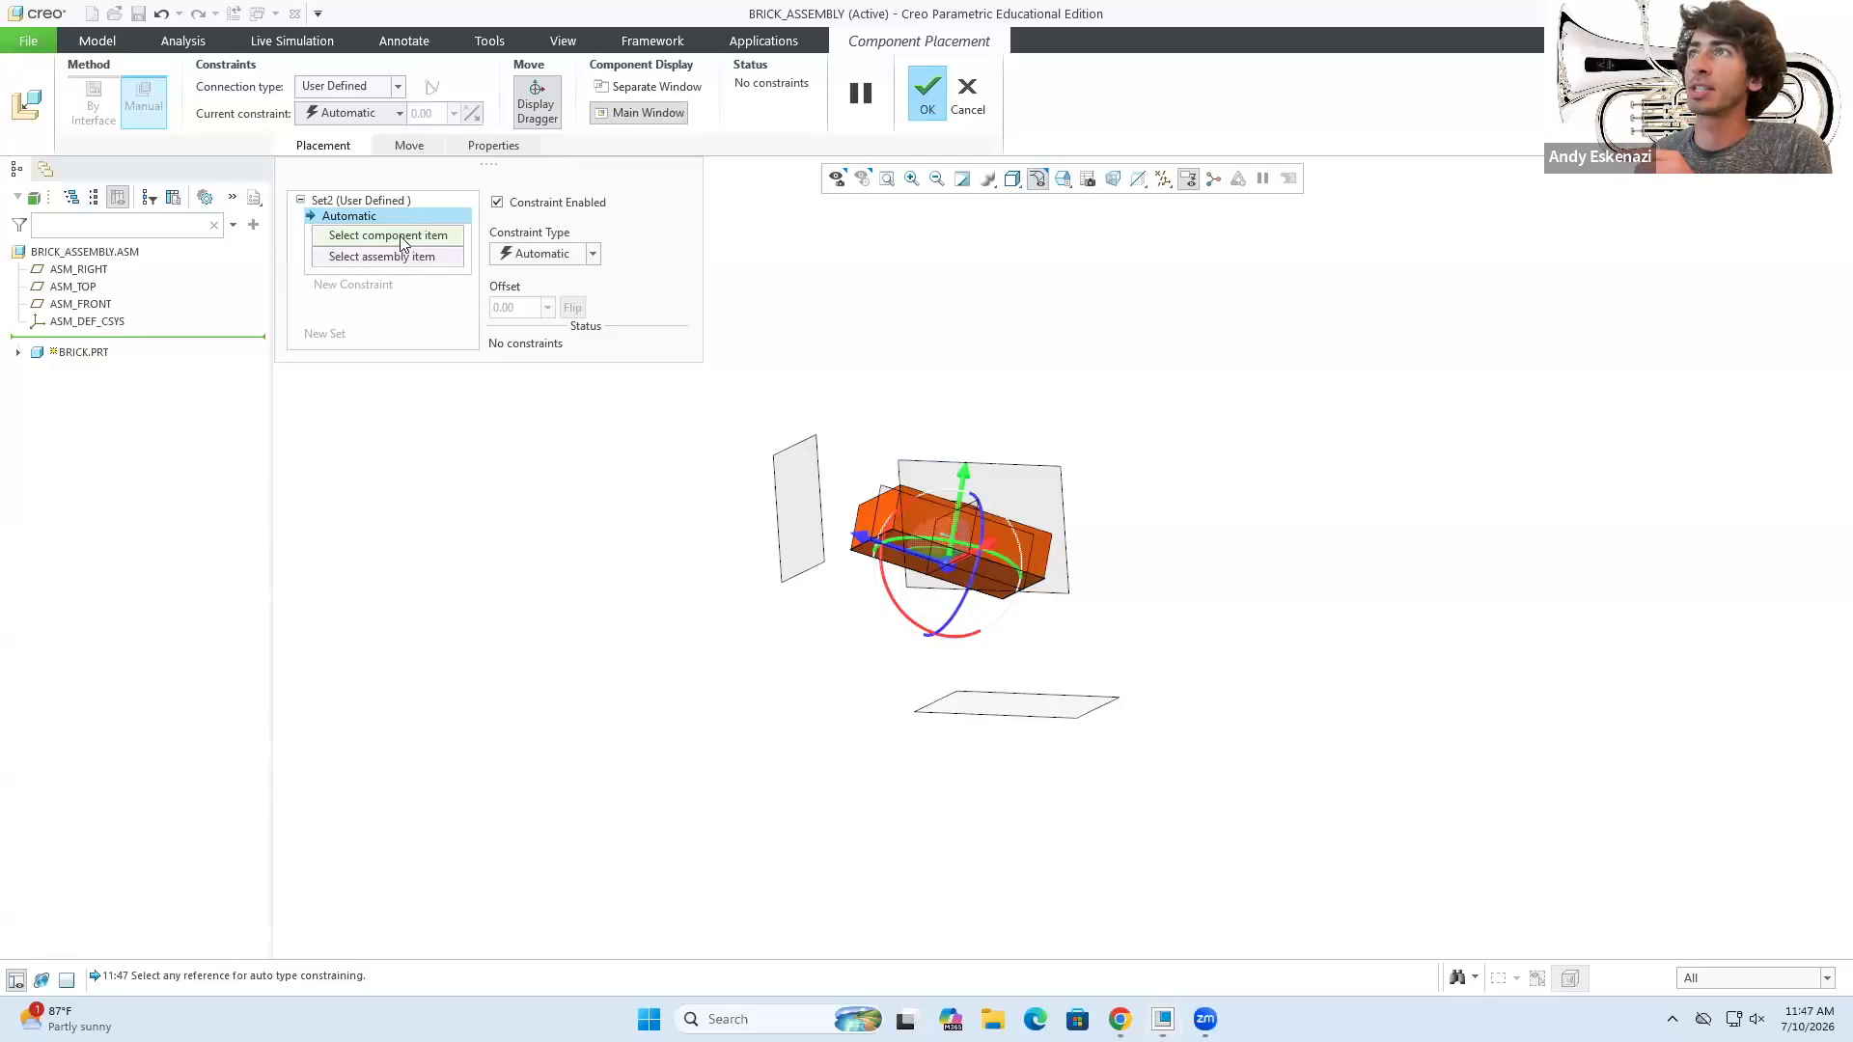
- Add a placement constraint between the brick's bottom face and the ASM_TOP datum plane
scroll(689, 449, up, 1)
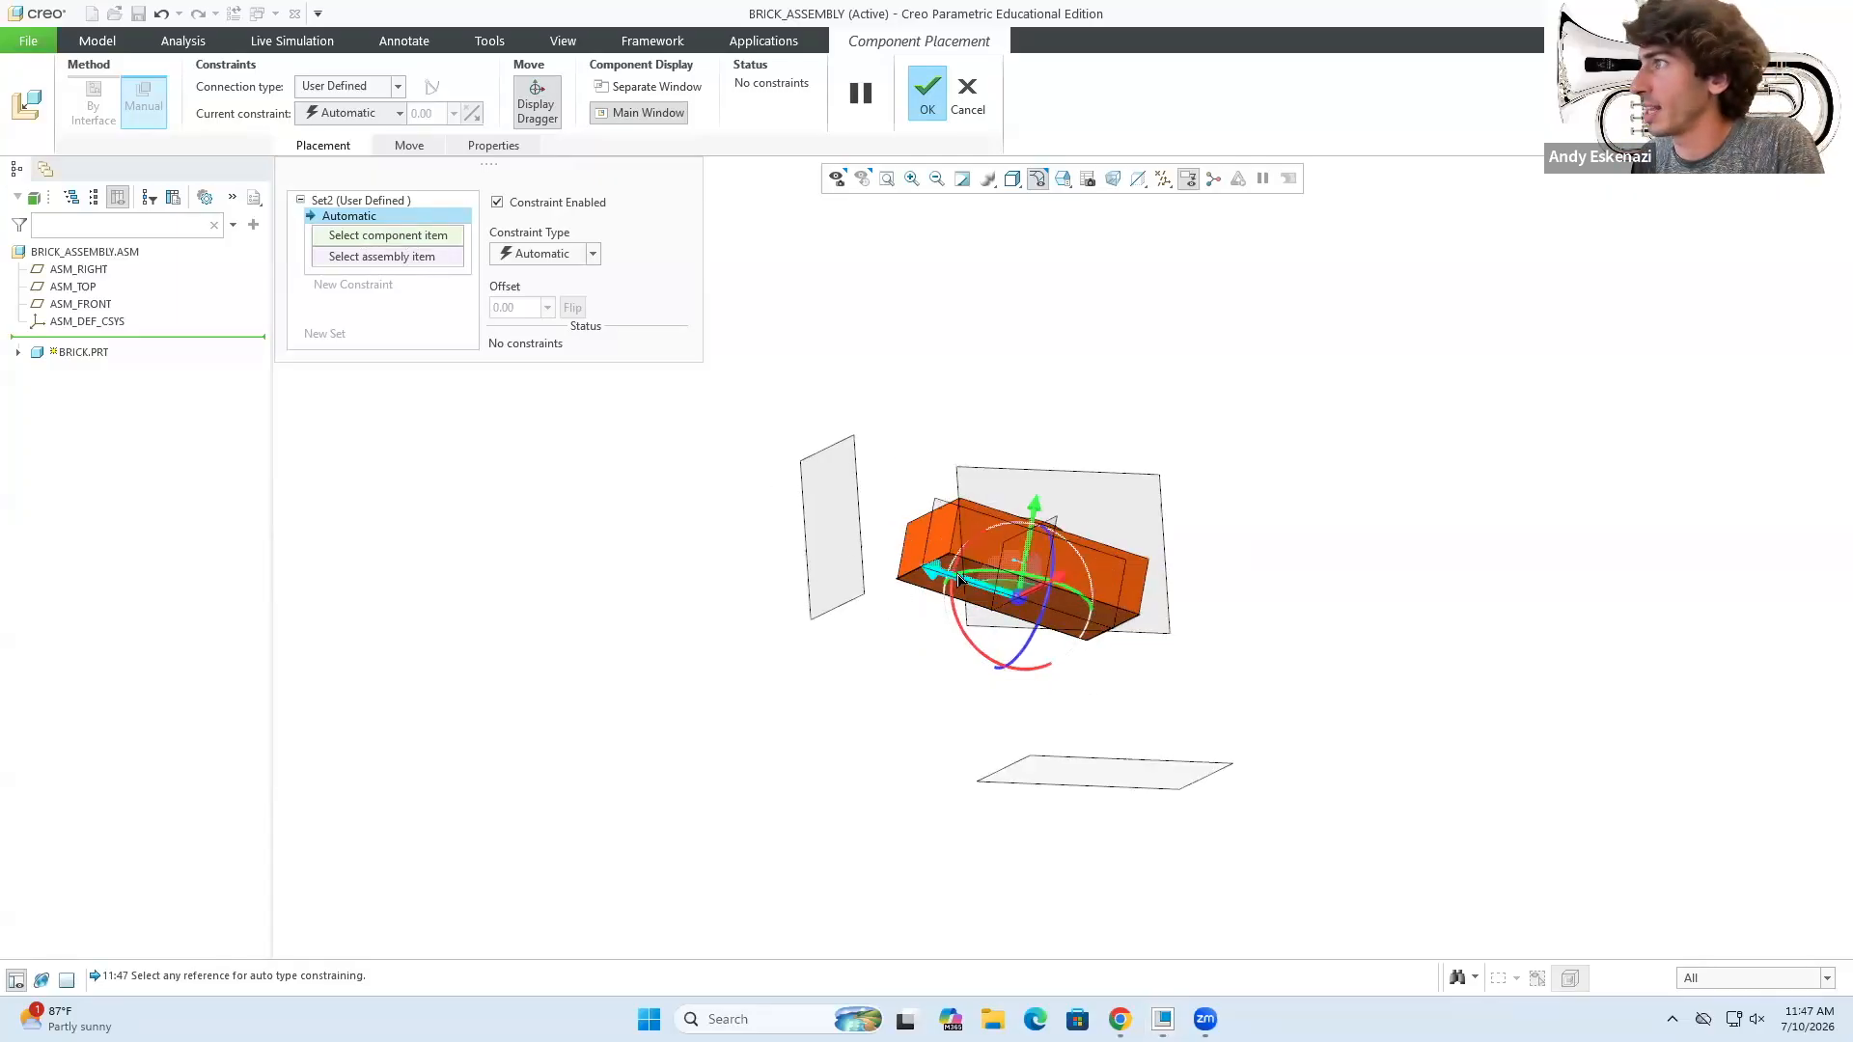
click(928, 585)
middle_drag(951, 572, 965, 637)
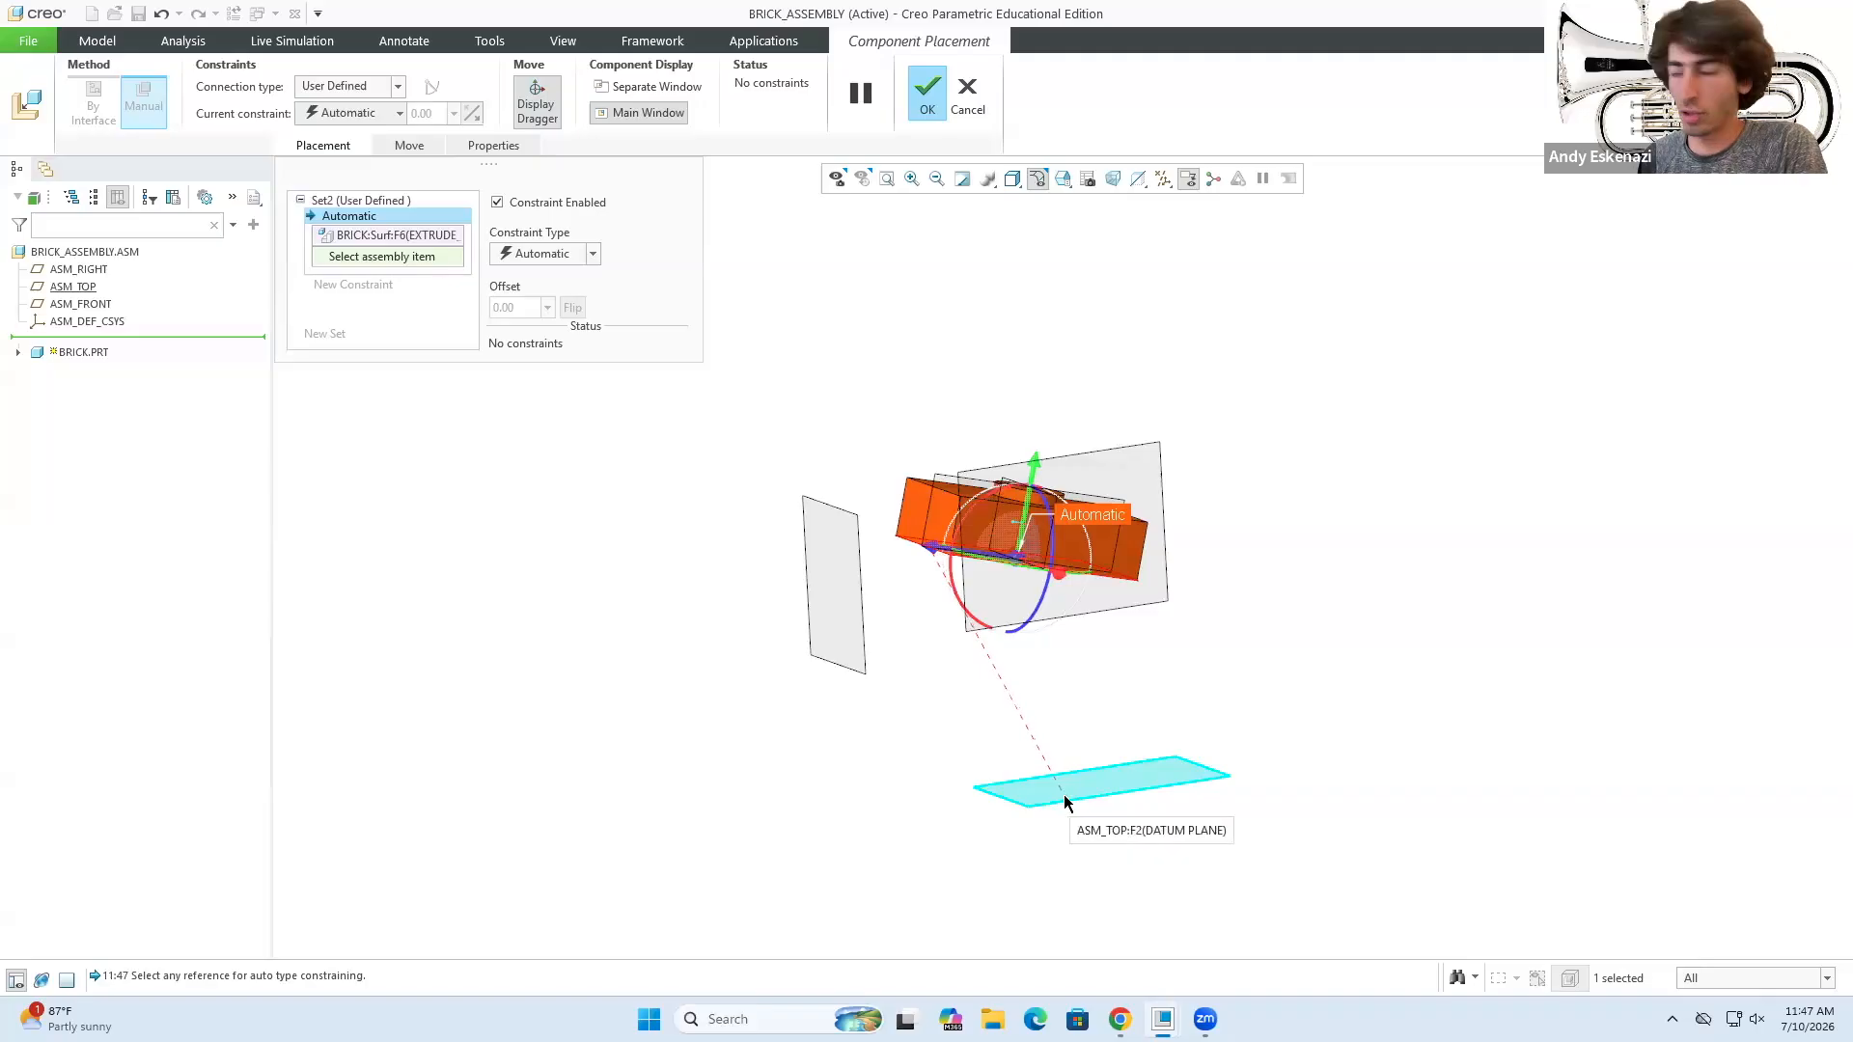
click(1061, 795)
middle_drag(1058, 785, 1022, 714)
- Set the angle offset between the brick's bottom face and ASM_TOP to 30 degrees
double_click(517, 307)
text(30)
key(Return)
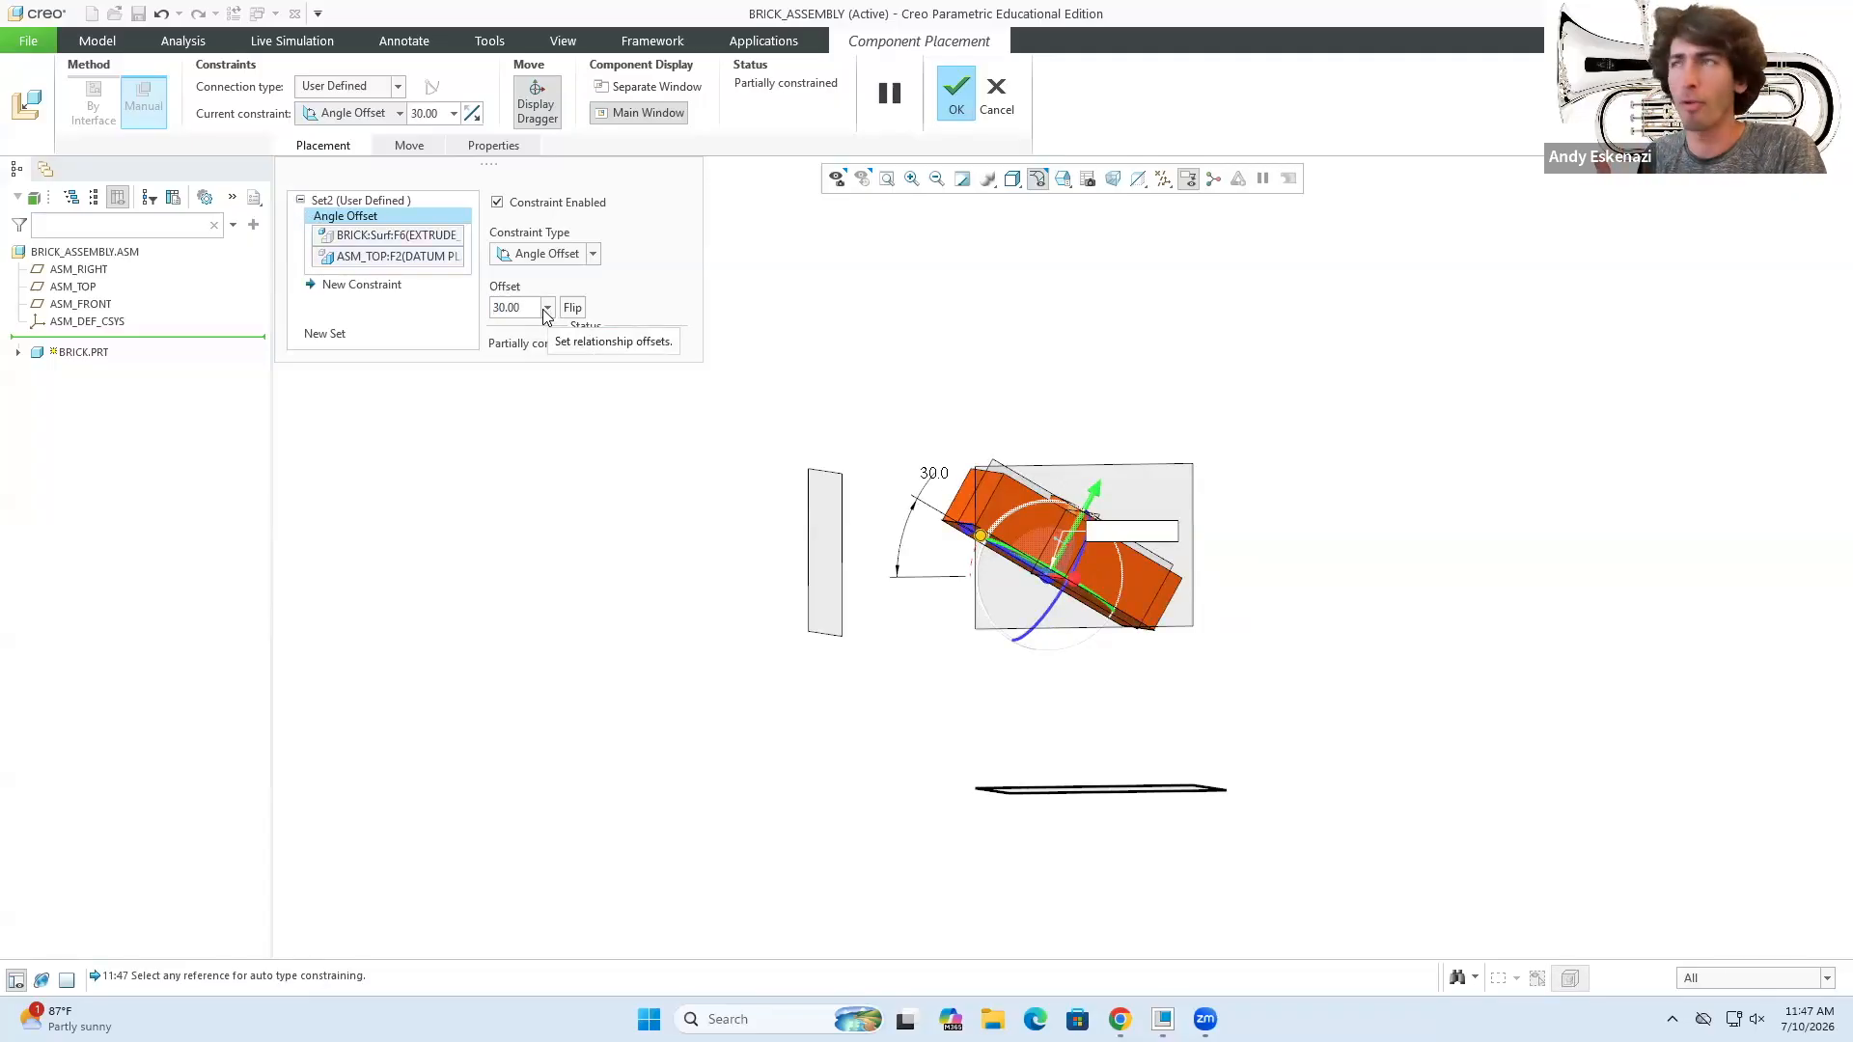
- Change the constraint between the brick's bottom face and ASM_TOP to Coincident
click(571, 256)
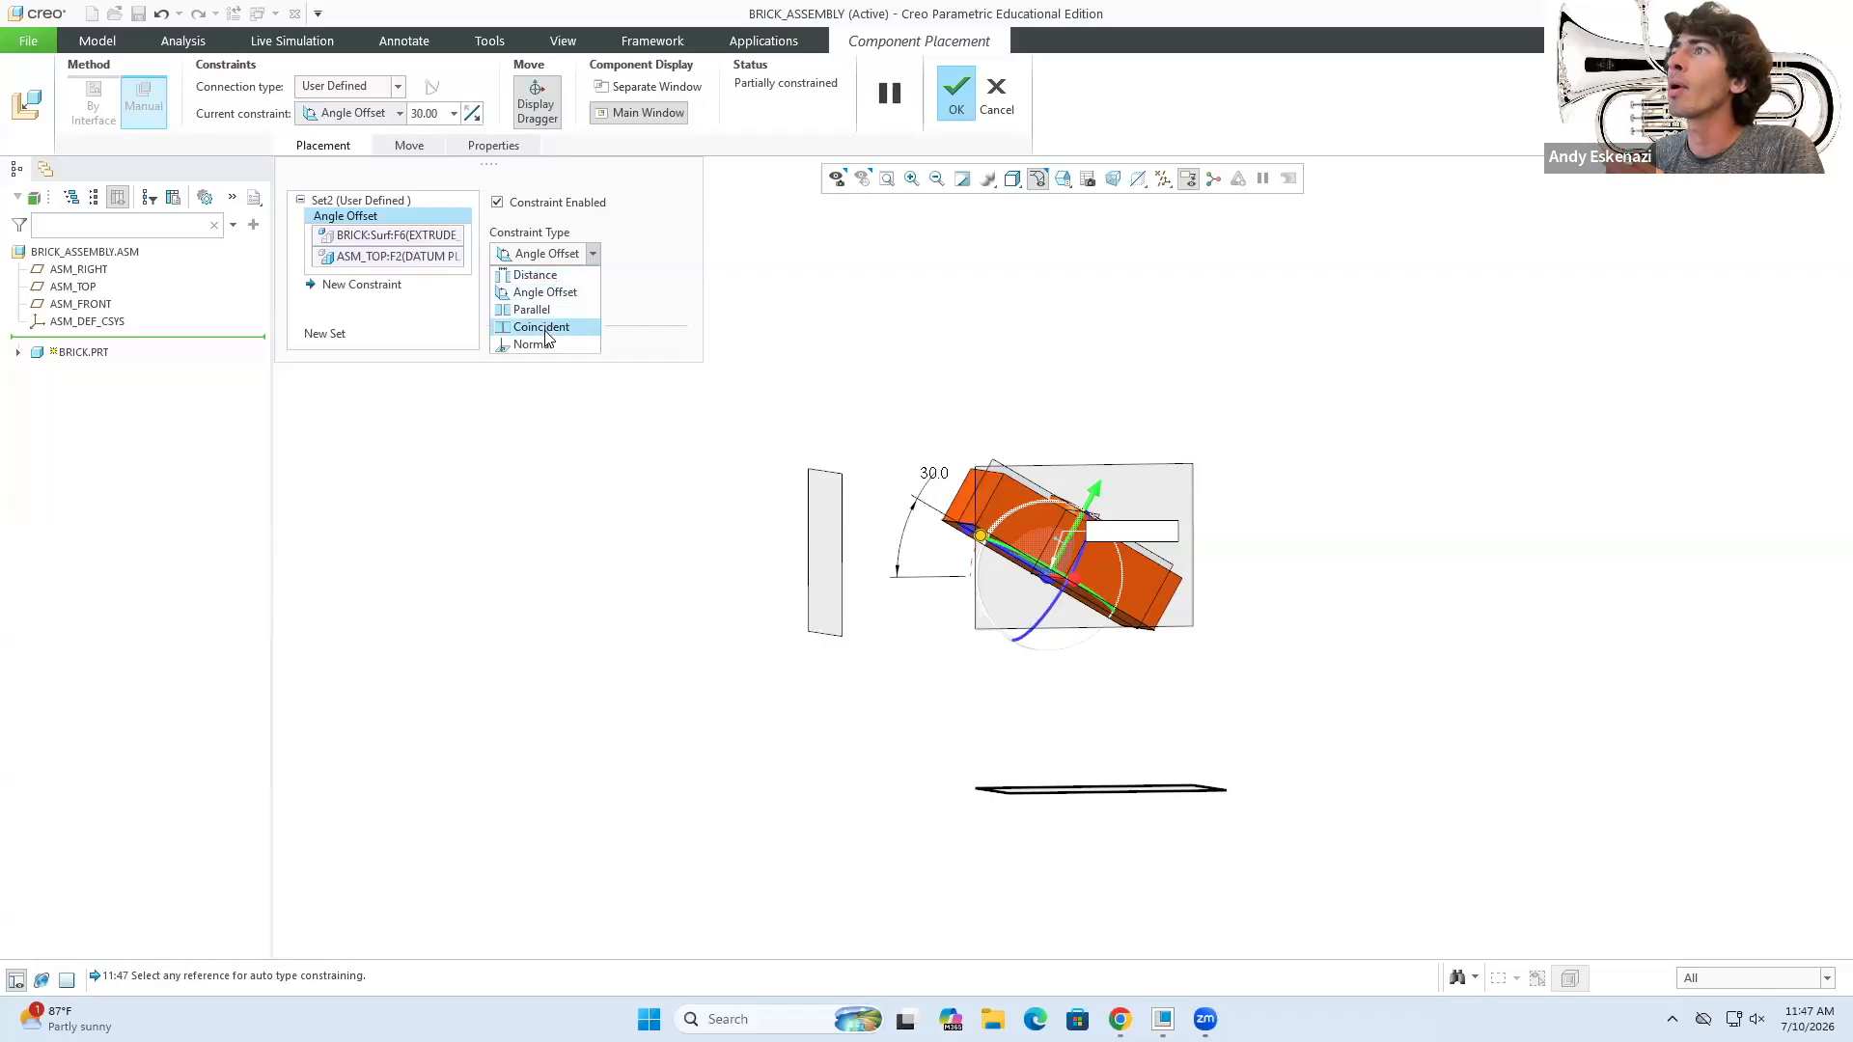
click(545, 330)
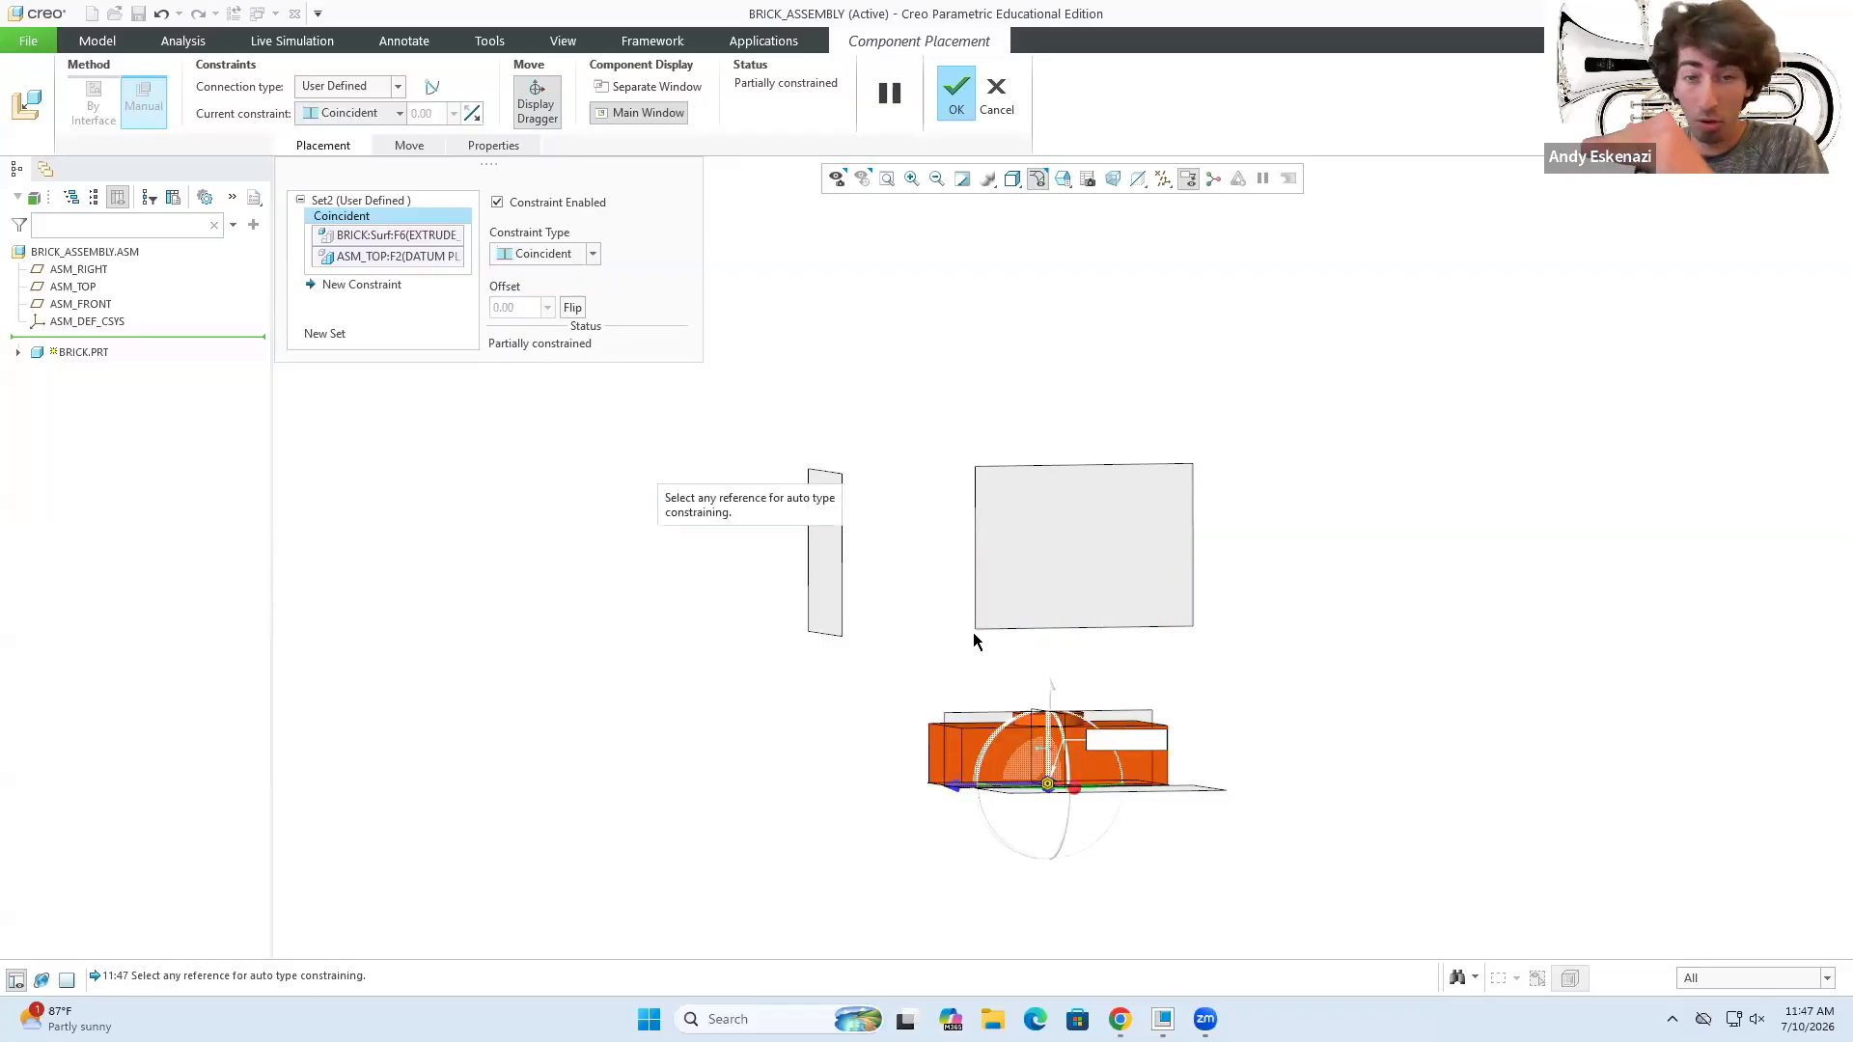
middle_drag(1004, 637, 1054, 688)
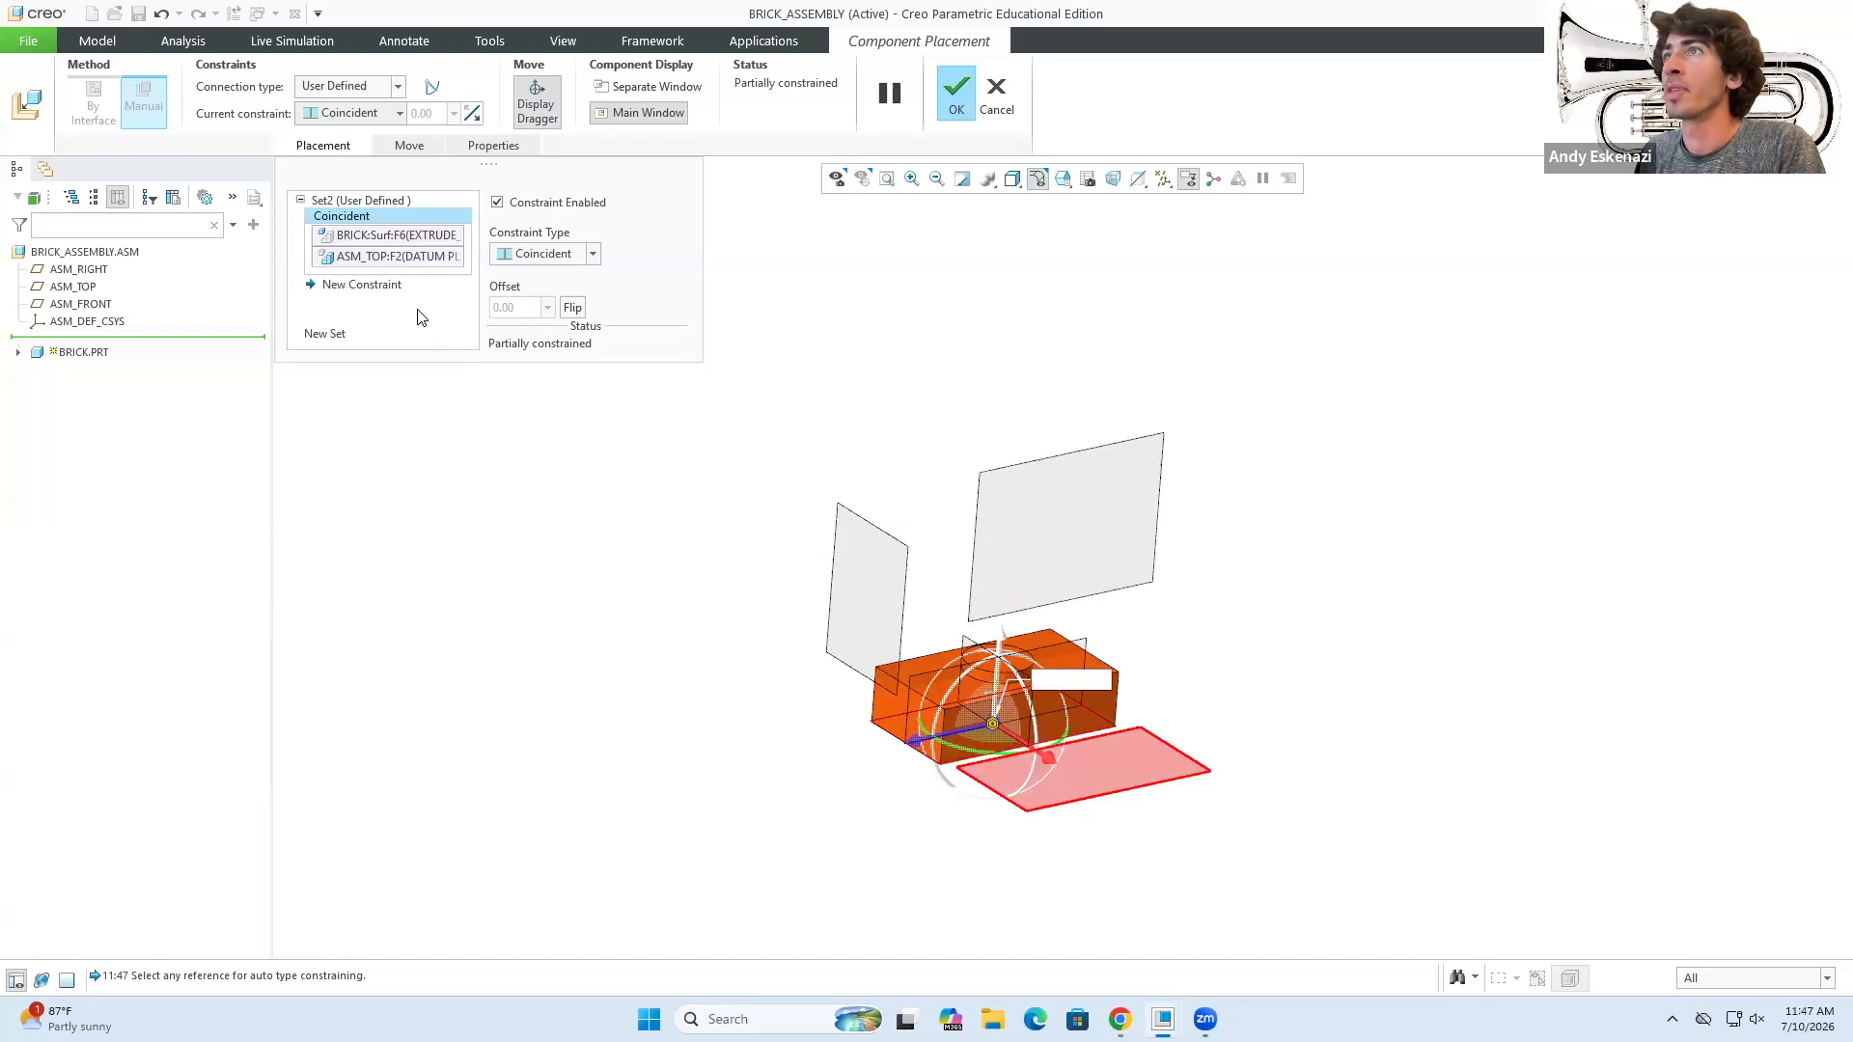
- Add a second constraint between the brick's long side face and the ASM_RIGHT datum plane
click(365, 284)
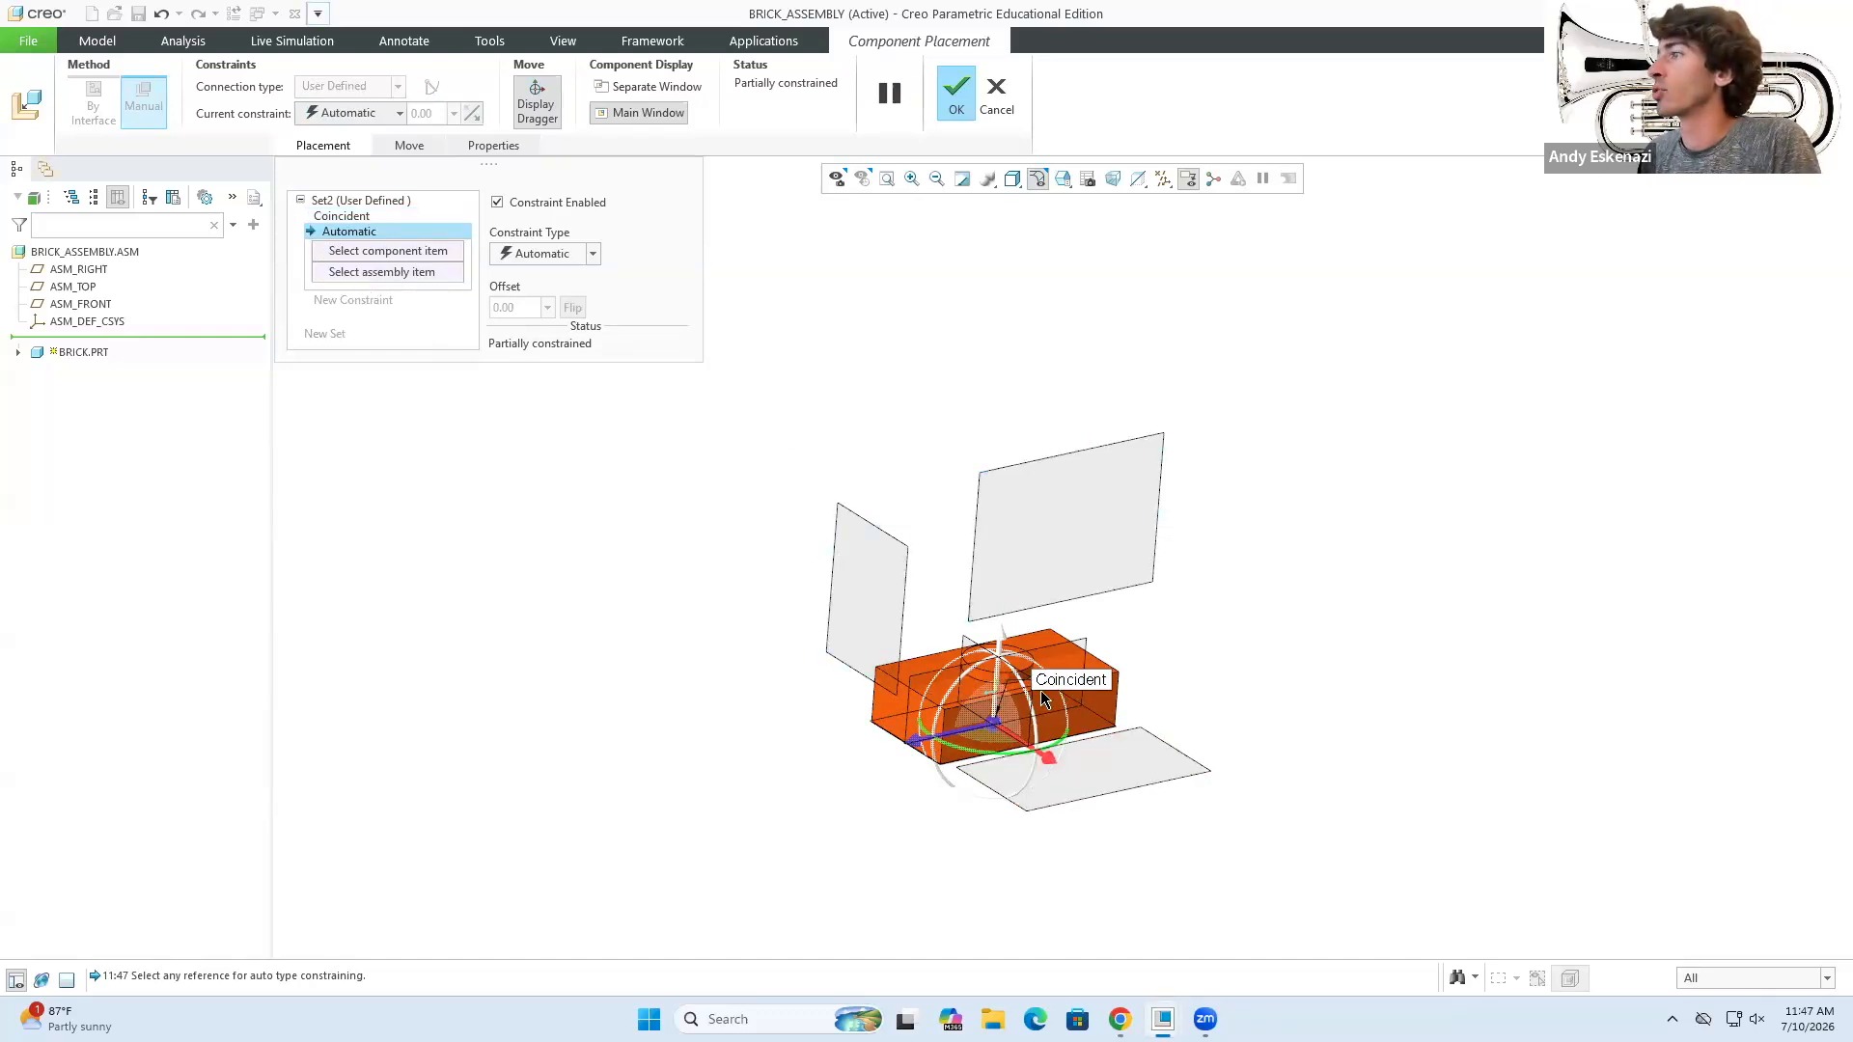
click(1090, 662)
middle_drag(1091, 662, 733, 737)
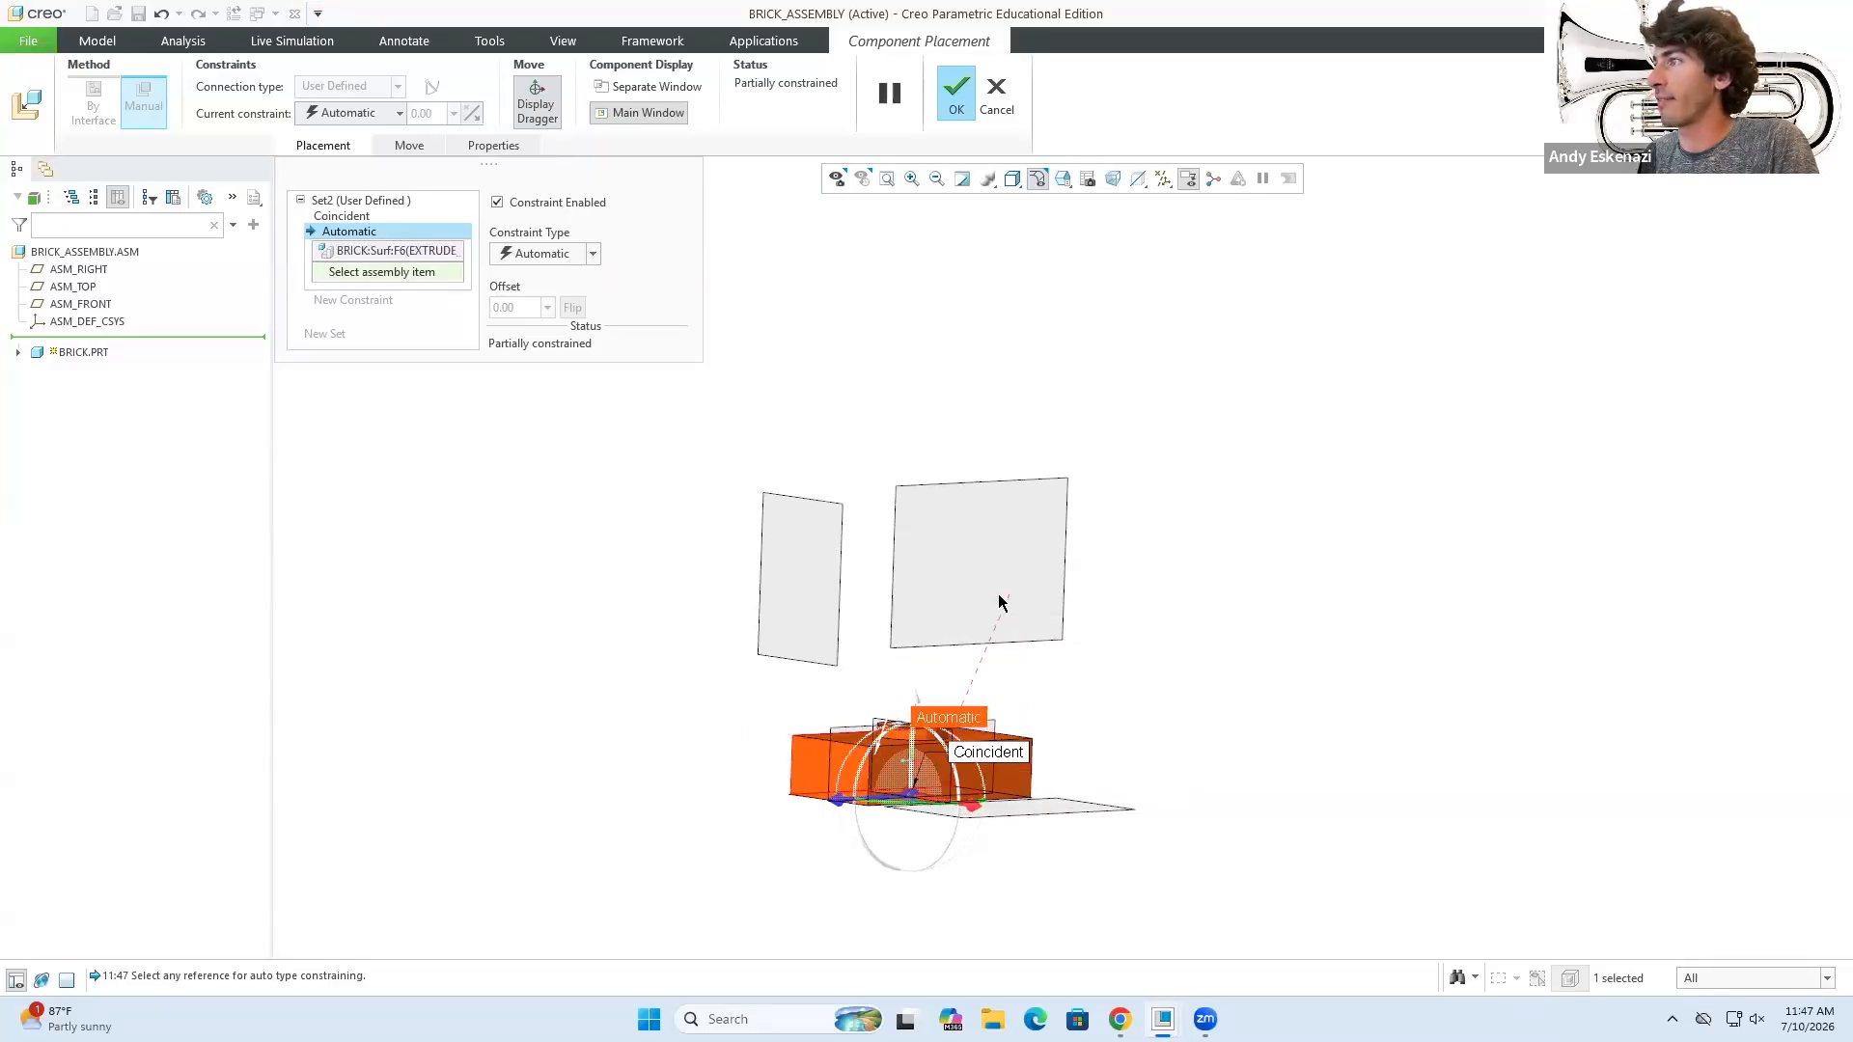
click(896, 552)
middle_drag(896, 552, 854, 590)
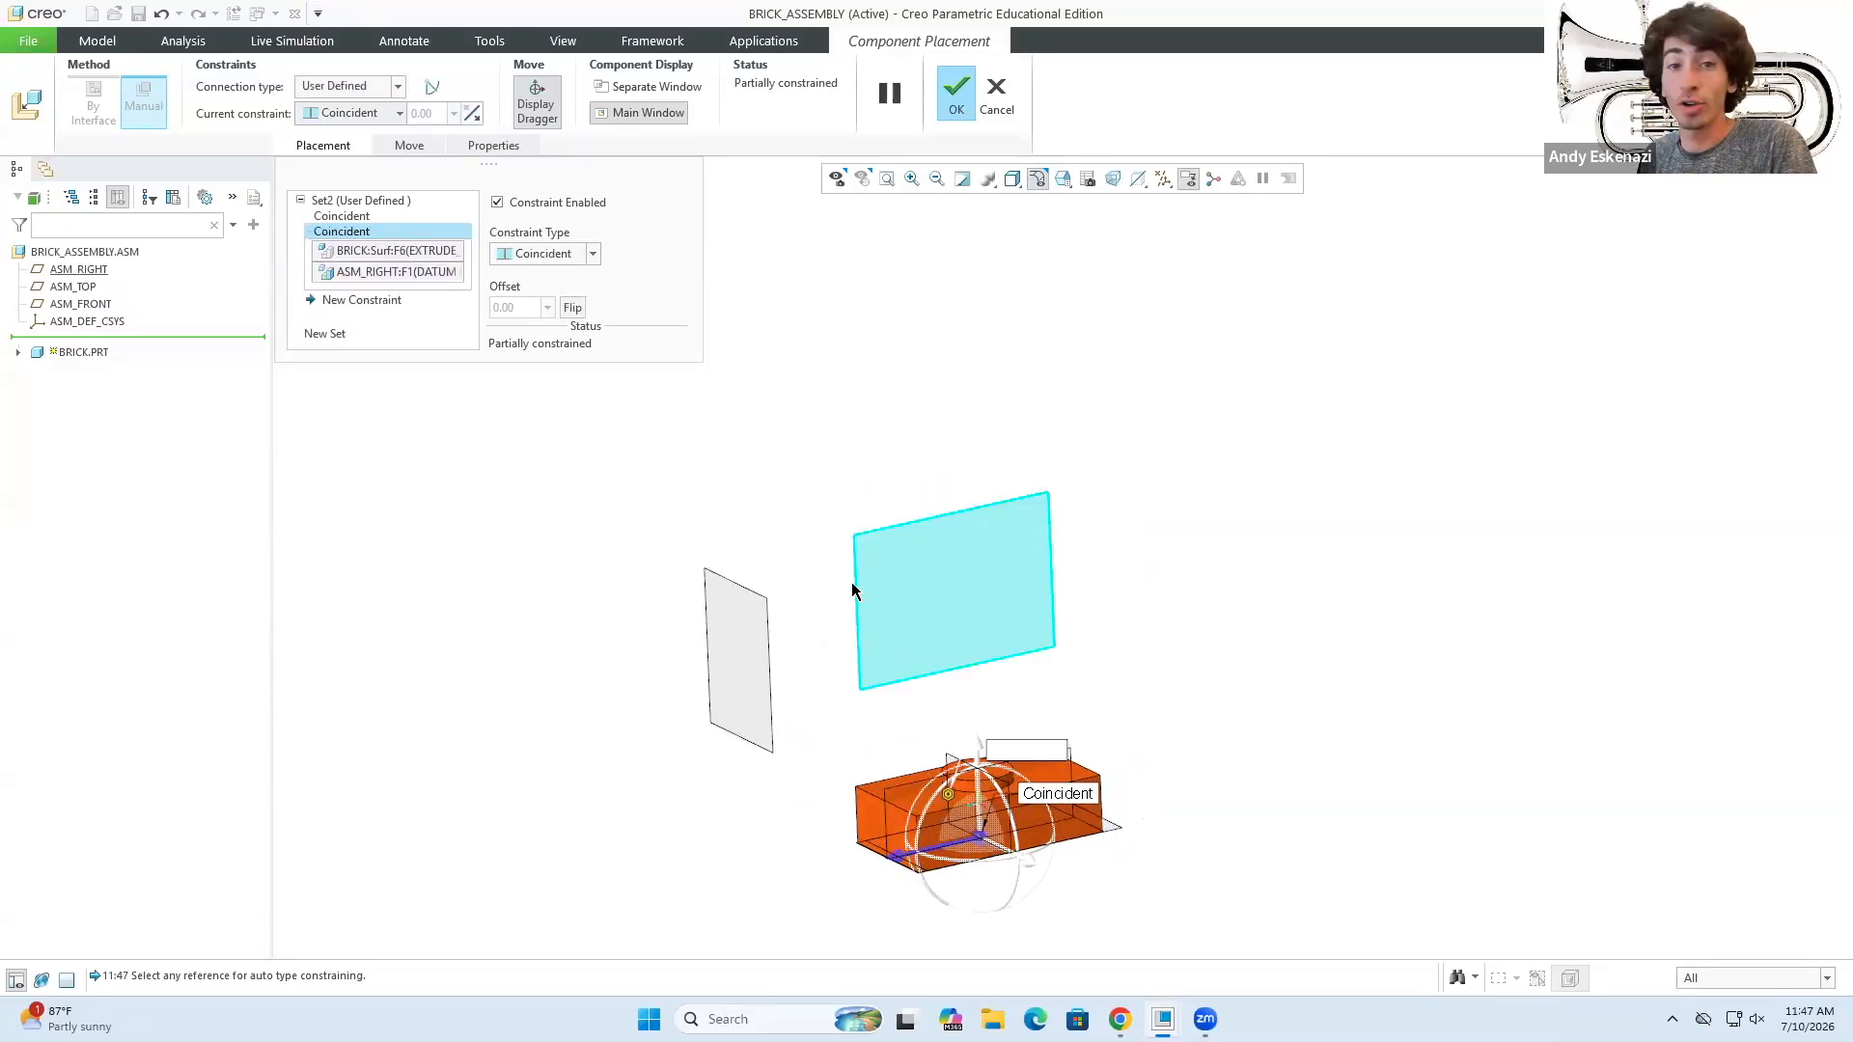
- Change the side face's constraint to ASM_RIGHT to Distance with an offset of 50
click(560, 254)
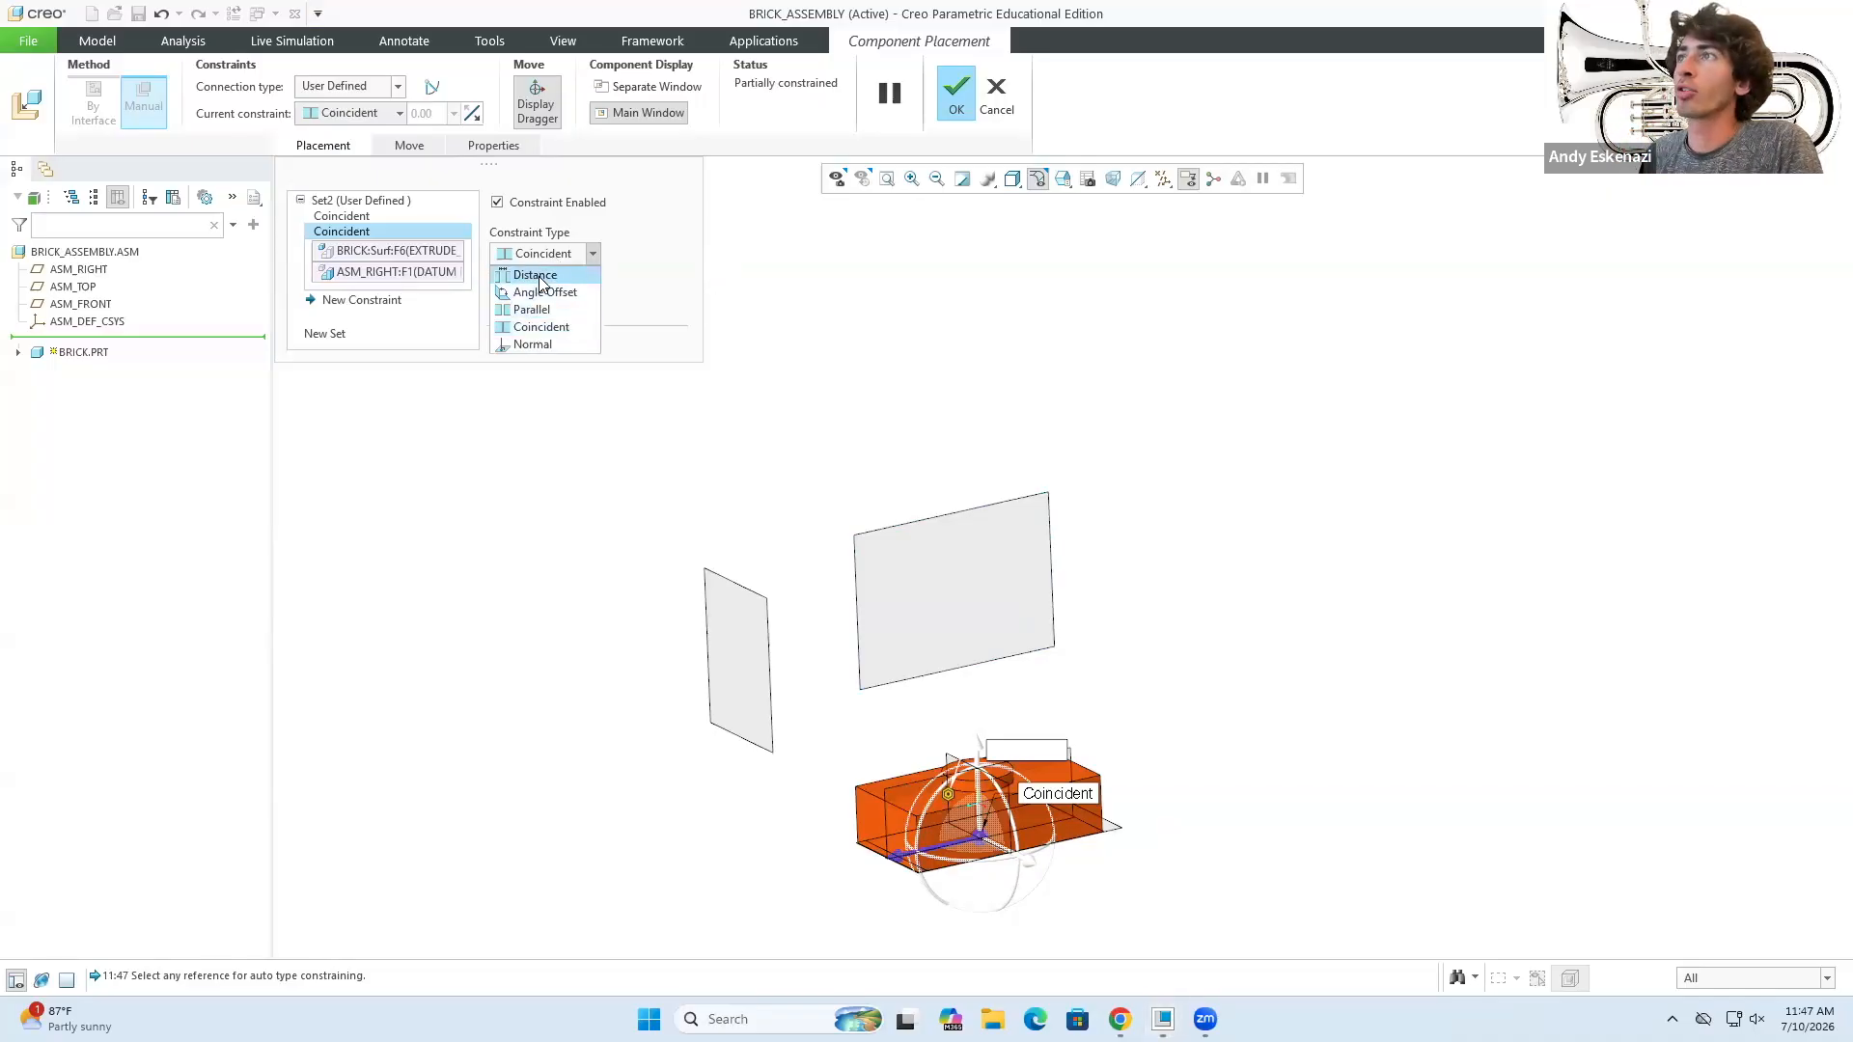
click(536, 275)
double_click(529, 309)
text(50)
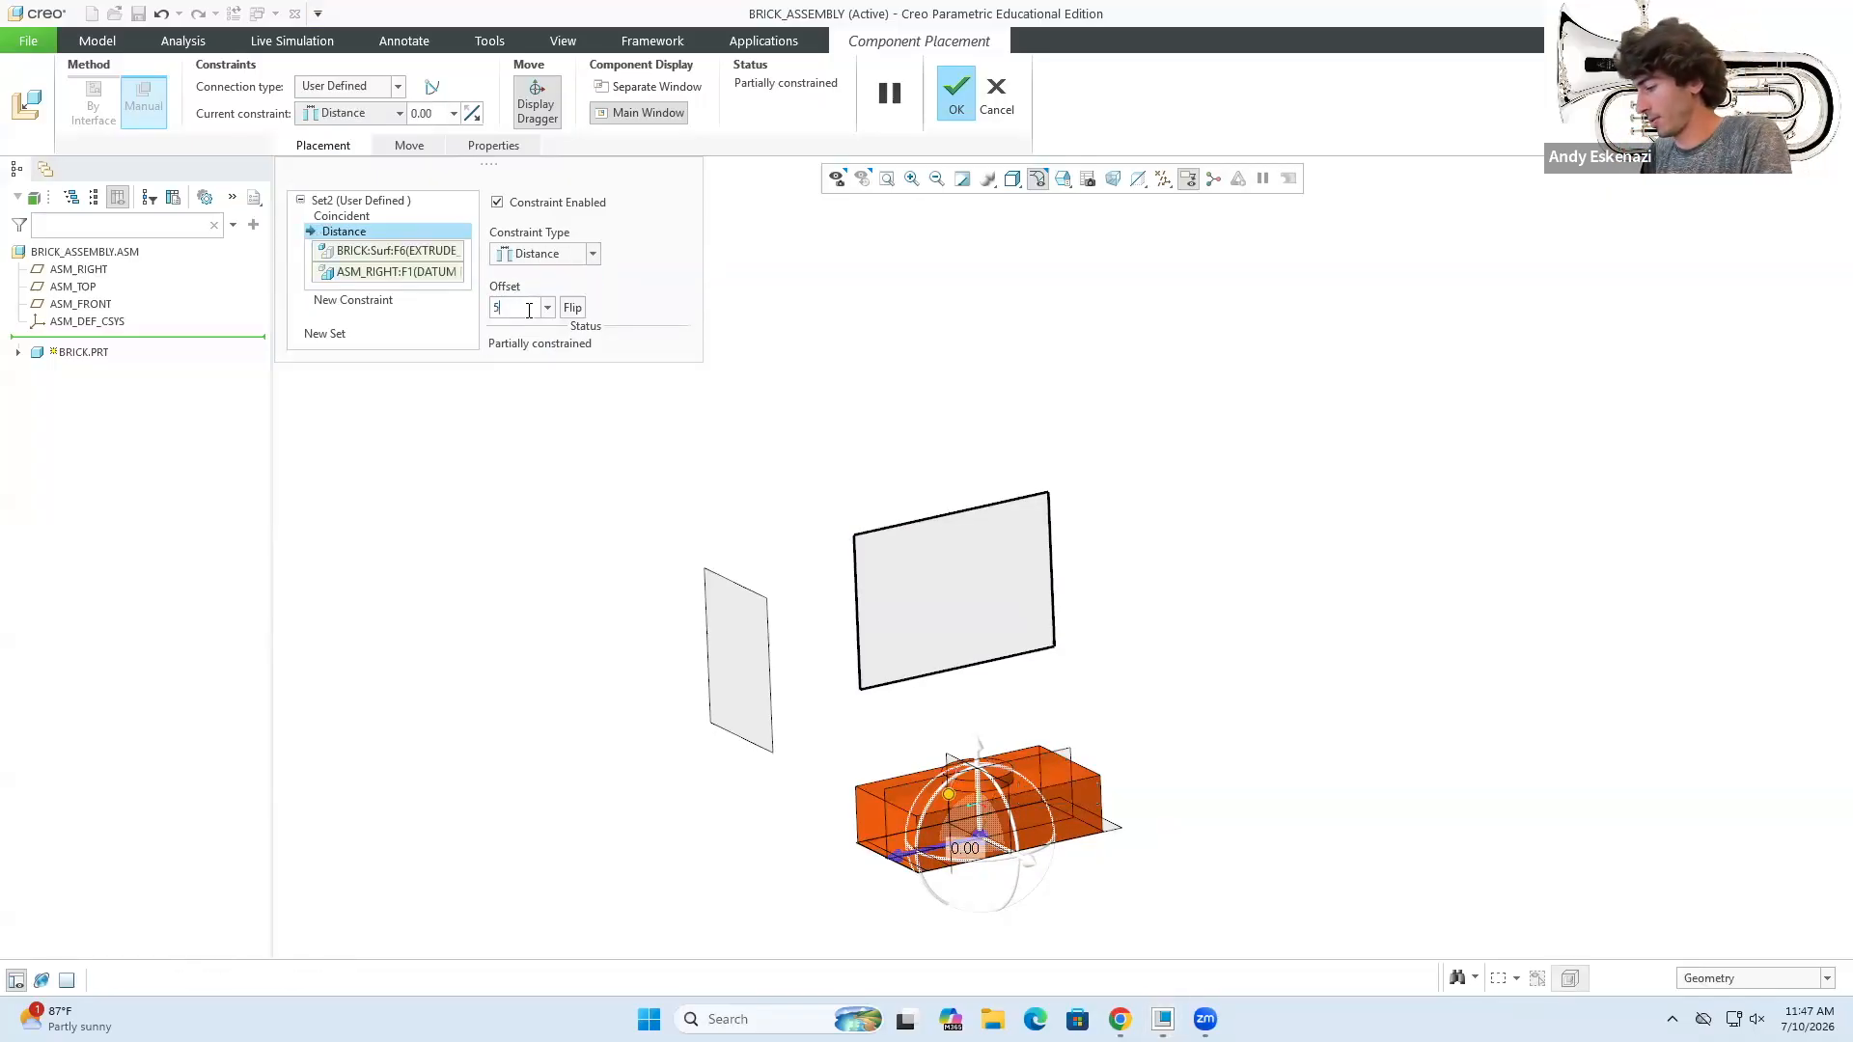
key(Return)
- Add a third, coincident constraint between the ASM_FRONT datum plane and the brick's end face
middle_drag(1000, 714, 832, 562)
click(337, 299)
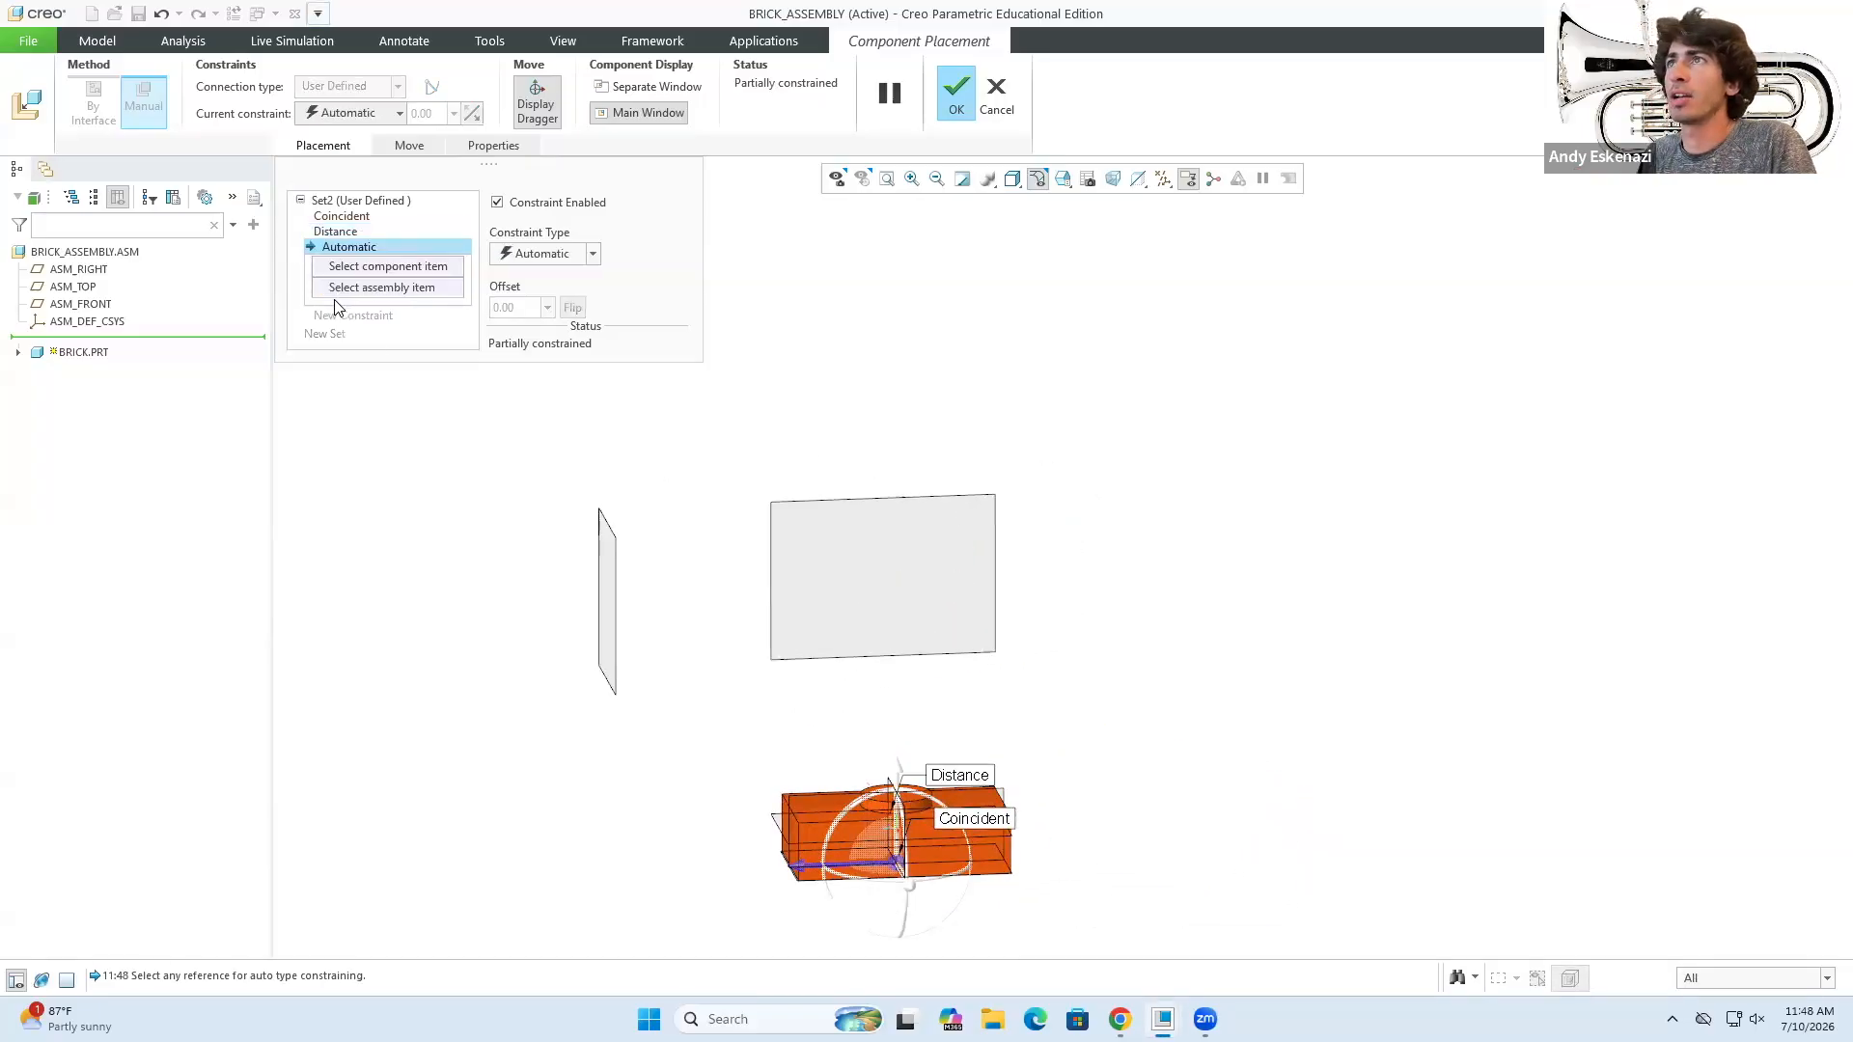
scroll(483, 376, up, 2)
middle_drag(658, 426, 590, 429)
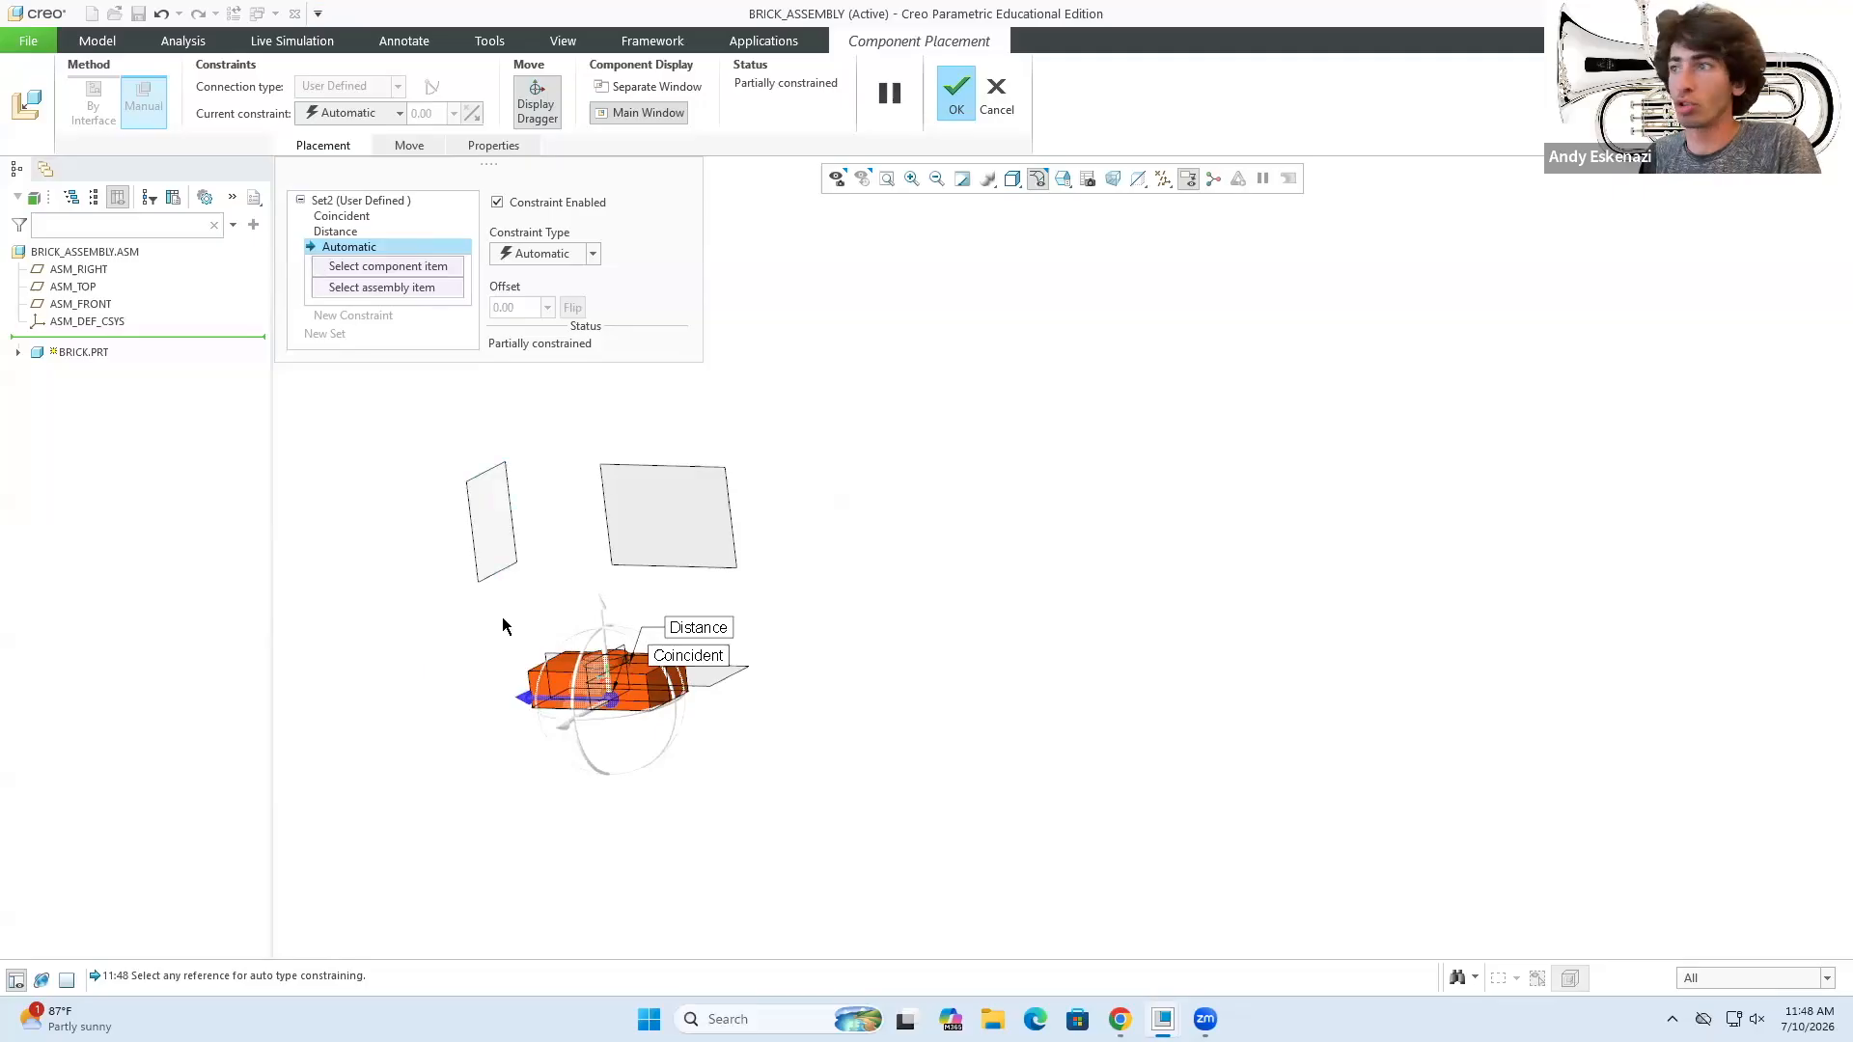
click(480, 554)
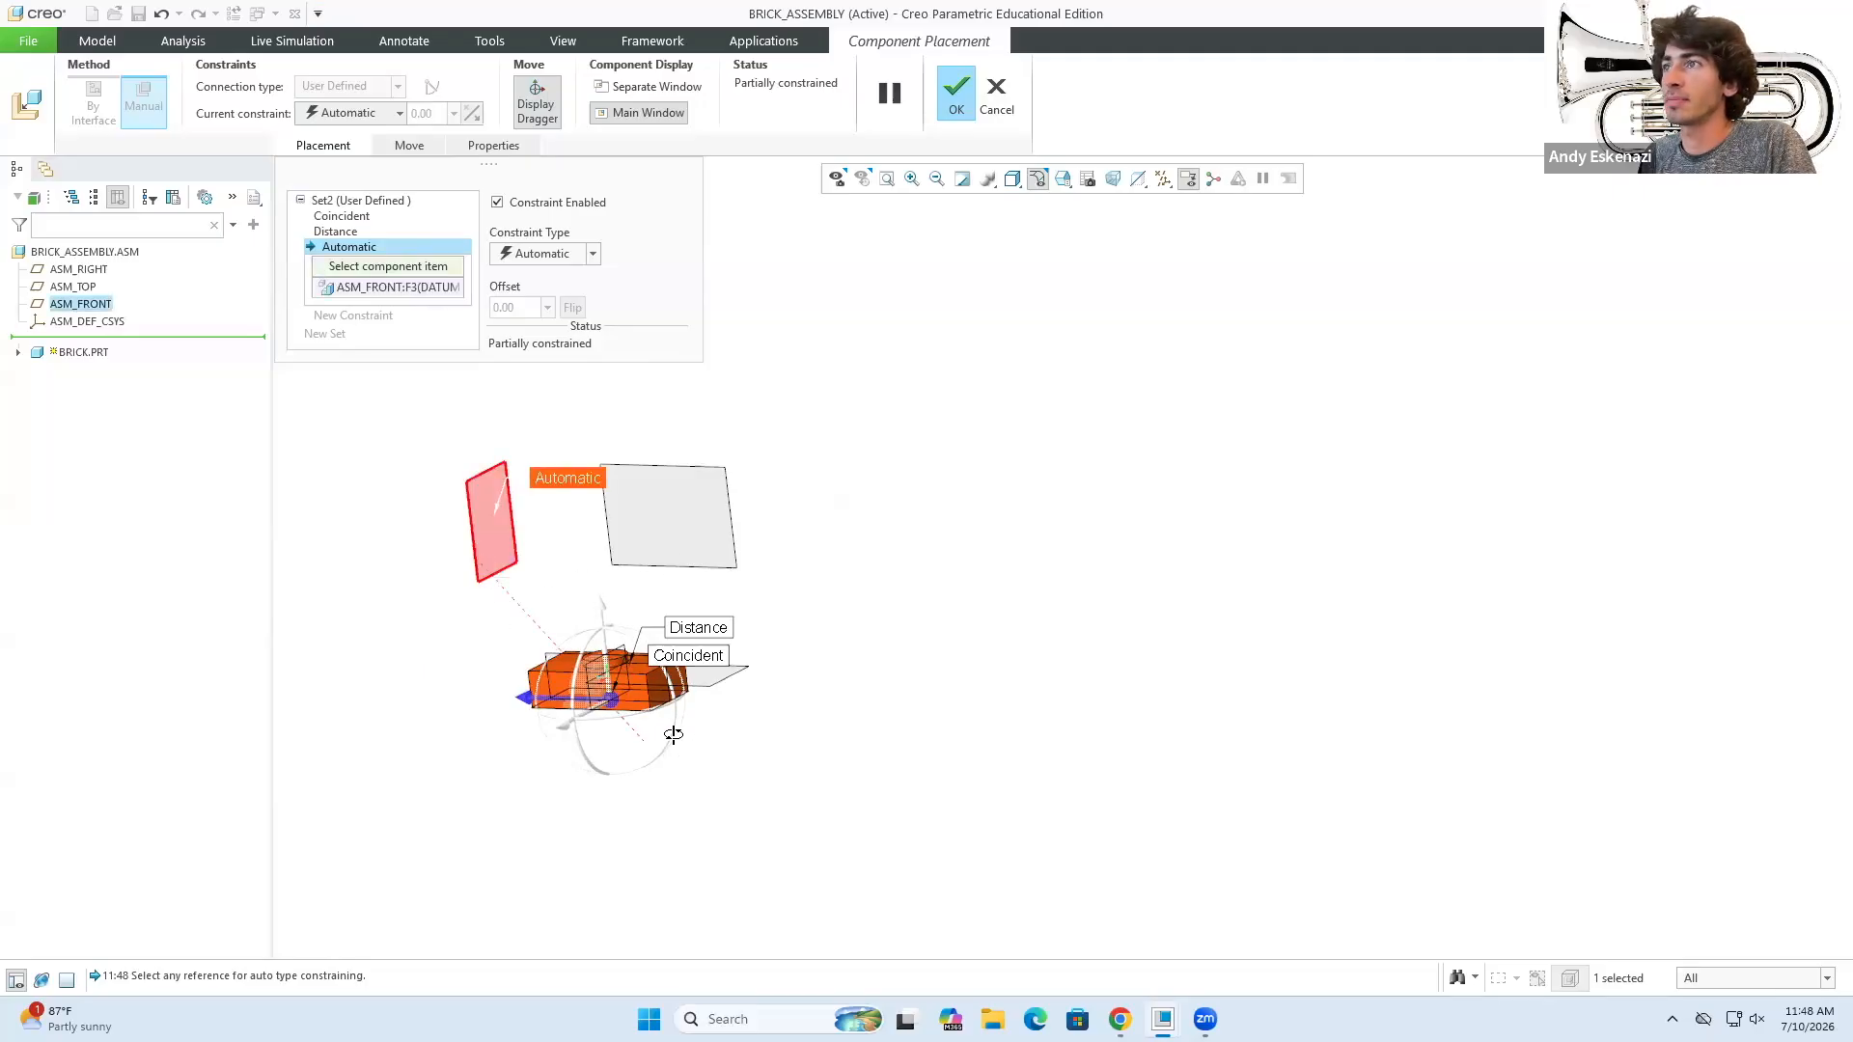
middle_drag(673, 736, 801, 712)
scroll(802, 703, down, 2)
click(688, 648)
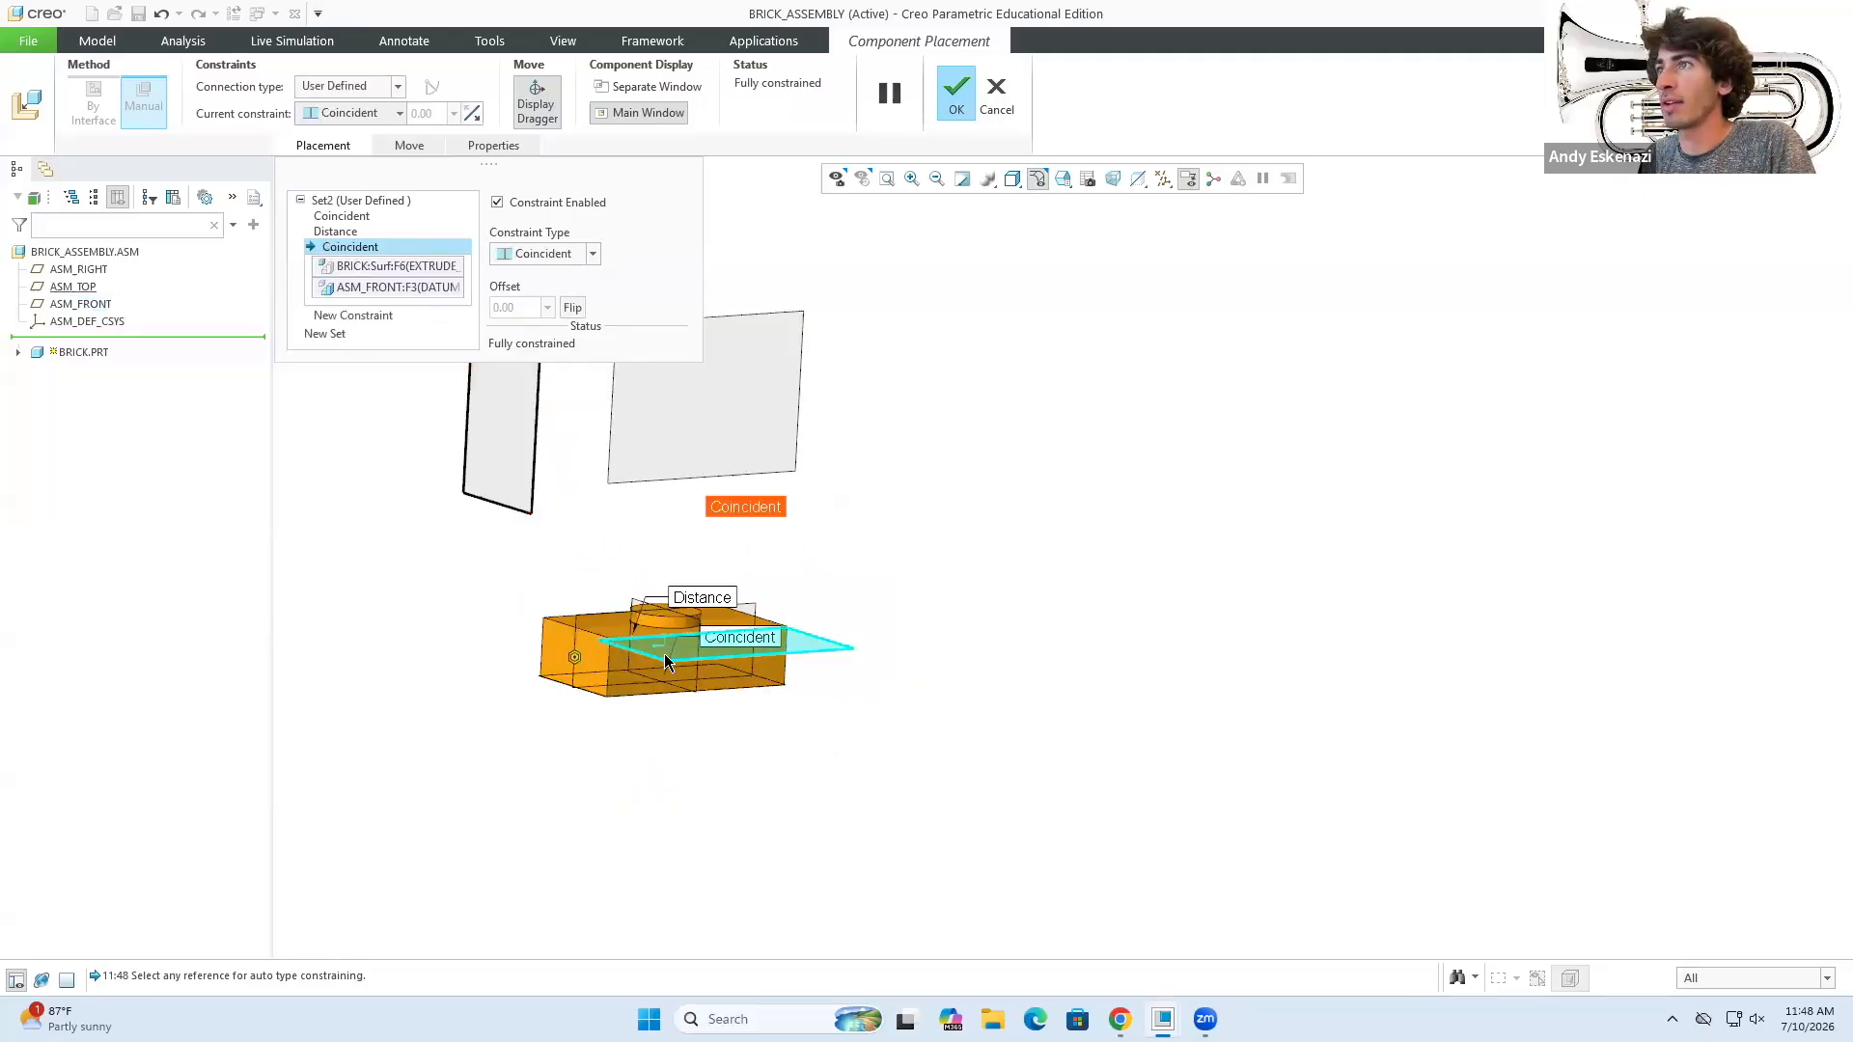
- Review the references of the brick's three placement constraints and accept the placement
click(373, 232)
click(355, 217)
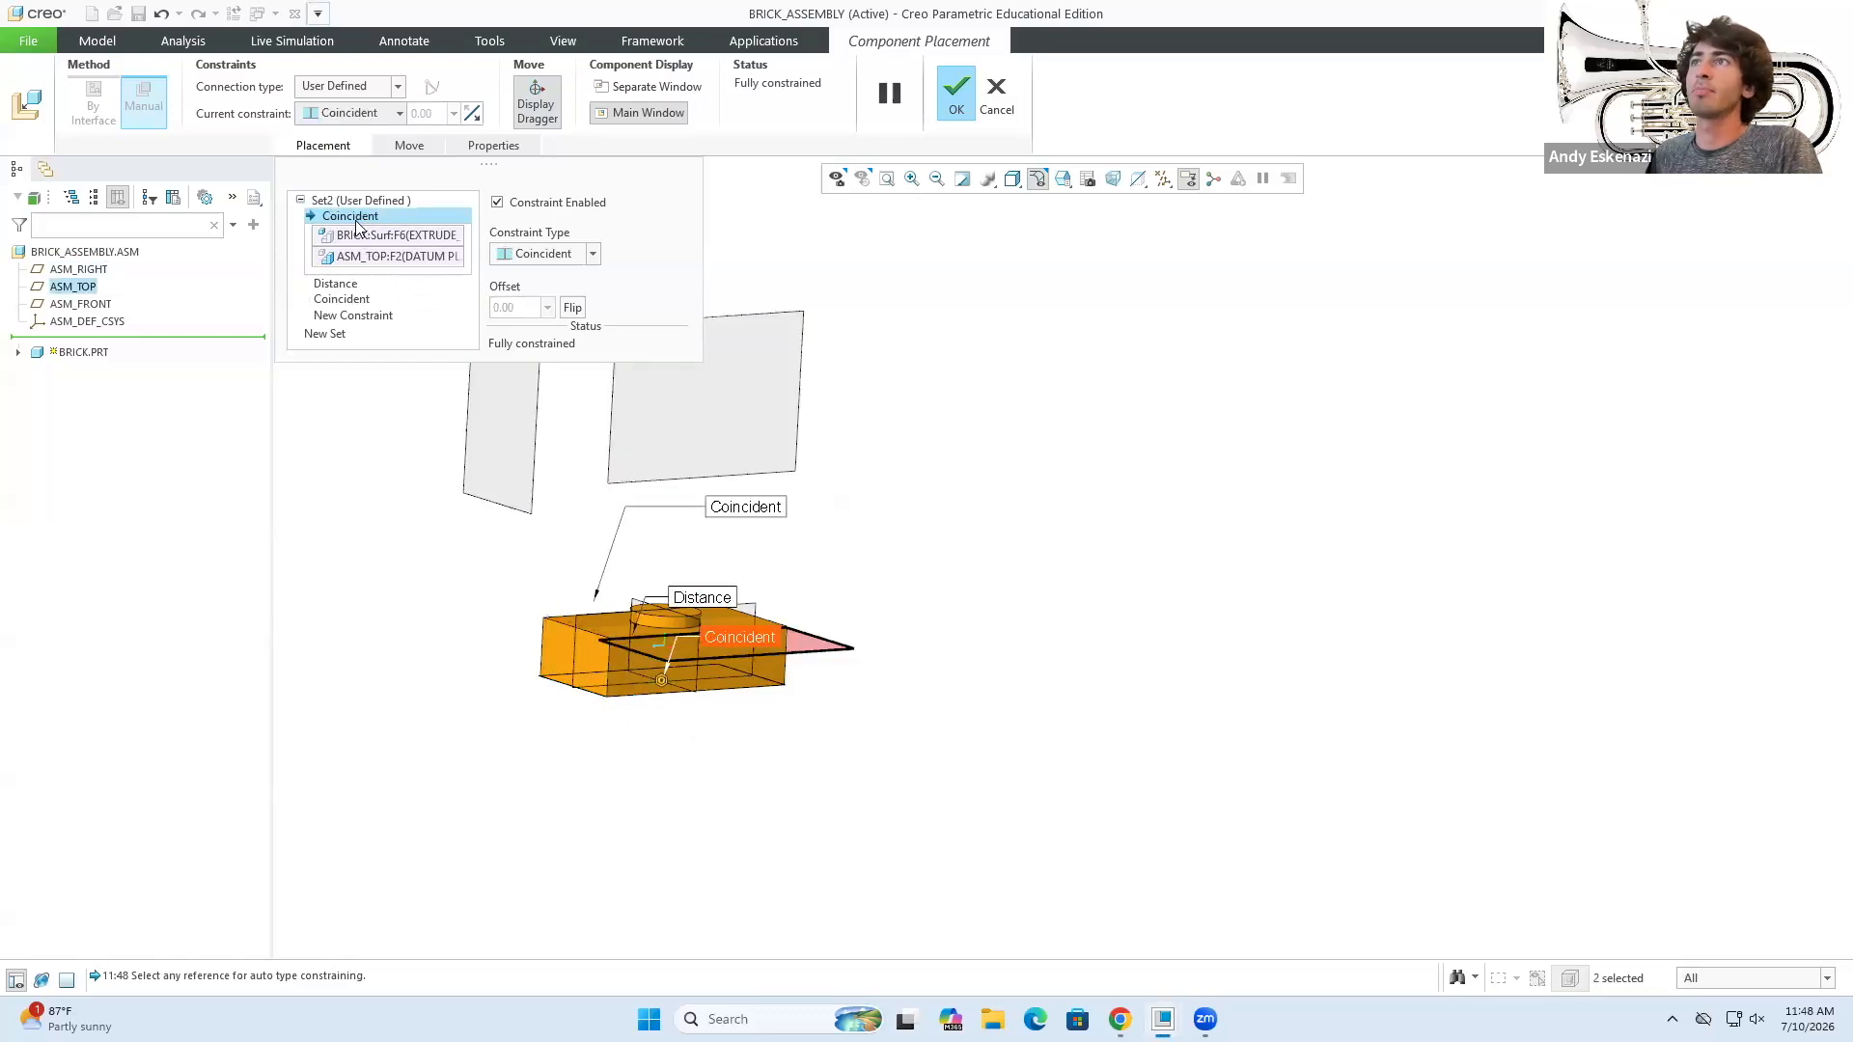
click(347, 284)
click(345, 296)
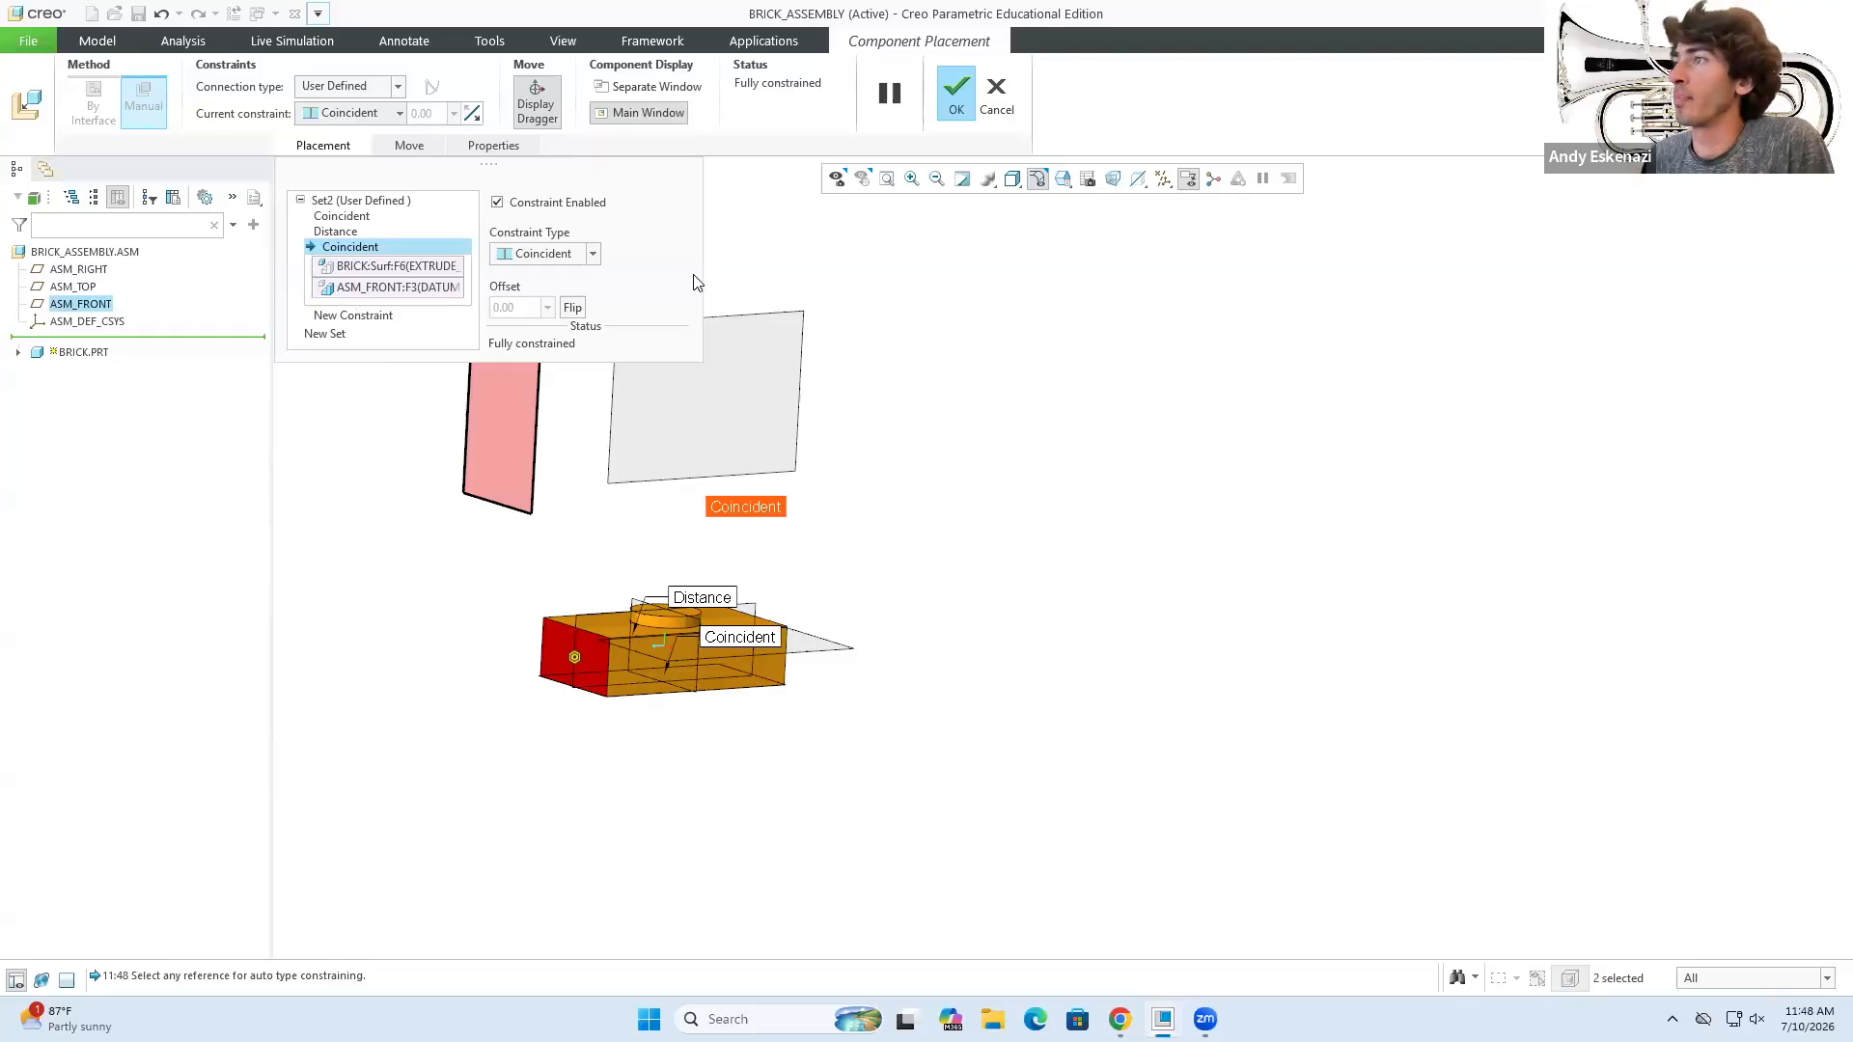
click(957, 94)
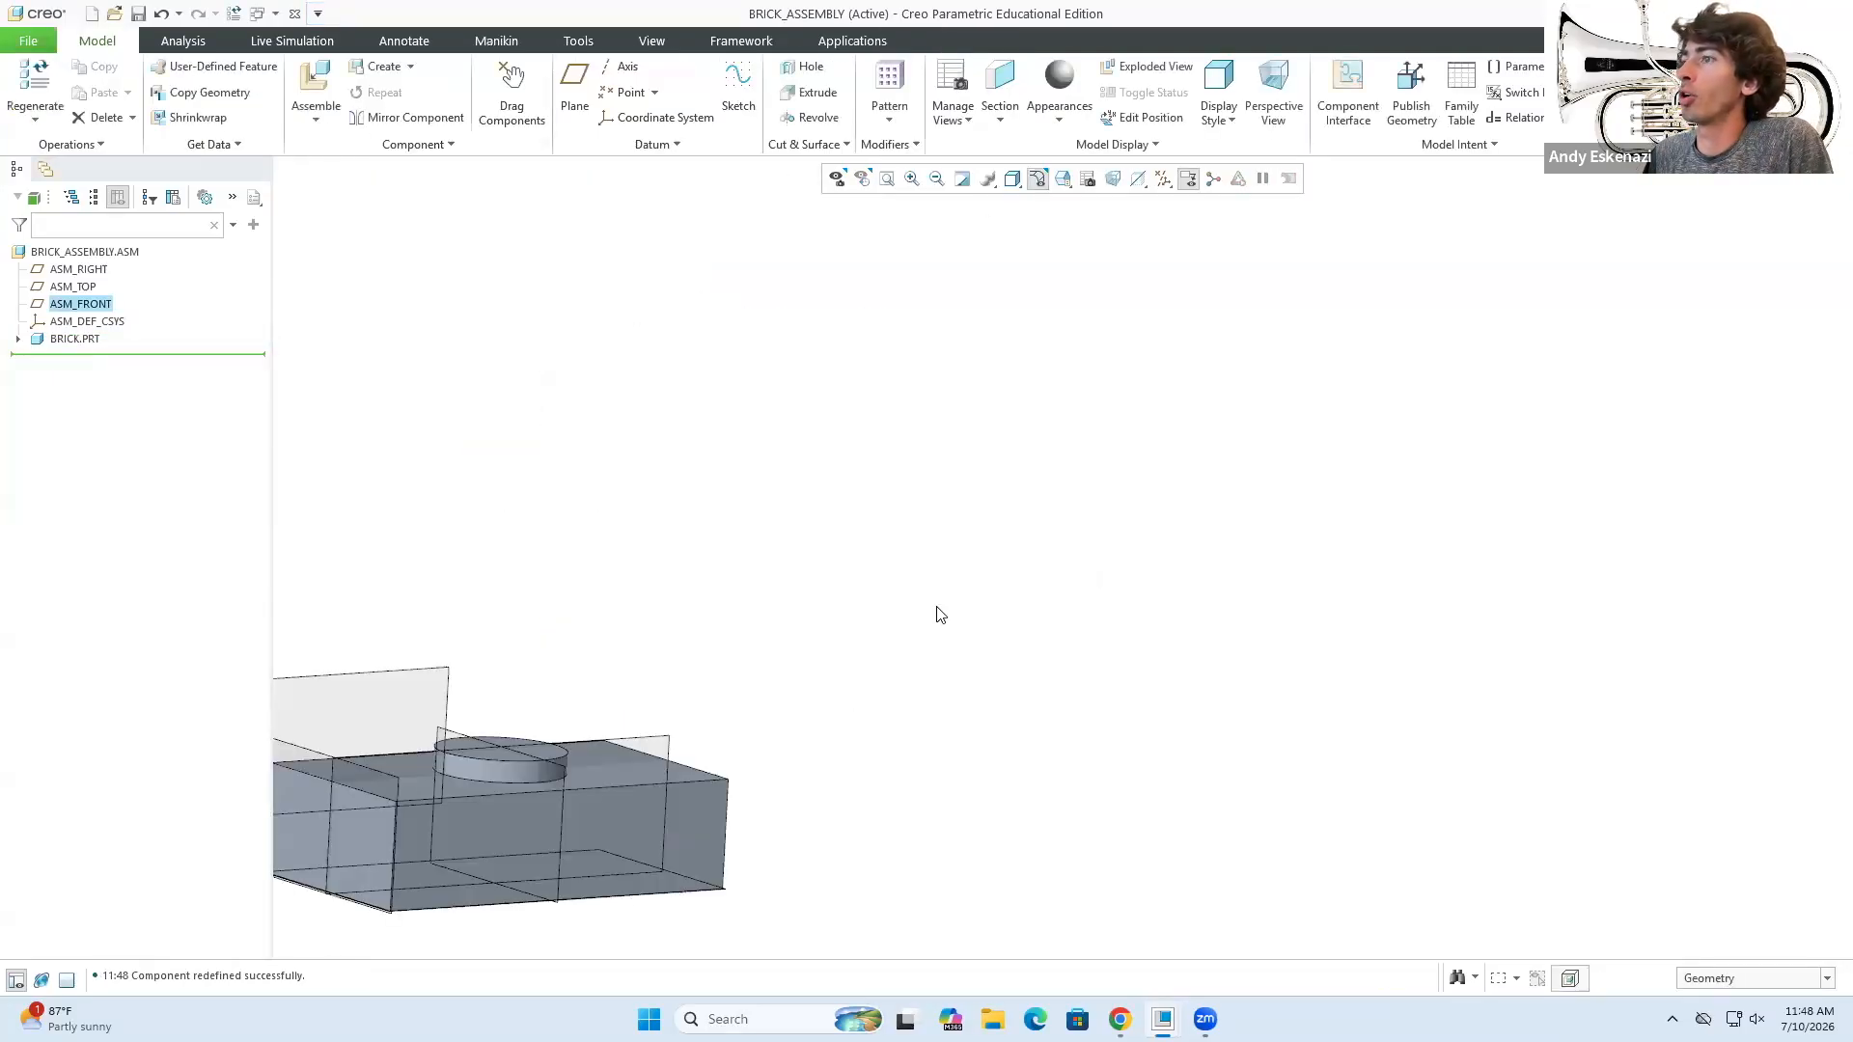
- Hide the three assembly datum planes ASM_RIGHT, ASM_TOP and ASM_FRONT
scroll(847, 596, down, 2)
mouse_move(848, 596)
middle_down()
mouse_move(737, 617)
mouse_move(430, 606)
middle_up()
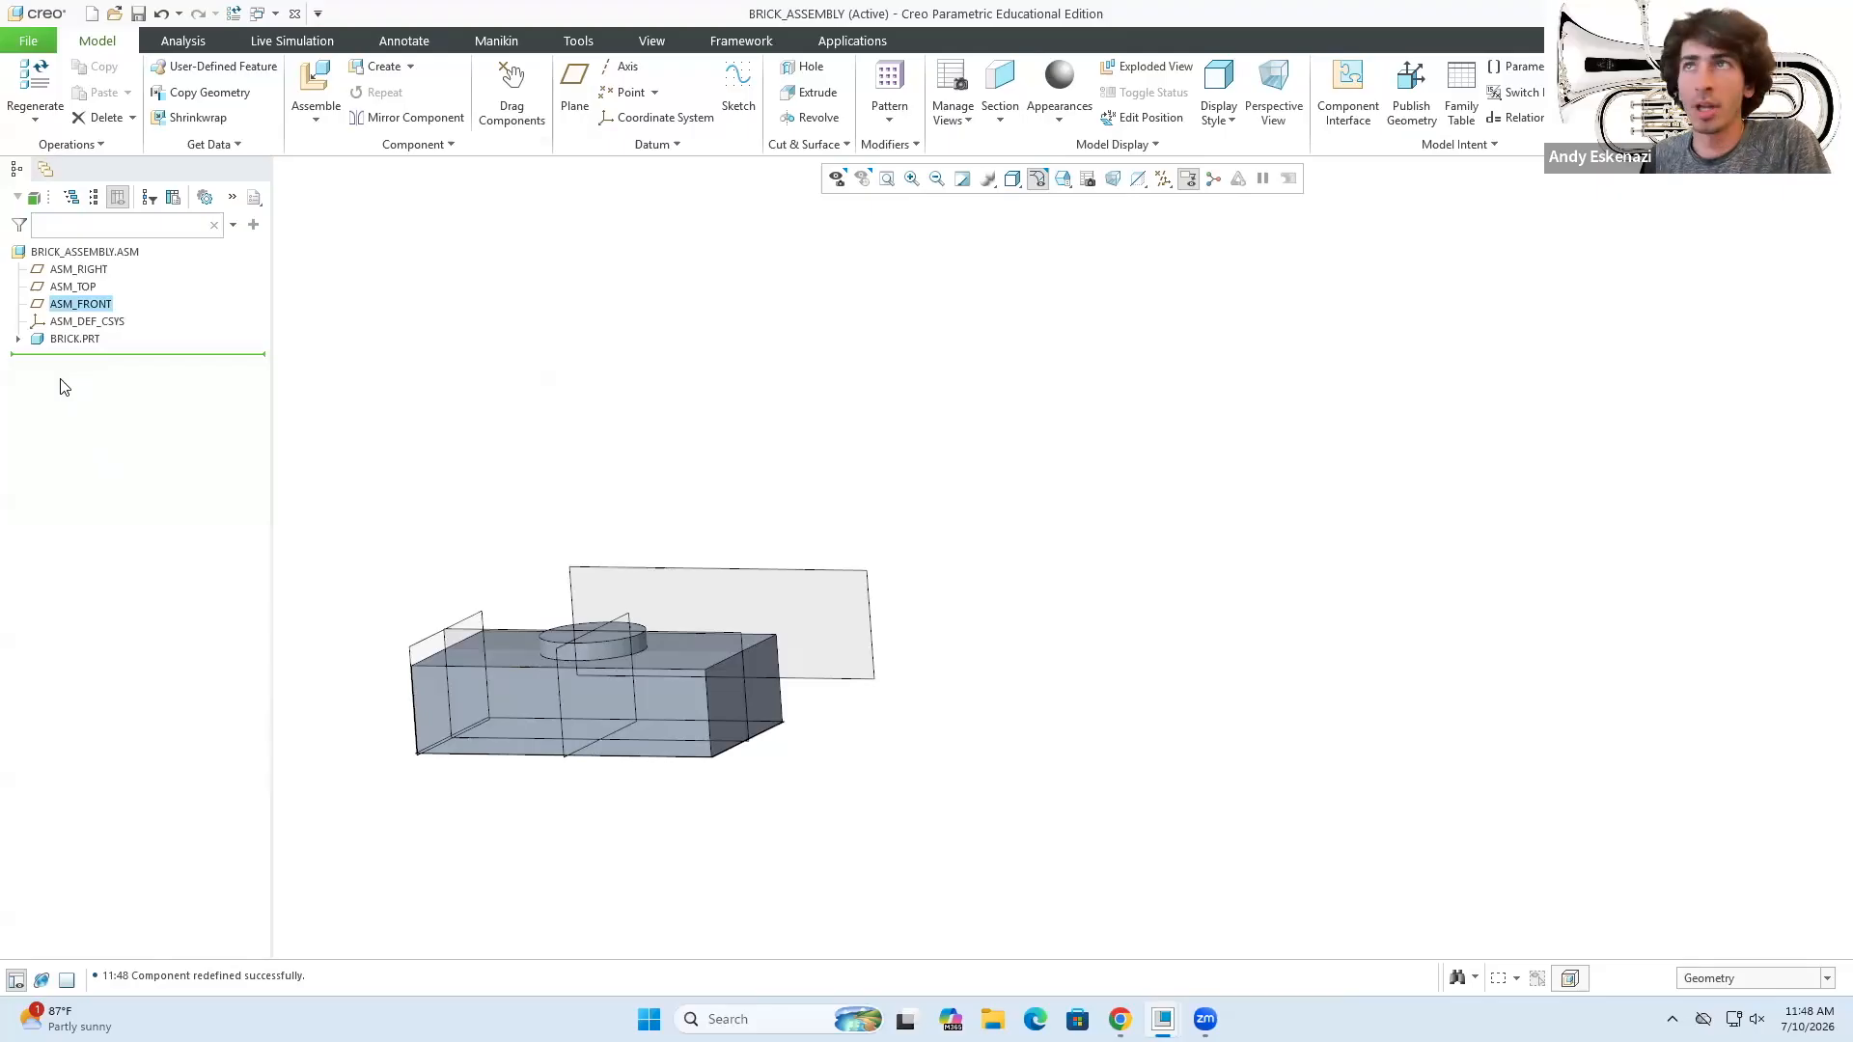
click(64, 271)
ctrl+click(66, 288)
ctrl+click(70, 304)
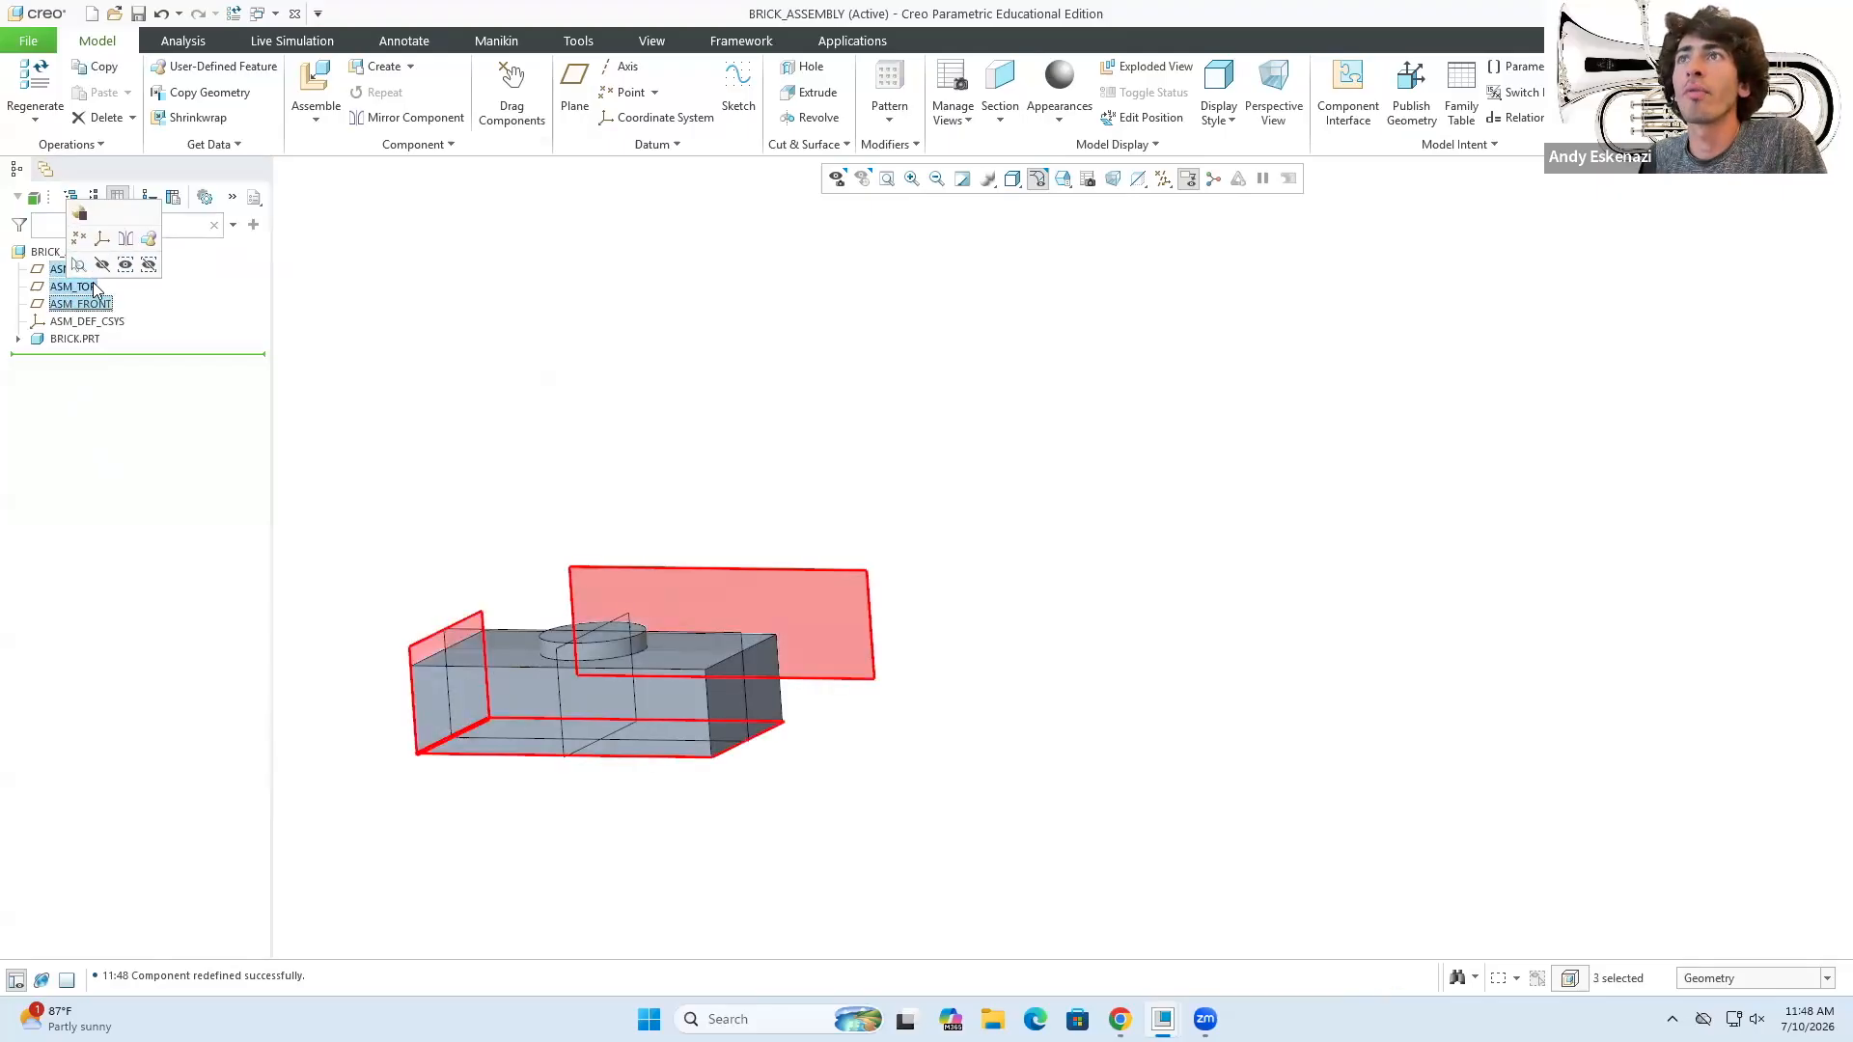
click(102, 265)
middle_drag(778, 600, 731, 588)
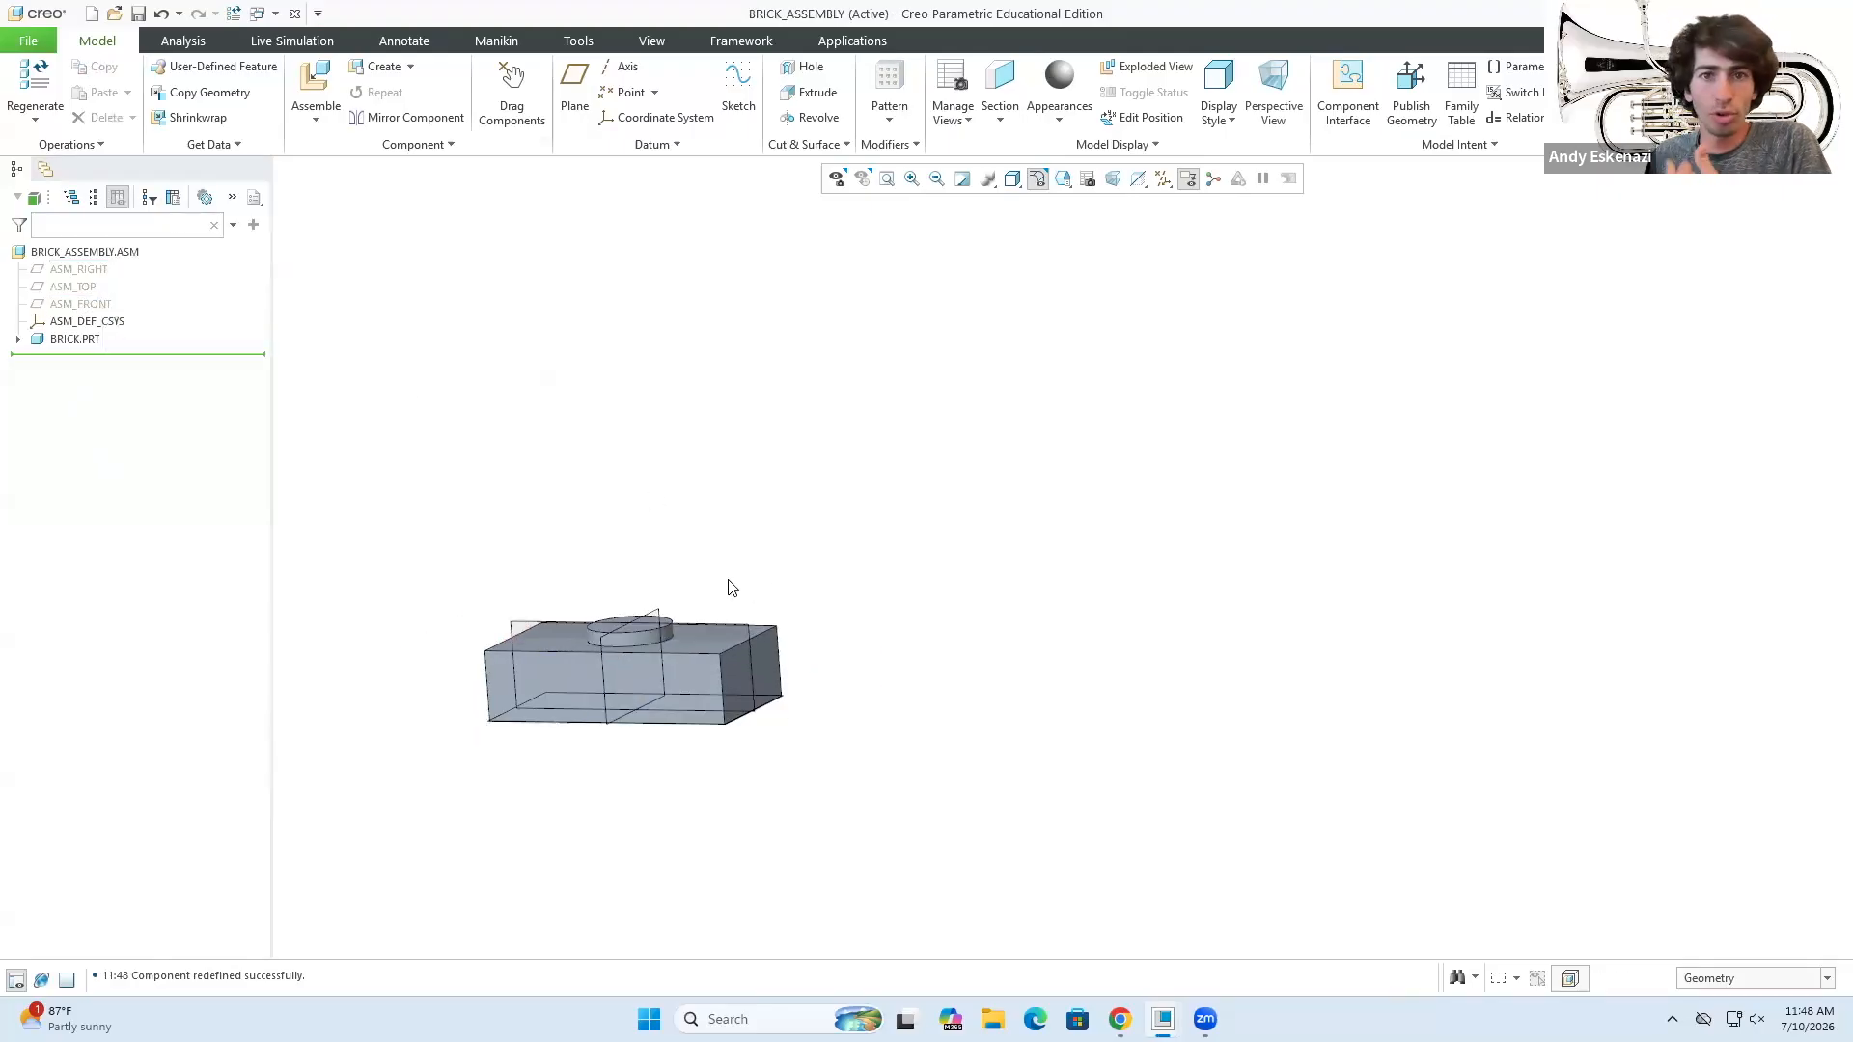
scroll(815, 585, up, 2)
middle_drag(545, 588, 624, 587)
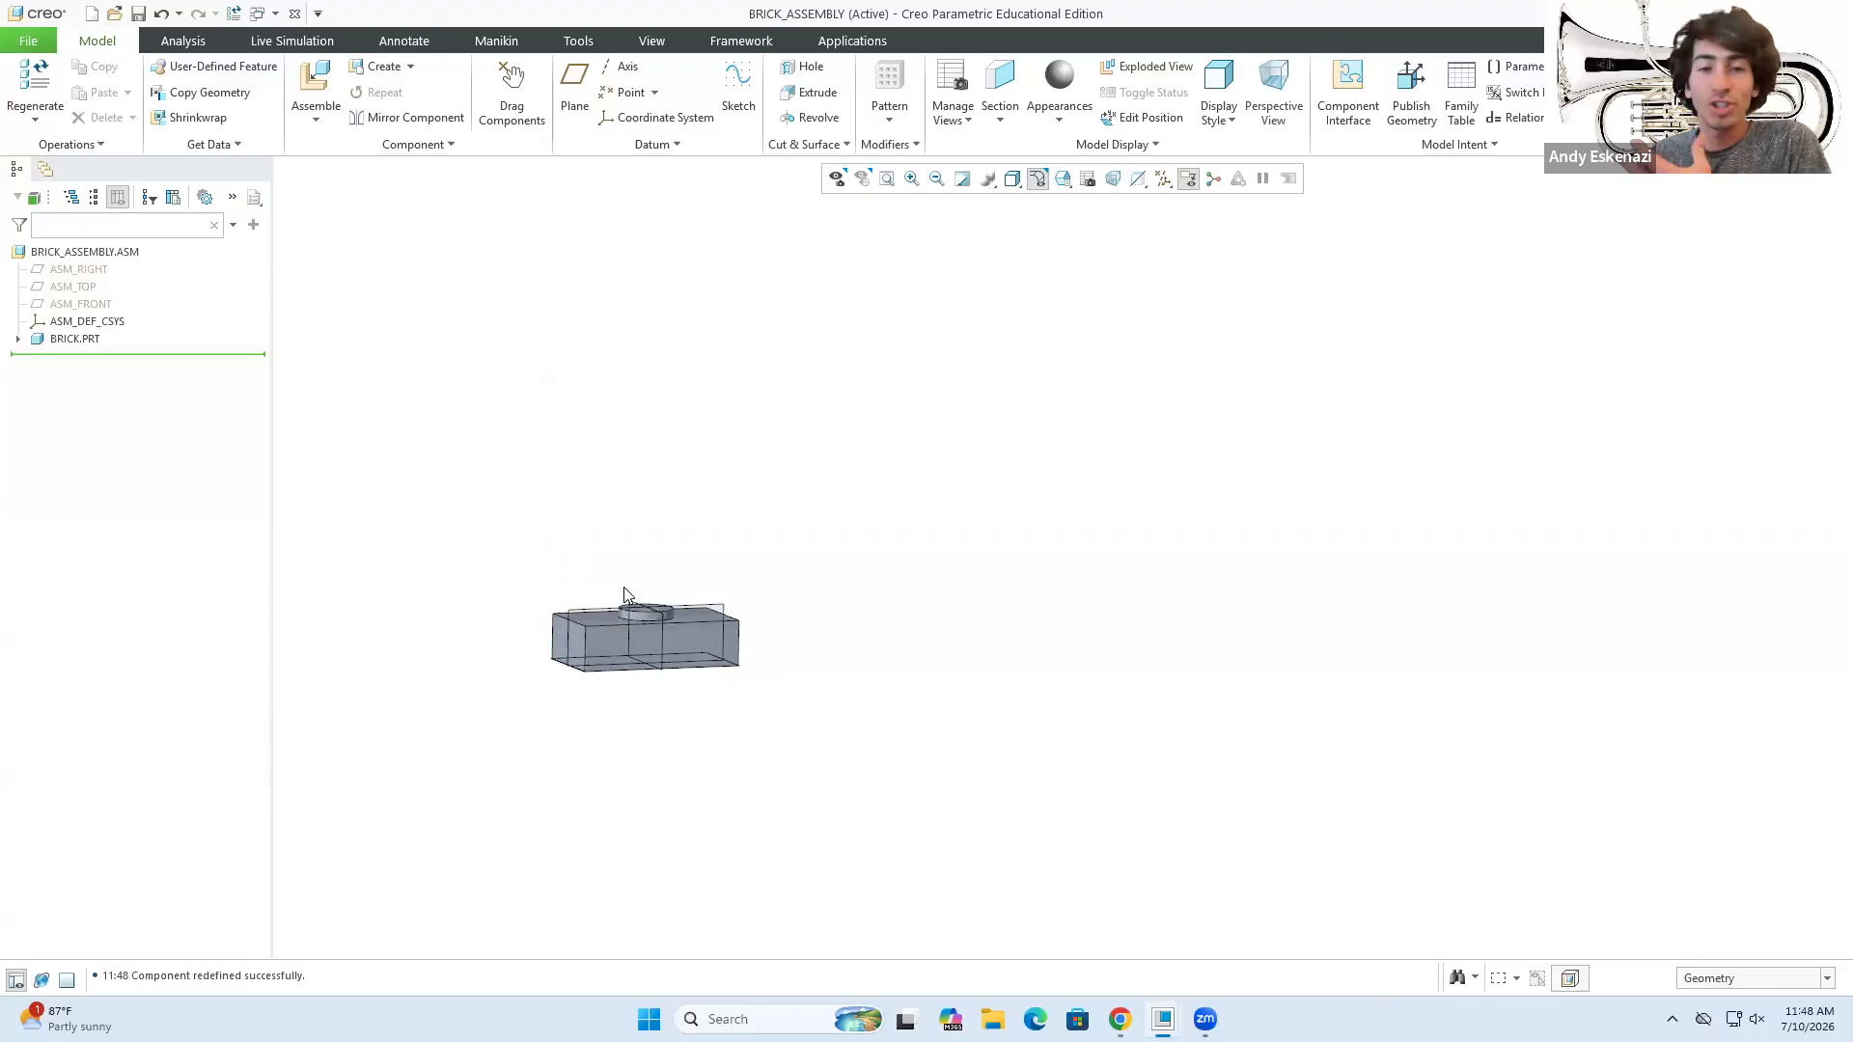
scroll(569, 644, up, 1)
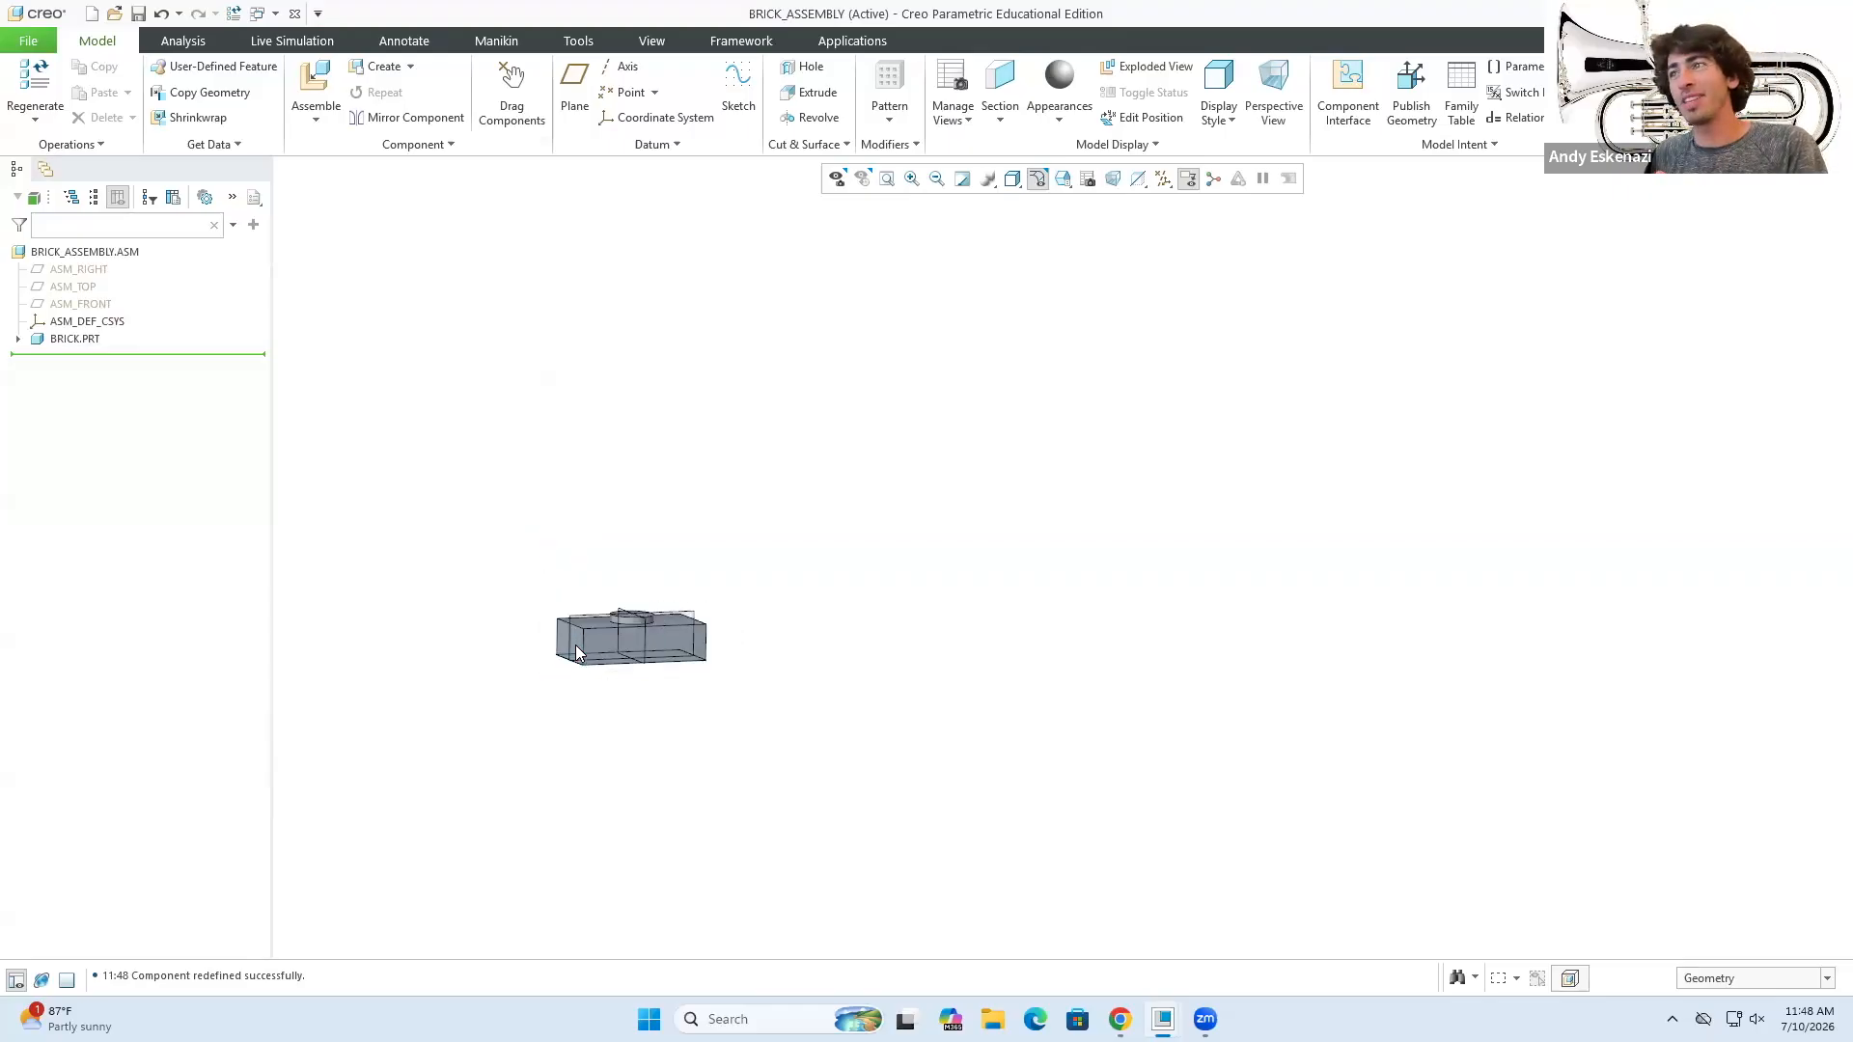
scroll(552, 656, down, 1)
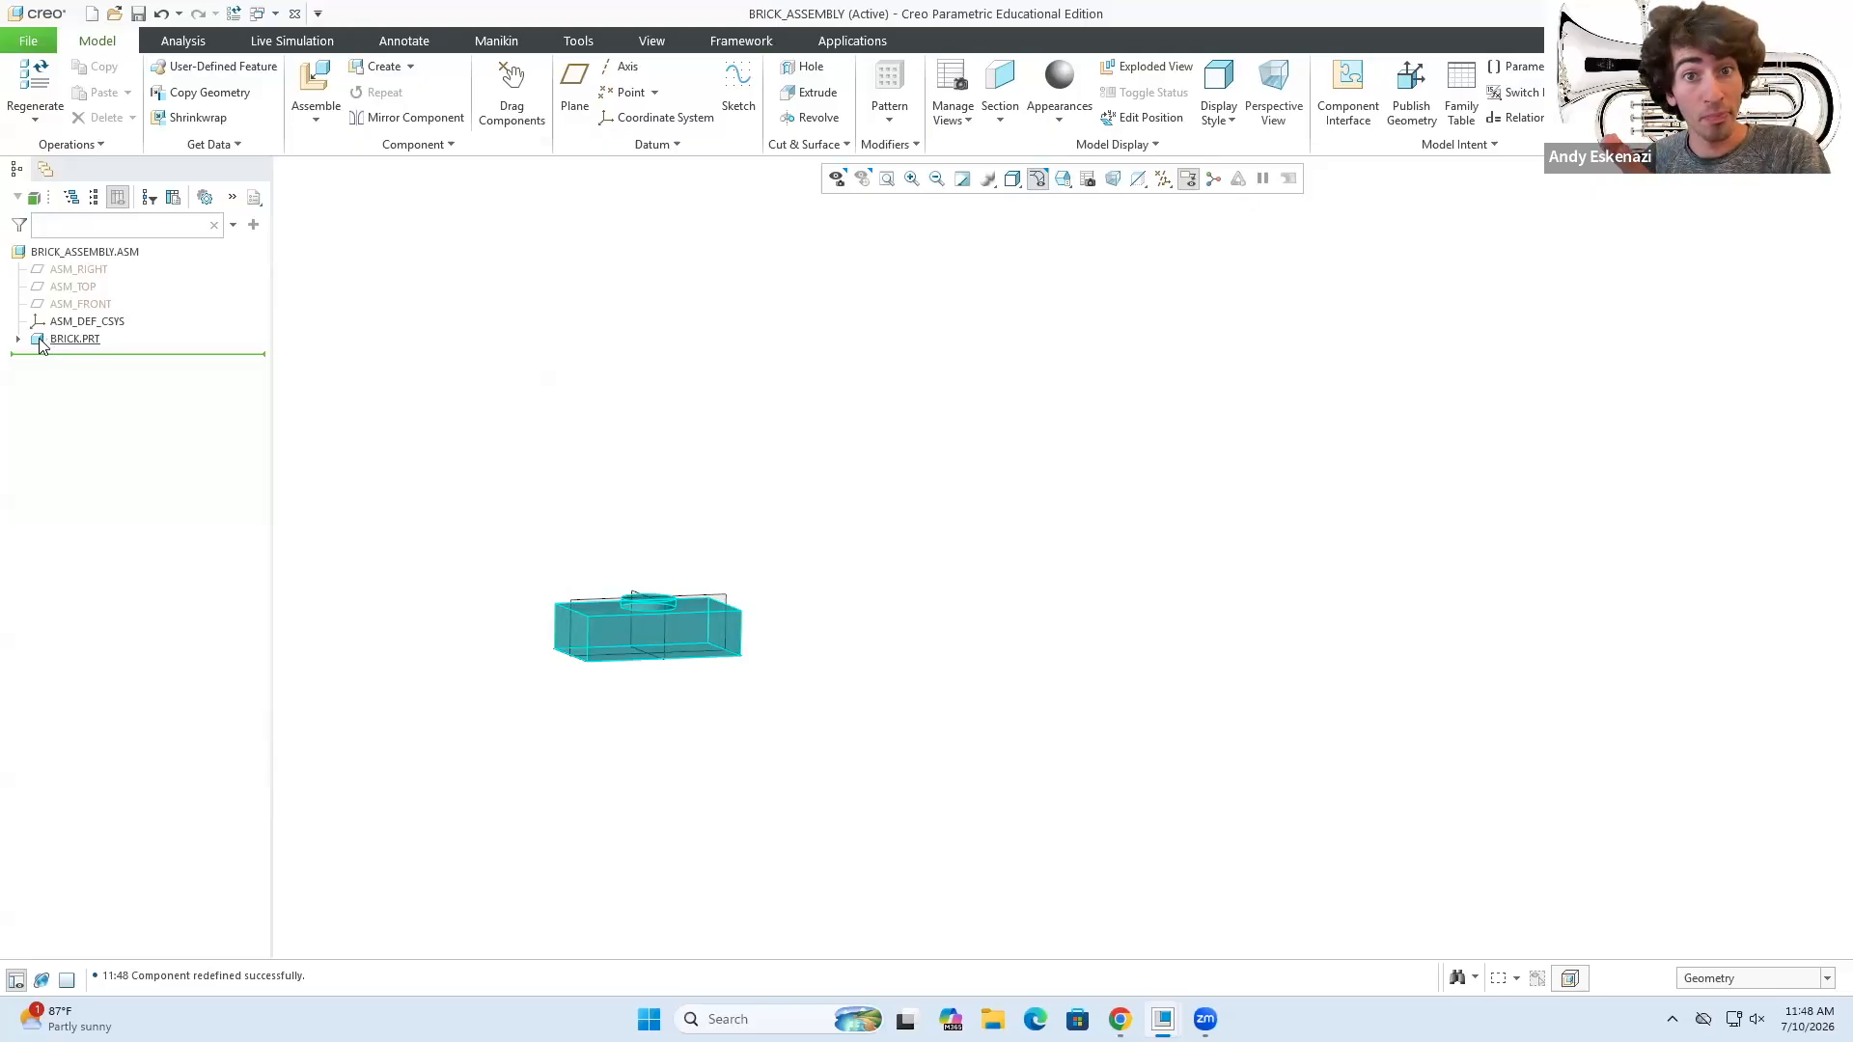
scroll(591, 711, up, 1)
scroll(522, 669, down, 2)
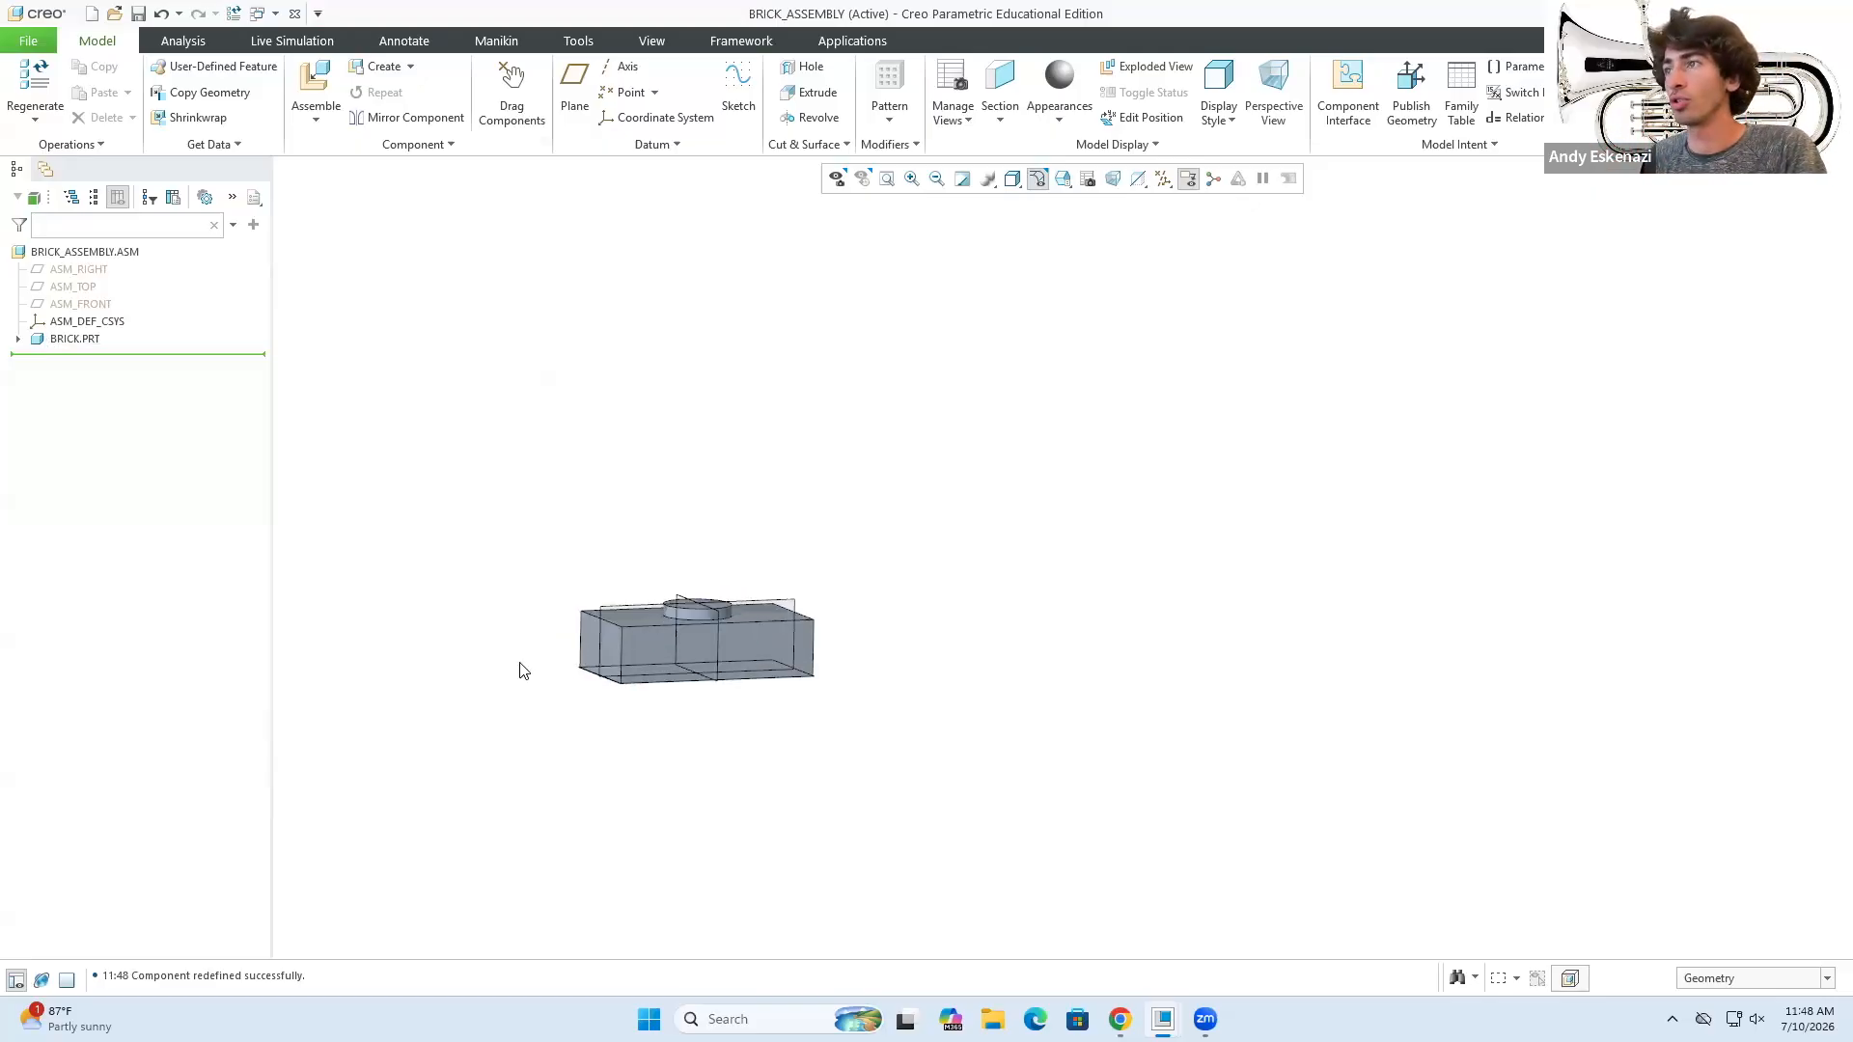
scroll(530, 599, down, 2)
middle_drag(530, 594, 527, 615)
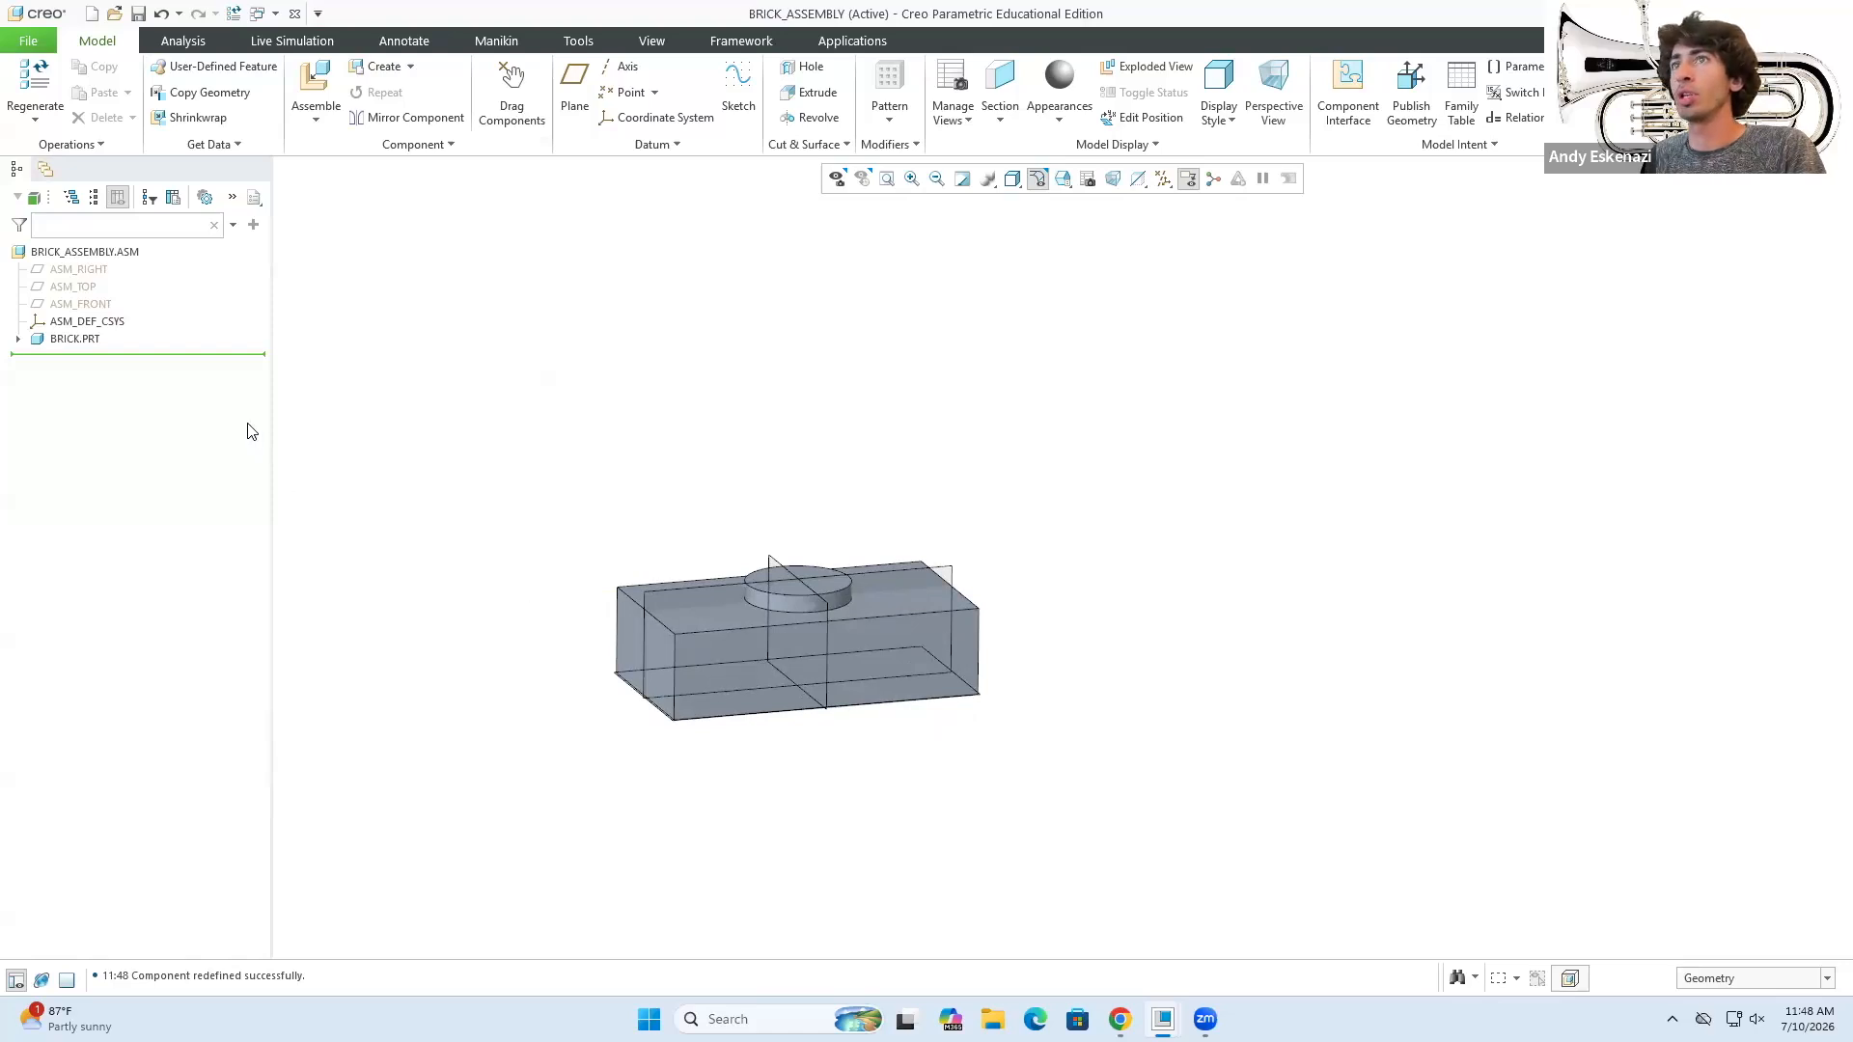
- Reopen the placement definition of BRICK.PRT to review its constraints, and close it without edits
click(58, 340)
right_click(96, 341)
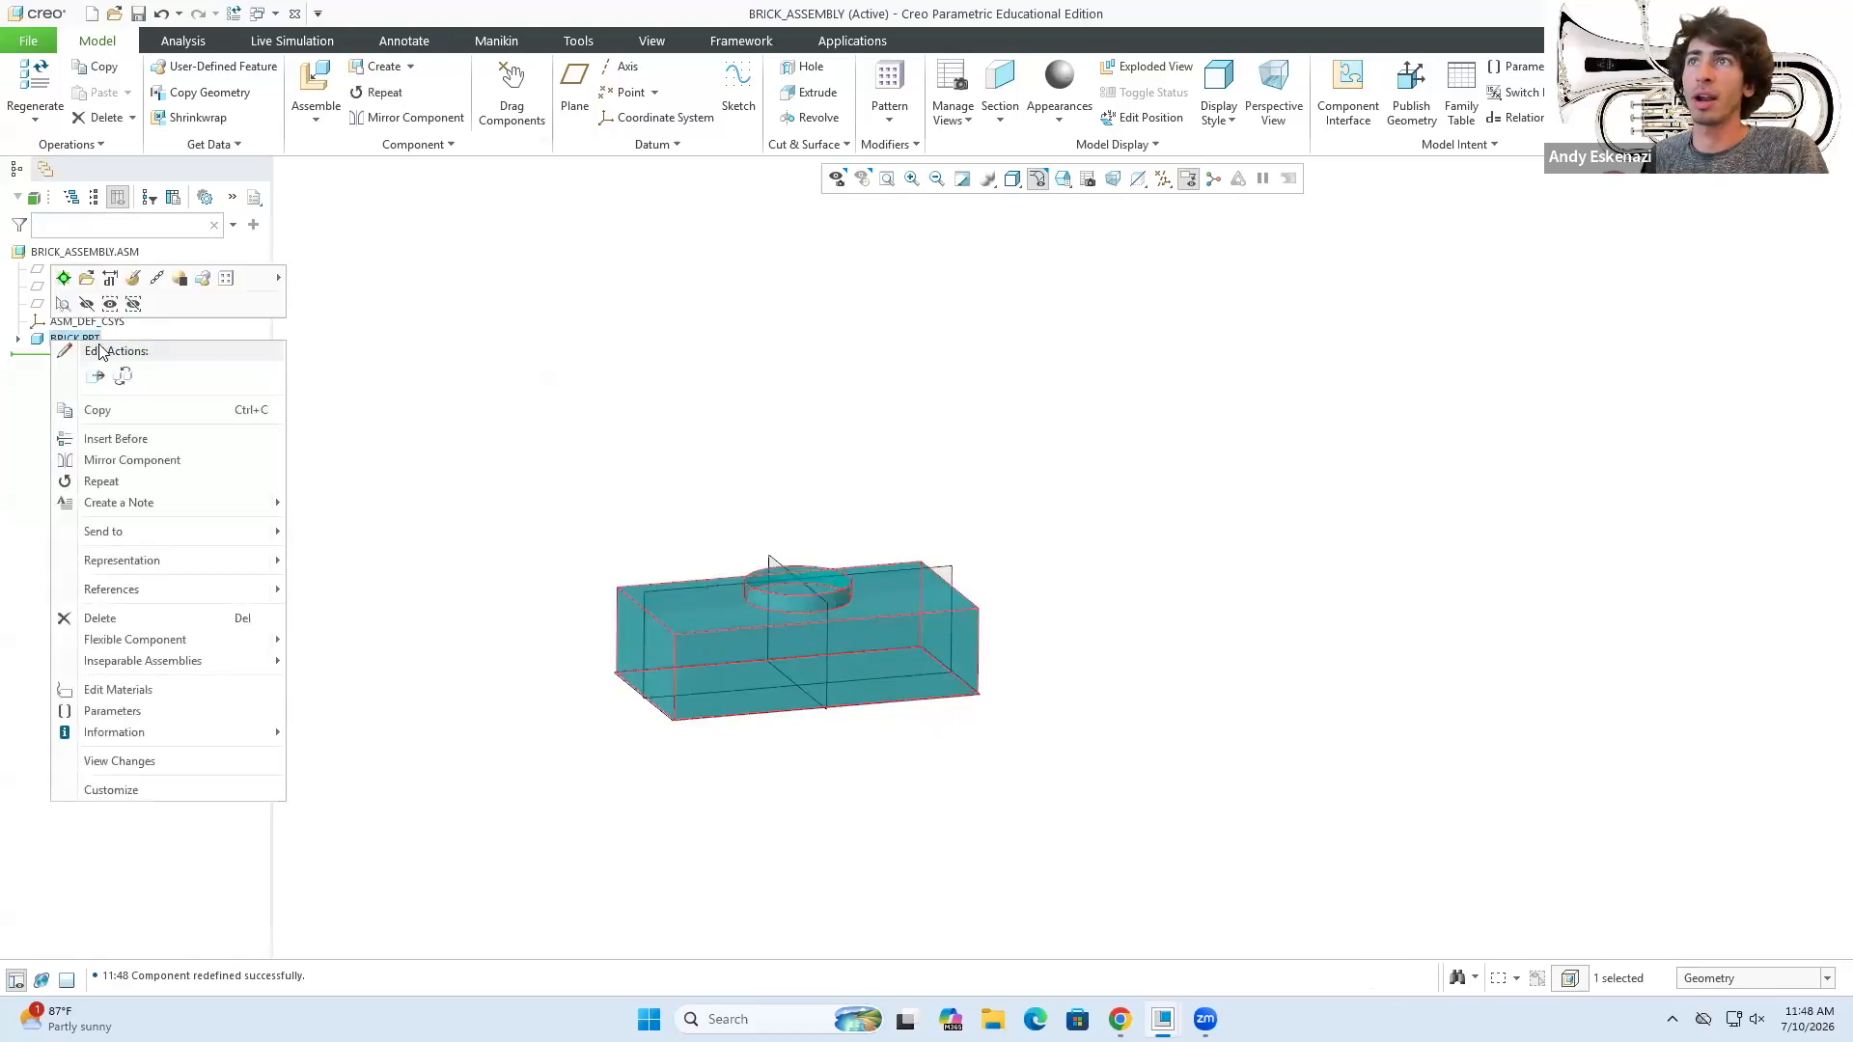
click(133, 279)
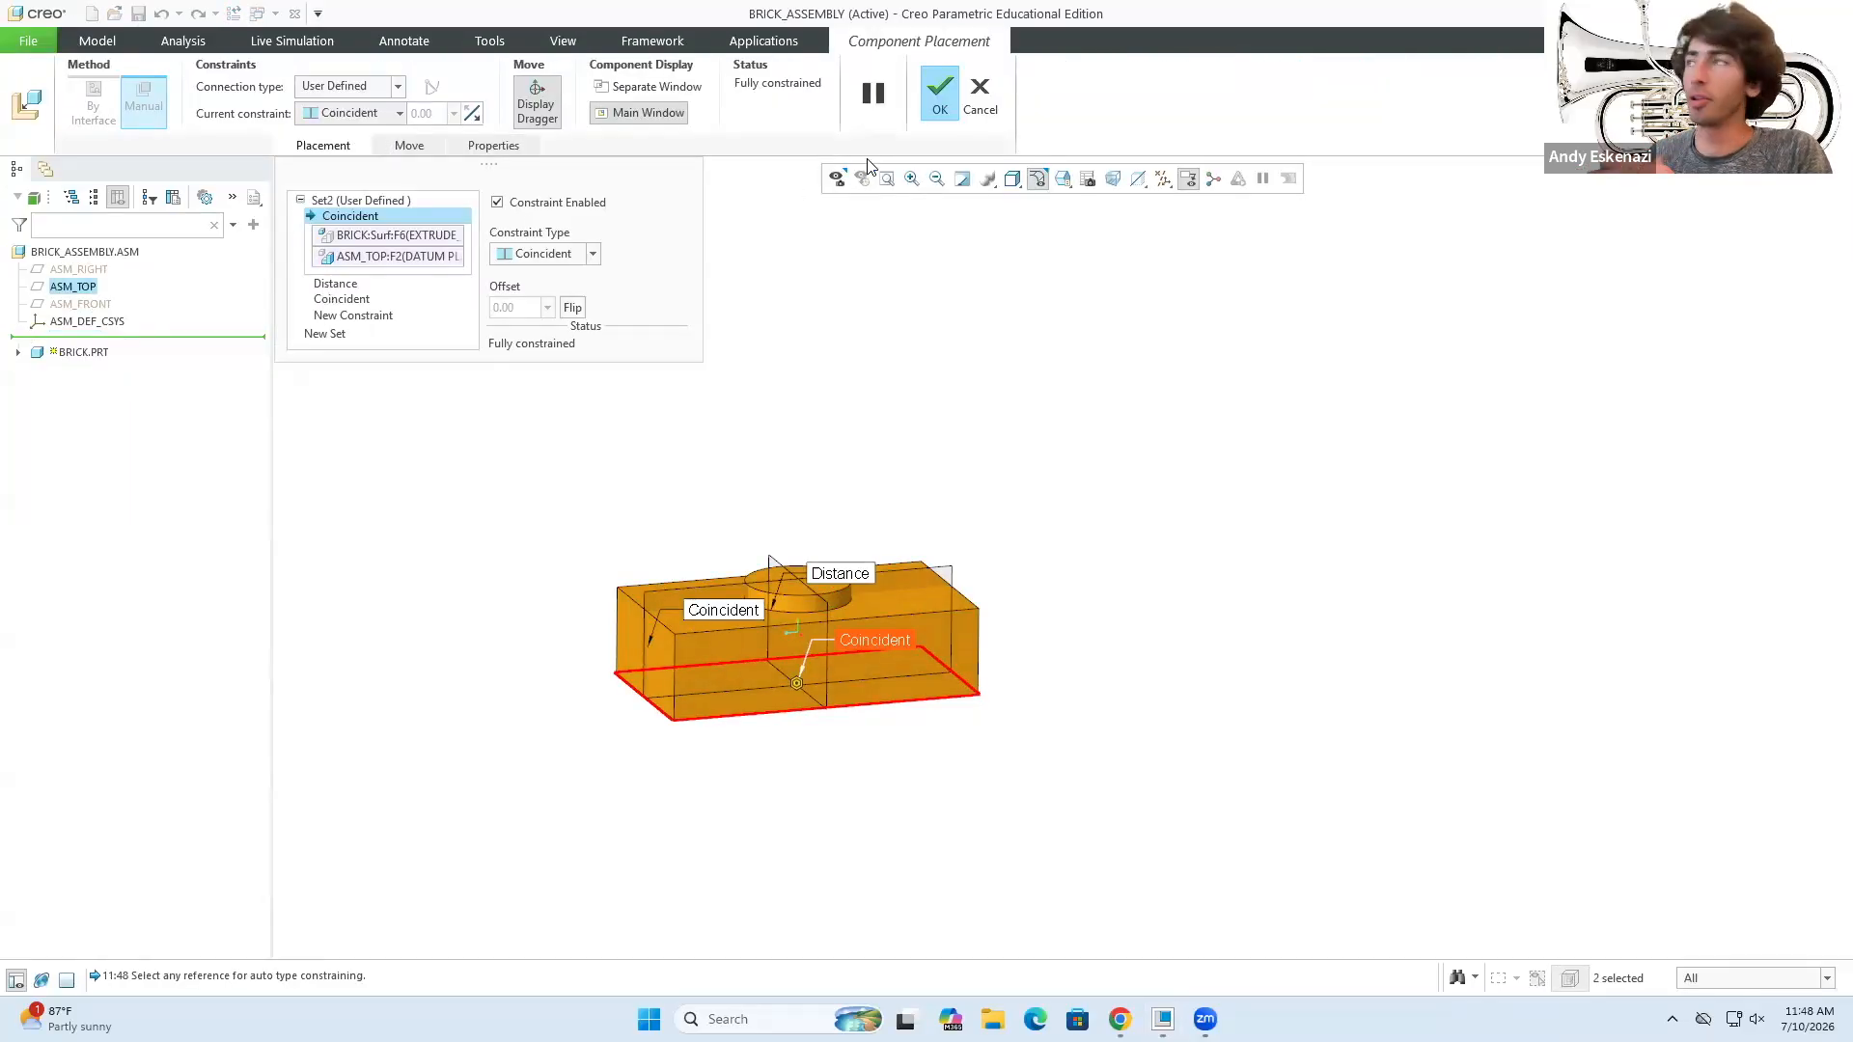
click(944, 104)
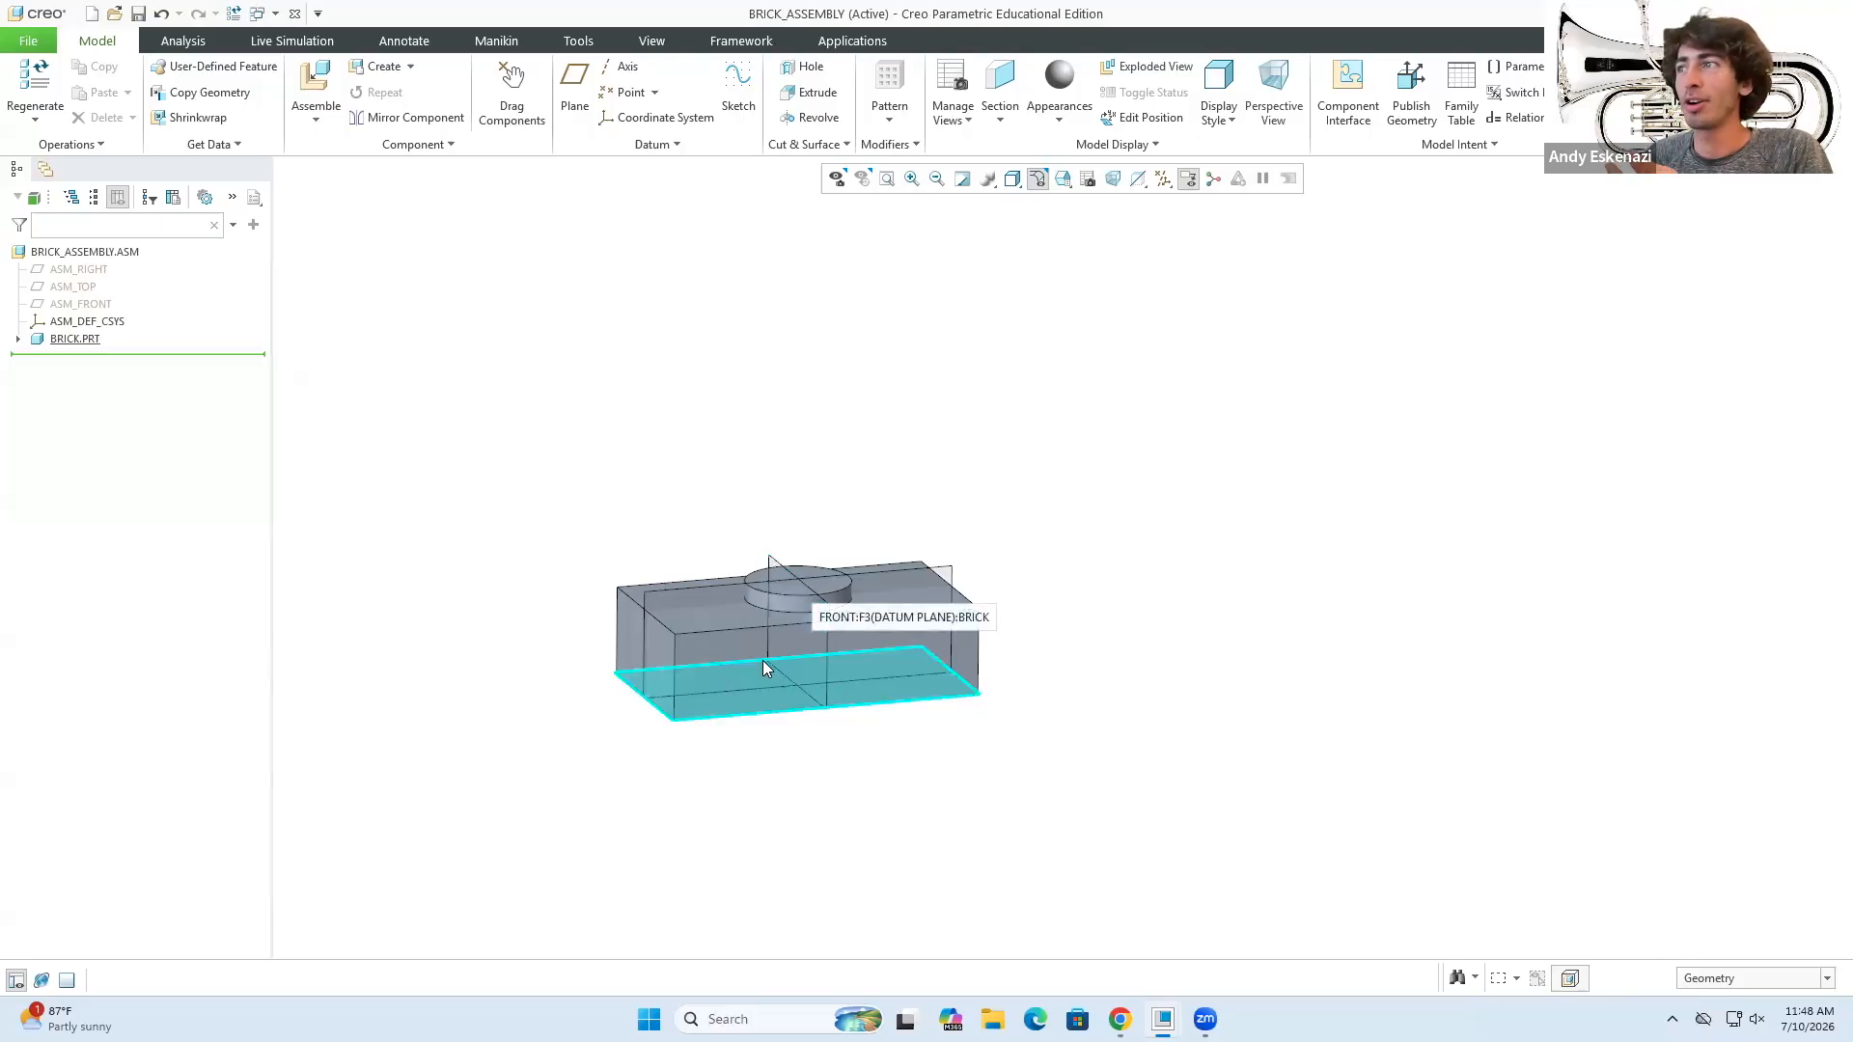
- Copy BRICK.PRT, paste a second instance and move it up and away from the original brick
click(74, 339)
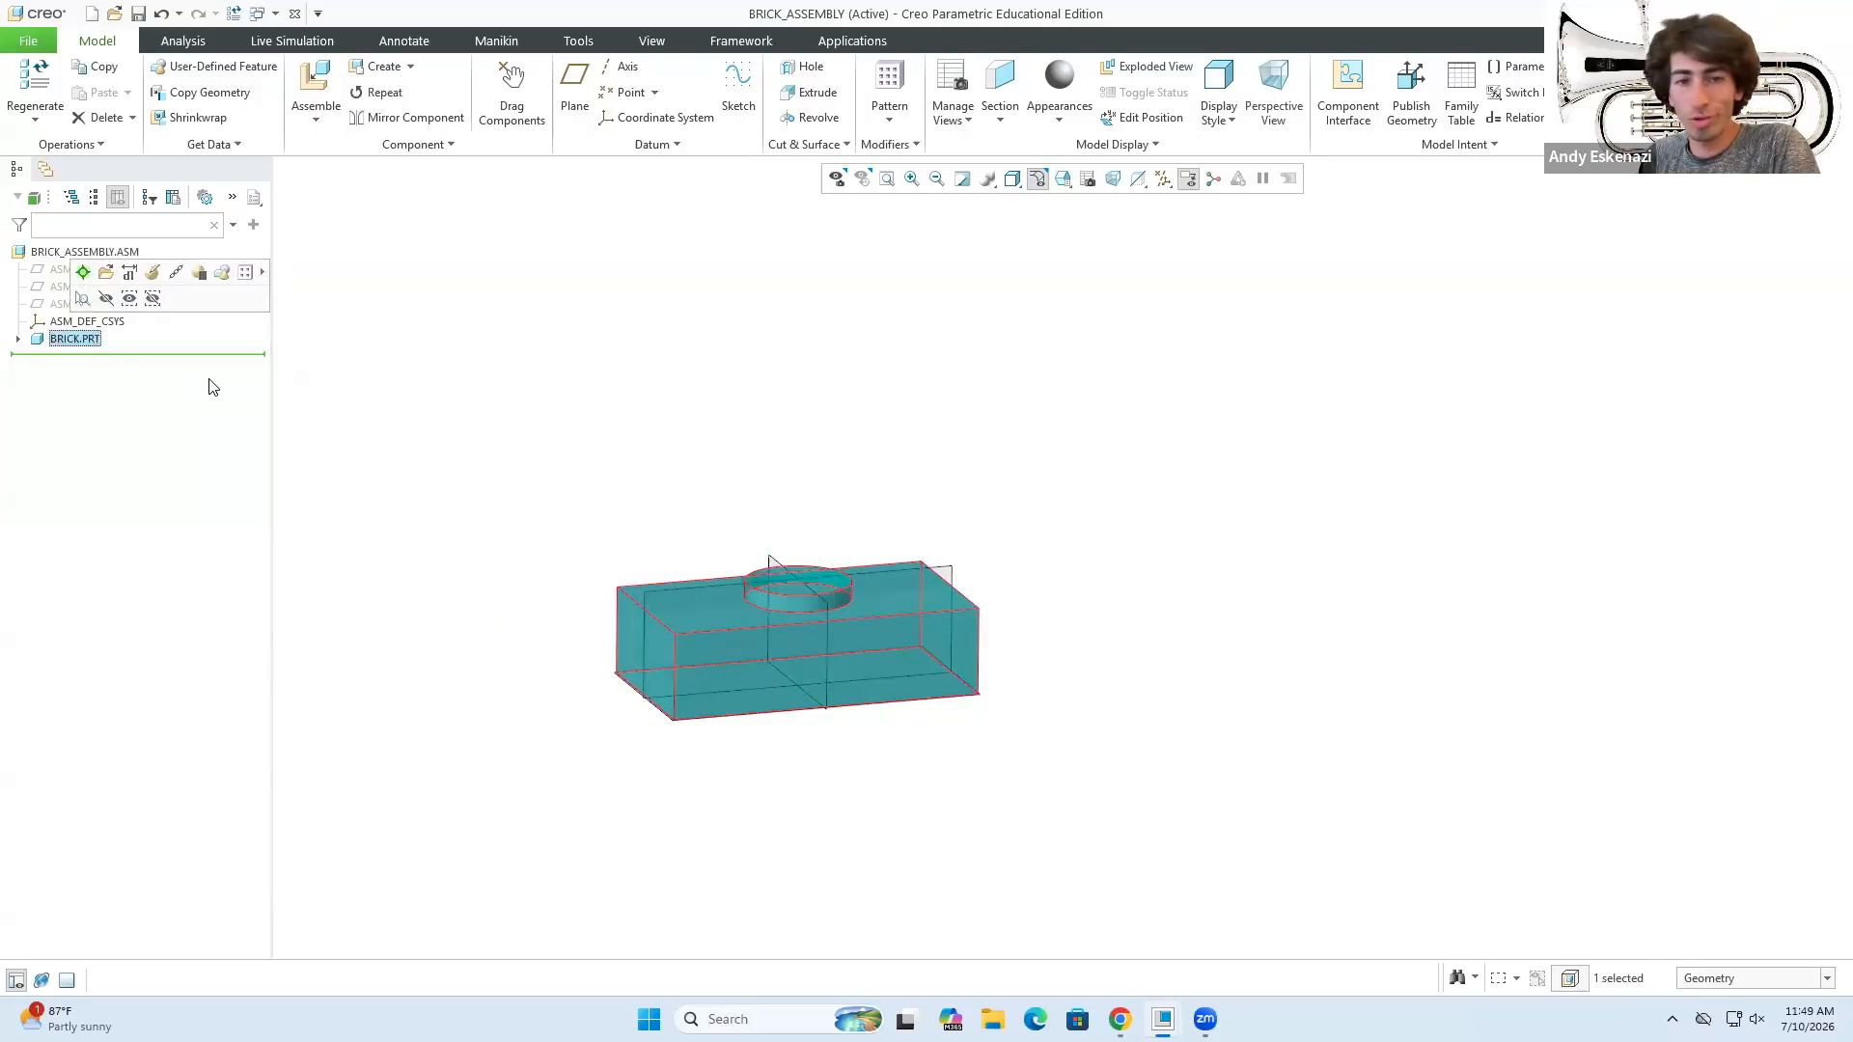
key(ctrl+c)
key(ctrl+v)
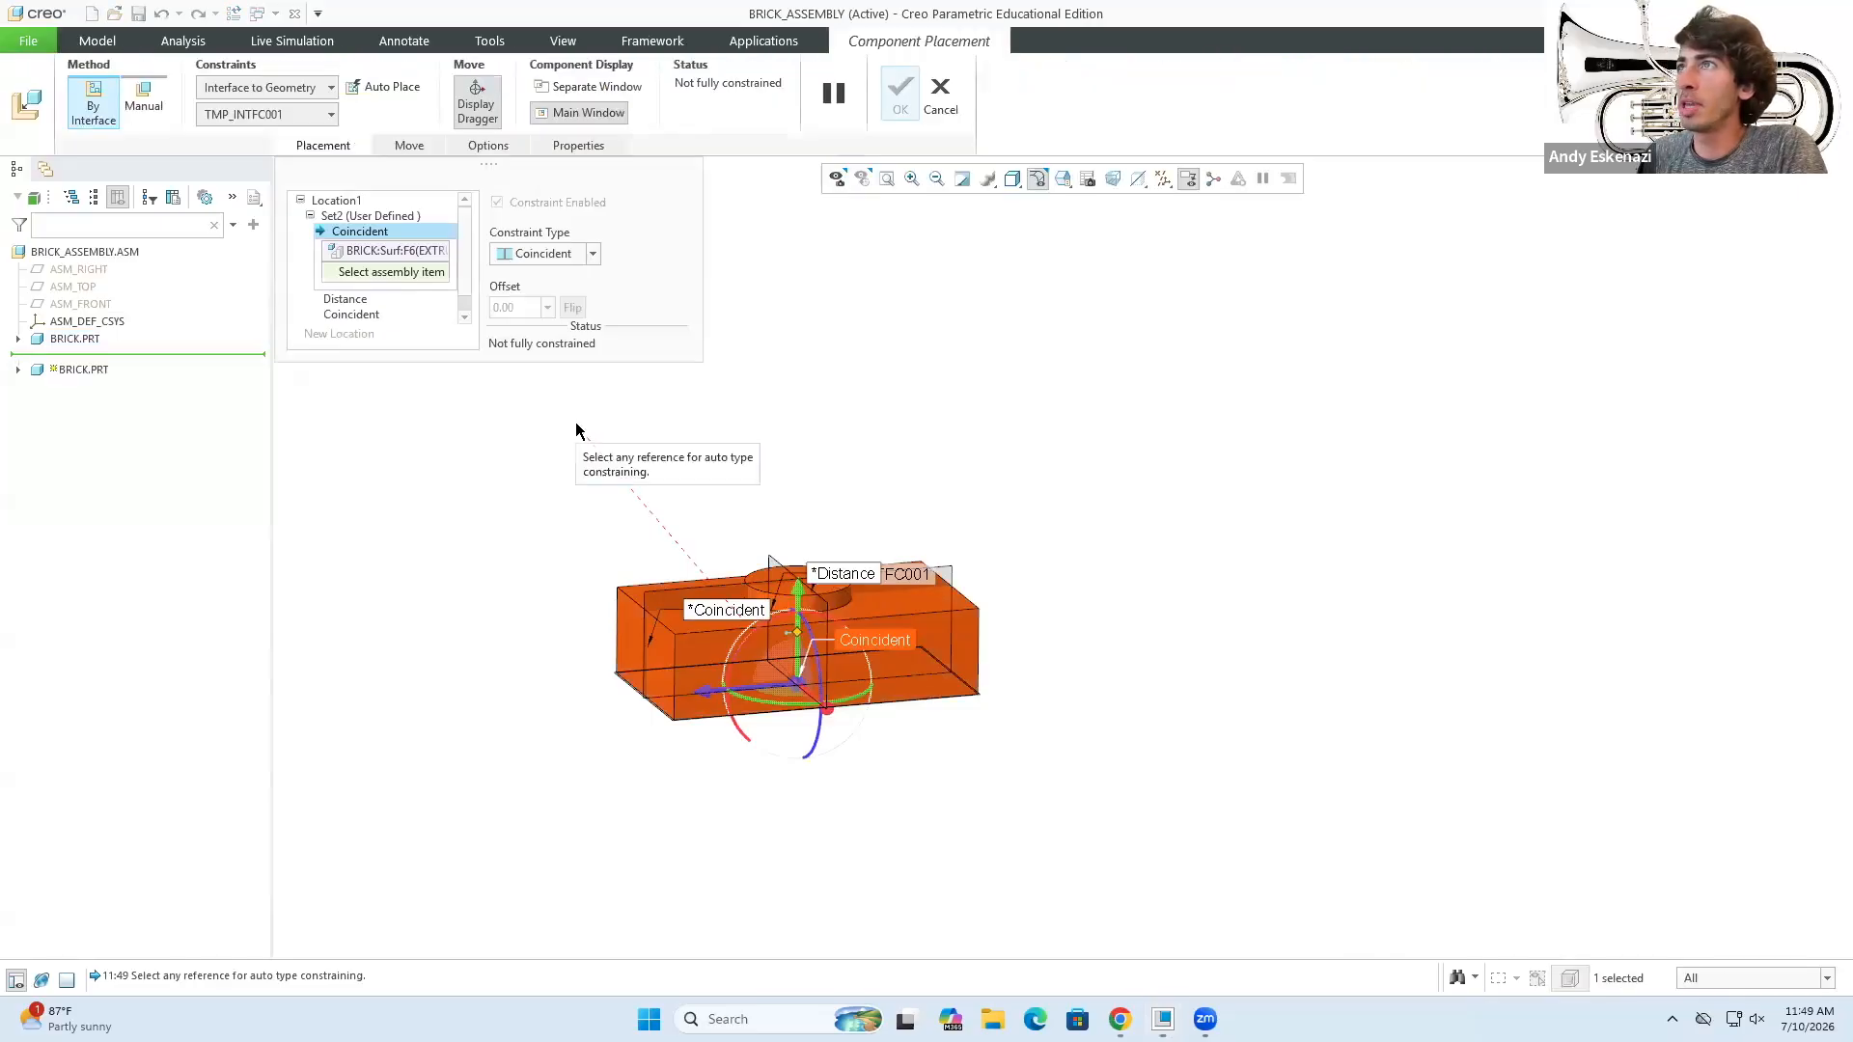
drag(797, 600, 798, 320)
drag(828, 430, 1109, 724)
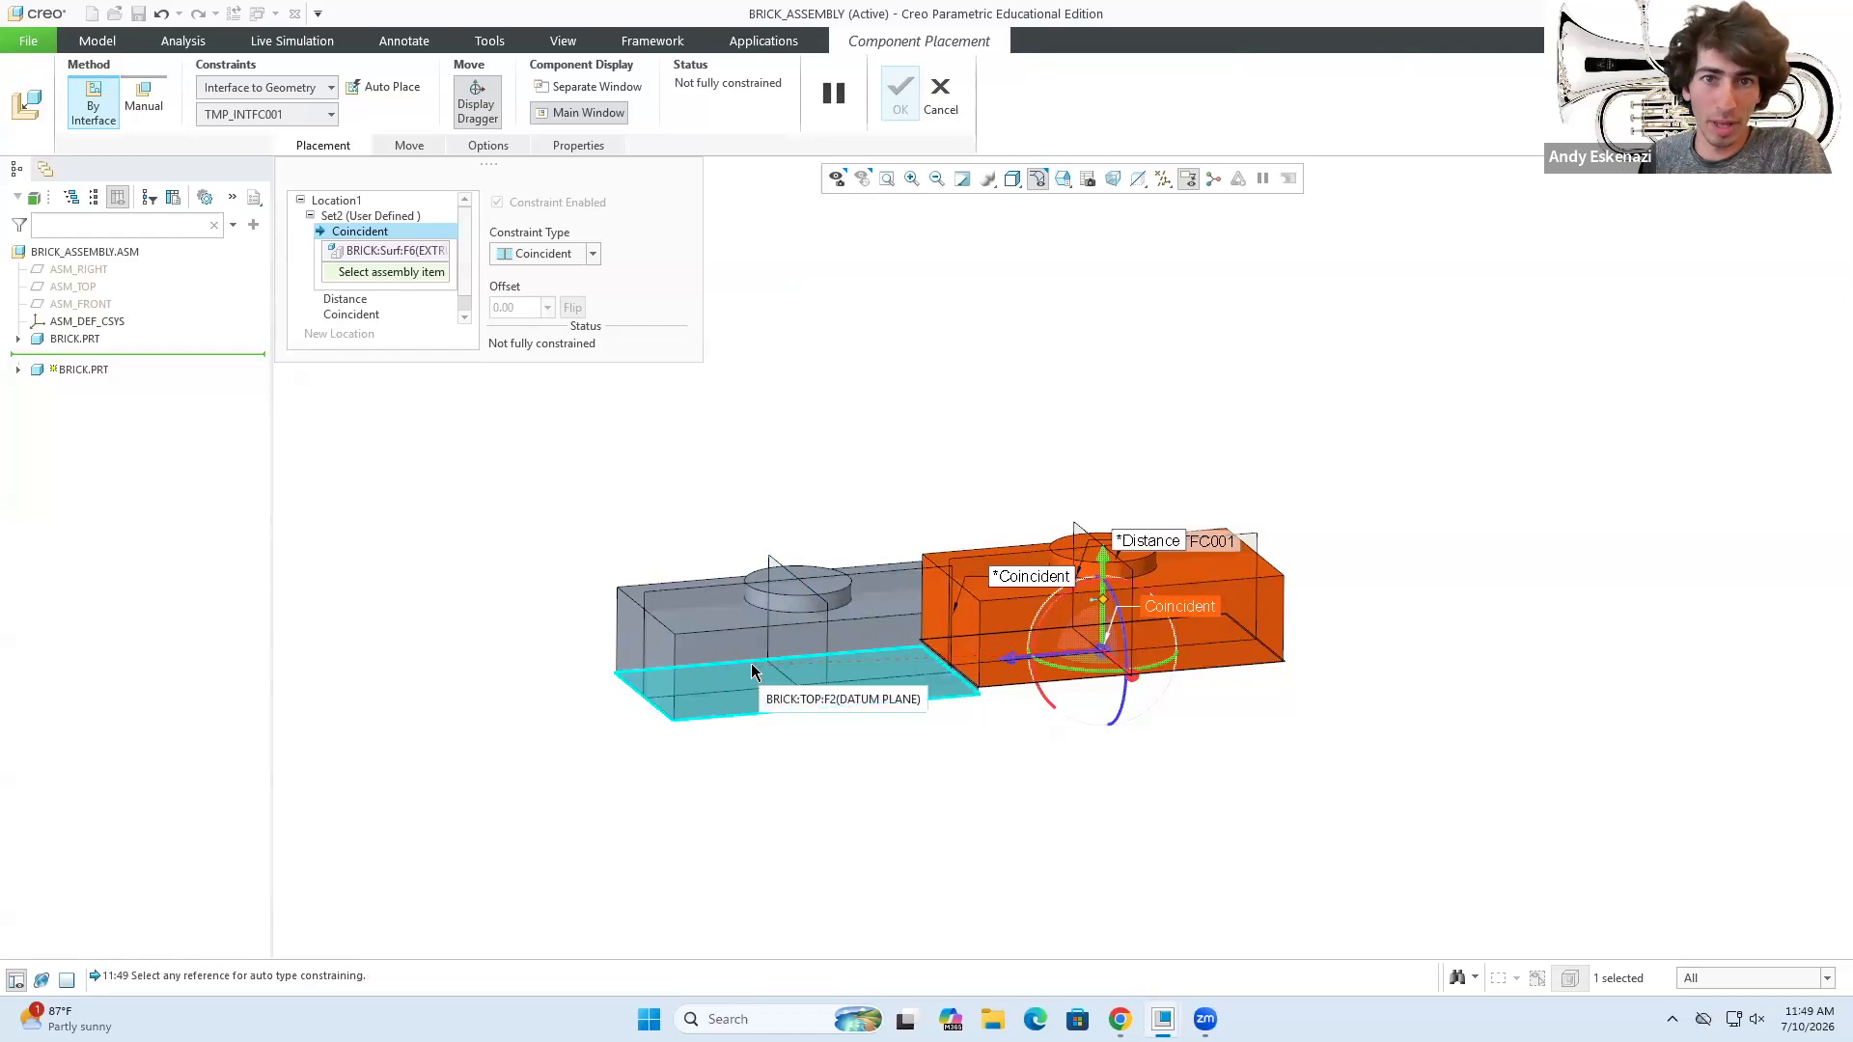
scroll(842, 577, up, 3)
middle_drag(842, 577, 845, 618)
drag(1064, 616, 929, 403)
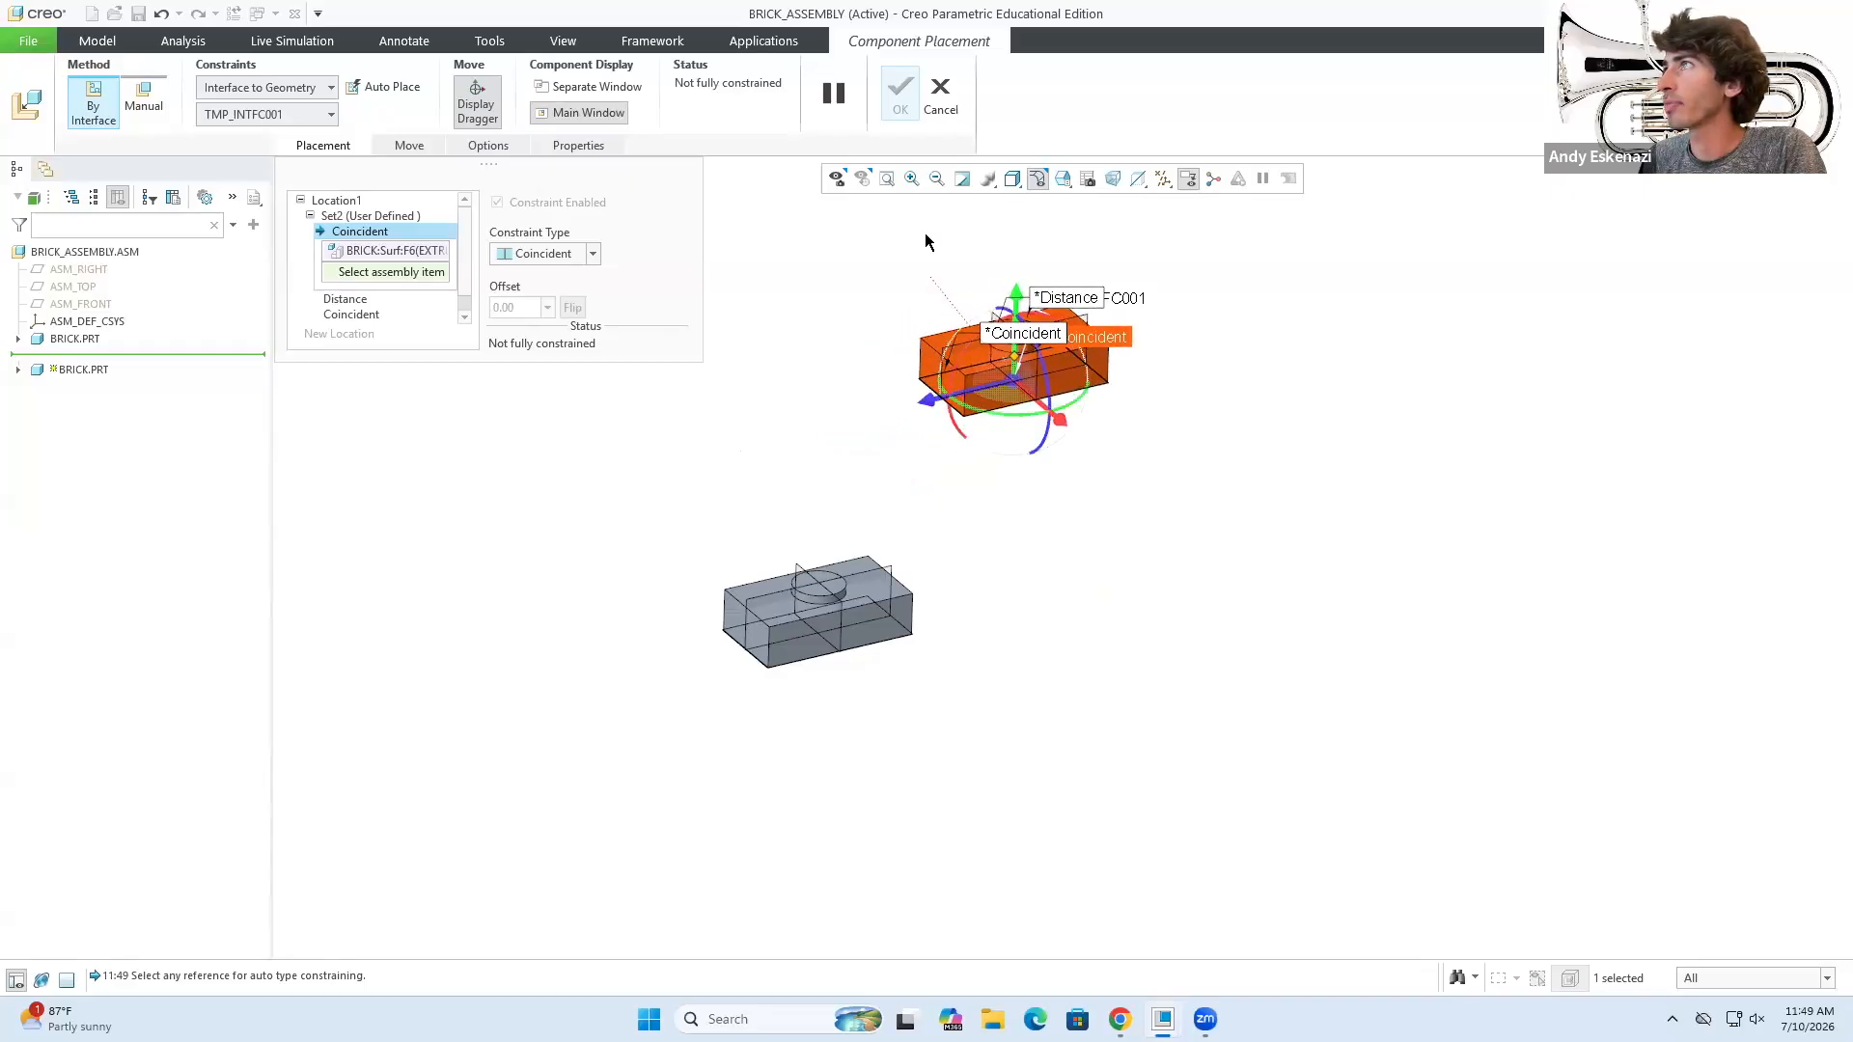
middle_drag(760, 390, 746, 374)
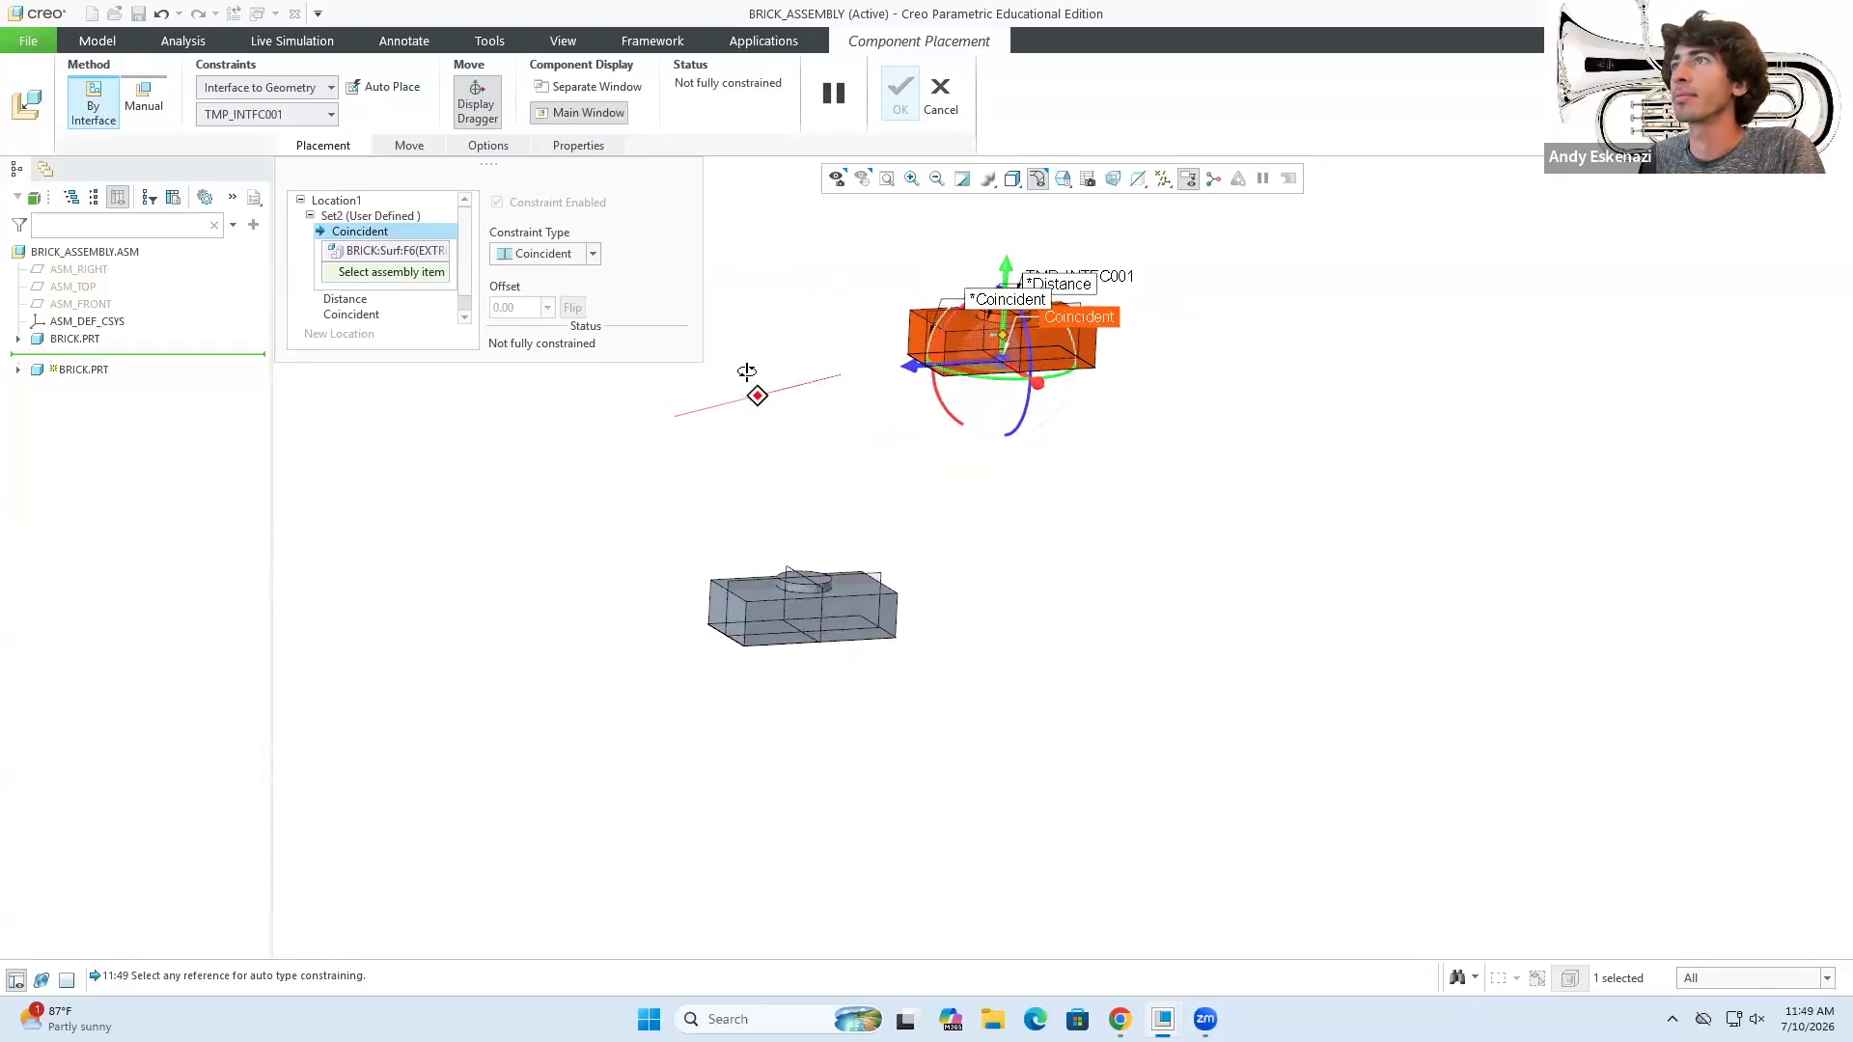
- Delete the pasted brick's first Coincident constraint and re-reference its Distance constraint from its end face to the original brick's opposite end face
right_click(364, 234)
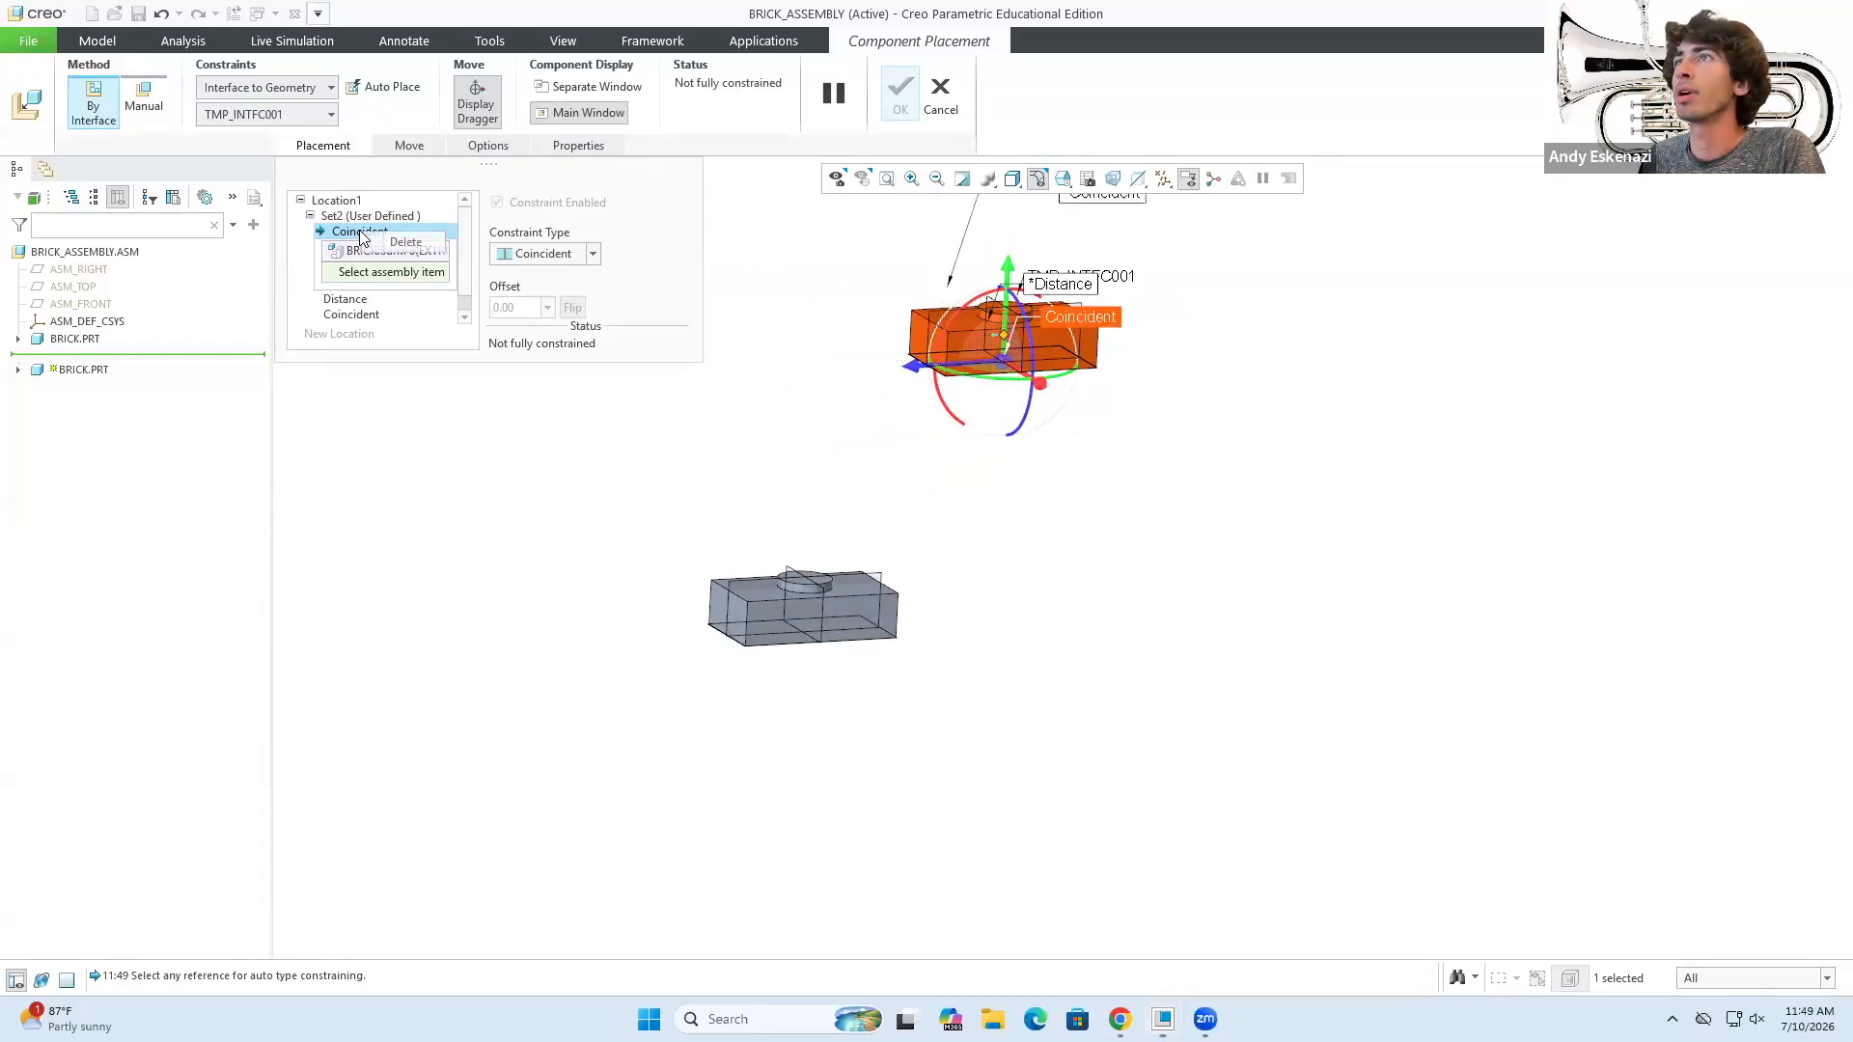
click(392, 242)
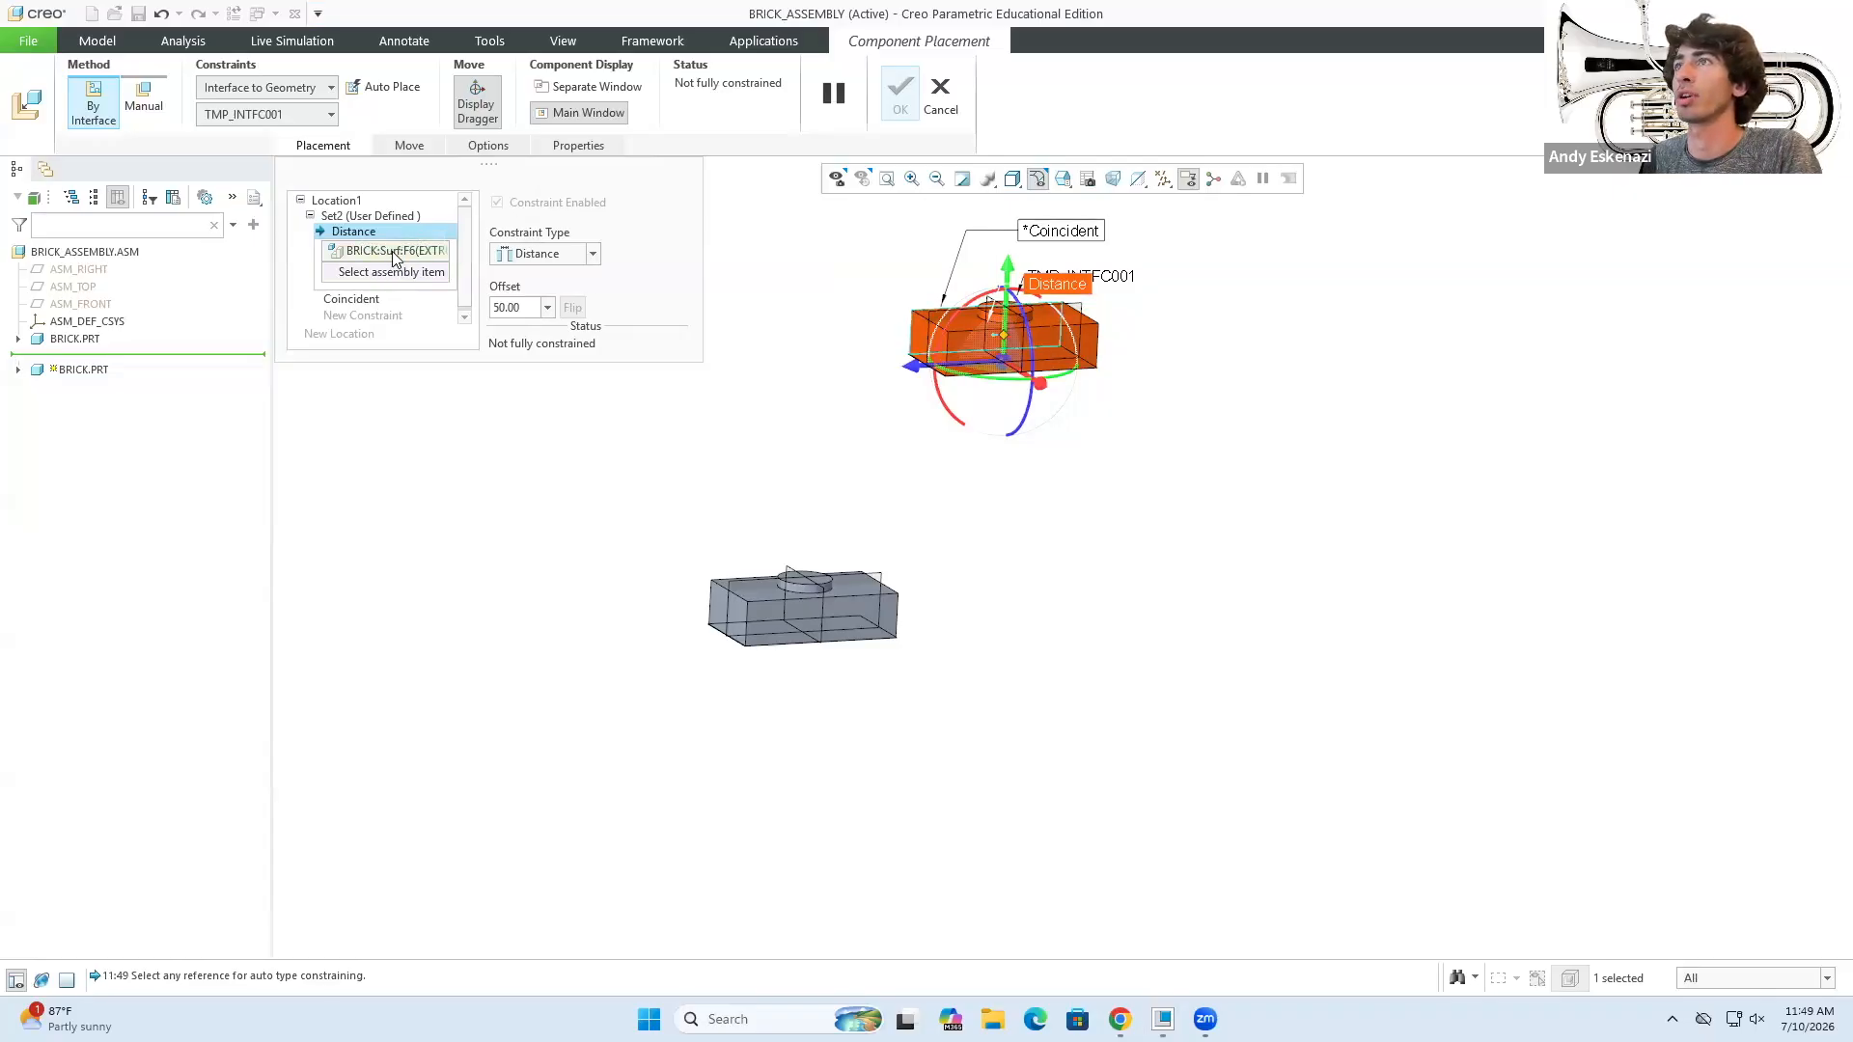
right_click(400, 252)
click(405, 259)
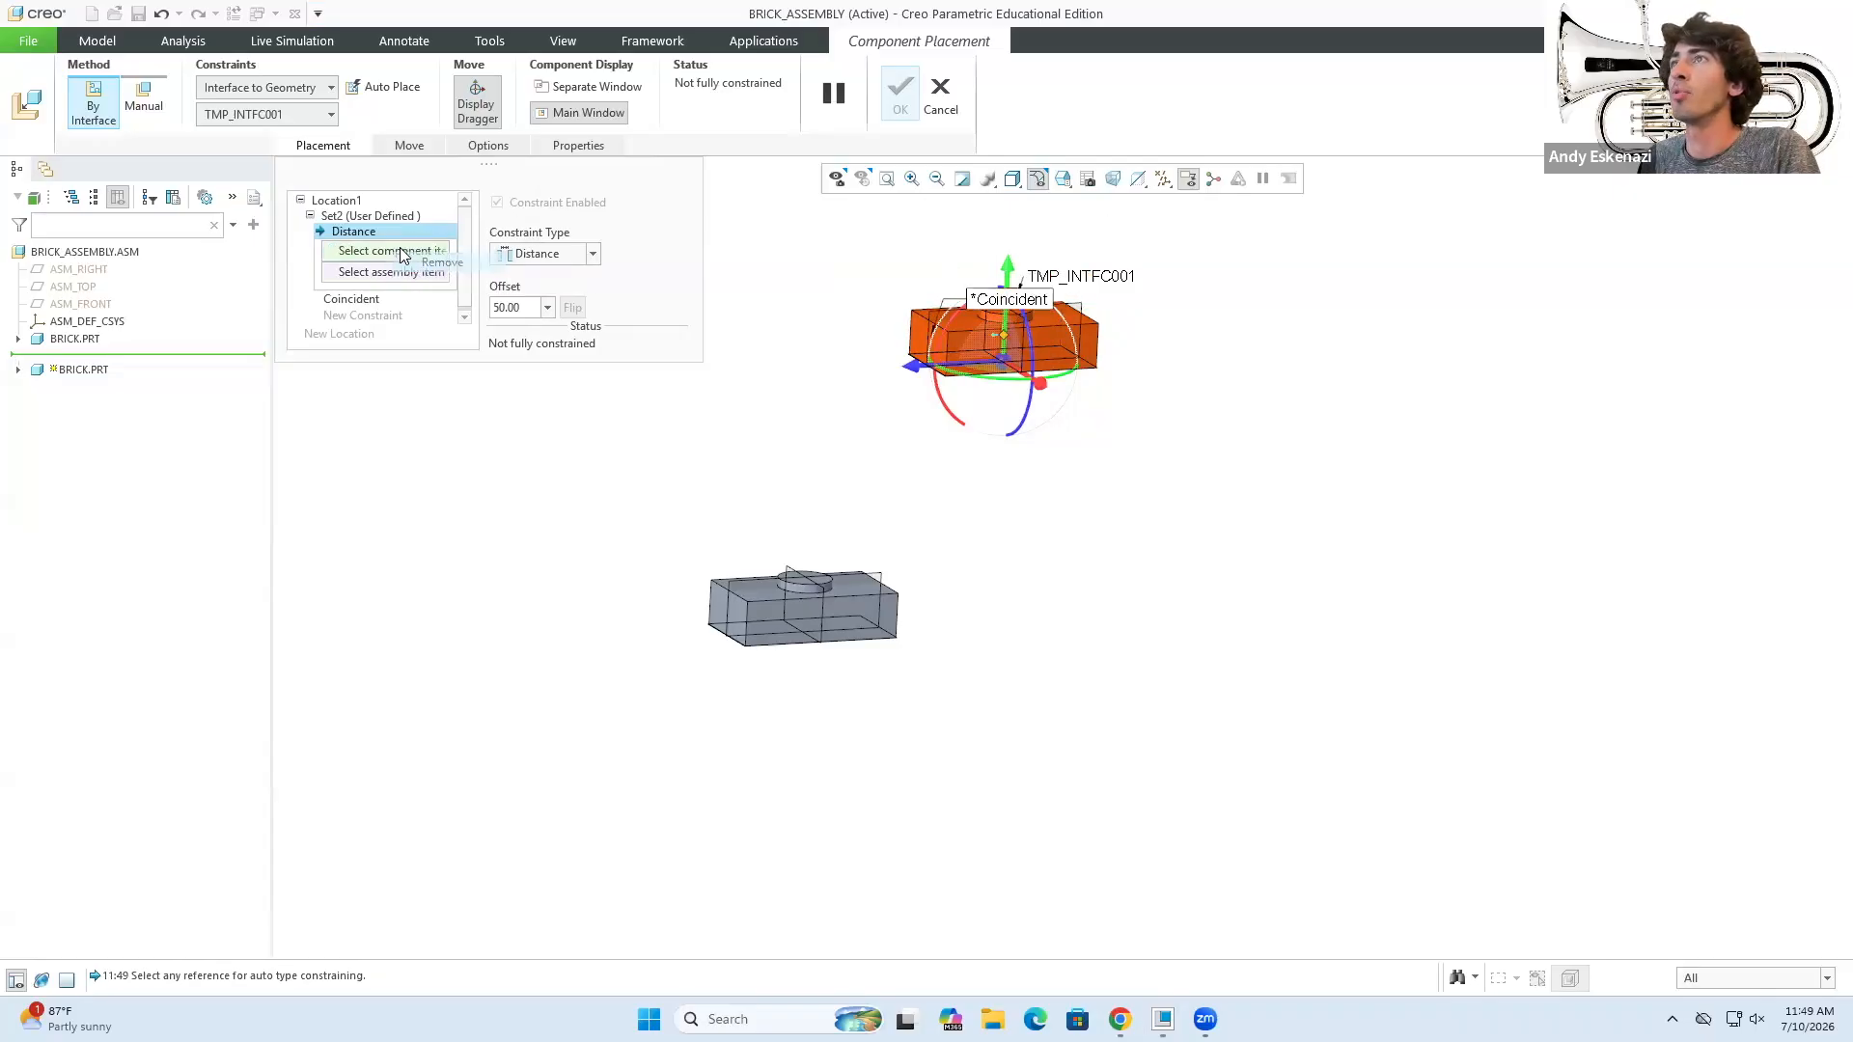
click(920, 340)
middle_drag(1036, 510, 923, 517)
scroll(929, 594, down, 2)
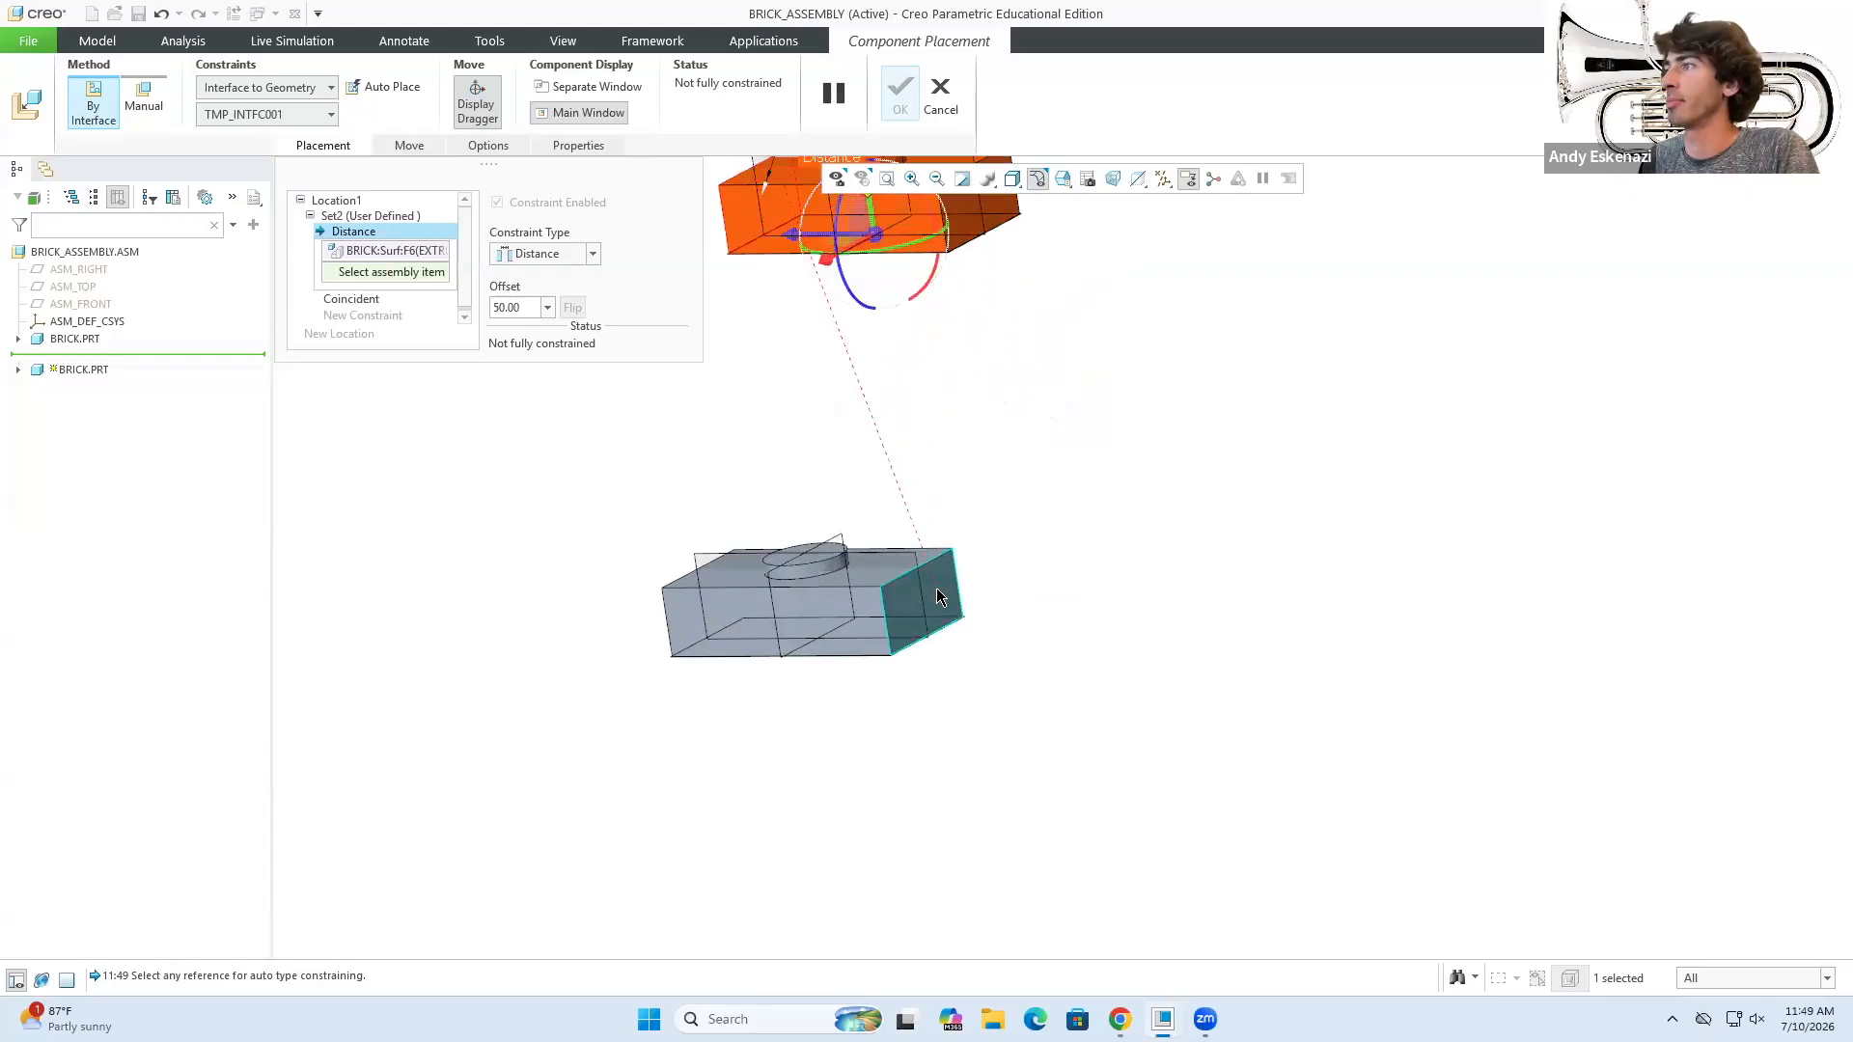
click(939, 597)
- Remove the component reference from the pasted brick's remaining Coincident constraint and cancel the paste
middle_drag(838, 446, 943, 509)
scroll(955, 554, up, 2)
scroll(968, 314, down, 3)
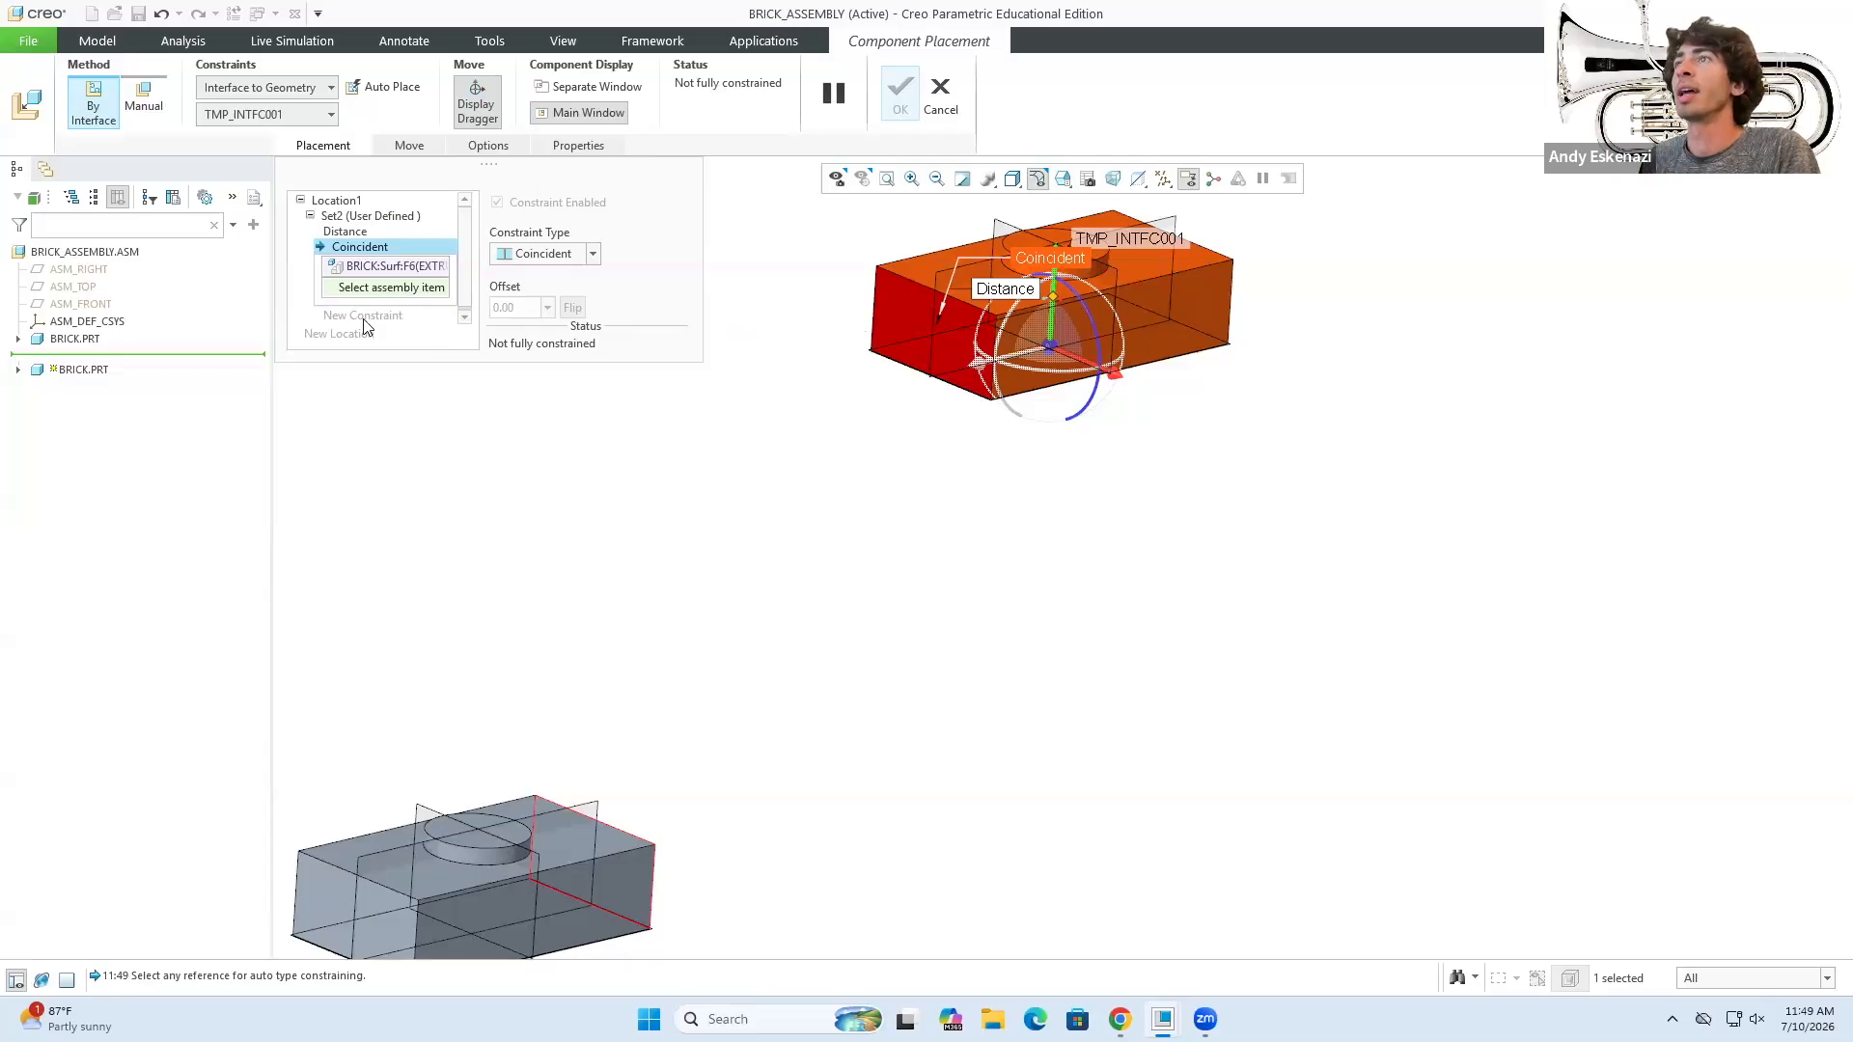
right_click(369, 270)
click(400, 282)
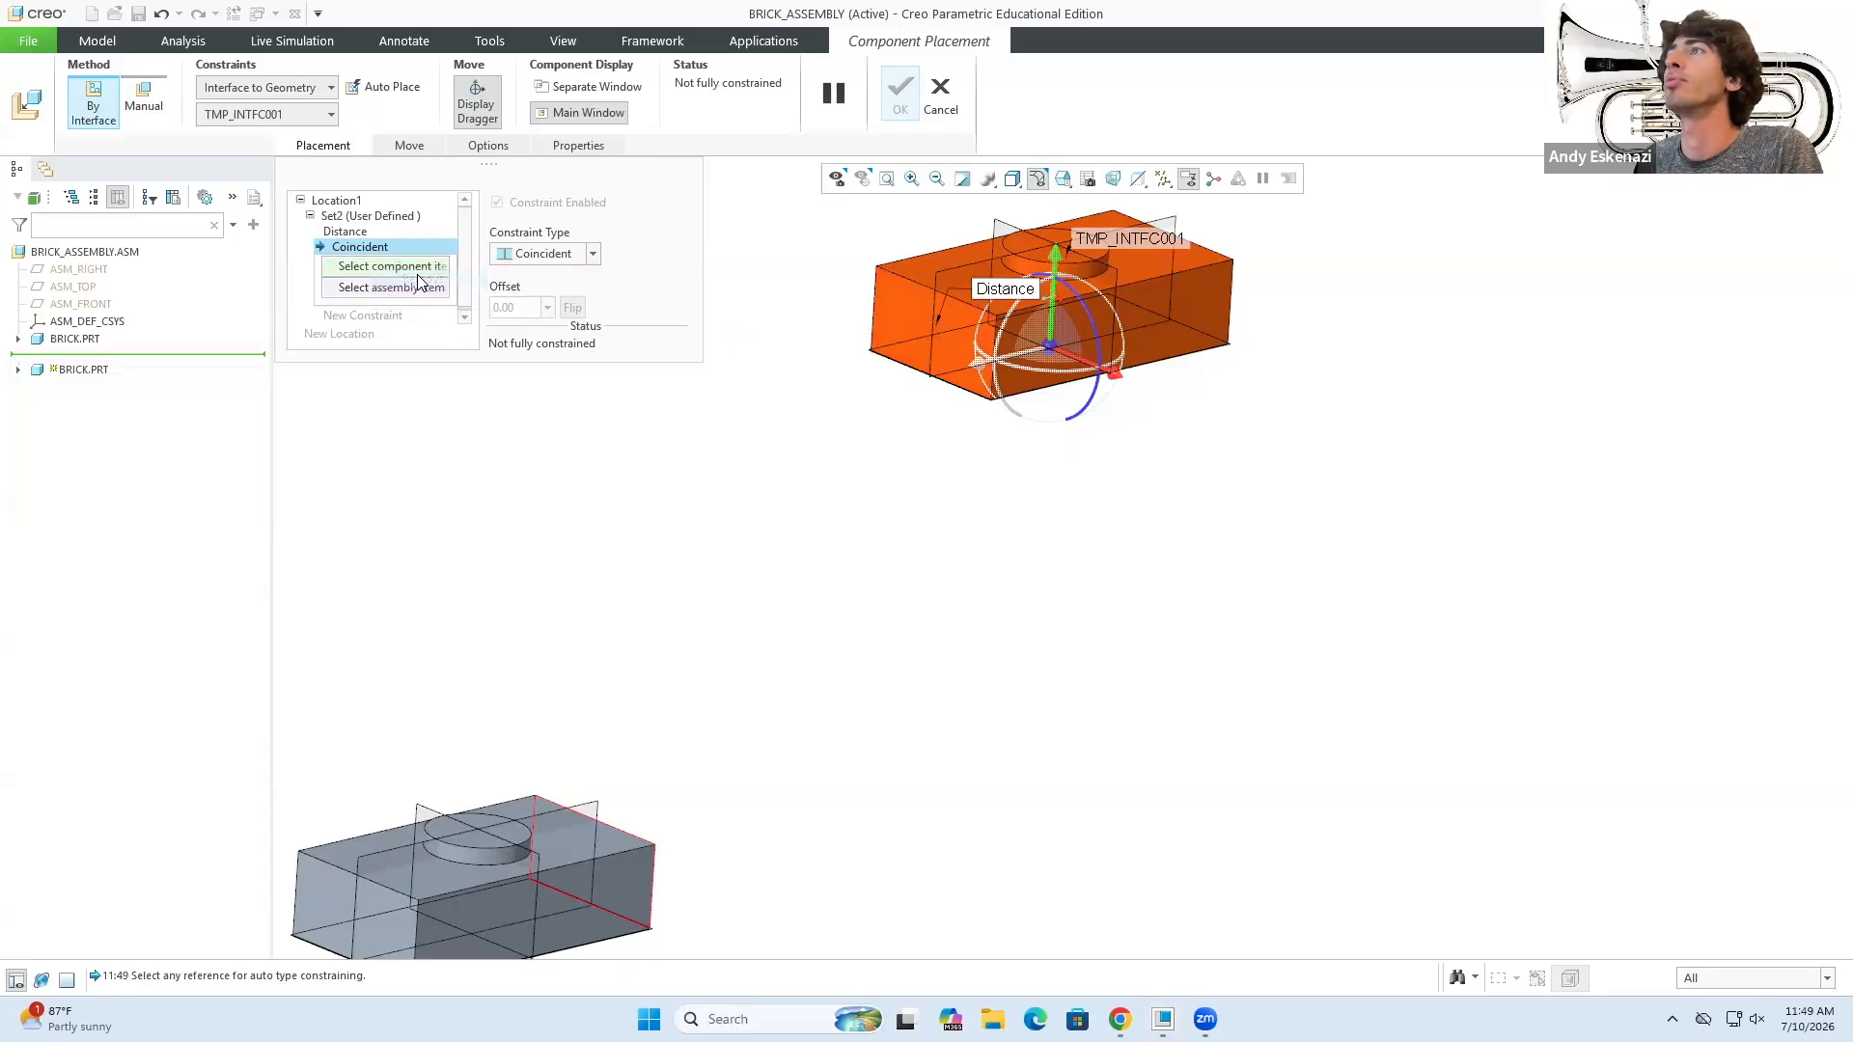
click(940, 96)
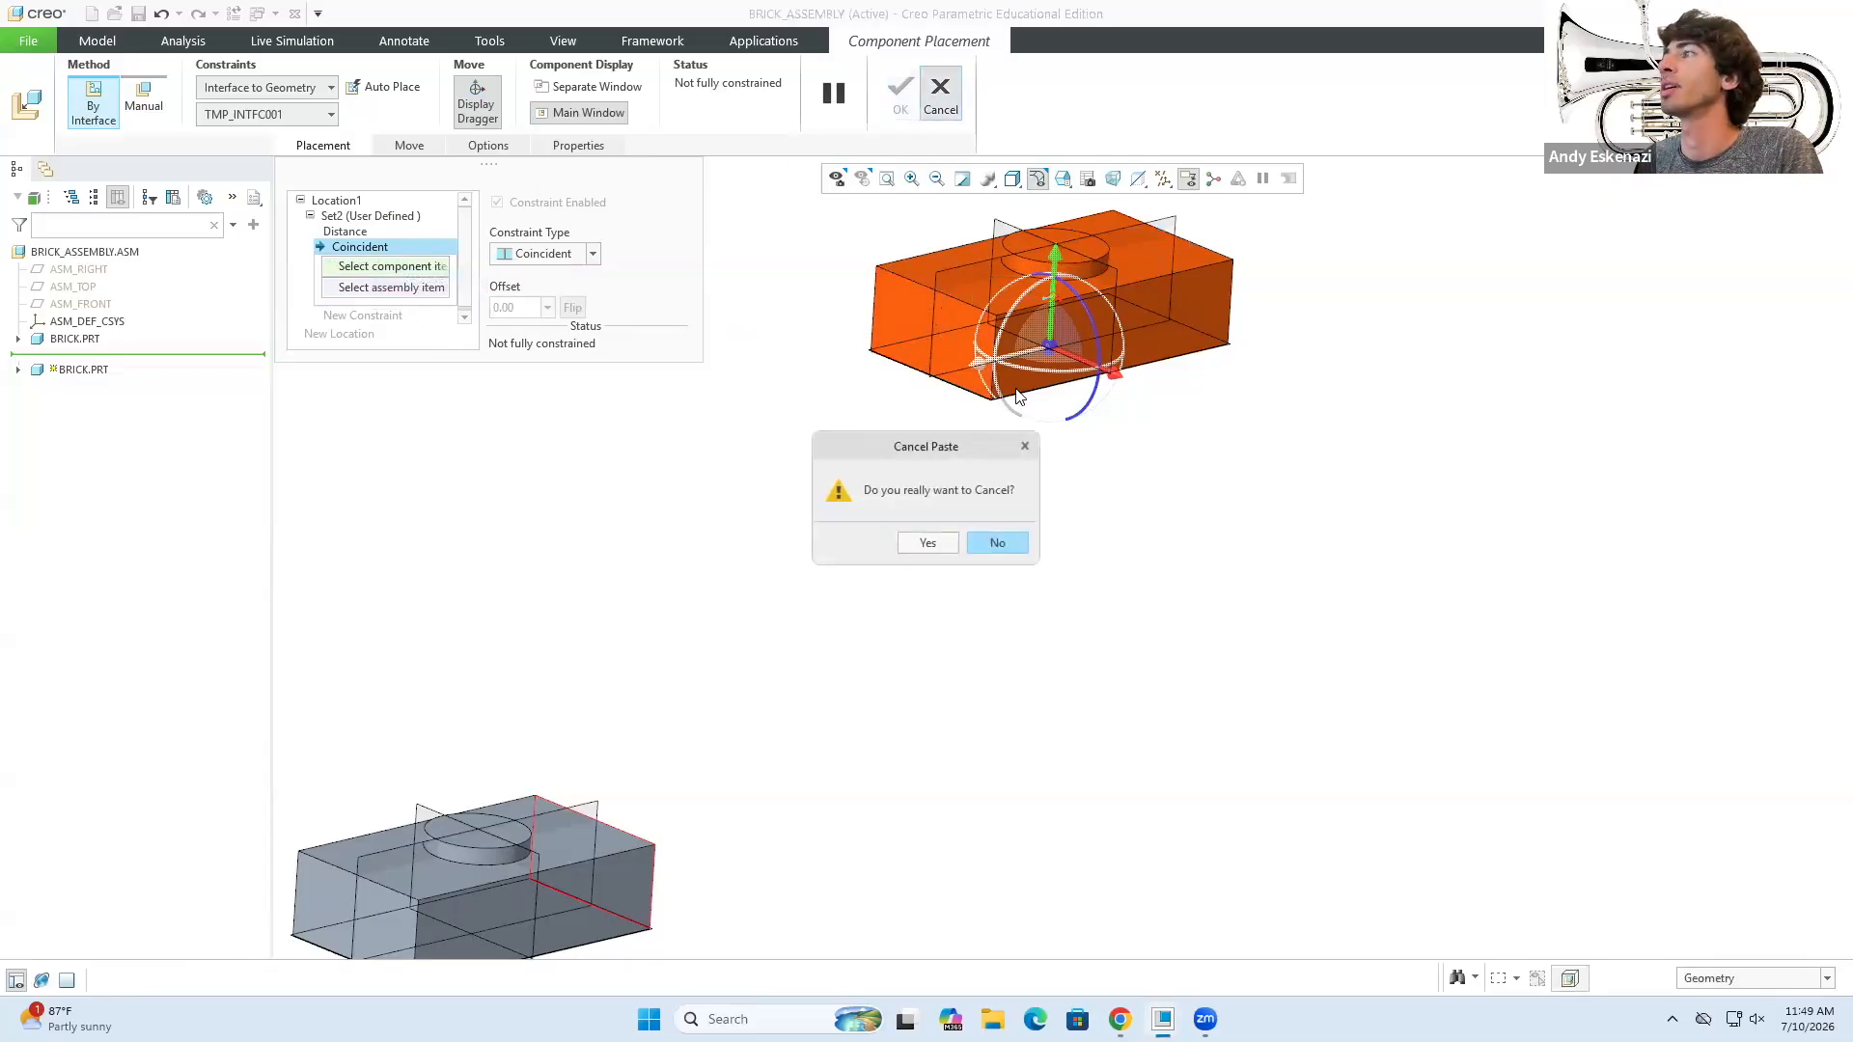
click(943, 542)
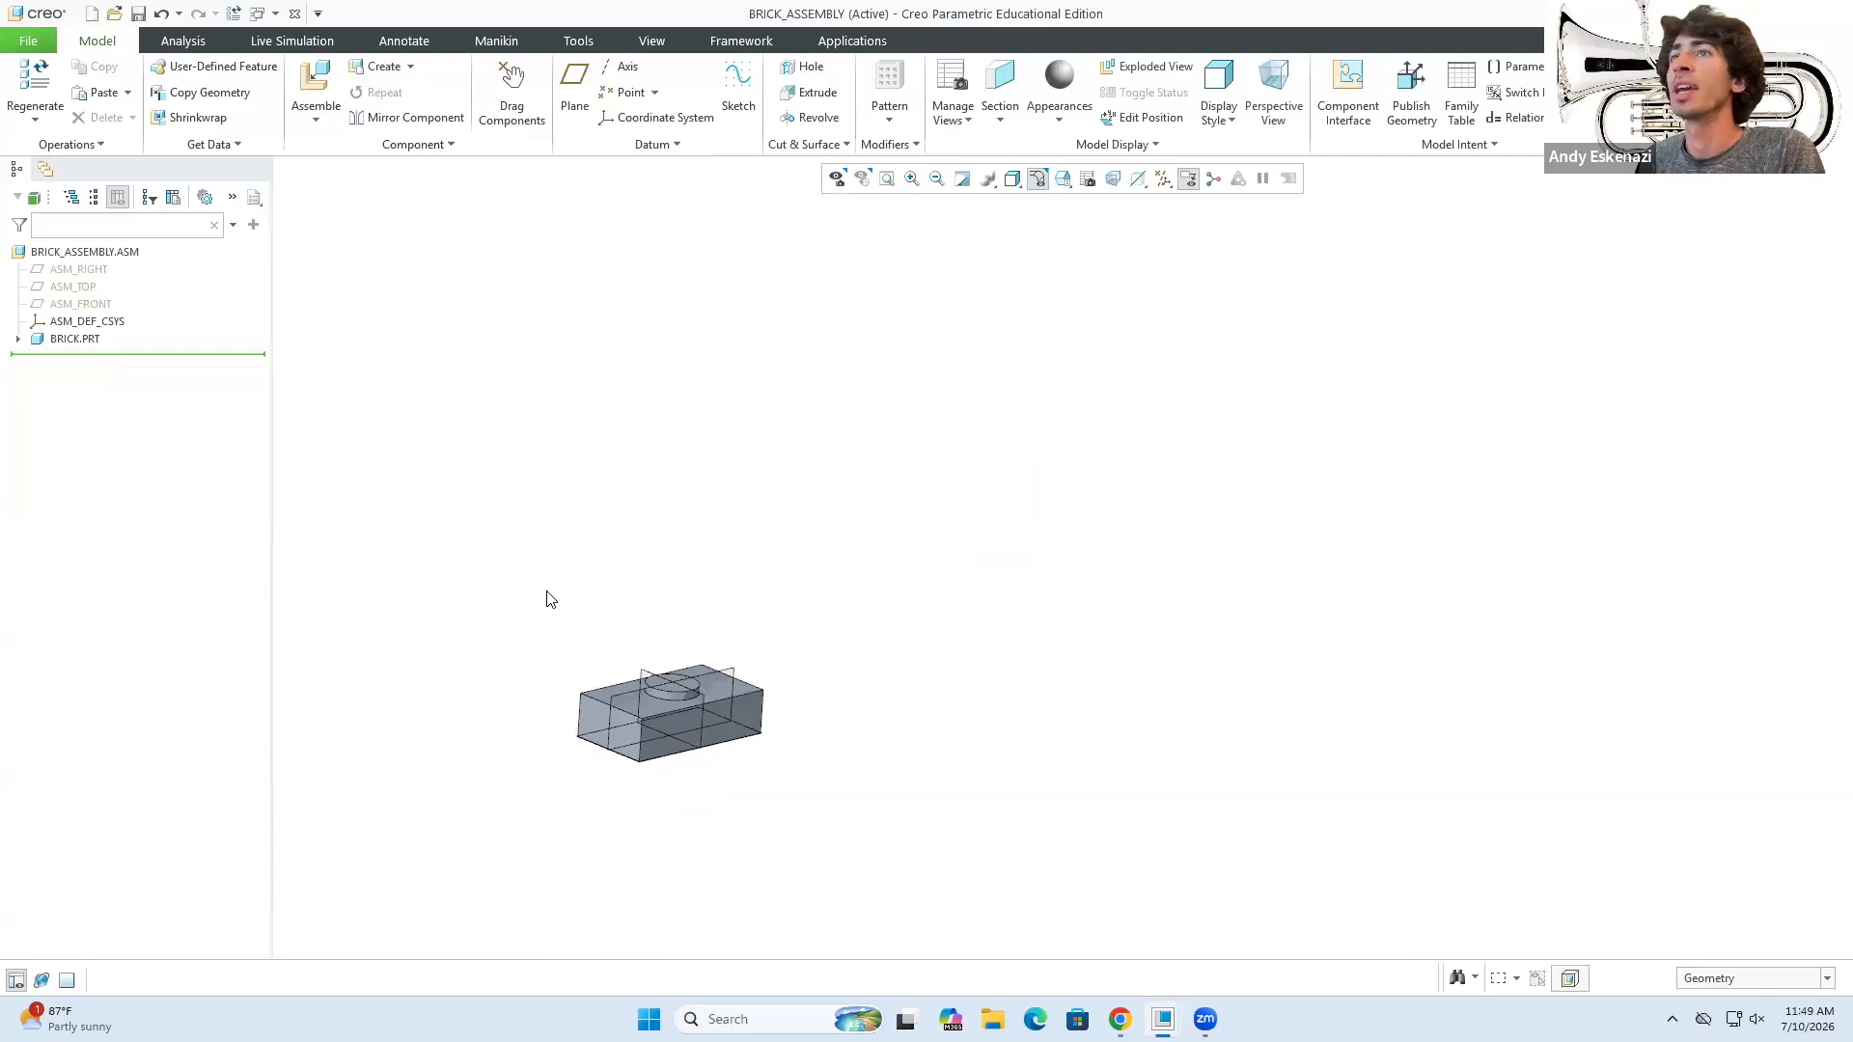
- Paste a new copy of the brick into the assembly and move it directly above the original brick
click(77, 341)
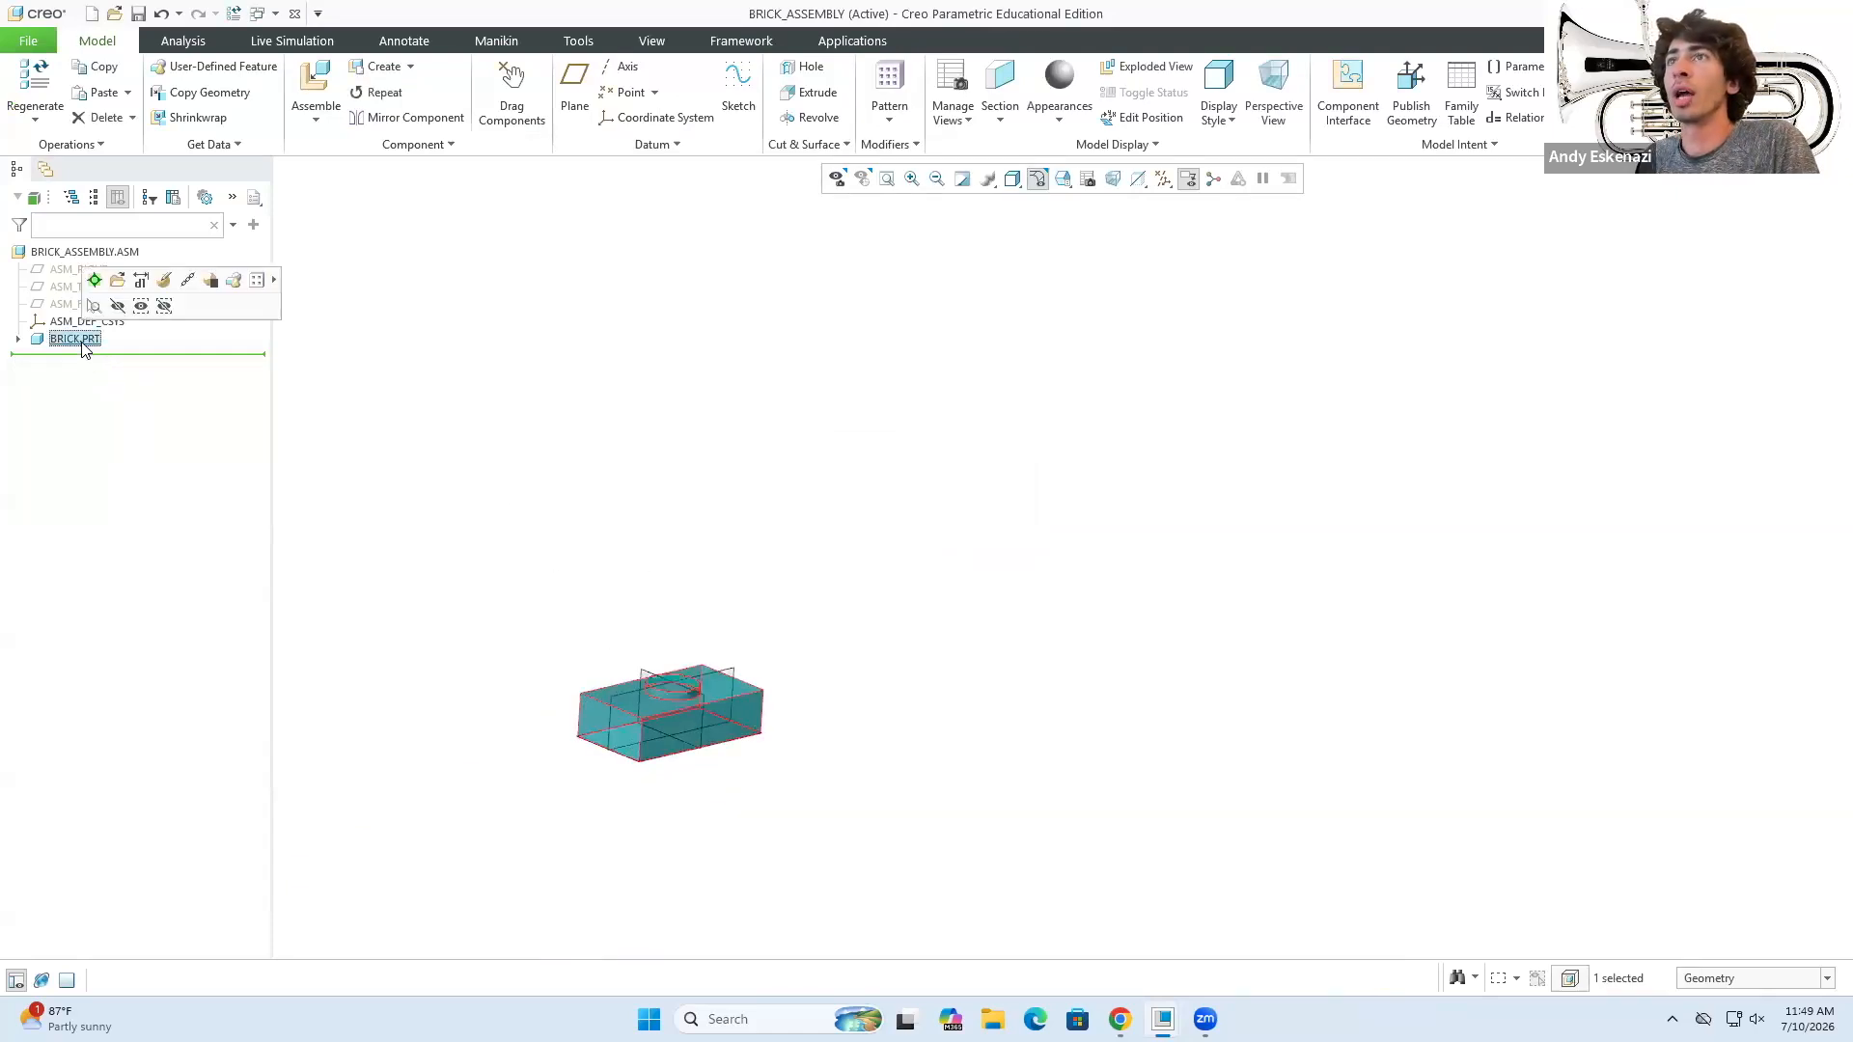
click(711, 413)
key(ctrl+v)
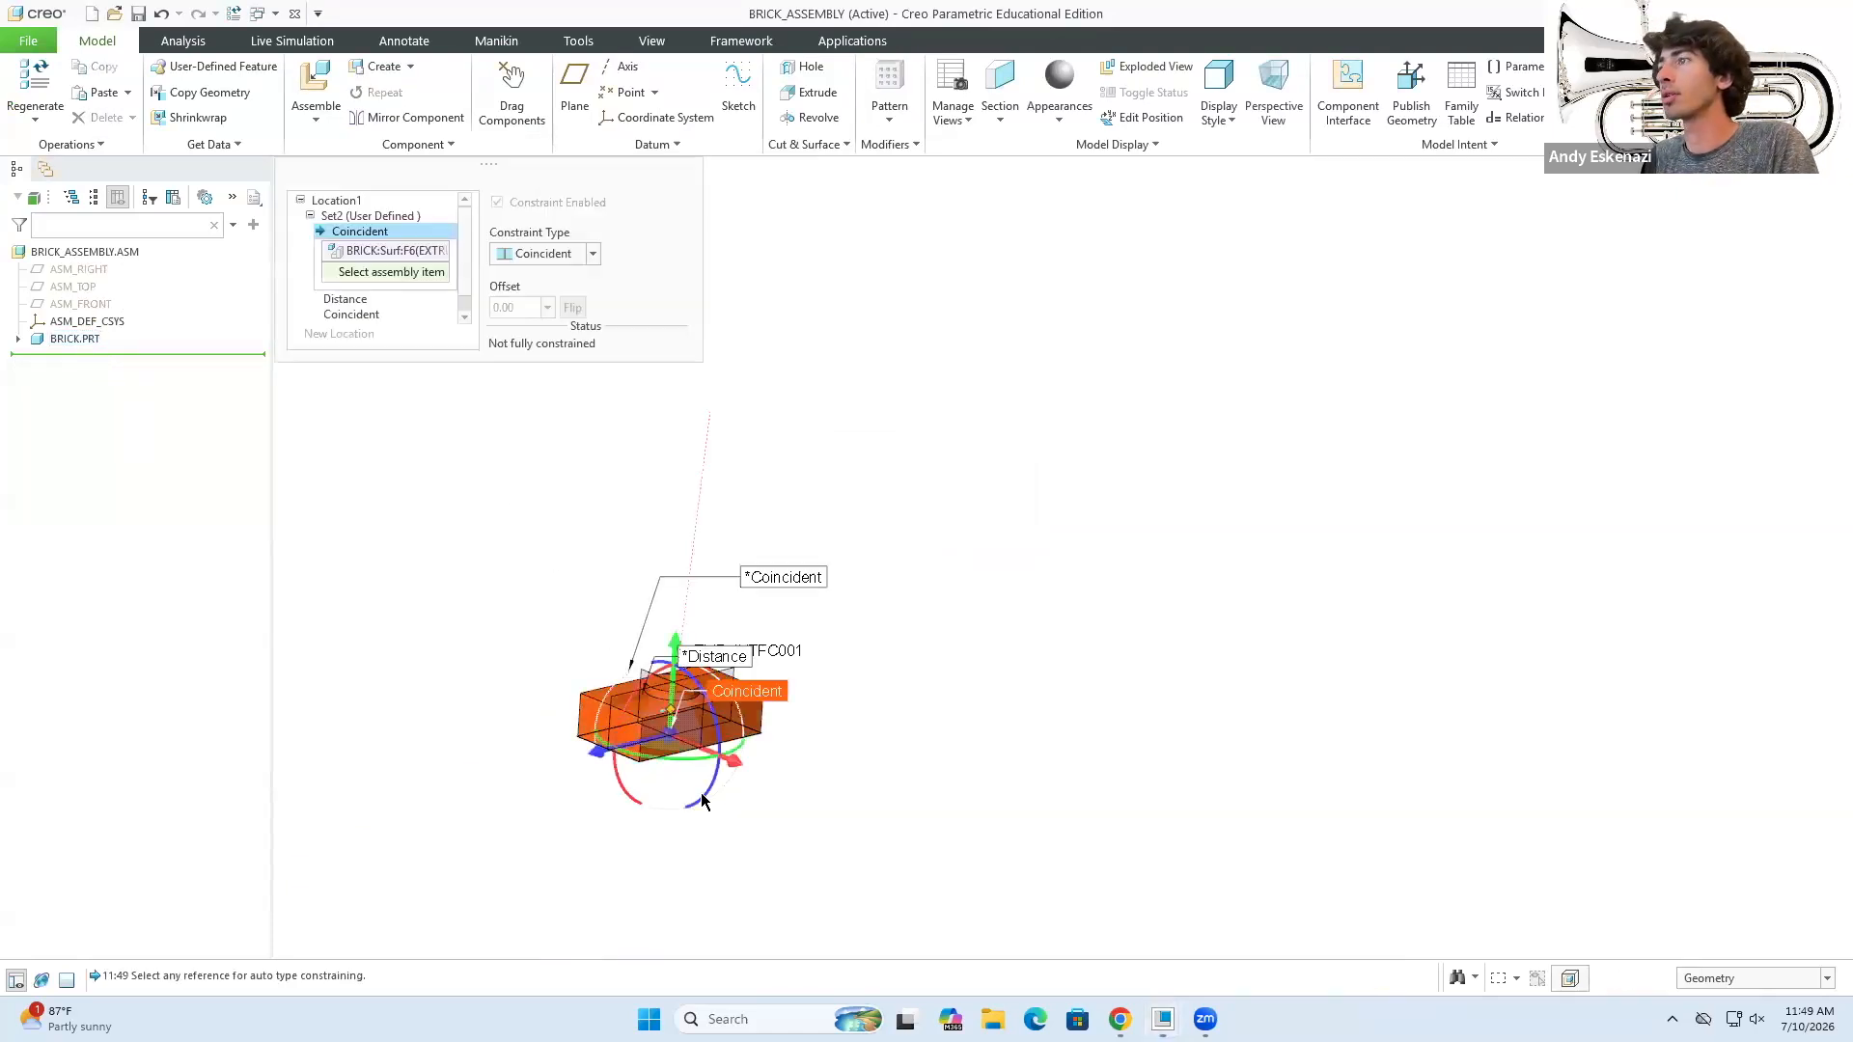
drag(671, 660, 685, 442)
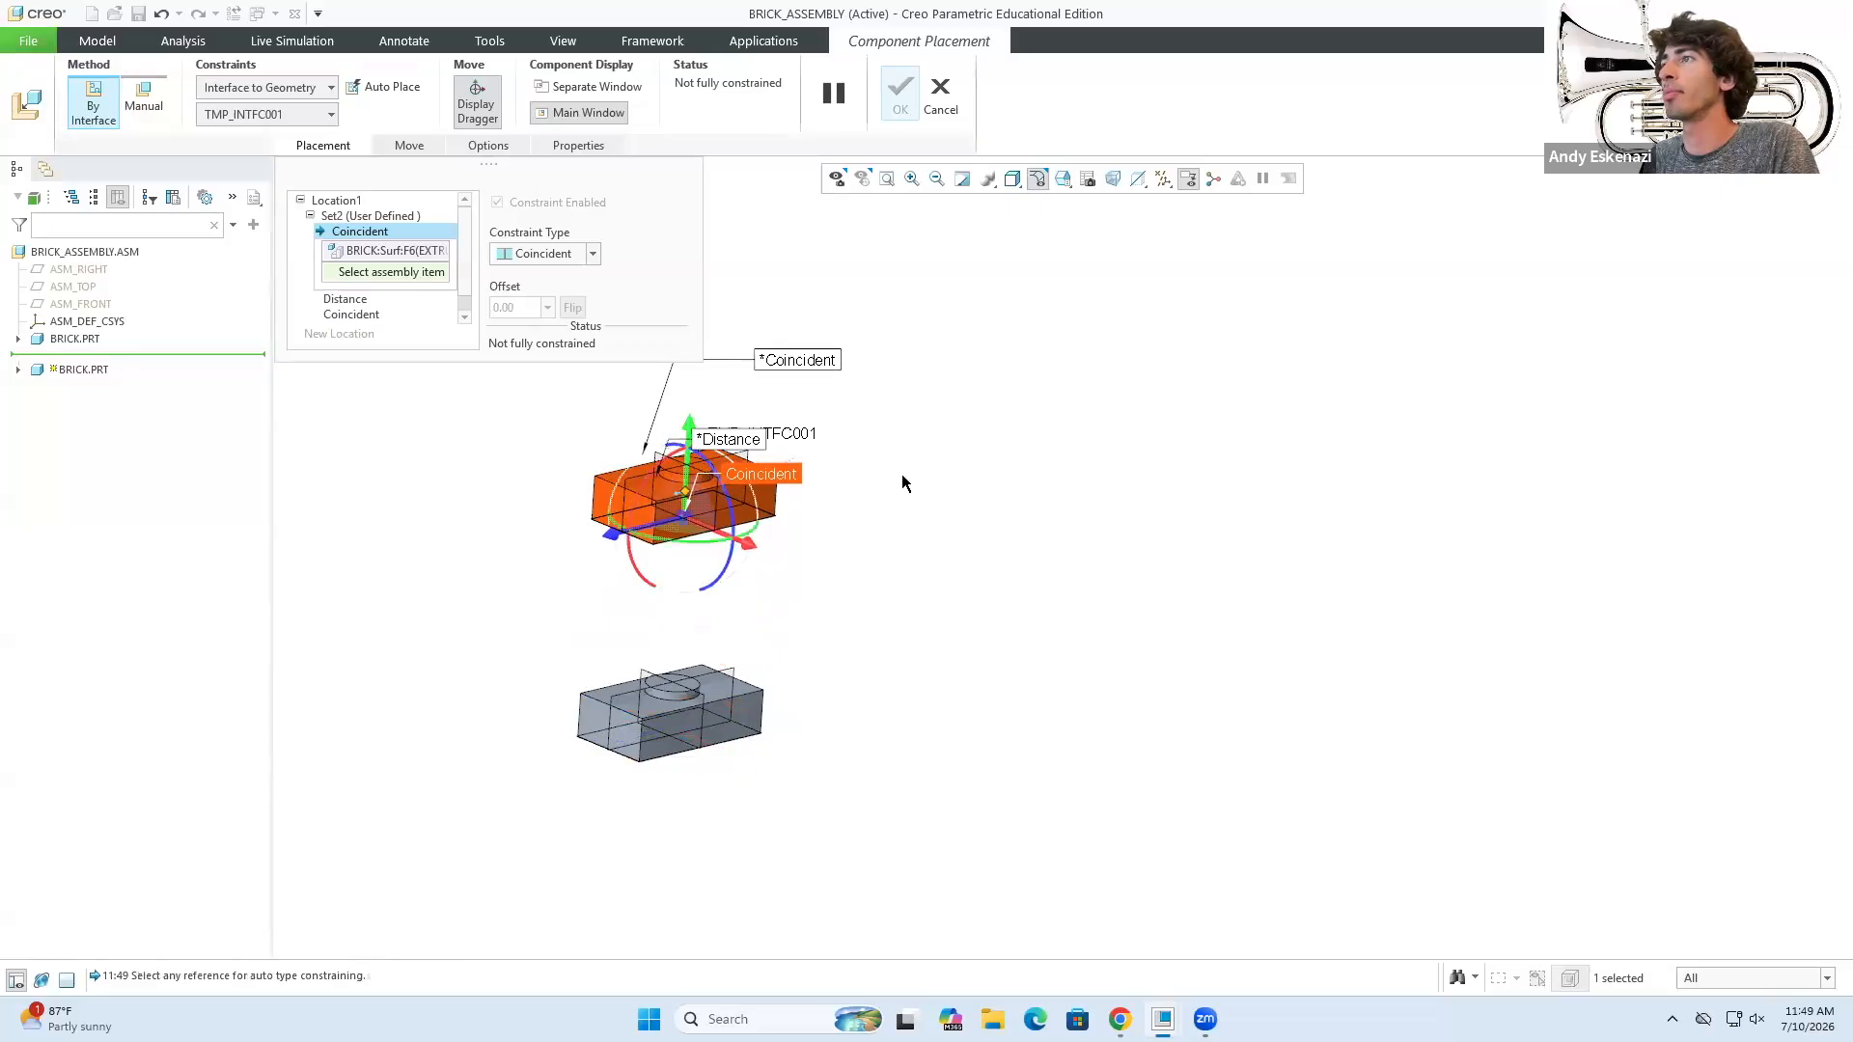
- Delete the pasted brick's first Coincident constraint, clear the Distance constraint's component reference and change its type to Automatic
right_click(358, 230)
click(408, 234)
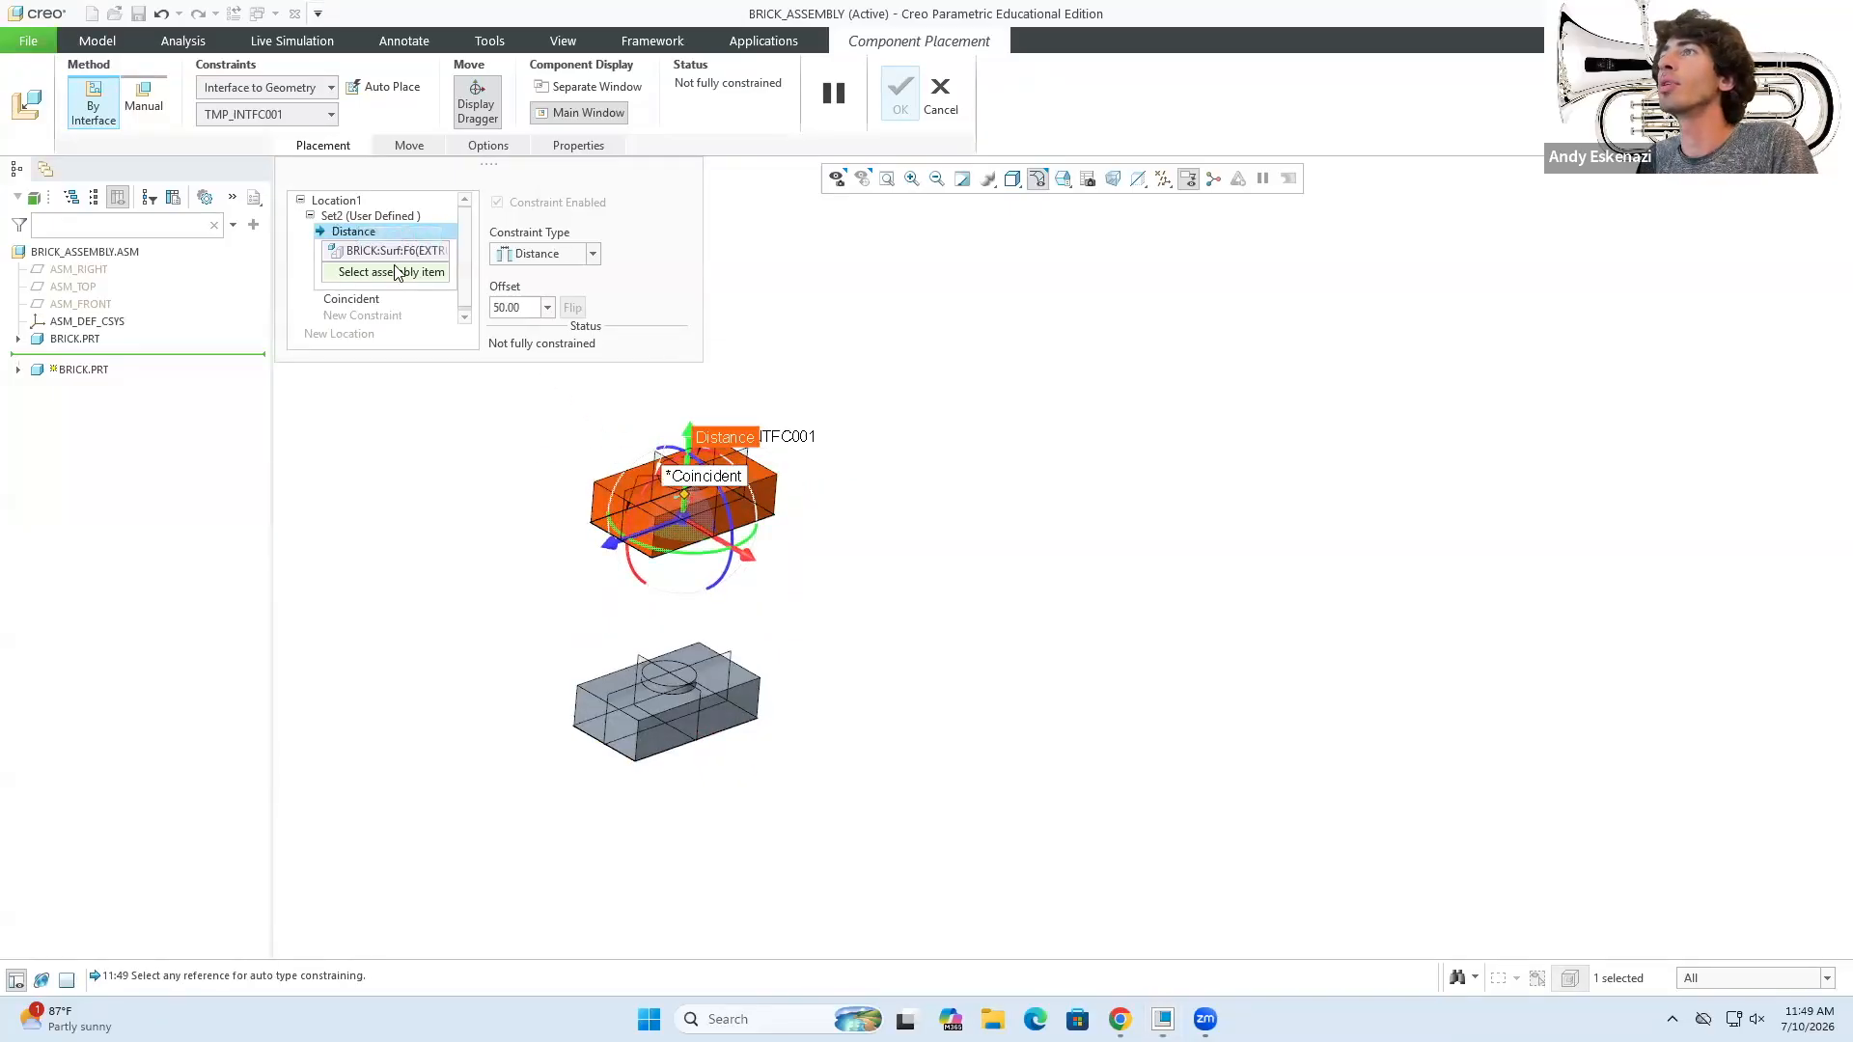
right_click(383, 256)
click(411, 269)
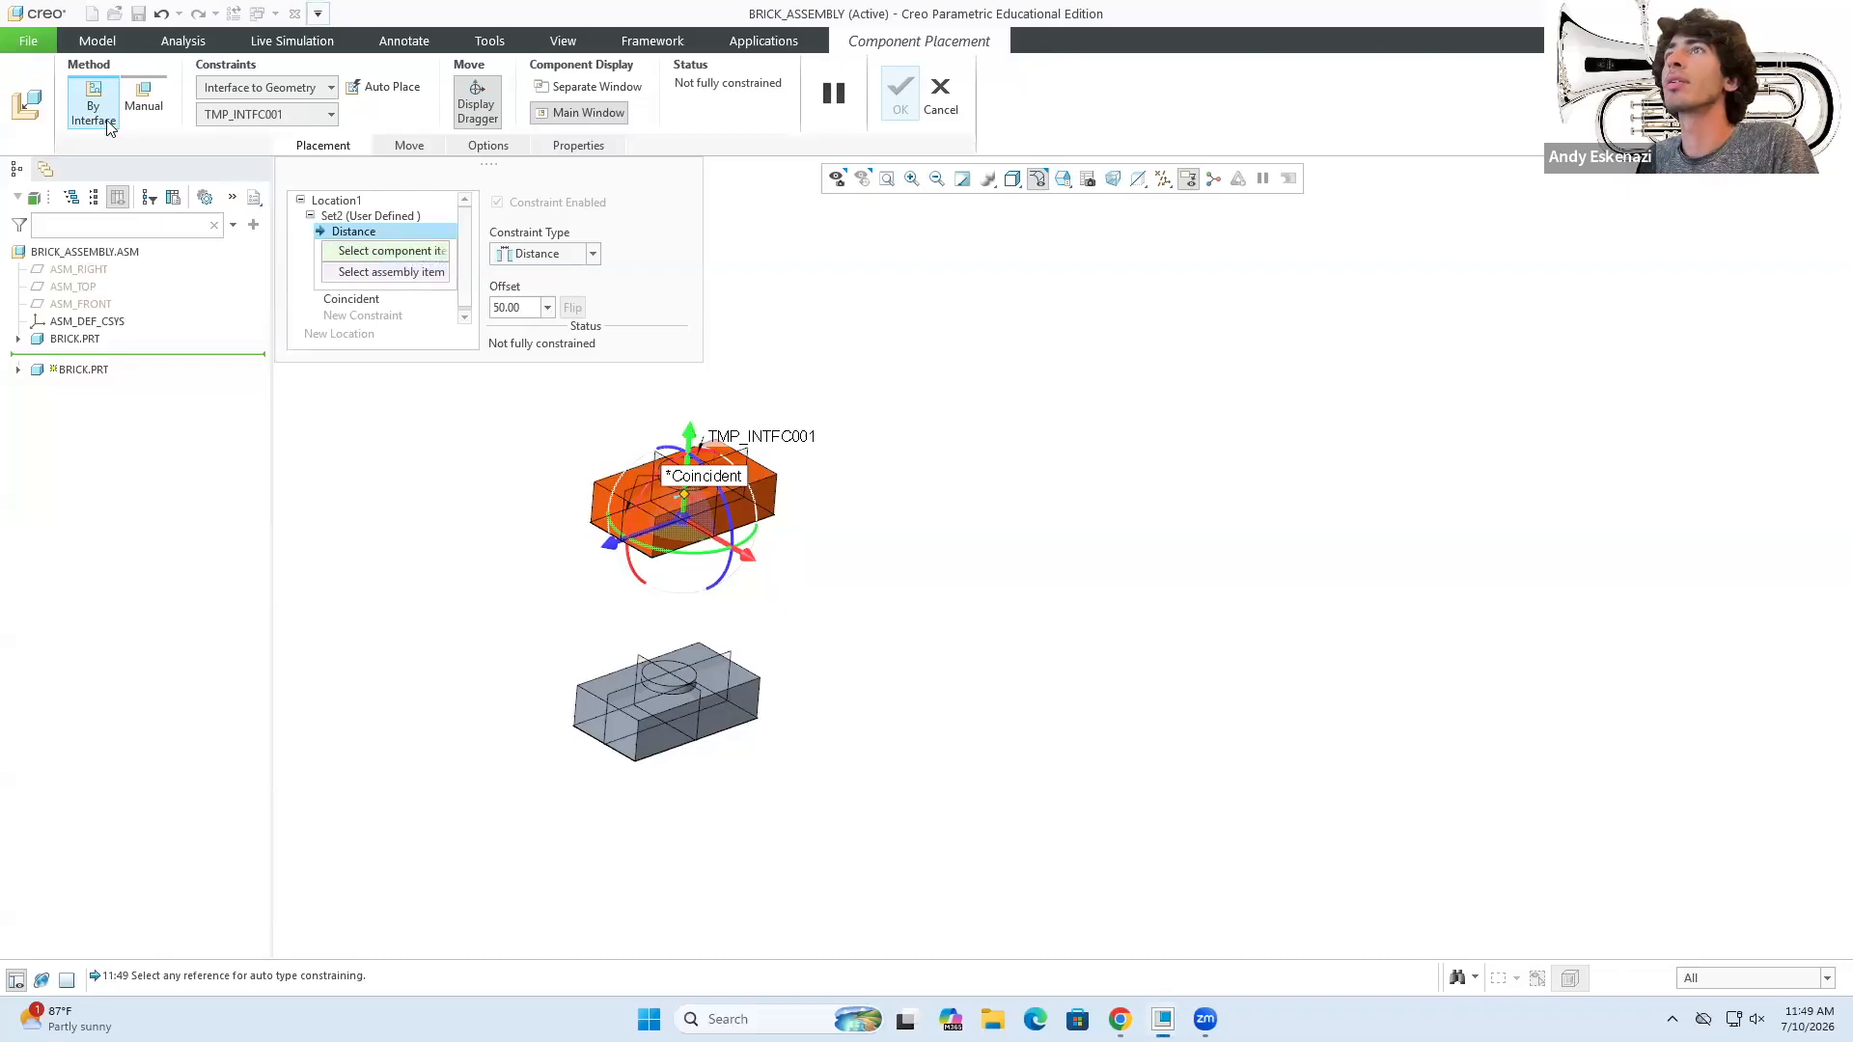
click(587, 256)
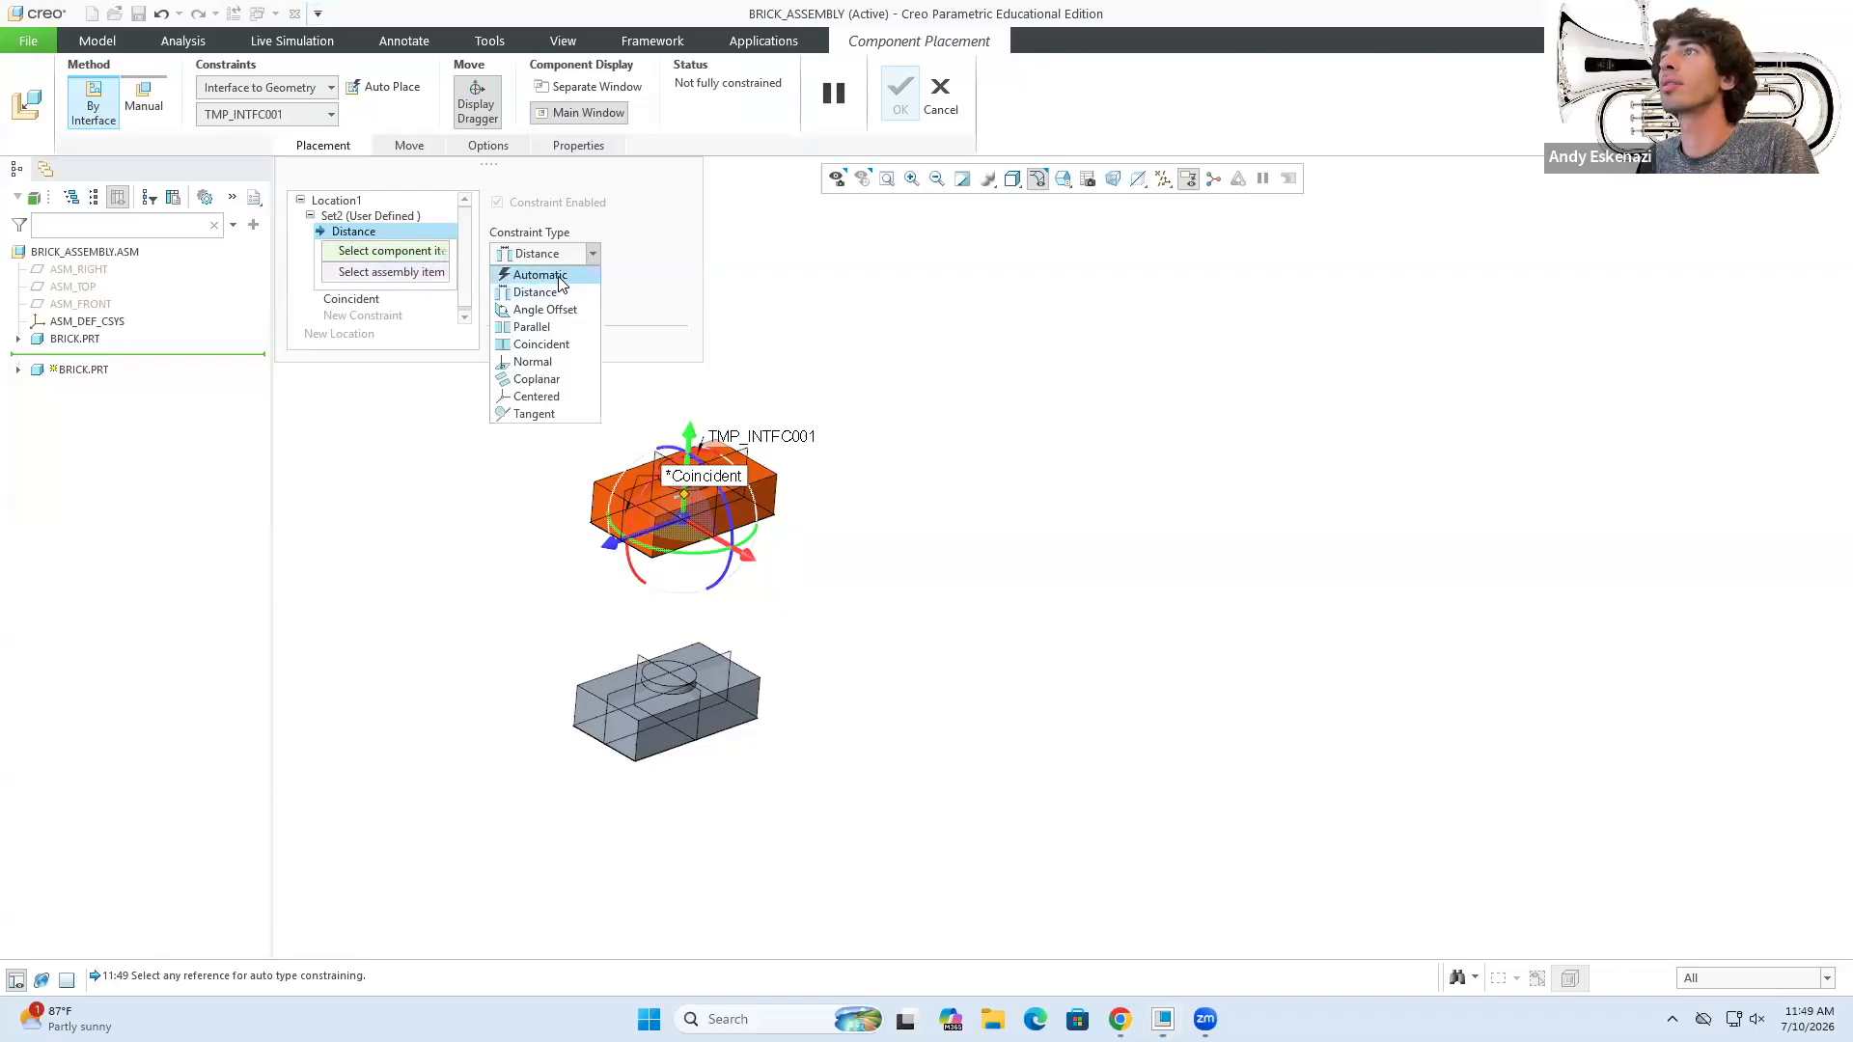
click(556, 282)
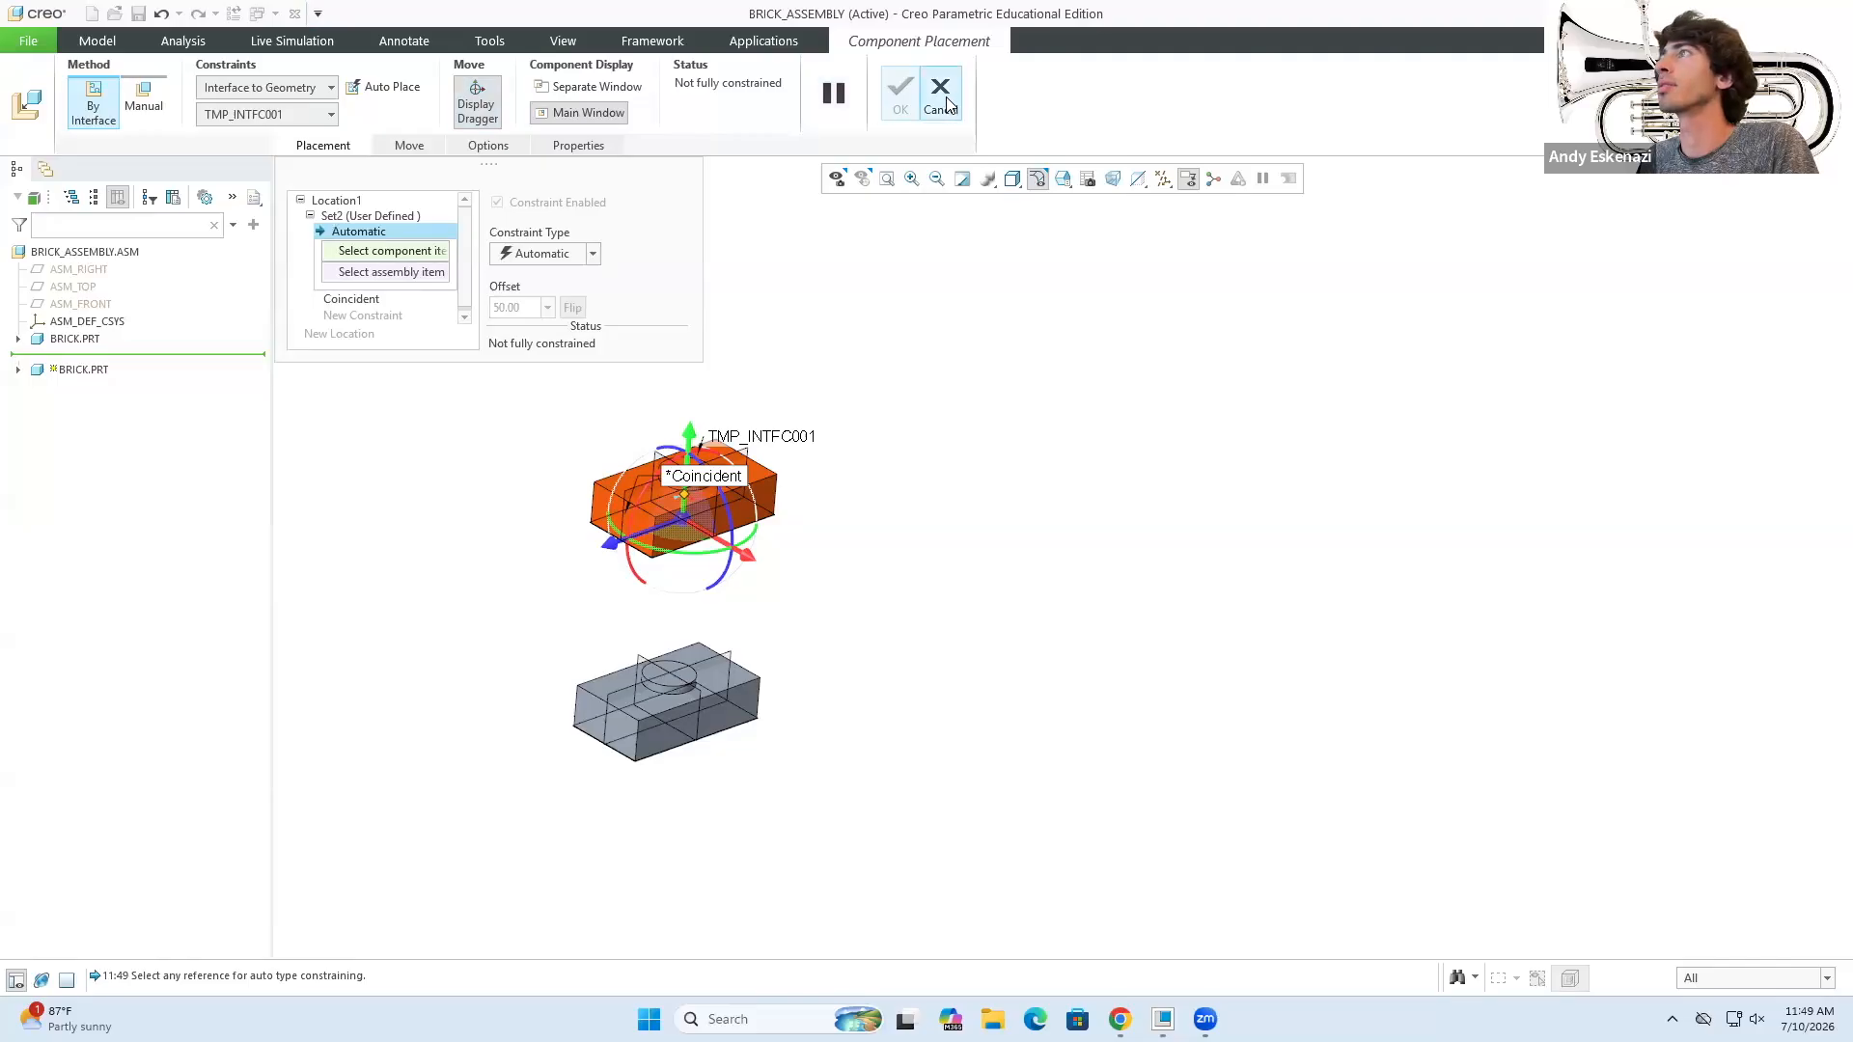
scroll(919, 615, up, 2)
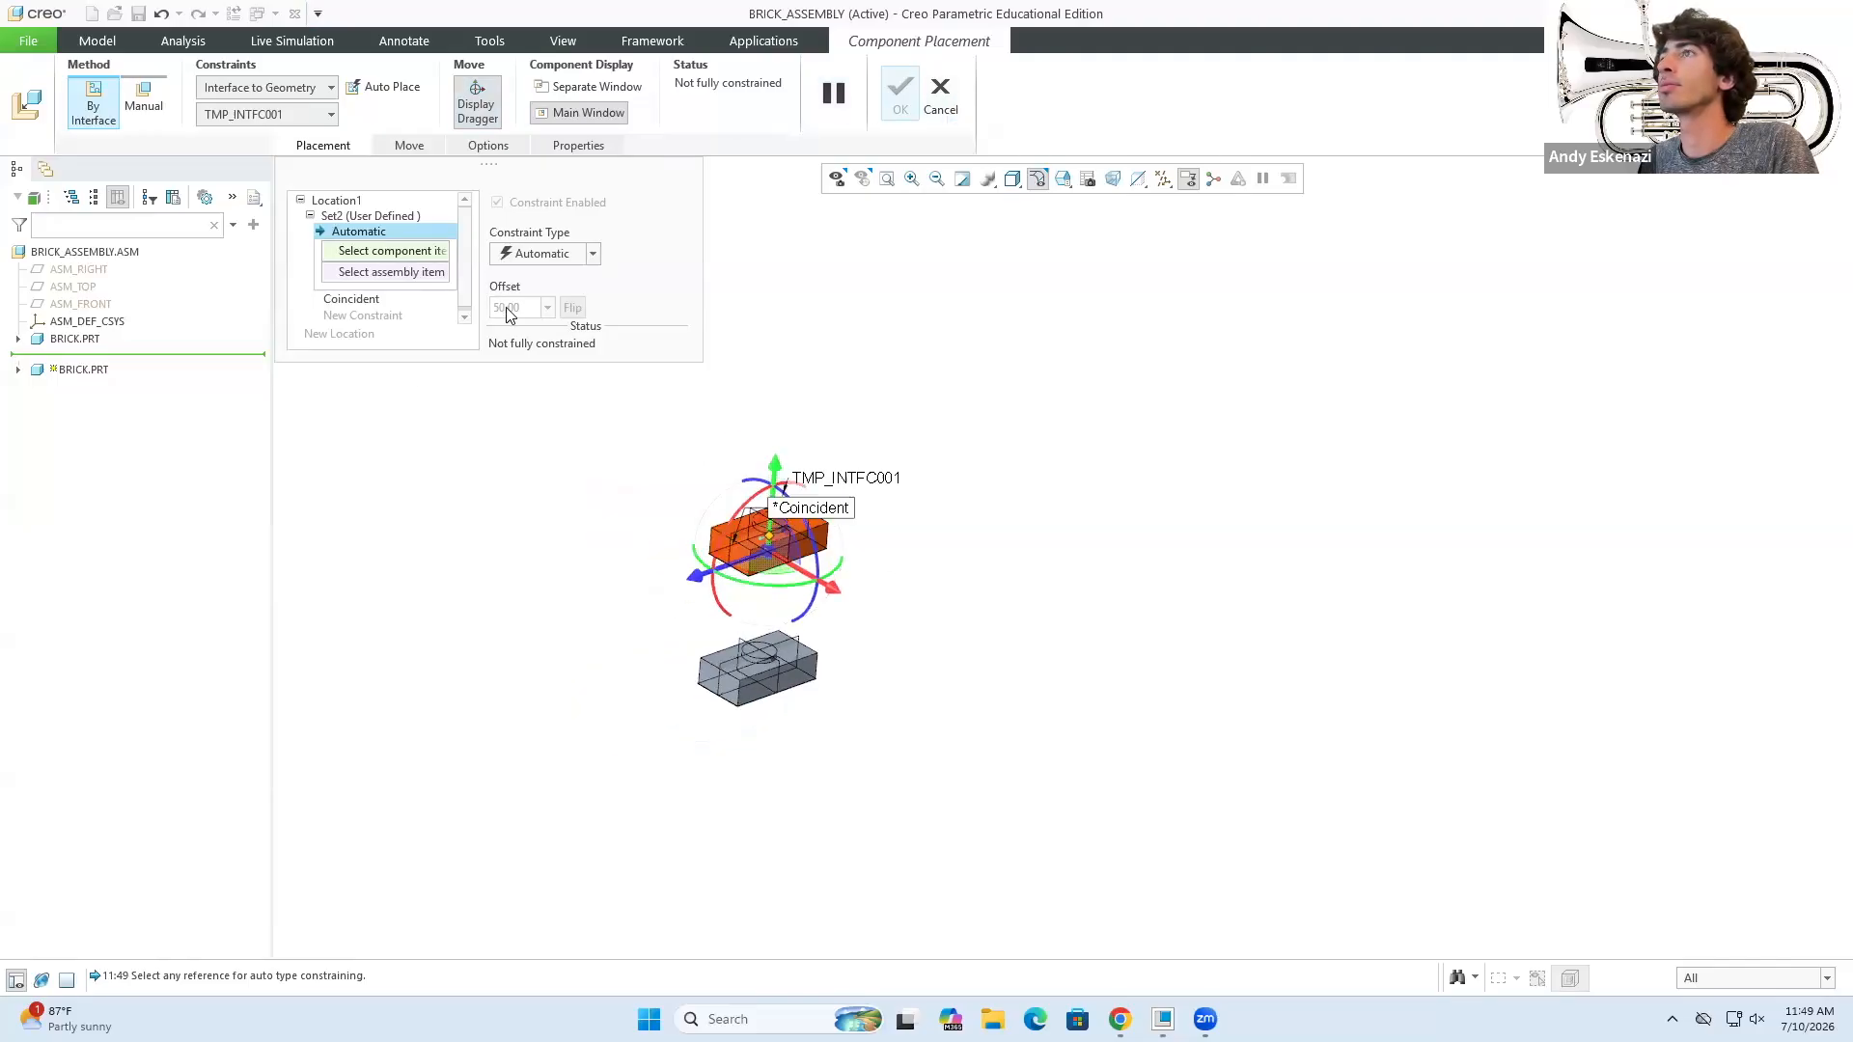
scroll(722, 579, down, 5)
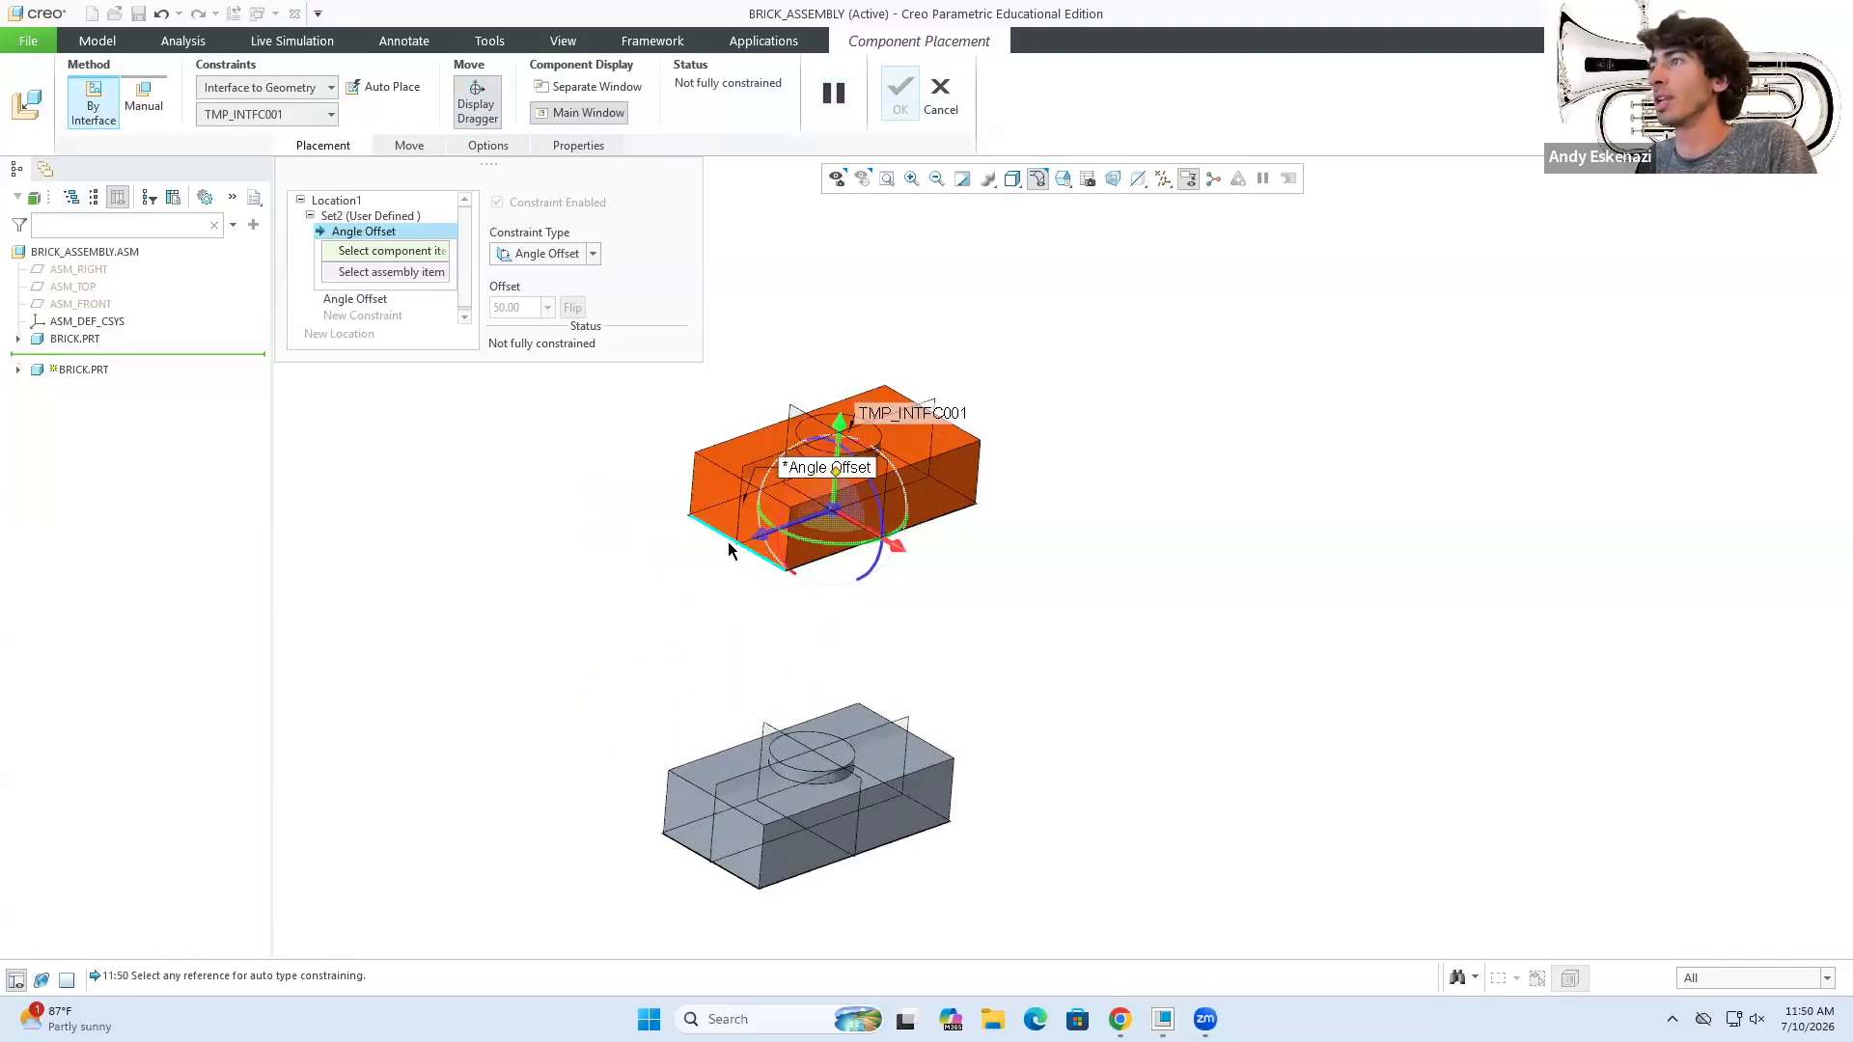
click(709, 504)
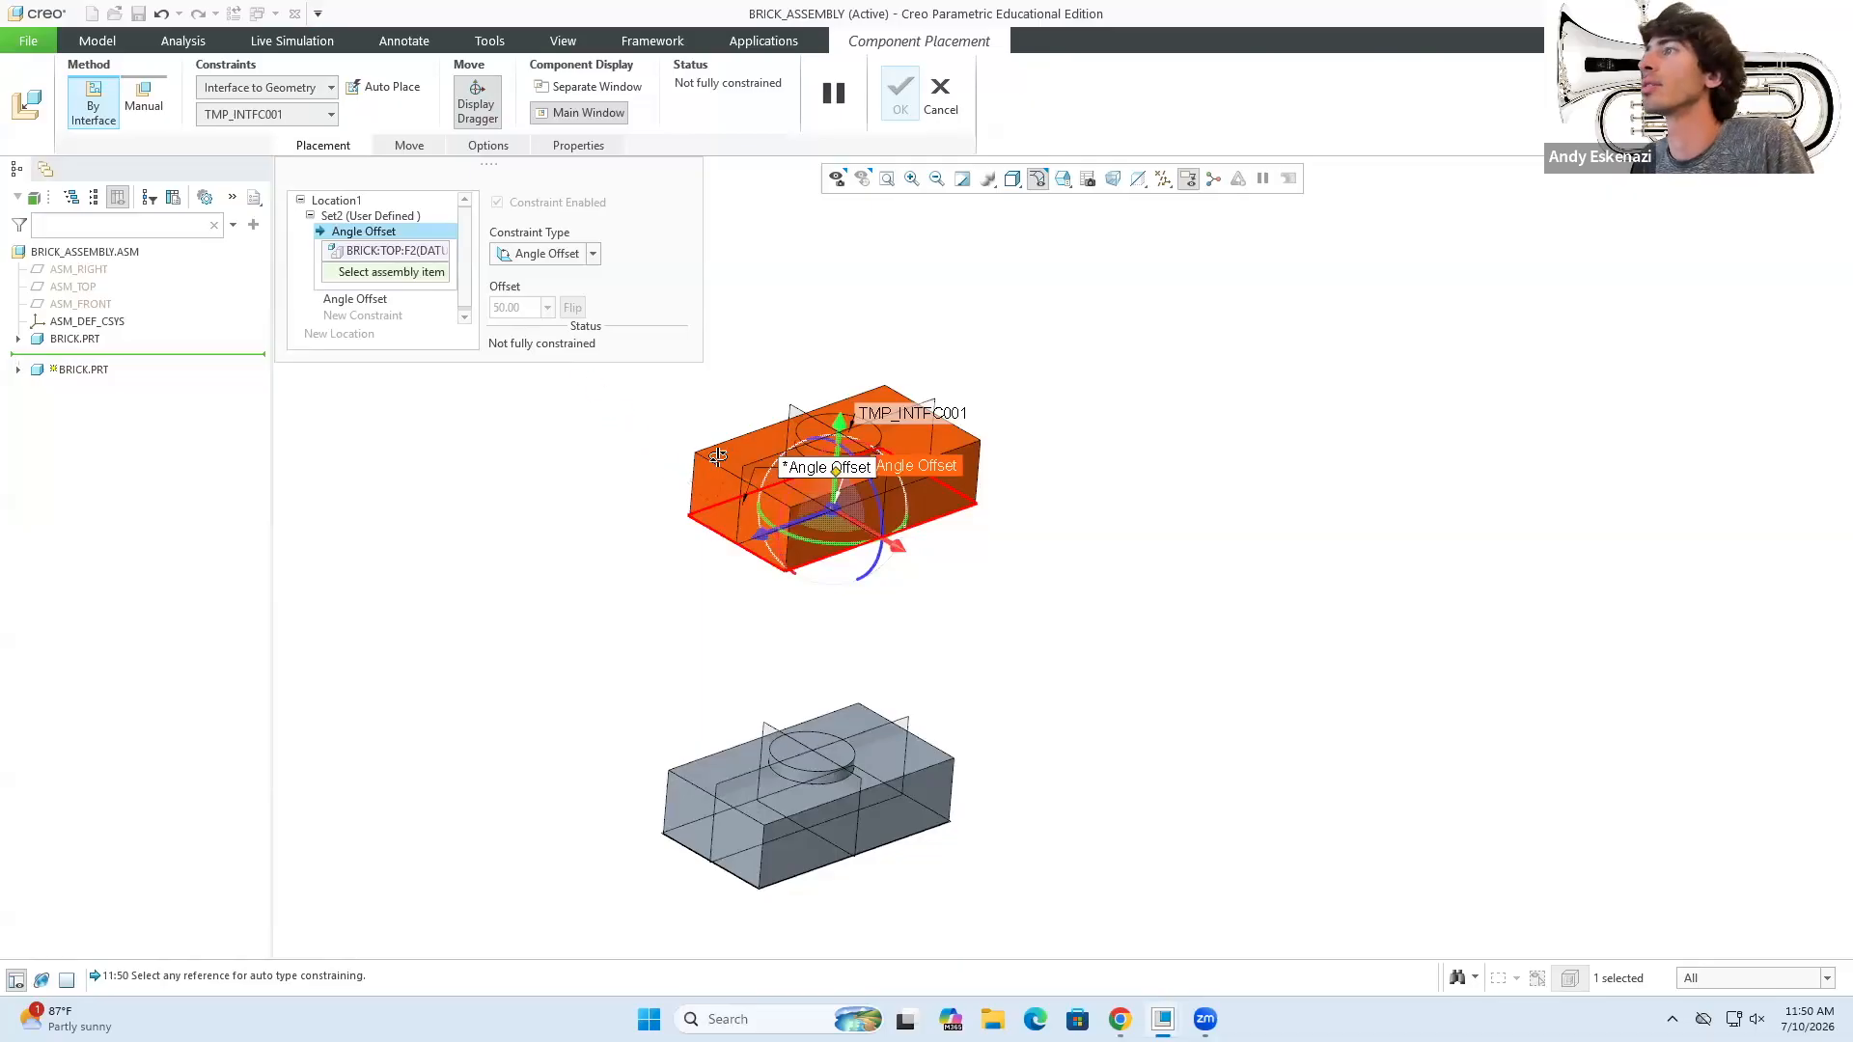
right_click(415, 252)
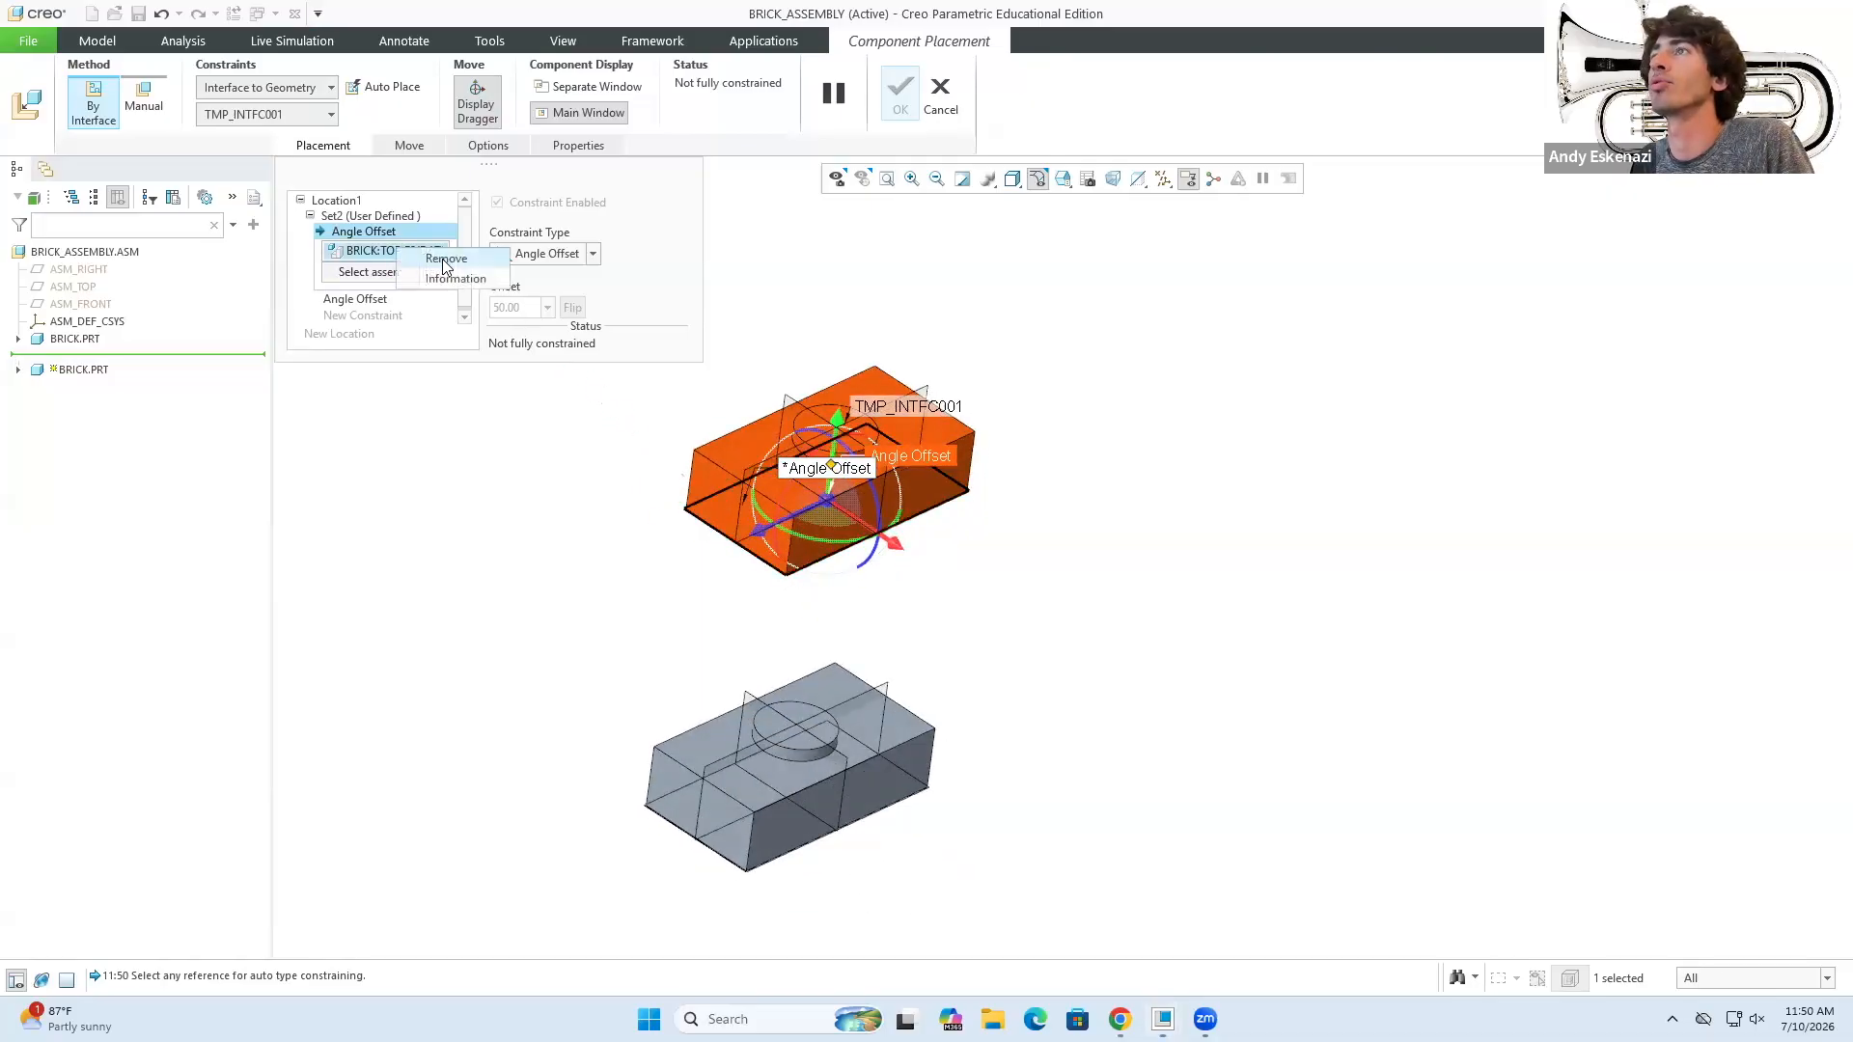
click(445, 259)
- Constrain the pasted brick's end face to the original brick's opposite end face
click(708, 496)
middle_drag(972, 679, 763, 590)
scroll(953, 677, up, 3)
click(1116, 823)
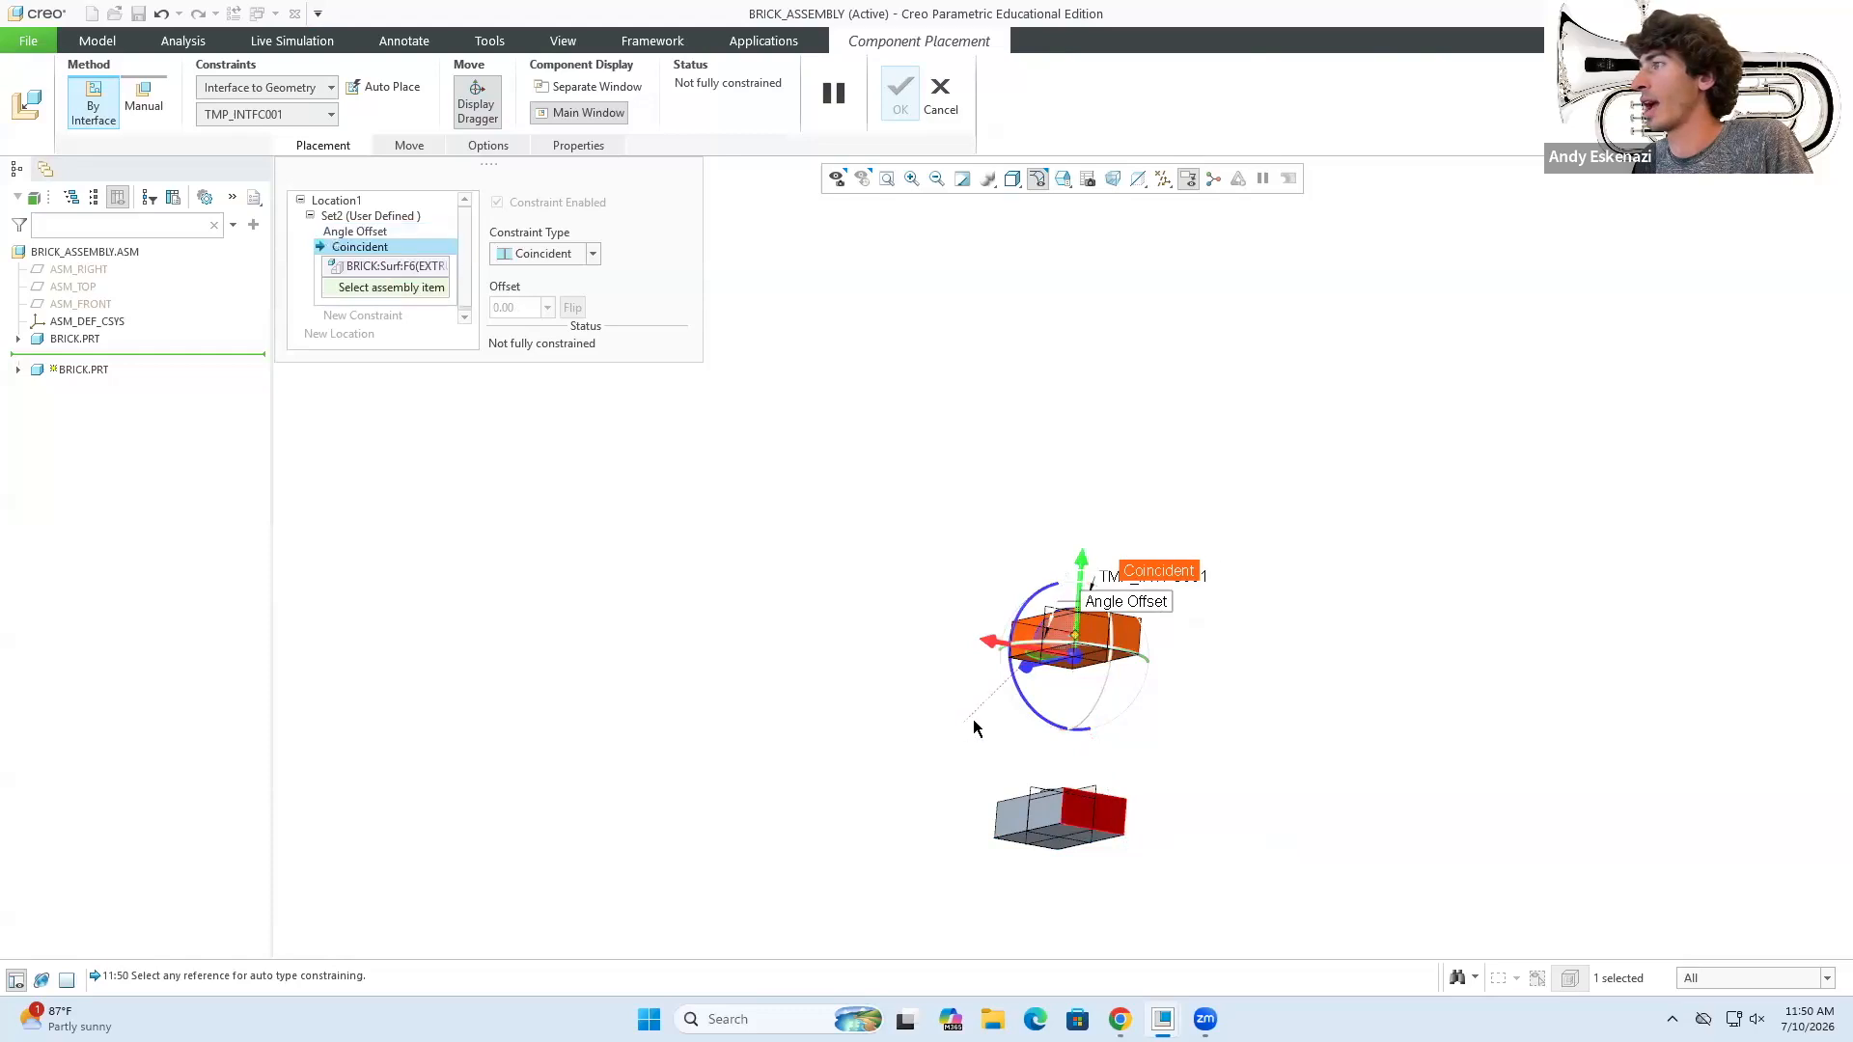
middle_drag(975, 727, 1113, 770)
scroll(907, 614, up, 1)
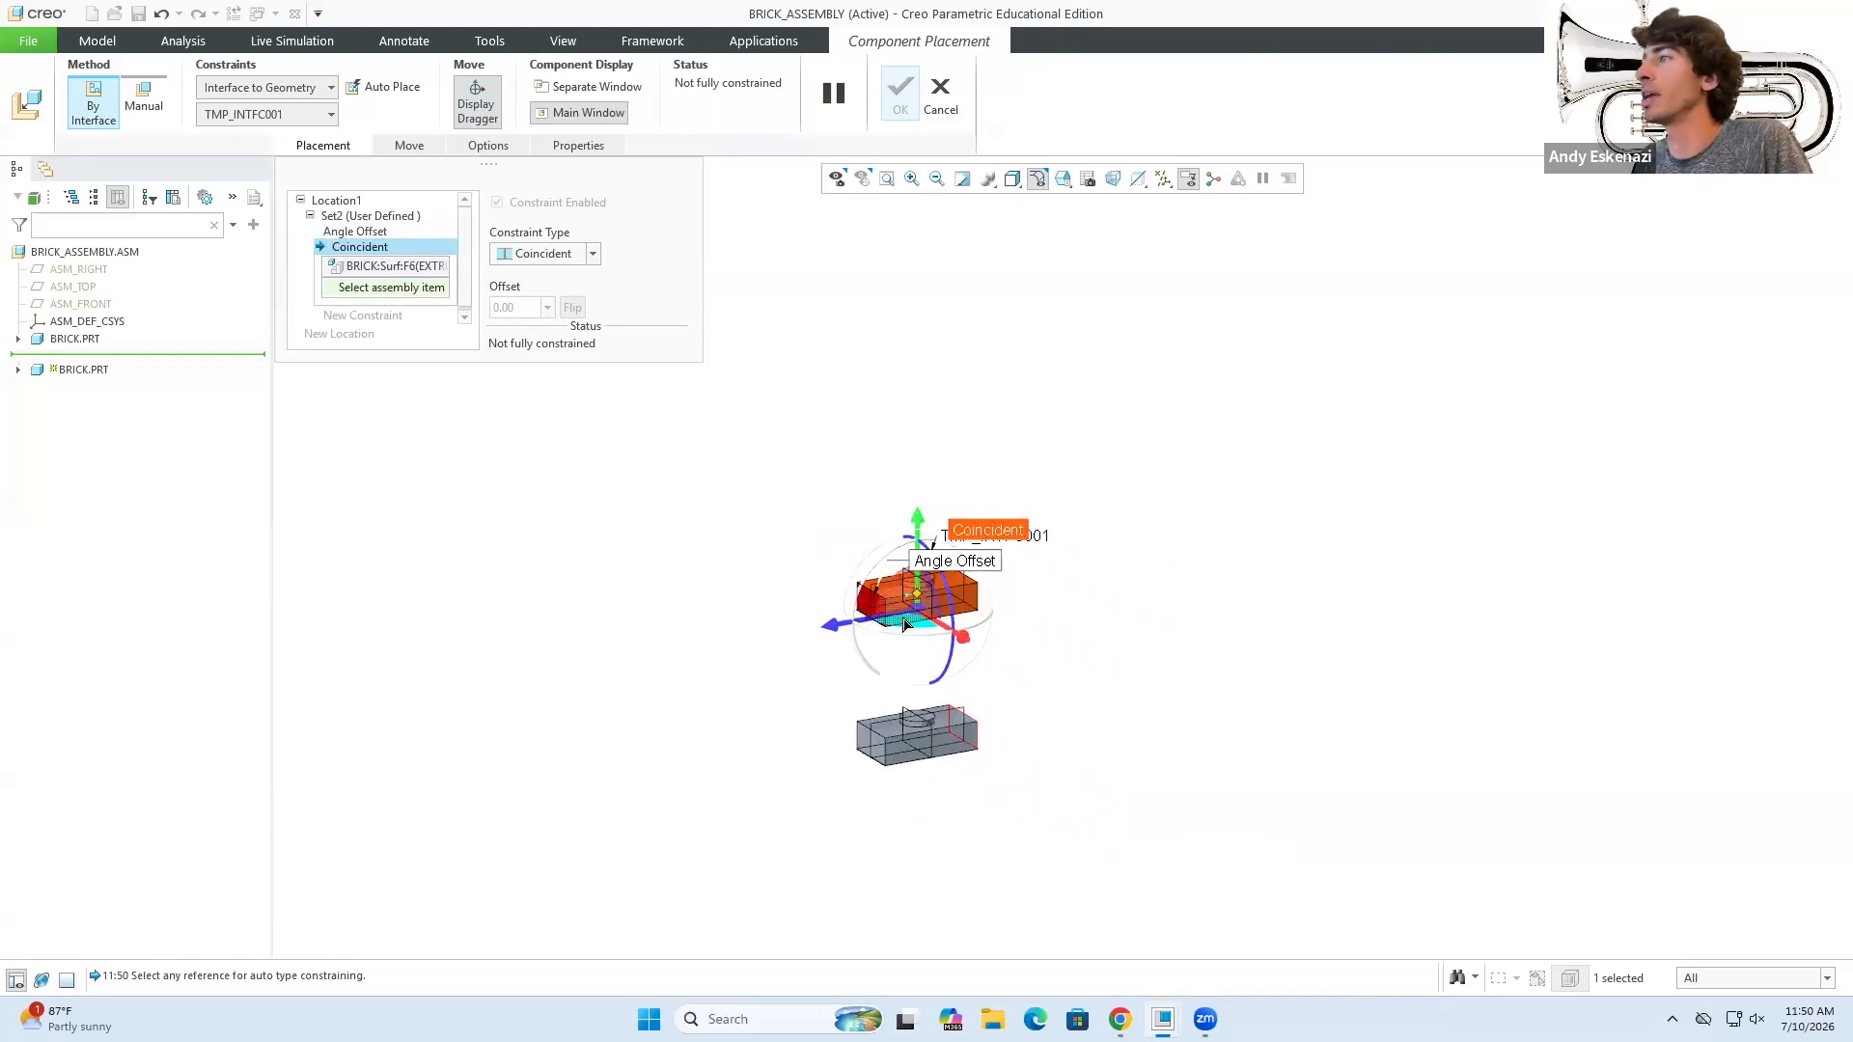
scroll(438, 306, down, 1)
middle_drag(1245, 808, 1110, 793)
middle_drag(1245, 722, 1357, 729)
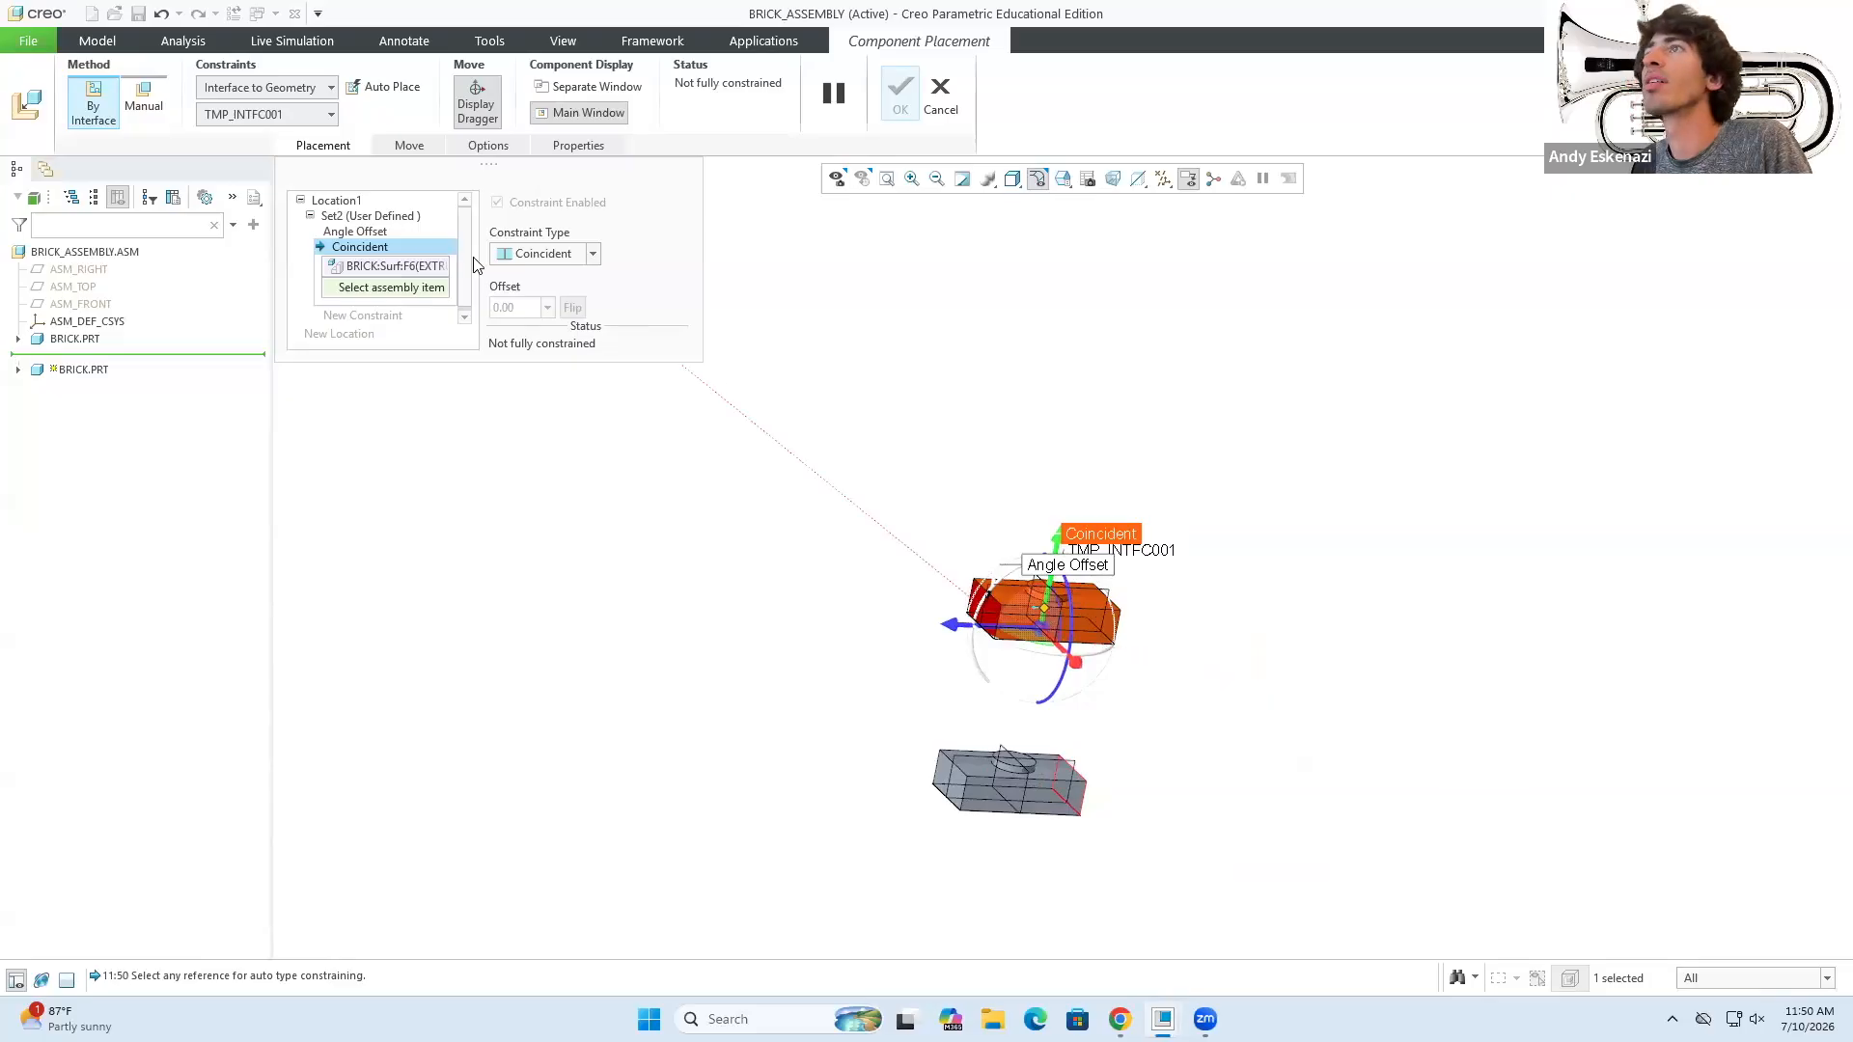
- Change the end-face constraint's type to Coincident
click(385, 231)
click(524, 256)
click(537, 327)
middle_drag(1020, 770, 1075, 740)
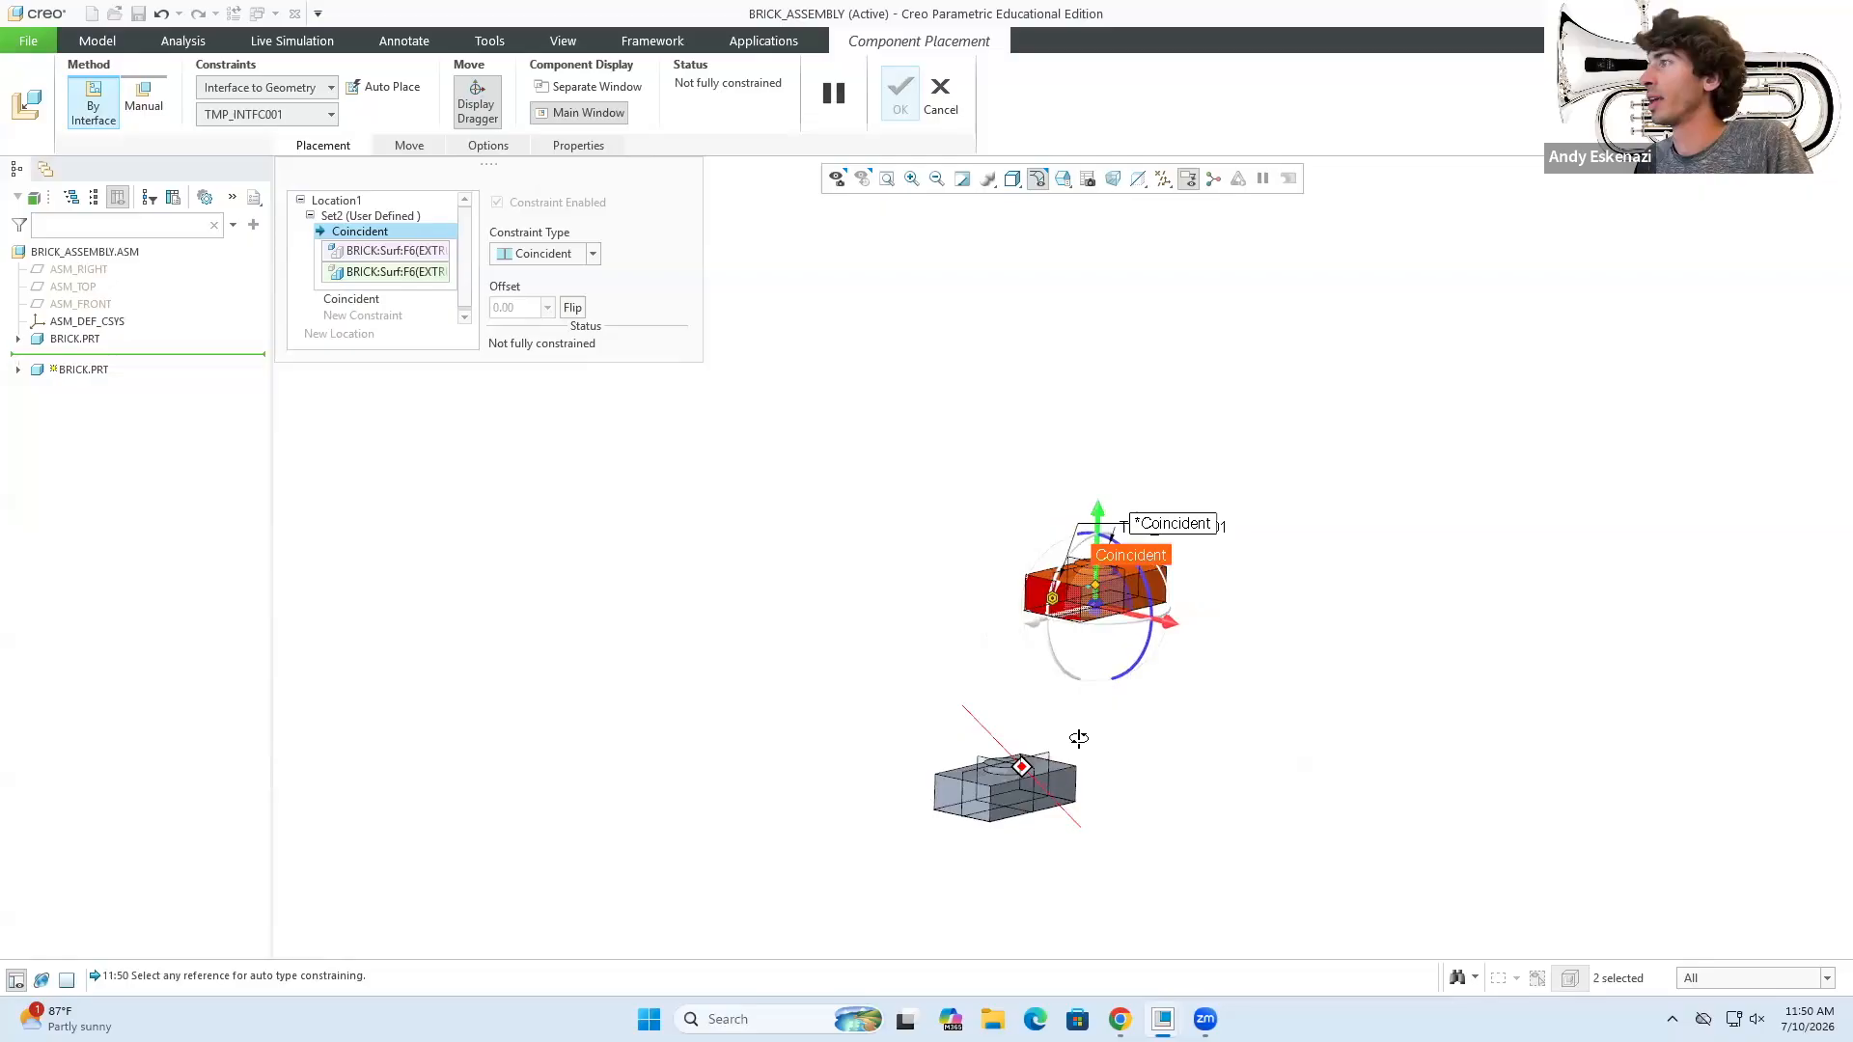
- Clear the second Coincident constraint's component reference and redefine it between the matching long side faces of the pasted and original bricks
click(353, 300)
right_click(393, 274)
click(423, 280)
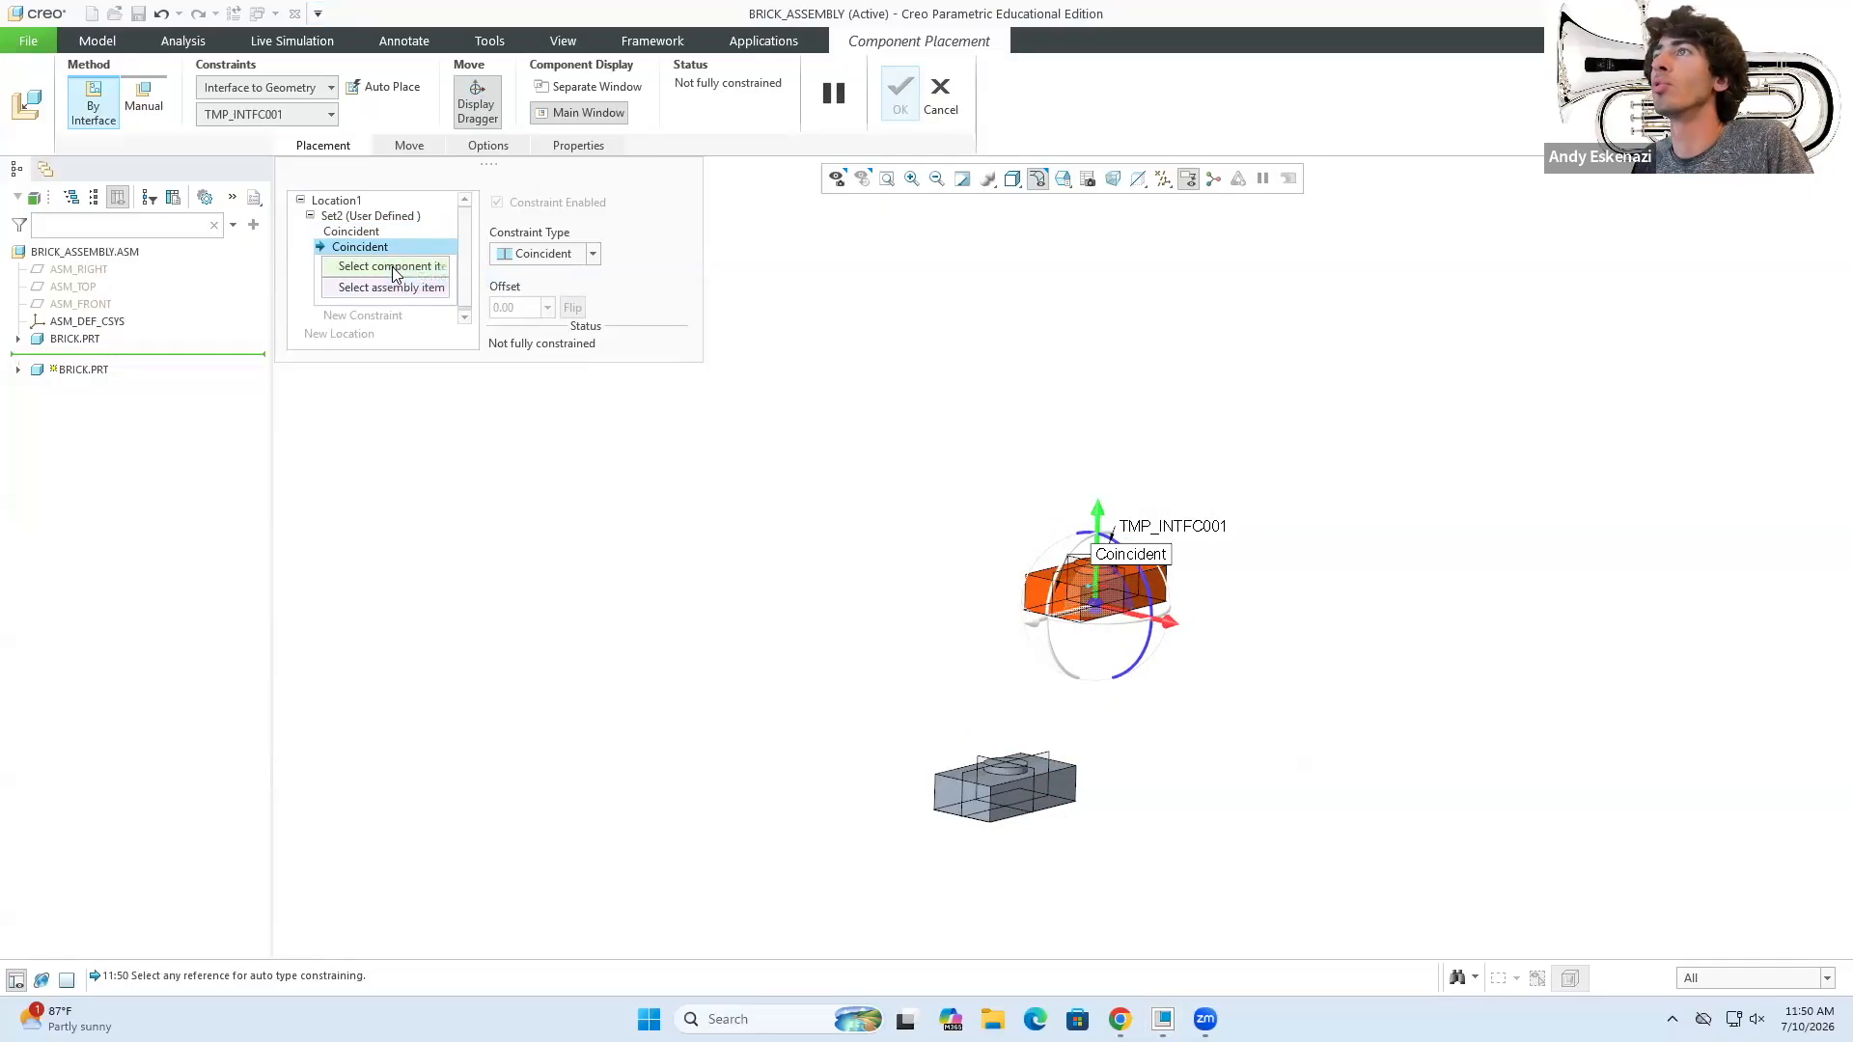
click(1150, 584)
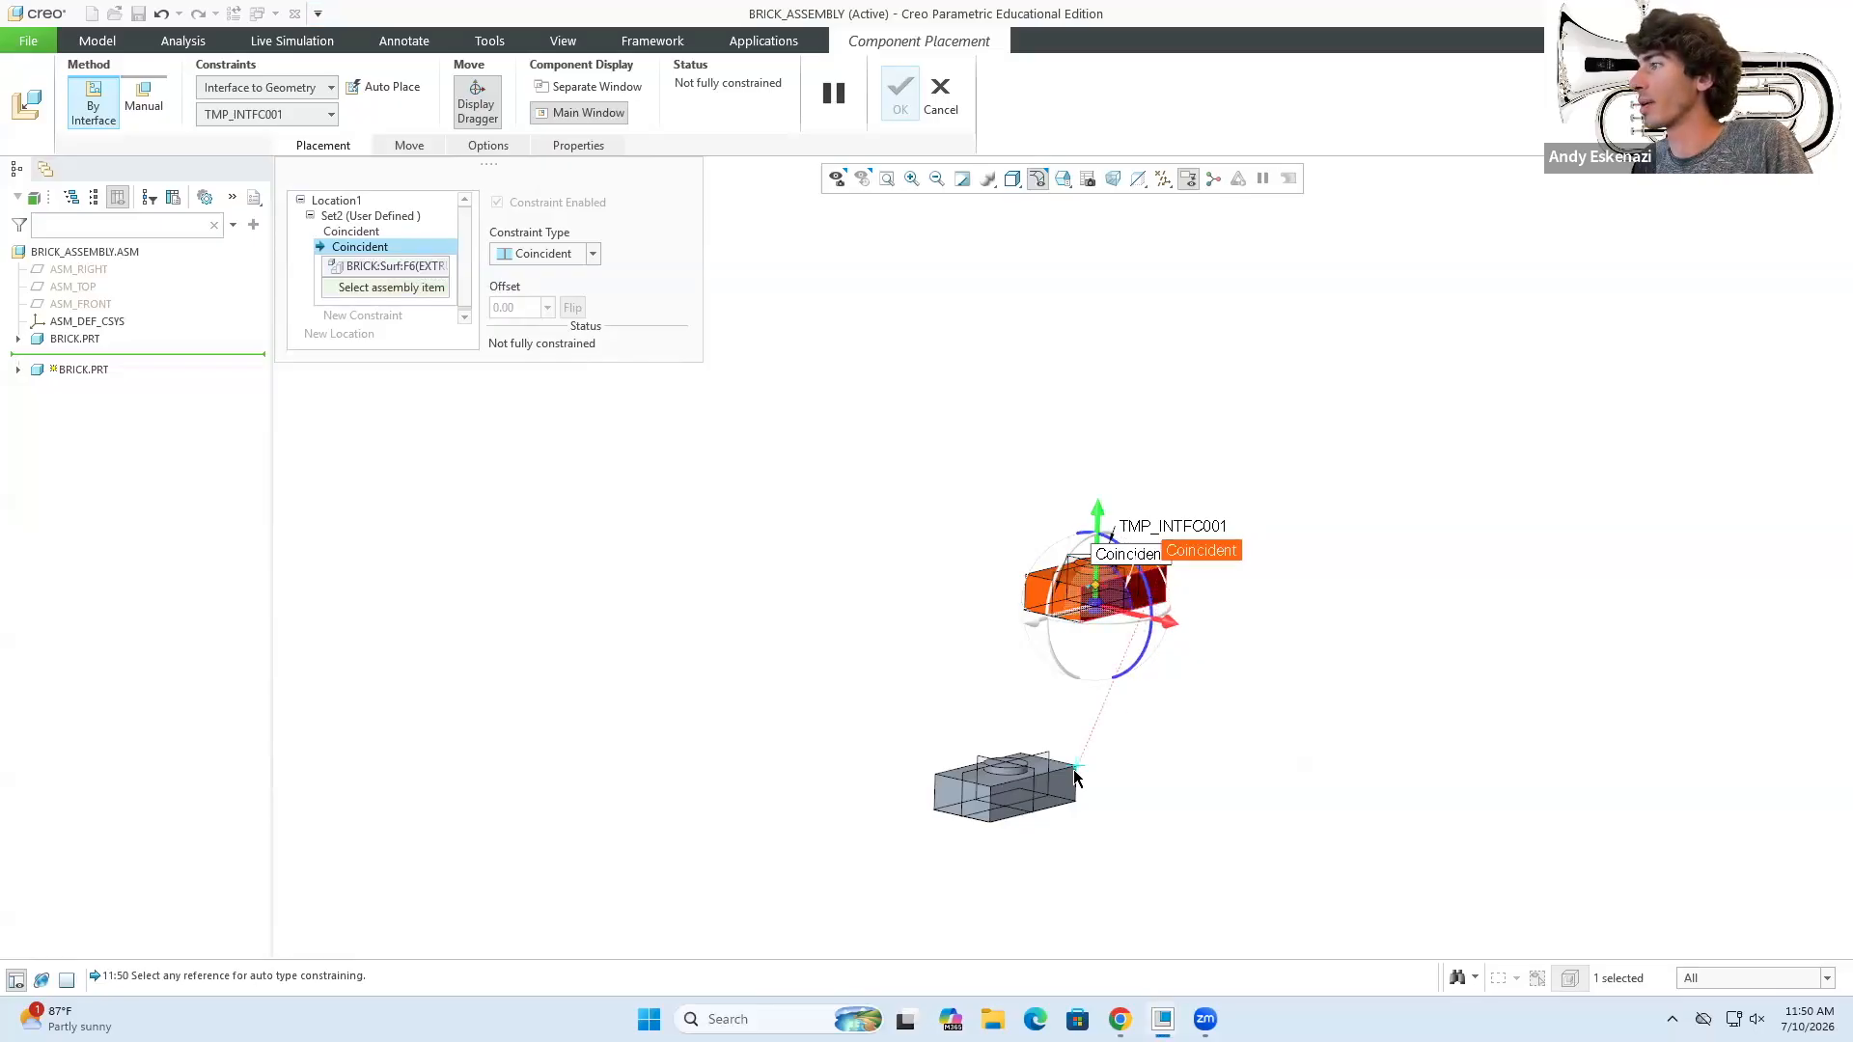
click(1069, 784)
middle_drag(1069, 783, 1087, 737)
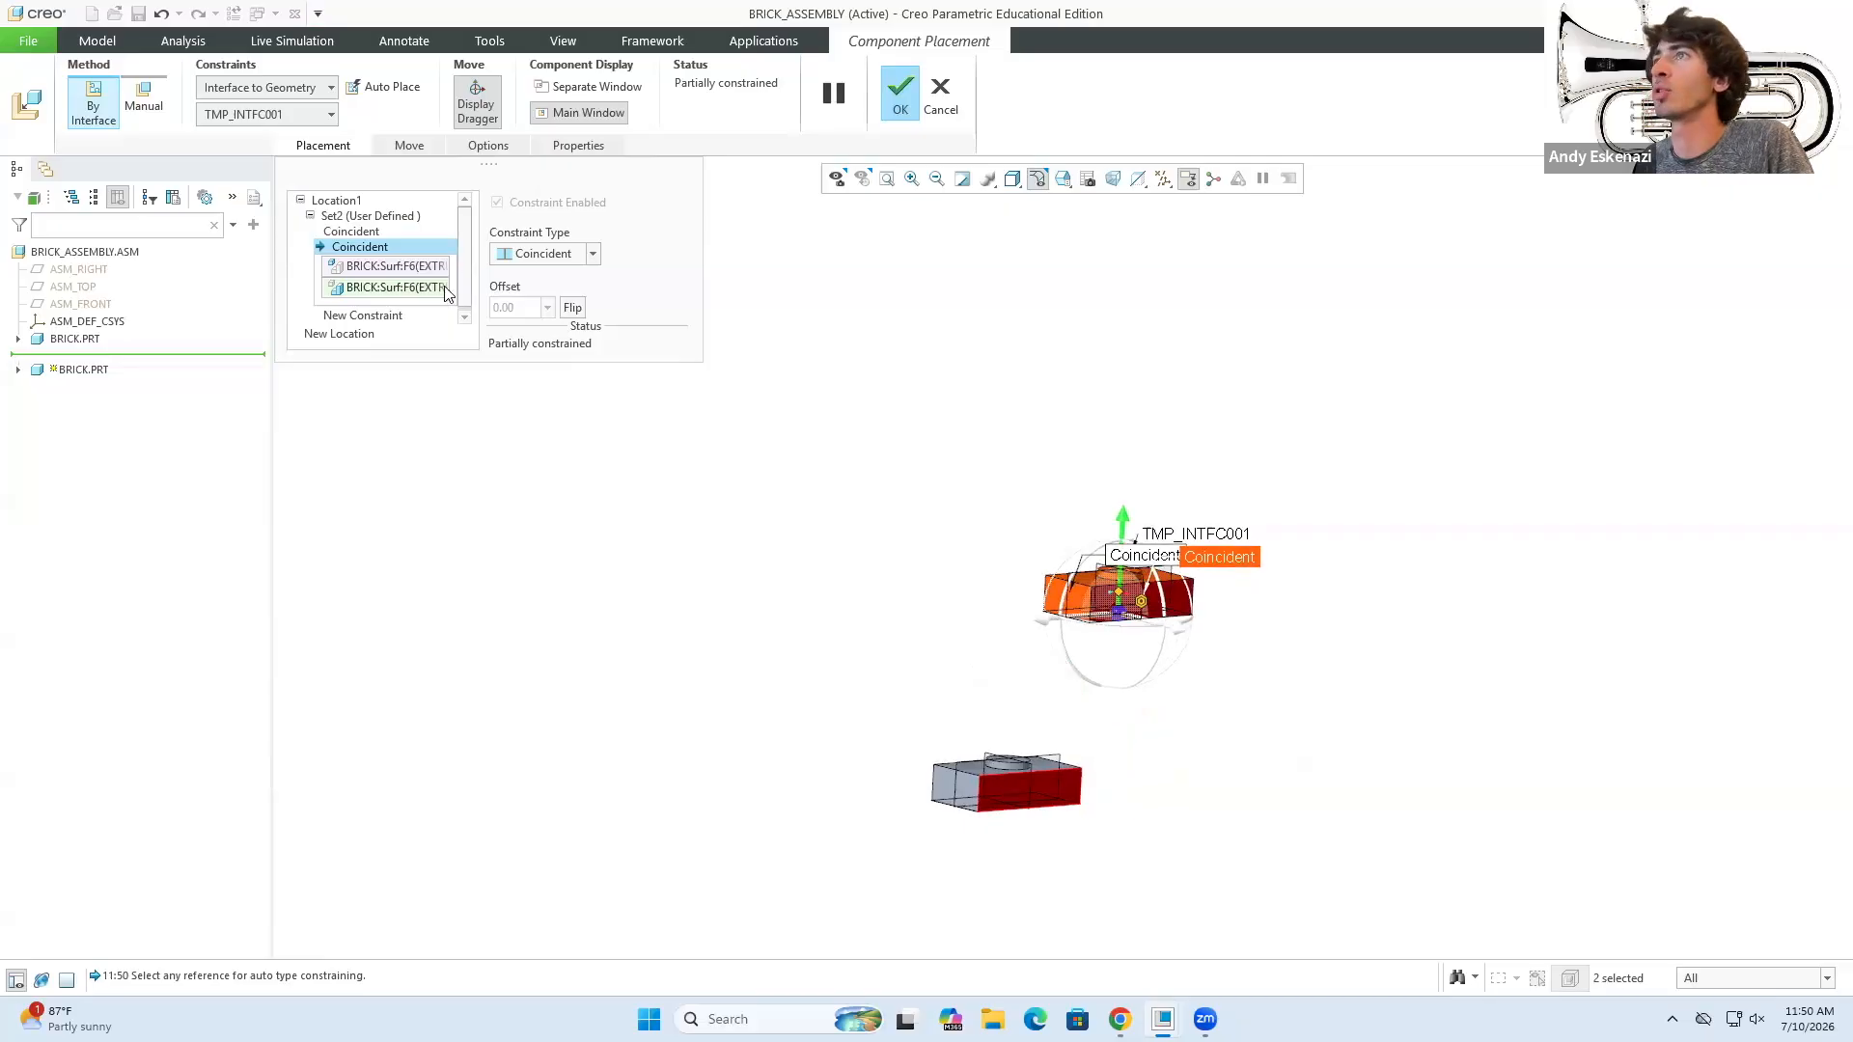
- Add a Coincident constraint between the top faces of the pasted and original bricks and accept the placement
click(404, 319)
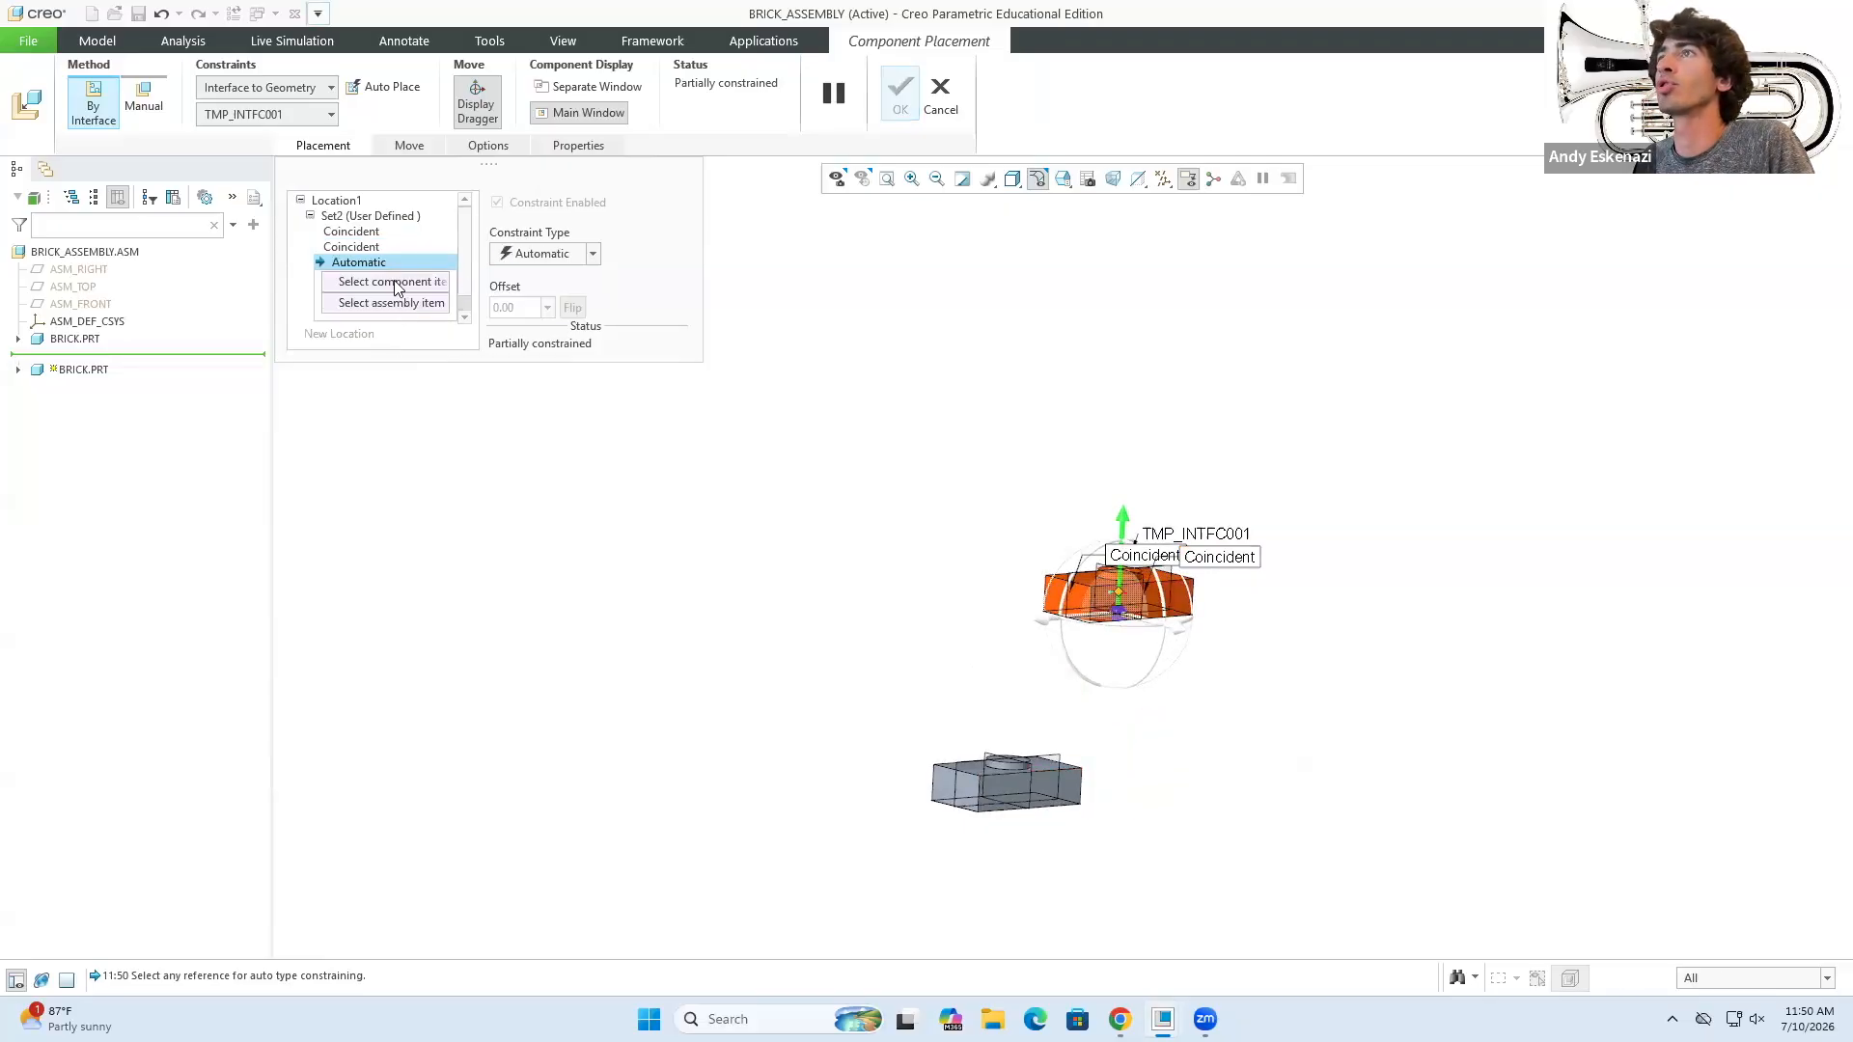
middle_drag(1095, 625, 1070, 595)
click(1070, 596)
scroll(675, 434, down, 2)
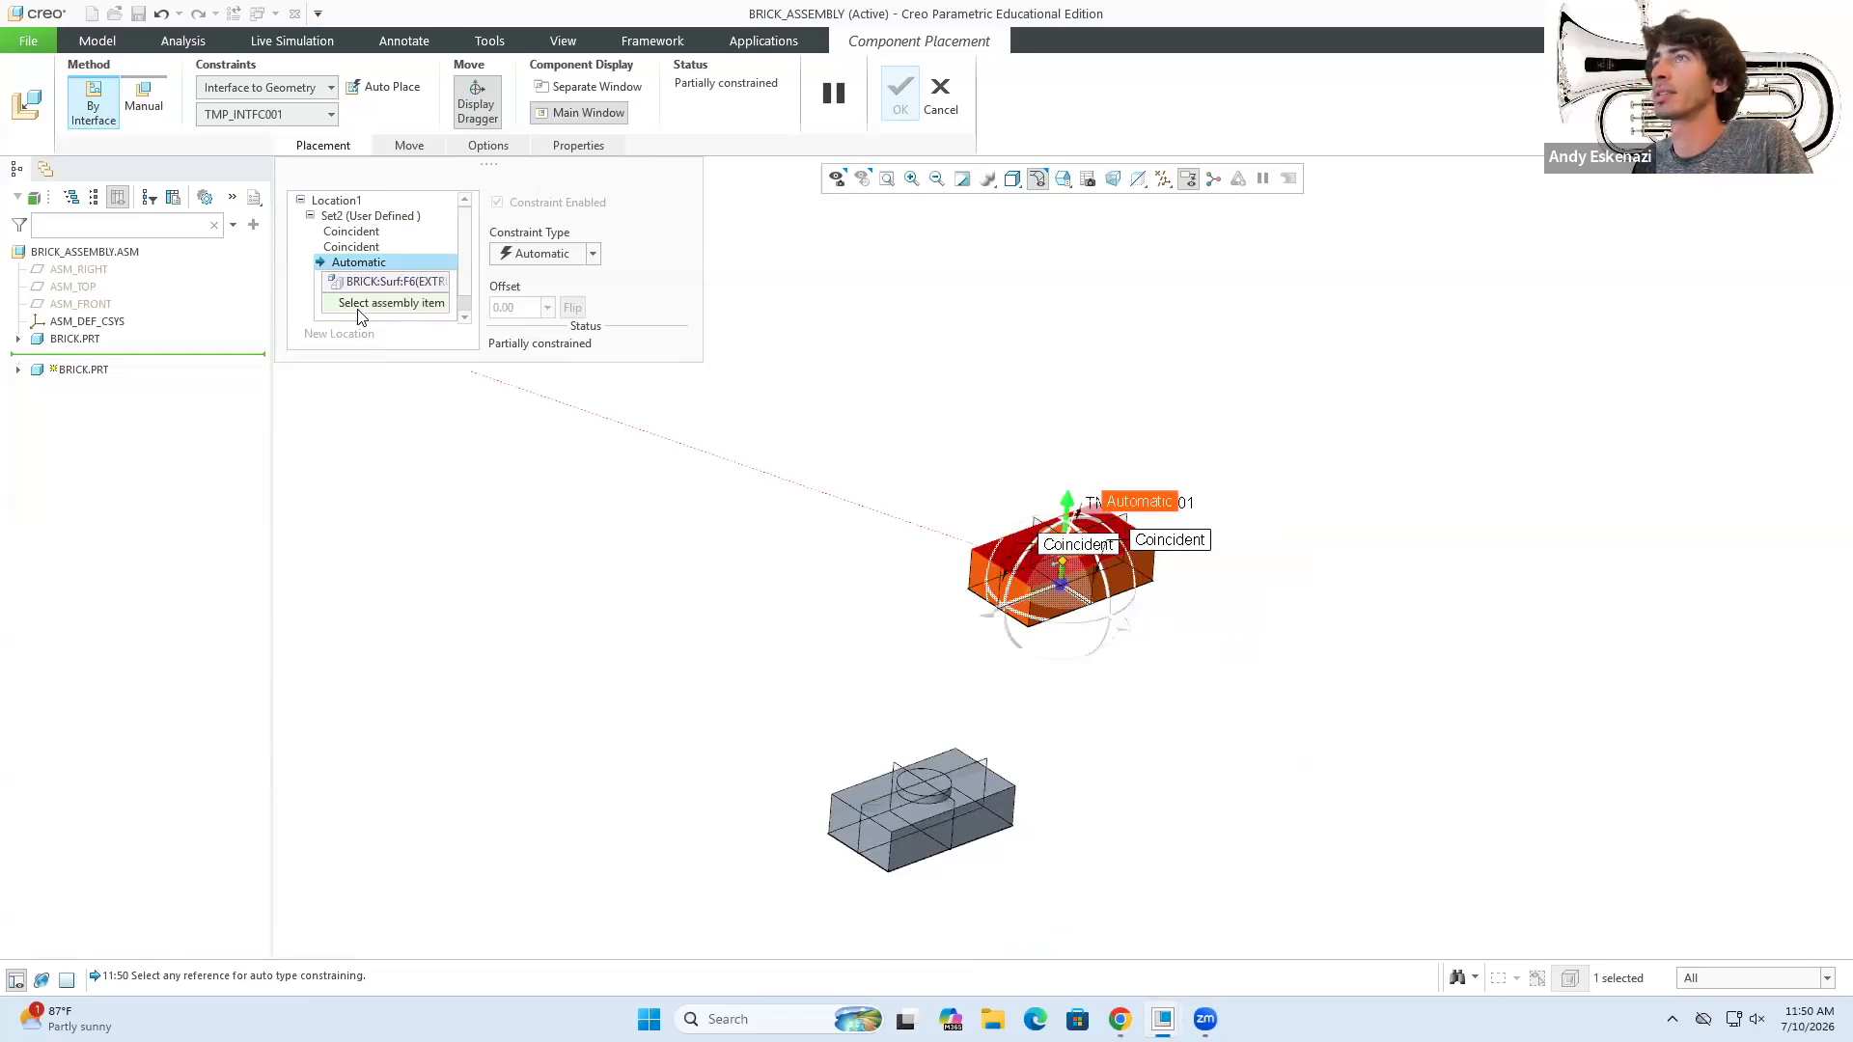
click(999, 789)
middle_drag(1004, 791, 870, 783)
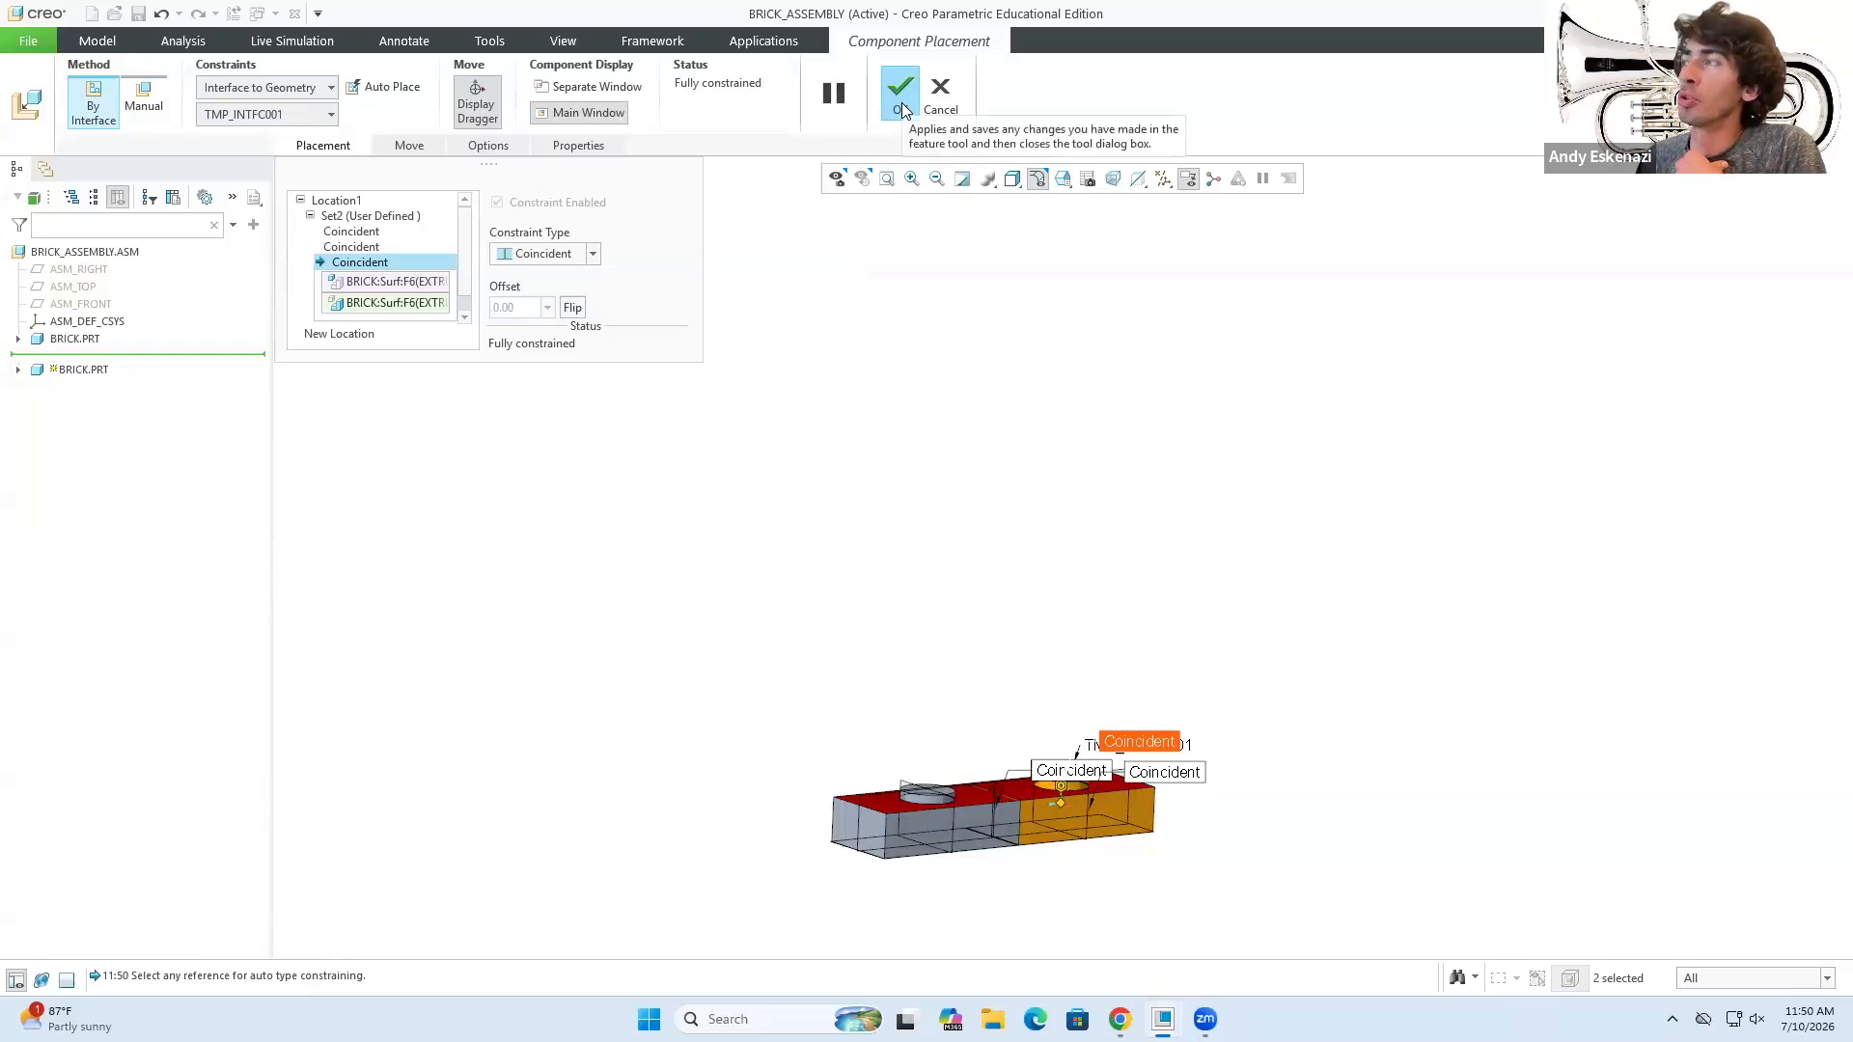
scroll(984, 521, up, 2)
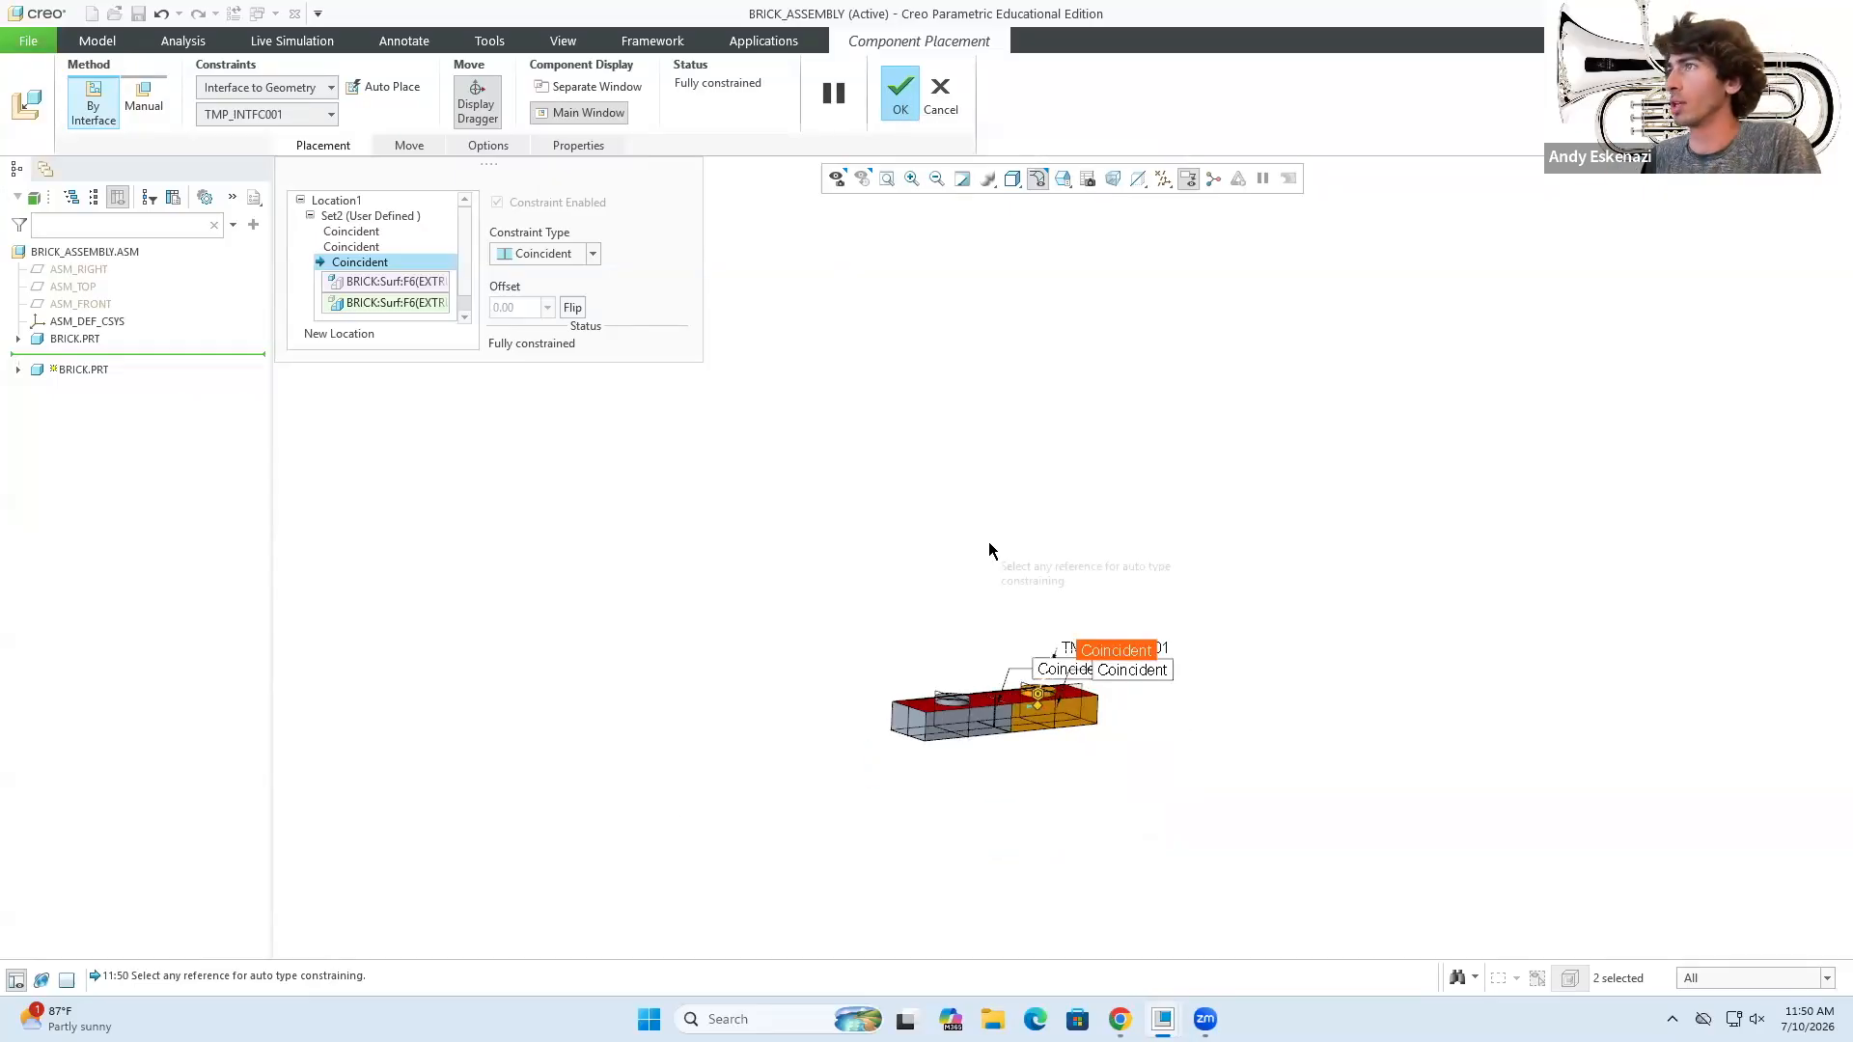
click(902, 95)
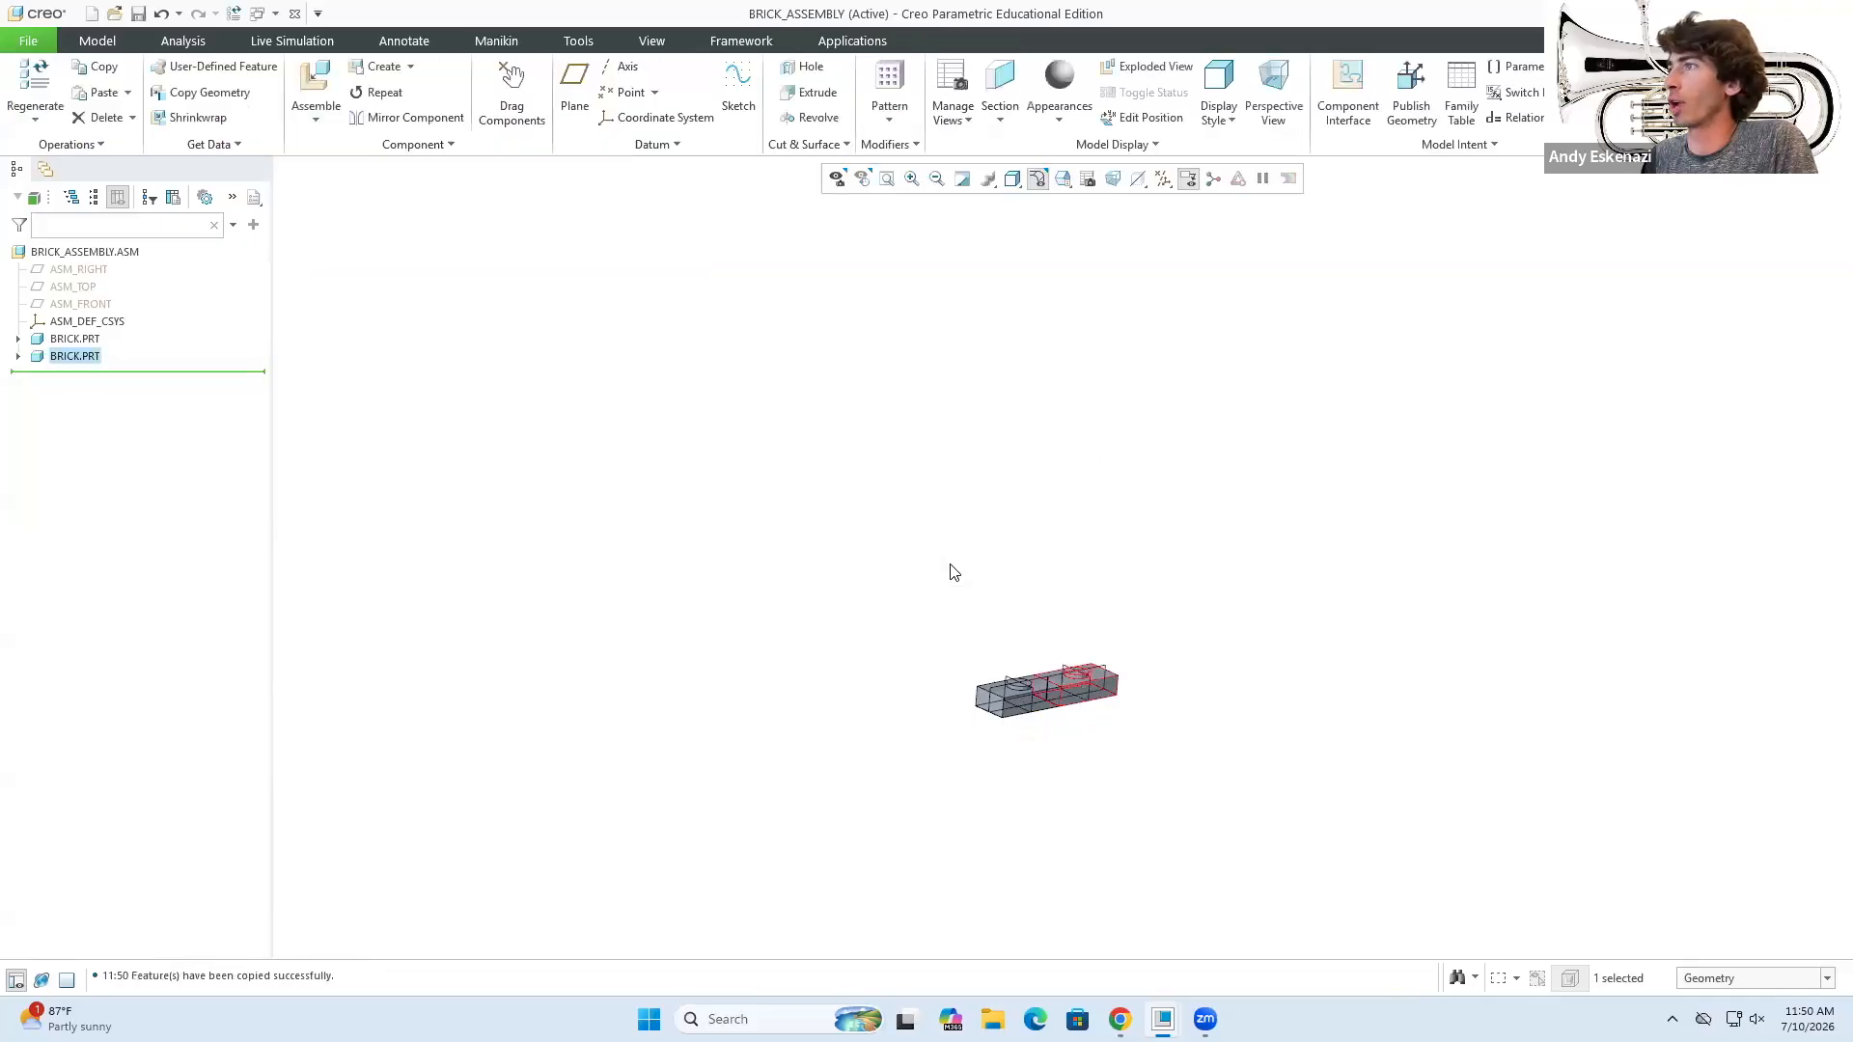
scroll(1163, 734, down, 3)
scroll(878, 611, down, 1)
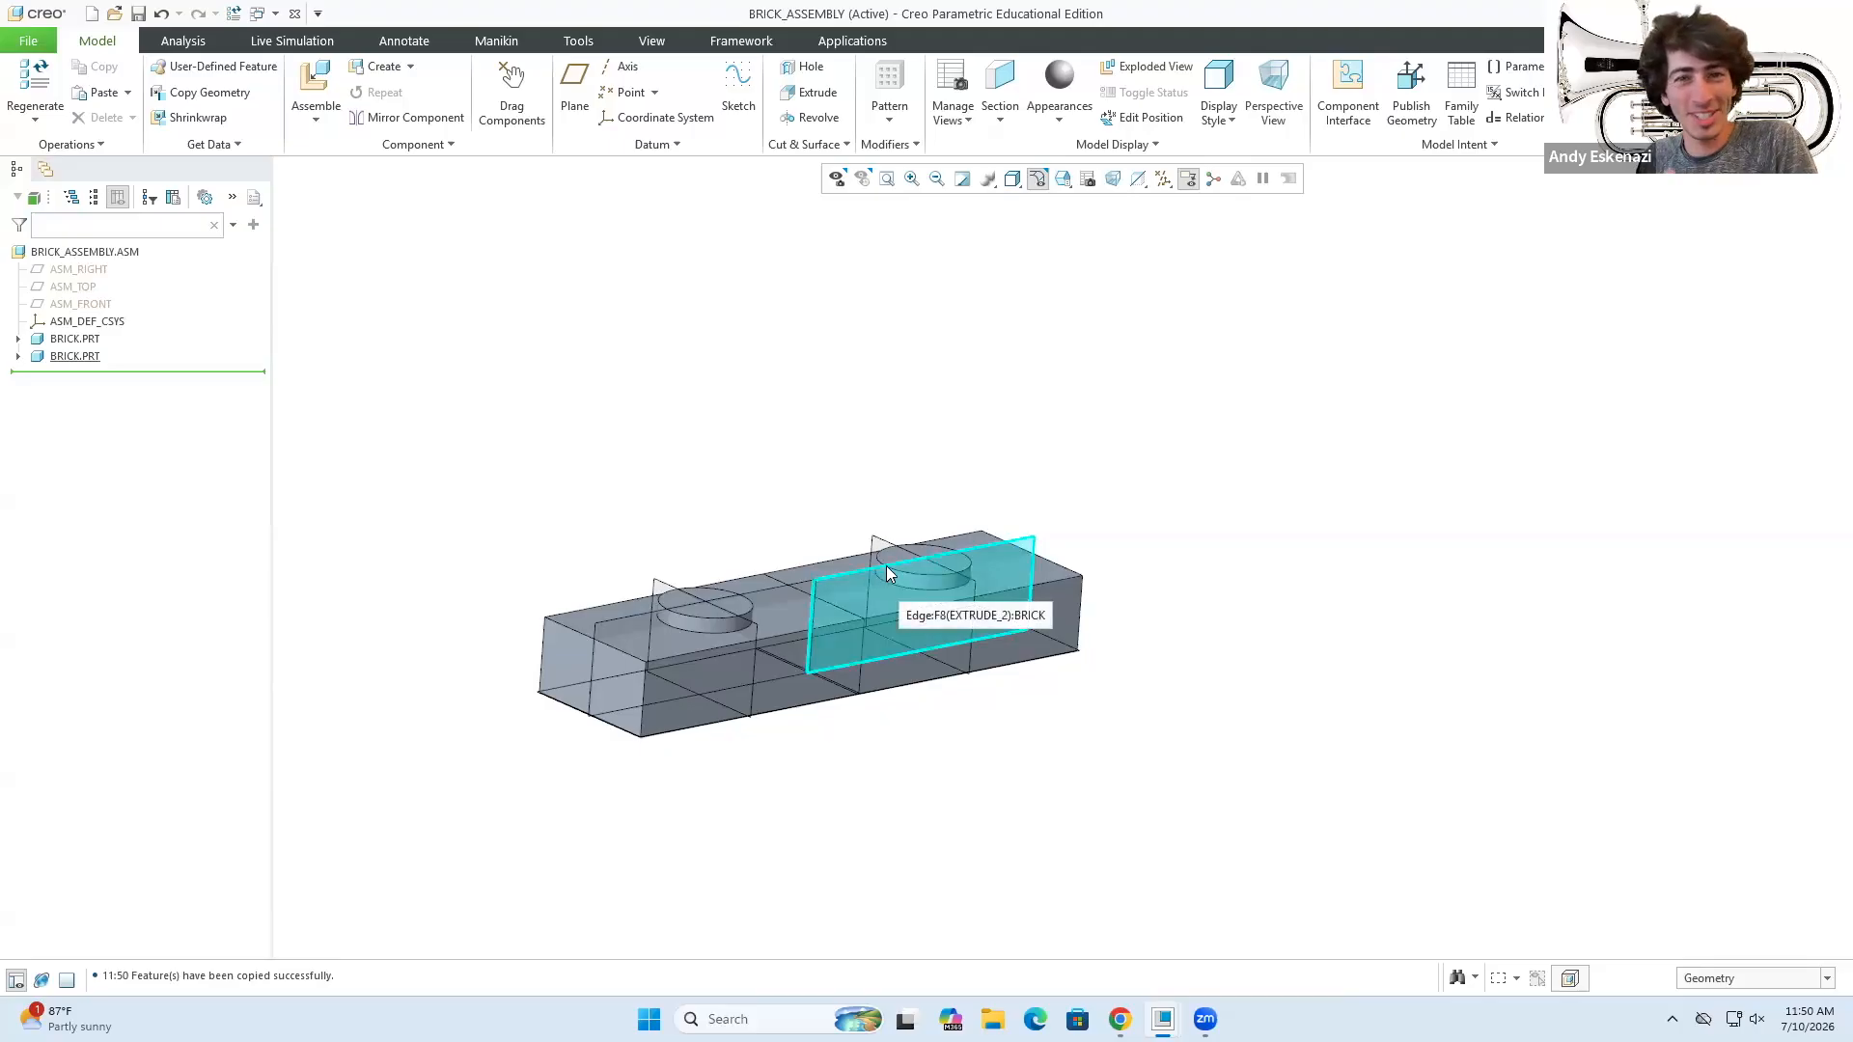
click(904, 680)
key(ctrl+v)
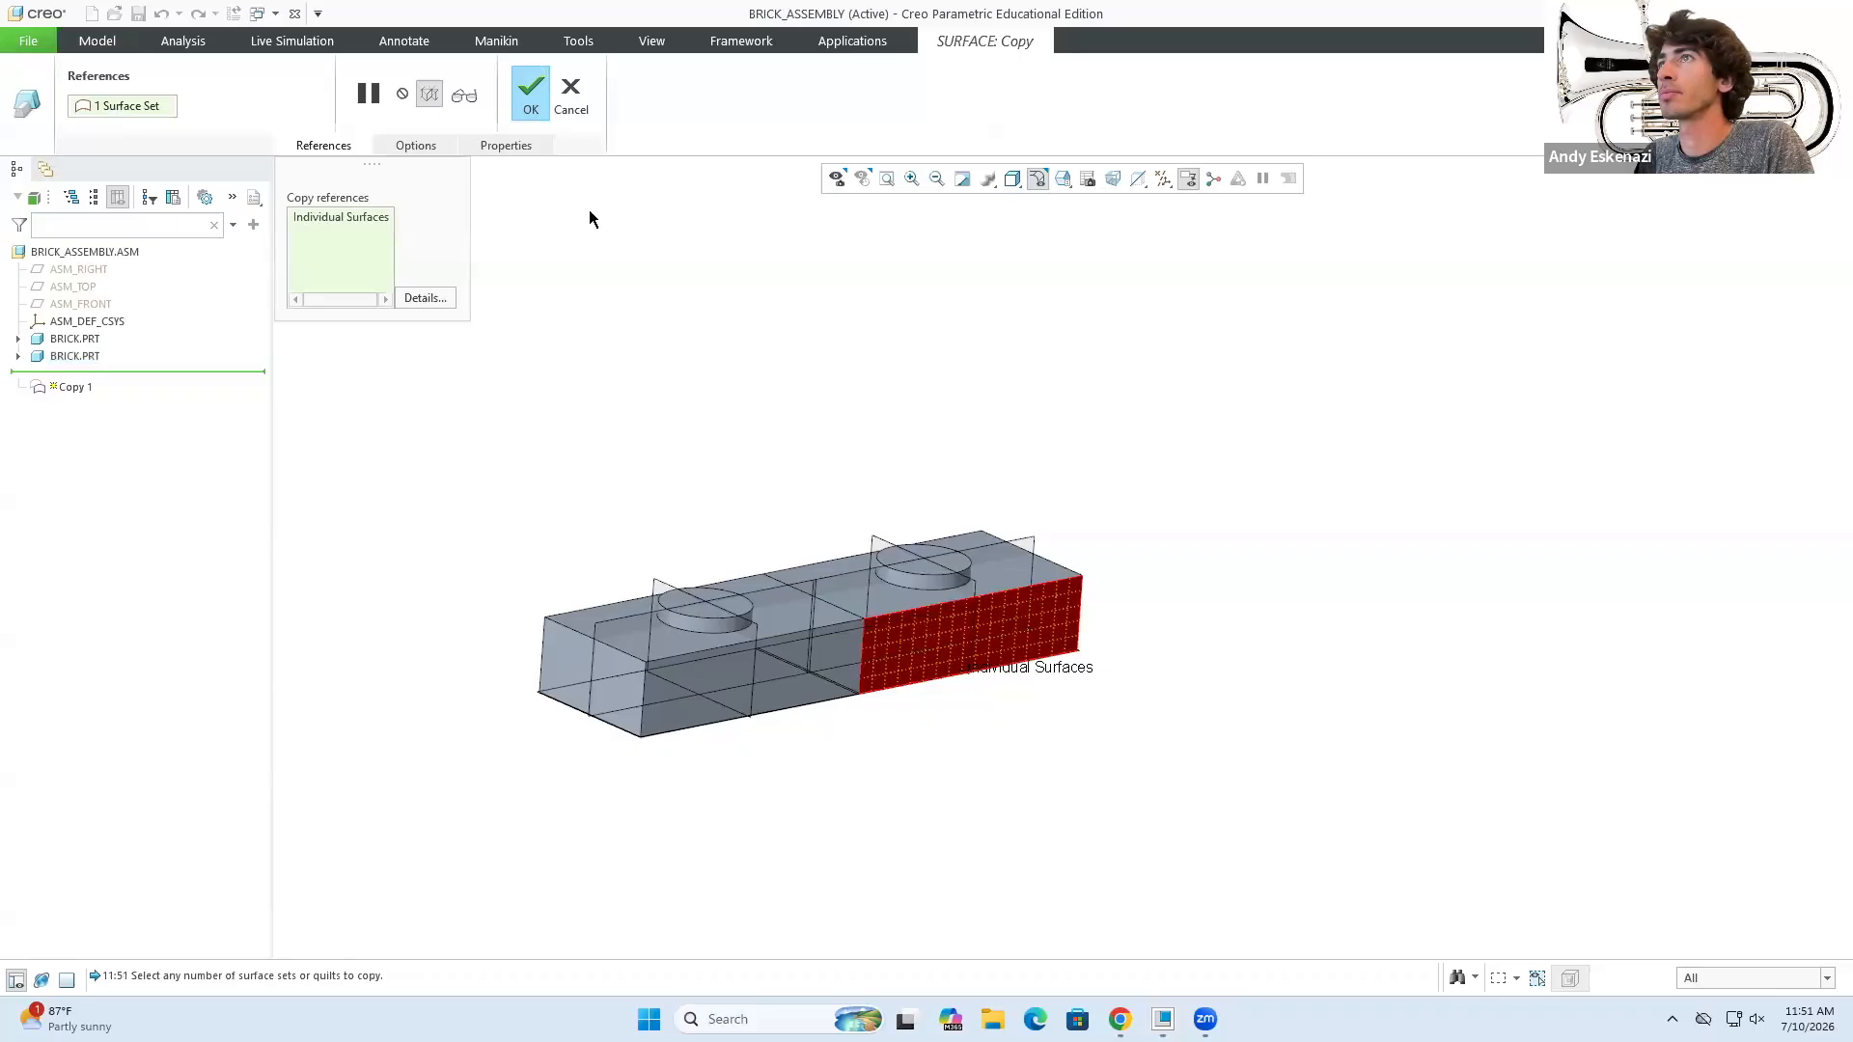
click(571, 94)
click(934, 548)
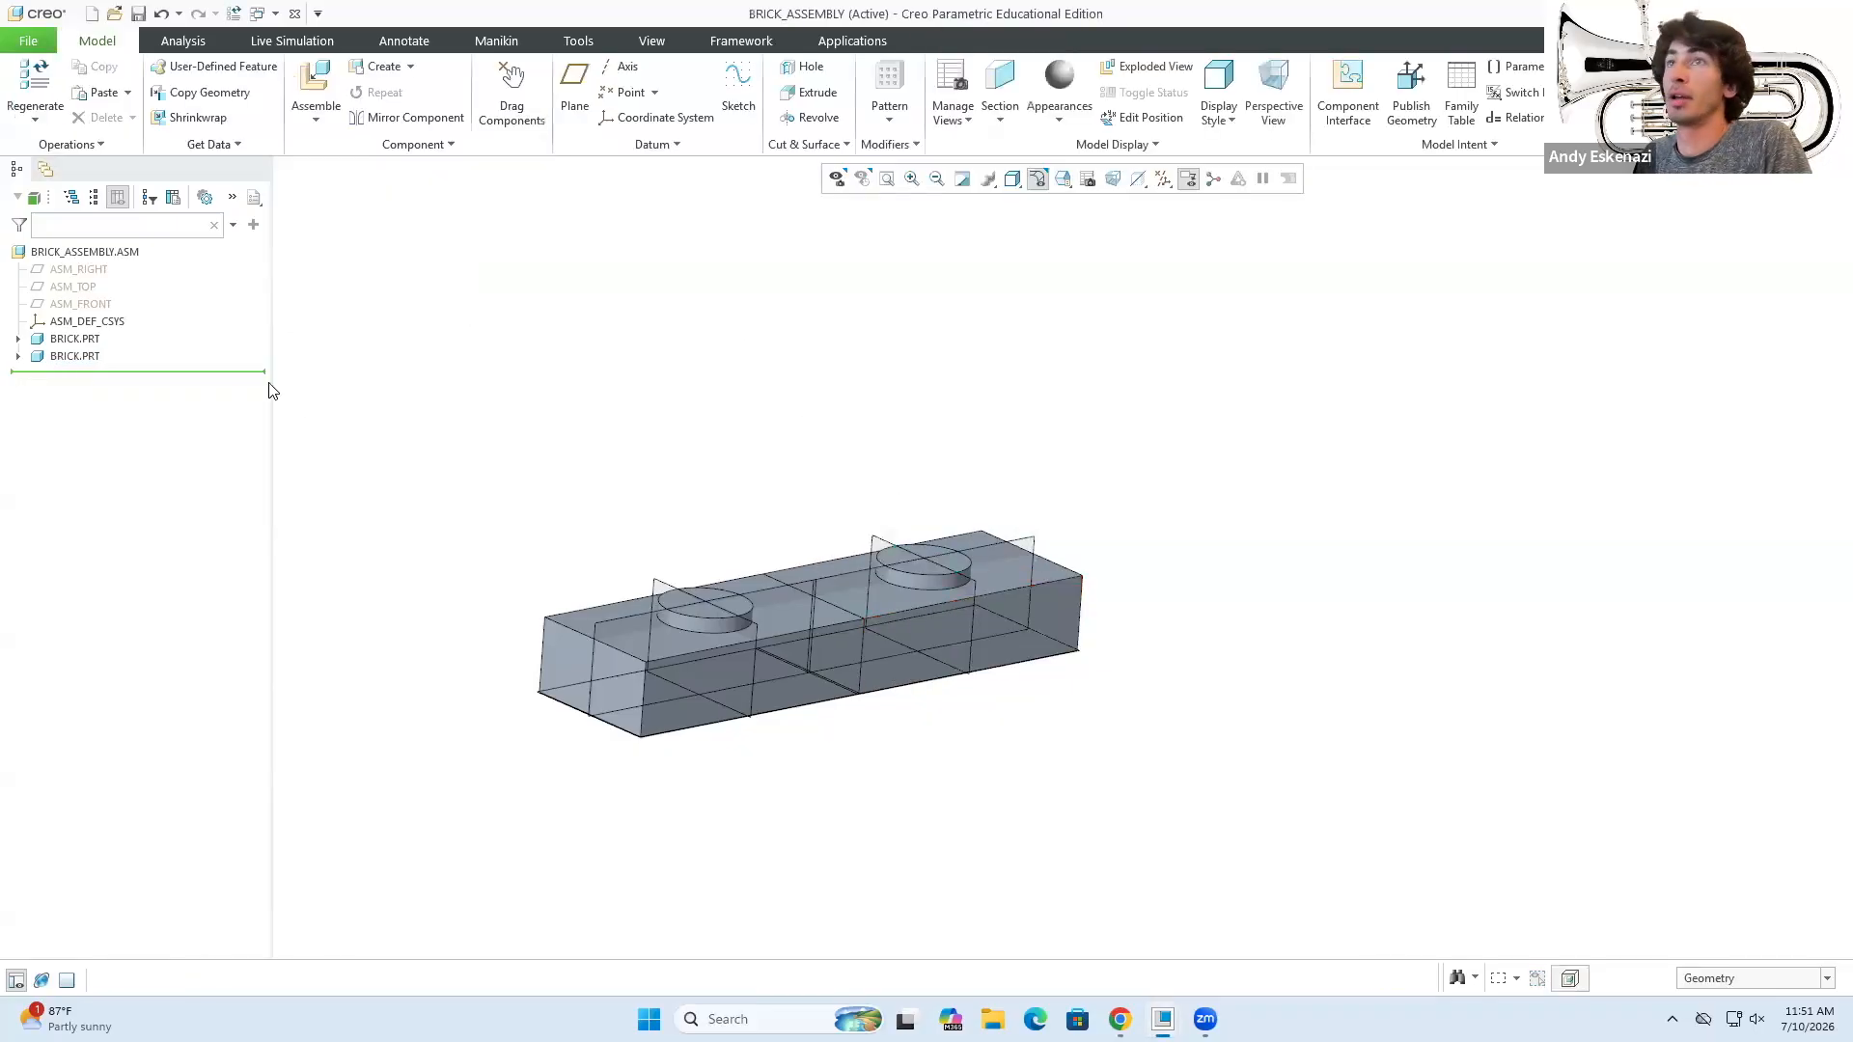
- Paste a third brick from the second BRICK.PRT and move it above the two joined bricks
click(89, 358)
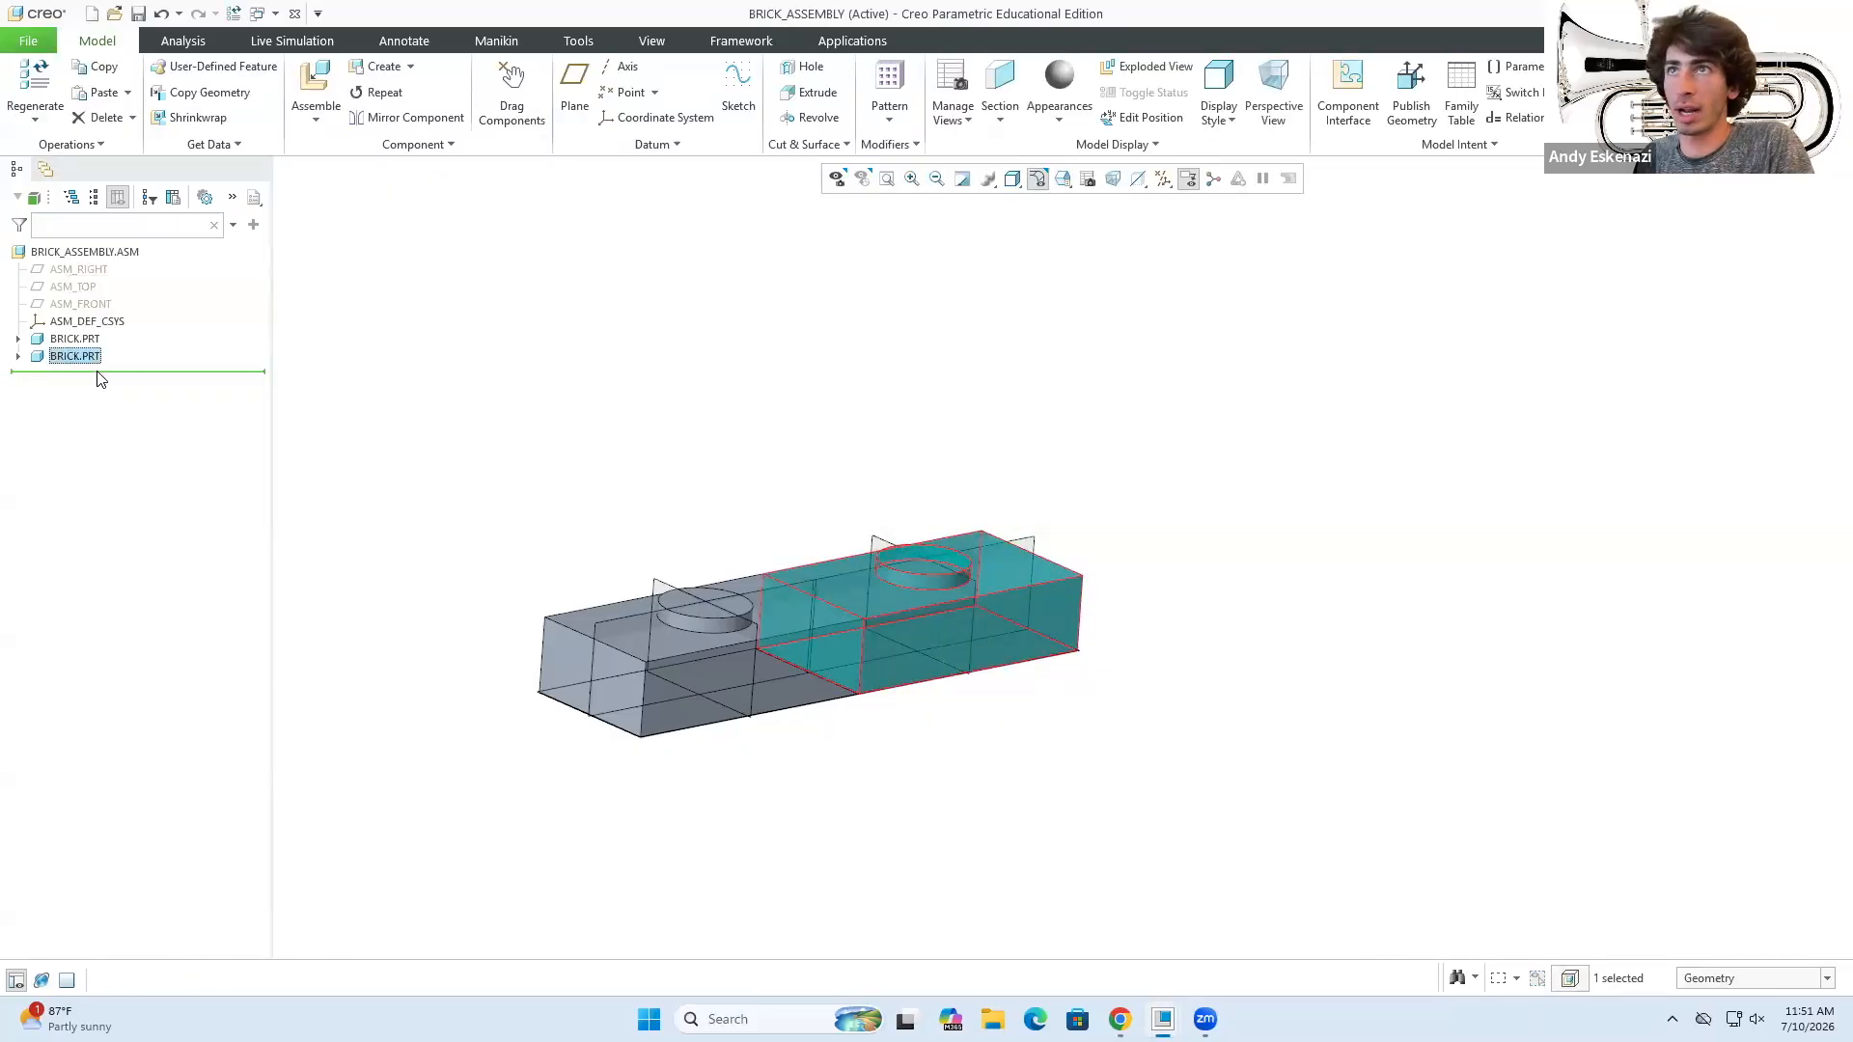
key(ctrl+v)
drag(933, 559, 954, 294)
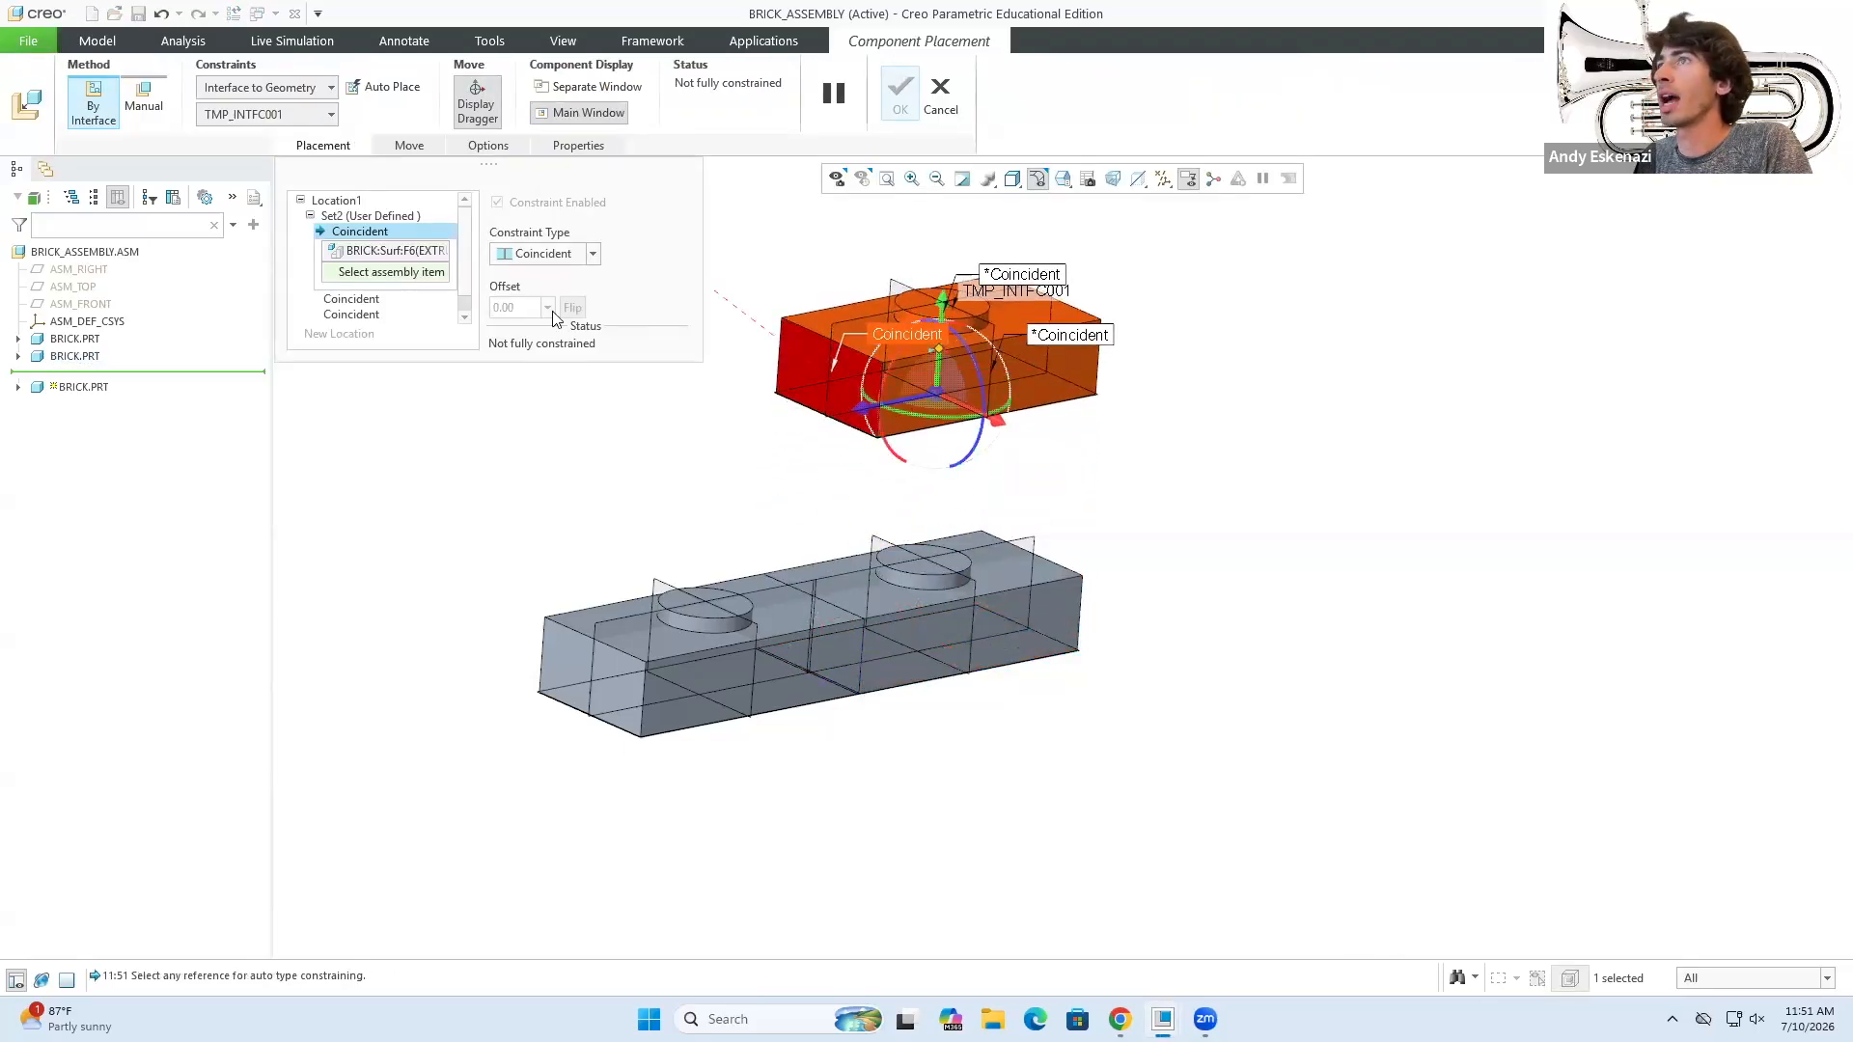
- Clear the third brick's first component reference and delete its inherited Coincident constraints
right_click(417, 252)
click(438, 261)
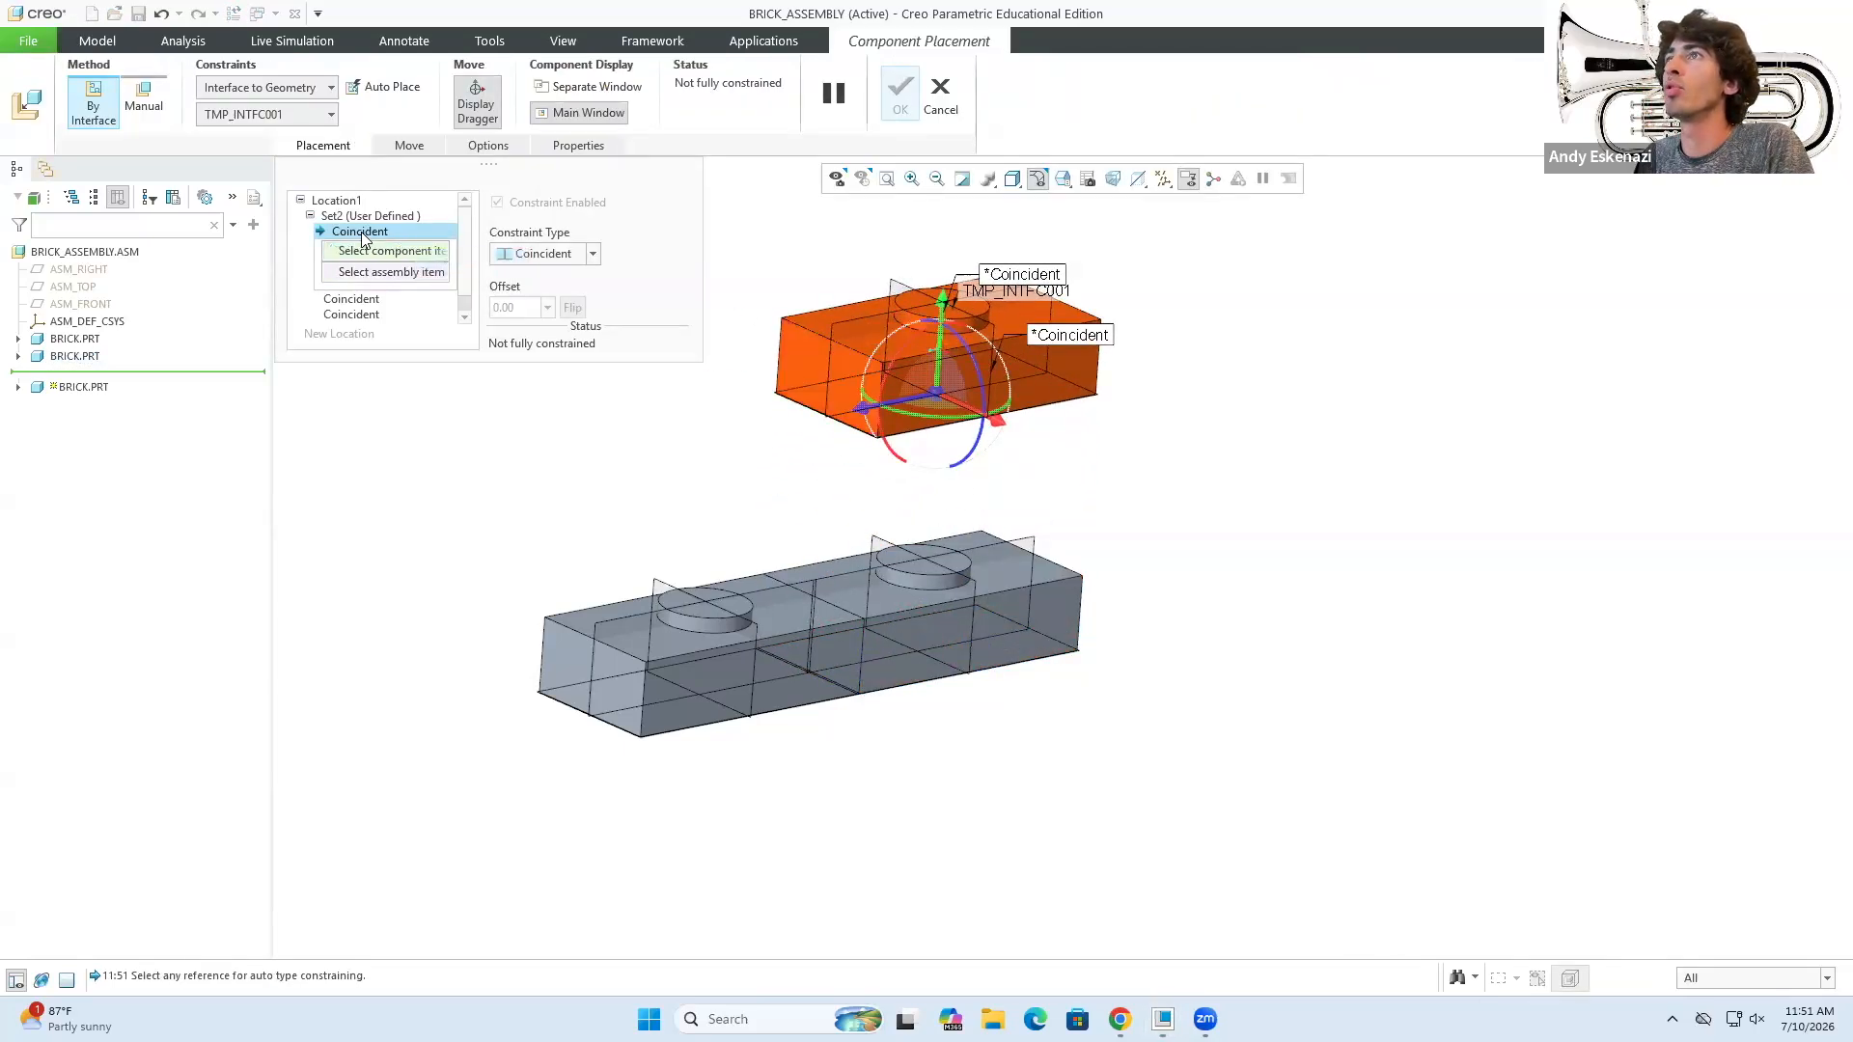
click(370, 239)
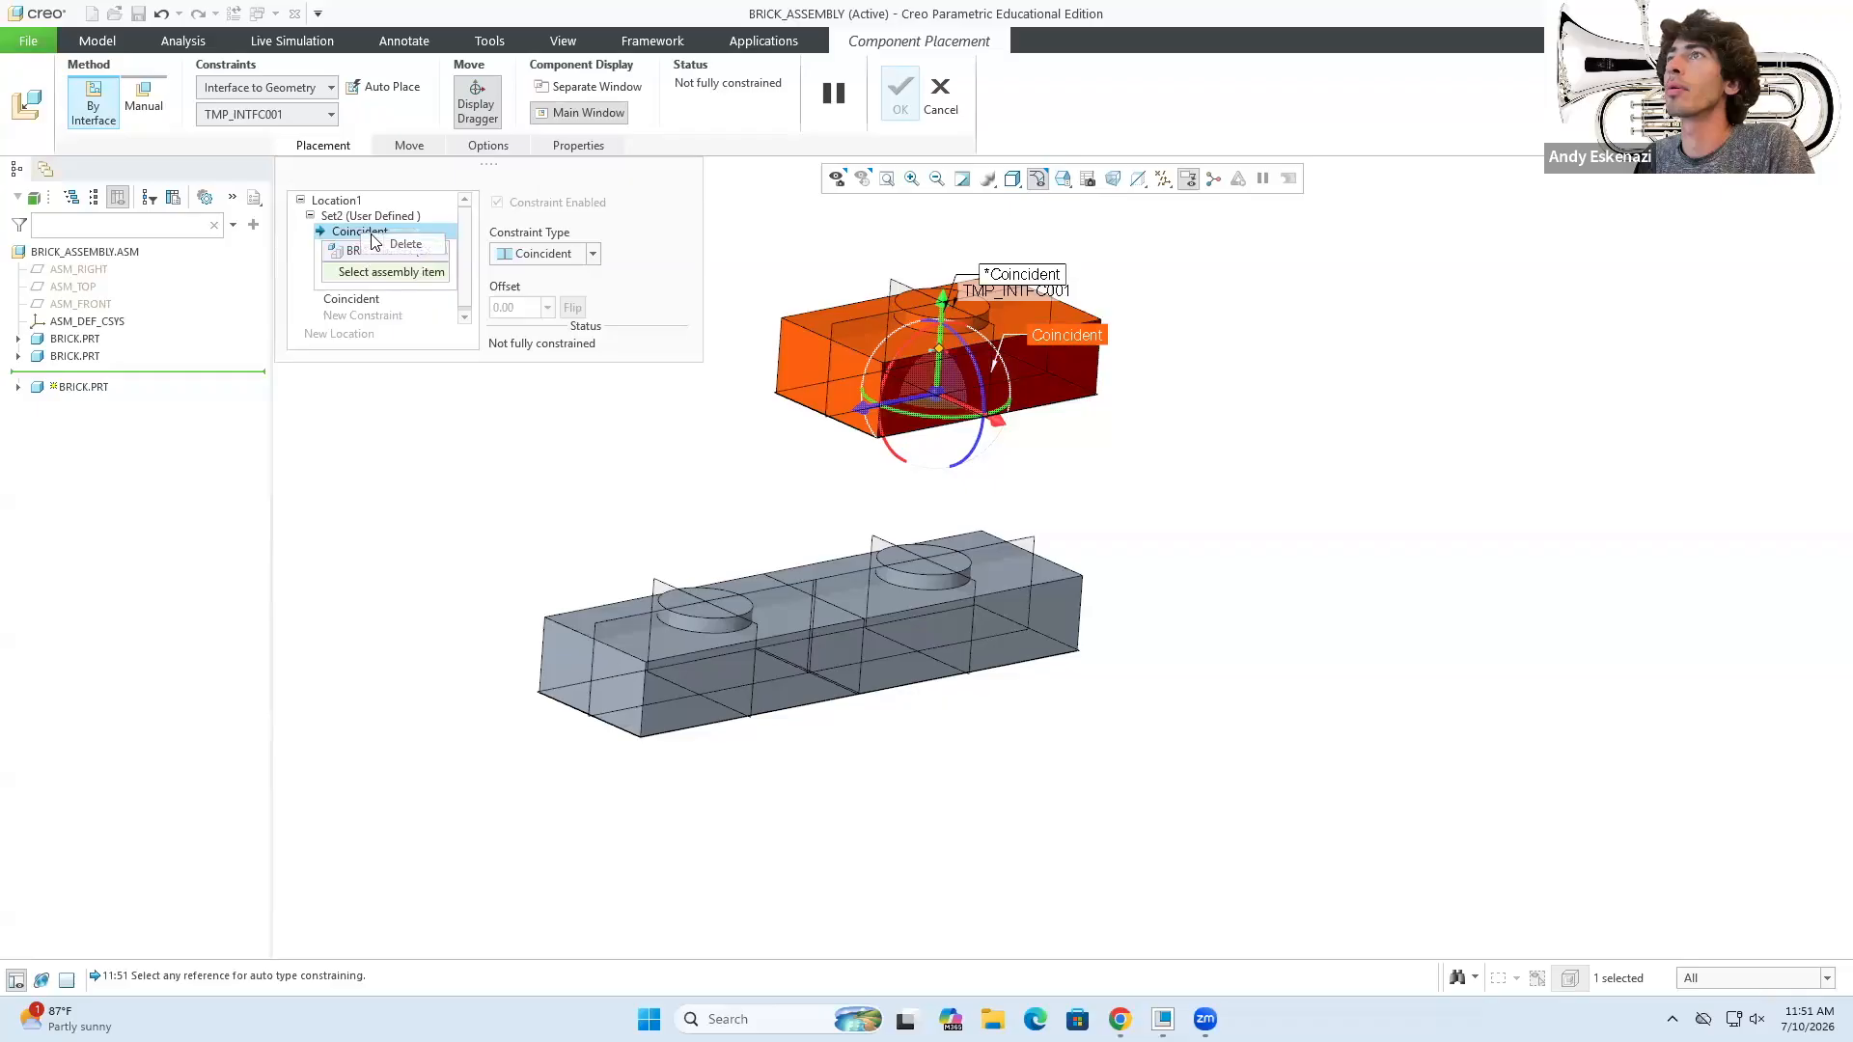
click(391, 243)
right_click(367, 232)
click(405, 242)
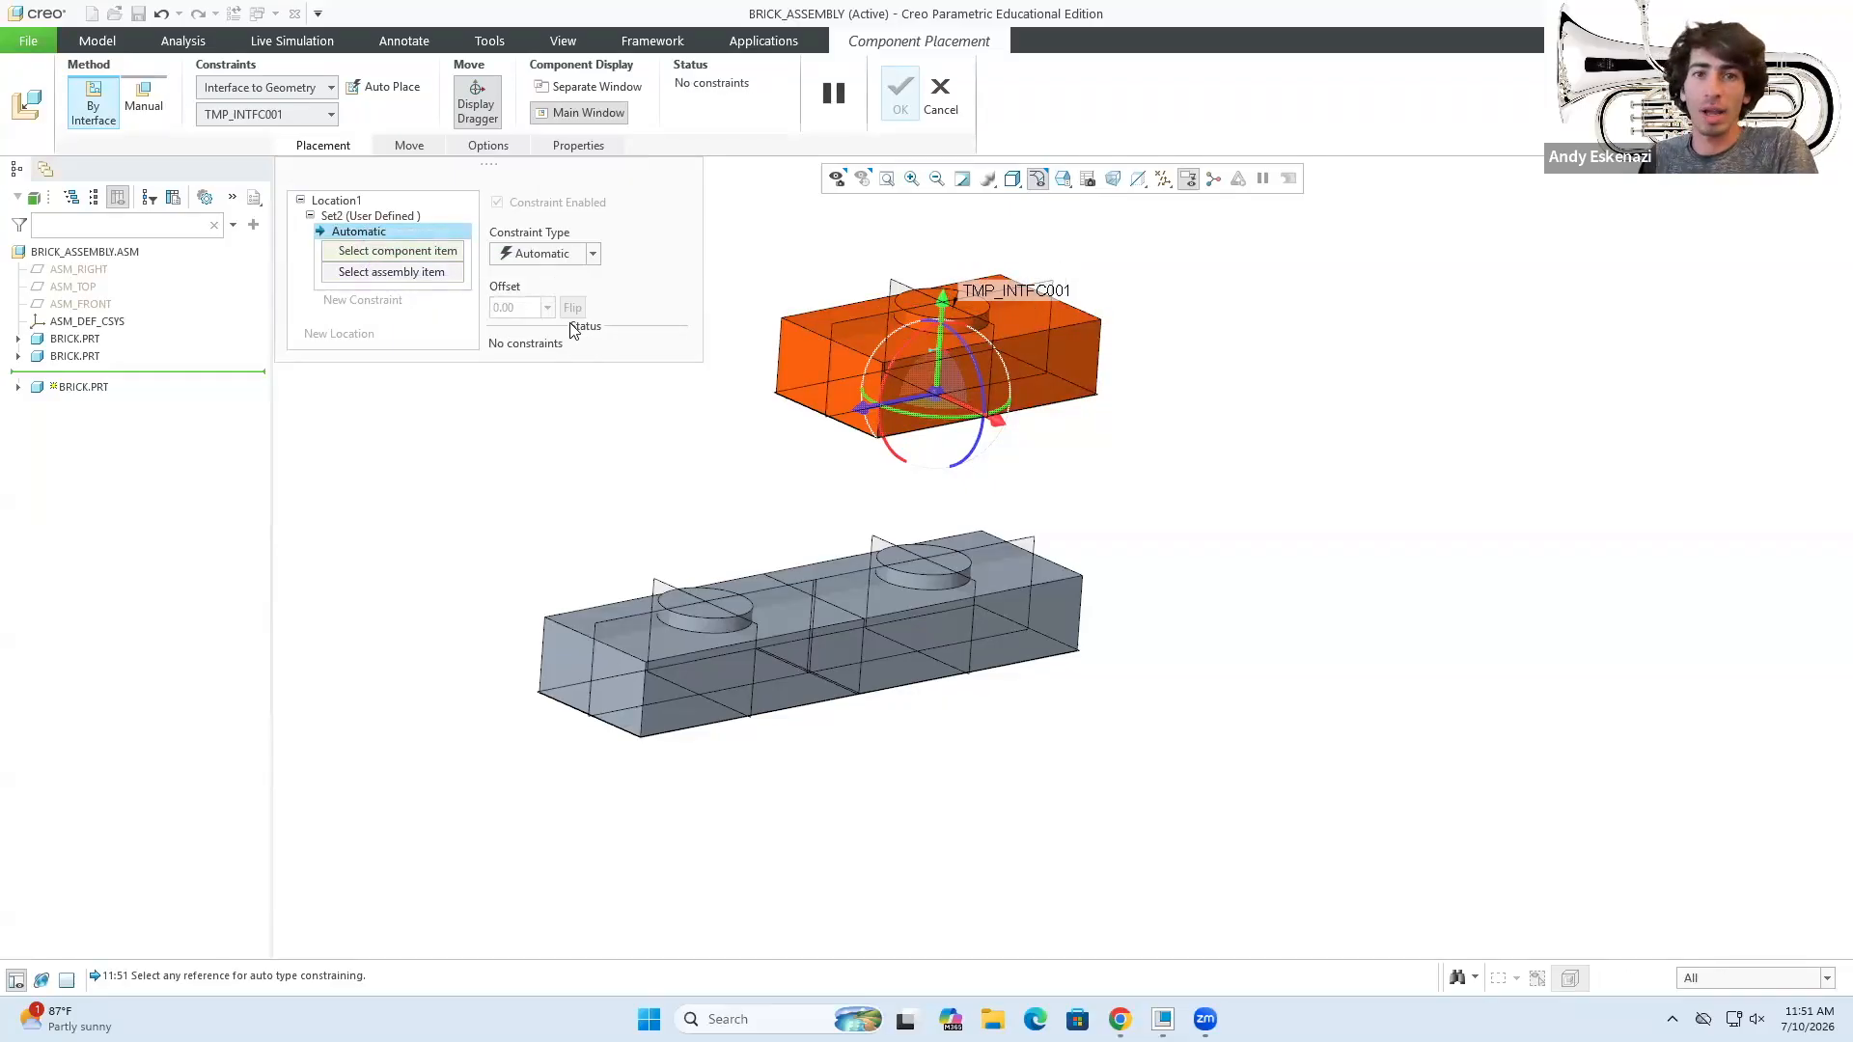
- Make the third brick's end face Coincident with the second brick's free end face and accept the partially constrained placement
middle_drag(1092, 382, 921, 384)
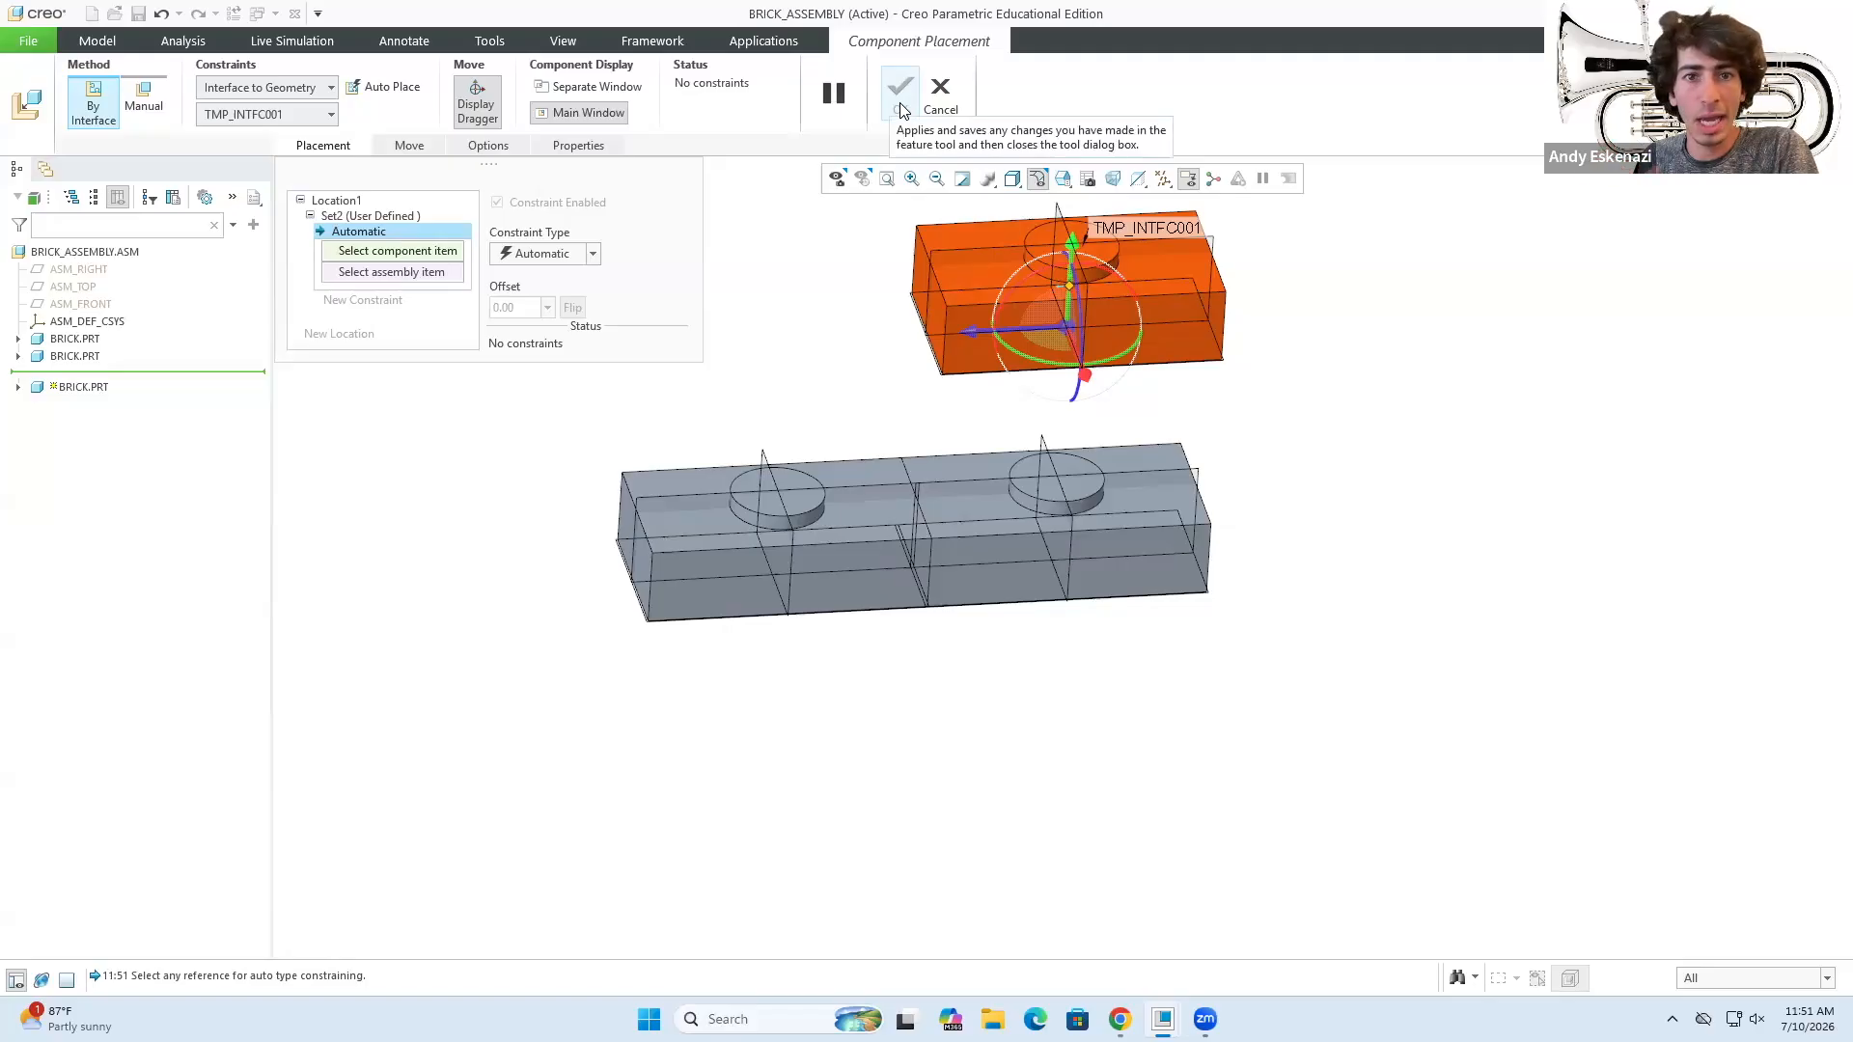
middle_drag(945, 159, 938, 298)
click(938, 298)
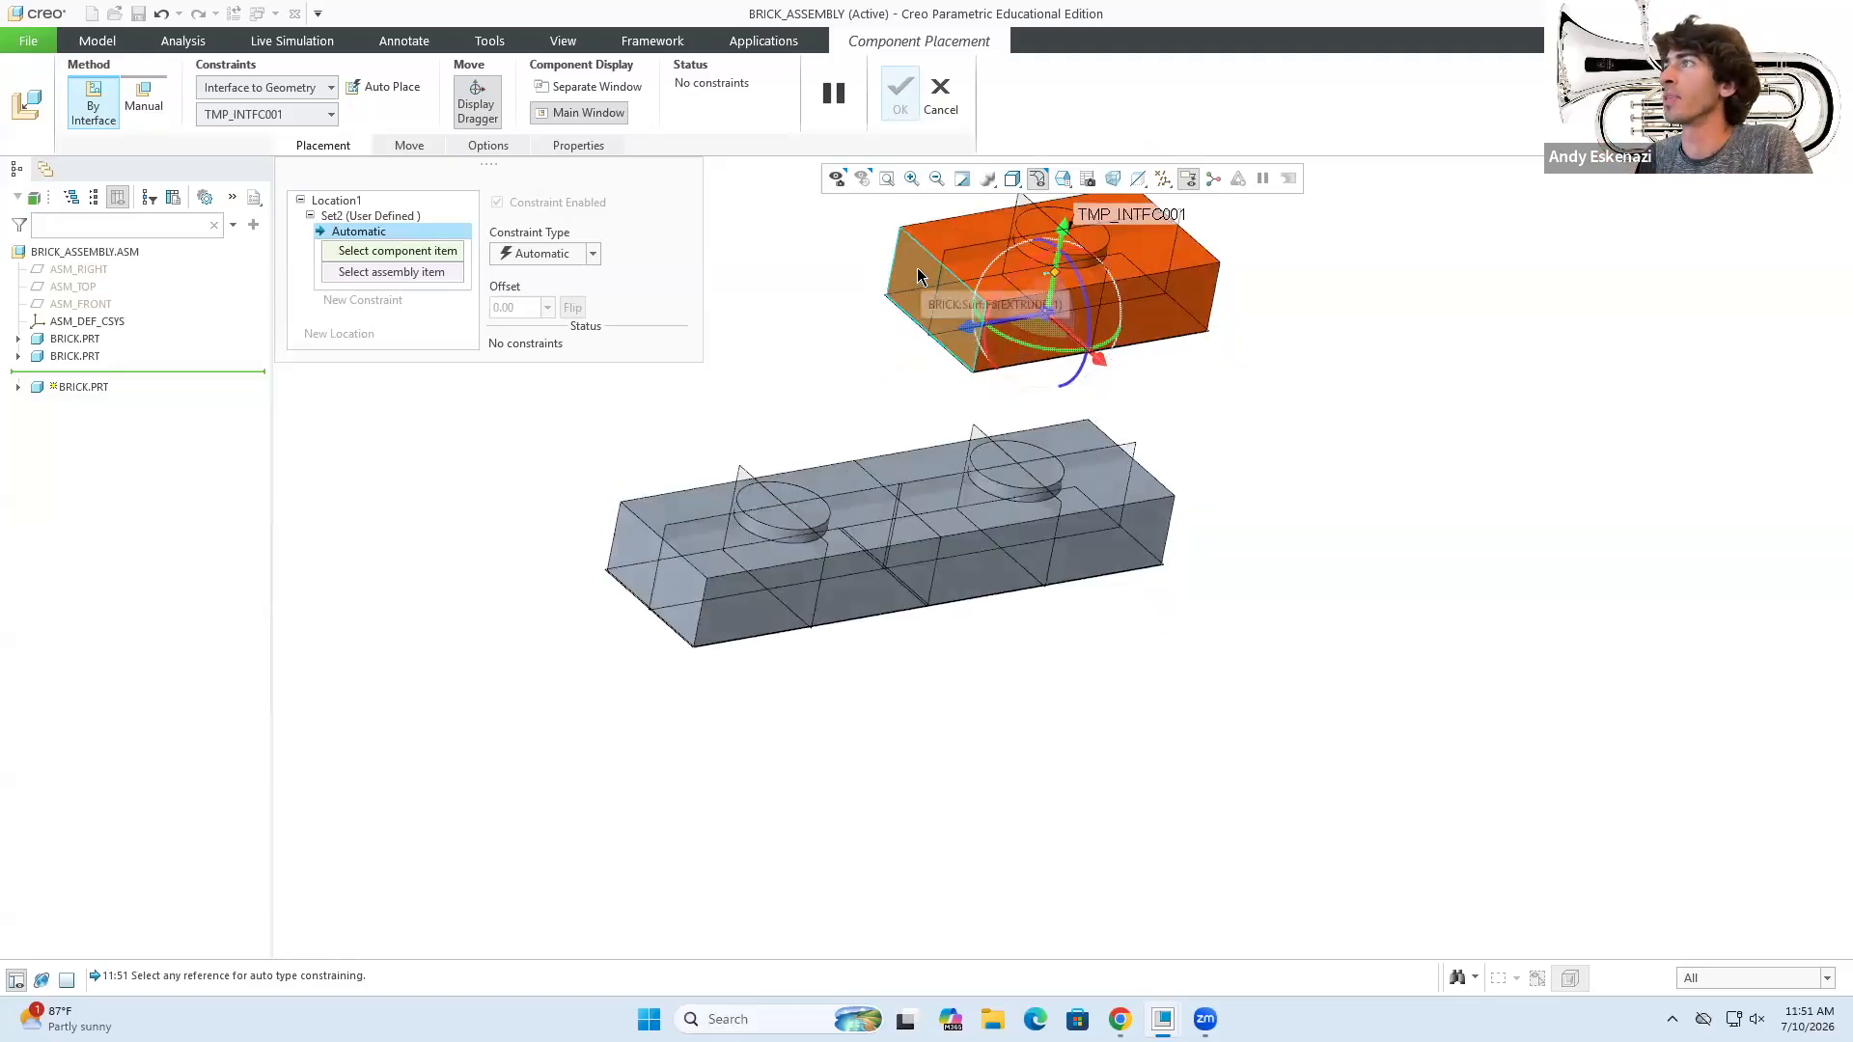
middle_drag(1203, 438, 1110, 438)
click(1345, 526)
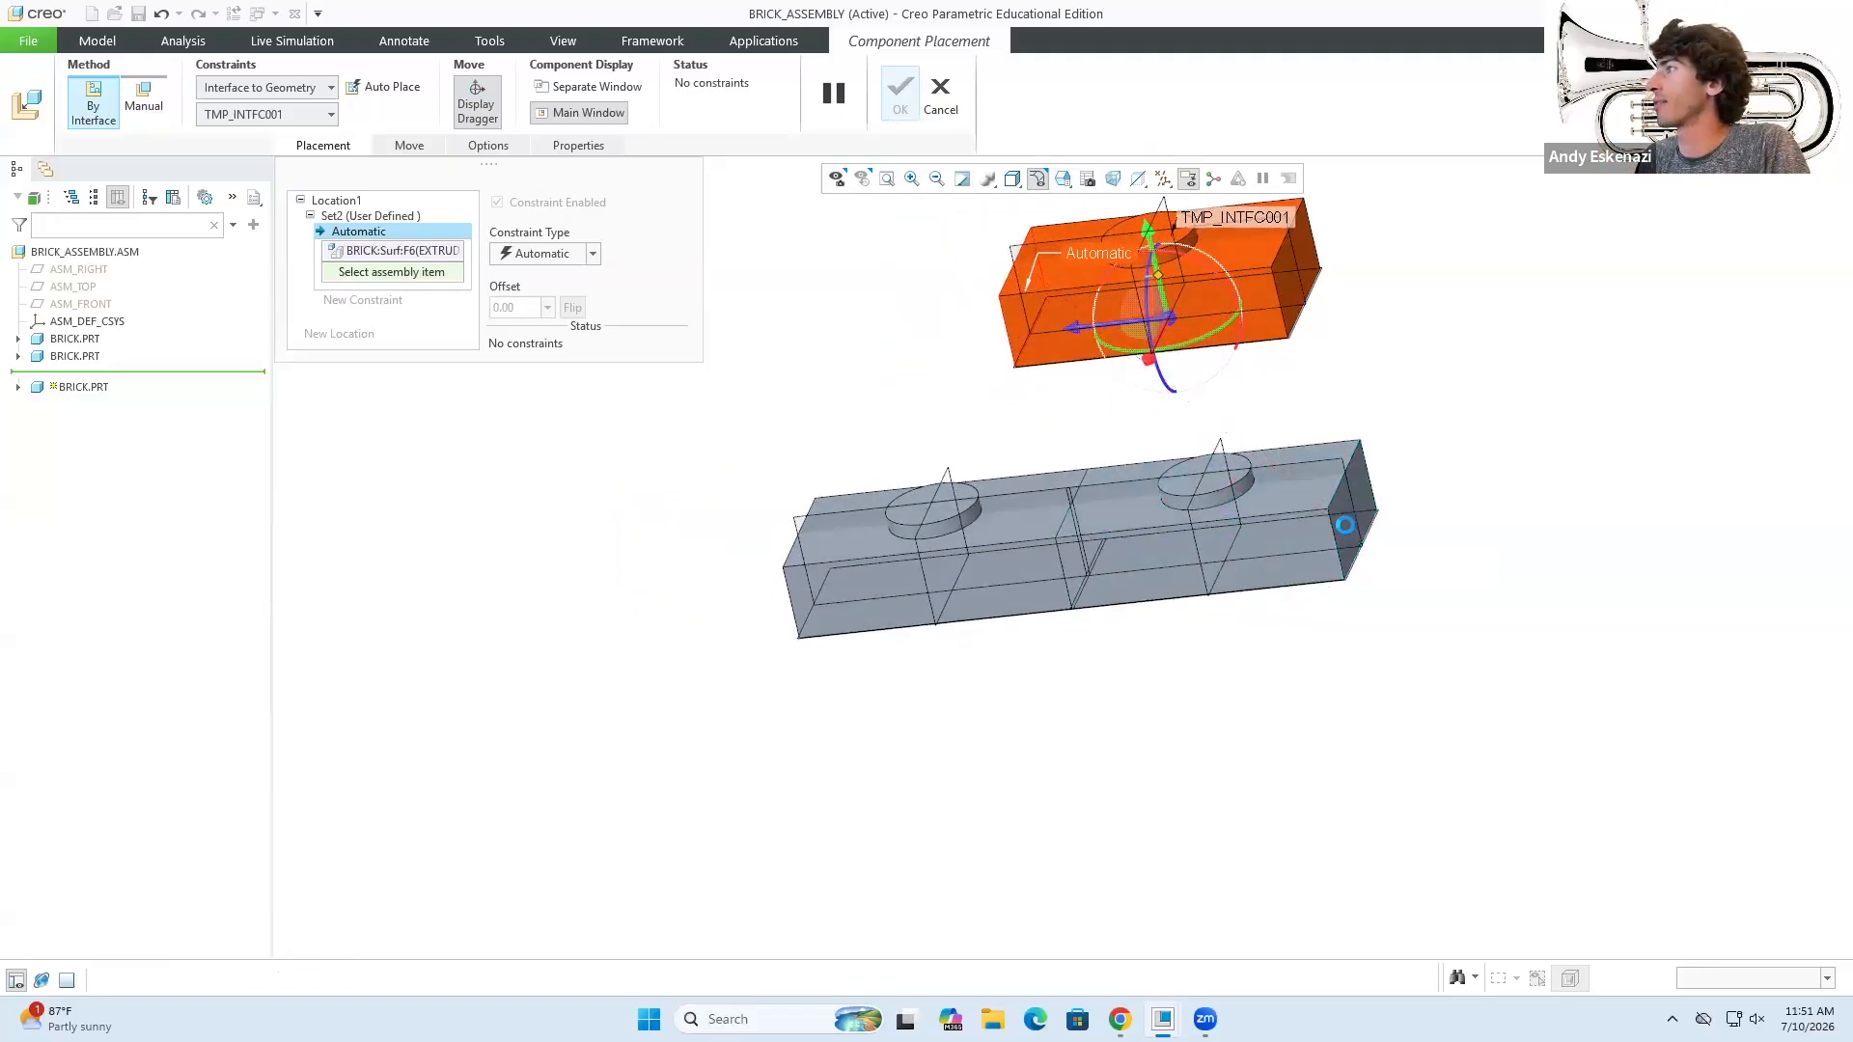
middle_drag(1004, 503, 975, 488)
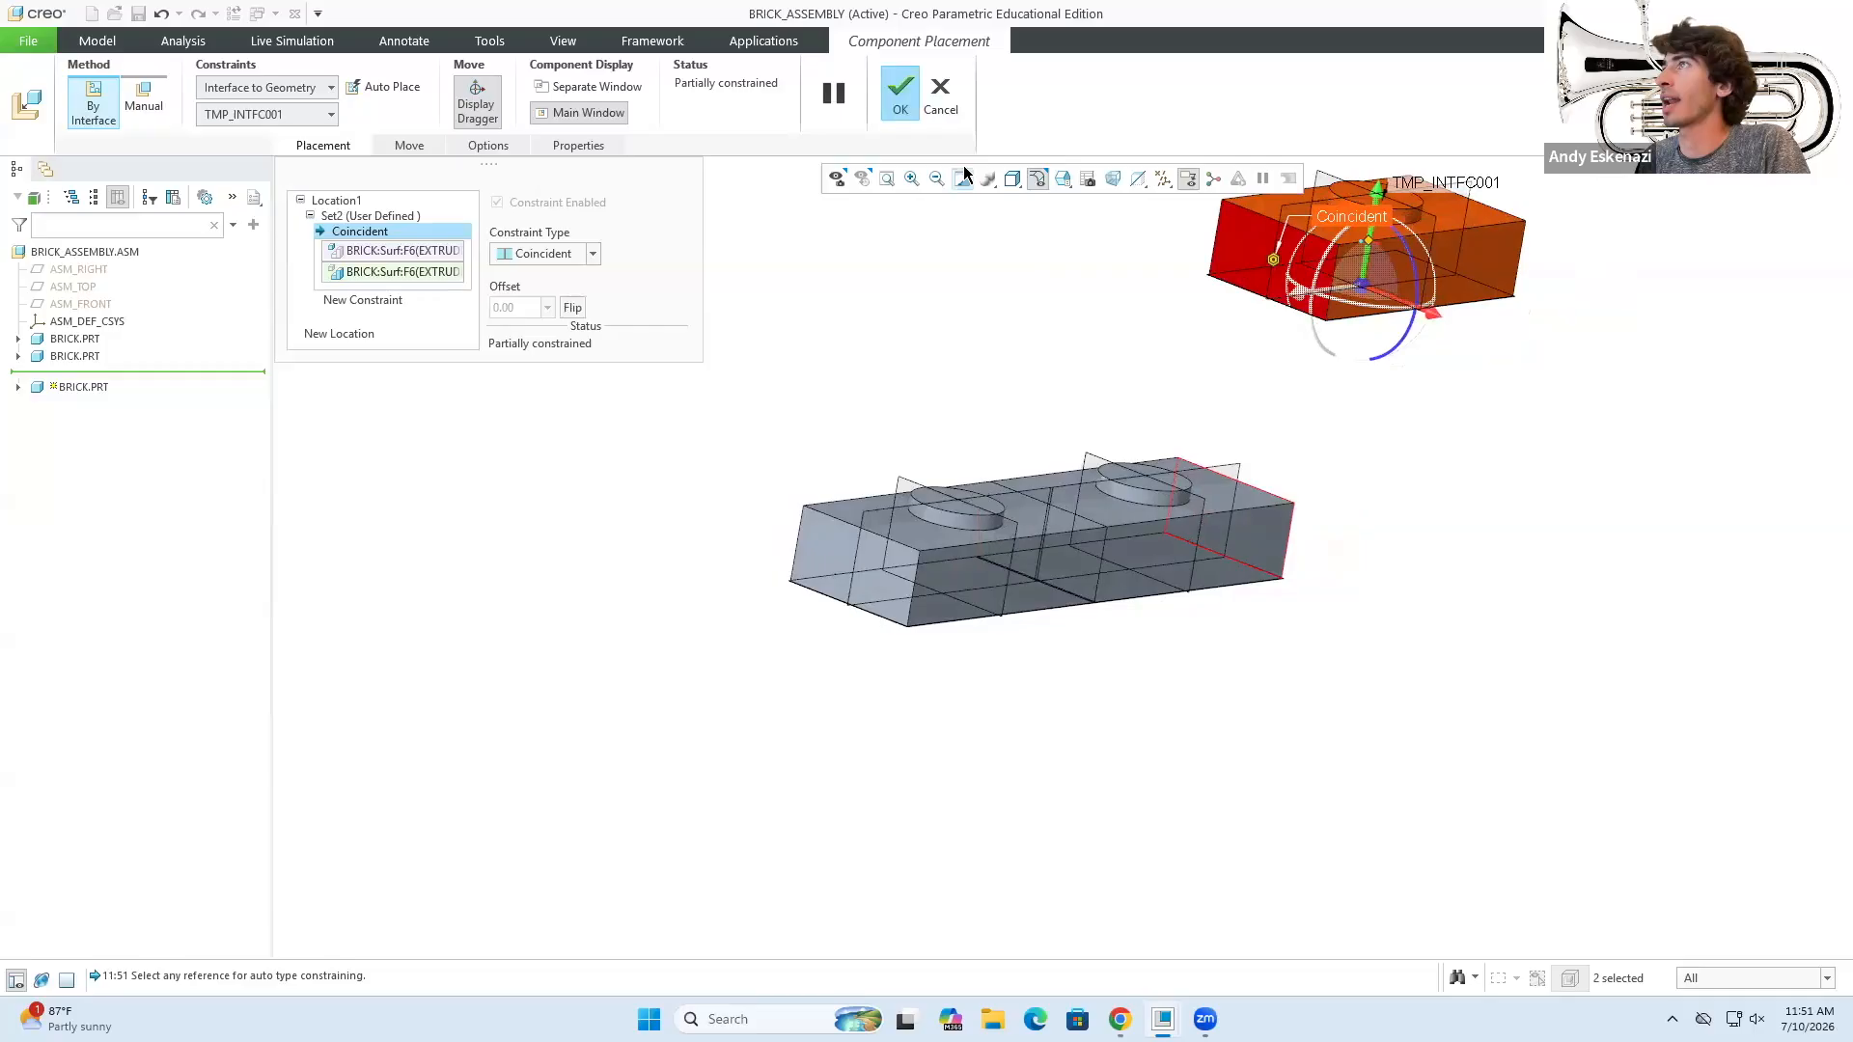
click(897, 105)
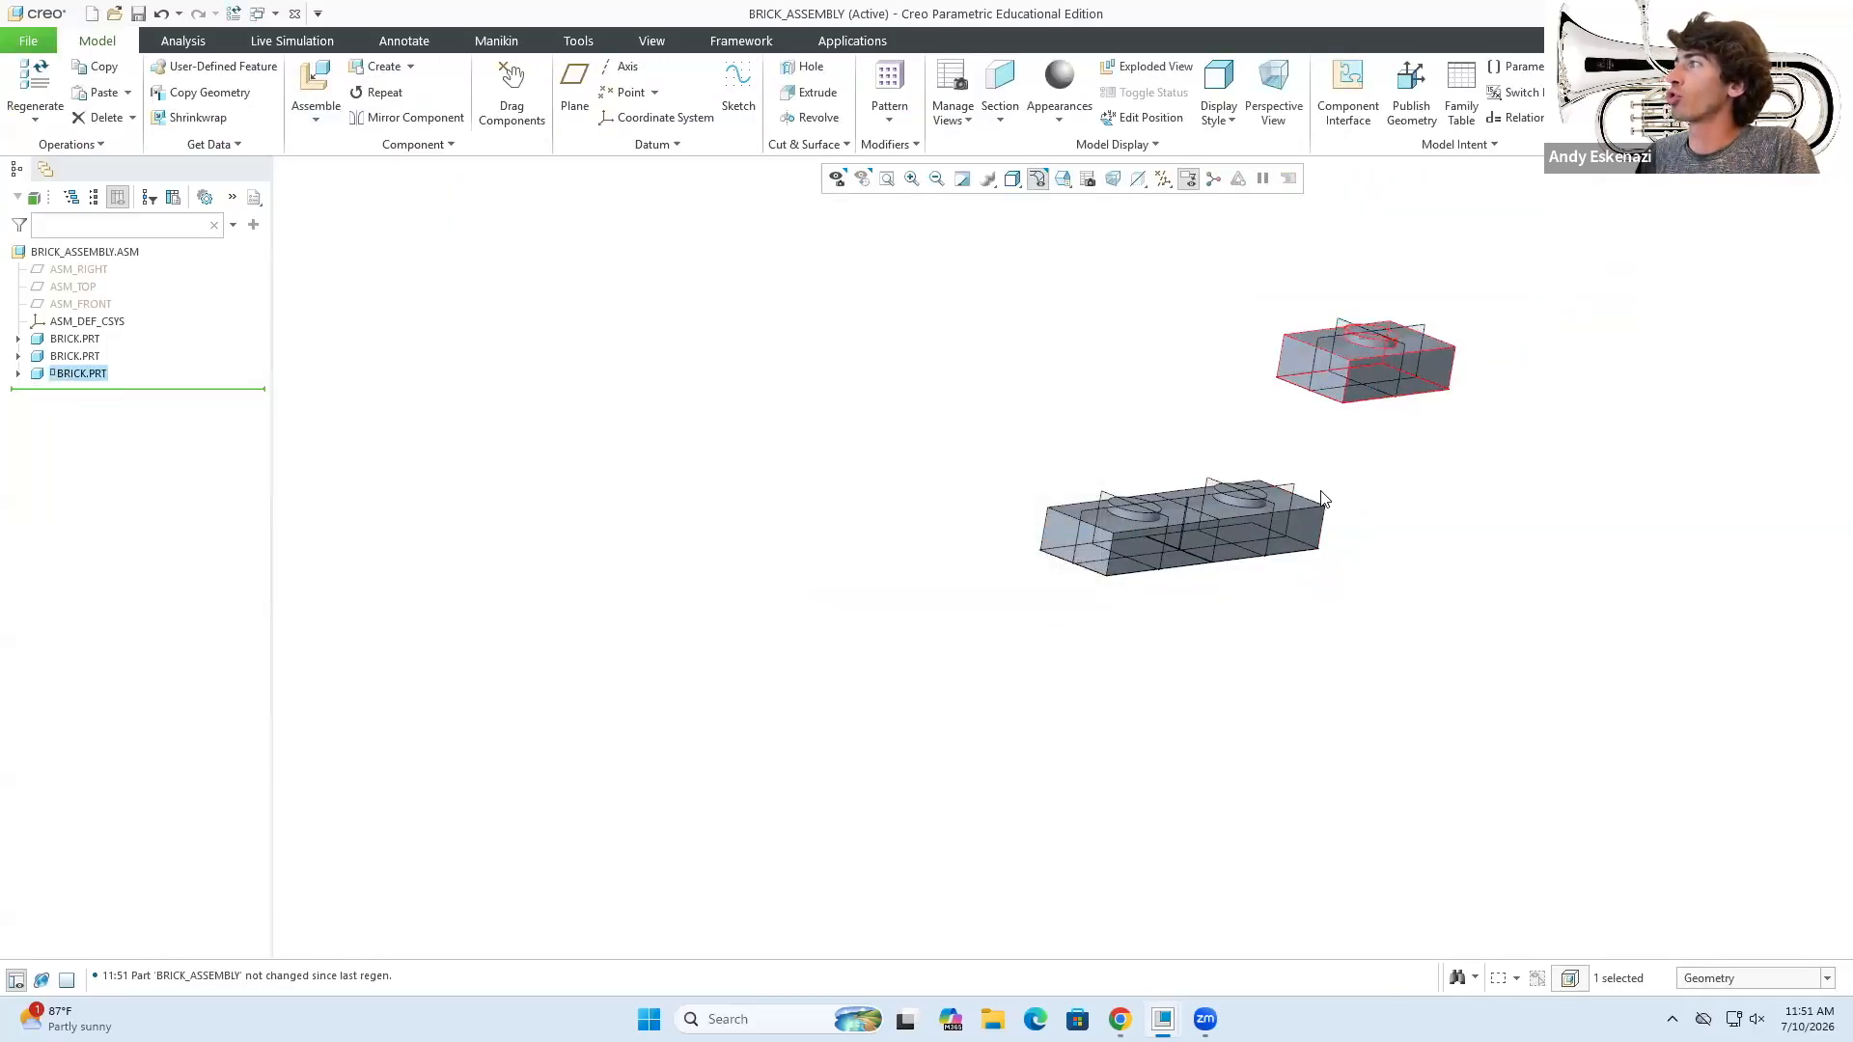
- Use Drag Components to move the partially constrained third brick along its end-face plane, away from the joined bricks
middle_drag(1360, 509, 1474, 403)
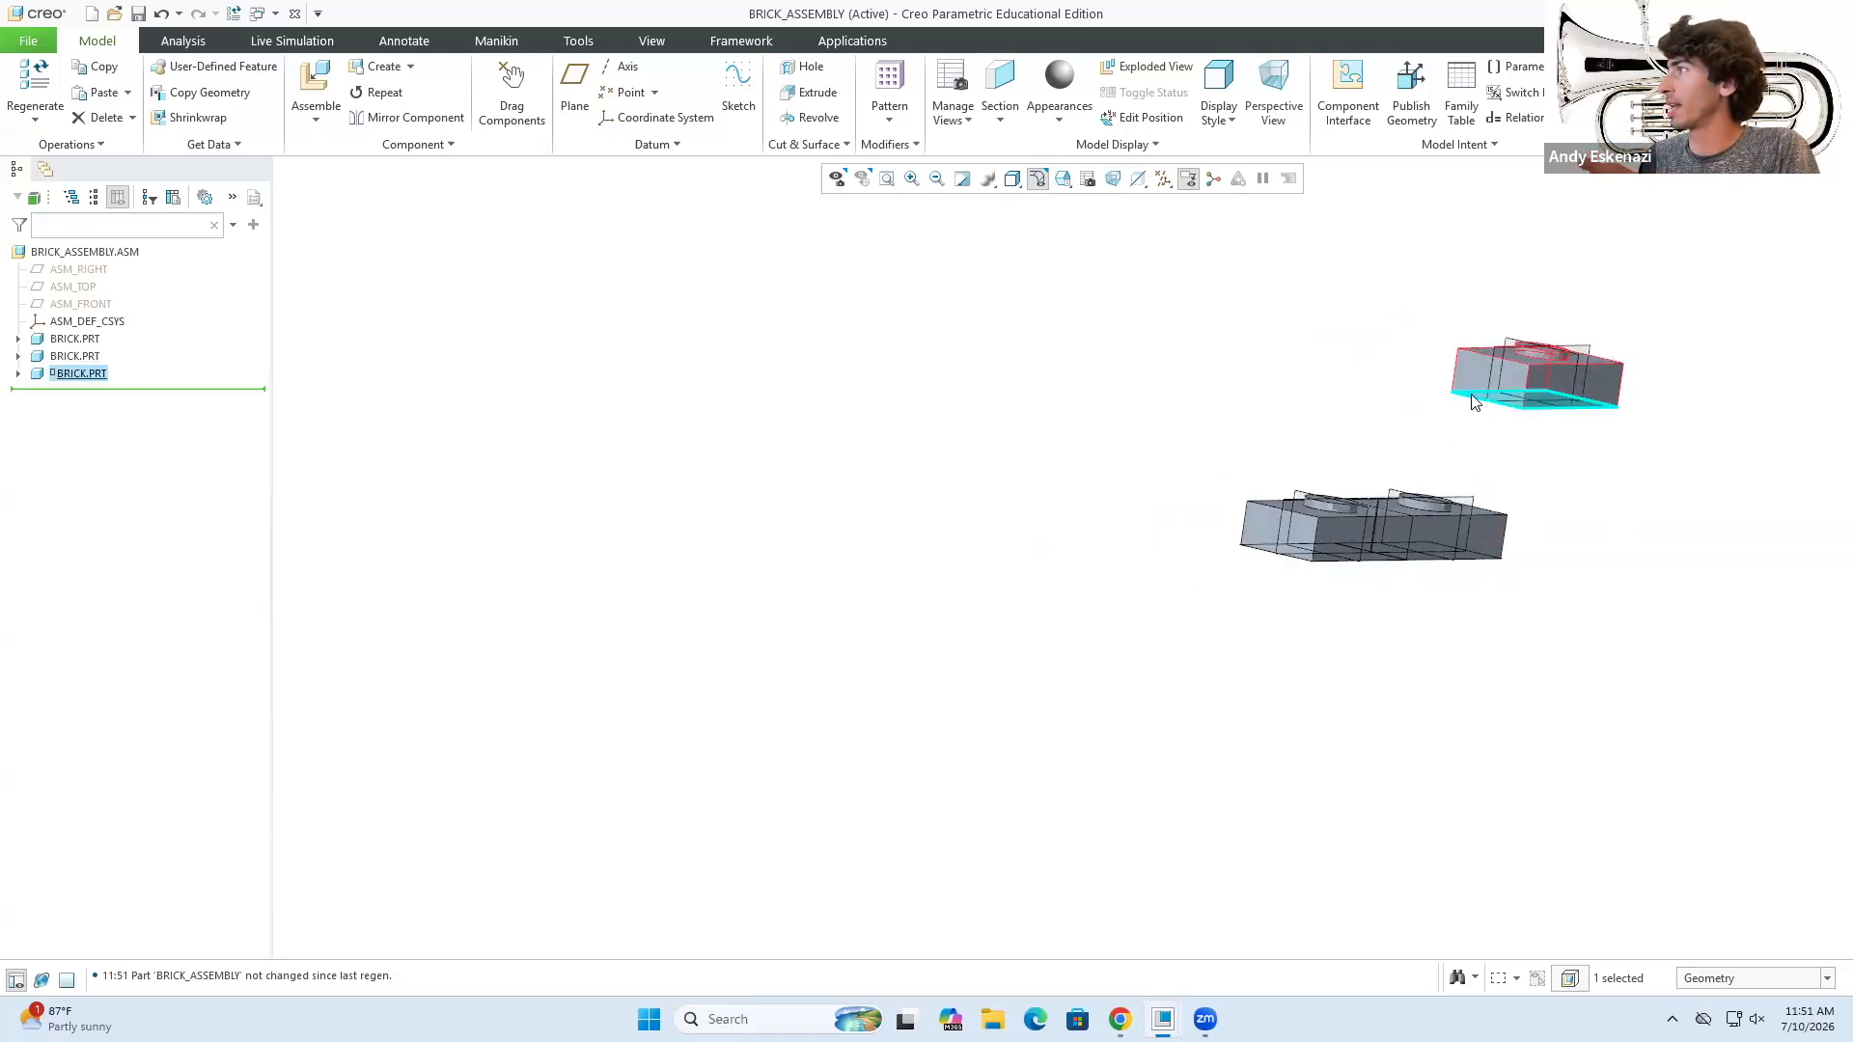
click(391, 401)
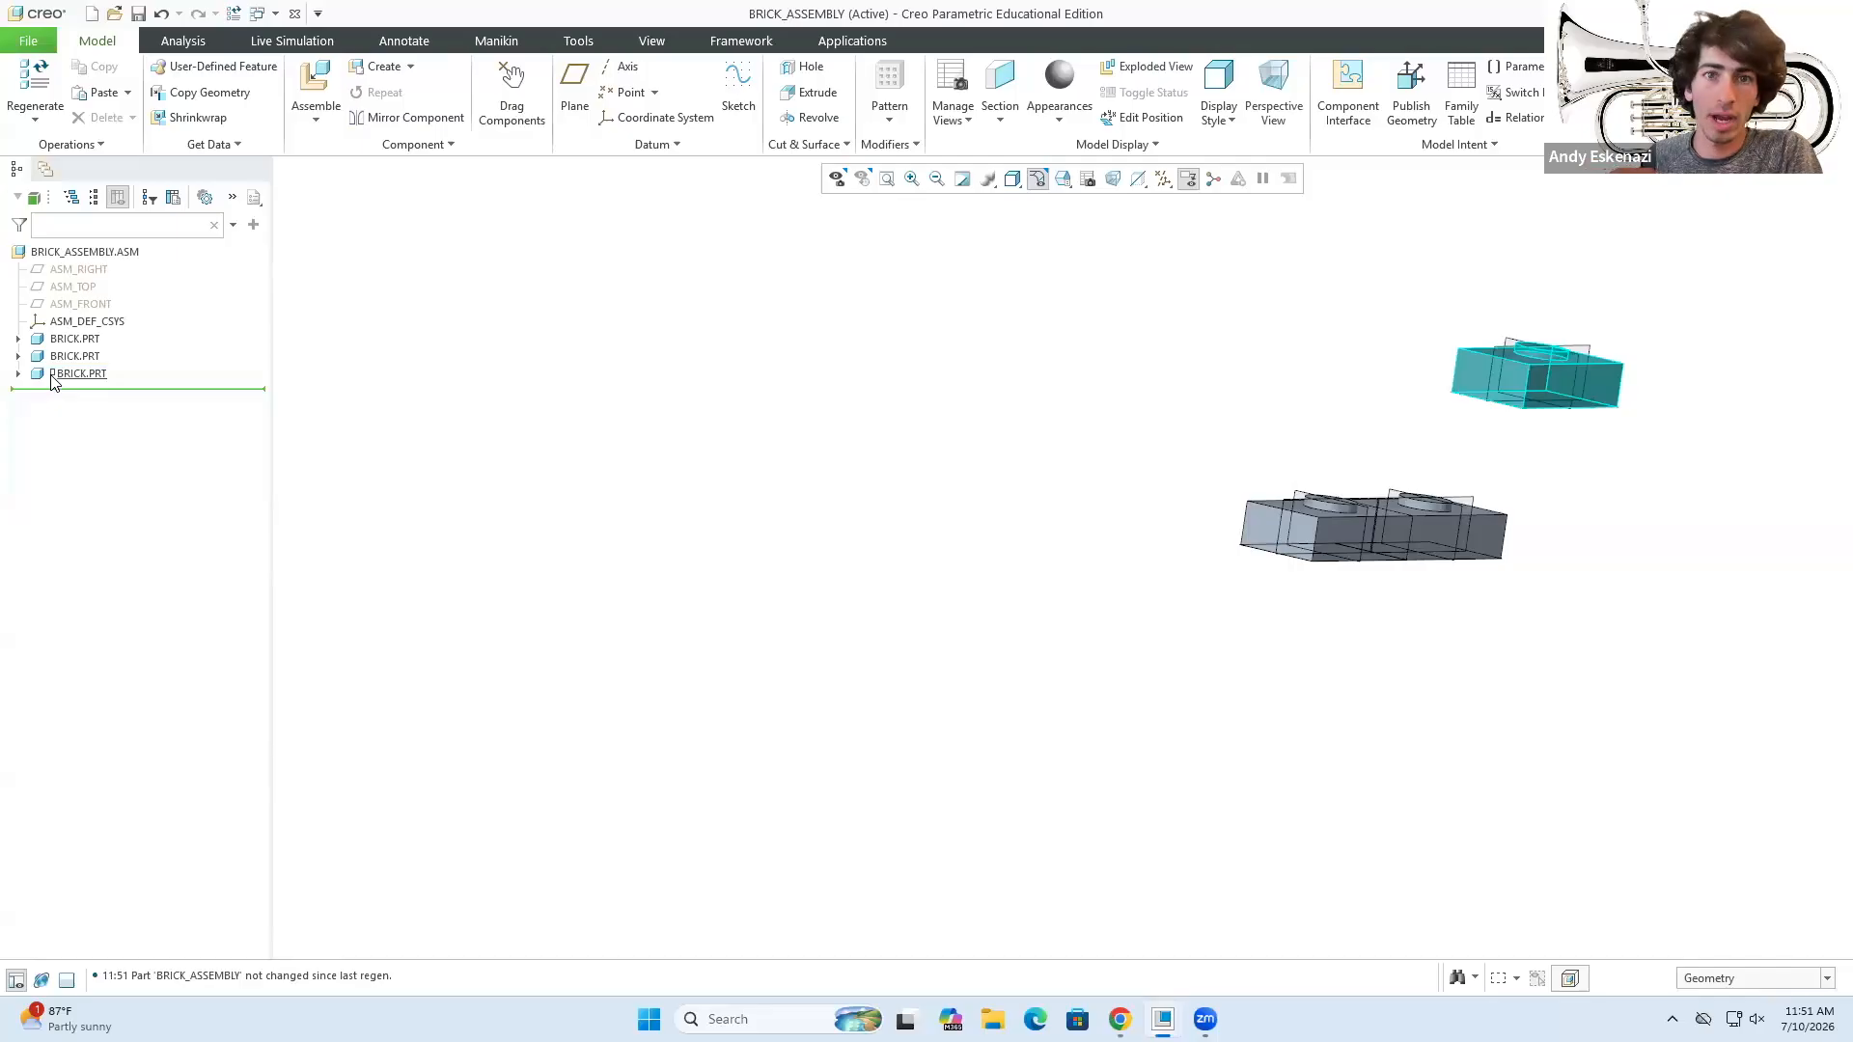
scroll(832, 563, up, 2)
scroll(1298, 441, down, 2)
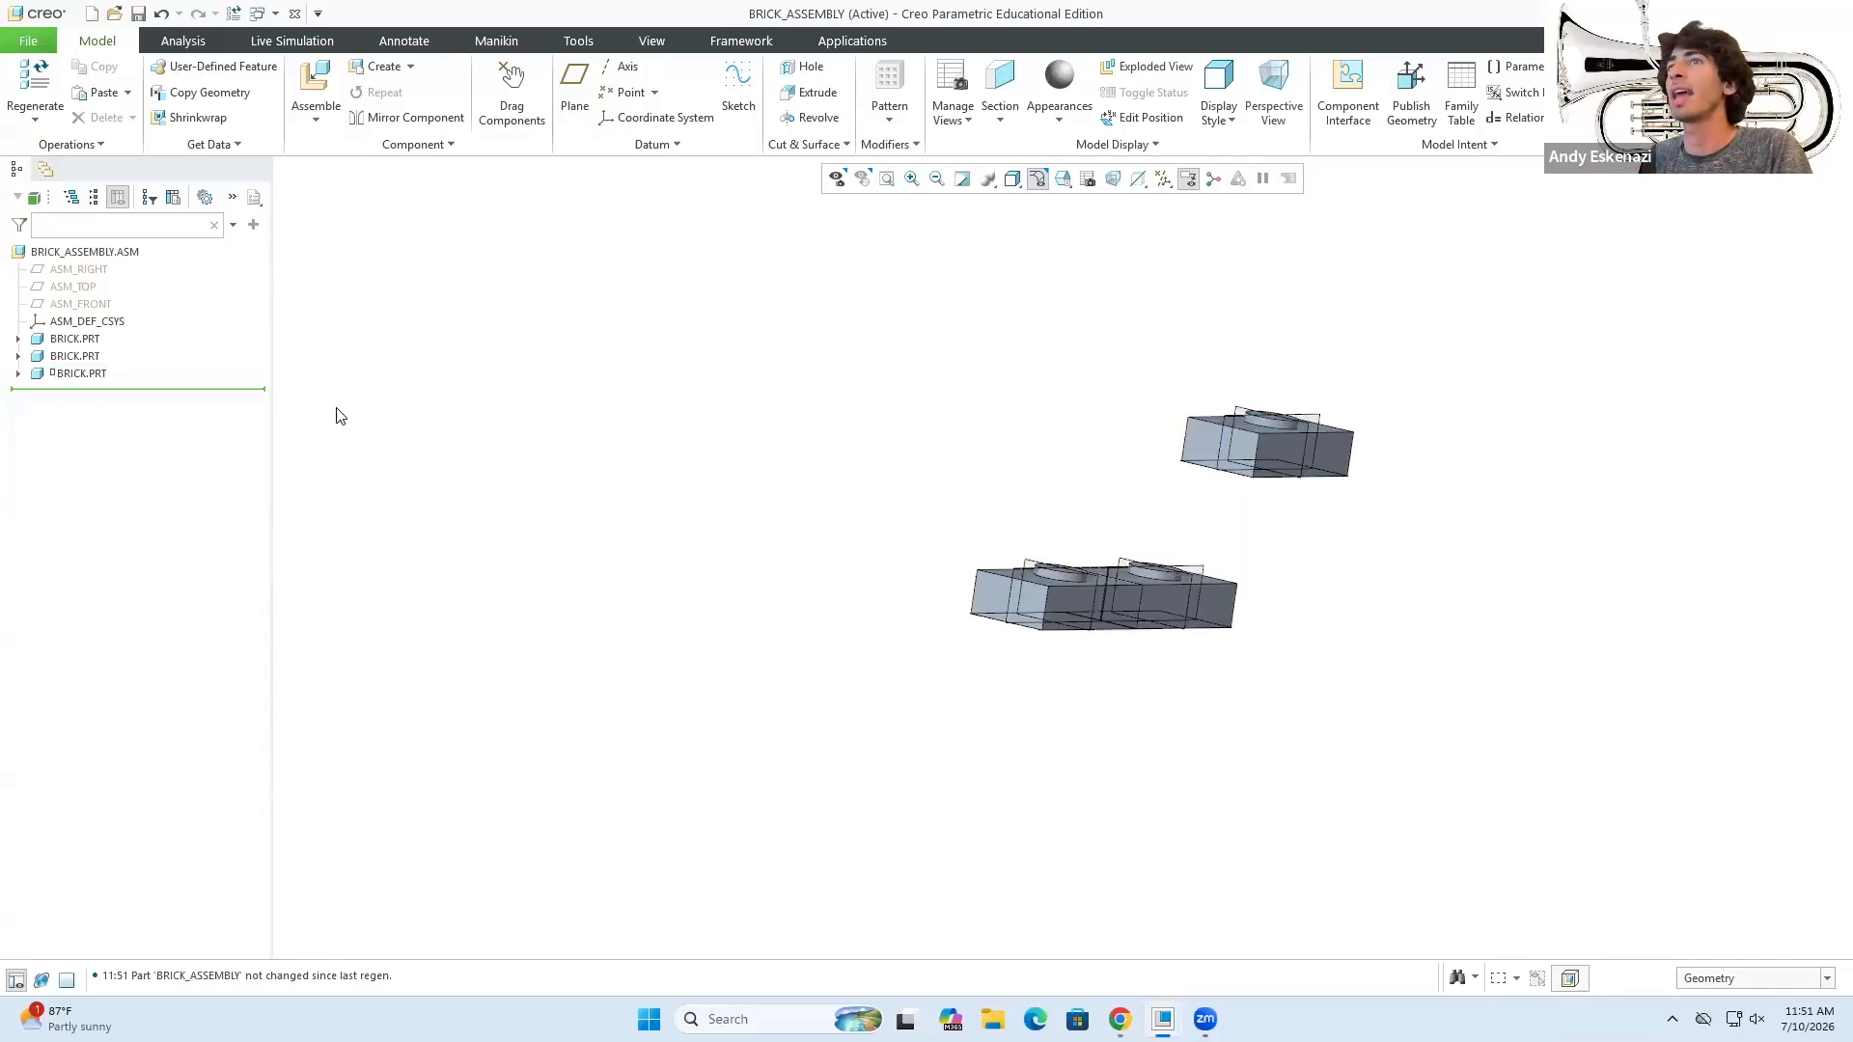
click(82, 374)
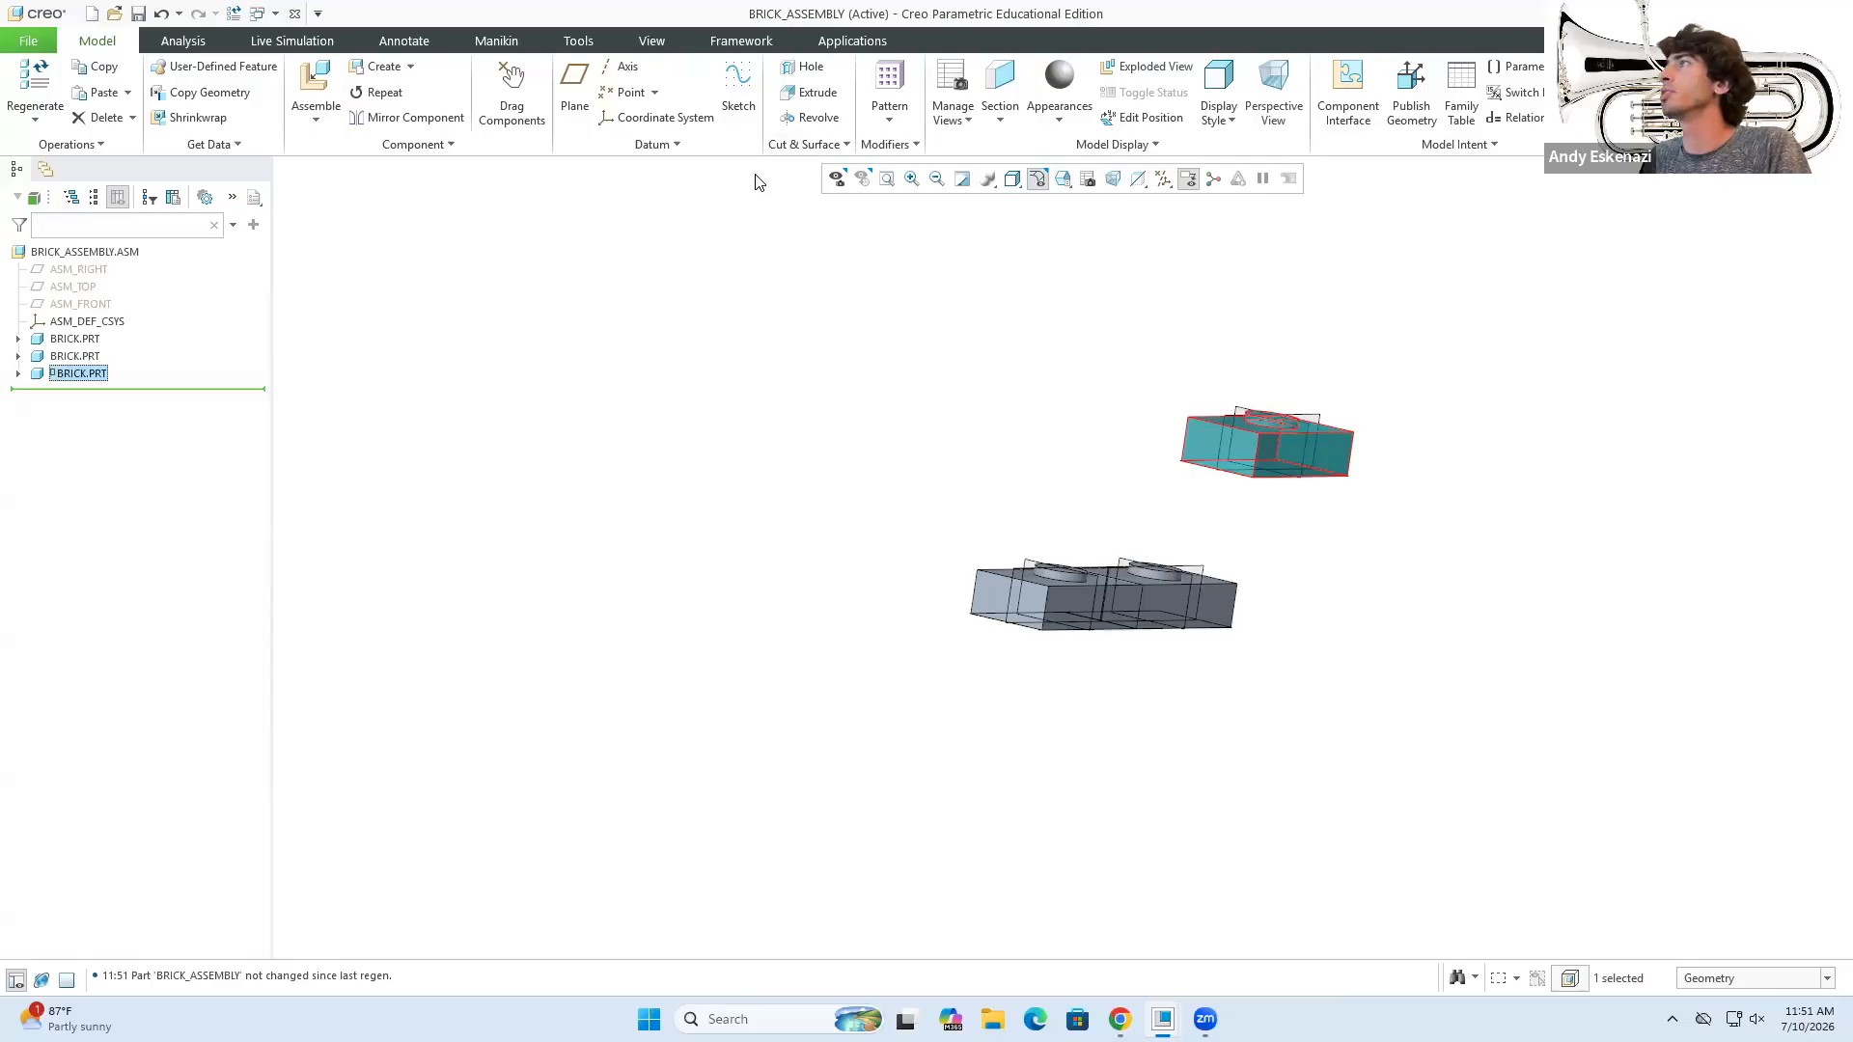
click(512, 108)
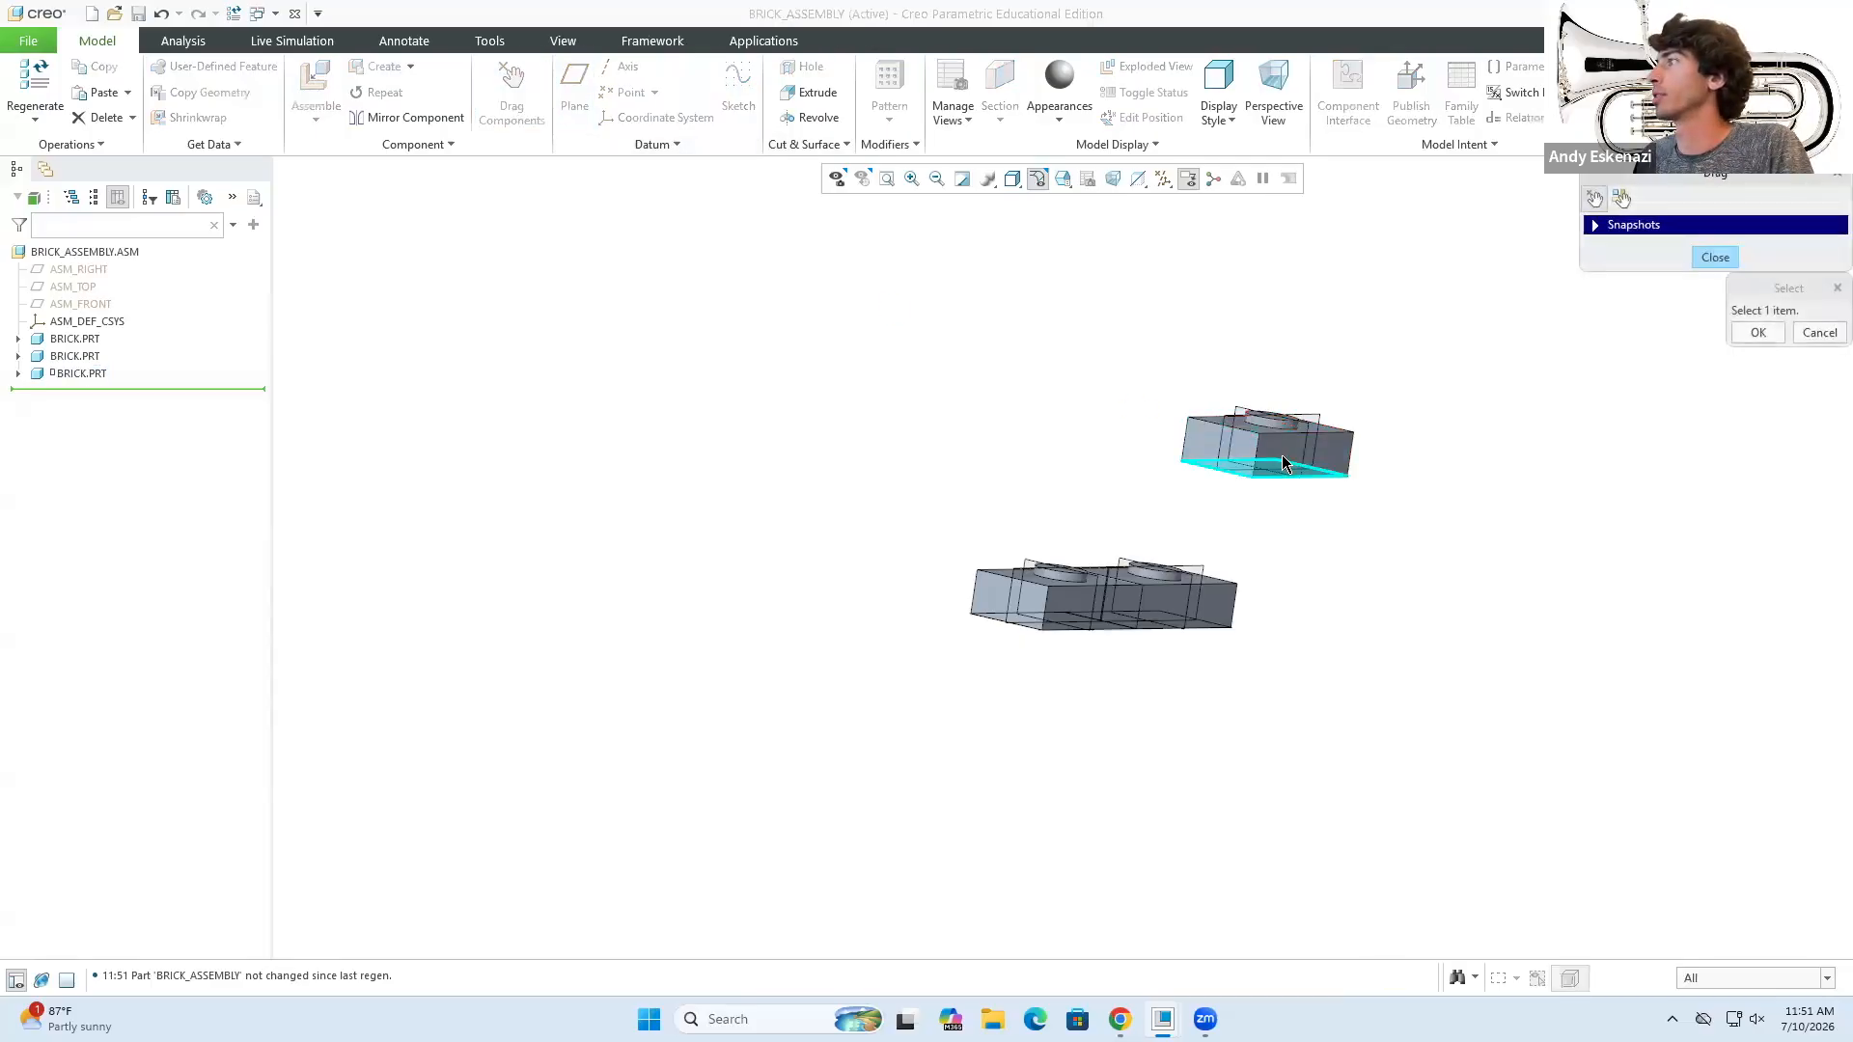
click(1215, 437)
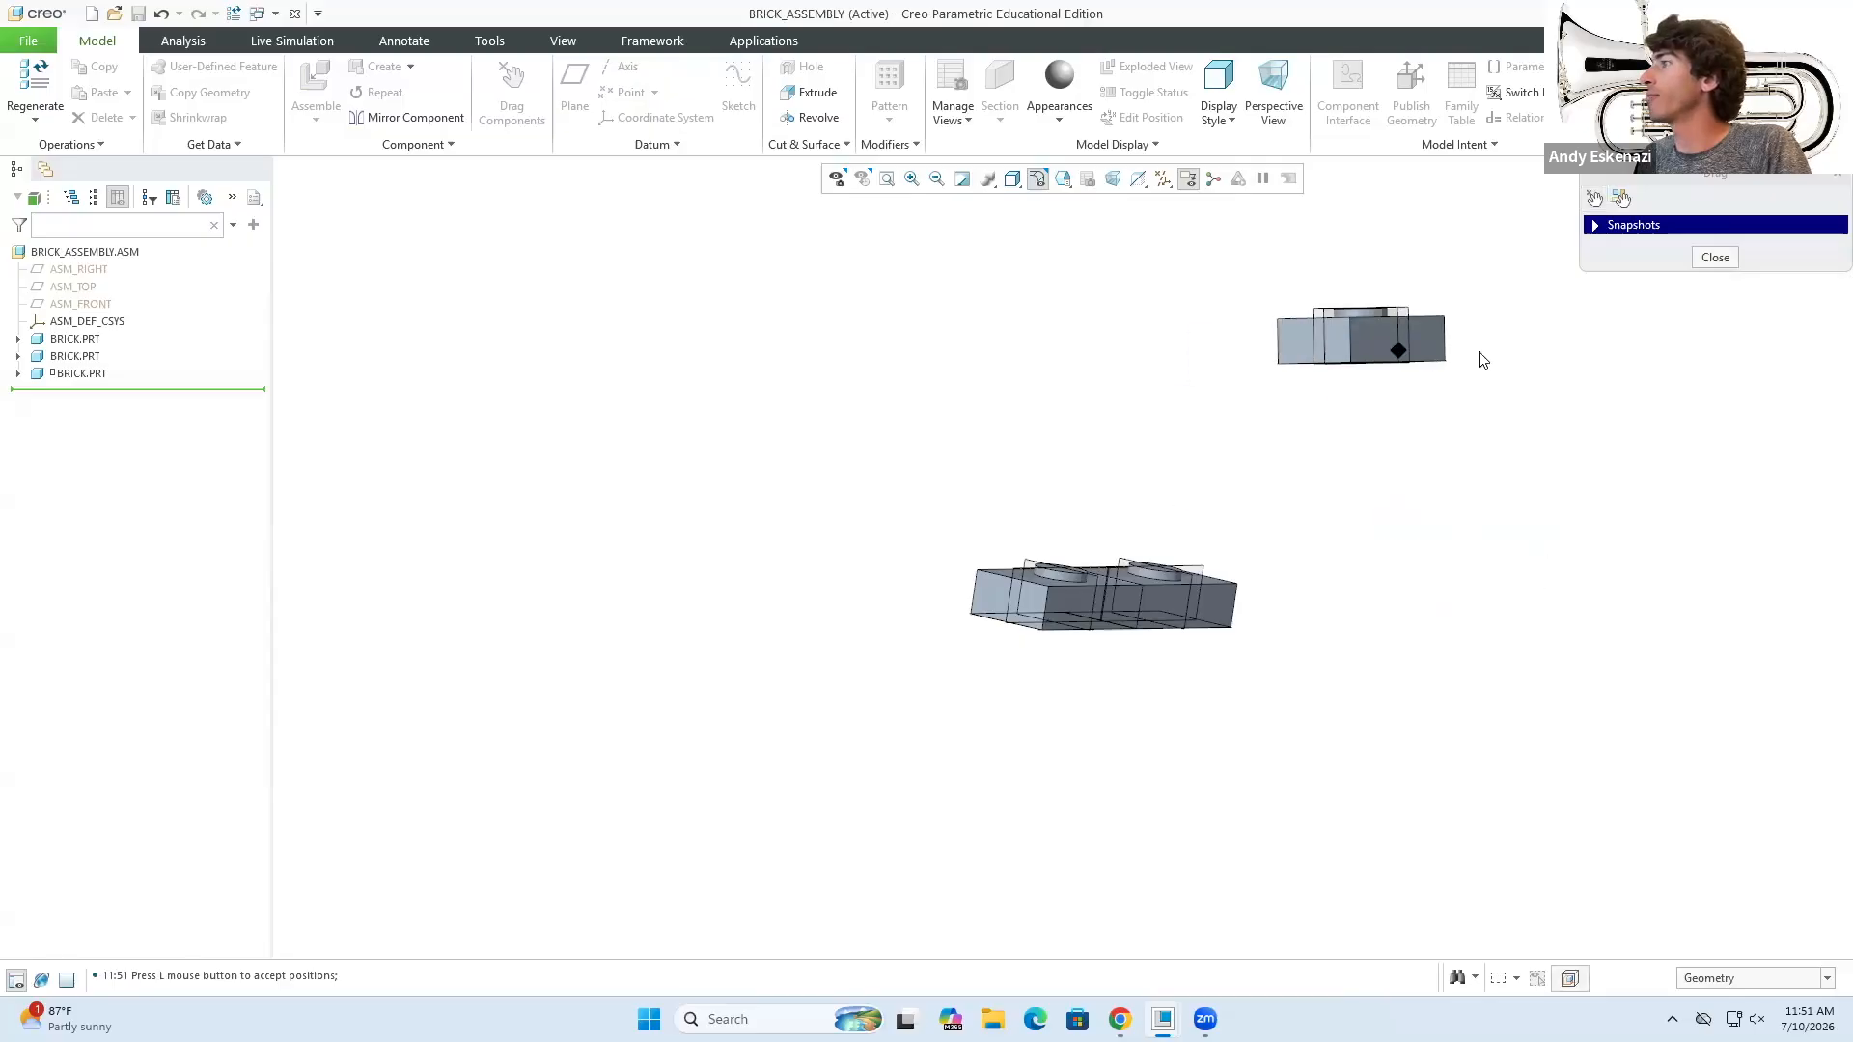
middle_drag(1323, 467, 1265, 517)
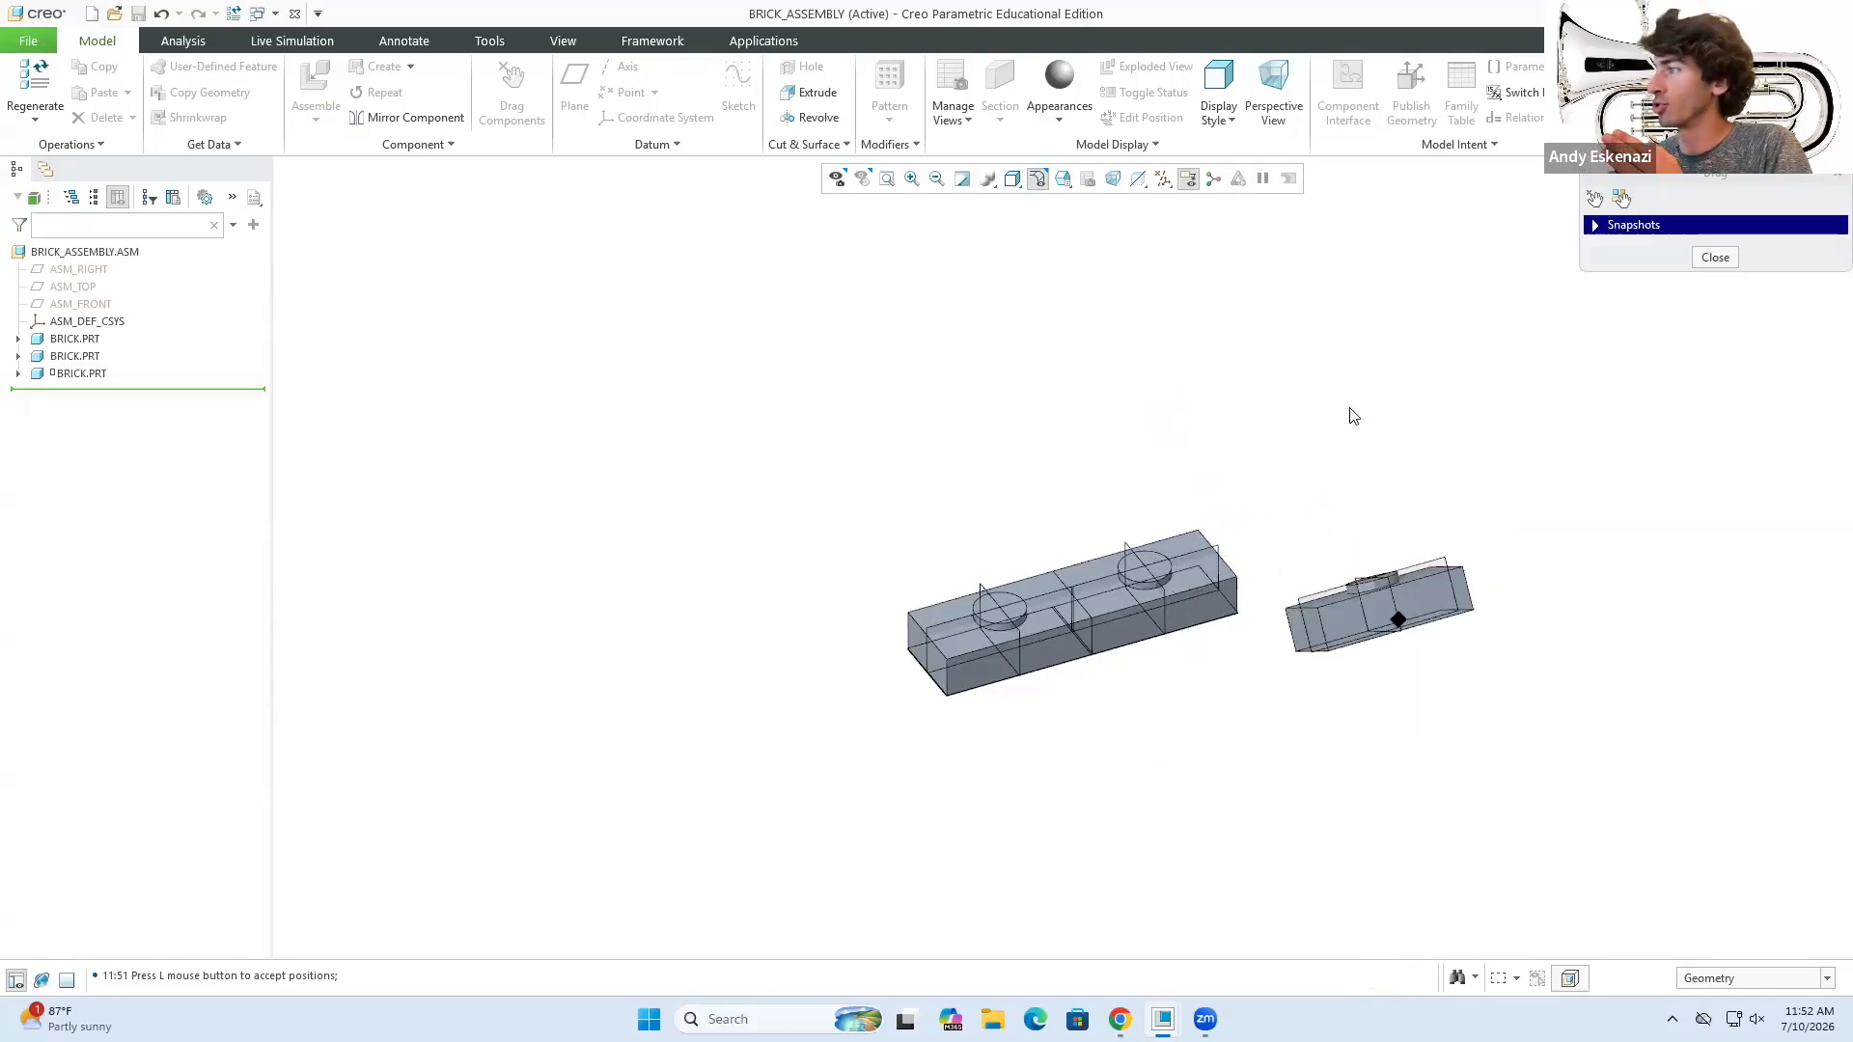
- Drop the partially constrained third brick well above the joined bricks and end Drag Components
click(1390, 425)
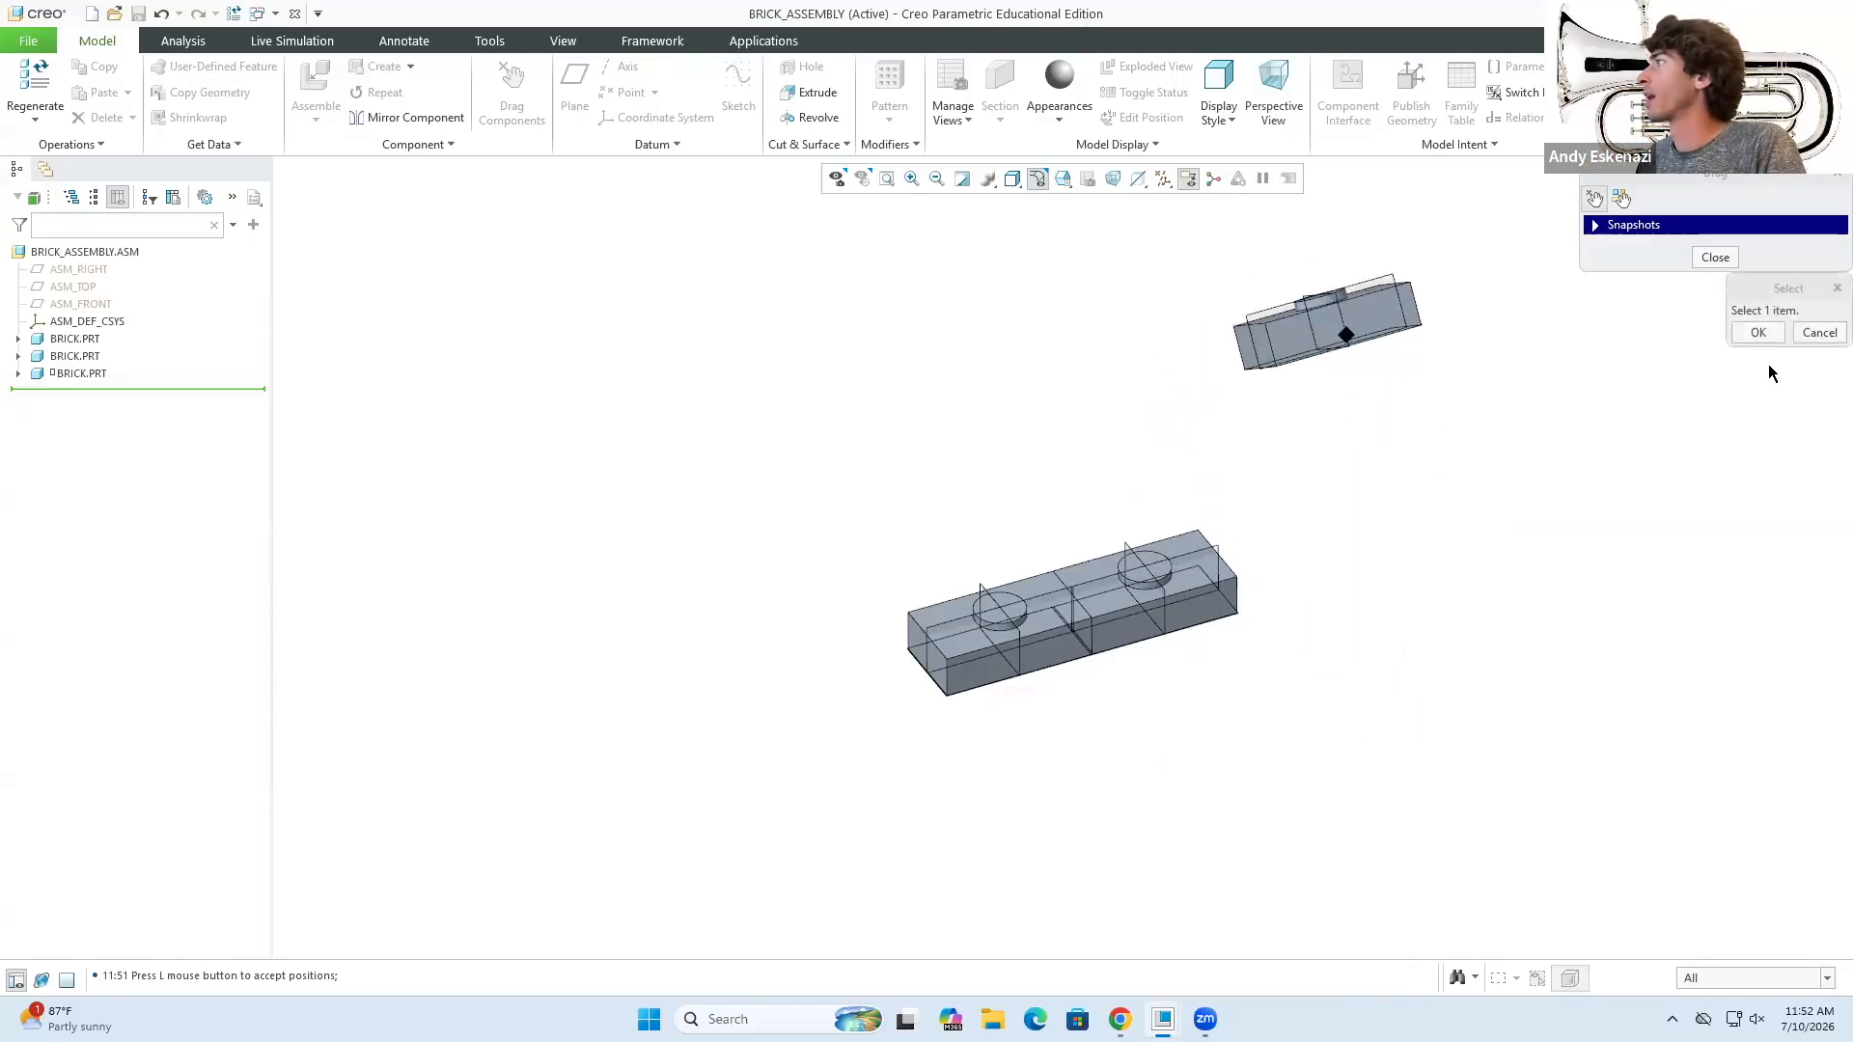
click(1763, 332)
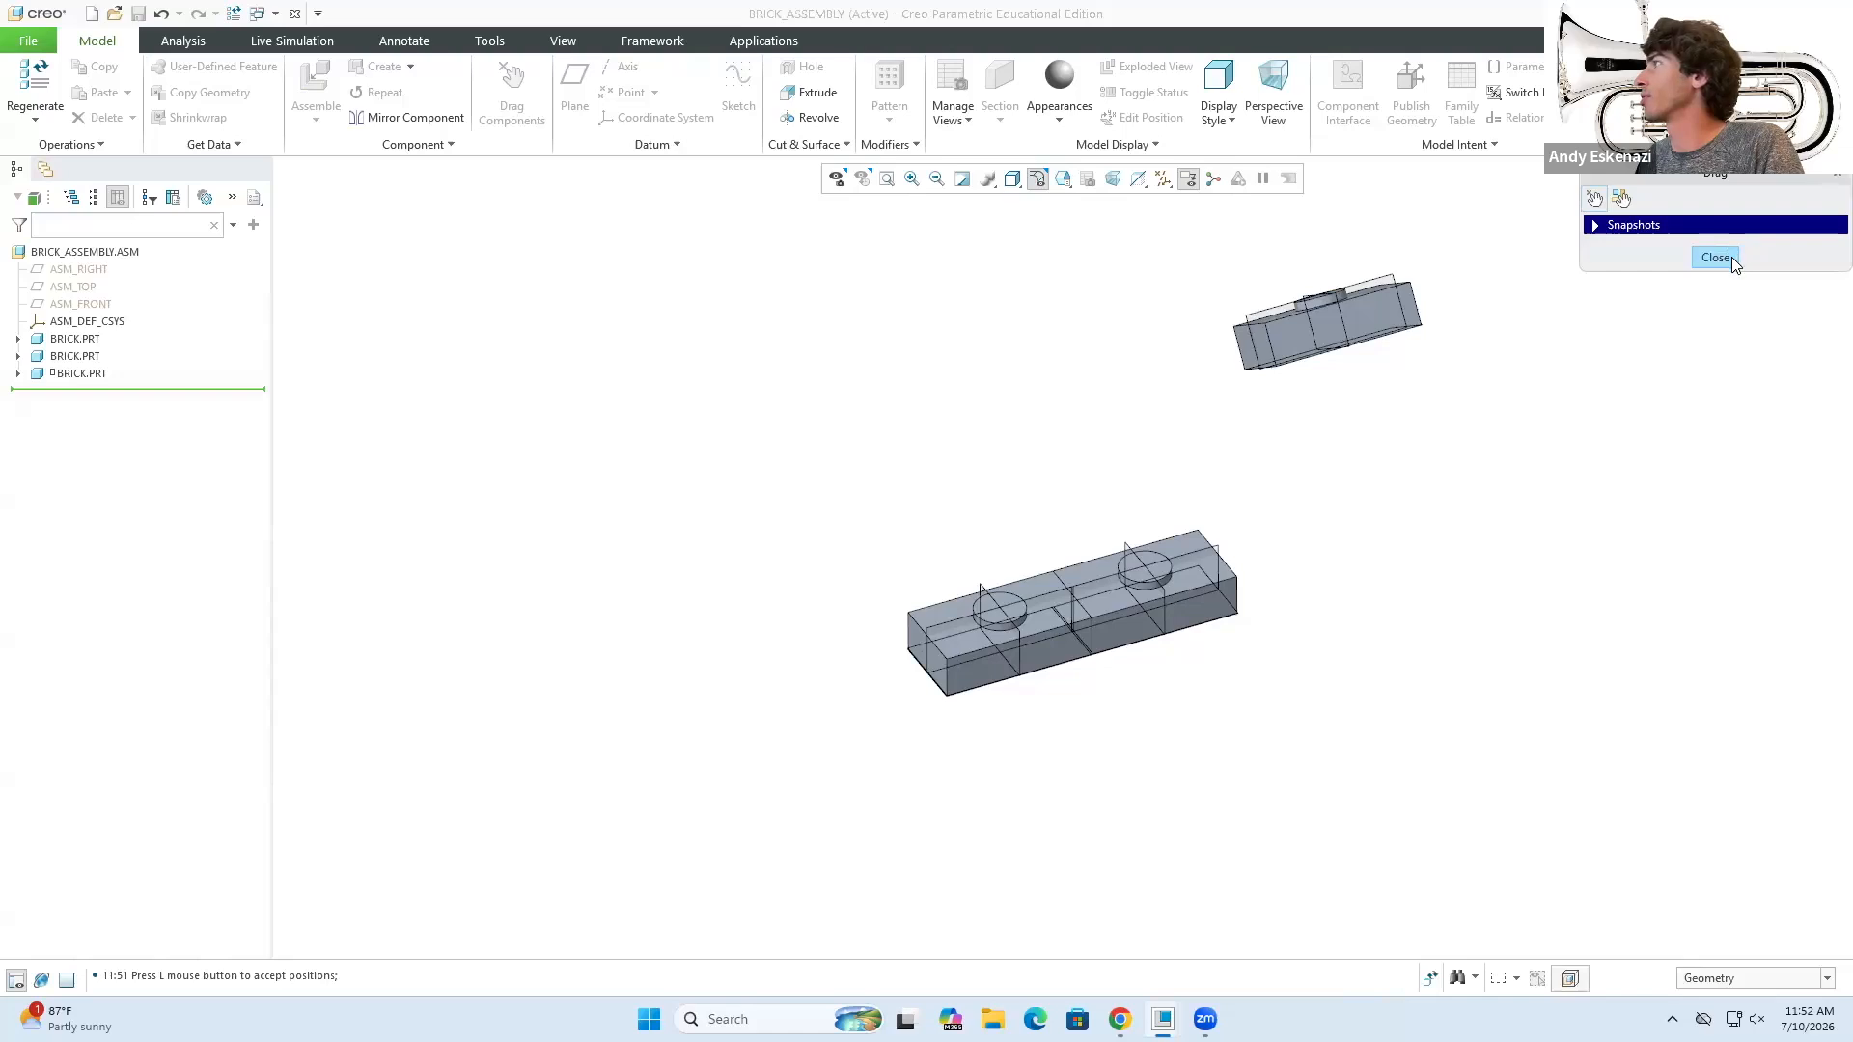
click(1716, 257)
- Edit the third brick's placement and add a Coincident constraint between its long side face and the second brick's long side face
middle_drag(1100, 386, 956, 426)
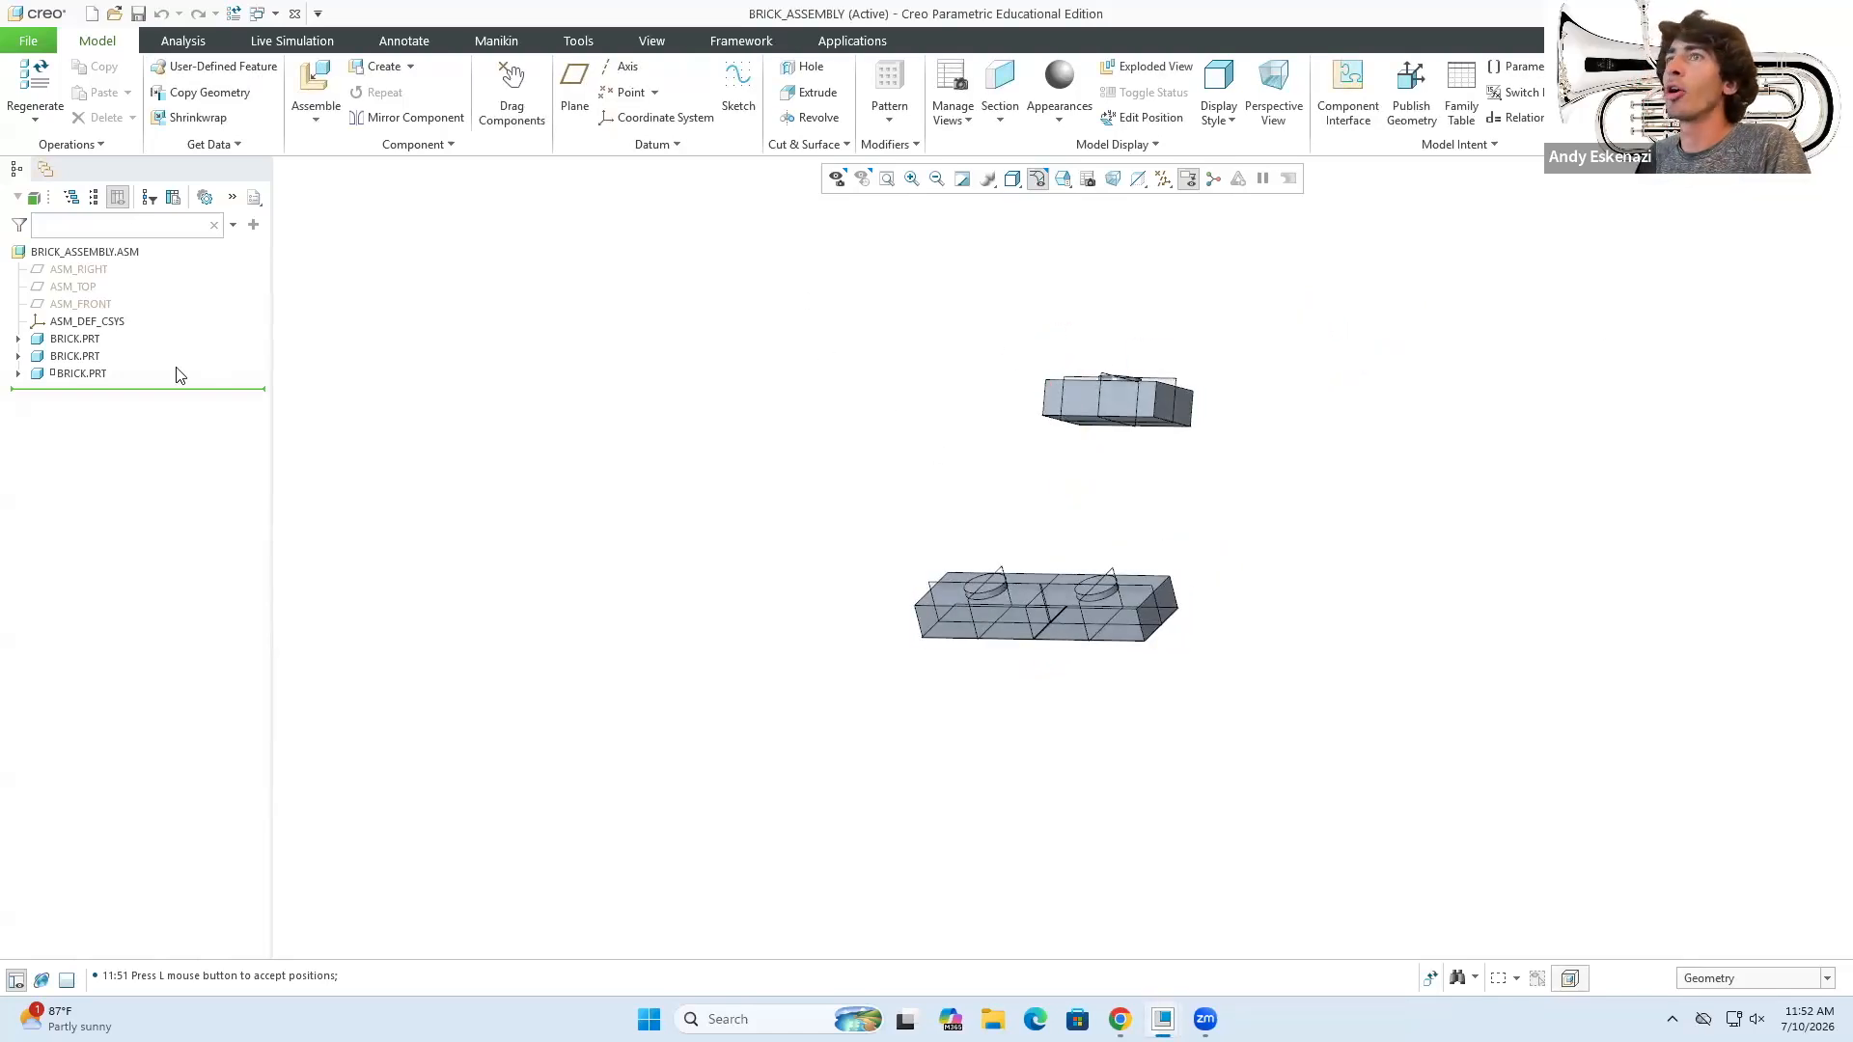
right_click(92, 377)
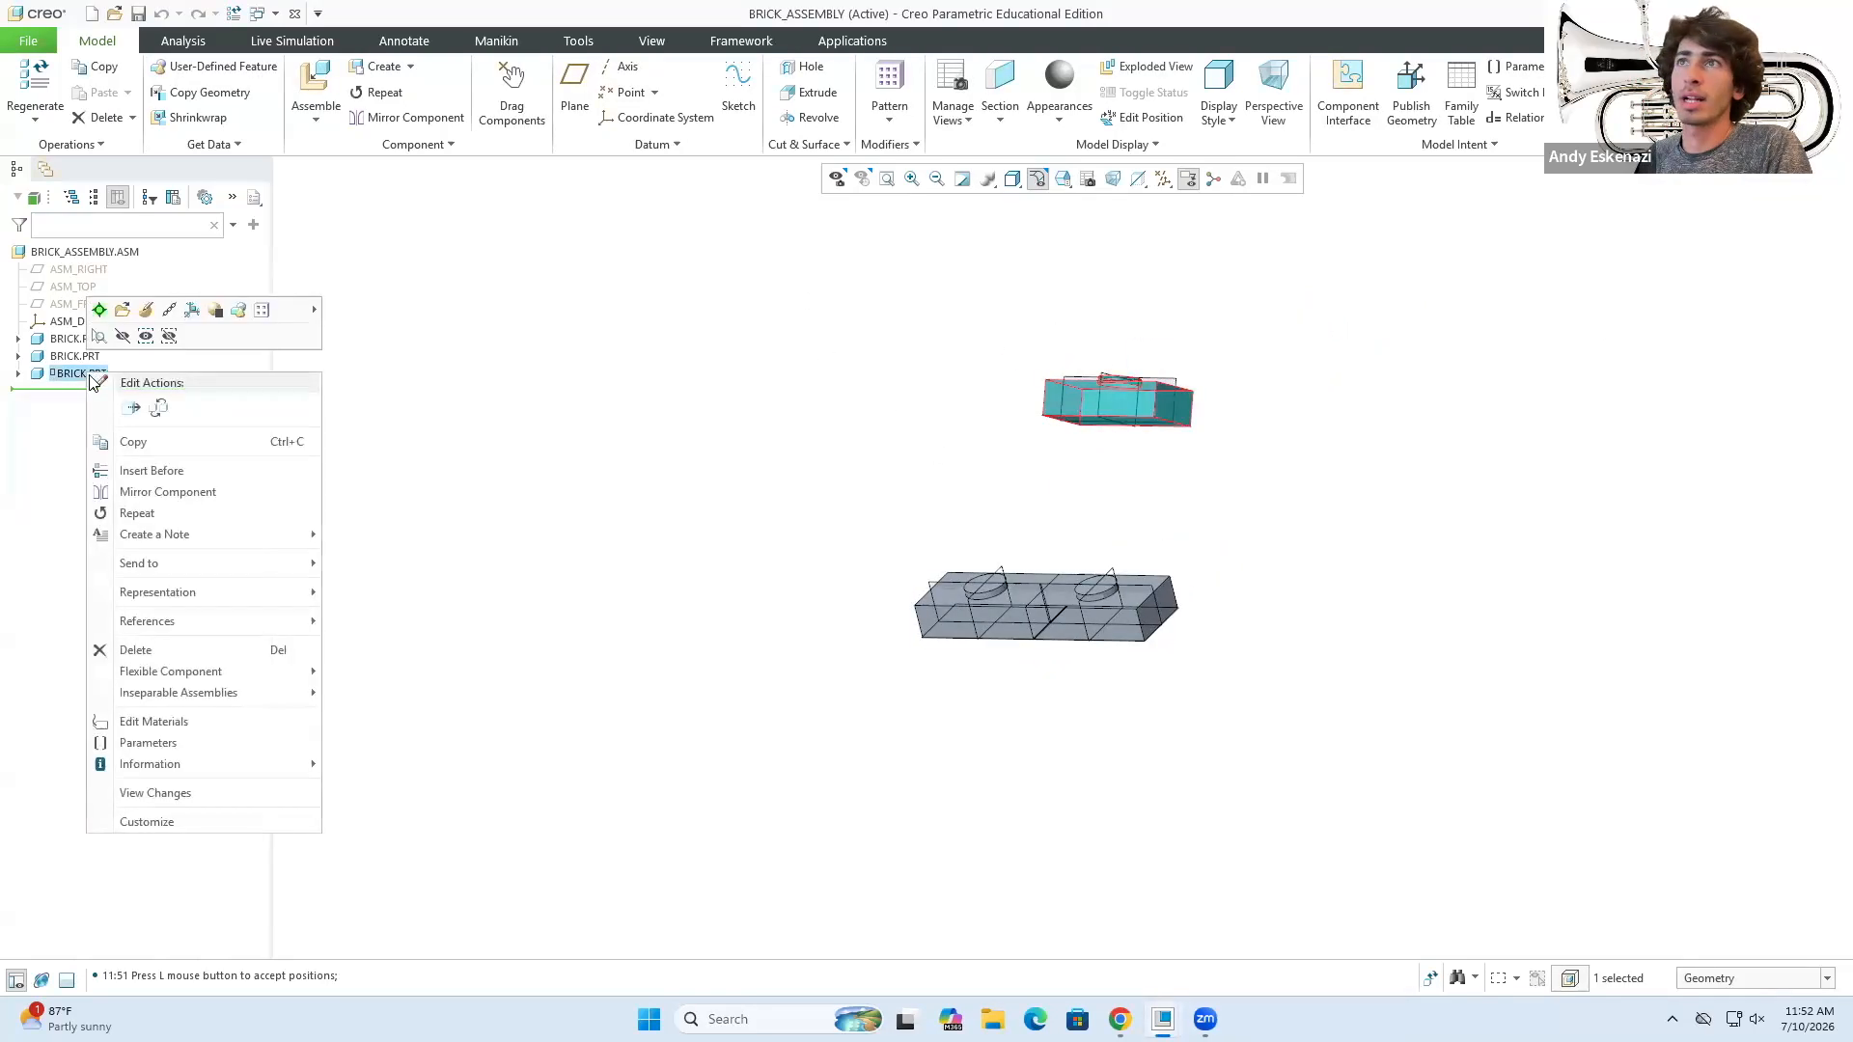
click(146, 311)
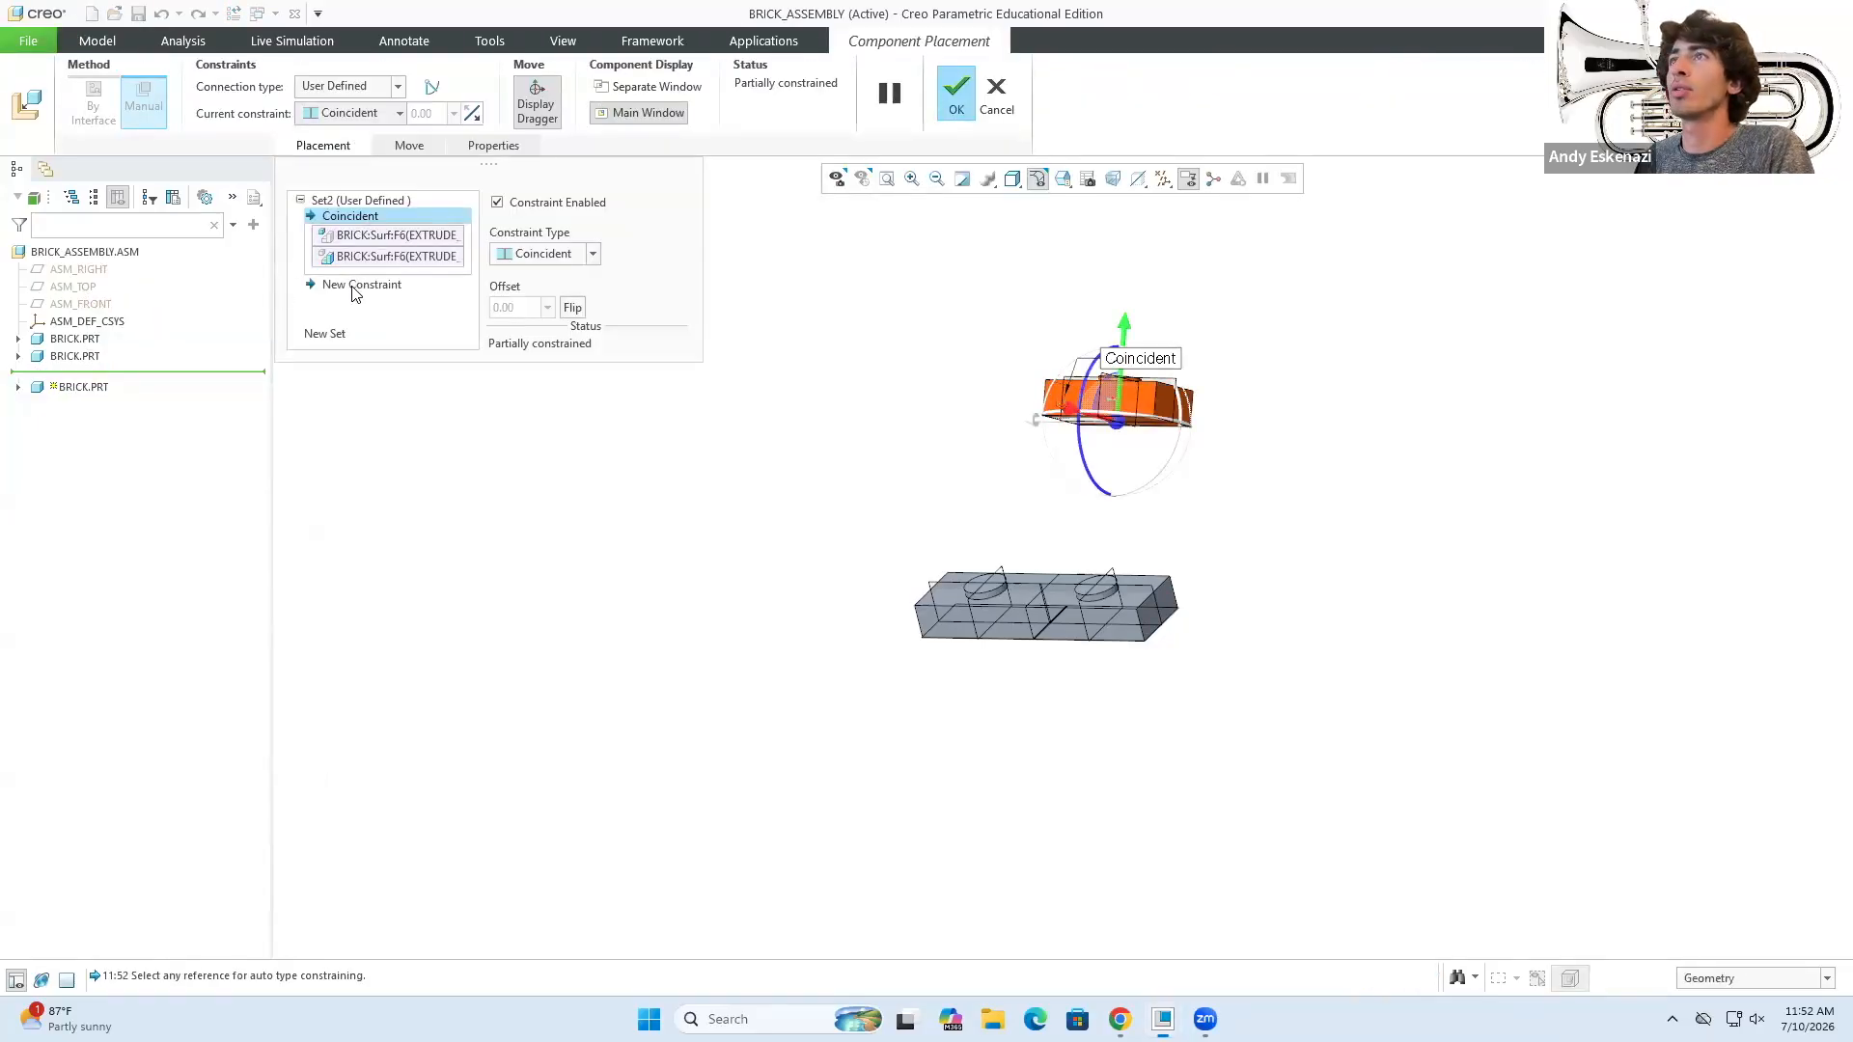
click(359, 285)
scroll(1025, 349, up, 3)
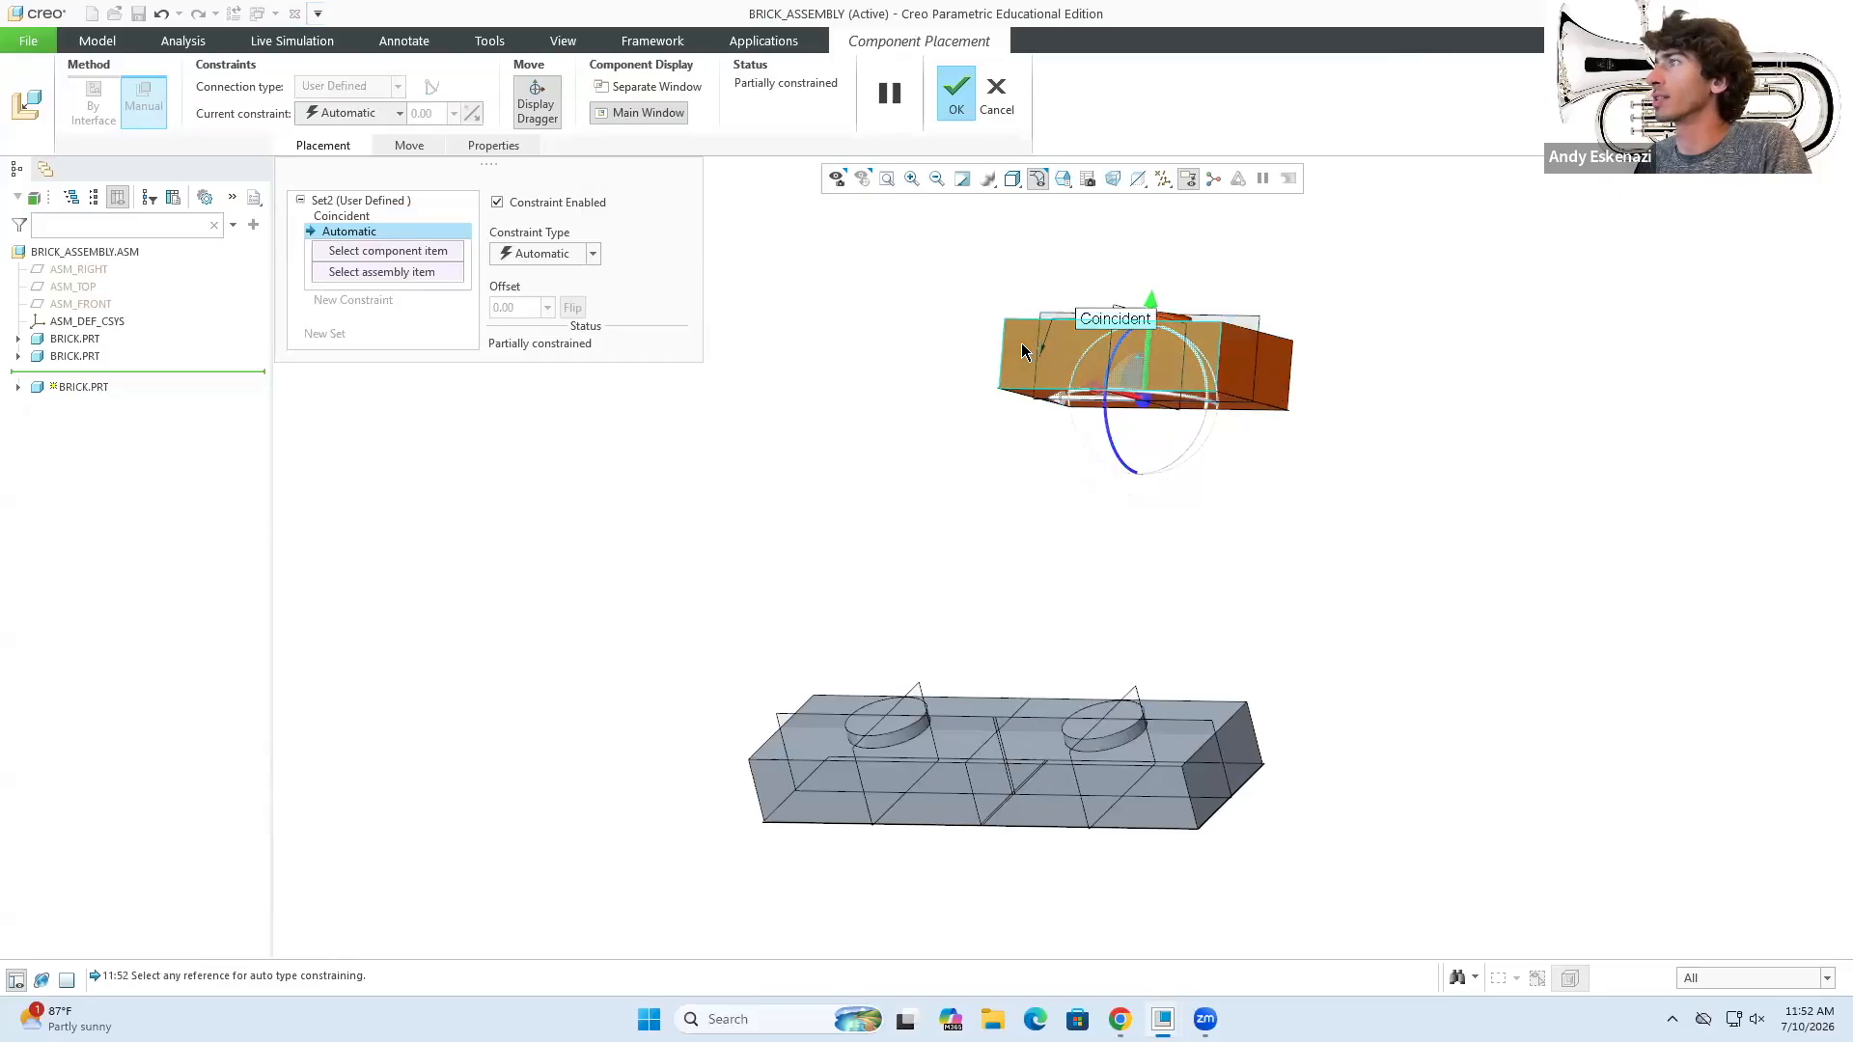
click(1025, 350)
click(1176, 792)
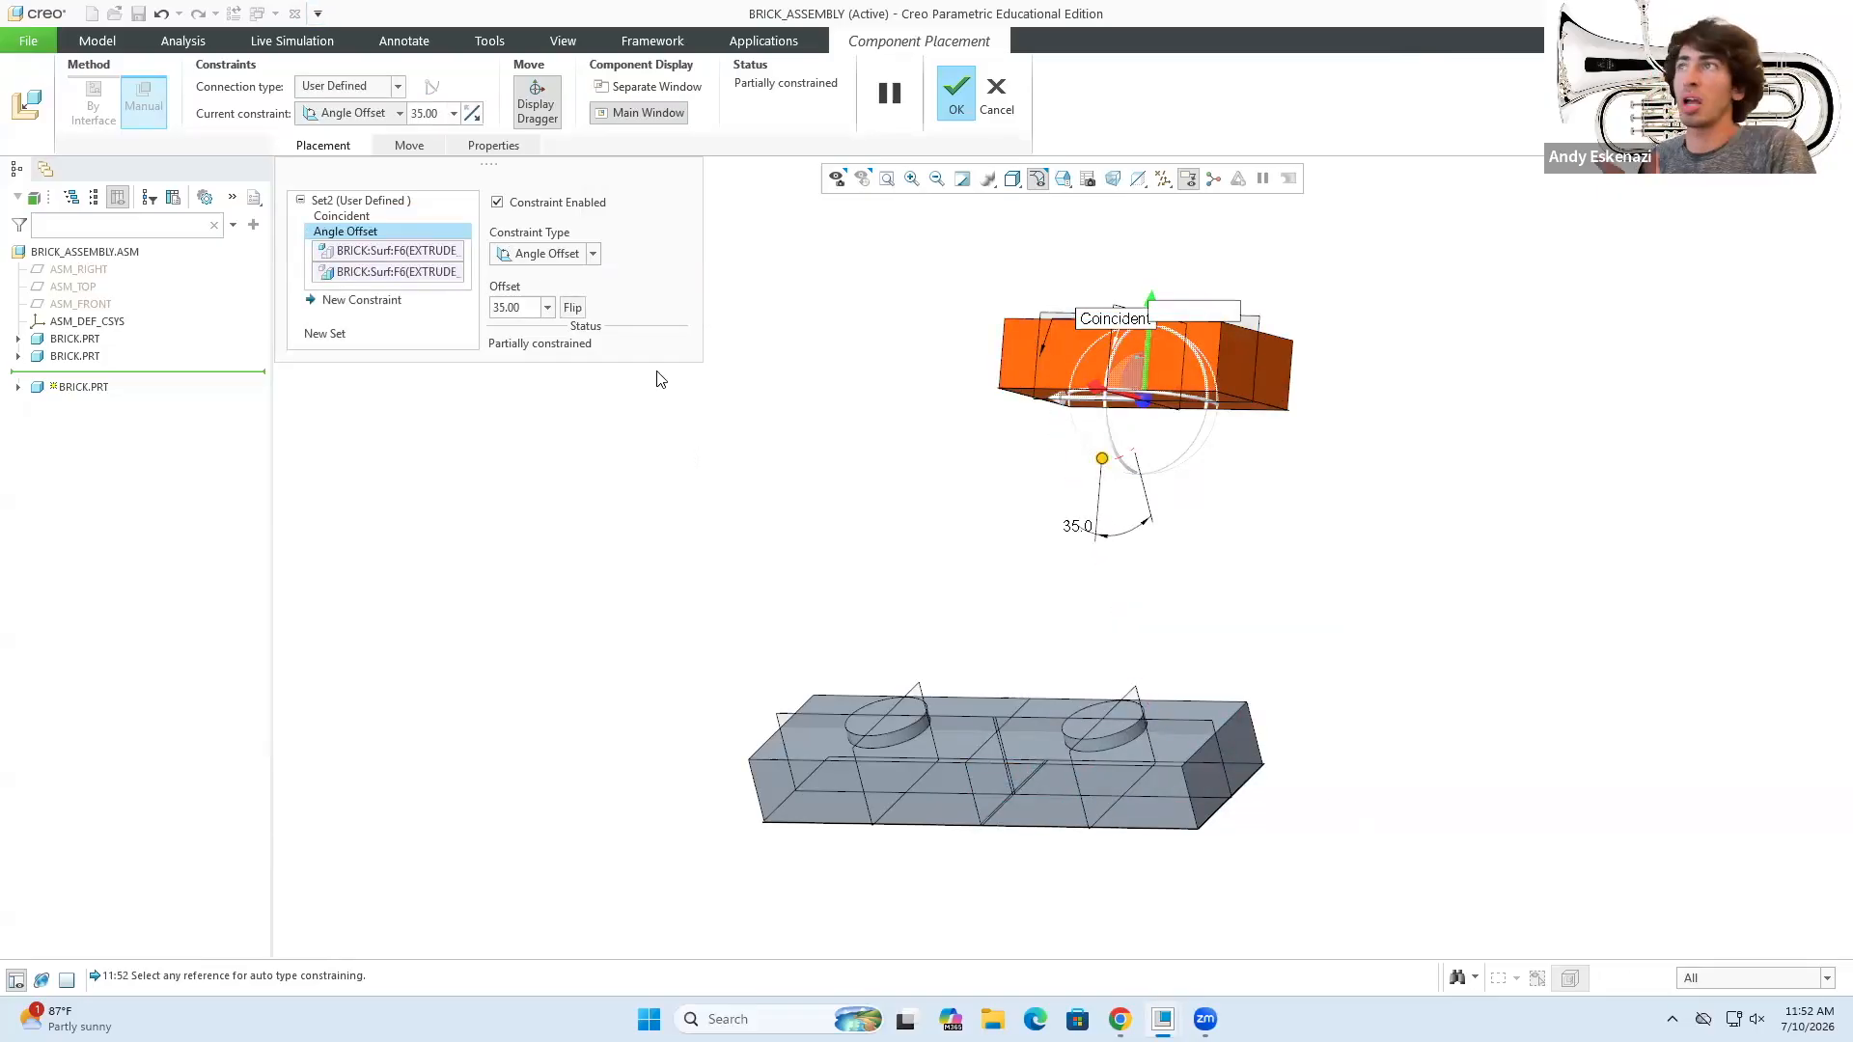
click(528, 245)
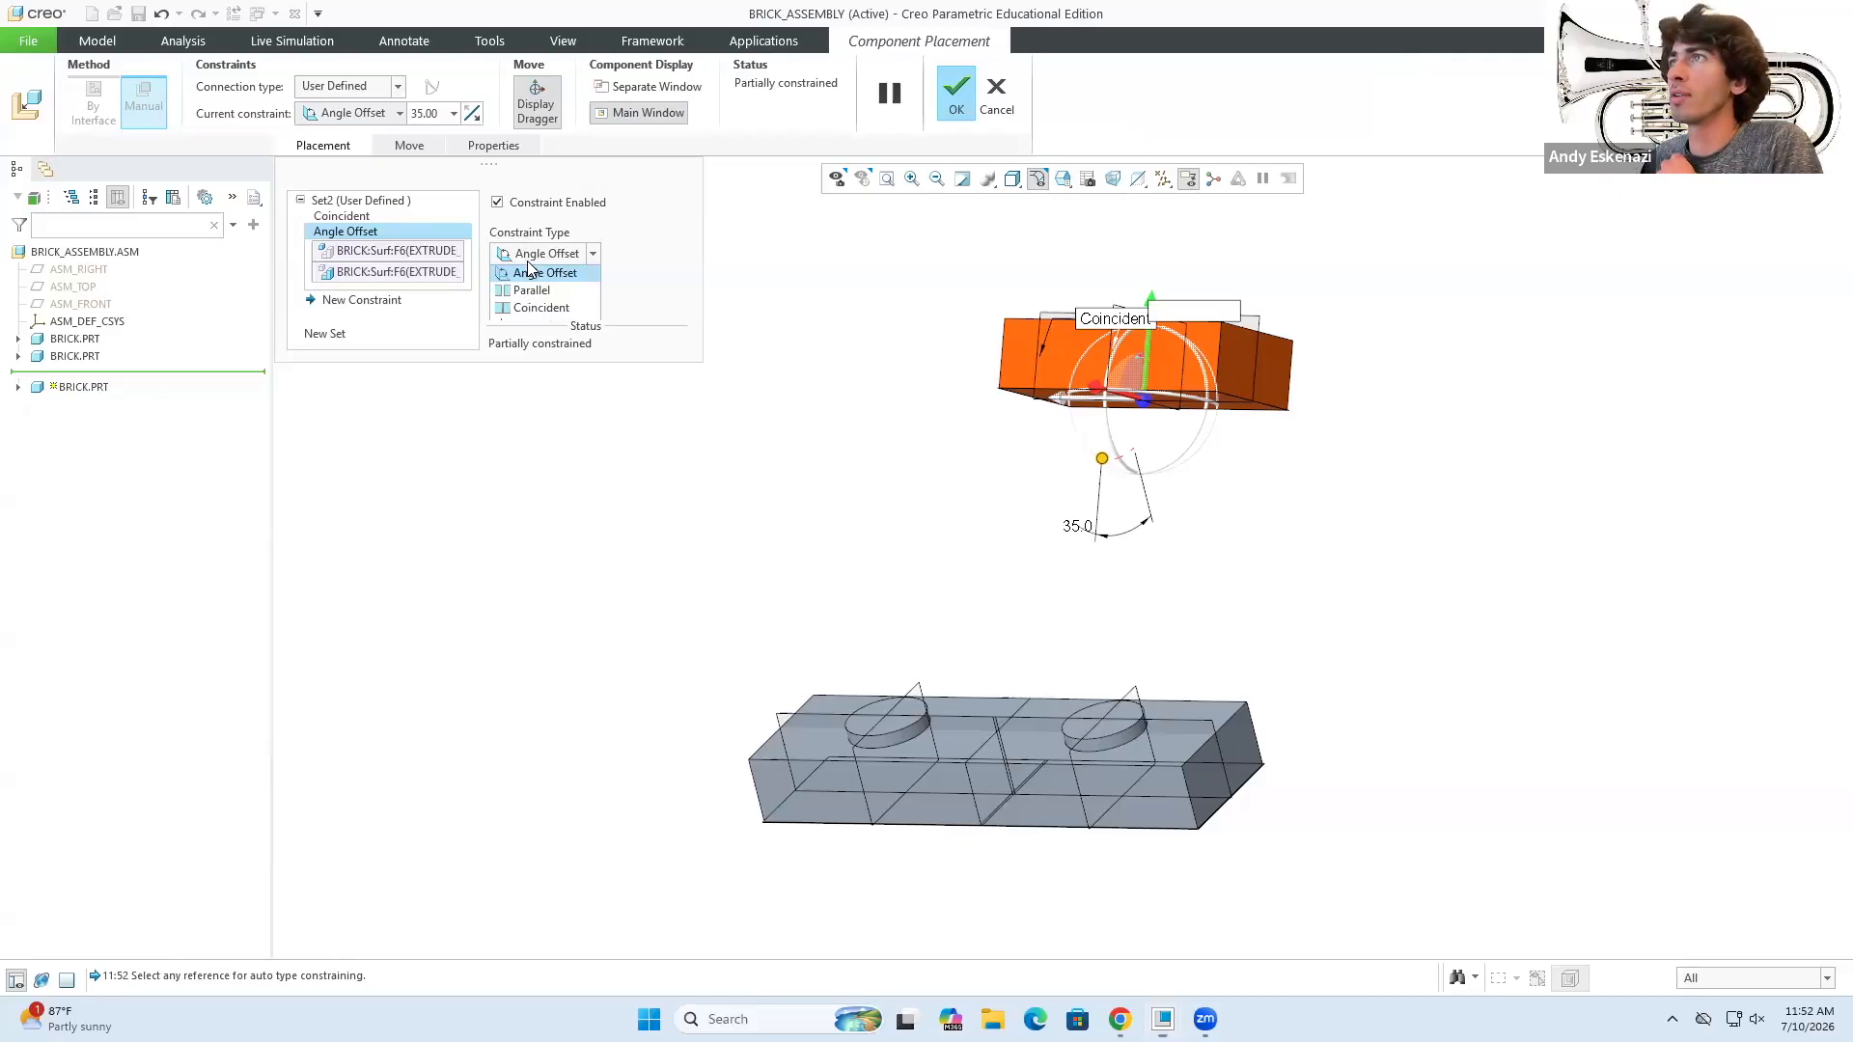
click(536, 328)
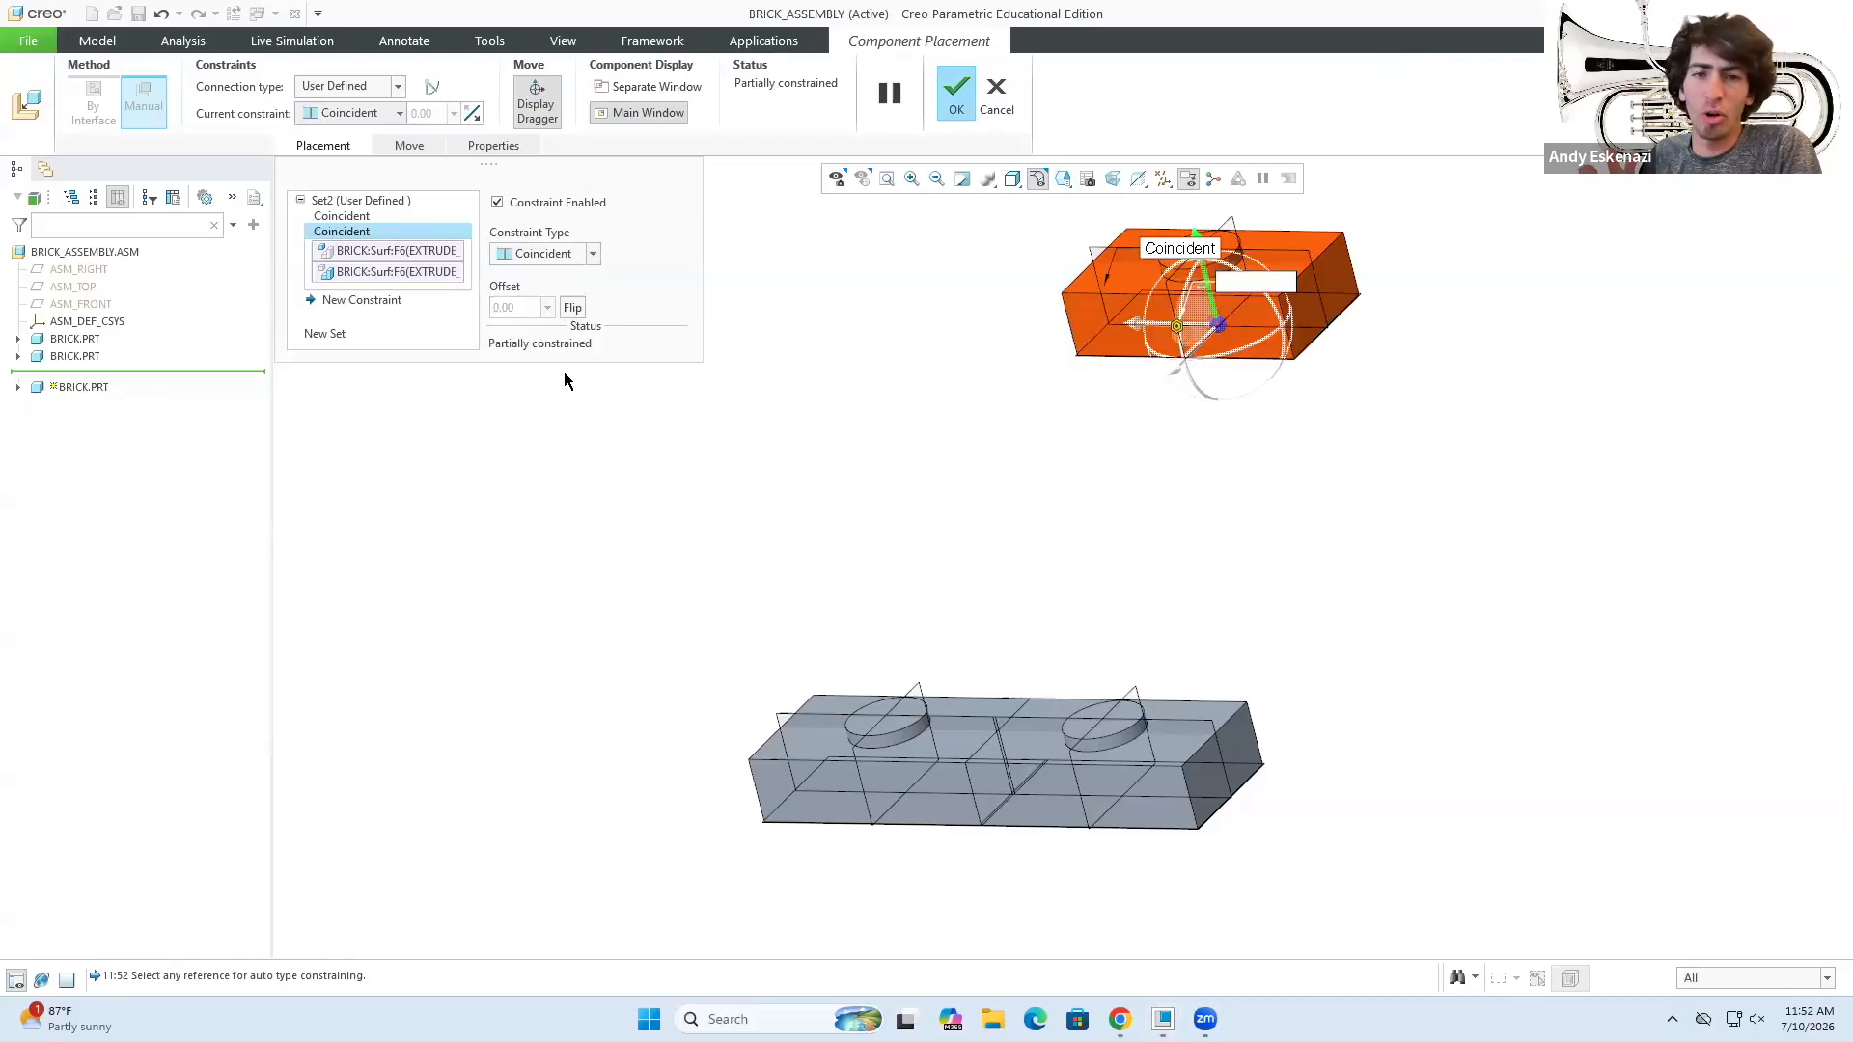
- Add a third Coincident constraint between the top faces of the third and second bricks and accept the placement
click(363, 302)
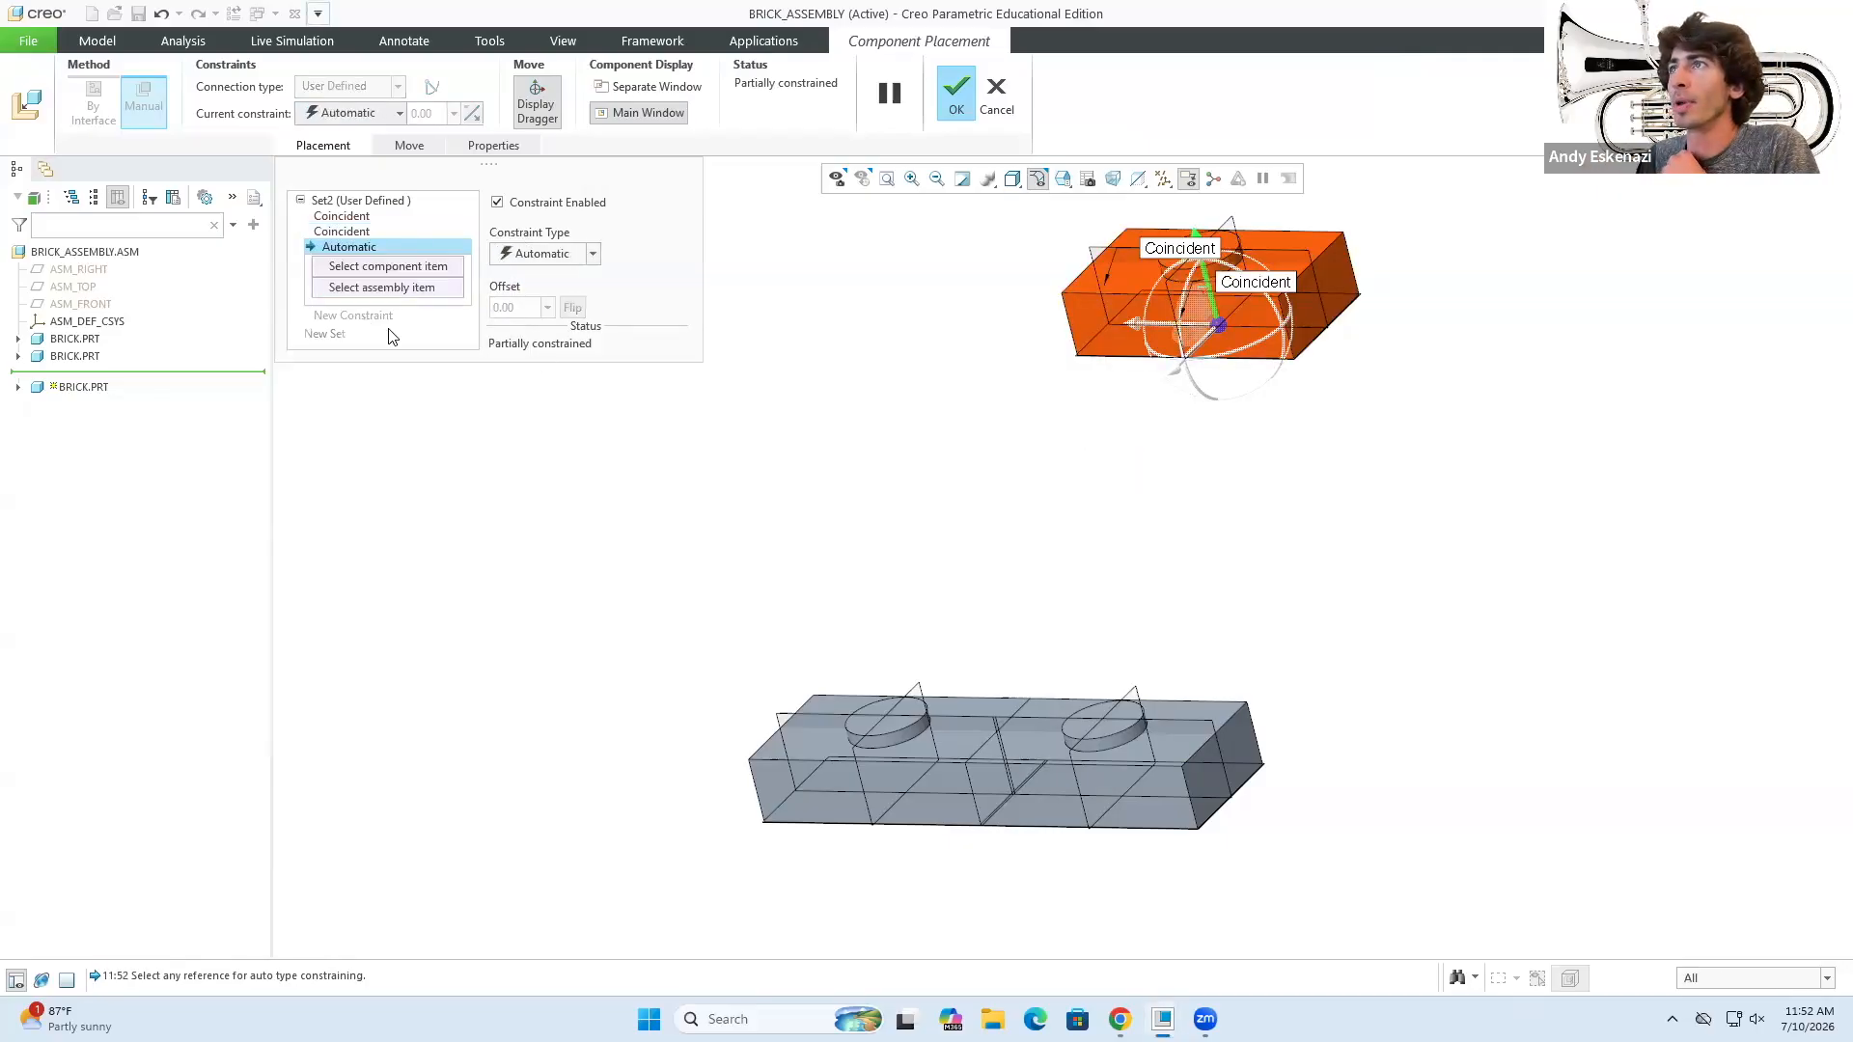
click(1090, 283)
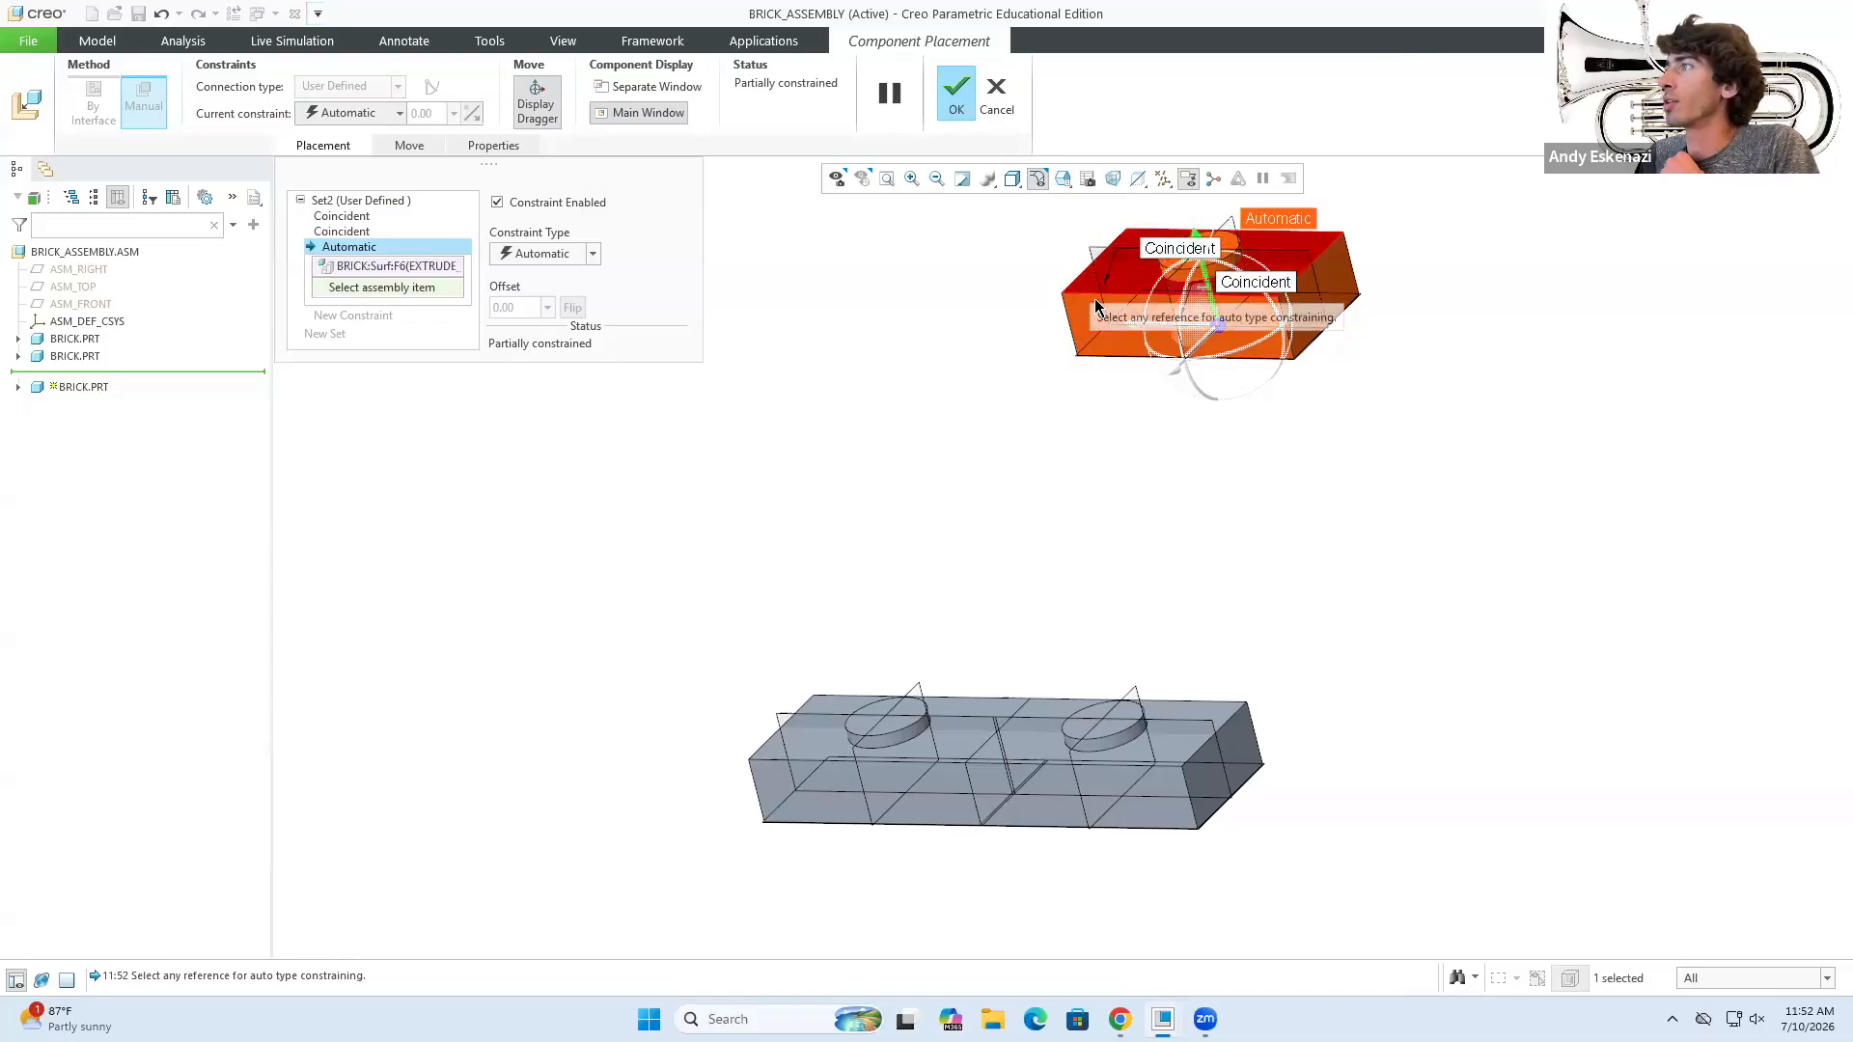
click(1162, 745)
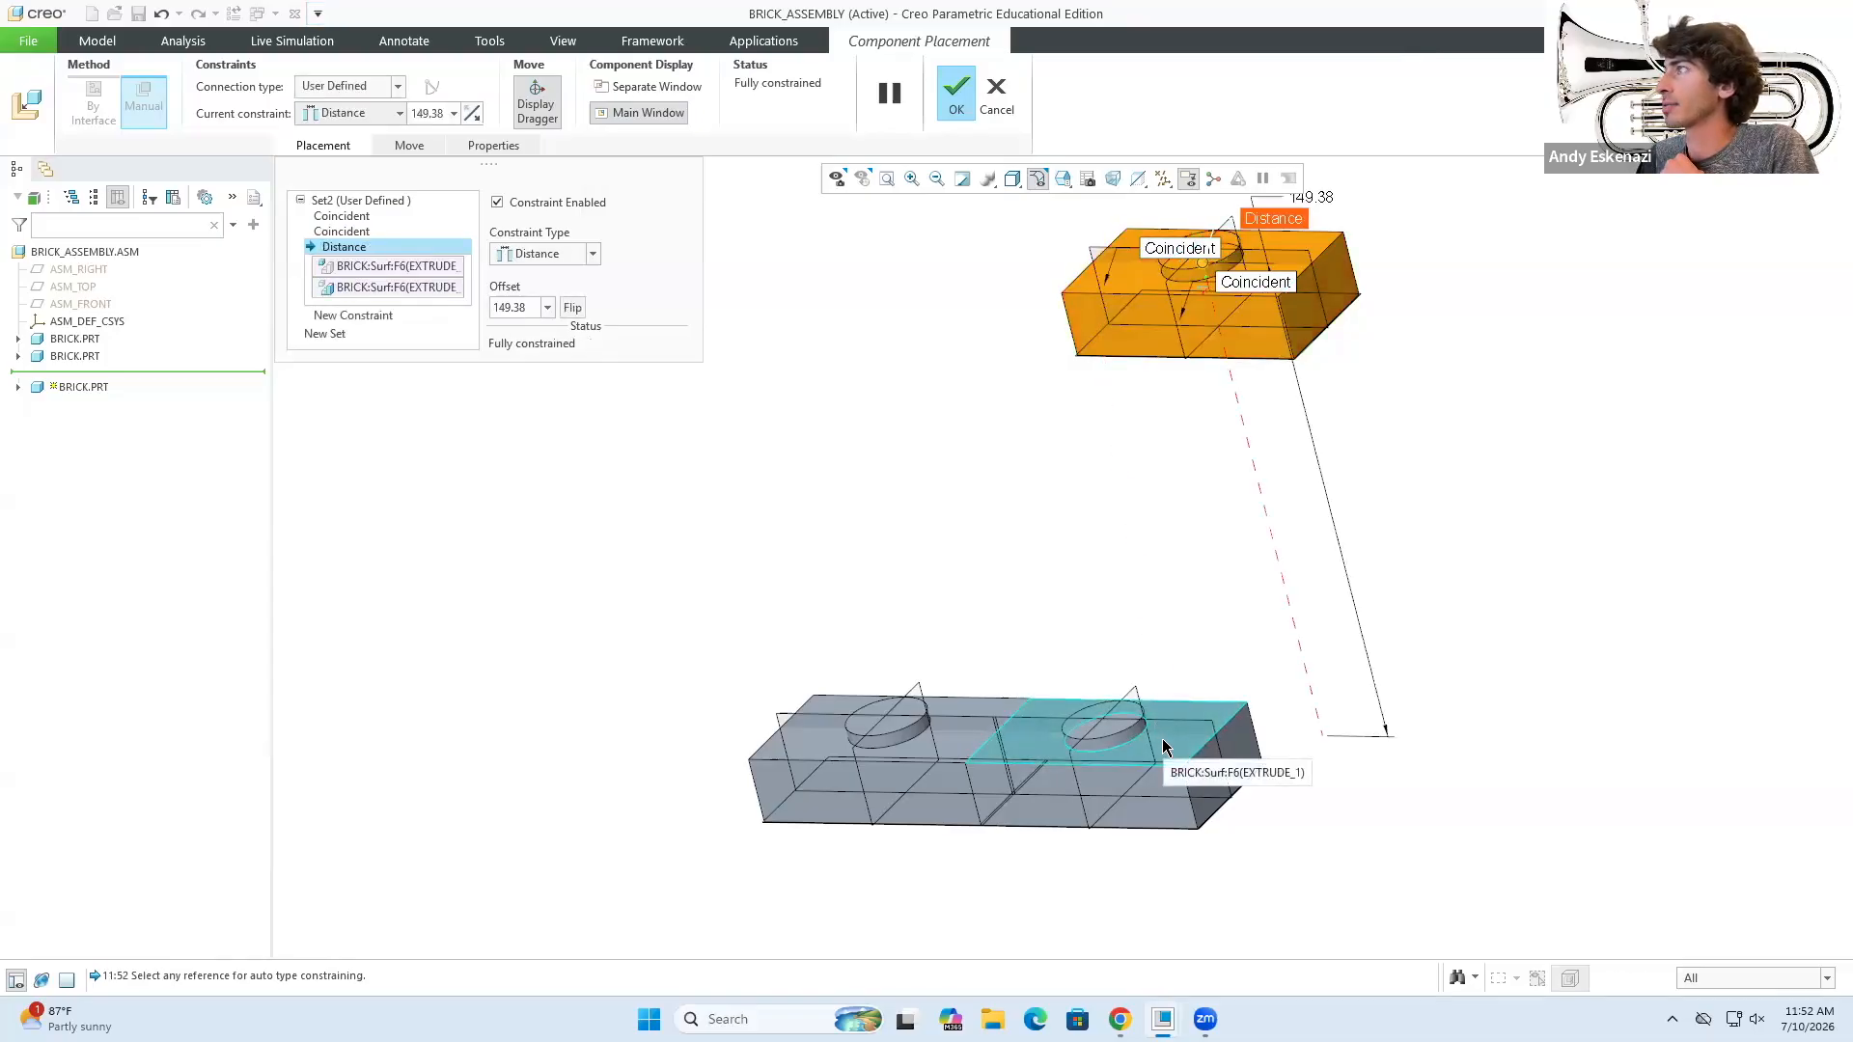
click(547, 263)
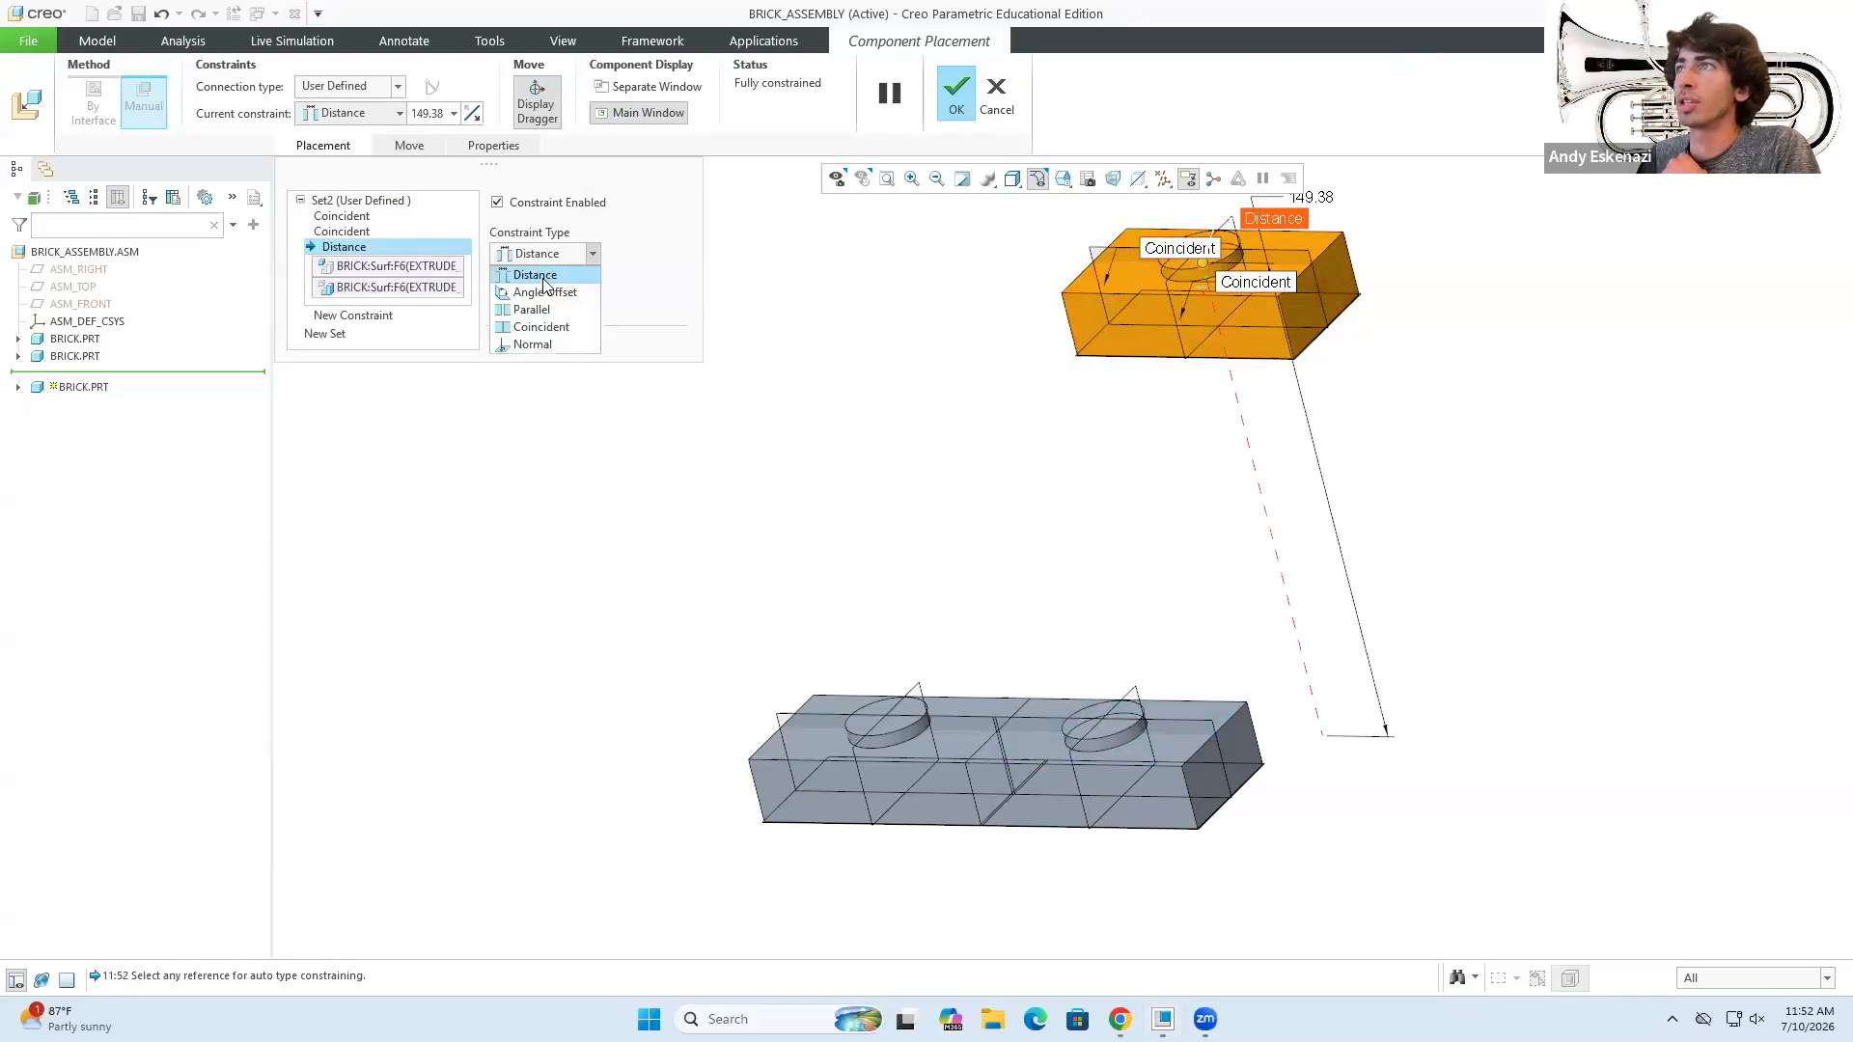
click(537, 331)
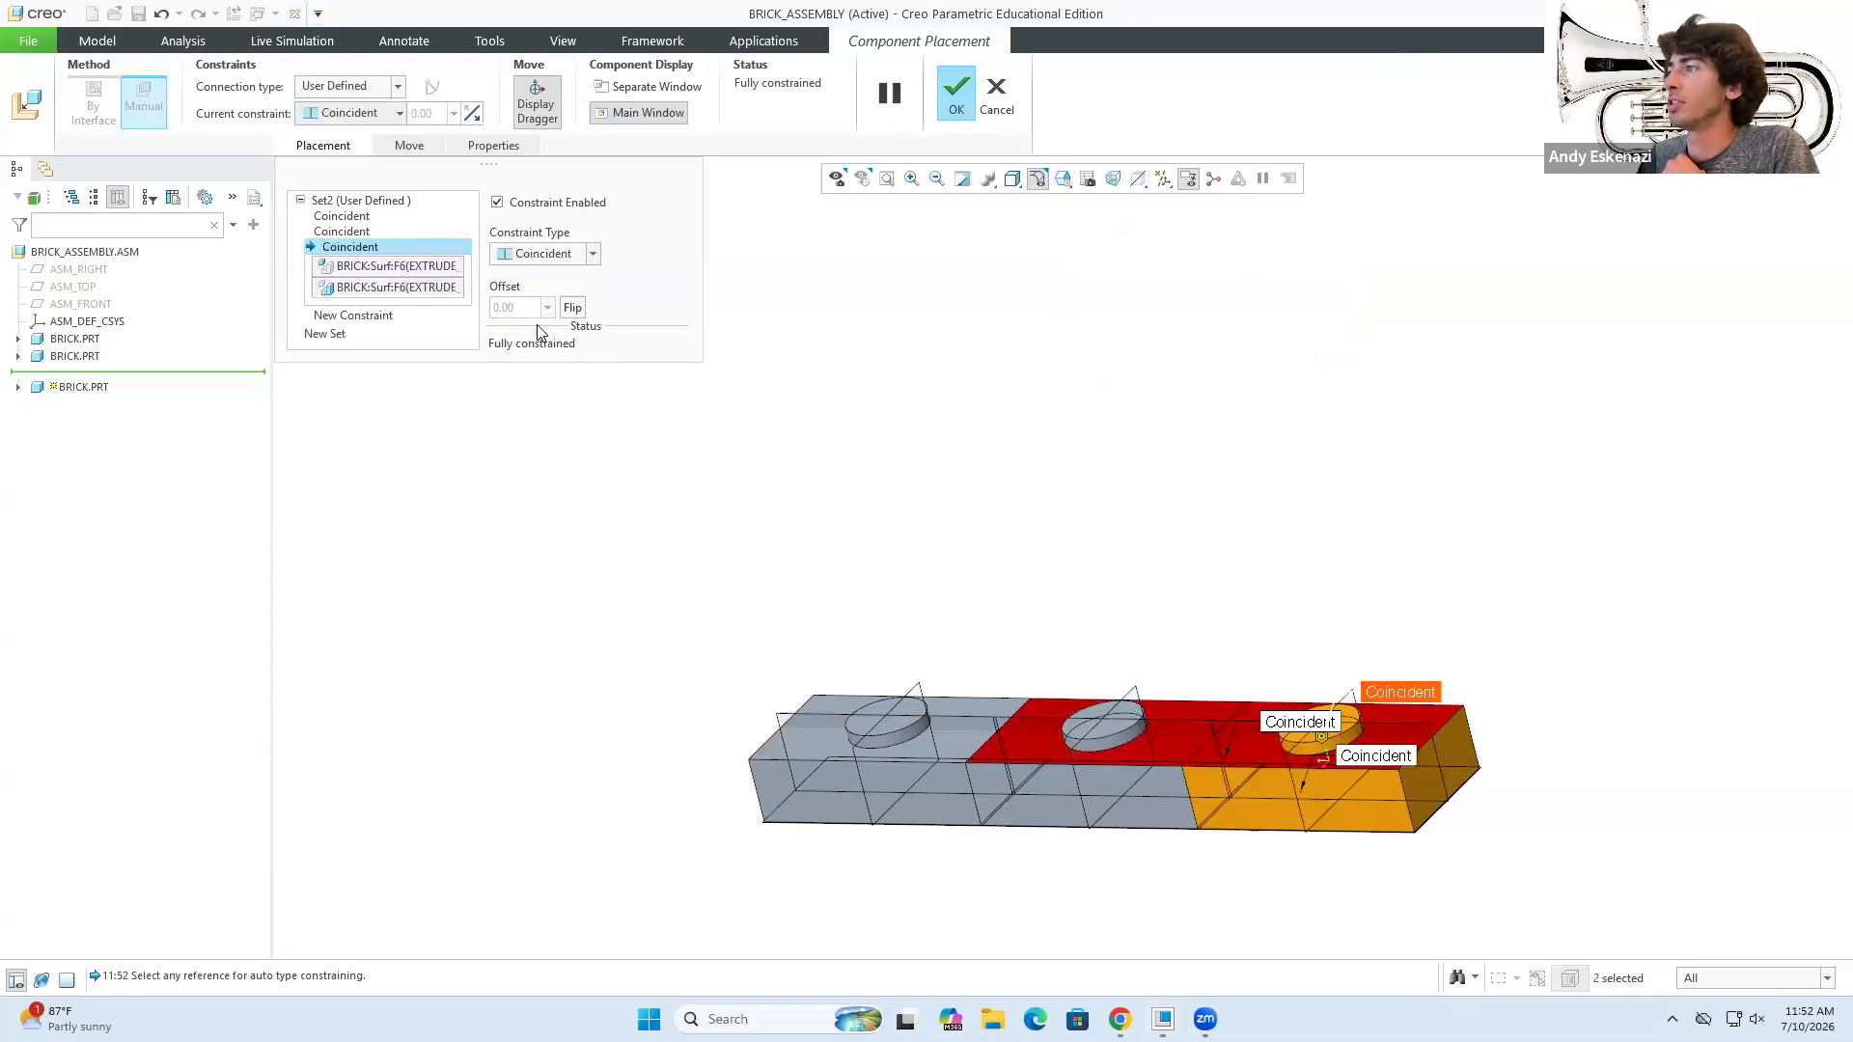
click(944, 97)
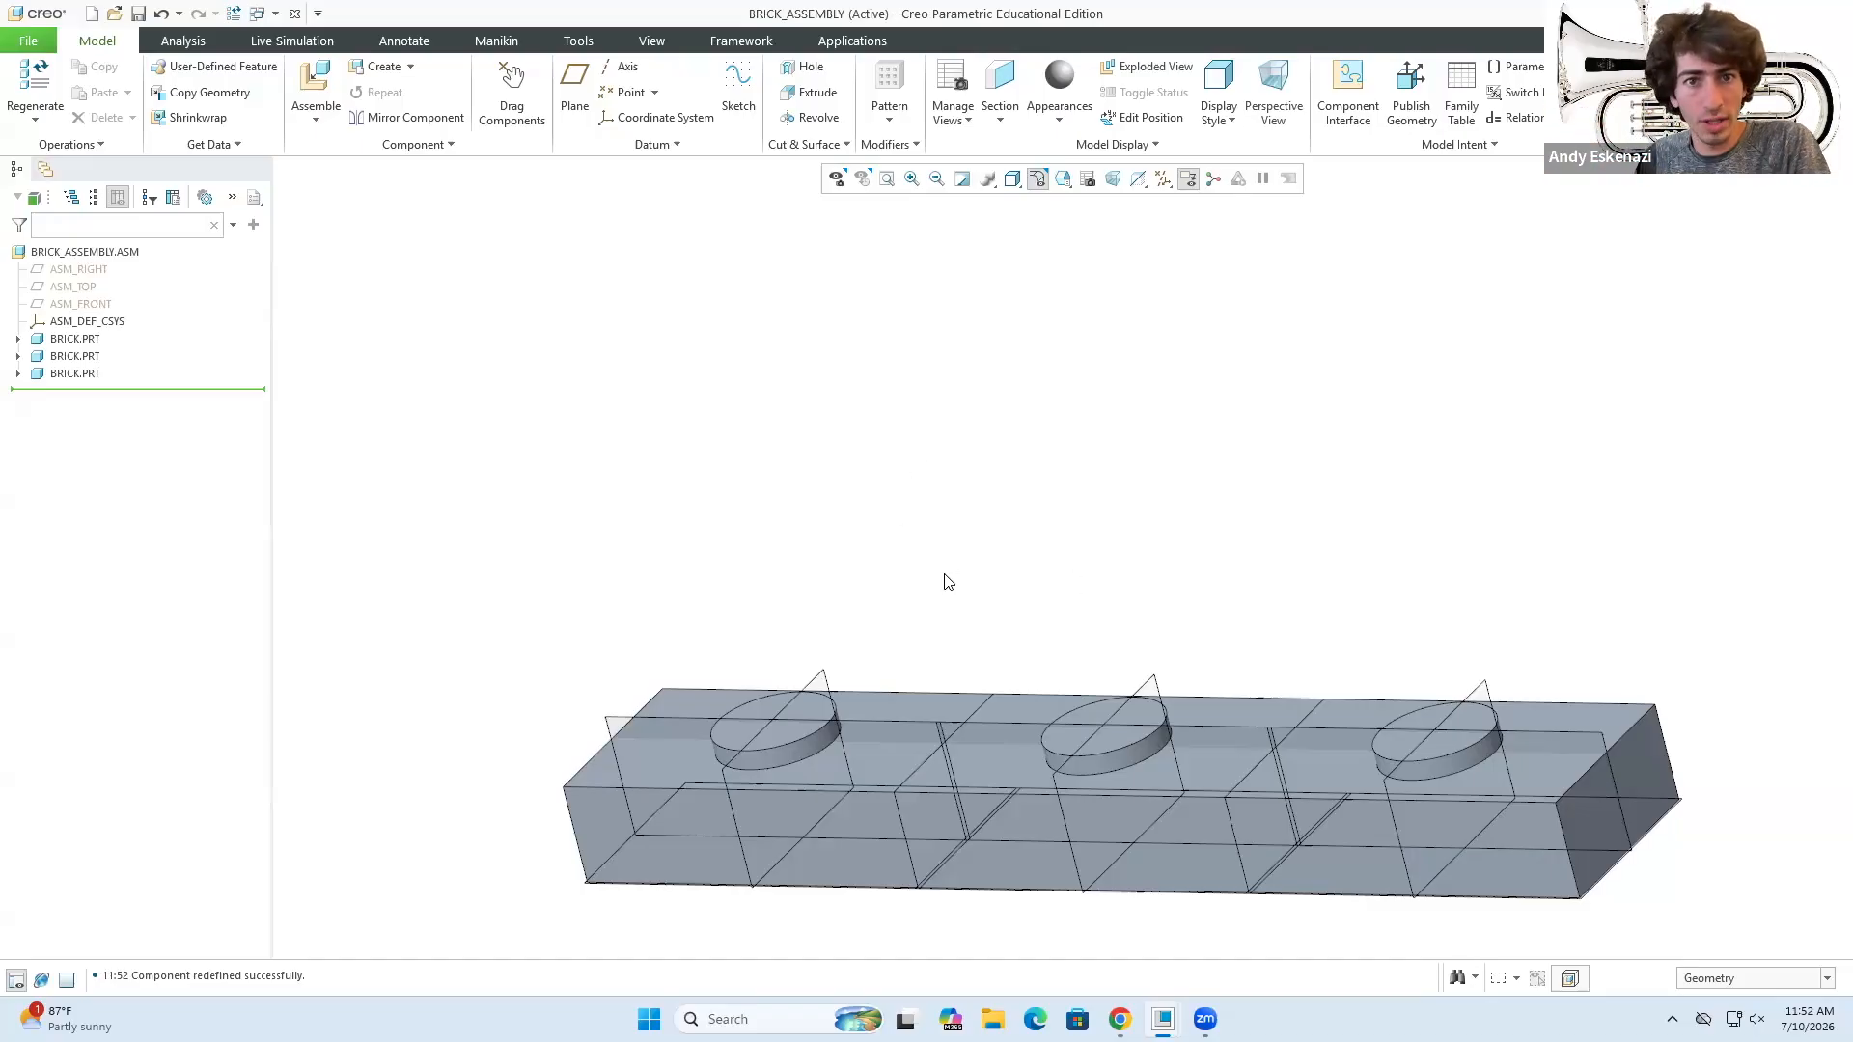
- Hide the RIGHT and FRONT datum planes of the first BRICK.PRT in the assembly
scroll(945, 575, up, 2)
middle_drag(954, 639, 1068, 659)
scroll(937, 645, up, 2)
scroll(963, 644, down, 2)
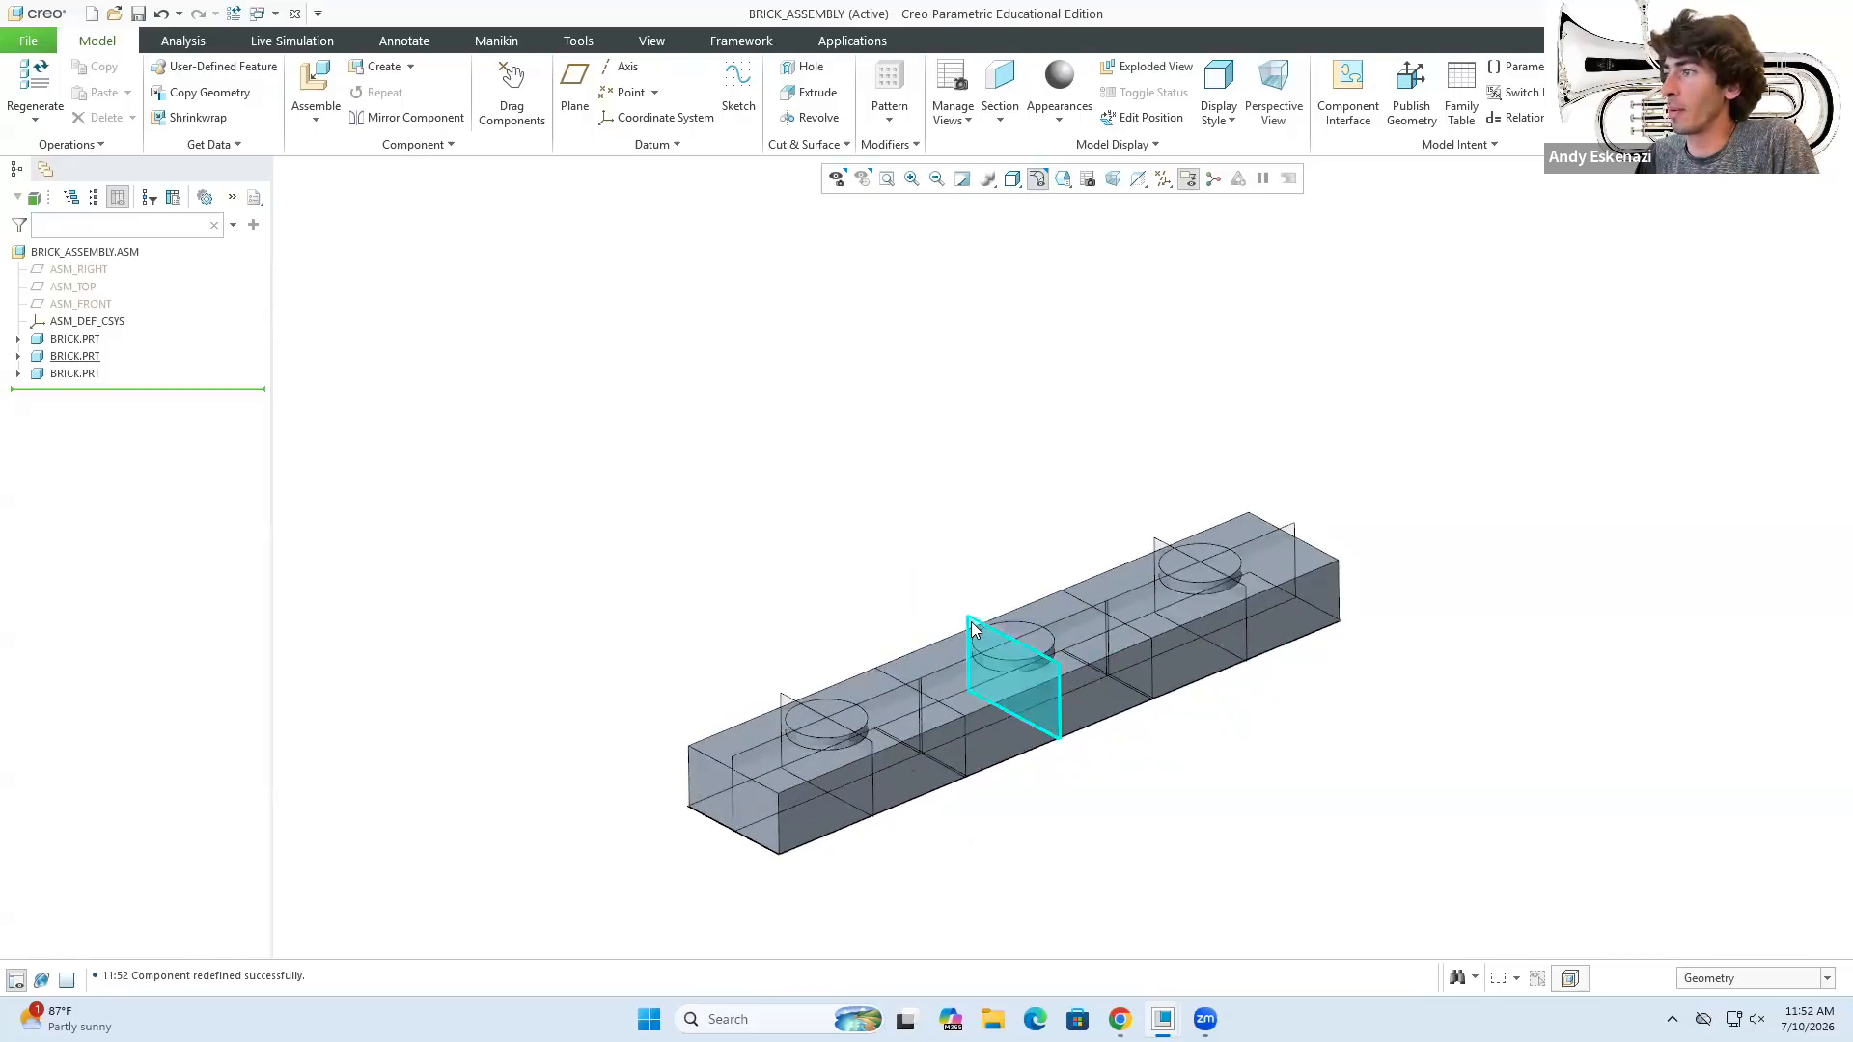
click(906, 694)
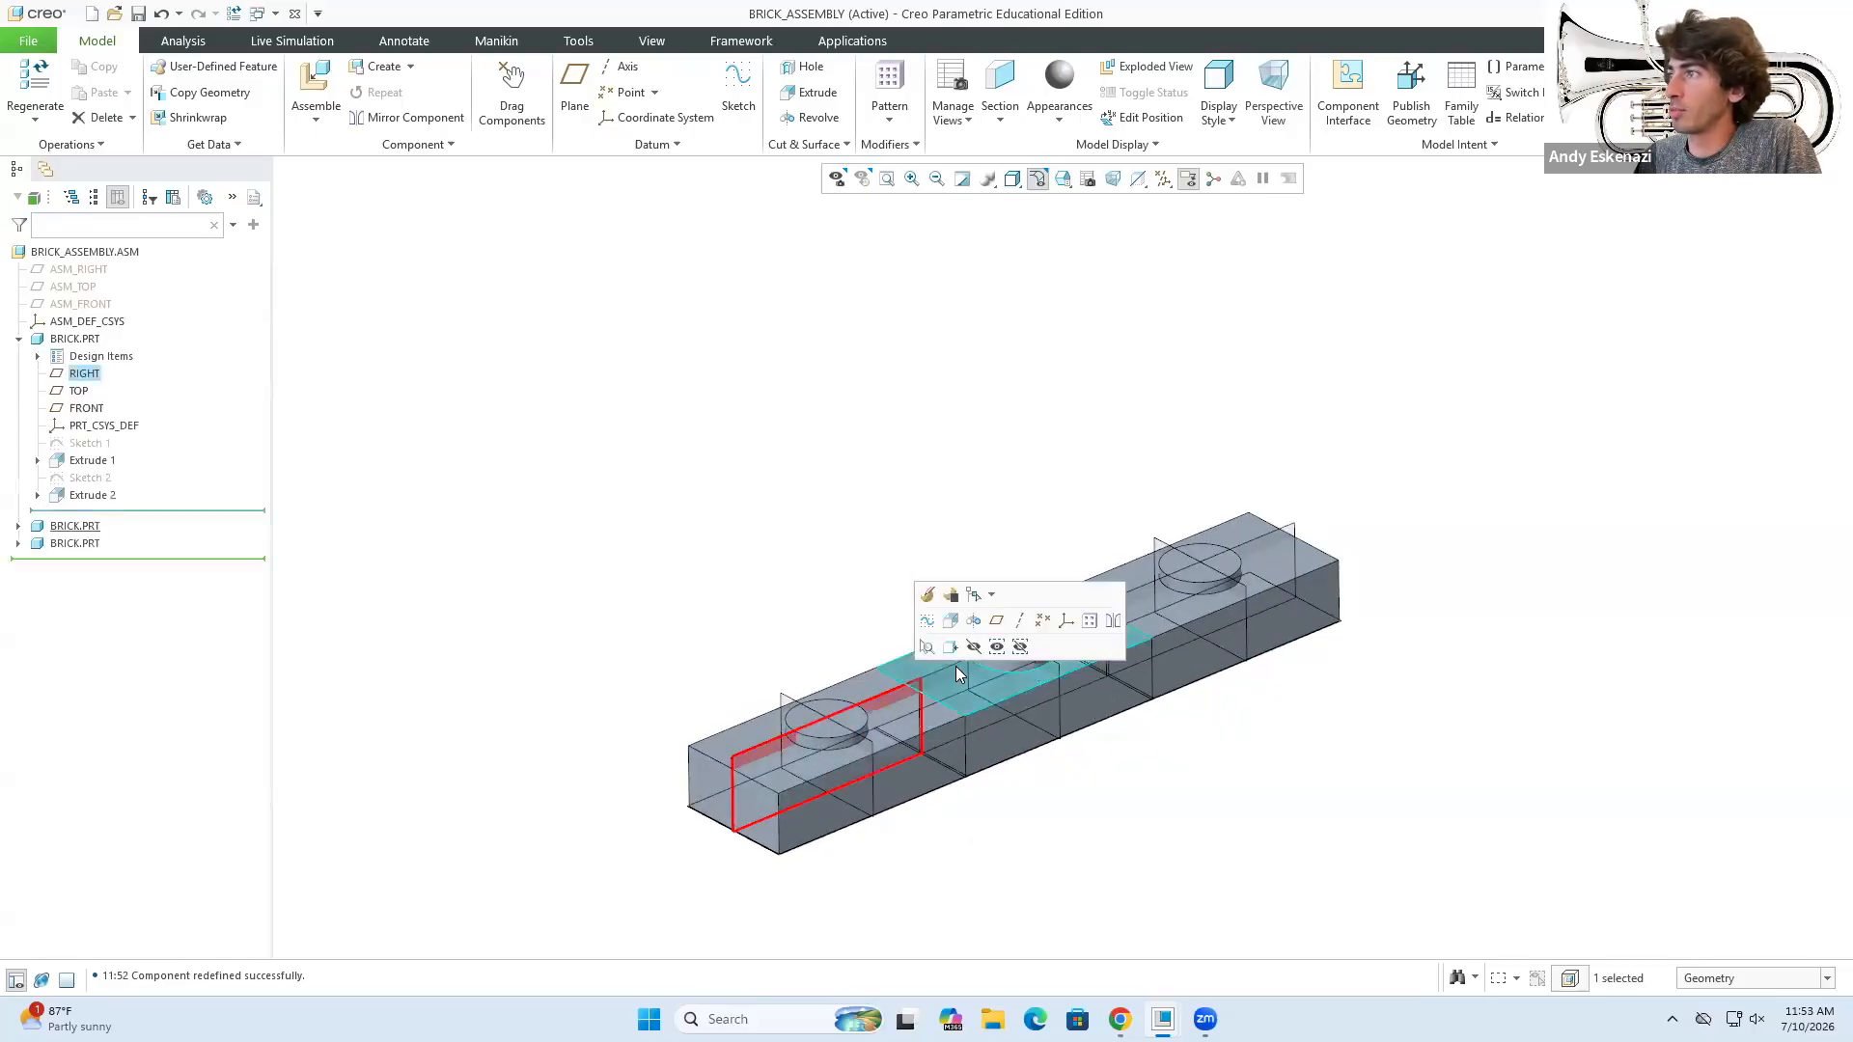
click(974, 647)
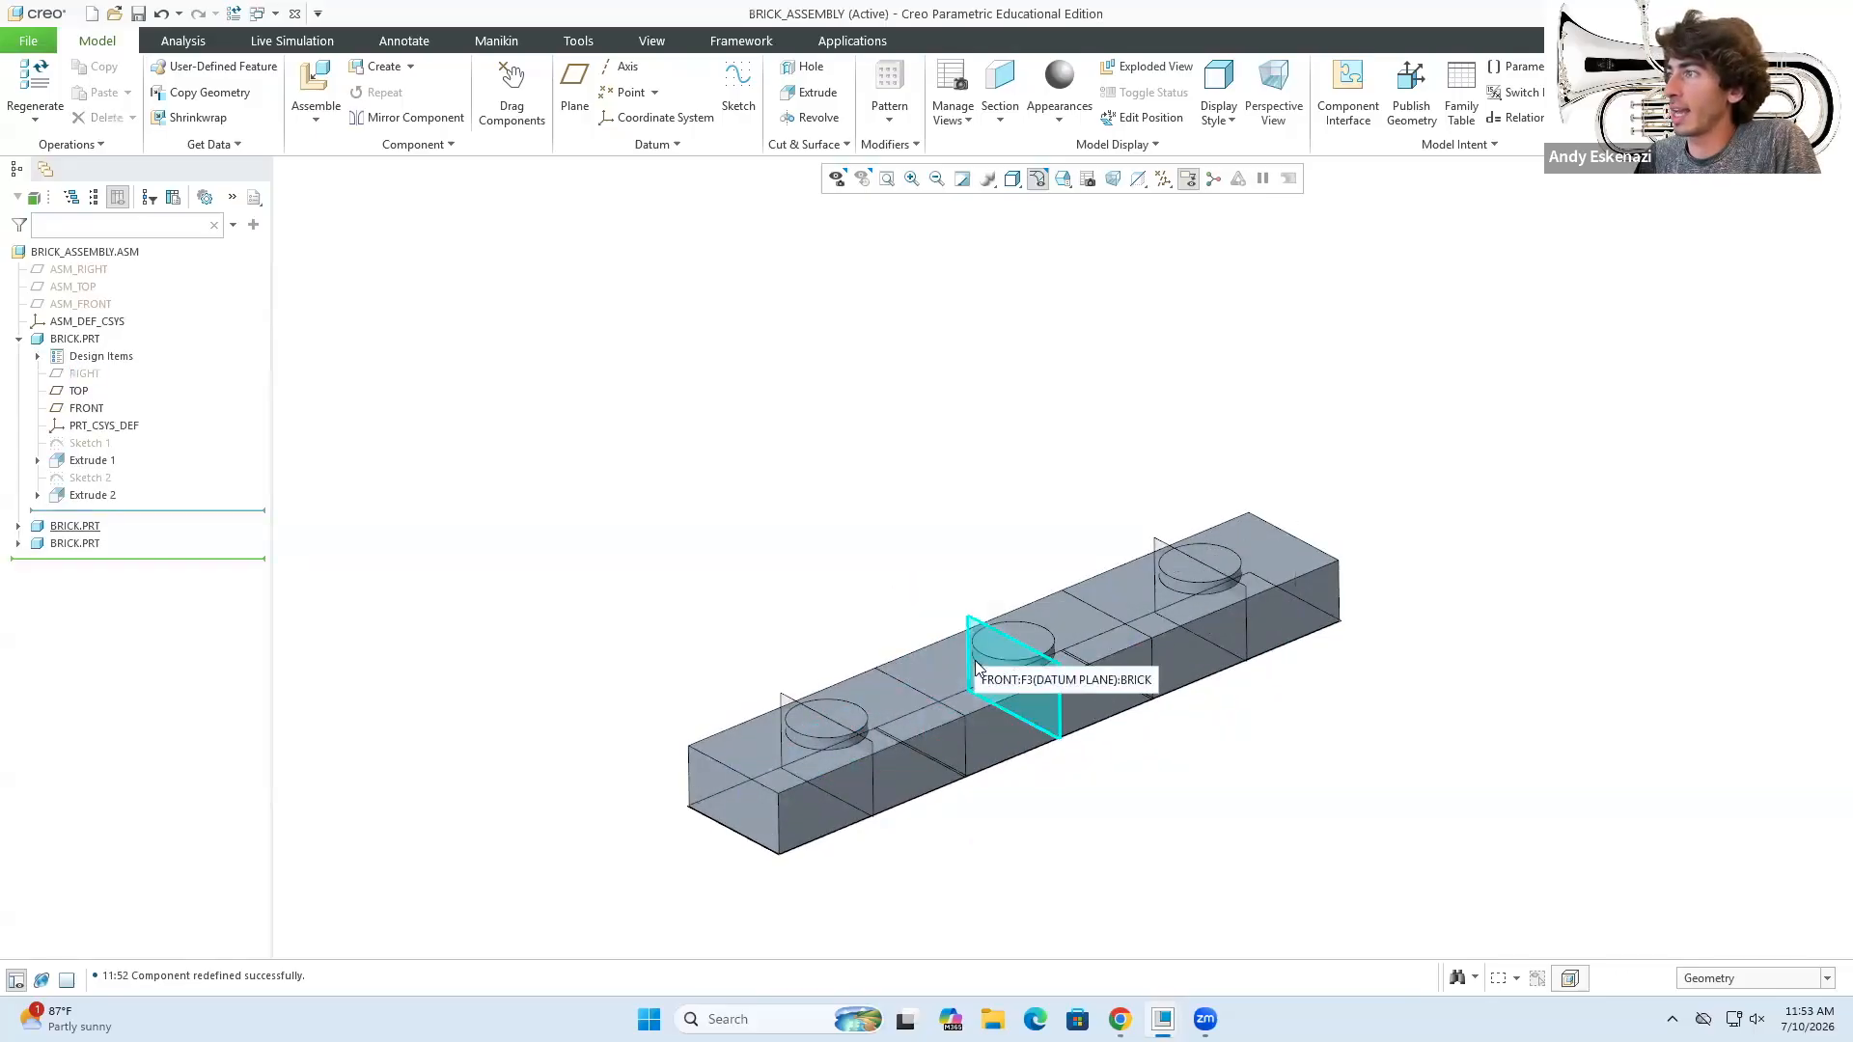
click(832, 764)
click(915, 725)
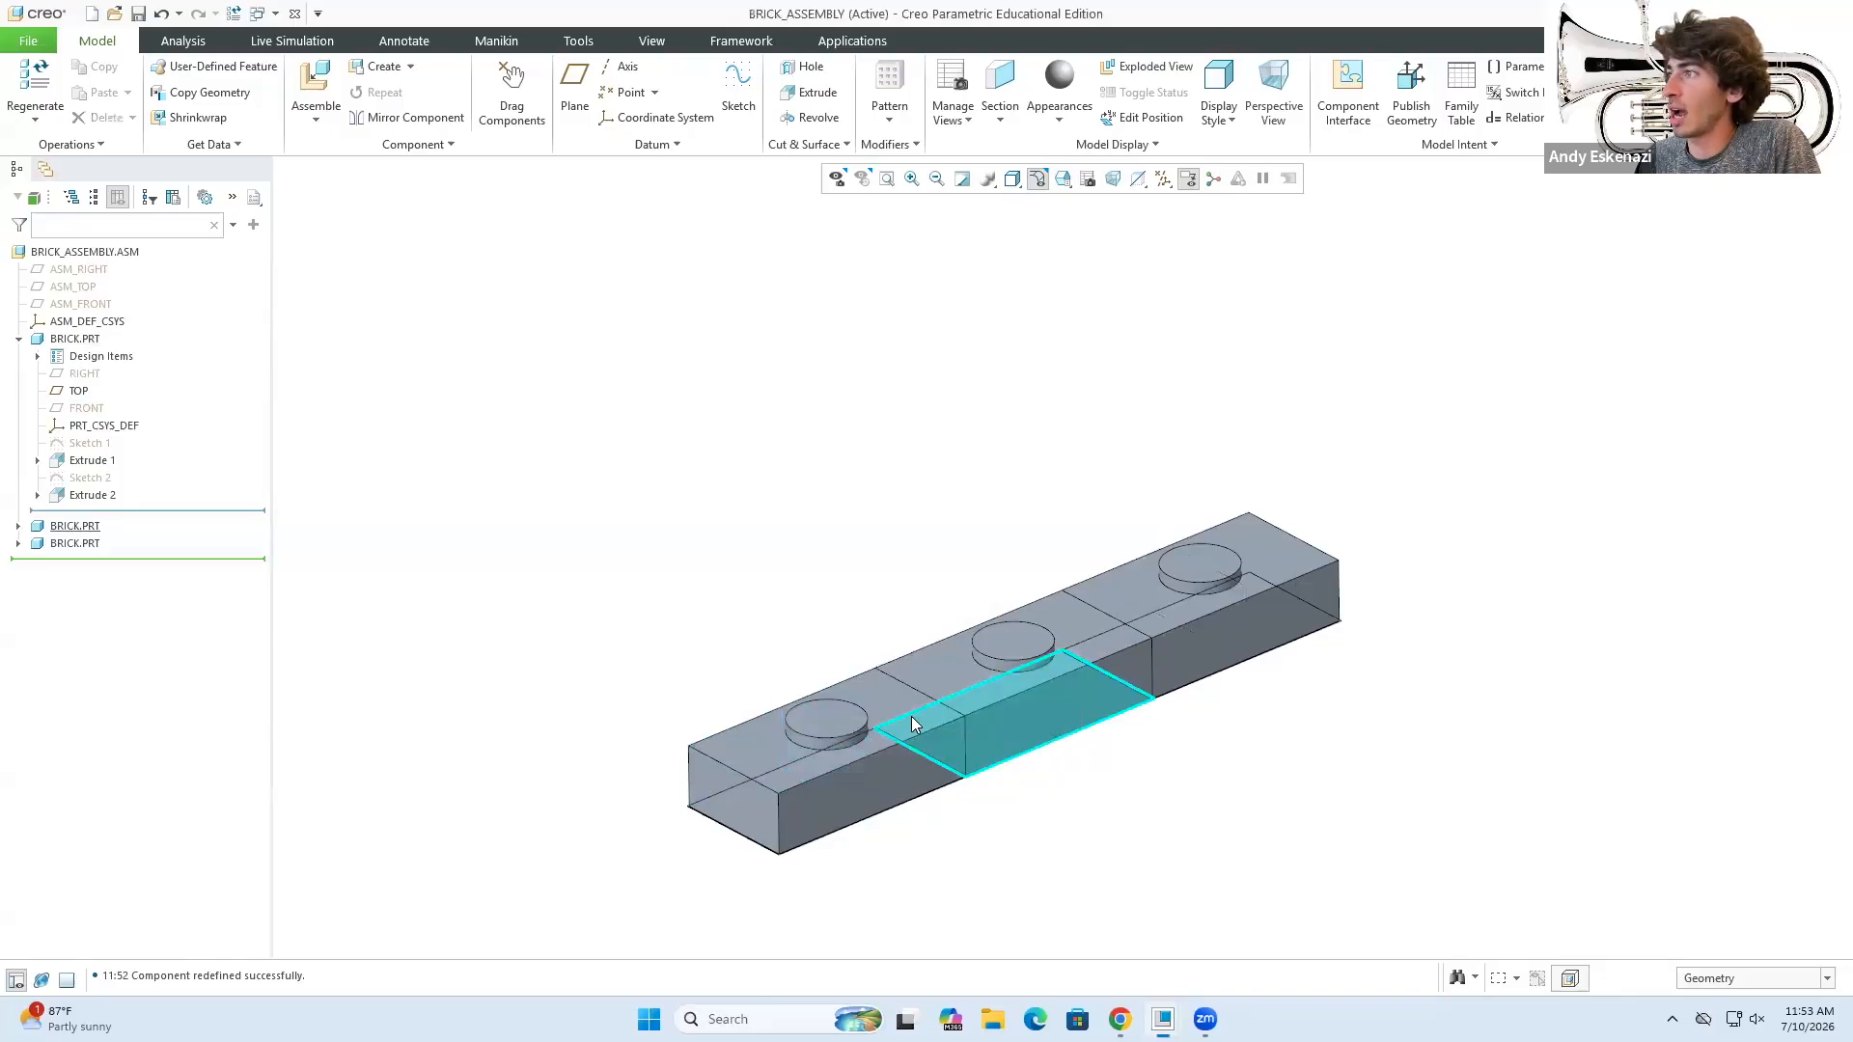
- Hide the TOP datum plane on the underside of the first BRICK.PRT
middle_drag(1002, 740, 988, 670)
scroll(734, 712, down, 8)
scroll(758, 724, down, 3)
click(765, 728)
click(826, 694)
scroll(907, 718, up, 10)
middle_drag(935, 711, 1056, 894)
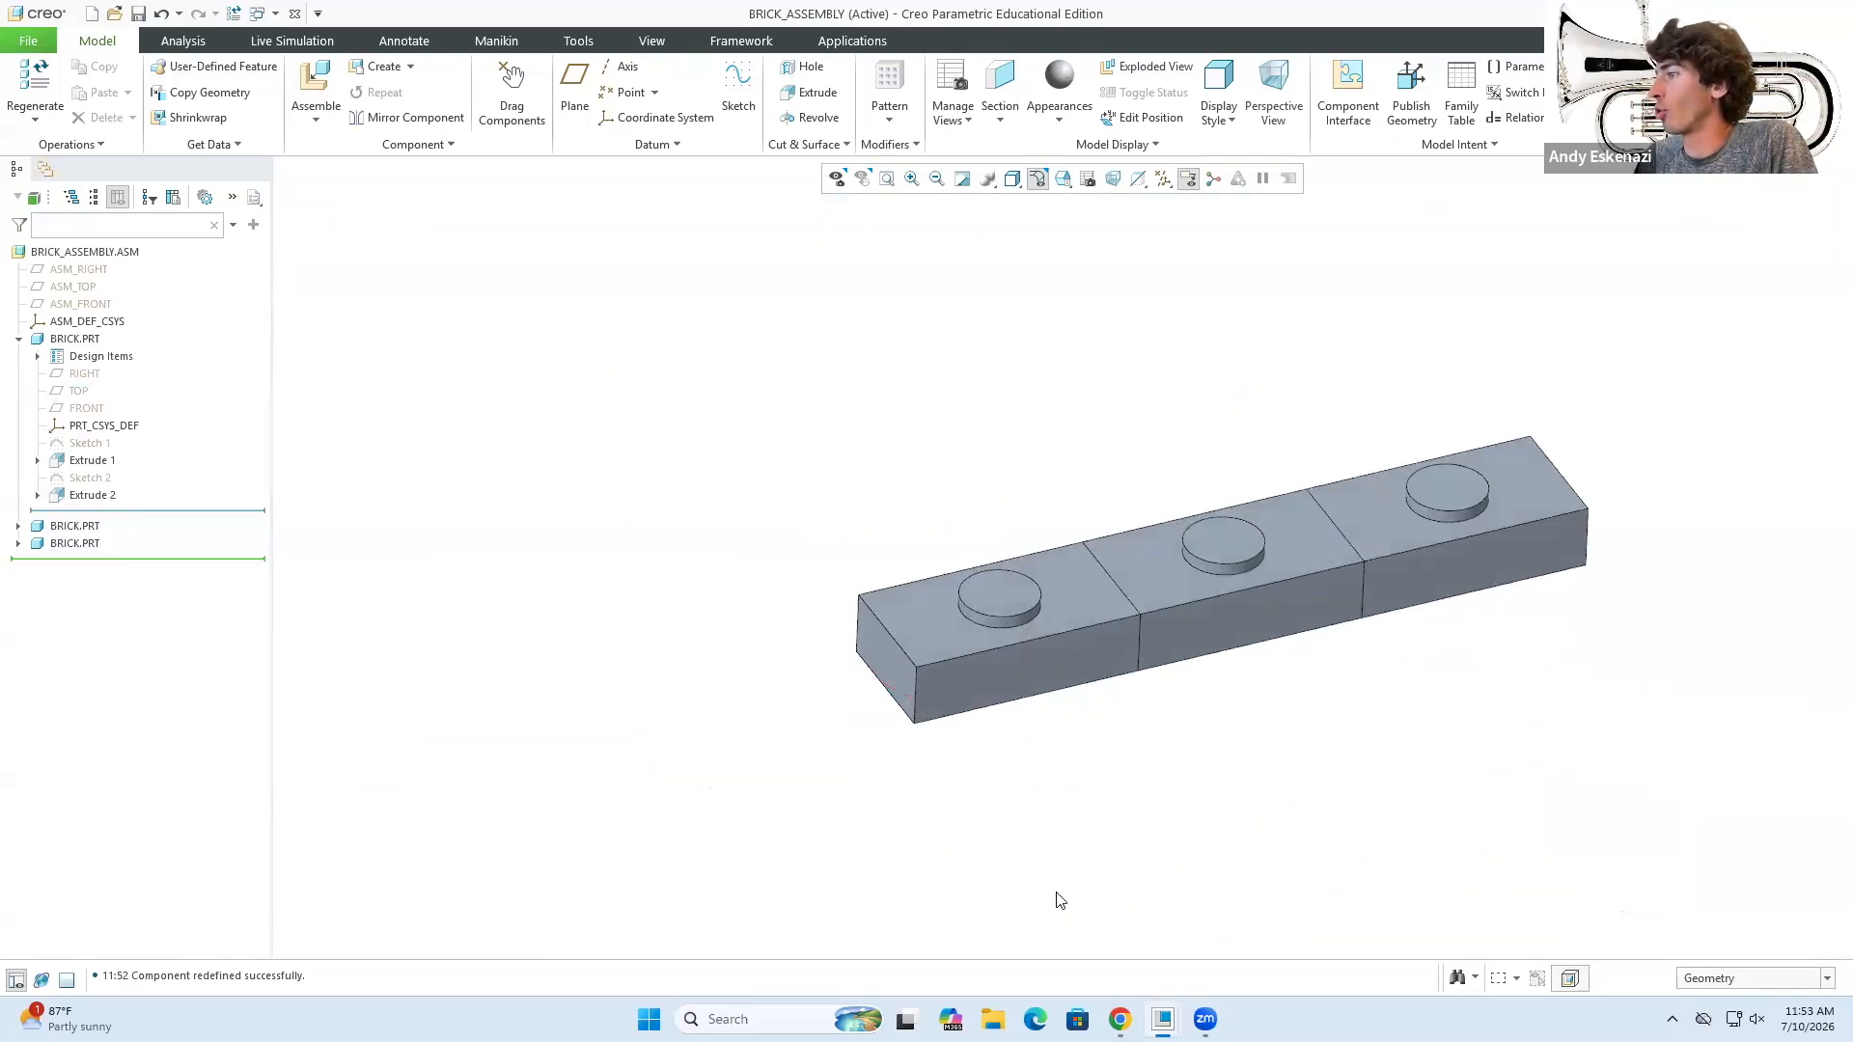
- In the BRICK part window, set the depth of the stud's Extrude 2 to 20 and return to the assembly window
mouse_move(1163, 1019)
click(1104, 918)
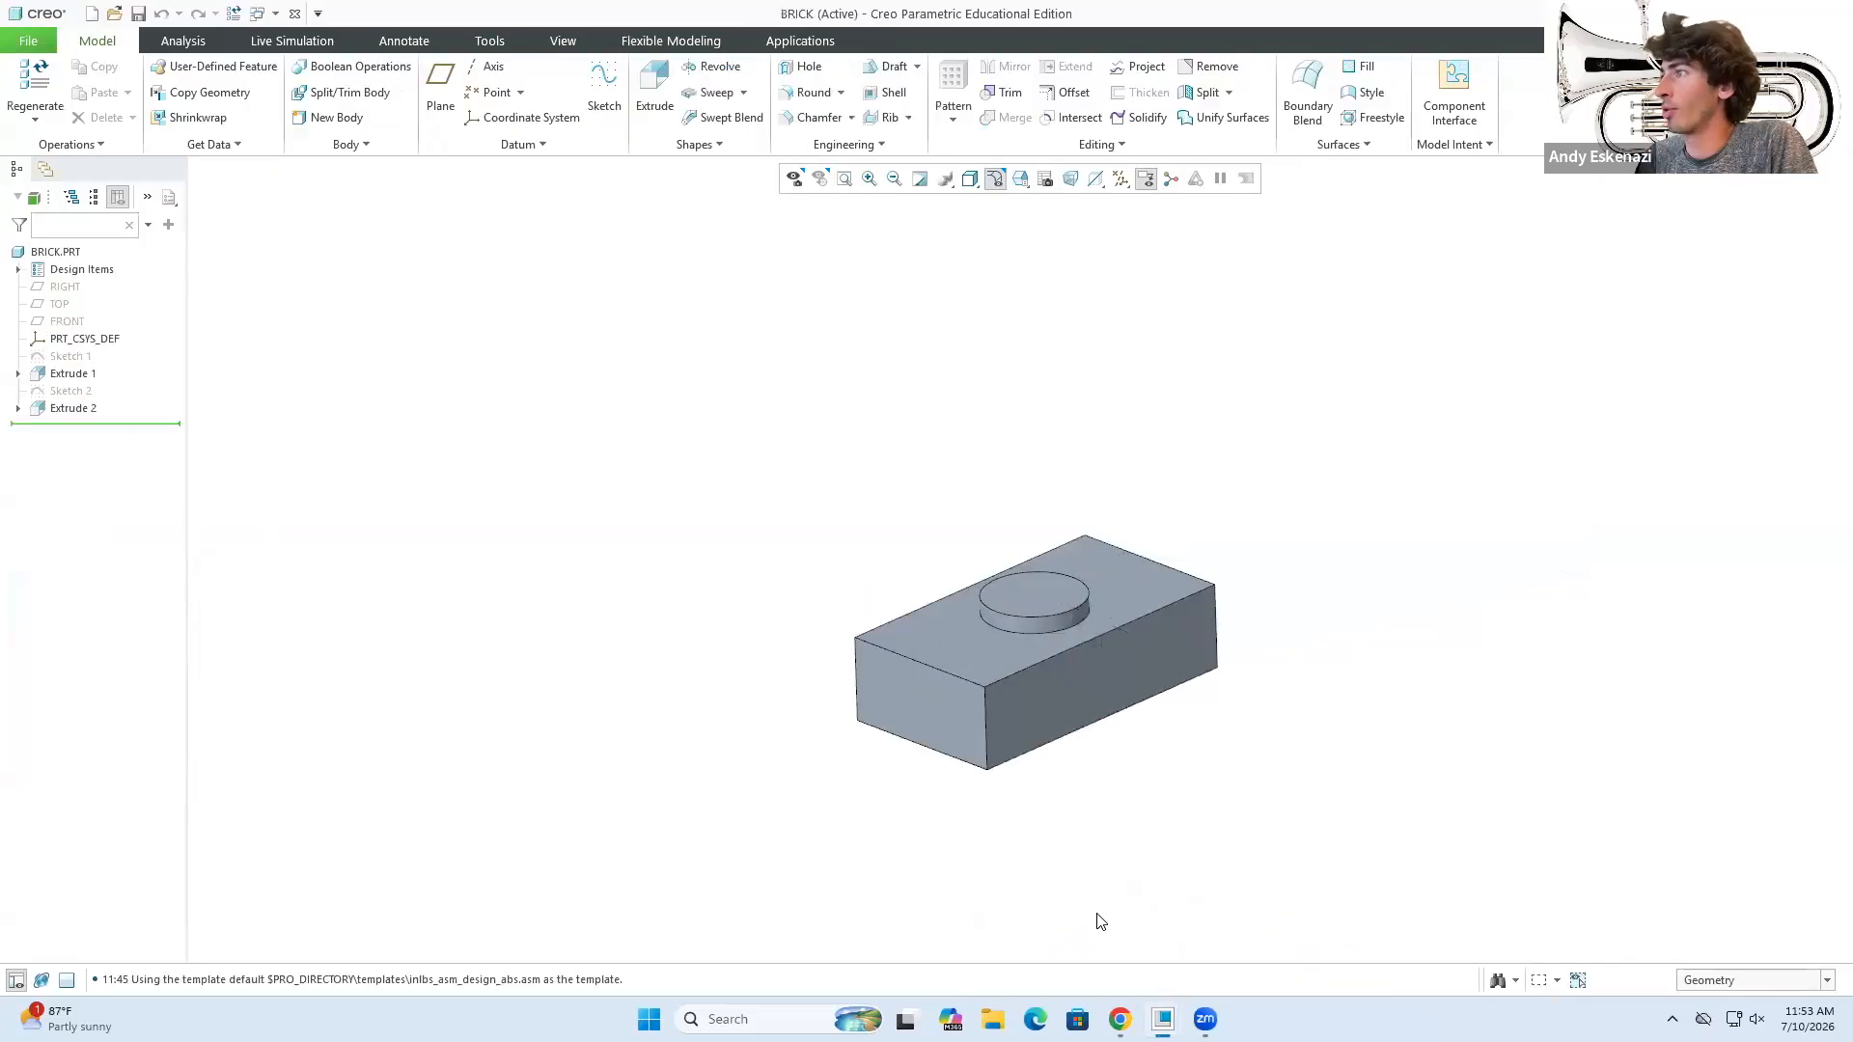
click(73, 411)
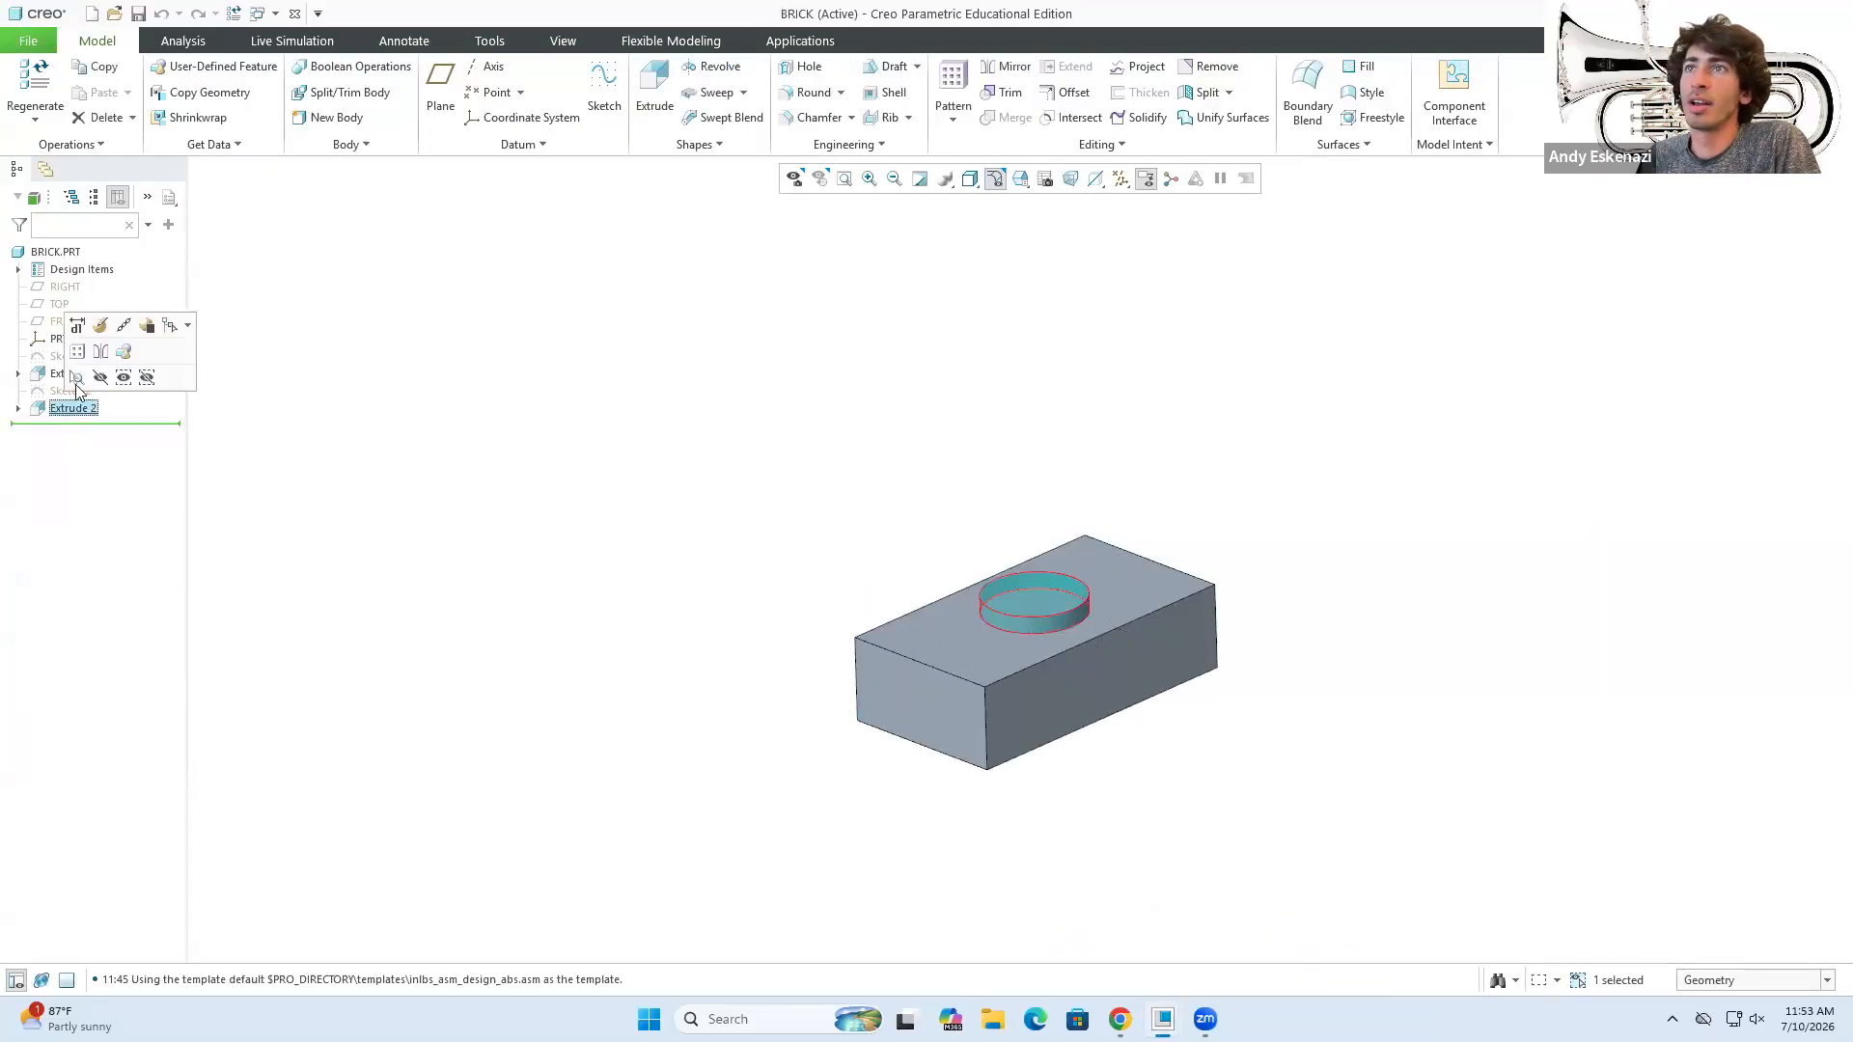
click(103, 327)
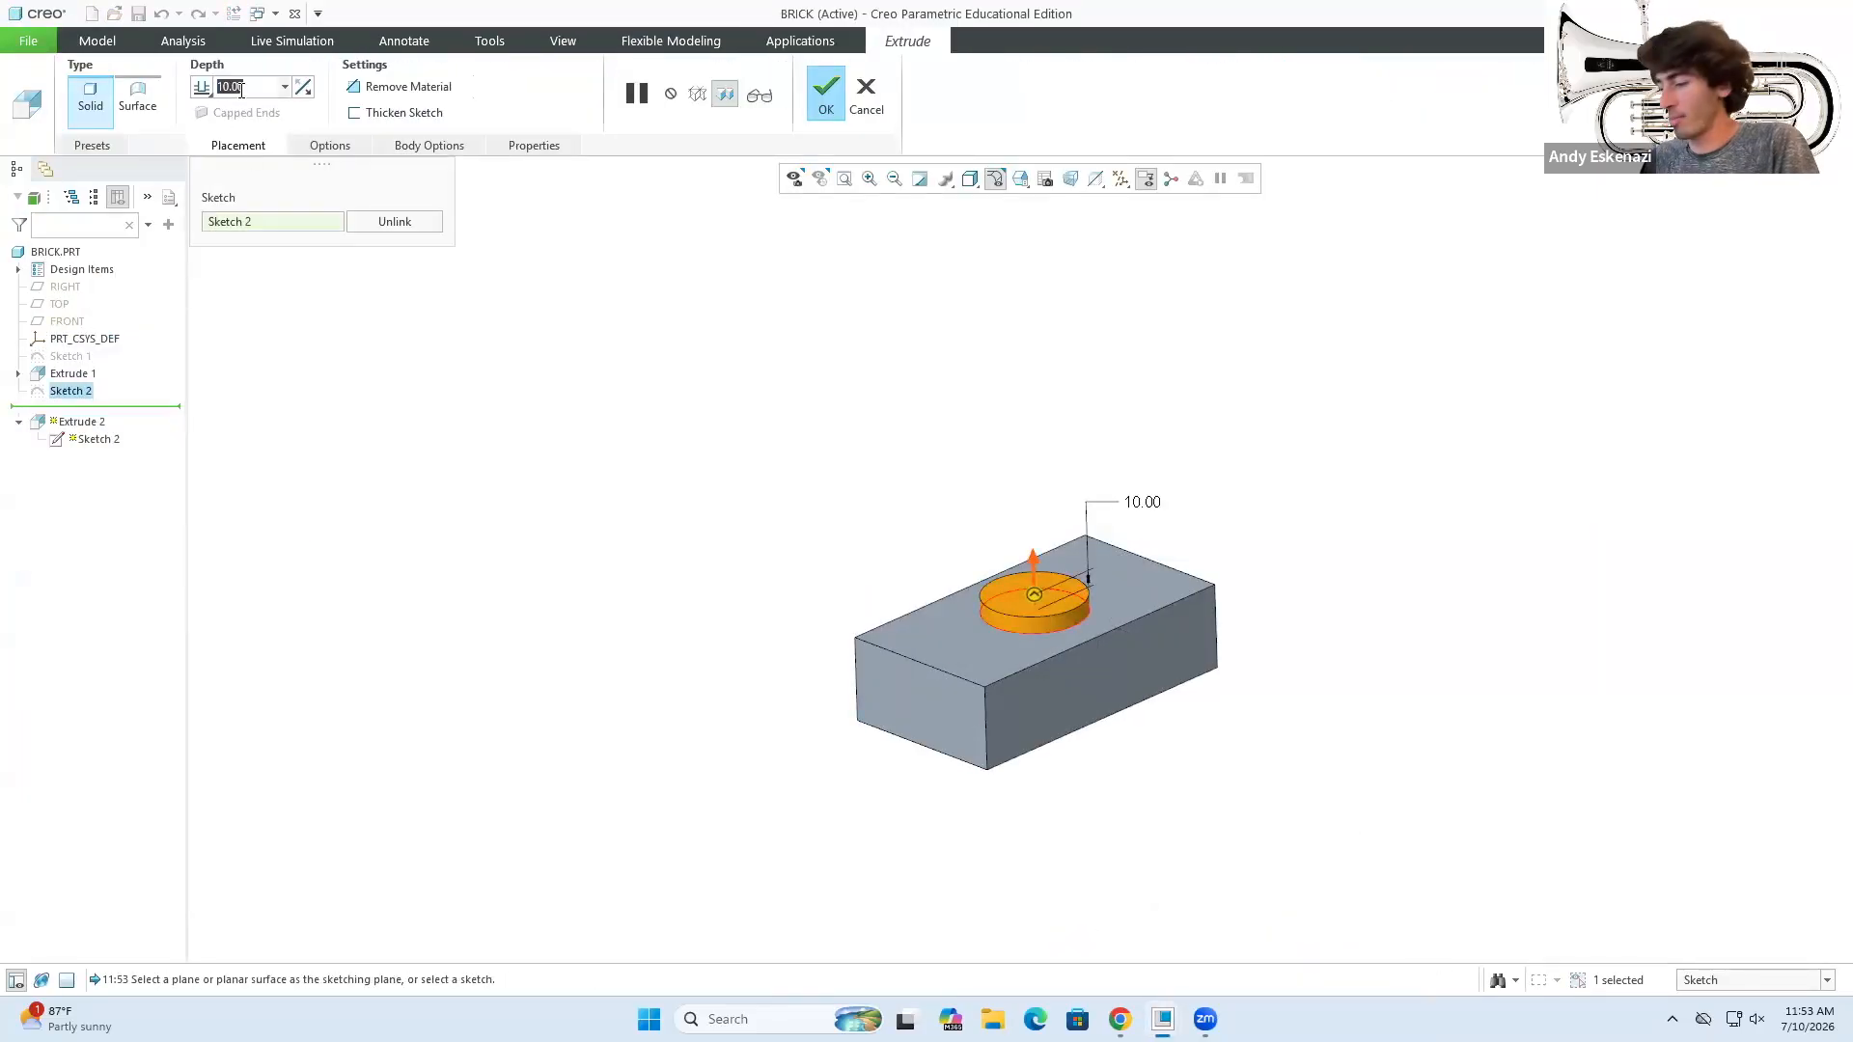
text(2)
click(835, 93)
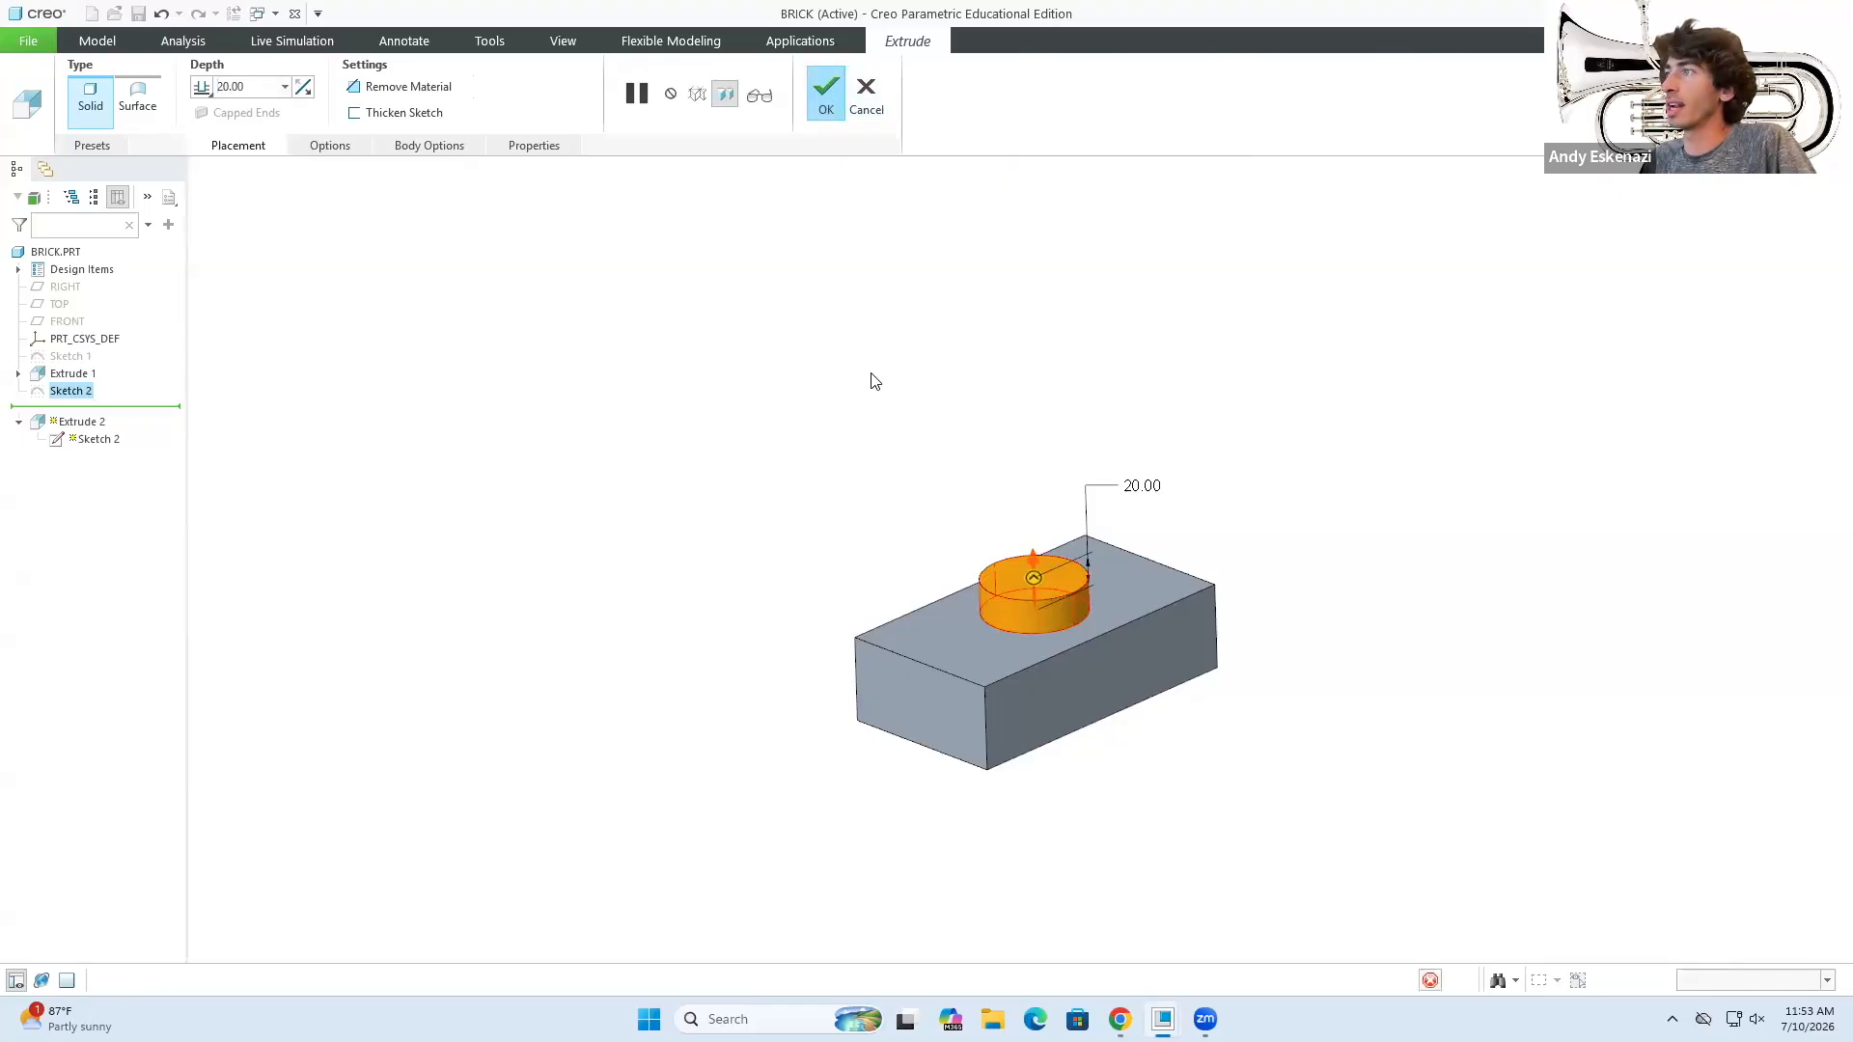
mouse_move(1163, 1019)
click(1255, 934)
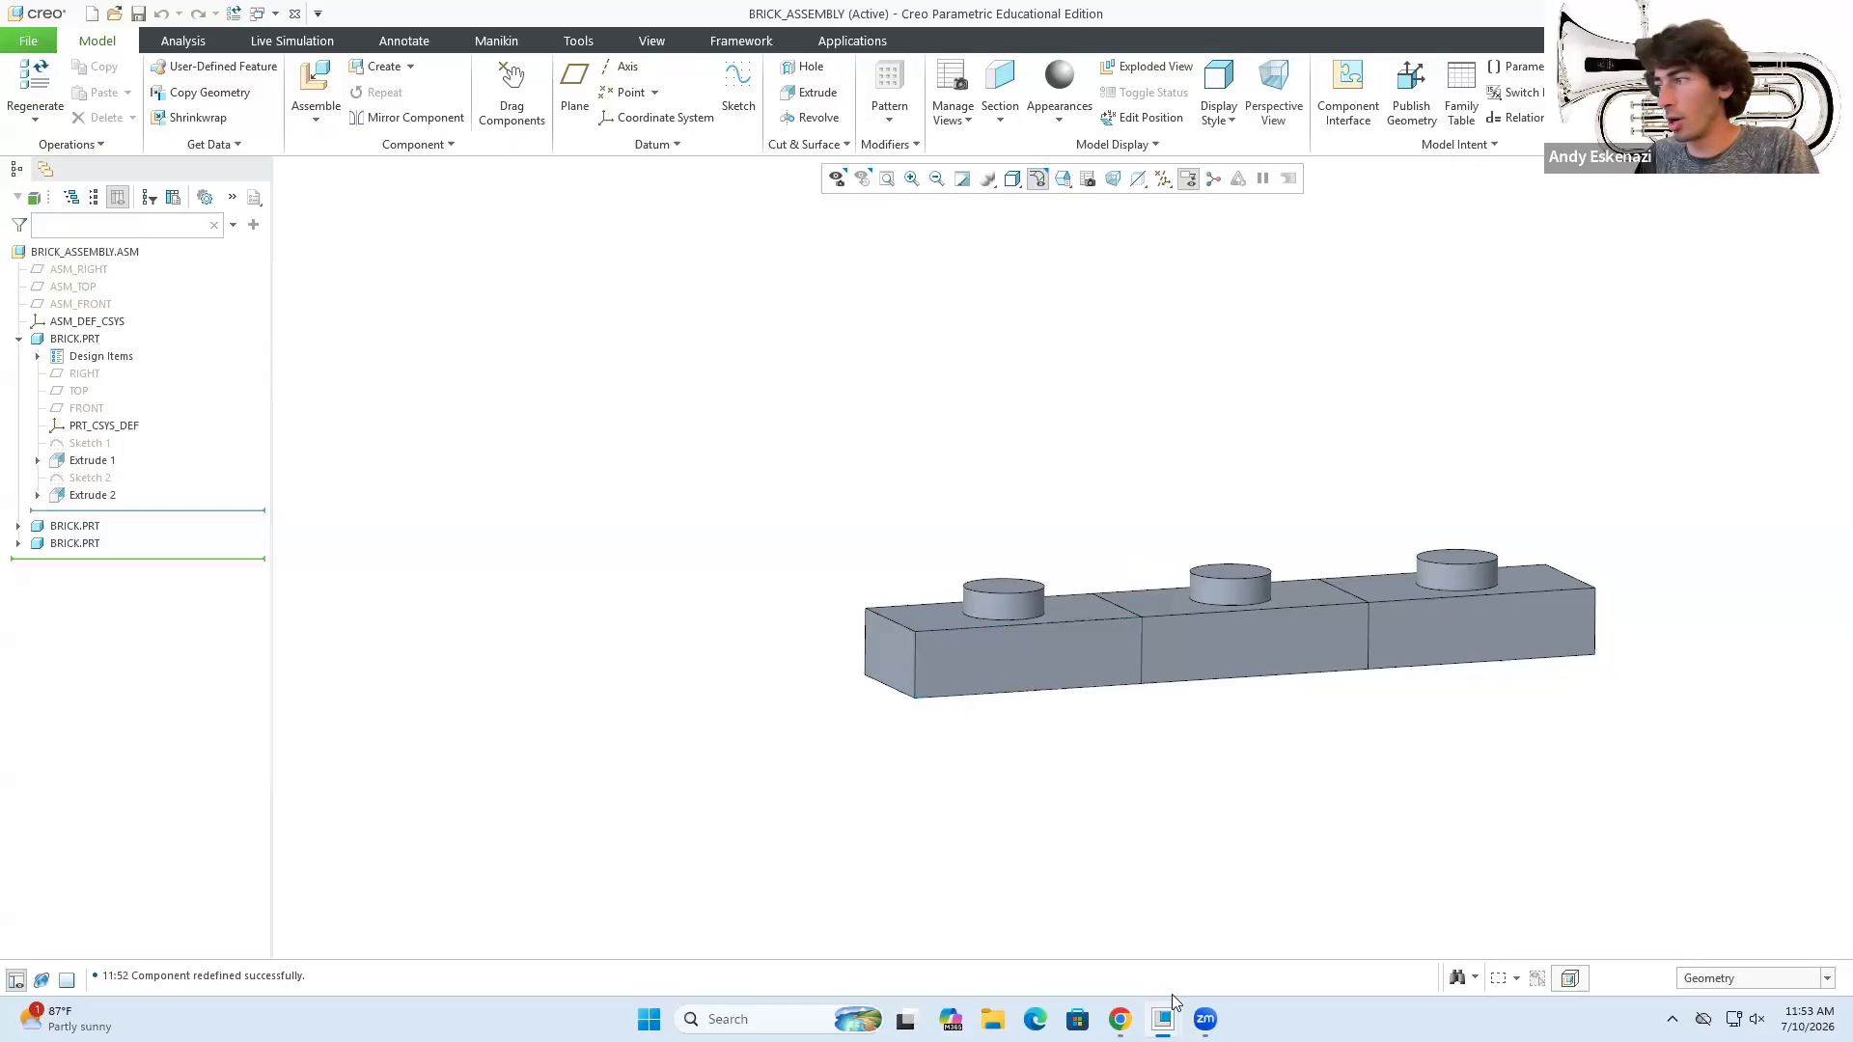
- In the BRICK part, start a sketch on the long side face and draw a construction line joining the midpoints of its vertical edges
mouse_move(1163, 1019)
click(1062, 921)
click(604, 97)
click(1042, 712)
click(1742, 465)
scroll(959, 633, down, 2)
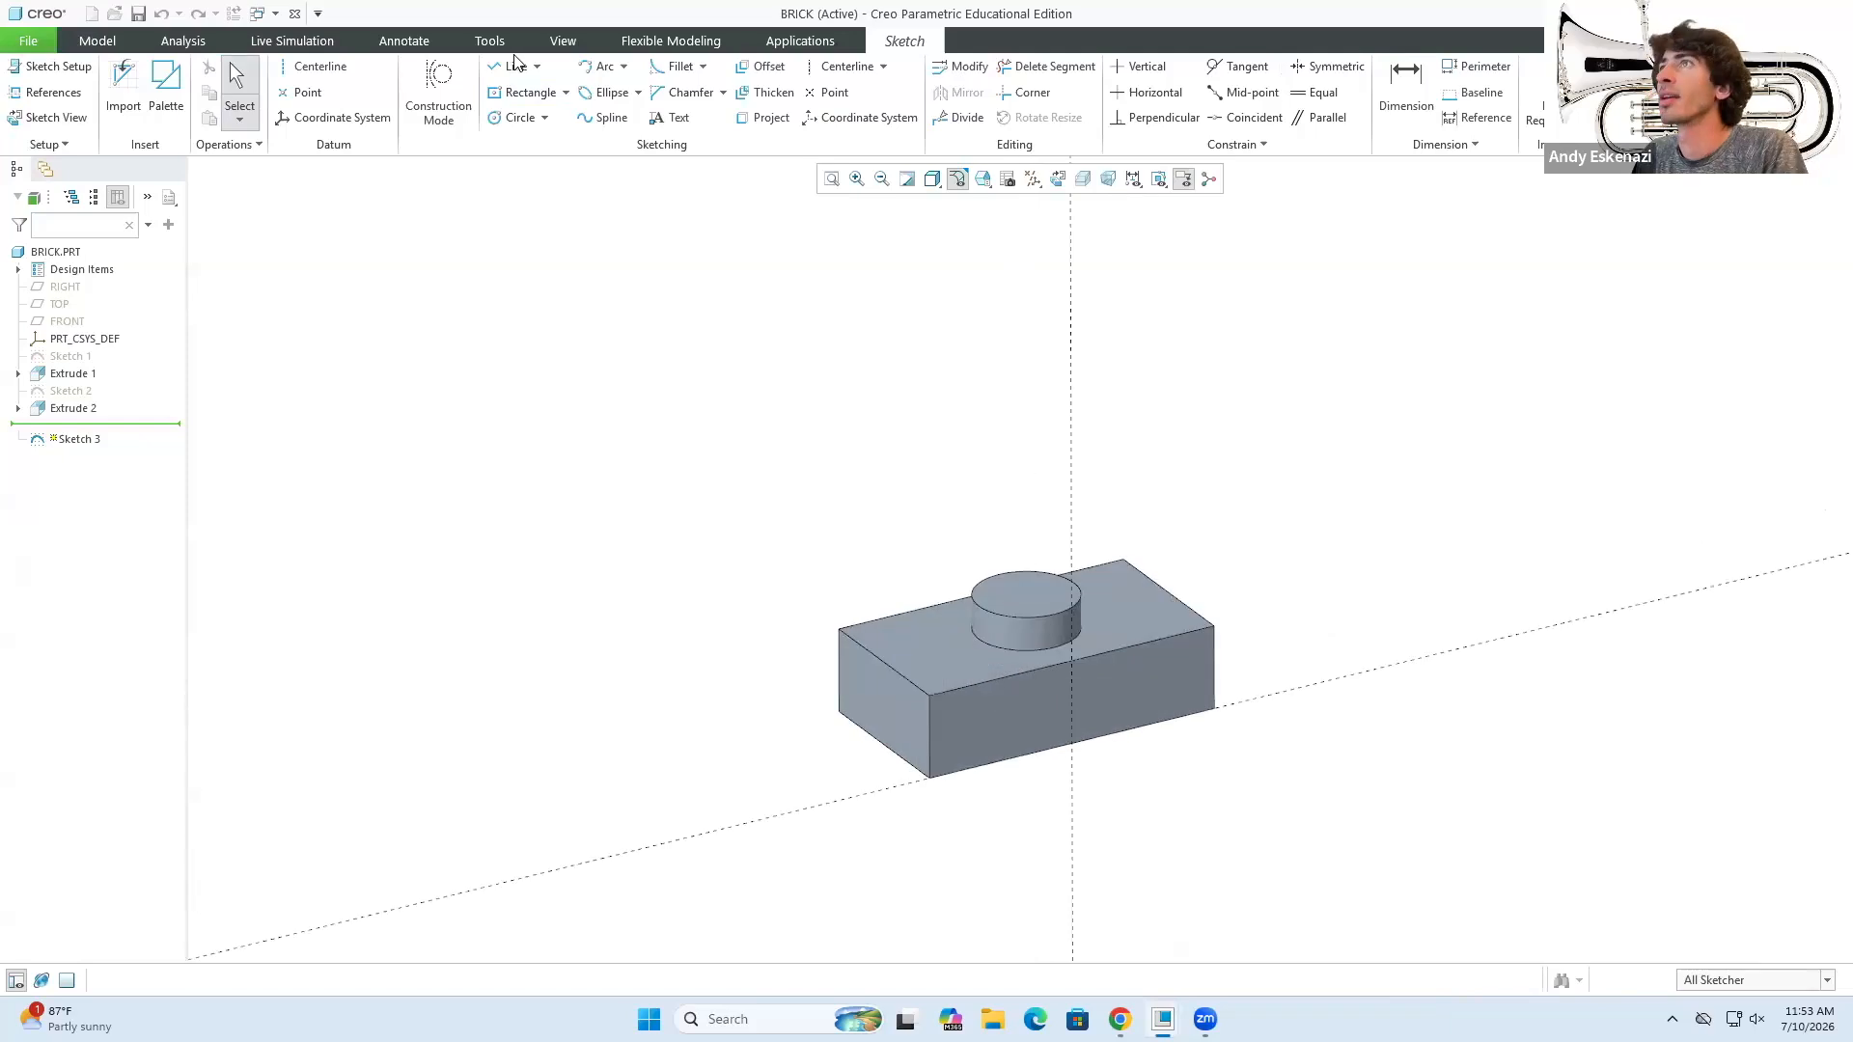
click(438, 96)
click(511, 66)
click(929, 738)
click(1214, 668)
middle_click(1216, 671)
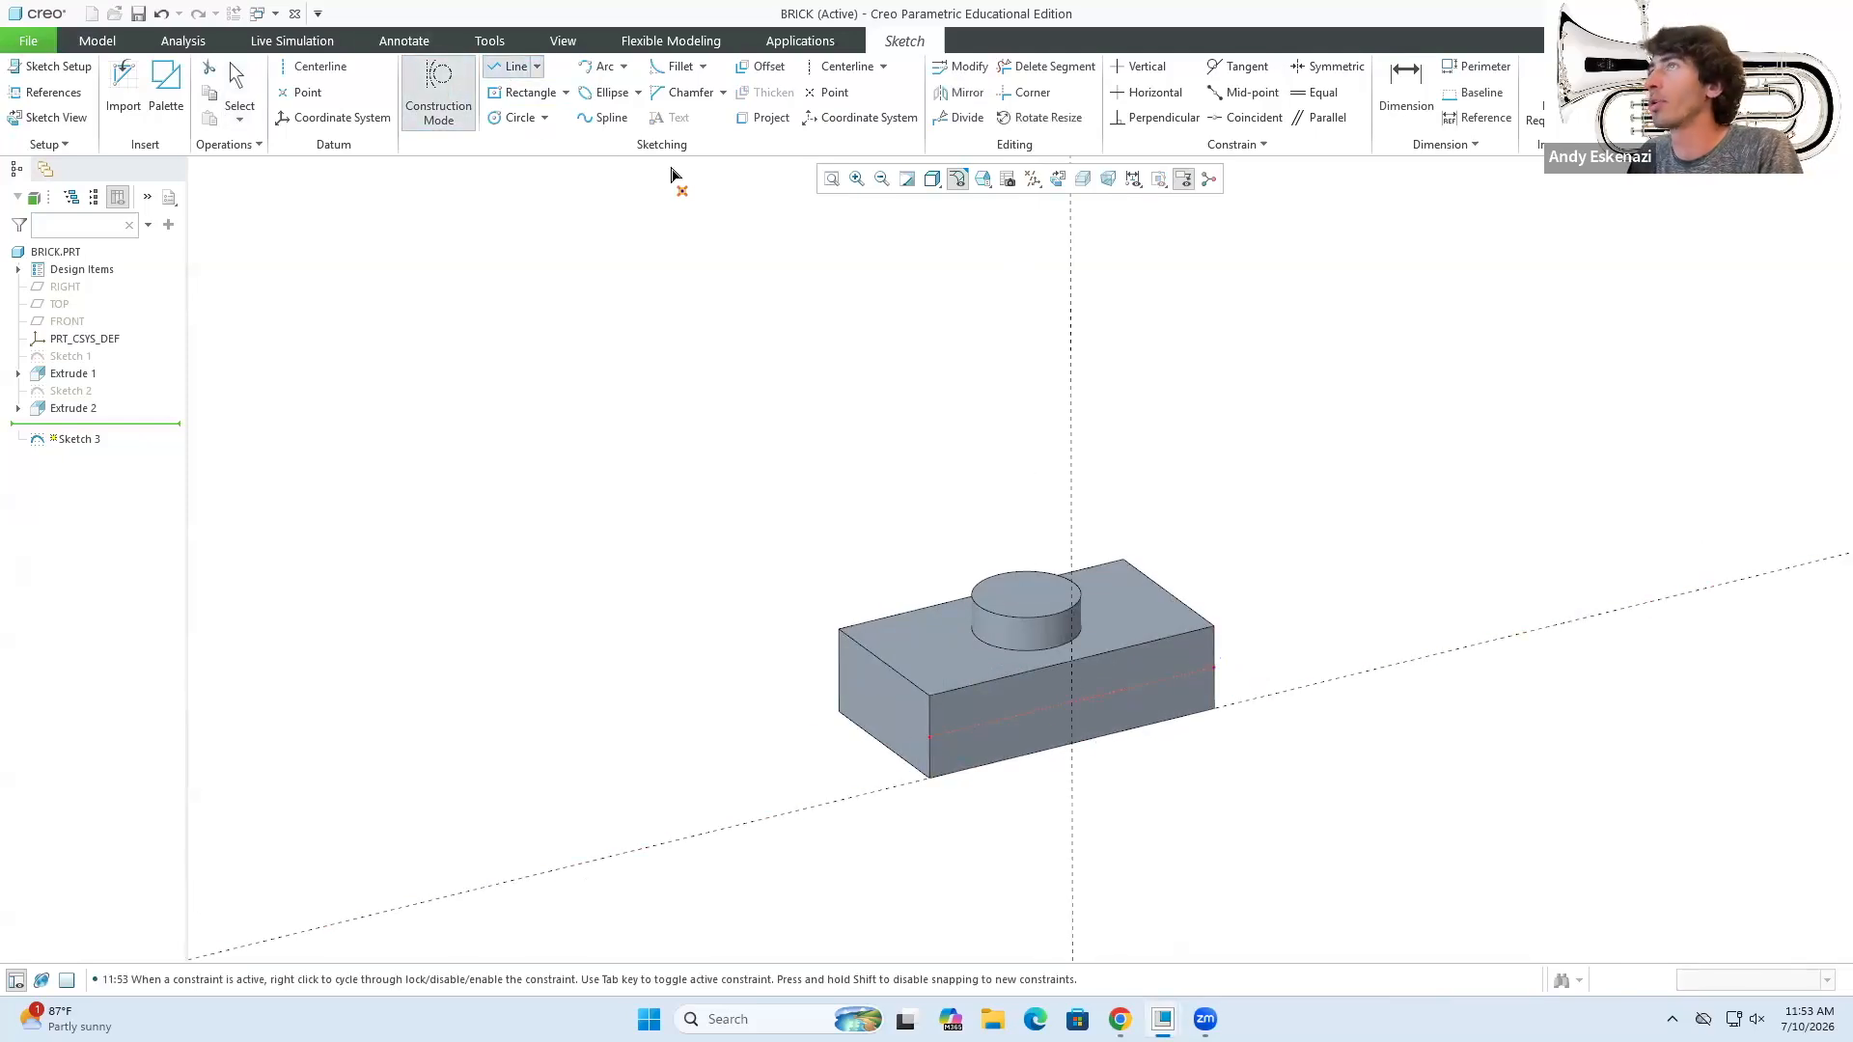
- Sketch a circle about 22 in diameter, centred where the construction line meets the vertical reference
click(438, 96)
click(511, 116)
click(1069, 720)
click(1081, 730)
middle_click(1071, 724)
- Set the side-face circle's diameter to 20, finish the sketch and view it in the assembly window
scroll(1081, 719, down, 3)
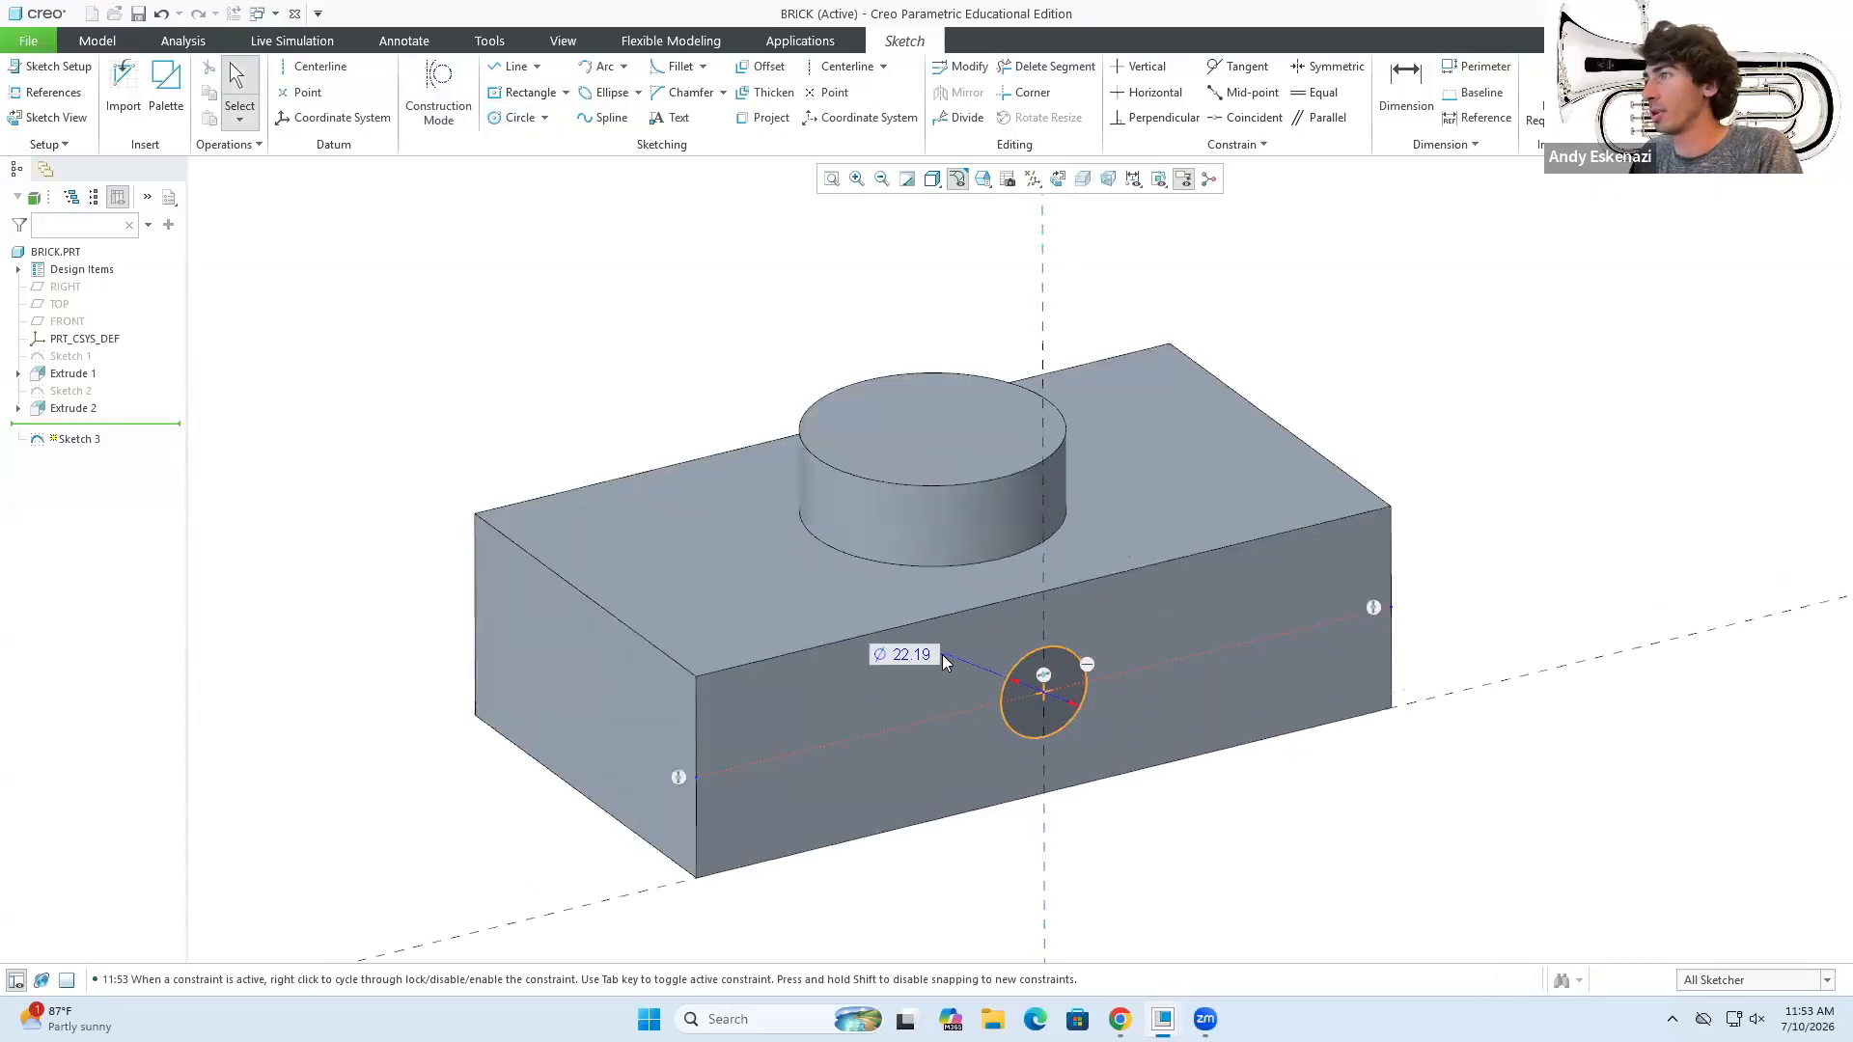
double_click(919, 652)
text(1)
key(Return)
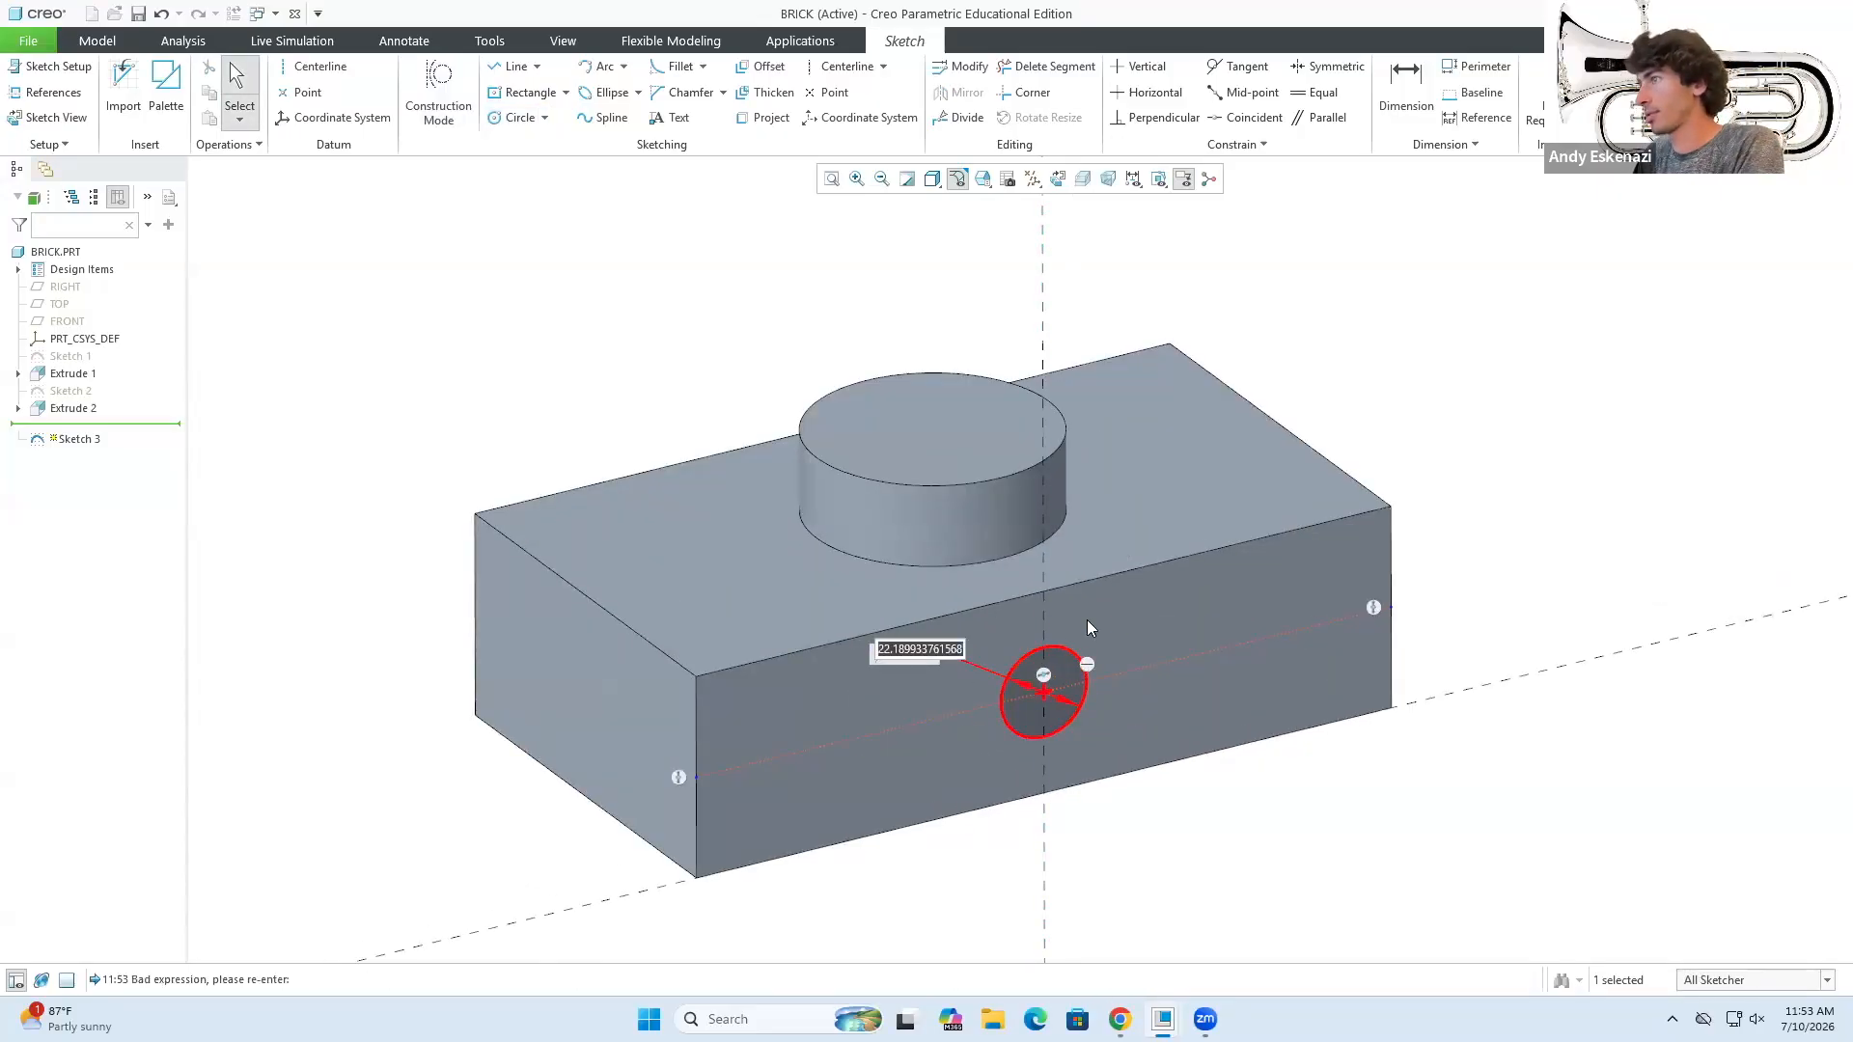
text(20)
key(Return)
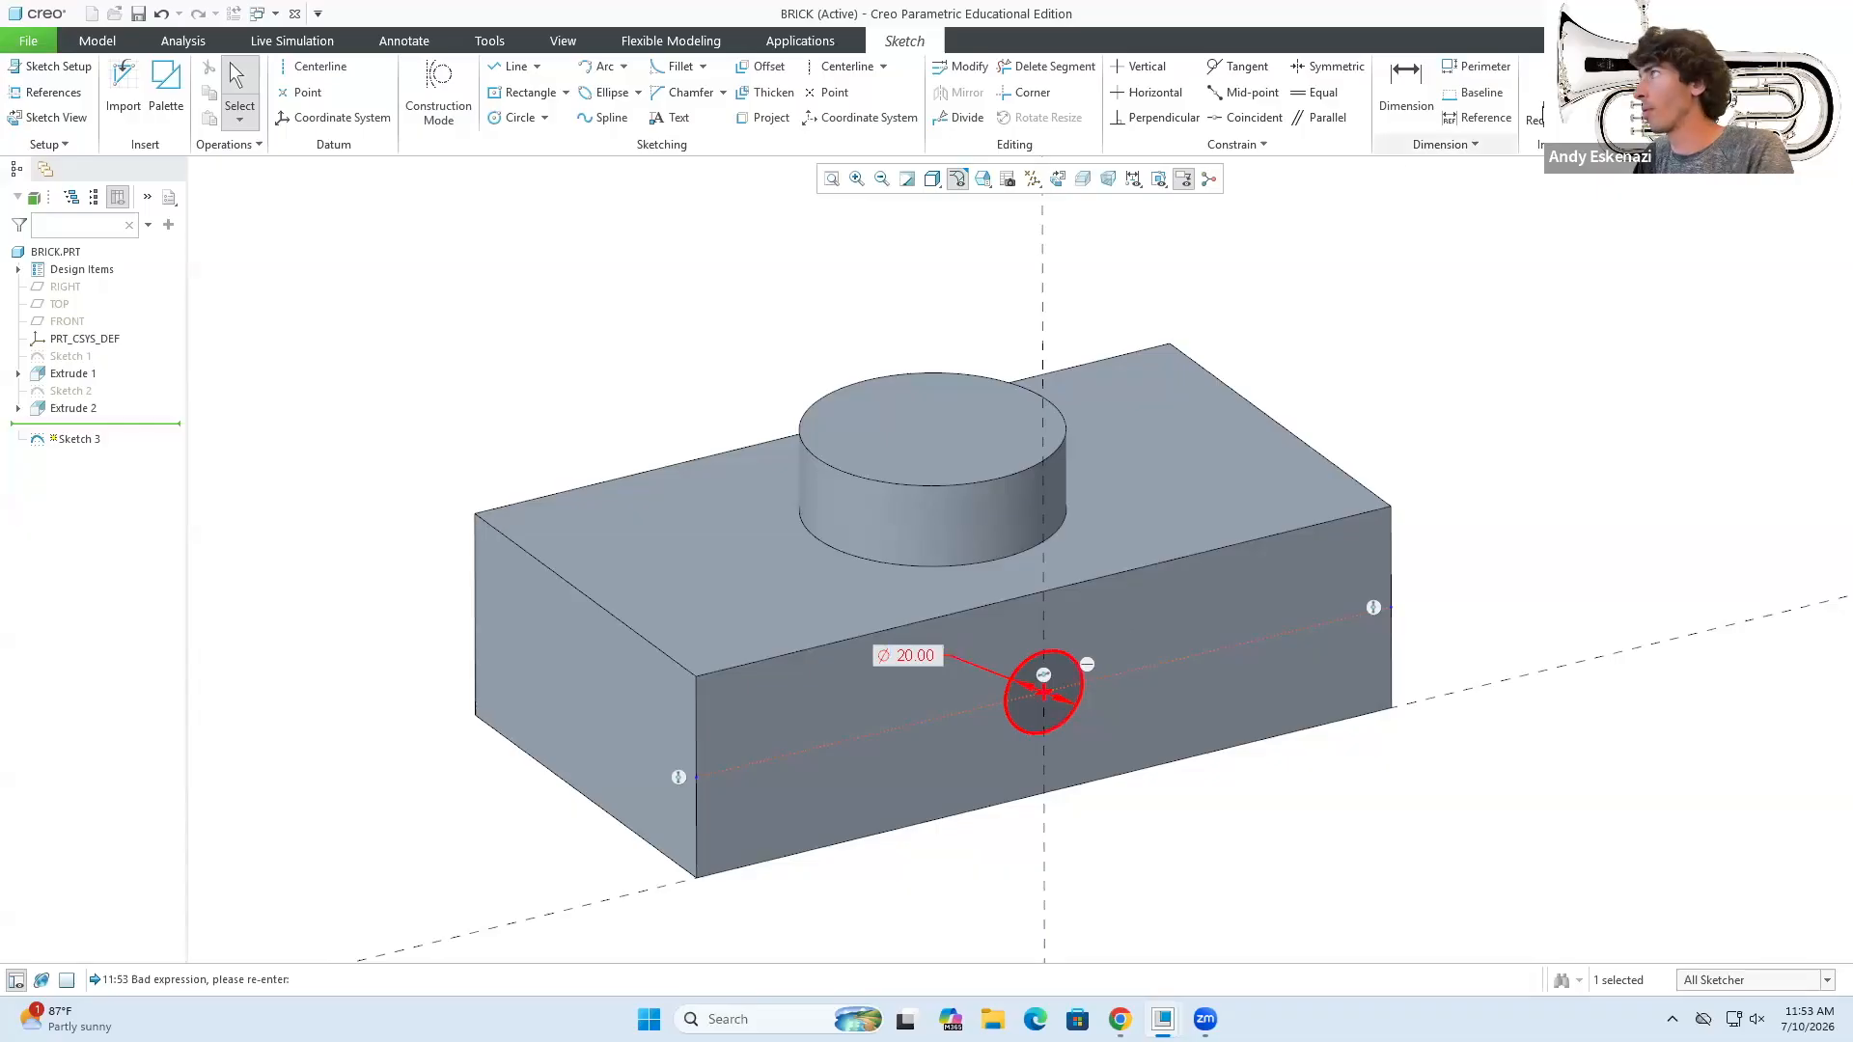
click(1642, 82)
click(1221, 884)
mouse_move(1163, 1019)
click(1251, 917)
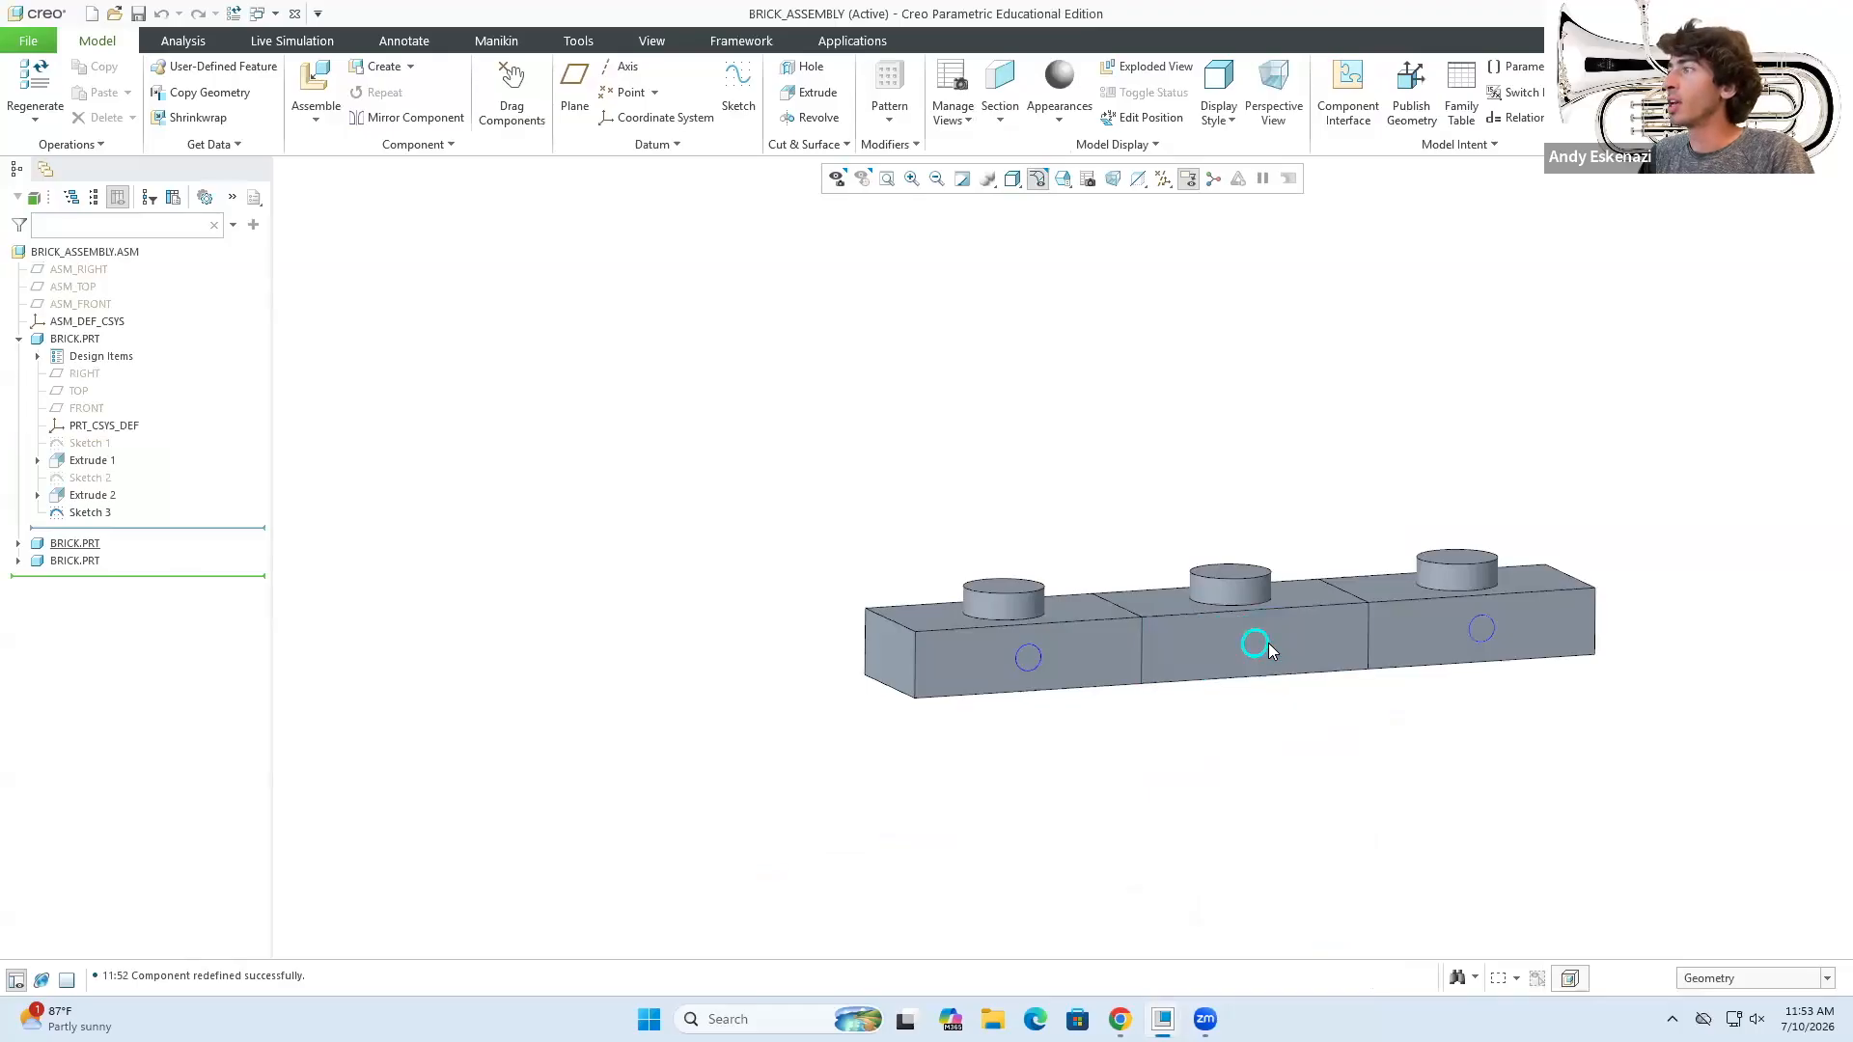
- In the BRICK part, extrude the circle 20 into the brick with Remove Material and view the assembly again
mouse_move(1163, 1019)
click(1109, 970)
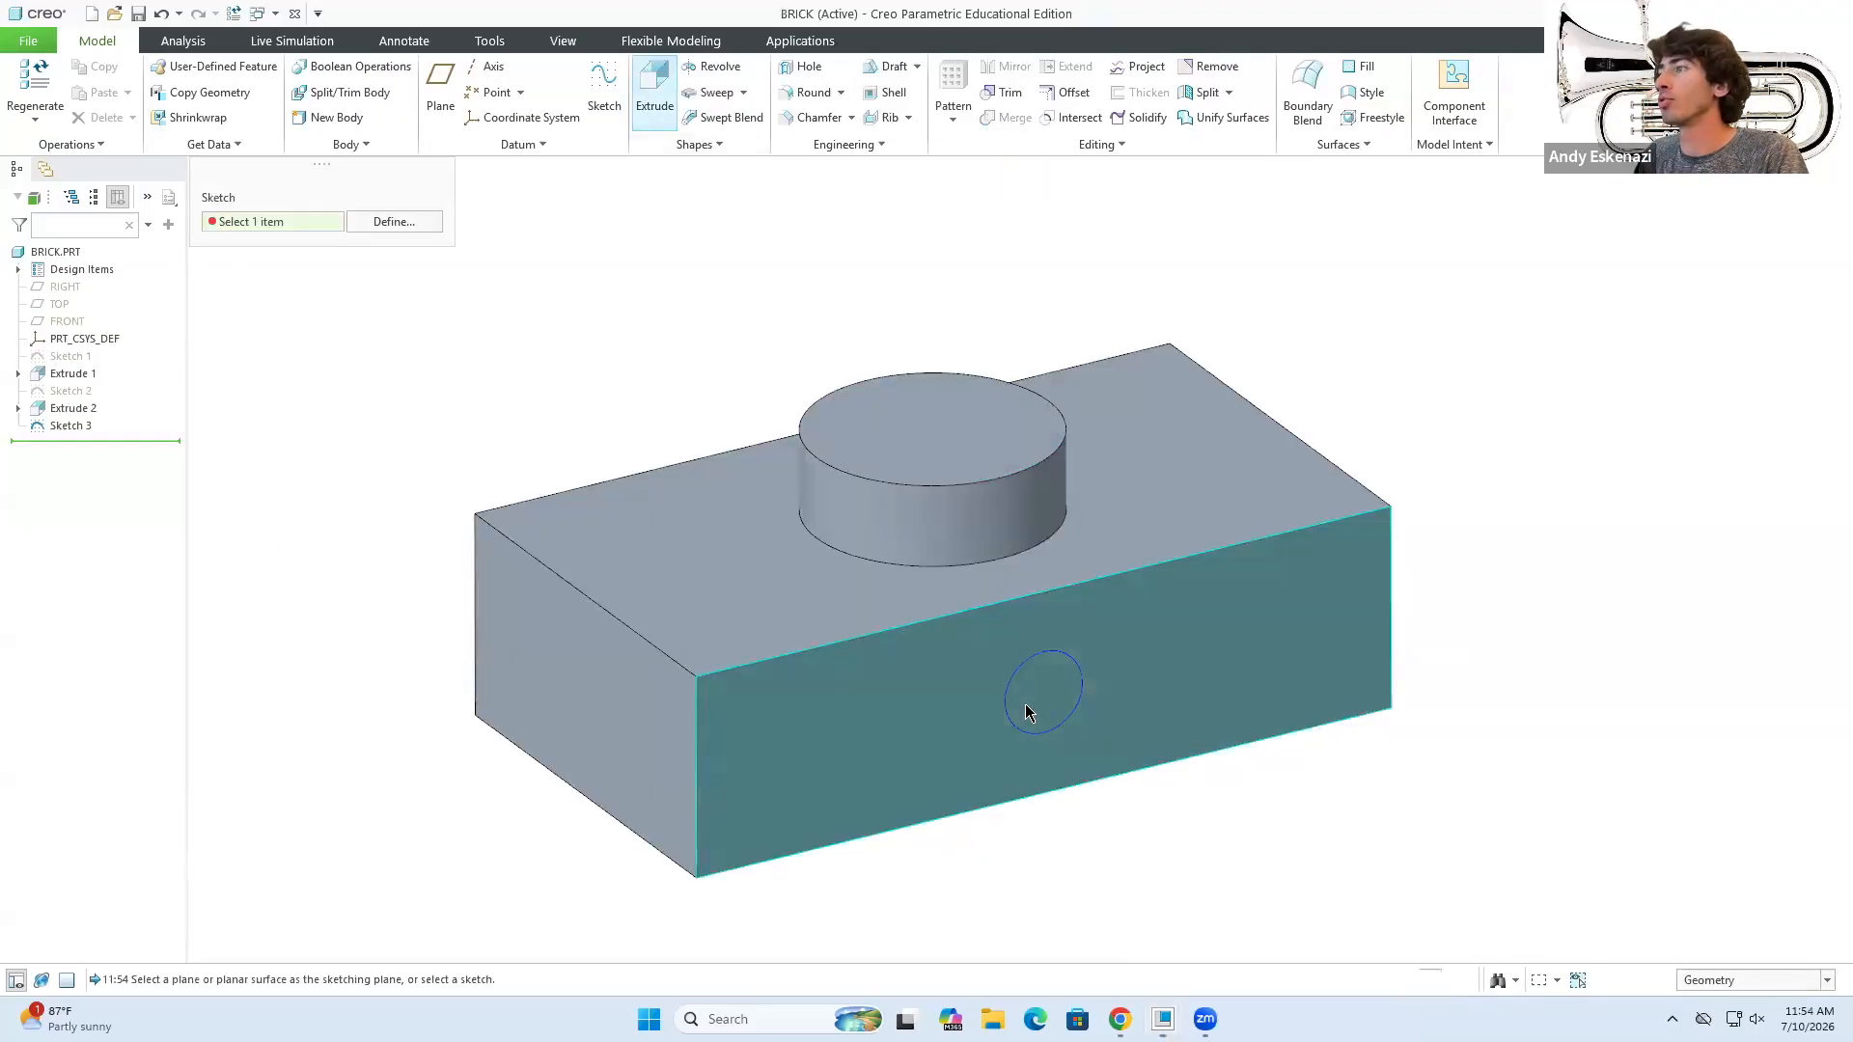
click(1059, 662)
click(408, 86)
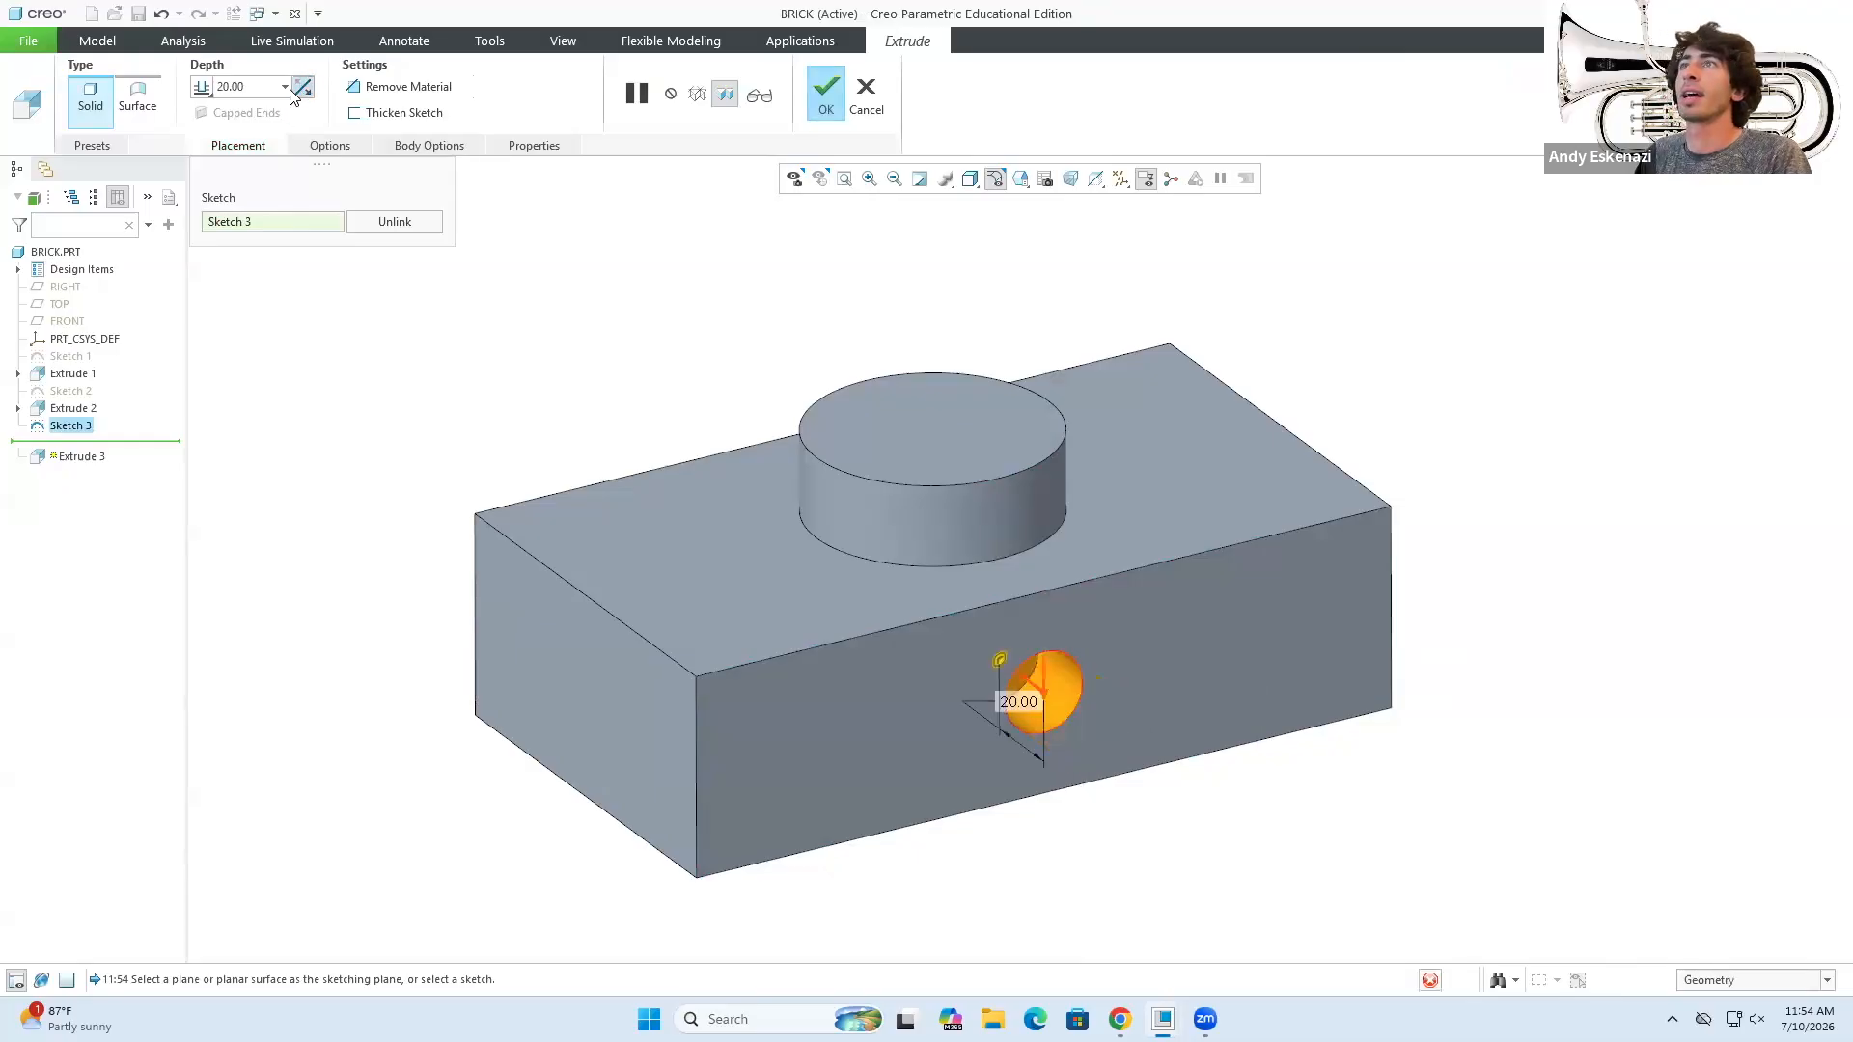
click(849, 90)
mouse_move(1148, 1012)
click(1249, 912)
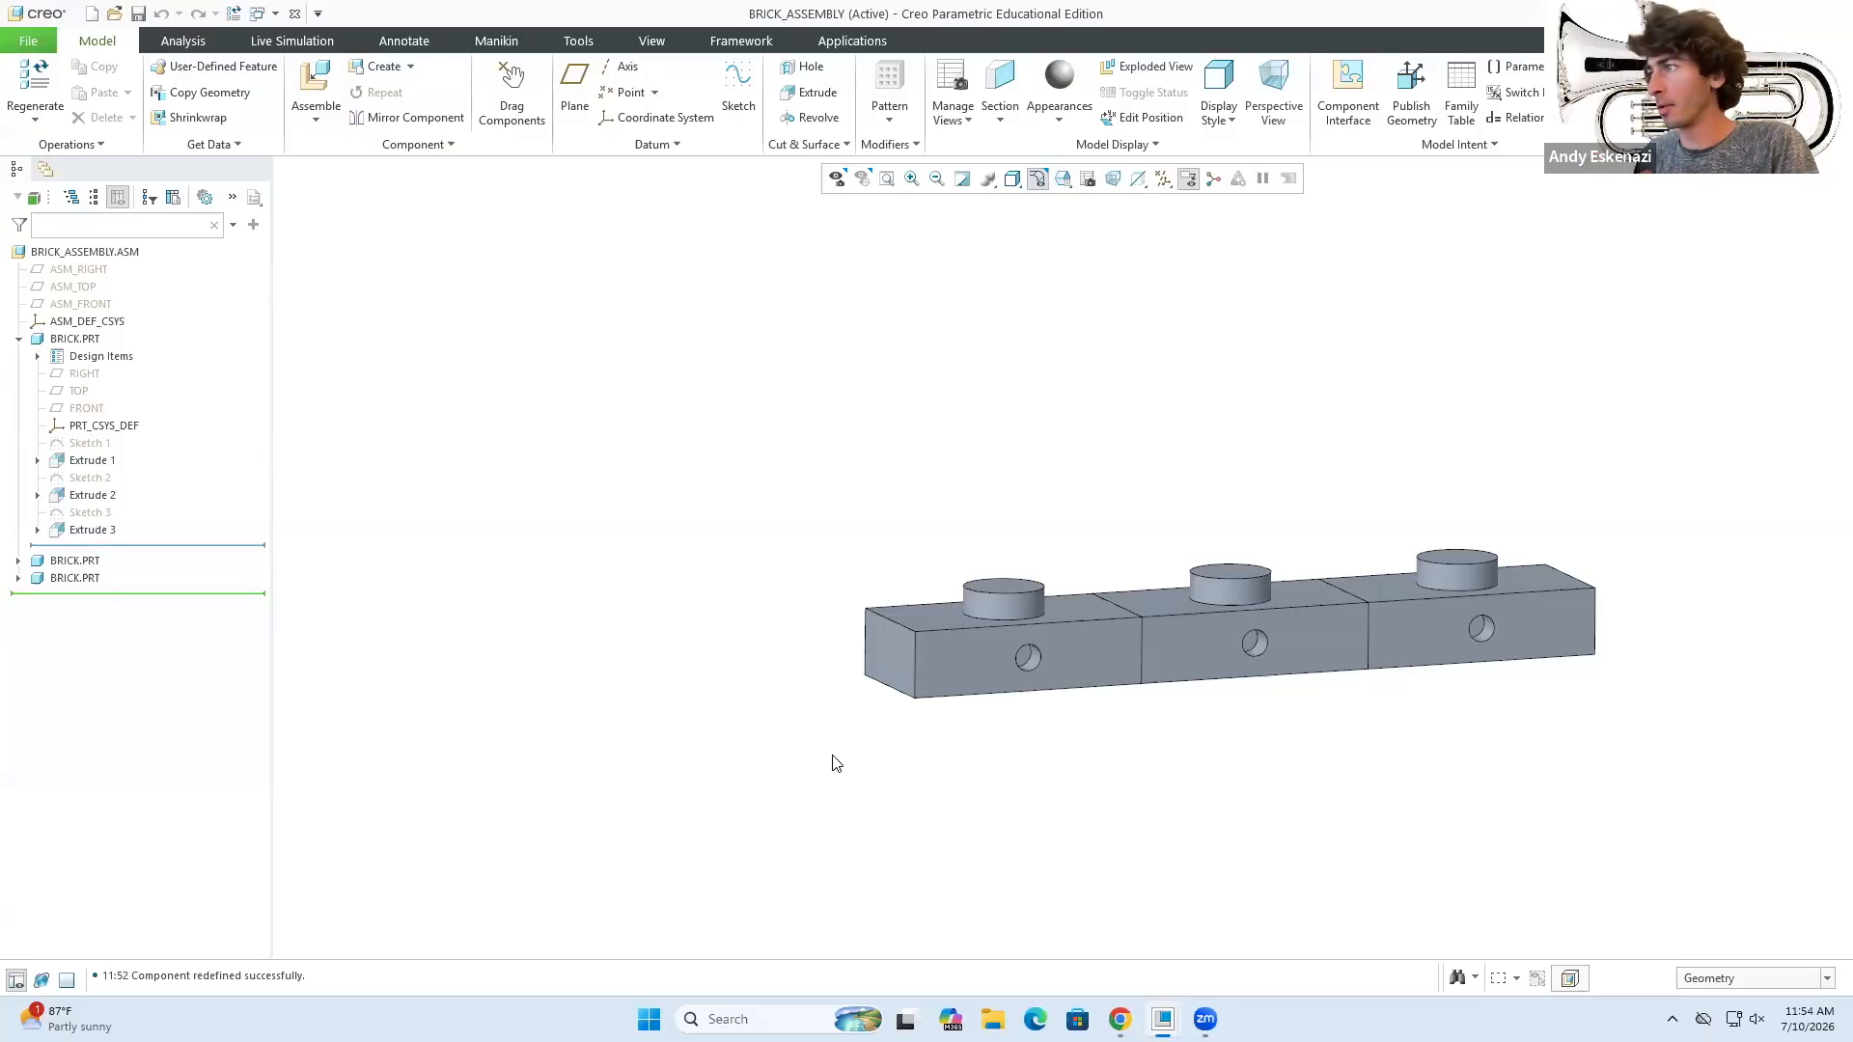
middle_drag(772, 693, 869, 683)
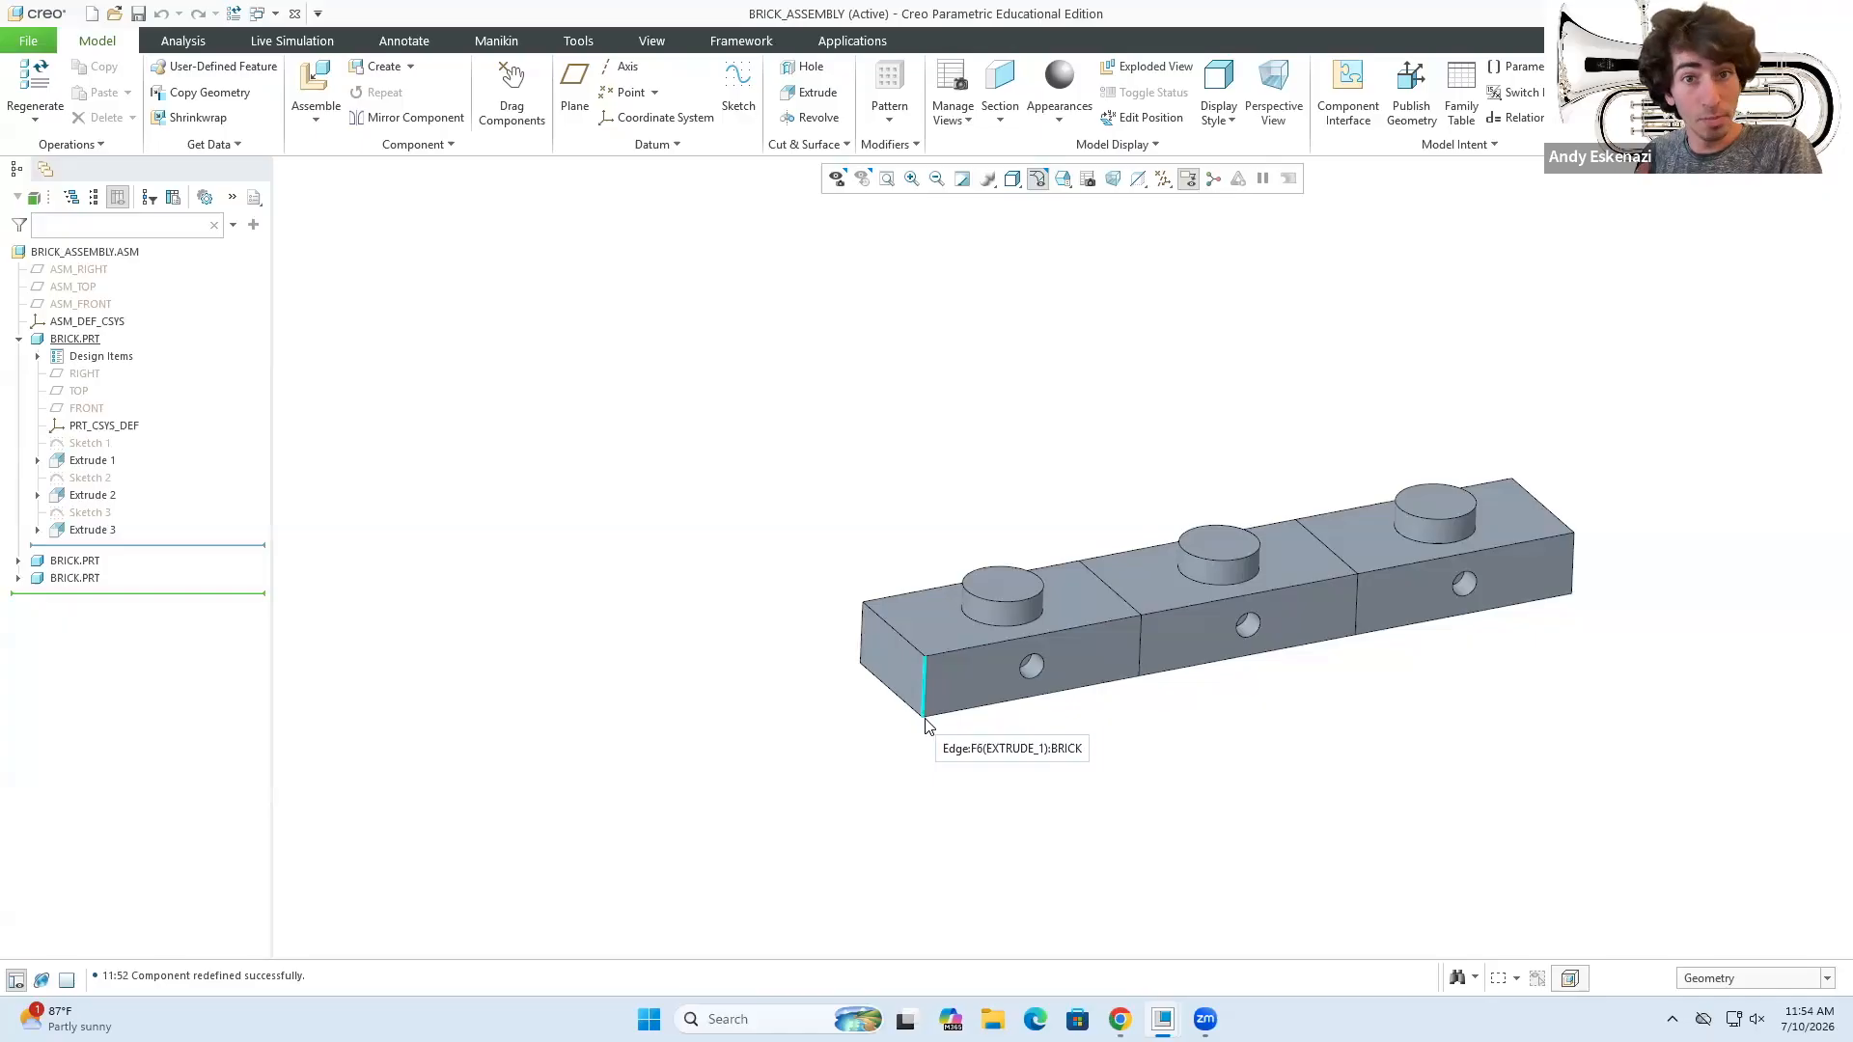
click(990, 615)
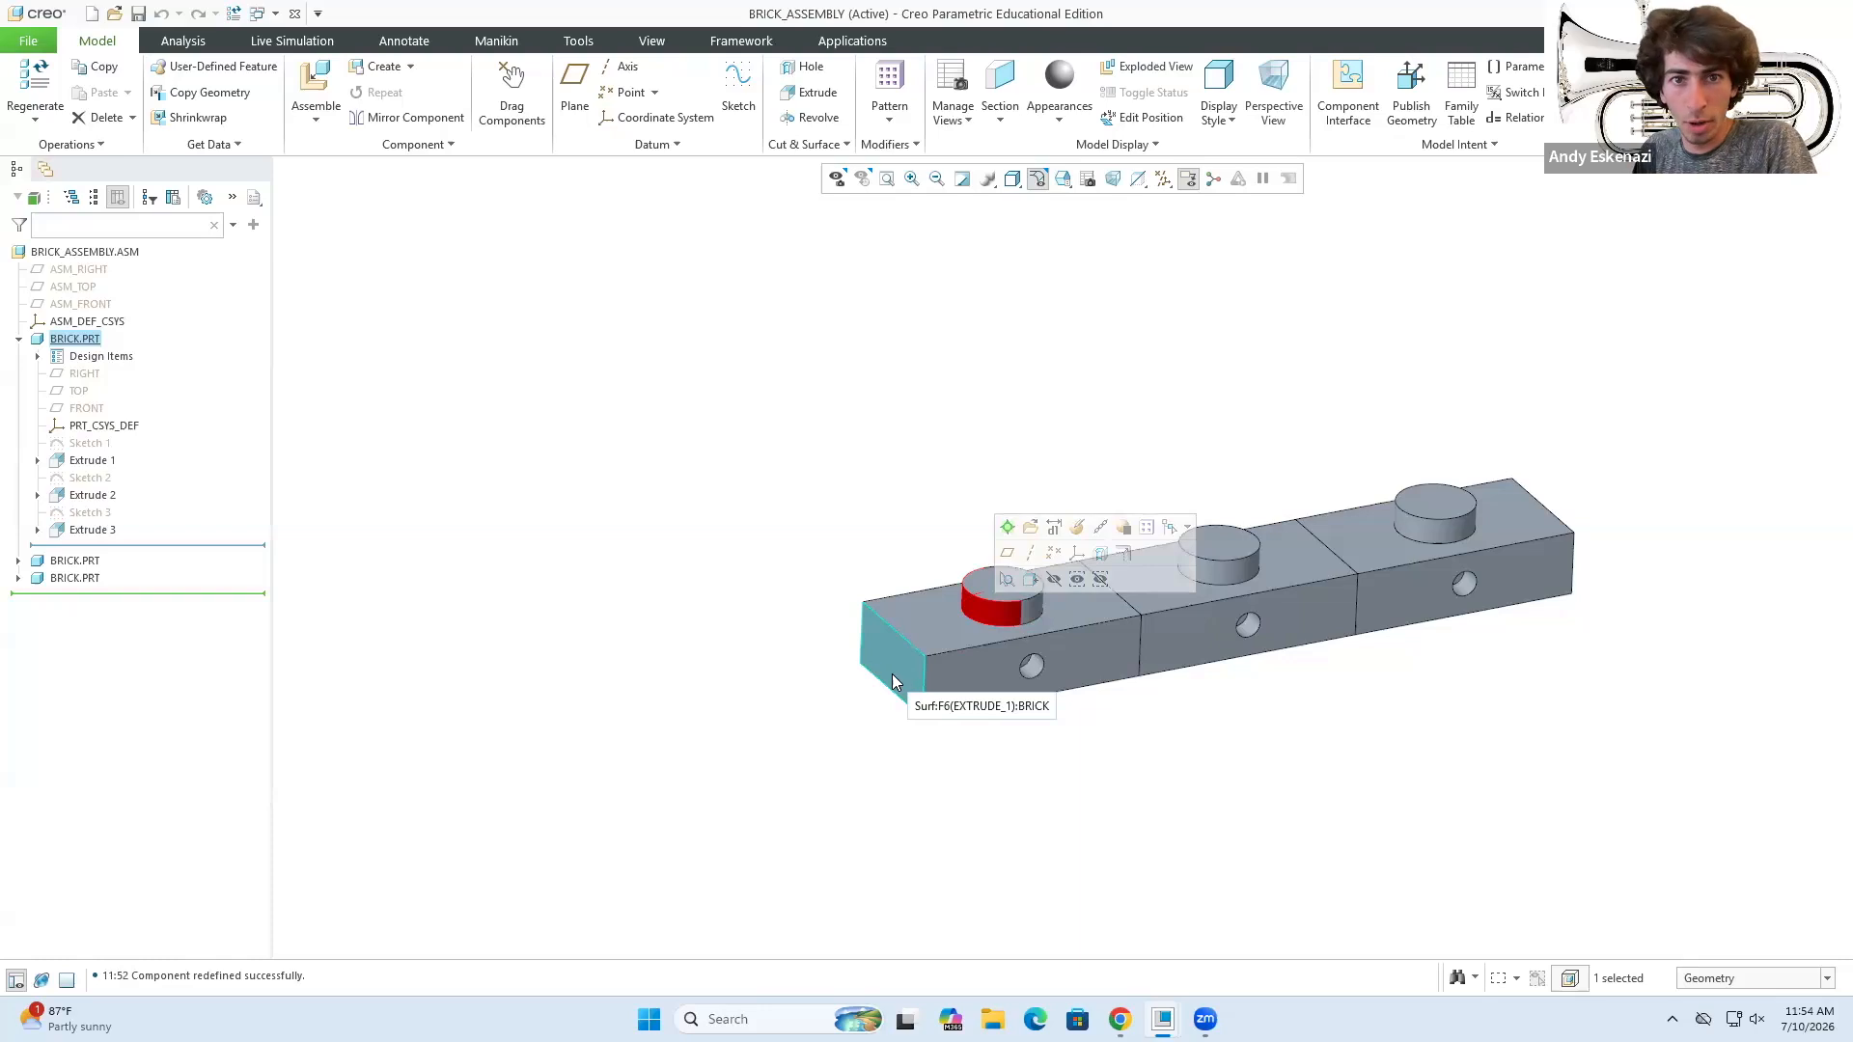
click(731, 634)
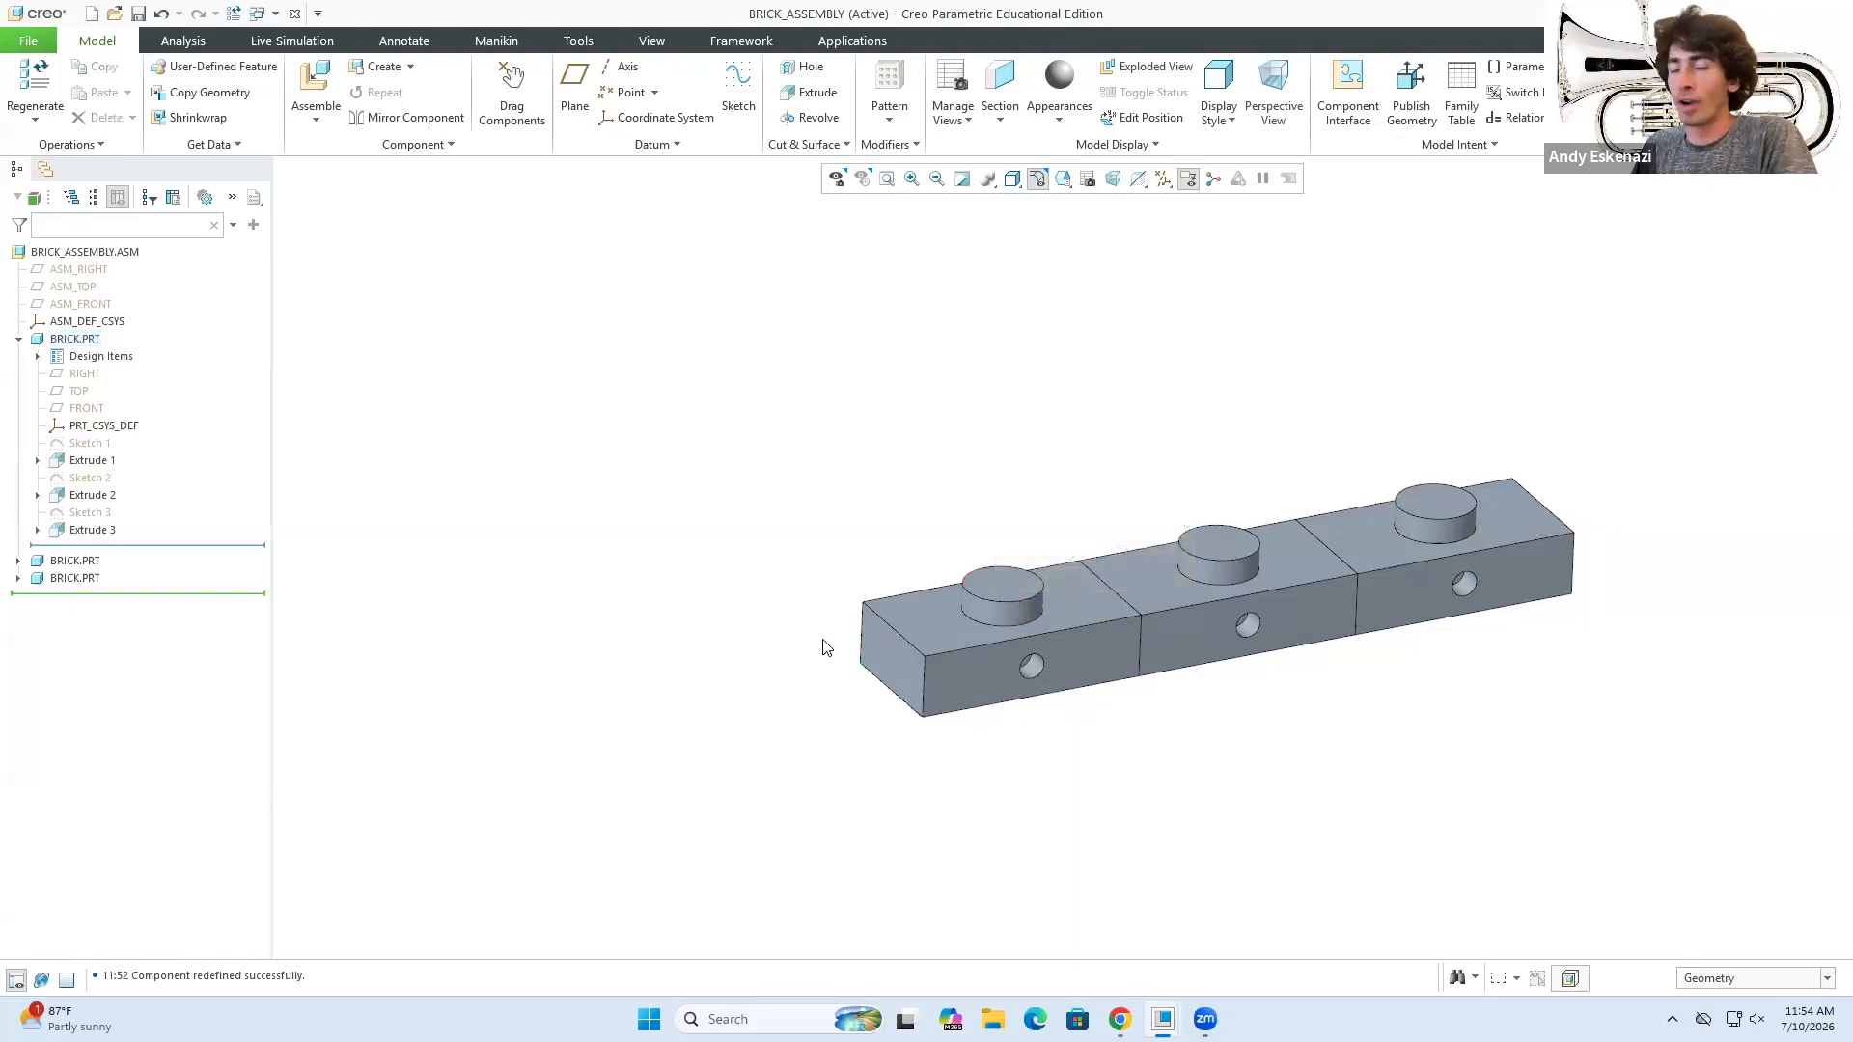
scroll(596, 522, up, 2)
scroll(741, 435, down, 2)
scroll(641, 400, up, 1)
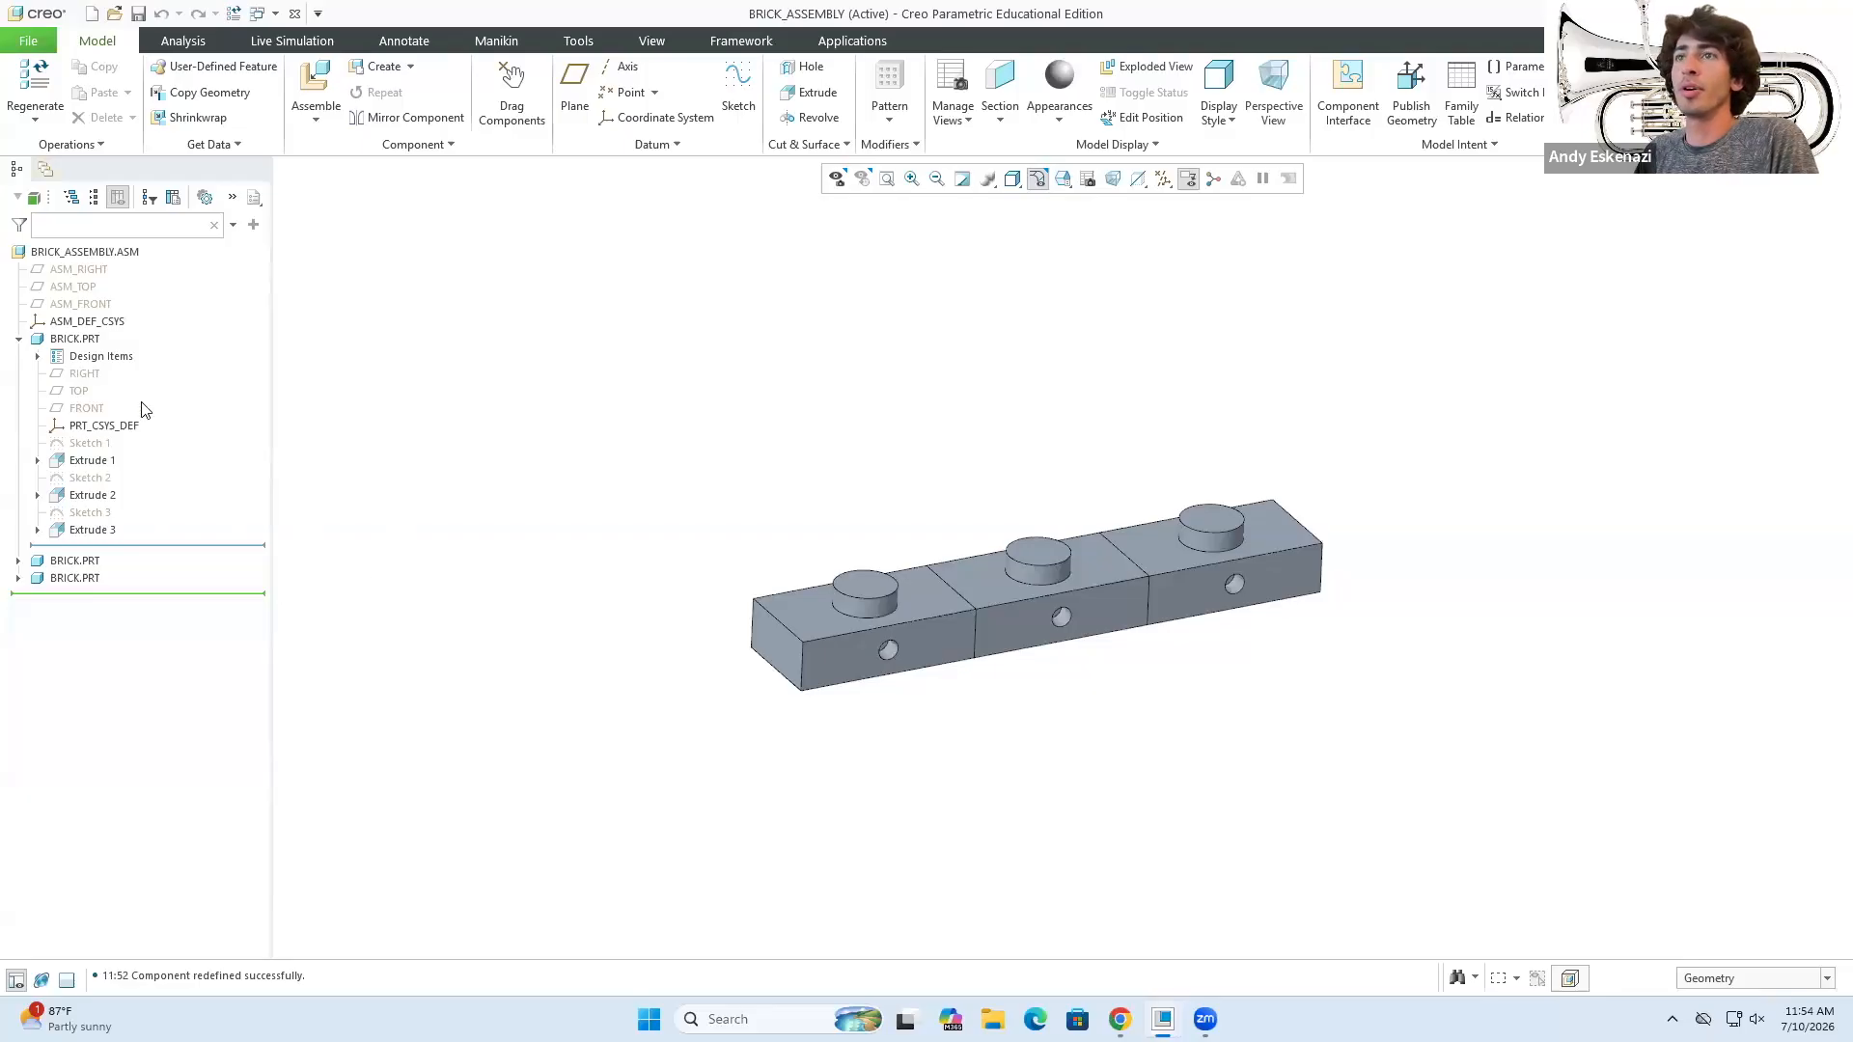
- Start a Direction pattern of the end brick, using the middle brick's short top edge as the first direction
click(18, 340)
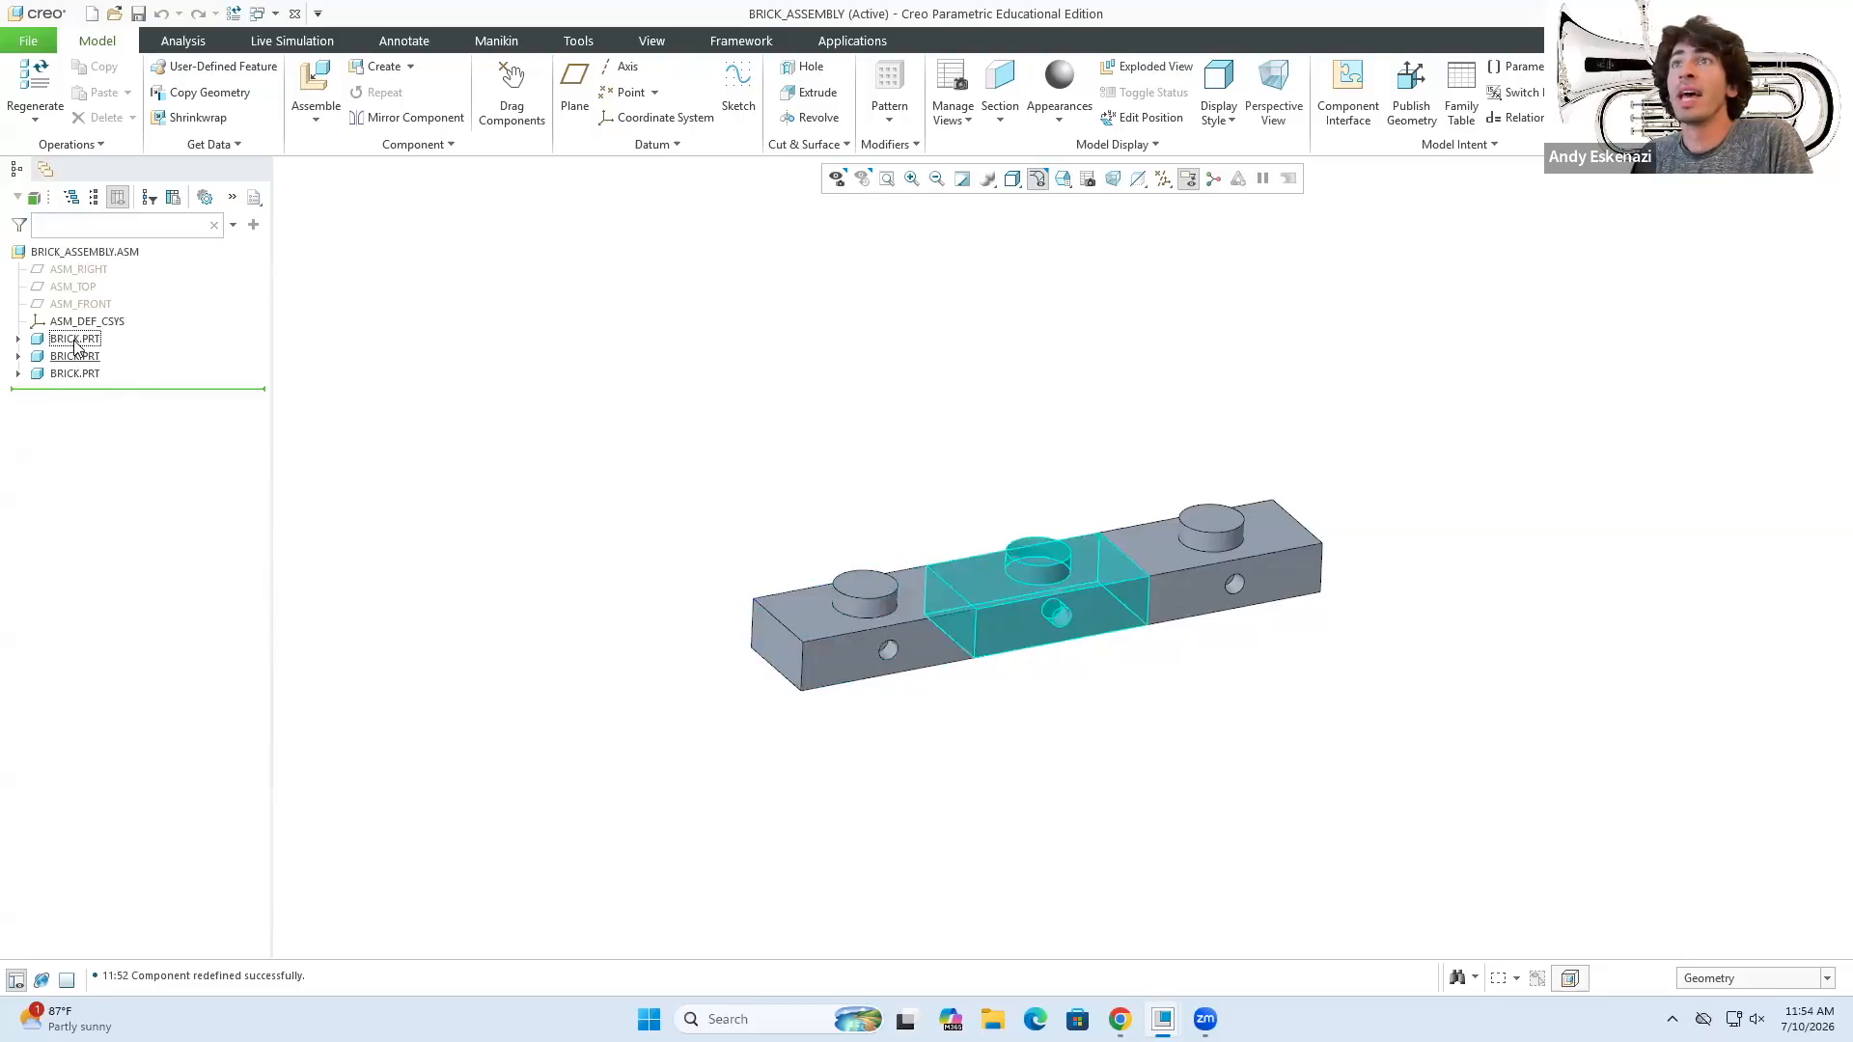
click(75, 373)
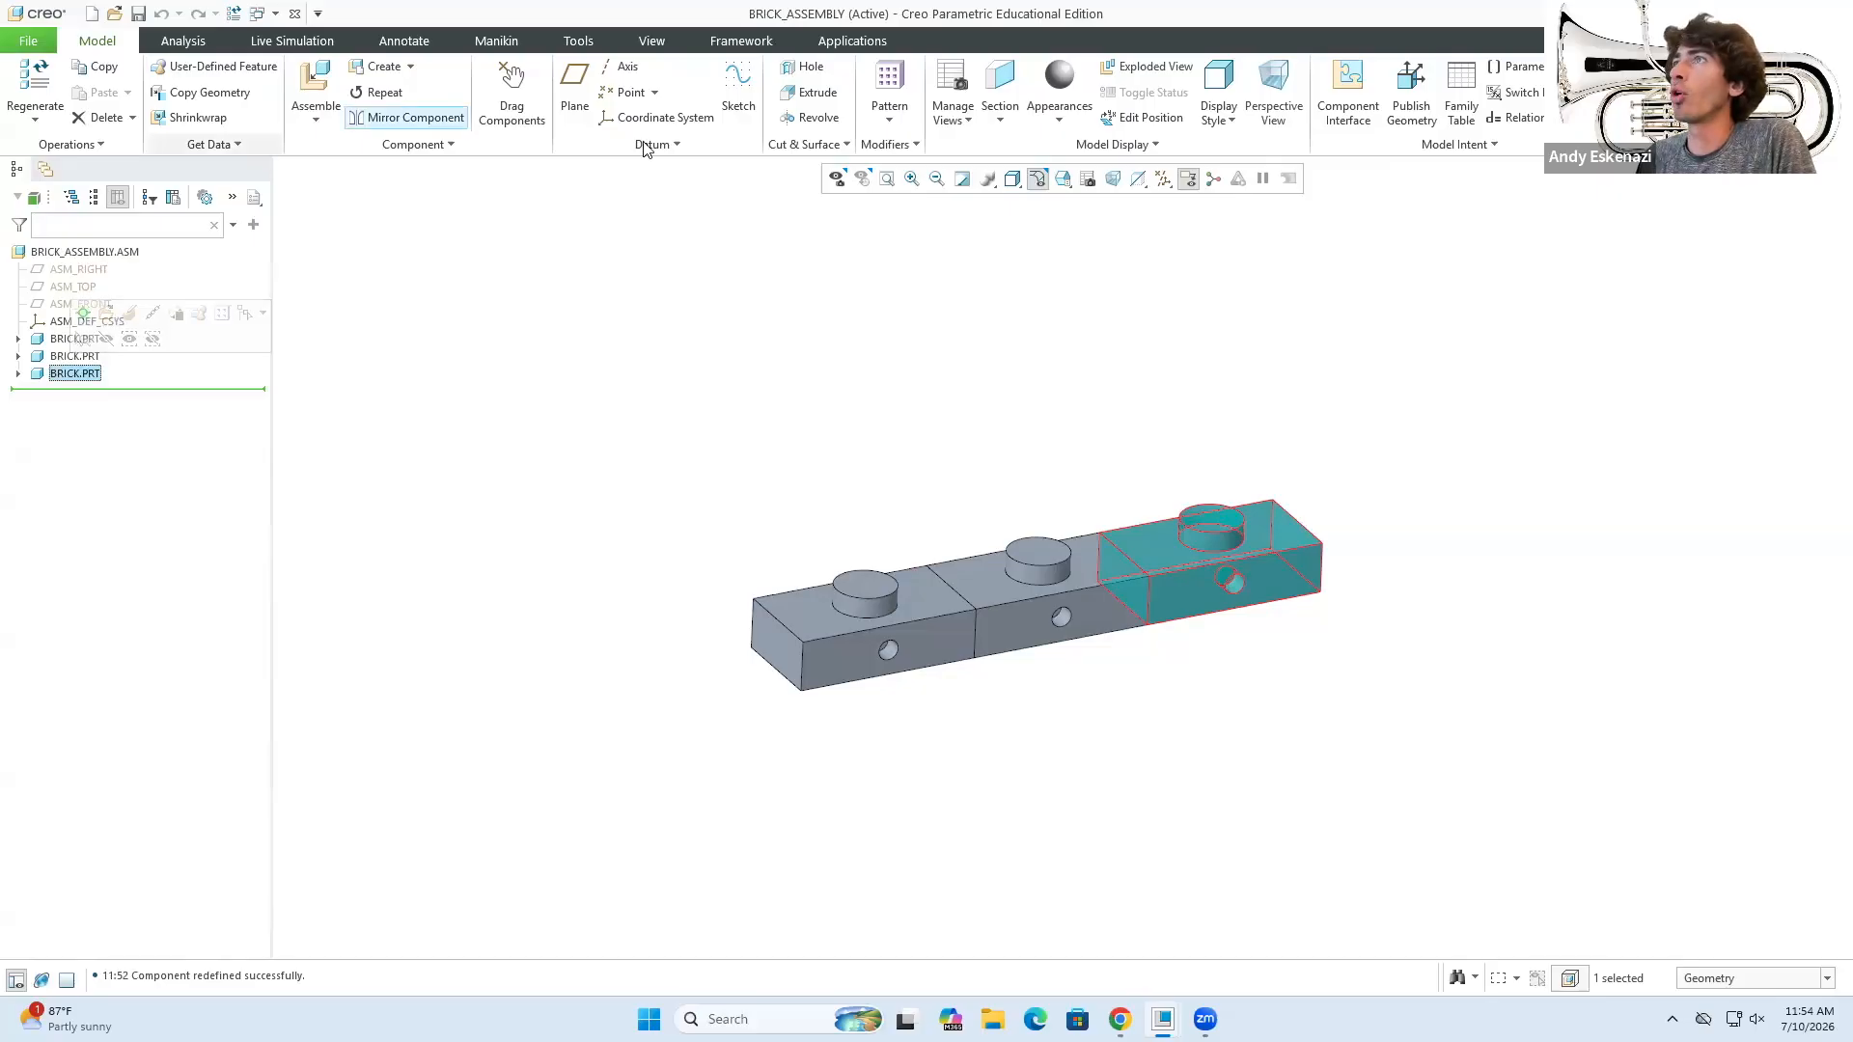
click(887, 102)
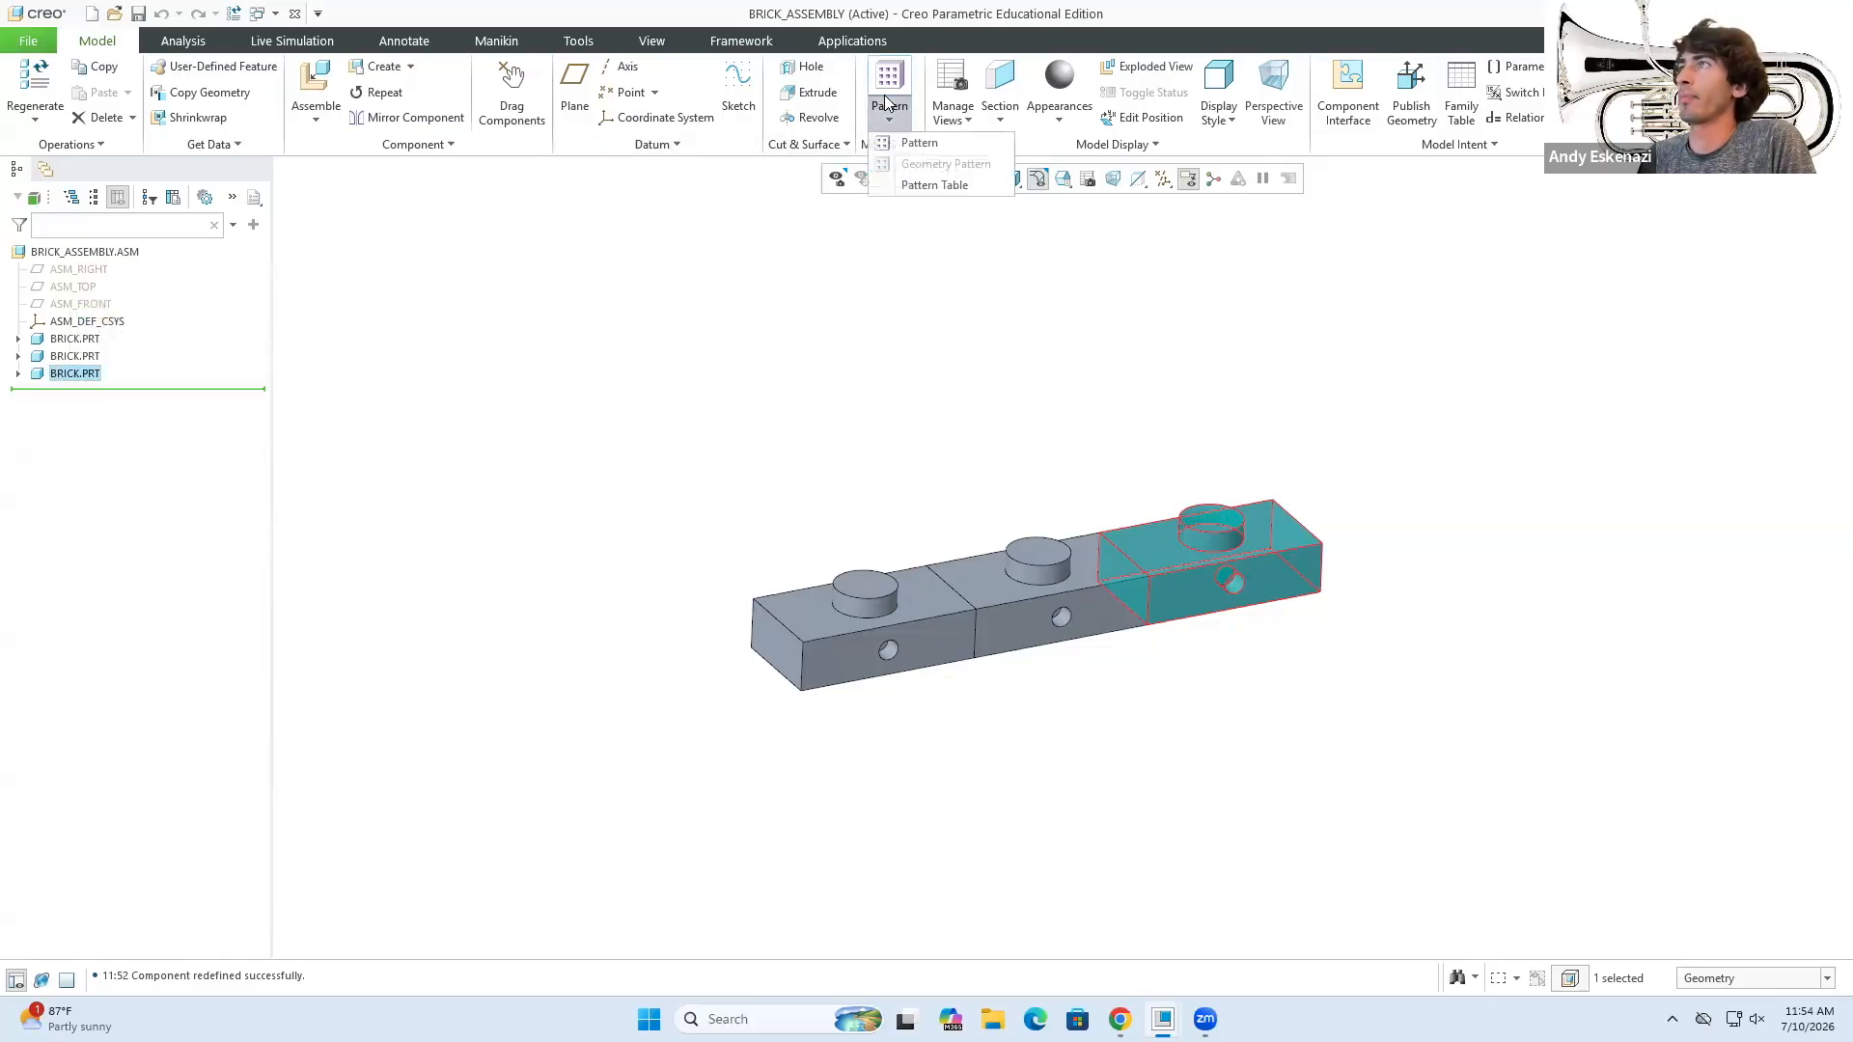
click(911, 145)
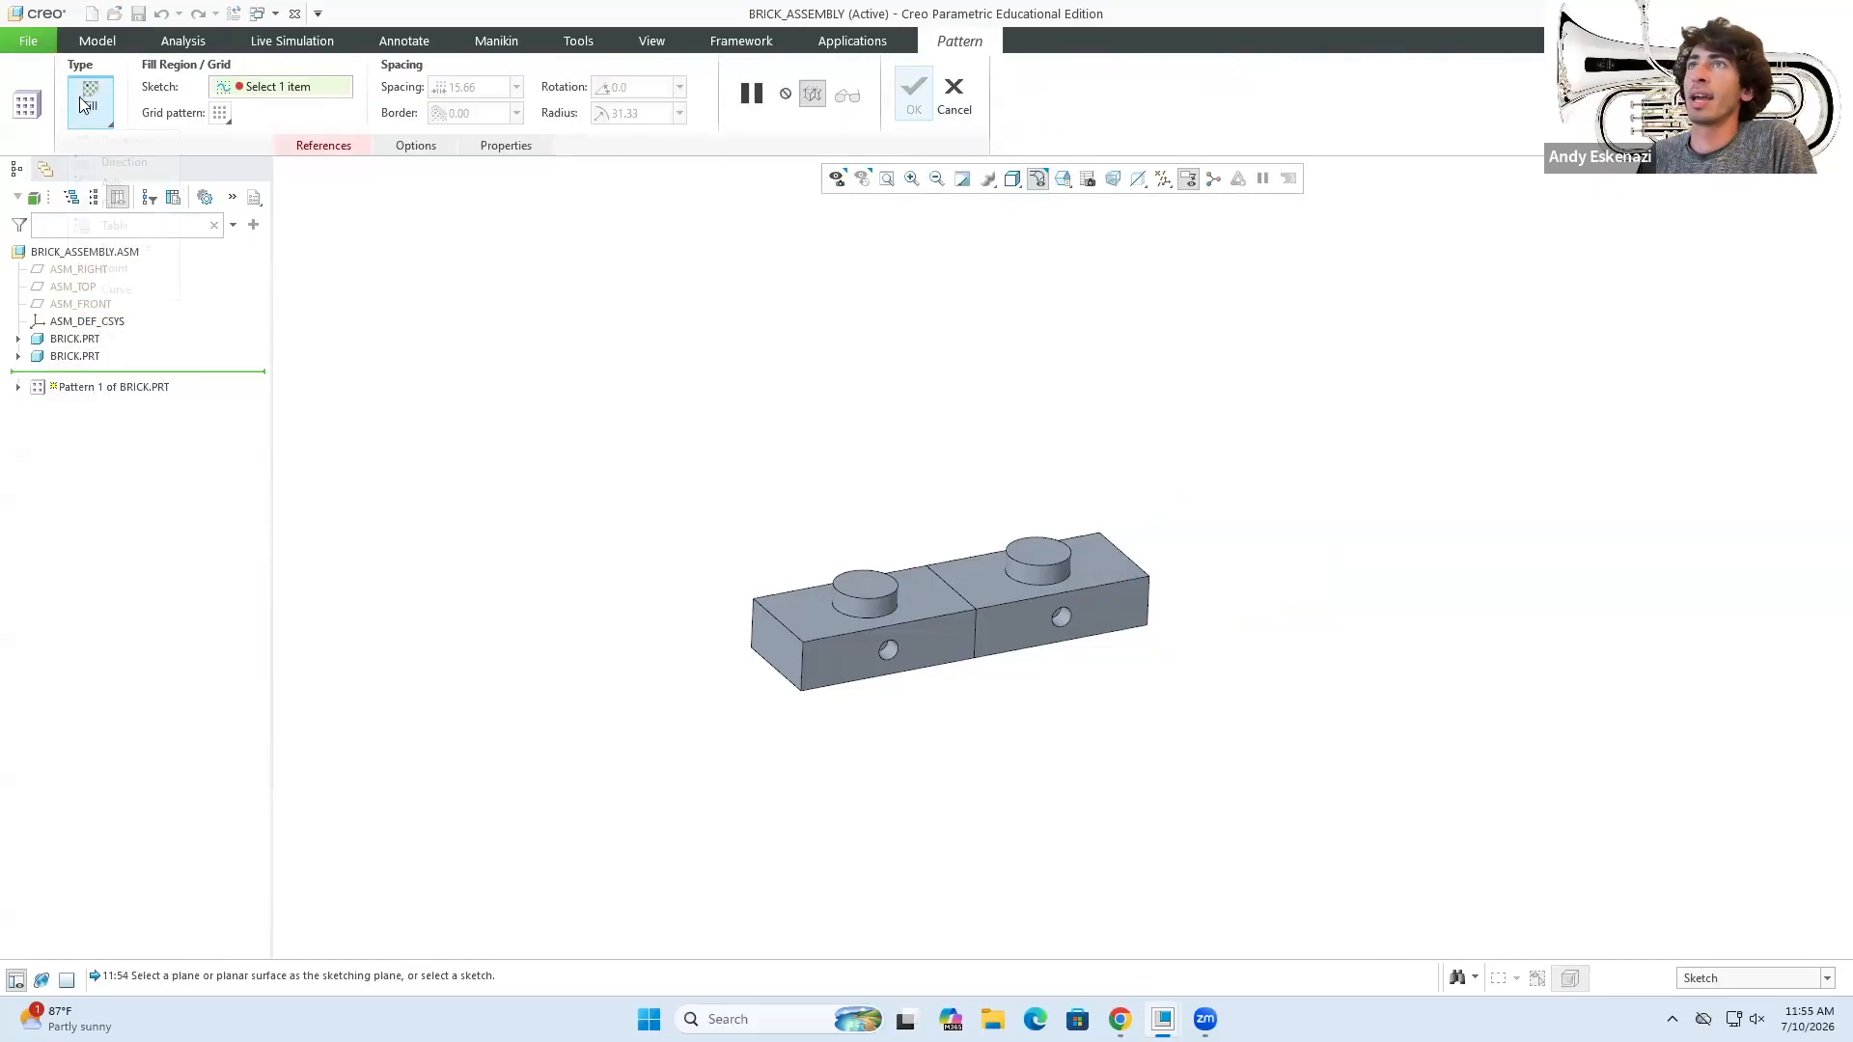
click(79, 96)
click(124, 163)
click(1125, 556)
- Set the first direction to 5 members with a spacing of 100 and complete the brick pattern
click(654, 88)
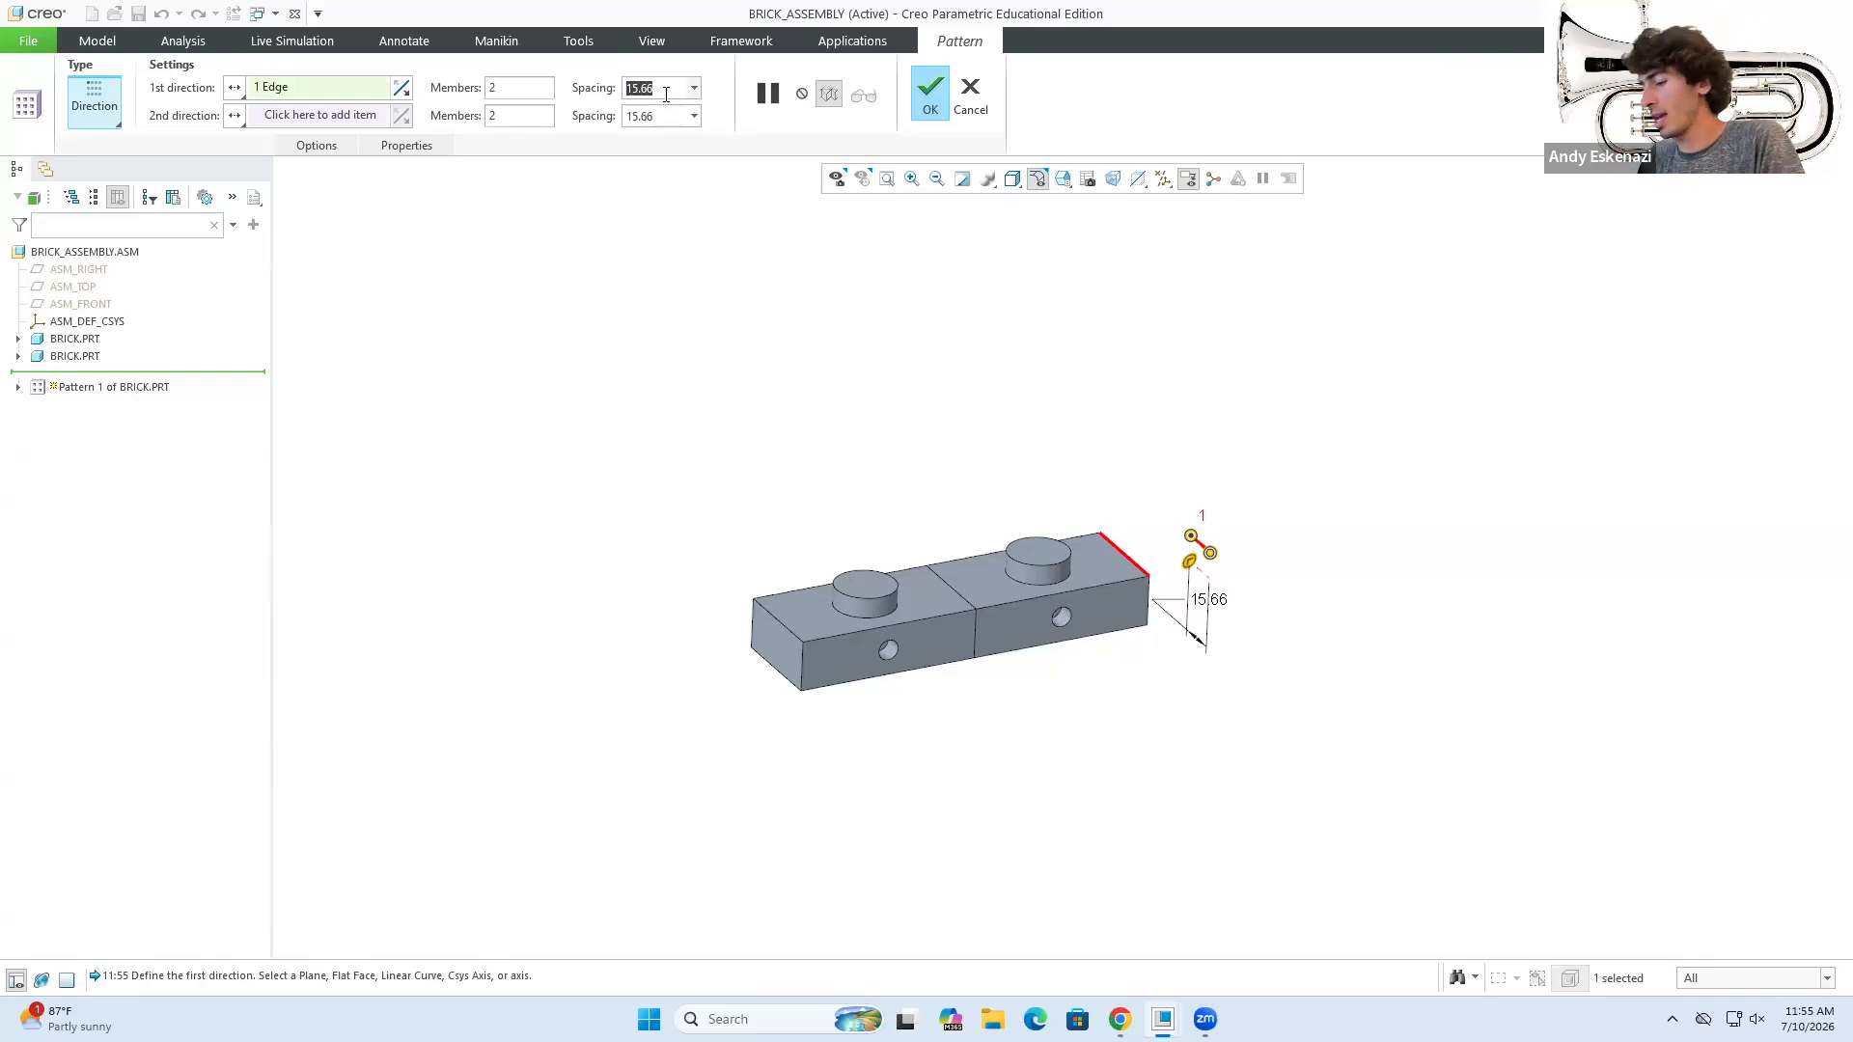
text(100.00)
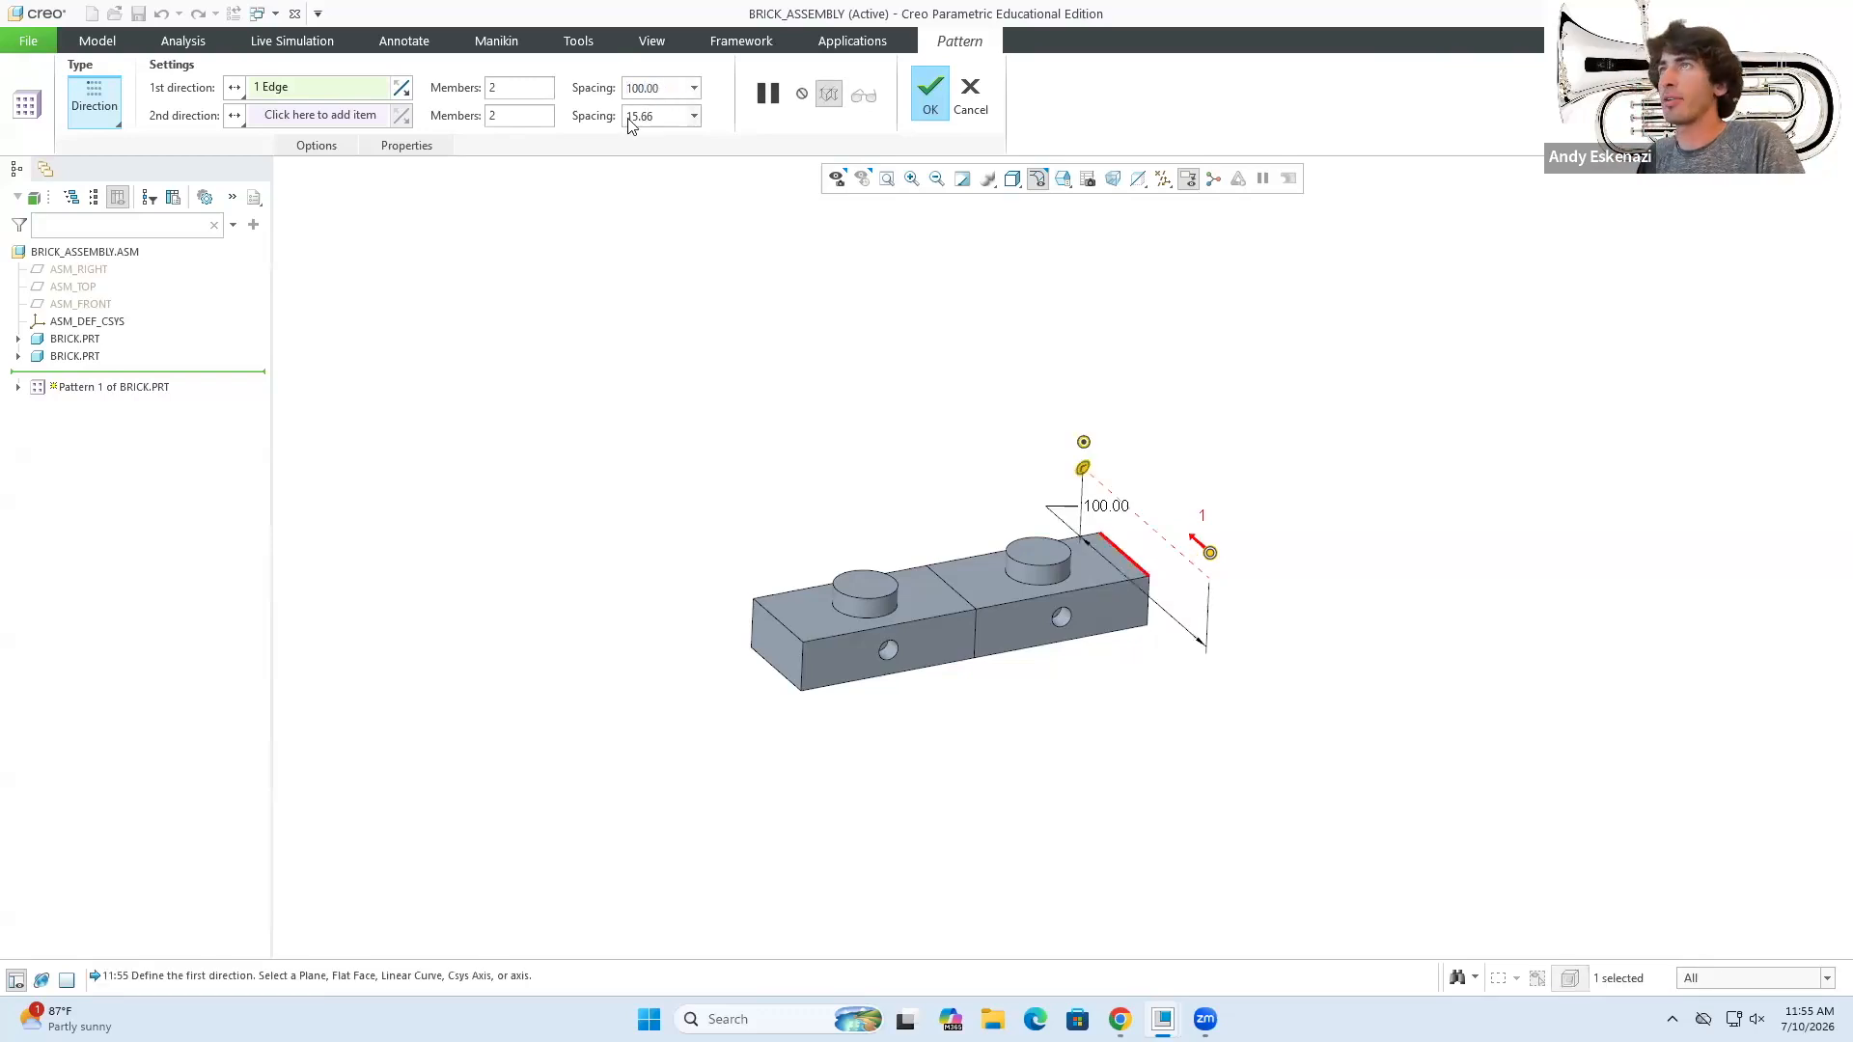
text(5)
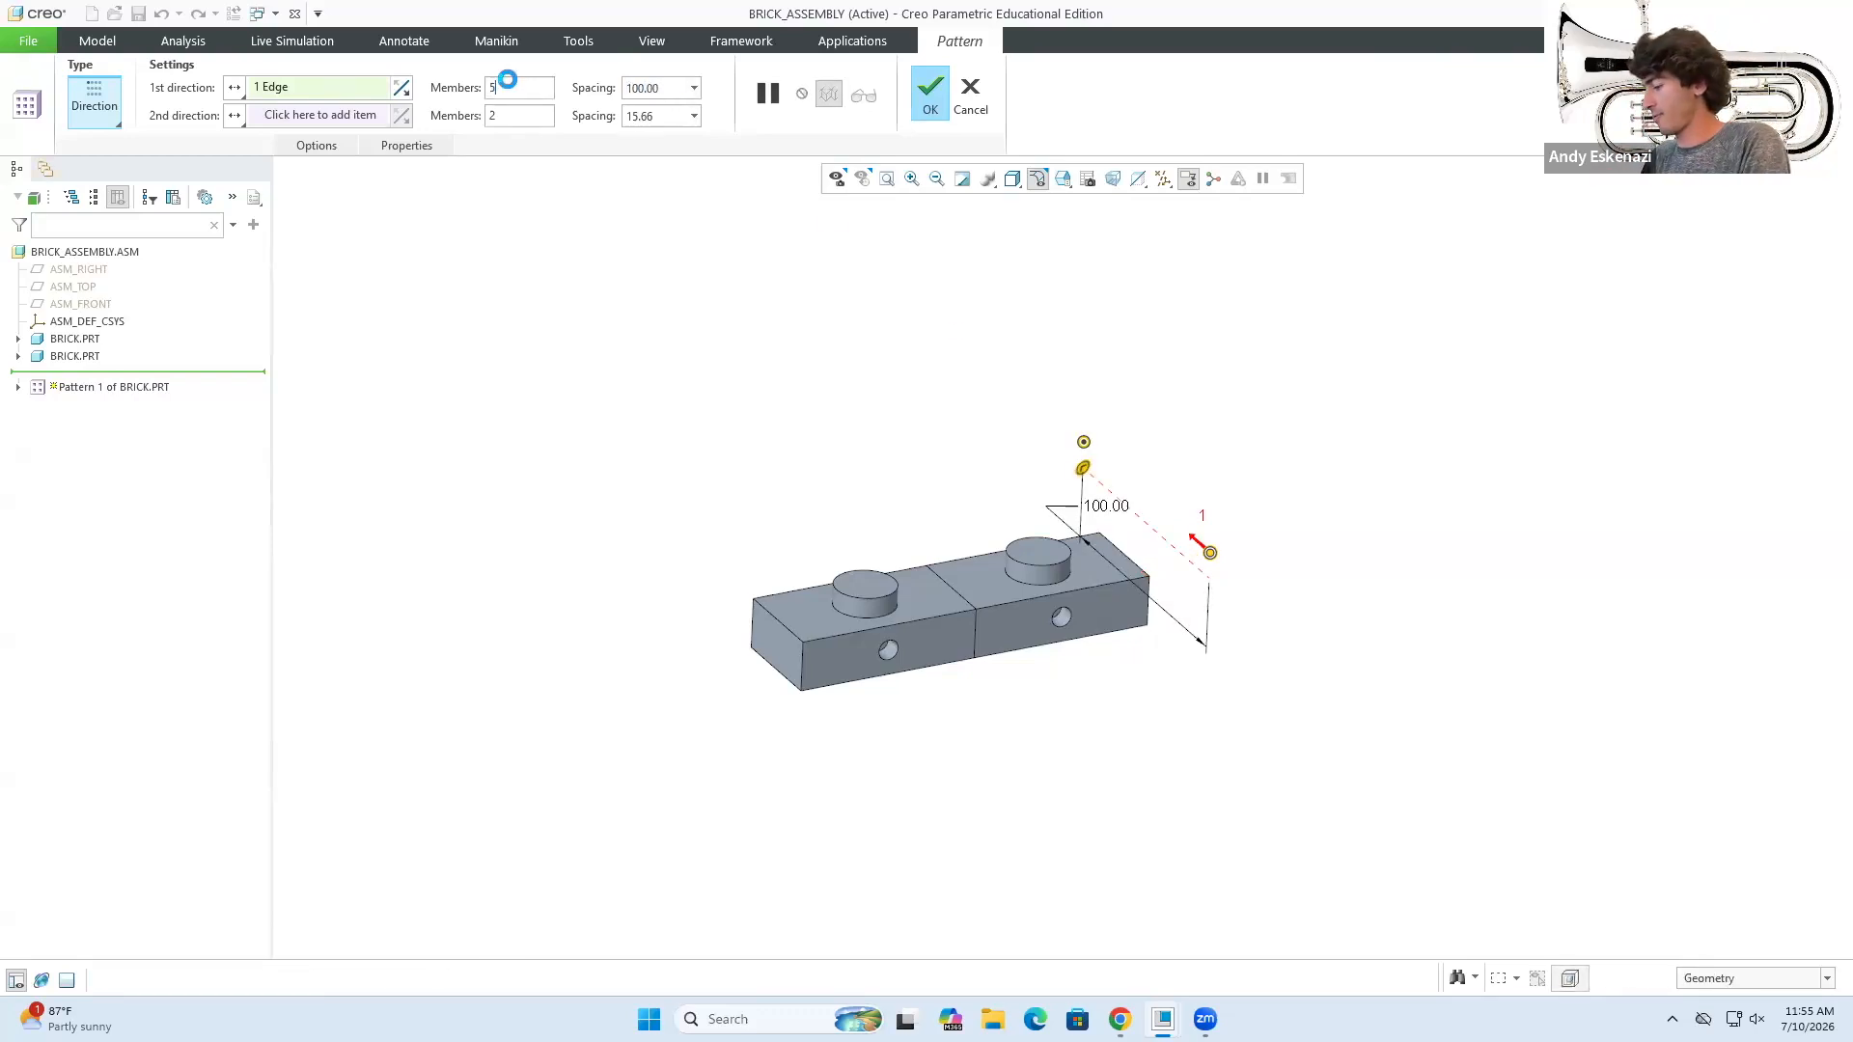
click(933, 94)
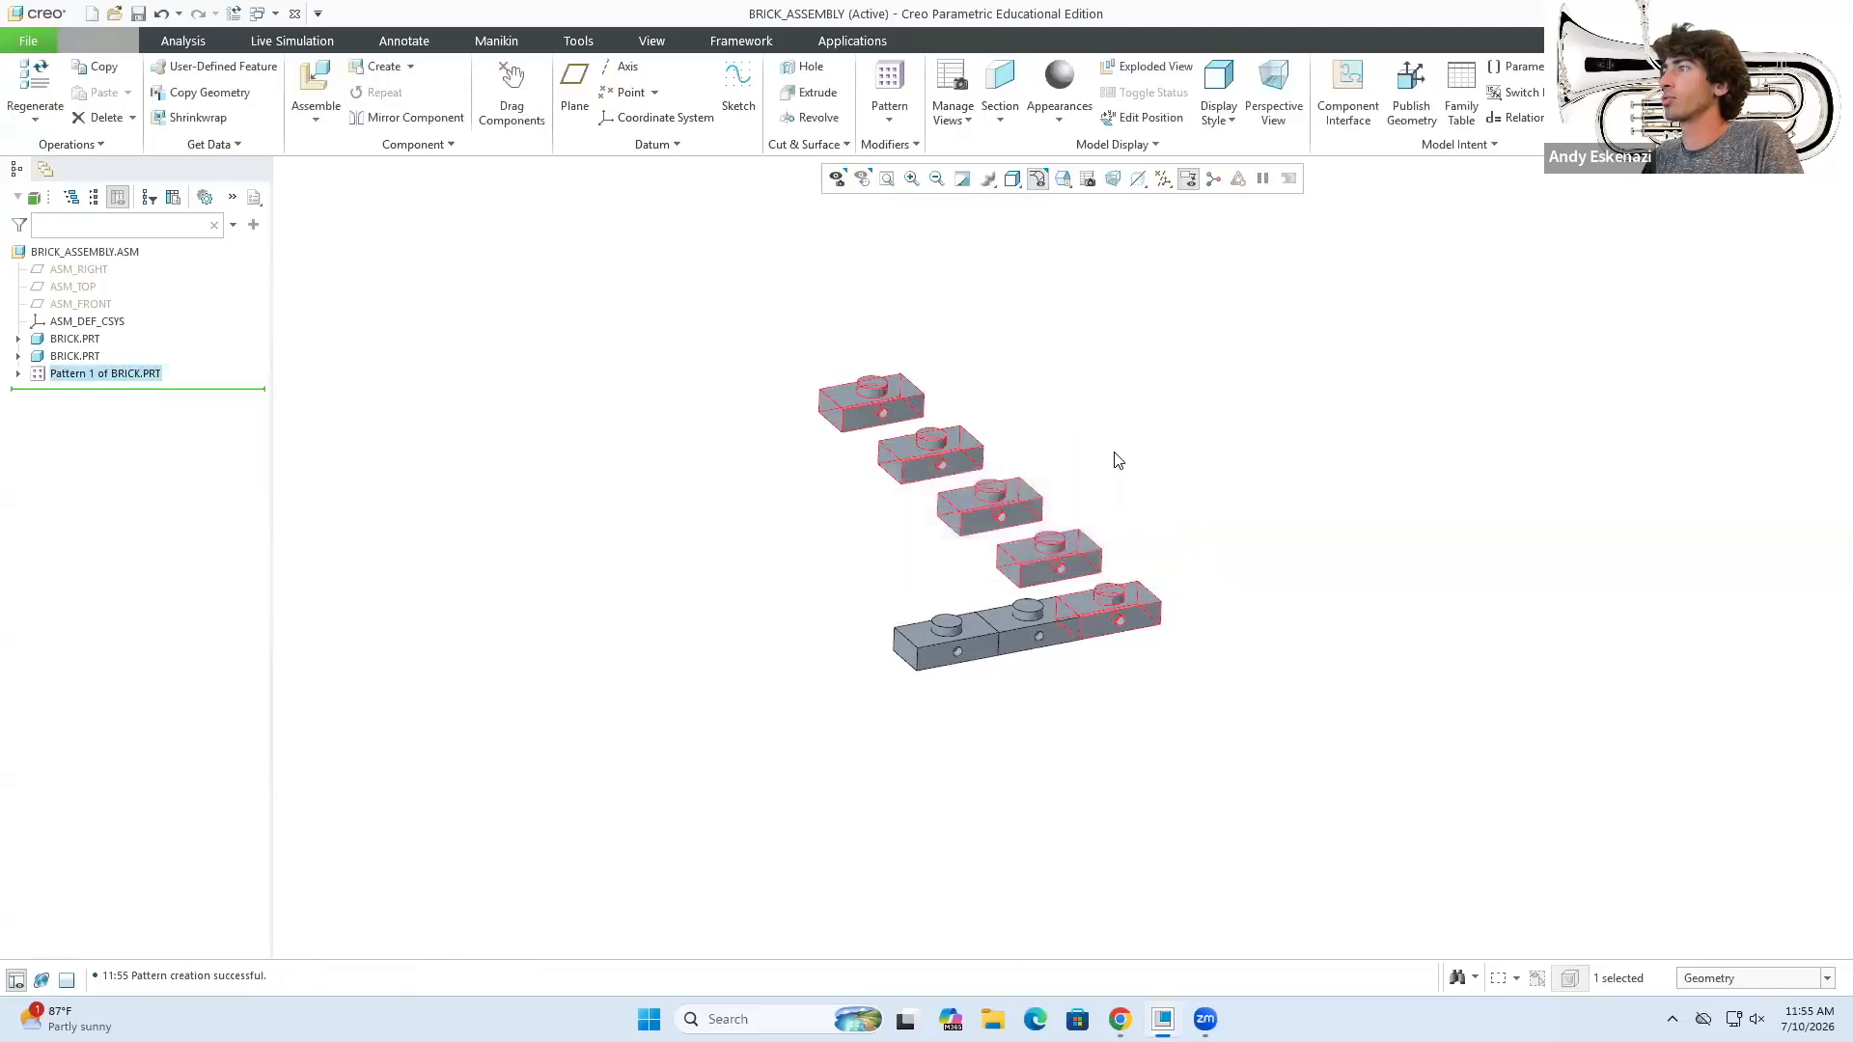
- Edit the brick pattern's definition and set its first-direction spacing to 50
right_click(103, 373)
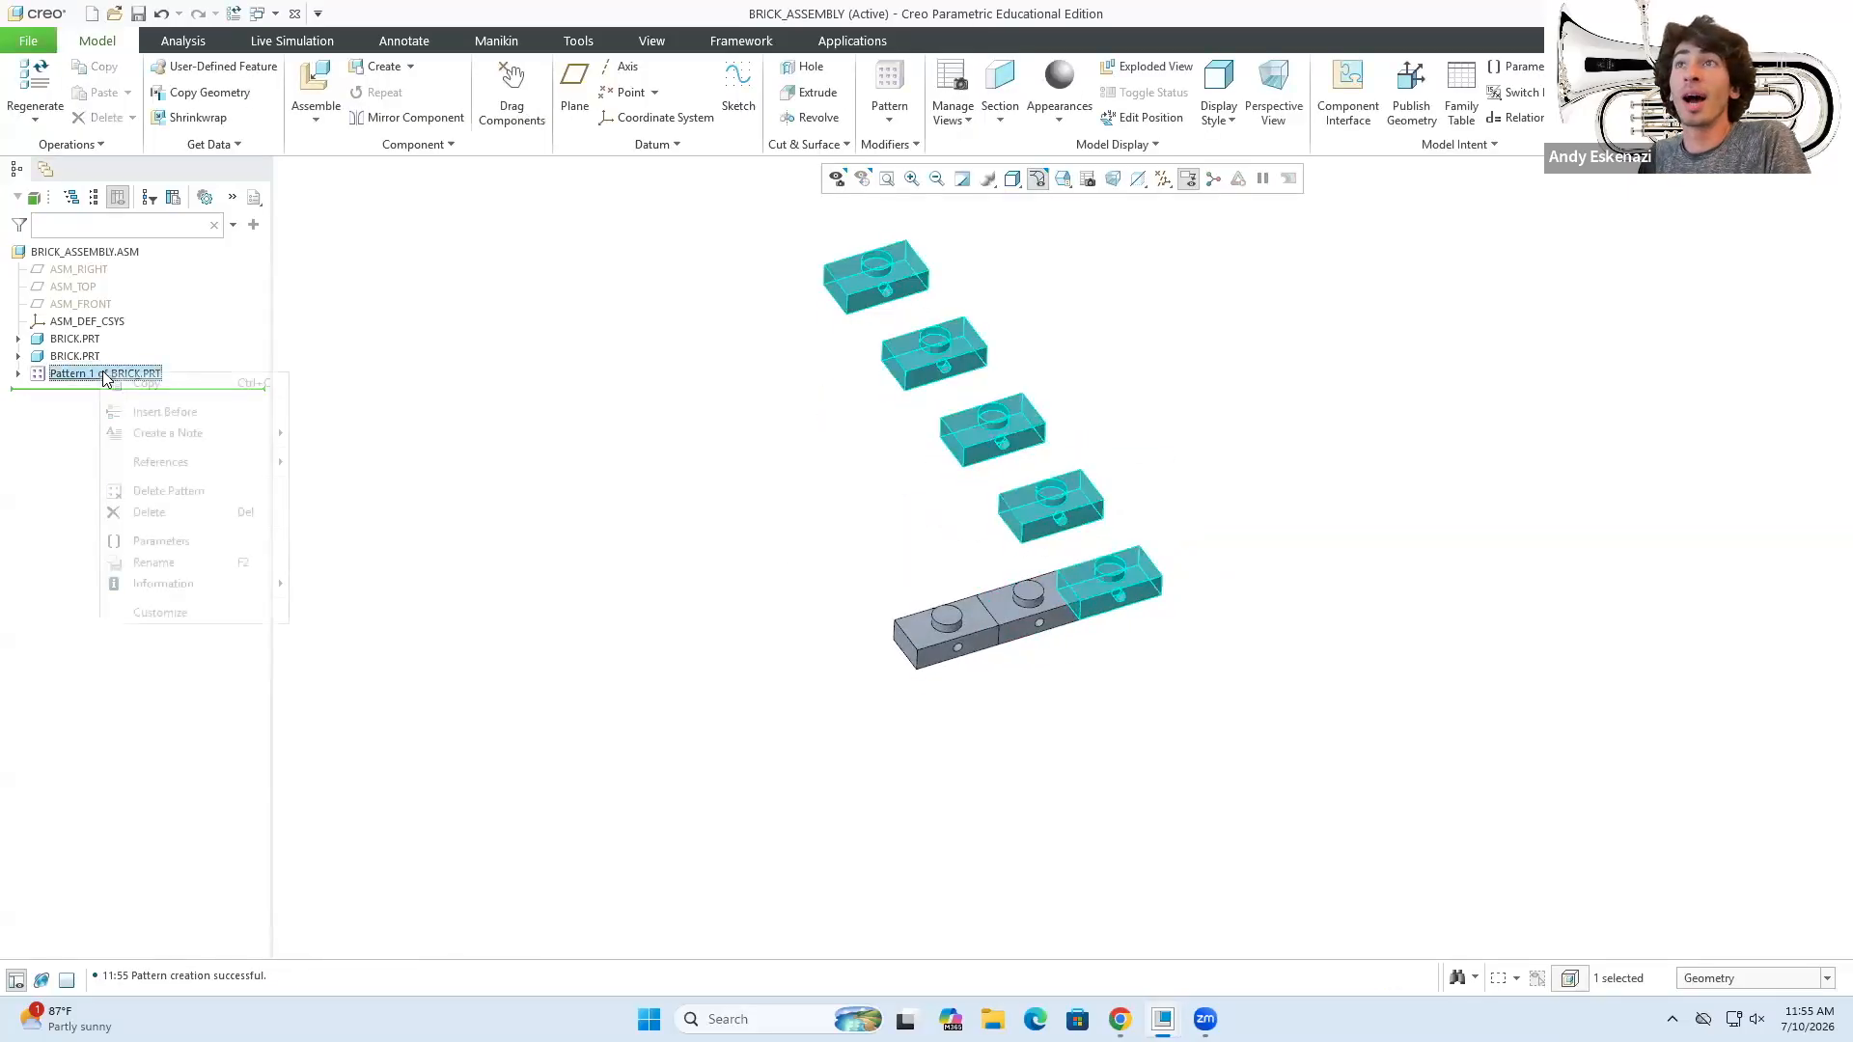
click(137, 284)
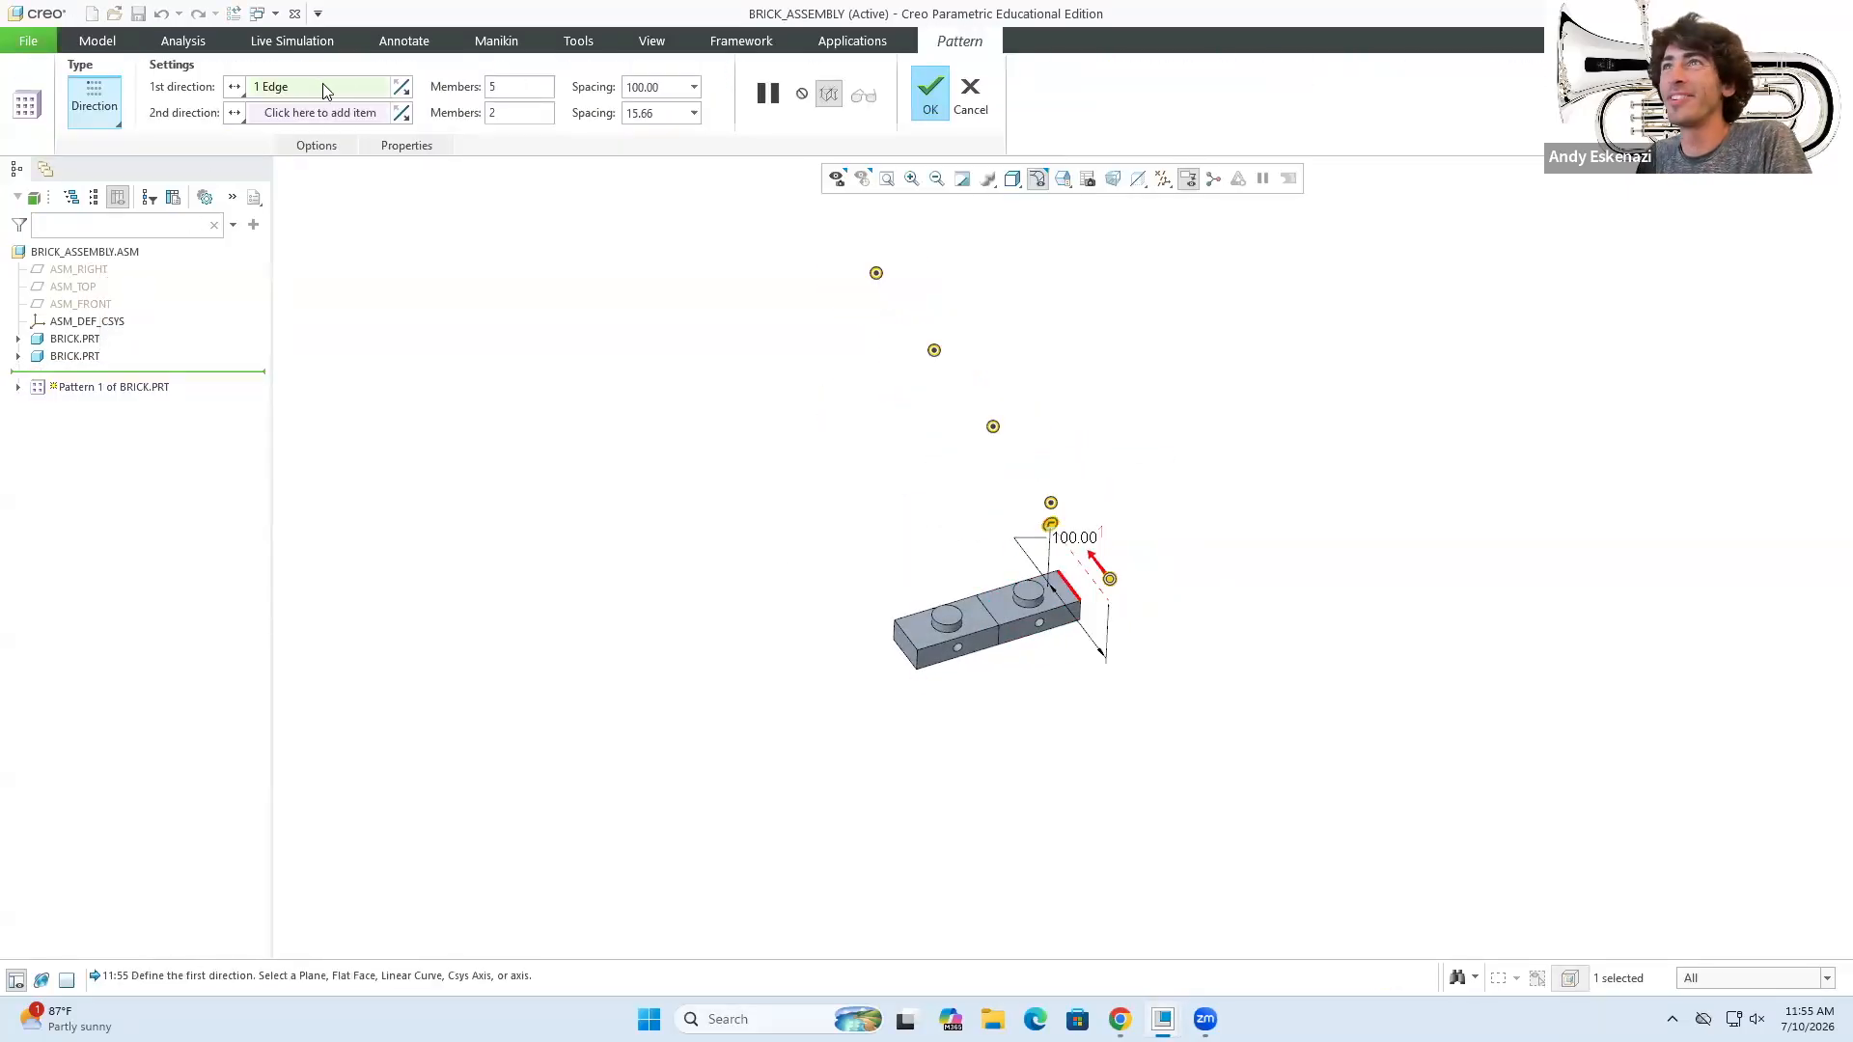
double_click(653, 87)
text(50)
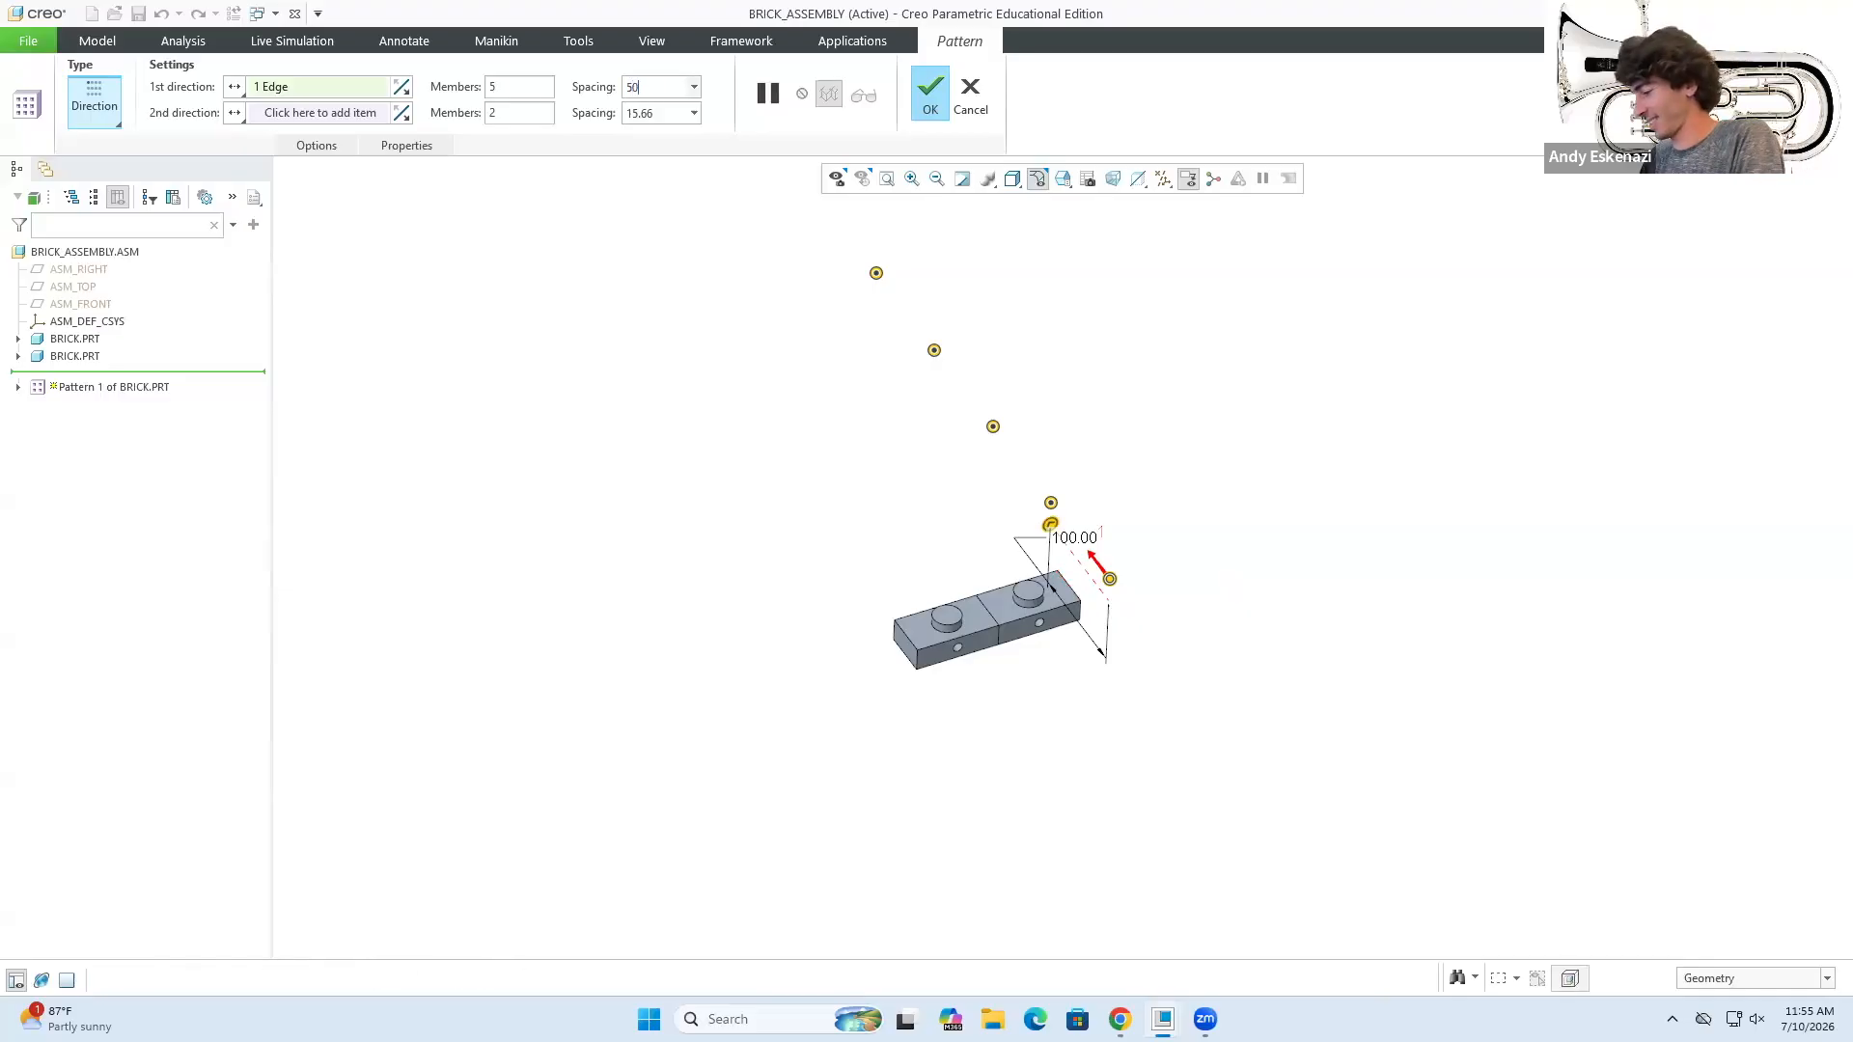
key(Return)
click(931, 106)
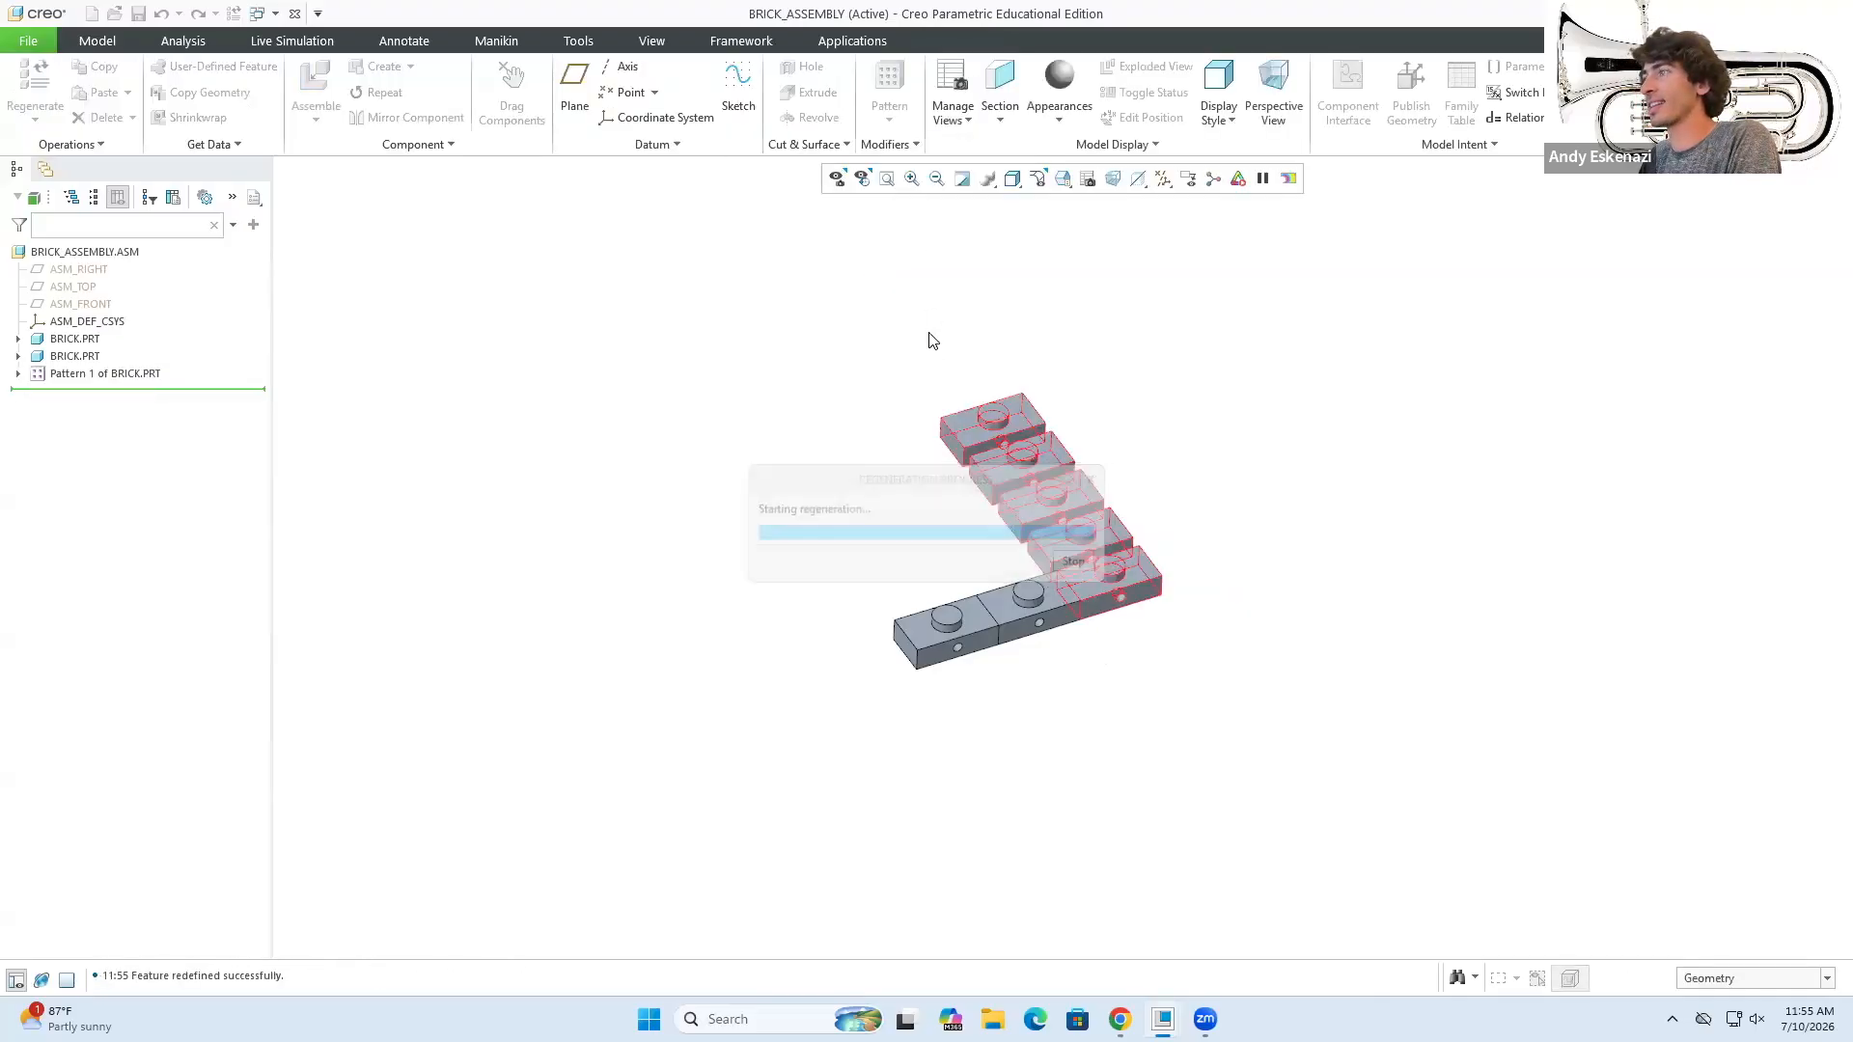
middle_drag(848, 467, 850, 518)
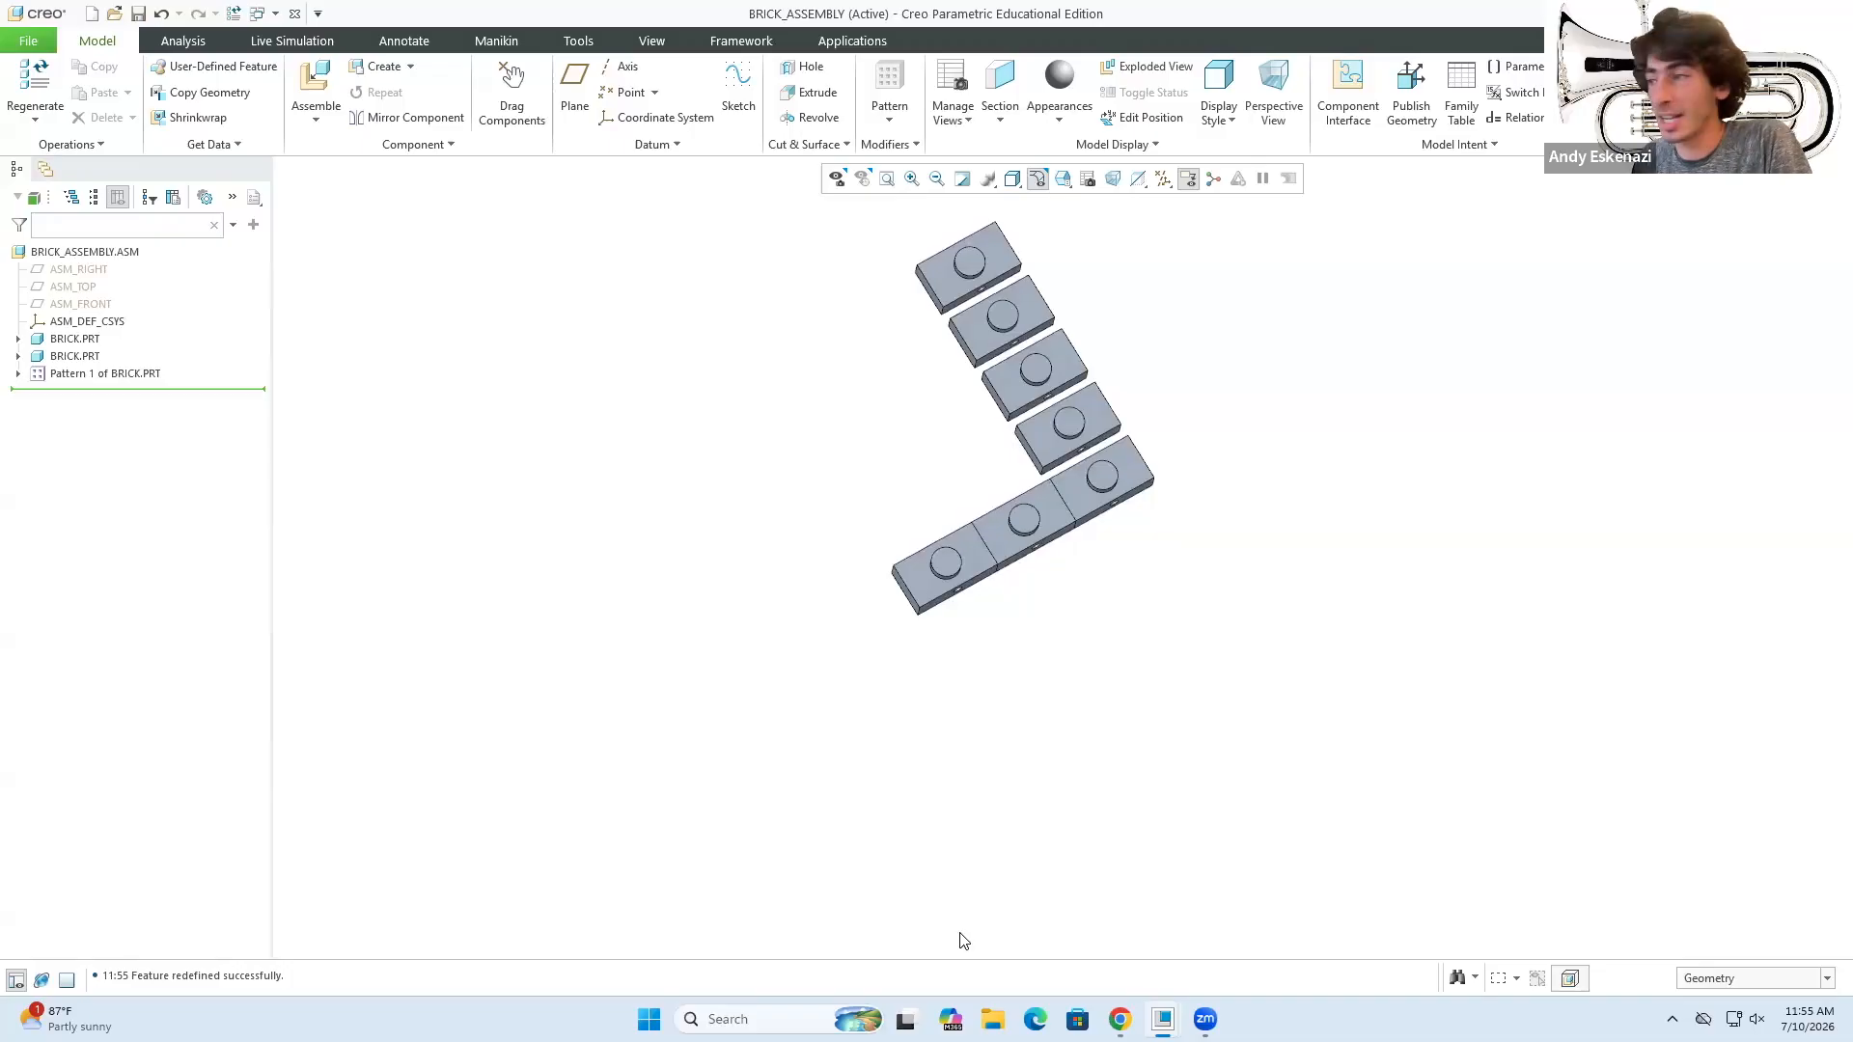
- In the BRICK part, open the base extrude's sketch to check the brick's dimensions, close it and return to the assembly window
mouse_move(1162, 1019)
click(1037, 960)
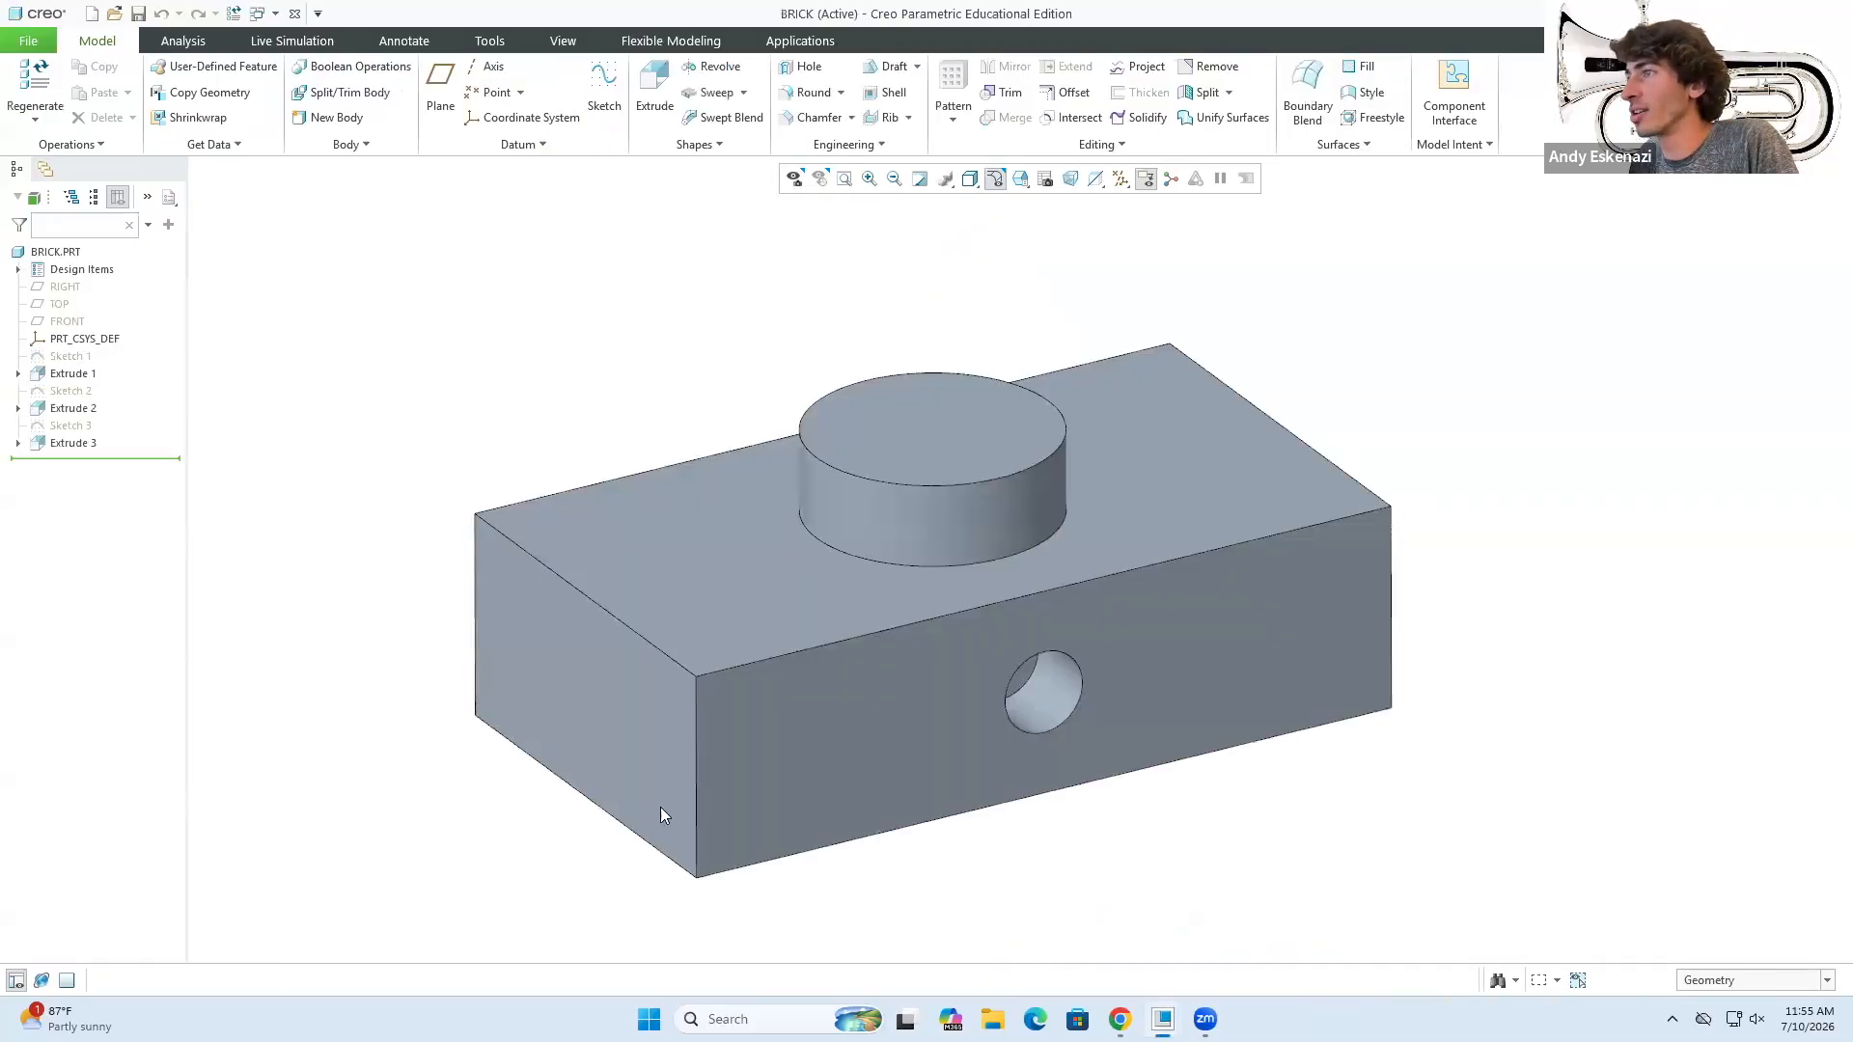
click(19, 374)
click(87, 391)
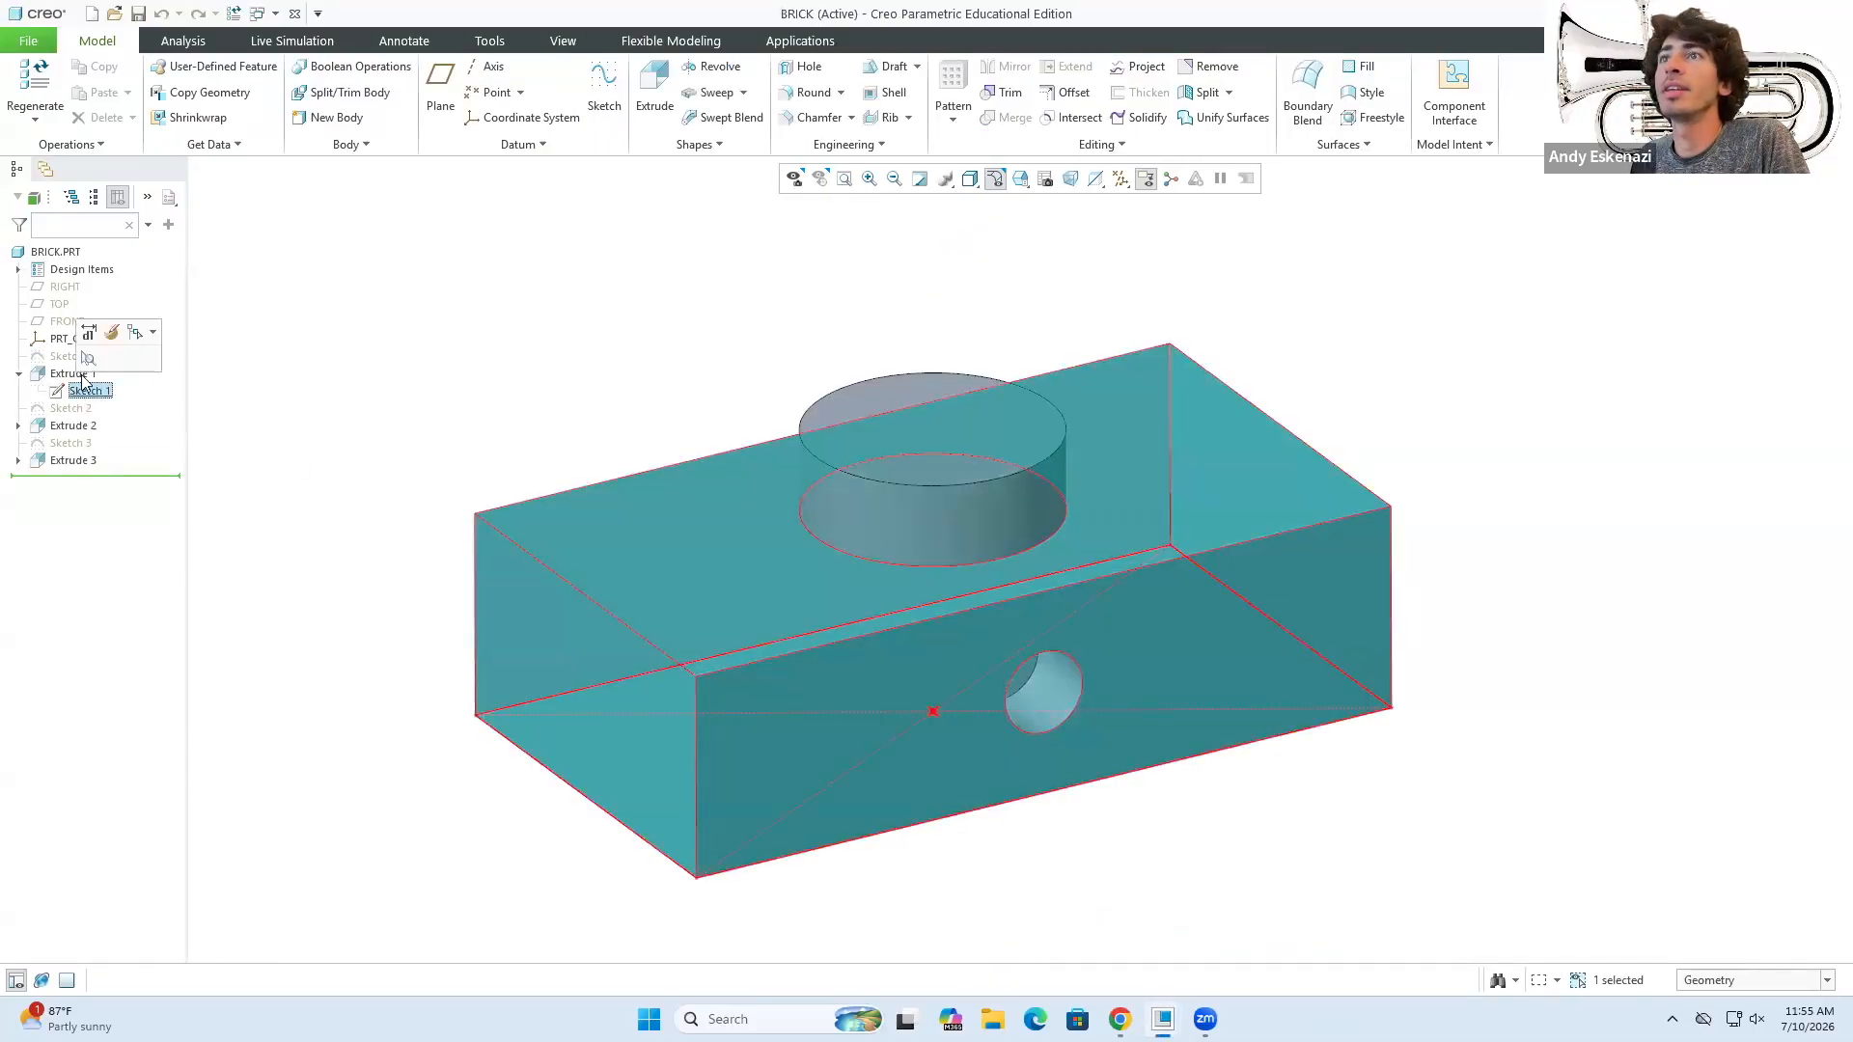
click(113, 333)
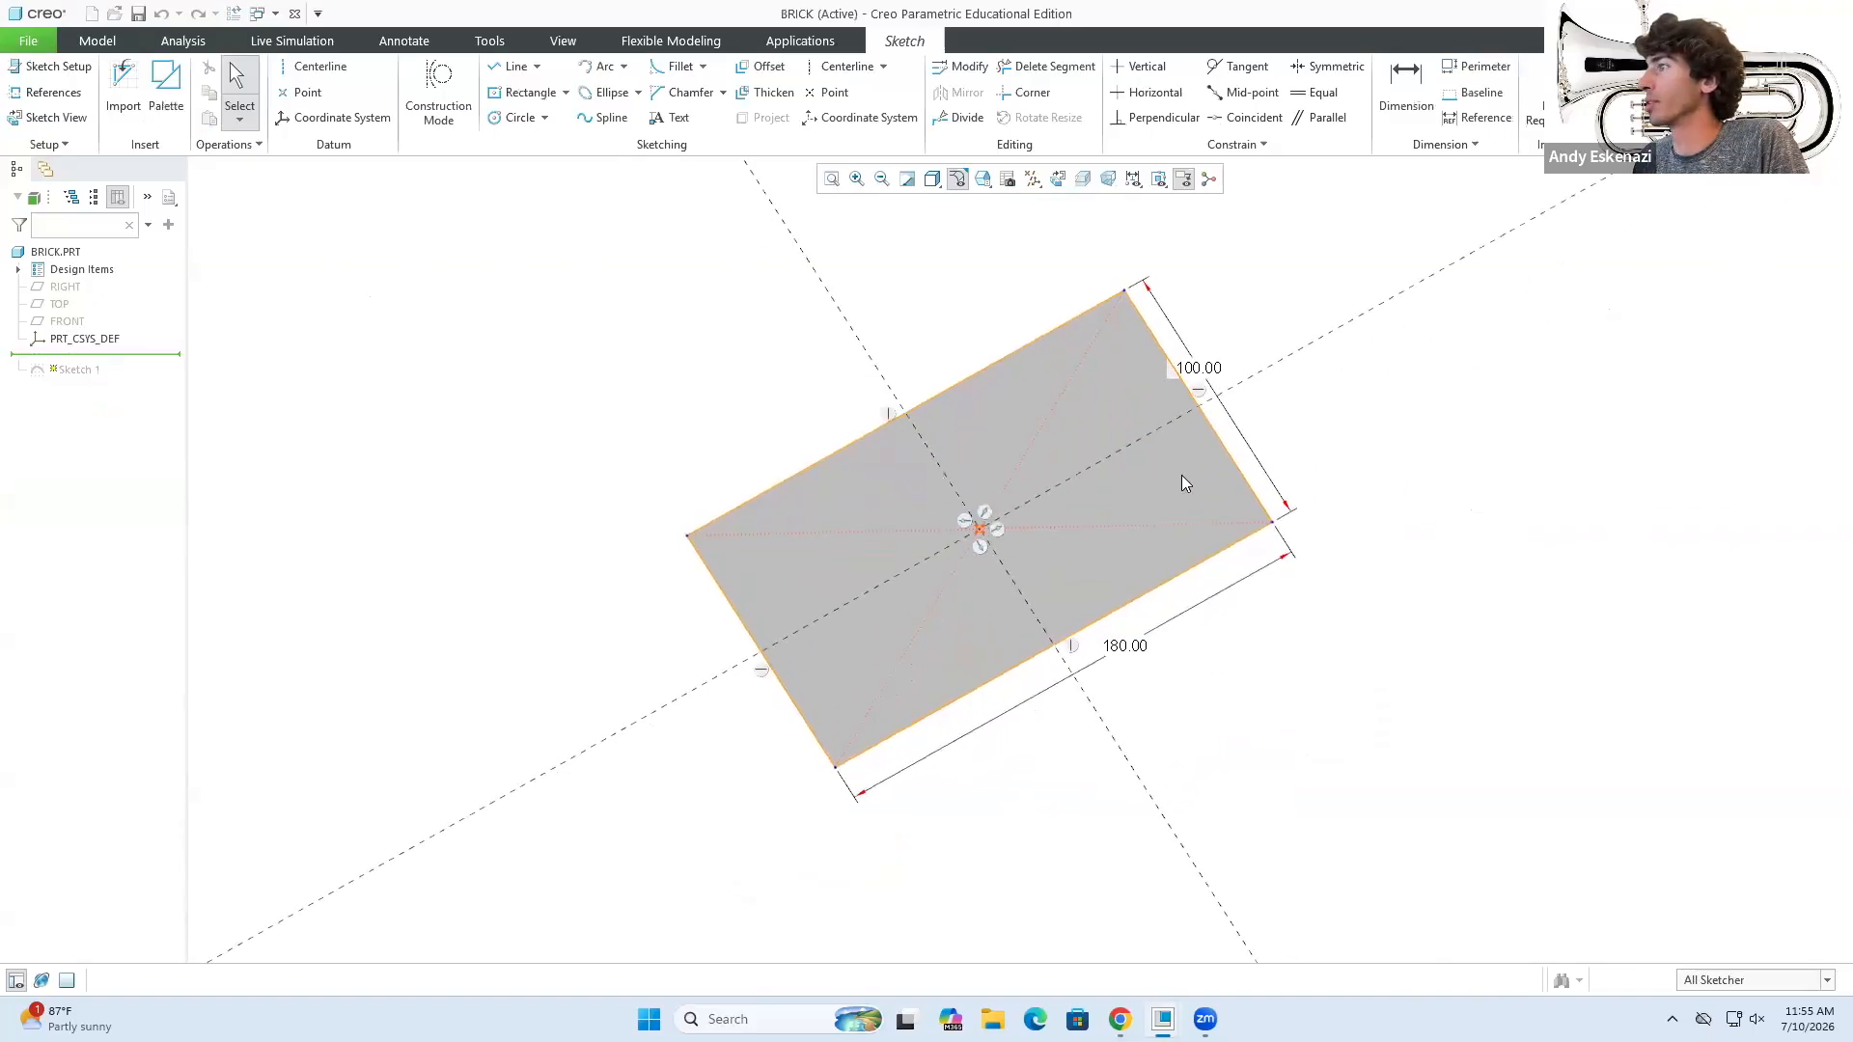
click(1556, 92)
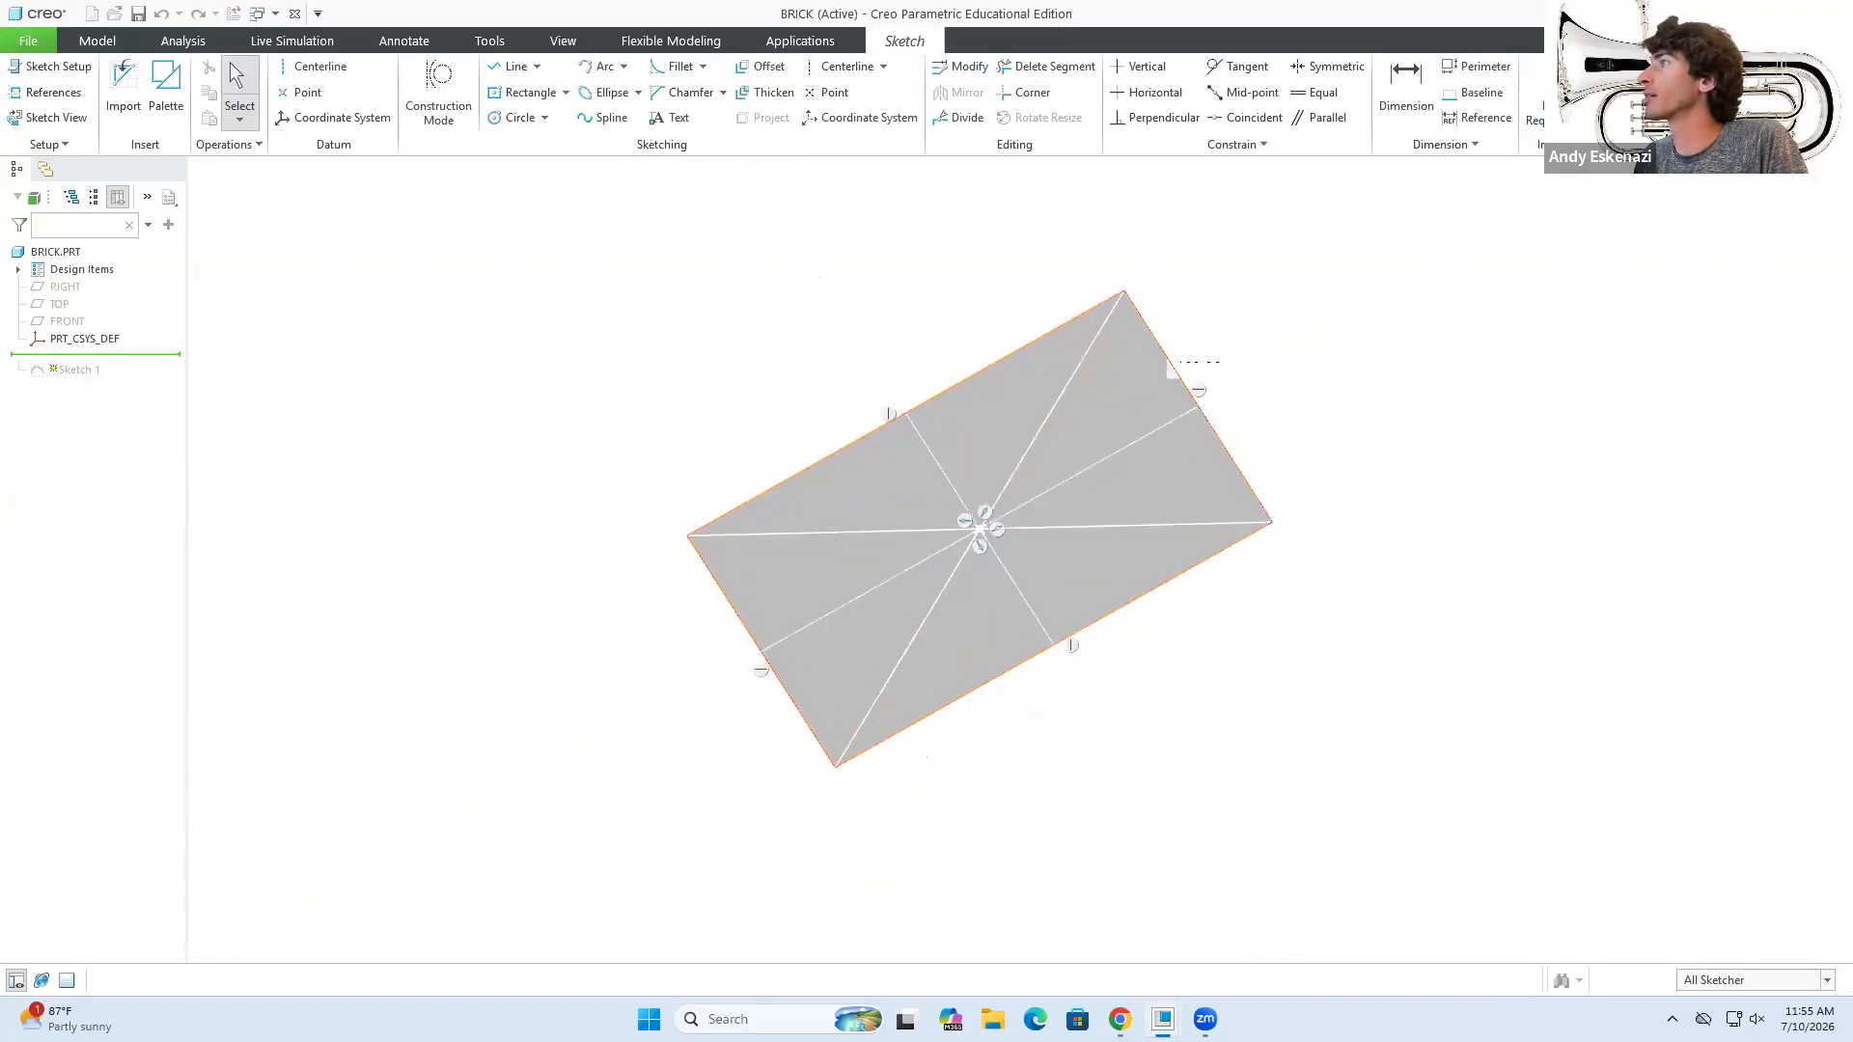
mouse_move(1163, 1019)
click(1264, 921)
click(77, 376)
click(85, 338)
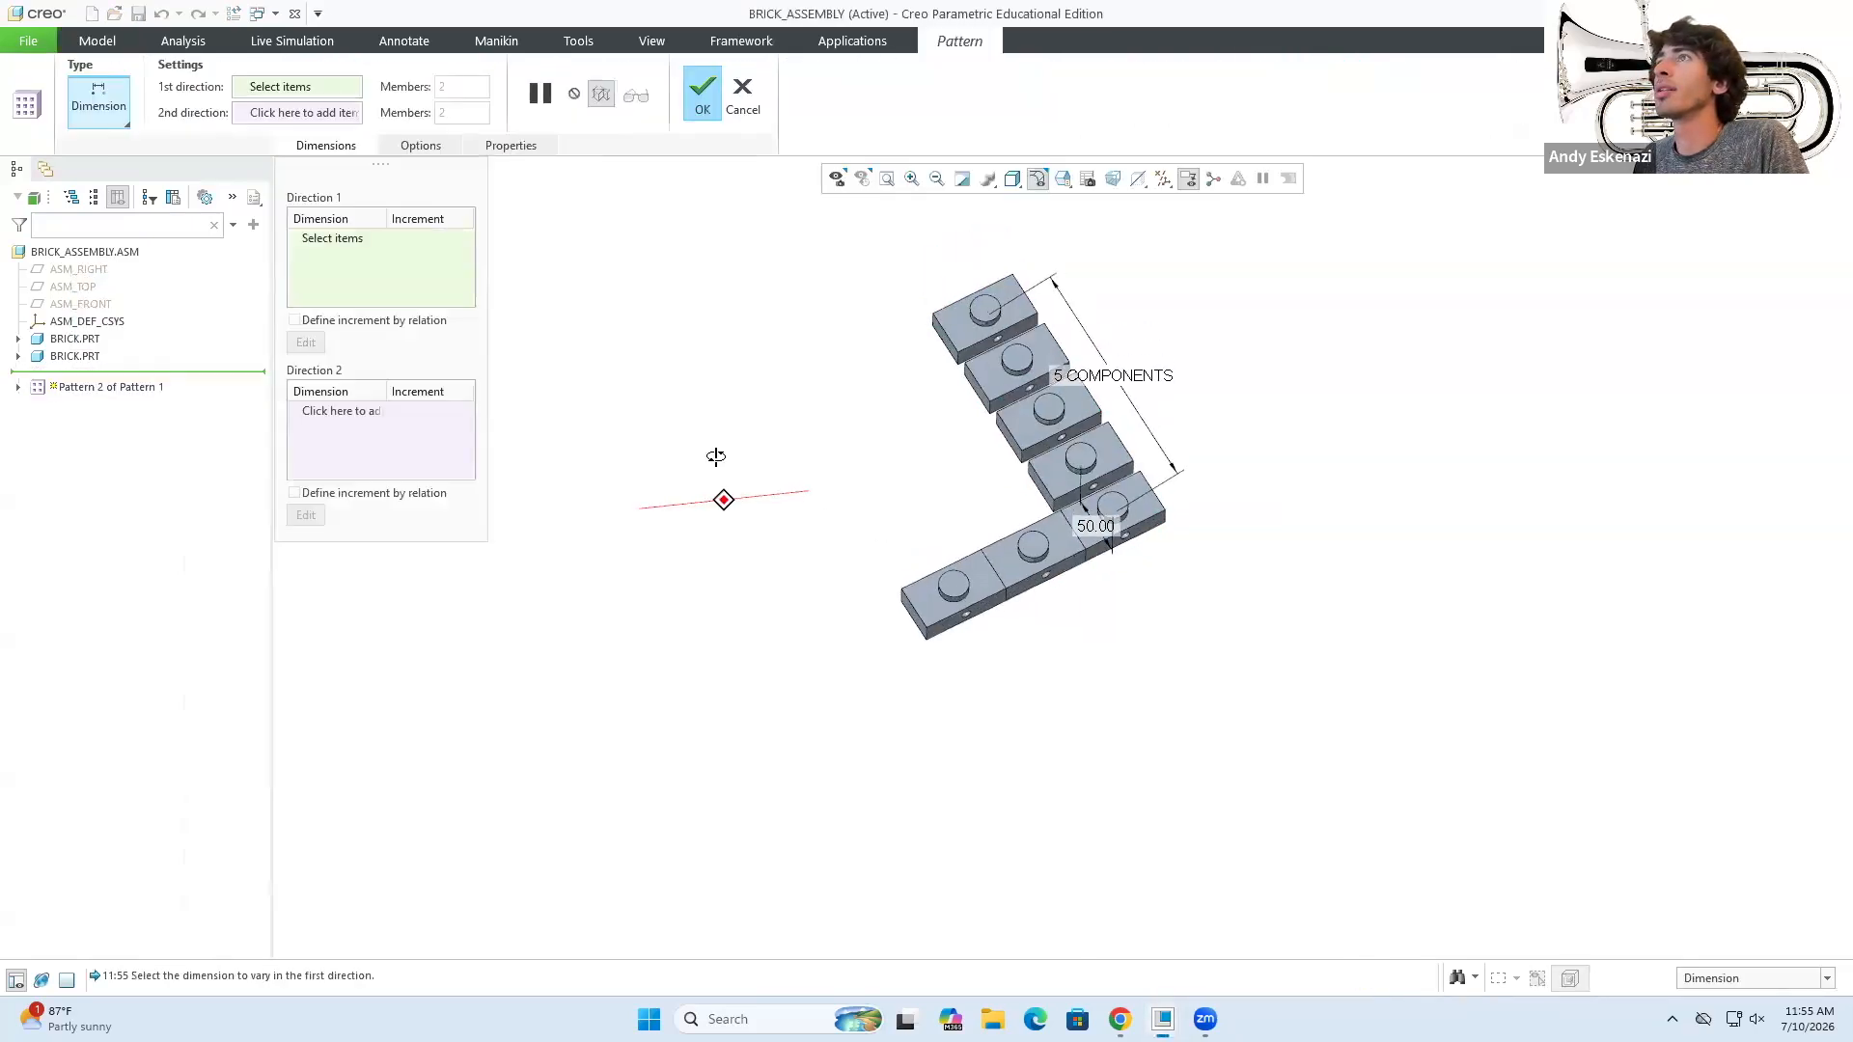
click(741, 102)
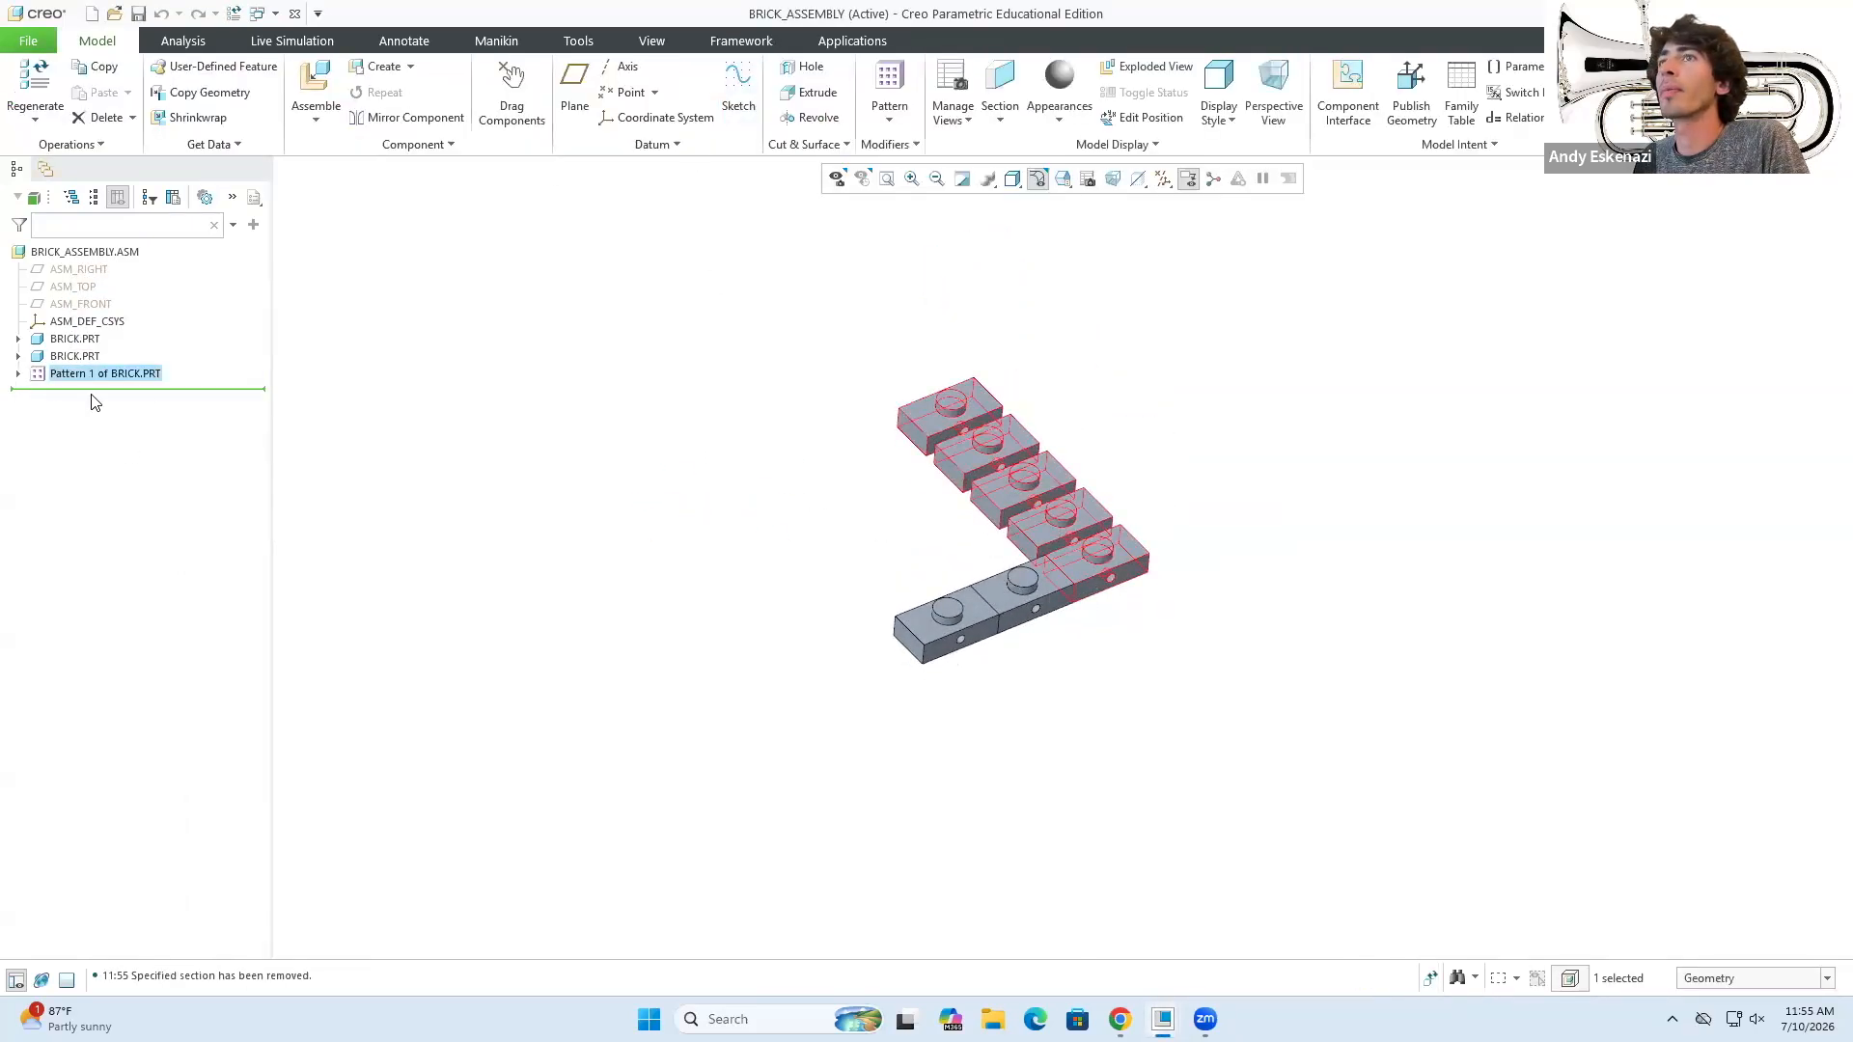
- Reopen the brick pattern's definition, examine its spacing against the bricks from above and close it
right_click(85, 374)
click(139, 285)
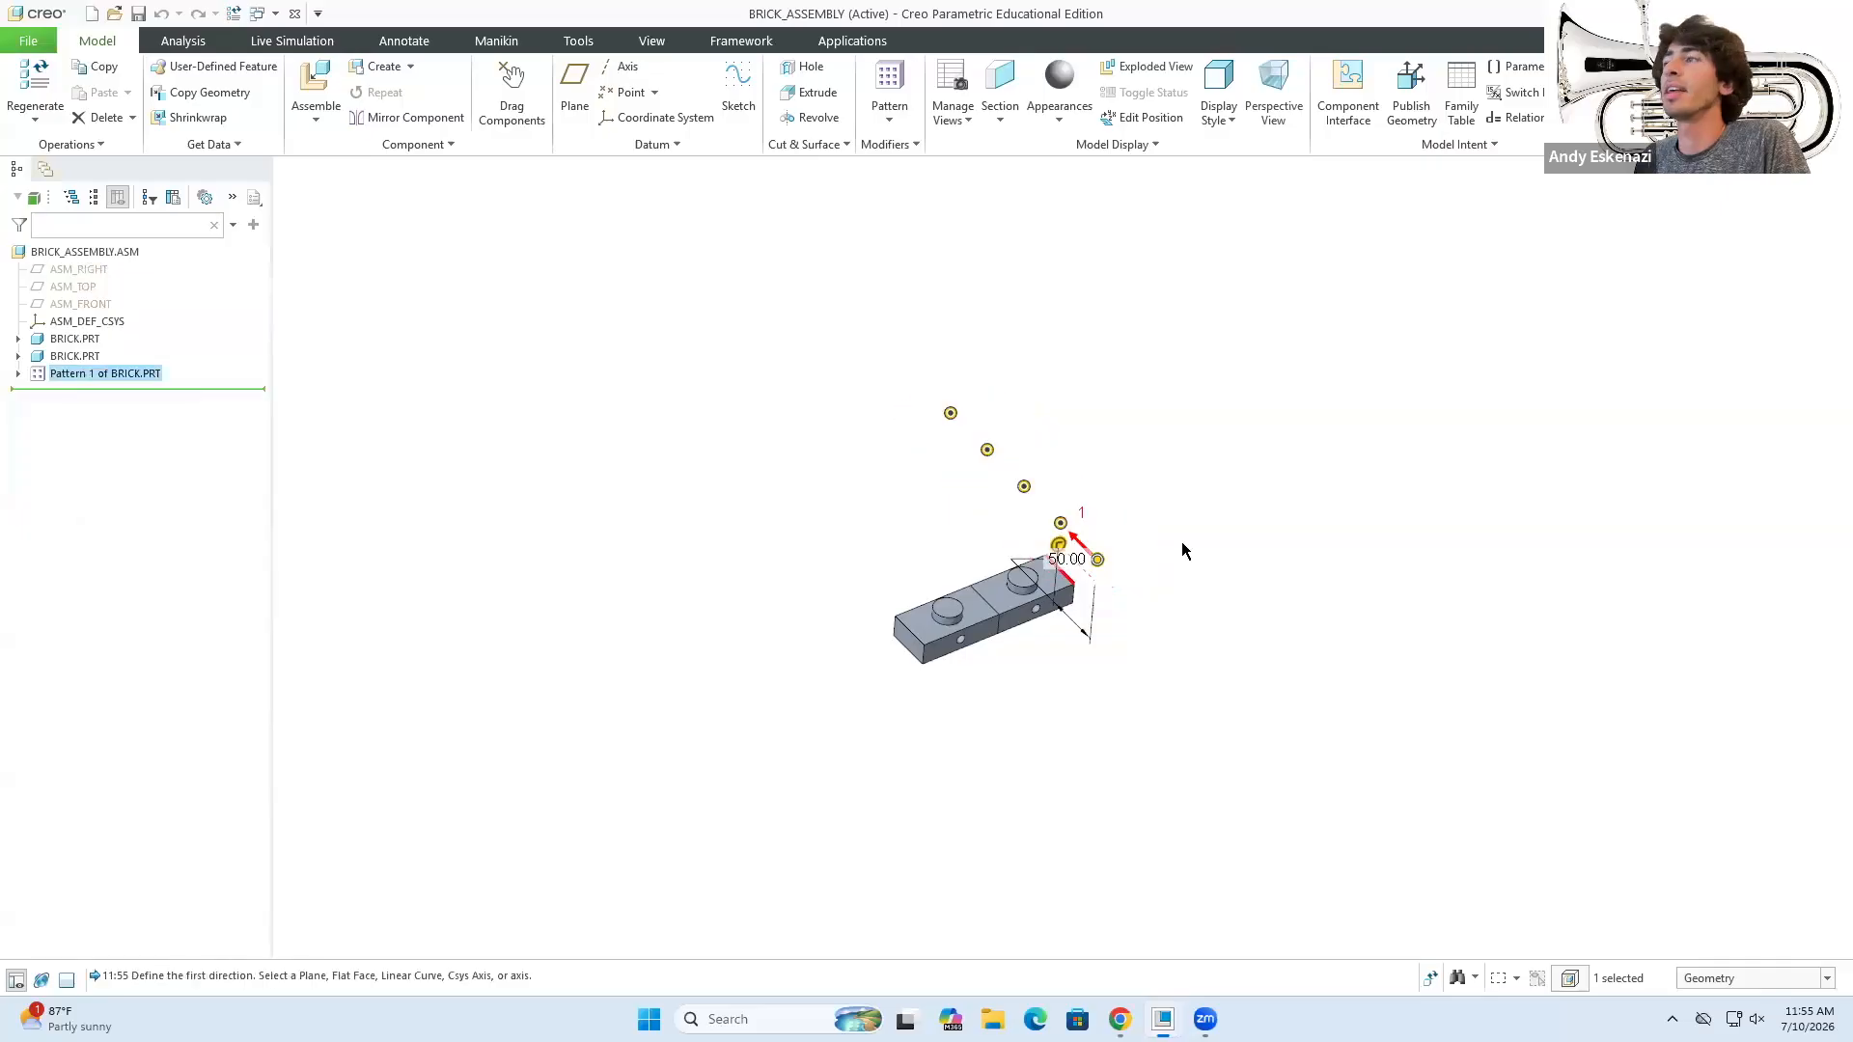
scroll(1077, 561, up, 3)
click(658, 86)
middle_drag(1039, 480, 1175, 343)
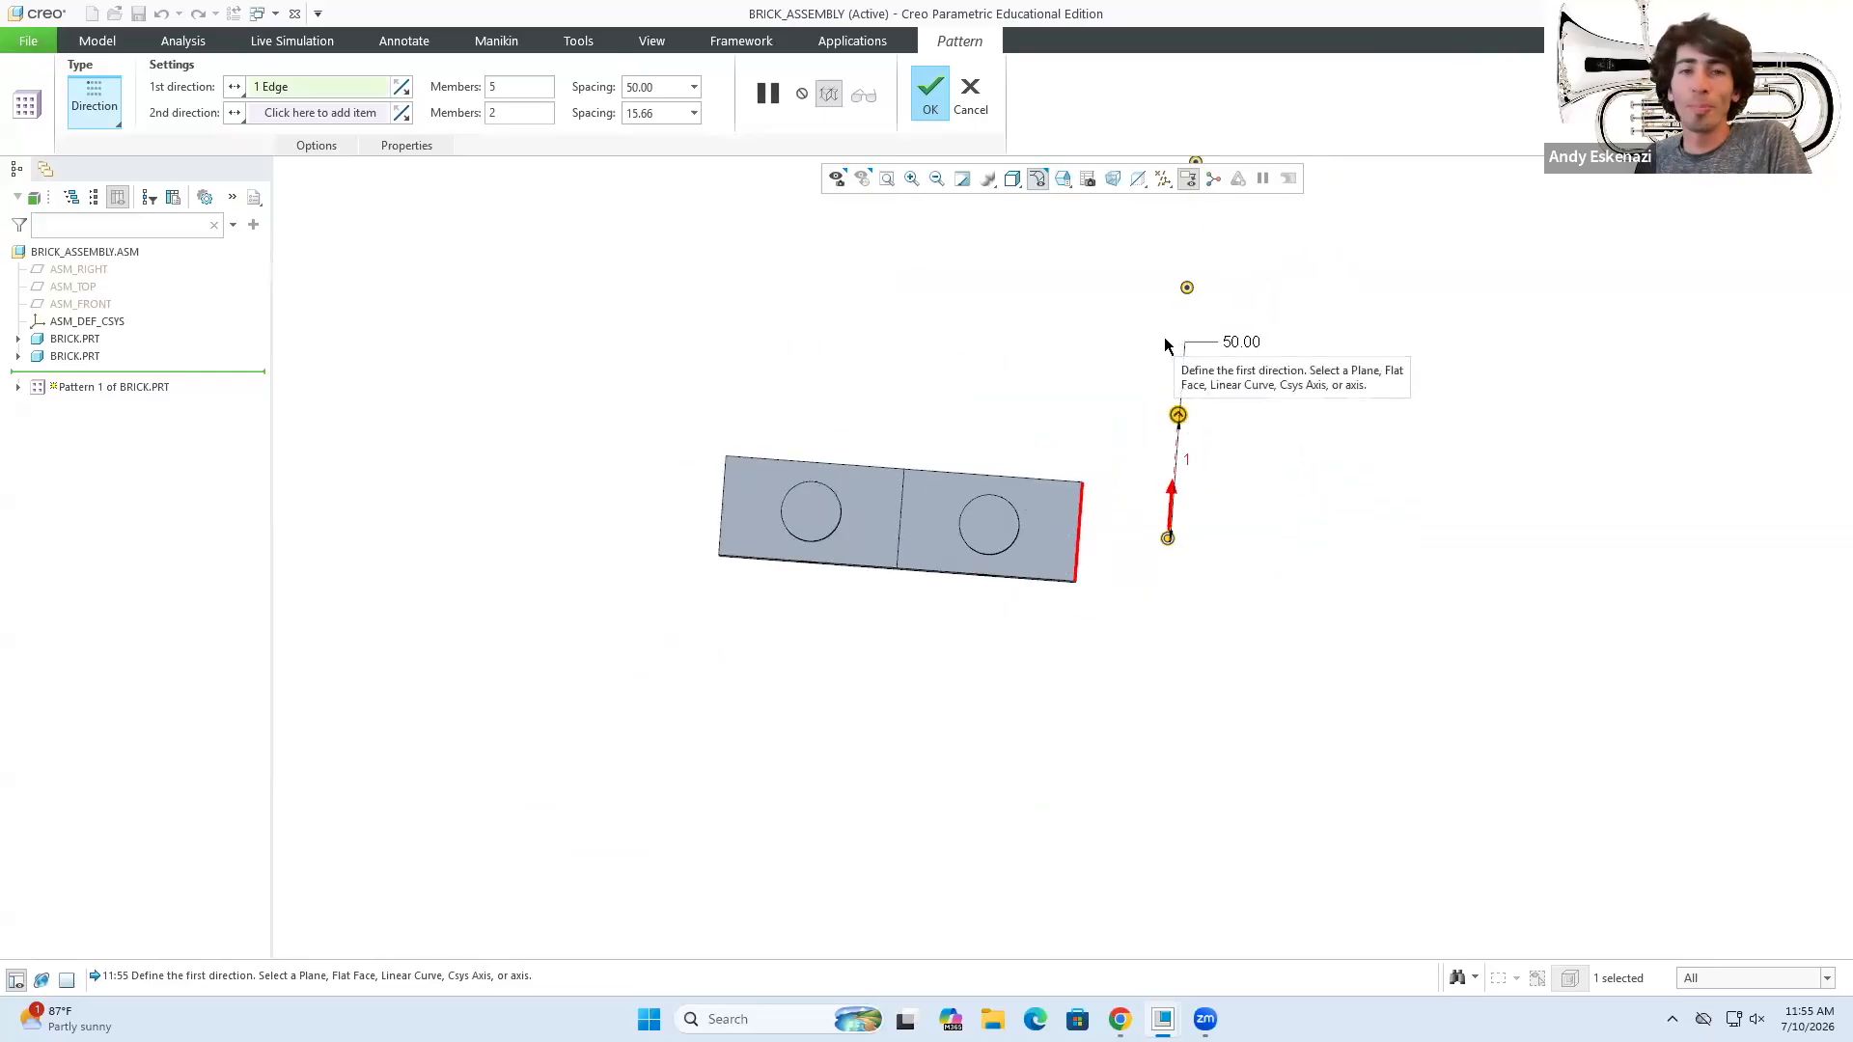
click(919, 108)
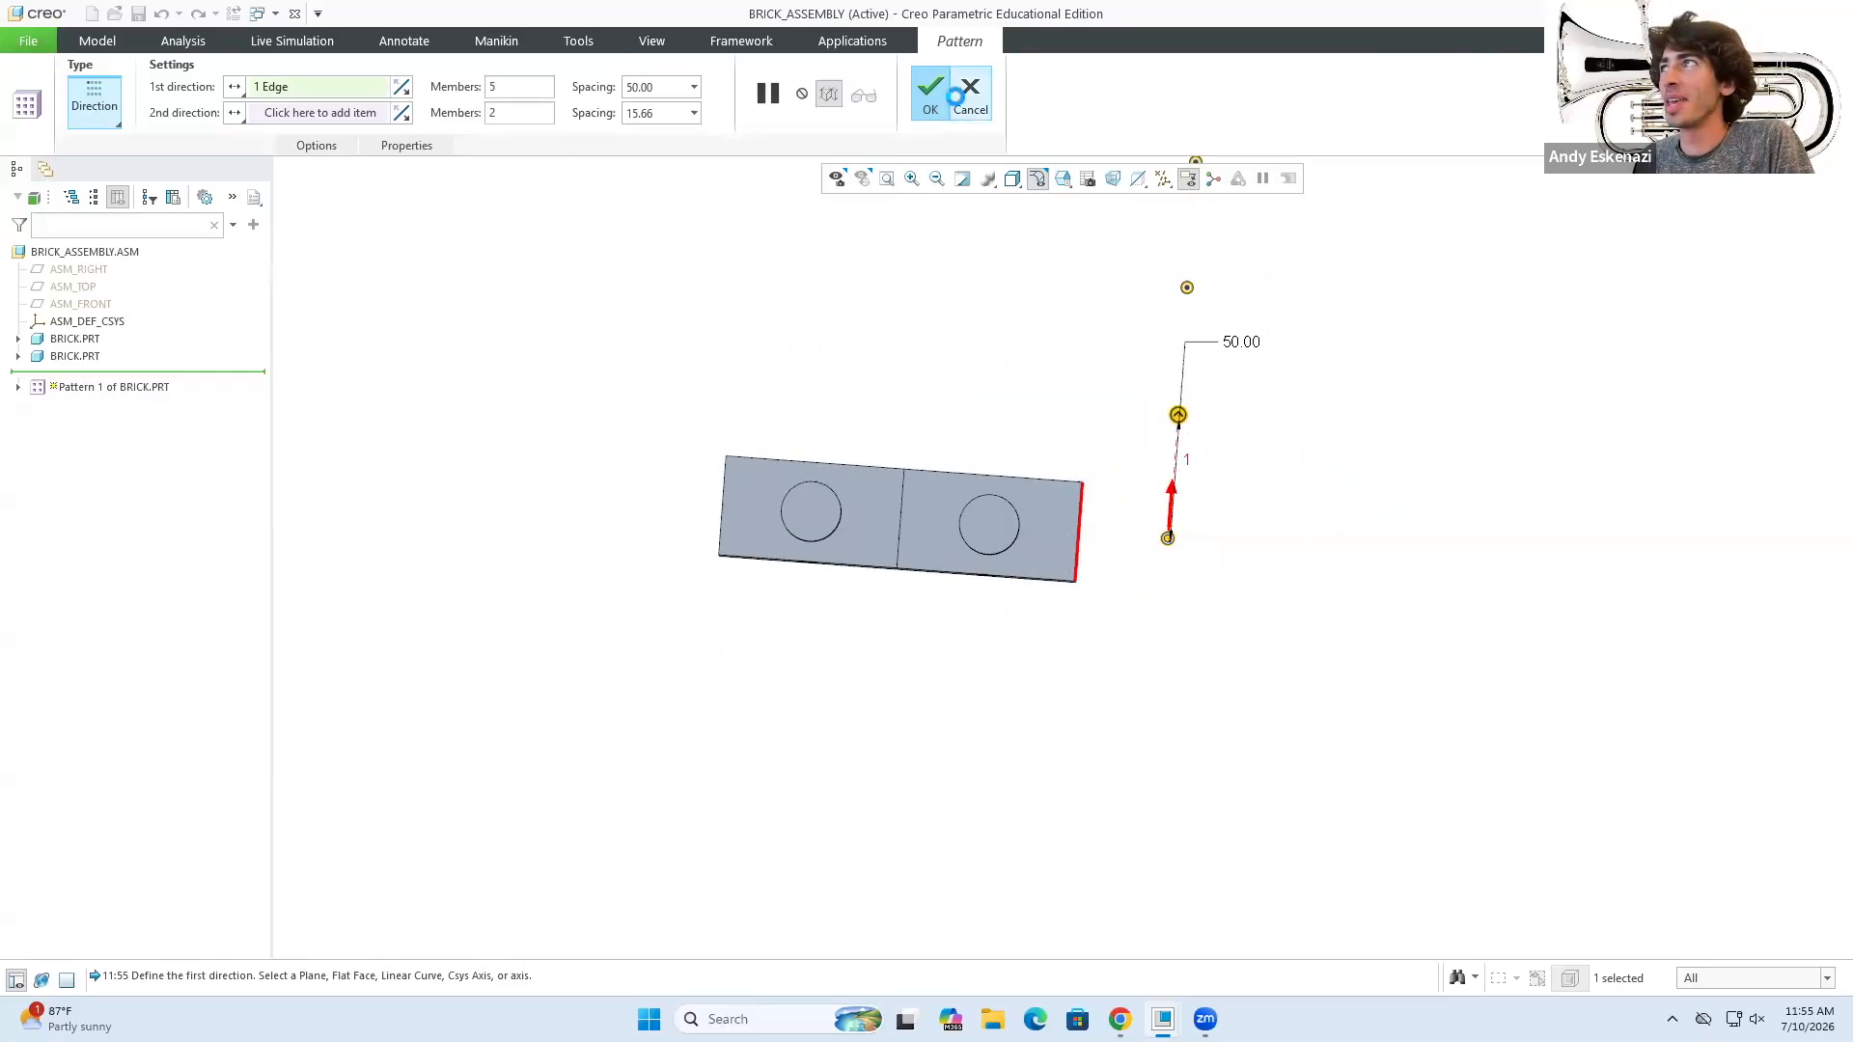
- Change the assembly's system of units to Centimeter Gram Second (CGS) in the model properties
click(39, 48)
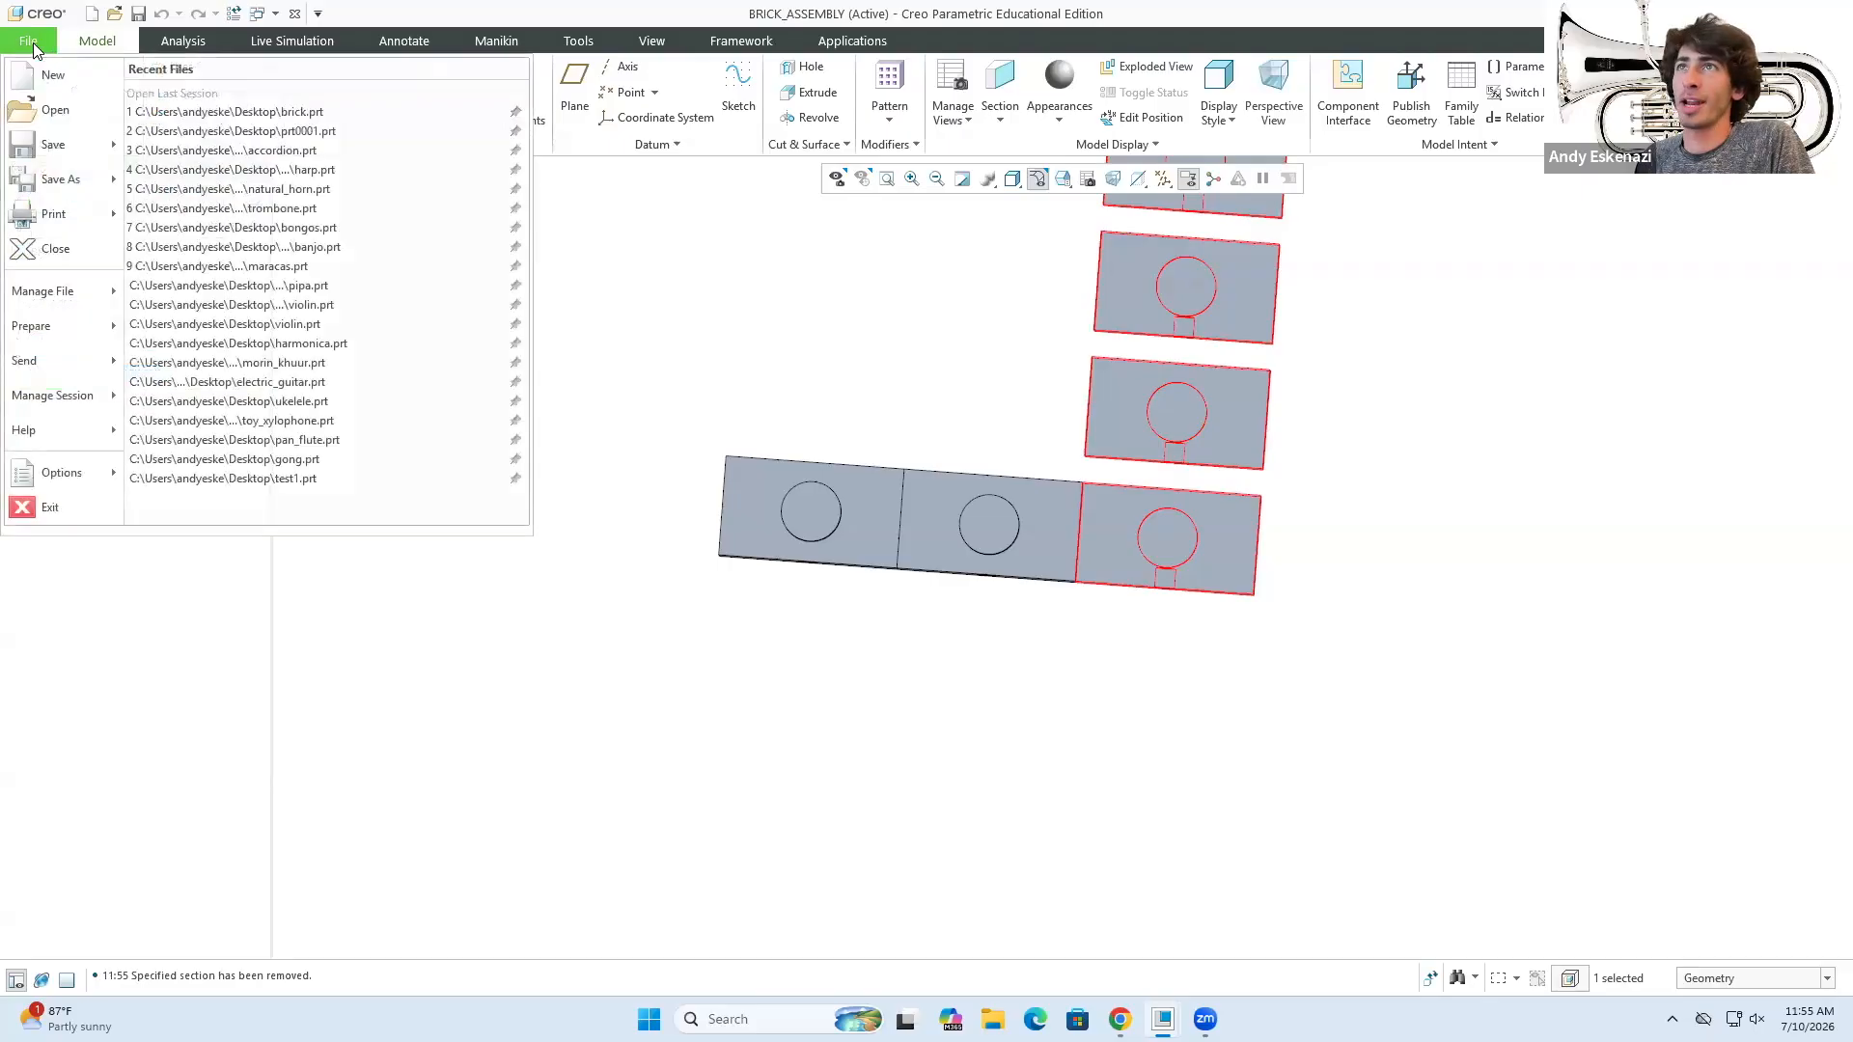
mouse_move(46, 312)
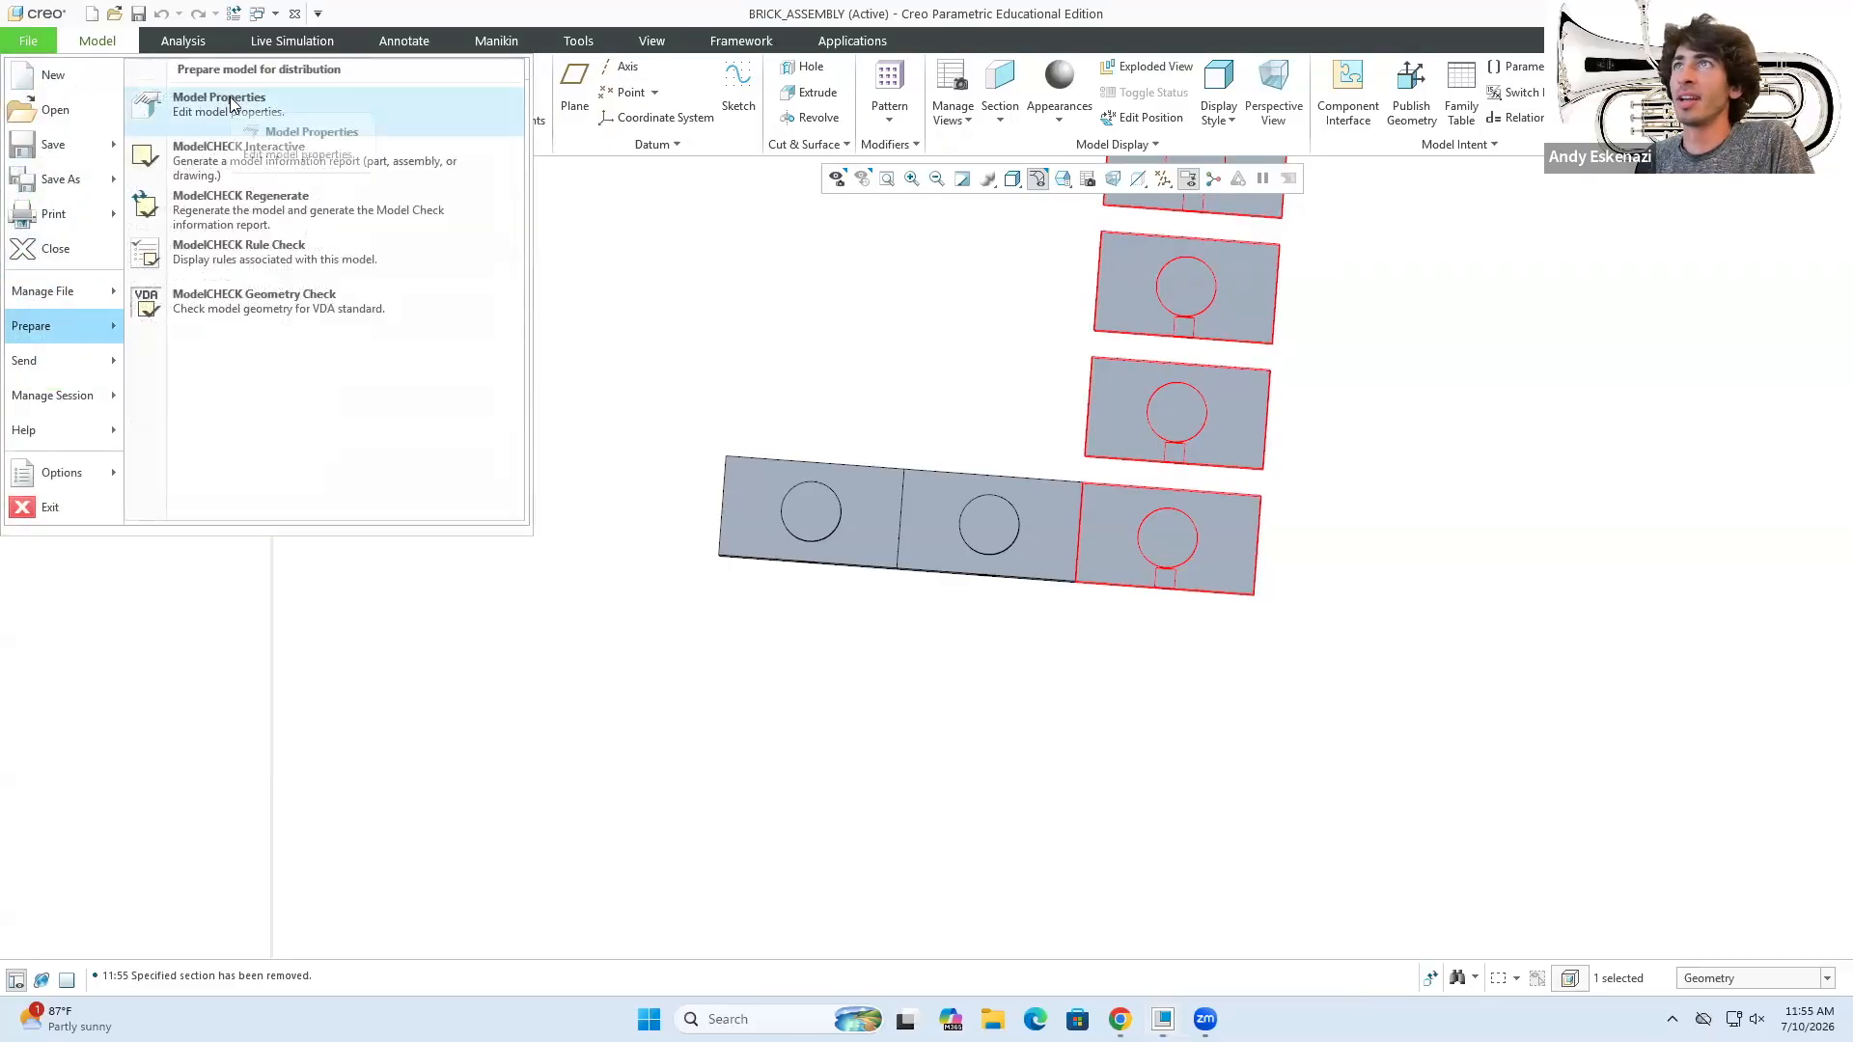
click(228, 100)
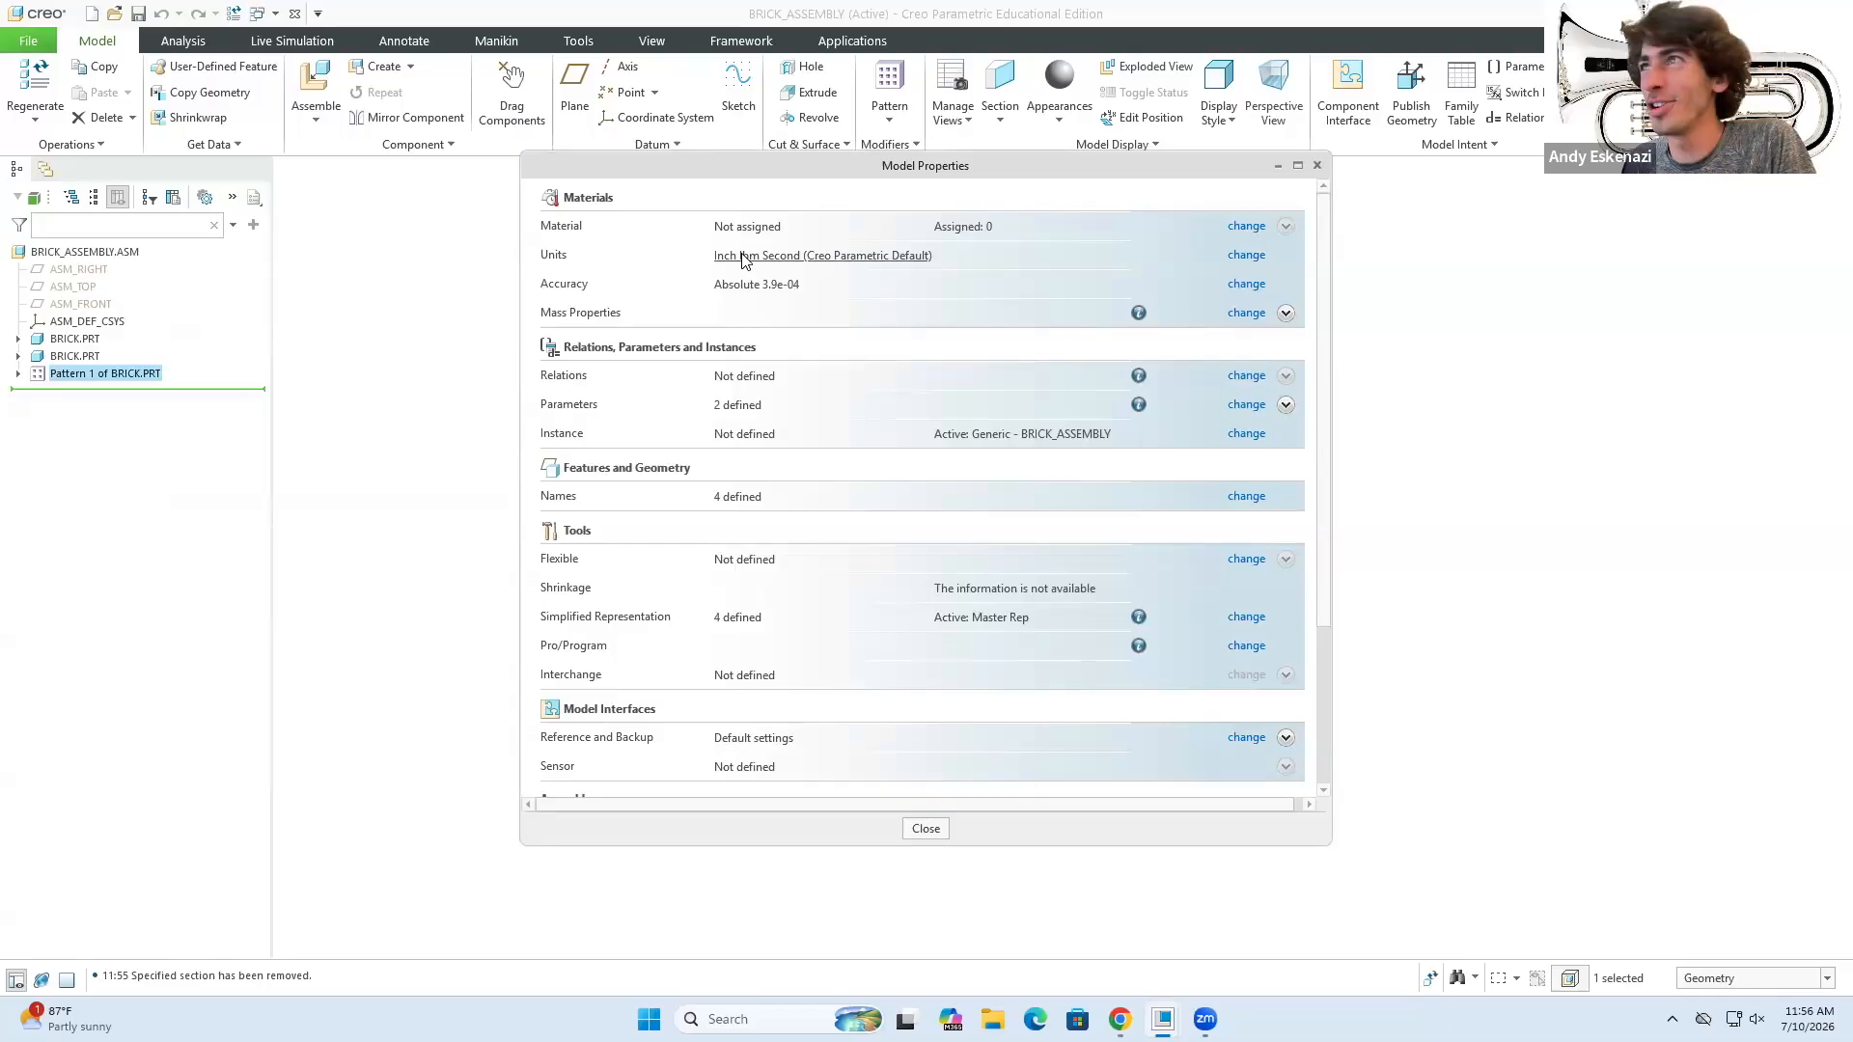
click(1247, 255)
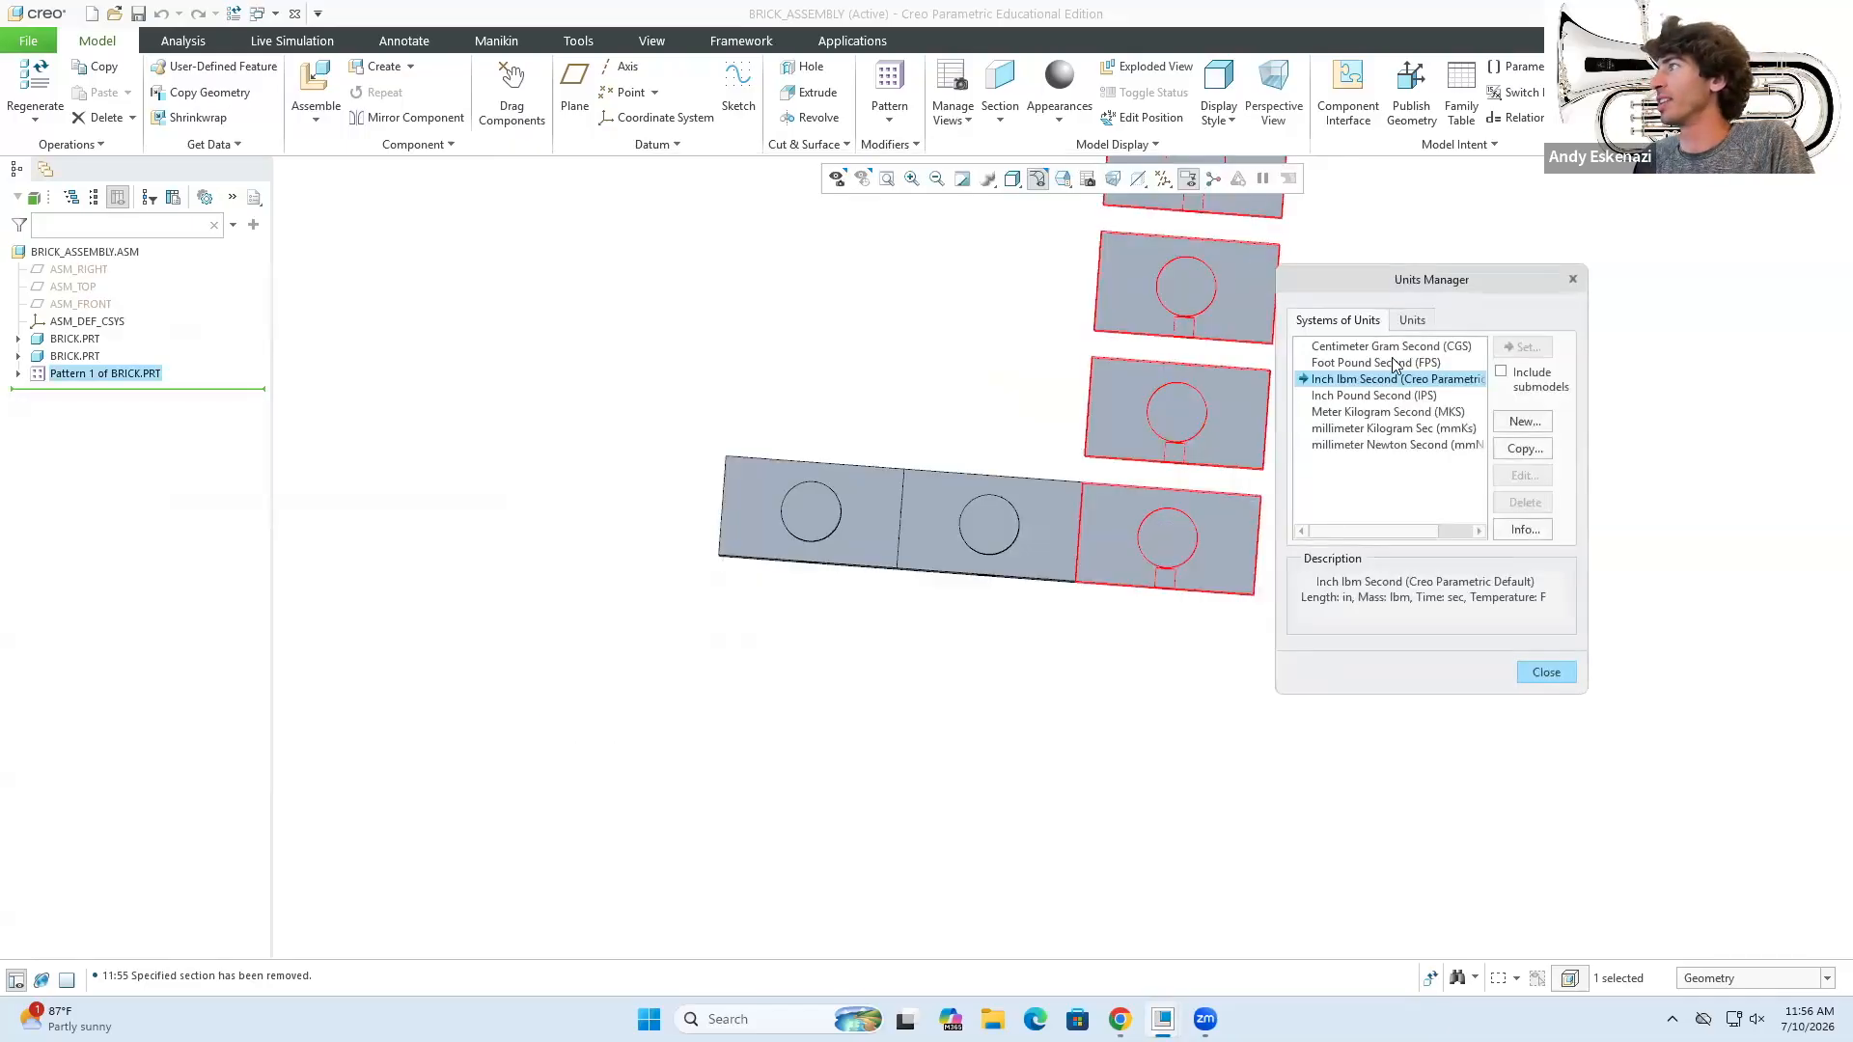
click(1363, 348)
click(1525, 348)
click(1585, 875)
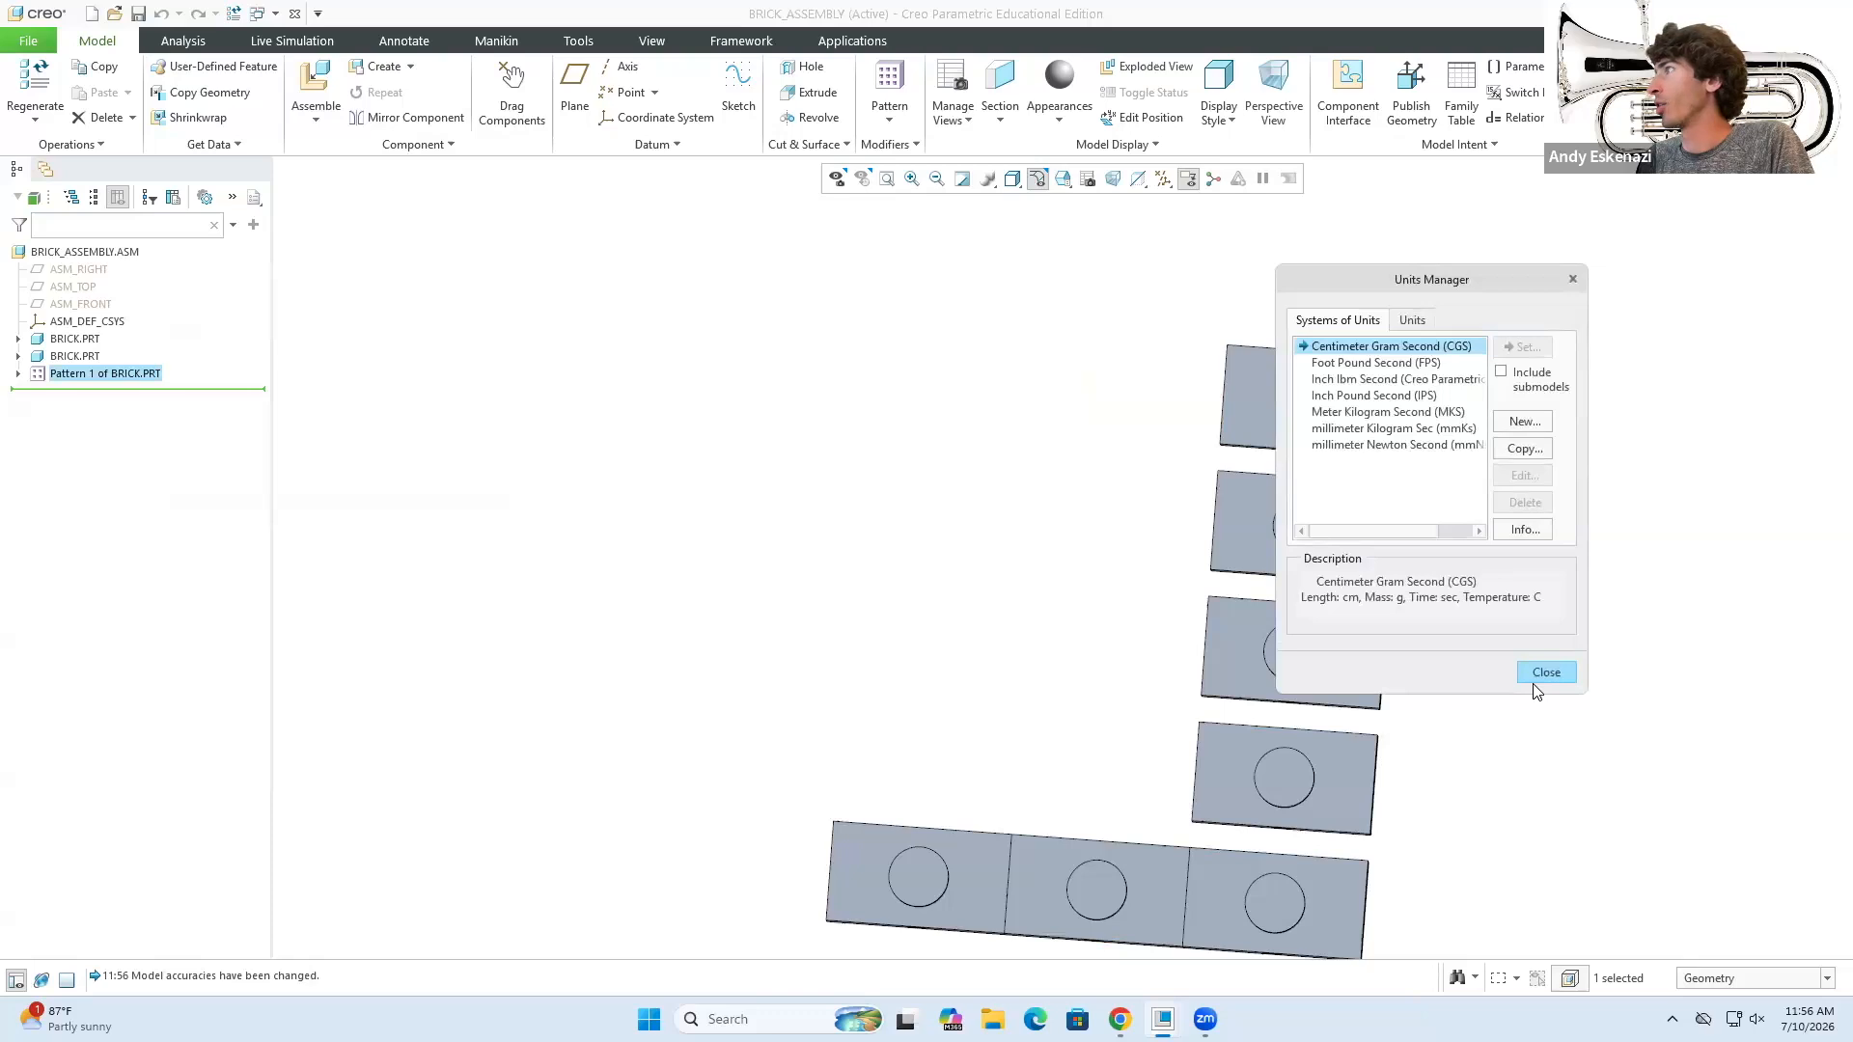
click(1544, 672)
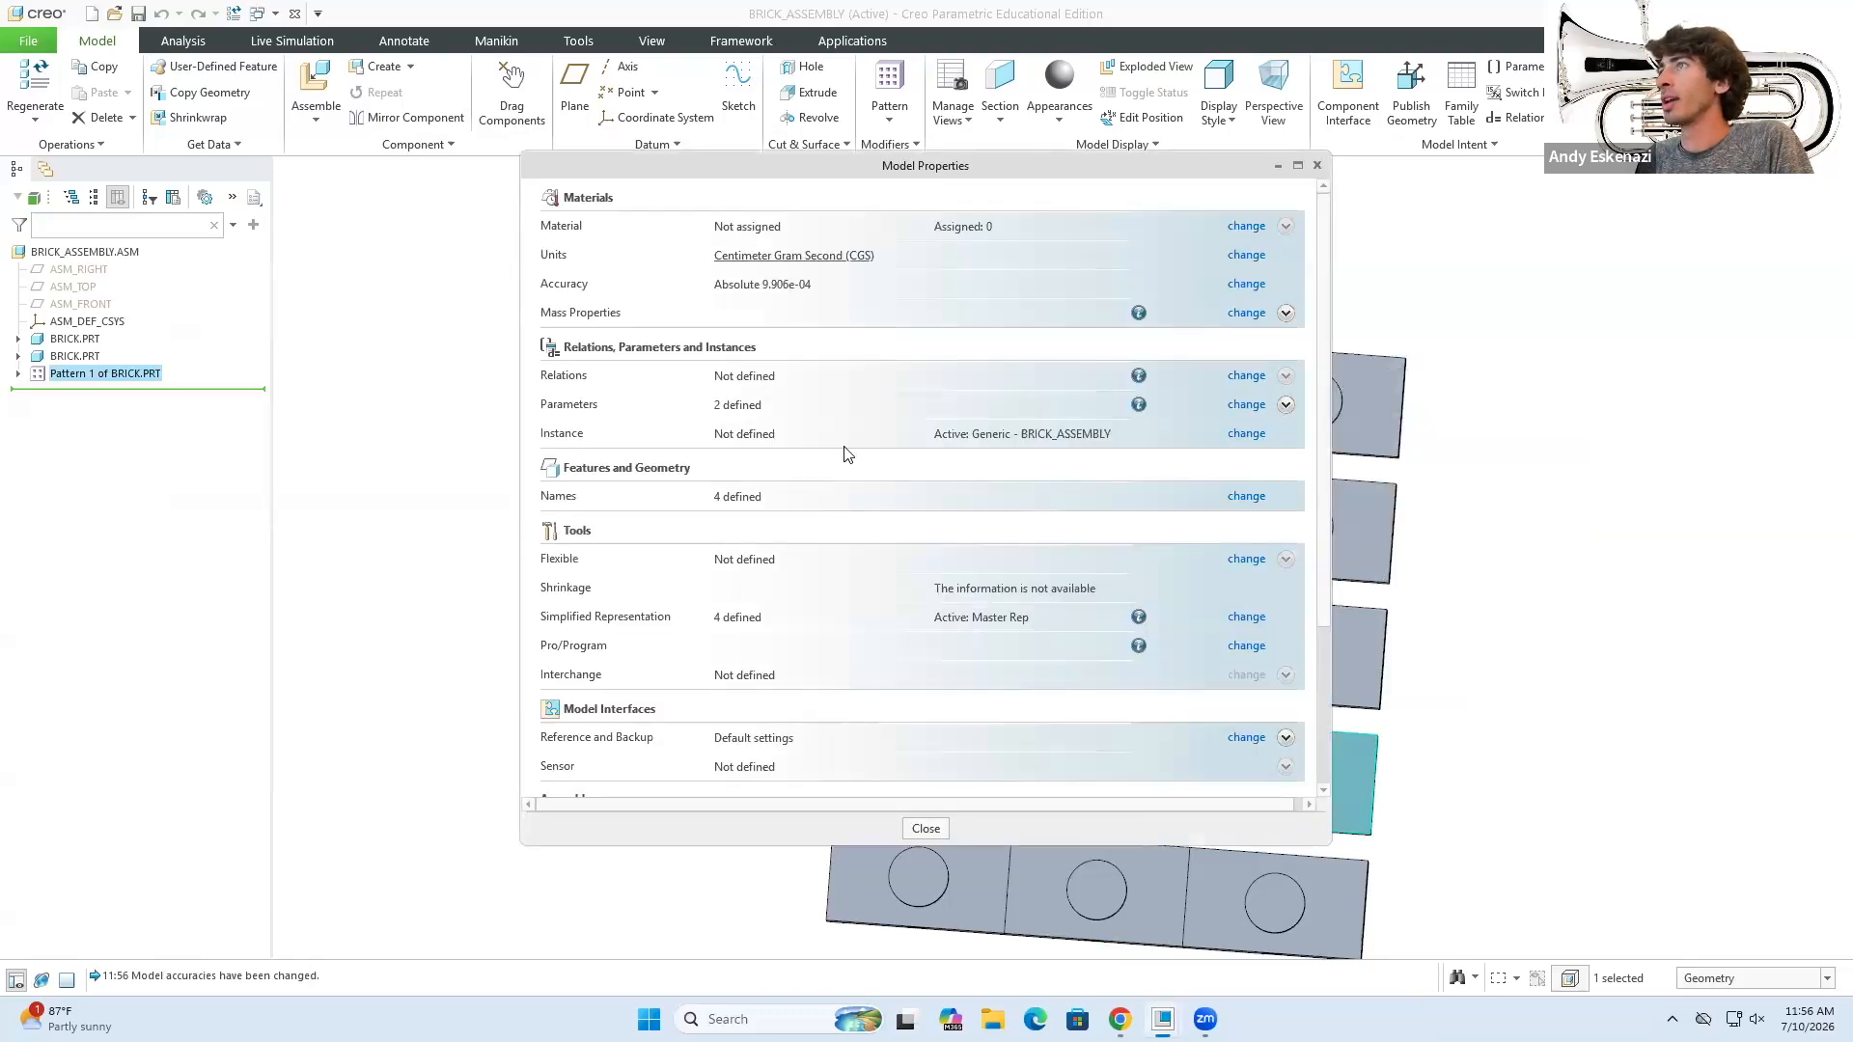
click(926, 828)
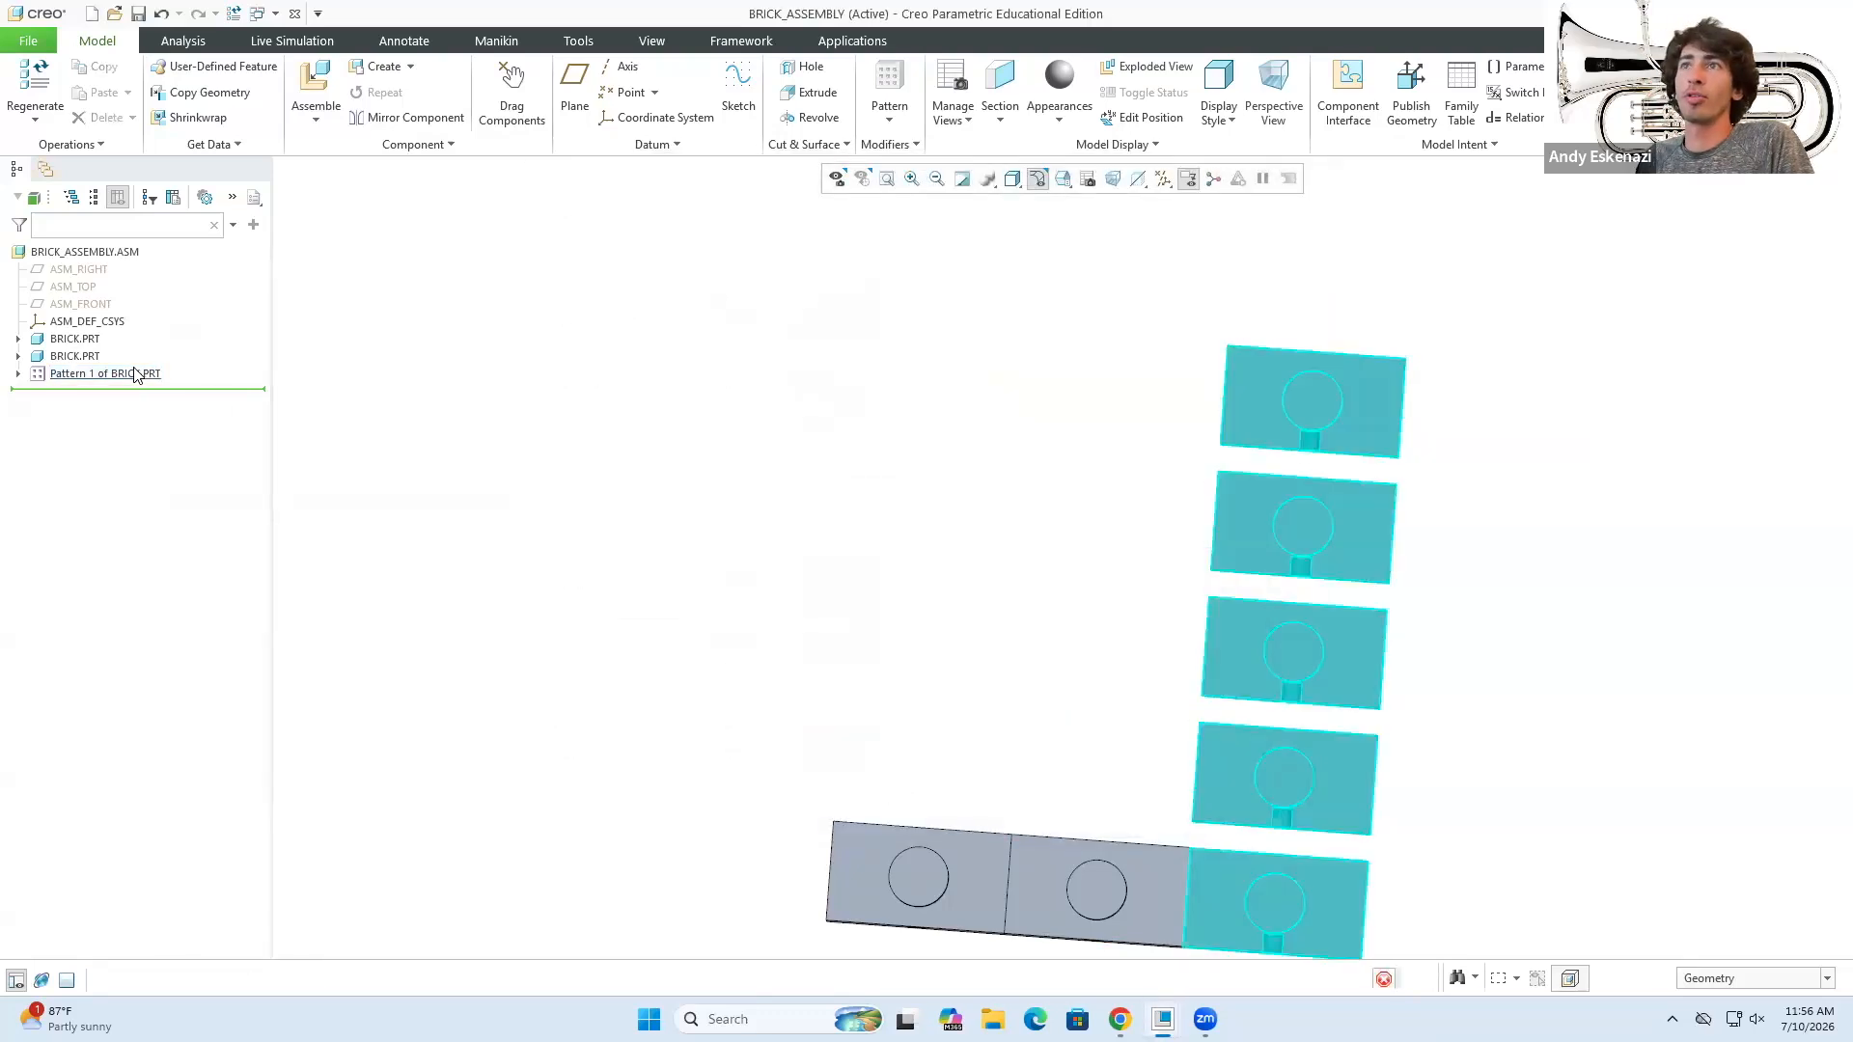
- Edit the brick pattern's definition, set its first-direction spacing to 100 and view the patterned bricks in 3D
right_click(135, 374)
click(176, 300)
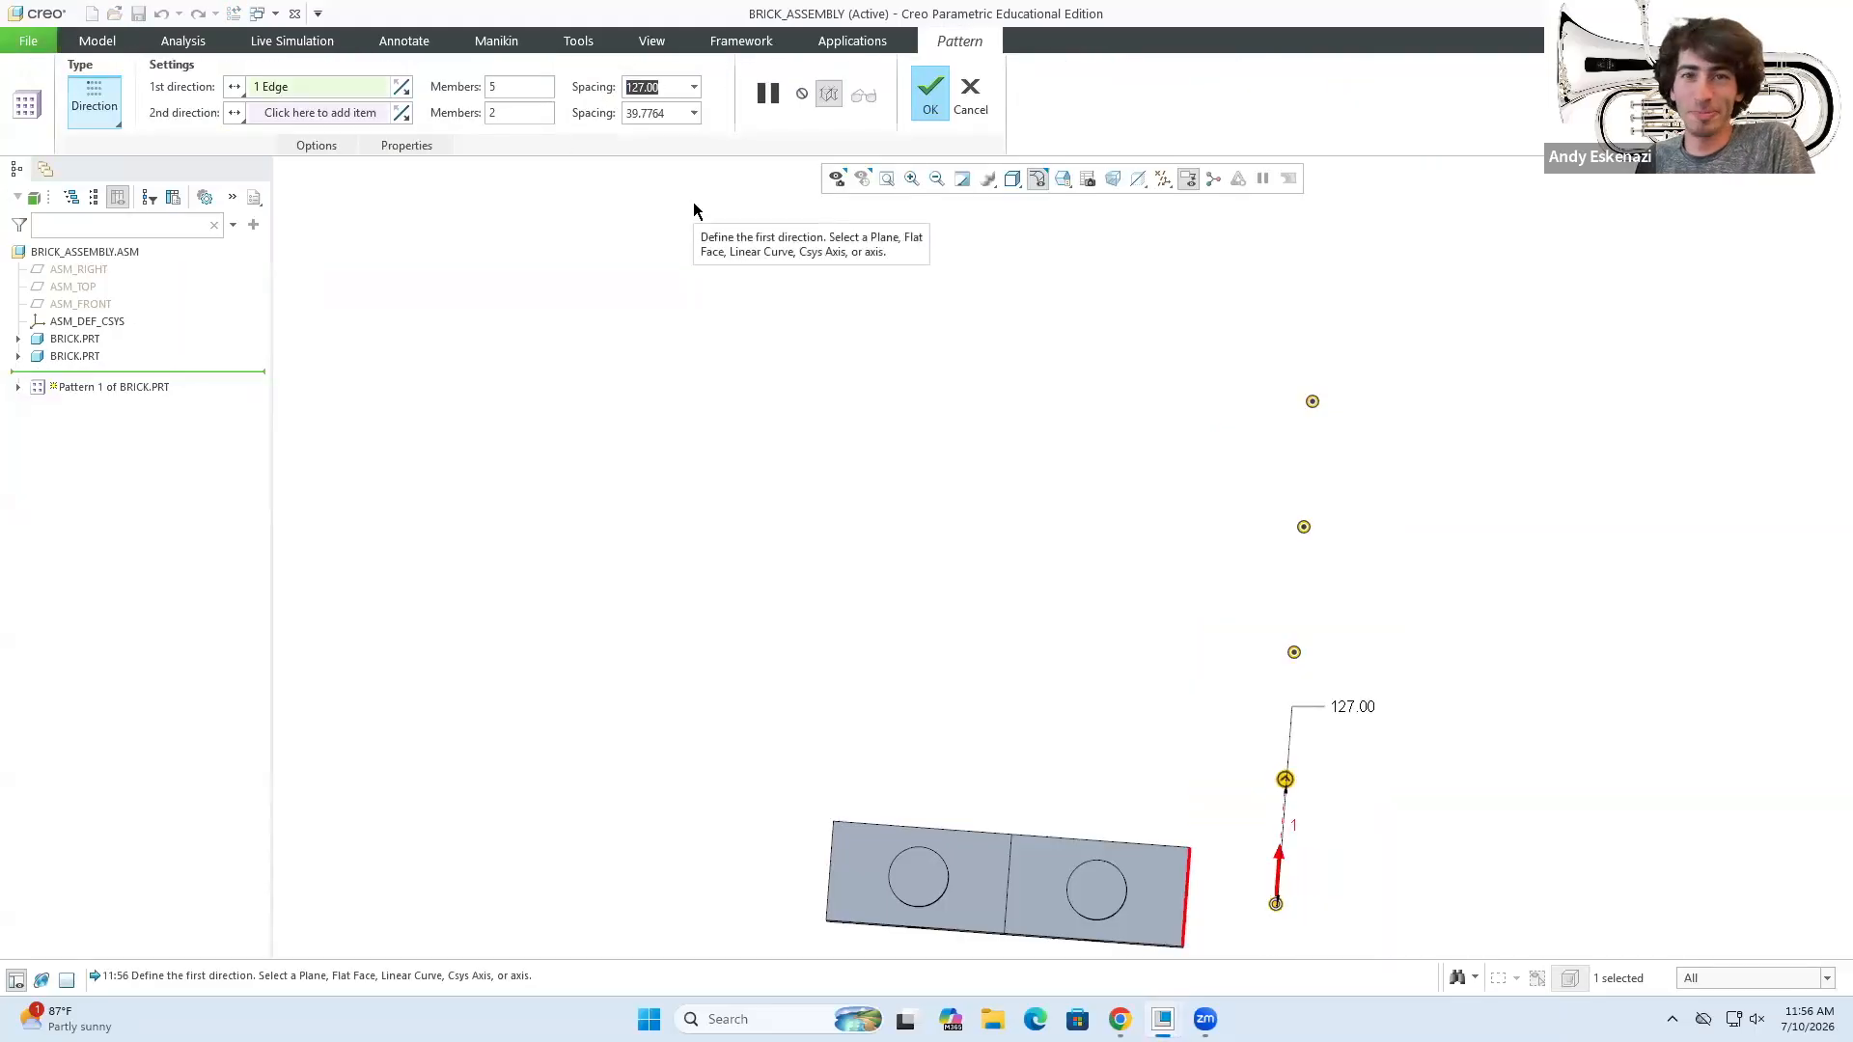
text(100)
key(Return)
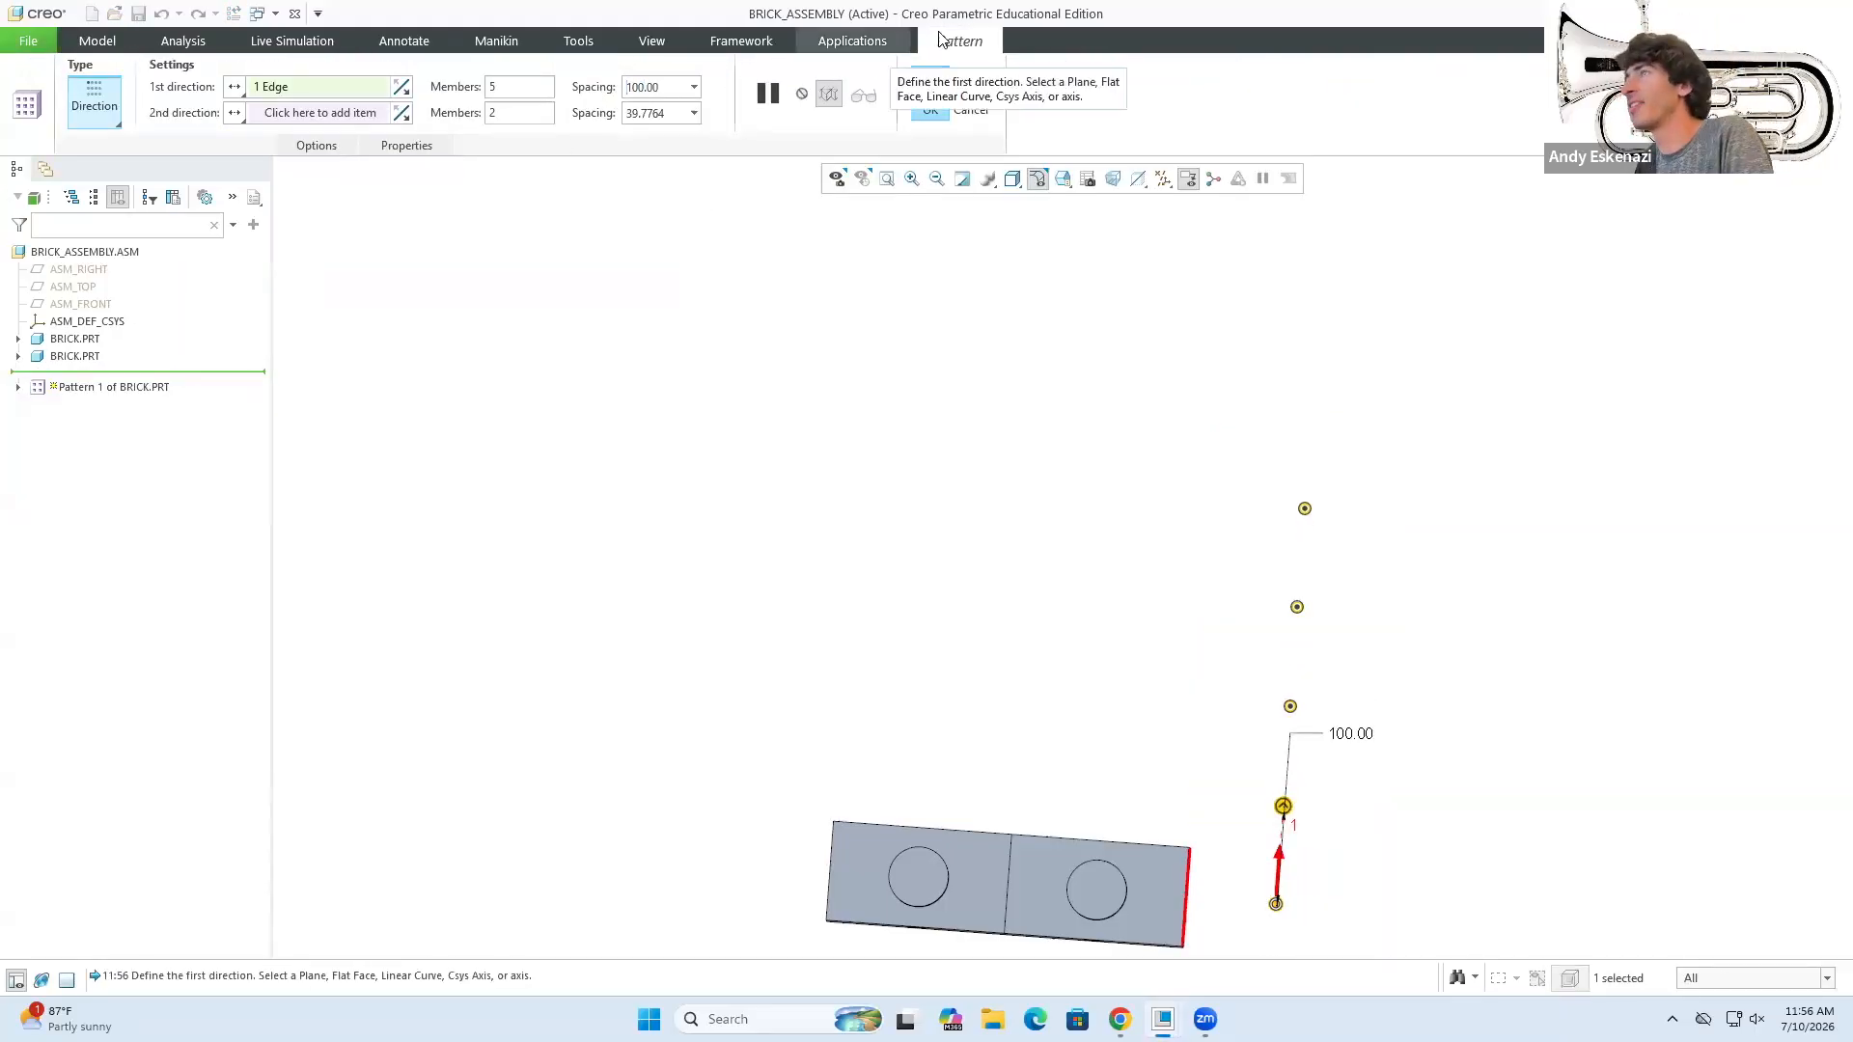
click(930, 93)
mouse_move(1068, 679)
middle_down()
mouse_move(1059, 580)
mouse_move(1117, 583)
middle_up()
scroll(1283, 656, up, 3)
mouse_move(1258, 658)
middle_down()
mouse_move(1199, 661)
mouse_move(1291, 649)
mouse_move(1274, 668)
middle_up()
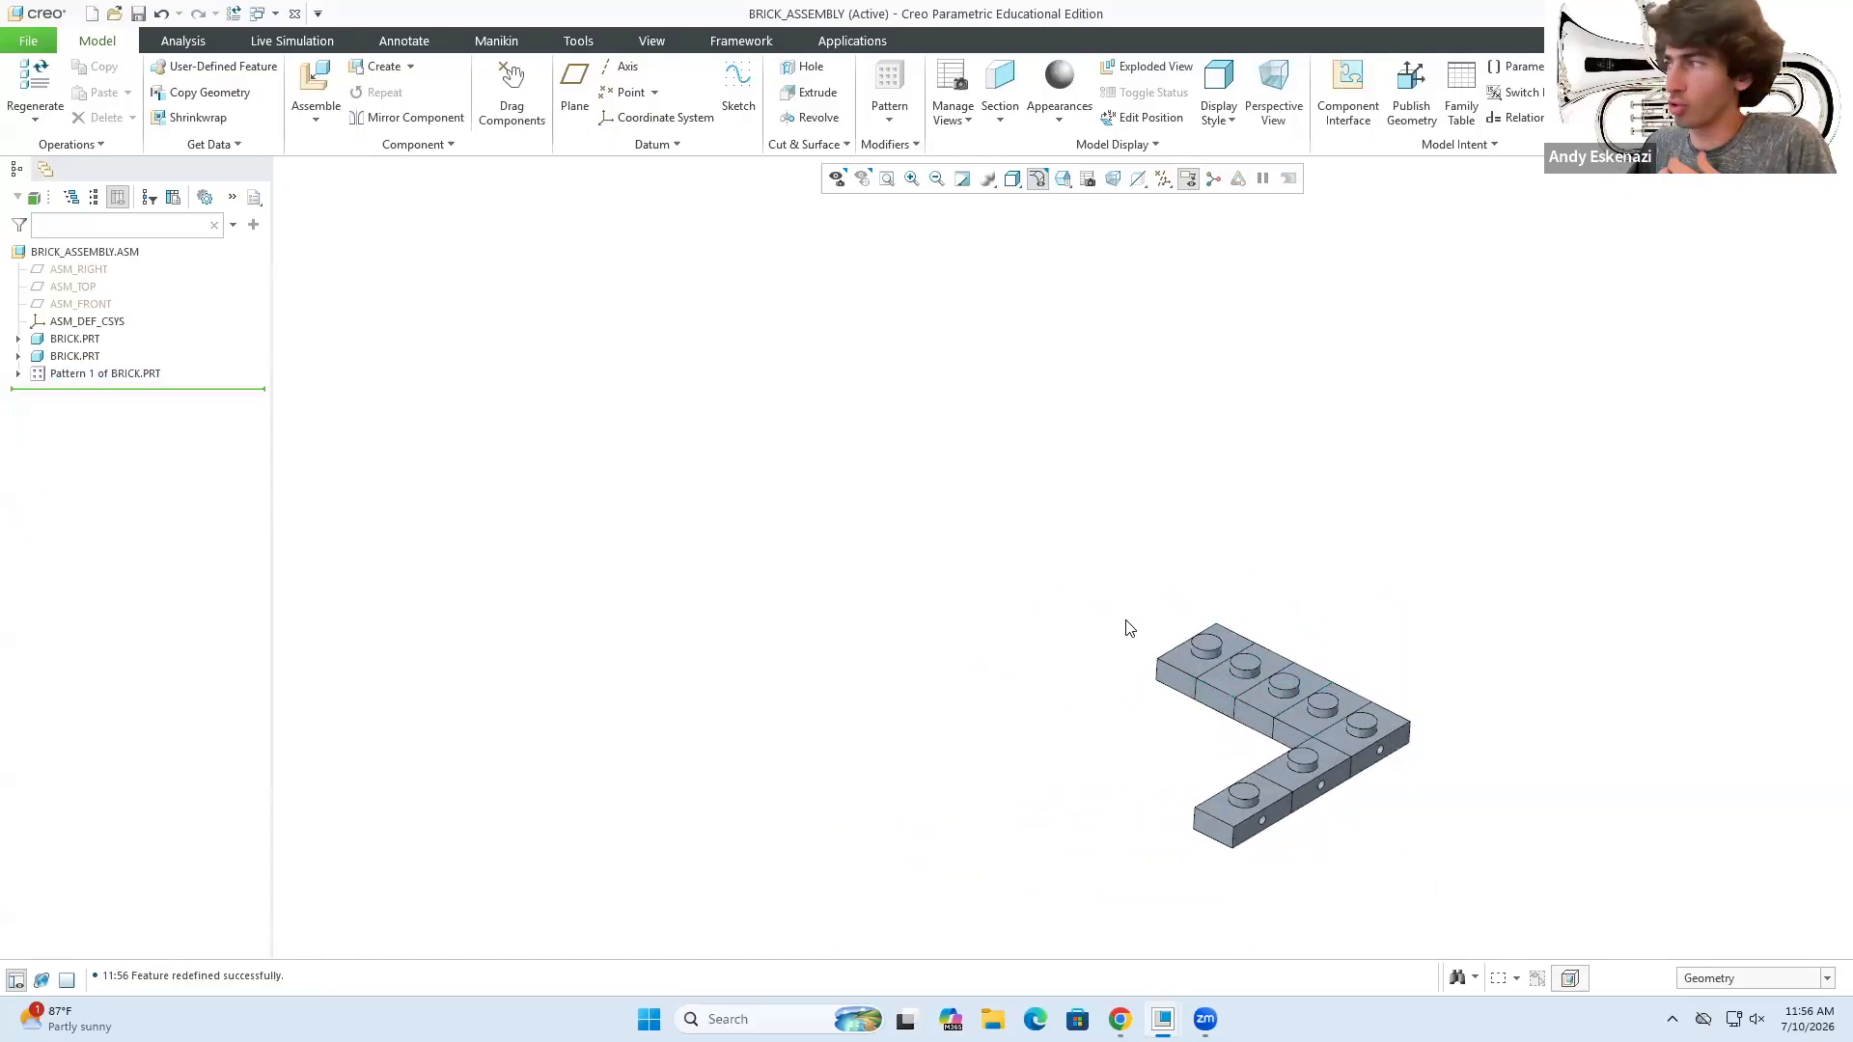
scroll(1129, 629, up, 2)
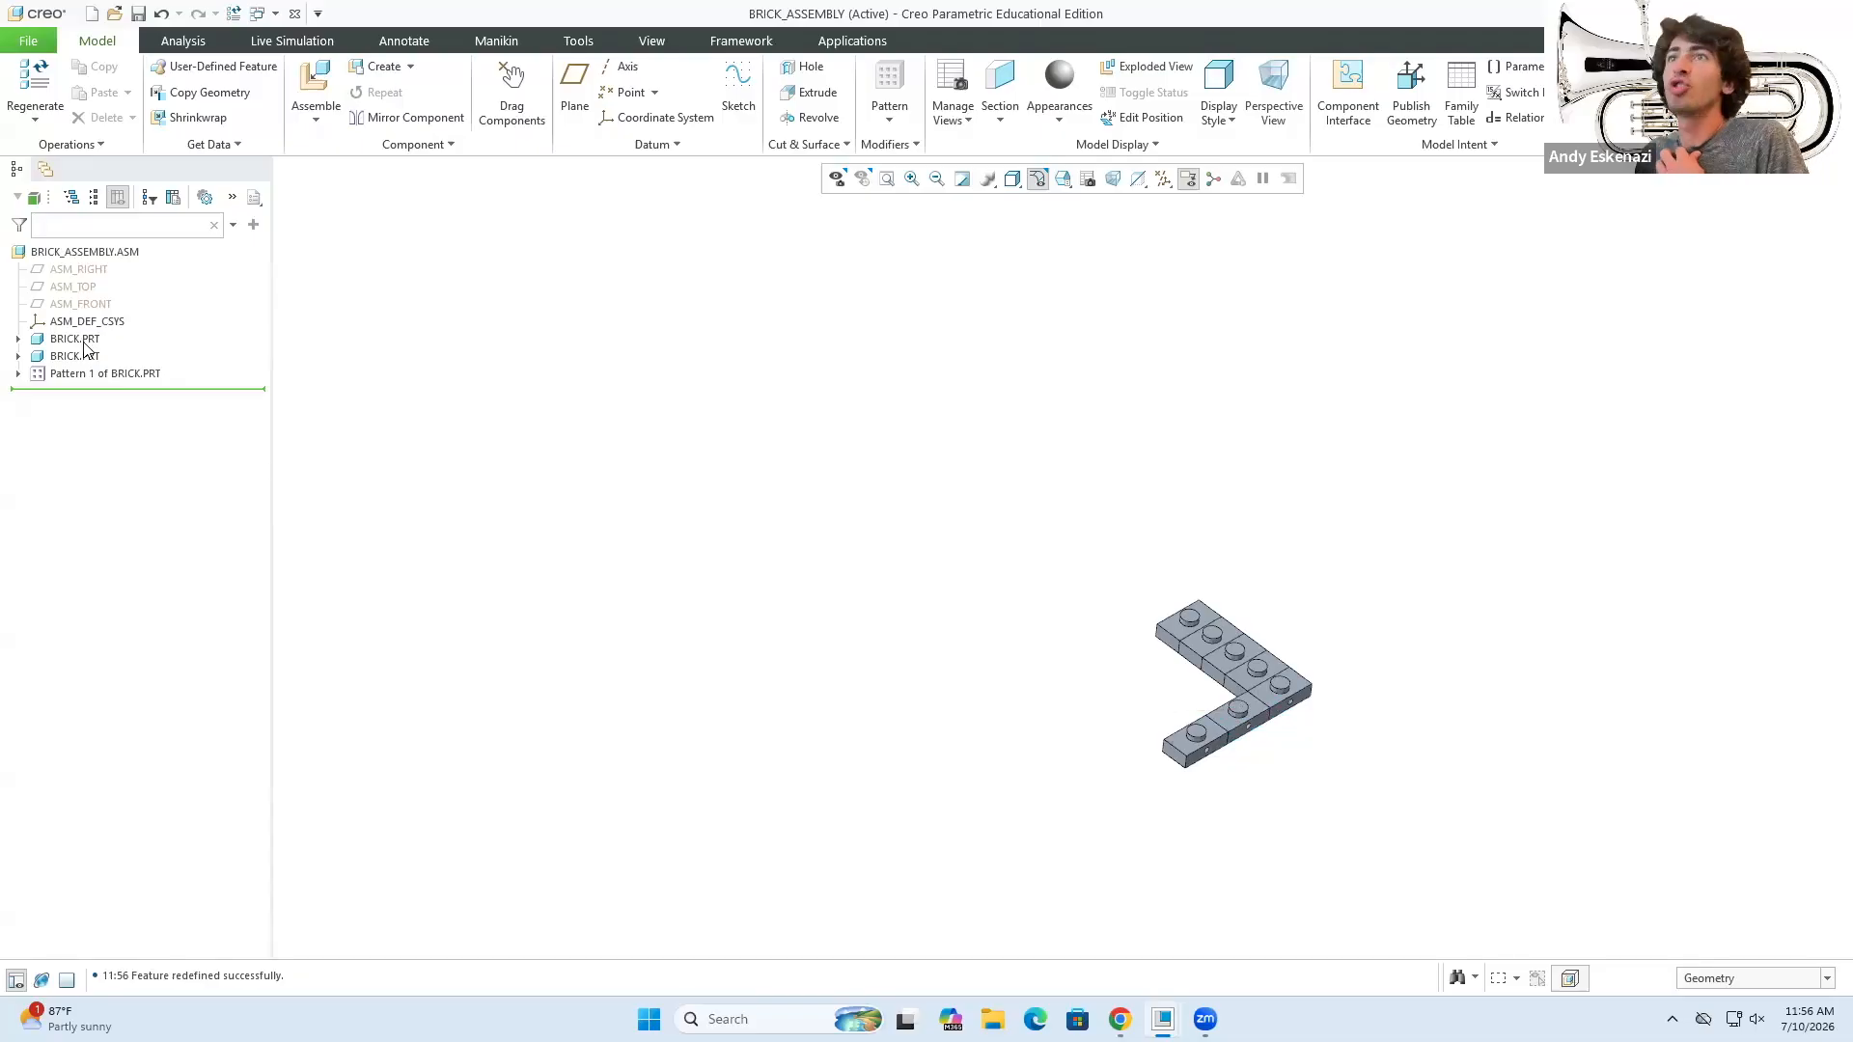
click(96, 377)
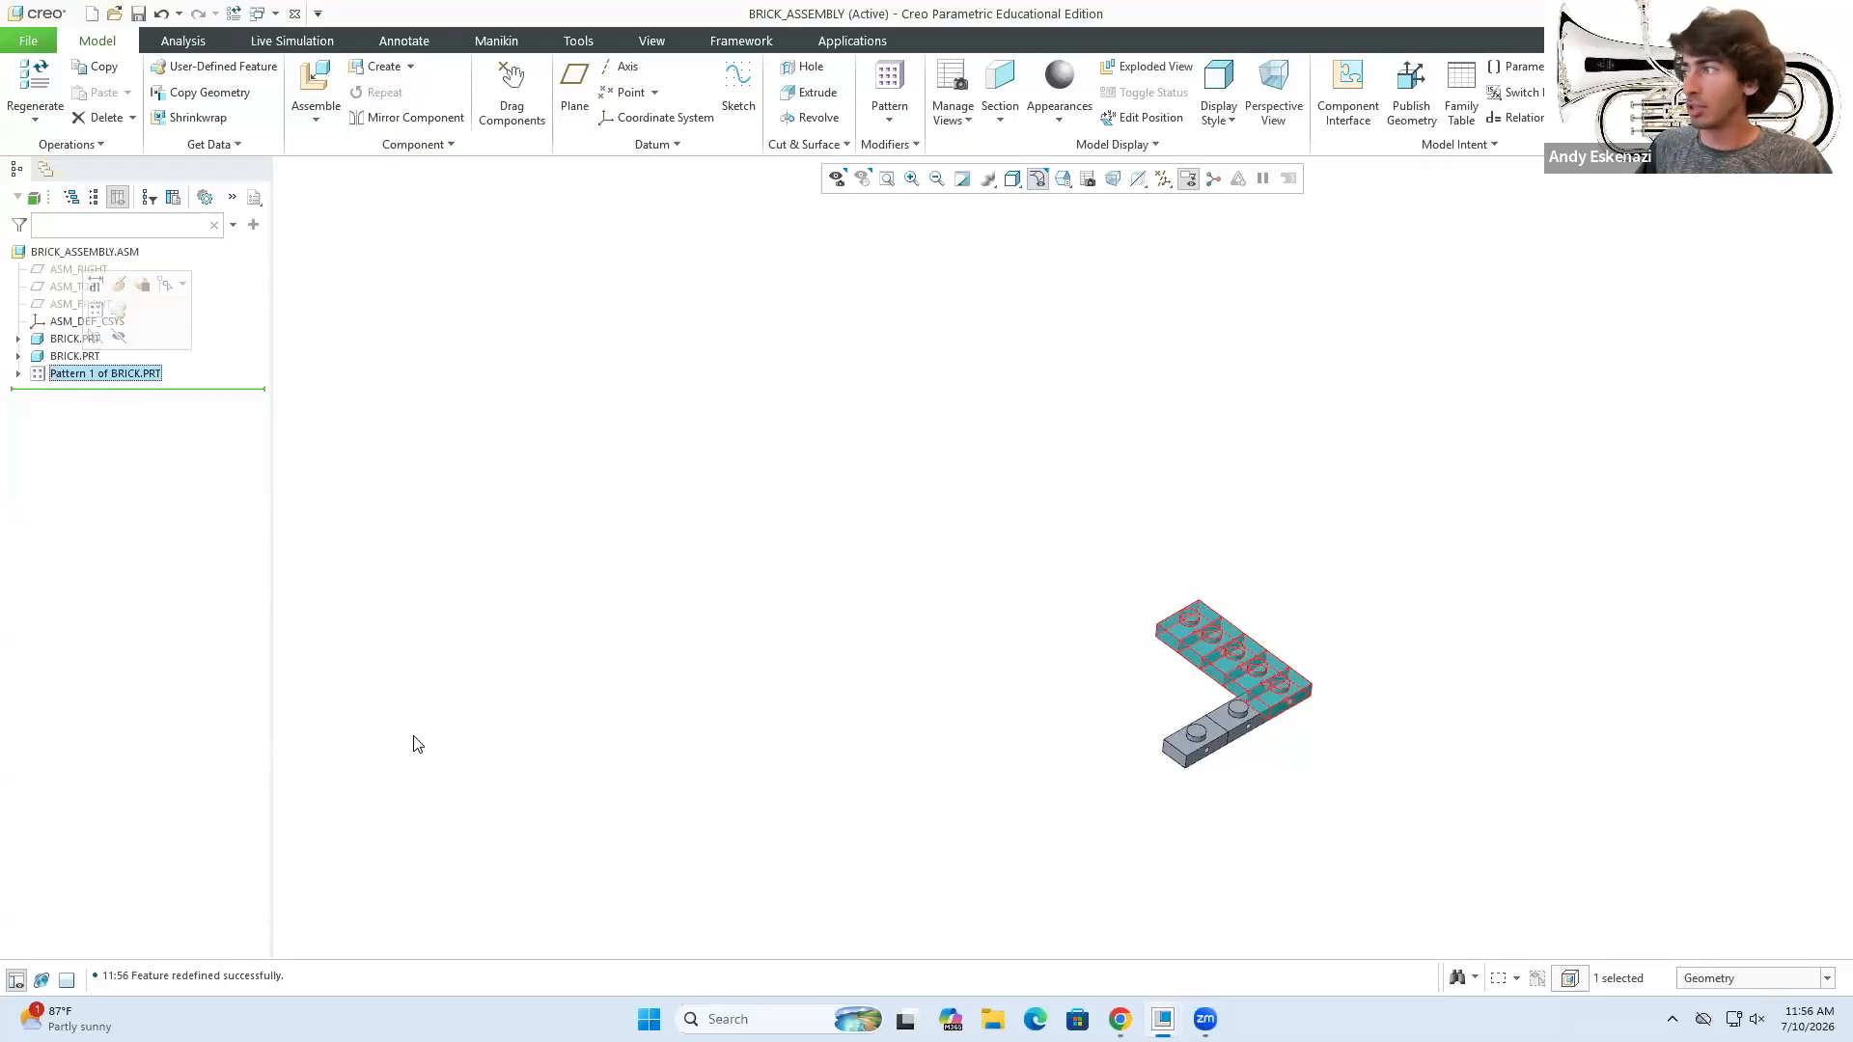
drag(225, 391, 215, 366)
click(85, 340)
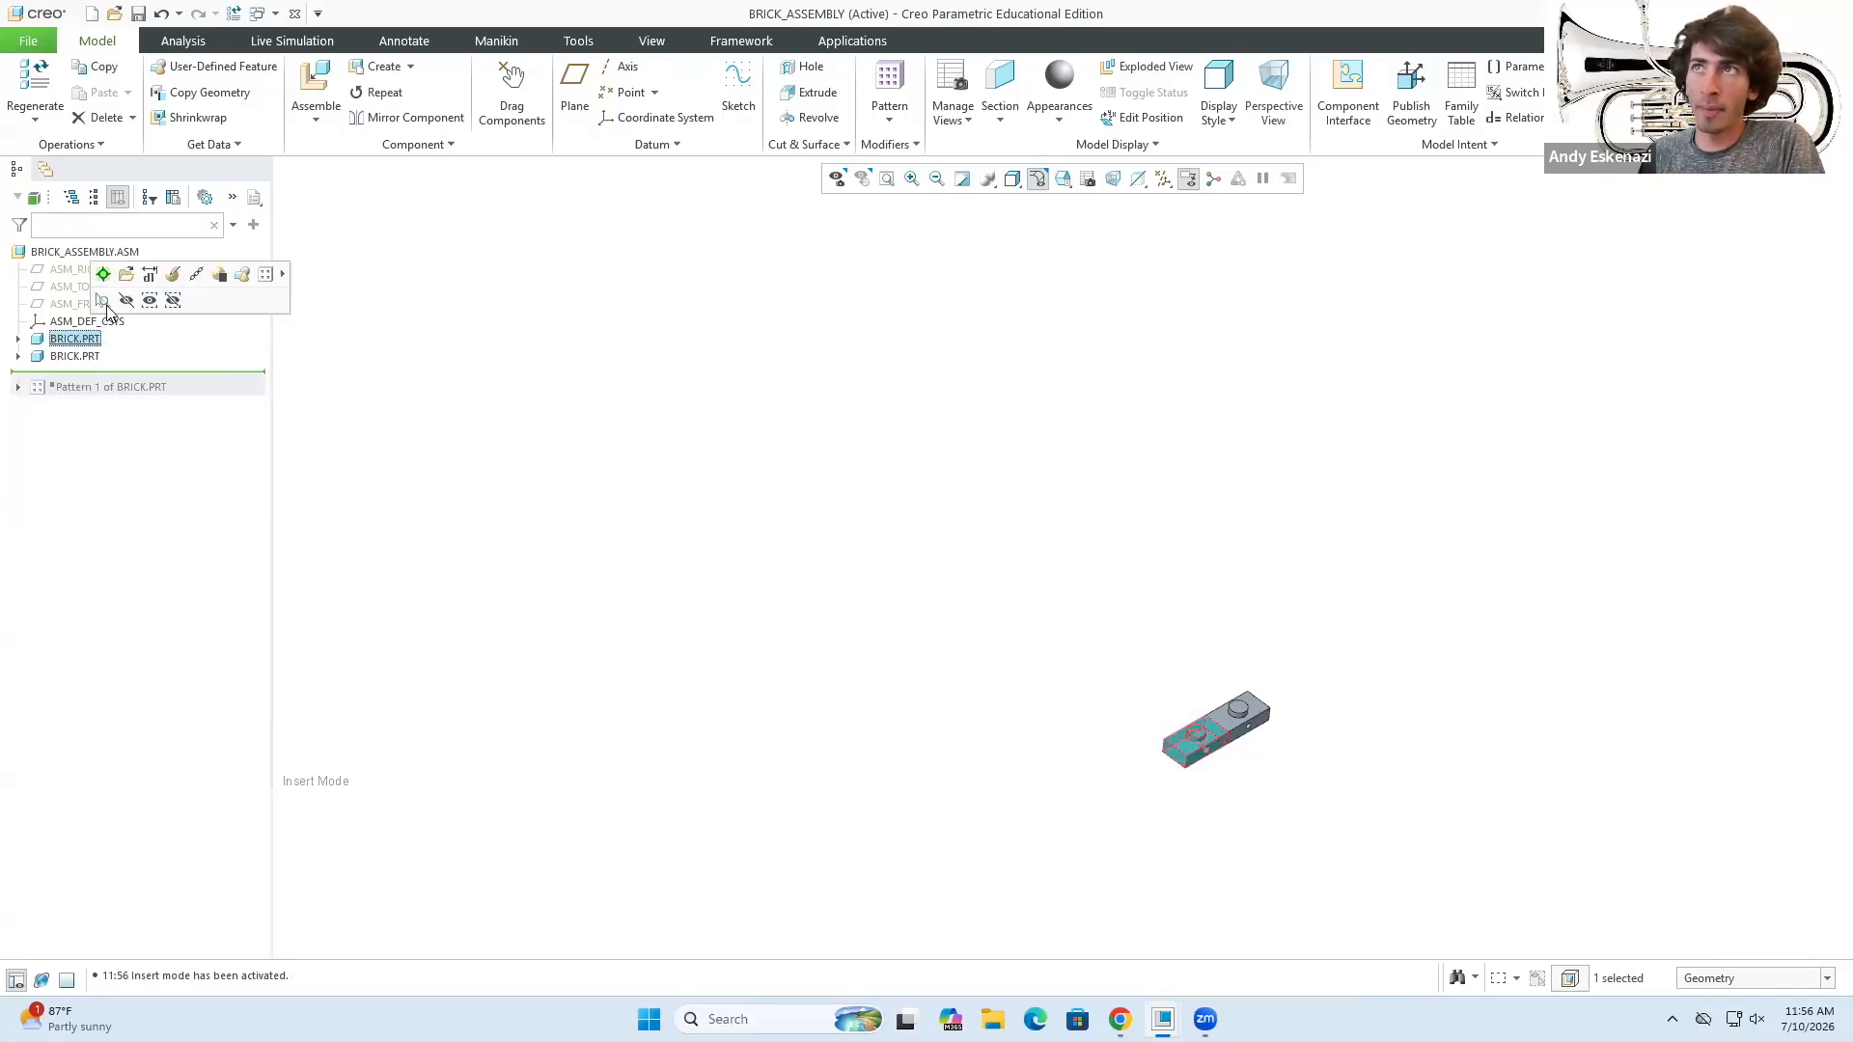
click(889, 118)
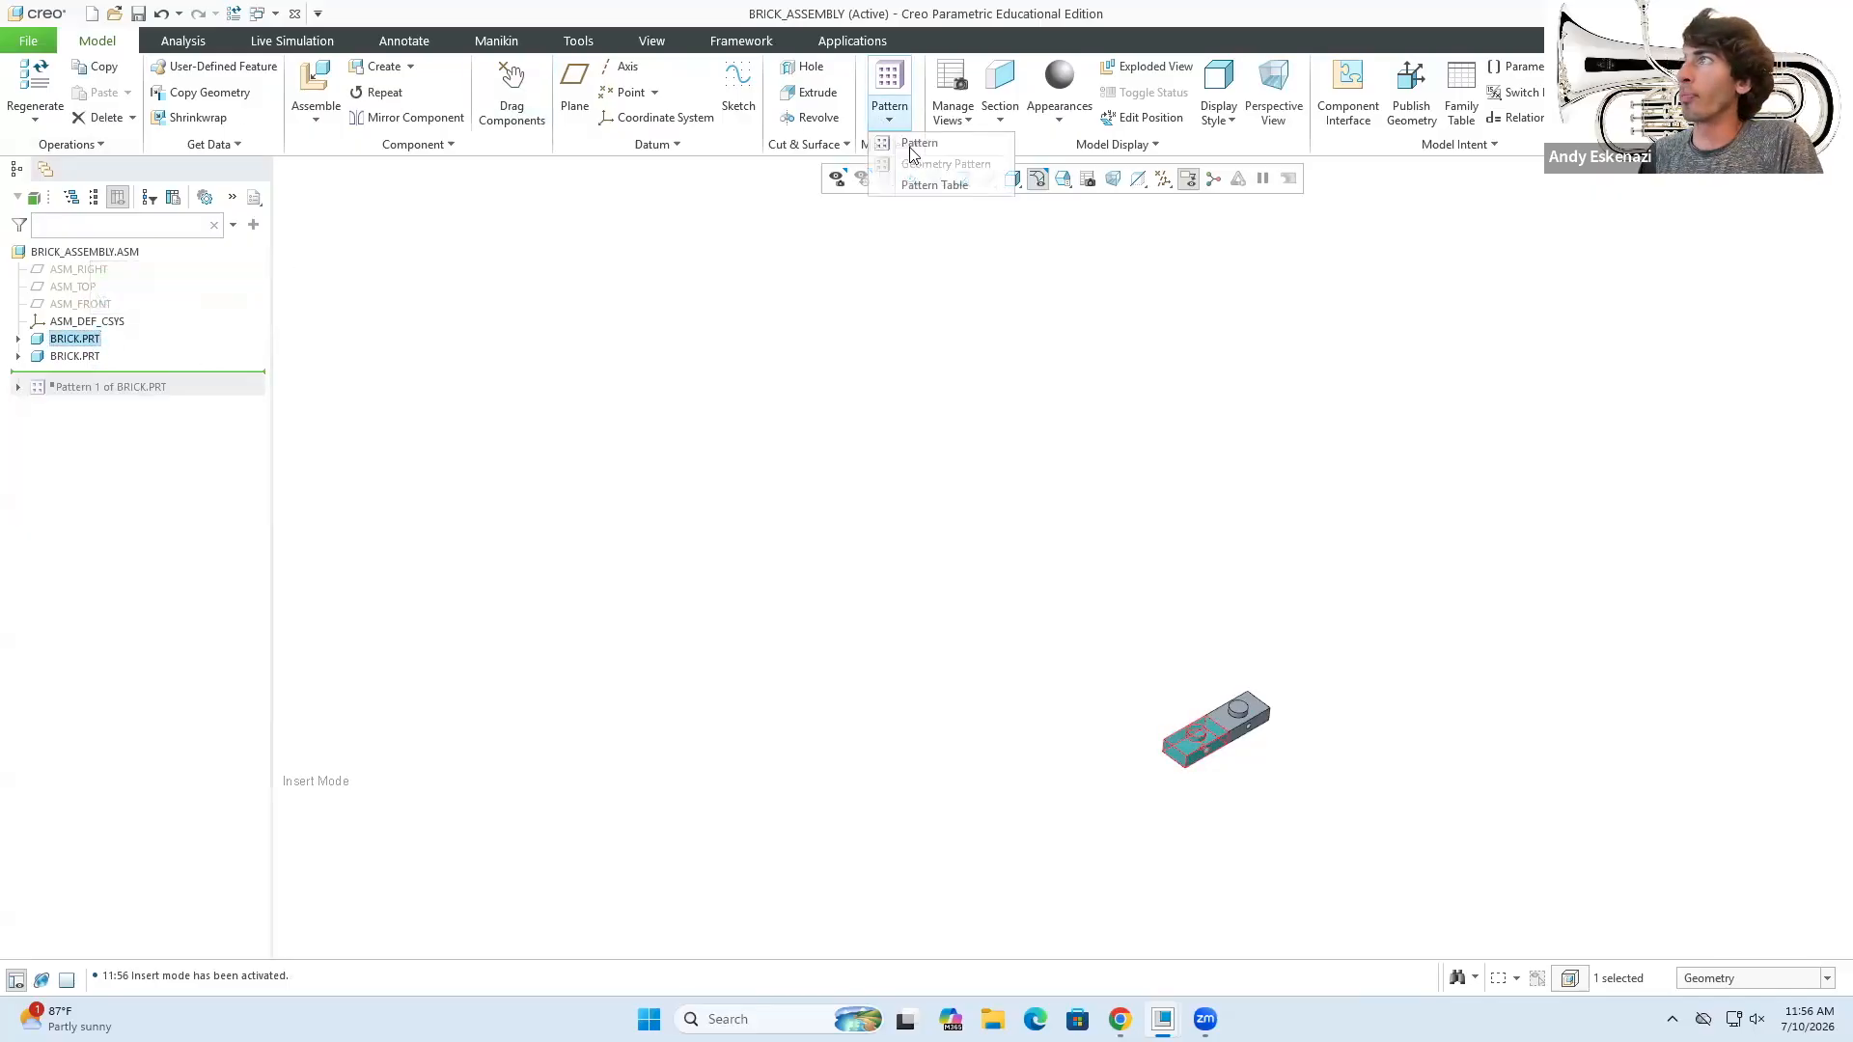
click(915, 145)
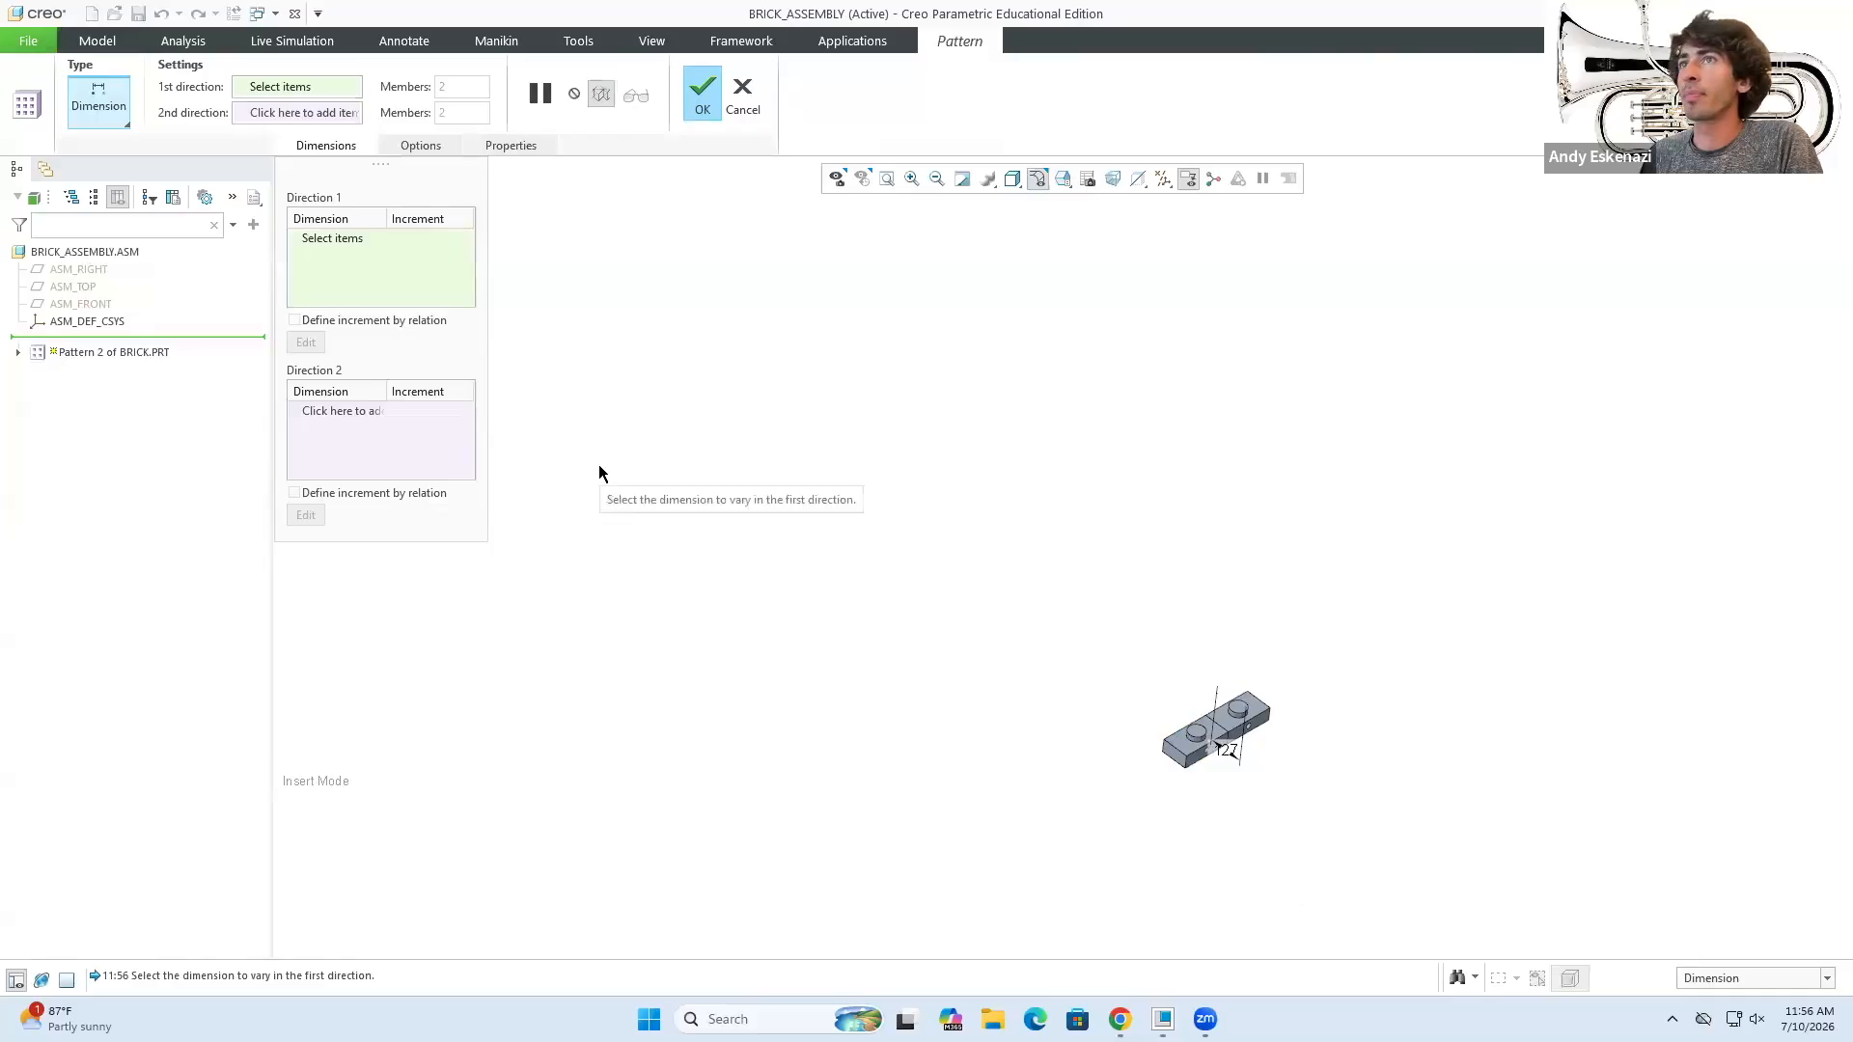
scroll(1254, 791, down, 4)
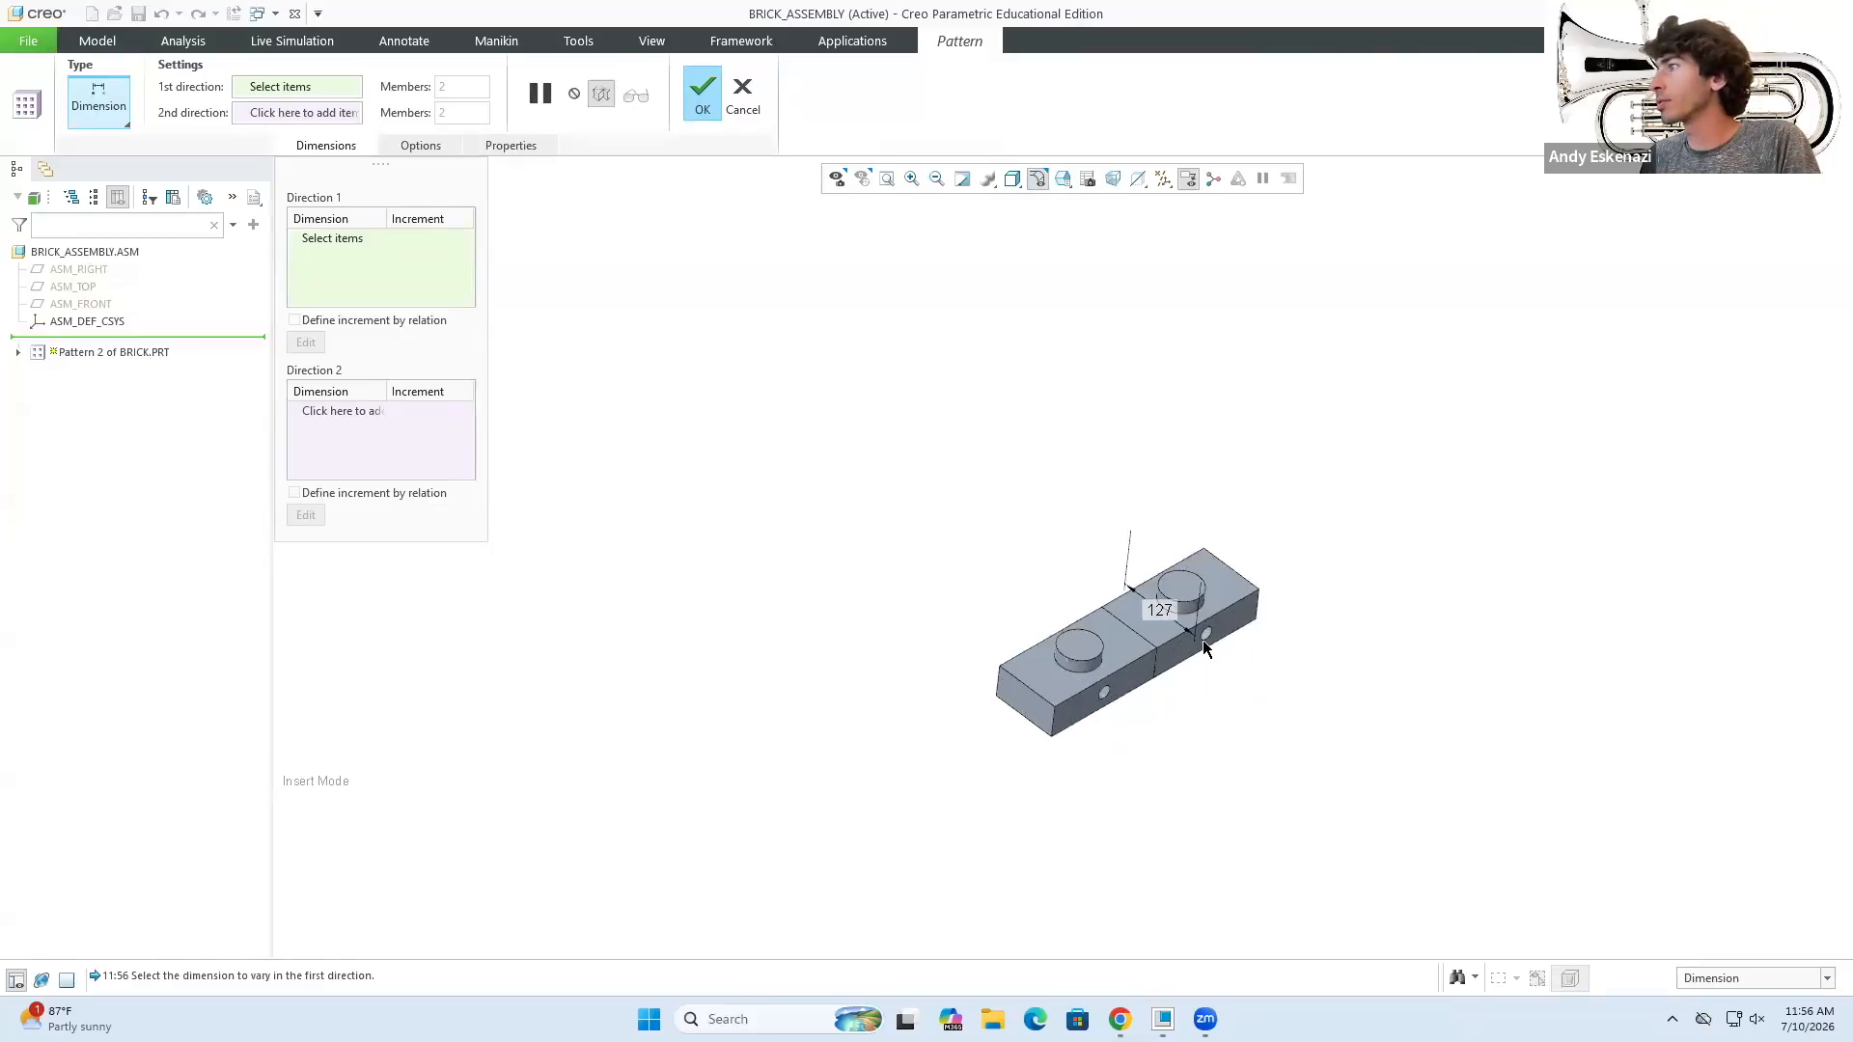
click(742, 96)
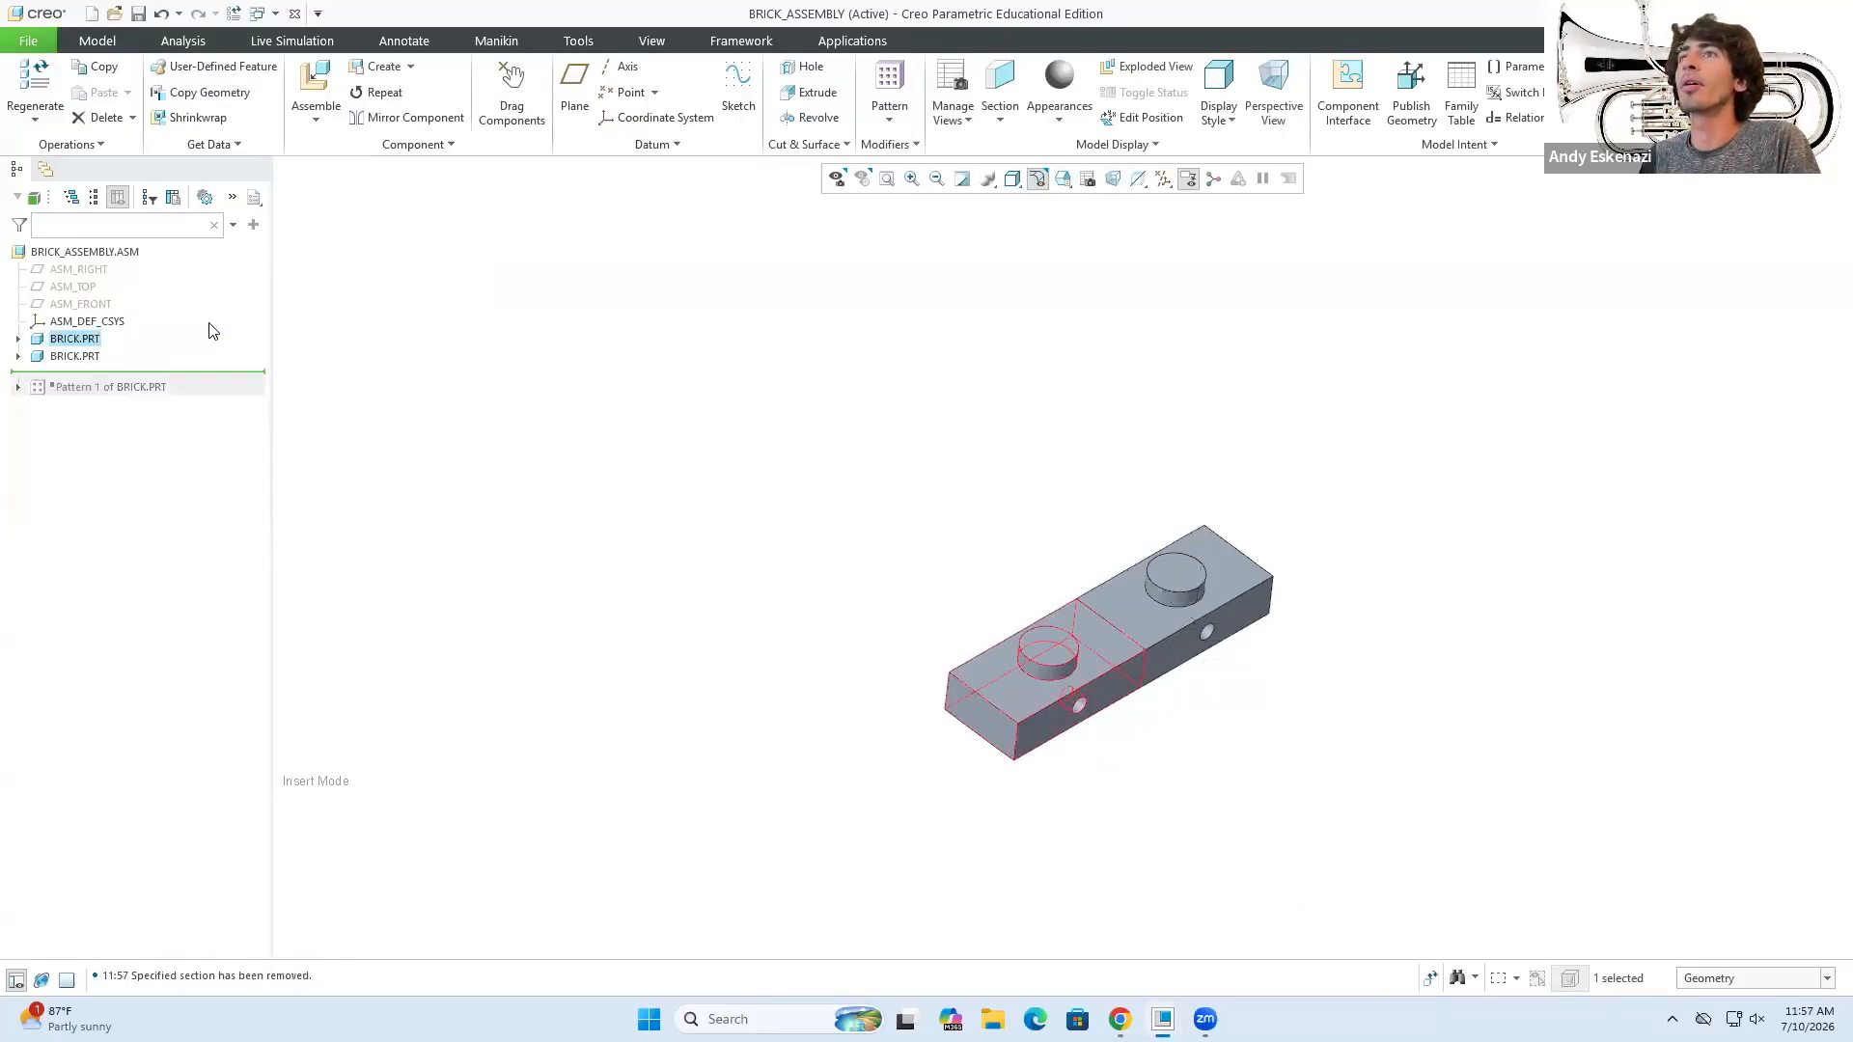
- Undo the insertion point moves and the last spacing change of the brick pattern
drag(243, 376, 232, 405)
key(ctrl+z)
key(ctrl+z)
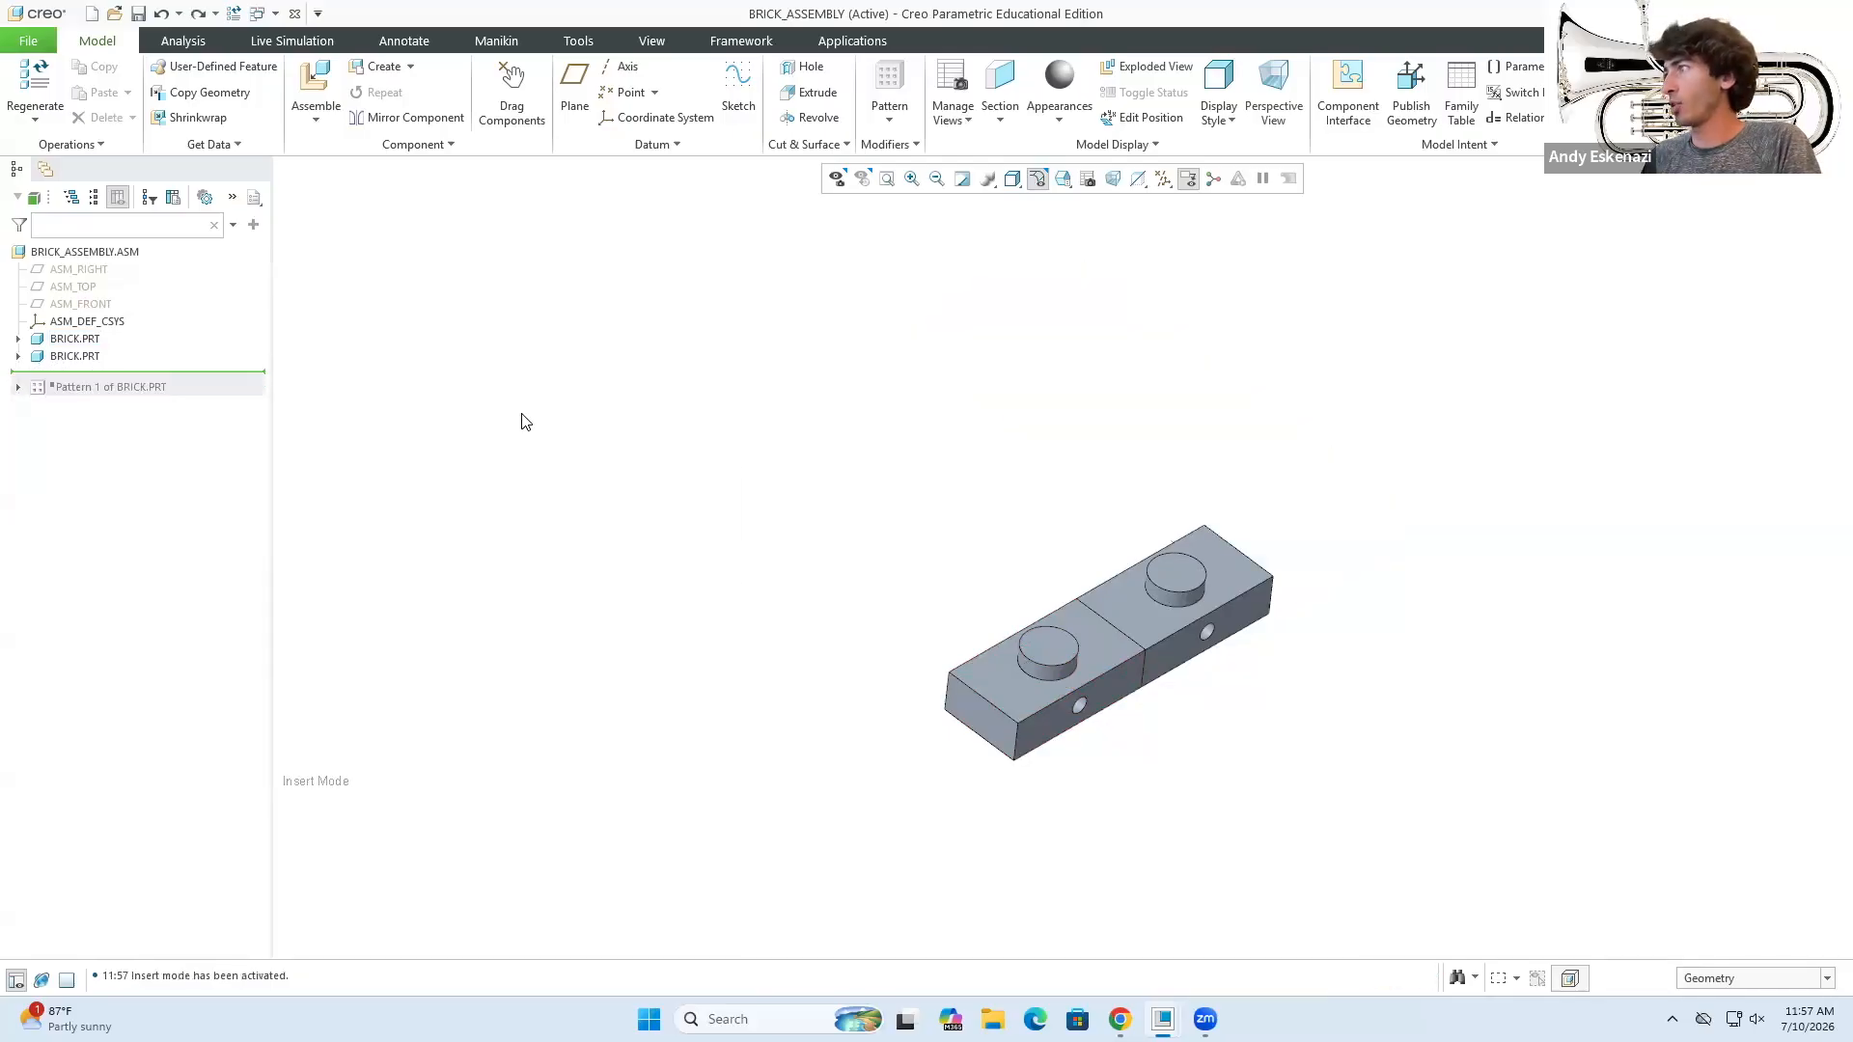
key(ctrl+z)
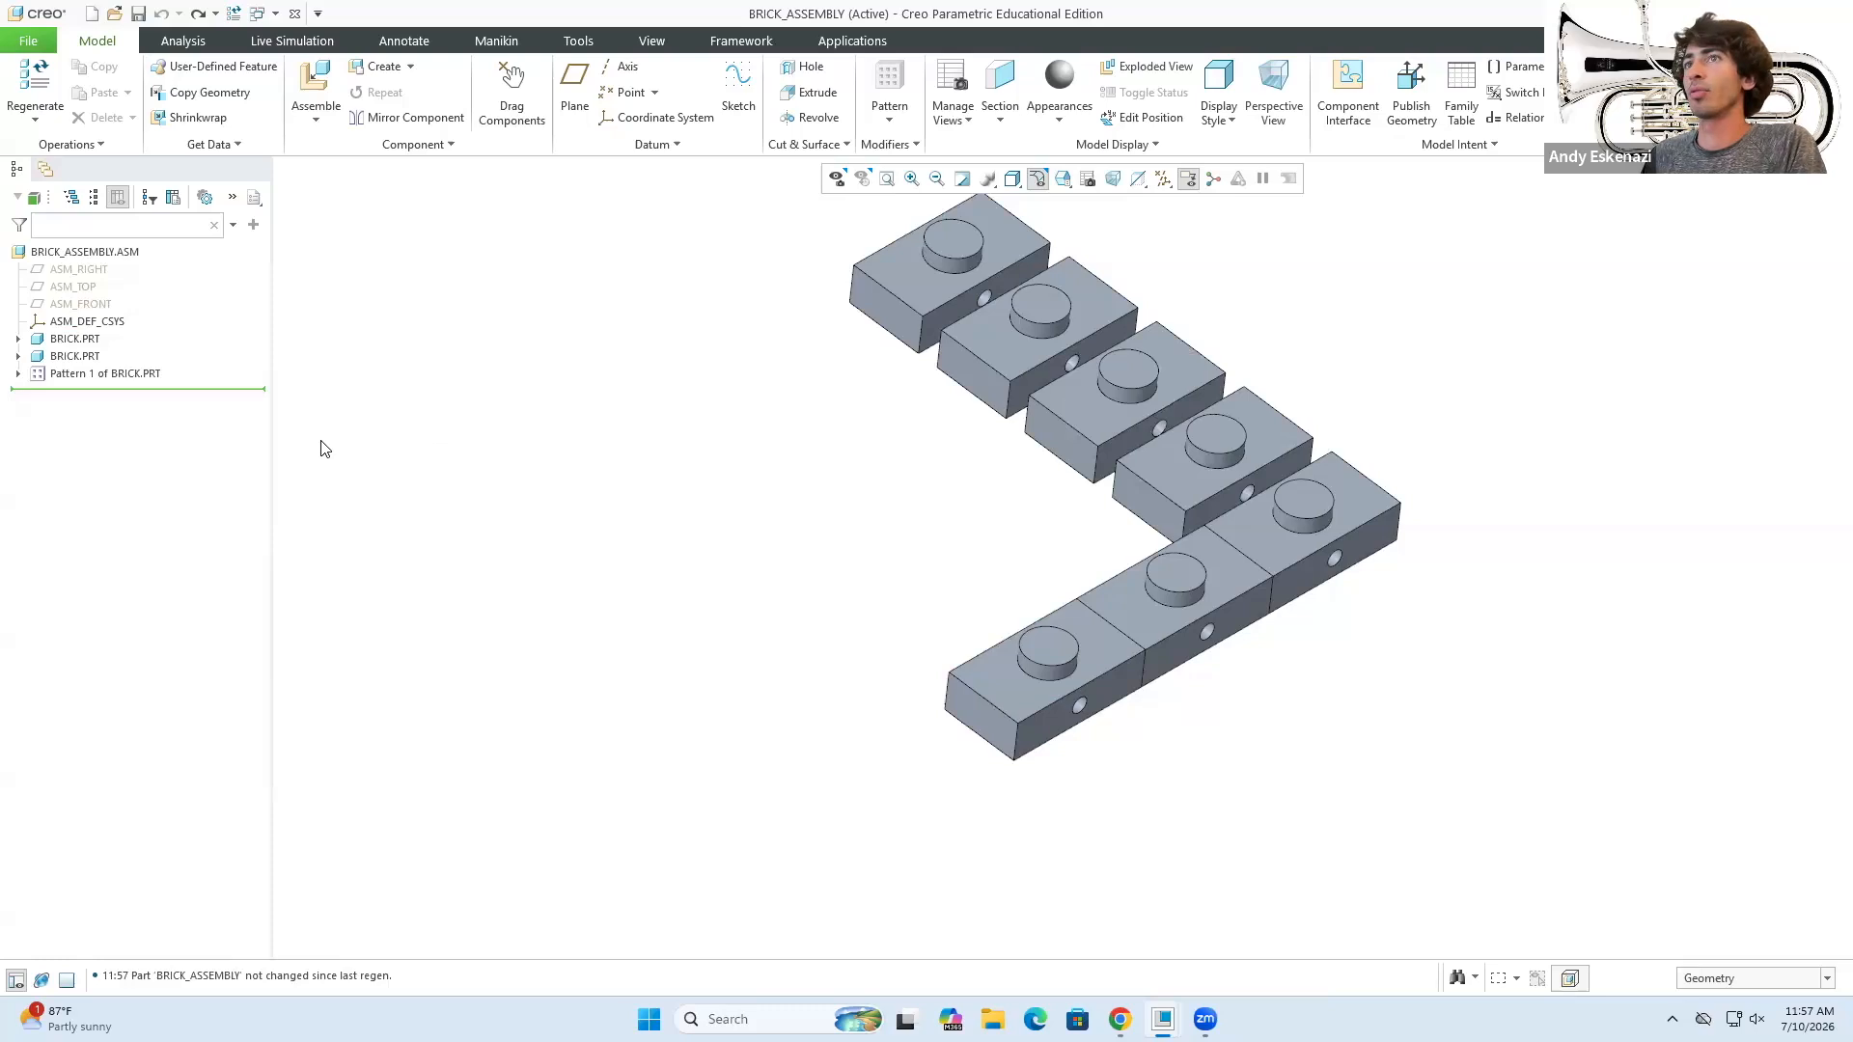
- Try deleting the whole brick pattern from the assembly and undo the deletion
right_click(149, 377)
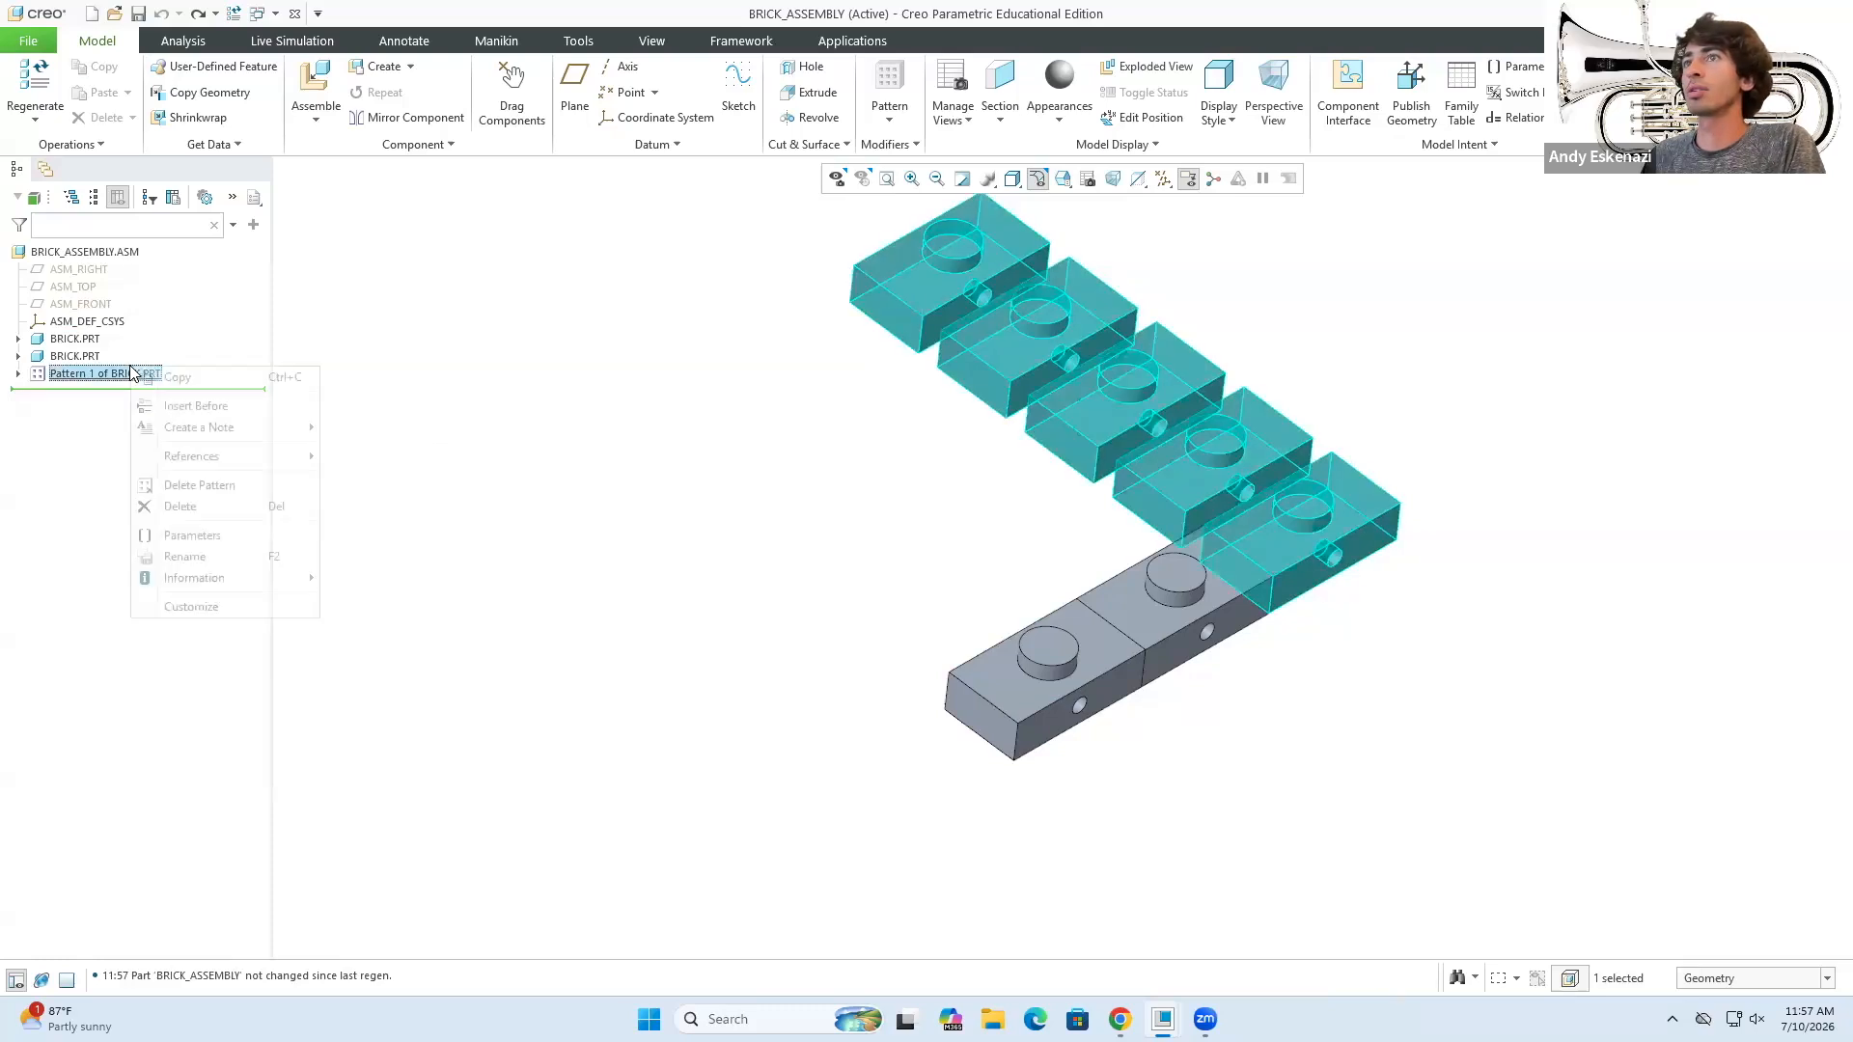
click(189, 507)
click(999, 547)
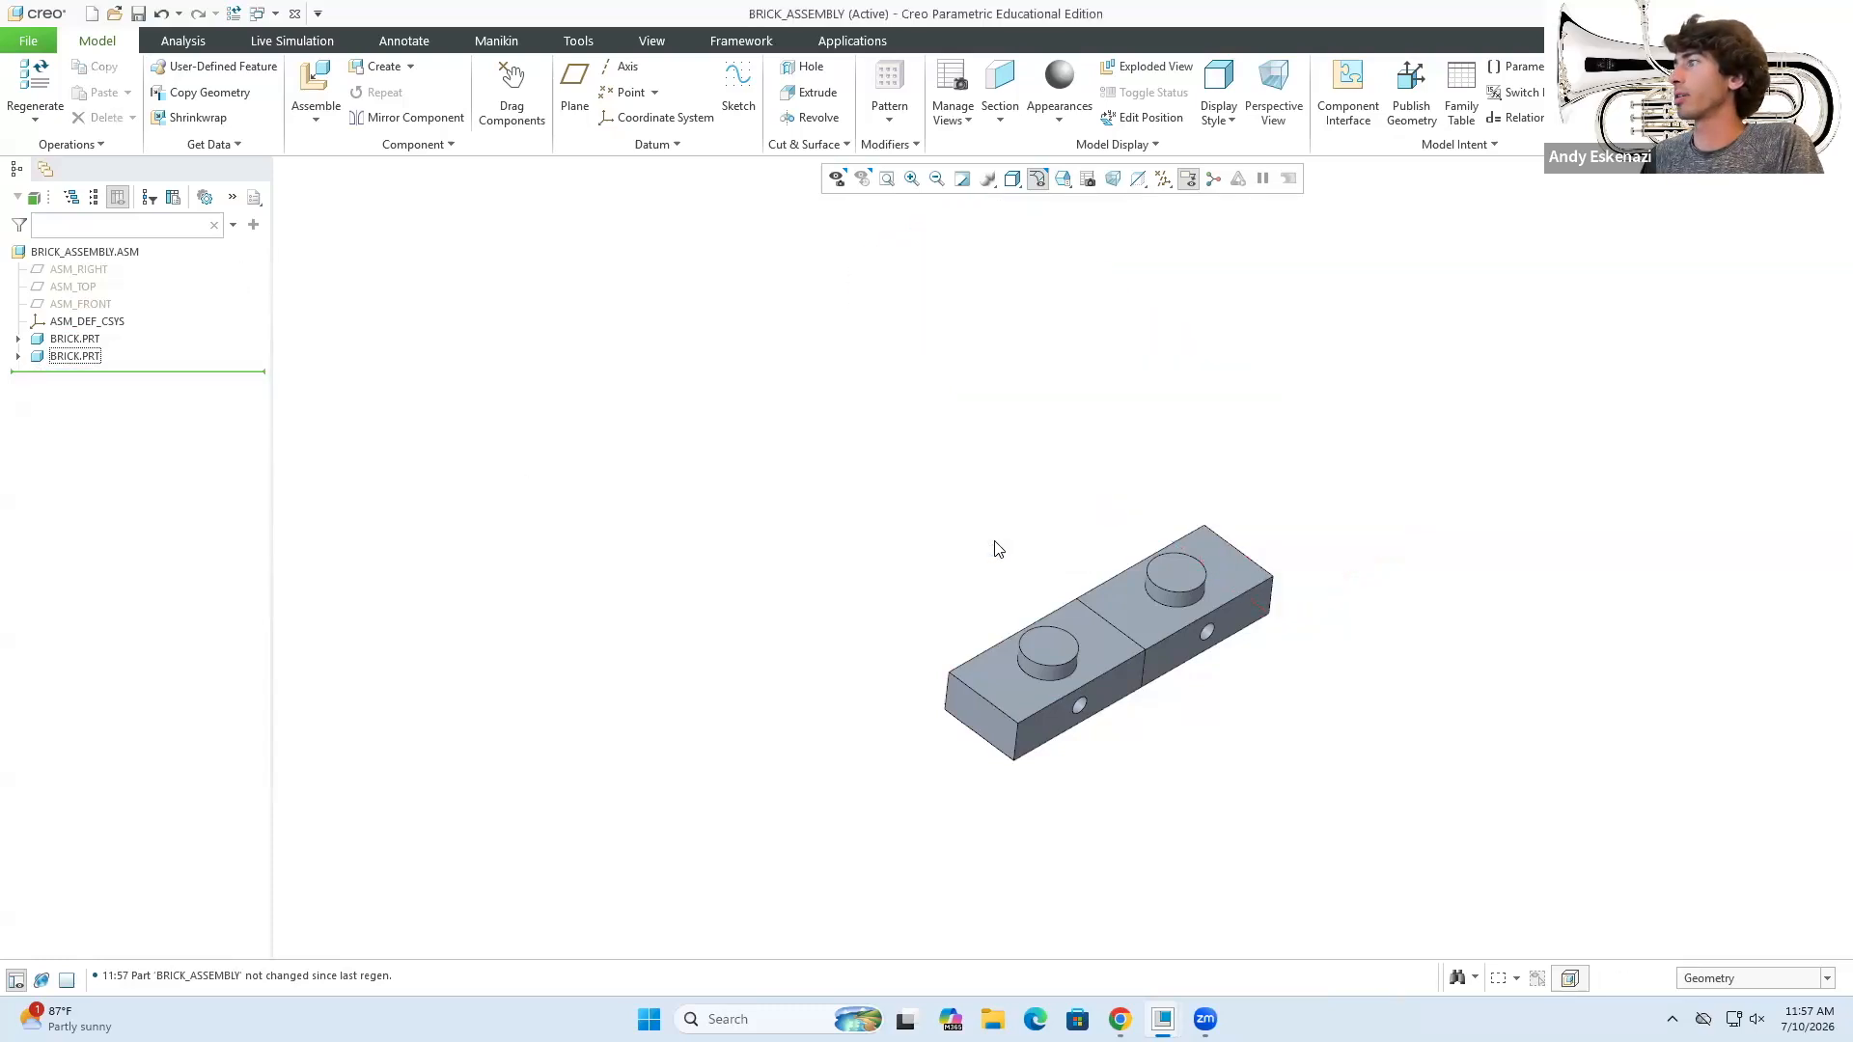
key(ctrl+z)
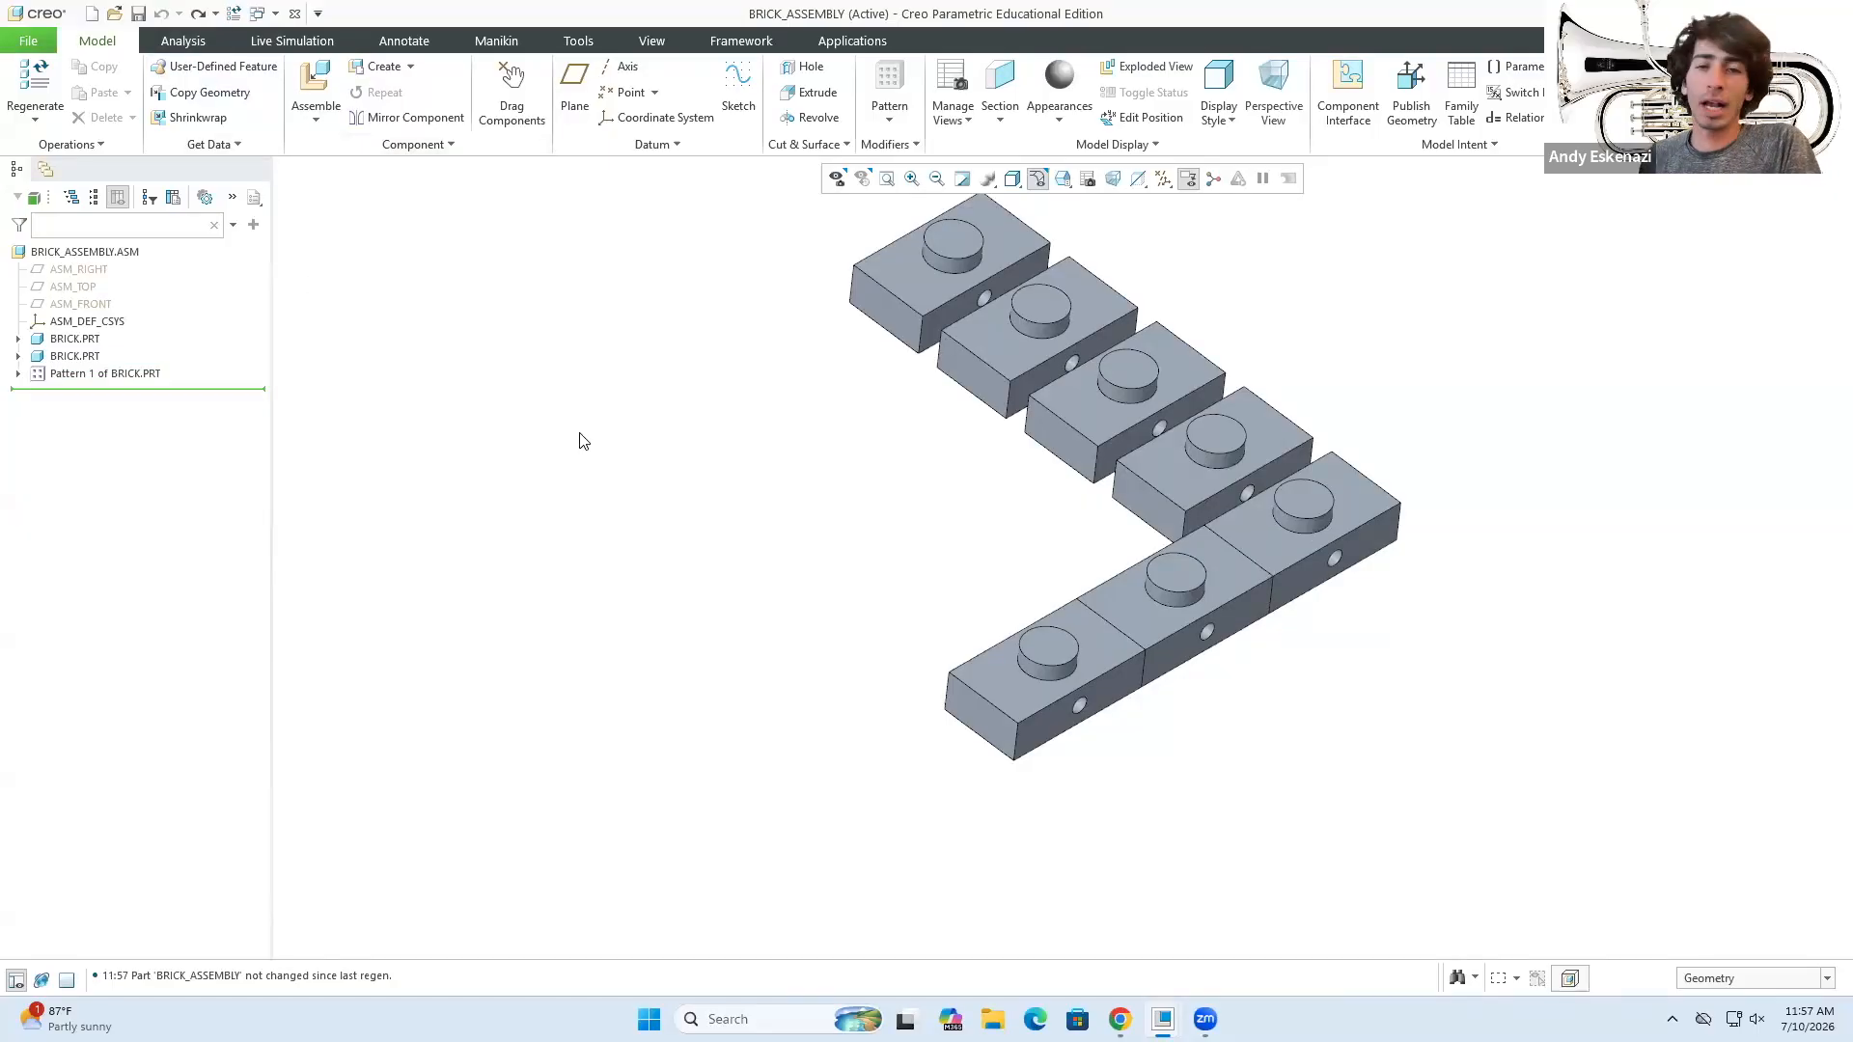
- Hide the four copied bricks of the pattern, keep its first brick shown and collapse the pattern in the model tree
click(927, 281)
ctrl+click(994, 336)
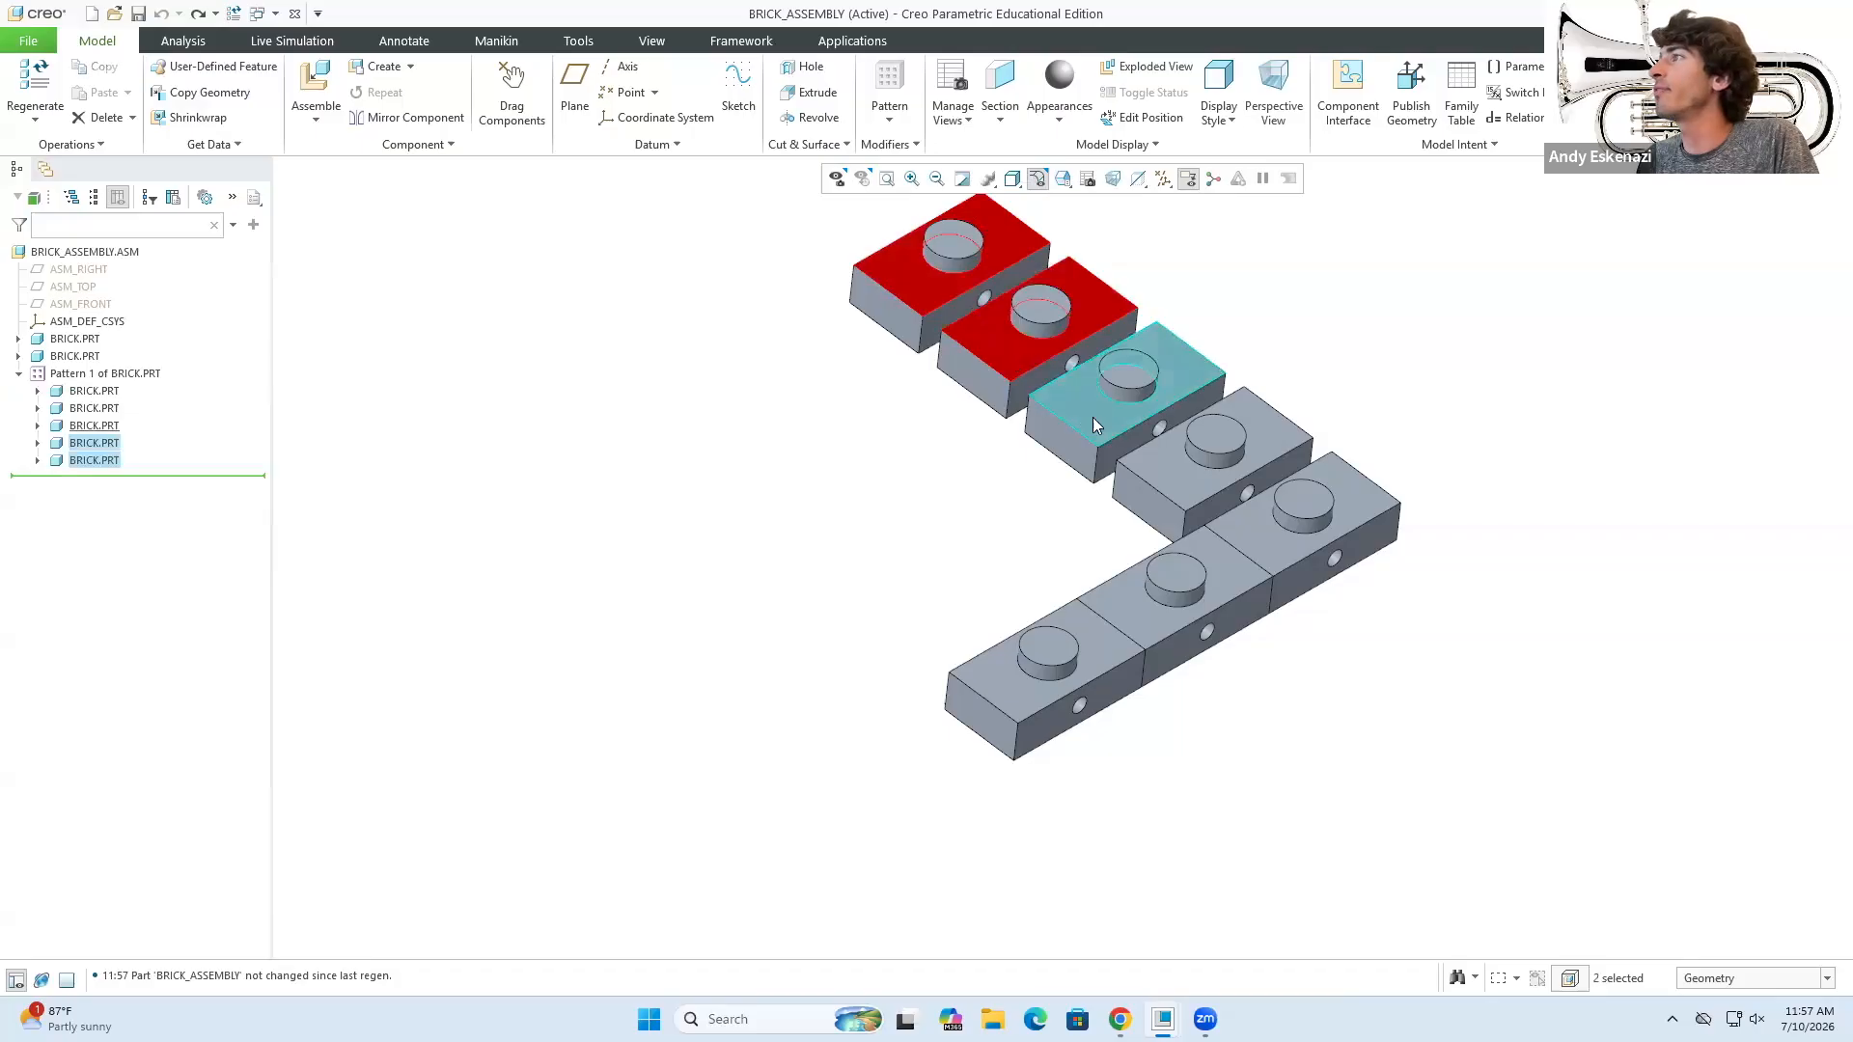
ctrl+click(1092, 417)
ctrl+click(1173, 479)
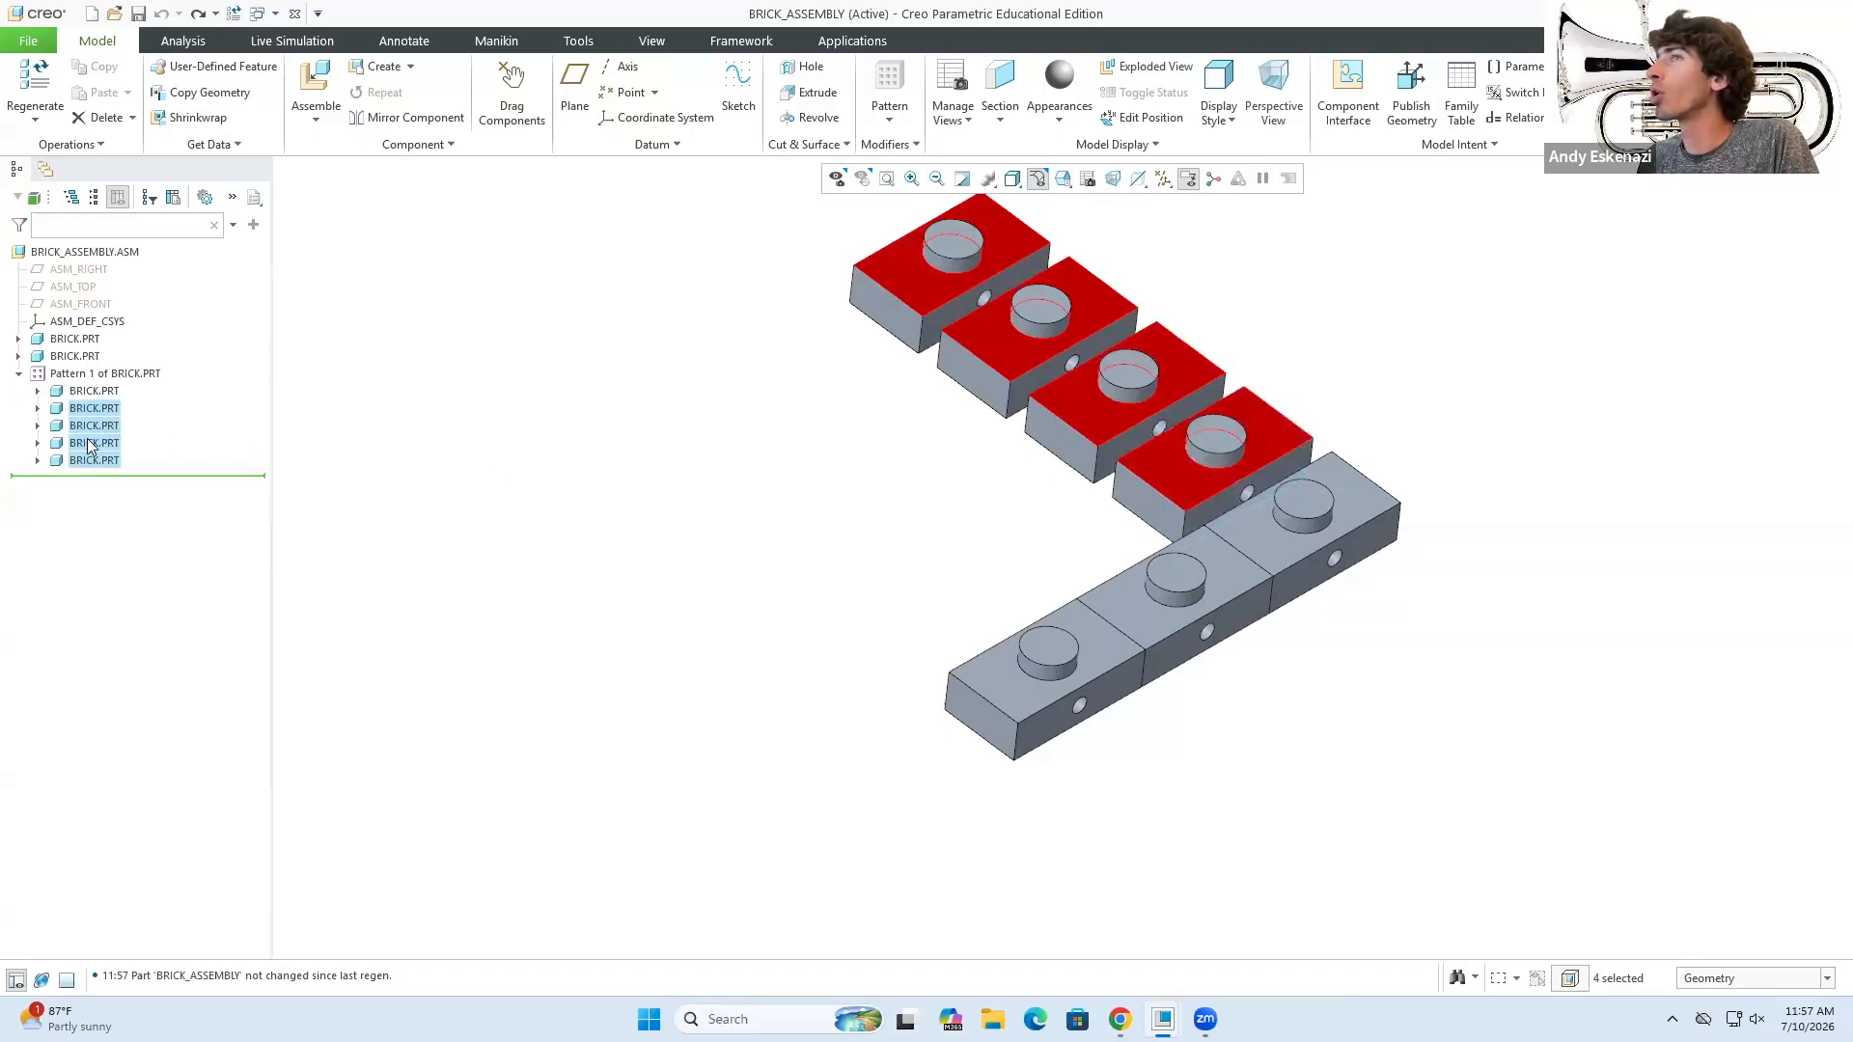
right_click(89, 408)
key(Escape)
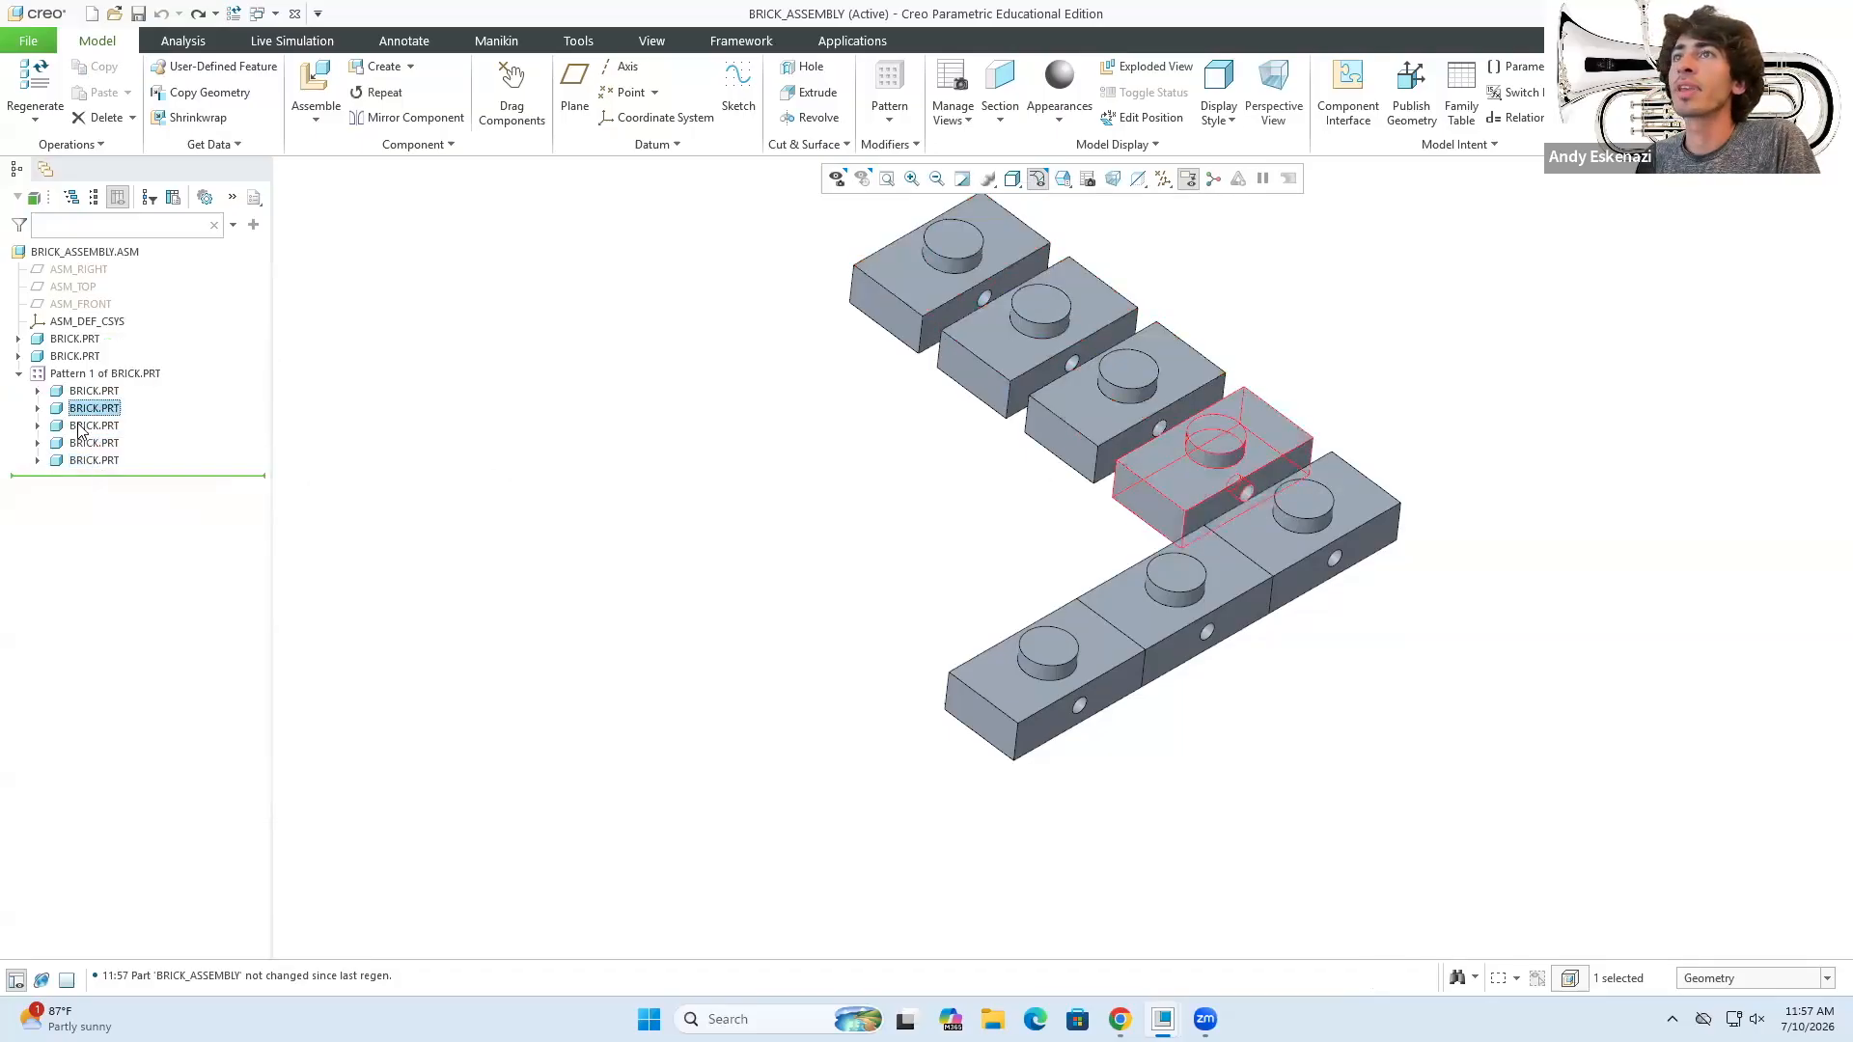
ctrl+click(81, 427)
ctrl+click(84, 444)
ctrl+click(90, 461)
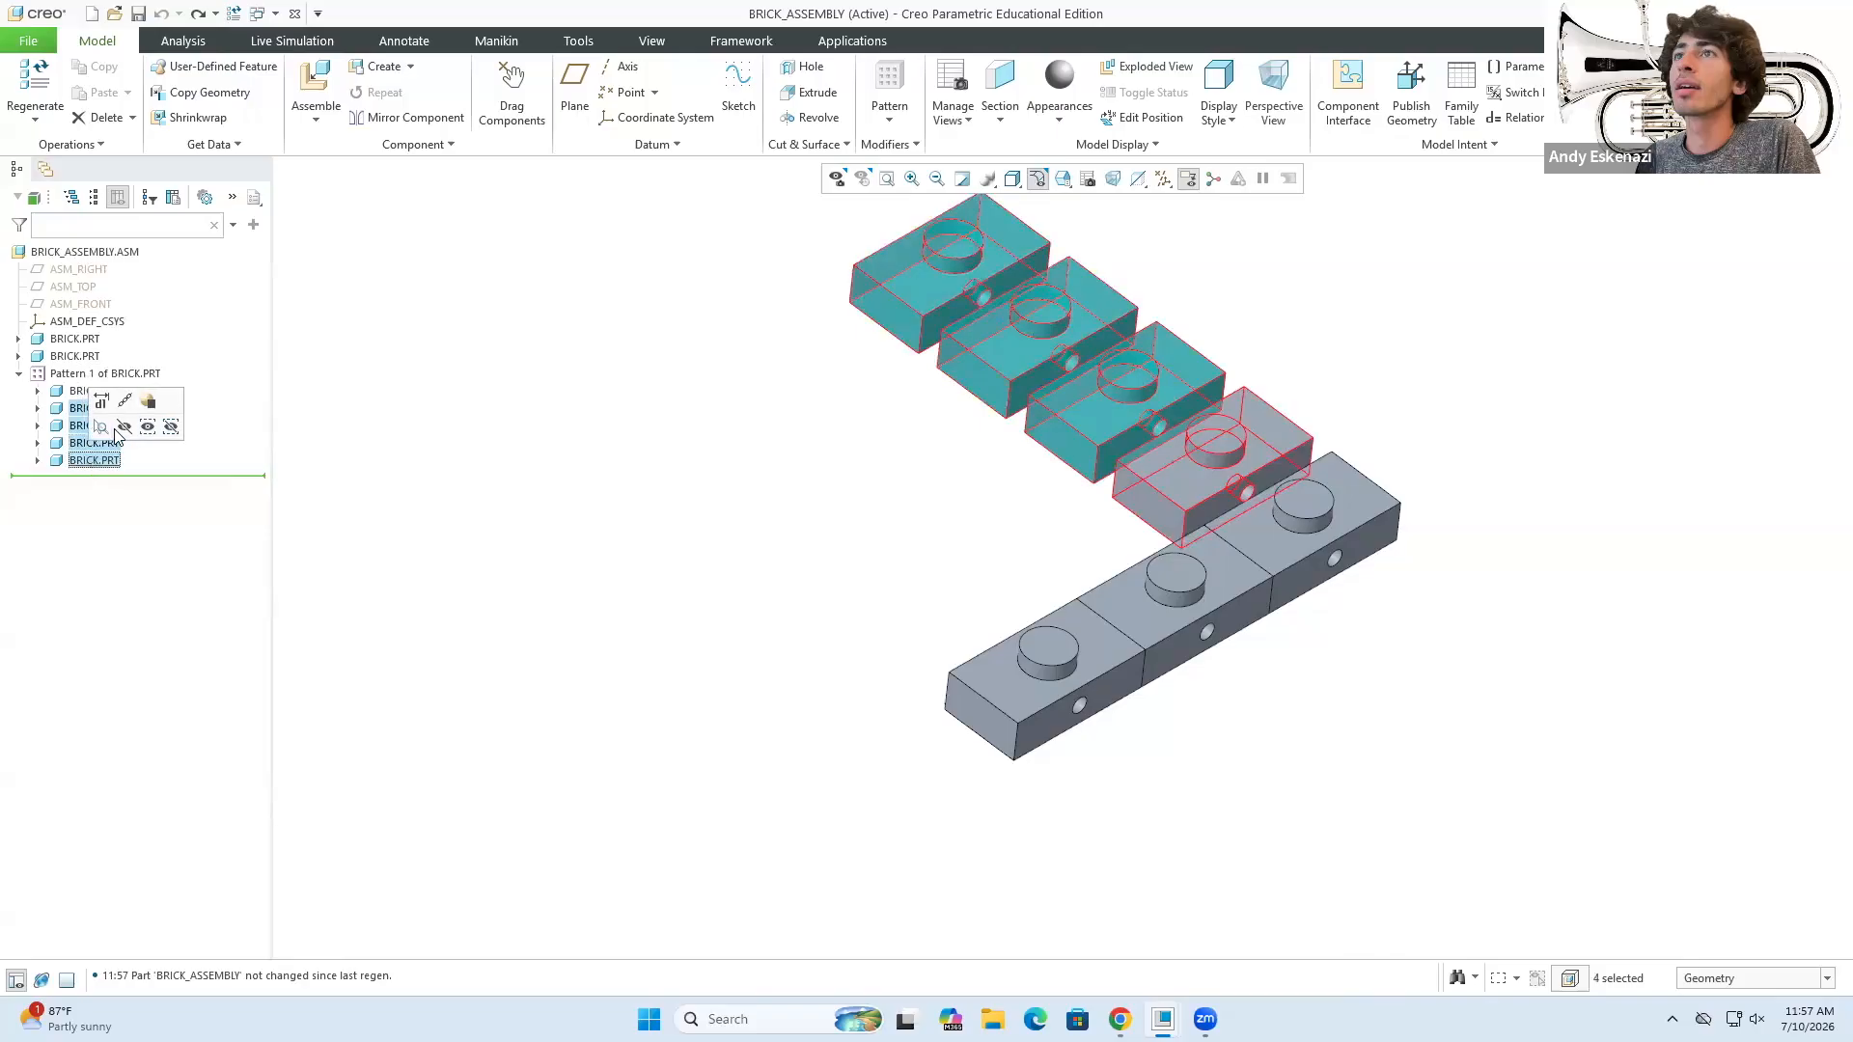
click(122, 428)
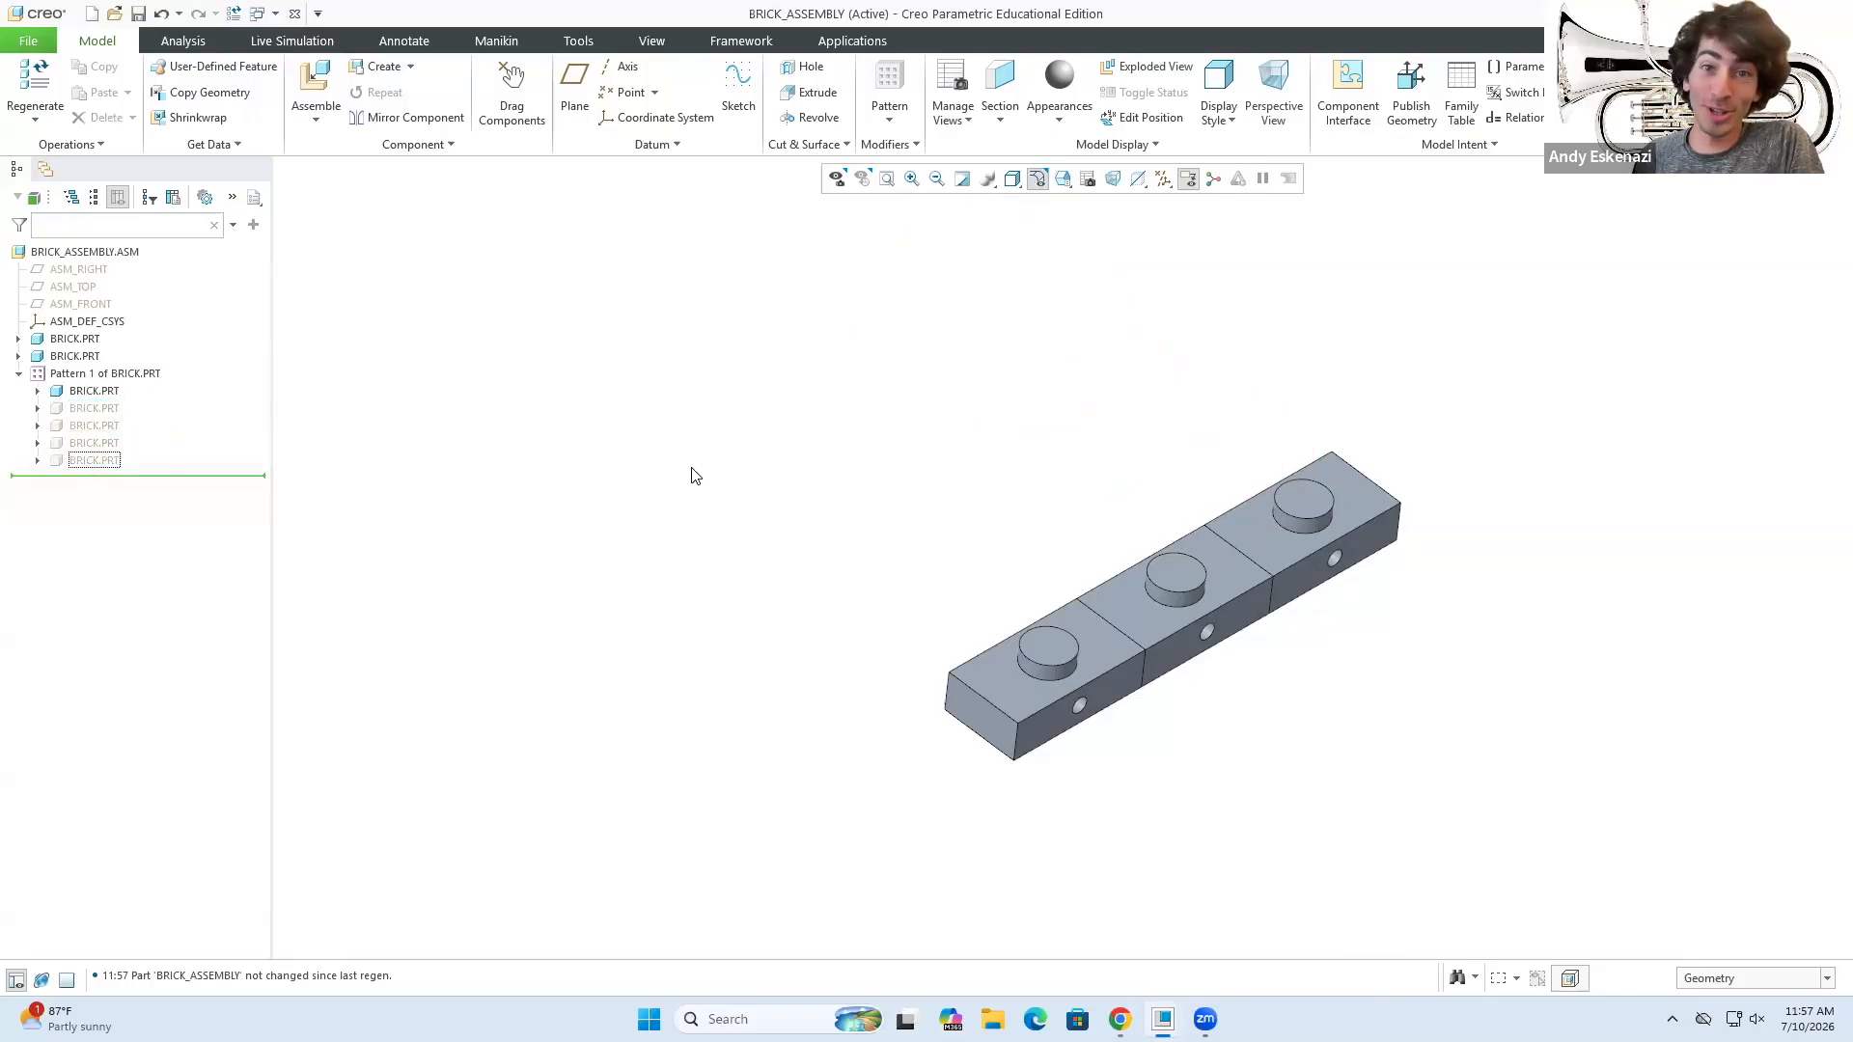
click(19, 373)
click(68, 359)
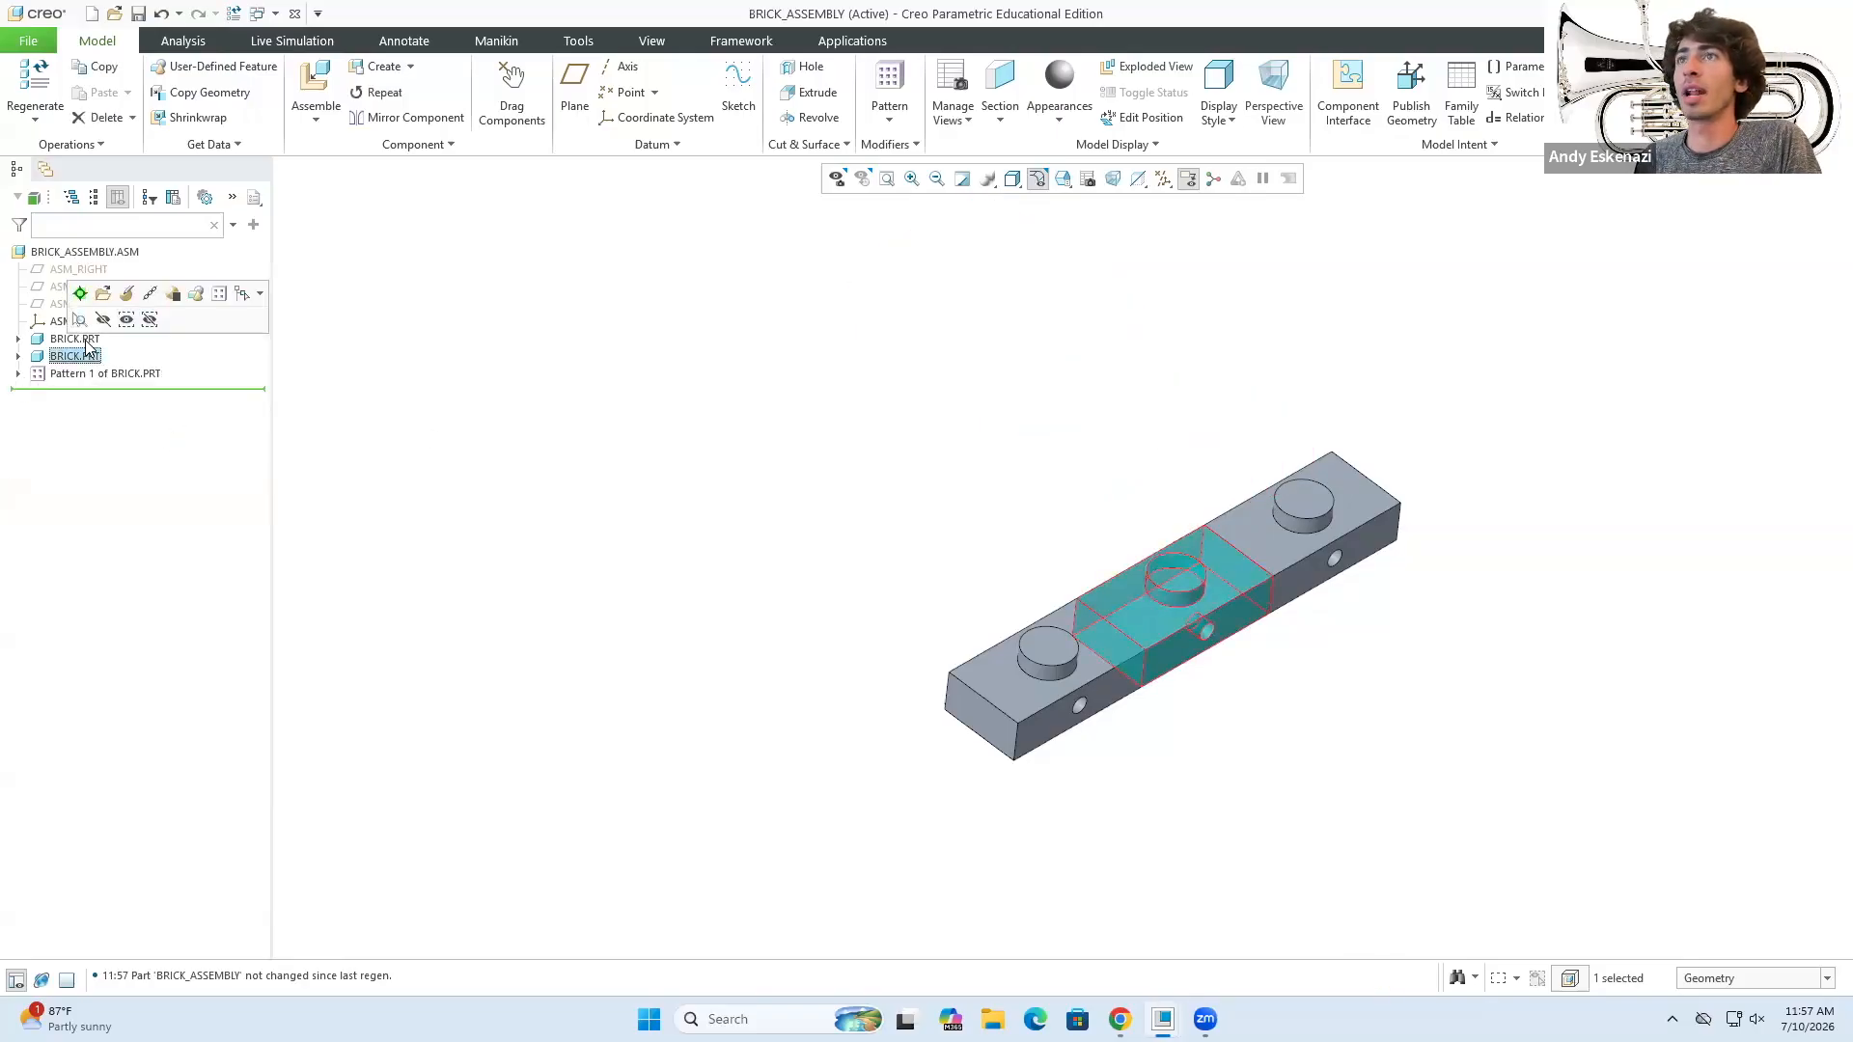
click(219, 295)
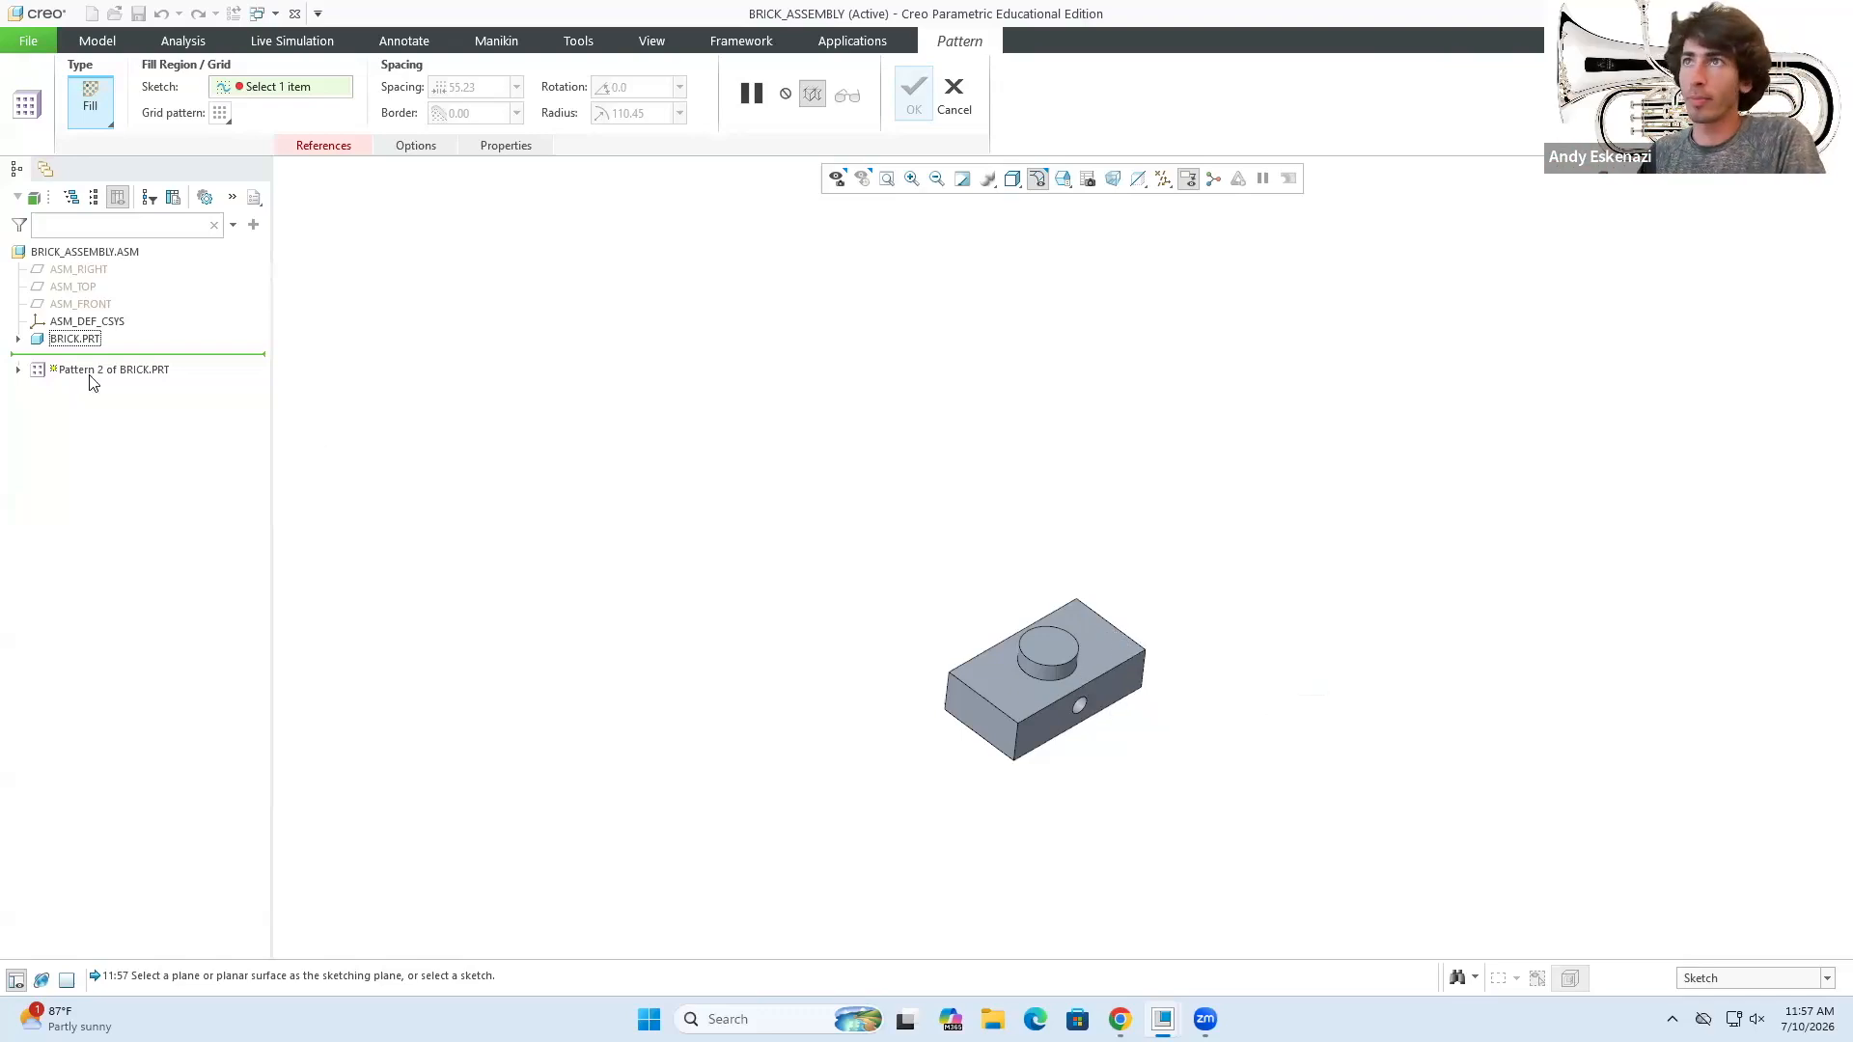
click(952, 96)
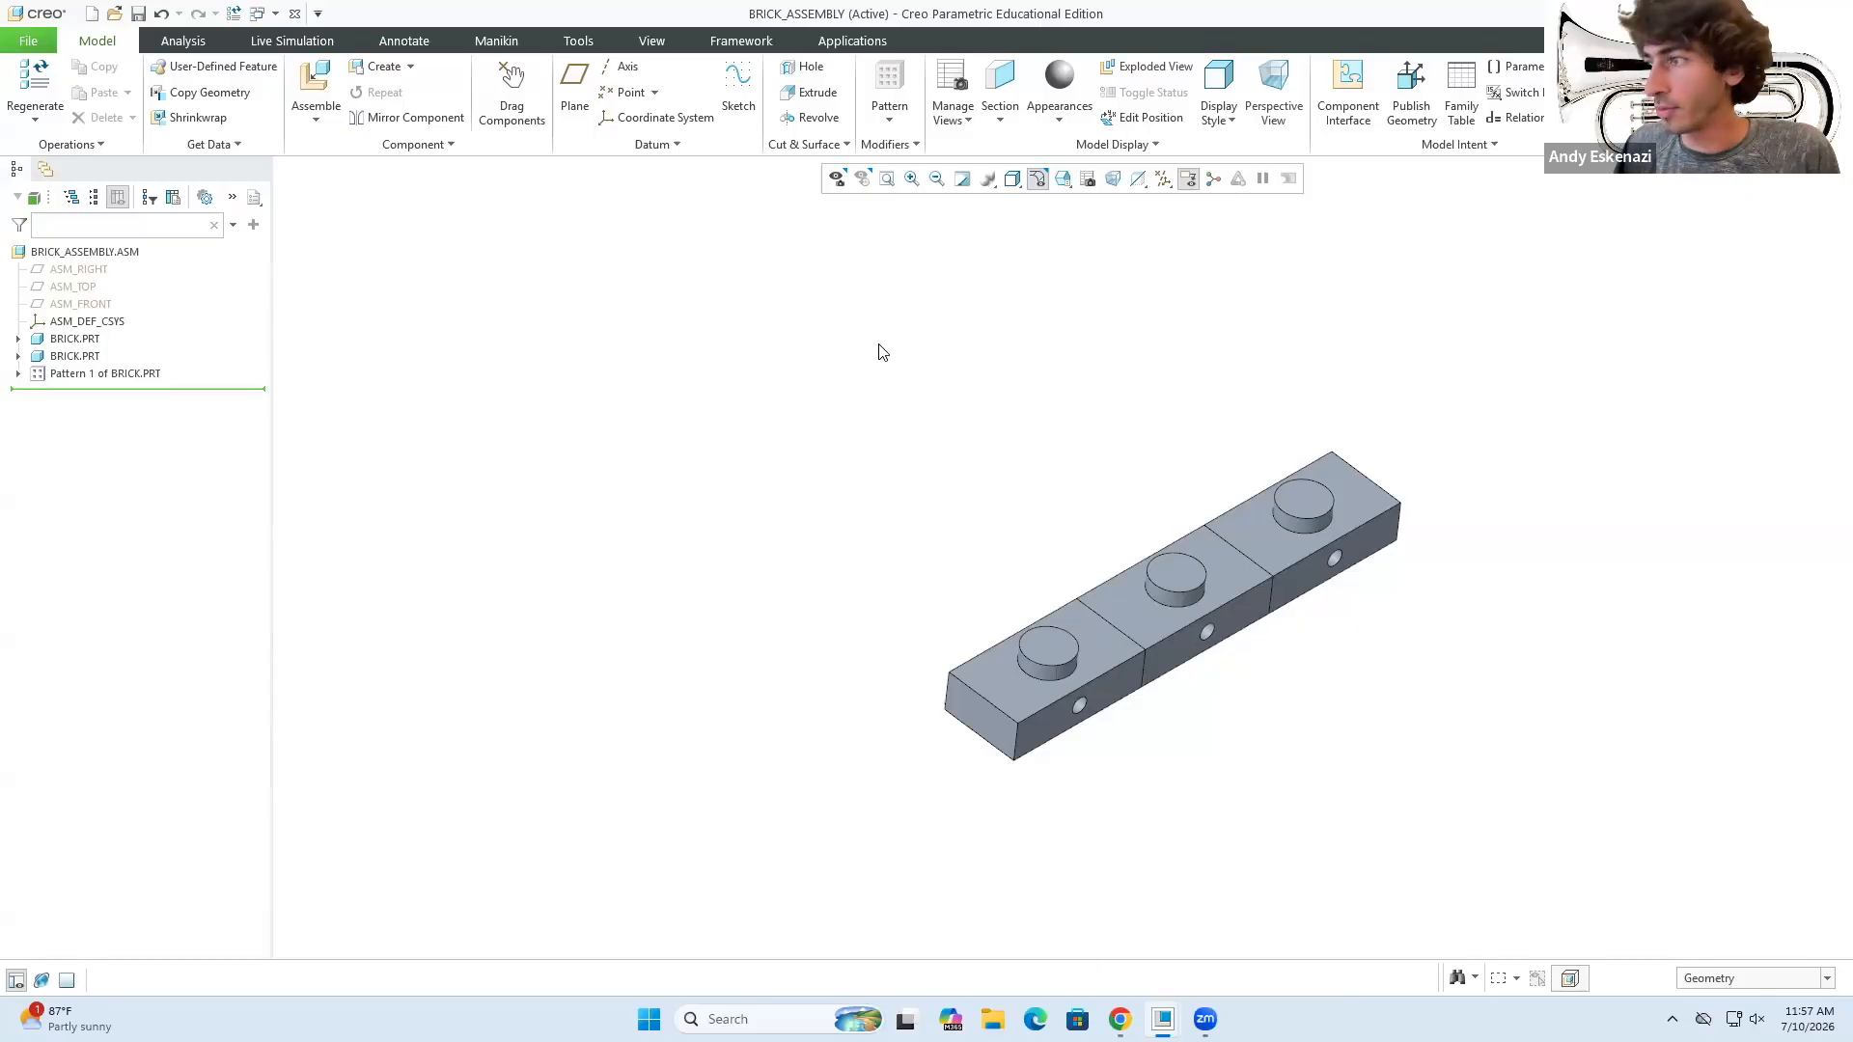
- Switch to the BRICK part window and choose the first gold metal appearance from the std-metals library
click(1163, 1019)
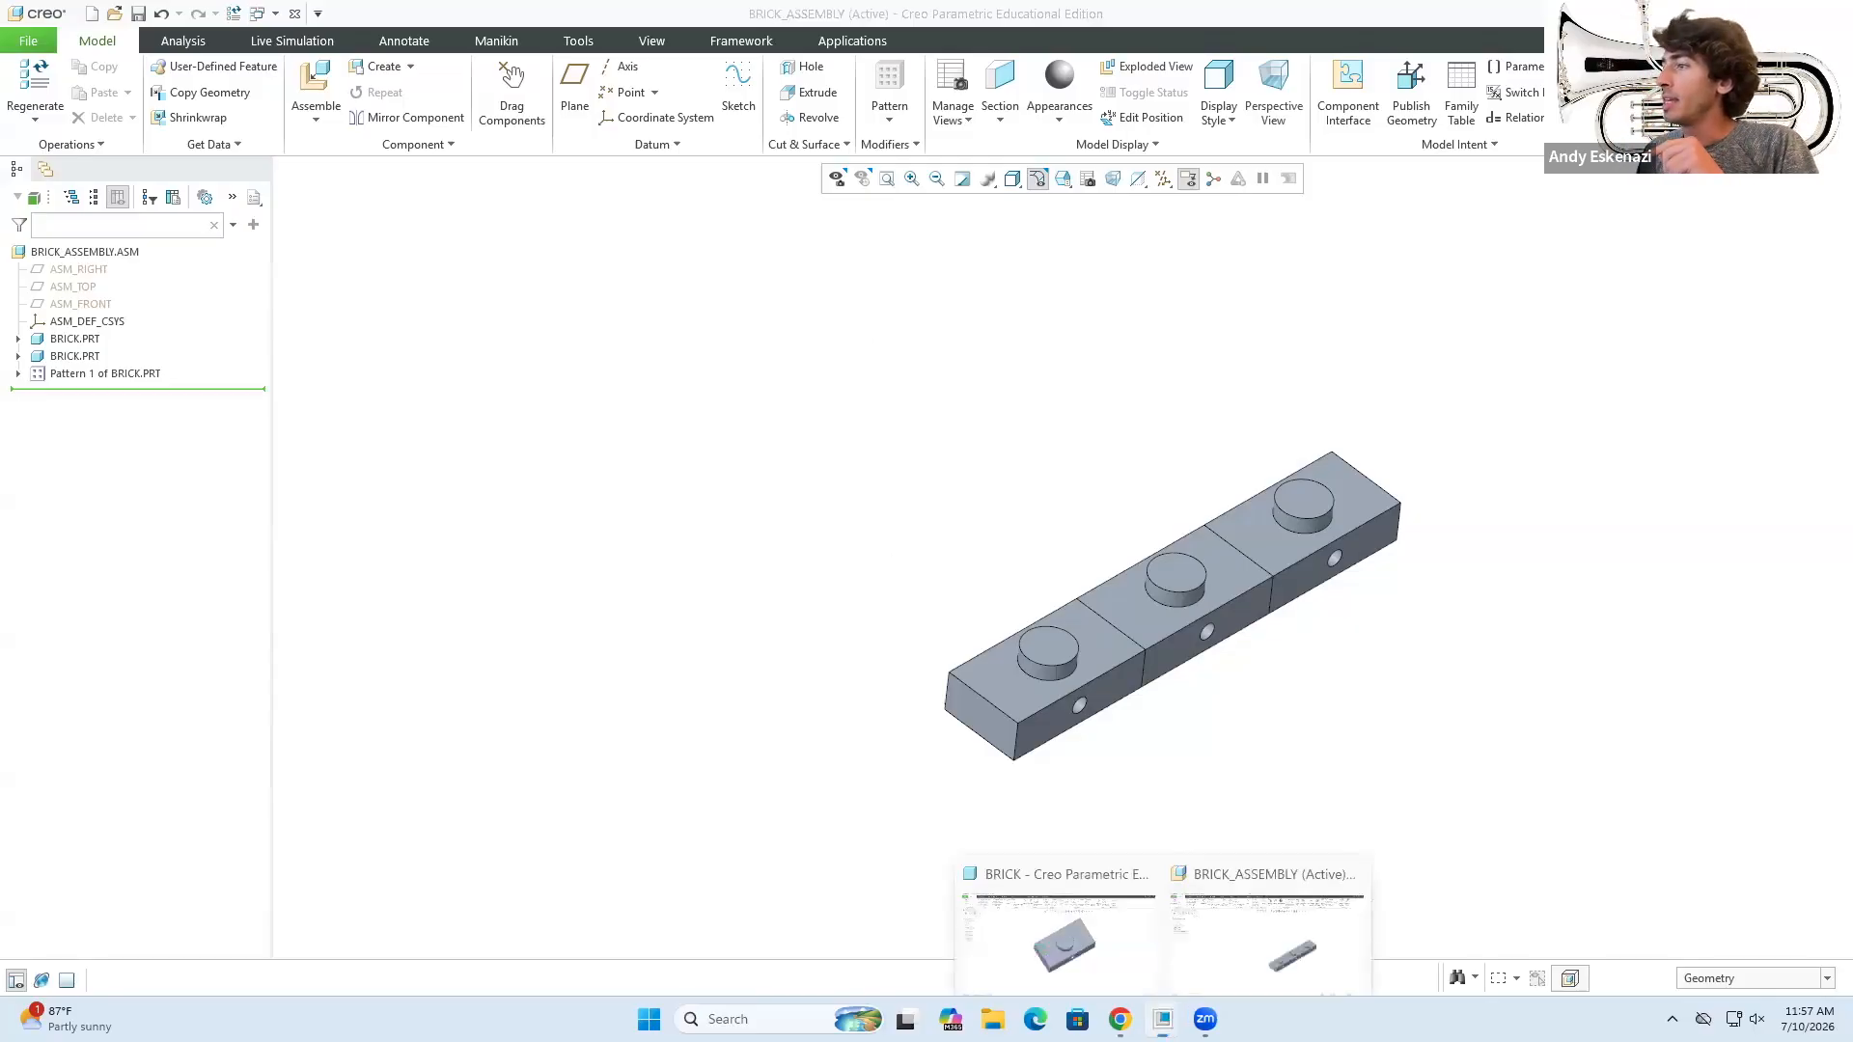
click(1043, 933)
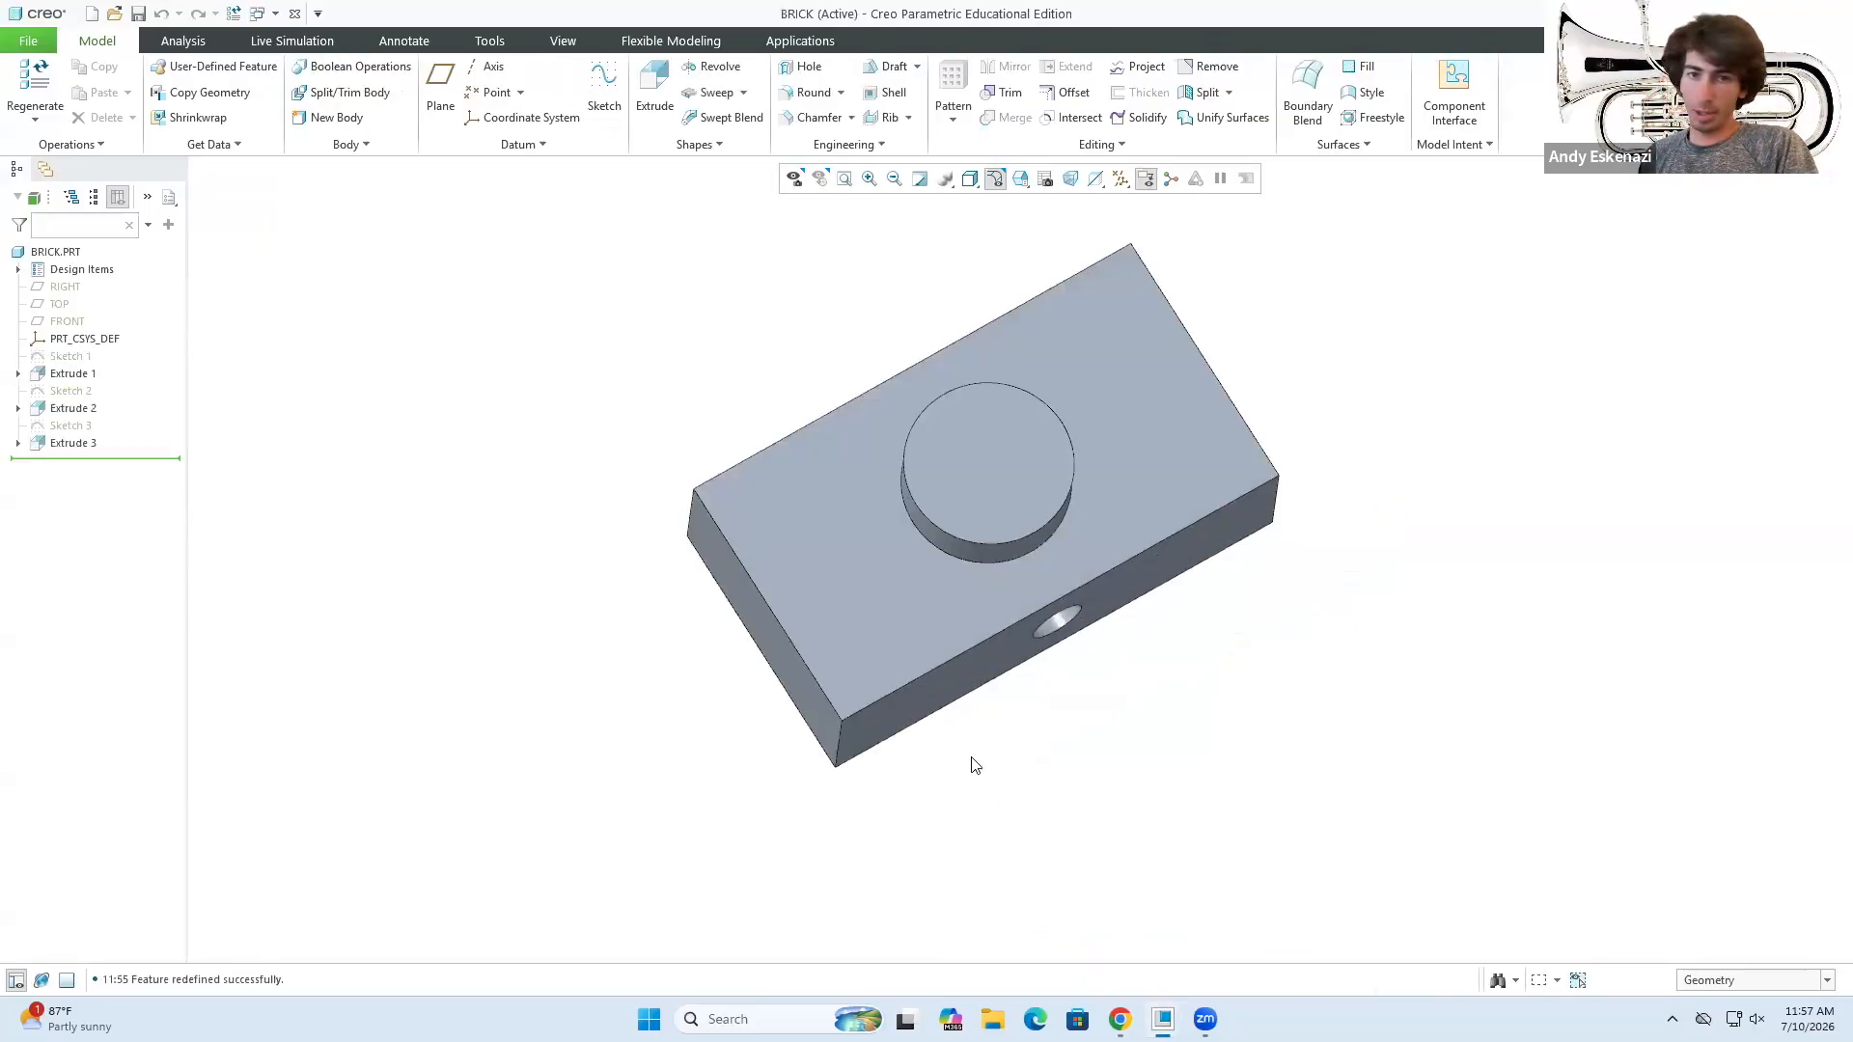
key(ctrl+d)
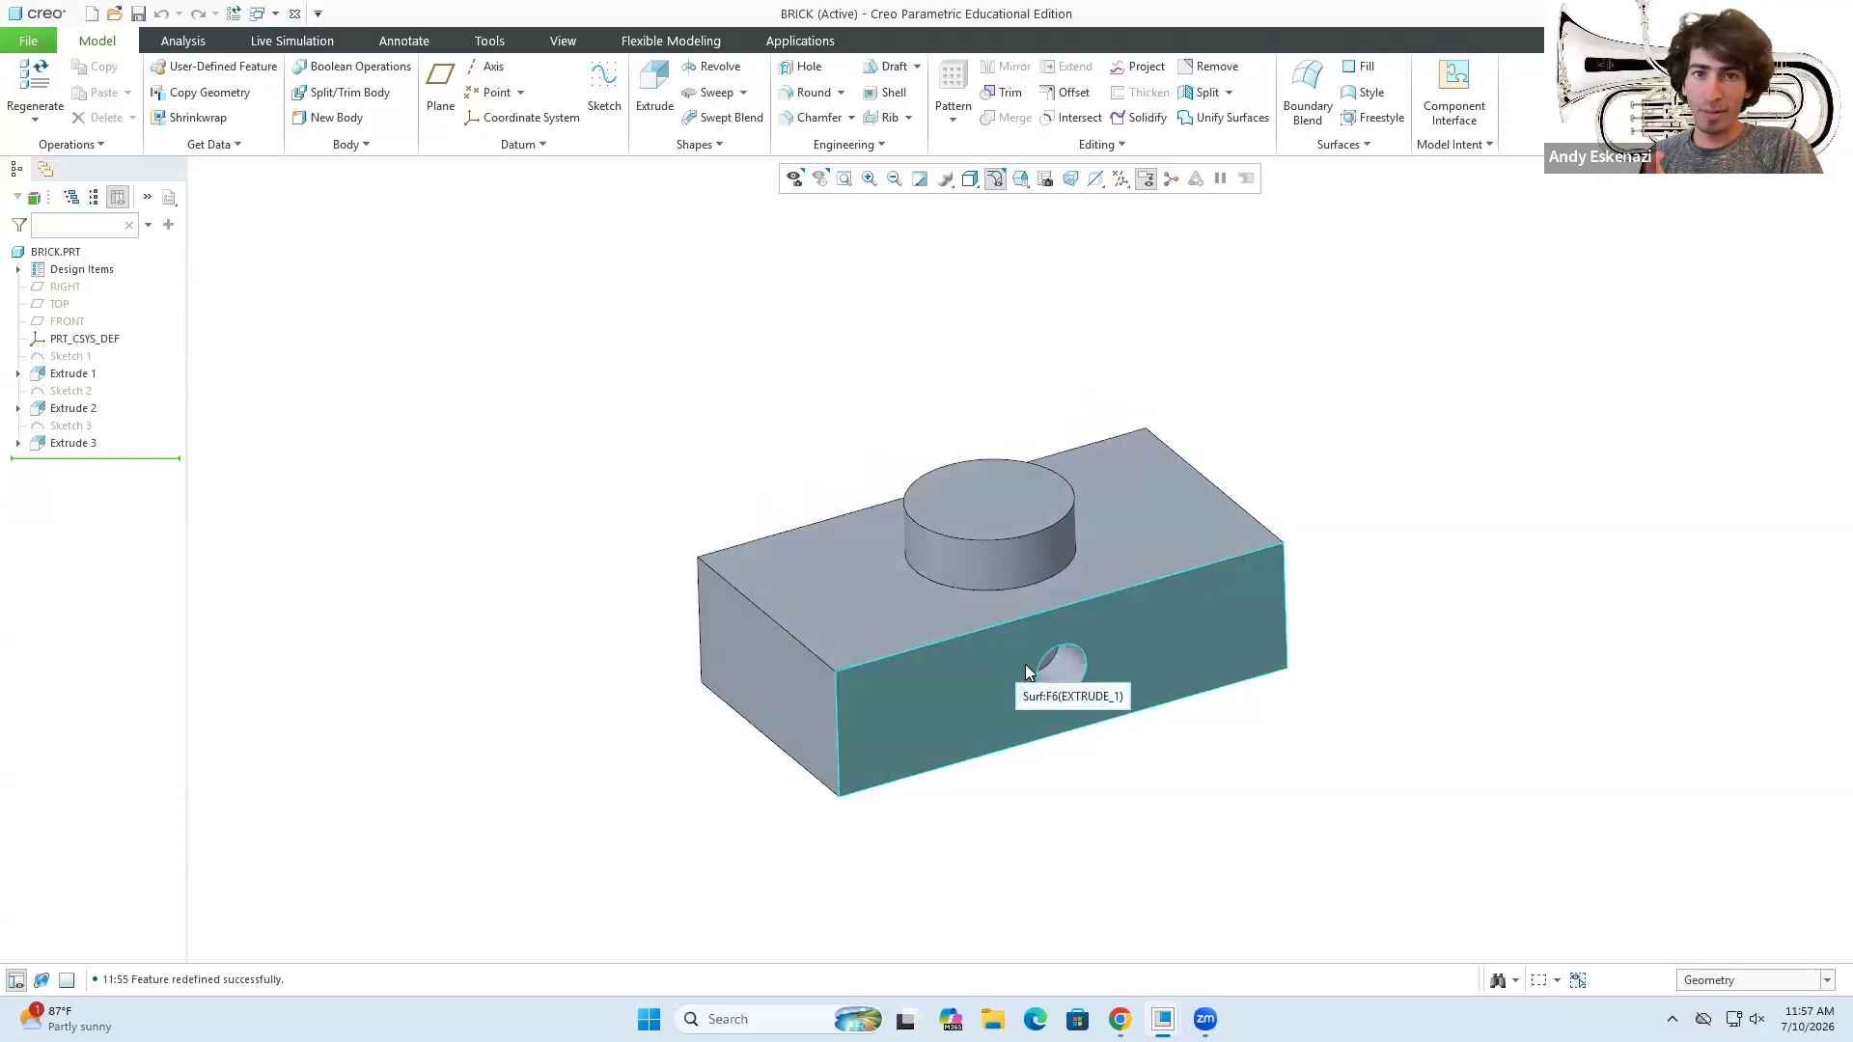
click(563, 40)
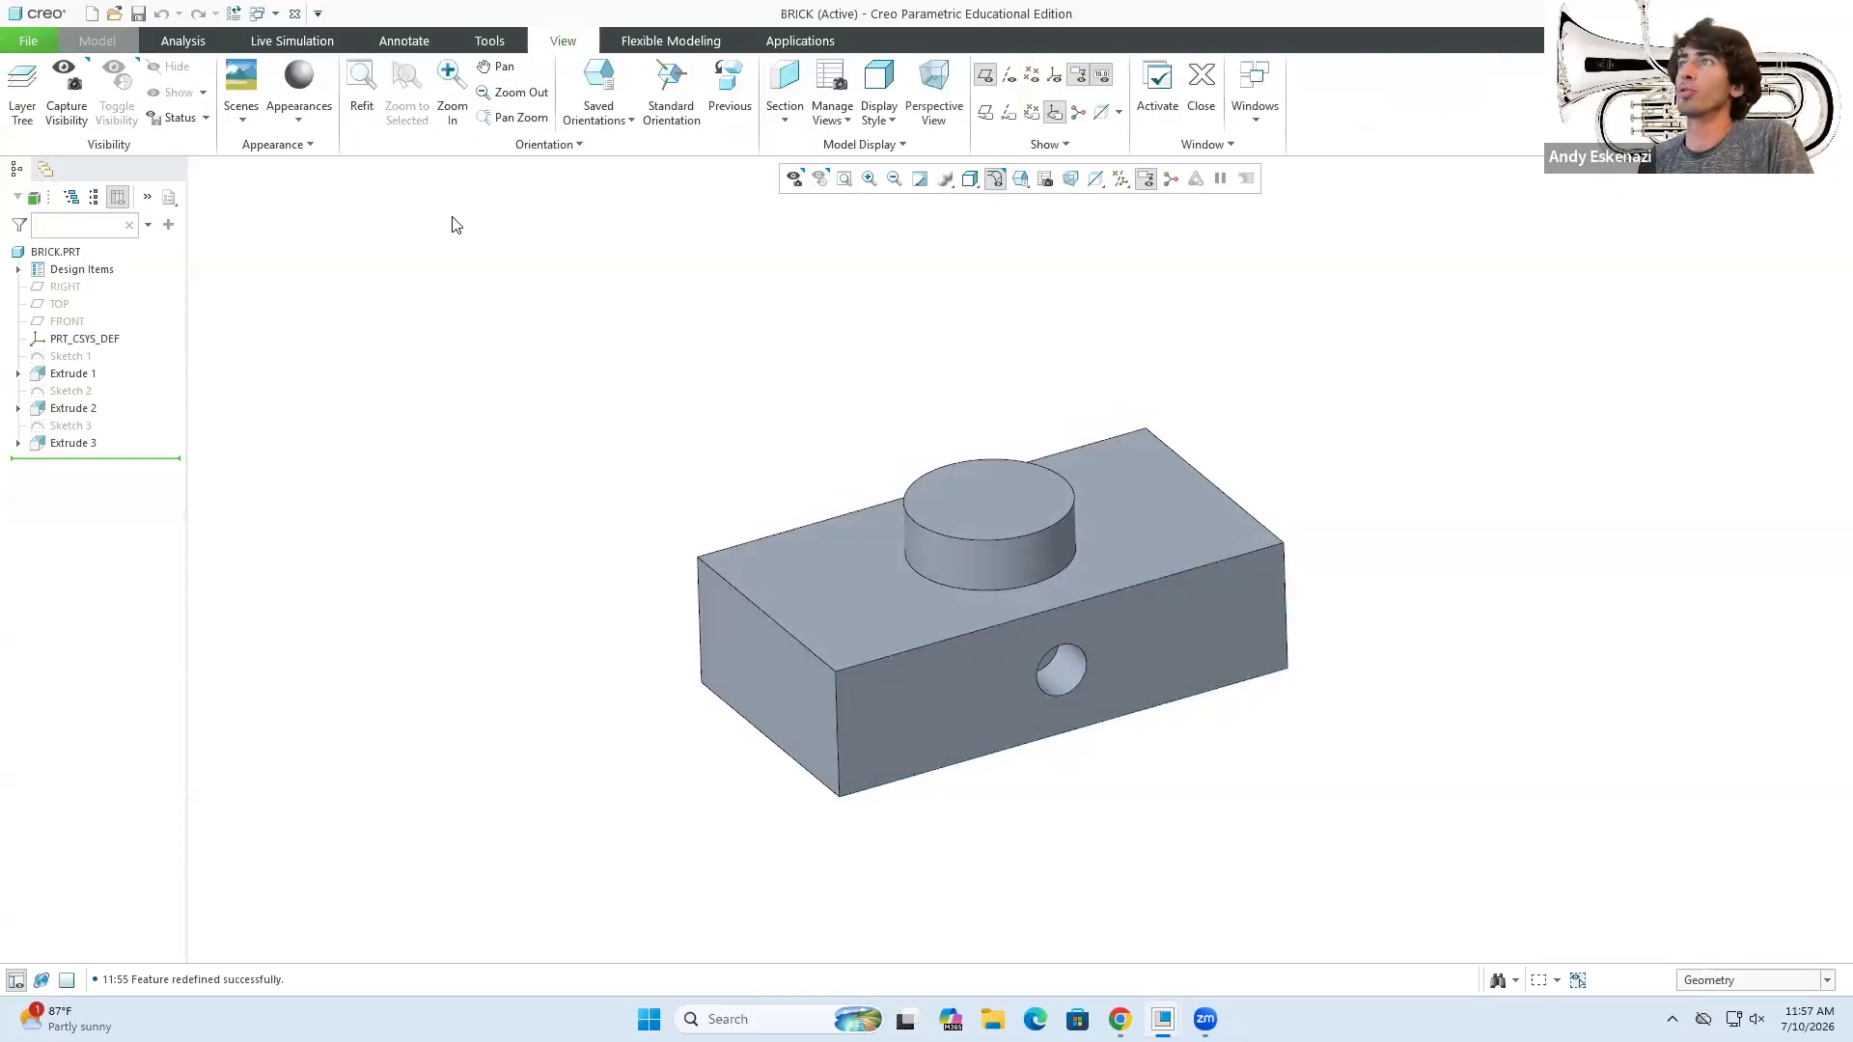
click(299, 116)
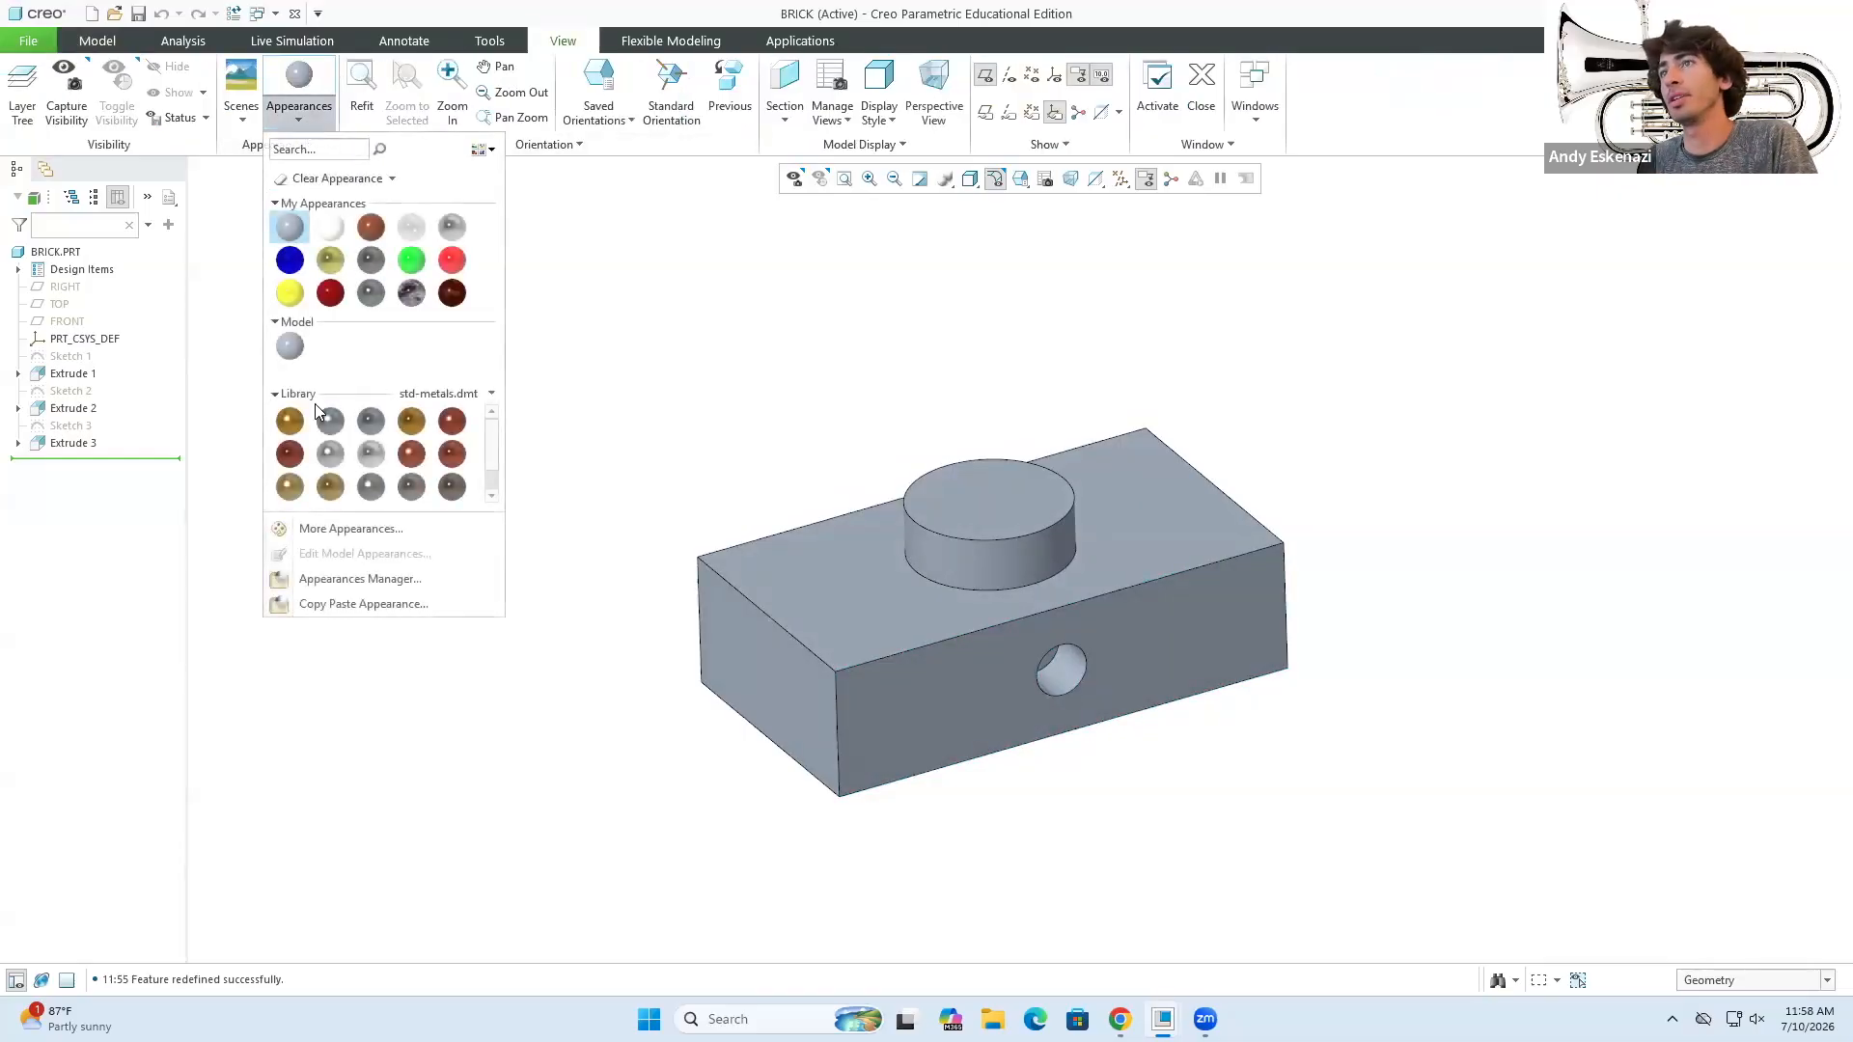
click(289, 423)
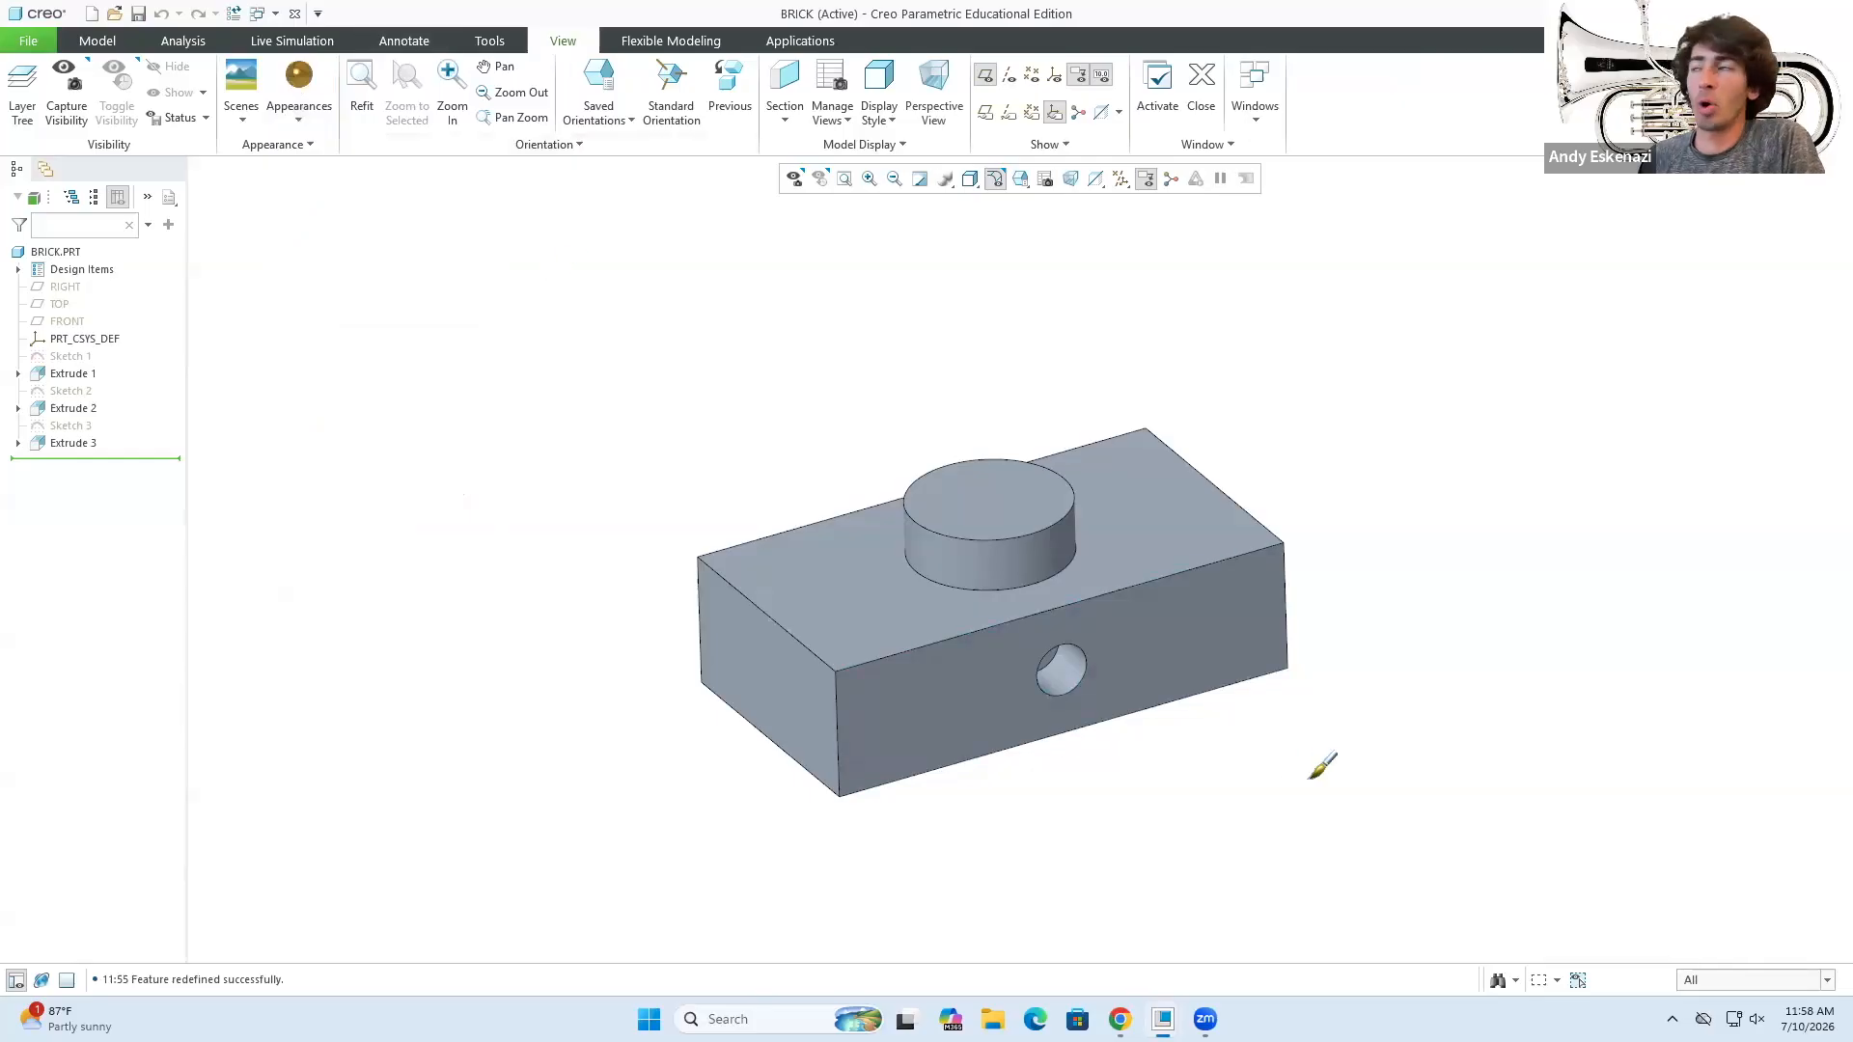
- Using the Intent Surface selection filter, apply the gold appearance to all brick surfaces, including the stud, the hole and the underside
click(1747, 986)
click(1129, 615)
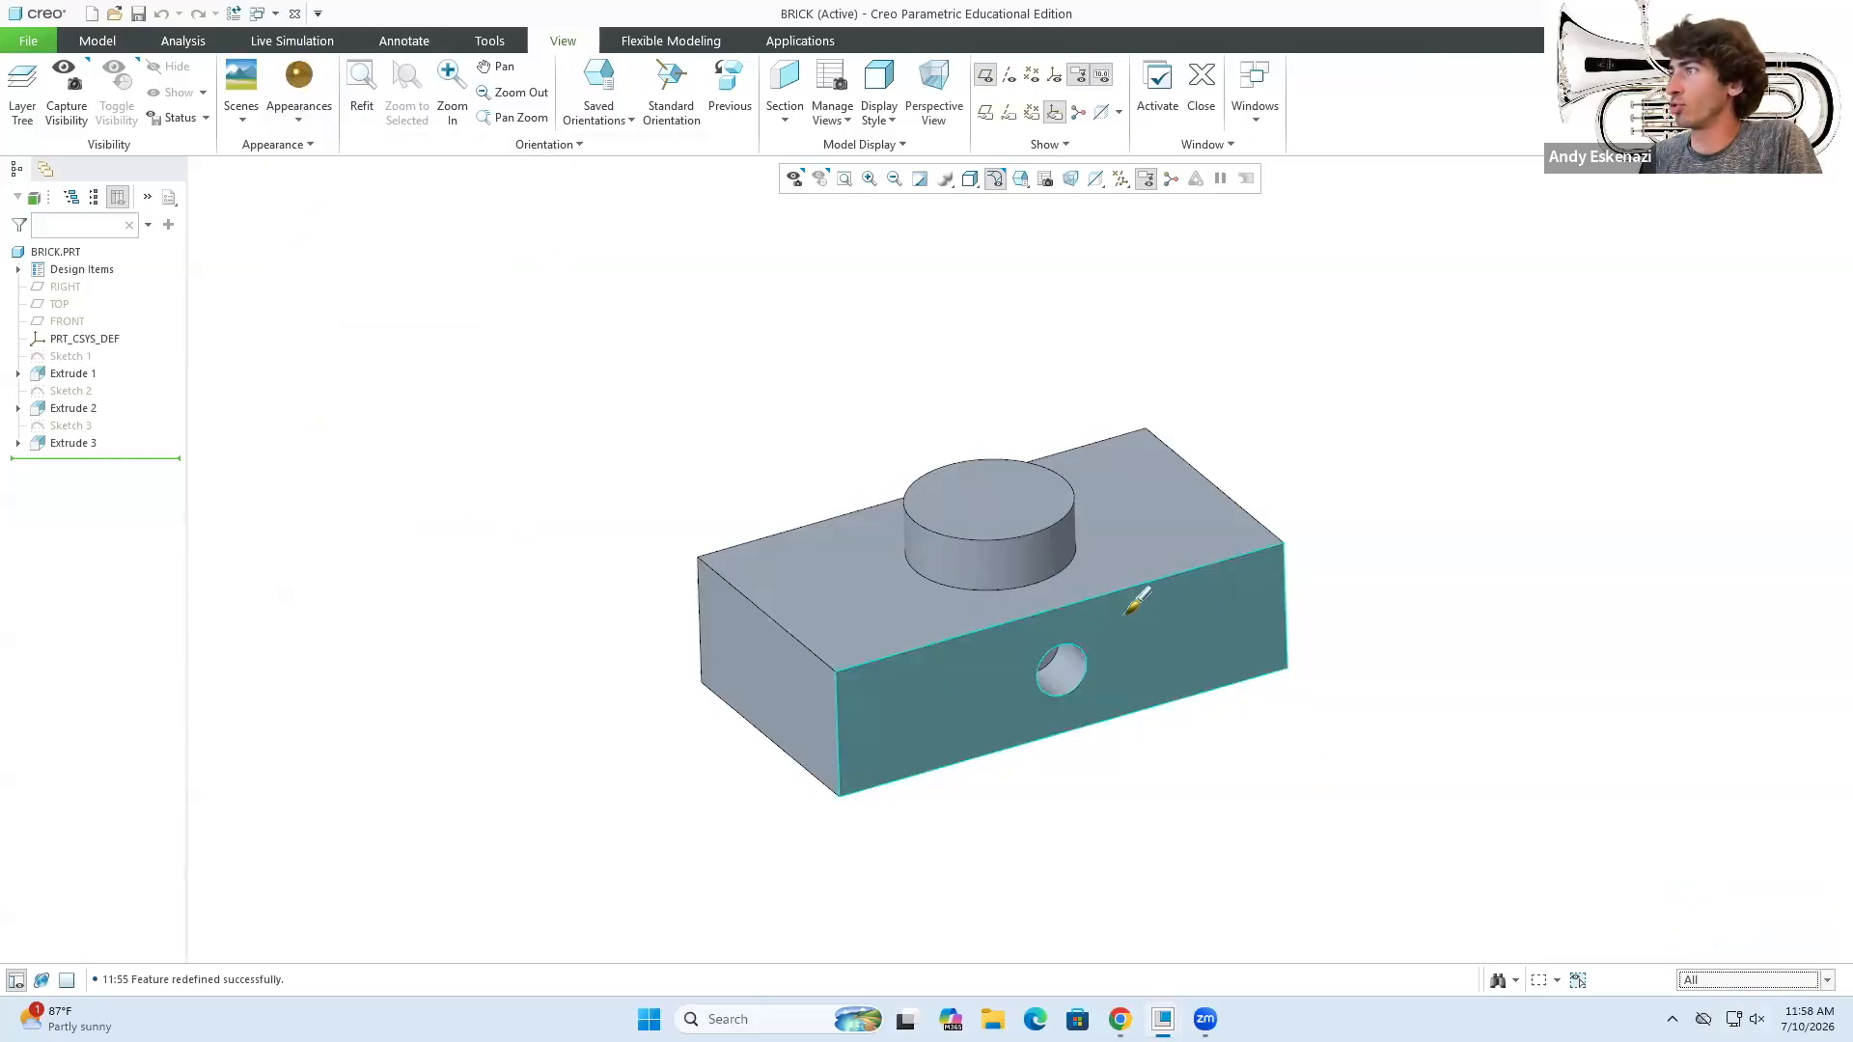
click(1149, 615)
click(1730, 982)
click(1713, 928)
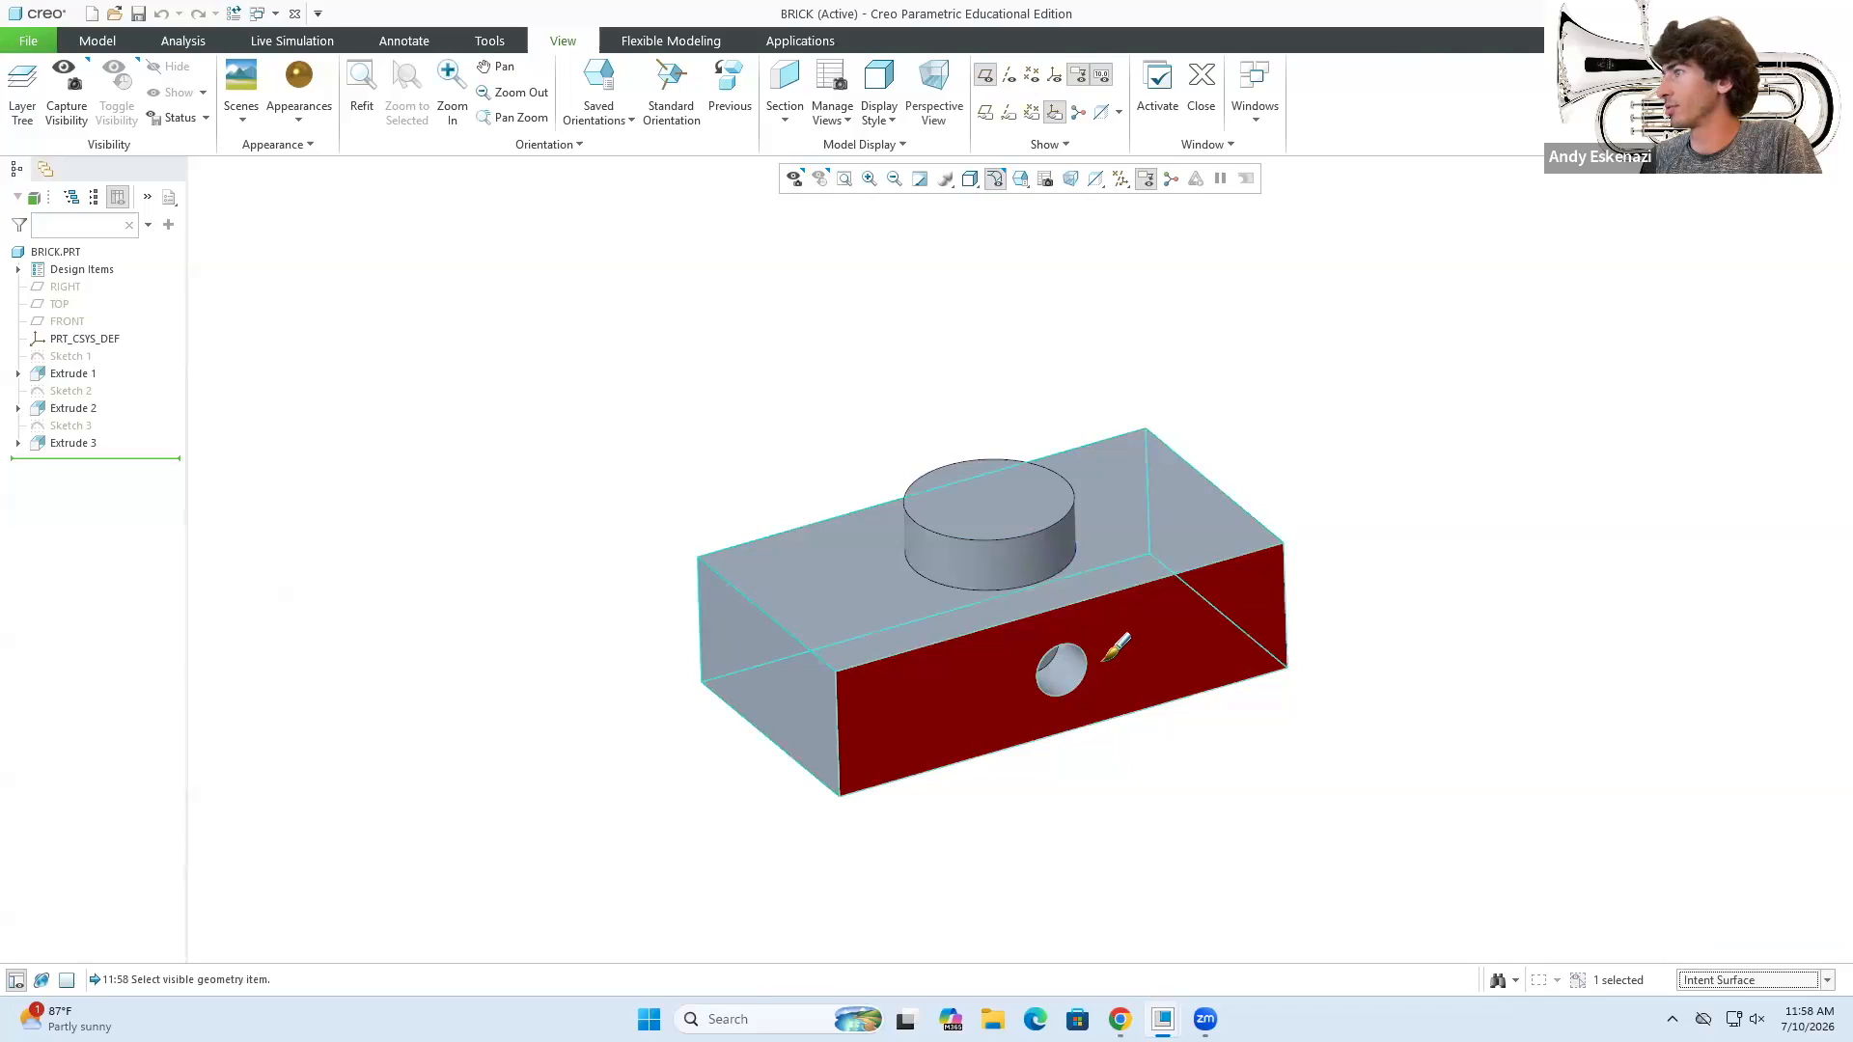
ctrl+click(1008, 552)
ctrl+click(994, 516)
ctrl+click(994, 611)
ctrl+click(1050, 672)
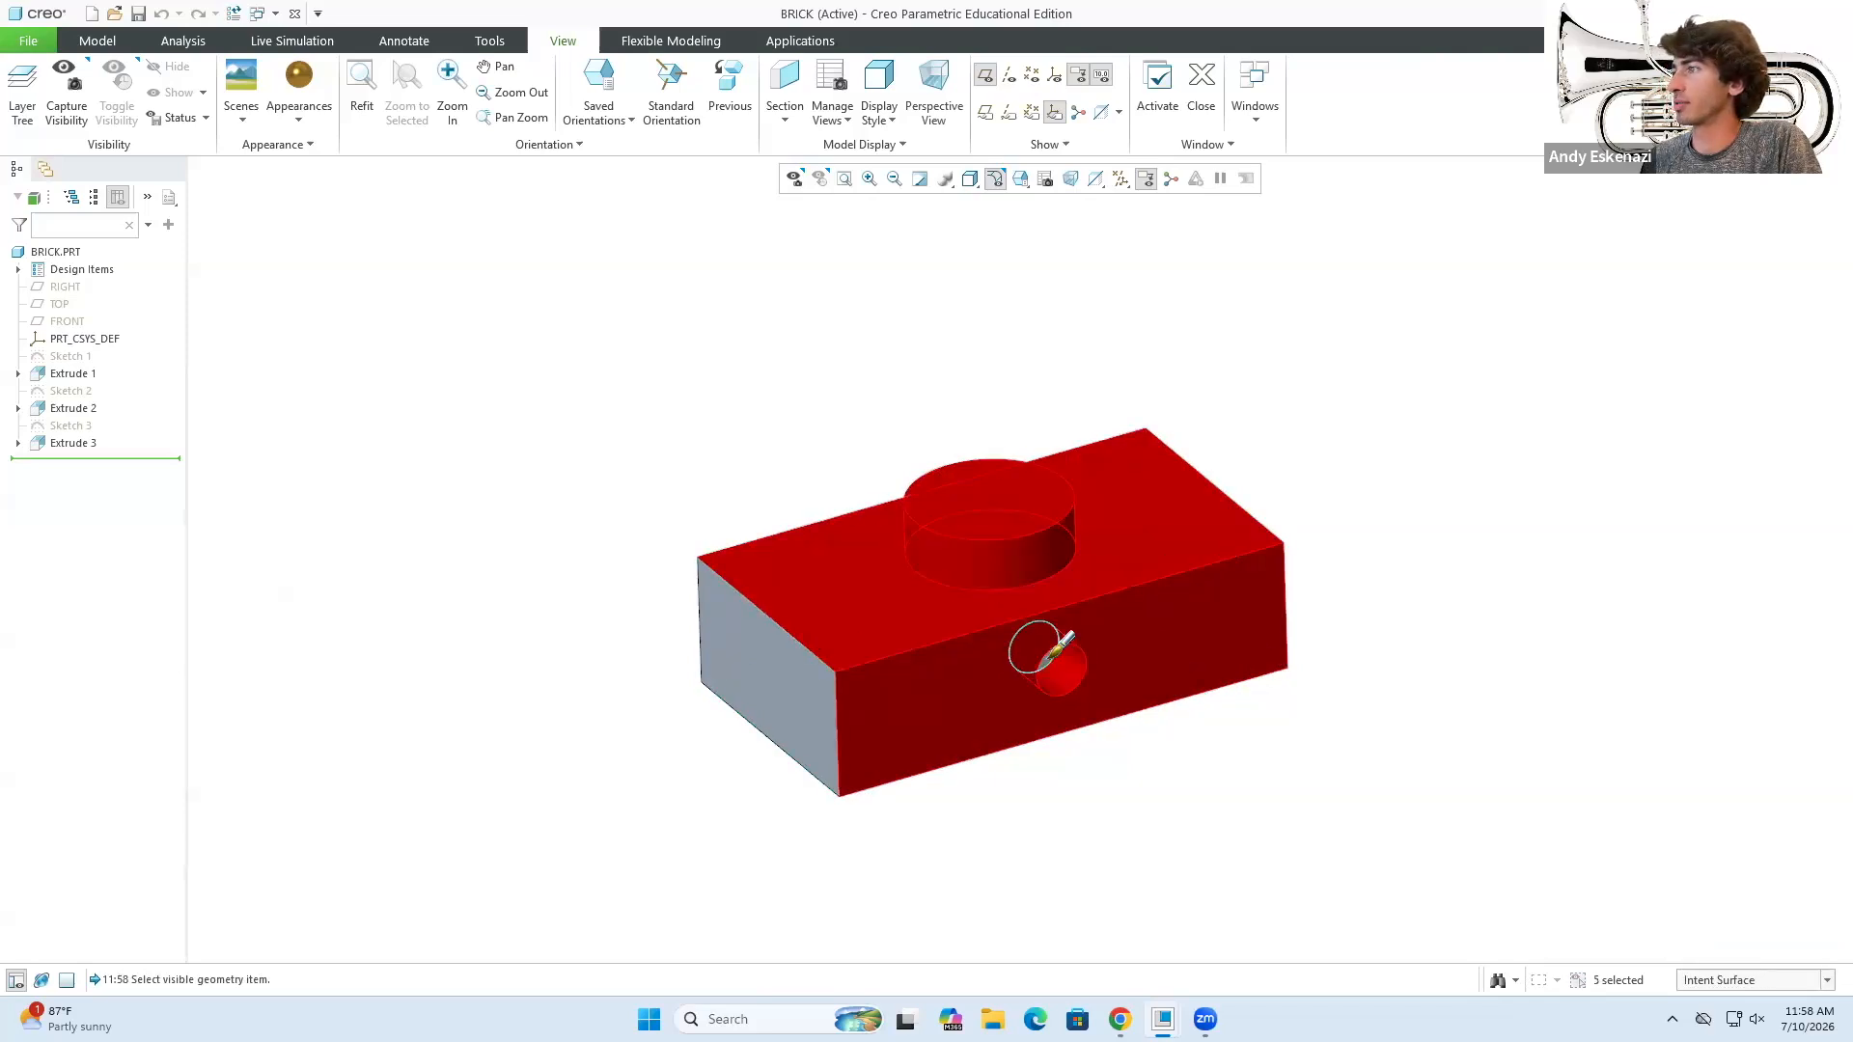
ctrl+click(772, 666)
middle_drag(757, 666, 692, 716)
ctrl+click(691, 729)
middle_click(688, 550)
middle_drag(1021, 556, 1162, 455)
- Save the BRICK part, return to the assembly window and view the recoloured bricks in 3D
click(140, 15)
mouse_move(1163, 1019)
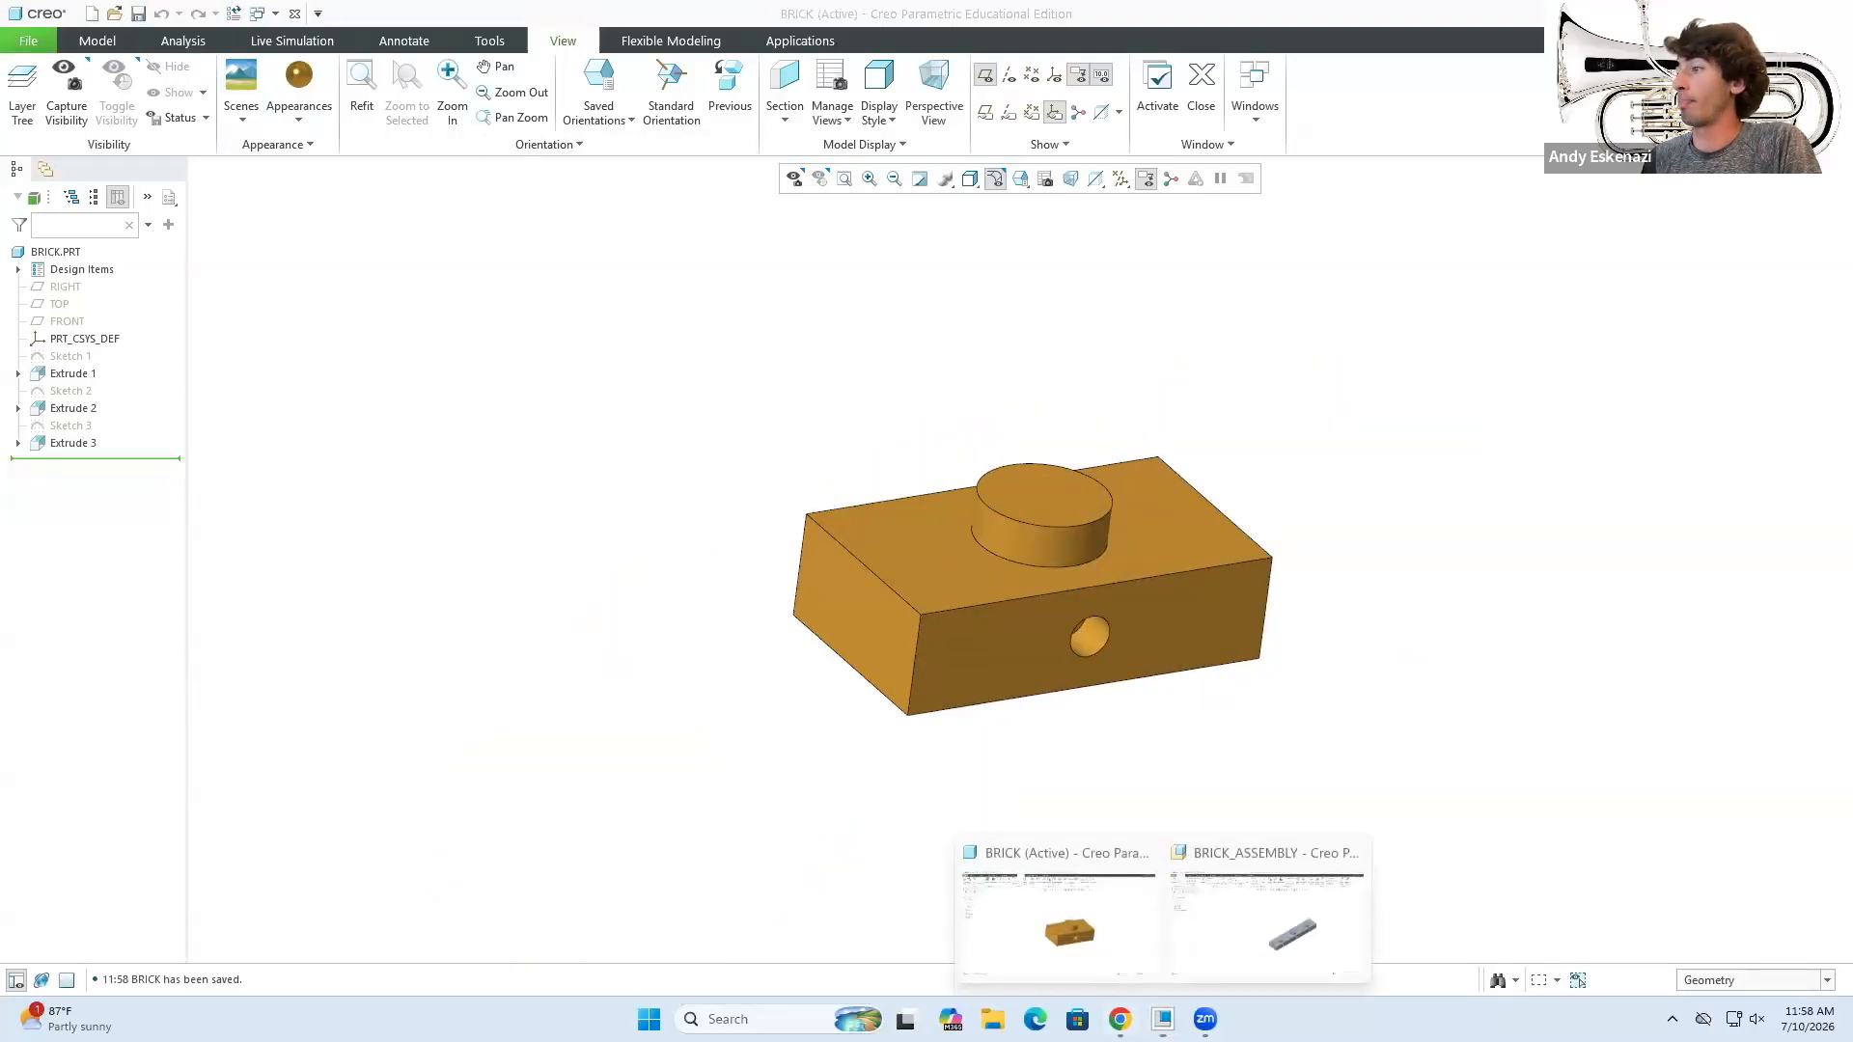
click(1310, 912)
scroll(1197, 547, down, 2)
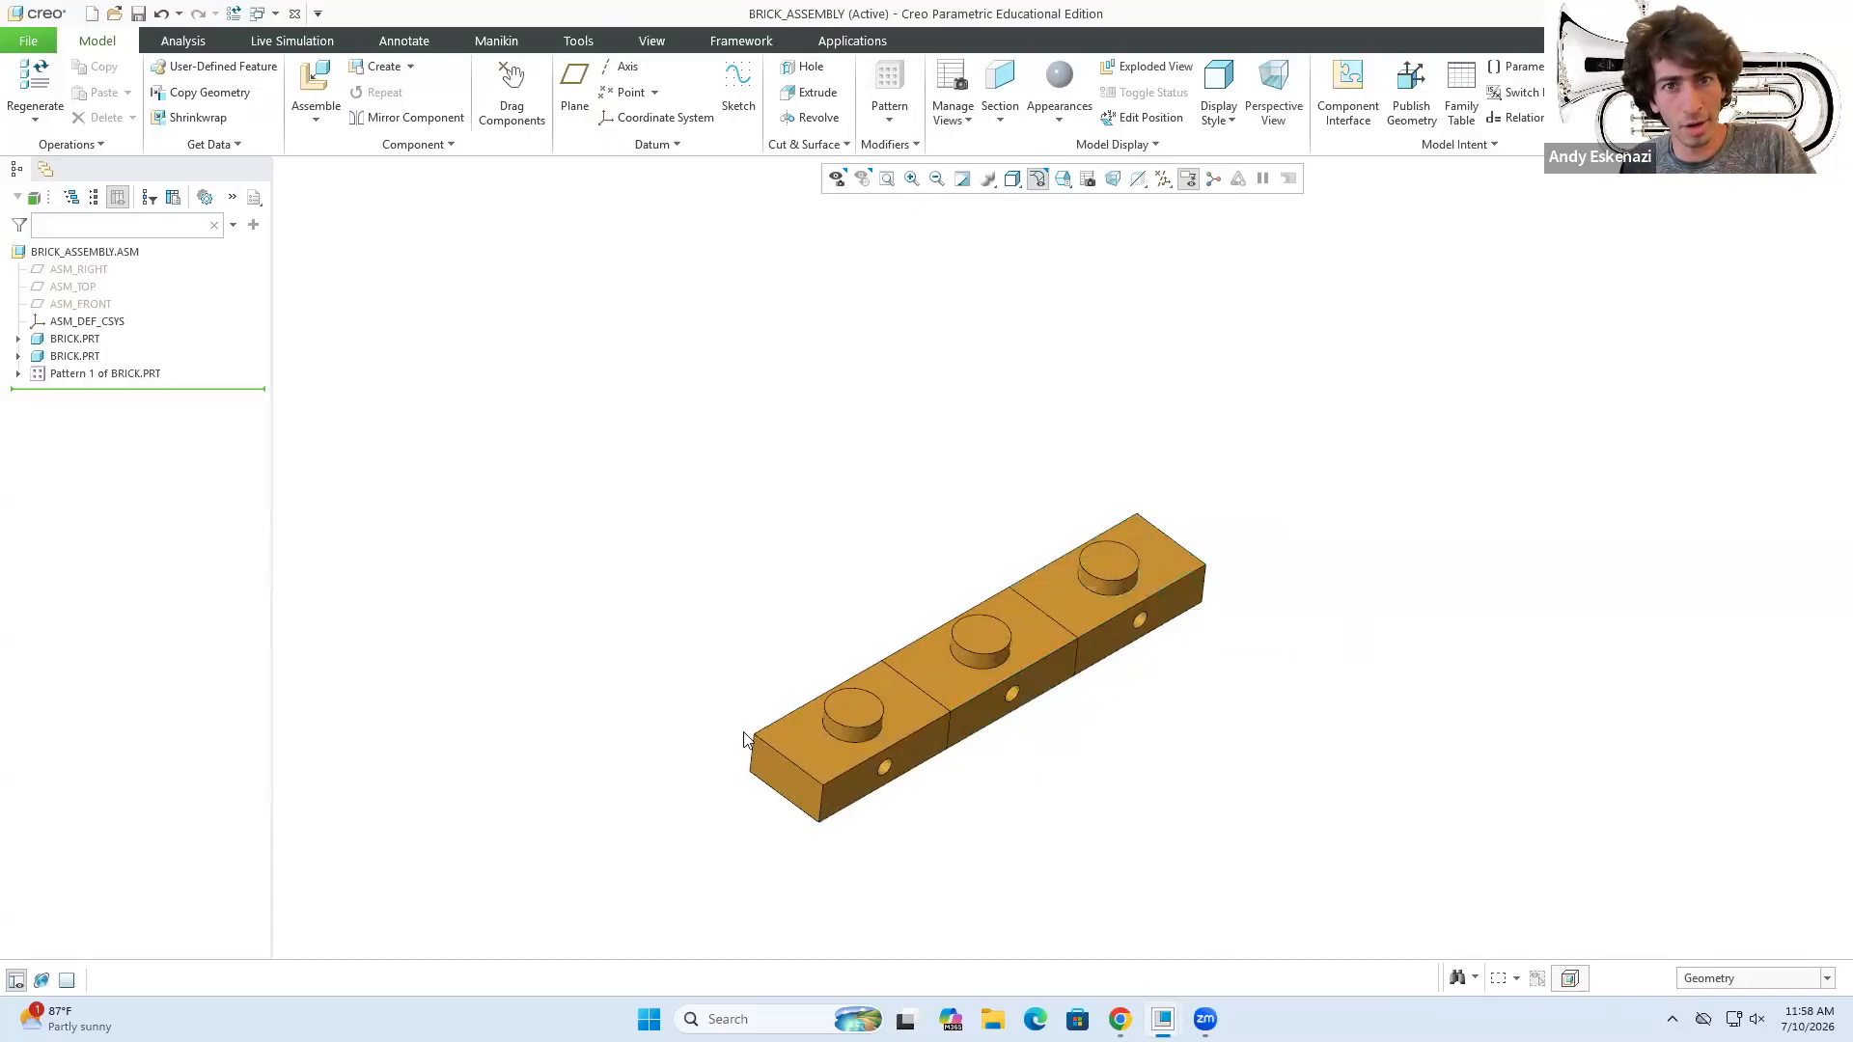
middle_drag(679, 772, 1061, 617)
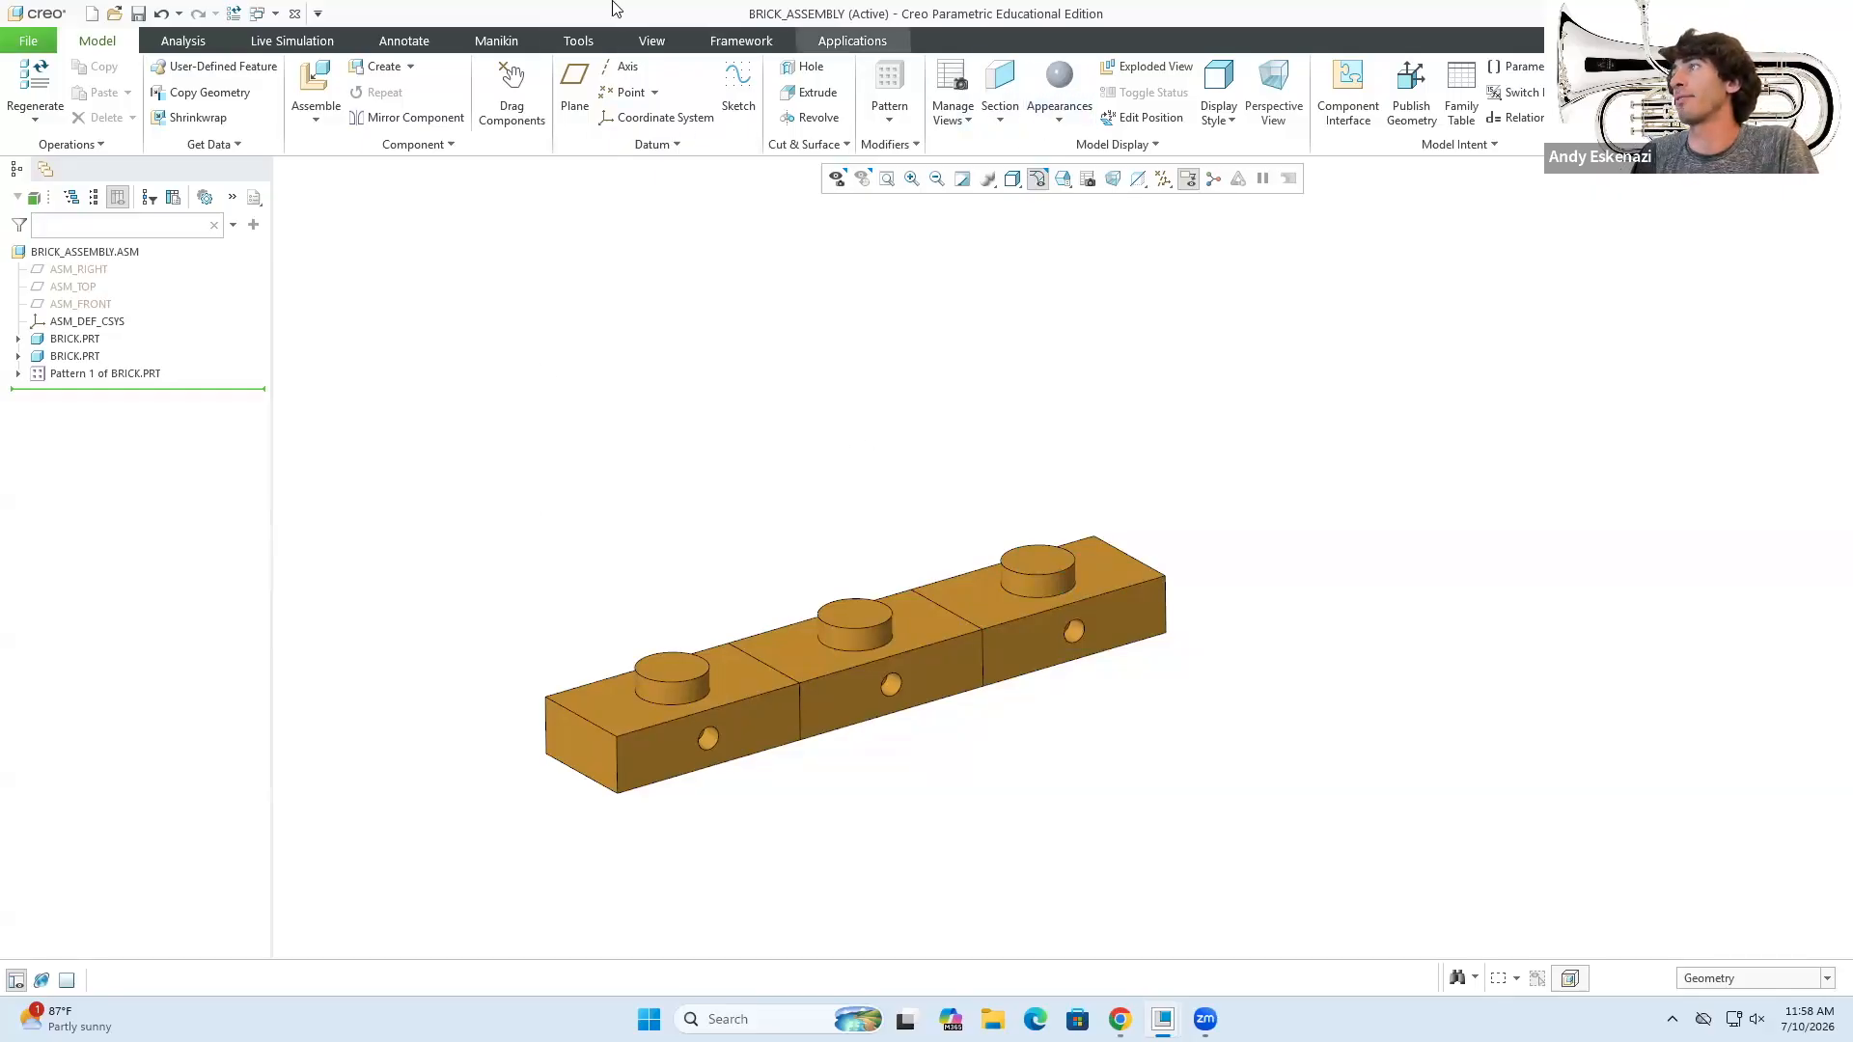
- Apply the fifth appearance in the std-metals library, a red metal, to the middle brick of the assembly
click(646, 42)
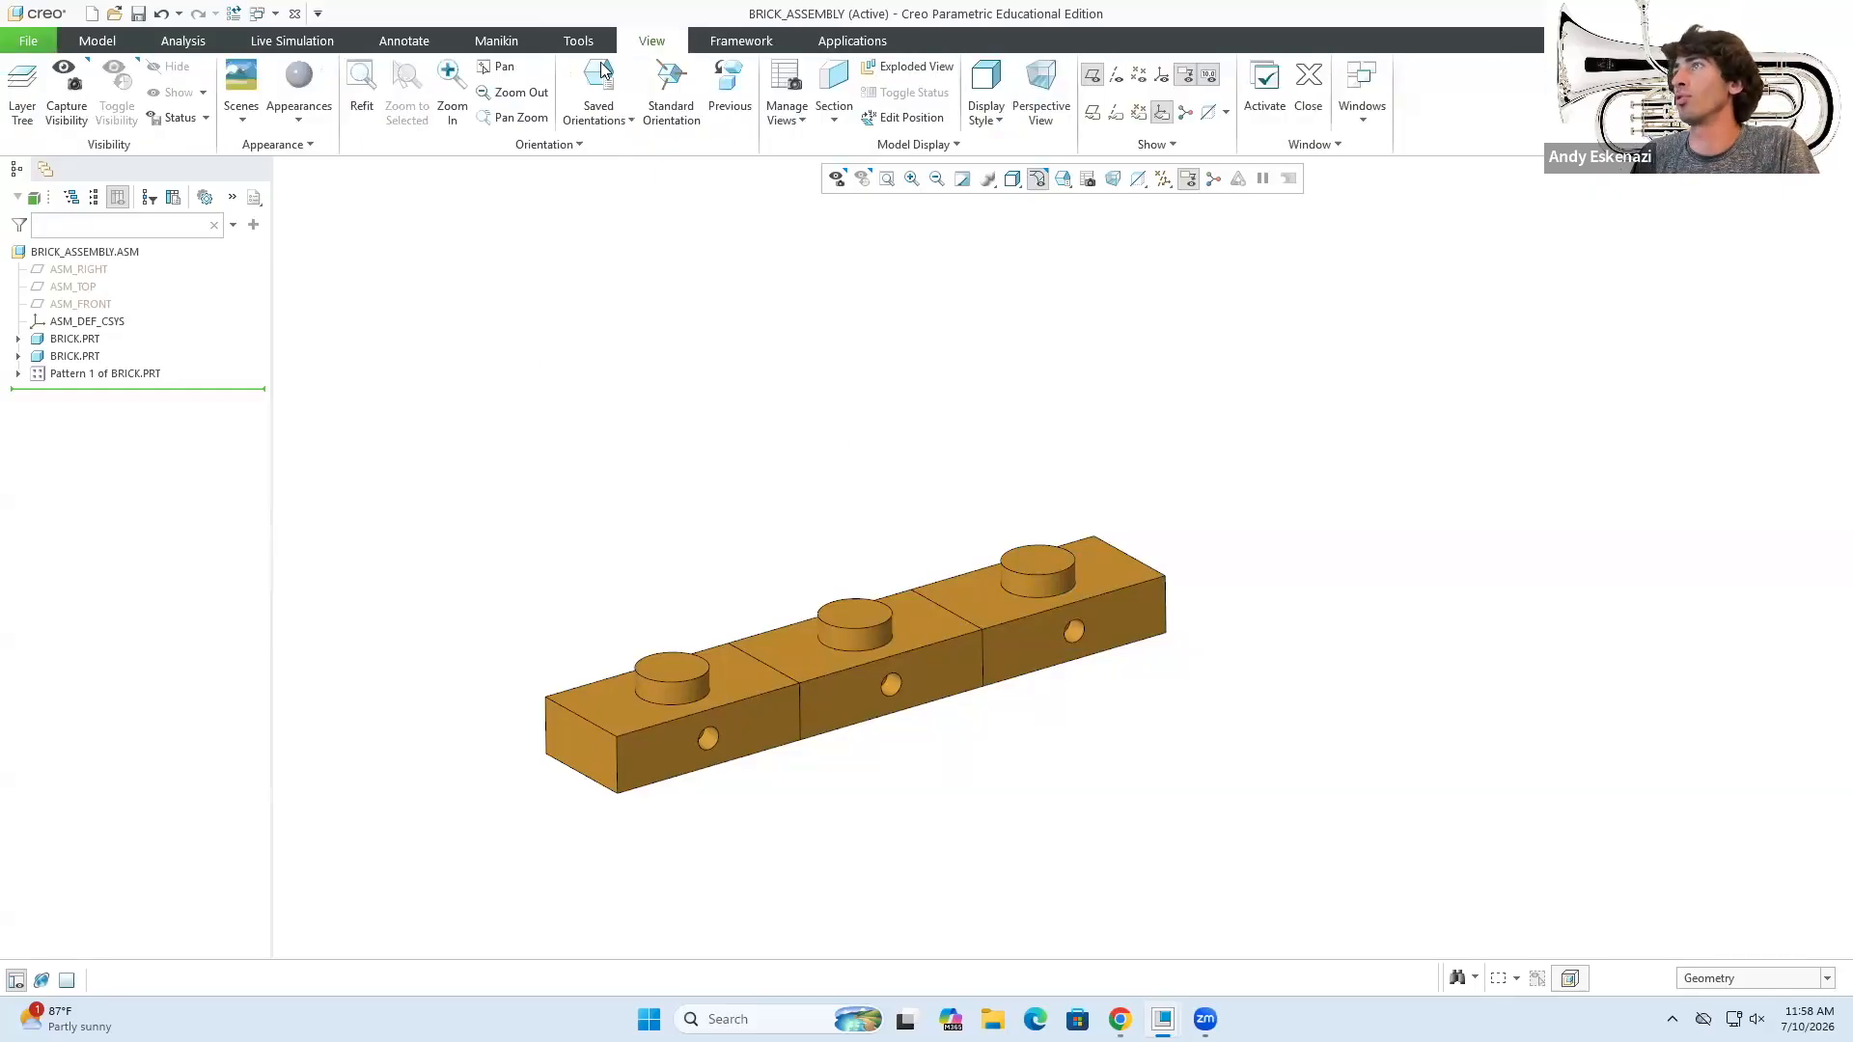
click(97, 41)
click(1057, 108)
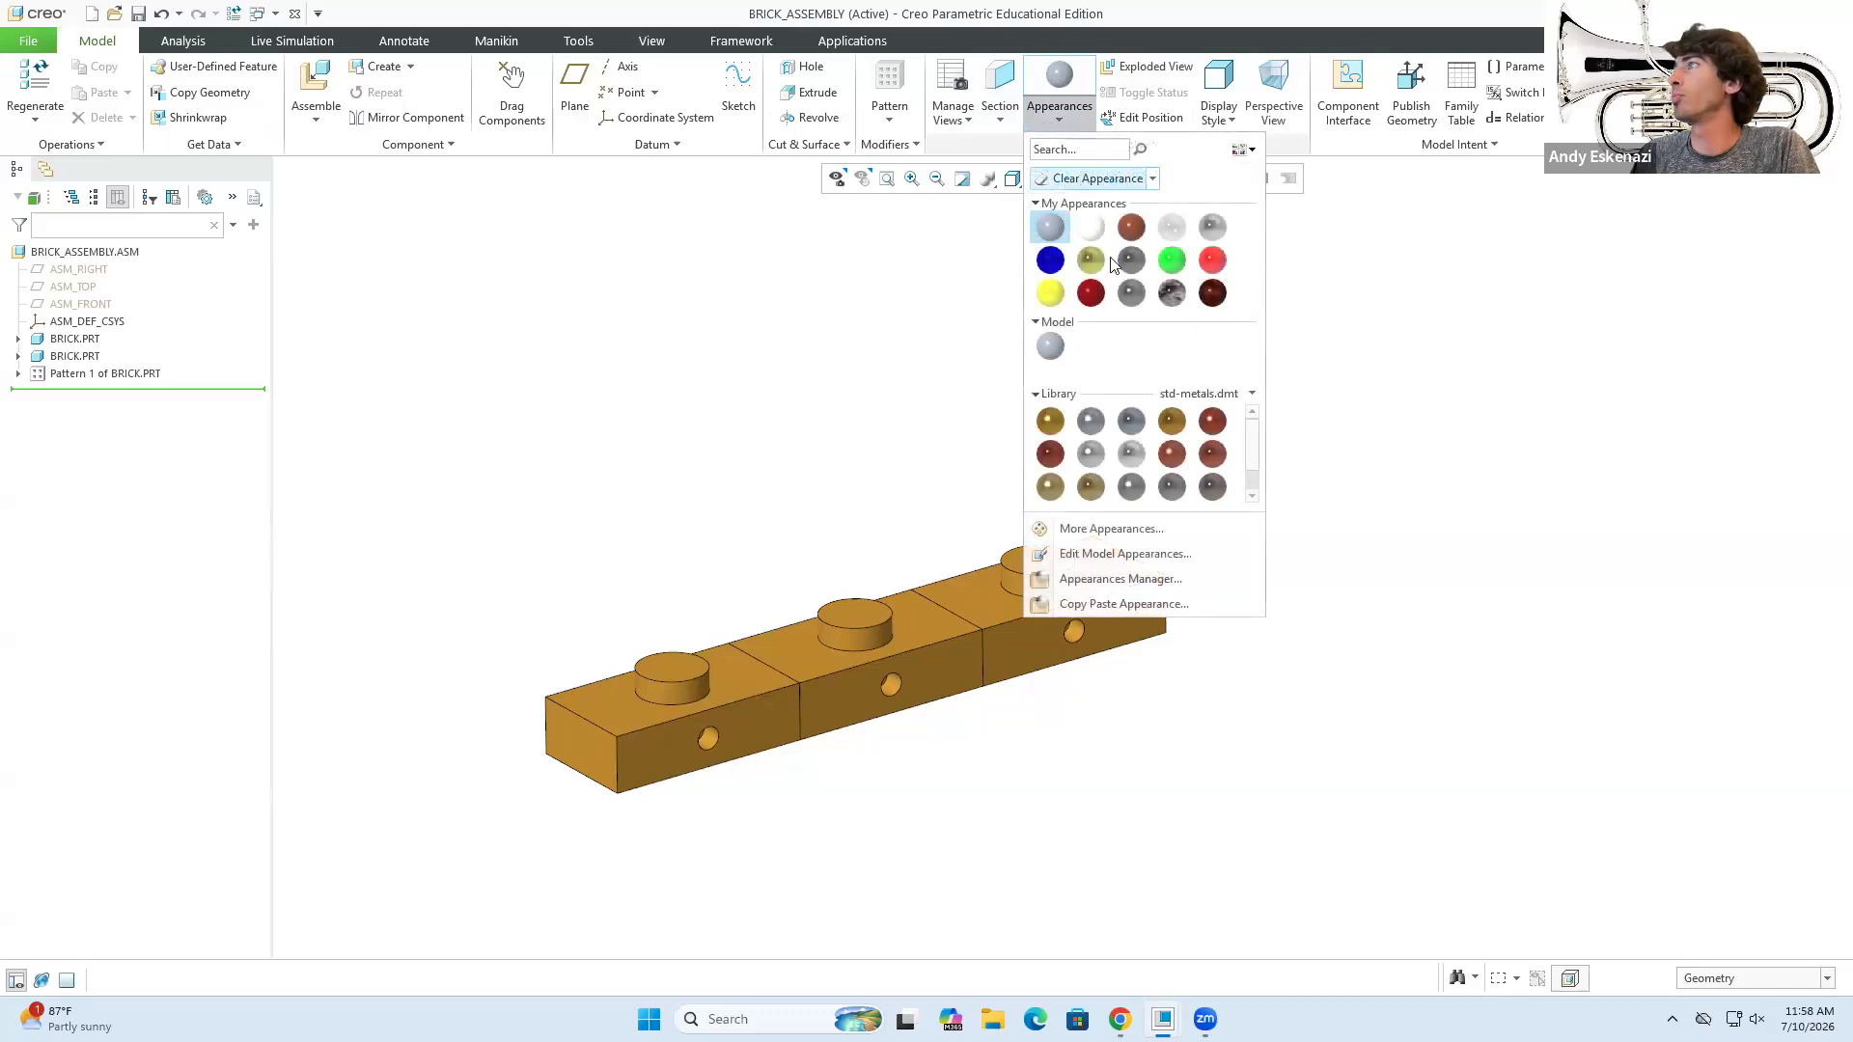
click(1212, 422)
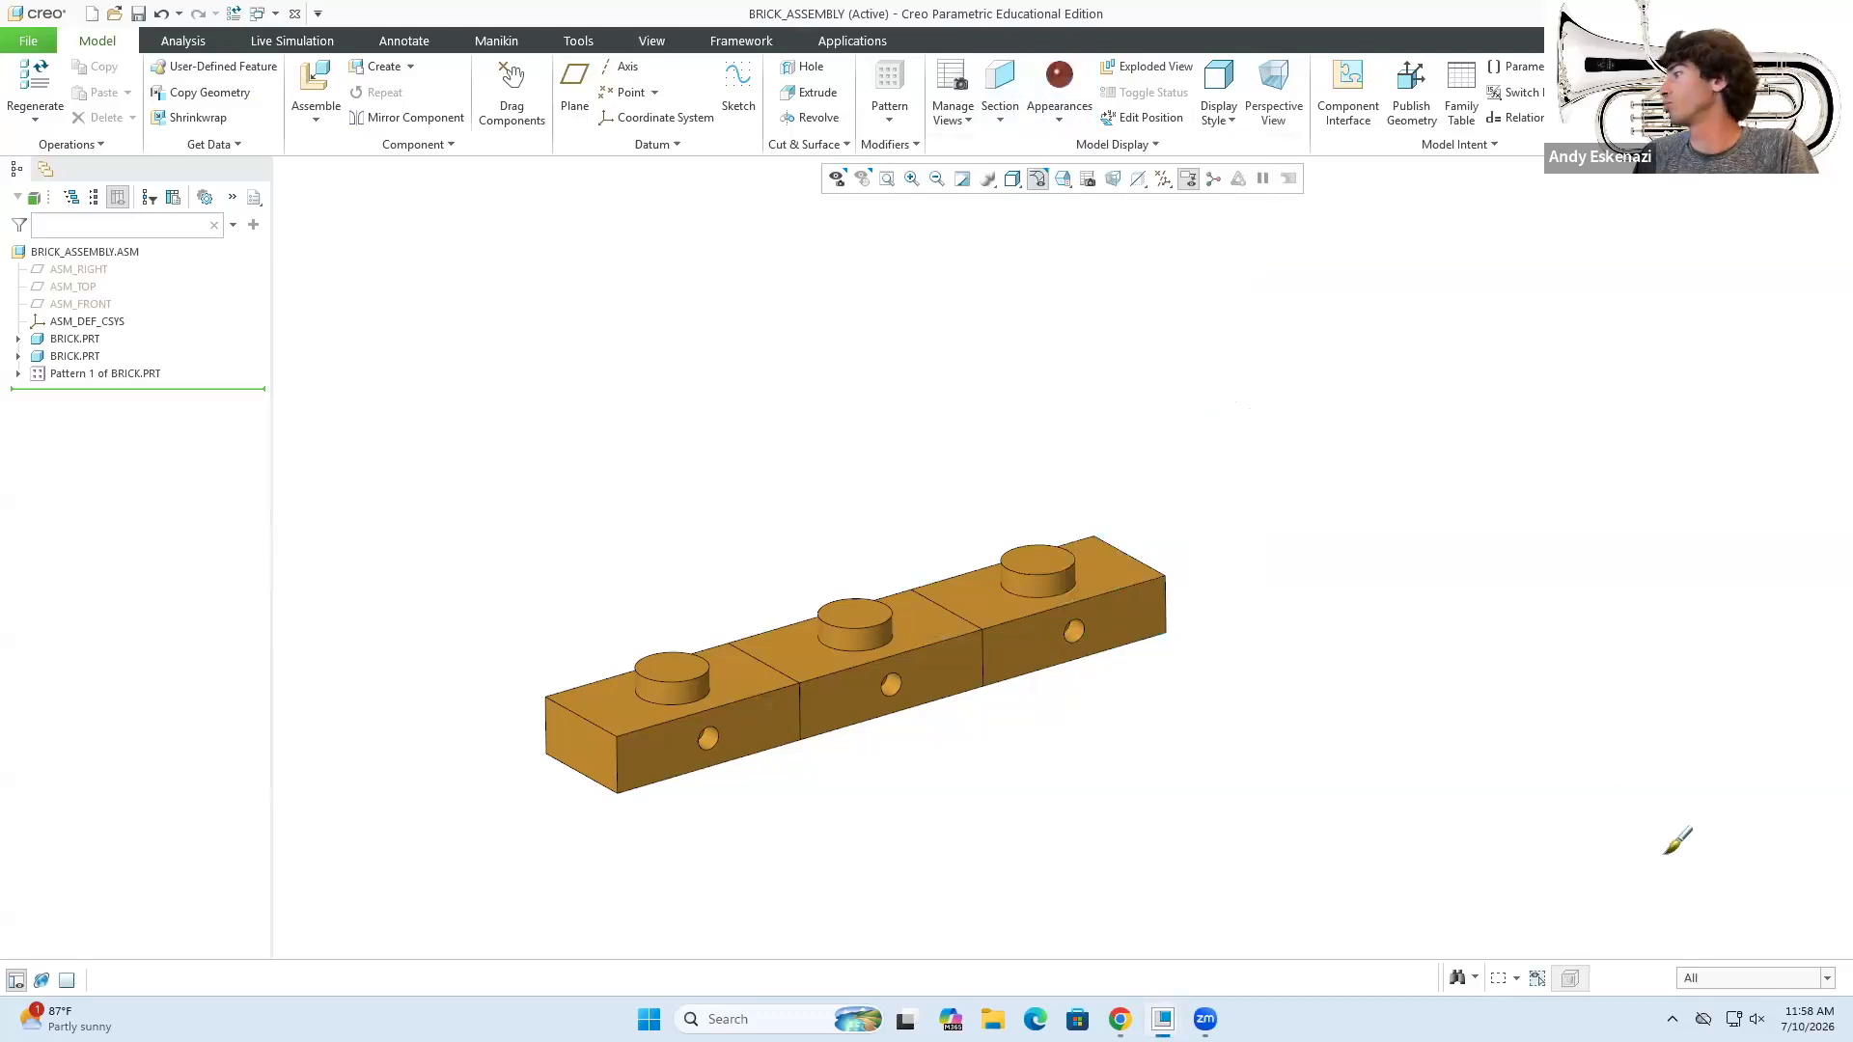
click(956, 657)
middle_click(795, 467)
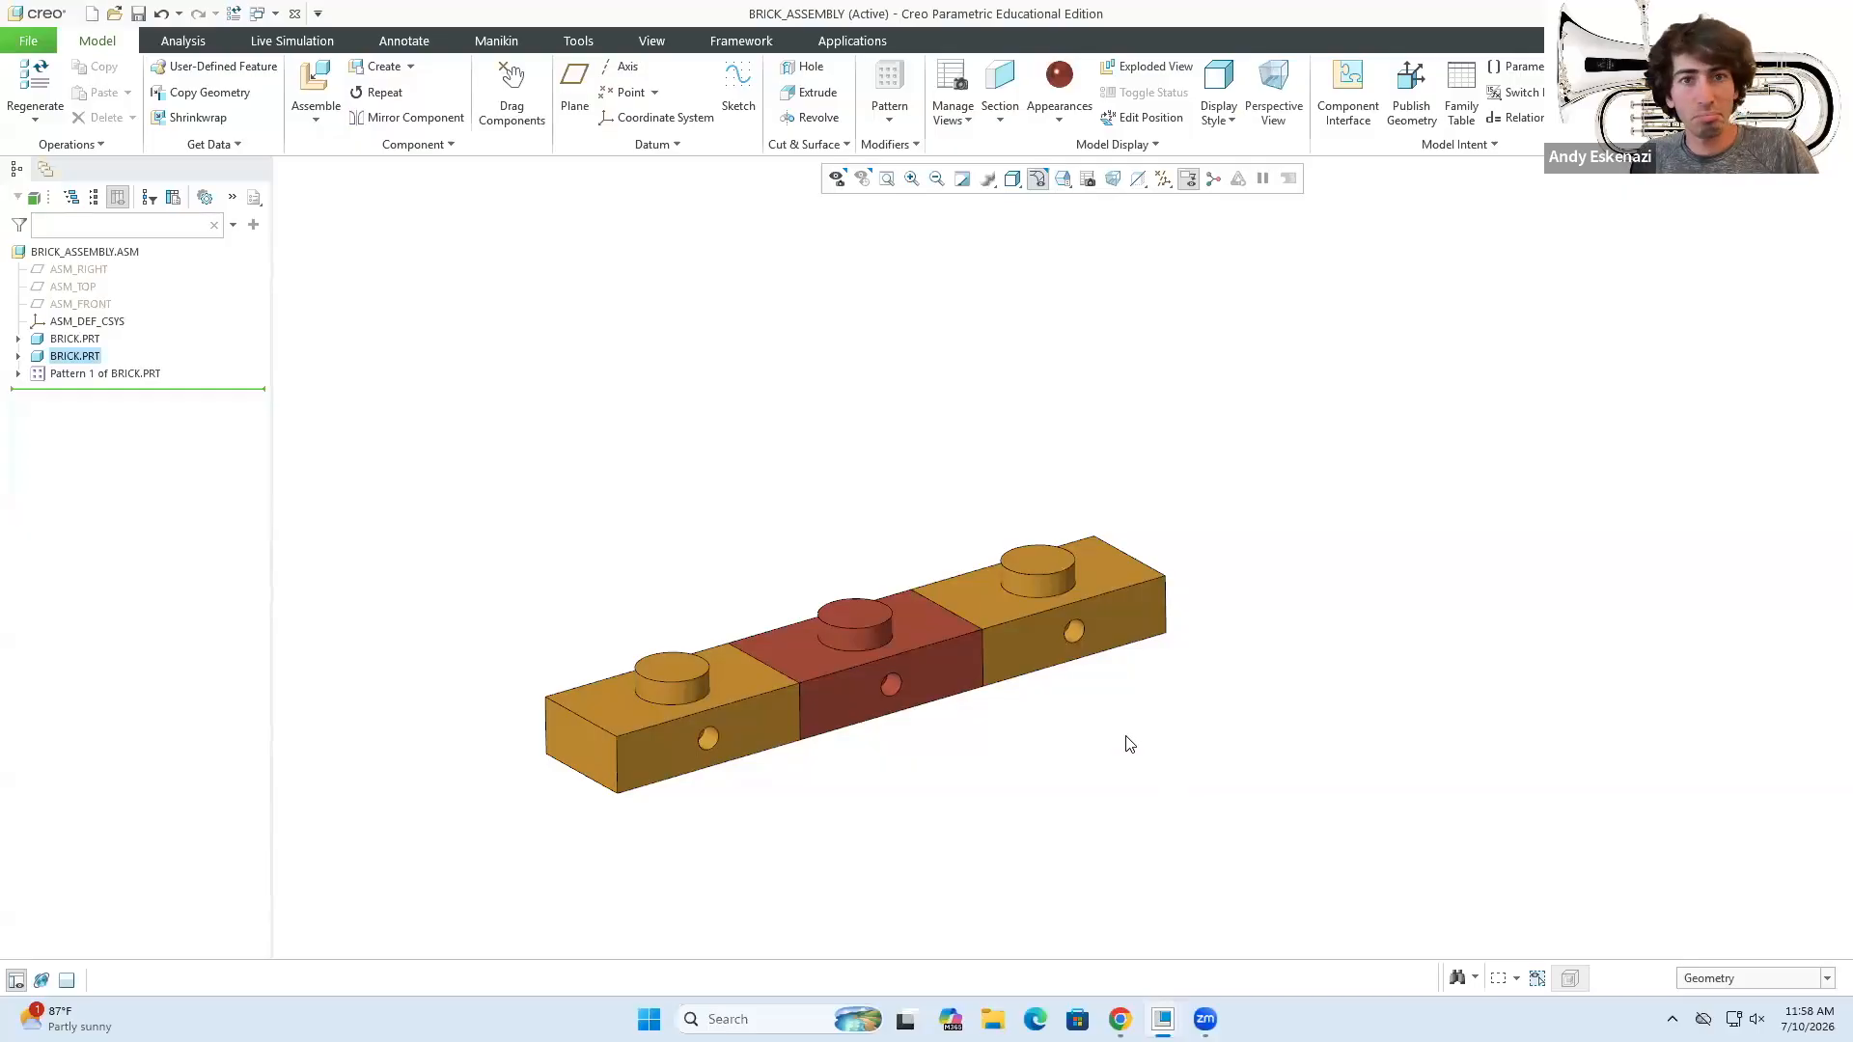
- Apply the third std-metals appearance, a blue-grey metal, to only the stud surfaces of the far-right brick, using a surface selection filter
click(1059, 112)
click(1131, 421)
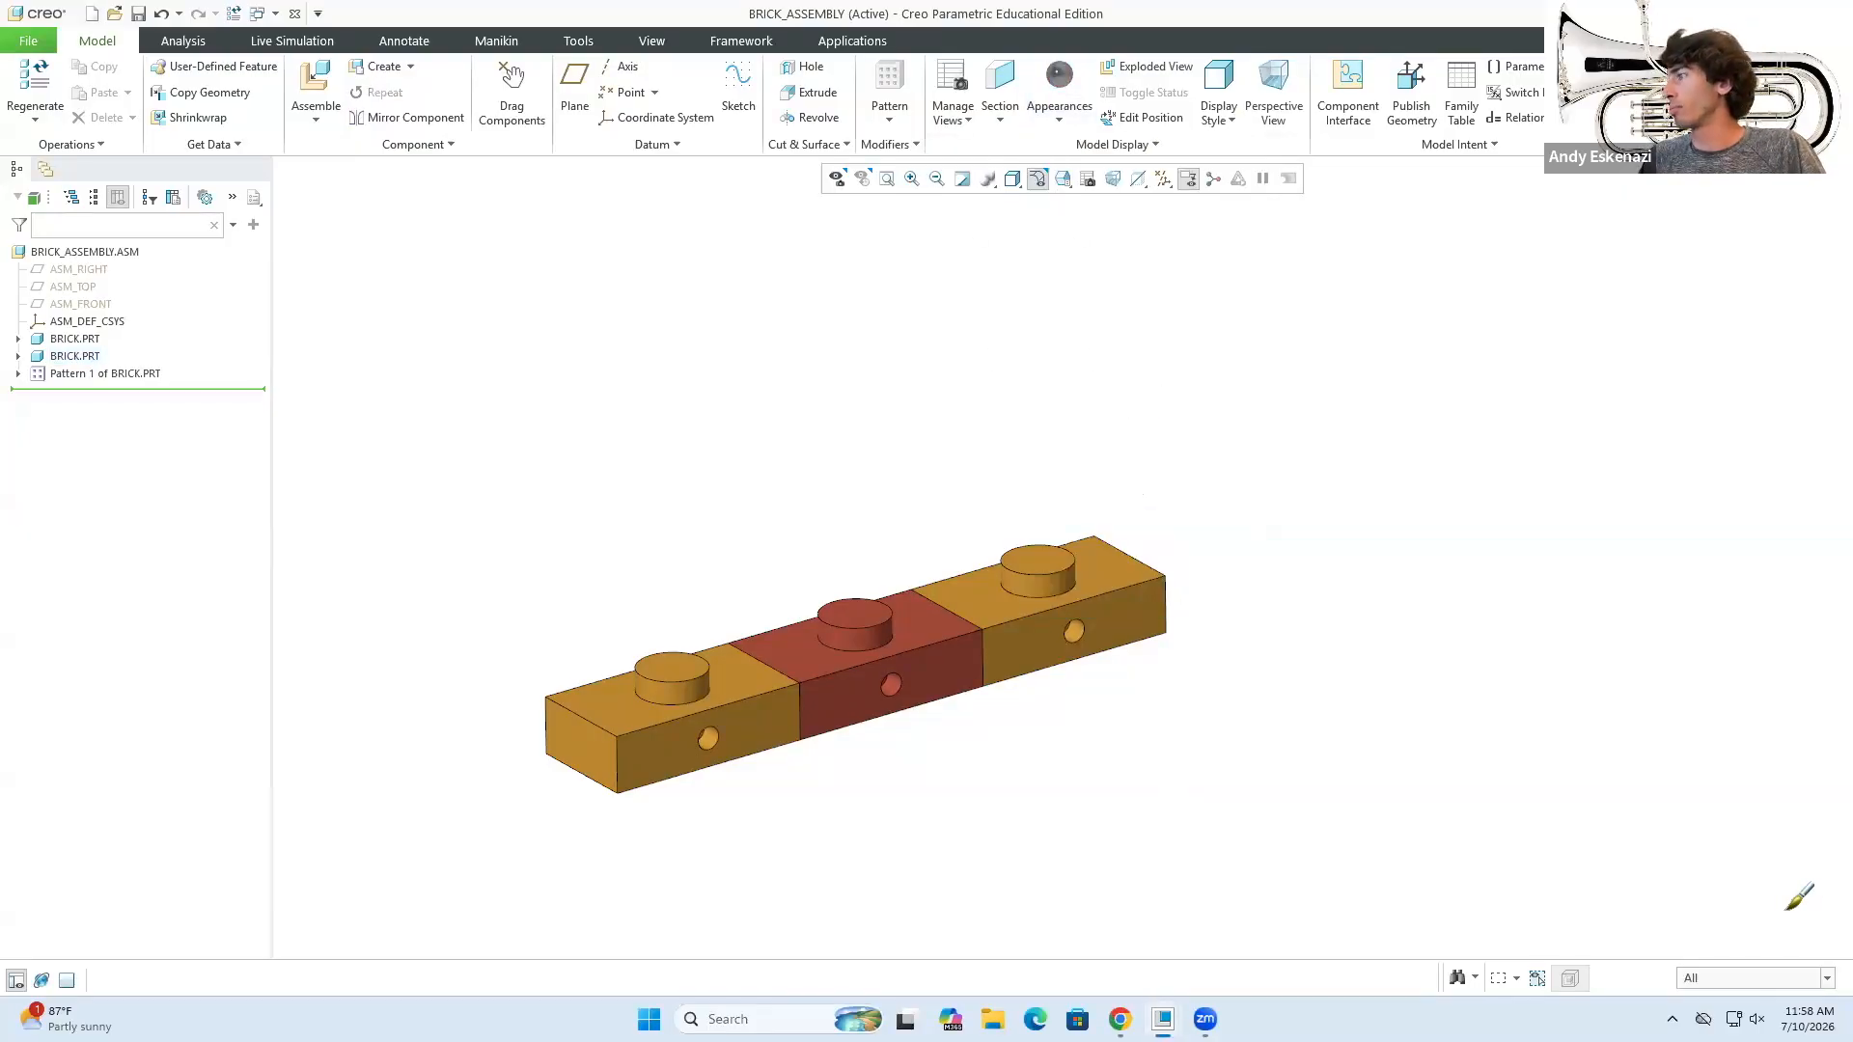
click(1725, 977)
click(1717, 925)
click(1054, 560)
middle_click(1014, 496)
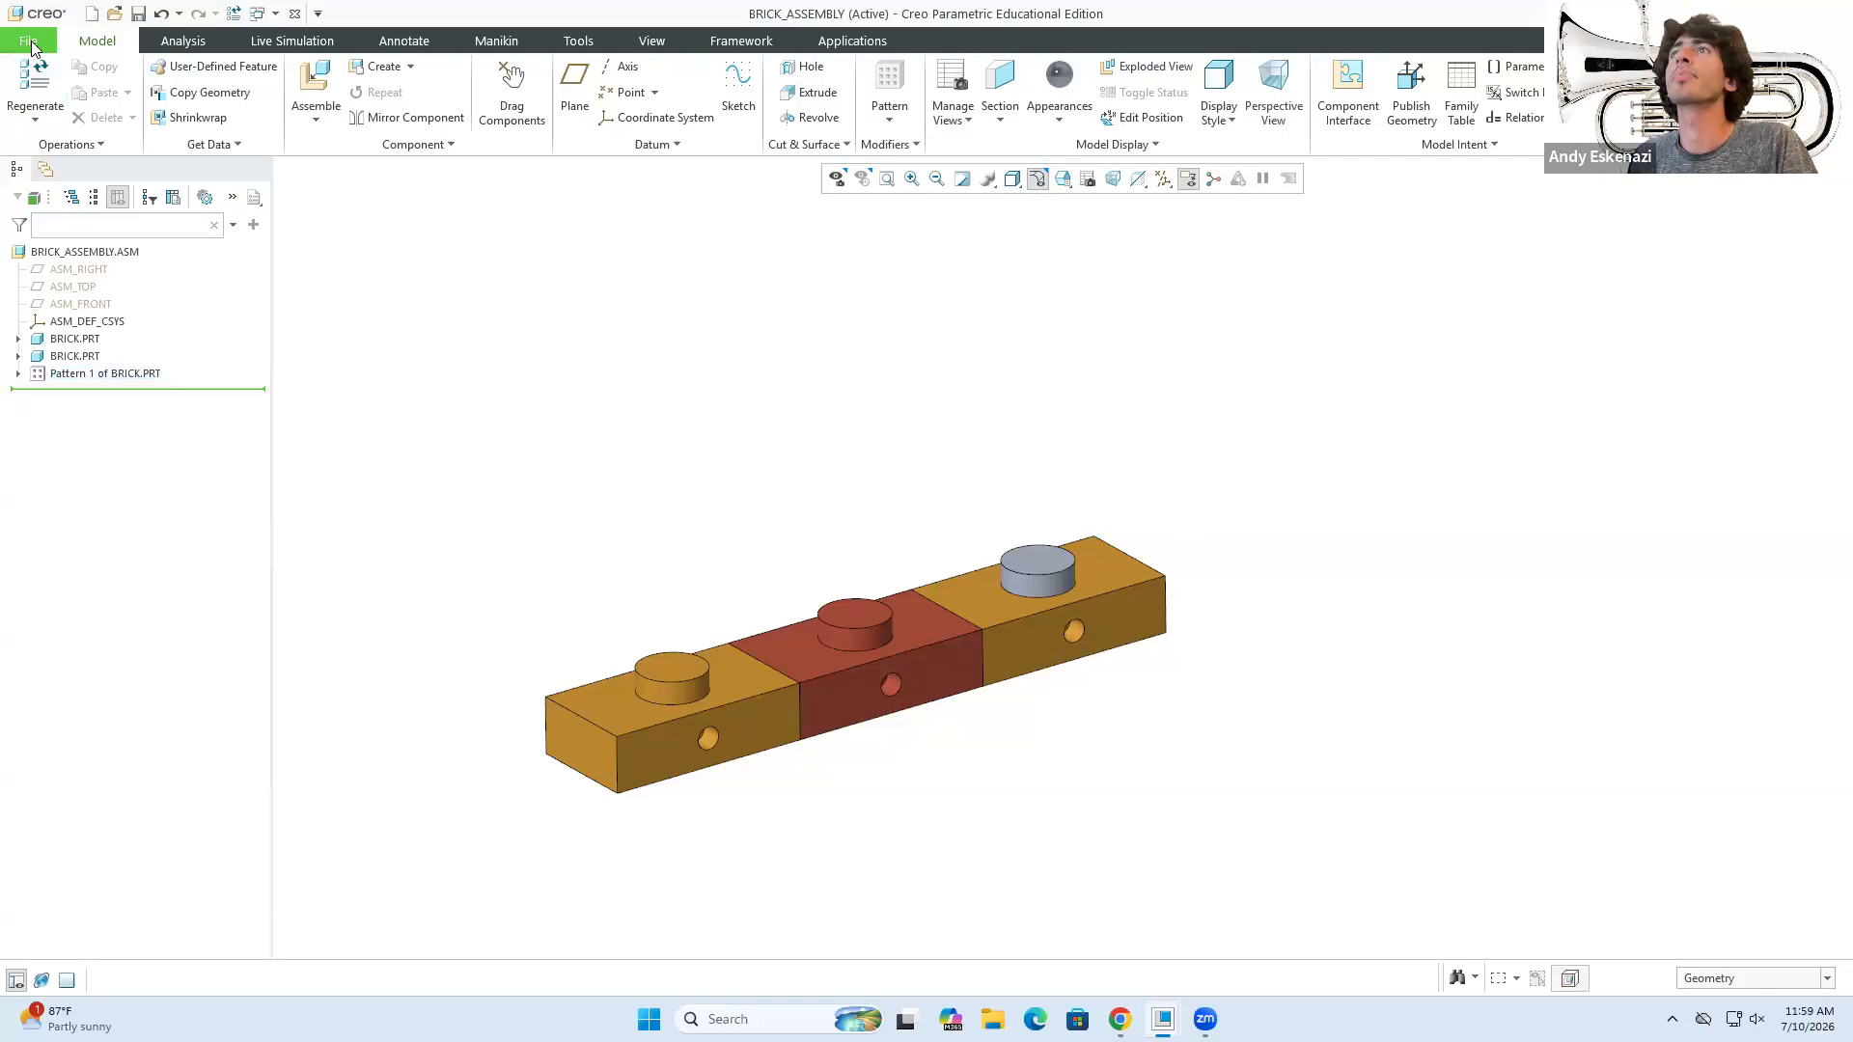
- Create a new solid part named Cymbal_Master with the default template
click(29, 41)
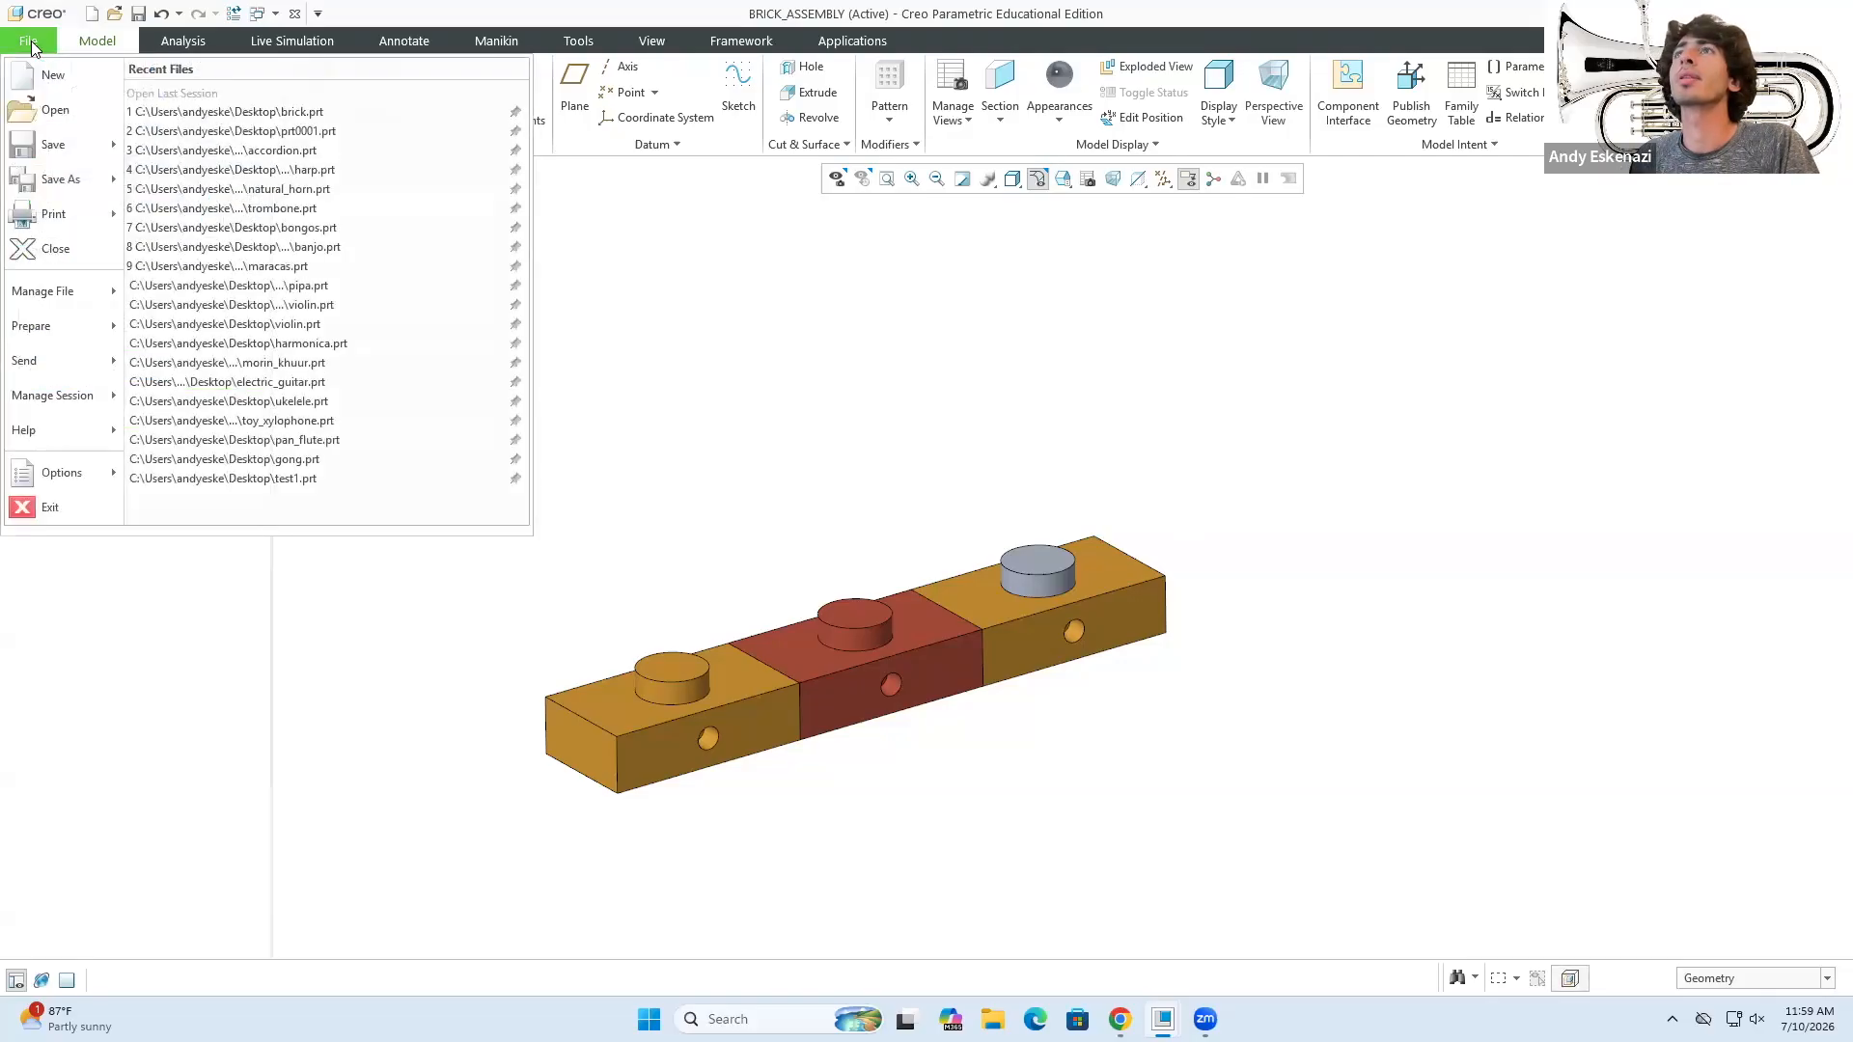
click(44, 75)
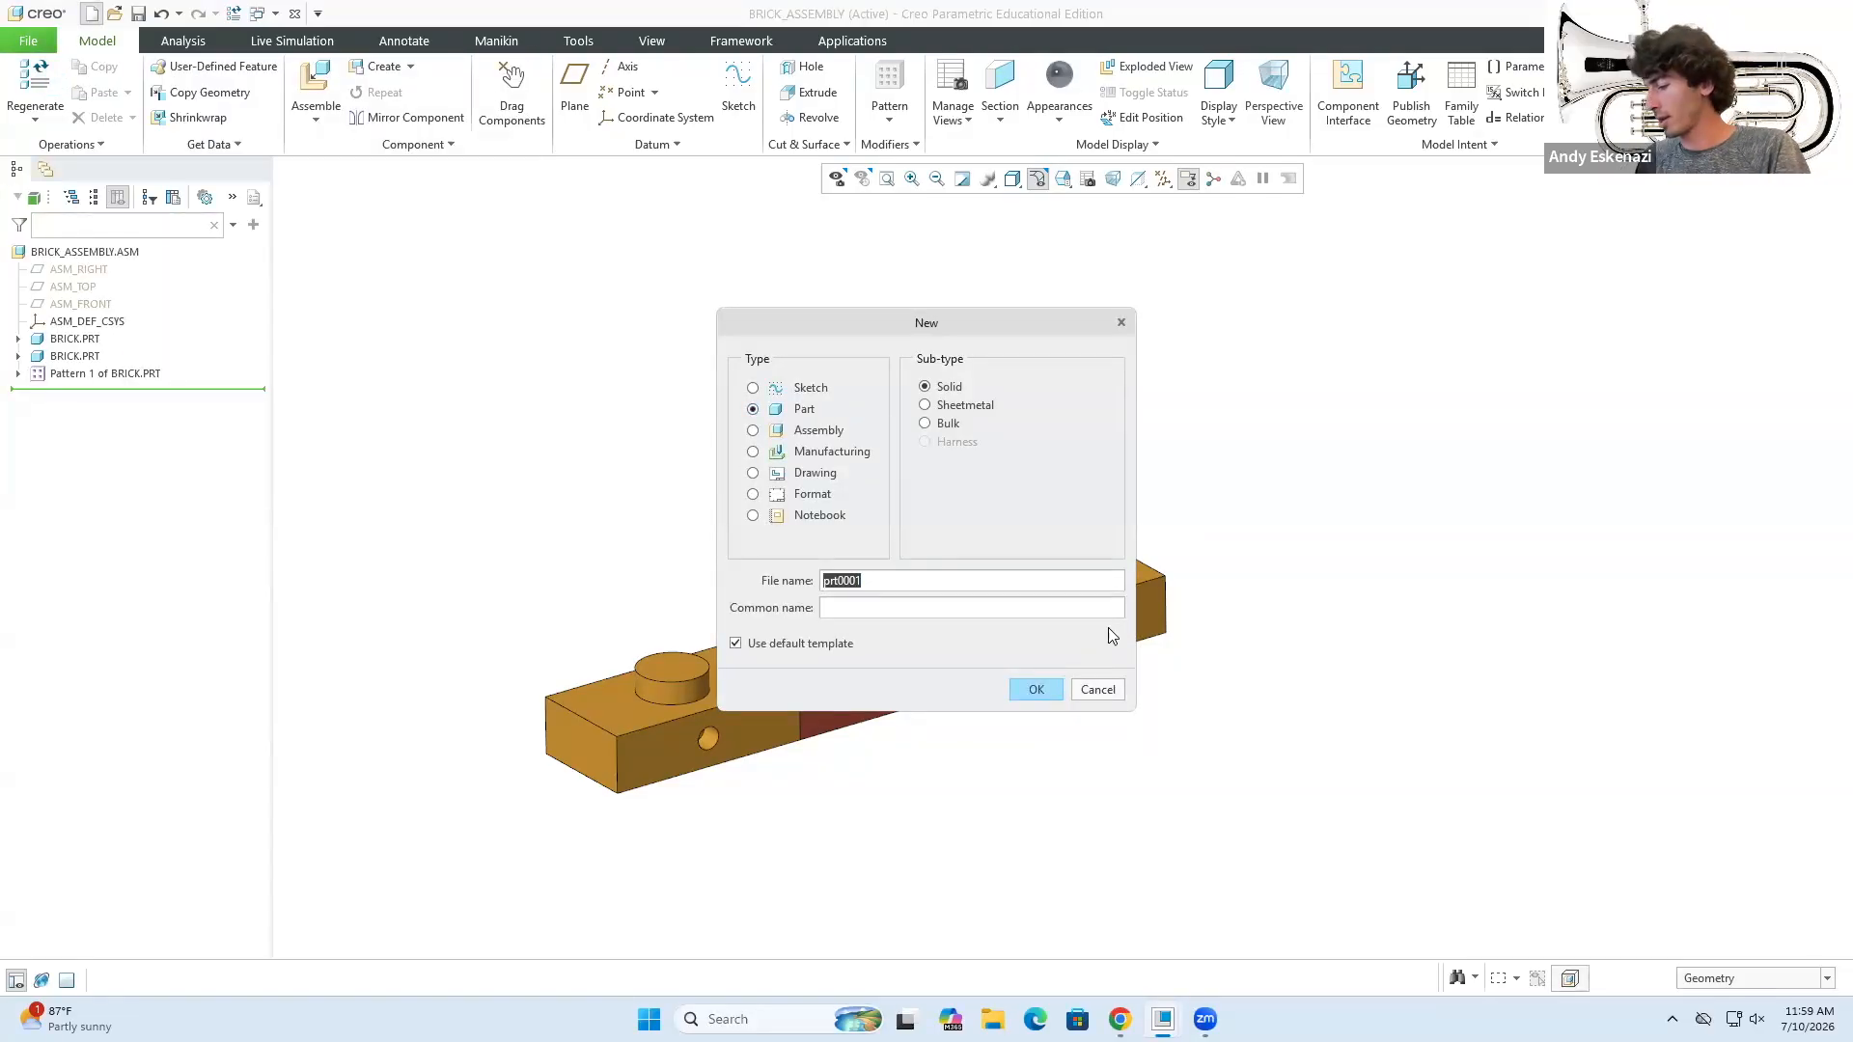
text(Mas)
key(BackSpace)
key(BackSpace)
key(BackSpace)
text(Cymbal_Master)
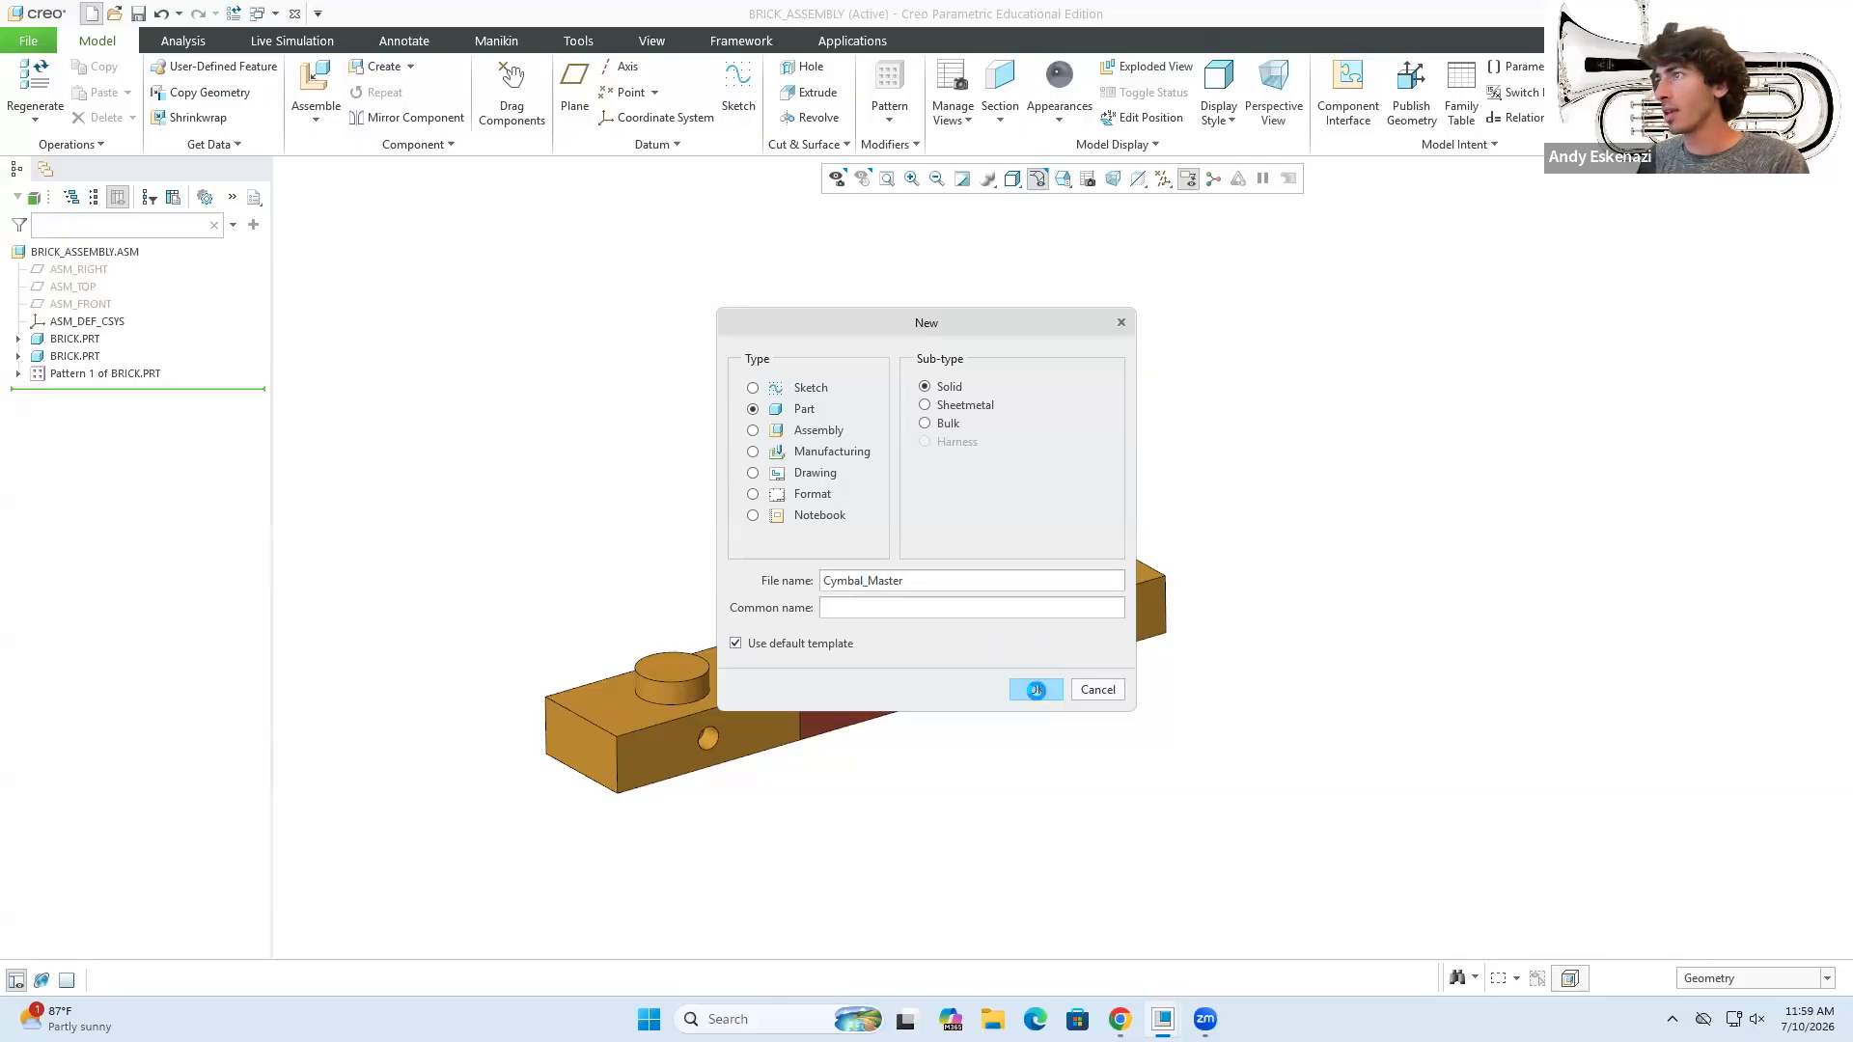
click(1037, 691)
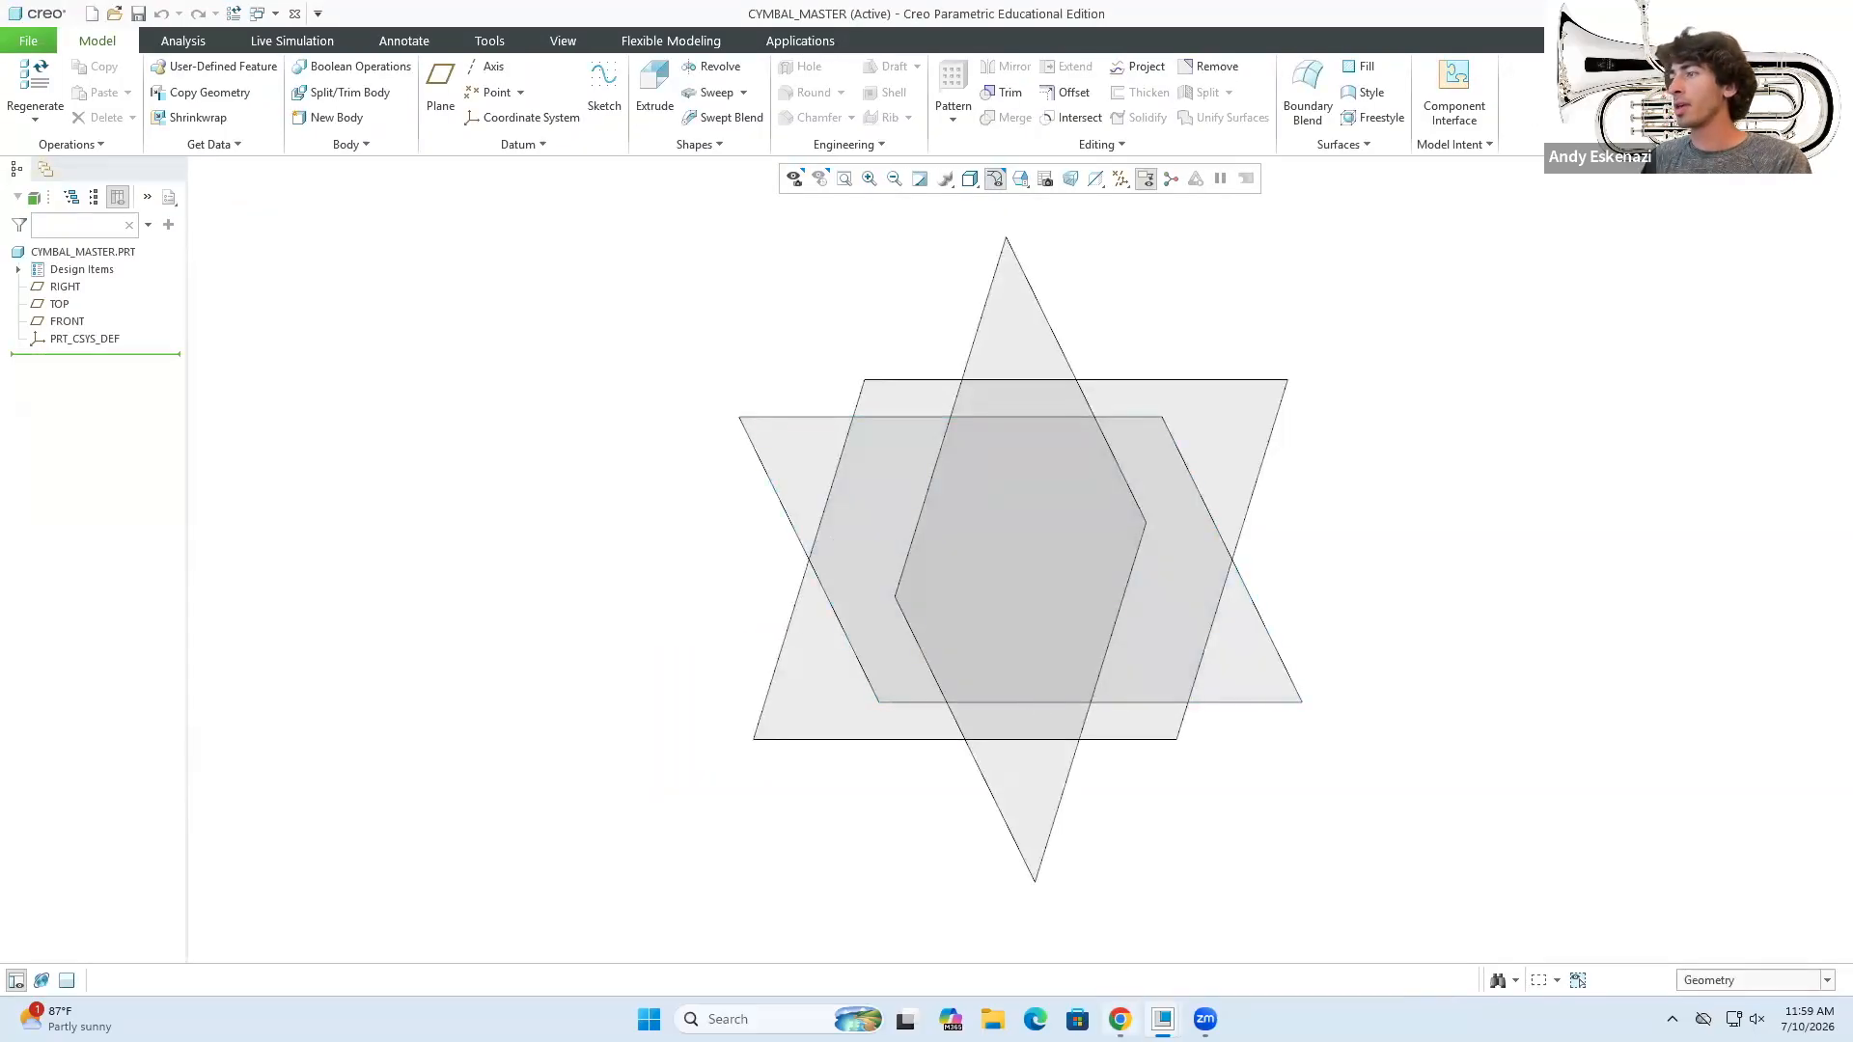
- Switch to Chrome, examine the reference photo of the cymbal stand and return to the CYMBAL_MASTER part
key(alt+Tab)
click(579, 21)
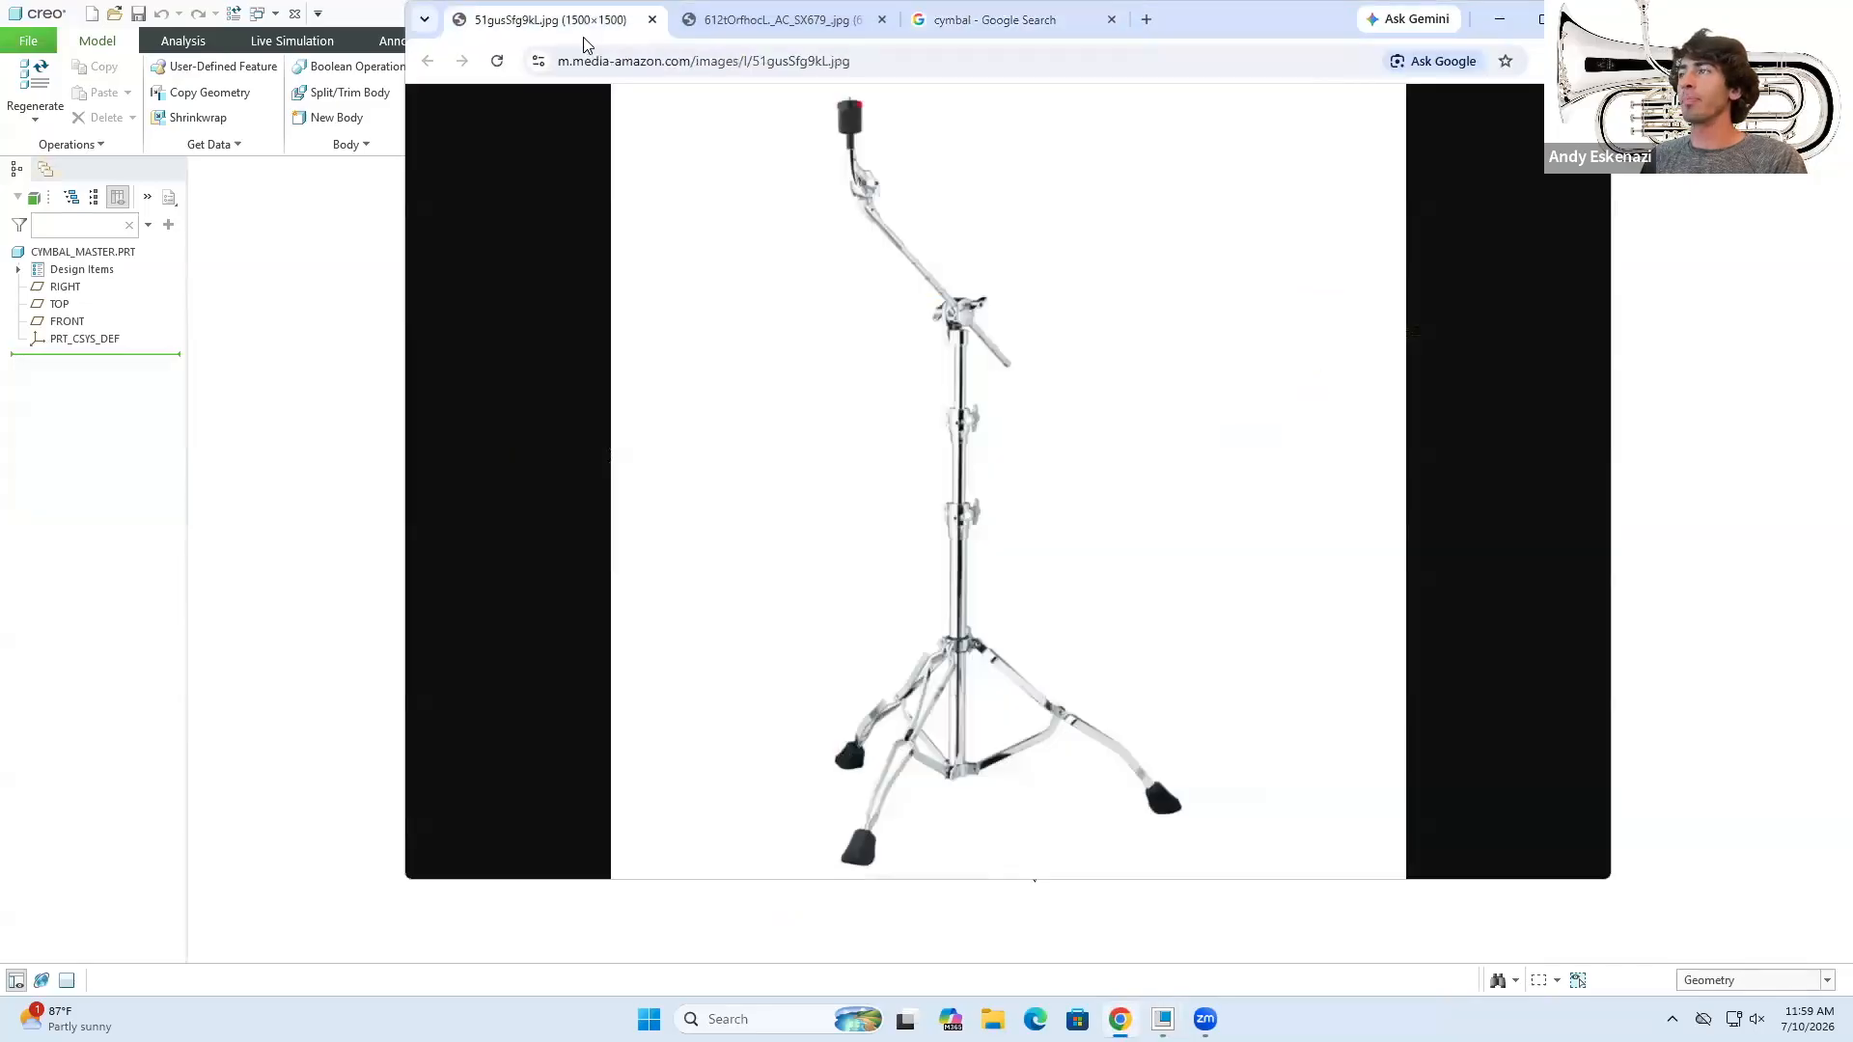
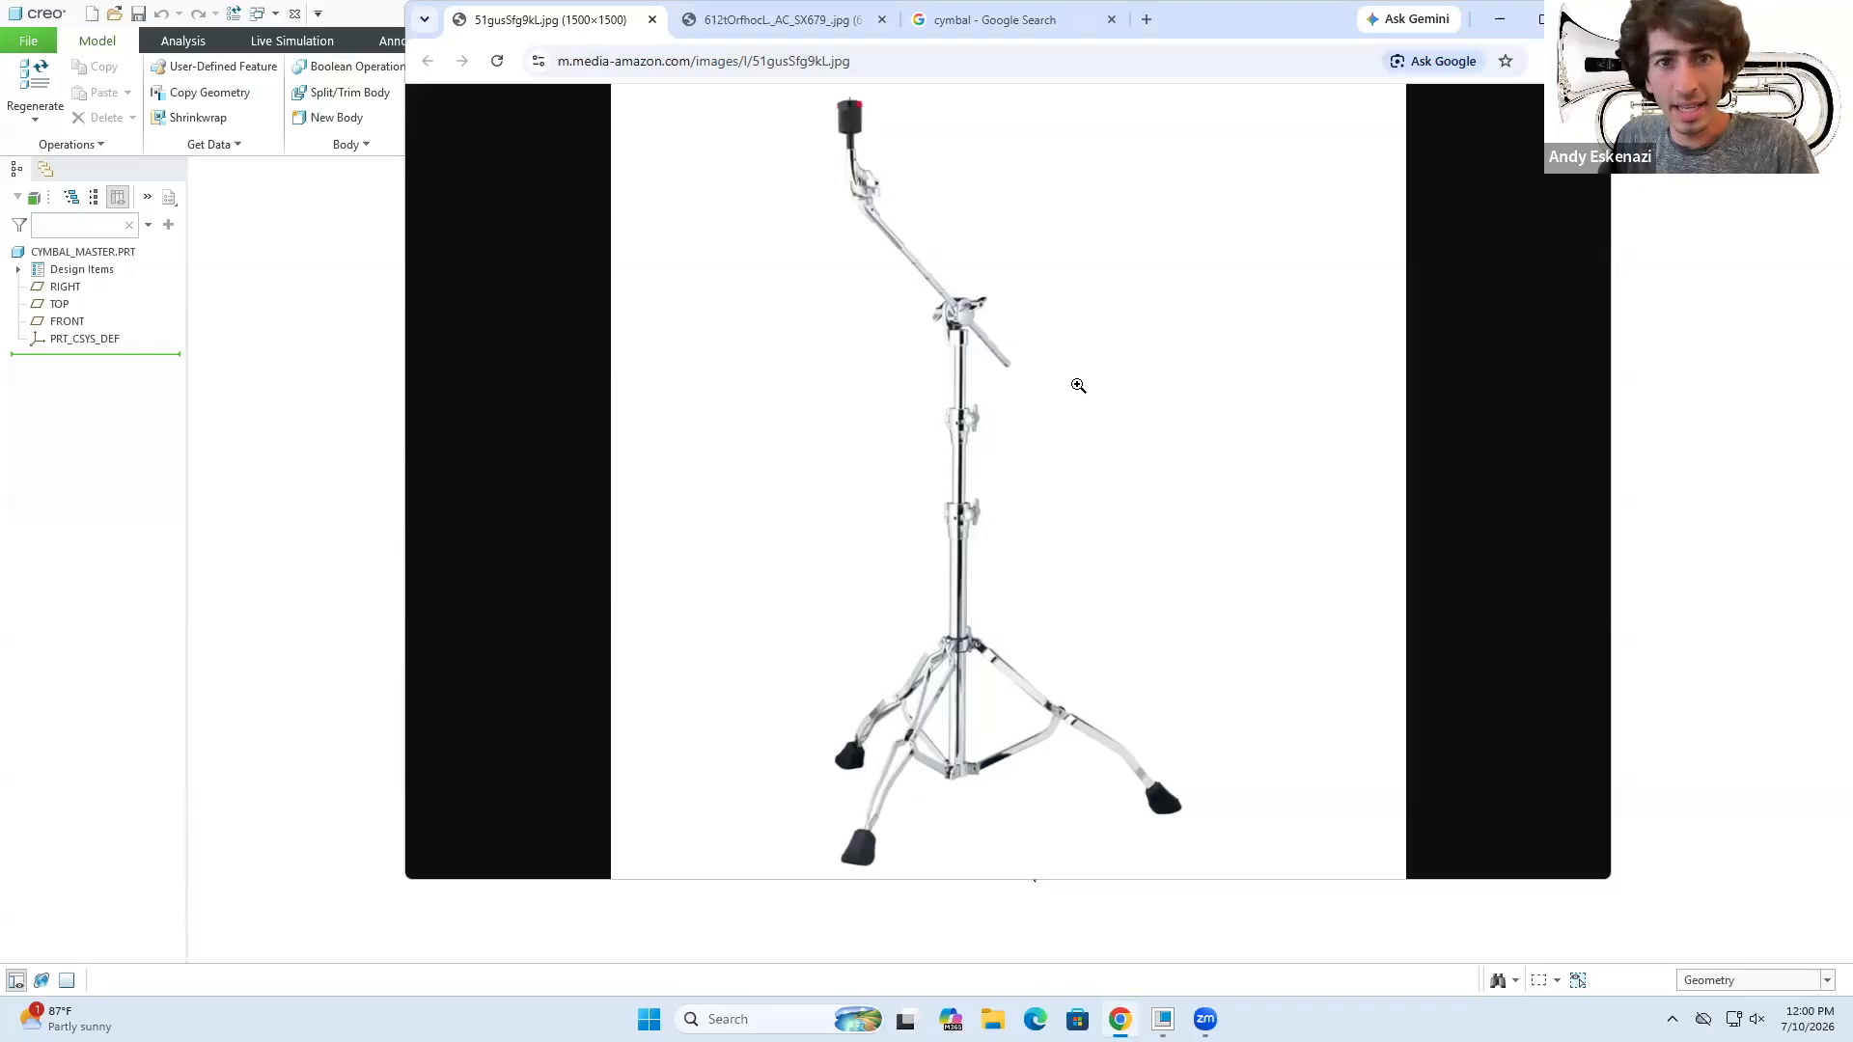
click(1498, 20)
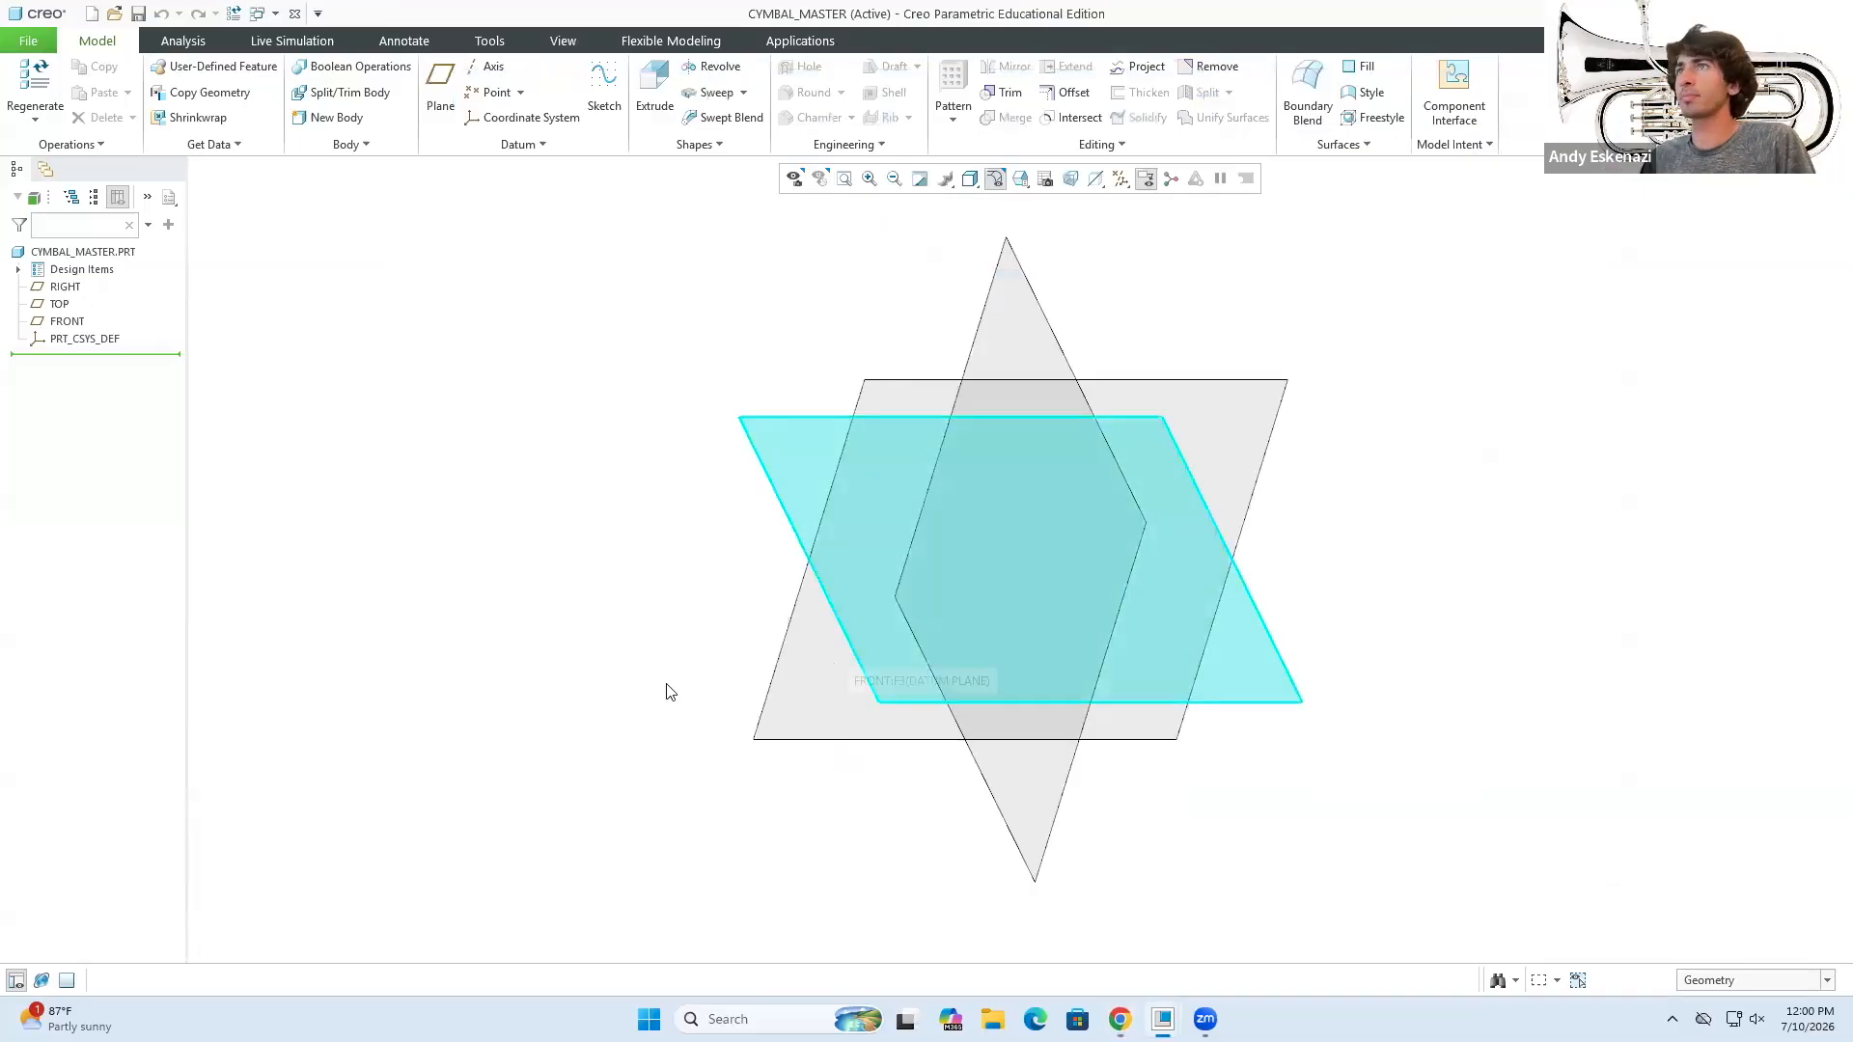
- Change the part's system of units to Centimeter Gram Second (CGS) in the model properties
click(604, 92)
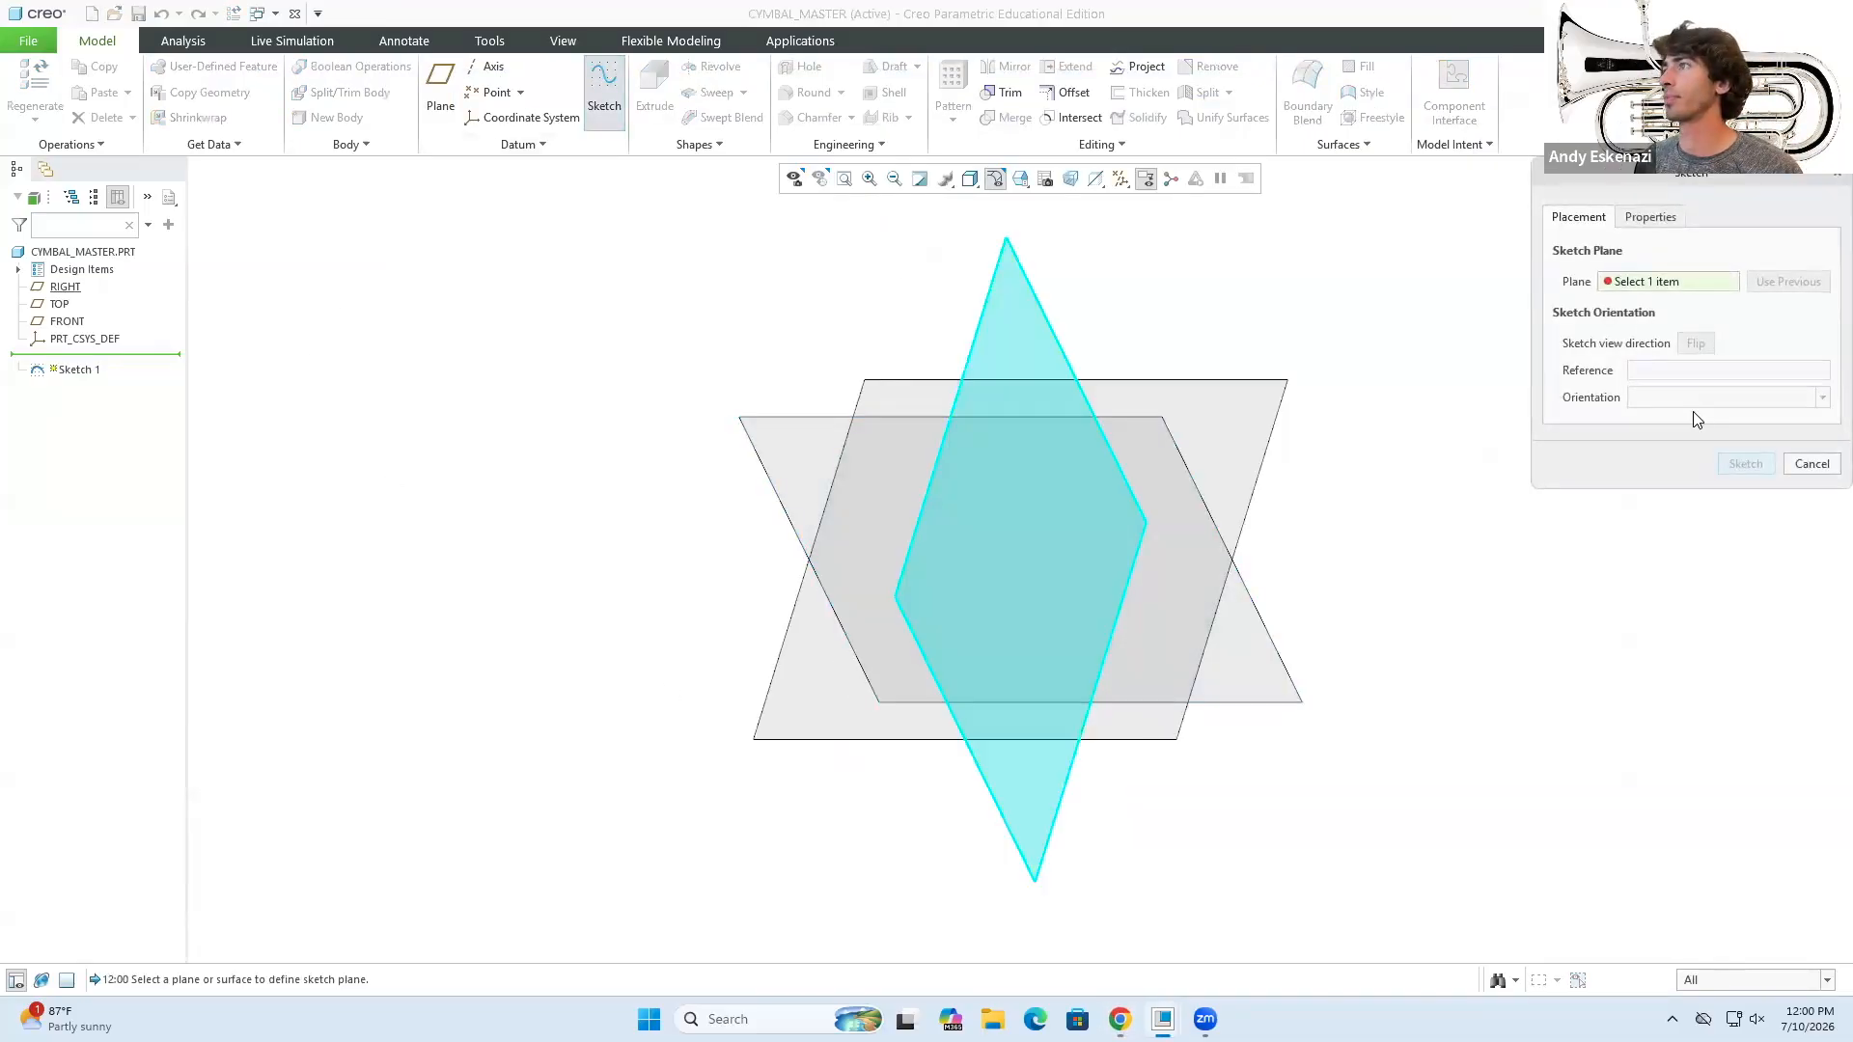
click(1807, 464)
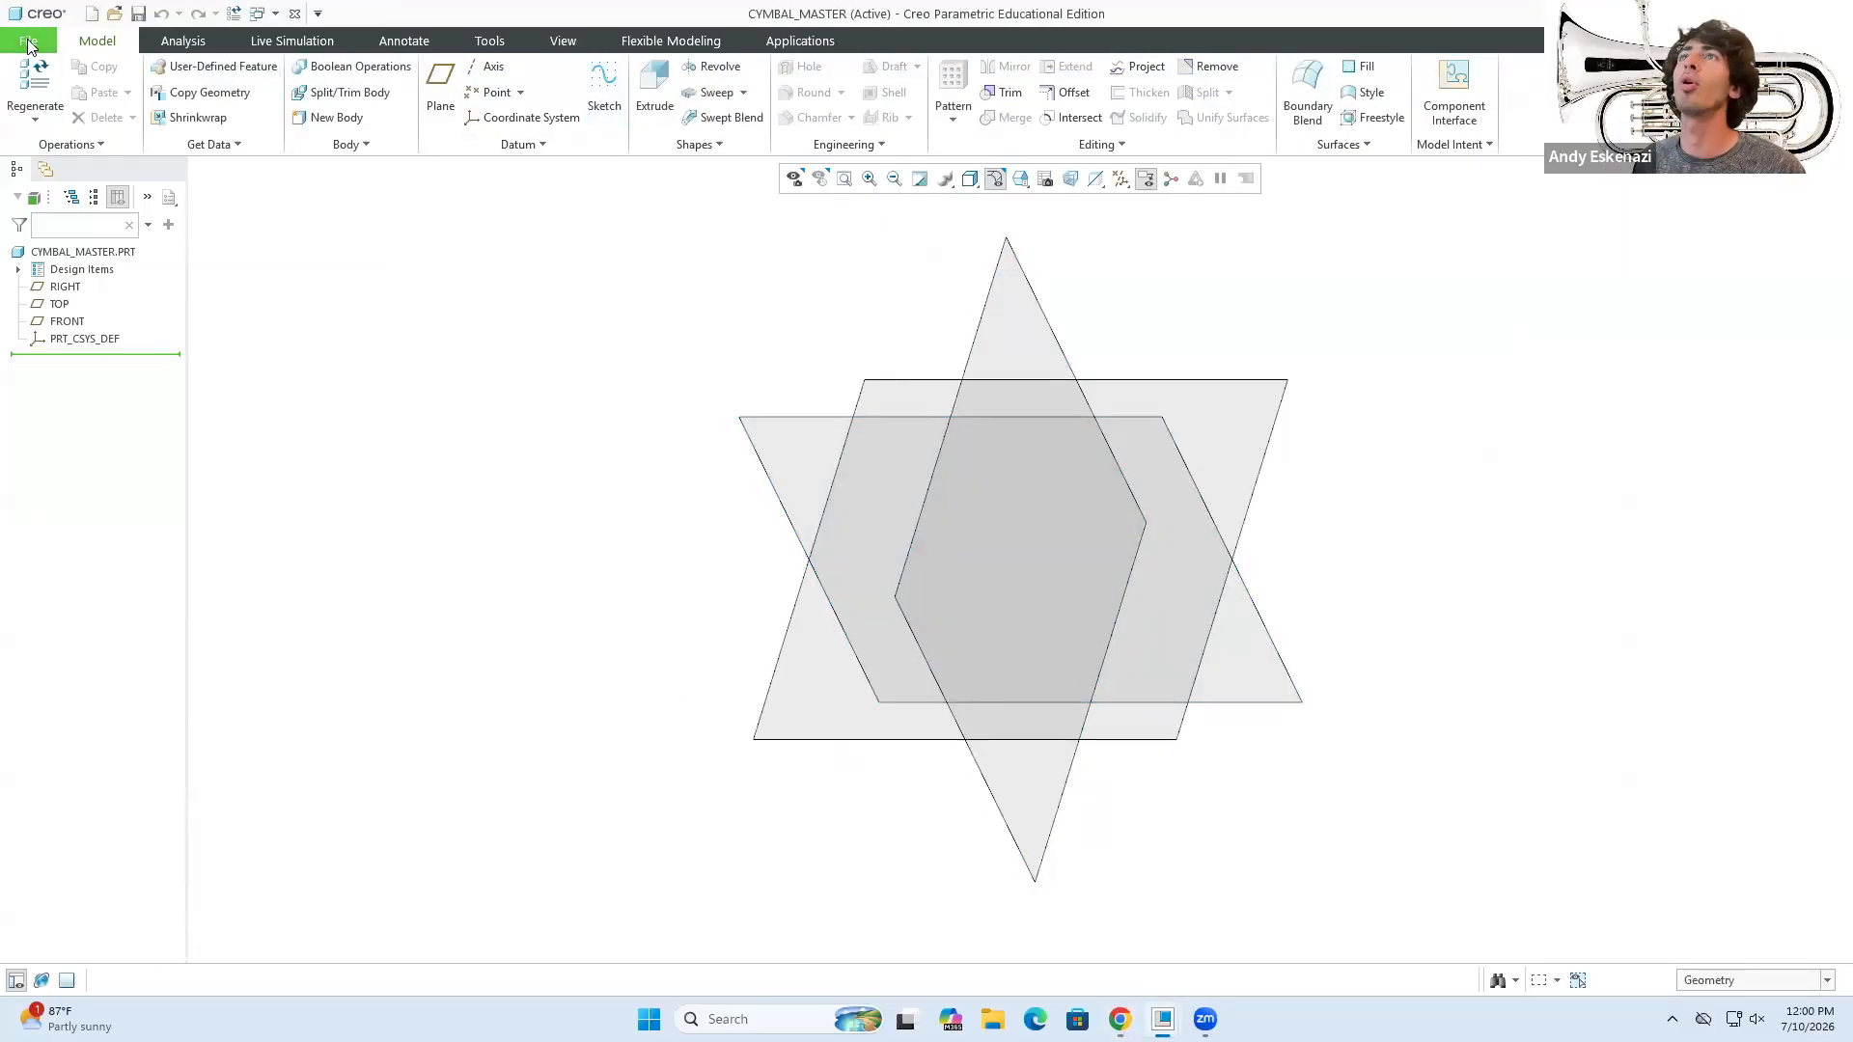
click(28, 41)
mouse_move(56, 324)
click(222, 108)
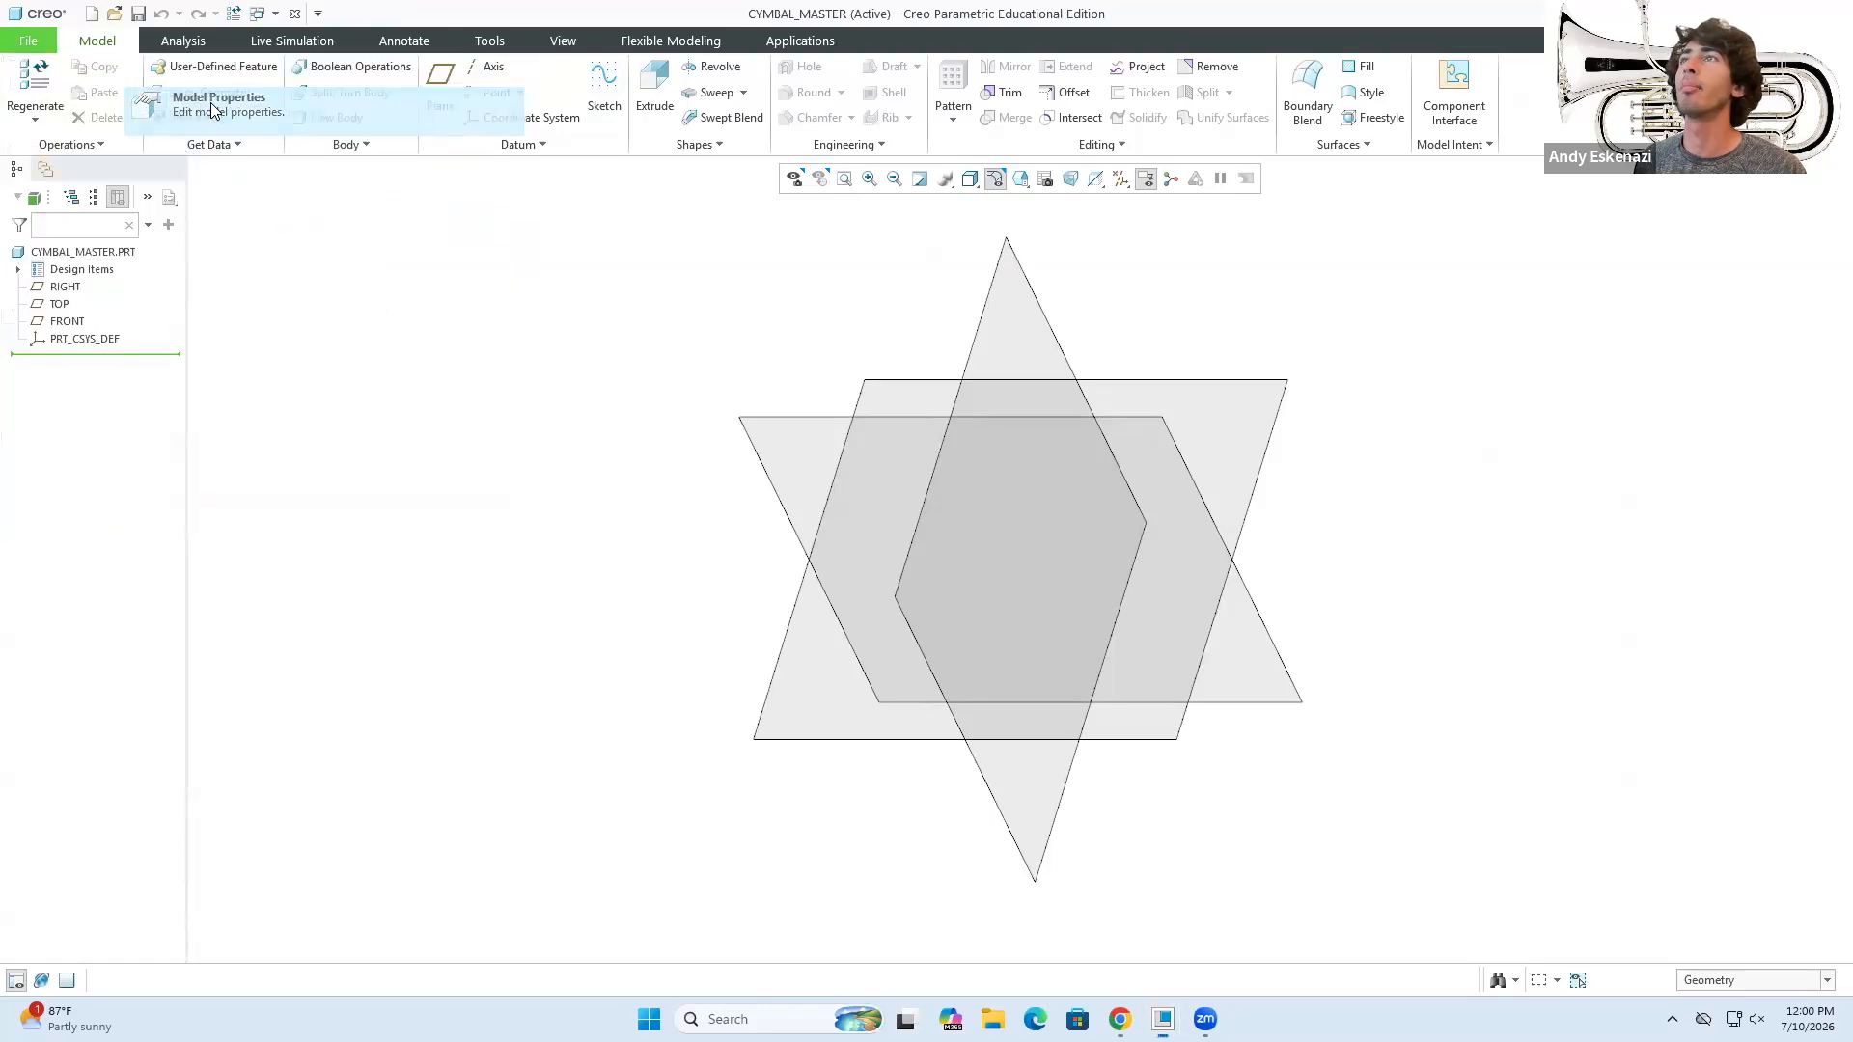
click(1246, 255)
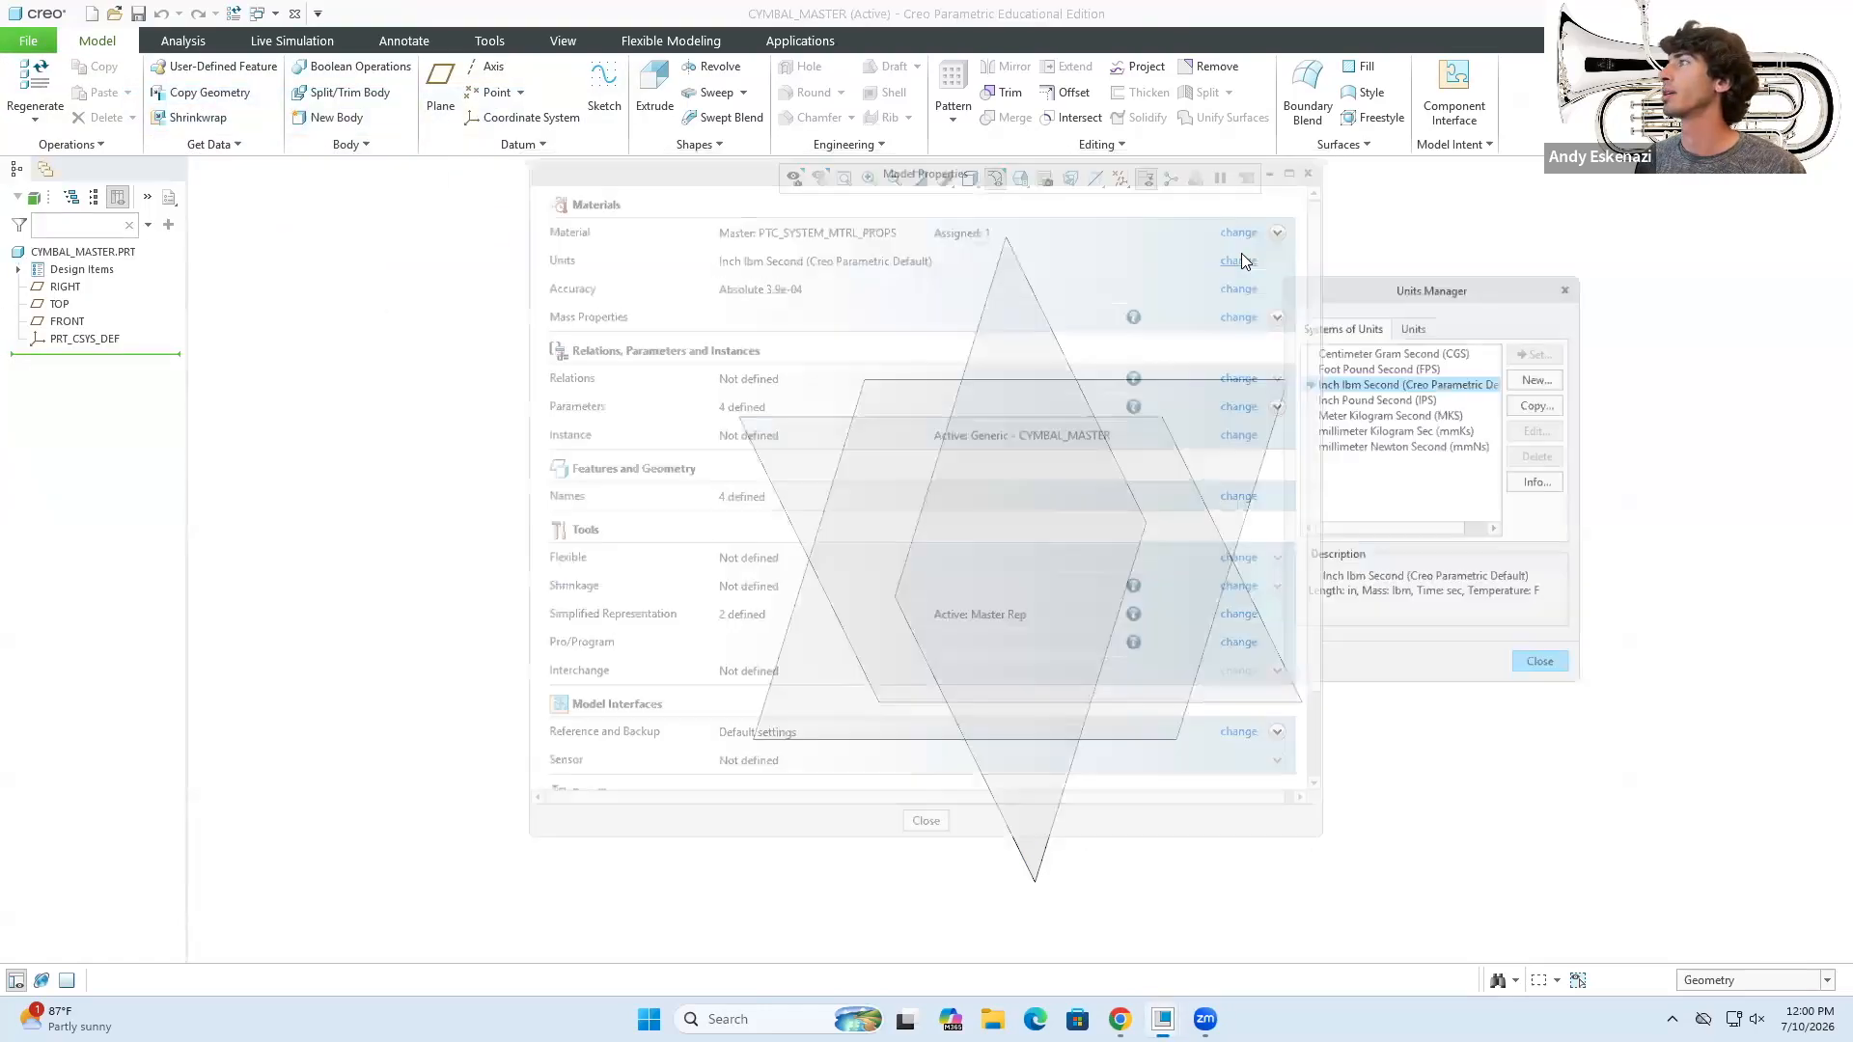
click(1364, 348)
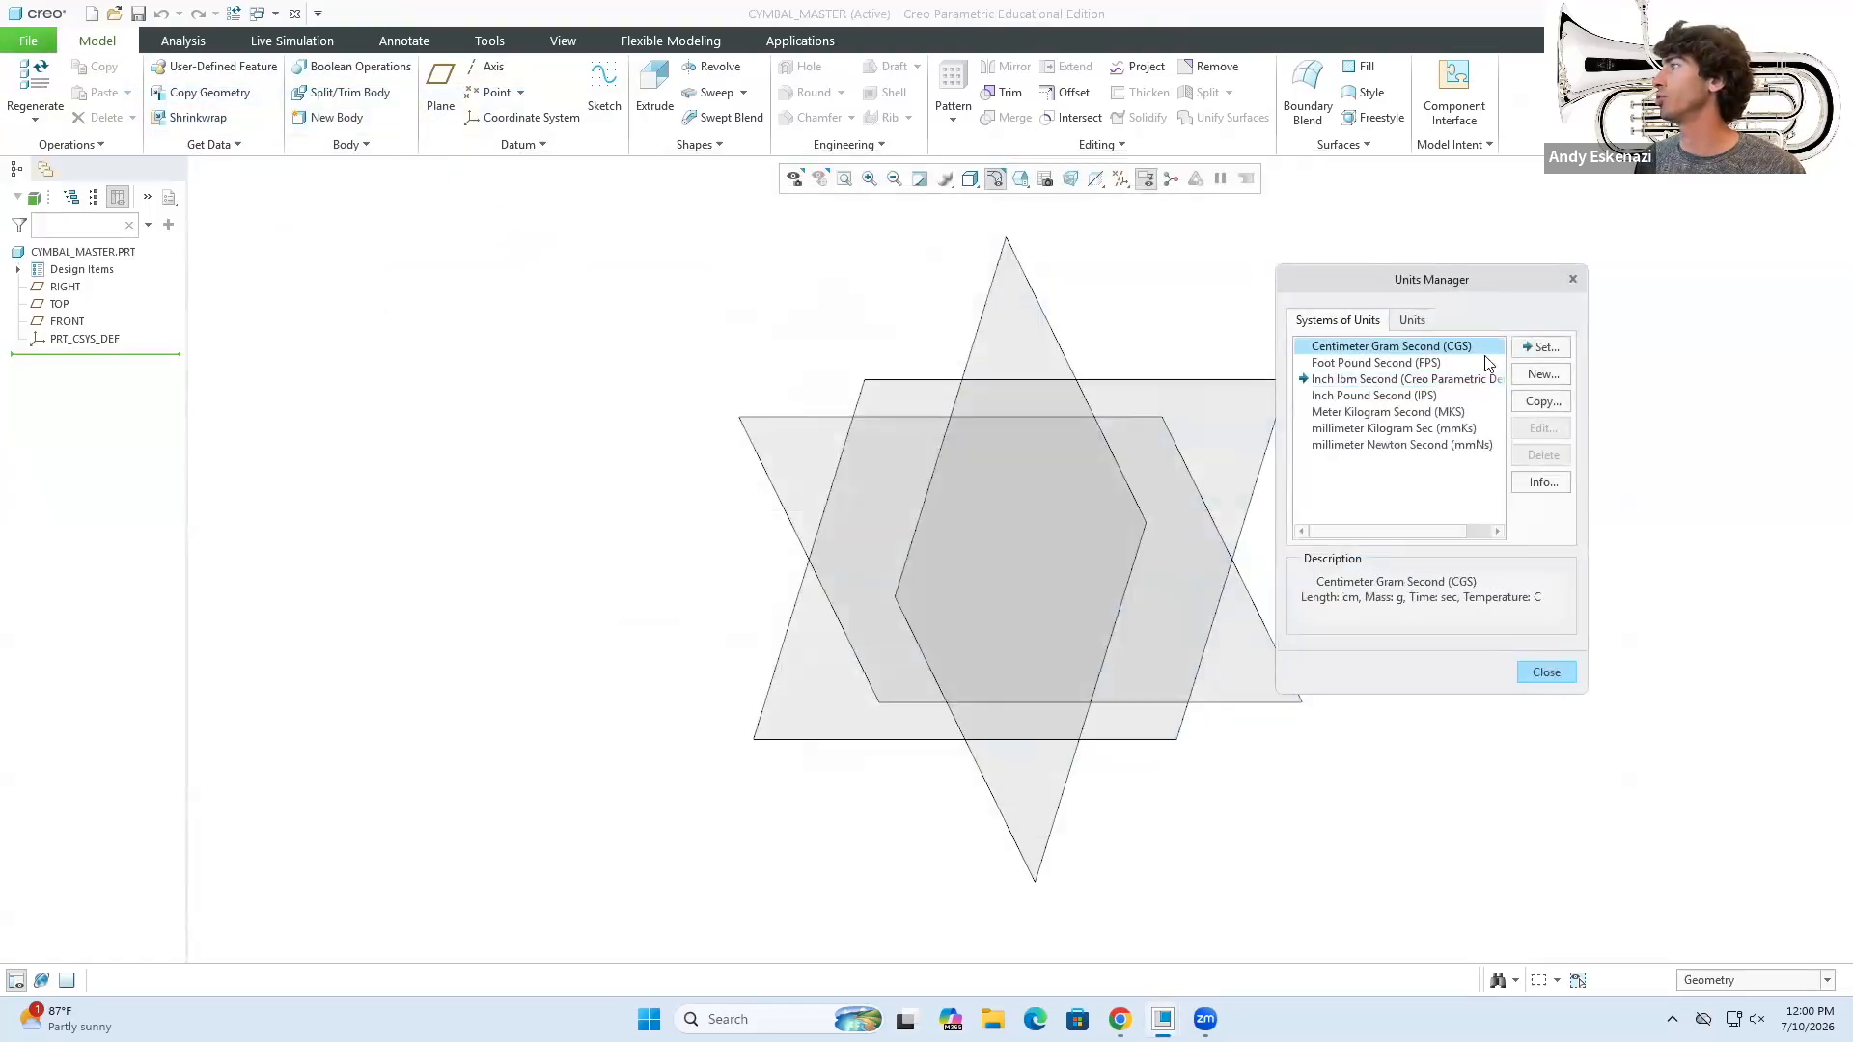
click(1541, 349)
click(1575, 875)
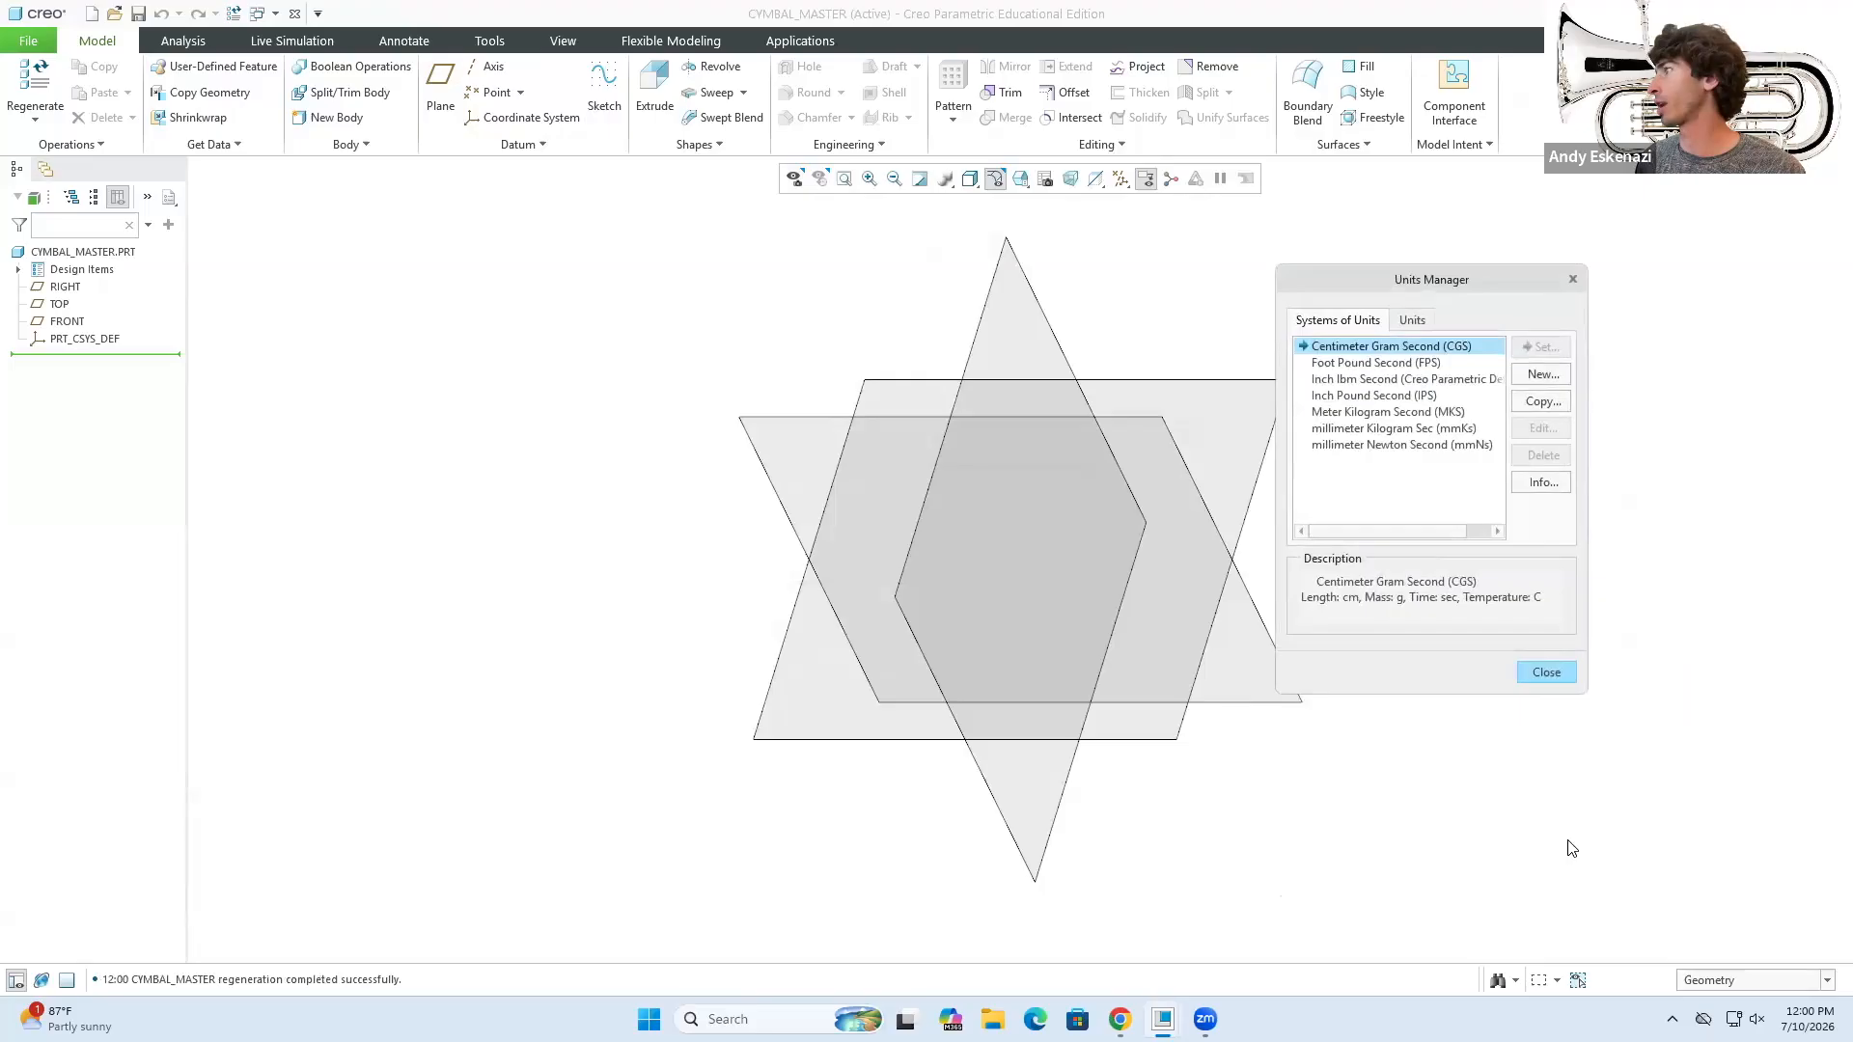
click(1545, 677)
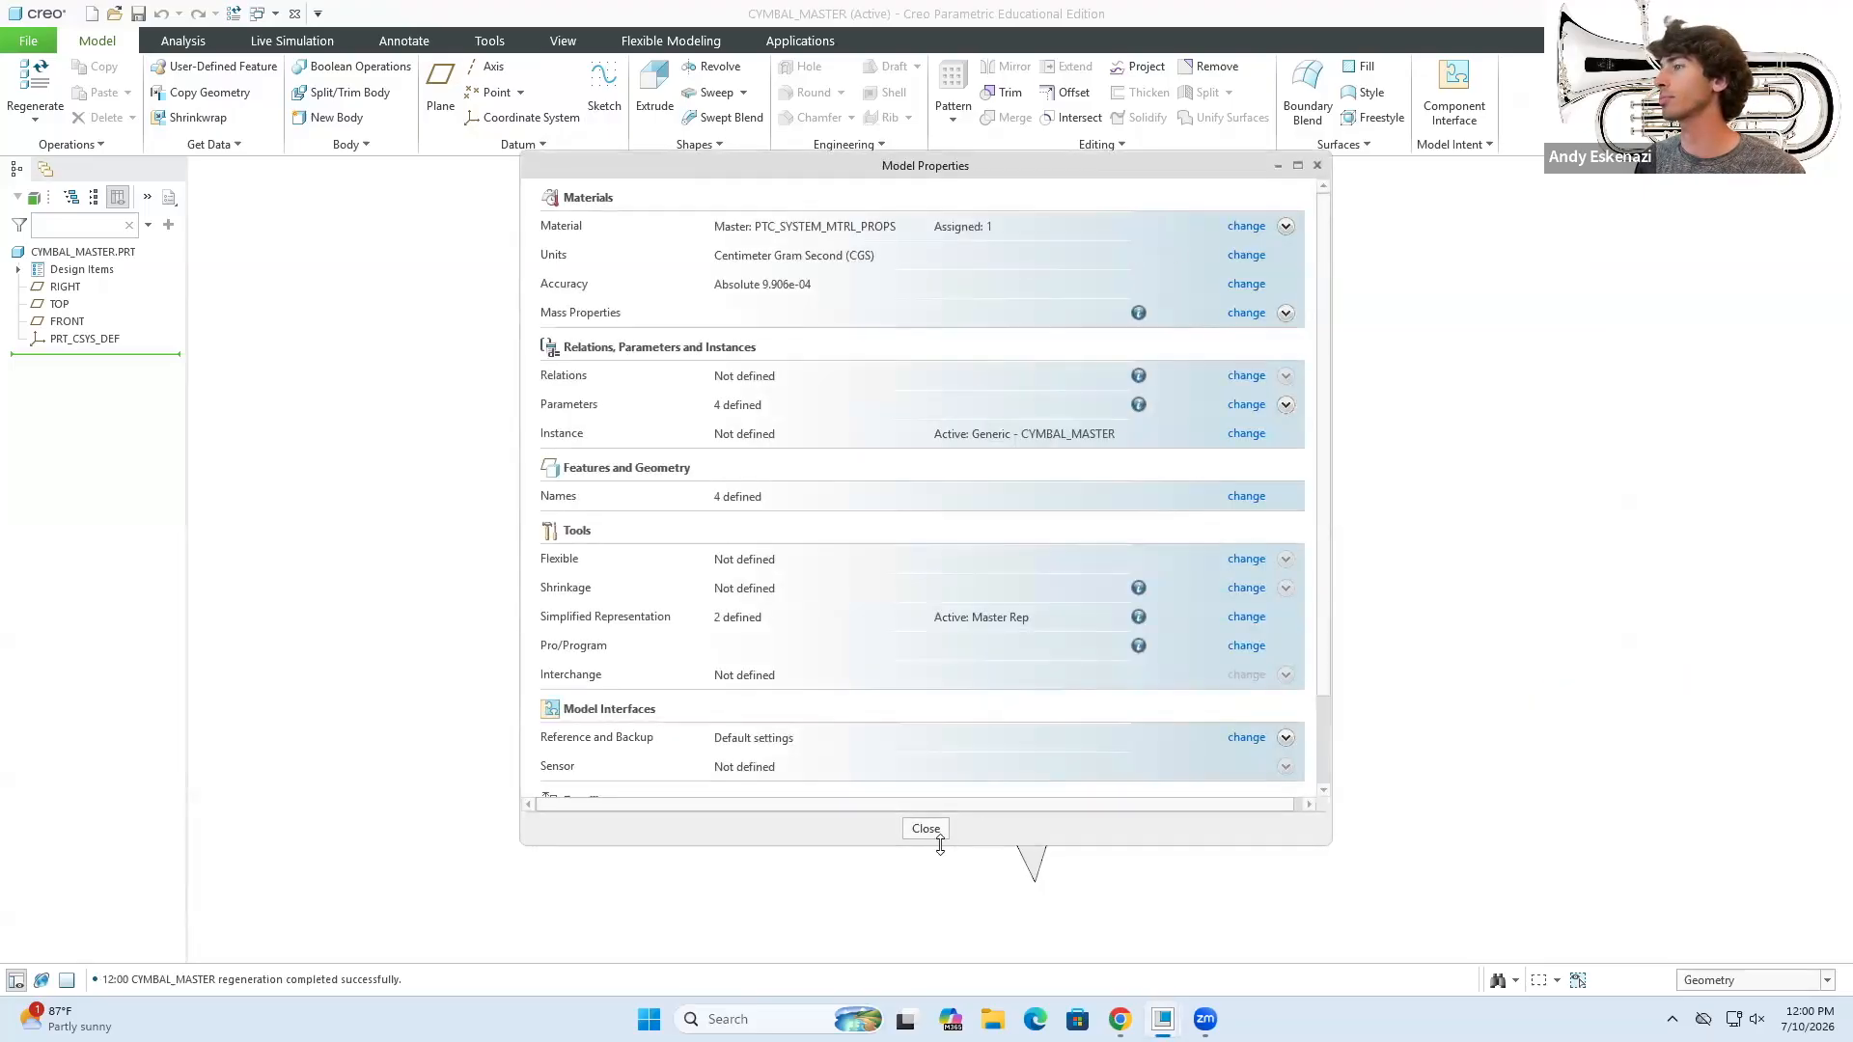
click(939, 840)
- Start a sketch on the FRONT datum plane with the RIGHT plane as the orientation reference facing right
click(604, 91)
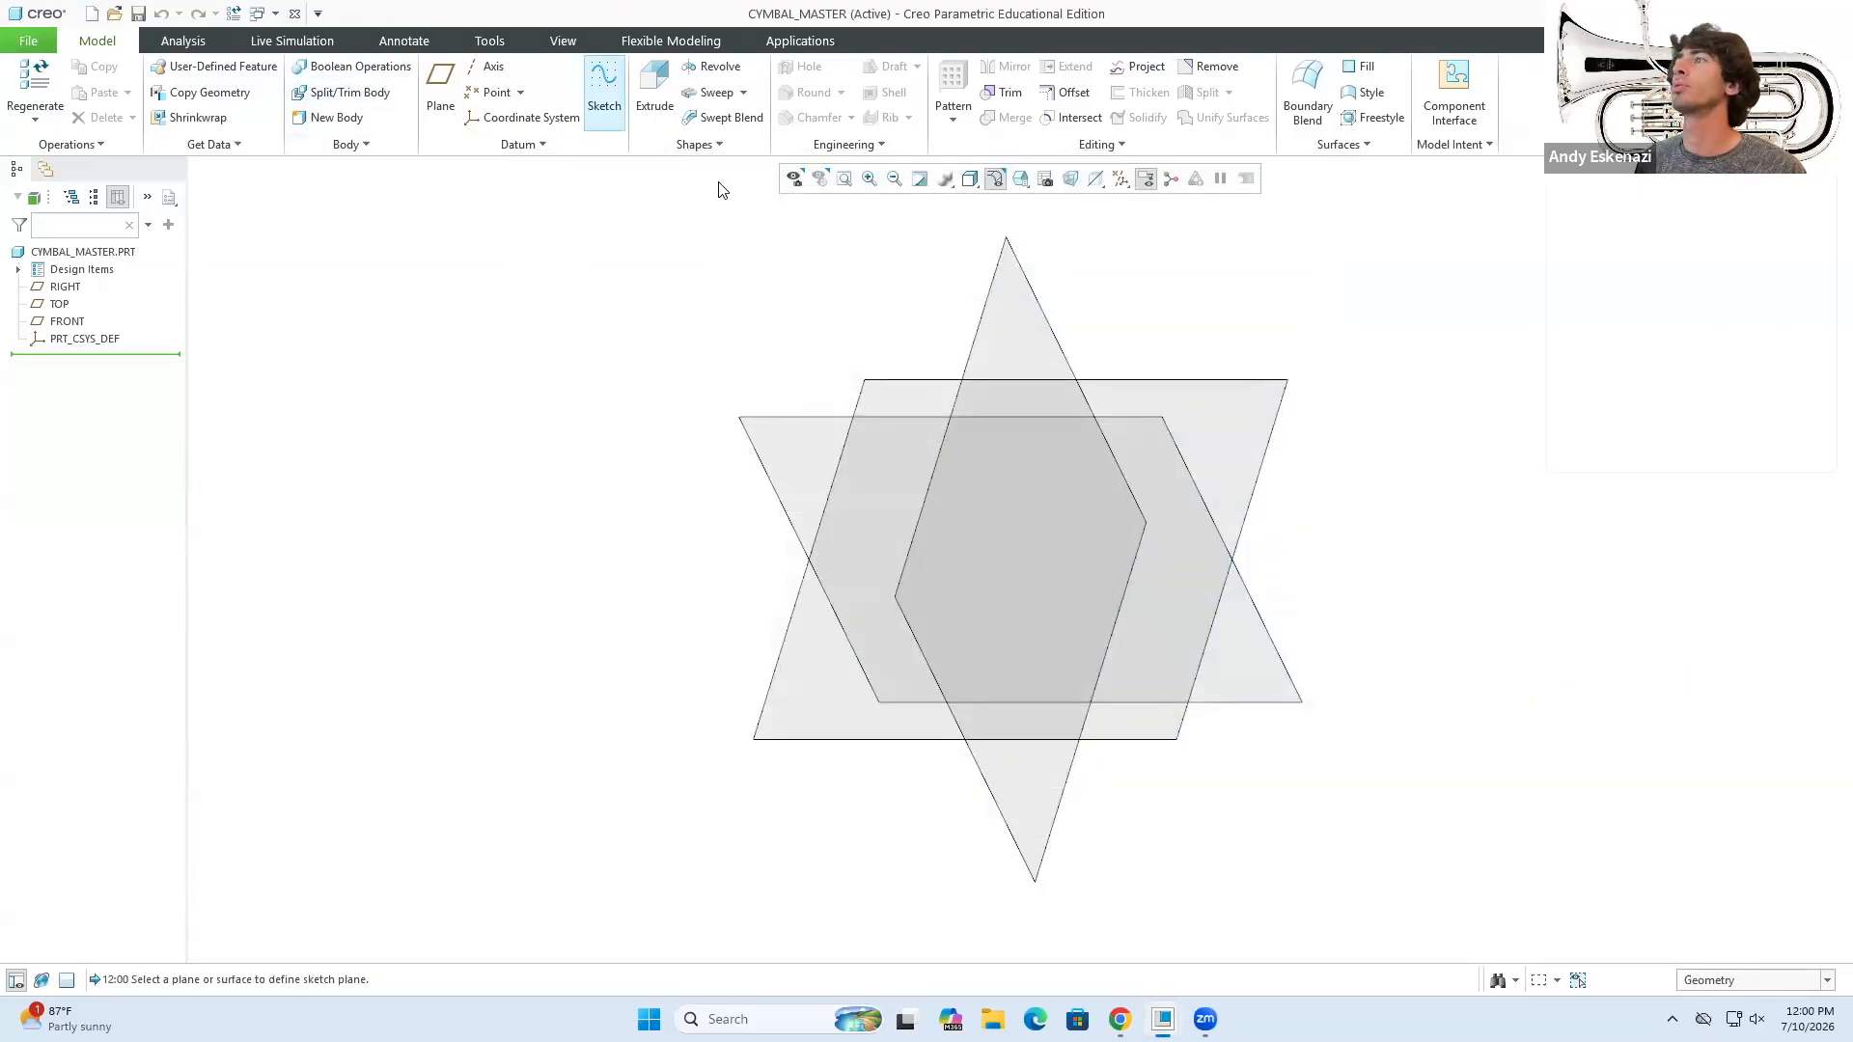
click(811, 420)
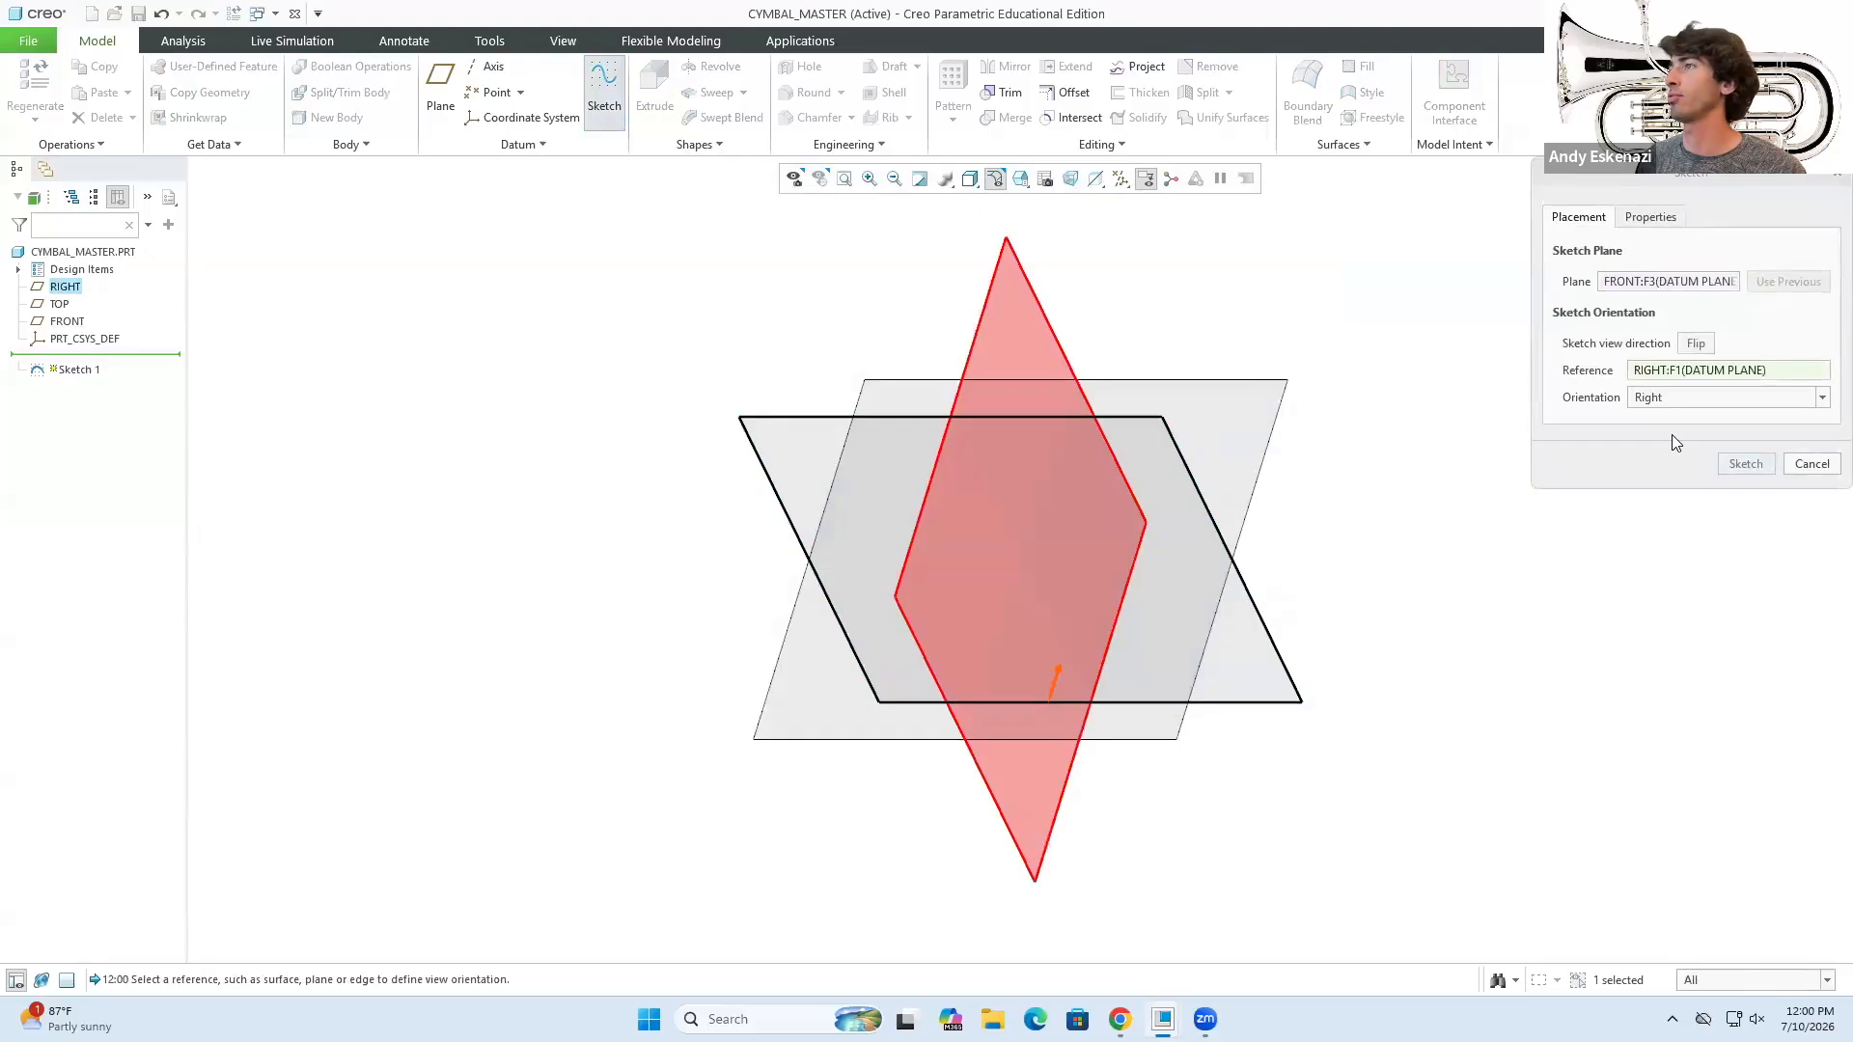
click(1737, 465)
mouse_move(1113, 530)
middle_down()
mouse_move(1120, 455)
mouse_move(1192, 420)
middle_up()
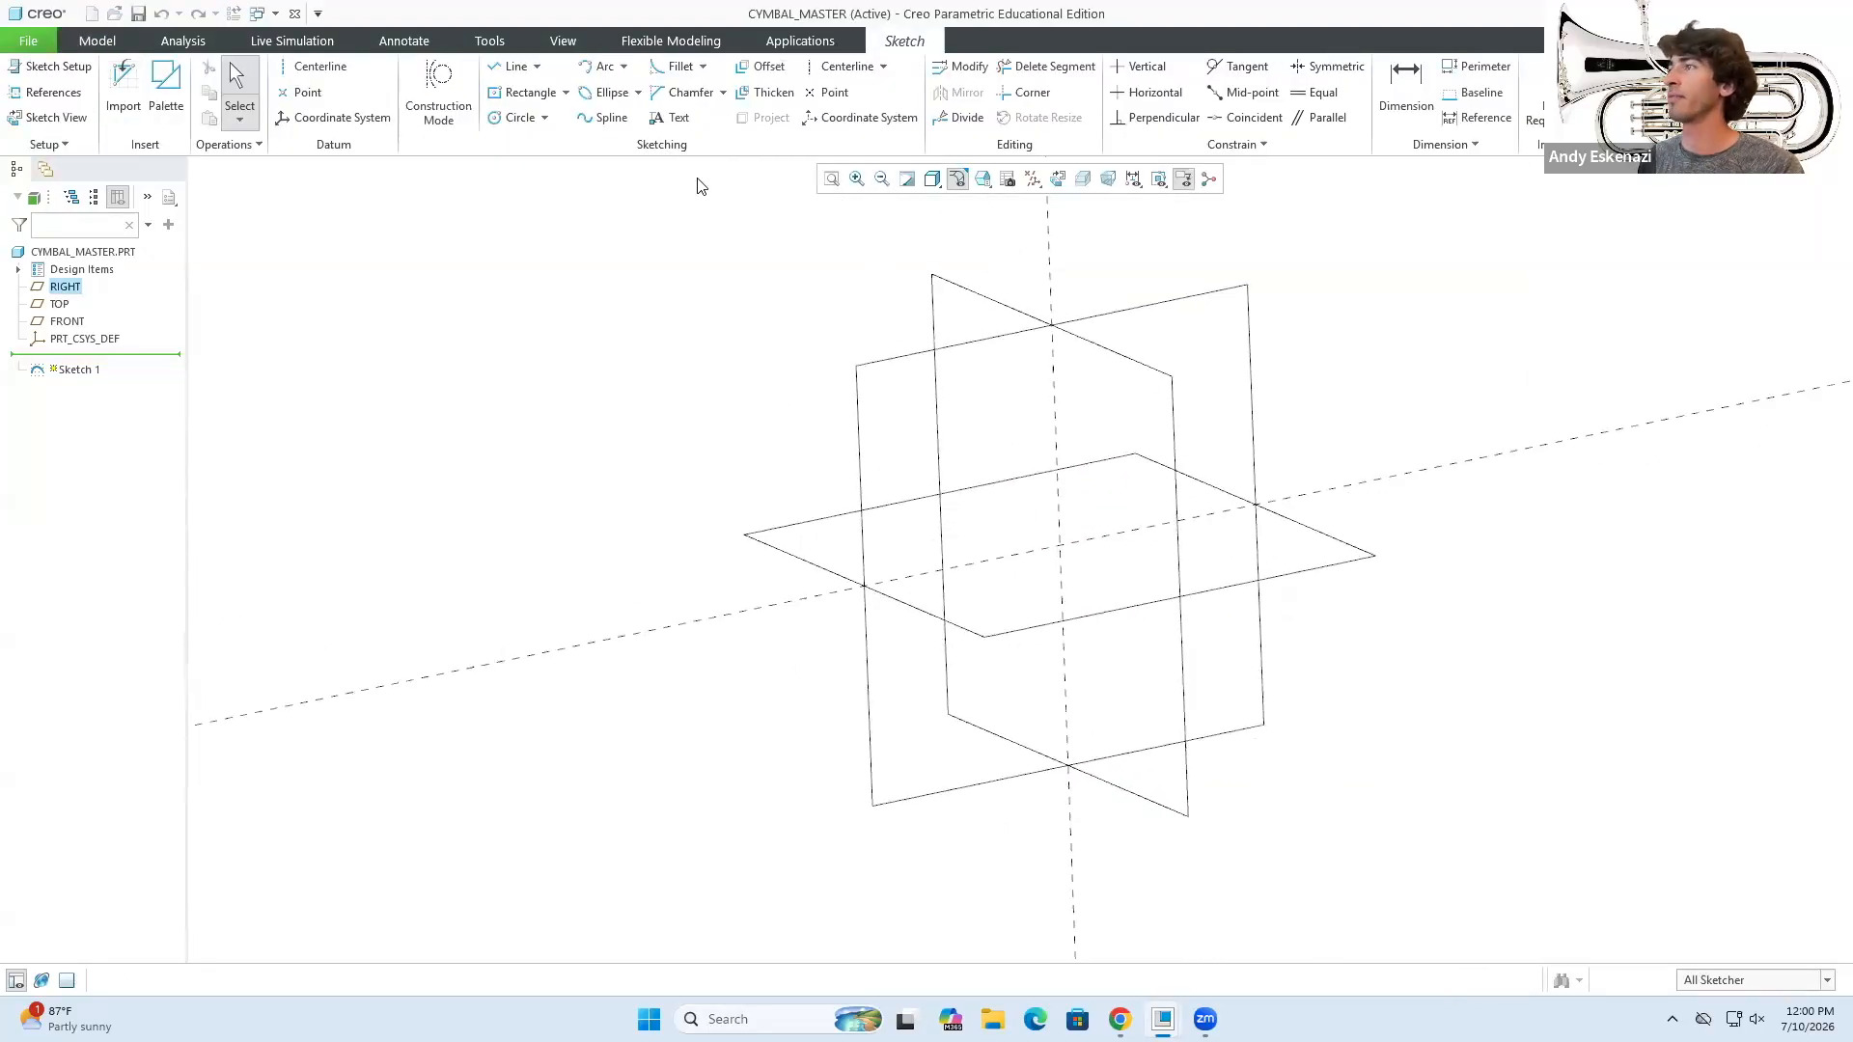
- Draw a vertical line about 348 cm long upward from the origin, checking the cymbal stand photo for reference
click(512, 68)
click(1068, 549)
middle_drag(1067, 548, 1074, 495)
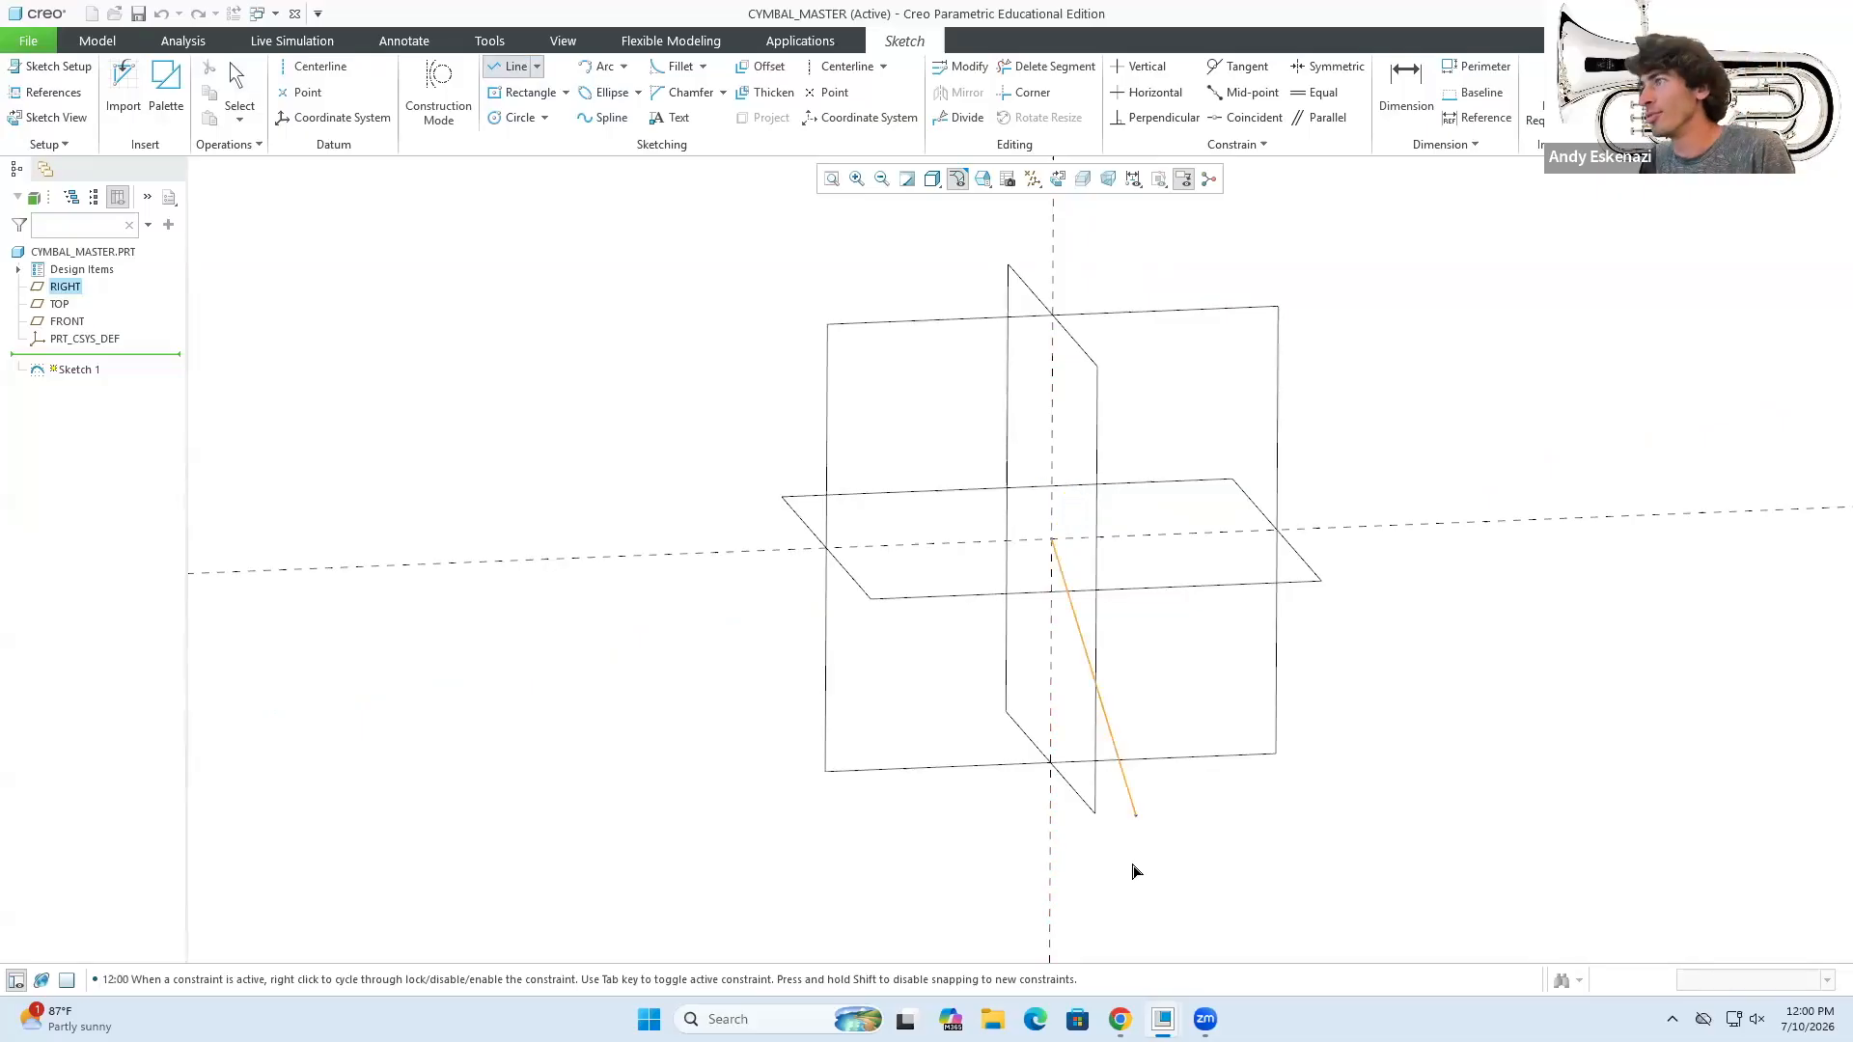
click(1120, 1019)
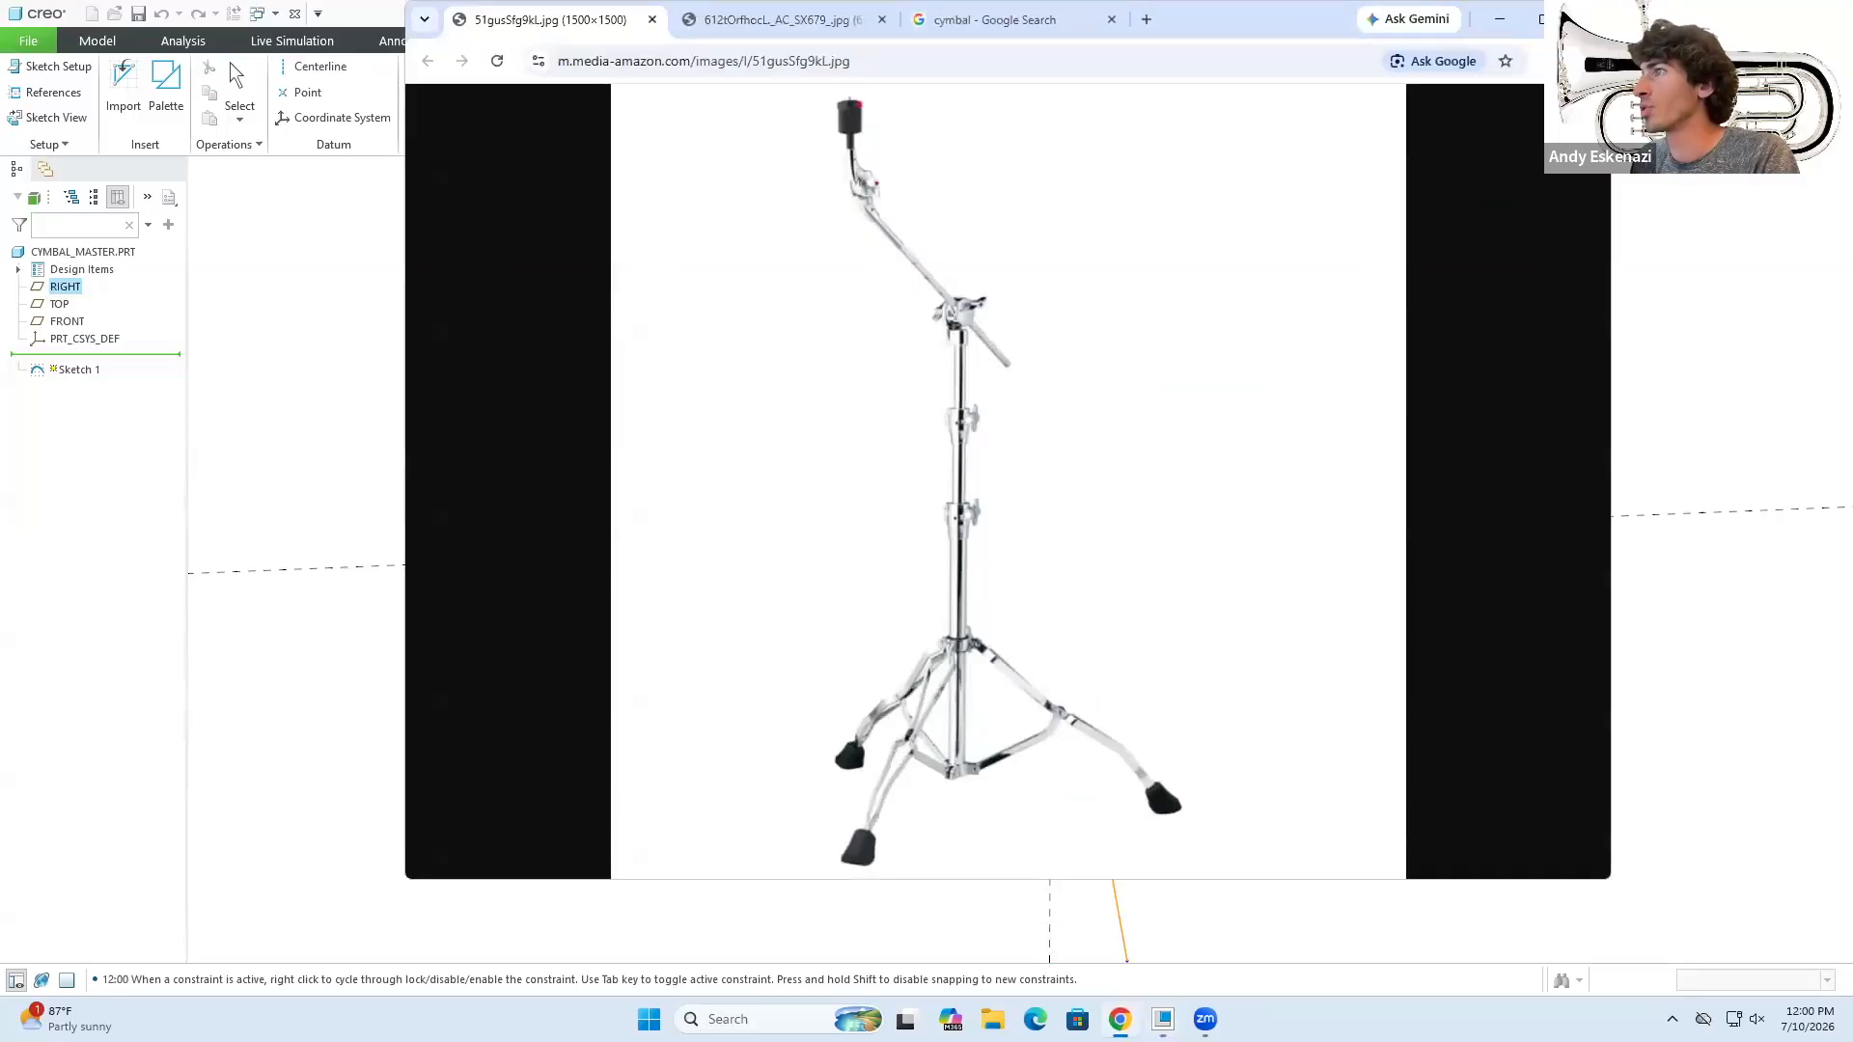
click(1119, 1019)
scroll(1117, 637, up, 3)
scroll(1085, 423, down, 3)
click(1082, 440)
middle_click(1082, 440)
middle_click(1162, 582)
- Set the vertical line's length to 300 cm
key(d)
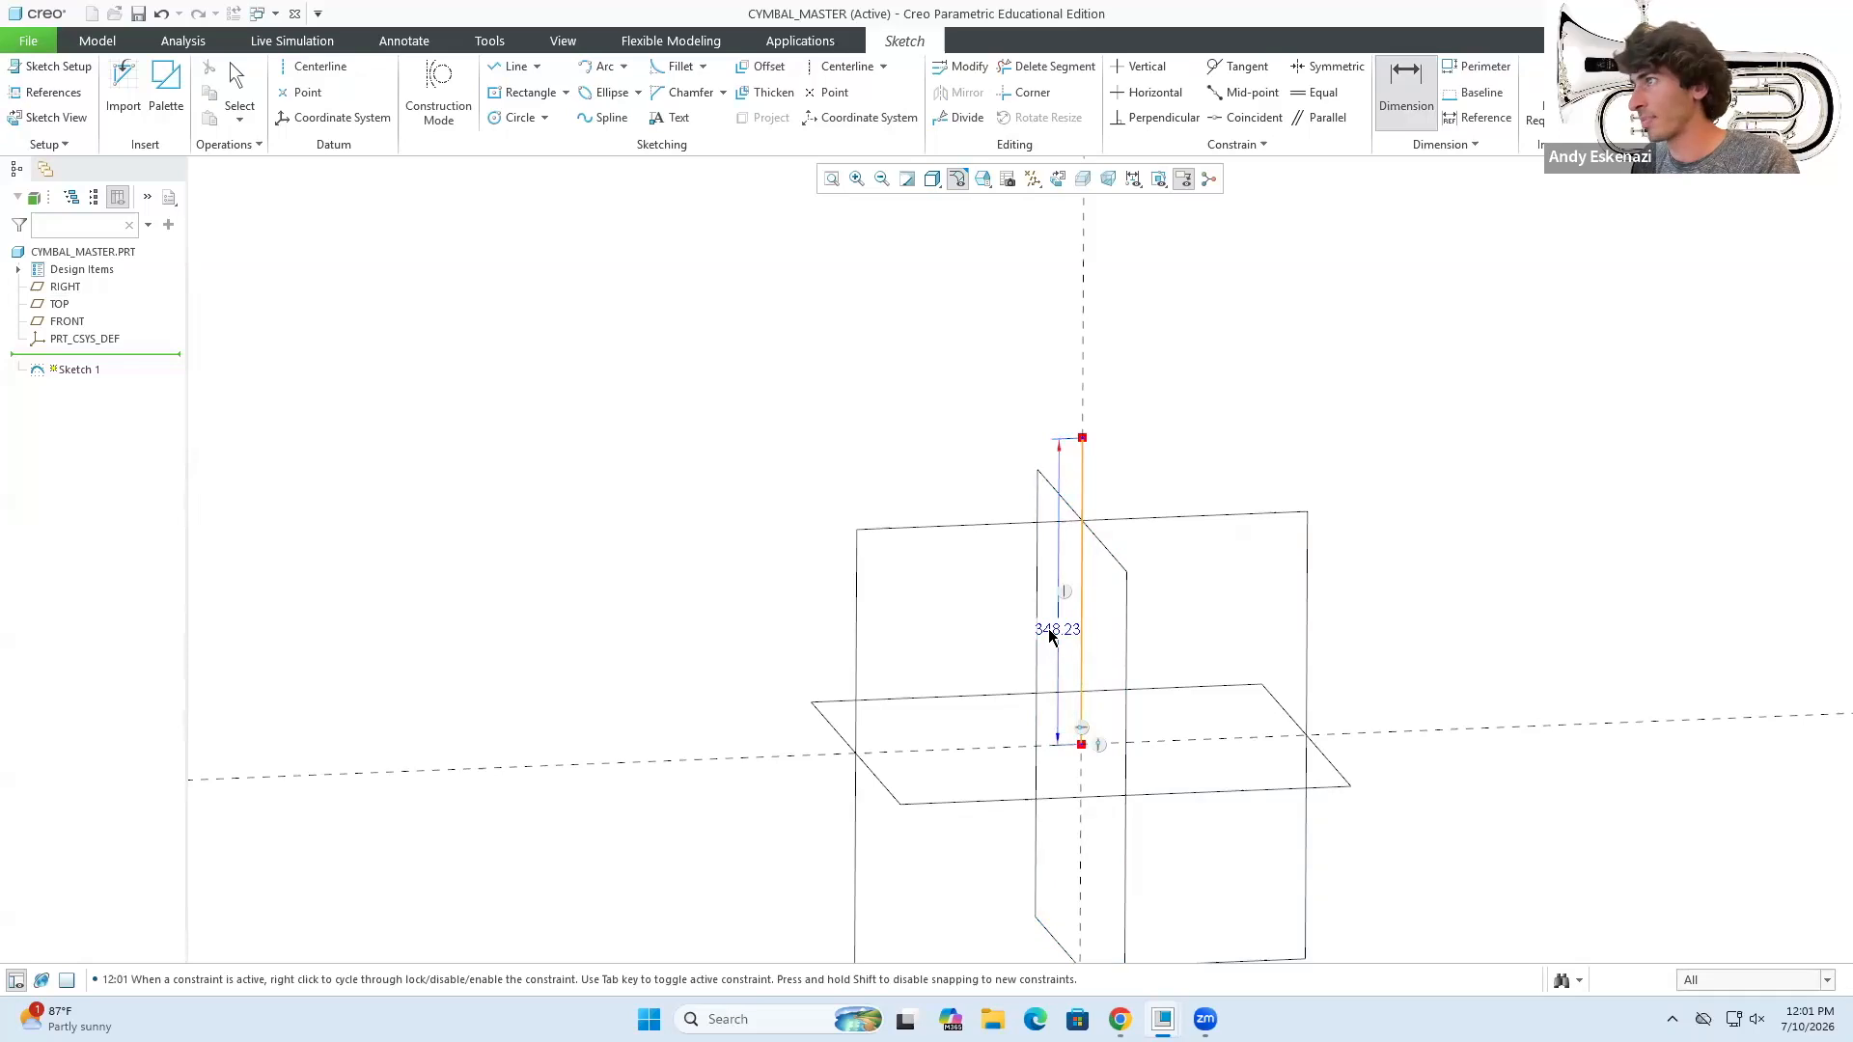
double_click(1051, 634)
text(300)
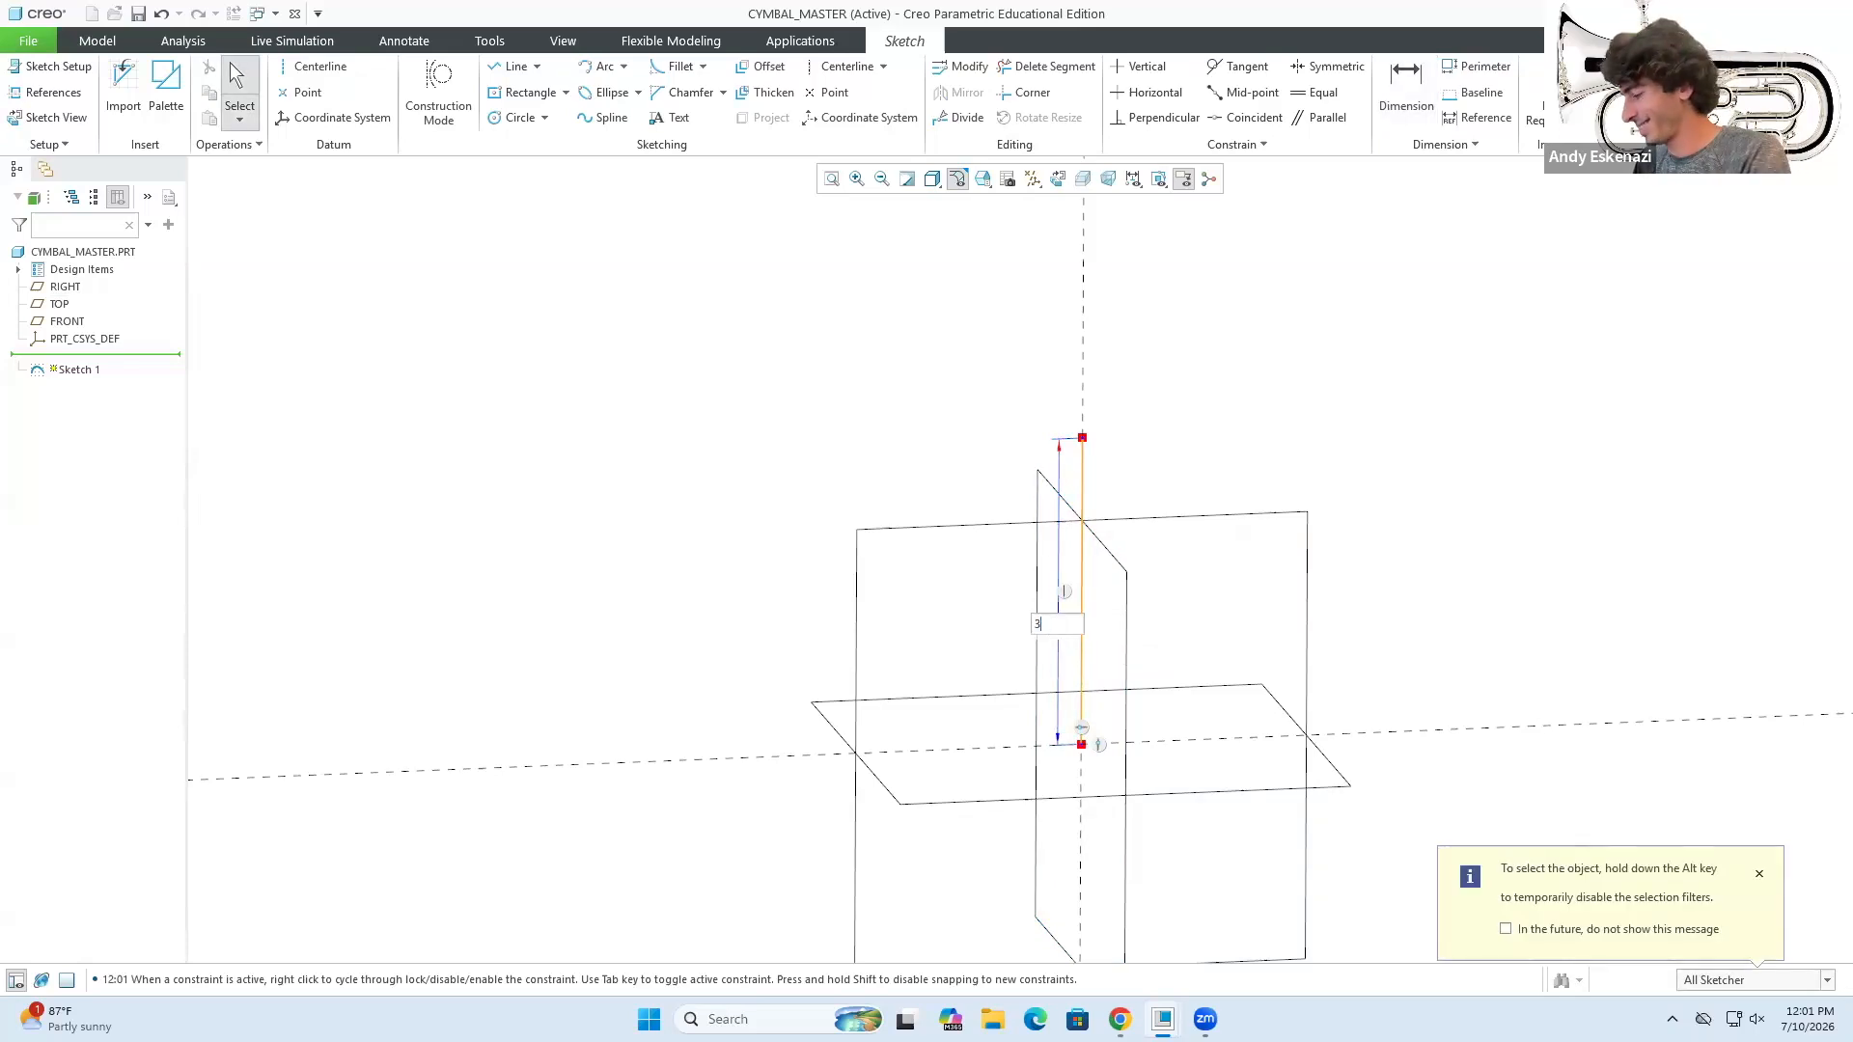
key(Return)
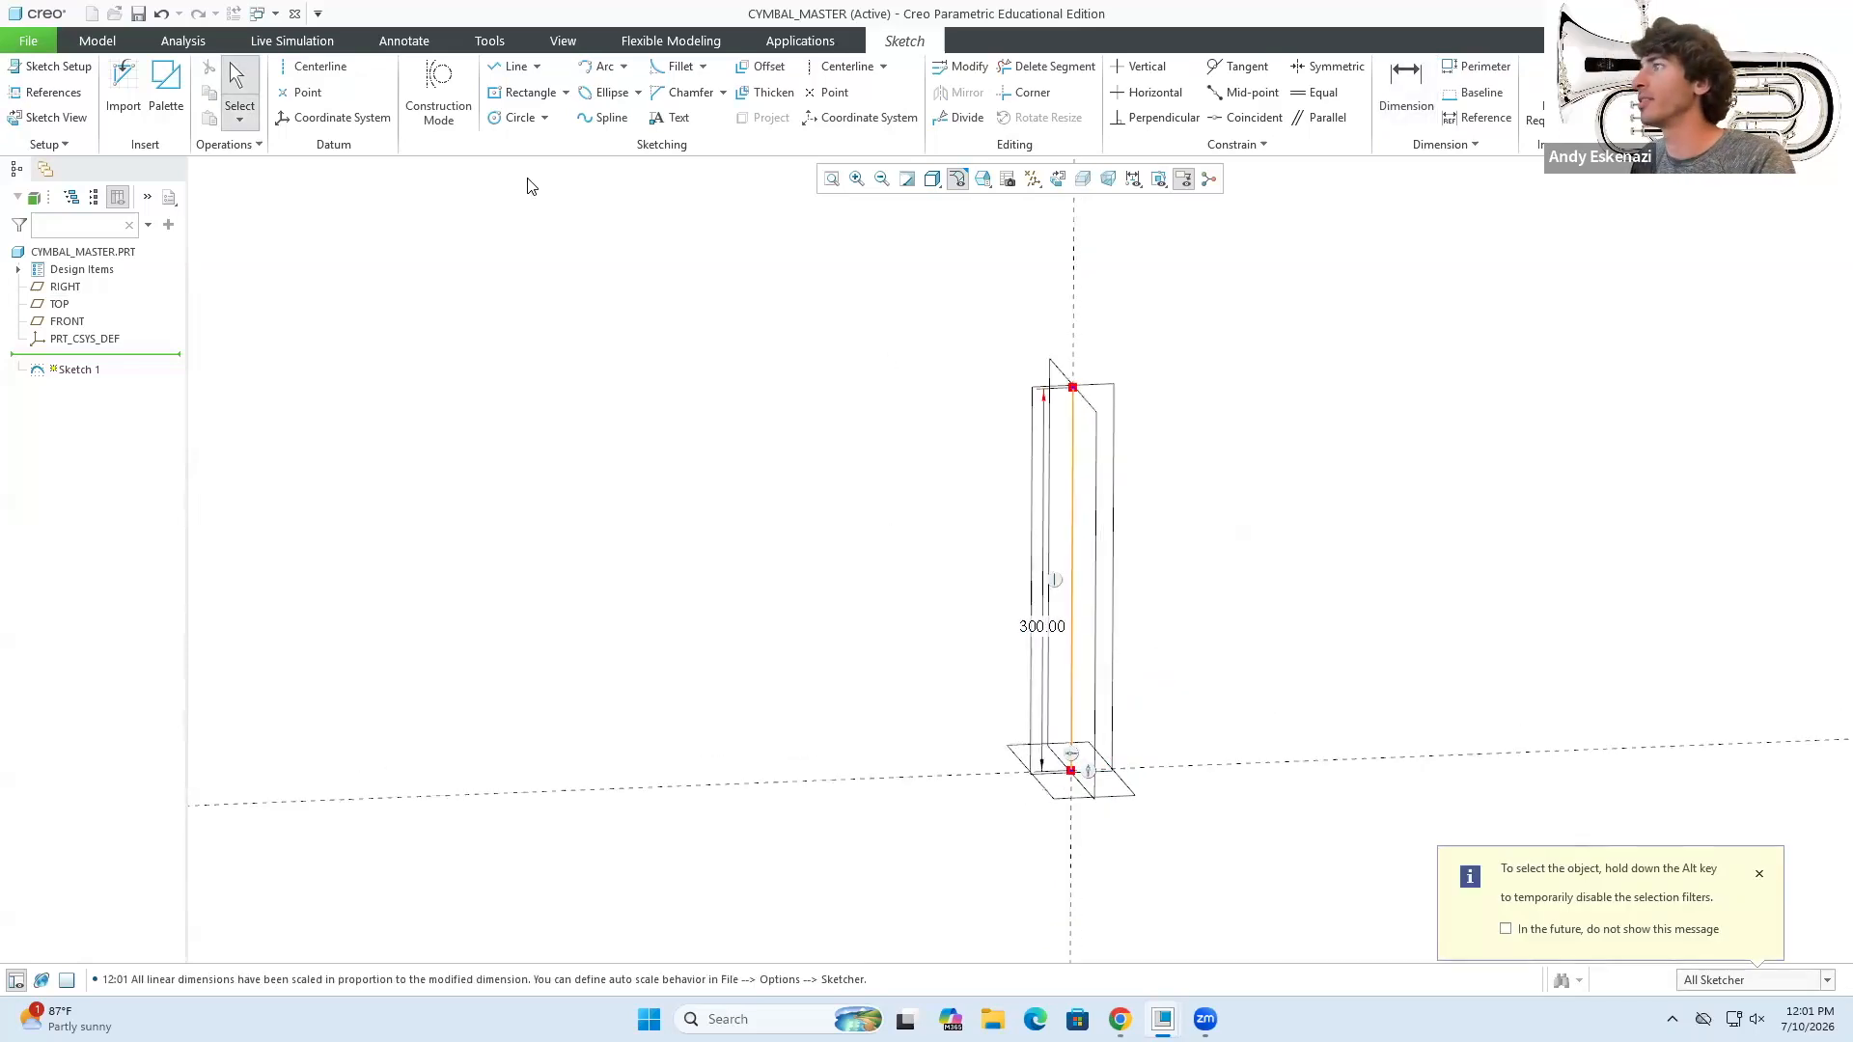
- Draw a short horizontal line leftward from the origin and a parallel vertical line about 274 cm tall from its end, consulting the stand photo
click(512, 67)
scroll(1101, 798, up, 4)
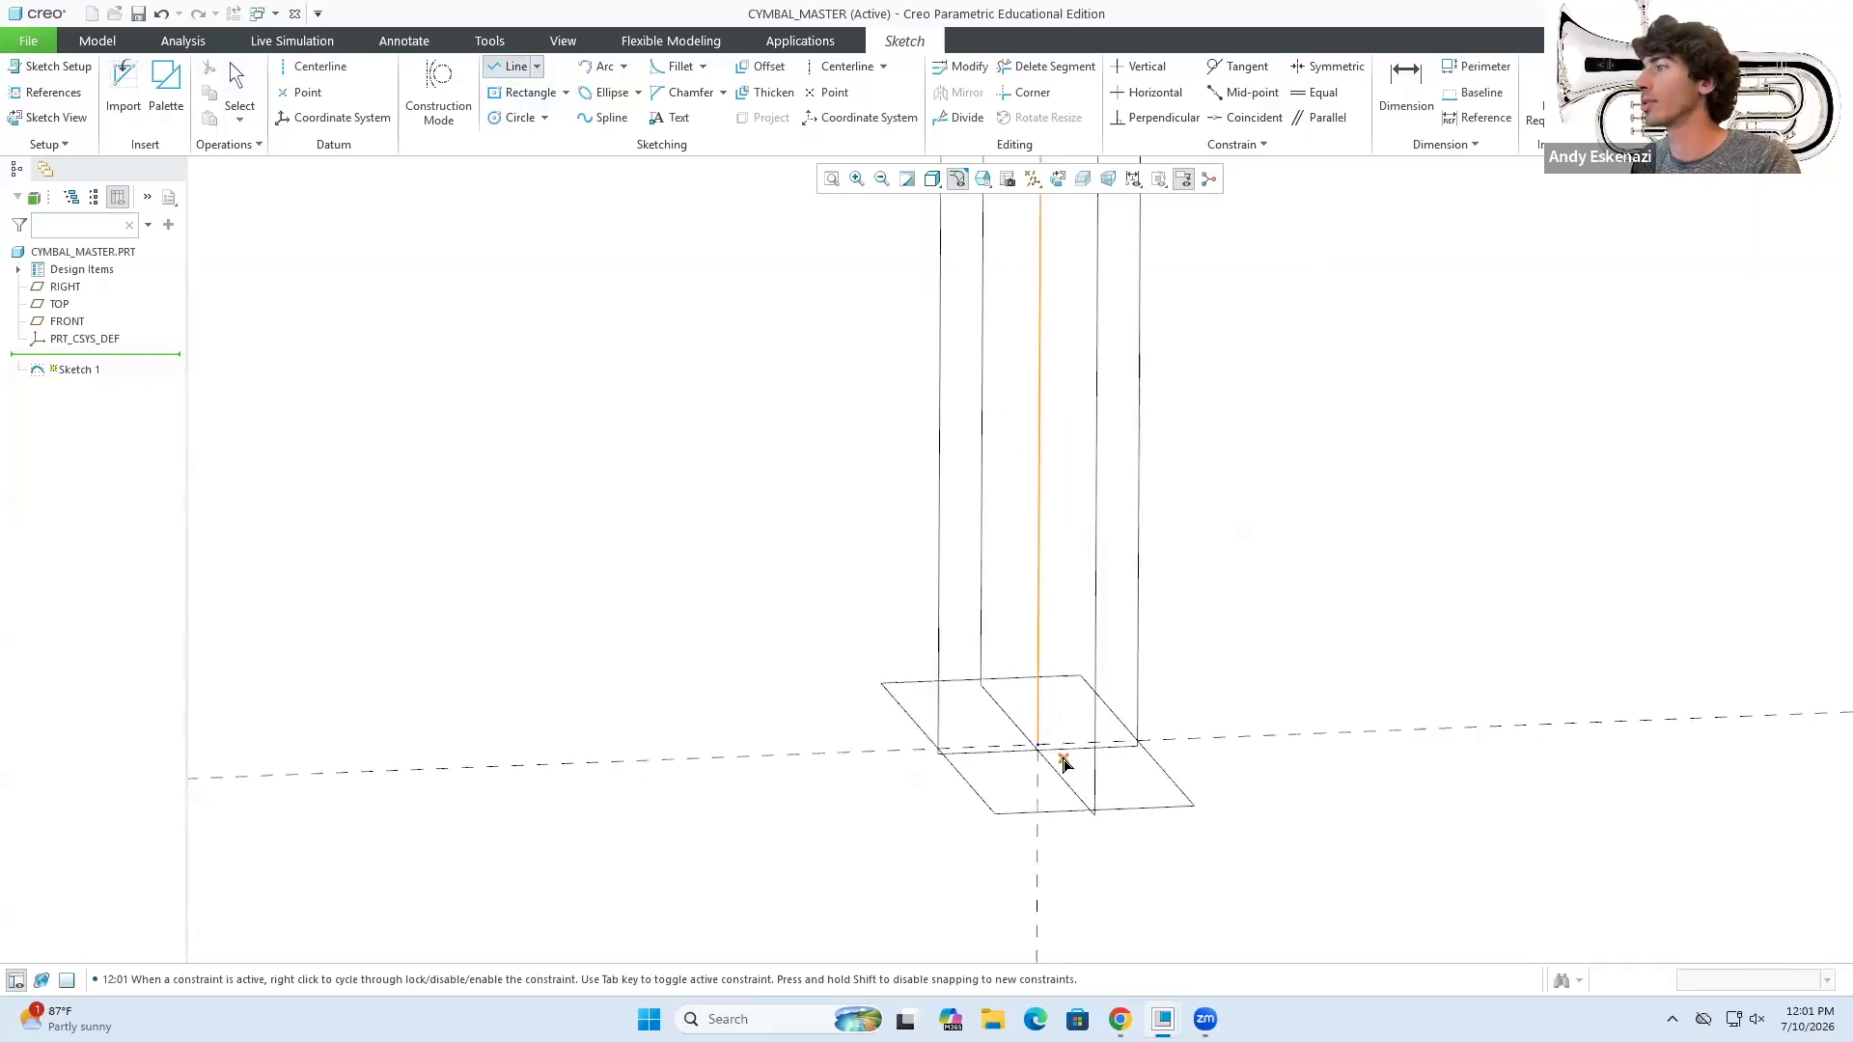
click(1032, 743)
click(985, 745)
click(1119, 1020)
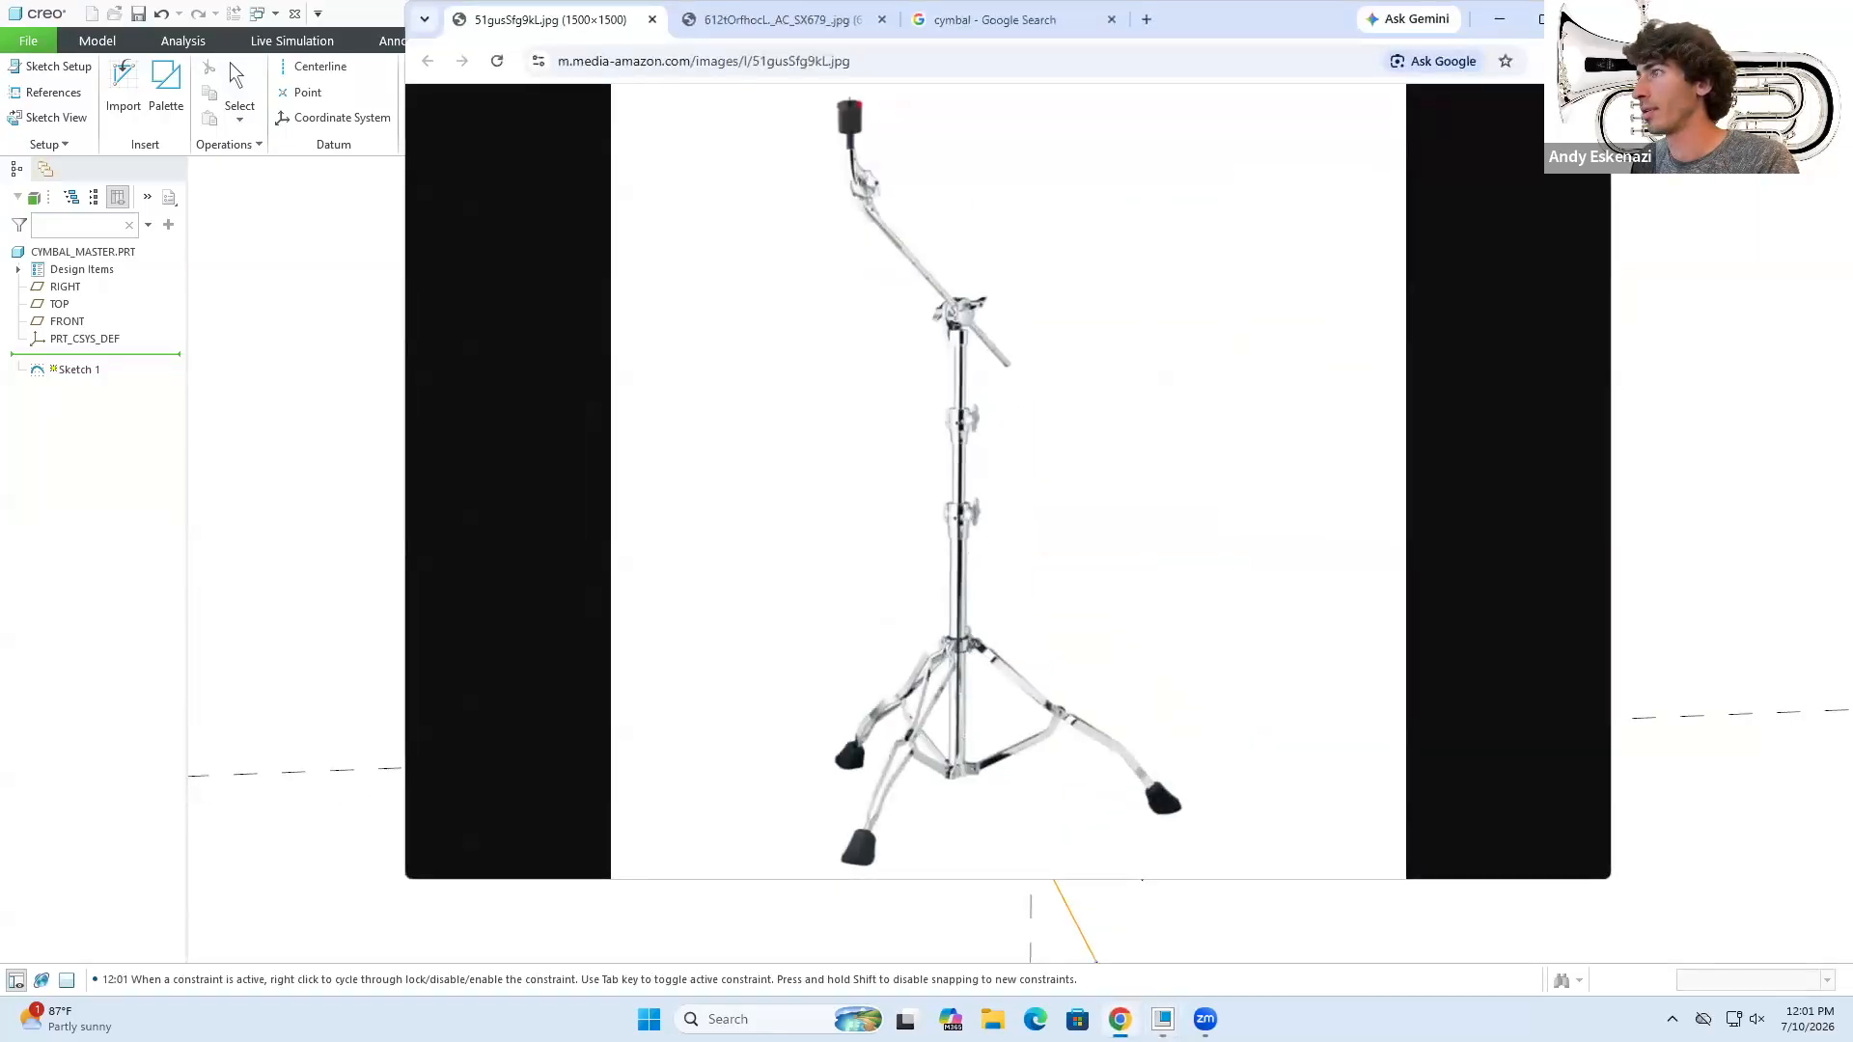
click(1120, 1019)
scroll(1051, 521, down, 4)
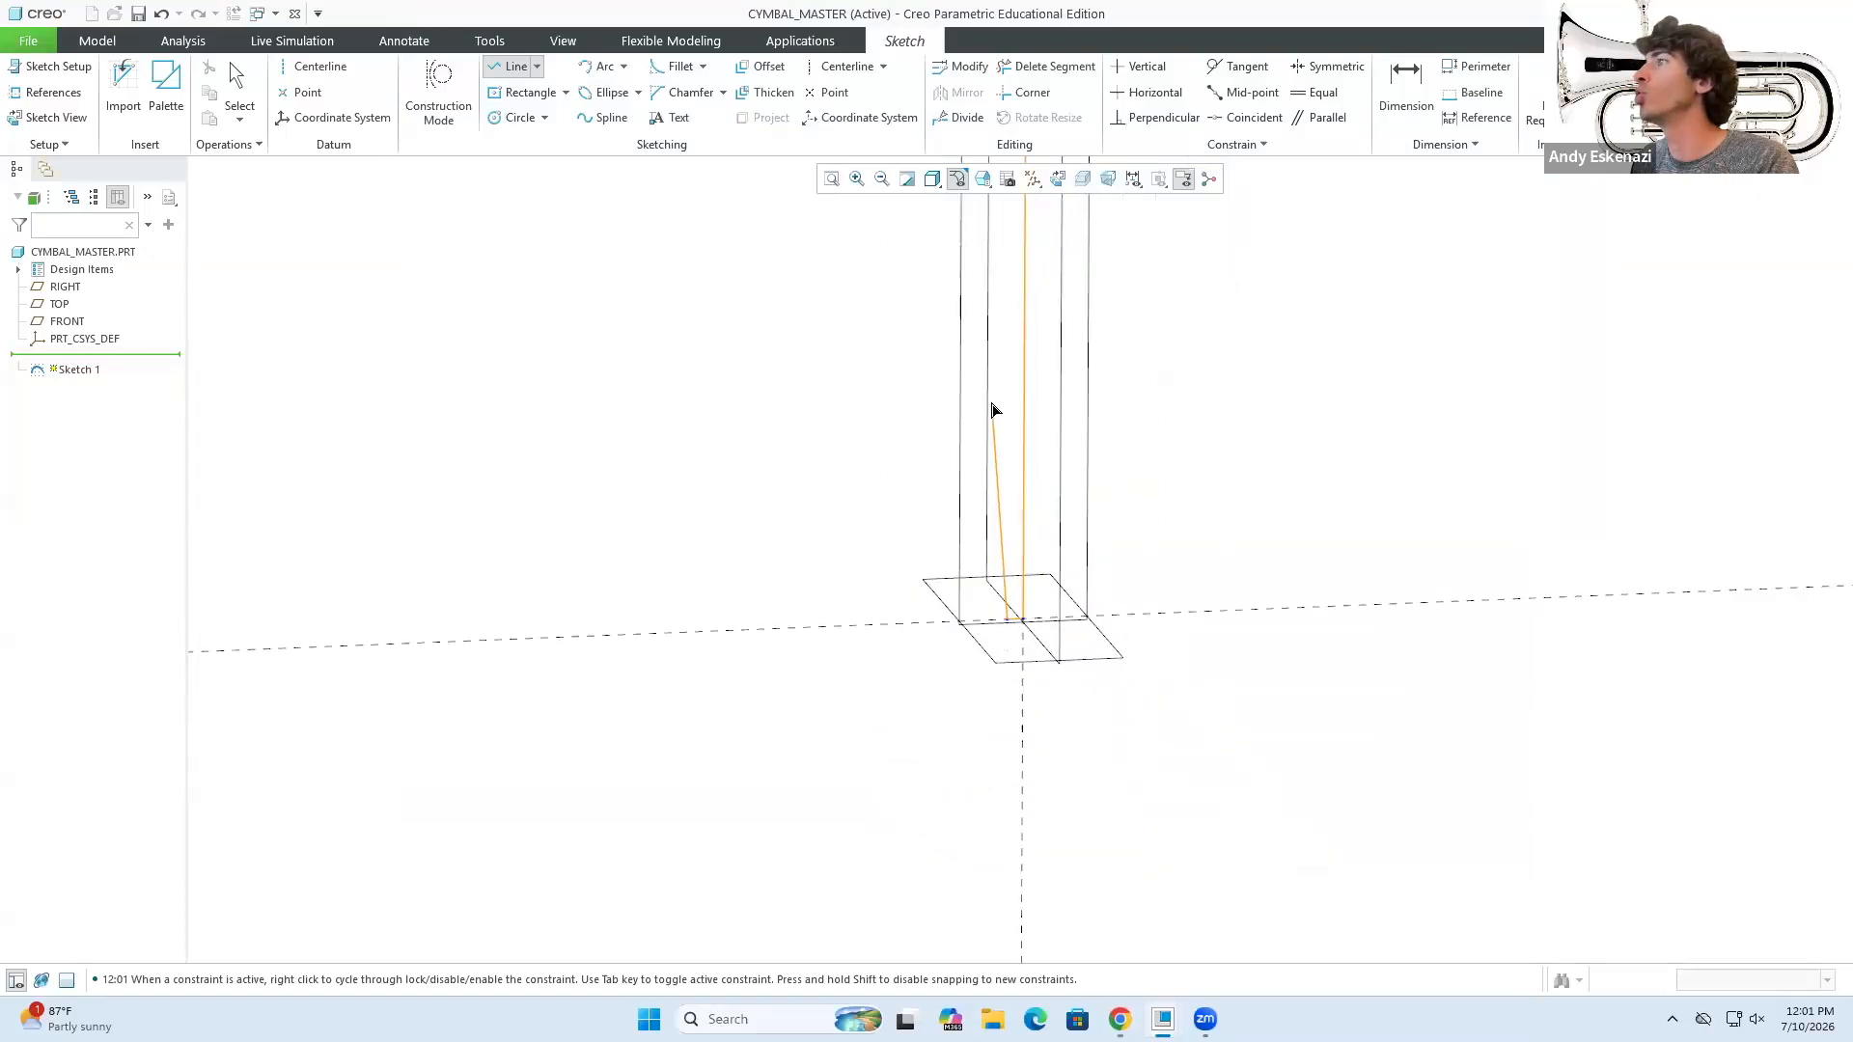
scroll(1009, 488, up, 3)
scroll(1013, 349, down, 3)
scroll(993, 415, up, 4)
scroll(1004, 307, up, 3)
click(988, 387)
middle_click(1005, 425)
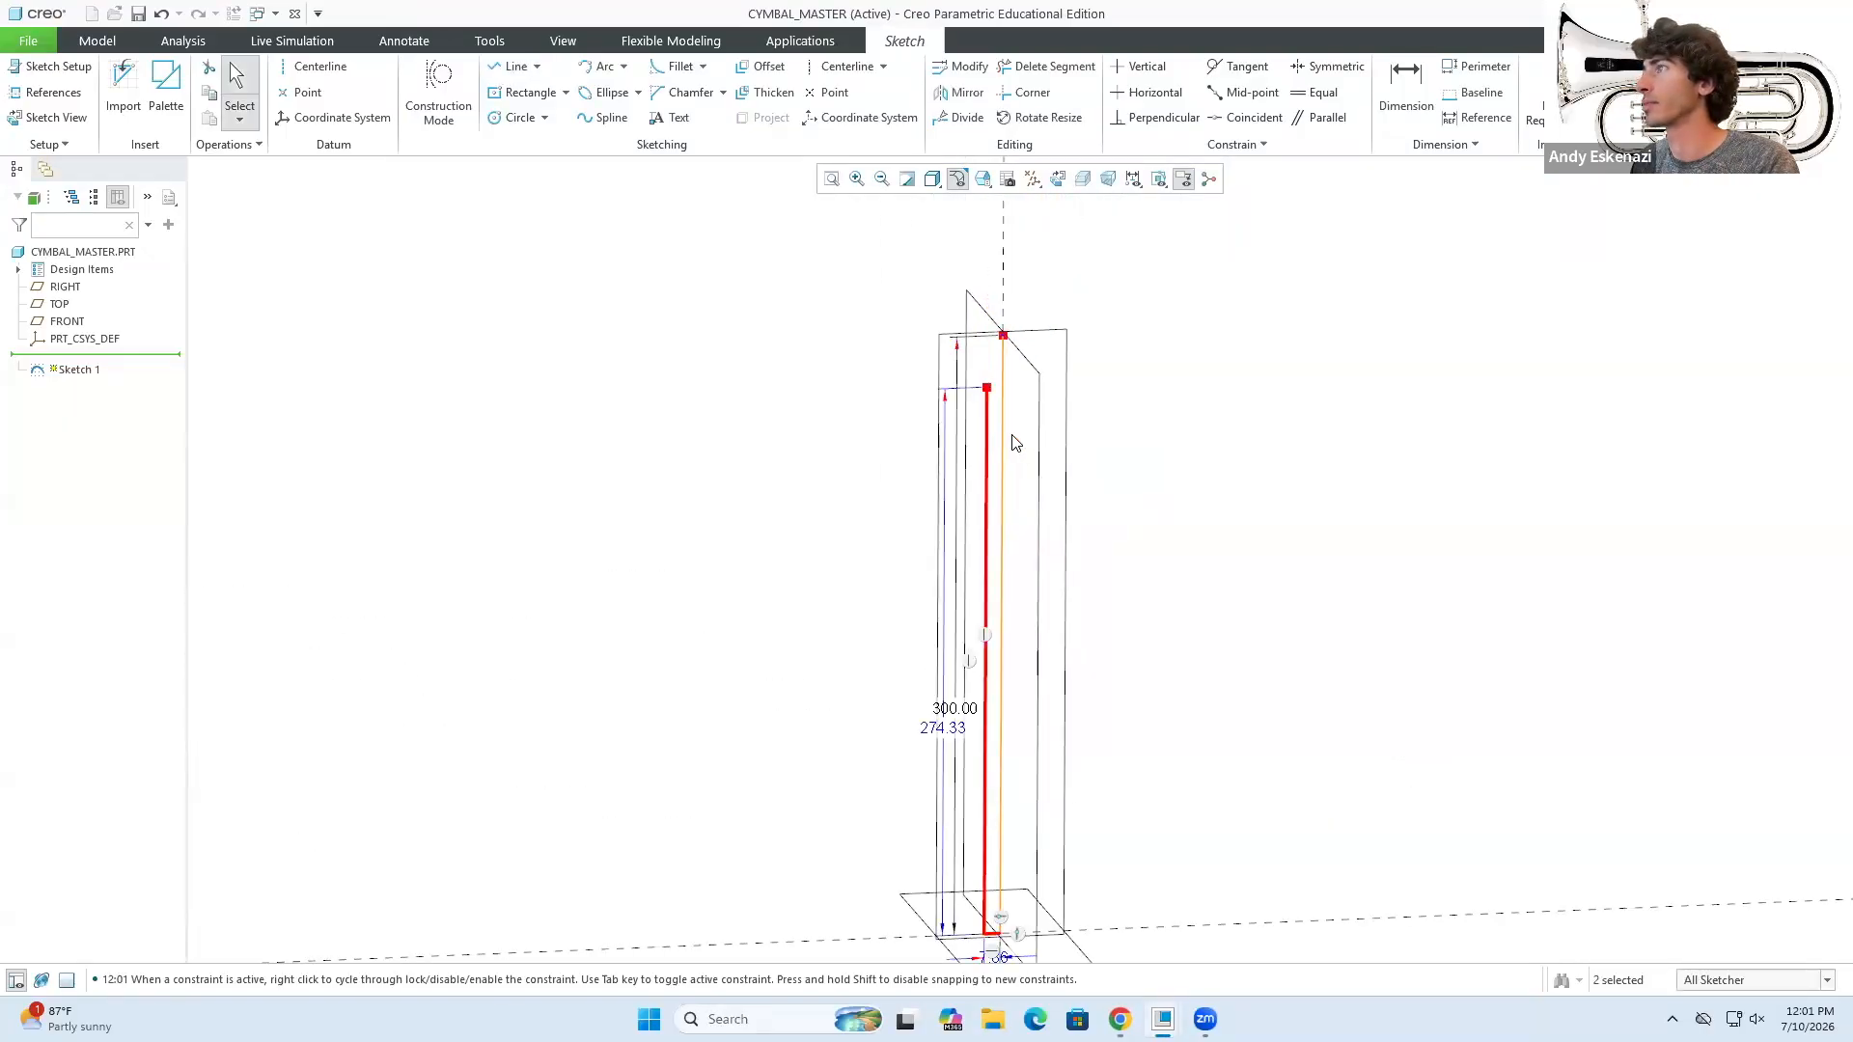
- Convert the 300 cm vertical line to construction geometry and bring up the cymbal stand photo for comparison
click(1003, 441)
click(1072, 356)
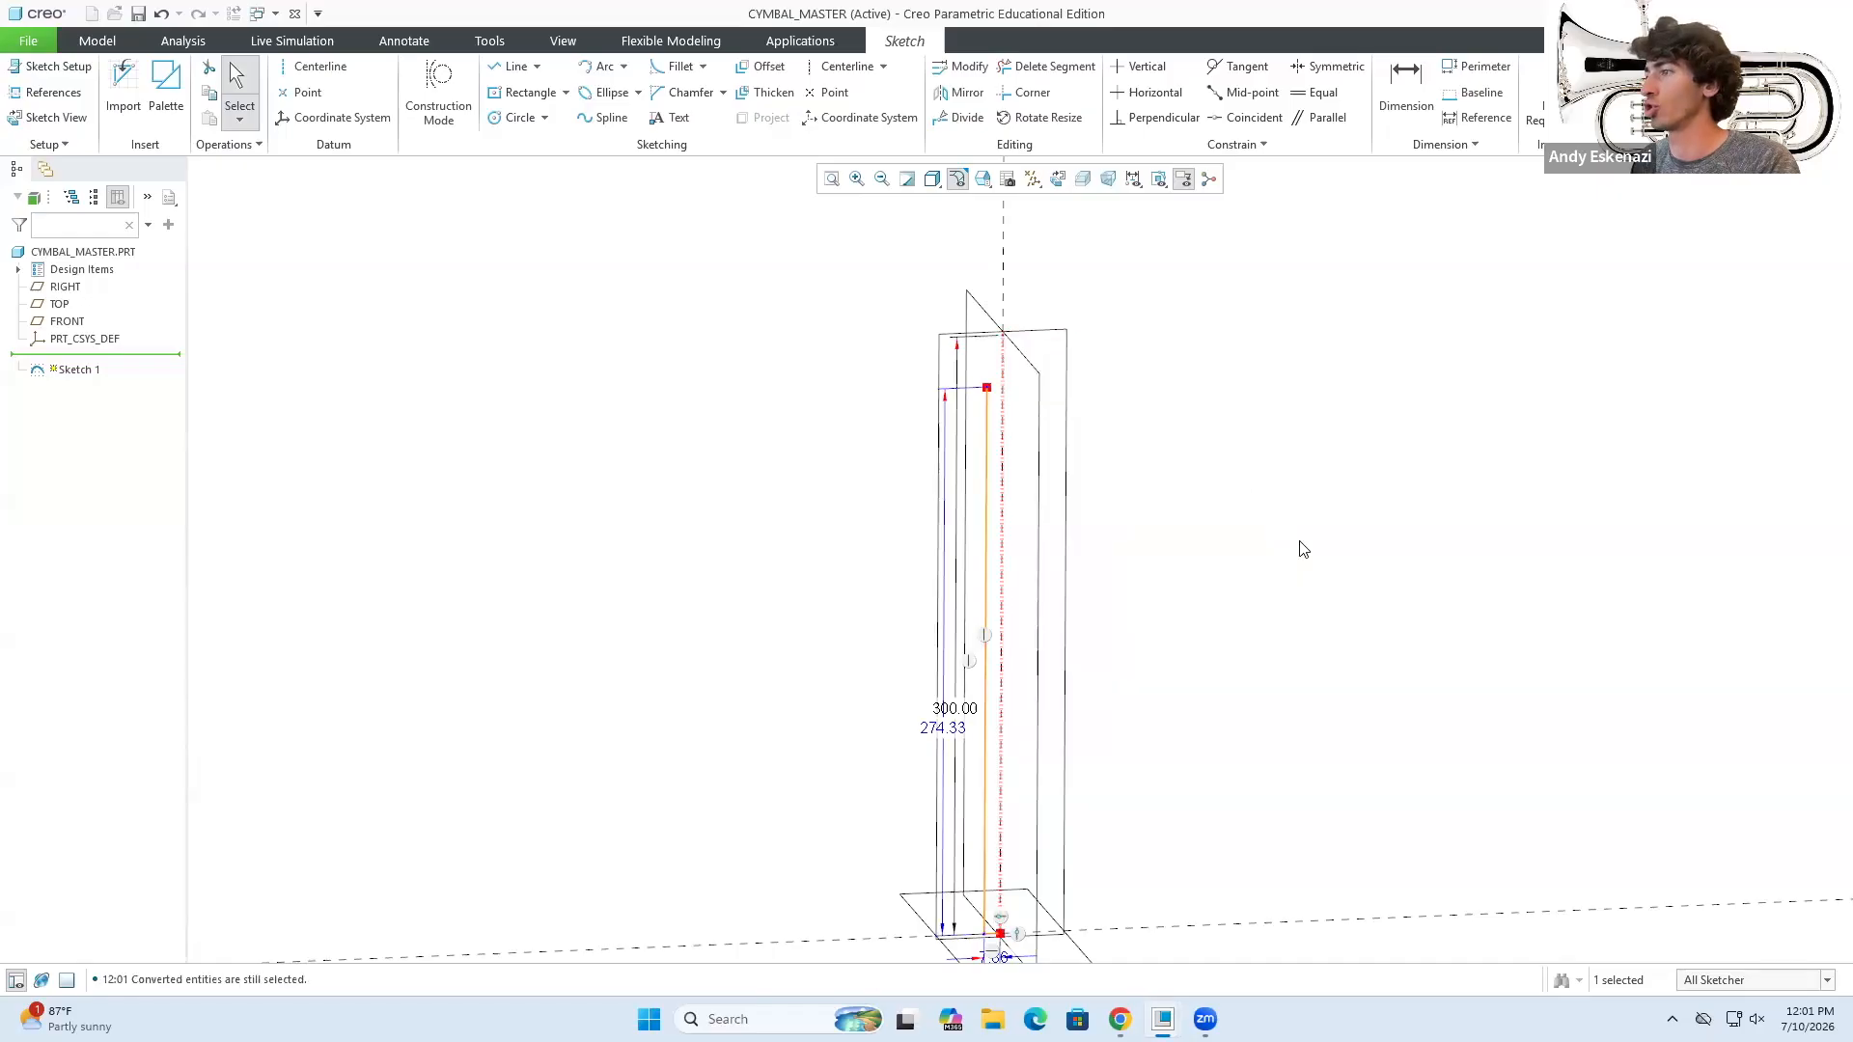
click(1238, 701)
scroll(997, 316, up, 2)
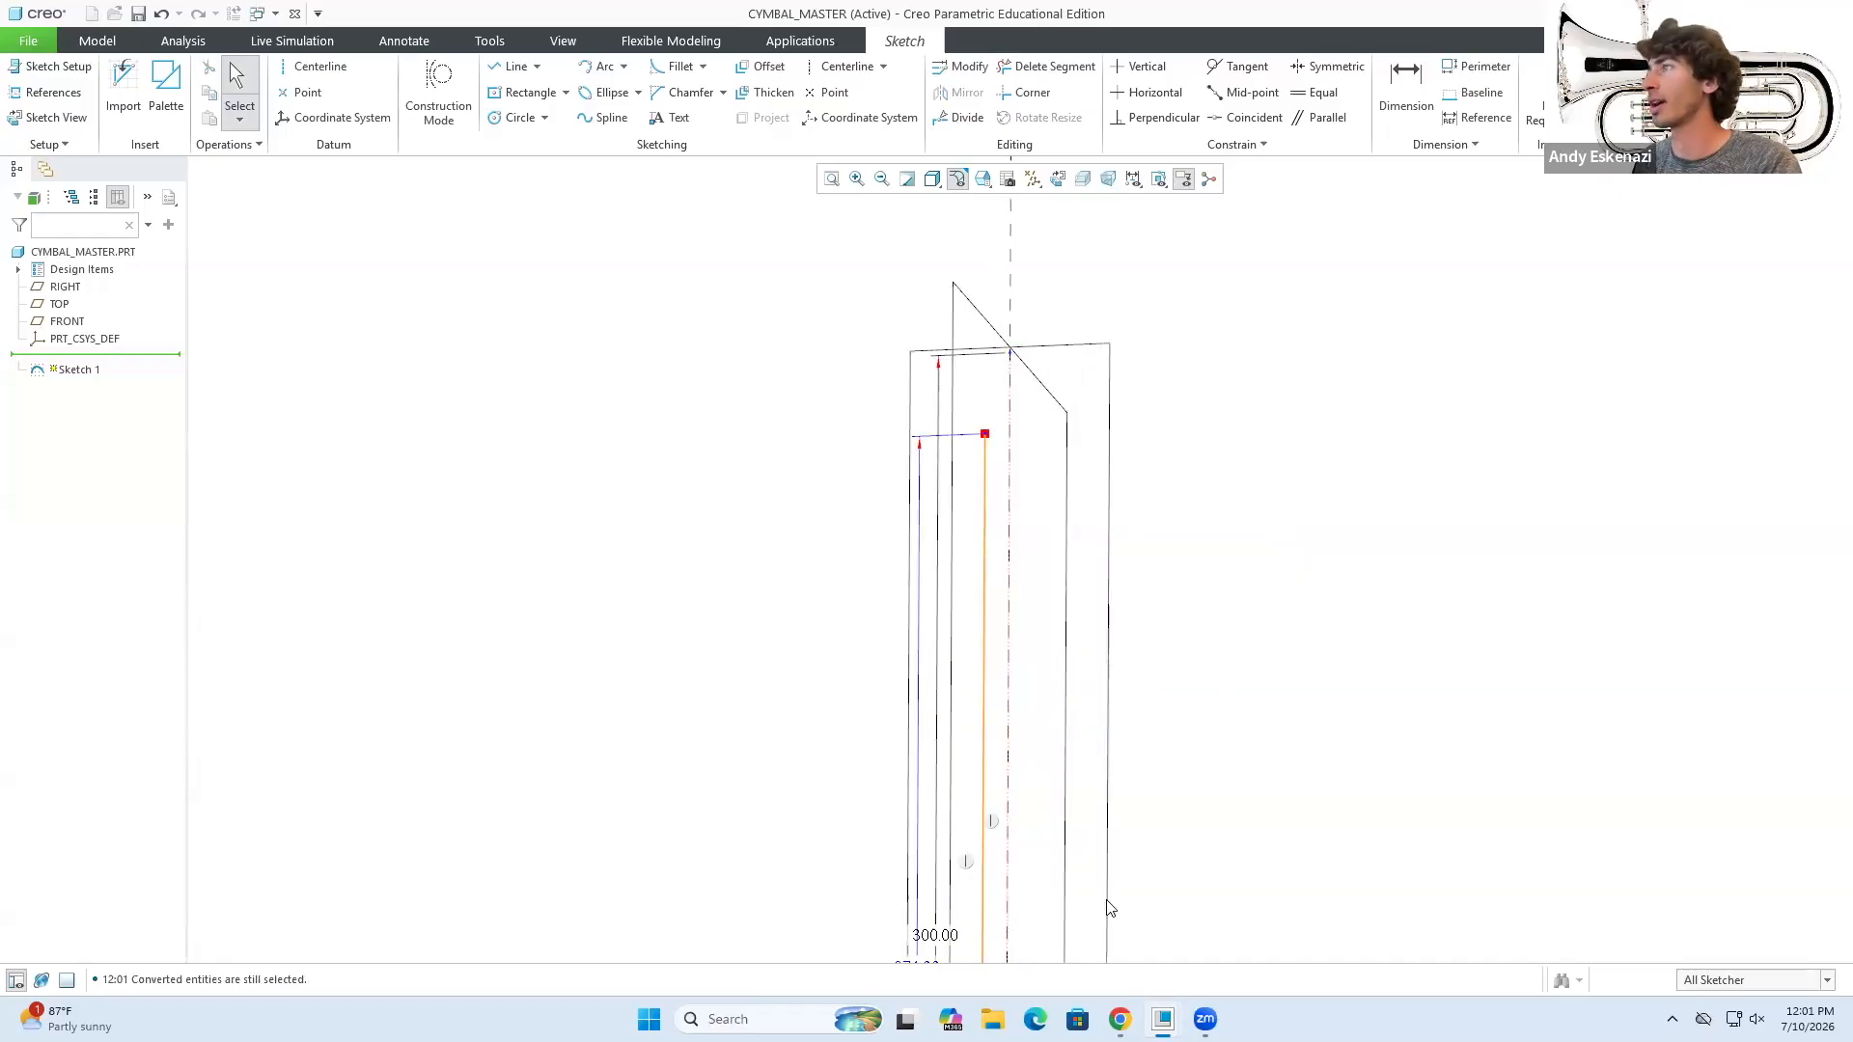
key(alt+Tab)
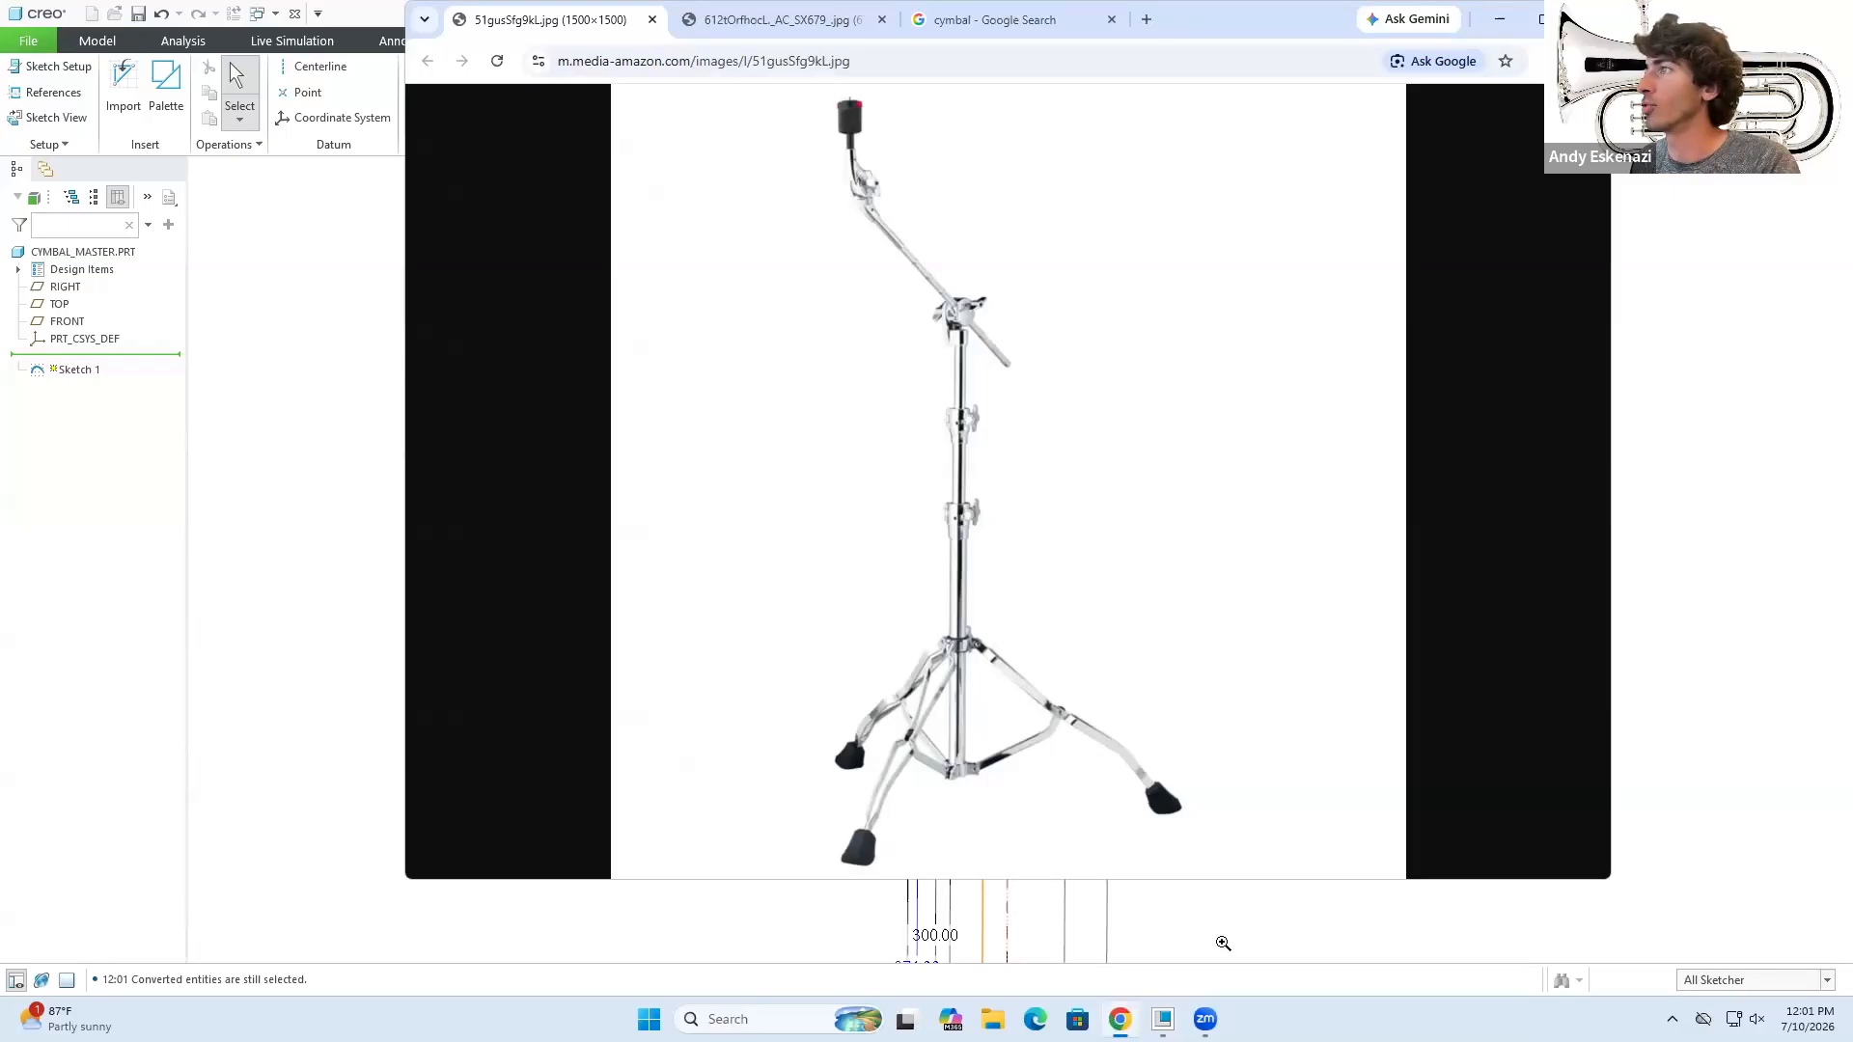
- Draw a collar half-profile from the tube line's upper end: a 1.9 cm ledge outward, a slope rising about 11.7 cm, a vertical, and a horizontal to the axis
click(1499, 19)
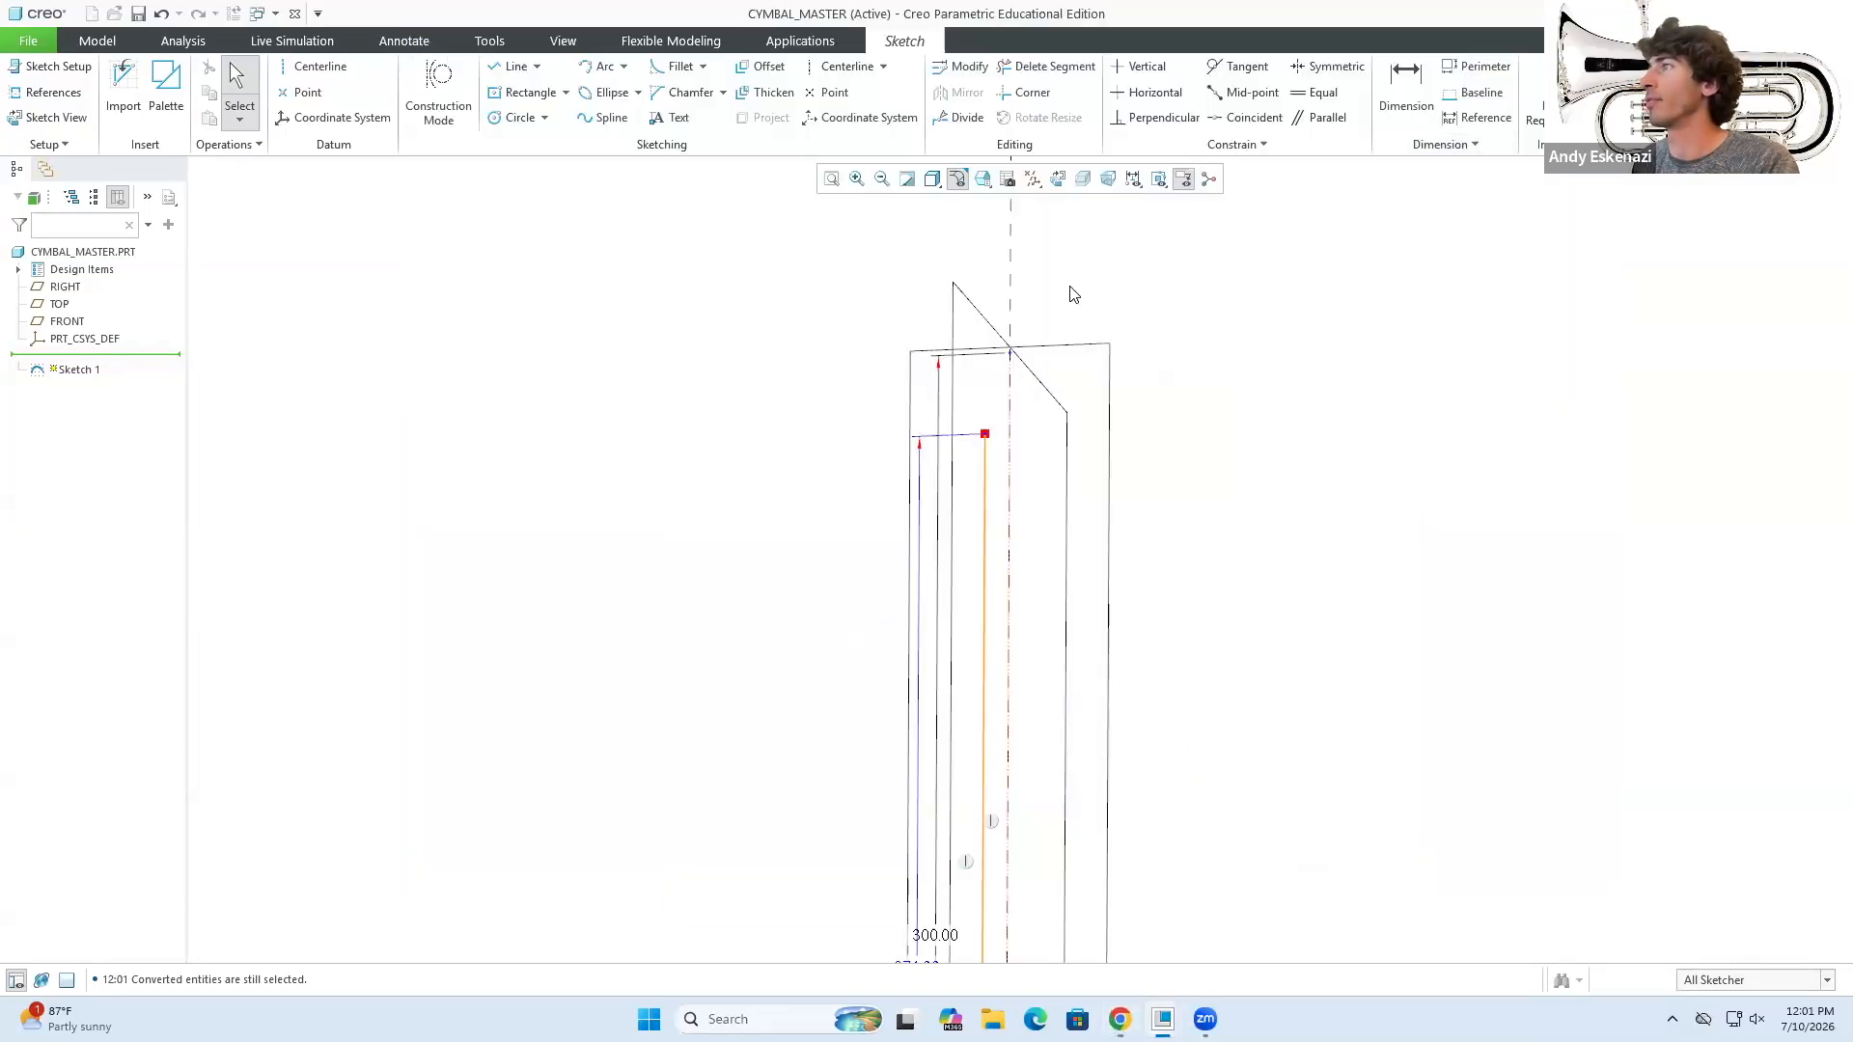
scroll(933, 461, up, 2)
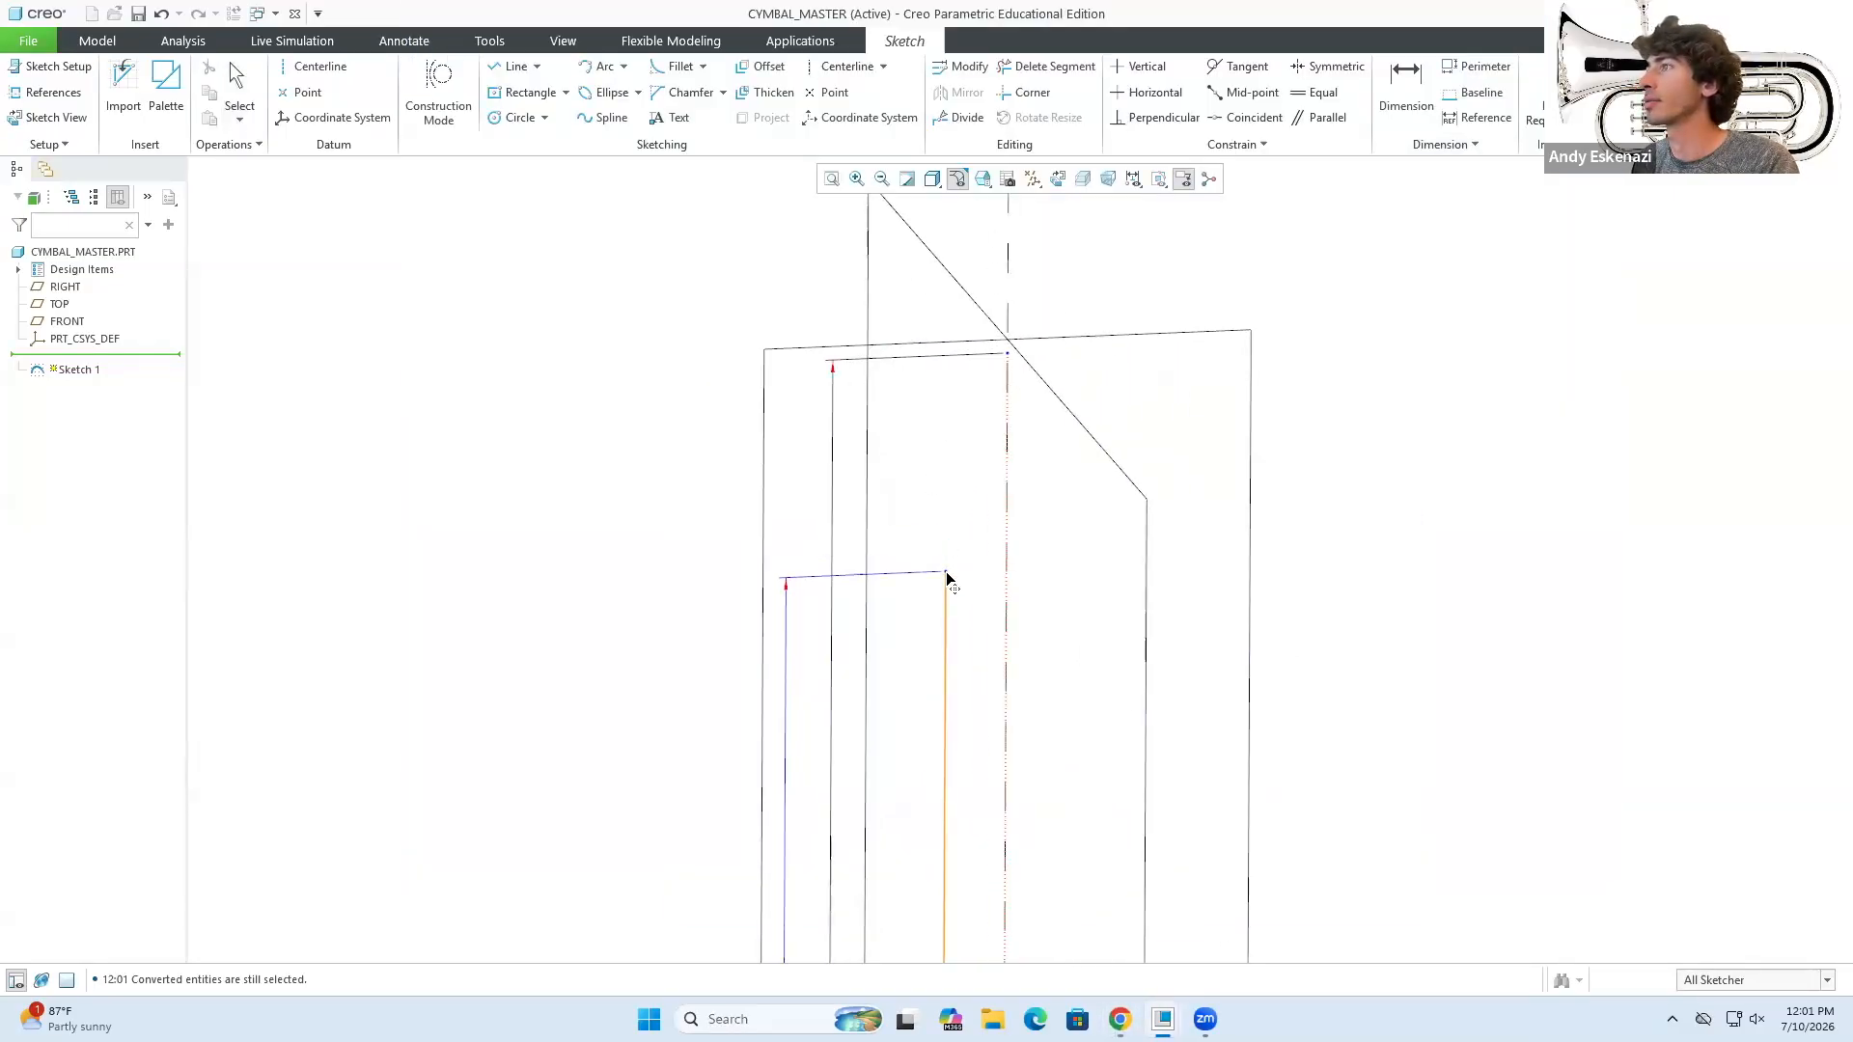
click(512, 66)
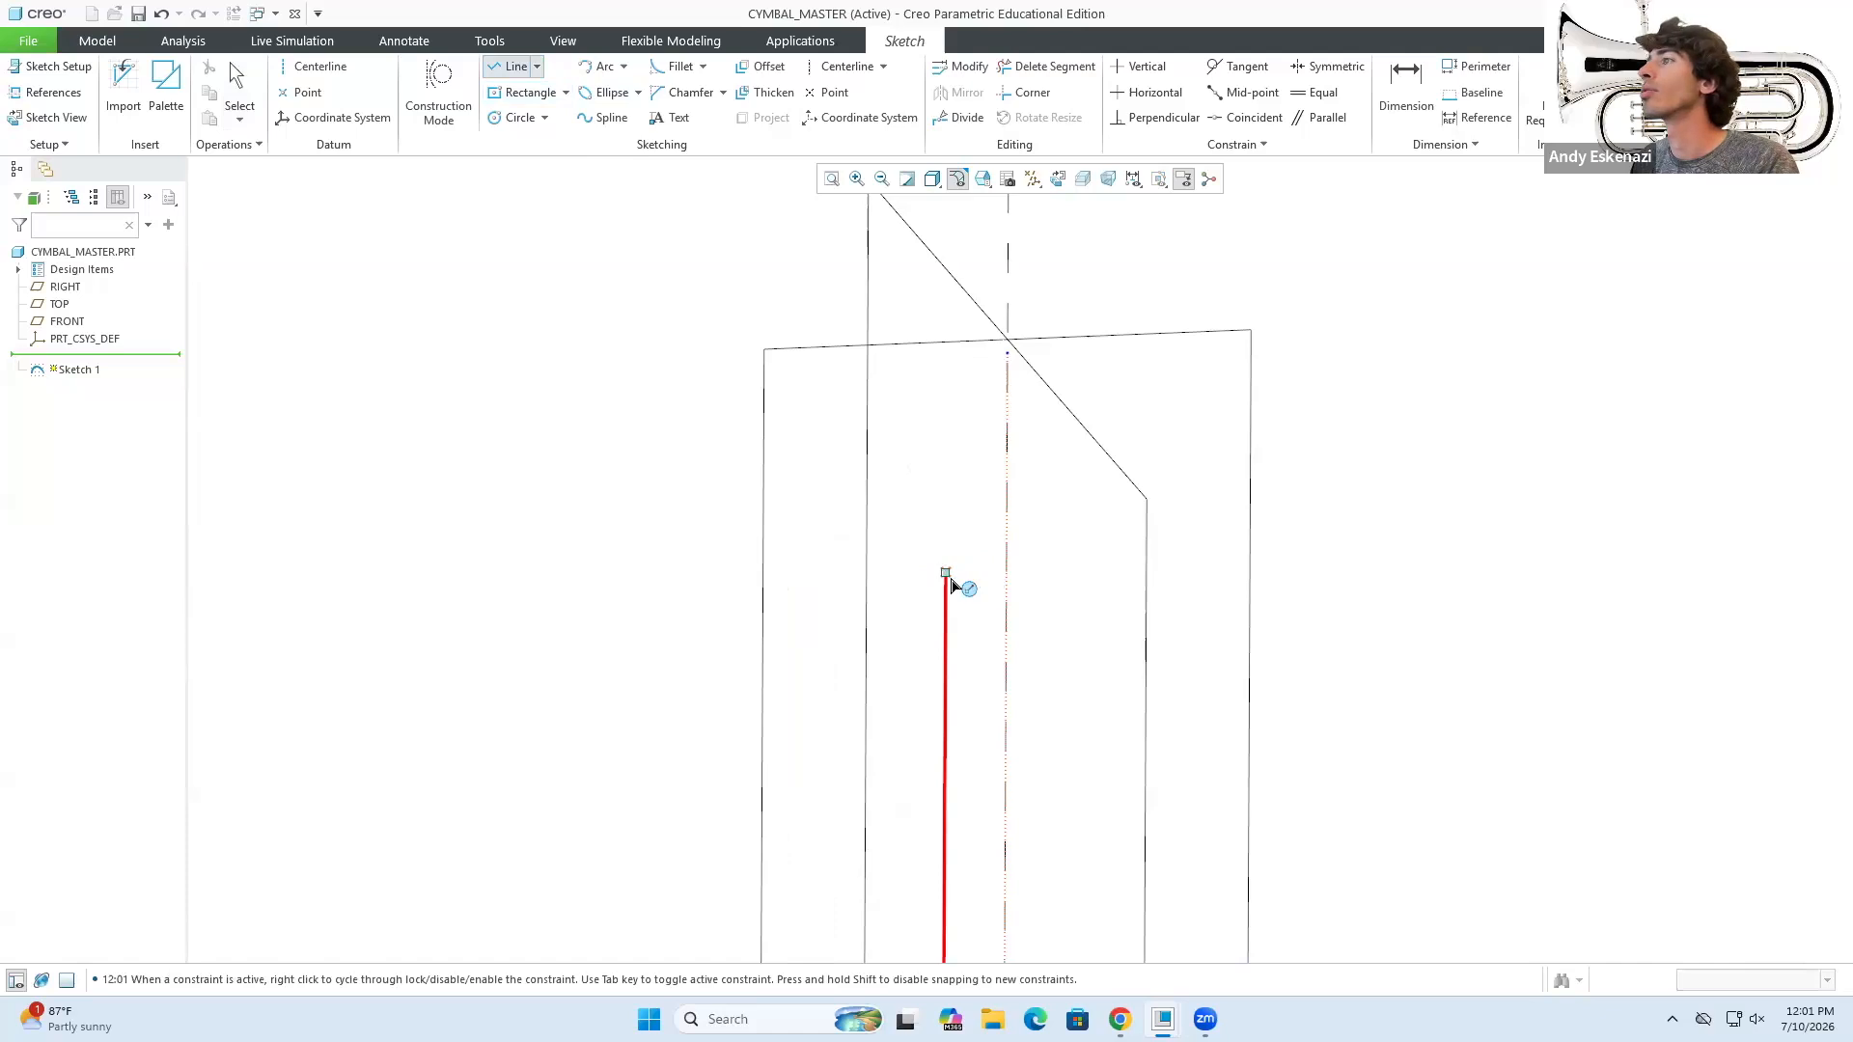
click(945, 573)
click(932, 573)
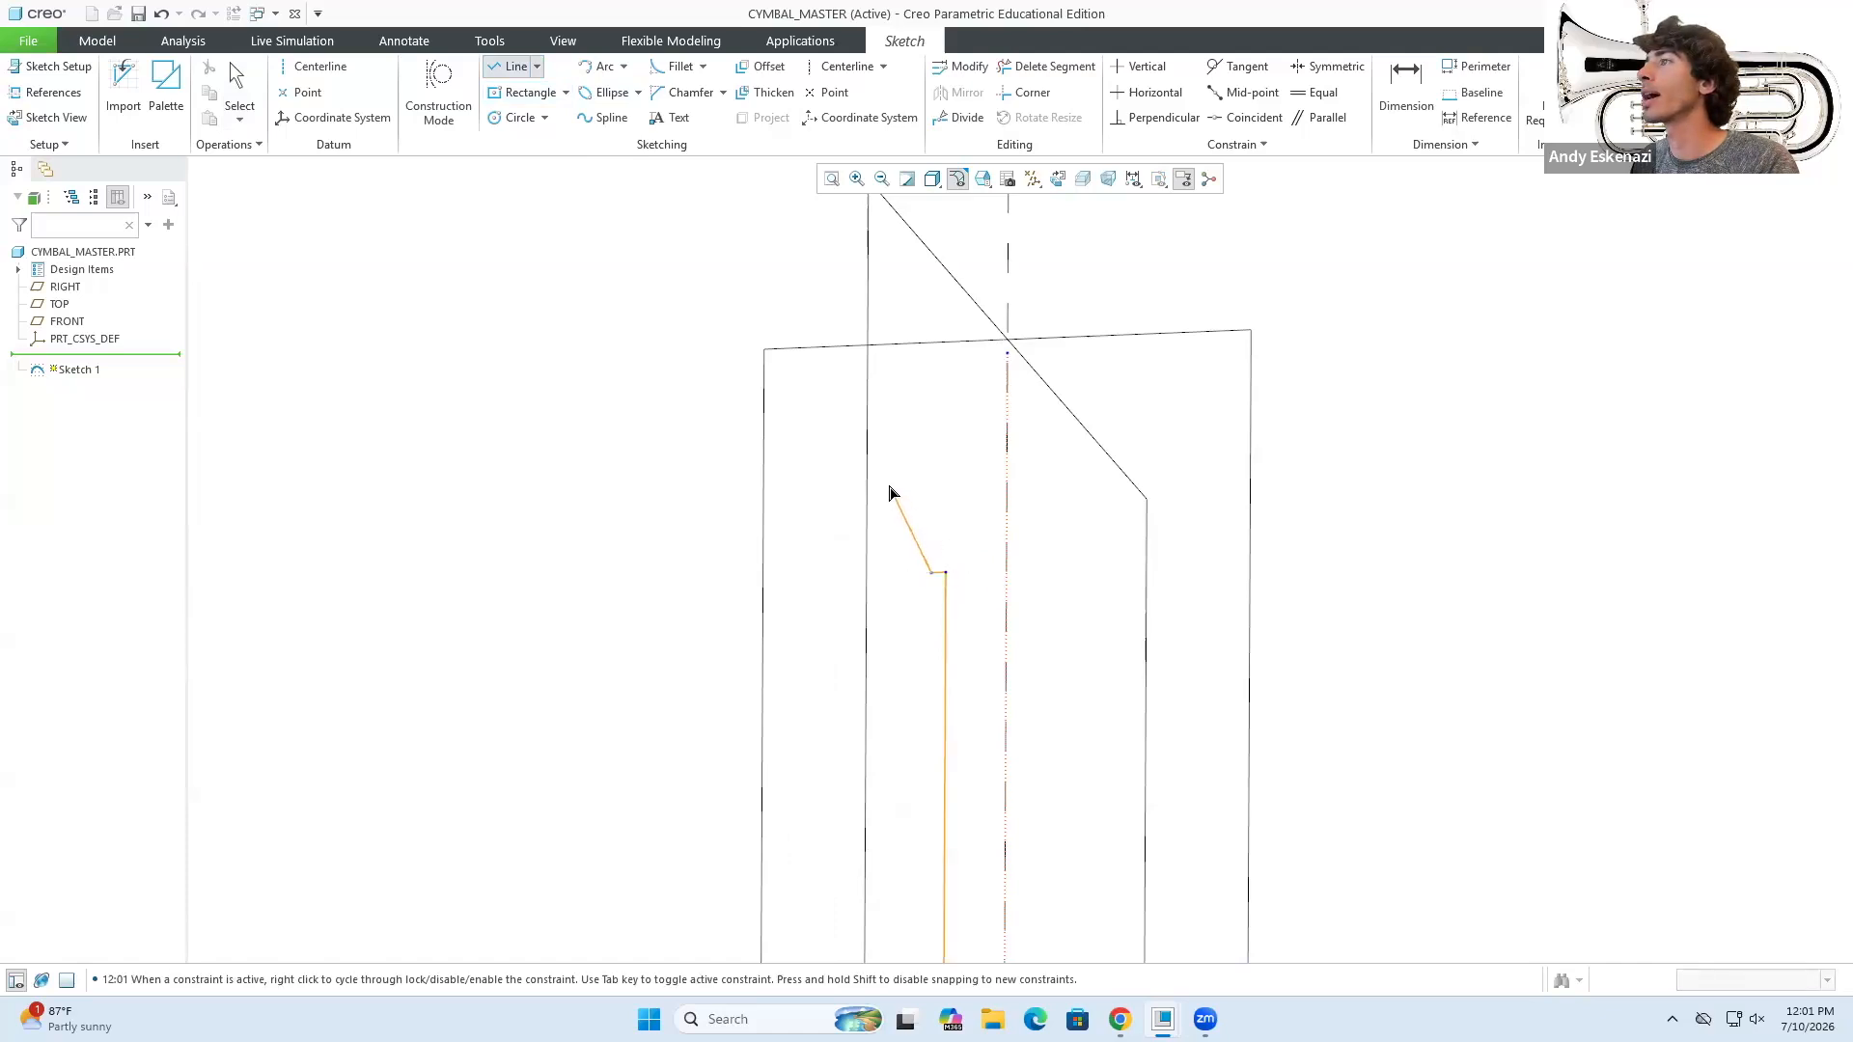
click(889, 486)
click(889, 357)
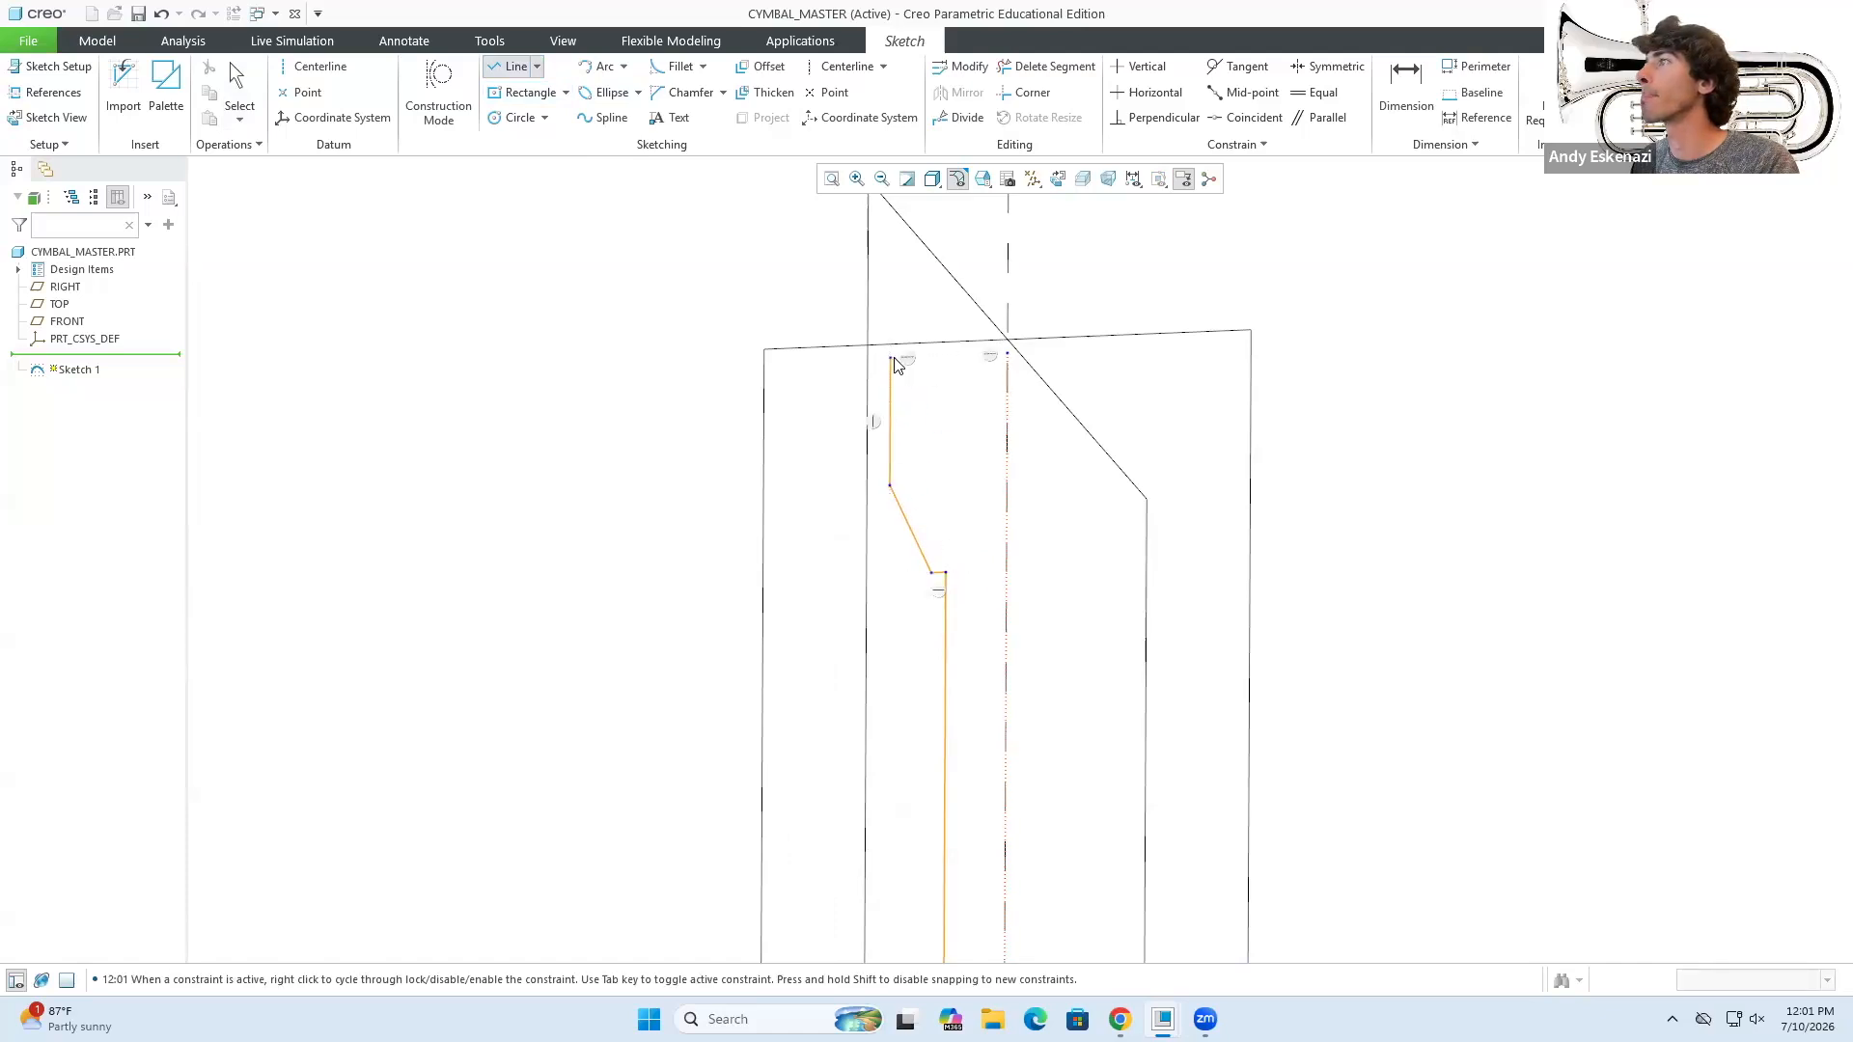
click(1007, 353)
middle_click(1070, 480)
middle_click(1069, 481)
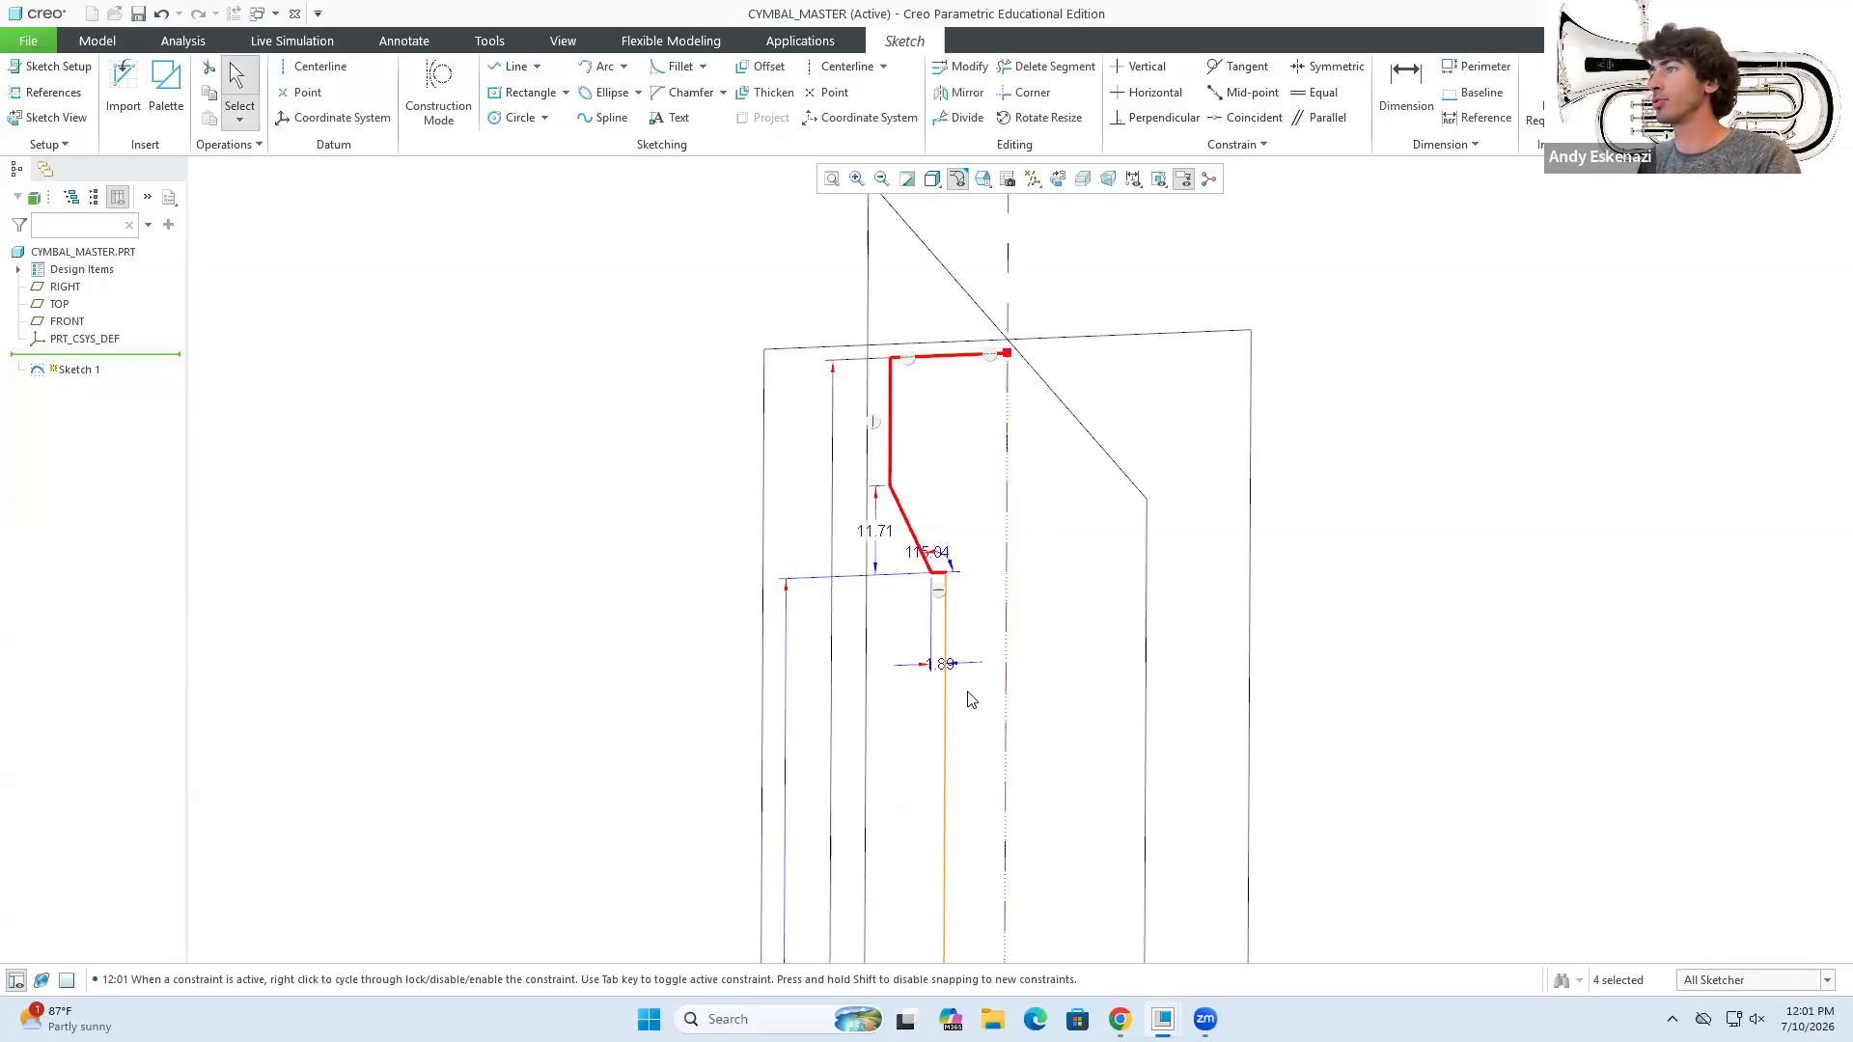
- Set the collar's small ledge to 2 cm and the base line at the origin to 8 cm
double_click(943, 665)
text(2)
key(Return)
scroll(939, 541, up, 6)
scroll(947, 818, down, 6)
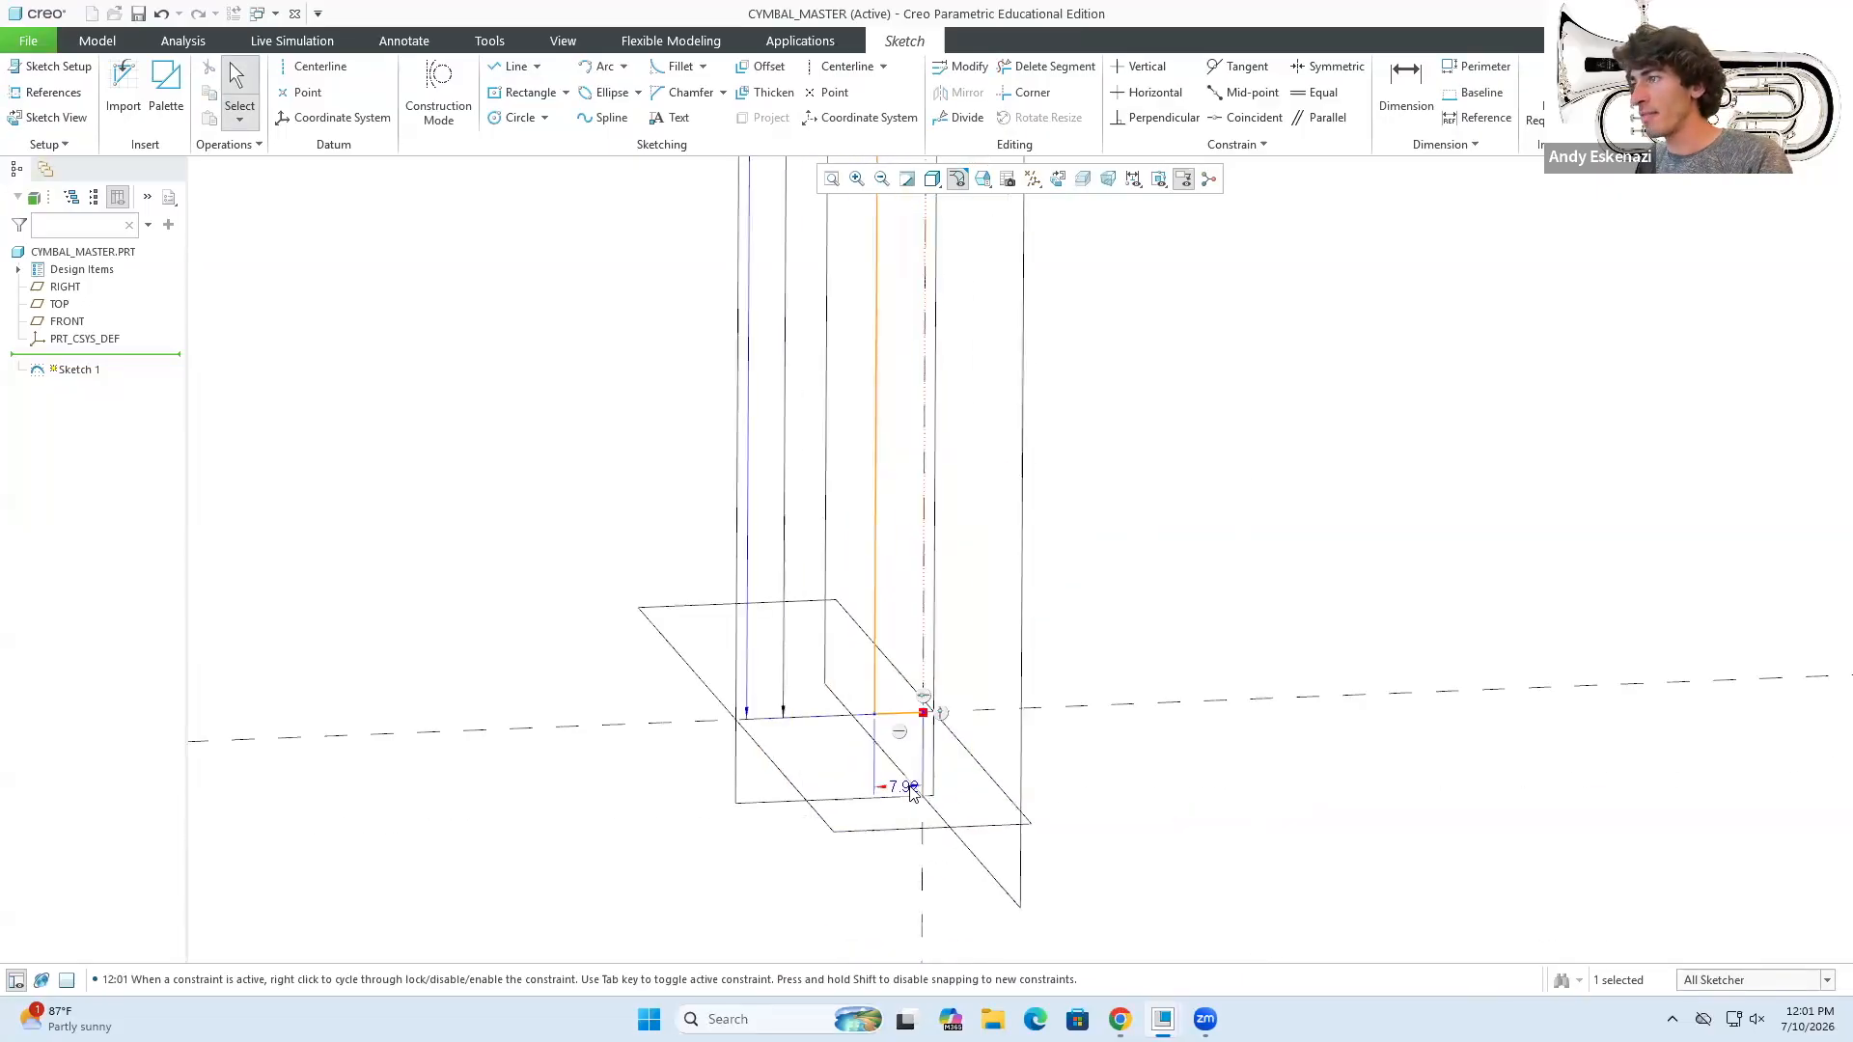
double_click(910, 788)
text(8)
key(Return)
- Dimension the vertical height of the collar's sloped segment and set it to 15 cm
scroll(1021, 517, up, 6)
scroll(973, 312, down, 6)
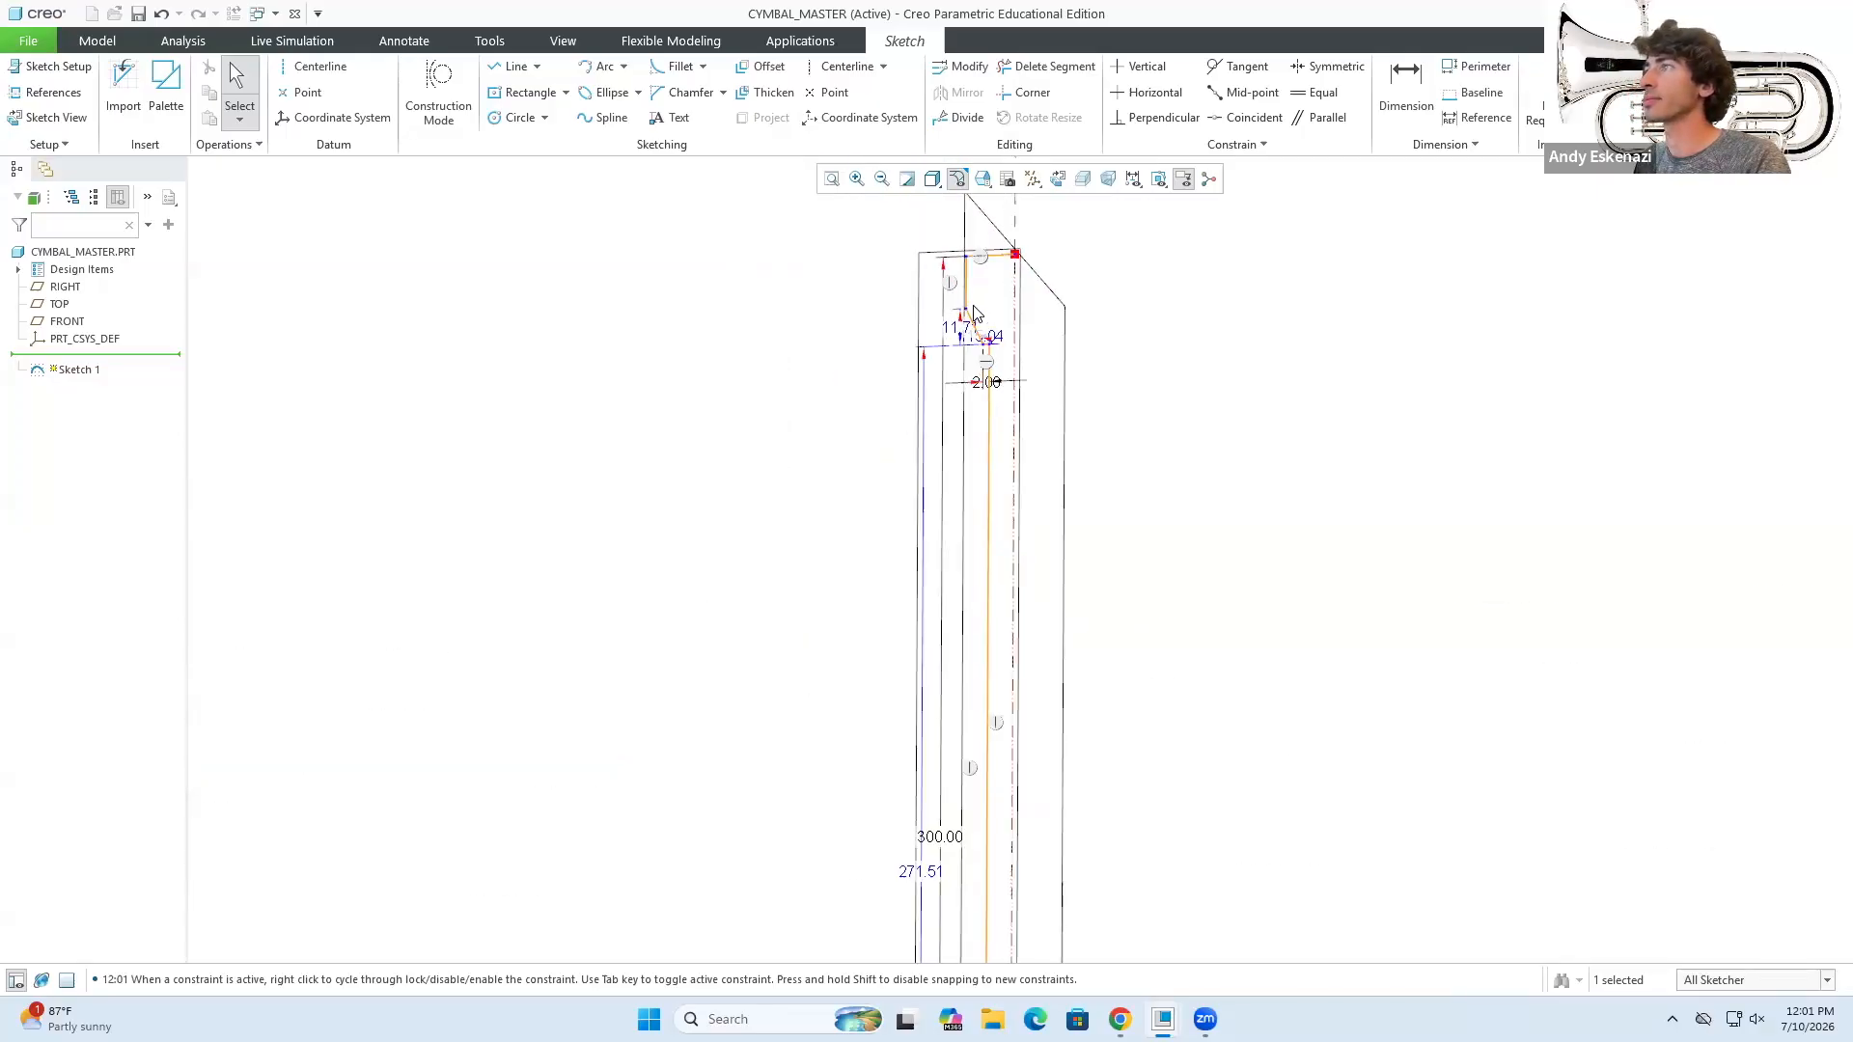
scroll(973, 312, down, 3)
key(d)
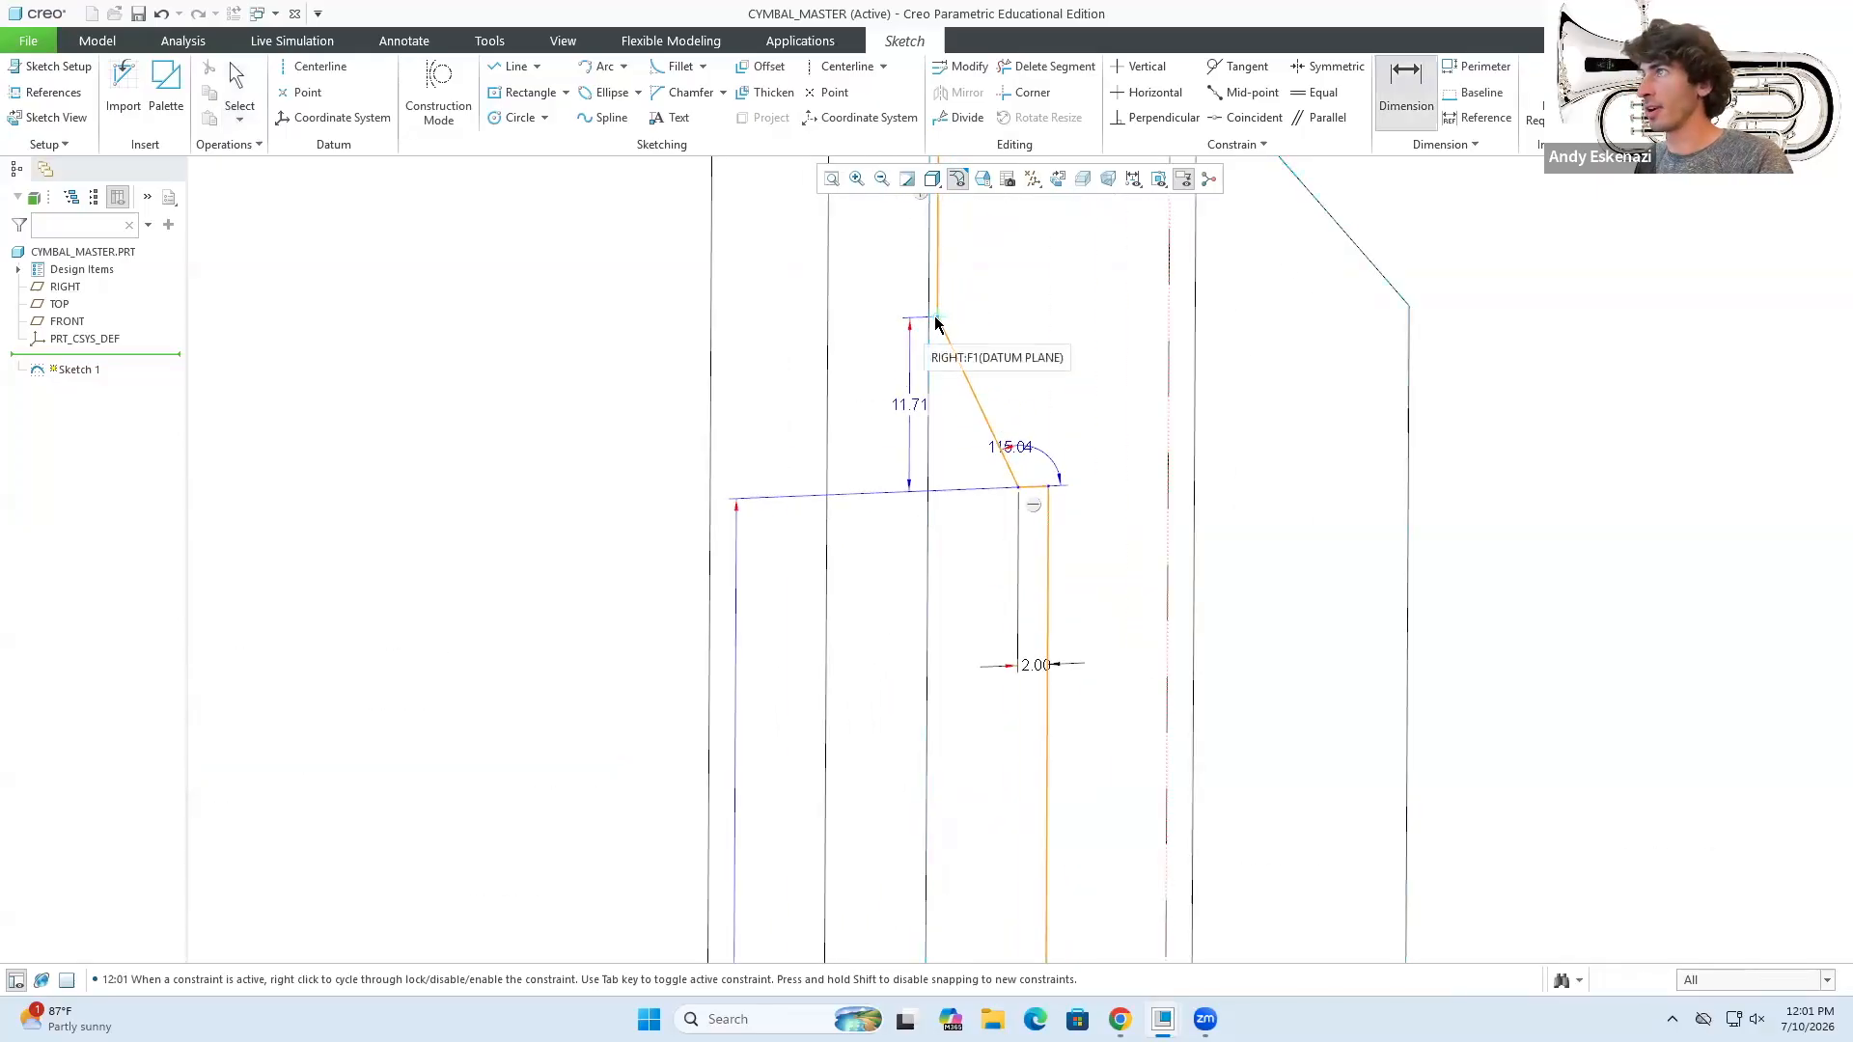
click(1017, 492)
middle_click(1059, 391)
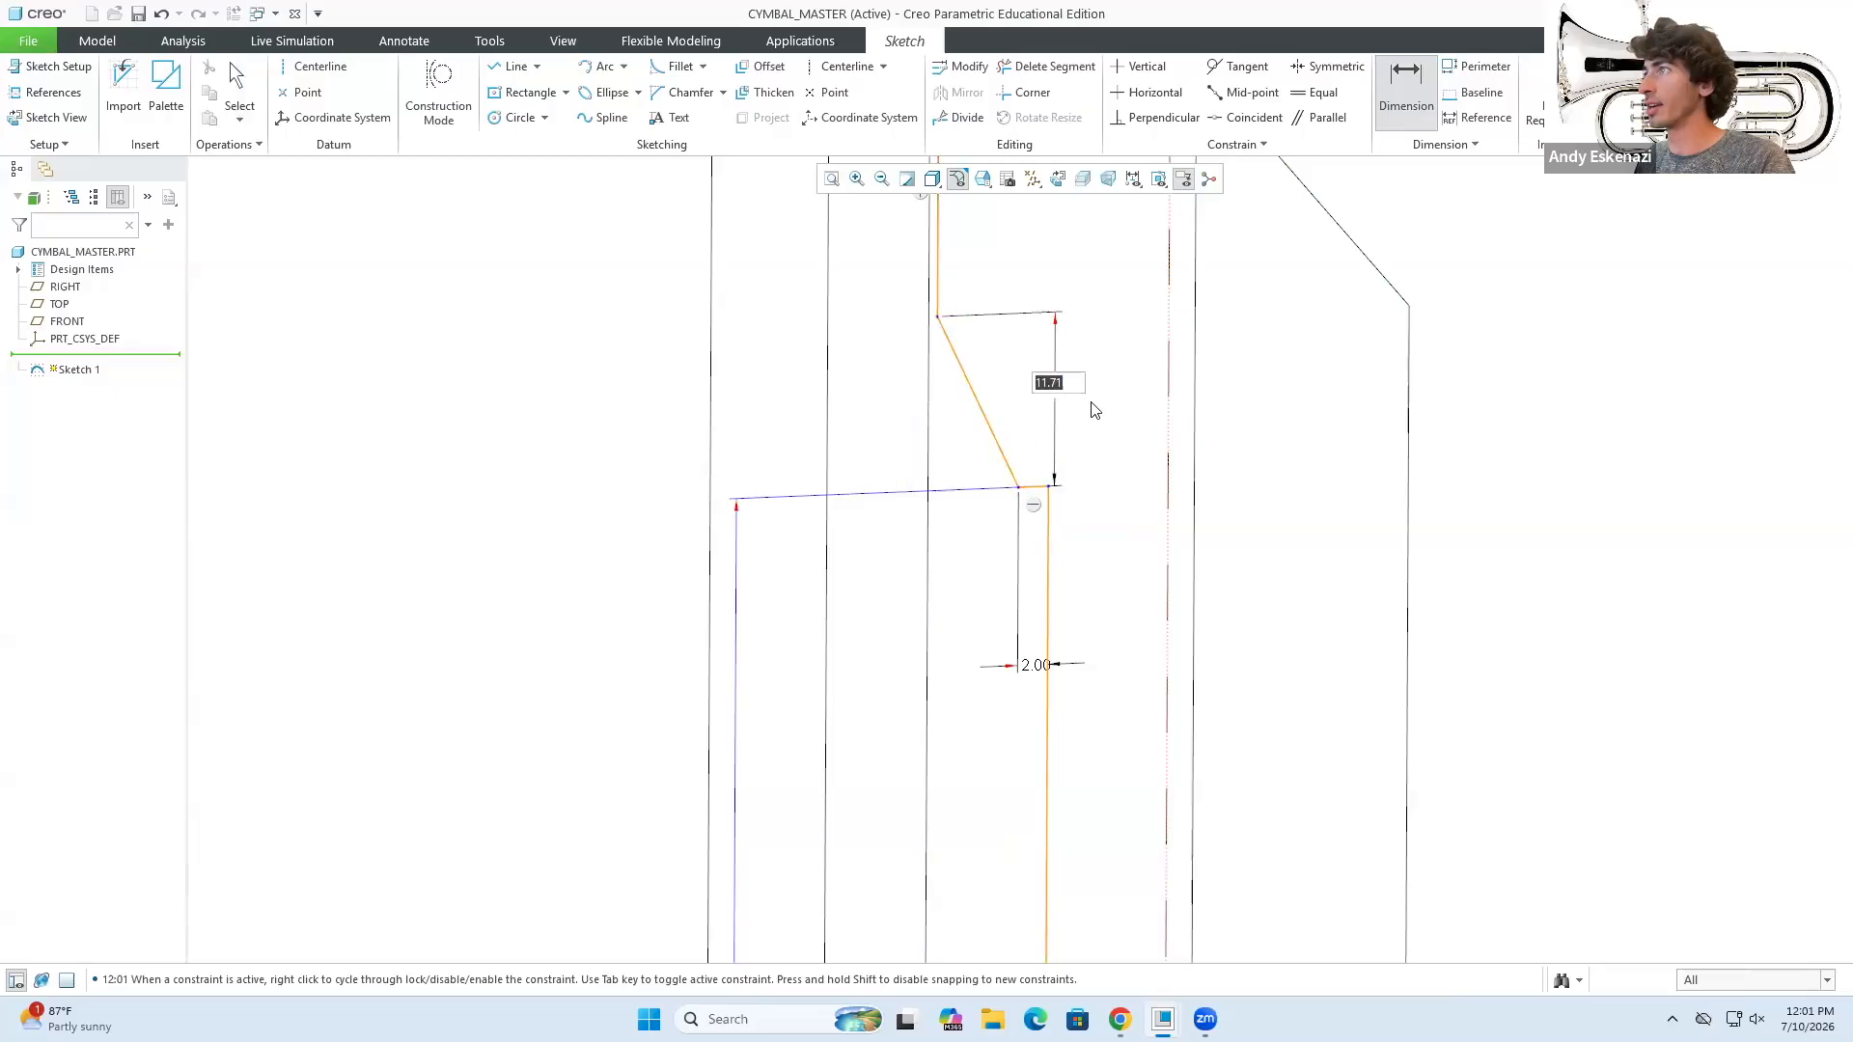
text(15)
key(Return)
- Dimension the collar's upper vertical segment at 15 cm and set its horizontal distance from the axis to 12 cm
scroll(1208, 489, up, 4)
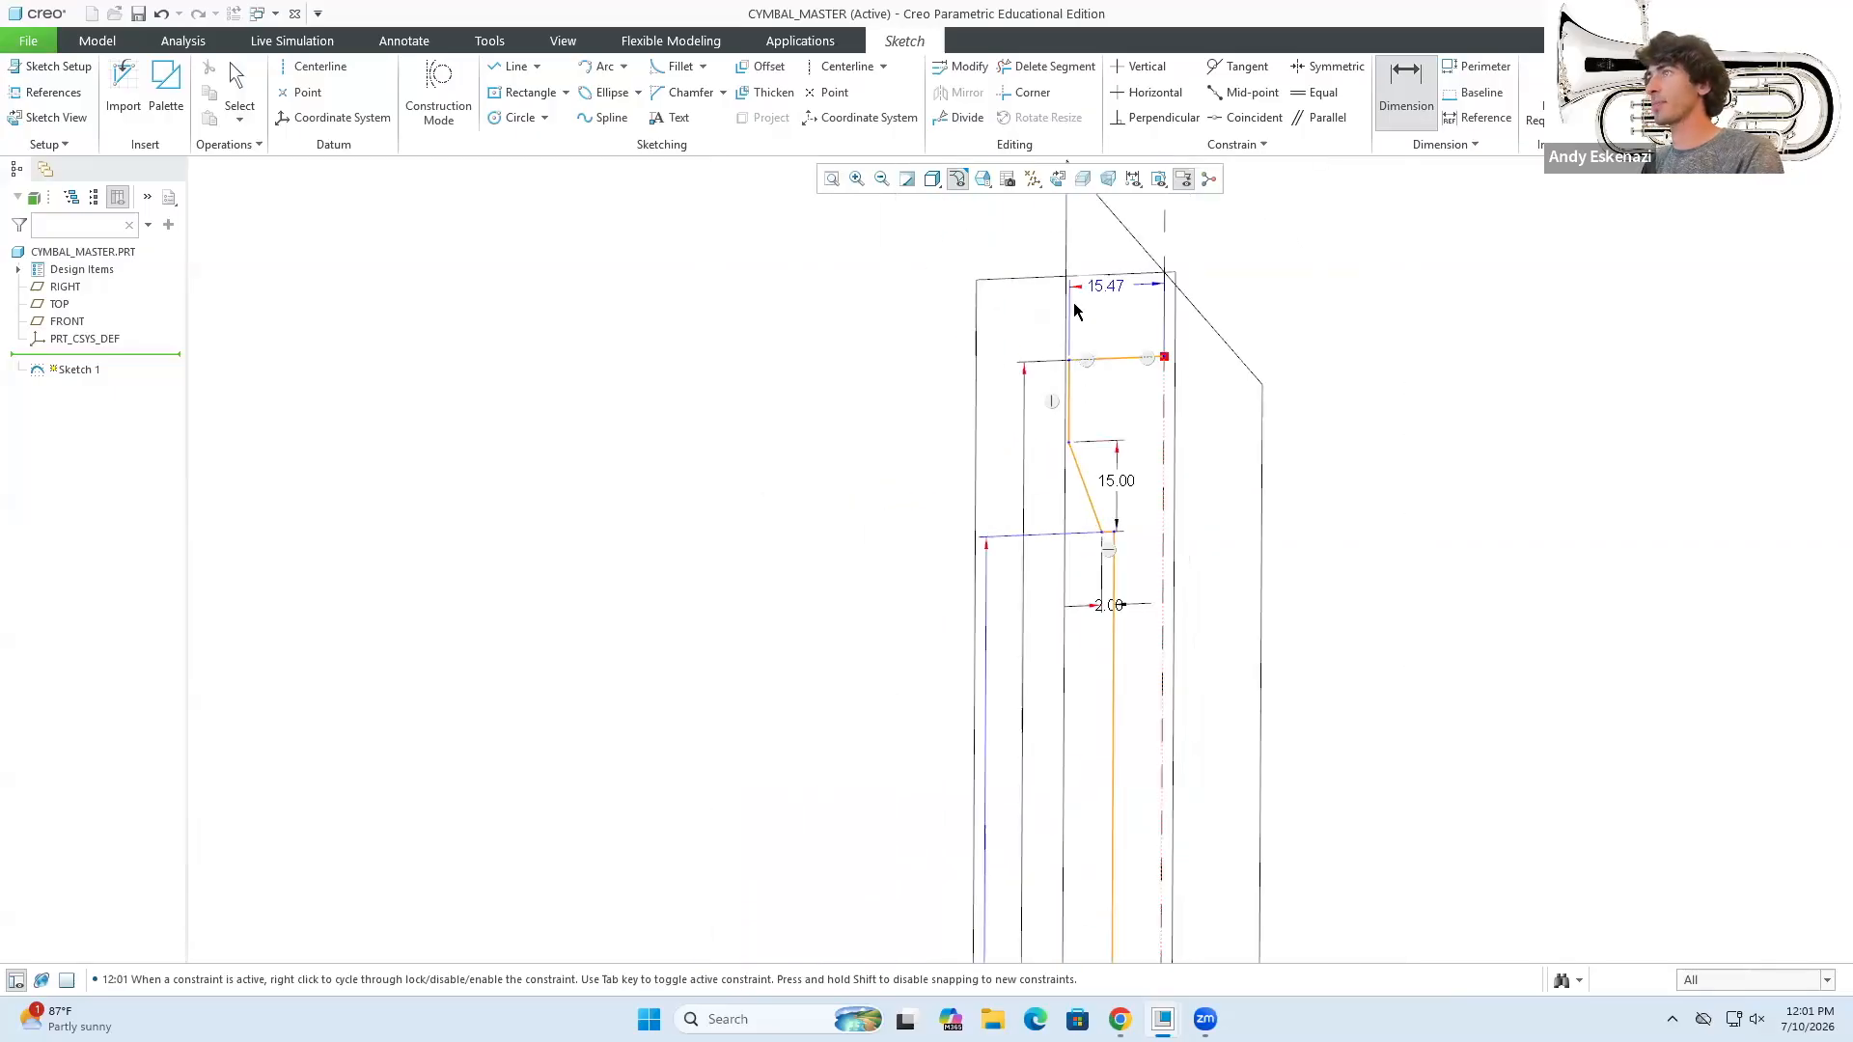
click(1074, 449)
middle_click(885, 470)
text(15)
key(Return)
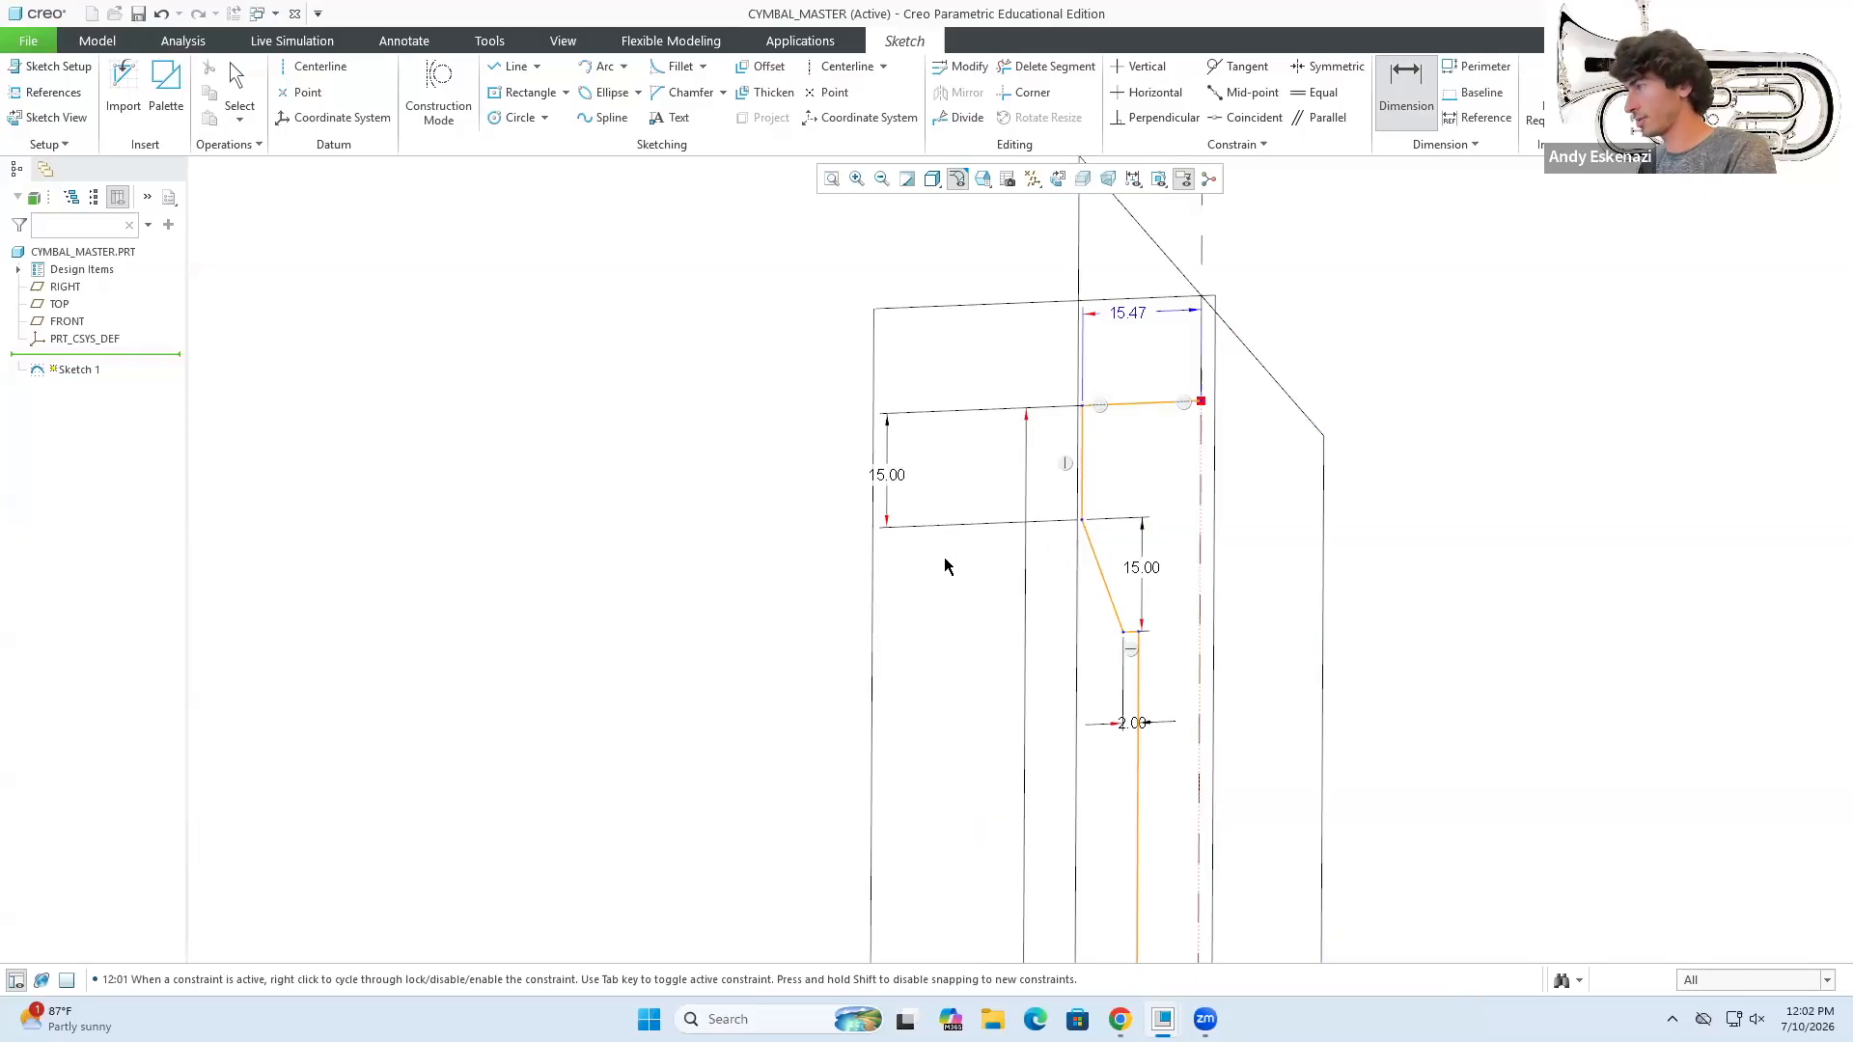
double_click(1133, 314)
text(12)
key(Return)
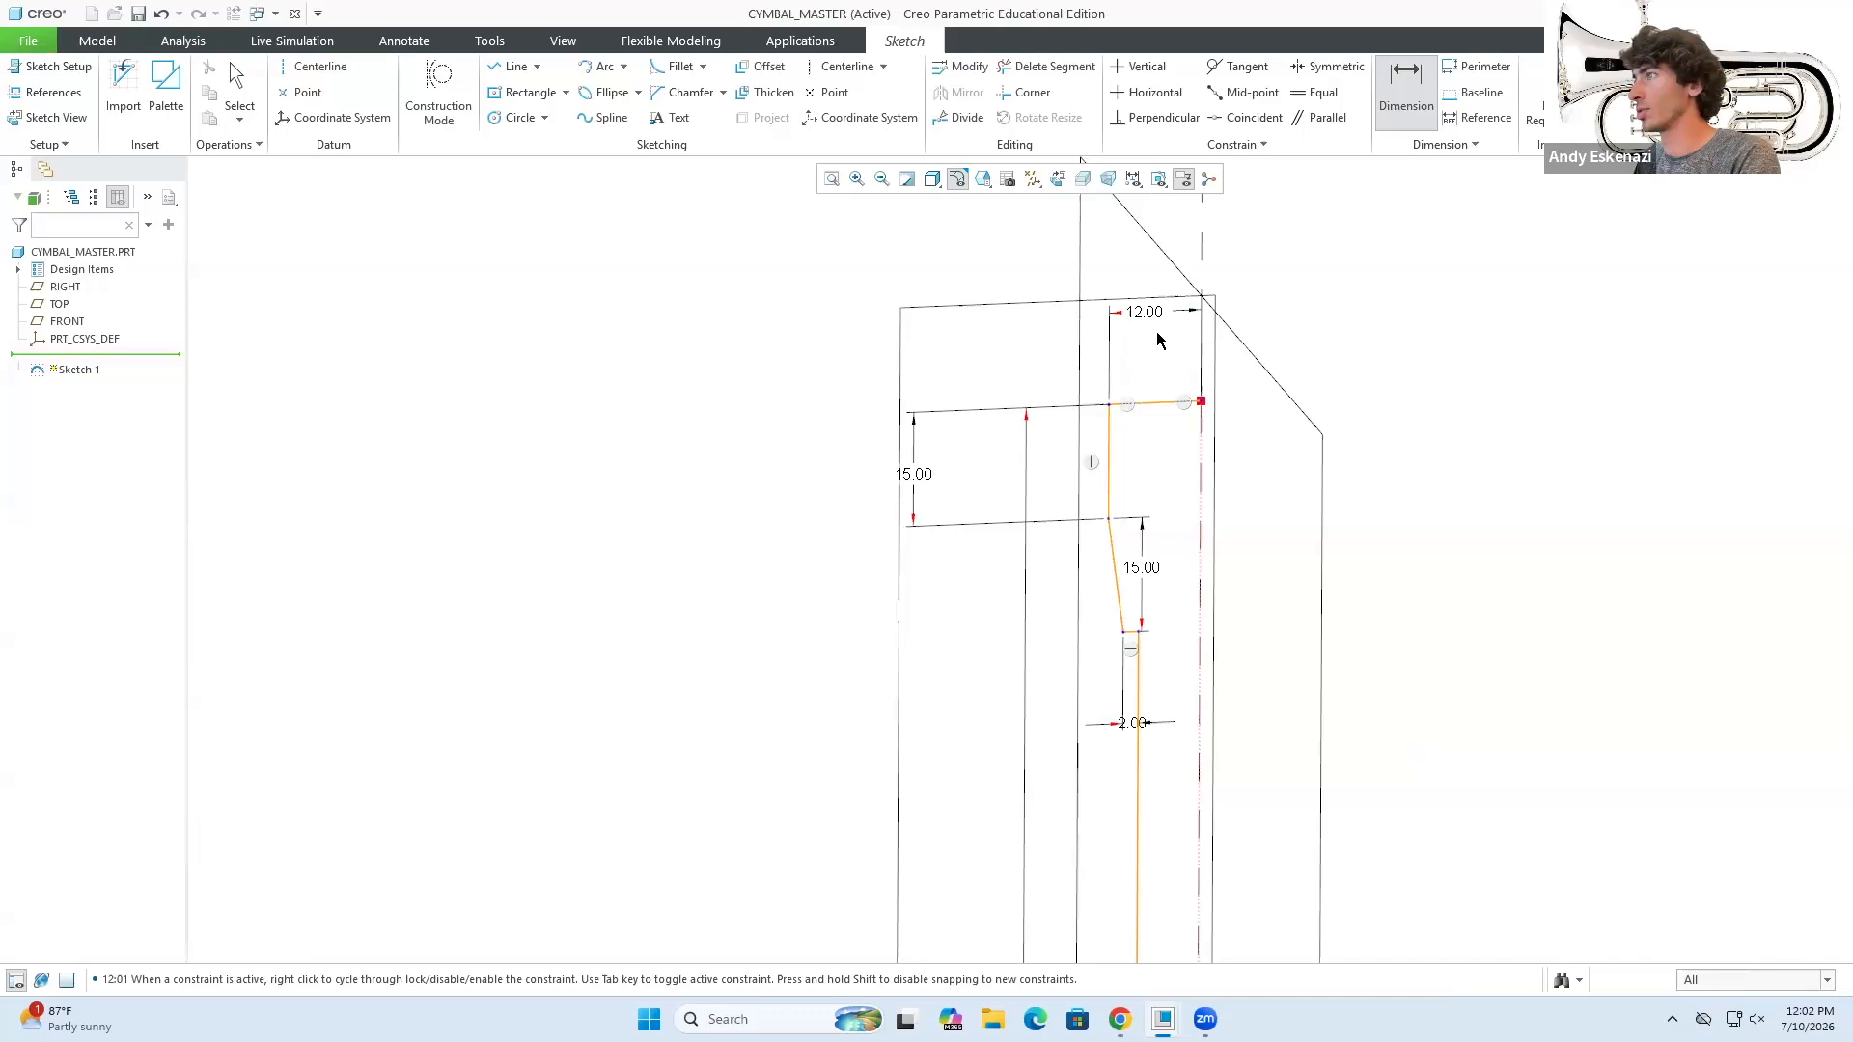
- Check the cymbal stand photo and set the height of the collar's sloped segment to 10 cm
key(alt+Tab)
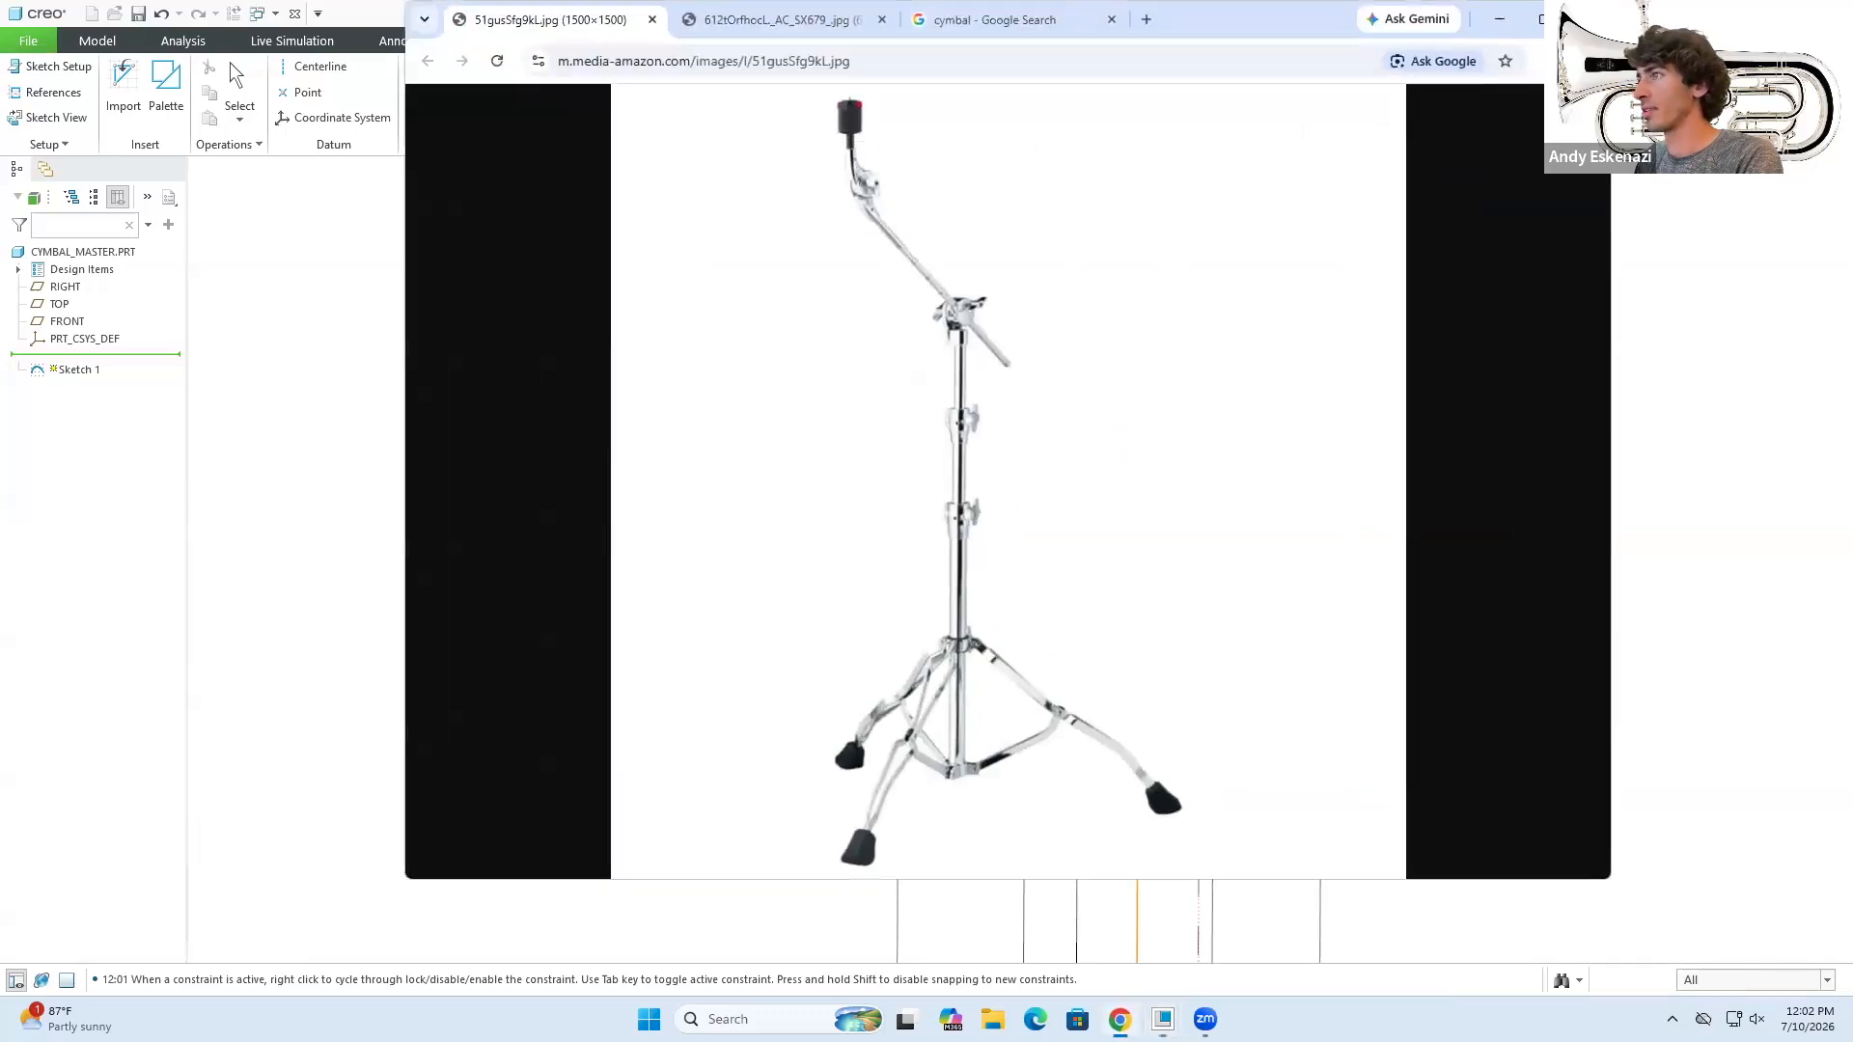
key(alt+Tab)
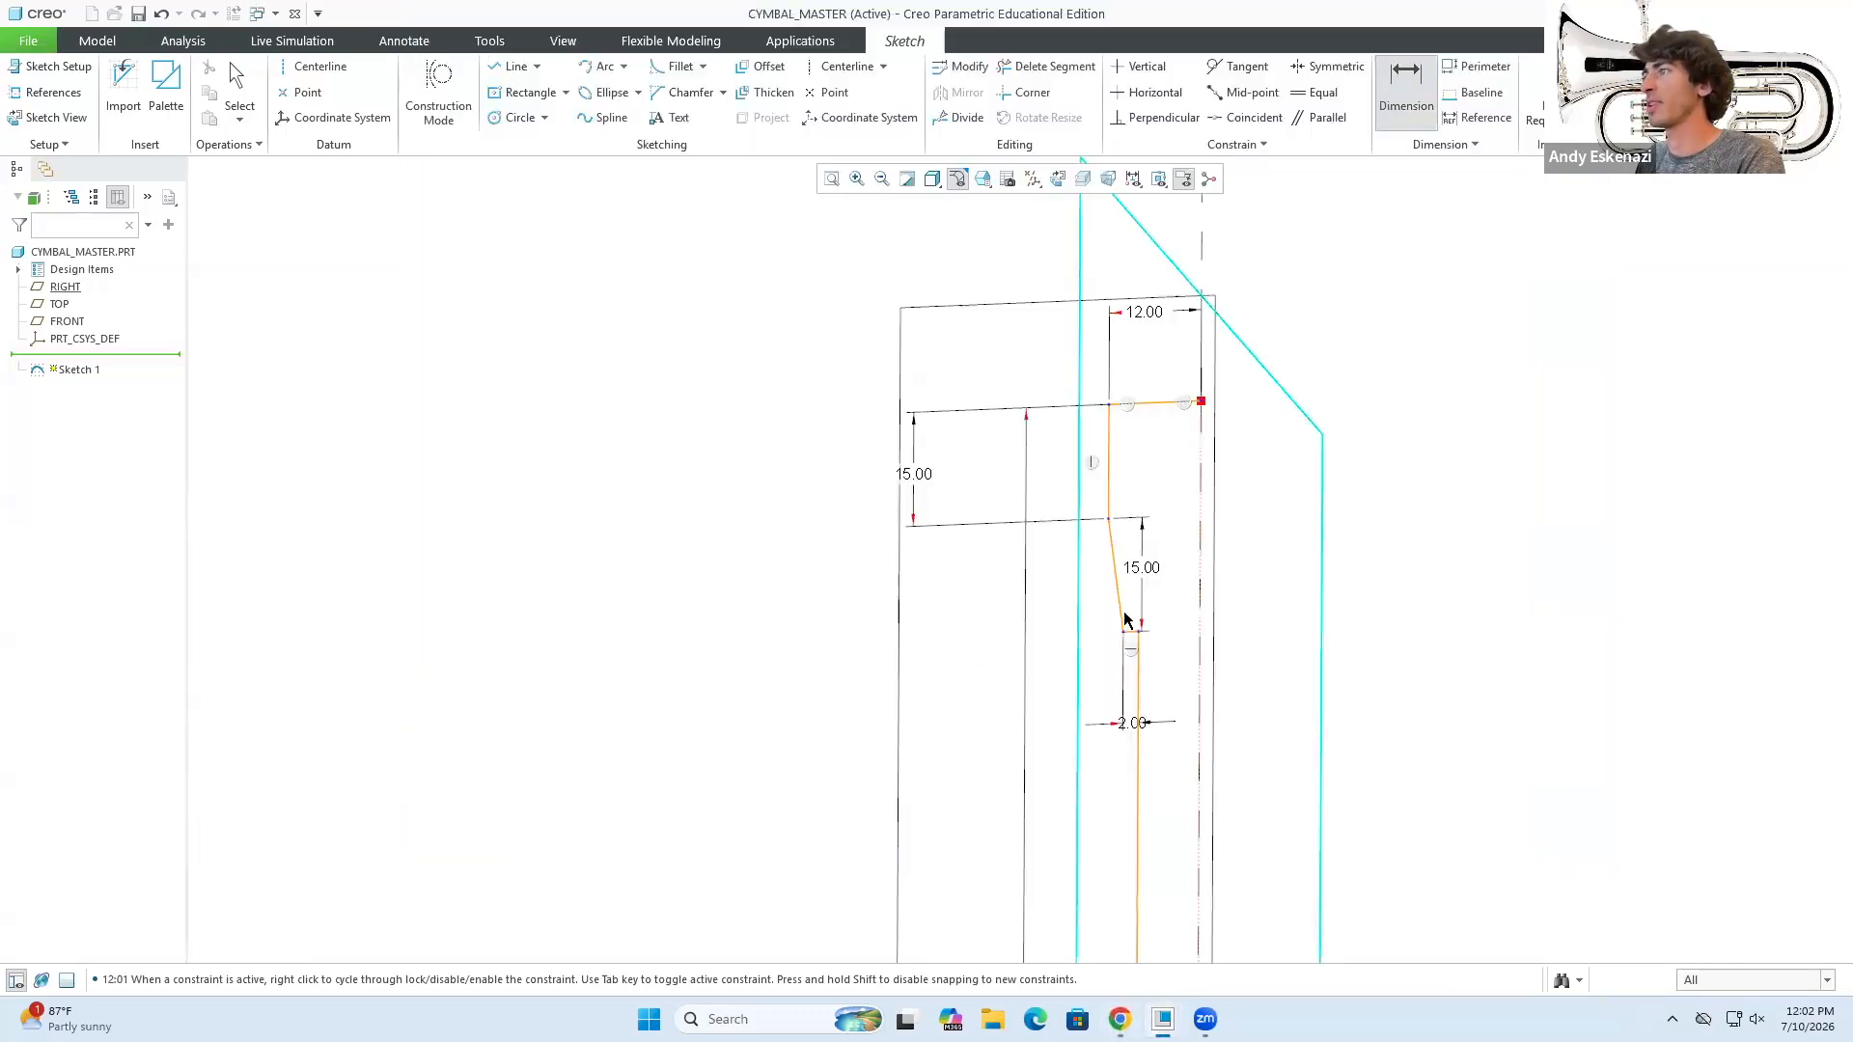
double_click(1138, 565)
text(10)
key(Return)
- Mirror the six lines of the tube and collar half-profile about the vertical construction line
middle_drag(1324, 447, 1303, 446)
middle_click(1088, 438)
click(1089, 439)
ctrl+click(1036, 487)
ctrl+click(1044, 588)
scroll(1068, 624, up, 3)
ctrl+click(1056, 626)
ctrl+click(1070, 671)
scroll(1129, 463, down, 4)
scroll(1129, 464, down, 5)
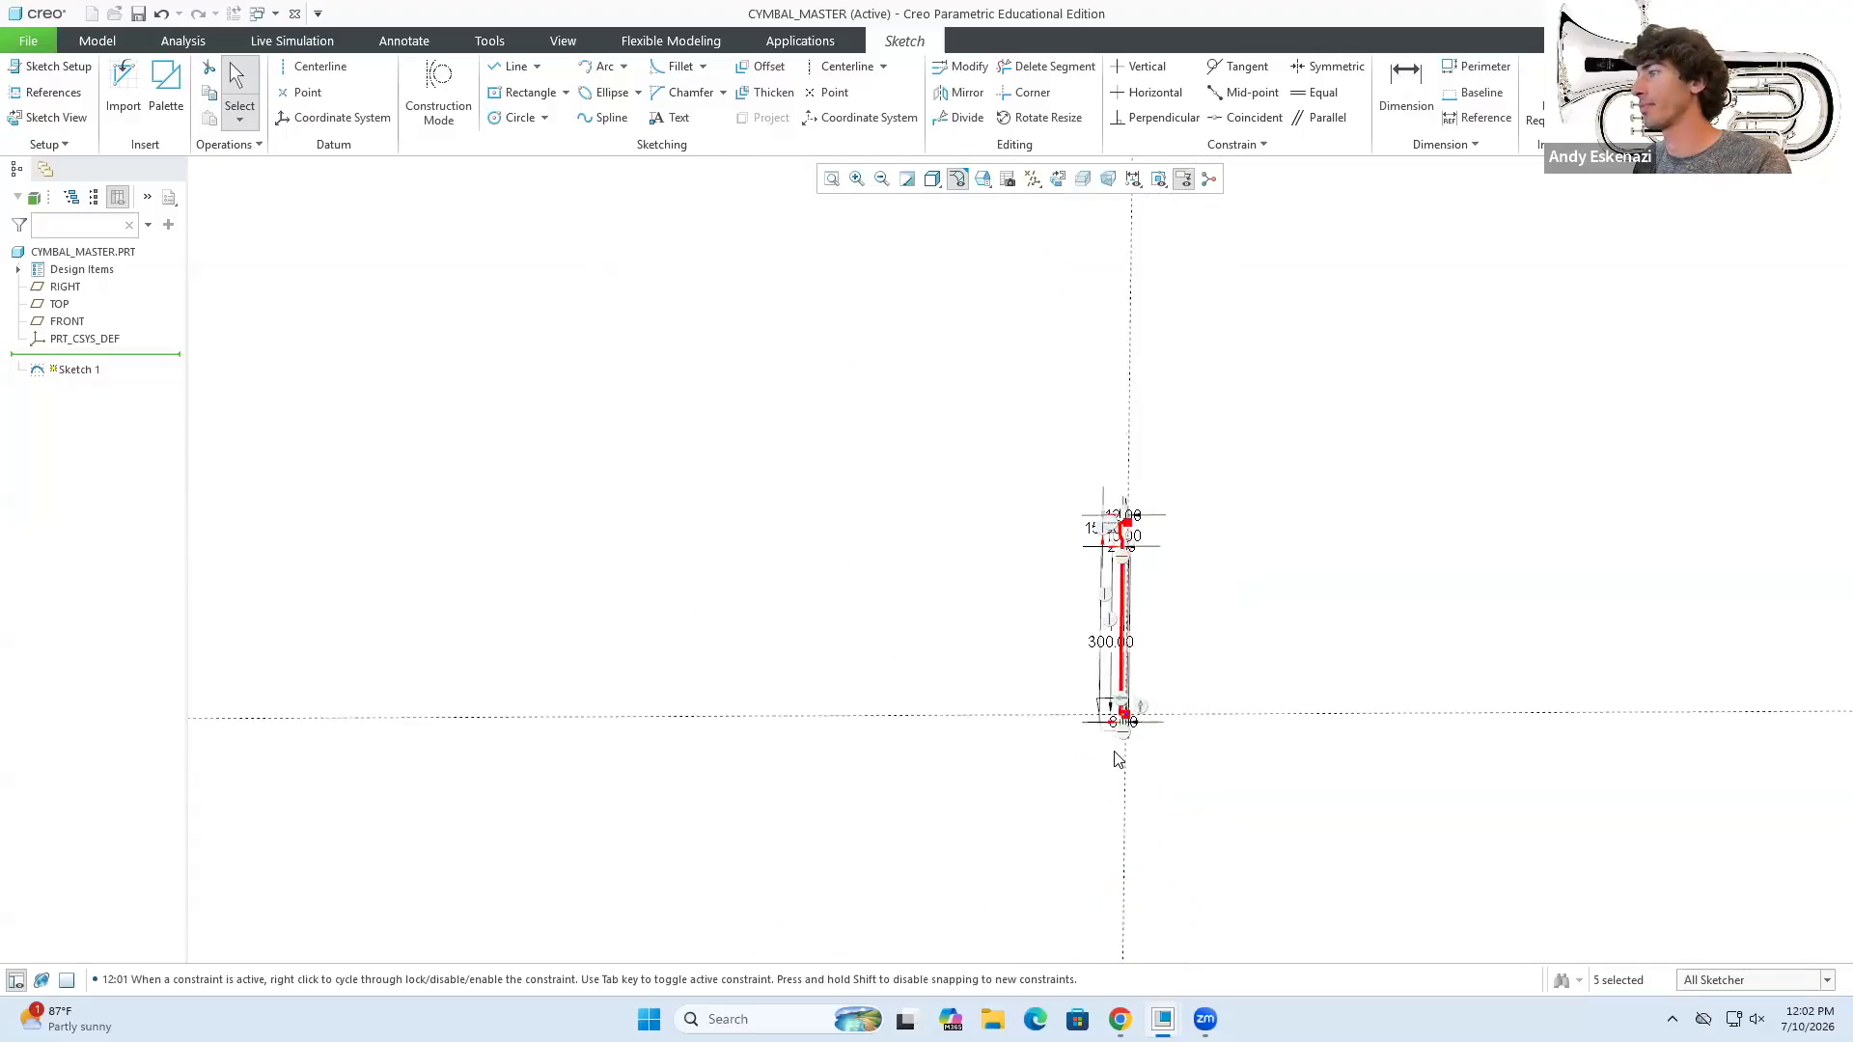
scroll(1119, 762, up, 6)
ctrl+click(1126, 768)
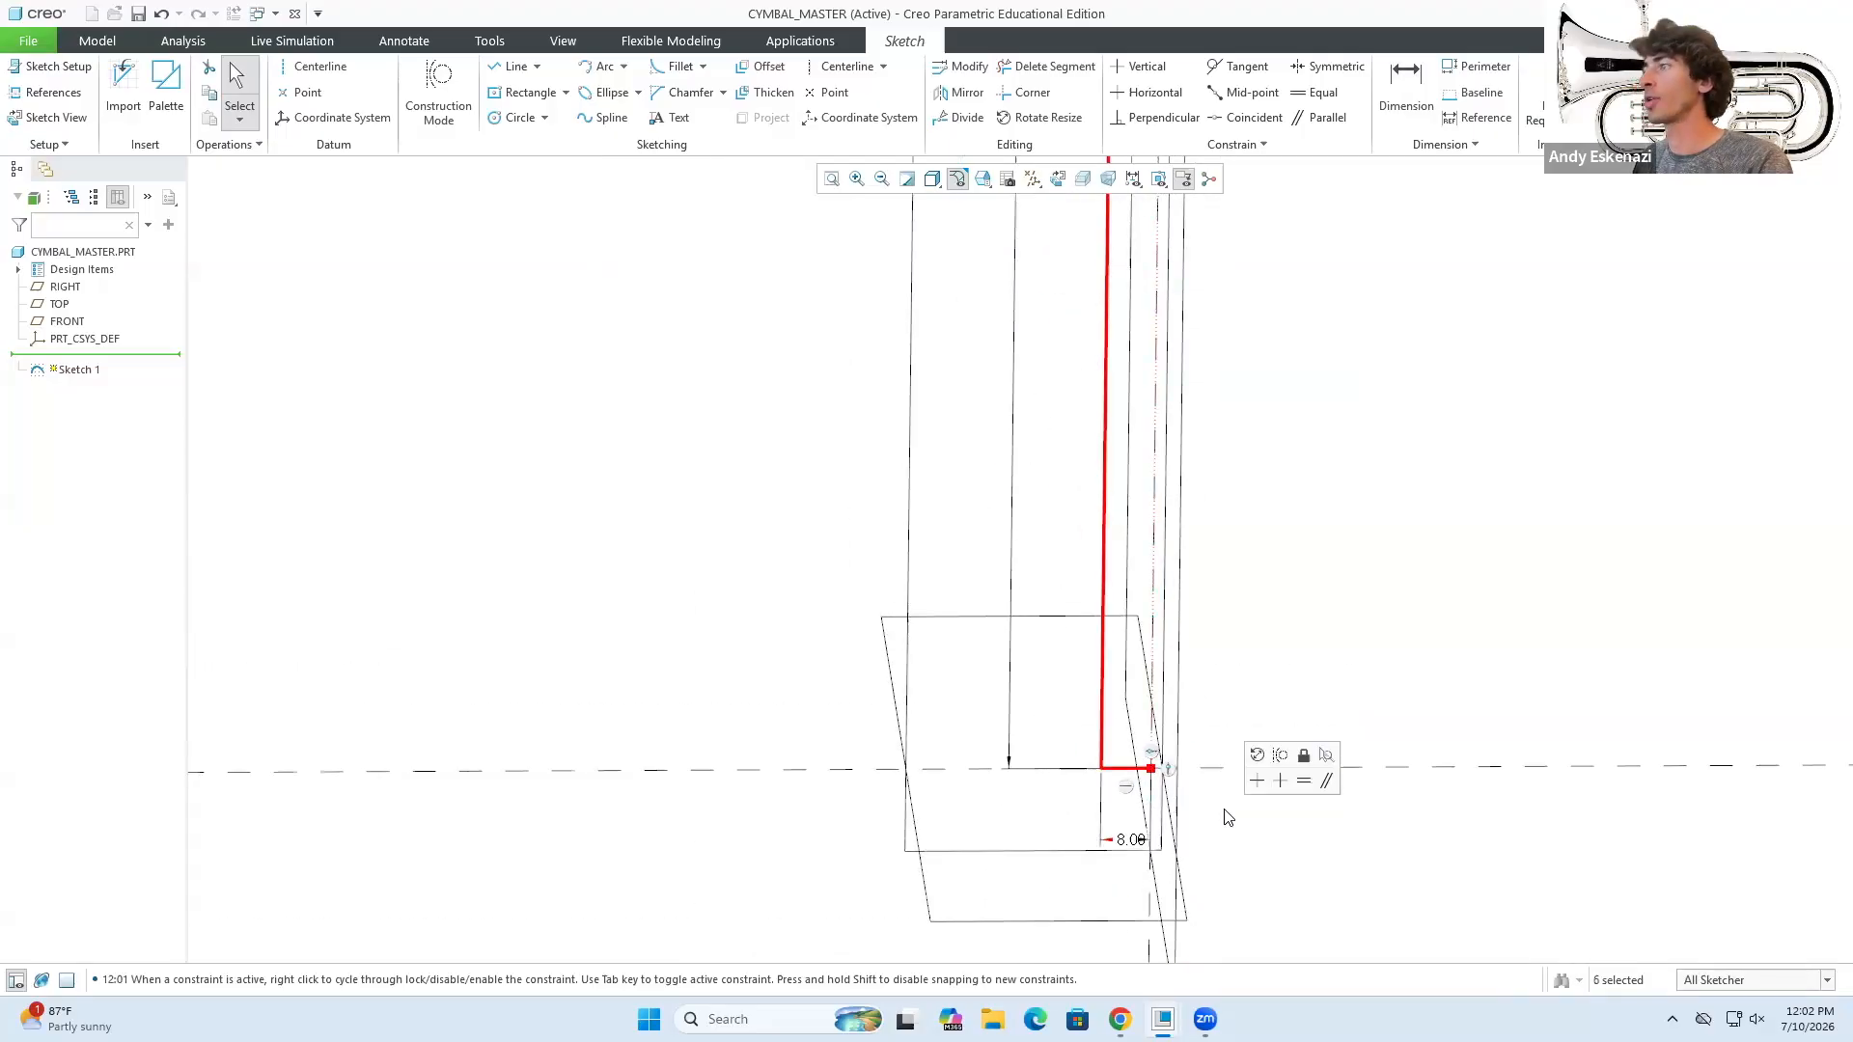
click(967, 92)
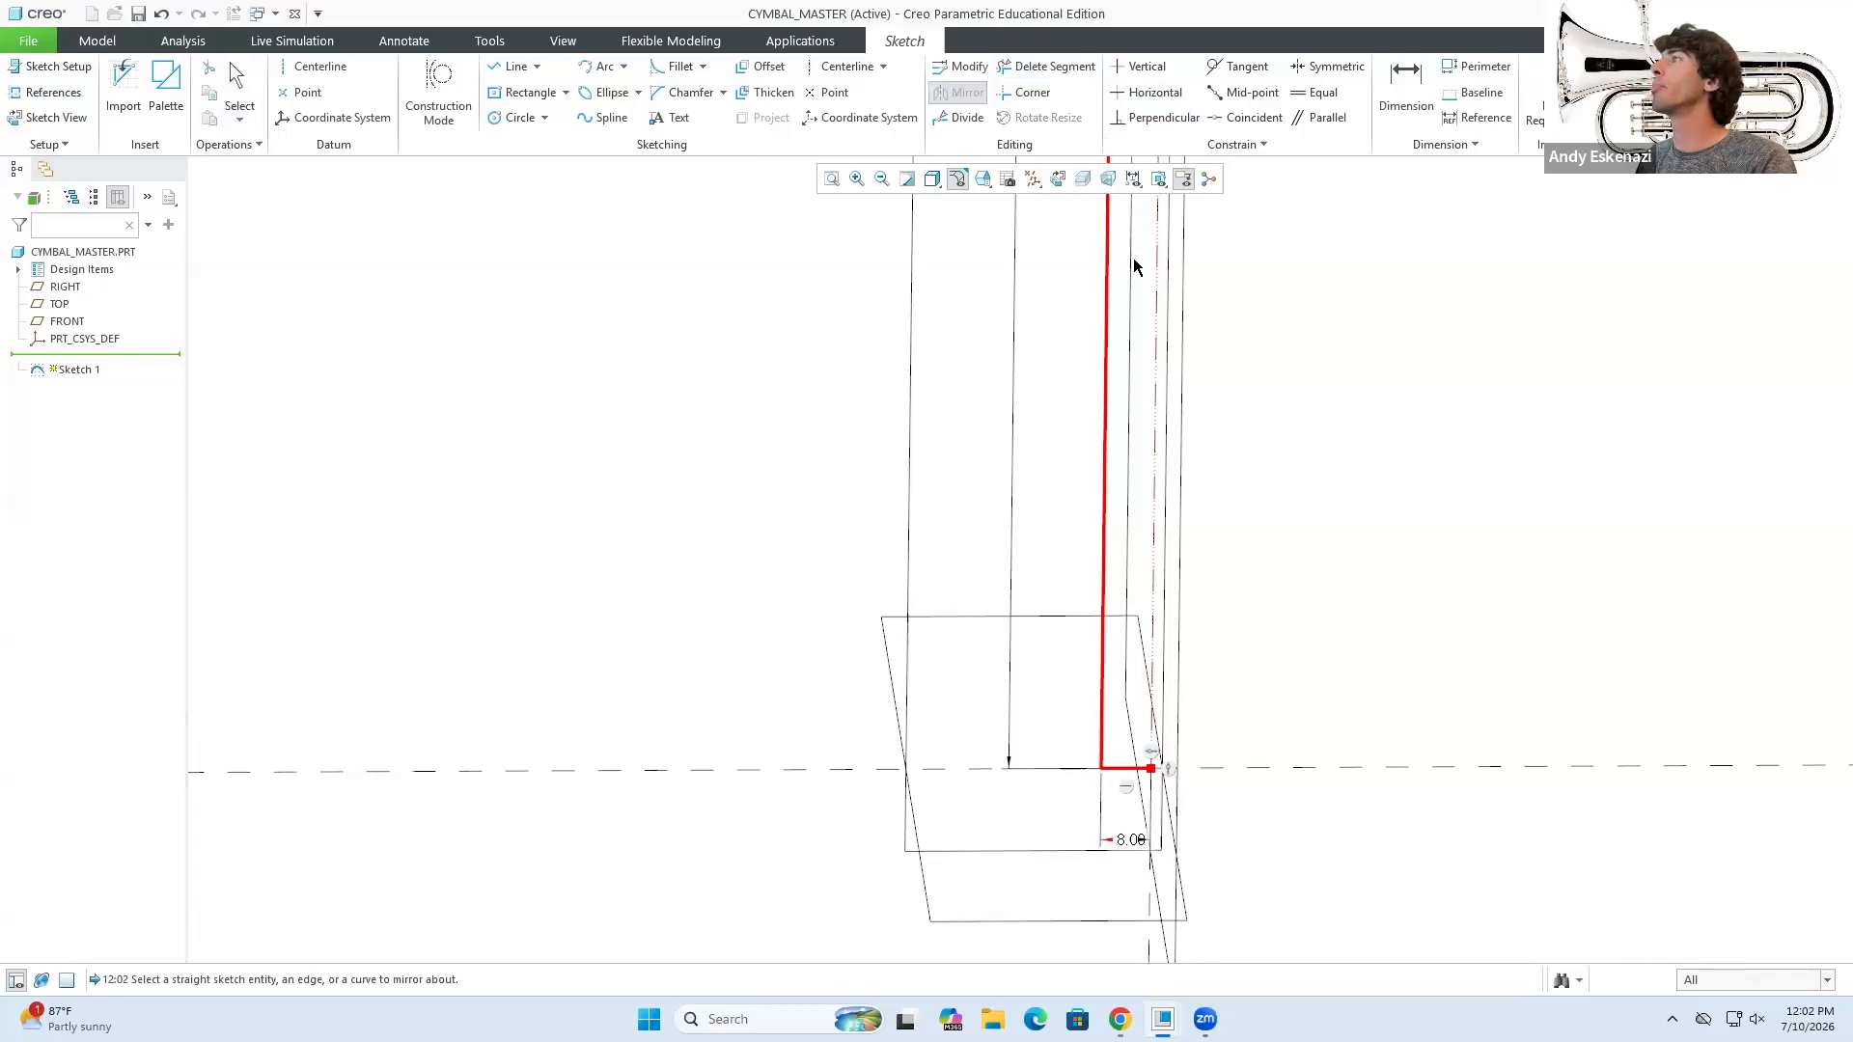
click(1157, 286)
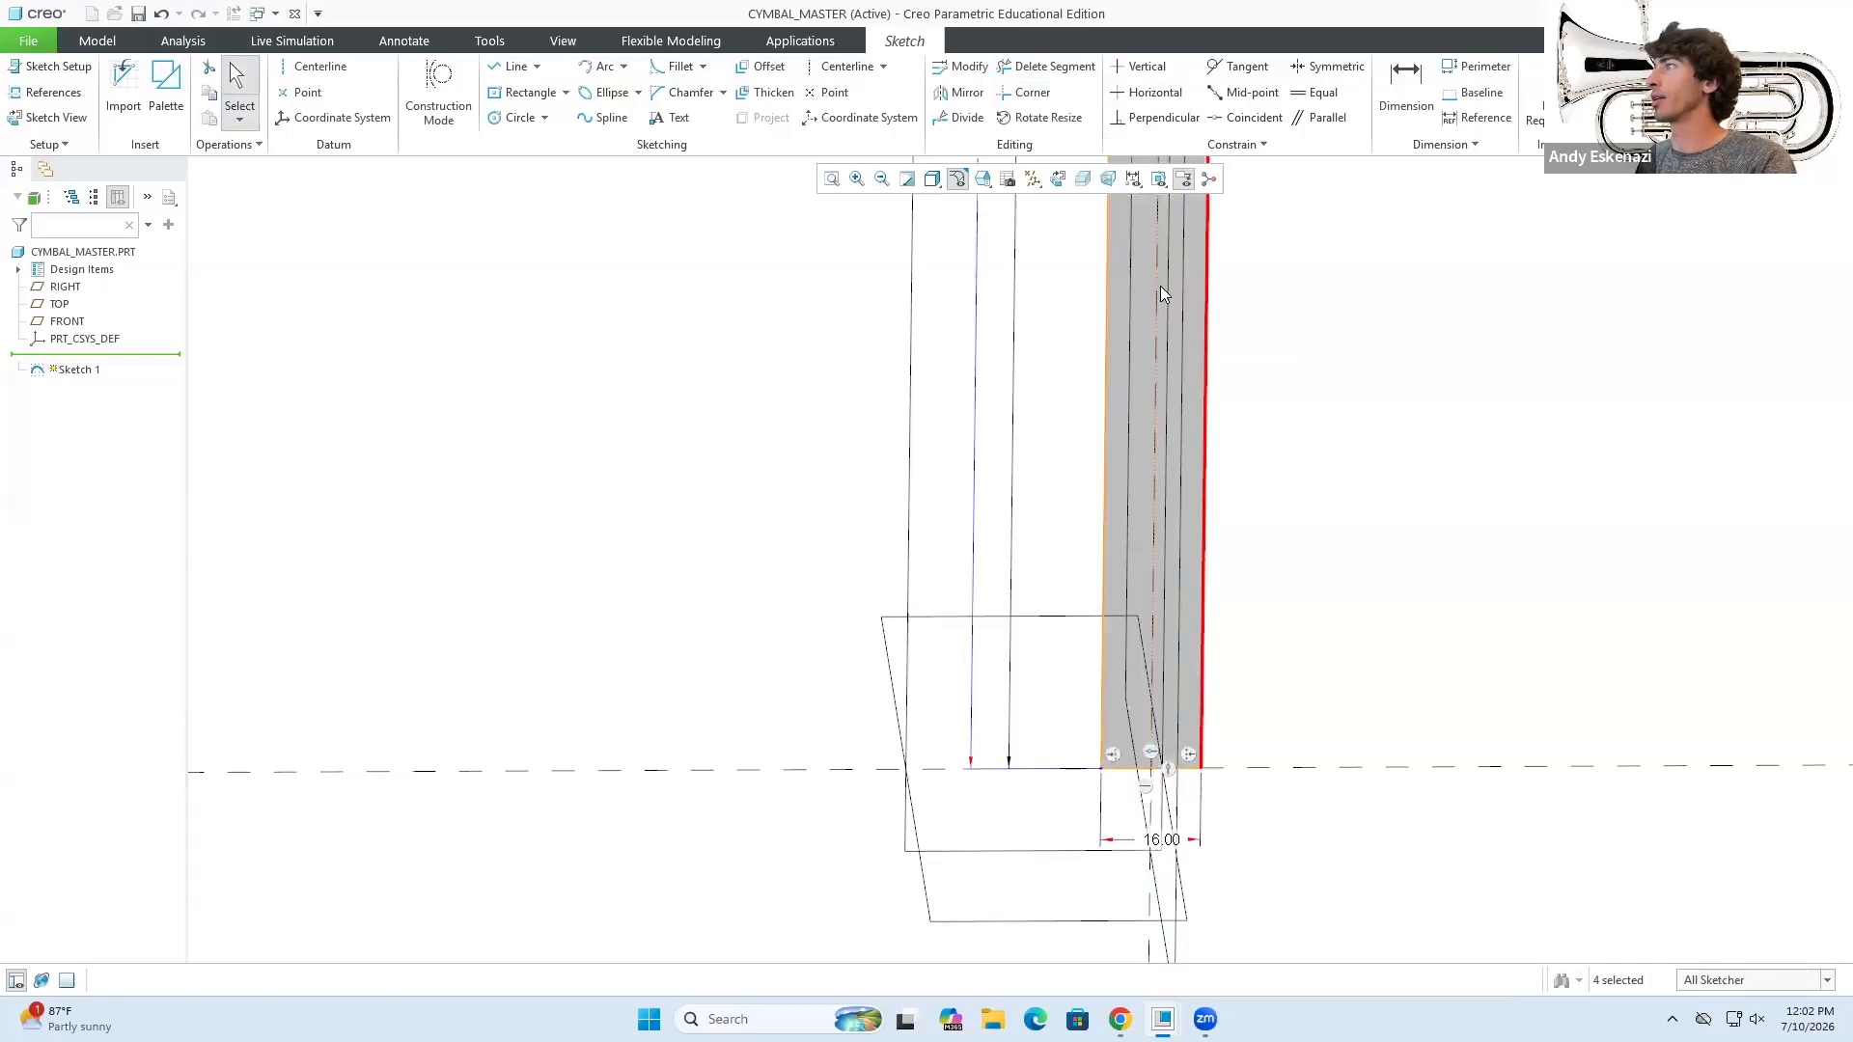
- After checking the stand photo, draw an inner-tube half-profile: about 5.8 cm leftward from the axis partway up the tube, and about 186 cm upward beyond the collar
scroll(1184, 733, down, 2)
scroll(1183, 733, down, 1)
scroll(1173, 390, up, 3)
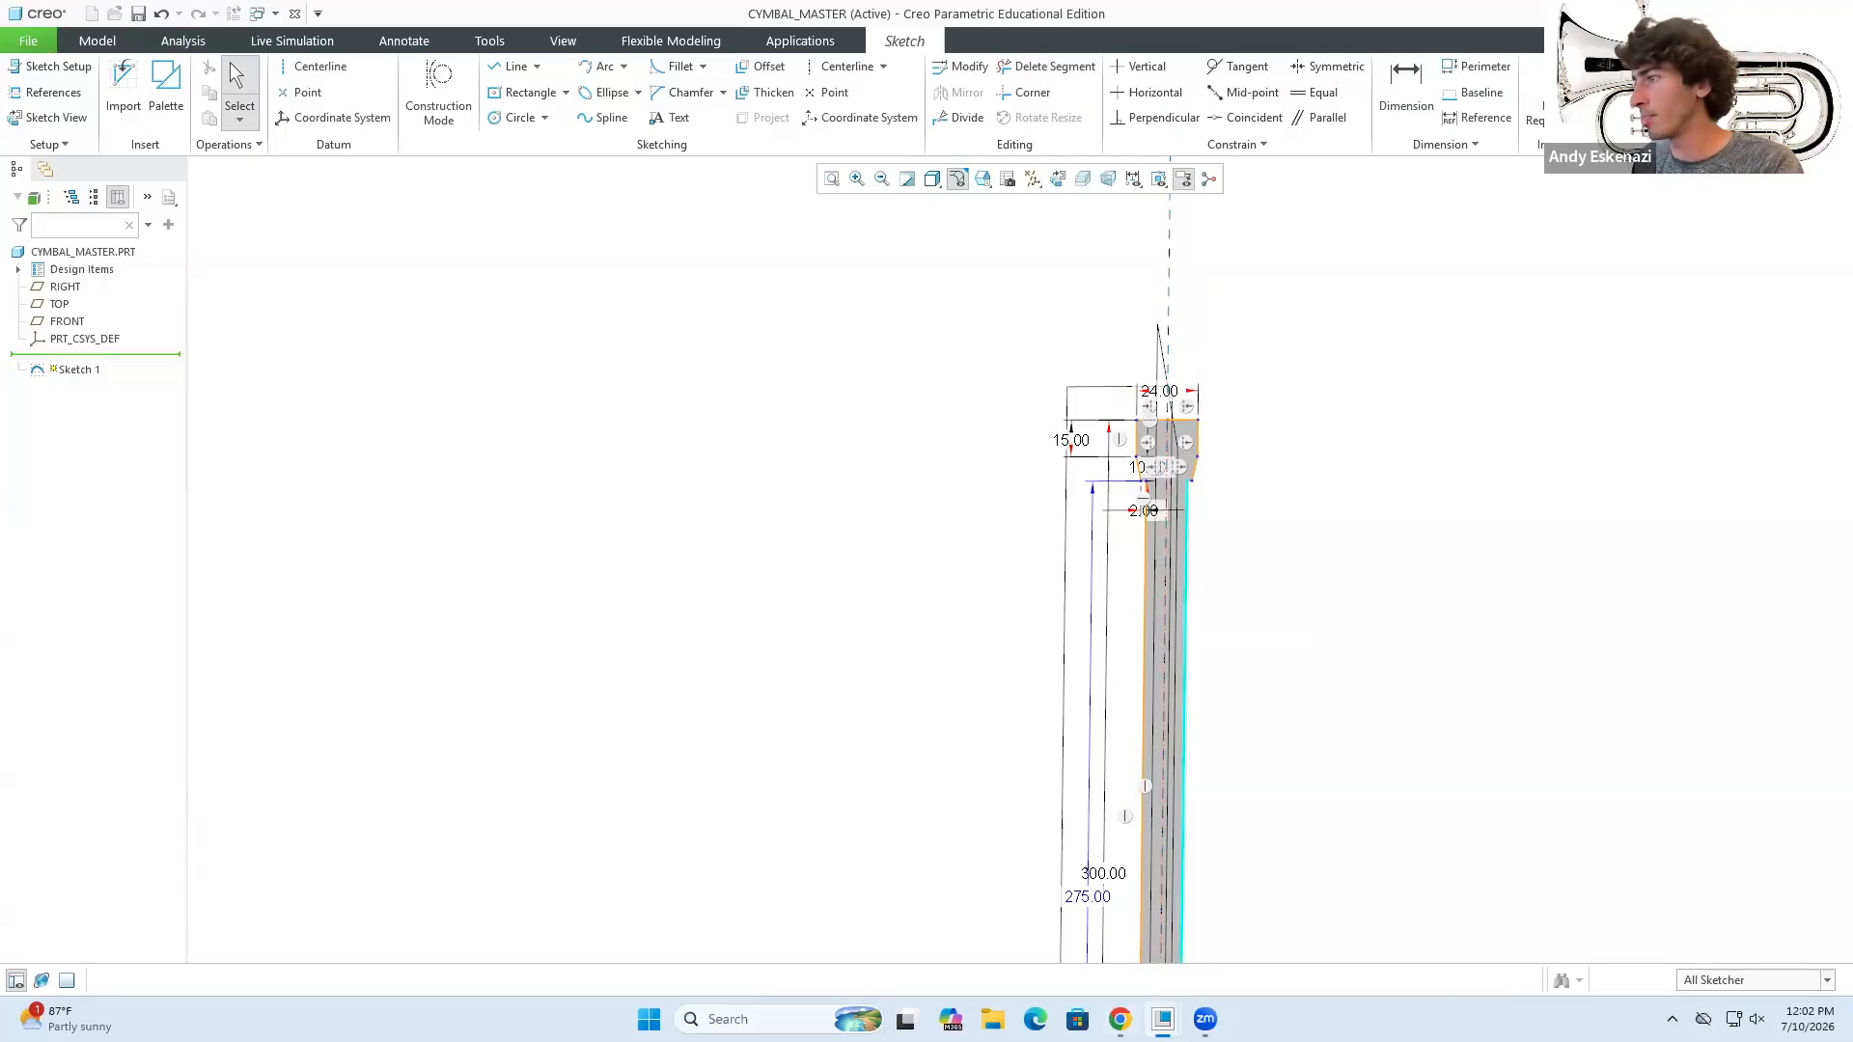
click(1120, 1019)
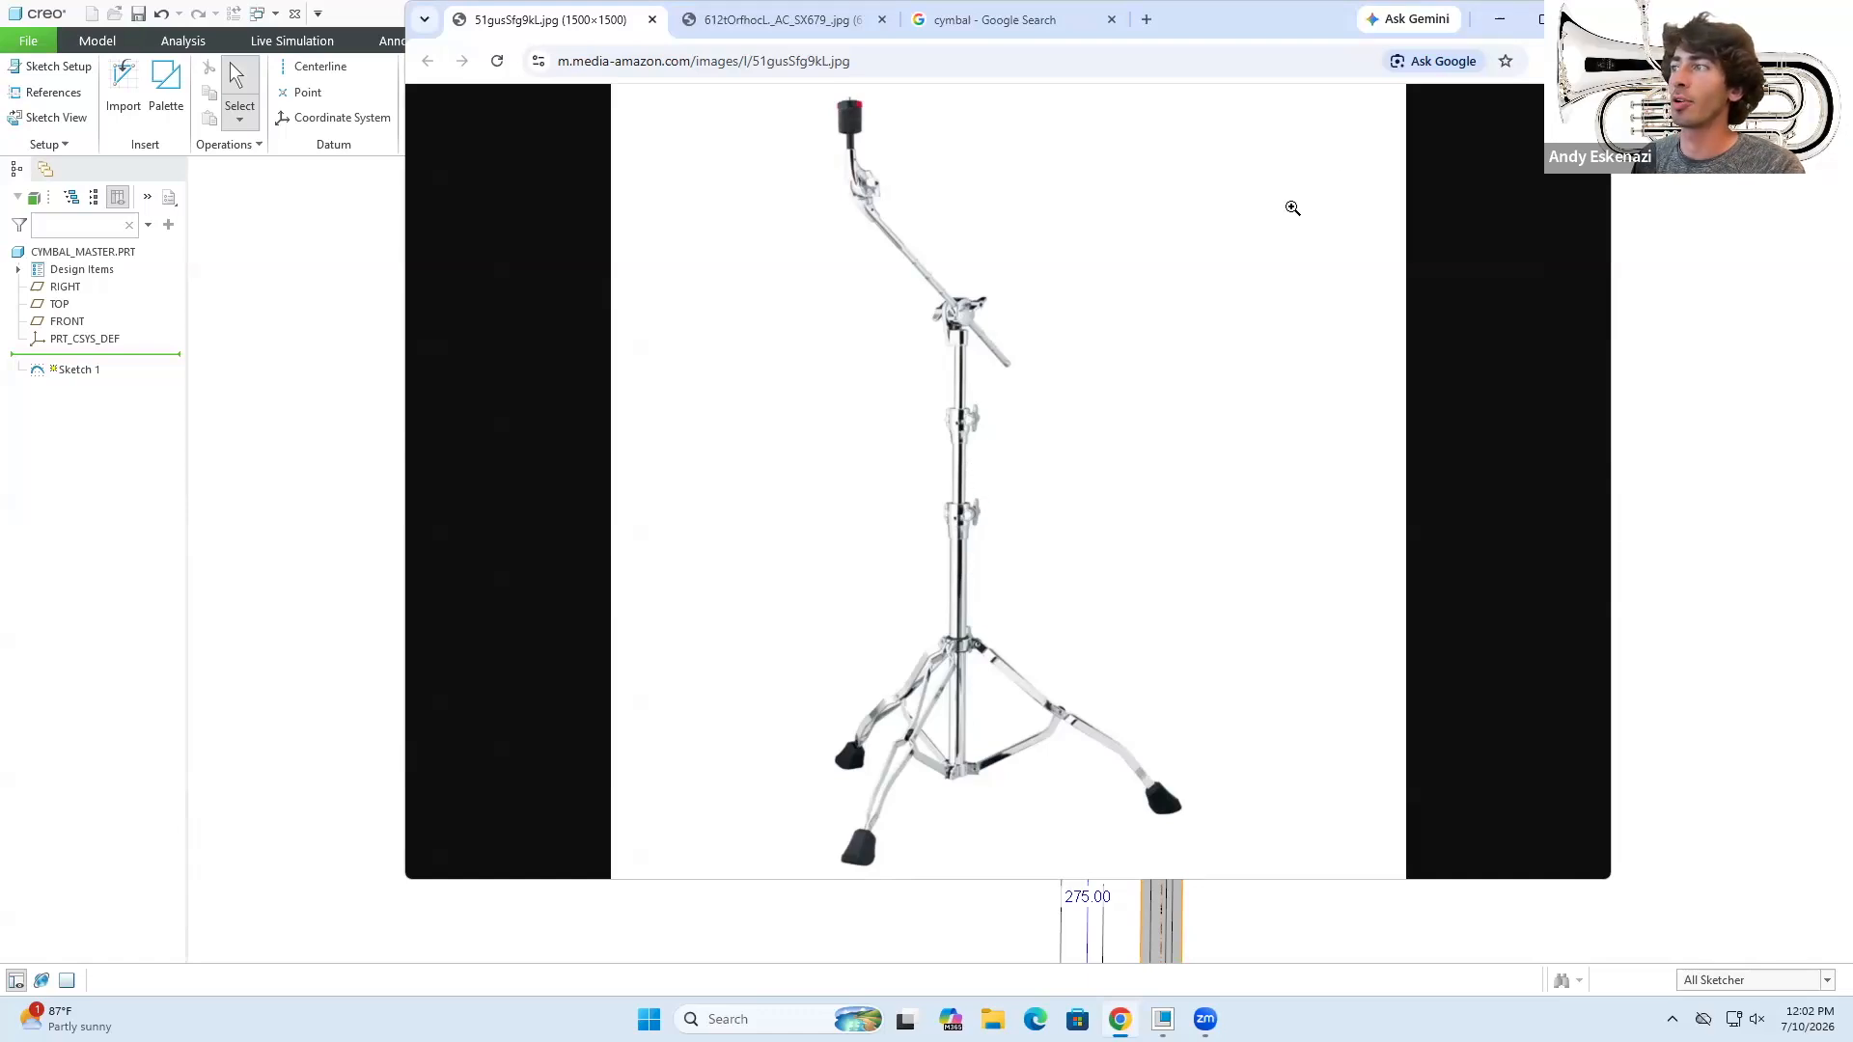
click(1500, 19)
click(512, 66)
scroll(1213, 425, up, 3)
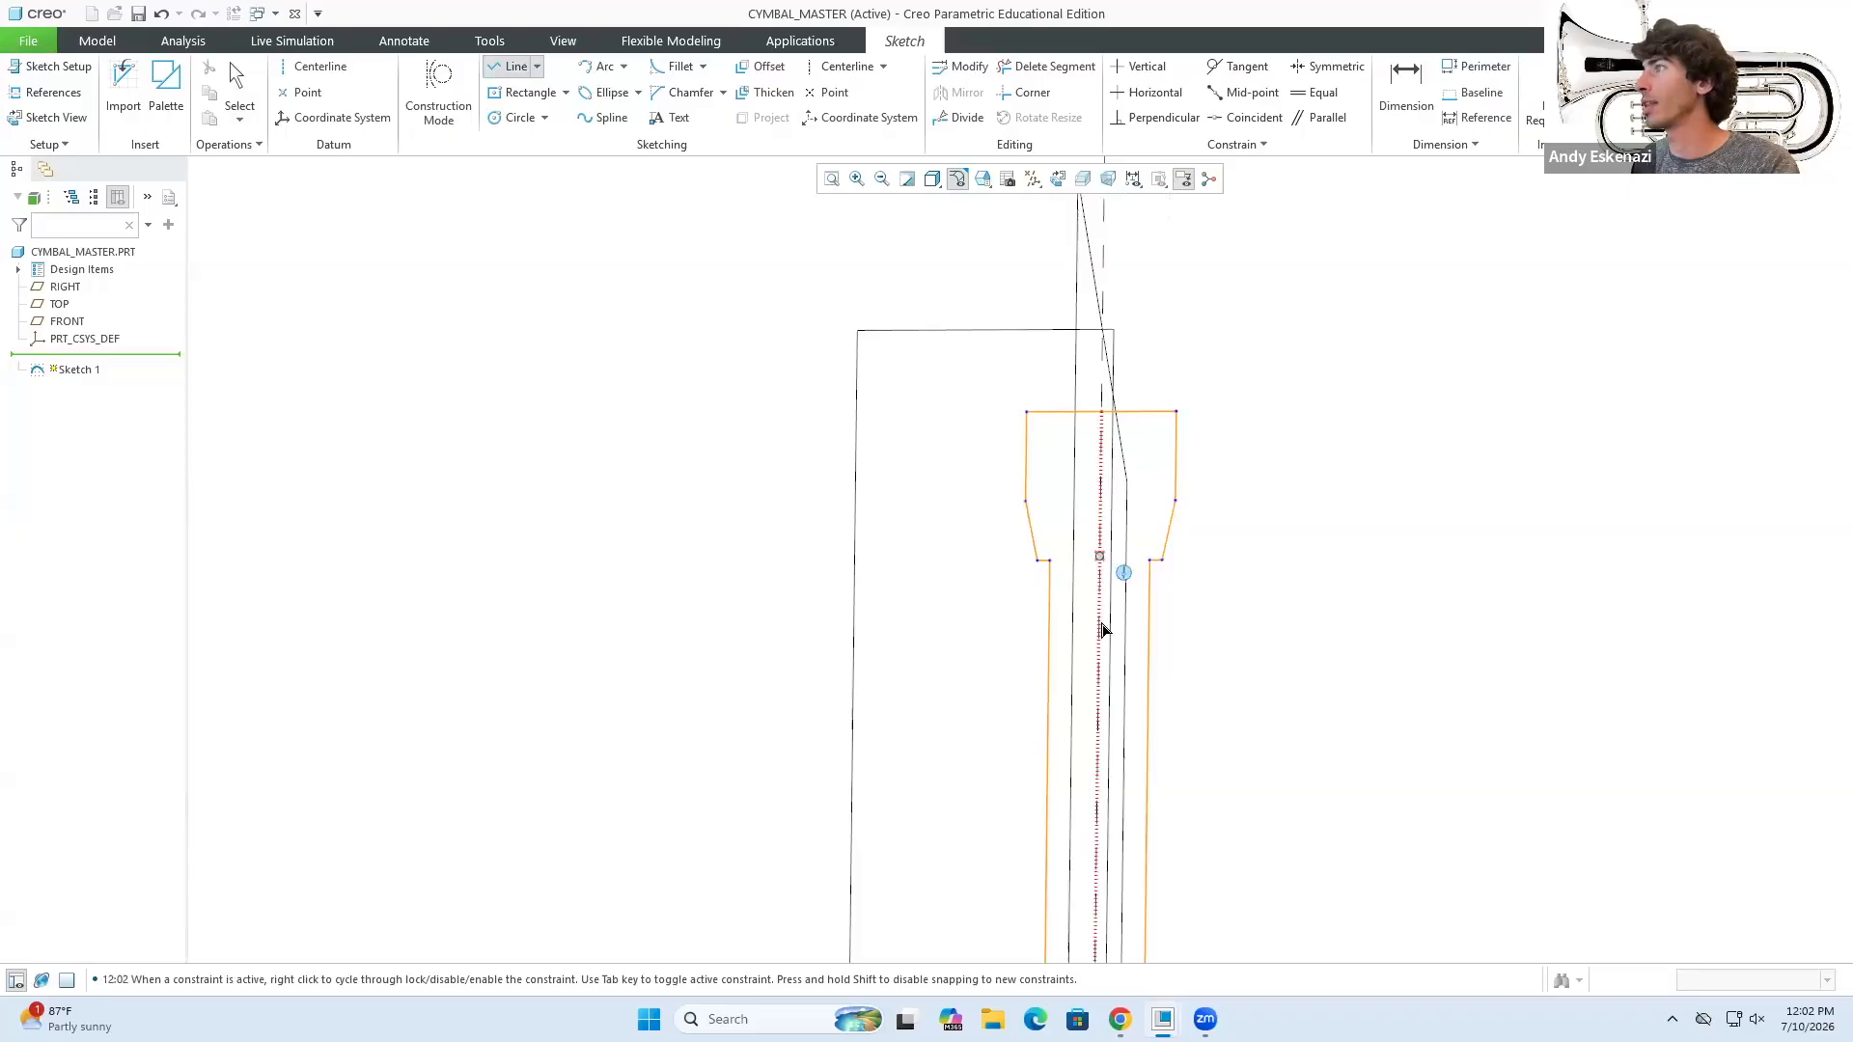
scroll(1102, 432, up, 5)
scroll(1099, 862, down, 2)
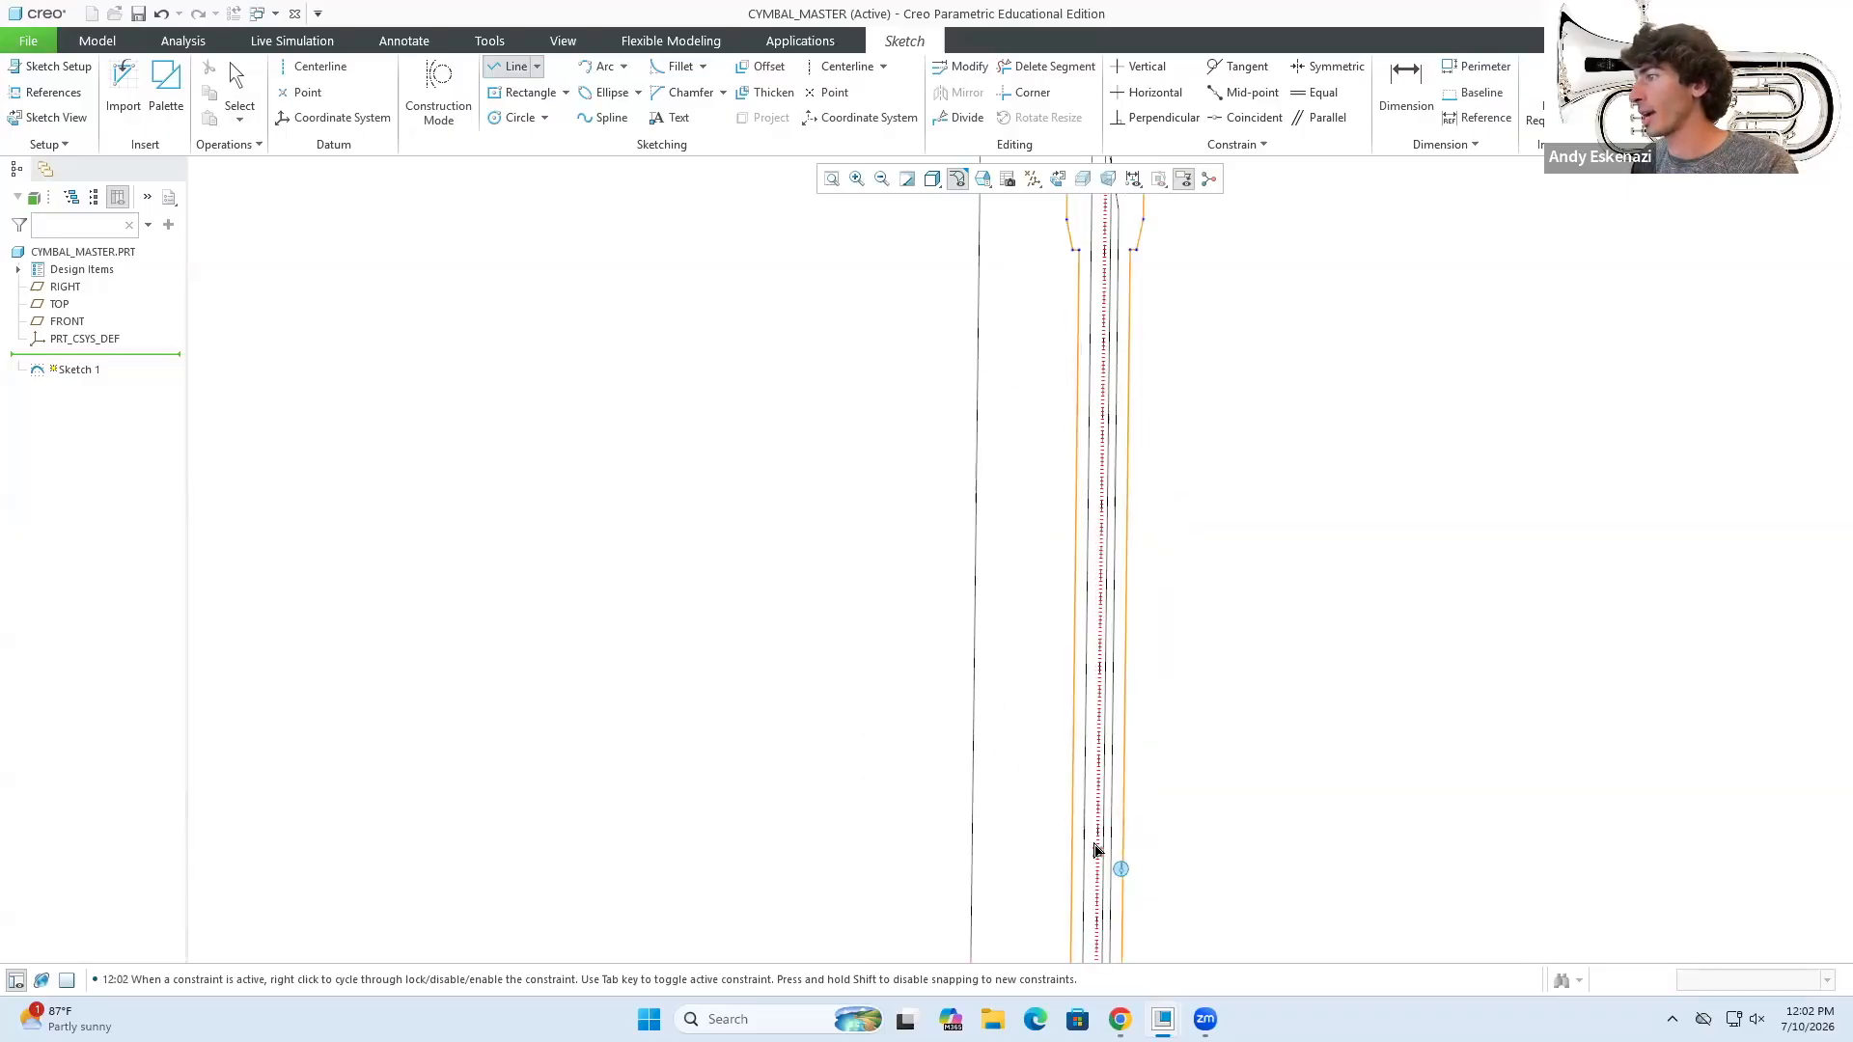
scroll(1100, 662, up, 2)
click(1103, 661)
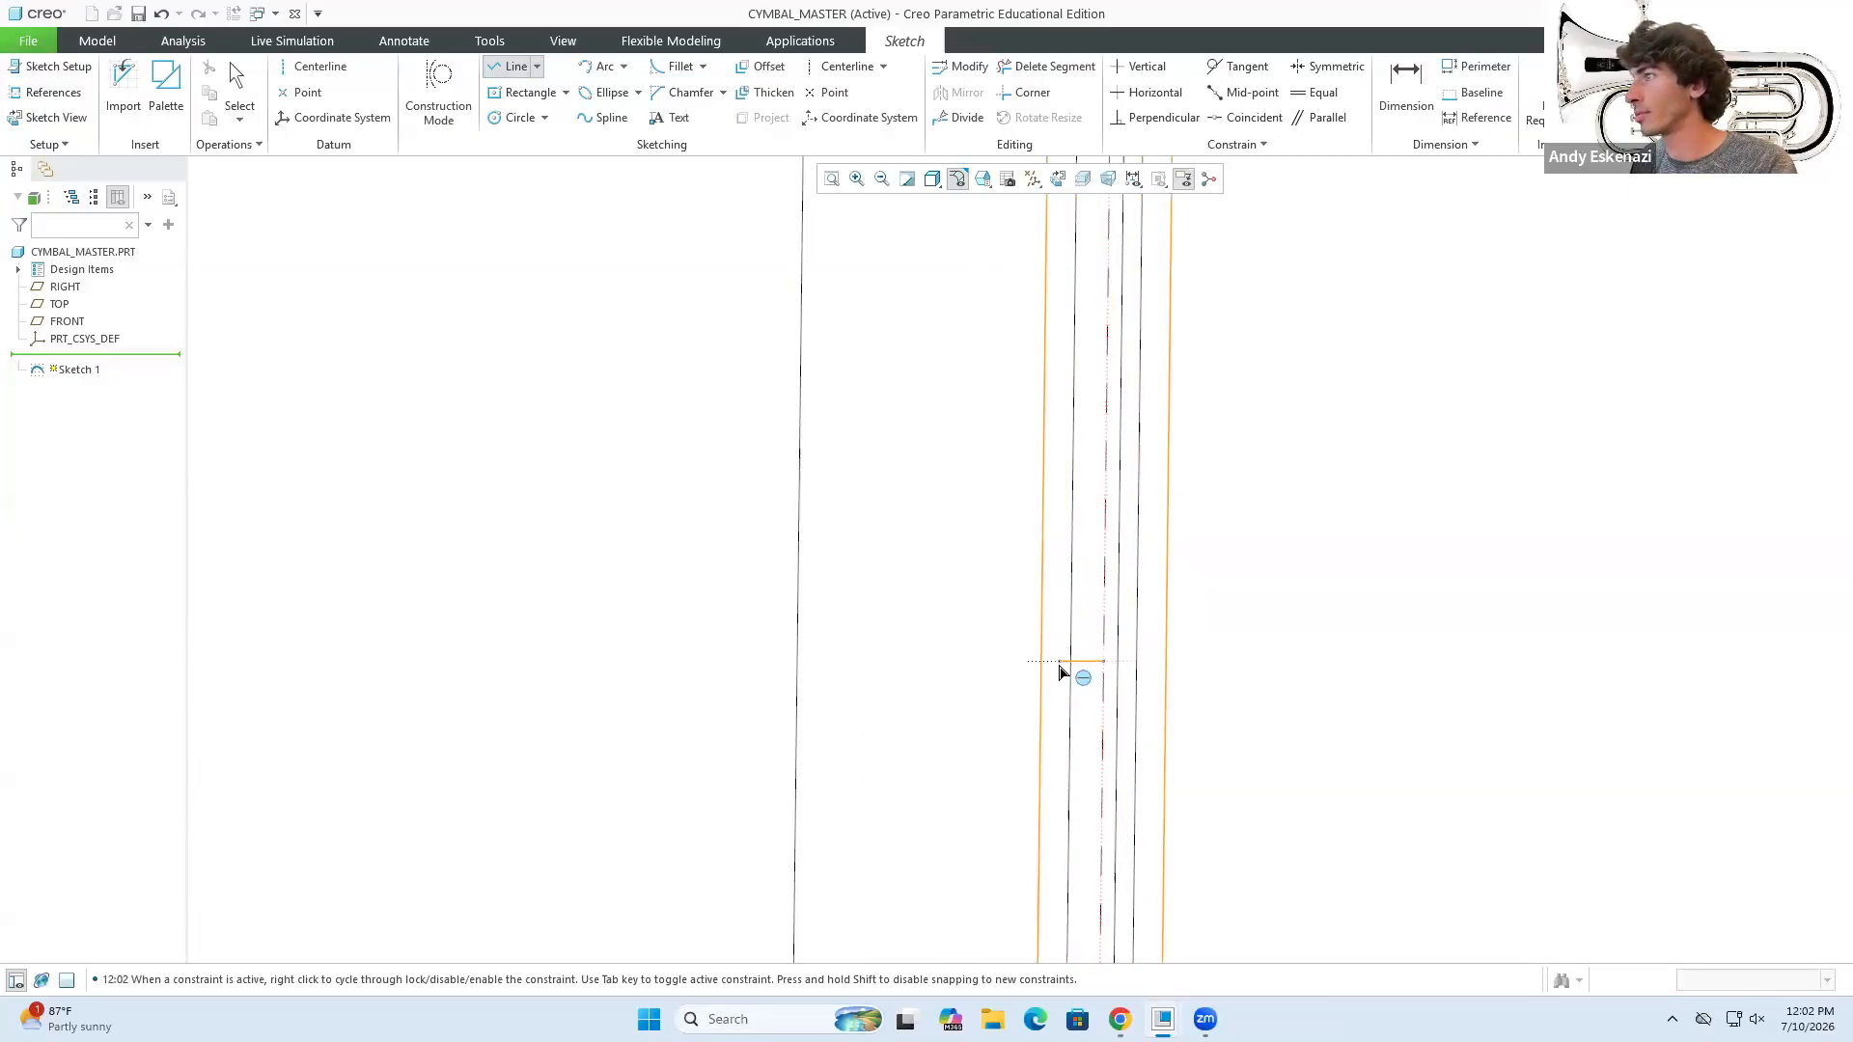
click(1059, 664)
scroll(1086, 608, up, 4)
scroll(1076, 263, down, 4)
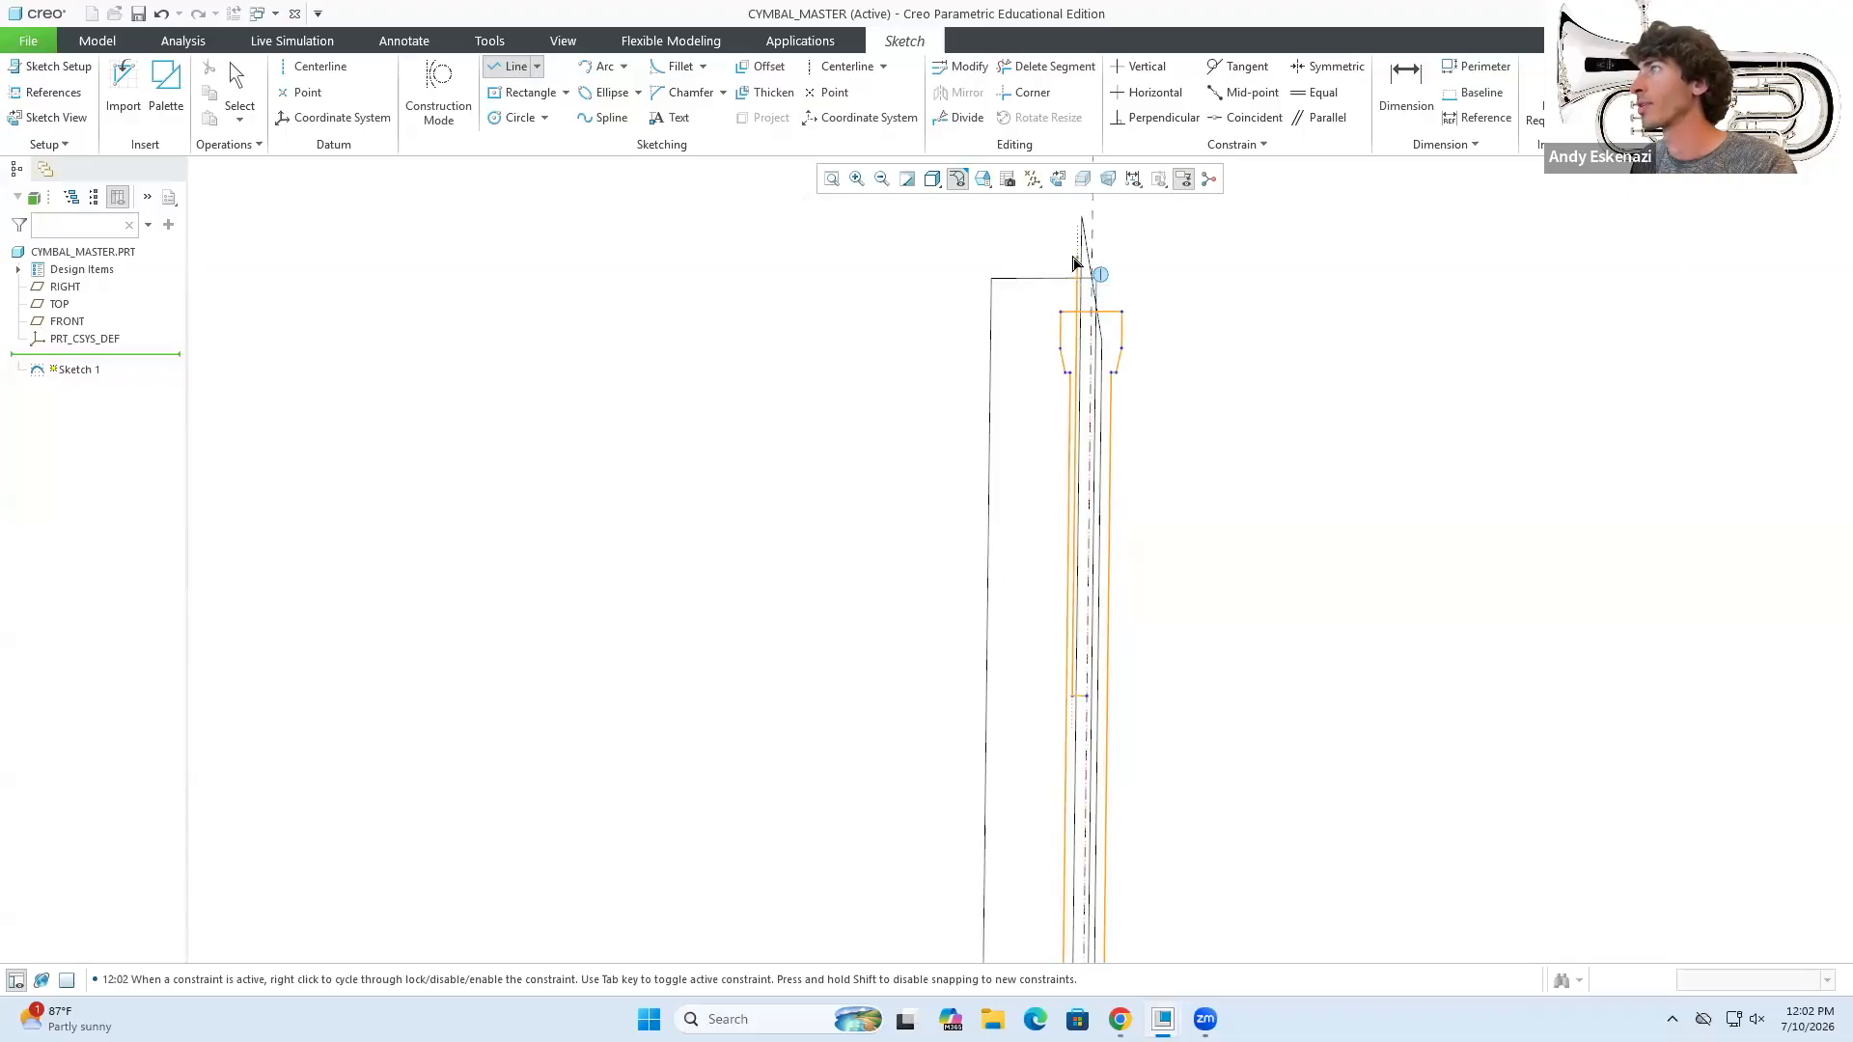
click(1075, 215)
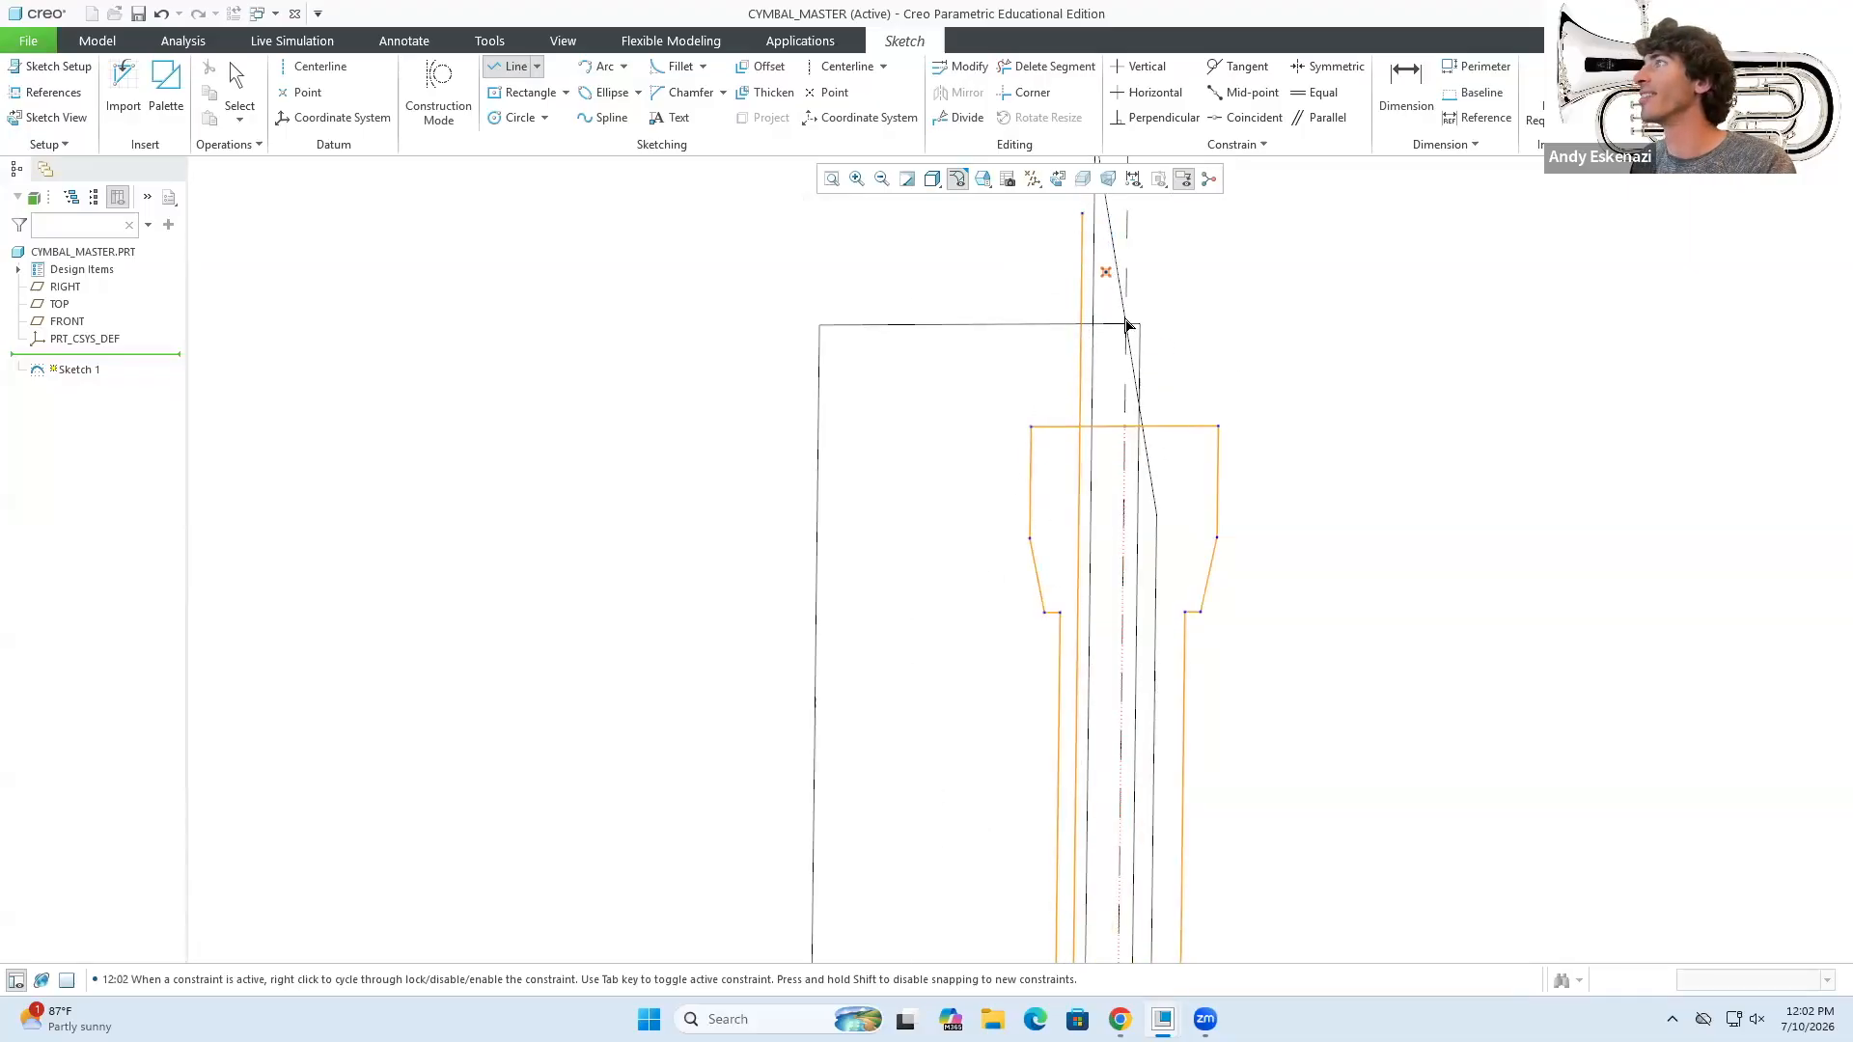
middle_click(1231, 368)
middle_click(1216, 409)
- Convert the collar's top line to construction geometry and draw a solid line from the collar's upper left corner to the inner tube's vertical line
click(1180, 424)
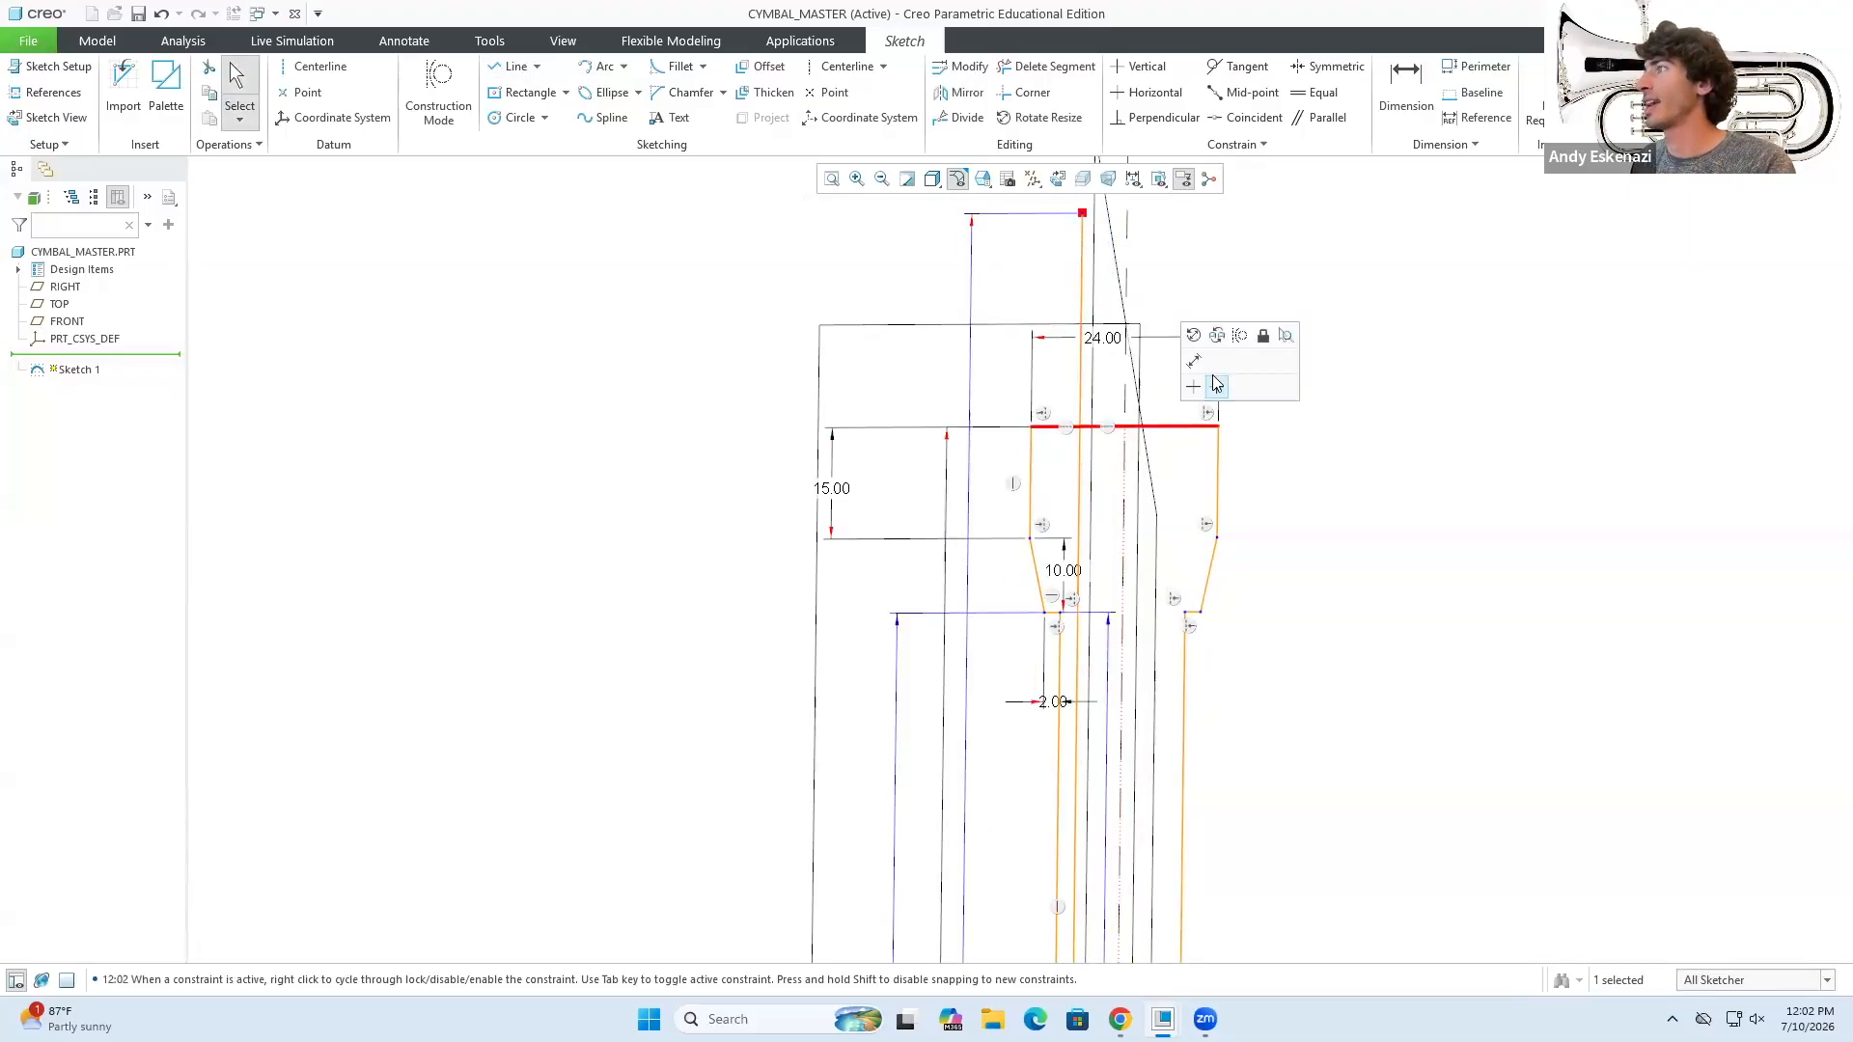
click(1241, 332)
scroll(1077, 346, up, 2)
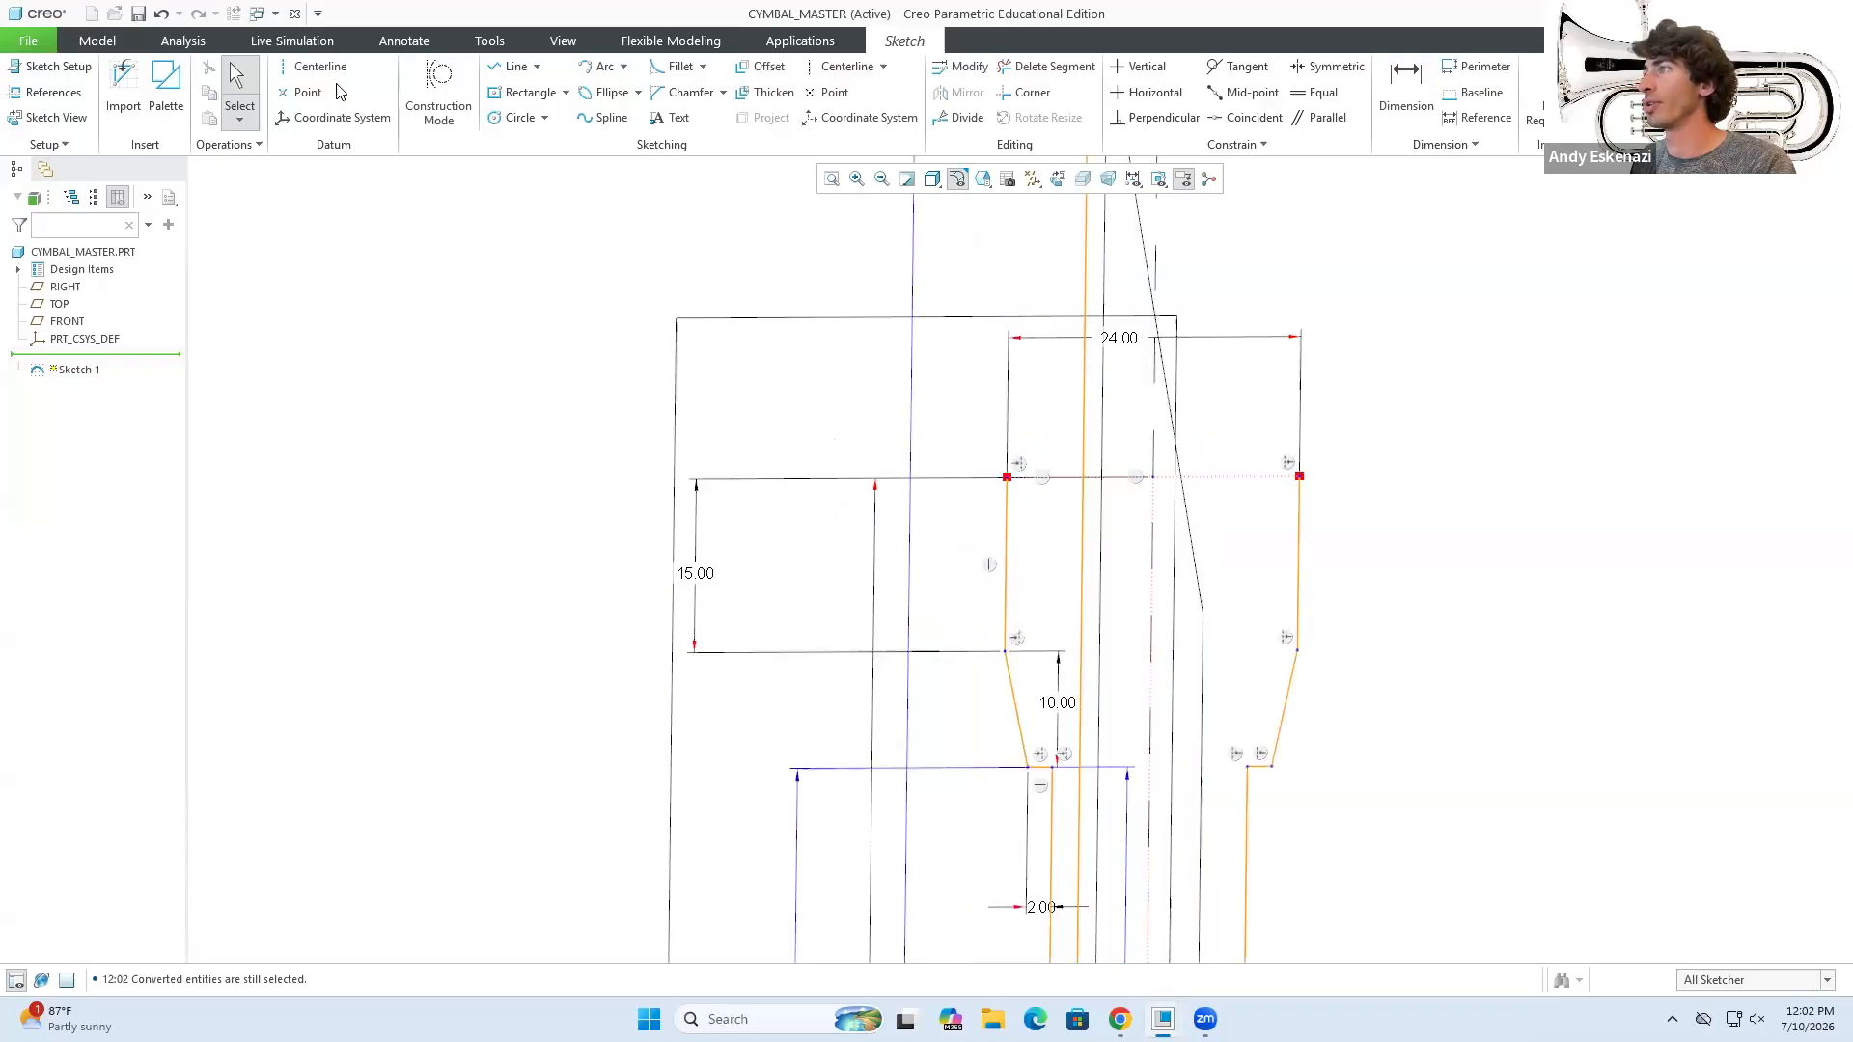
click(513, 65)
click(1007, 478)
click(1083, 476)
middle_click(1083, 478)
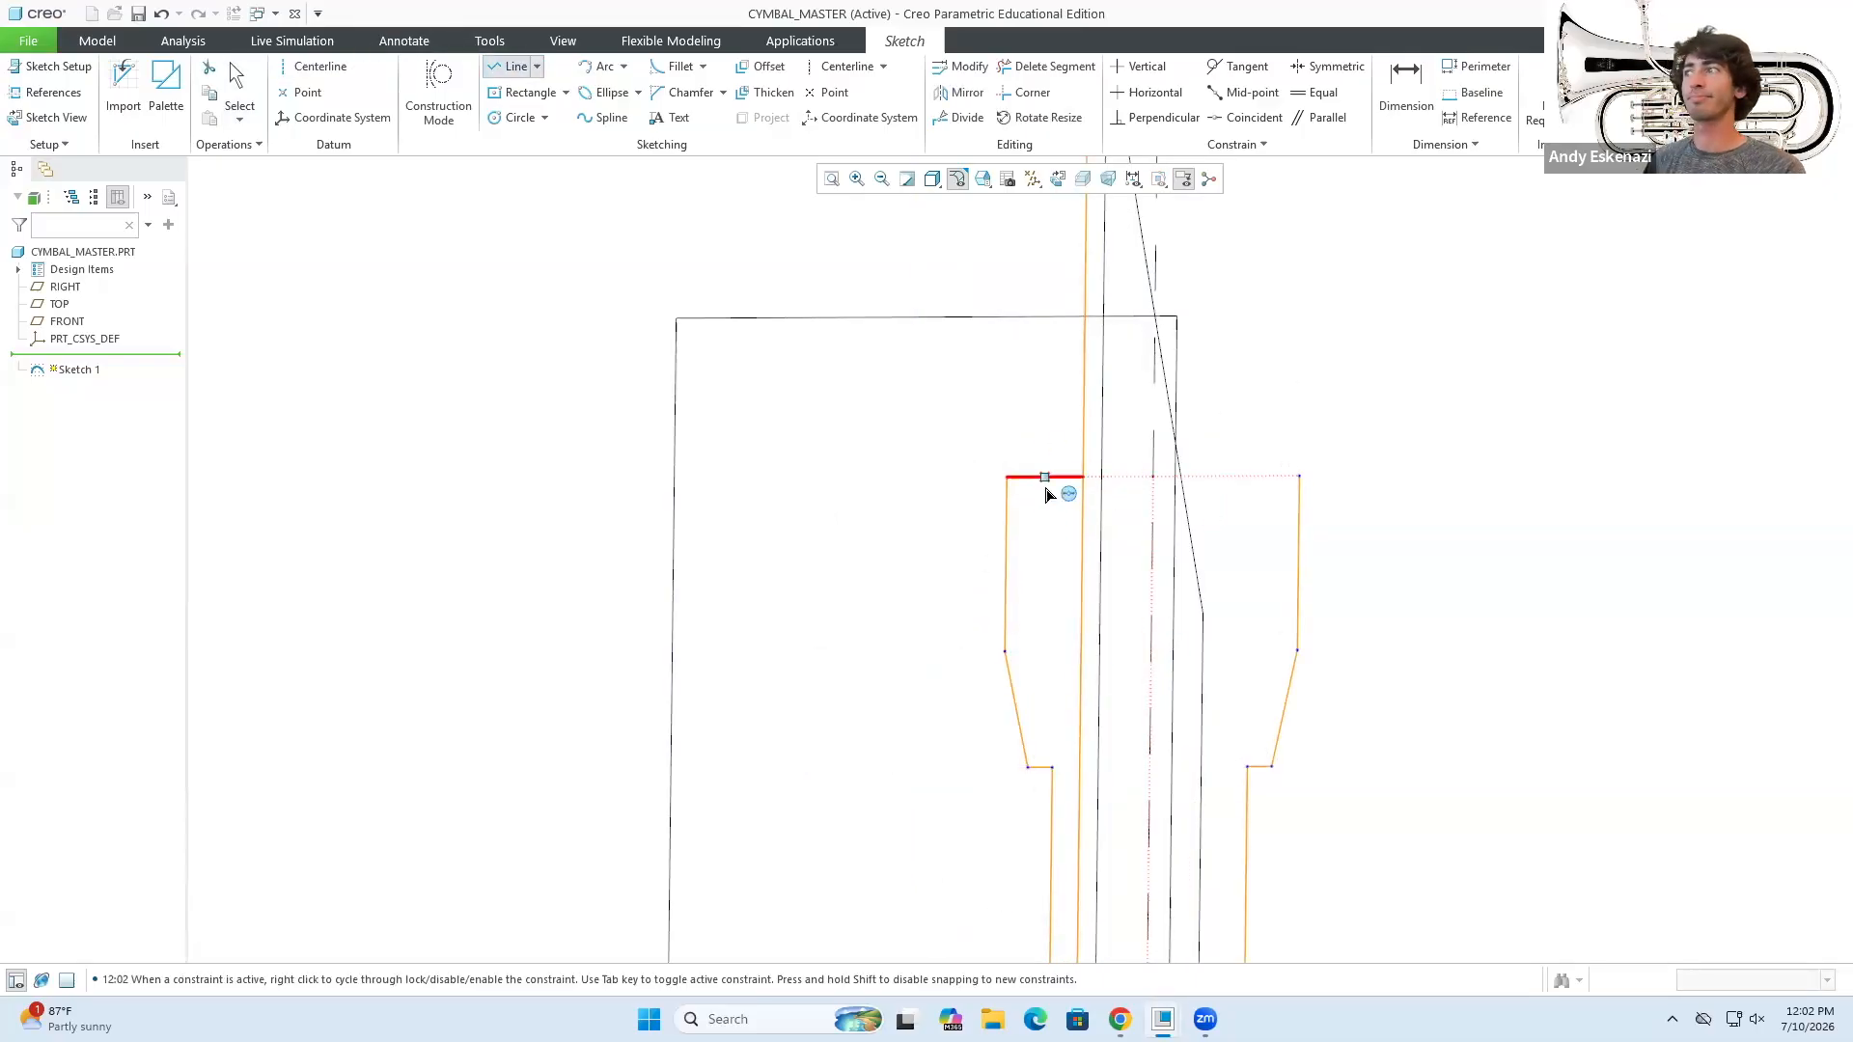
middle_click(1043, 488)
- Dimension the inner tube's bottom line from the horizontal reference at the stand's base and set the distance to 150 cm
scroll(1013, 492, down, 6)
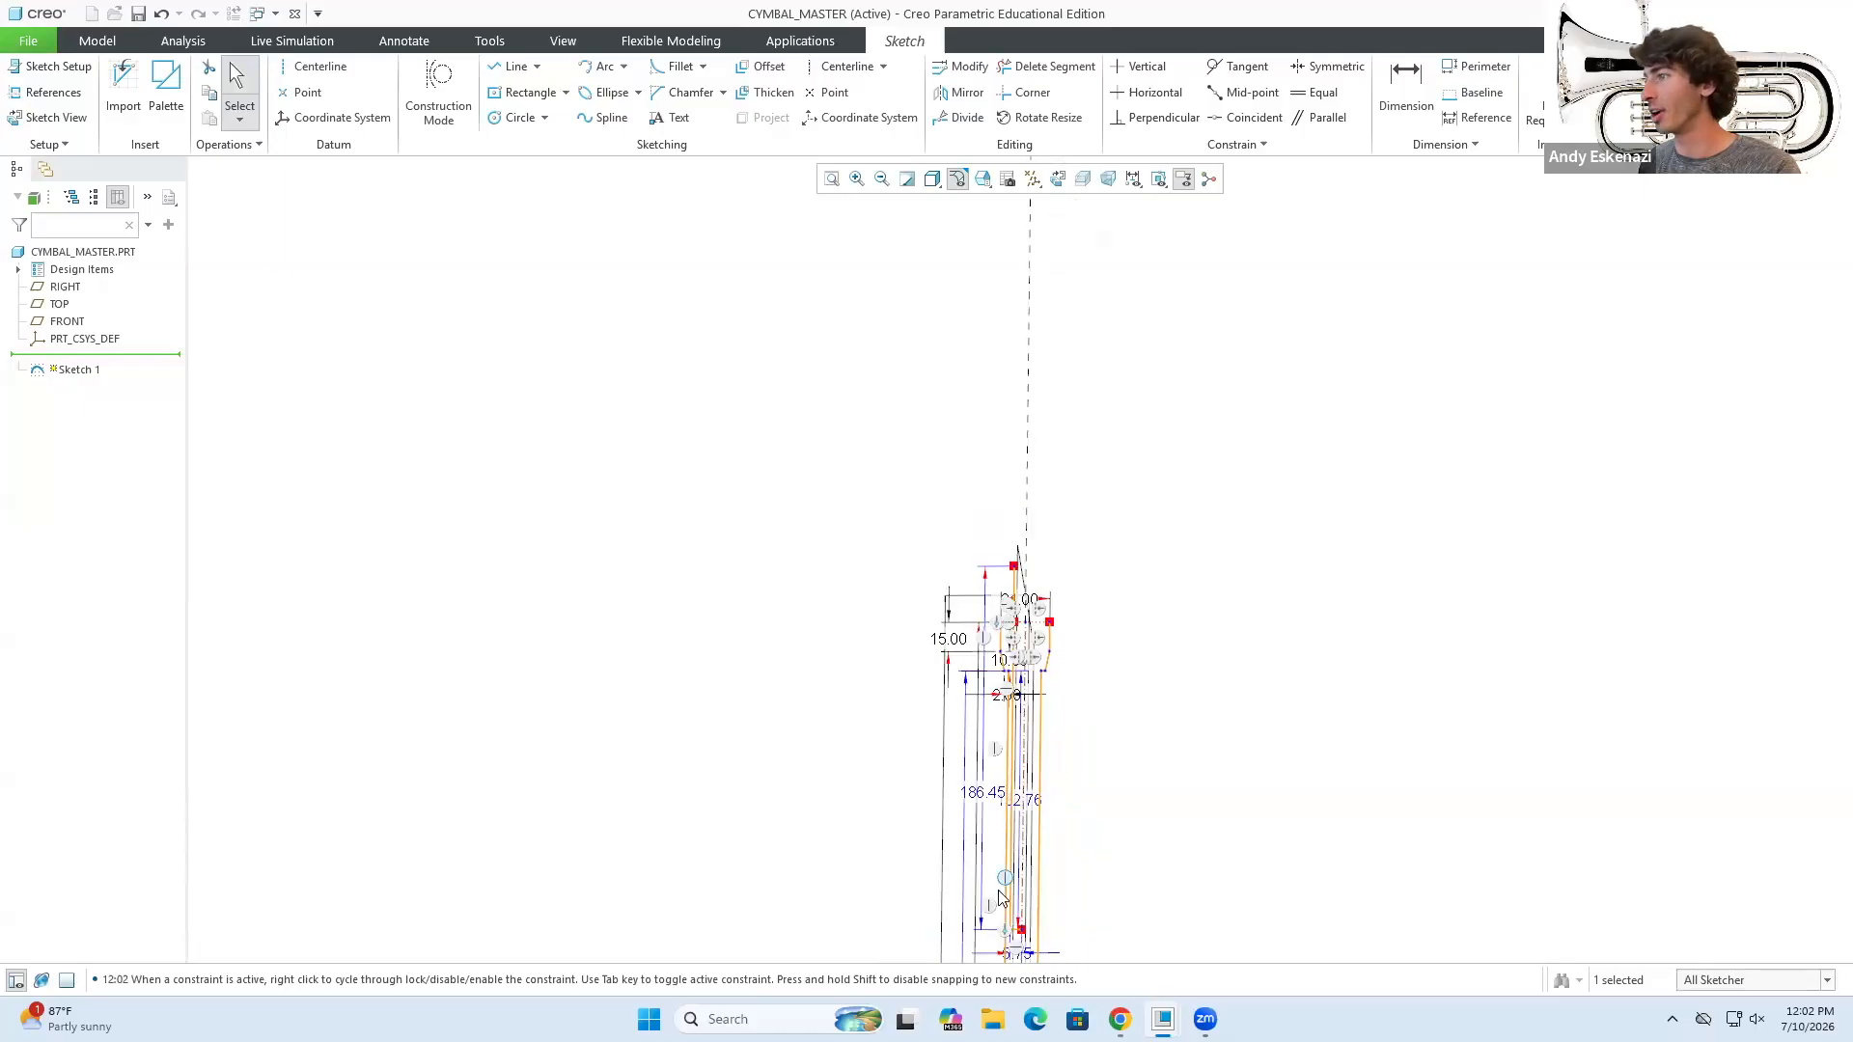
scroll(988, 495, down, 4)
scroll(1004, 666, up, 4)
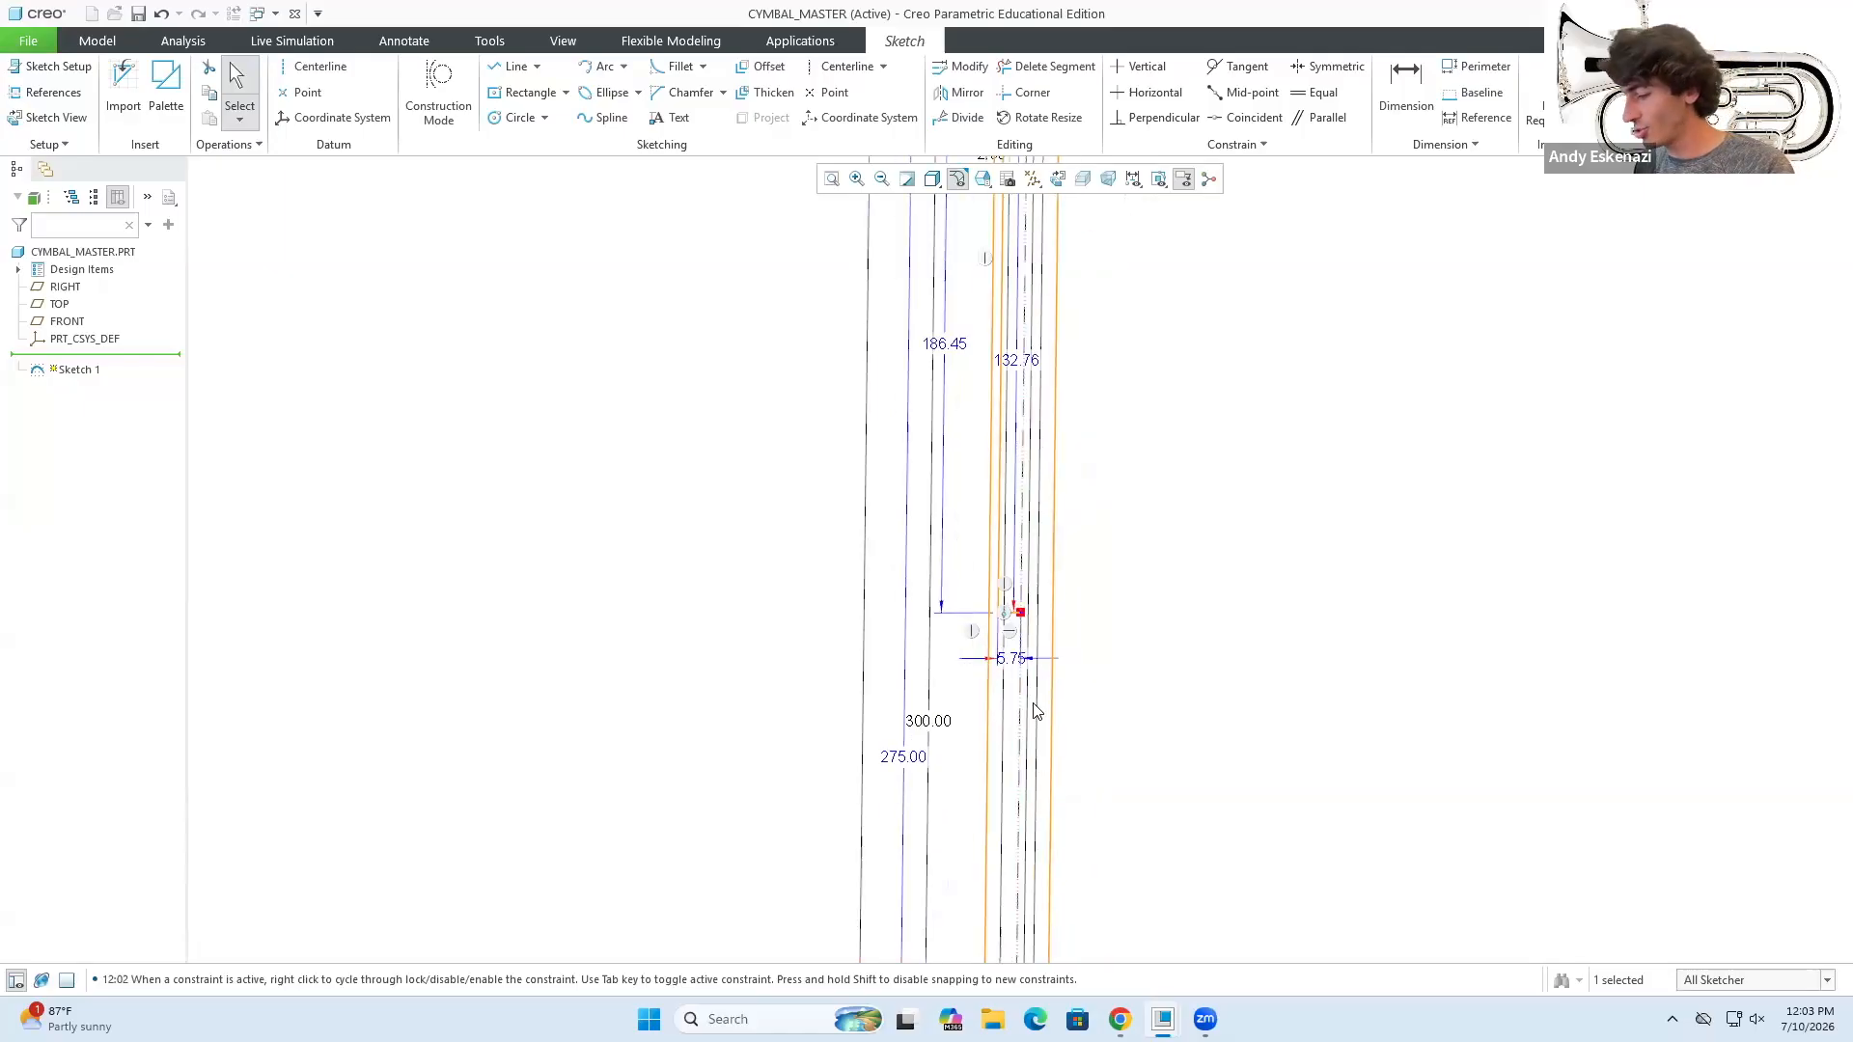
key(d)
scroll(1013, 590, up, 5)
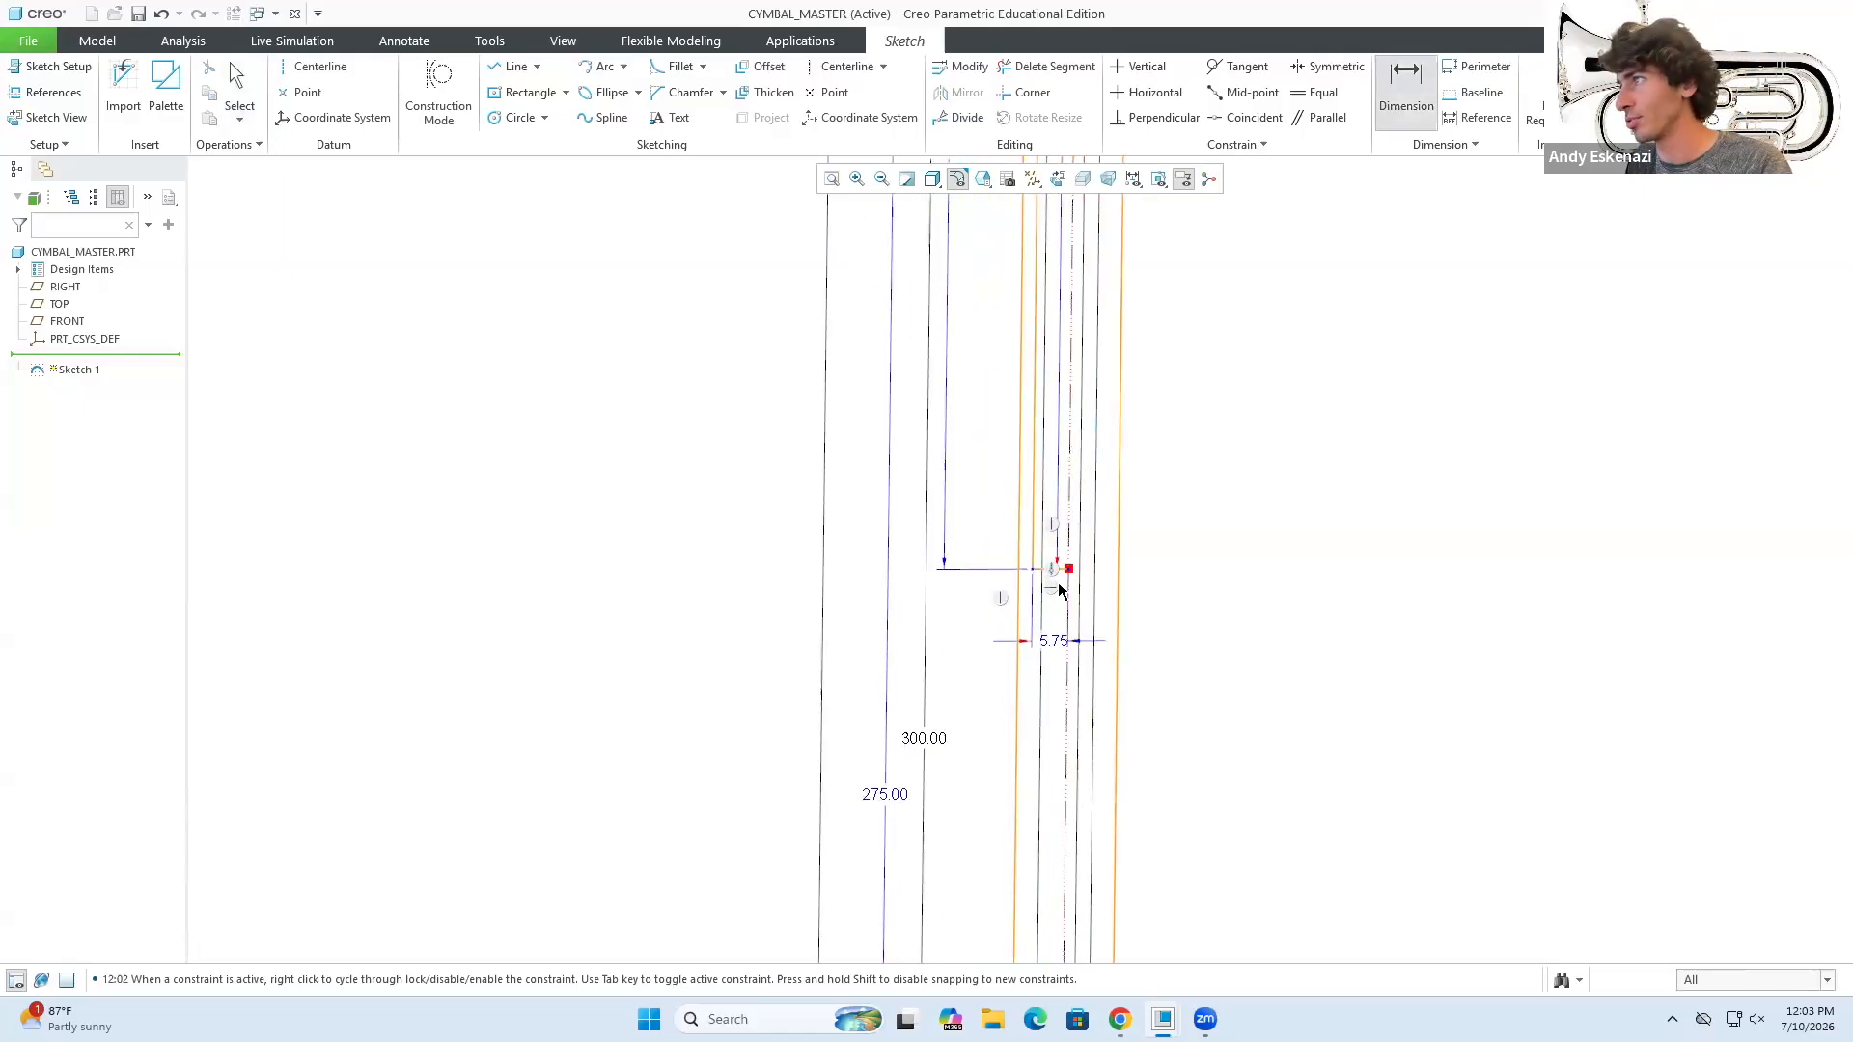
scroll(1059, 449, down, 2)
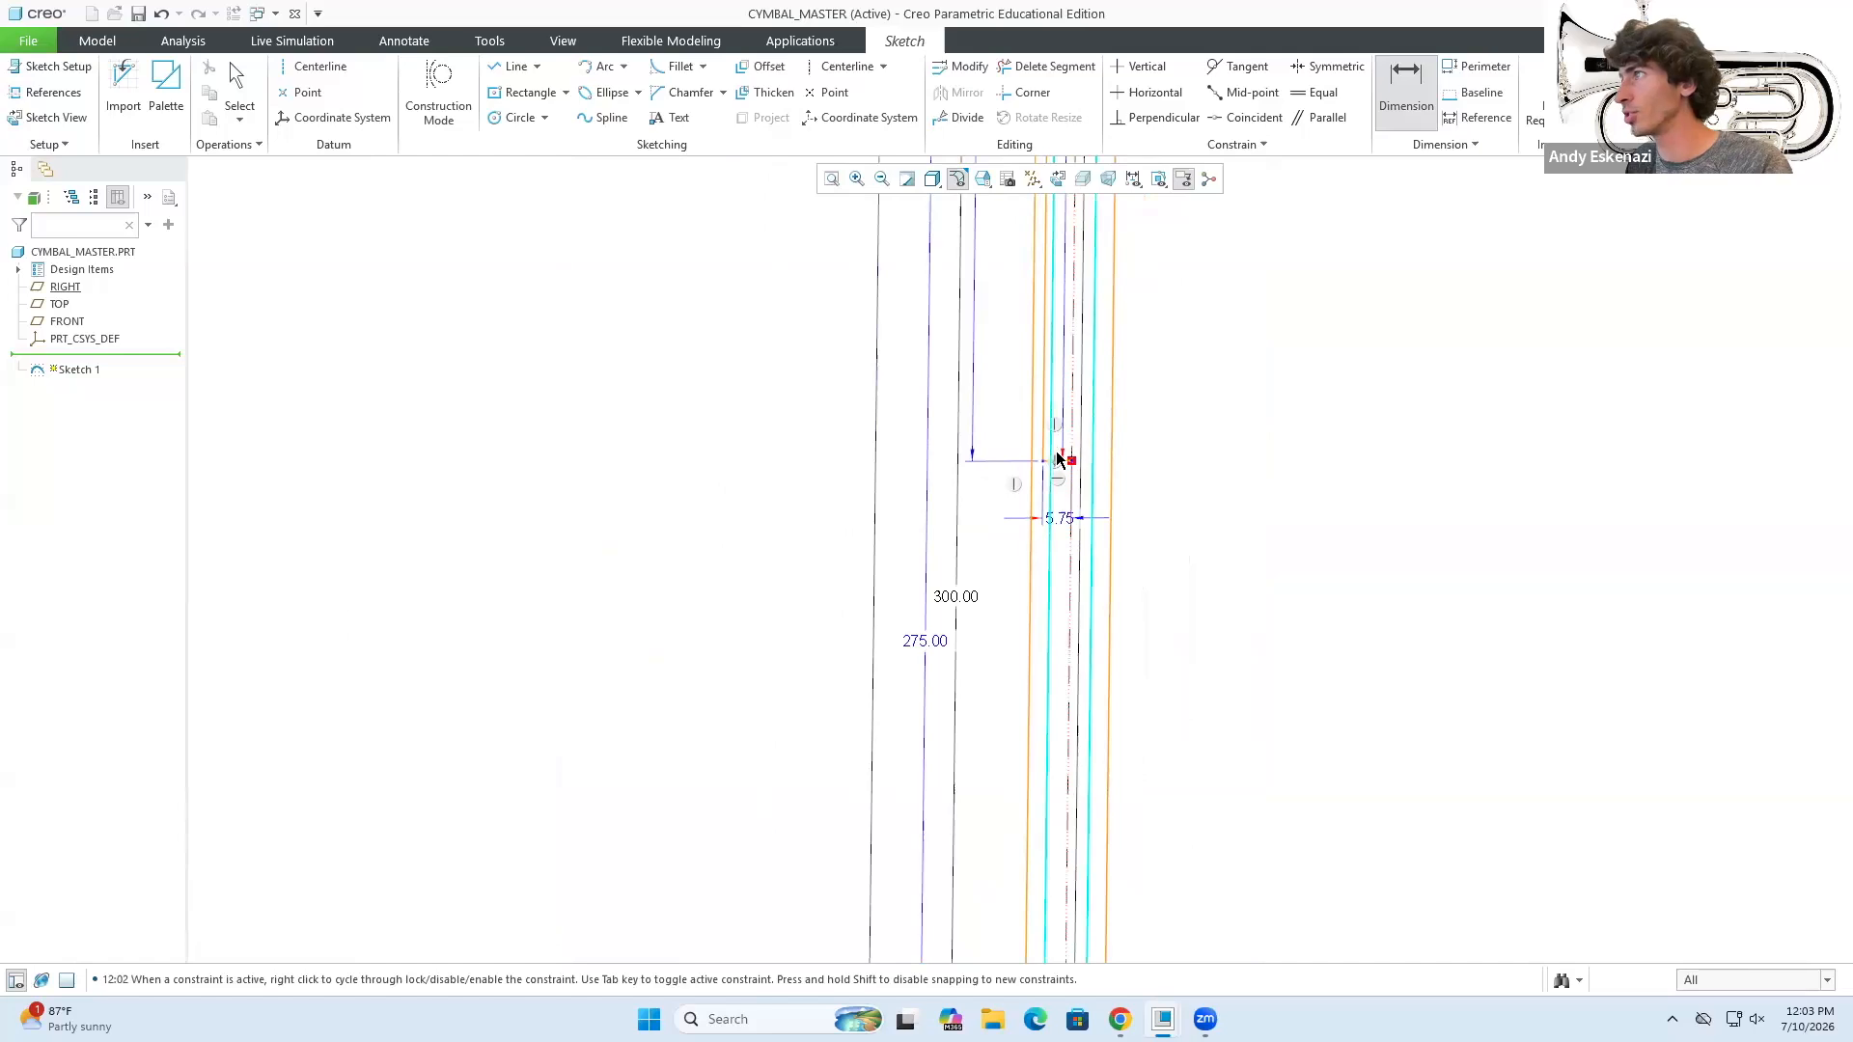
scroll(1052, 468, down, 1)
scroll(1050, 470, up, 2)
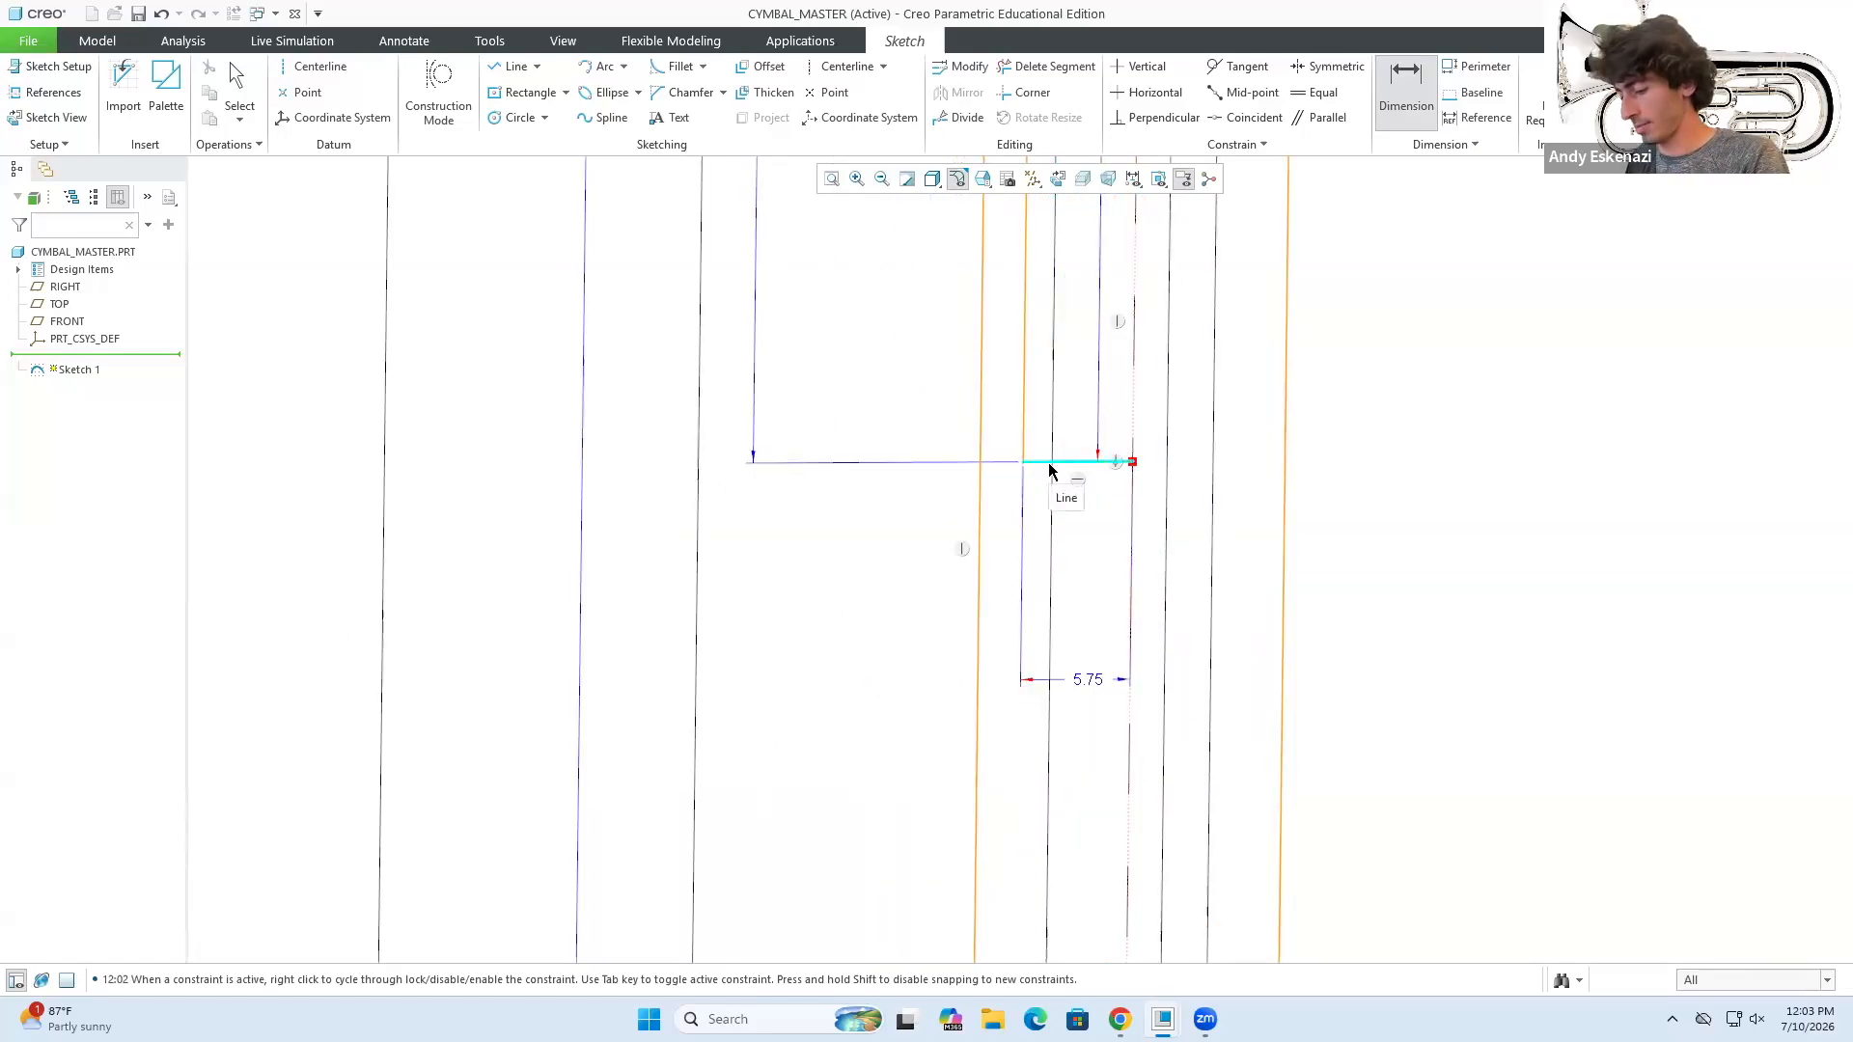
scroll(1117, 413, down, 4)
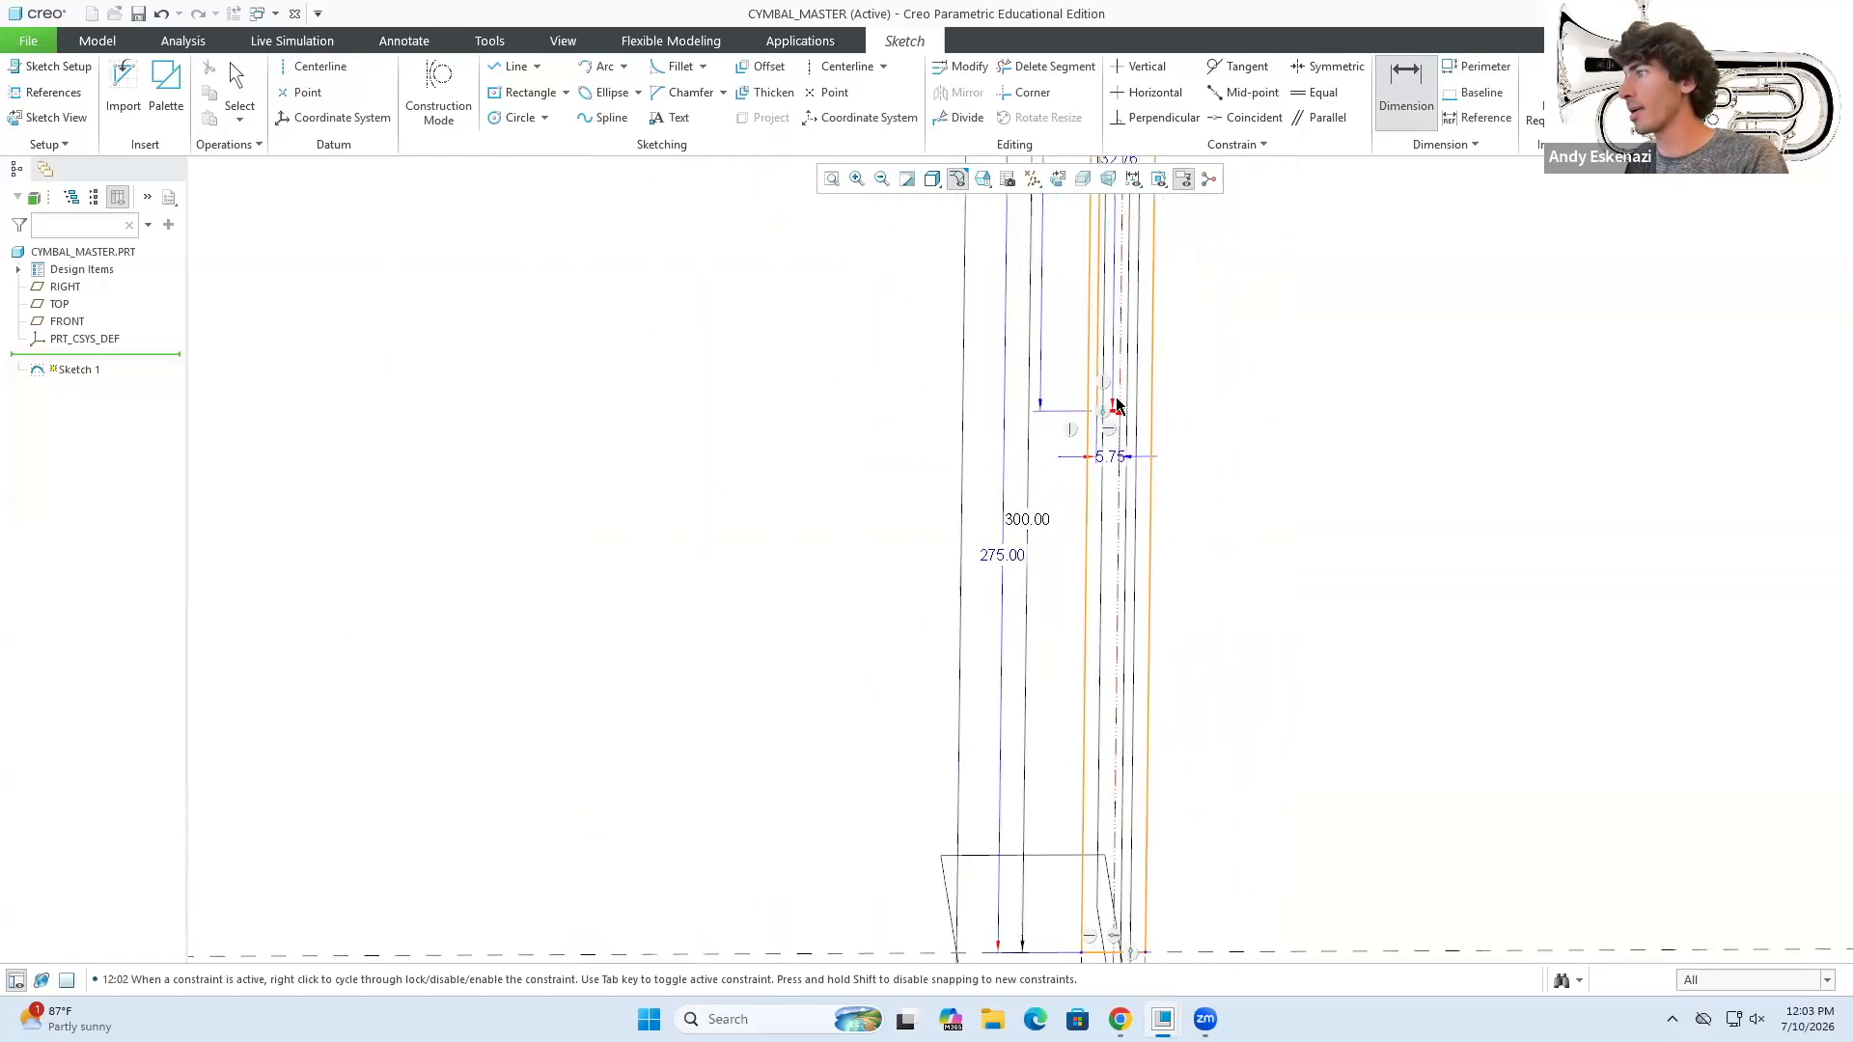
scroll(1206, 656, up, 2)
click(1221, 635)
middle_click(1358, 531)
text(150)
key(Return)
scroll(1245, 447, down, 2)
- Set the inner tube's half-width from the vertical axis to 6 cm
scroll(1245, 446, up, 5)
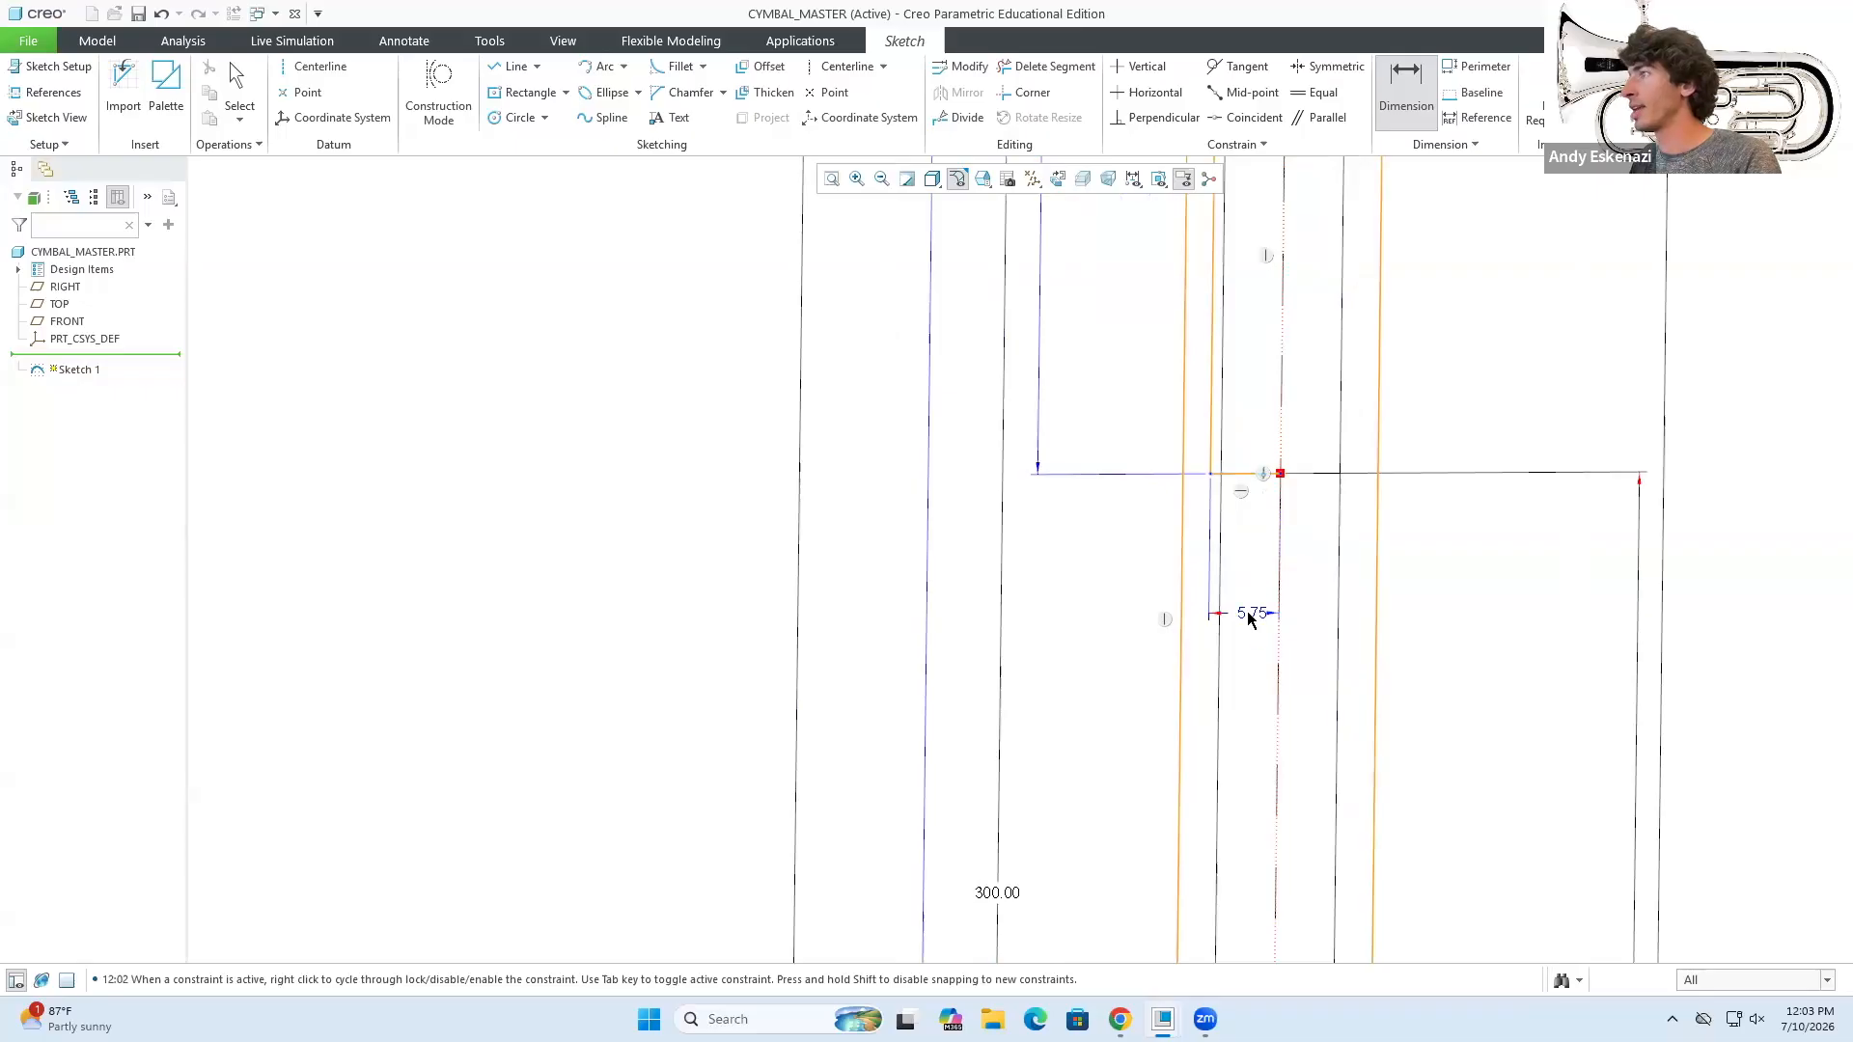
scroll(1242, 585, down, 3)
scroll(1251, 675, up, 3)
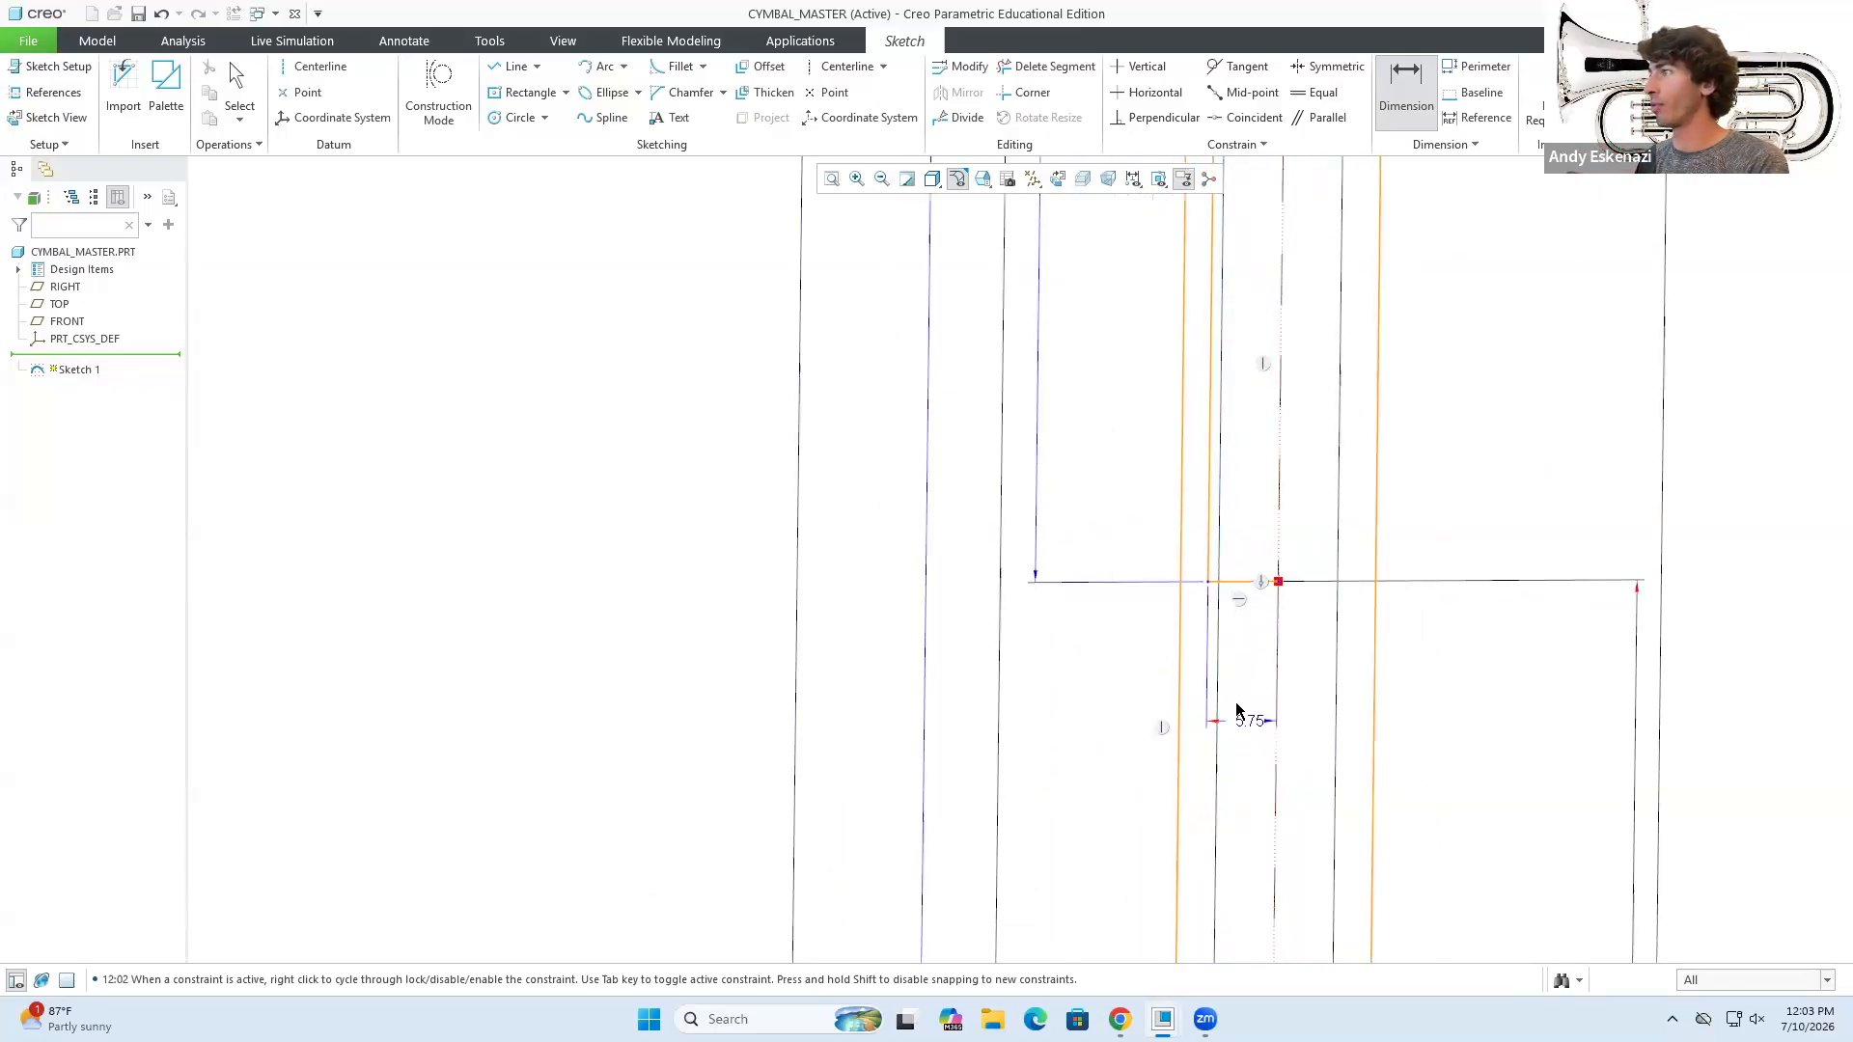
double_click(1250, 719)
text(6)
key(Return)
- Check the cymbal stand photo and set the length of the inner tube's vertical line to 250 cm
scroll(1200, 744, down, 8)
scroll(1233, 508, up, 5)
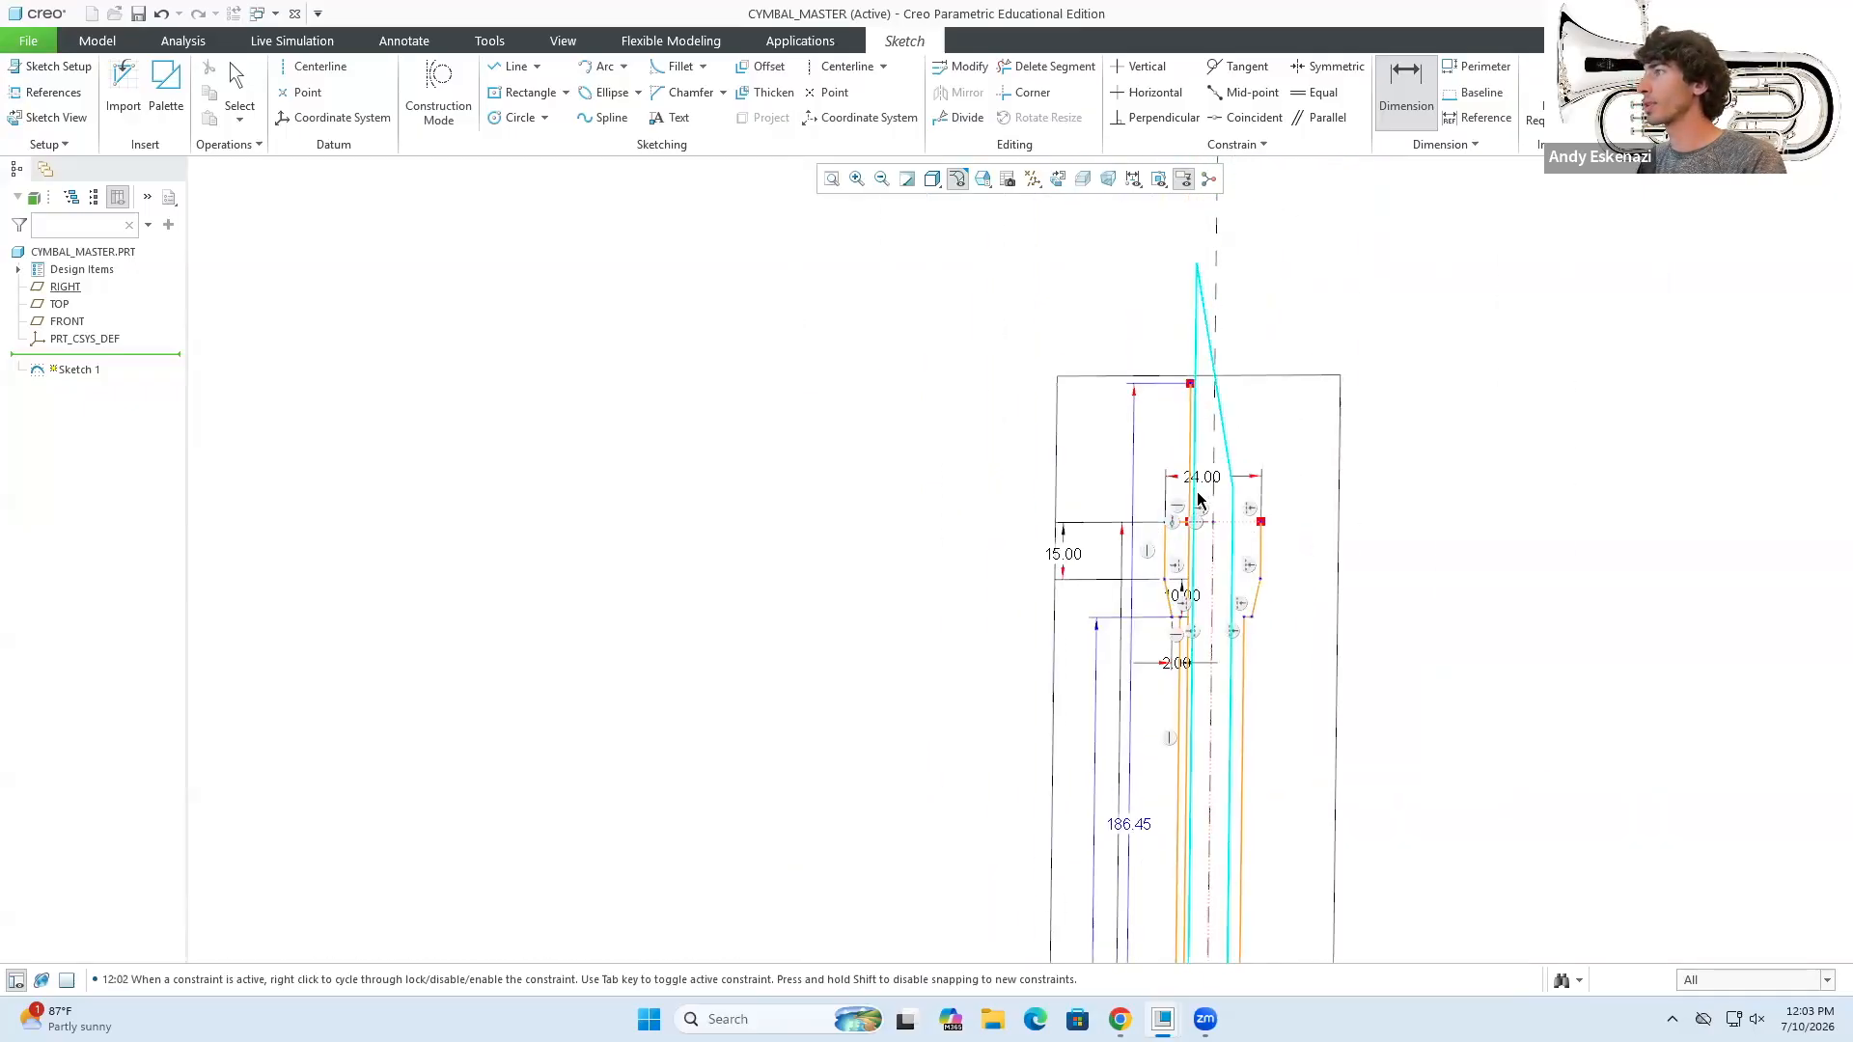
key(alt+Tab)
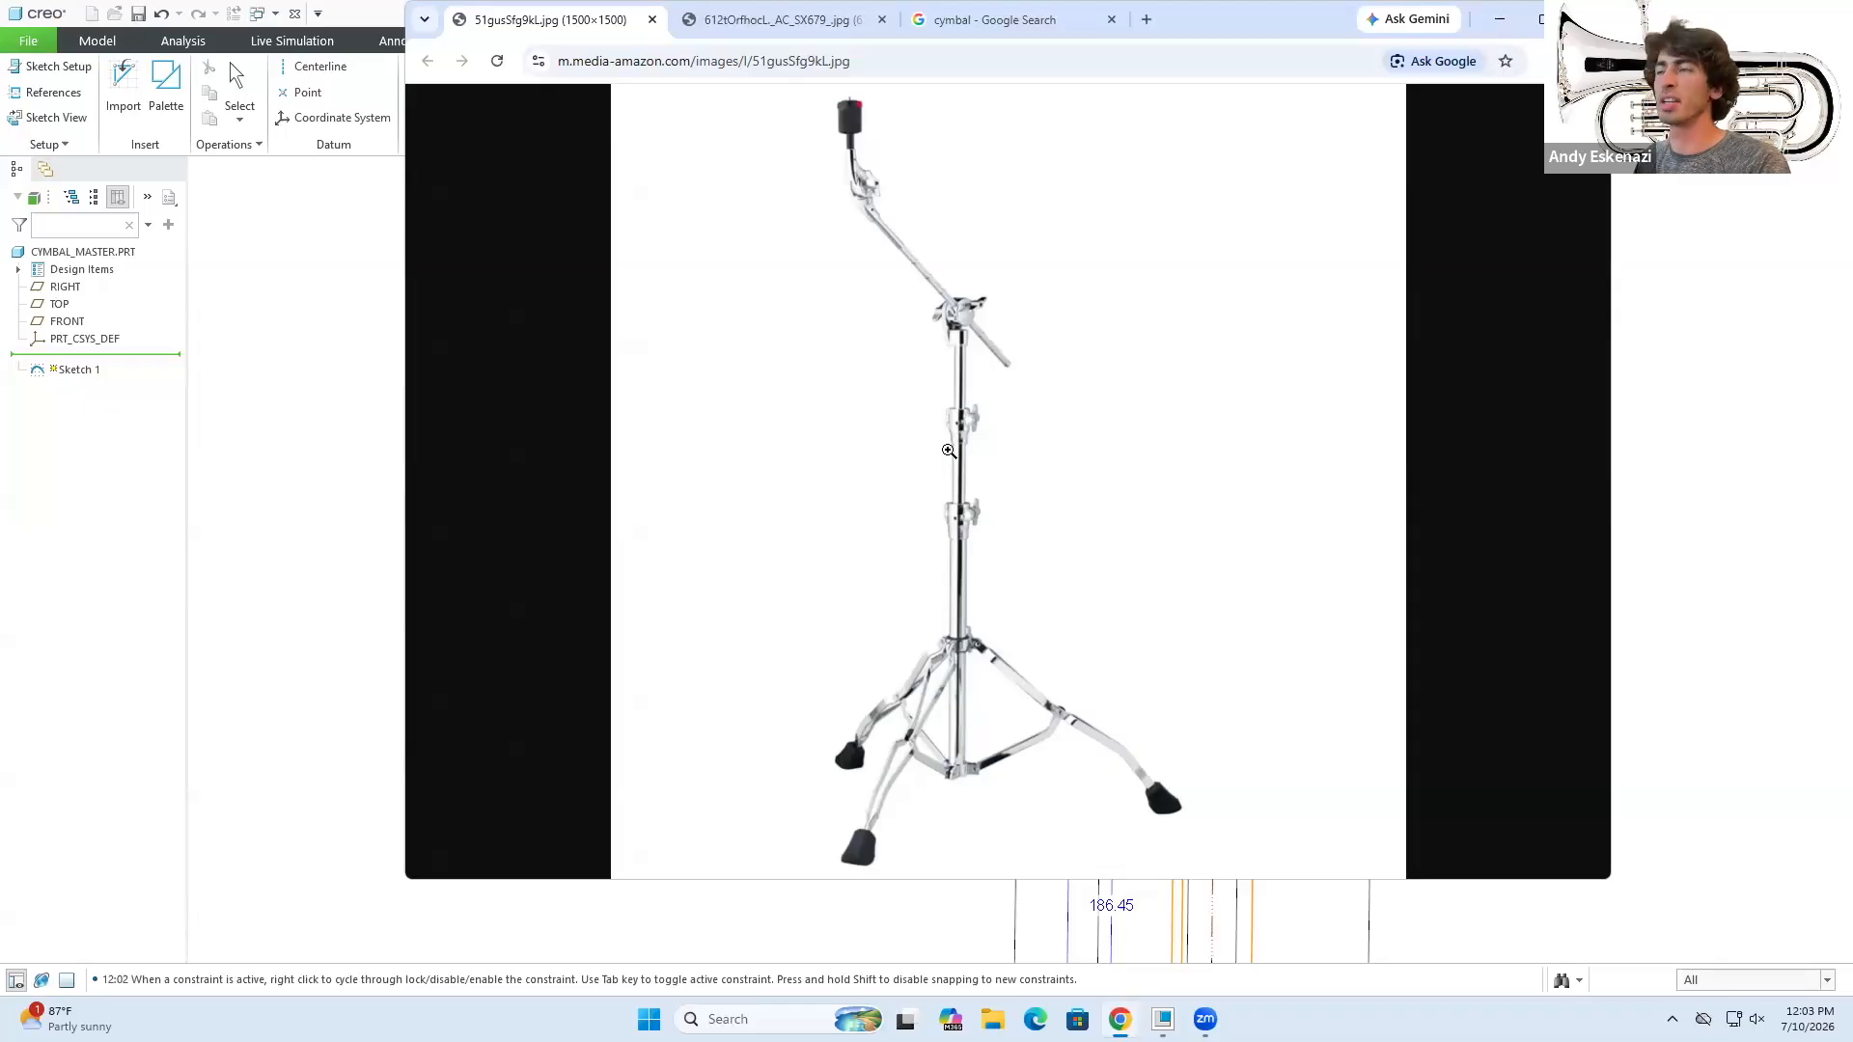
click(1499, 19)
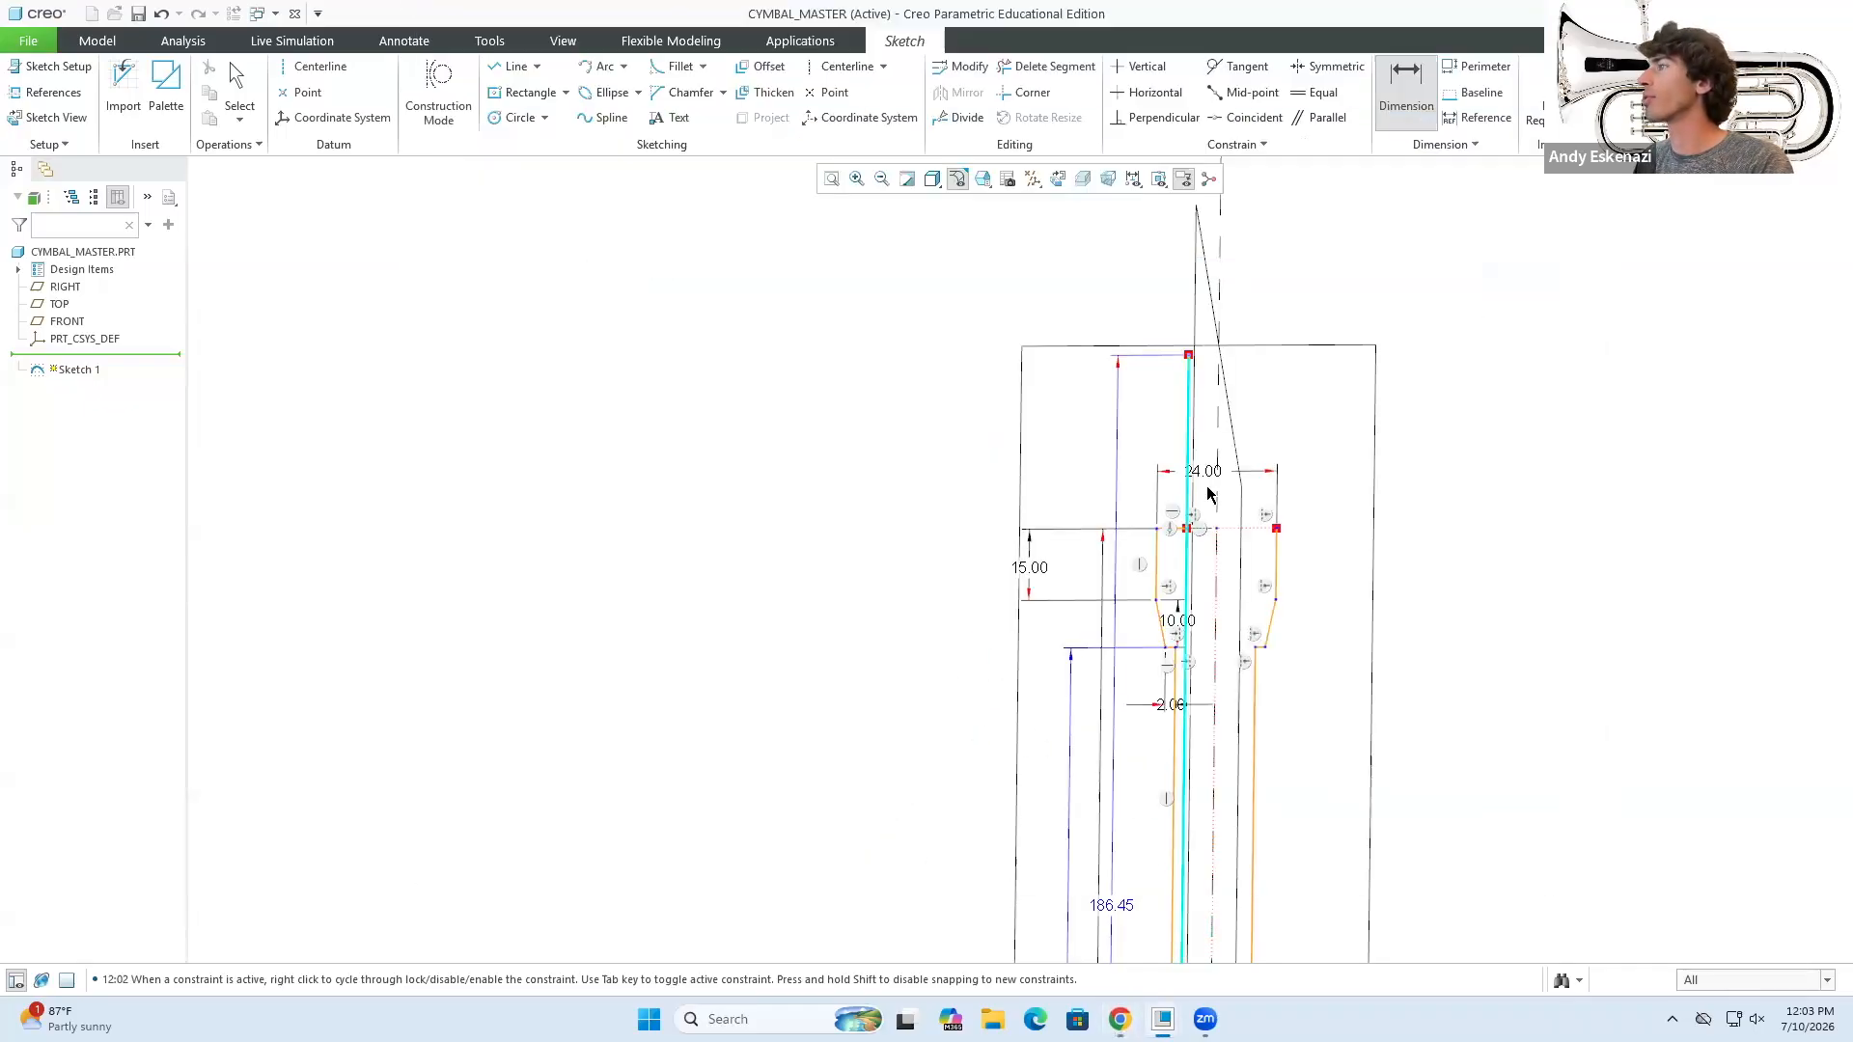
middle_click(1187, 416)
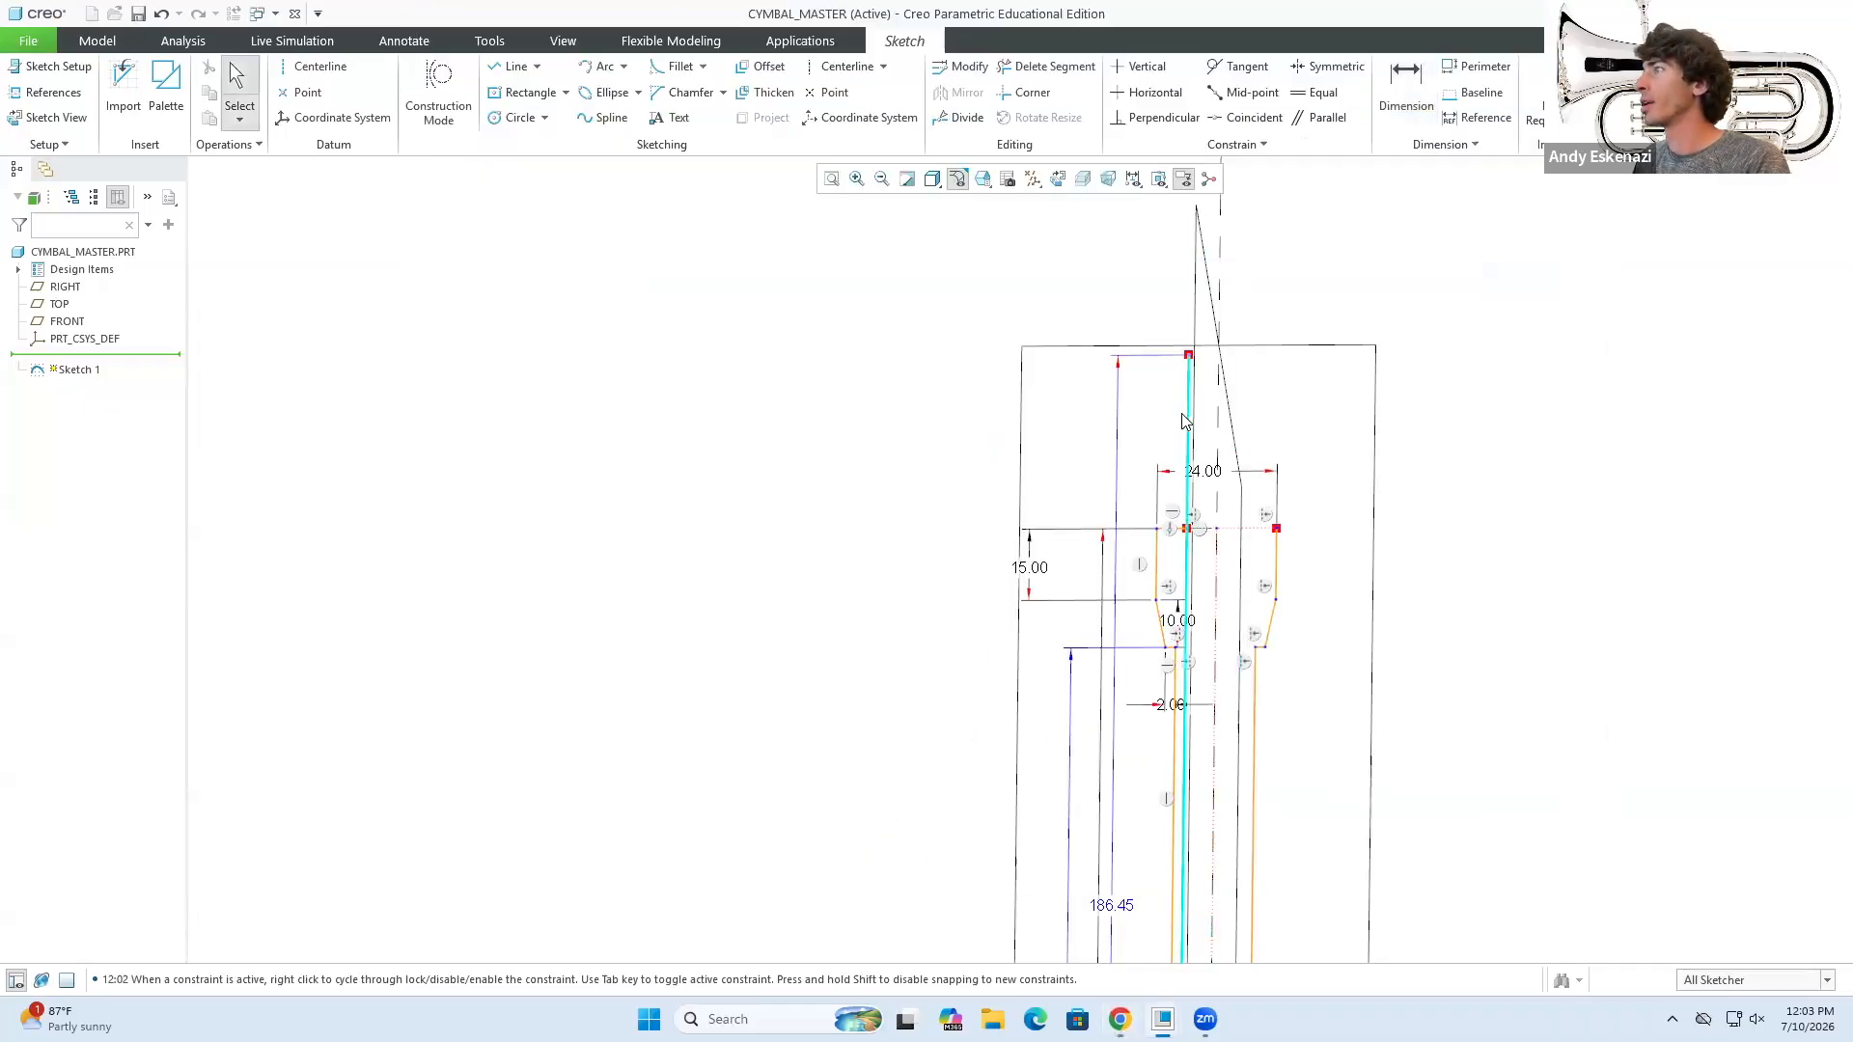
click(1120, 905)
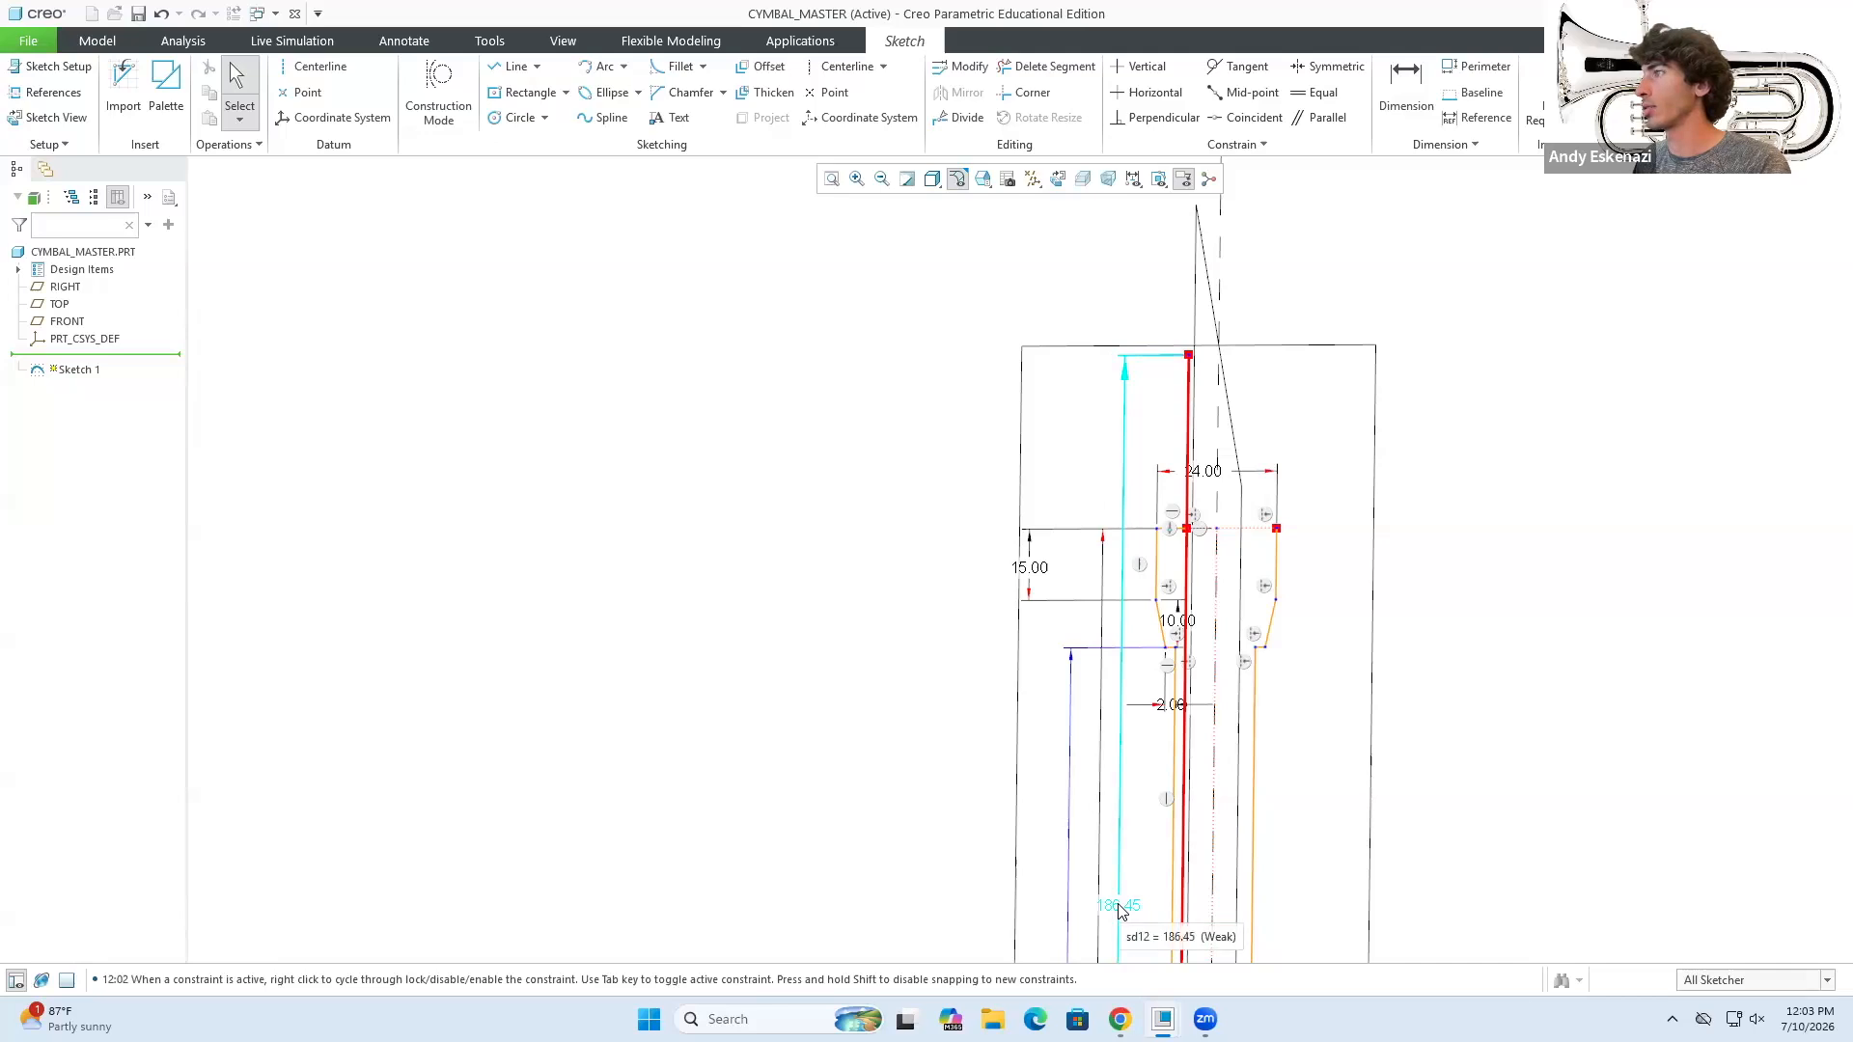
double_click(1125, 916)
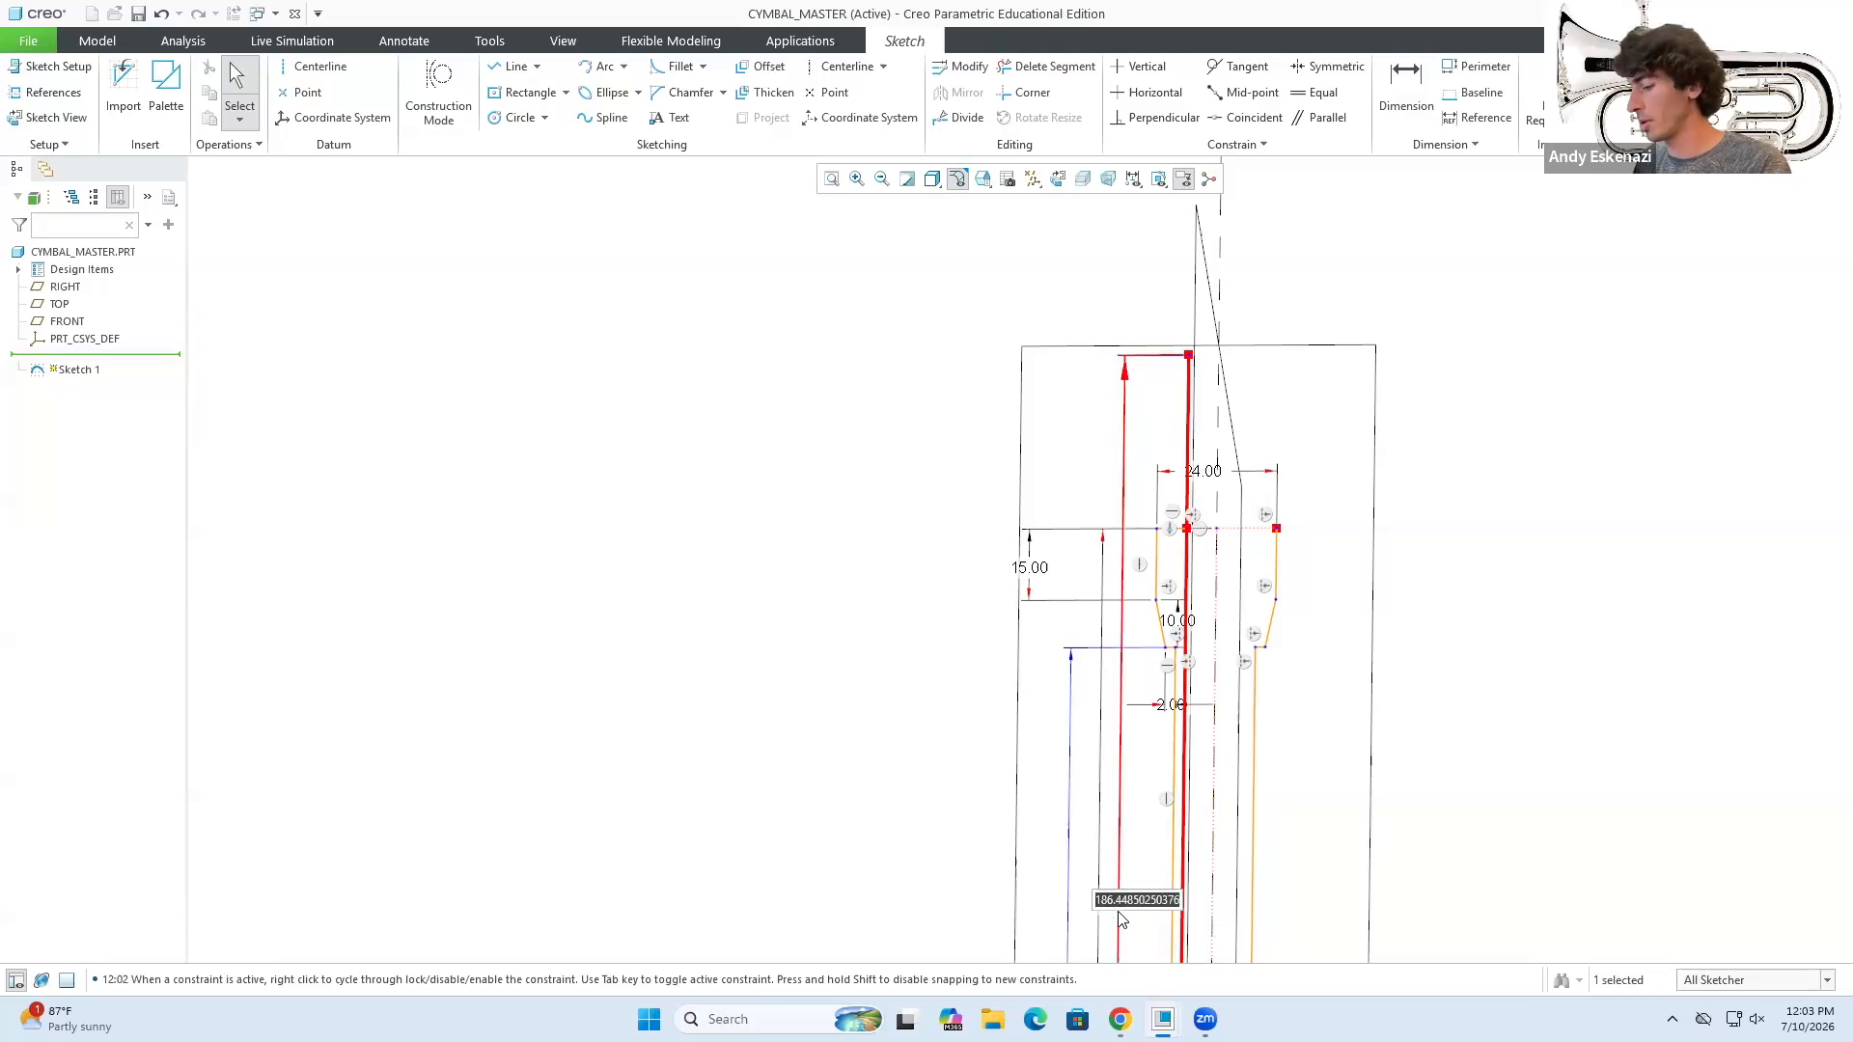
text(25)
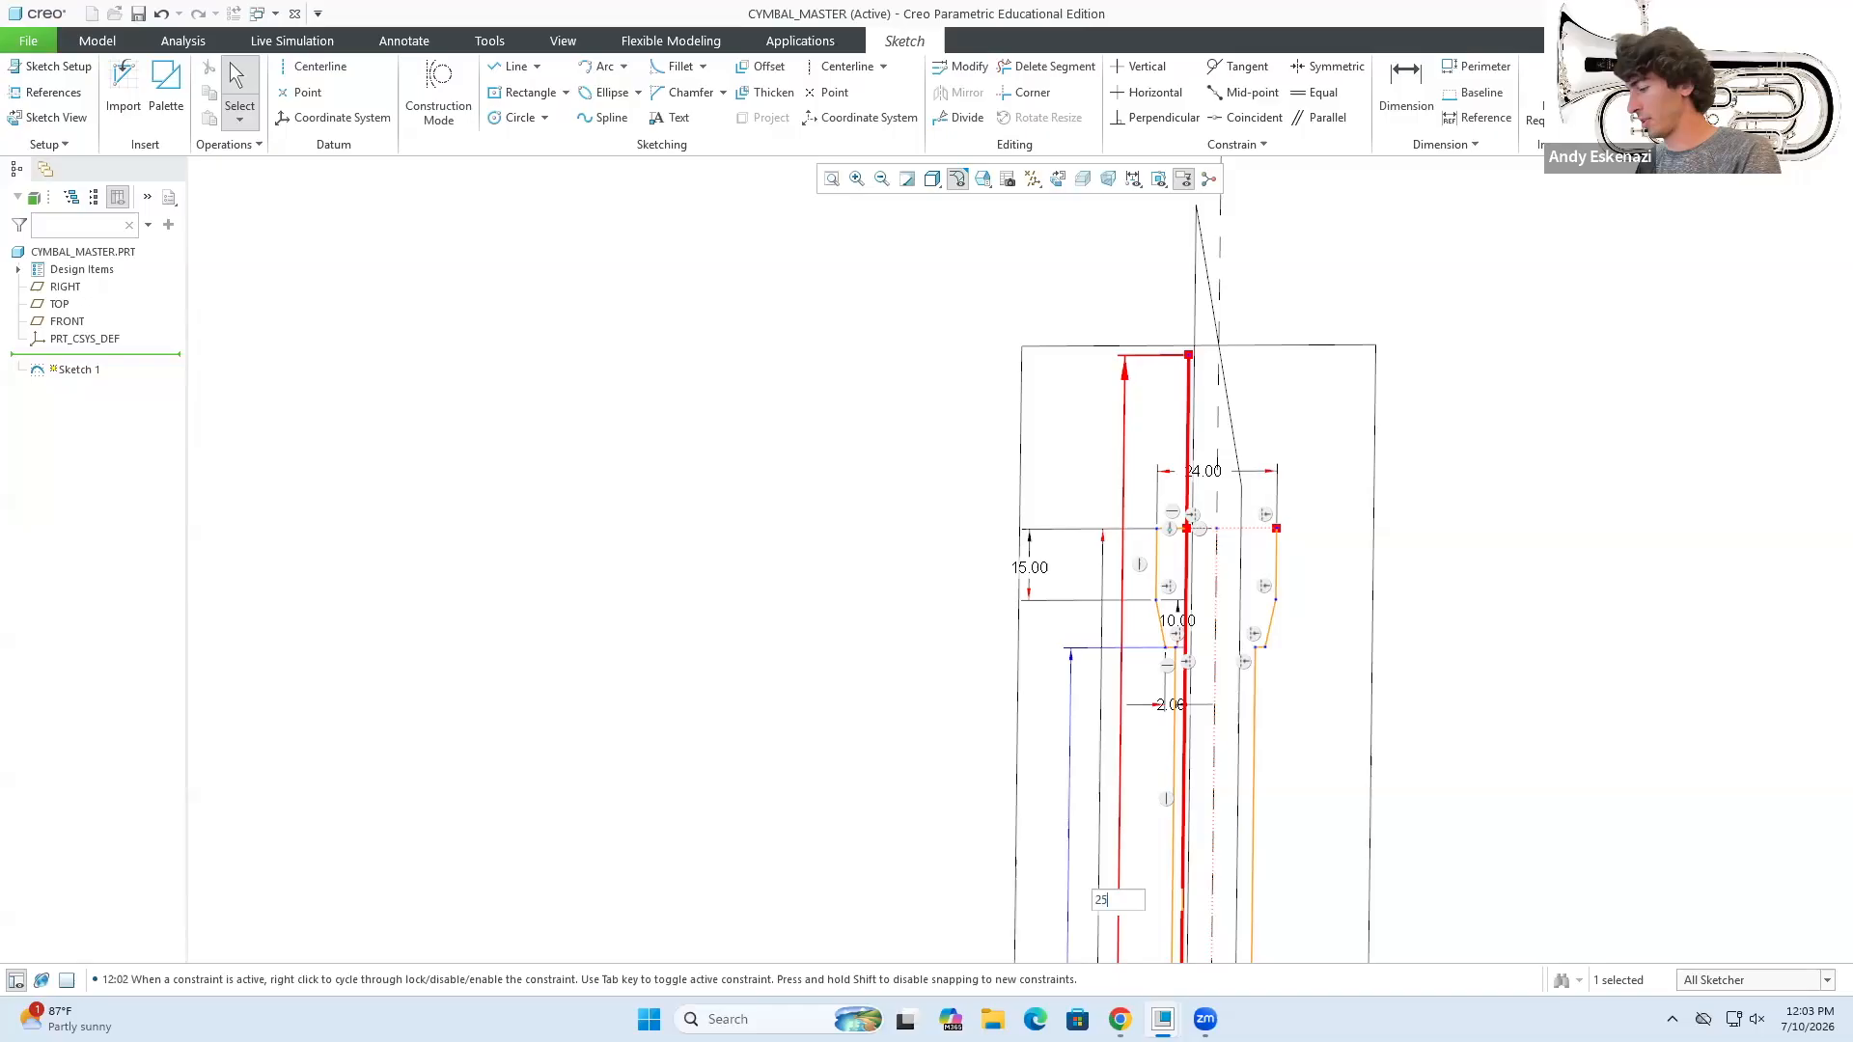
key(Return)
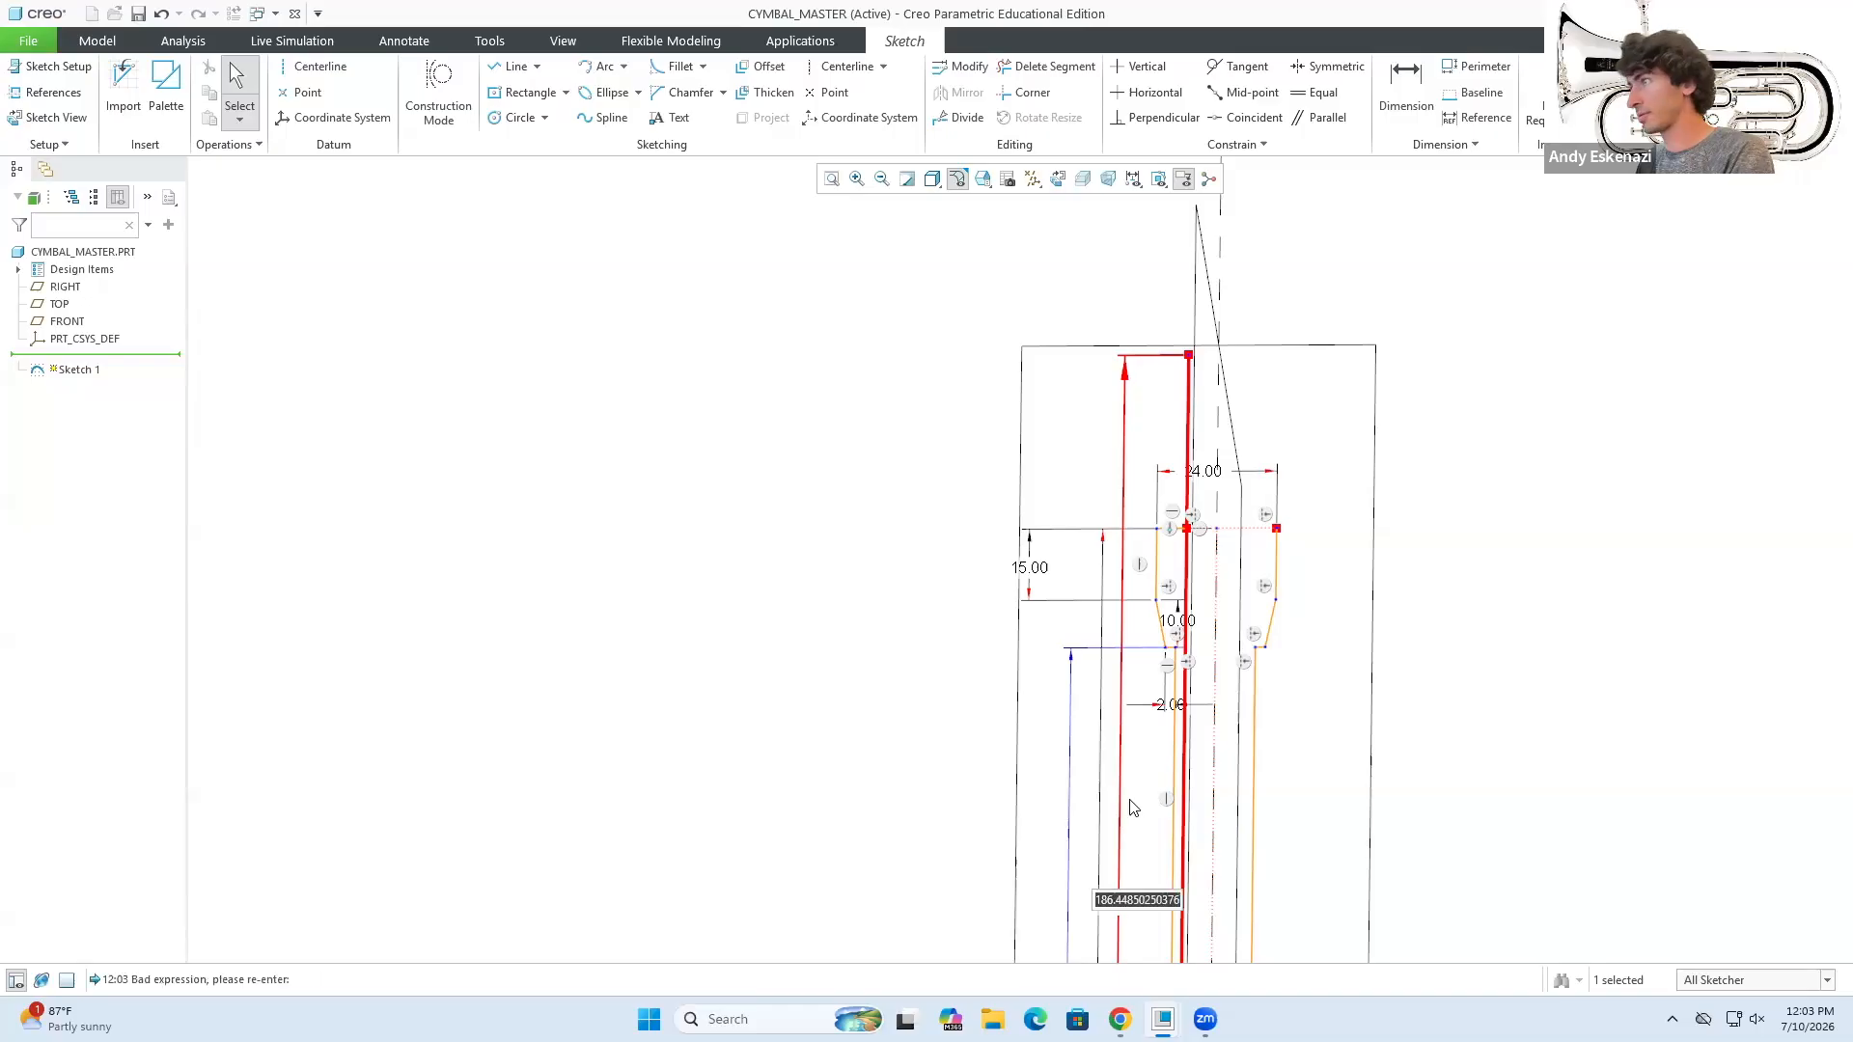
text(0)
key(Return)
- Examine the inner tube's length and overlap against the outer tube's height dimension and the collar
scroll(1173, 681, down, 1)
scroll(1173, 617, up, 2)
scroll(1196, 727, down, 3)
scroll(1152, 662, up, 2)
scroll(1179, 874, up, 1)
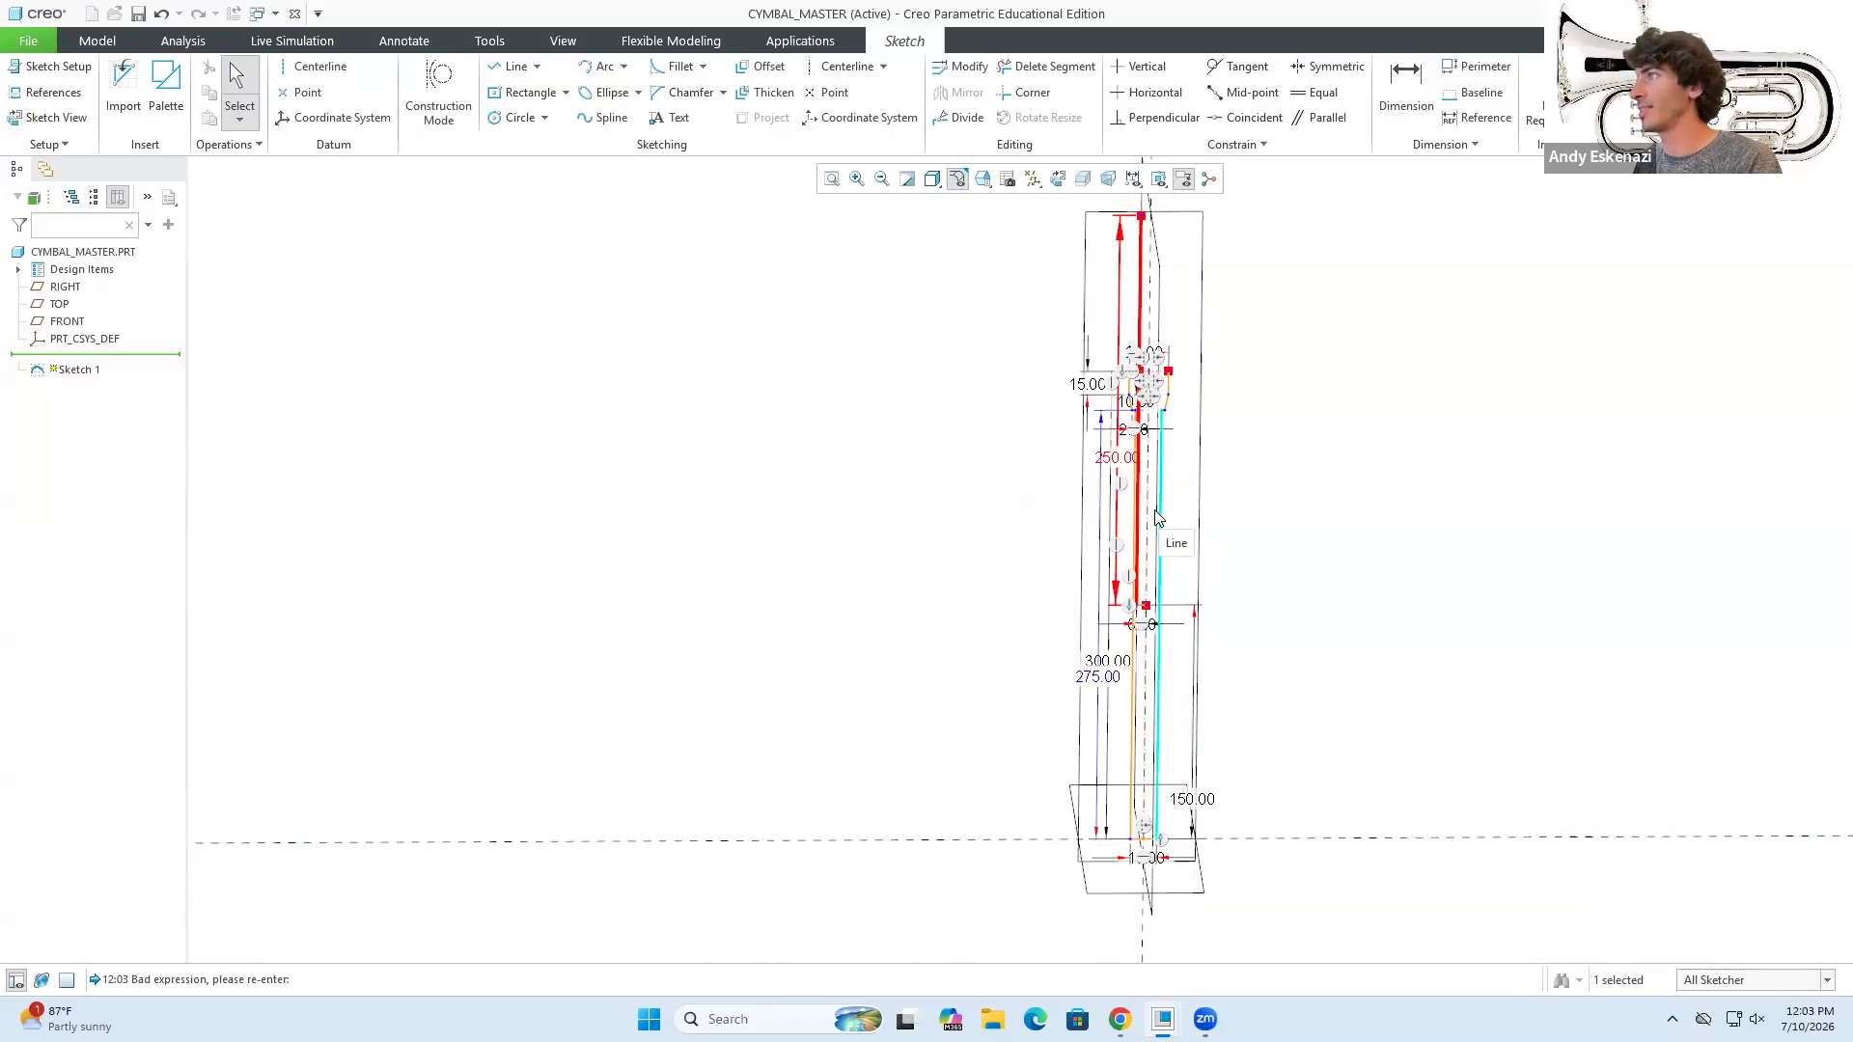
scroll(1157, 519, up, 1)
click(1068, 779)
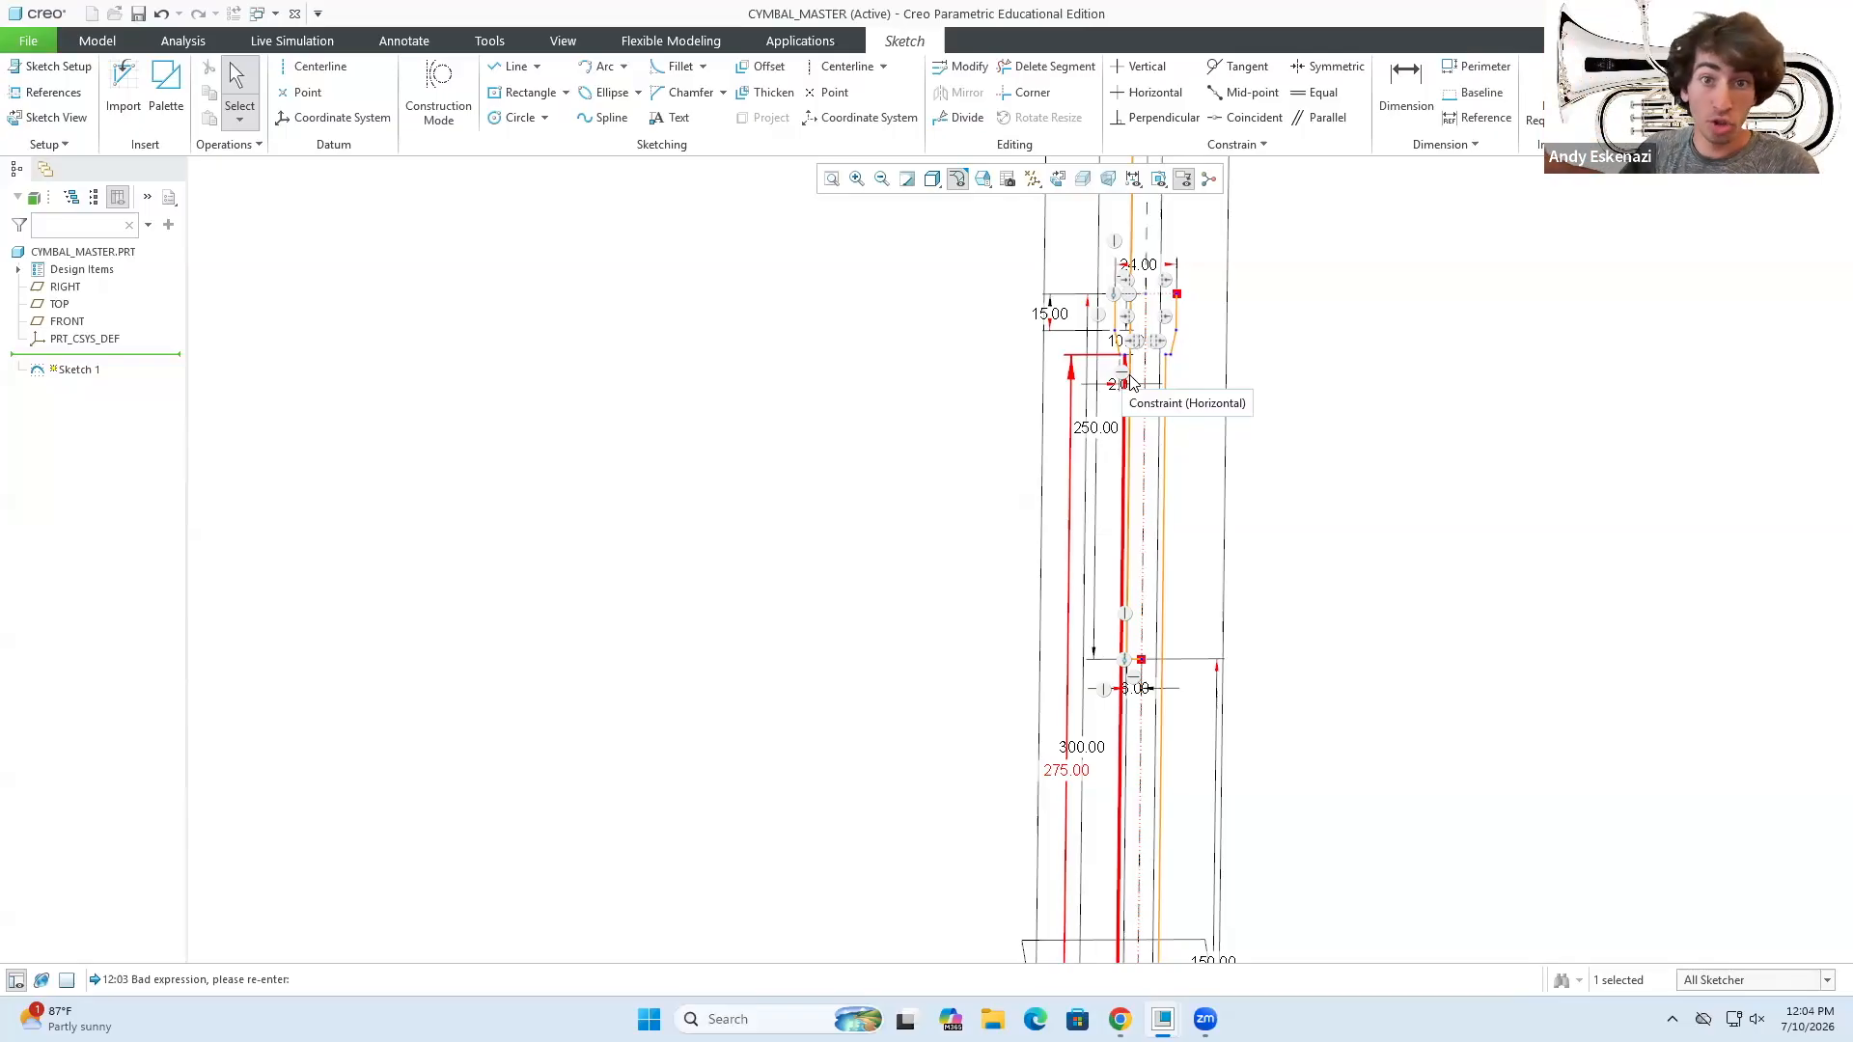
scroll(1083, 448, up, 6)
scroll(1097, 330, down, 5)
click(1251, 465)
- Draw an upper-collar half-profile from the inner tube's top end: a ledge about 1.4 cm outward, an outward slope about 7.4 cm high, and a vertical about 8.3 cm
scroll(1141, 413, down, 6)
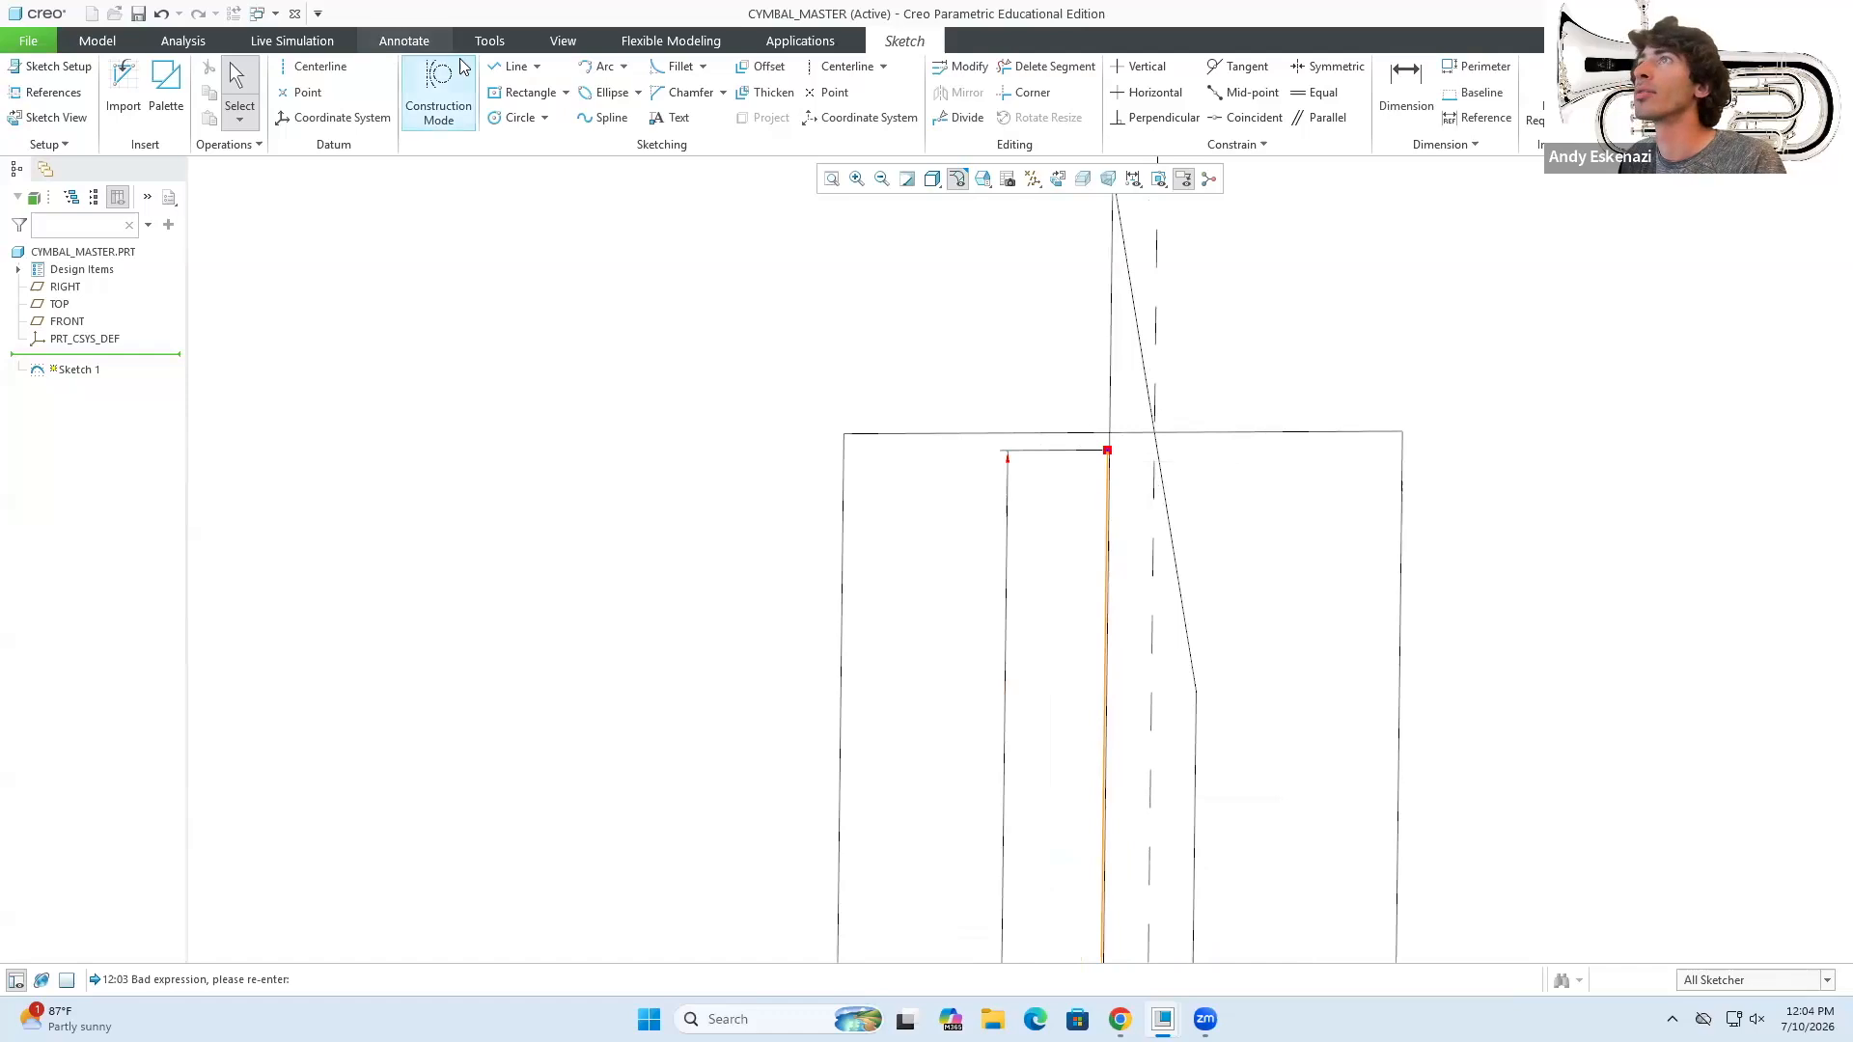
click(510, 67)
scroll(1032, 417, down, 3)
click(1179, 481)
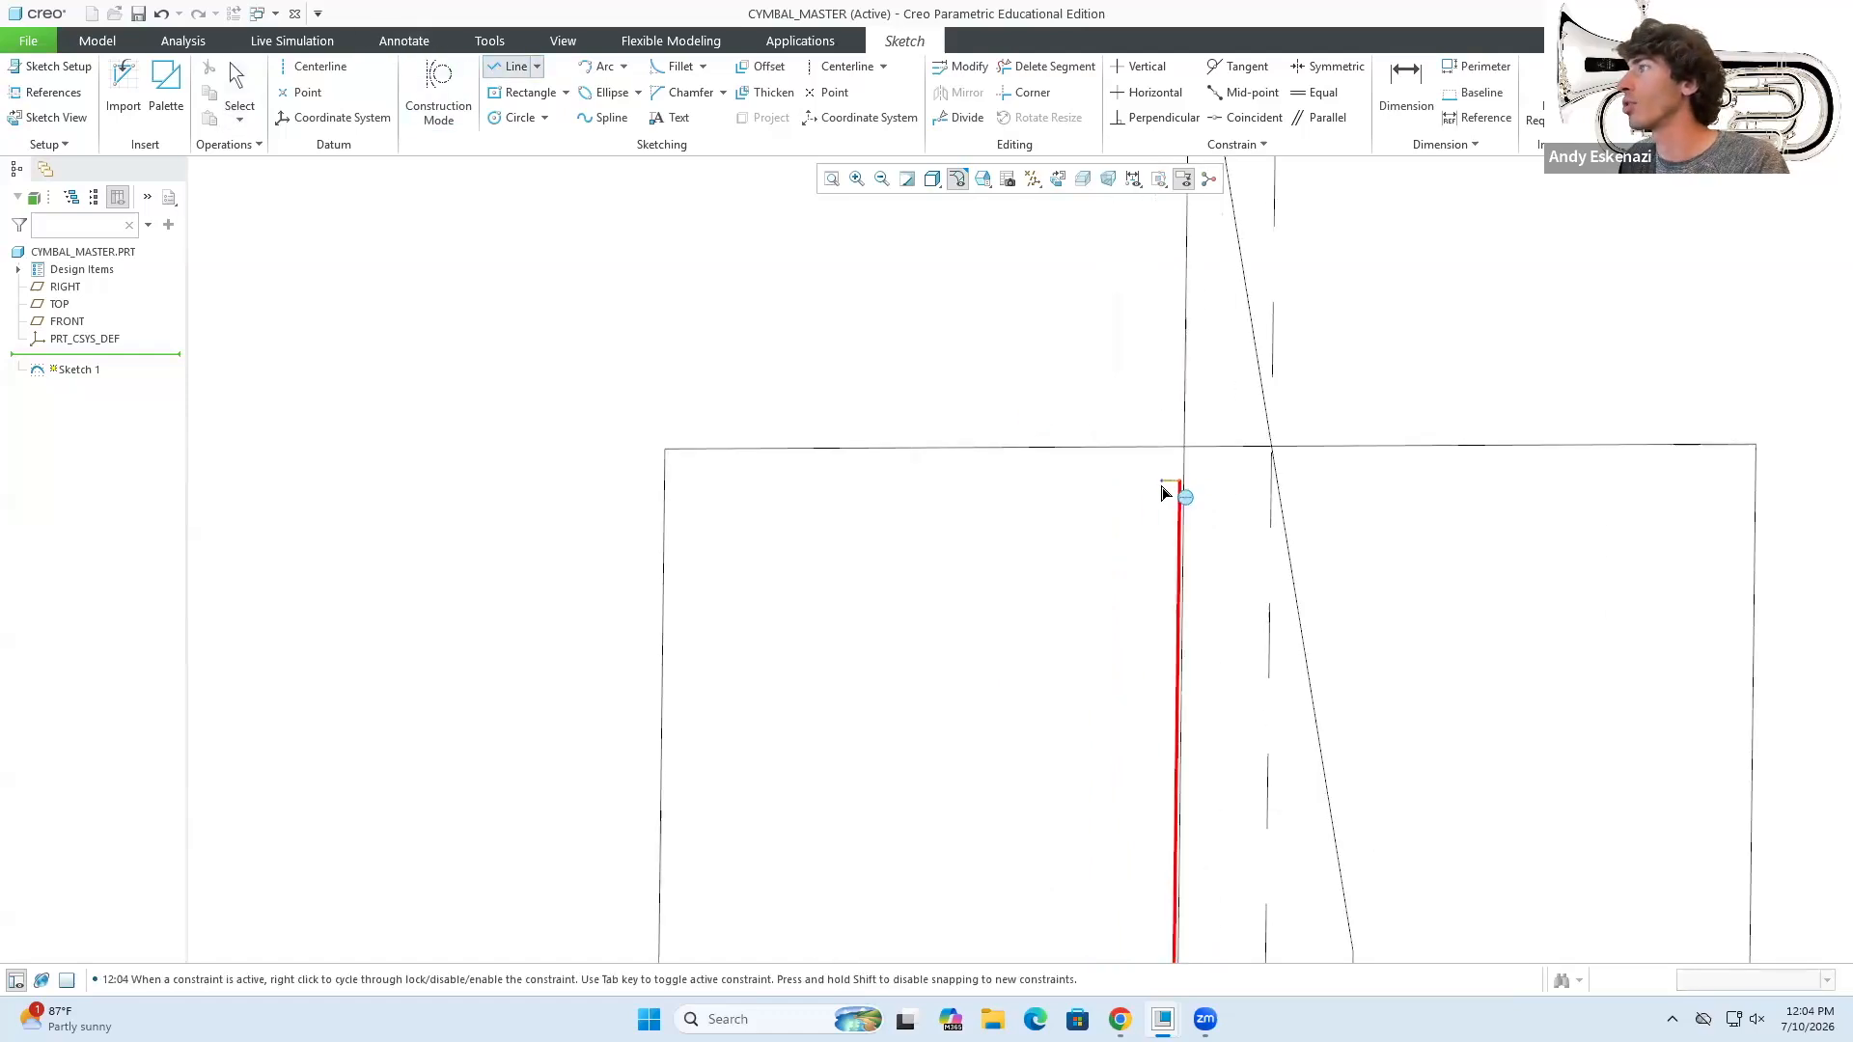
click(1160, 482)
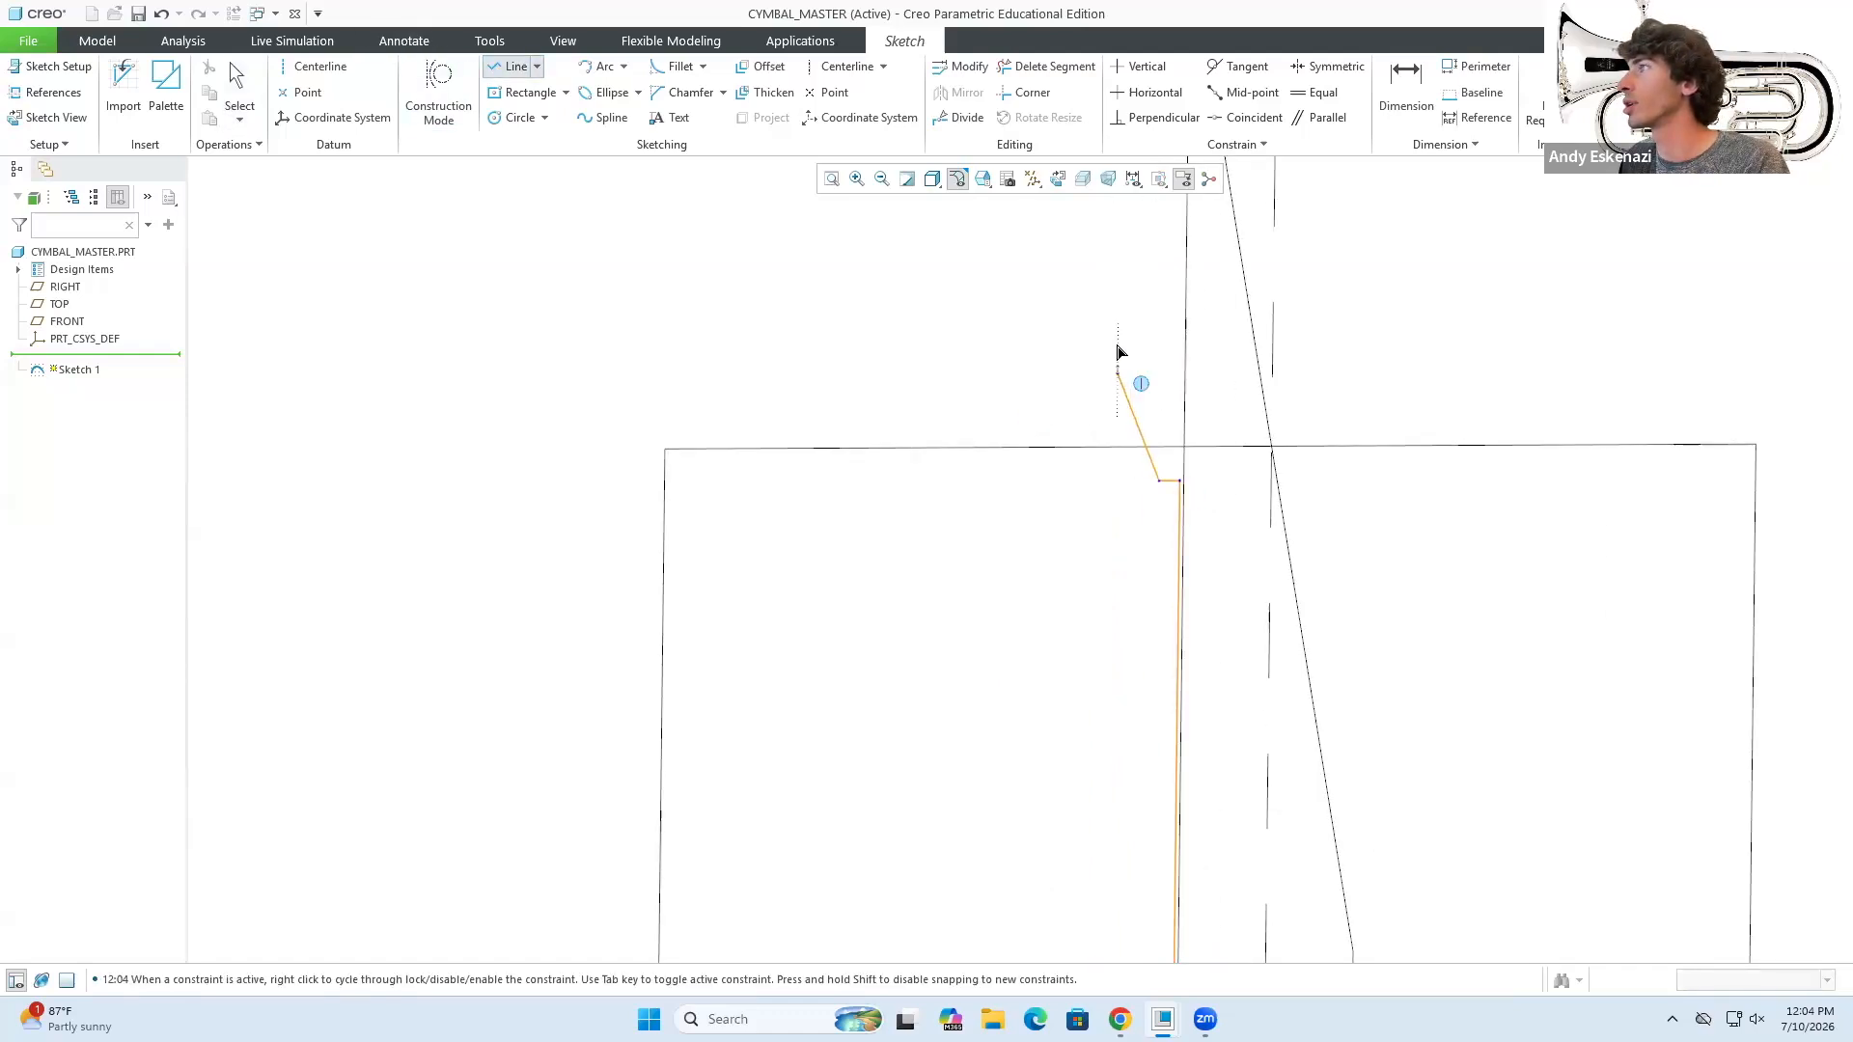
click(1118, 253)
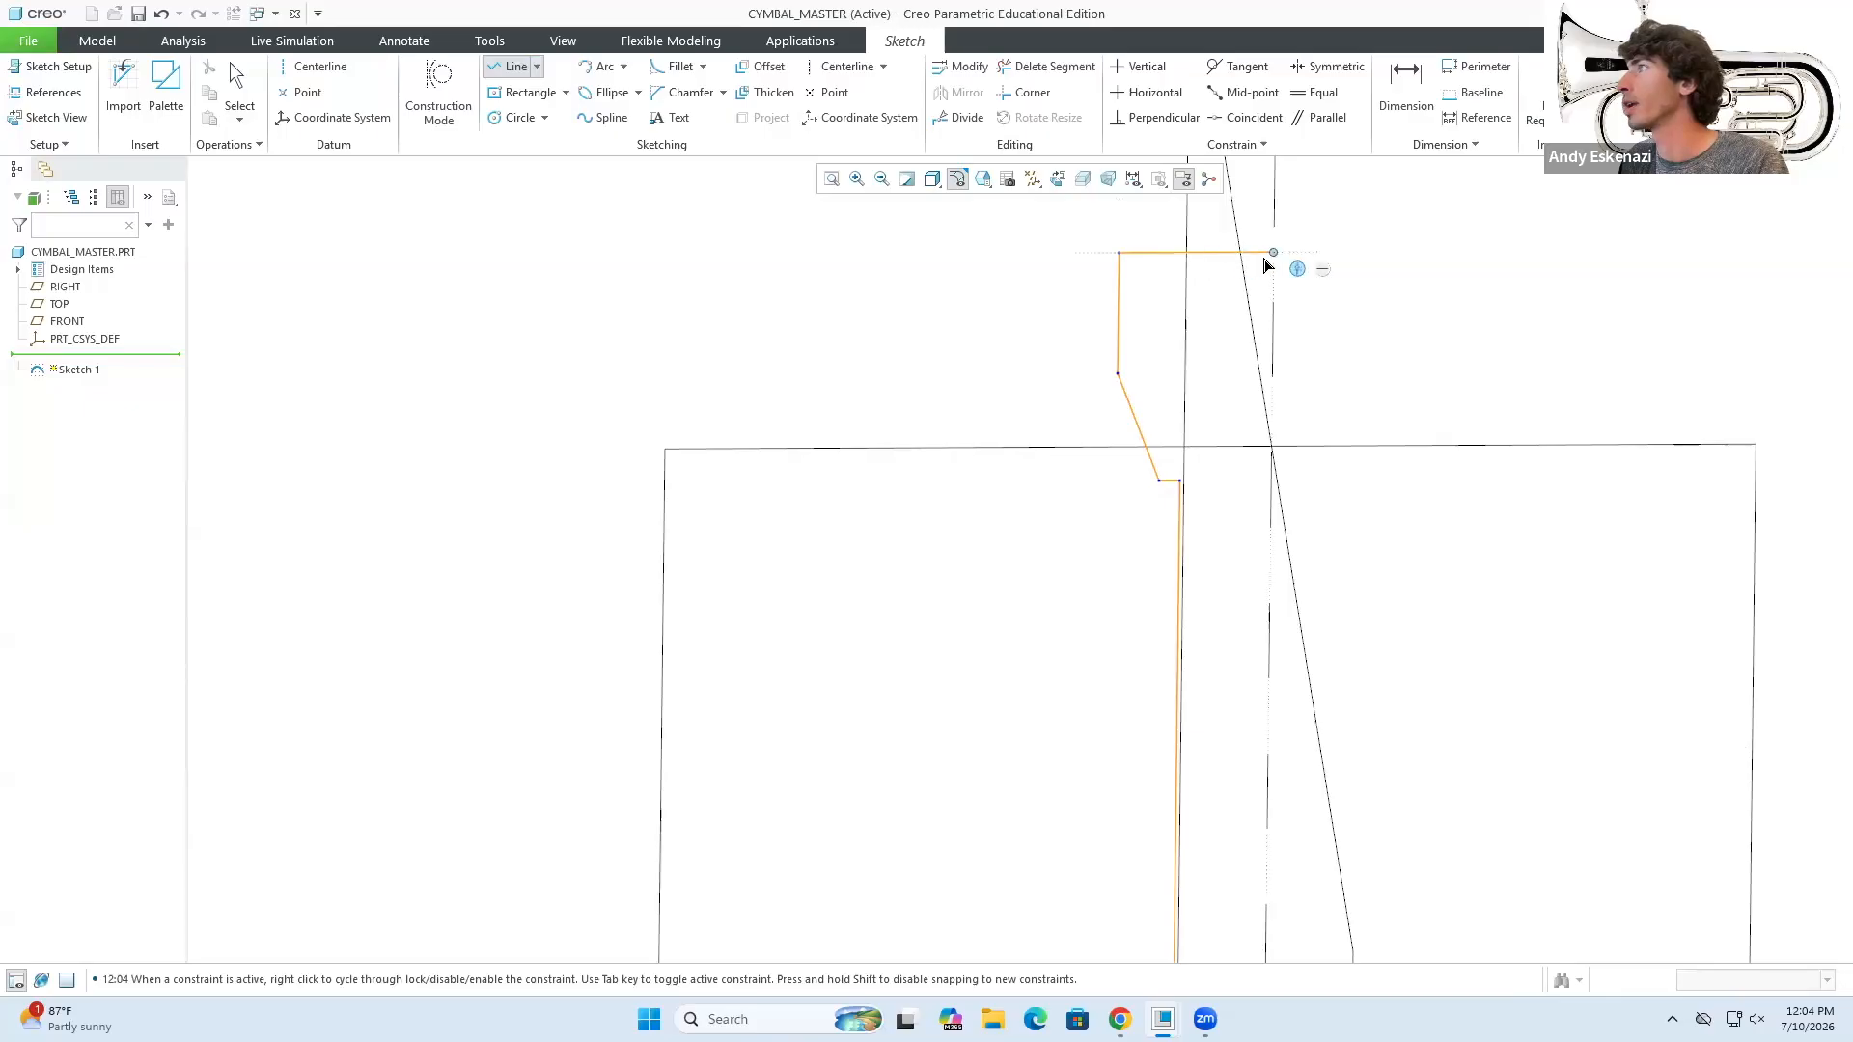
middle_click(1320, 281)
middle_click(1322, 307)
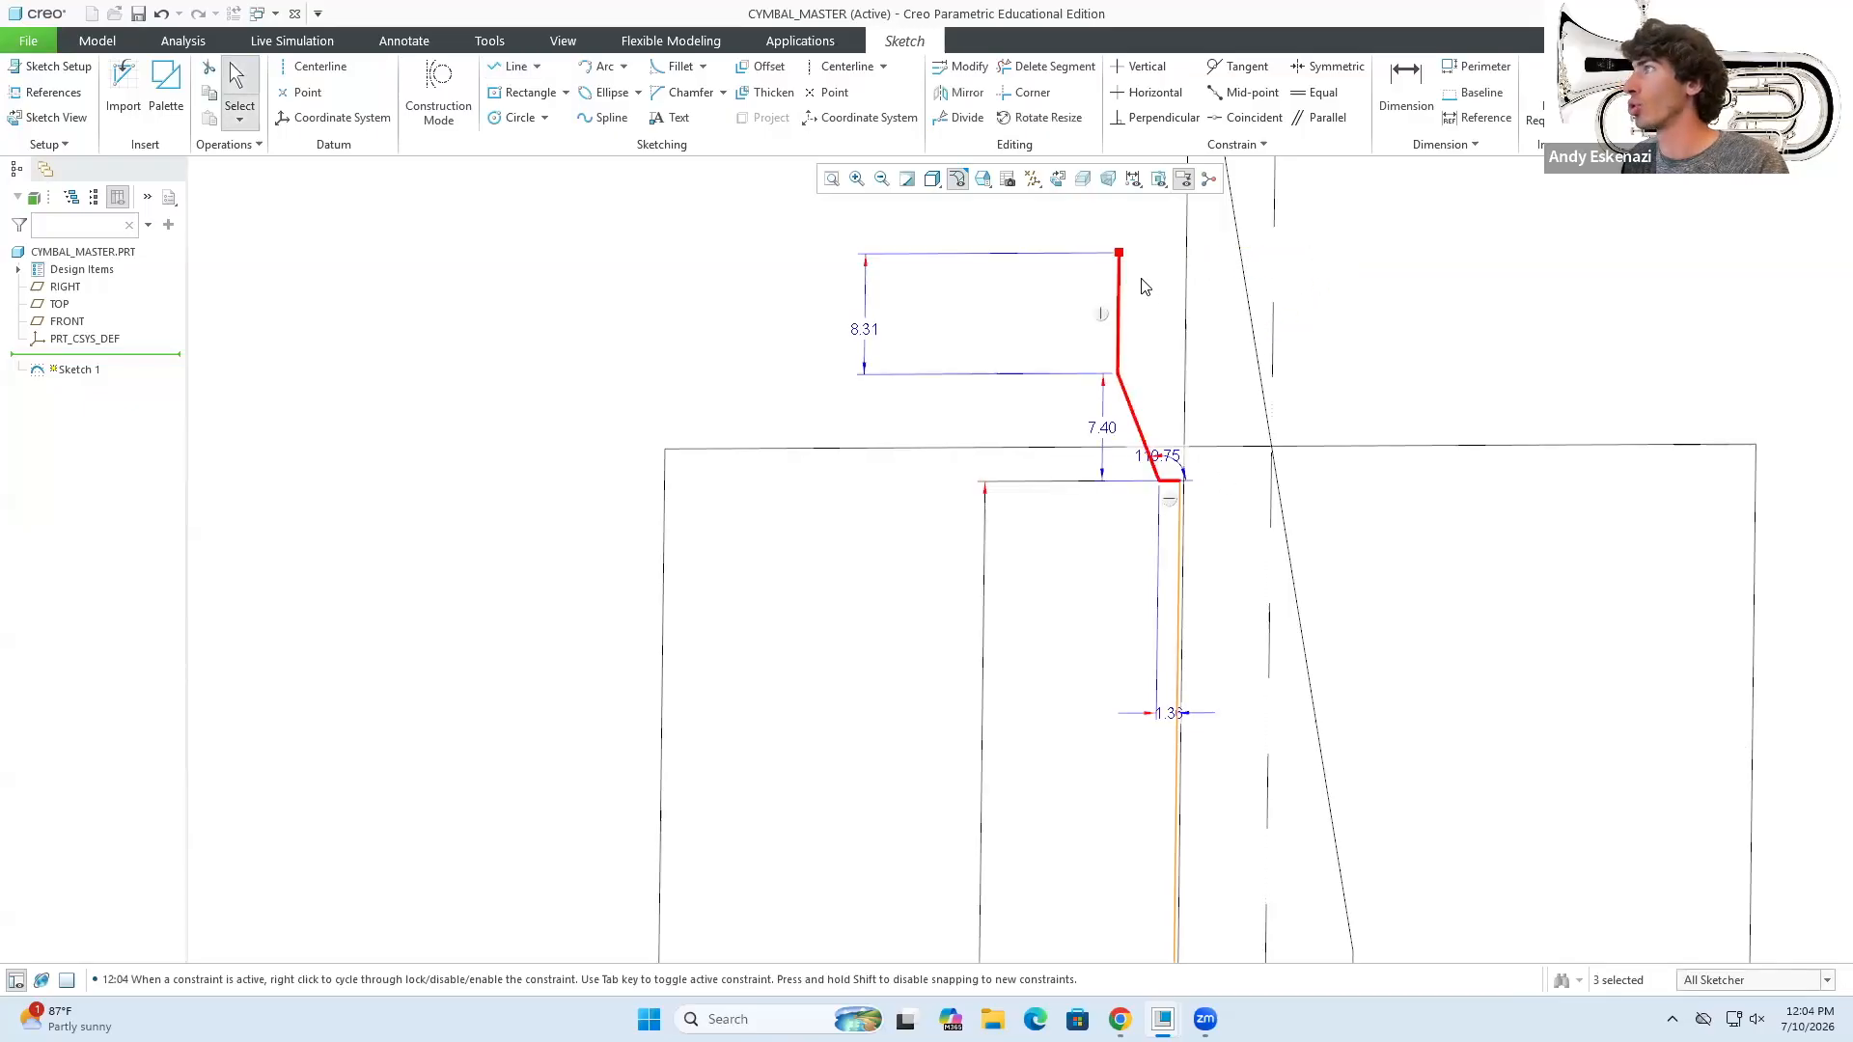
- Set the upper collar's vertical segment to 15 cm and the height of its sloped segment to 10 cm
double_click(871, 336)
text(15)
key(Return)
key(d)
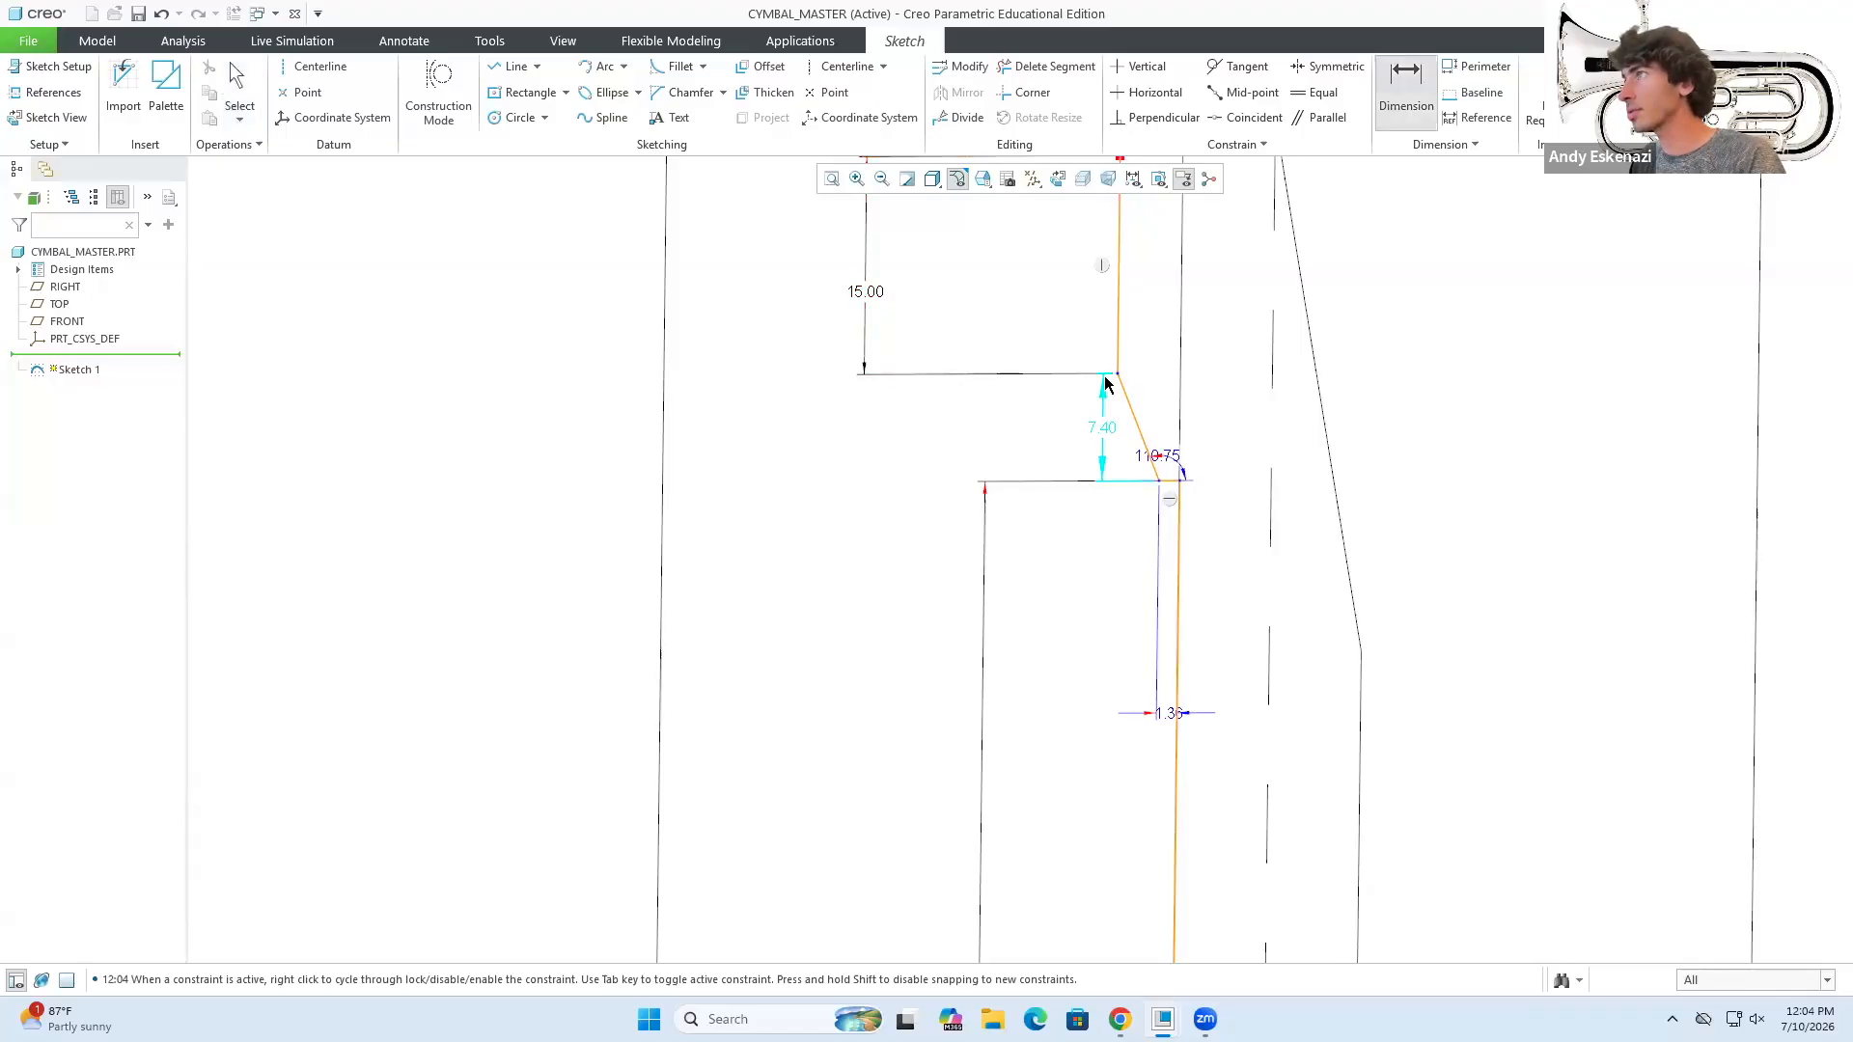
click(1145, 414)
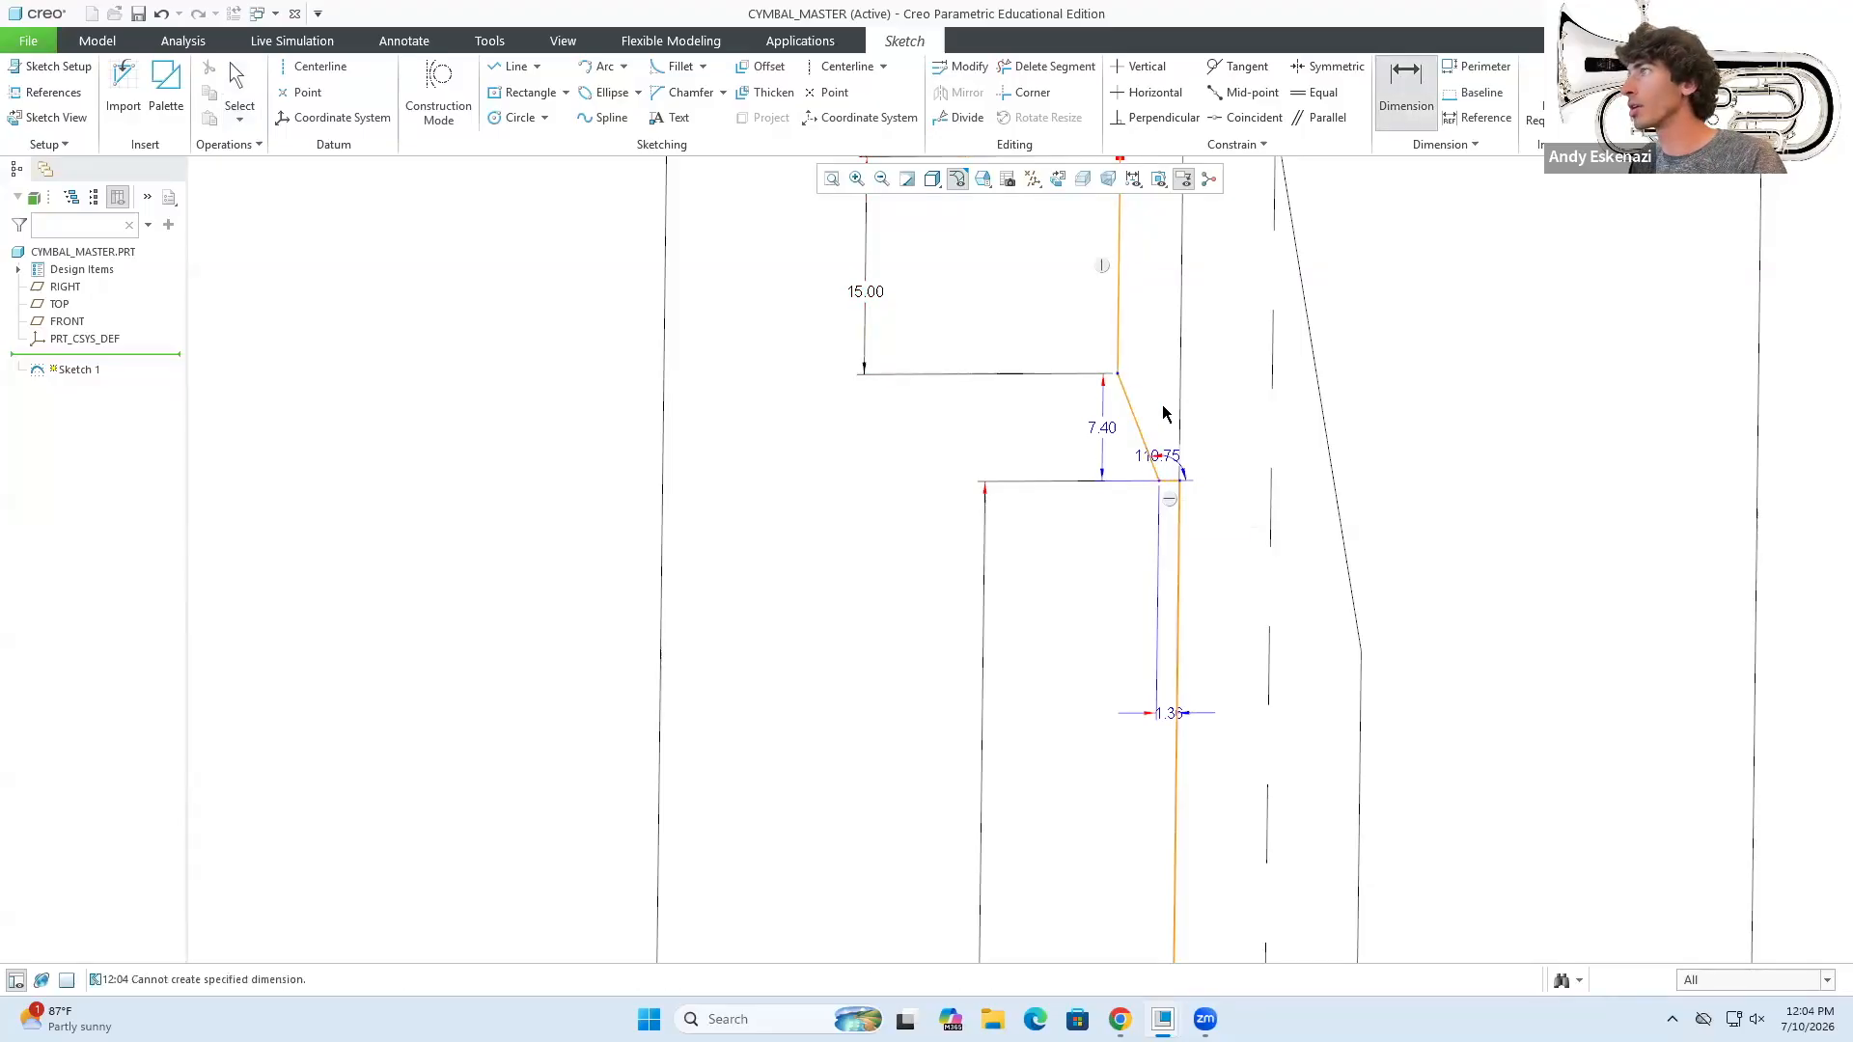
double_click(1108, 427)
text(10)
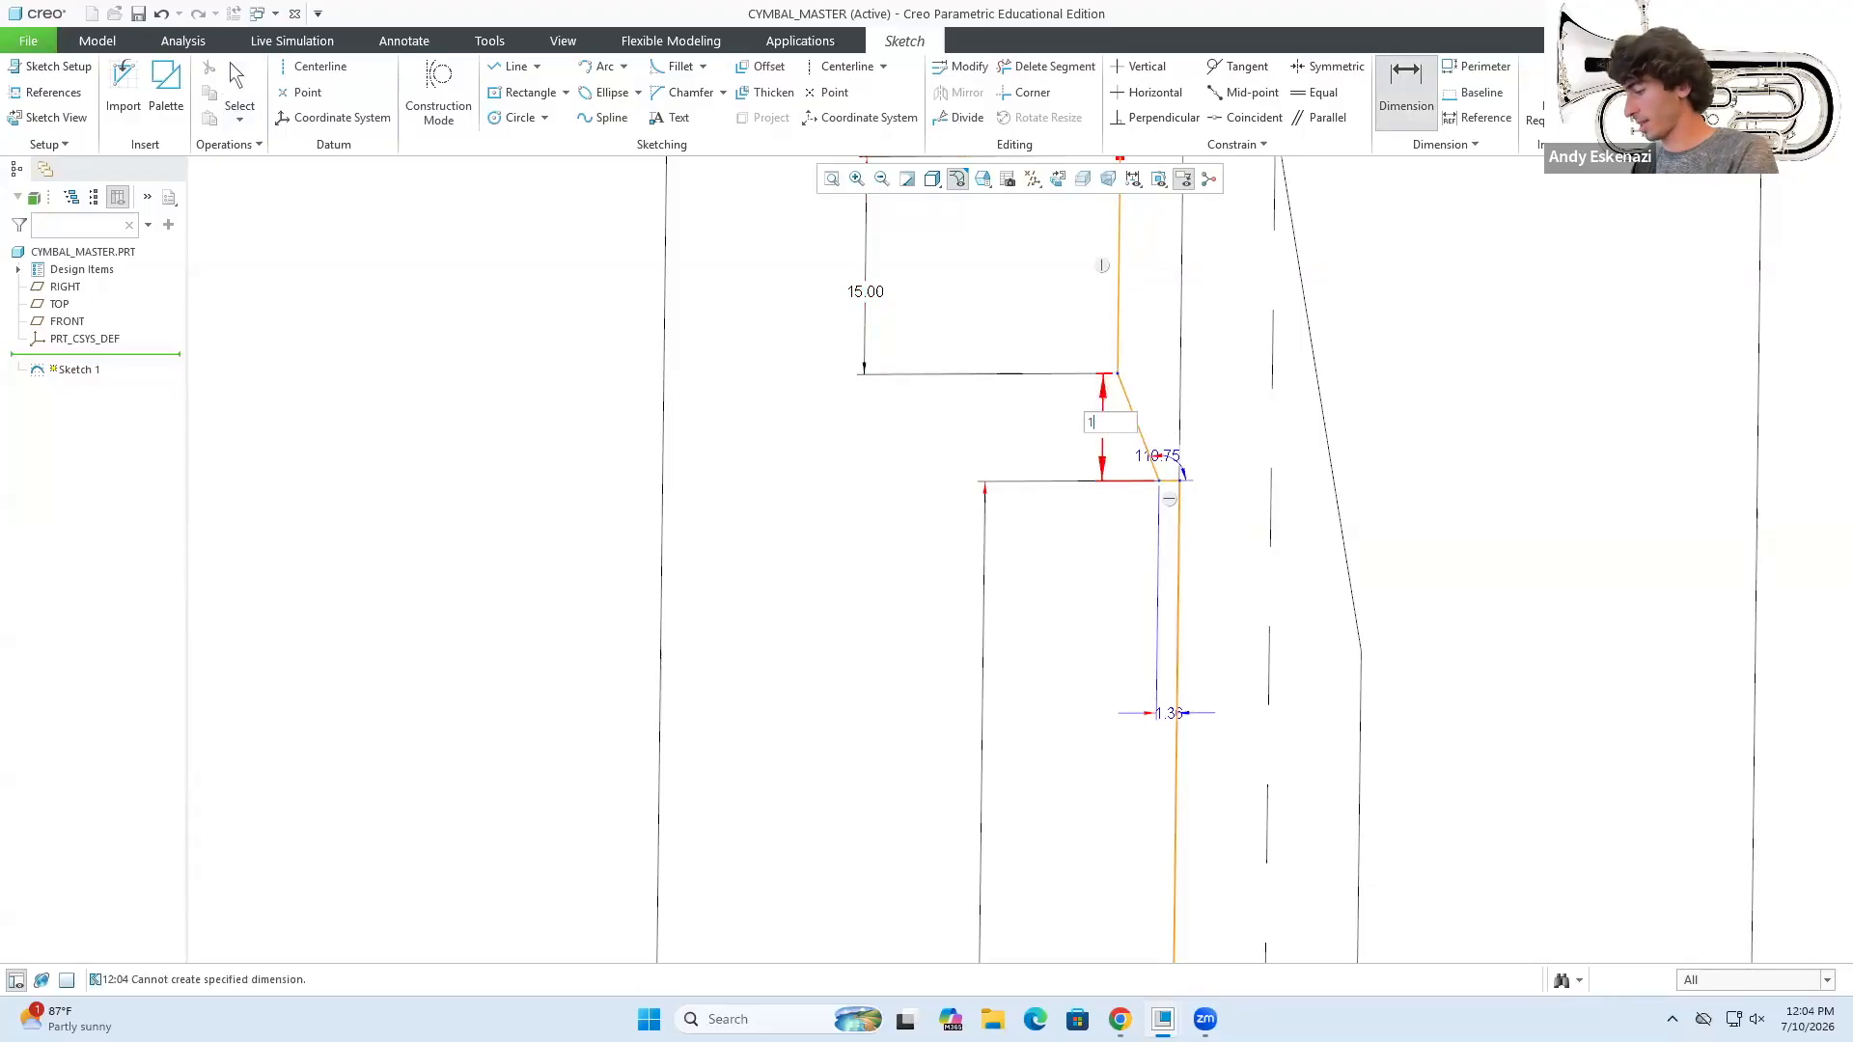
key(Return)
- Set the width of the upper collar's bottom ledge to 2 cm
click(1165, 455)
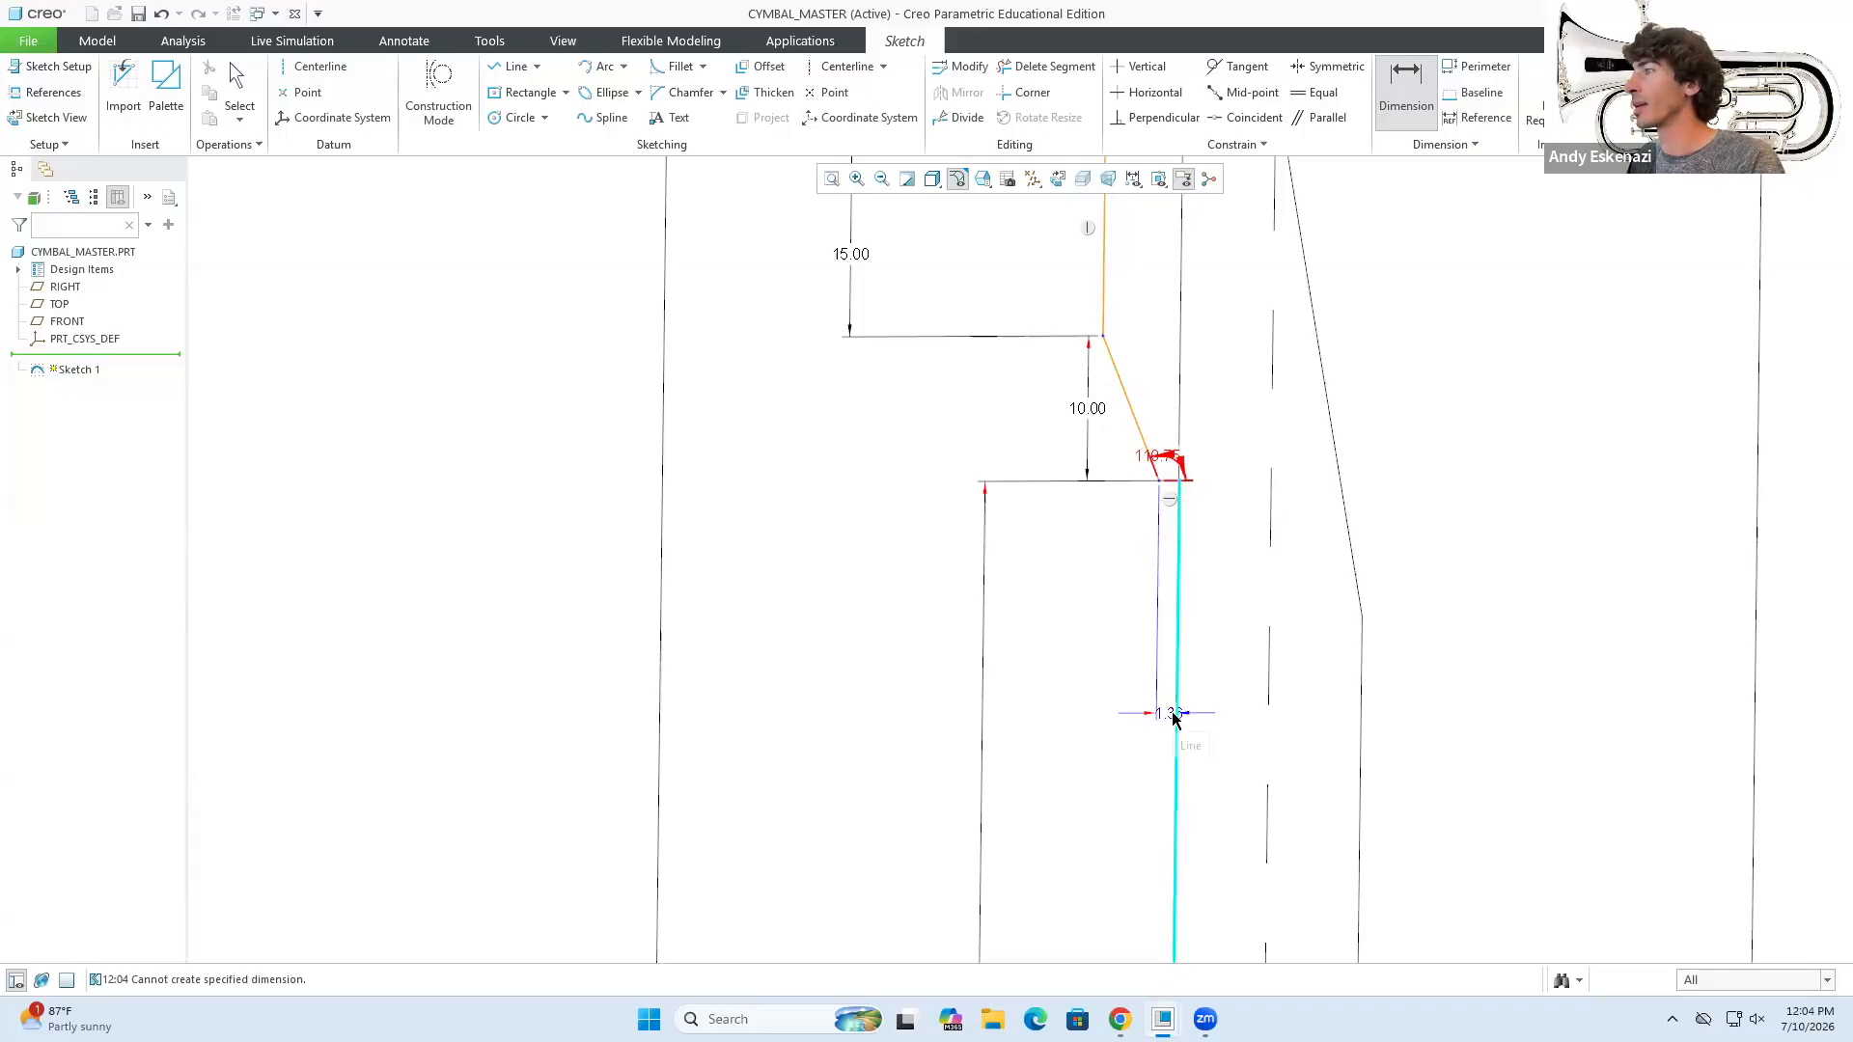
click(1167, 715)
double_click(1168, 714)
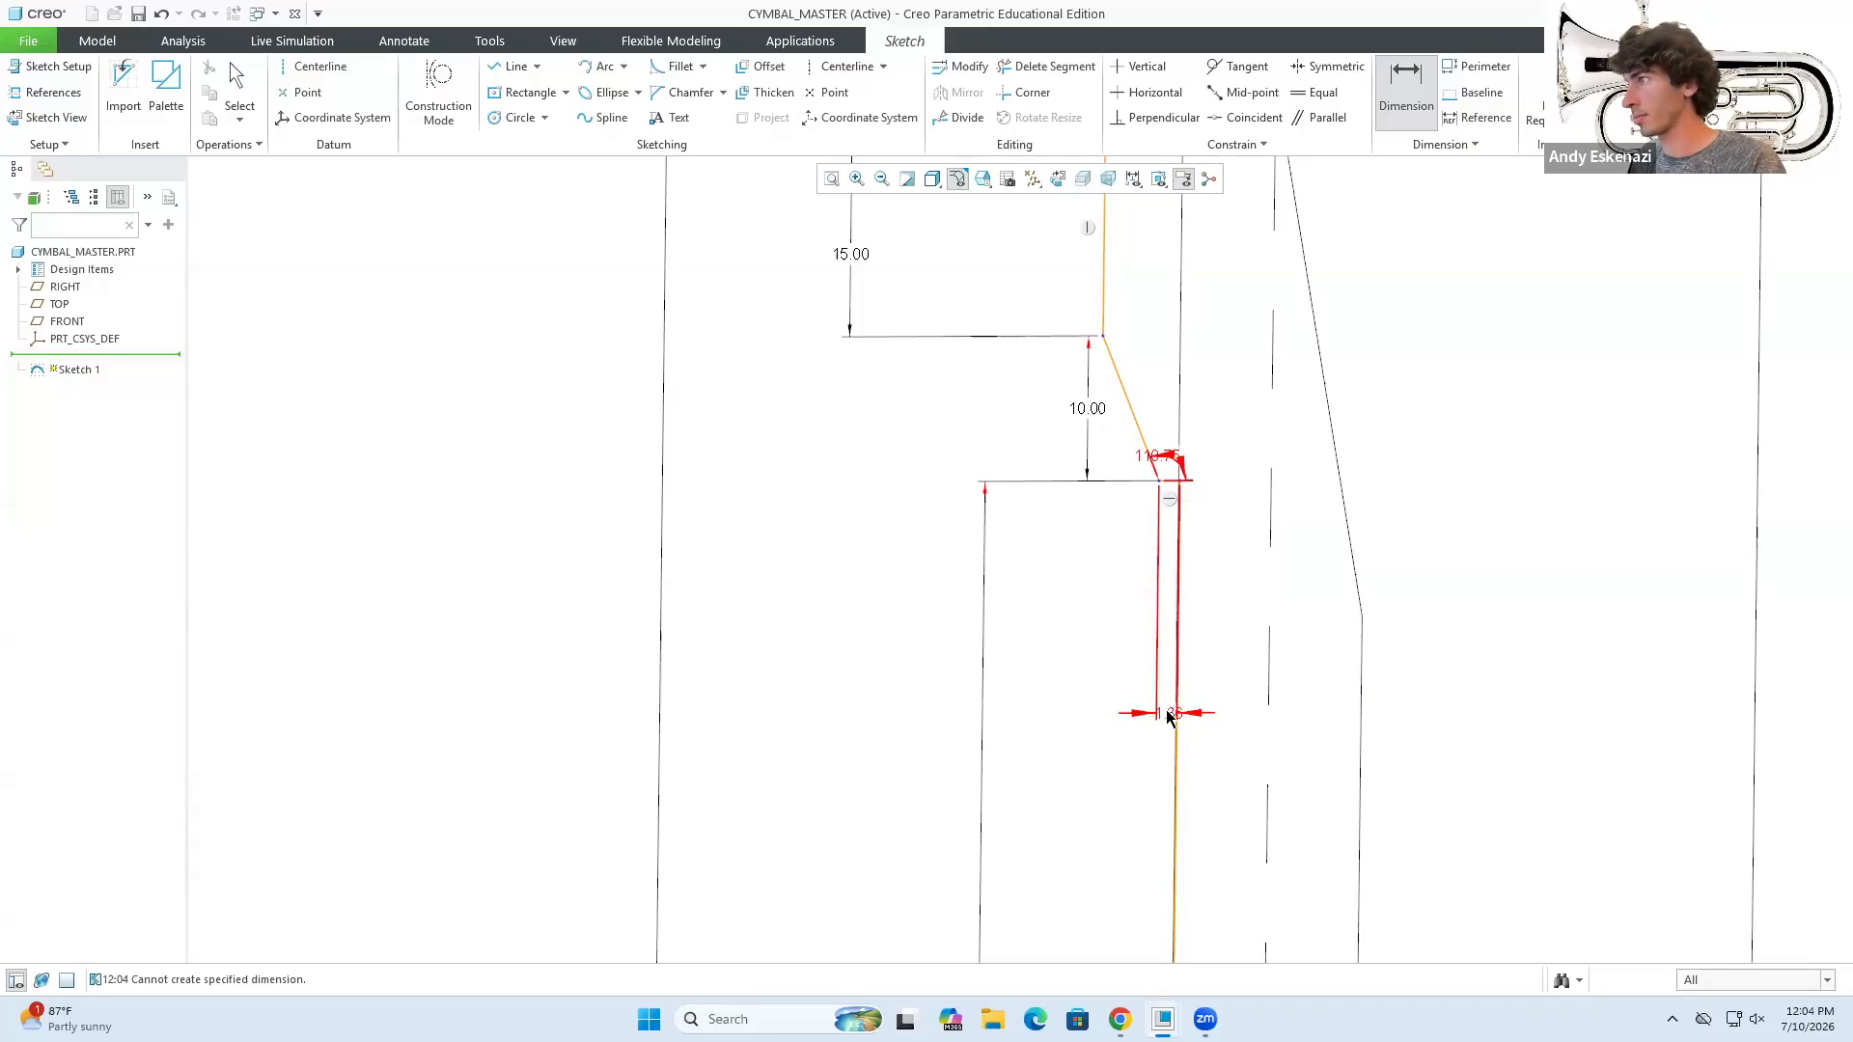
key(Escape)
double_click(1166, 713)
text(2)
key(Return)
- Draw a horizontal line from the upper collar's top corner to the vertical axis
scroll(1207, 951, down, 5)
scroll(1160, 821, up, 3)
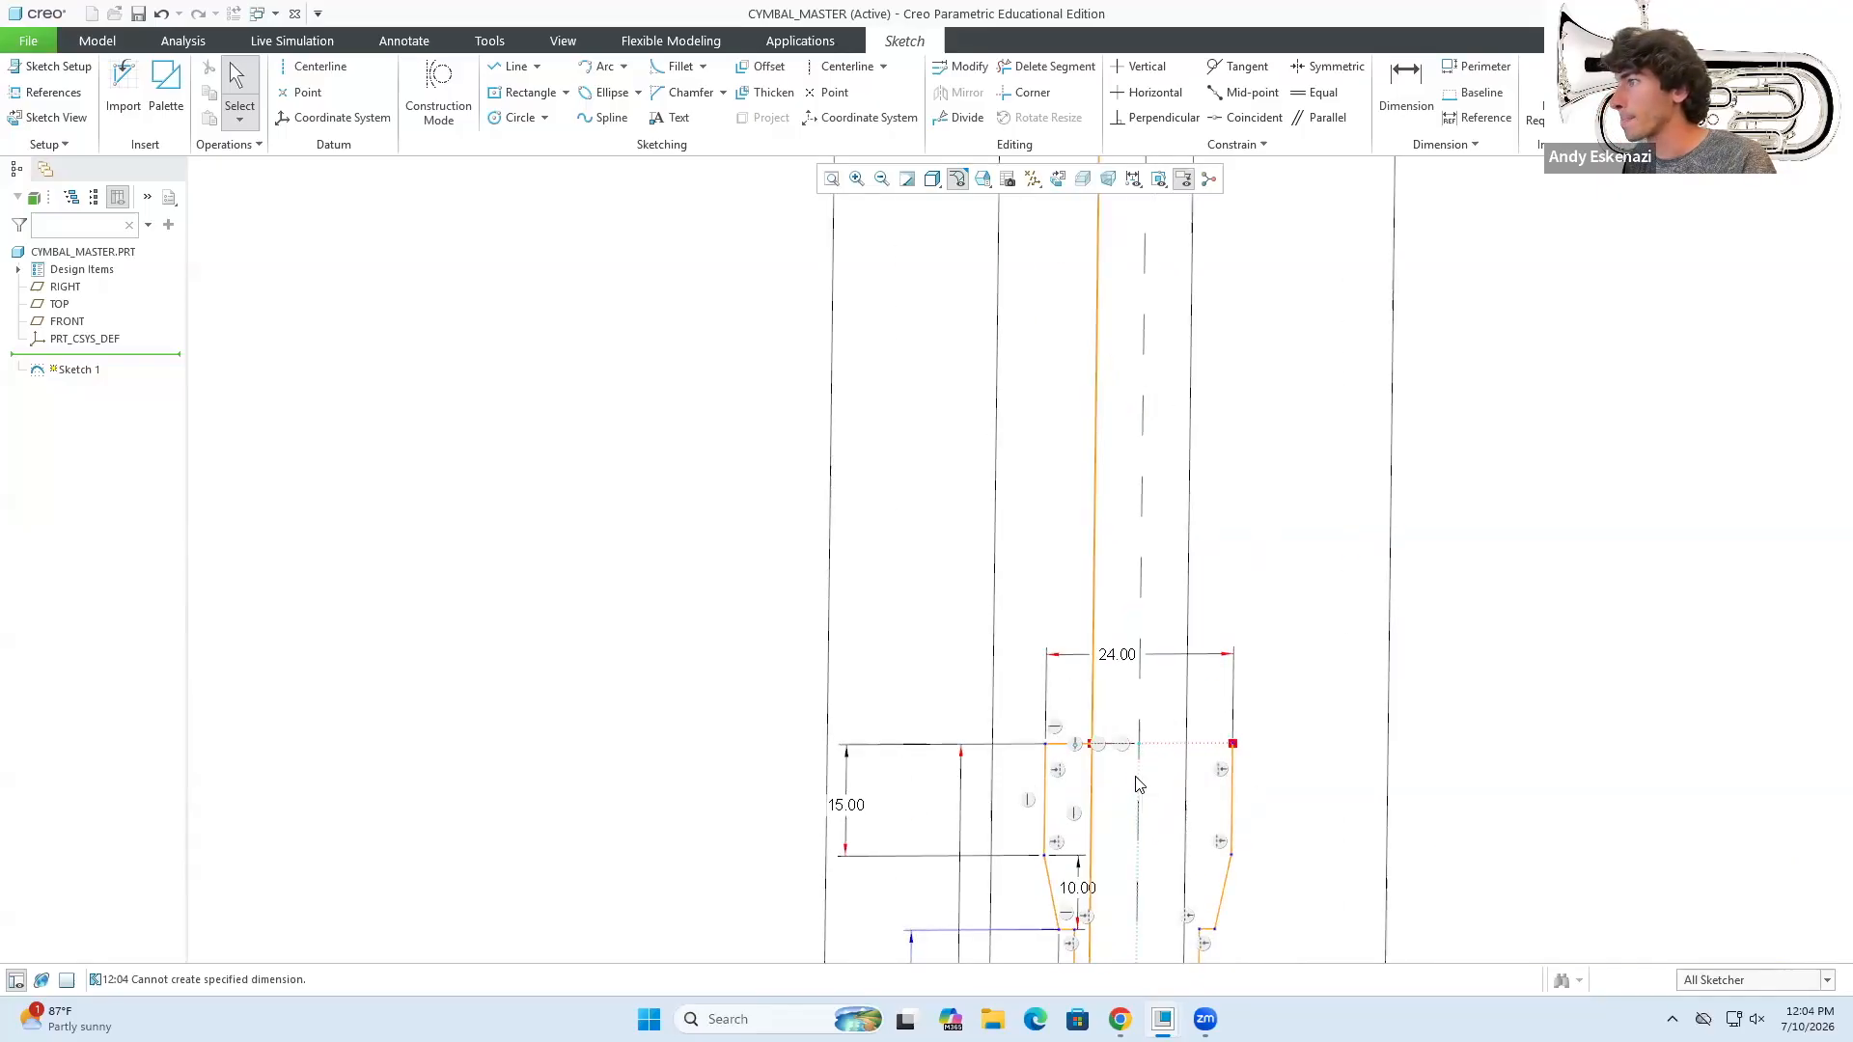
scroll(1137, 786, down, 2)
scroll(1150, 777, down, 2)
scroll(1144, 383, up, 4)
click(511, 66)
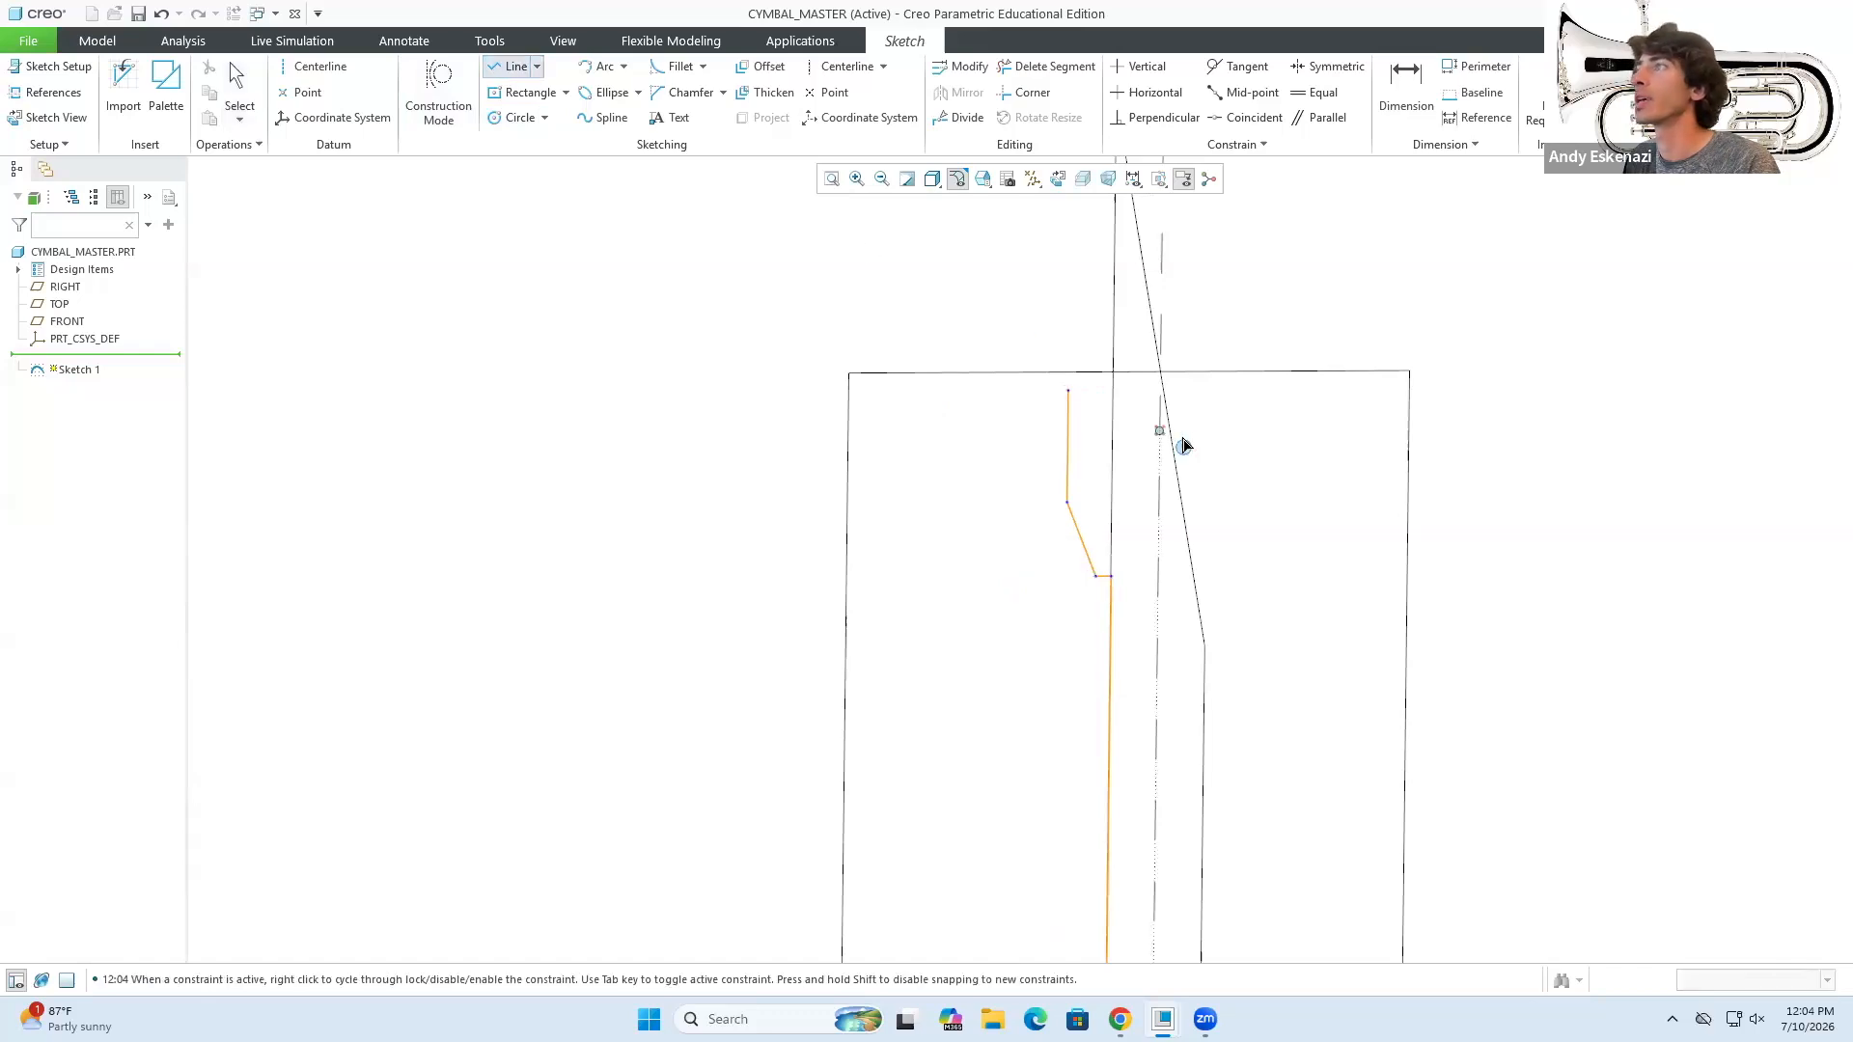
click(1069, 390)
click(1161, 390)
middle_click(1276, 537)
- Draw a vertical line along the axis from the upper collar's top line down to the lower collar's top and convert it to construction geometry
scroll(1221, 434, down, 4)
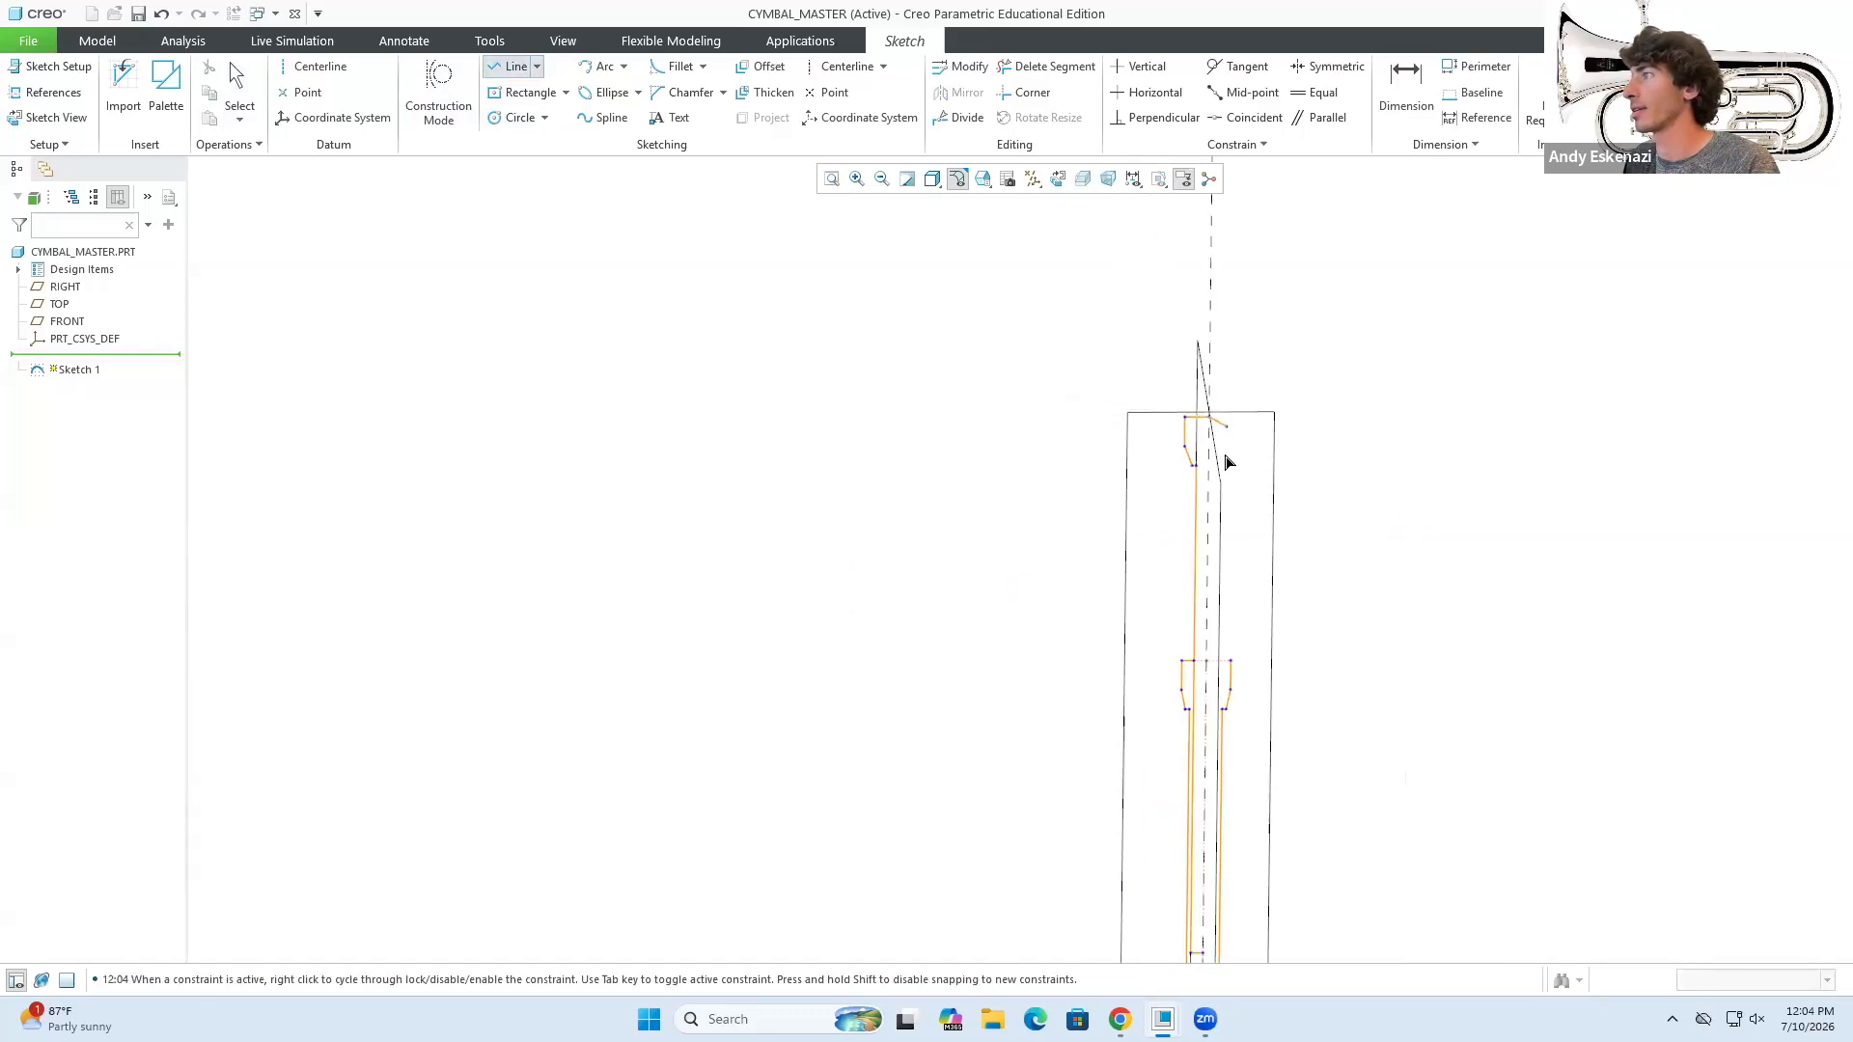
scroll(1214, 662, up, 2)
click(1213, 663)
middle_click(1213, 662)
middle_click(1213, 662)
click(1202, 588)
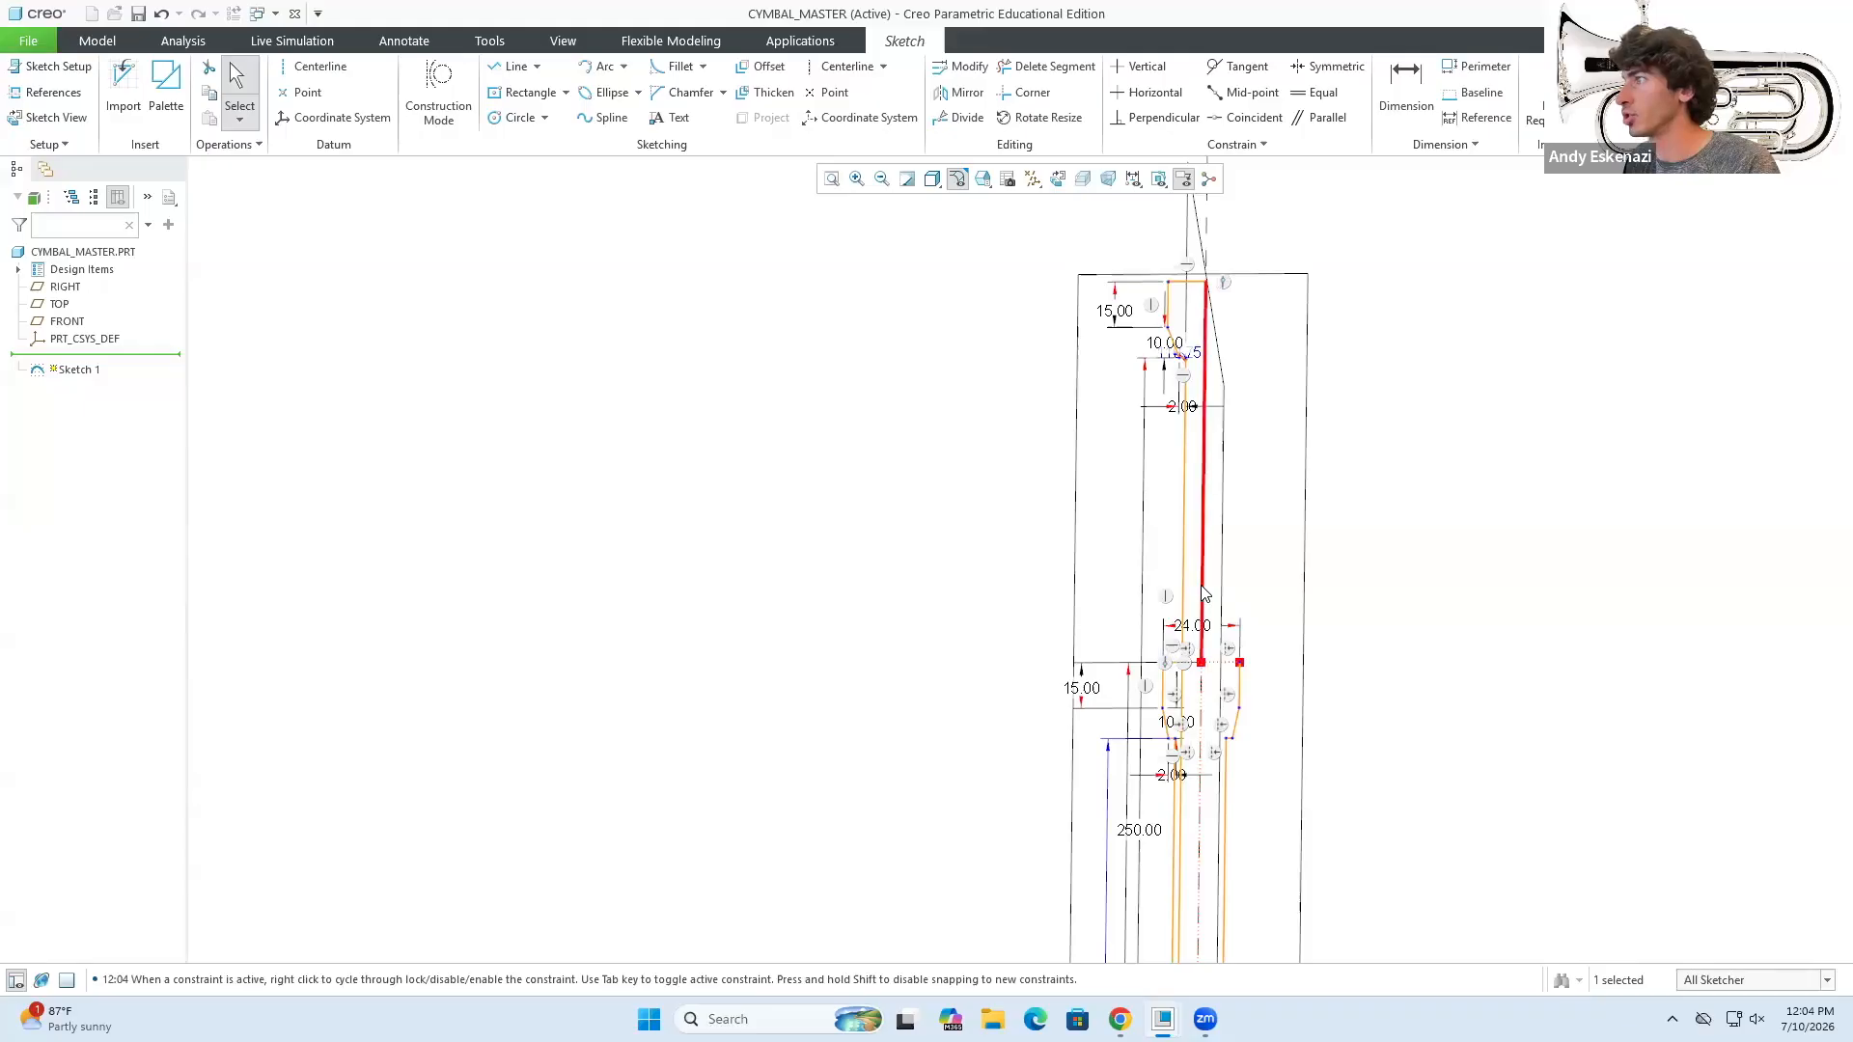
click(1254, 521)
- Dimension the upper collar's top line and set its length to 10 cm
scroll(1220, 526, down, 3)
scroll(1223, 513, up, 4)
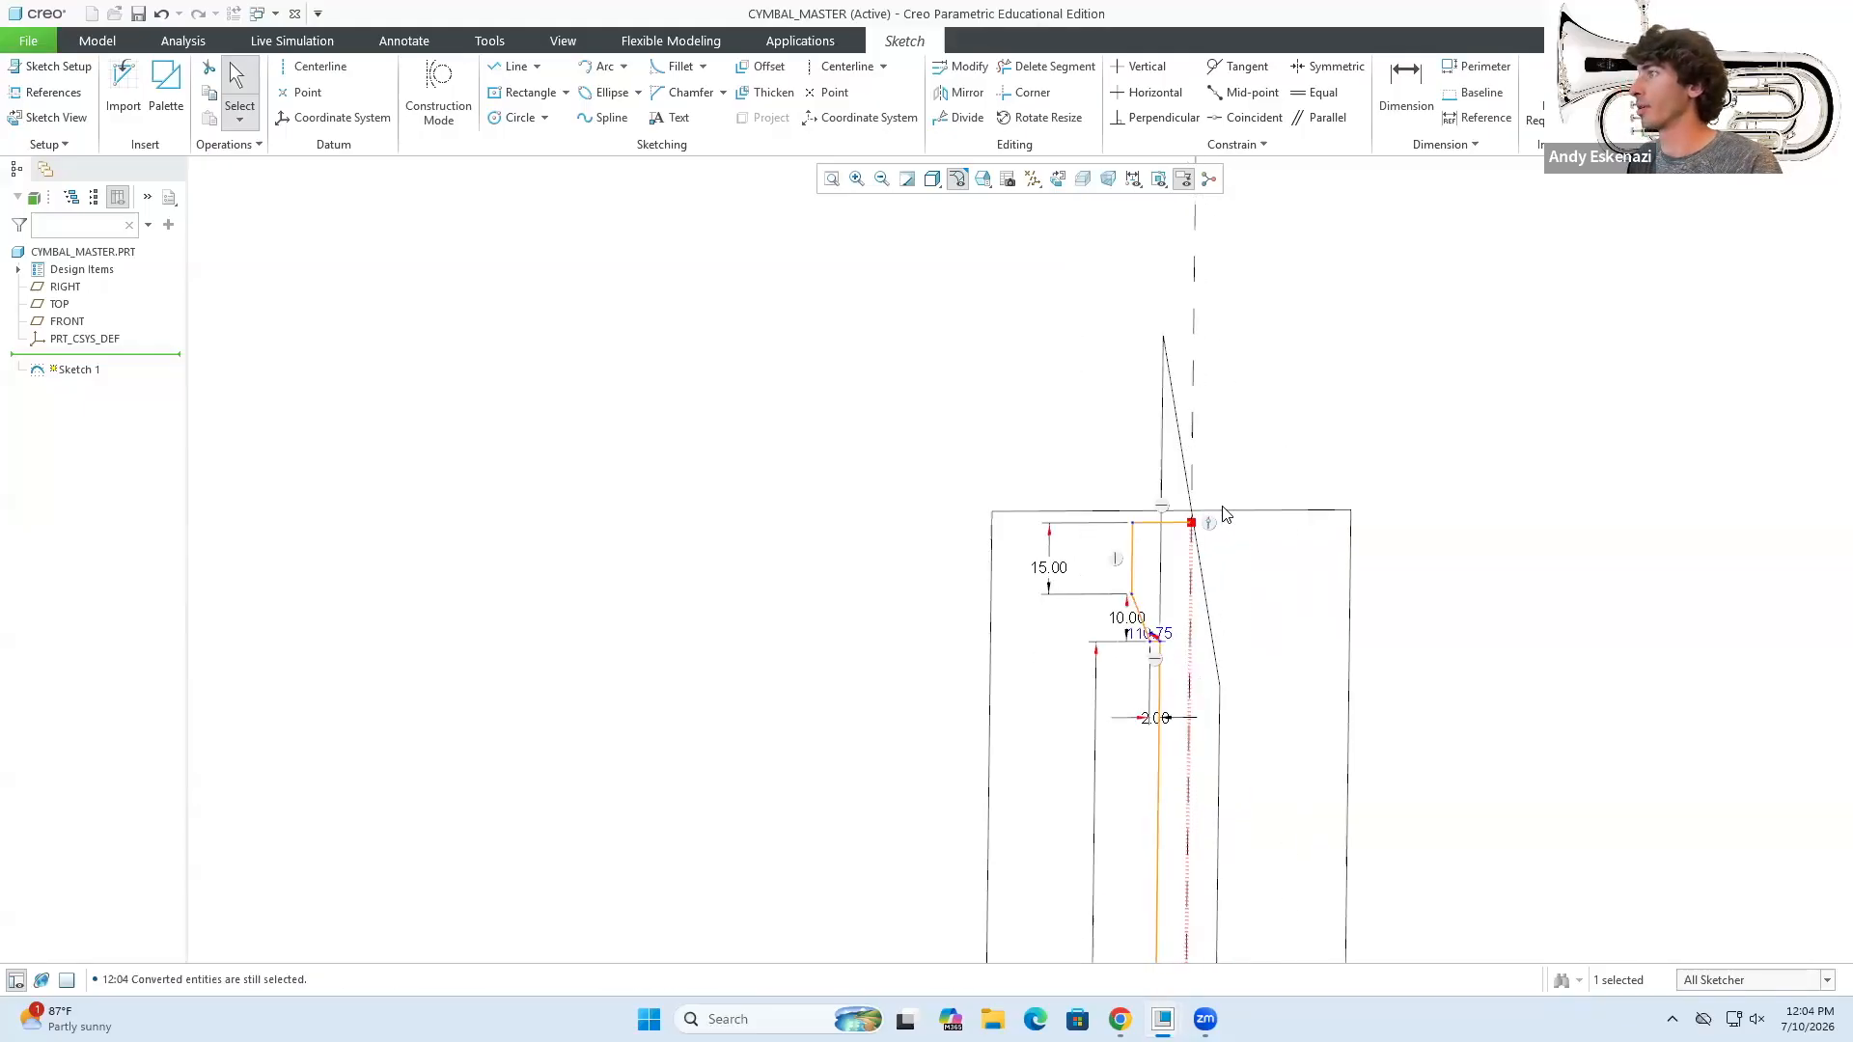
scroll(1223, 513, up, 3)
key(d)
middle_click(1046, 461)
scroll(1161, 563, down, 1)
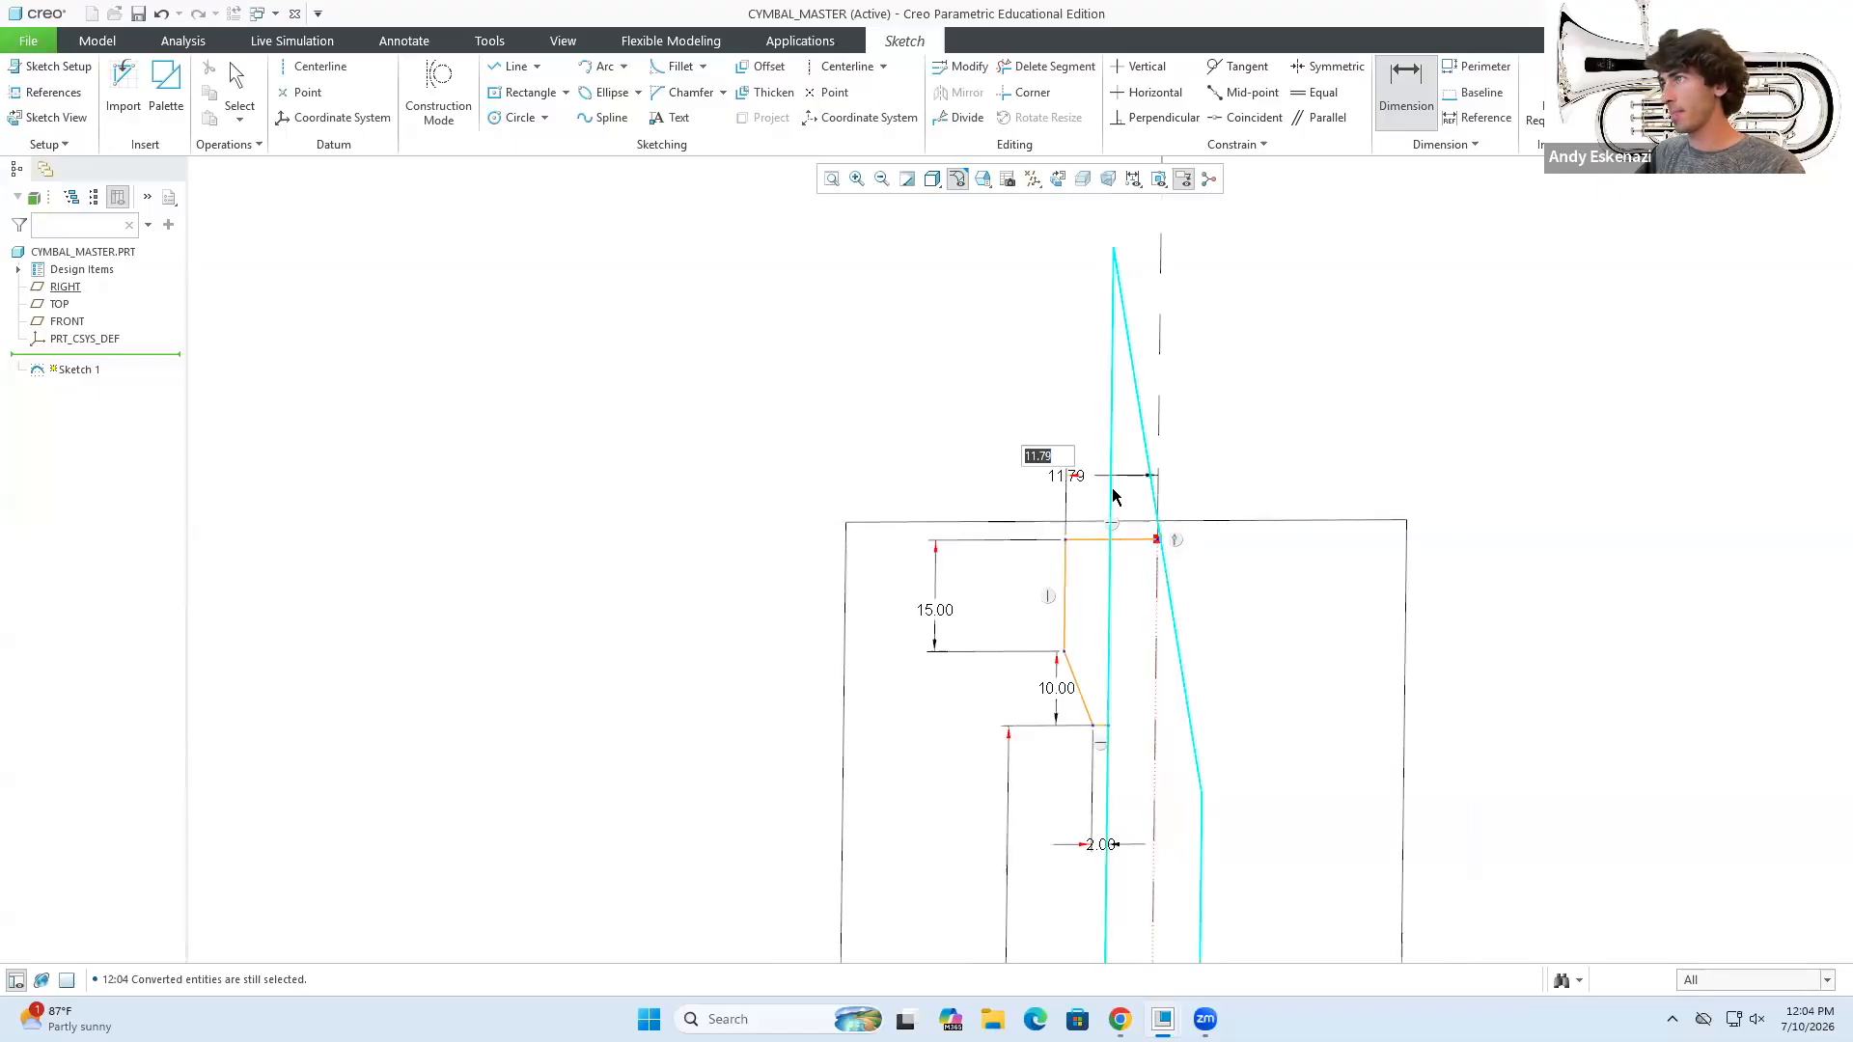
scroll(1054, 530, down, 4)
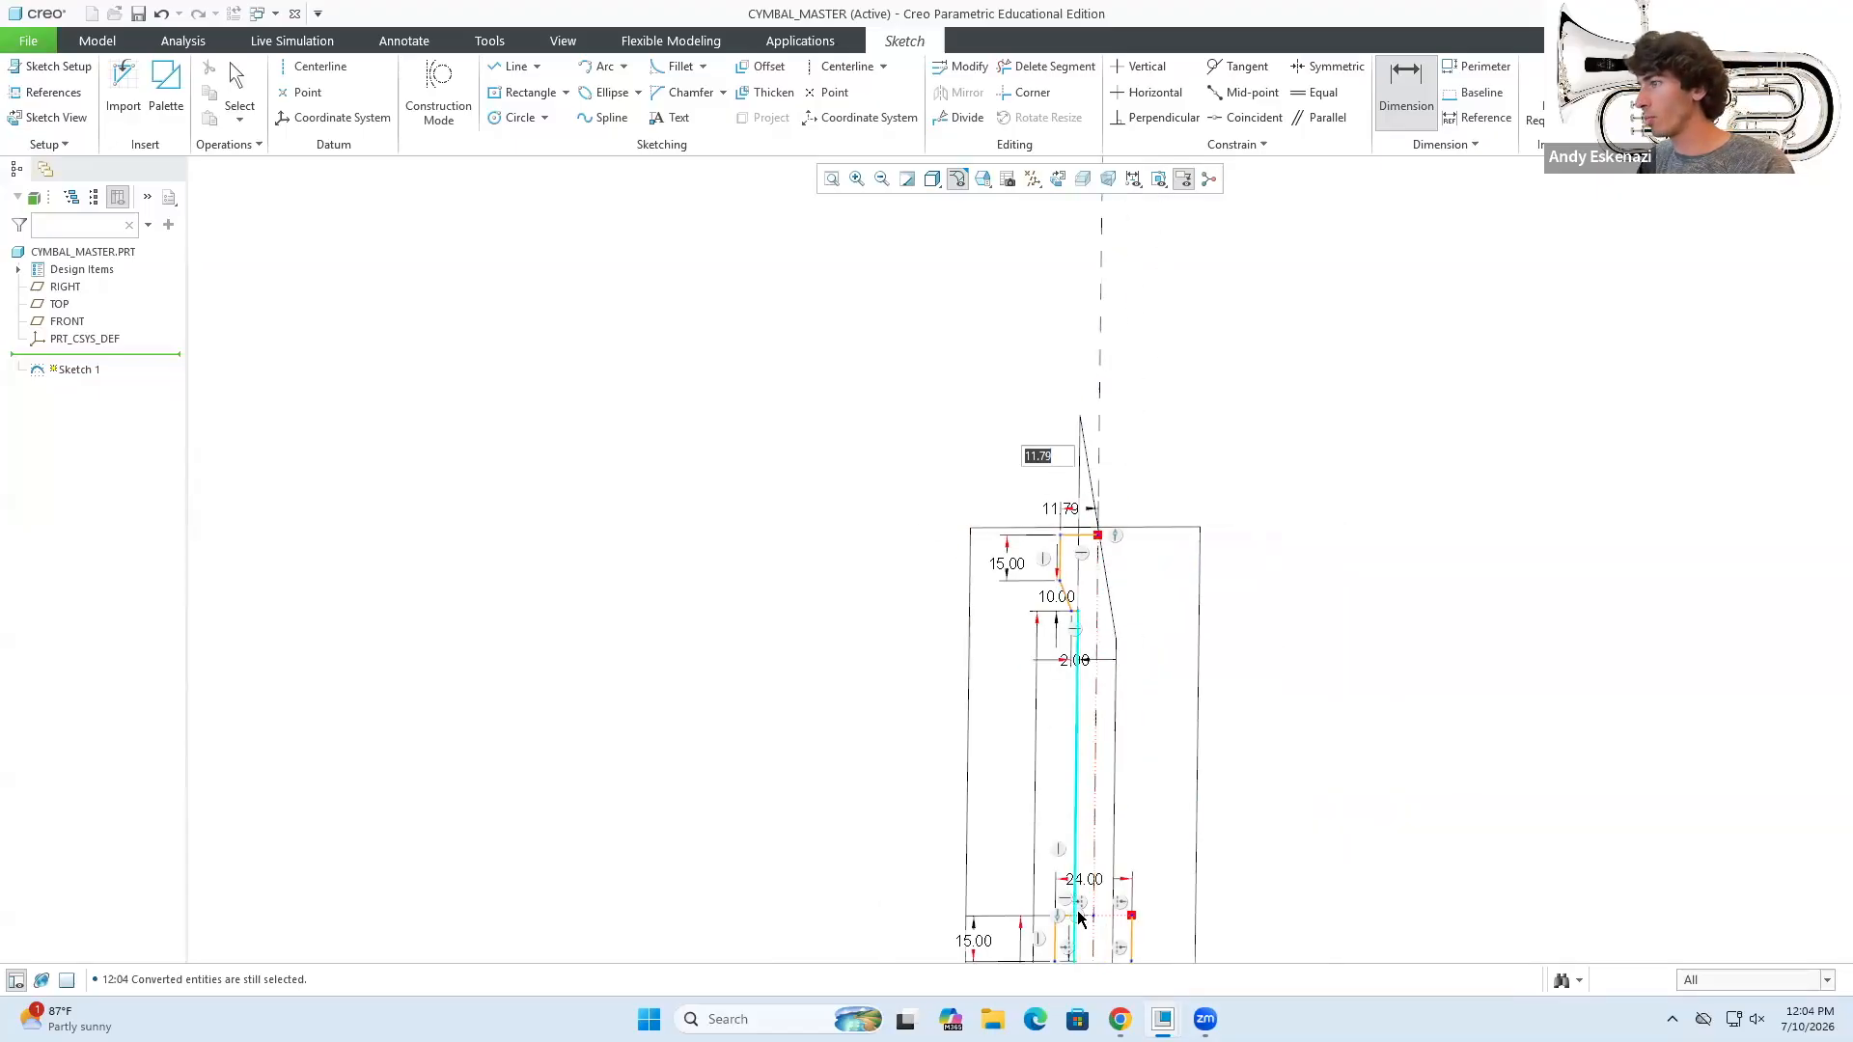
scroll(1075, 807, up, 2)
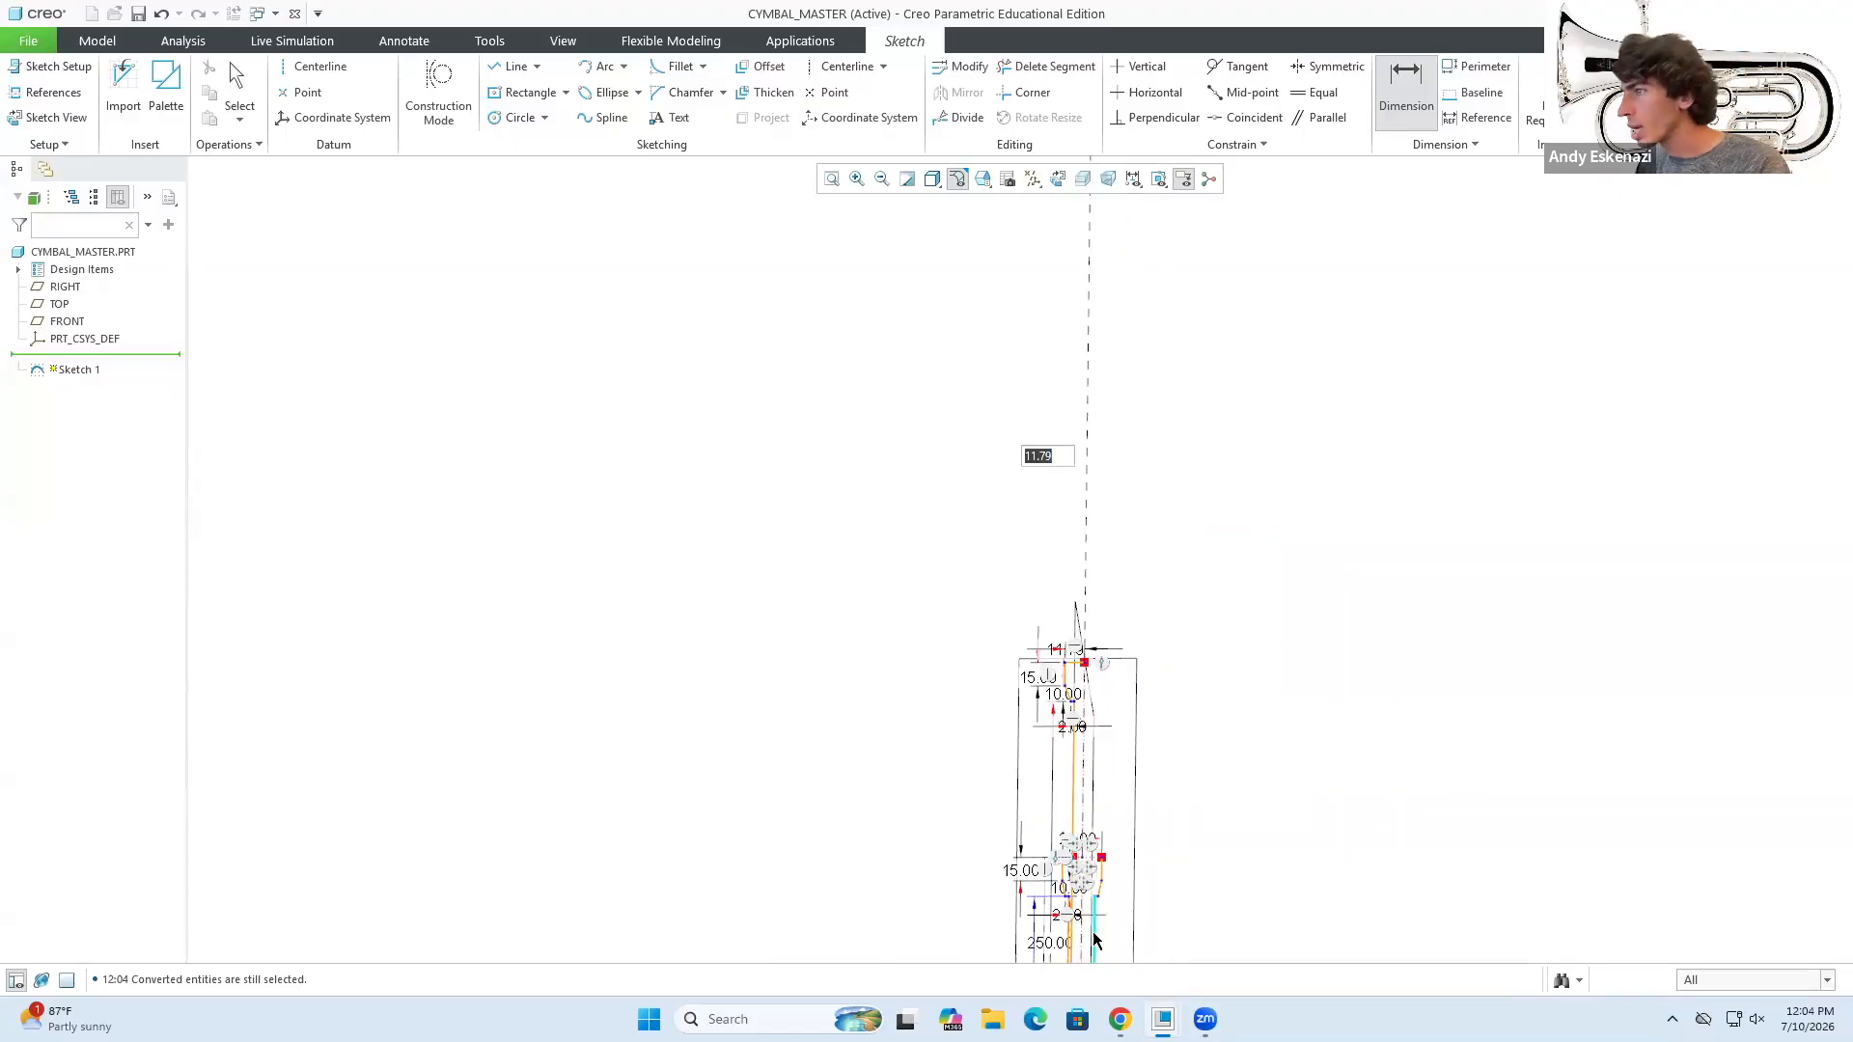
scroll(1044, 793, down, 3)
scroll(1003, 400, up, 4)
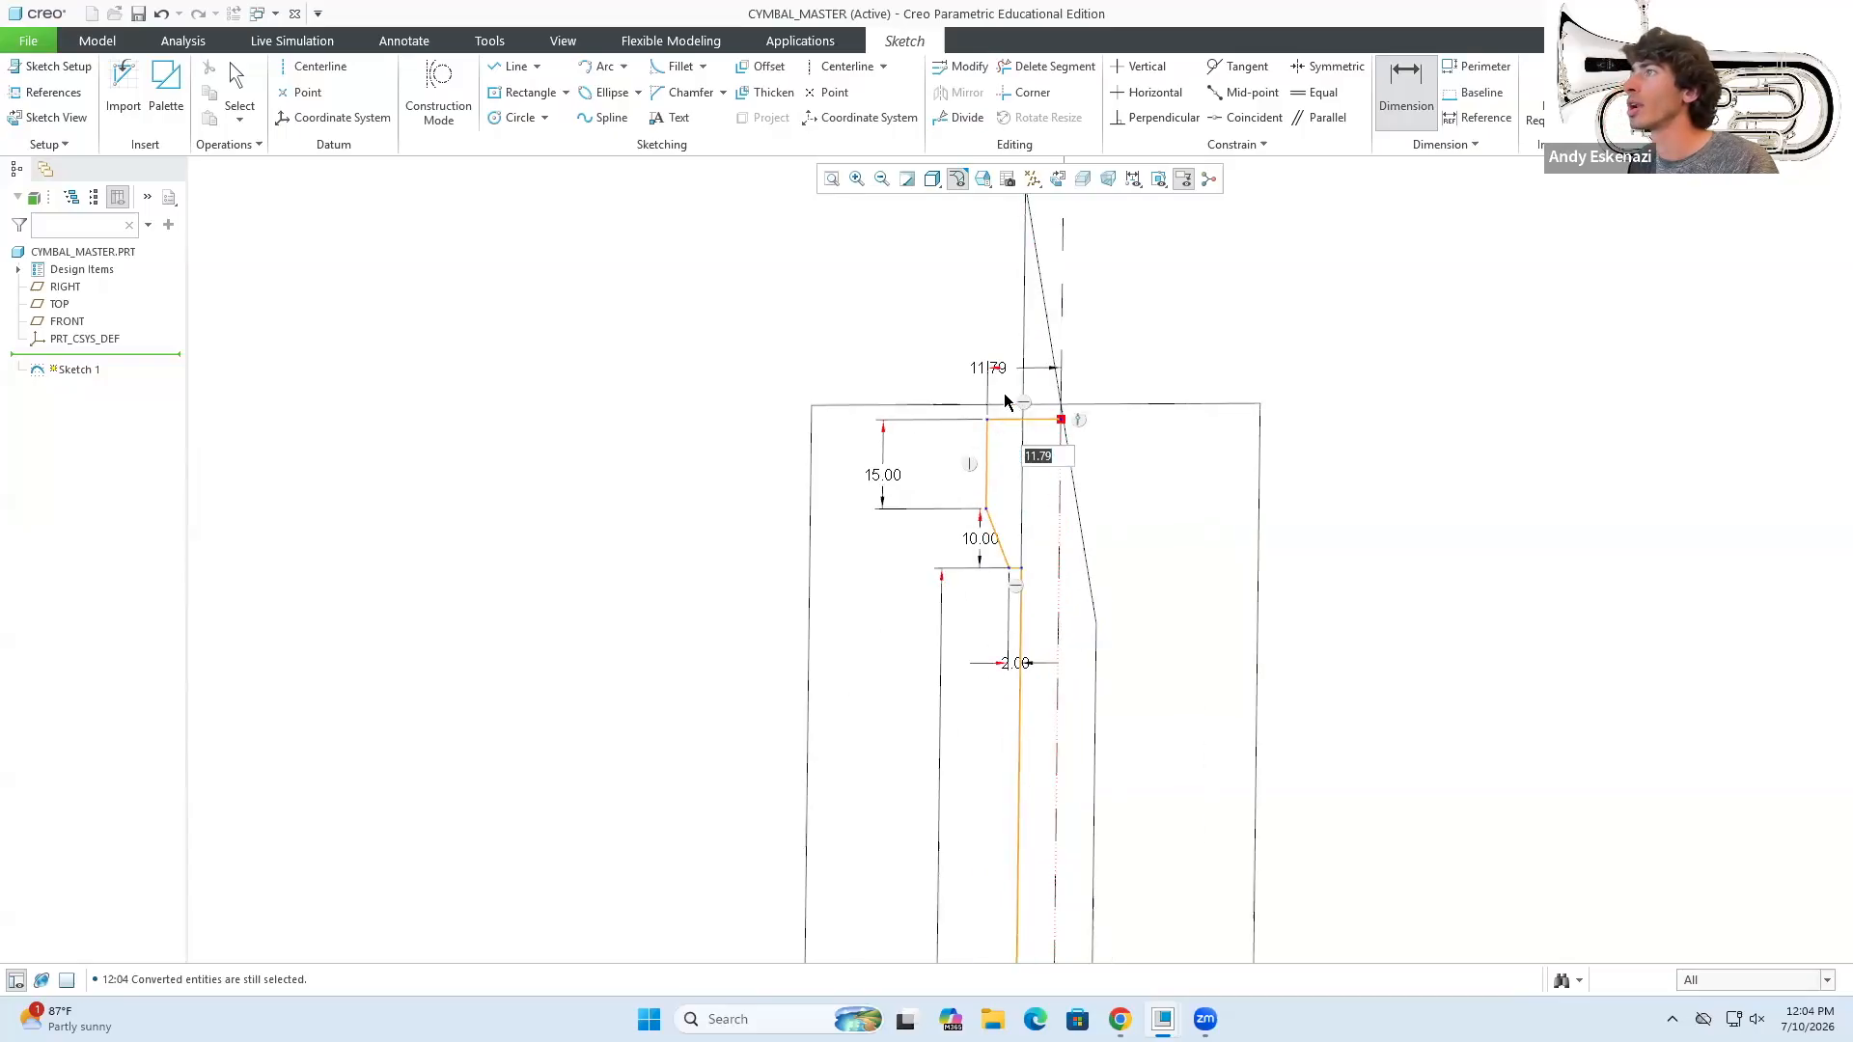
text(10)
key(Return)
scroll(997, 466, down, 3)
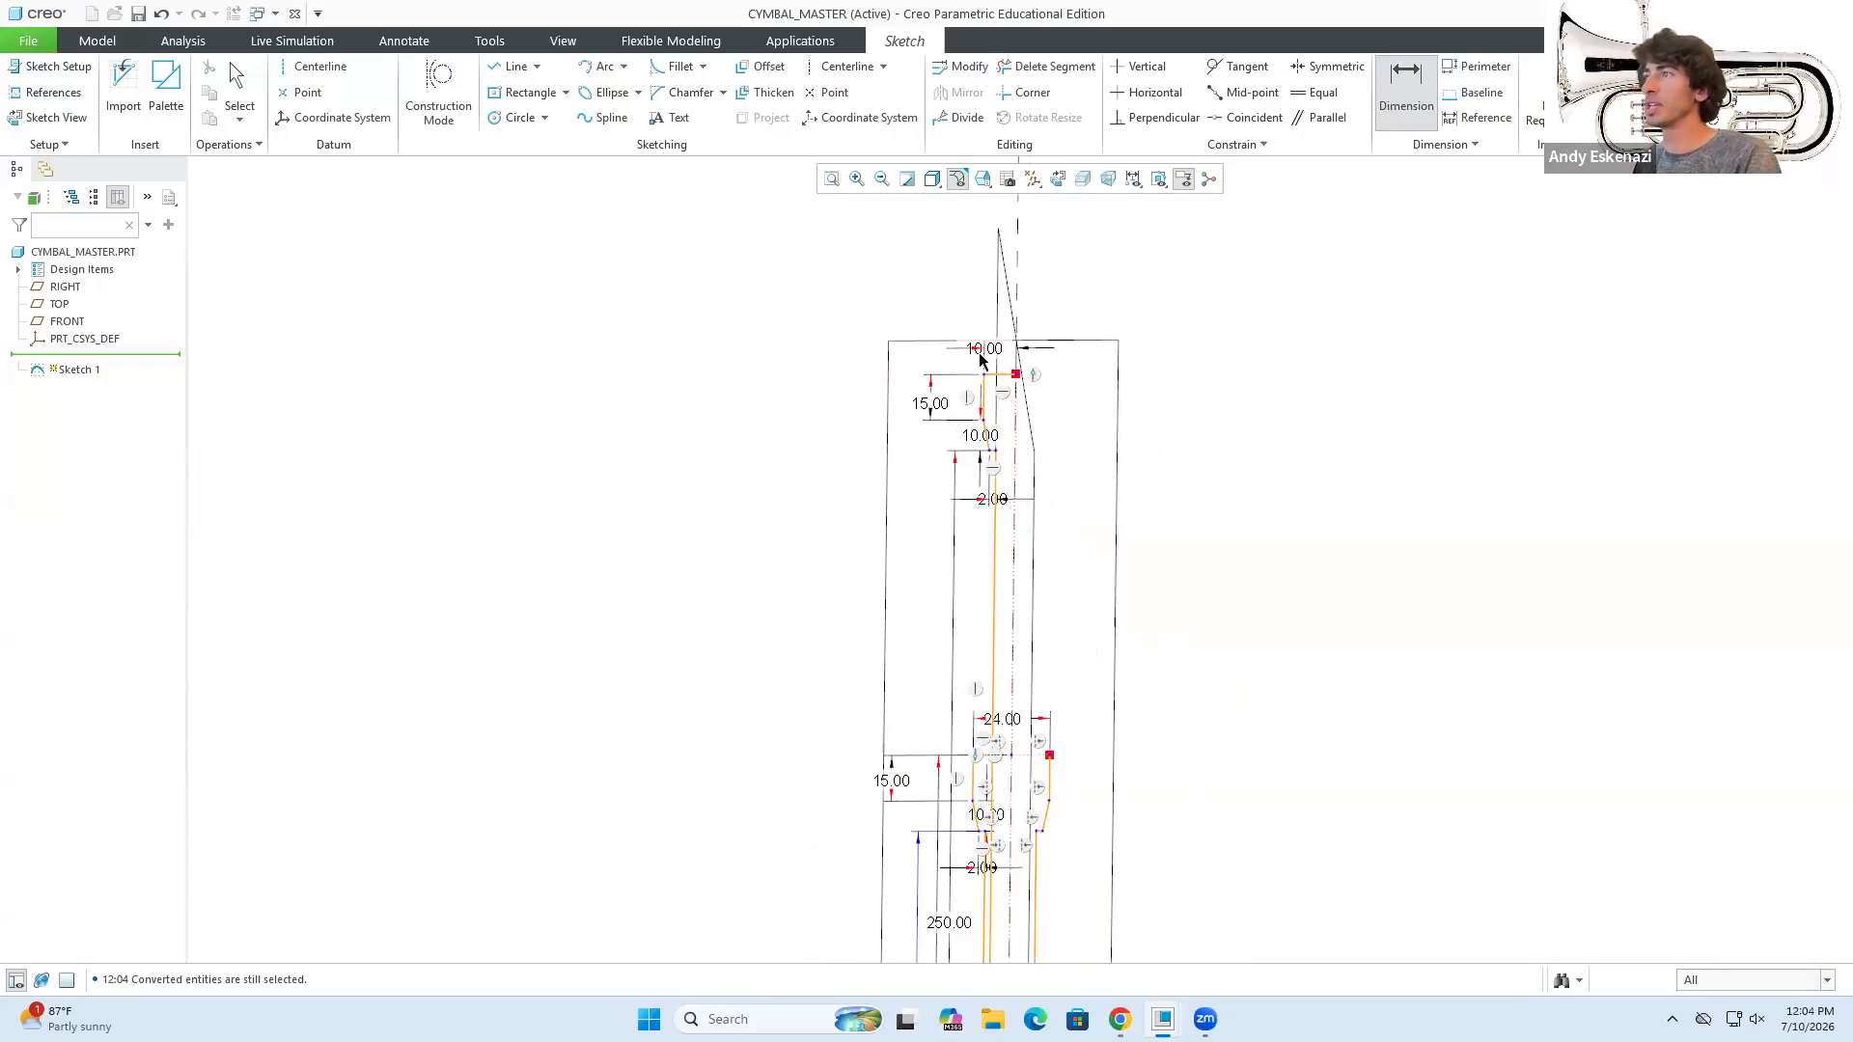
scroll(992, 816, up, 2)
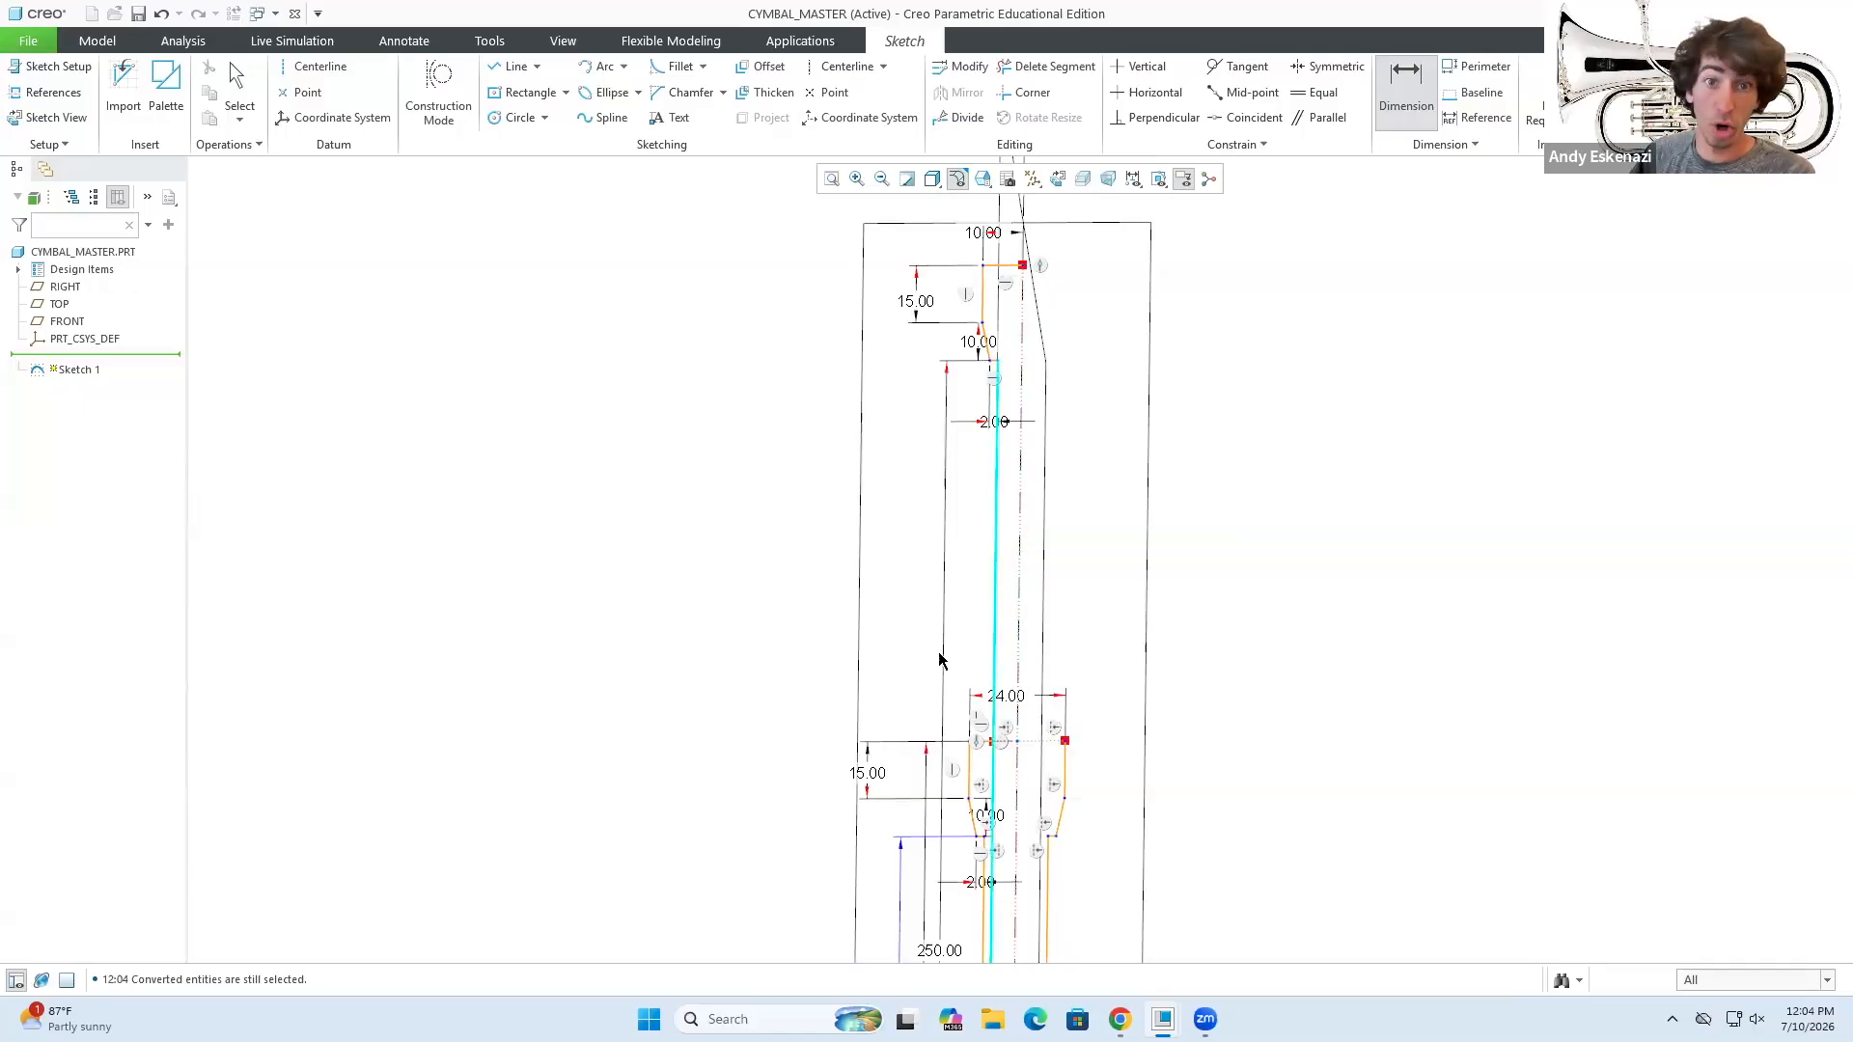
key(Escape)
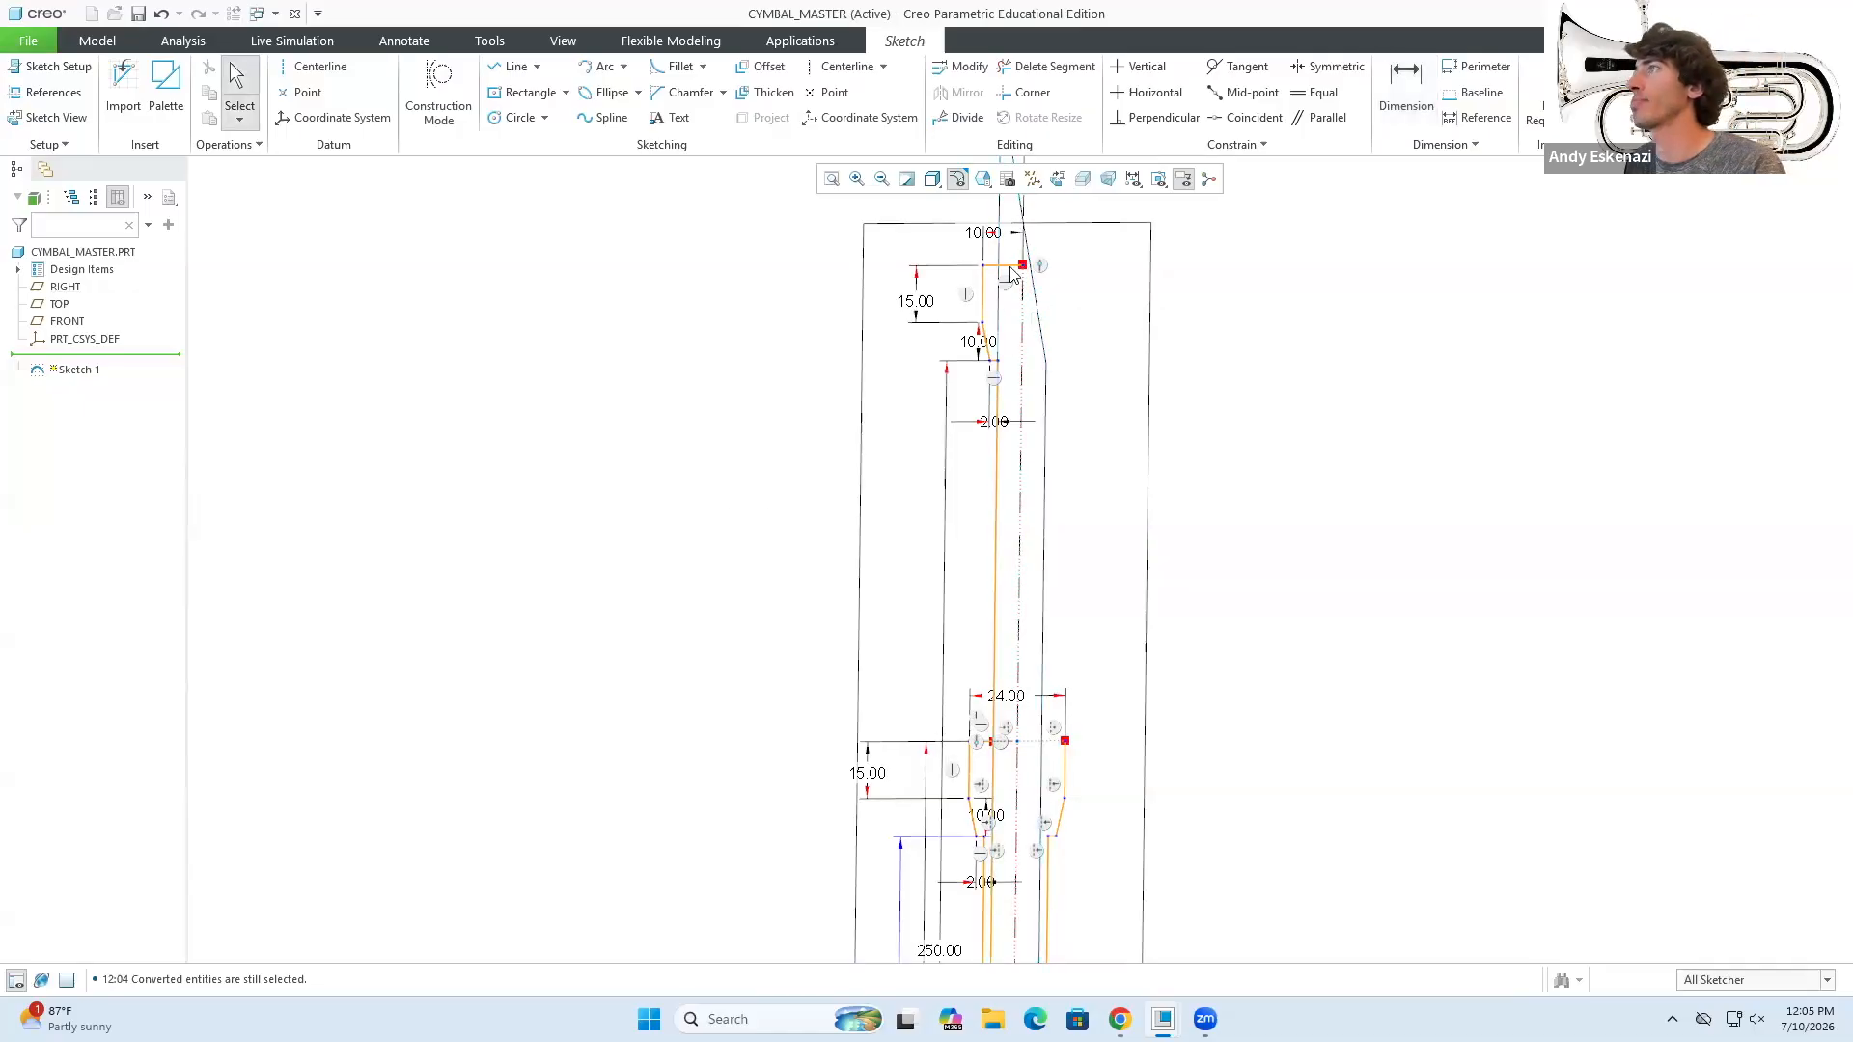
- Convert the upper collar's top line to construction geometry
click(1013, 269)
scroll(1013, 271, up, 2)
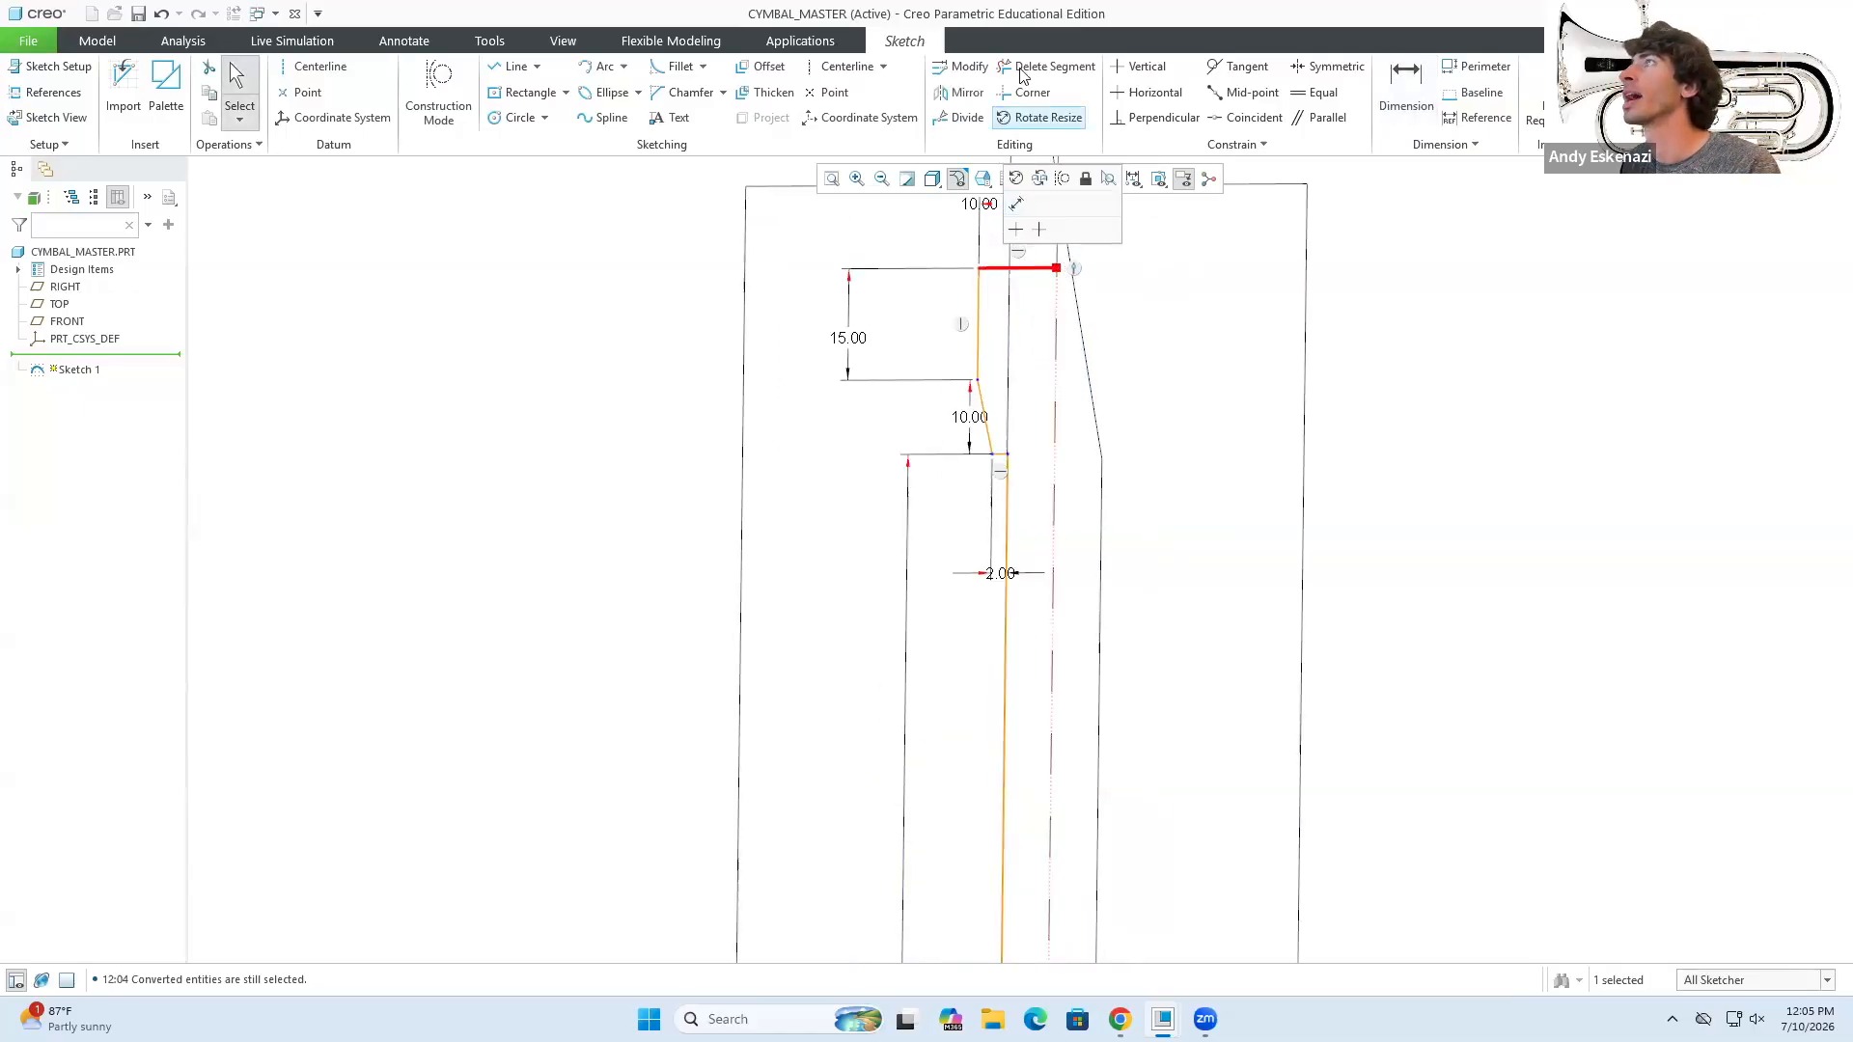
click(1063, 181)
- Mirror the upper collar outline and its inner tube's wall and bottom line about the vertical axis
click(979, 313)
ctrl+click(981, 405)
scroll(994, 463, up, 5)
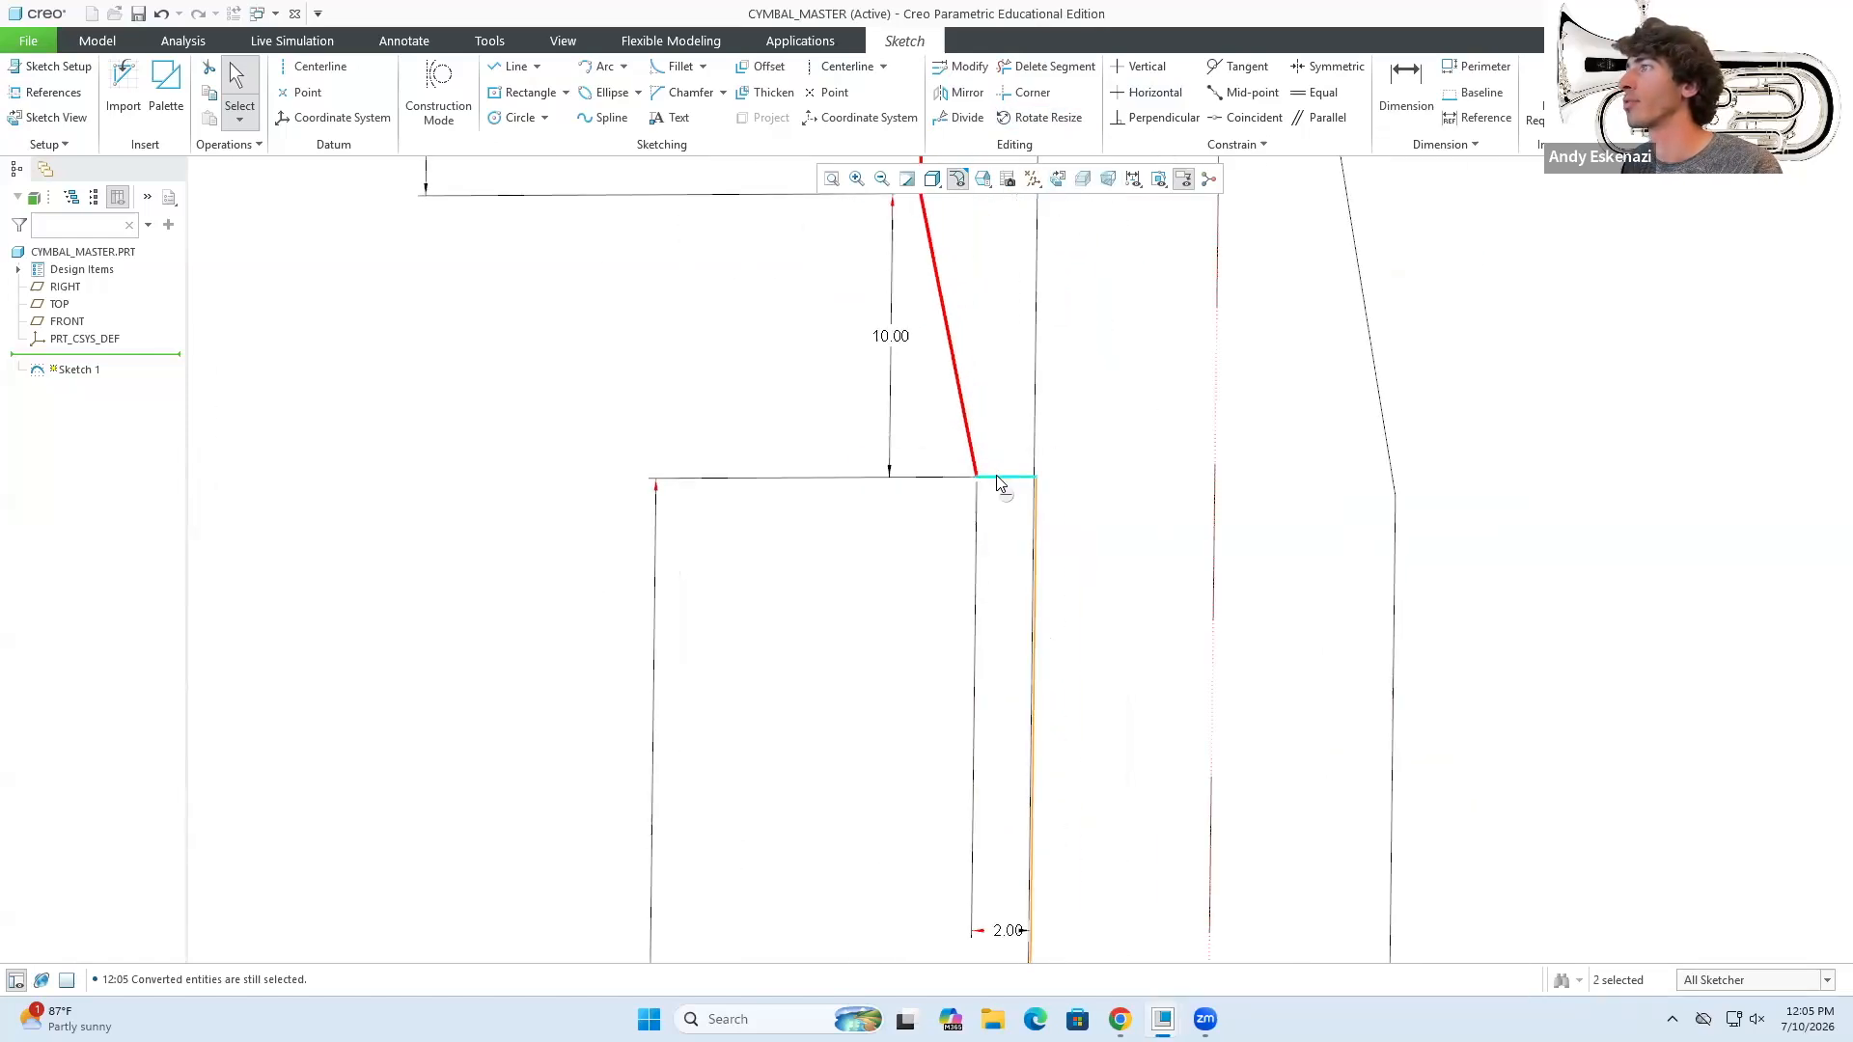
ctrl+click(1035, 508)
scroll(1071, 393, down, 6)
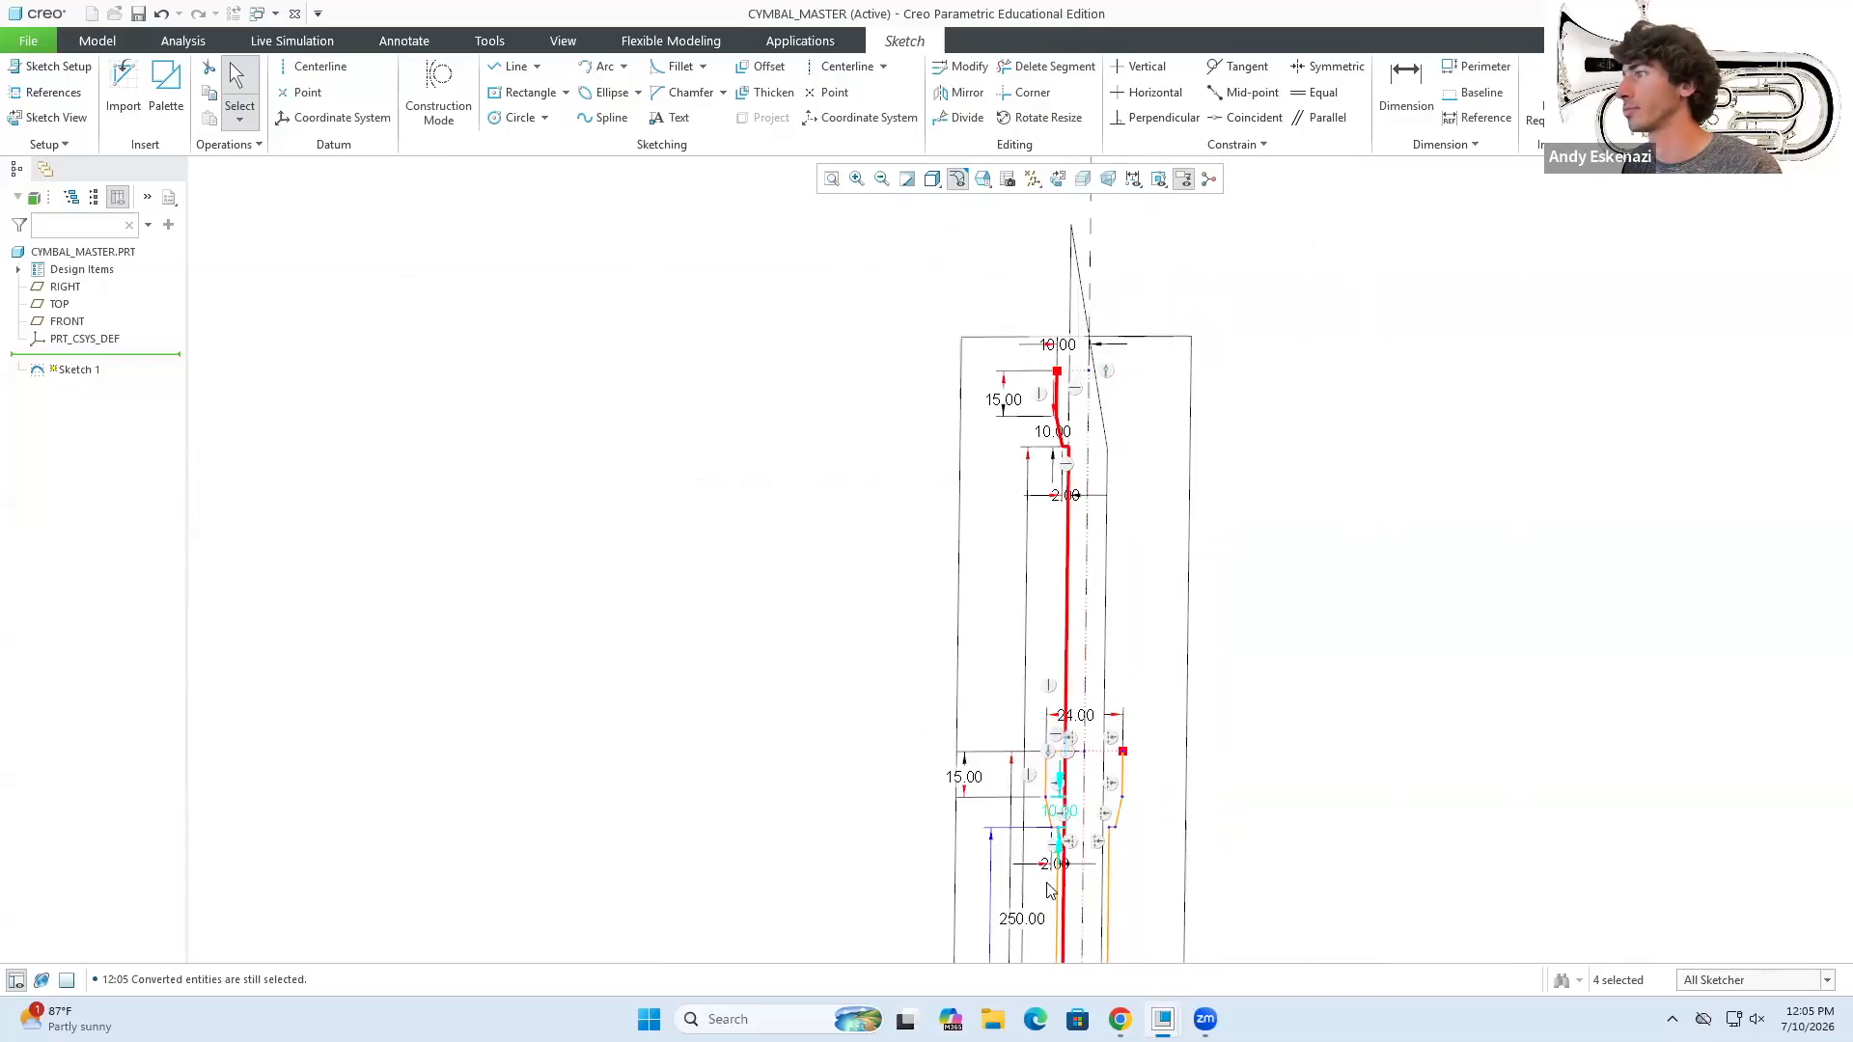
scroll(1074, 478, down, 3)
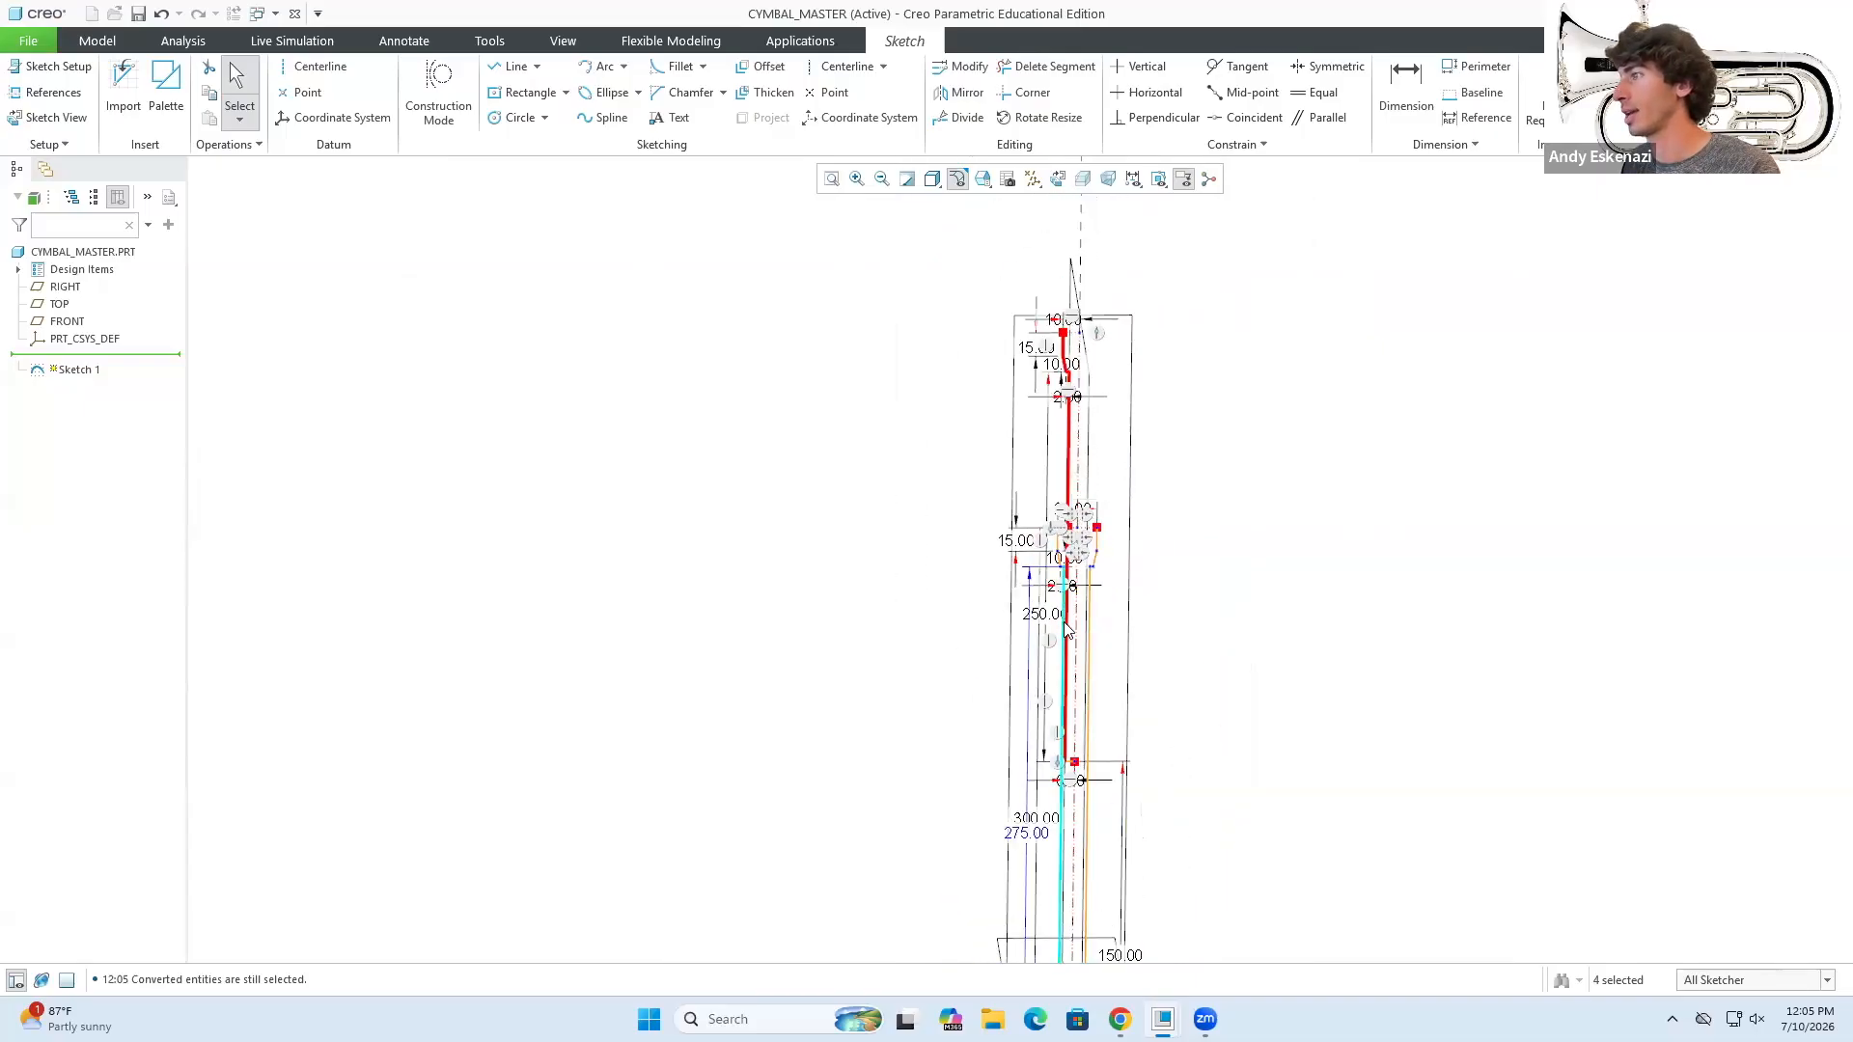
scroll(1125, 565, up, 6)
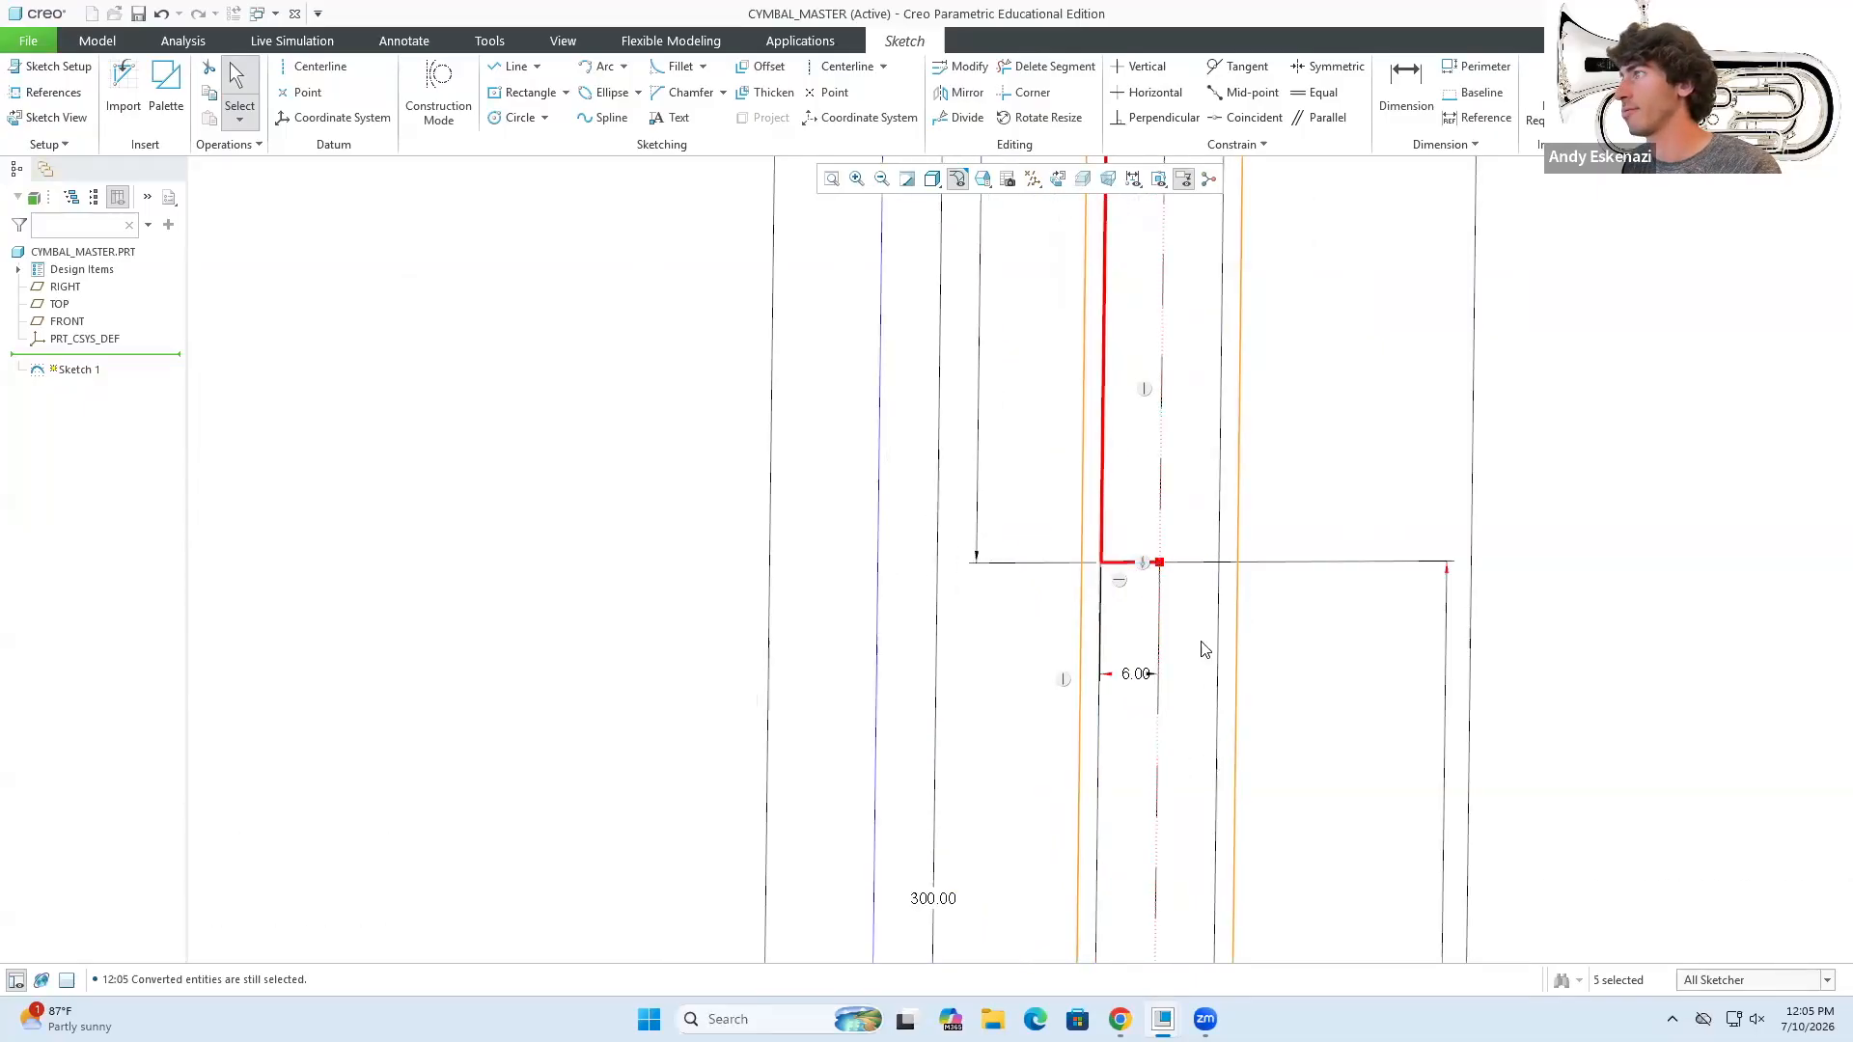
click(960, 93)
click(1163, 249)
- Draw the innermost tube's half profile from the upper collar's top line straight down past the lower collar, closing horizontally onto the vertical axis
scroll(1143, 608, down, 5)
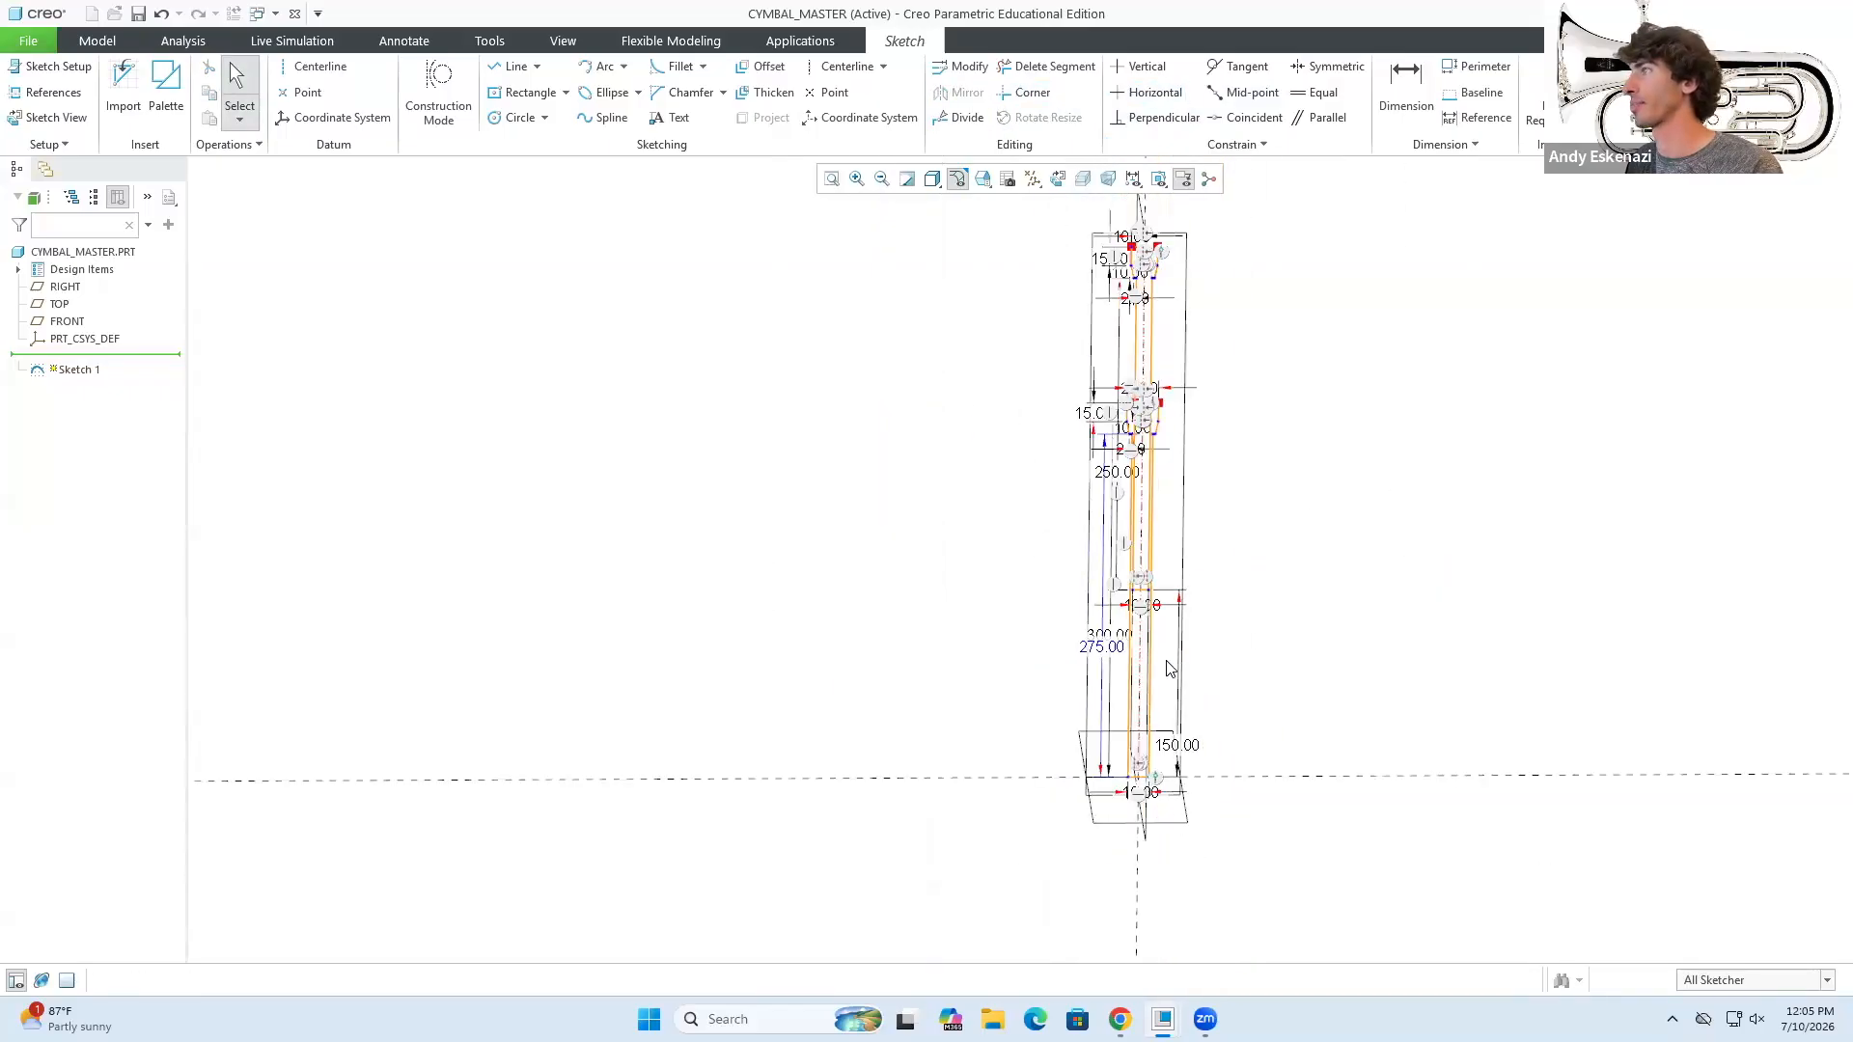
scroll(1143, 256, down, 3)
scroll(1126, 644, up, 2)
scroll(1182, 338, down, 4)
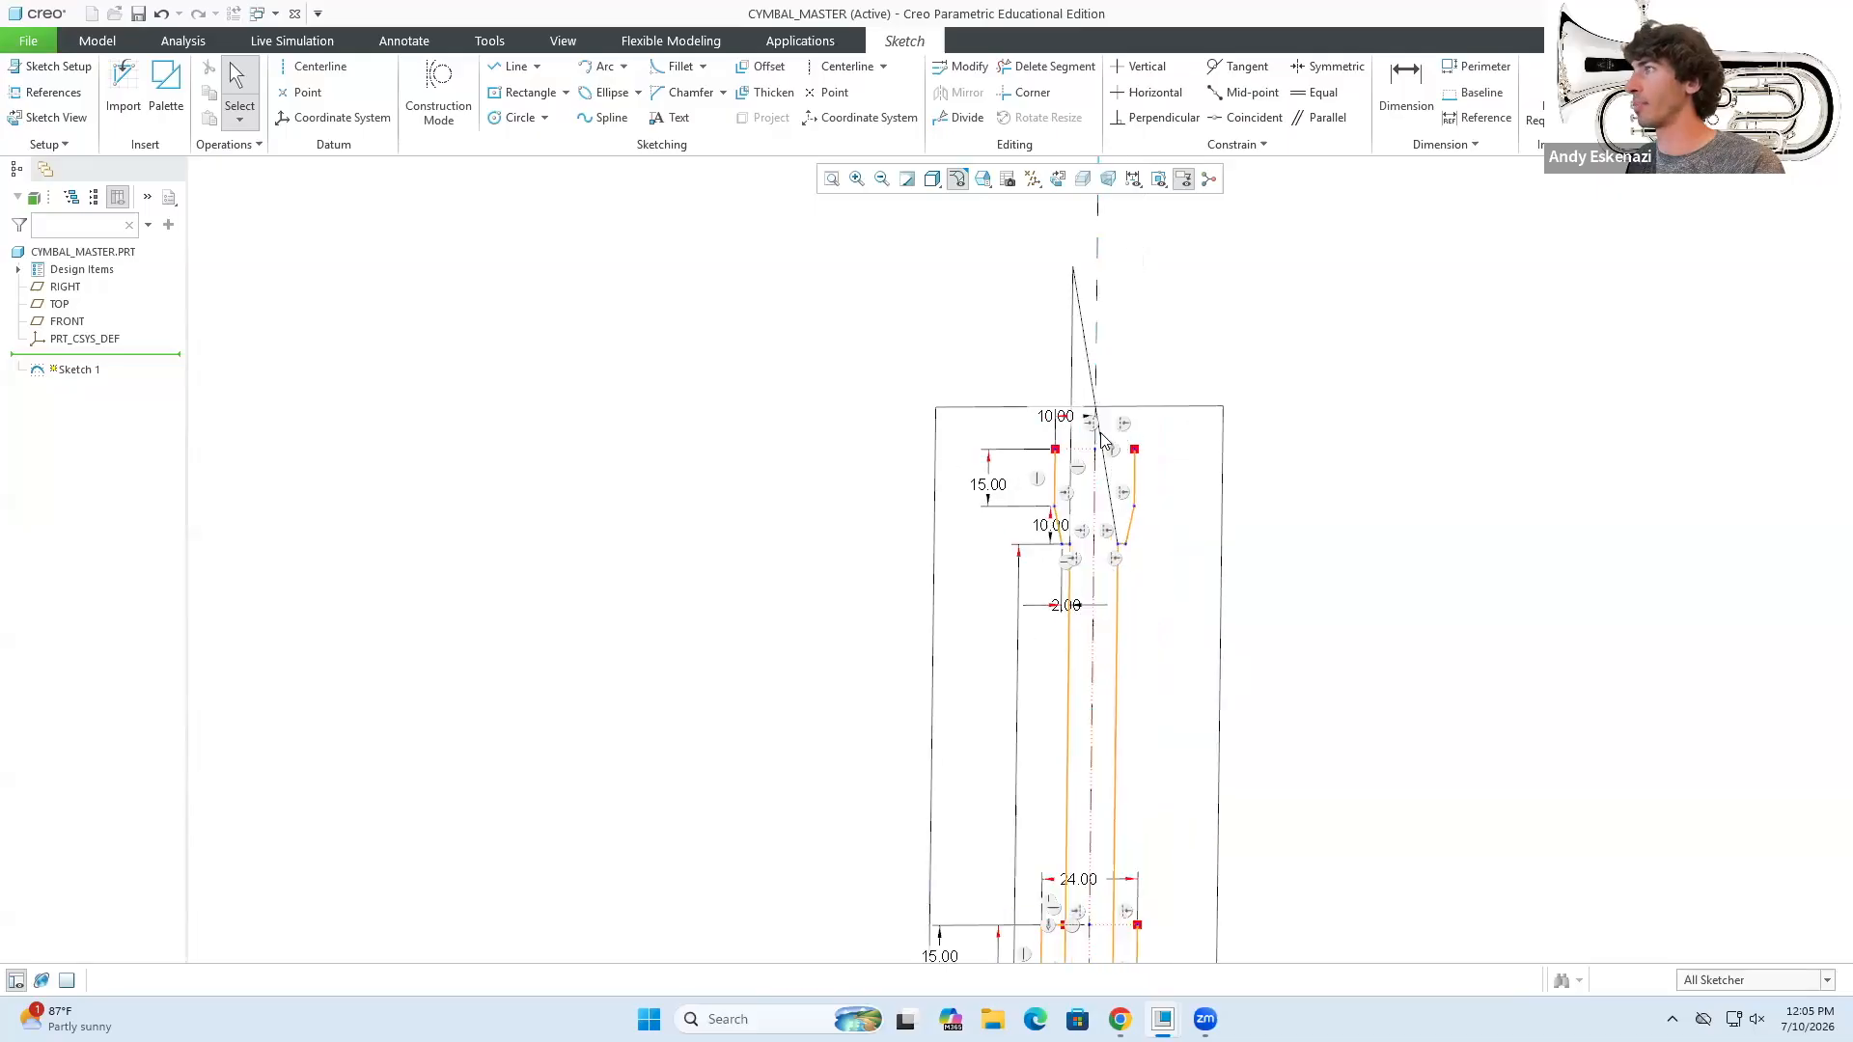
click(511, 65)
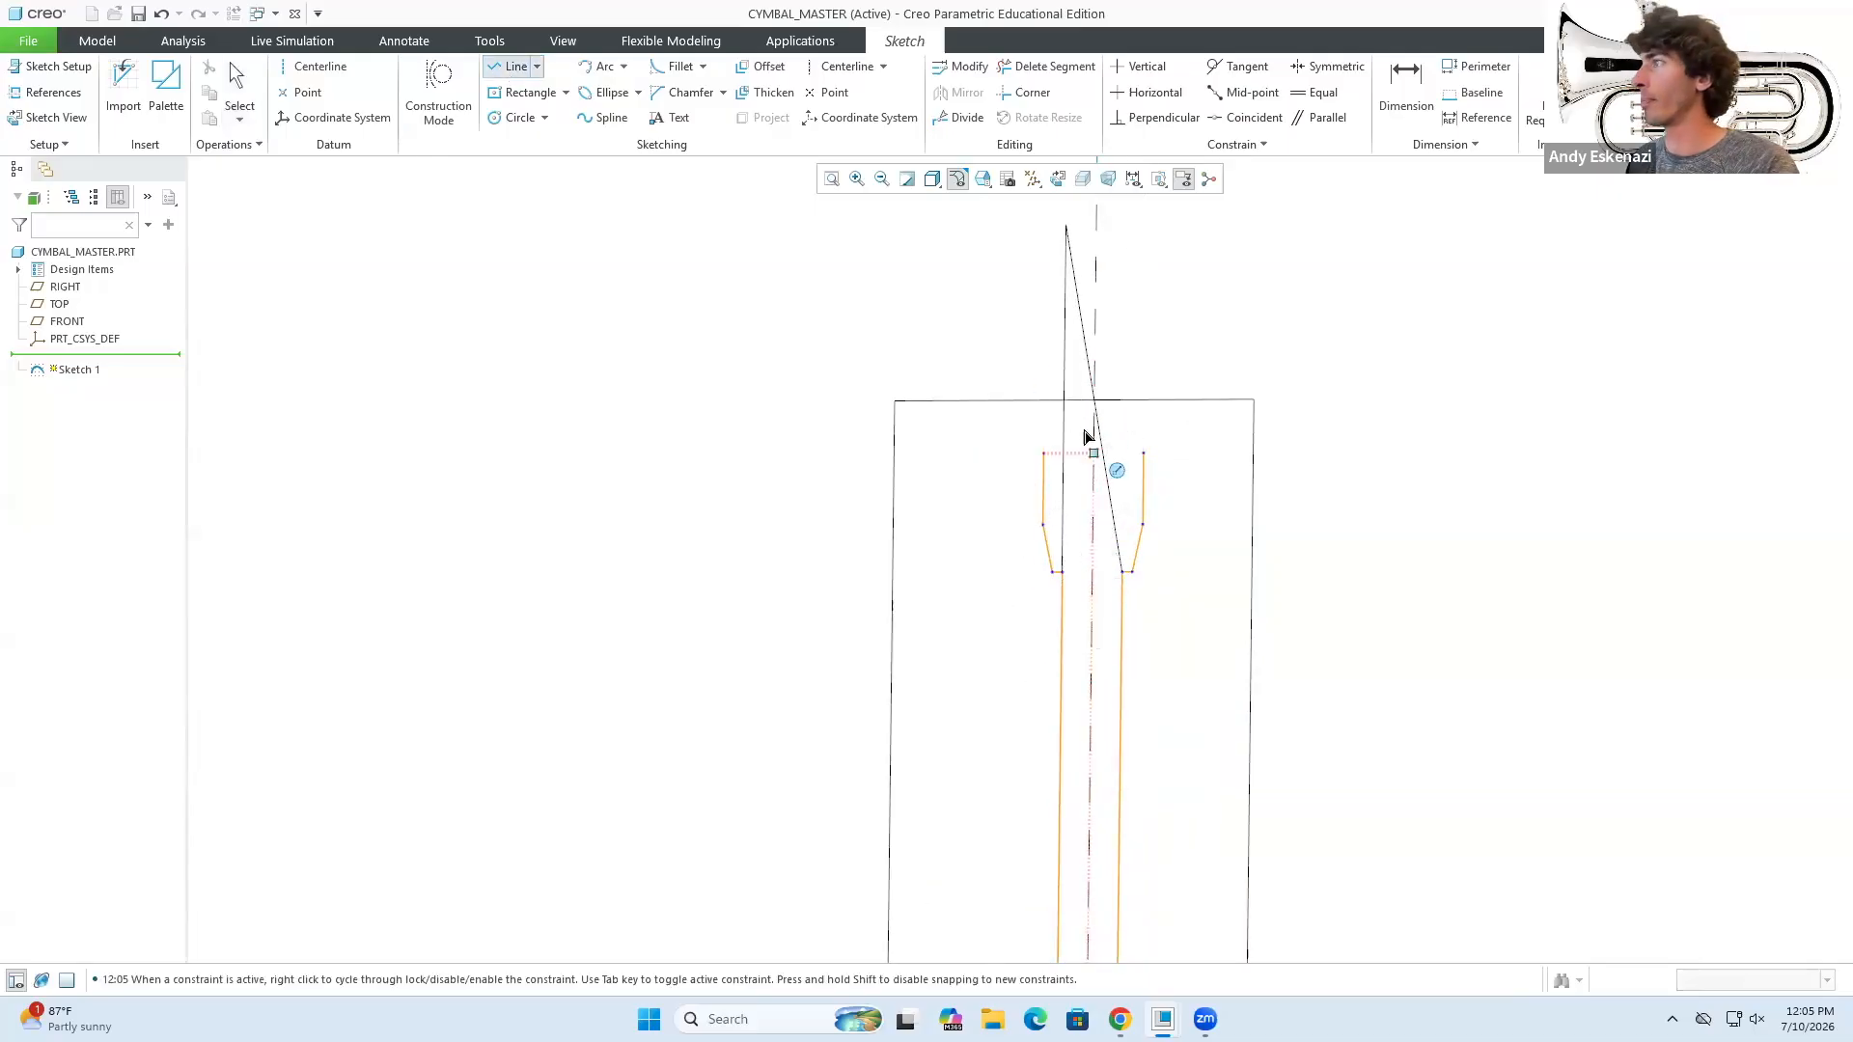
scroll(1082, 438, down, 2)
click(1075, 422)
scroll(1083, 618, up, 5)
scroll(1077, 852, down, 3)
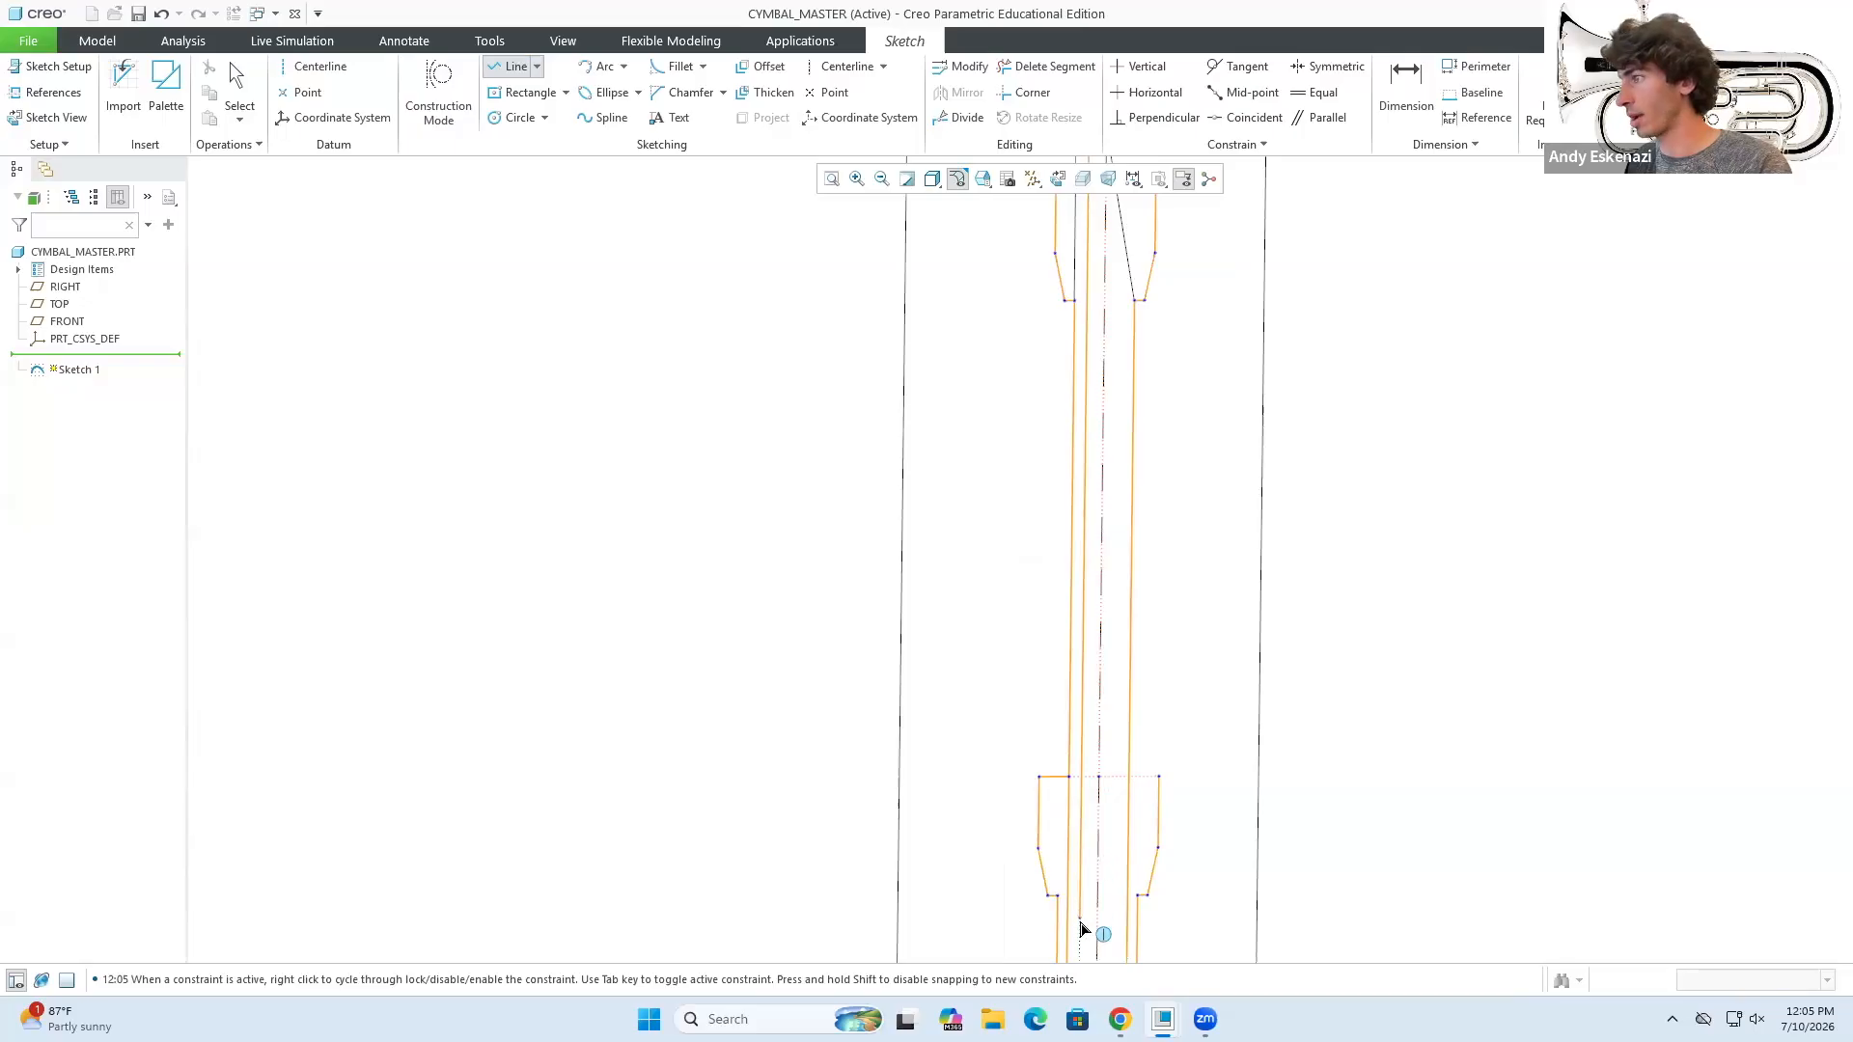
scroll(1081, 772, up, 4)
scroll(1067, 848, down, 6)
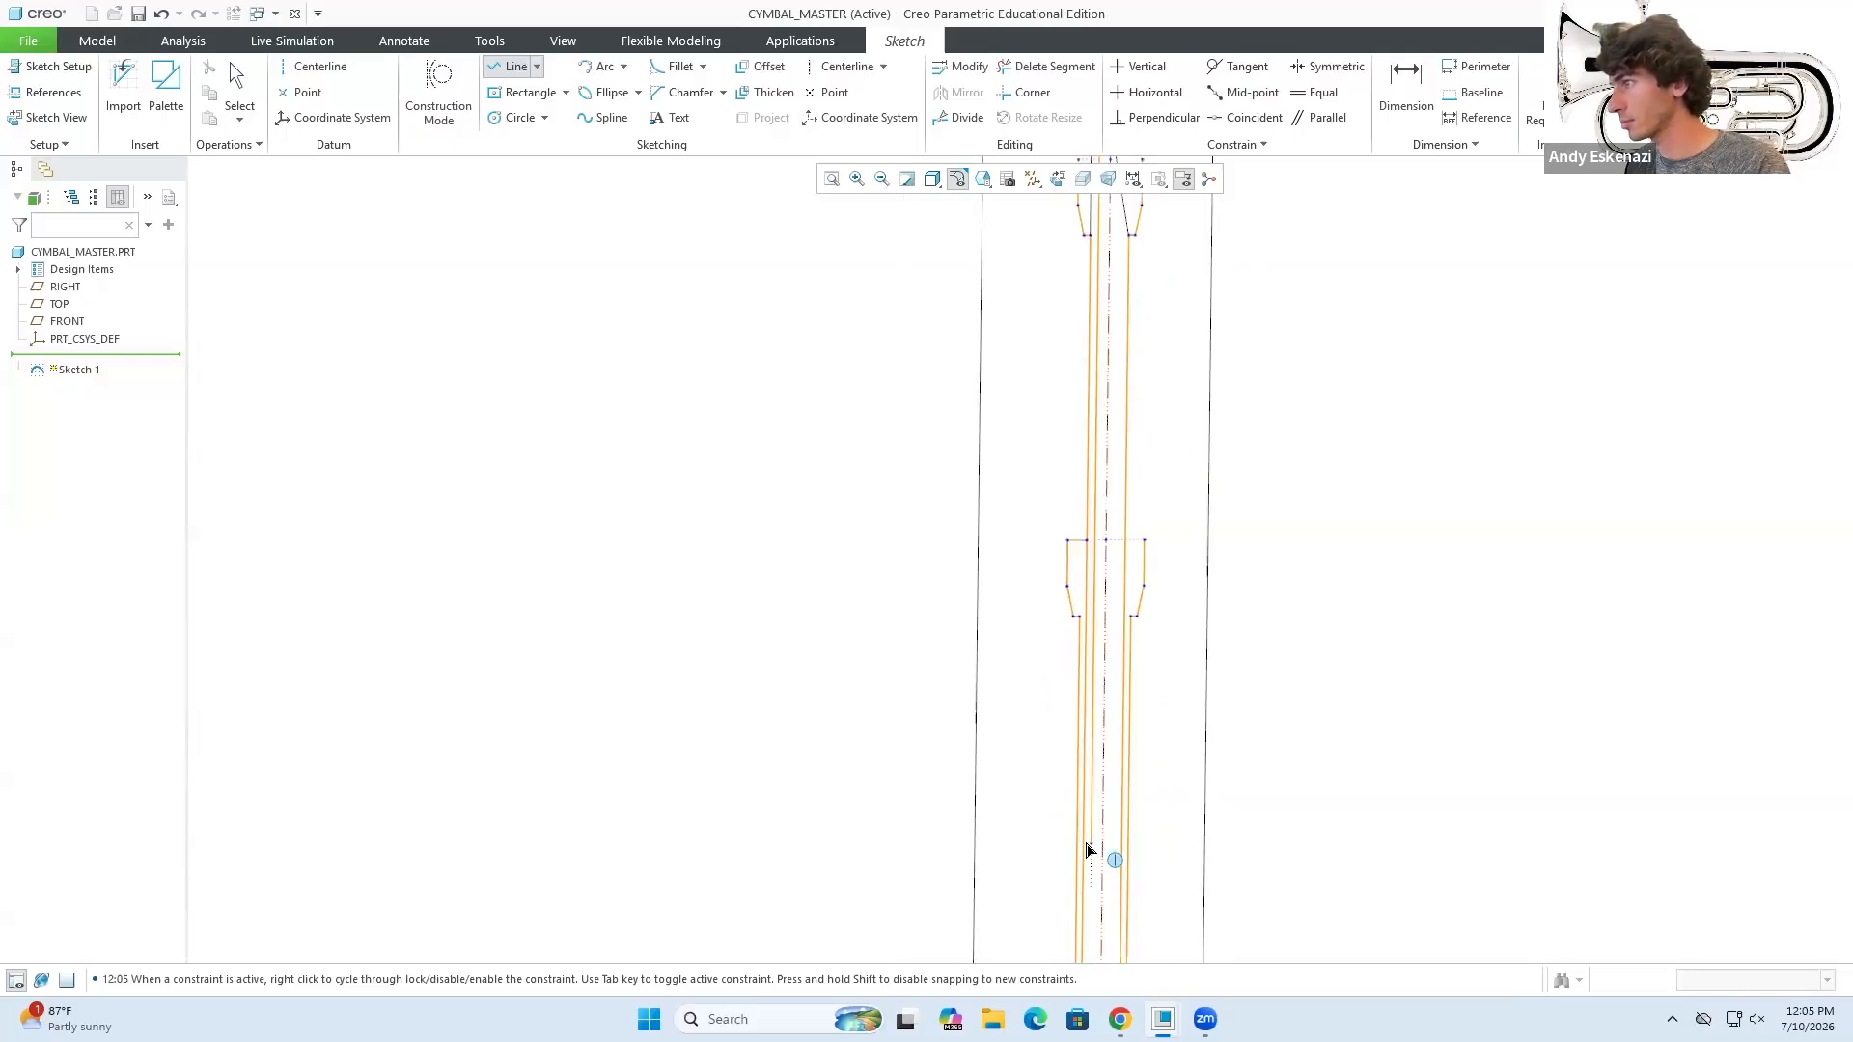
click(1090, 850)
click(1124, 849)
middle_click(1124, 849)
middle_click(1125, 847)
- Dimension the innermost tube's short bottom line
scroll(1120, 523, up, 3)
scroll(1129, 765, down, 2)
key(d)
scroll(1107, 648, down, 5)
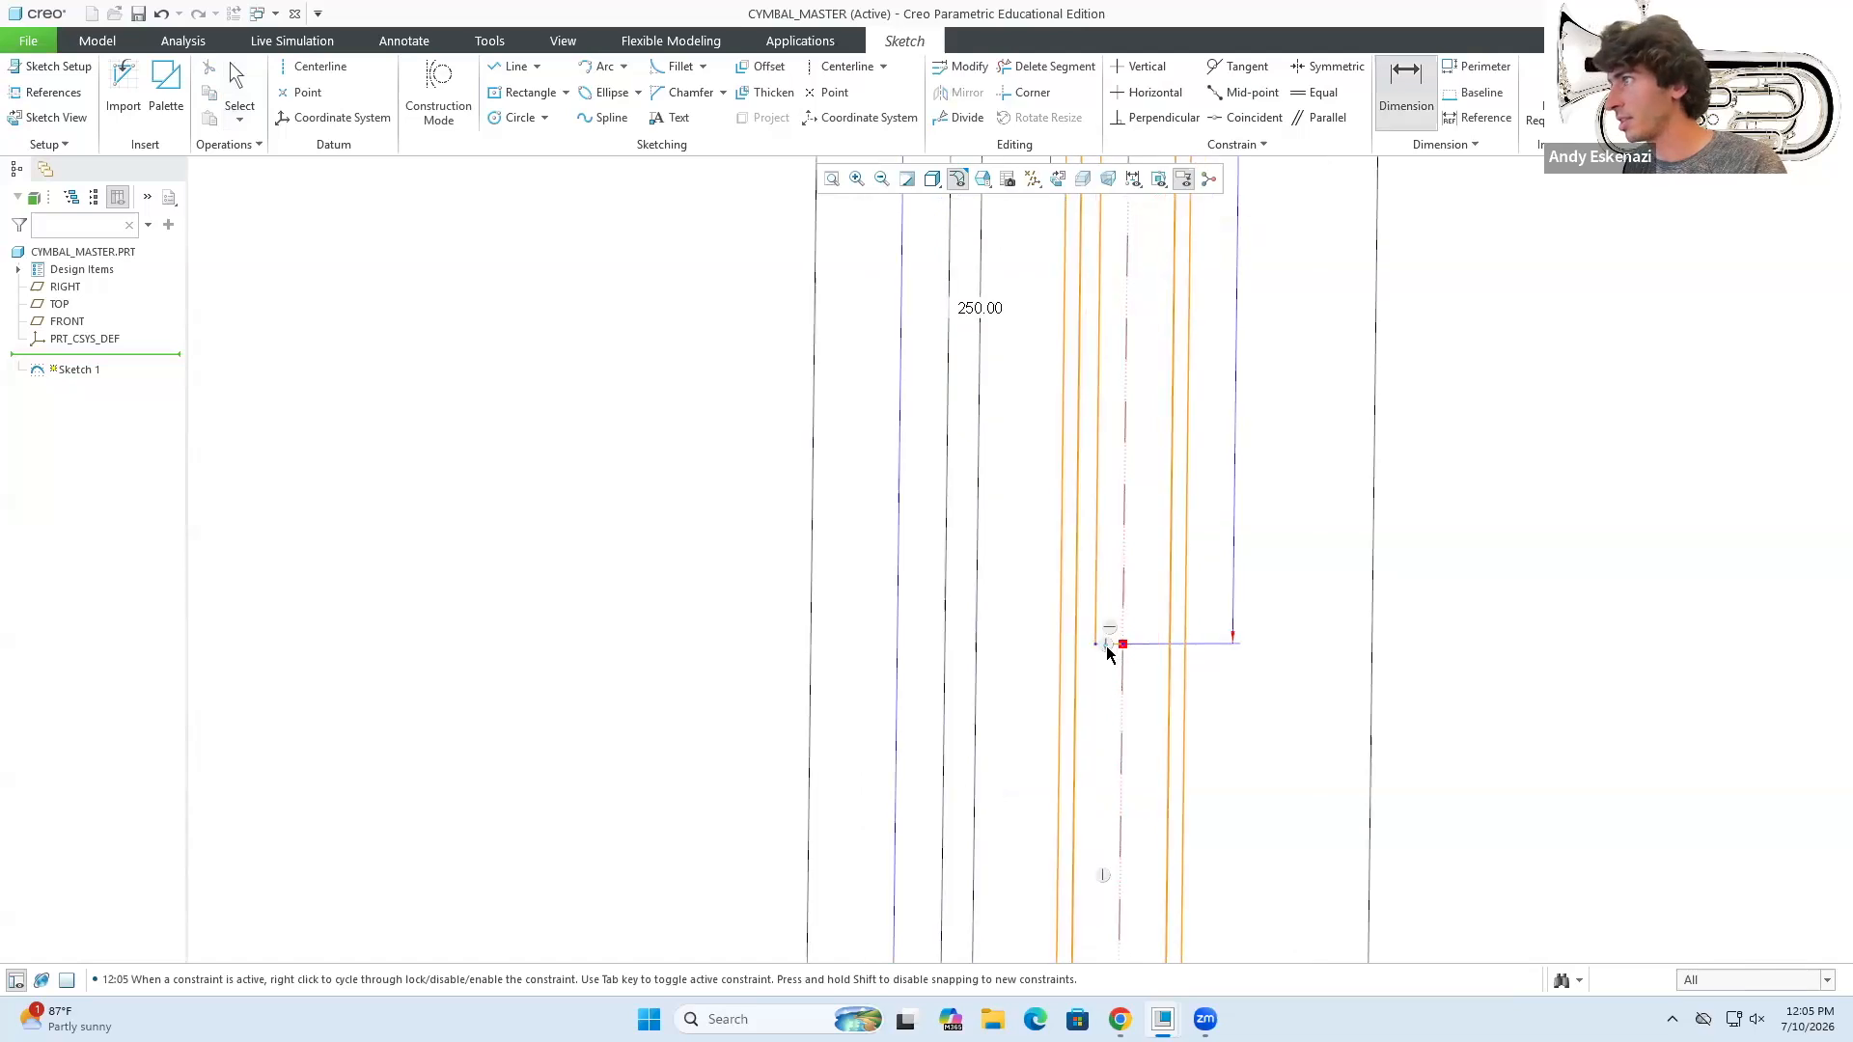
- Dimension the vertical distance between the lower ends of the innermost tube and the middle tube as 20
scroll(1100, 461, up, 5)
scroll(1100, 509, down, 5)
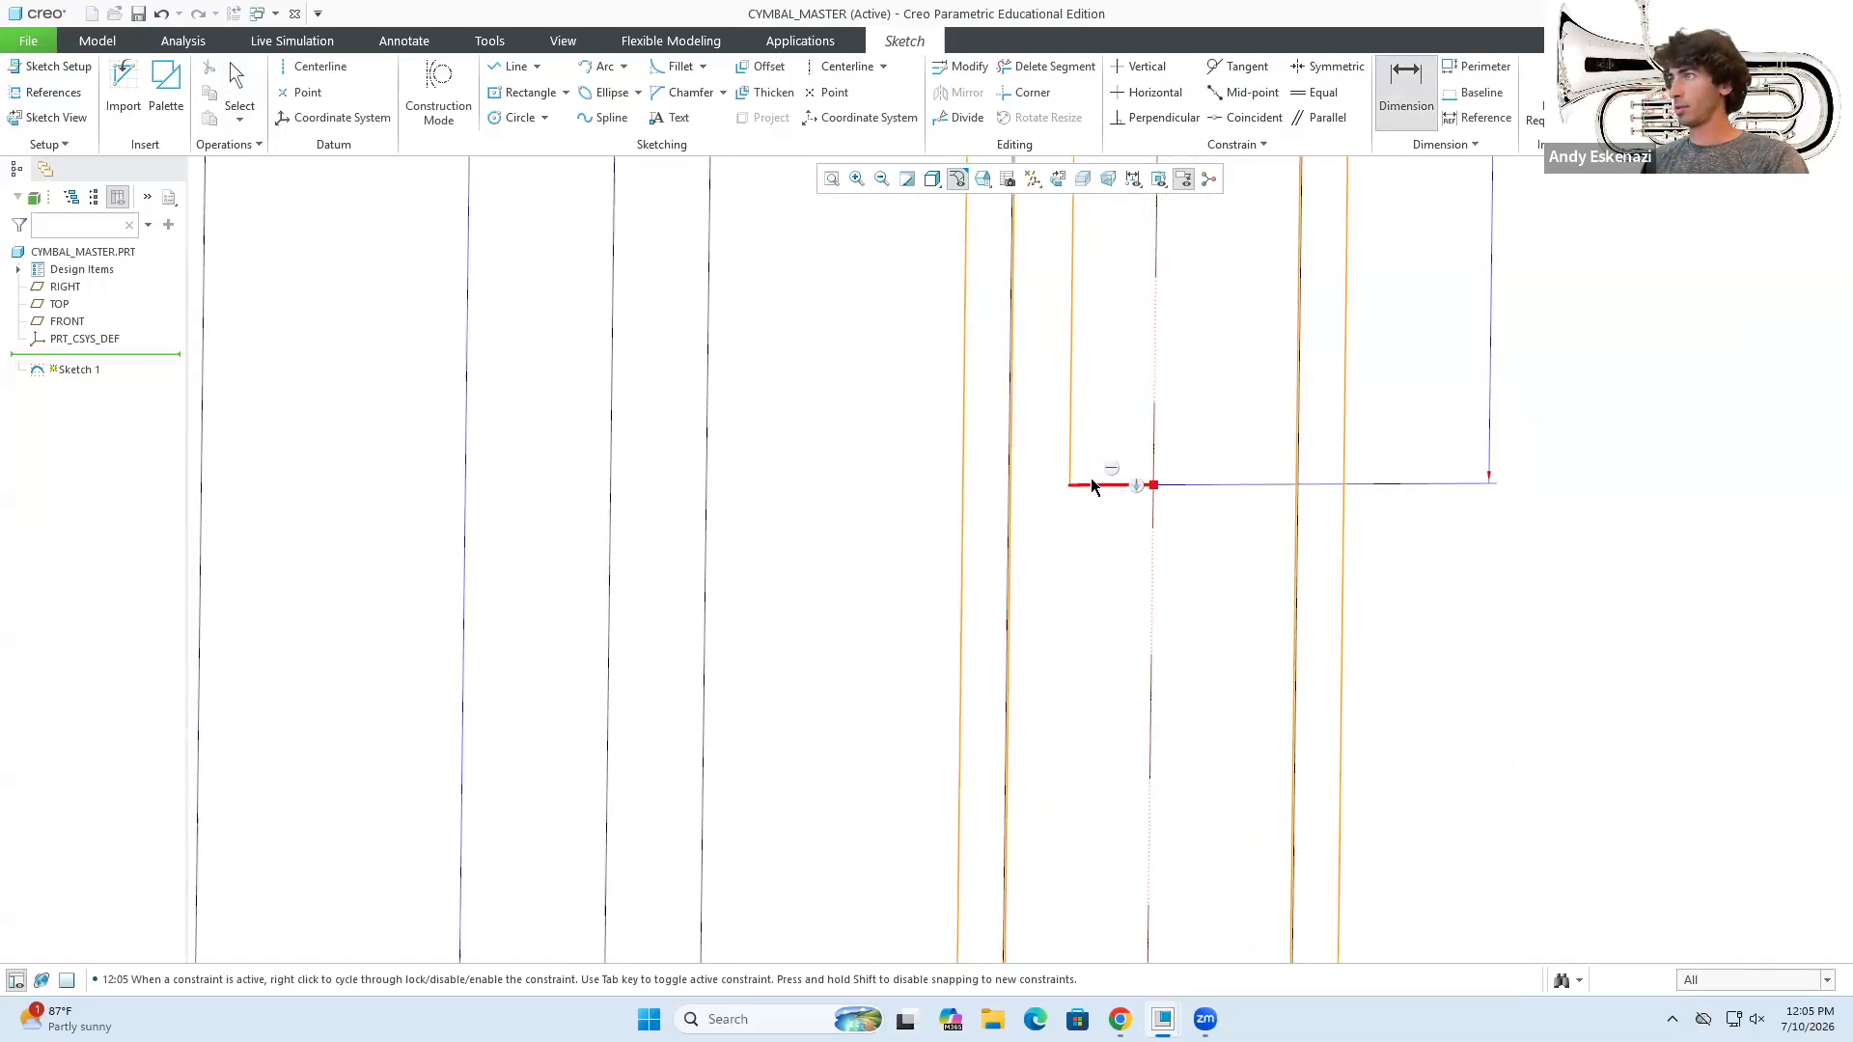
scroll(1075, 517, up, 2)
scroll(1097, 728, up, 3)
scroll(1084, 933, down, 2)
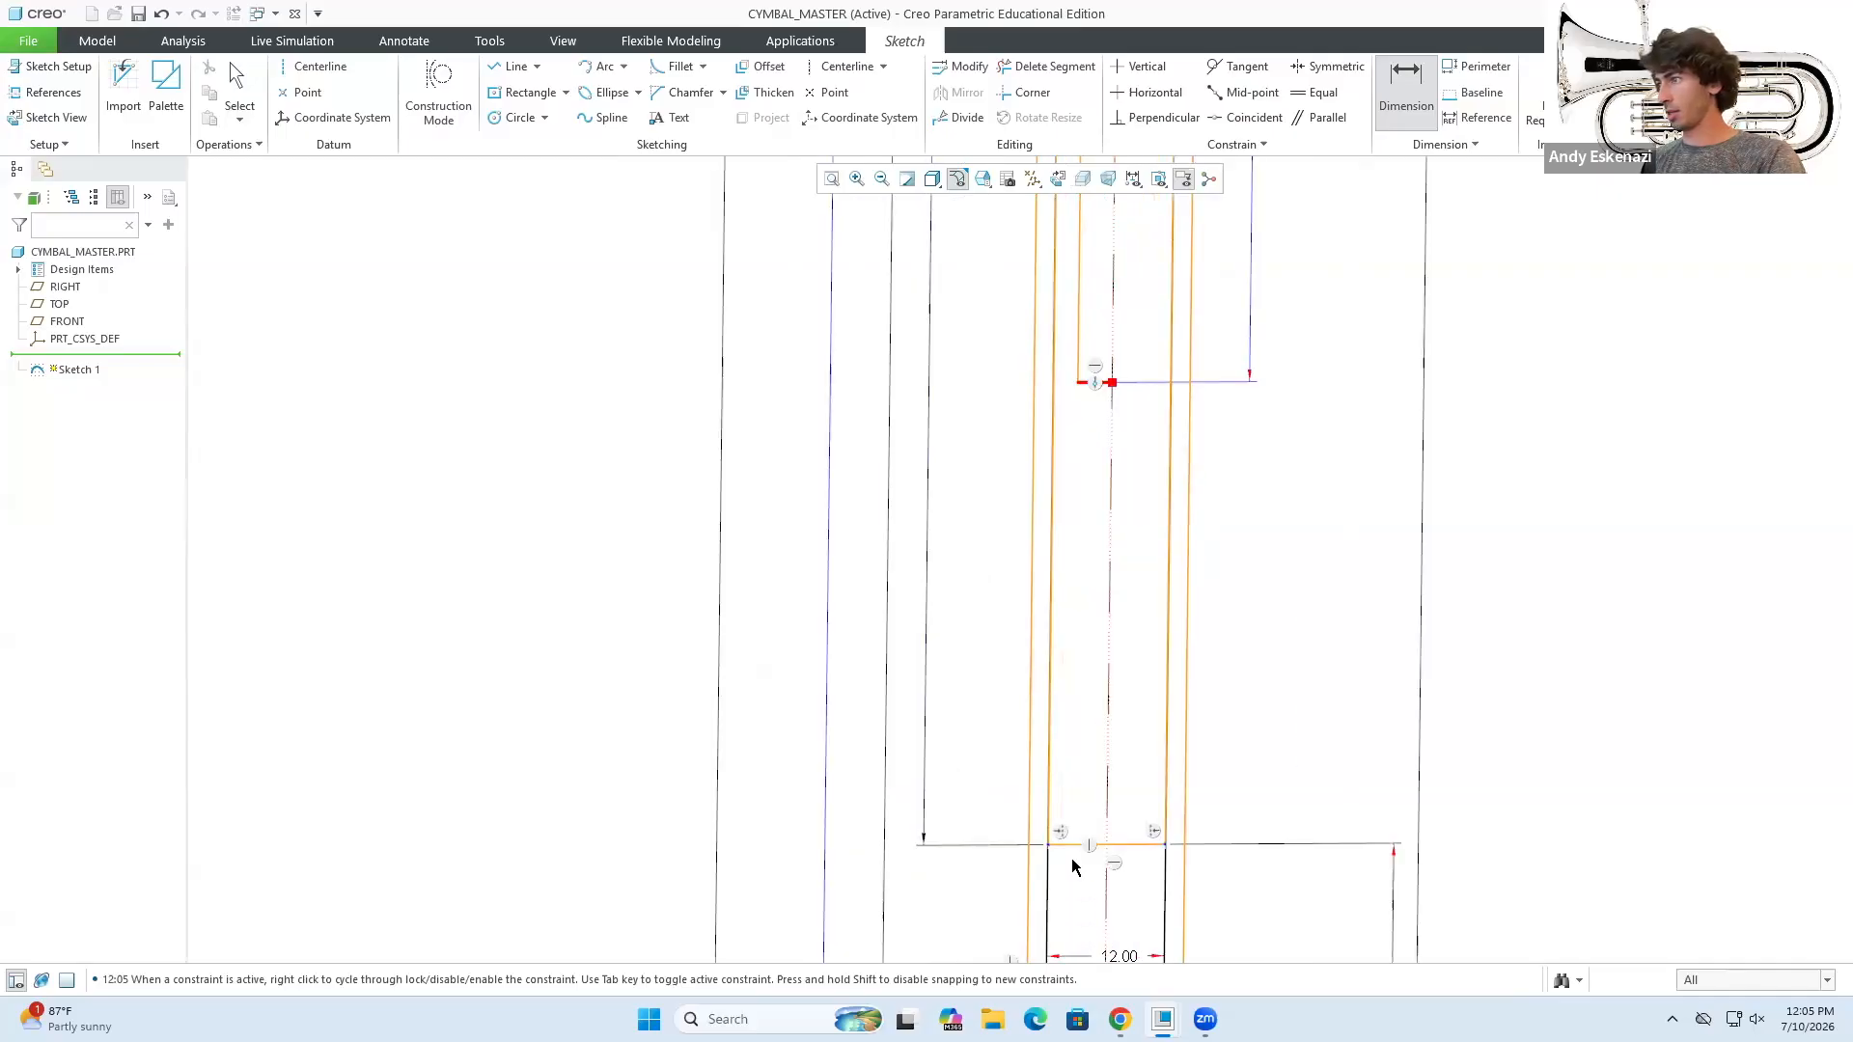
middle_click(1352, 698)
text(20)
key(Return)
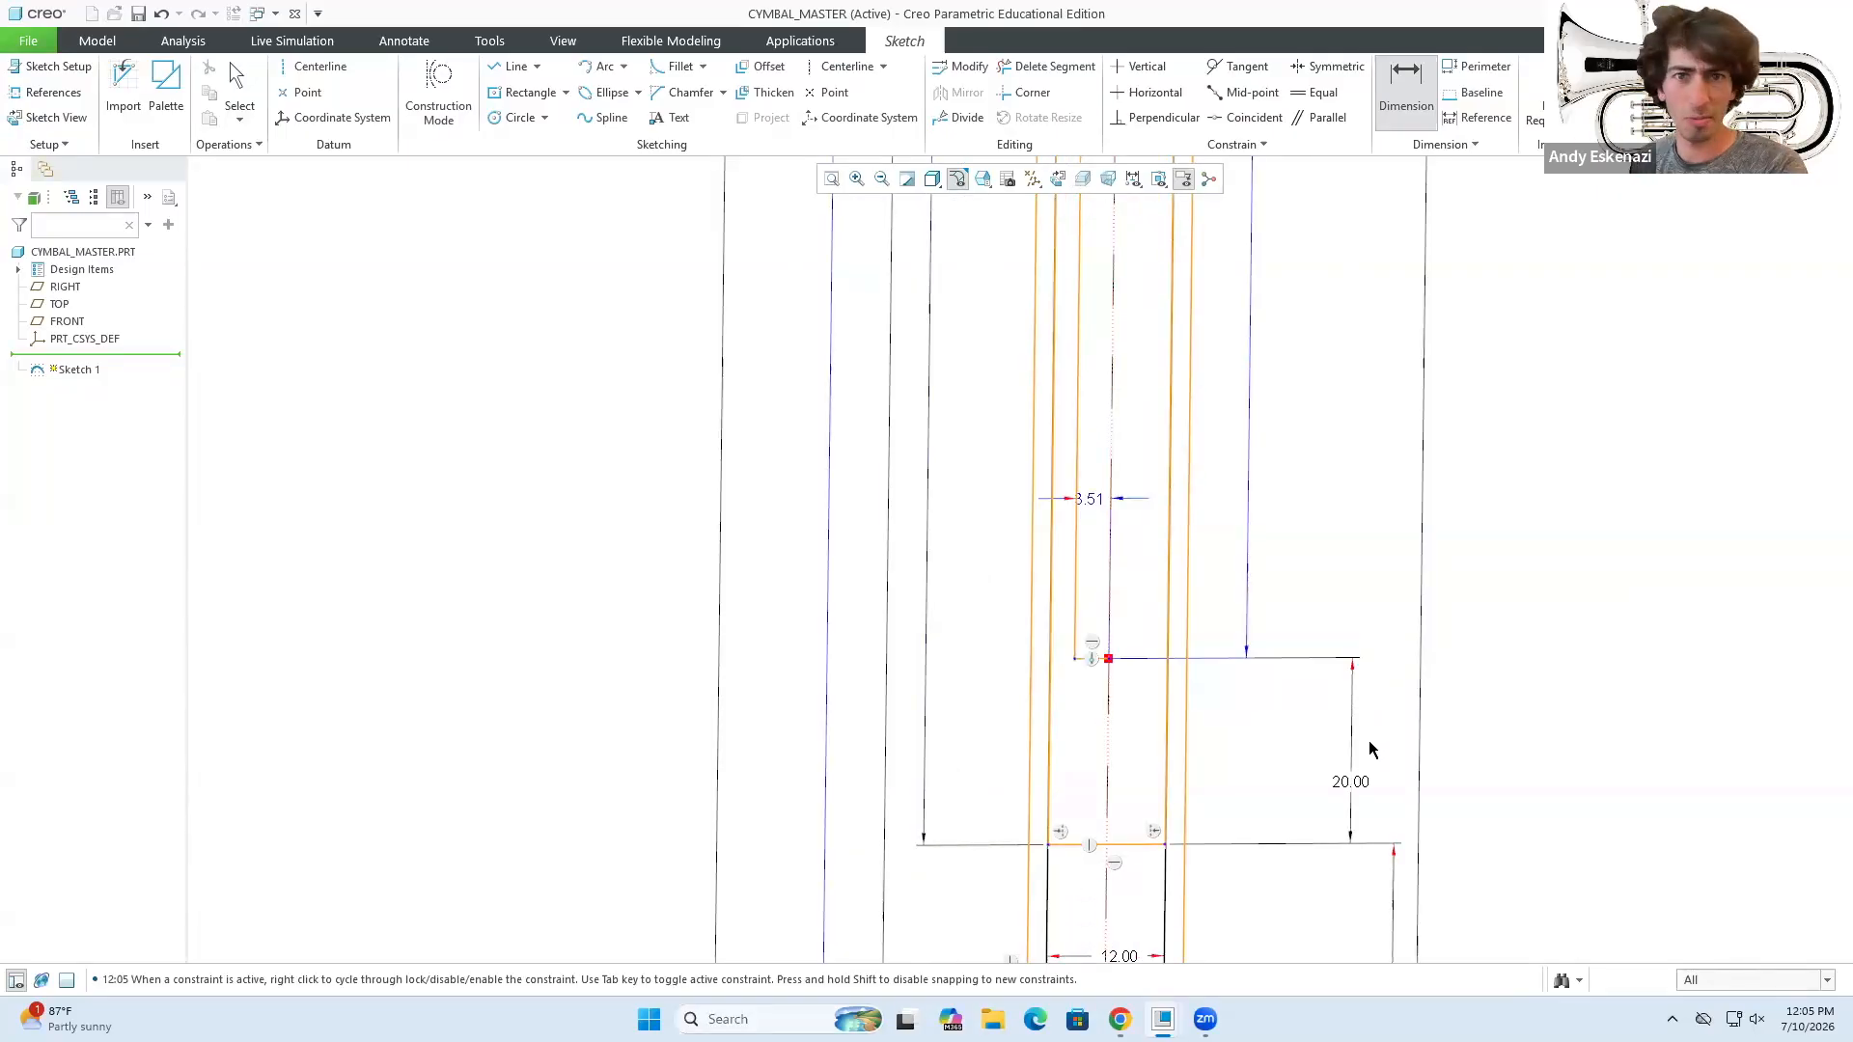
scroll(1369, 739, up, 1)
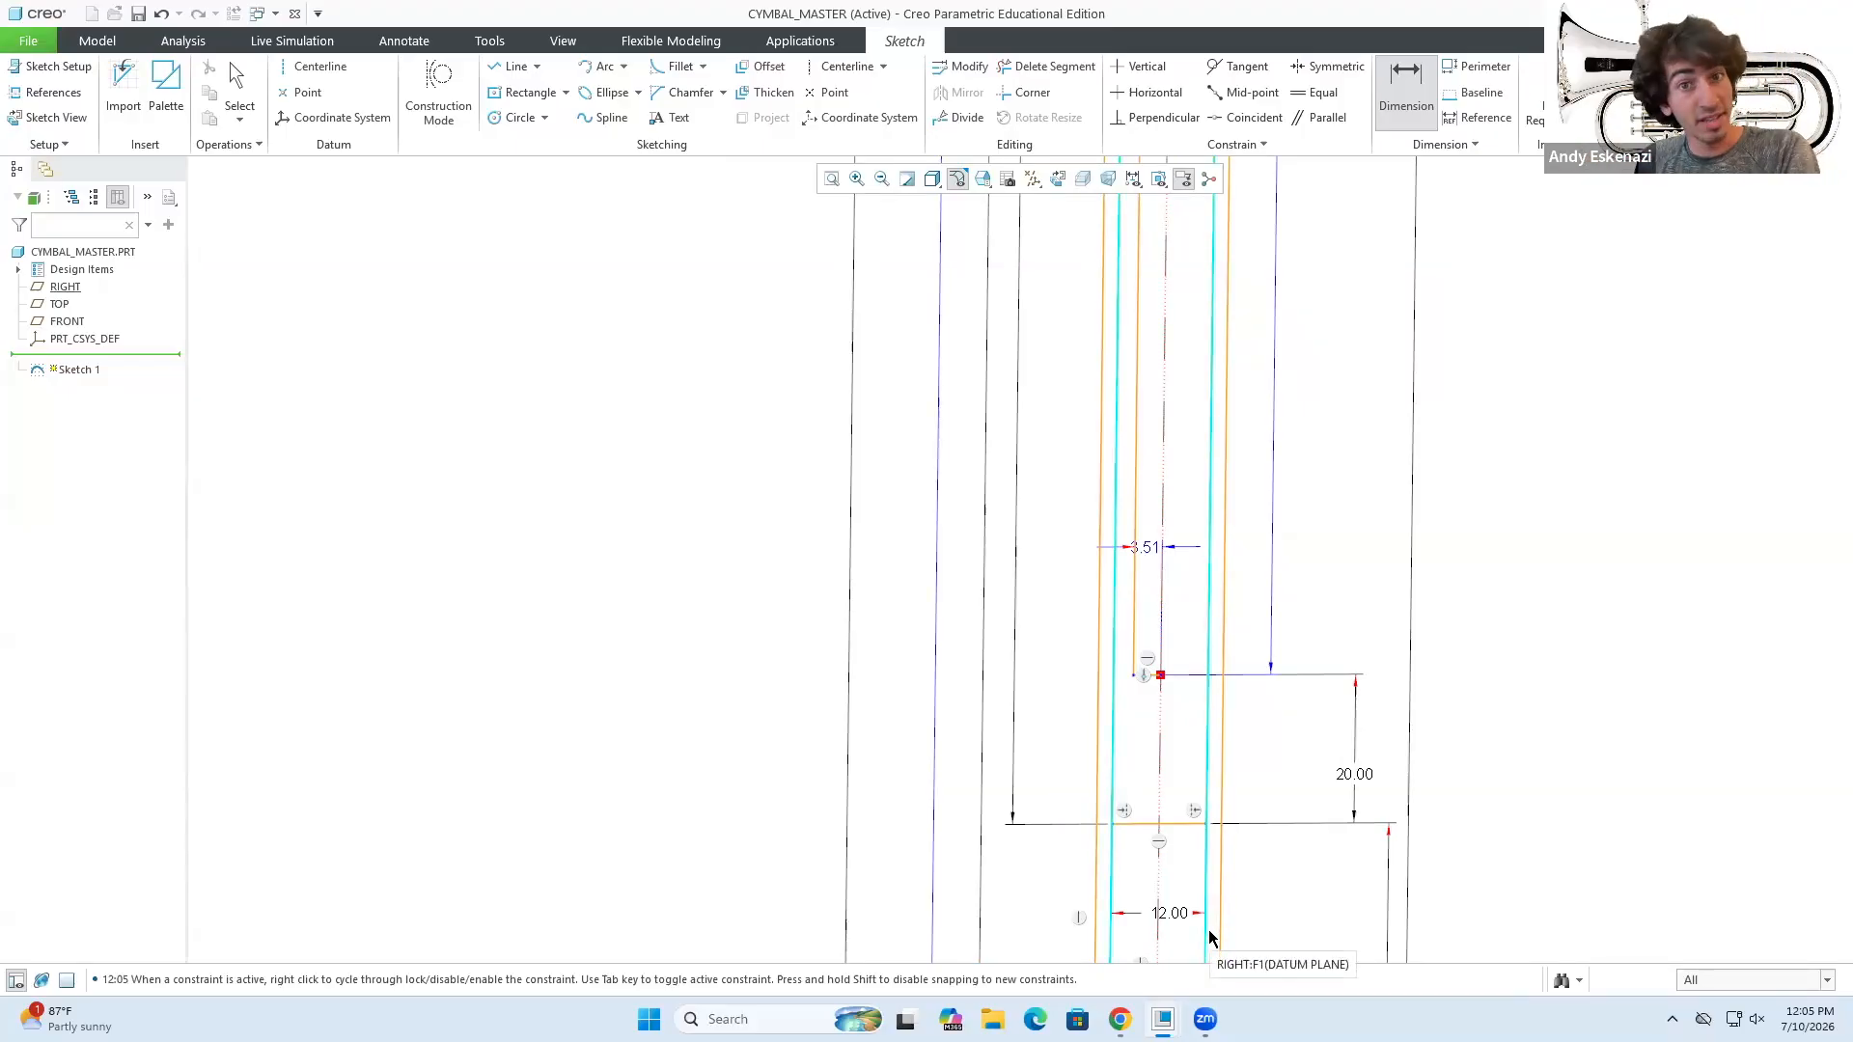
- Set the innermost tube's length to 280
scroll(1196, 918, up, 5)
scroll(1222, 637, up, 3)
scroll(1218, 391, down, 1)
scroll(1221, 512, down, 3)
middle_click(1251, 642)
scroll(1251, 642, up, 3)
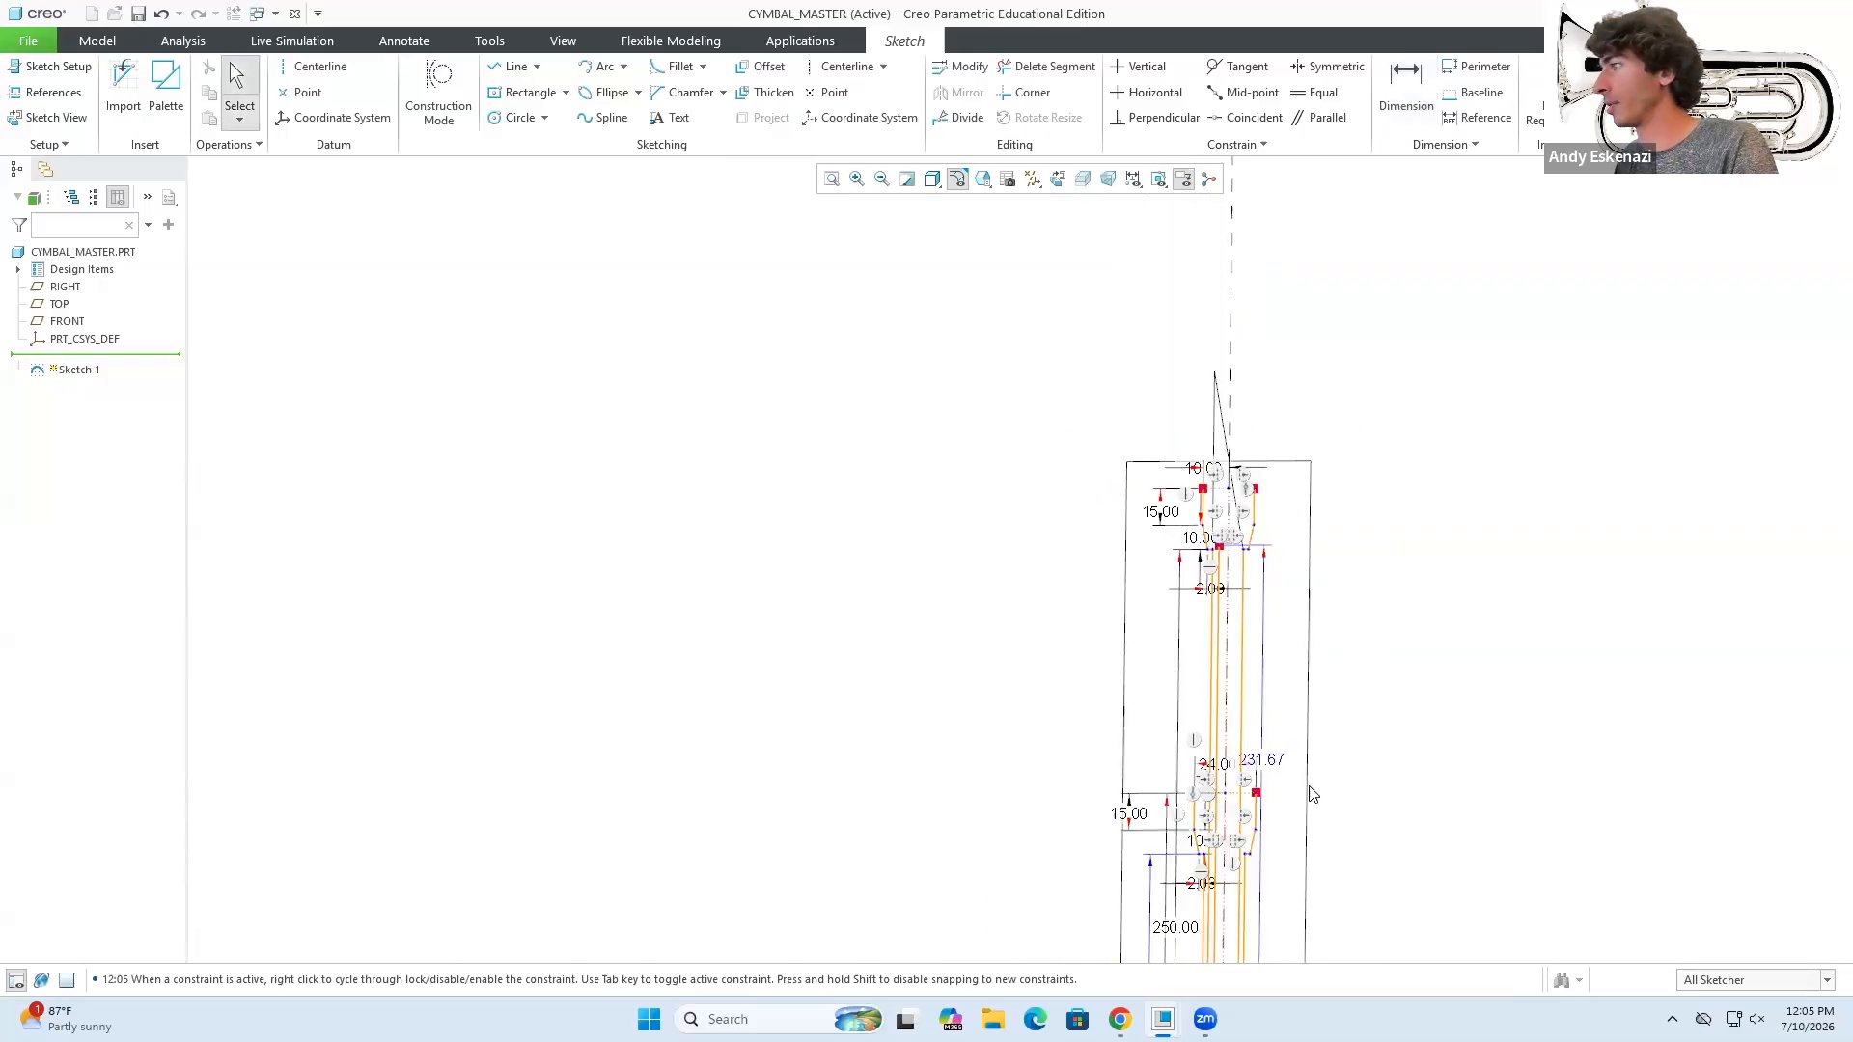
scroll(1274, 772, down, 3)
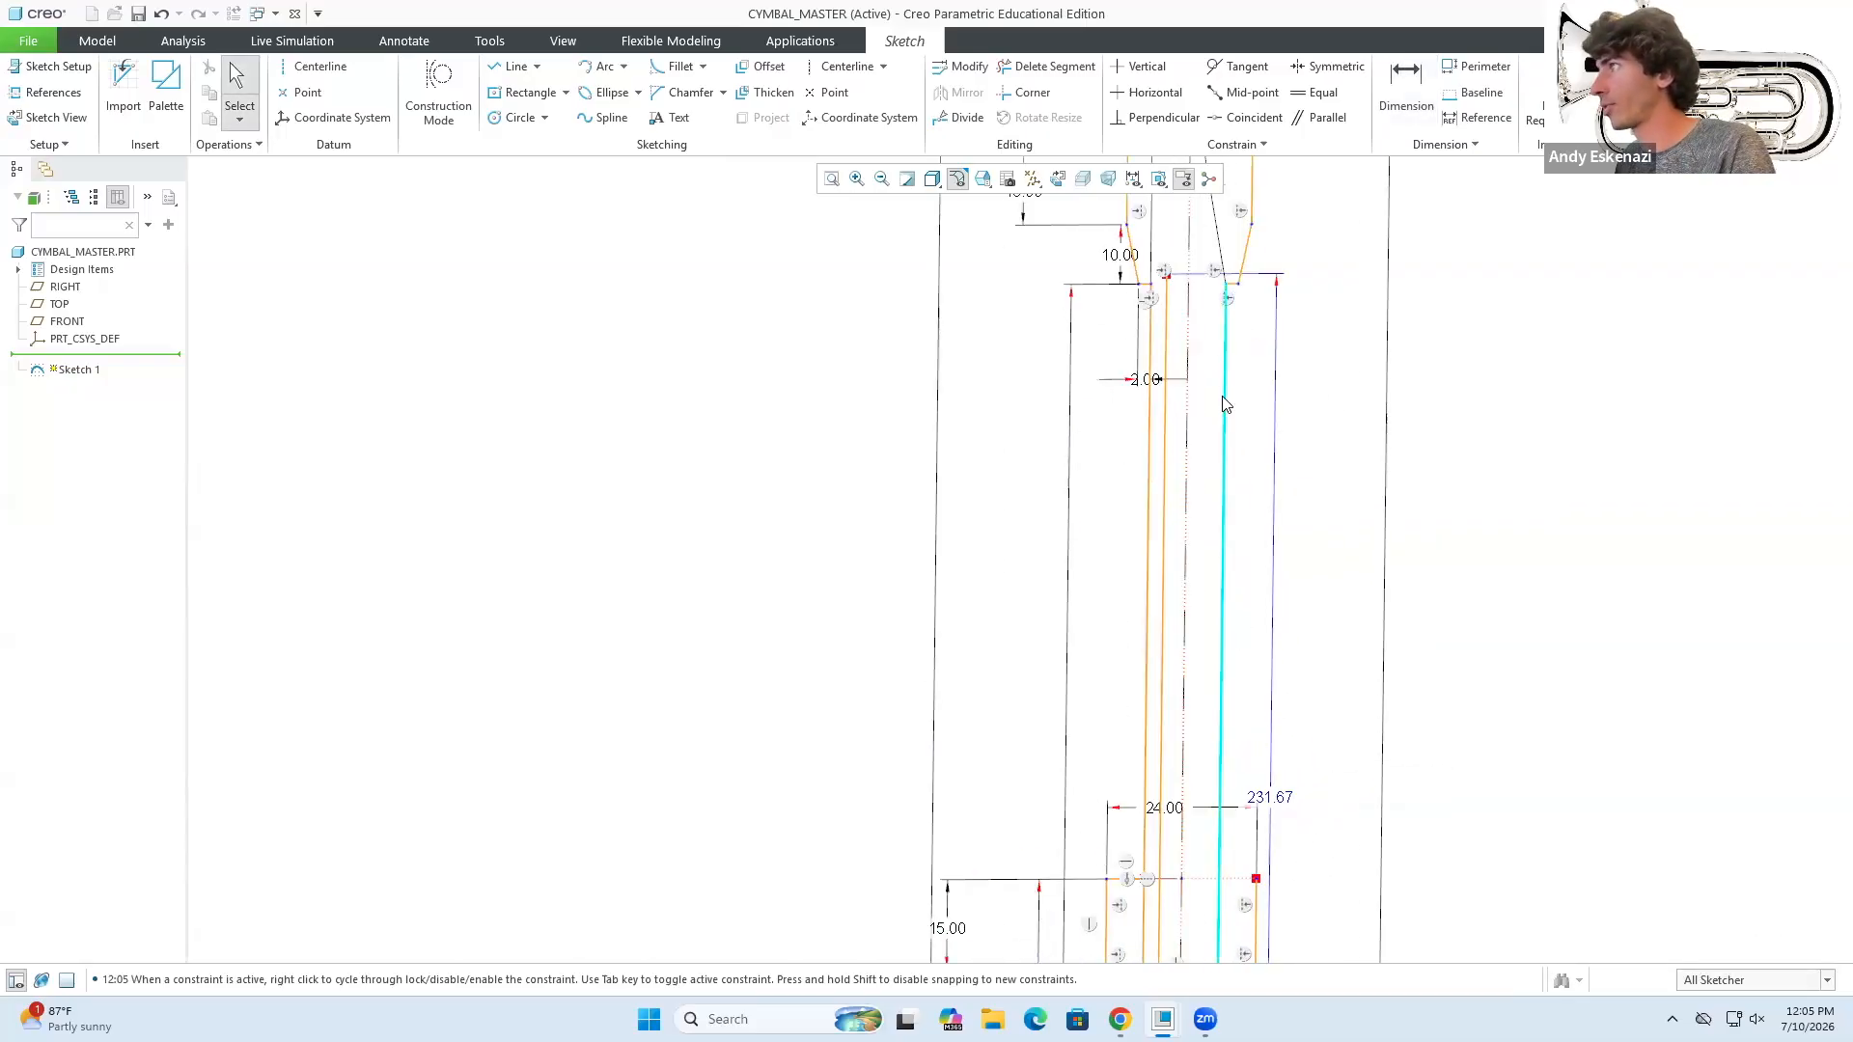
click(1170, 328)
scroll(1253, 520, up, 2)
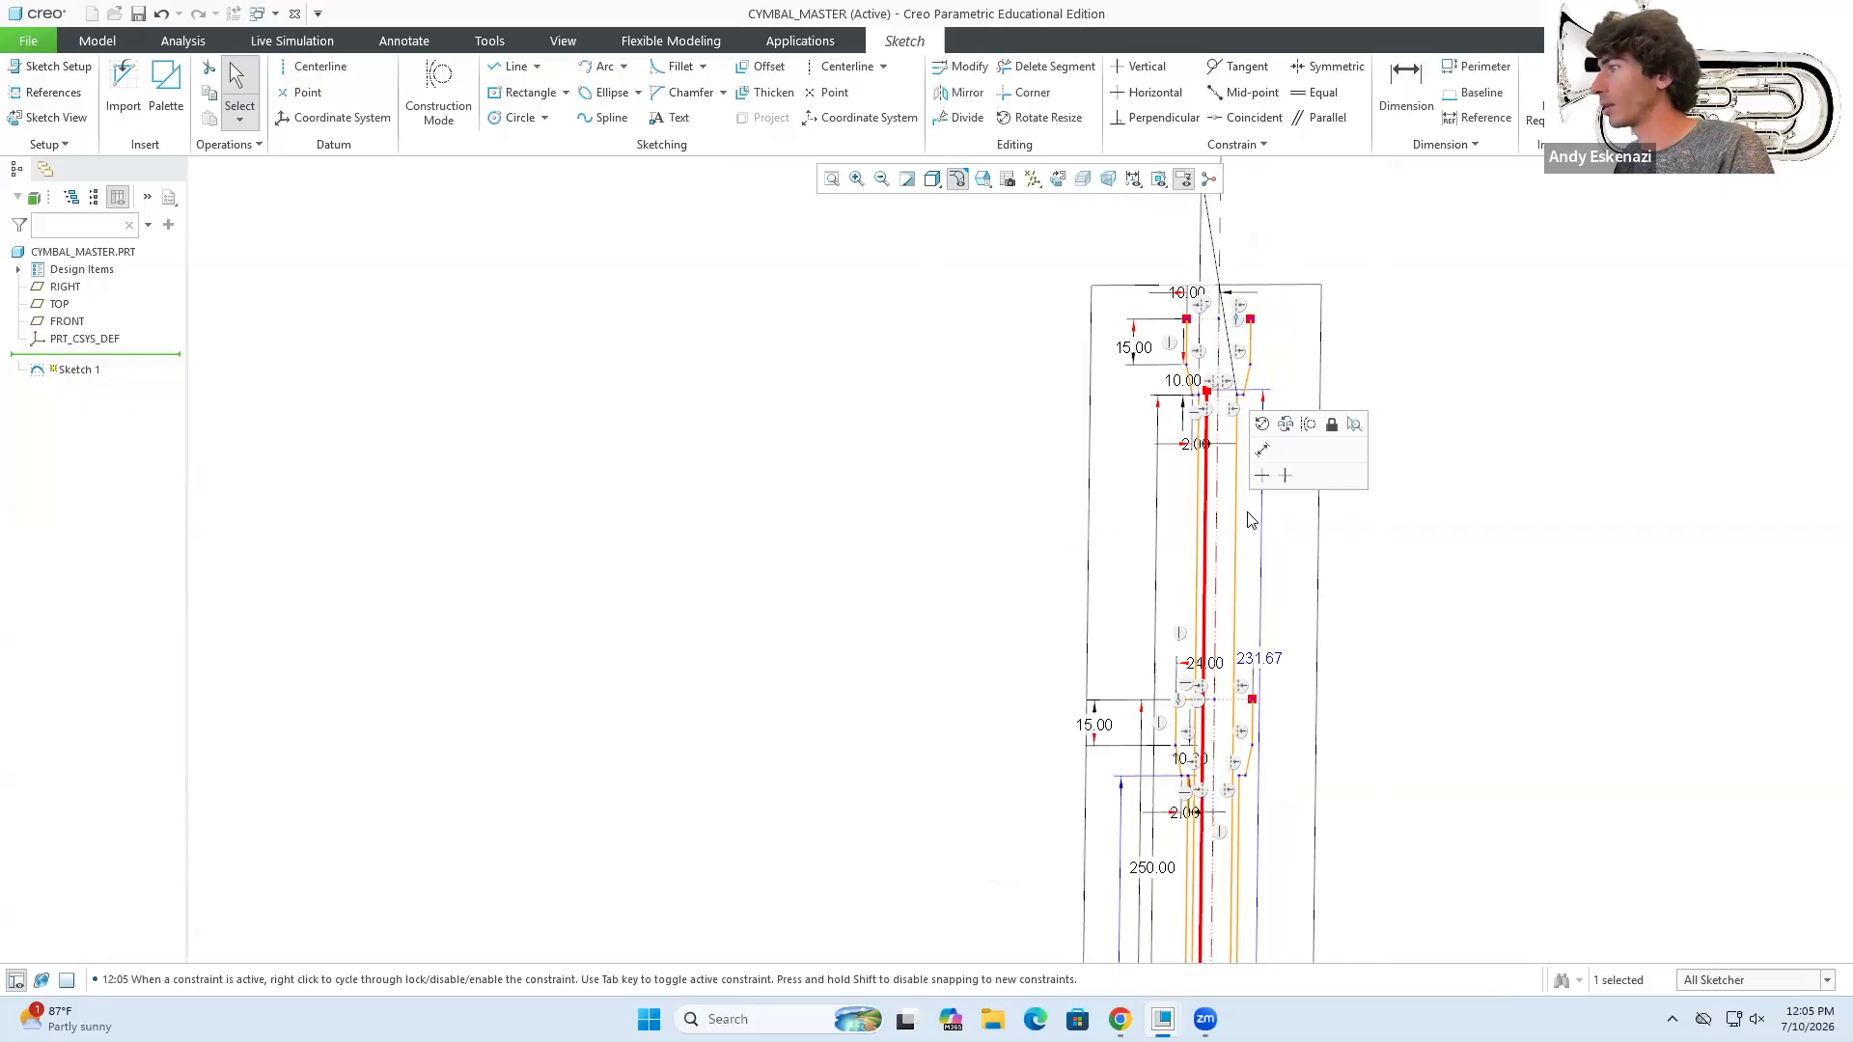
scroll(1250, 520, up, 1)
scroll(1282, 872, down, 2)
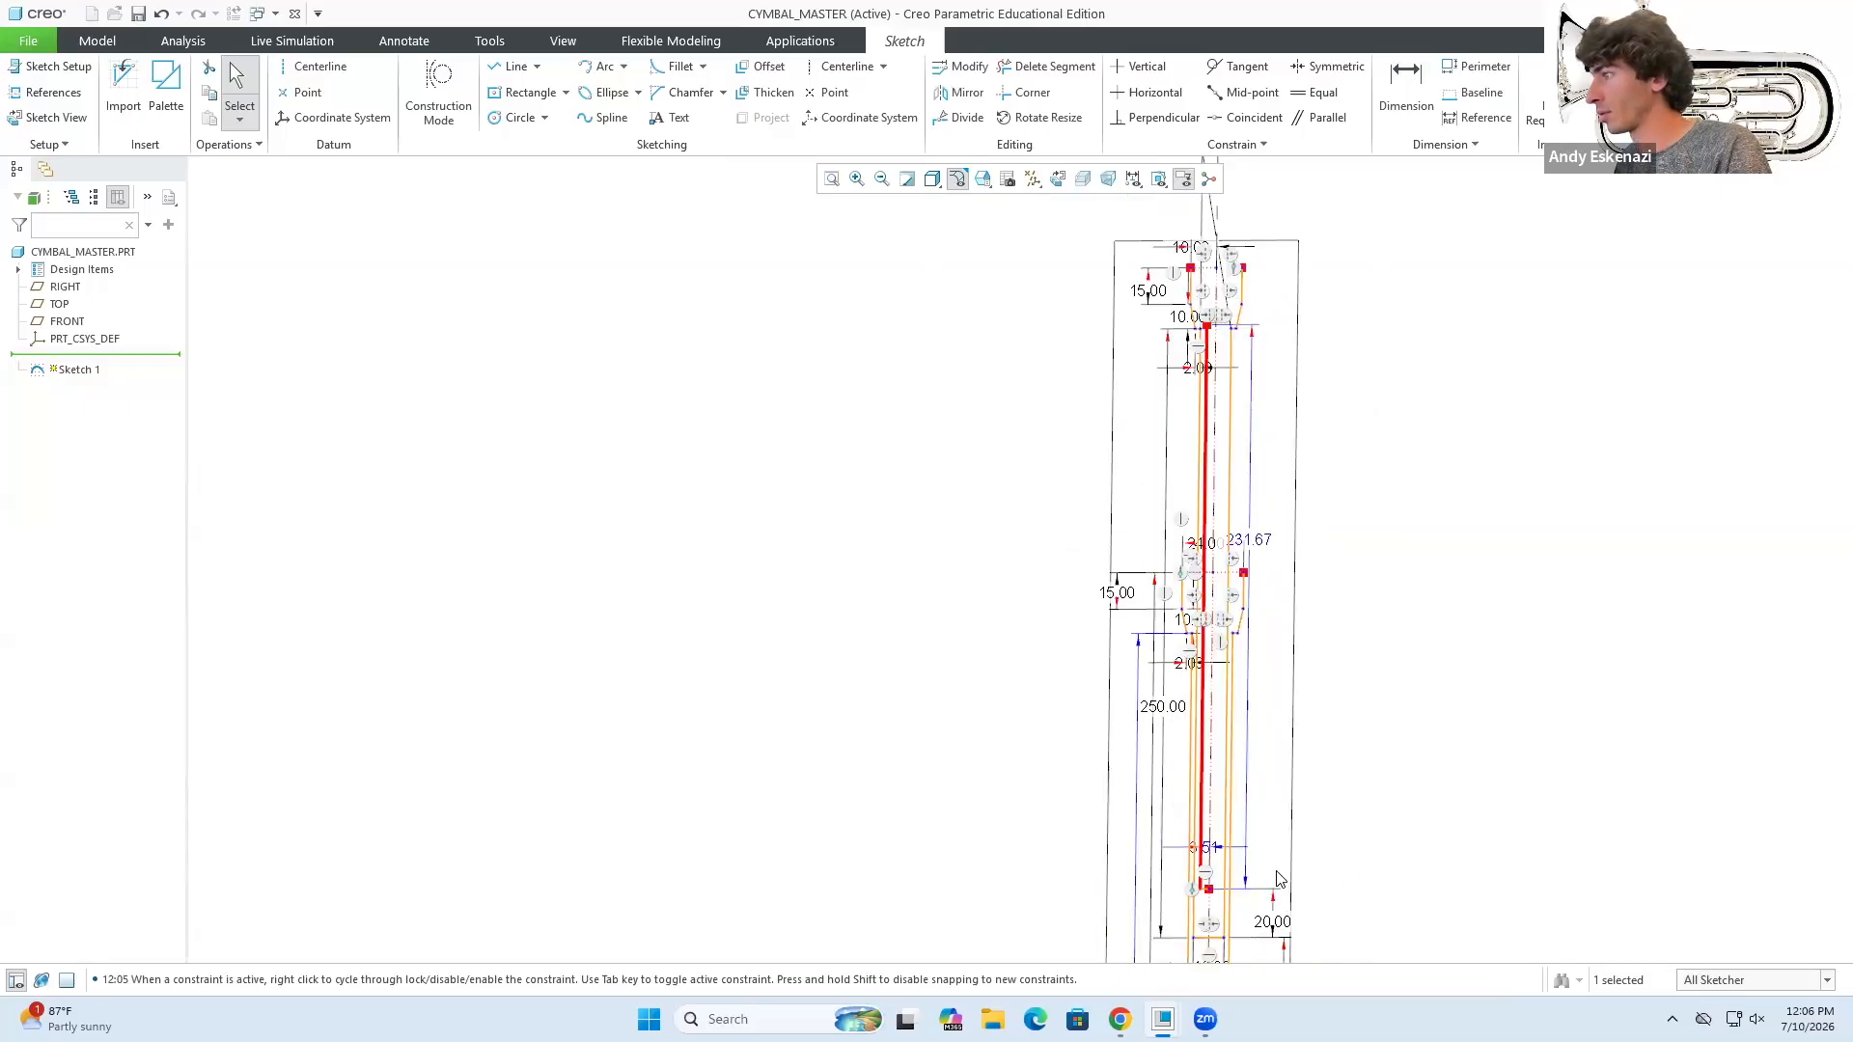
scroll(1097, 815, up, 2)
scroll(1224, 571, down, 1)
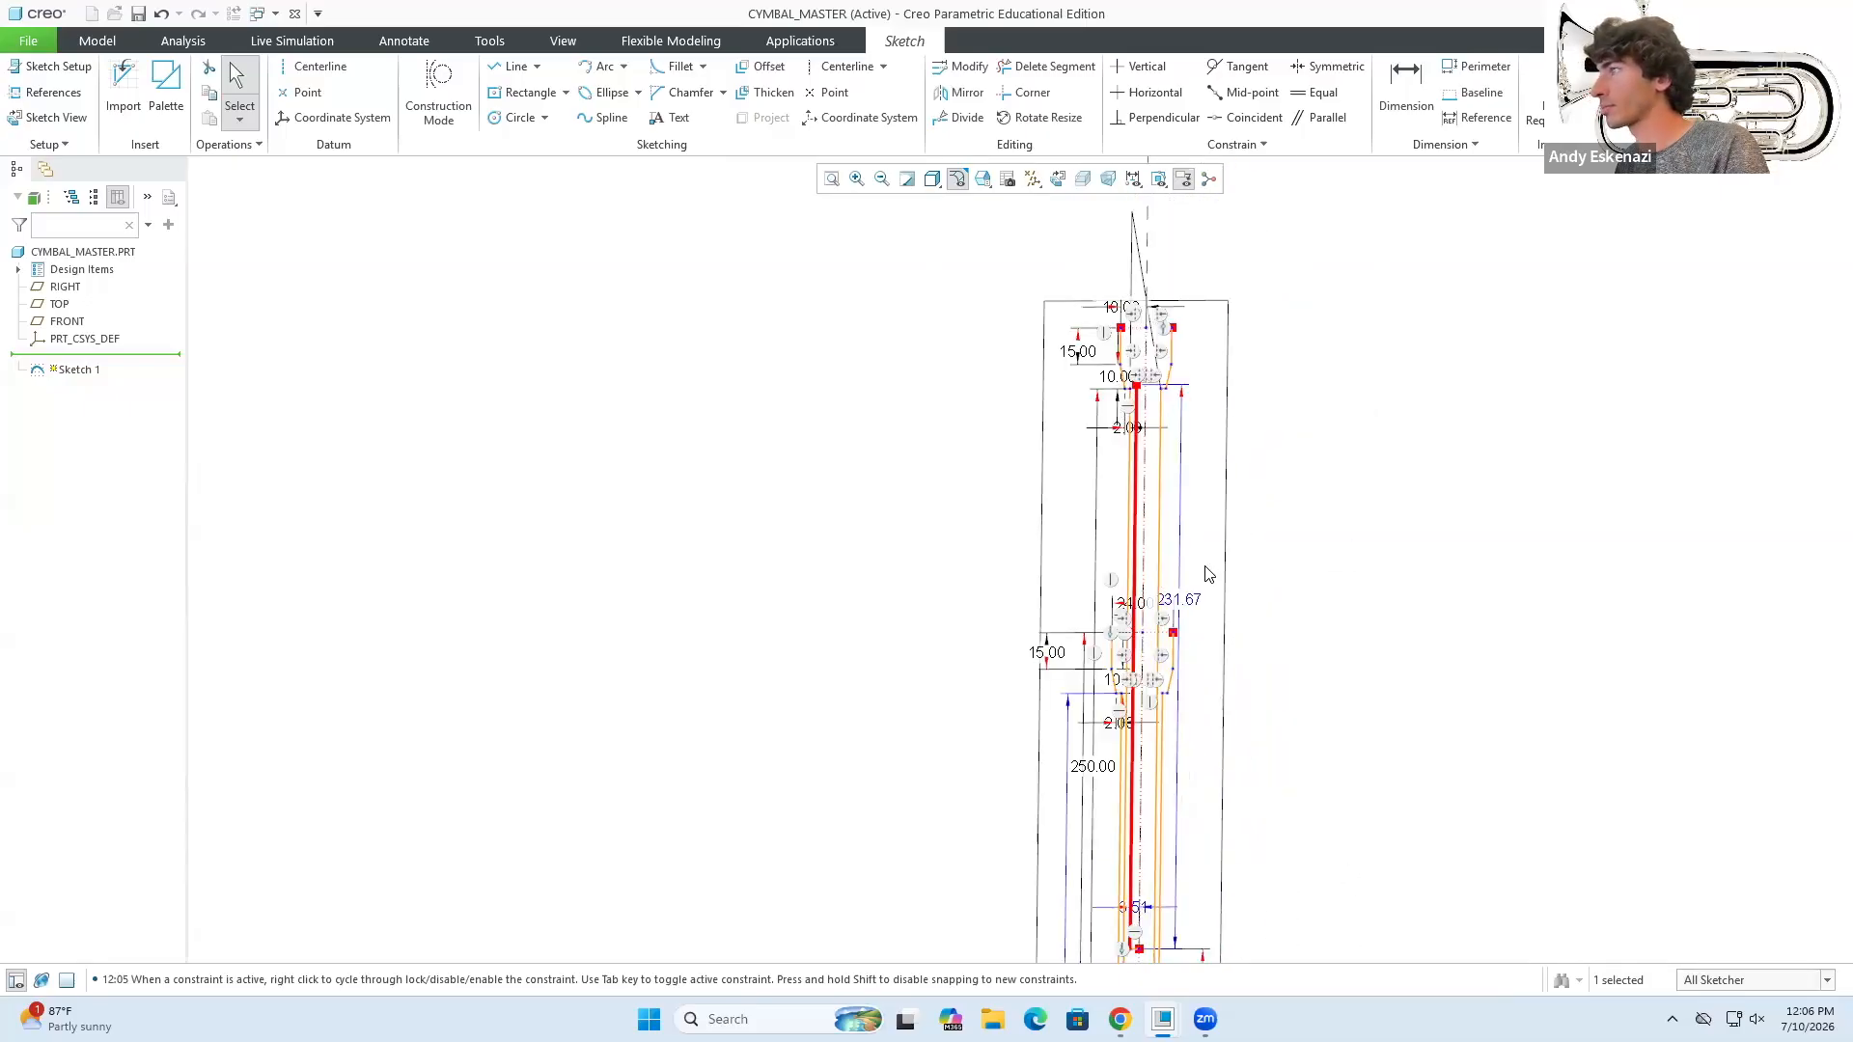
scroll(1208, 575, down, 2)
double_click(1163, 619)
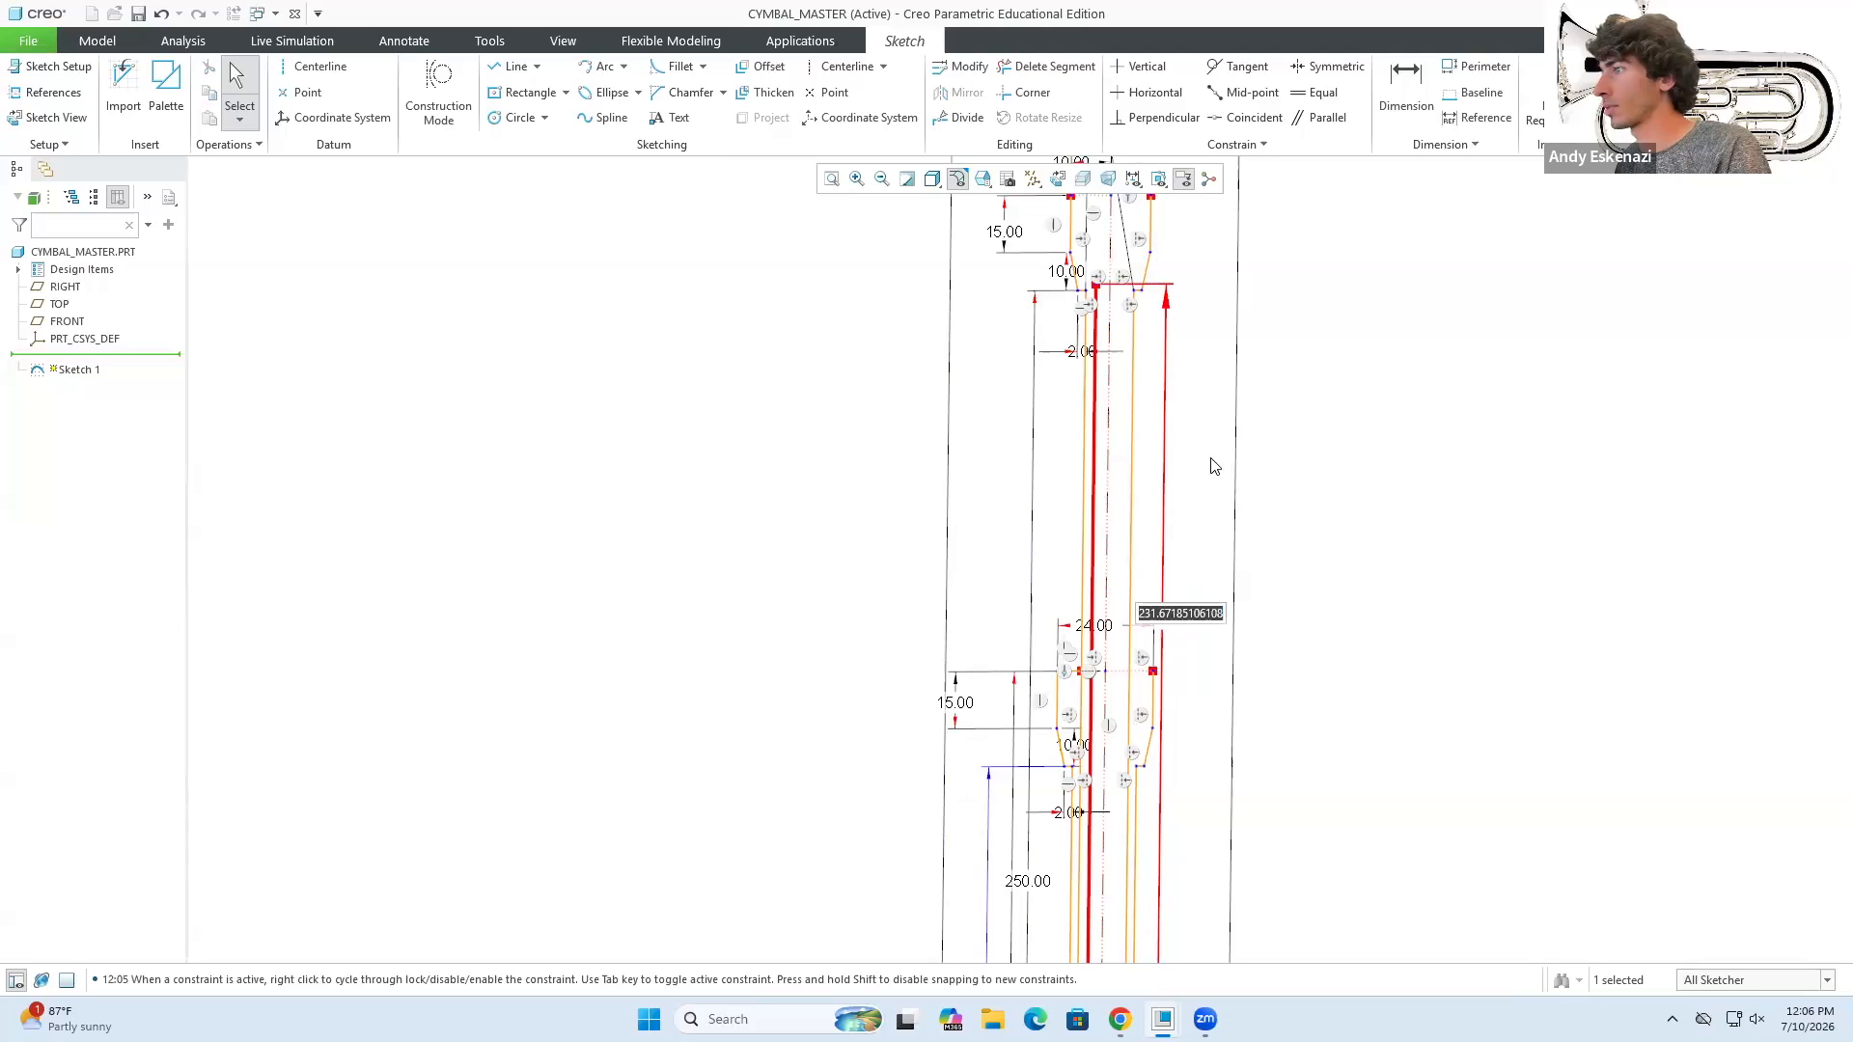
scroll(1213, 469, up, 3)
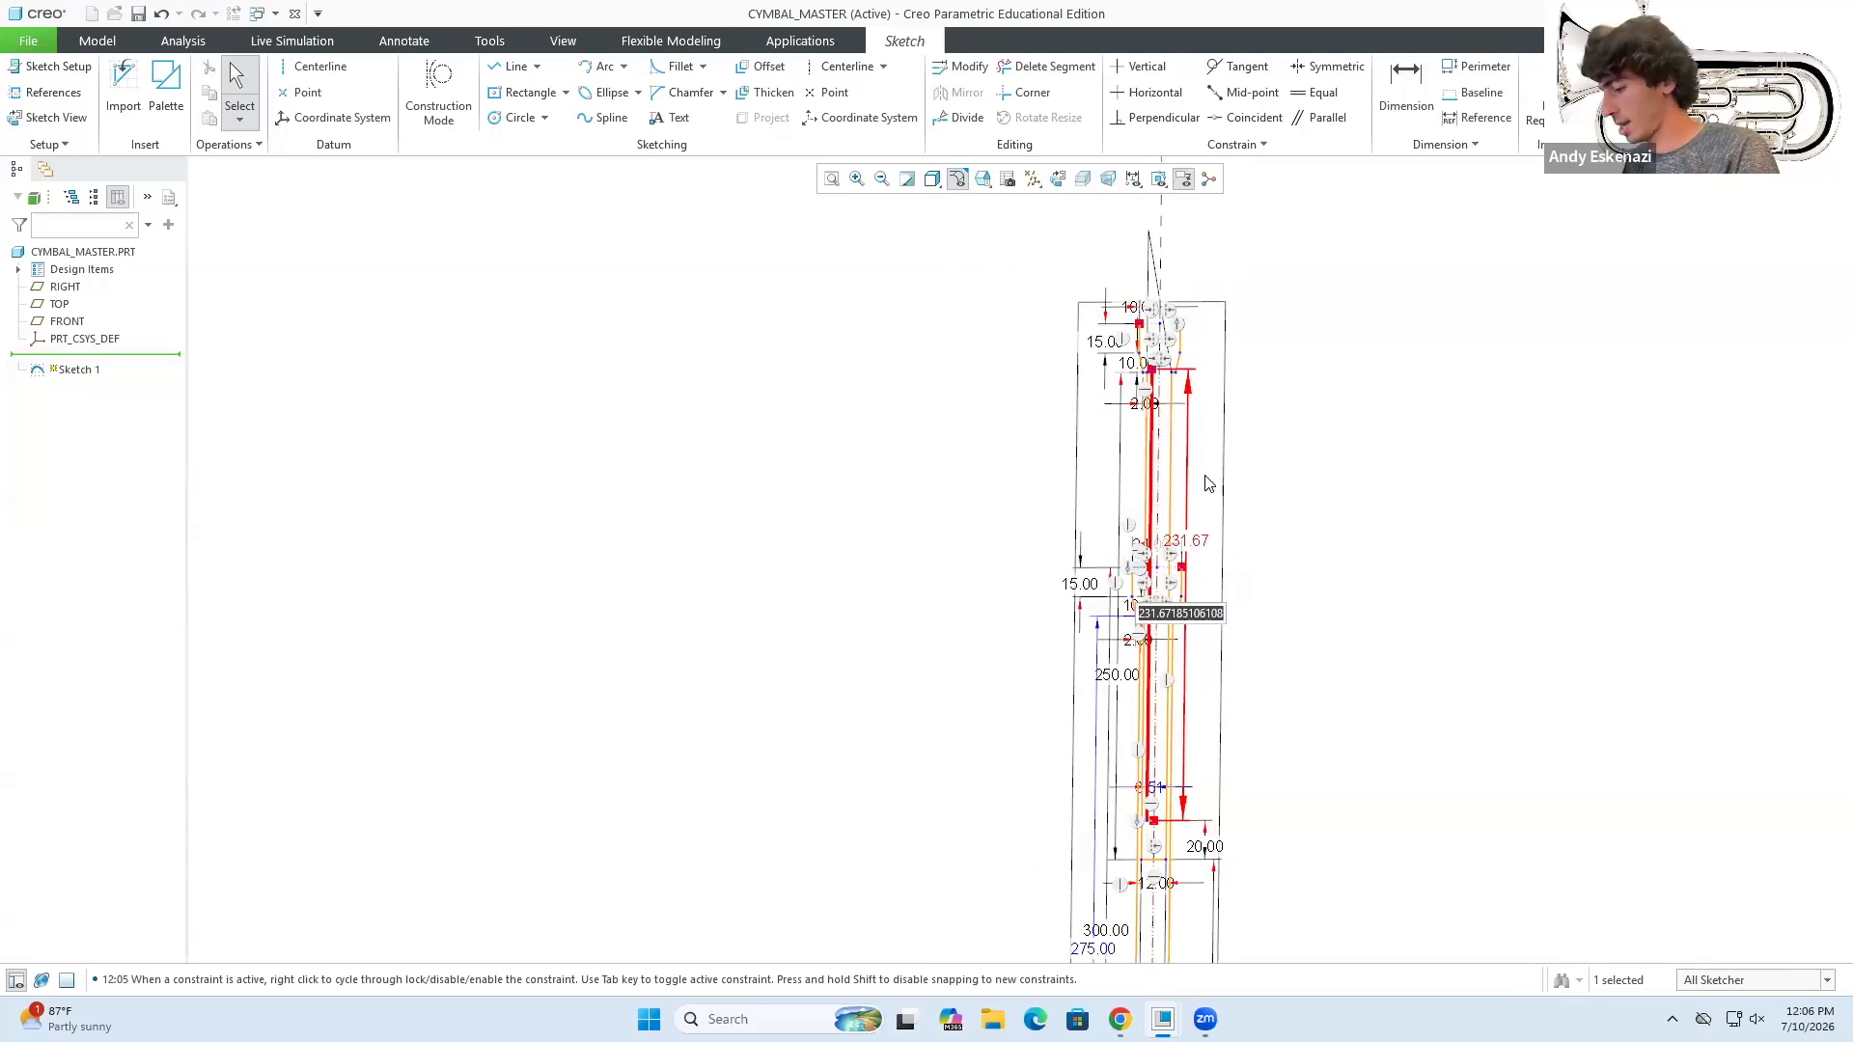
text(280)
key(Return)
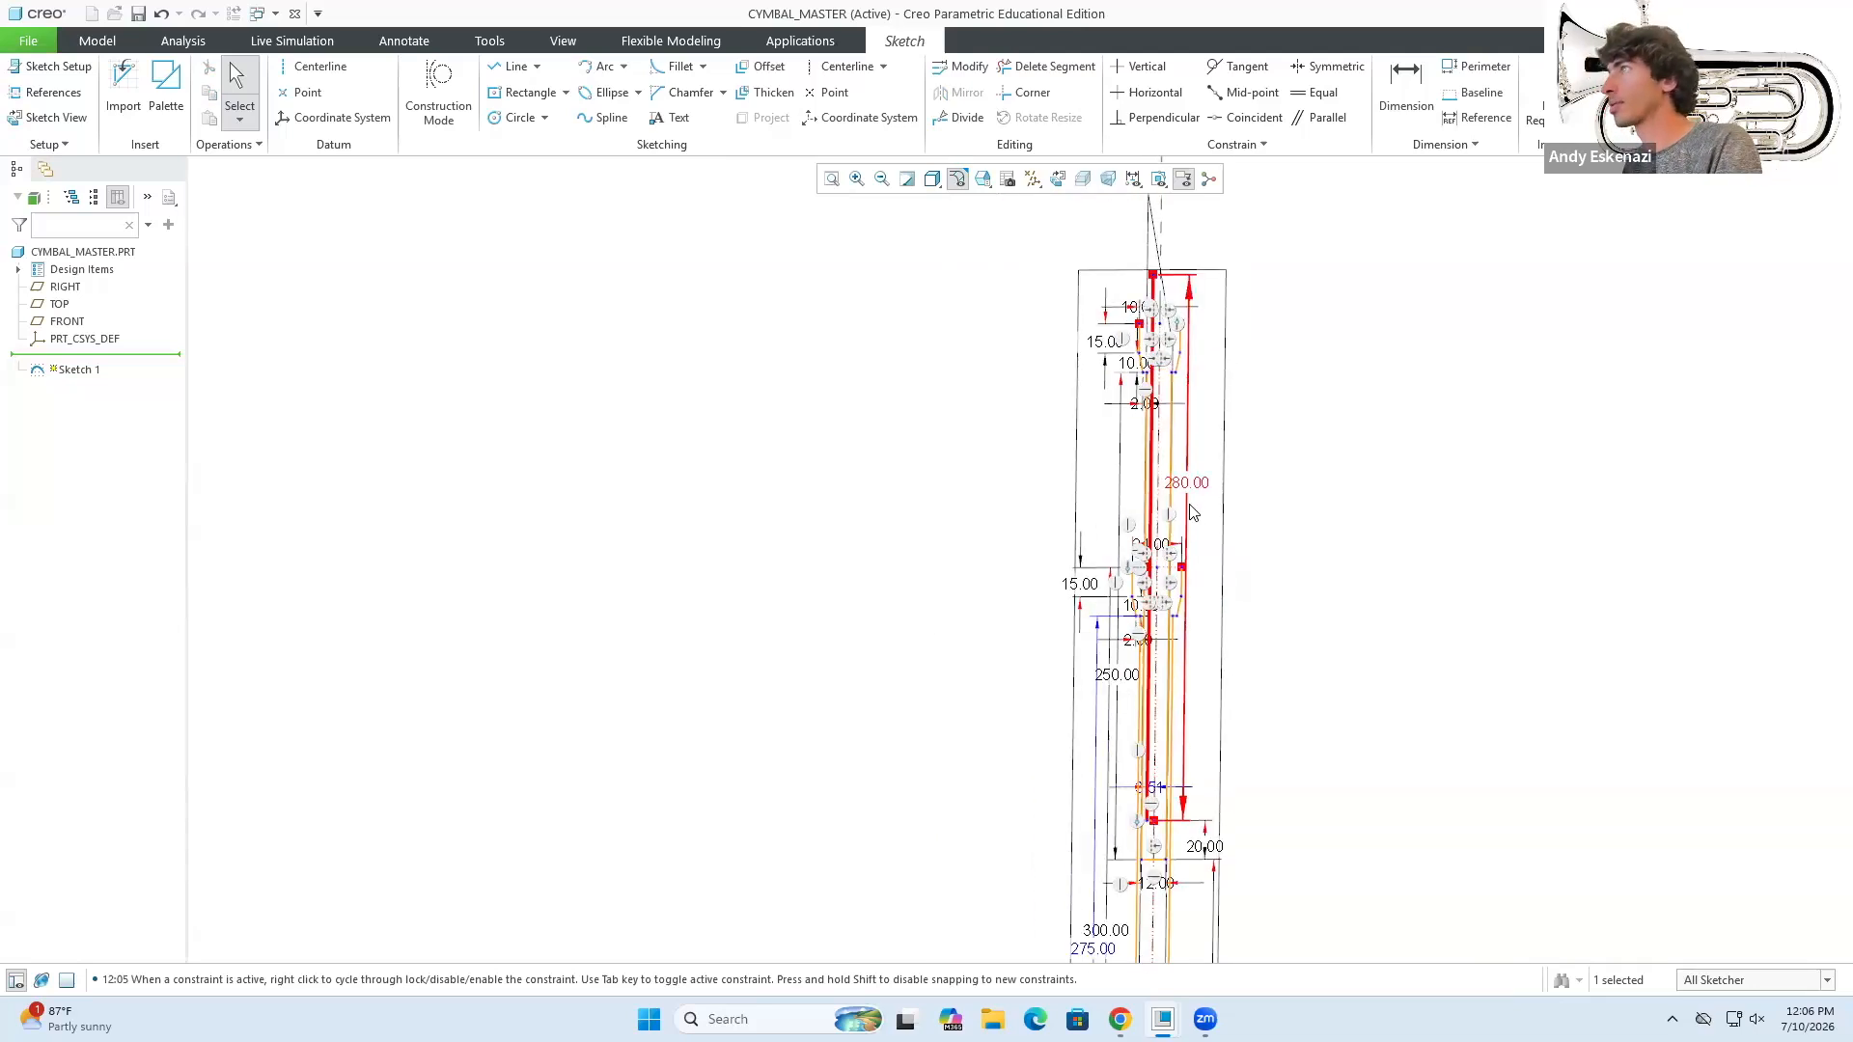
- Change the vertical spacing between the lower ends of the innermost and middle tubes to 50
double_click(1203, 847)
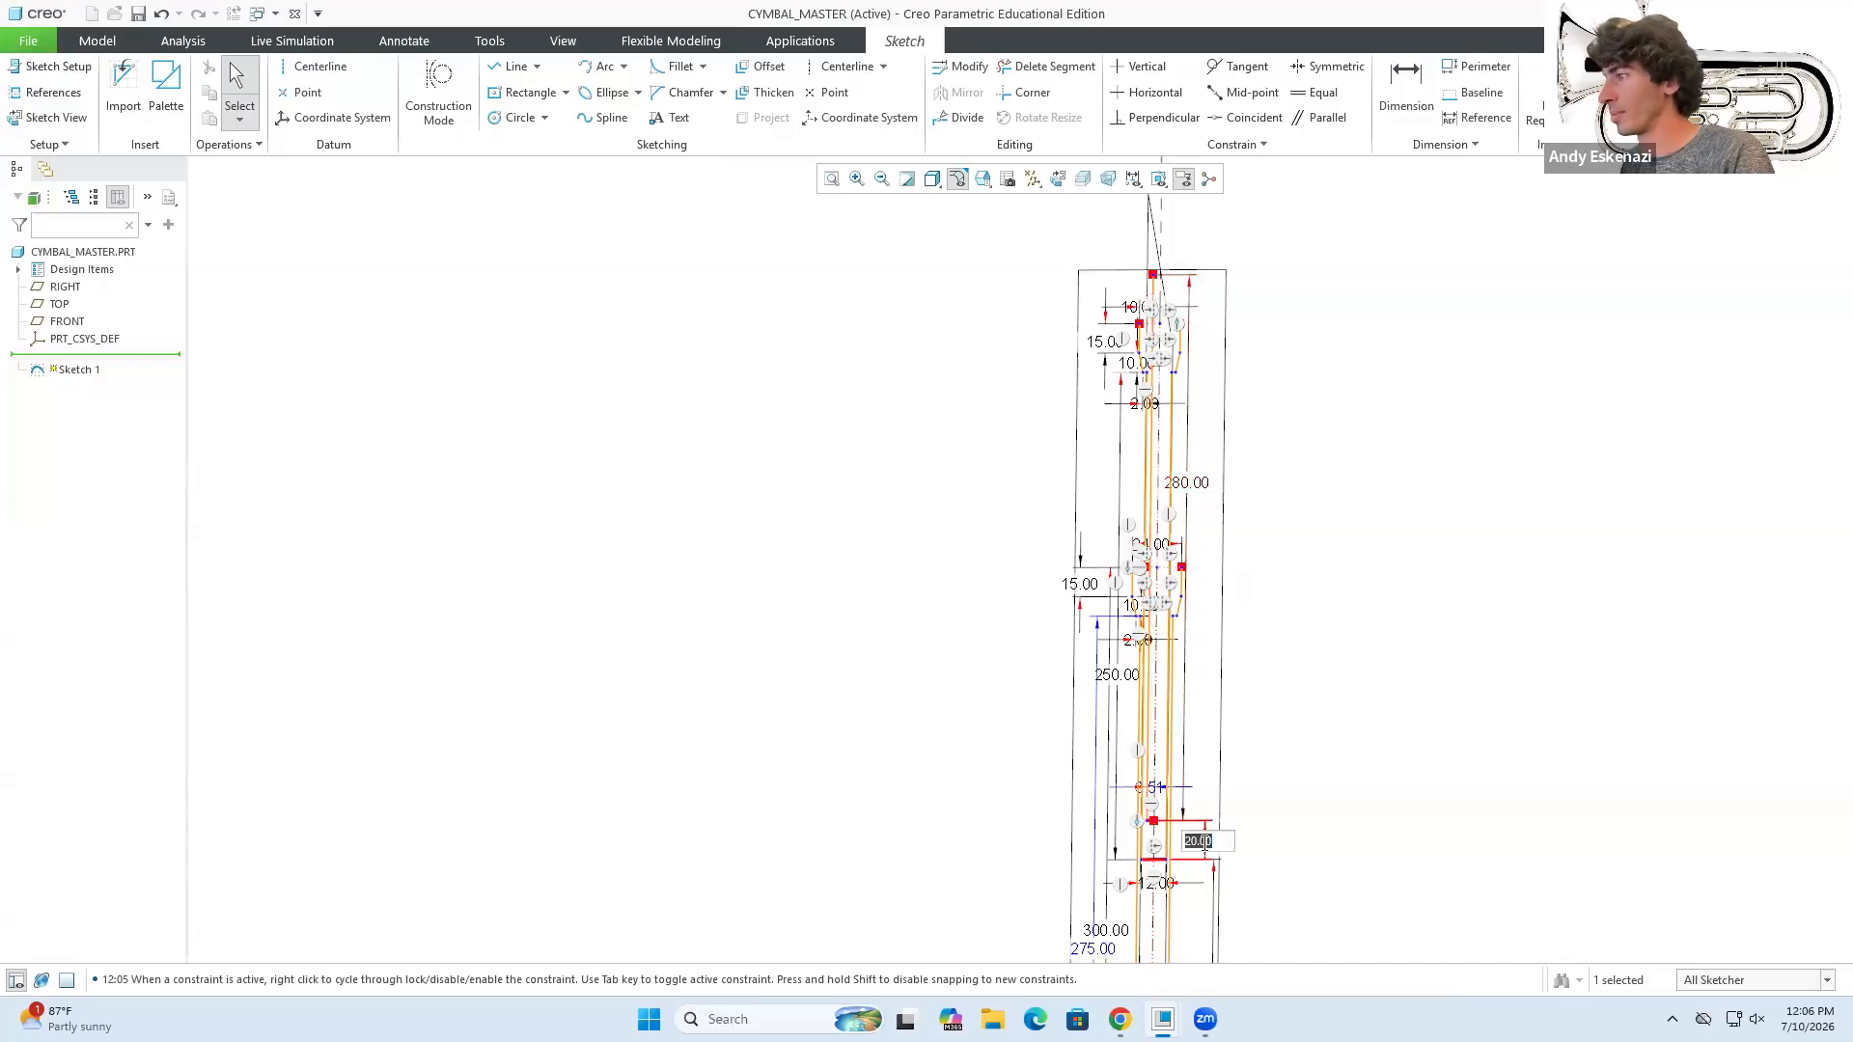
key(Return)
scroll(1206, 816, up, 3)
scroll(1197, 425, down, 7)
middle_drag(1110, 658, 1148, 656)
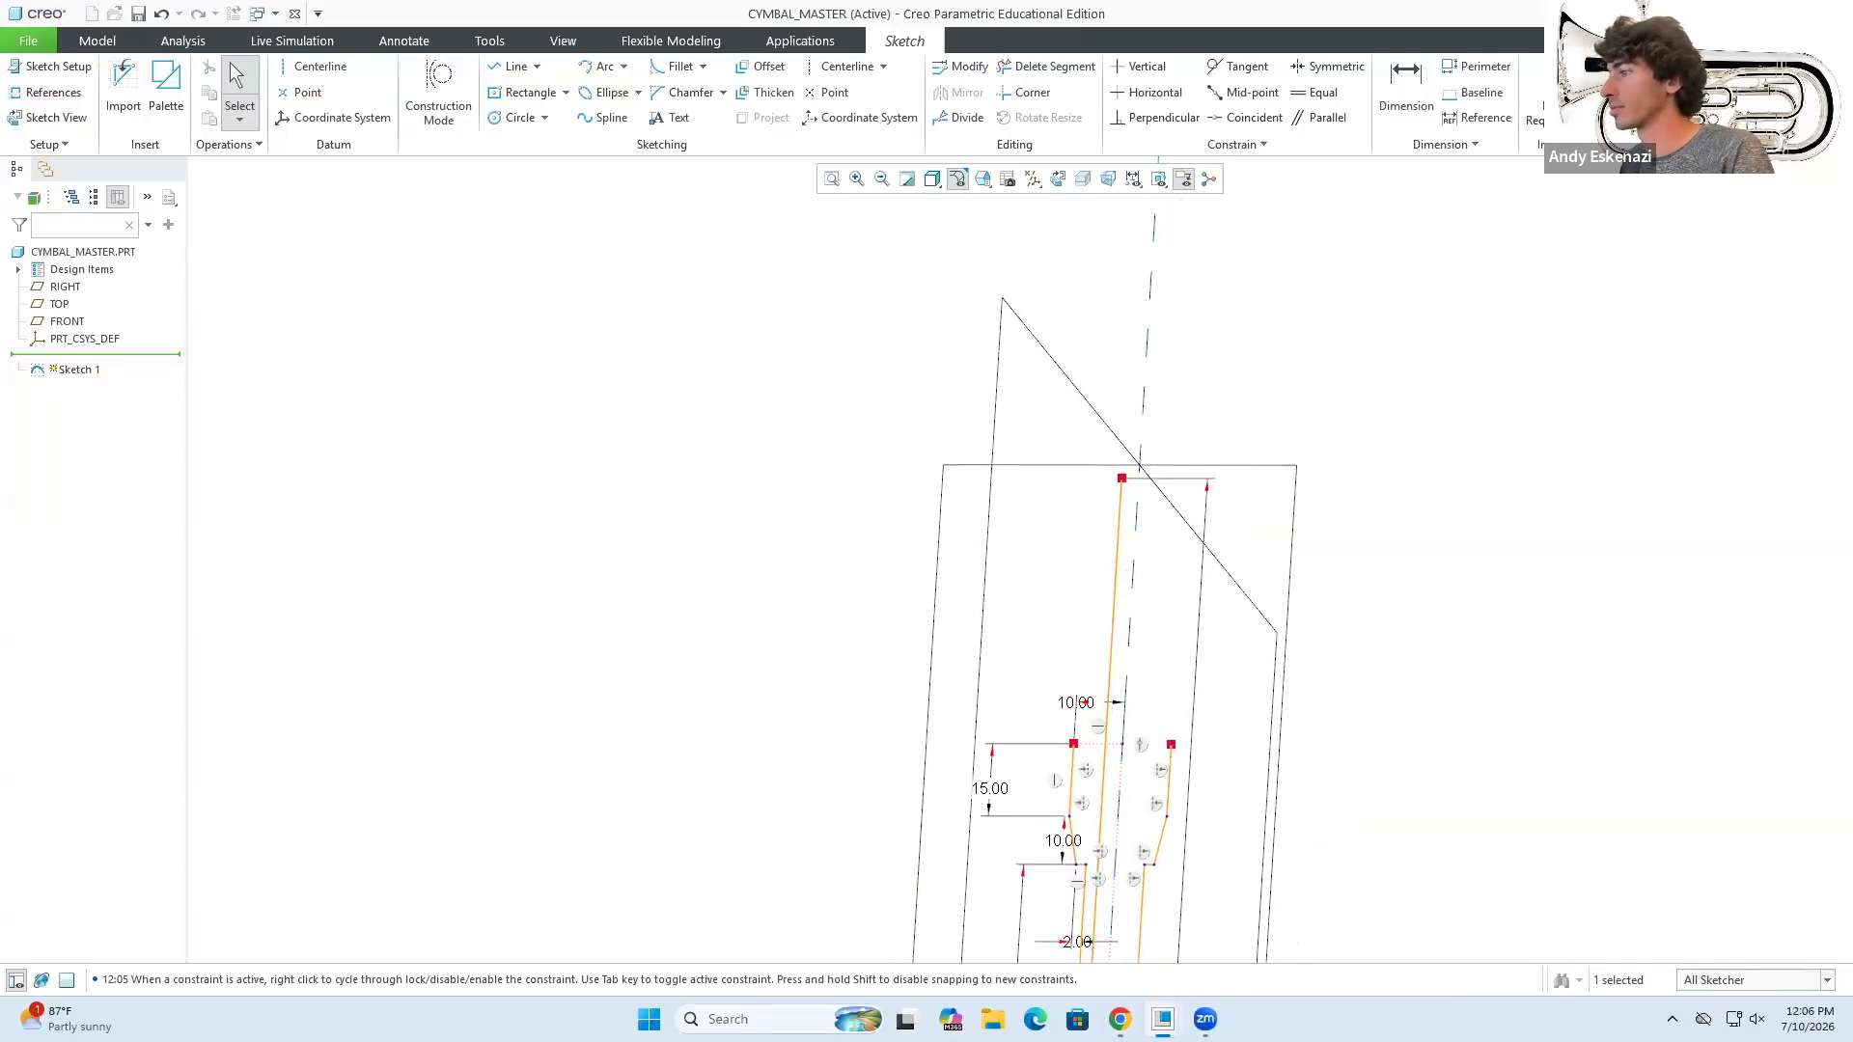
- Switch to Chrome to check the cymbal stand reference photo, then return to the Creo sketch
click(1120, 1019)
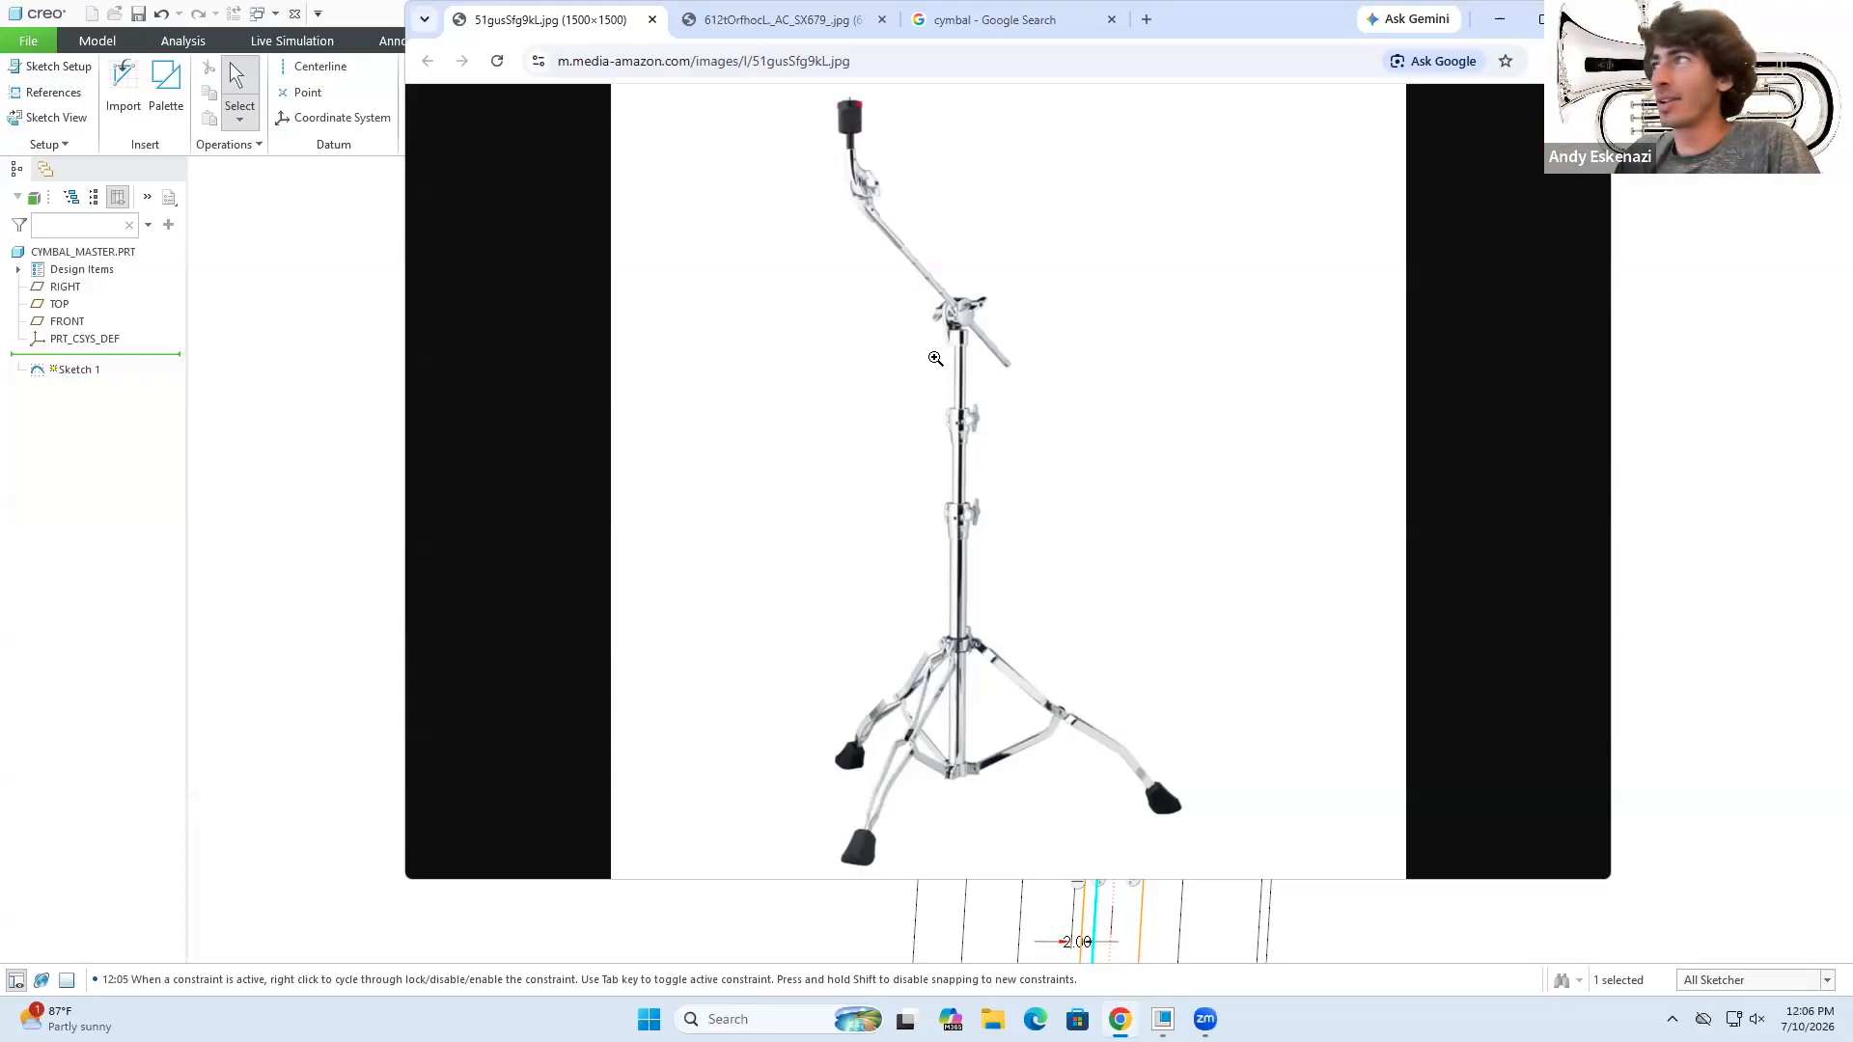
click(1499, 19)
mouse_move(1116, 513)
middle_down()
mouse_move(1067, 516)
mouse_move(1098, 503)
middle_up()
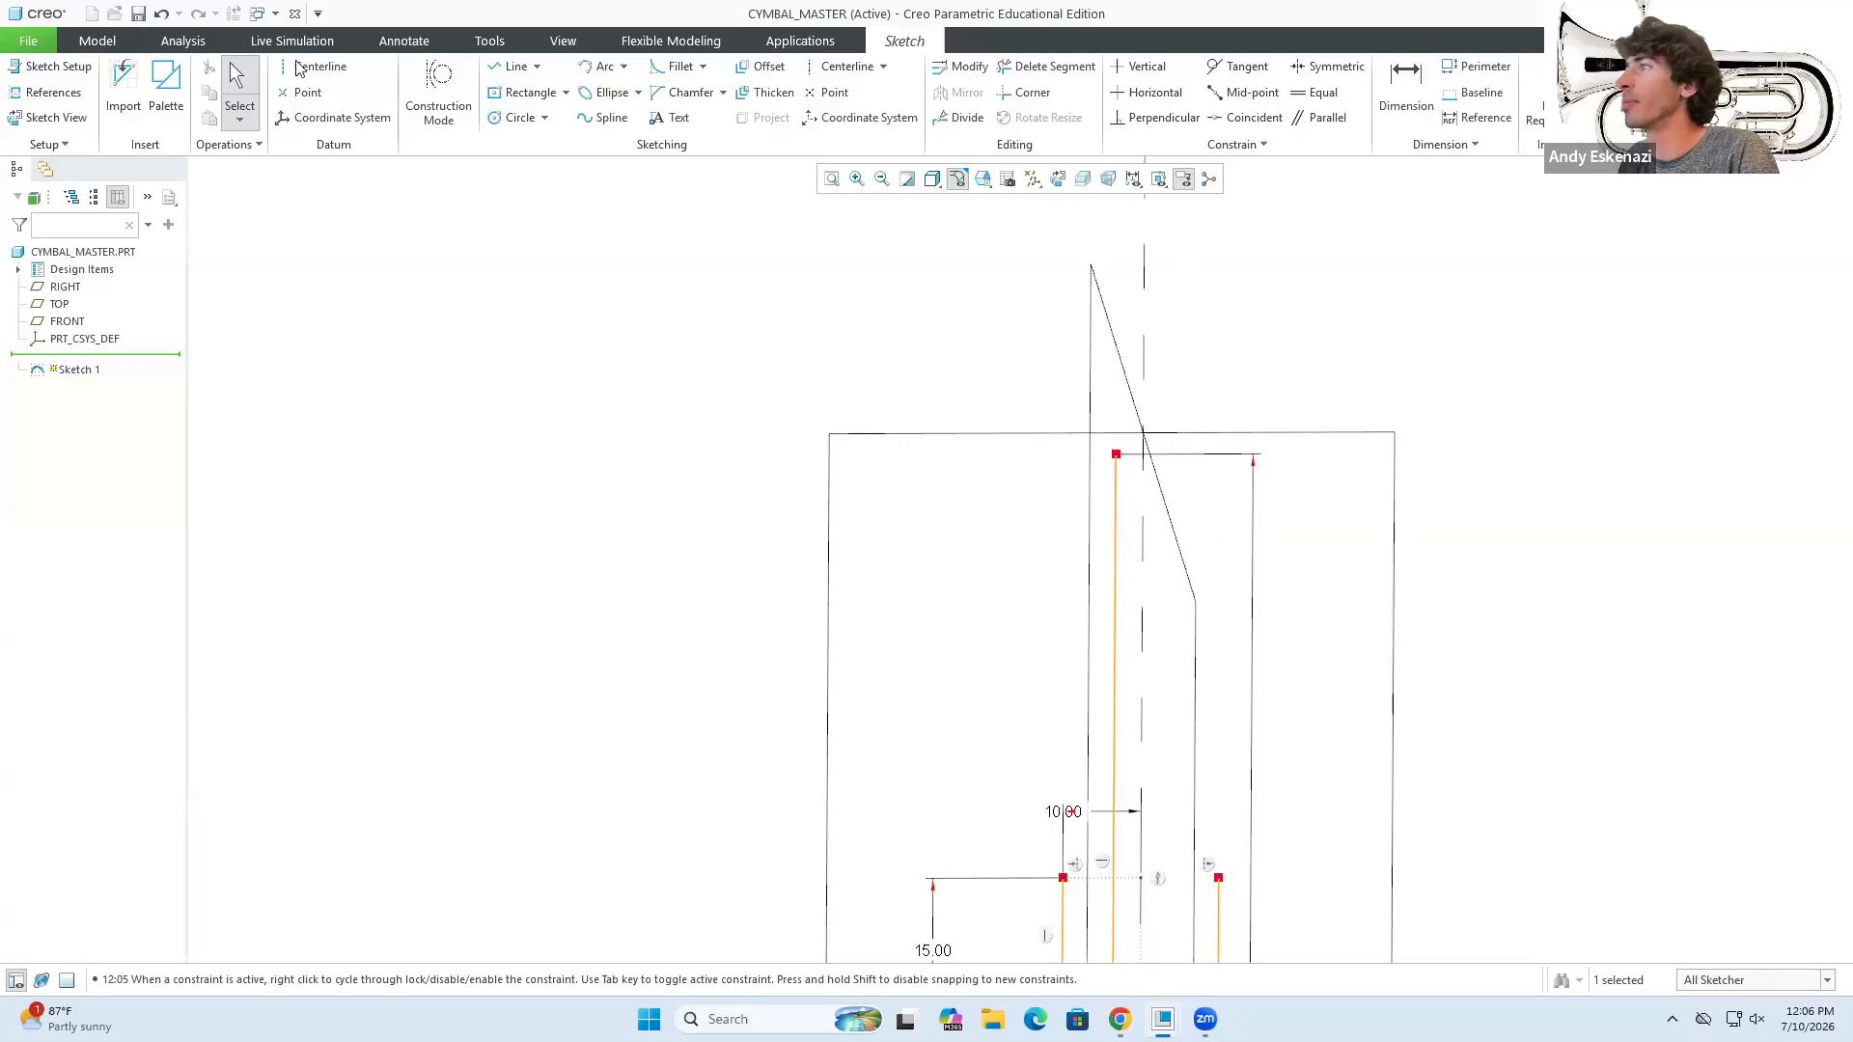
- Sketch a stepped line profile about 5 high from the innermost tube's upper end outward, up and across to the centerline
click(495, 65)
scroll(1207, 647, down, 4)
scroll(1204, 587, up, 6)
click(1119, 594)
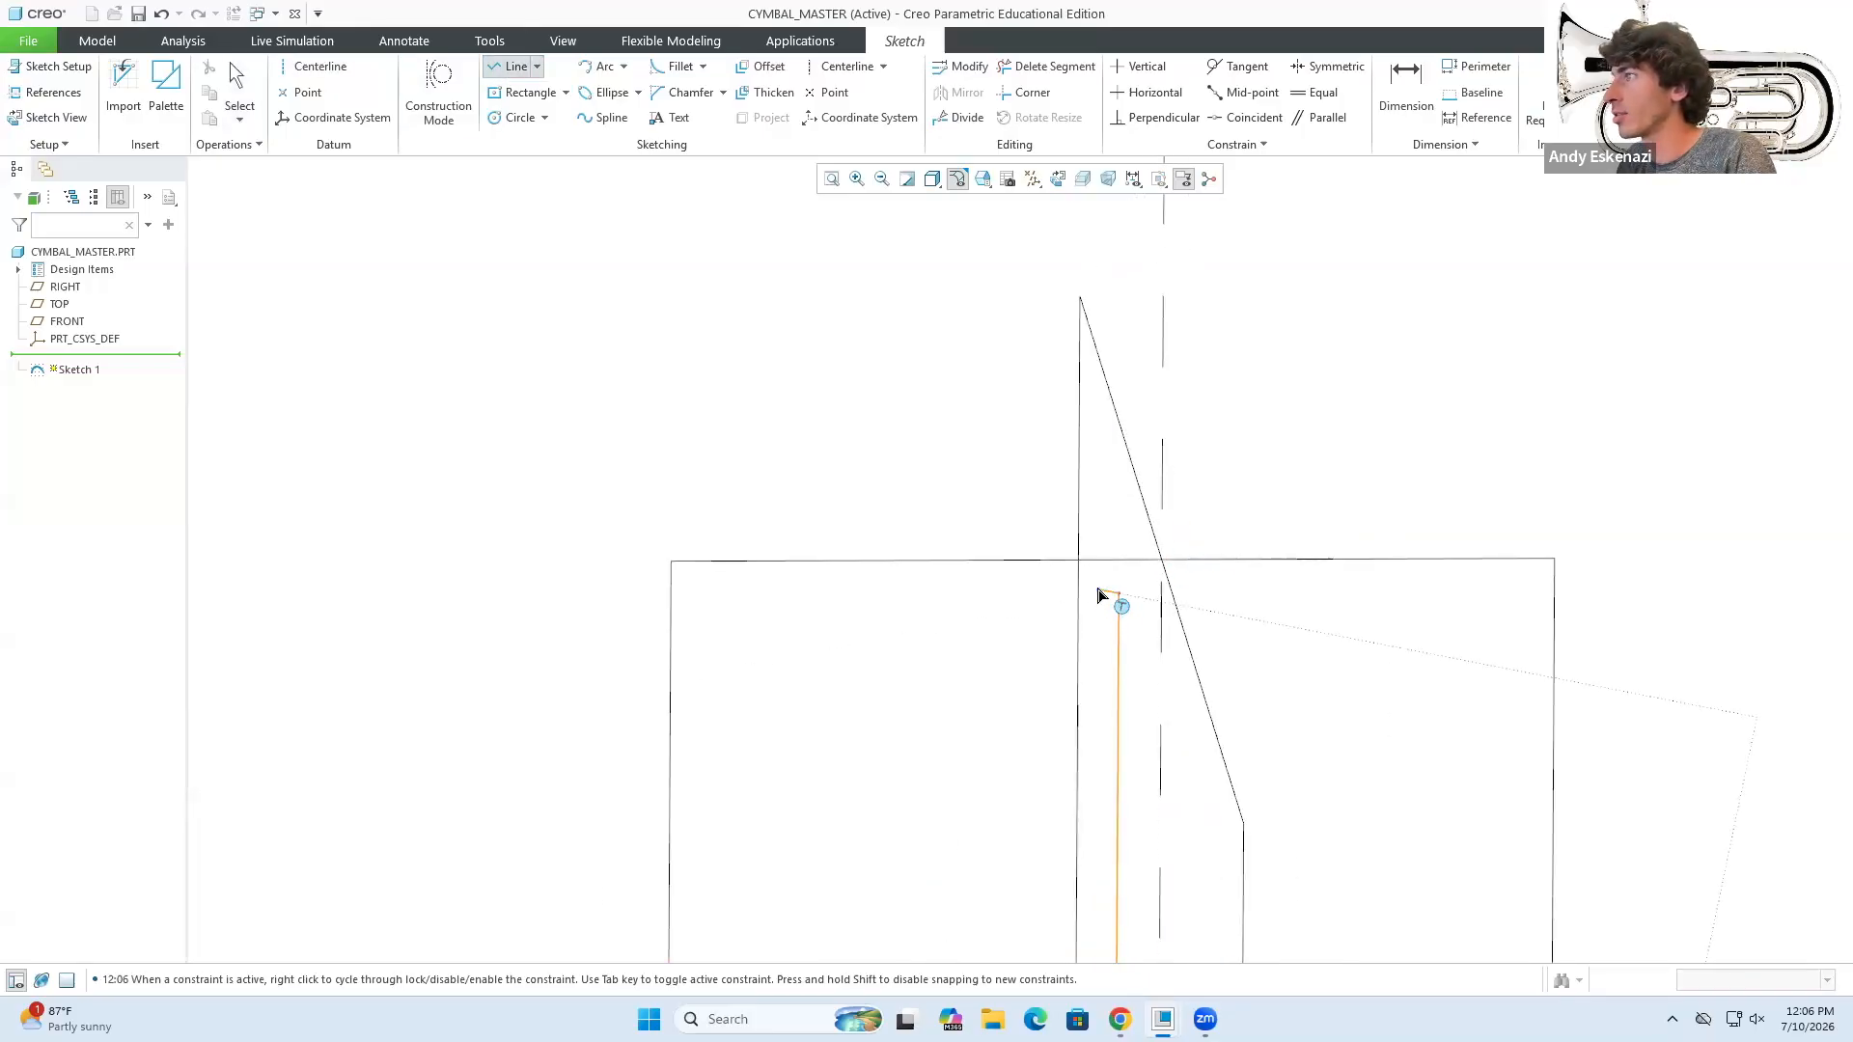
click(1094, 595)
click(1094, 532)
middle_click(1145, 435)
- Dimension the gap between the innermost tube's wall and the adjacent tube wall as 2
scroll(1145, 434, down, 5)
scroll(1130, 859, up, 5)
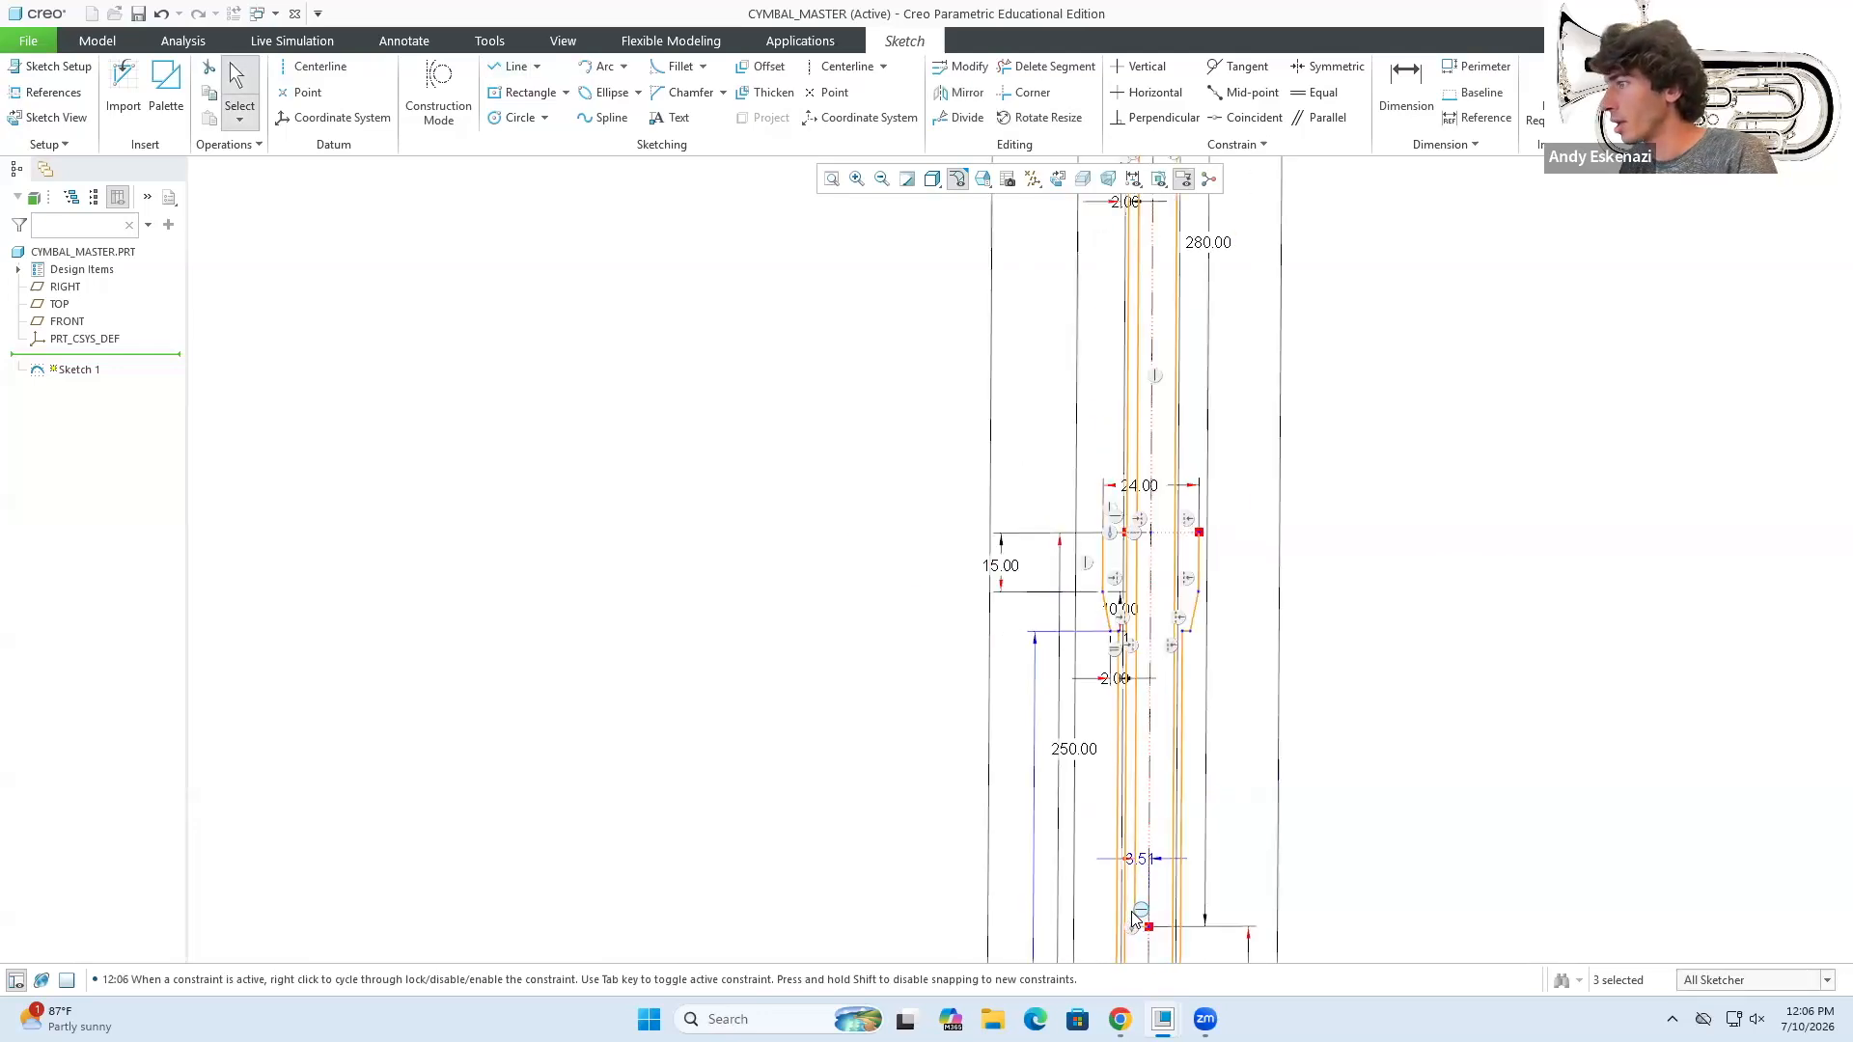
scroll(1091, 752, up, 3)
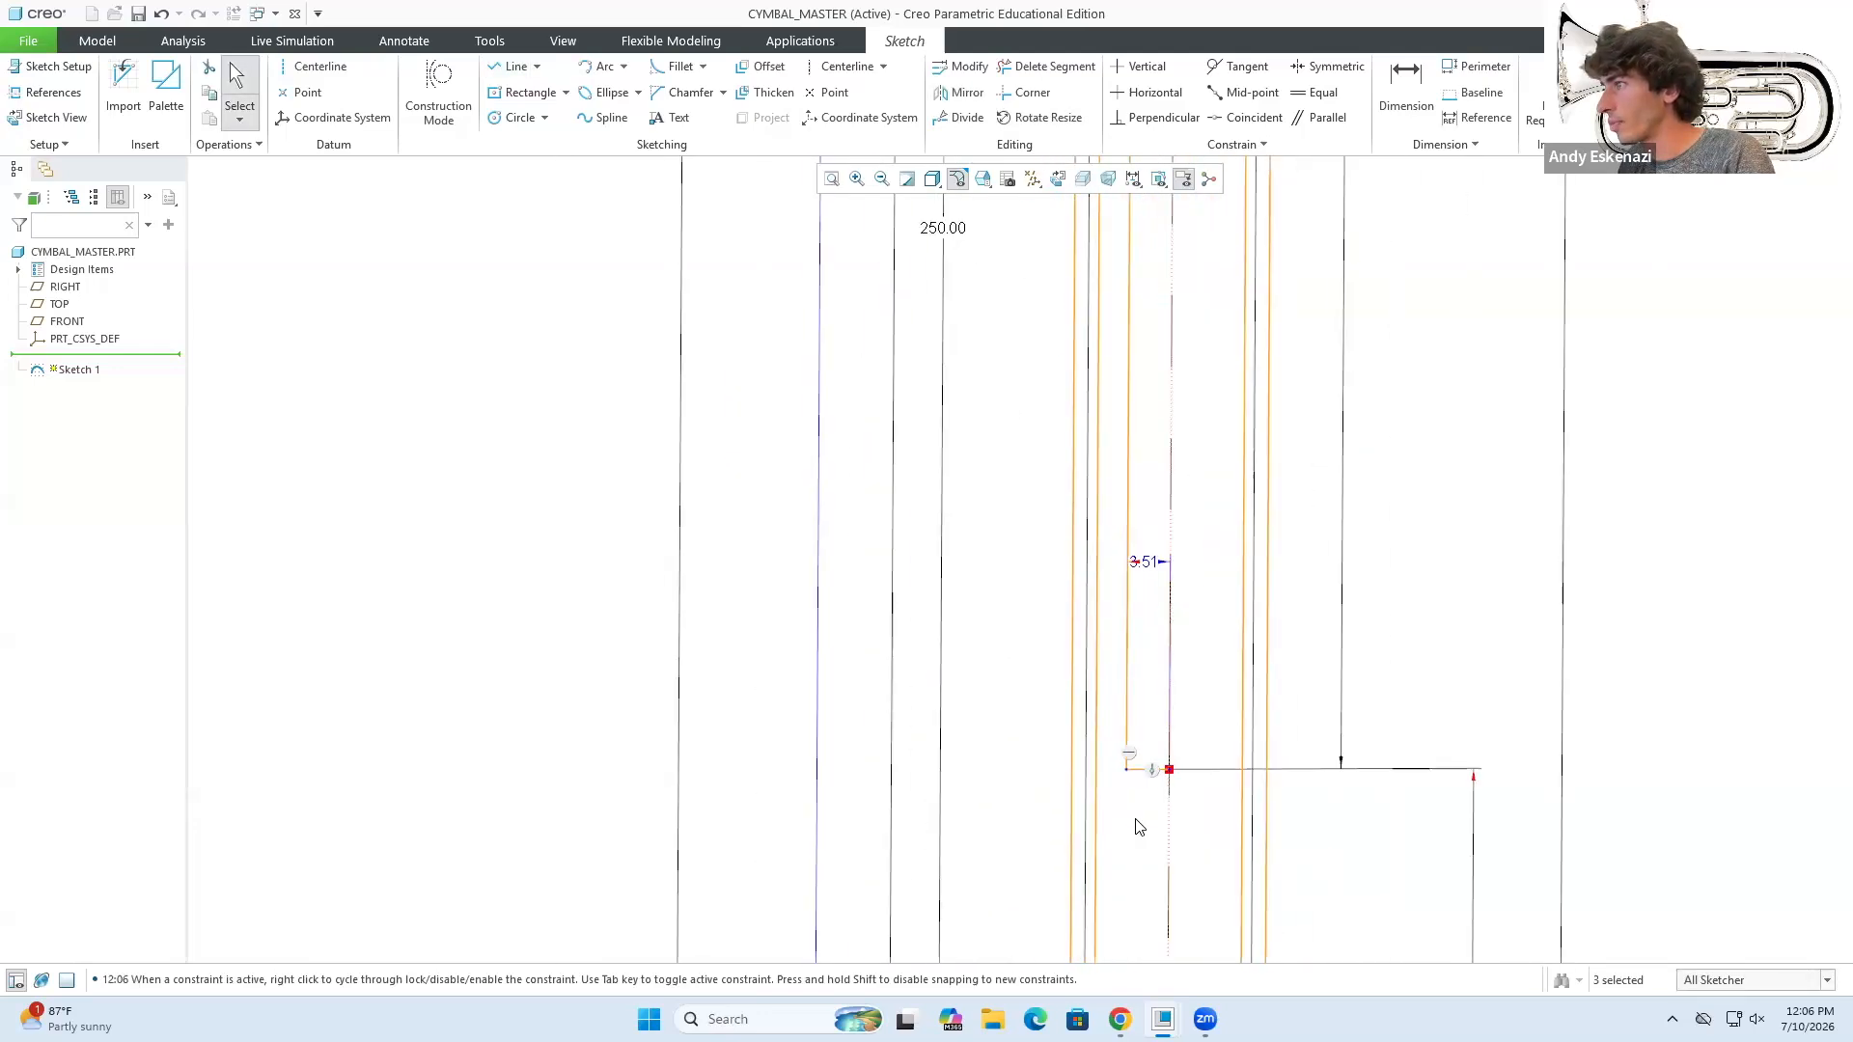
key(d)
click(1075, 693)
click(1121, 692)
middle_click(1106, 695)
text(2)
key(Return)
scroll(1117, 715, down, 5)
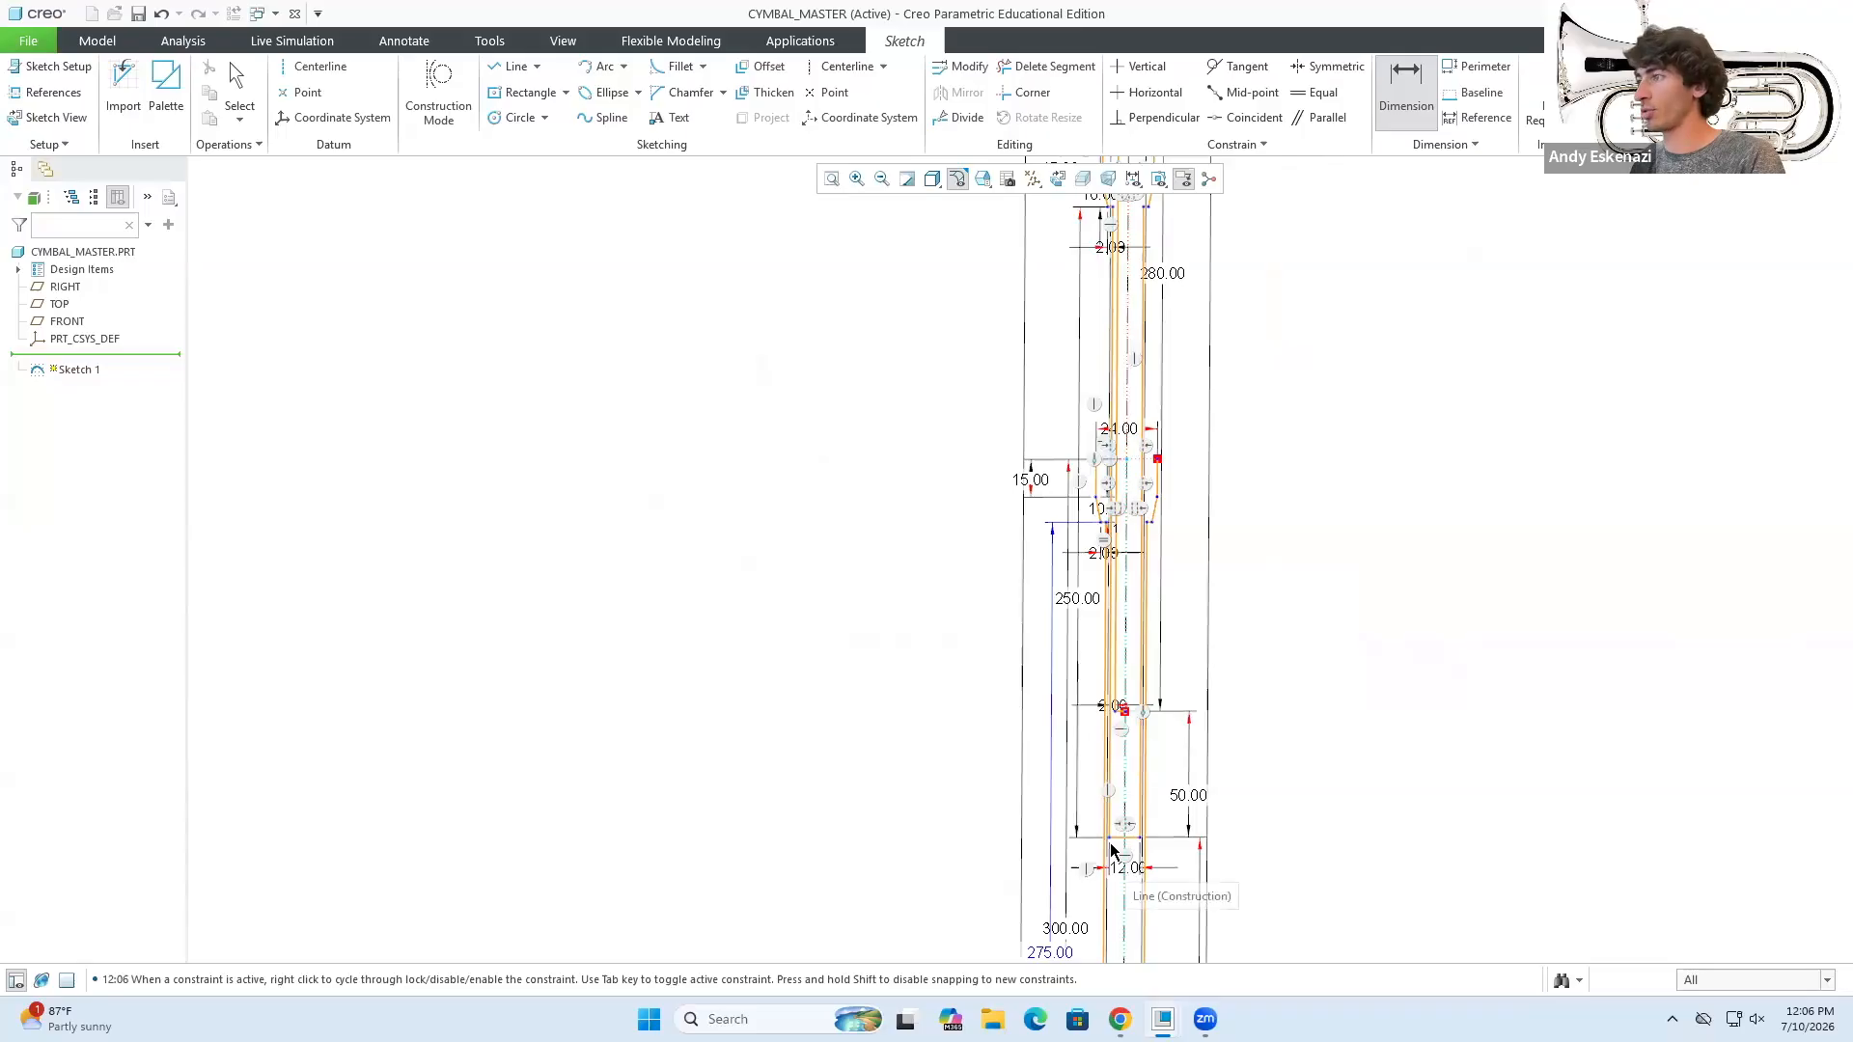
- Set the height of the stepped cap at the innermost tube's upper end to 10
scroll(1128, 714, up, 5)
scroll(1129, 695, down, 4)
scroll(1103, 305, up, 4)
scroll(1103, 305, up, 2)
double_click(779, 345)
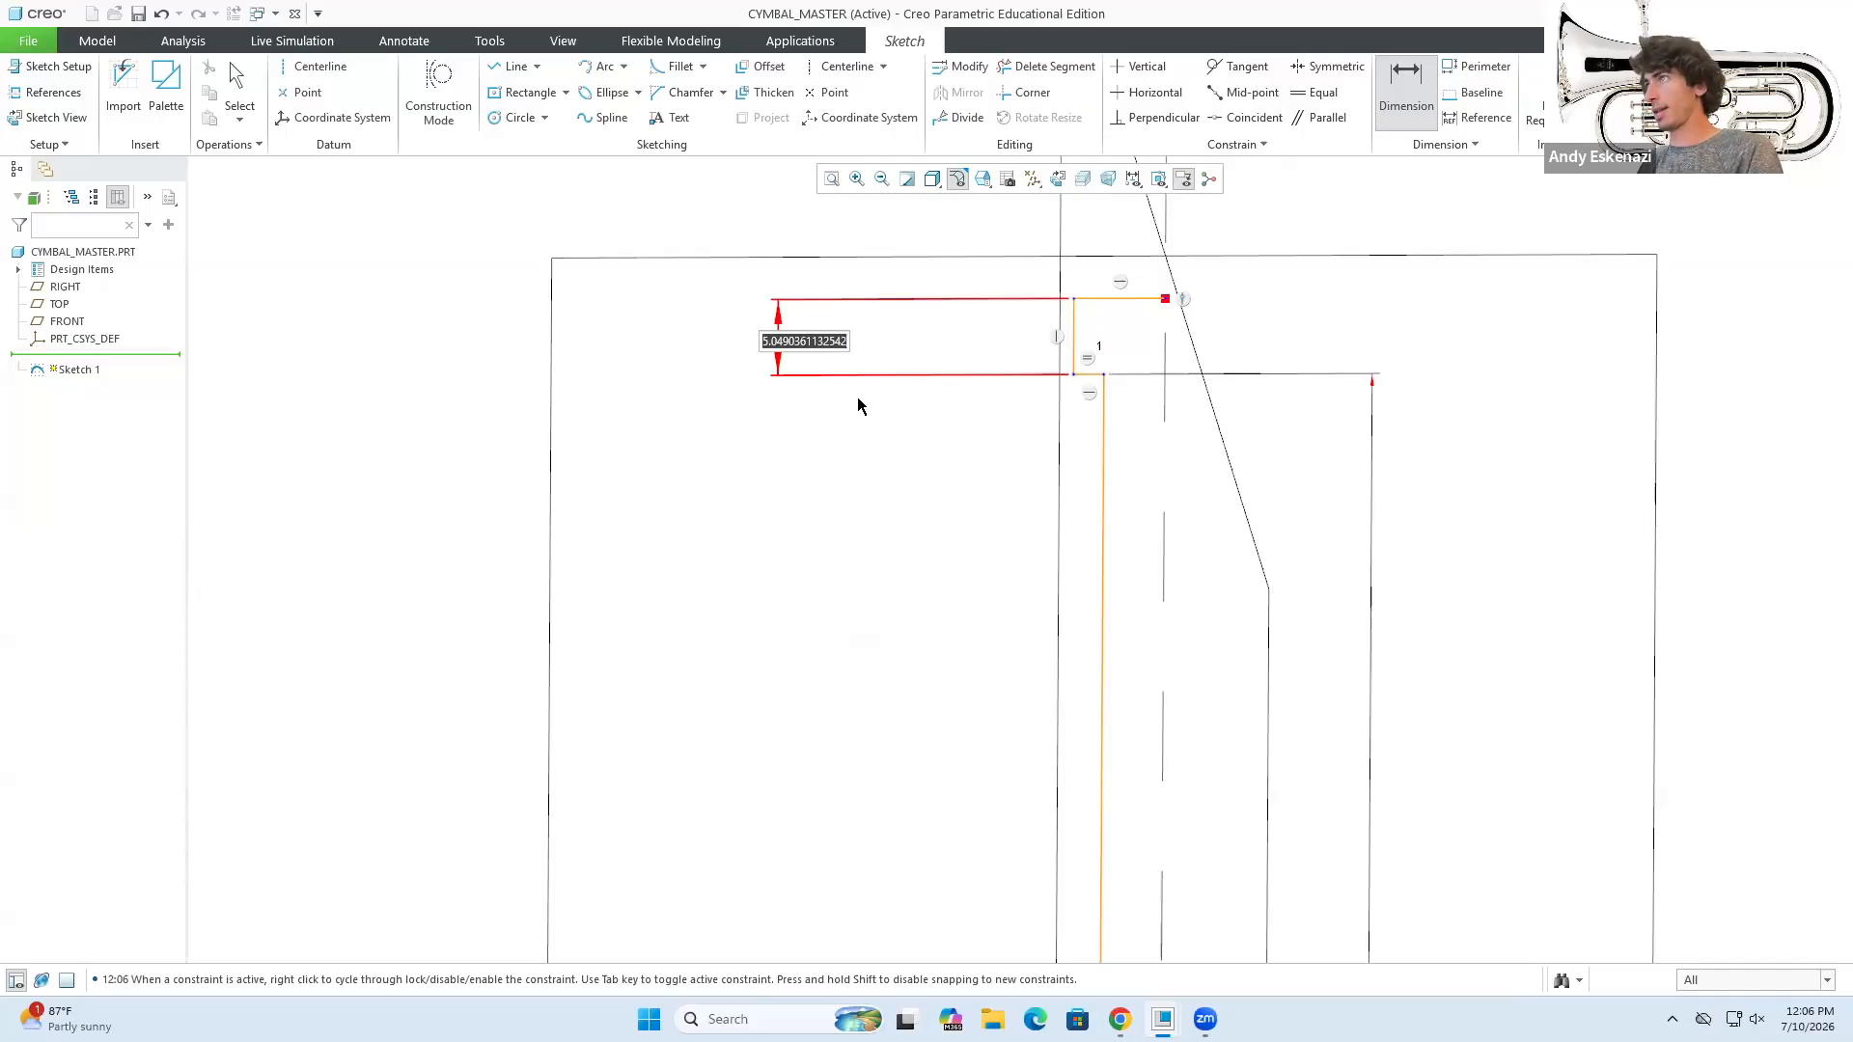
text(10)
key(Return)
scroll(879, 425, down, 2)
scroll(897, 431, down, 1)
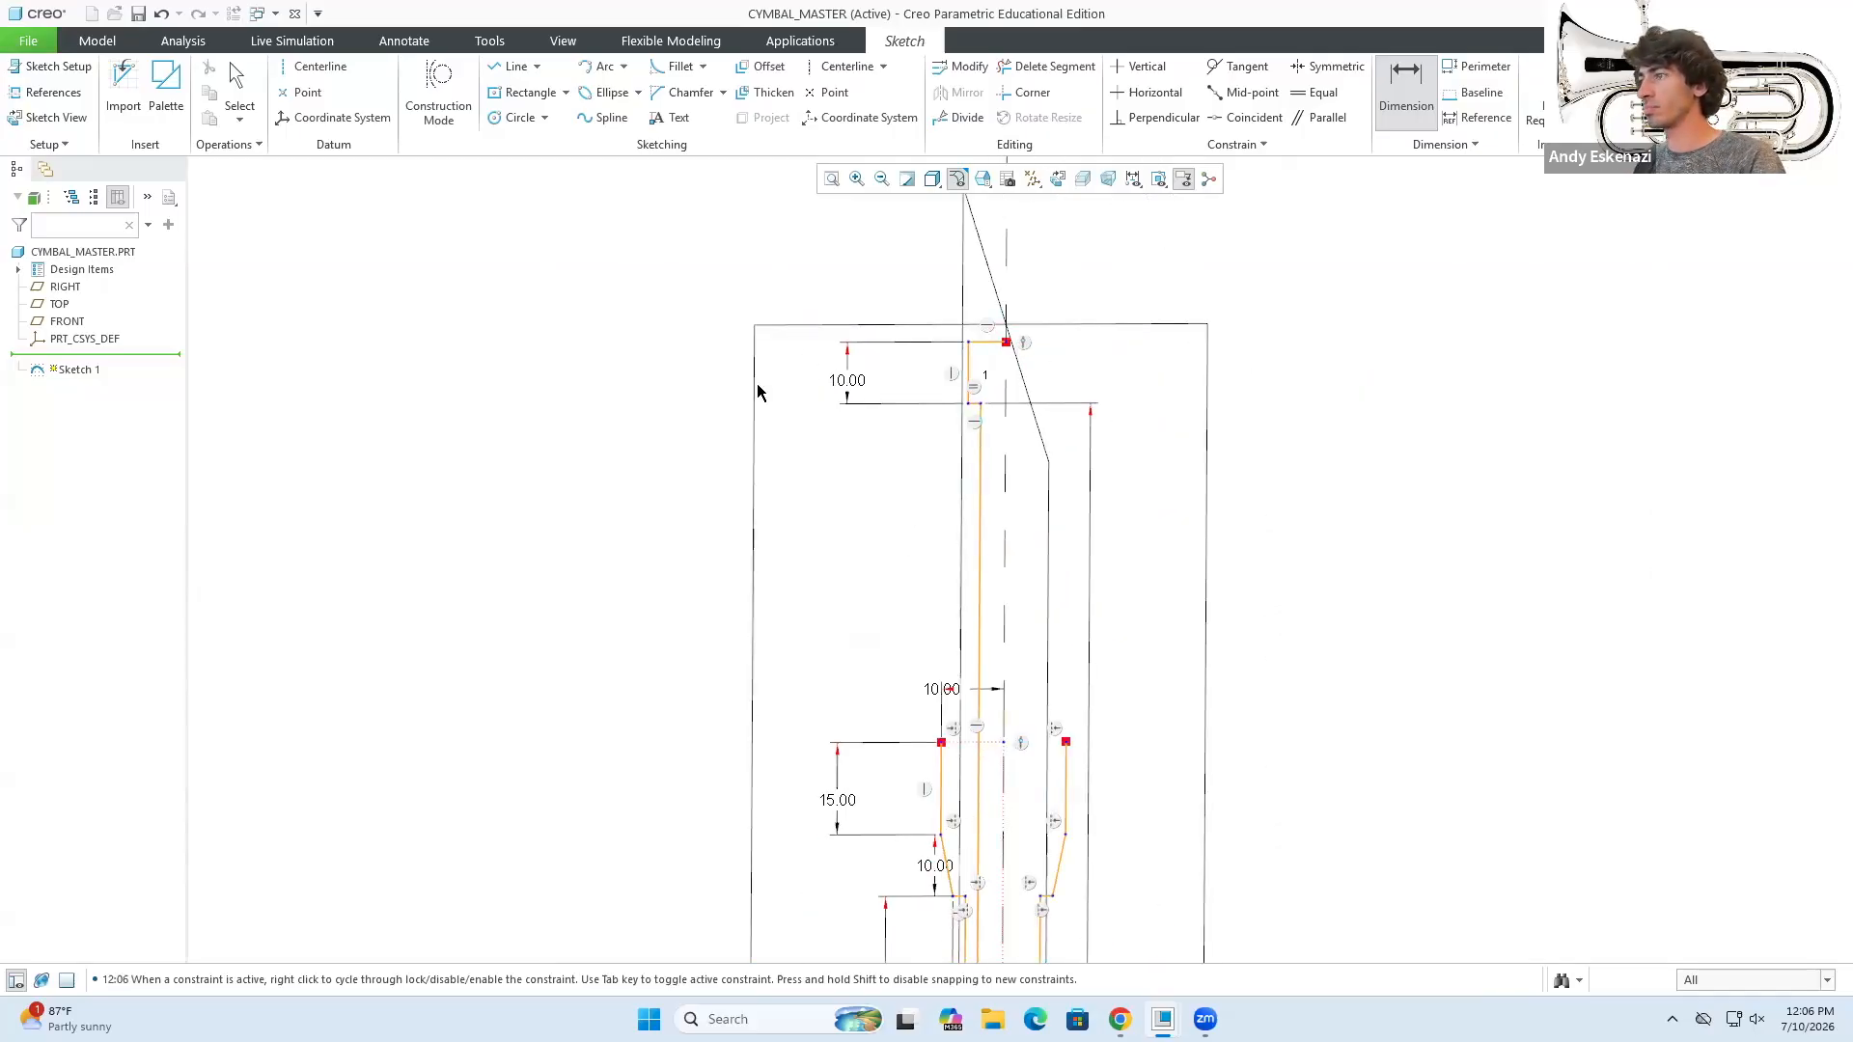
- Try to dimension the short horizontal ledge where the cap meets the innermost tube's wall
scroll(980, 362, up, 2)
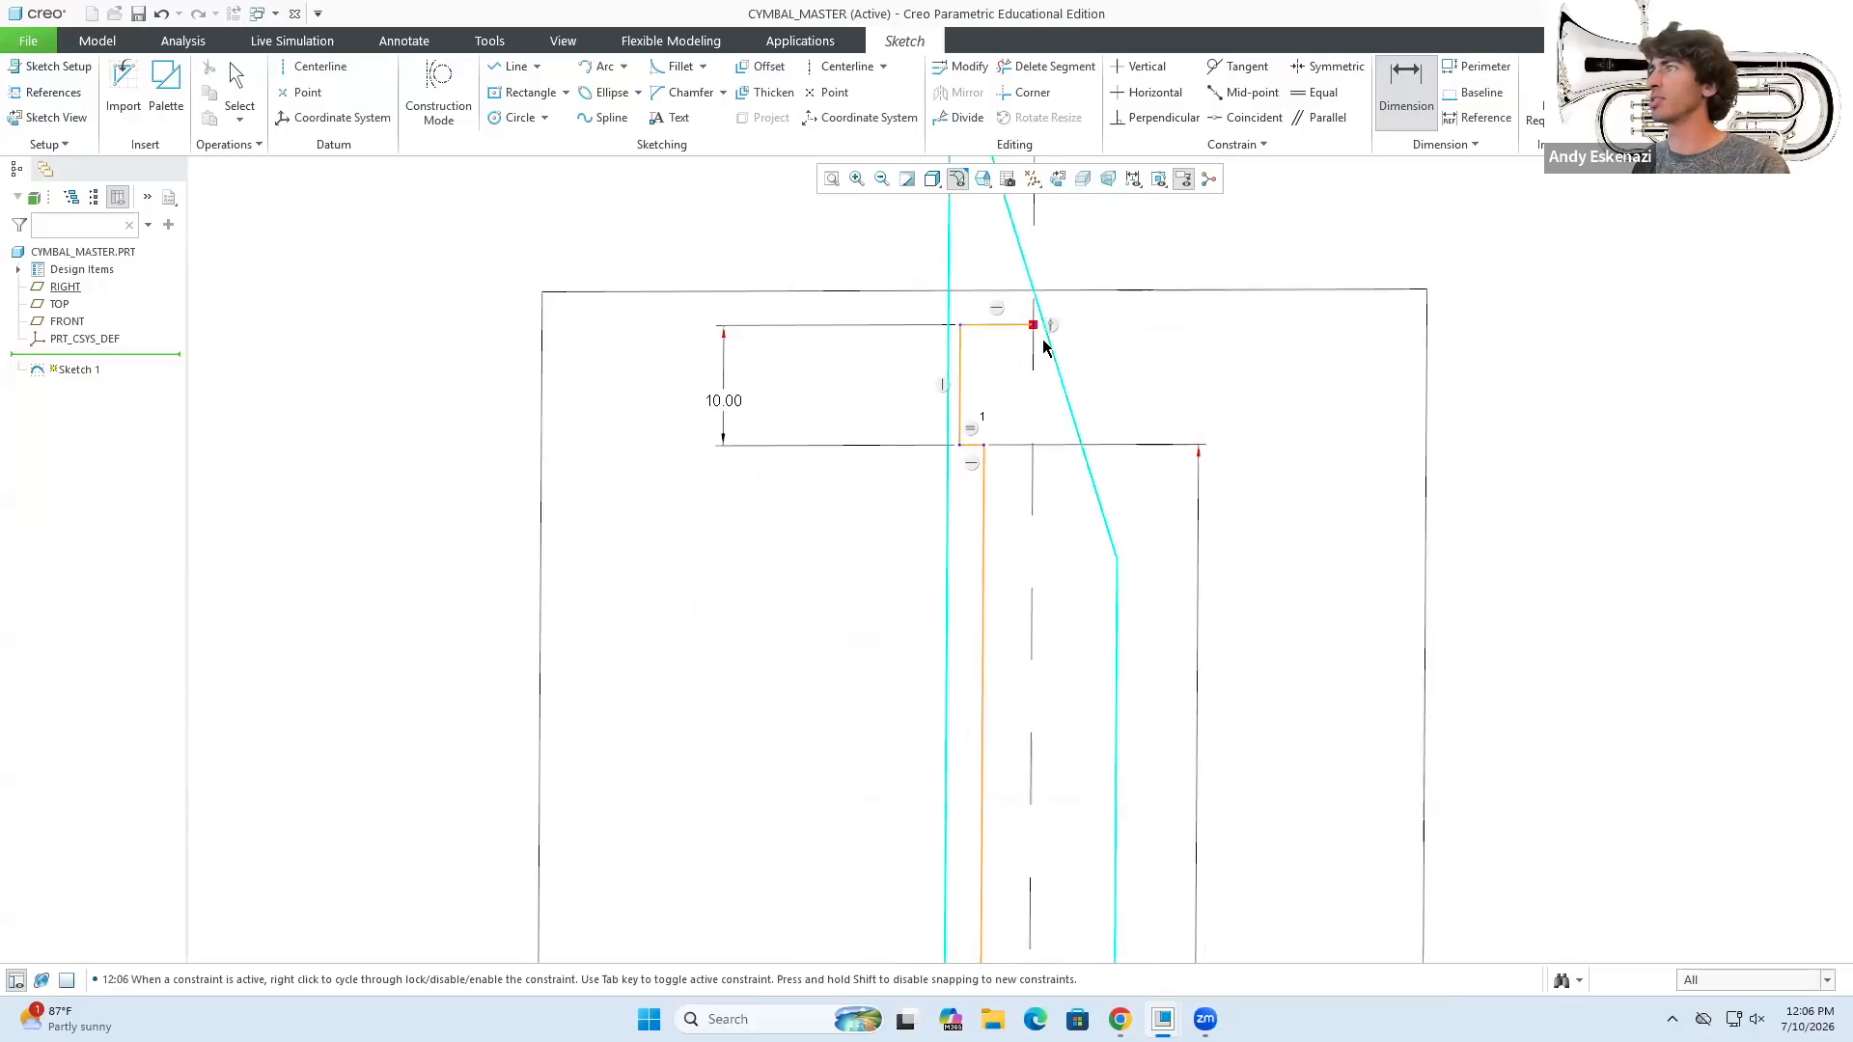
scroll(976, 452, up, 1)
click(965, 444)
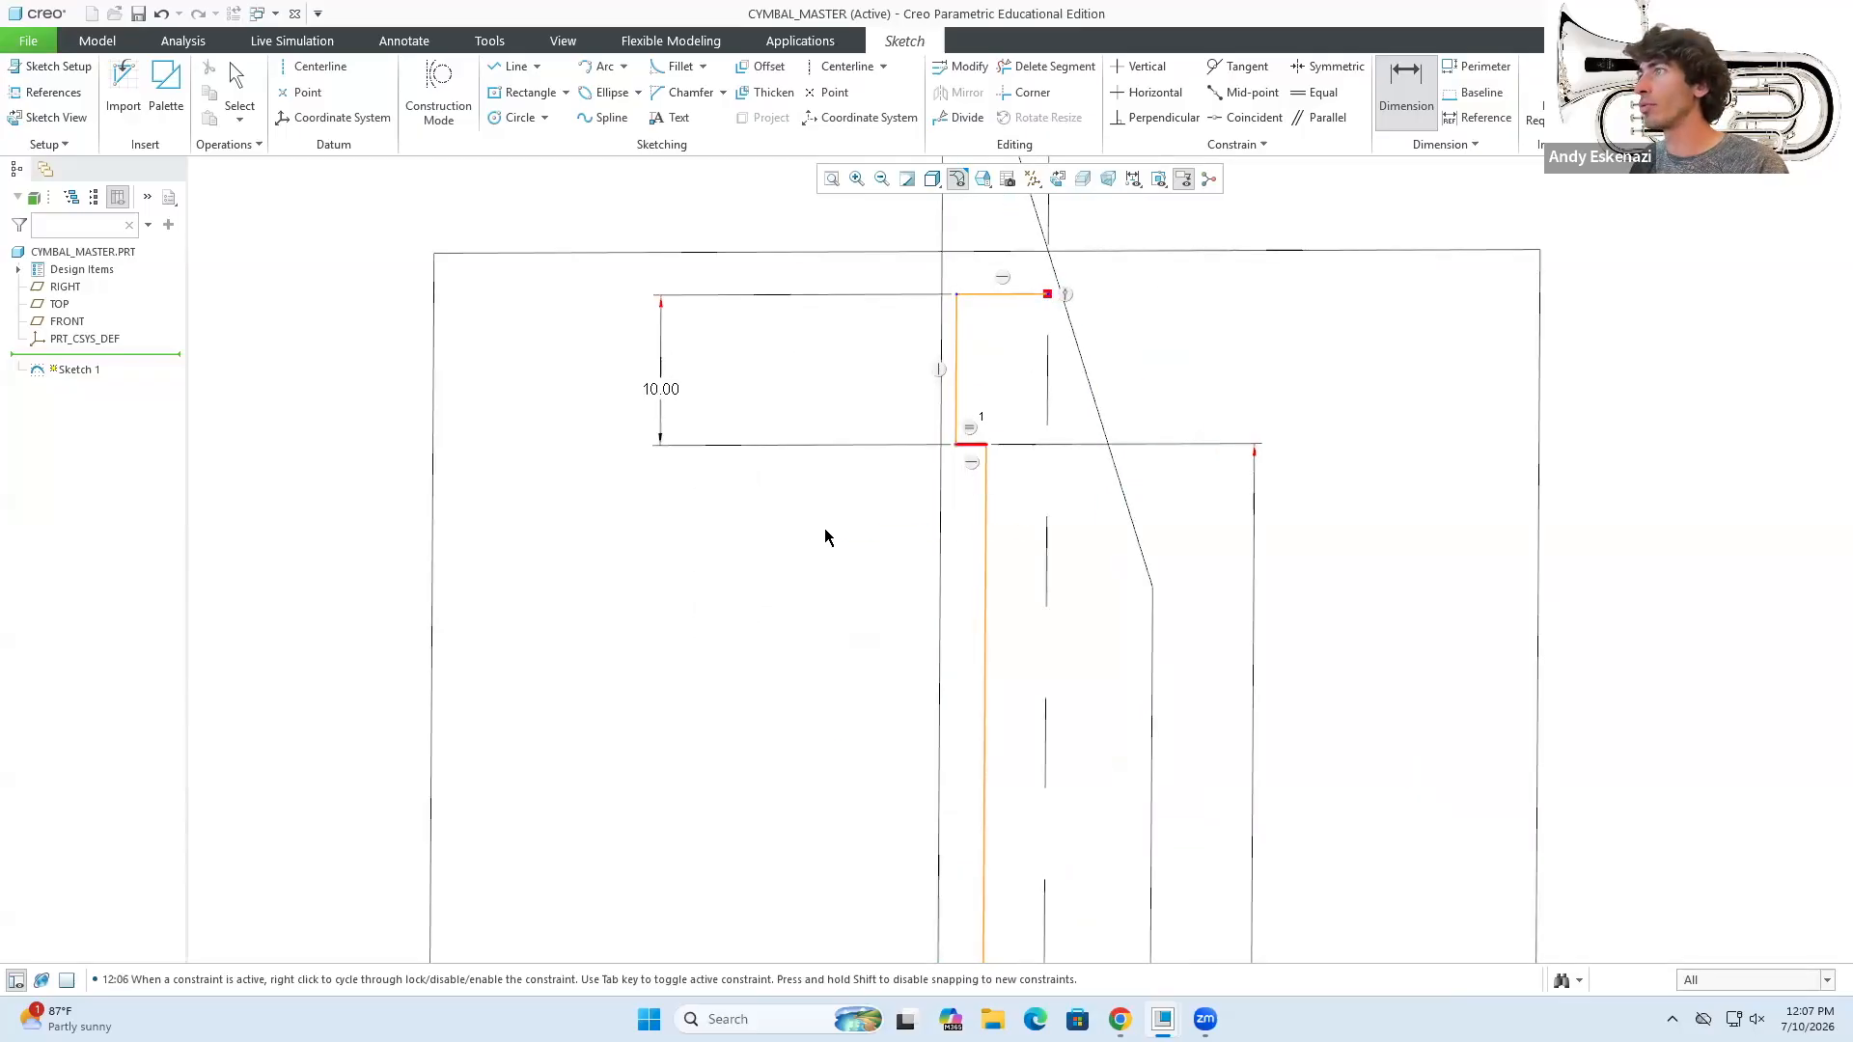
middle_click(824, 529)
click(1593, 404)
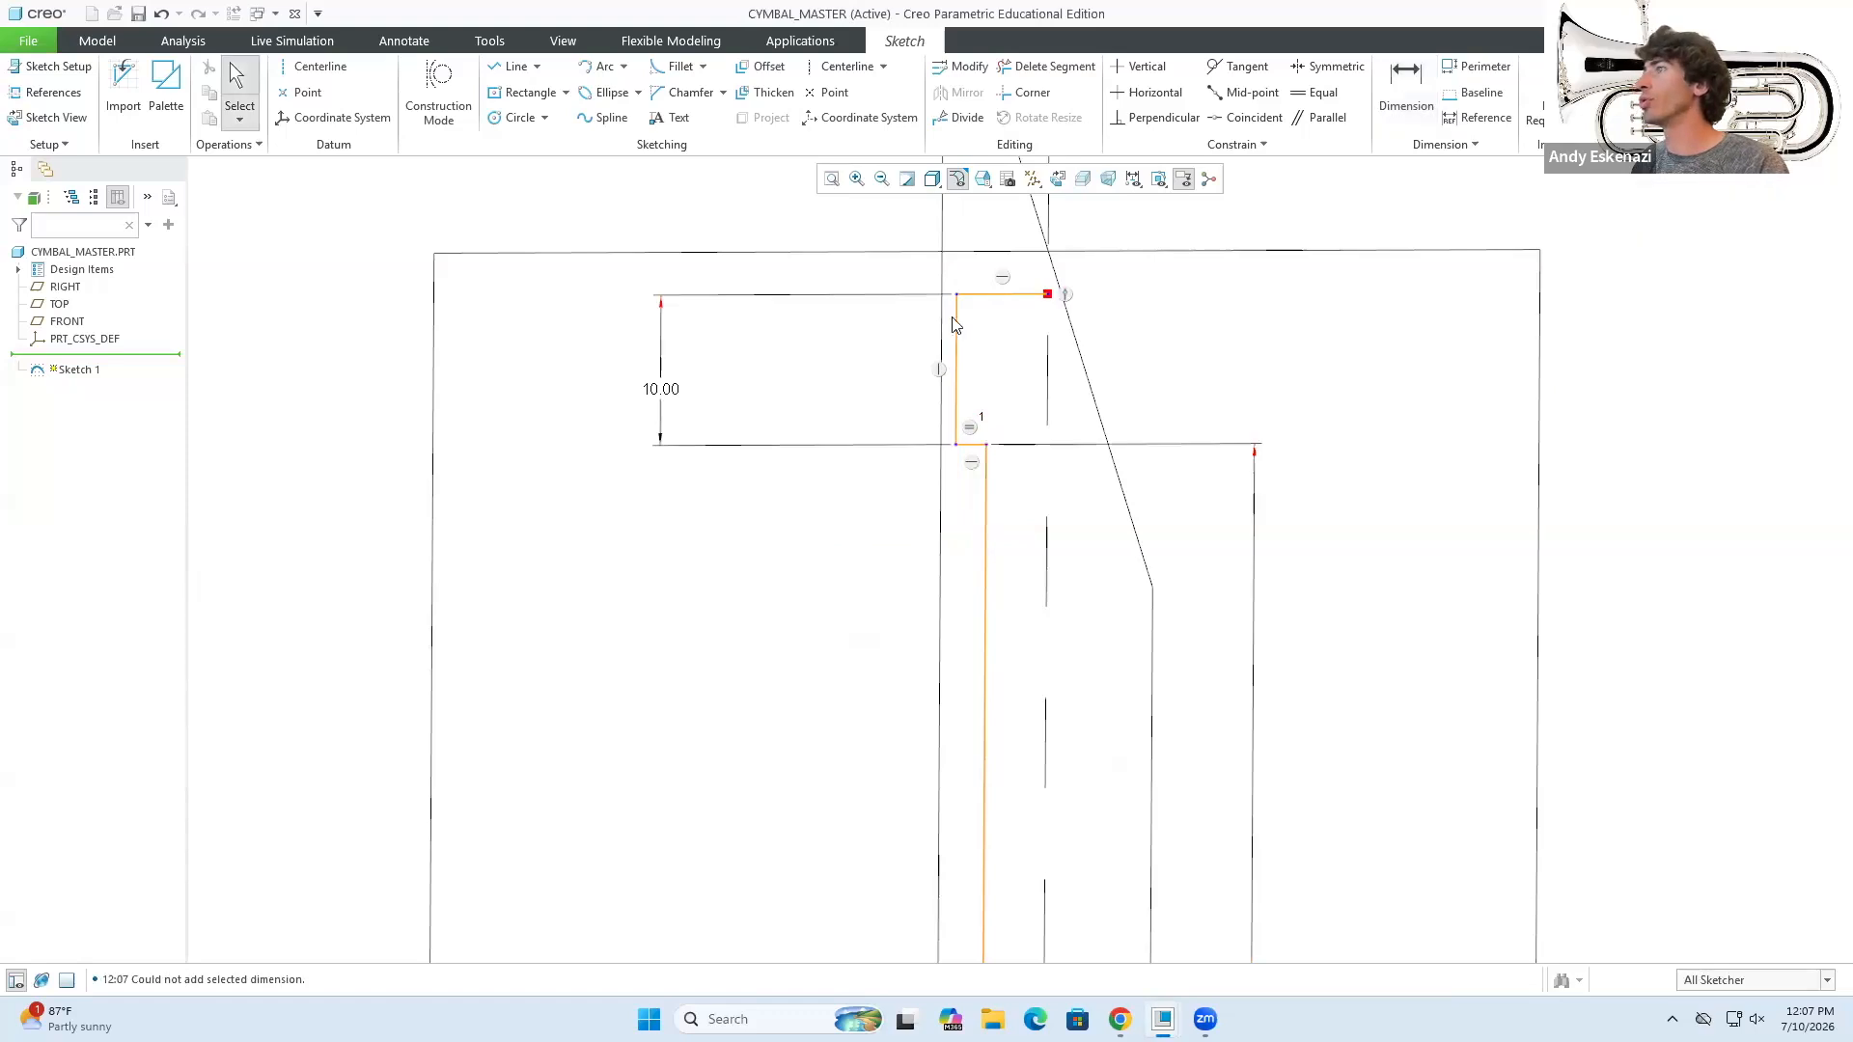
- Mirror the innermost tube's half profile, including its wall, cap and lower end lines, about the vertical construction centerline
click(1009, 294)
ctrl+click(956, 415)
click(985, 478)
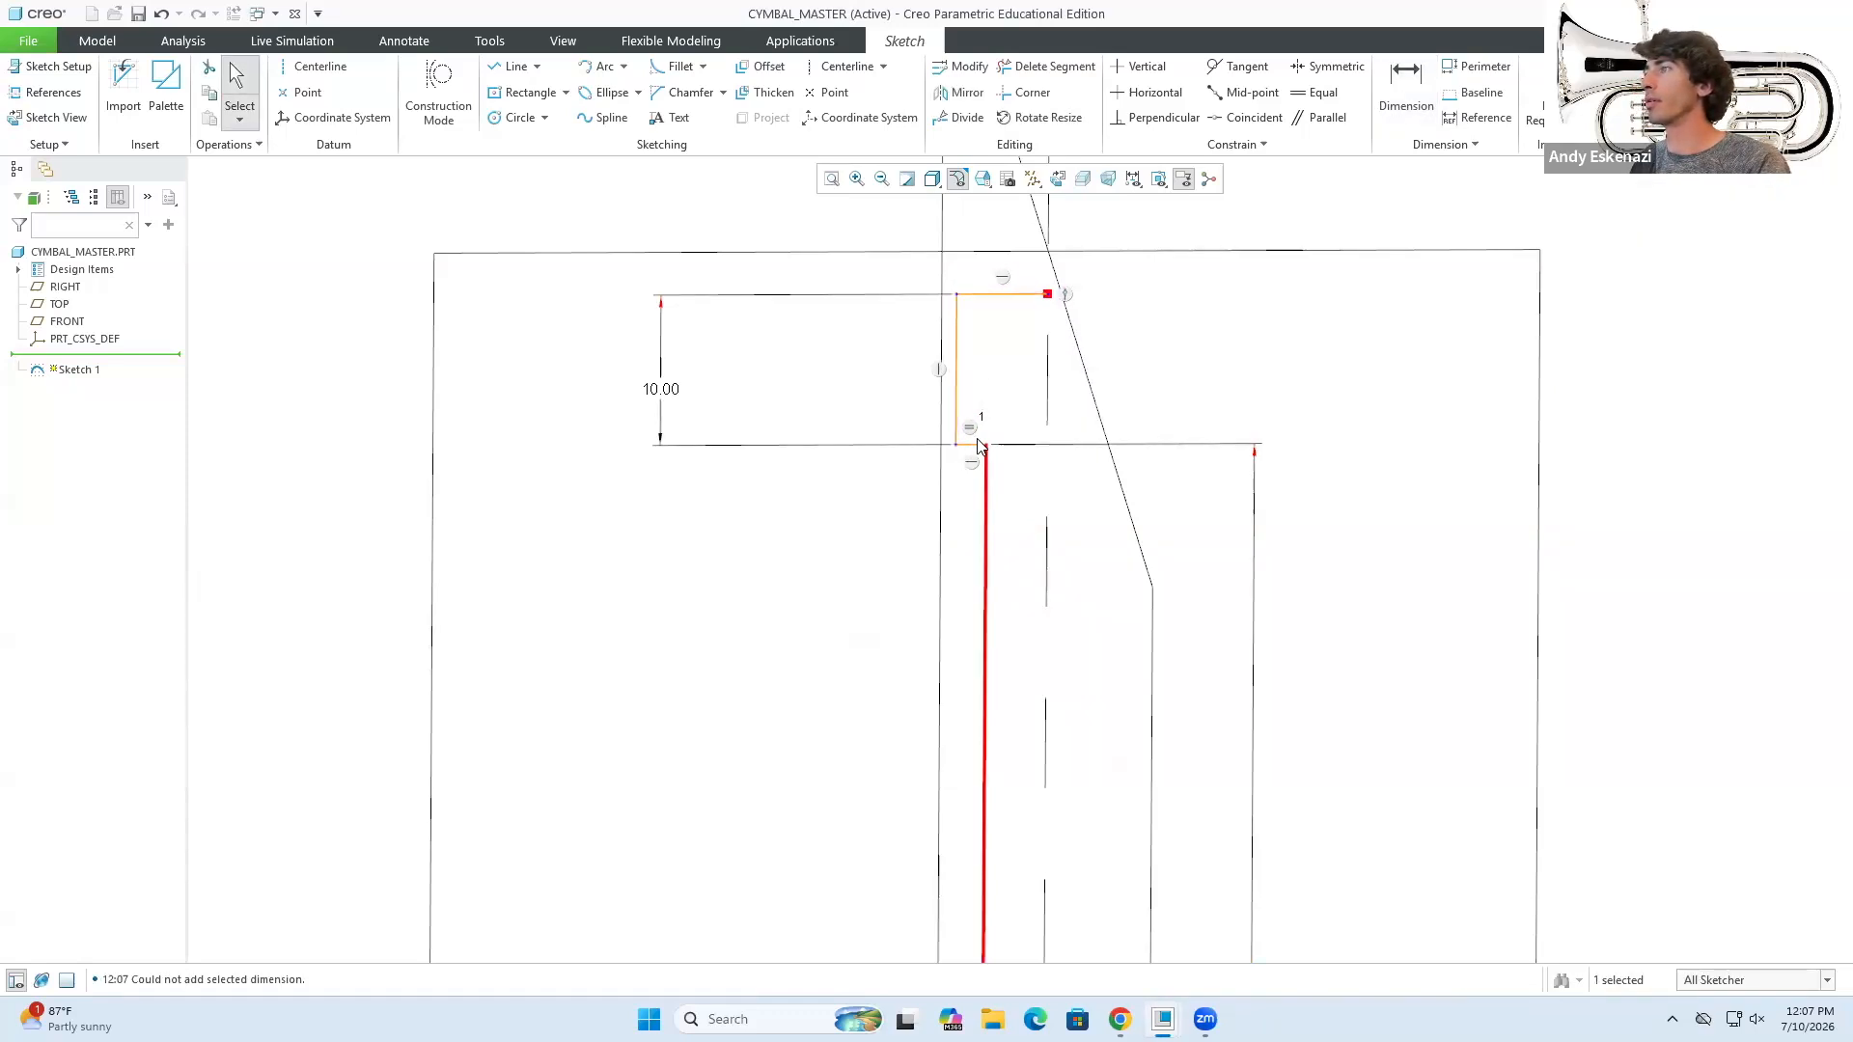
scroll(976, 465, down, 5)
ctrl+click(976, 465)
ctrl+click(914, 439)
scroll(922, 415, up, 4)
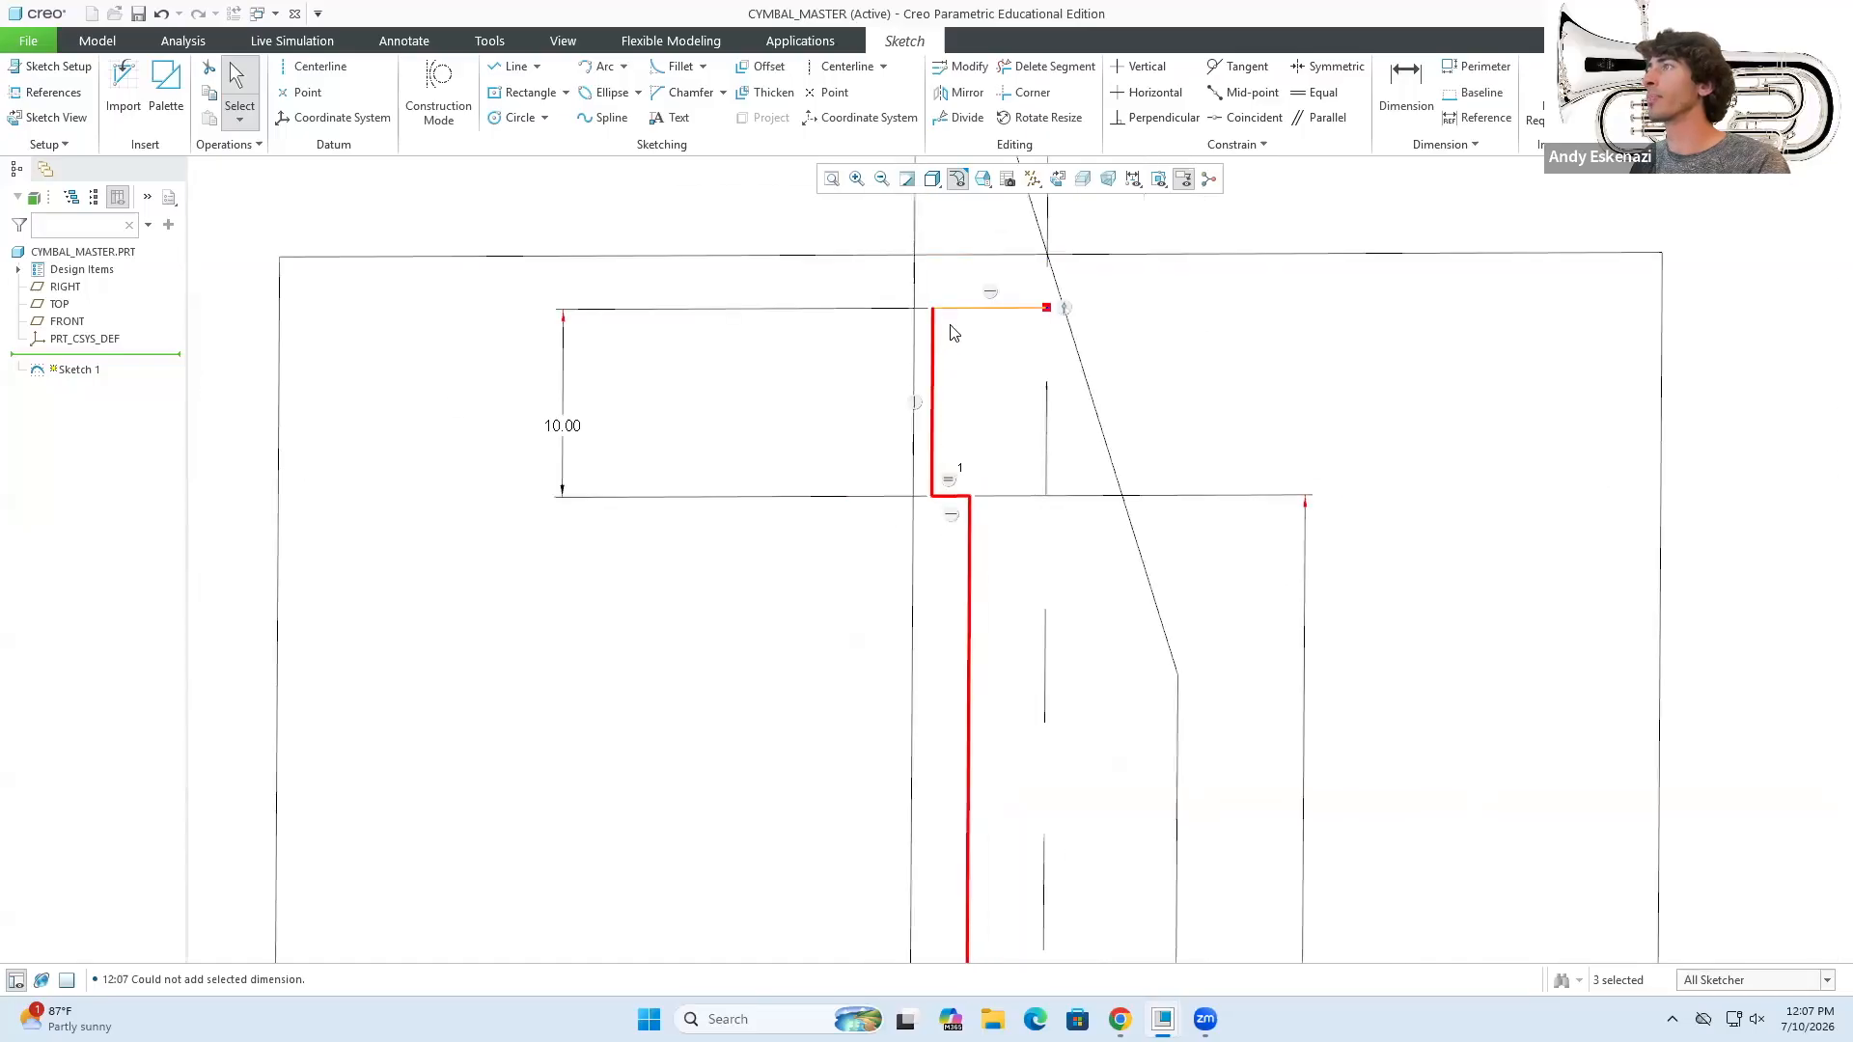
ctrl+click(948, 315)
scroll(947, 336, up, 6)
scroll(967, 822, down, 6)
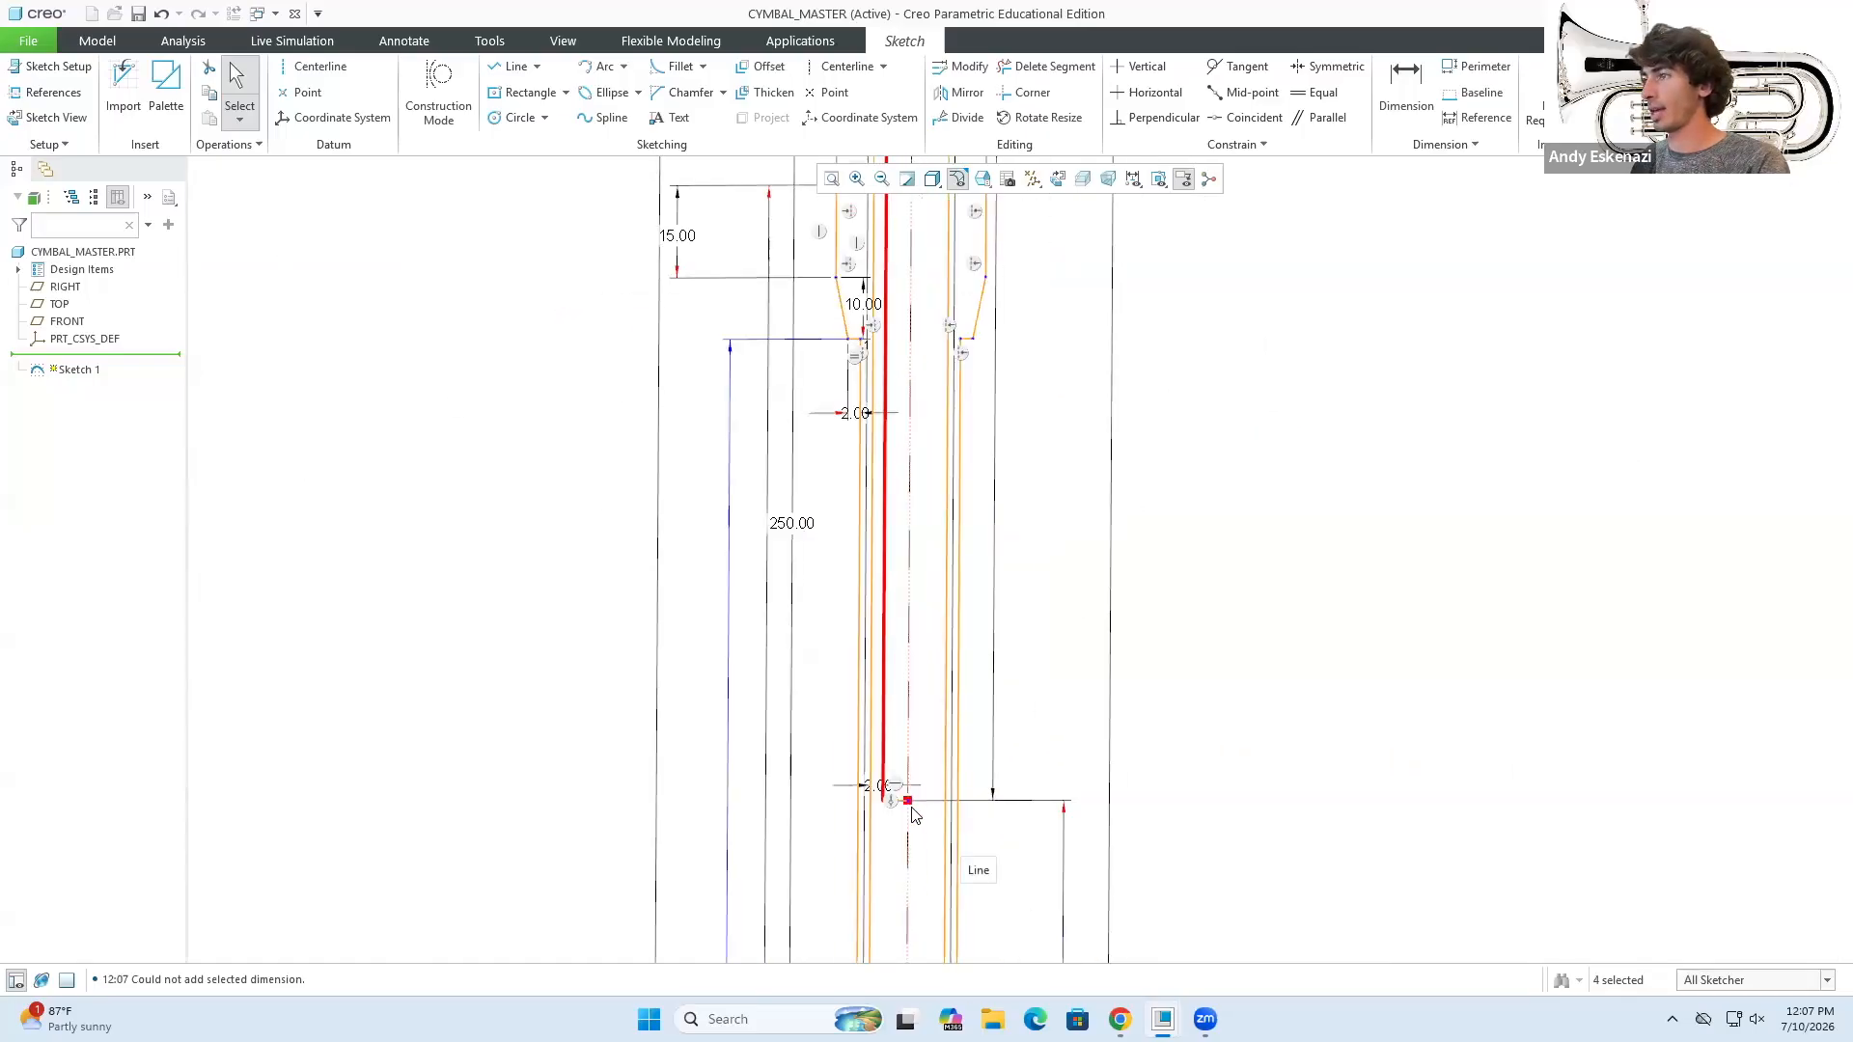
ctrl+click(867, 790)
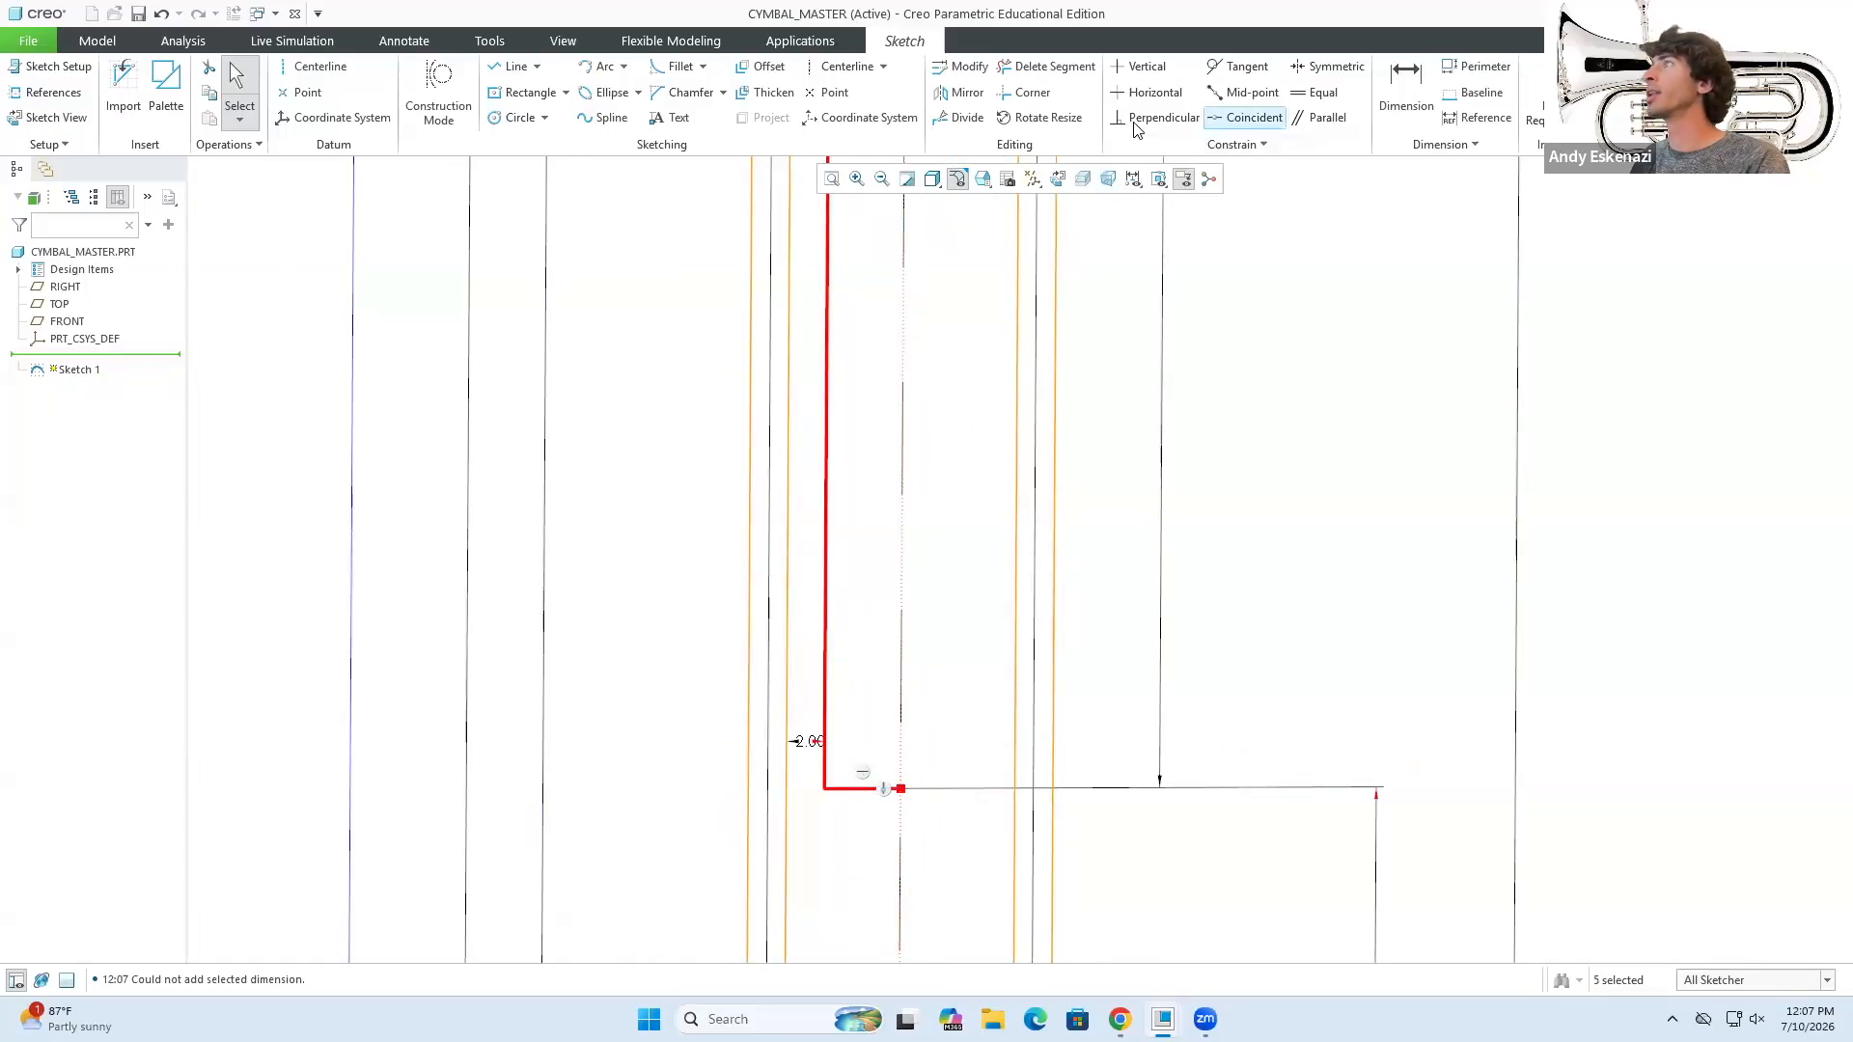
click(959, 92)
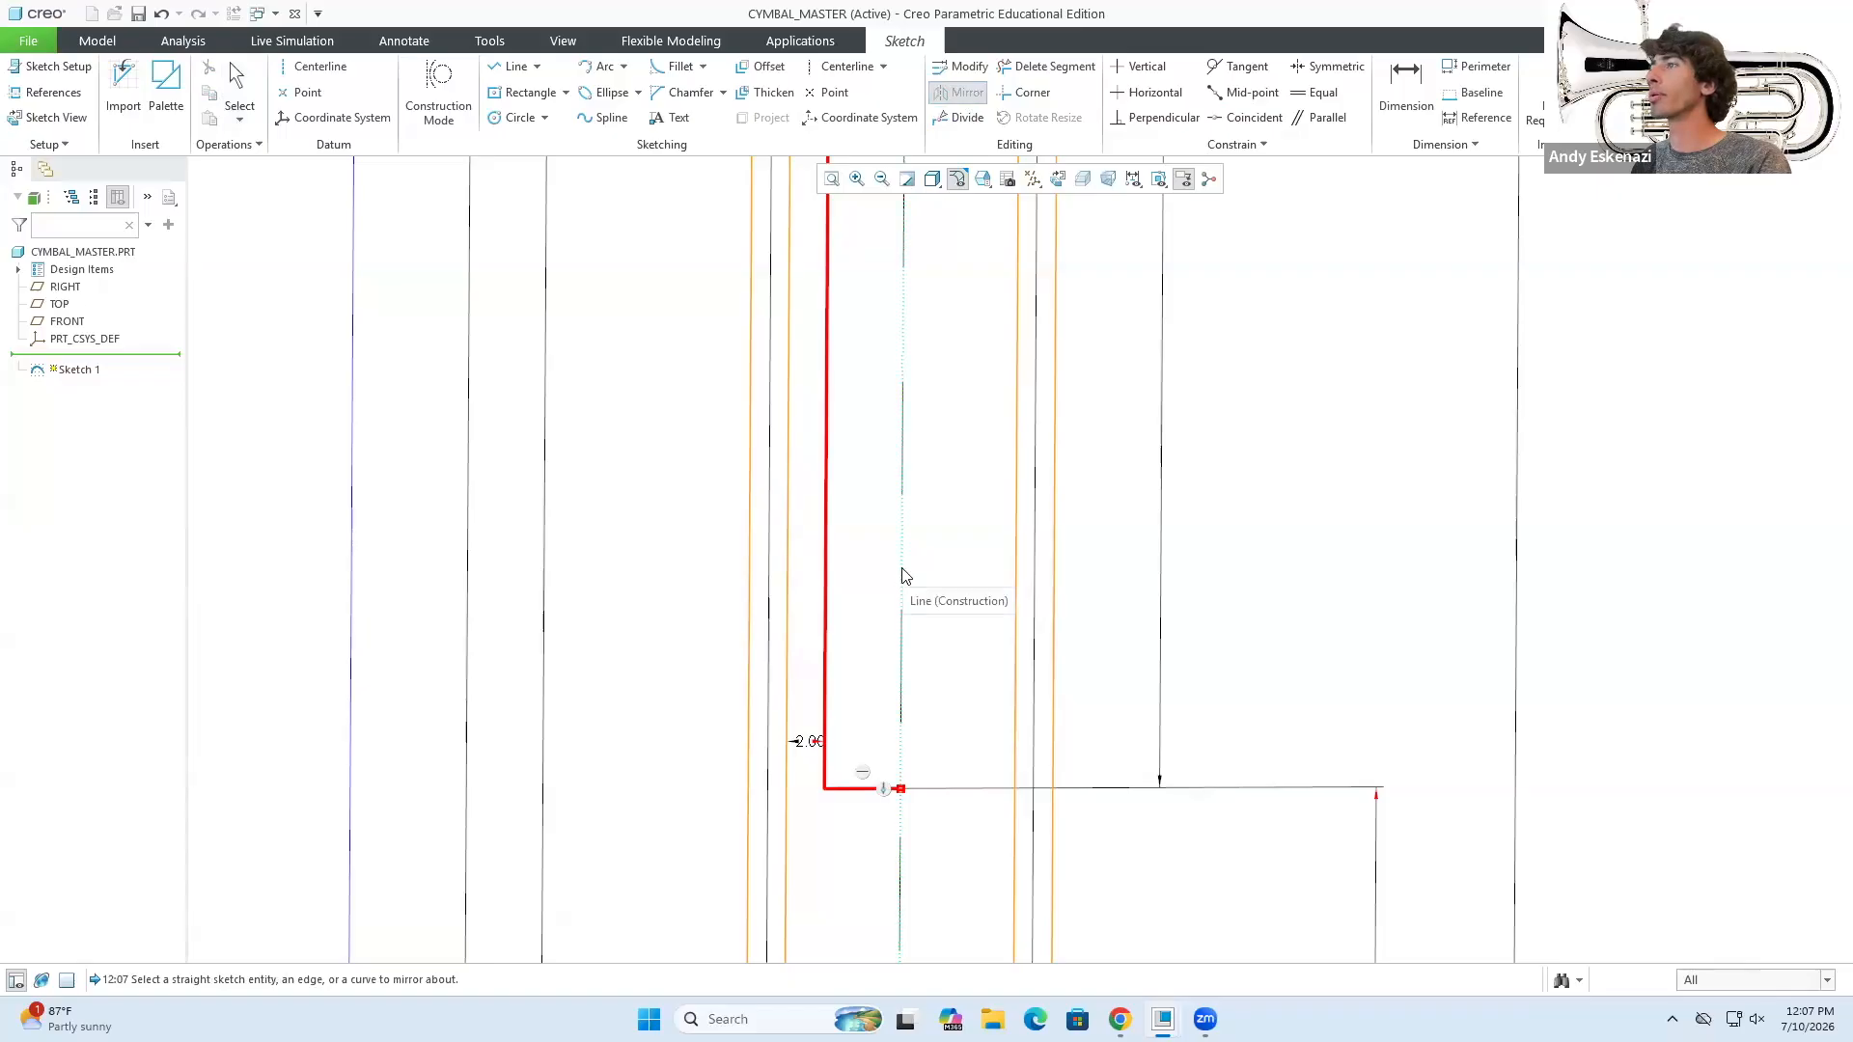
click(903, 575)
click(1279, 647)
scroll(1278, 648, up, 8)
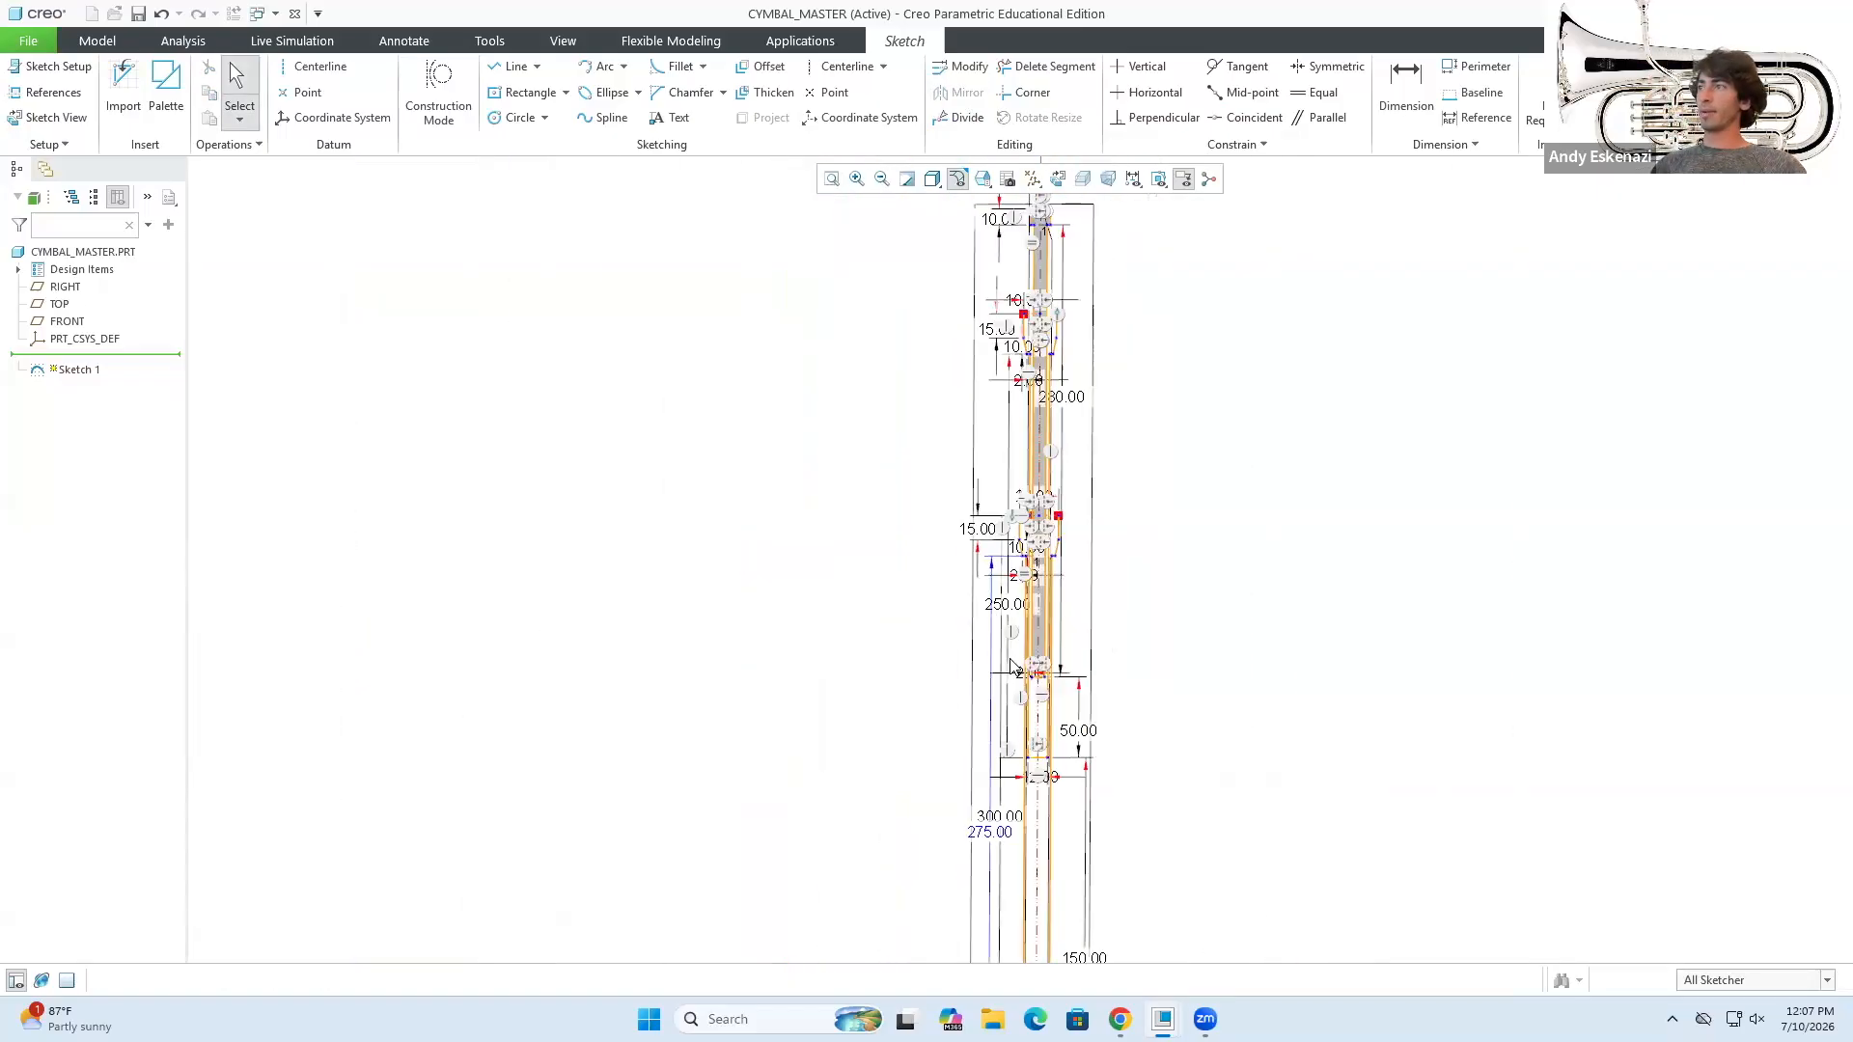
scroll(998, 484, down, 3)
mouse_move(998, 484)
middle_down()
mouse_move(968, 505)
mouse_move(849, 479)
mouse_move(924, 695)
middle_up()
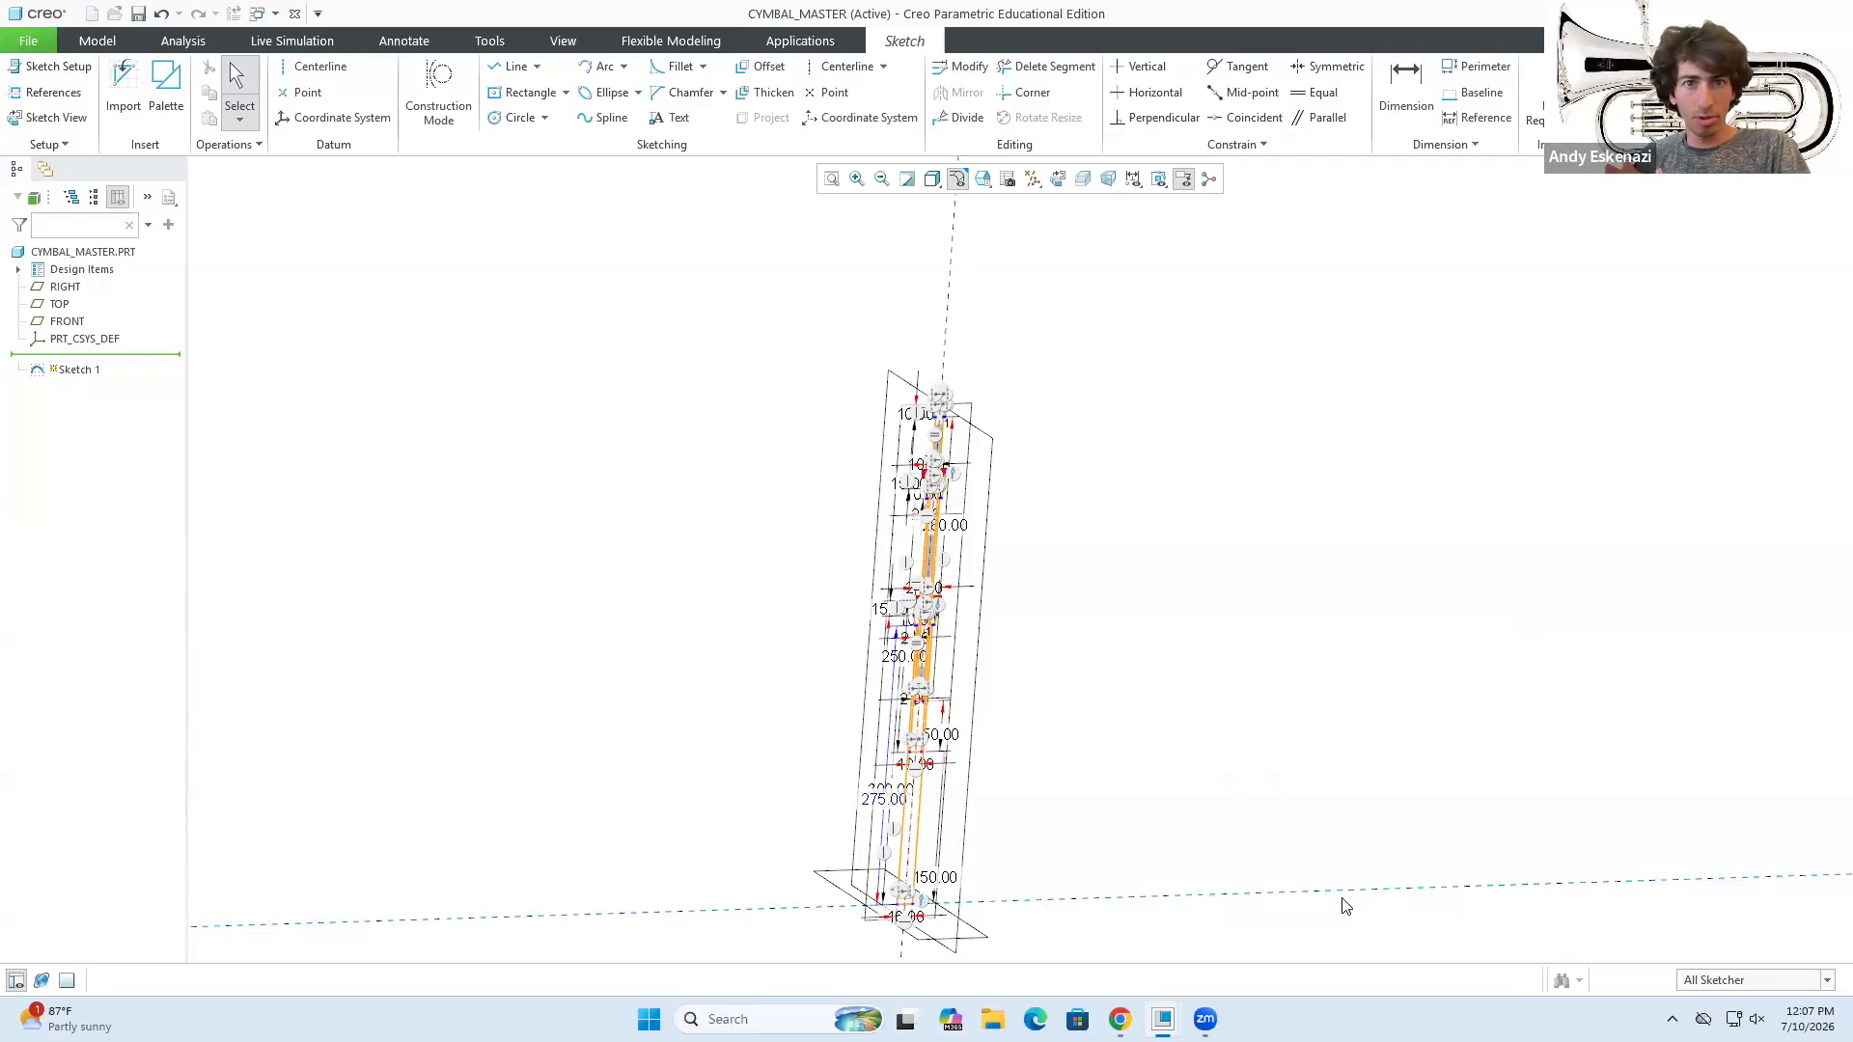
middle_drag(1019, 749, 980, 752)
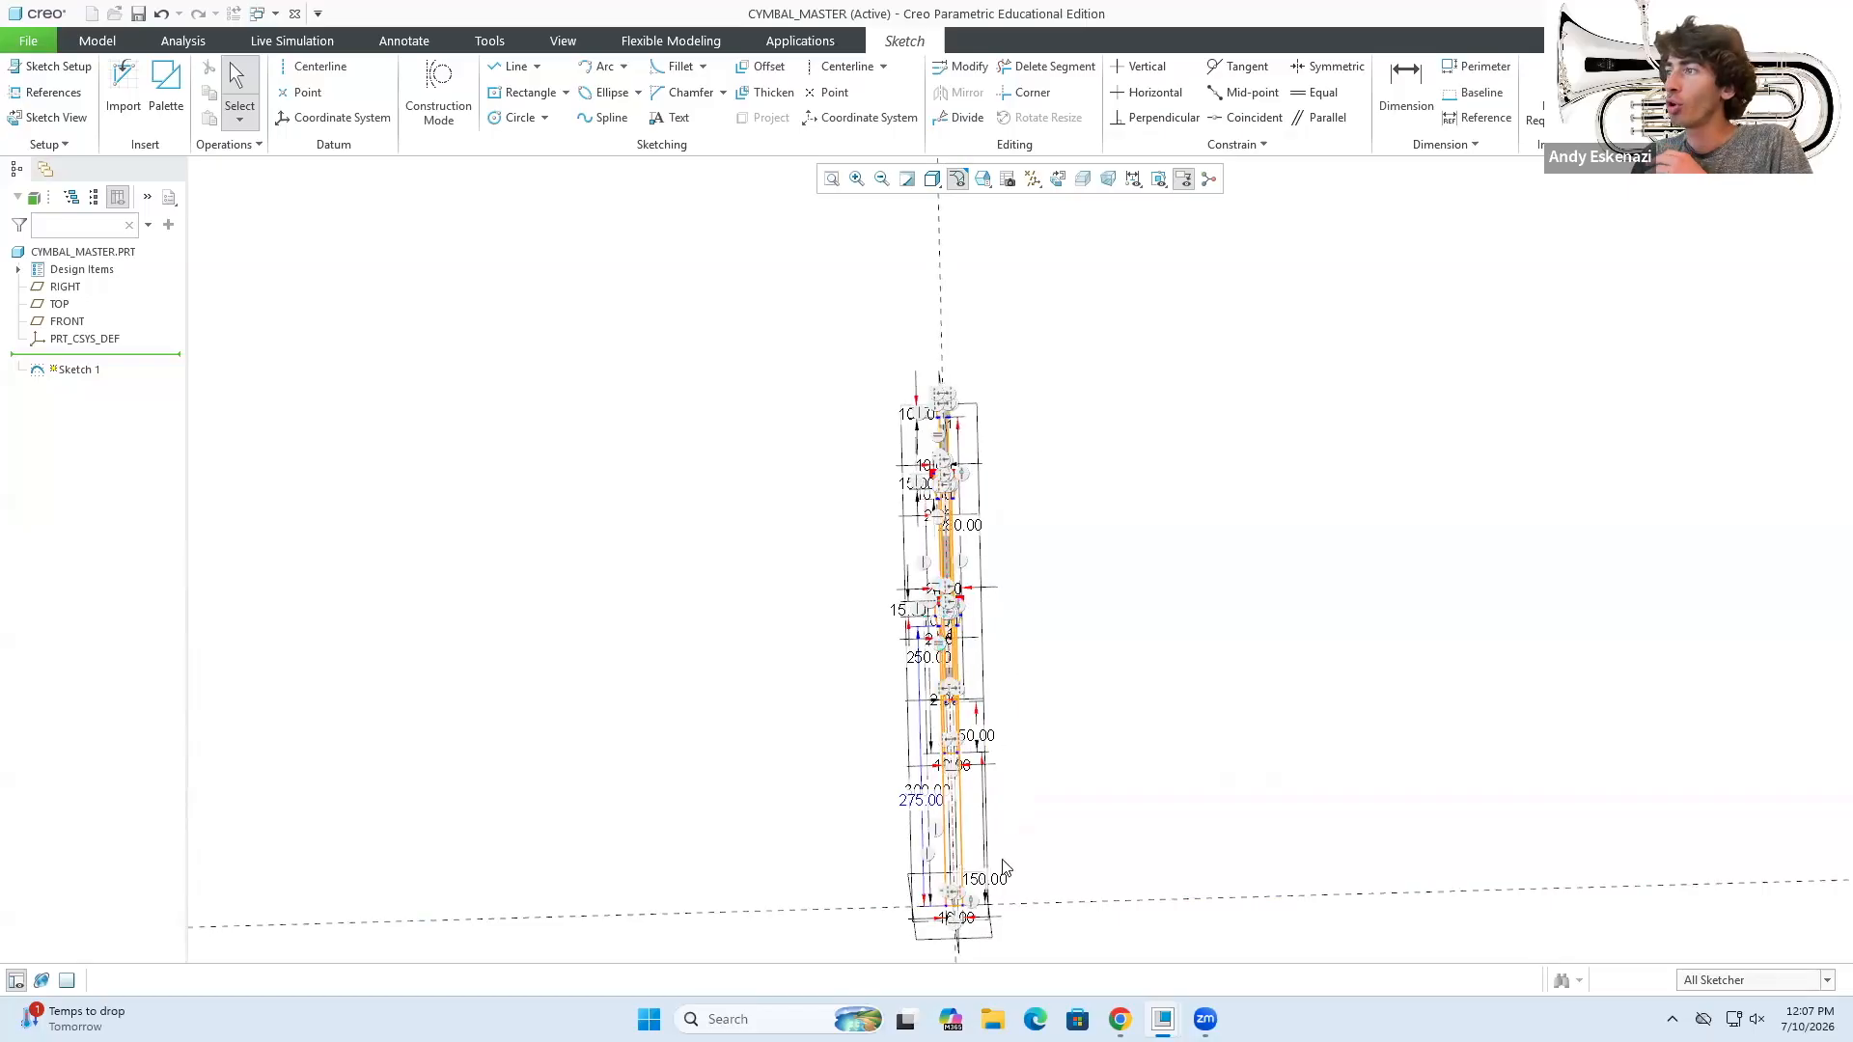
scroll(912, 888, up, 5)
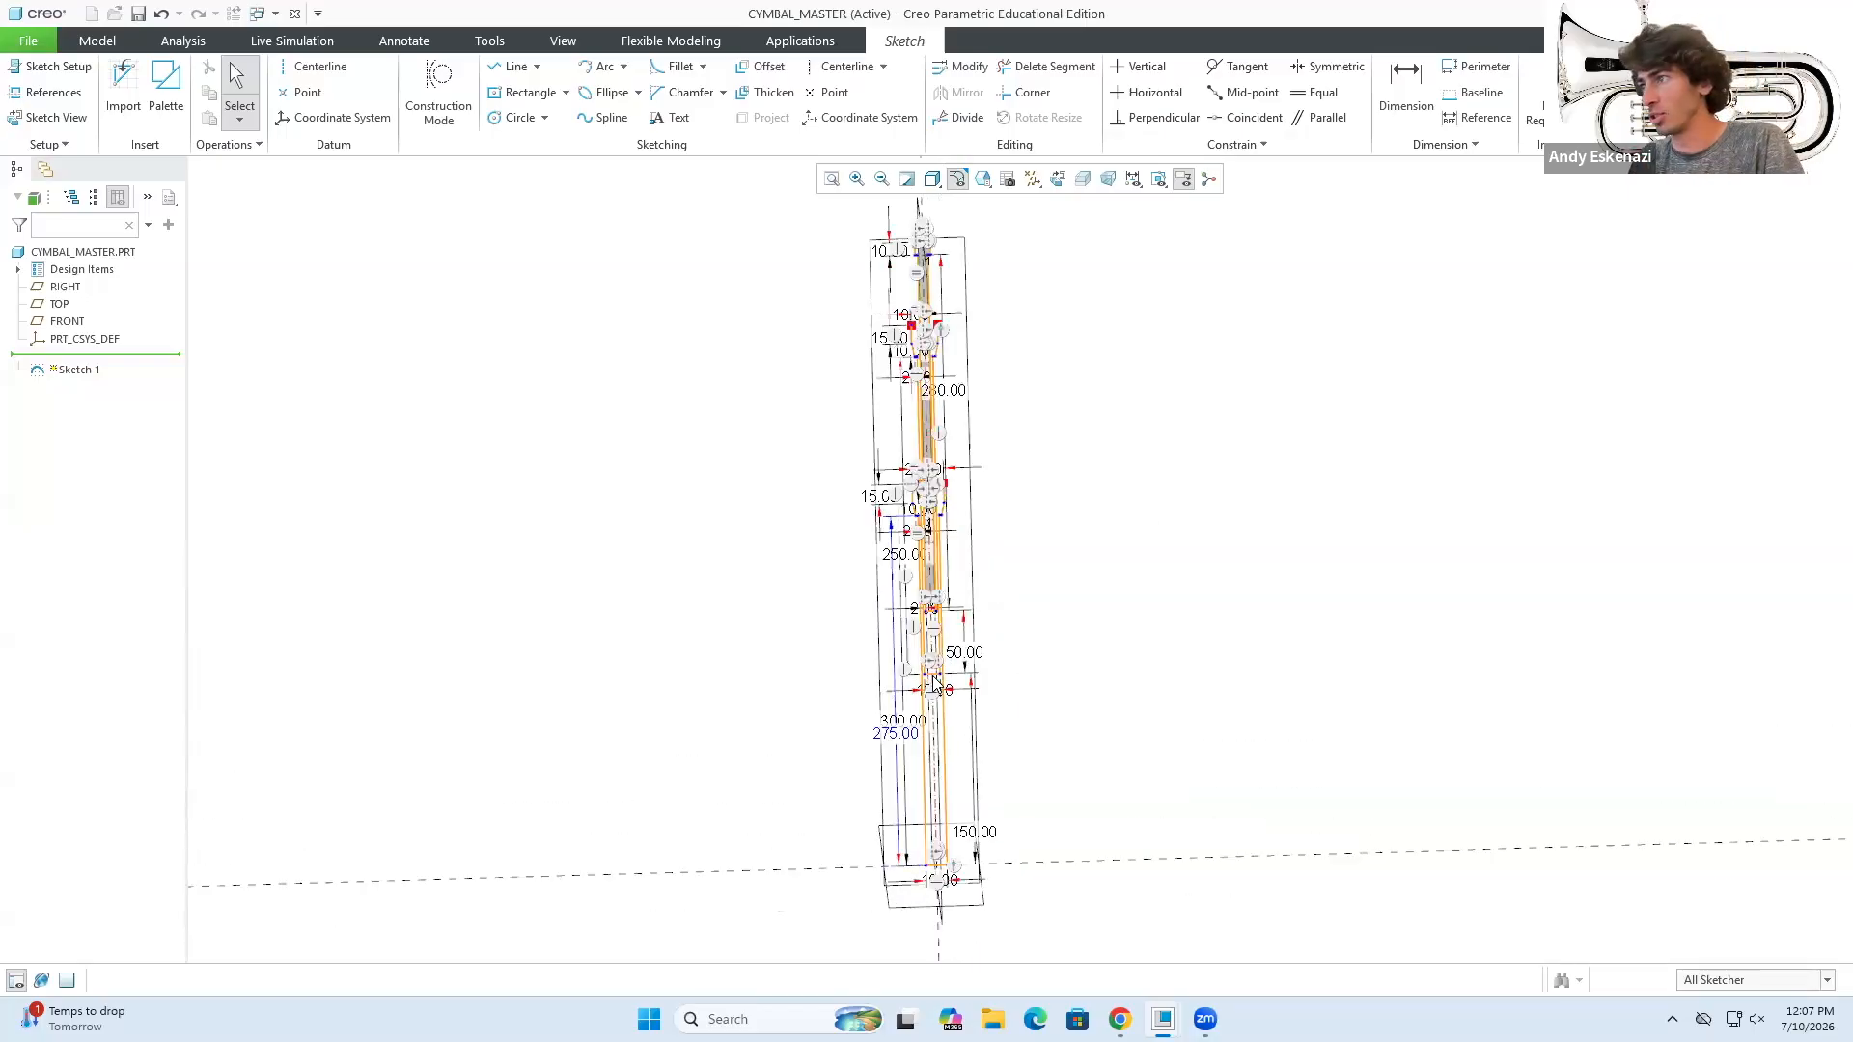
scroll(907, 883, up, 3)
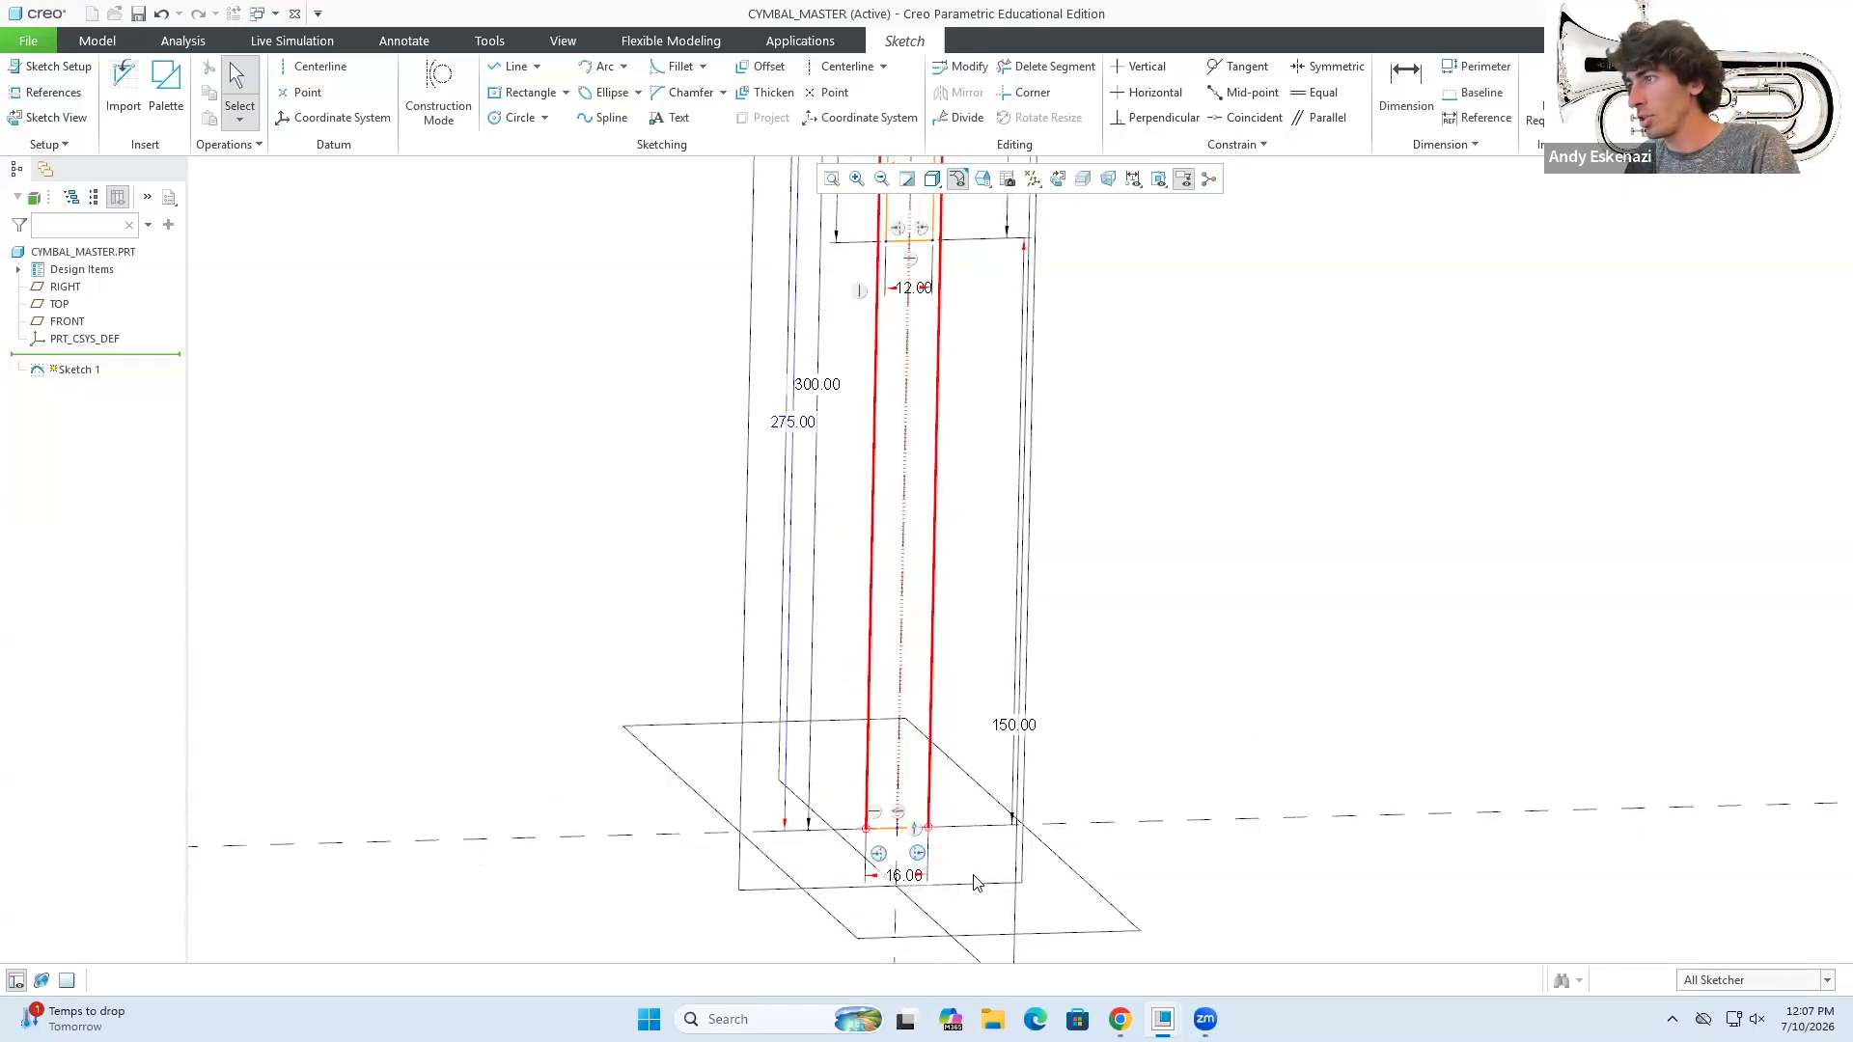
- Check the lower end of the stand's tube in the browser's cymbal stand photo, and return to the sketch
key(alt+Tab)
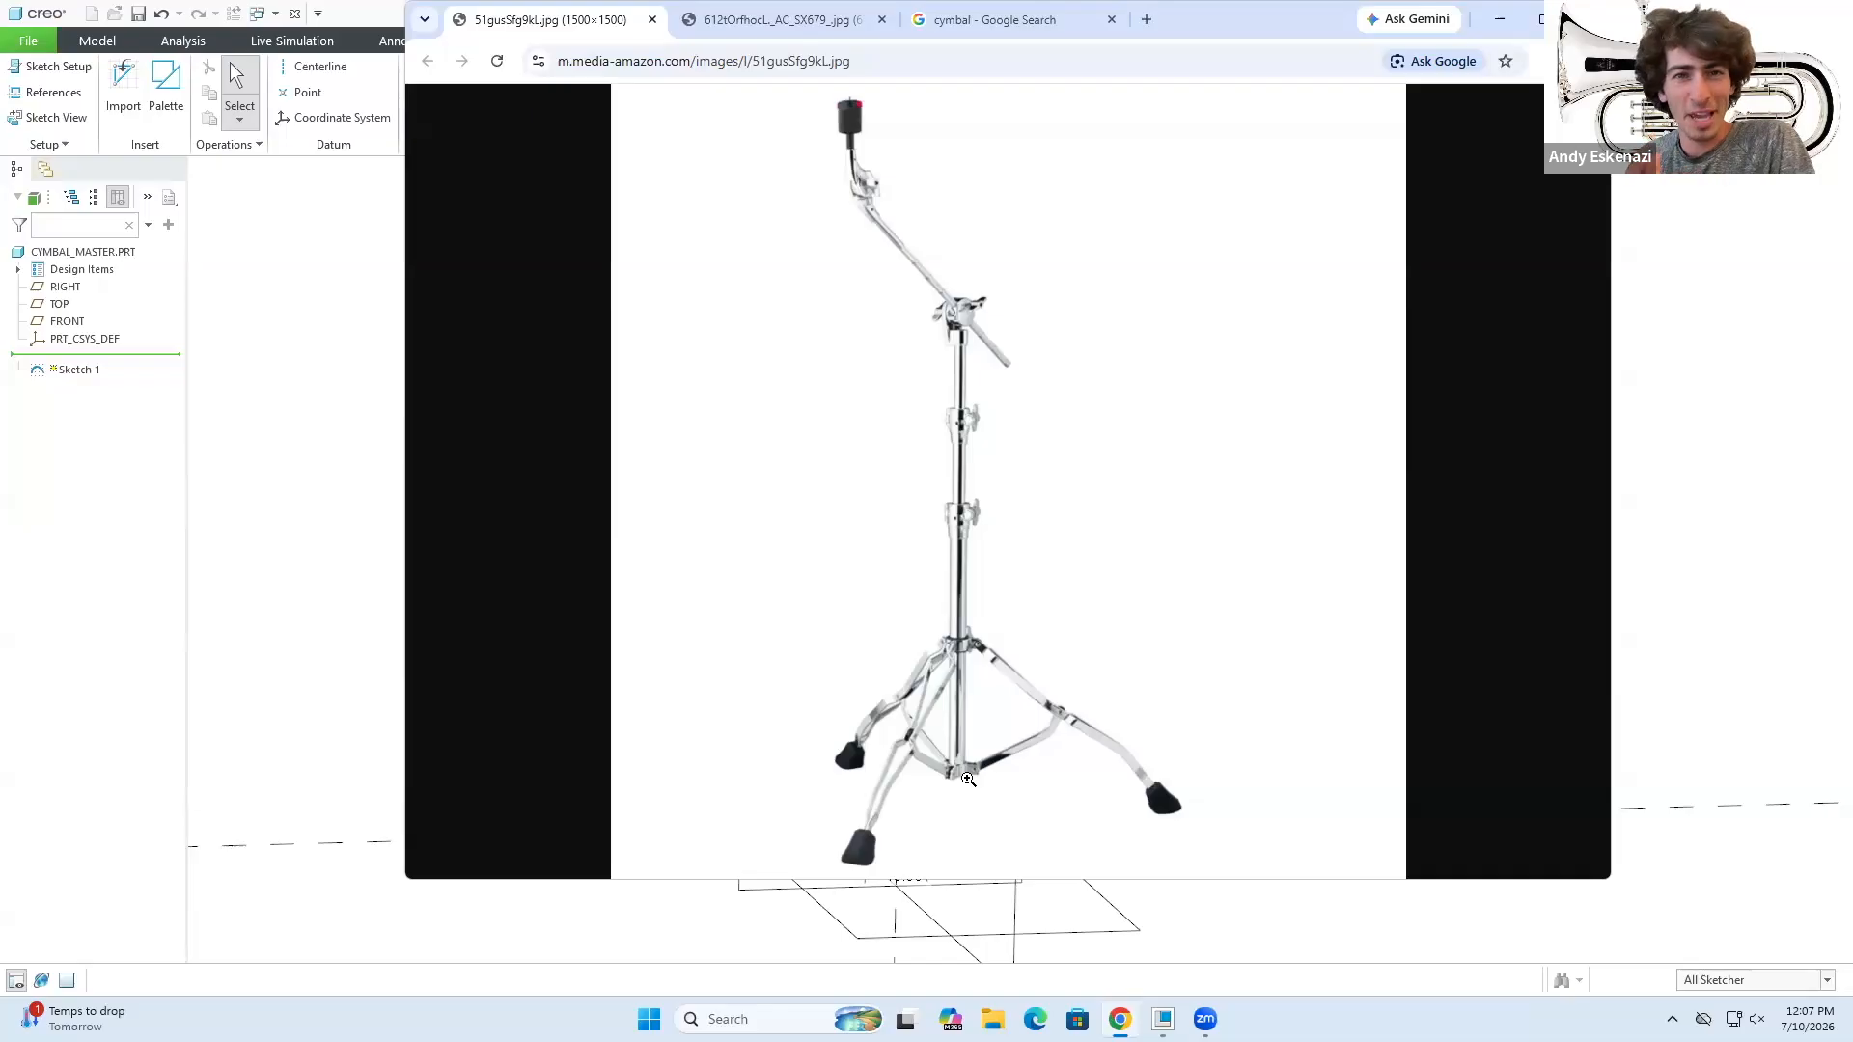
click(1497, 25)
scroll(908, 883, down, 4)
middle_drag(840, 777, 826, 781)
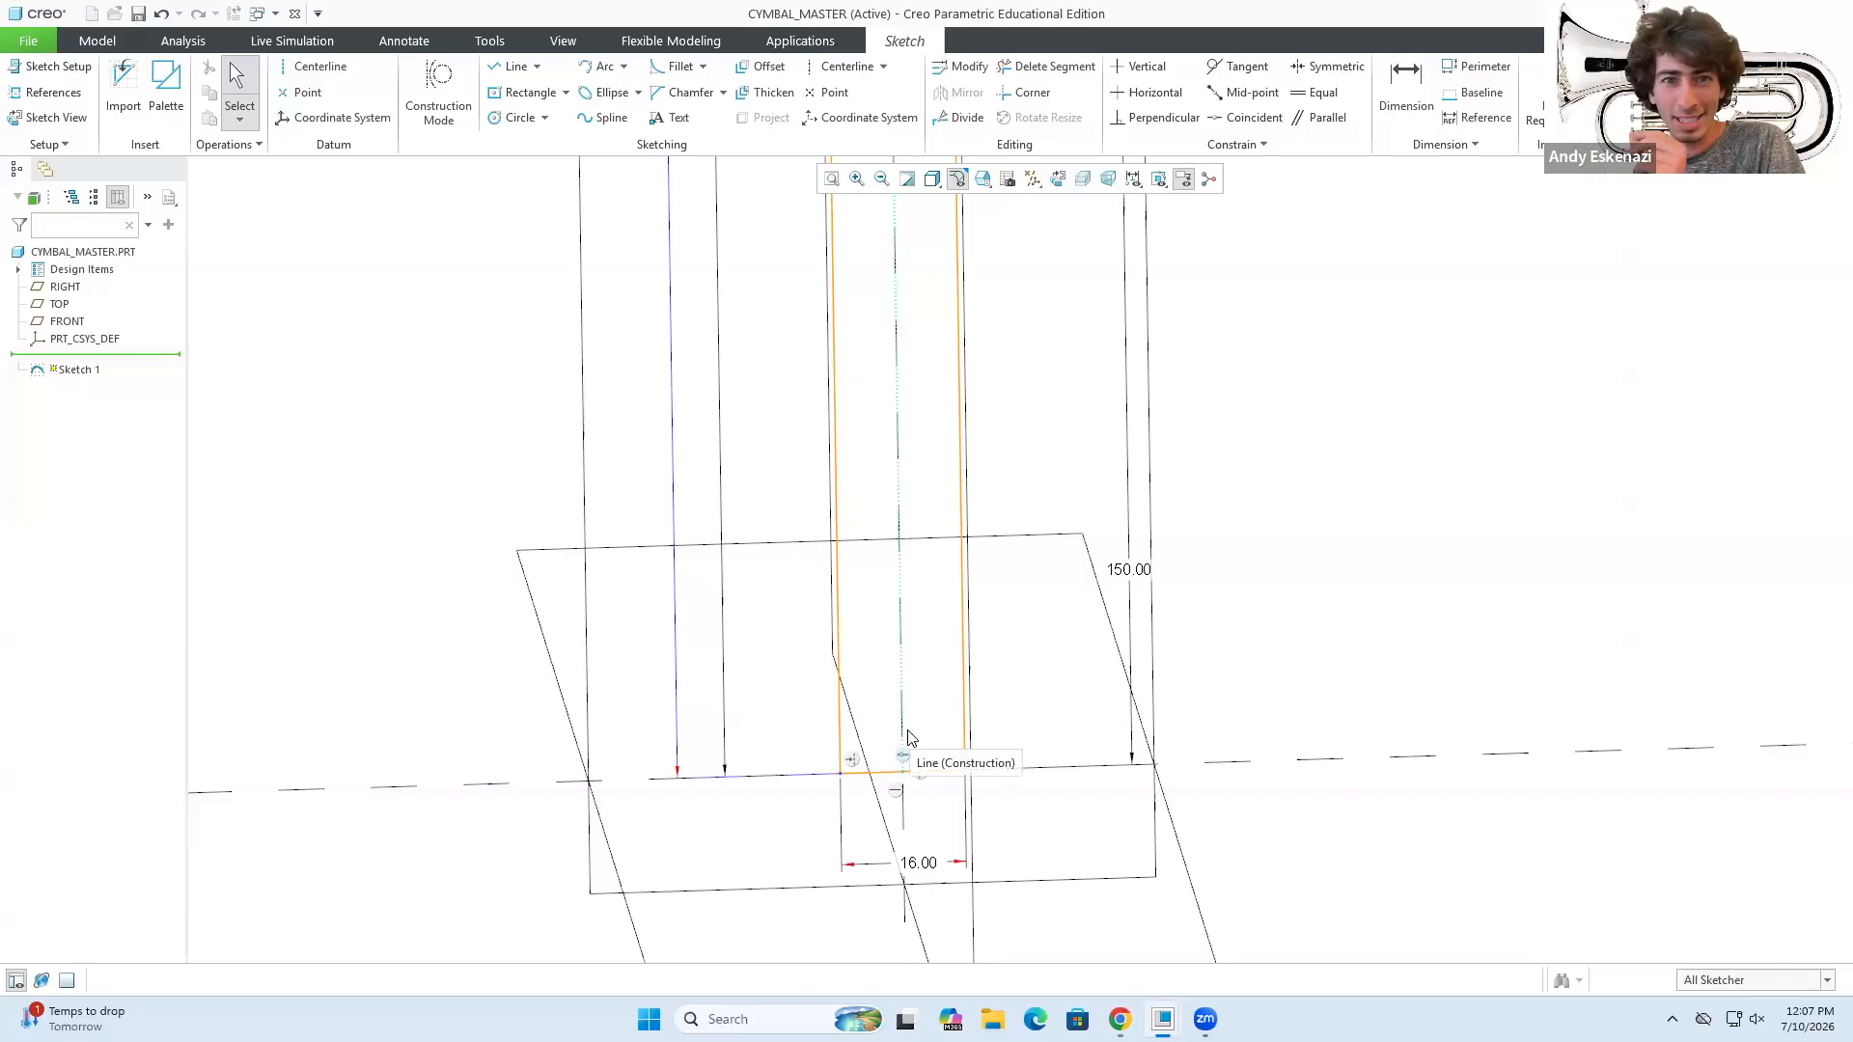
click(567, 92)
click(526, 112)
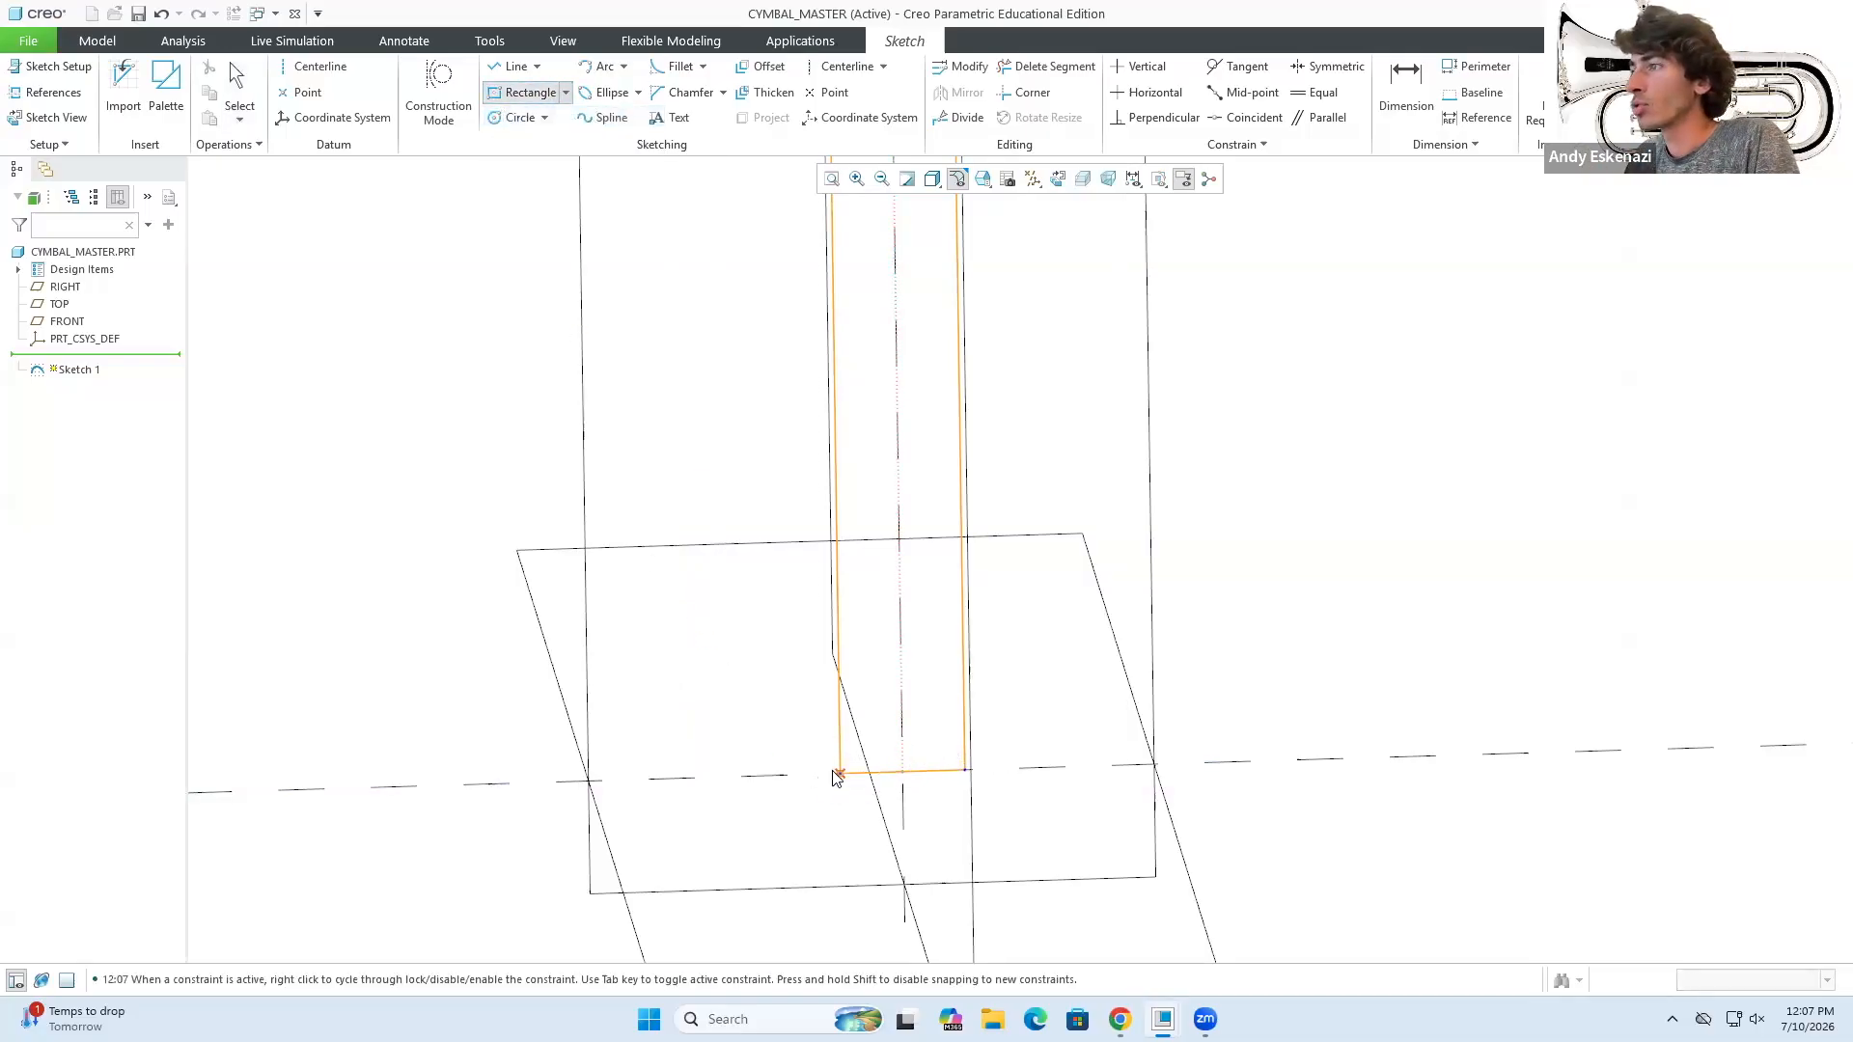
click(833, 771)
scroll(802, 764, down, 3)
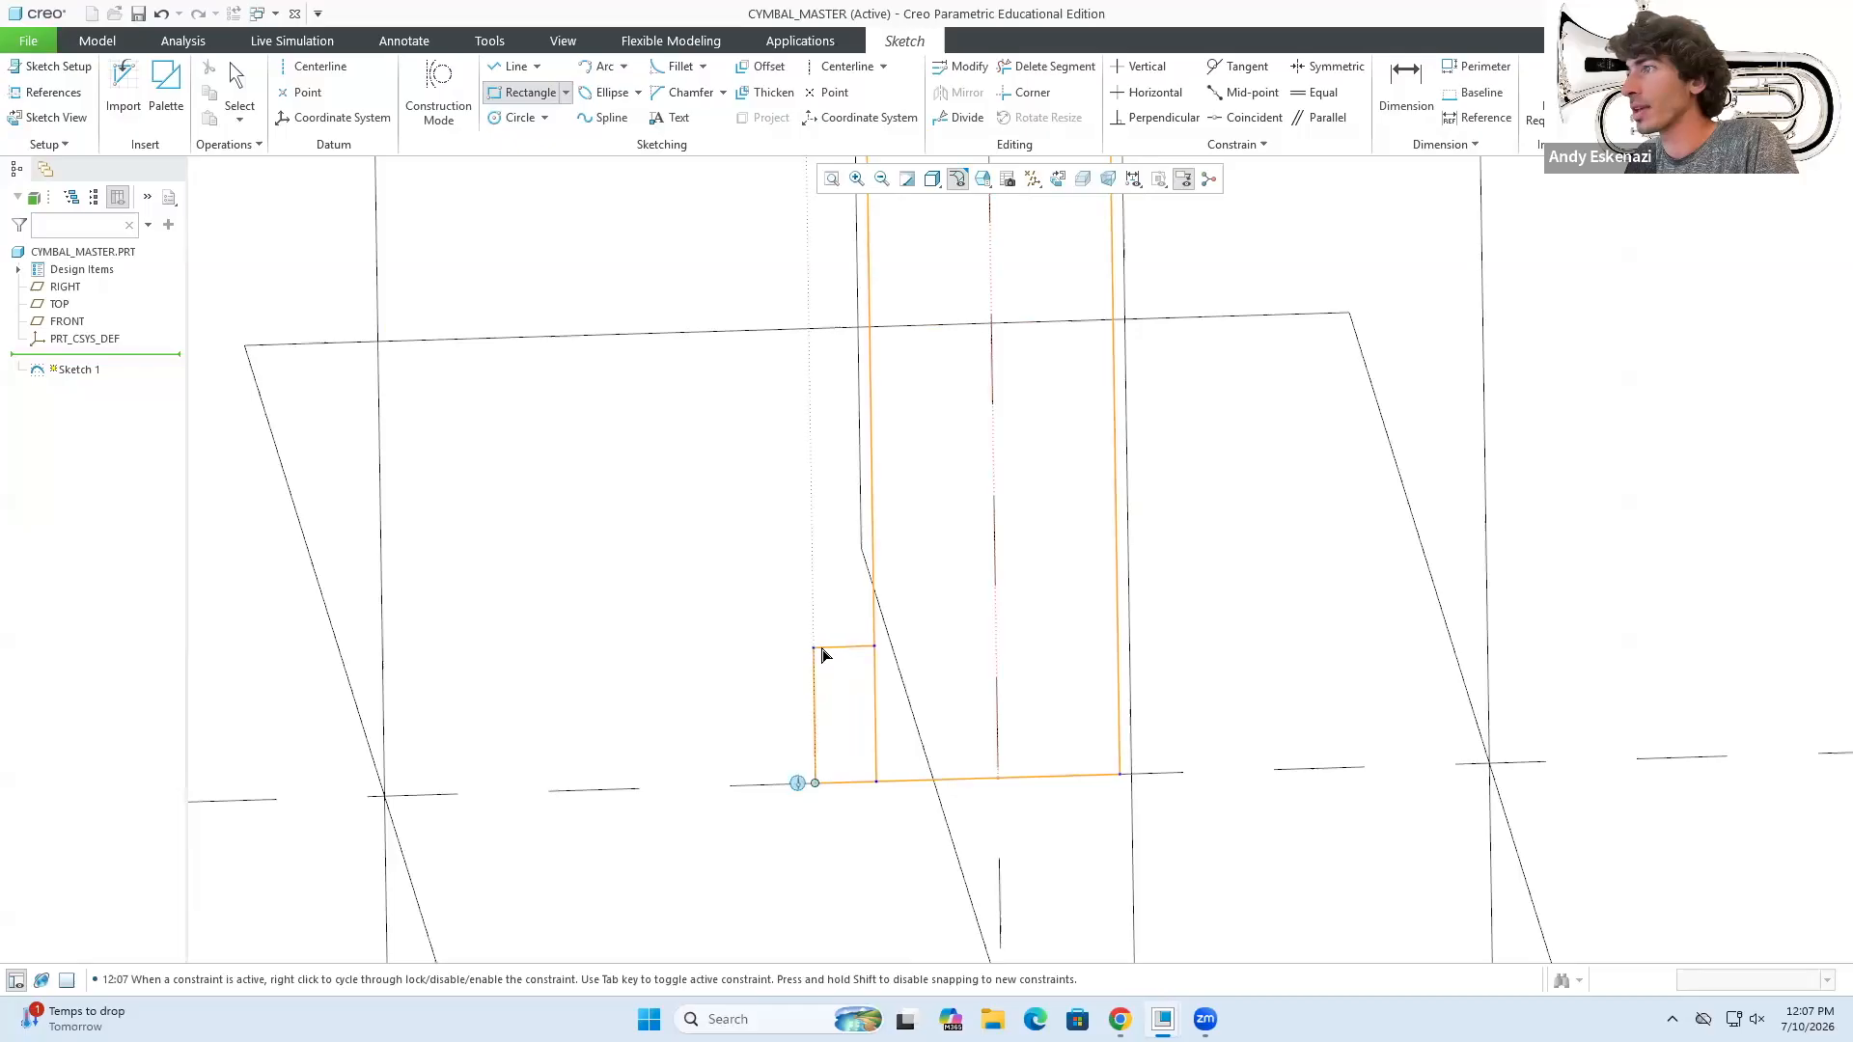
click(822, 655)
middle_click(822, 656)
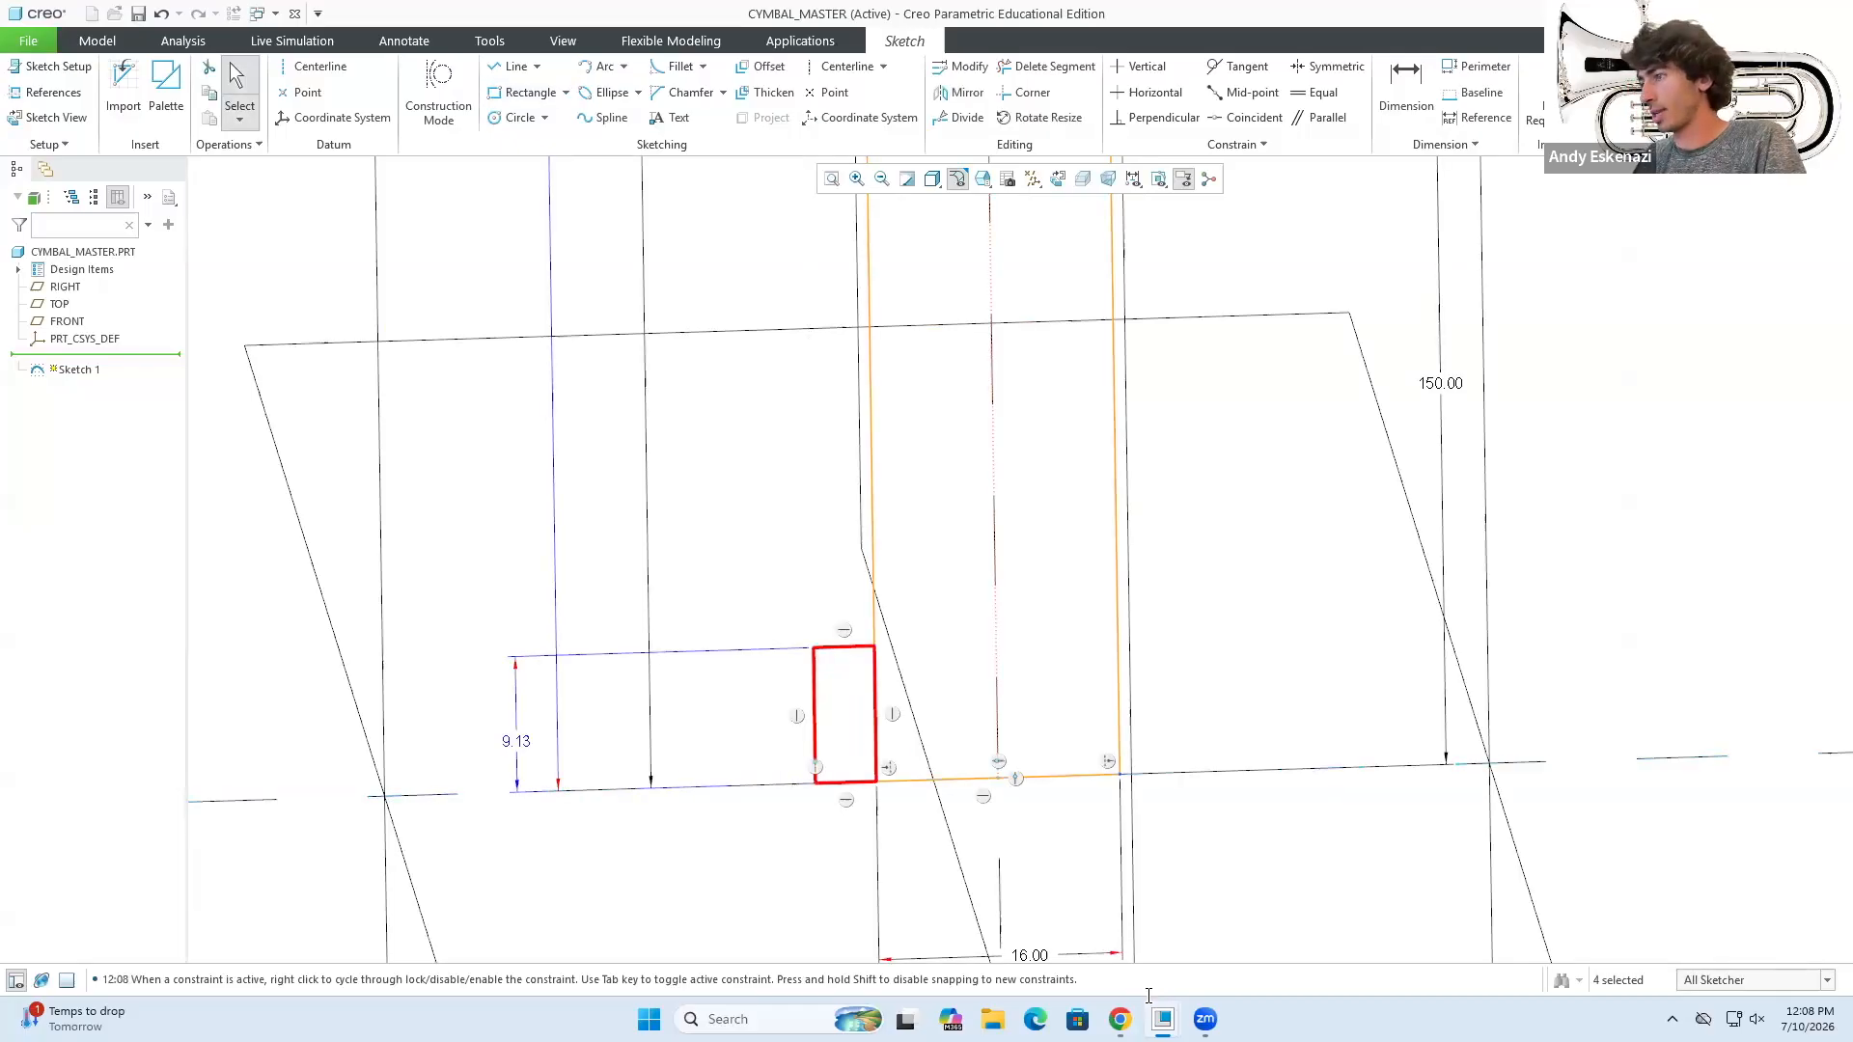
click(1120, 1019)
click(1120, 1019)
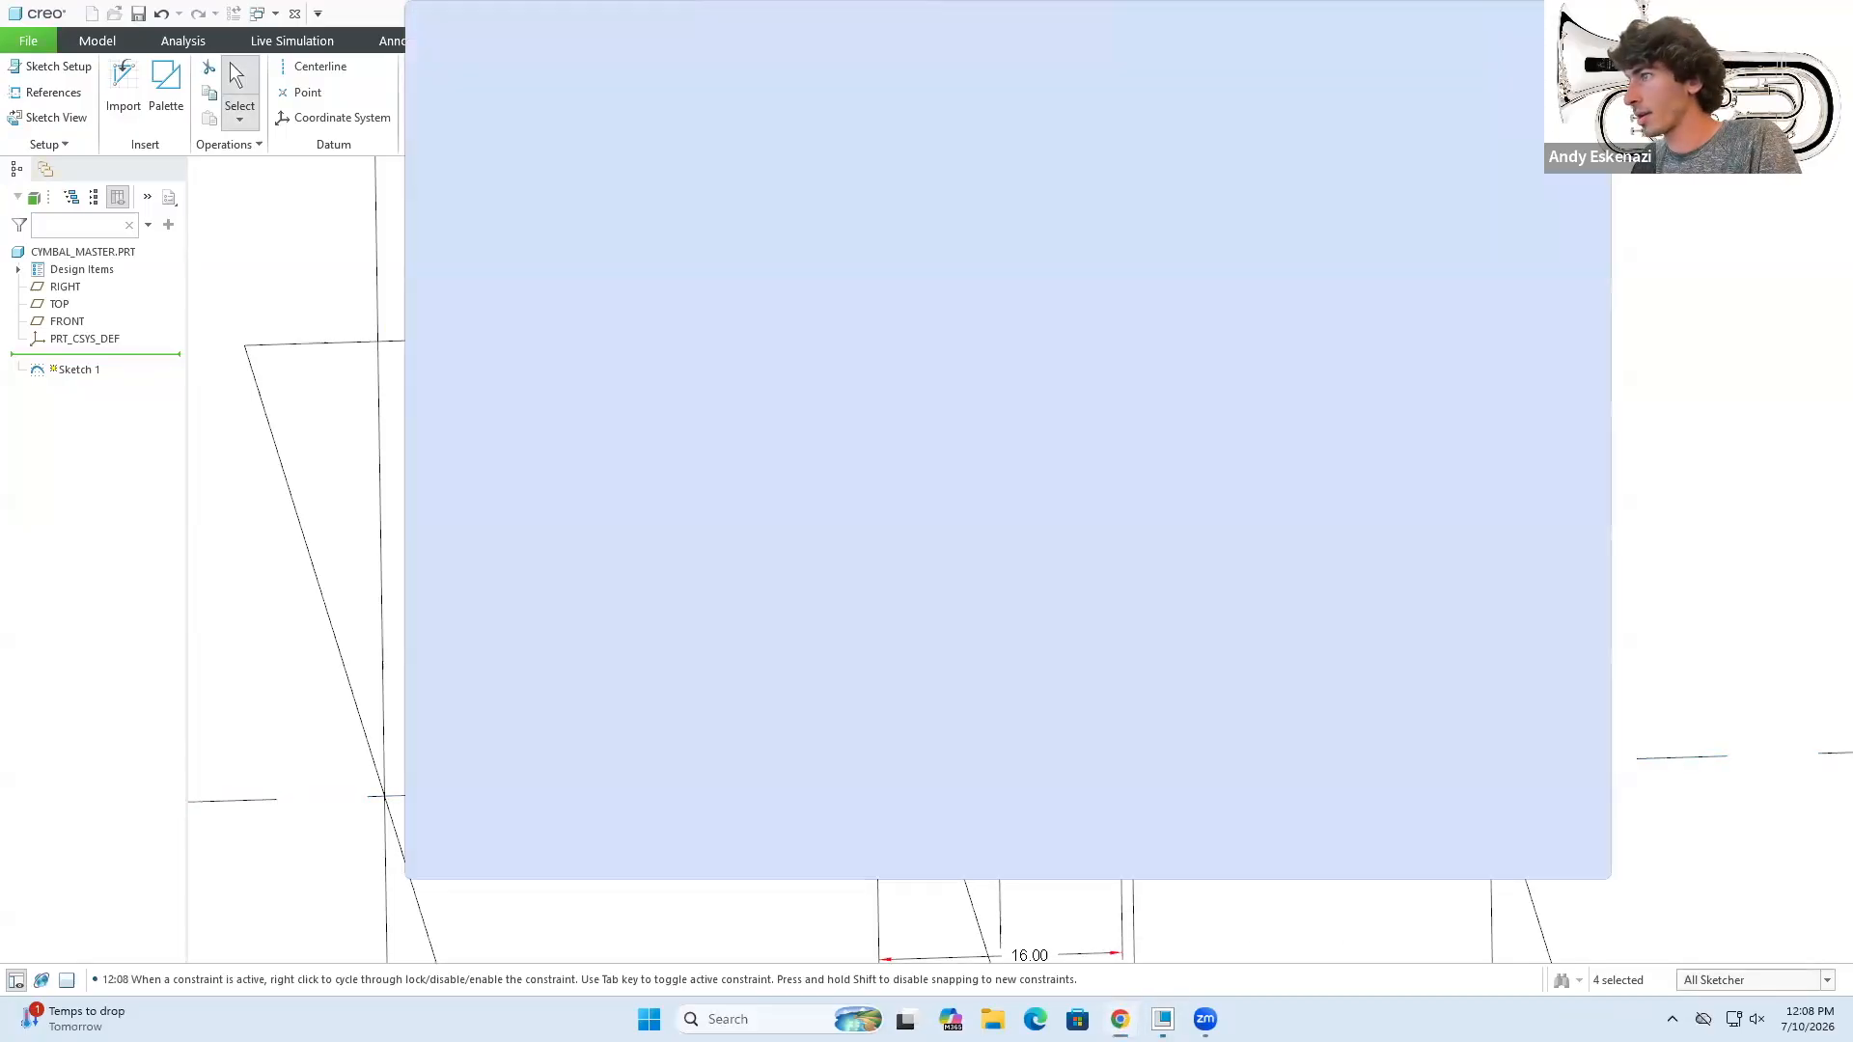
scroll(856, 644, up, 1)
key(ctrl+z)
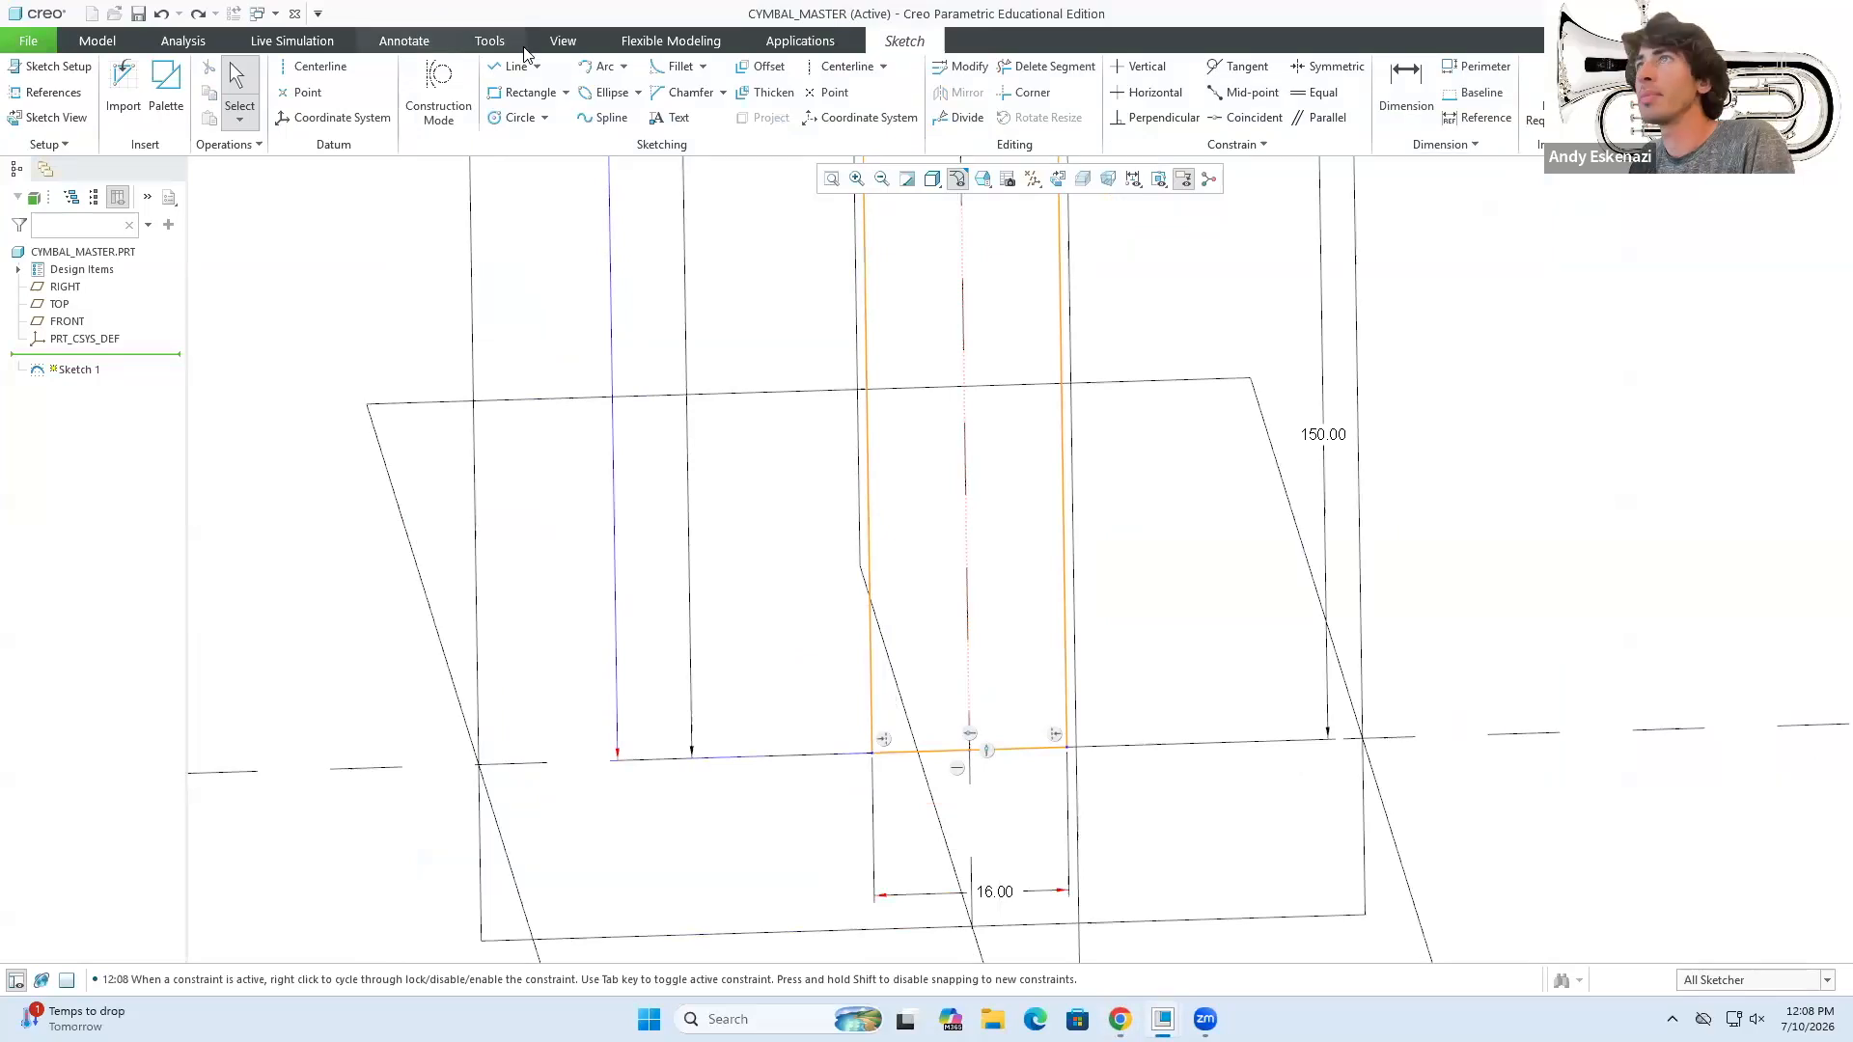
click(530, 92)
click(847, 754)
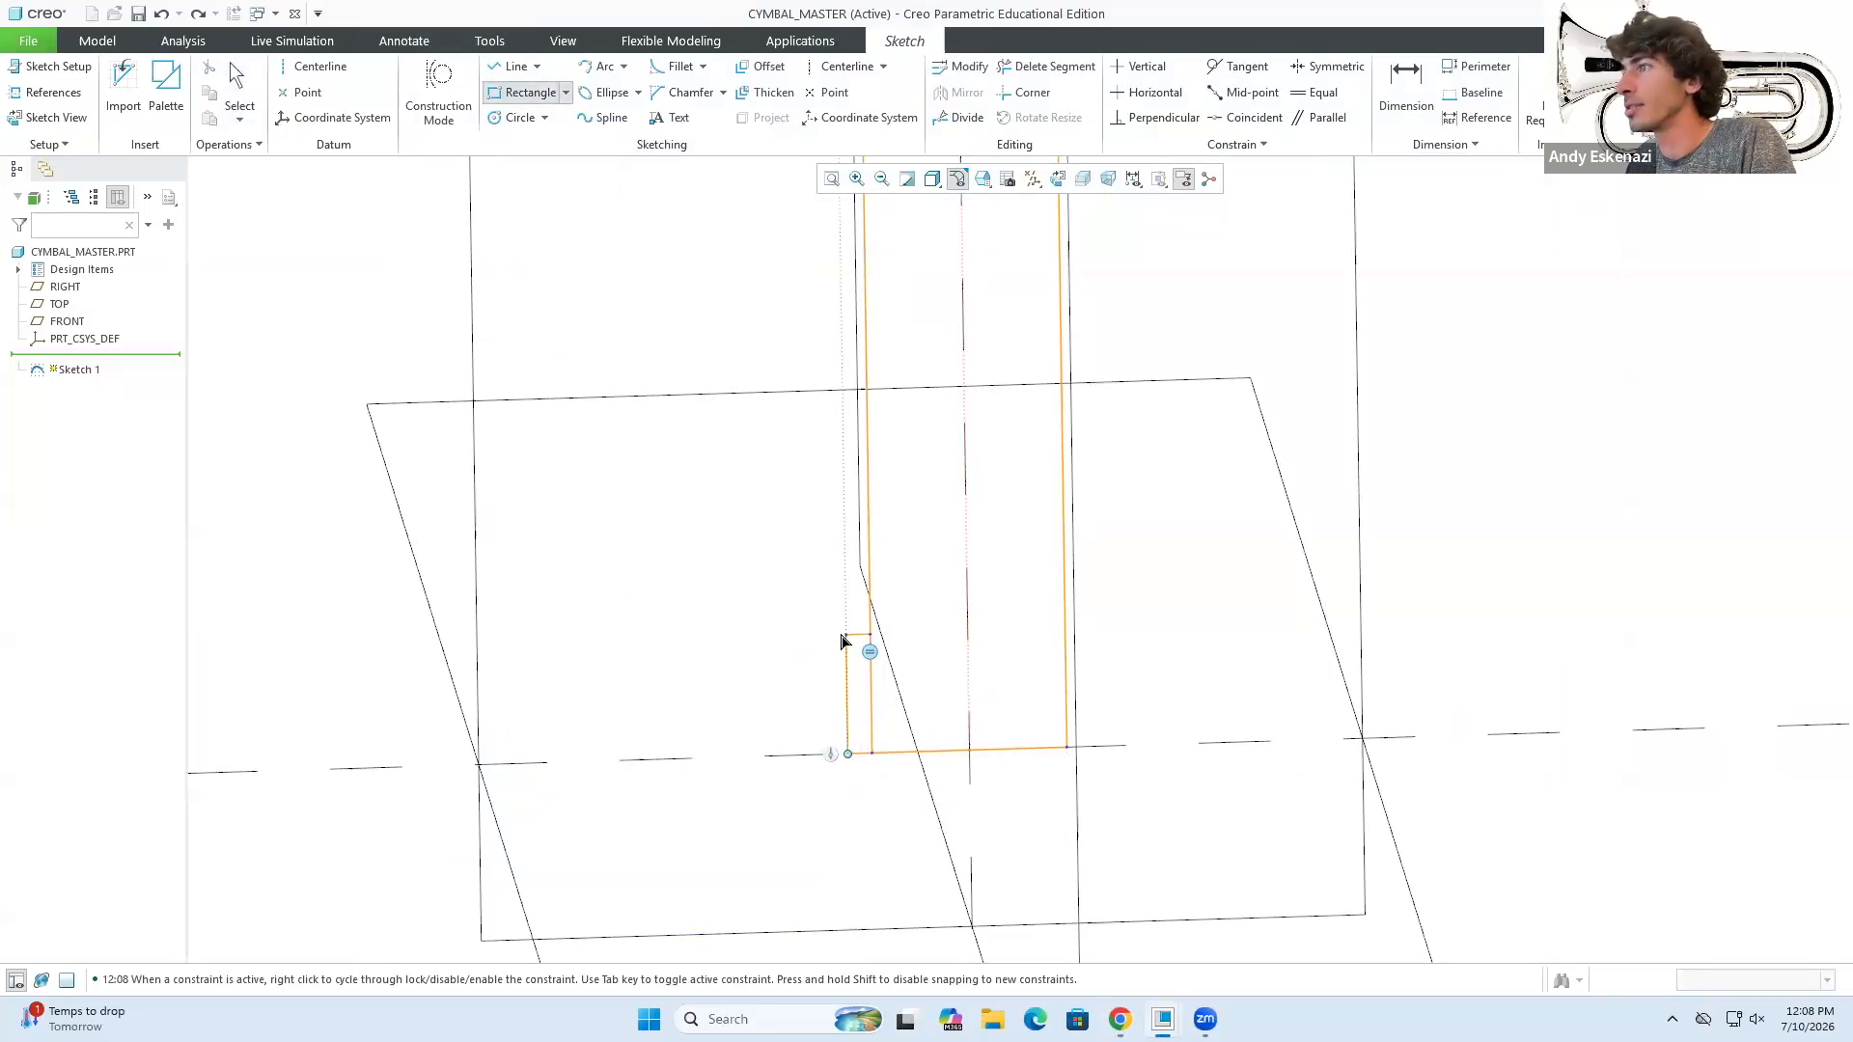
click(749, 604)
middle_click(749, 604)
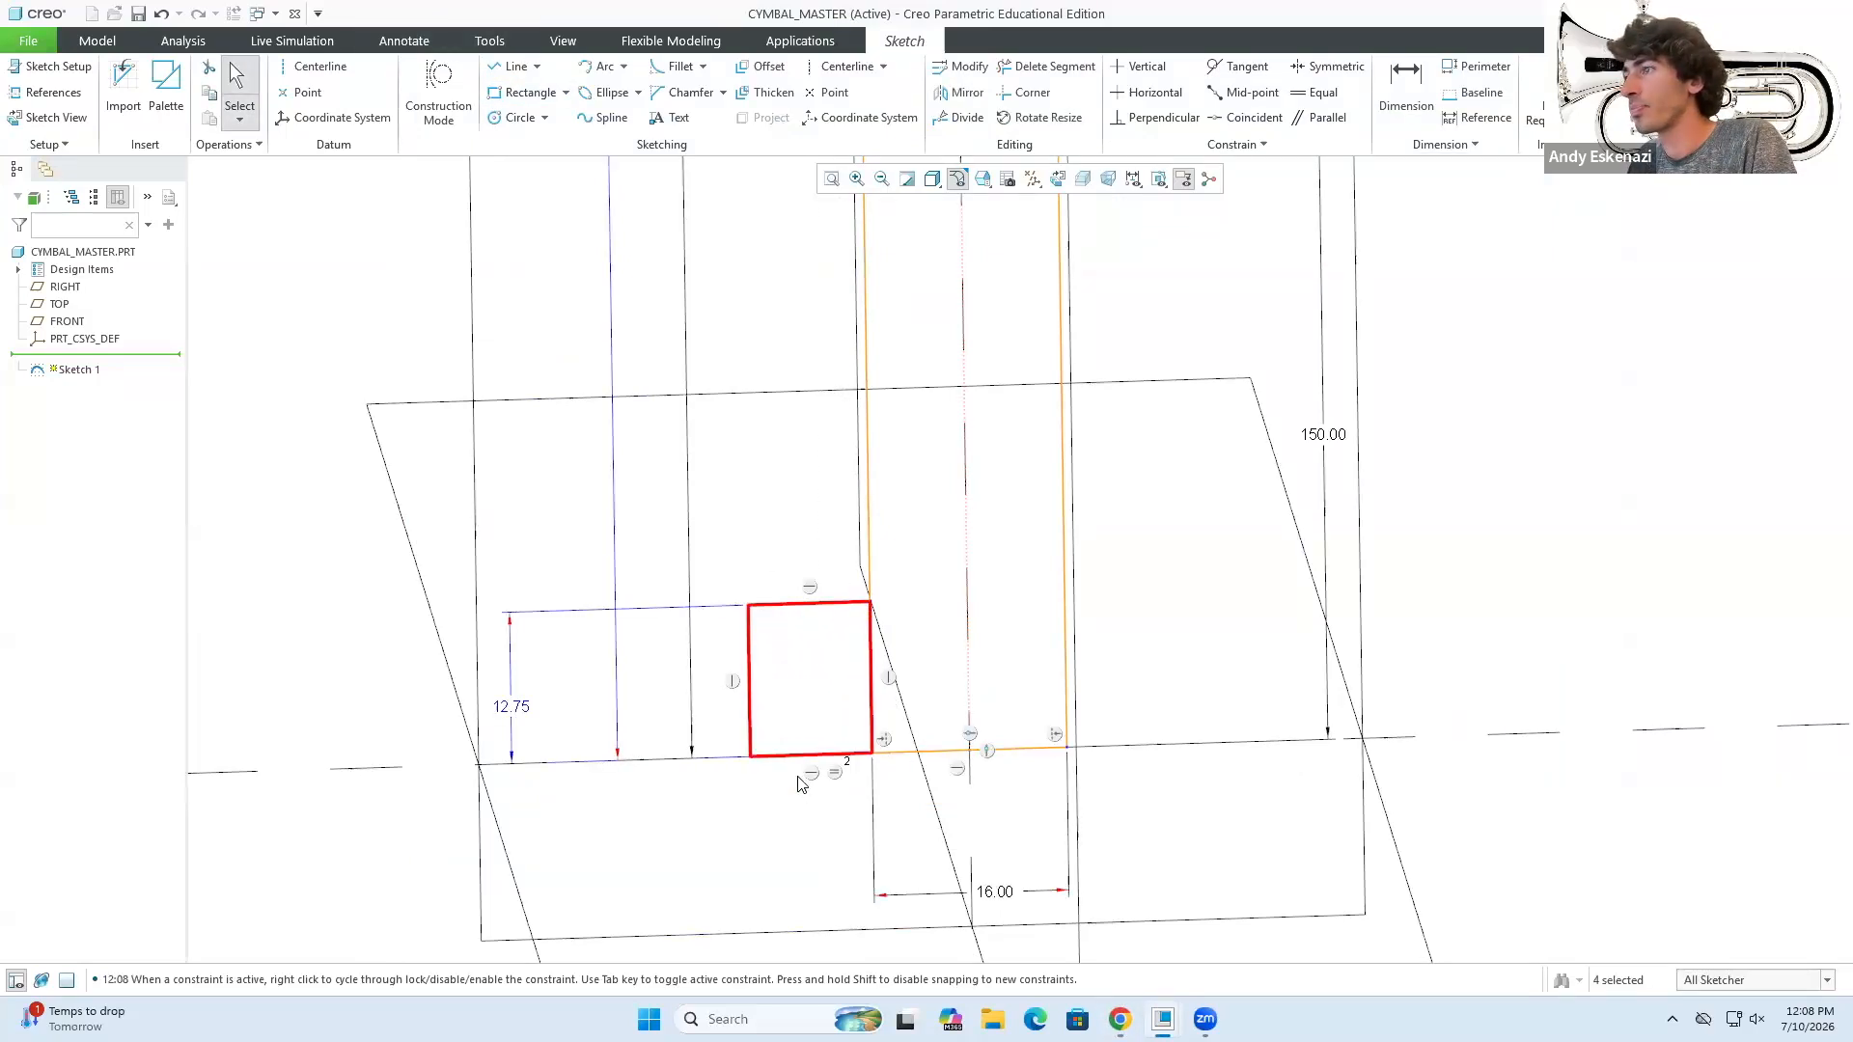
key(d)
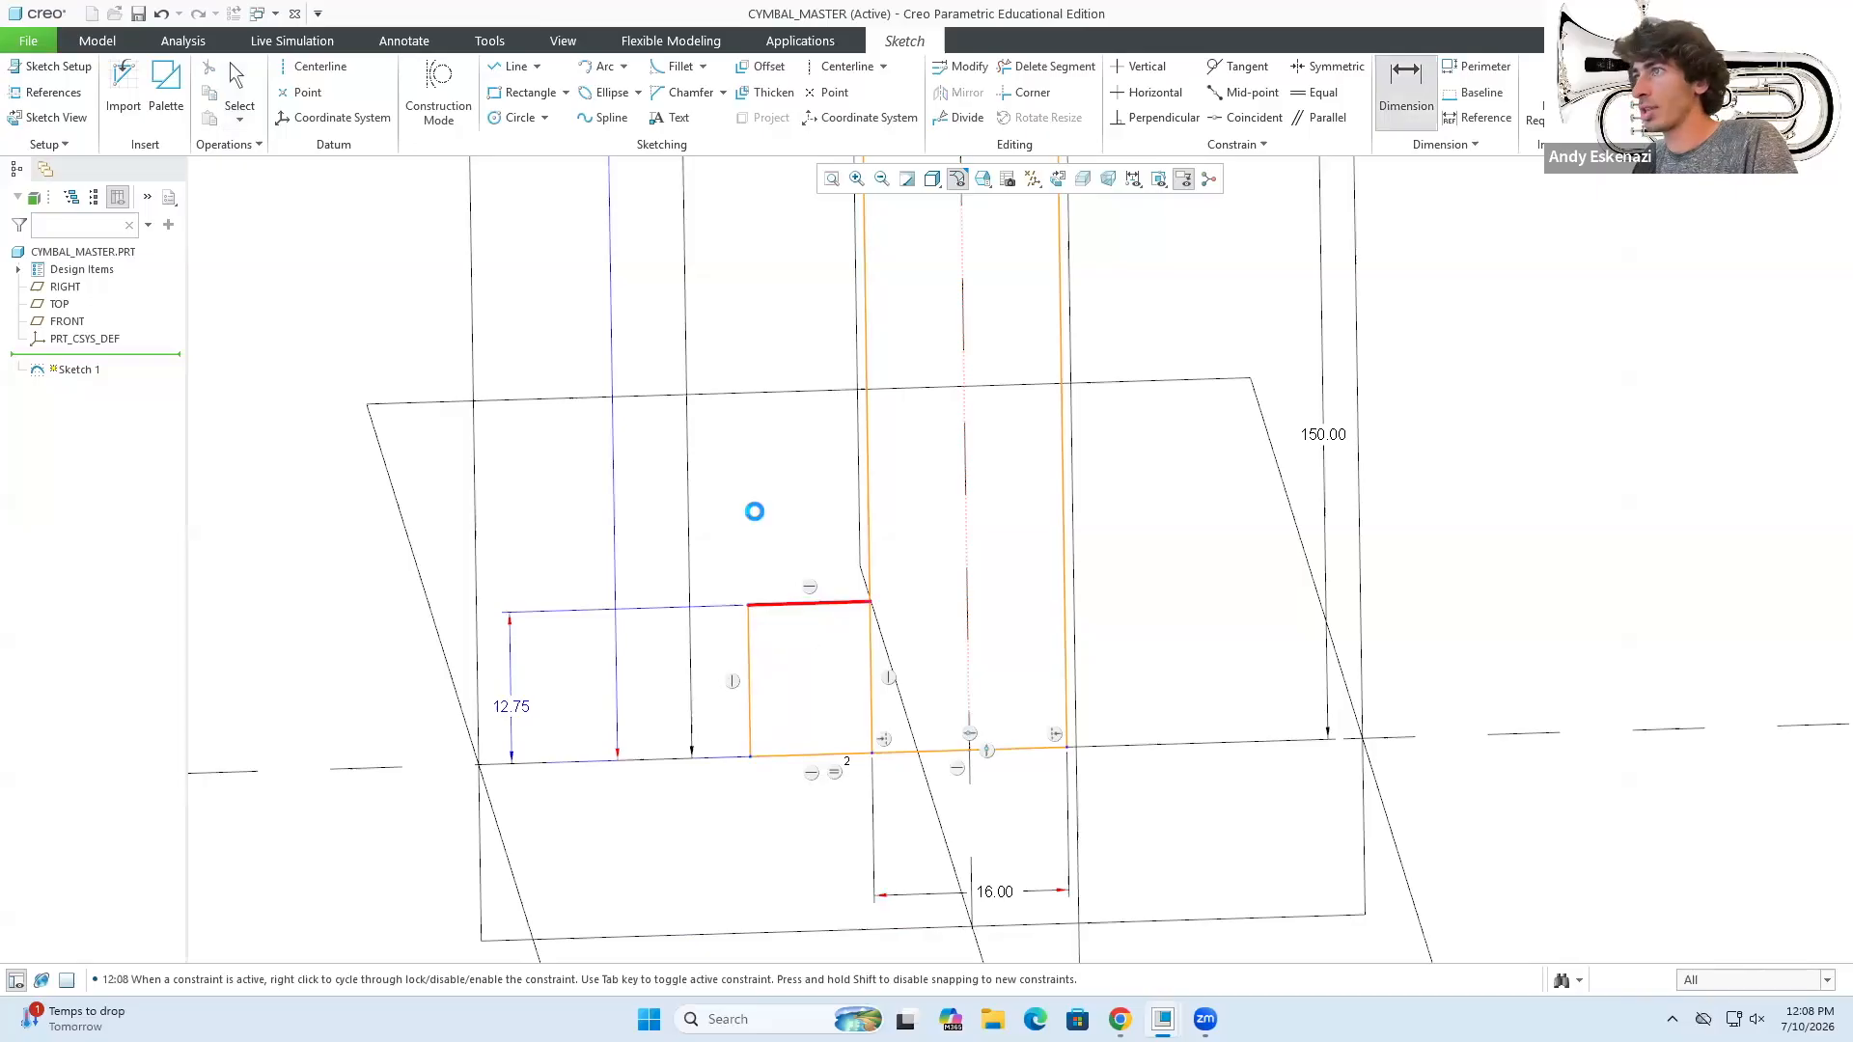
click(1604, 405)
key(ctrl+z)
- Sketch a rectangle about 15.5 wide and 18.7 high outward from the lower-left corner of the outermost tube
click(526, 93)
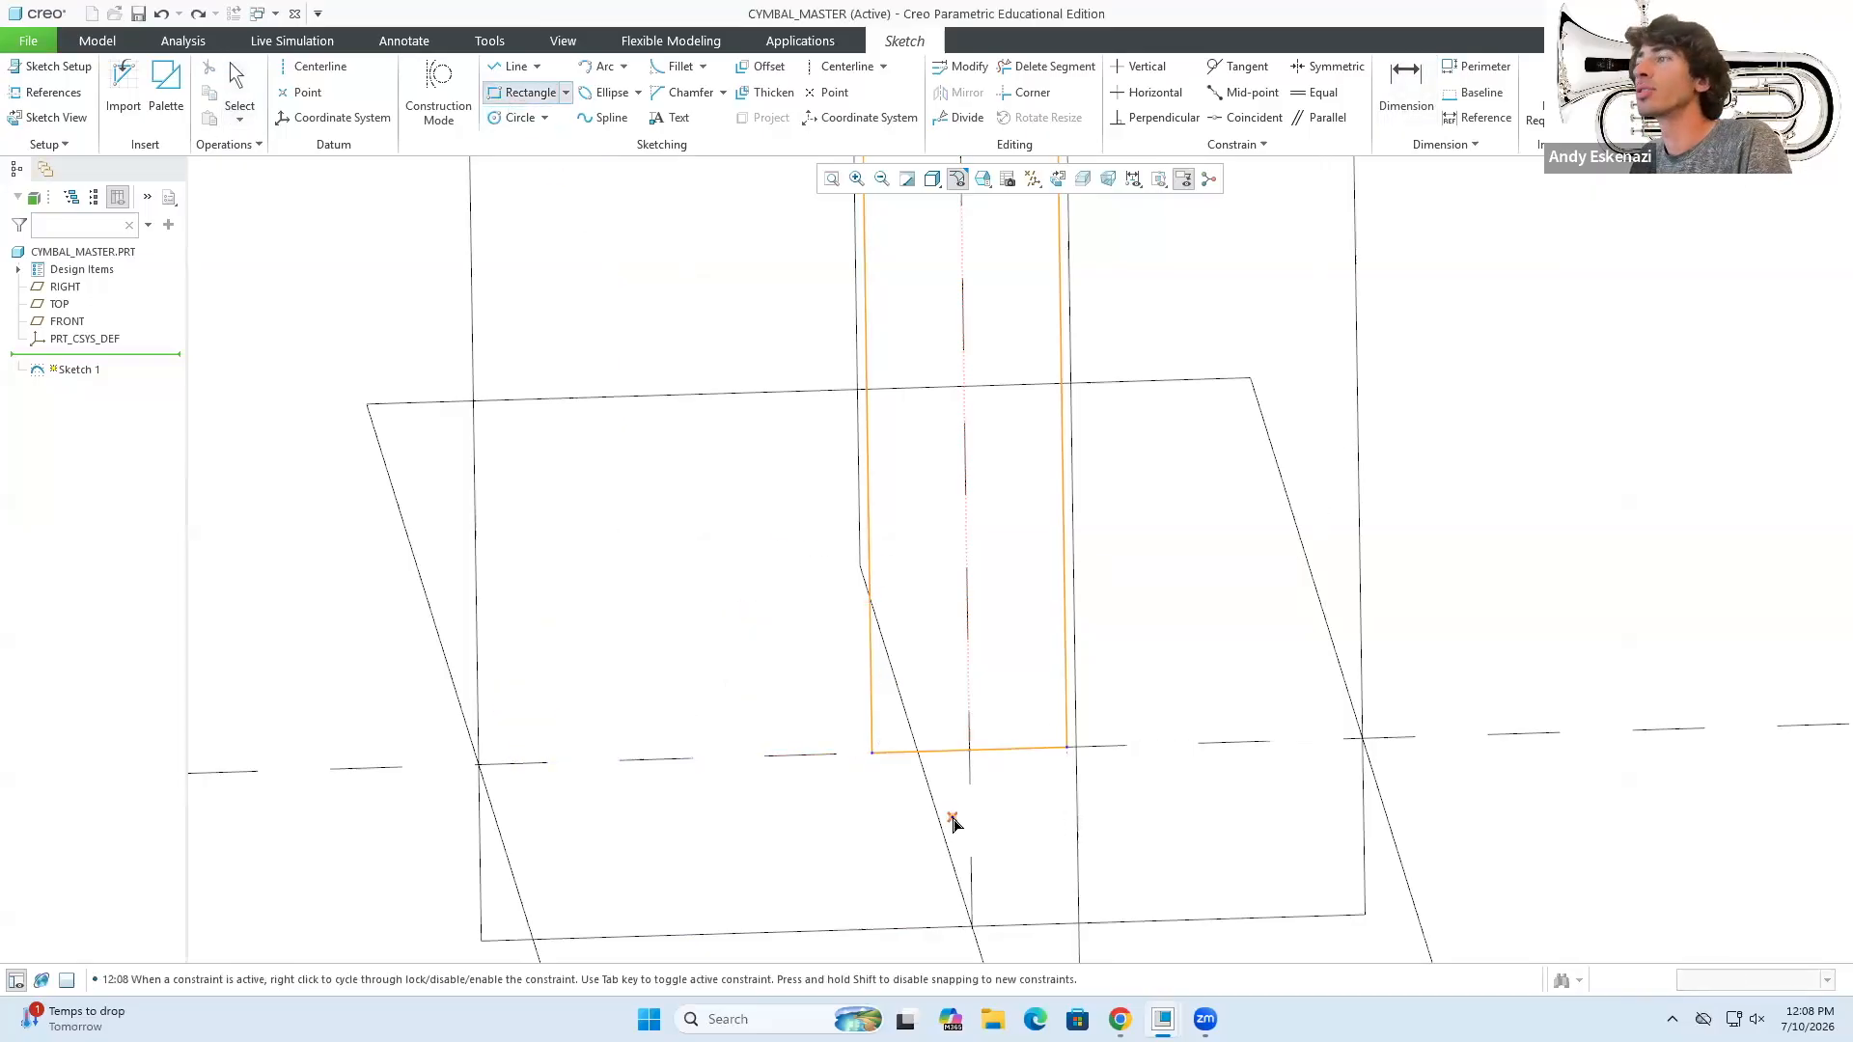
click(872, 752)
scroll(819, 637, up, 3)
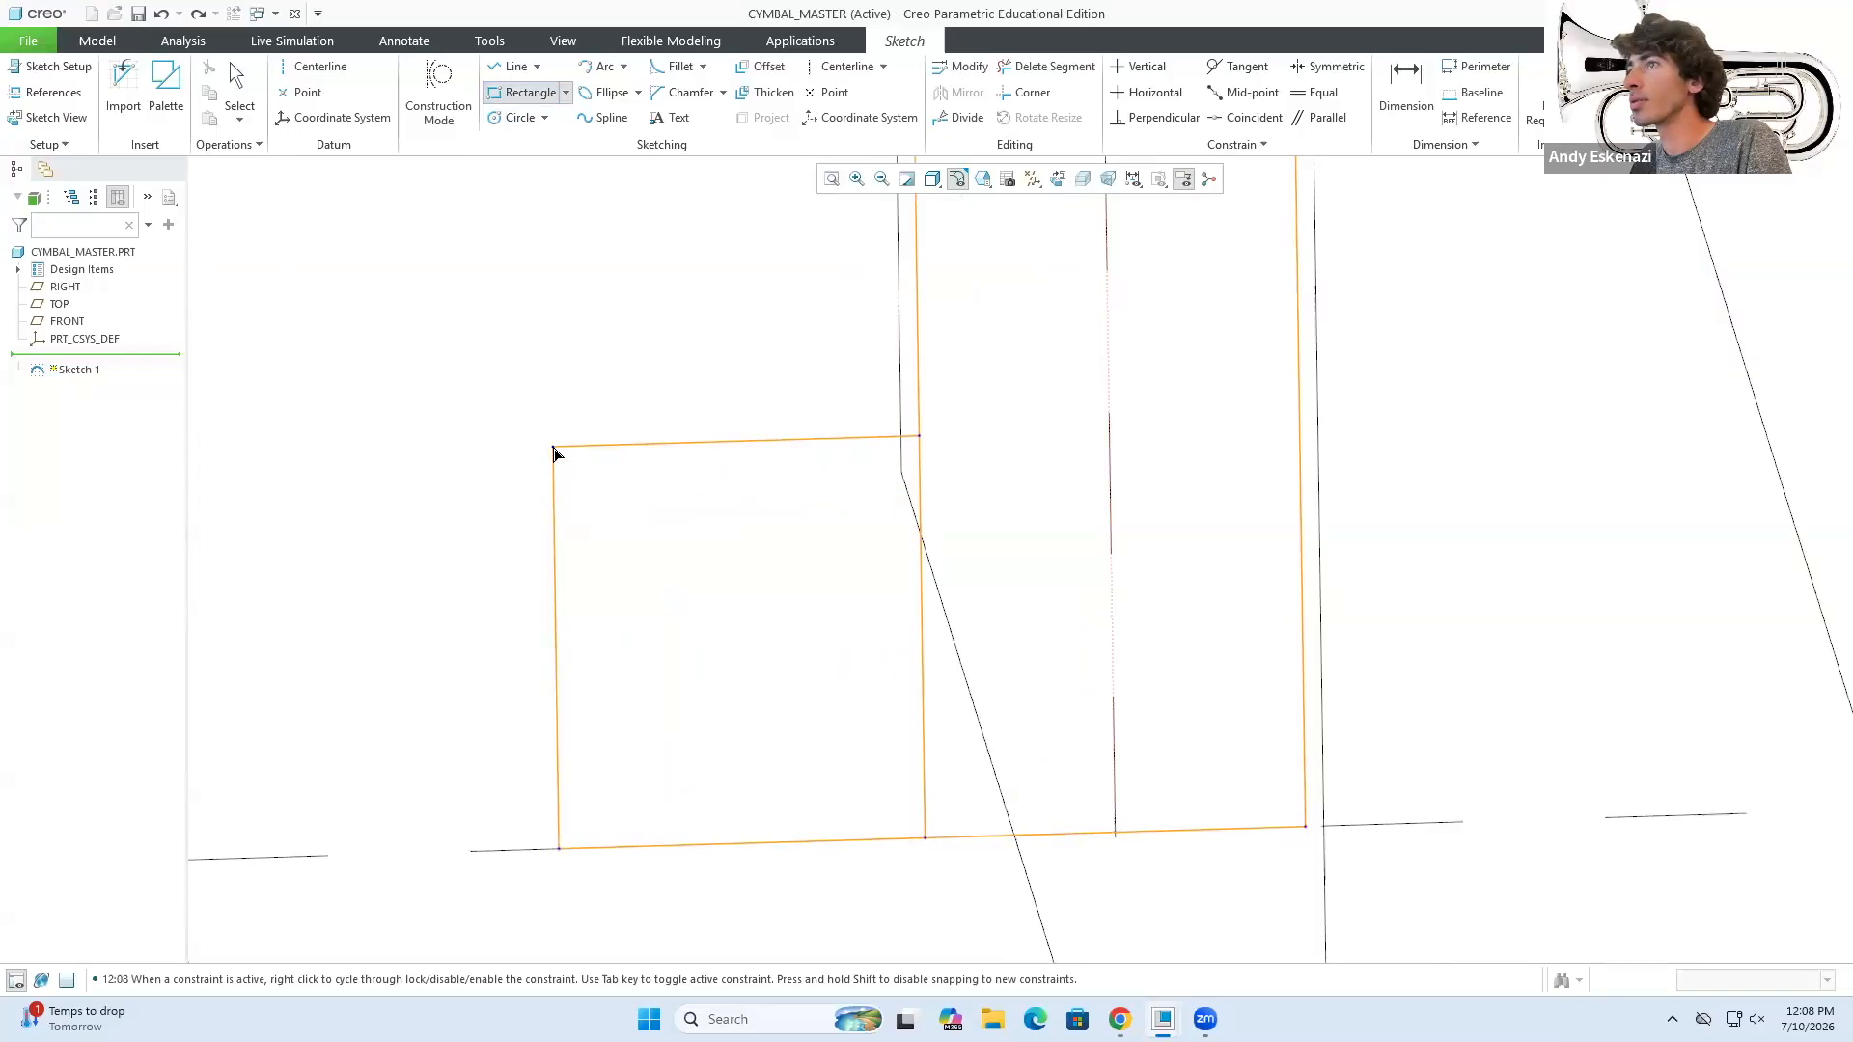
click(550, 417)
middle_click(815, 546)
click(780, 491)
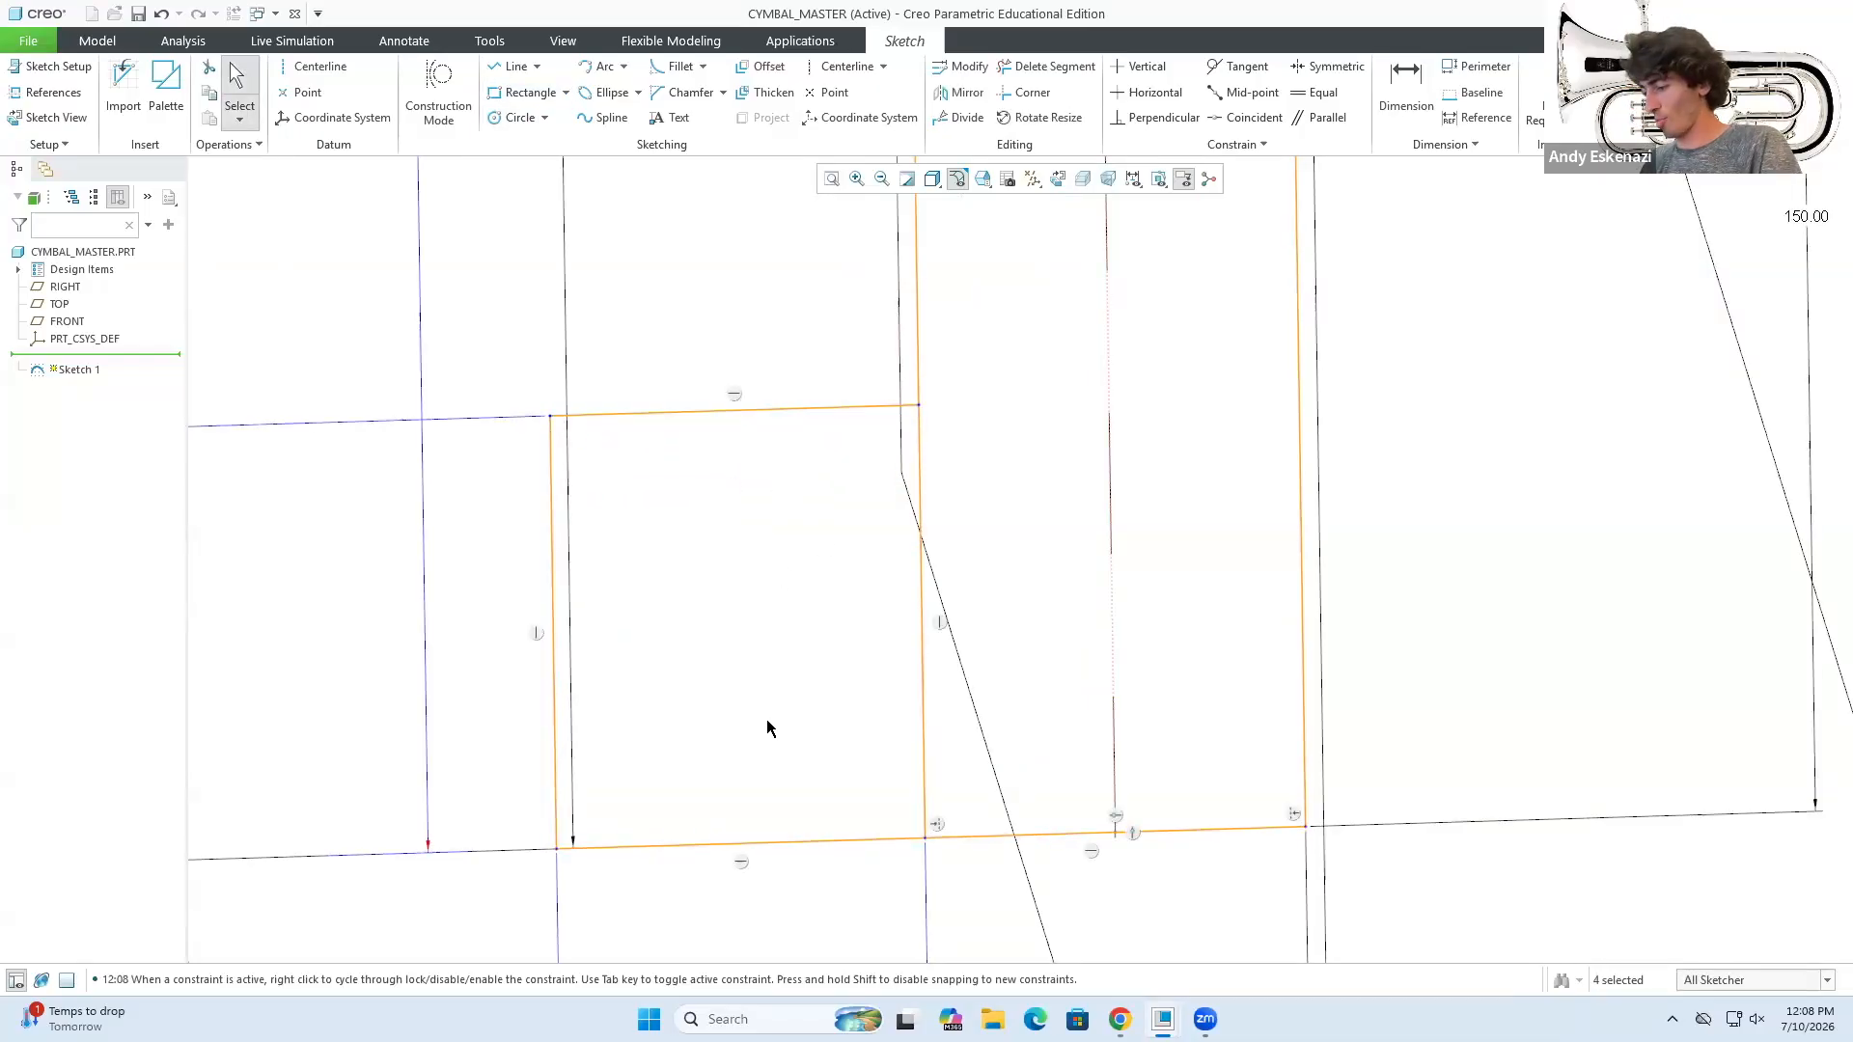
- Dimension the lower edge of the rectangle beside the outermost tube and set its width to 2
key(d)
click(801, 843)
scroll(876, 470, down, 4)
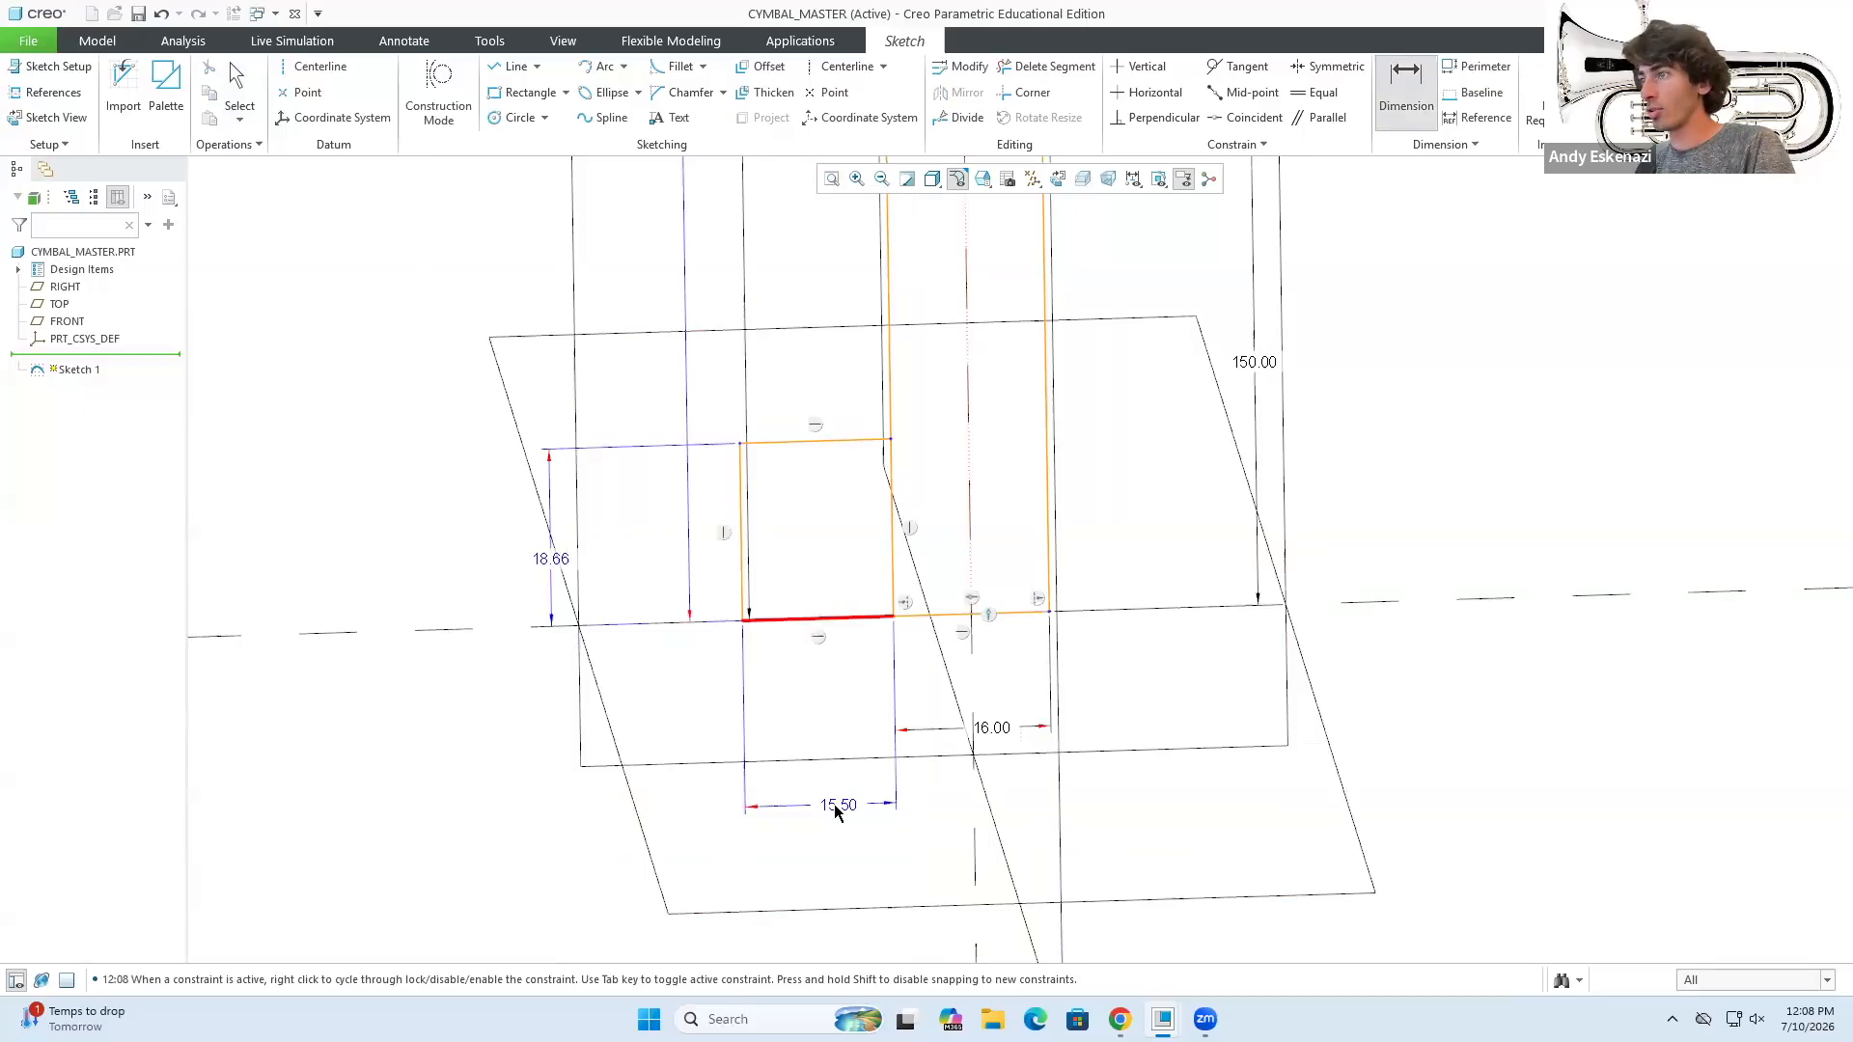
middle_click(836, 810)
double_click(838, 805)
text(1)
key(Return)
scroll(849, 487, up, 3)
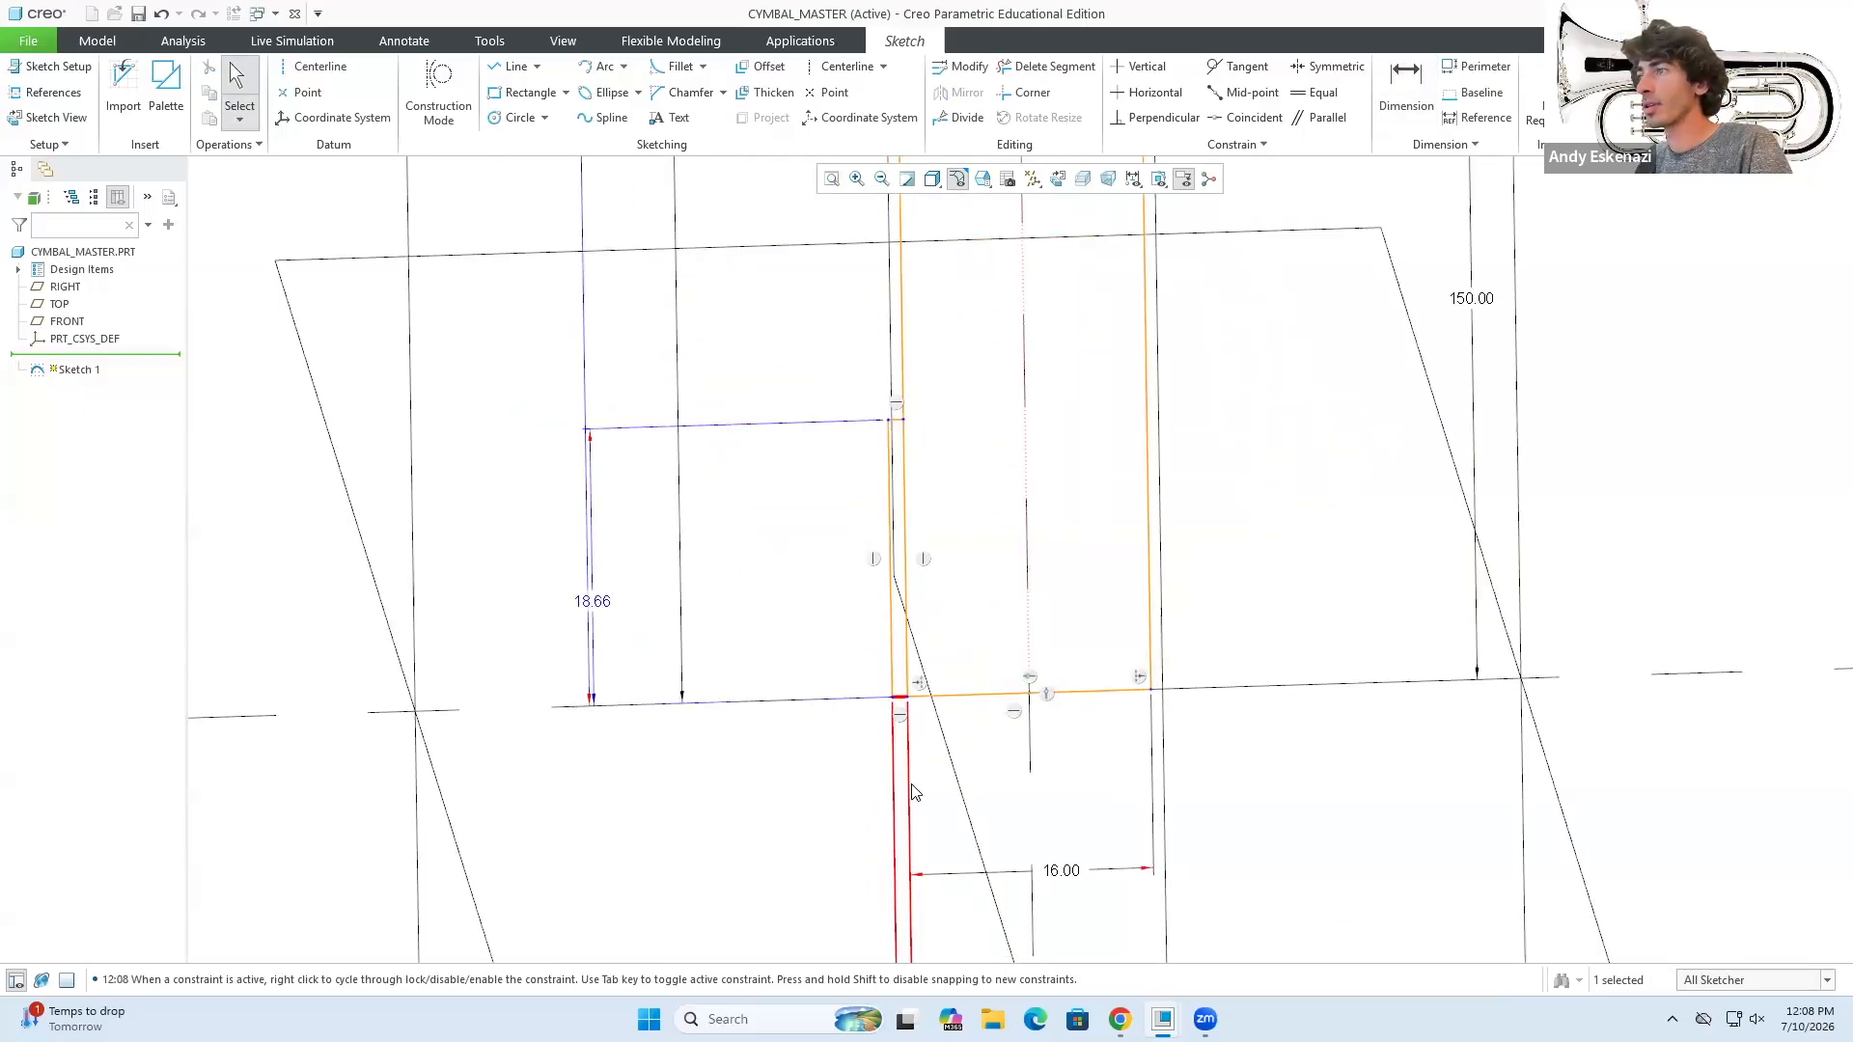
scroll(915, 791, down, 3)
double_click(857, 726)
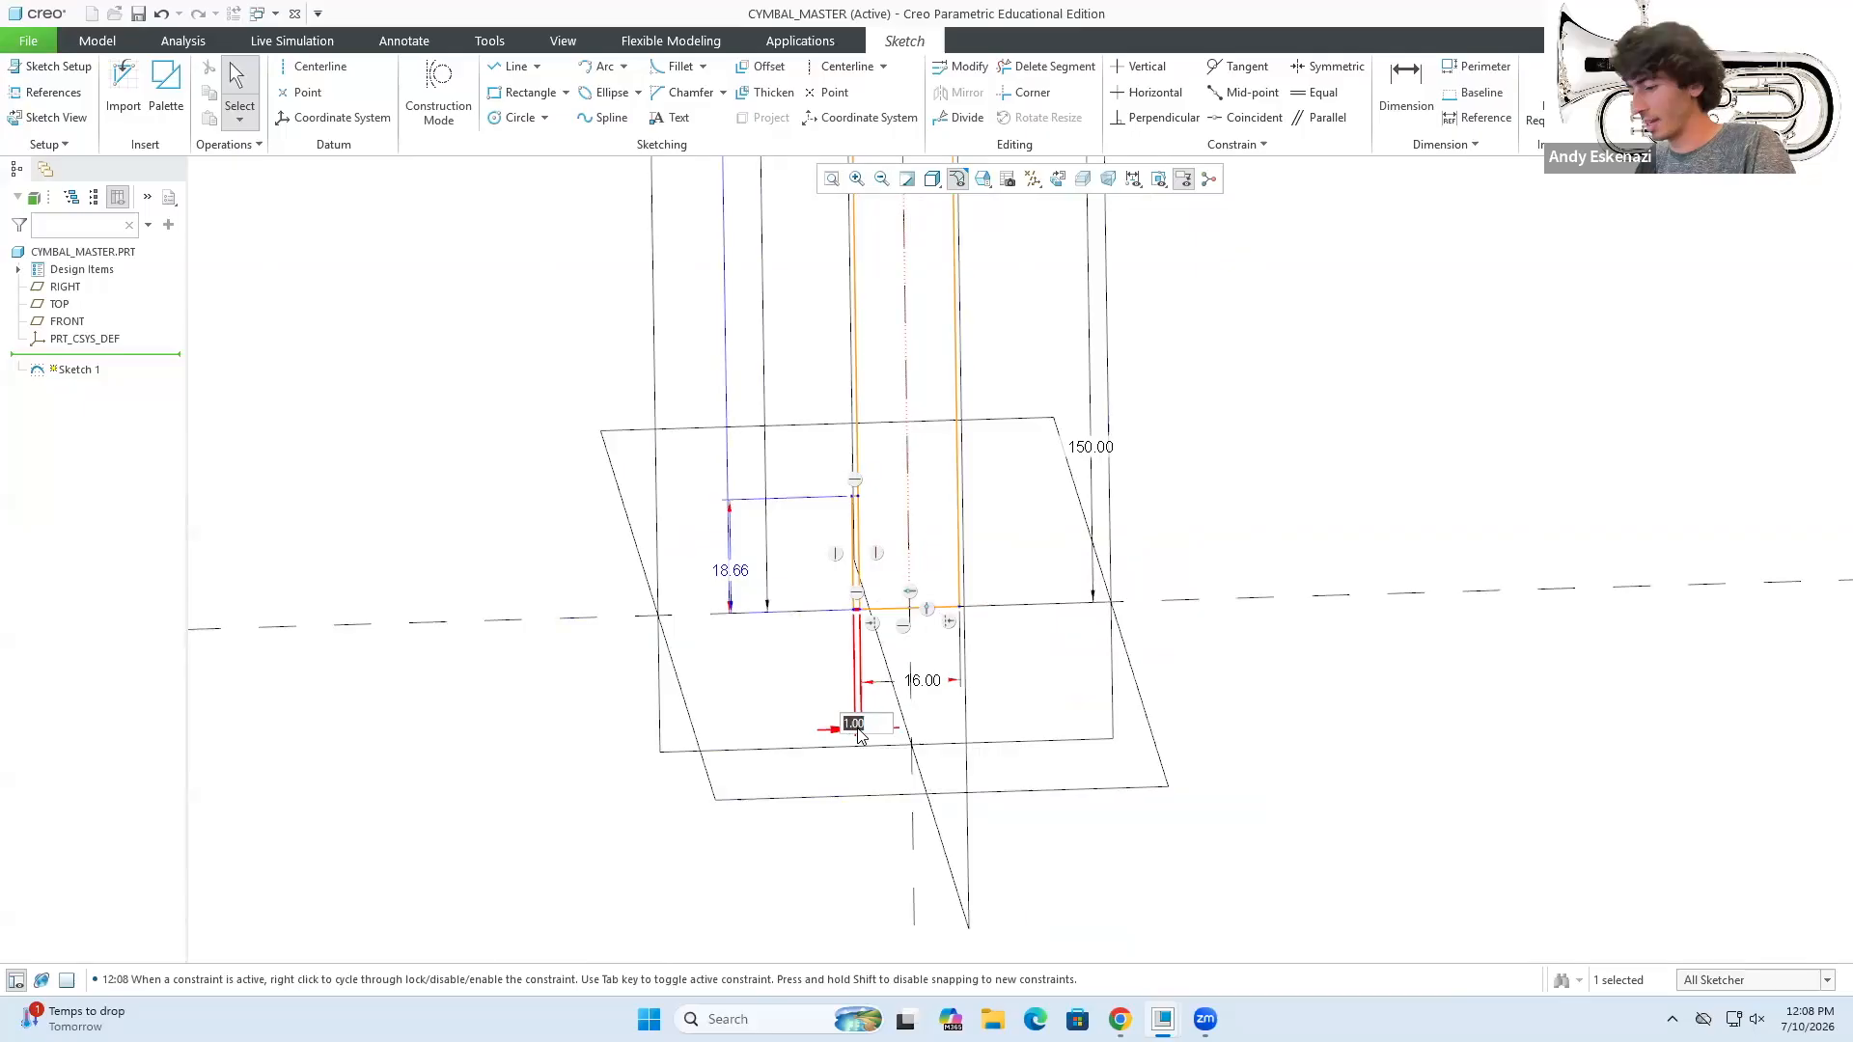
text(2)
key(Return)
- Set the height of the narrow rectangle at the outermost tube's base to 15
scroll(729, 540, up, 4)
double_click(729, 604)
text(15)
key(Return)
scroll(1028, 584, down, 5)
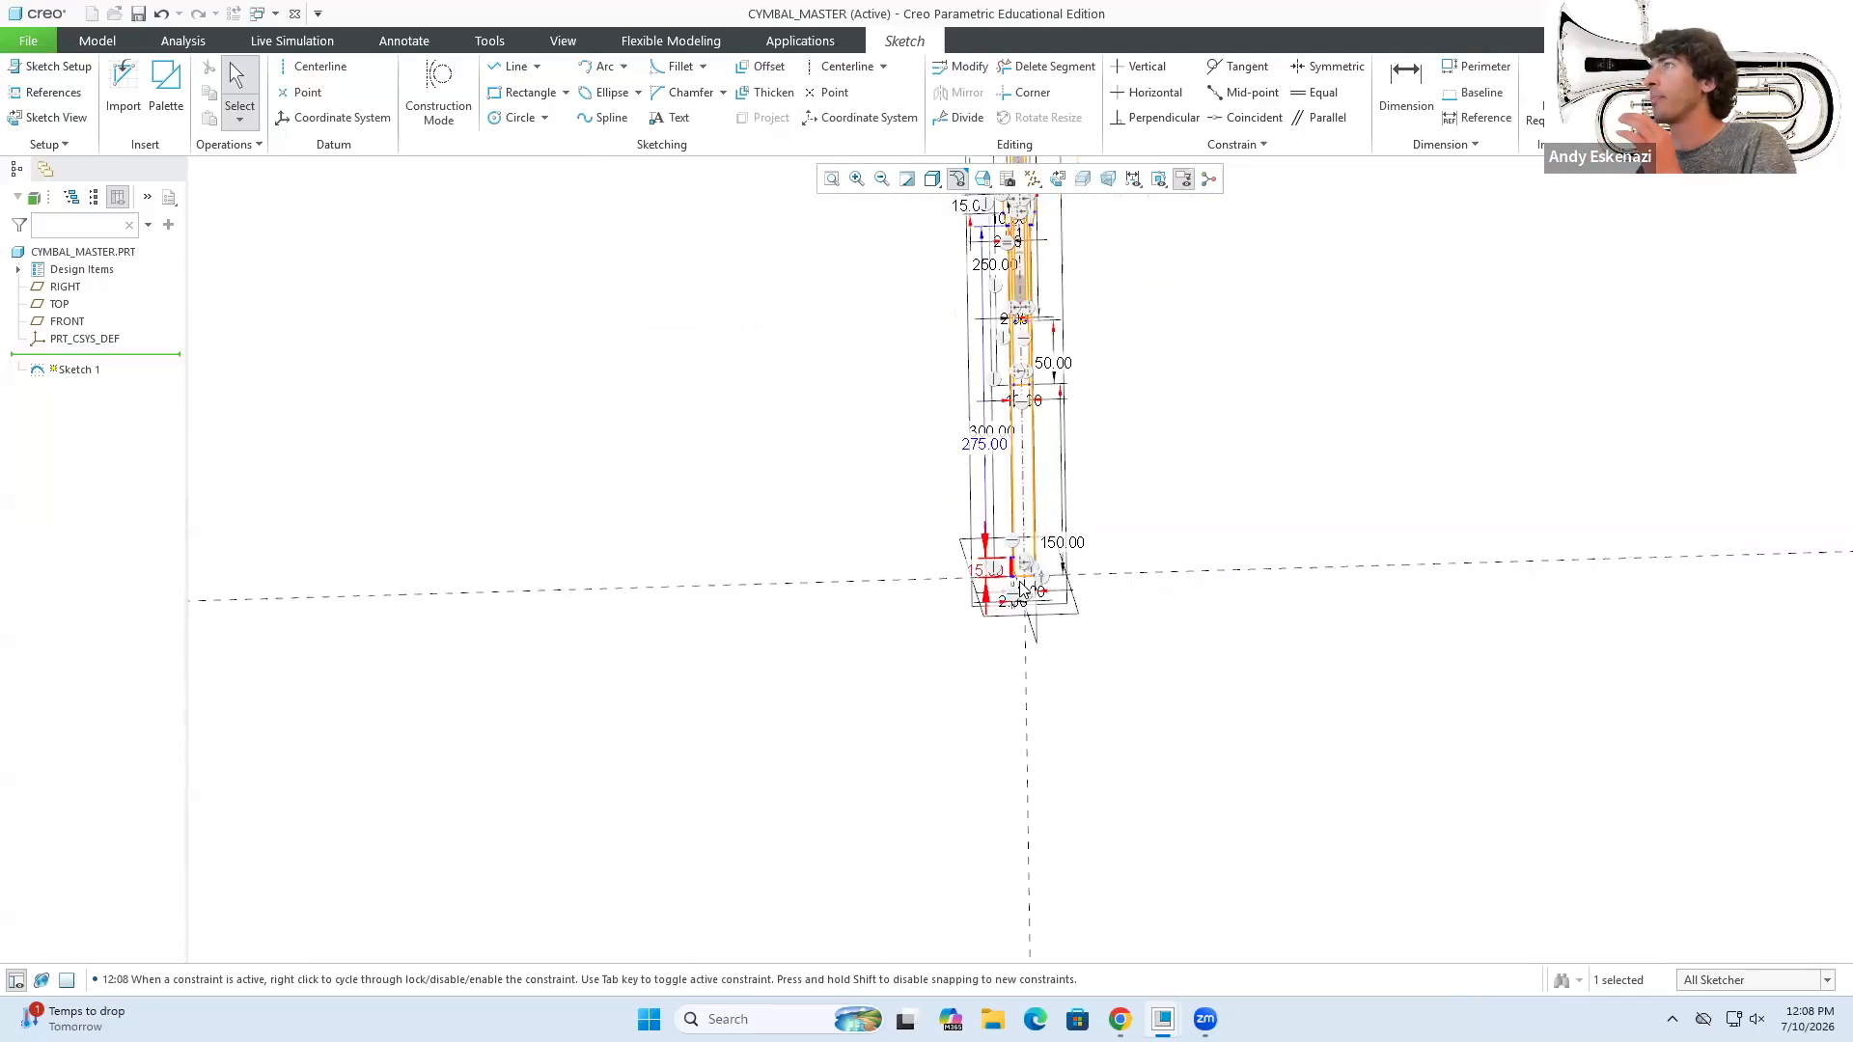
scroll(1044, 333, up, 3)
scroll(1110, 801, up, 2)
scroll(1107, 807, up, 2)
scroll(968, 604, down, 2)
- Check the stand's base in the browser photo, and sketch a 15-wide rectangle outward from the narrow rectangle, matching its full height
click(1120, 1020)
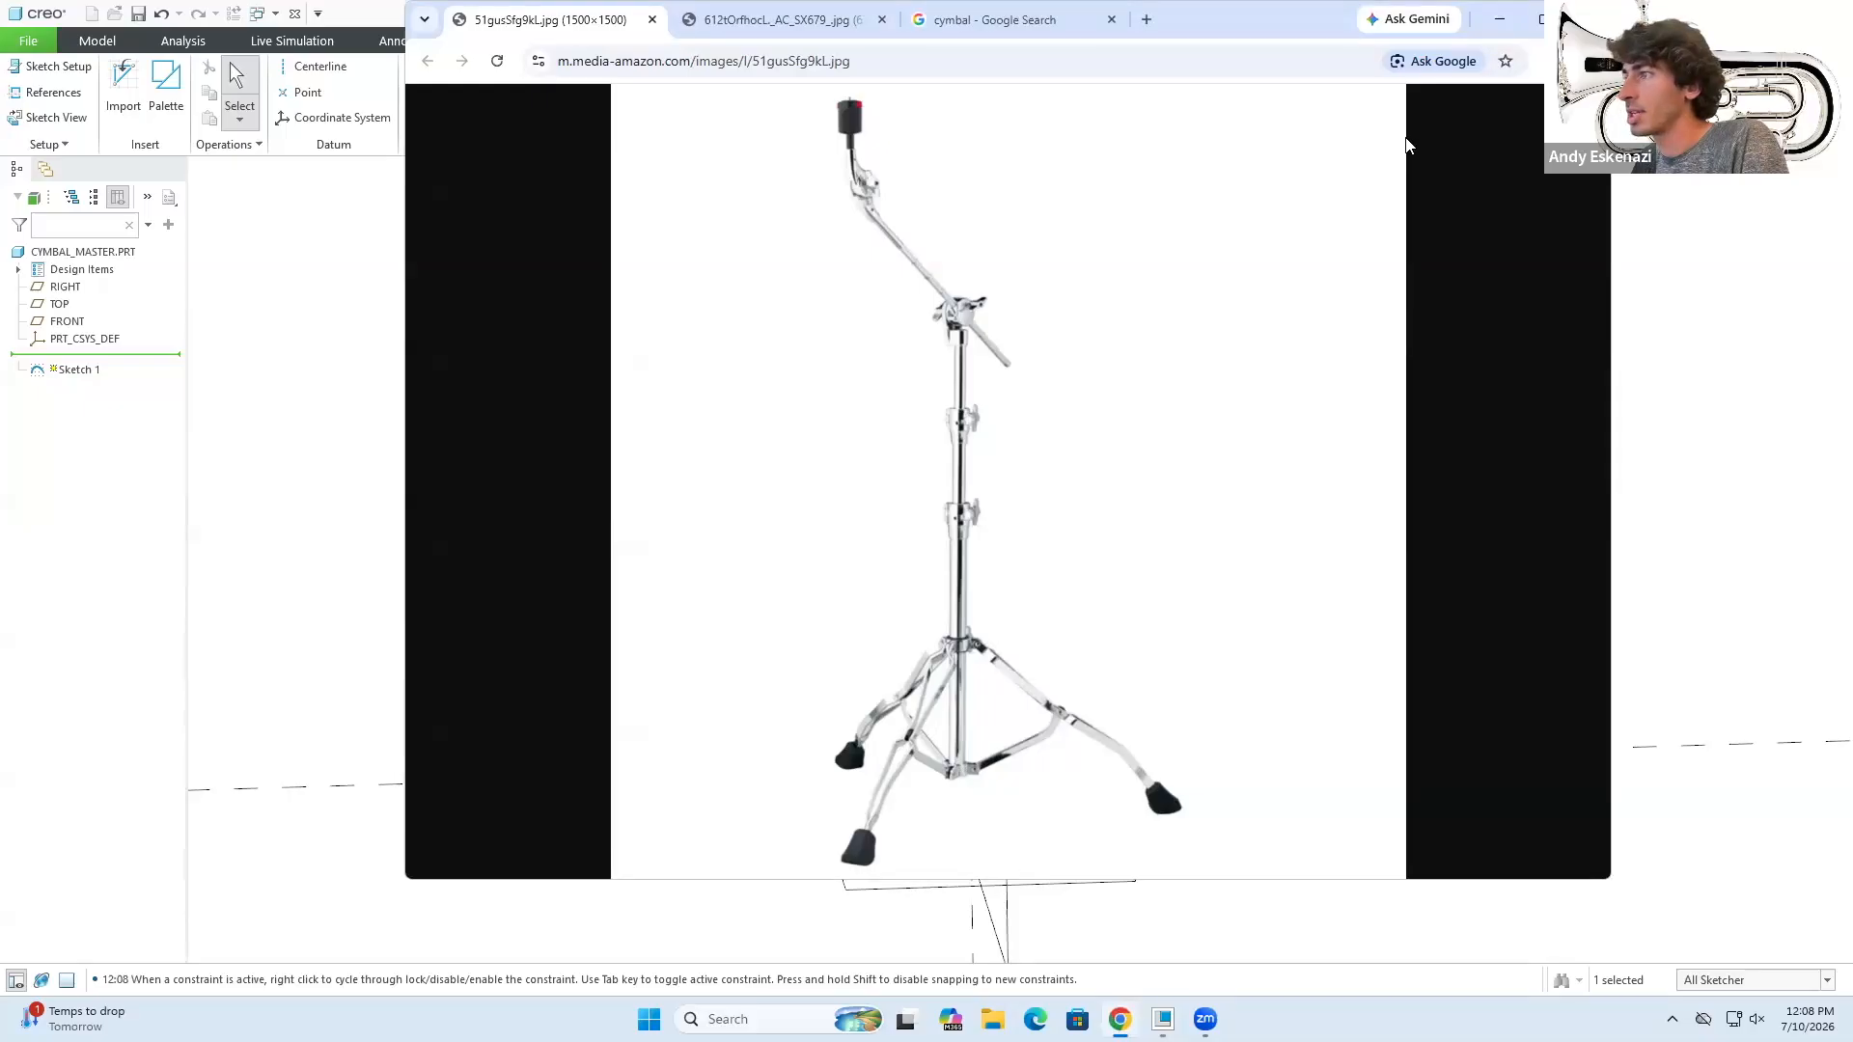
click(1499, 19)
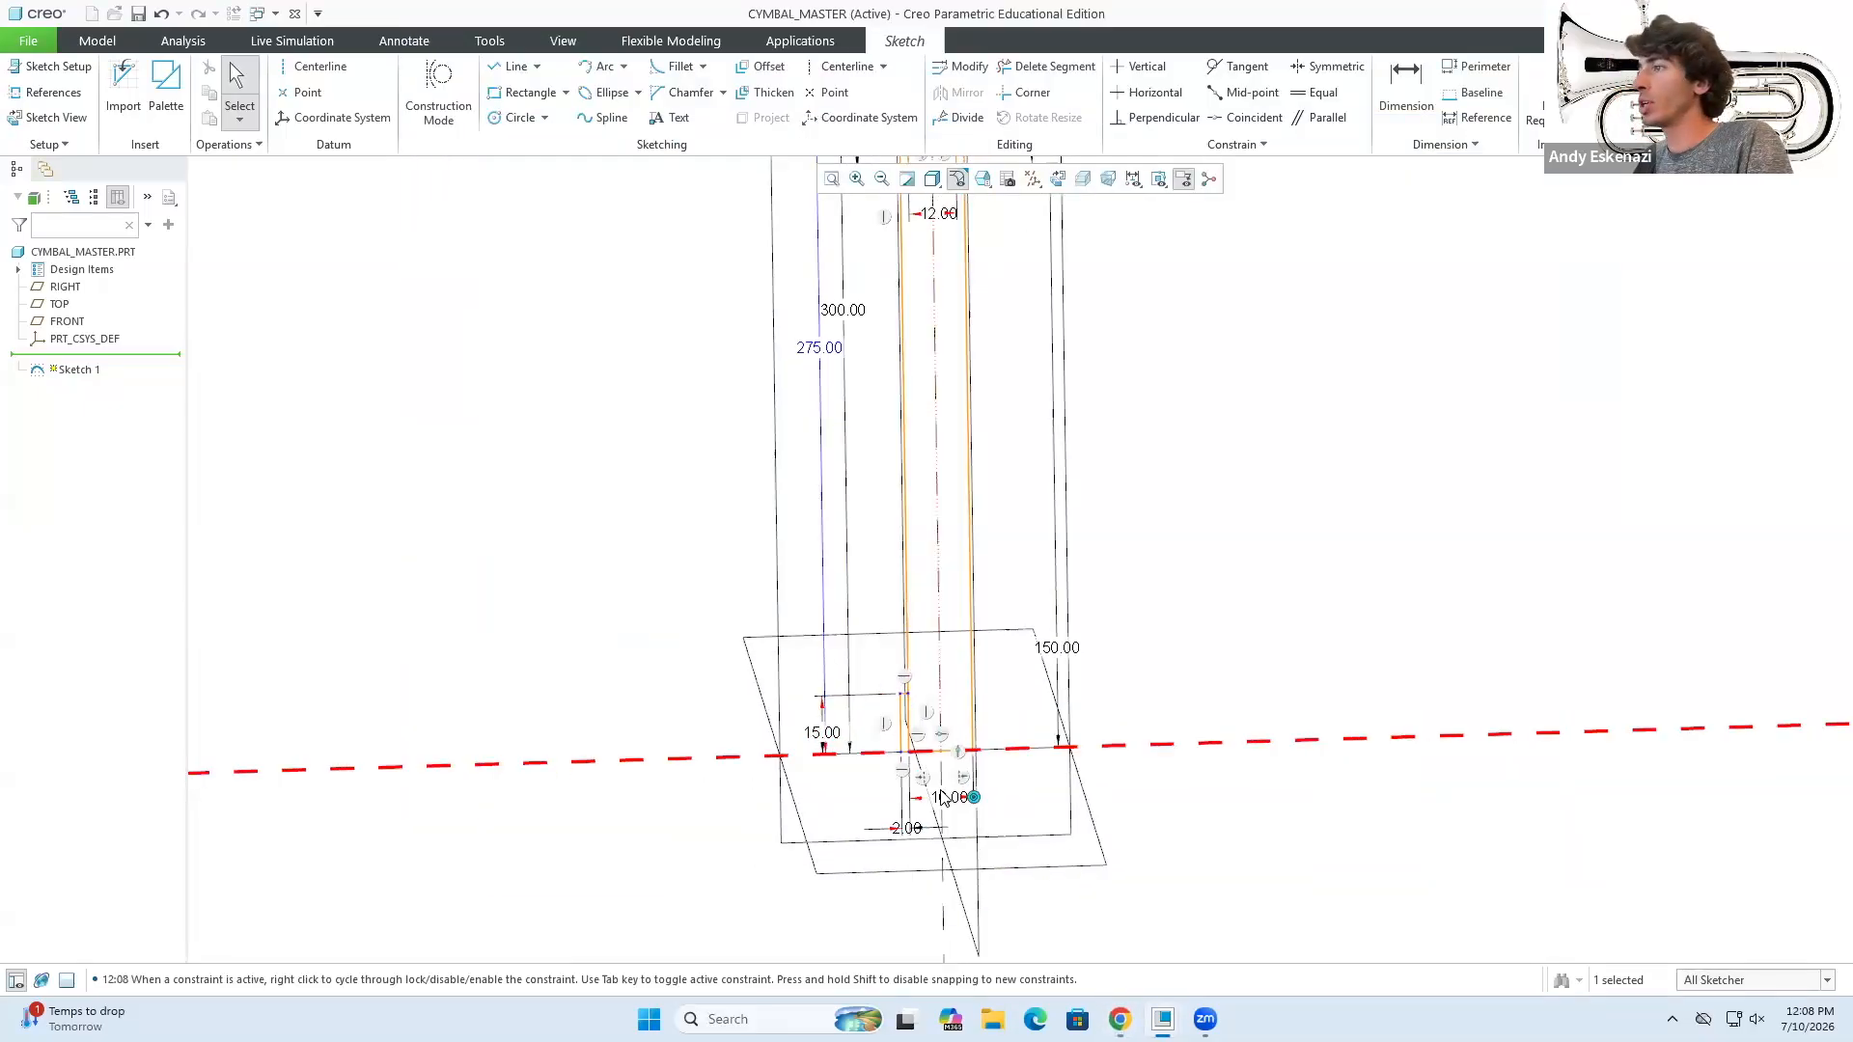
scroll(943, 797, up, 2)
click(524, 91)
click(873, 641)
click(759, 733)
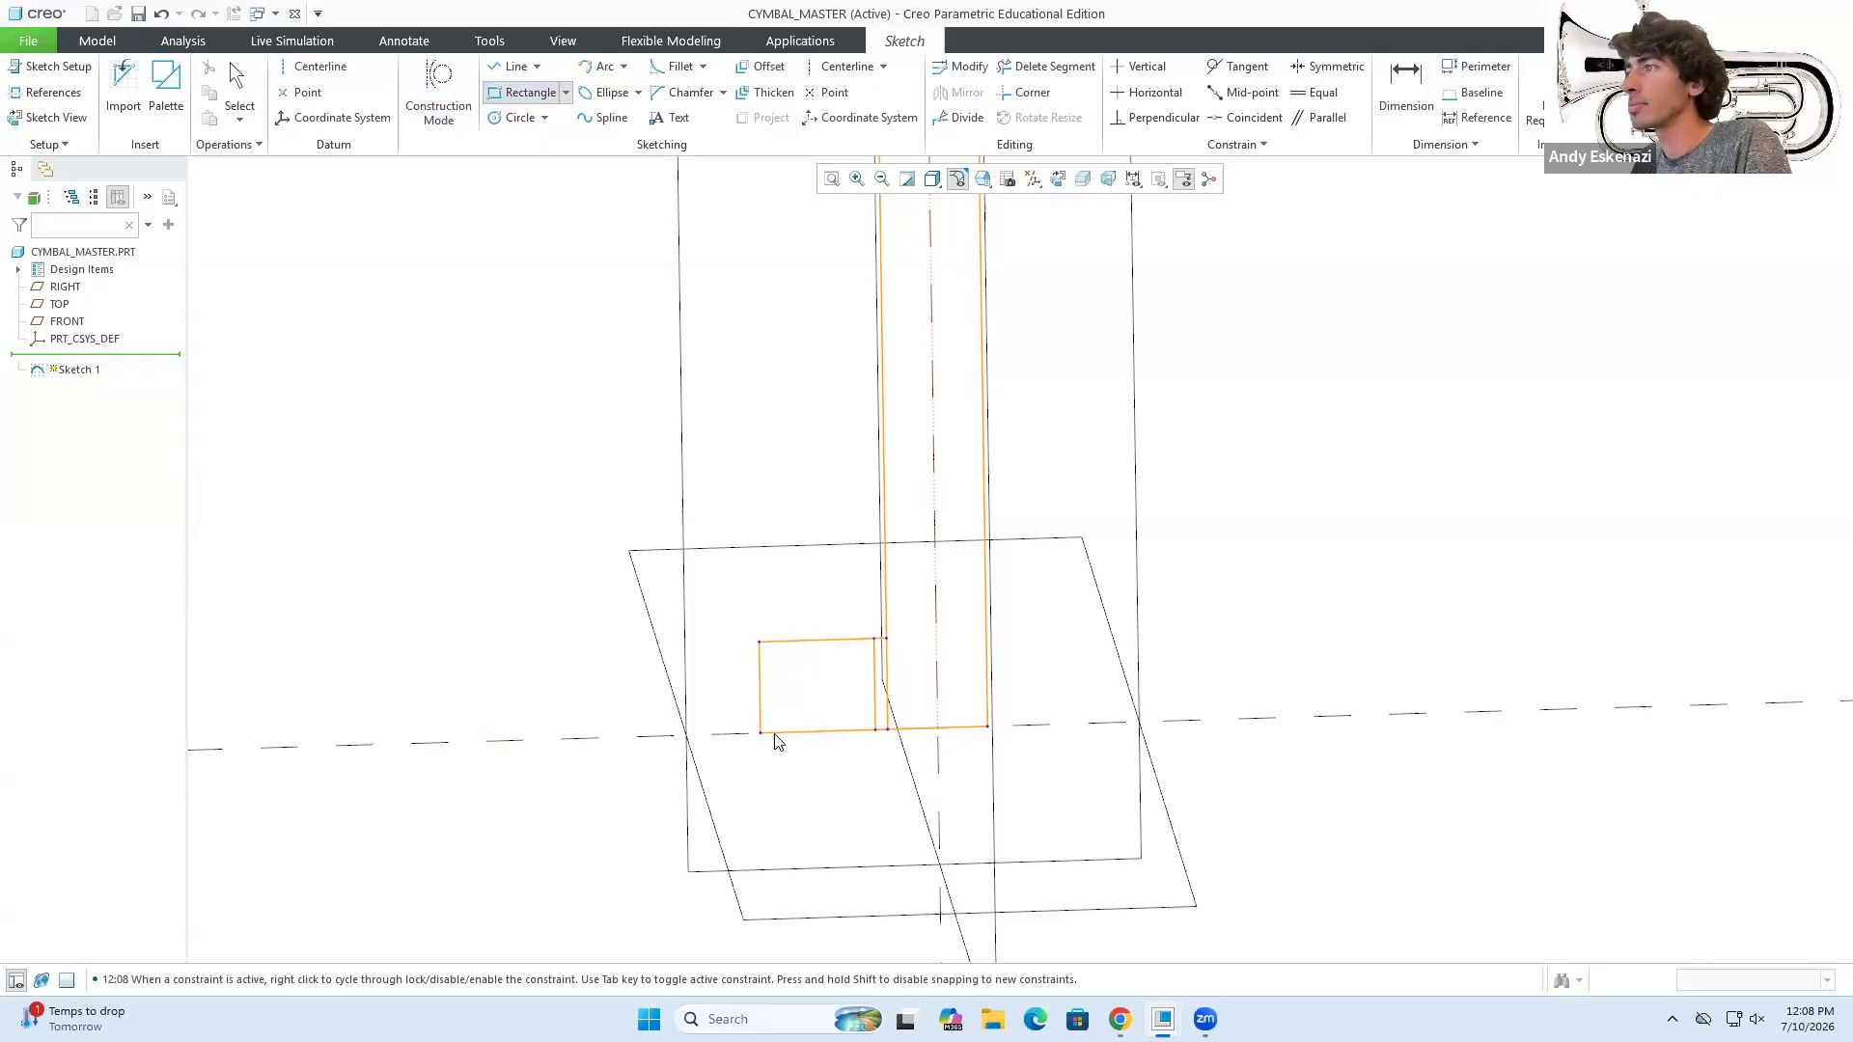
middle_click(777, 741)
scroll(784, 762, up, 1)
double_click(844, 758)
text(15)
key(Return)
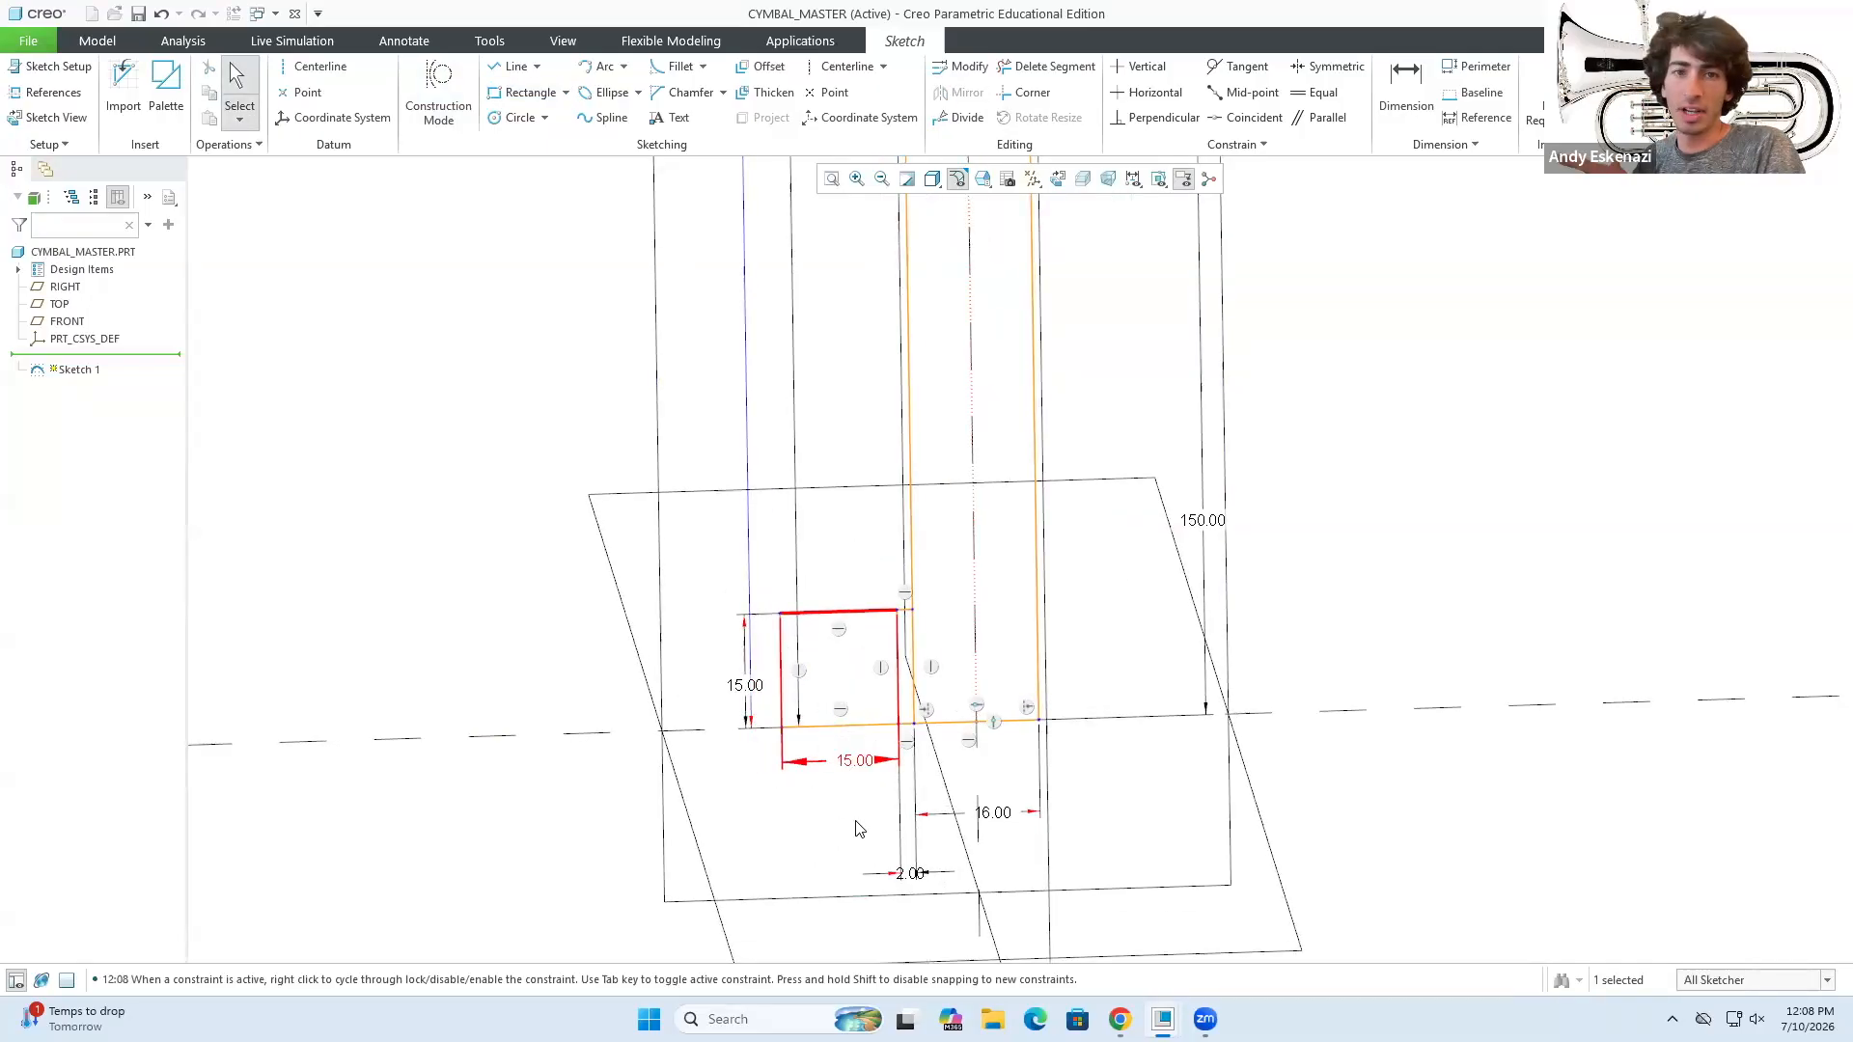
key(l)
key(g)
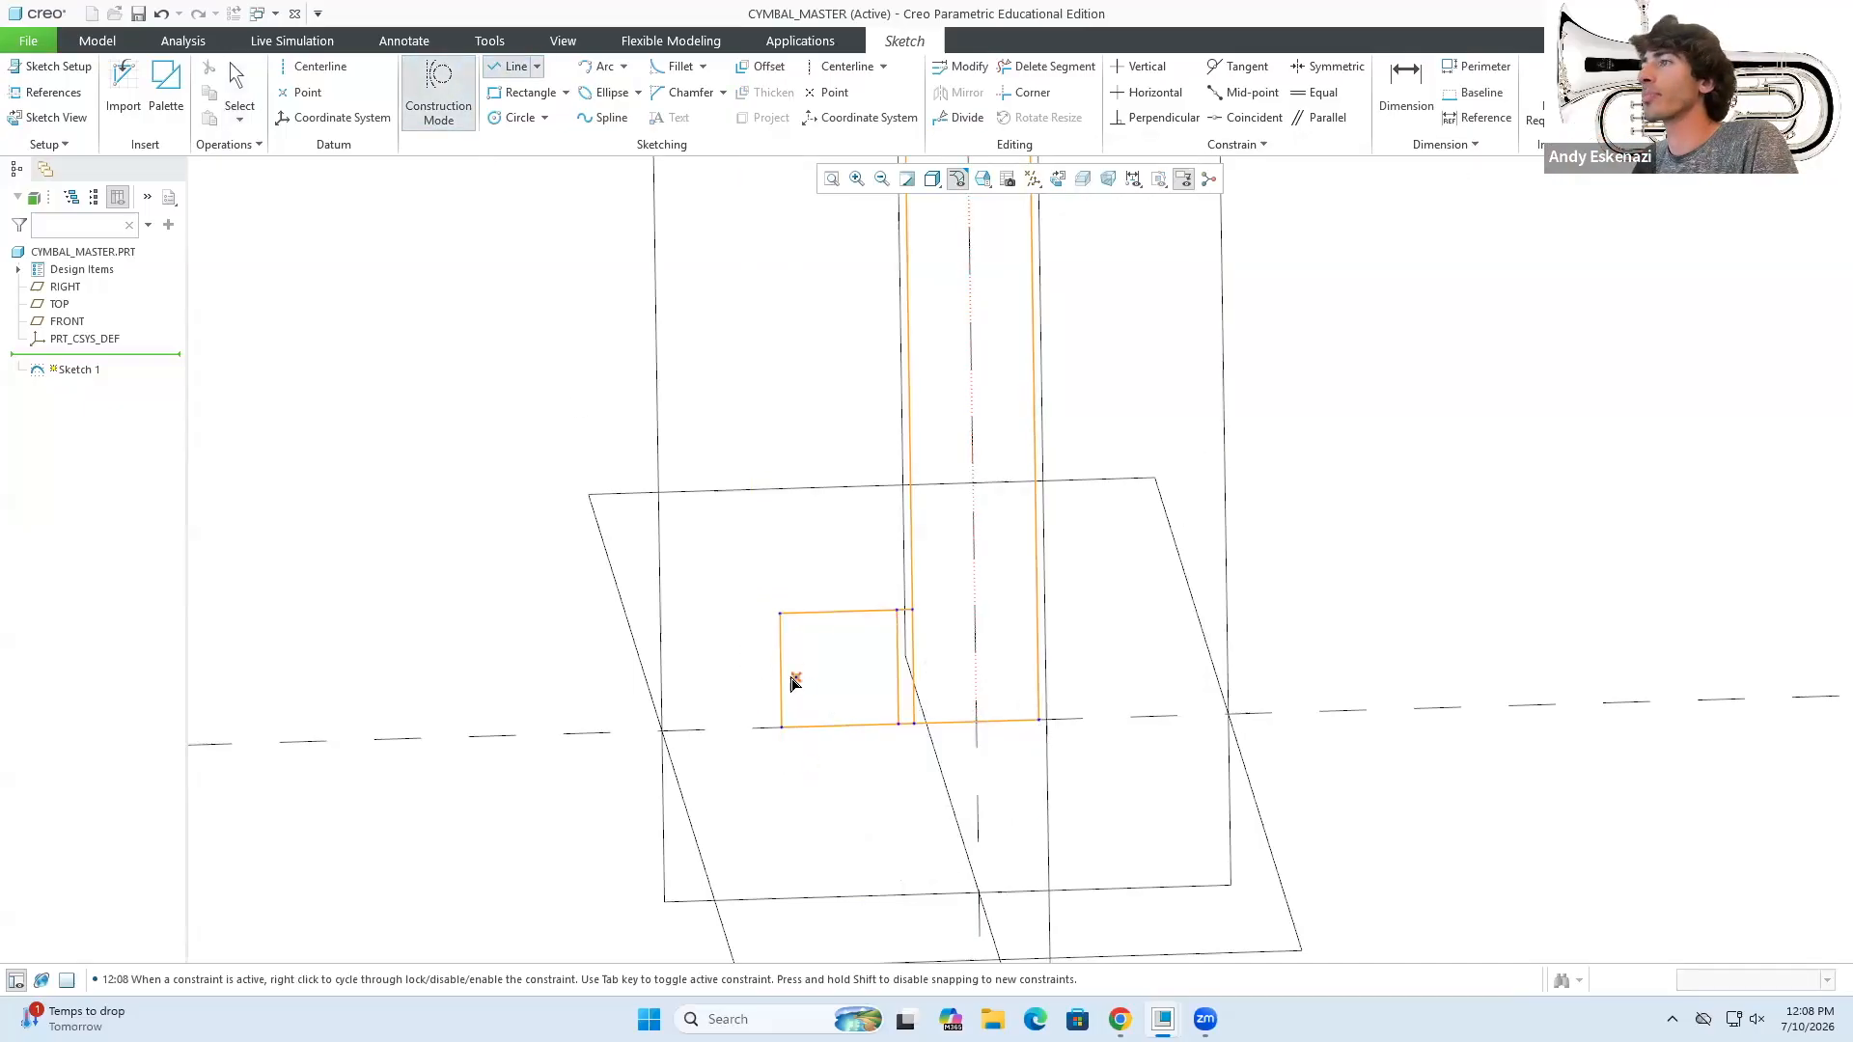
click(839, 612)
click(839, 726)
middle_click(853, 751)
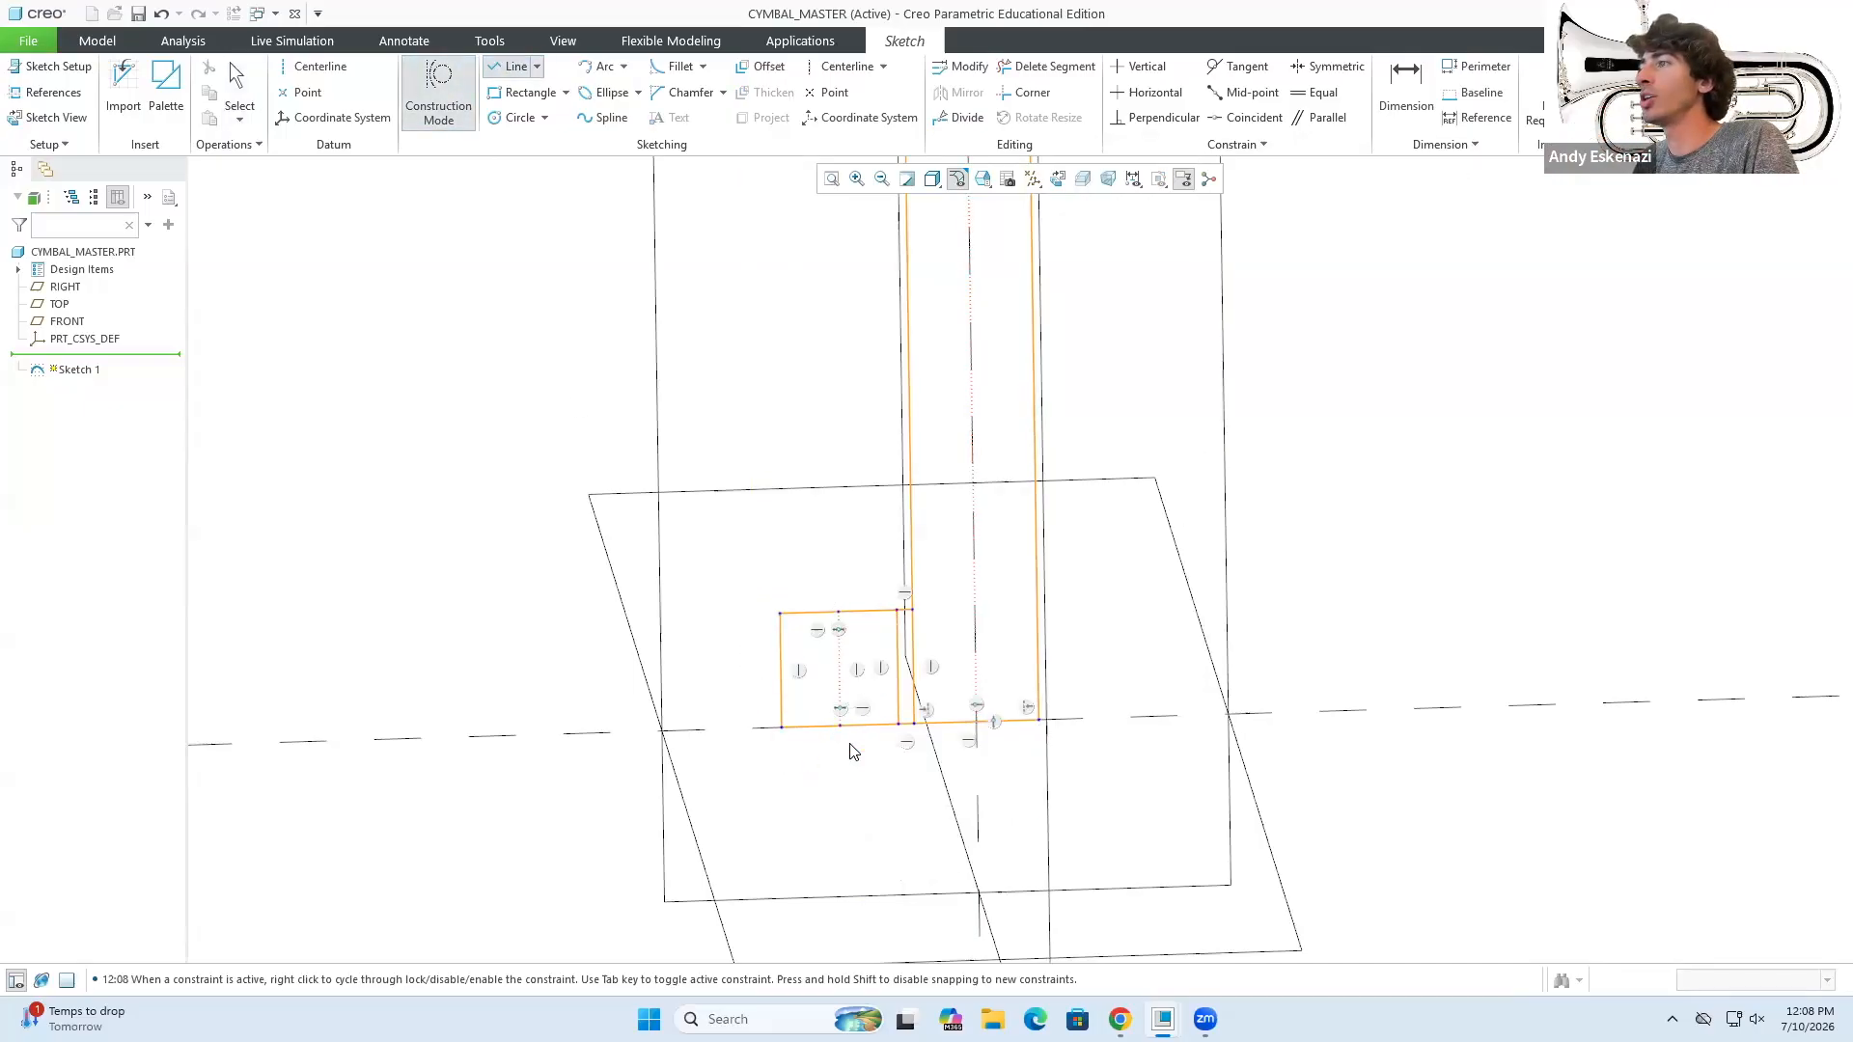
middle_click(853, 751)
click(1120, 1019)
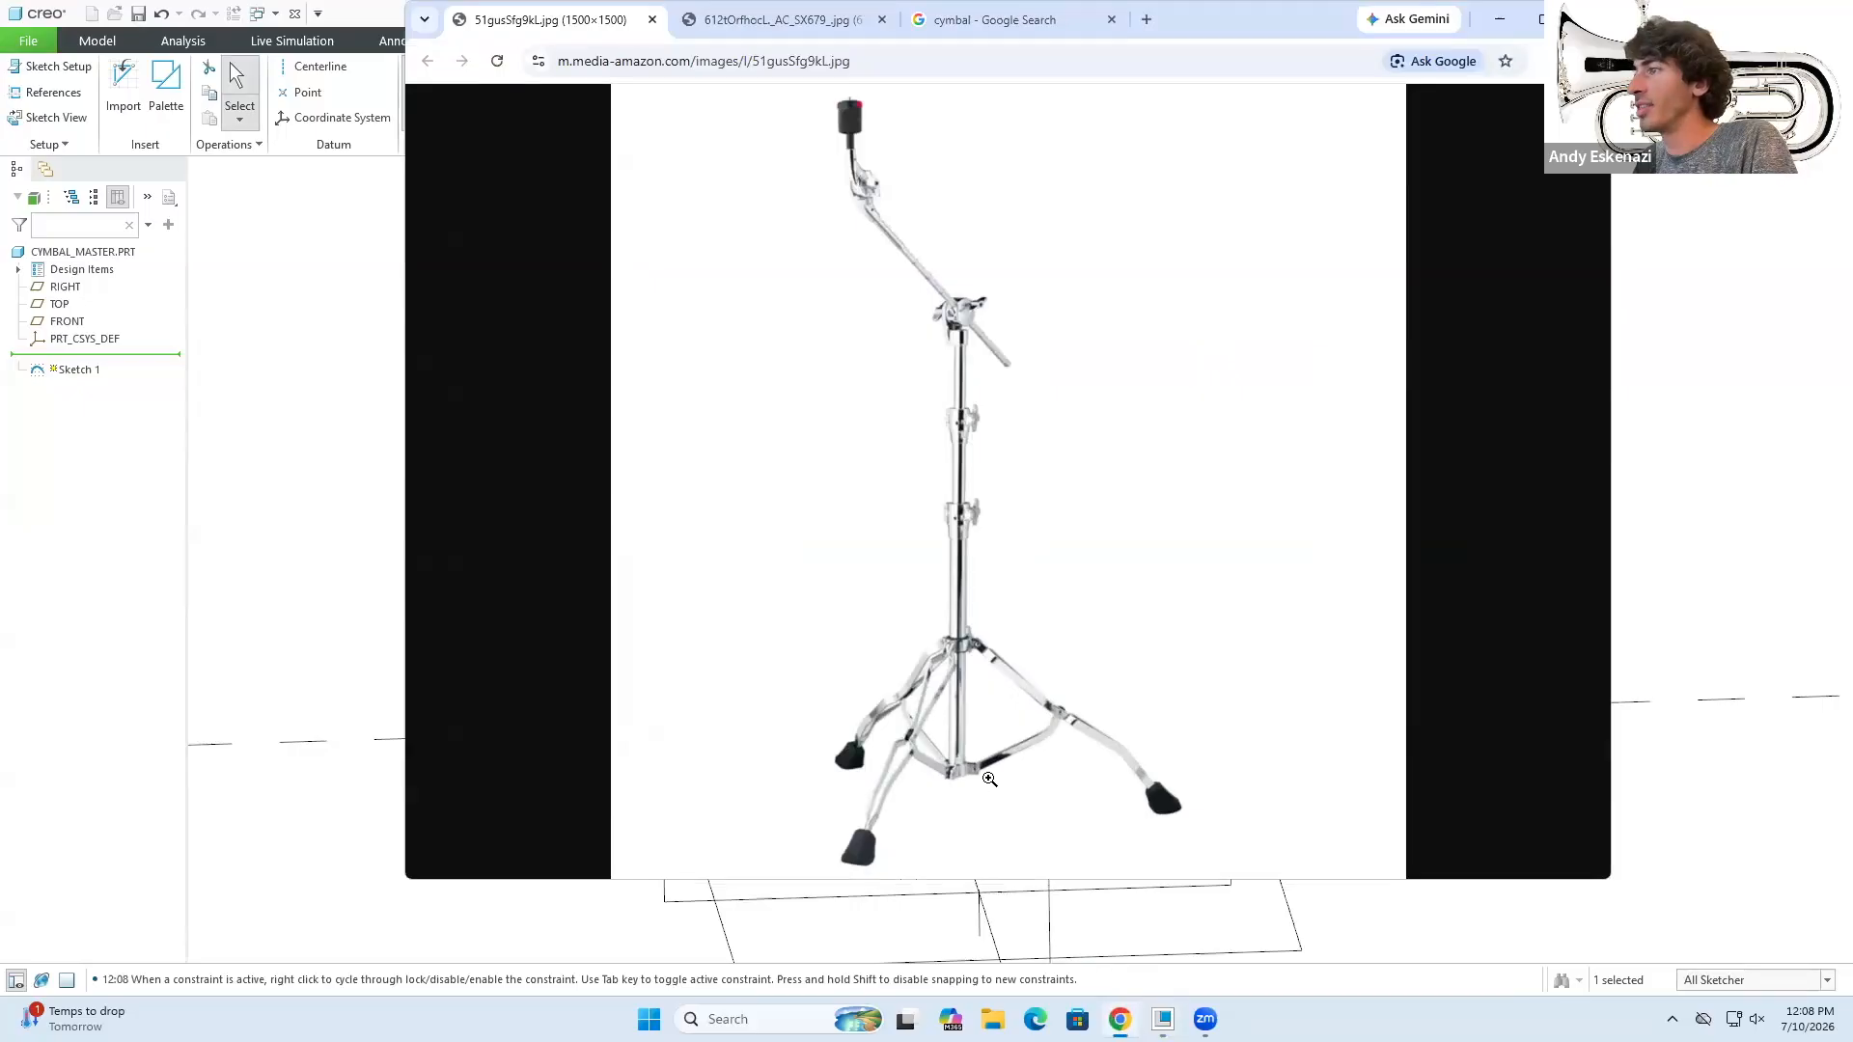
click(1499, 19)
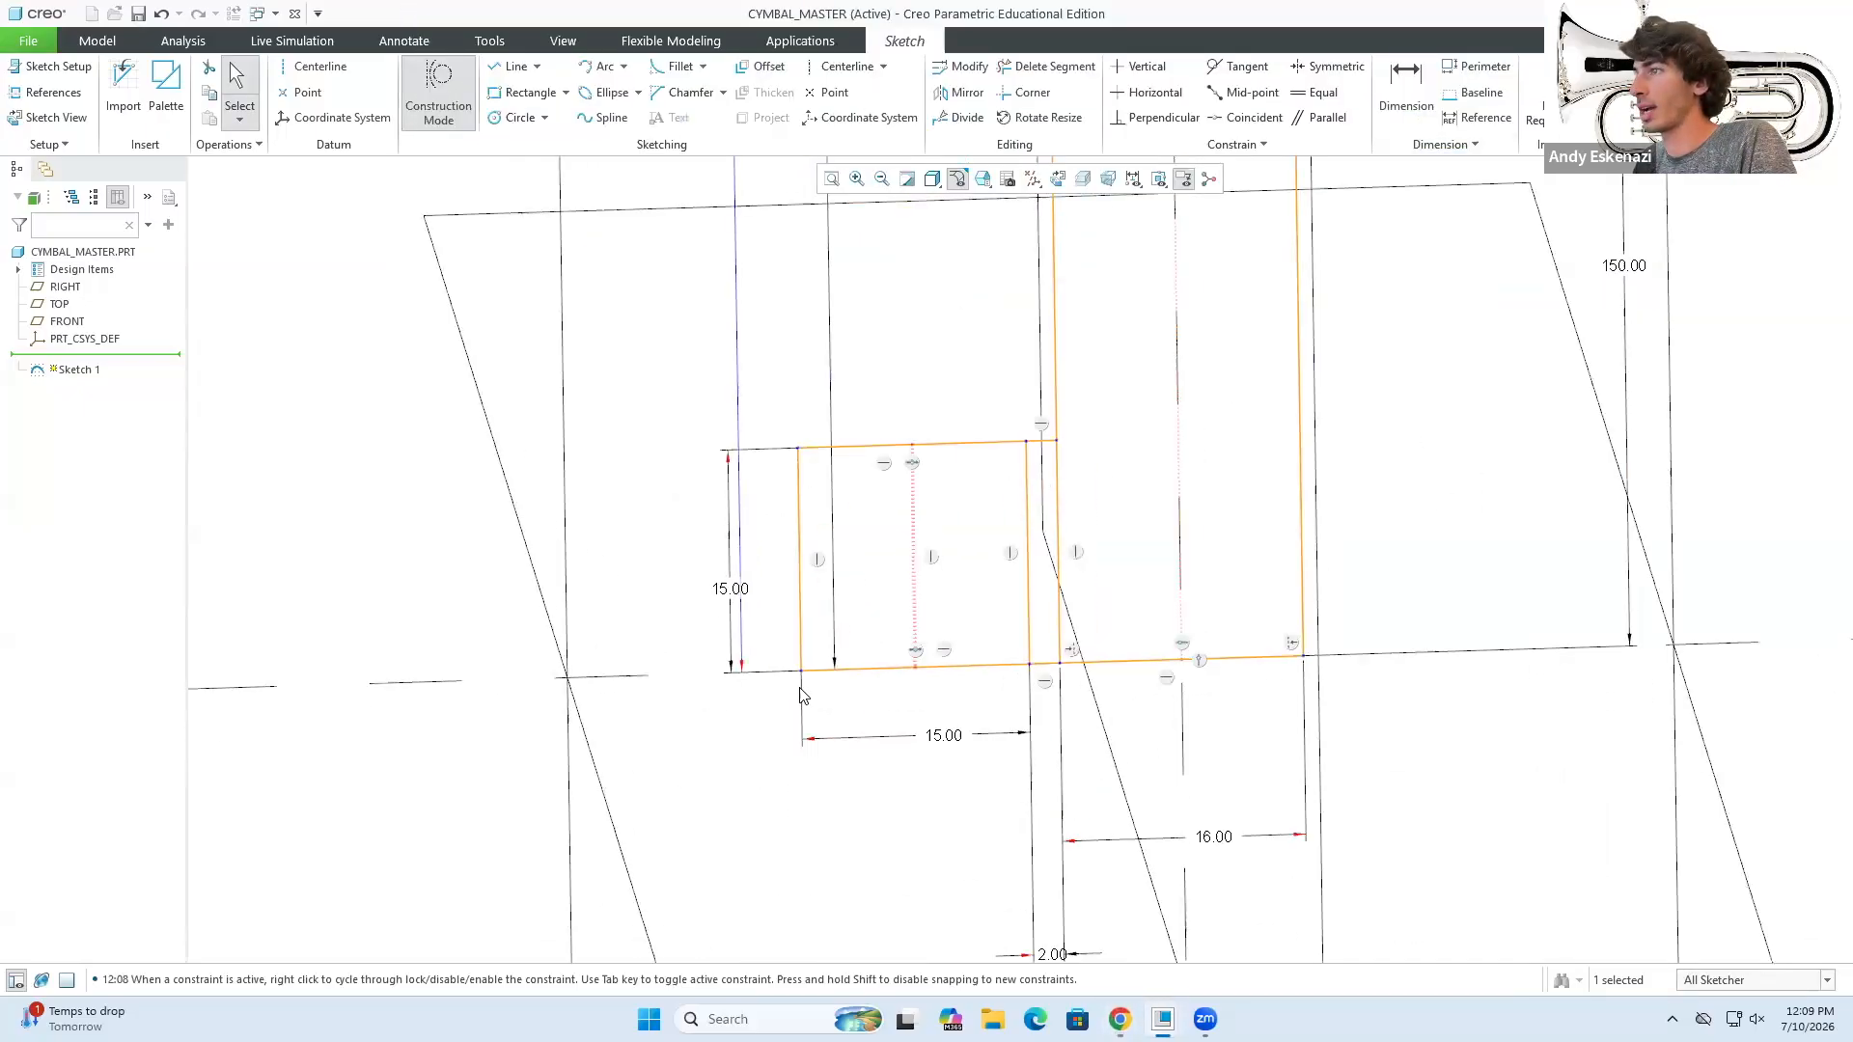
key(Delete)
- Sketch a vertical construction line between the square's upper and lower edges, 6 from its outer vertical edge
click(512, 66)
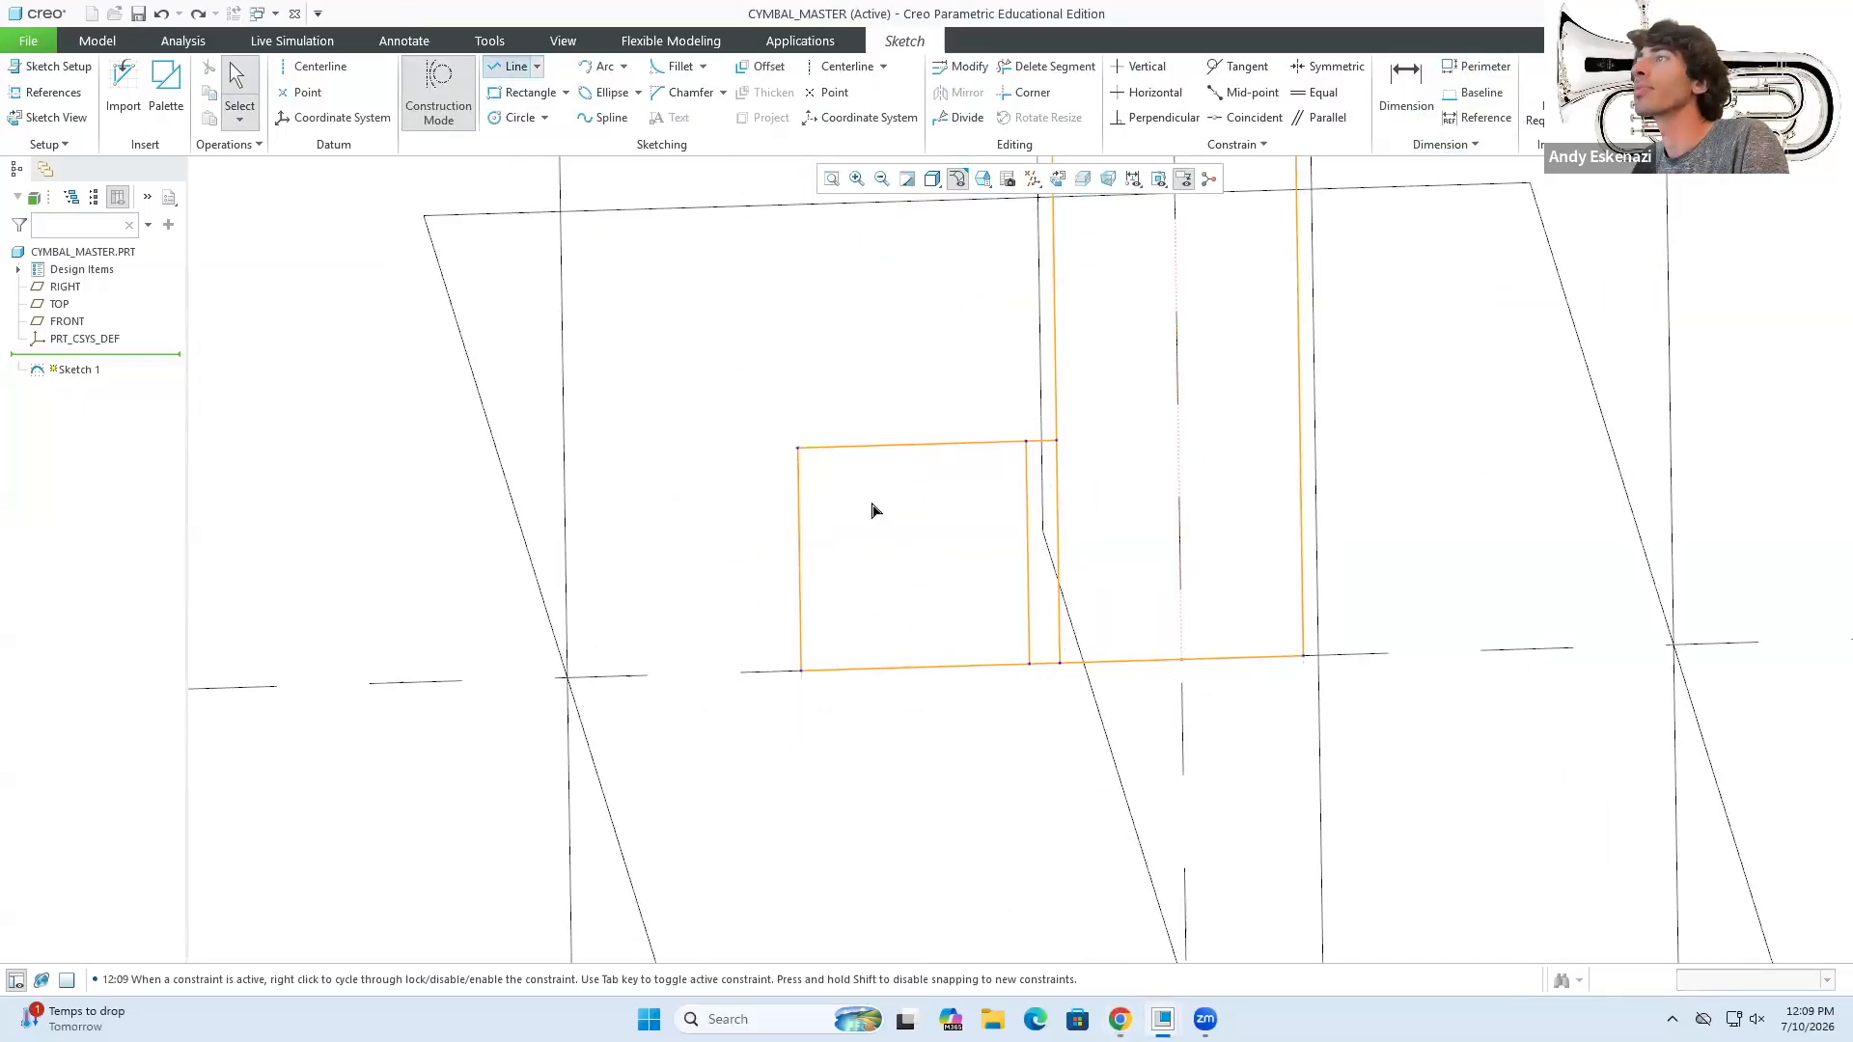
click(896, 450)
click(894, 665)
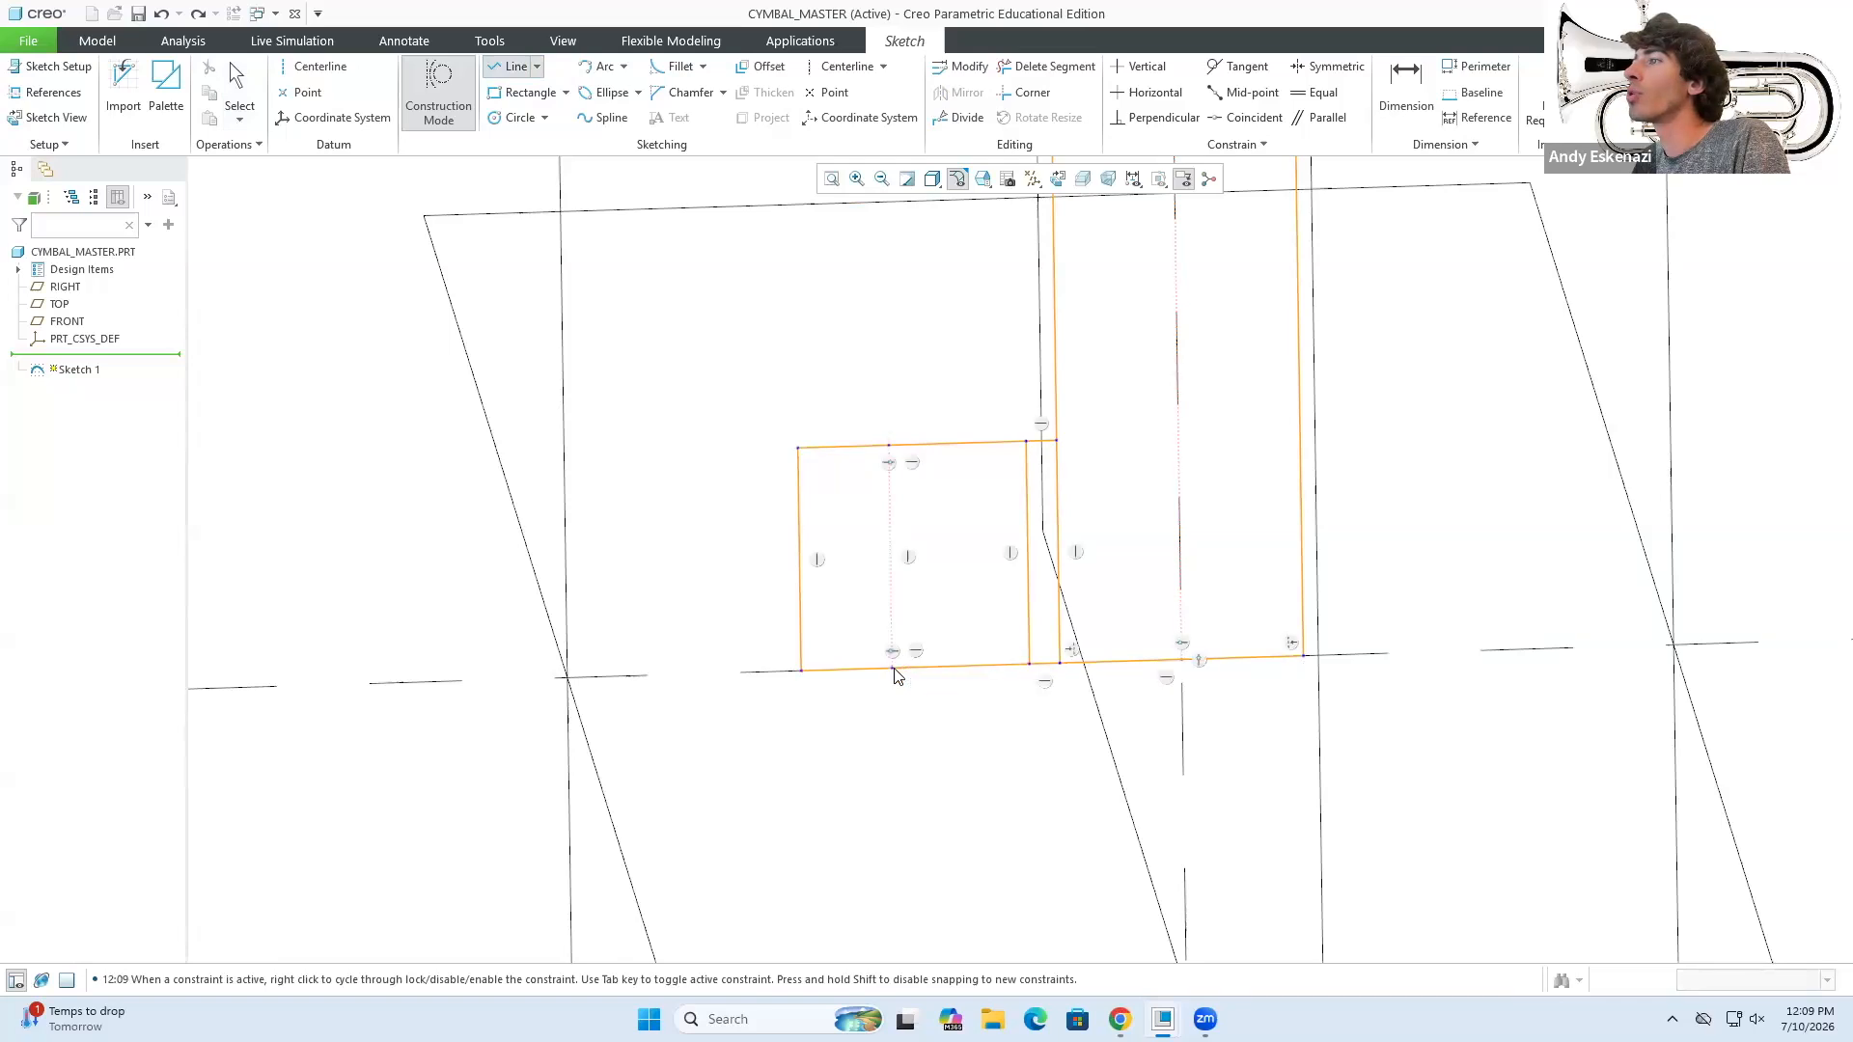
middle_click(926, 623)
double_click(845, 462)
text(6)
key(Return)
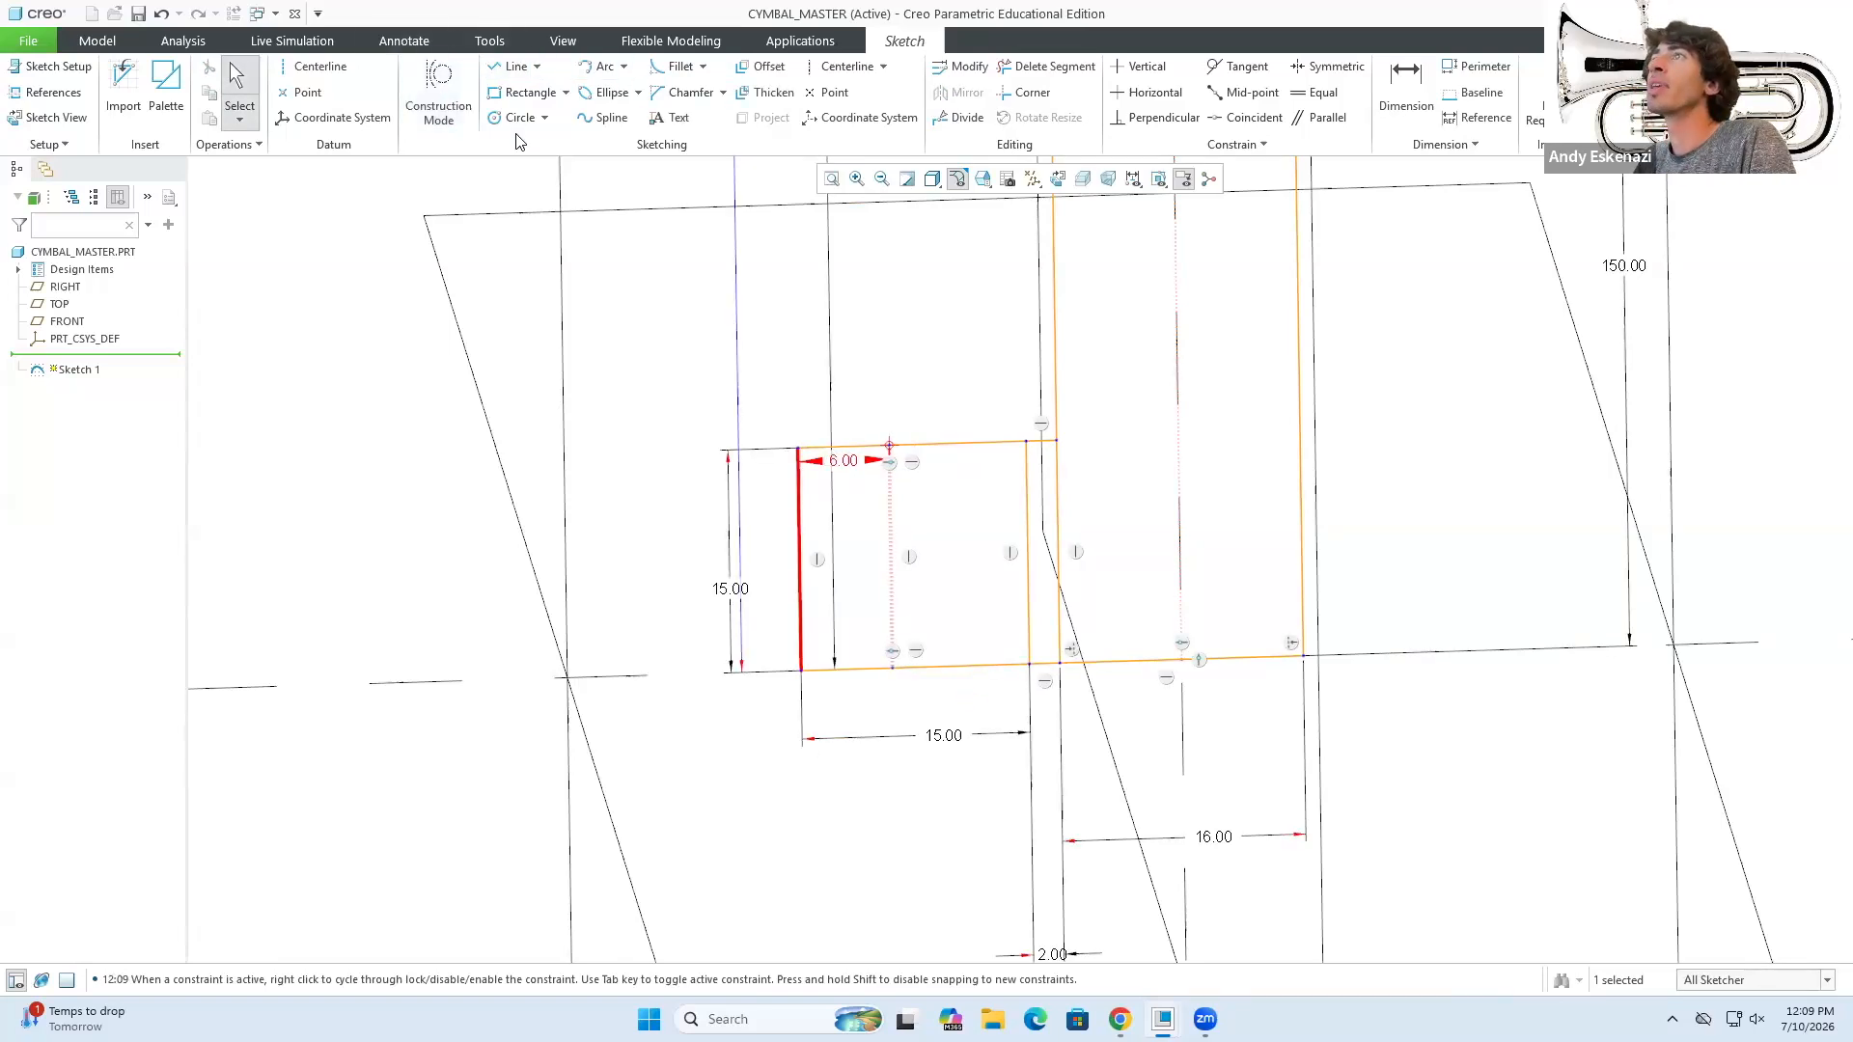
- Sketch a circle centered on the midpoint of the square's construction line and set its diameter to 5
click(520, 118)
click(891, 556)
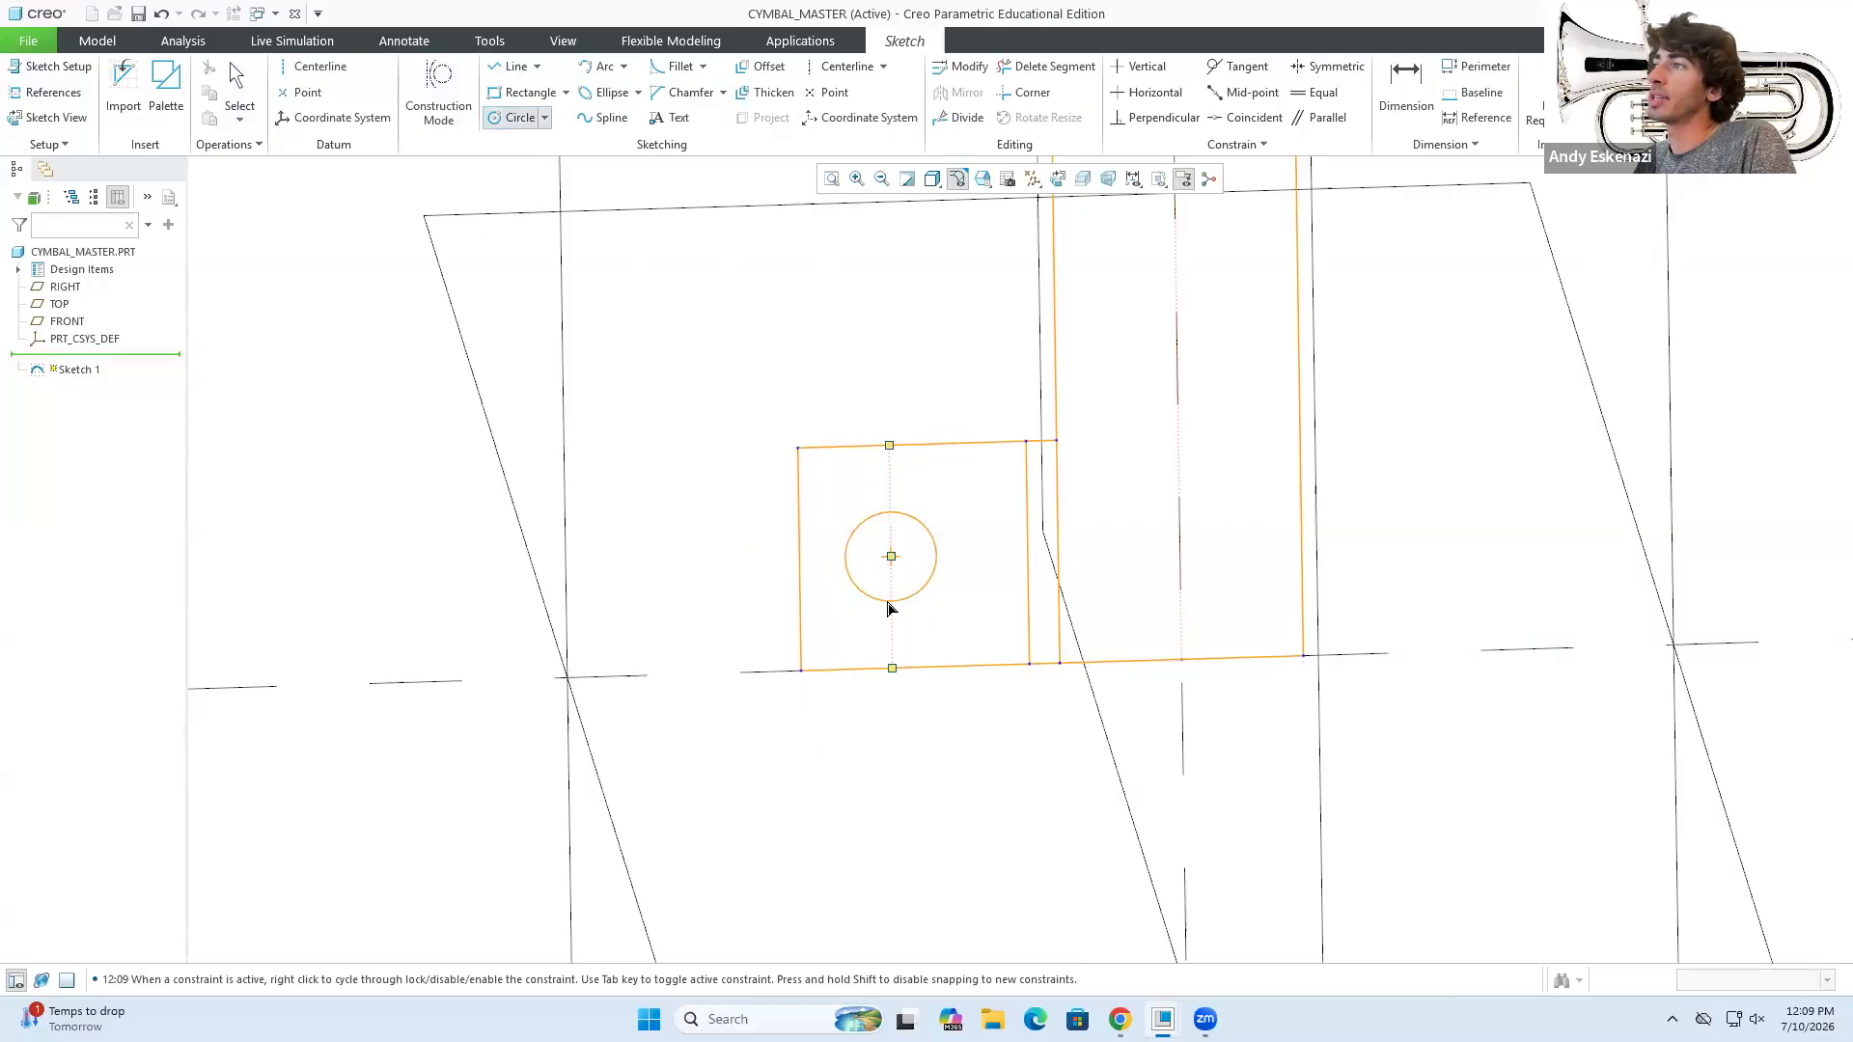
click(888, 608)
middle_click(896, 611)
double_click(615, 334)
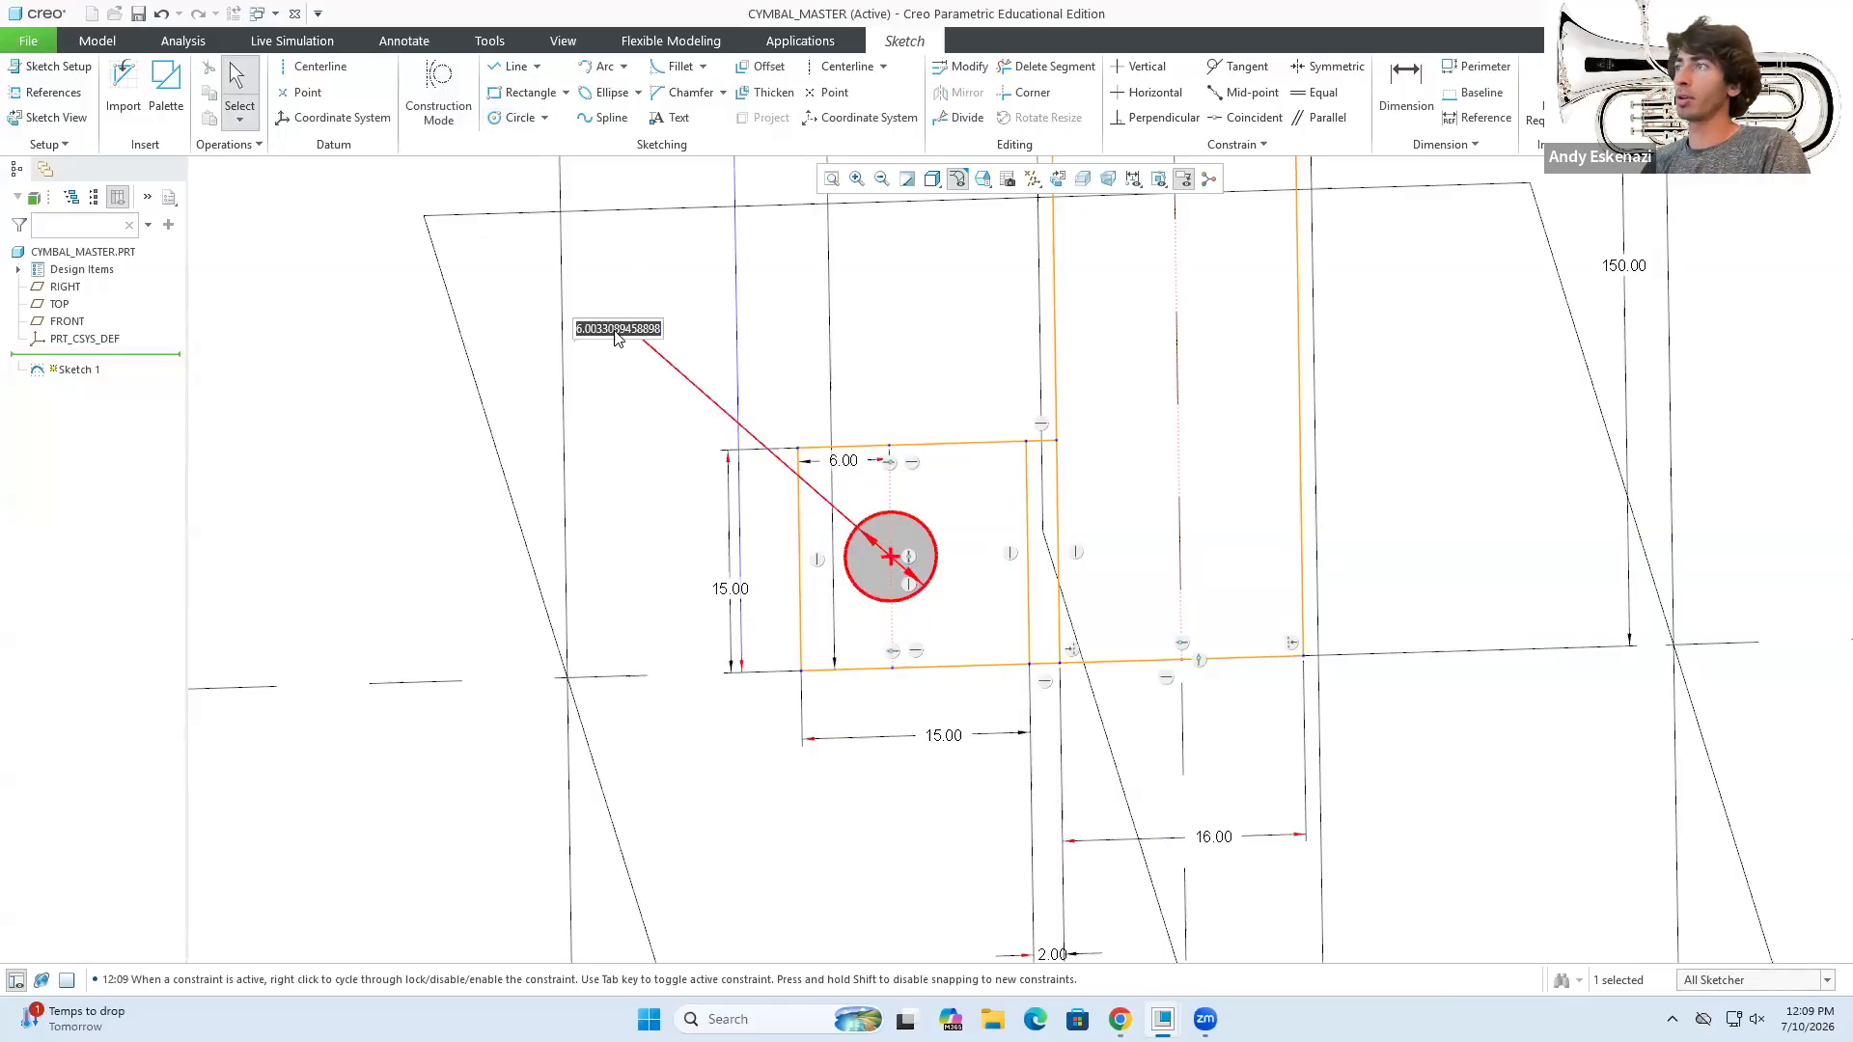
text(5)
key(Return)
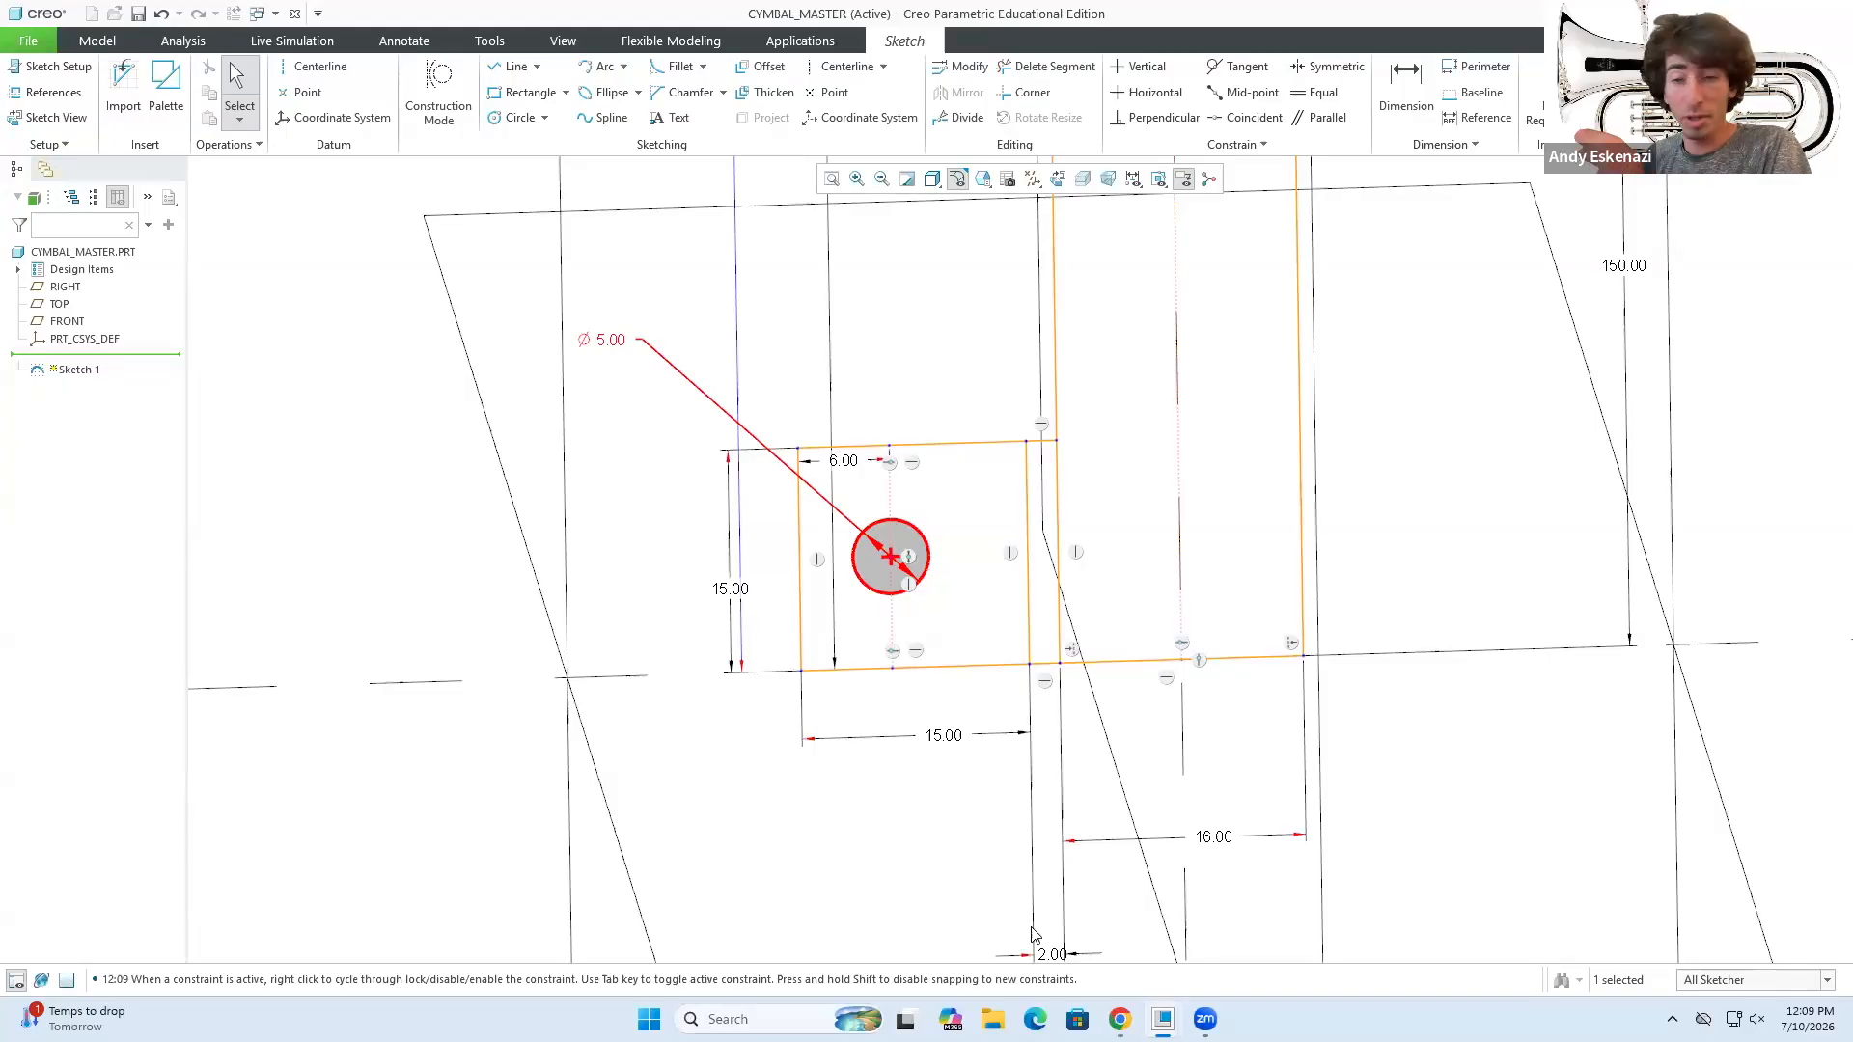
- Check the stand's leg joints in the browser's reference photo, and return to the outermost tube's profile in the Creo sketch
key(alt+Tab)
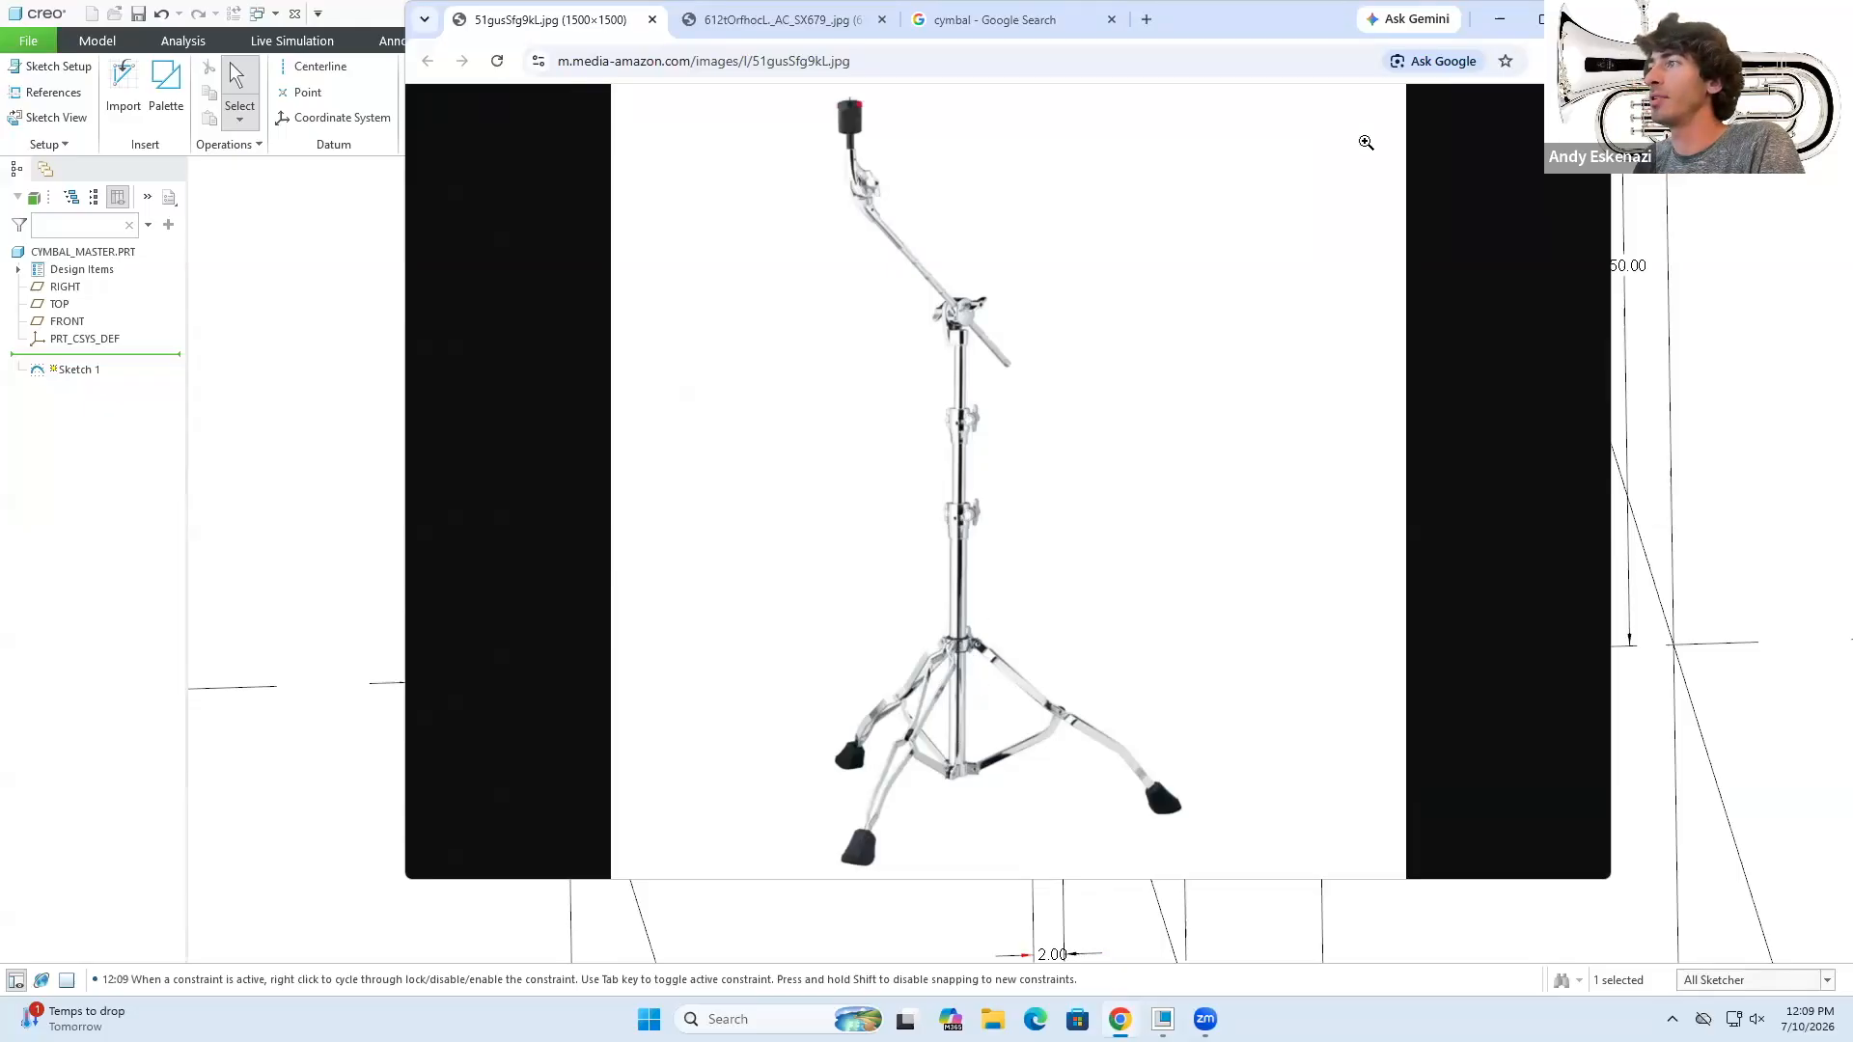
click(1499, 24)
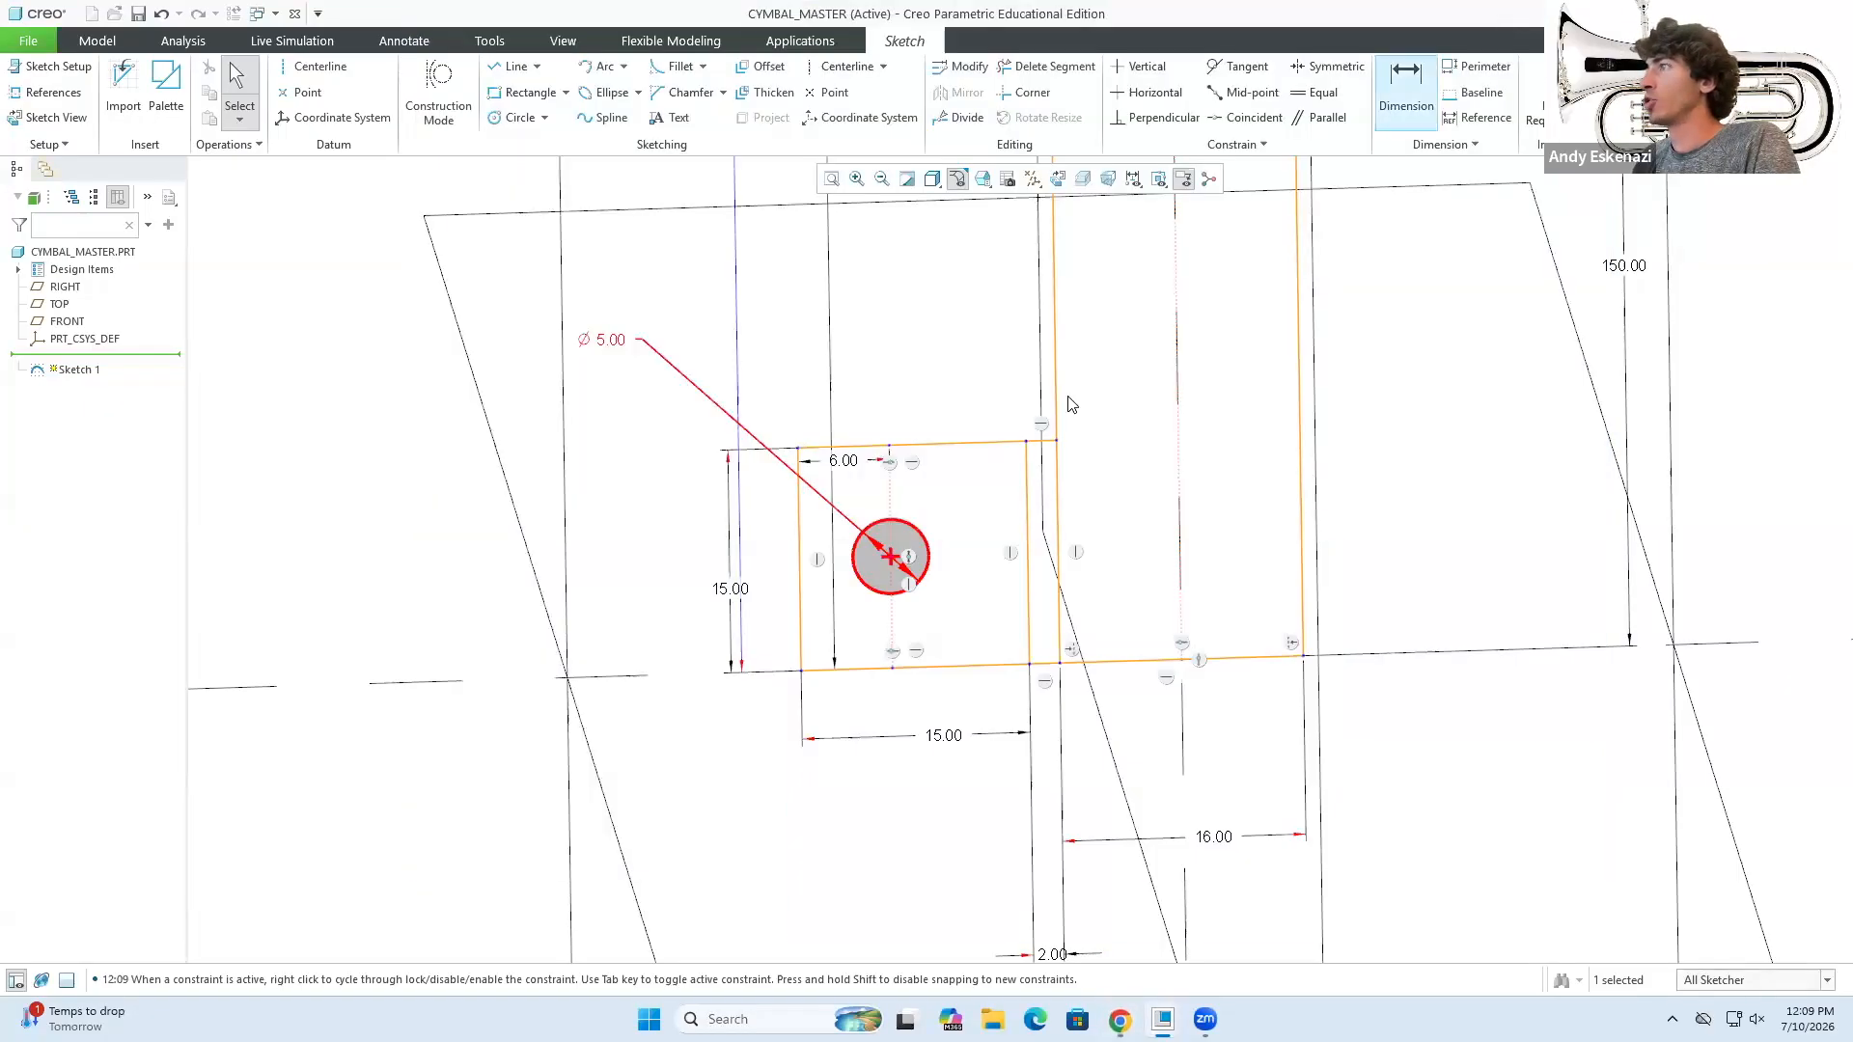
scroll(957, 752, up, 4)
scroll(965, 376, down, 3)
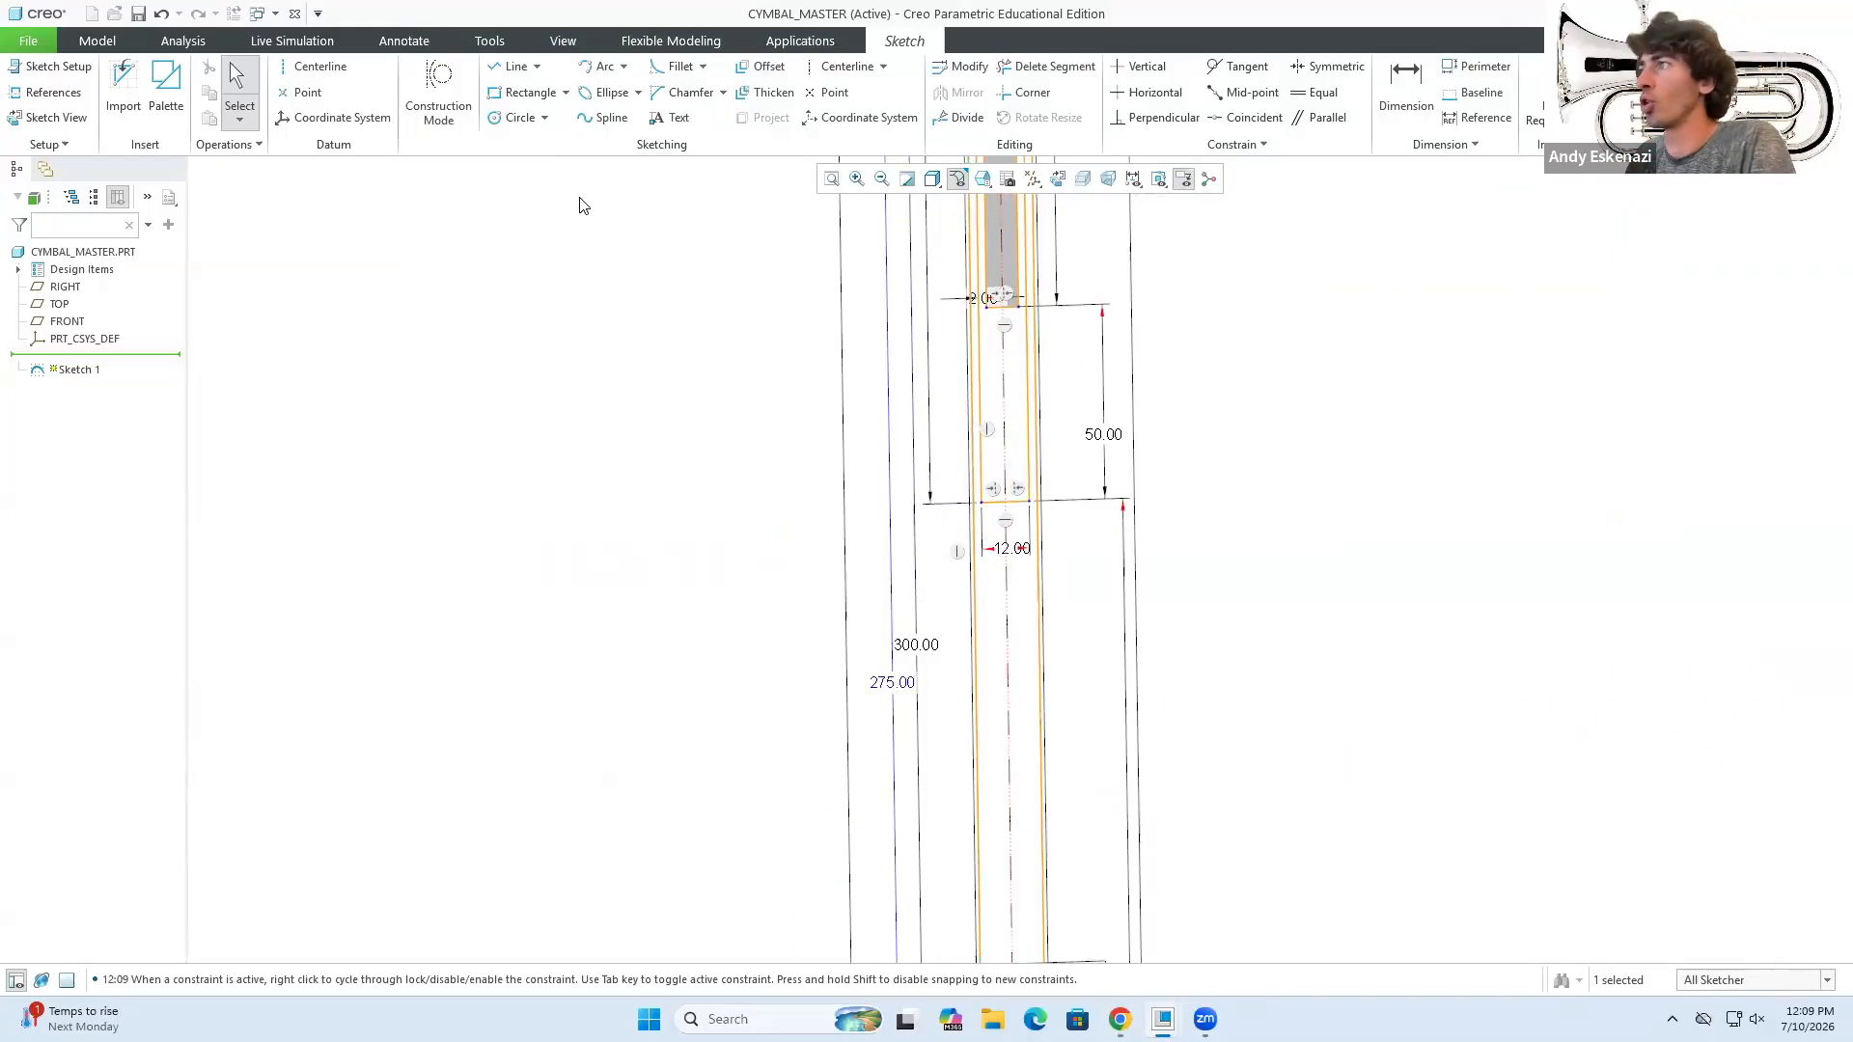
- Try to sketch a narrow rectangle about 13.7 high against the outermost tube's outer edge and dimension its width
click(517, 97)
scroll(970, 504, down, 3)
click(978, 467)
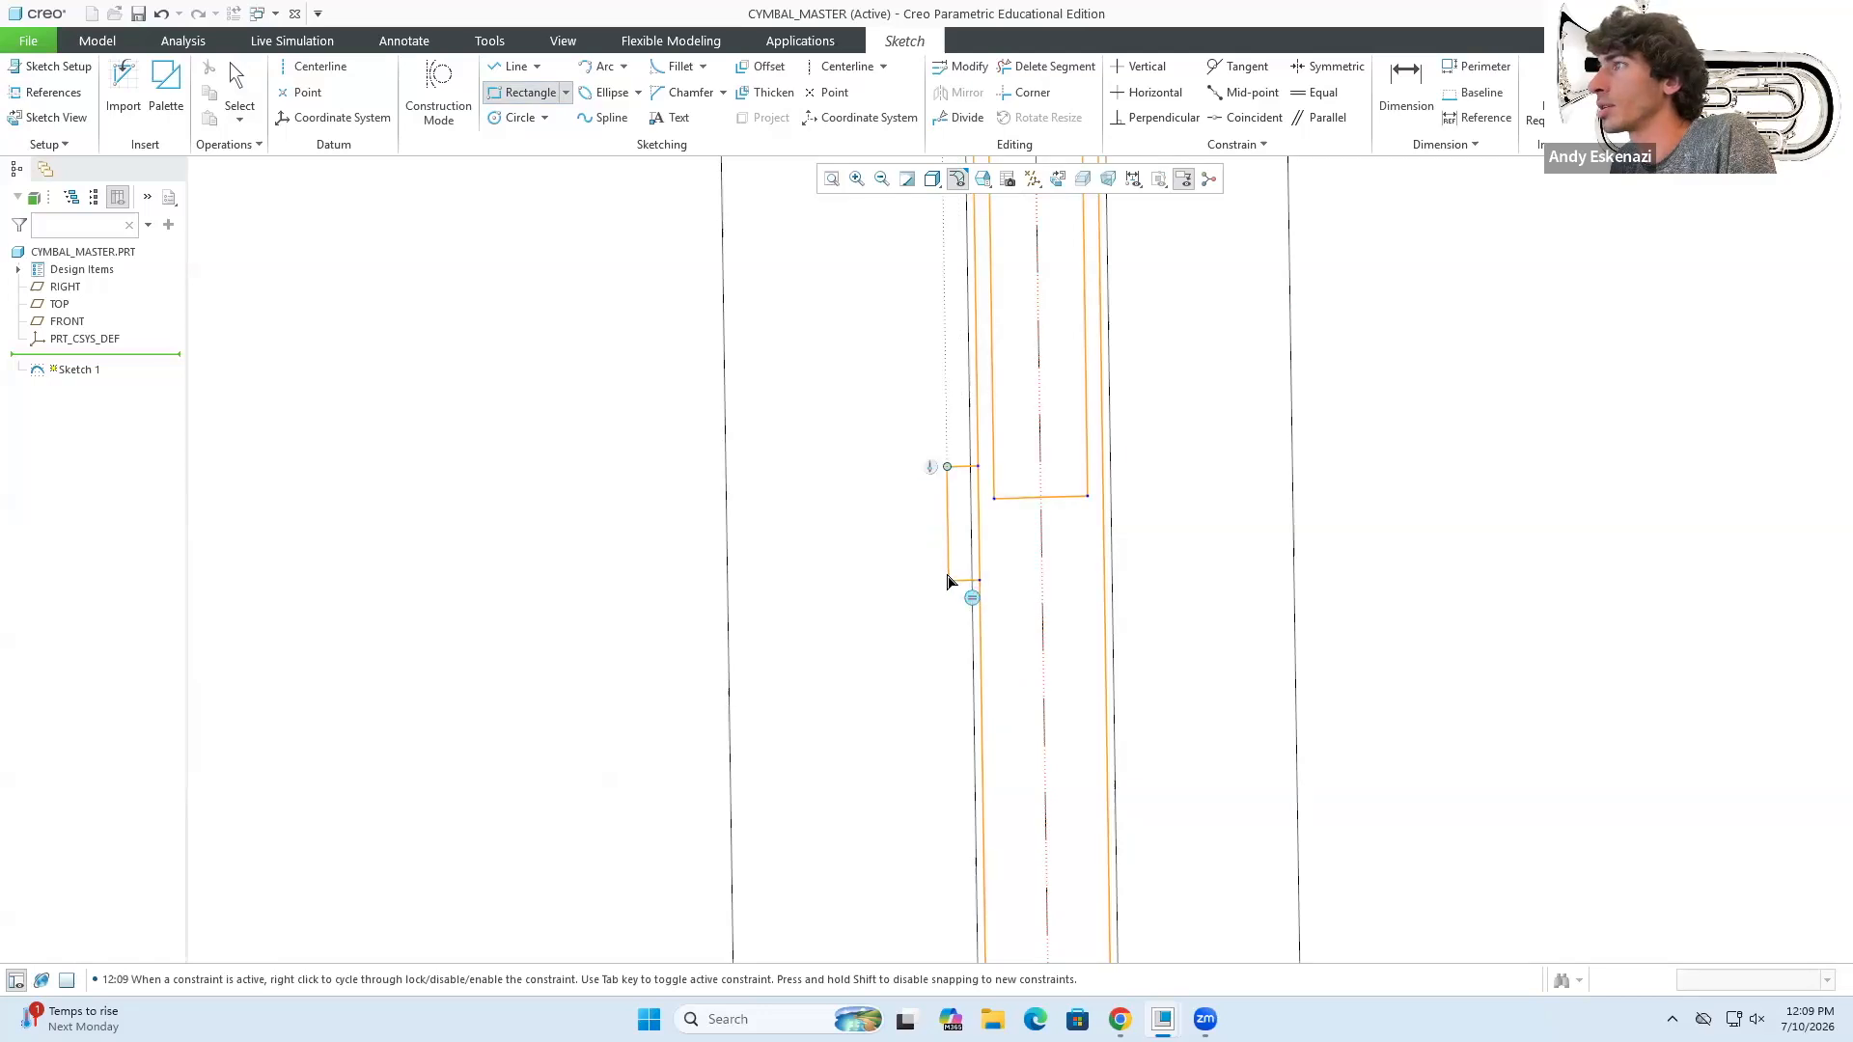
click(947, 581)
middle_click(947, 581)
scroll(975, 483, down, 4)
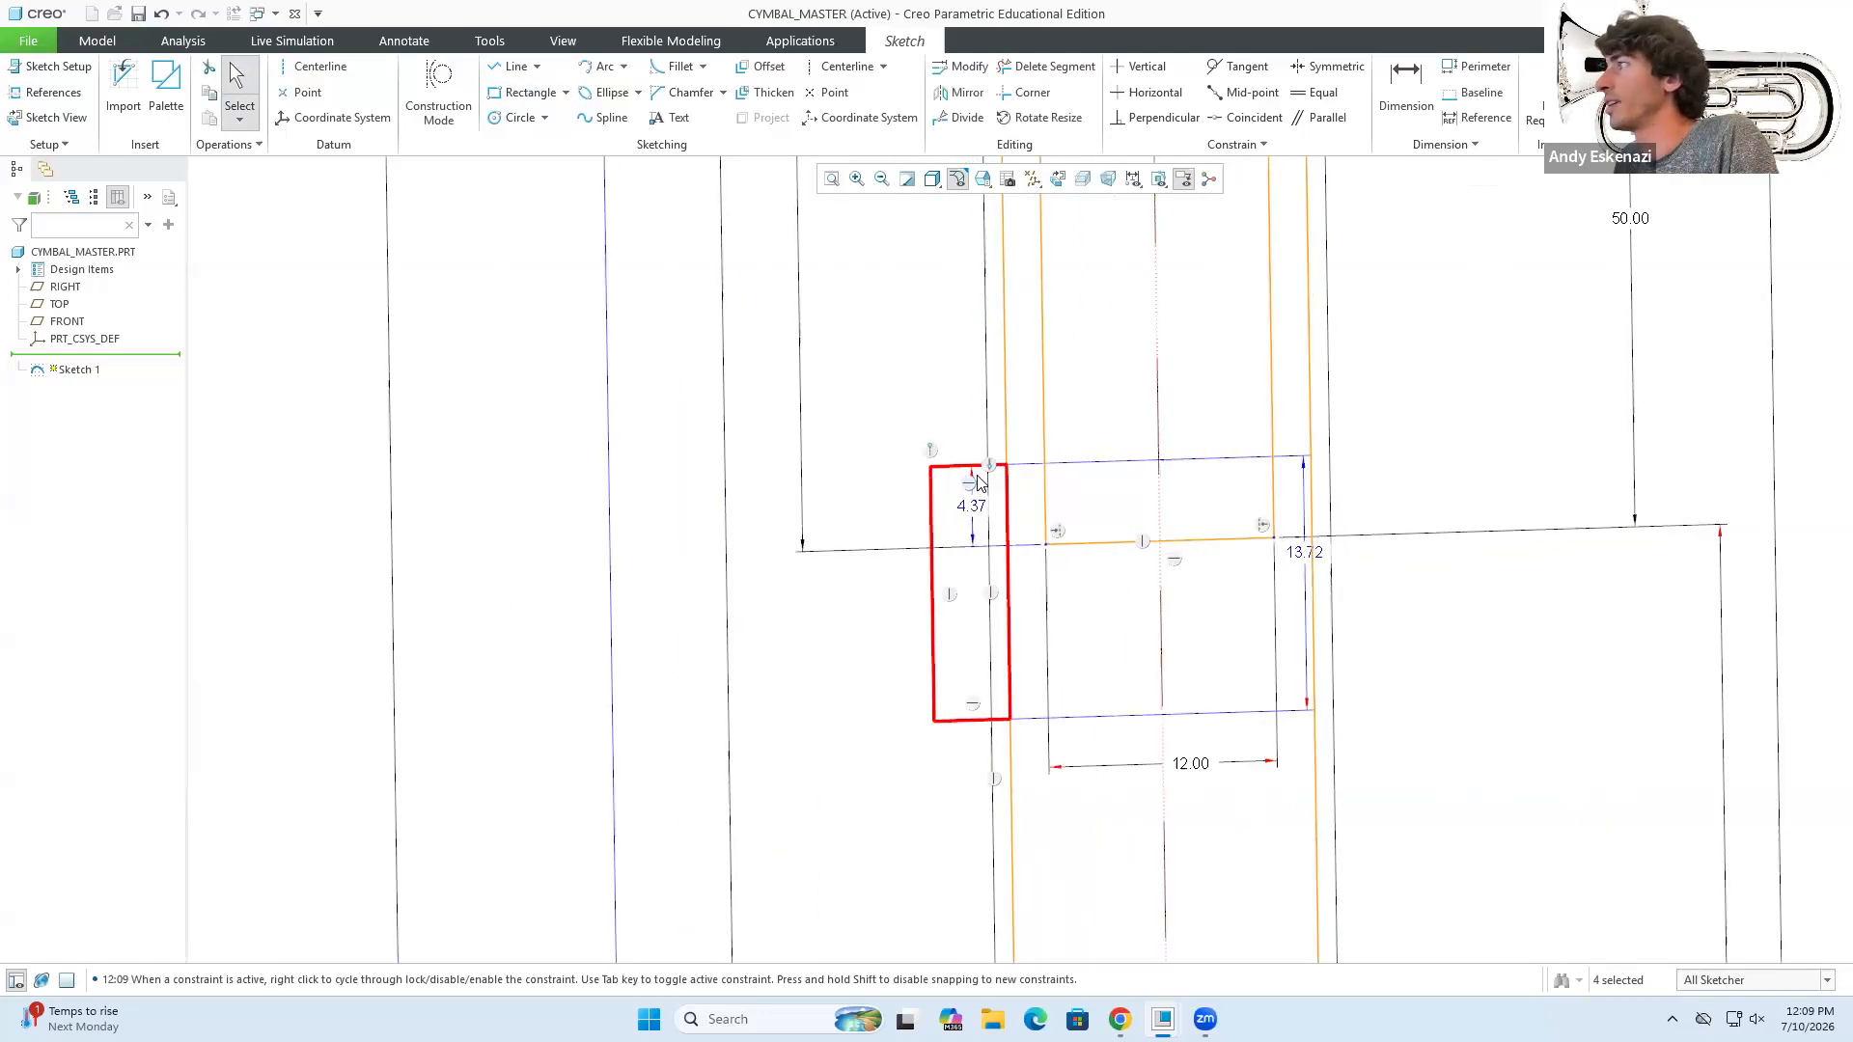
key(d)
click(959, 719)
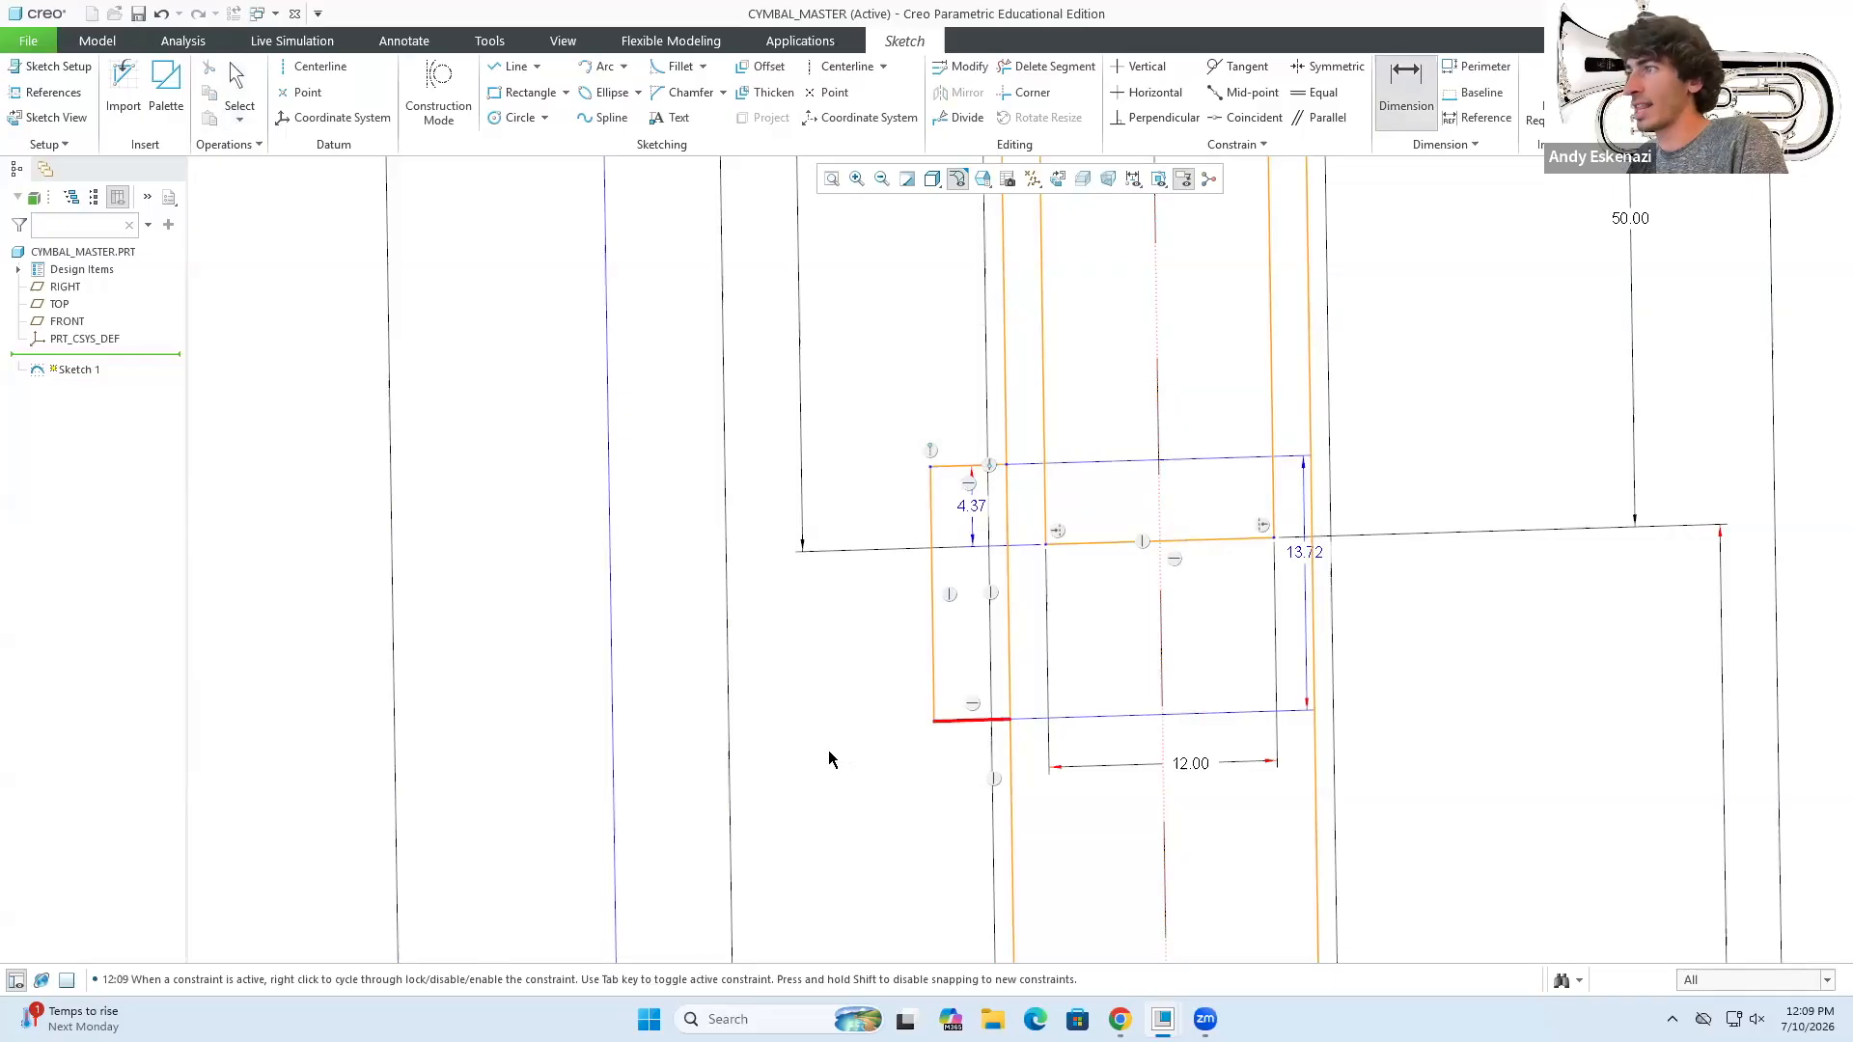
middle_click(828, 750)
click(1602, 405)
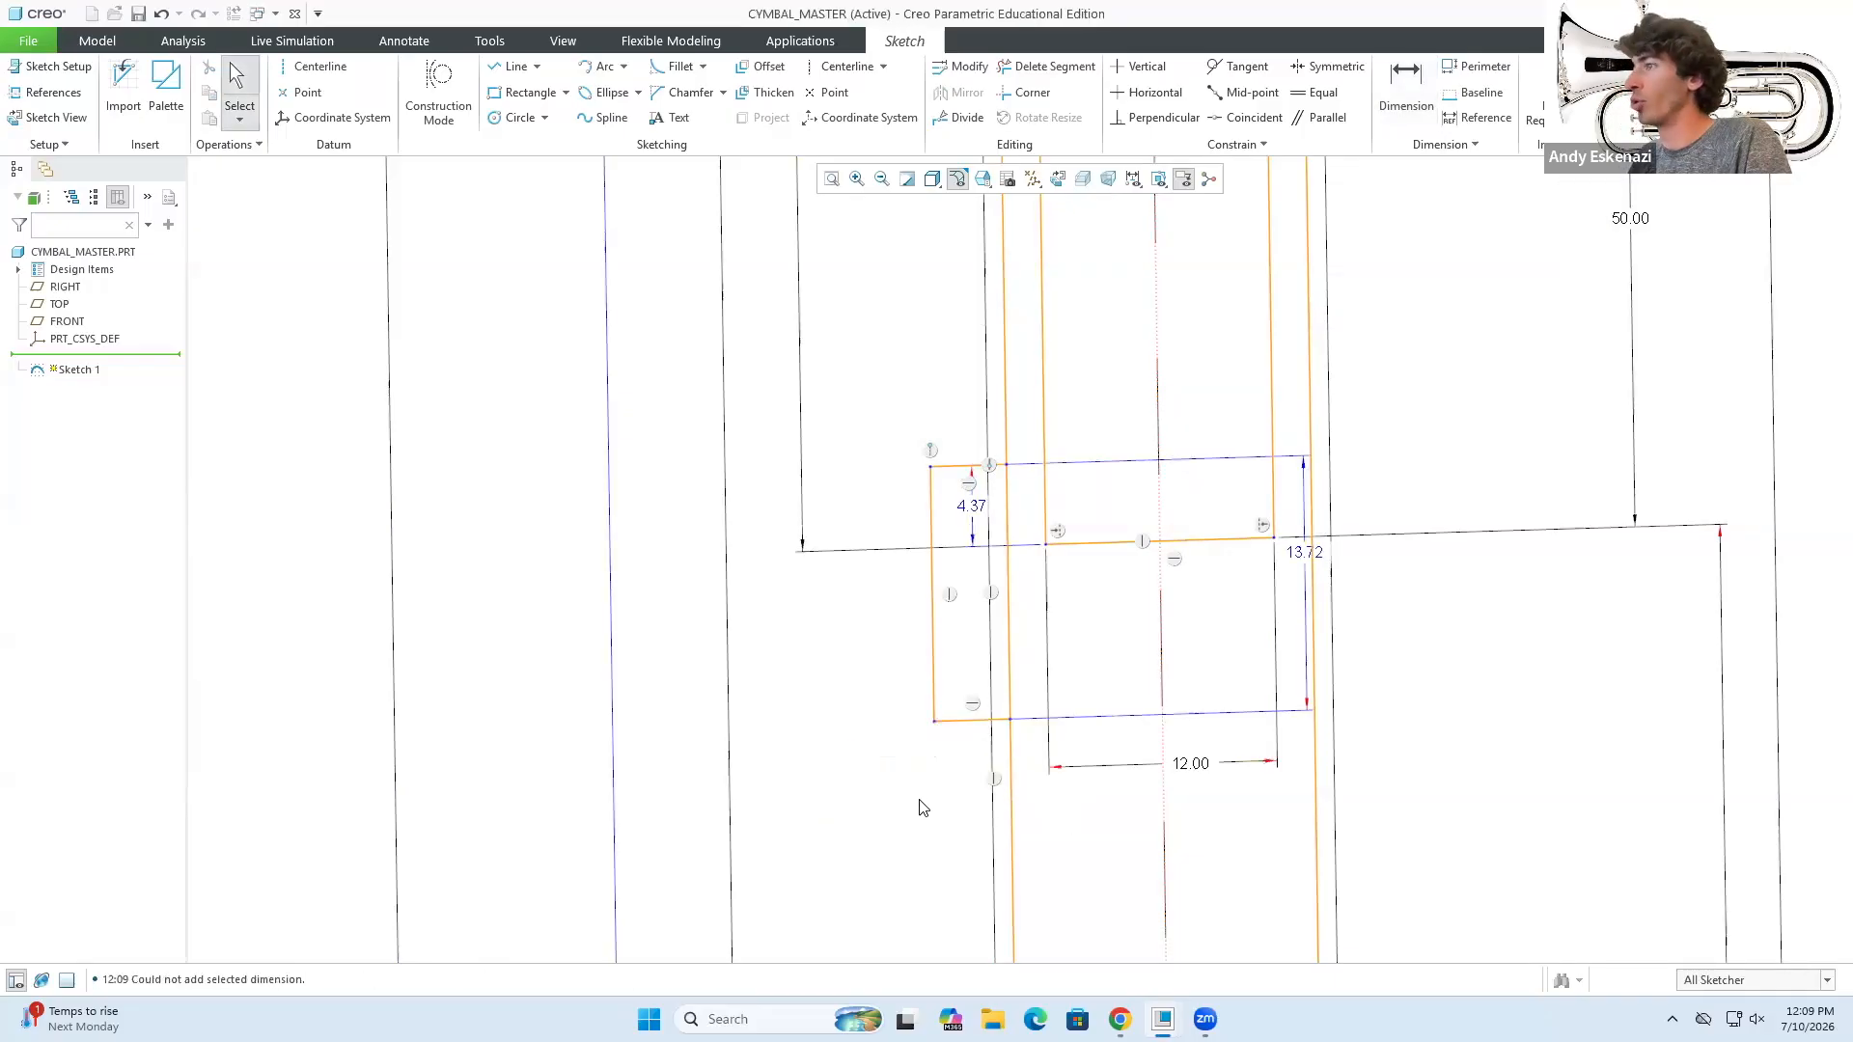
- Sketch a narrow rectangle about 2 wide and 14 high outward from the outermost tube's edge, near the inner tube's lower end
click(526, 92)
click(1006, 387)
click(975, 650)
middle_click(973, 712)
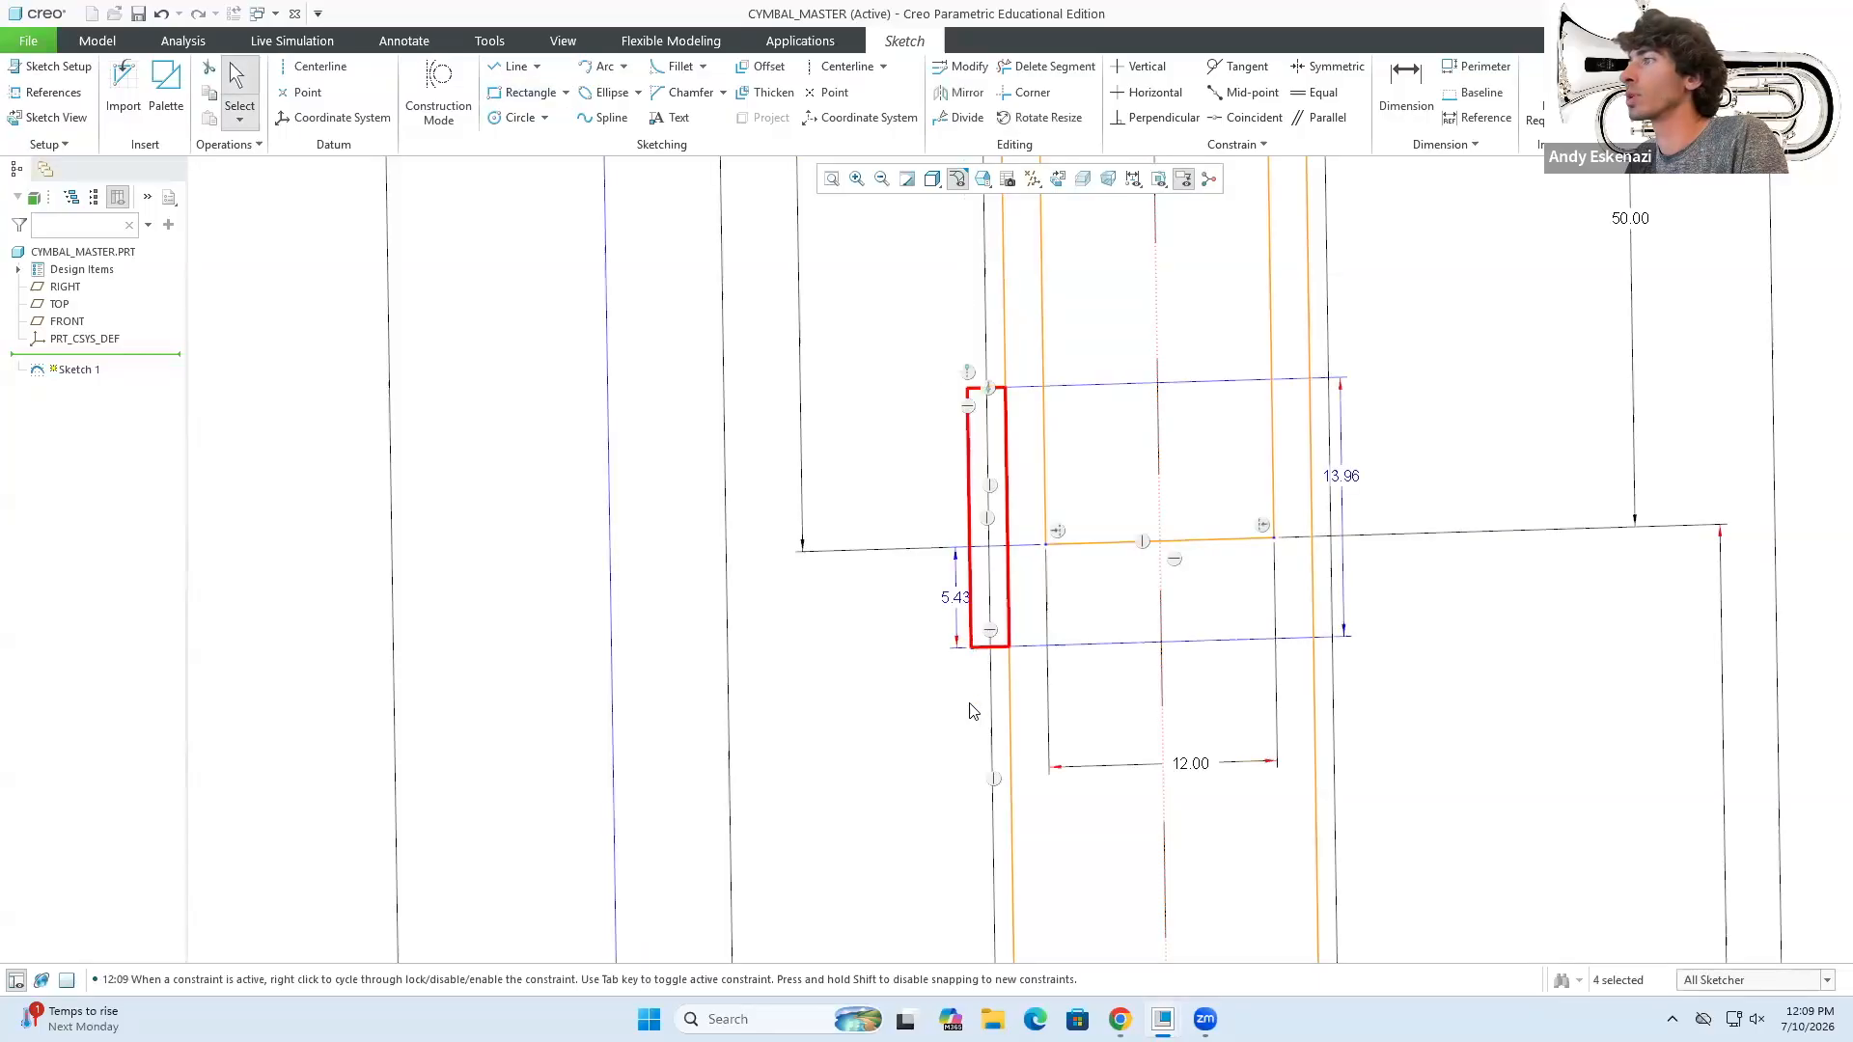
- Try to dimension the width of the new narrow rectangle along its lower edge
key(d)
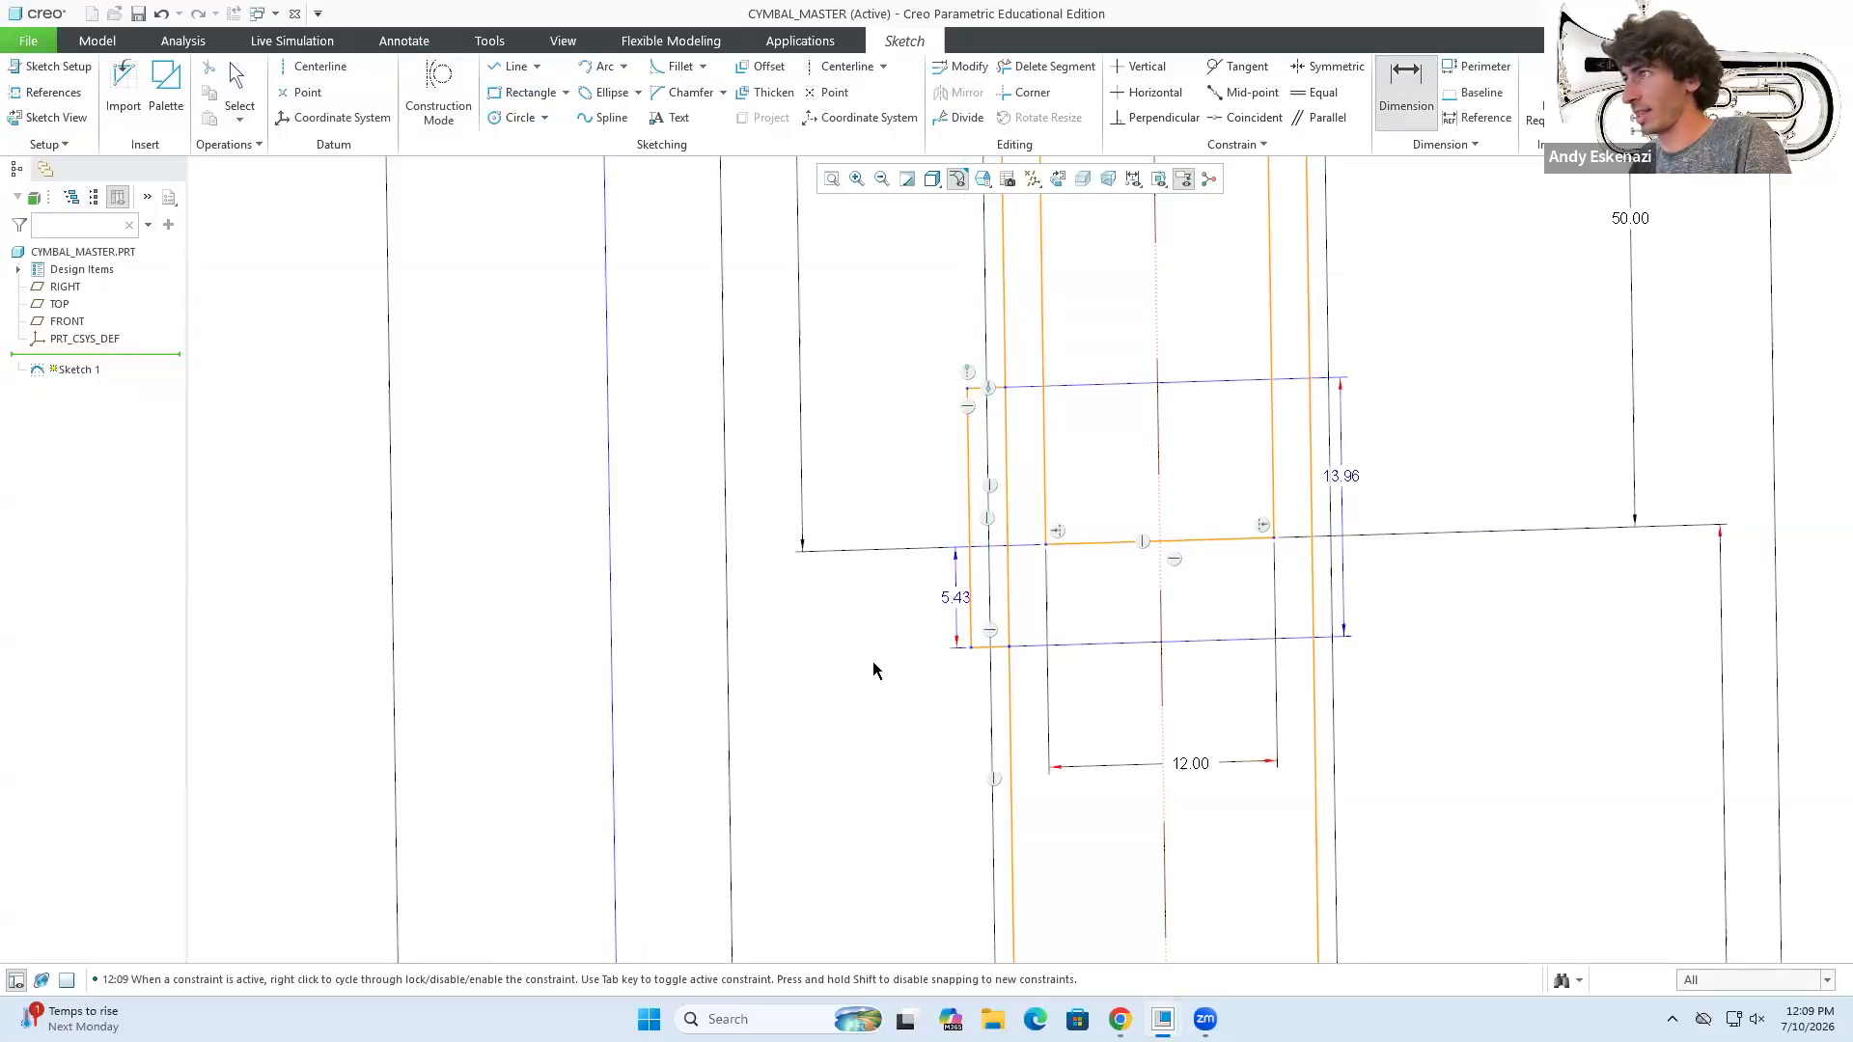
middle_click(933, 672)
click(985, 648)
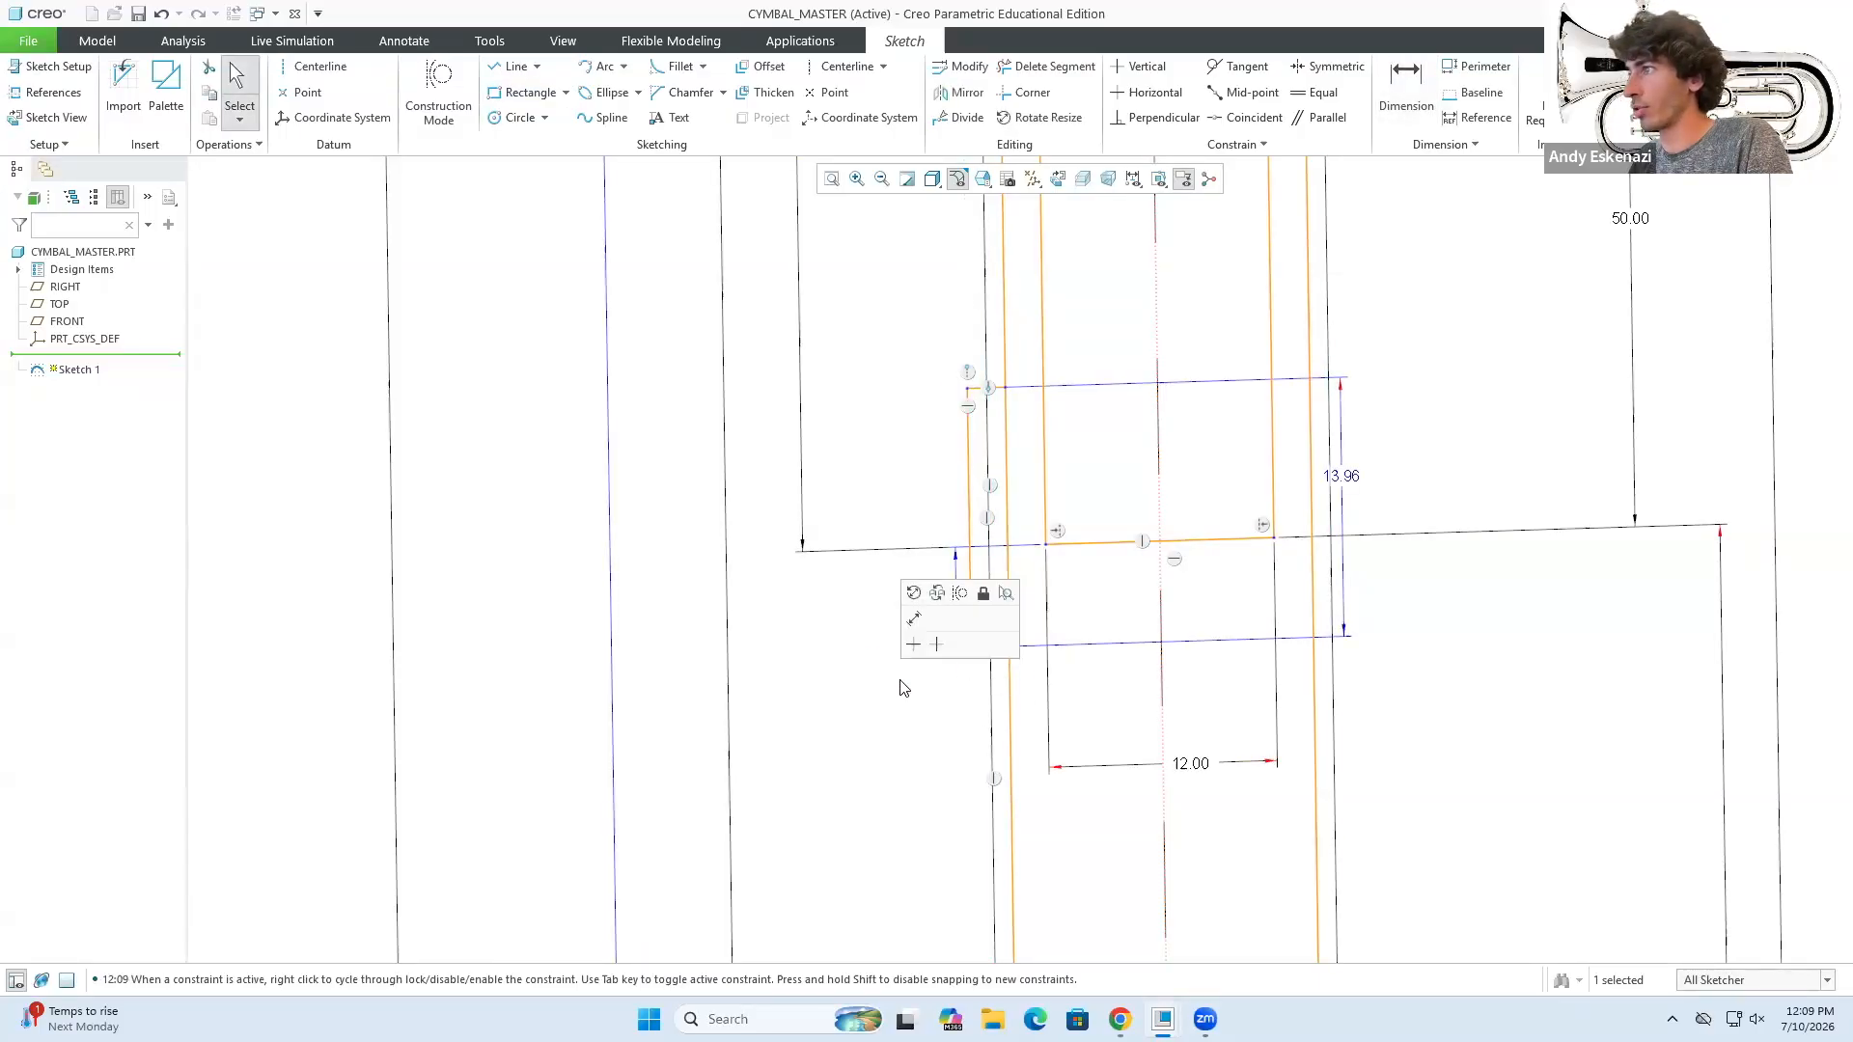
key(d)
middle_click(886, 670)
click(990, 648)
key(d)
middle_click(901, 678)
key(d)
middle_click(914, 700)
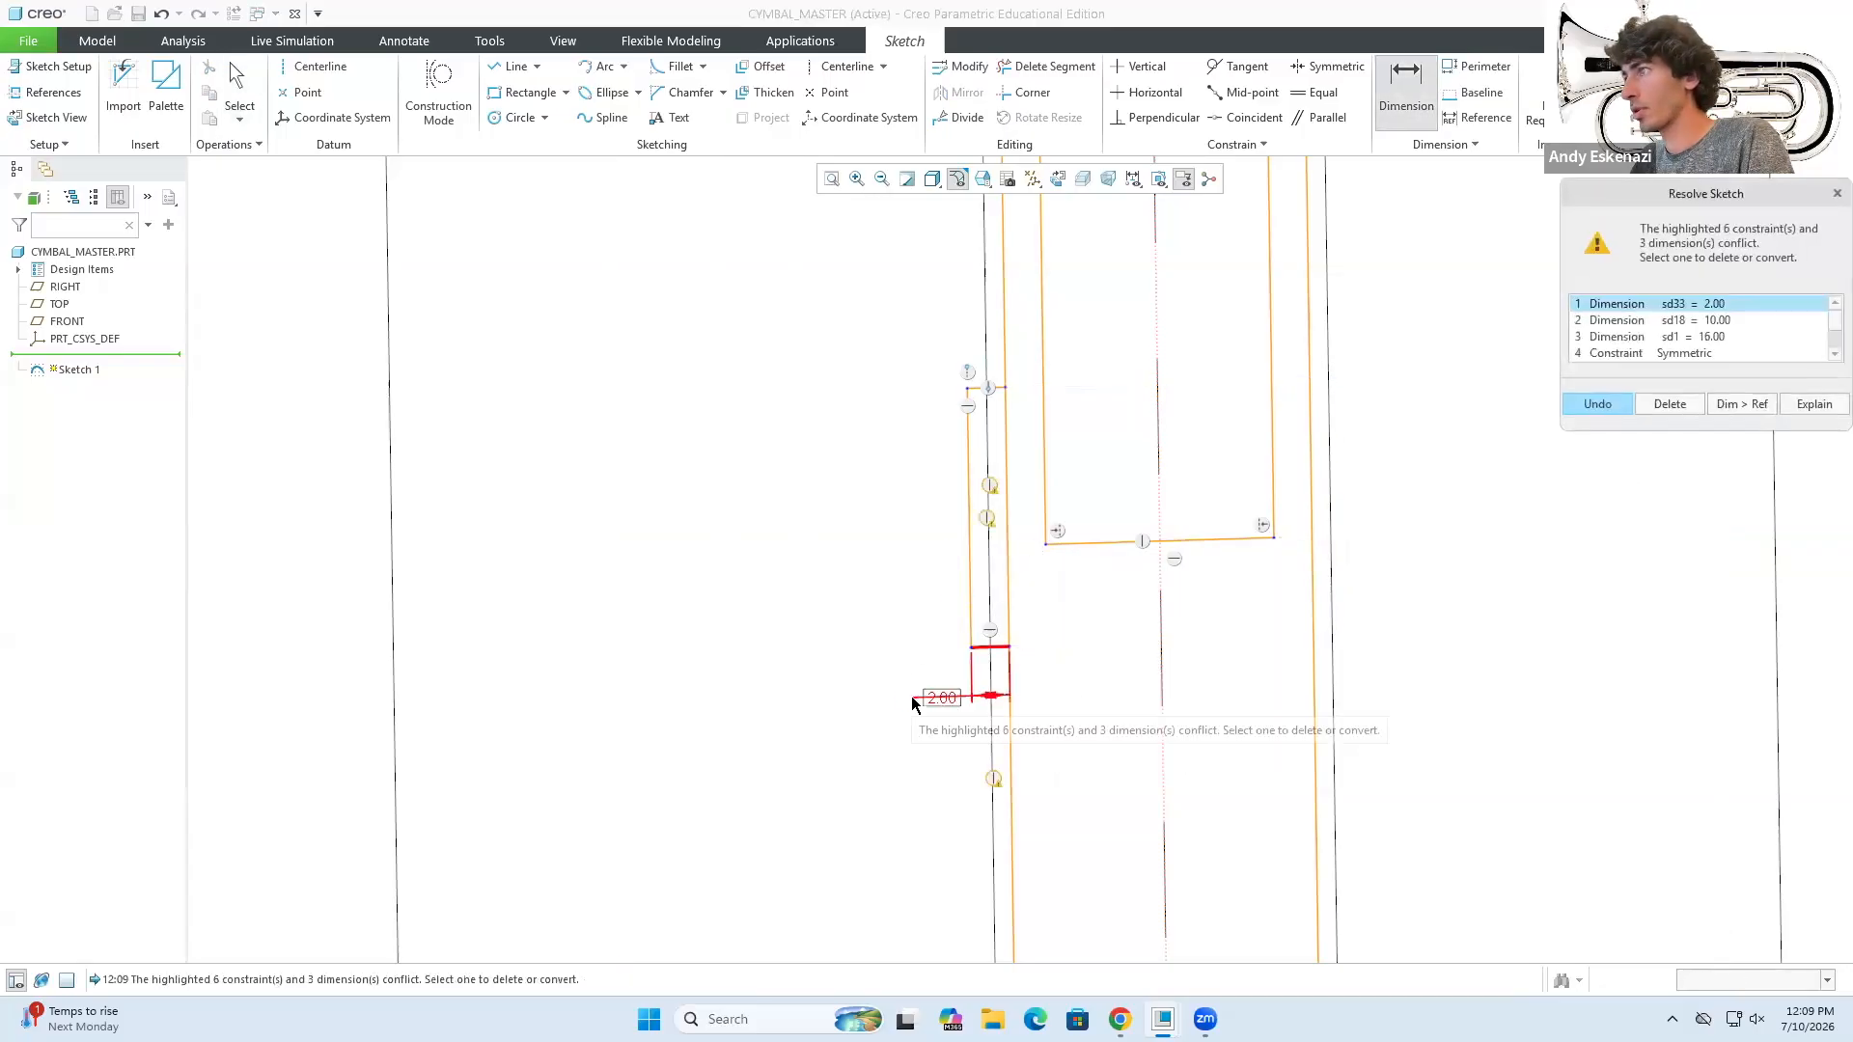
click(1596, 405)
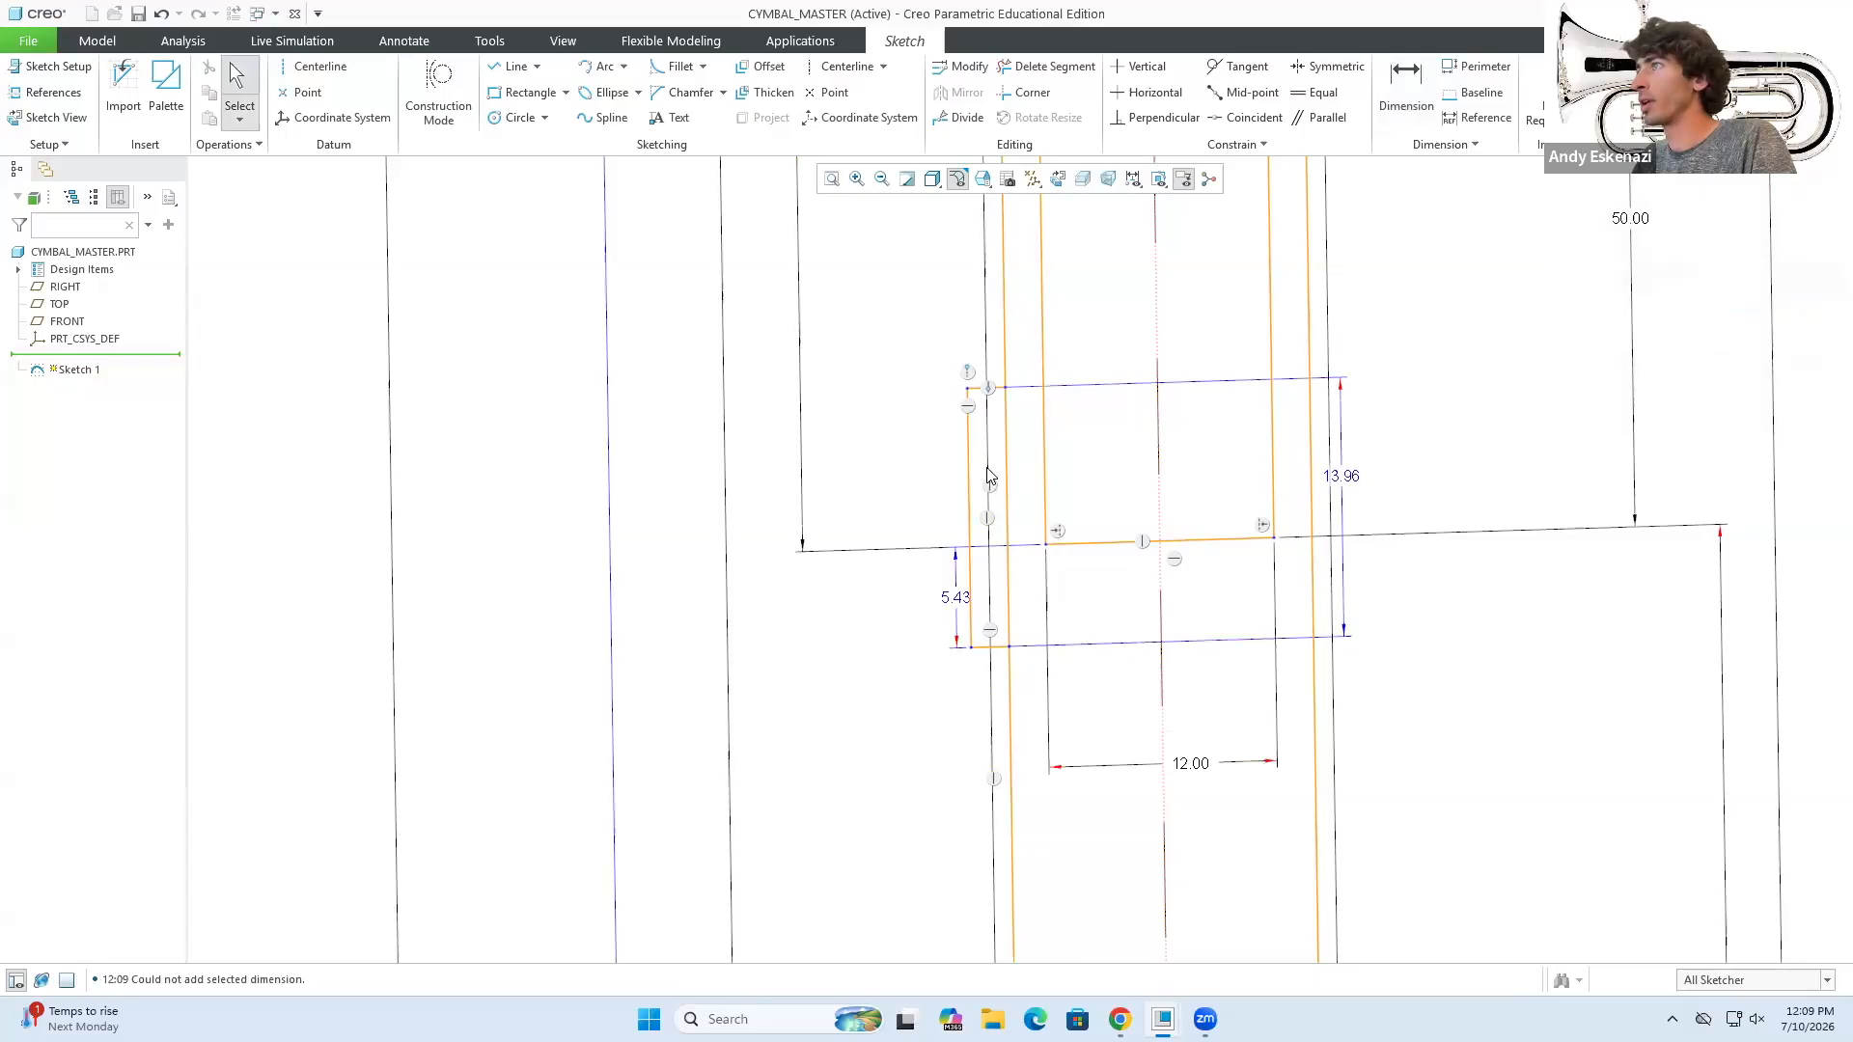
- Set the upper narrow rectangle's height to 15
double_click(1342, 479)
text(1)
key(Return)
scroll(1271, 708, down, 5)
scroll(1270, 707, up, 3)
scroll(1187, 309, down, 3)
scroll(1162, 425, up, 6)
scroll(1162, 425, up, 4)
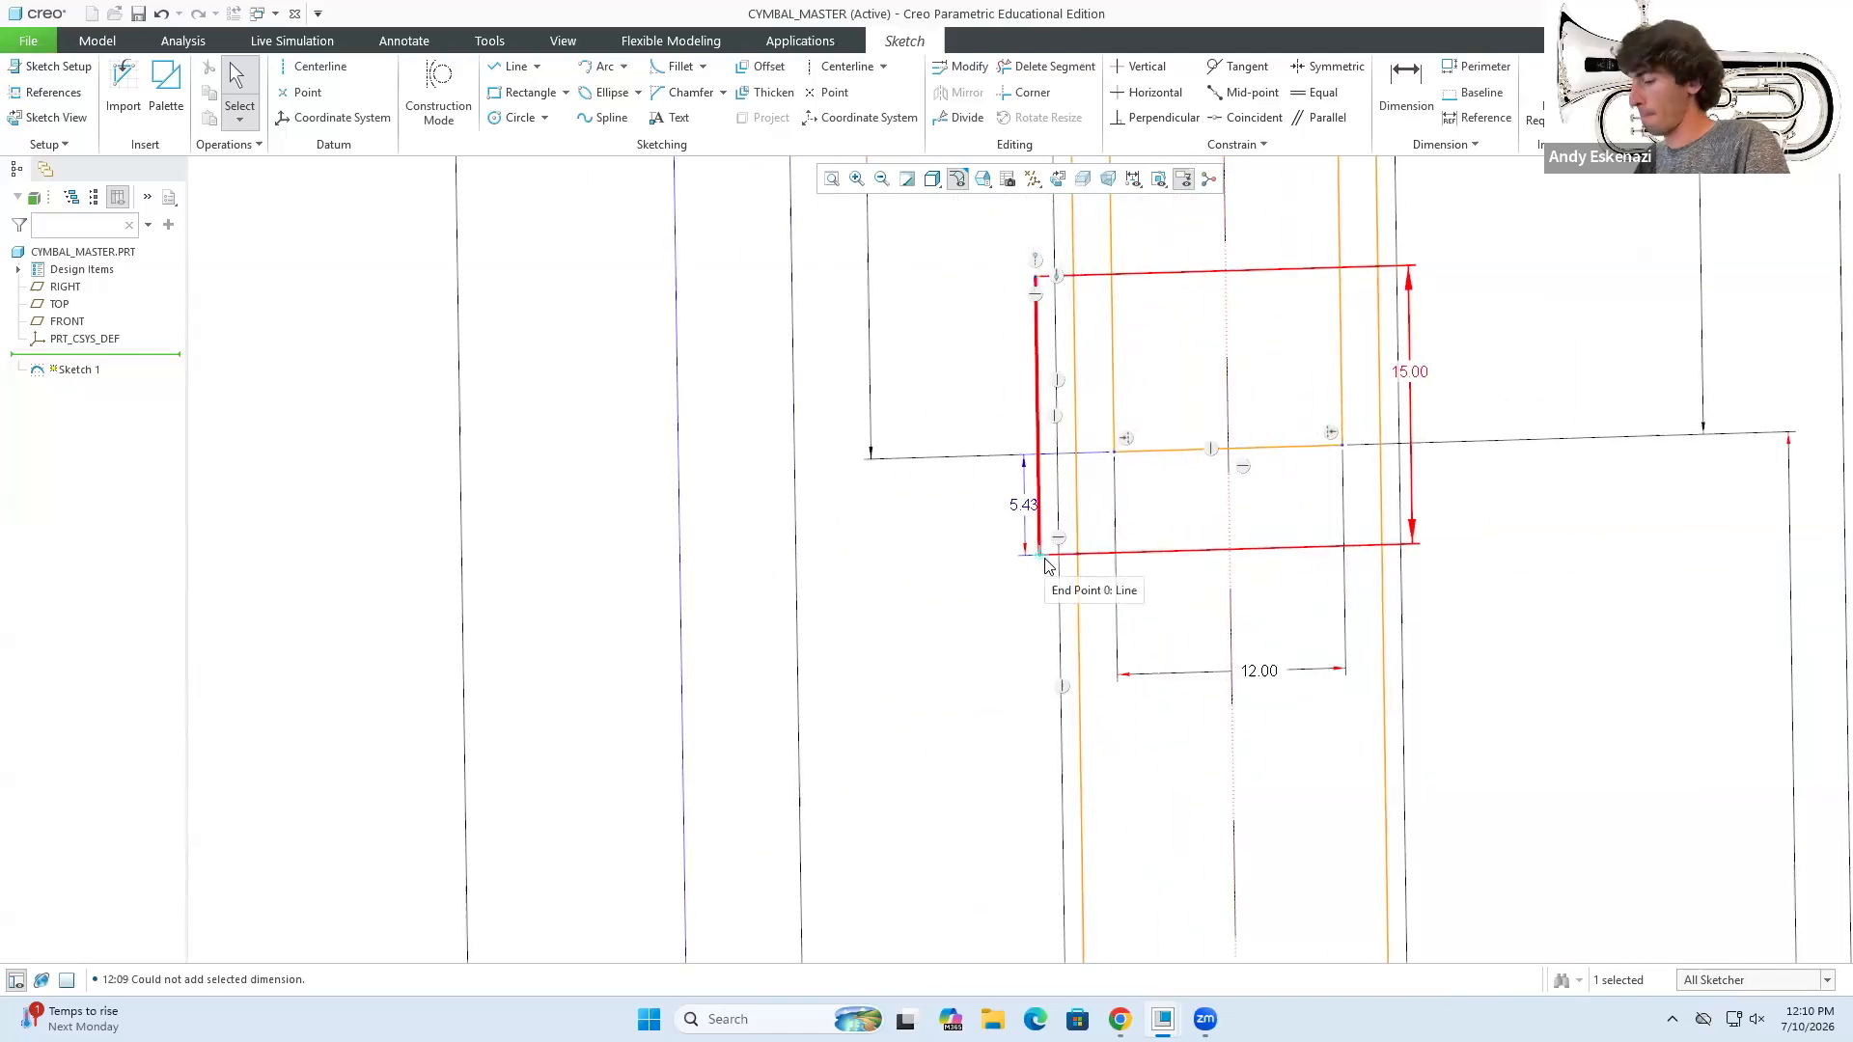
- Dimension the vertical distance from the base bracket square's upper edge to the upper narrow rectangle's lower corner and set it to 150
key(d)
scroll(1066, 560, down, 6)
scroll(1109, 538, up, 5)
click(1128, 582)
scroll(1069, 622, down, 6)
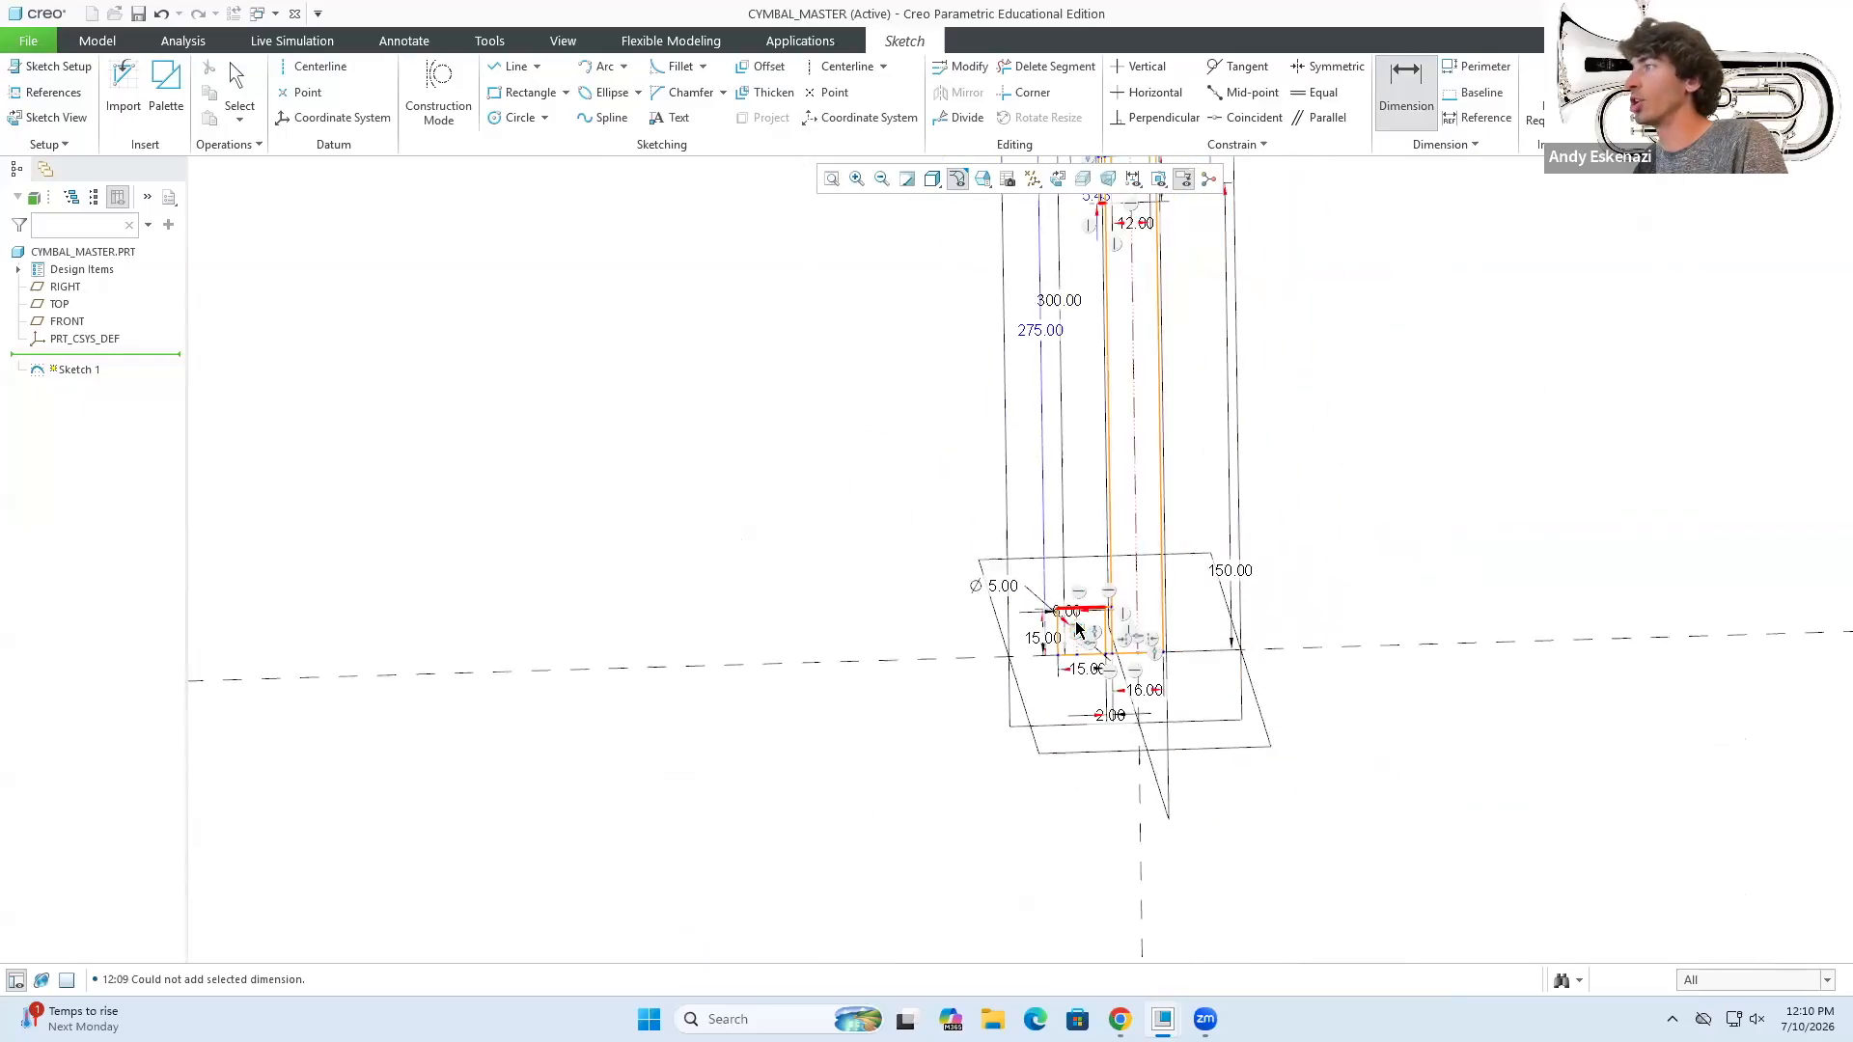
middle_click(1215, 511)
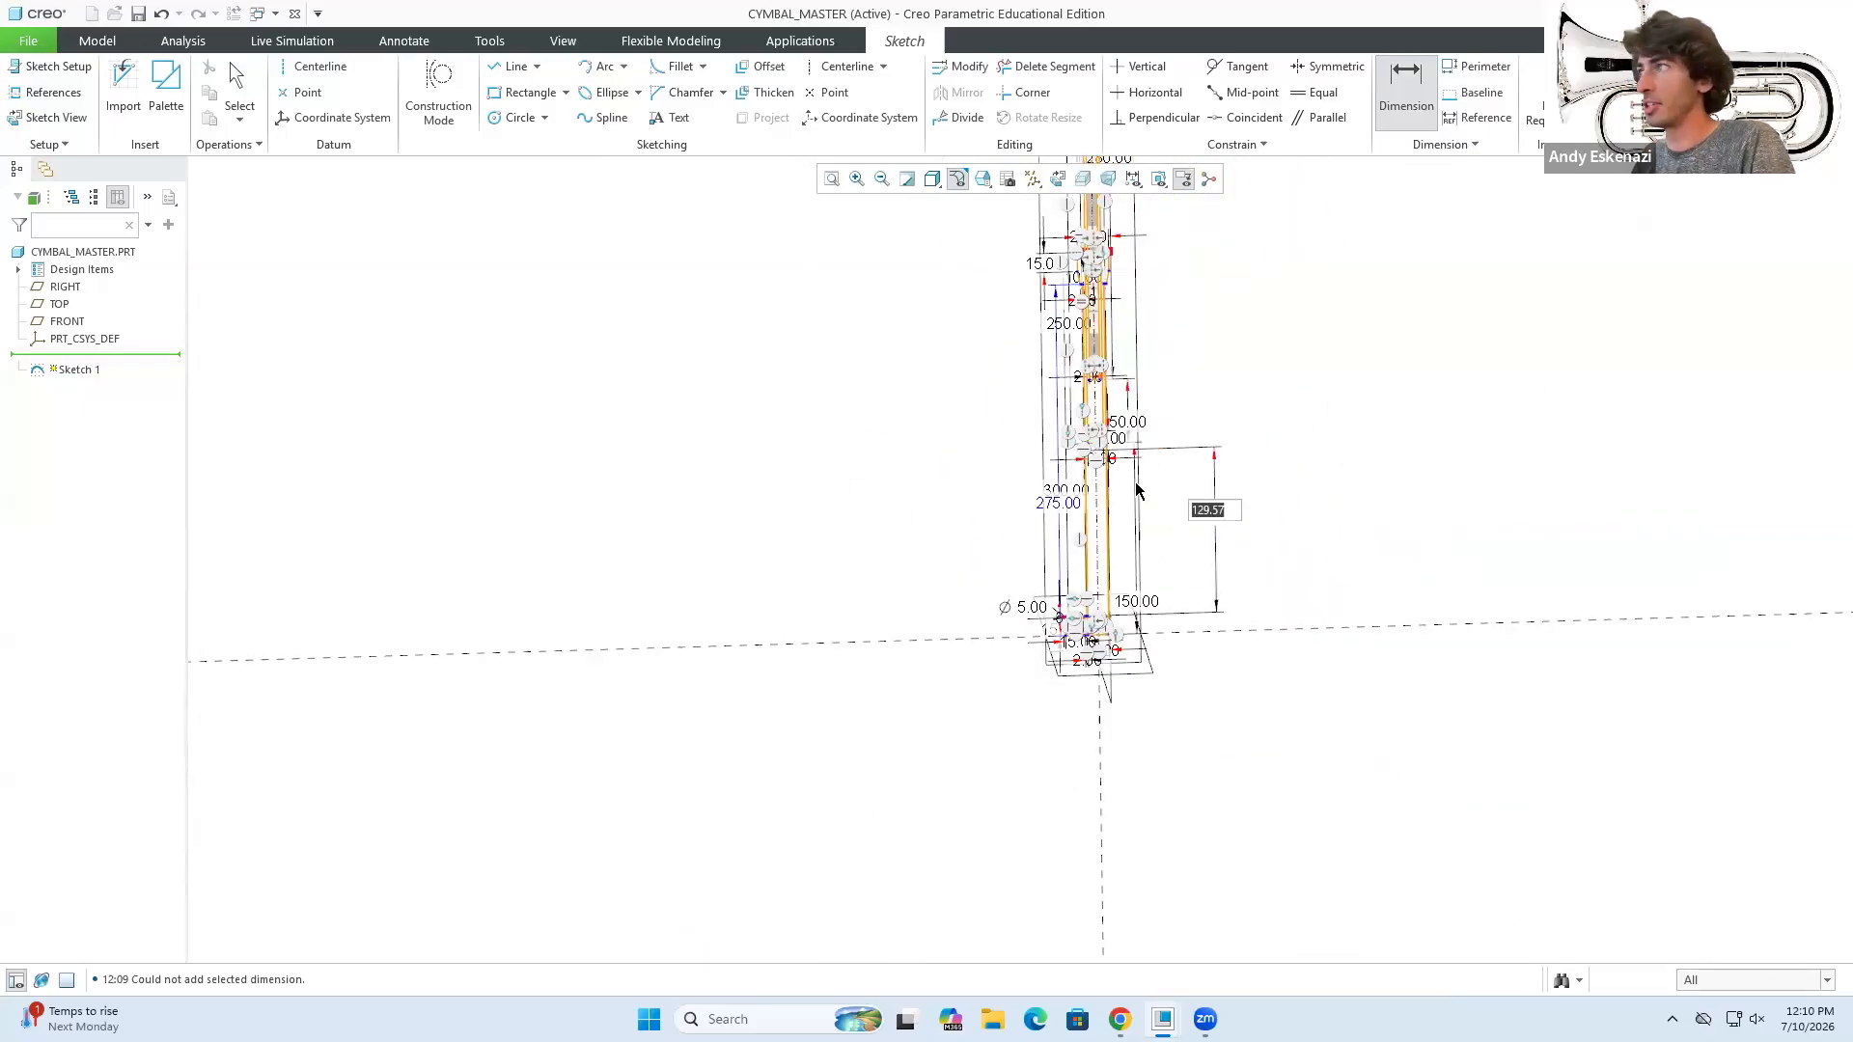
scroll(1136, 488, up, 3)
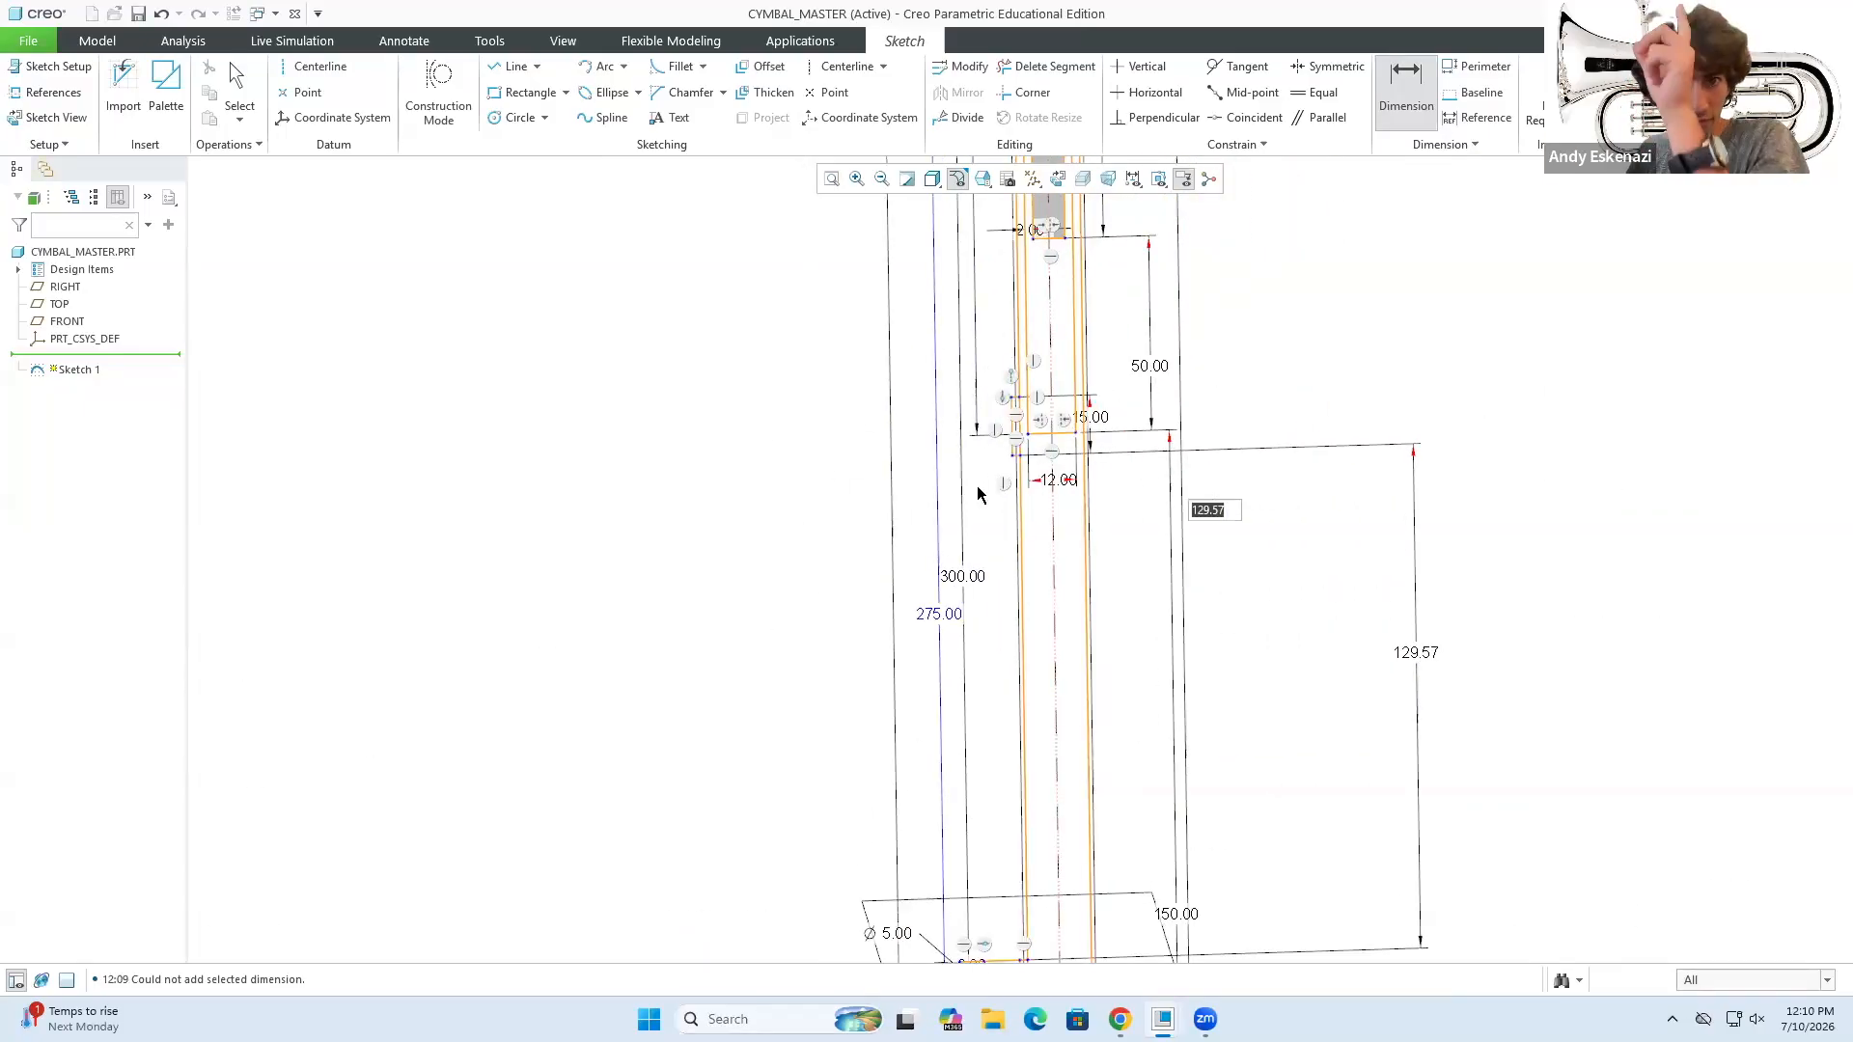
double_click(1410, 655)
text(150)
key(Return)
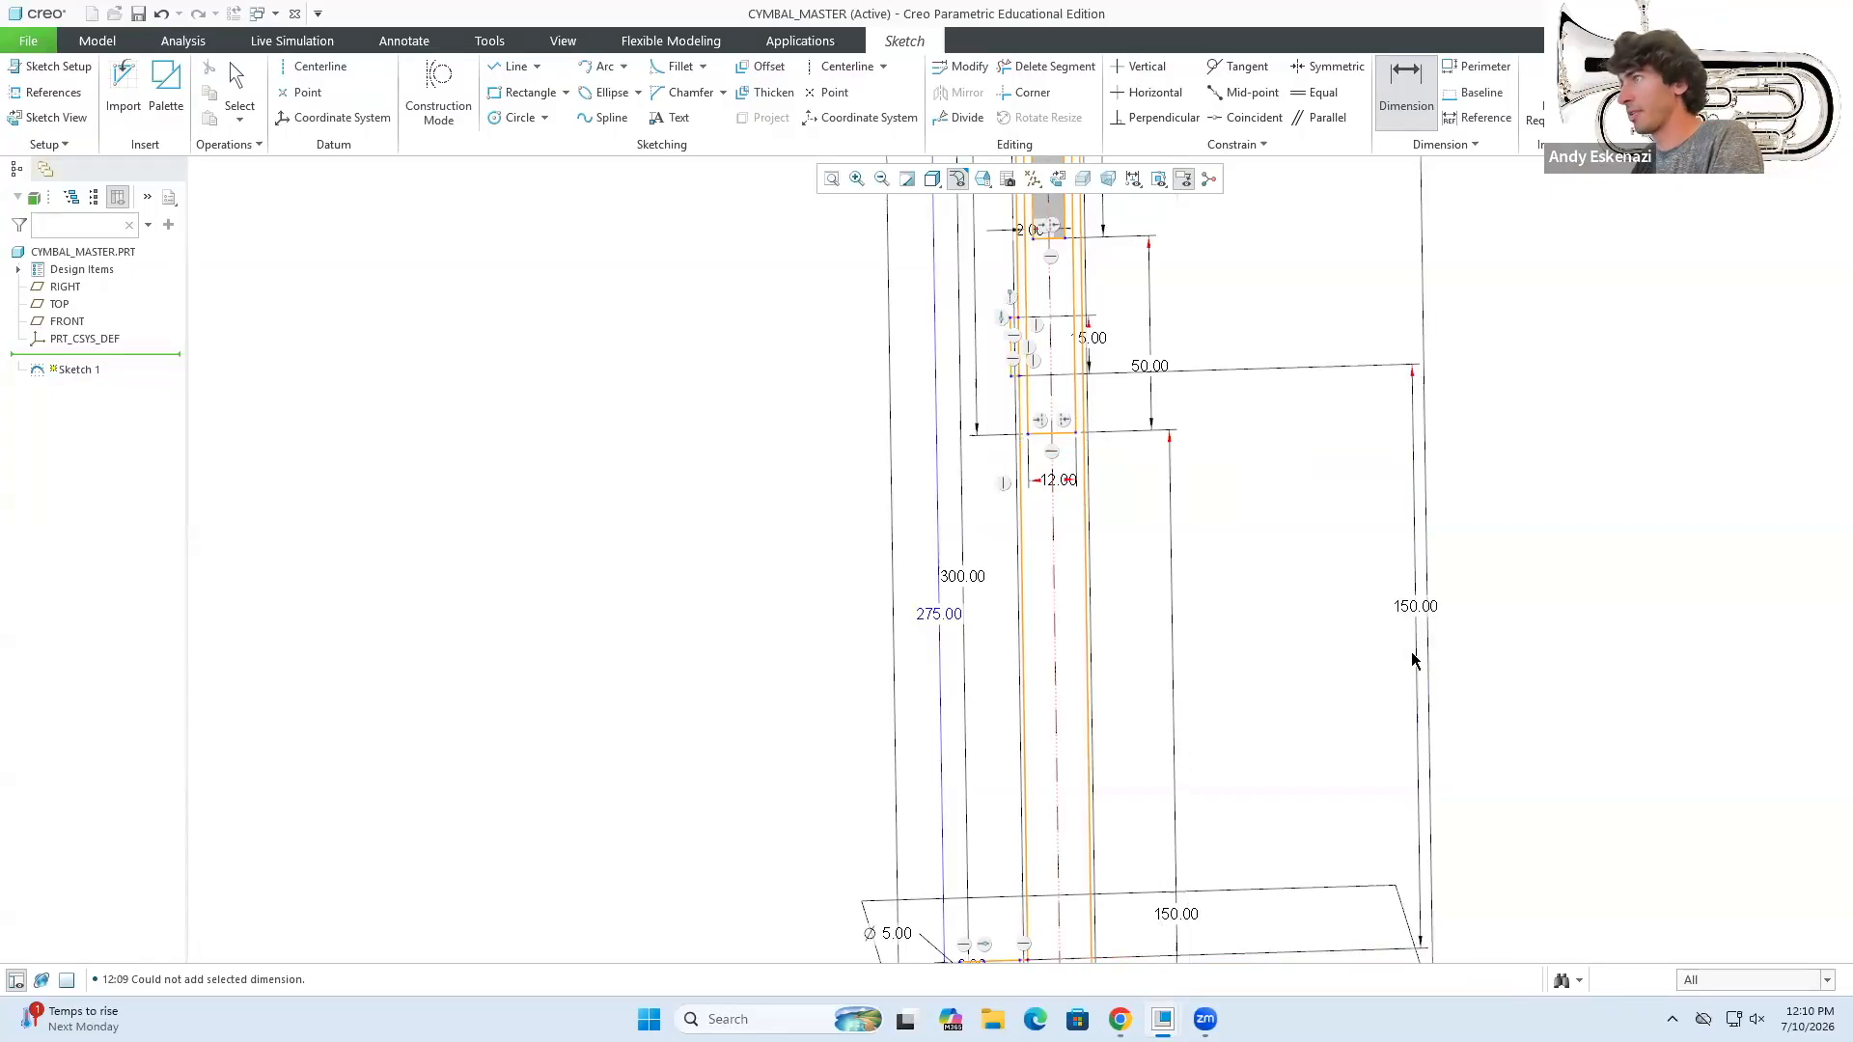
scroll(990, 291, down, 5)
middle_click(994, 307)
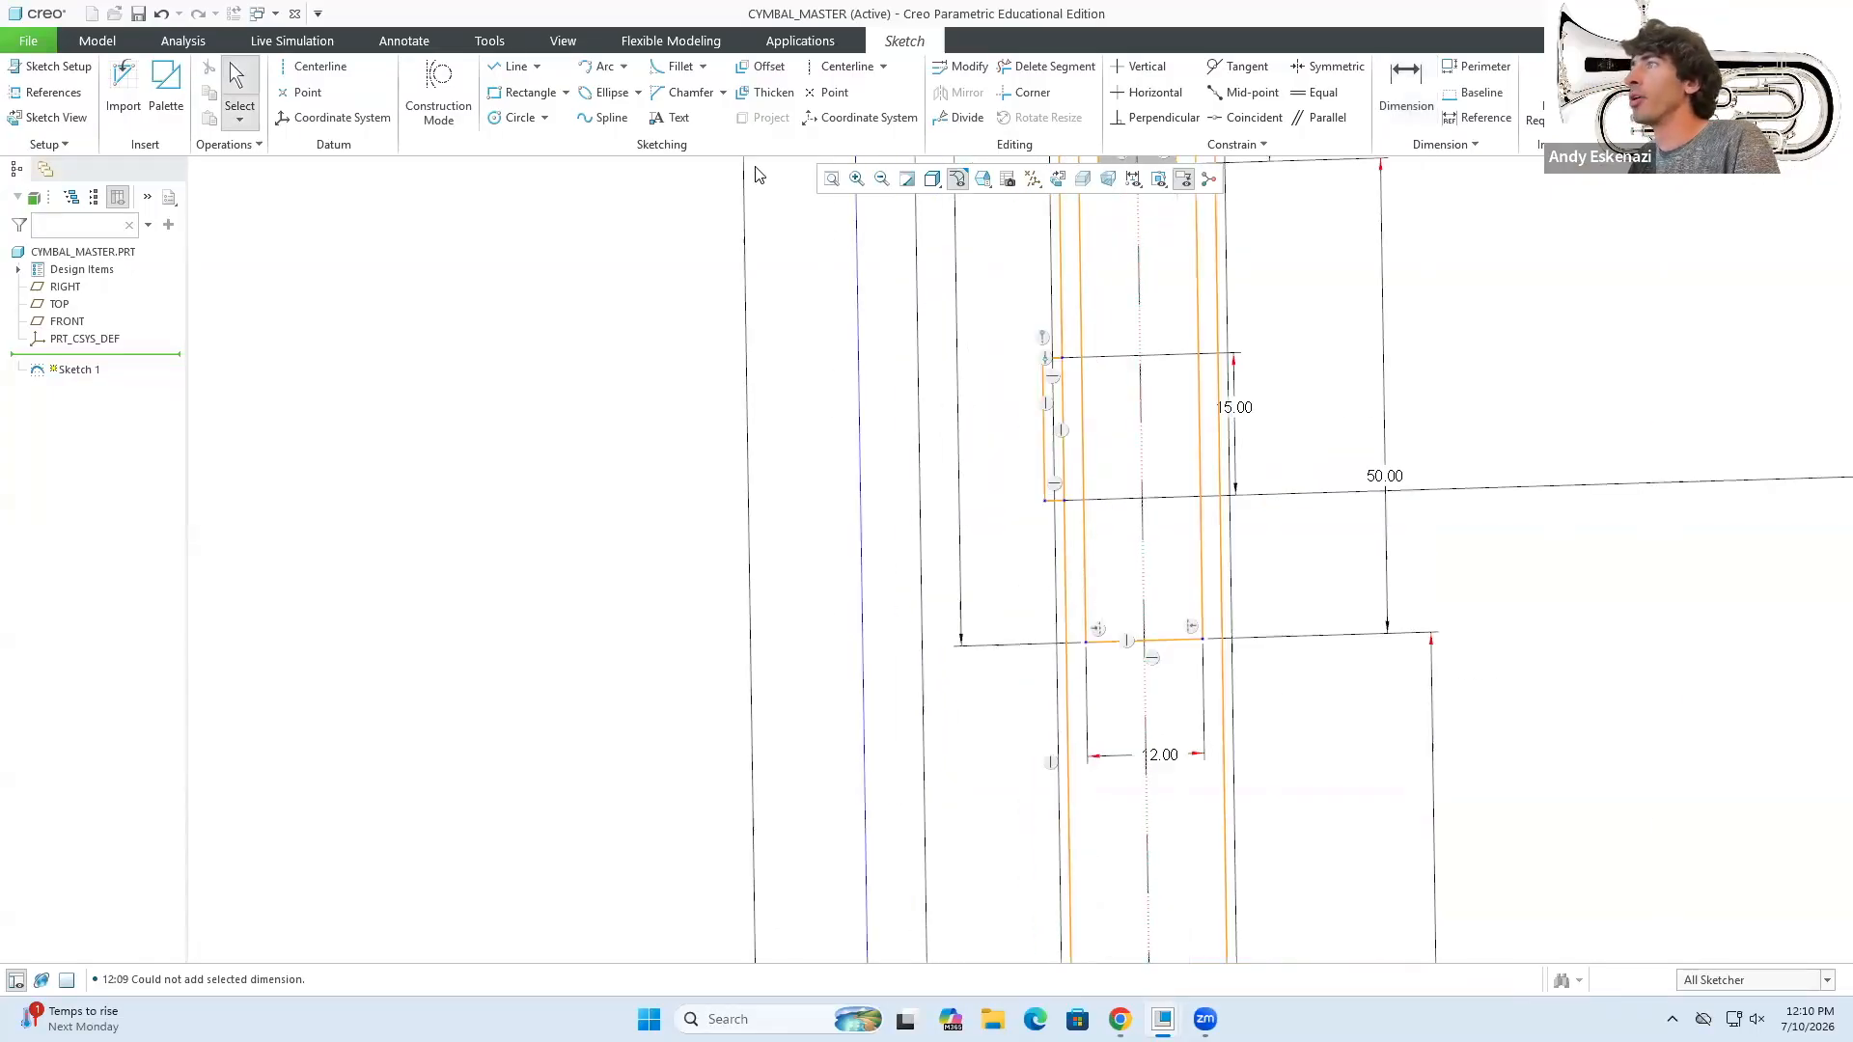
- Check the leg joint in the browser photo, and sketch a horizontal construction line about 8.5 long outward from the upper narrow rectangle's outer-edge midpoint
click(521, 95)
click(1119, 1019)
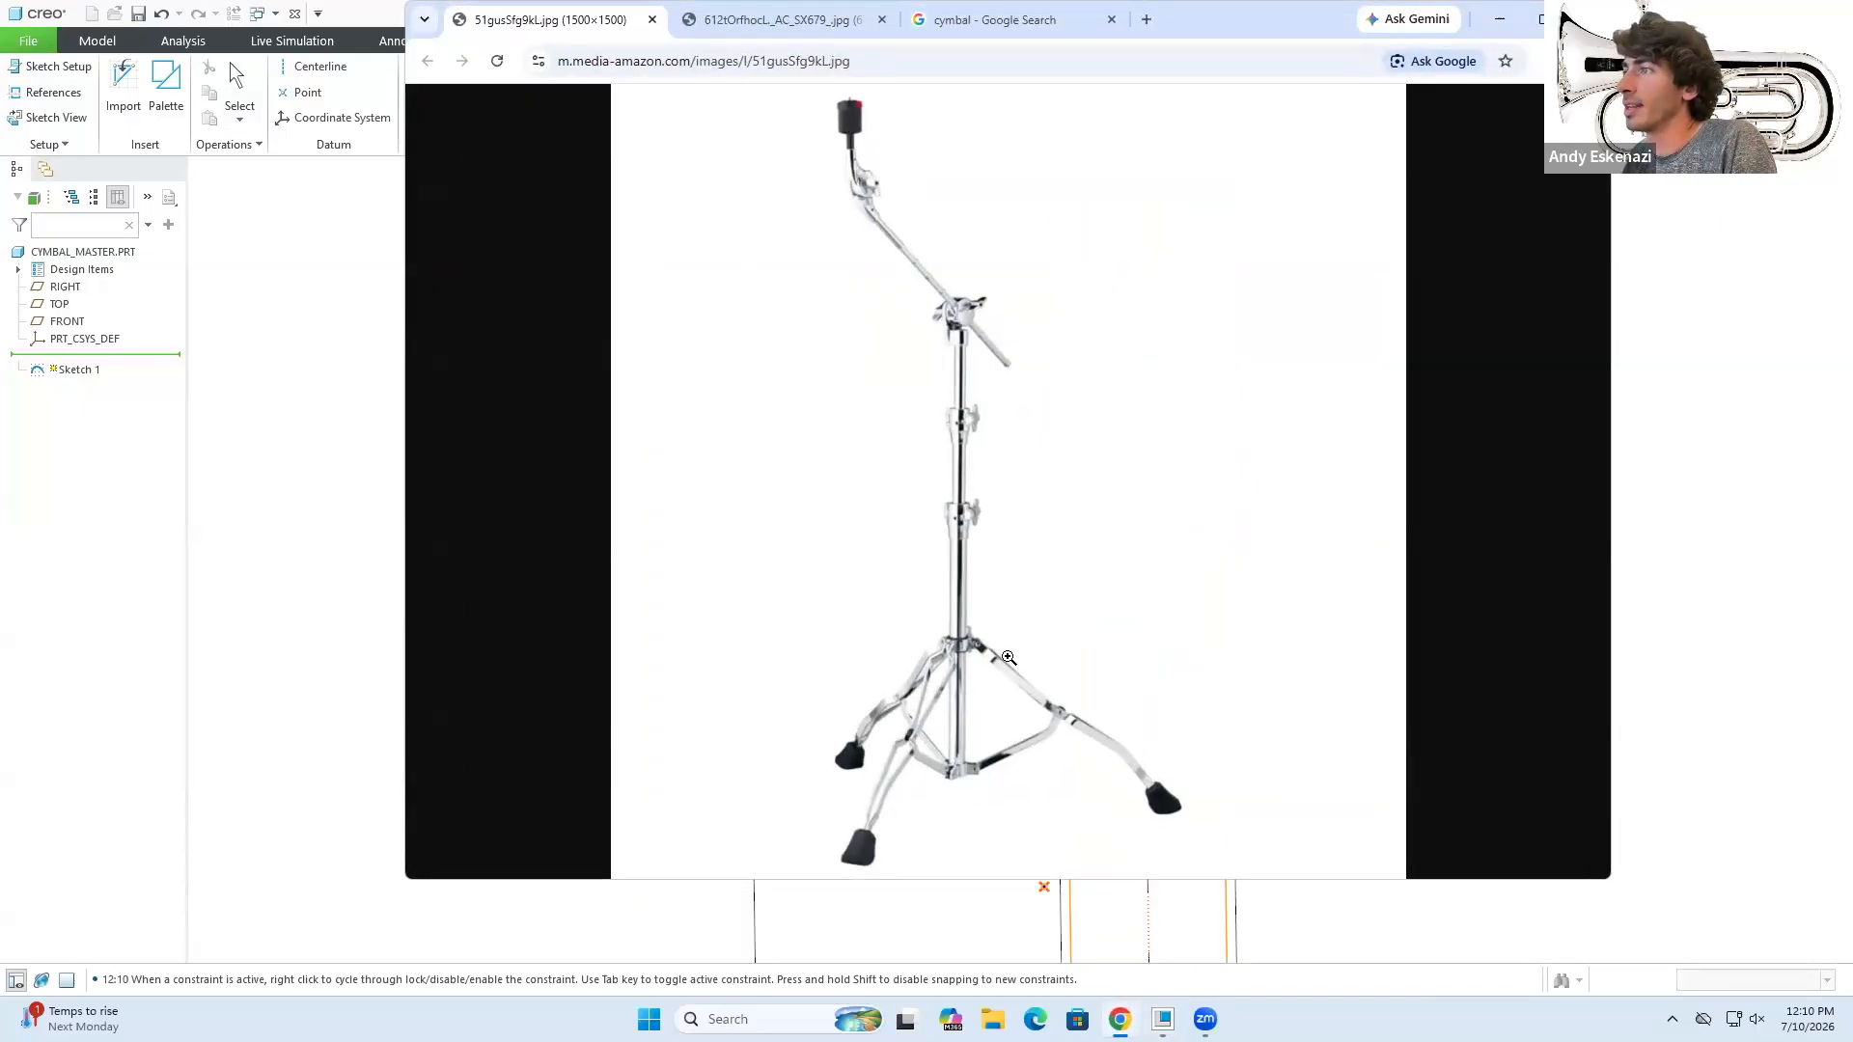
click(1499, 19)
scroll(1028, 386, down, 2)
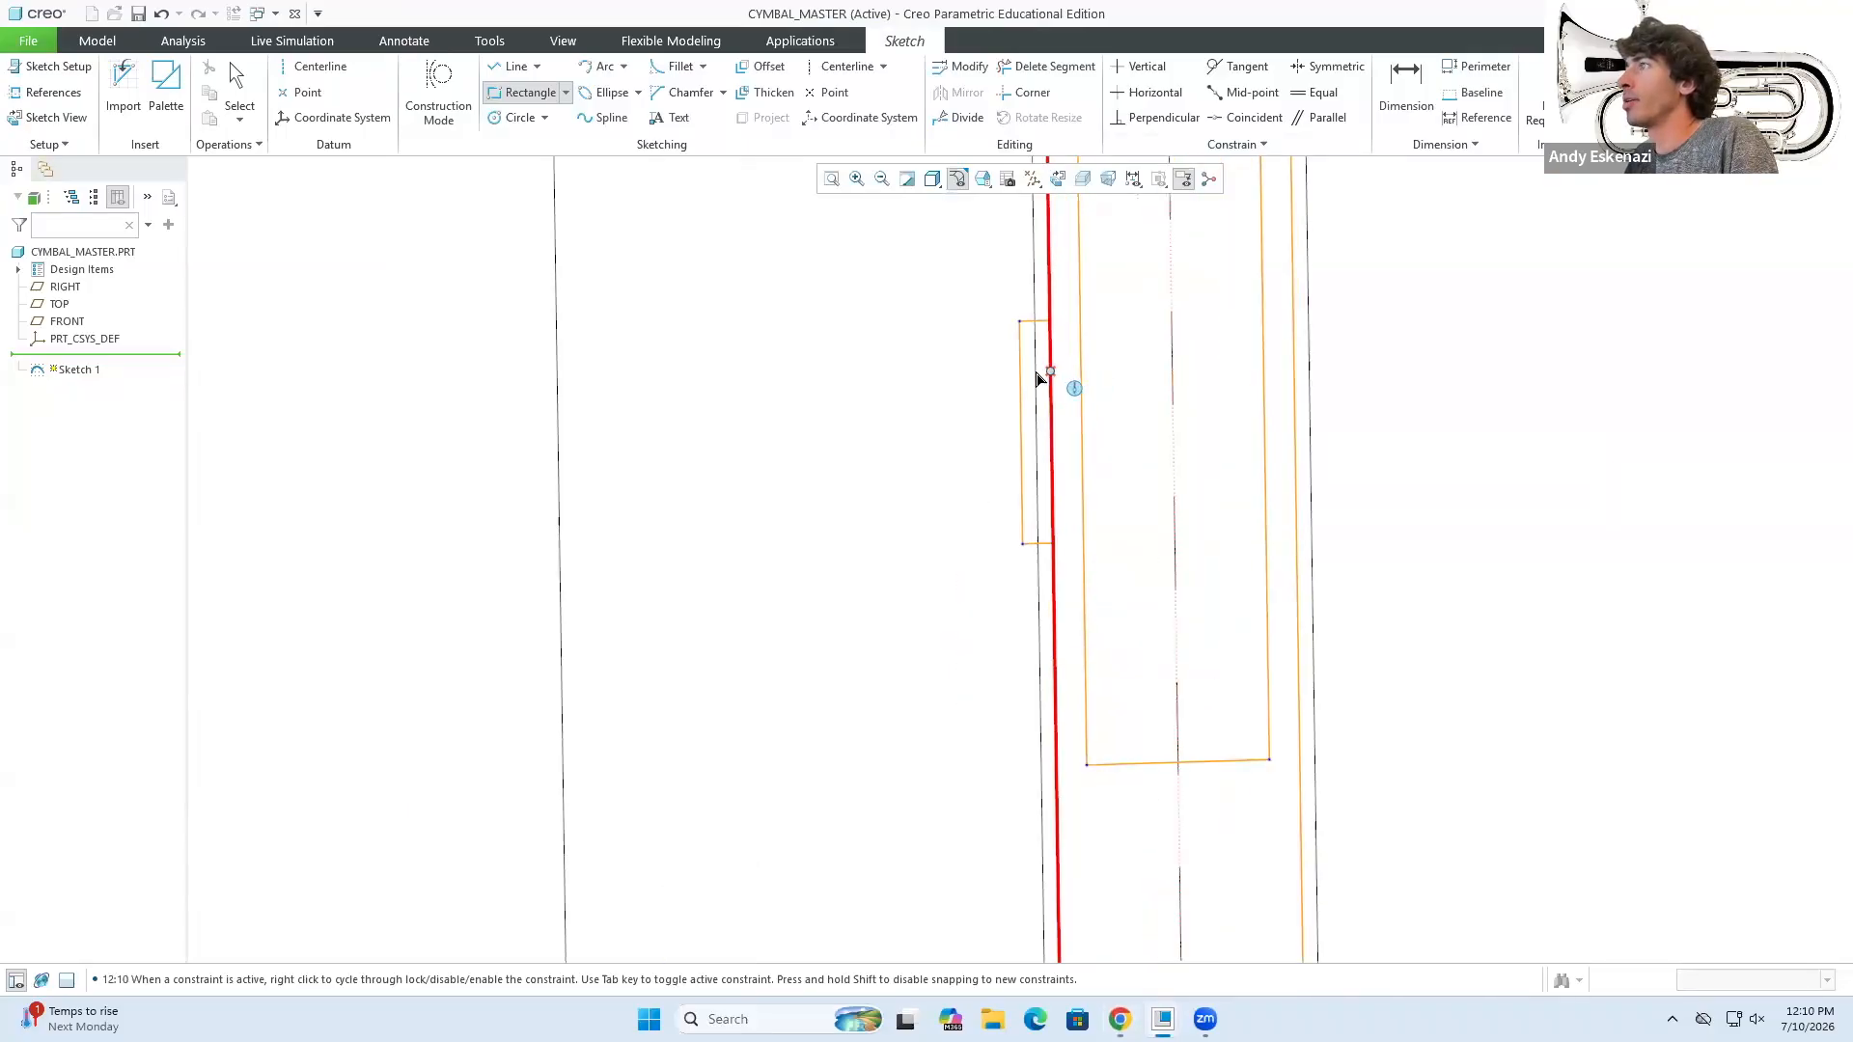
click(438, 97)
click(512, 66)
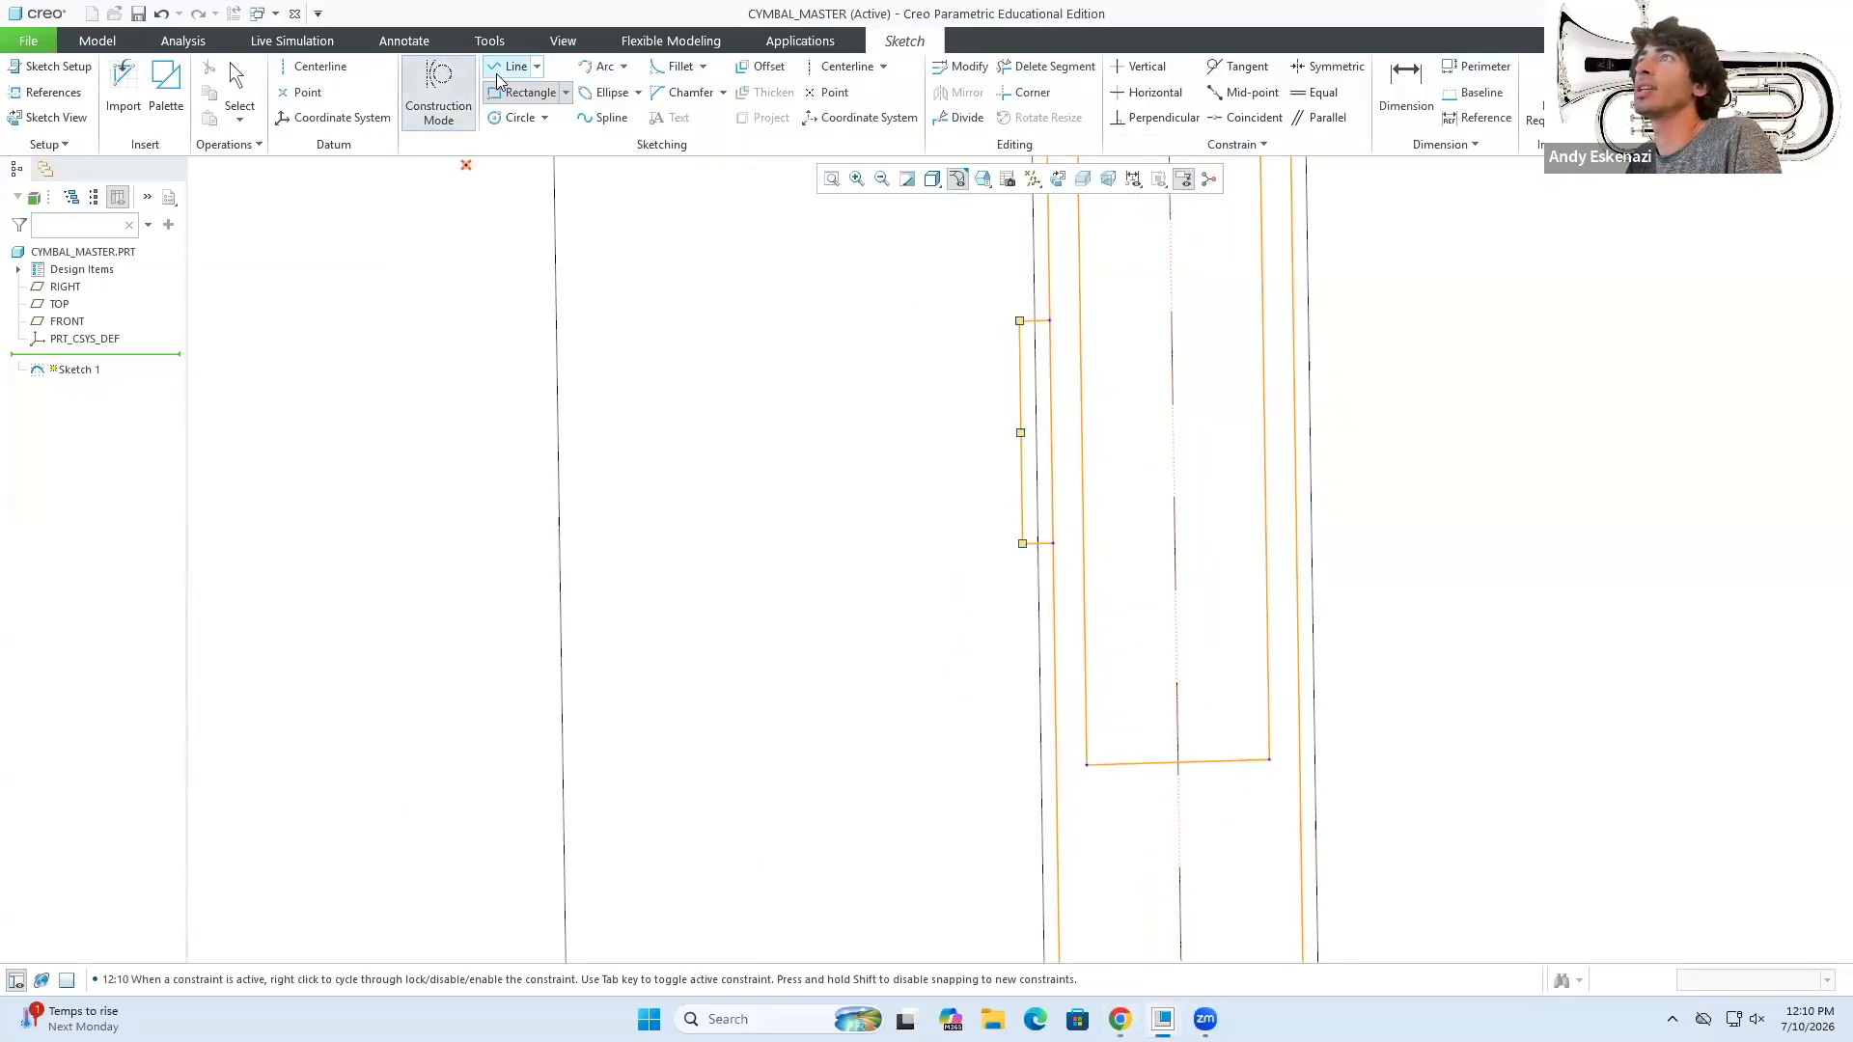
click(1021, 433)
click(891, 437)
middle_click(892, 437)
middle_click(1055, 496)
- Sketch a solid center rectangle about 8.5 wide and 3.8 high, centered on the horizontal construction line's midpoint and touching the narrow rectangle
click(566, 91)
click(542, 153)
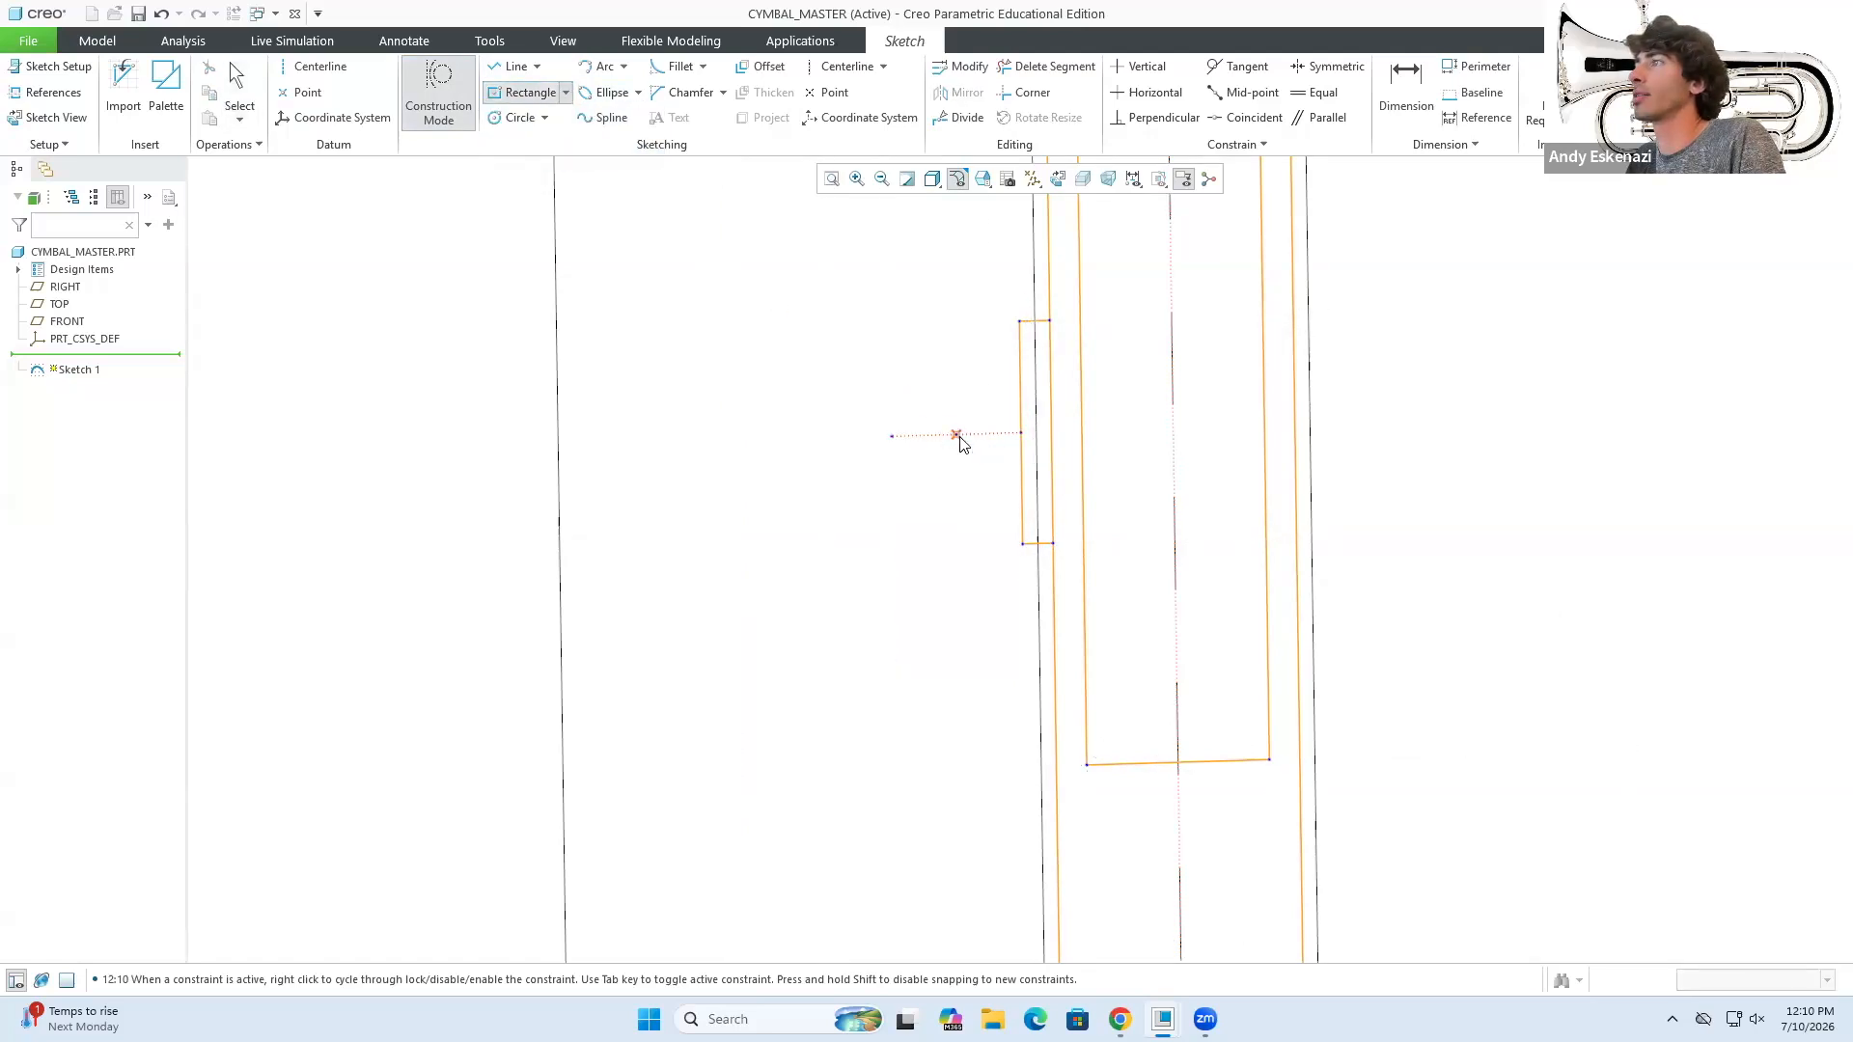
click(470, 101)
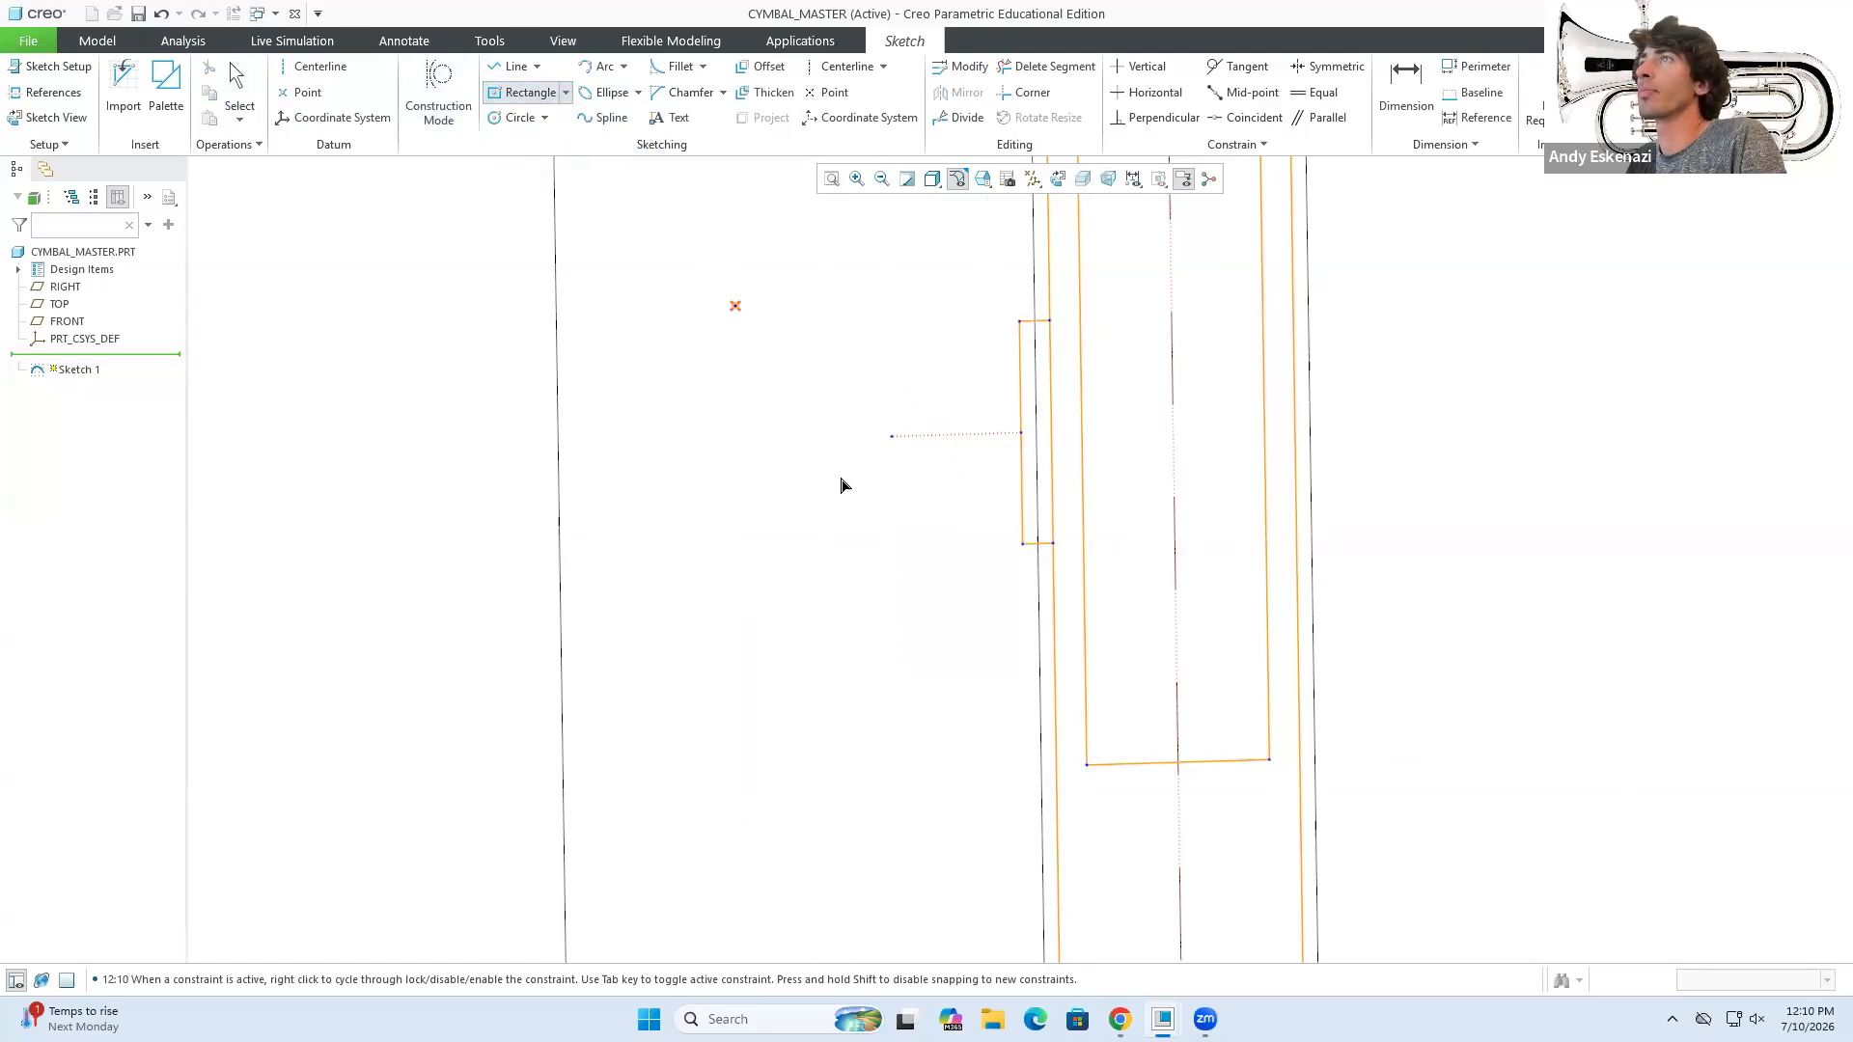
click(956, 435)
click(1023, 467)
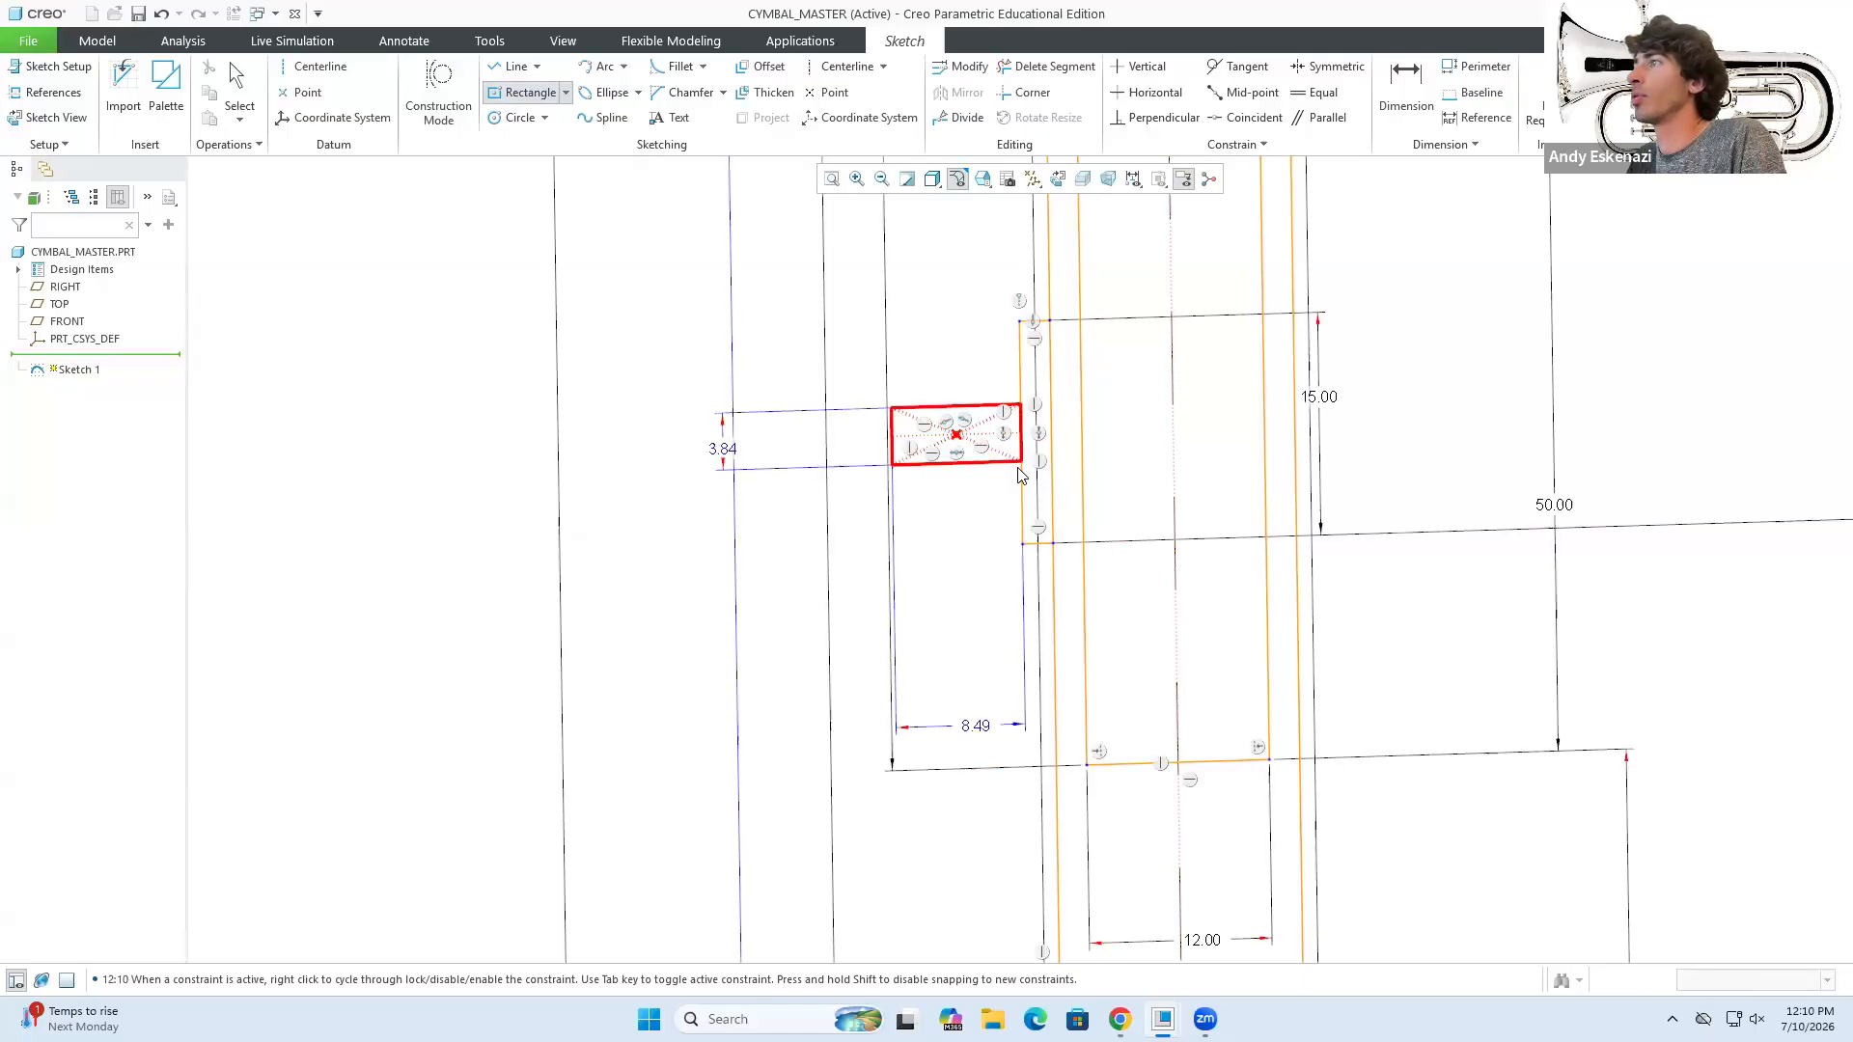
middle_click(767, 442)
- Set the center rectangle's height to 10 and its width to 15
double_click(729, 450)
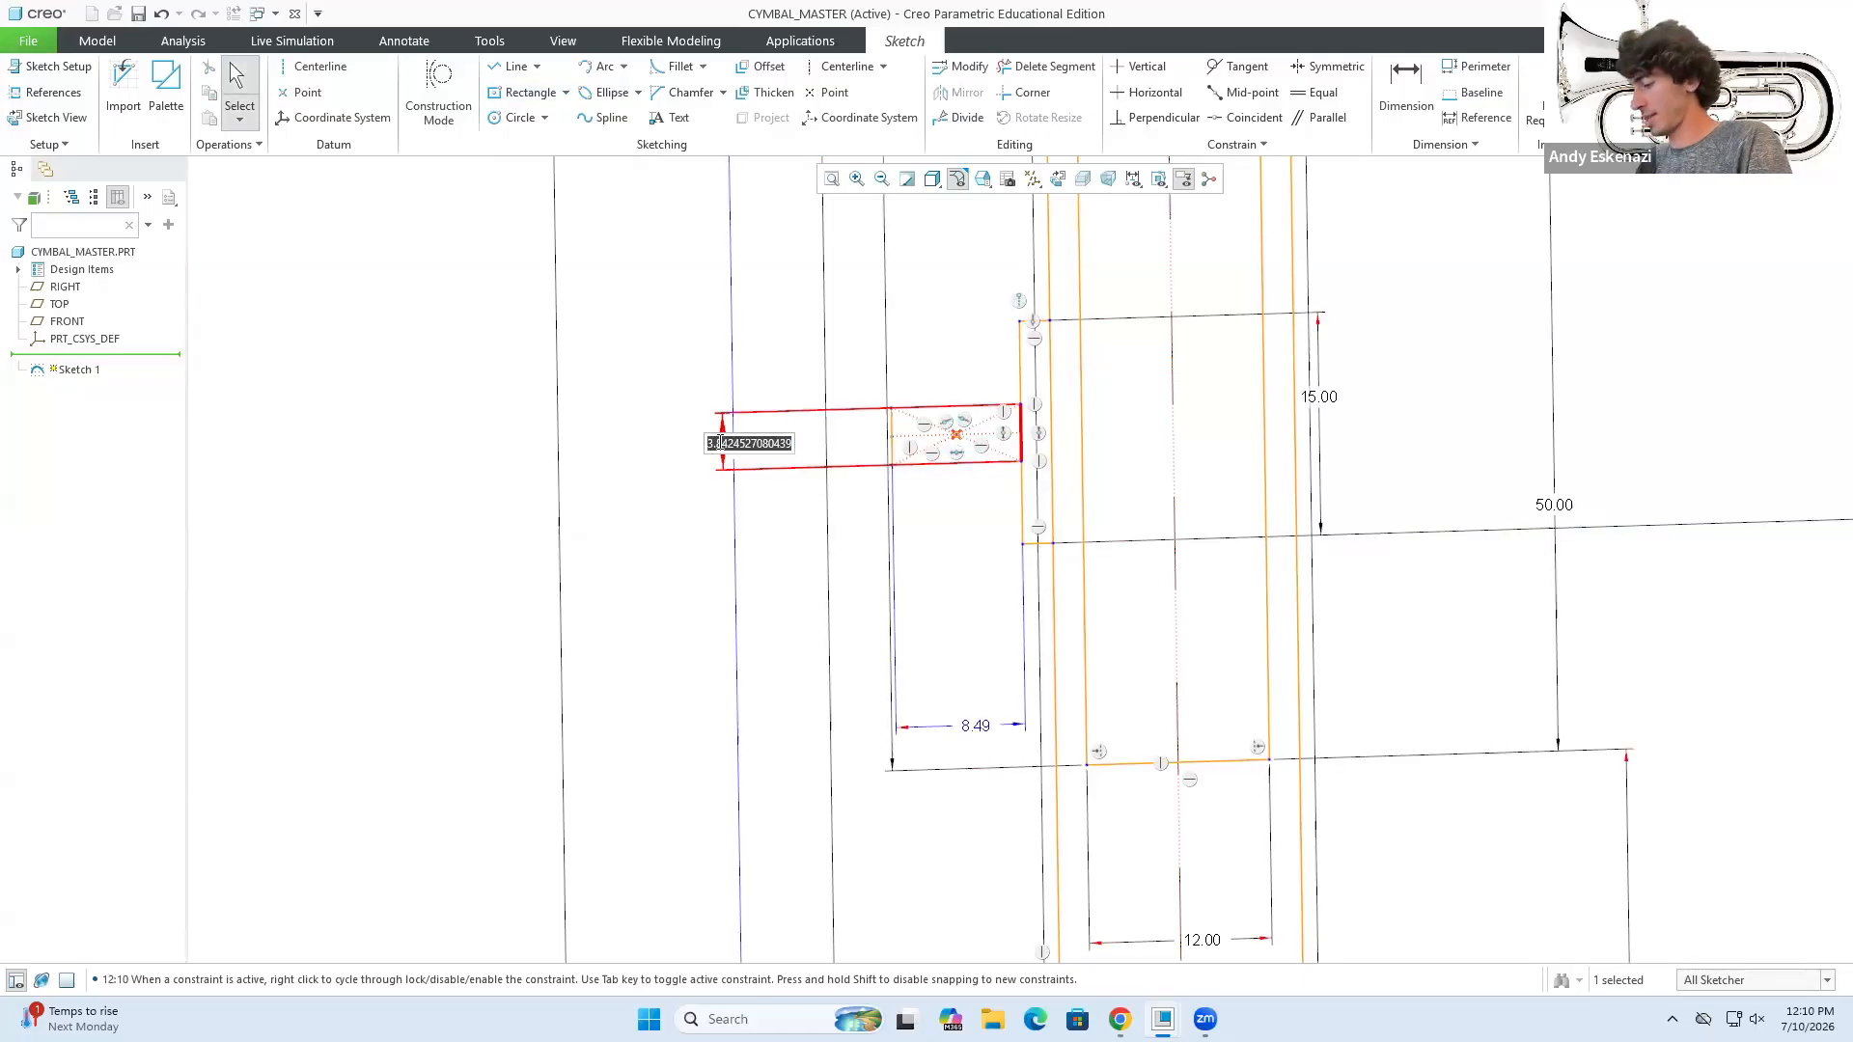
text(10)
key(Return)
scroll(960, 637, up, 2)
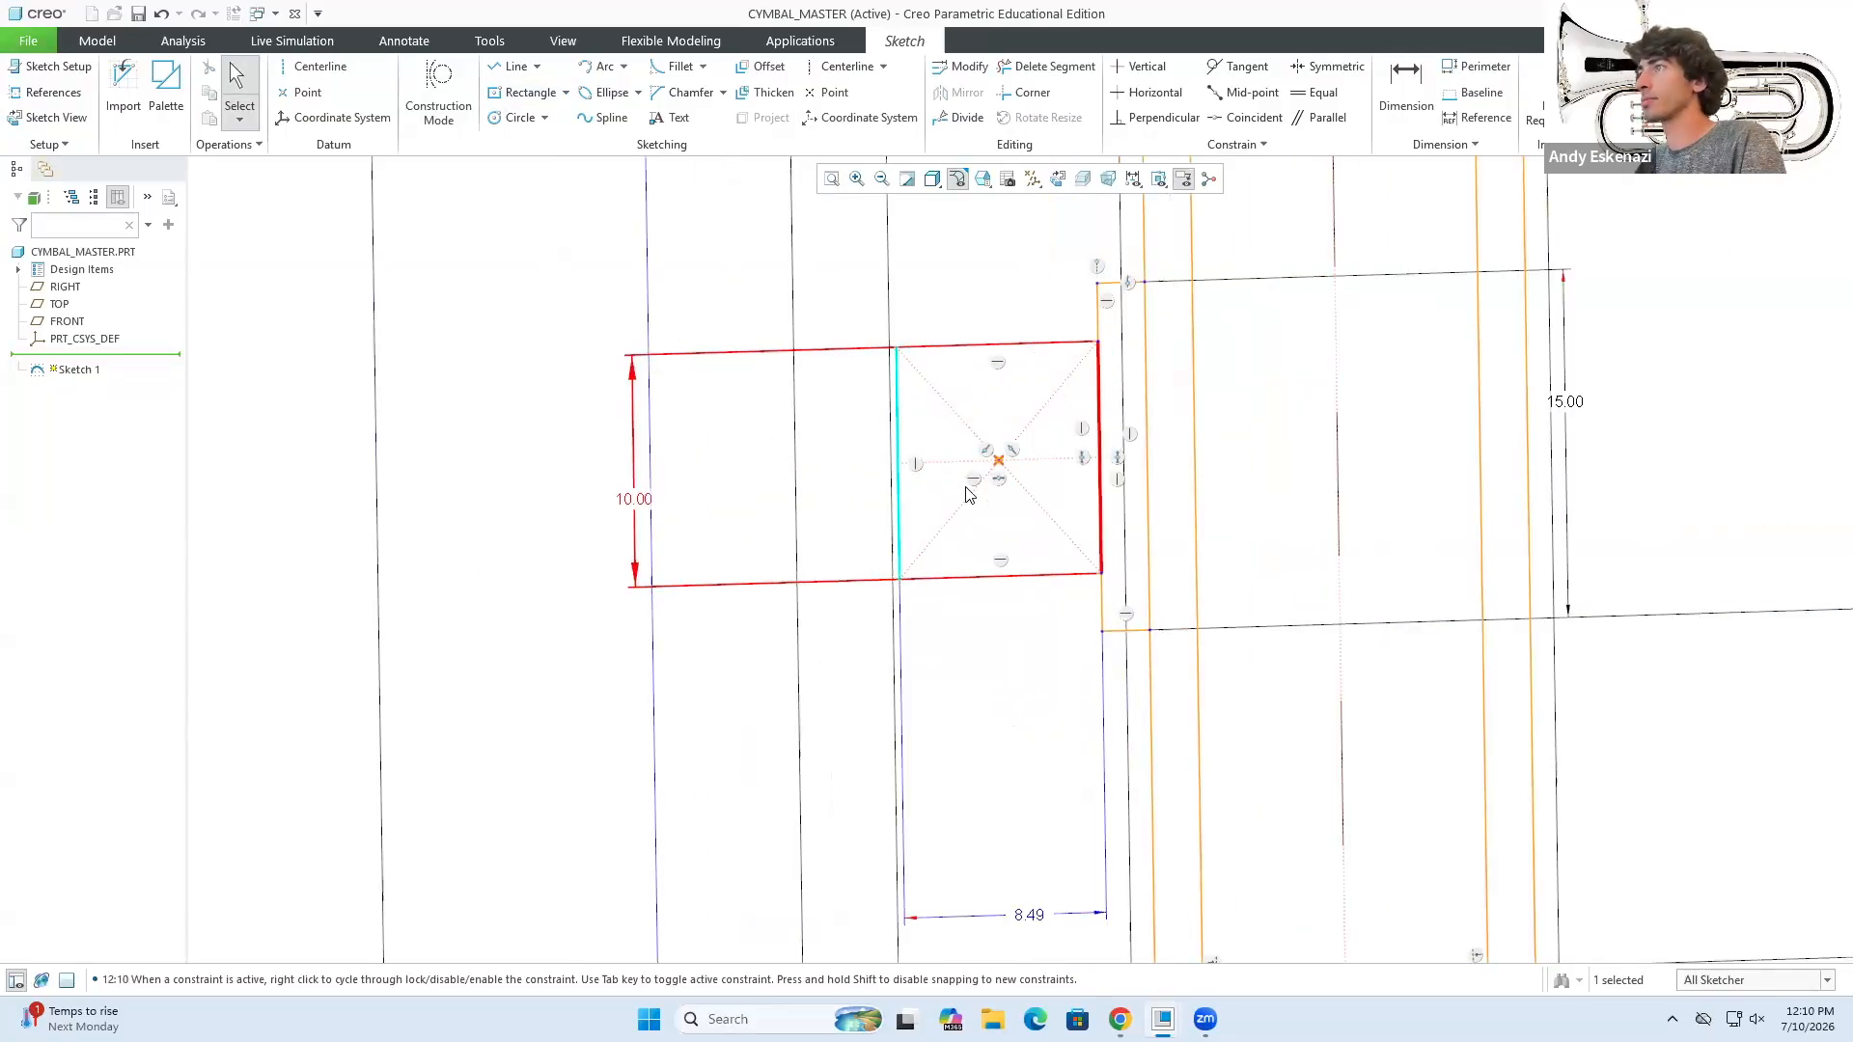
double_click(1035, 921)
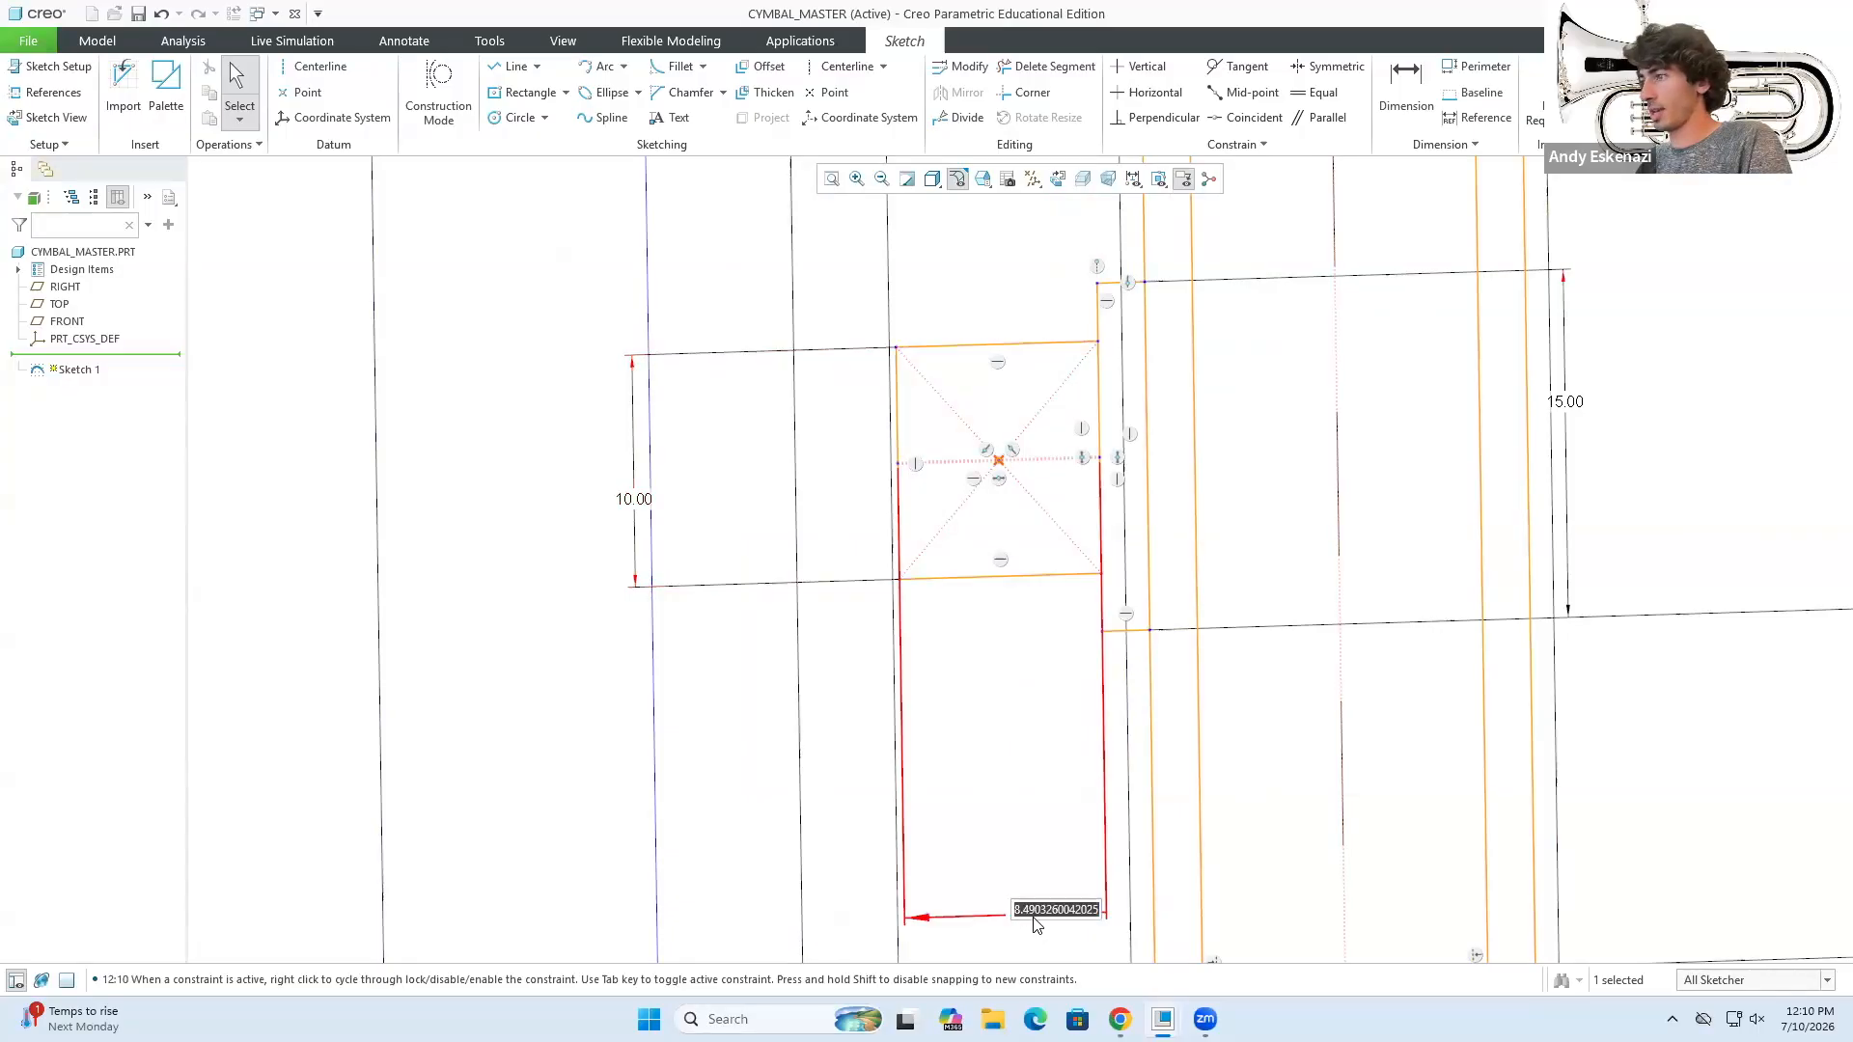
text(15)
key(Return)
- Sketch a vertical construction line between the 15 by 10 rectangle's upper and lower edges, 6 from its outer vertical edge
click(514, 66)
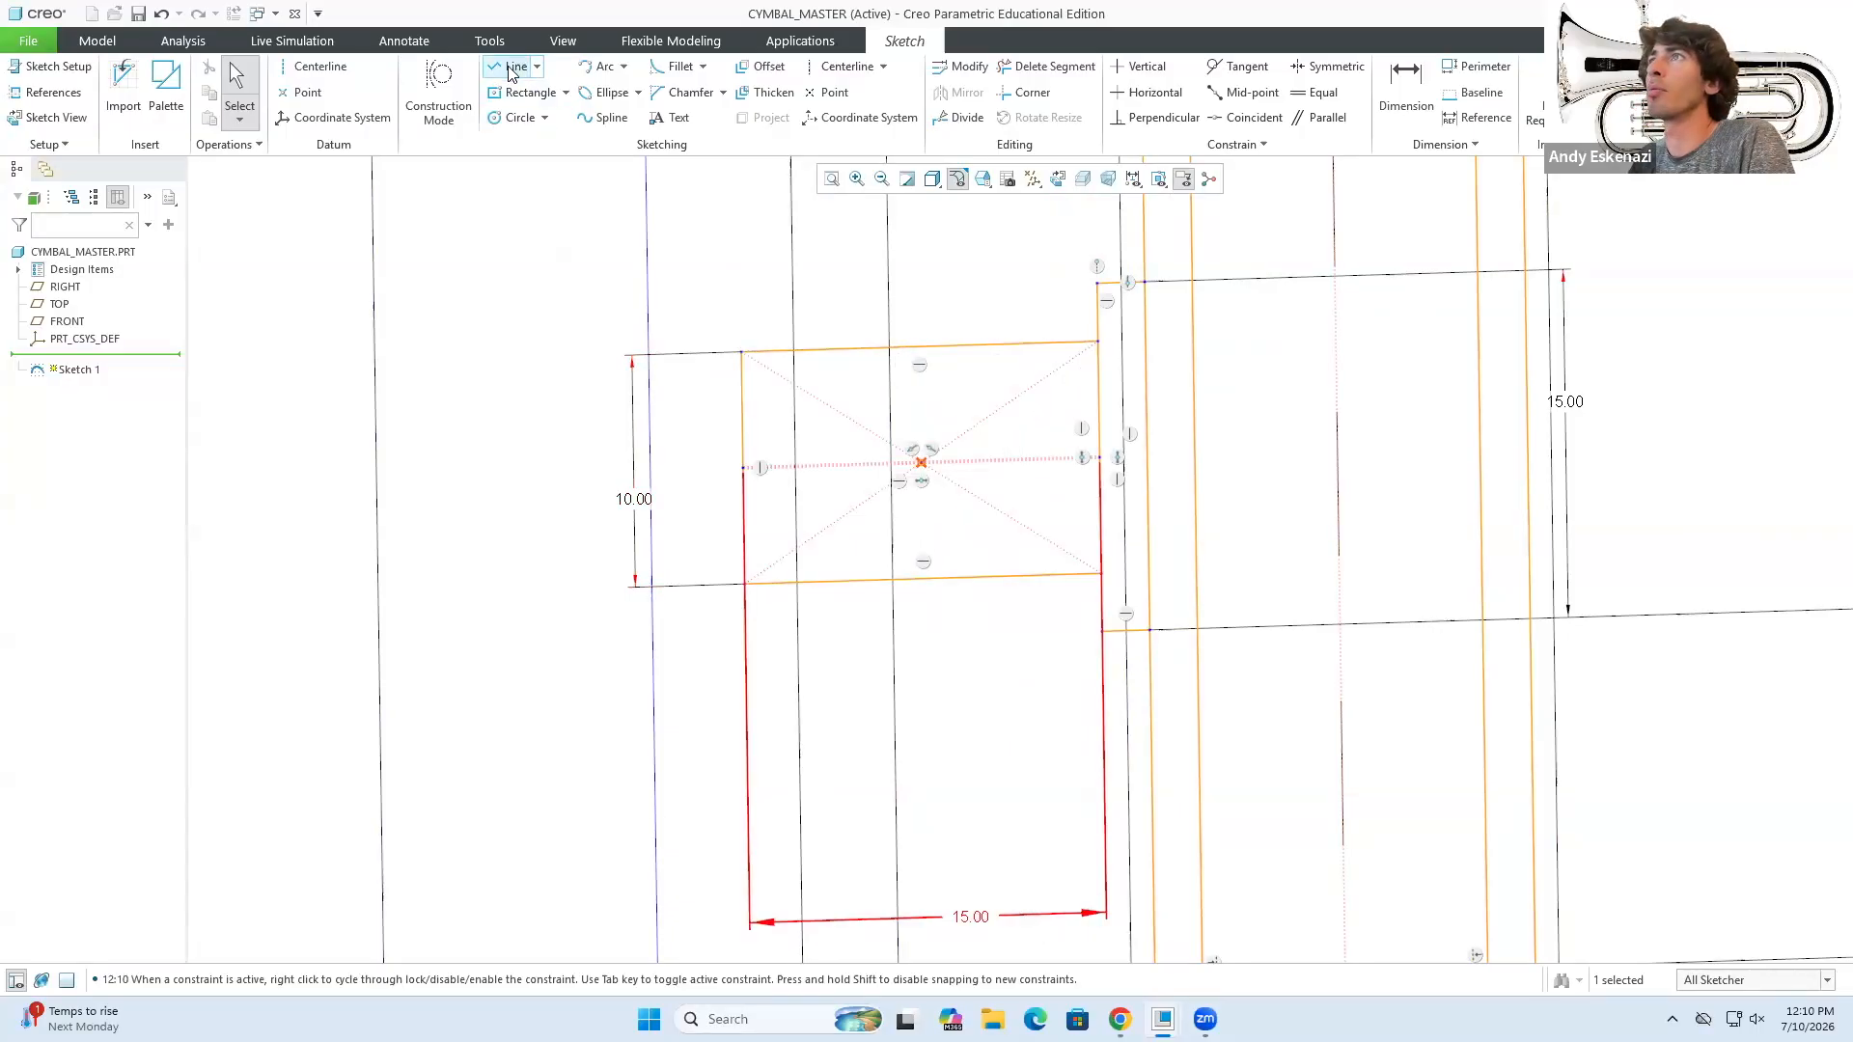
click(468, 97)
click(872, 347)
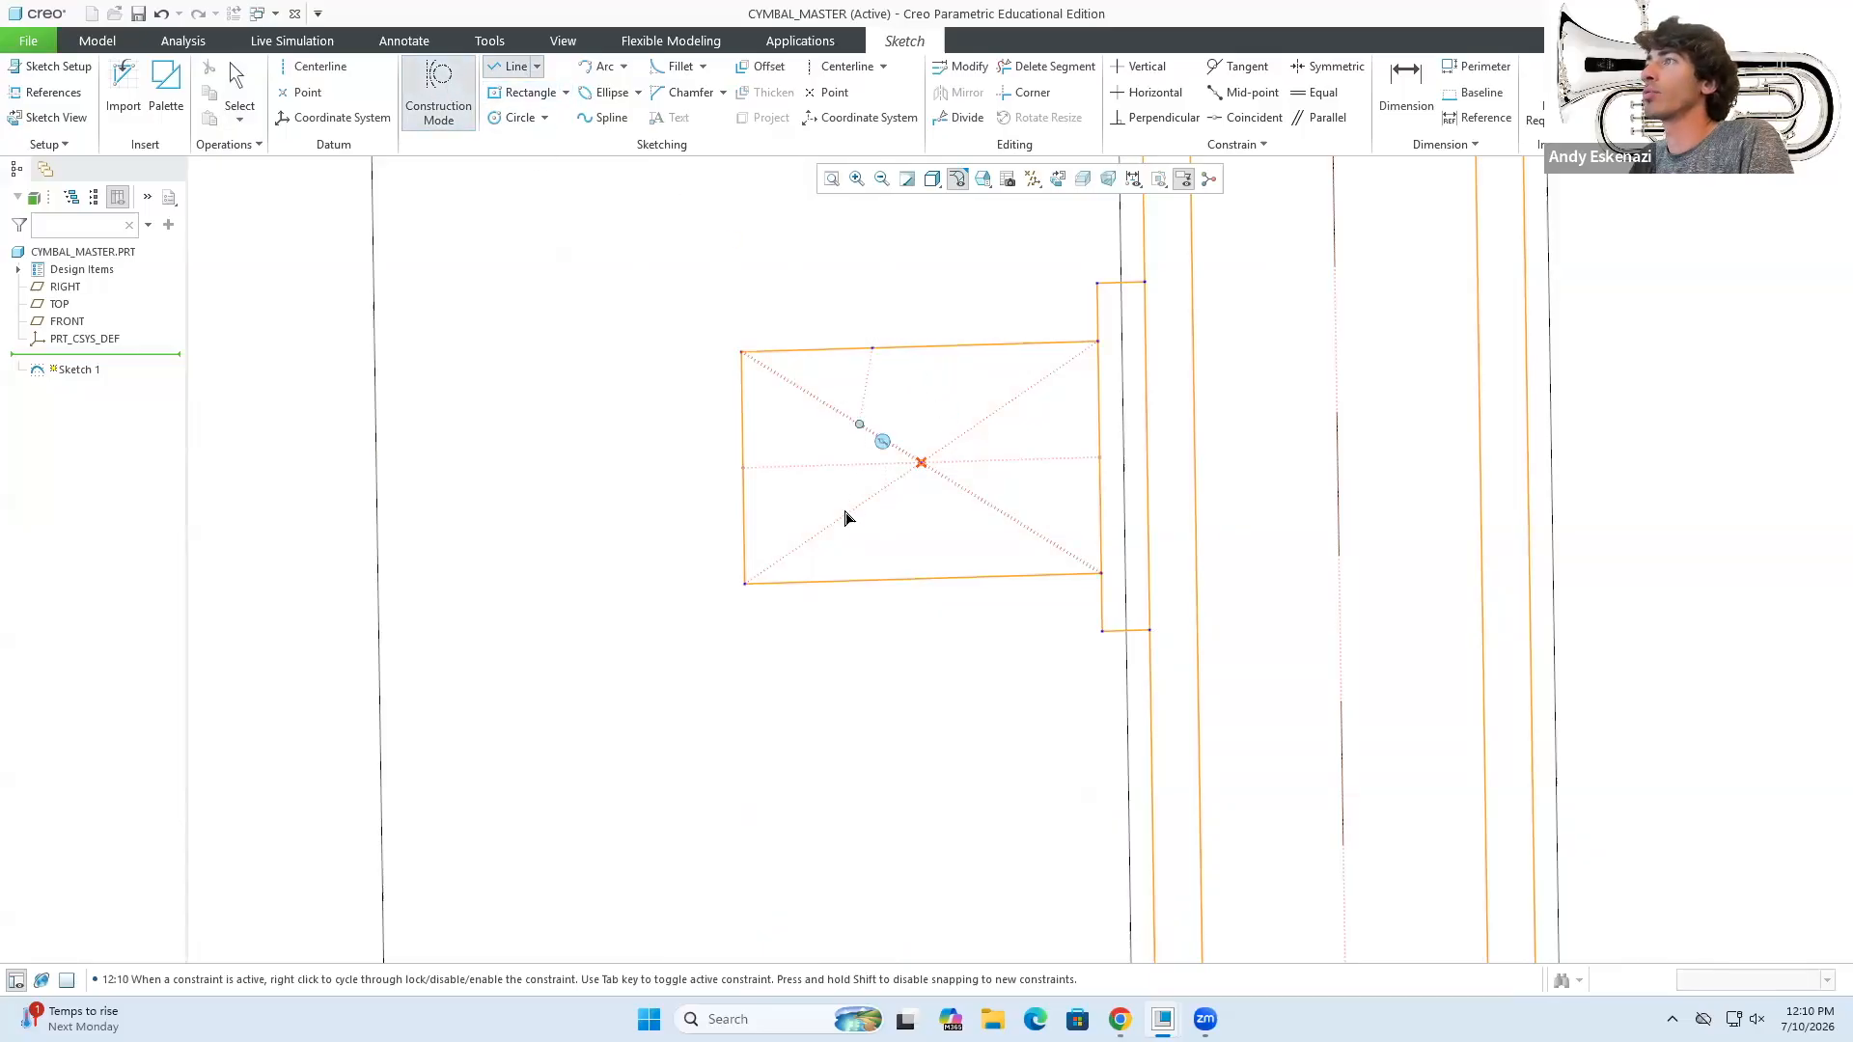
click(872, 580)
middle_click(886, 467)
double_click(807, 366)
text(6)
key(Return)
click(441, 92)
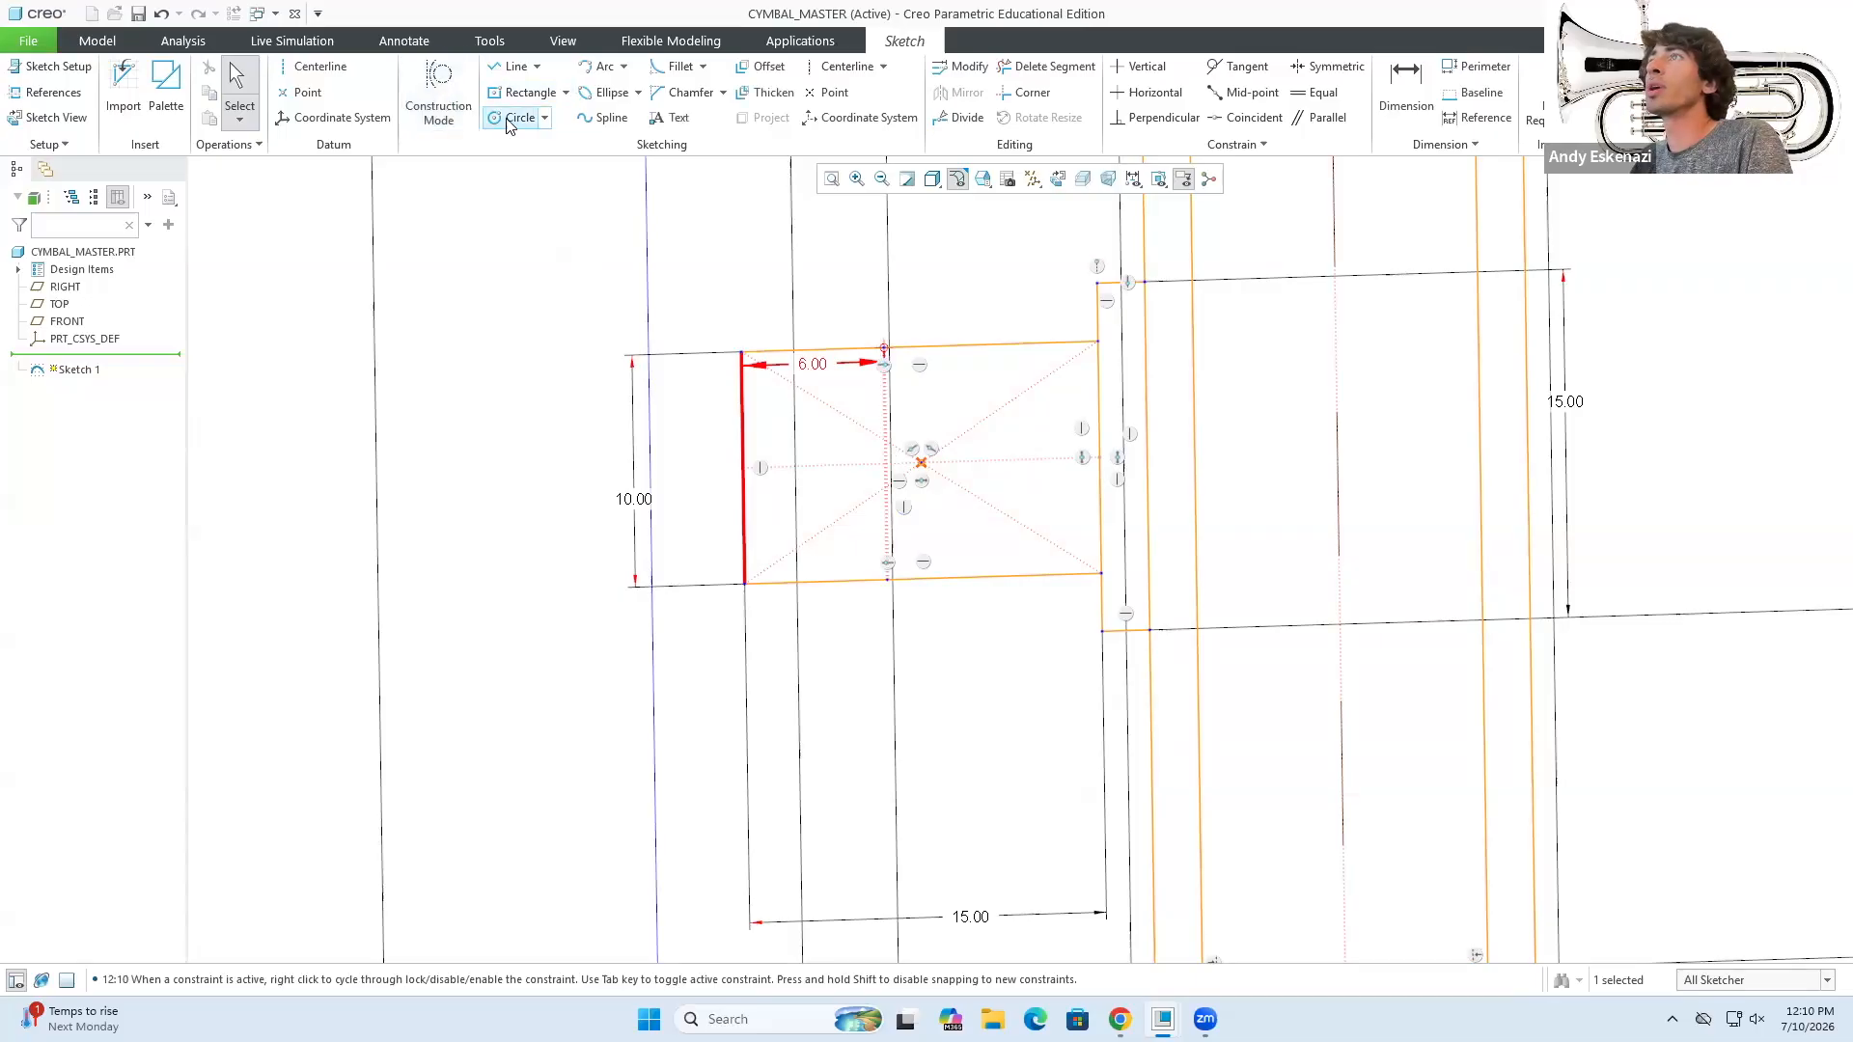
- Try a circle centered on the midpoint of the upper bracket's vertical construction line, and delete it
click(509, 118)
click(886, 464)
click(884, 530)
middle_click(1011, 557)
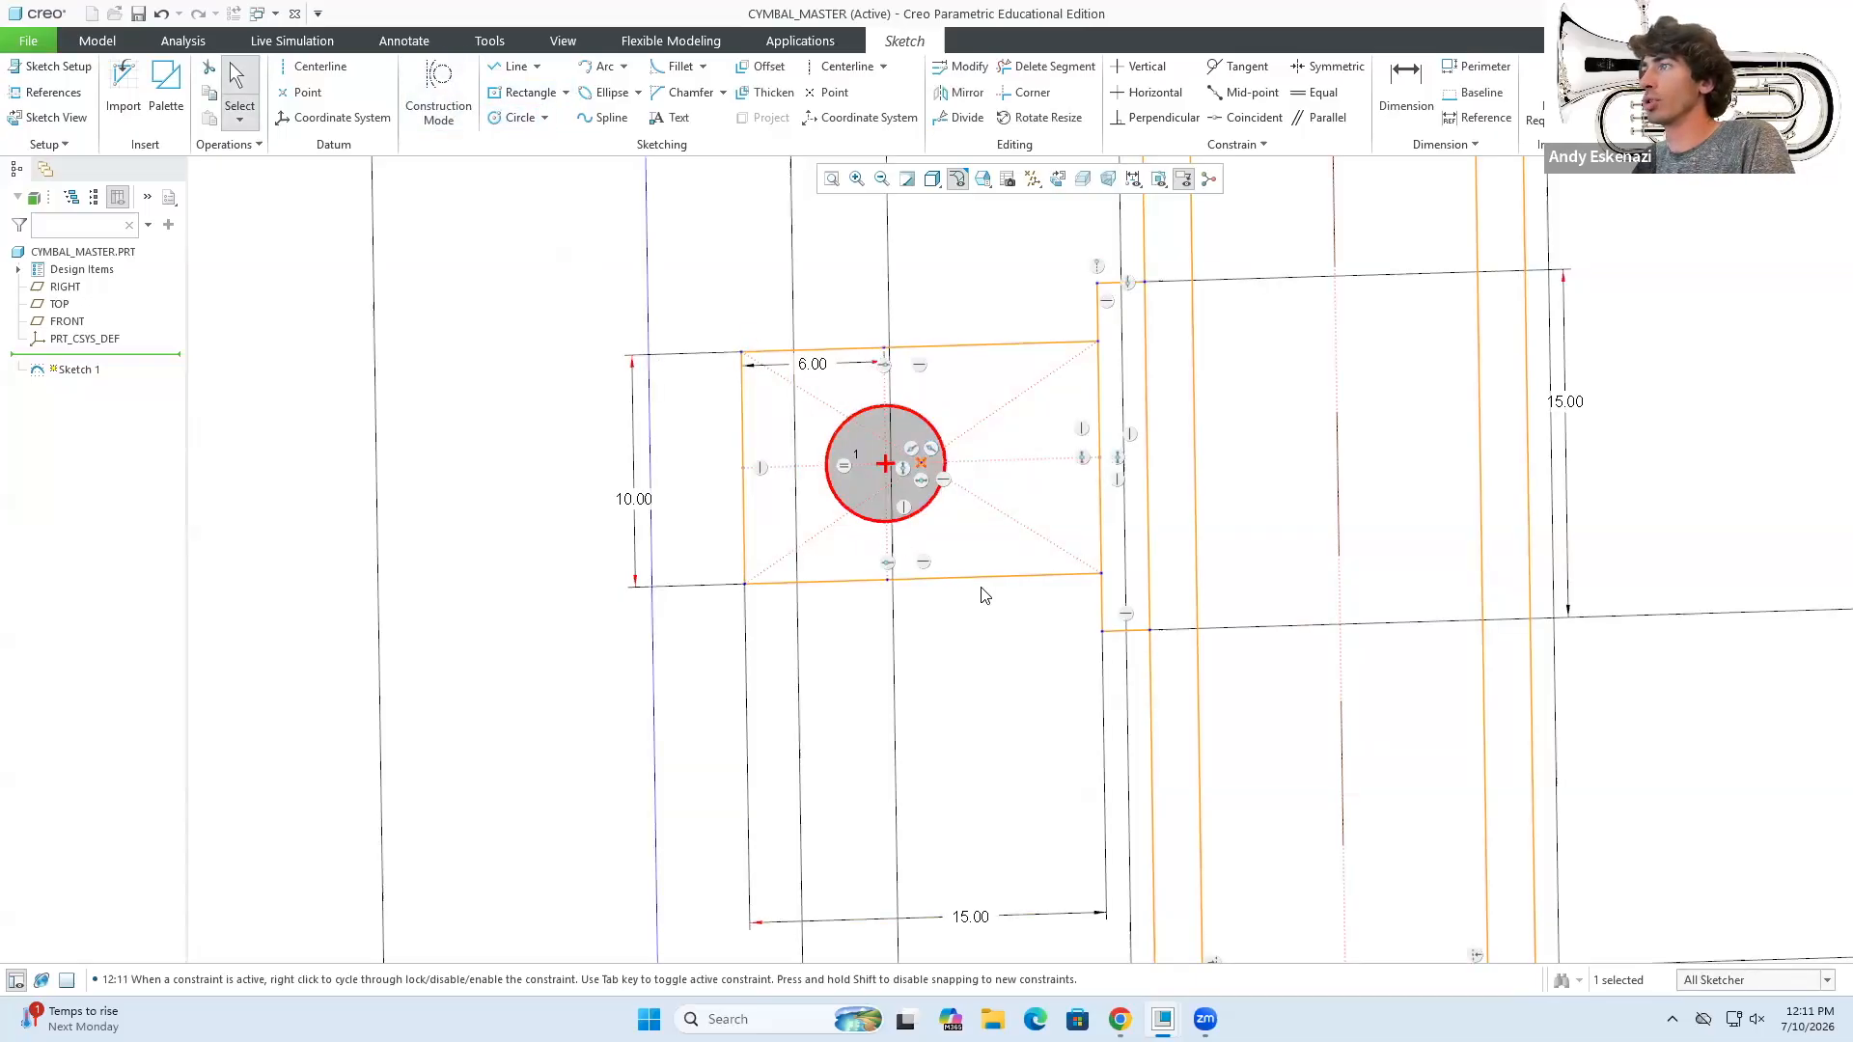
key(Delete)
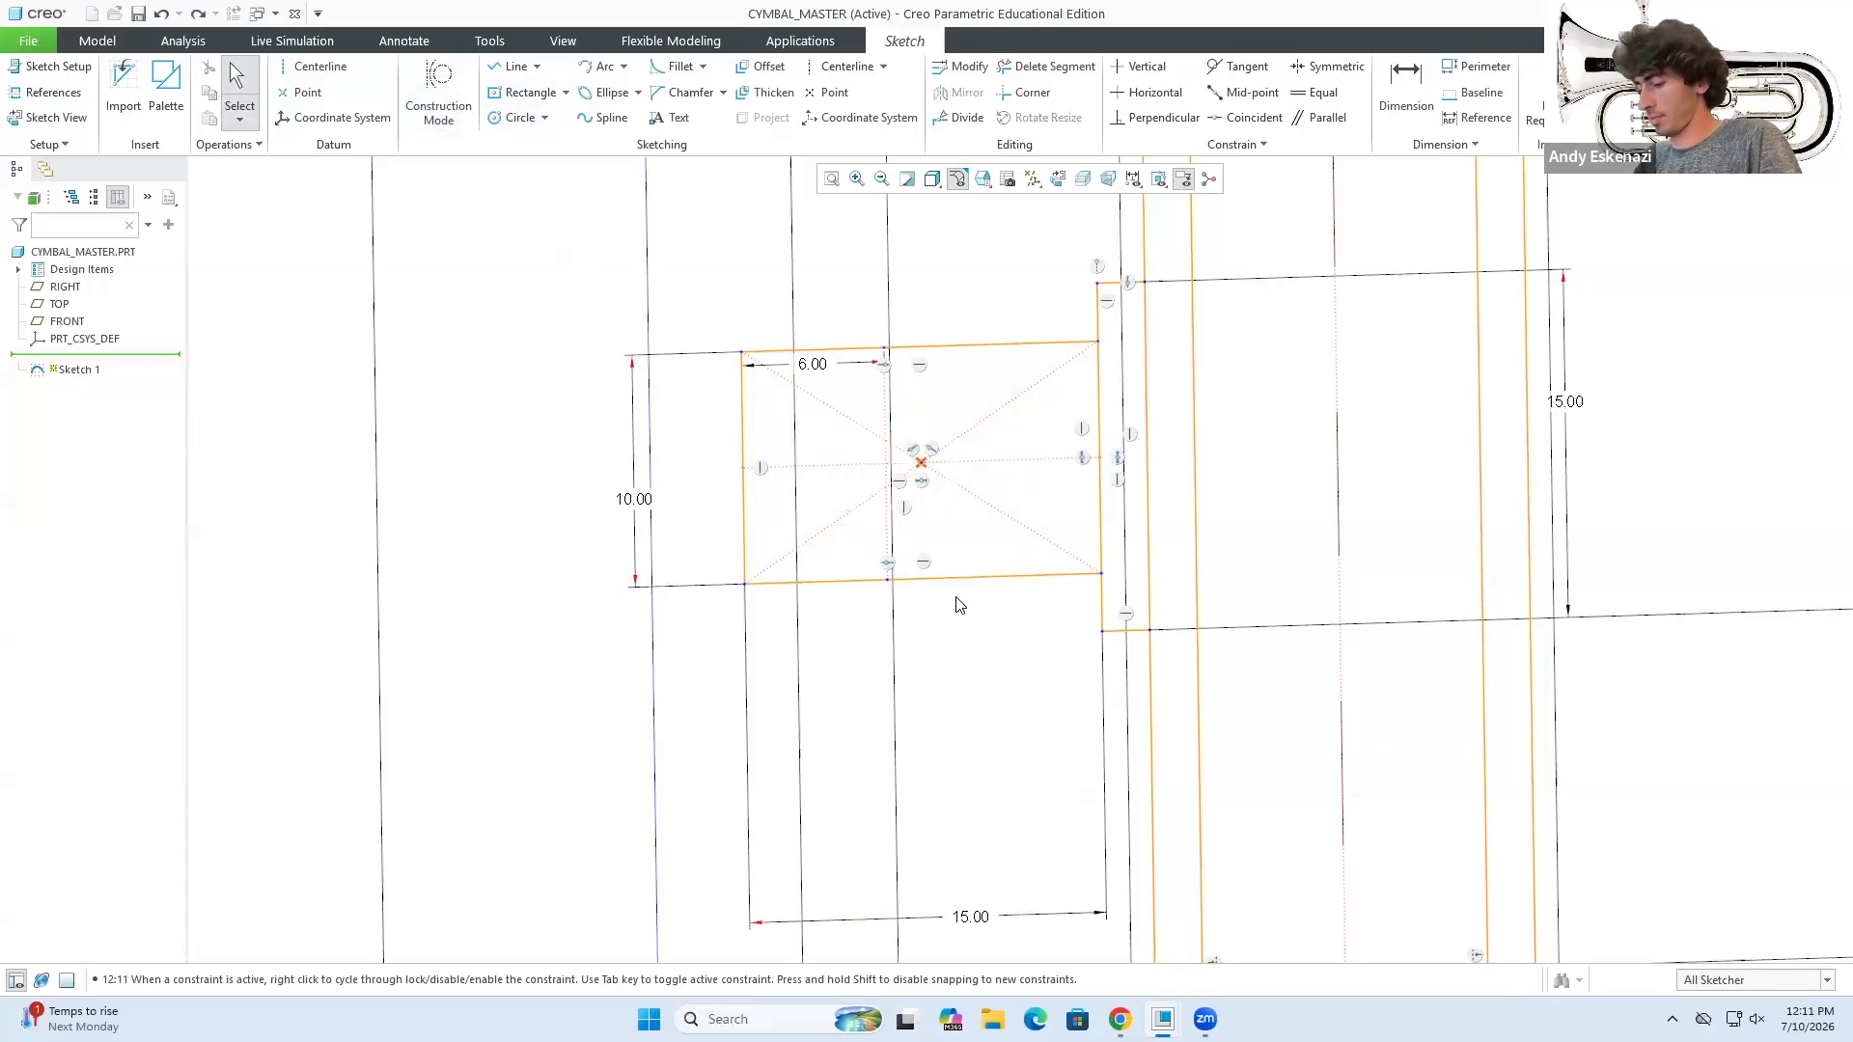
- Sketch a pivot-hole circle centered on the midpoint of the upper bracket's vertical construction line
click(512, 120)
click(886, 464)
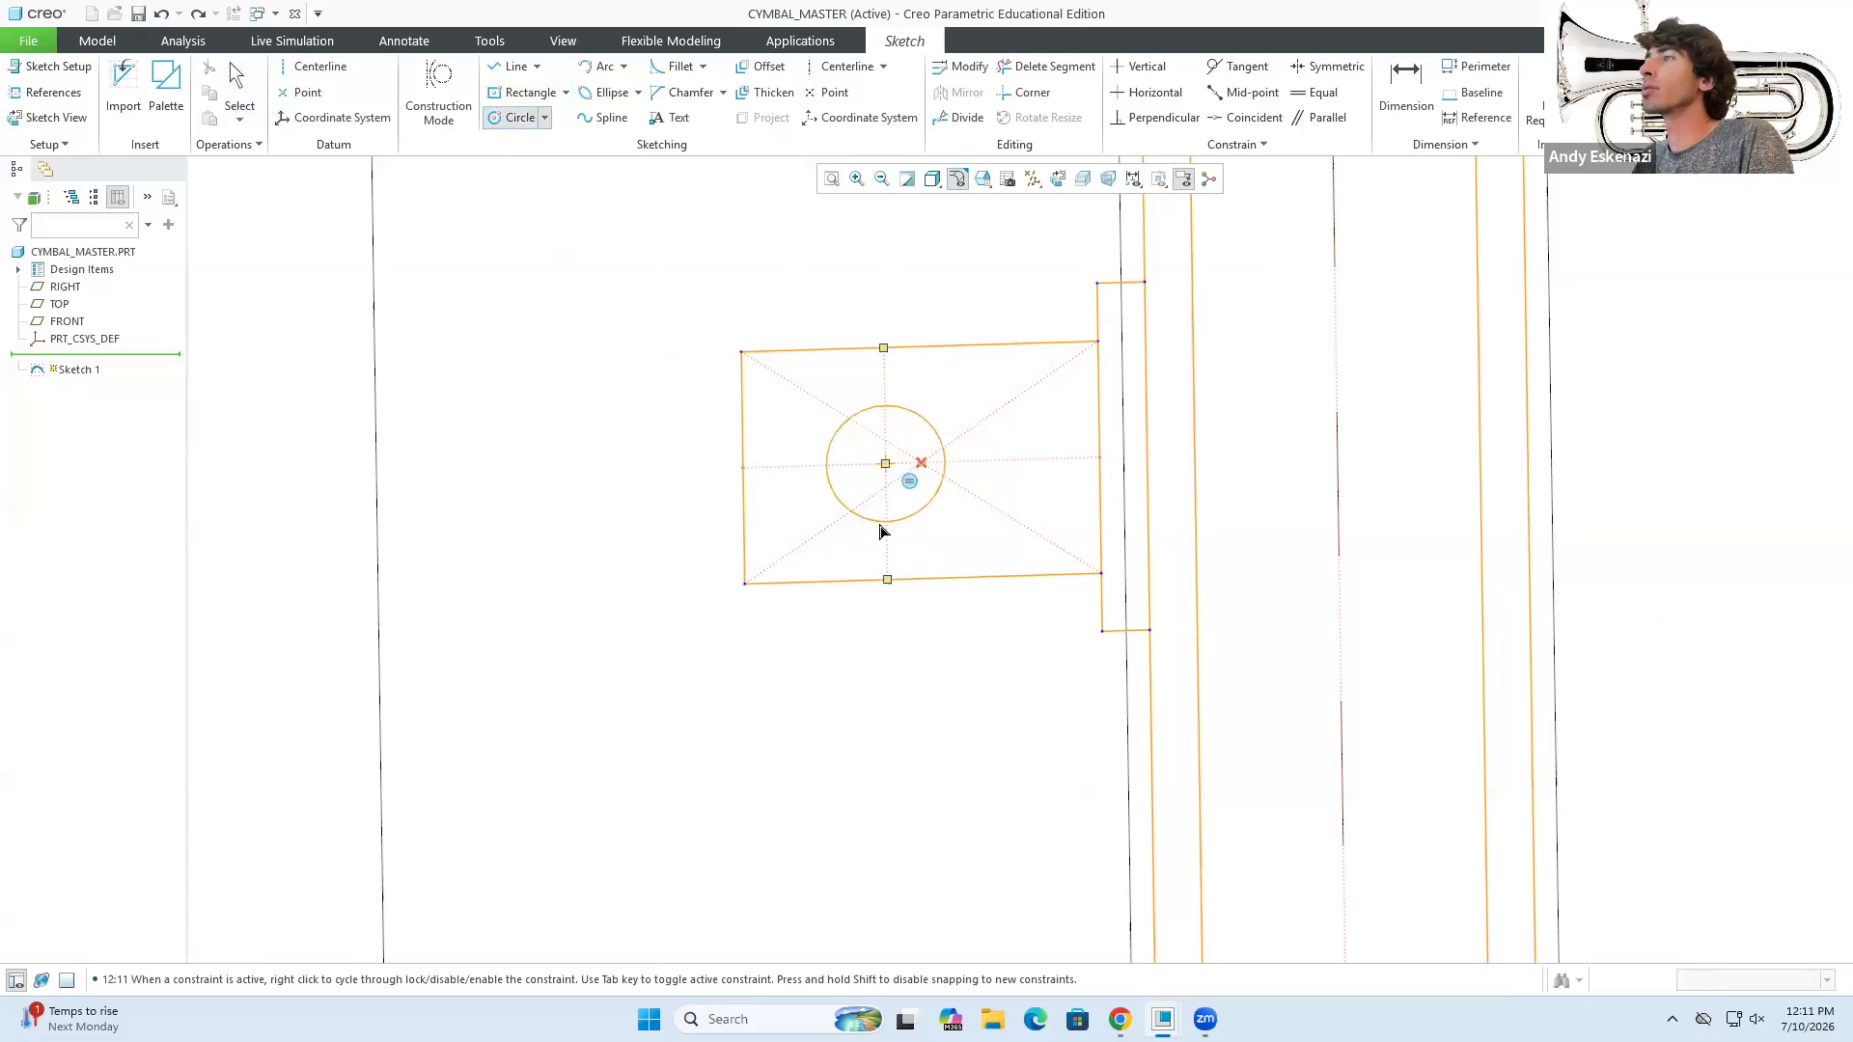
click(880, 531)
middle_click(880, 530)
- Examine the base bracket's pivot-hole diameter and compare it with the upper bracket's circle
scroll(898, 348, down, 5)
scroll(912, 478, down, 7)
scroll(925, 856, up, 6)
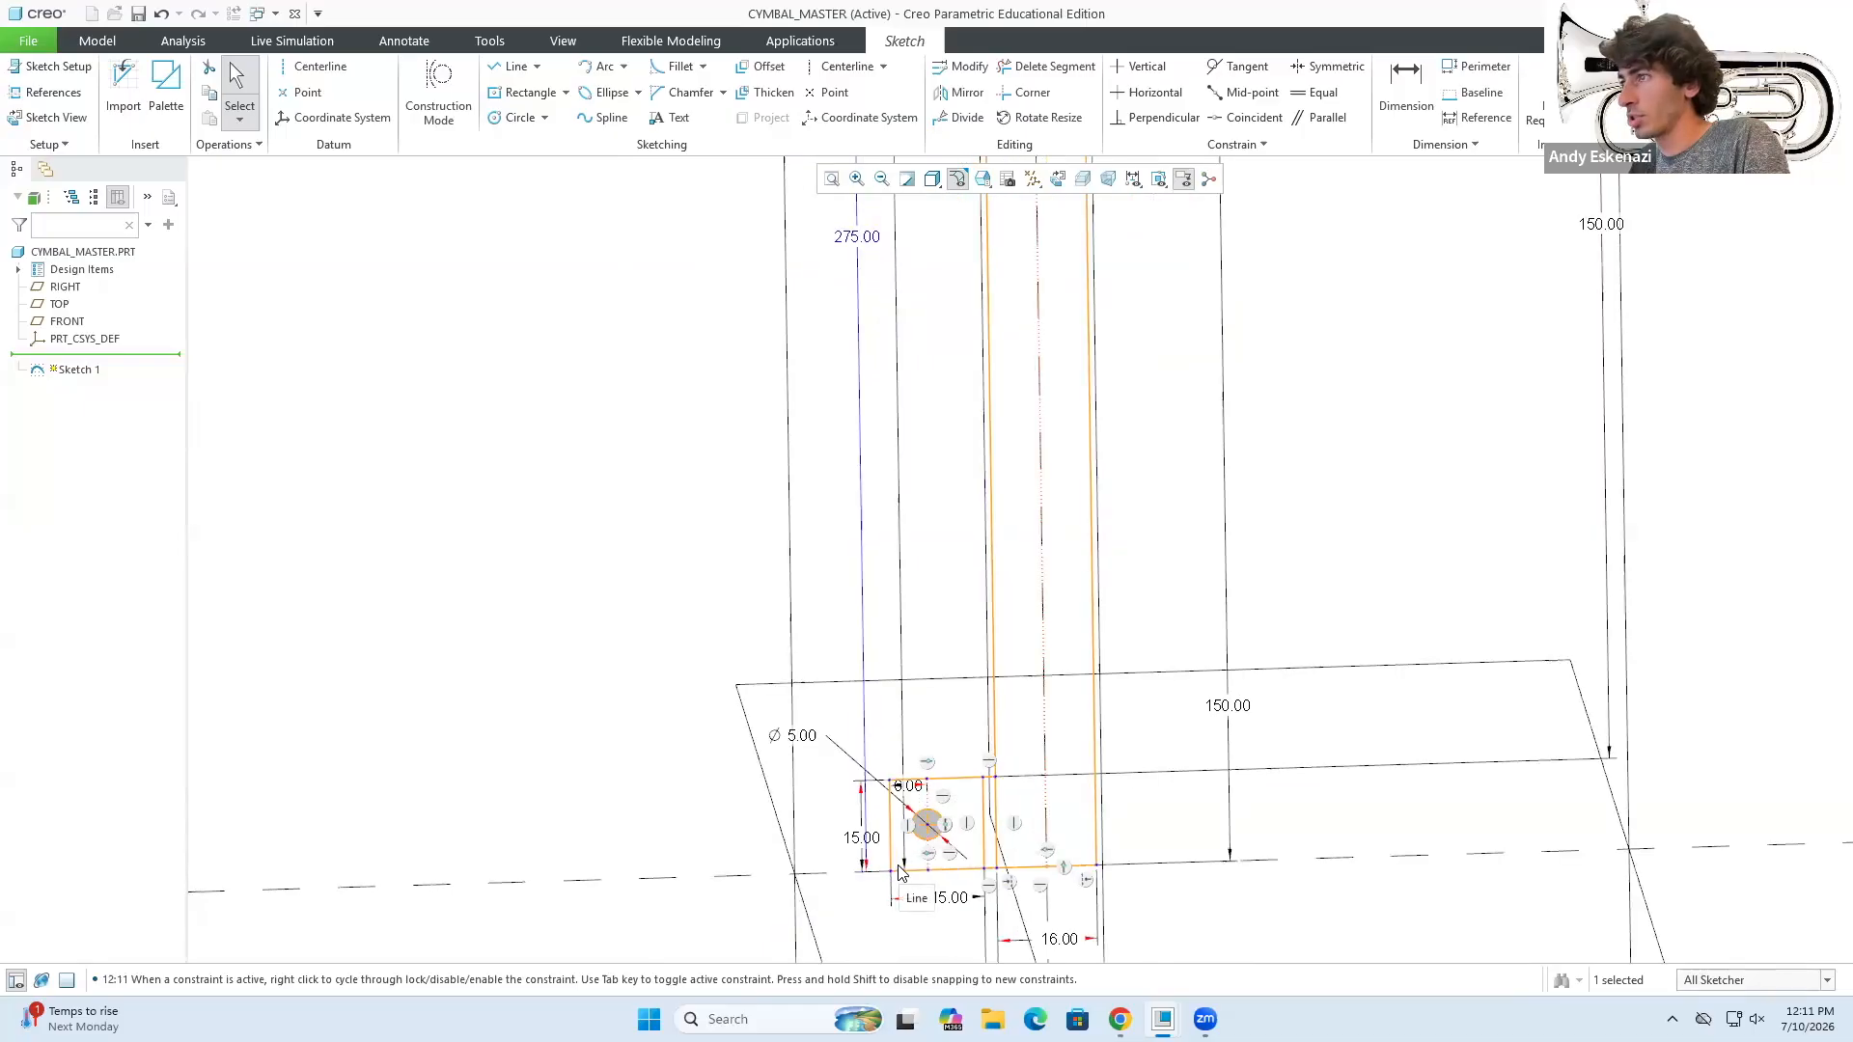
scroll(905, 847, down, 5)
scroll(849, 386, up, 4)
scroll(917, 724, up, 1)
scroll(917, 724, down, 5)
scroll(929, 868, up, 5)
scroll(921, 873, down, 5)
scroll(917, 897, up, 4)
scroll(915, 898, up, 4)
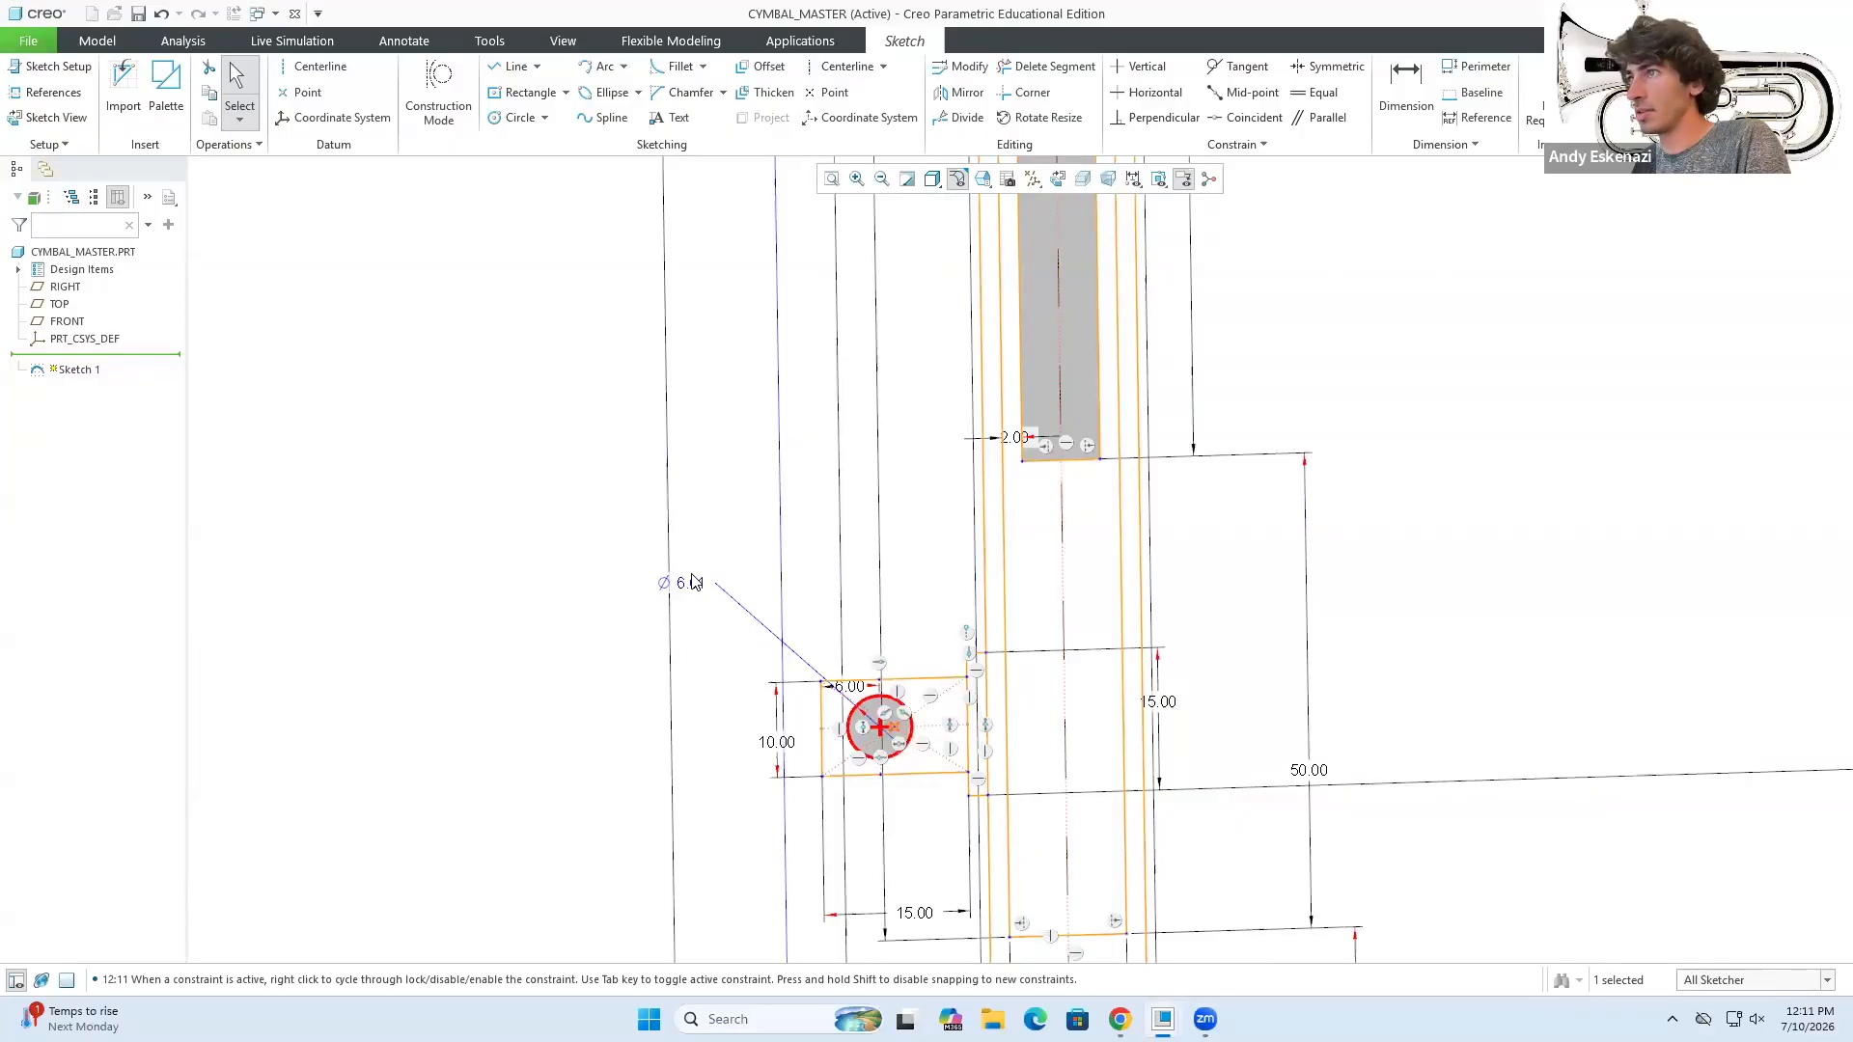
- Set the upper bracket's pivot-hole circle diameter to 5
double_click(688, 583)
text(5)
key(Return)
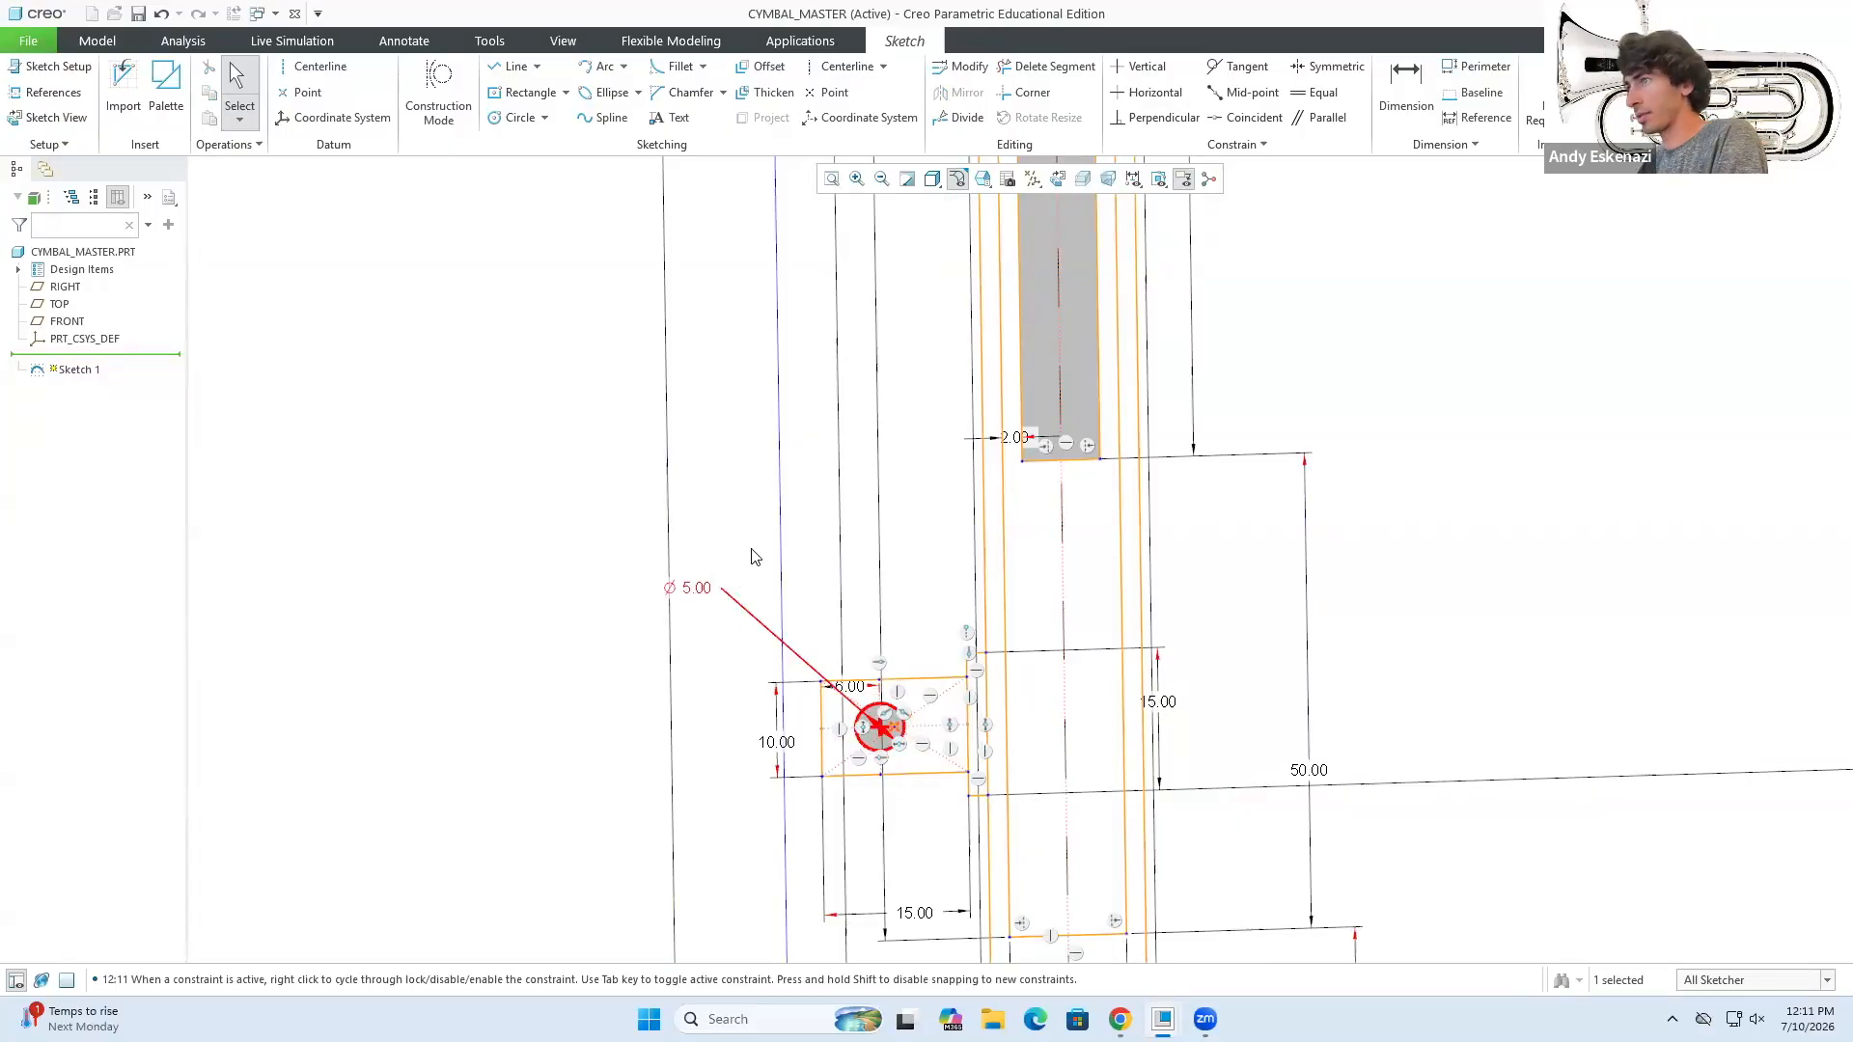
scroll(994, 376, down, 3)
scroll(996, 384, down, 1)
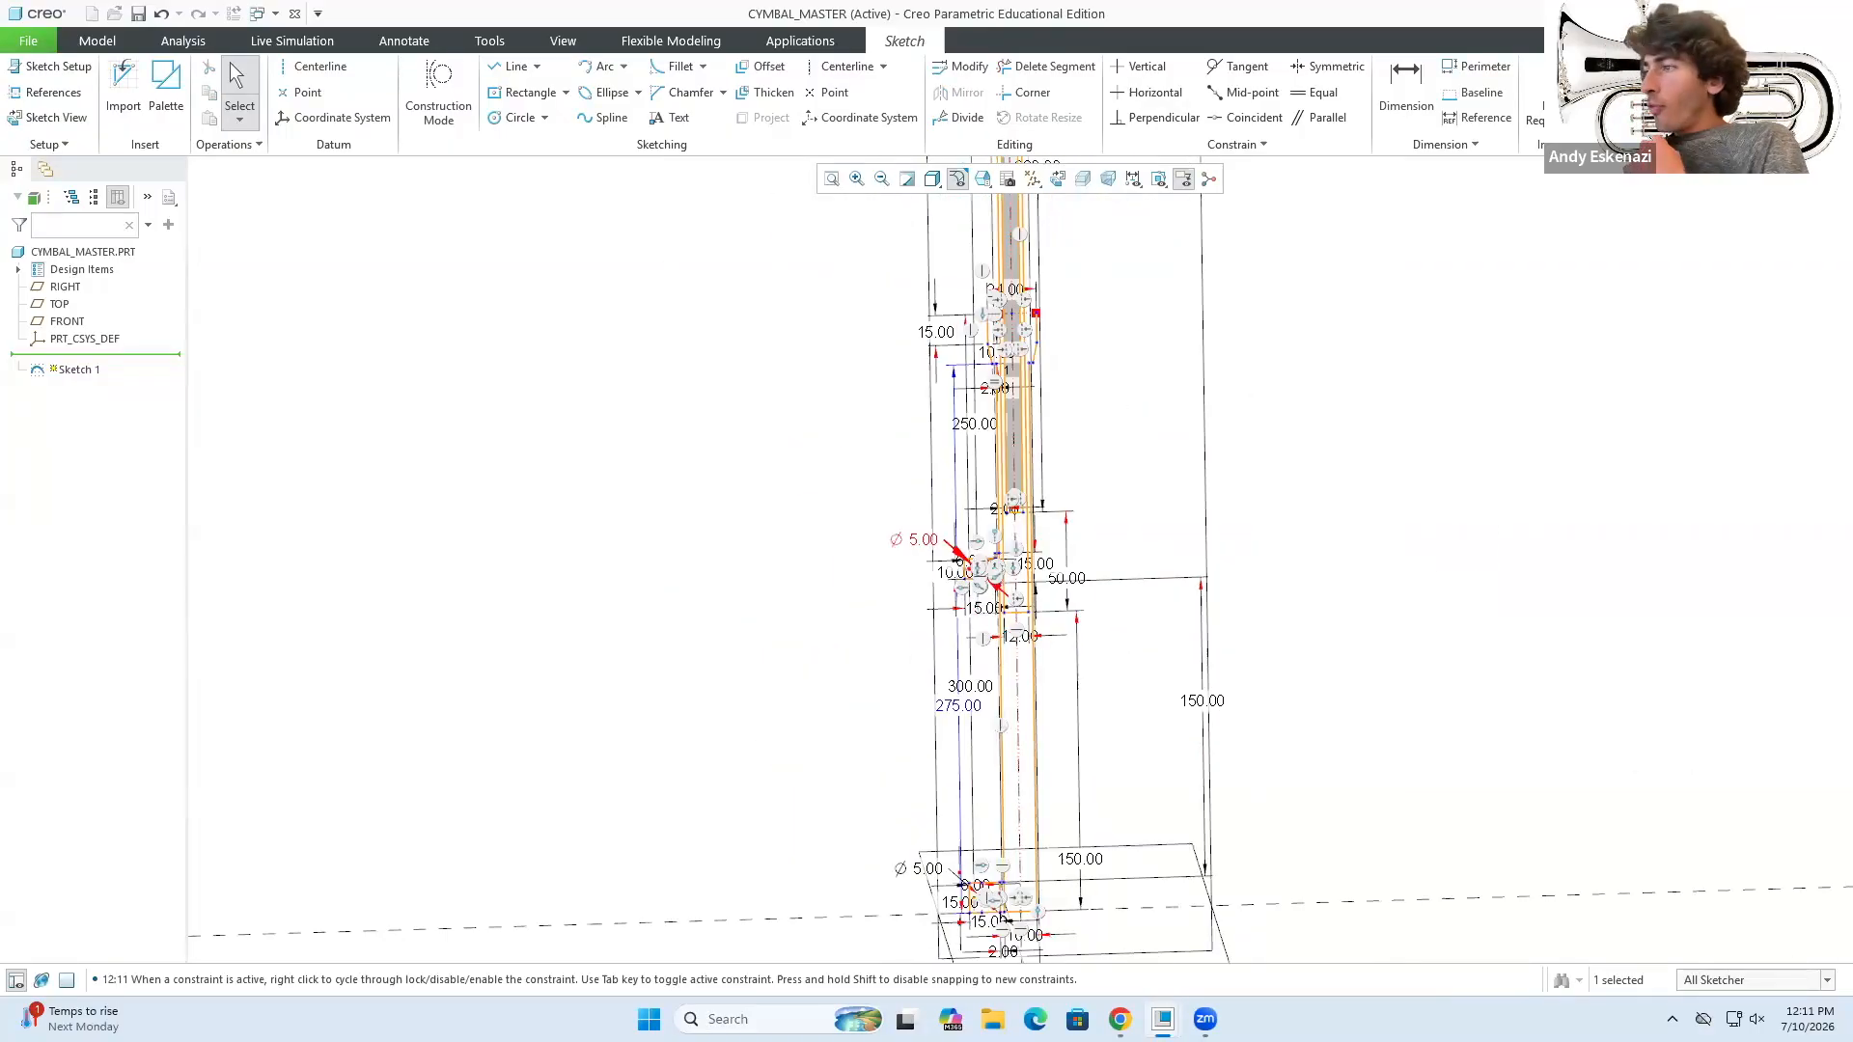
- Check the stand photo and sketch a leg line from the upper pivot-hole center, sloping outward to about 111 below the horizontal reference
key(alt+Tab)
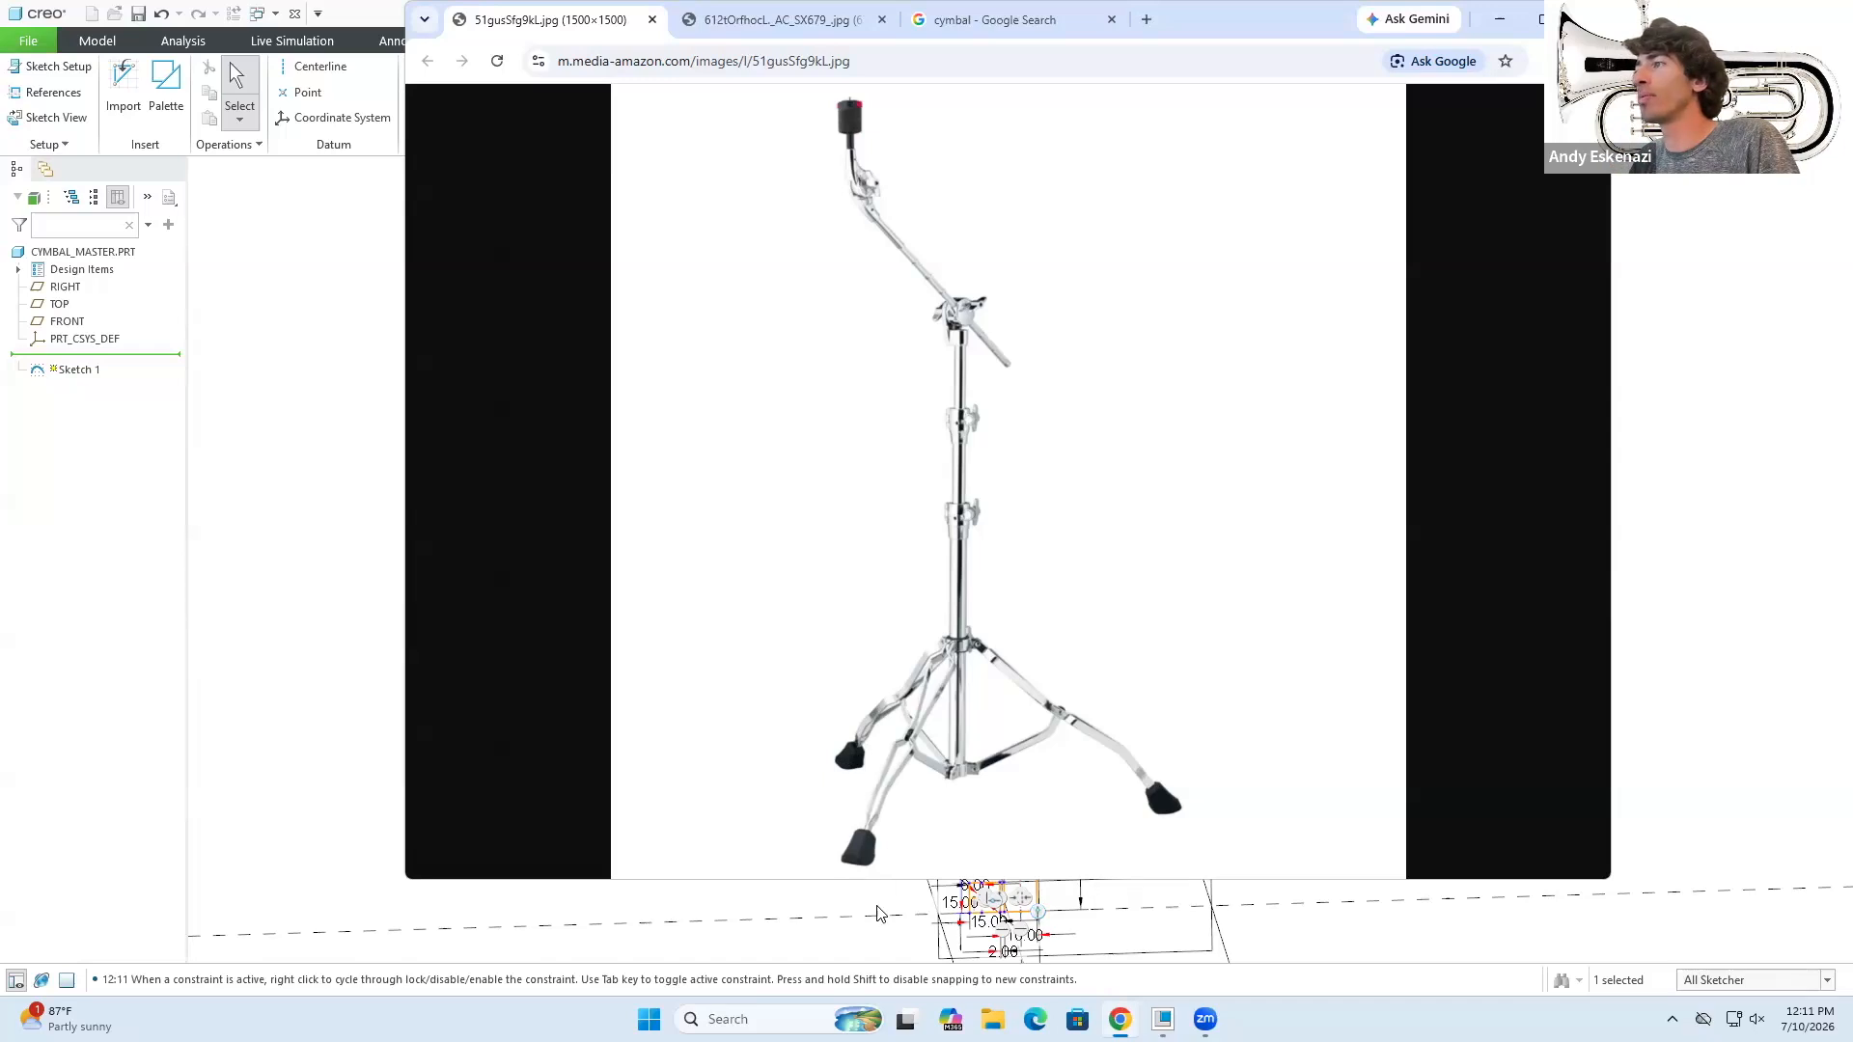
click(1500, 18)
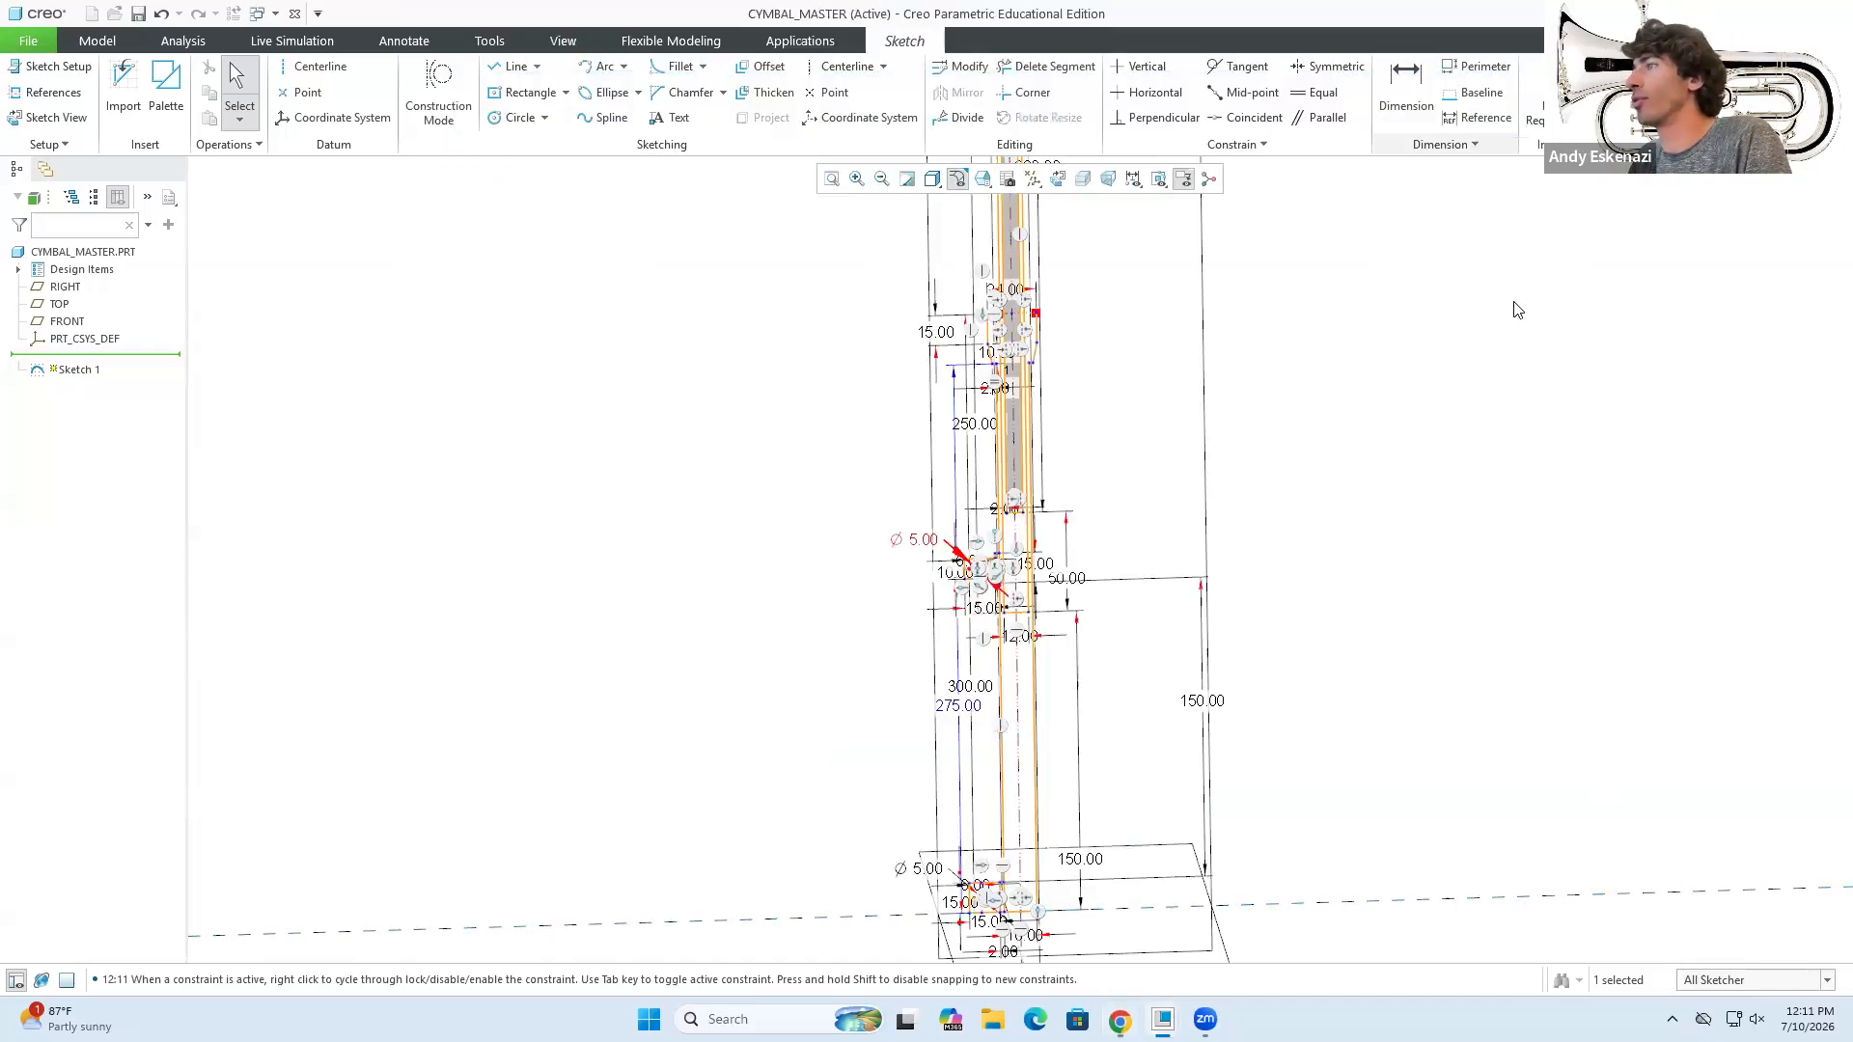
click(502, 68)
scroll(956, 604, down, 6)
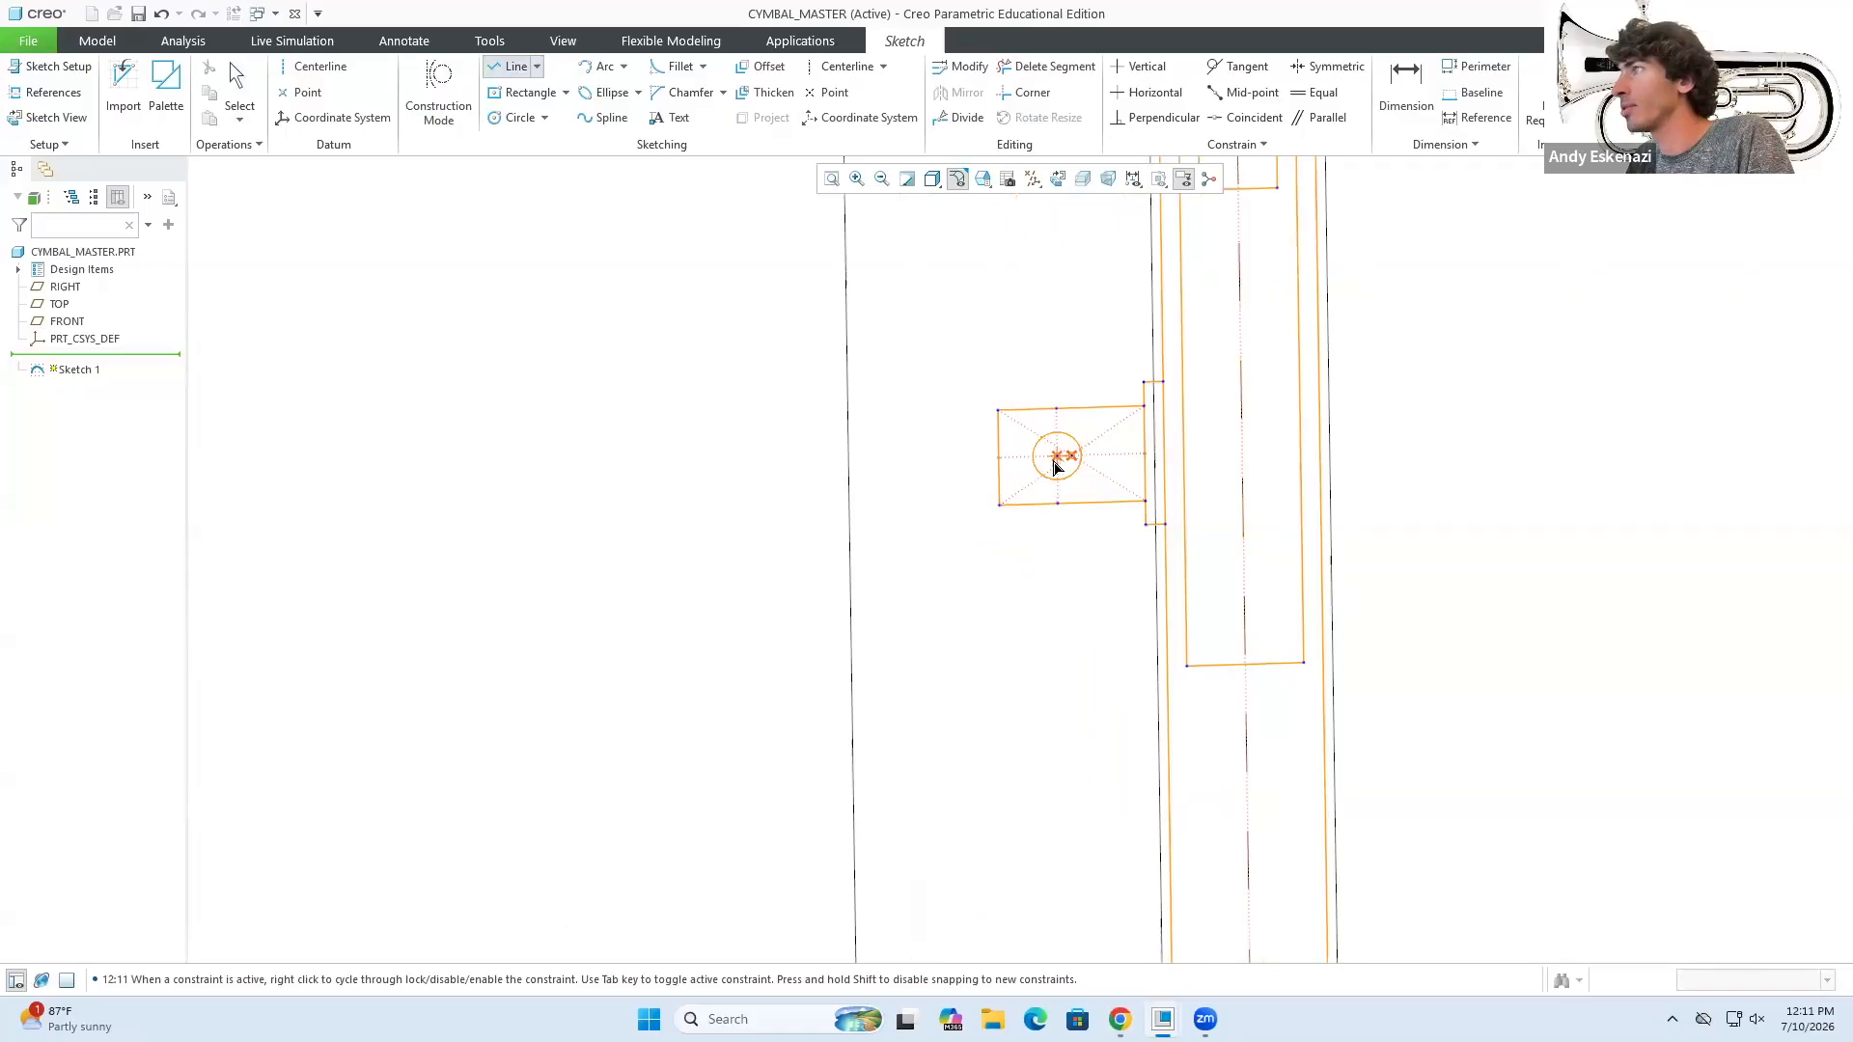
scroll(944, 509, up, 4)
click(965, 506)
scroll(972, 506, up, 5)
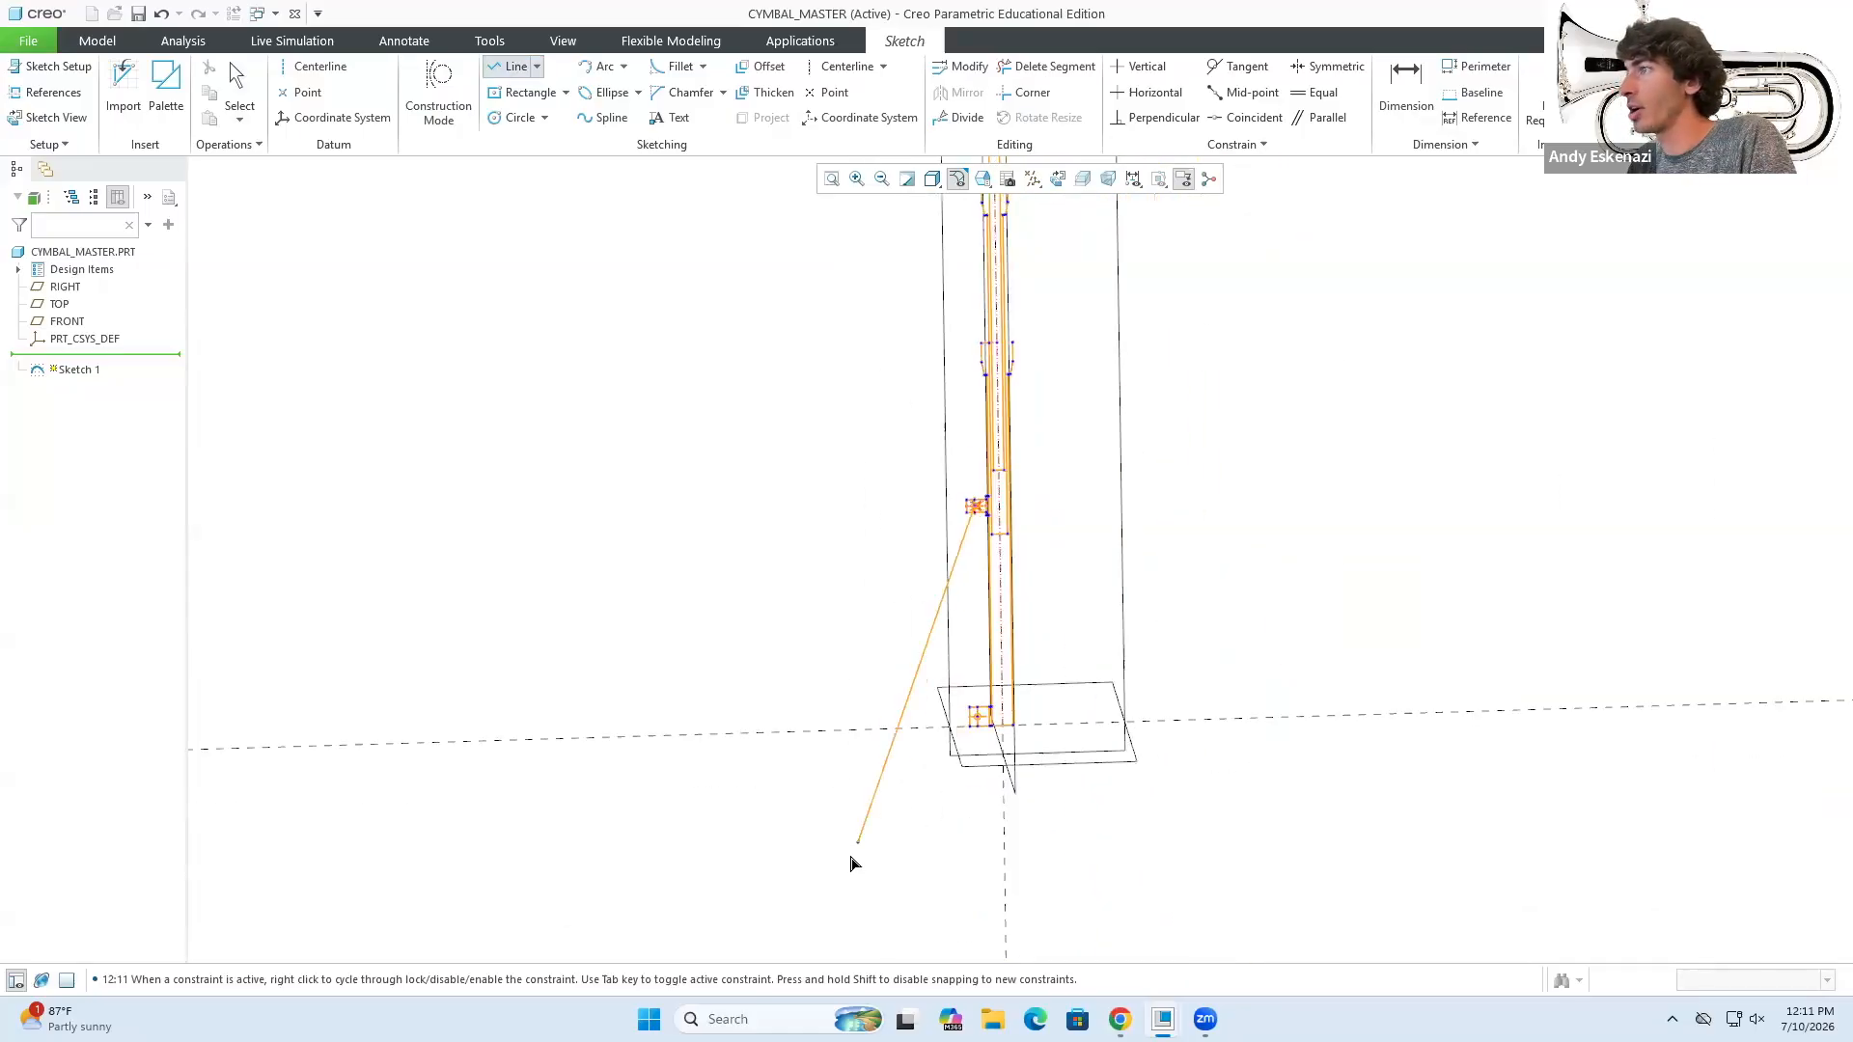
click(784, 880)
middle_click(785, 879)
mouse_move(975, 877)
middle_down()
mouse_move(951, 633)
mouse_move(927, 689)
mouse_move(910, 682)
mouse_move(930, 686)
middle_up()
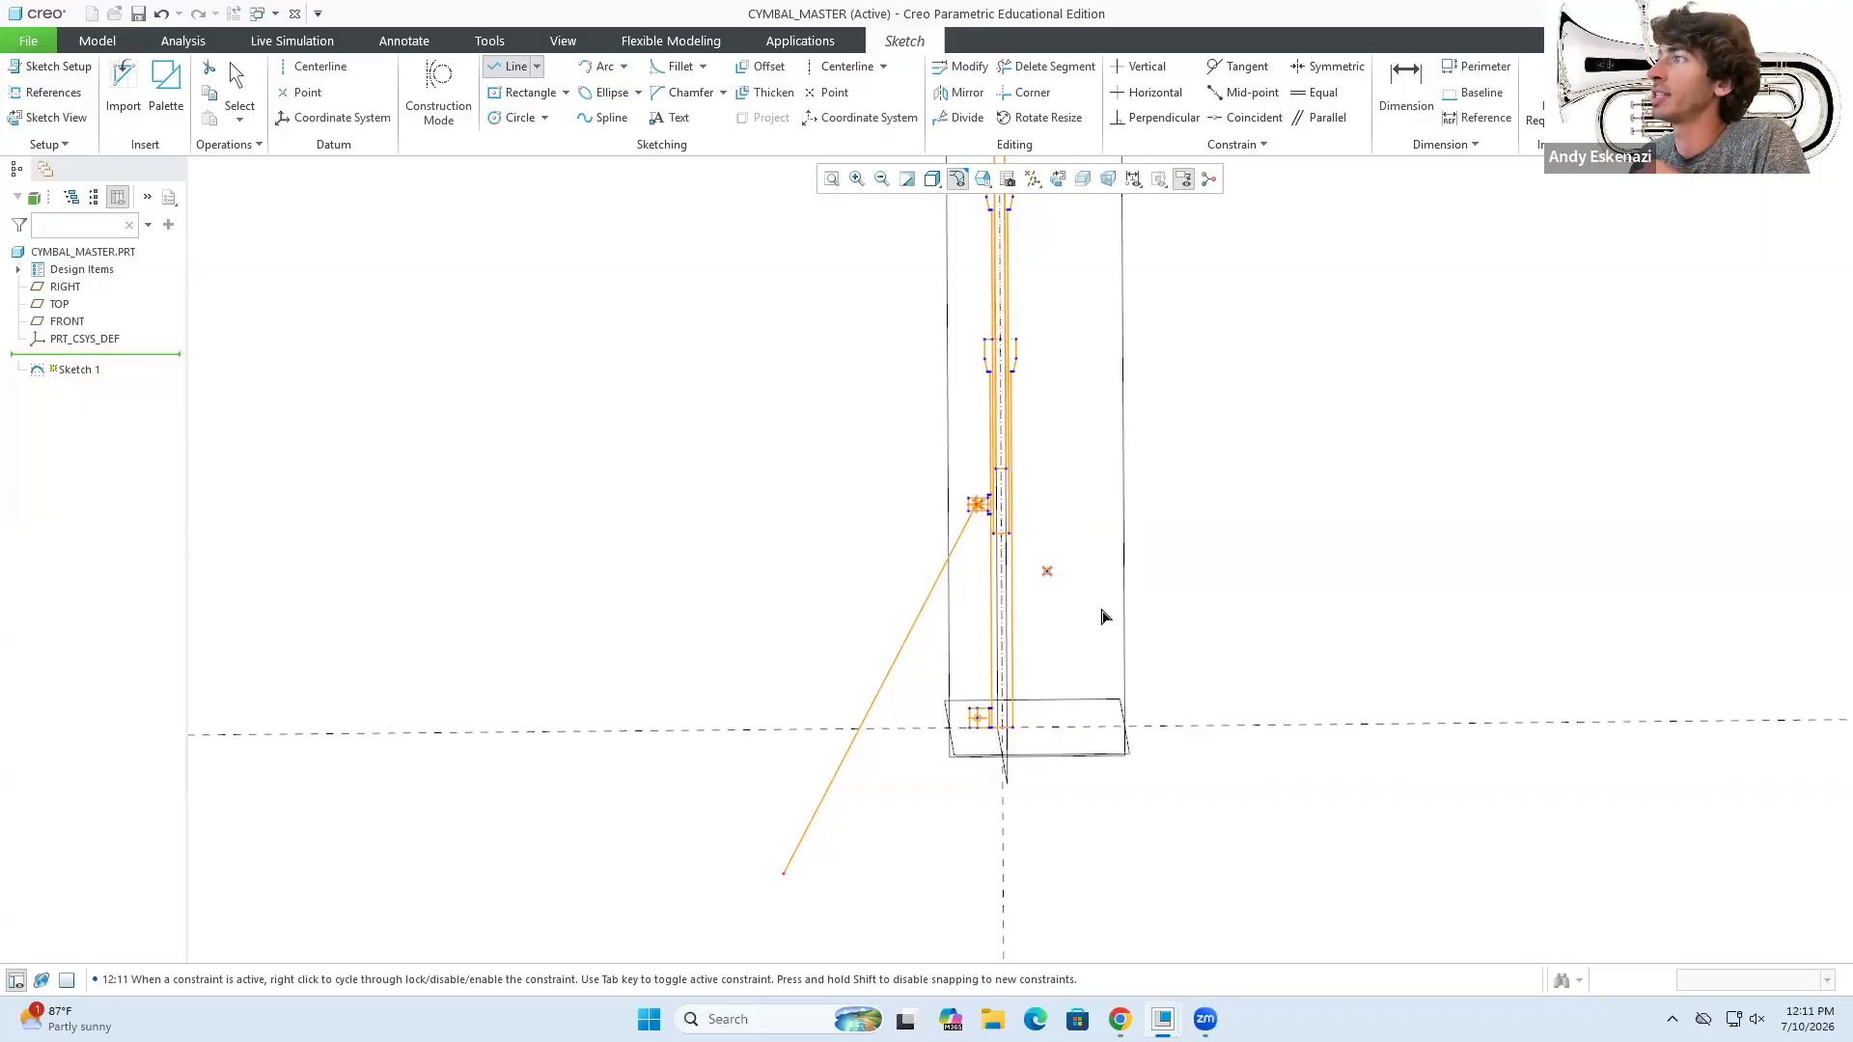
middle_click(1048, 517)
scroll(977, 537, down, 4)
scroll(990, 446, up, 2)
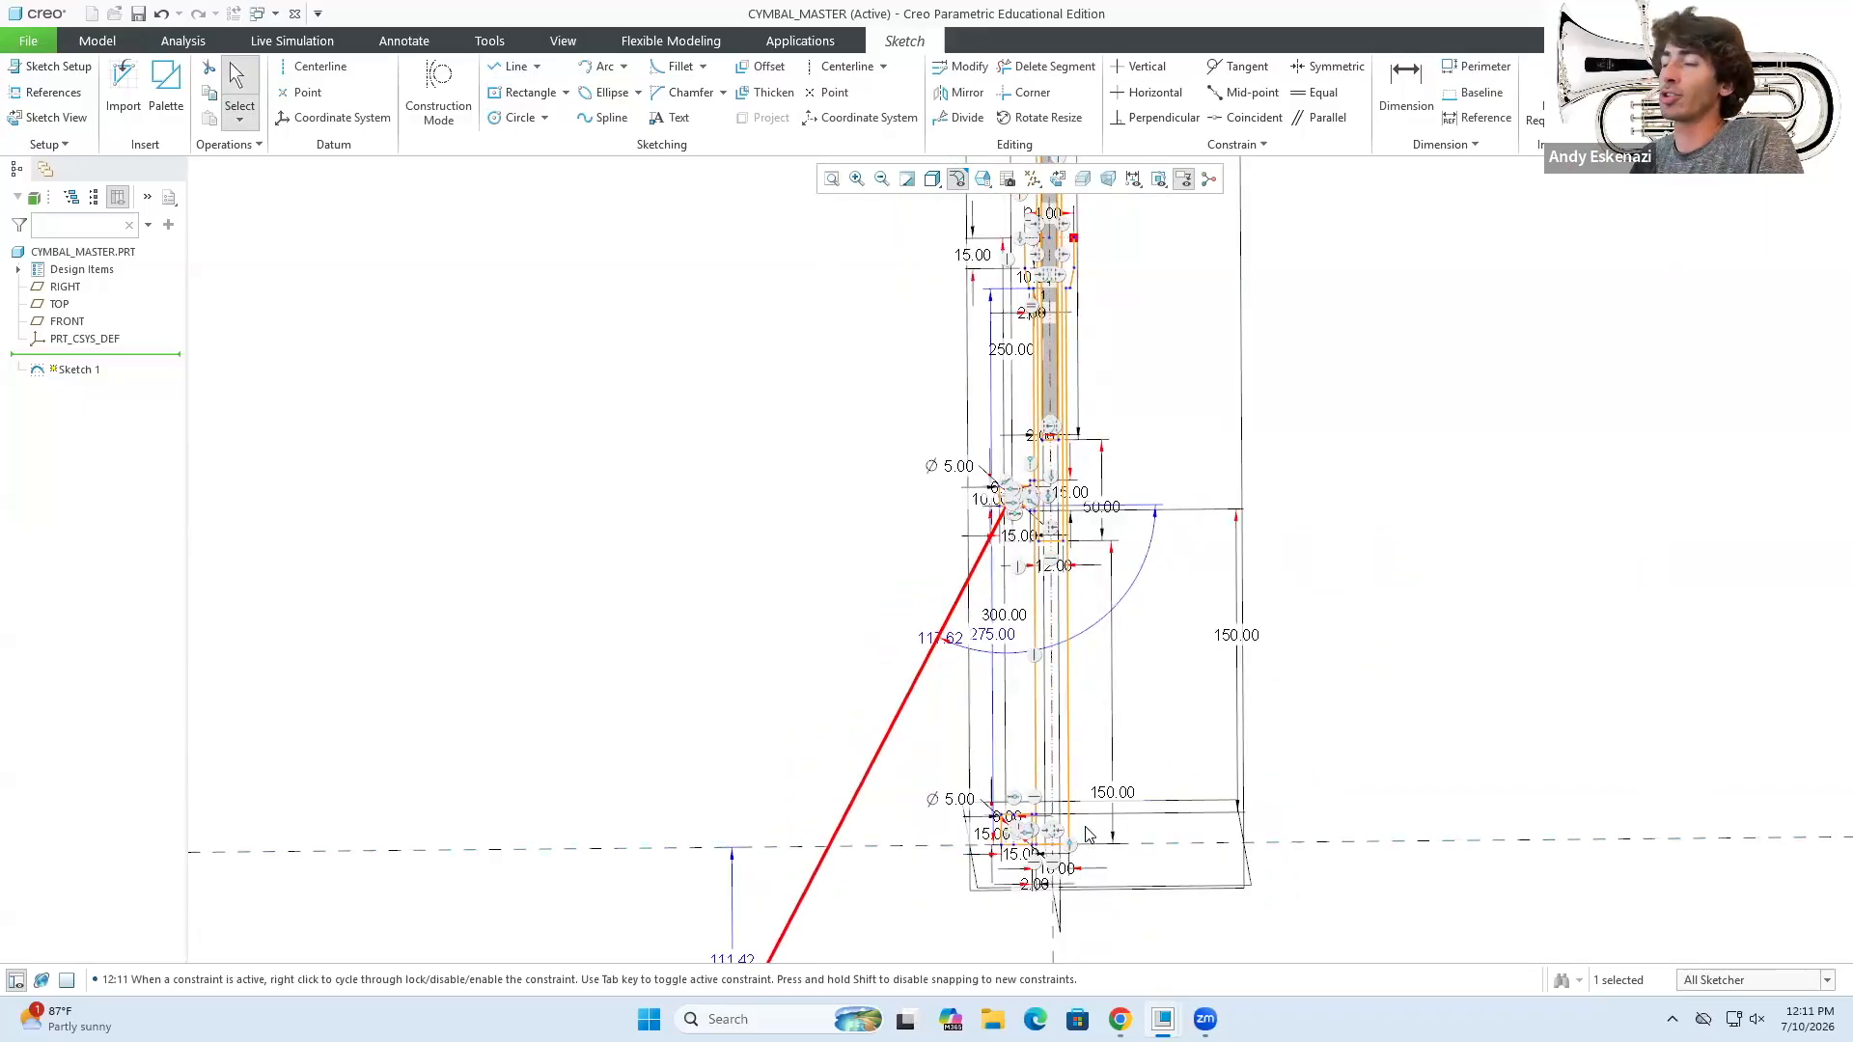
- Check the stand photo and sketch a brace line from the base bracket's pivot-hole center to a point on the leg line
click(1119, 1017)
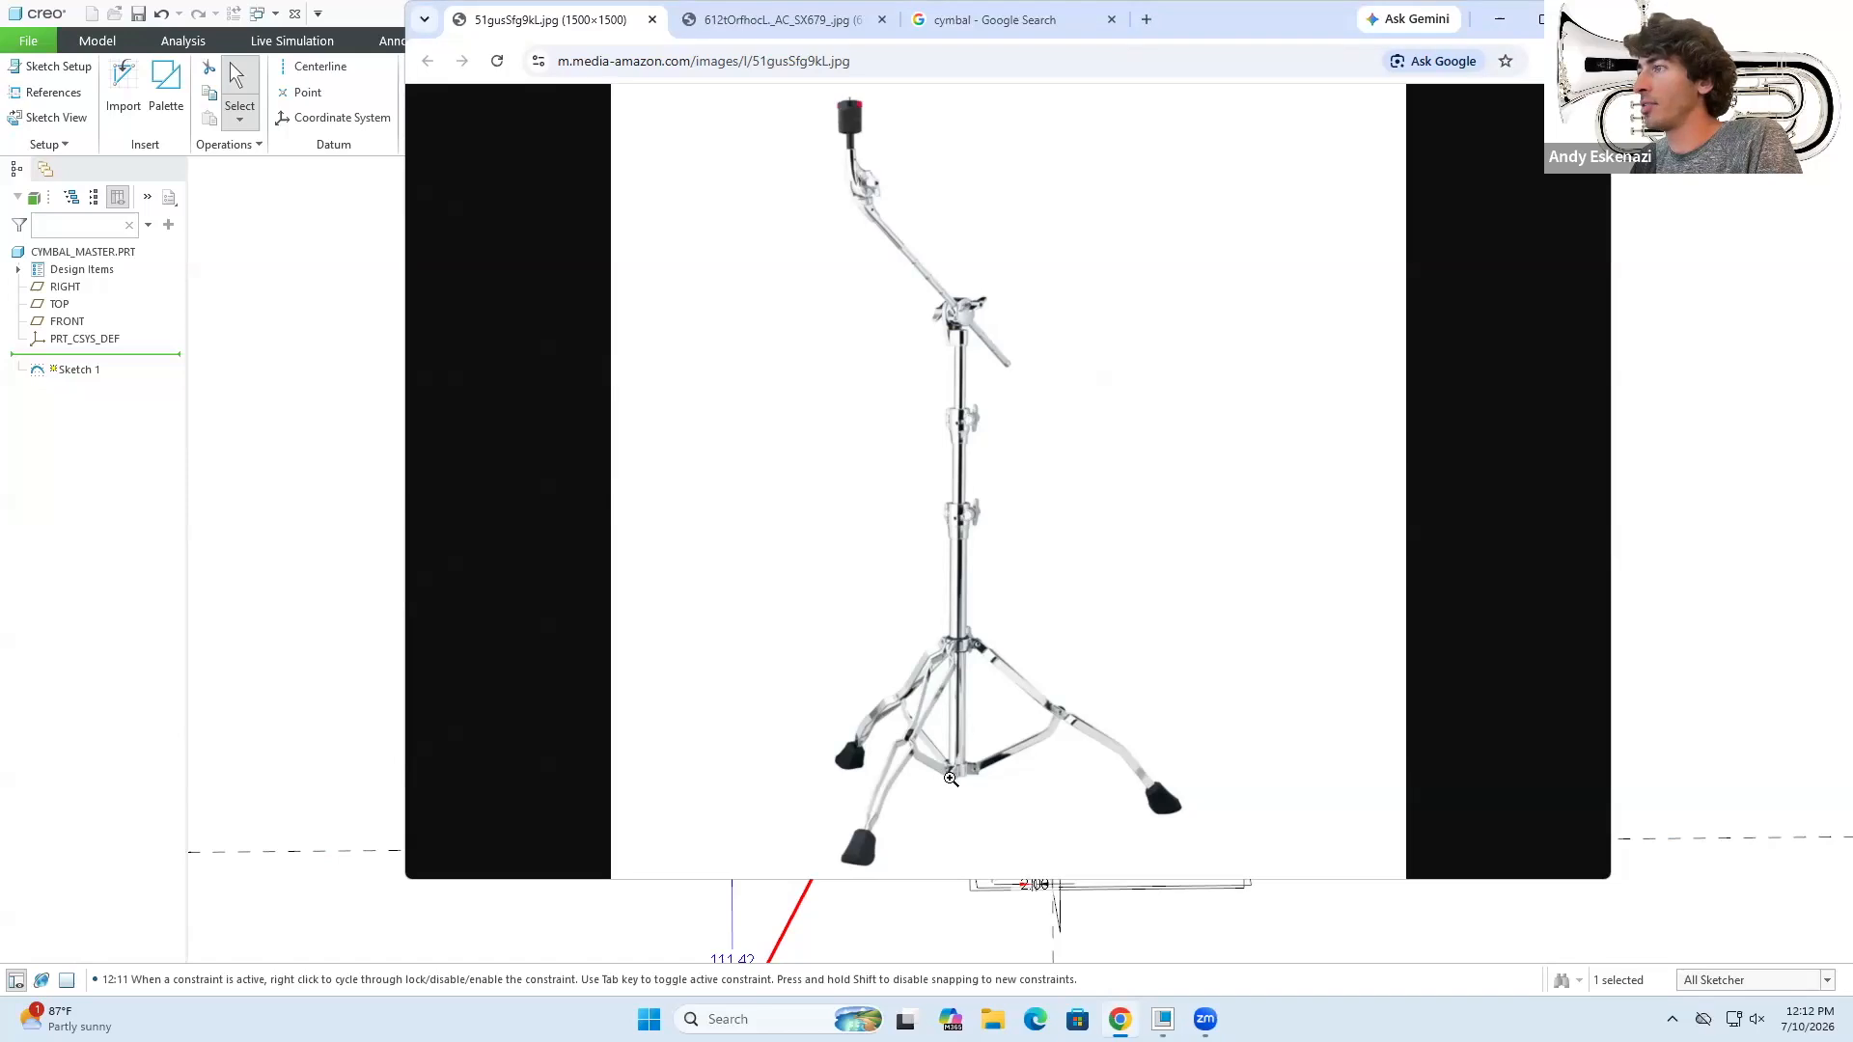
click(1498, 19)
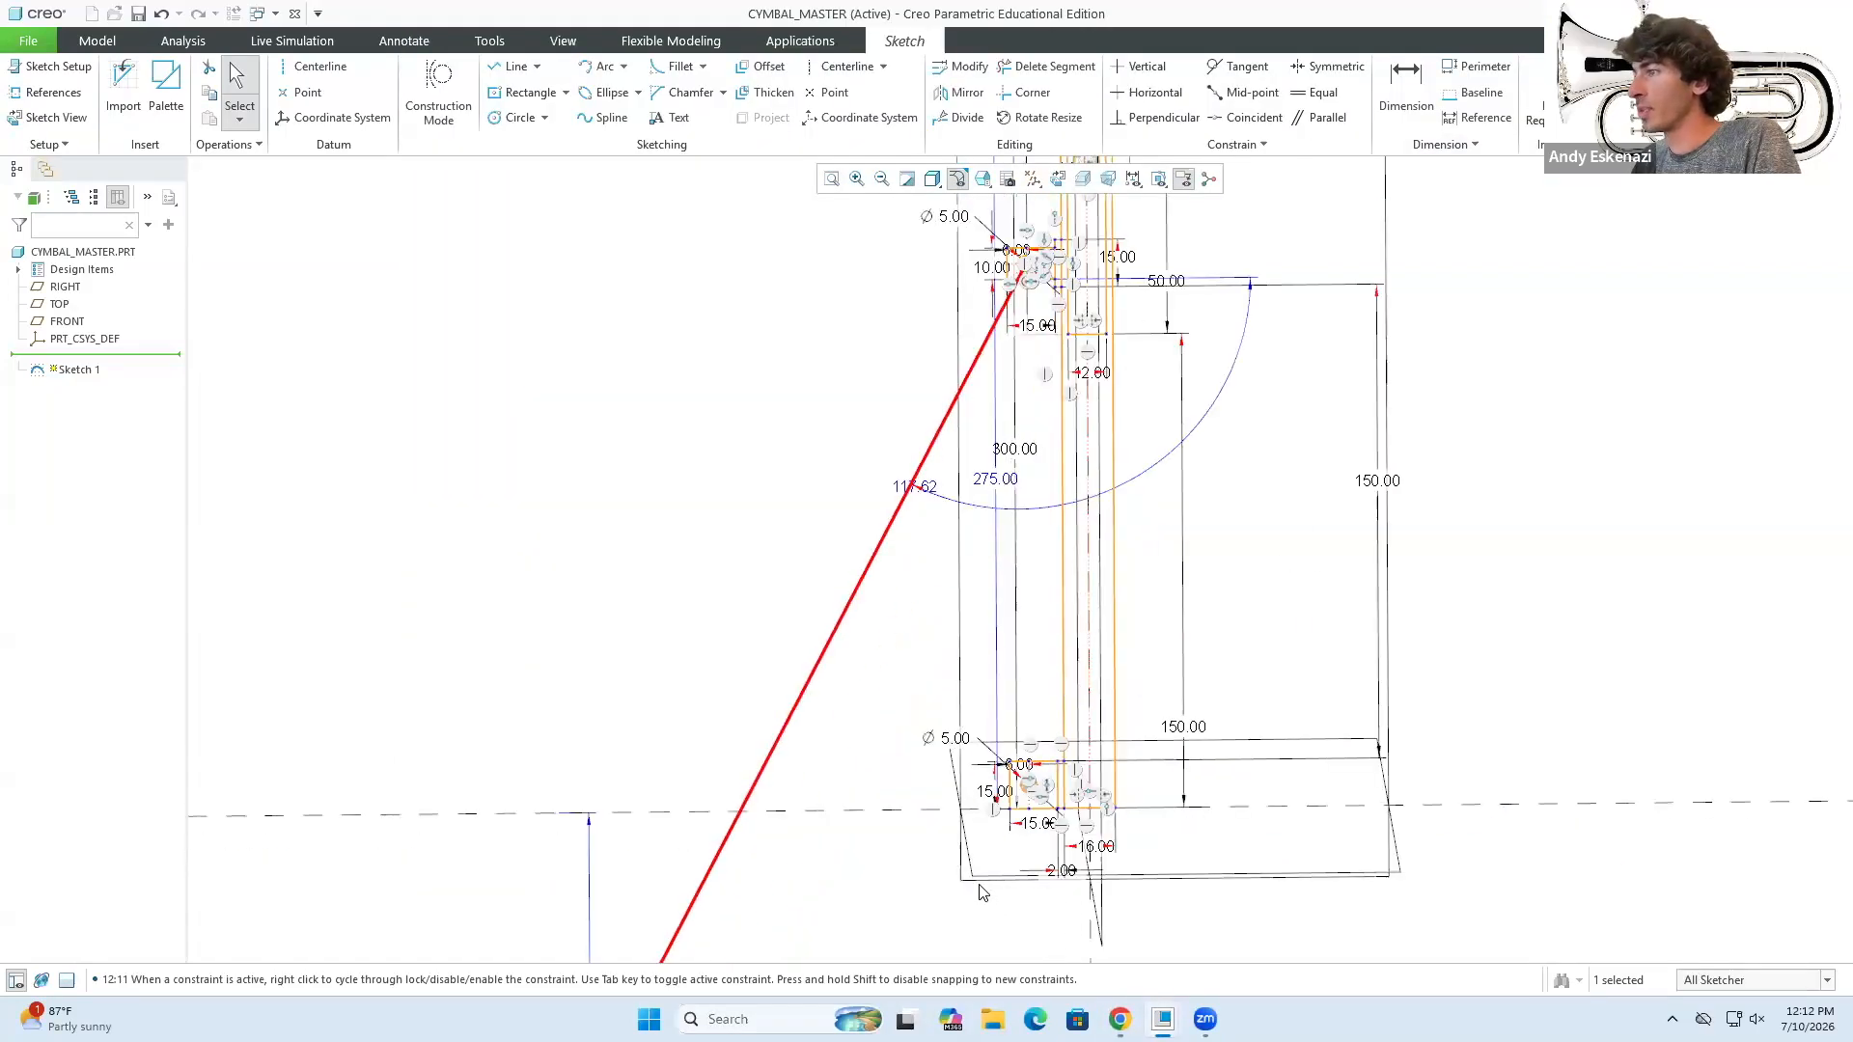
click(511, 65)
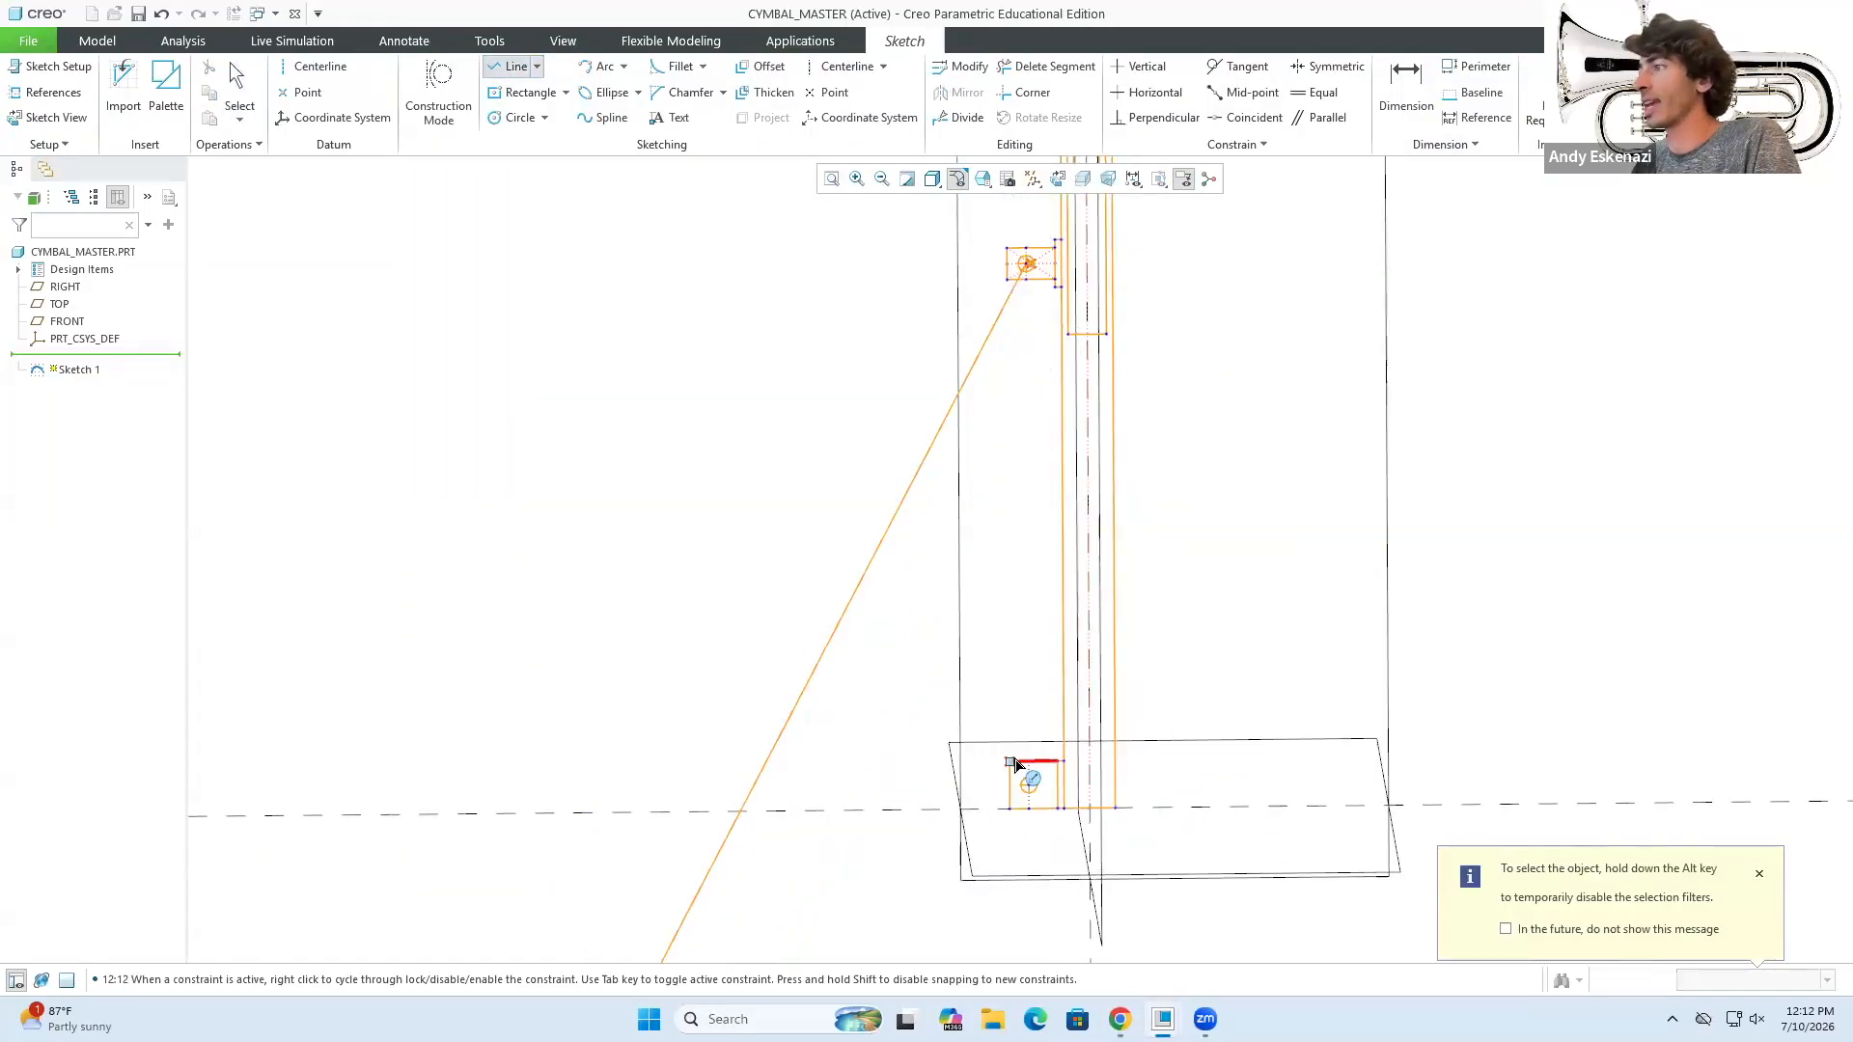
click(1028, 787)
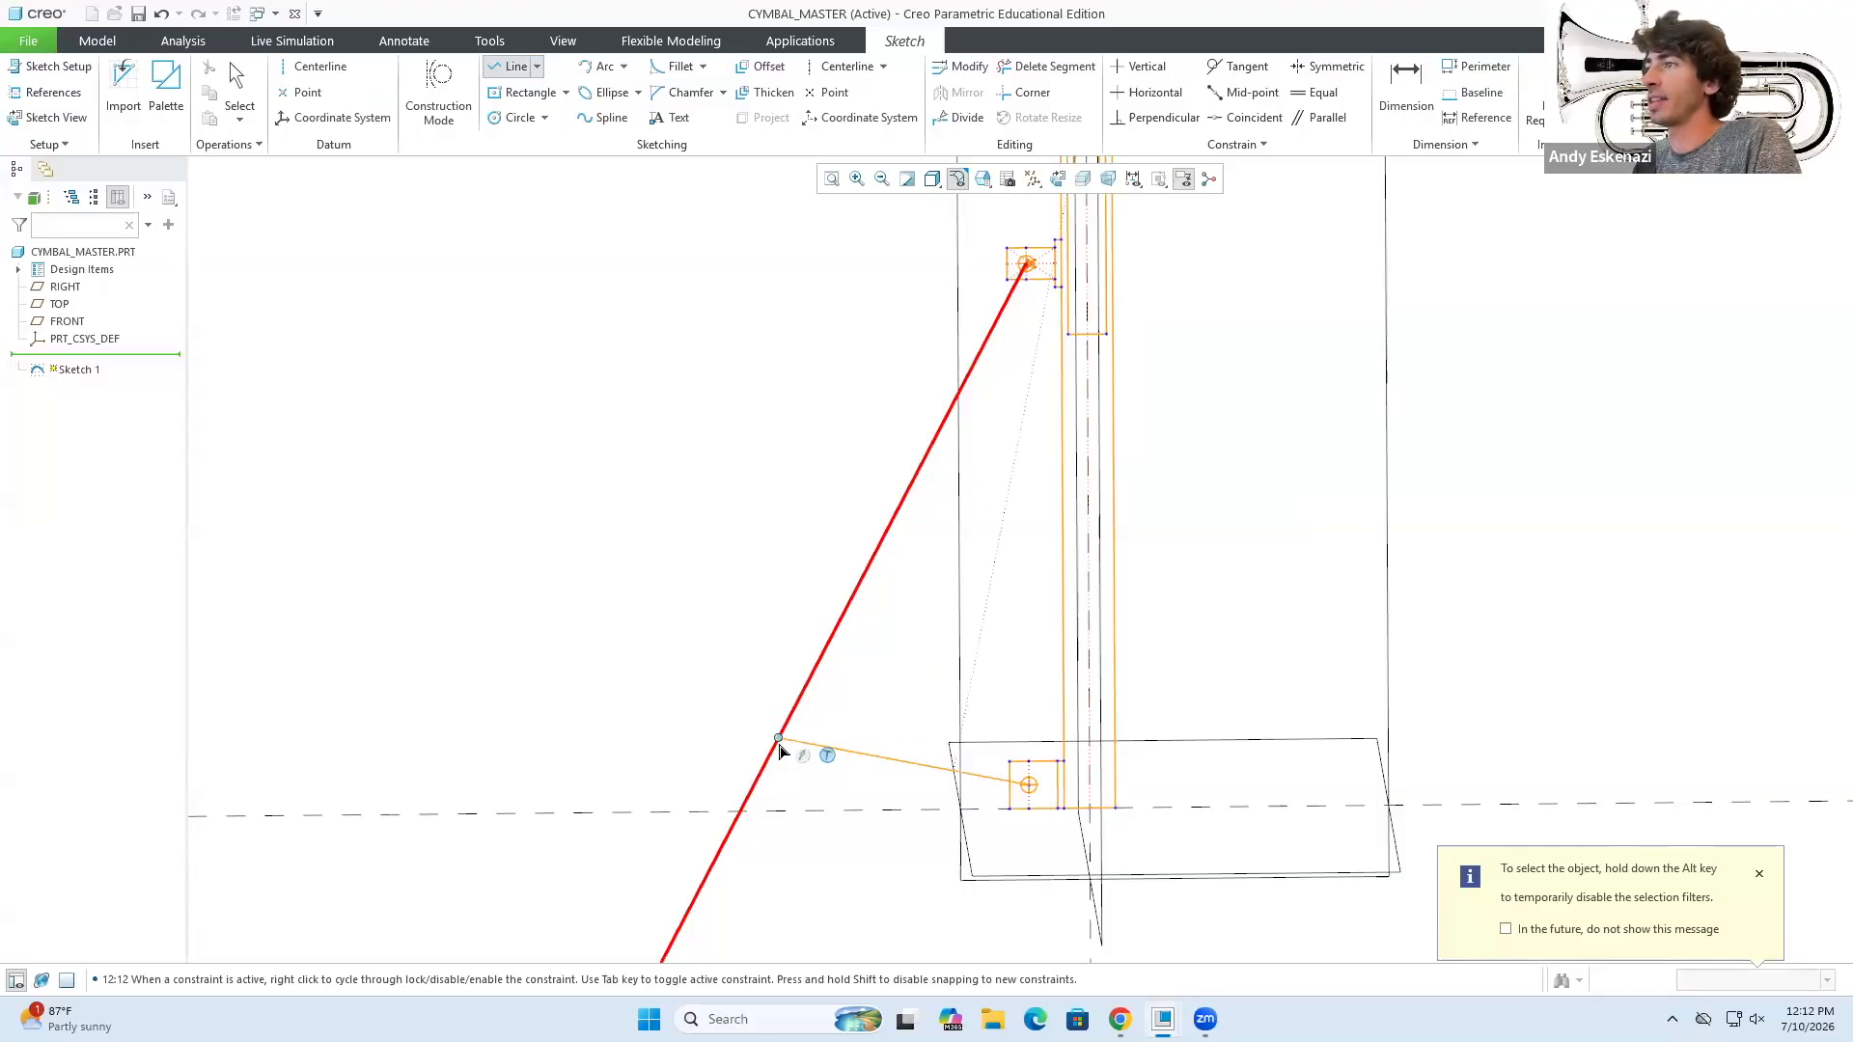
click(849, 632)
middle_click(853, 627)
middle_click(853, 628)
scroll(916, 556, up, 6)
scroll(944, 522, down, 4)
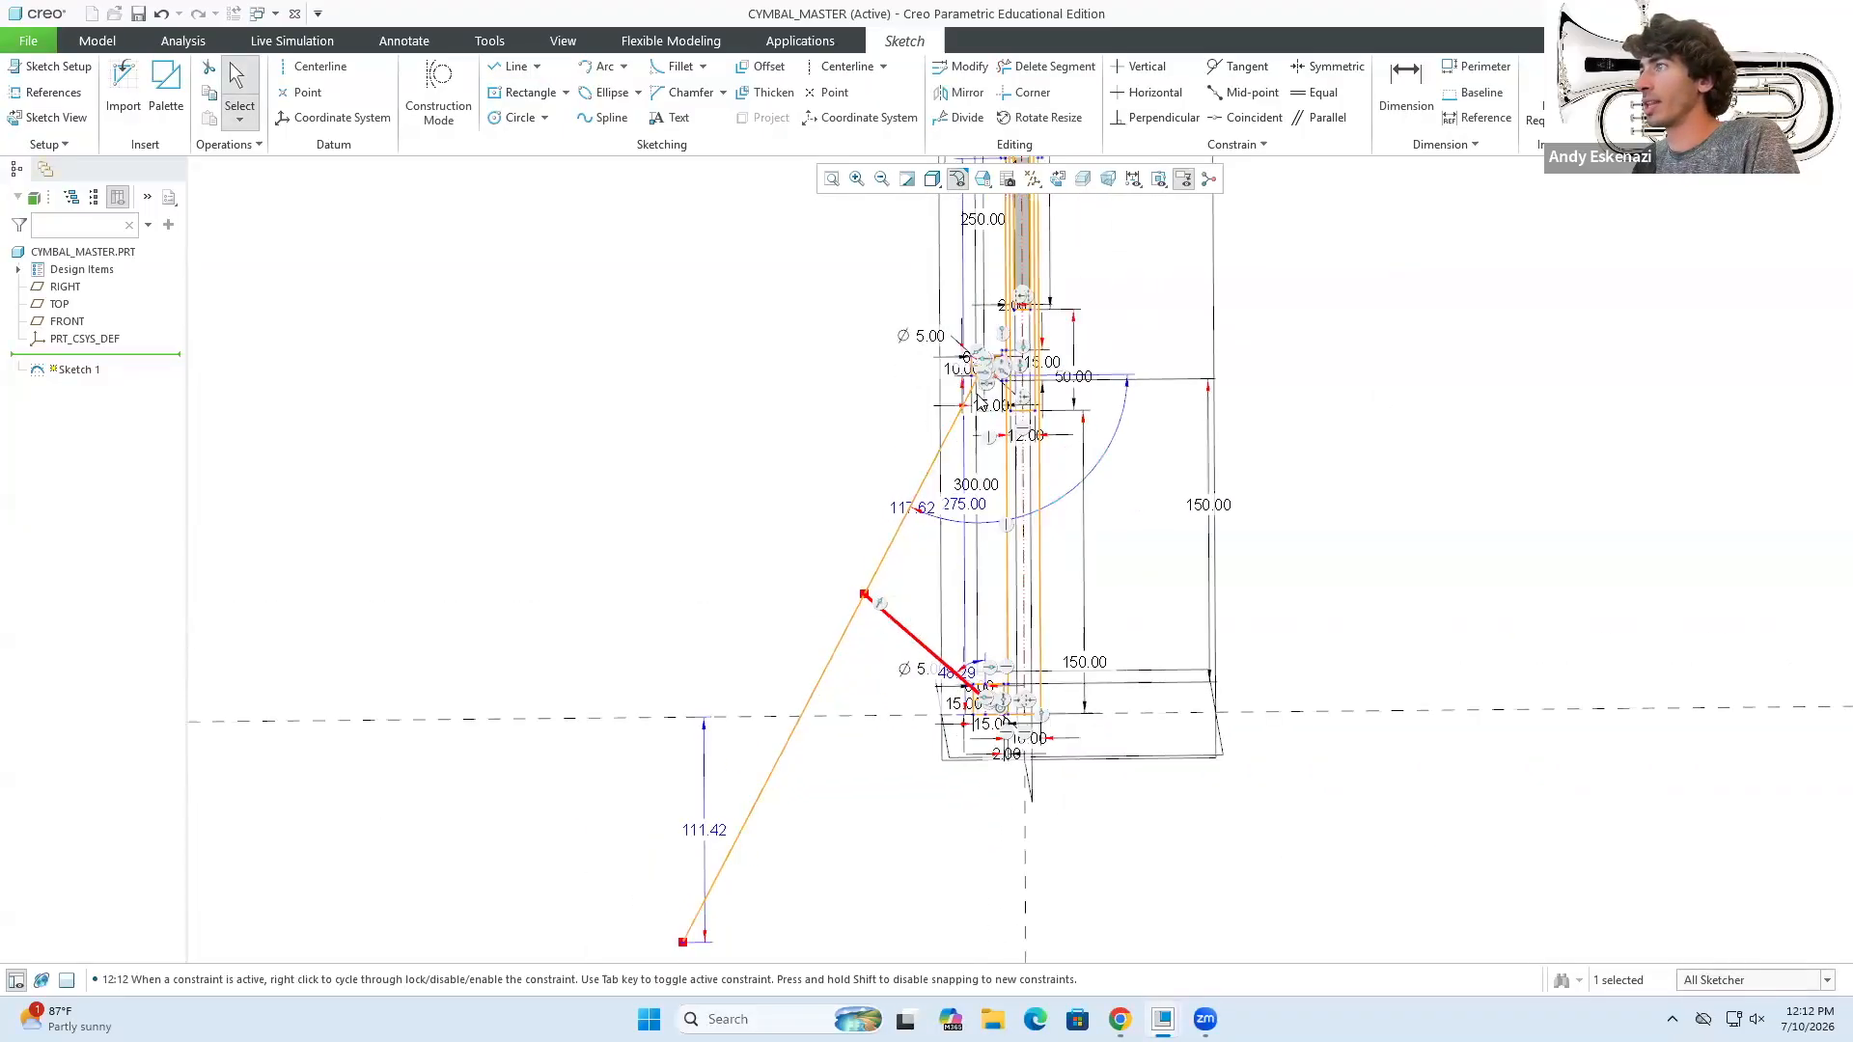
scroll(978, 401, down, 2)
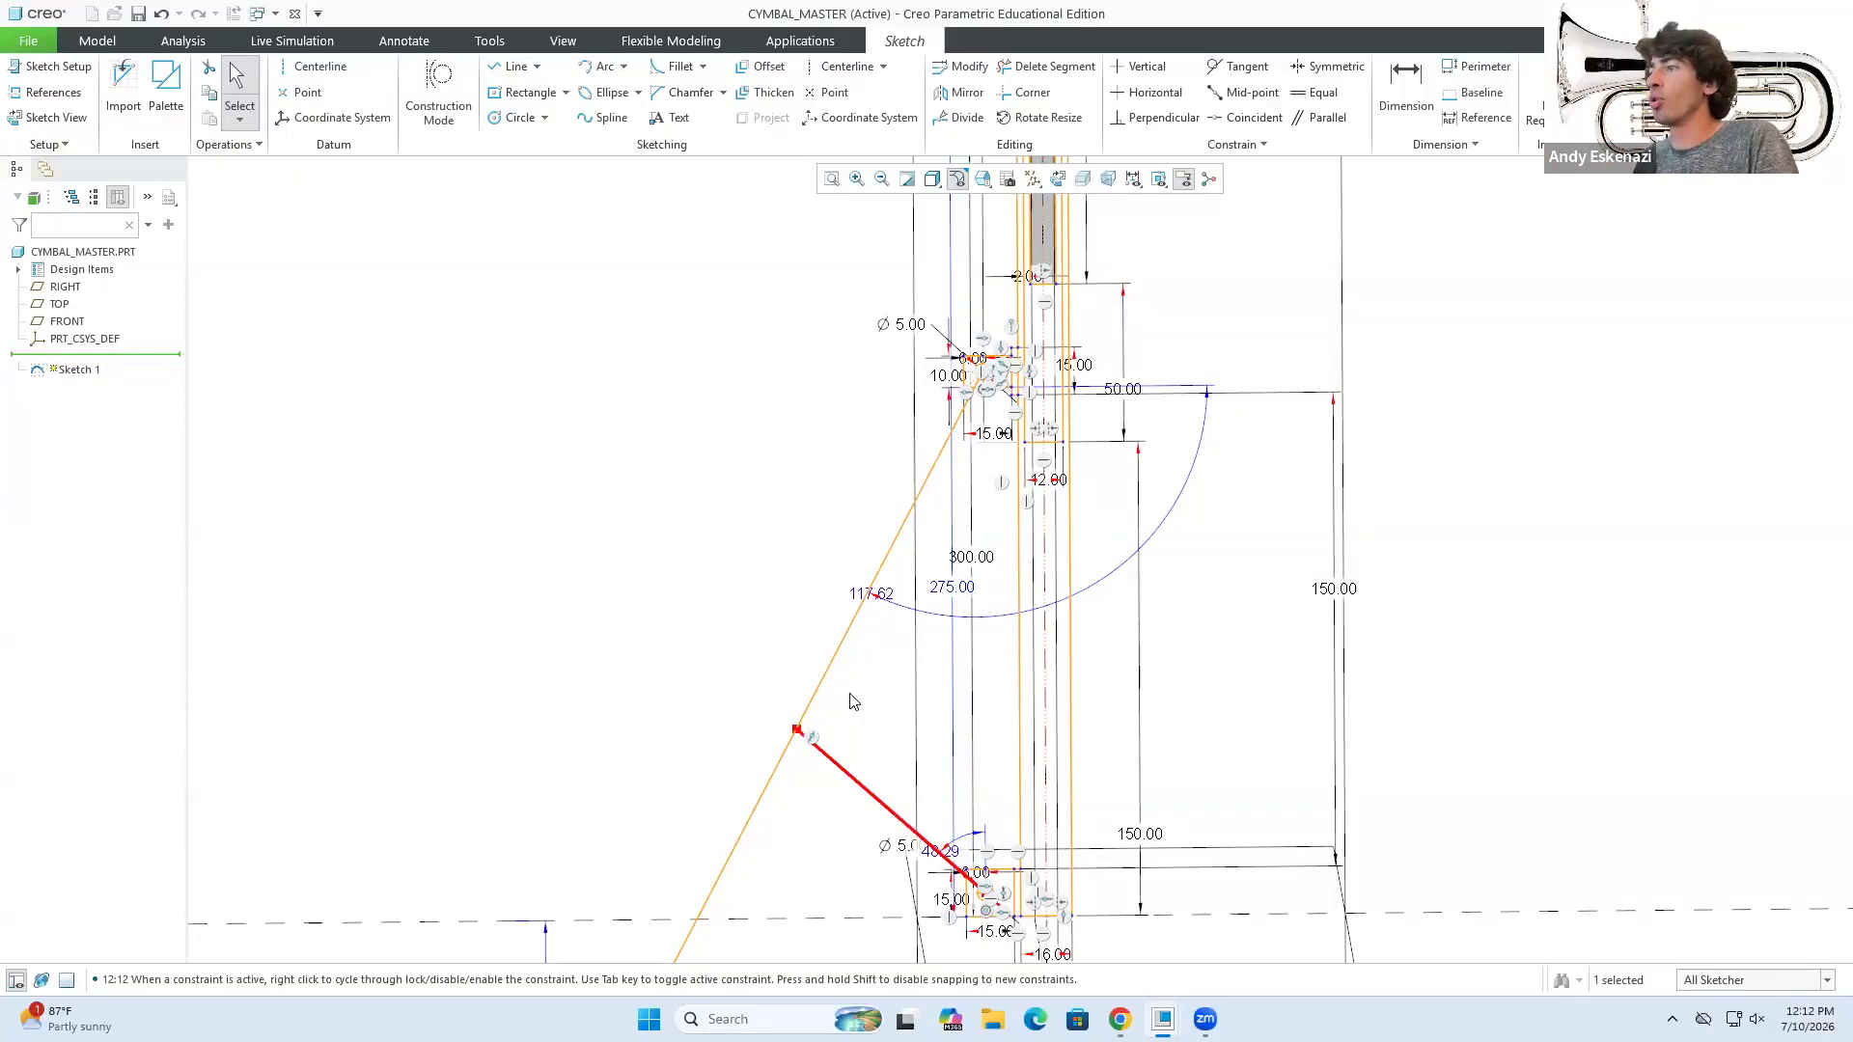
- Compare the leg with the stand photo and move its free lower end to about 63 below the horizontal reference
scroll(885, 641, down, 3)
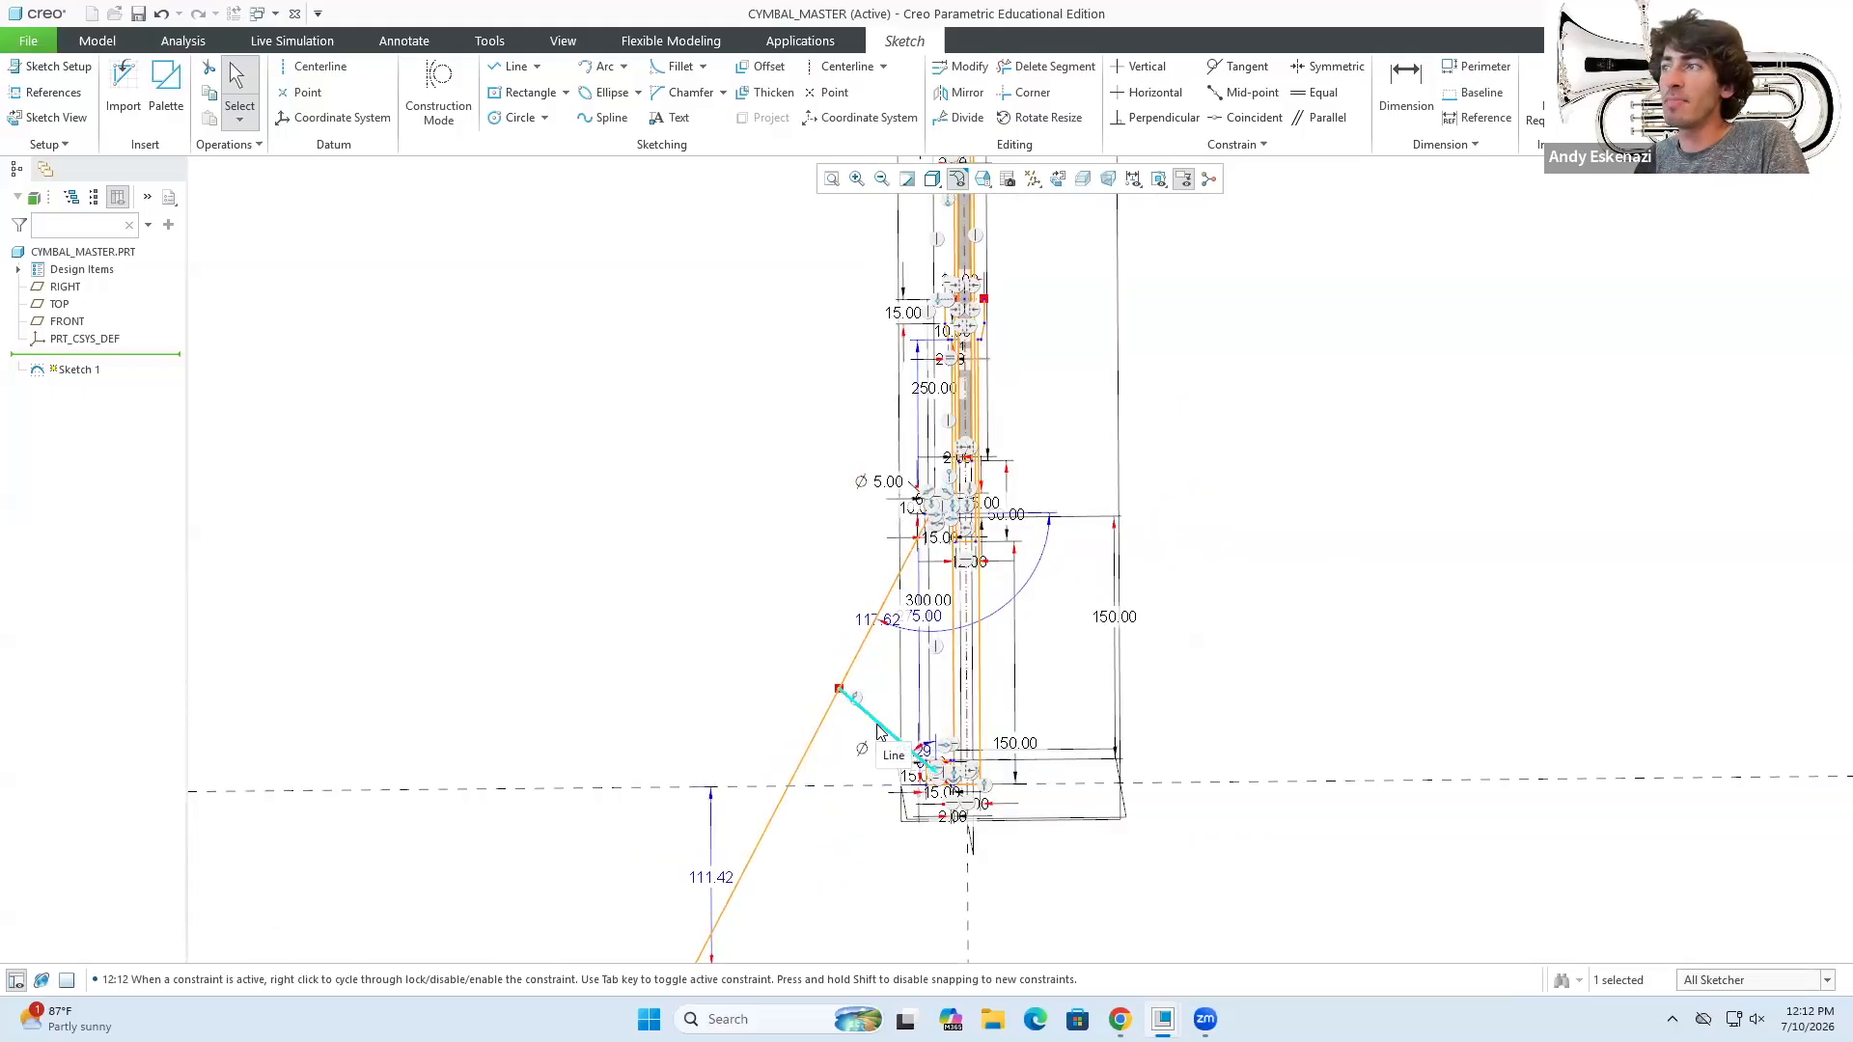
scroll(878, 732, up, 3)
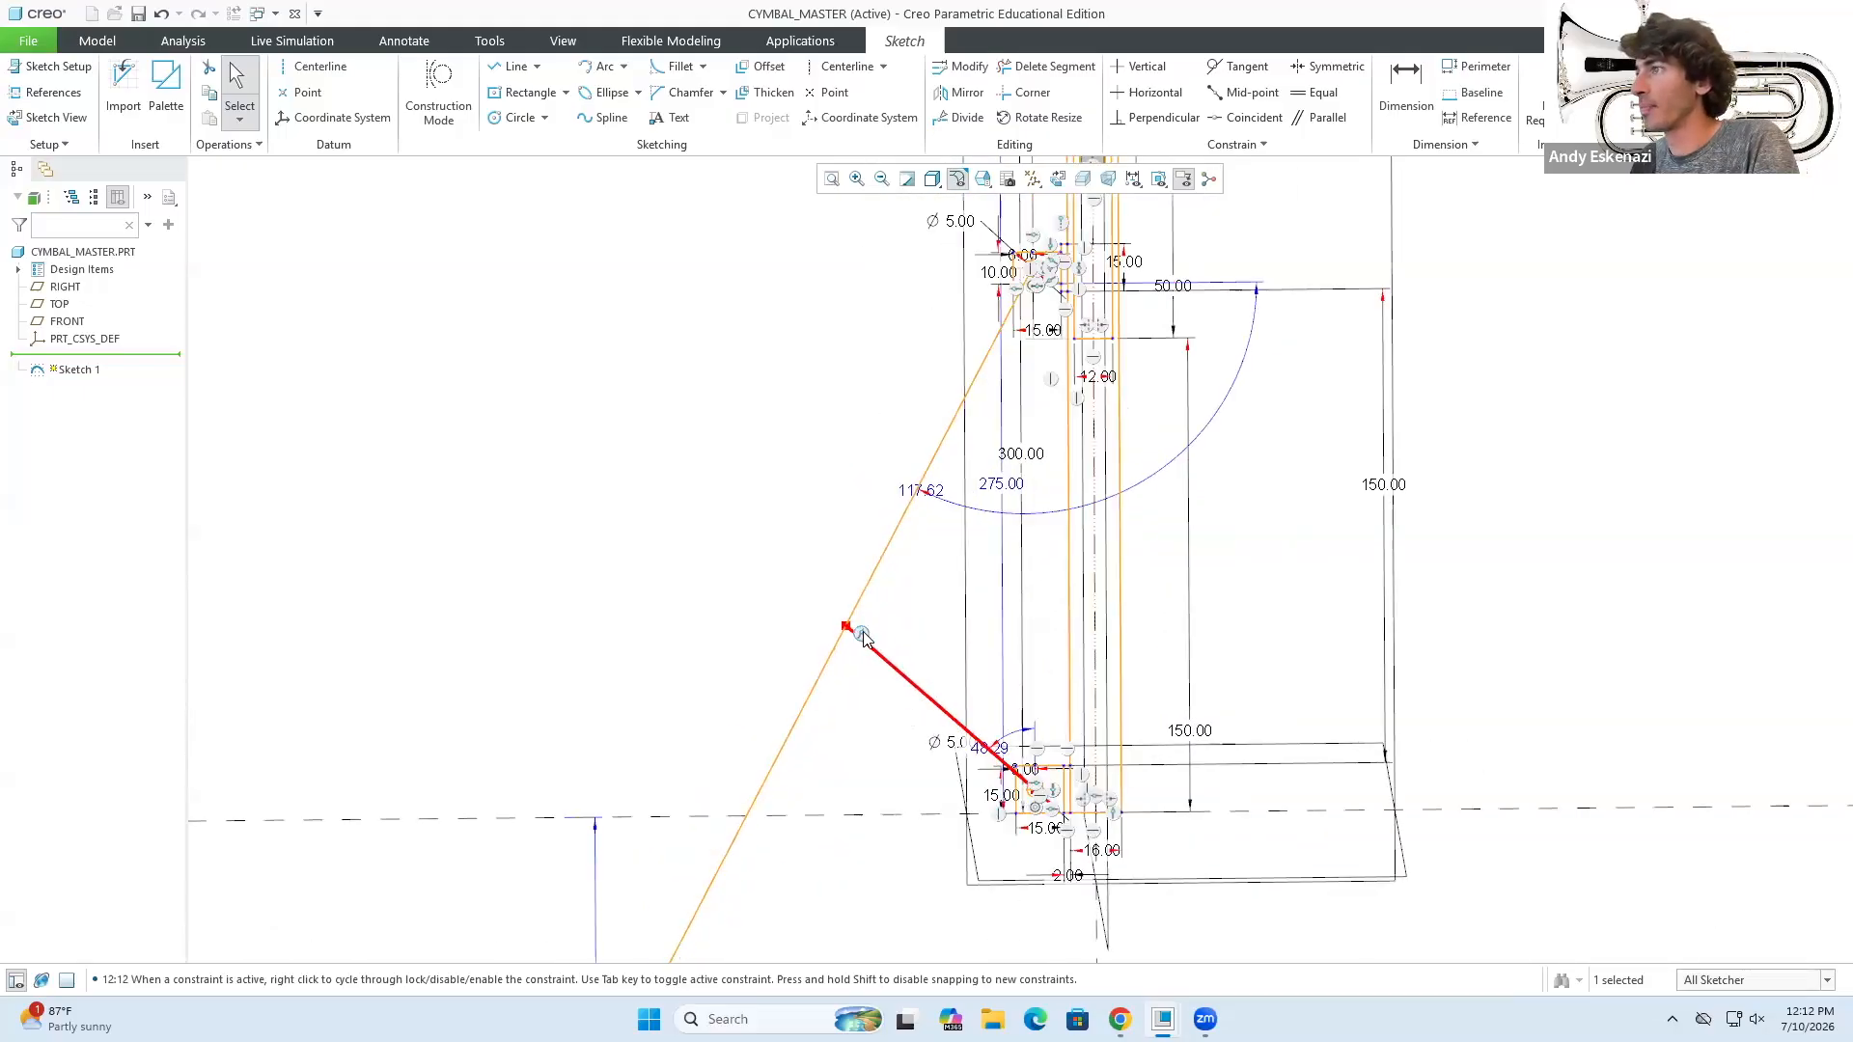
click(1120, 1019)
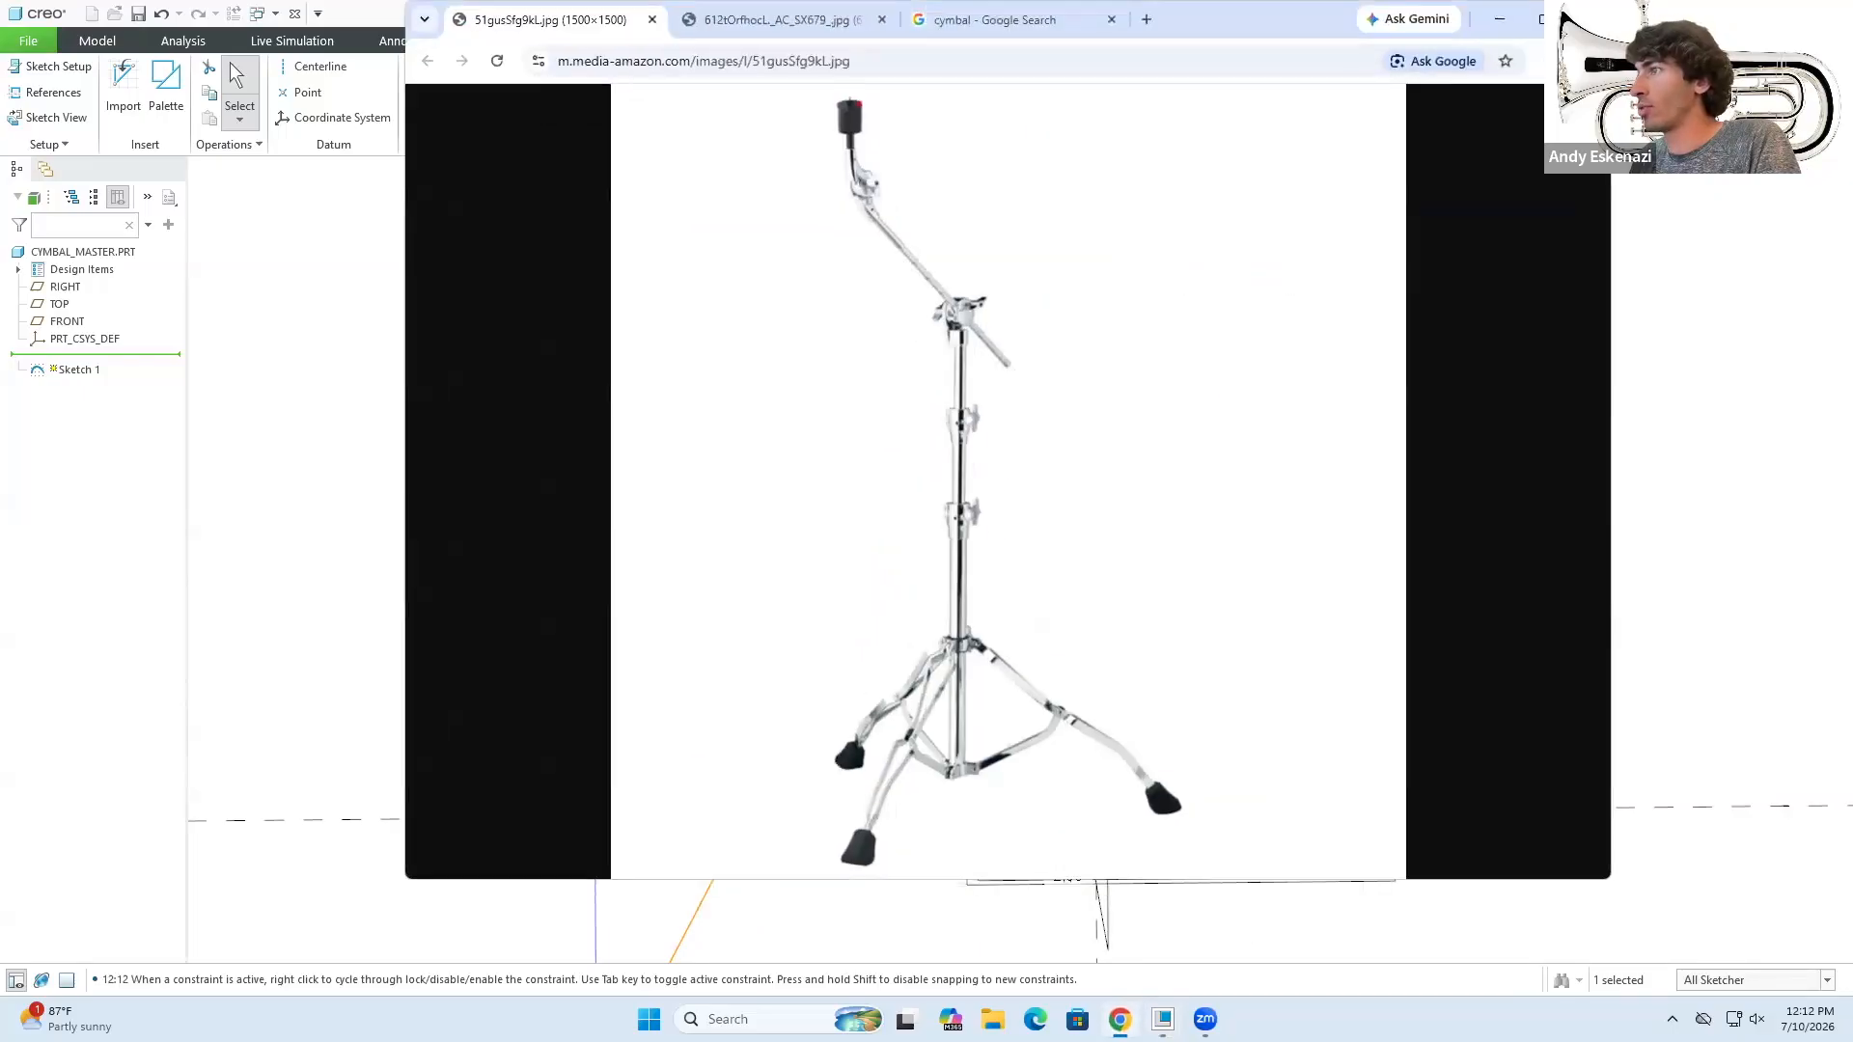
click(1499, 20)
scroll(929, 512, down, 4)
drag(756, 752, 937, 691)
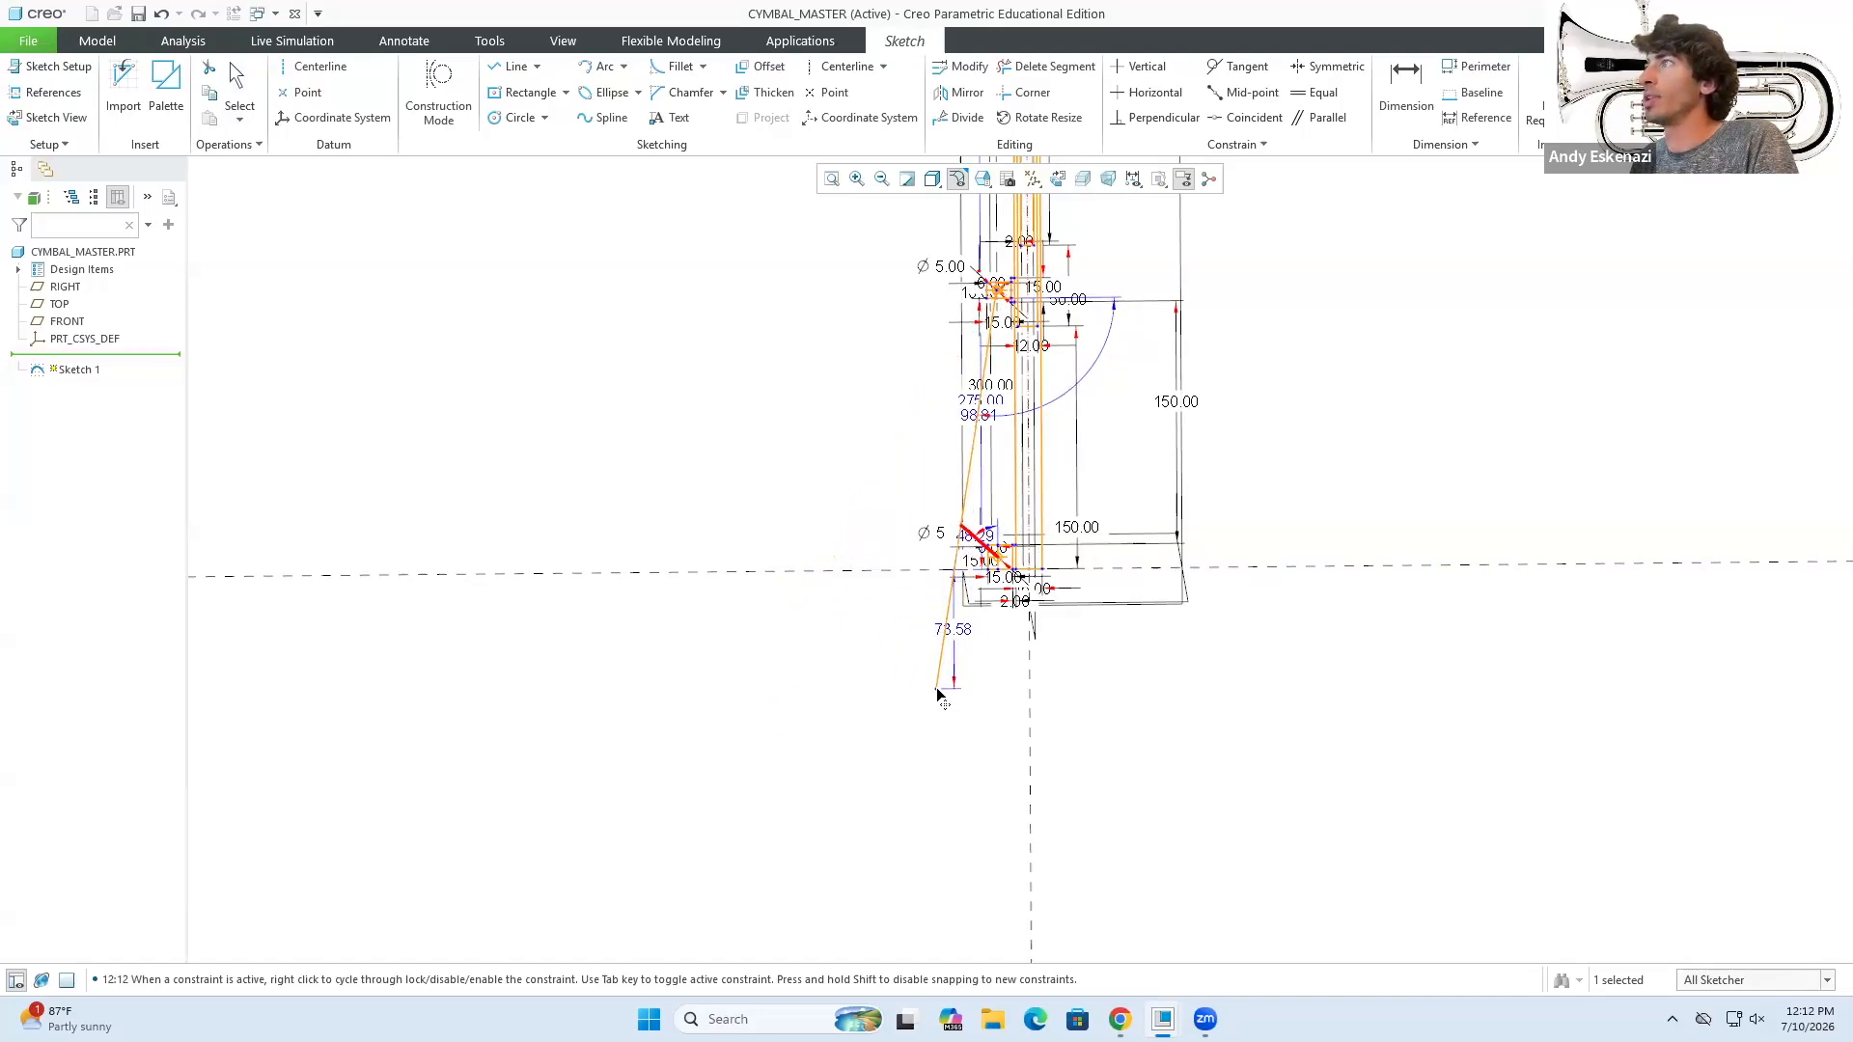
drag(921, 691, 811, 672)
click(921, 703)
- Check the foot in the stand photo and sketch a circle about 24.7 in diameter centered on the leg line's lower end
click(1118, 1019)
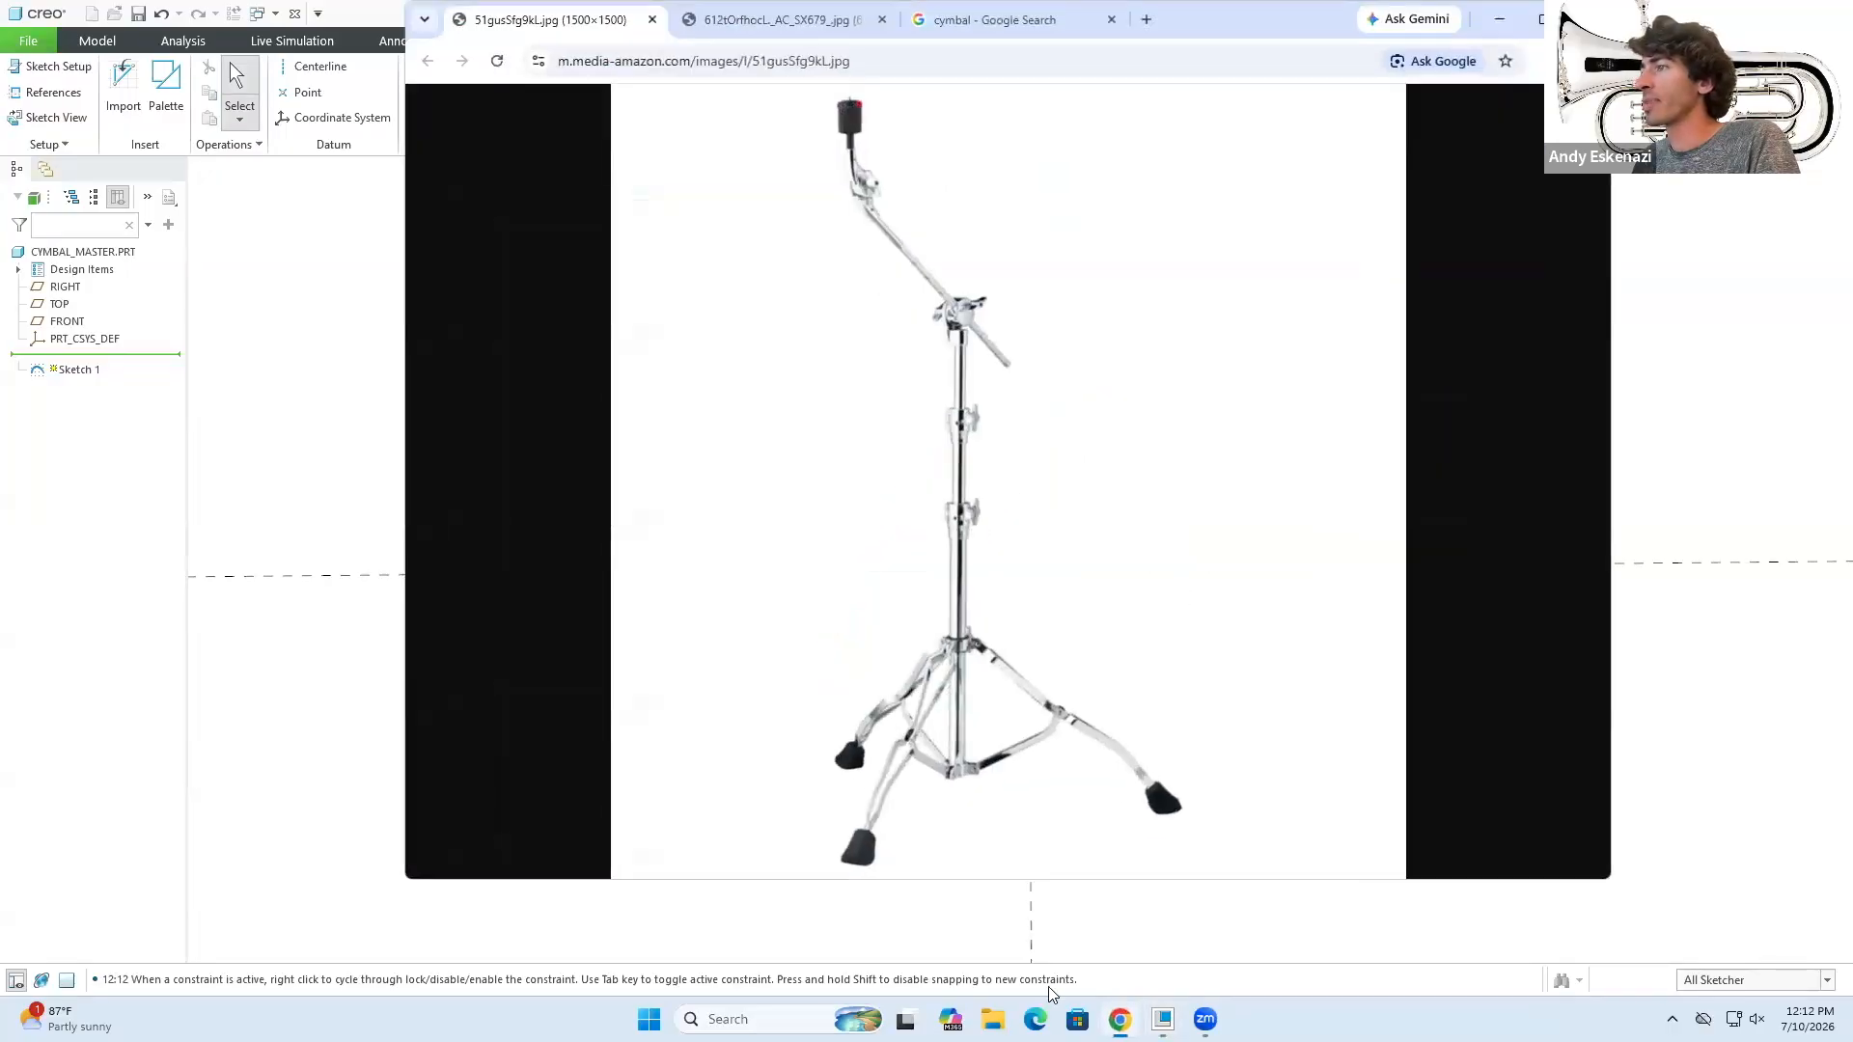
click(1500, 19)
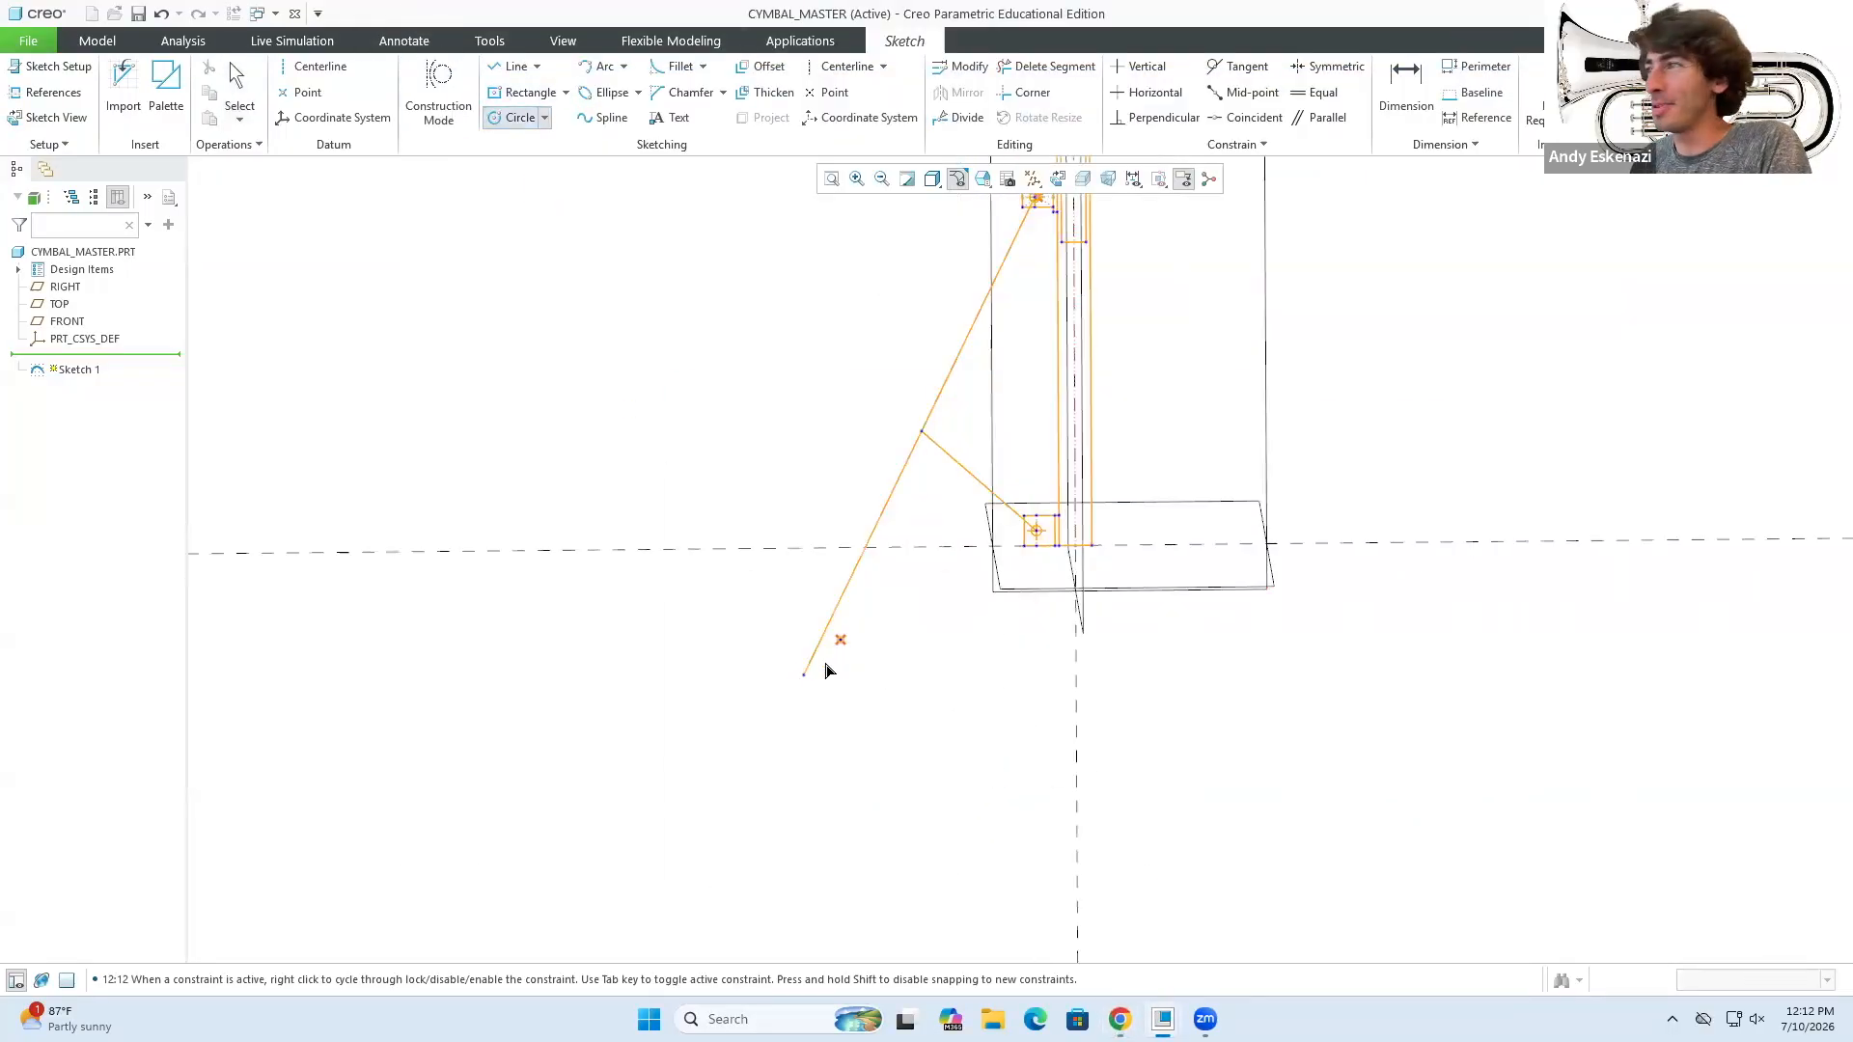
scroll(827, 670, down, 4)
click(780, 686)
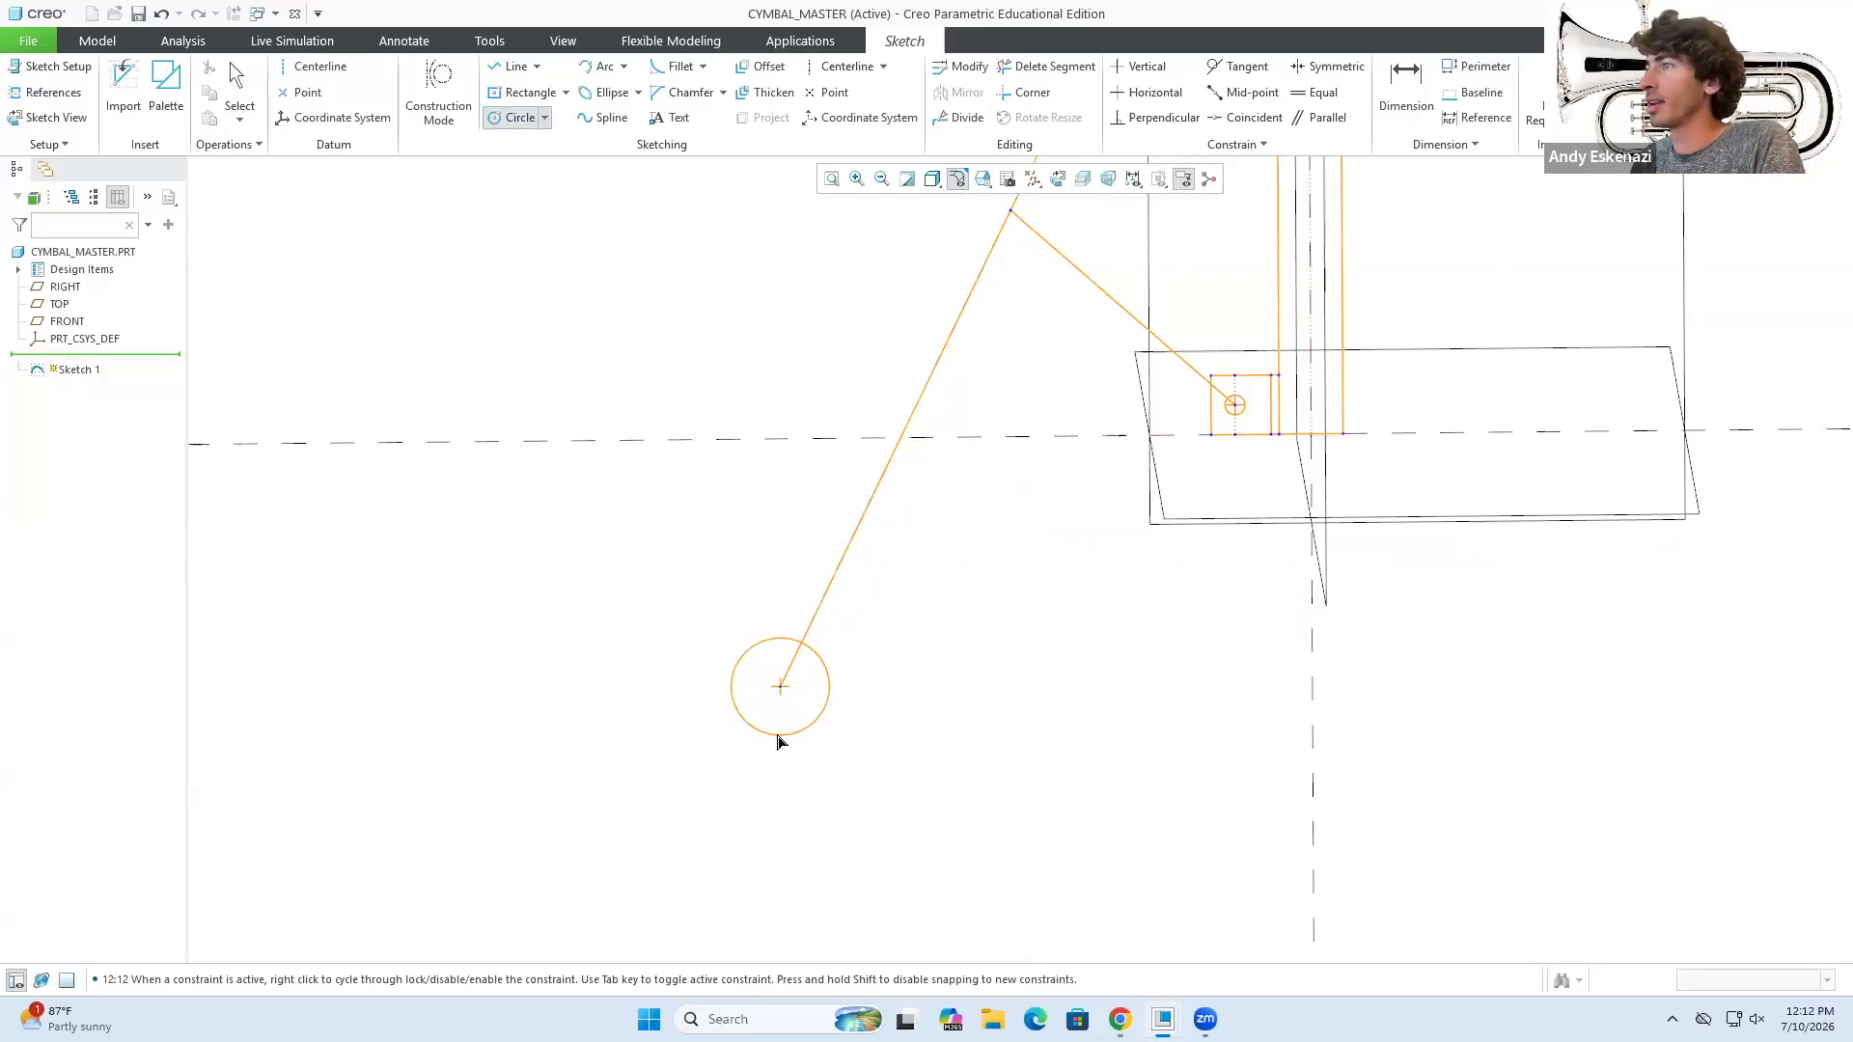
click(781, 741)
middle_click(919, 811)
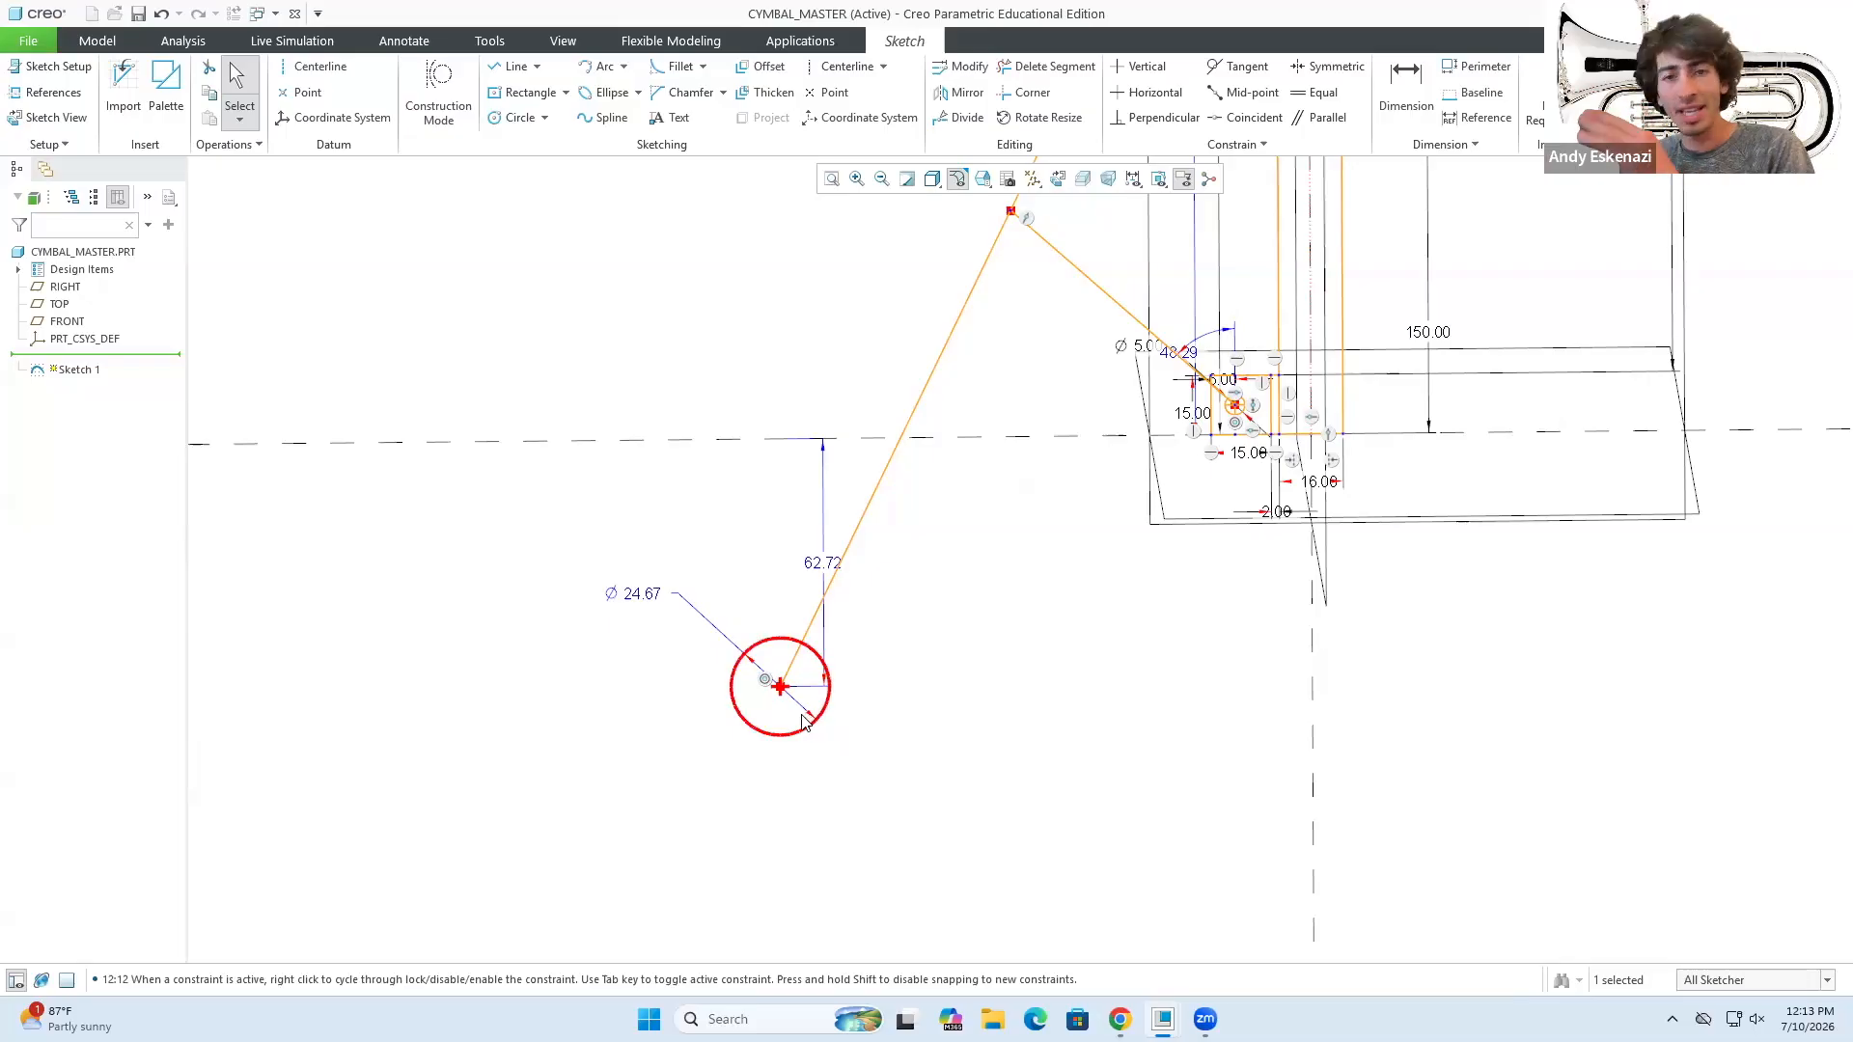
- Set the foot circle's diameter to 25
click(892, 714)
double_click(637, 595)
text(25)
key(Return)
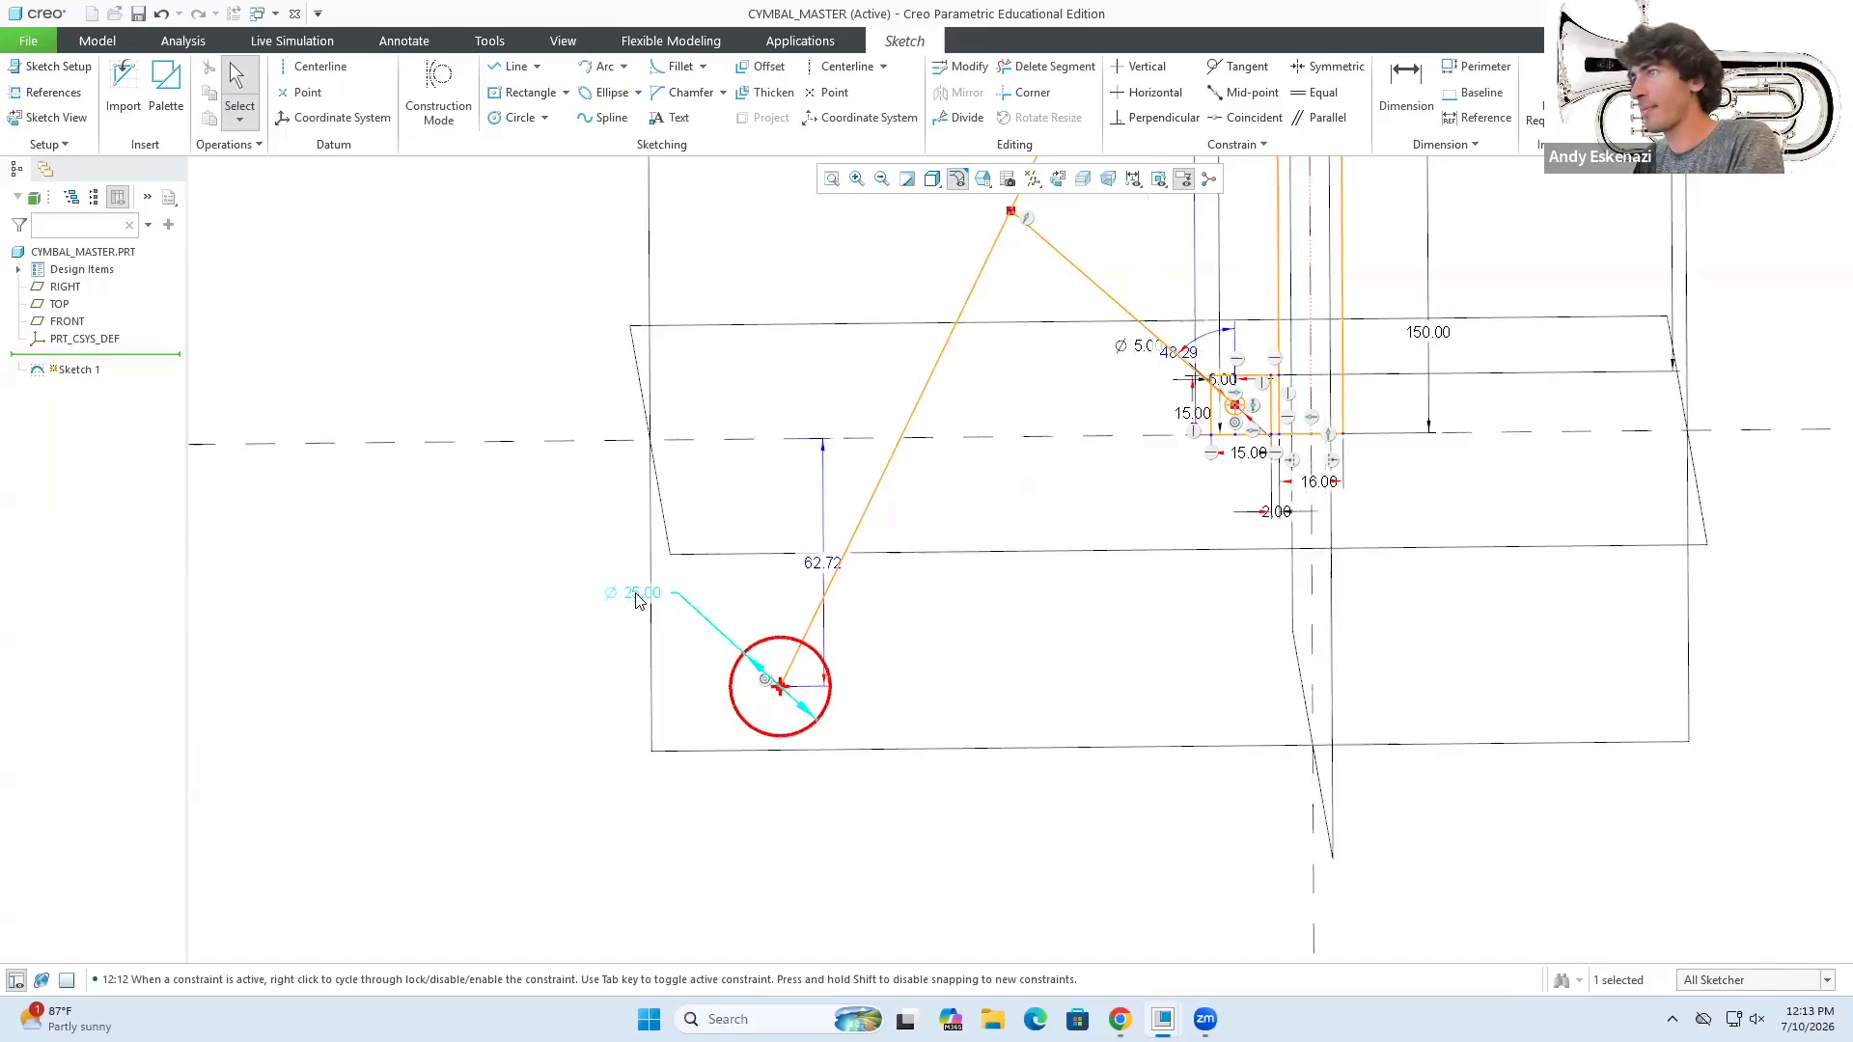
- Examine the sketched stand from leg to tube top and compare it with the cymbal stand and bell kit stand photos
scroll(791, 840, down, 2)
scroll(994, 579, down, 3)
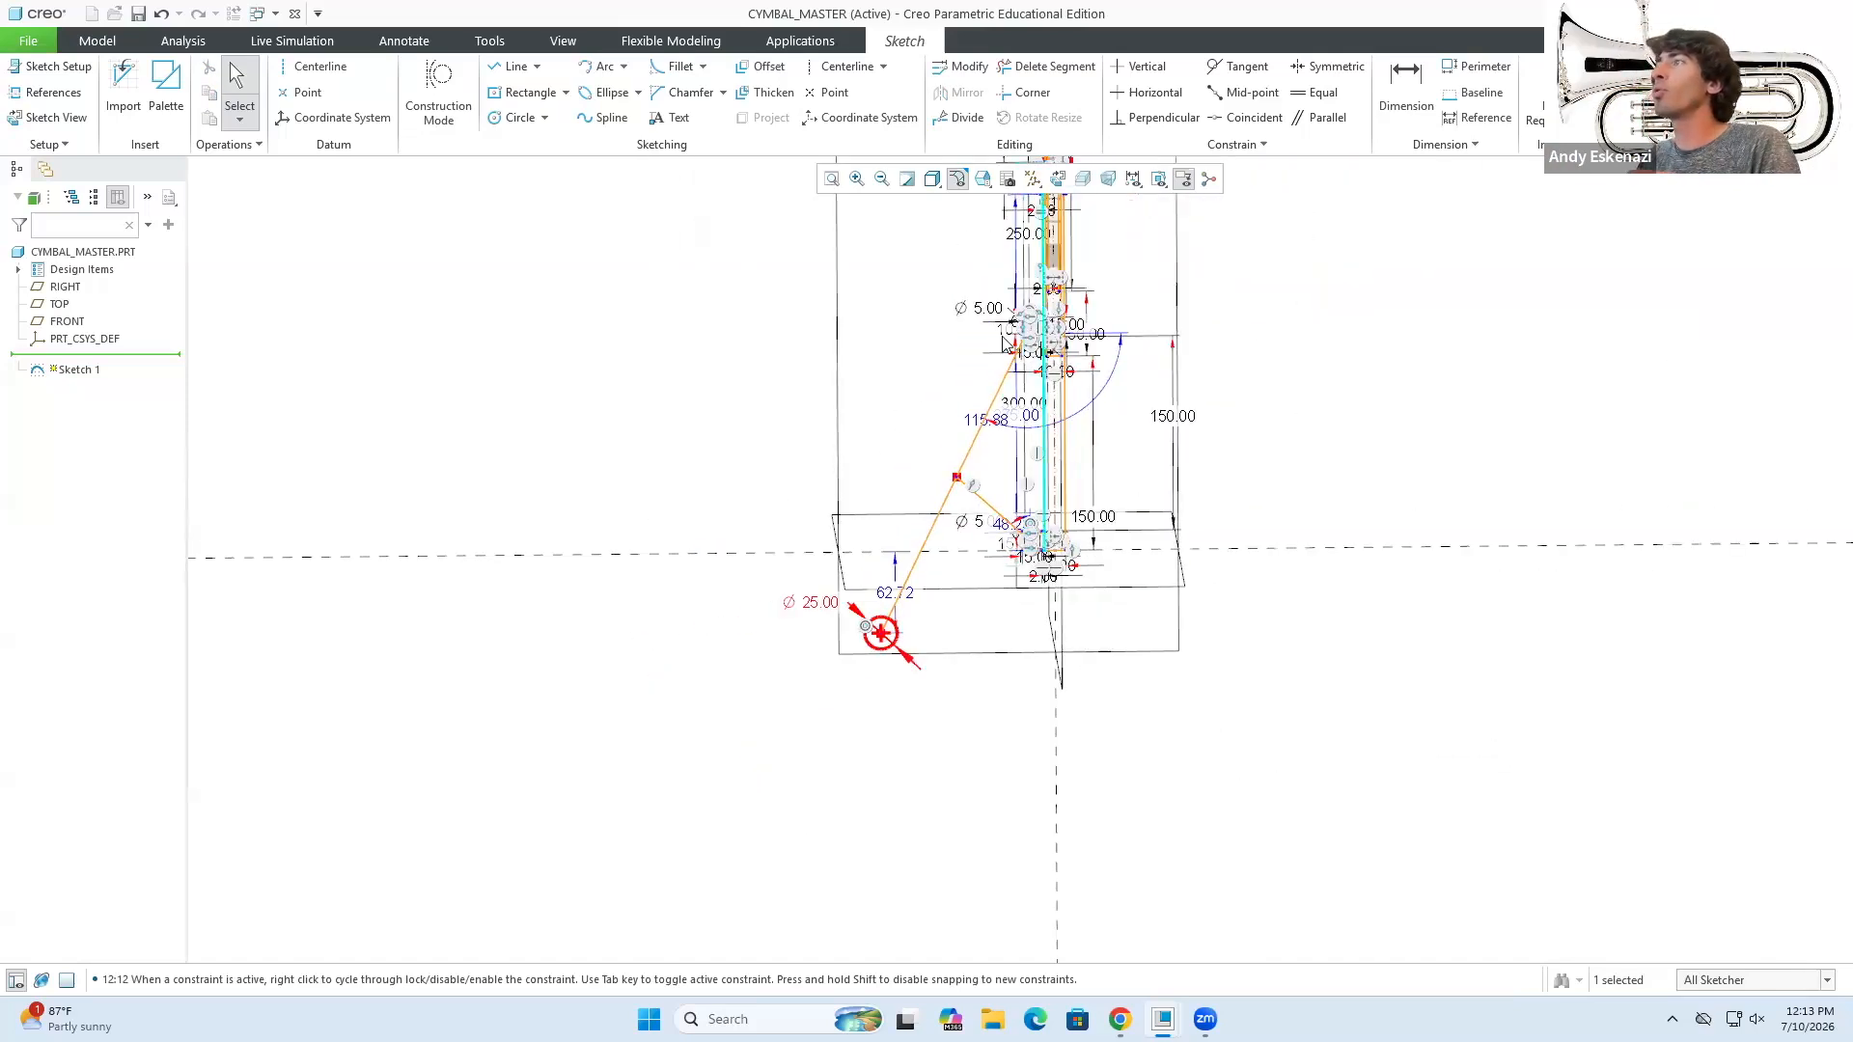
scroll(994, 405, up, 1)
scroll(969, 489, down, 4)
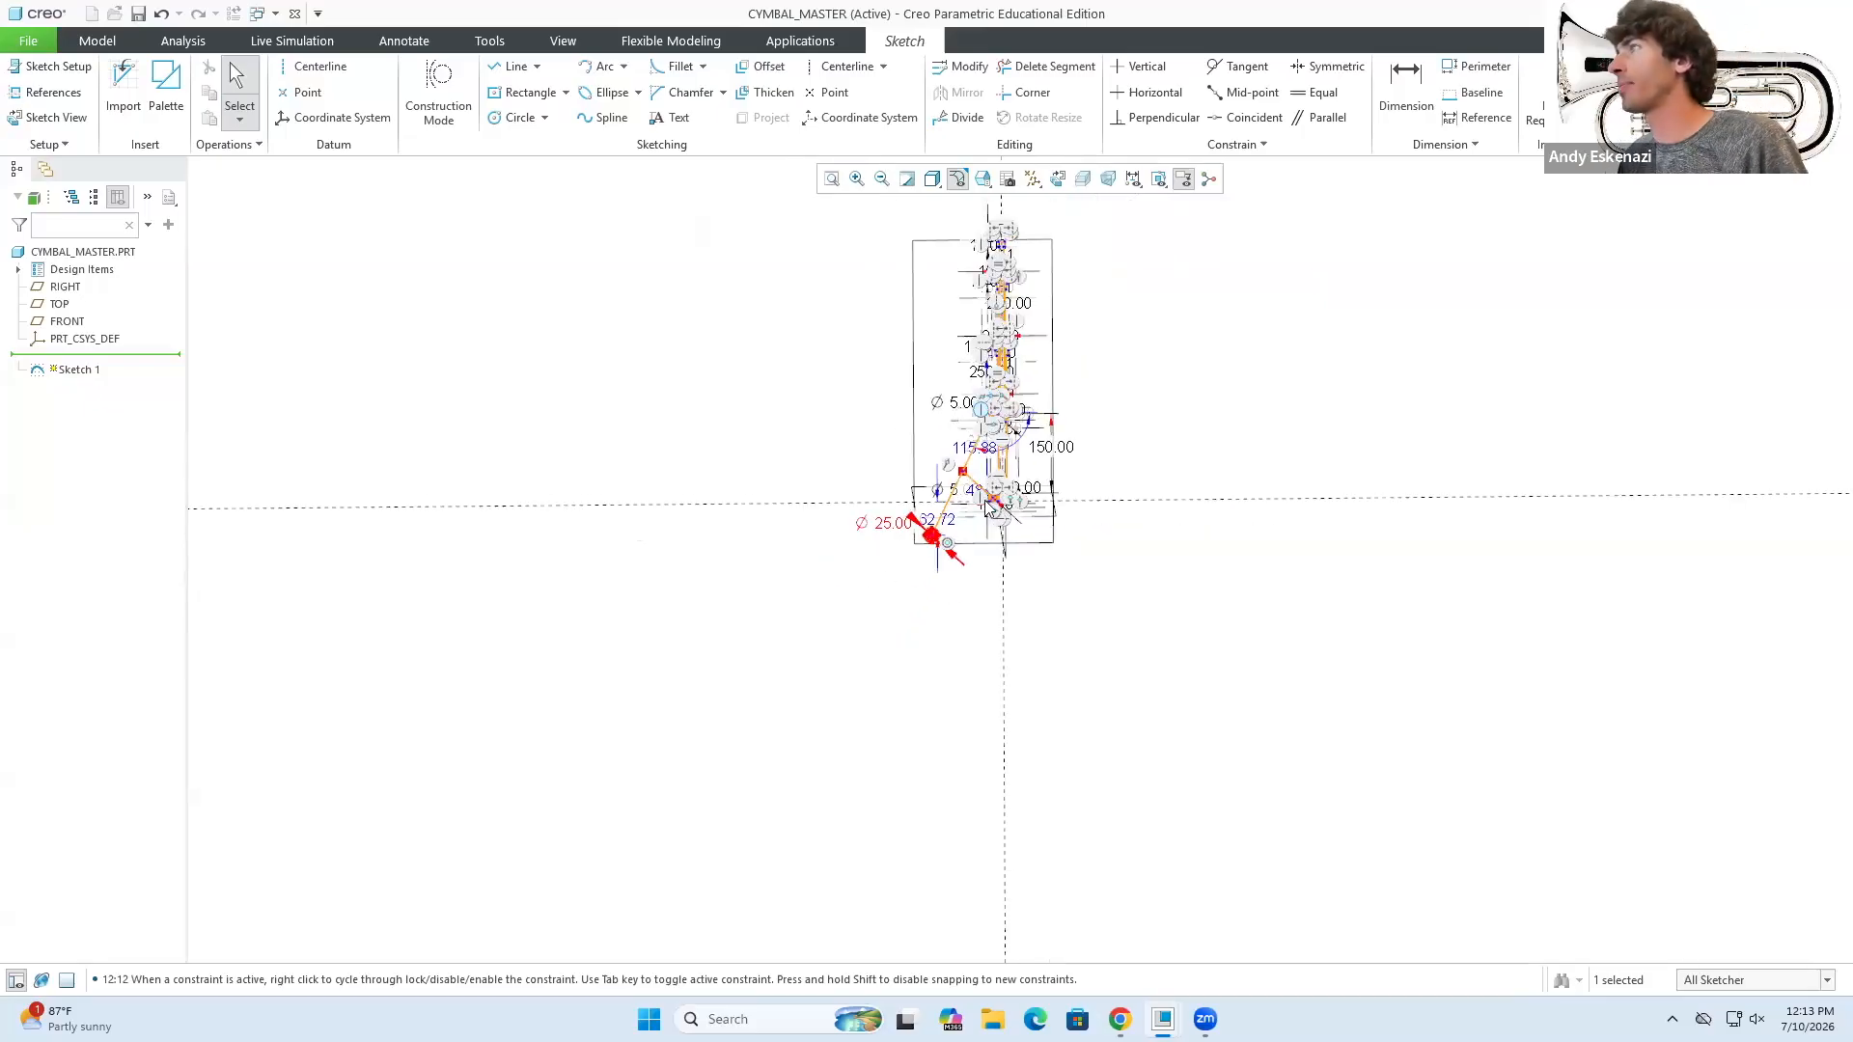
scroll(1031, 391, up, 3)
scroll(1031, 391, up, 1)
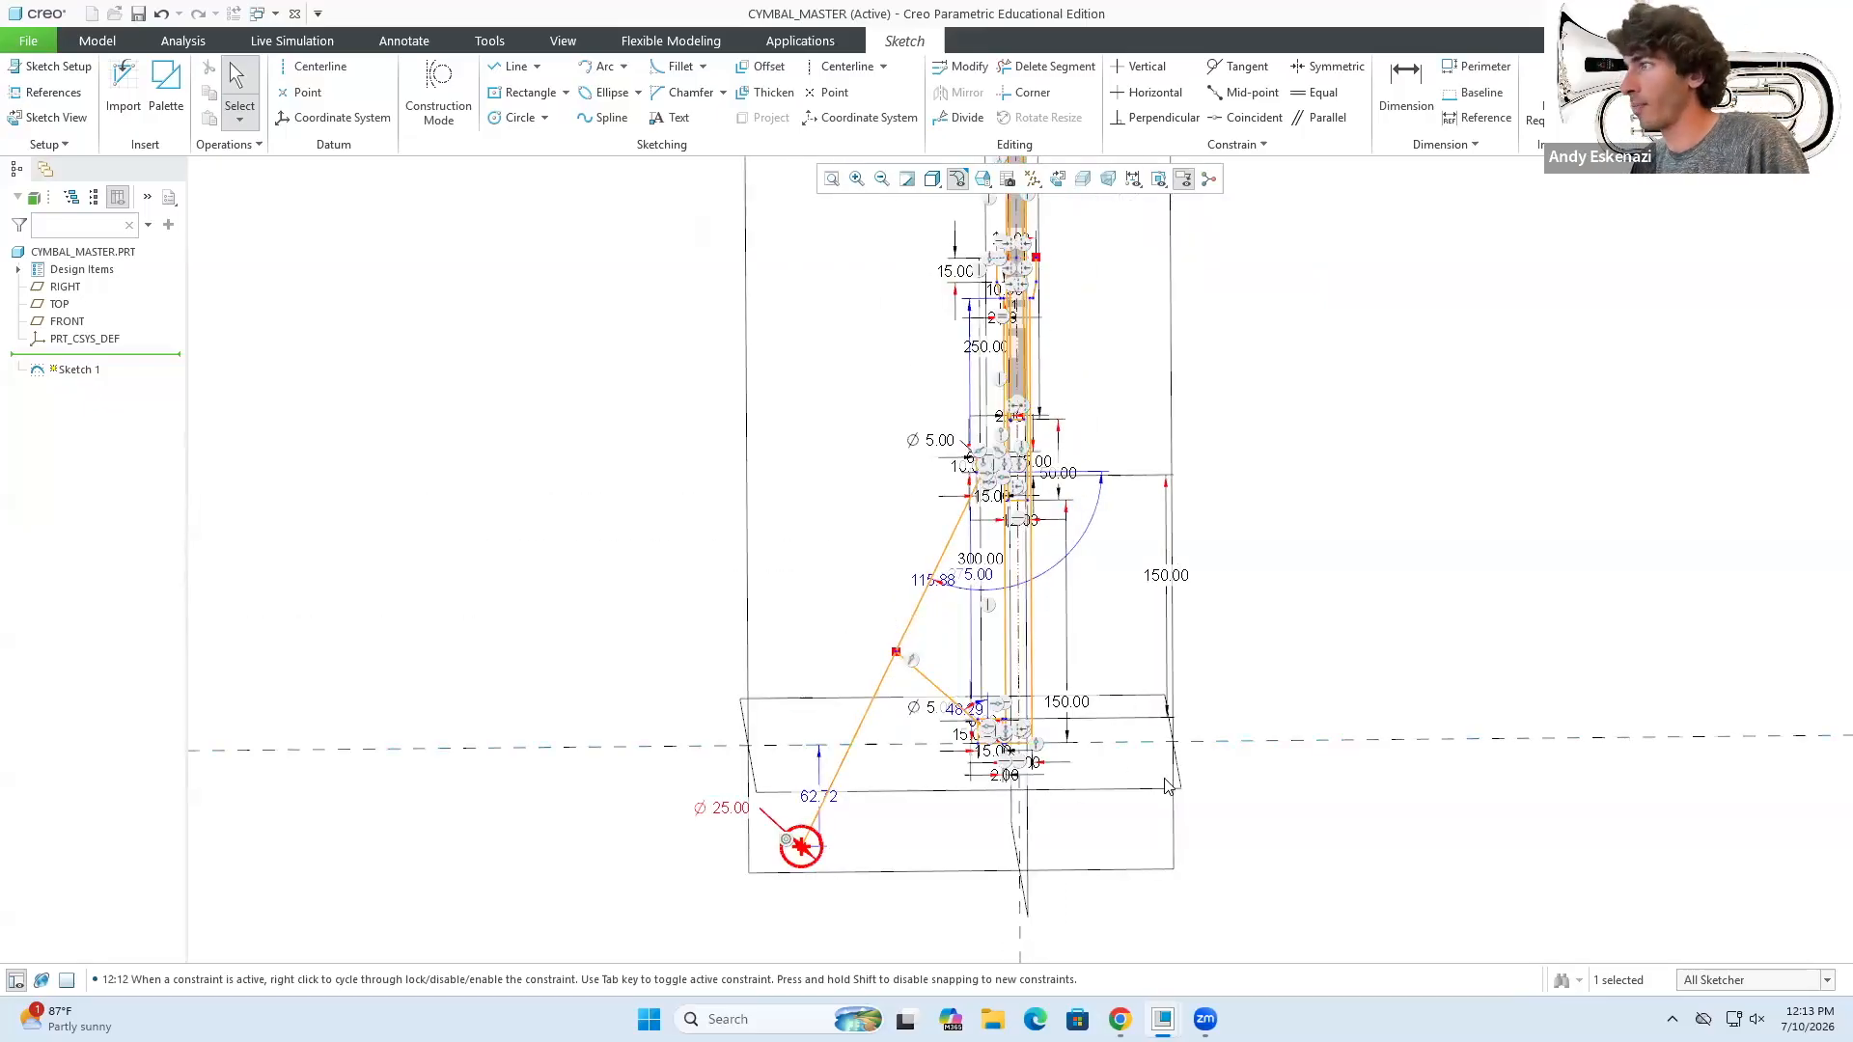
click(1405, 661)
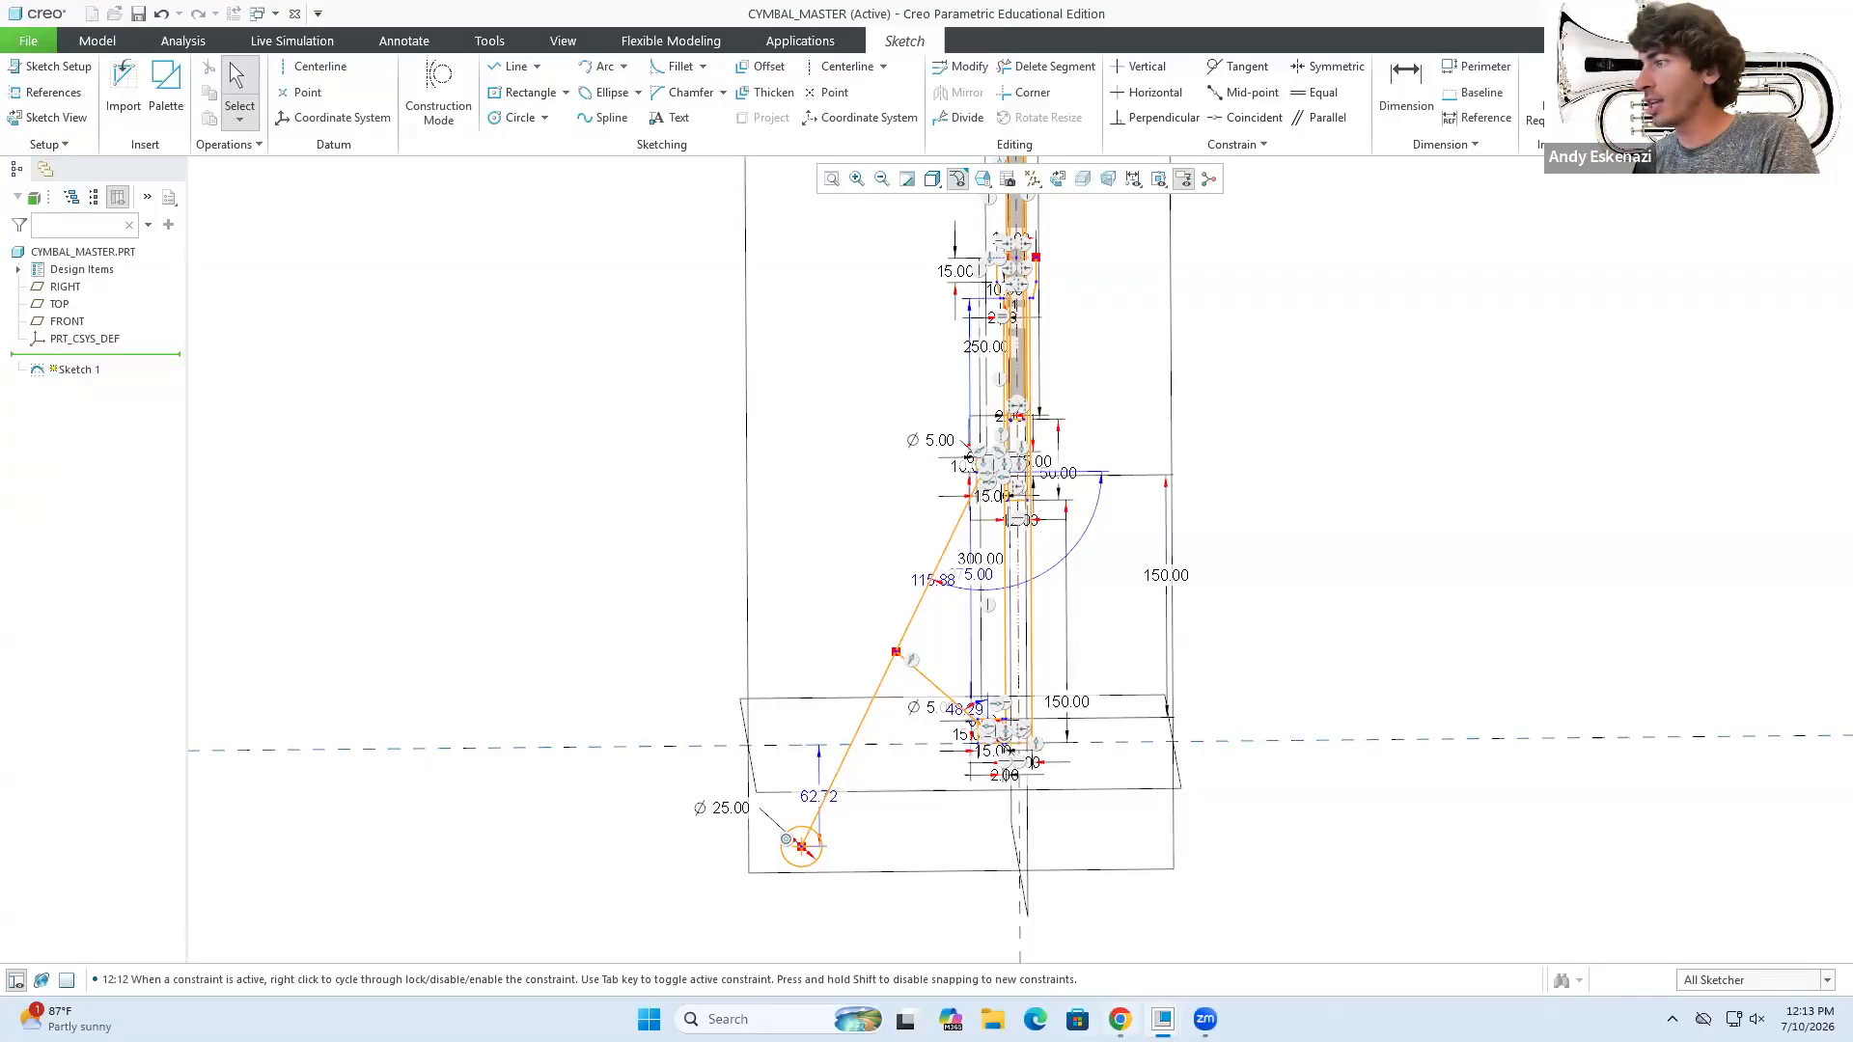
click(1120, 1019)
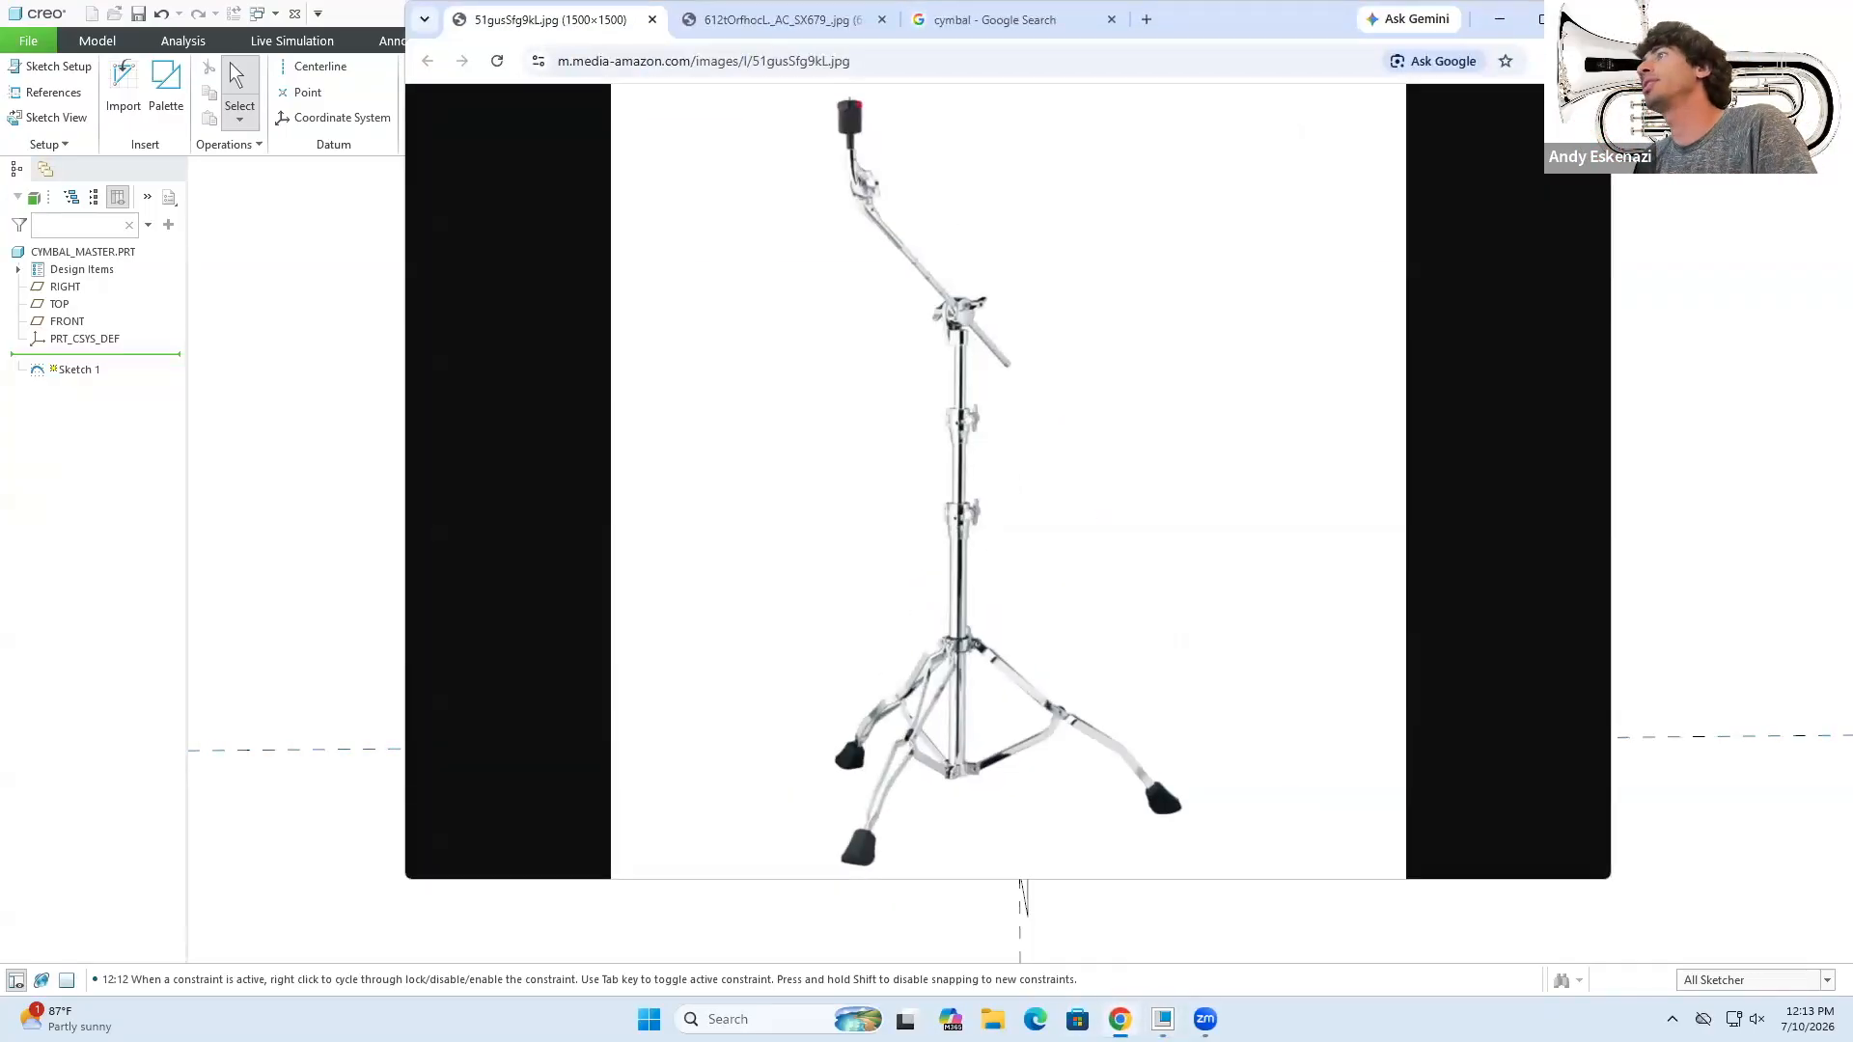
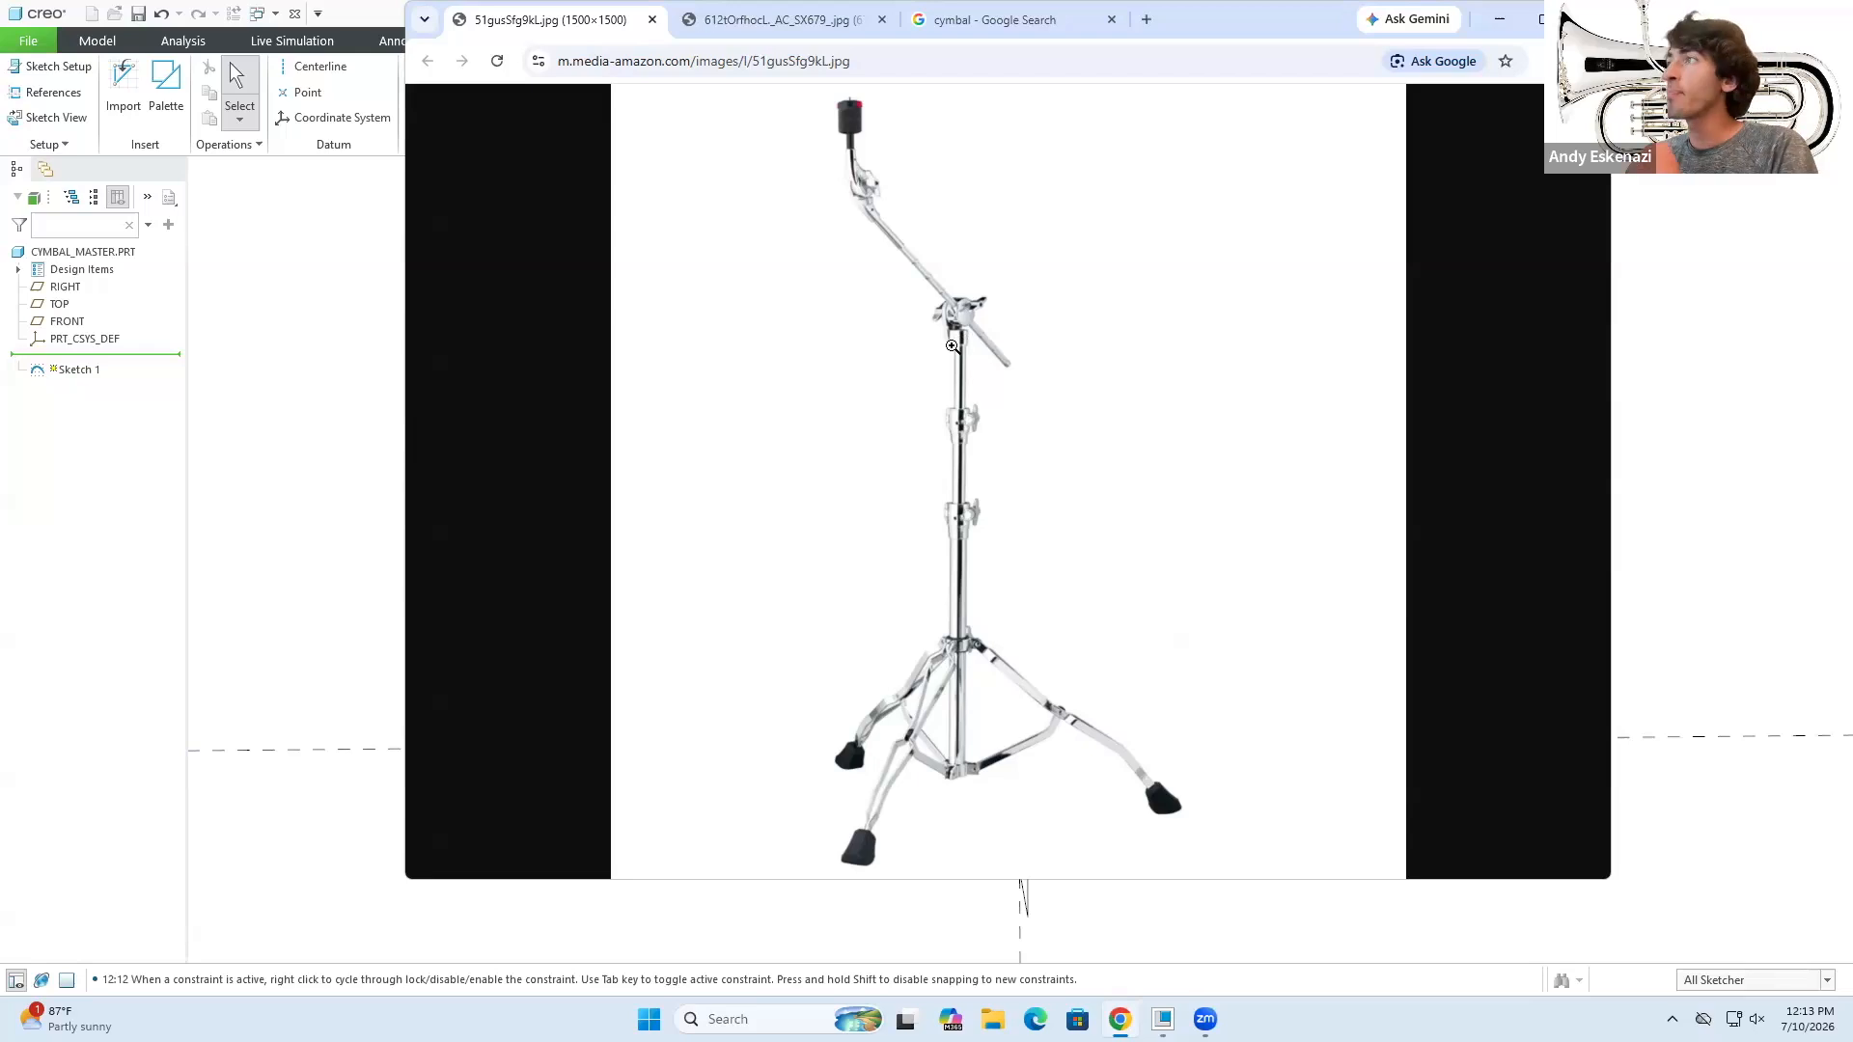
click(1499, 19)
scroll(1042, 420, up, 5)
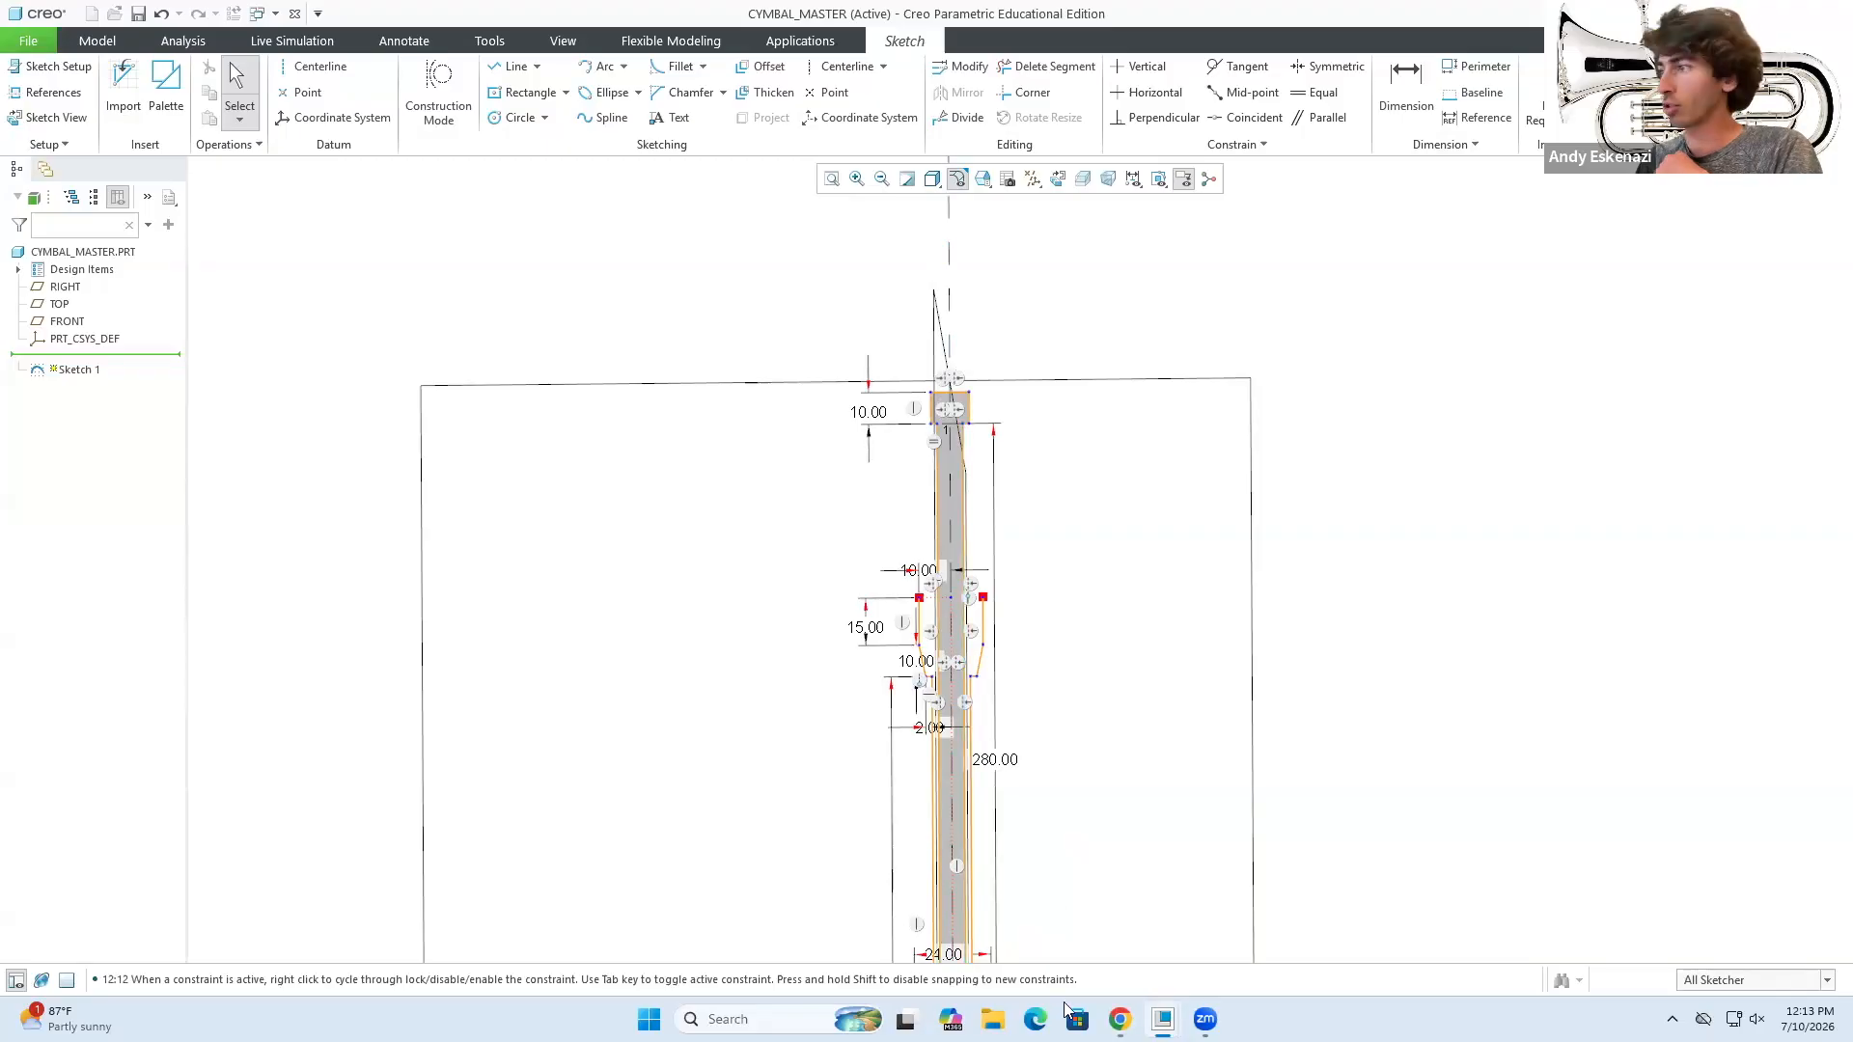
key(alt+Tab)
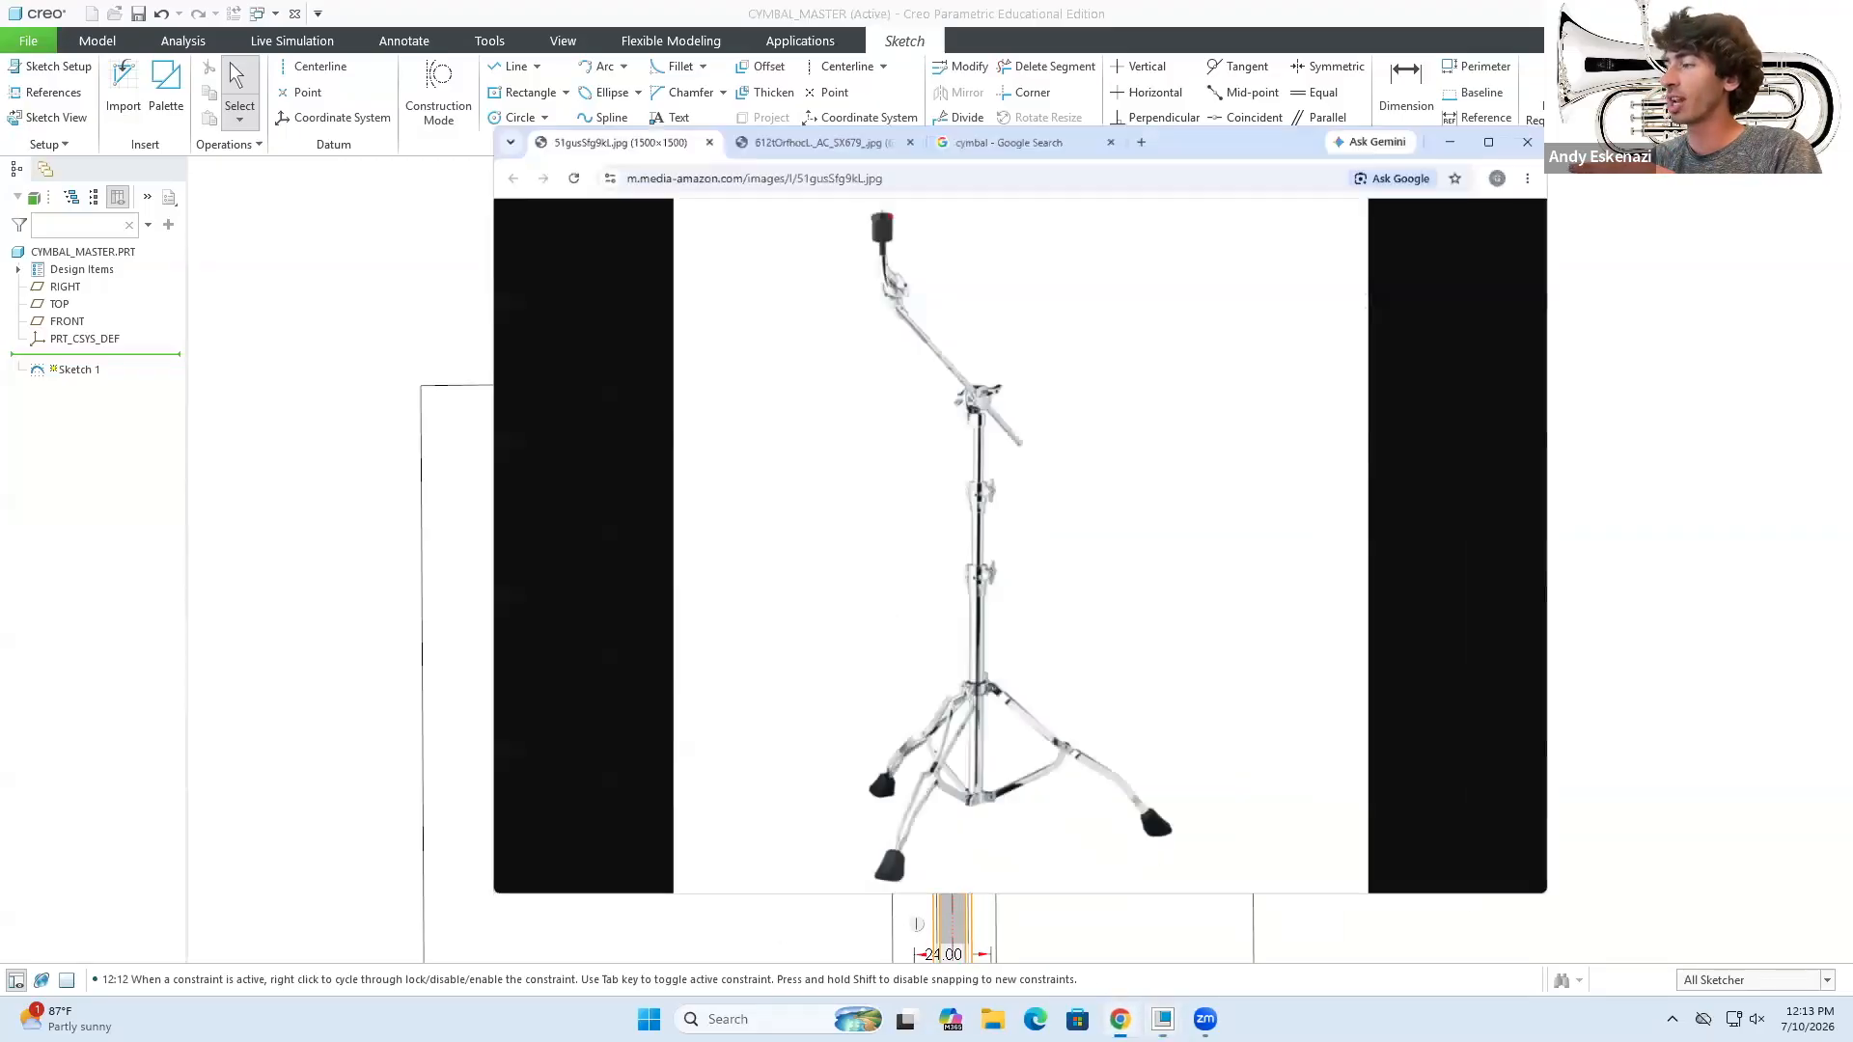
click(835, 23)
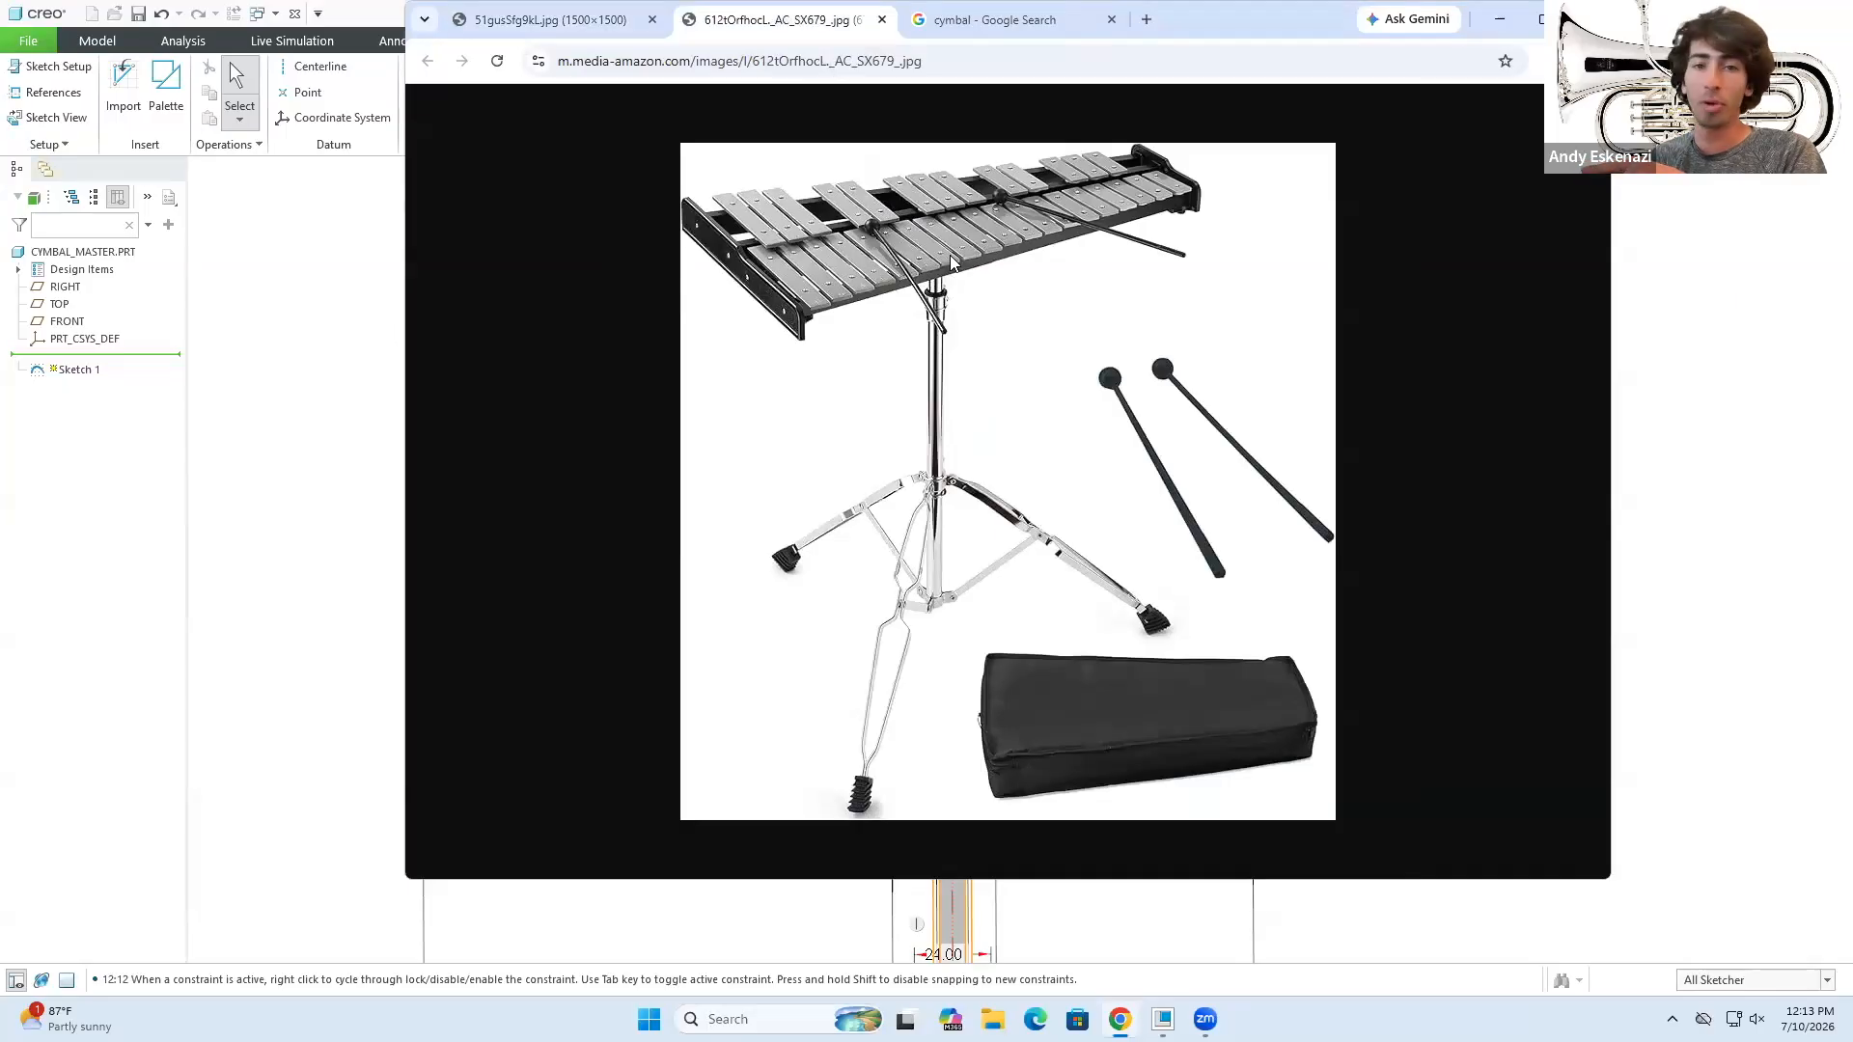
click(529, 25)
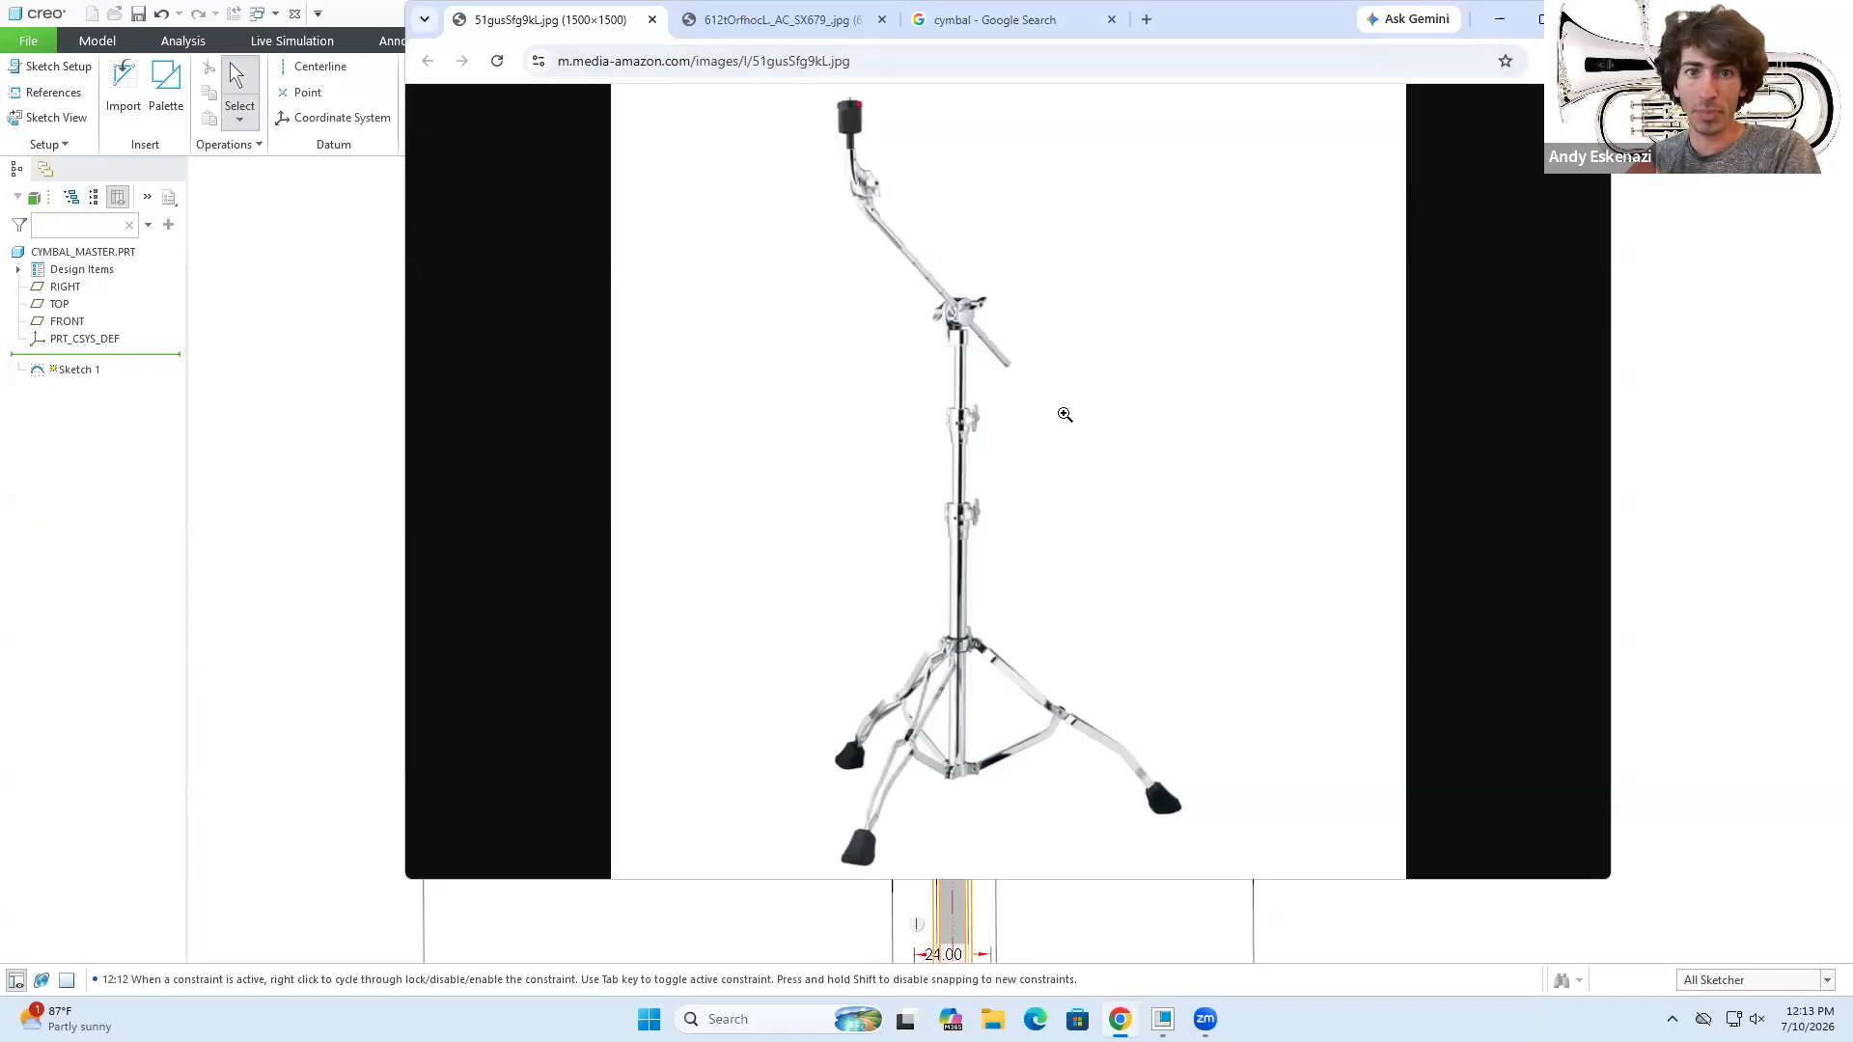
- Return to Creo Parametric, finish the sketch and orbit the model to an angled view
click(1499, 20)
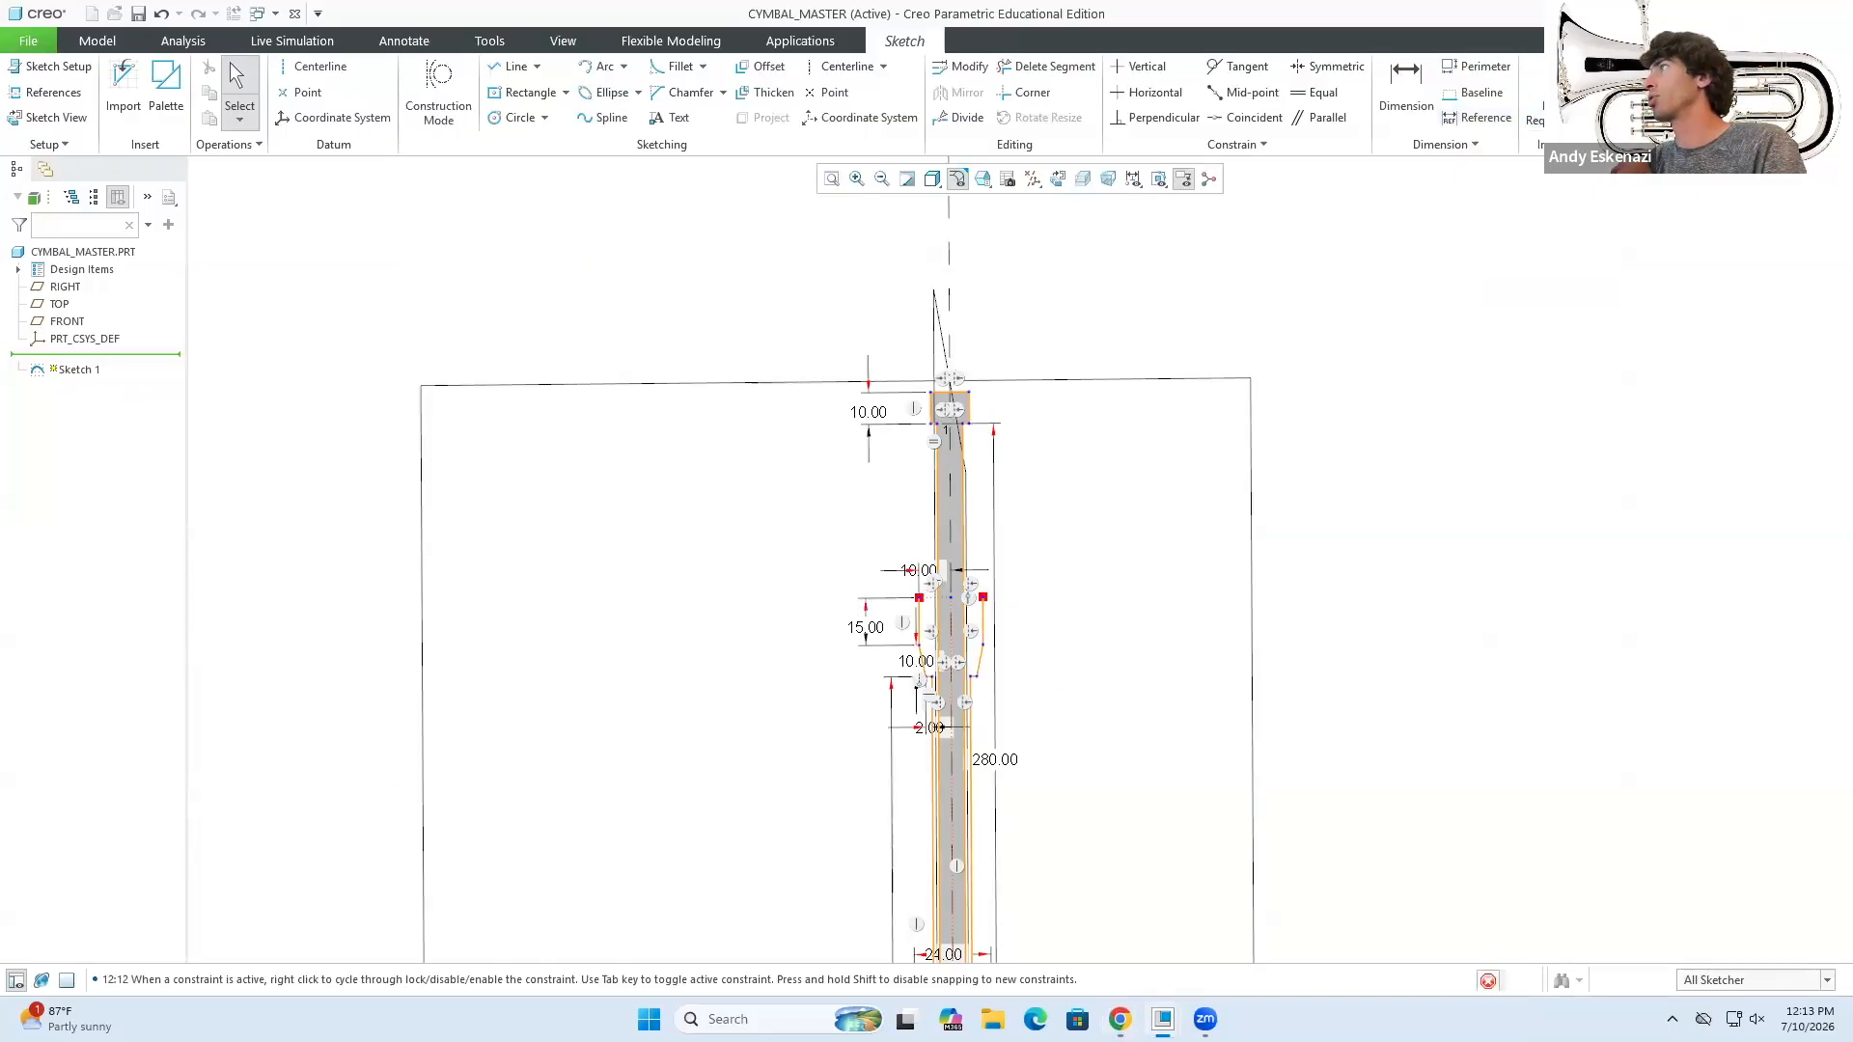
click(1735, 87)
mouse_move(1059, 554)
middle_down()
mouse_move(1108, 553)
mouse_move(1108, 536)
middle_up()
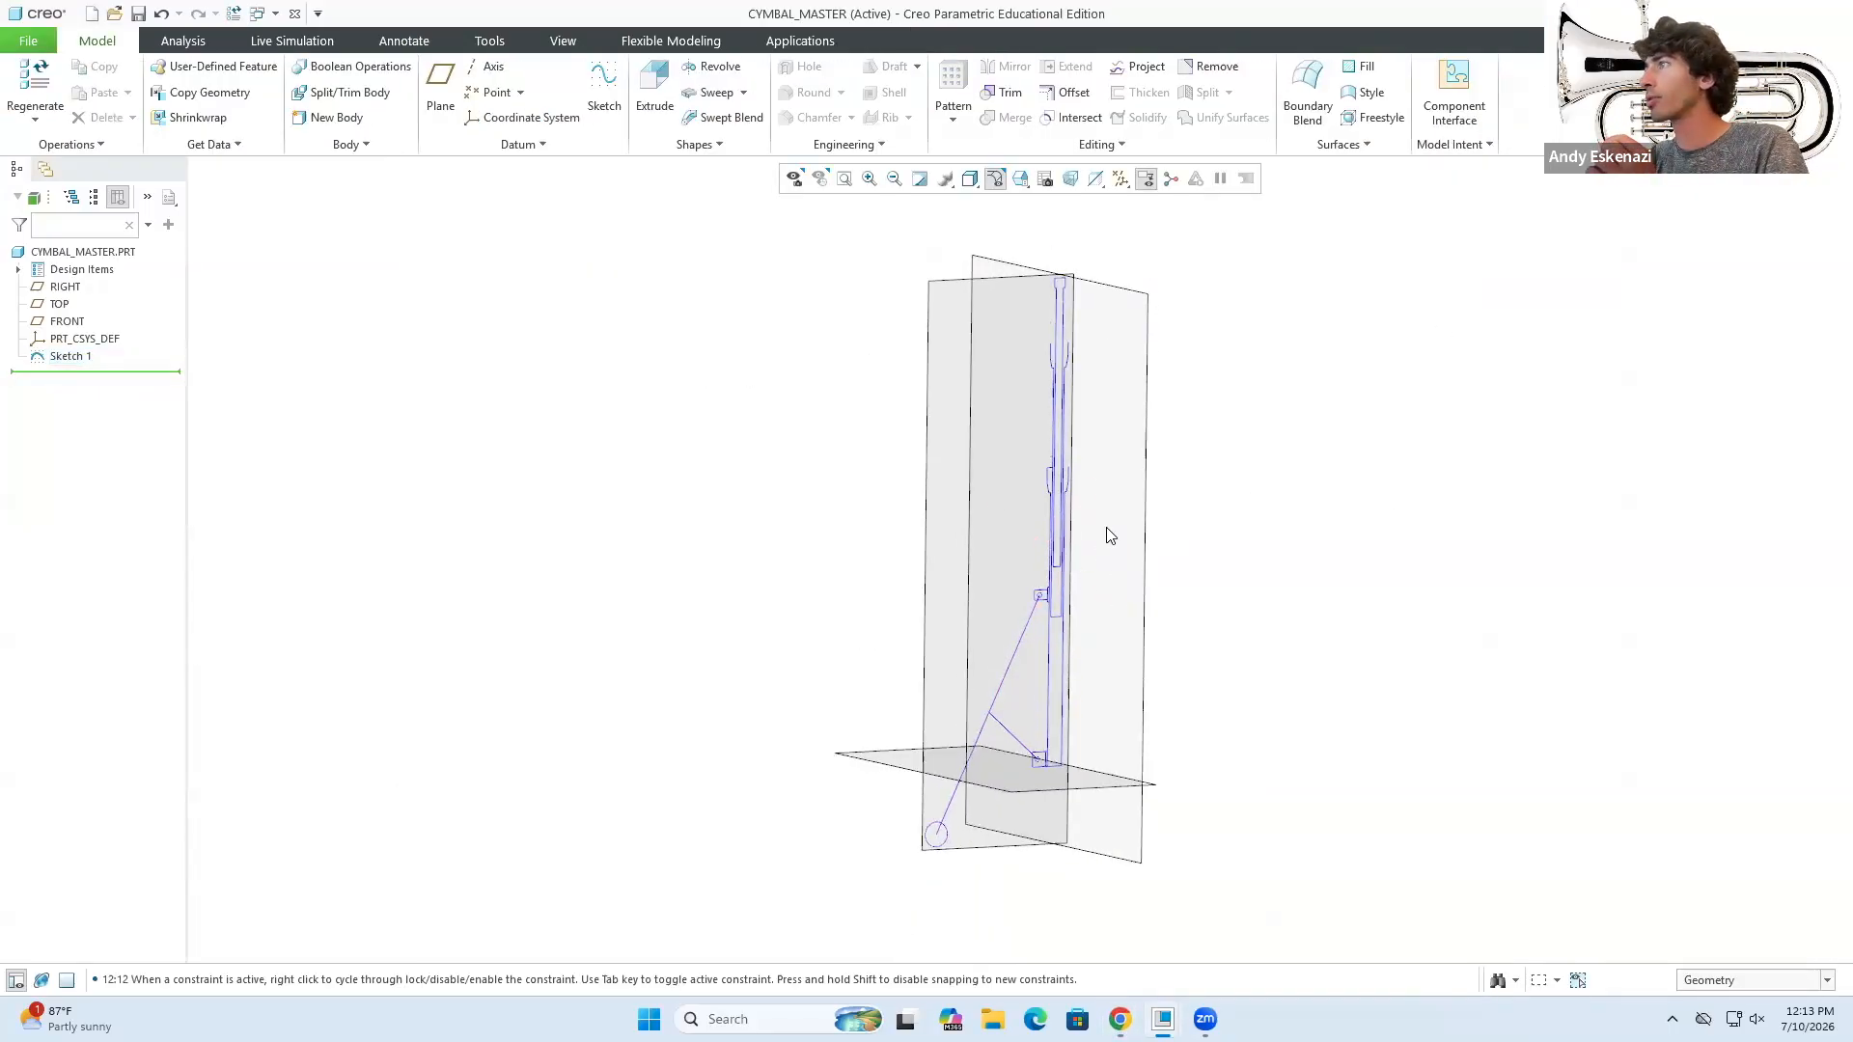
- Save the CYMBAL_MASTER part in the Creo Files folder on the desktop
scroll(1117, 327, down, 2)
scroll(1116, 333, up, 3)
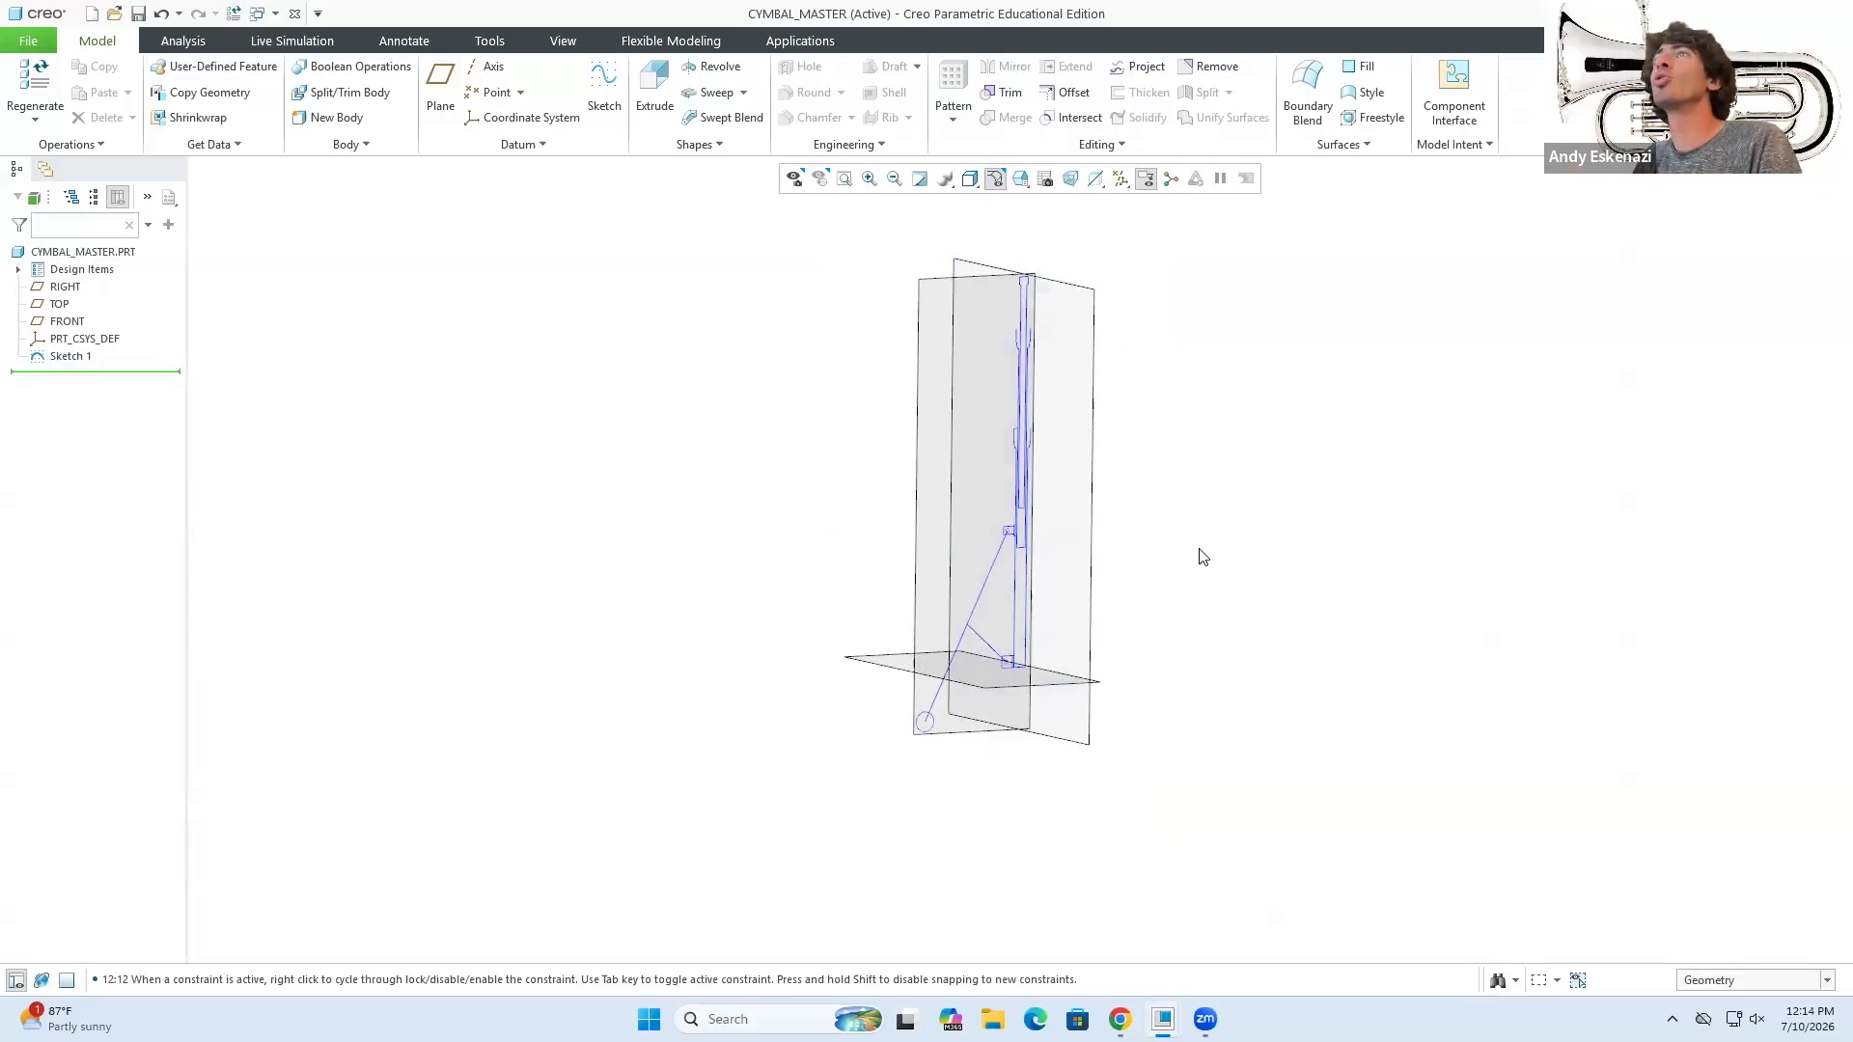
click(139, 16)
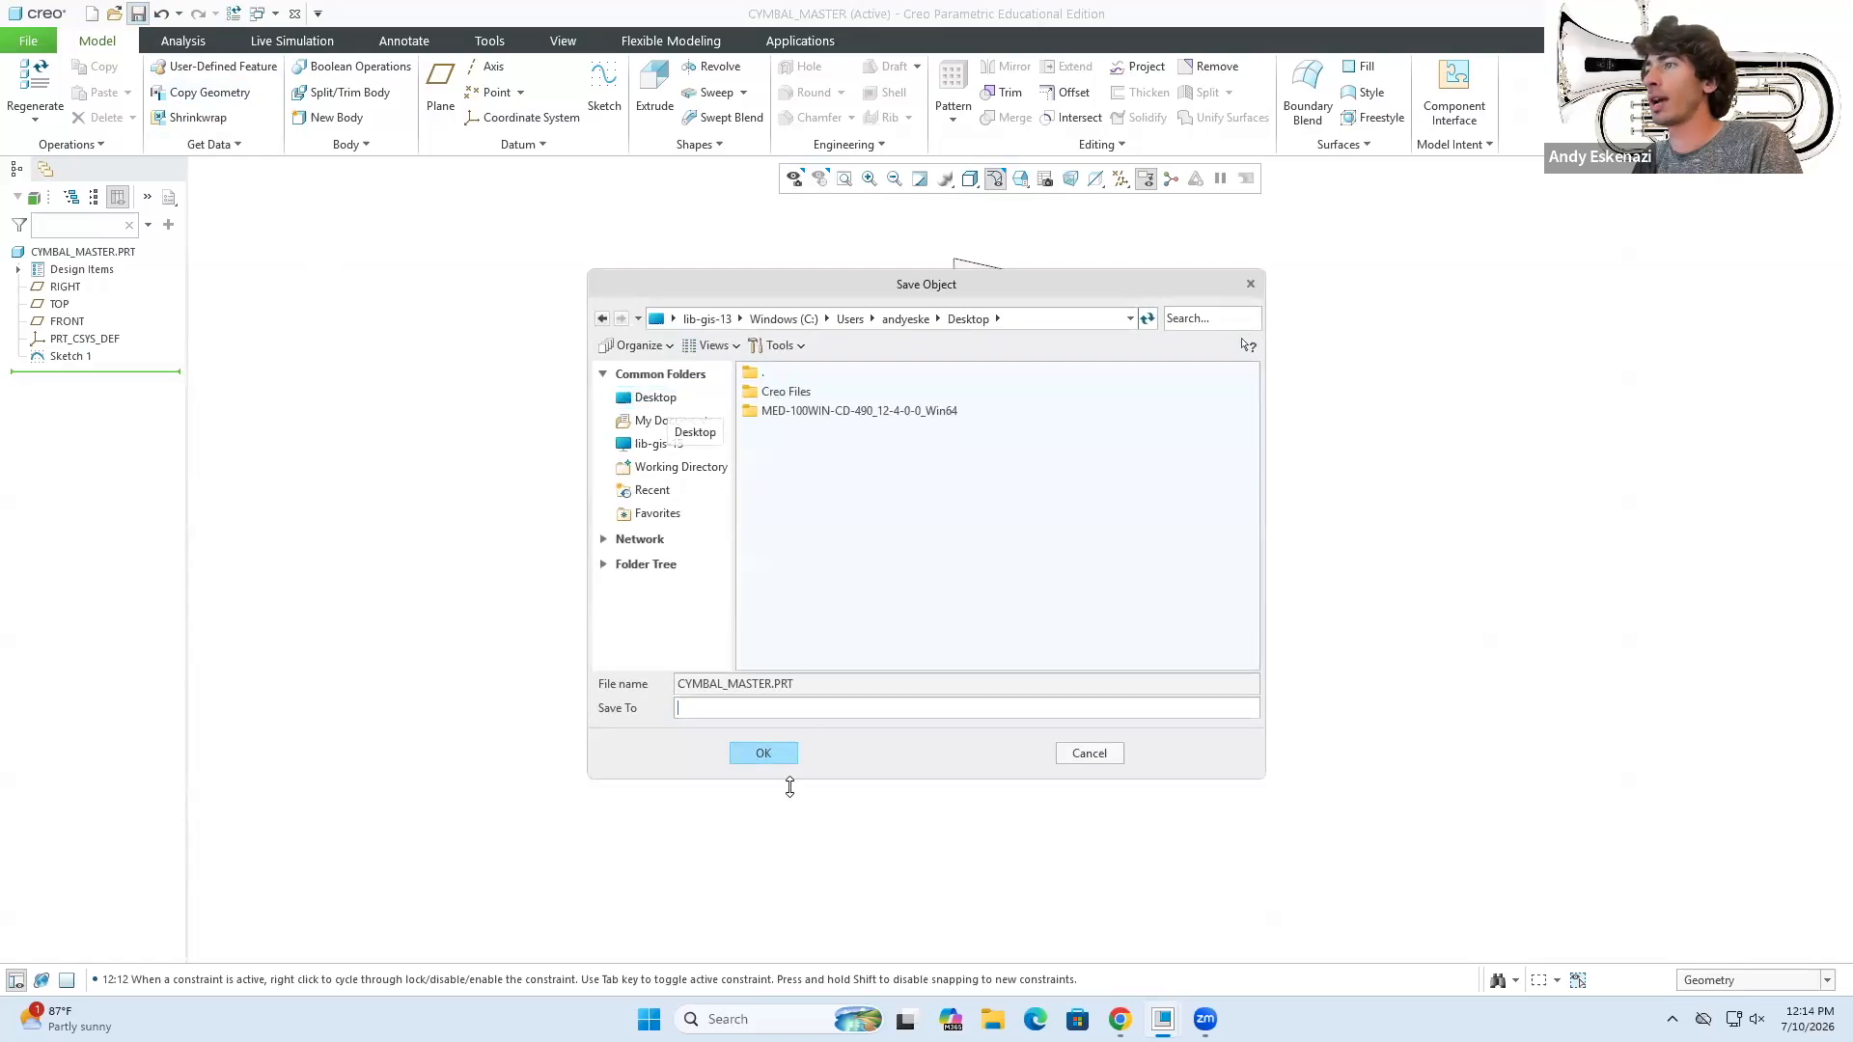
click(777, 392)
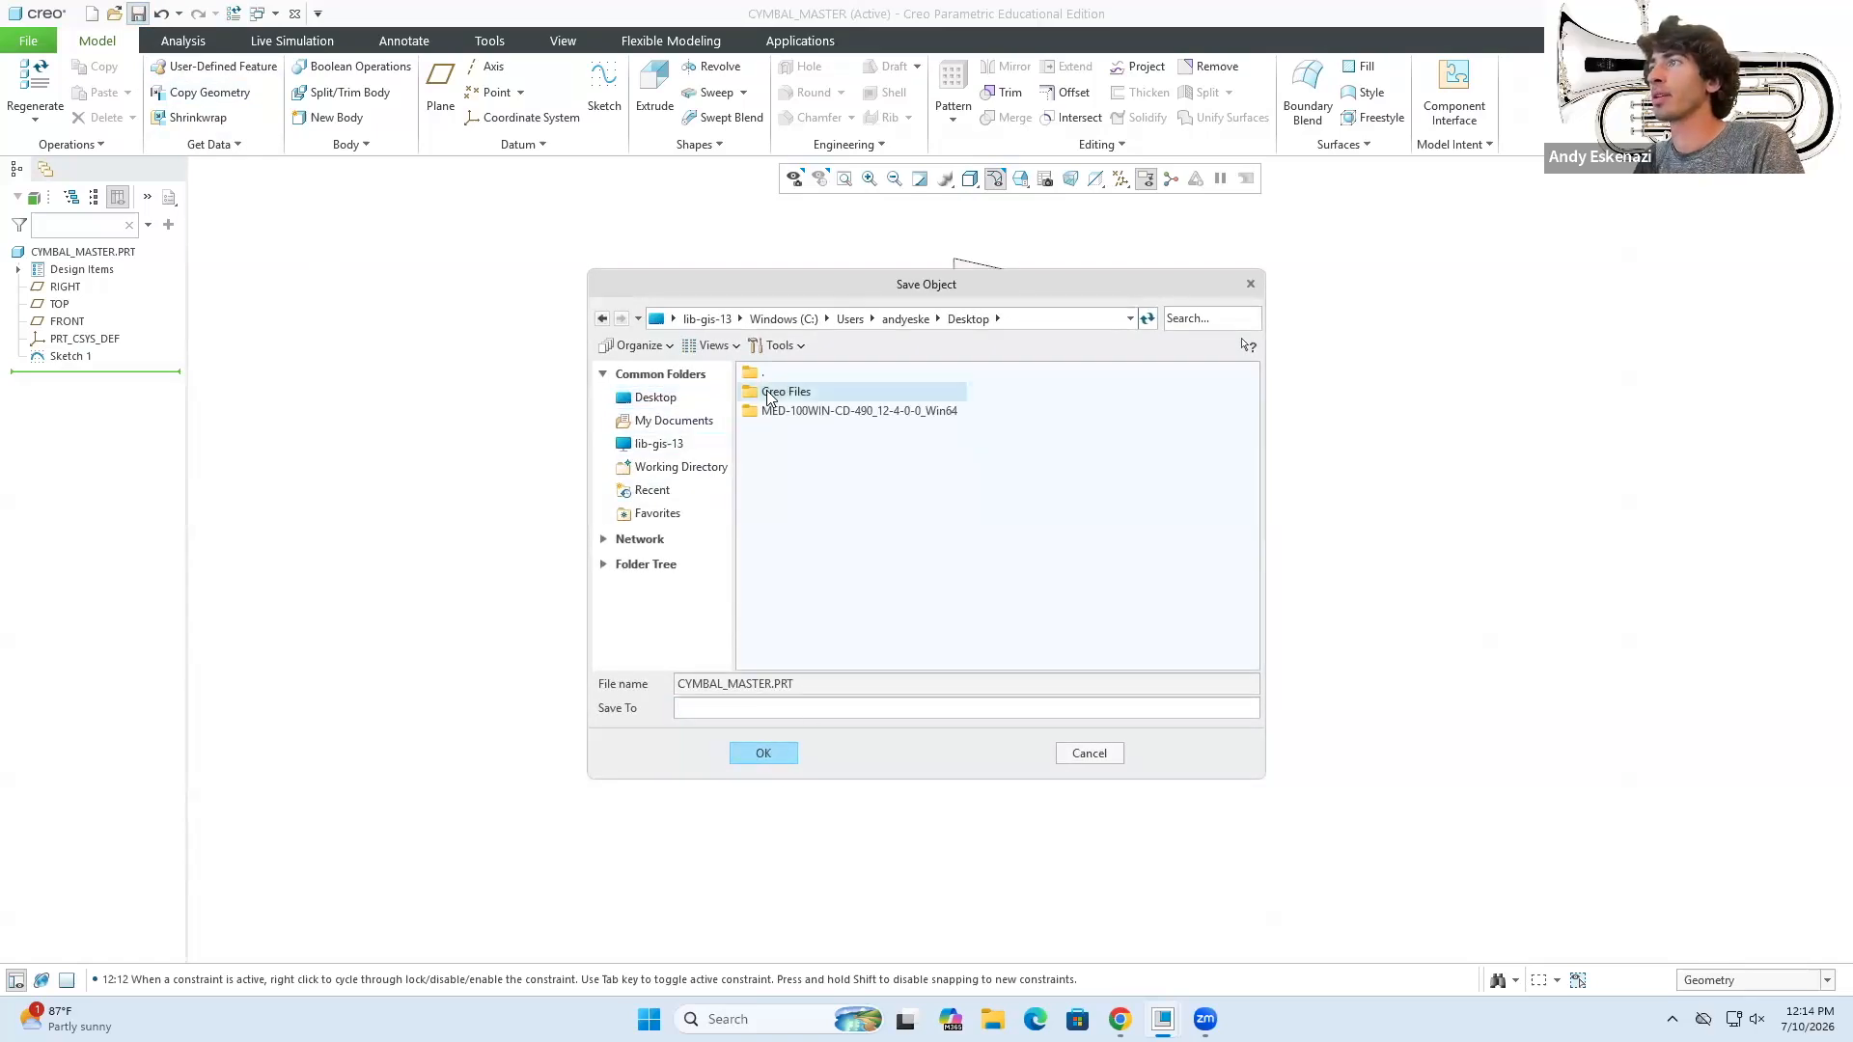
click(772, 753)
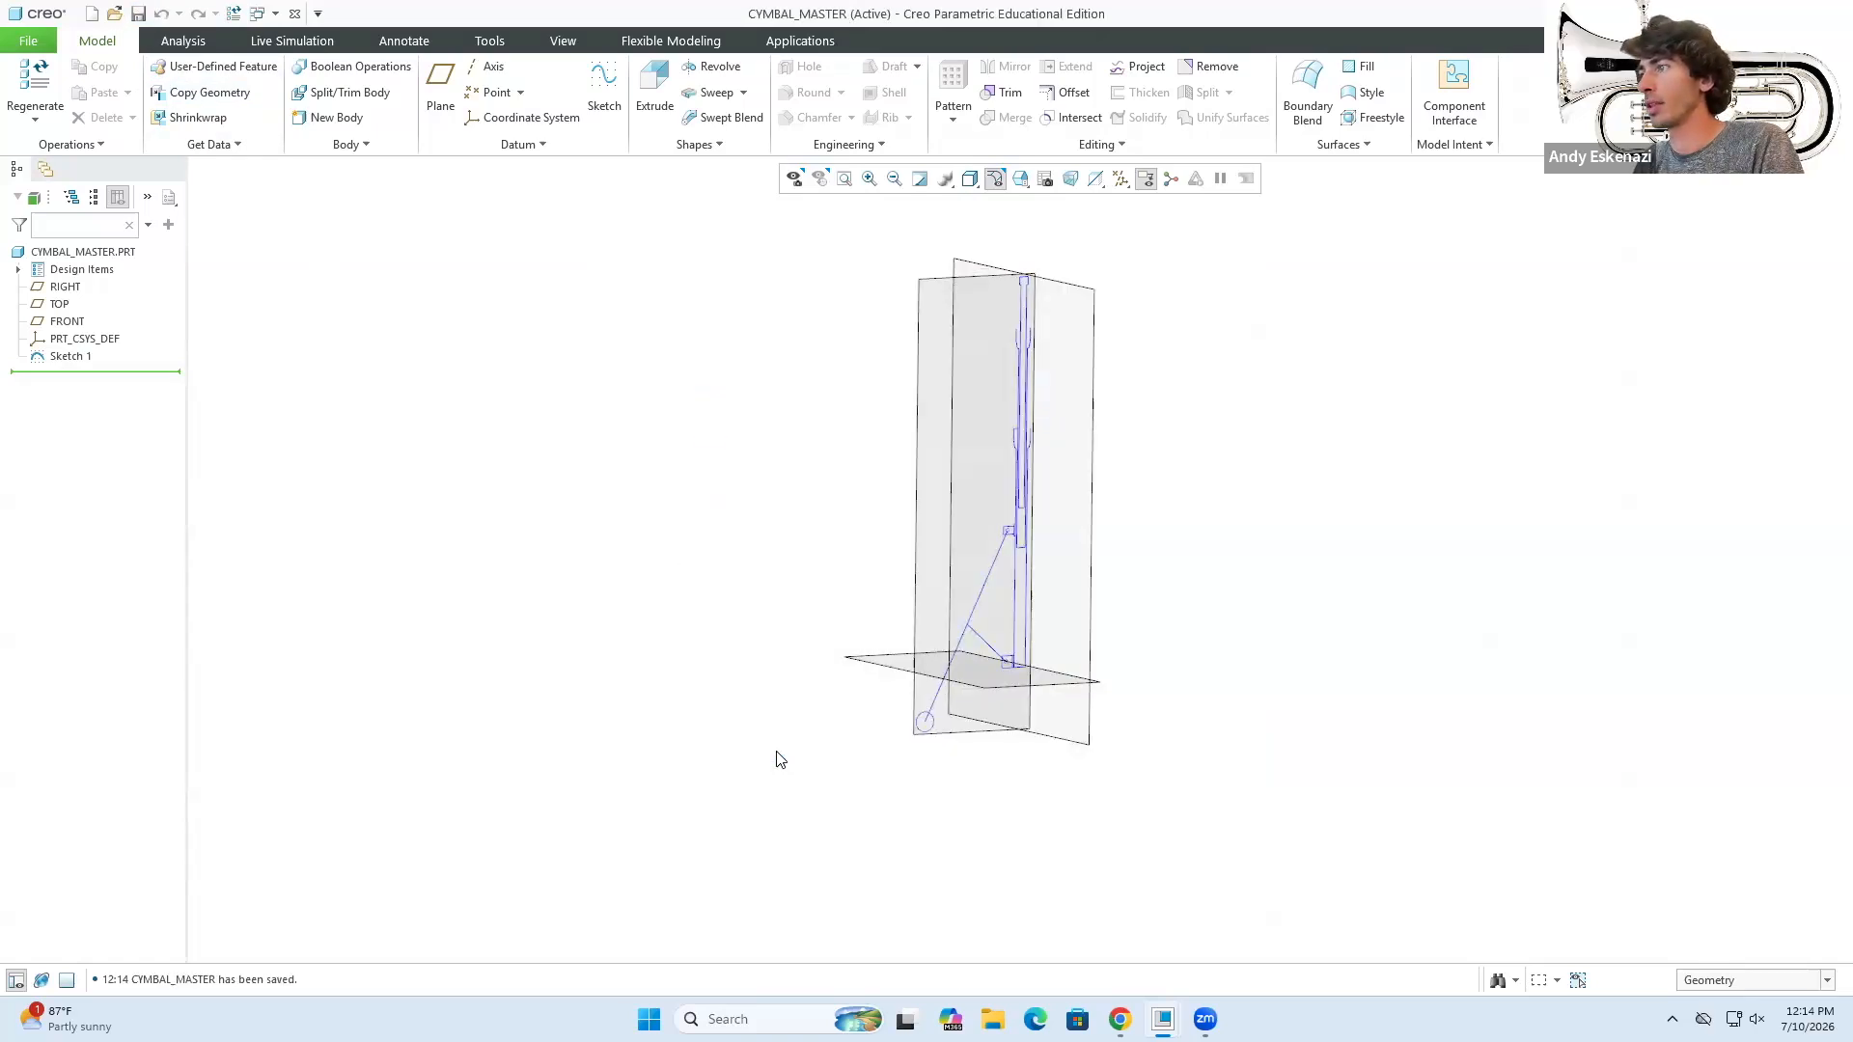
- Save a copy of the master part in the Creo Files folder under the name Stand_1
click(91, 14)
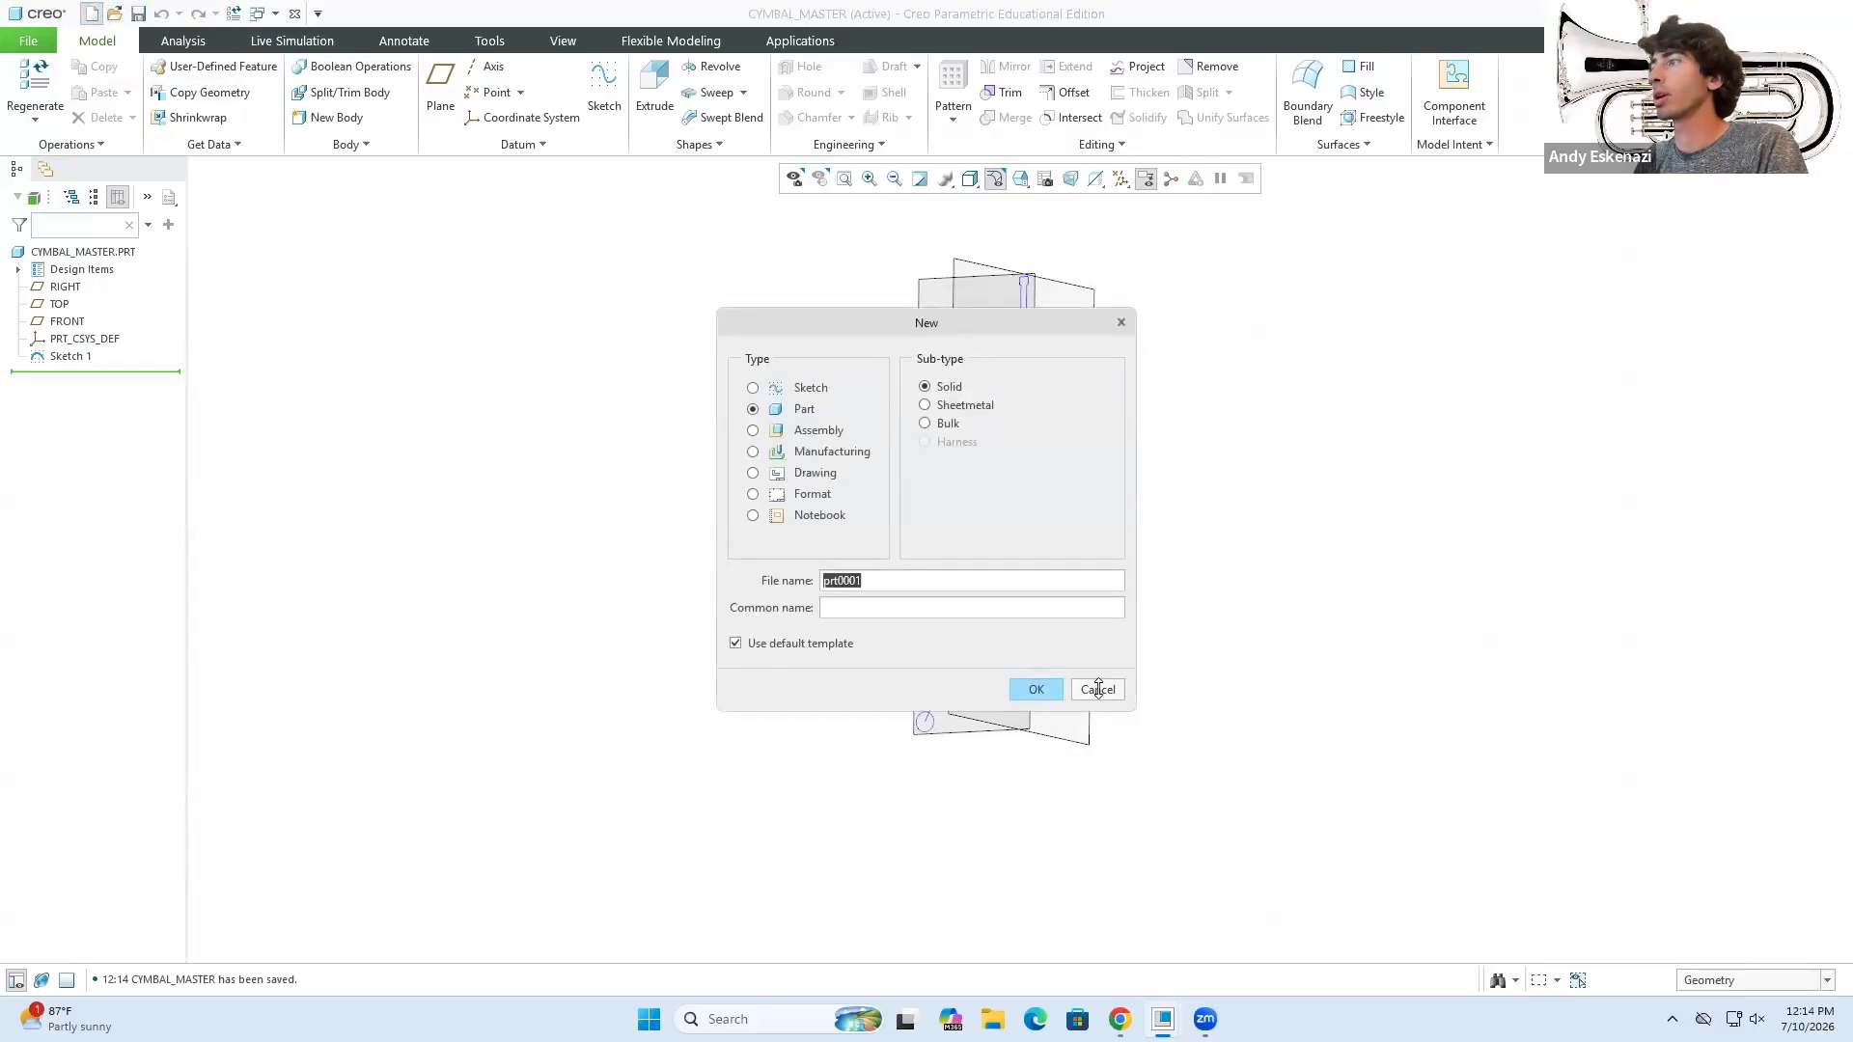
click(1098, 688)
click(28, 41)
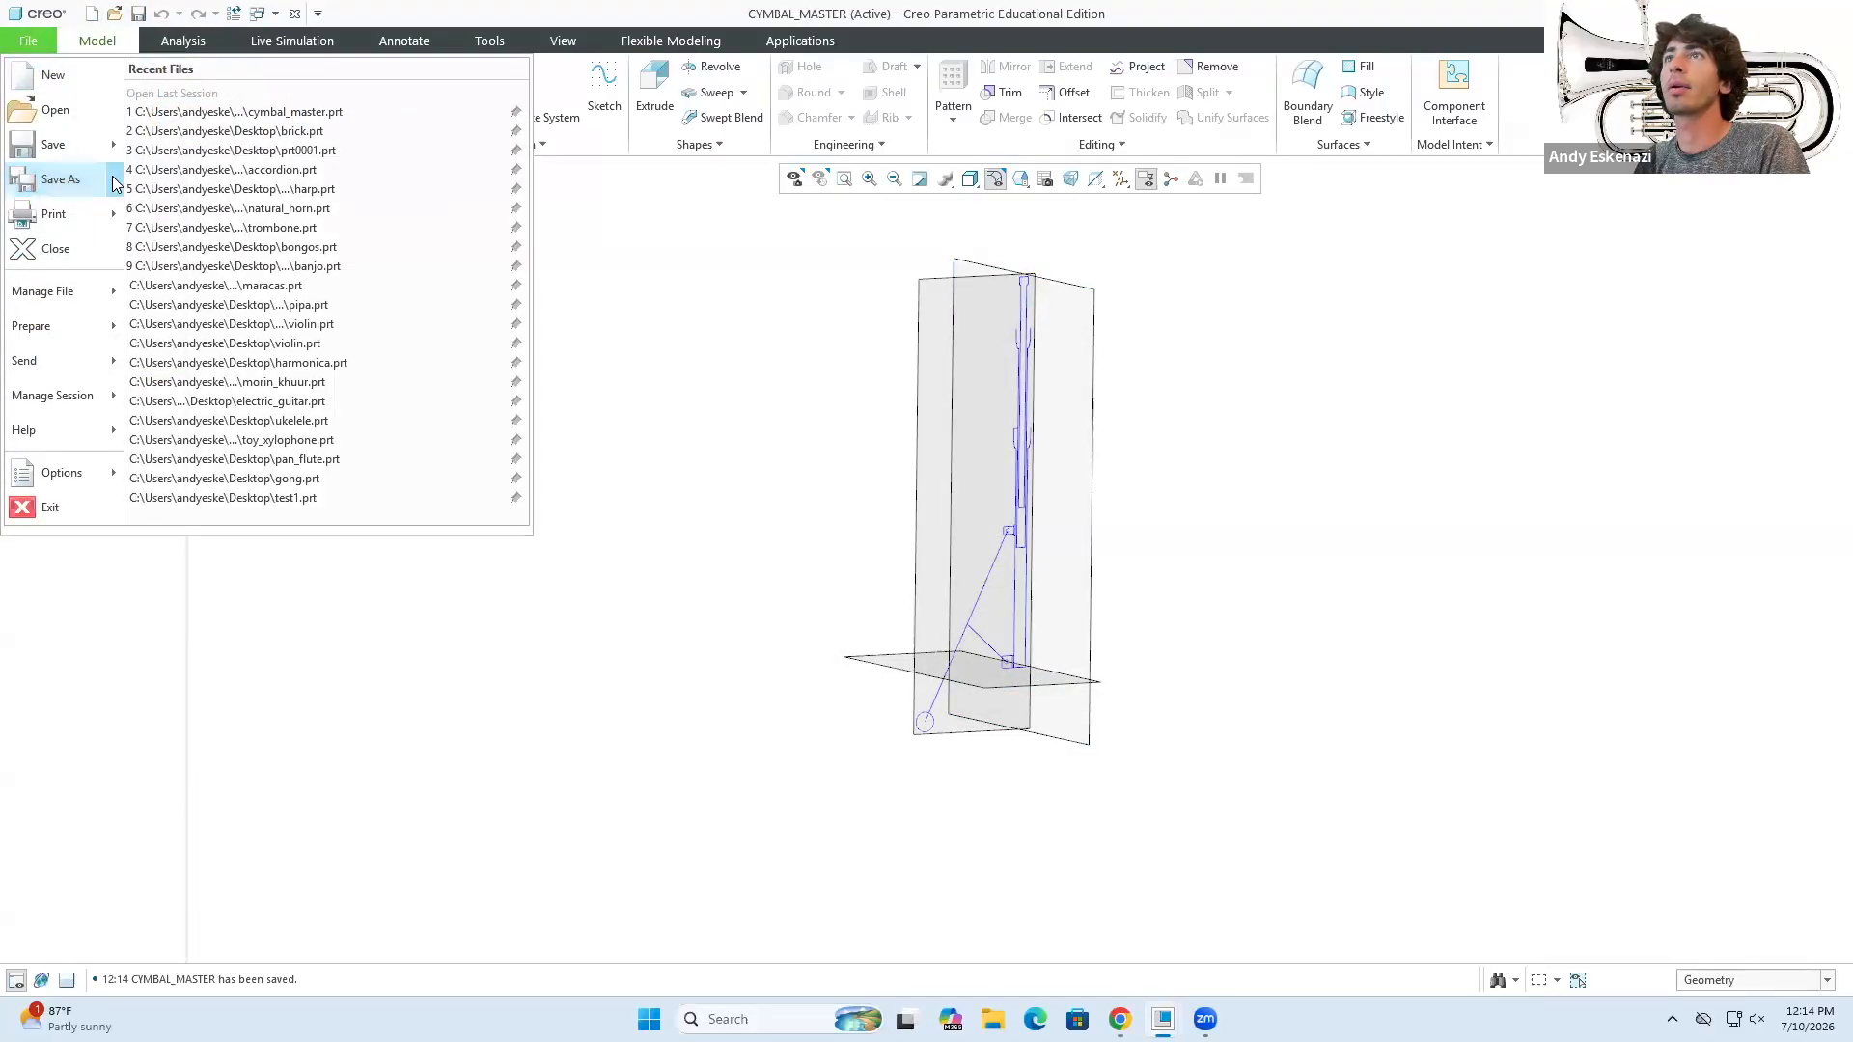
mouse_move(113, 184)
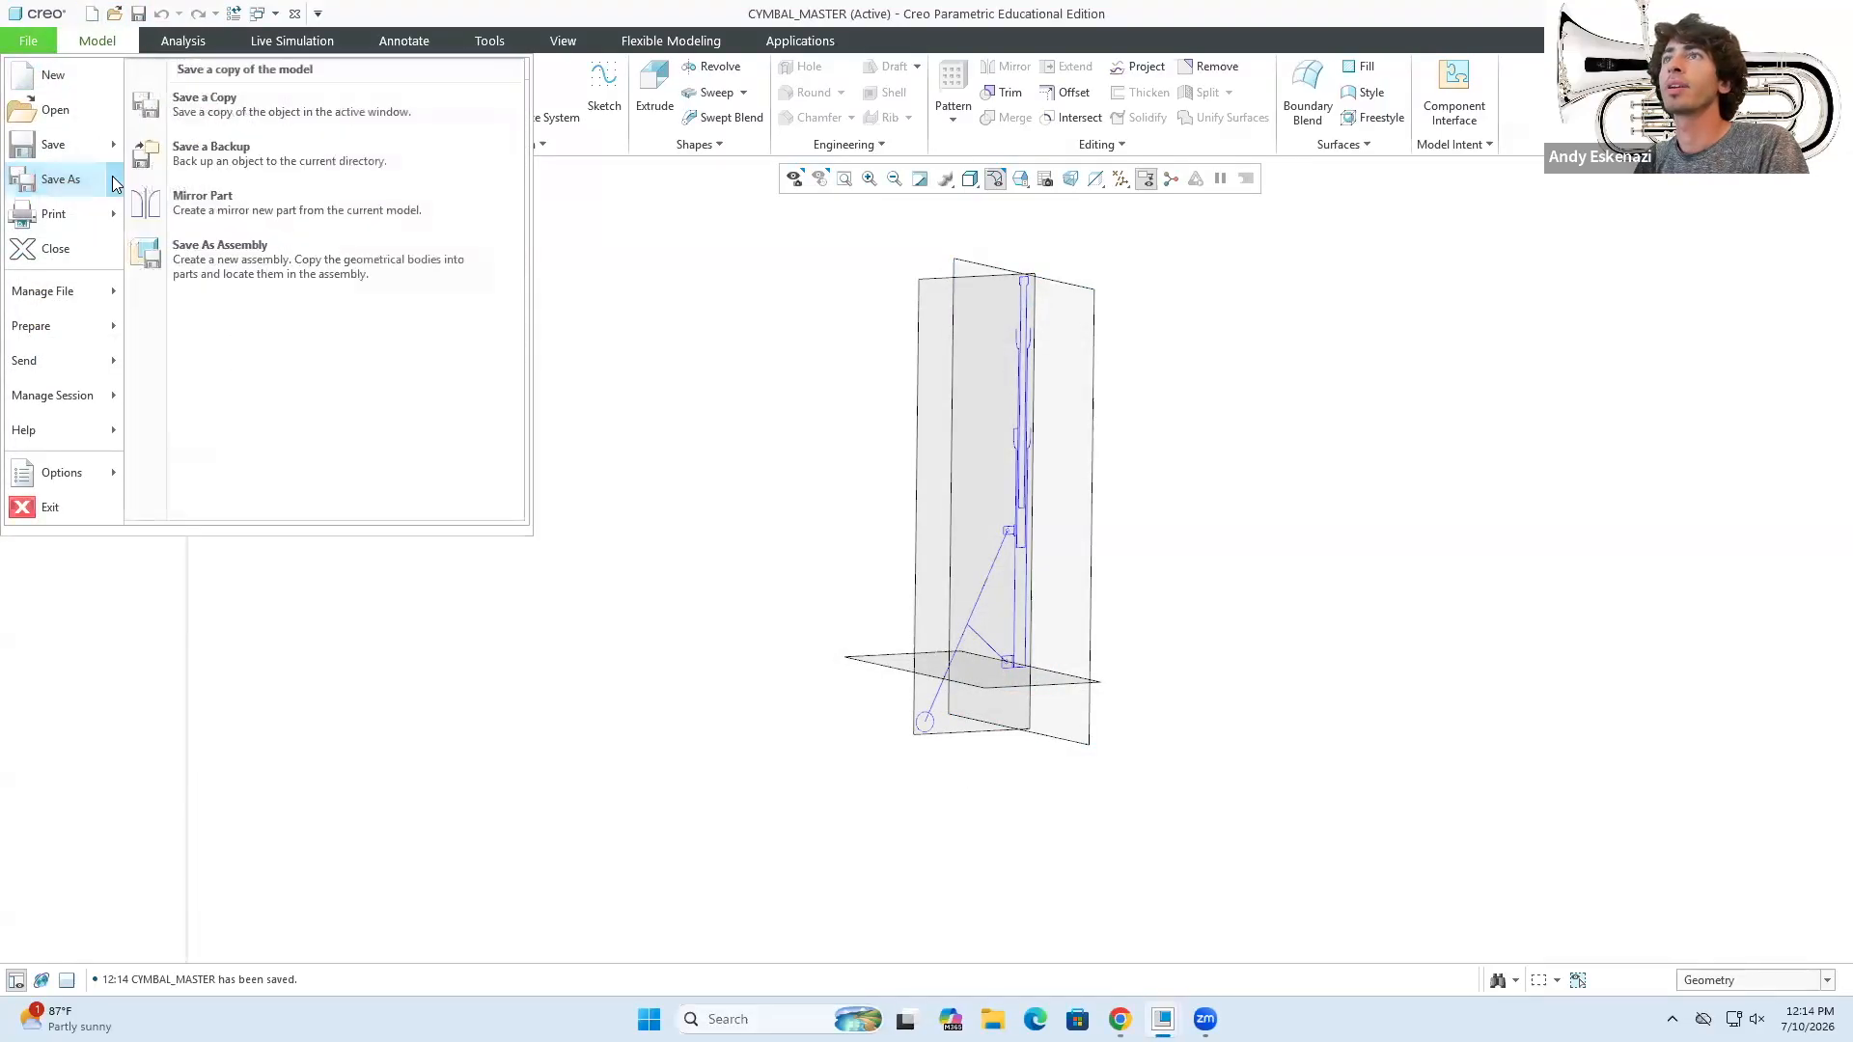
click(221, 106)
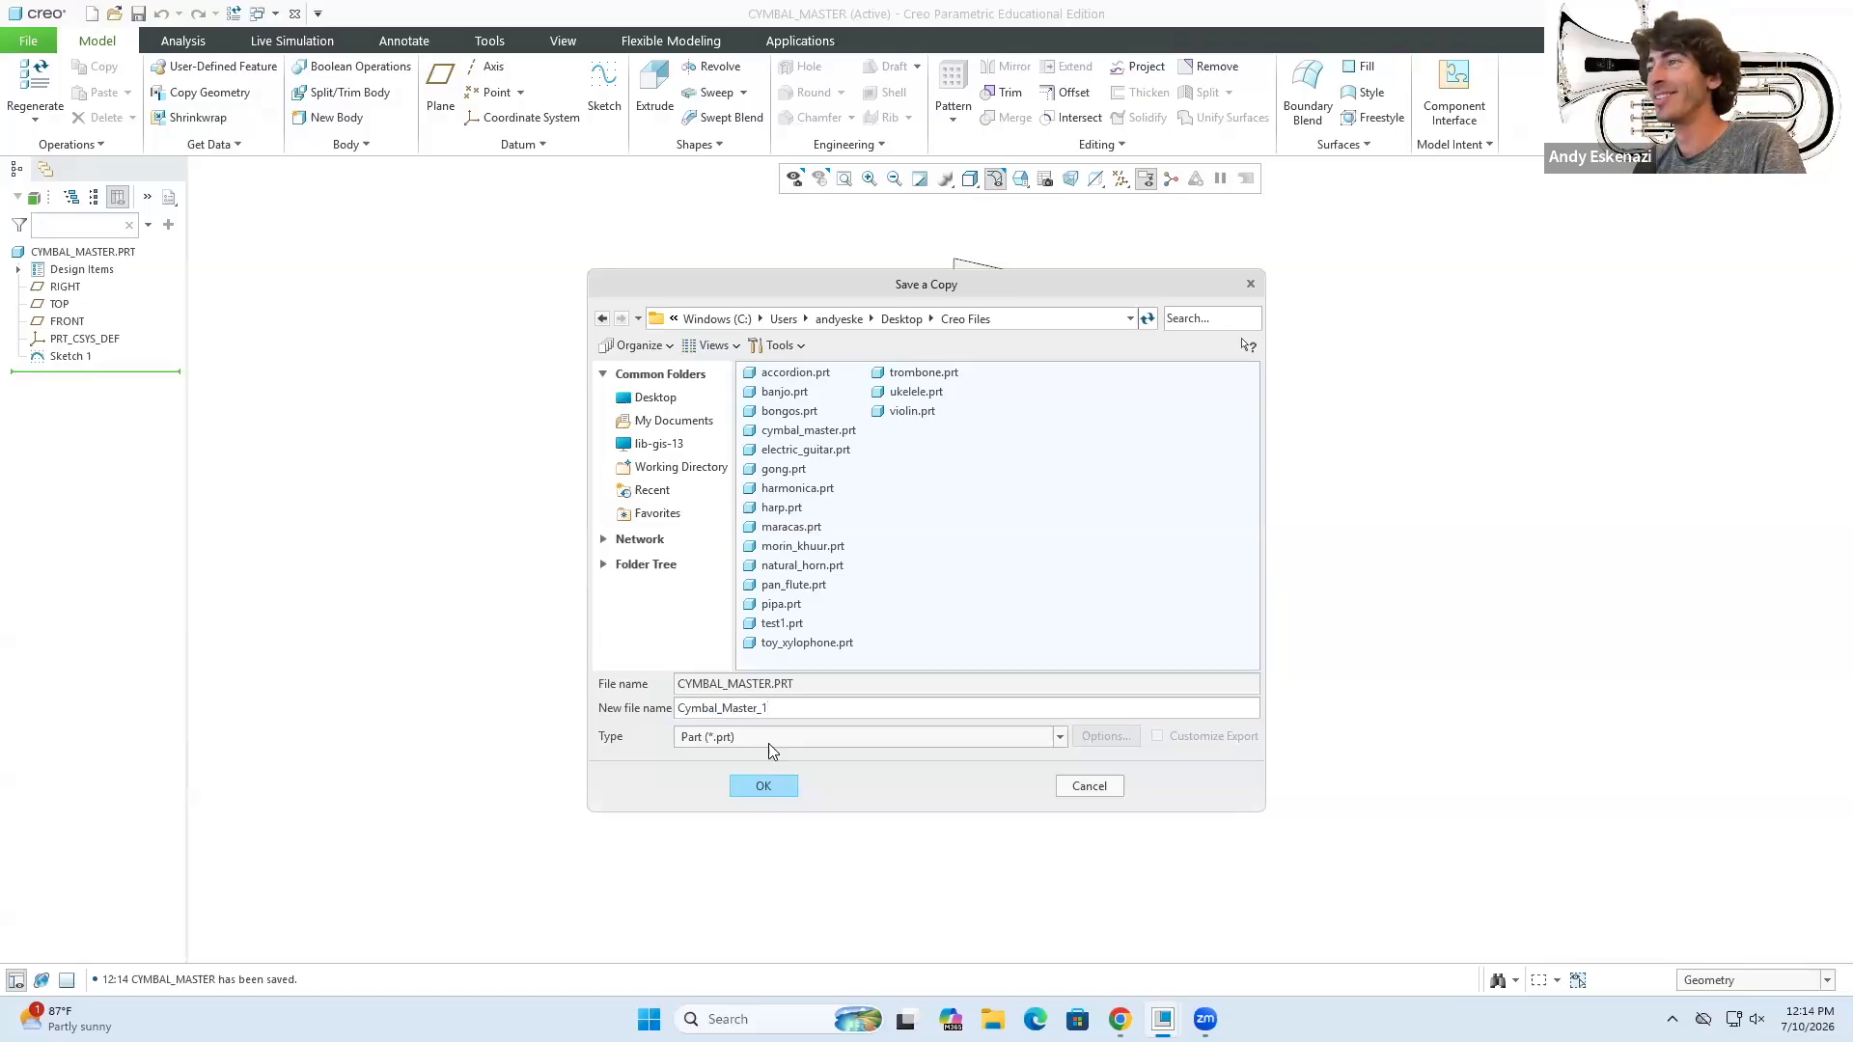
drag(797, 711, 670, 698)
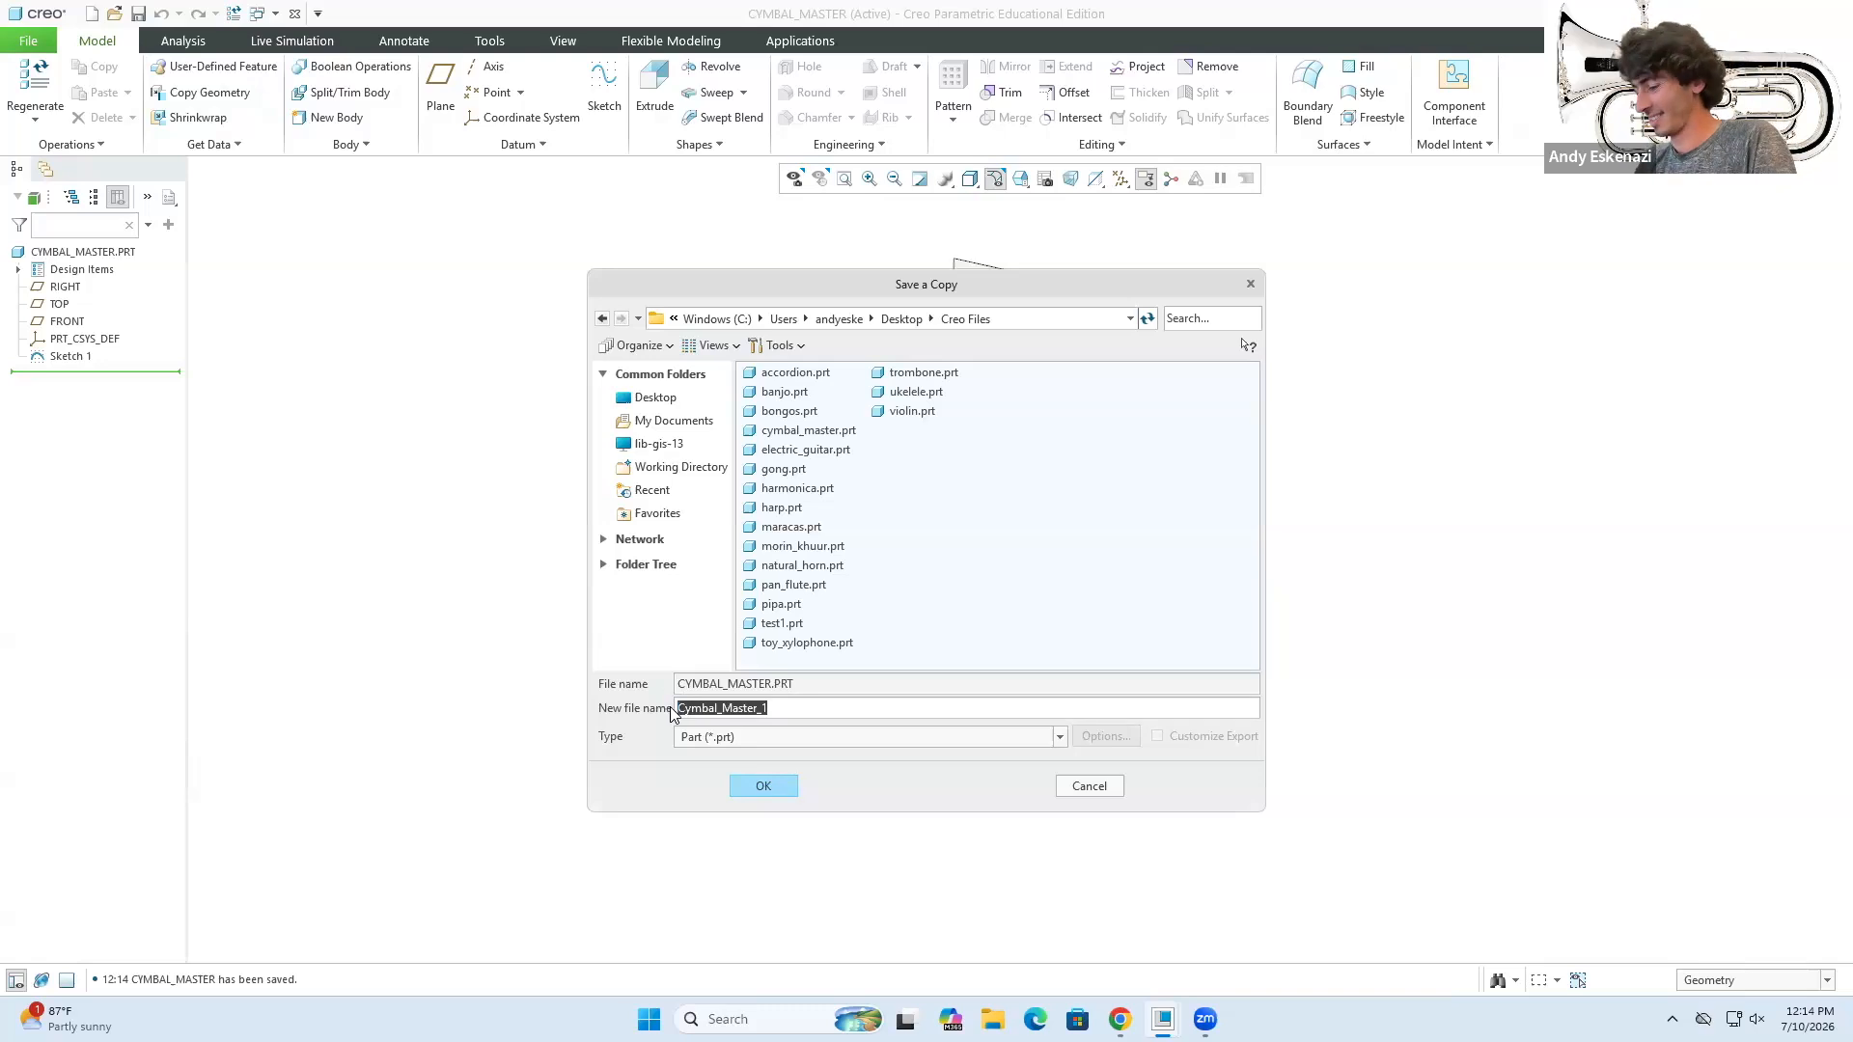
text(C)
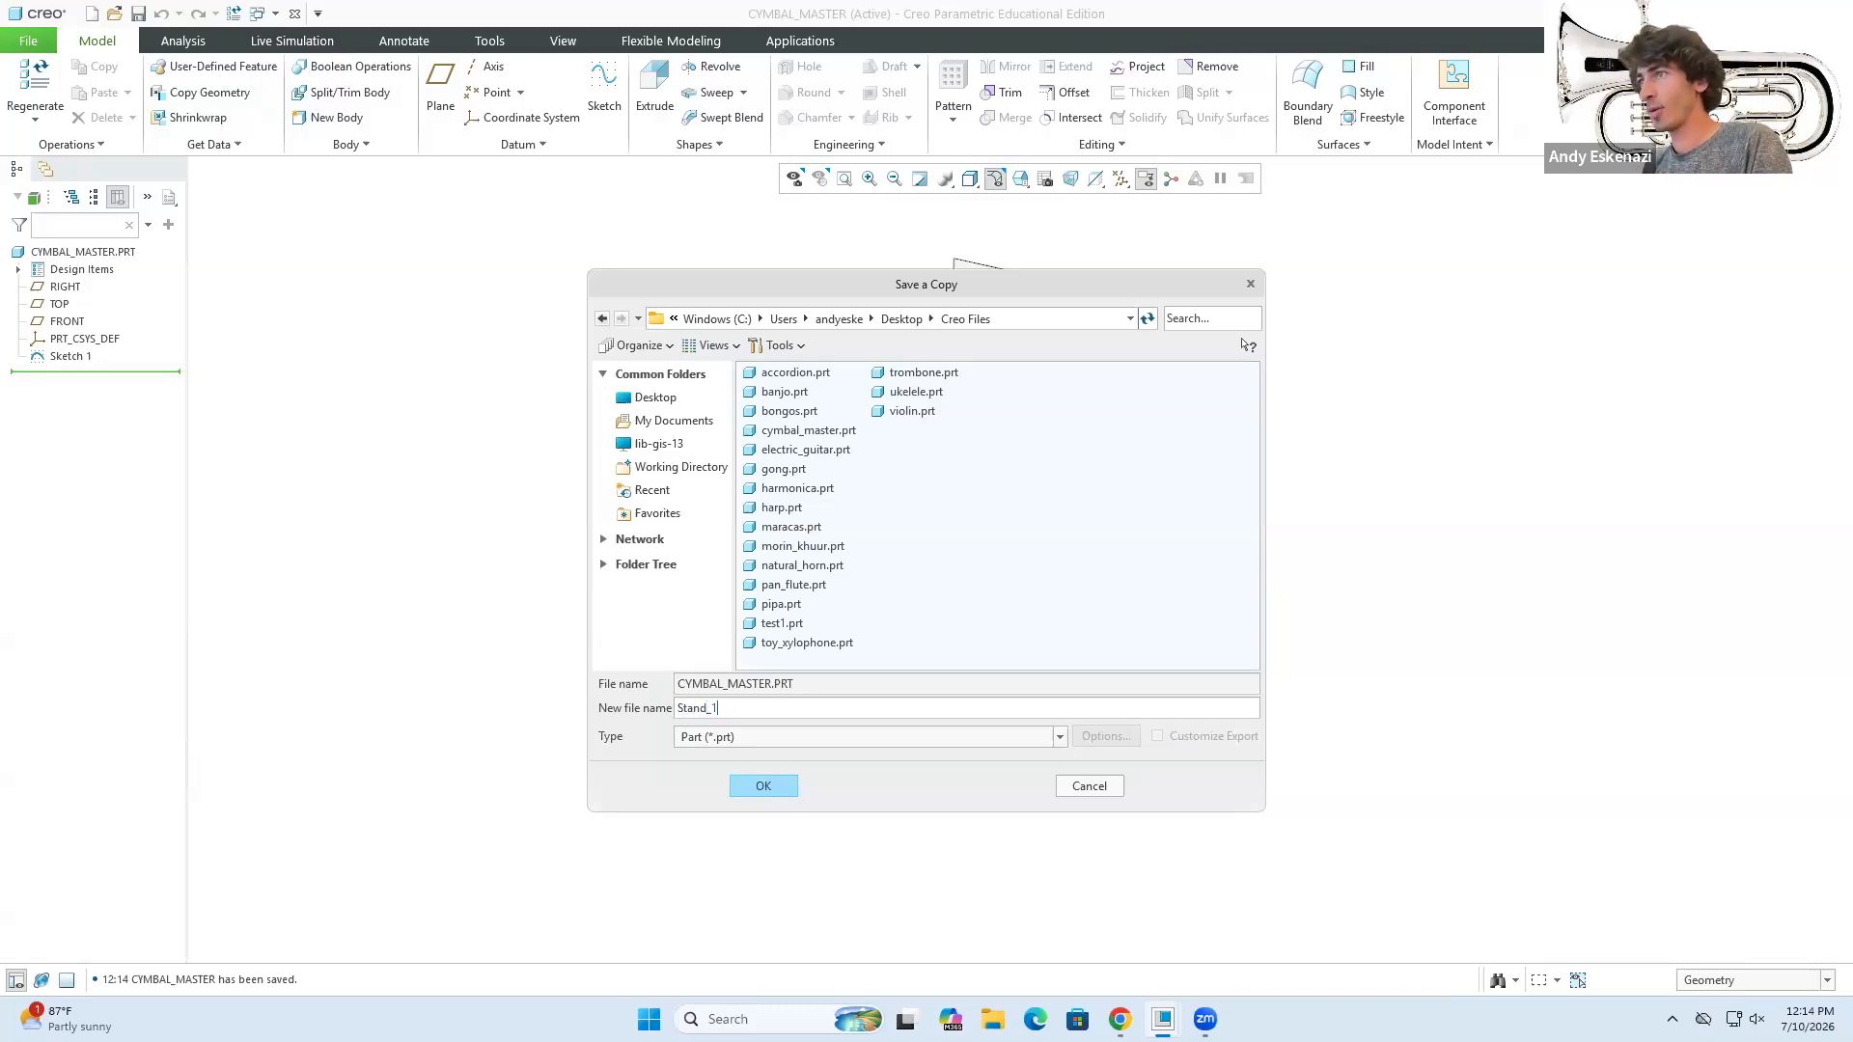
click(763, 786)
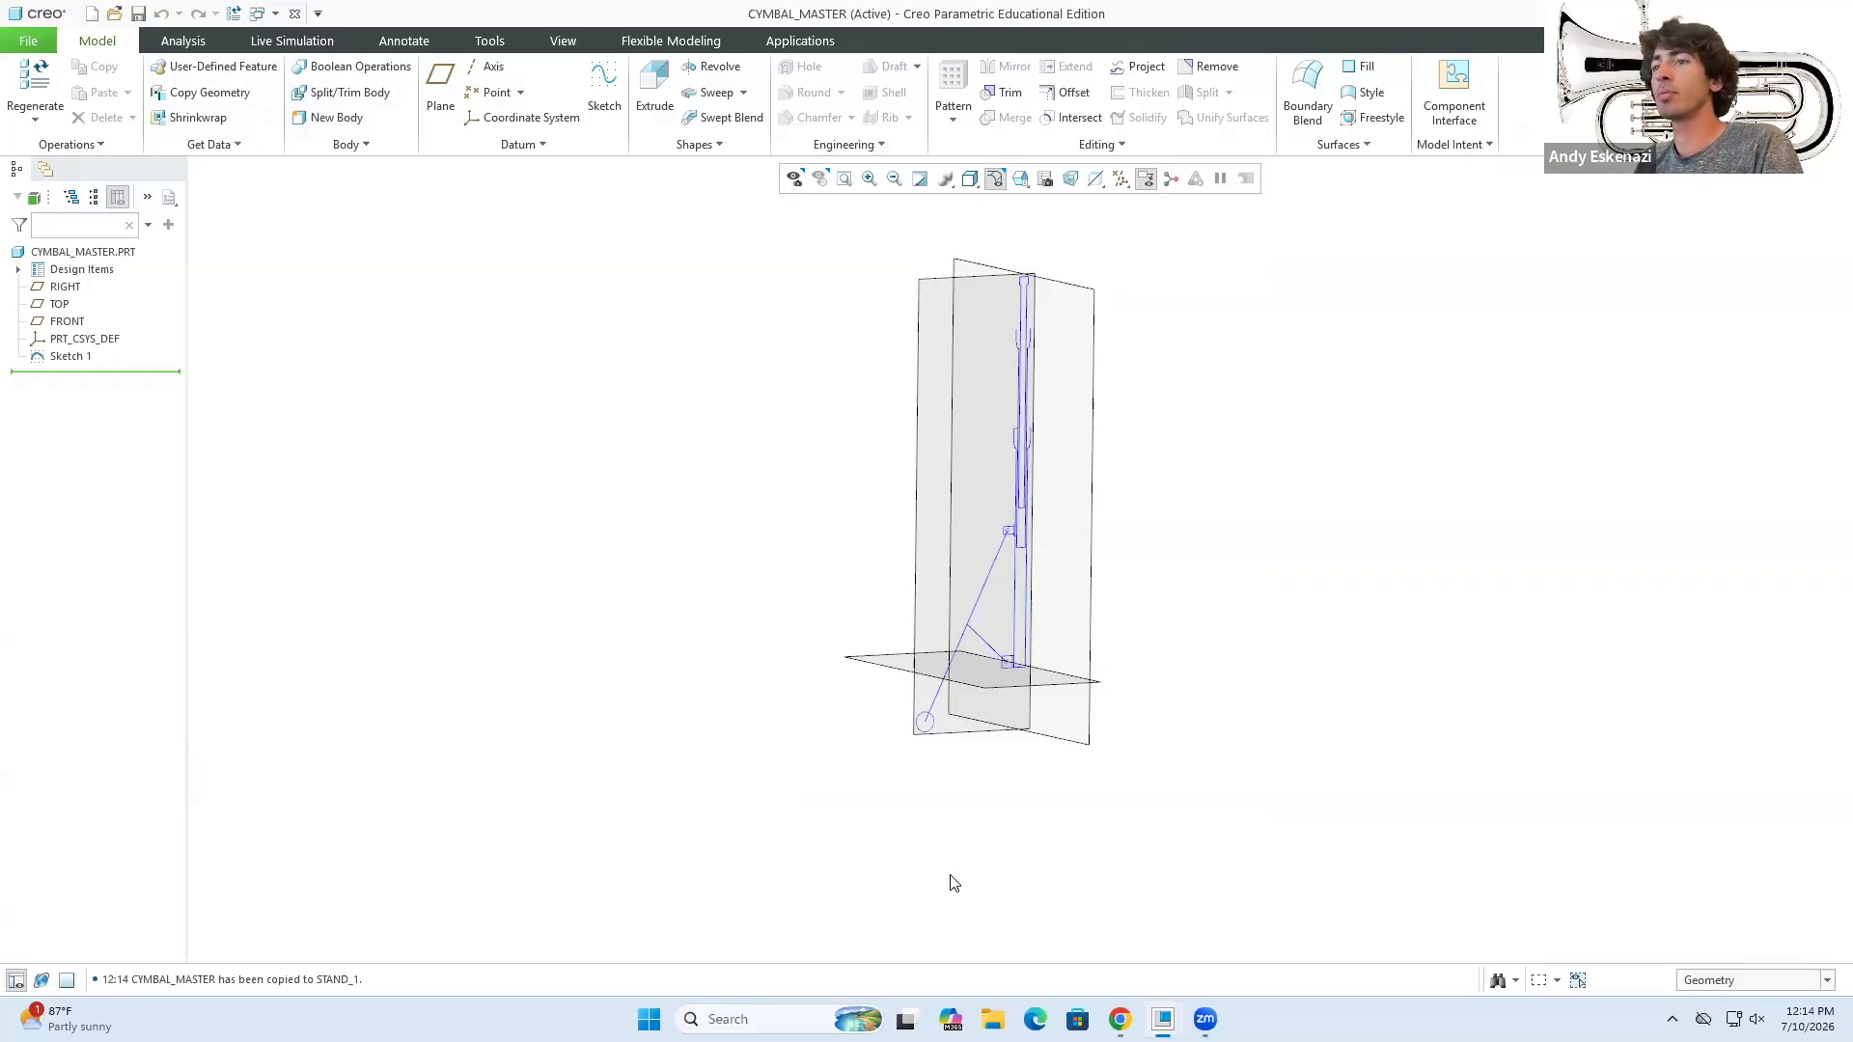
- Open the stand_1.prt part from the Creo Files folder
click(28, 41)
click(55, 111)
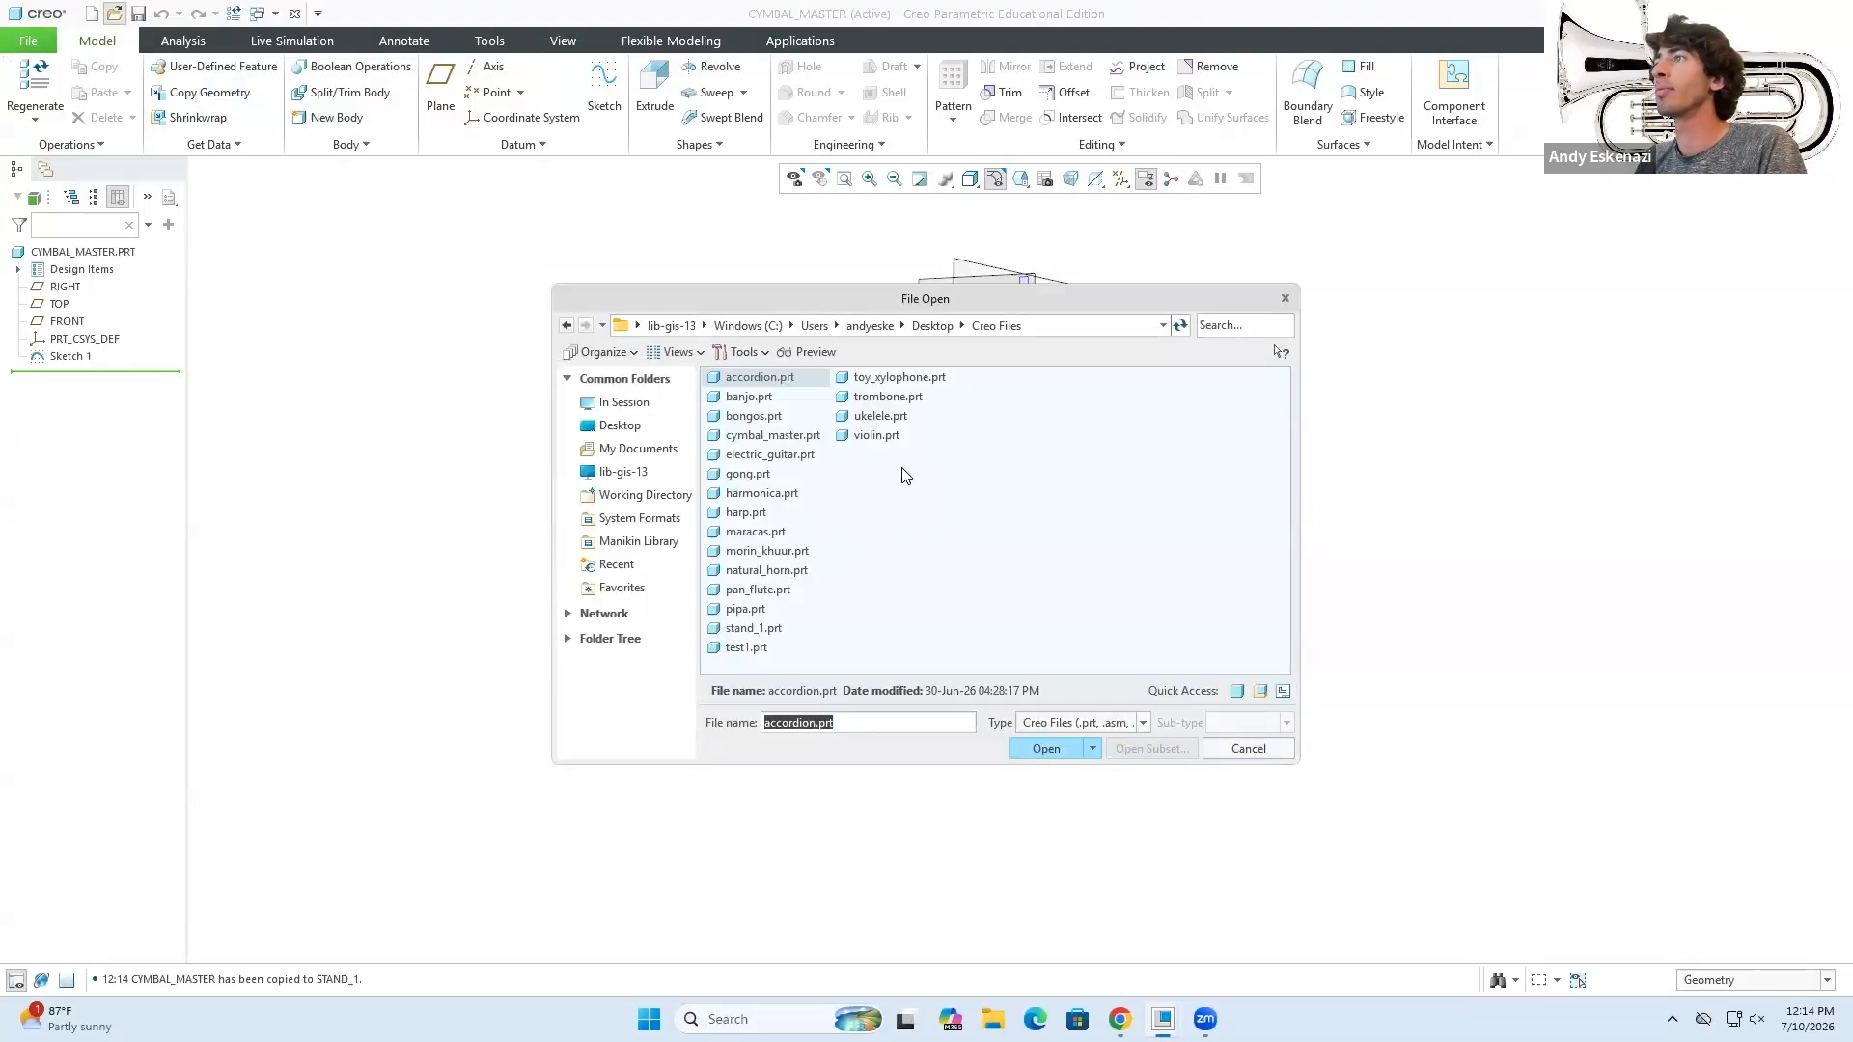
click(758, 629)
click(1019, 750)
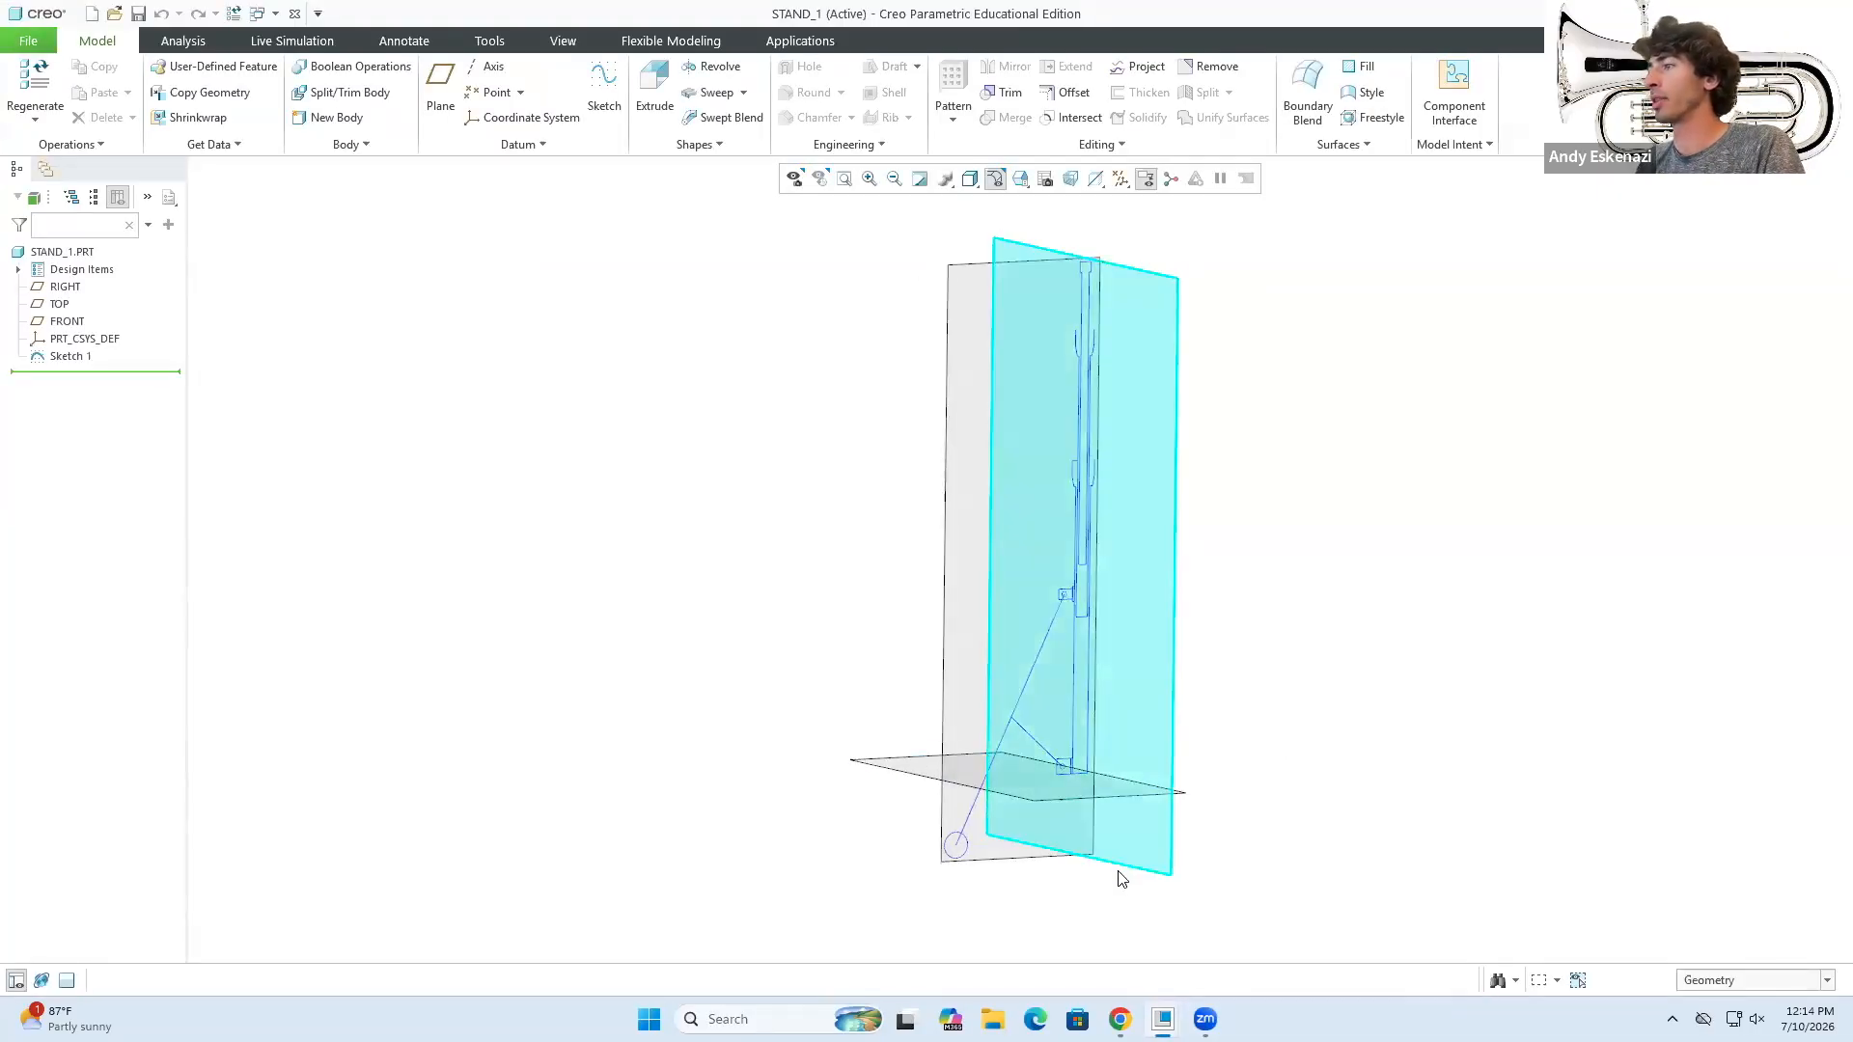
- Start a new sketch on the FRONT plane with the RIGHT plane as the right-facing orientation reference
mouse_move(1162, 1019)
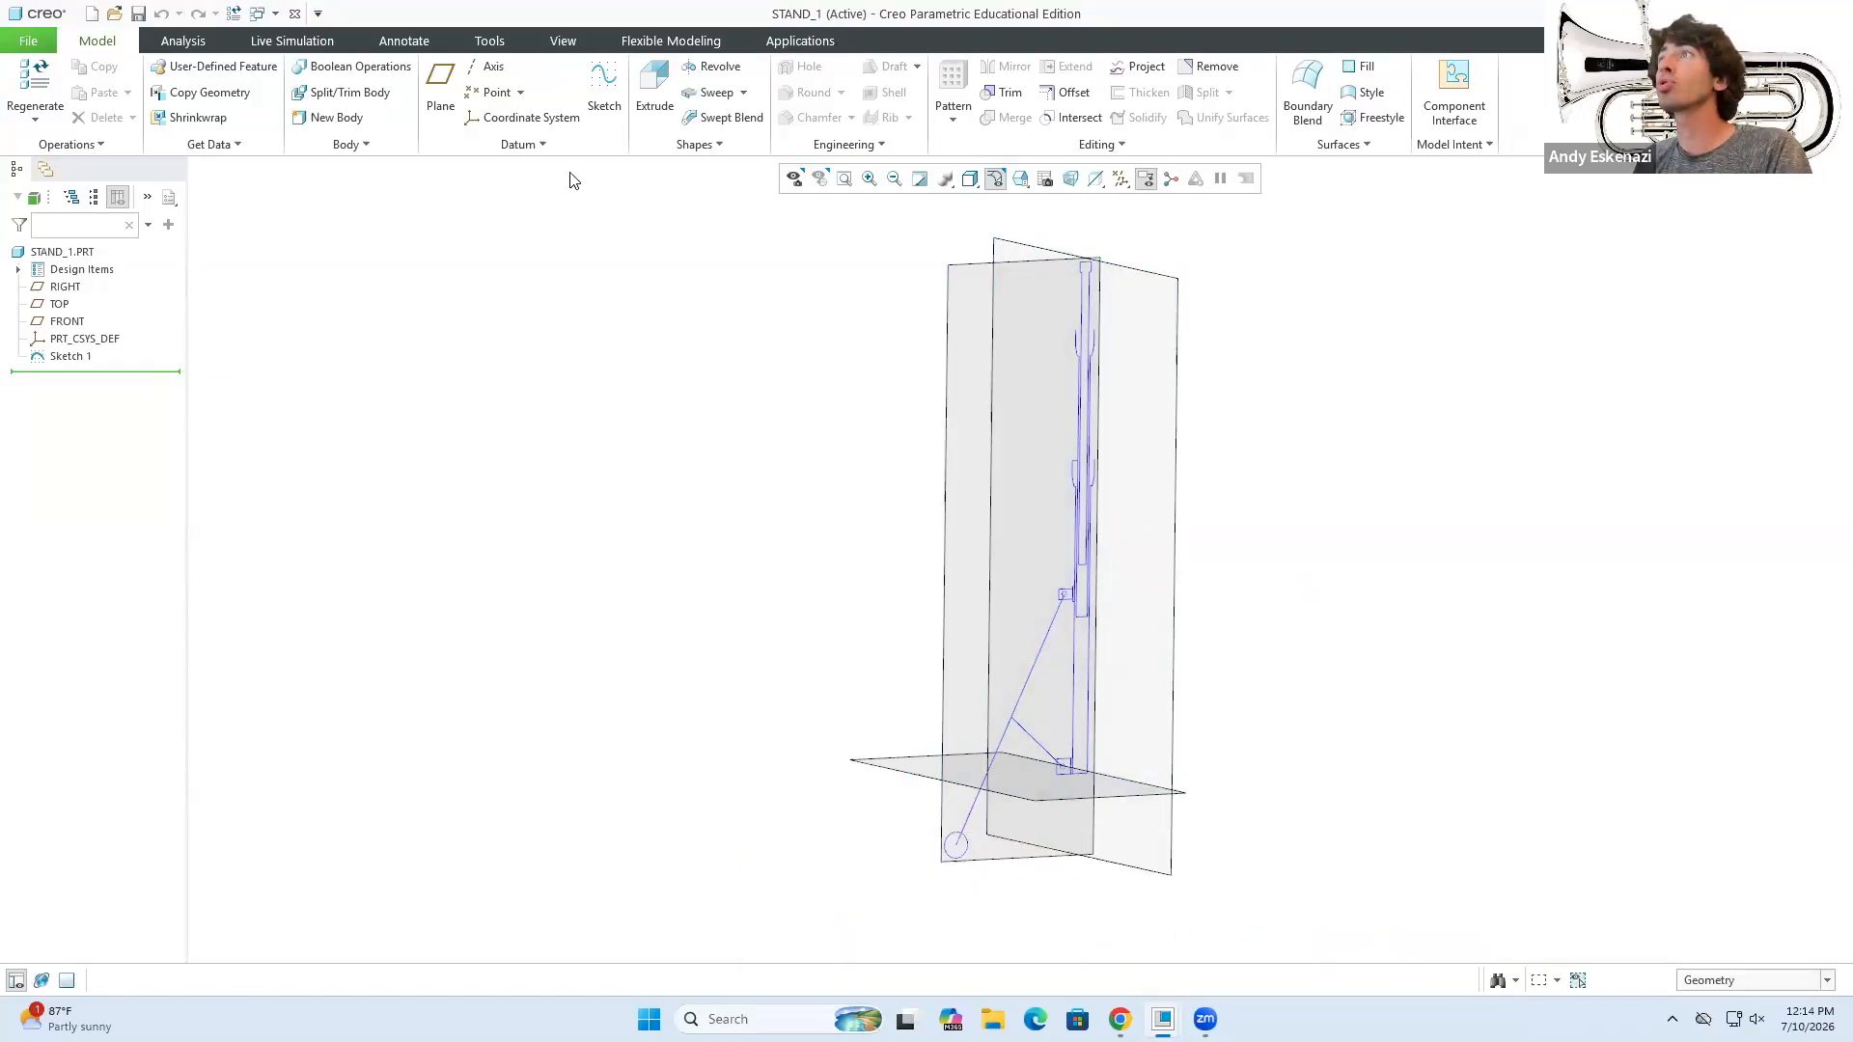
click(604, 92)
click(948, 287)
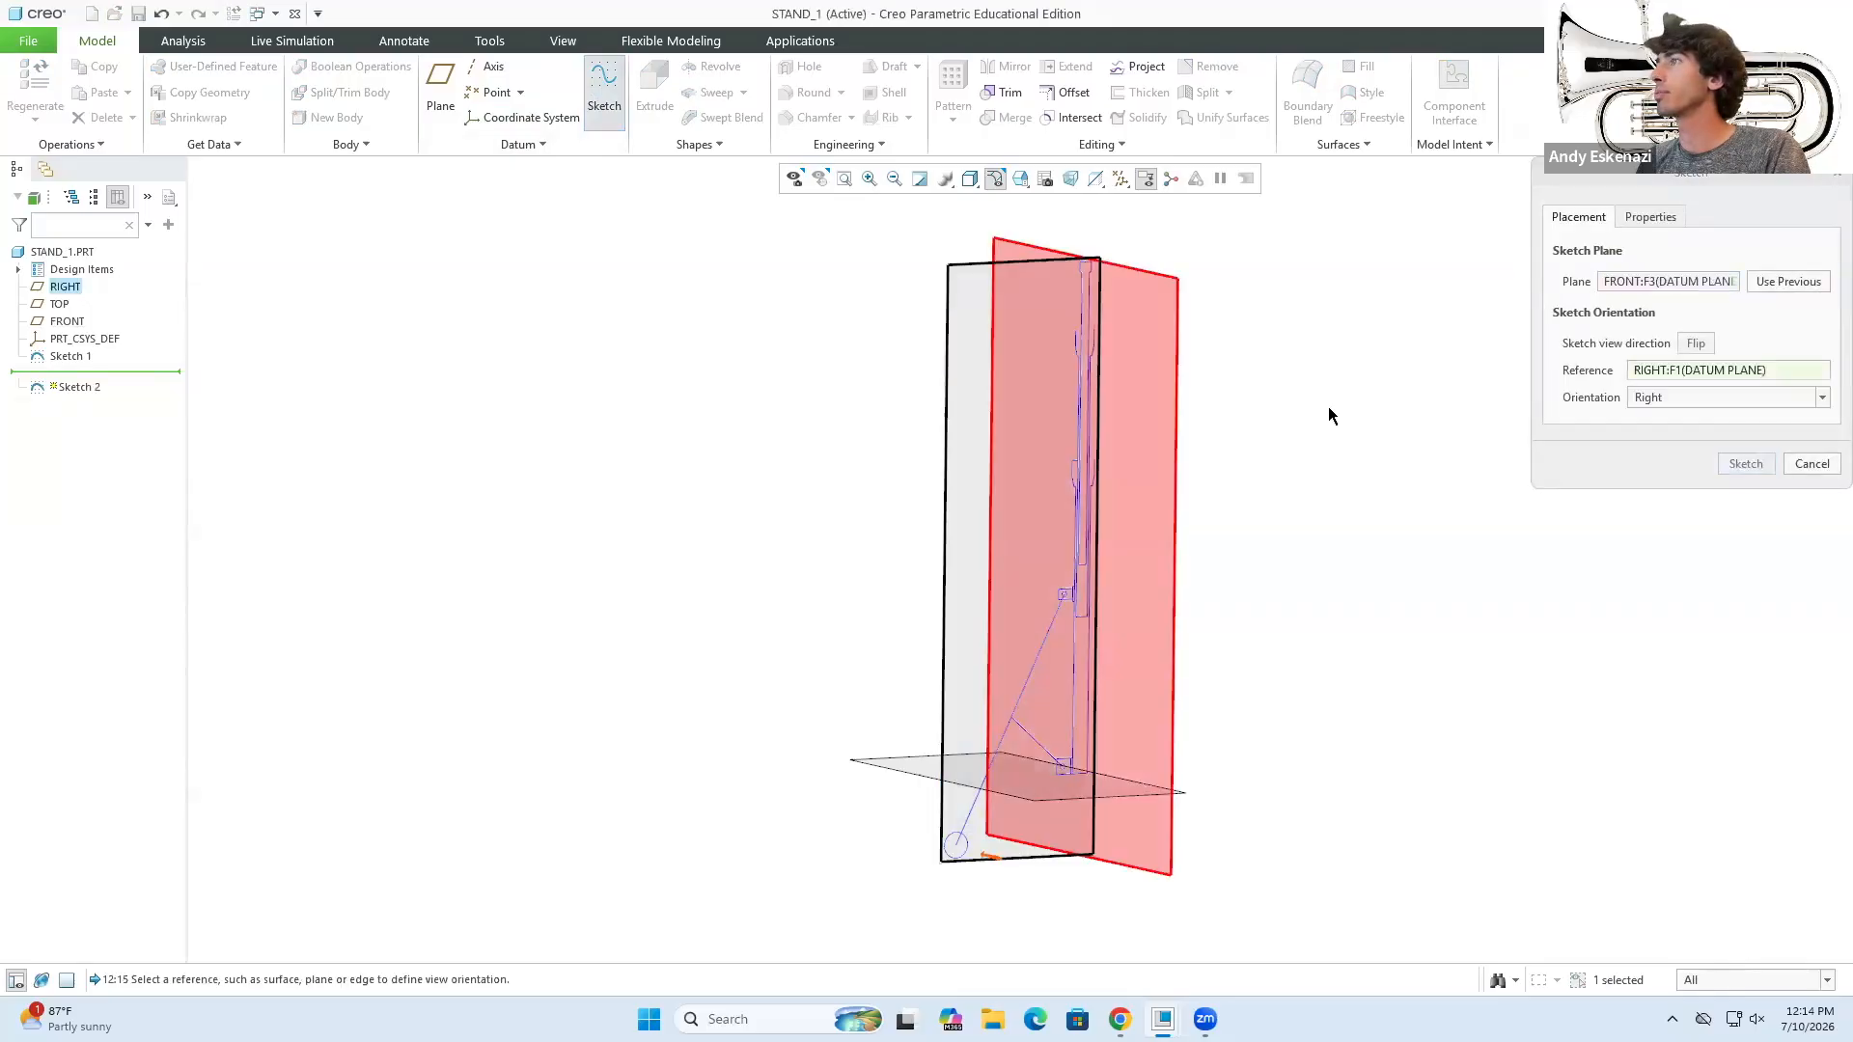
click(1737, 463)
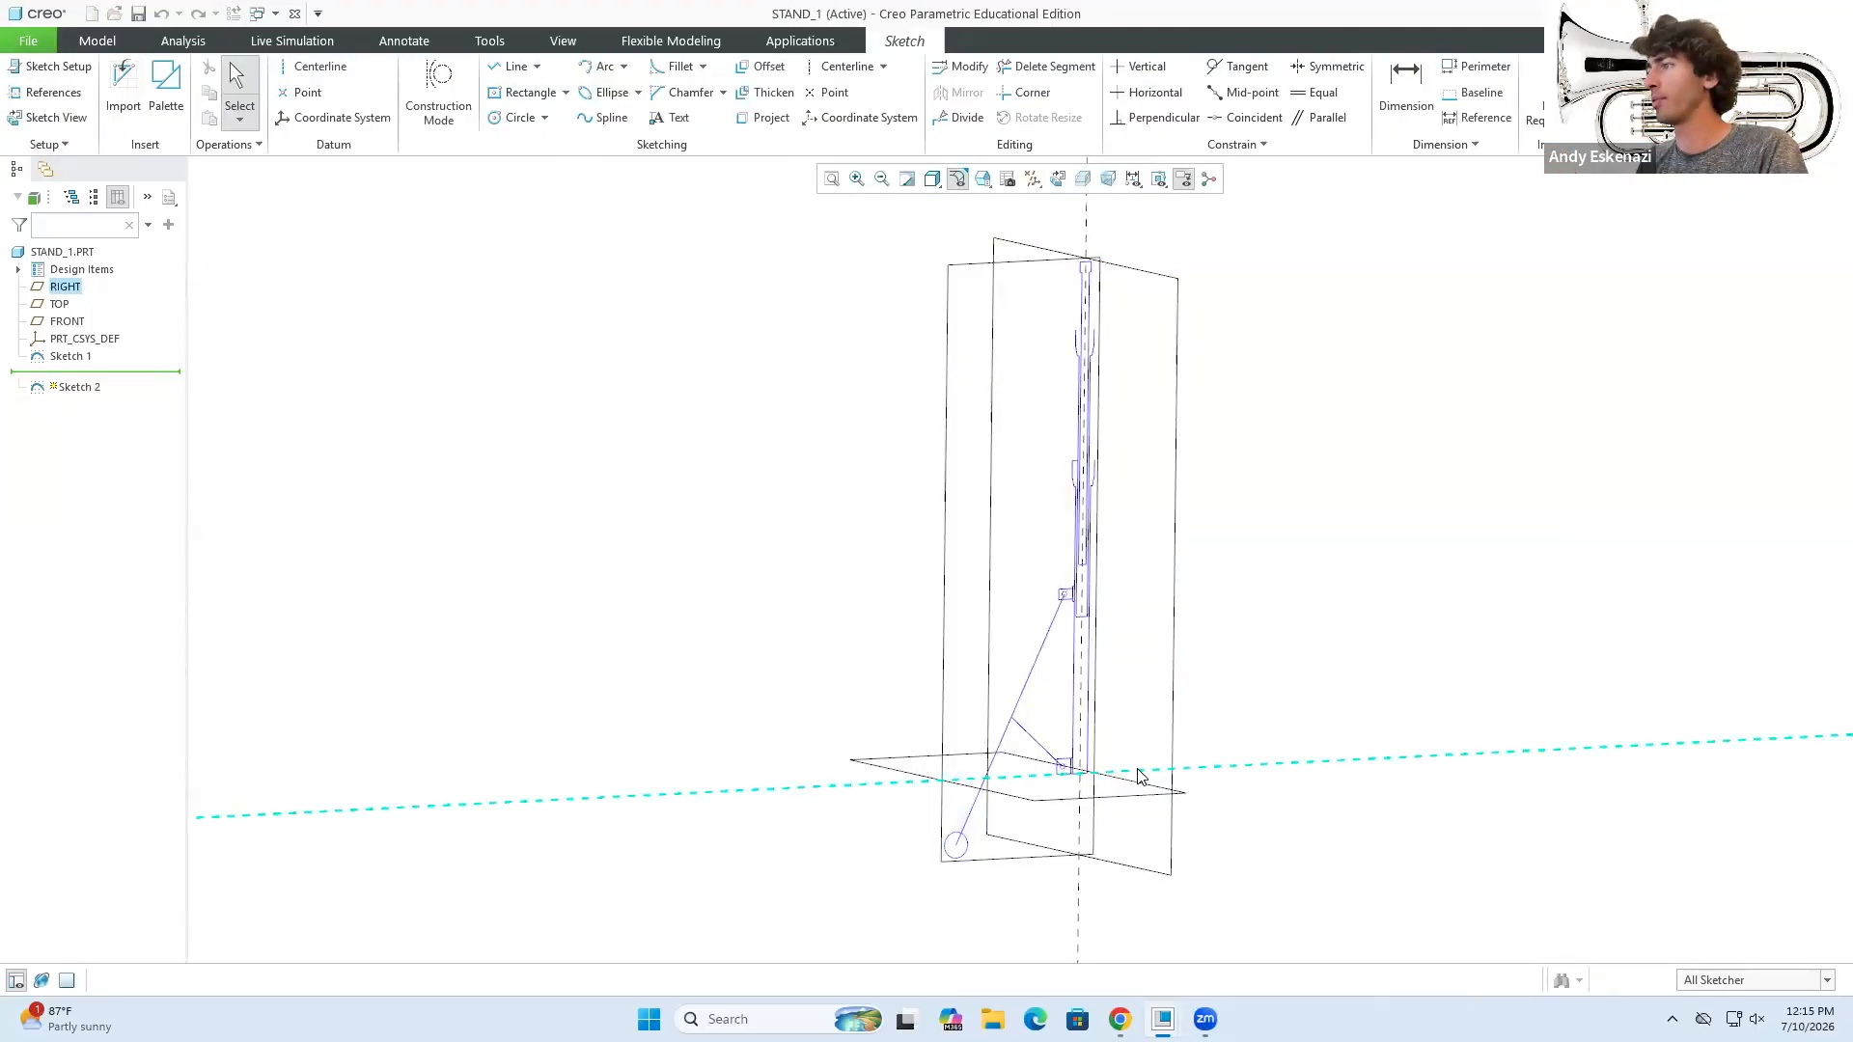
- Project the outermost tube's left outline from the skeleton sketch: the collar's top, side, taper and step, the outer wall and the bottom edge
click(764, 117)
scroll(1083, 478, up, 5)
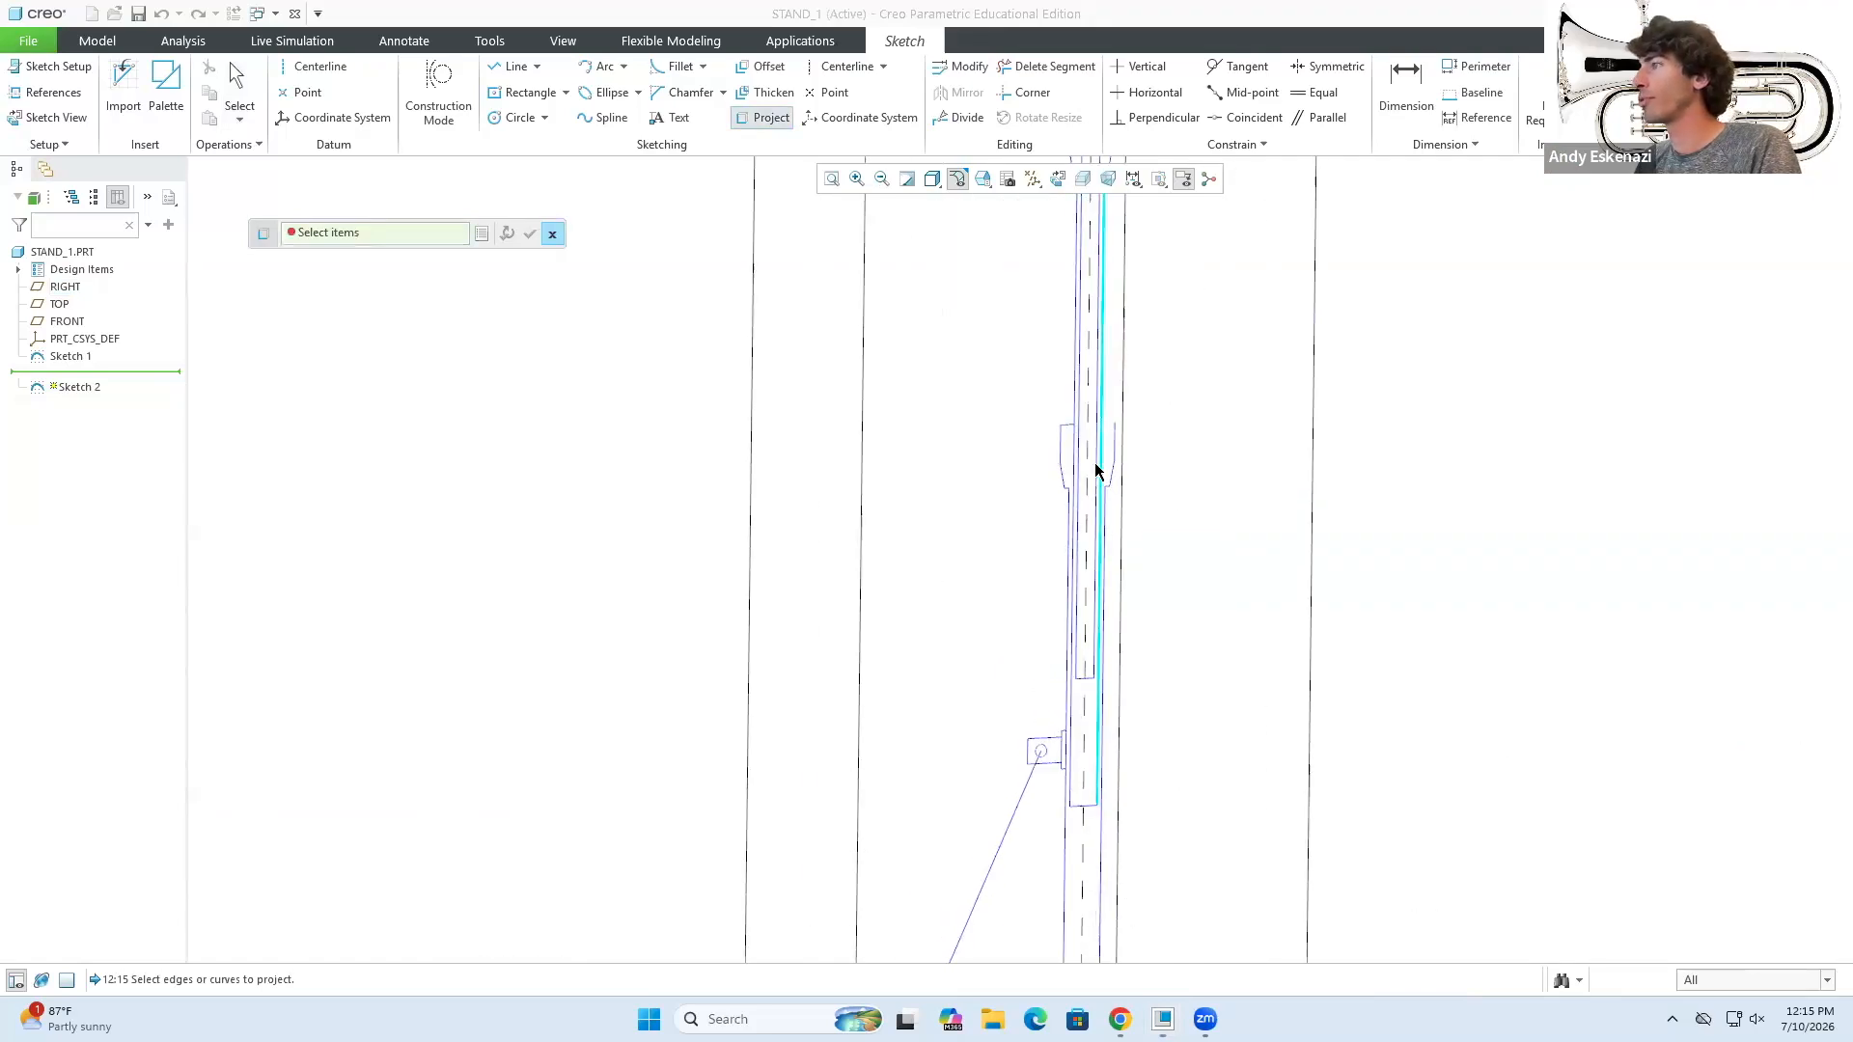
scroll(1077, 435, up, 4)
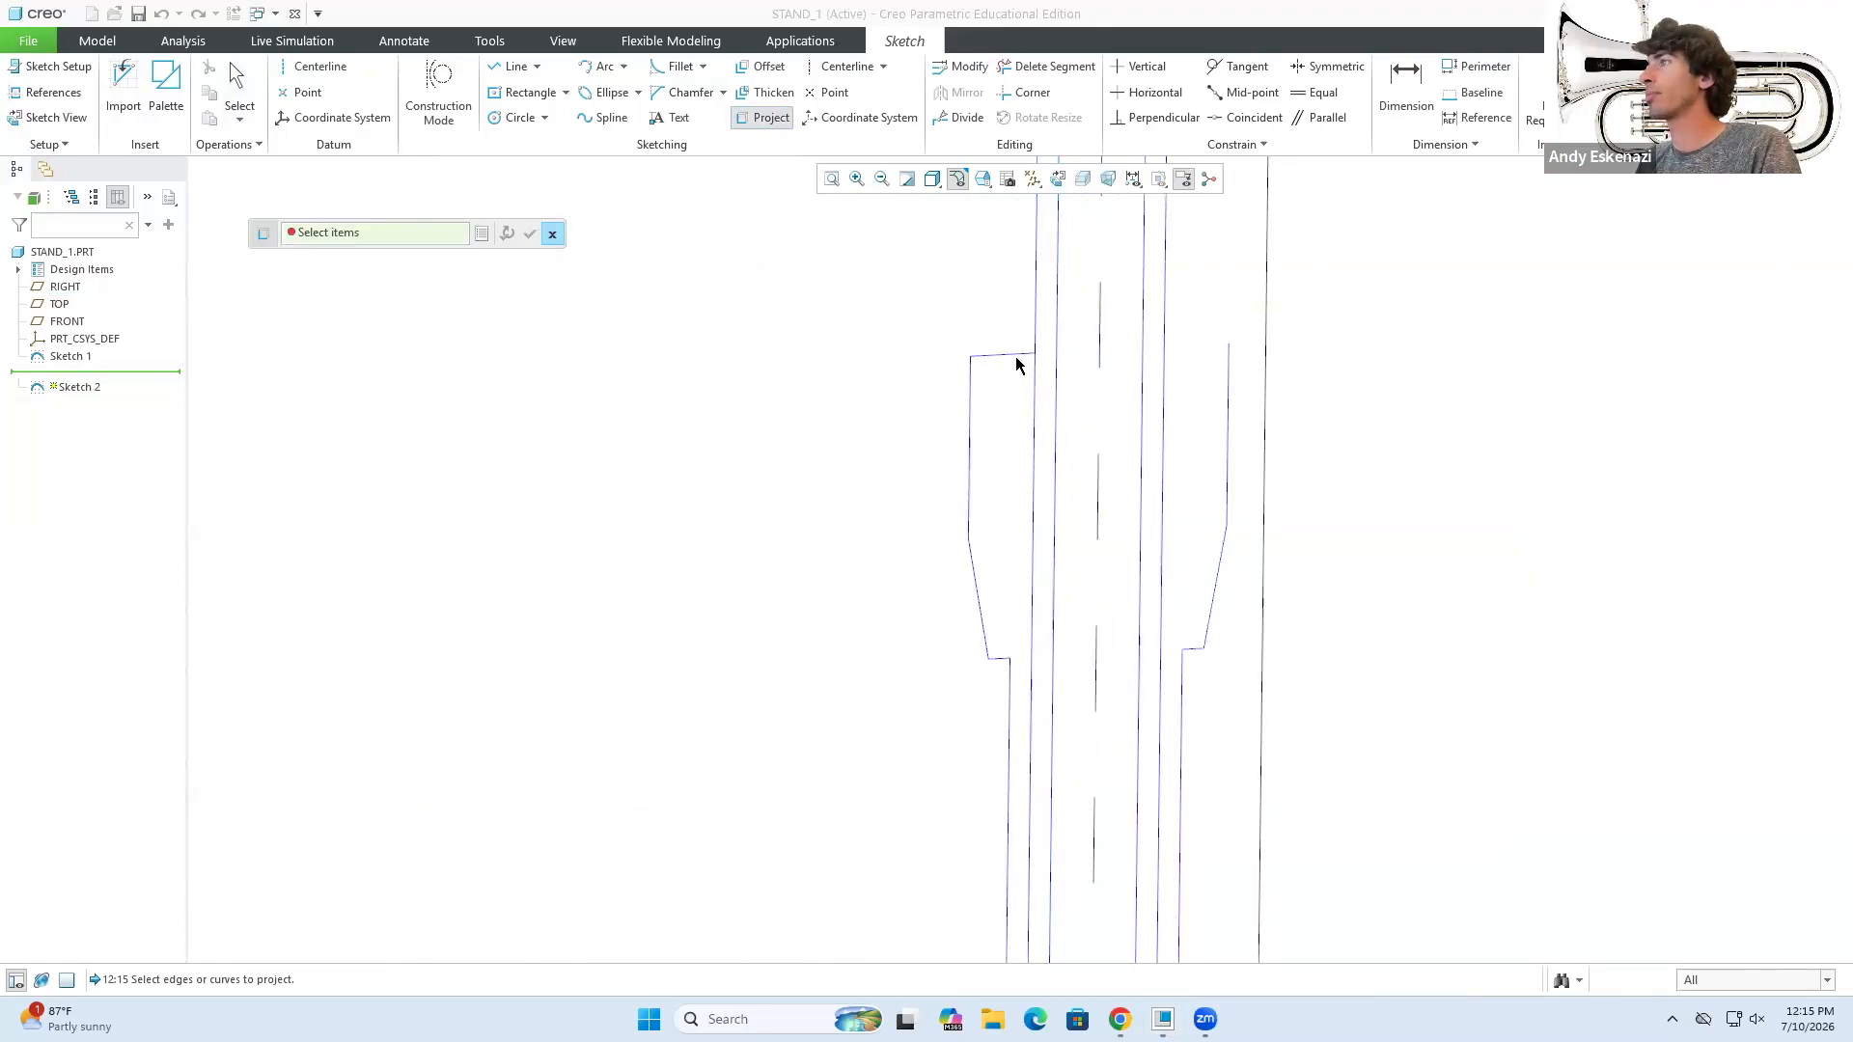
click(1012, 363)
click(969, 405)
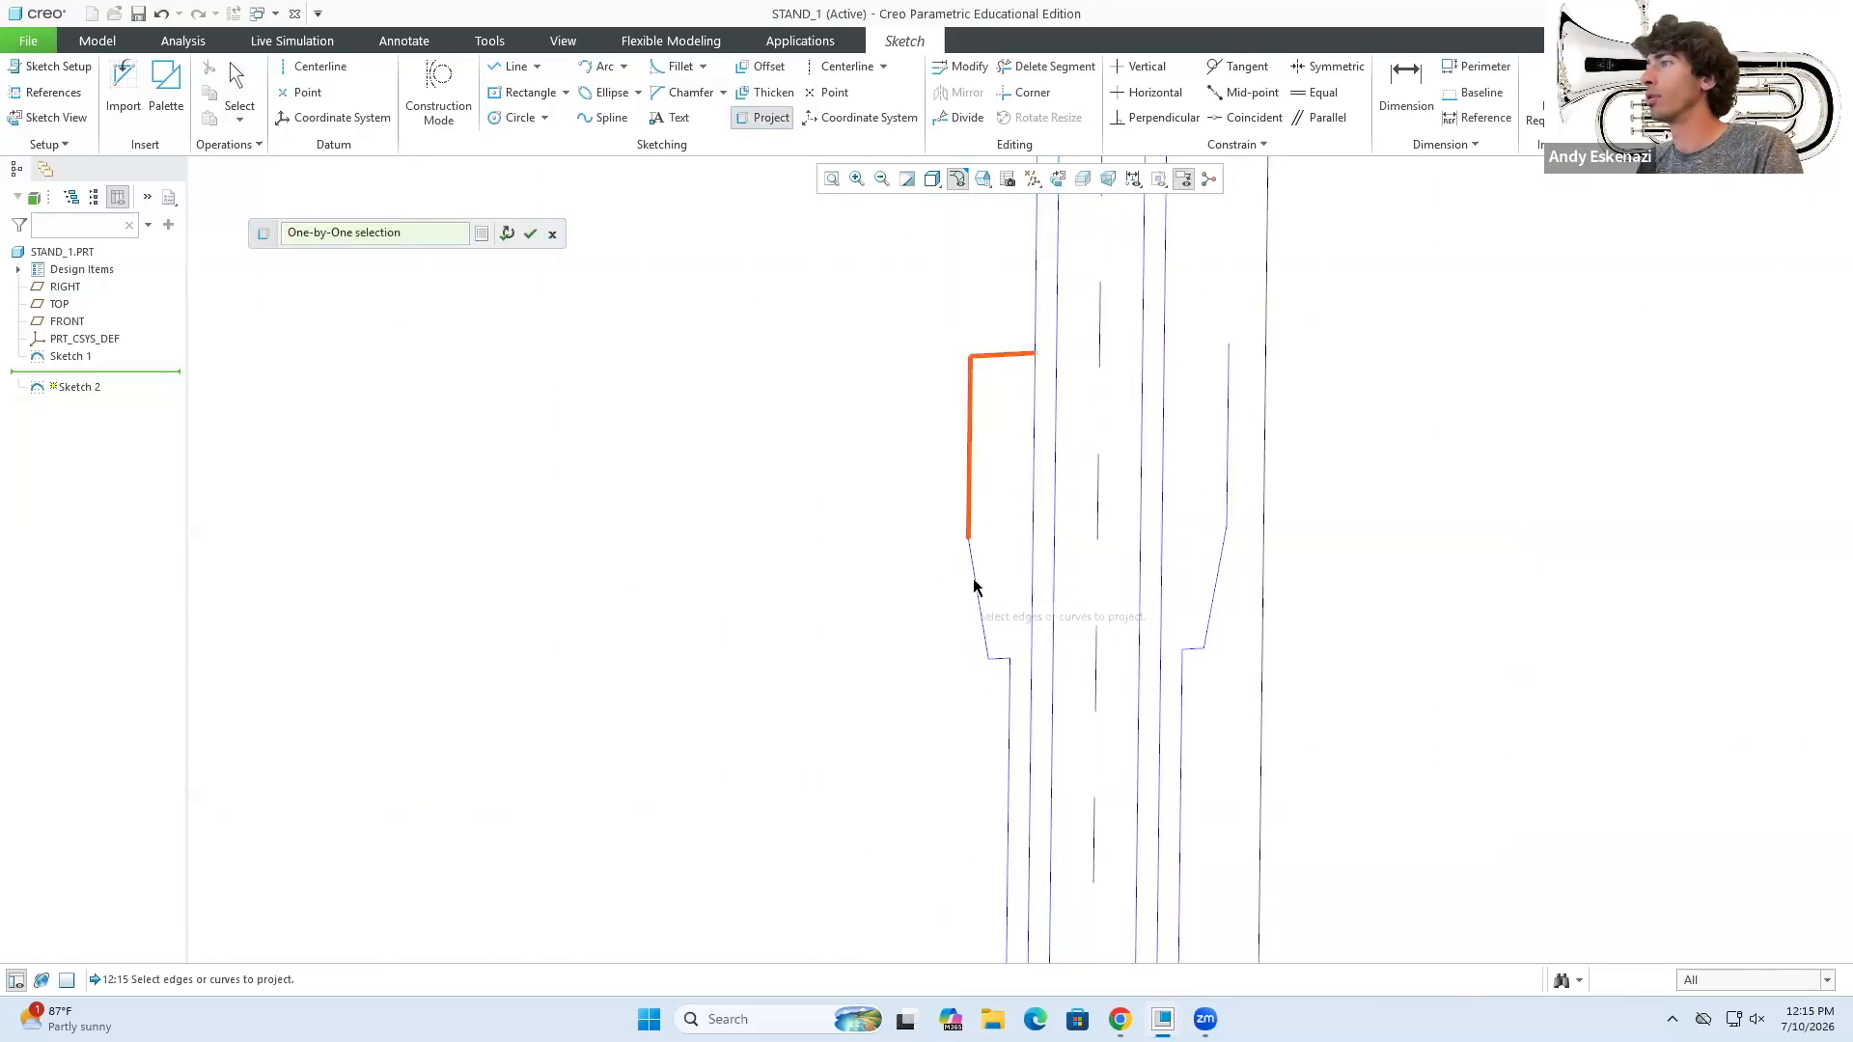
click(986, 645)
click(1000, 659)
click(1008, 681)
scroll(934, 500, down, 3)
scroll(936, 494, down, 7)
scroll(935, 709, up, 8)
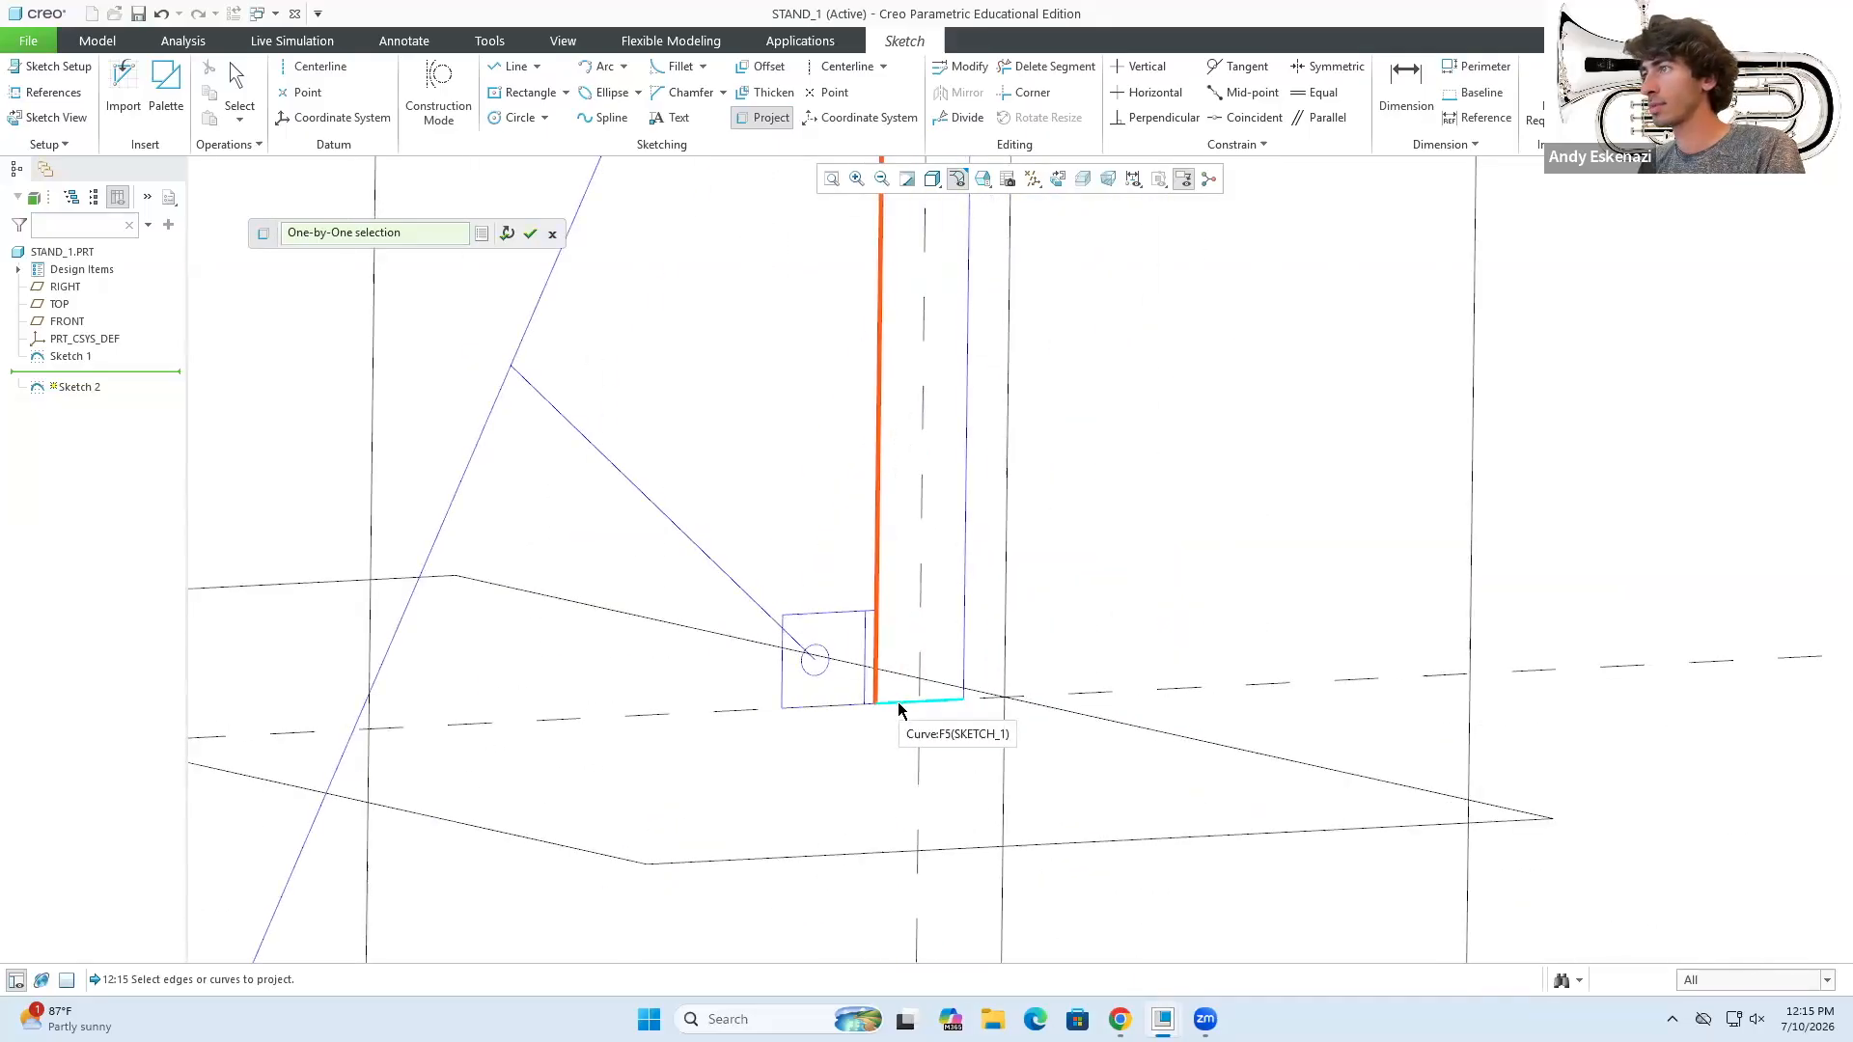
click(897, 702)
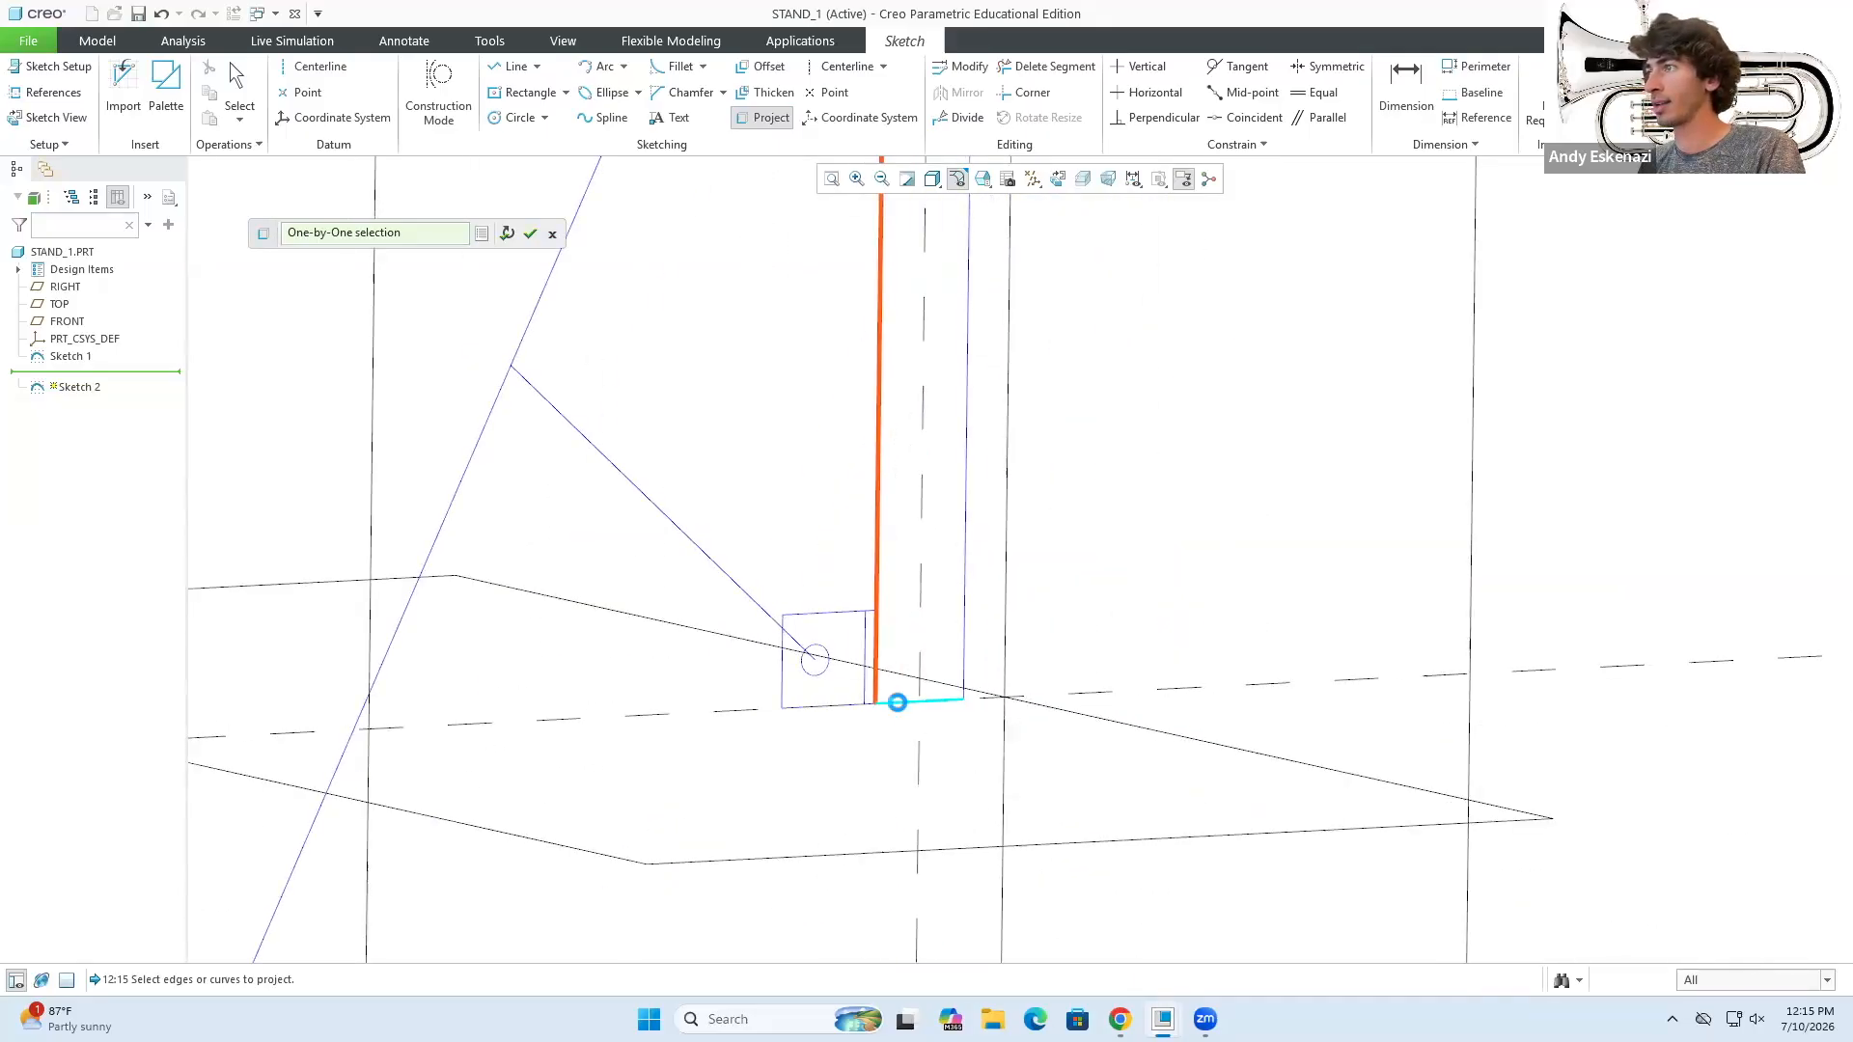
click(531, 236)
- Convert the projected bottom edge to construction, and draw a line from the tube's lower-left corner to the centerline and partway up it
scroll(981, 696, up, 1)
click(948, 701)
click(511, 66)
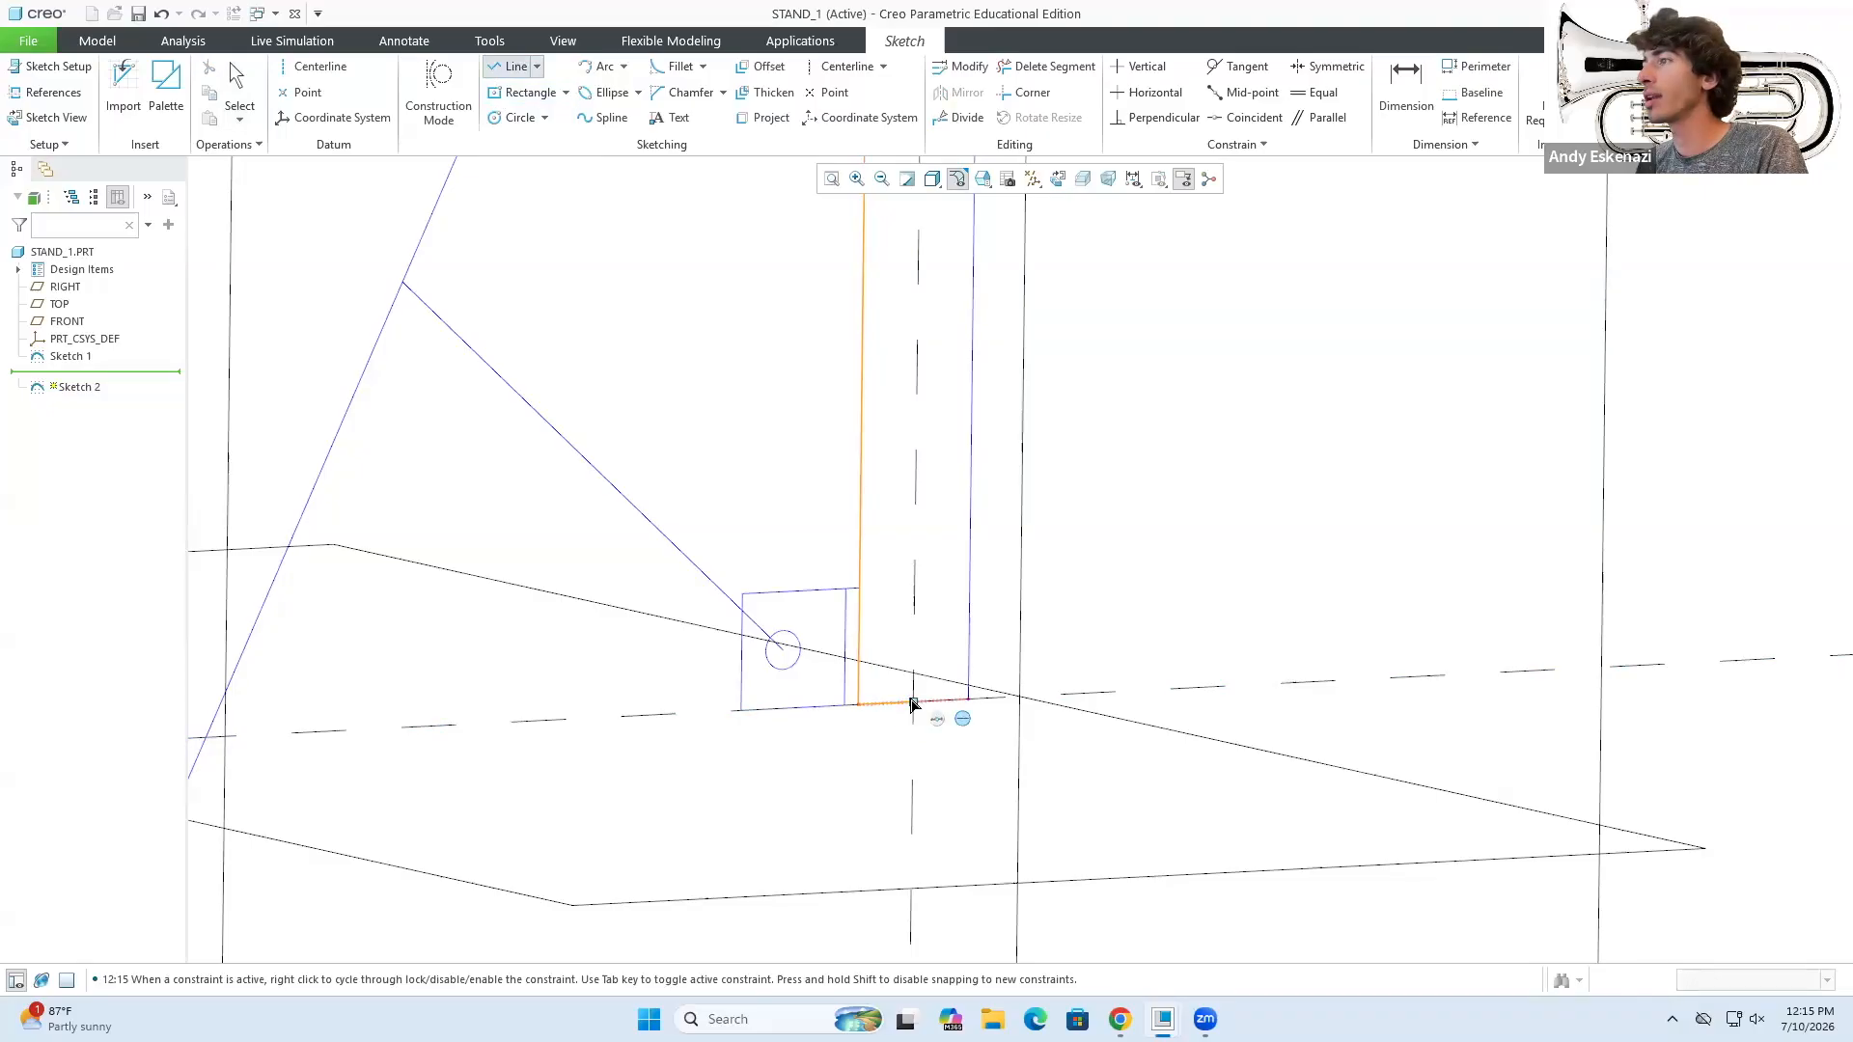
scroll(908, 714, down, 5)
scroll(912, 449, up, 4)
scroll(885, 652, down, 5)
scroll(884, 666, up, 3)
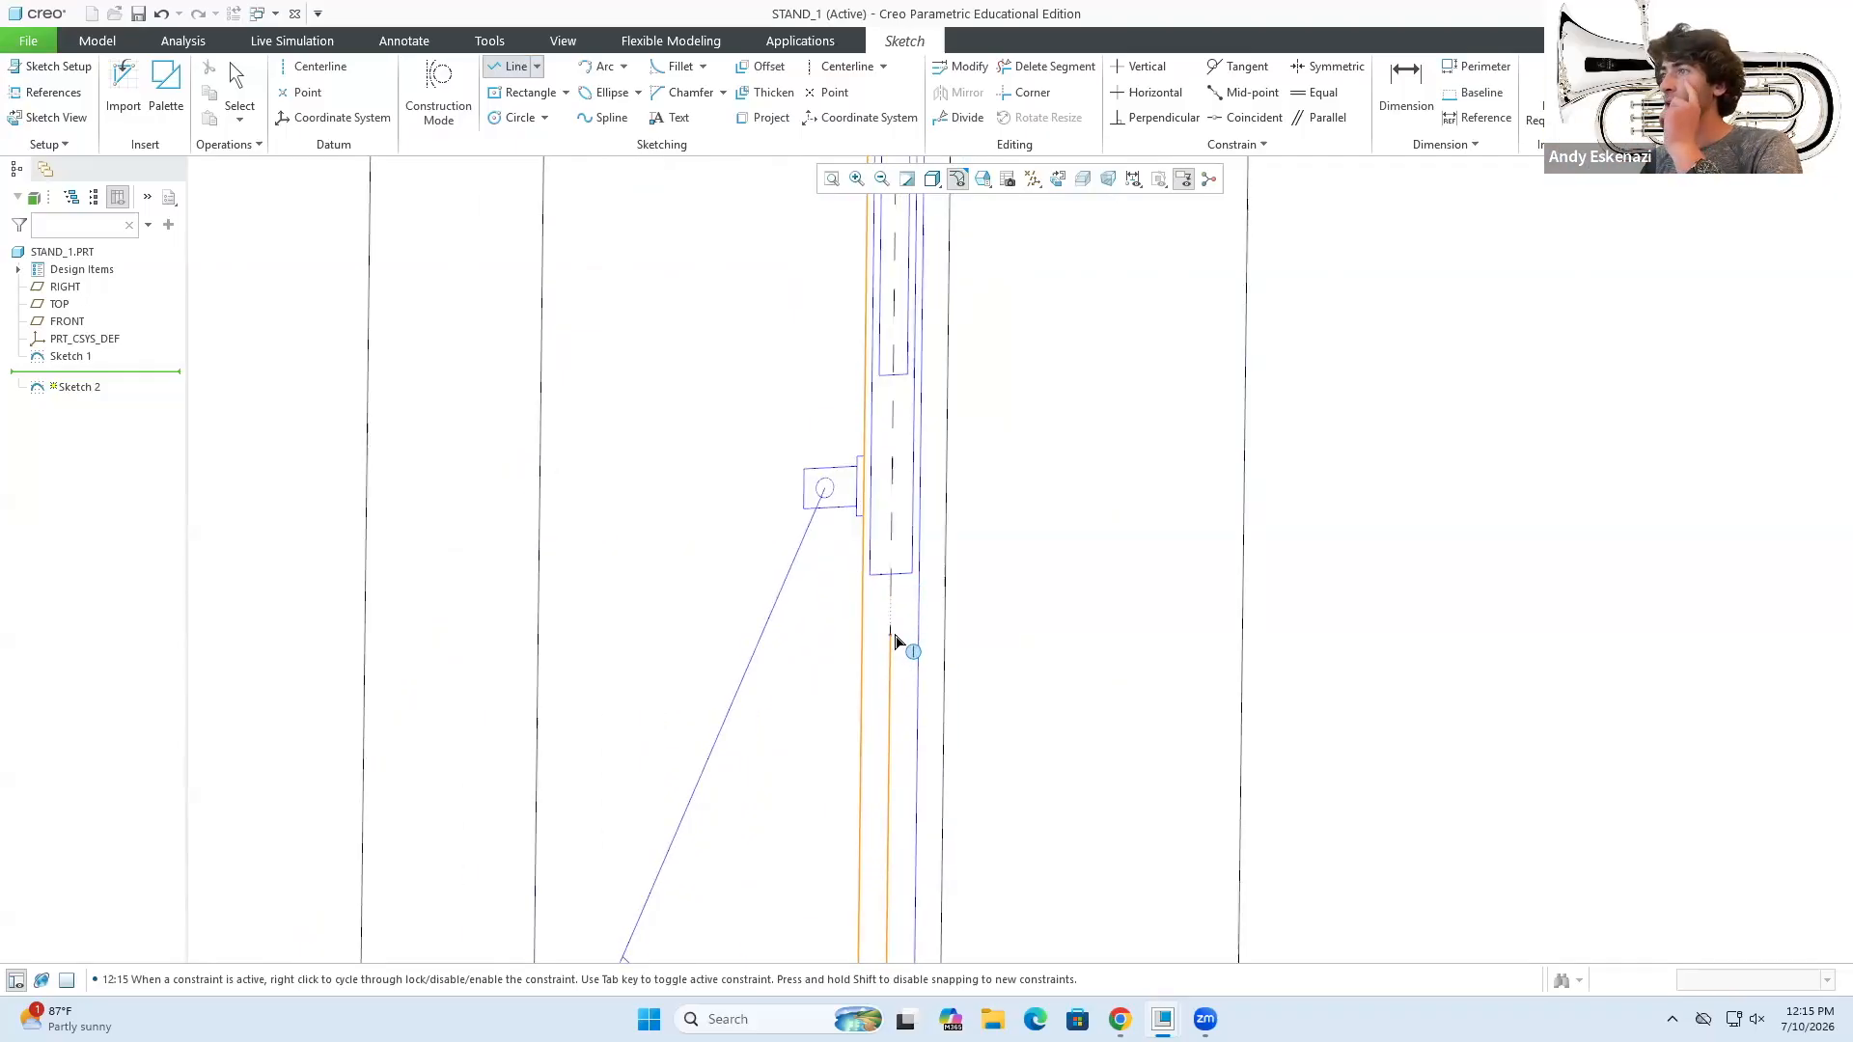
scroll(895, 641, up, 3)
scroll(865, 641, down, 4)
scroll(872, 681, down, 5)
scroll(876, 695, up, 5)
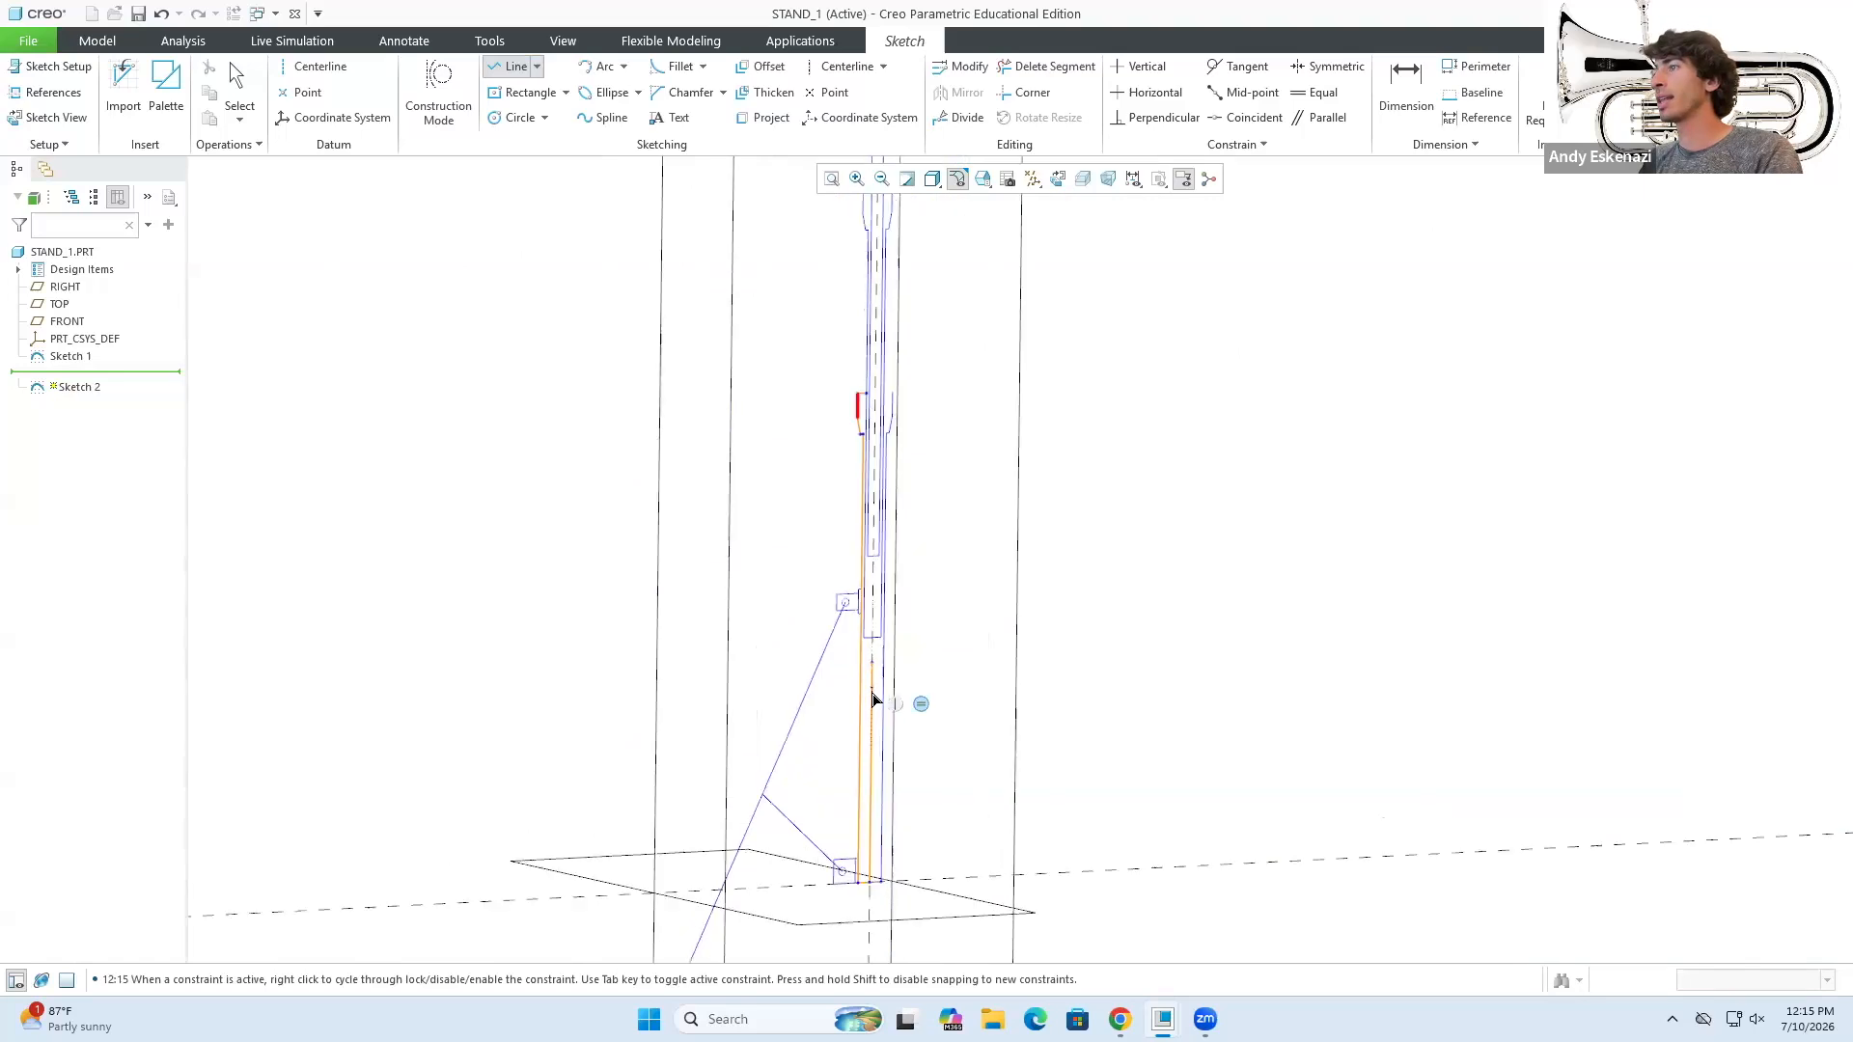
middle_click(872, 691)
middle_click(872, 691)
- Set the length of the vertical line on the centerline to 100
double_click(836, 857)
text(1)
key(Return)
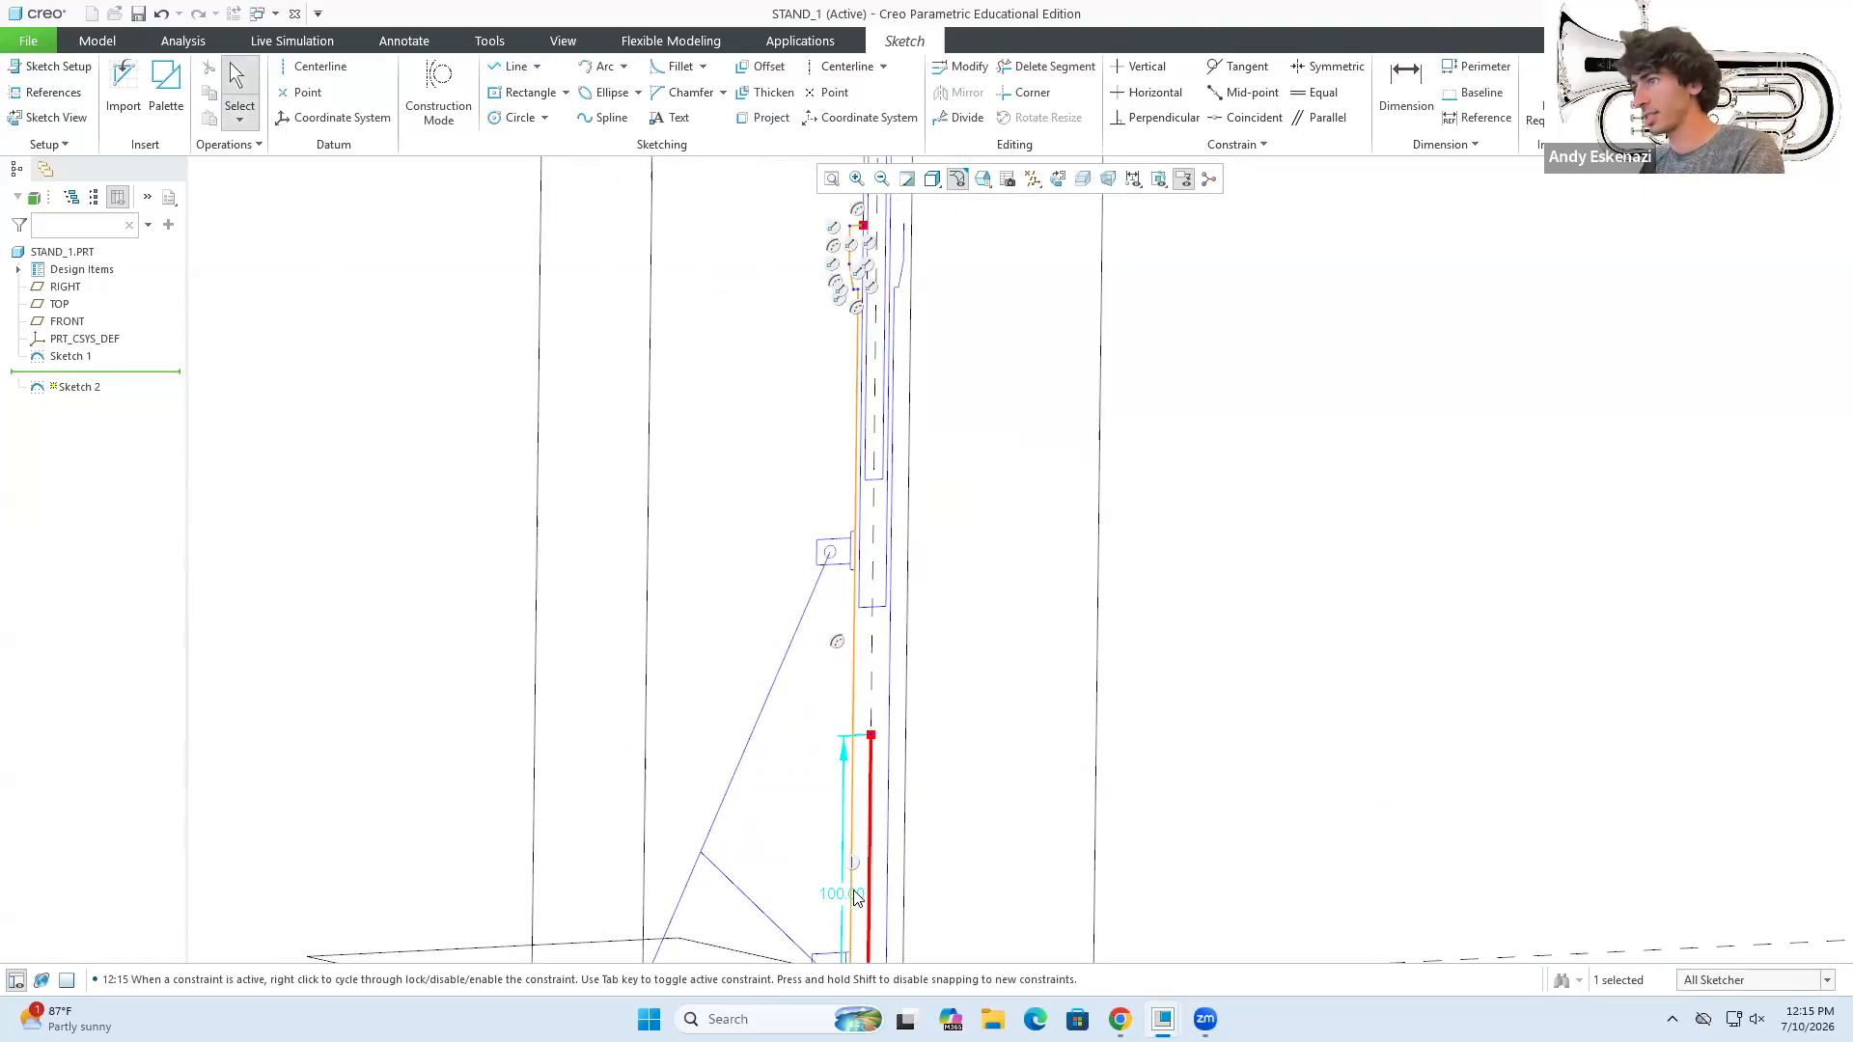
- Draw lines from the centerline segment's upper end outward to the inner tube's wall and up along it to close the profile at the collar's top
click(512, 66)
scroll(905, 693, up, 3)
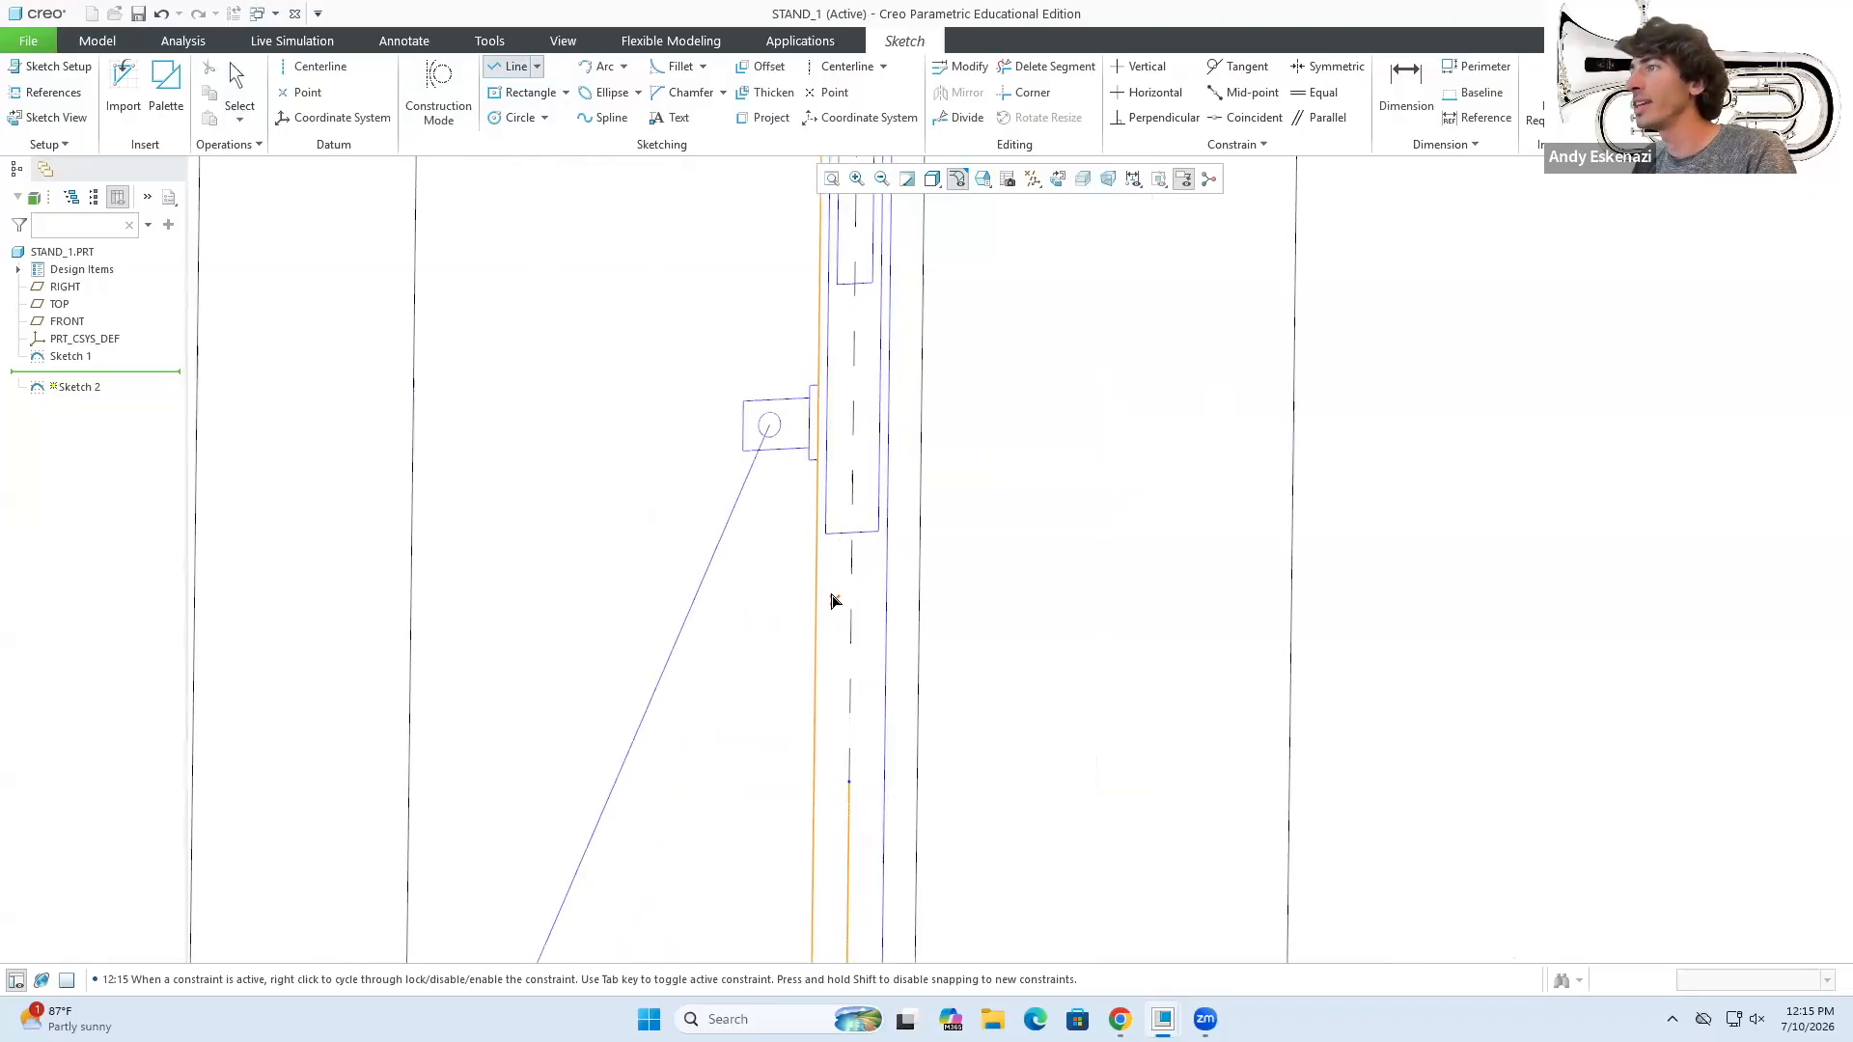
click(824, 783)
click(849, 782)
click(829, 543)
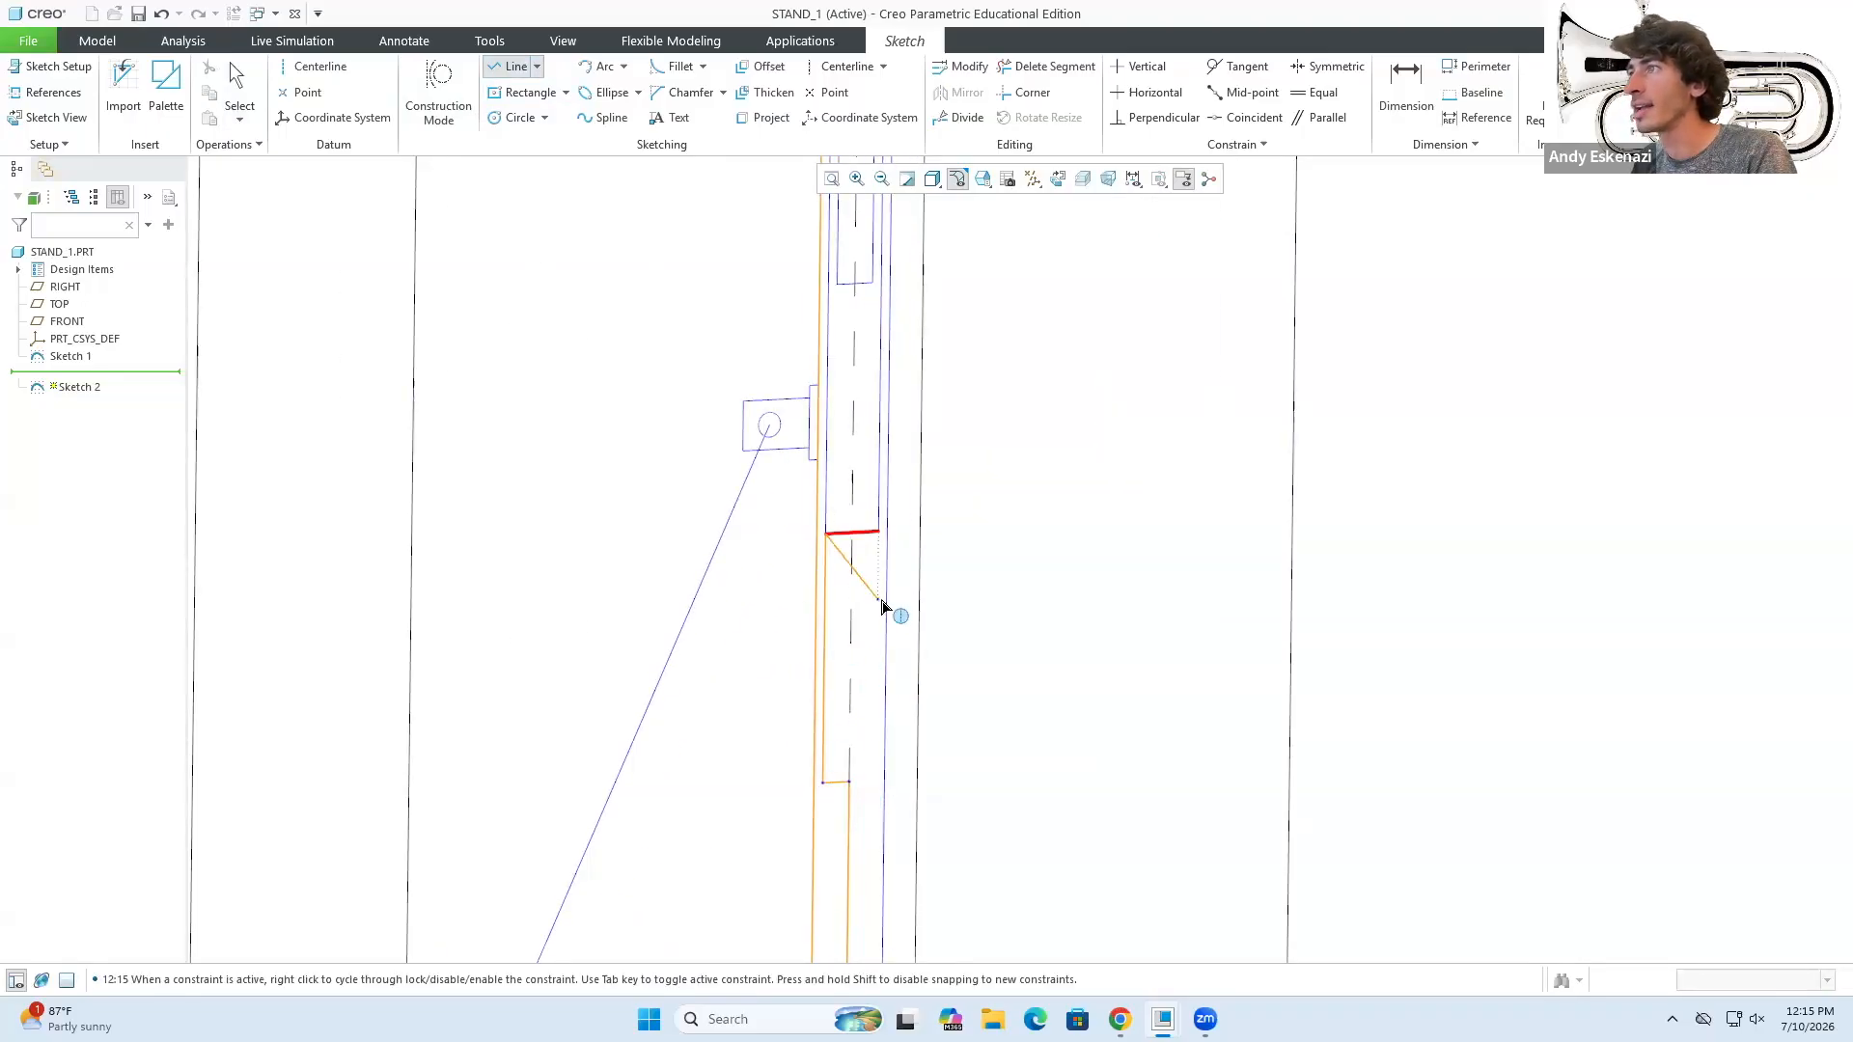
scroll(874, 604, up, 3)
scroll(860, 467, down, 4)
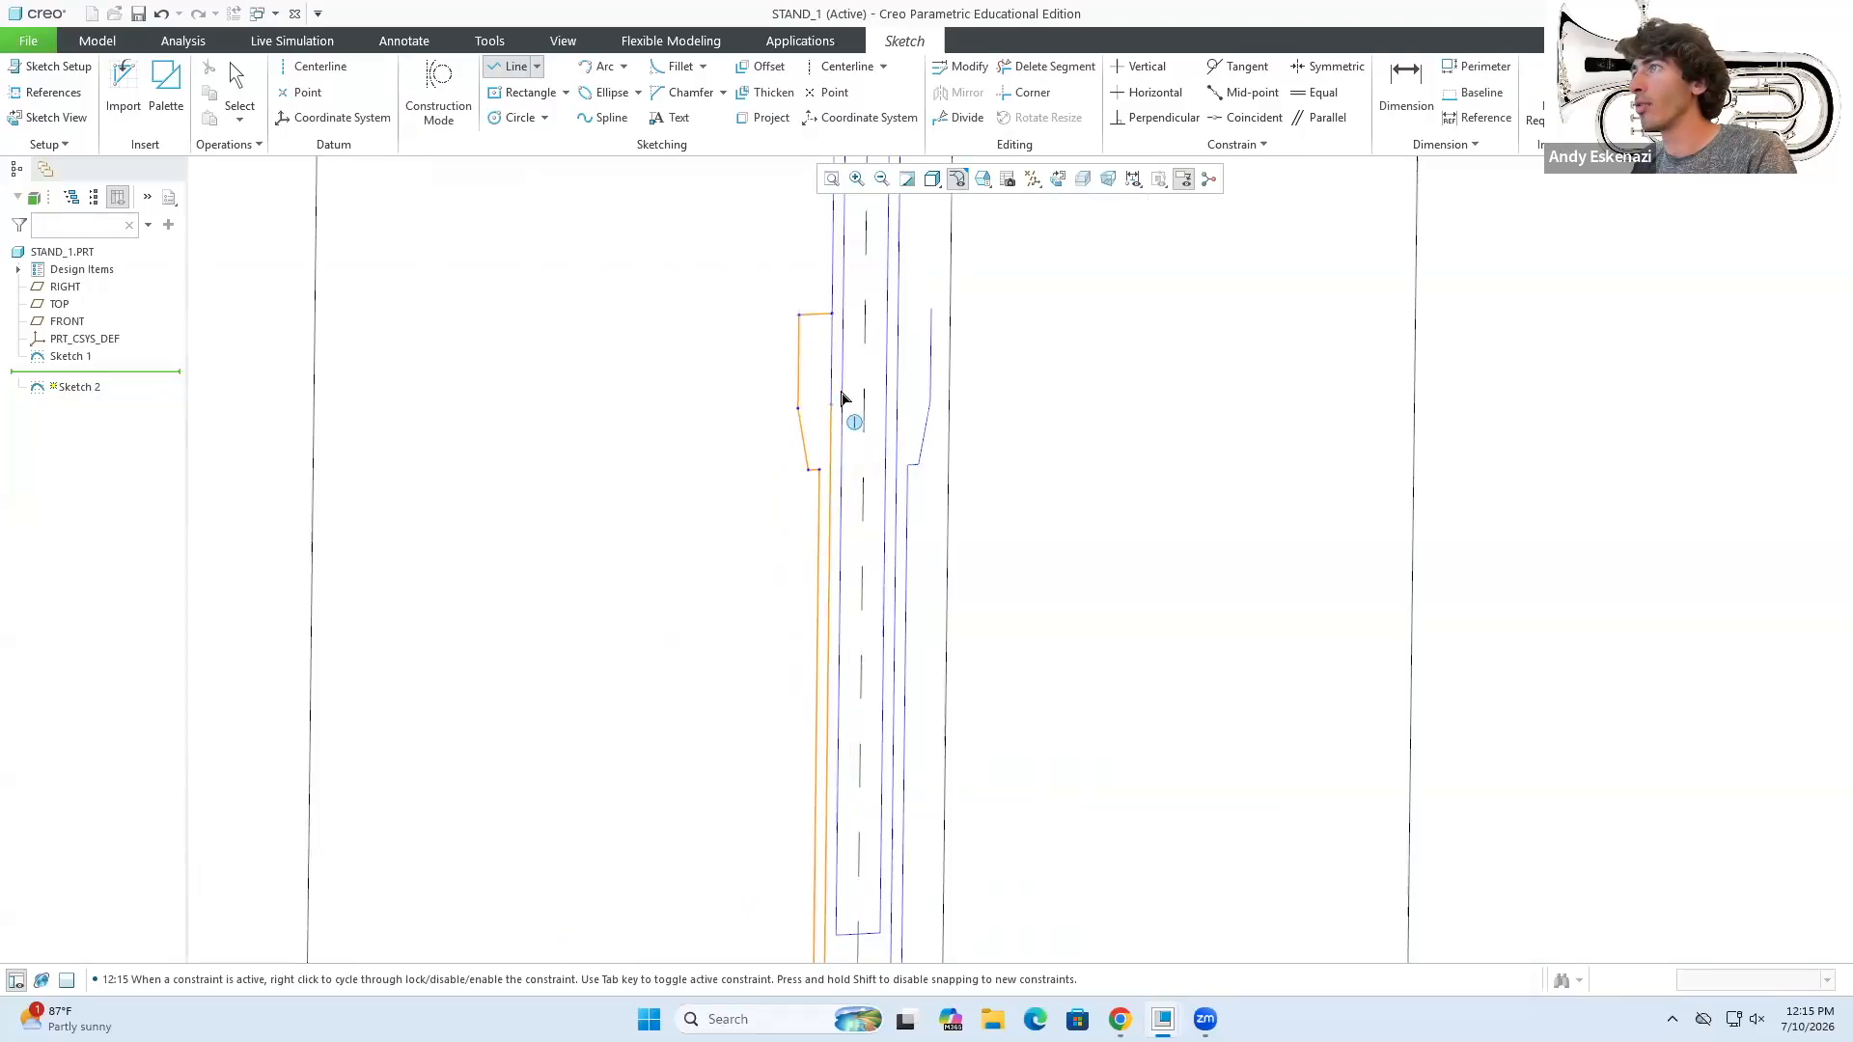
click(842, 314)
middle_click(910, 383)
- Inspect the closed tube profile from the collar to the base and check the lower mount in the cymbal stand photo
scroll(606, 430, up, 7)
middle_drag(834, 664, 838, 716)
click(838, 716)
scroll(664, 817, down, 5)
middle_drag(649, 827, 661, 828)
scroll(631, 730, up, 3)
scroll(604, 739, down, 5)
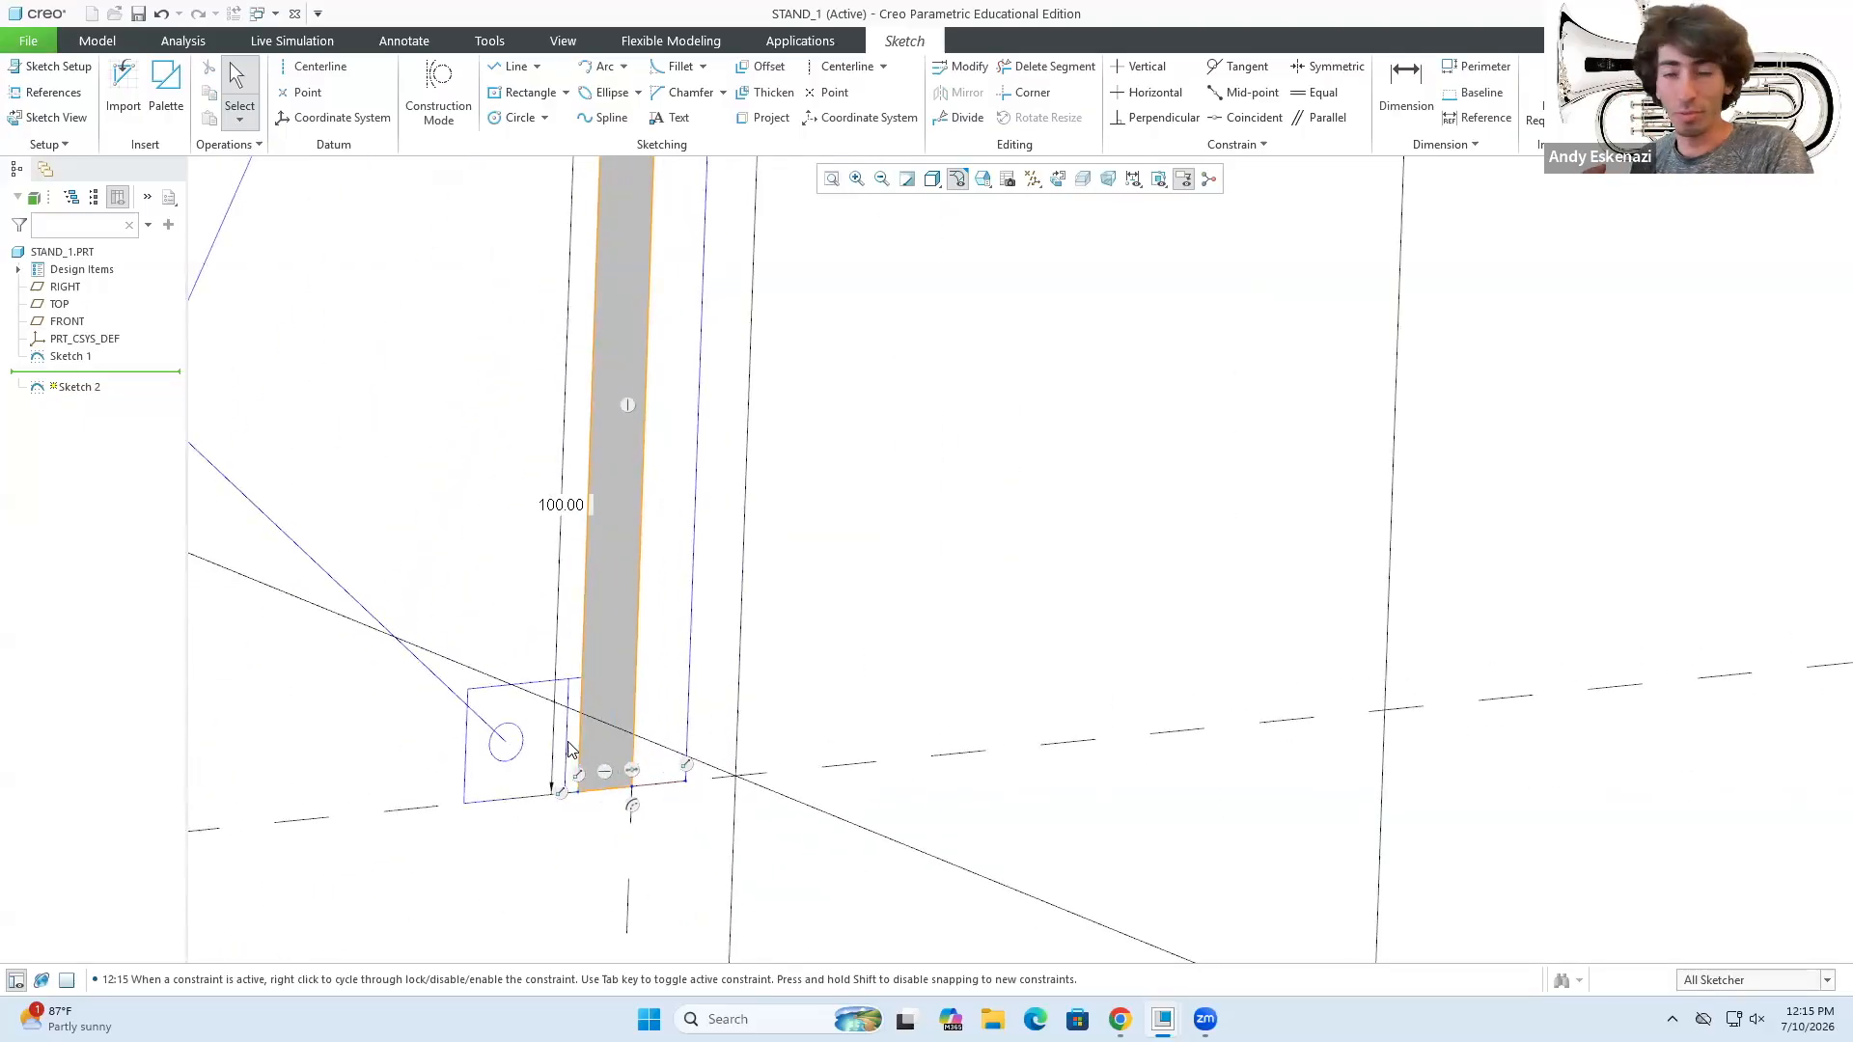
click(1120, 1019)
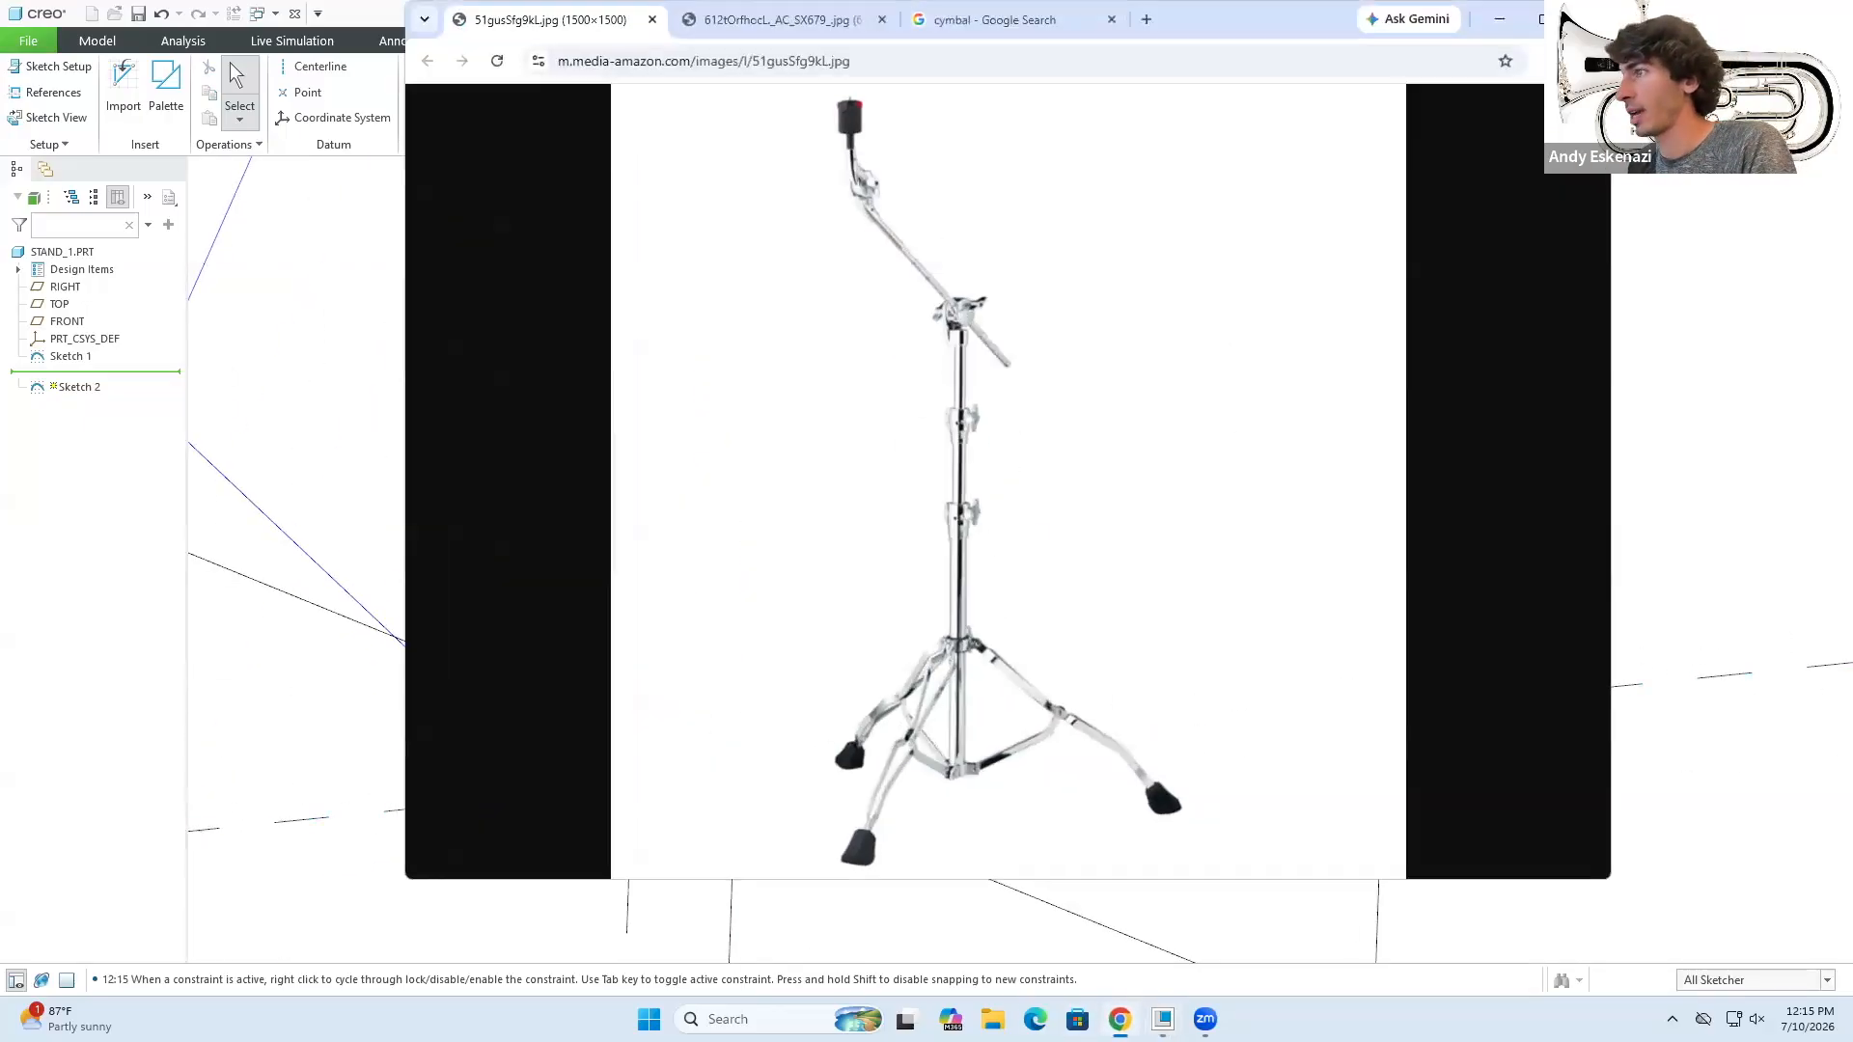
click(1117, 1015)
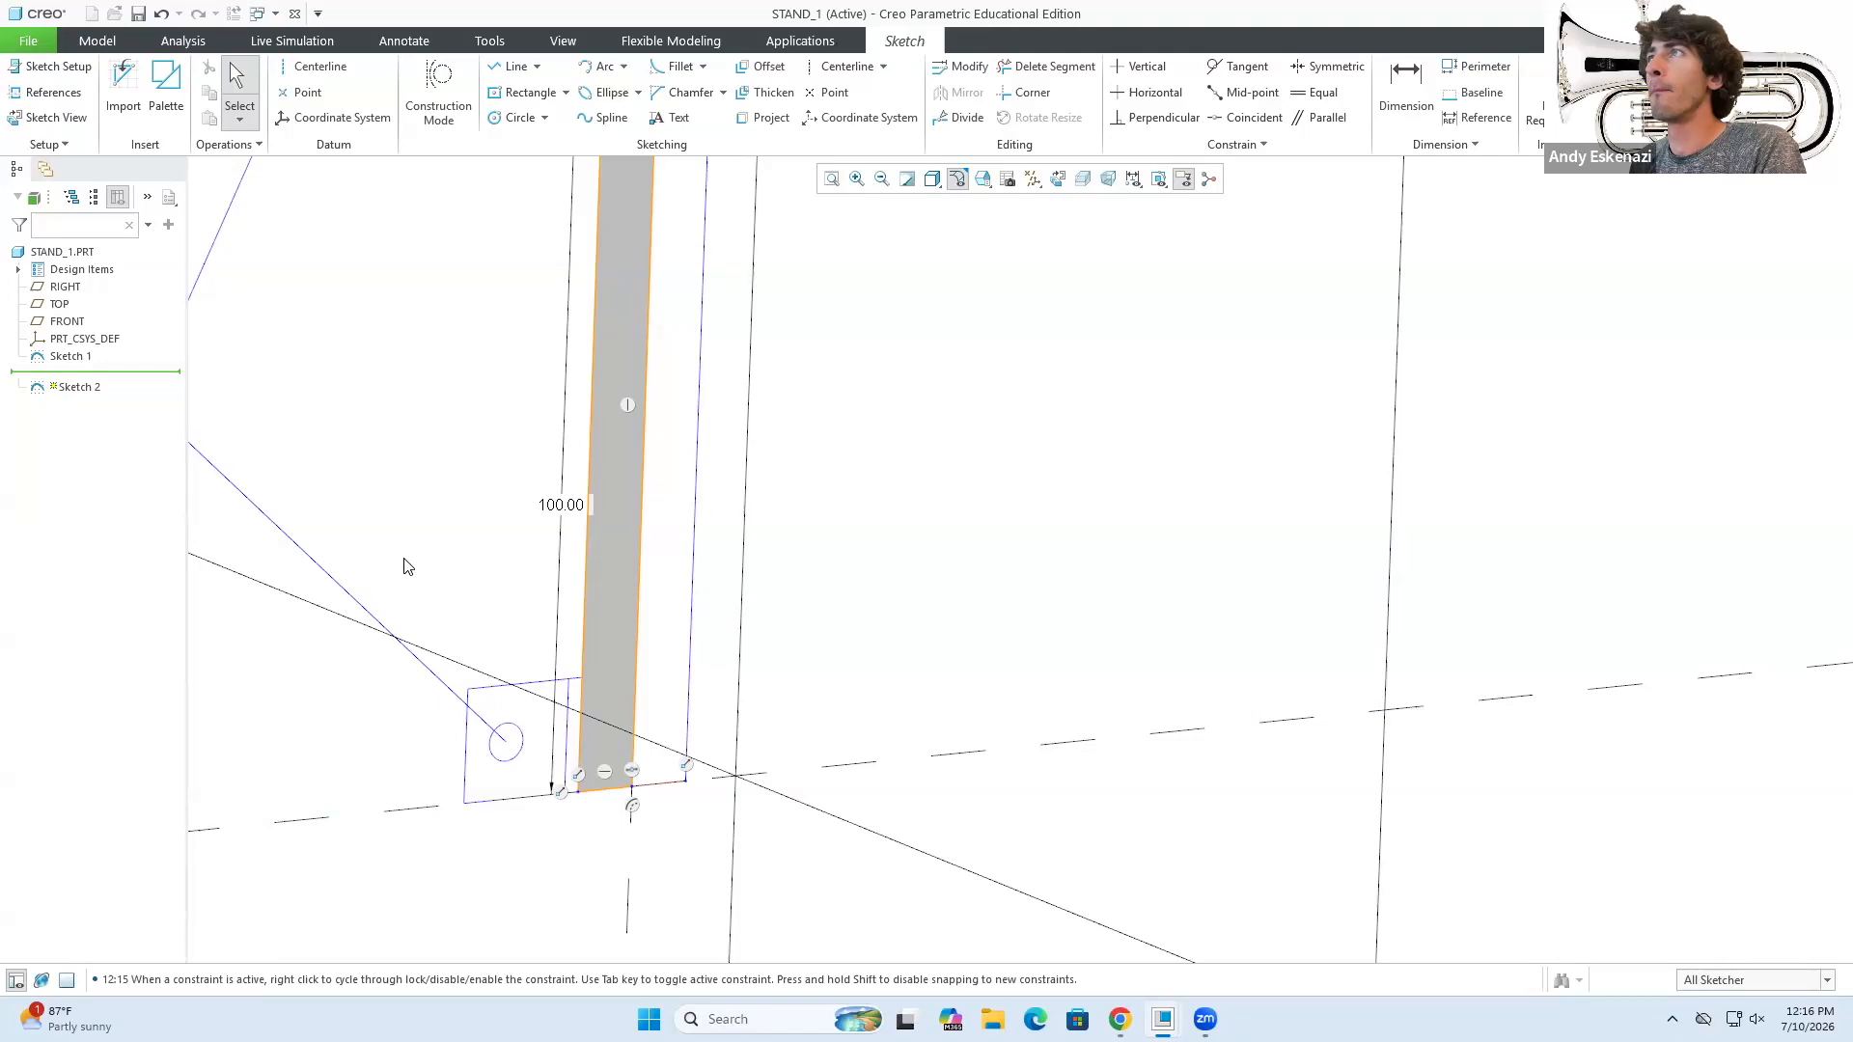
- Project the top, outer and bottom edges of the lower leg bracket's thin strip beside the tube base
click(766, 116)
scroll(572, 698, down, 2)
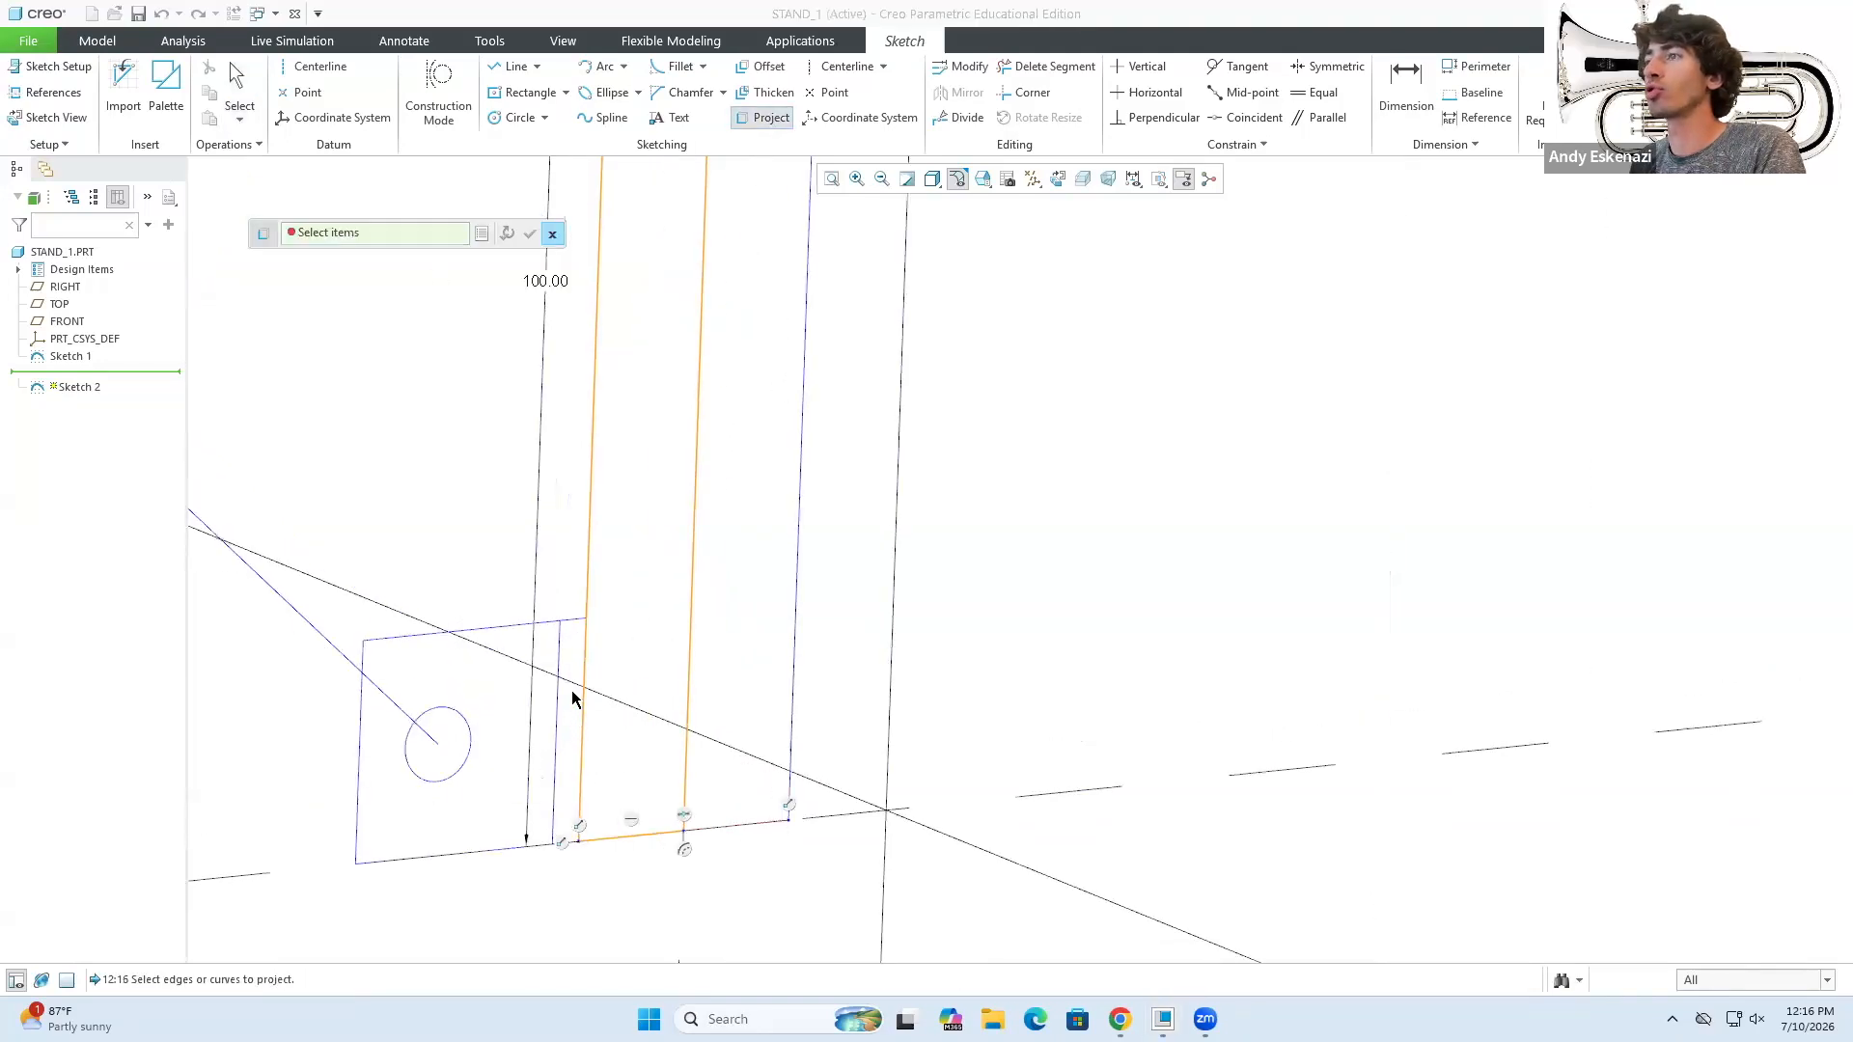
click(574, 624)
click(560, 637)
click(559, 843)
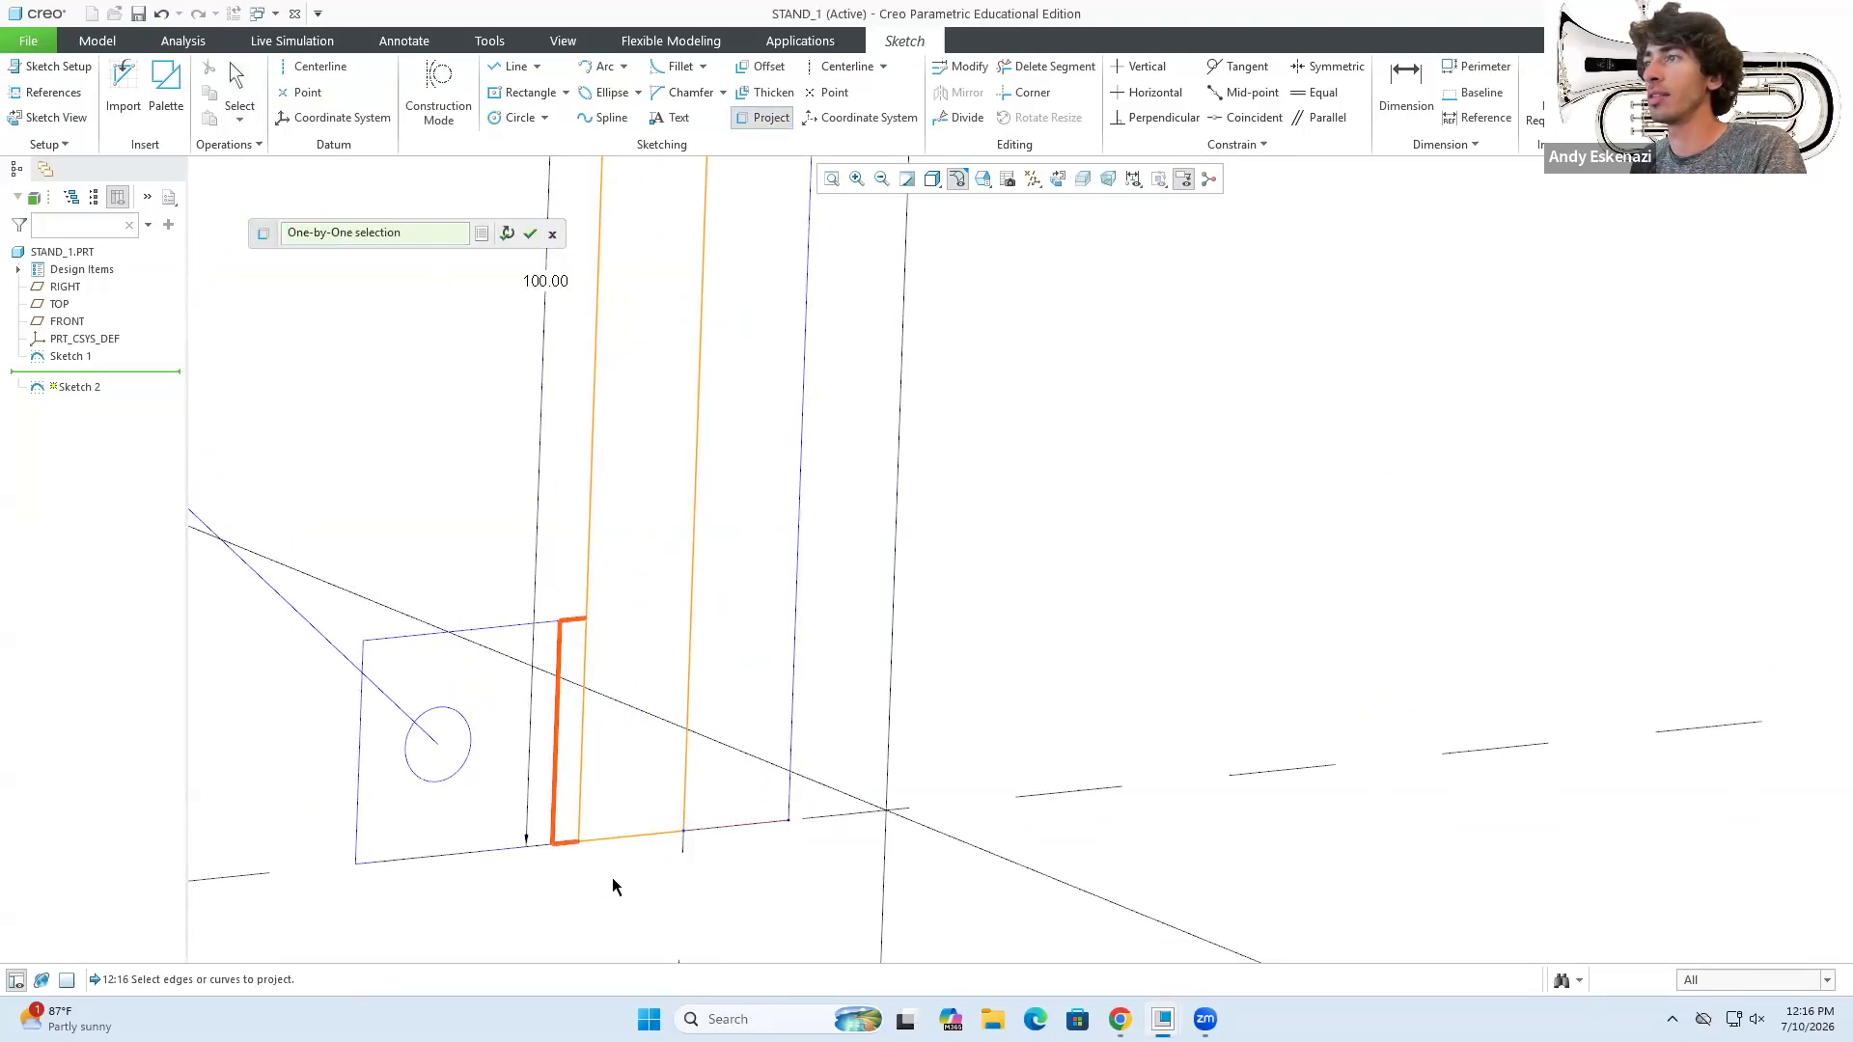
click(533, 238)
- Convert the tube's projected outer wall to construction and draw a line over it from the lower strip's upper corner to the collar's underside
click(584, 681)
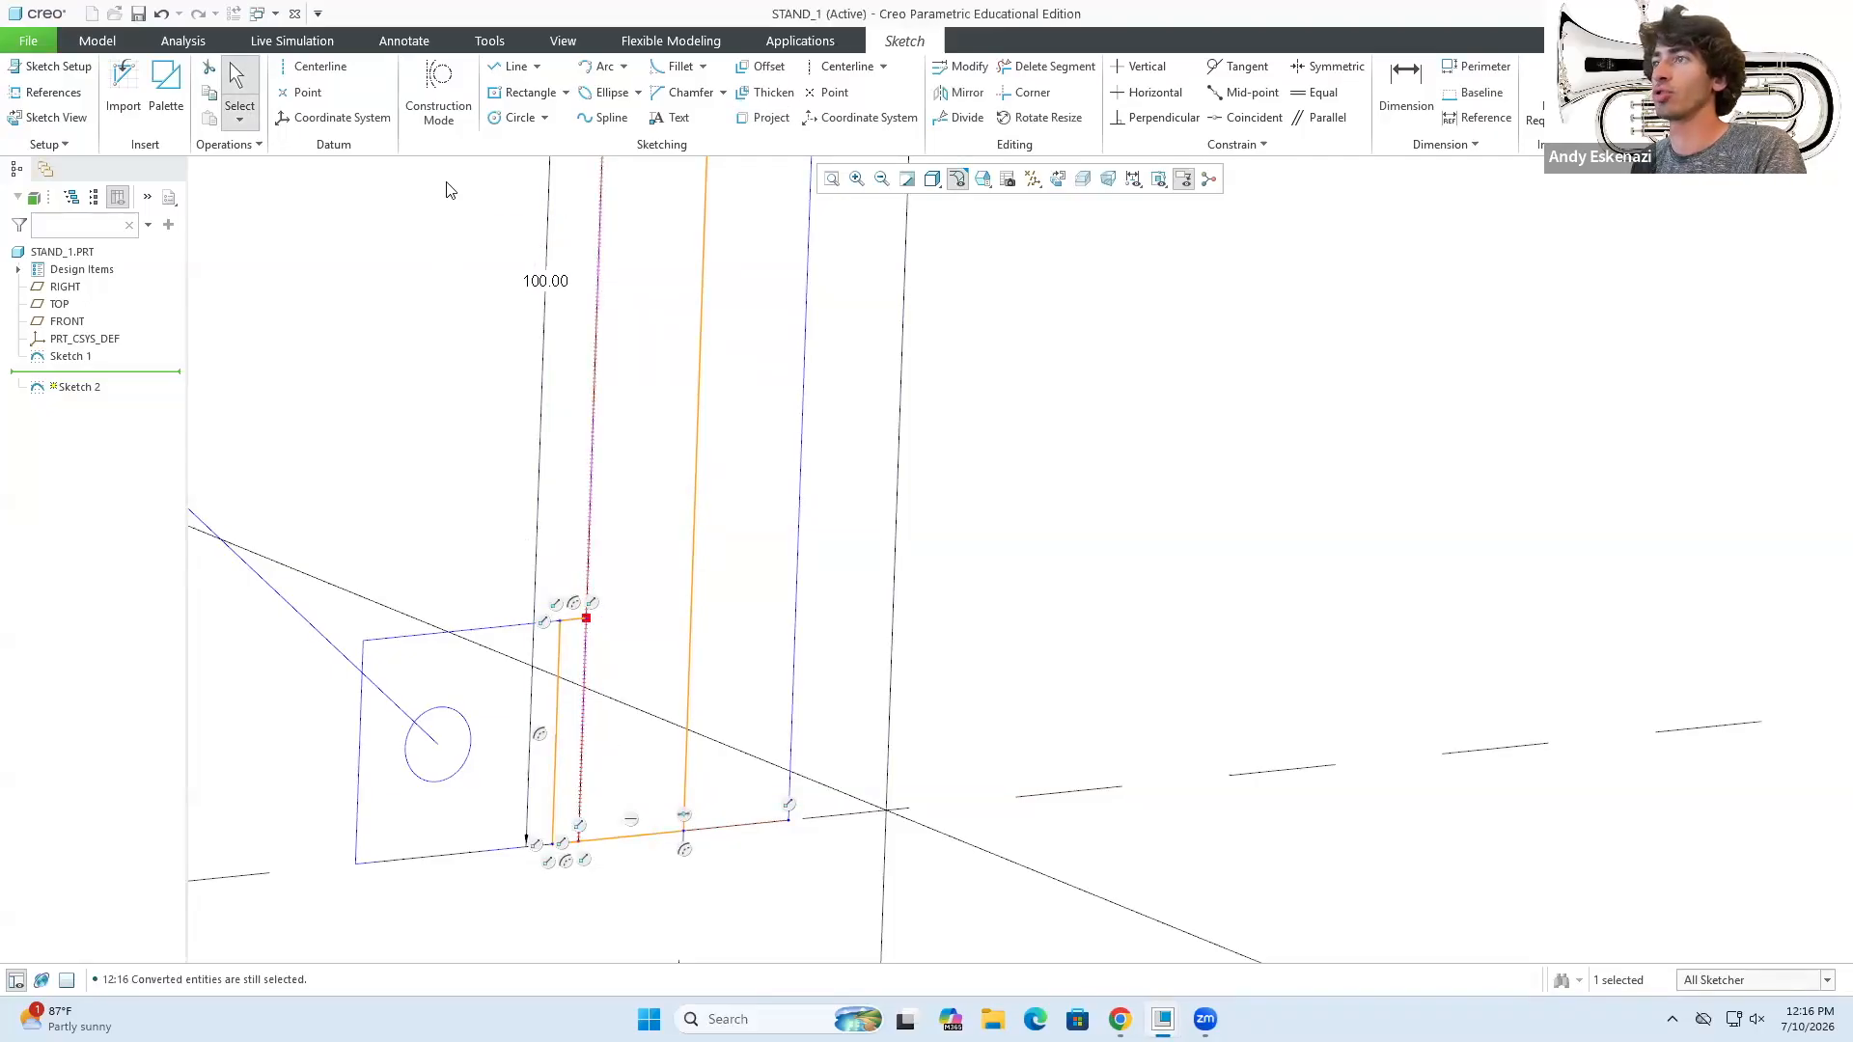
click(498, 67)
click(586, 619)
mouse_move(669, 728)
middle_down()
mouse_move(628, 385)
mouse_move(646, 518)
mouse_move(634, 228)
mouse_move(634, 686)
middle_up()
scroll(641, 391, down, 7)
click(650, 269)
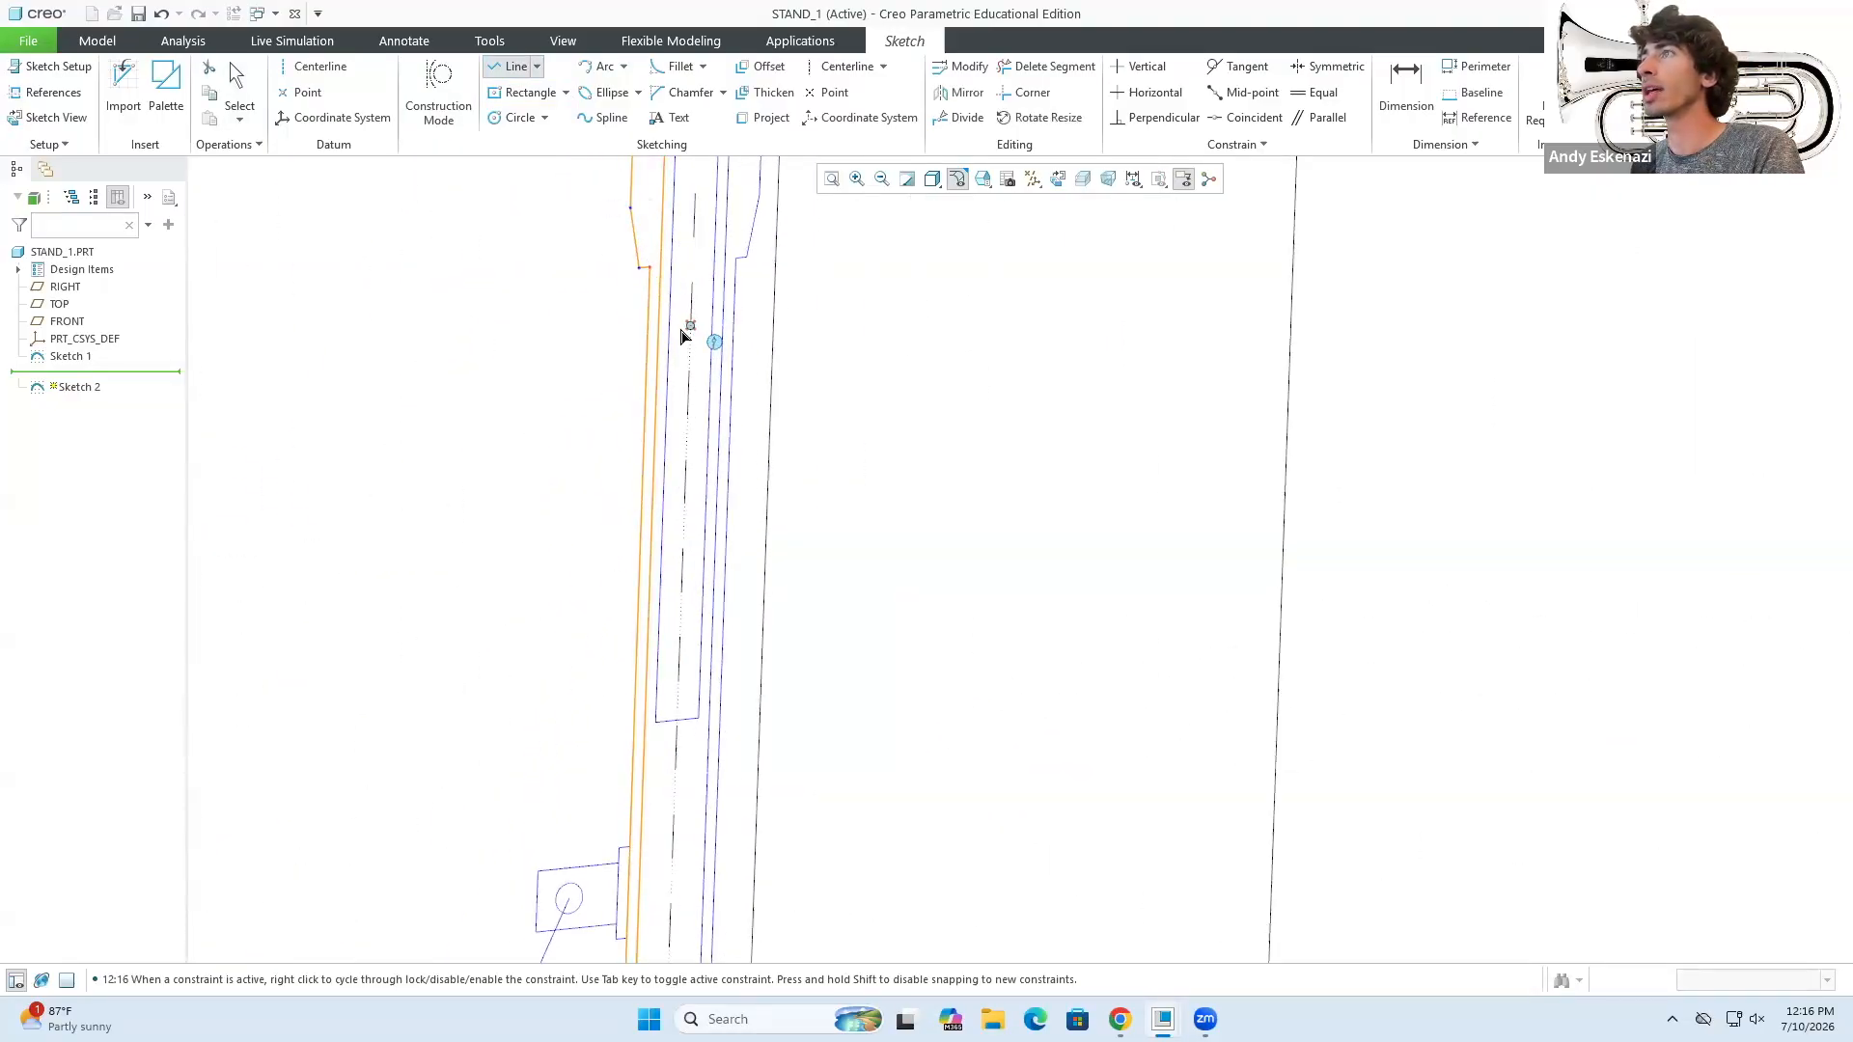
- Finish the tube profile sketch and revolve it 360° into a solid about its straight edge on the tube's centerline
middle_click(682, 335)
middle_drag(563, 401, 689, 898)
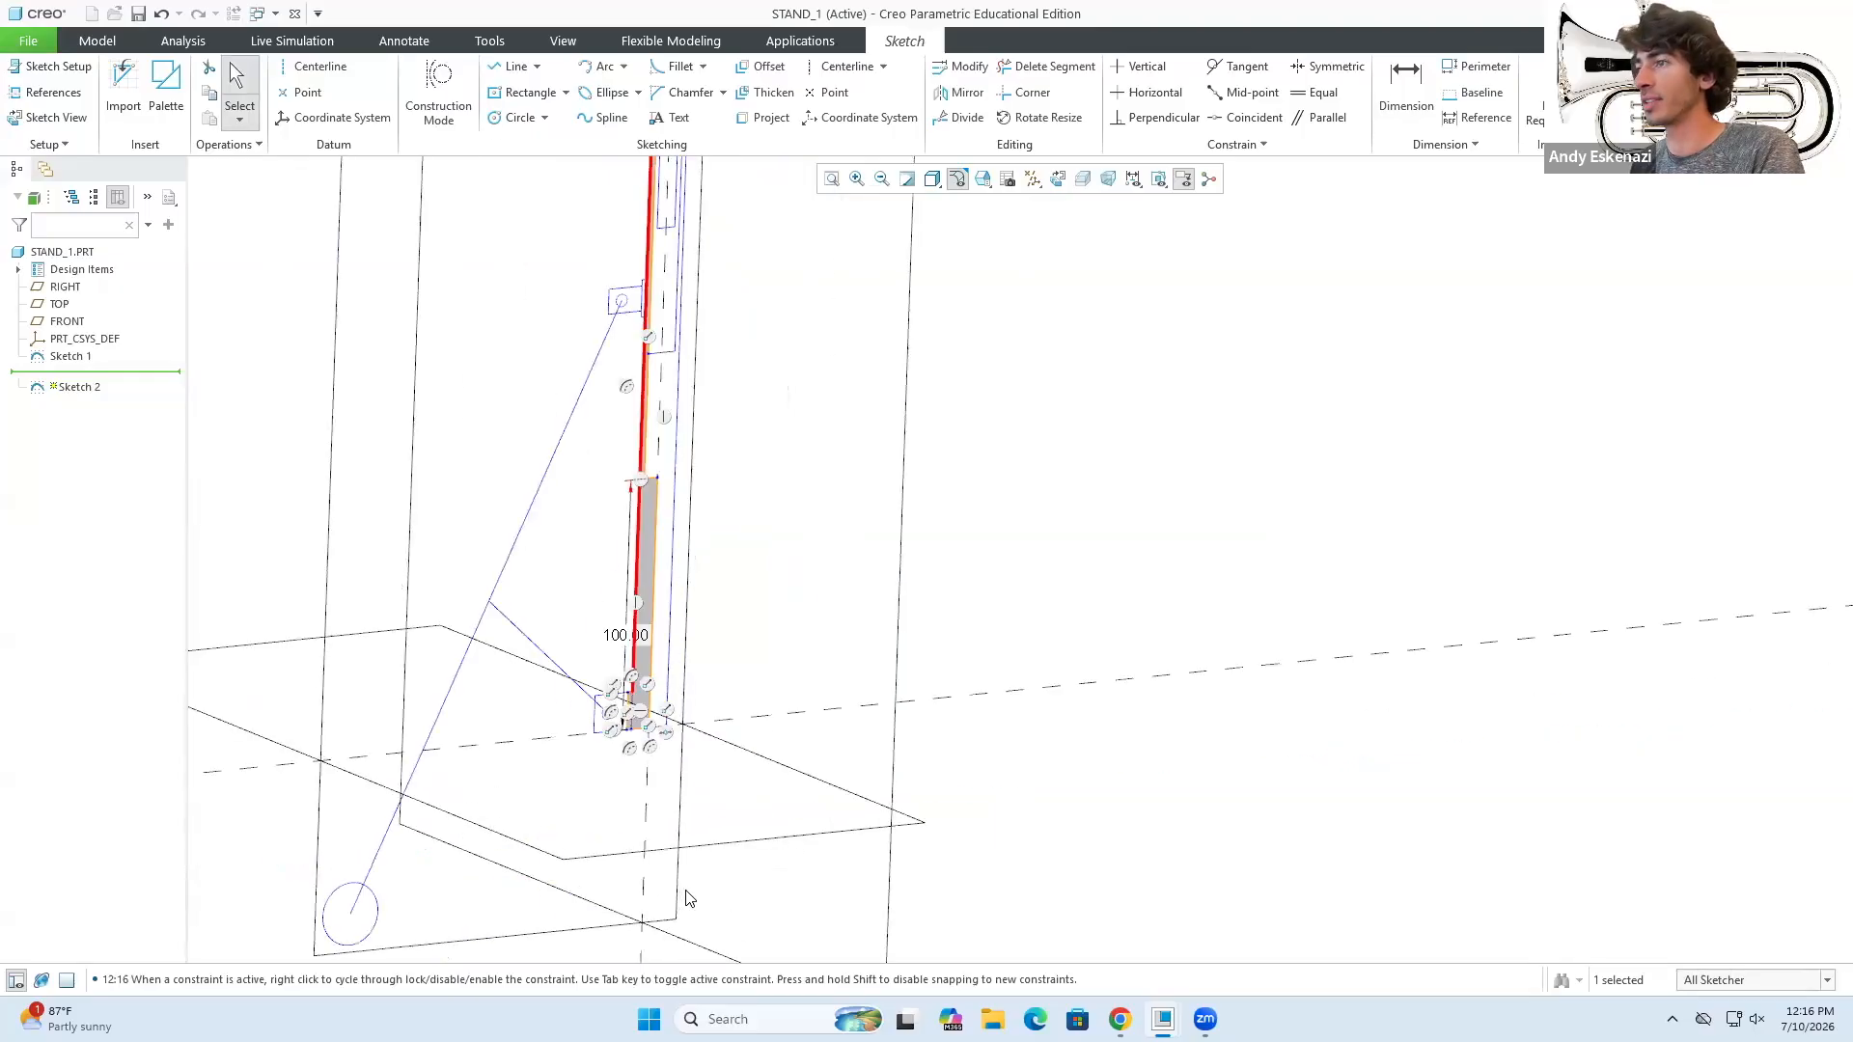
click(1617, 84)
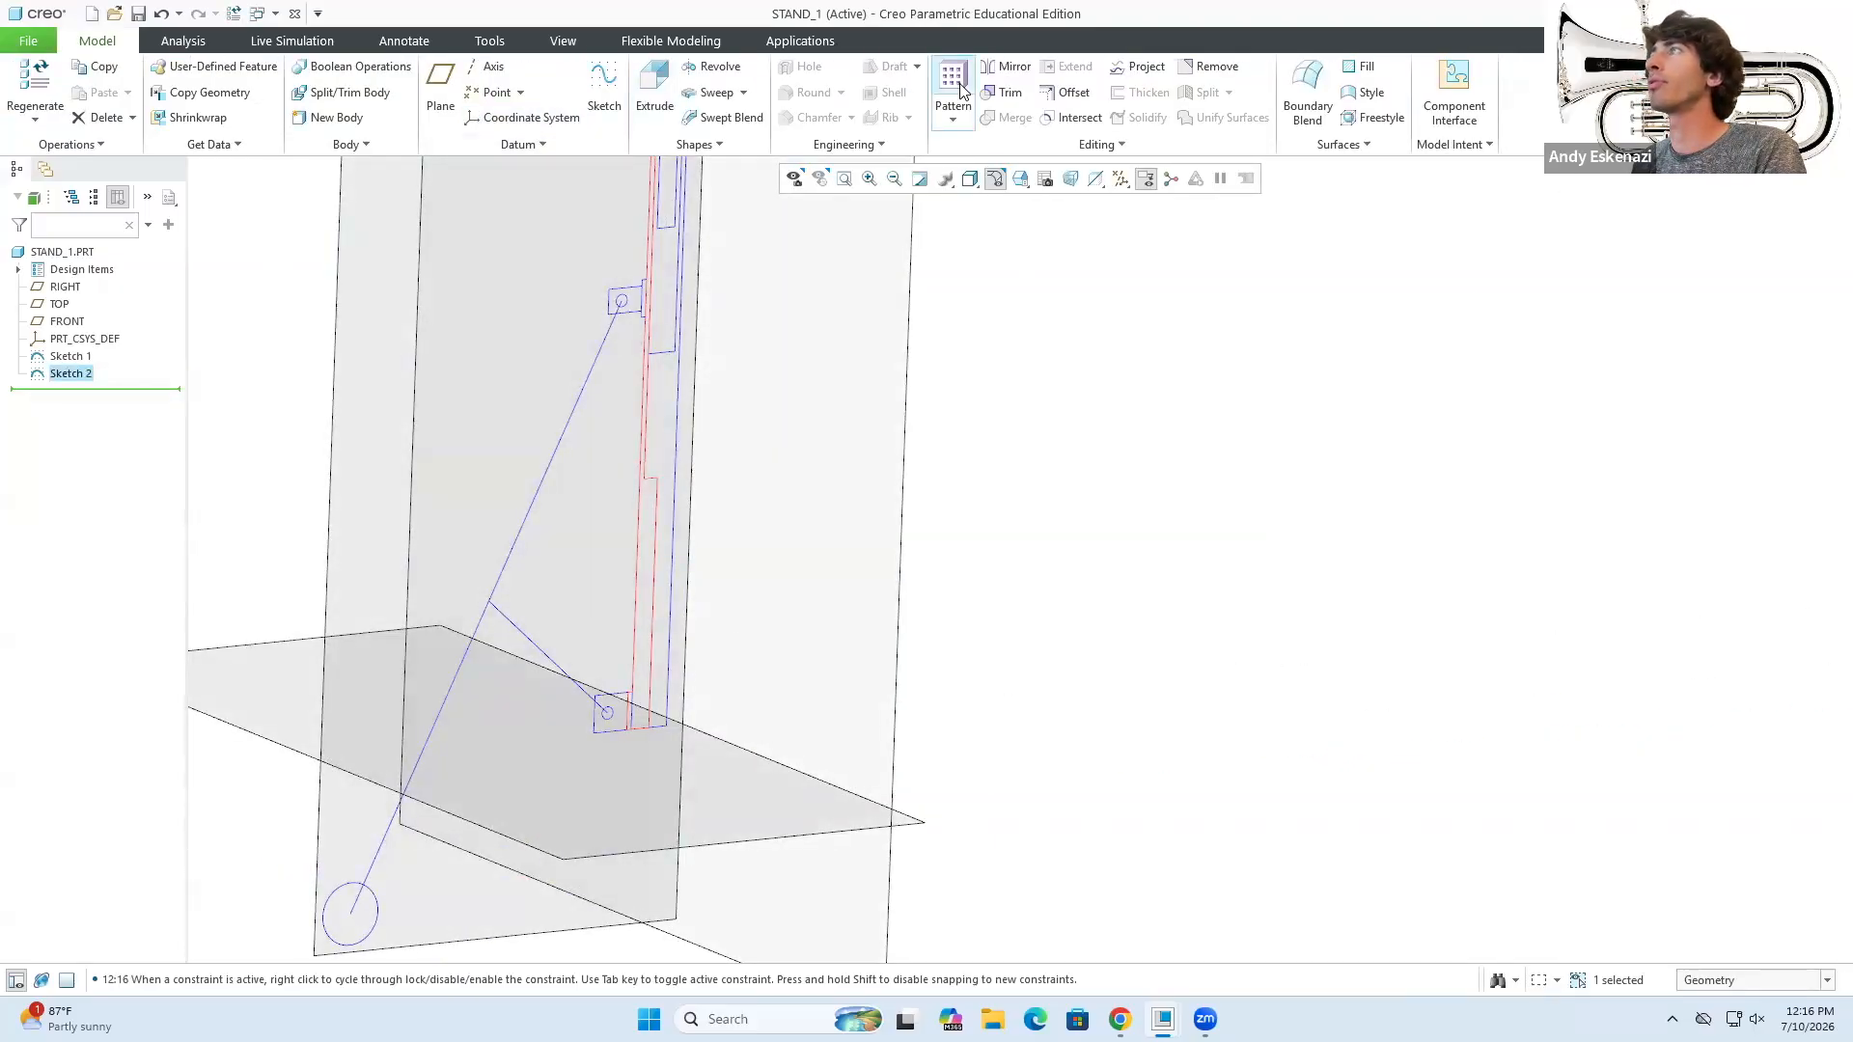
click(714, 65)
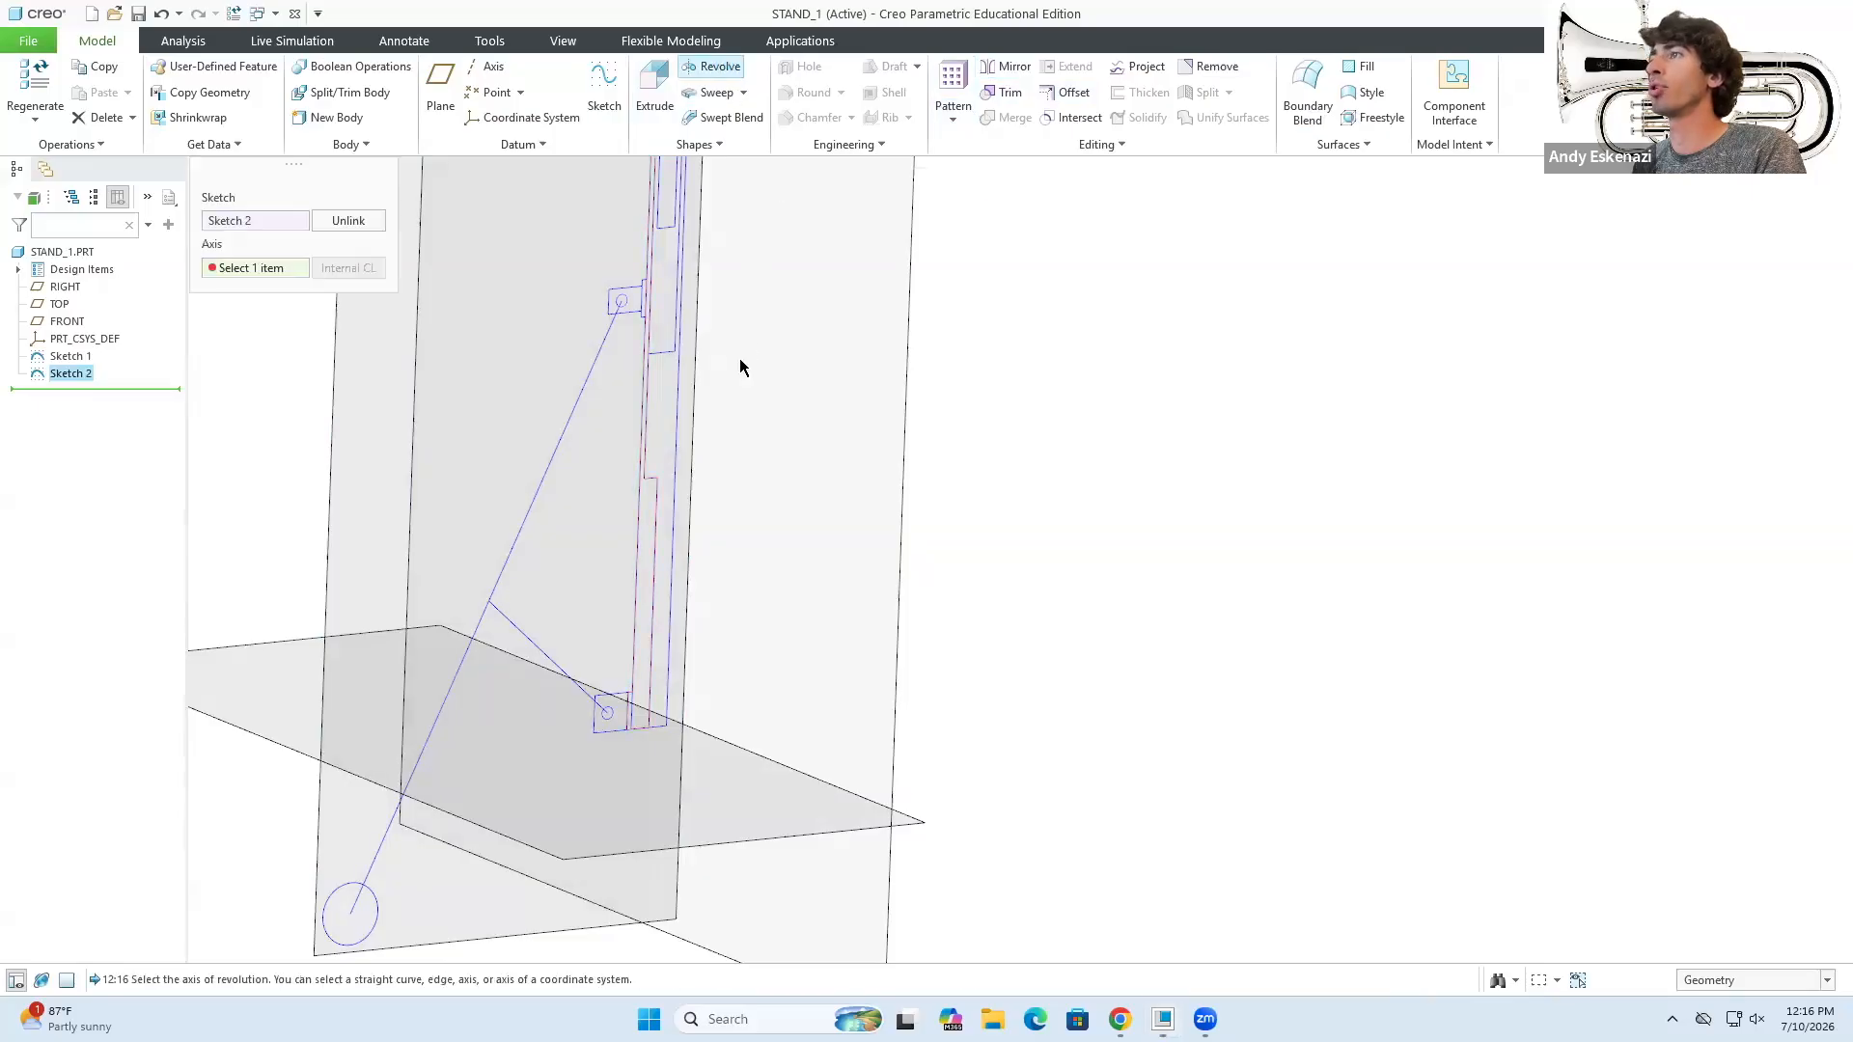
mouse_move(682, 431)
middle_down()
mouse_move(641, 431)
mouse_move(679, 559)
mouse_move(688, 417)
middle_up()
click(644, 498)
scroll(679, 560, up, 3)
scroll(681, 353, down, 5)
middle_drag(682, 350, 664, 425)
scroll(658, 512, up, 5)
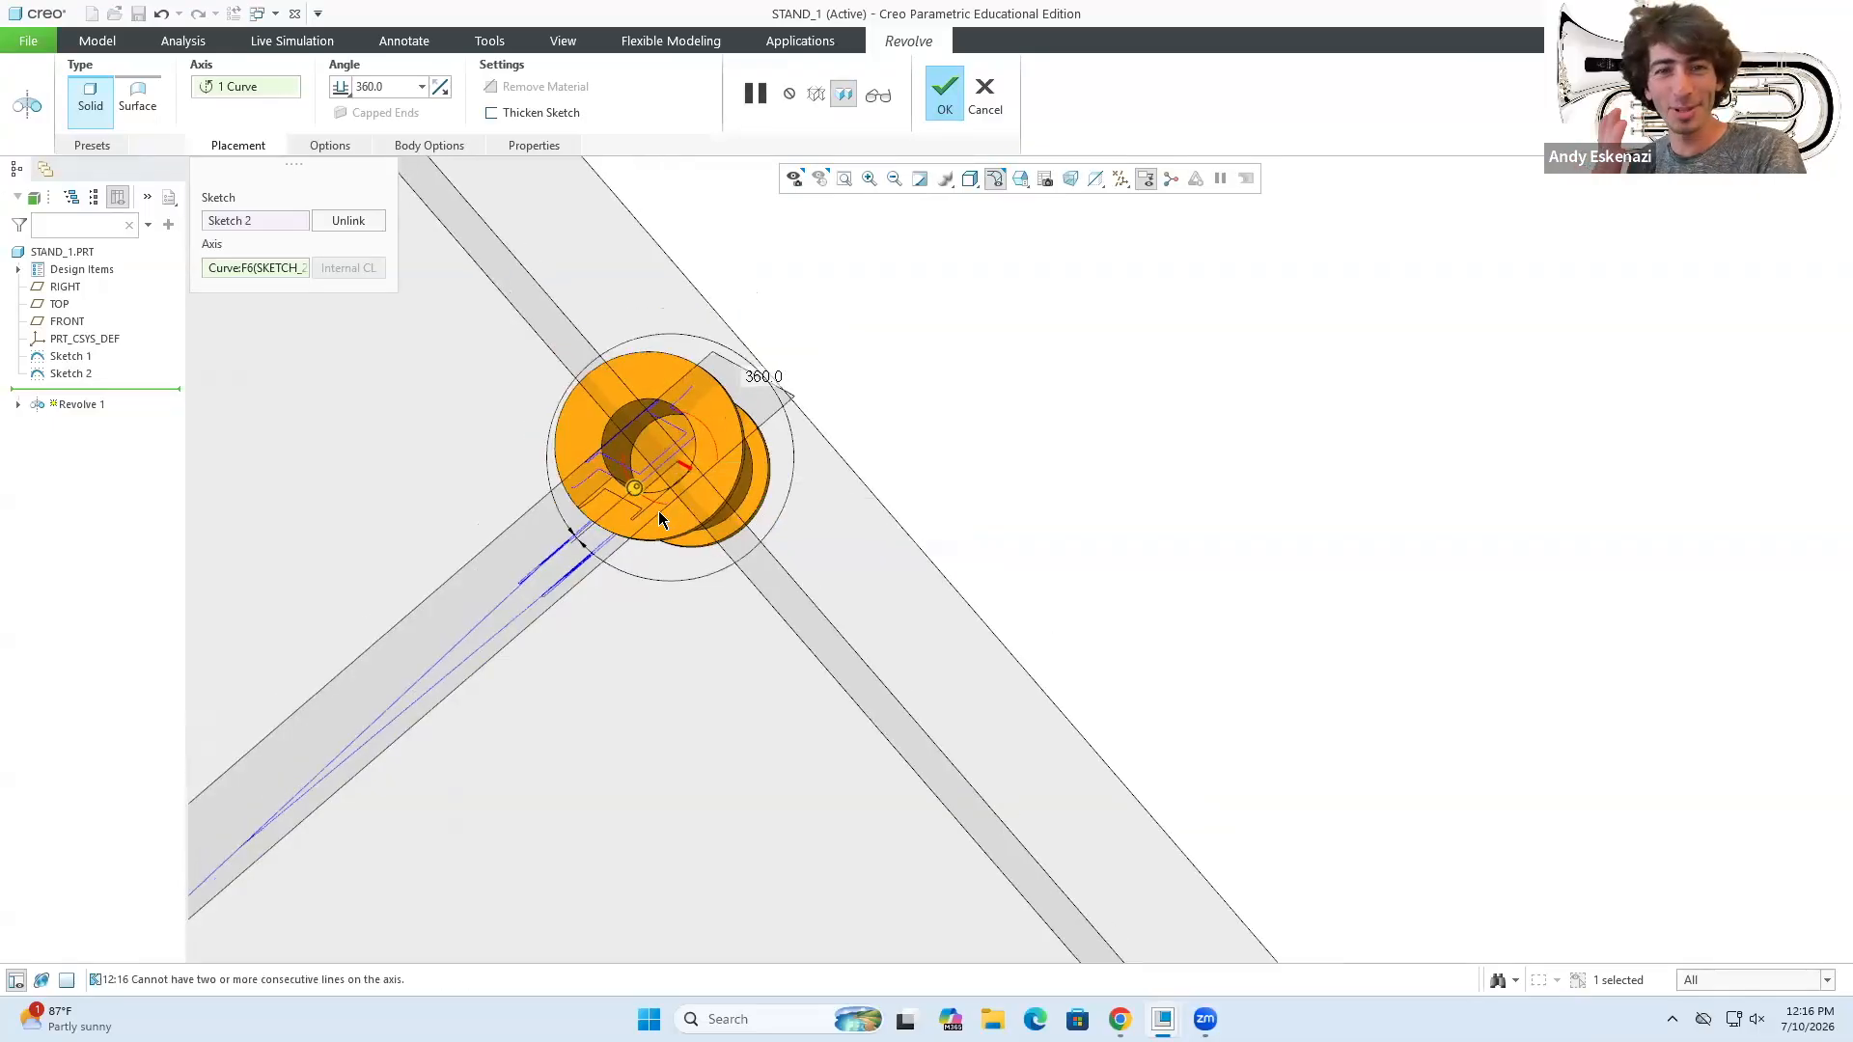
middle_drag(662, 527, 663, 409)
scroll(668, 337, up, 4)
middle_drag(668, 335, 662, 580)
scroll(653, 286, up, 3)
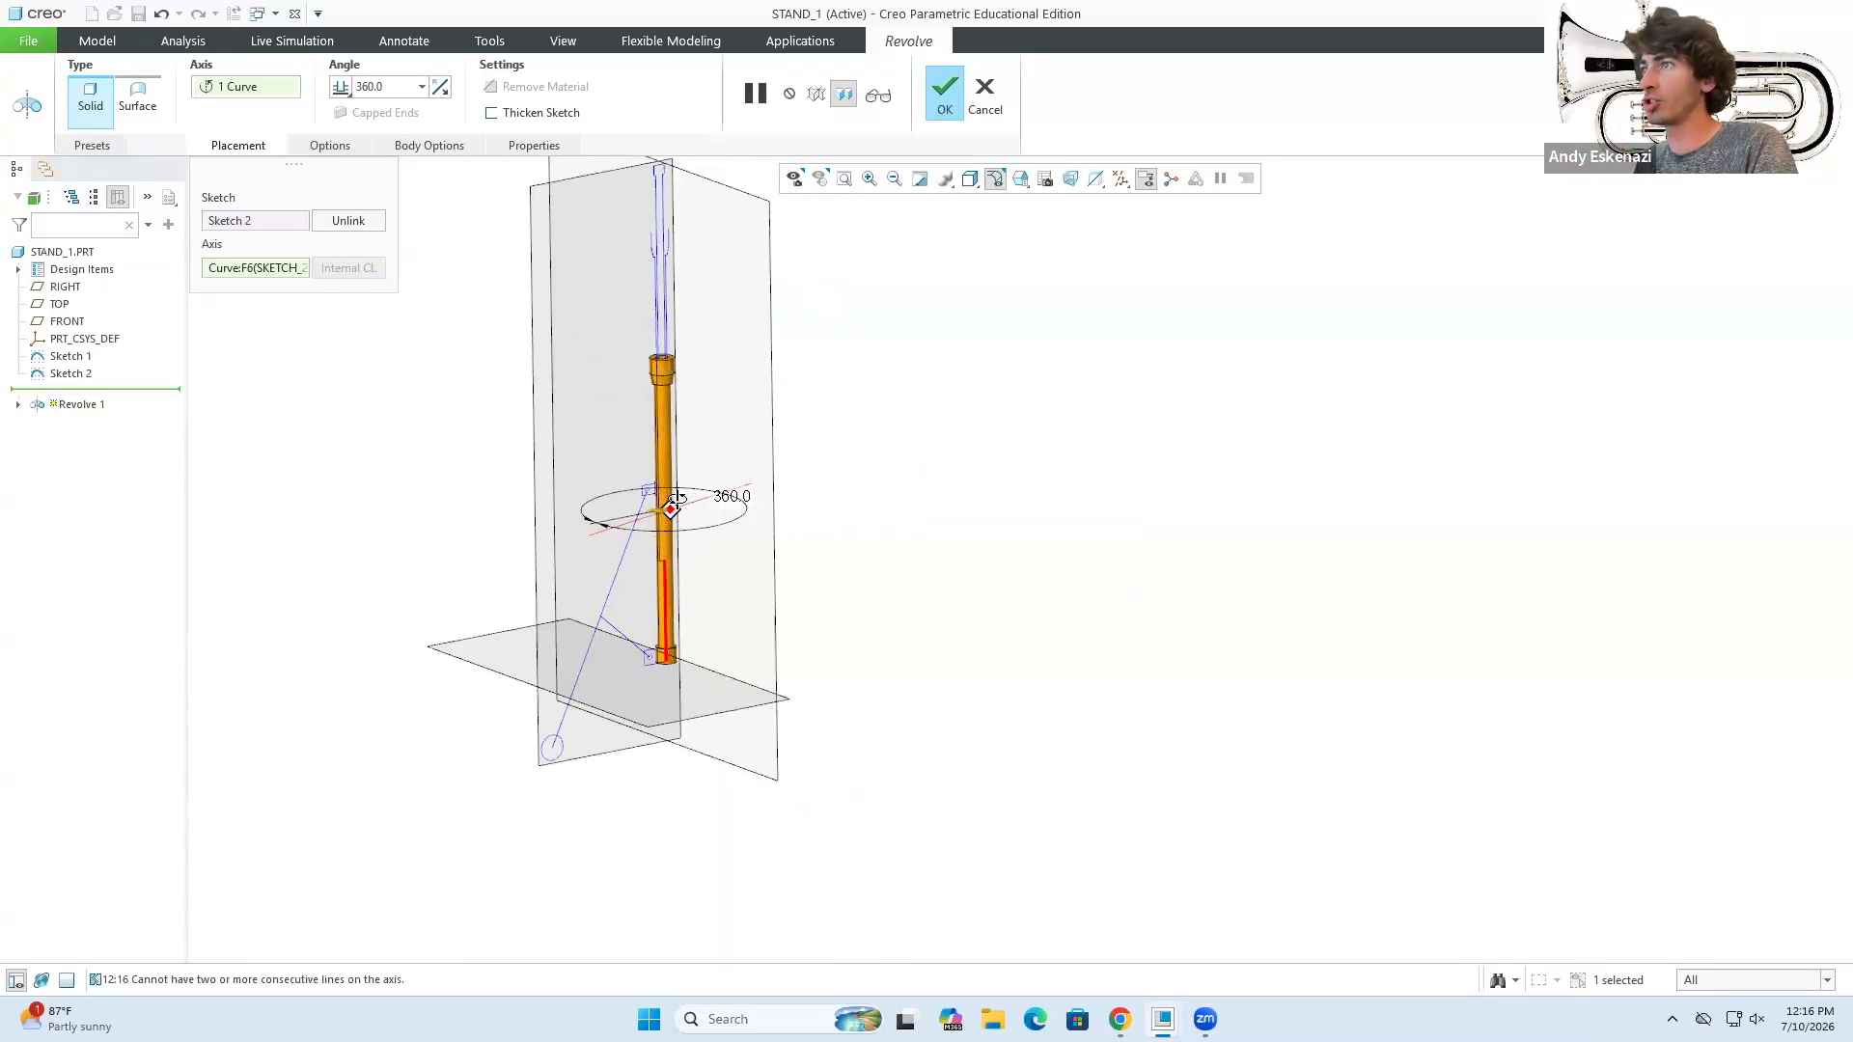
scroll(664, 588, down, 3)
click(945, 85)
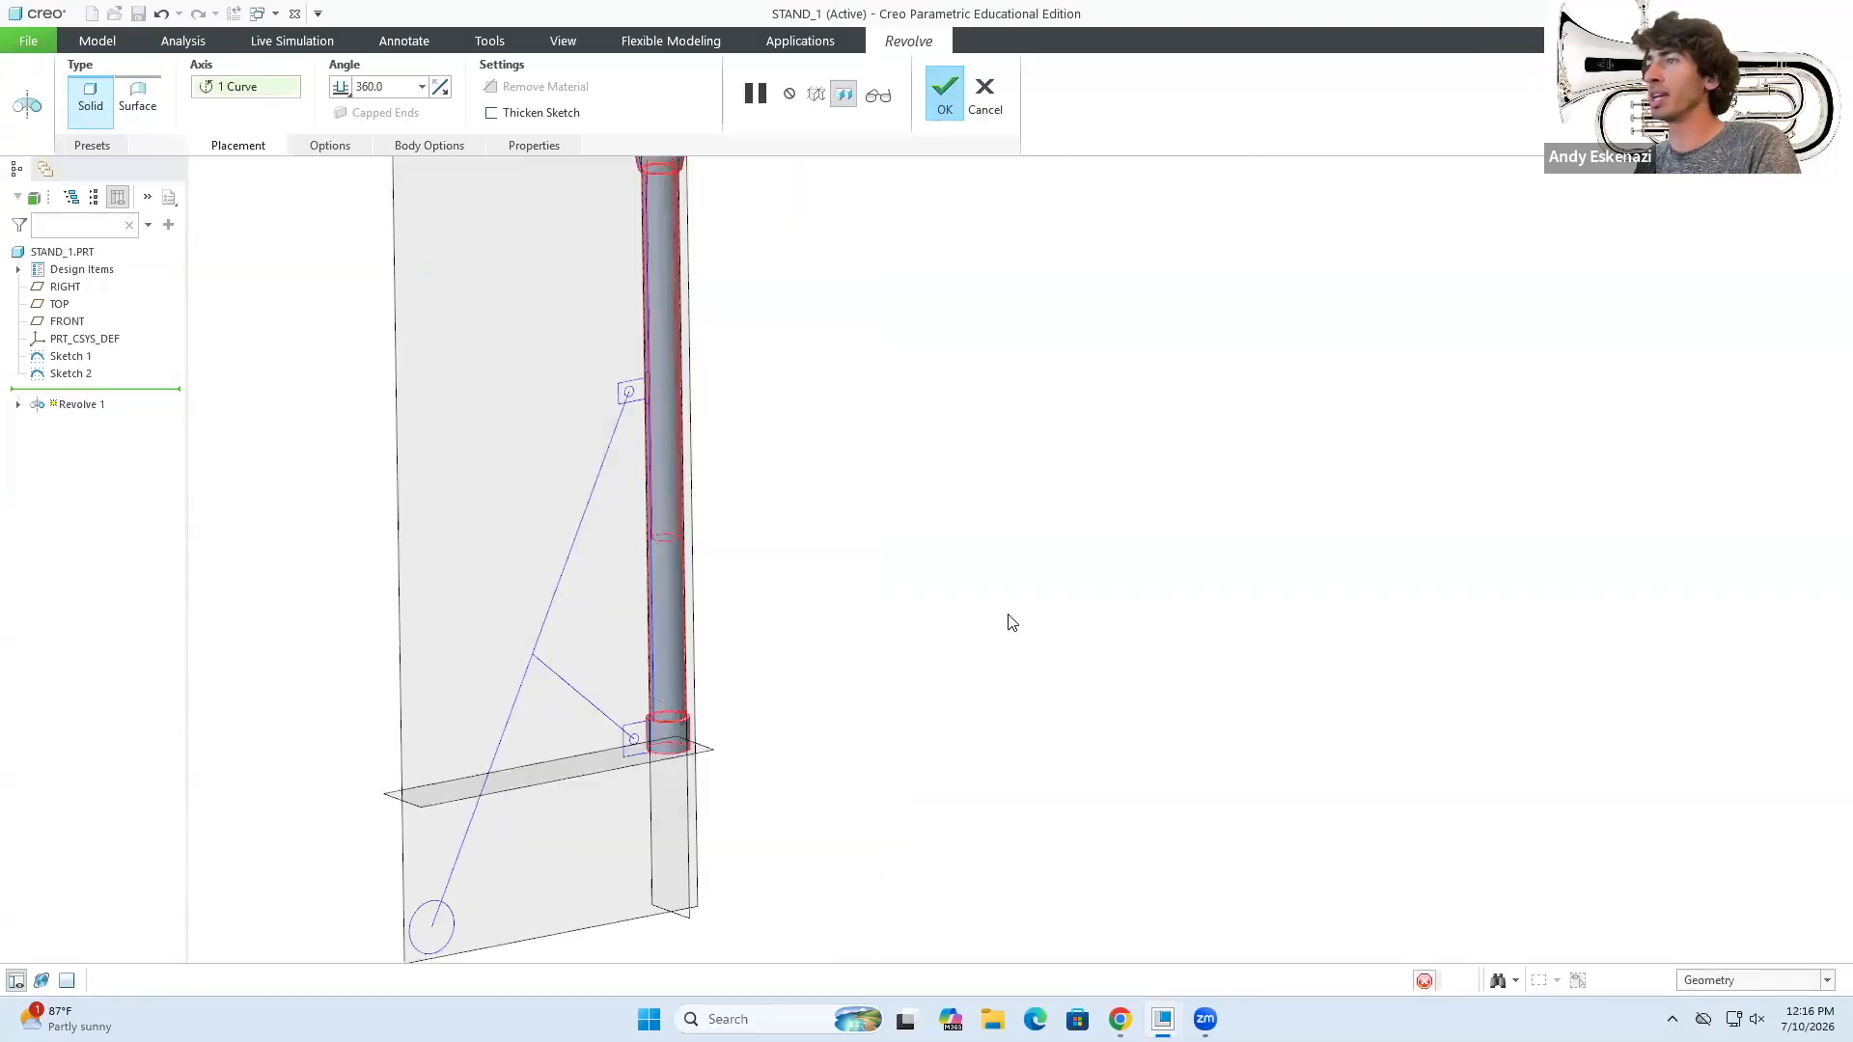
- Start a sketch on the tube's flat bottom face and draw a circle centred on the tube axis
scroll(668, 747, down, 3)
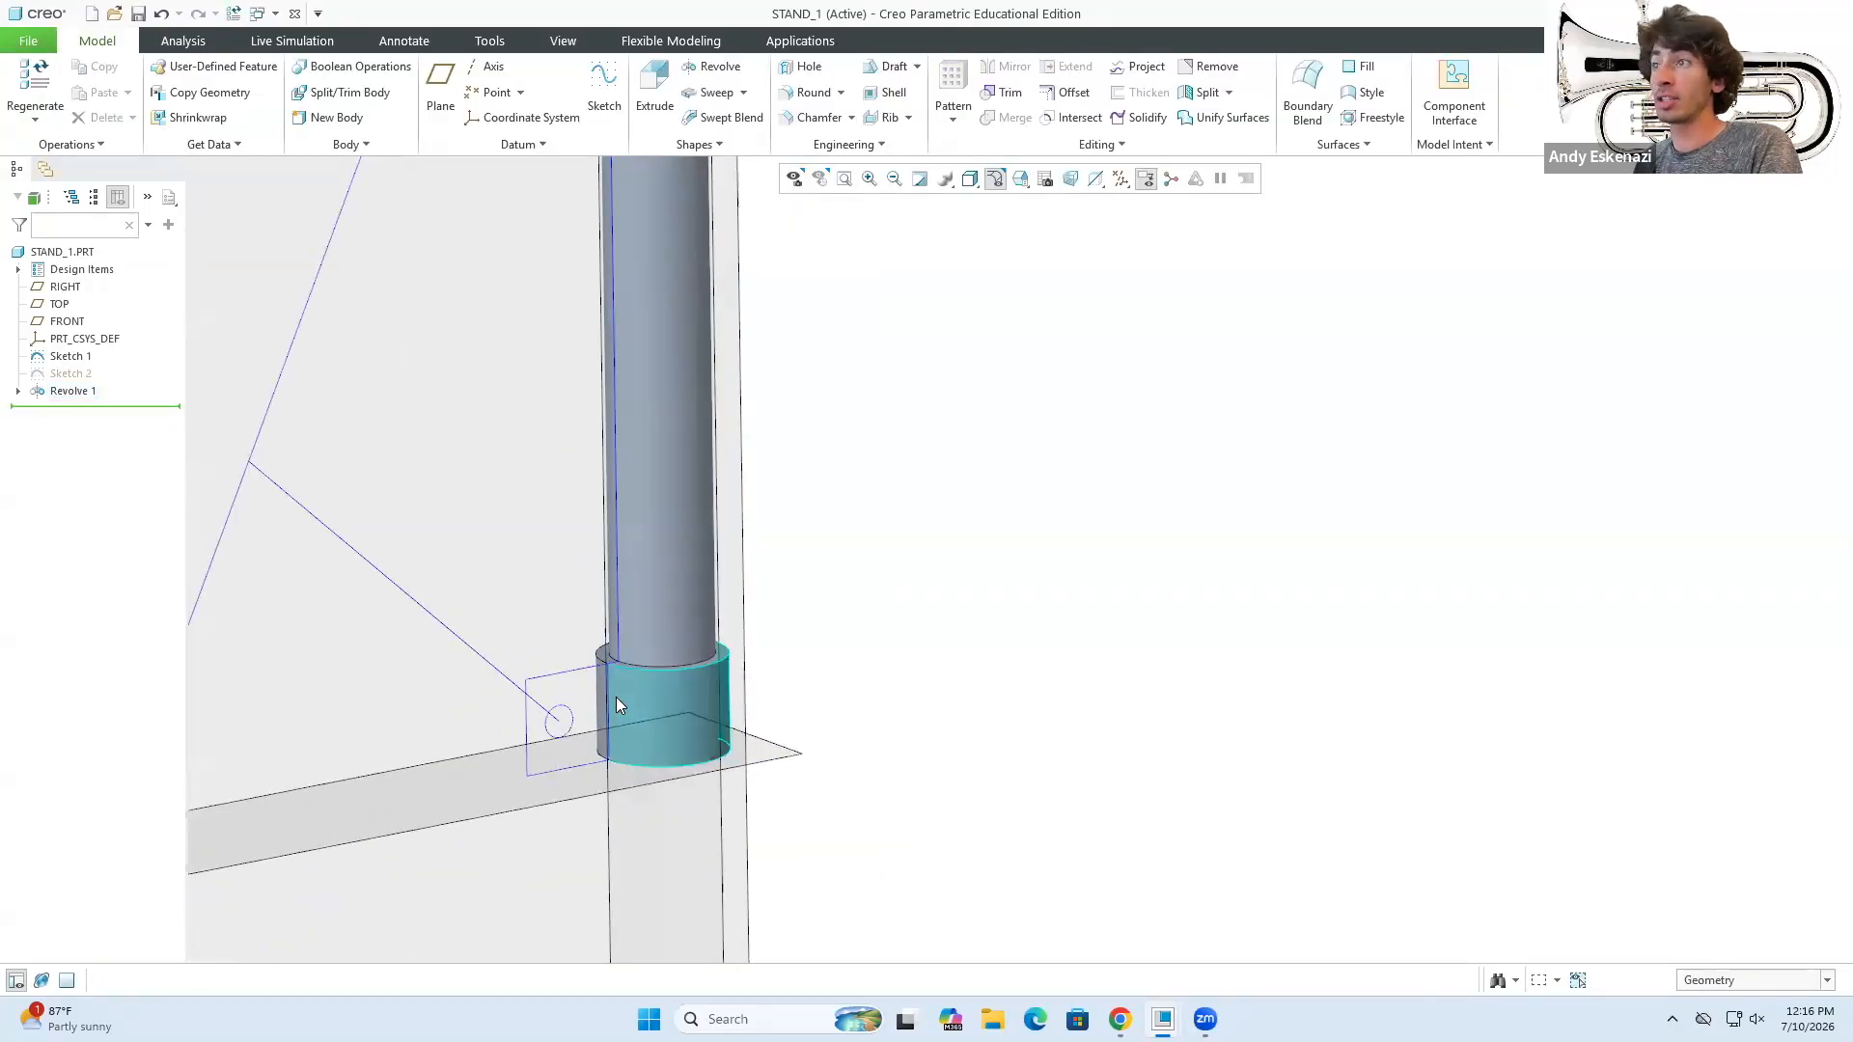
middle_drag(749, 674, 716, 585)
scroll(745, 824, up, 2)
scroll(756, 887, down, 3)
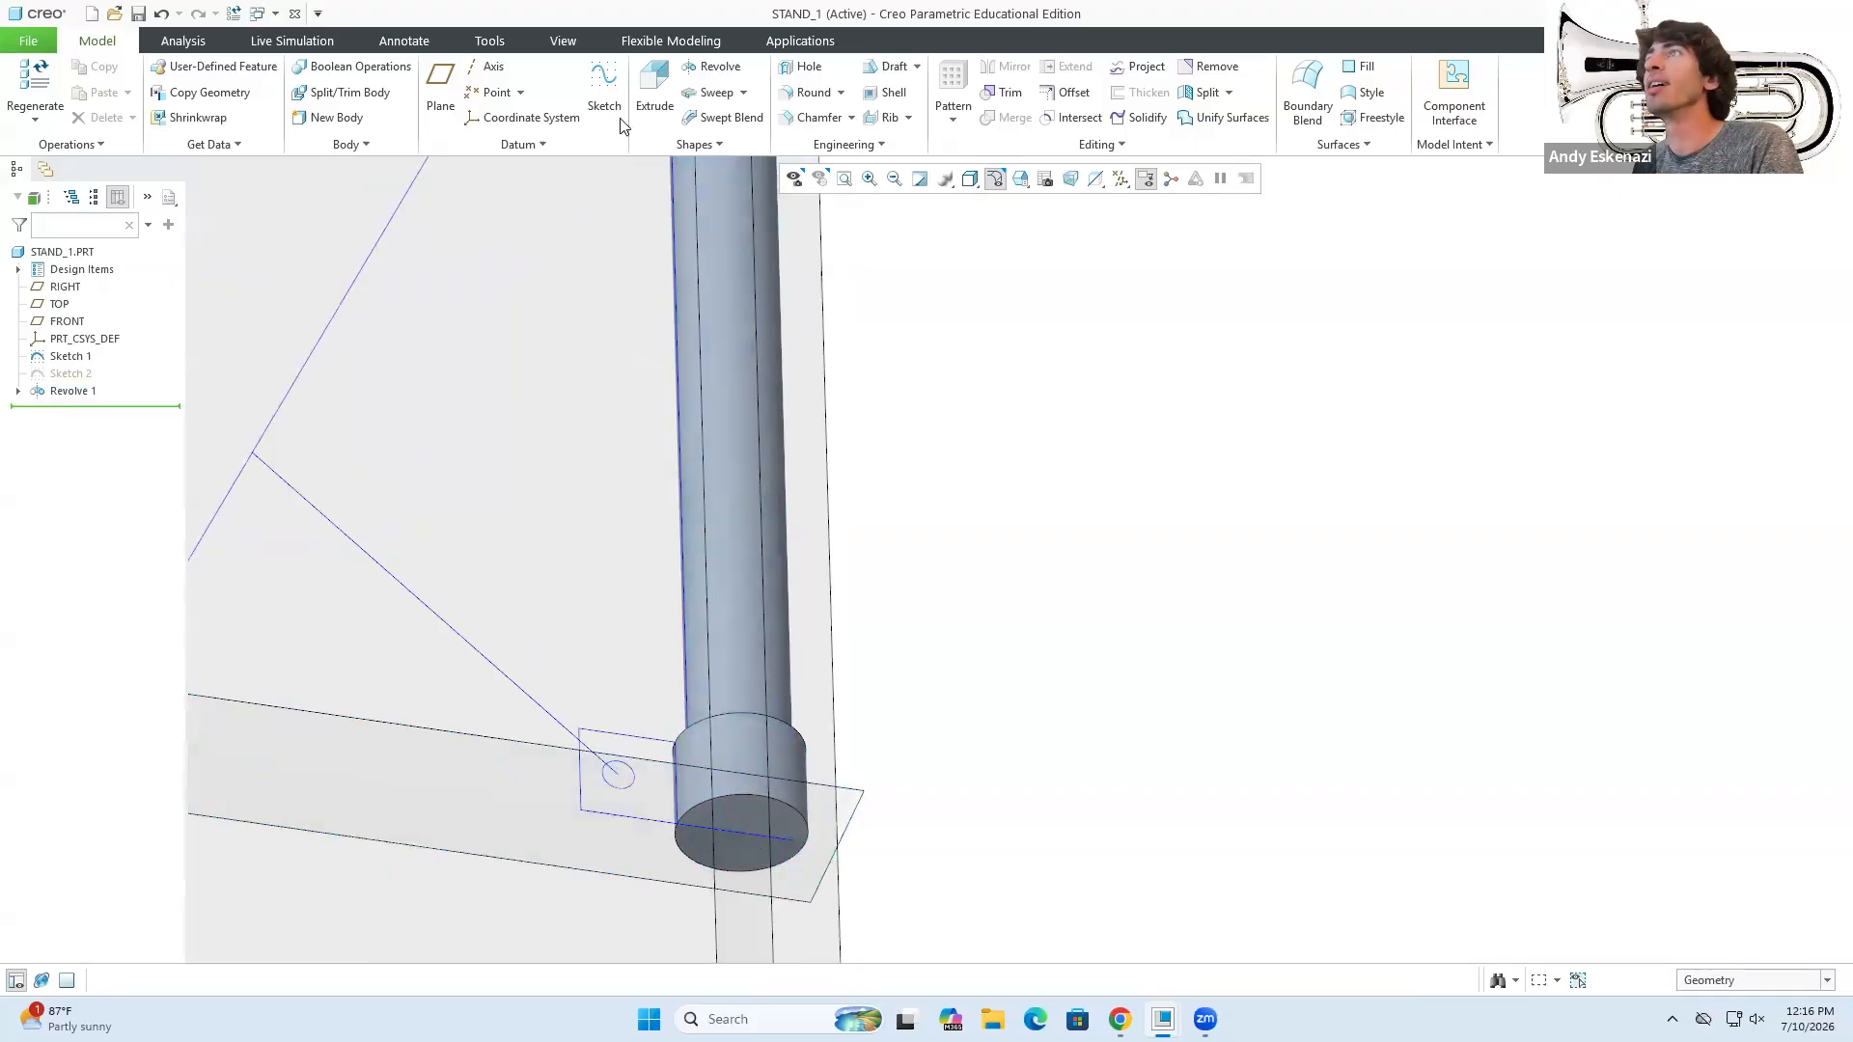
click(617, 113)
click(748, 830)
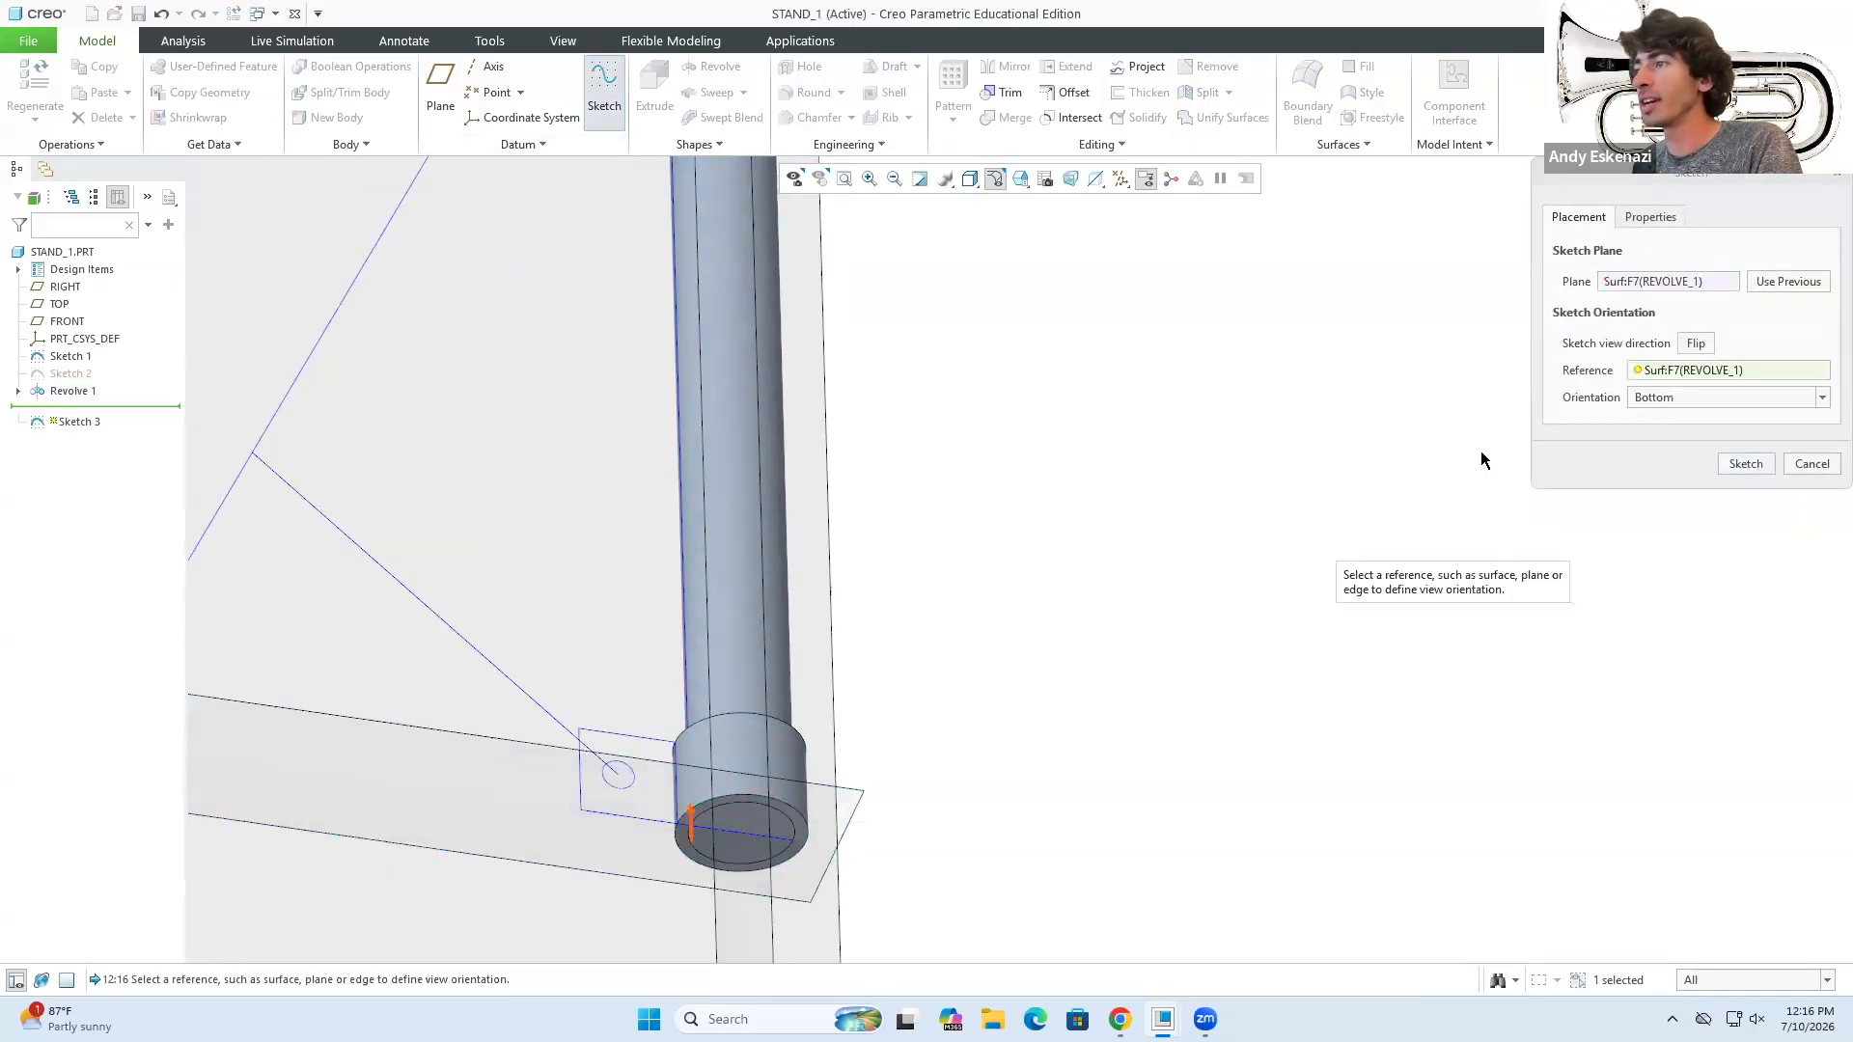
click(1747, 464)
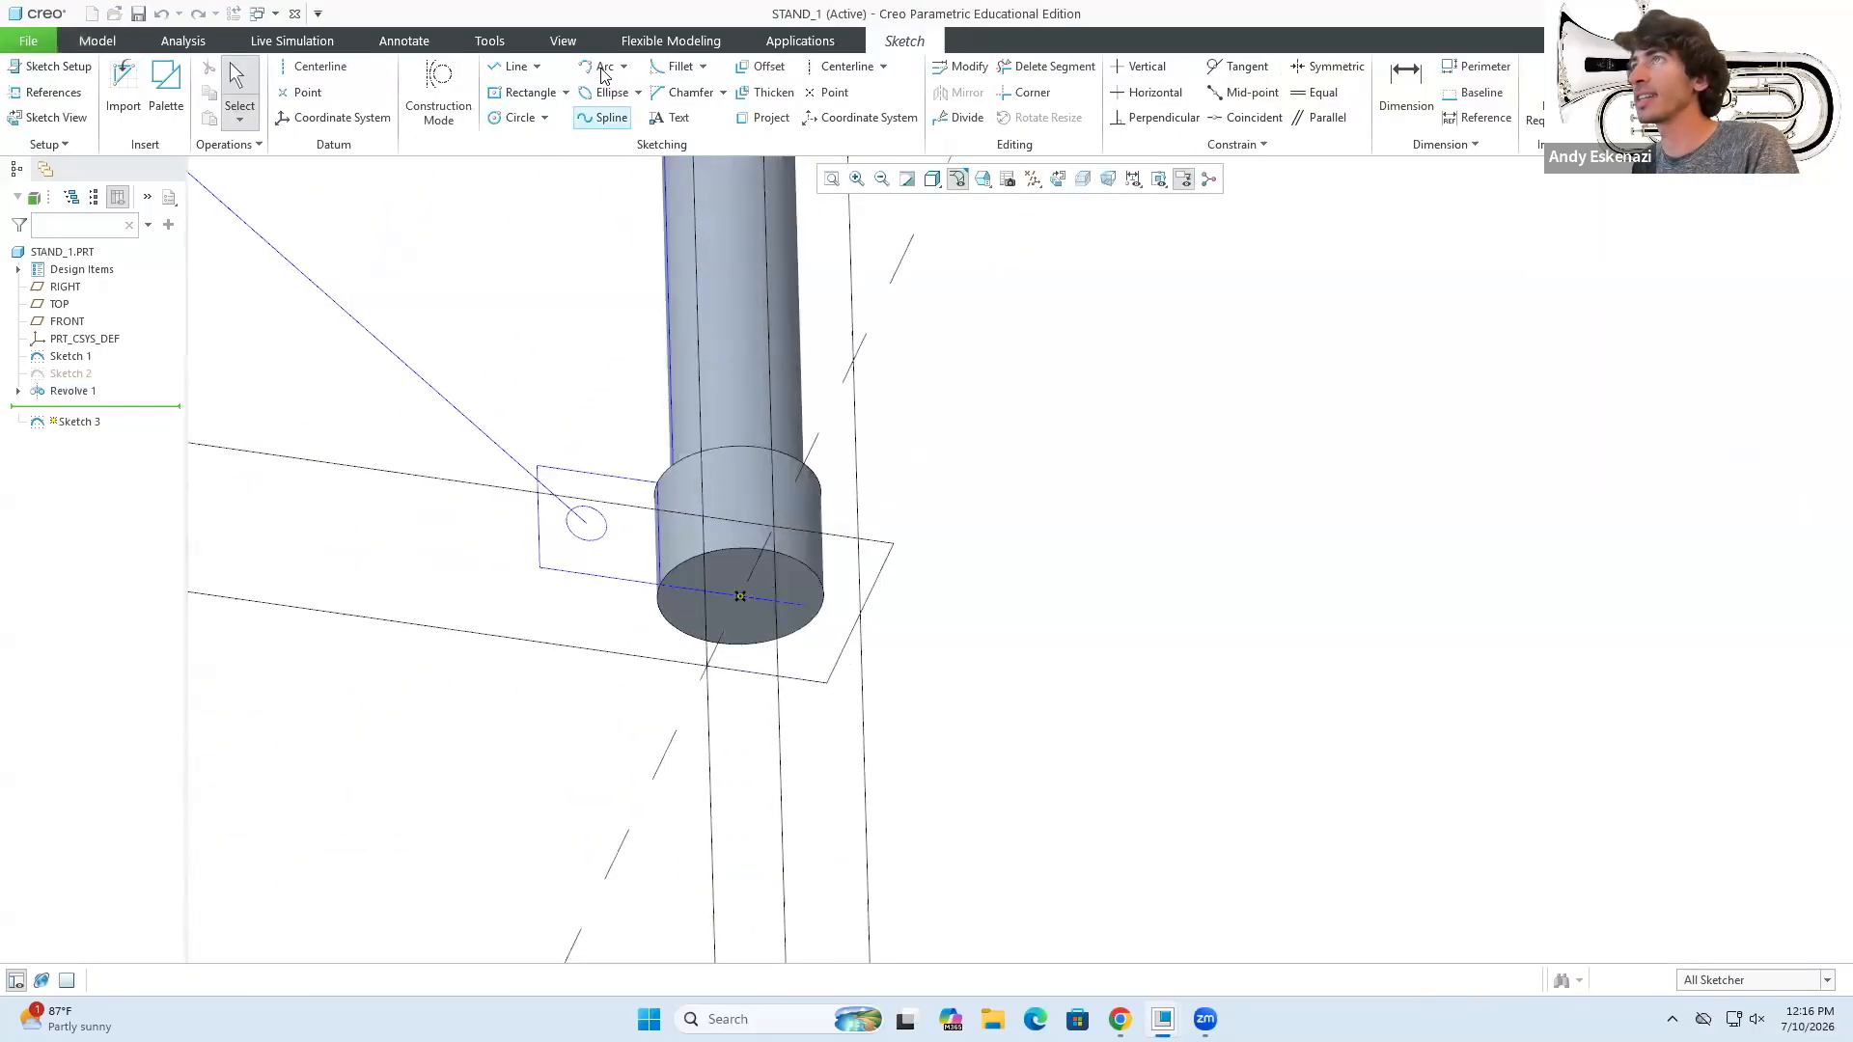
click(518, 117)
scroll(741, 623, down, 1)
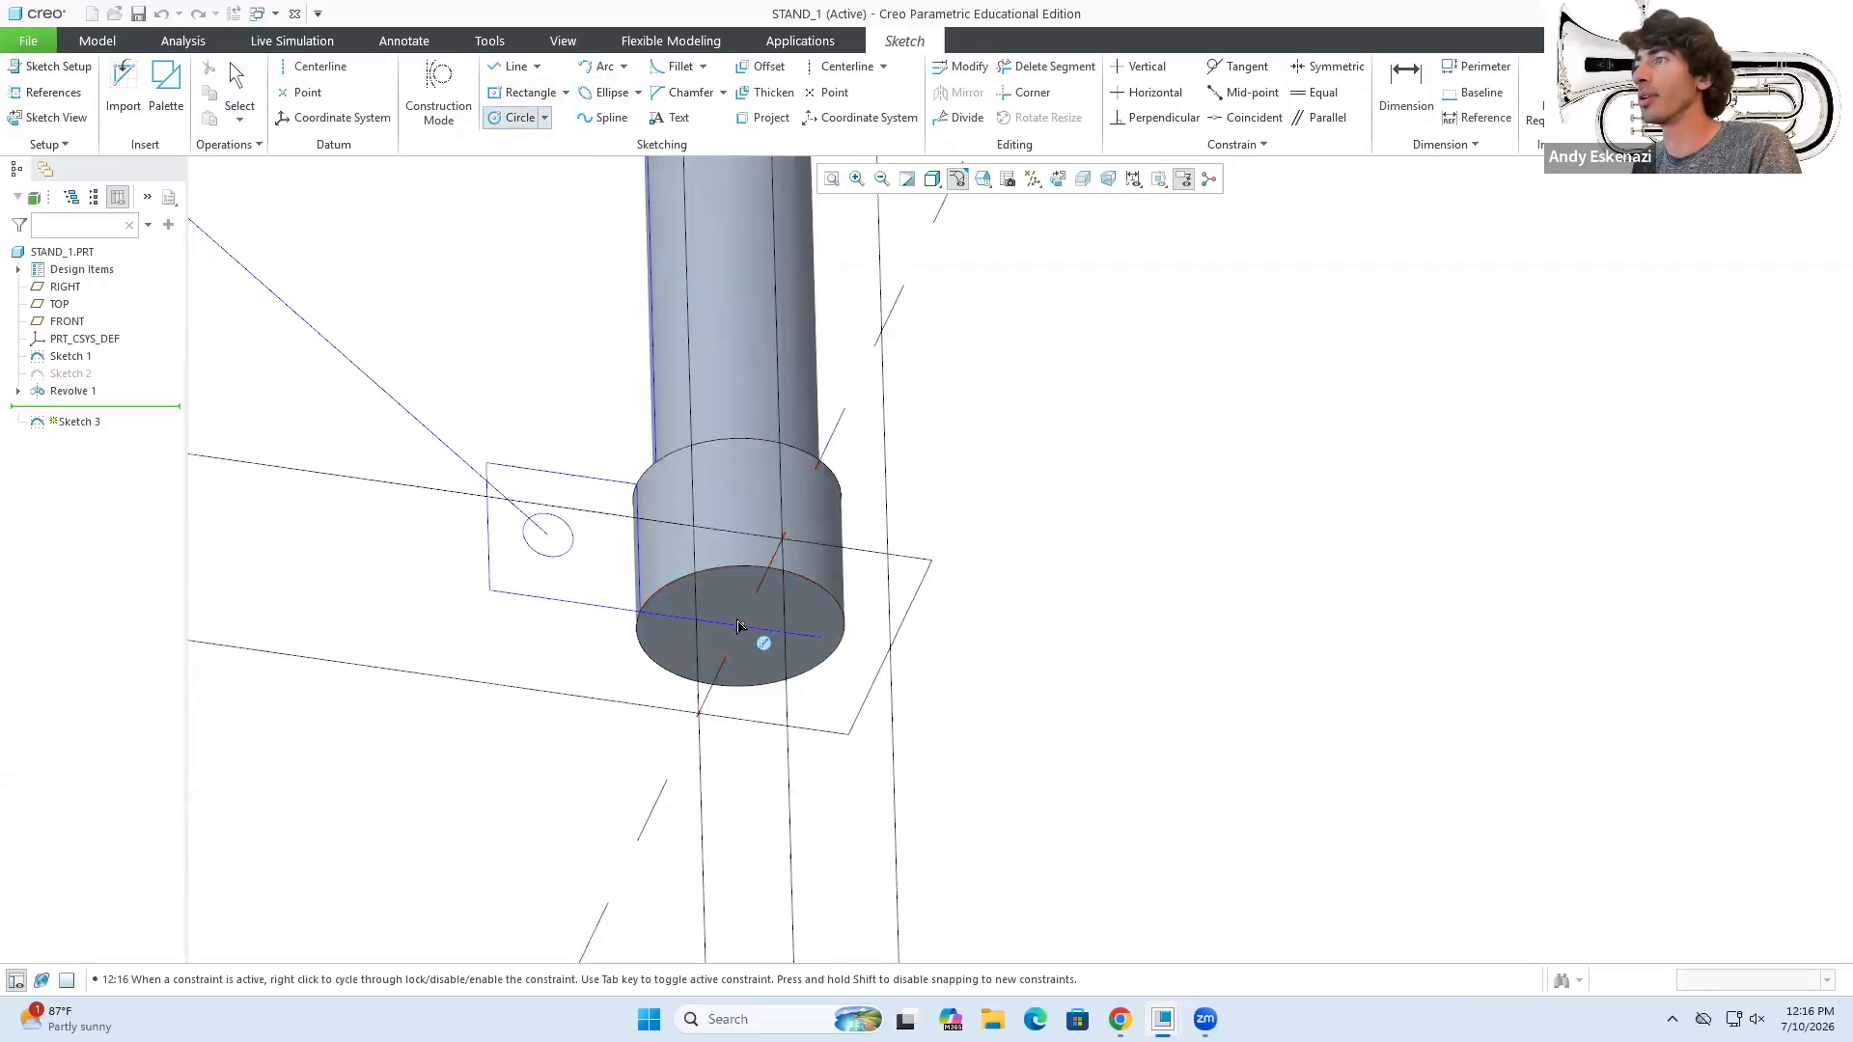
click(790, 656)
middle_click(789, 655)
- Enlarge the circle's diameter so a narrow ring is left around it on the bottom face, and finish the sketch
double_click(649, 585)
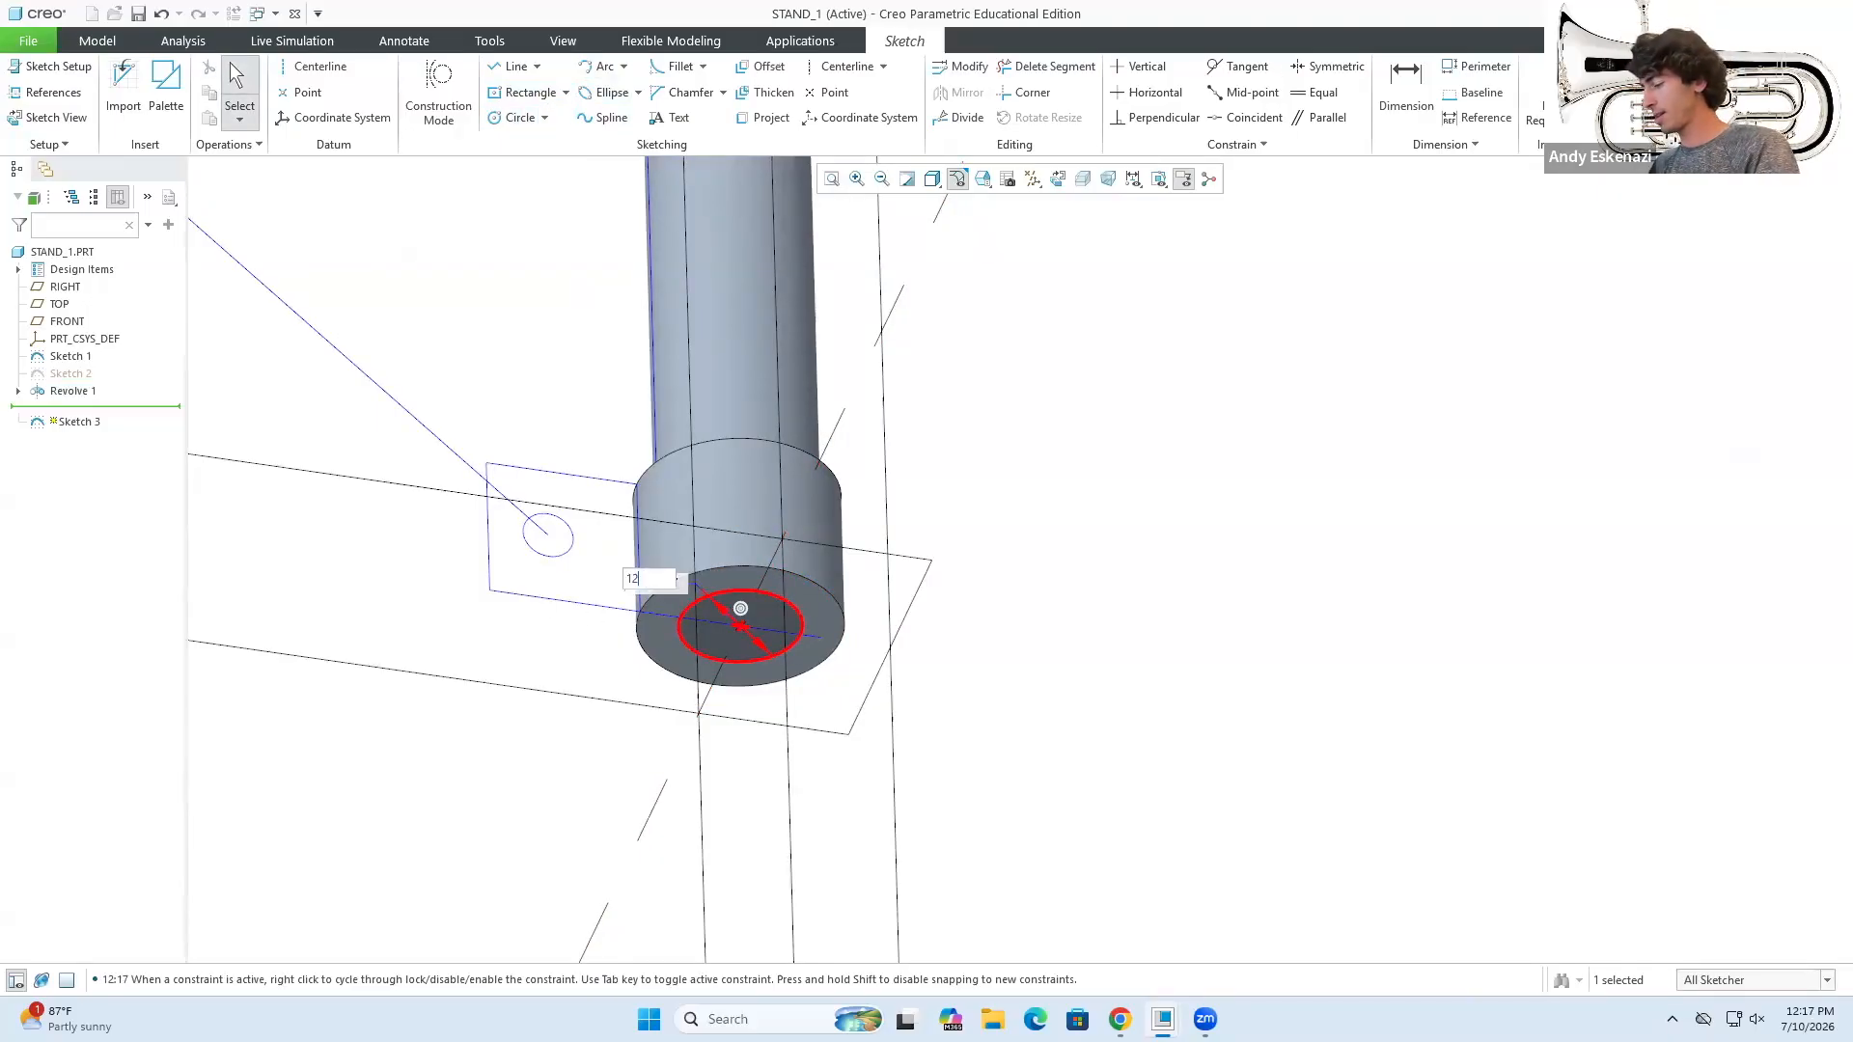
middle_drag(844, 670, 676, 594)
double_click(645, 584)
key(Return)
mouse_move(709, 668)
middle_down()
mouse_move(772, 579)
mouse_move(749, 840)
mouse_move(726, 675)
middle_up()
click(1629, 88)
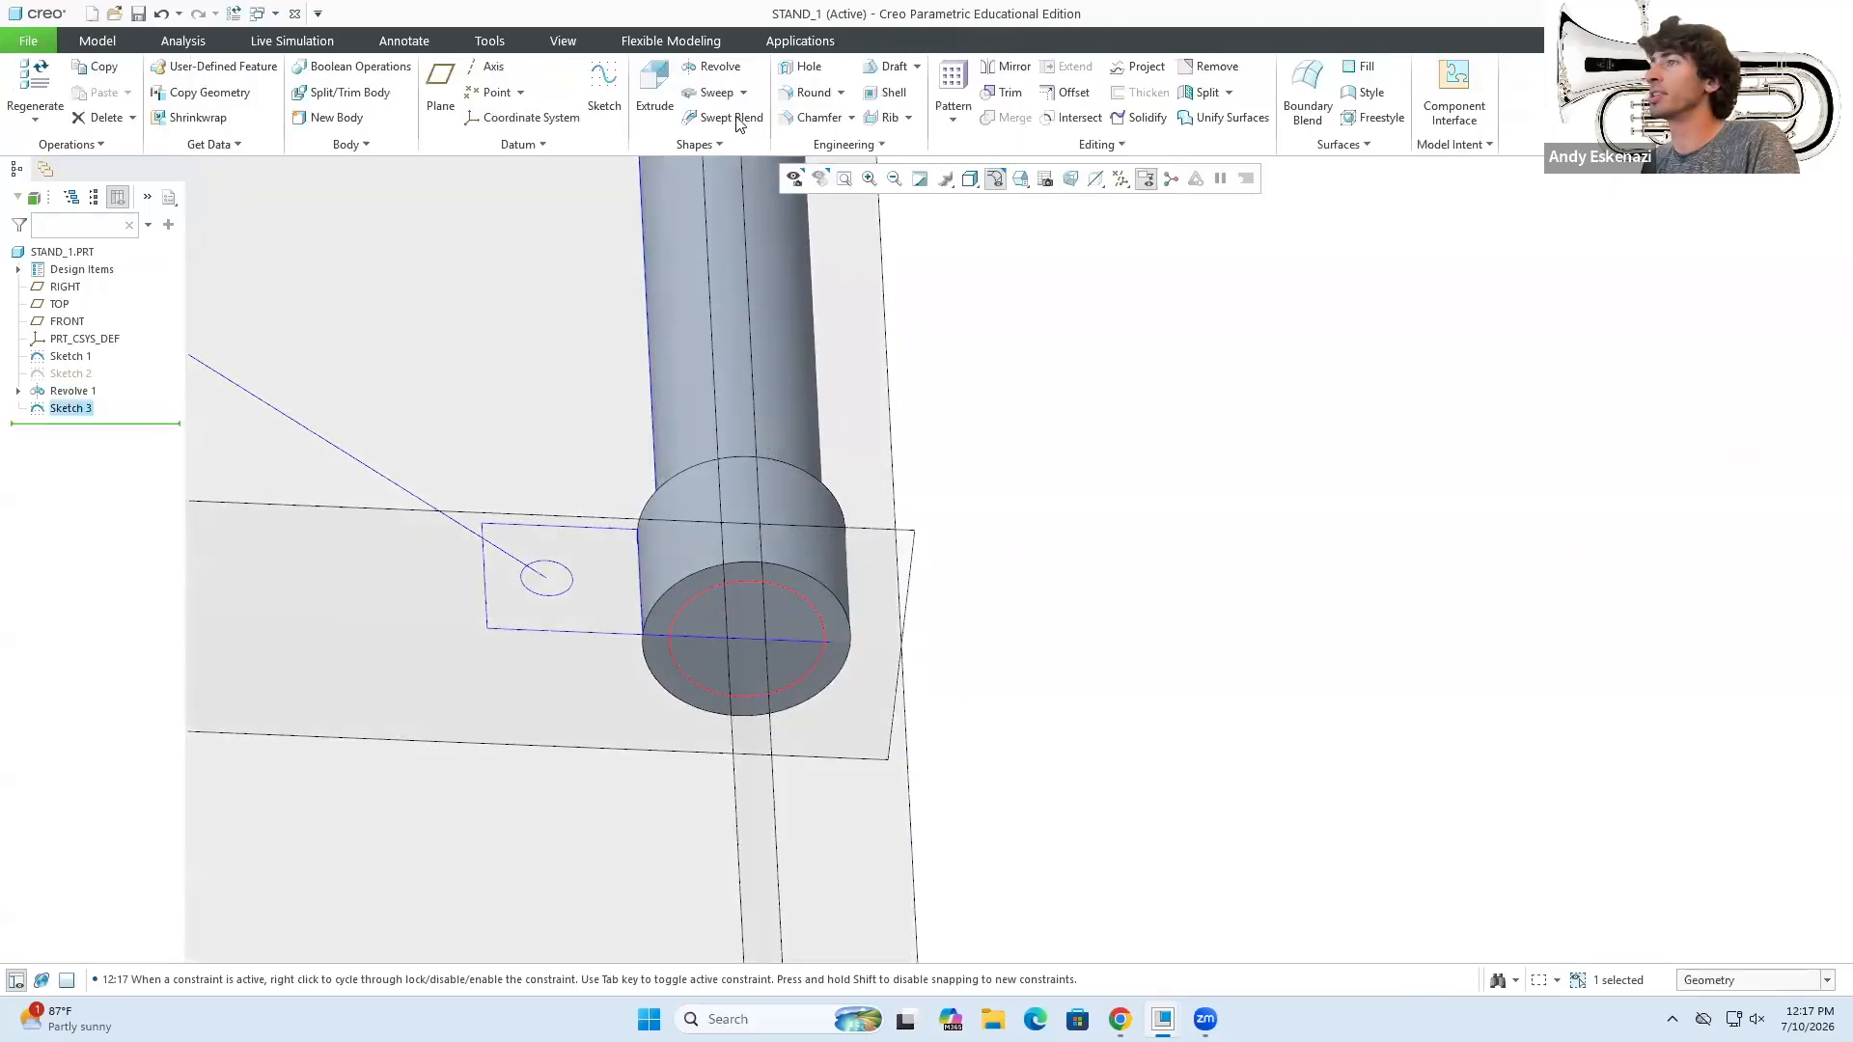
- Extrude the circle as a material-removing cut 0.50 mm deep into the tube's bottom face
click(655, 89)
click(396, 87)
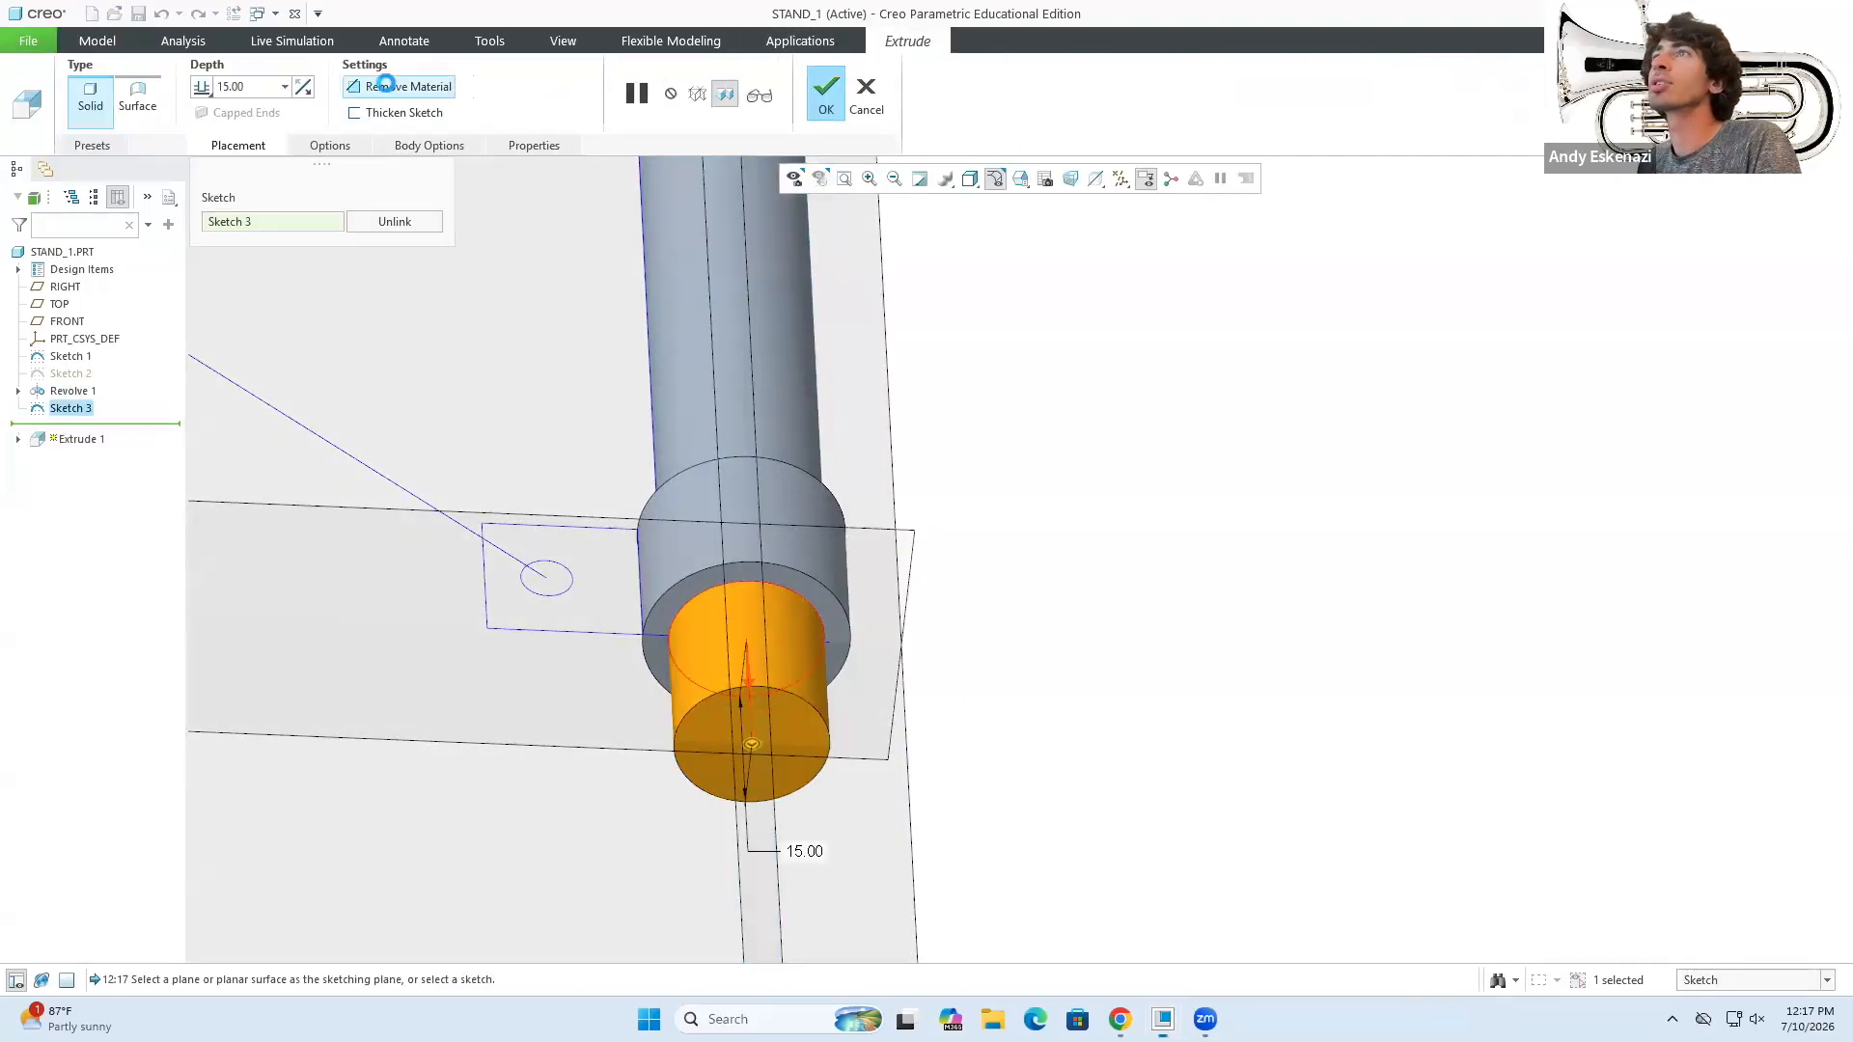
click(302, 88)
text(1)
key(Return)
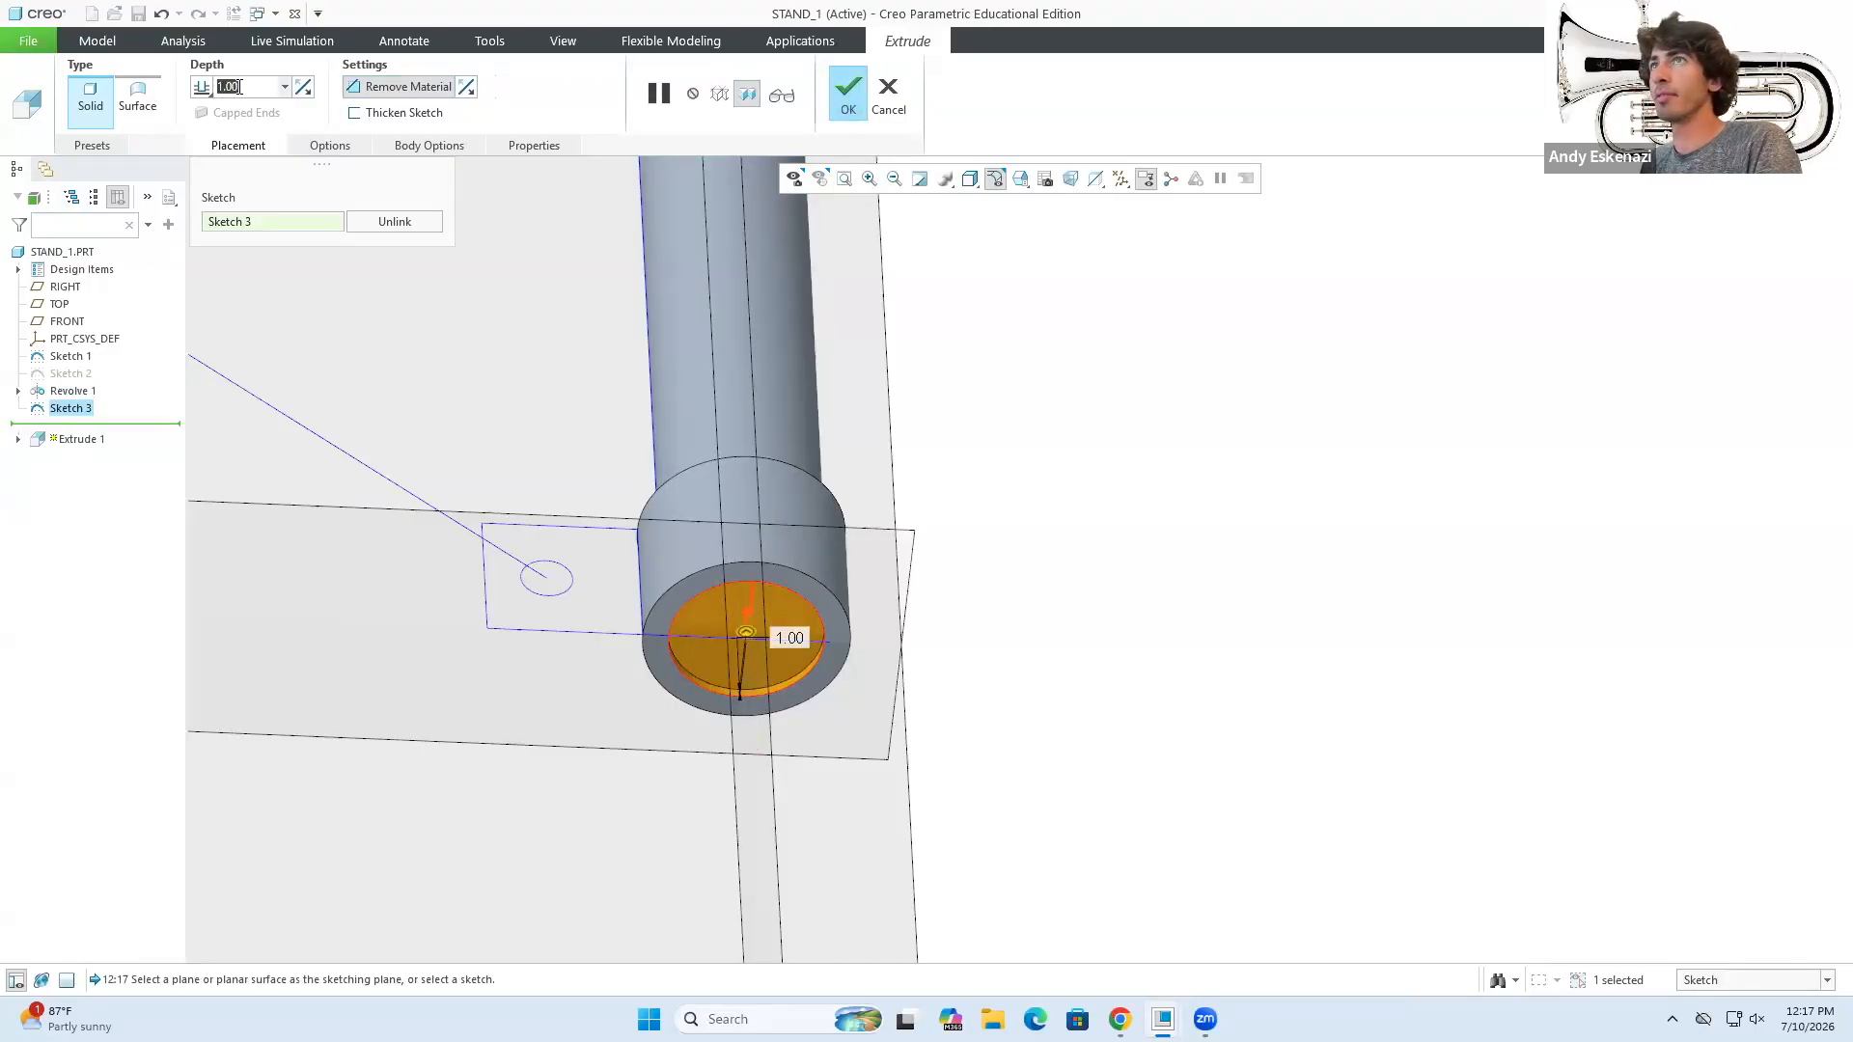
text(.5)
key(Return)
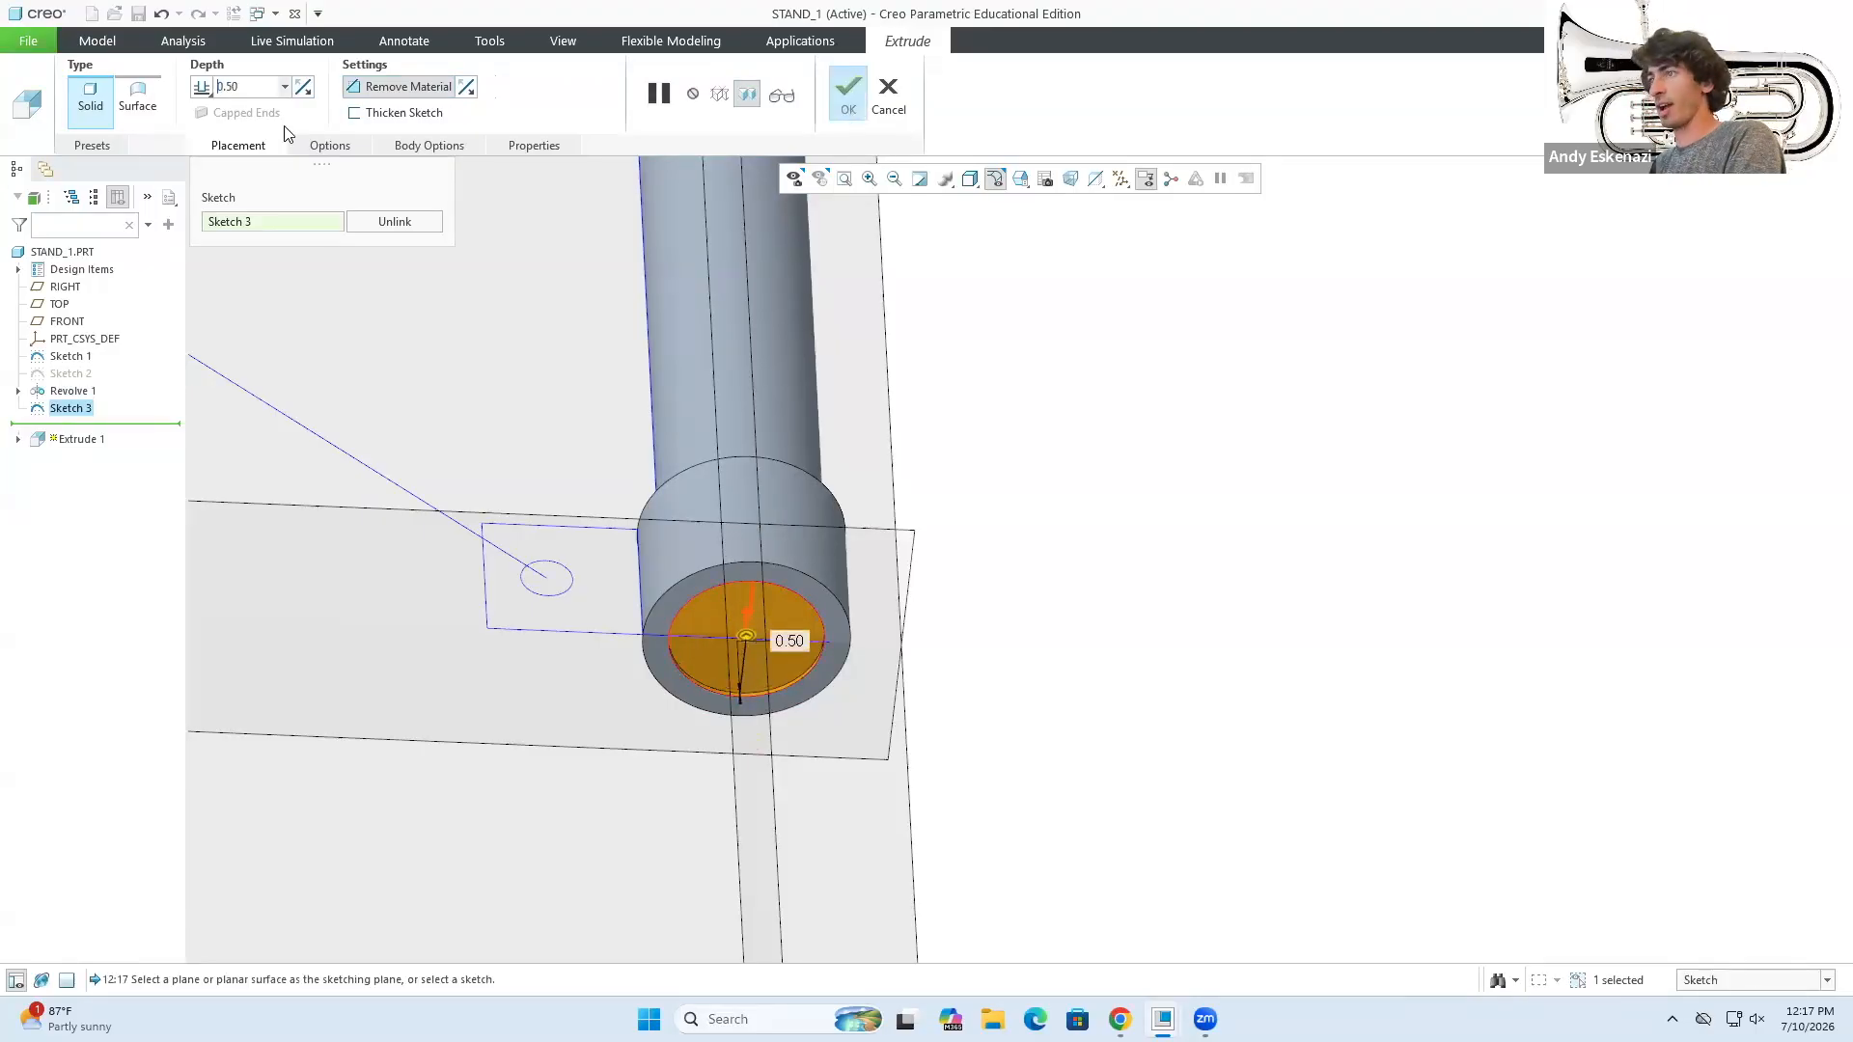
click(849, 97)
- Start a sketch on the FRONT plane and project the top, outer and bottom edges of the lower leg bracket
middle_drag(697, 418, 734, 558)
mouse_move(963, 575)
middle_down()
mouse_move(930, 550)
mouse_move(951, 598)
middle_up()
click(606, 101)
scroll(882, 616, up, 4)
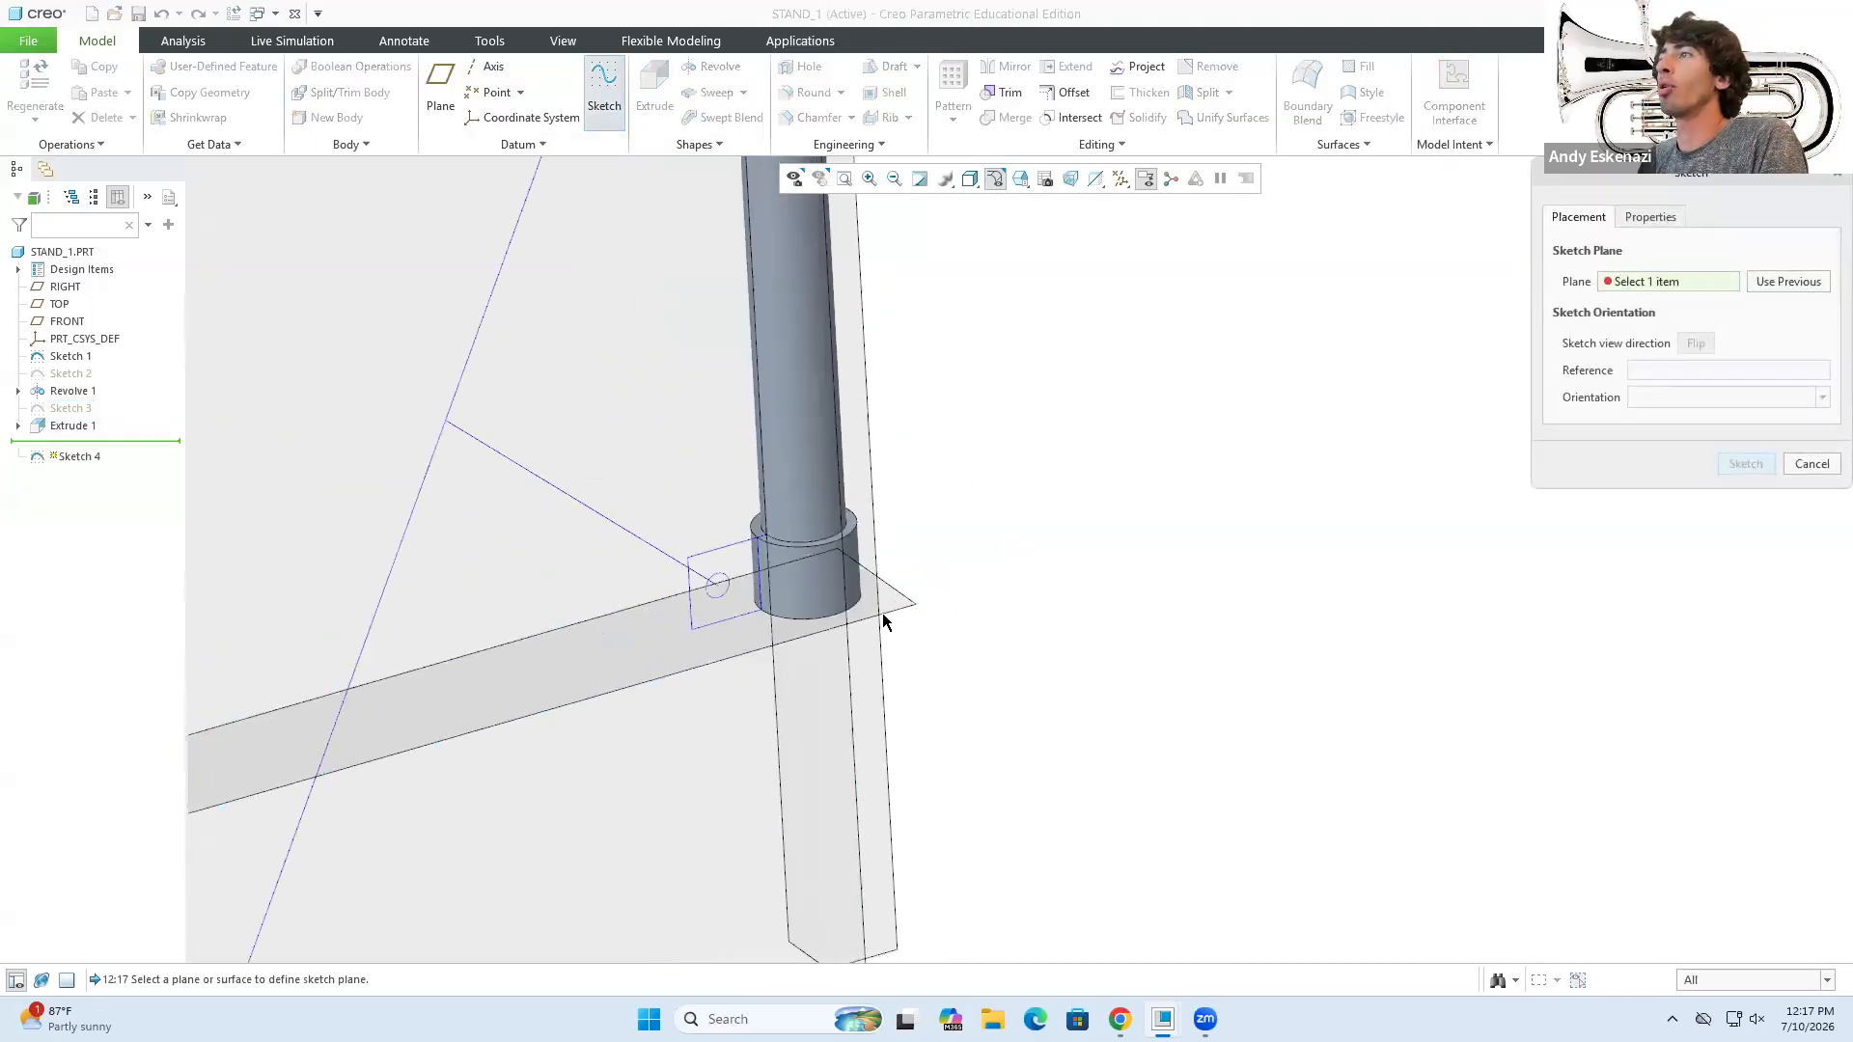
click(272, 627)
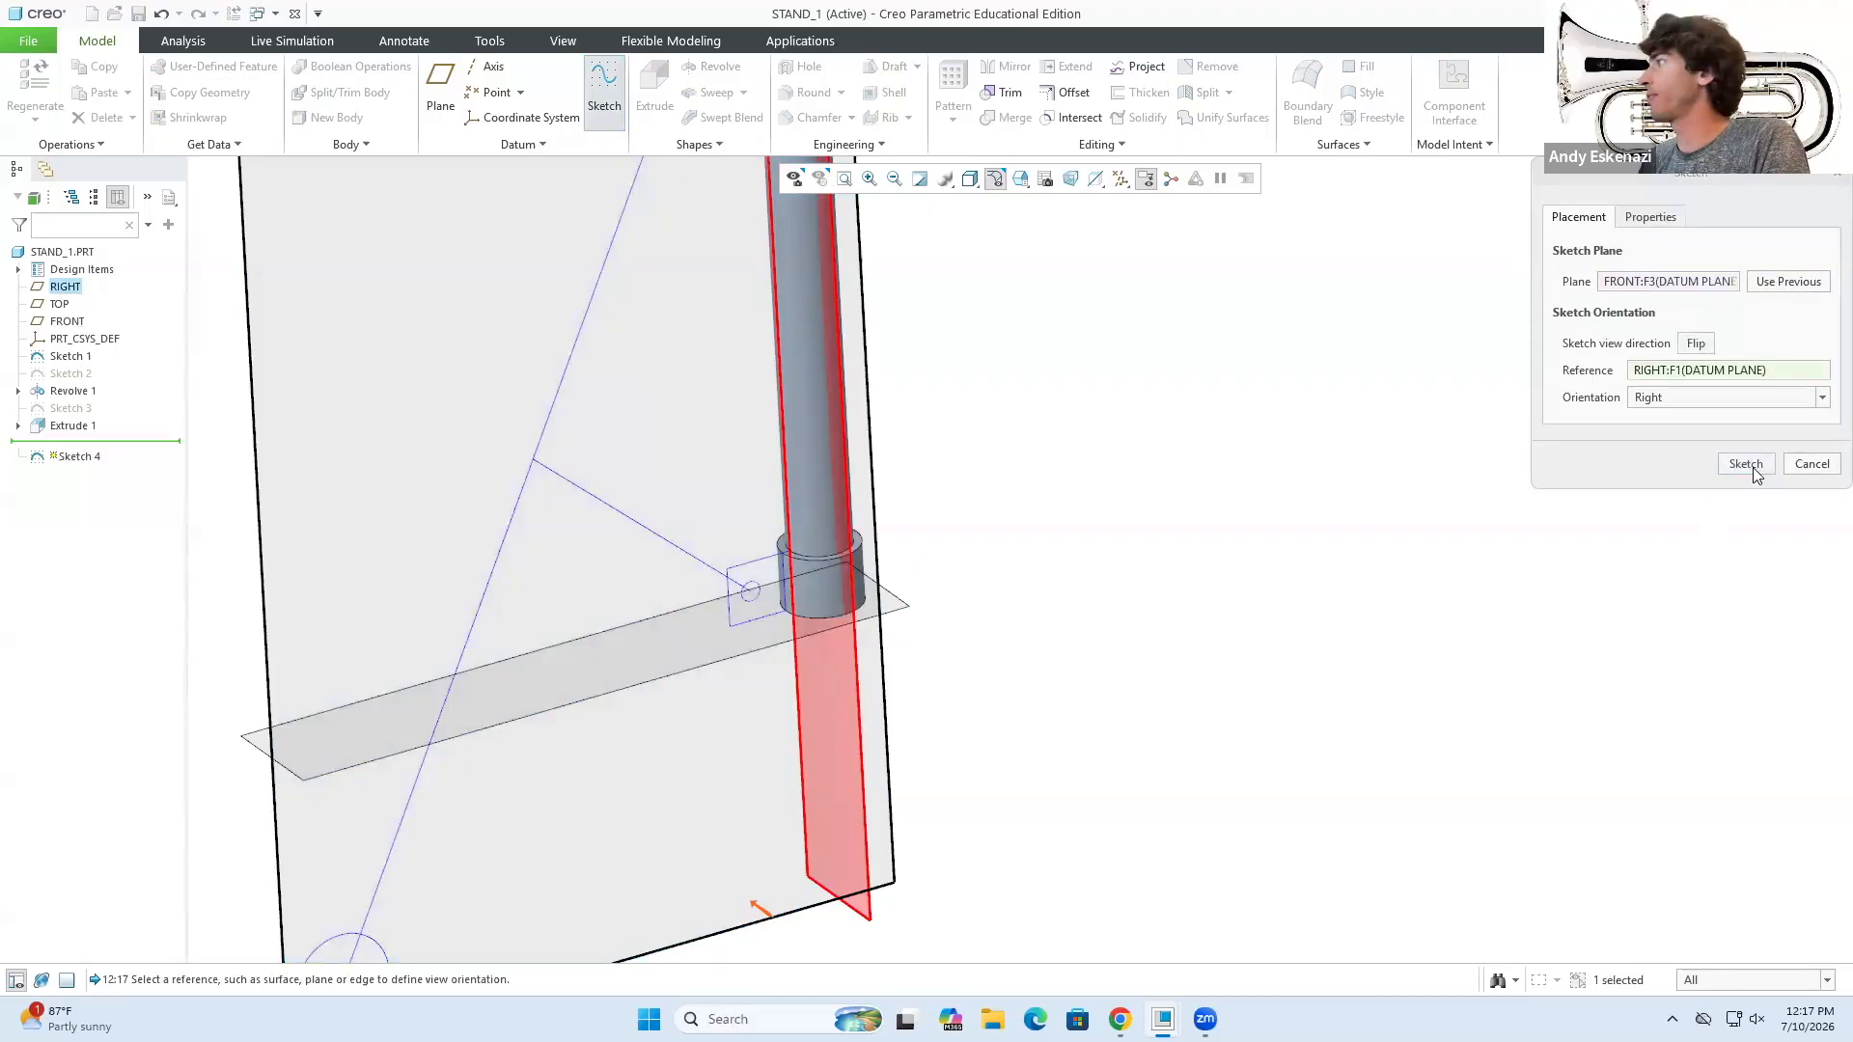
click(1748, 465)
mouse_move(832, 577)
middle_down()
mouse_move(816, 600)
mouse_move(794, 564)
mouse_move(785, 588)
mouse_move(767, 417)
middle_up()
scroll(765, 562, down, 4)
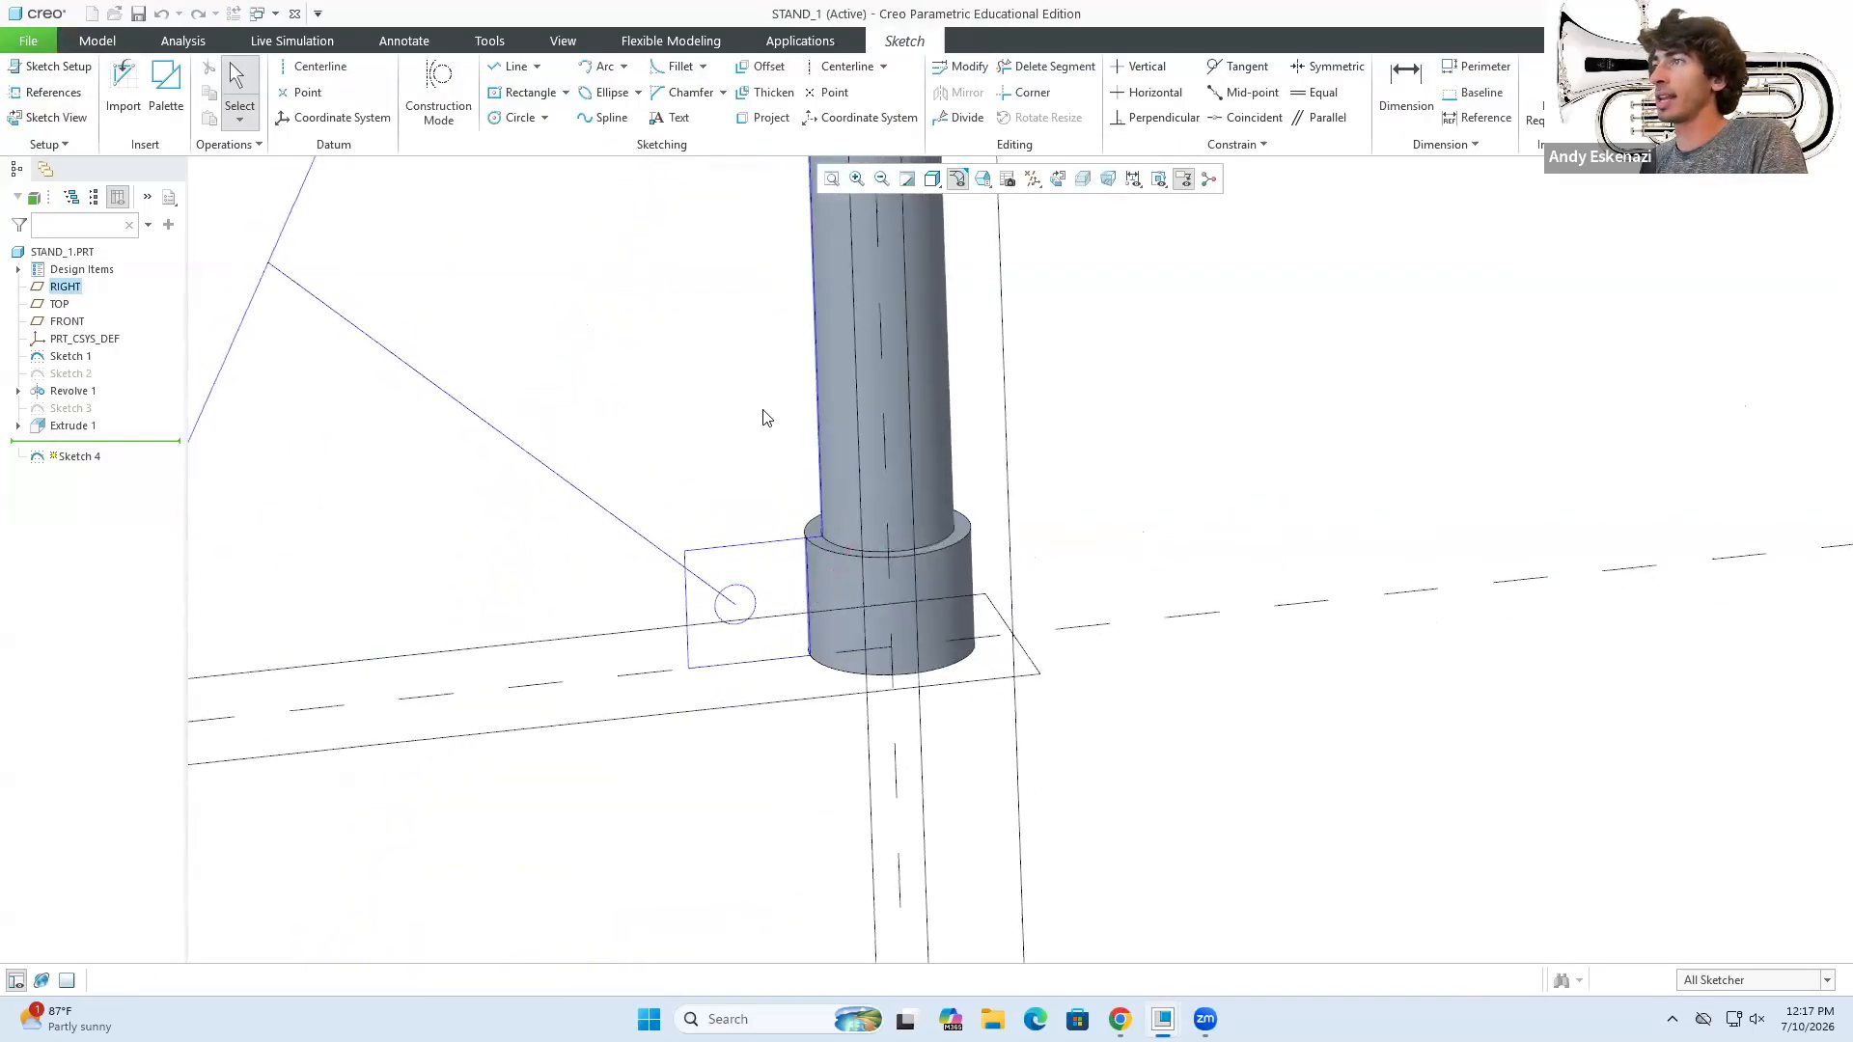
click(762, 119)
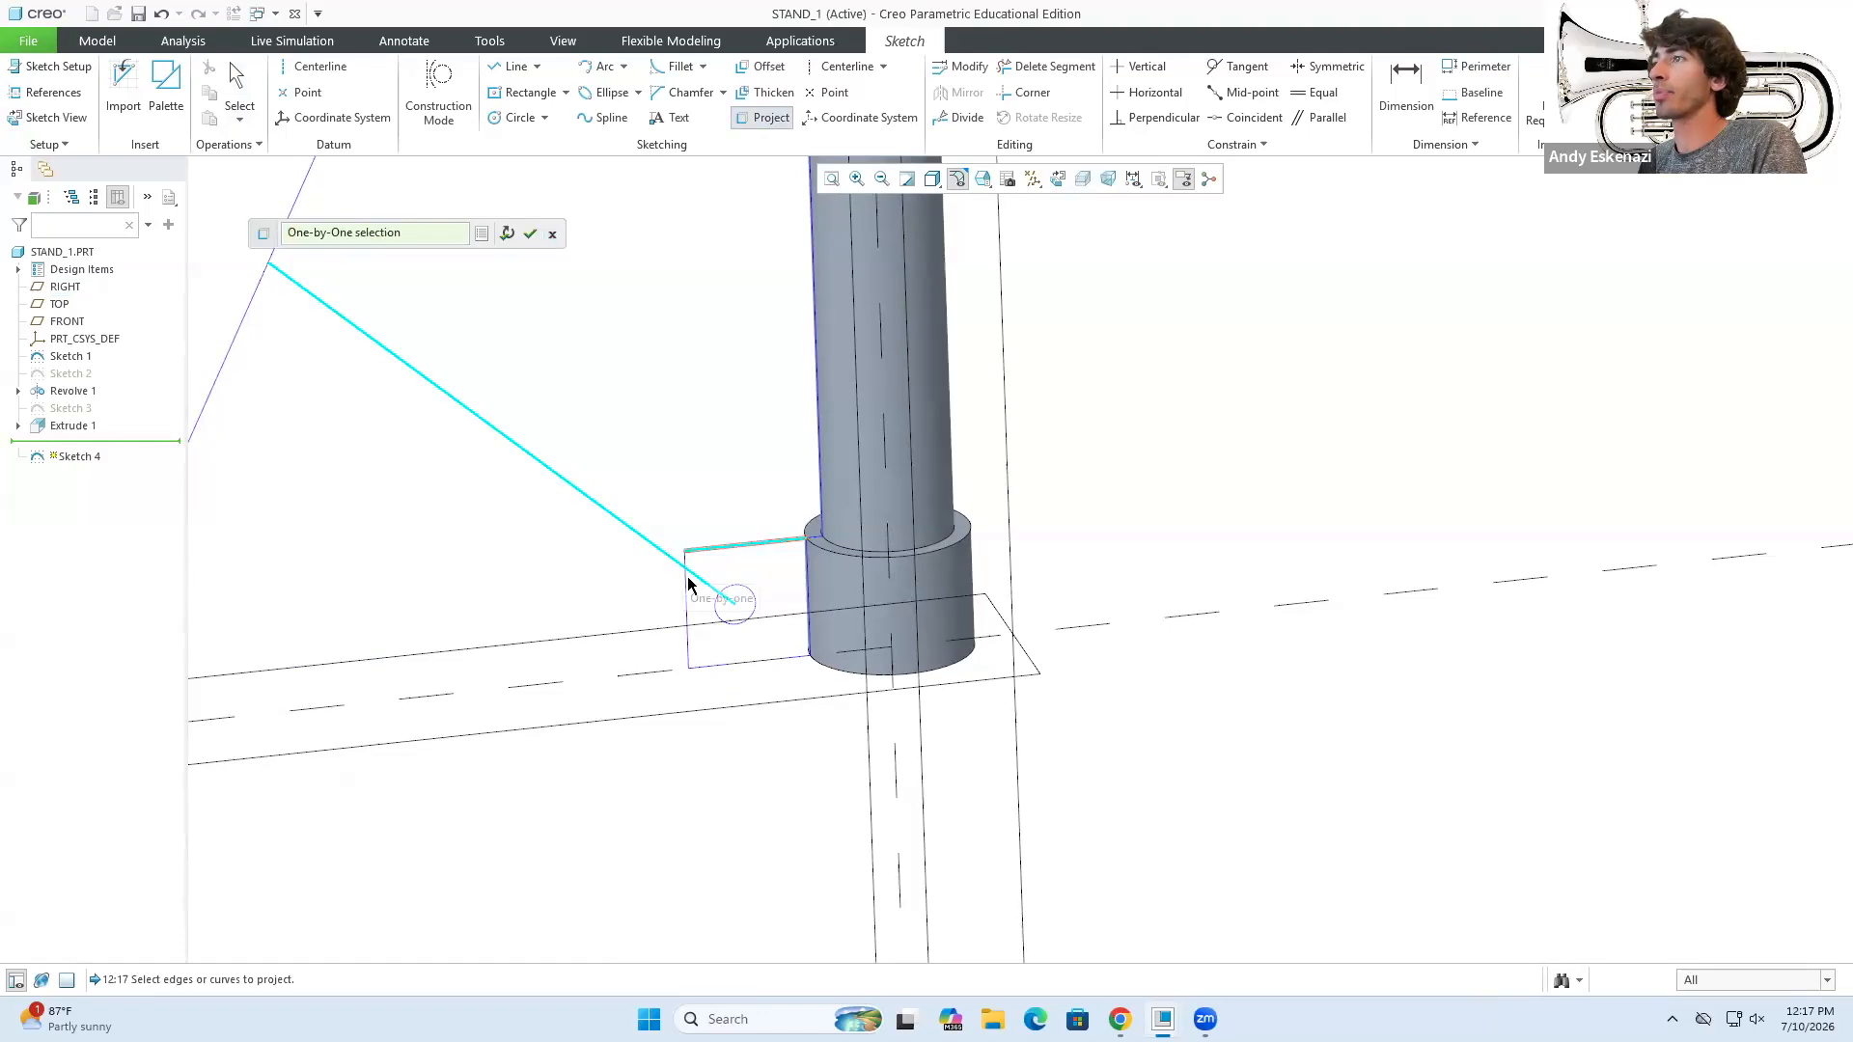
click(684, 588)
click(712, 663)
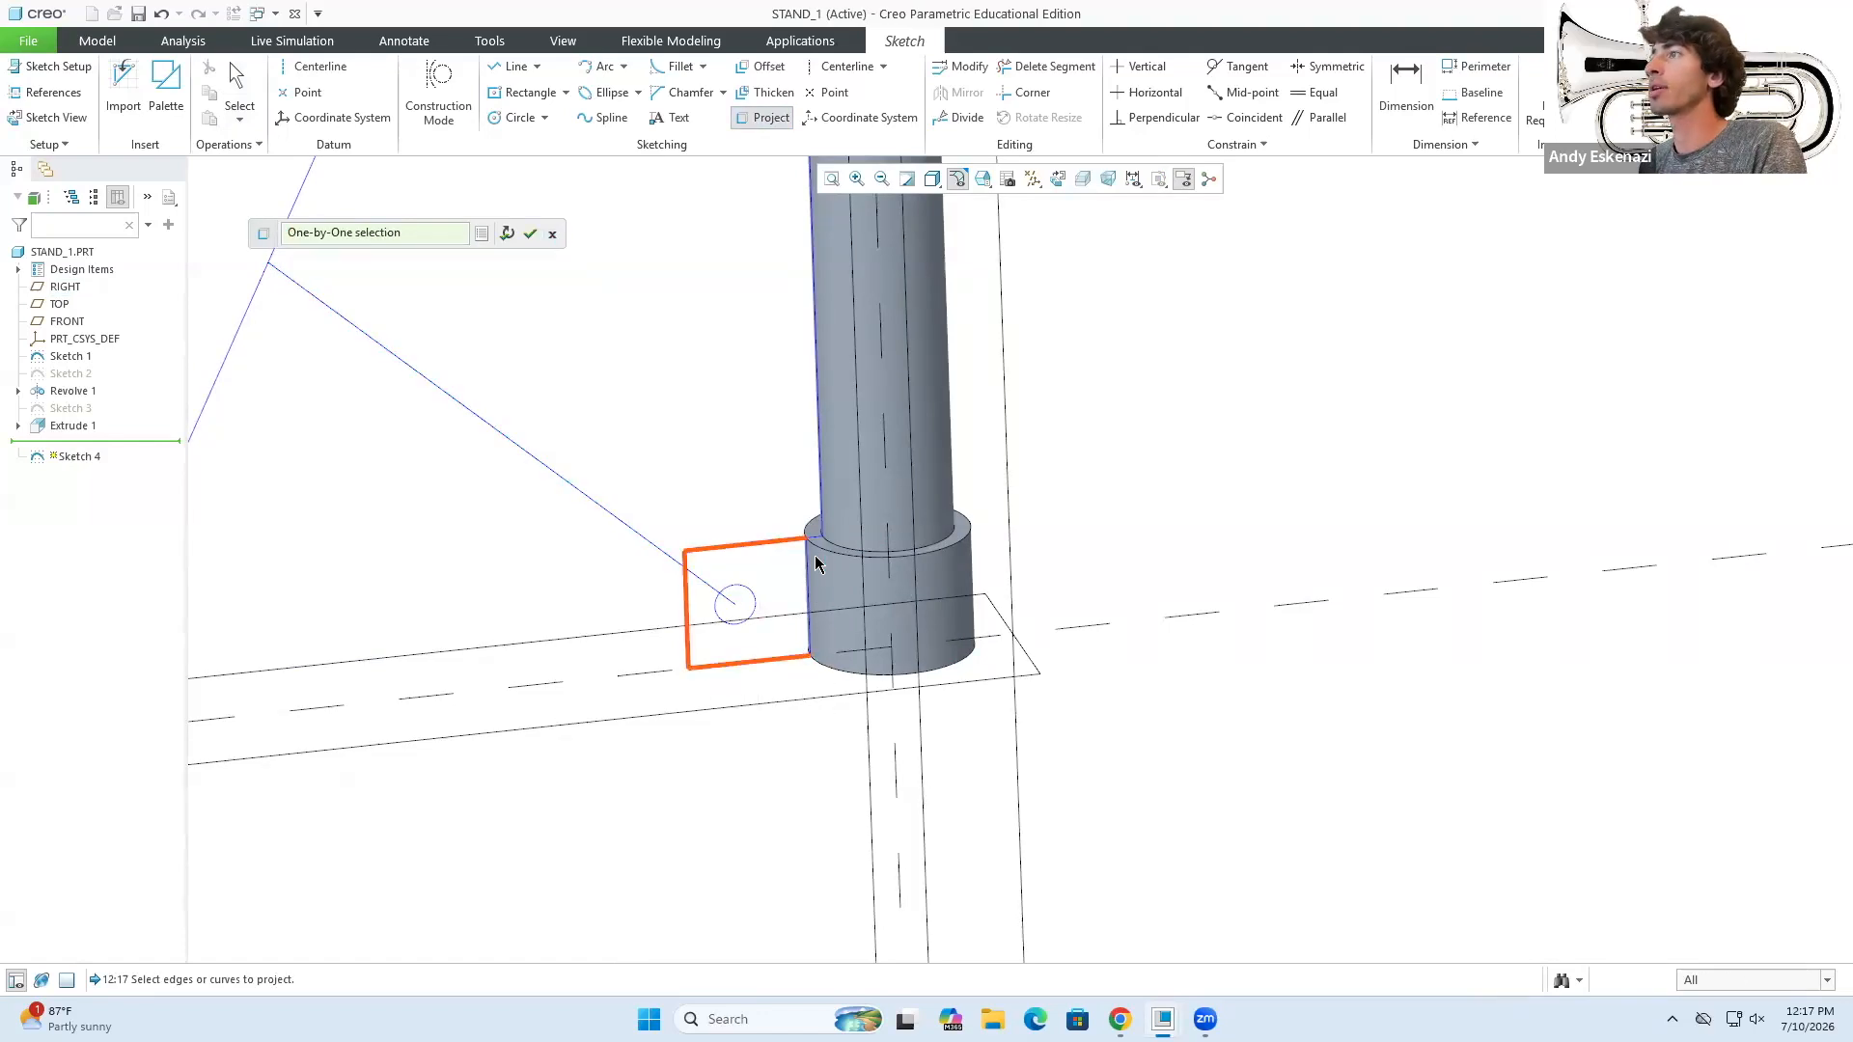
click(530, 233)
- Project the lower bracket's pivot hole circle into the sketch
scroll(670, 447, up, 3)
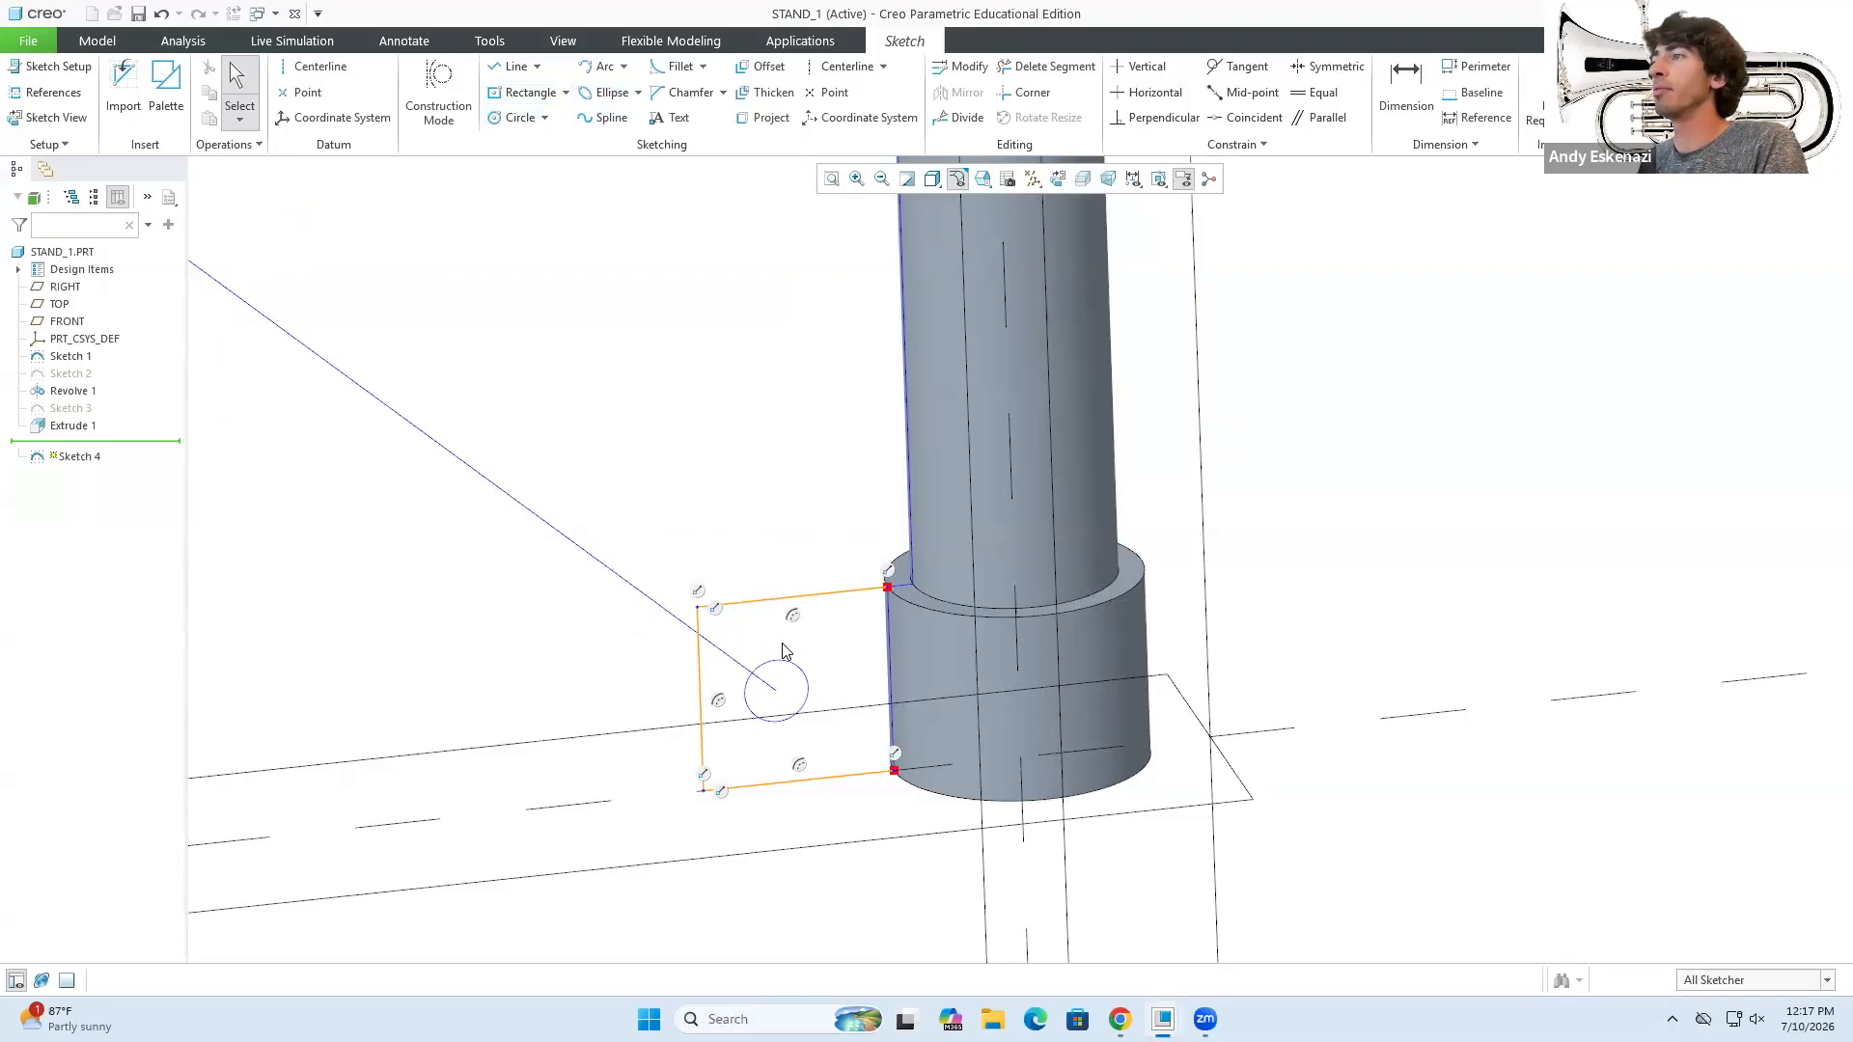
click(763, 118)
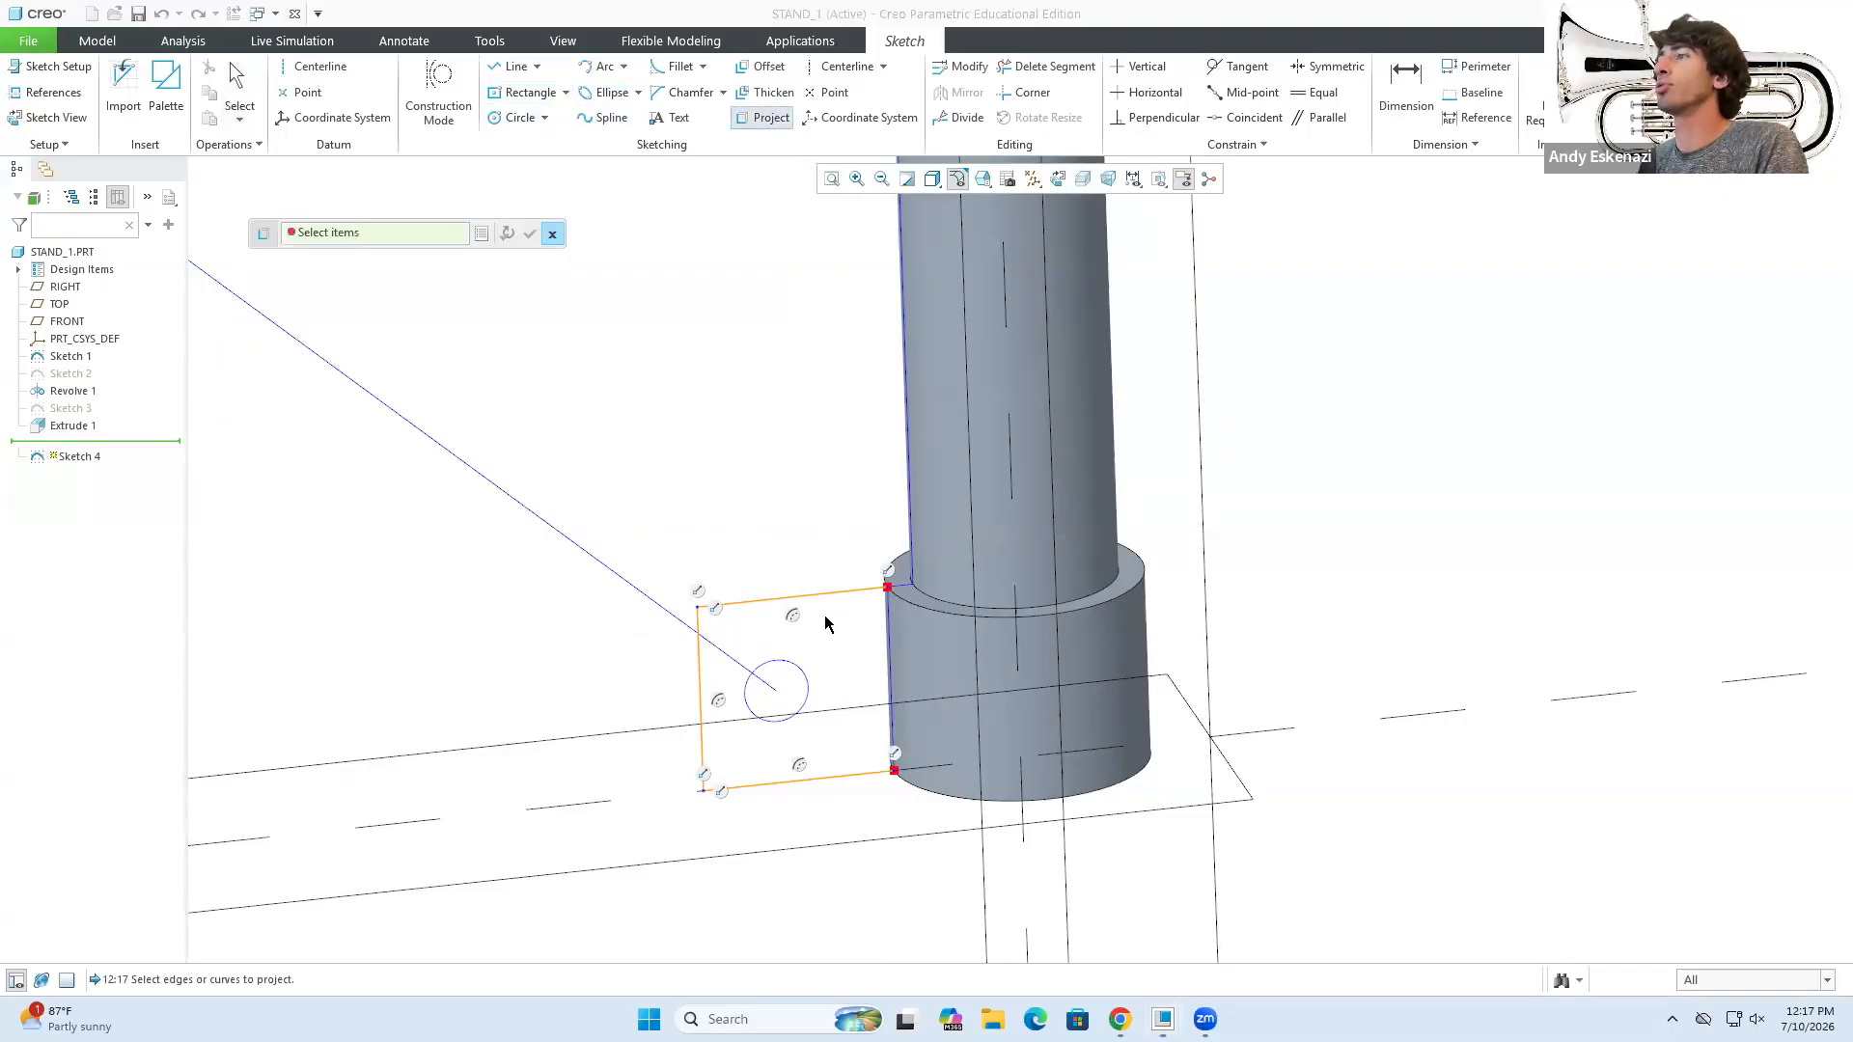
click(802, 709)
click(530, 235)
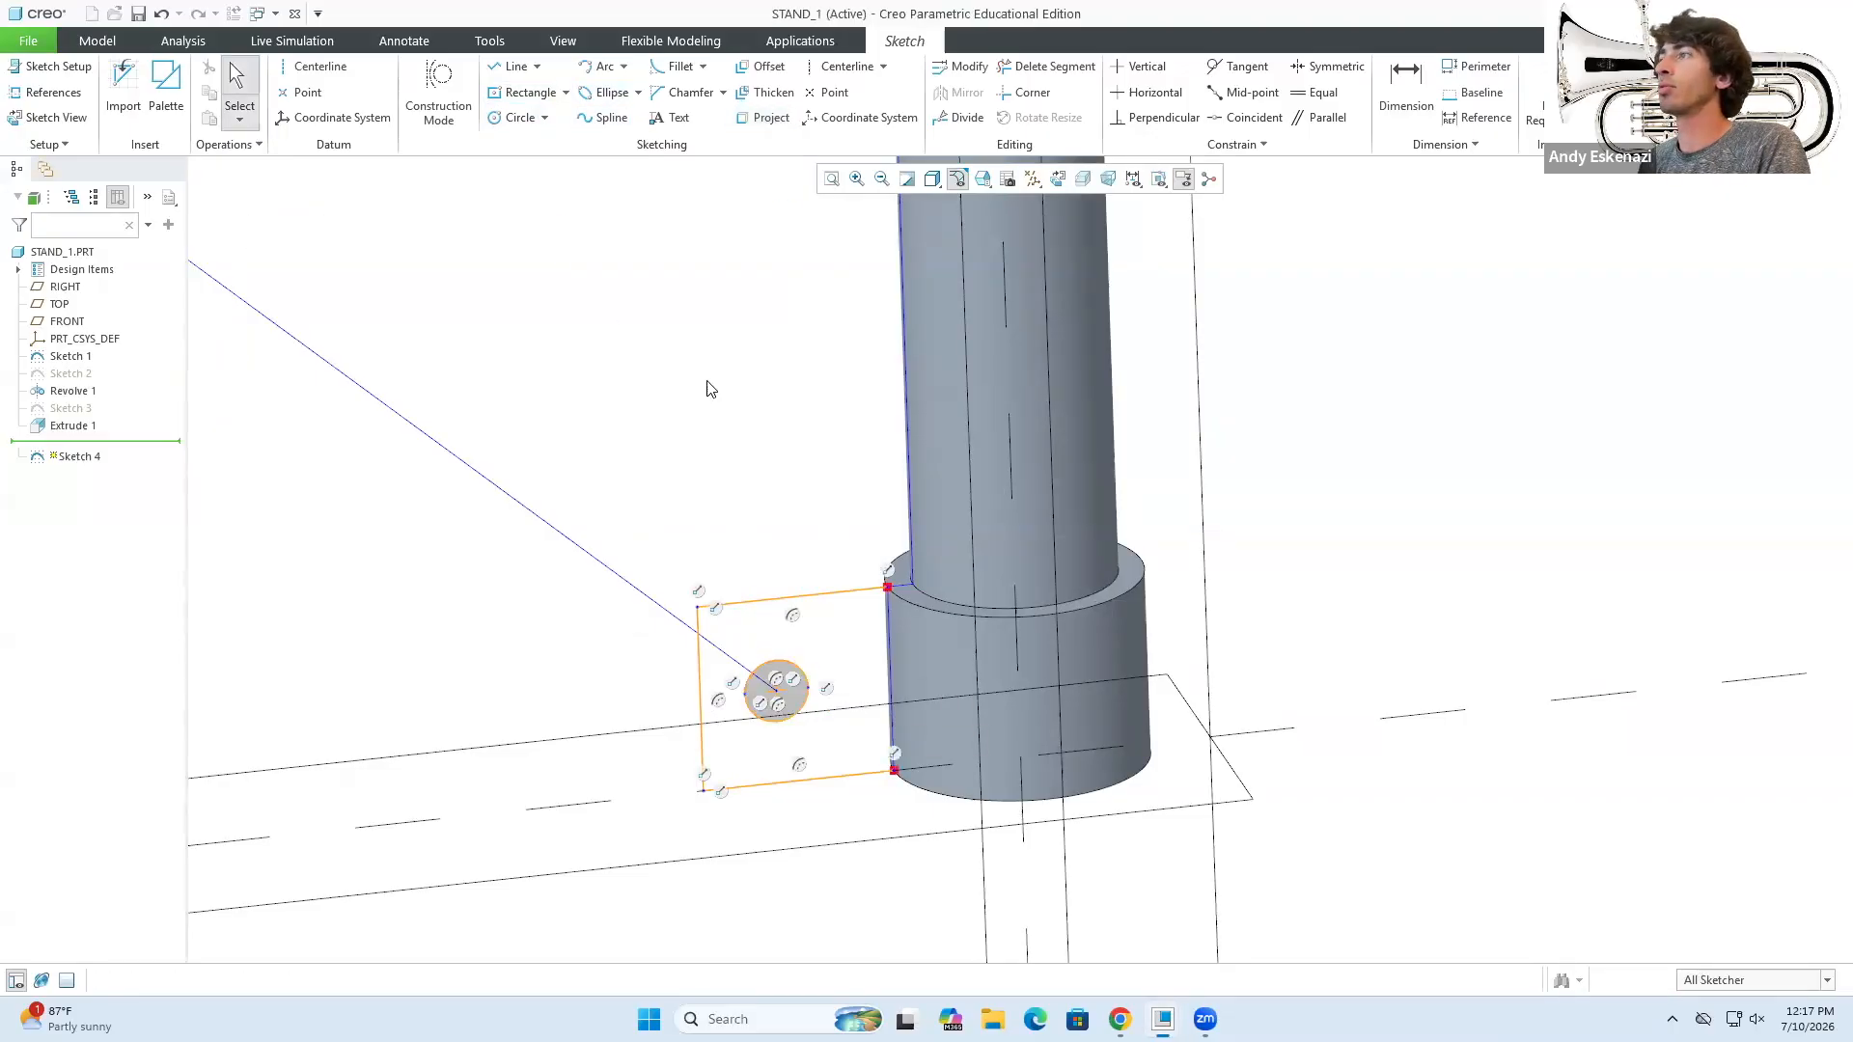
- Close the bracket profile with lines running from its inner corners a short way into the tube's base collar, and finish the sketch
click(516, 66)
scroll(897, 590, up, 2)
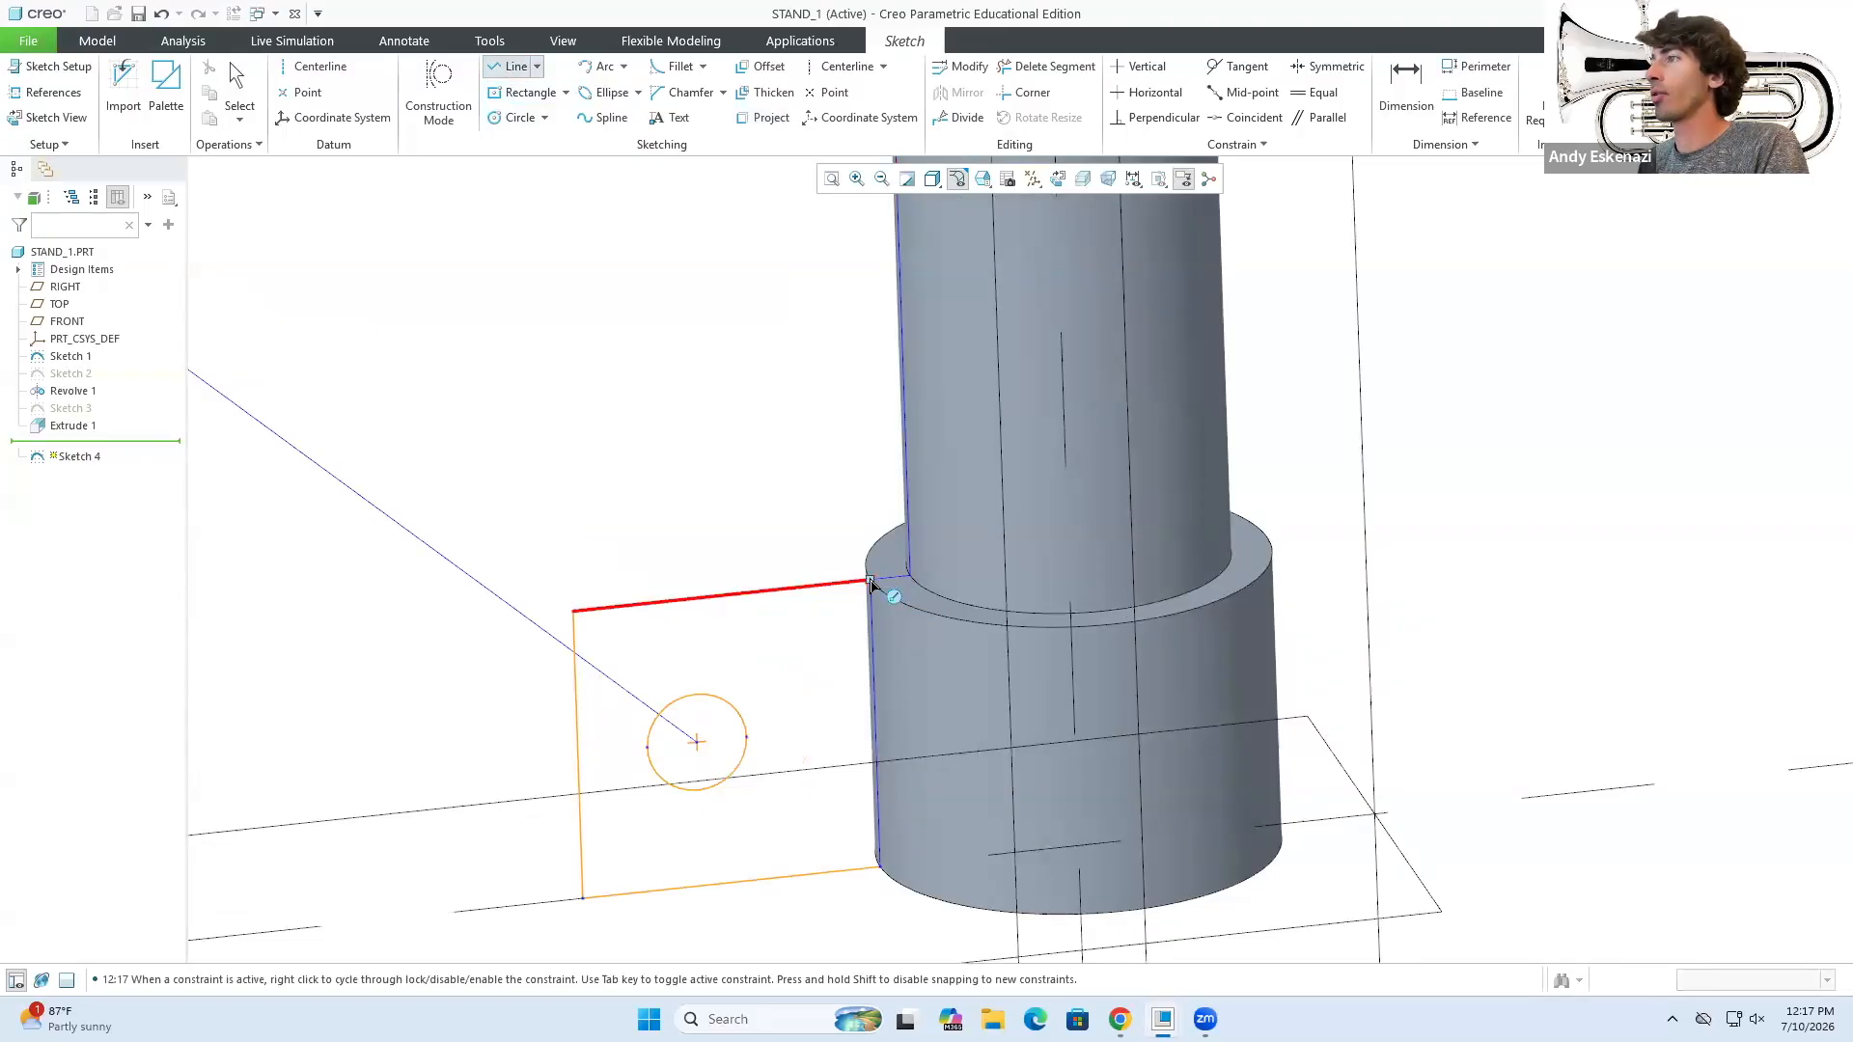
click(908, 578)
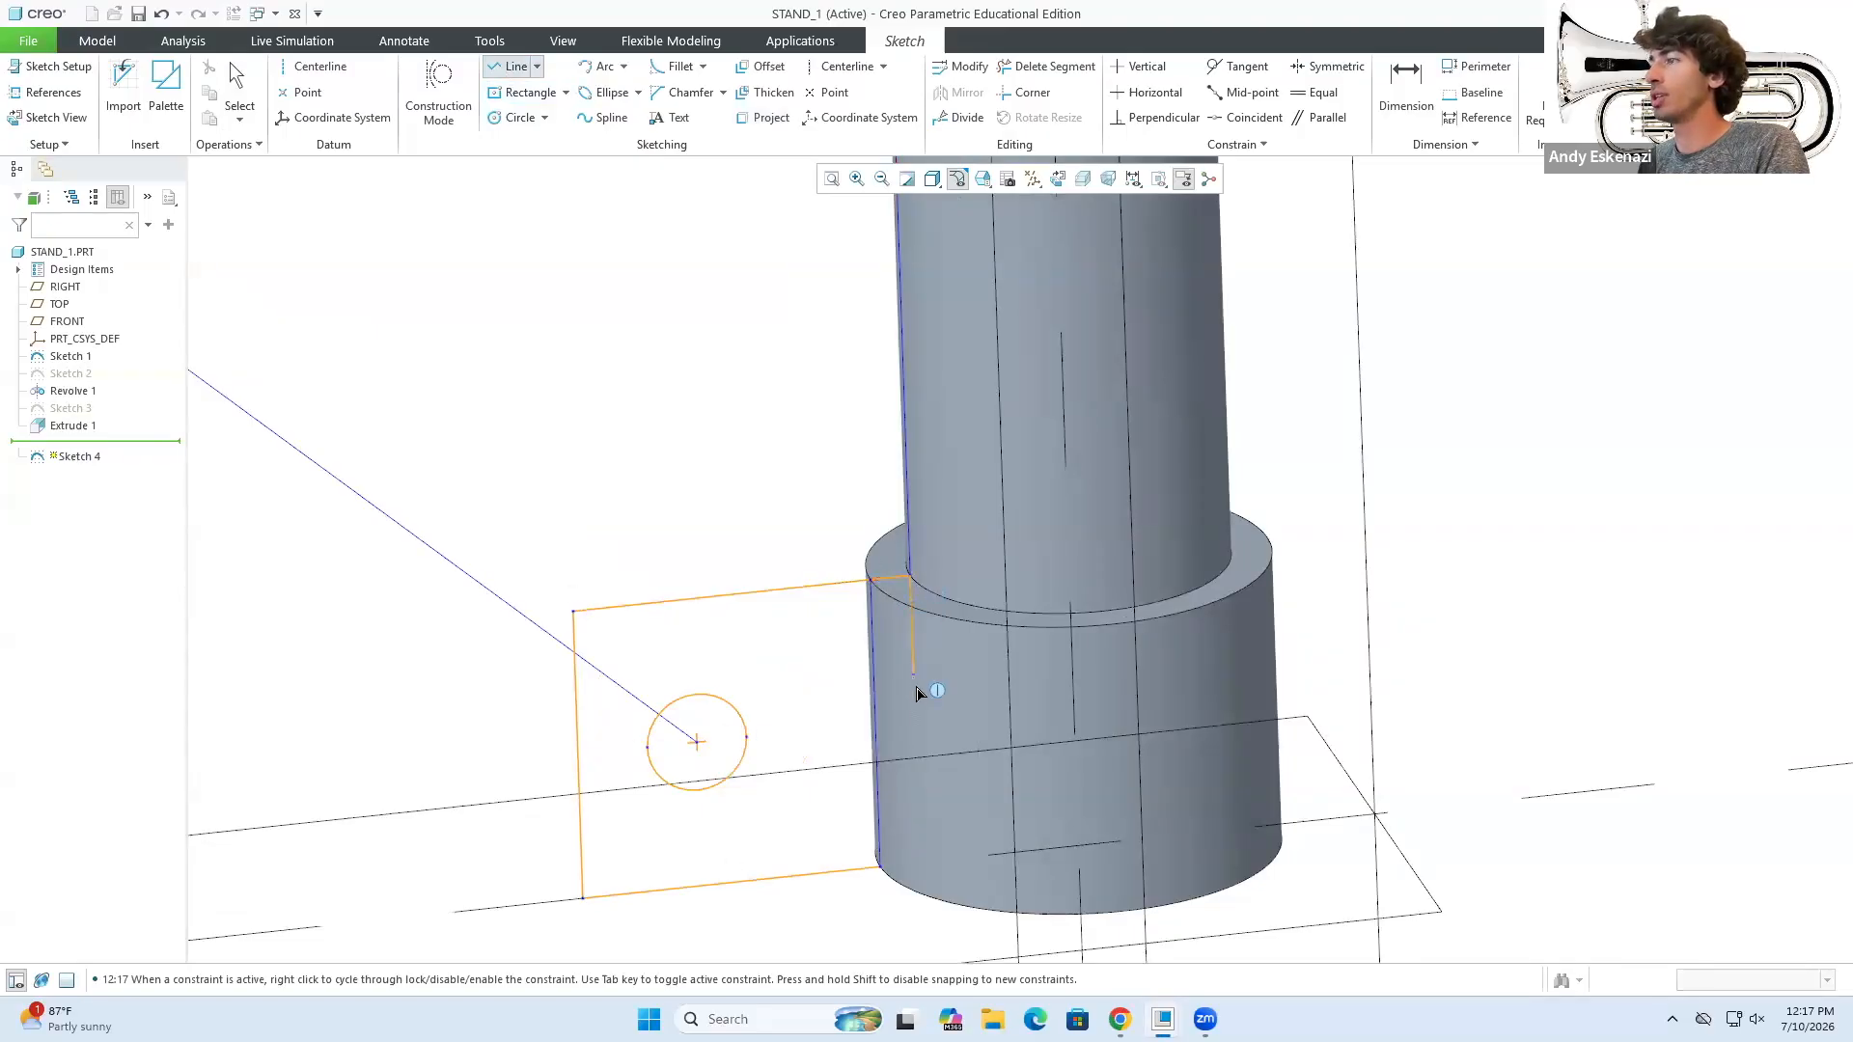
click(921, 863)
middle_click(922, 863)
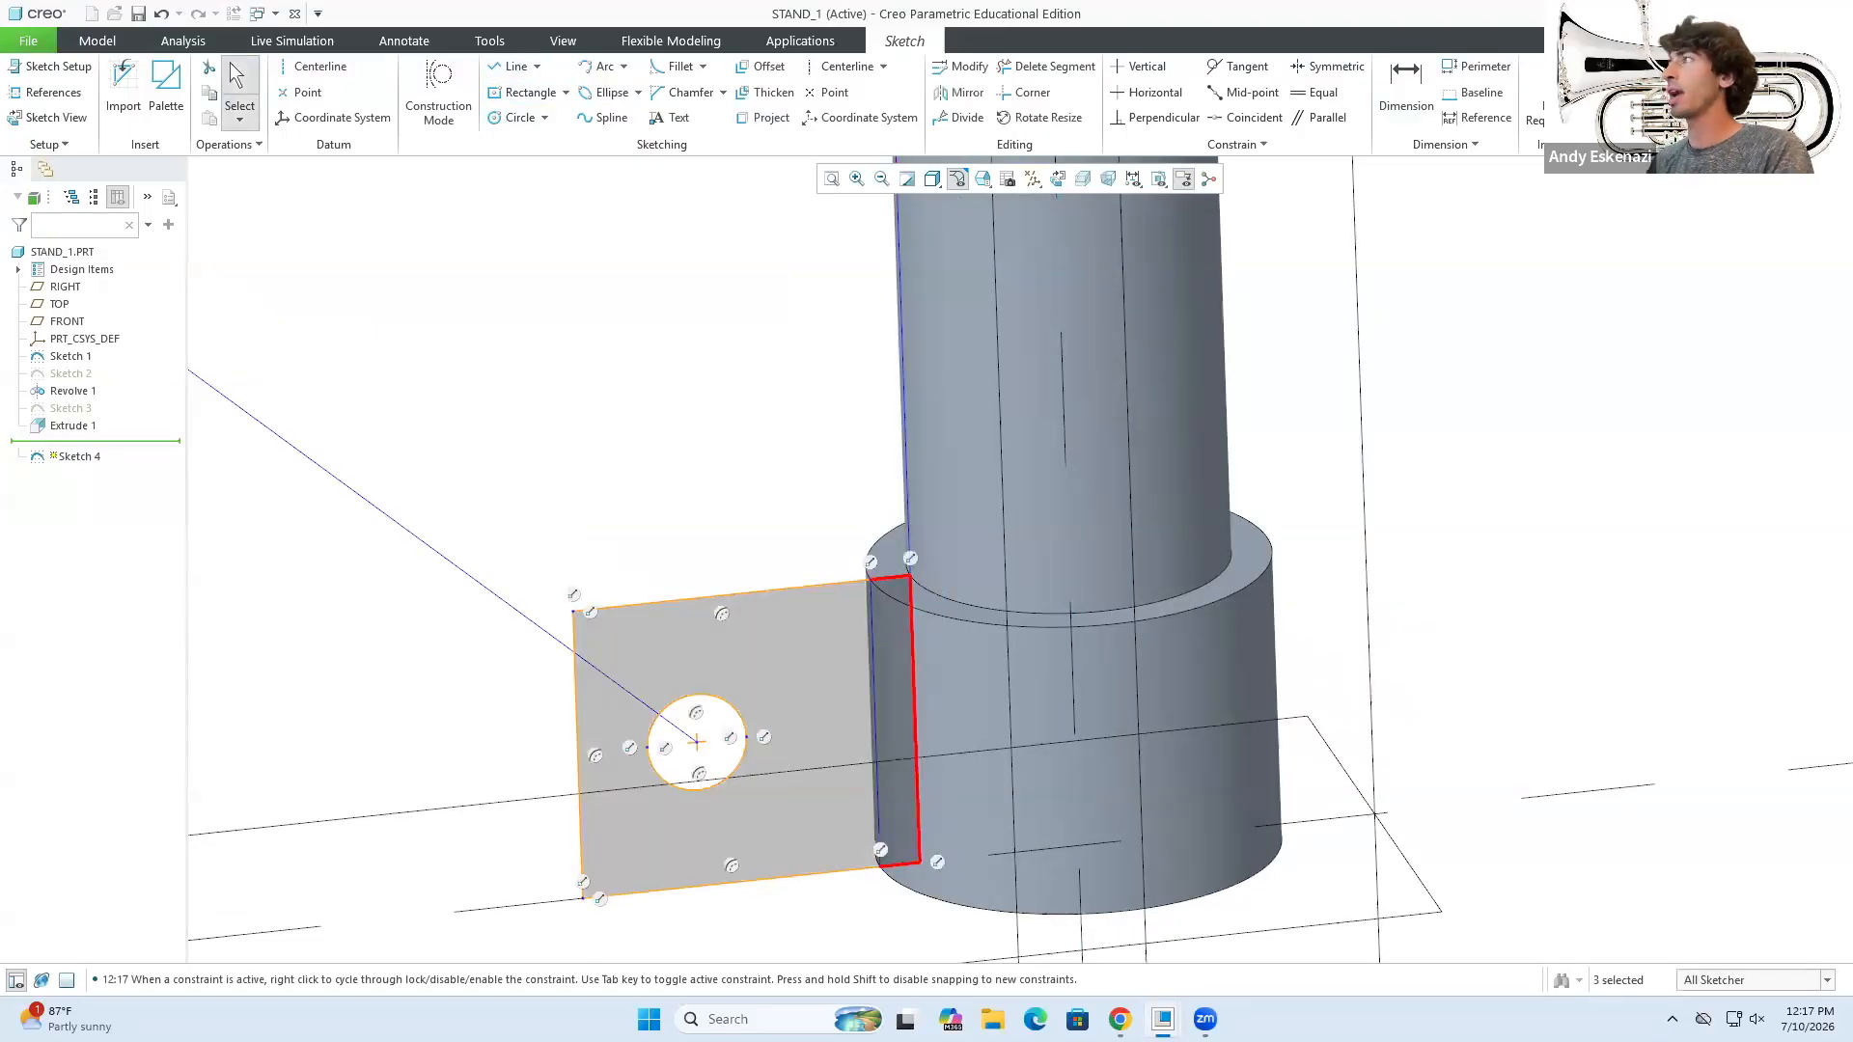
click(1749, 87)
- Extrude the lower bracket profile symmetrically about the sketch plane with a total depth of 2 mm
click(655, 104)
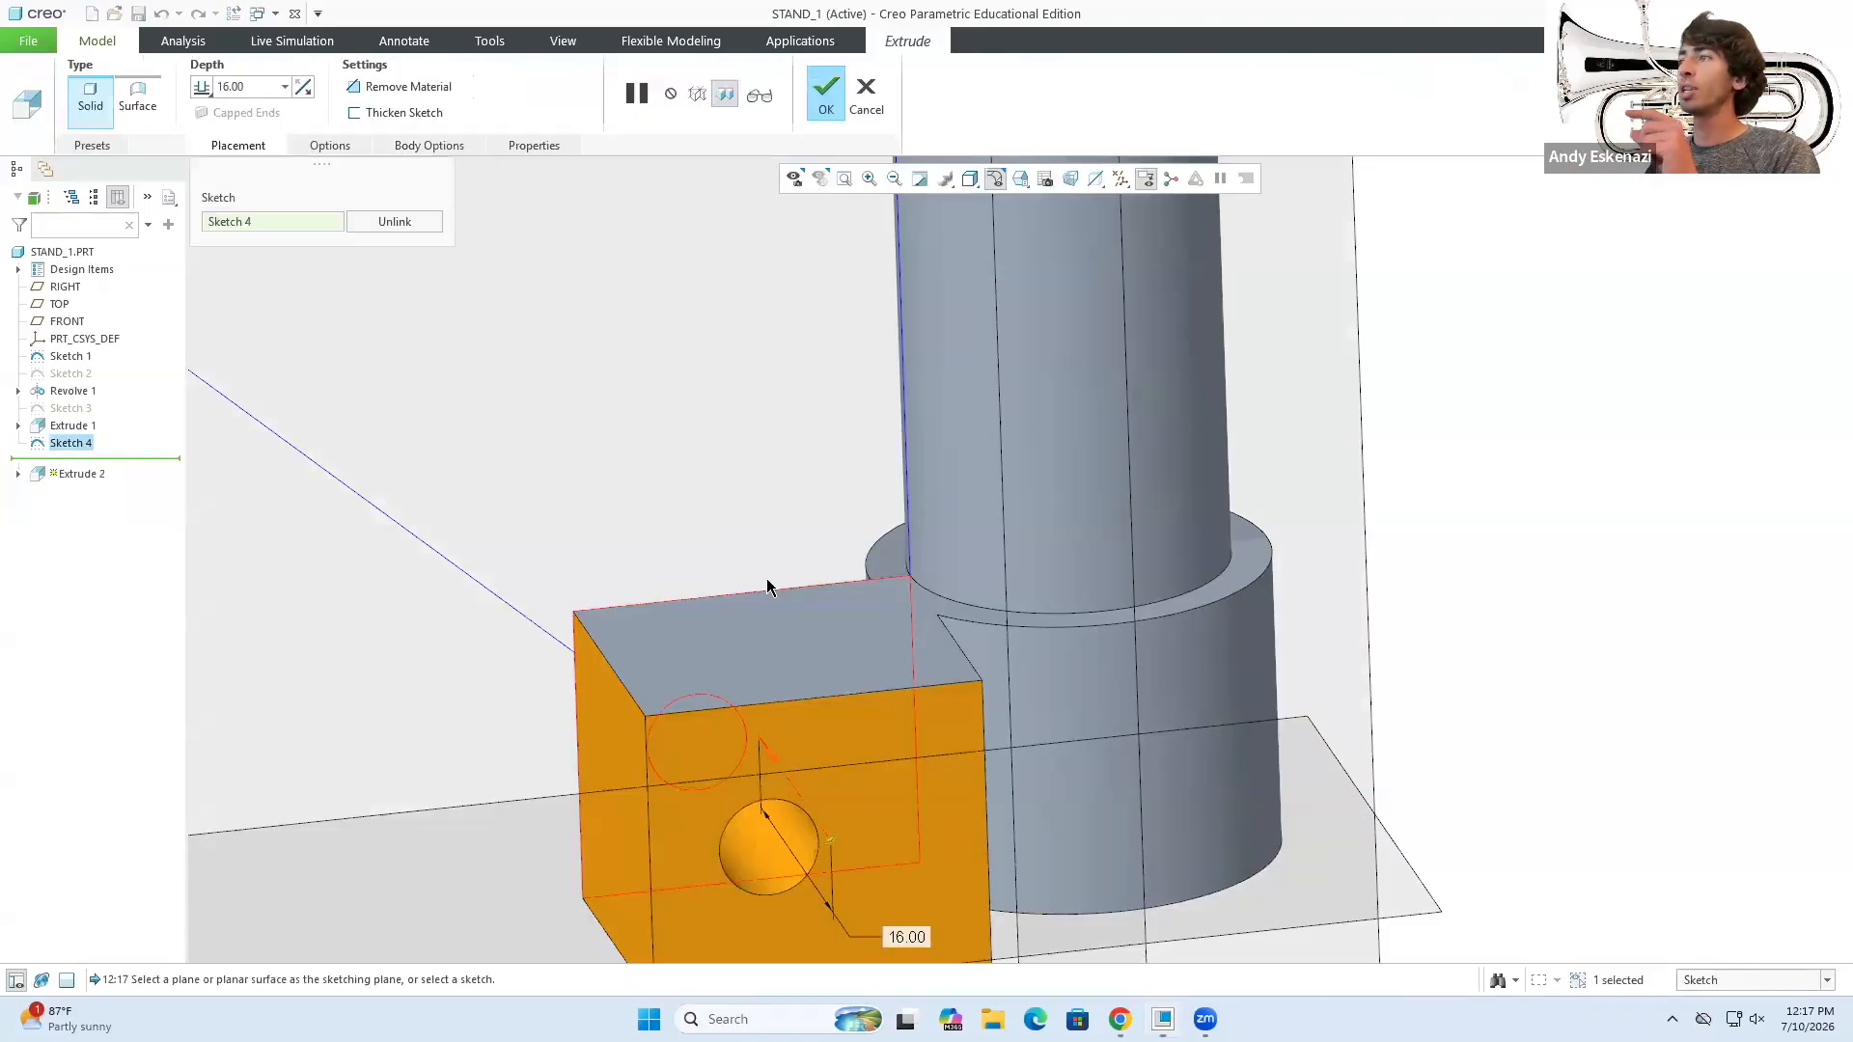
click(204, 88)
click(232, 129)
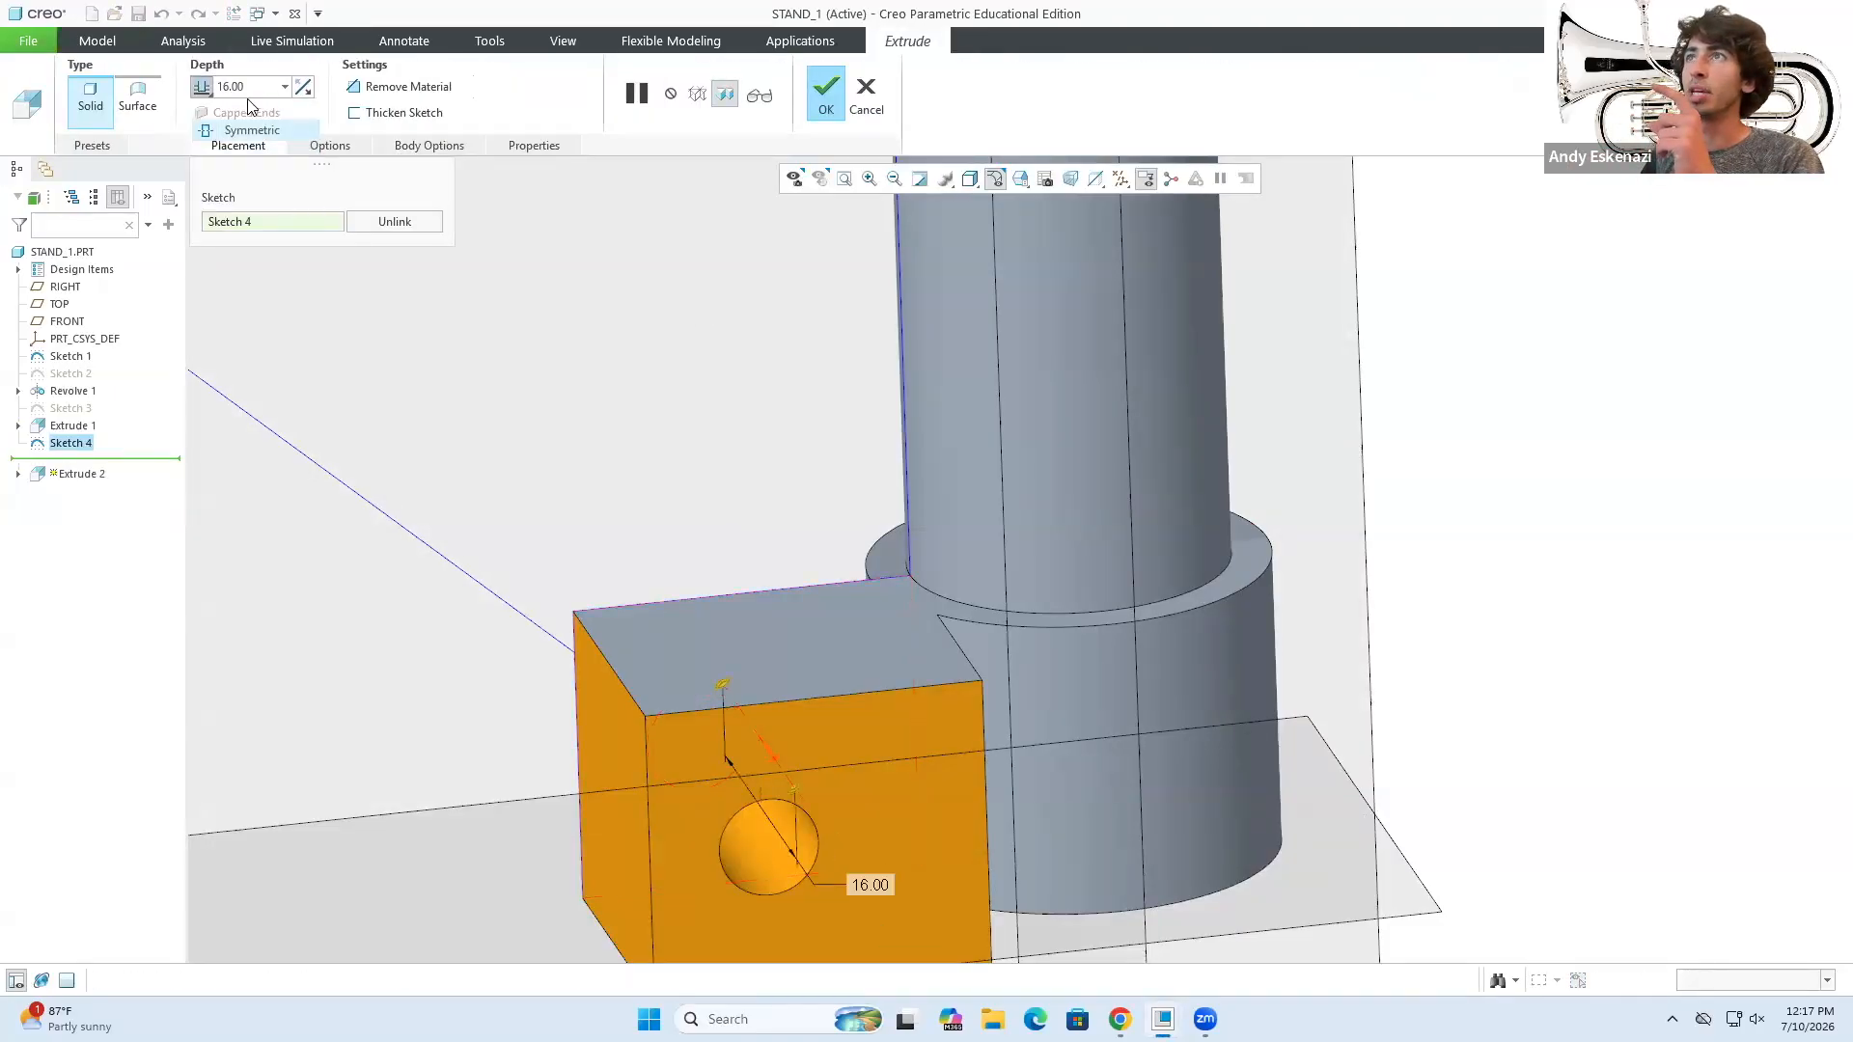
text(2)
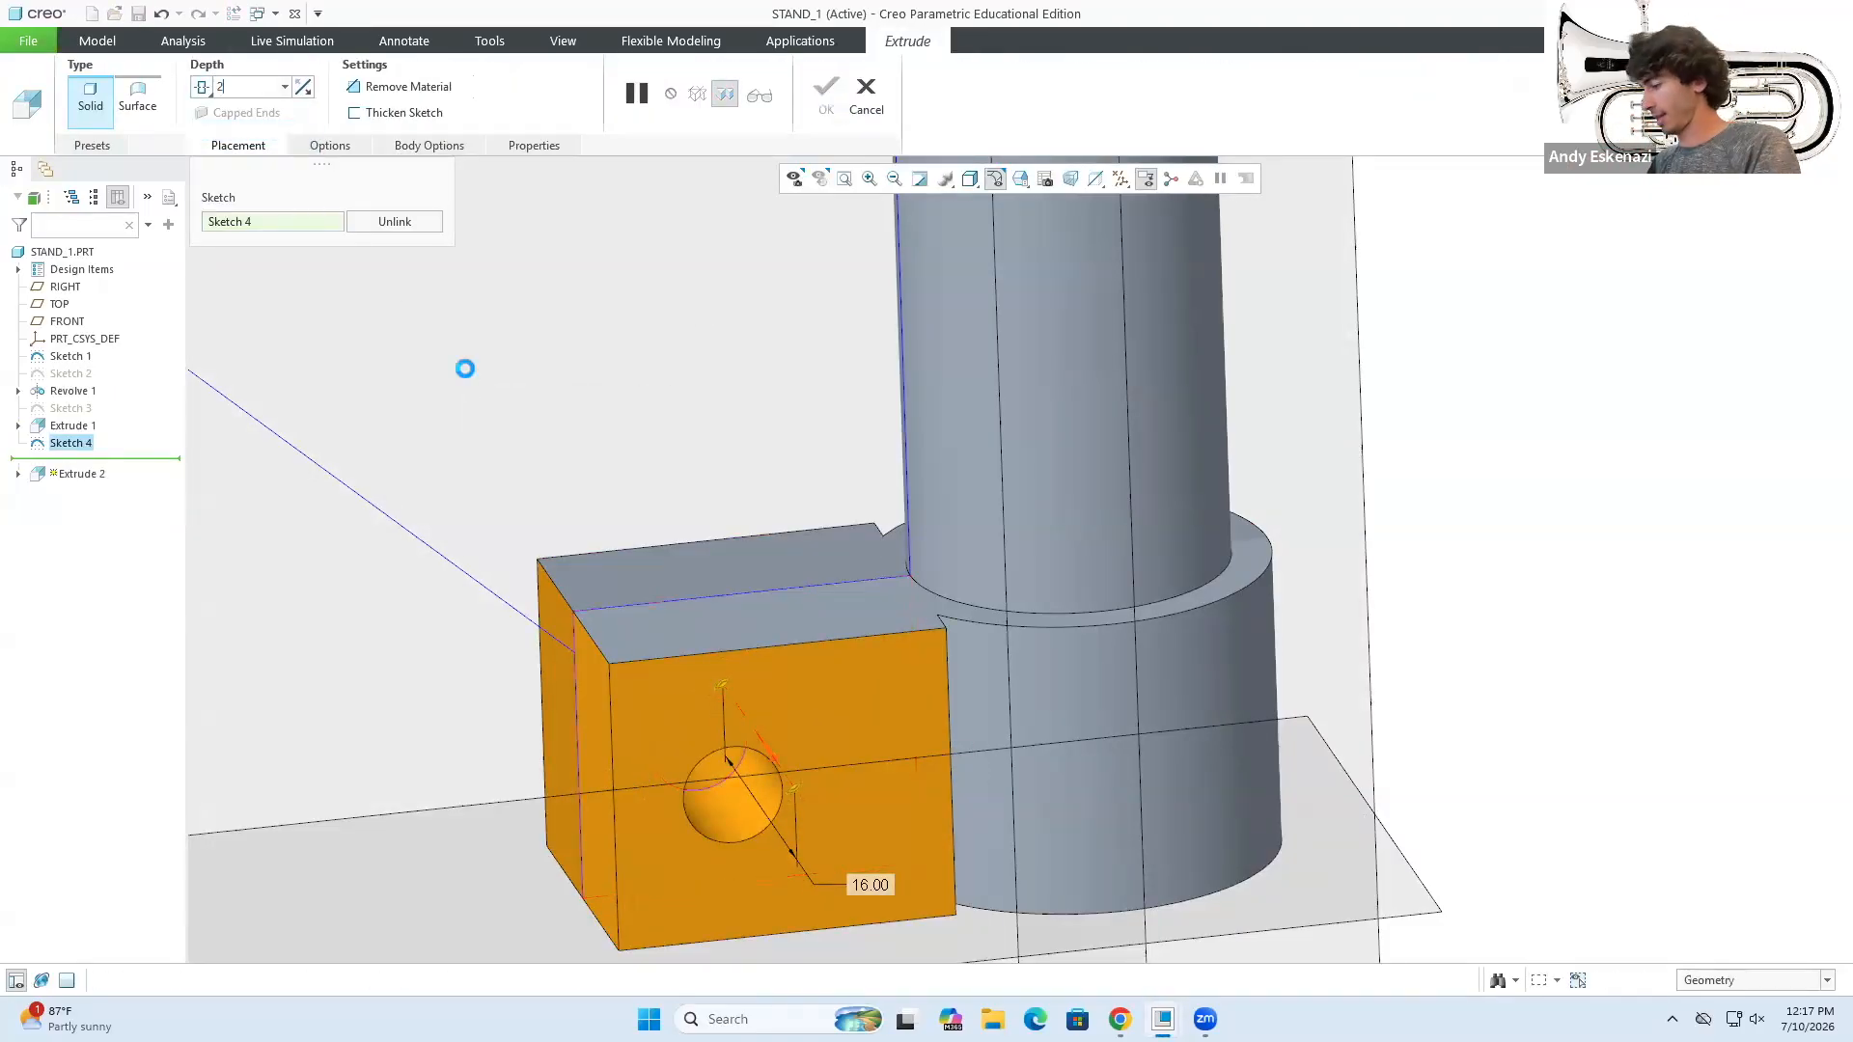
key(Return)
- Compare the bracket's thickness with the lower mount in the cymbal stand photo and set its symmetric extrusion depth to 5 mm
mouse_move(814, 598)
middle_down()
mouse_move(831, 691)
mouse_move(813, 610)
middle_up()
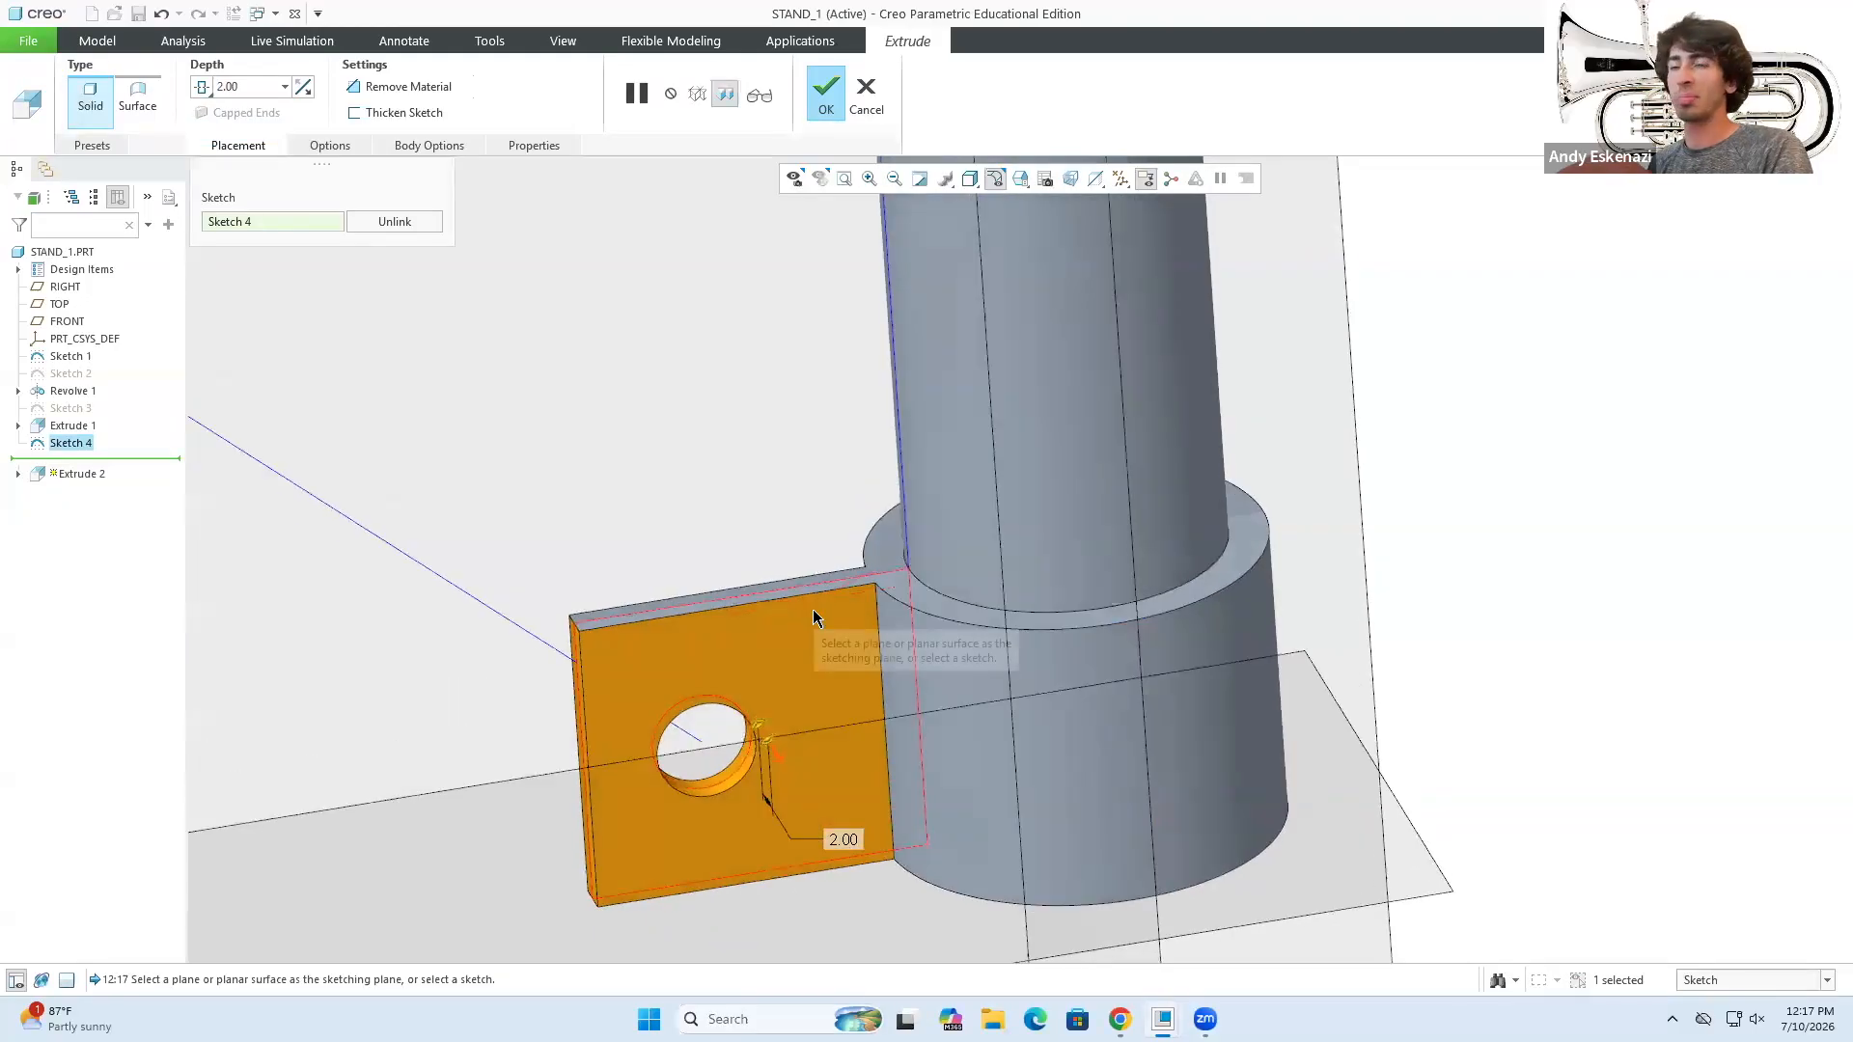
scroll(775, 538, up, 5)
middle_drag(775, 538, 897, 611)
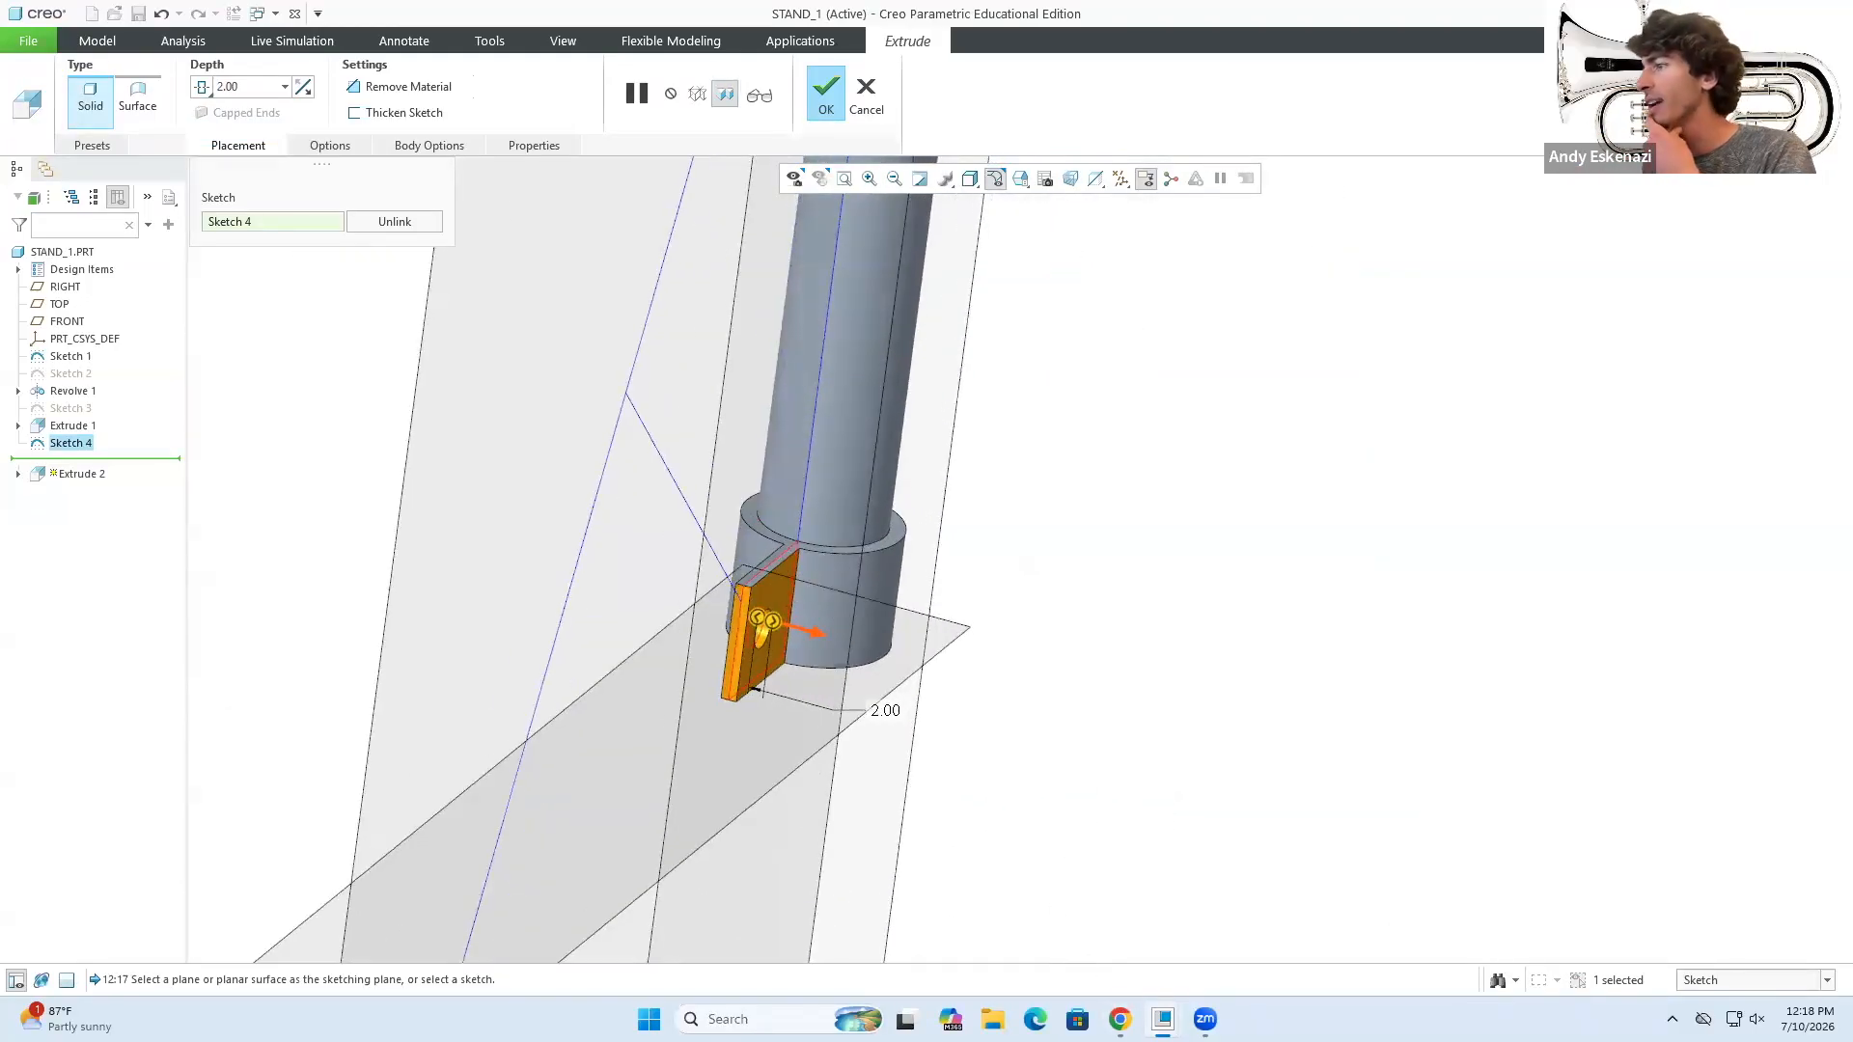
click(1121, 1020)
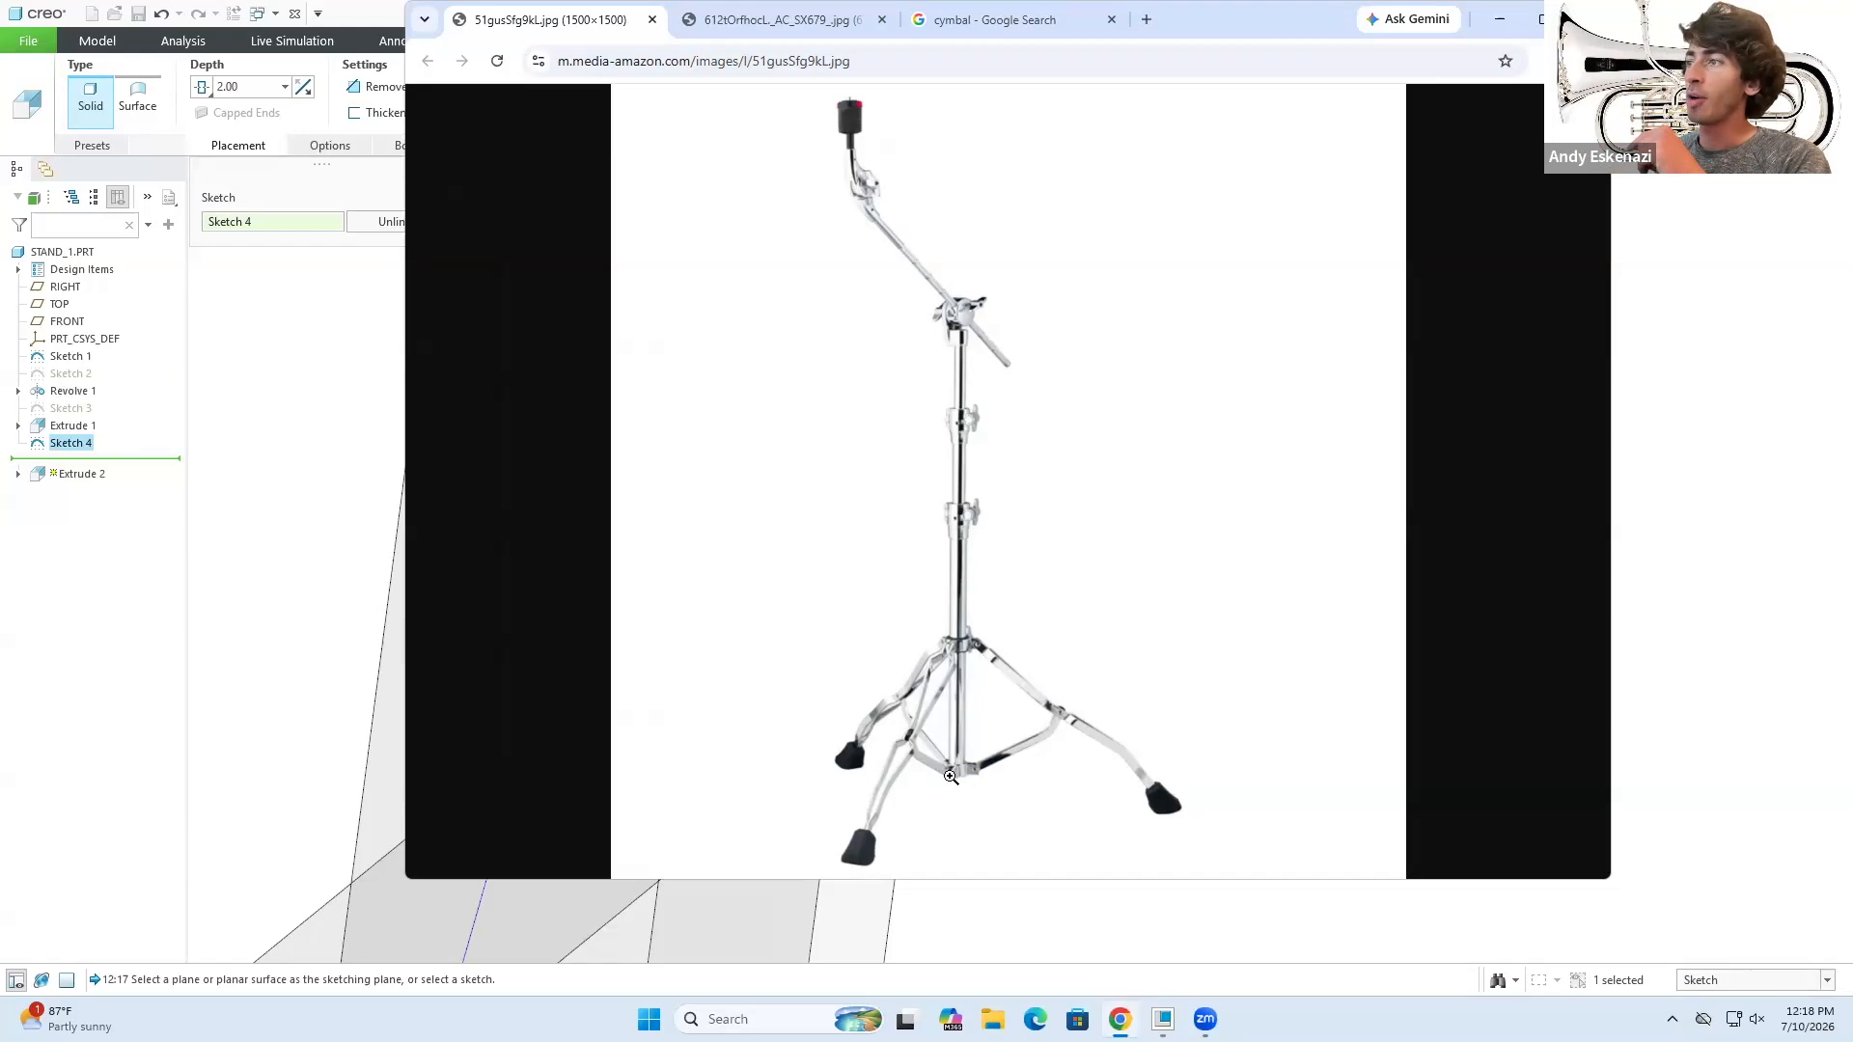
click(1493, 20)
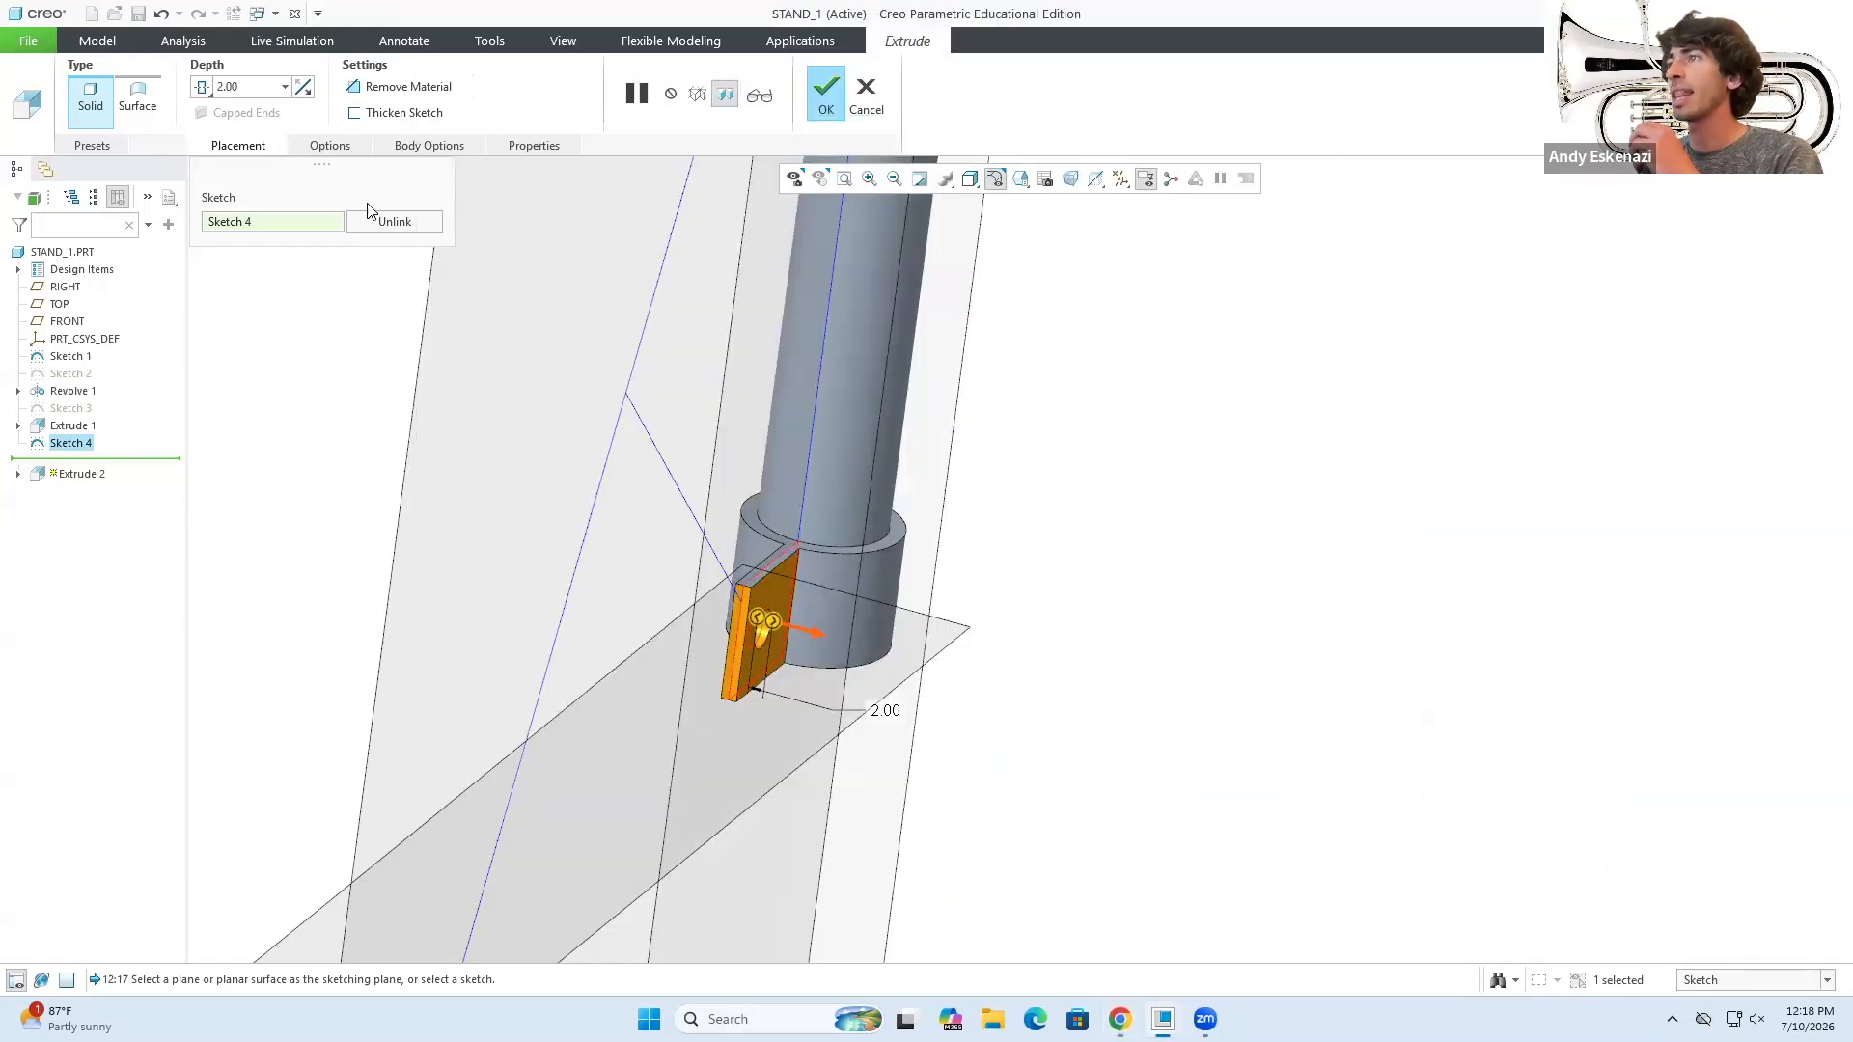
text(5)
key(Return)
middle_drag(714, 453, 579, 405)
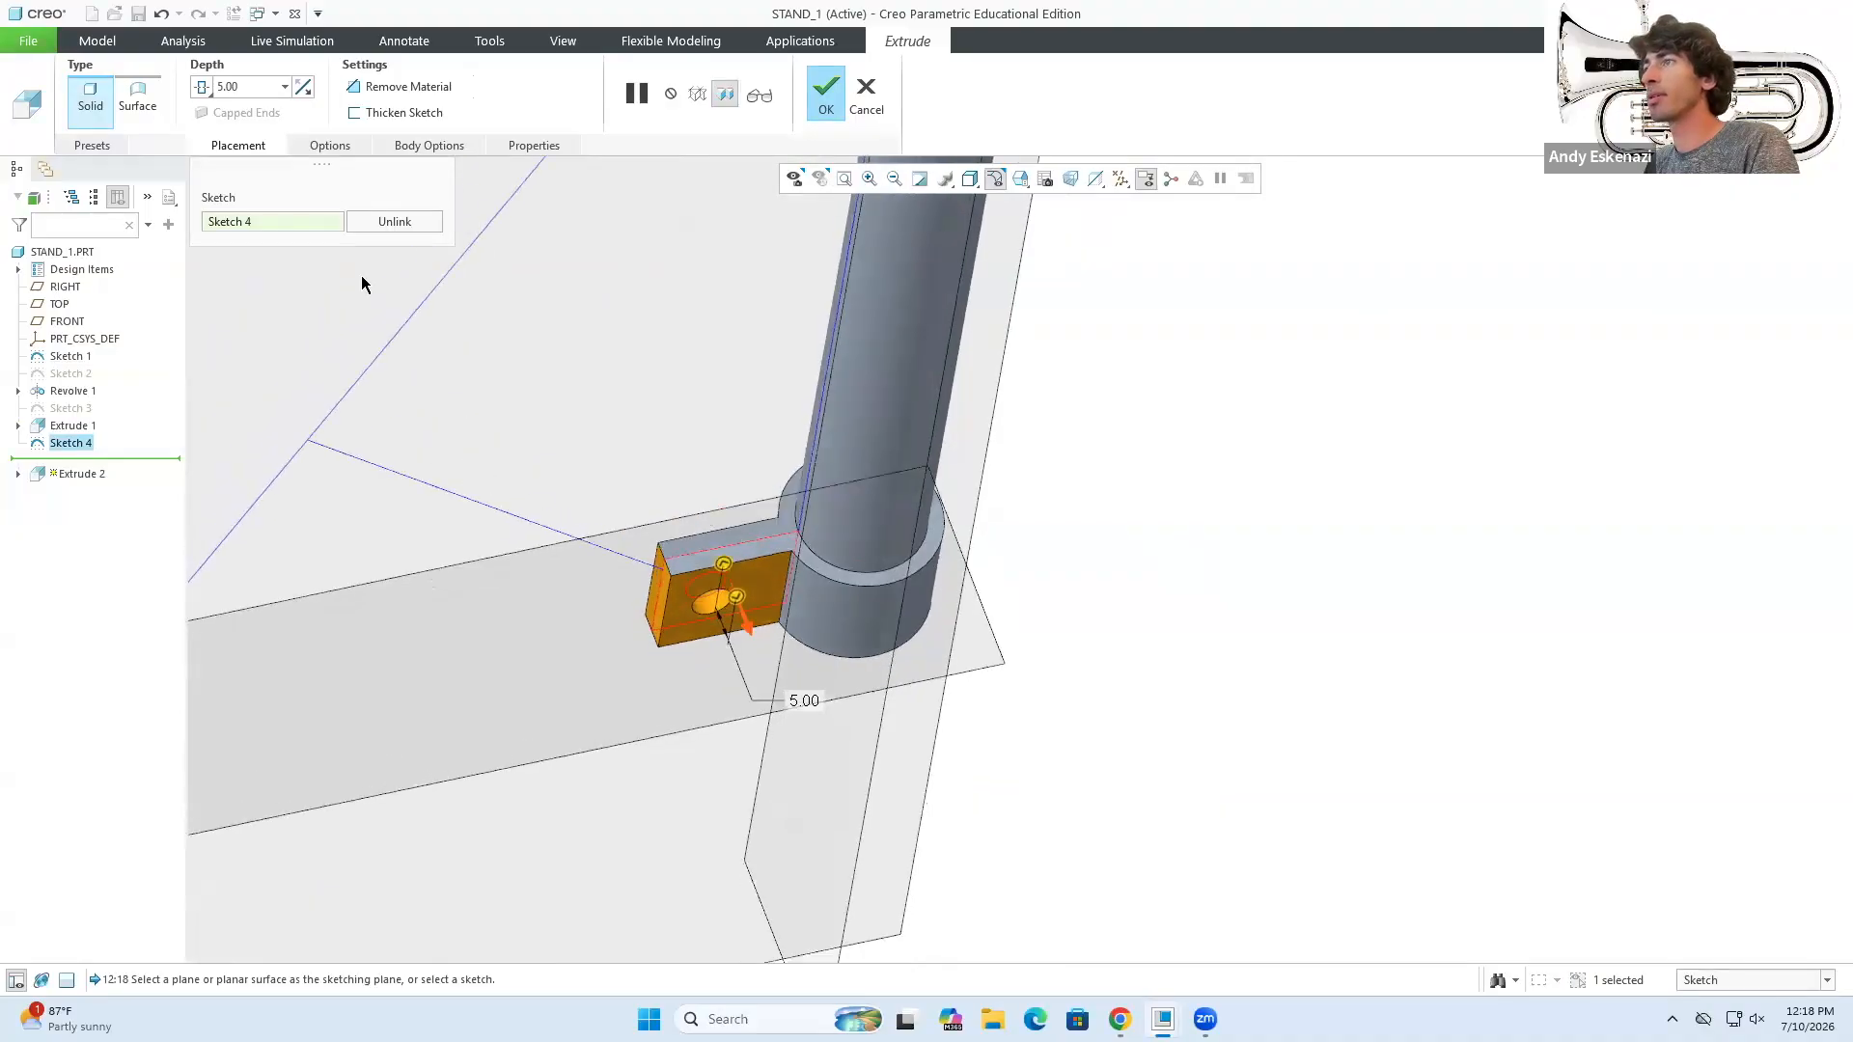
- Try a 6 mm symmetric depth for the lower bracket extrusion, raise it to 7 mm and finish the feature
key(BackSpace)
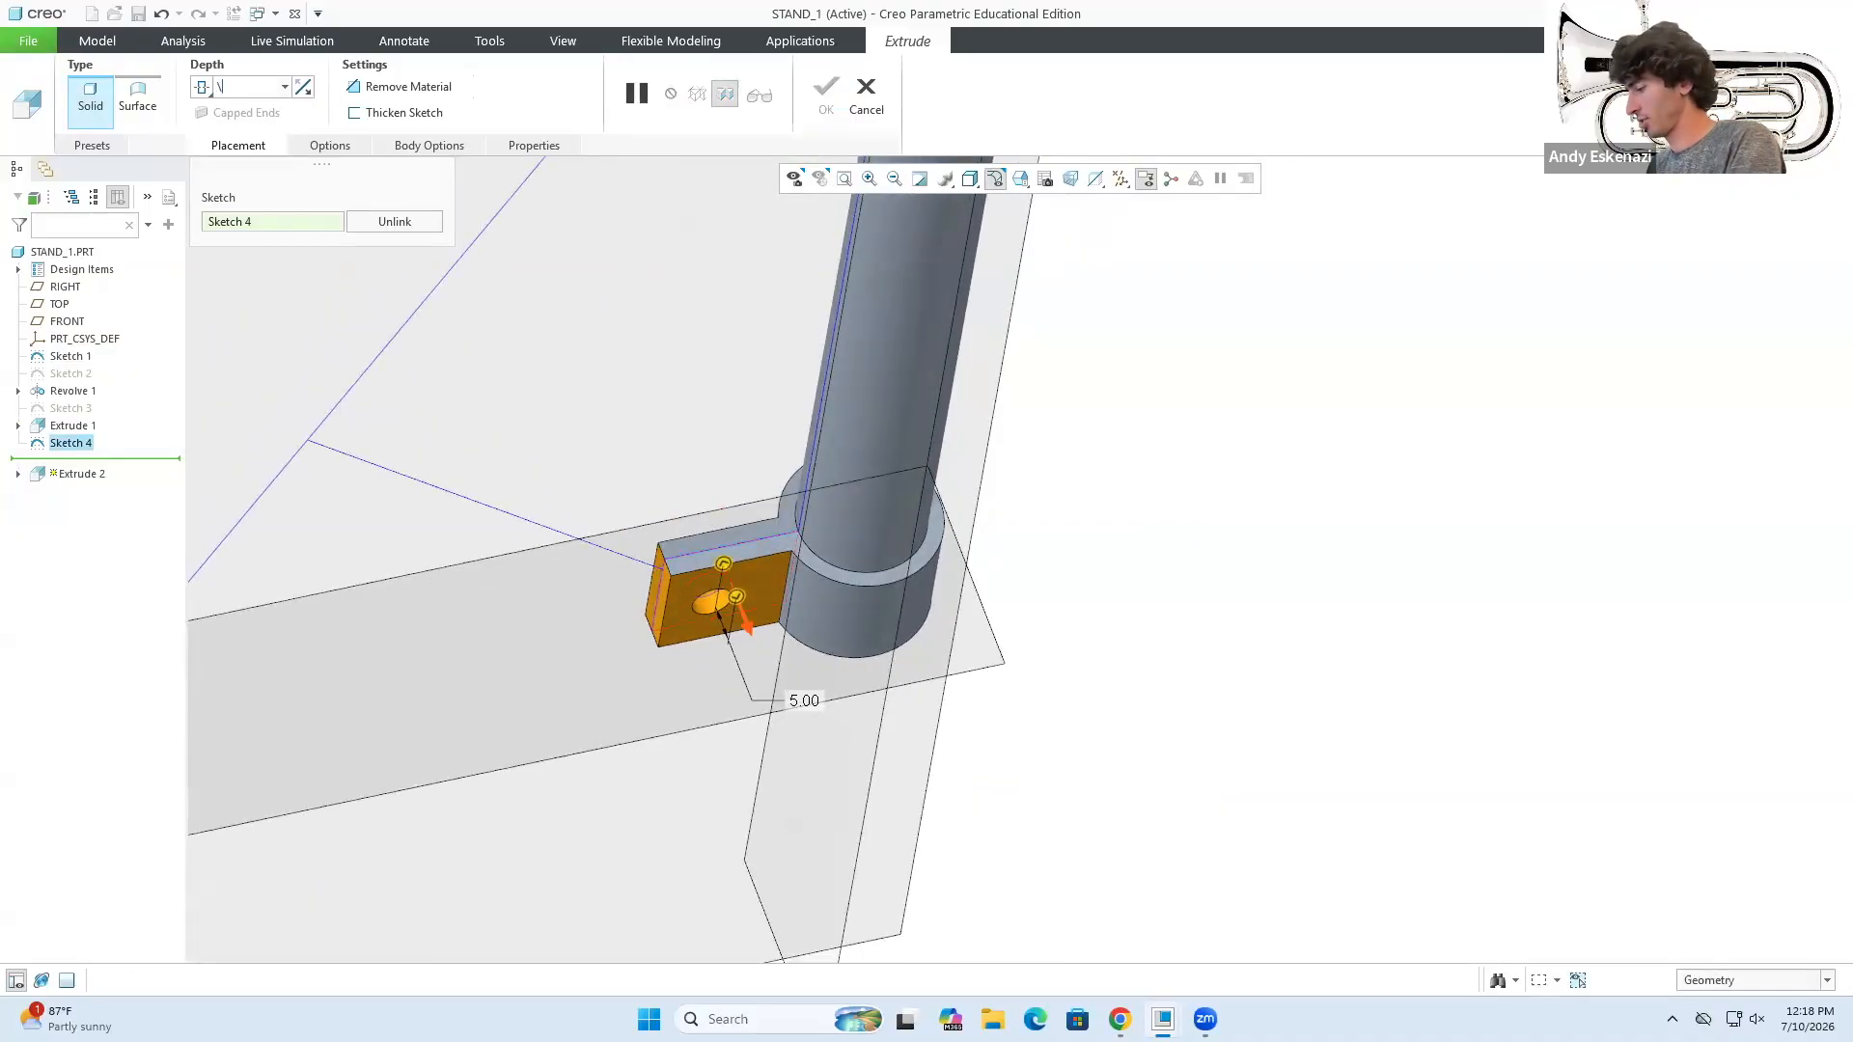
key(Return)
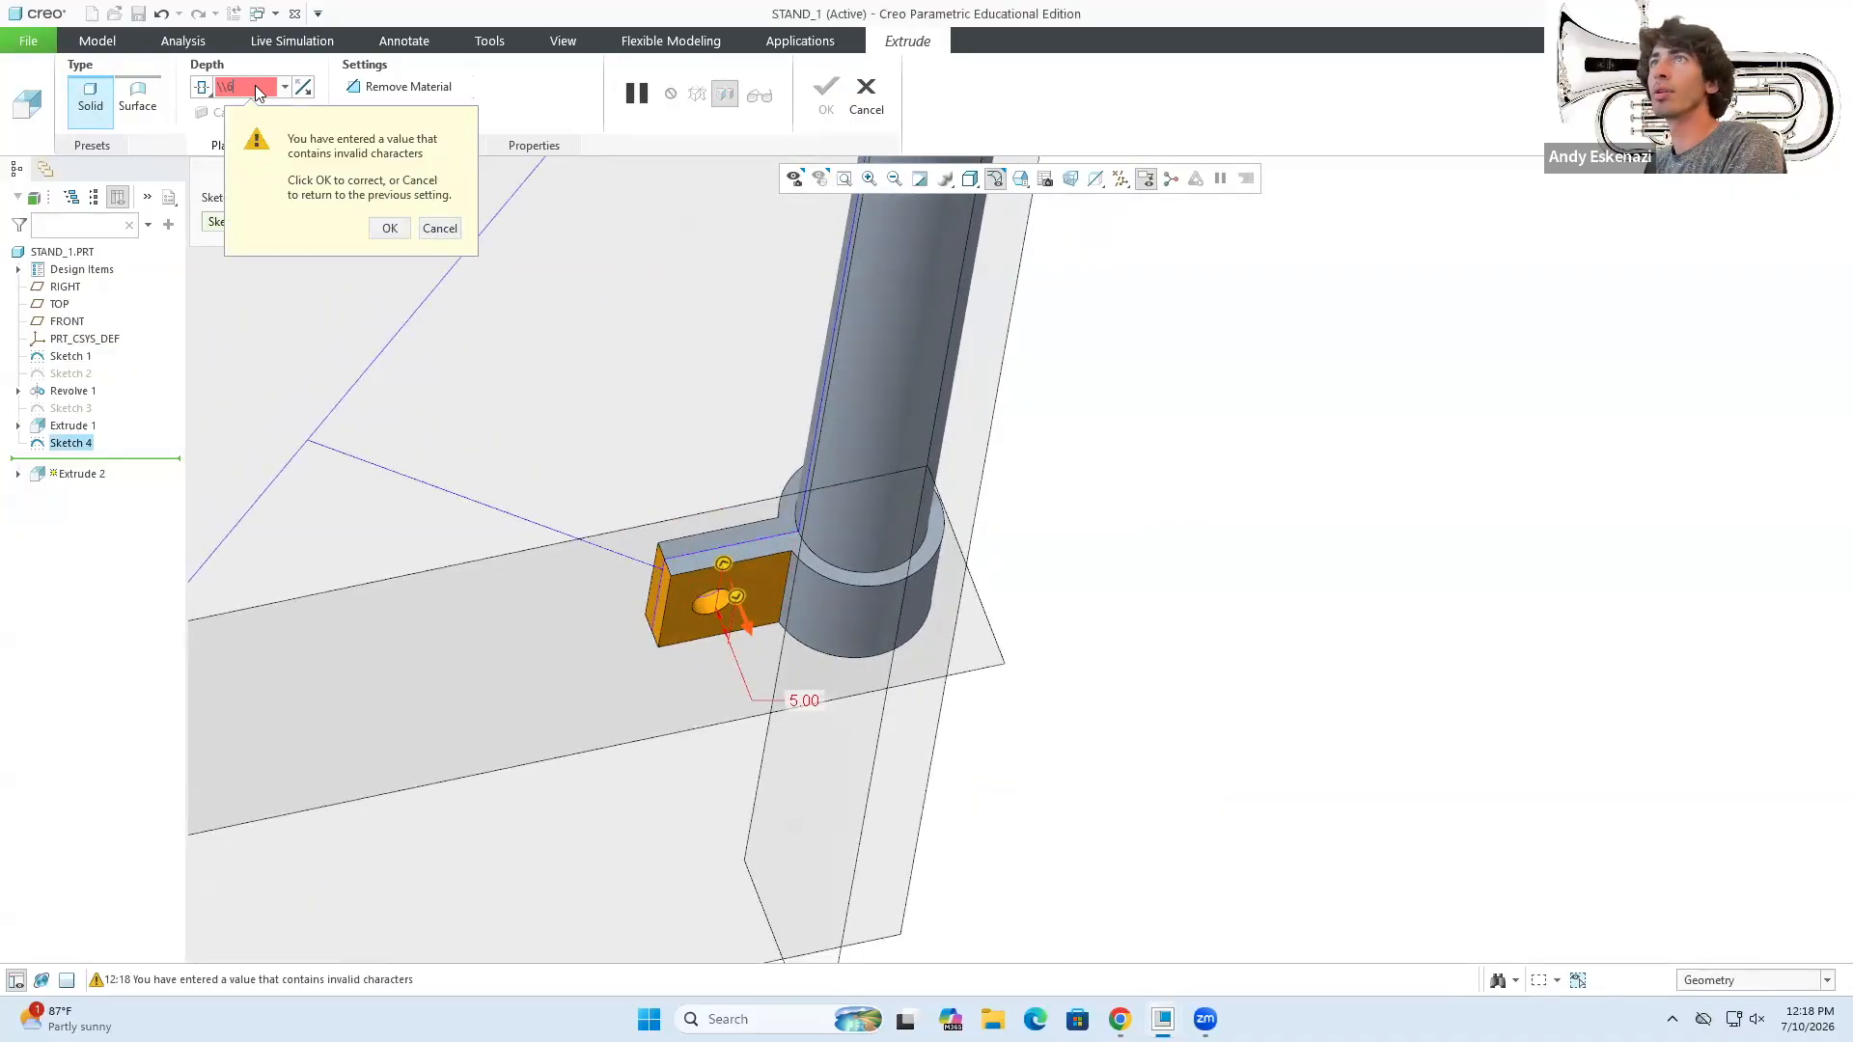
click(379, 230)
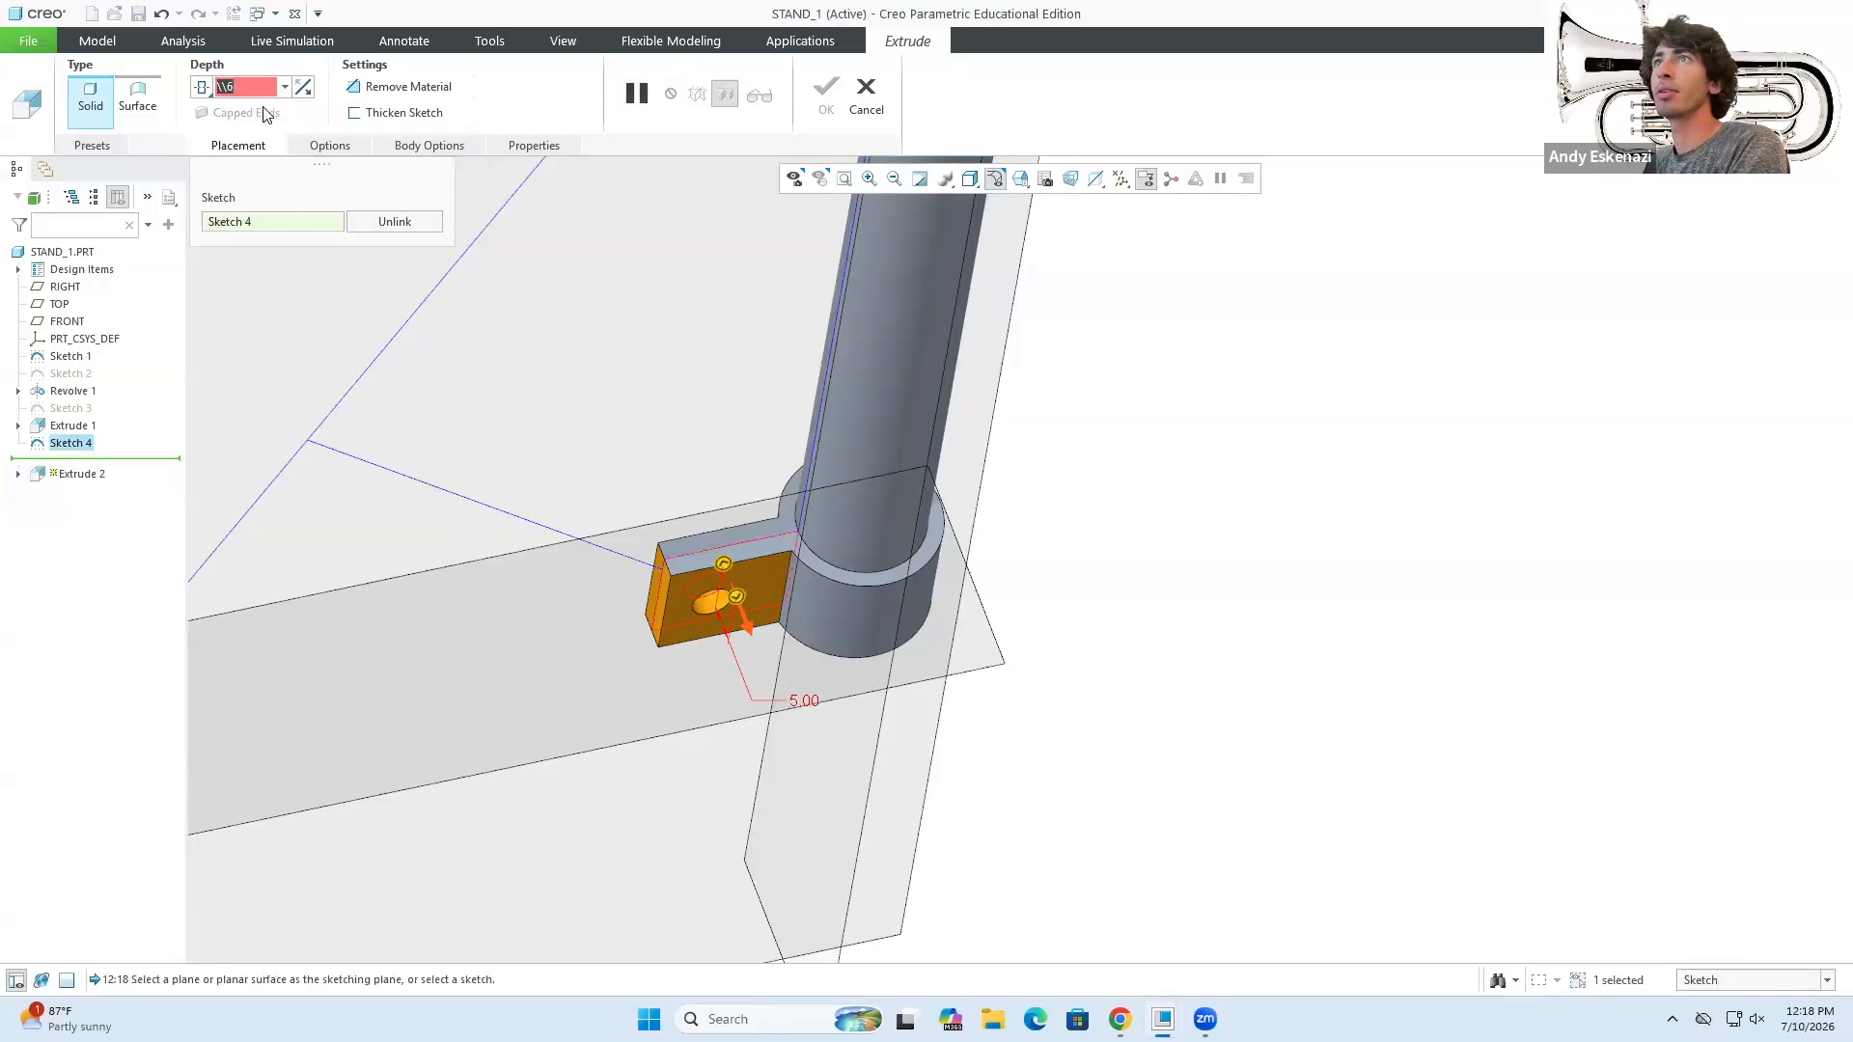
text(6)
key(Return)
middle_drag(760, 539, 762, 518)
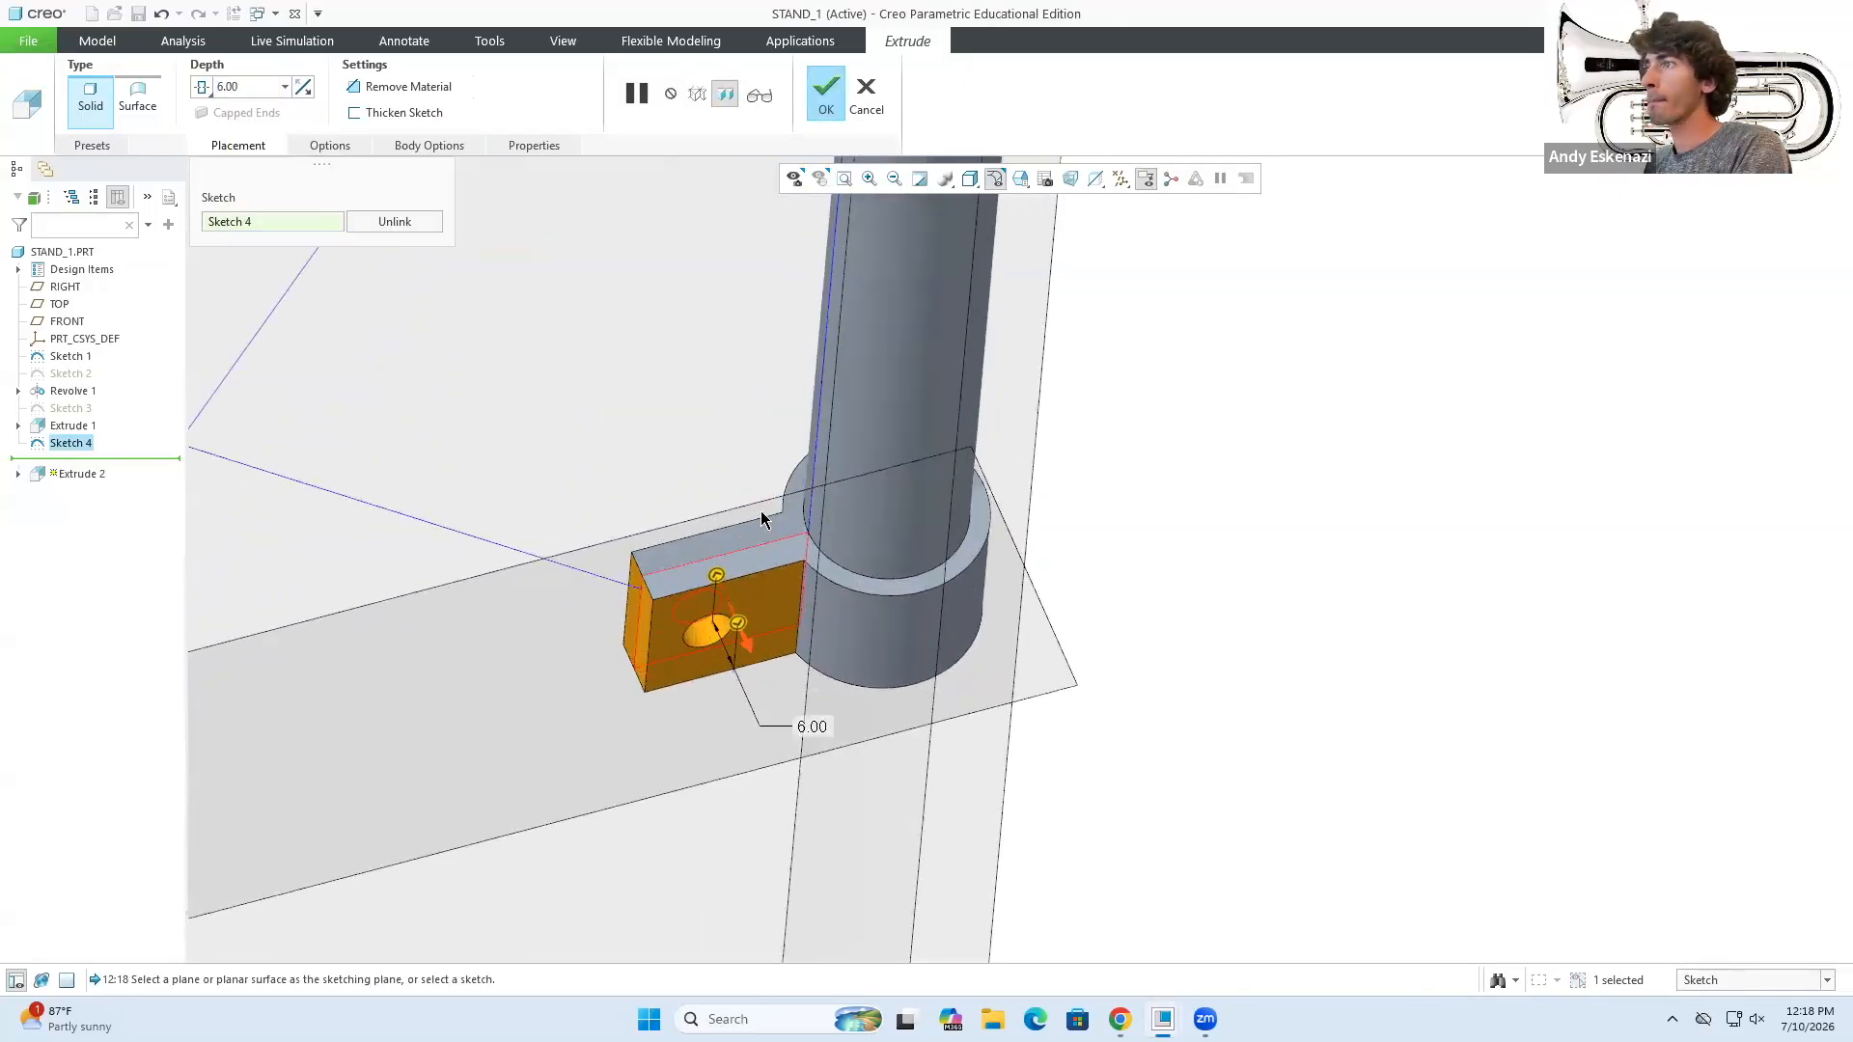
text(7)
key(Return)
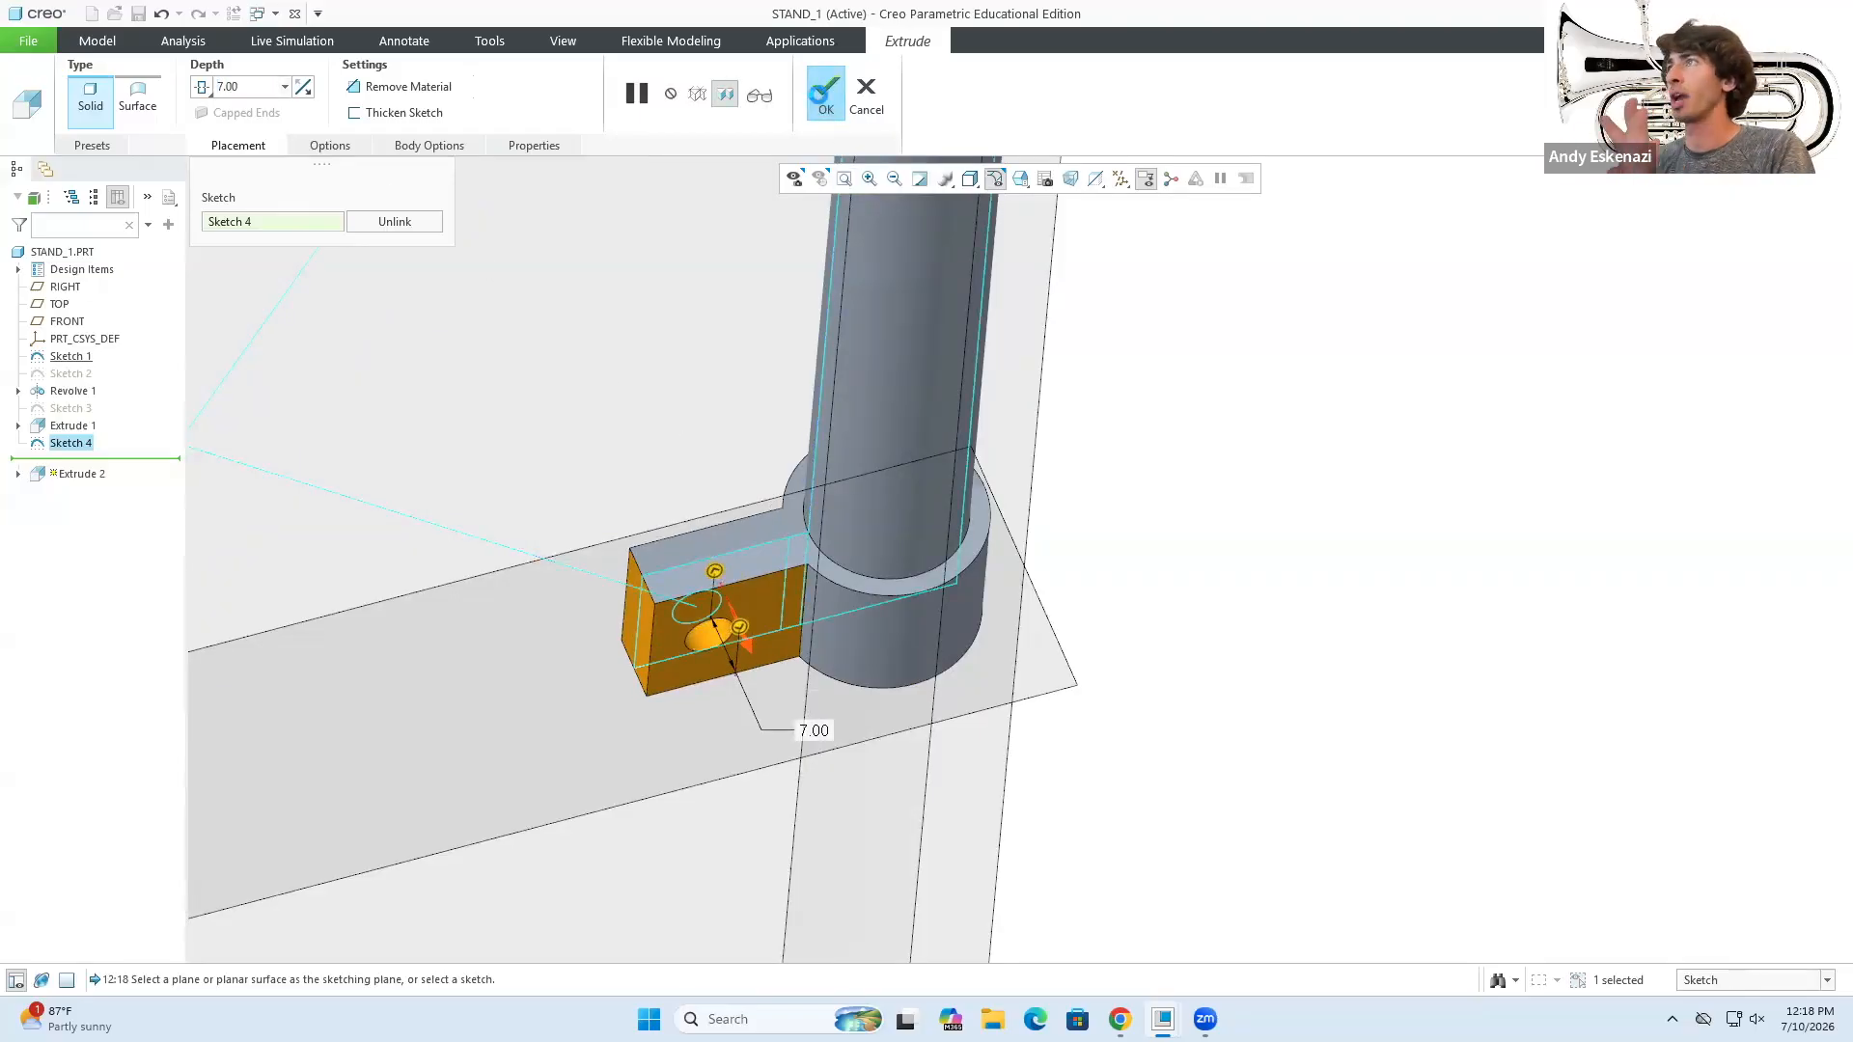
click(825, 91)
- Start a sketch on the bracket's upper face and draw a 13 mm construction line along its centre from the outer edge toward the tube
click(604, 91)
click(698, 560)
click(1745, 464)
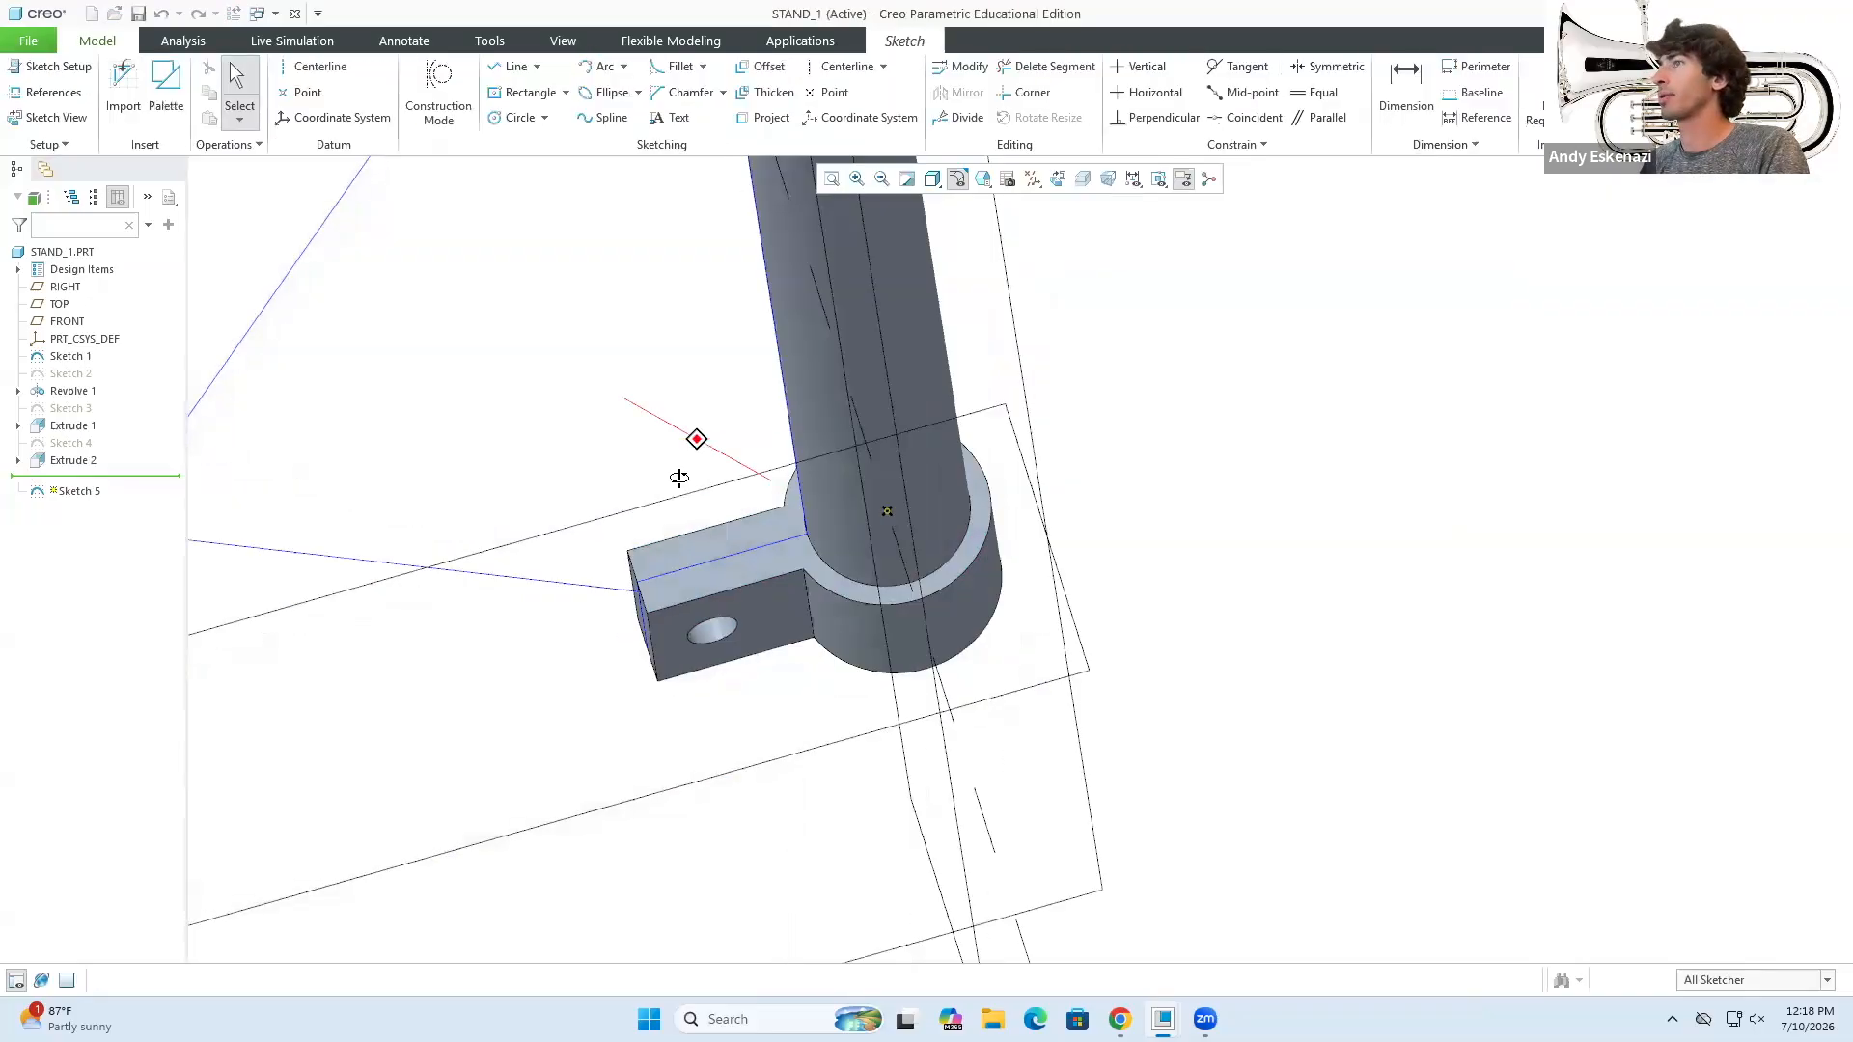
click(566, 92)
click(516, 68)
click(457, 92)
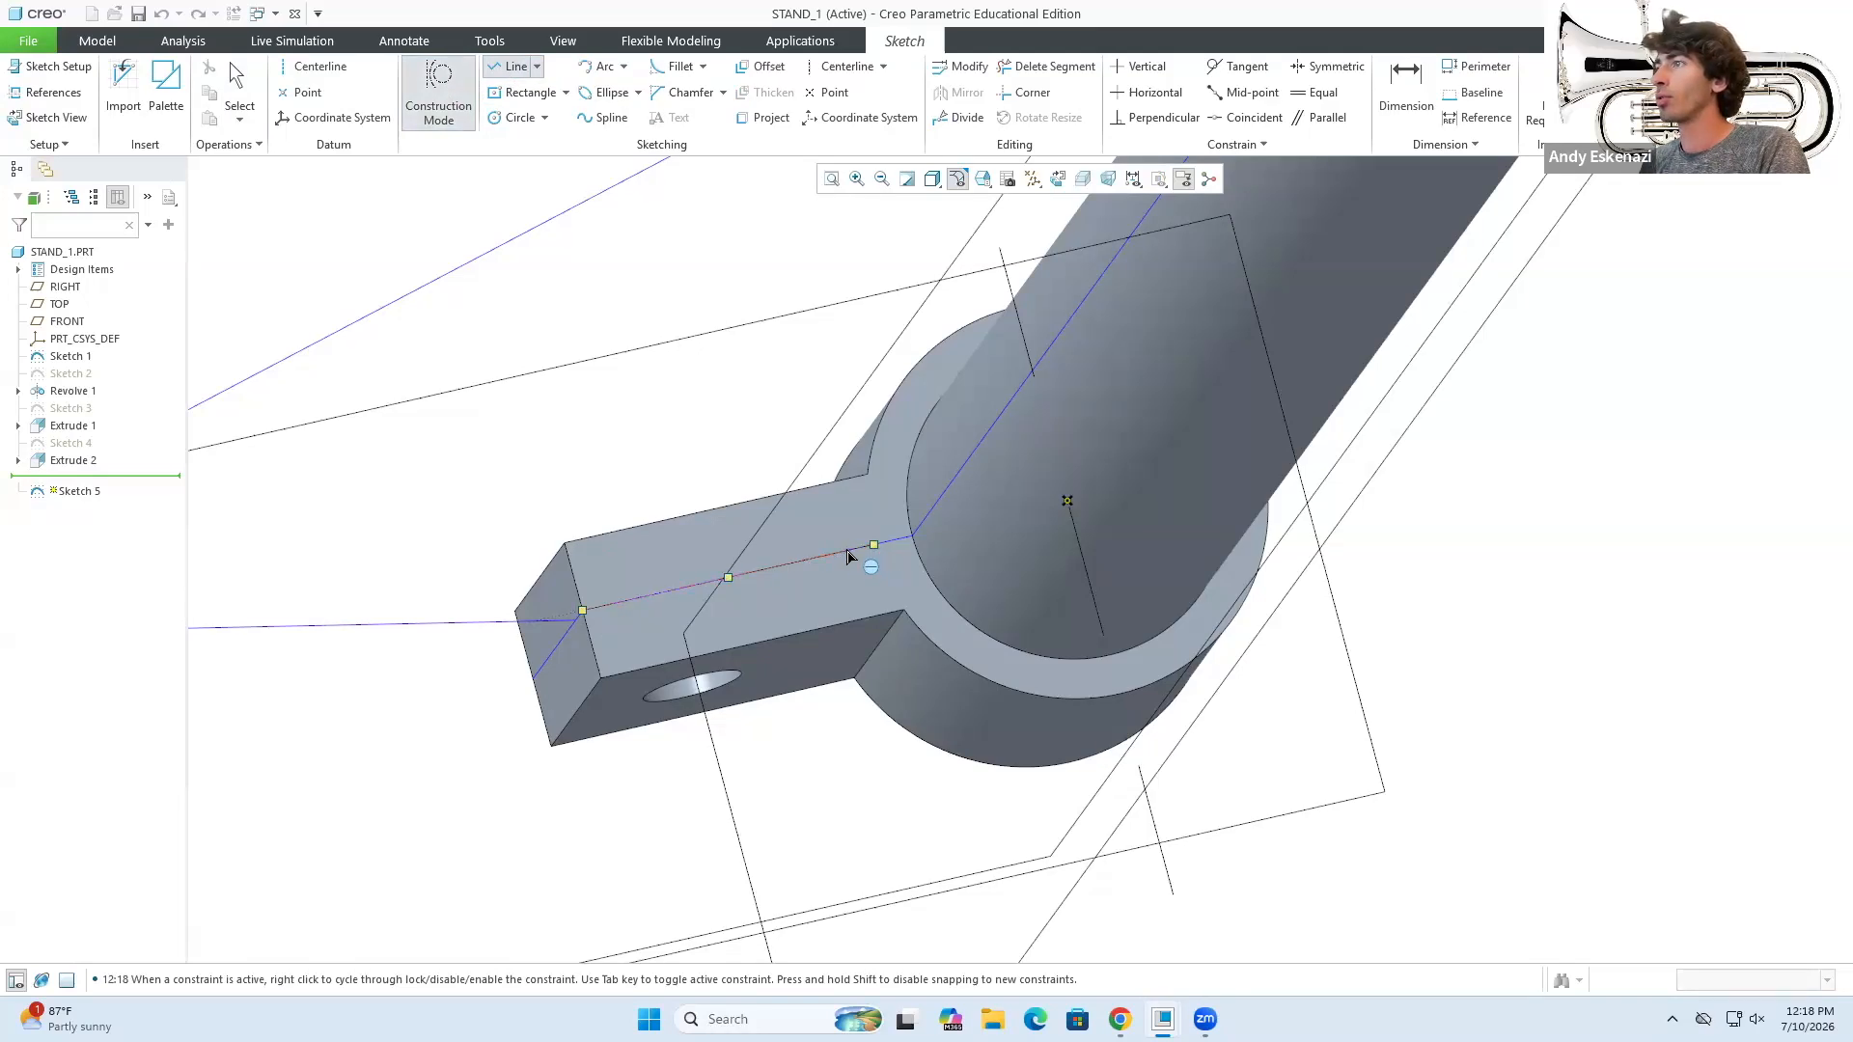
middle_drag(829, 573, 814, 557)
middle_click(813, 573)
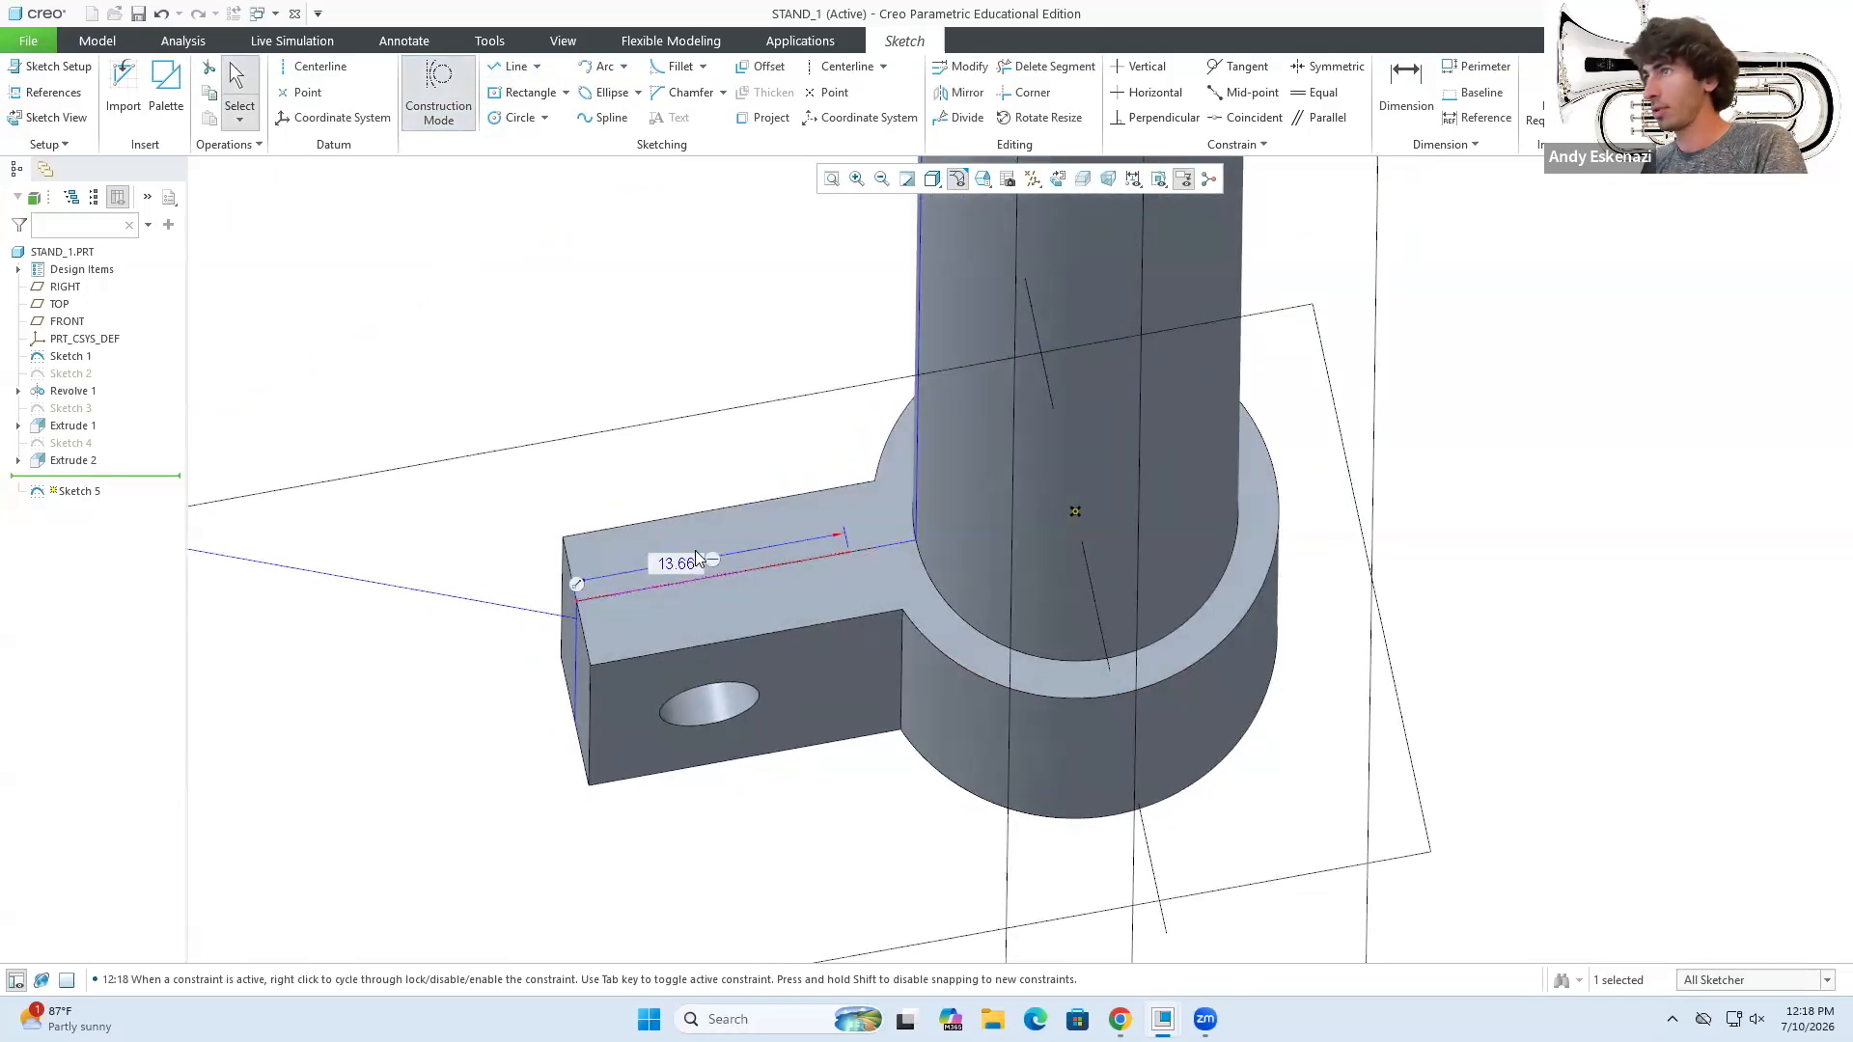
key(Return)
- Draw a solid centre rectangle on the construction line's midpoint, spanning the line's length, set its width to 5 mm and finish the sketch
click(524, 91)
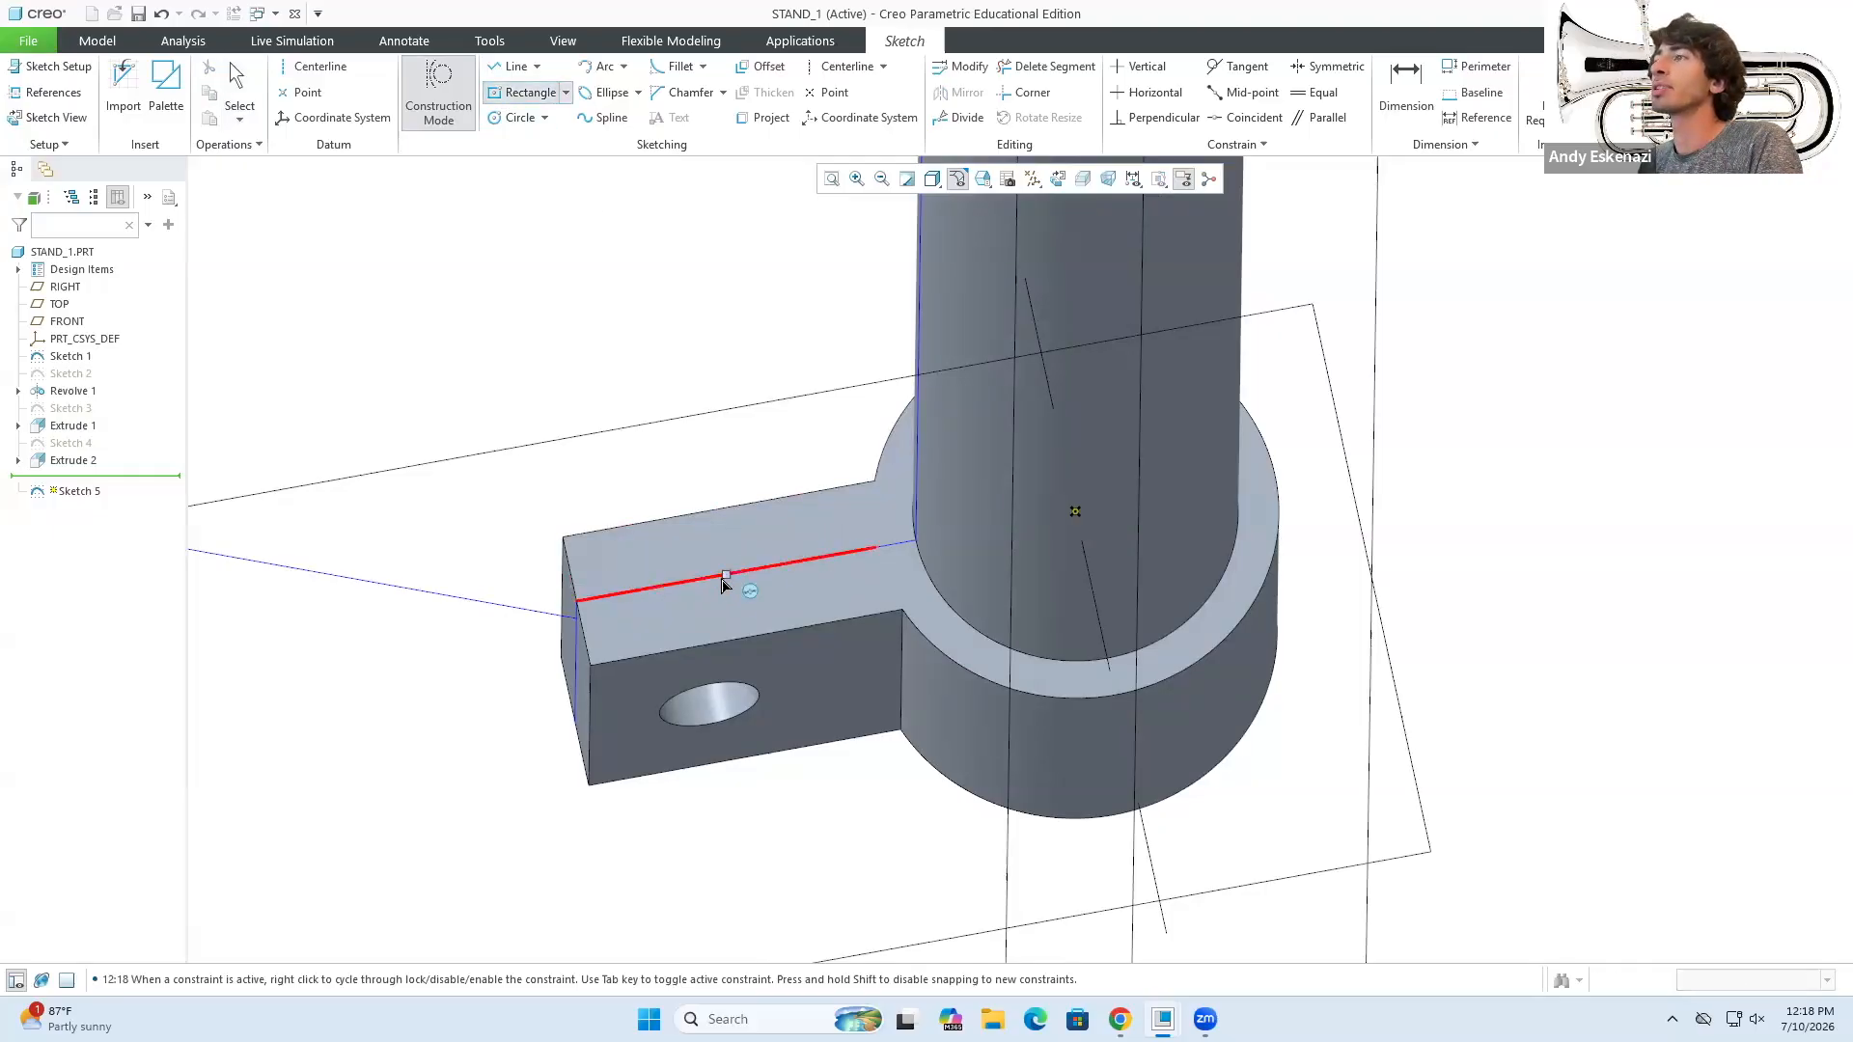
key(g)
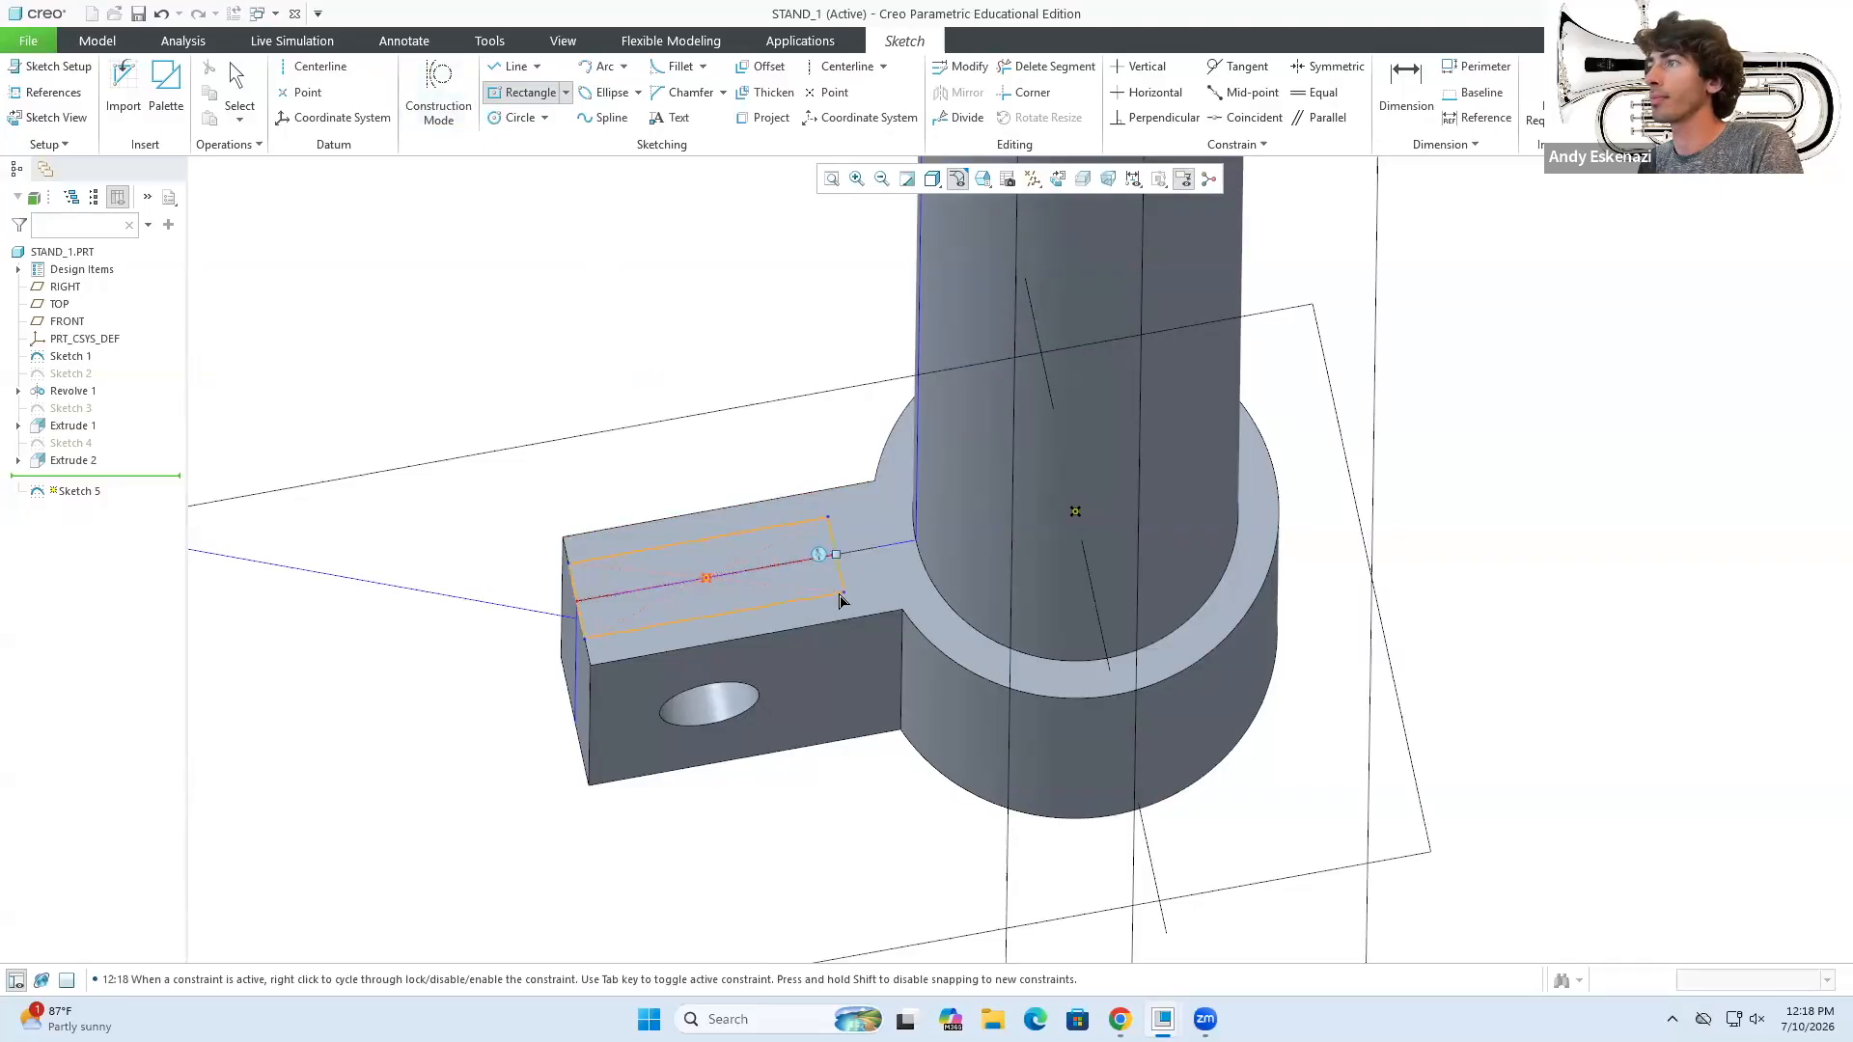
click(827, 599)
middle_click(826, 603)
double_click(815, 576)
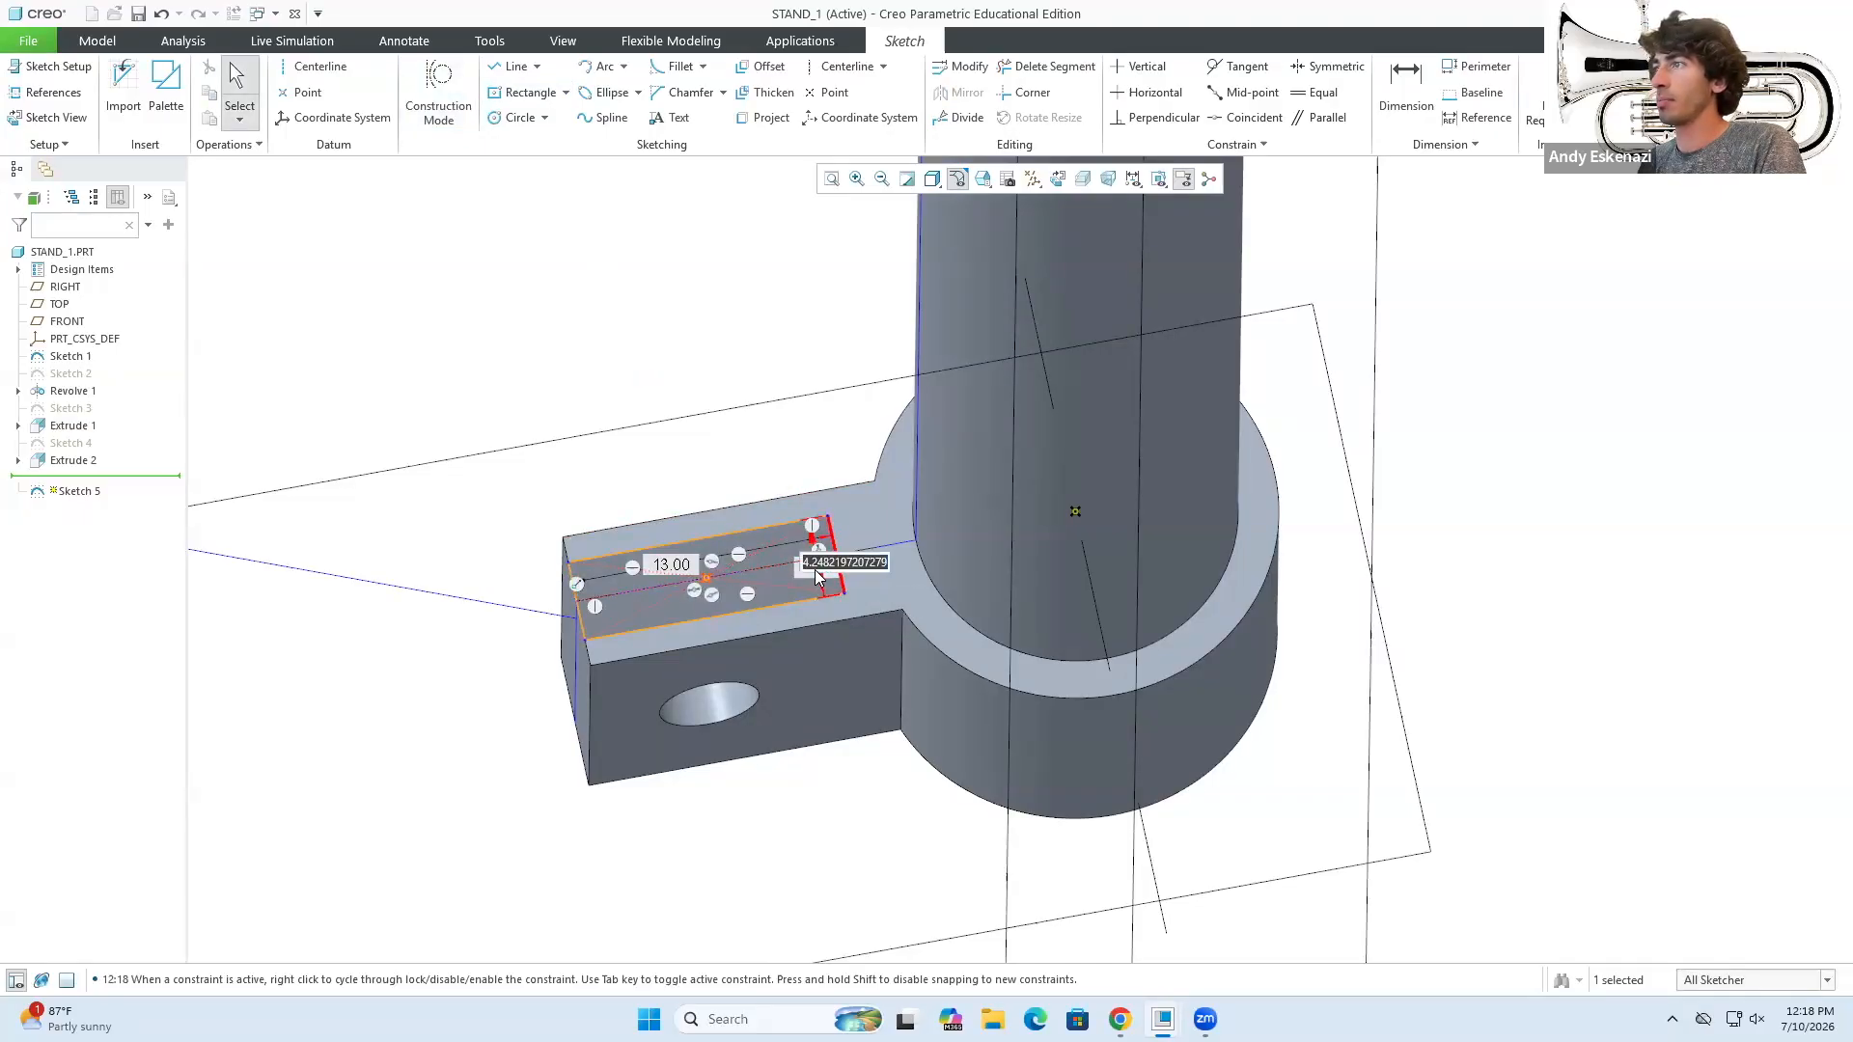
text(5)
key(Return)
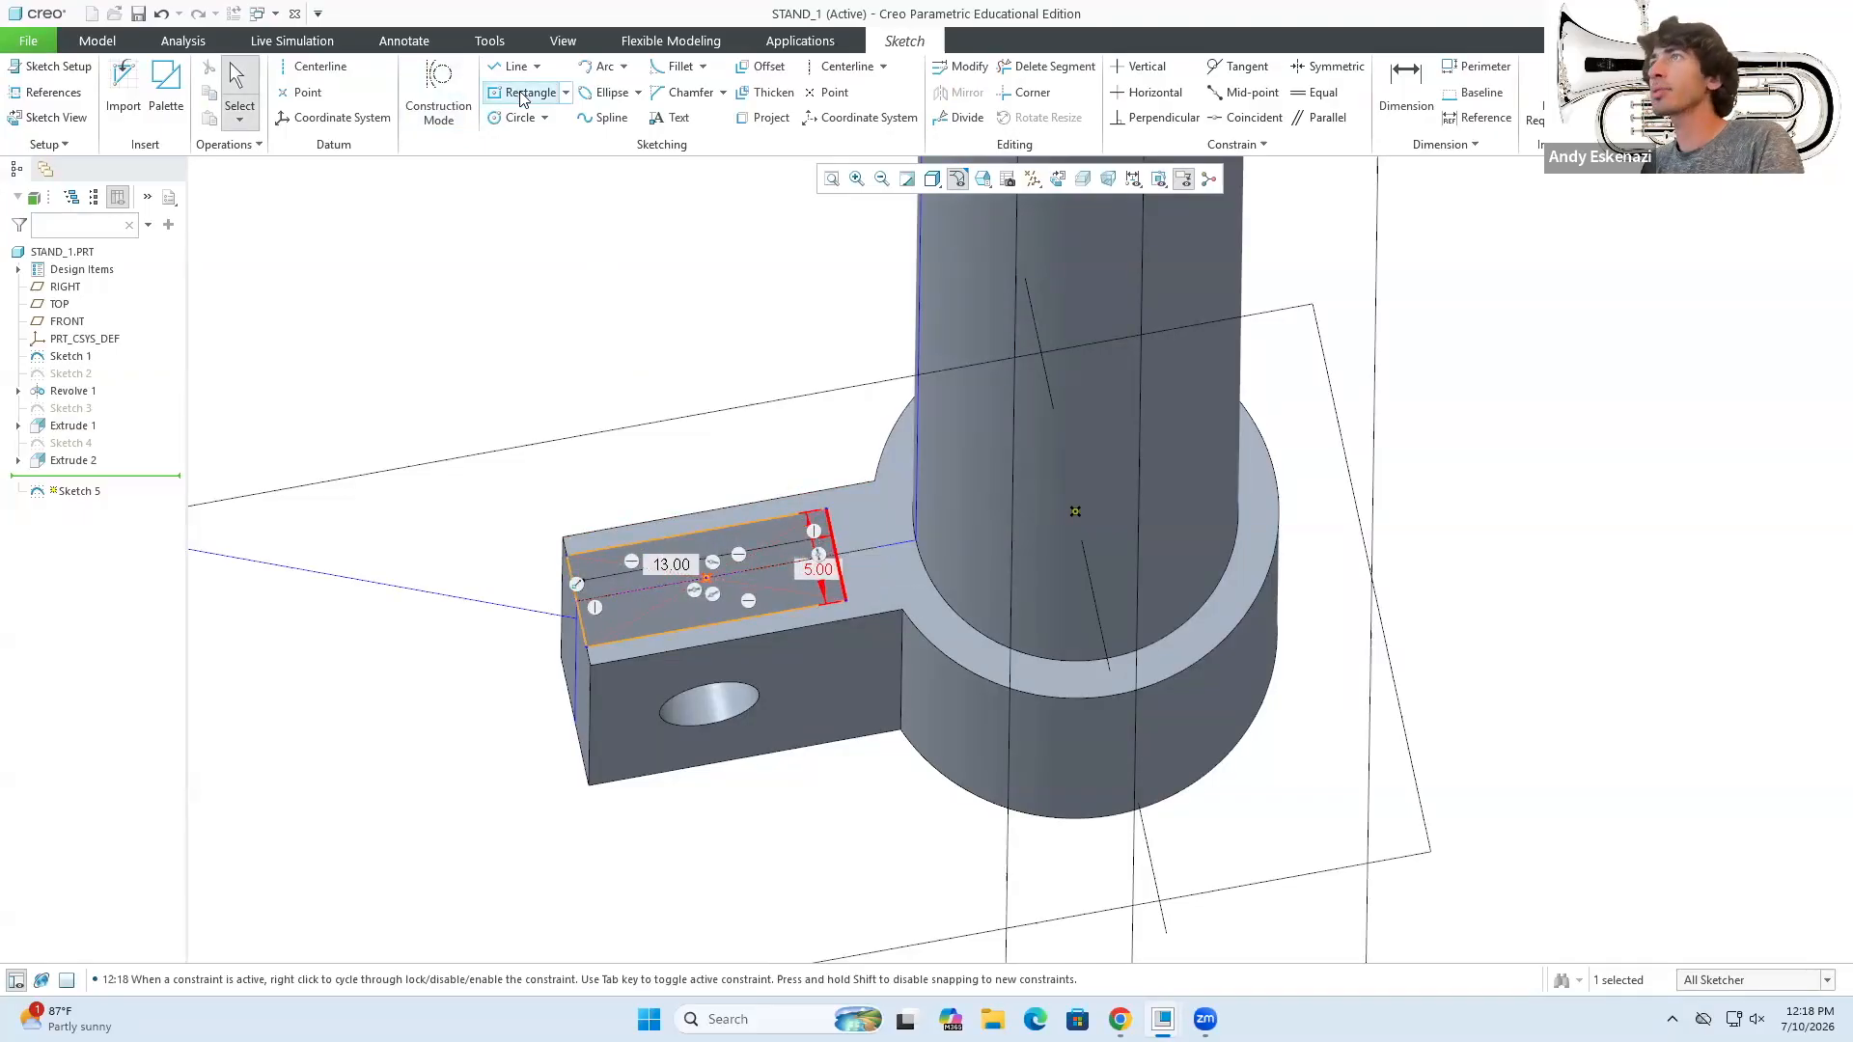
click(1774, 87)
- Cut the rectangle down through the whole bracket with a Through All extrusion that removes material
click(655, 87)
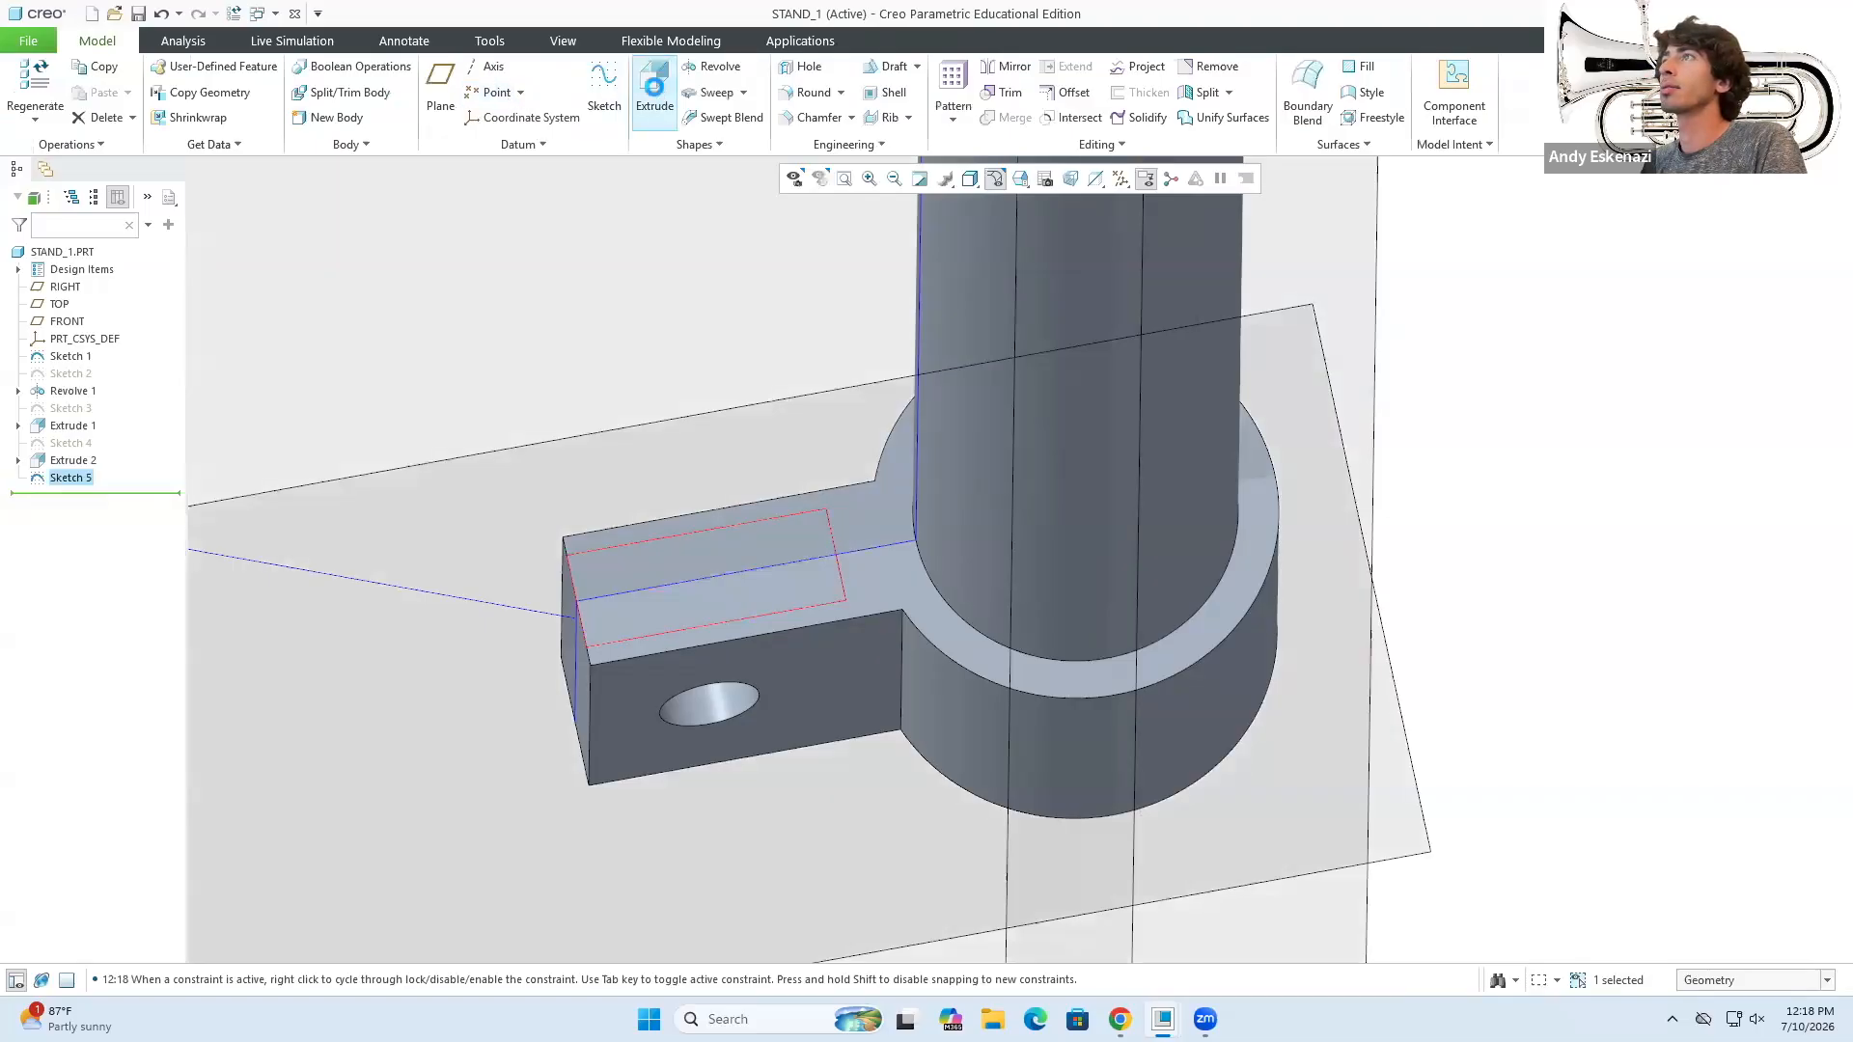
click(410, 89)
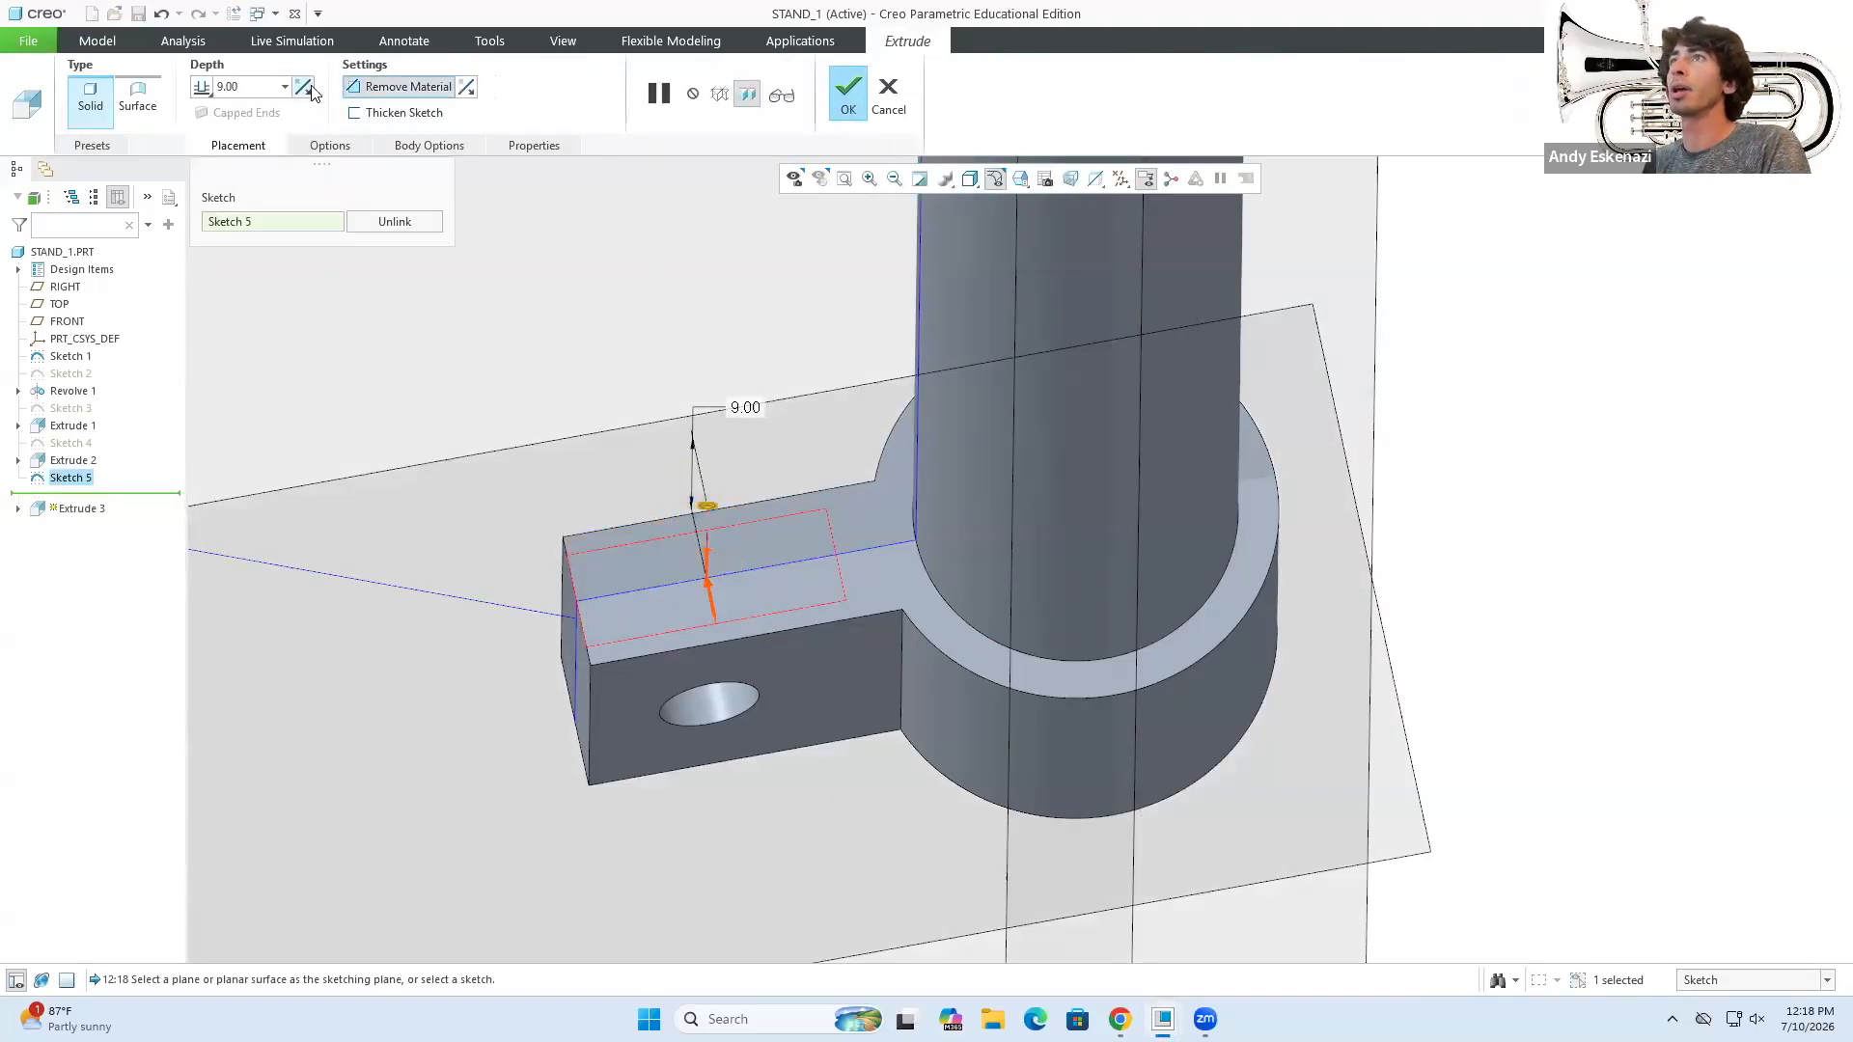
click(305, 90)
click(208, 90)
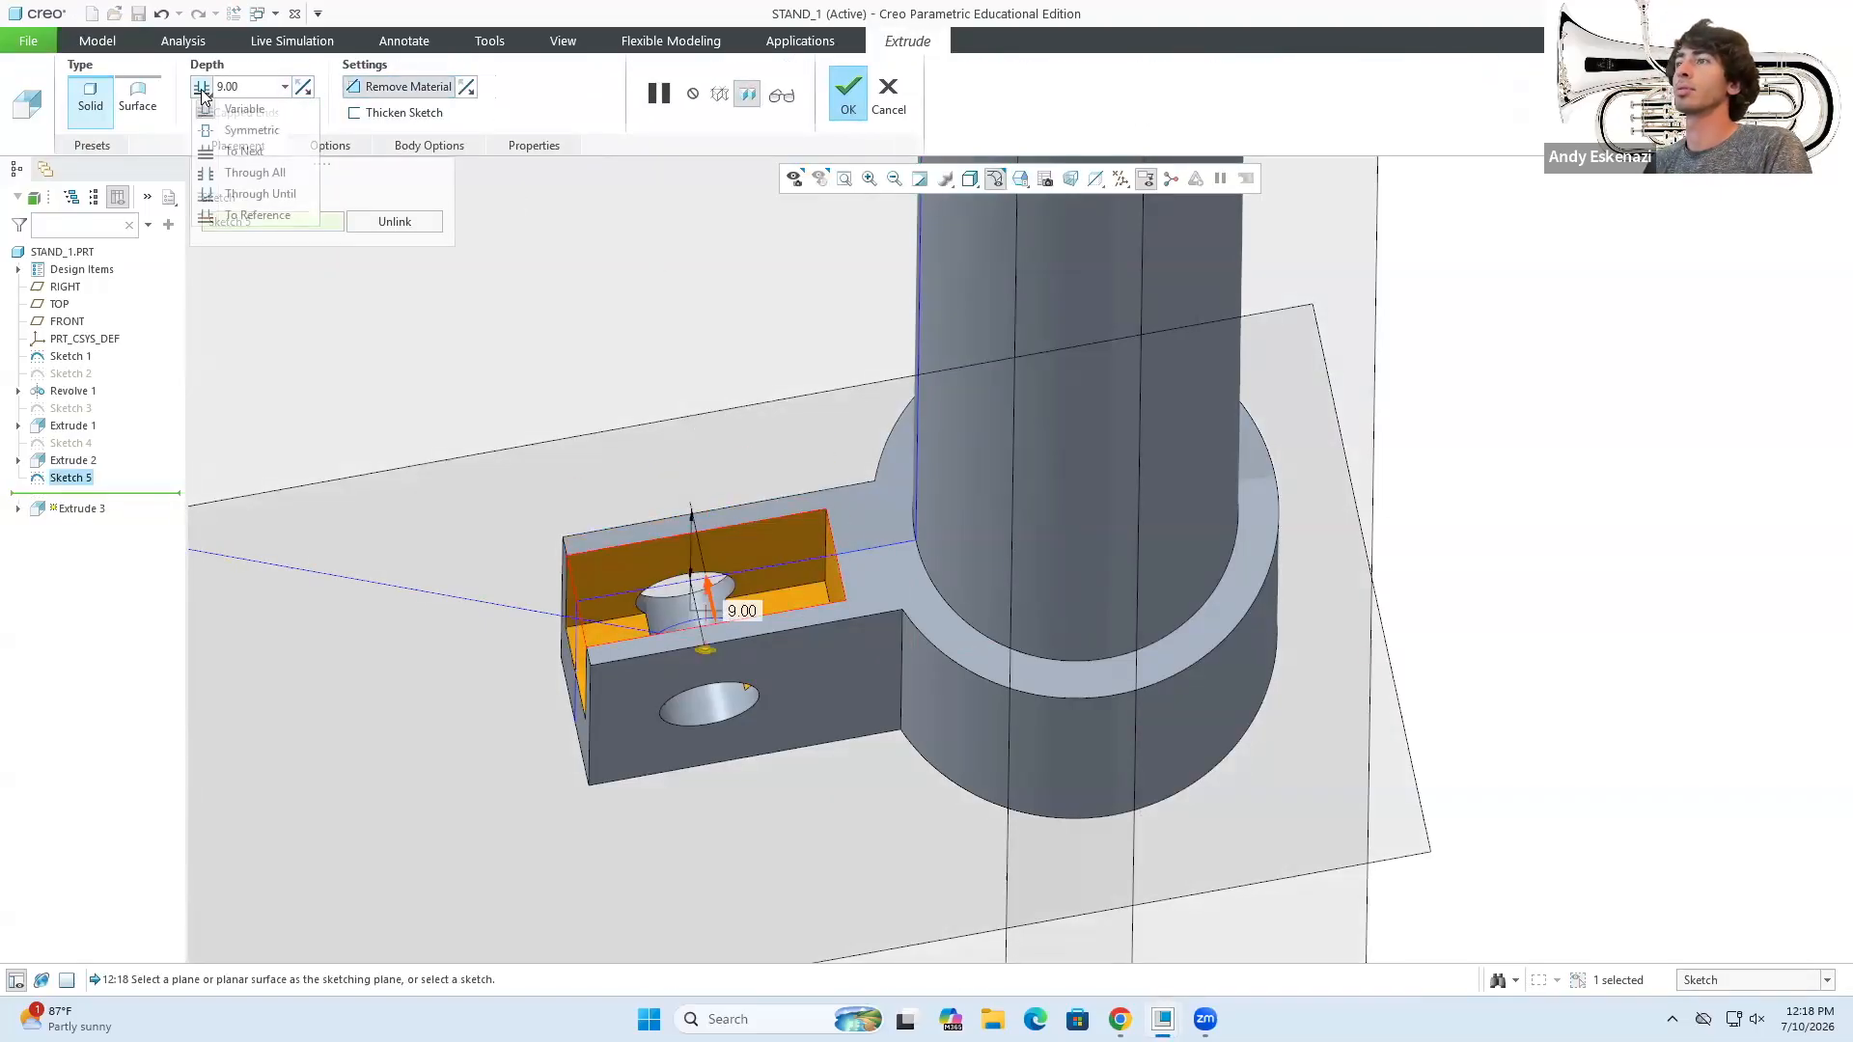
click(255, 172)
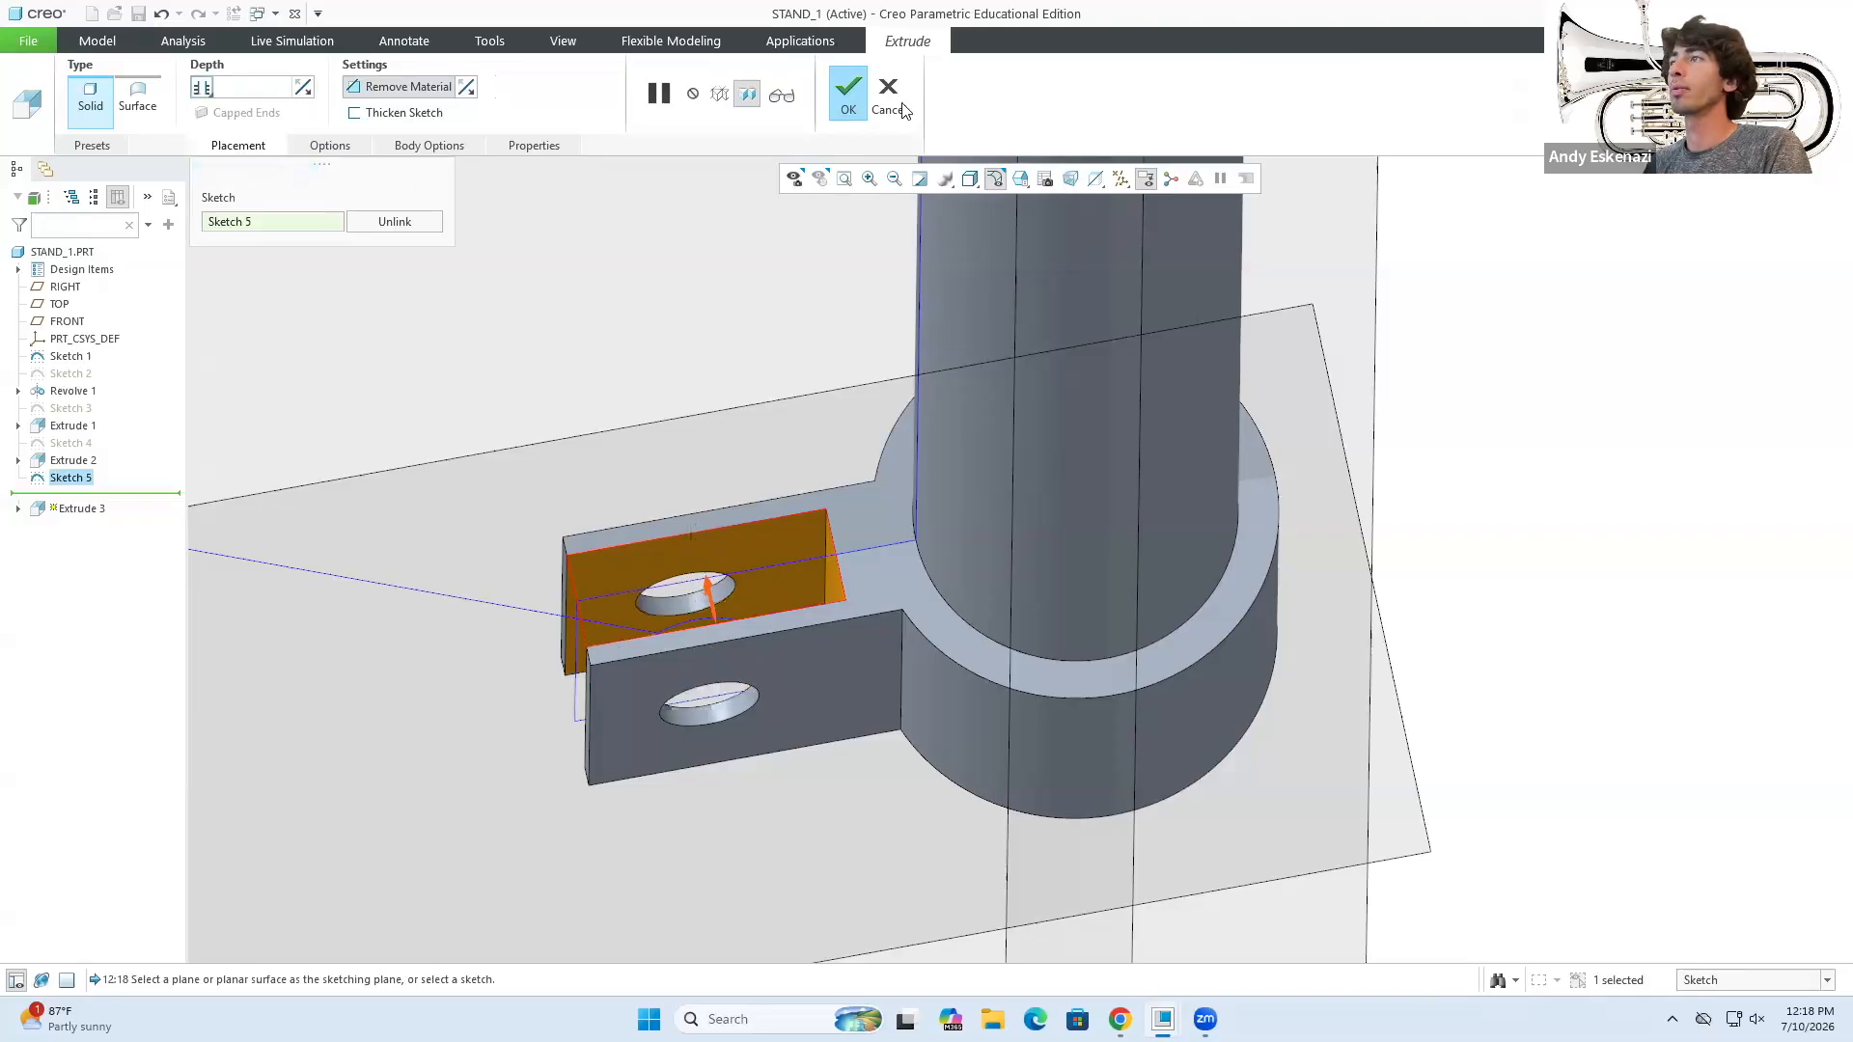
click(851, 93)
- Hide the skeleton sketch and the TOP, FRONT and RIGHT datum planes
click(643, 324)
middle_drag(643, 324, 883, 710)
scroll(884, 709, up, 5)
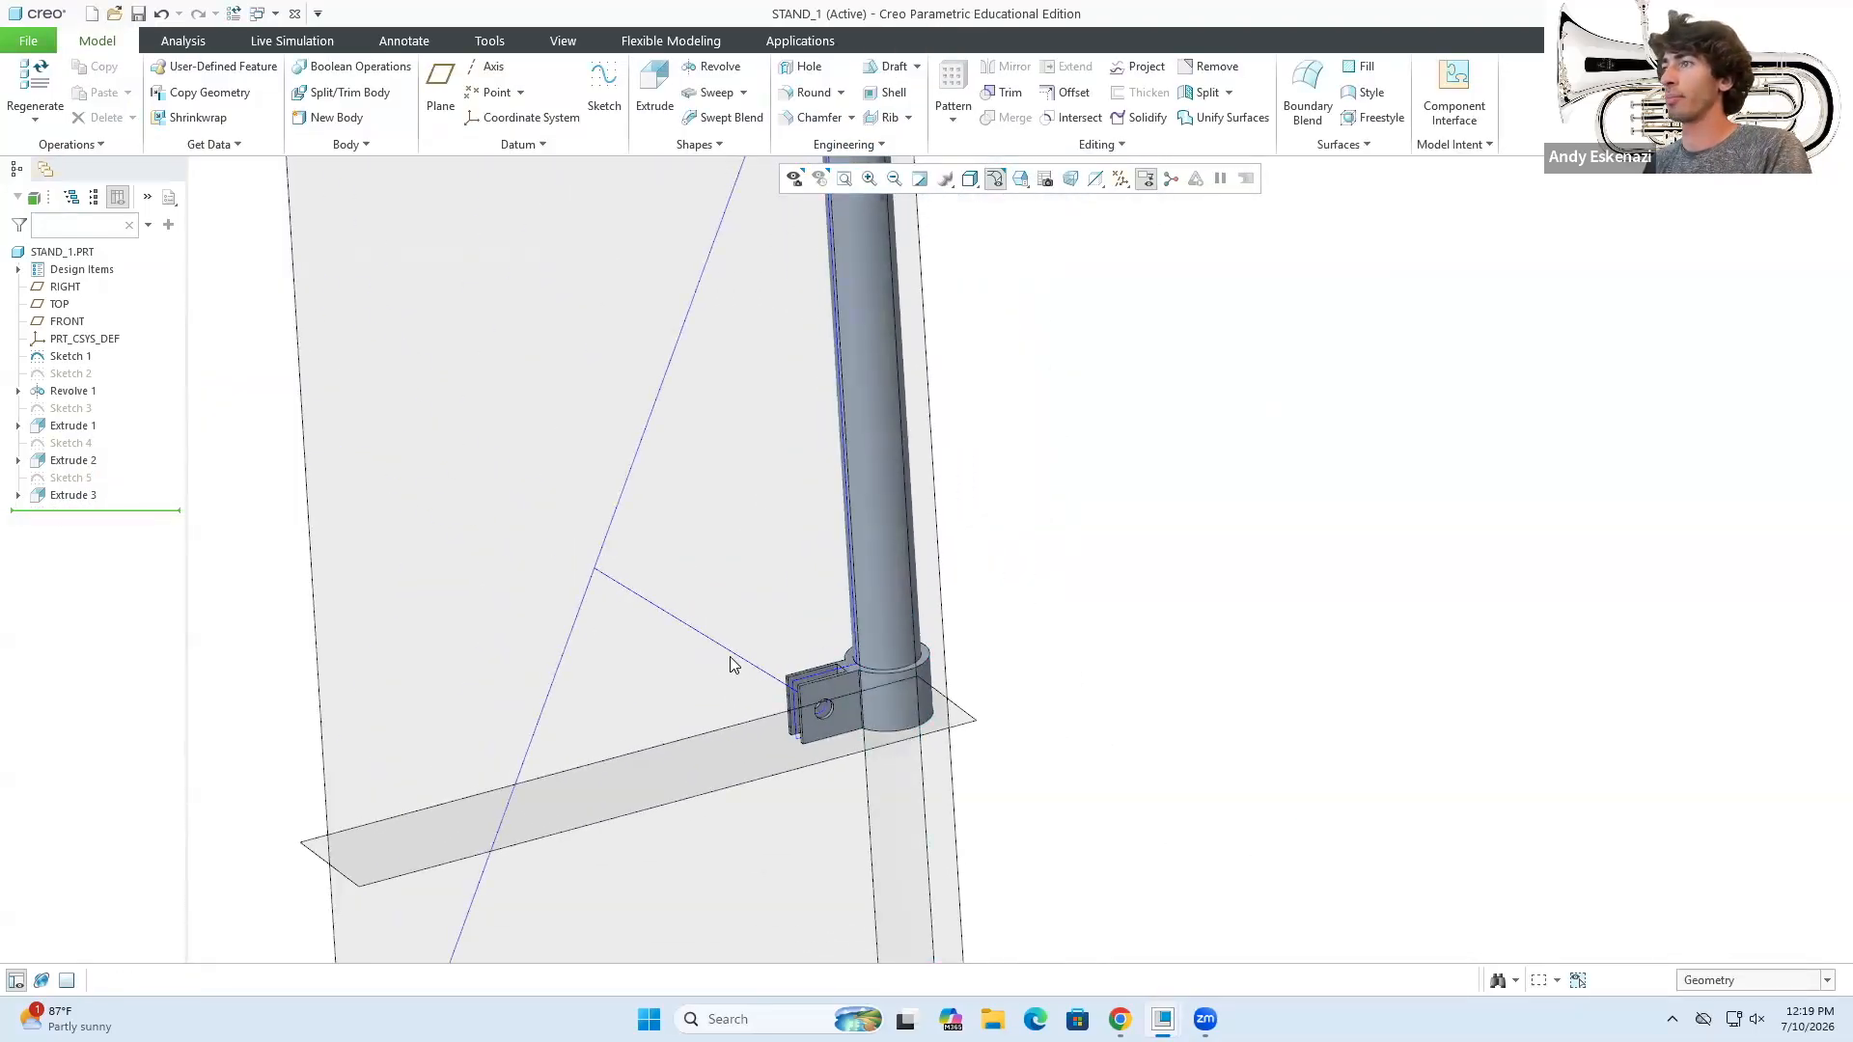
click(728, 649)
click(787, 614)
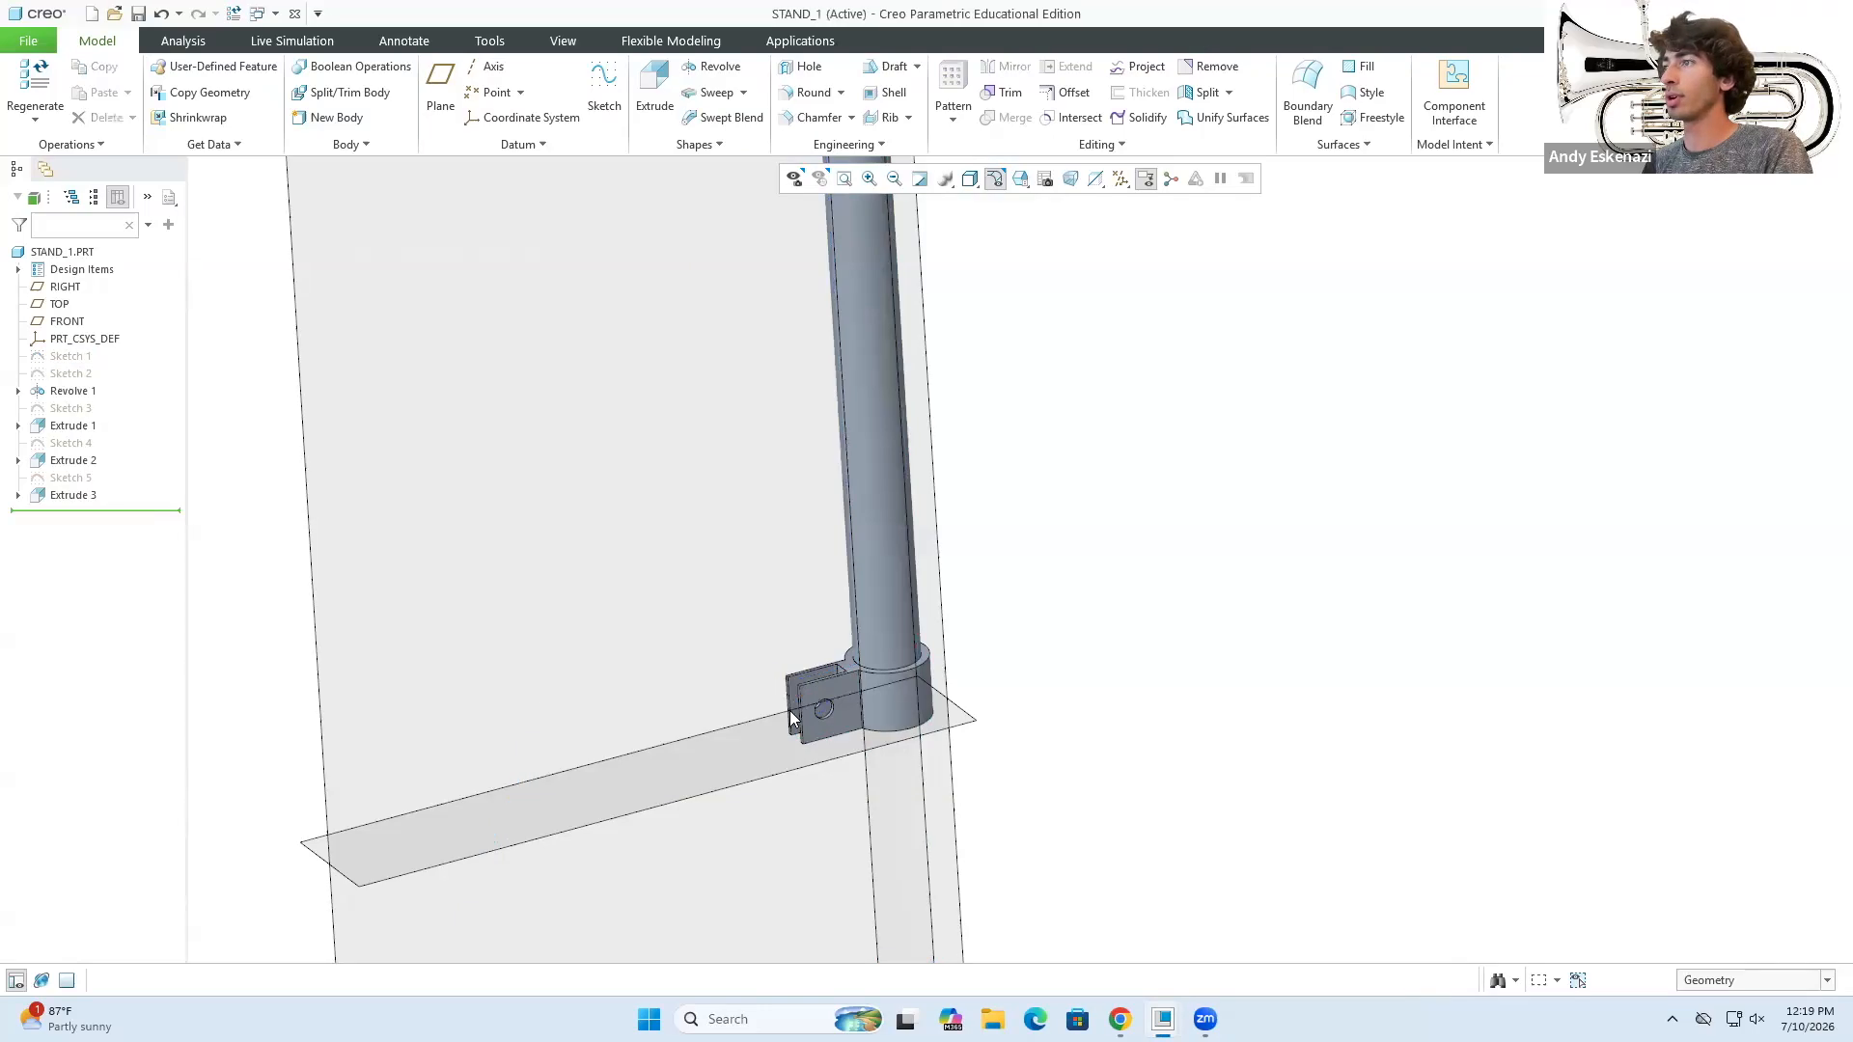
click(757, 772)
click(809, 743)
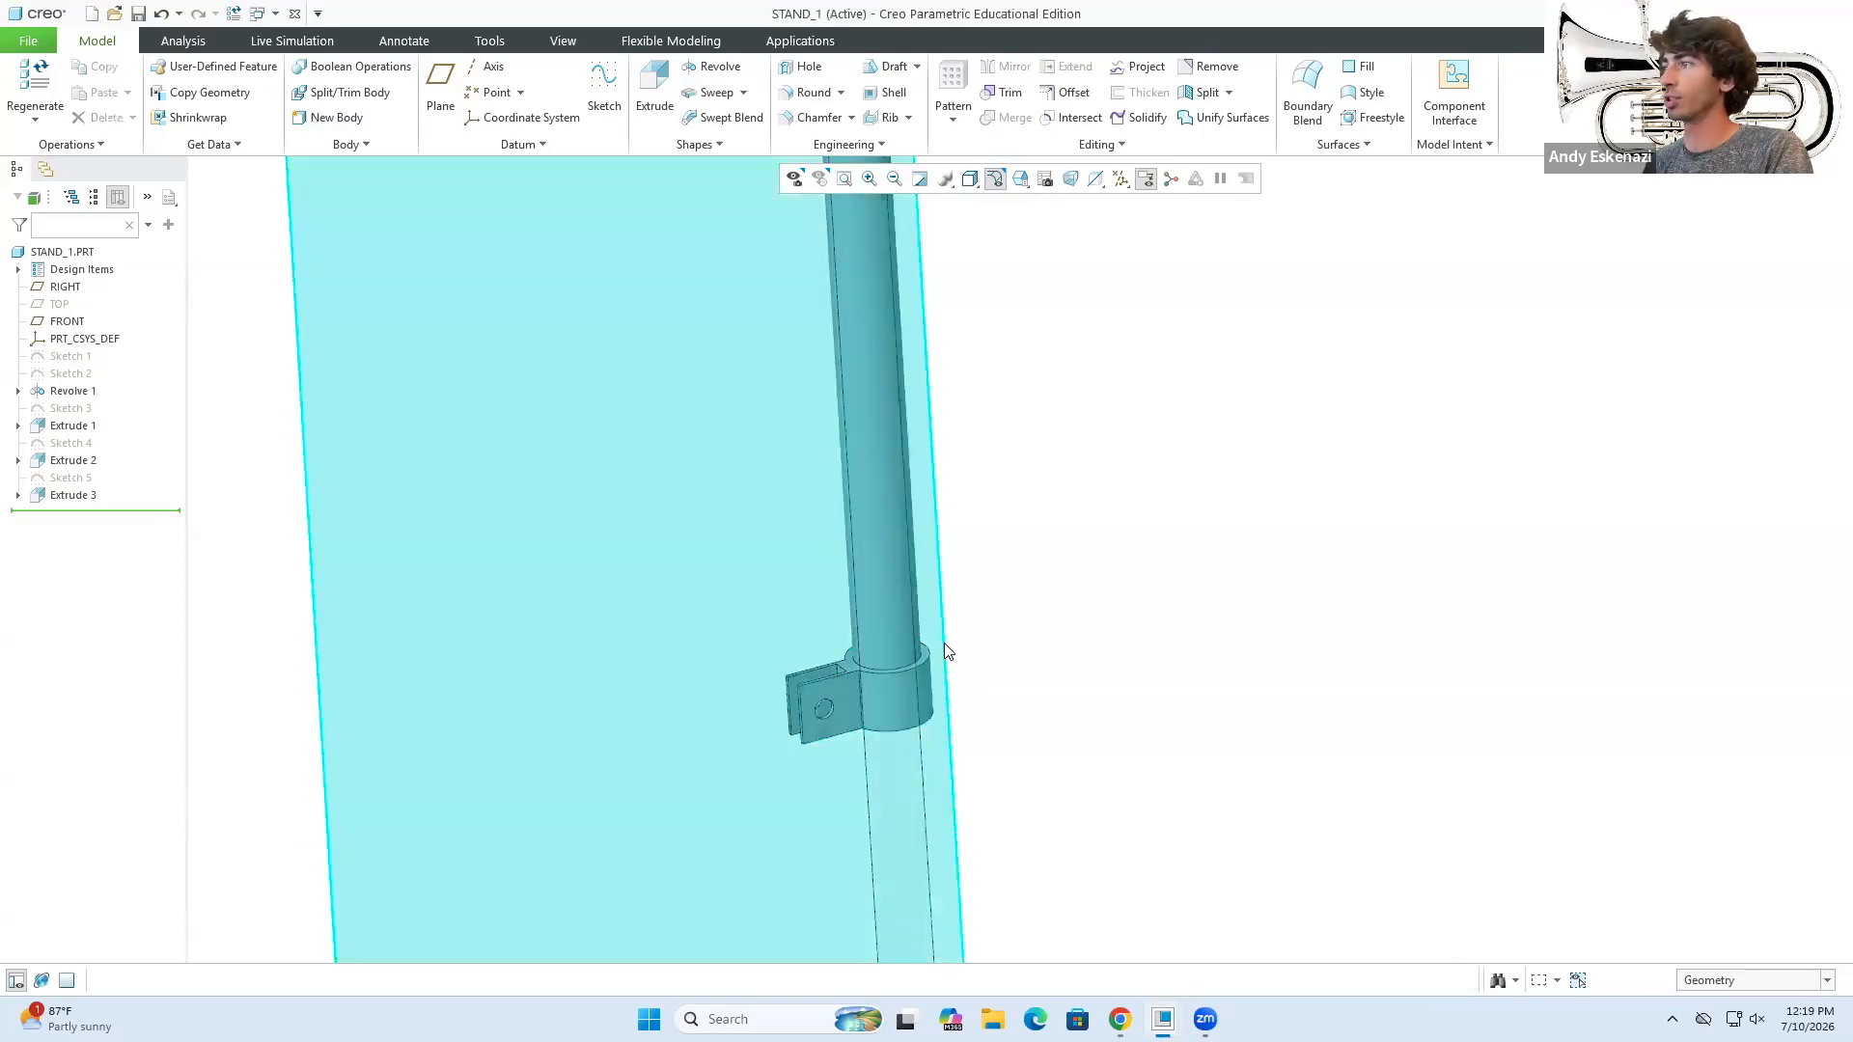
click(944, 642)
click(1003, 608)
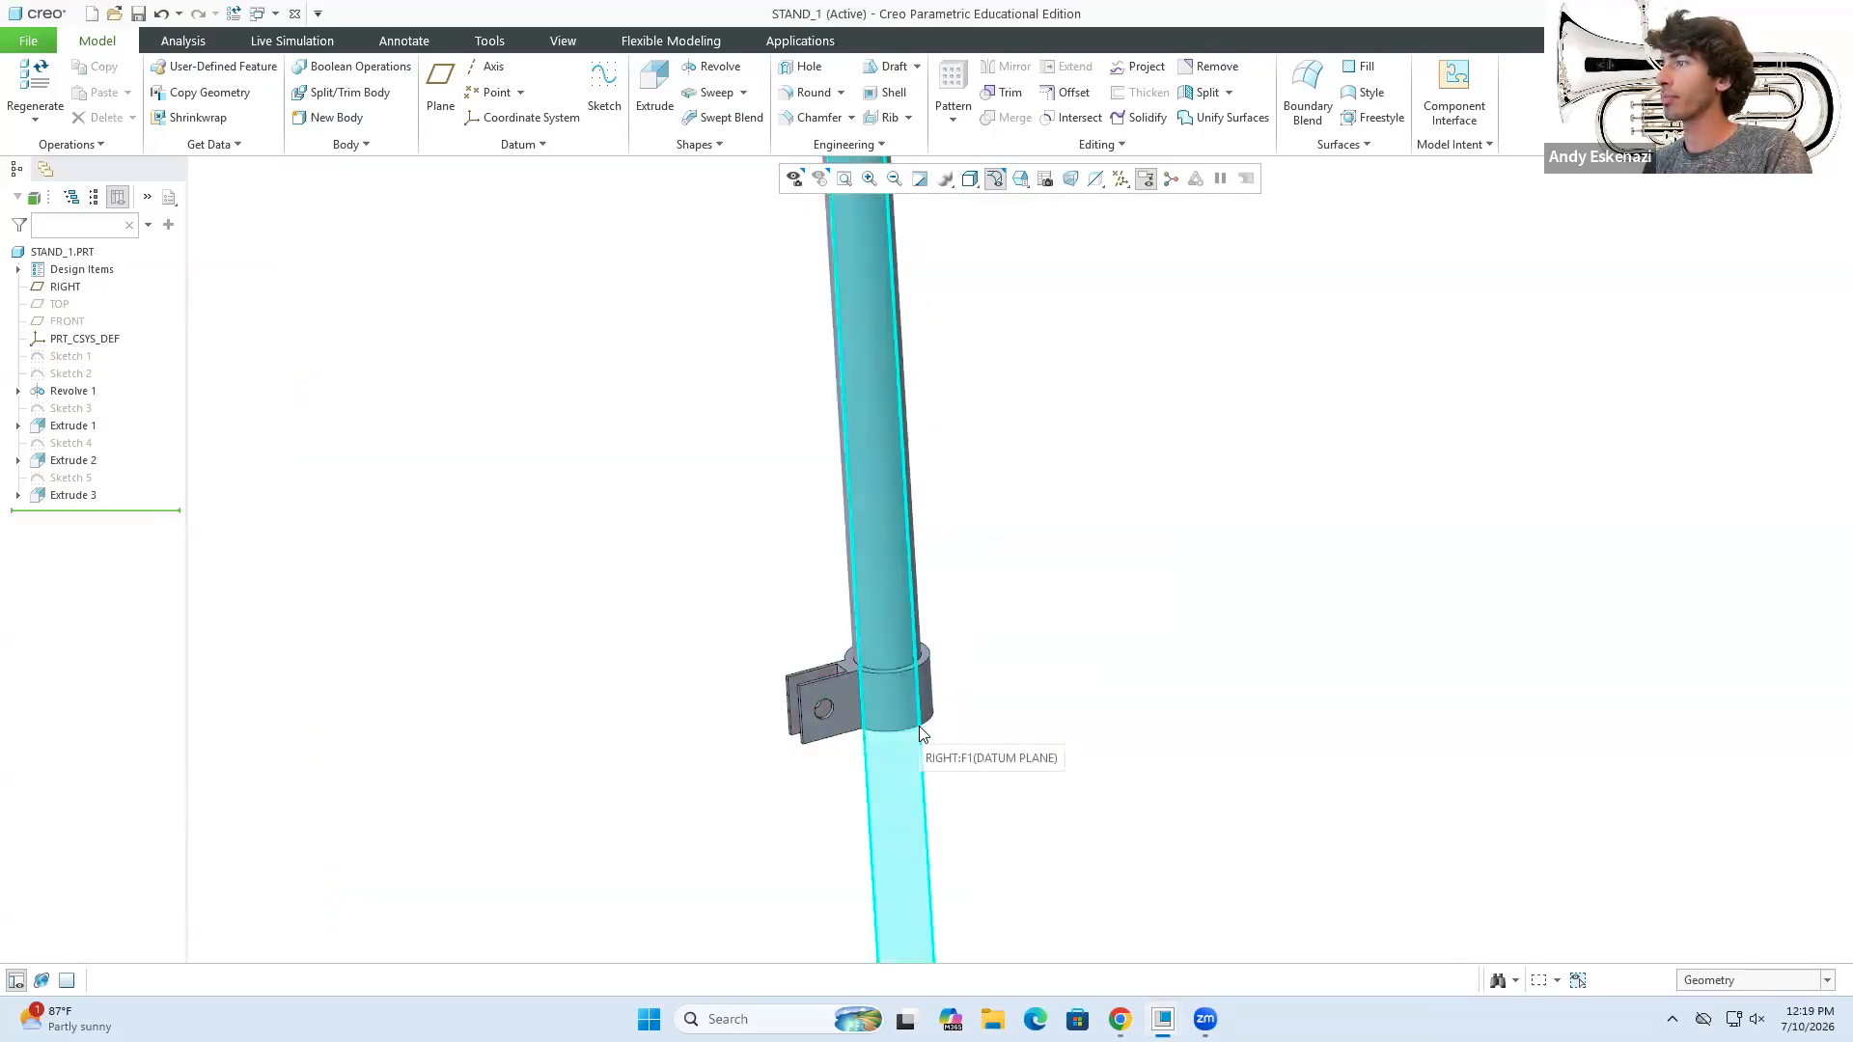
click(930, 772)
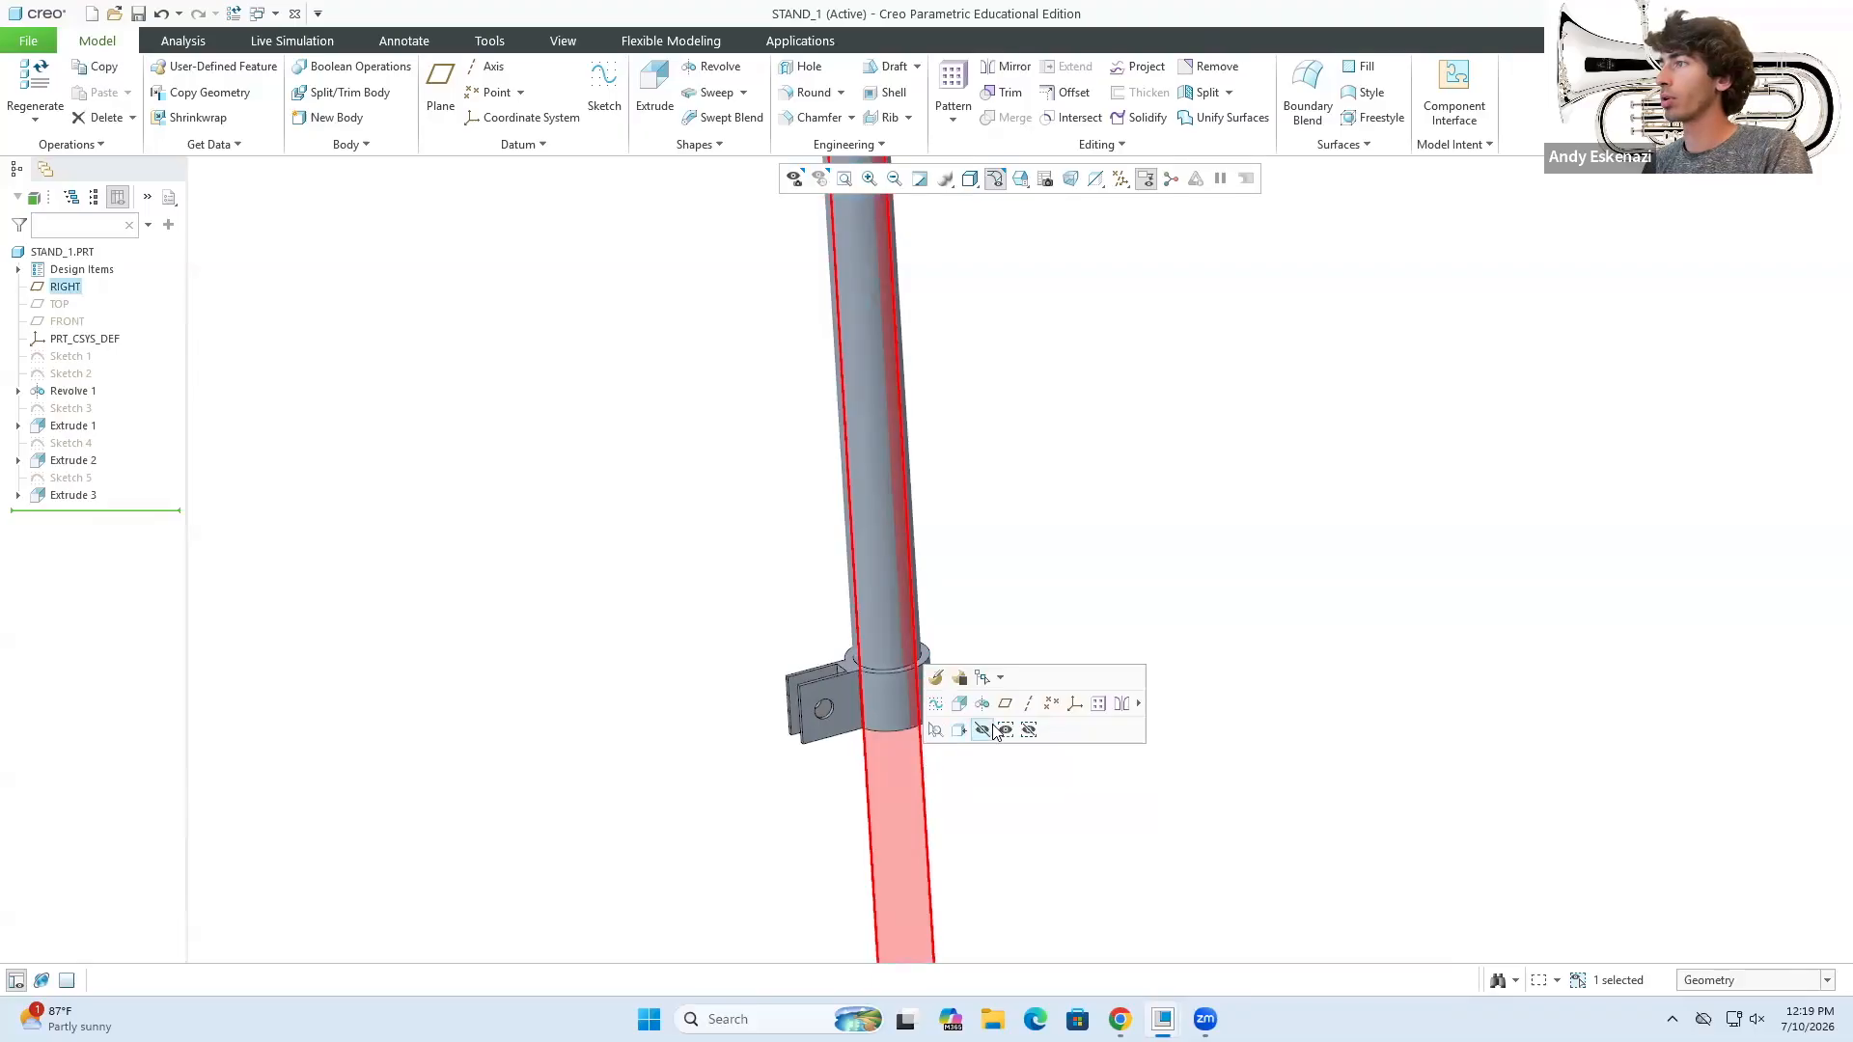
click(987, 735)
scroll(1001, 809, down, 5)
mouse_move(942, 610)
middle_down()
mouse_move(923, 525)
mouse_move(932, 608)
middle_up()
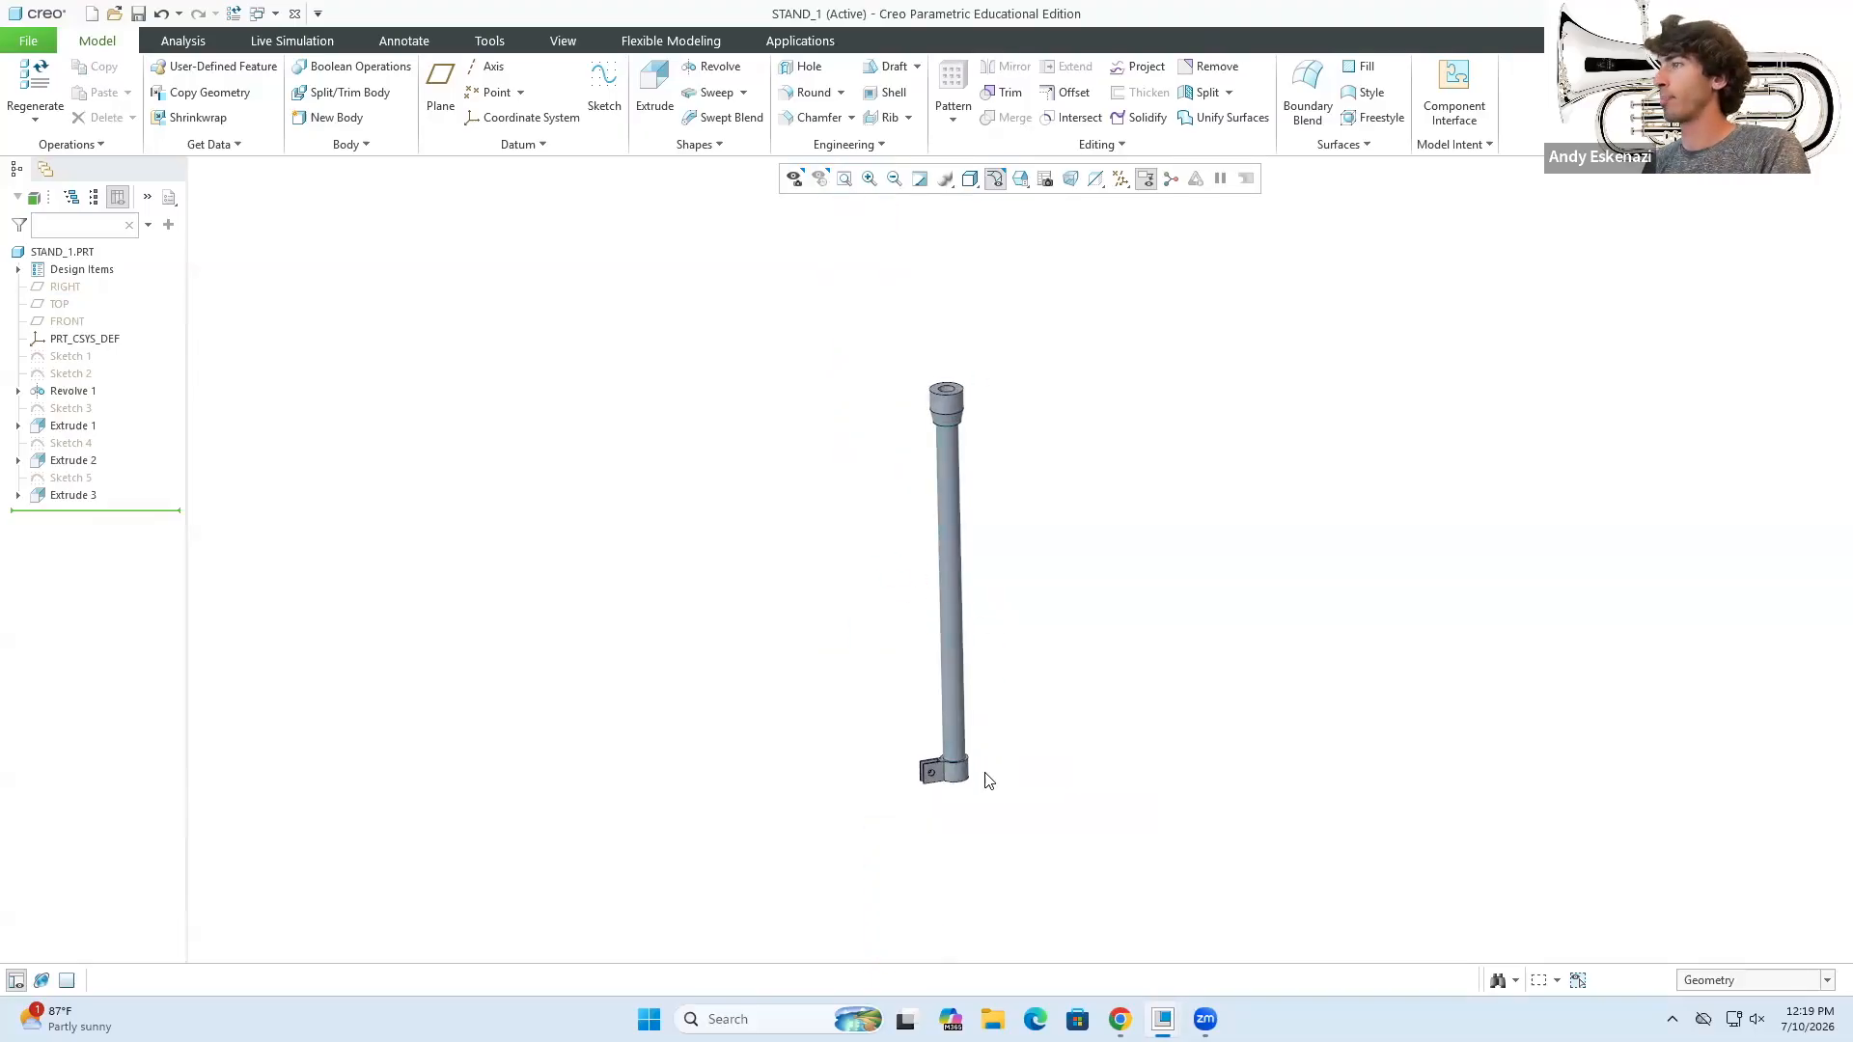
scroll(983, 776, down, 3)
scroll(941, 767, down, 3)
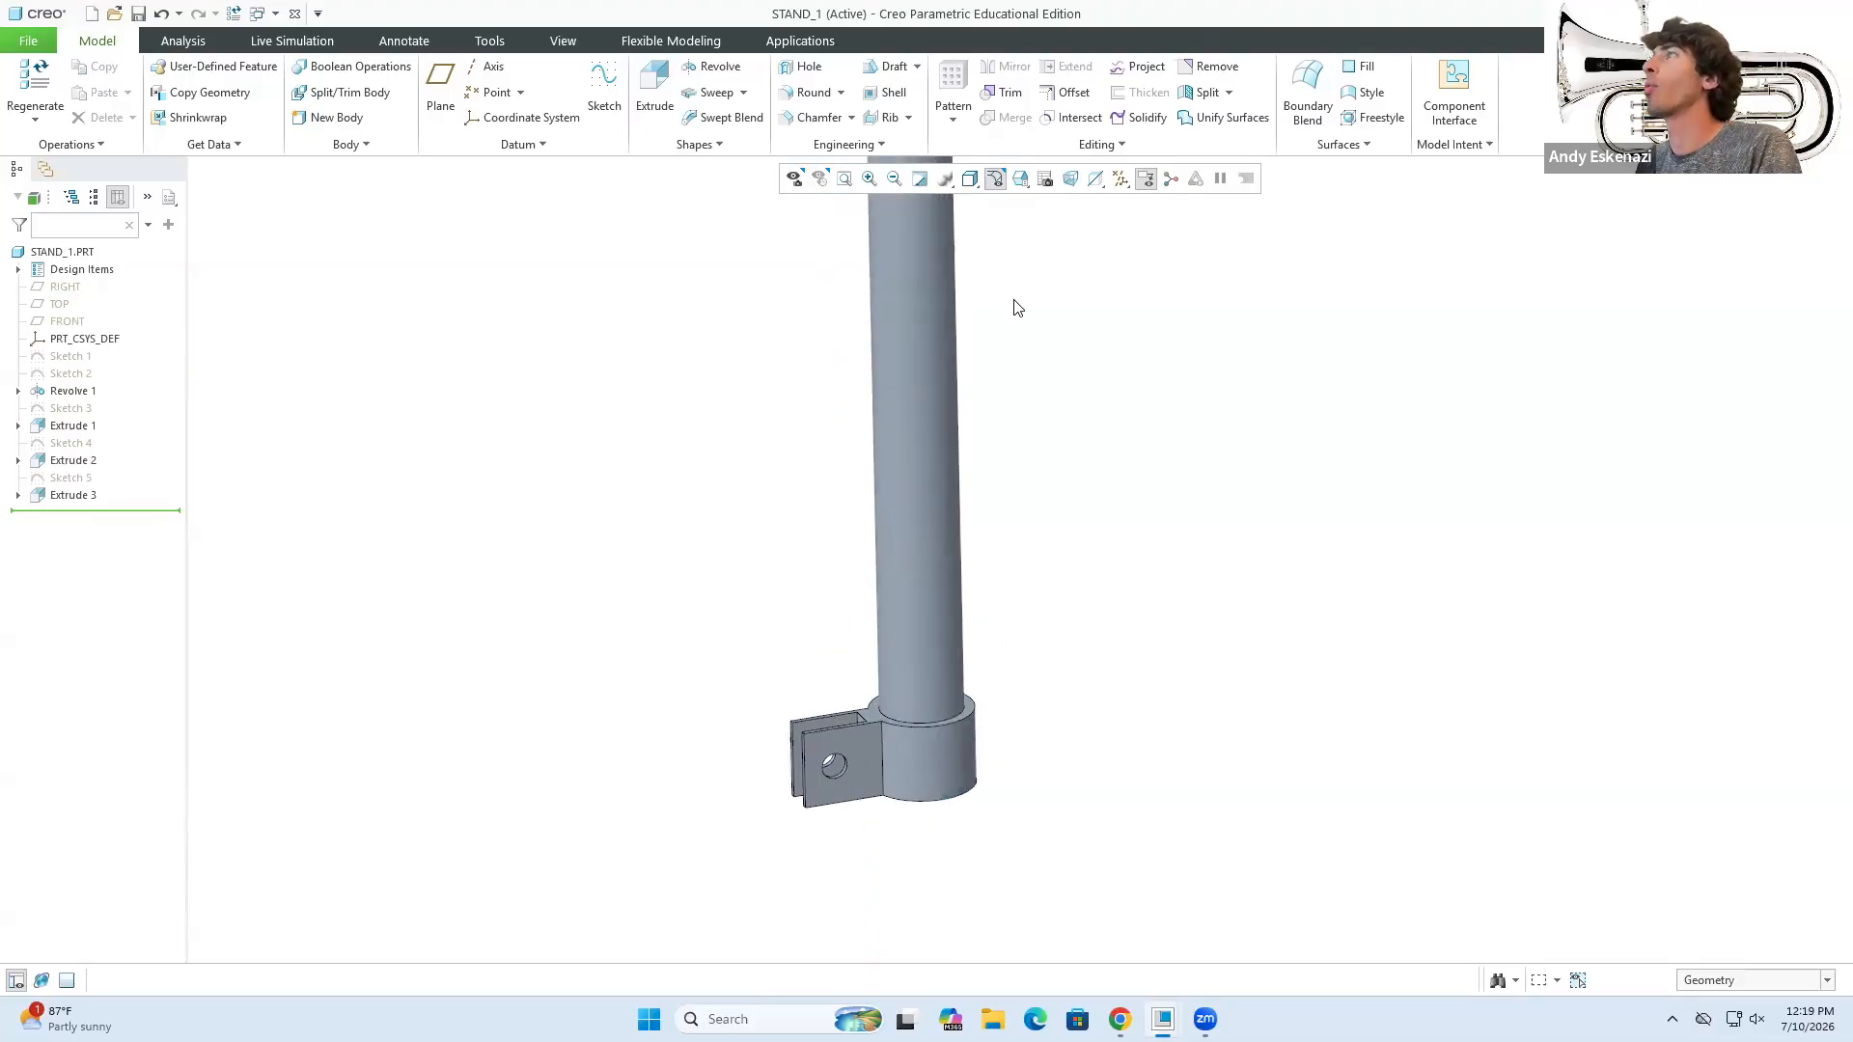
click(76, 467)
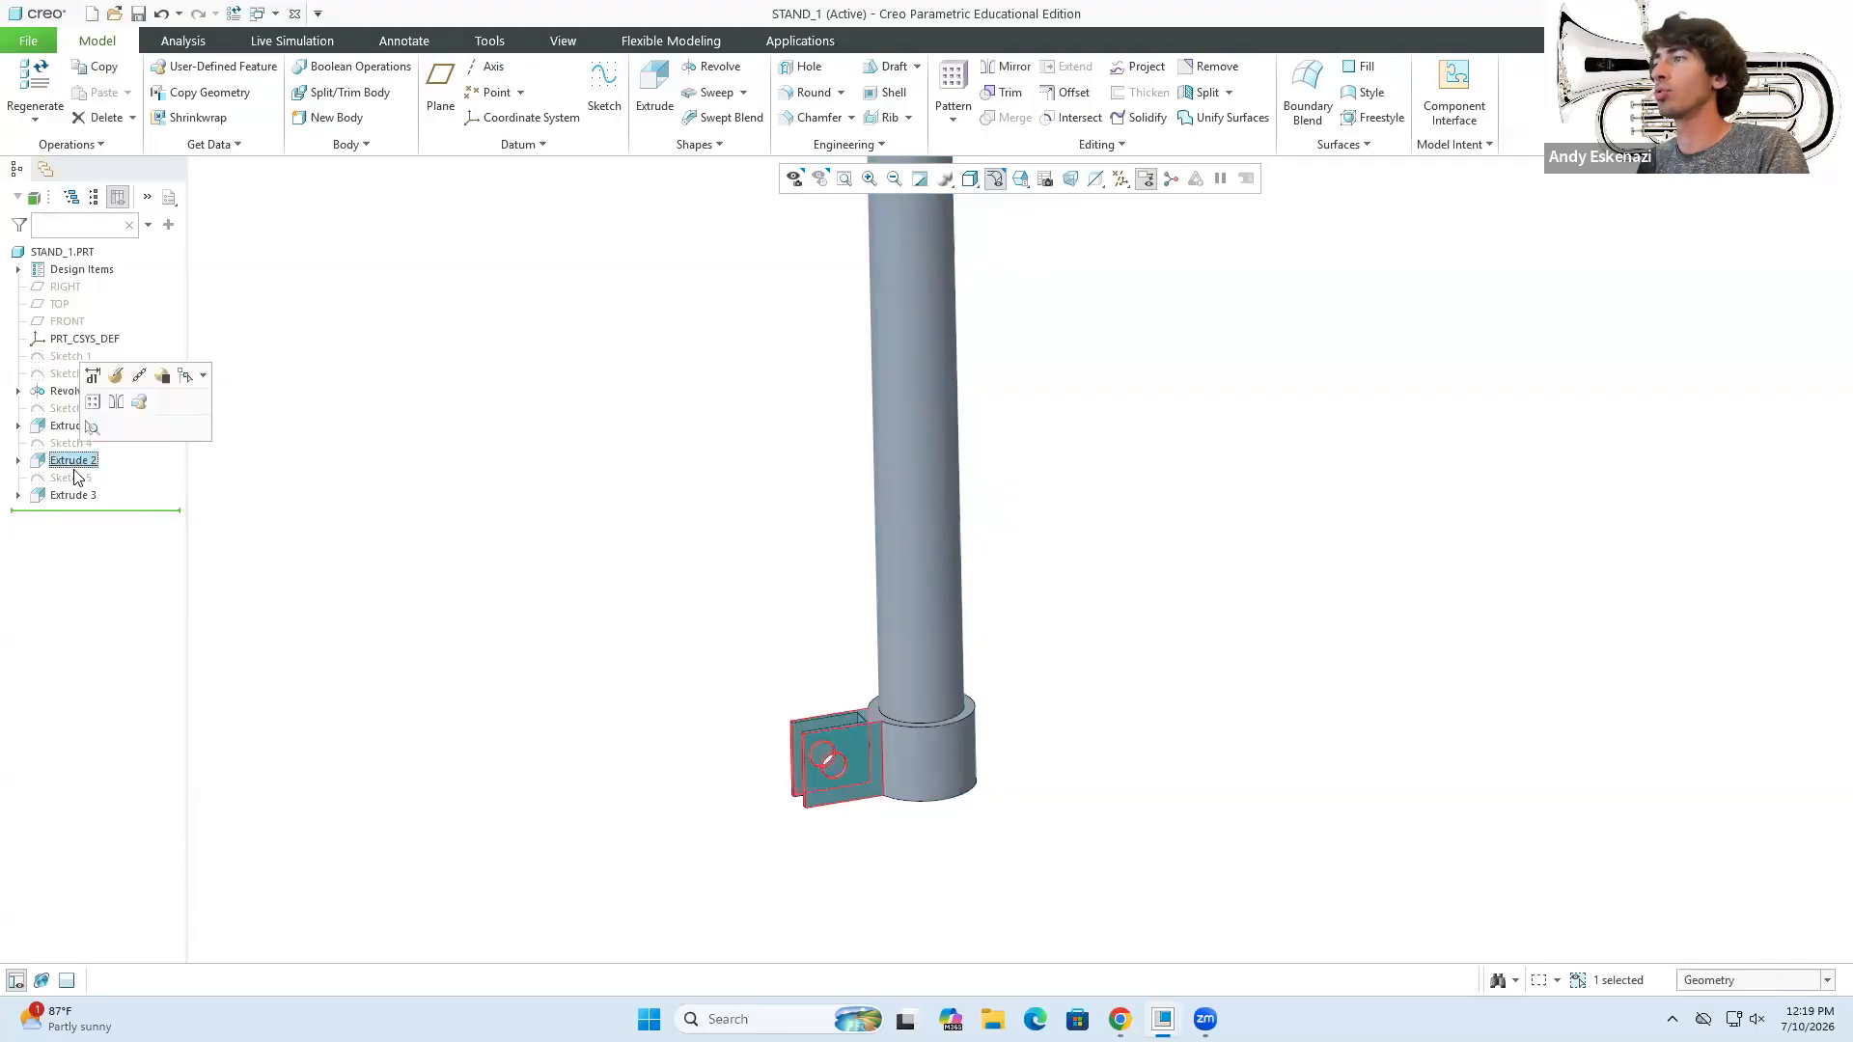
click(948, 121)
click(965, 144)
click(98, 106)
click(120, 185)
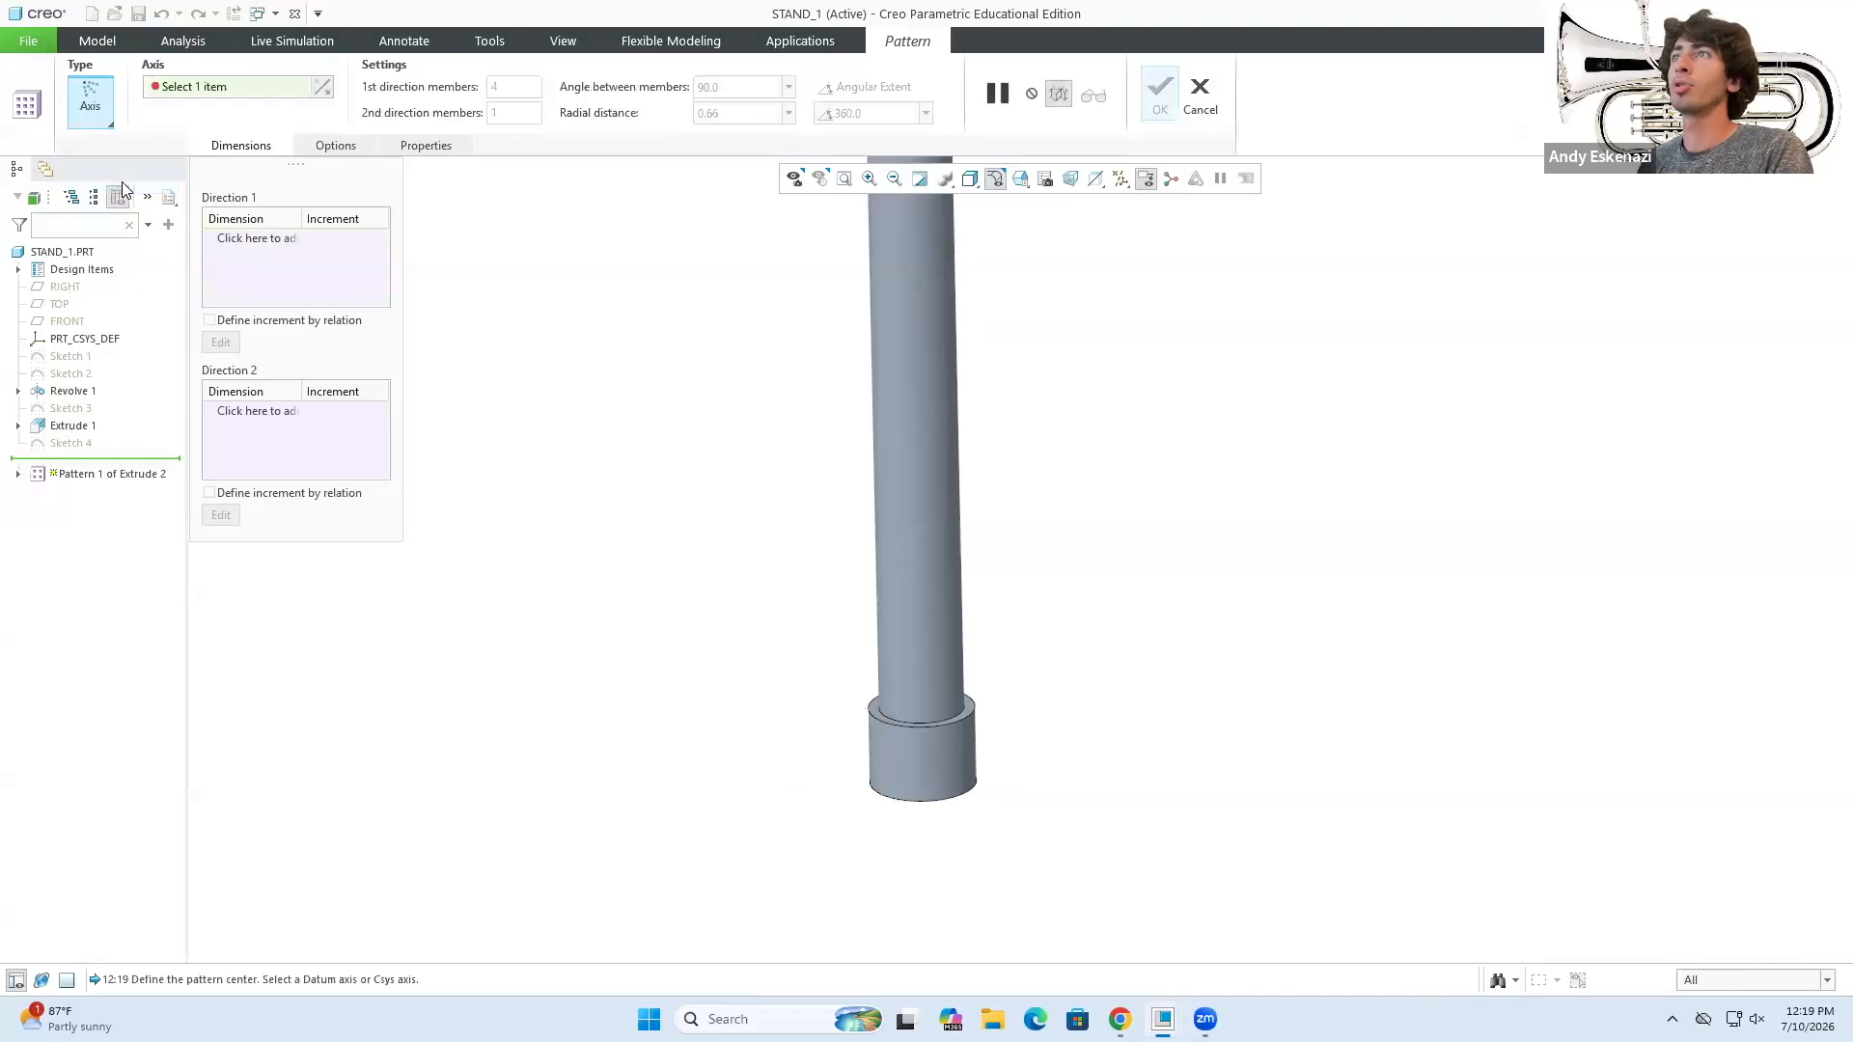
click(1200, 93)
click(941, 543)
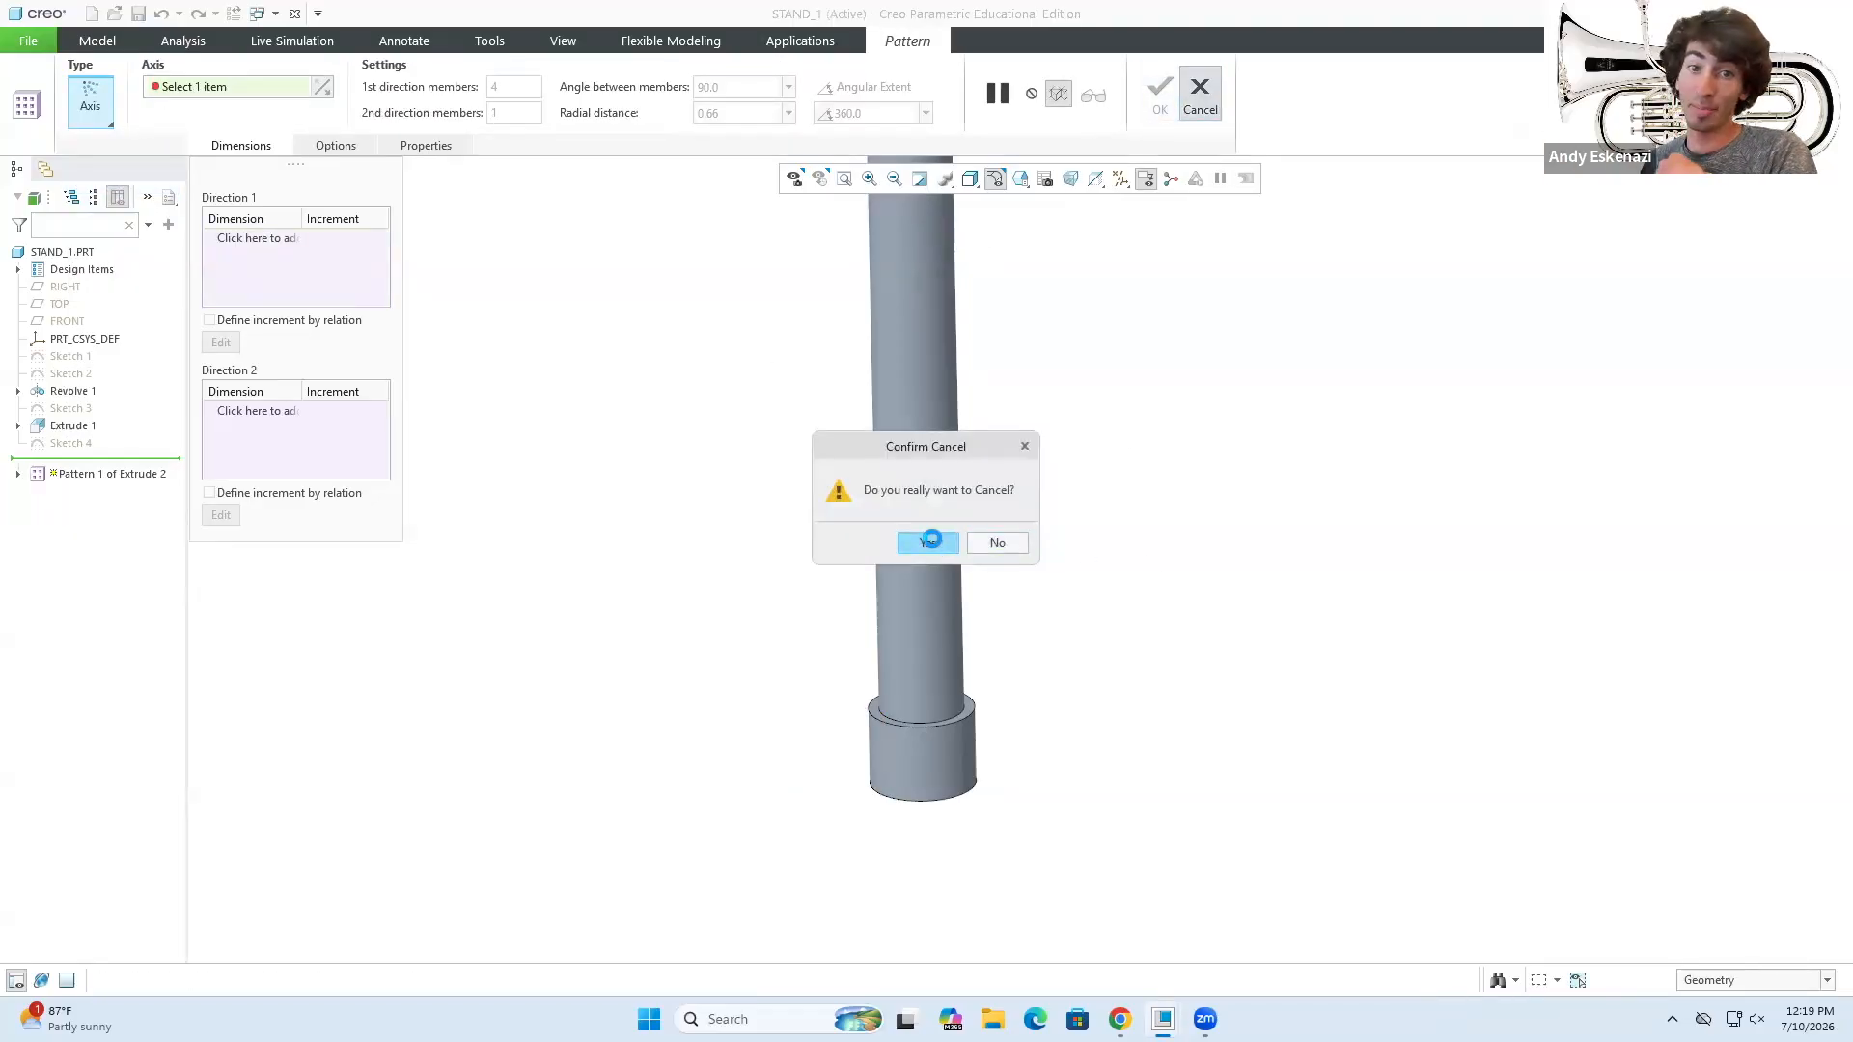
- Roll the model back to before the lower bracket extrusion, insert a datum axis through the tube's cylindrical surface, and restore the remaining features
drag(105, 511, 117, 456)
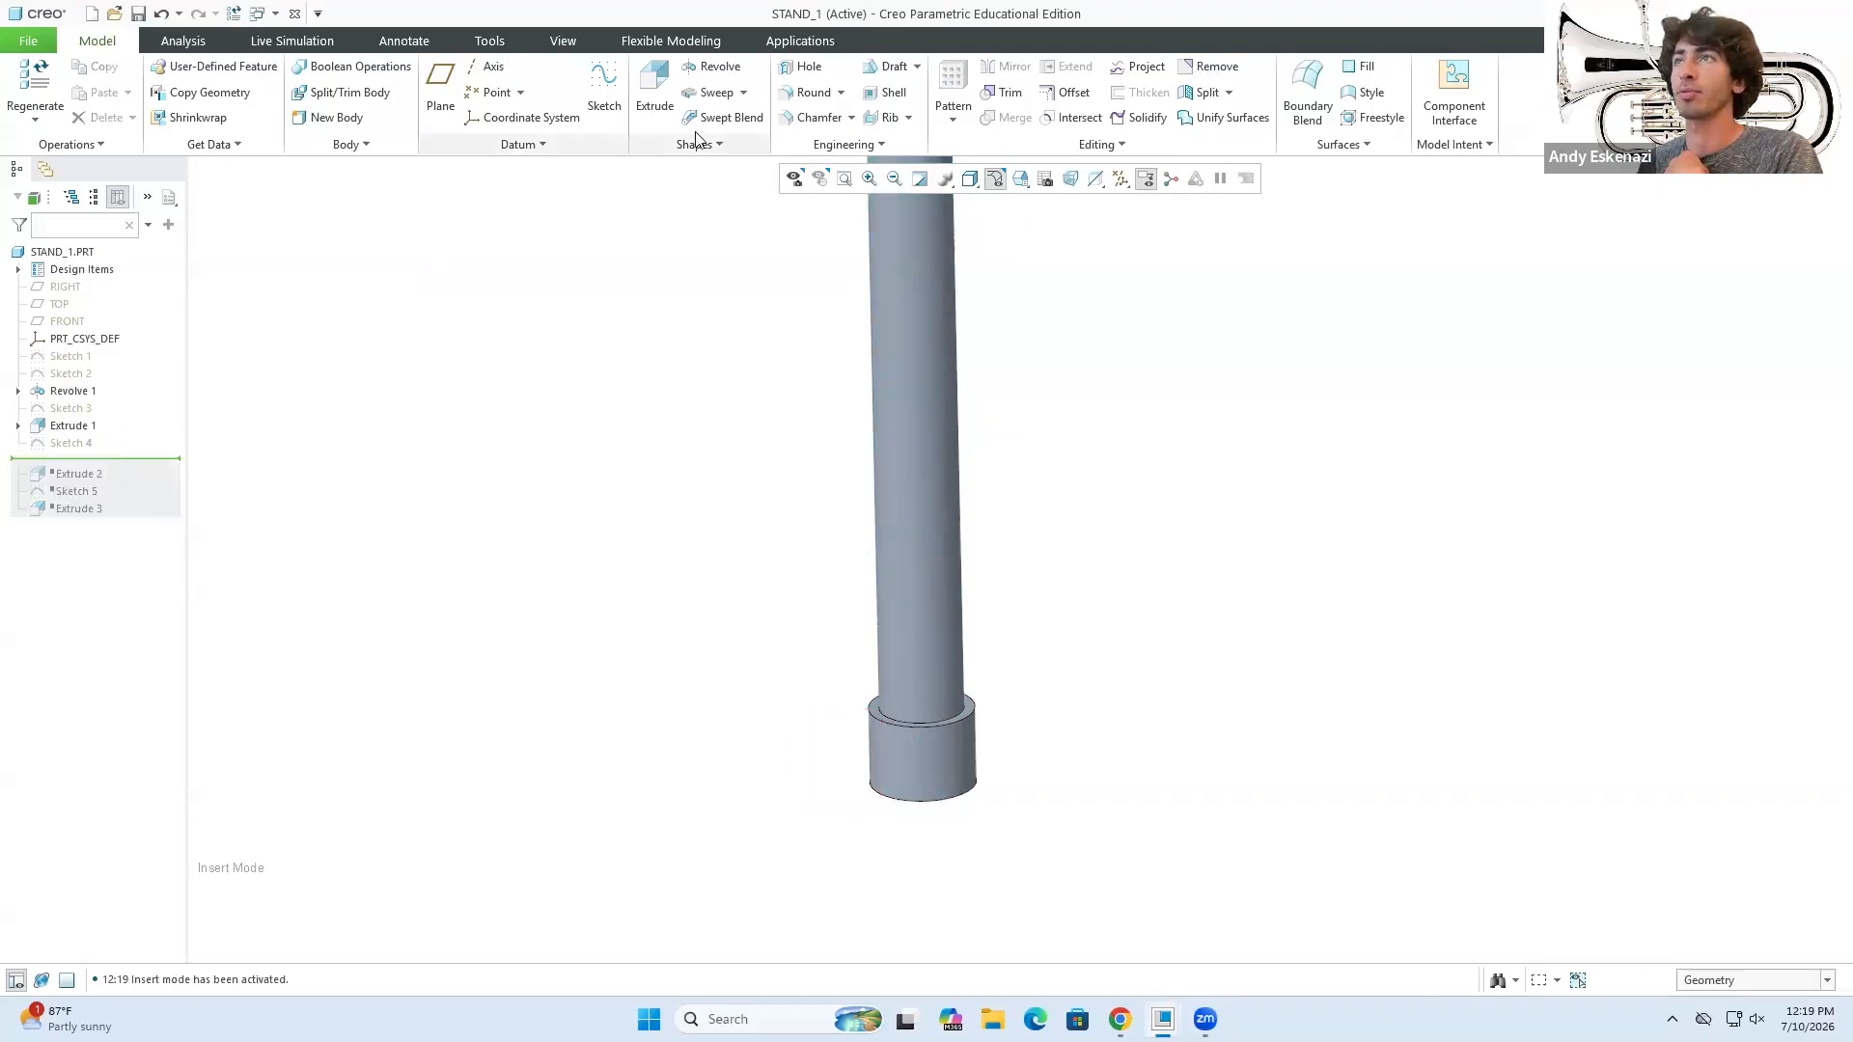
click(487, 72)
click(902, 465)
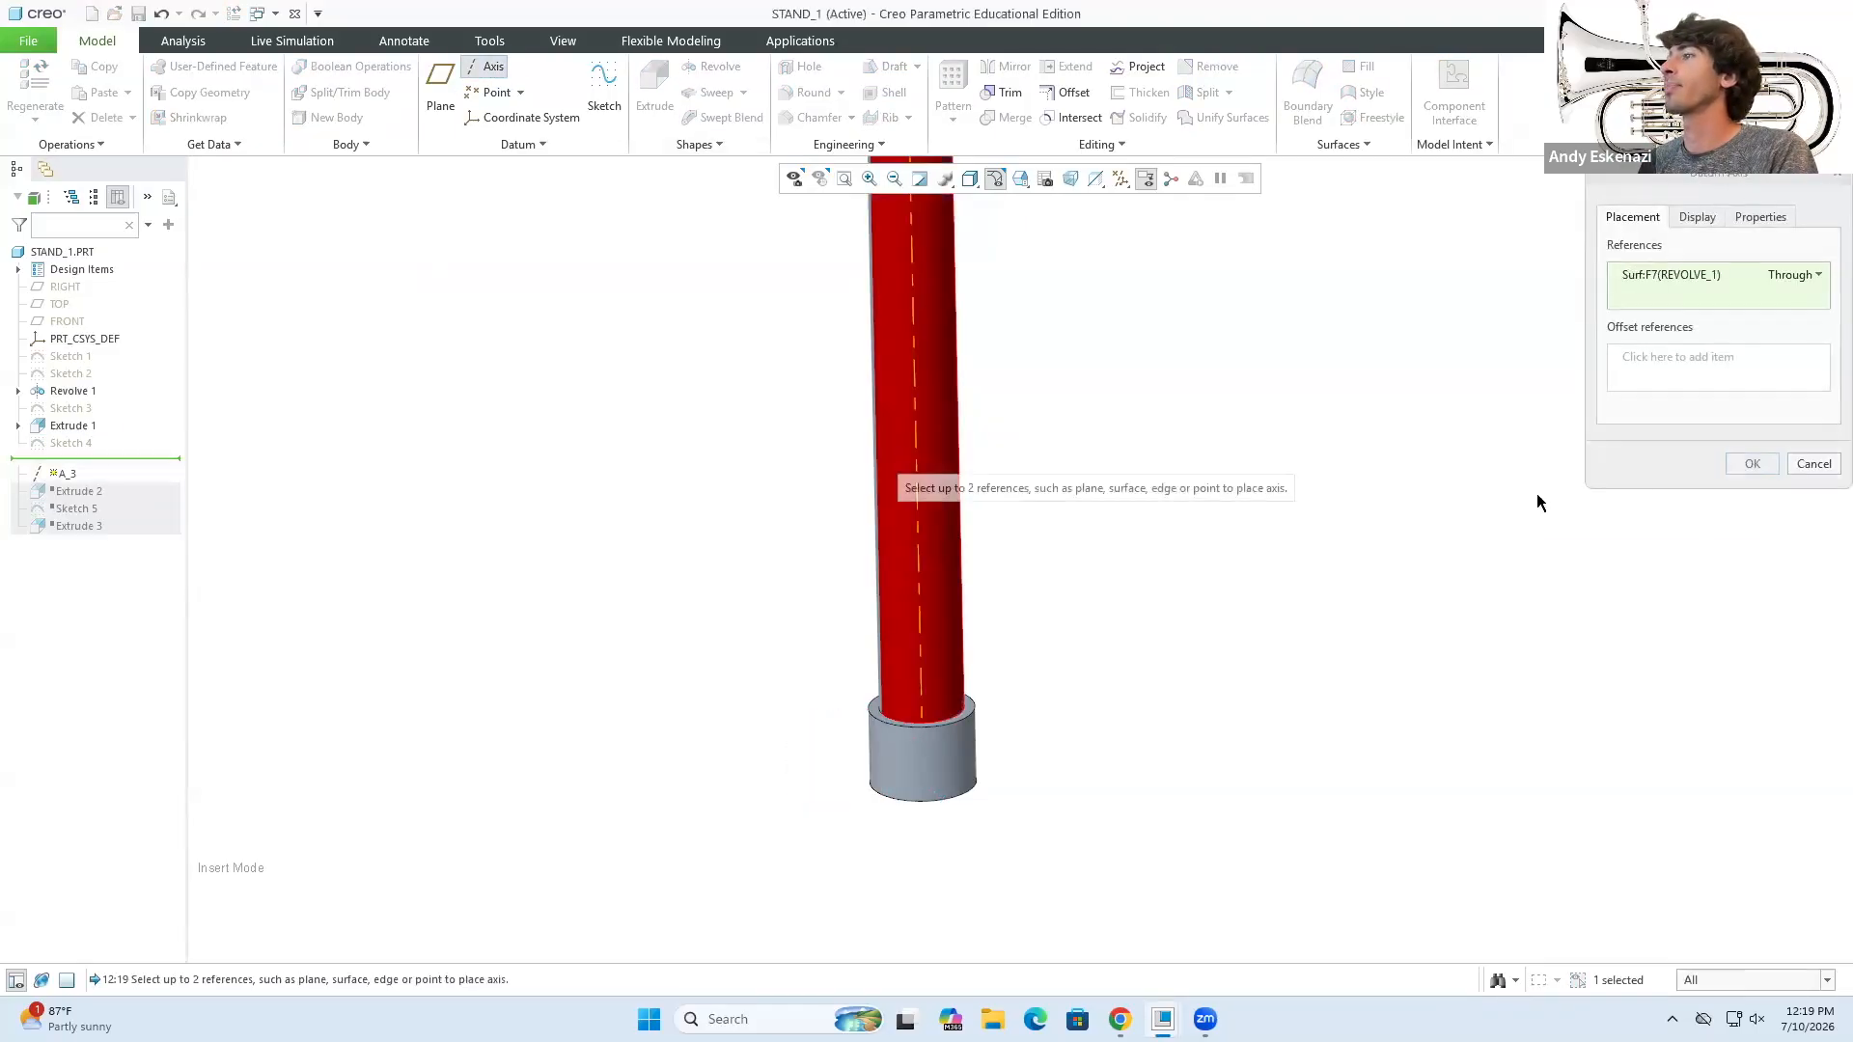
click(1729, 461)
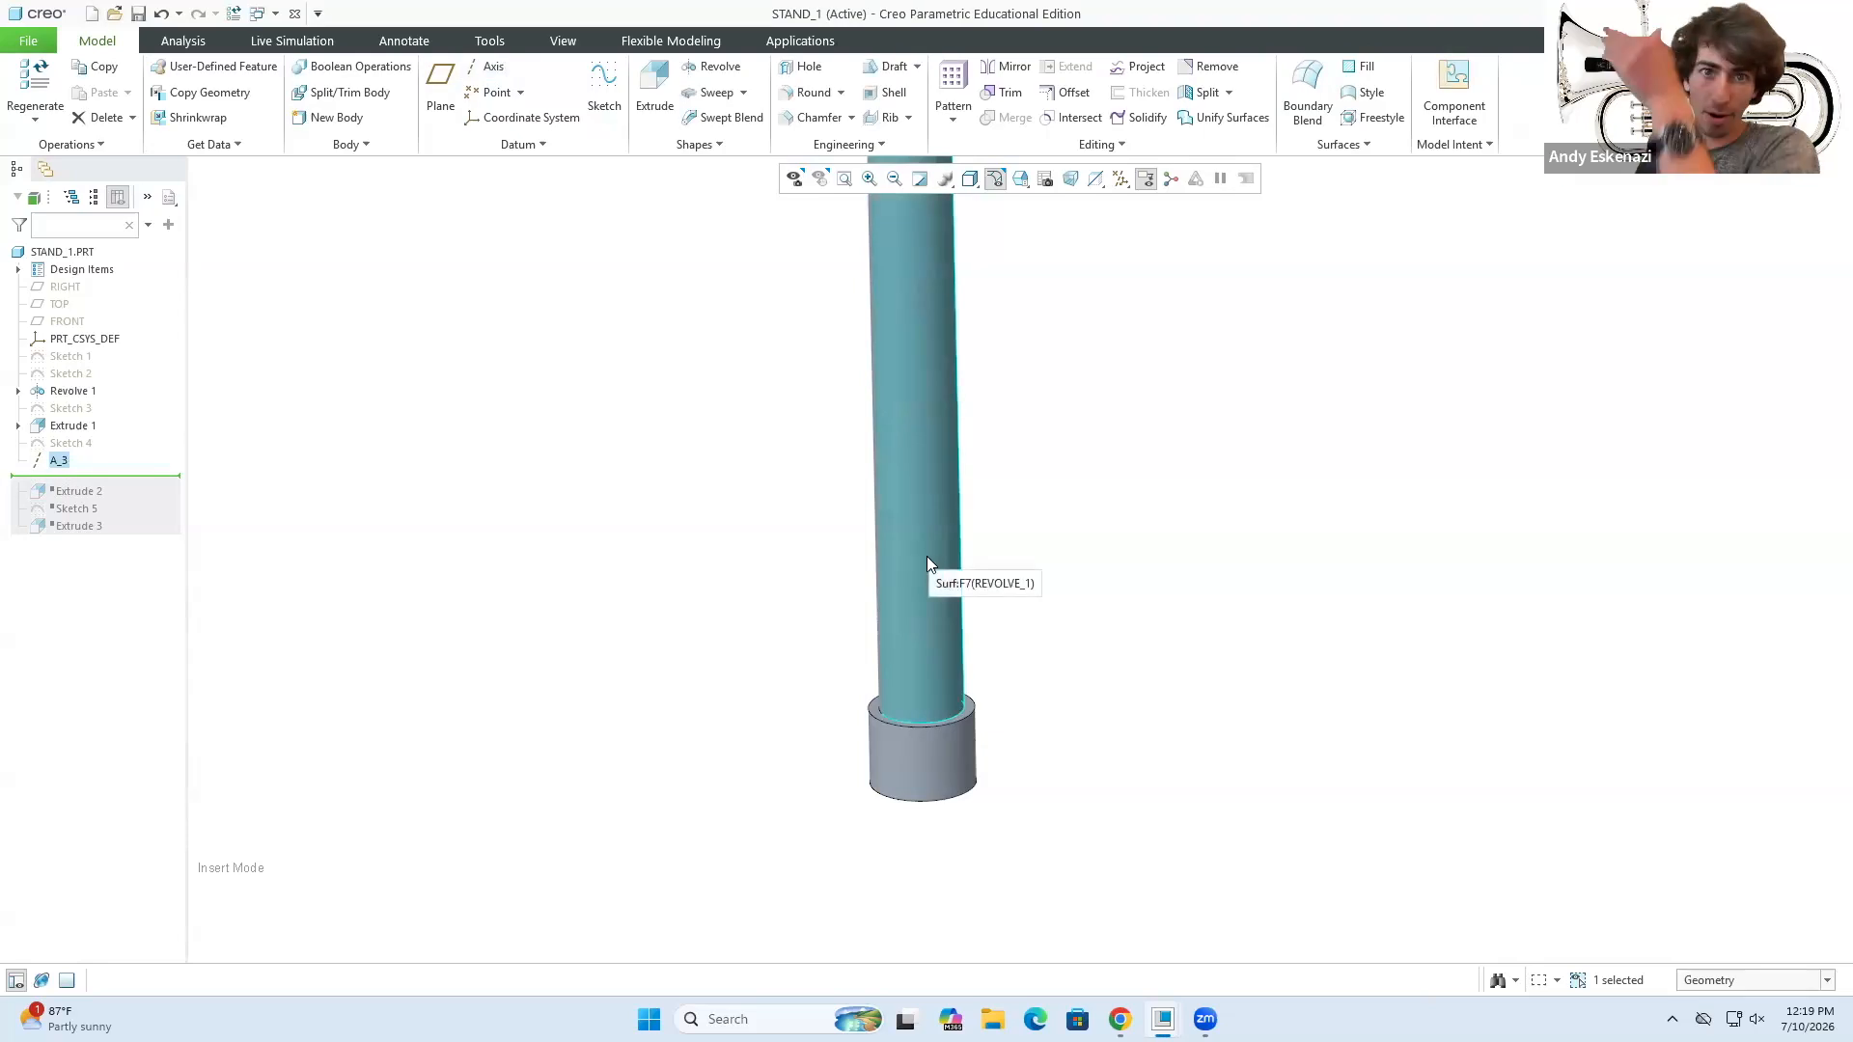
drag(127, 479, 121, 536)
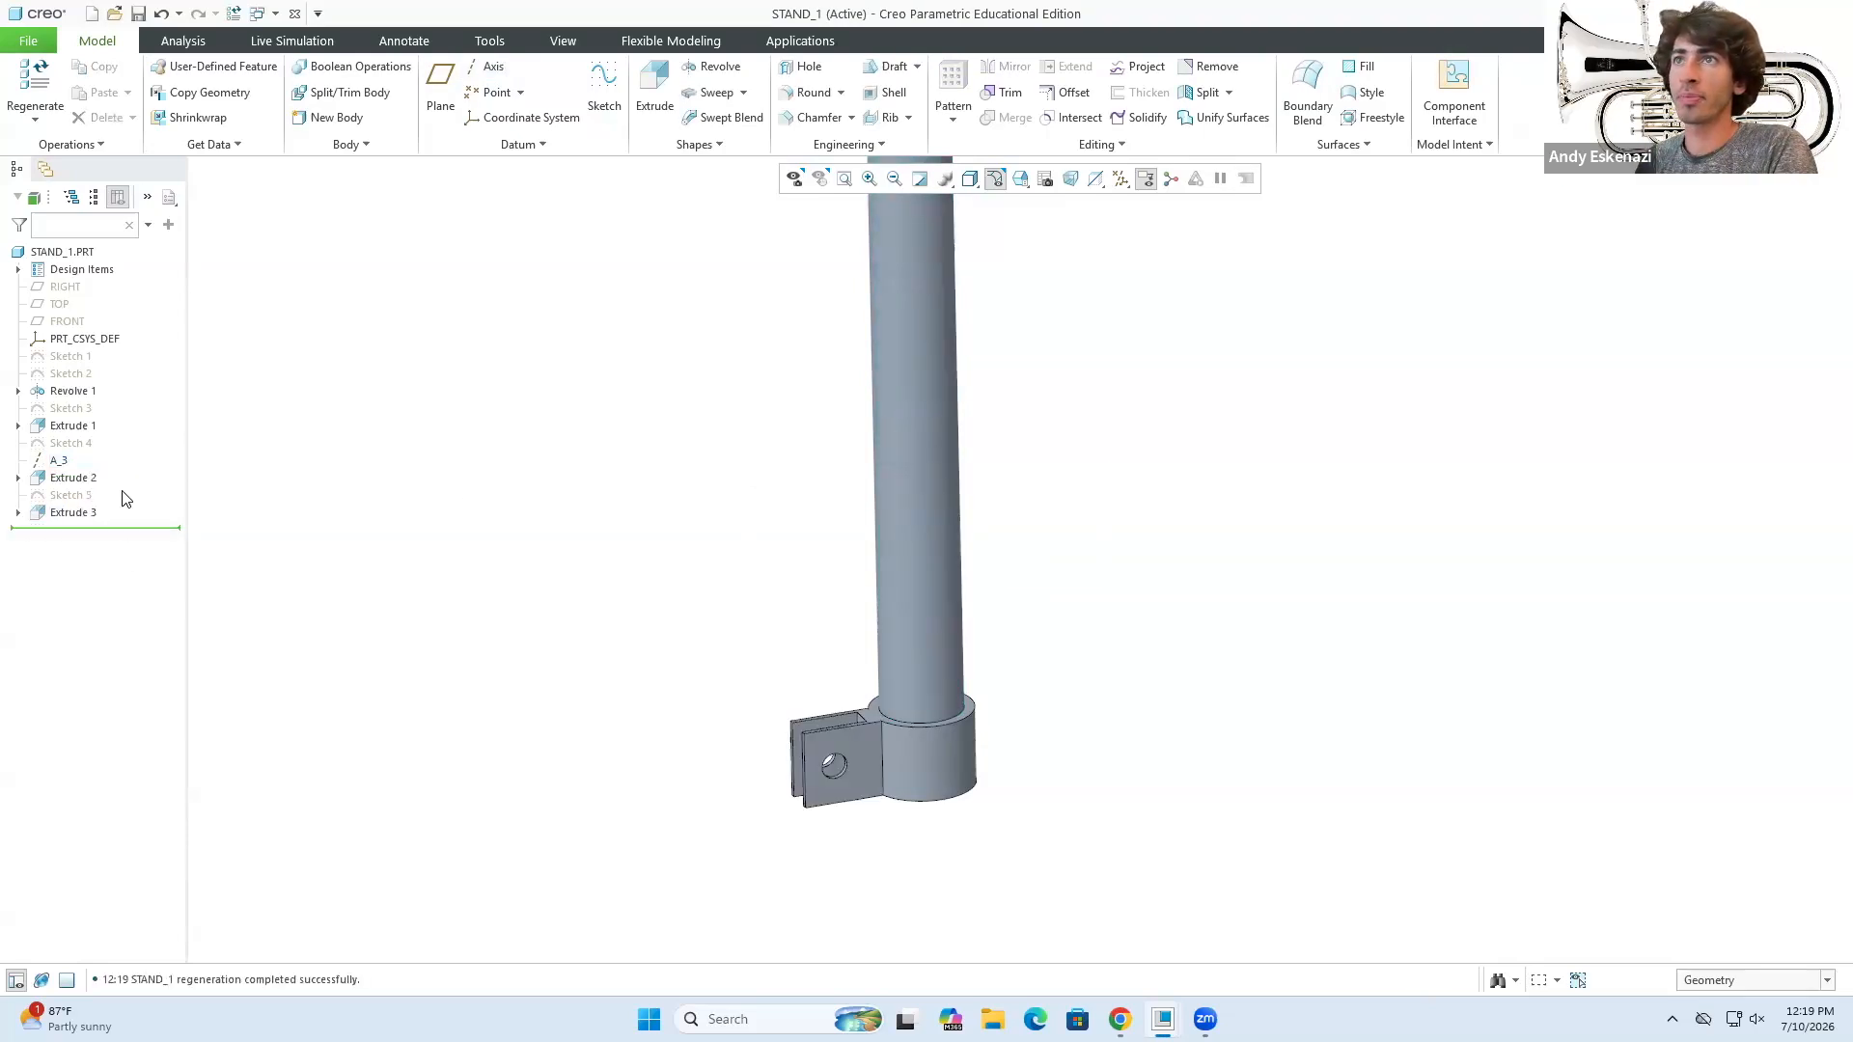
- Pattern the lower bracket extrusion around the new datum axis with 3 members spread evenly over 360 degrees
click(93, 481)
click(114, 420)
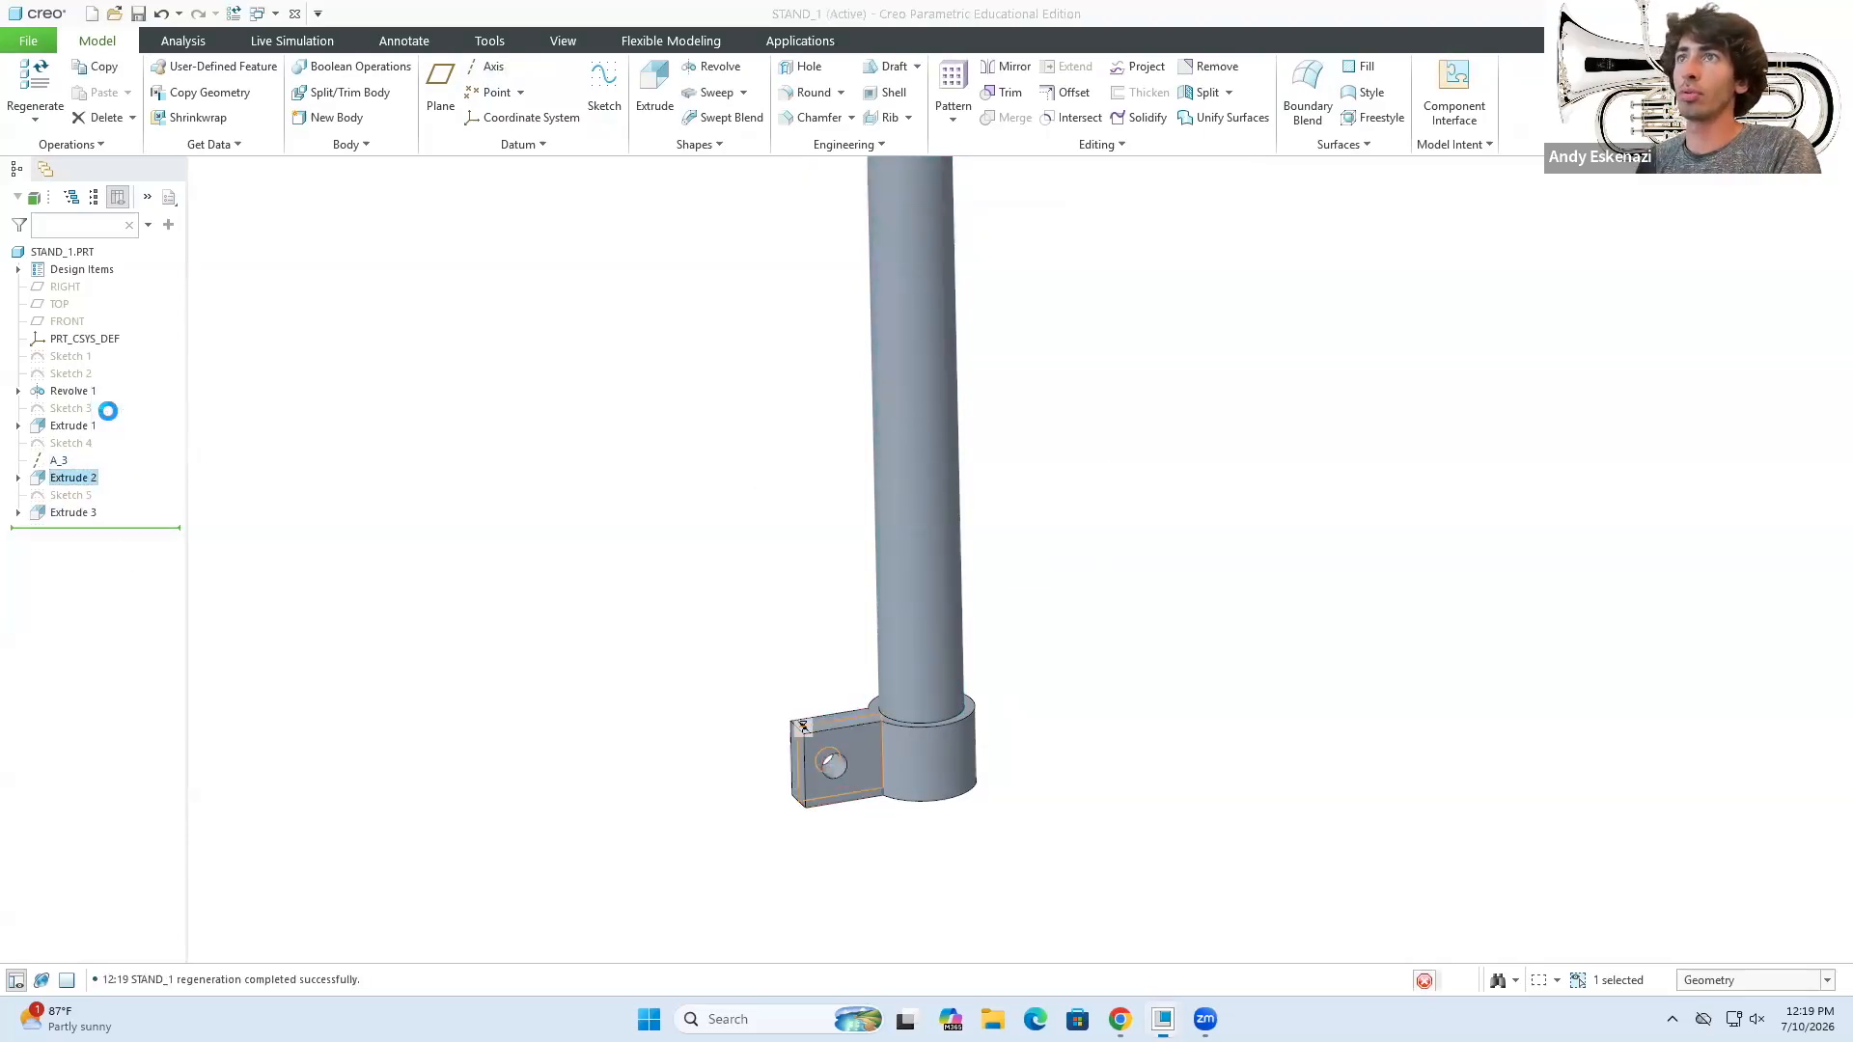
click(98, 105)
click(112, 183)
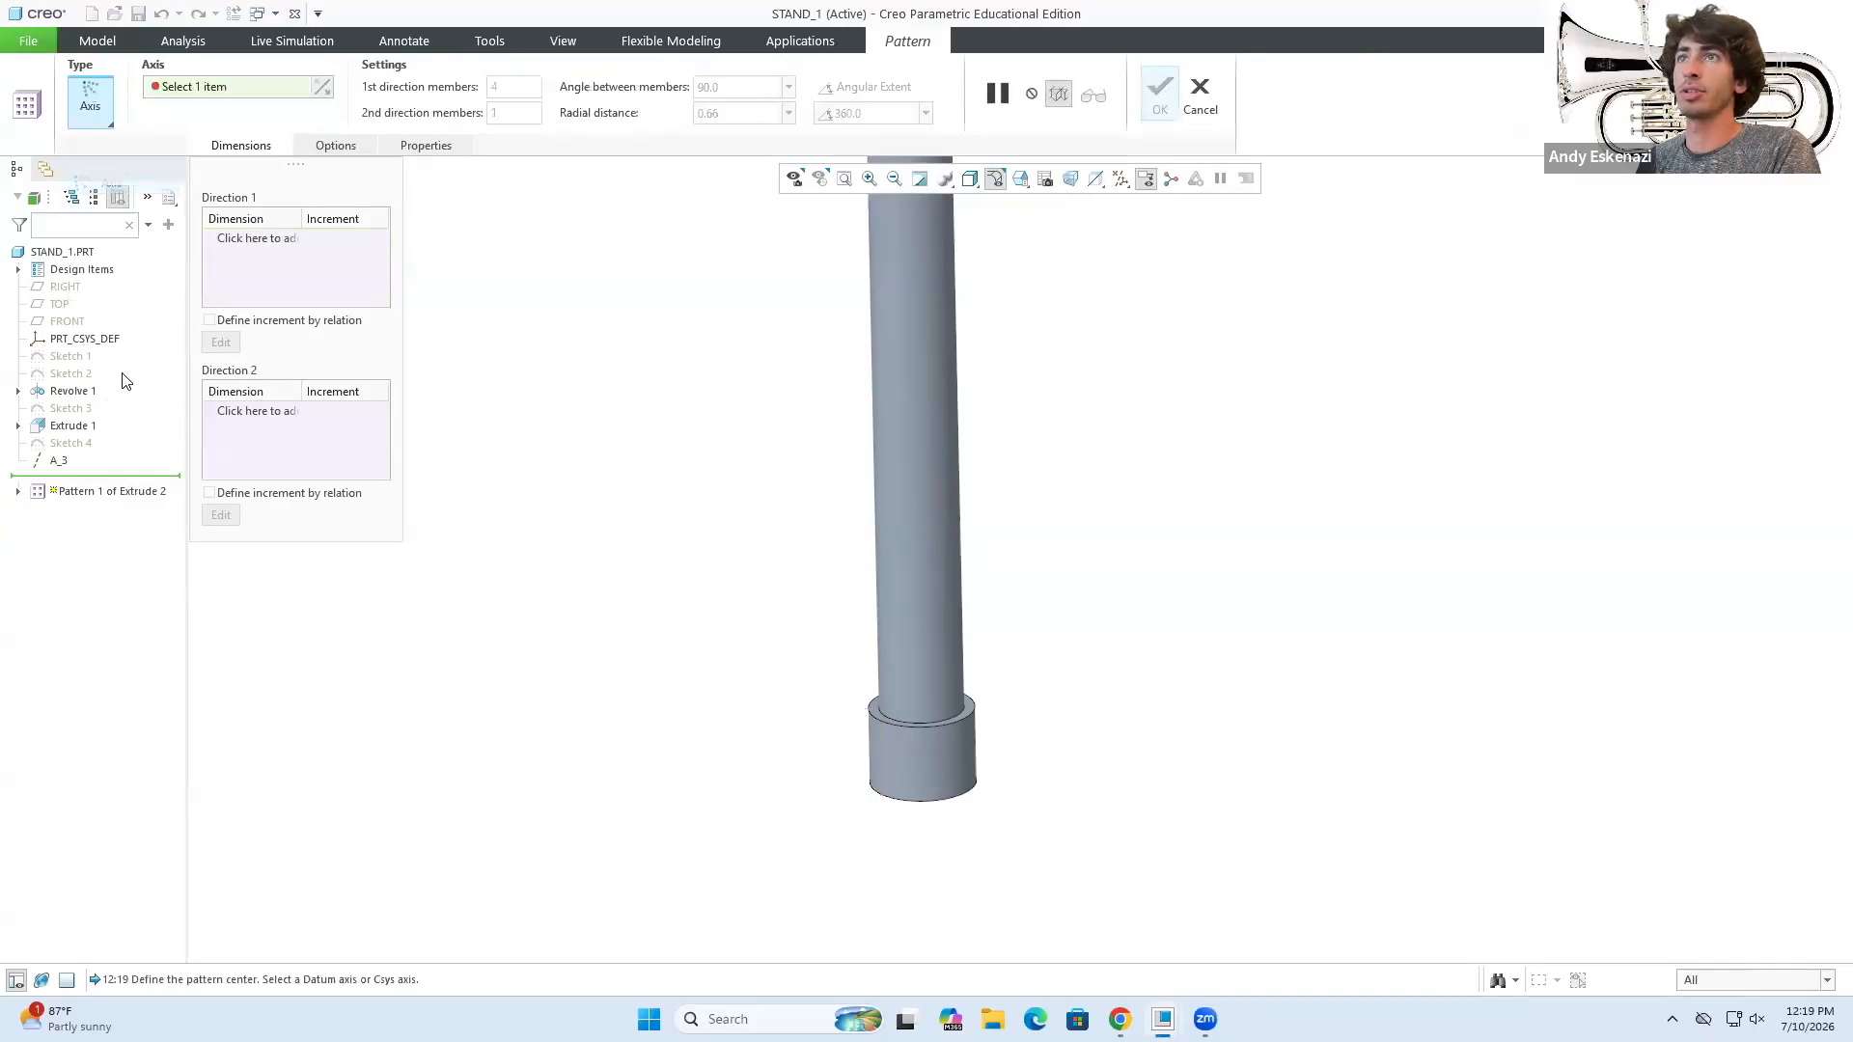
click(64, 462)
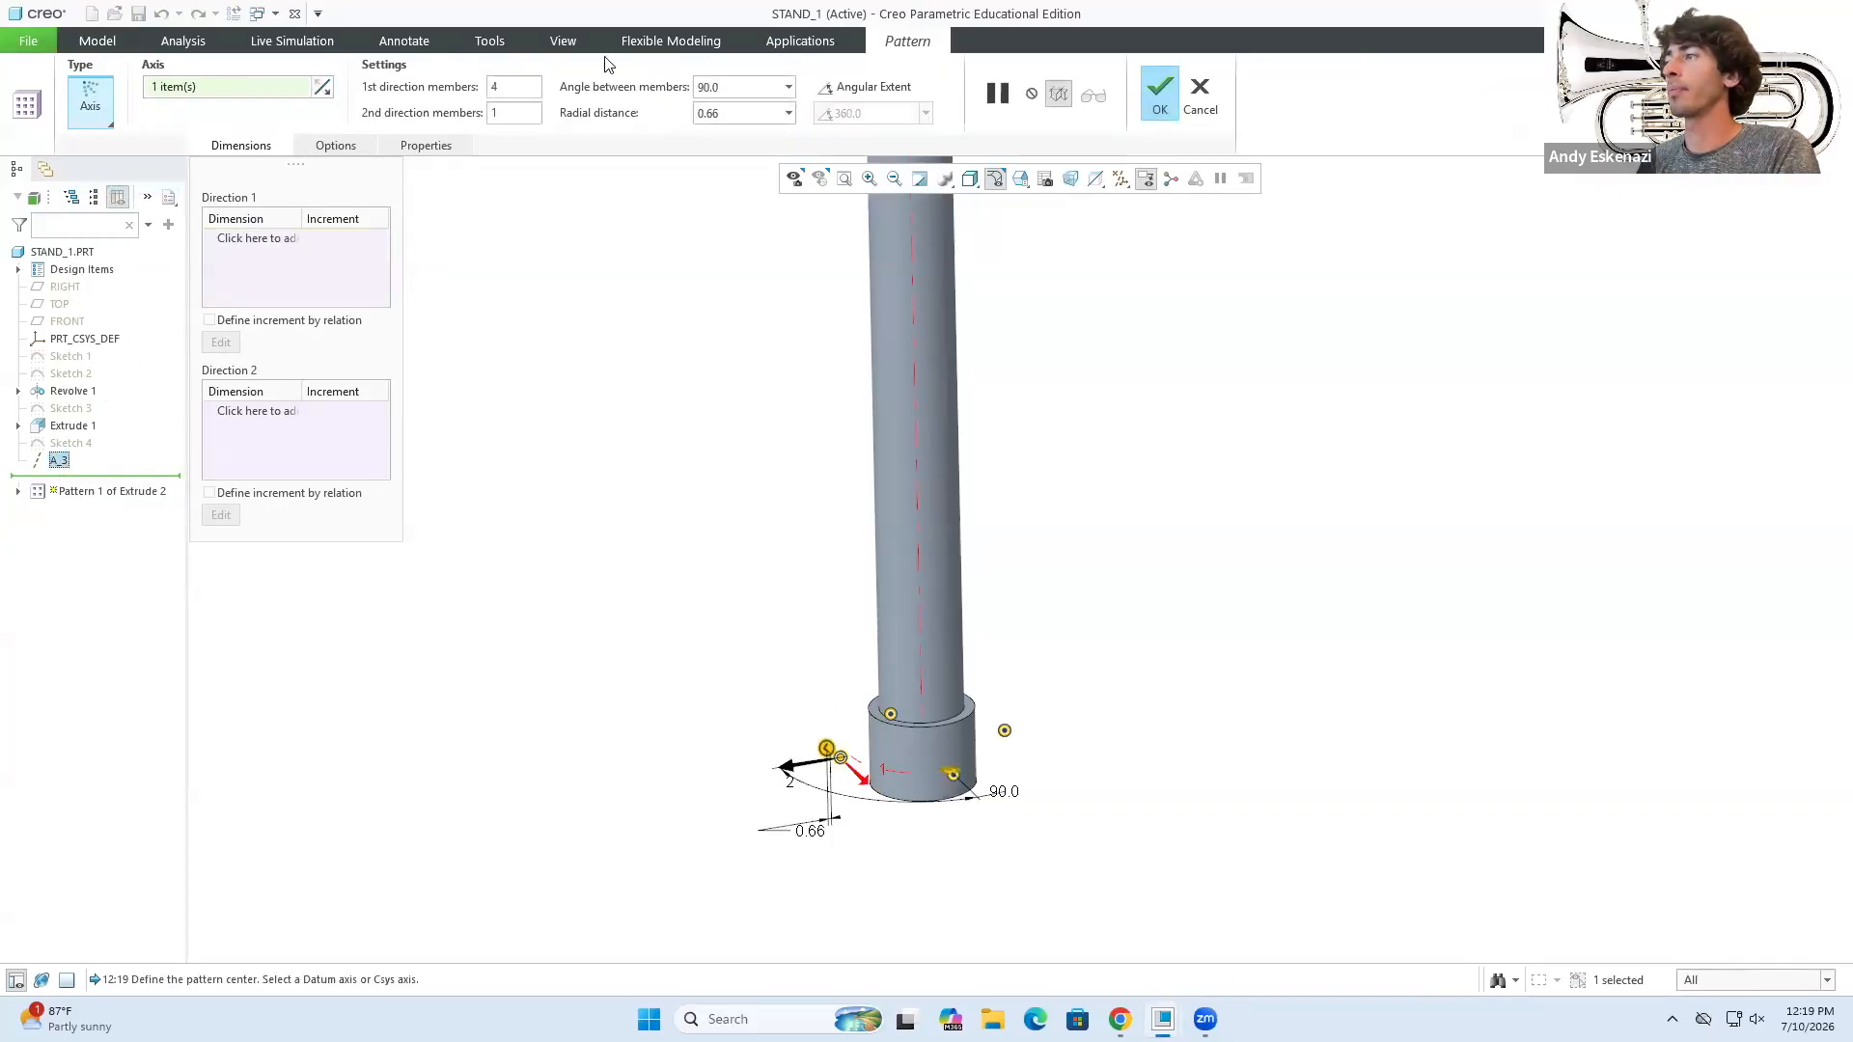
text(3)
click(851, 88)
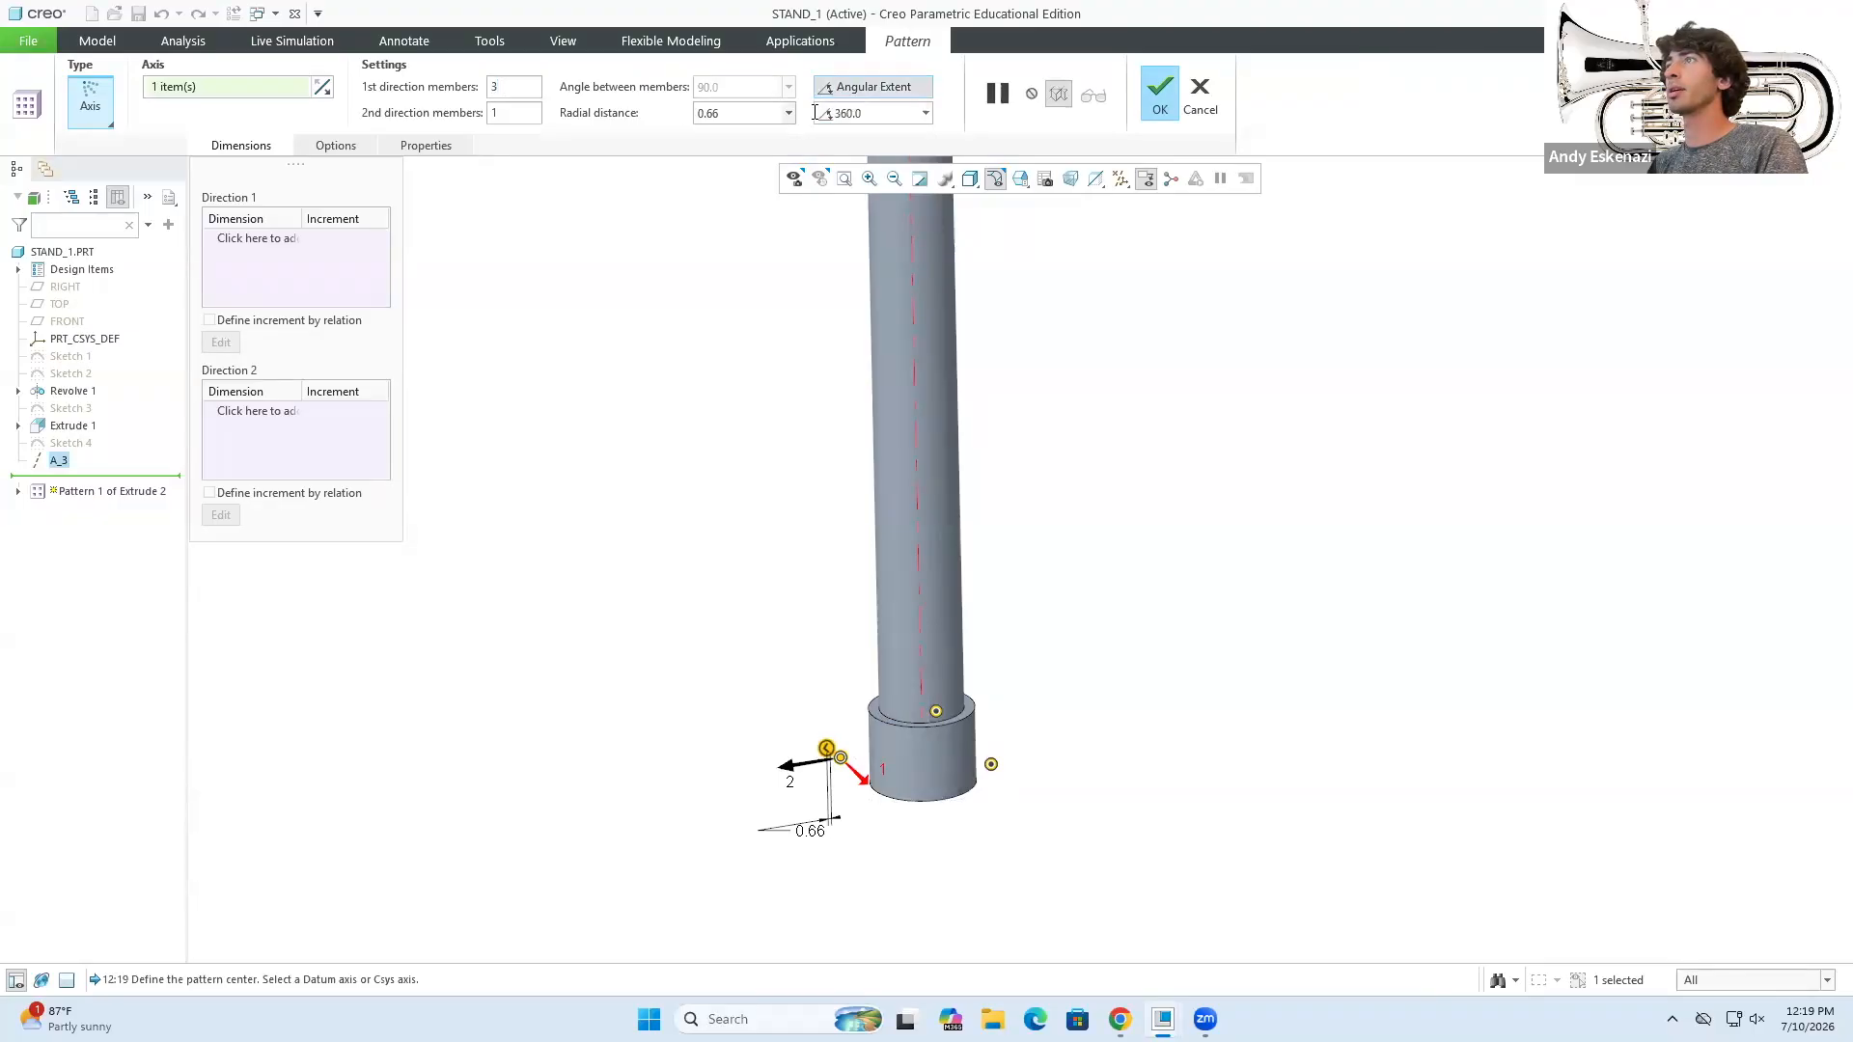
click(1161, 109)
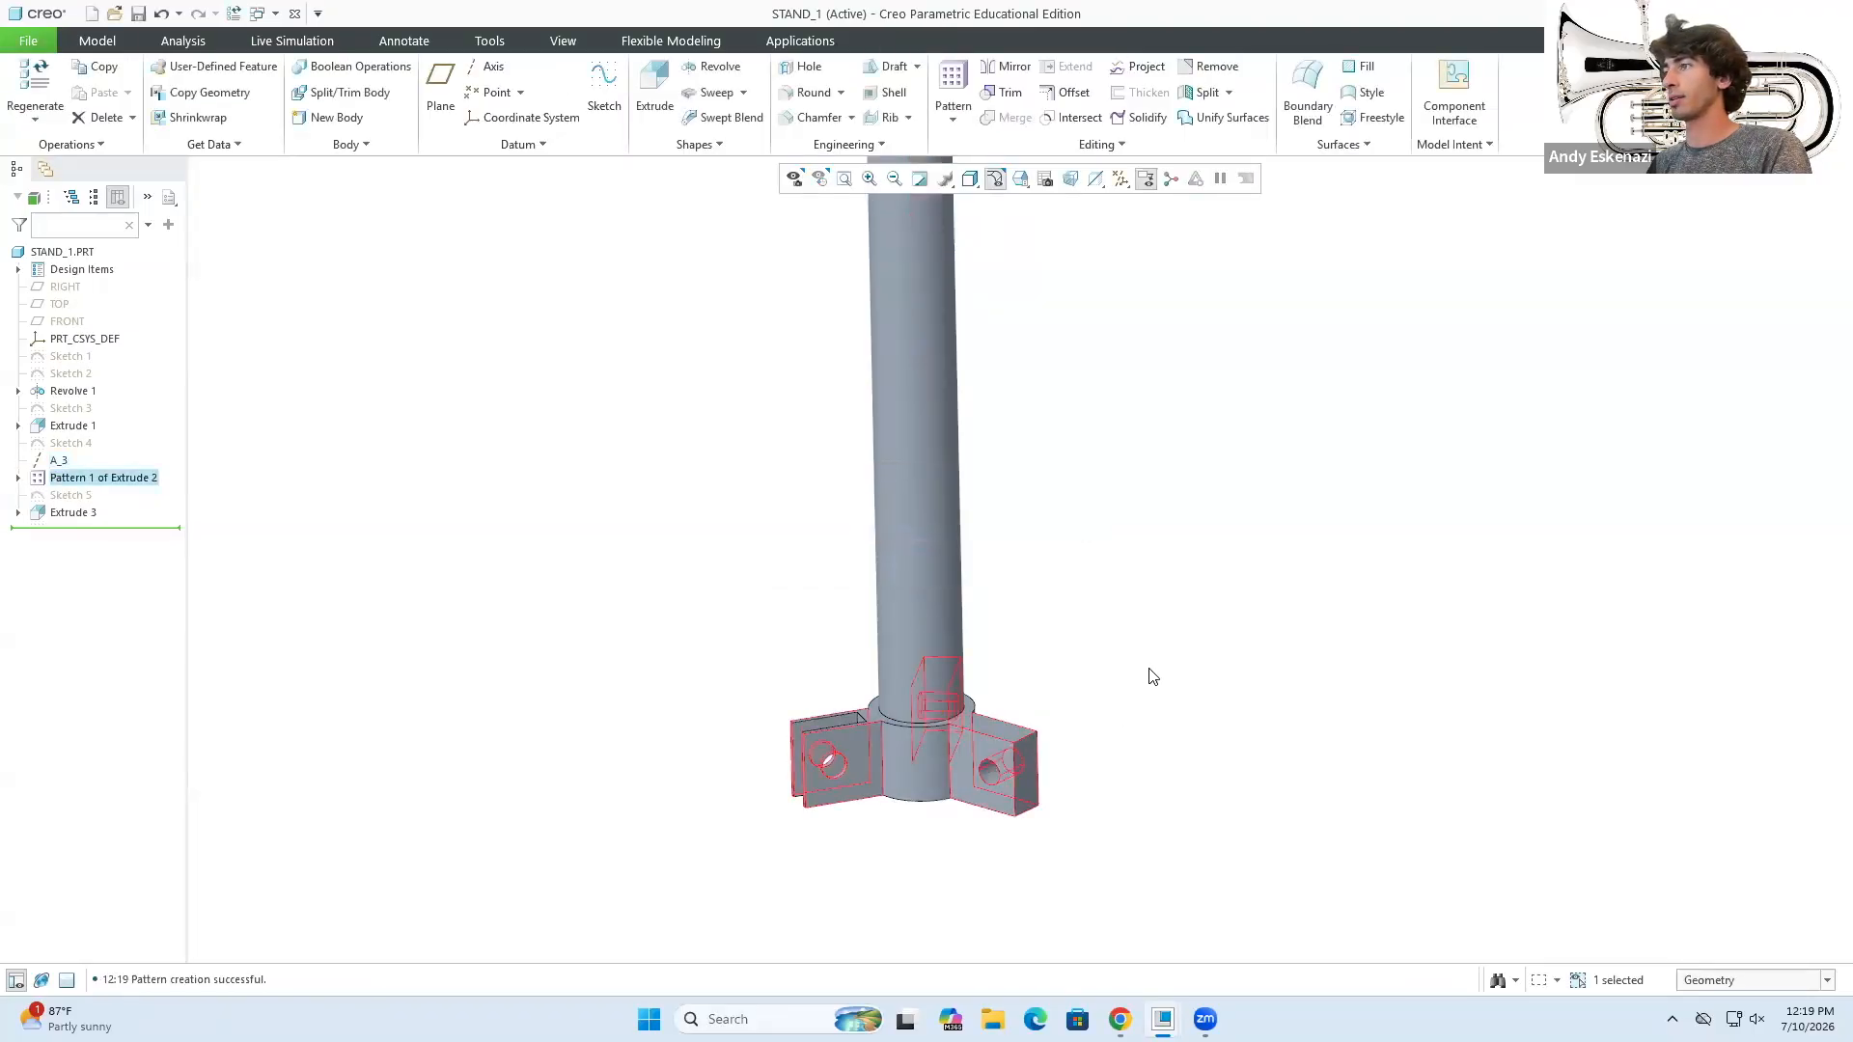
- Pattern the bracket slot cut around axis A_3 with 3 members spread evenly over 360 degrees
mouse_move(1013, 666)
middle_down()
mouse_move(1044, 646)
mouse_move(1008, 666)
middle_up()
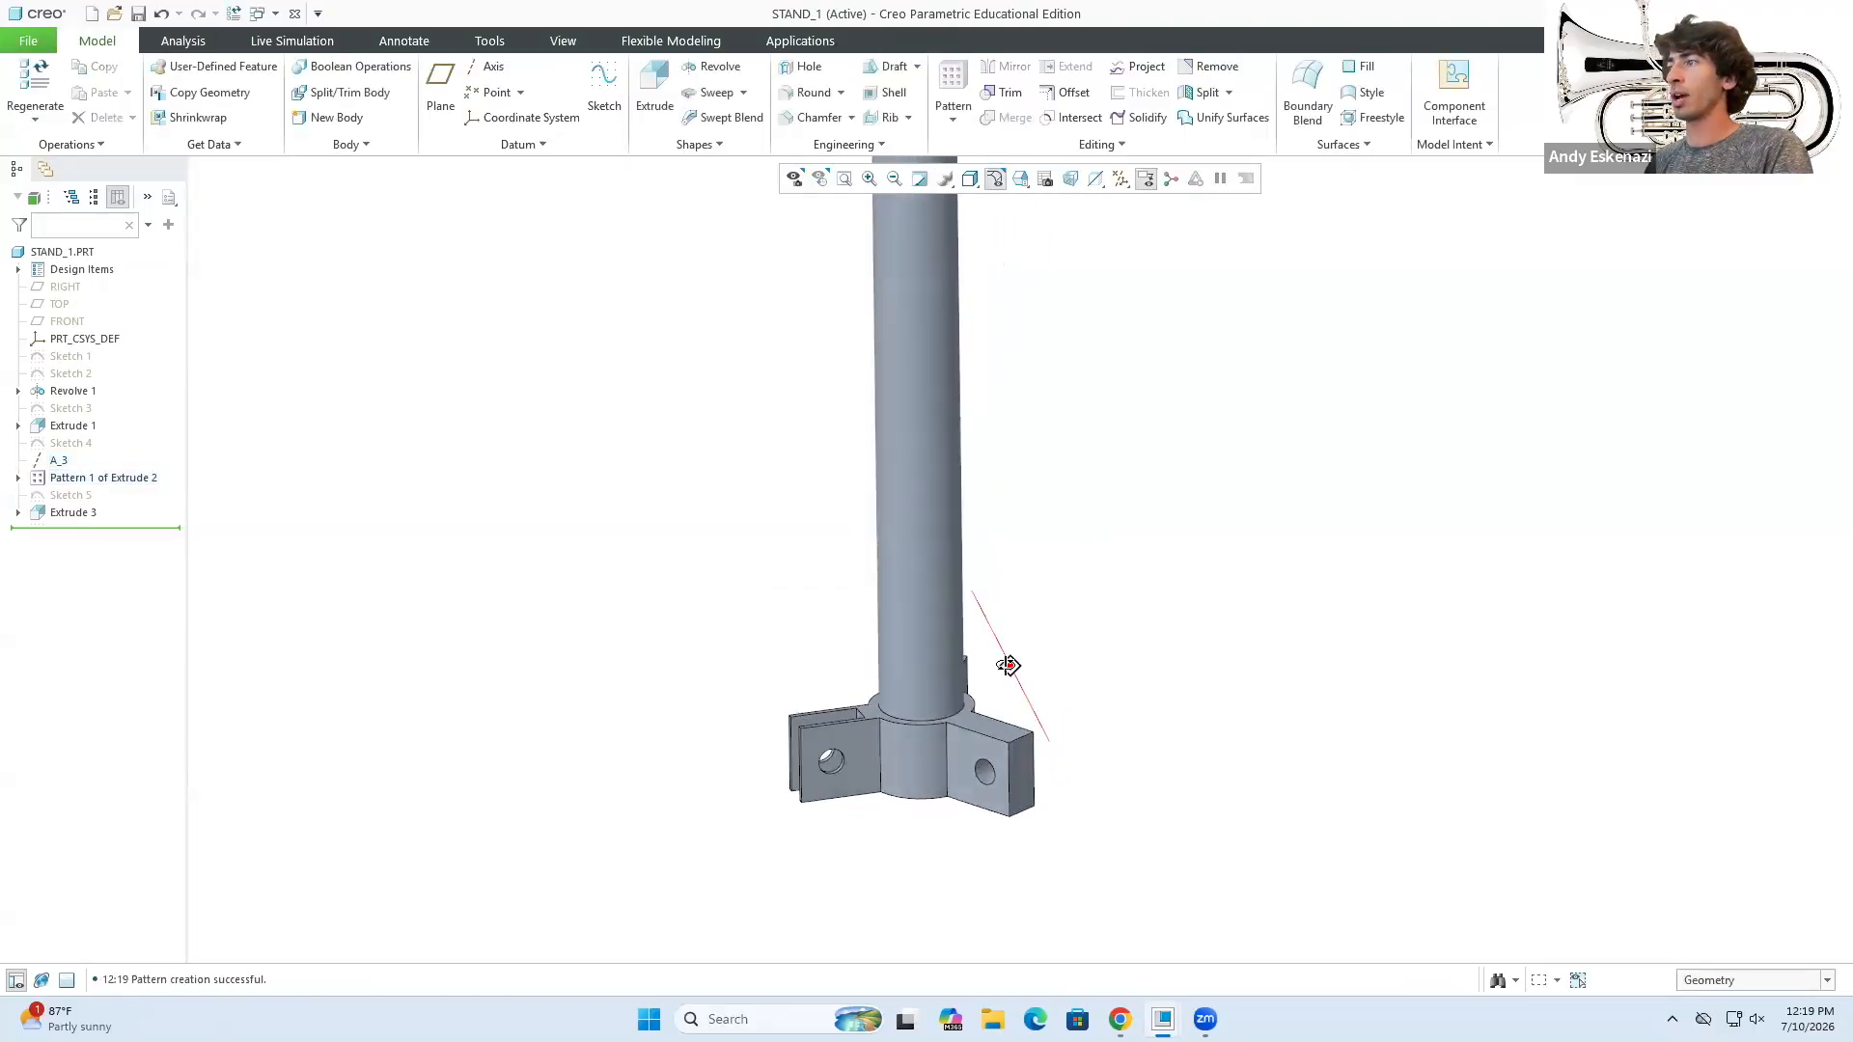
click(66, 517)
click(76, 457)
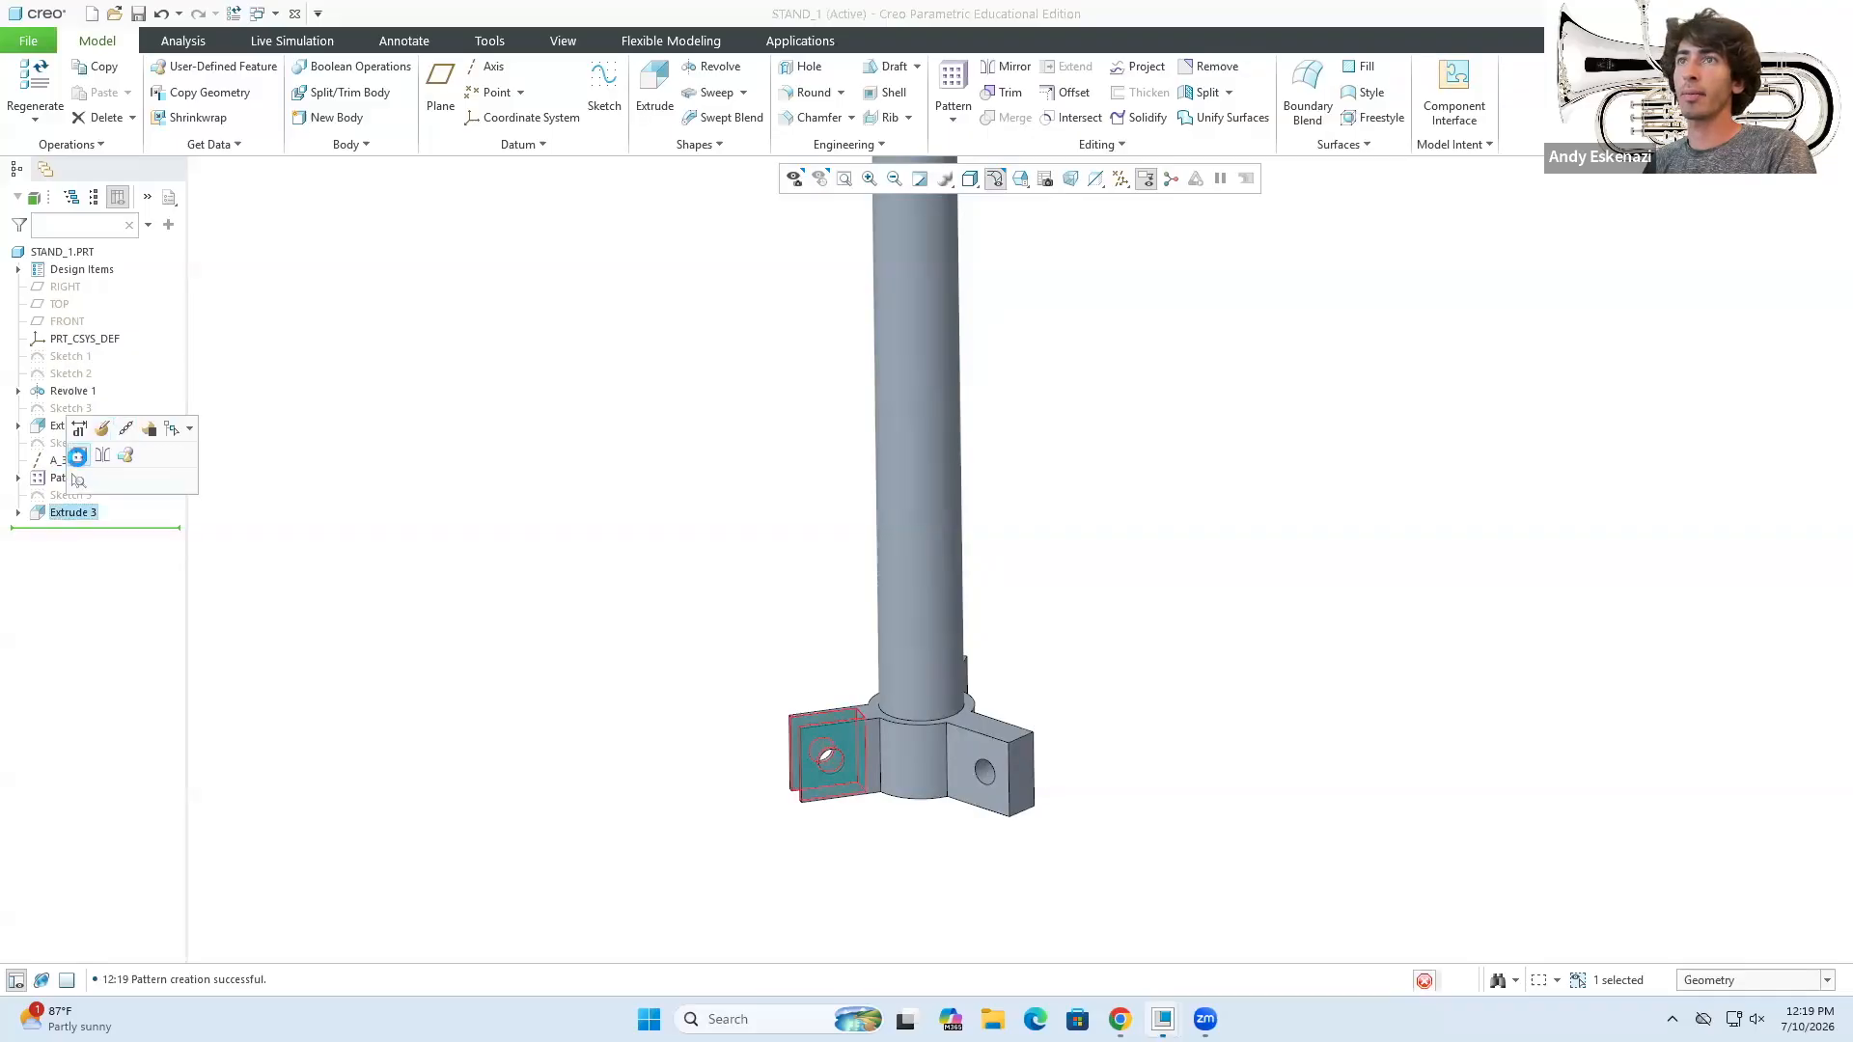
click(87, 114)
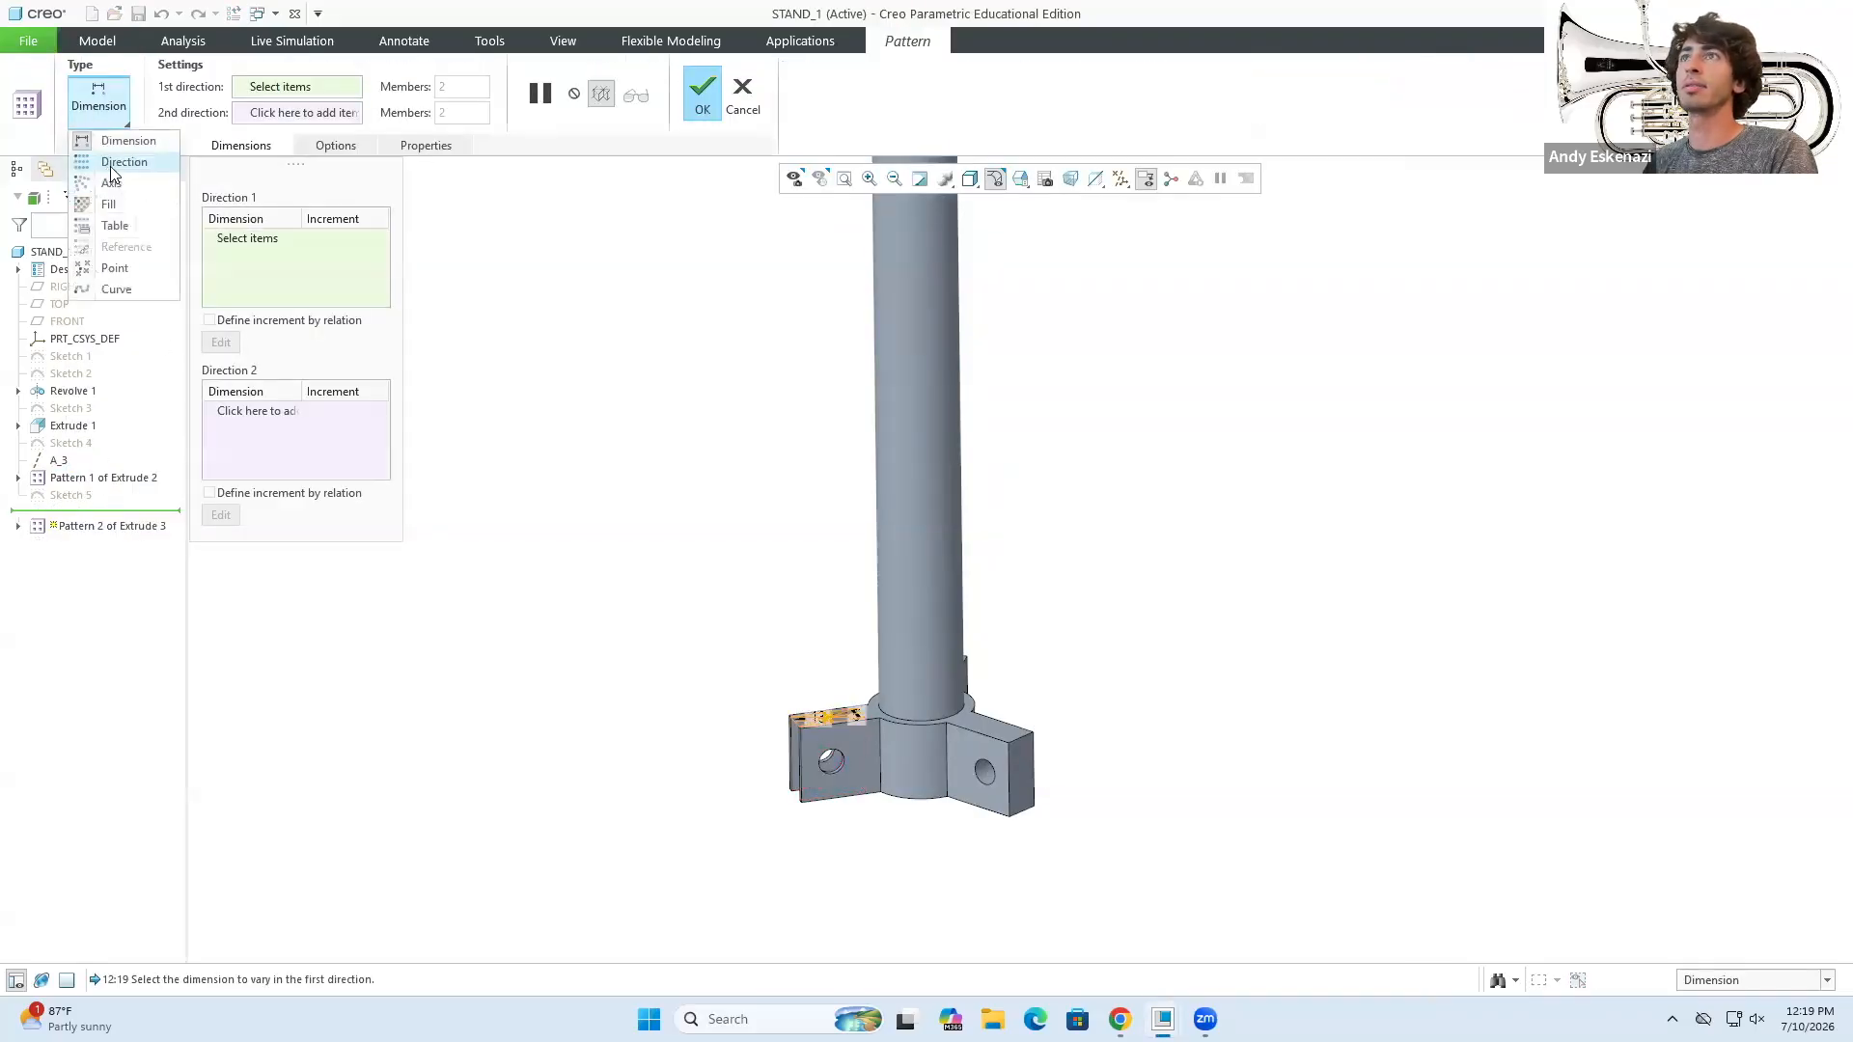
click(116, 163)
click(108, 108)
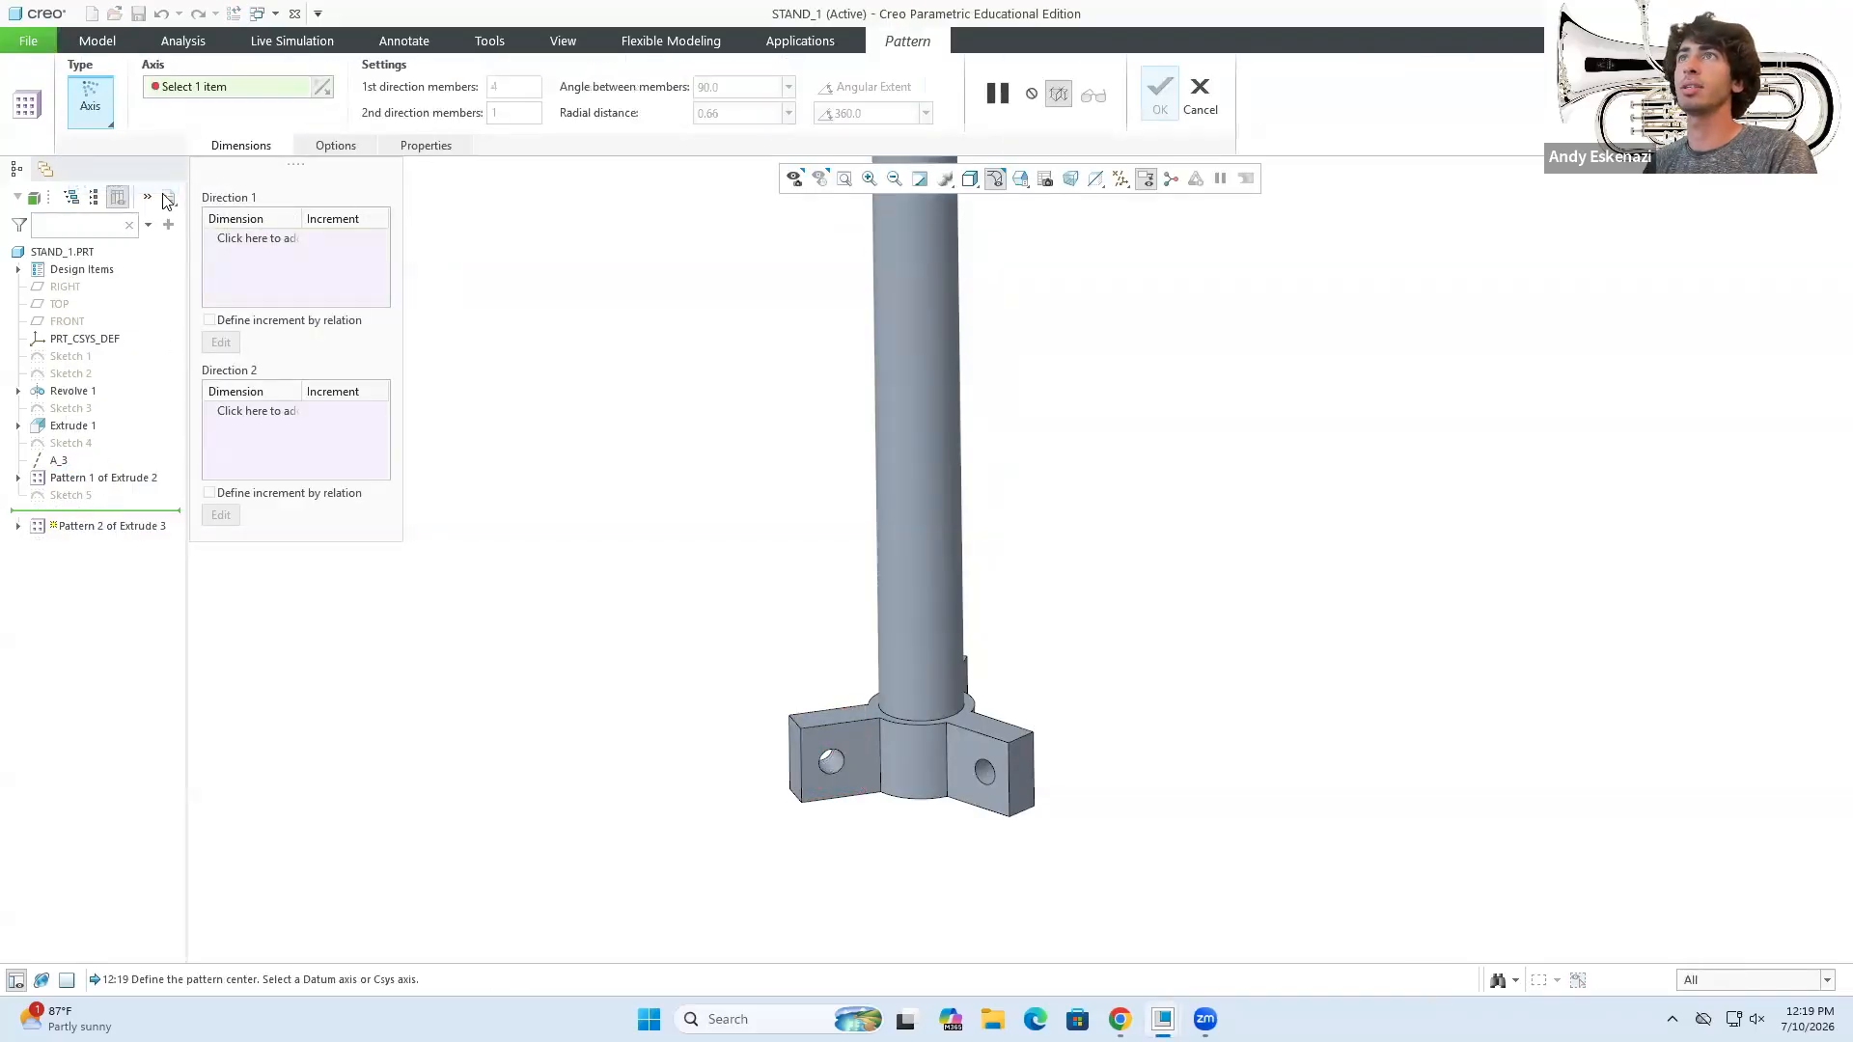
click(58, 462)
text(3)
click(876, 87)
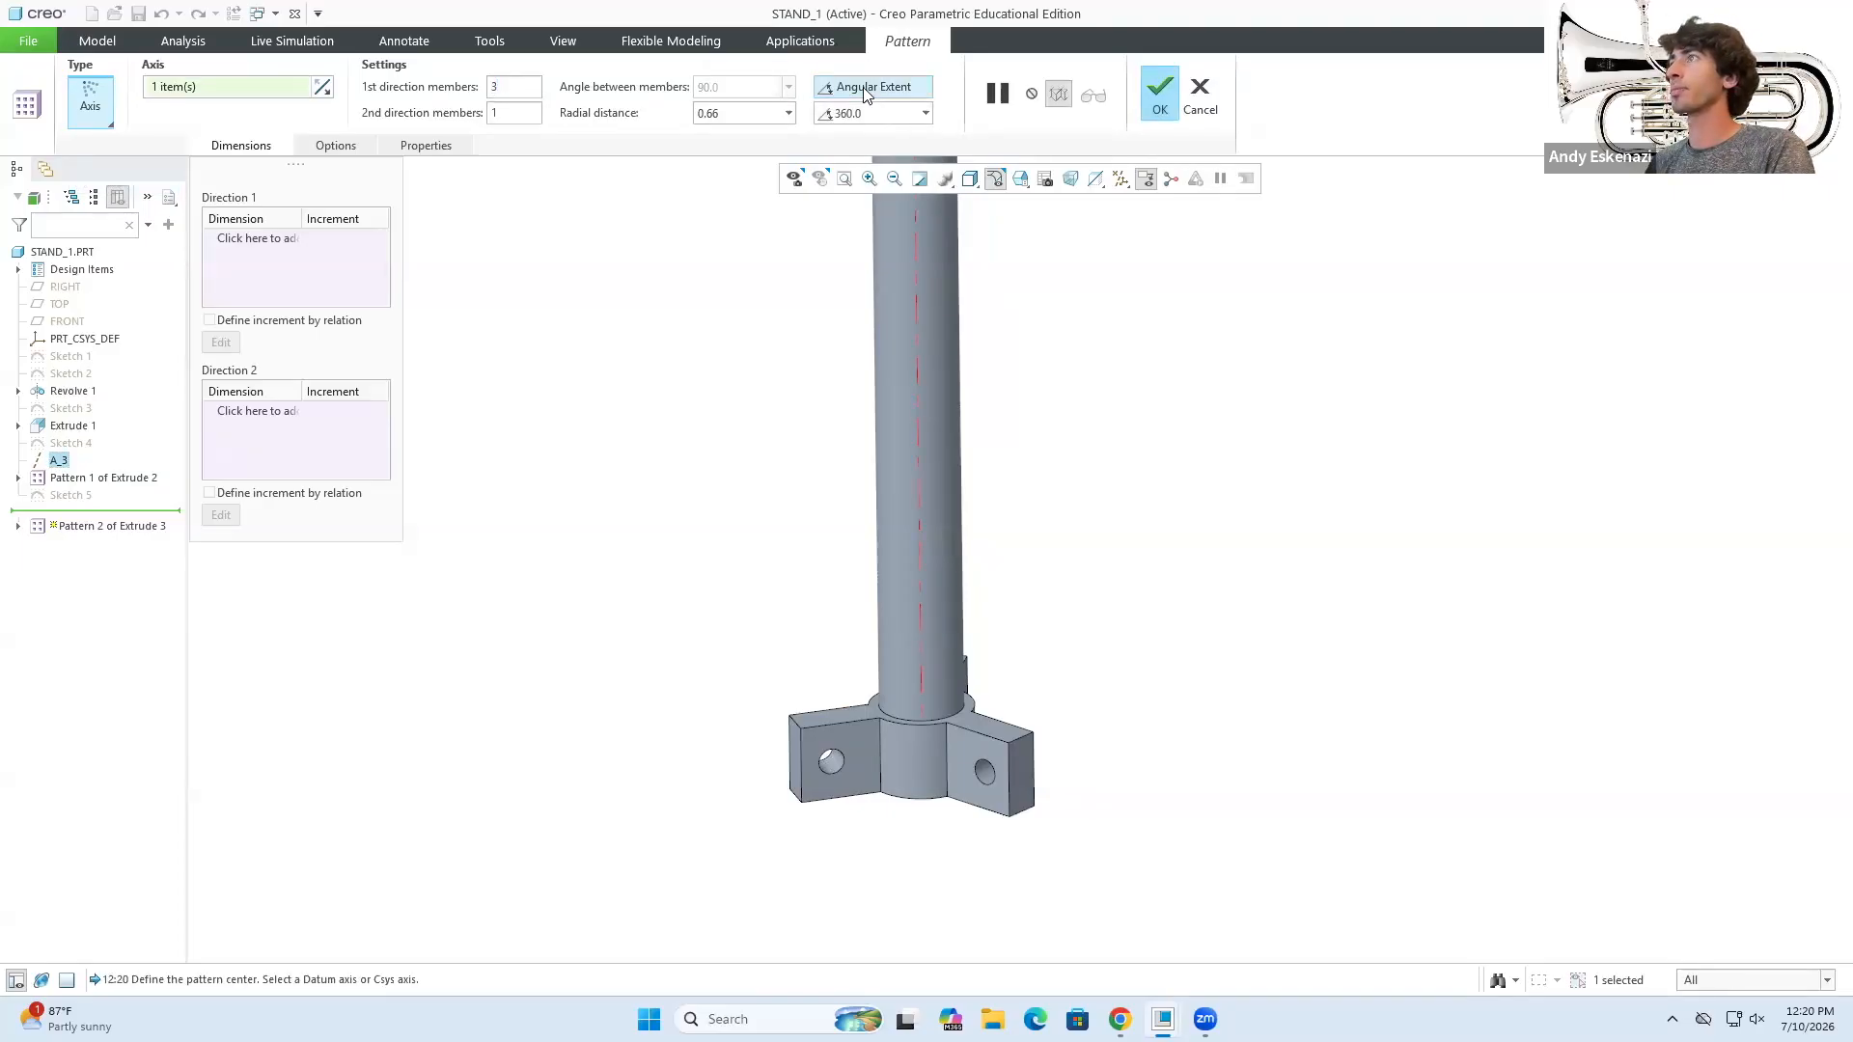
click(1160, 94)
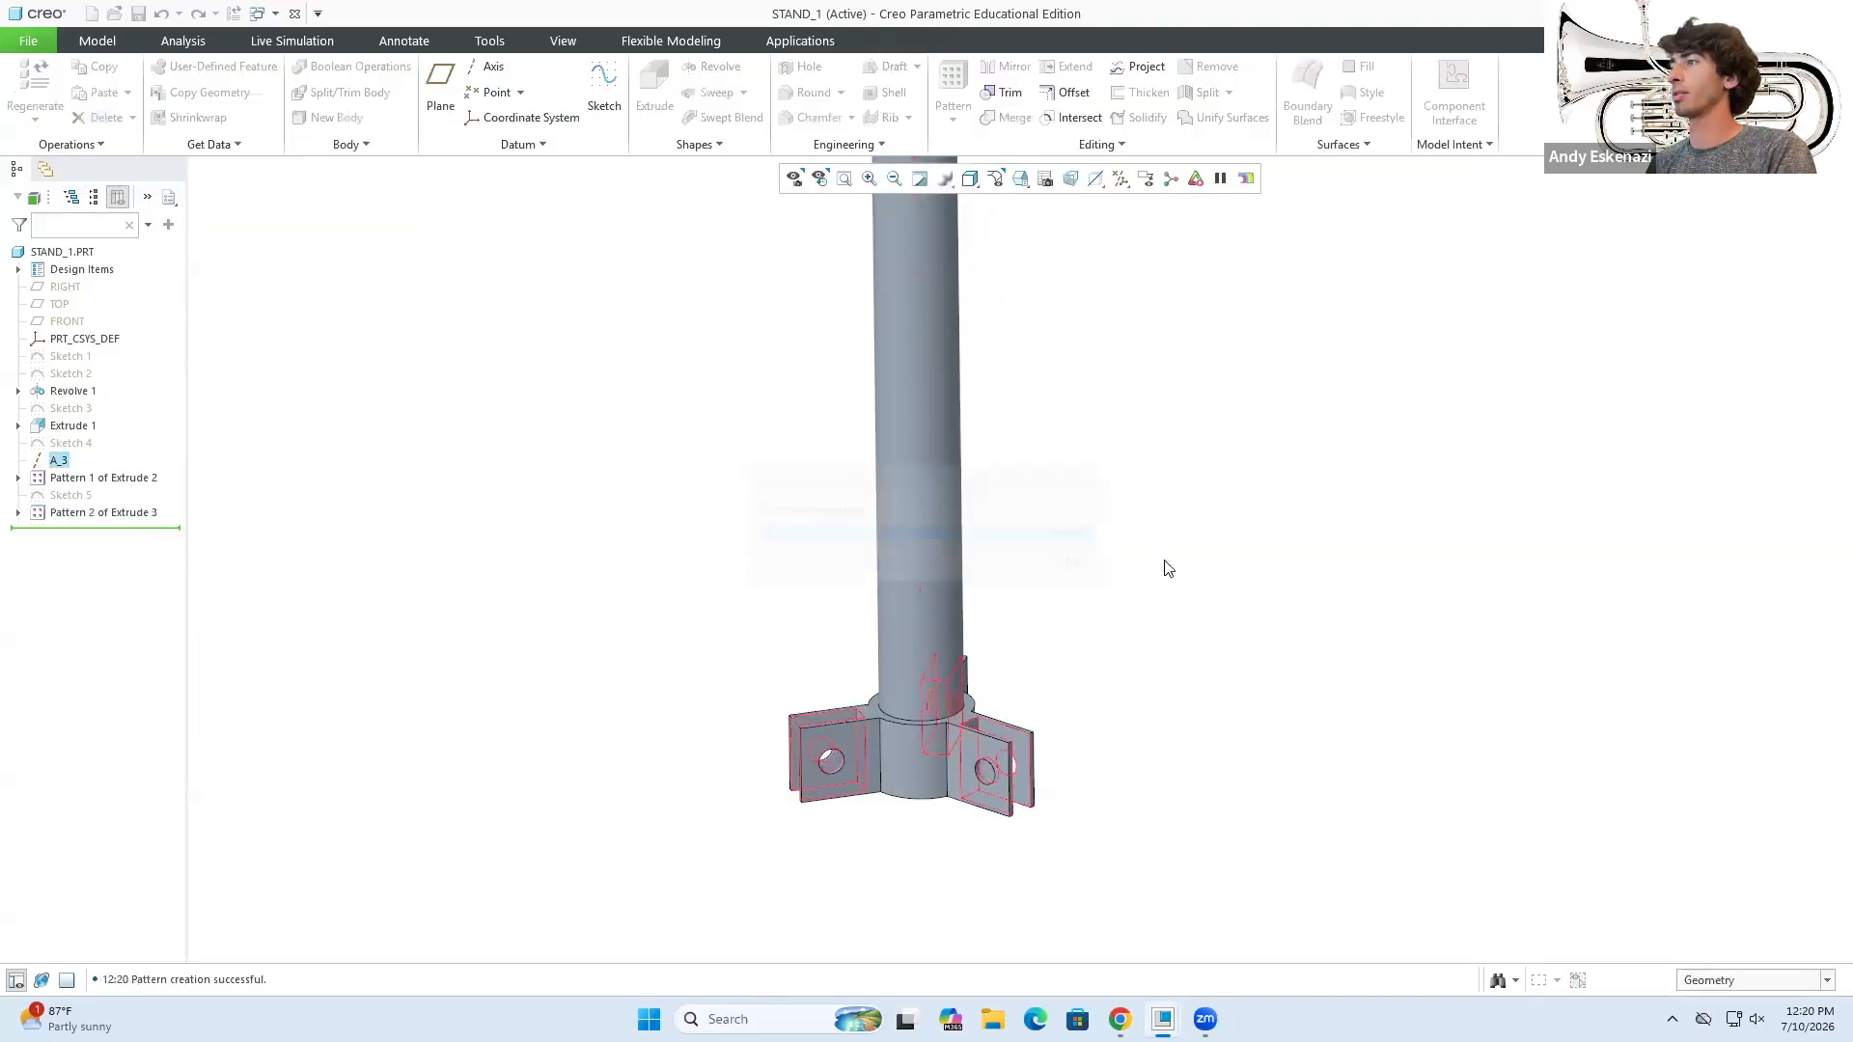
- Inspect the whole tube with its three brackets and compare it with the cymbal stand reference photo in the browser
mouse_move(1026, 606)
middle_down()
mouse_move(1187, 624)
mouse_move(1117, 740)
mouse_move(1055, 579)
mouse_move(1026, 674)
middle_up()
scroll(798, 621, down, 5)
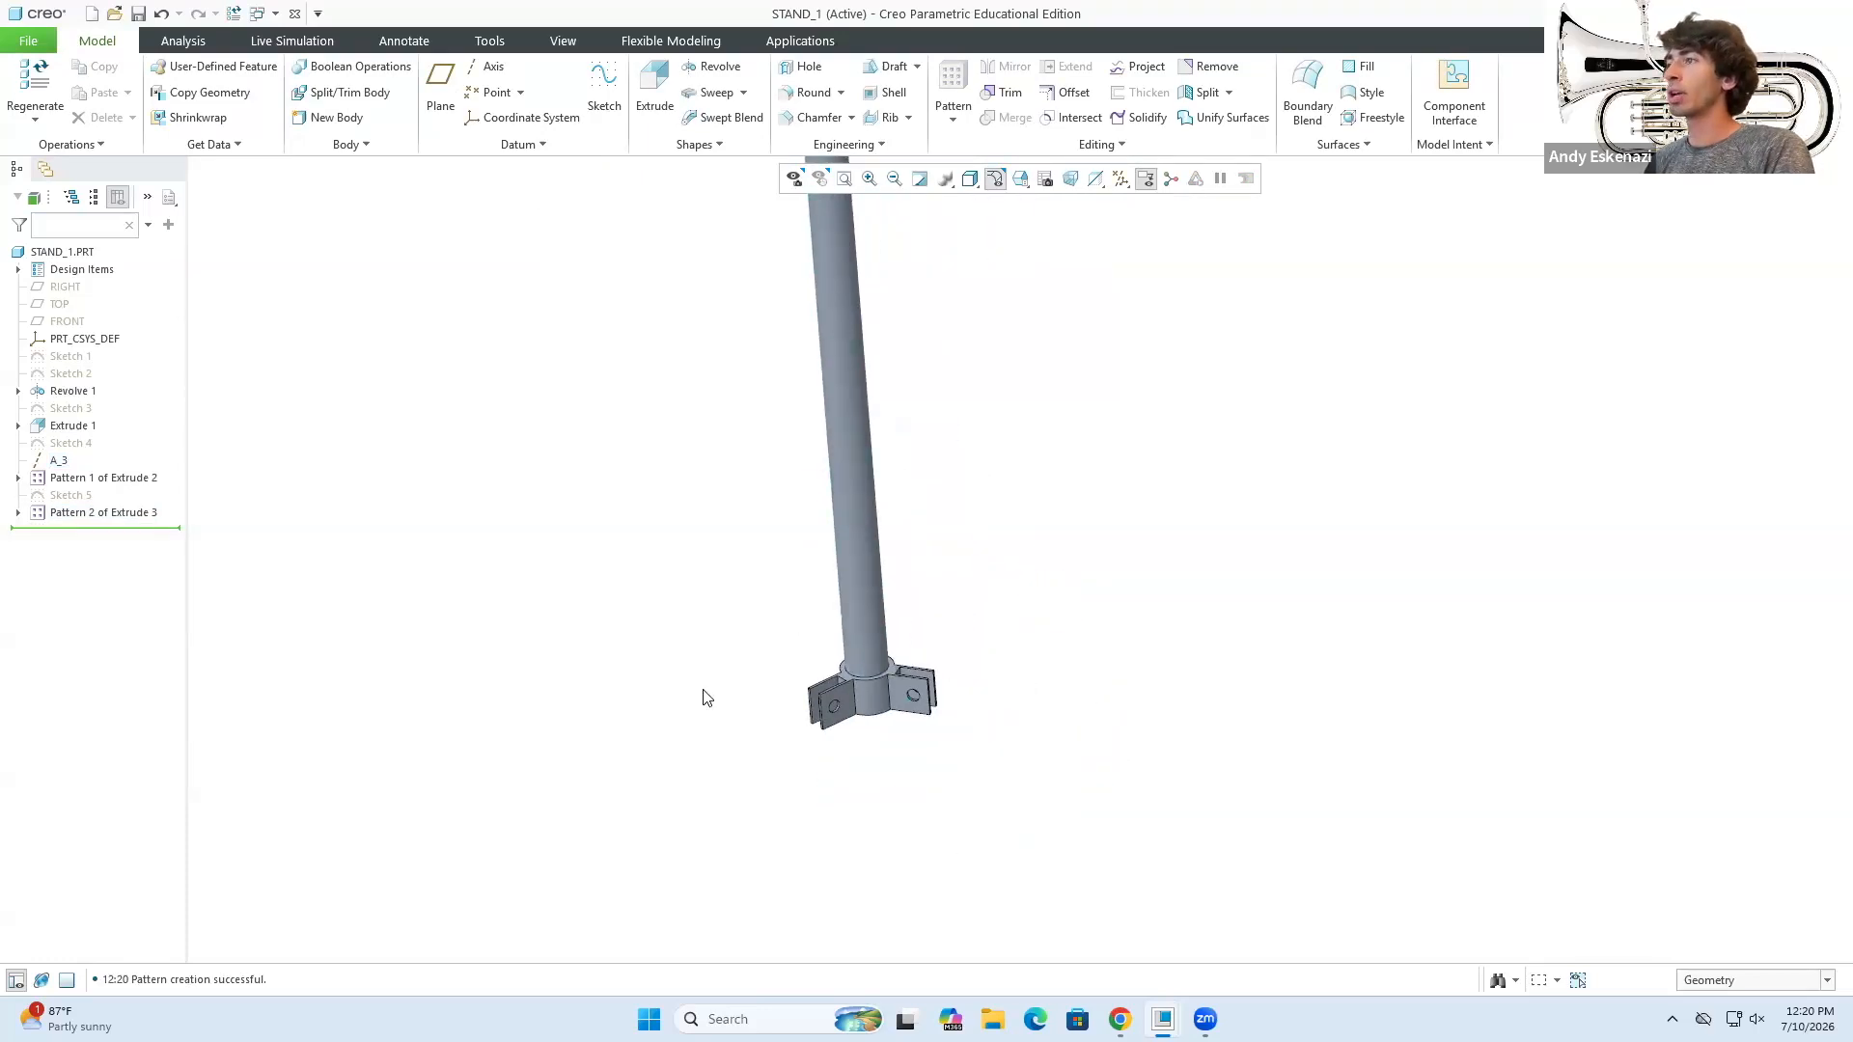
scroll(739, 314, up, 2)
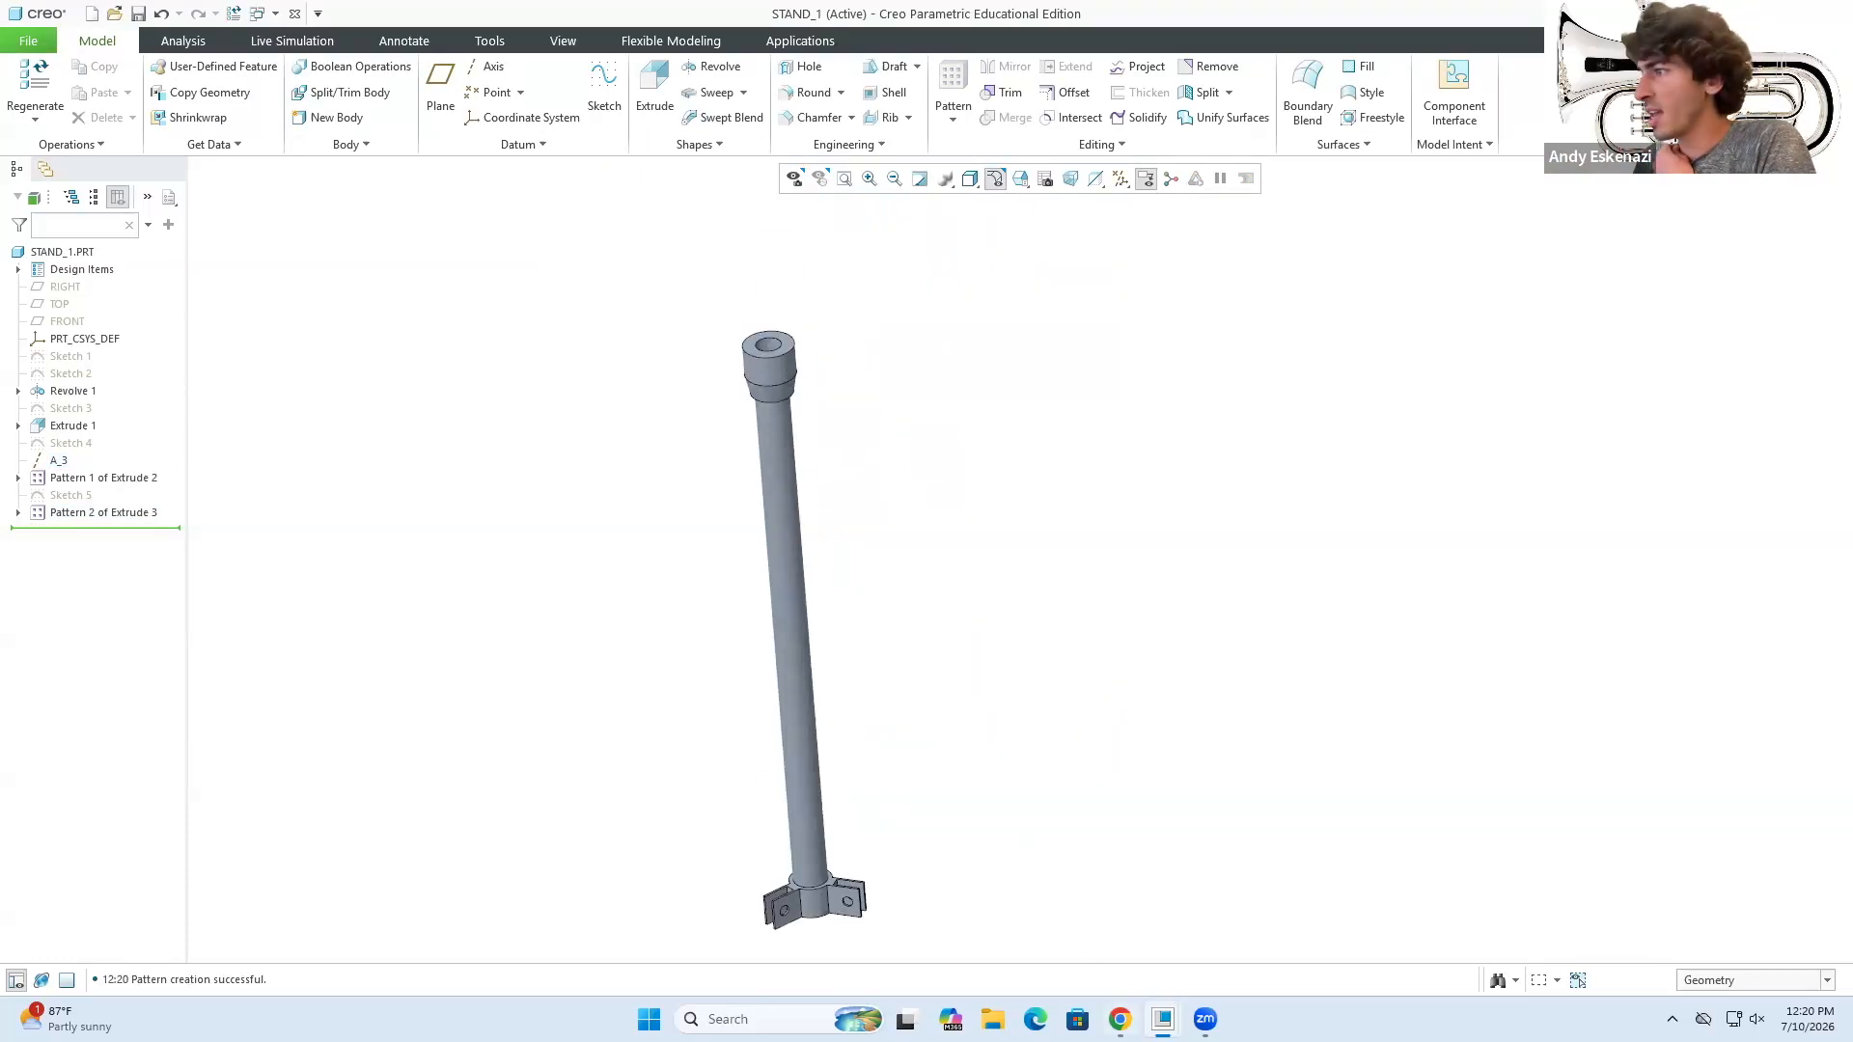
mouse_move(1120, 1019)
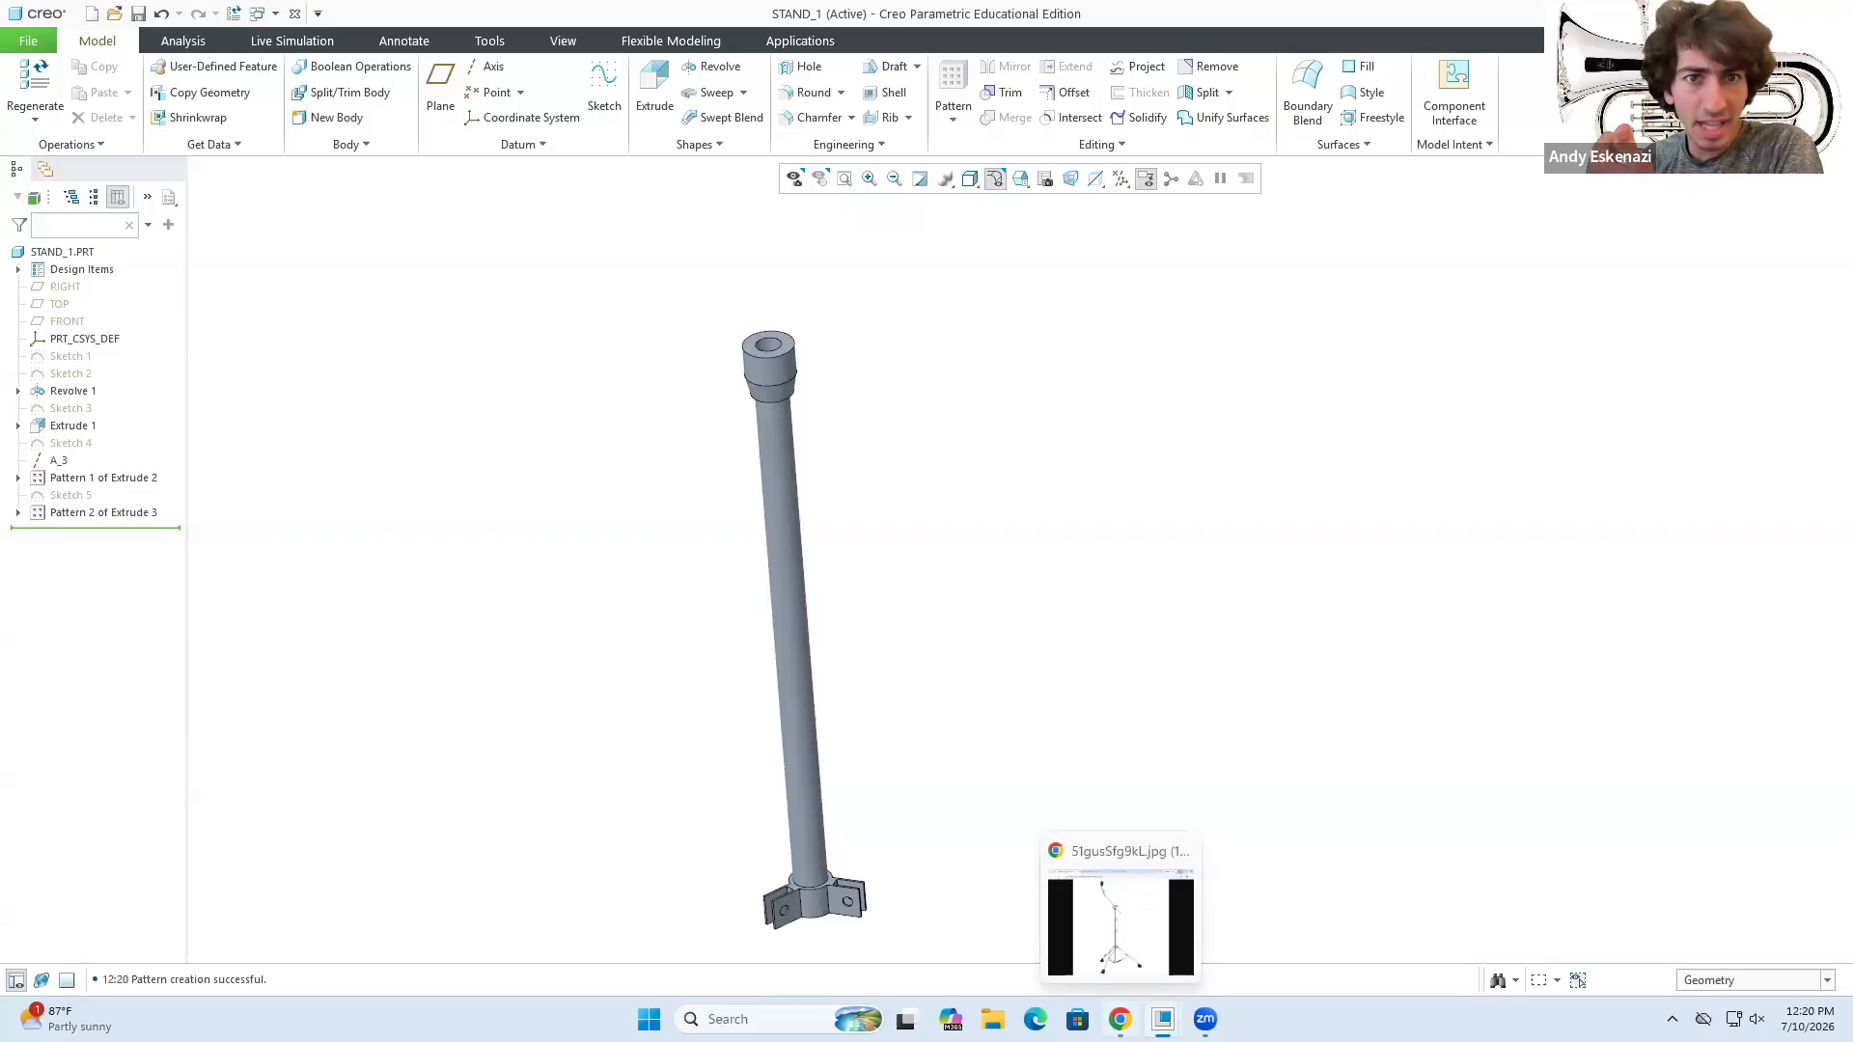
click(1112, 1012)
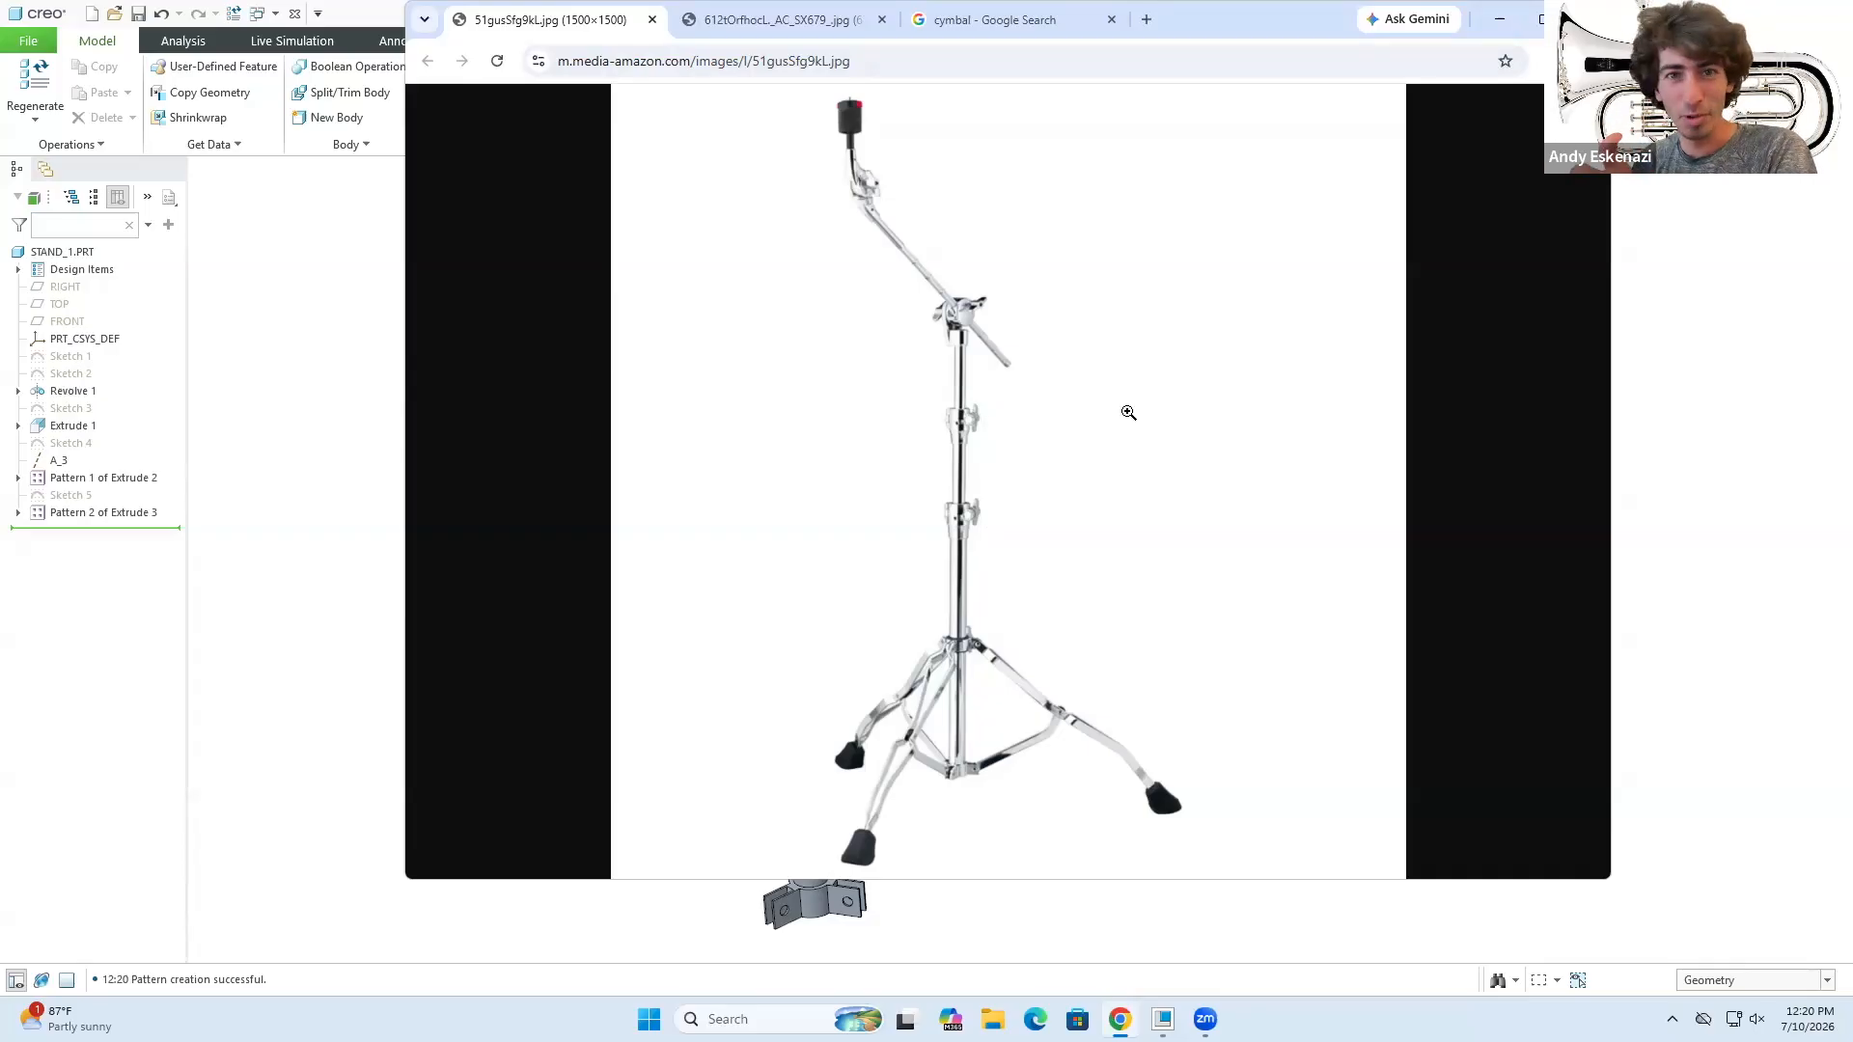
click(1499, 20)
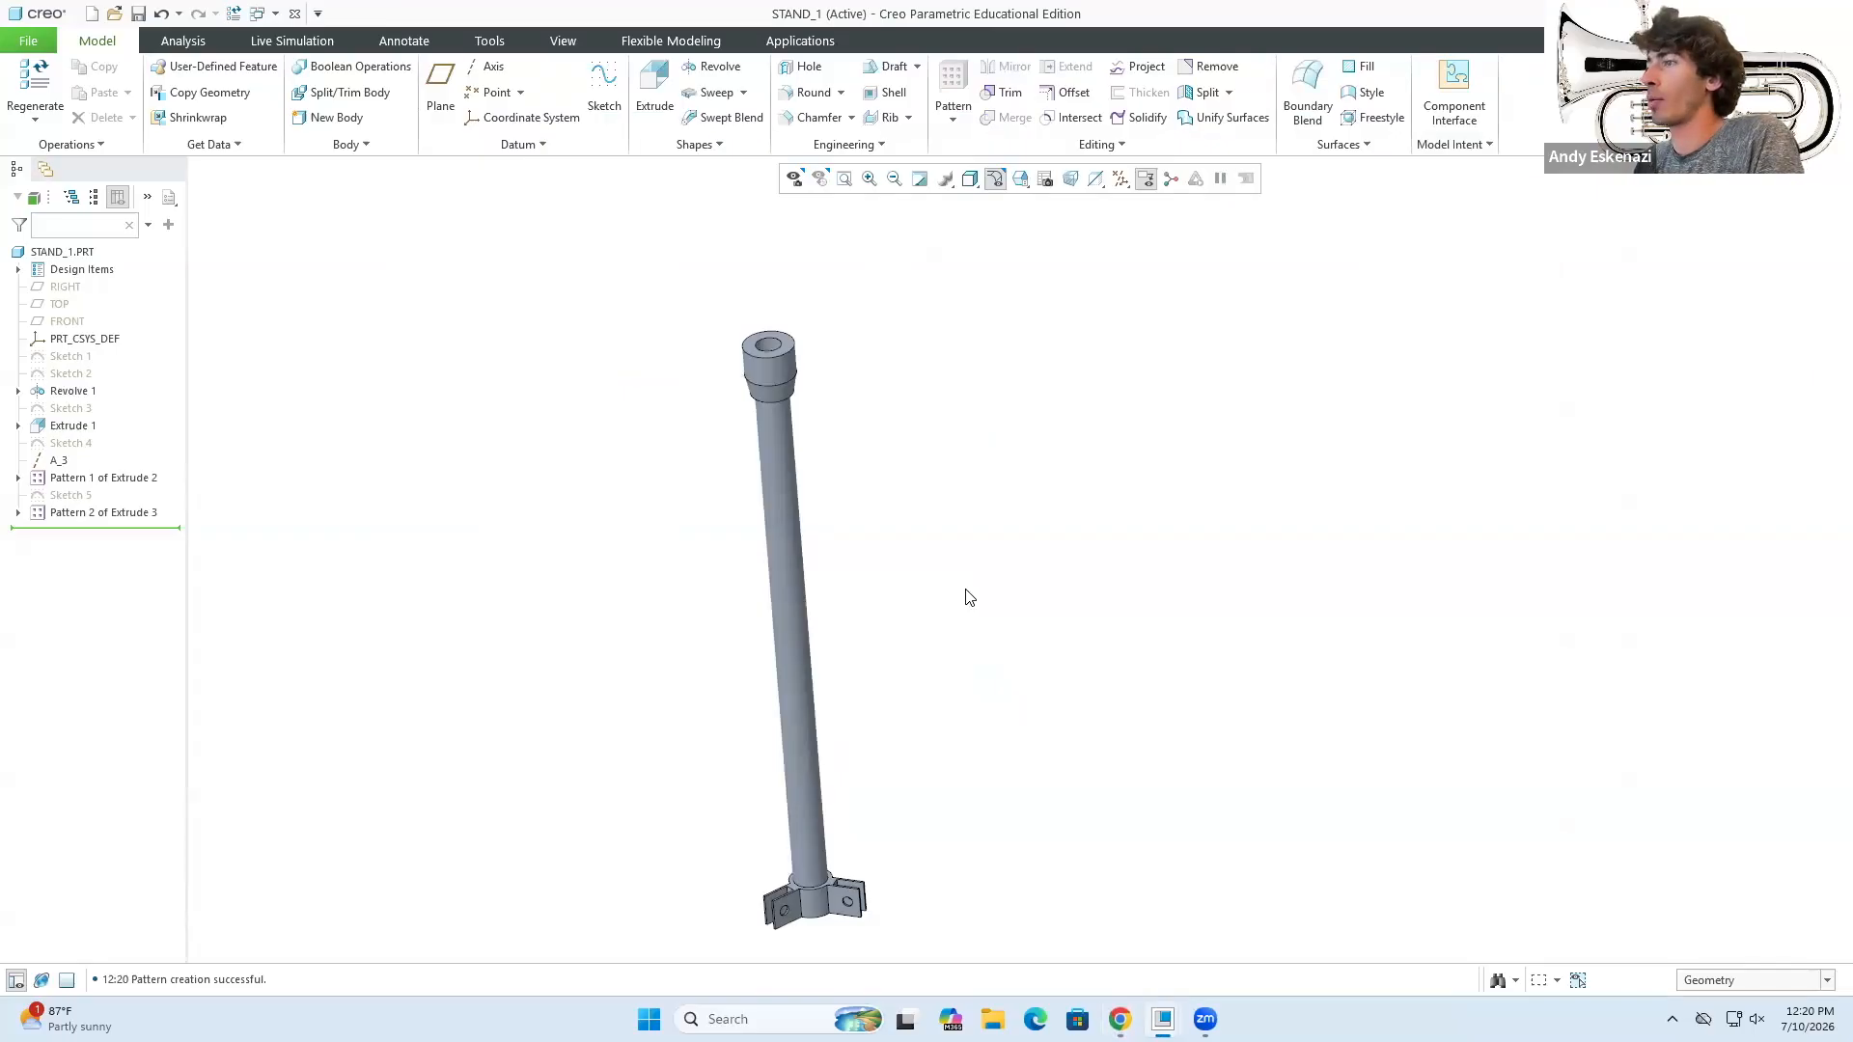
- Start a new sketch on the FRONT datum plane at the tube's top collar
scroll(969, 597, down, 2)
click(61, 323)
mouse_move(589, 440)
middle_down()
mouse_move(662, 434)
mouse_move(517, 434)
middle_up()
click(603, 97)
scroll(756, 488, up, 3)
middle_drag(762, 492, 832, 500)
scroll(832, 500, down, 2)
- Switch to the browser and enlarge the reference photo to examine the clamps on the tube collars
click(1120, 1019)
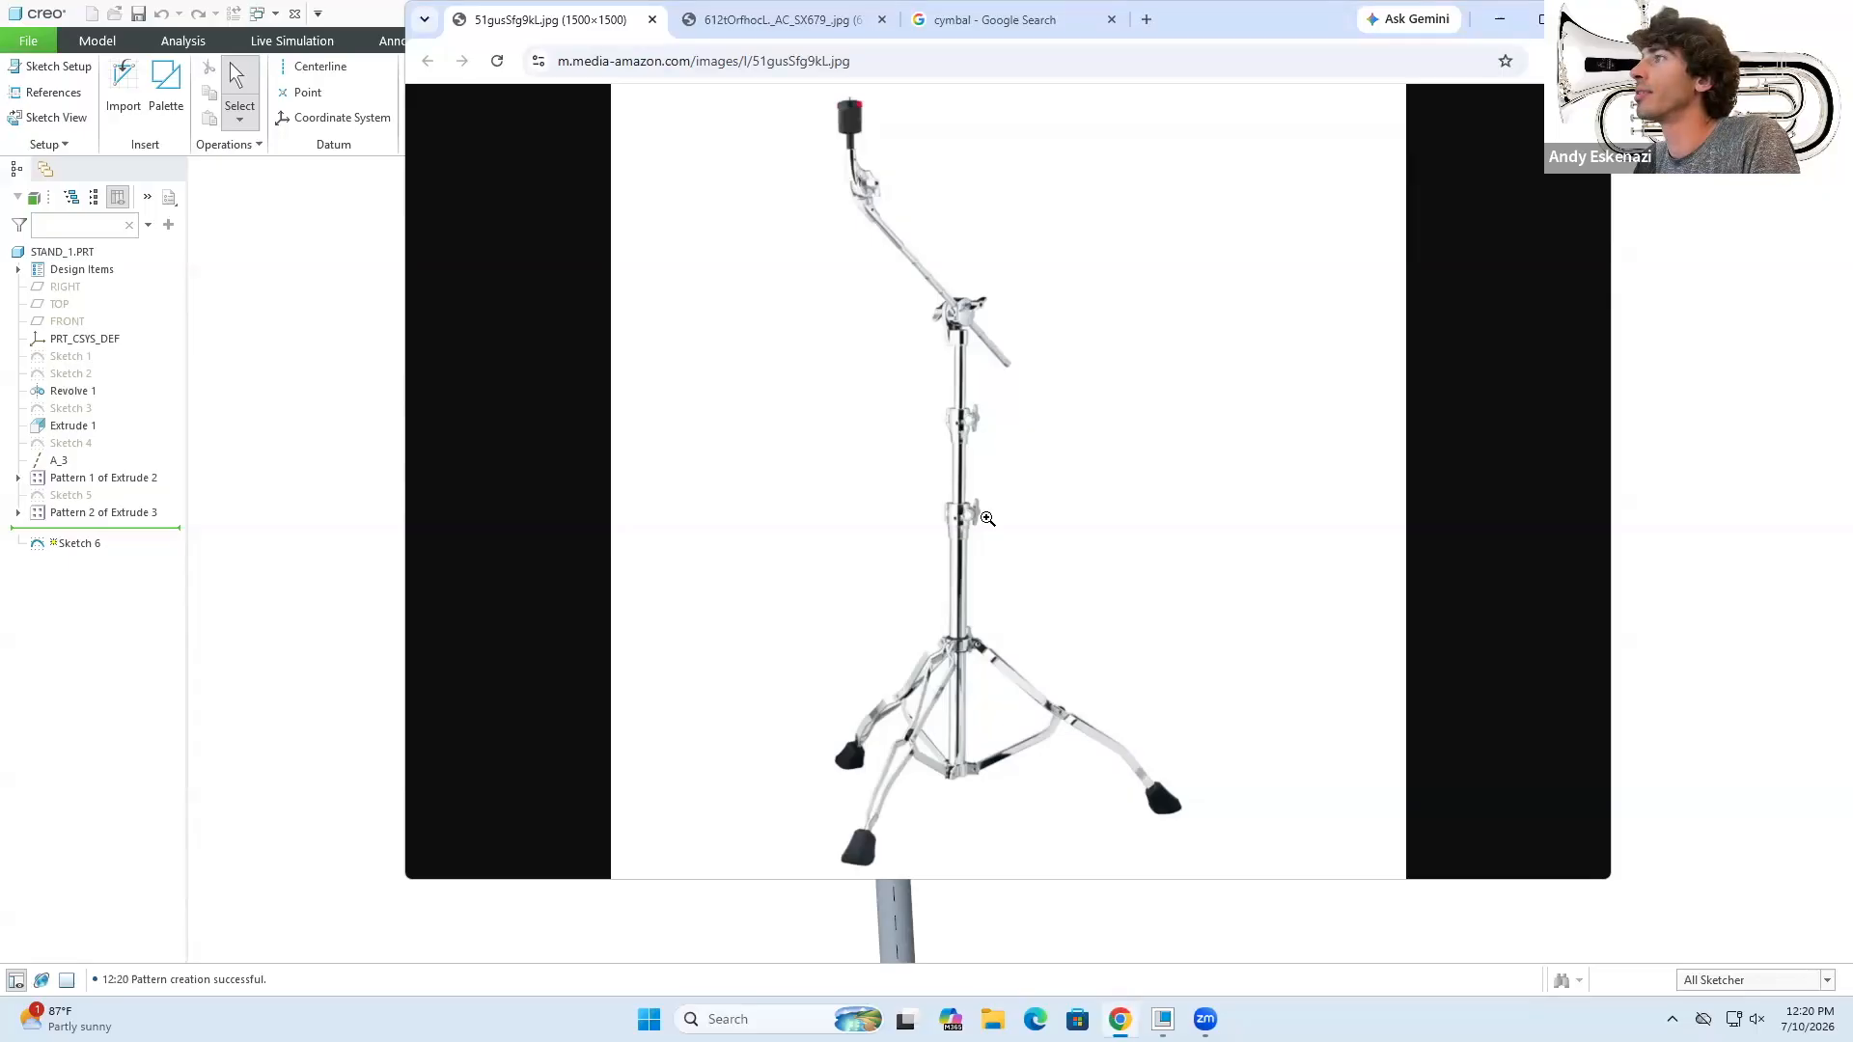
click(971, 485)
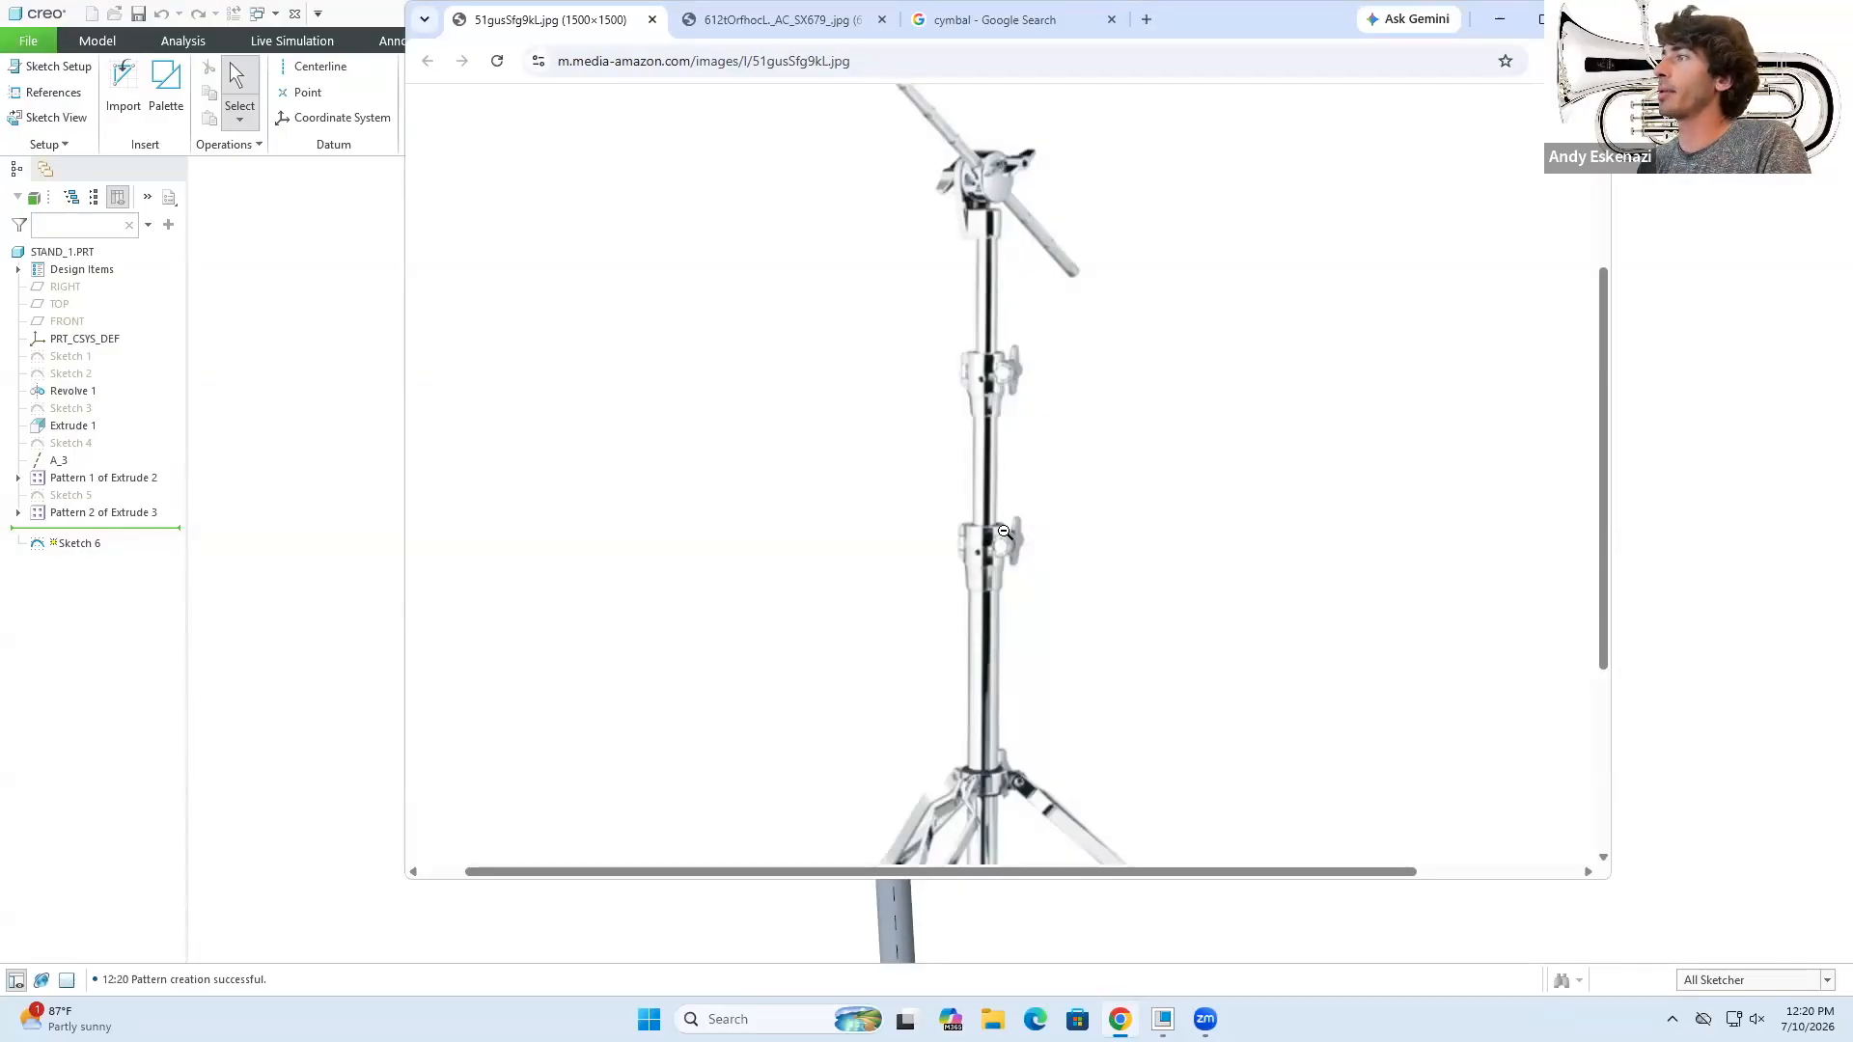
click(1500, 20)
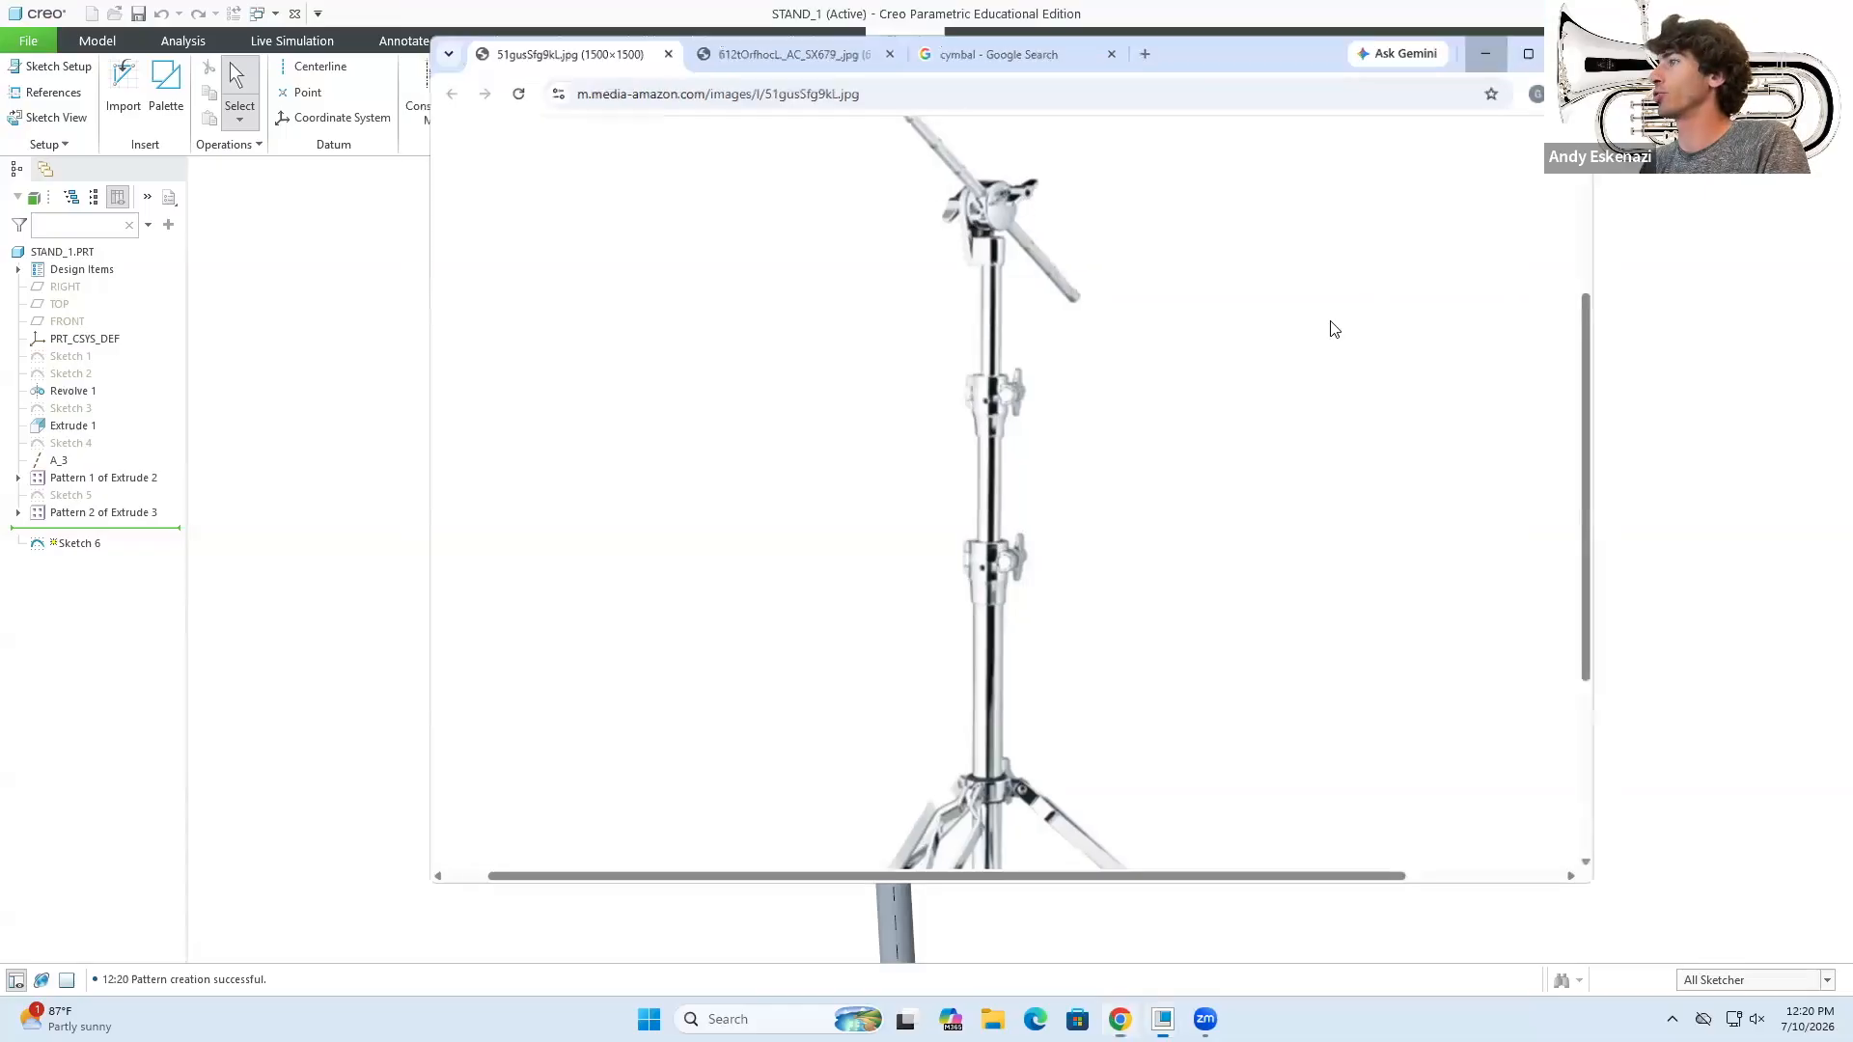
- Project the outer side edge of the tube's top collar into the sketch
scroll(782, 485, up, 8)
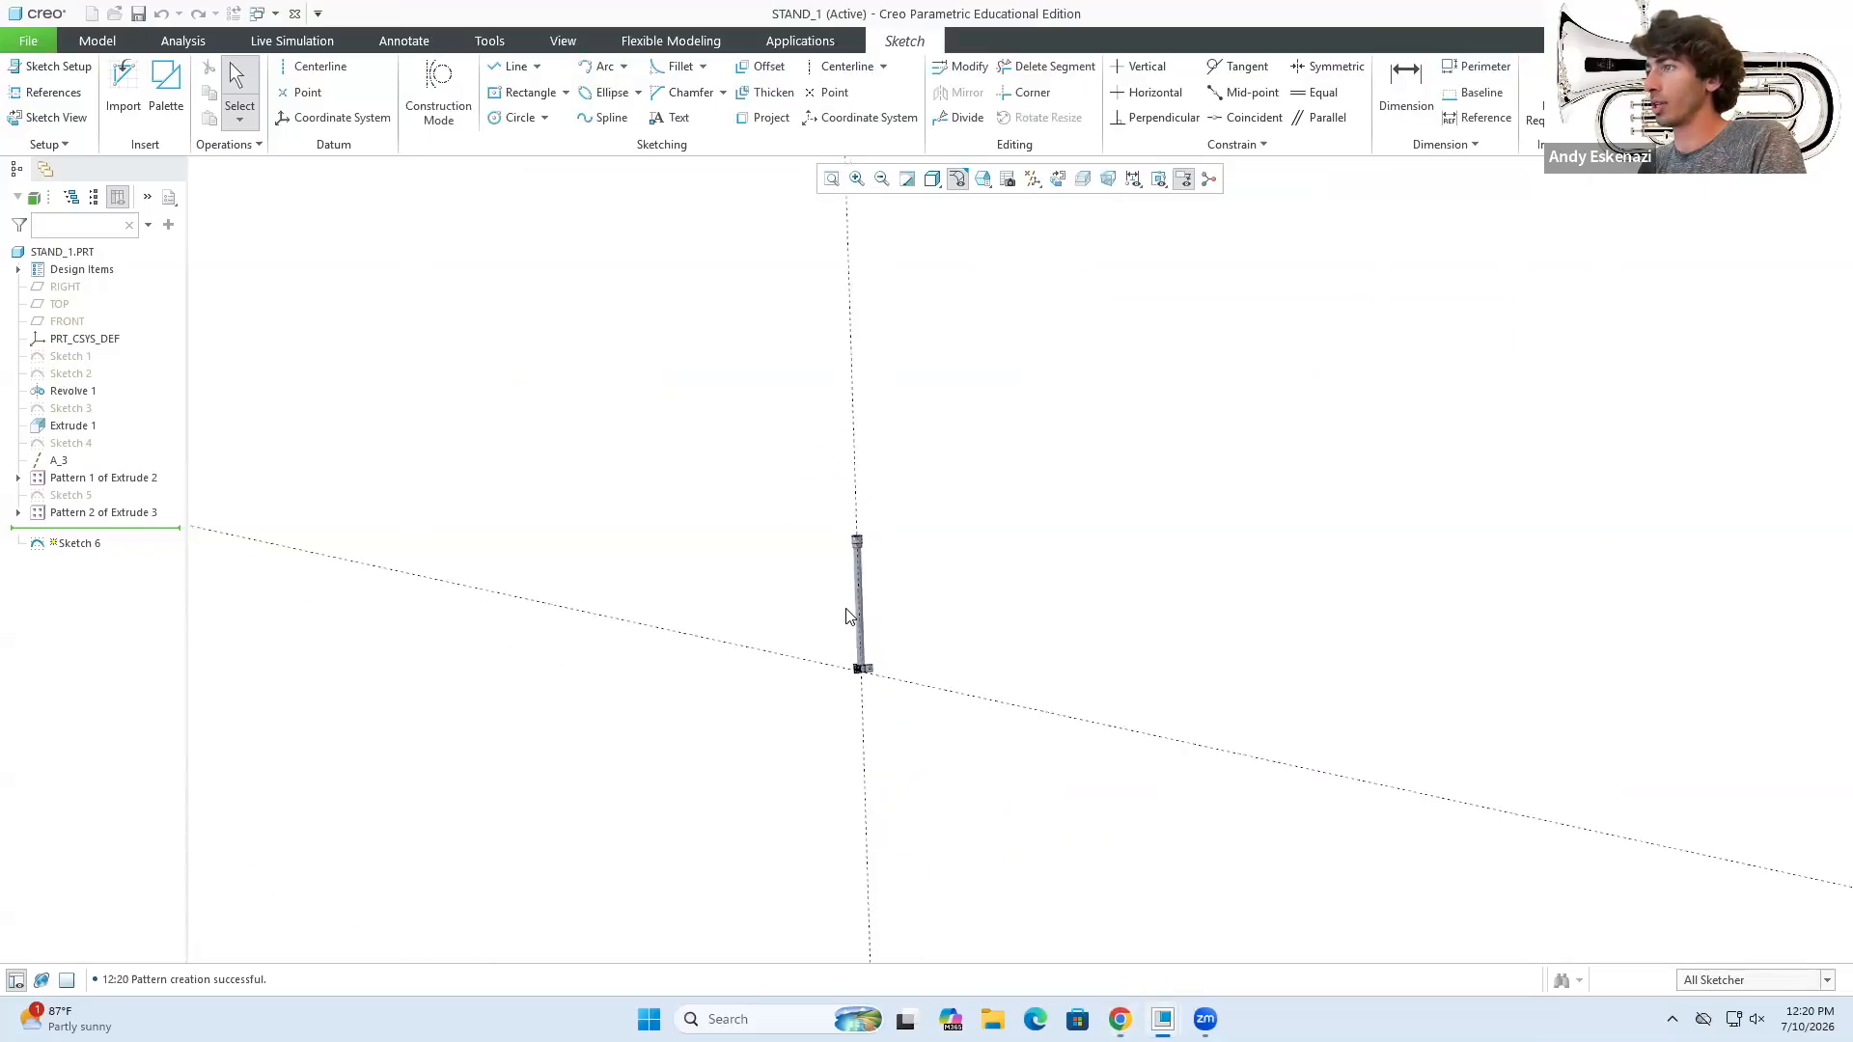
scroll(869, 569, down, 5)
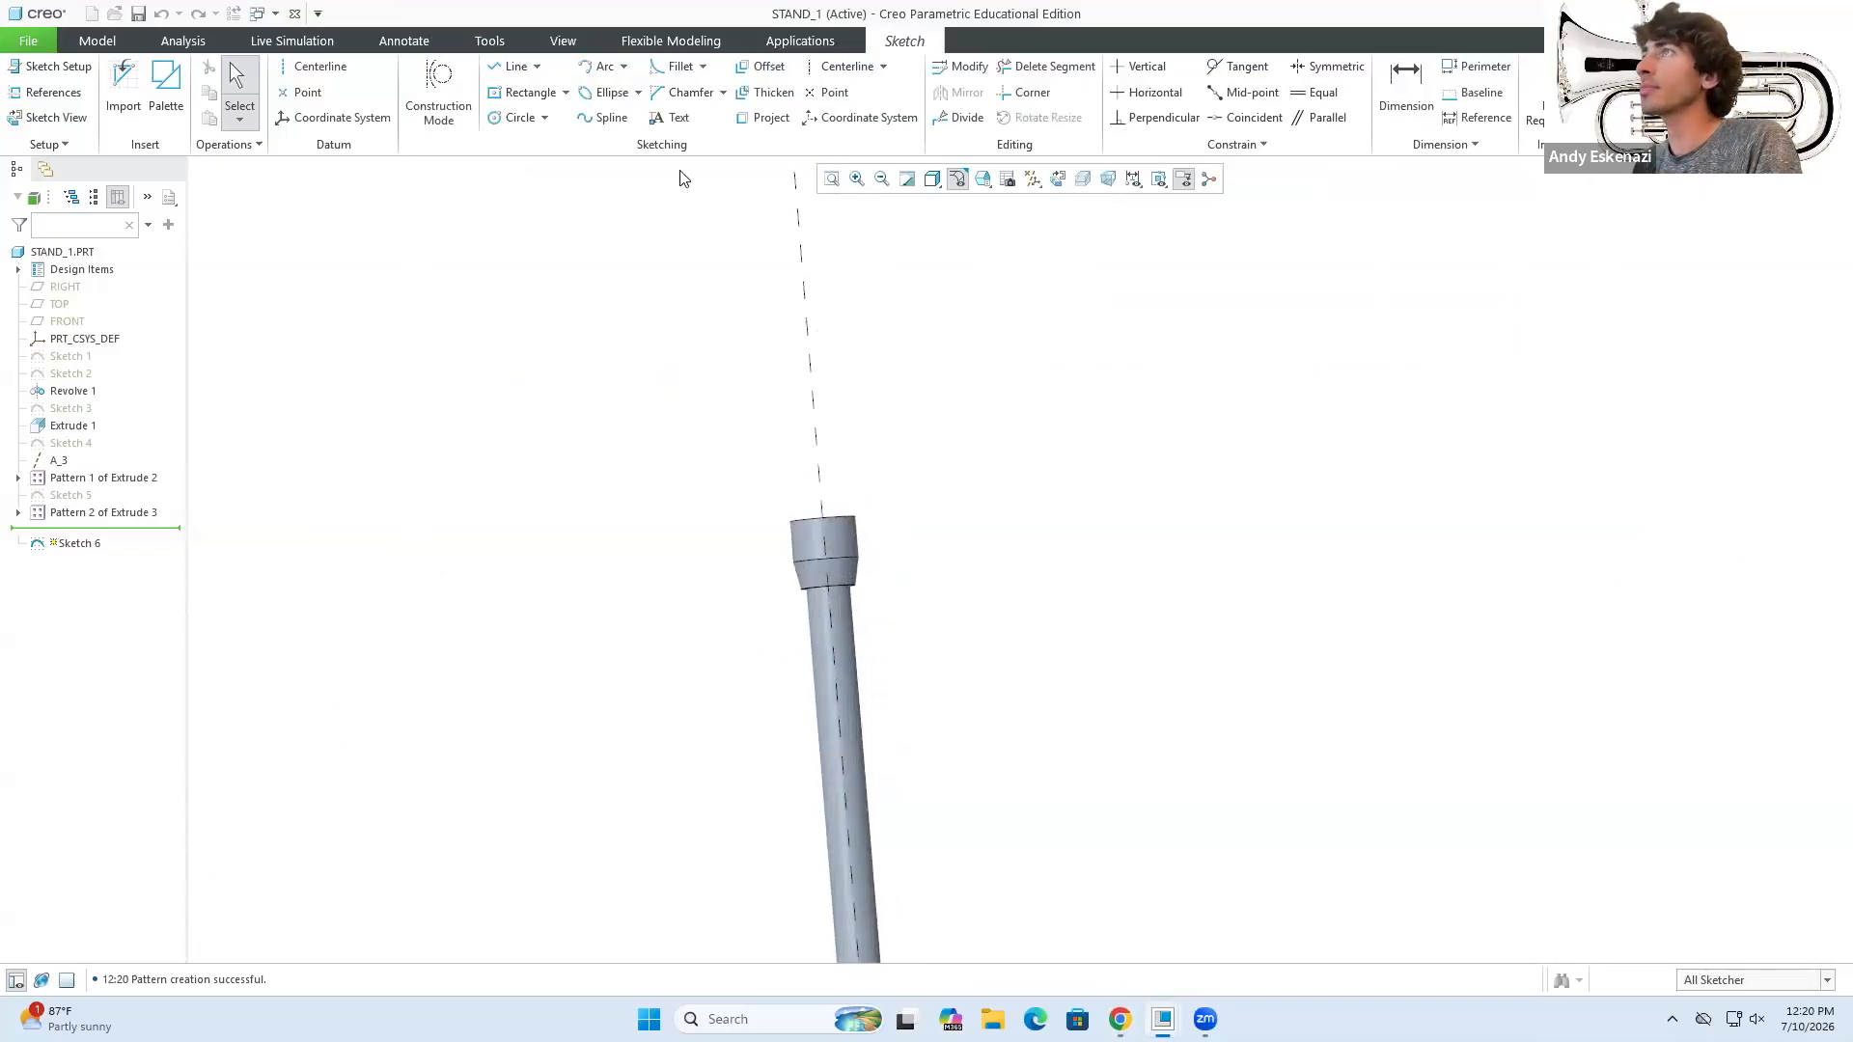
click(769, 117)
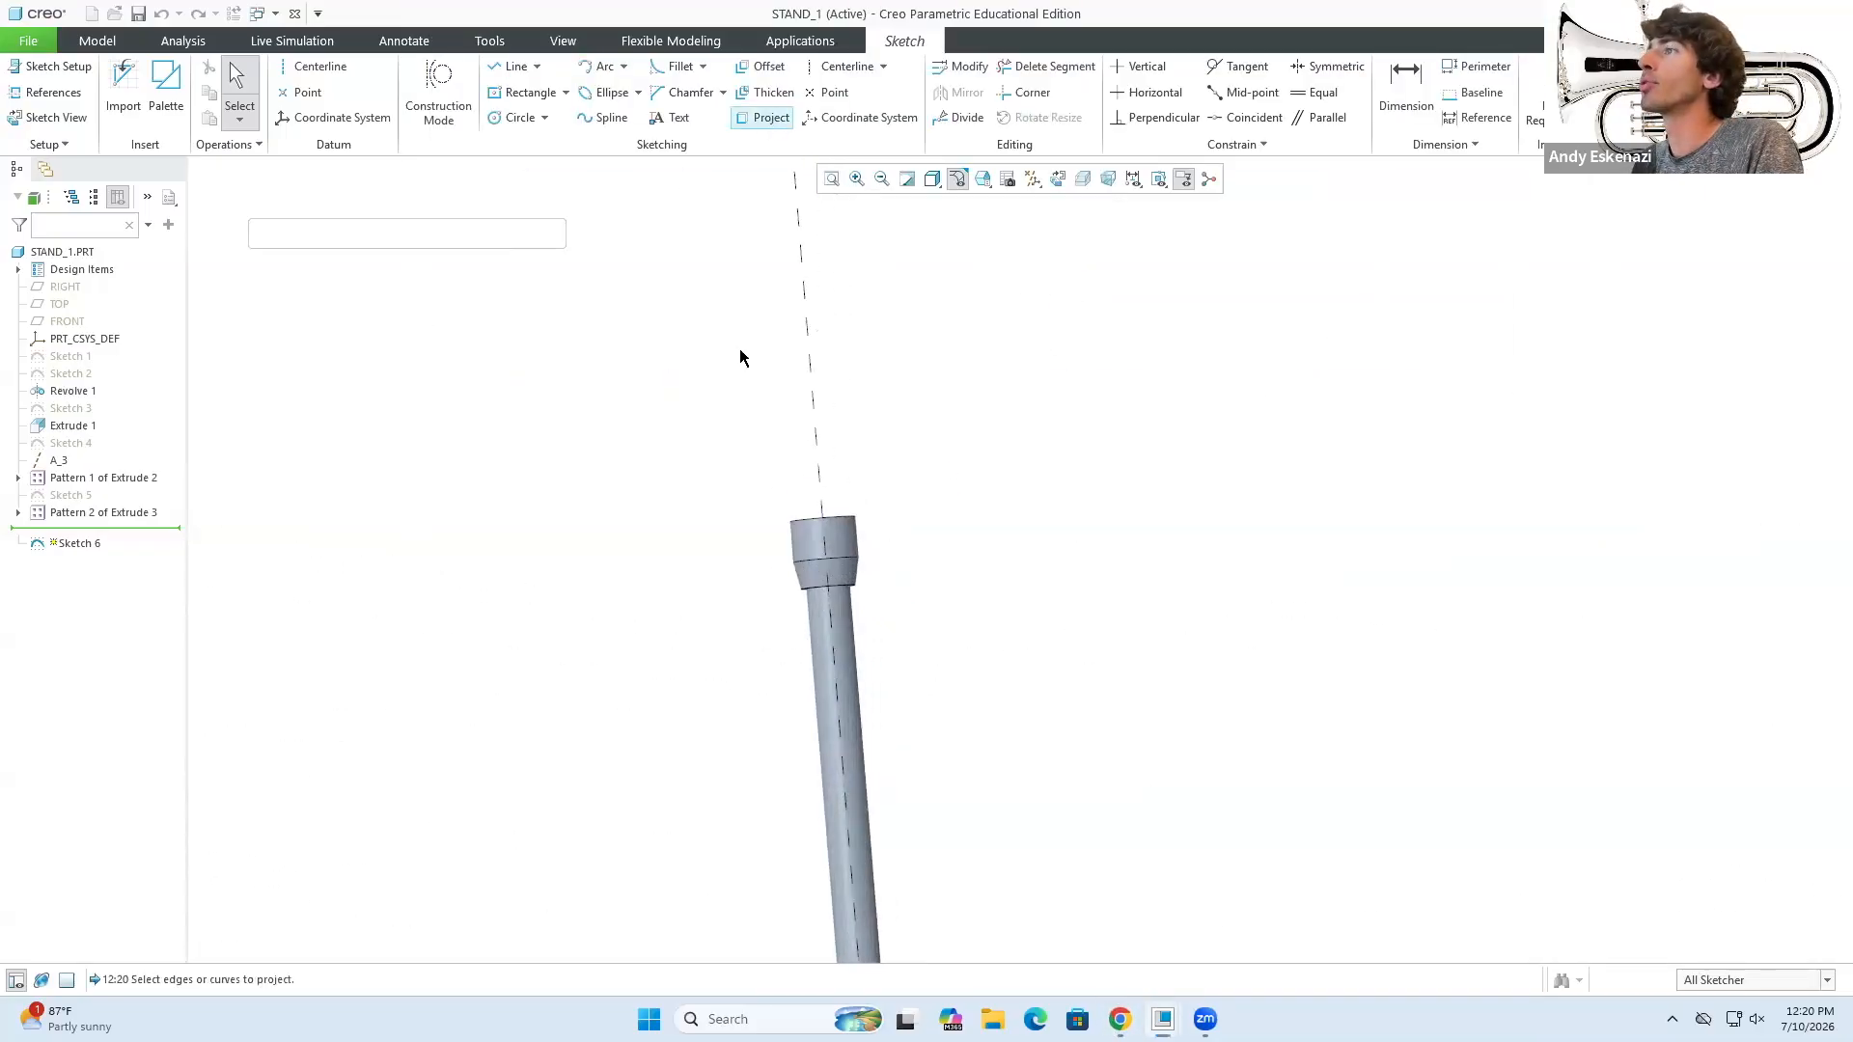
click(791, 533)
click(529, 232)
mouse_move(778, 422)
middle_down()
mouse_move(790, 475)
mouse_move(786, 458)
middle_up()
scroll(843, 500, down, 2)
click(757, 500)
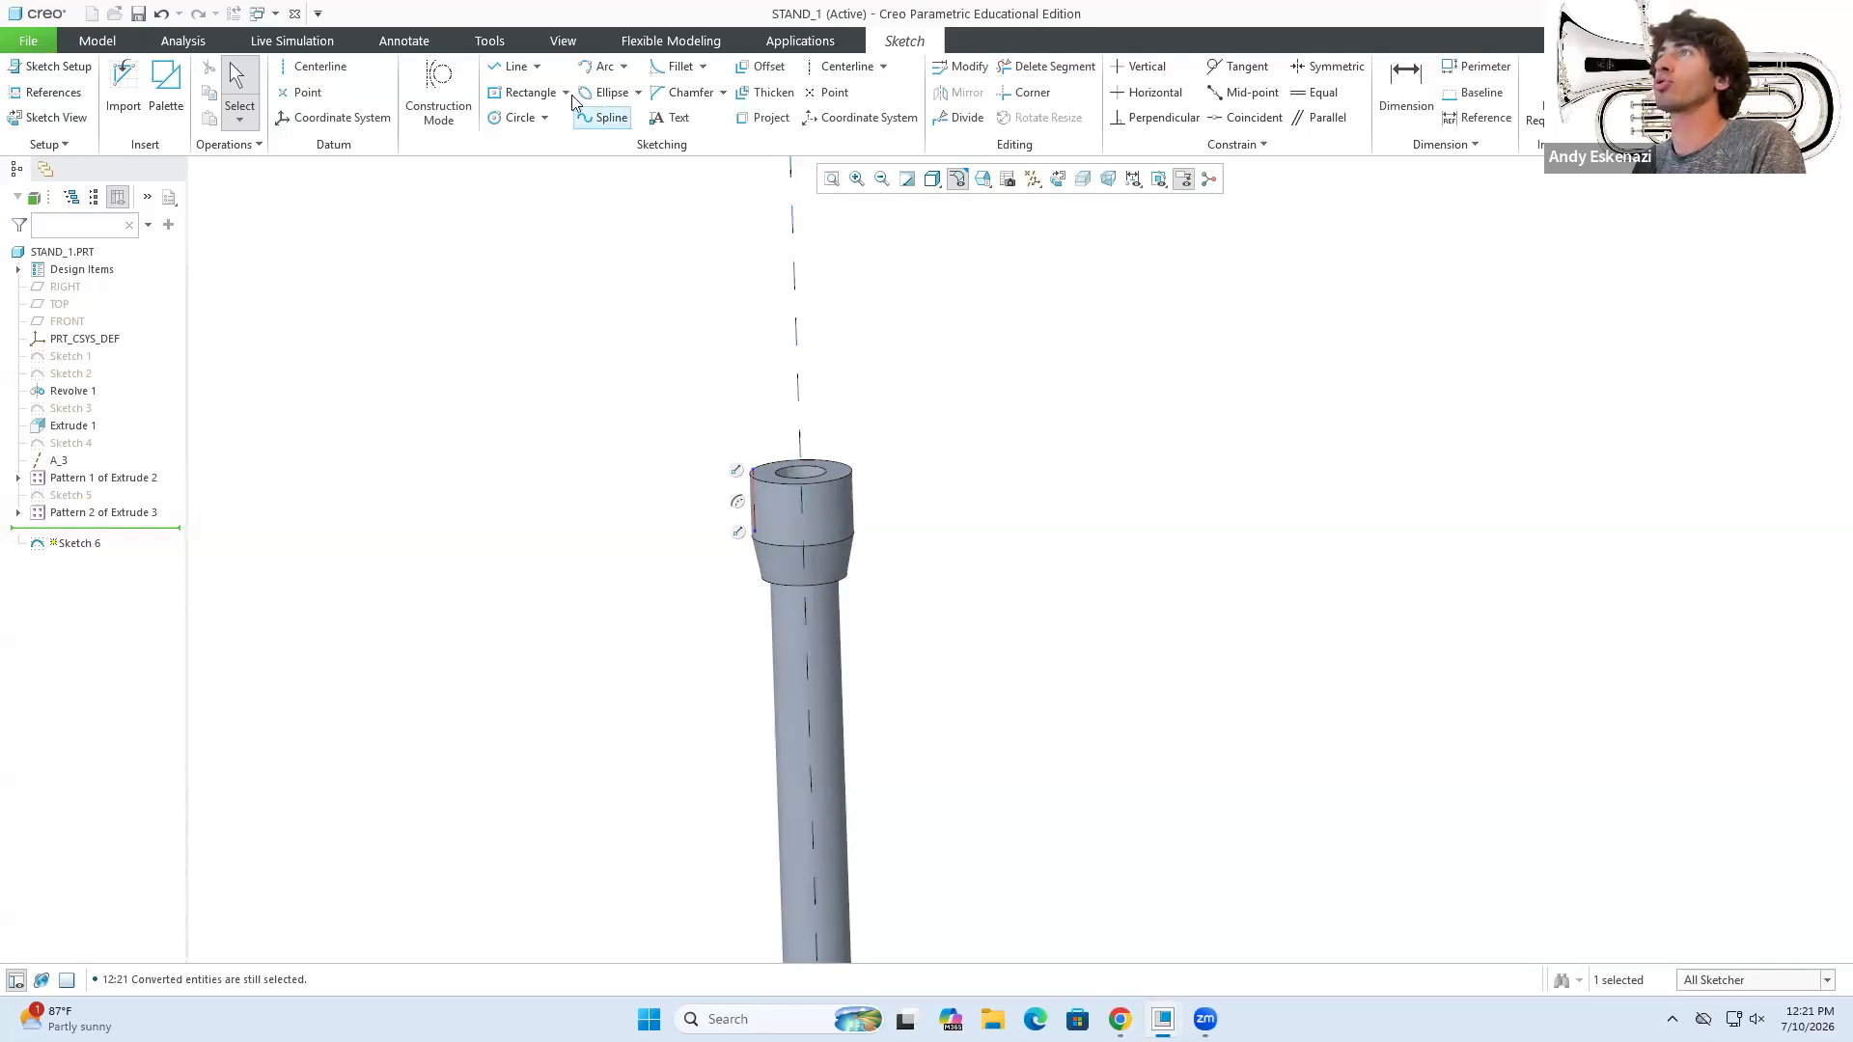
- Sketch a circle centred on the midpoint of the projected collar edge, set its diameter to 8, and finish the sketch
click(519, 117)
click(753, 500)
click(759, 515)
middle_click(765, 519)
mouse_move(768, 521)
middle_down()
mouse_move(784, 502)
mouse_move(790, 519)
middle_up()
scroll(697, 479, down, 3)
double_click(695, 495)
text(8)
key(Return)
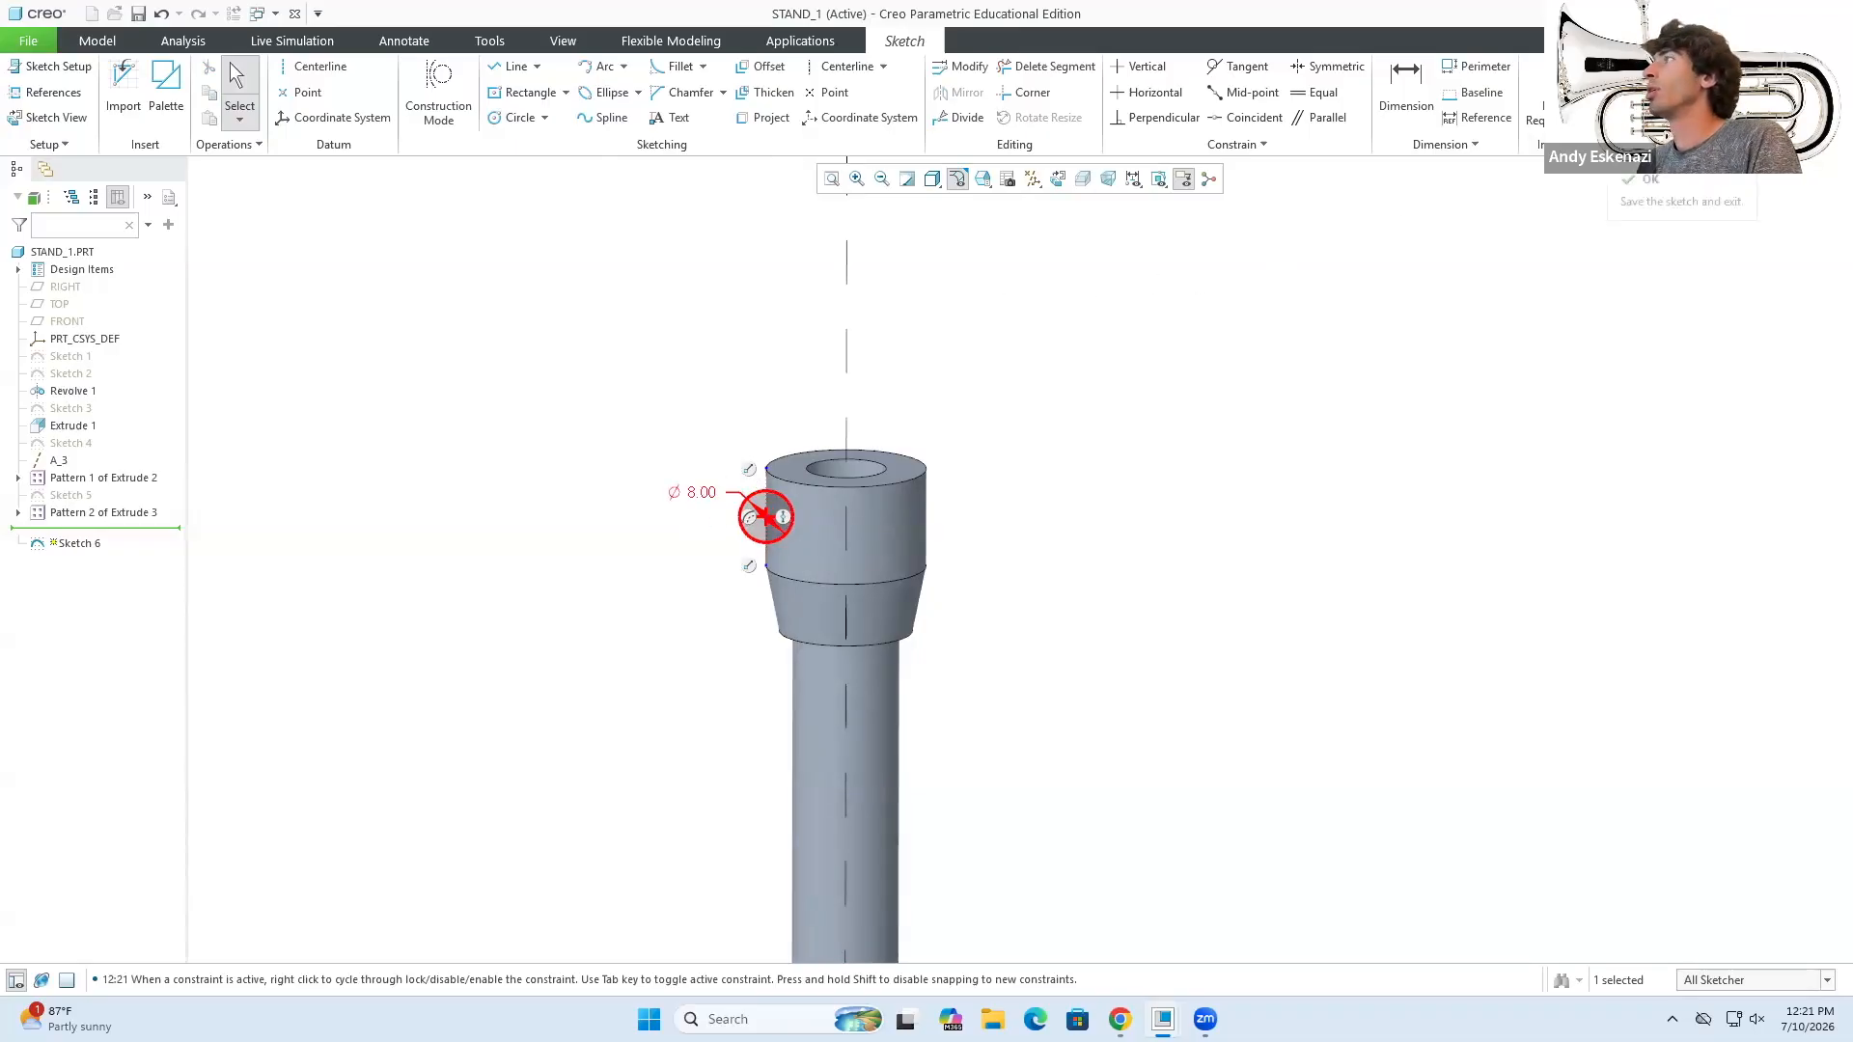
middle_drag(1067, 382, 1068, 409)
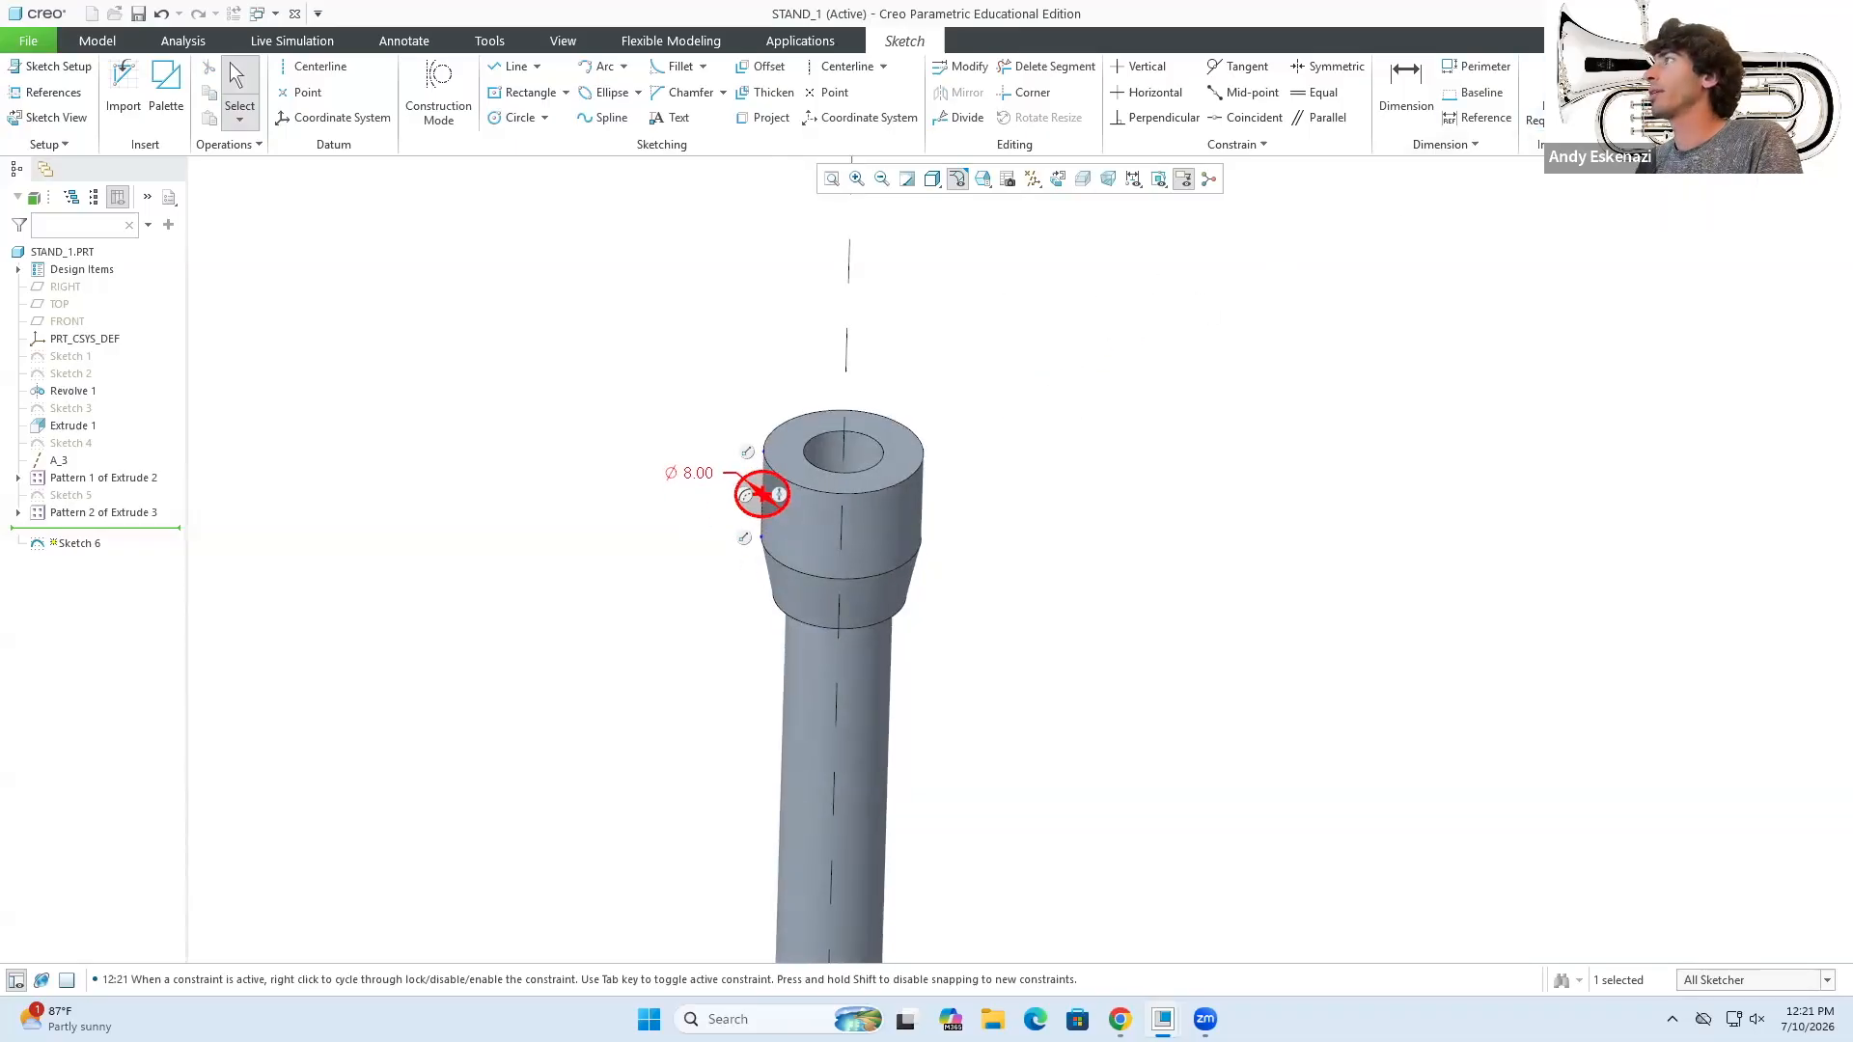
click(1624, 92)
- Try a symmetric extrusion of the circle with a depth of 20, checking it against the reference photo
click(645, 112)
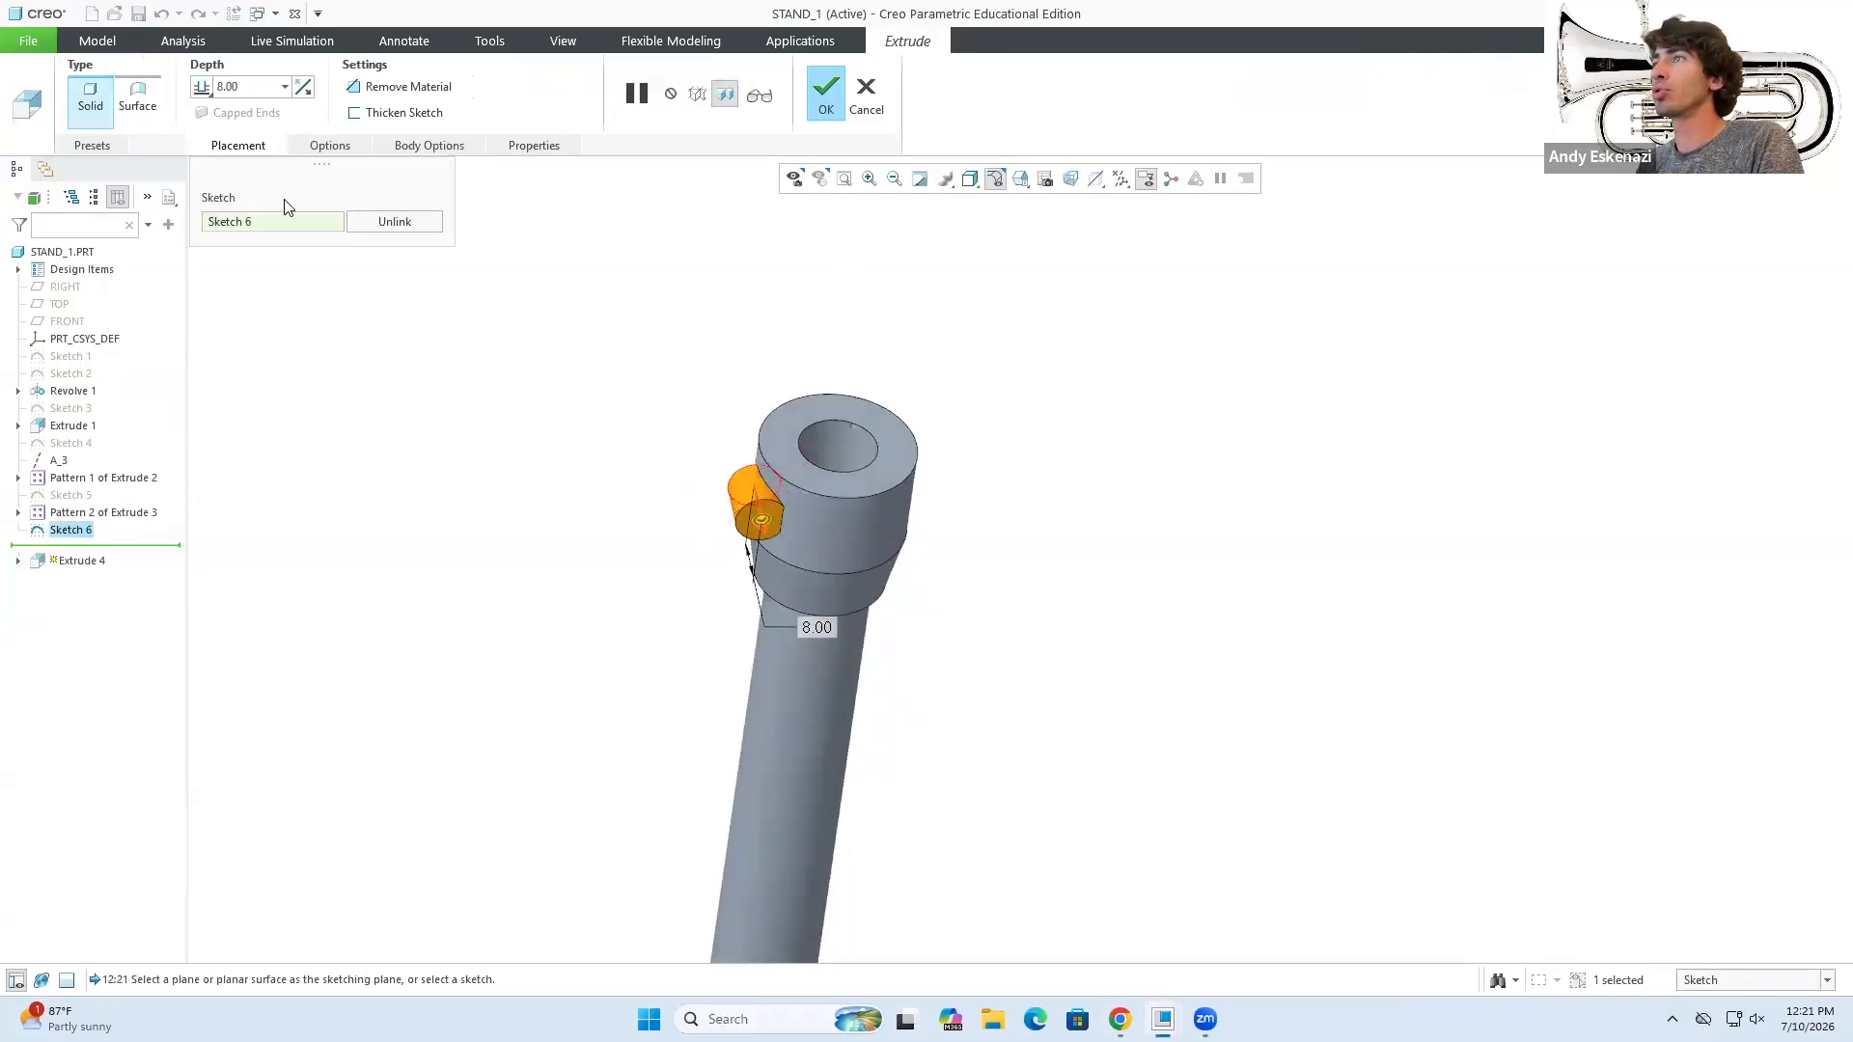
click(200, 87)
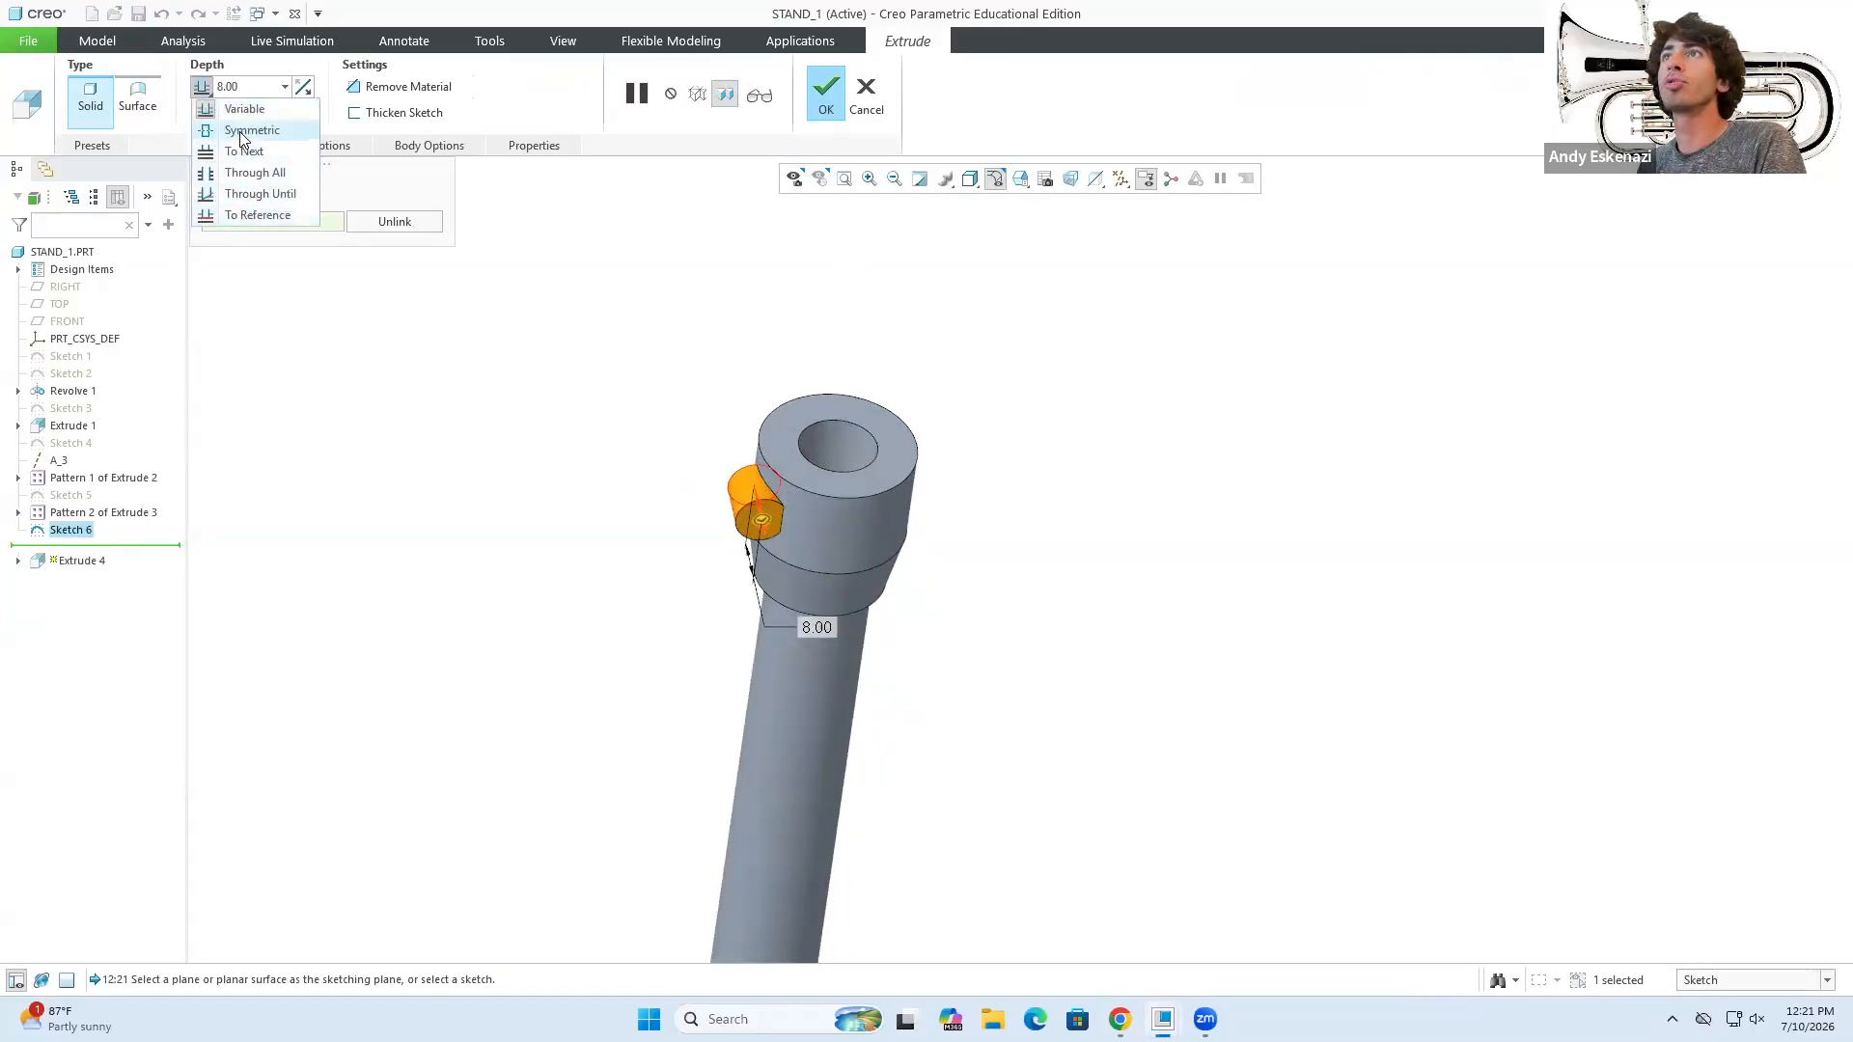
click(246, 128)
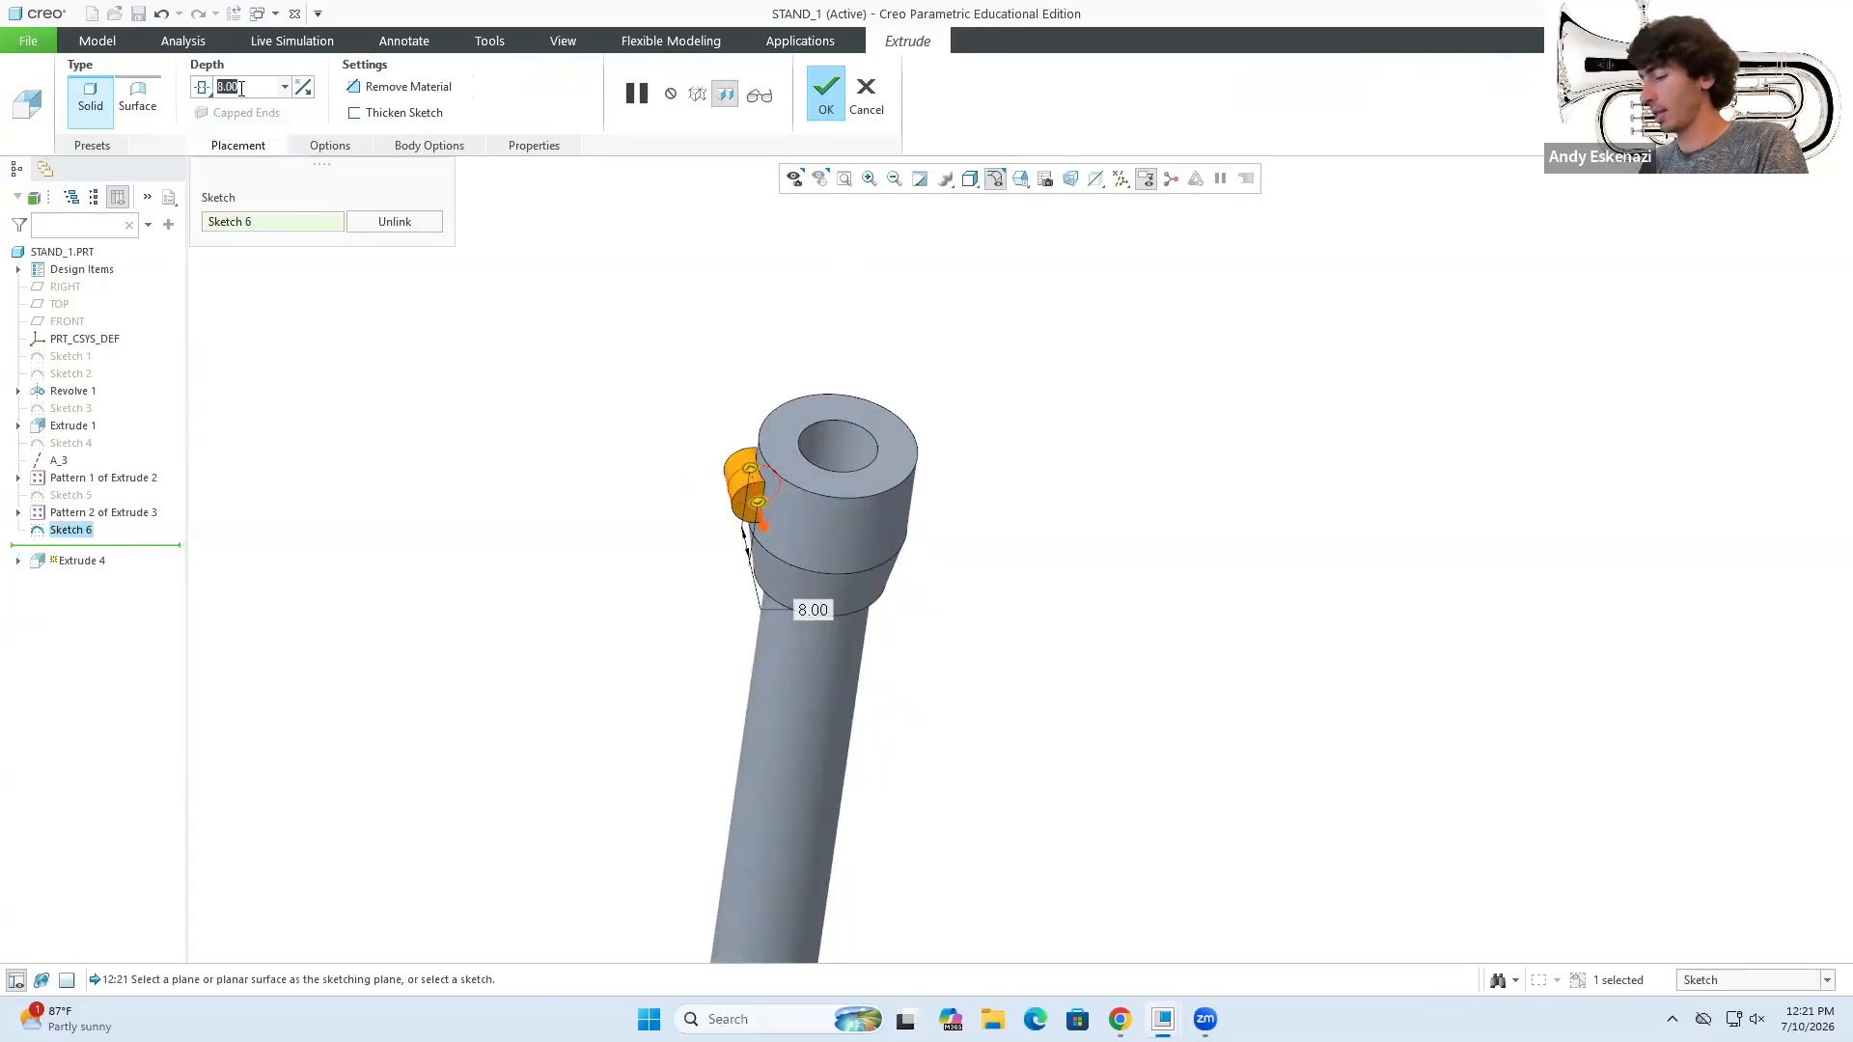
text(10)
key(Return)
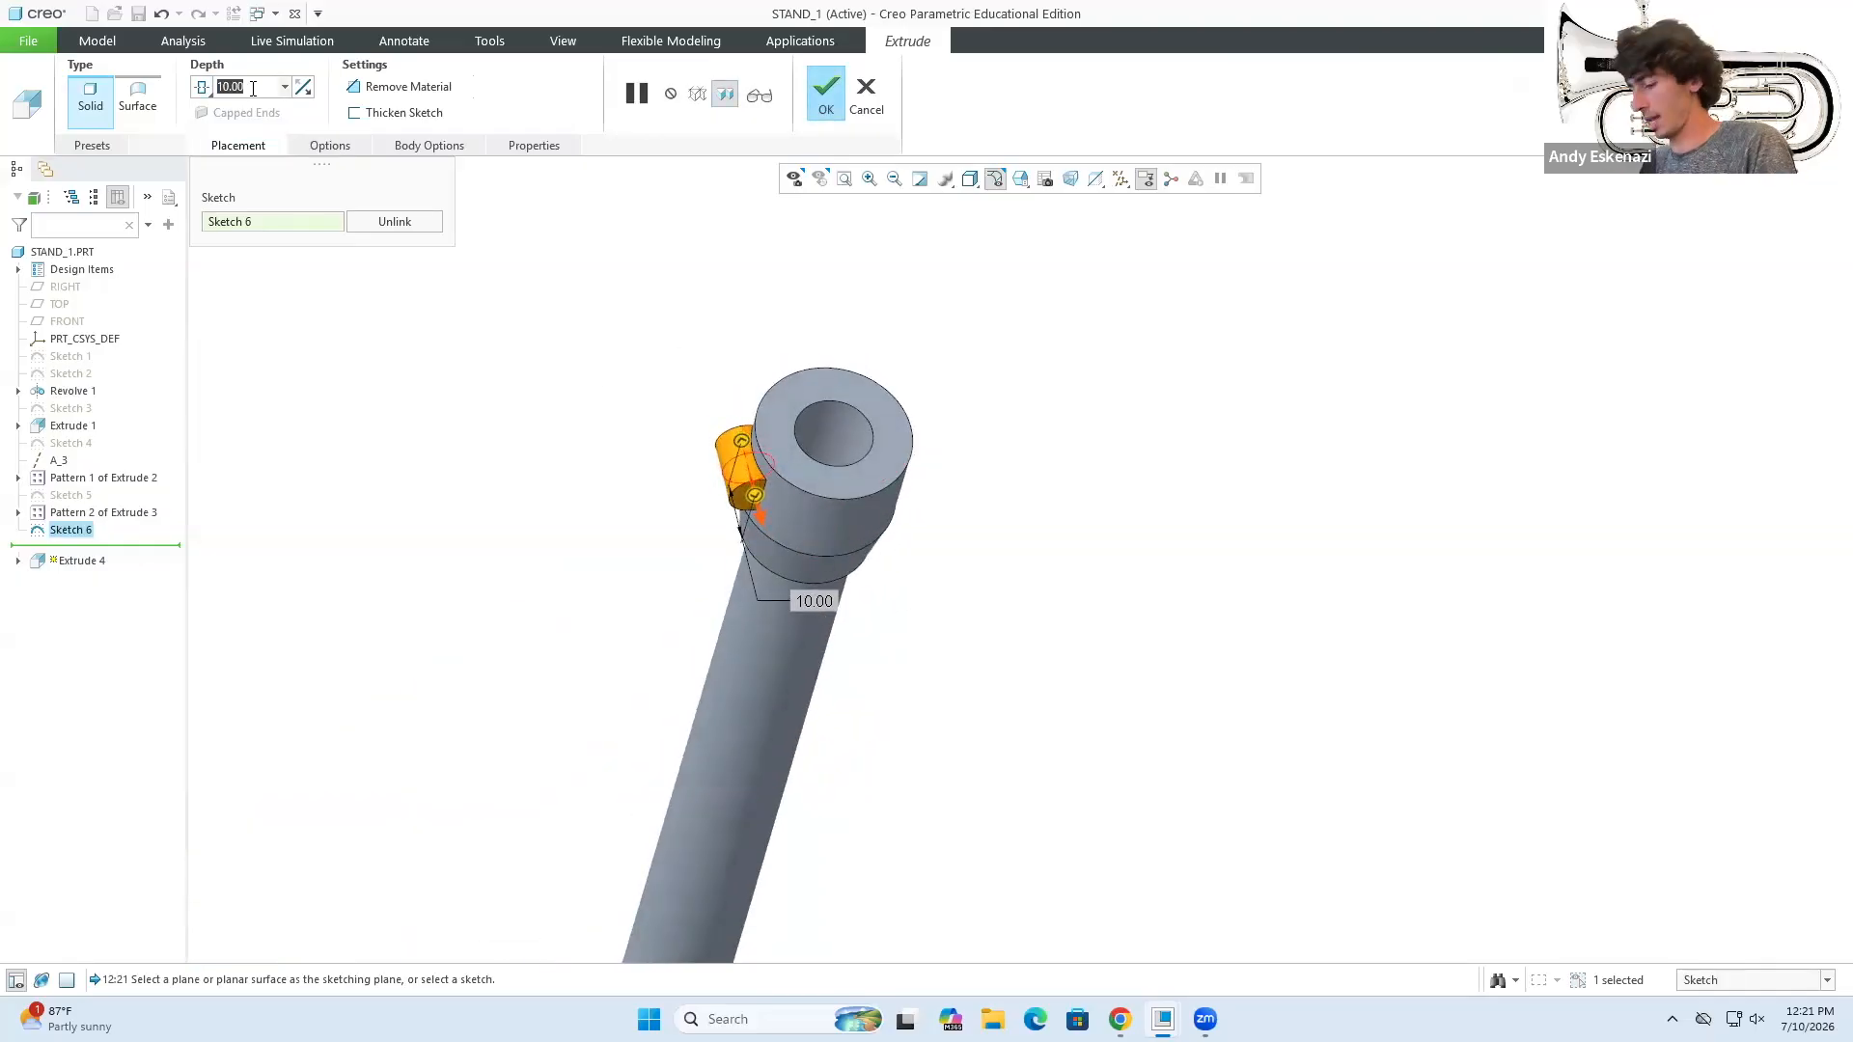
text(20)
key(Return)
middle_drag(730, 397, 628, 344)
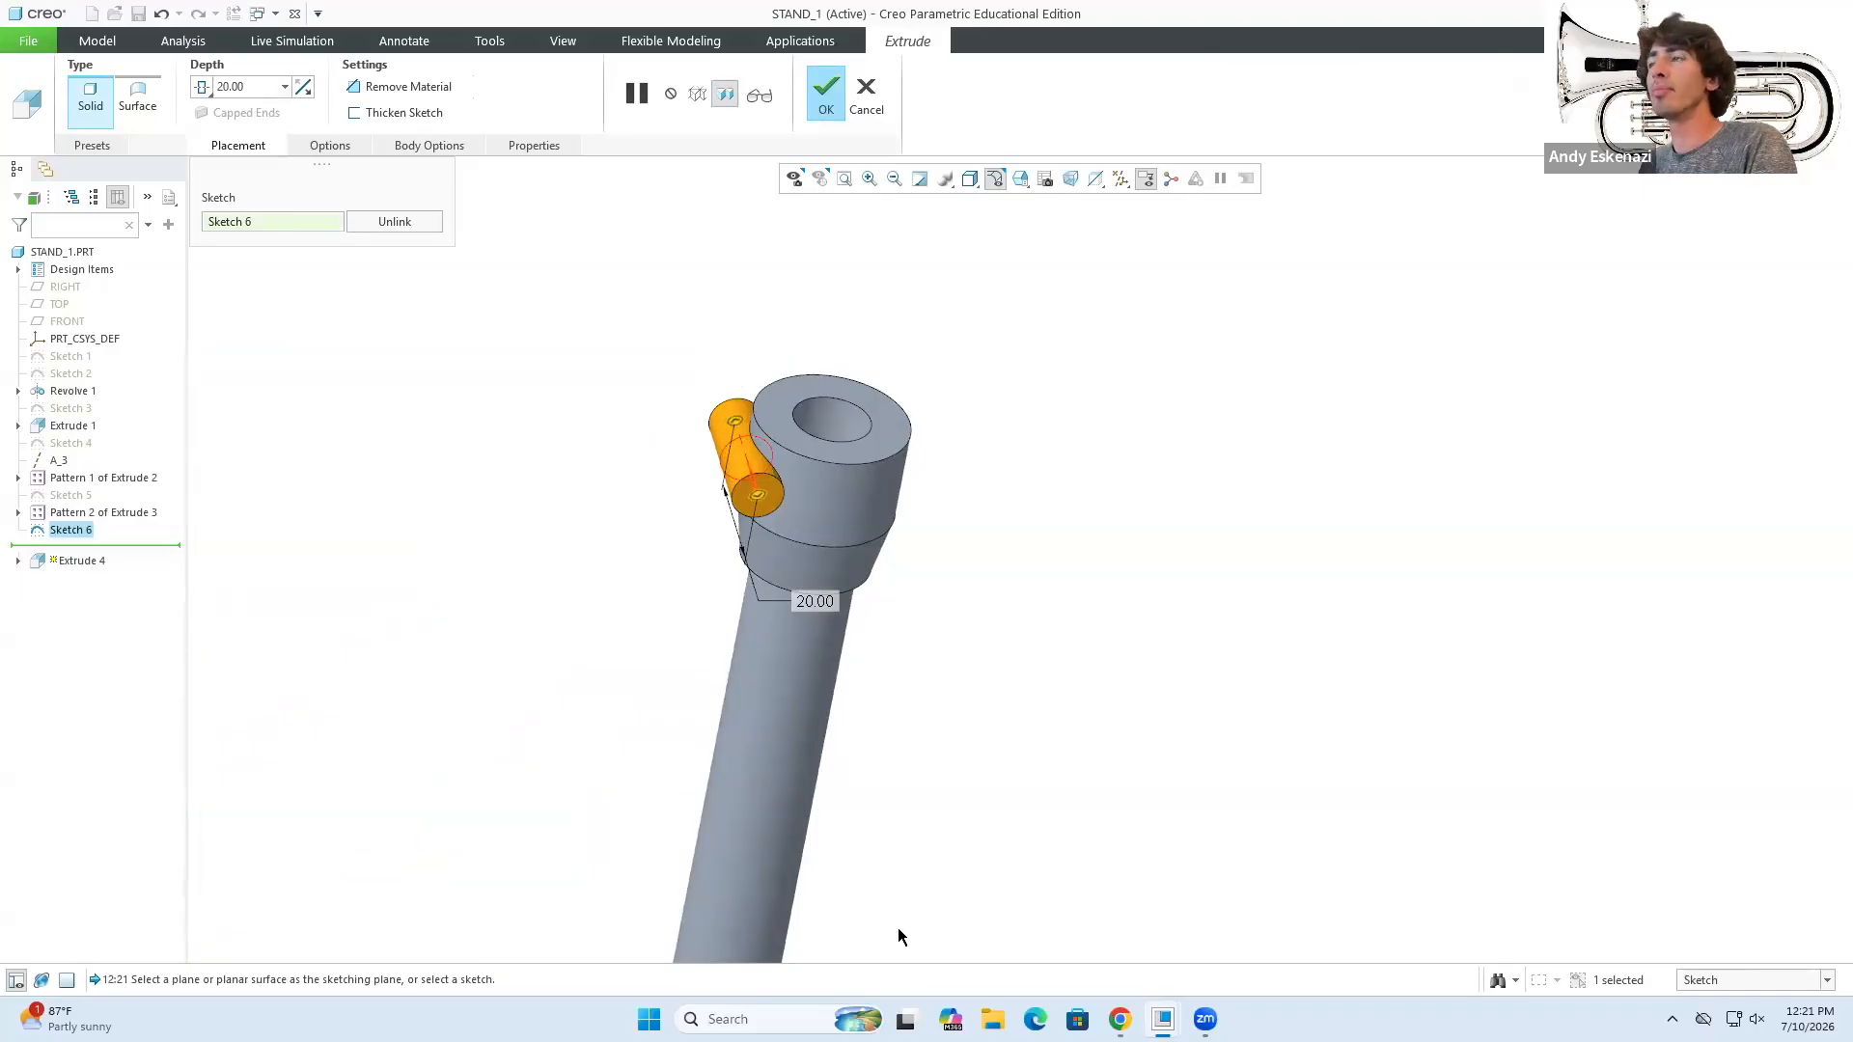
key(alt+Tab)
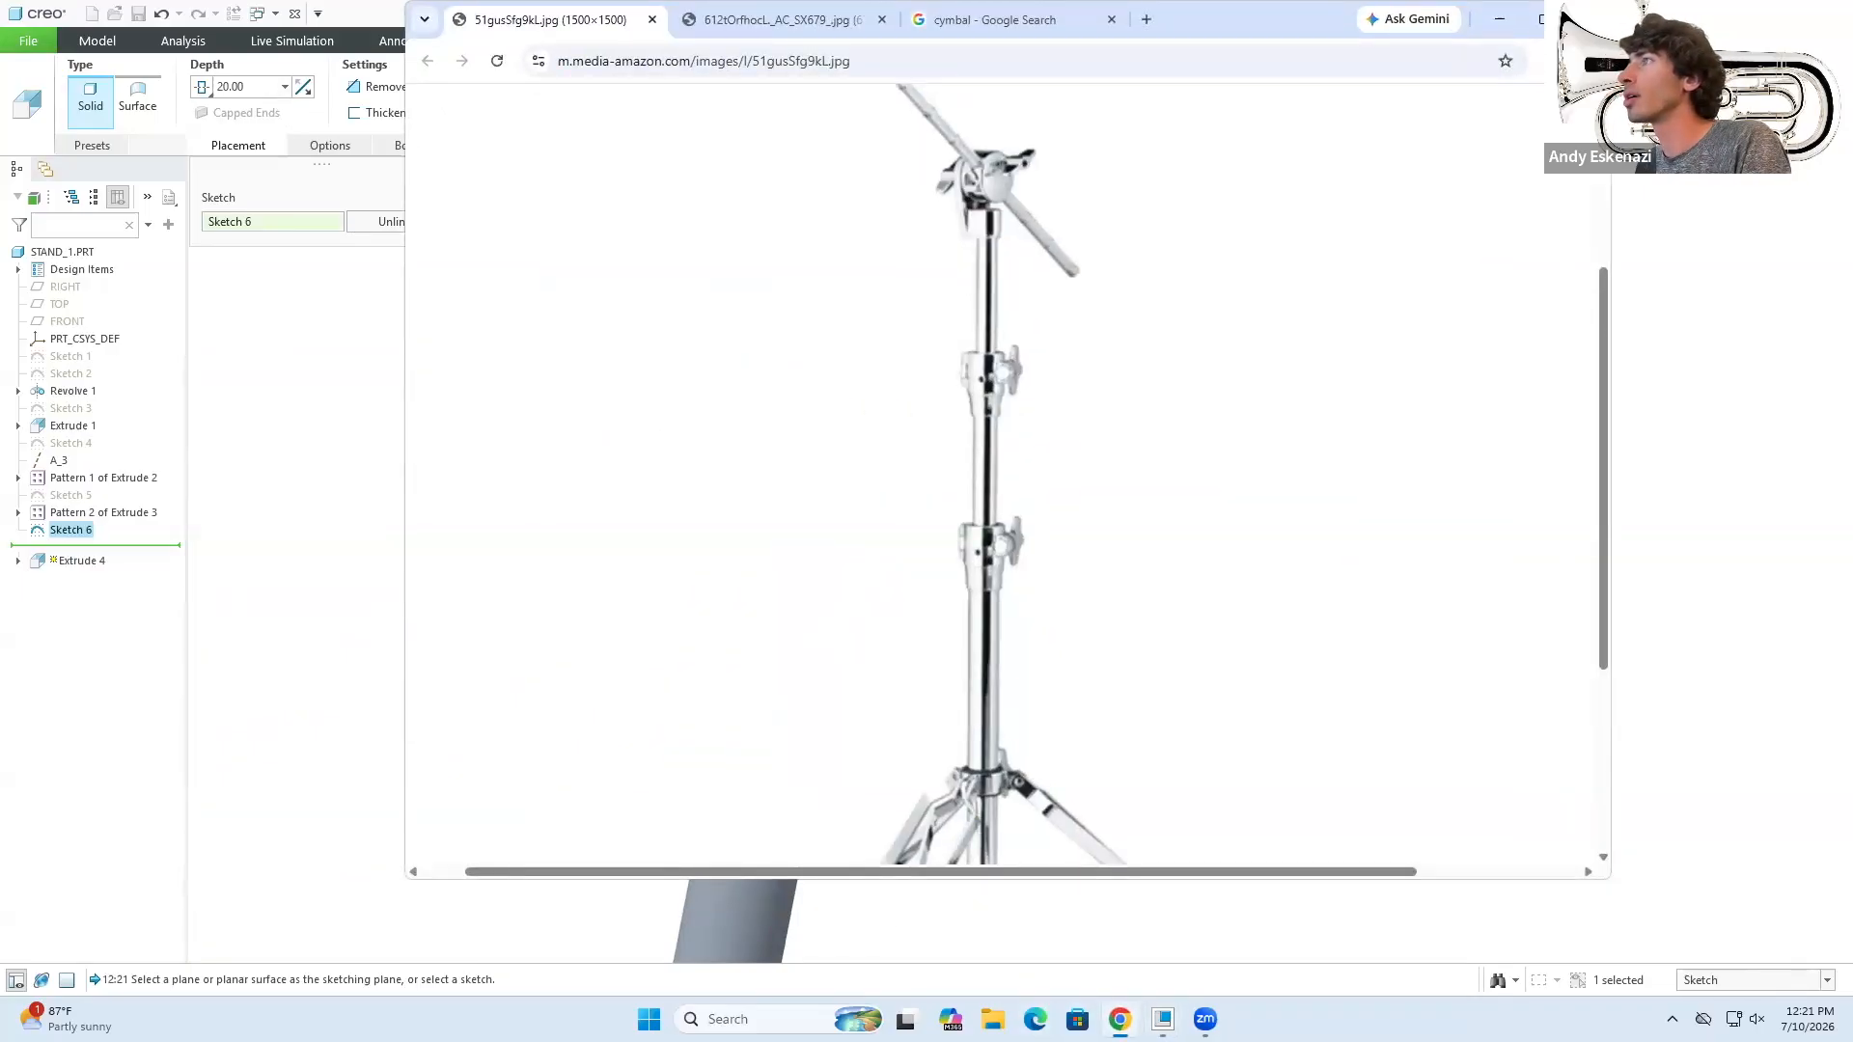
key(alt+Tab)
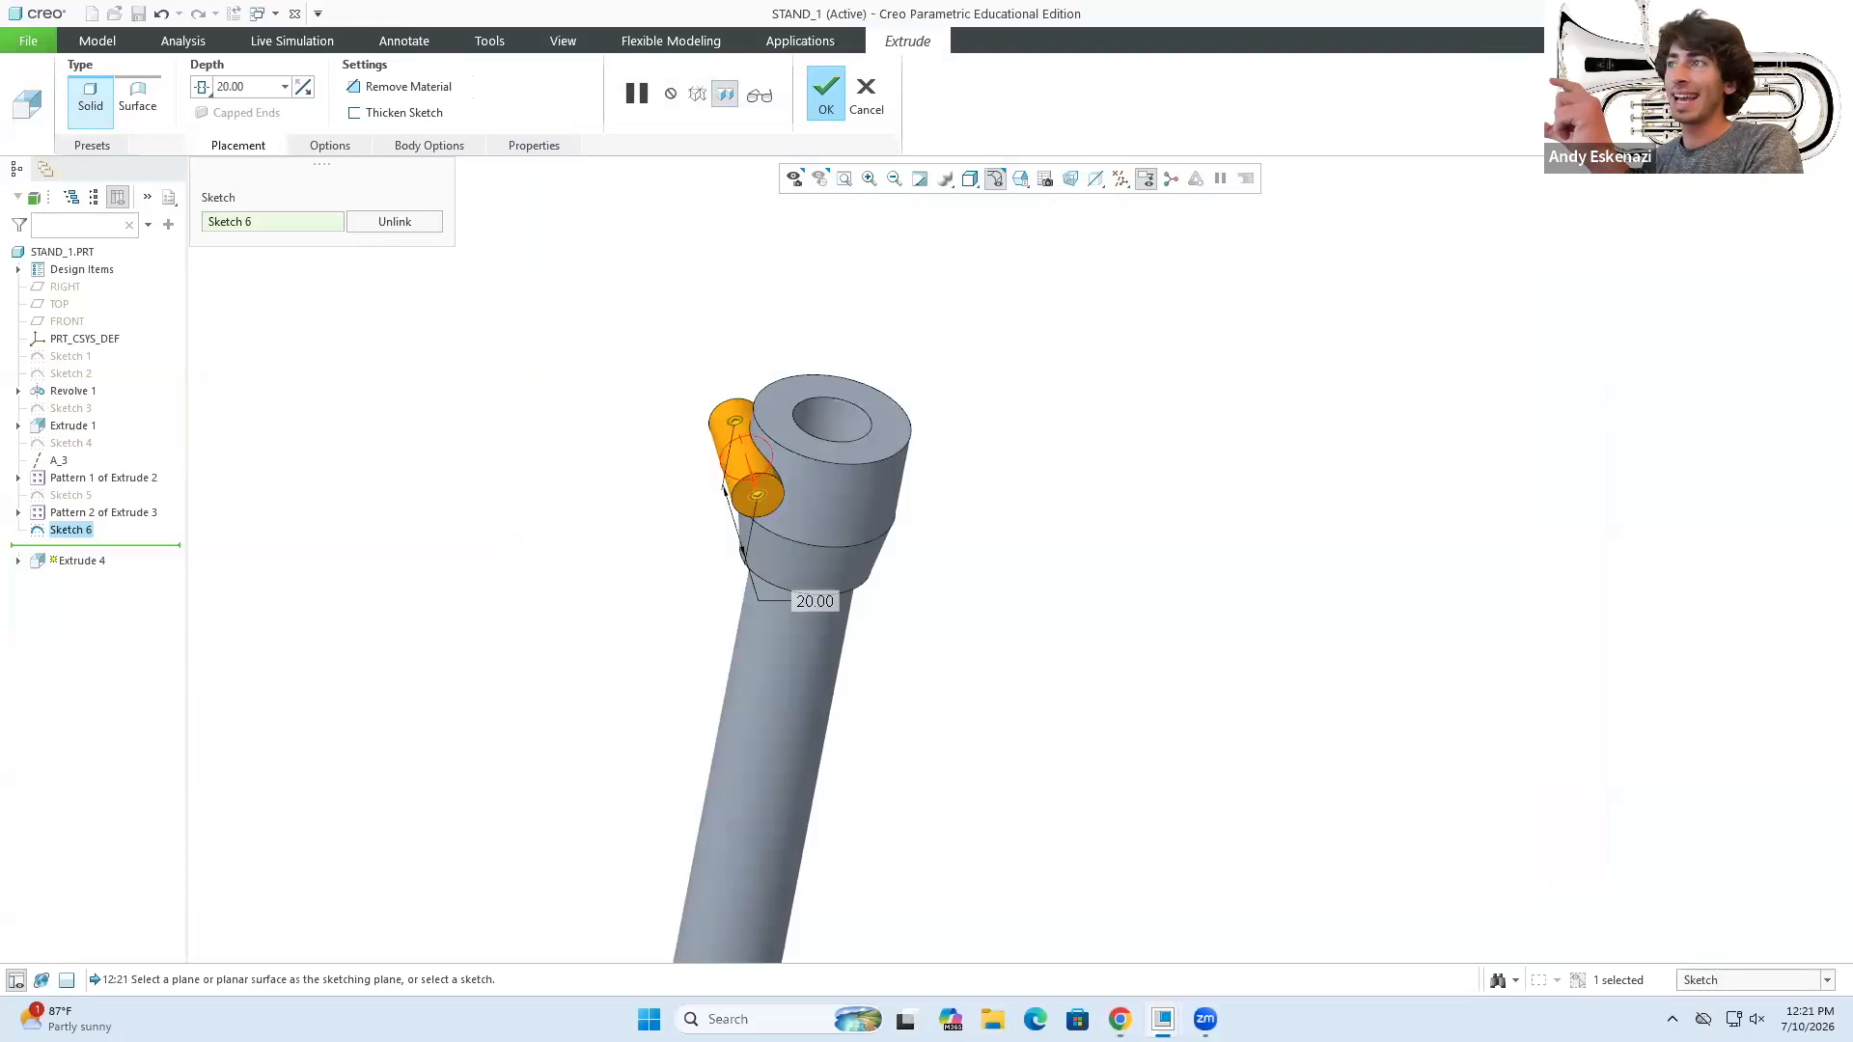
middle_drag(880, 510, 850, 471)
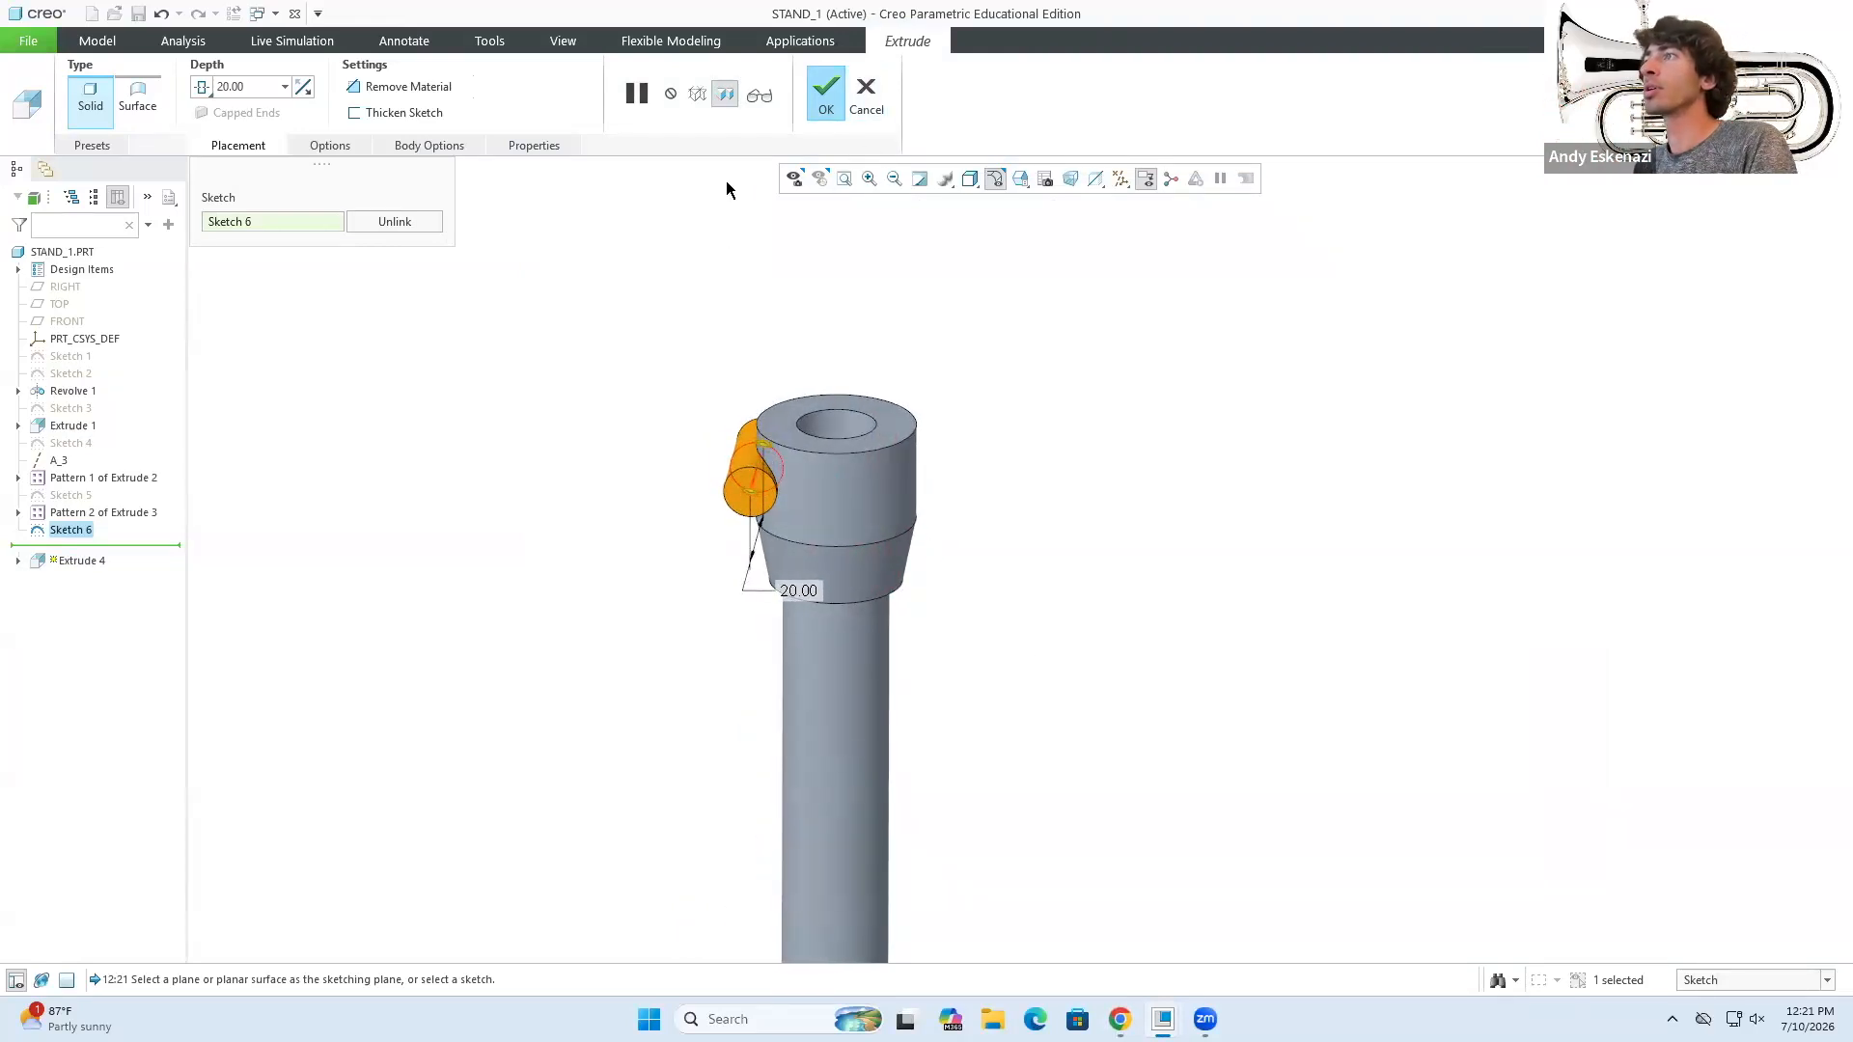
click(866, 93)
click(928, 542)
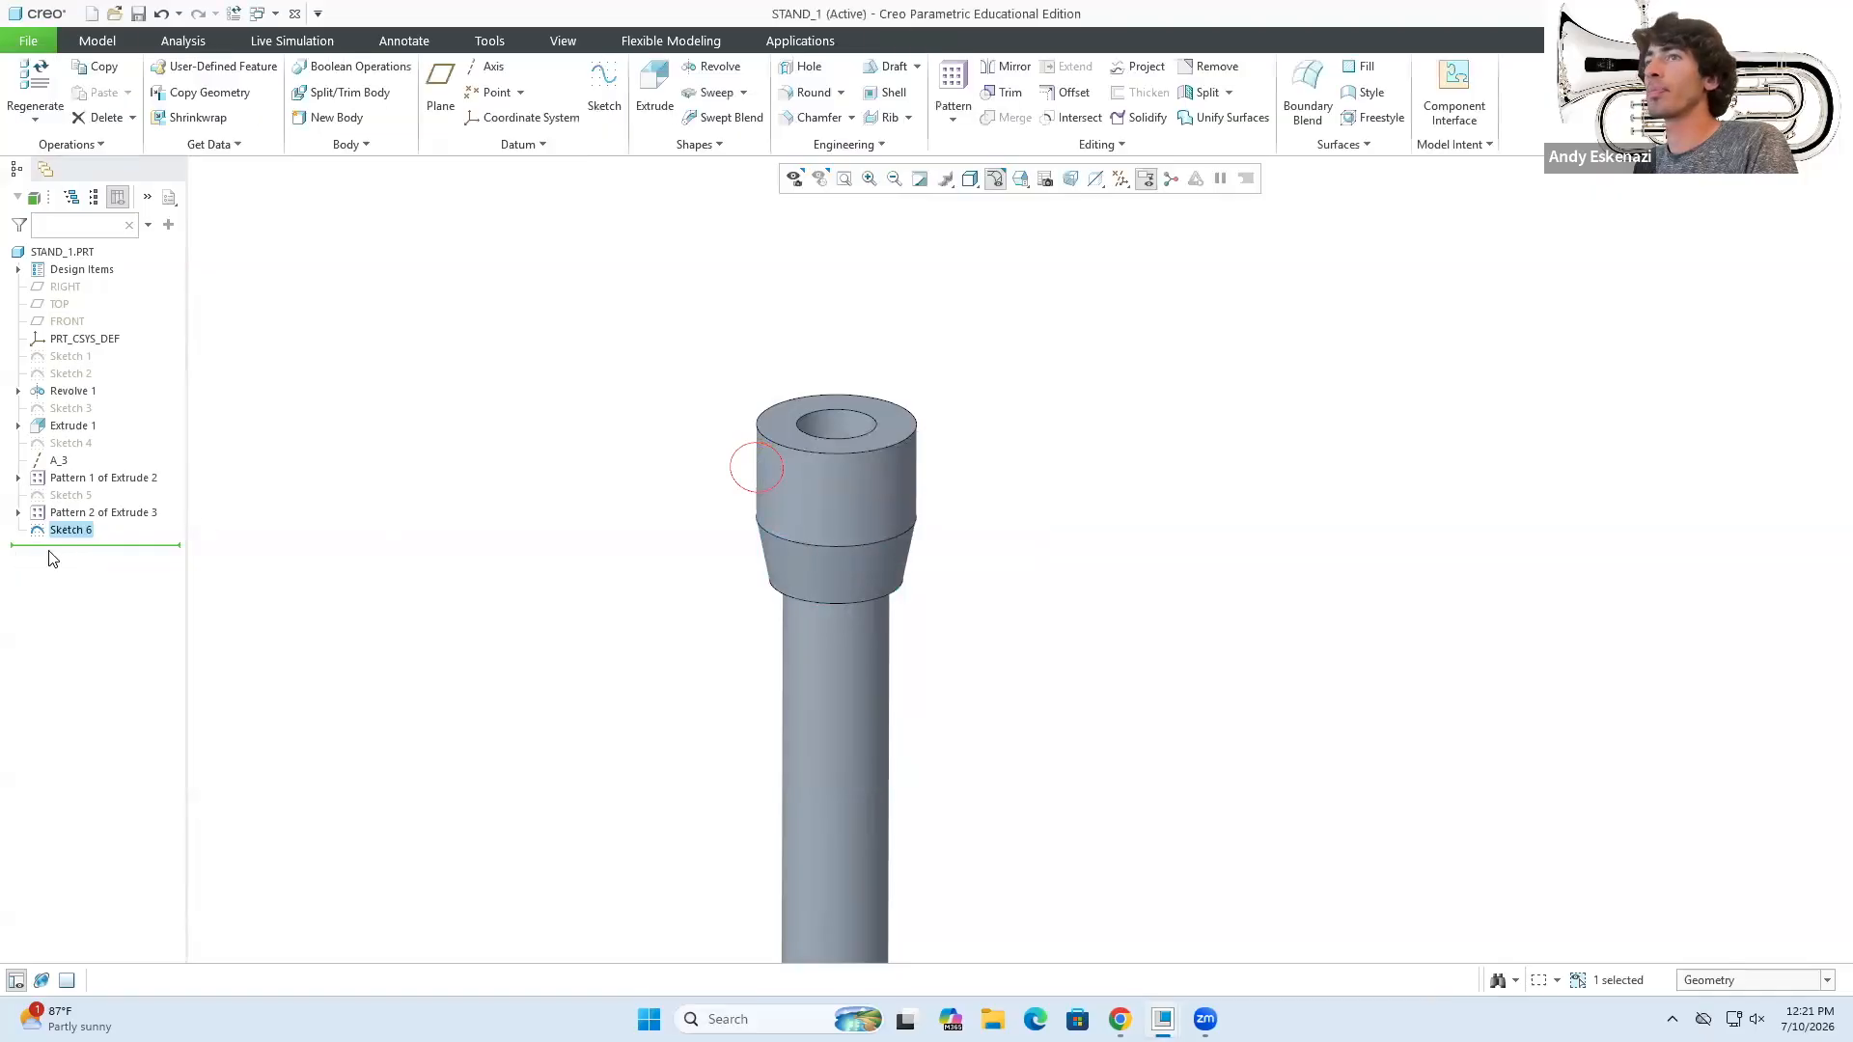
- Reopen the collar sketch for editing and delete its circle
right_click(62, 529)
click(101, 444)
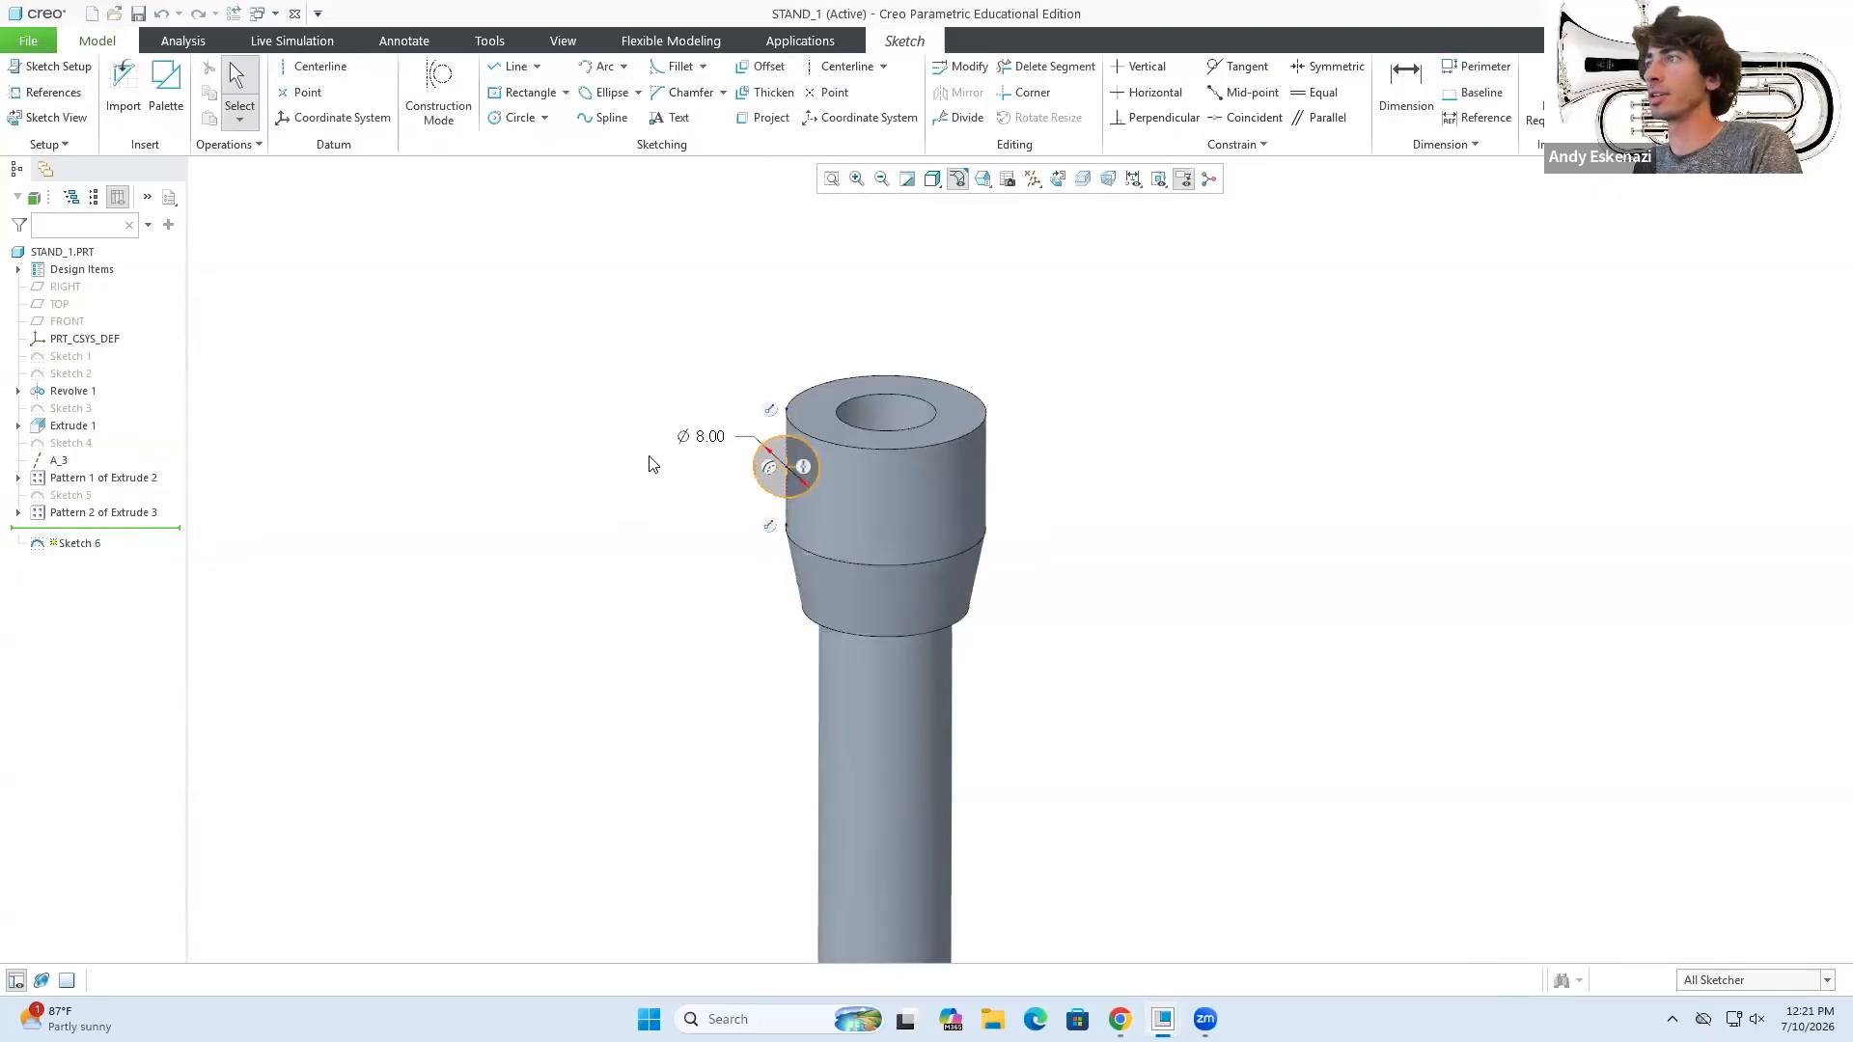
click(833, 433)
key(Delete)
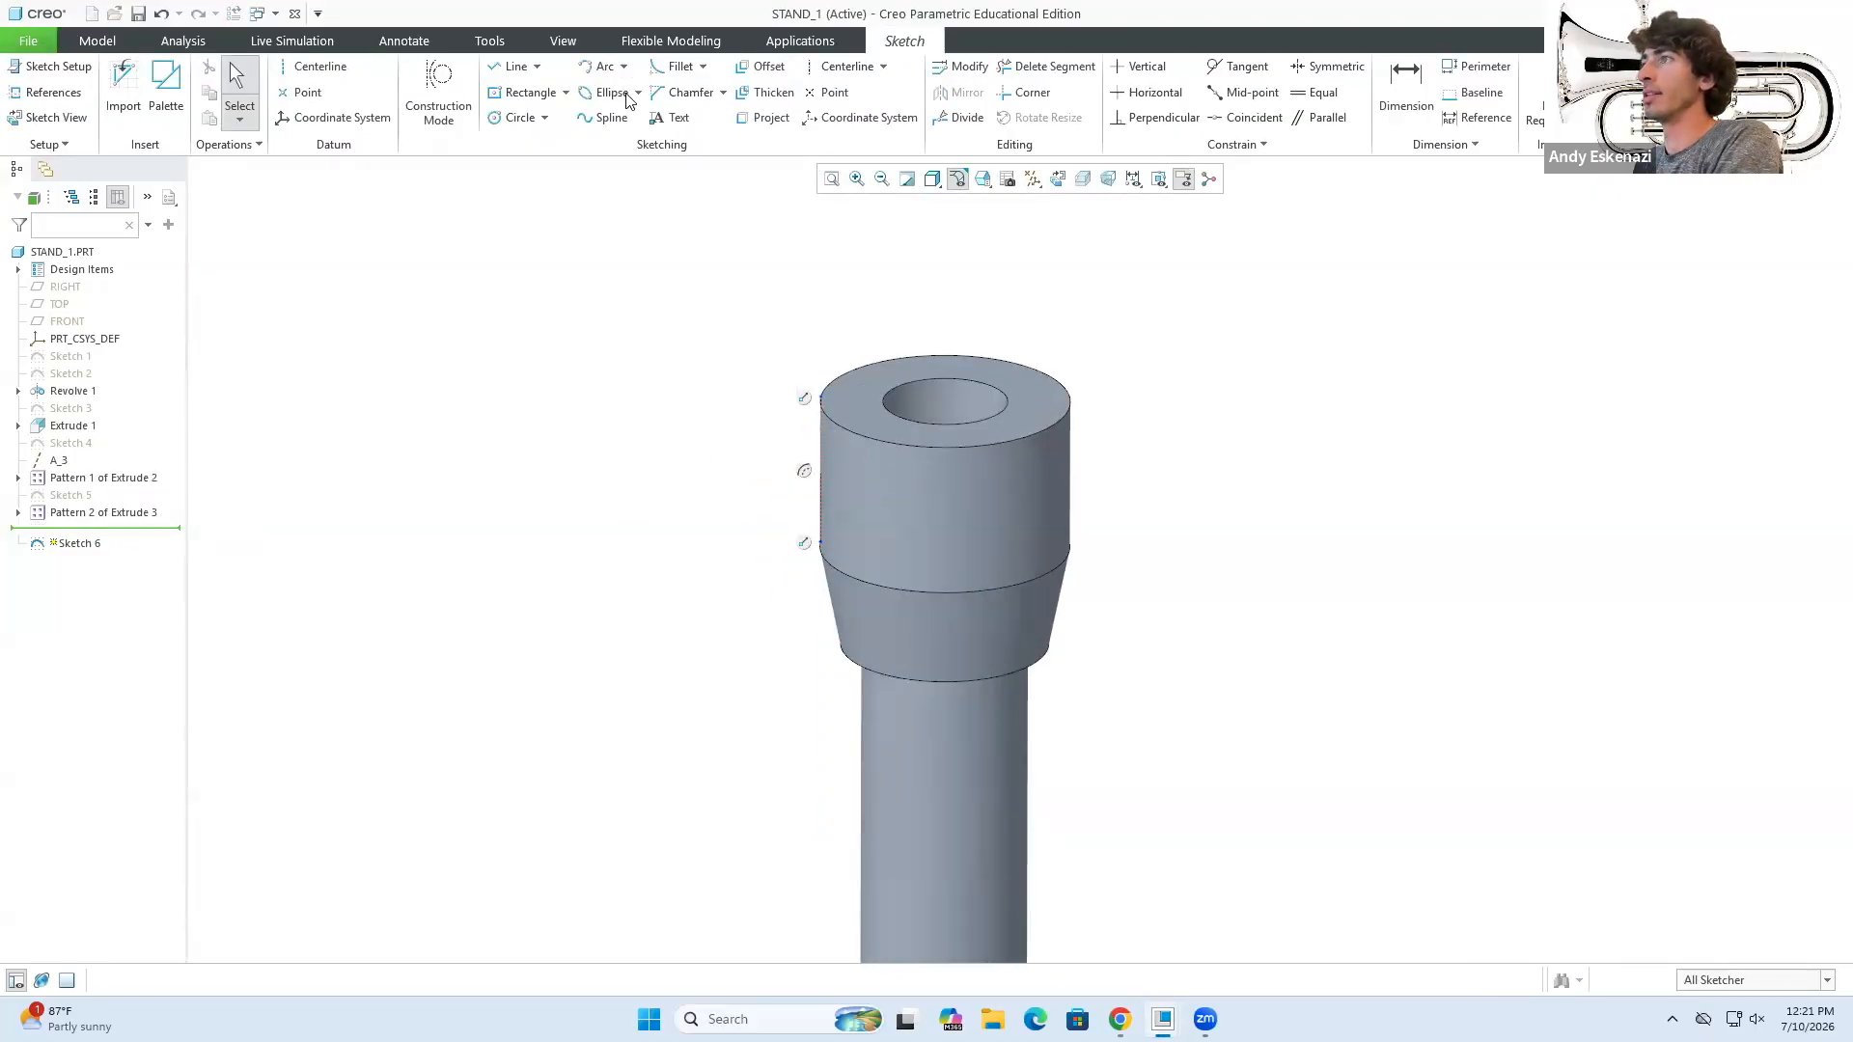
- Draw a horizontal construction line outward from the projected edge's midpoint and set its length to 5
click(517, 67)
click(454, 96)
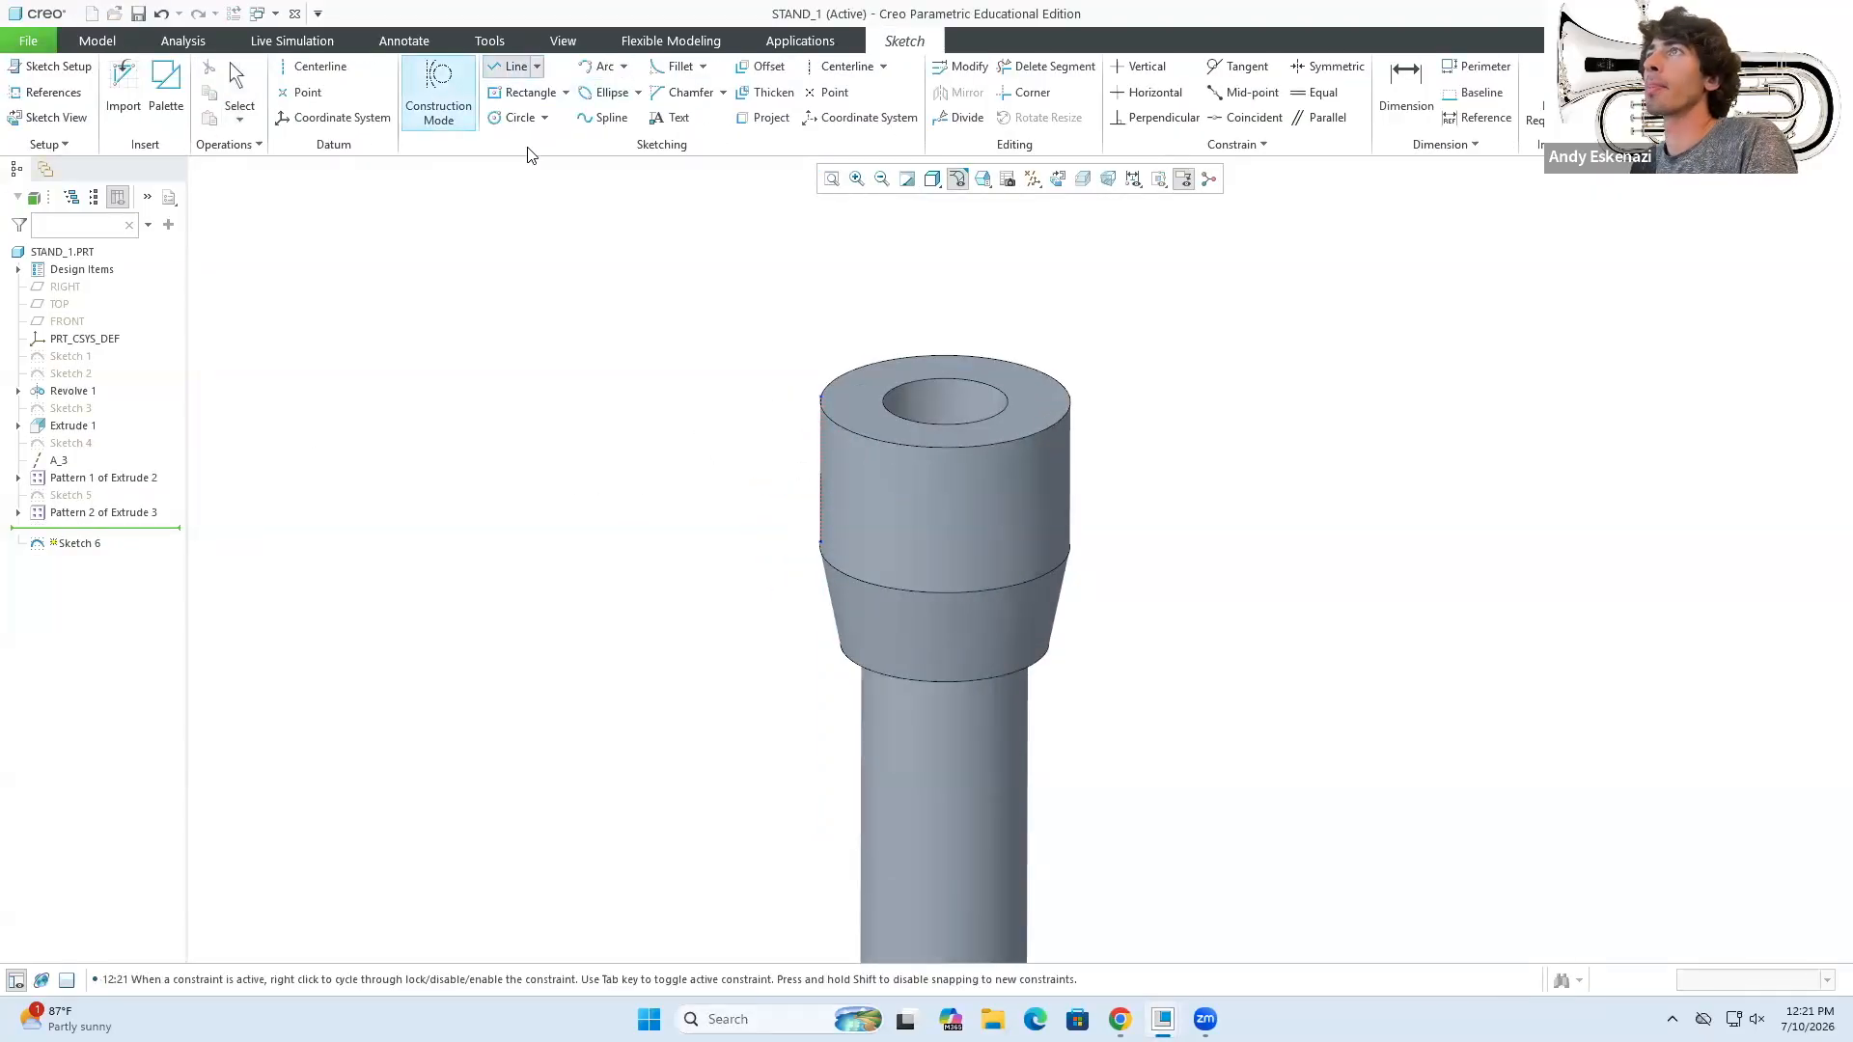
click(788, 470)
middle_click(852, 535)
middle_click(852, 536)
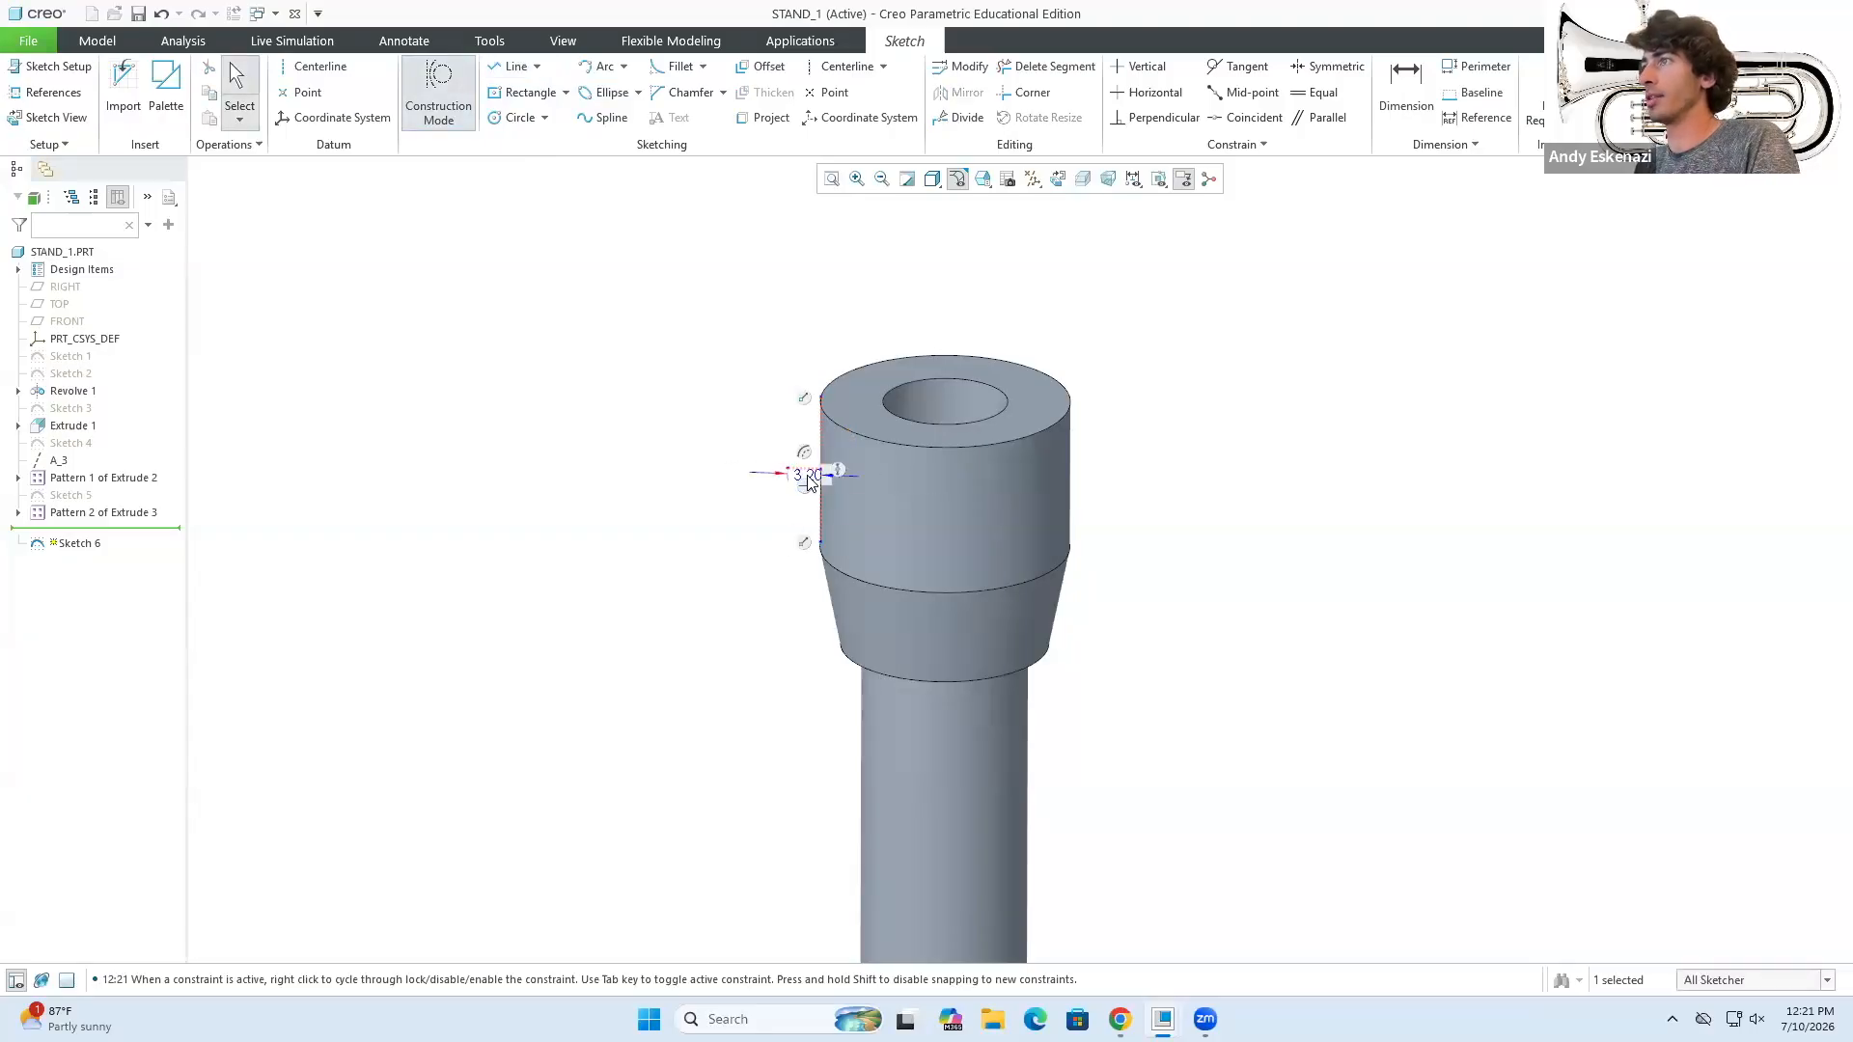
double_click(809, 478)
text(5)
key(Return)
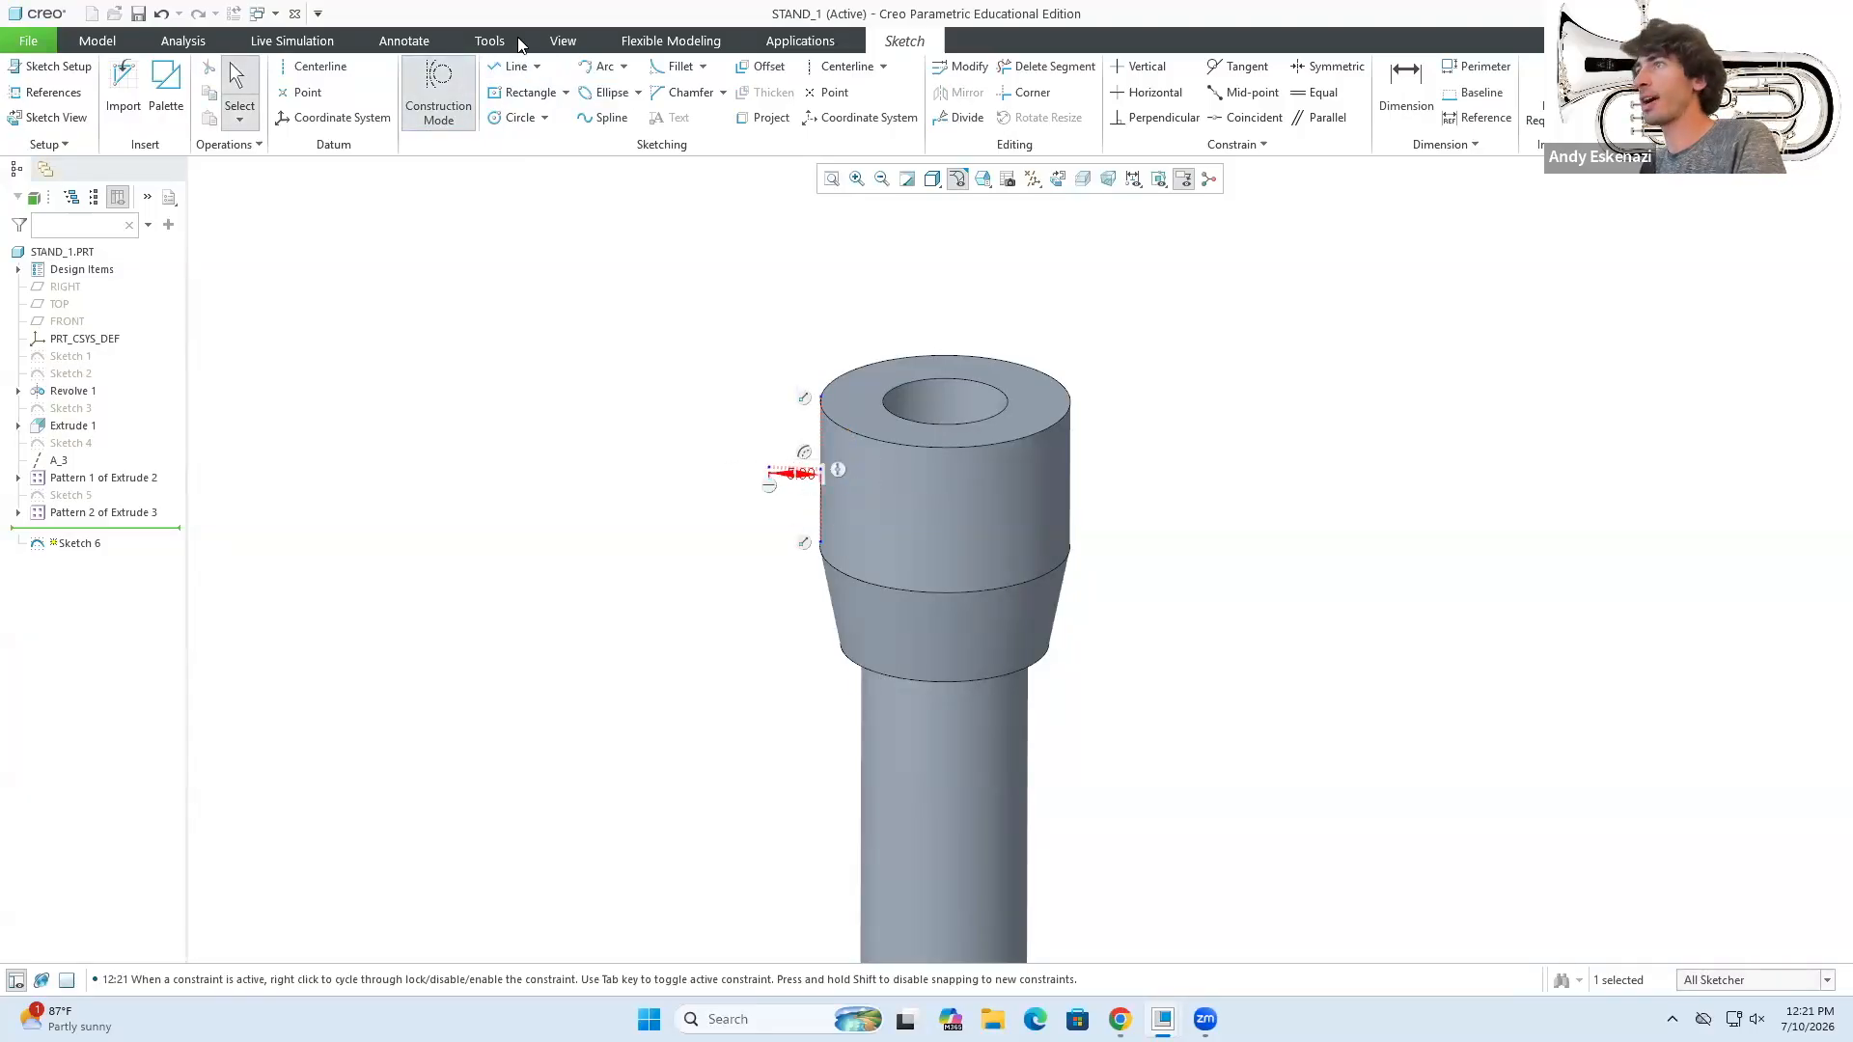
- Sketch a solid-line circle about 13 in diameter, centred on the outer end of the construction line beside the collar
click(519, 118)
click(769, 468)
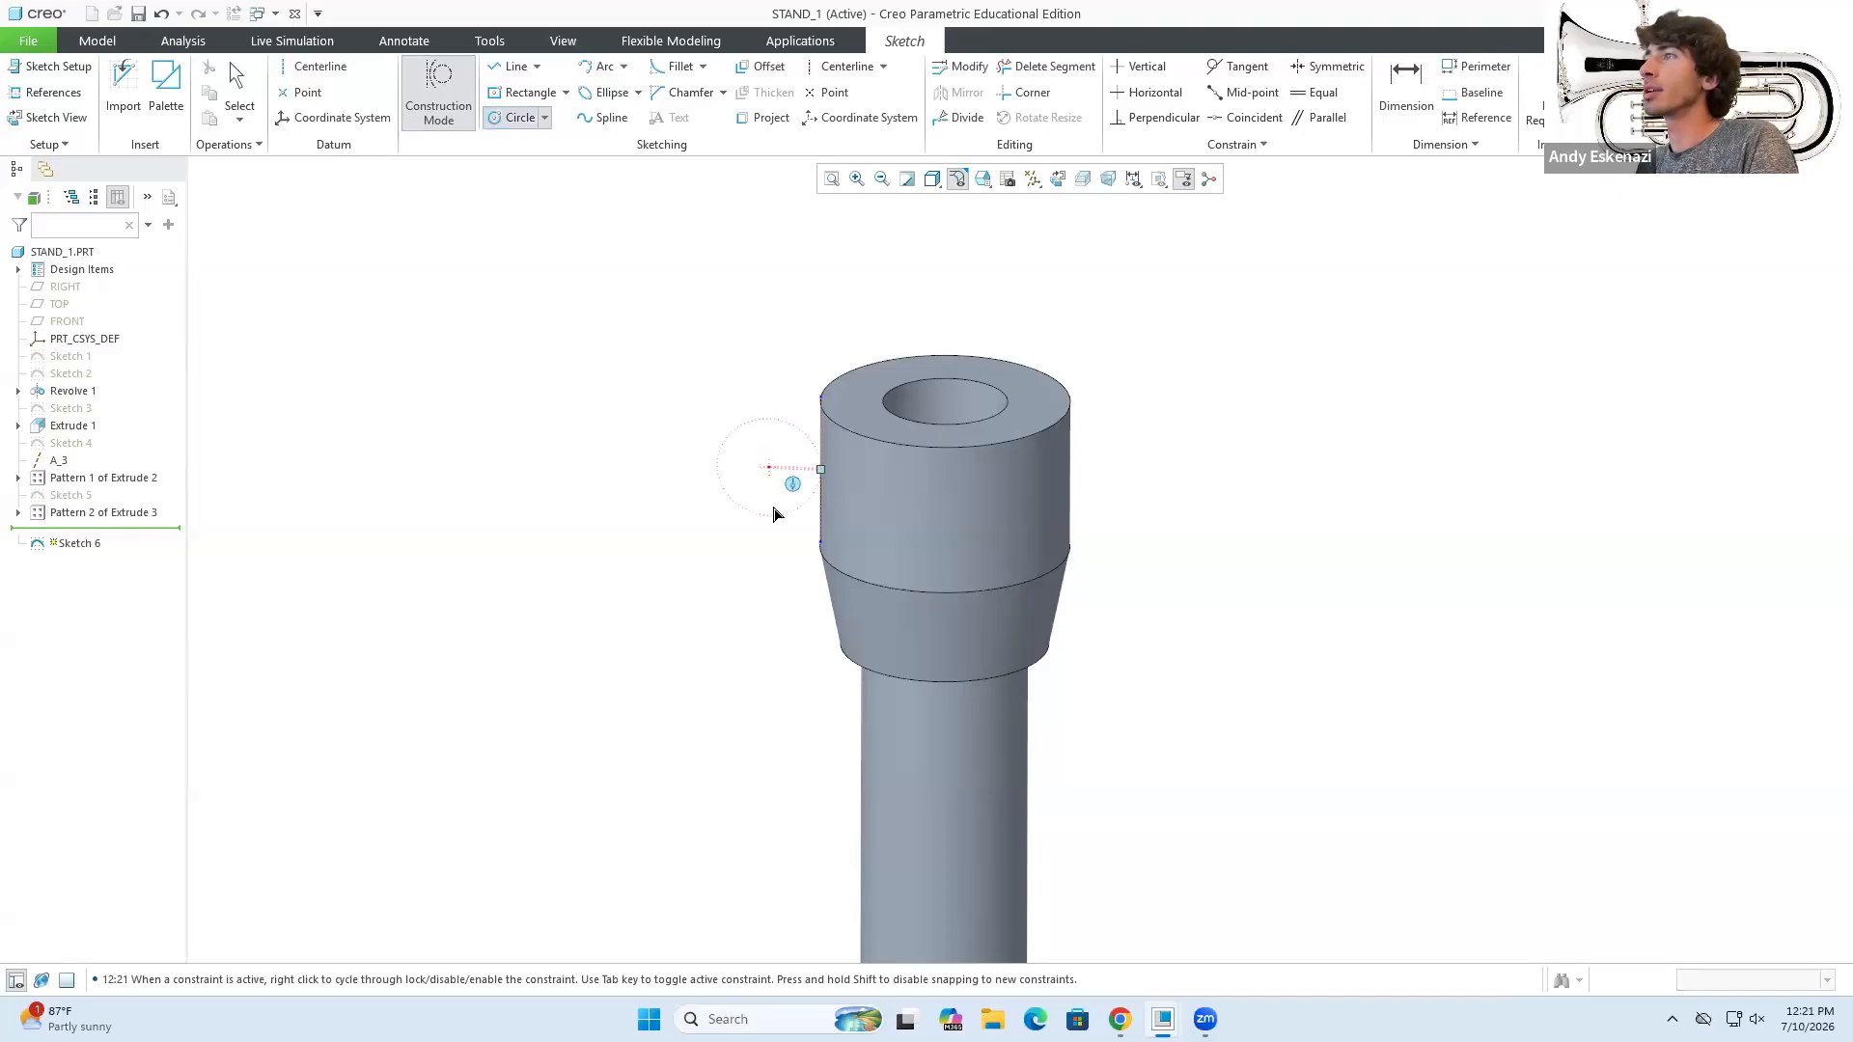
click(438, 97)
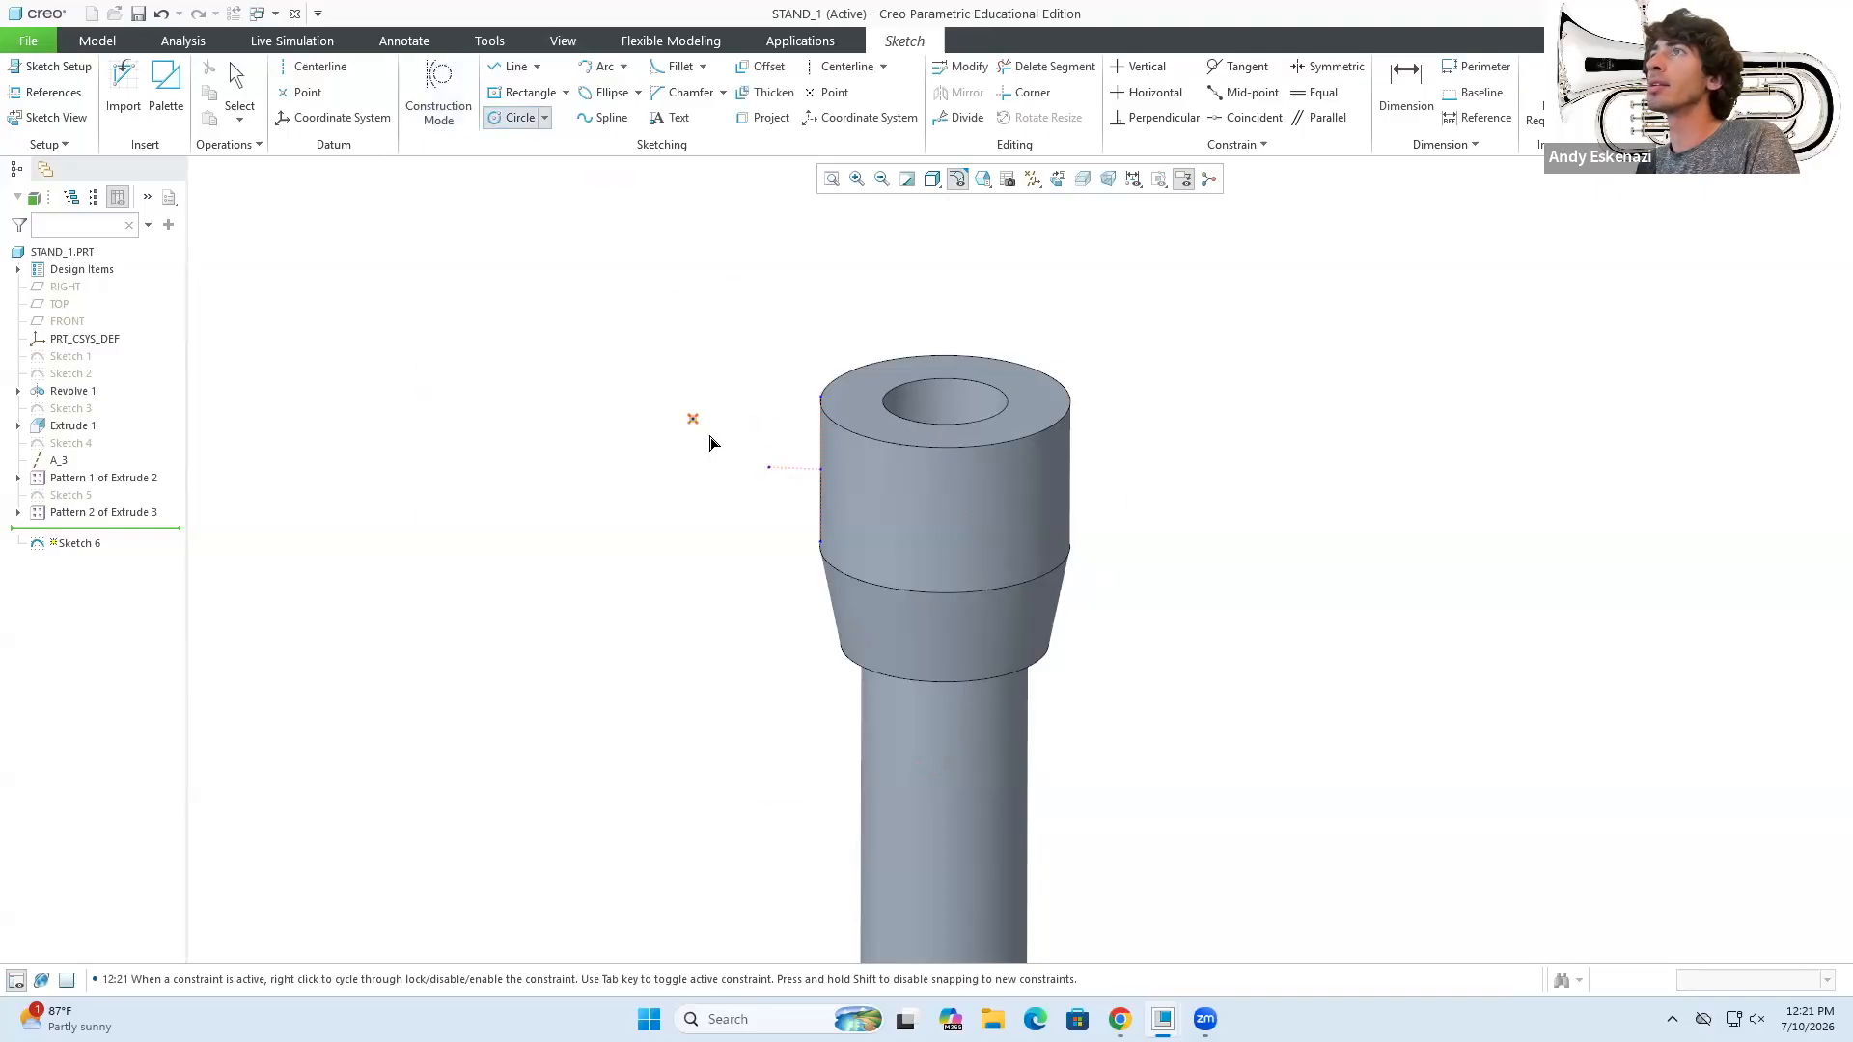
click(776, 530)
middle_click(777, 527)
- Set the construction line's length to 3 and the circle's diameter to 8, and finish the sketch
middle_drag(784, 470, 794, 474)
scroll(795, 473, down, 3)
double_click(803, 478)
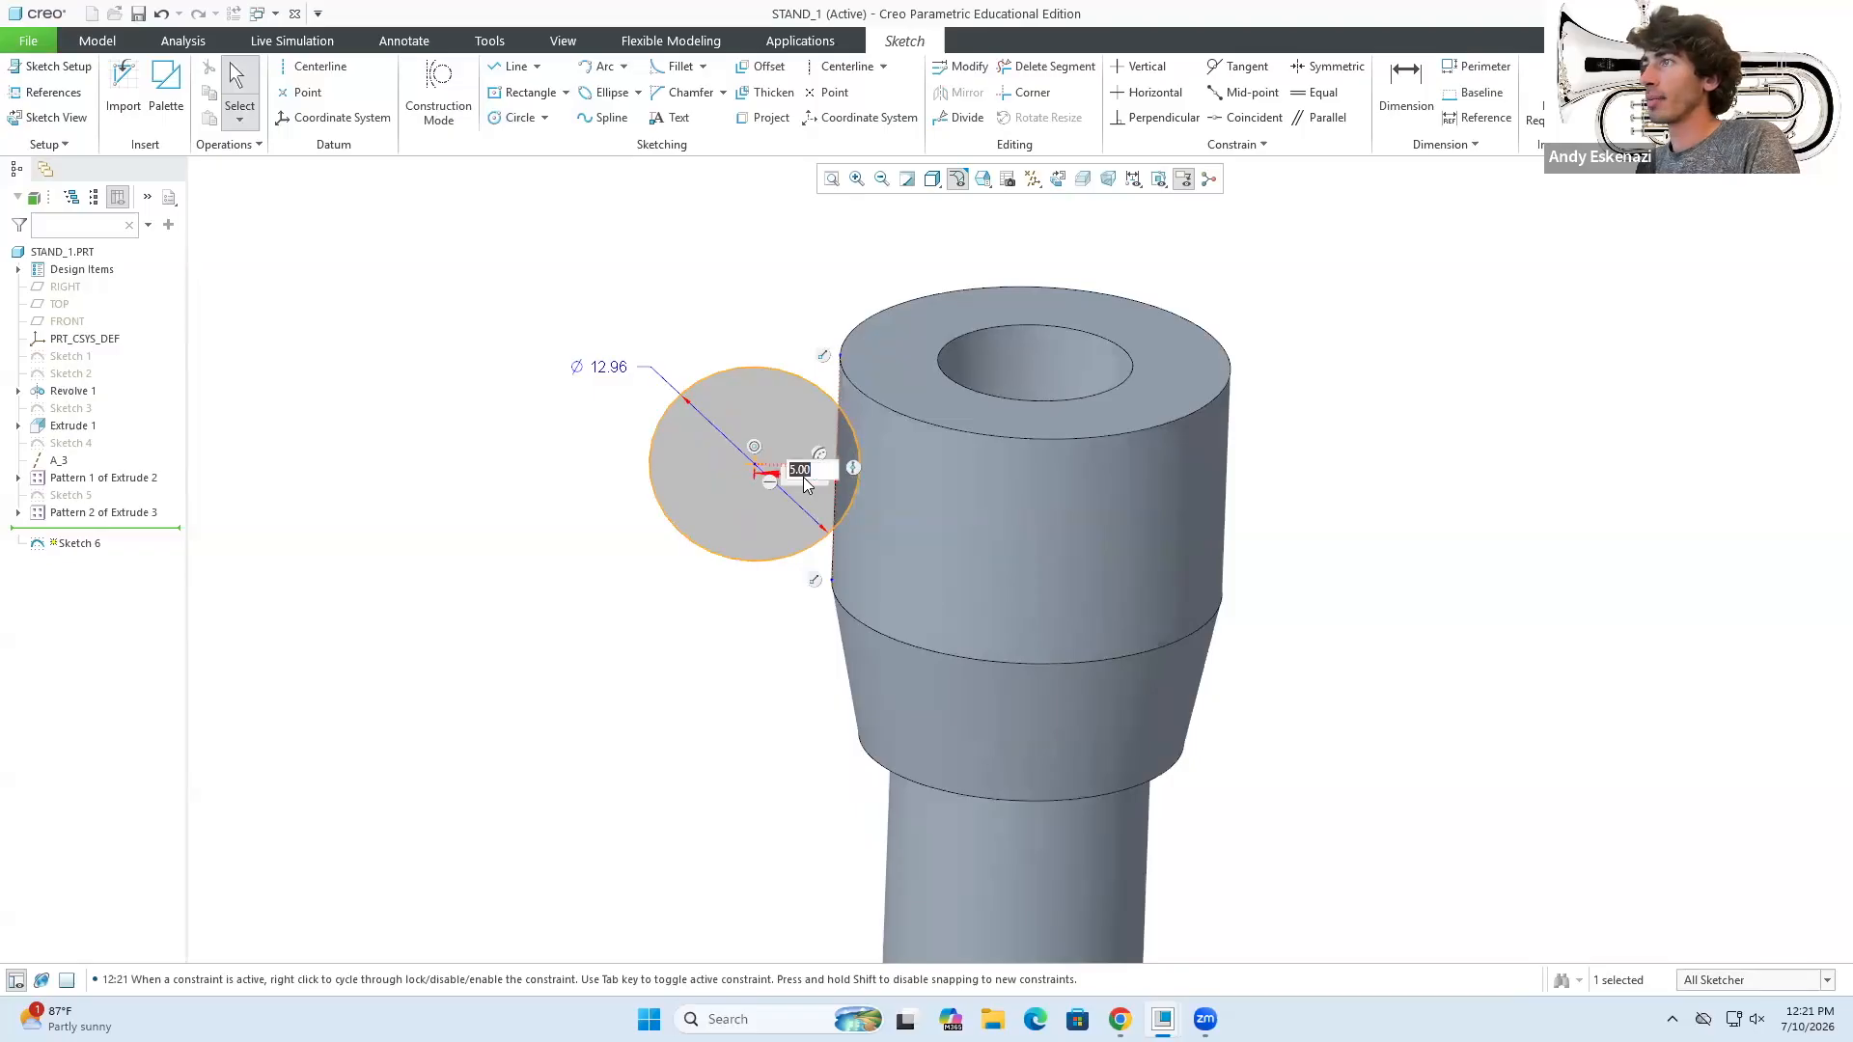
text(3)
key(Return)
middle_drag(798, 510, 818, 471)
double_click(629, 365)
text(8)
key(Return)
middle_drag(890, 528, 898, 557)
click(1628, 85)
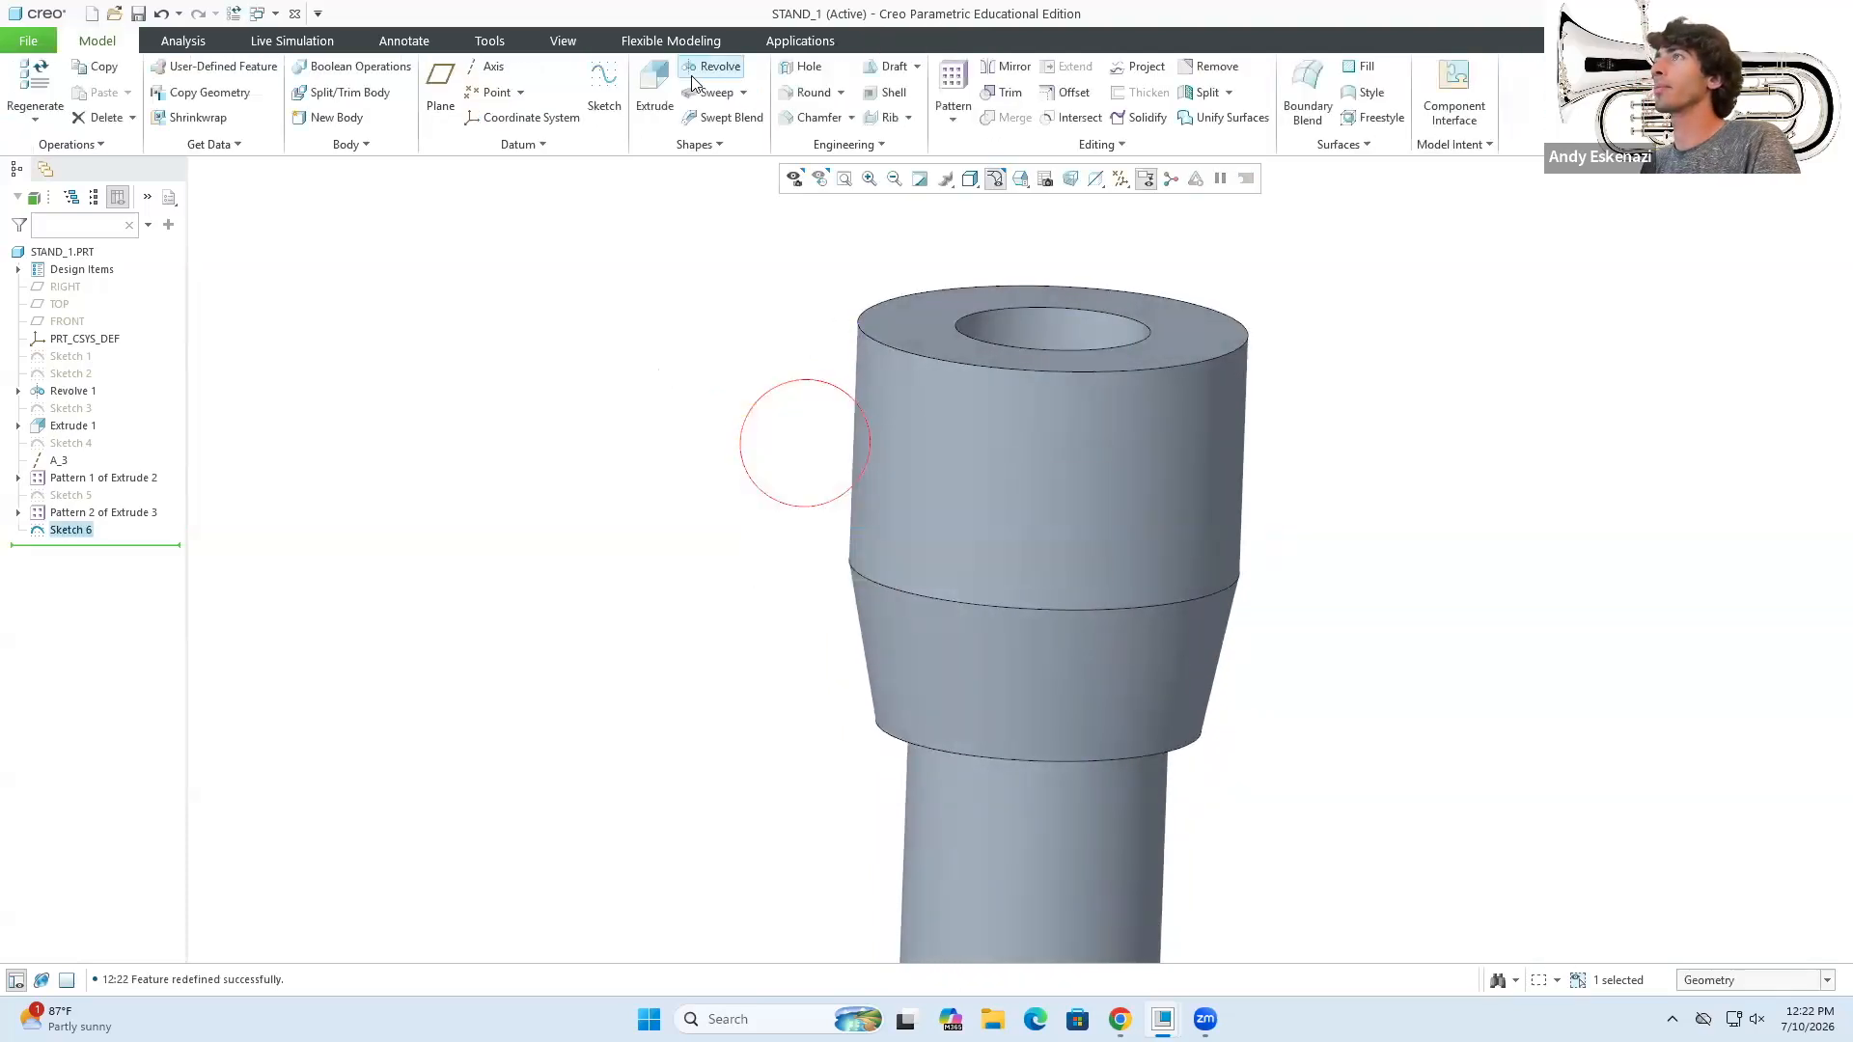
- Extrude the circle symmetrically, trying a depth of 20 and settling on 15, and complete the boss
click(655, 92)
click(198, 92)
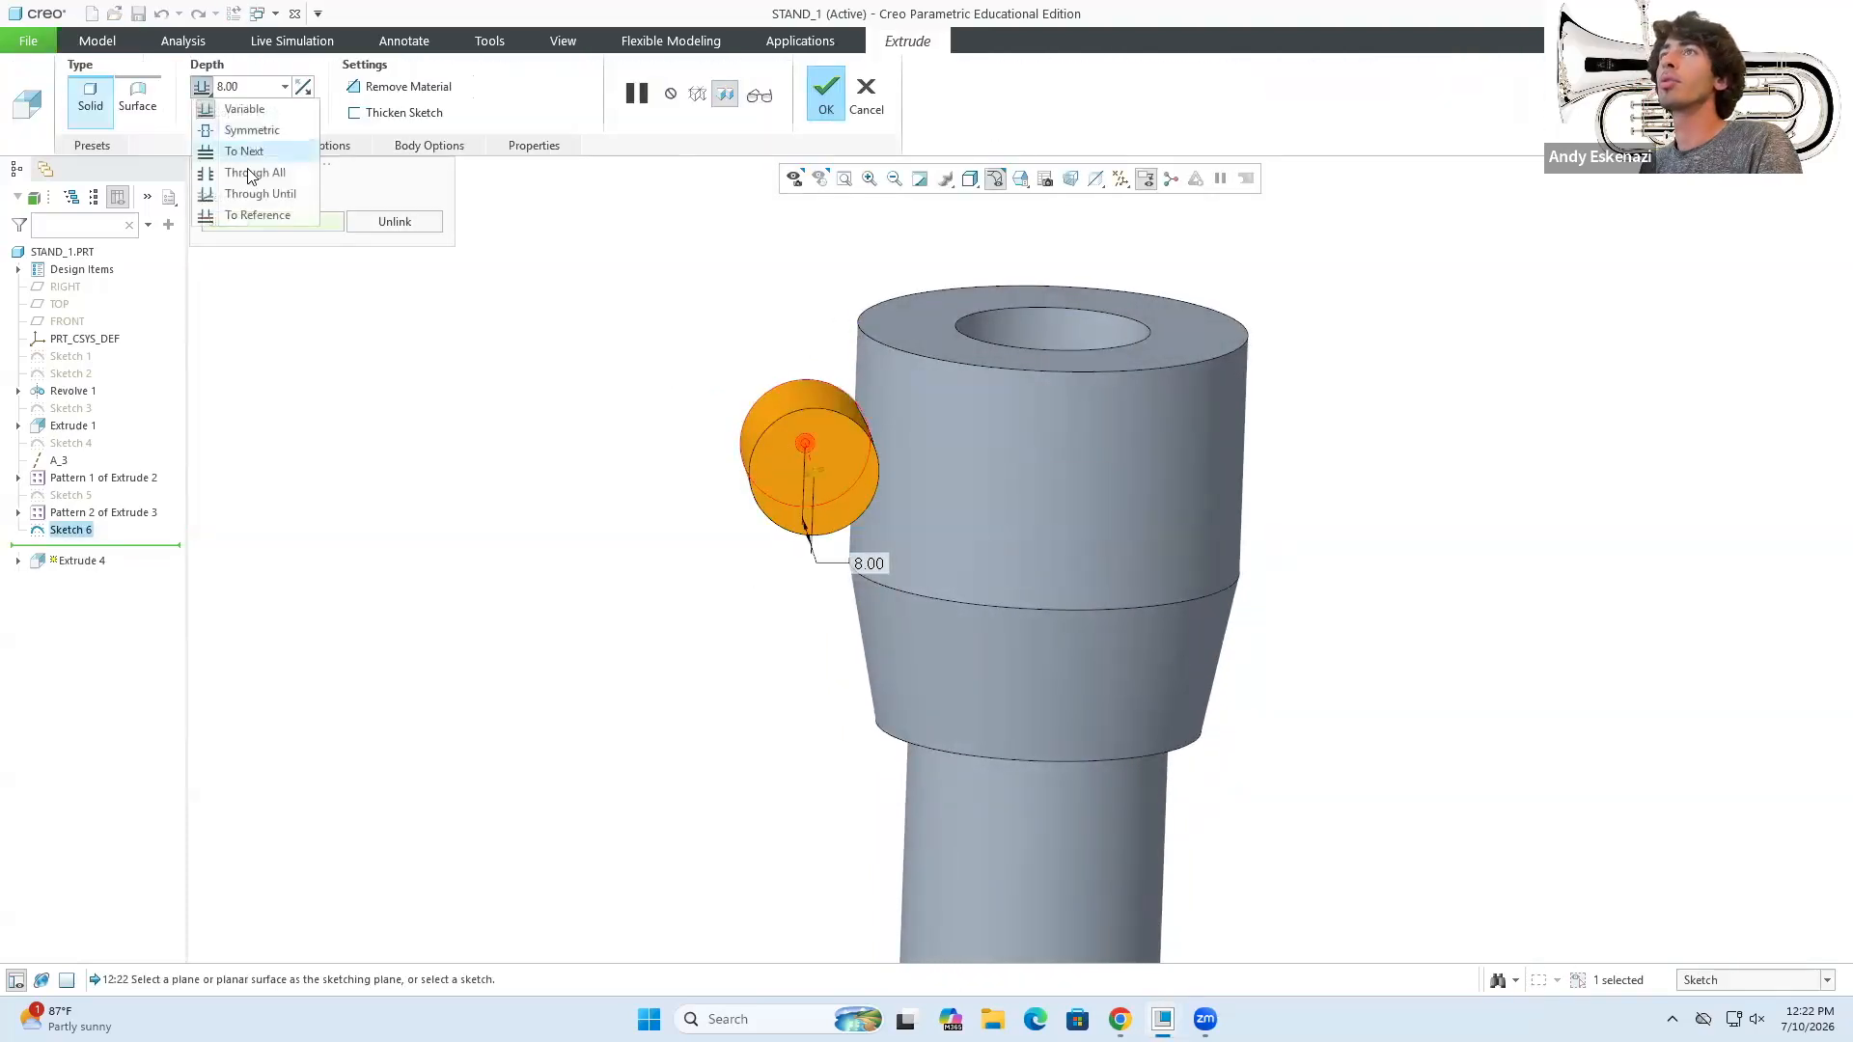
click(241, 128)
mouse_move(554, 373)
middle_down()
mouse_move(685, 418)
mouse_move(682, 436)
middle_up()
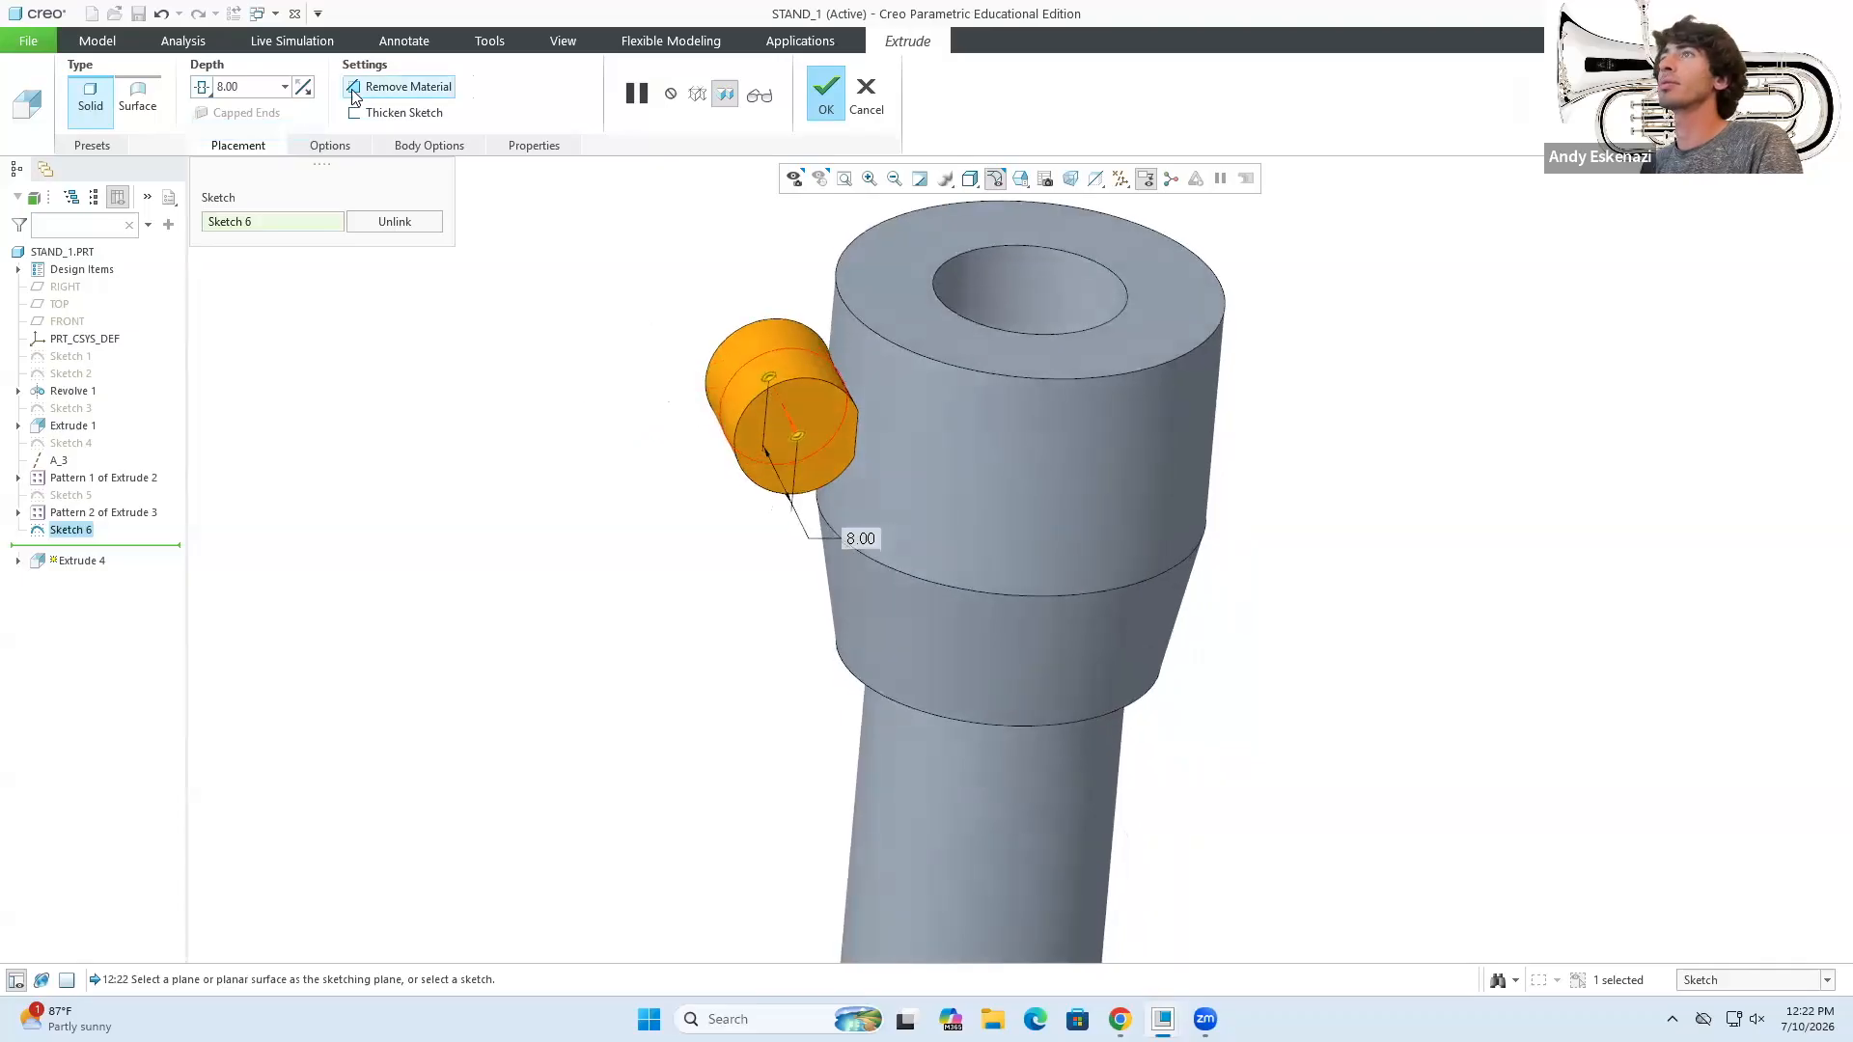
text(20)
key(Return)
middle_drag(599, 248, 772, 289)
text(15)
key(Return)
middle_drag(676, 319, 738, 254)
scroll(859, 413, up, 3)
middle_drag(859, 413, 831, 291)
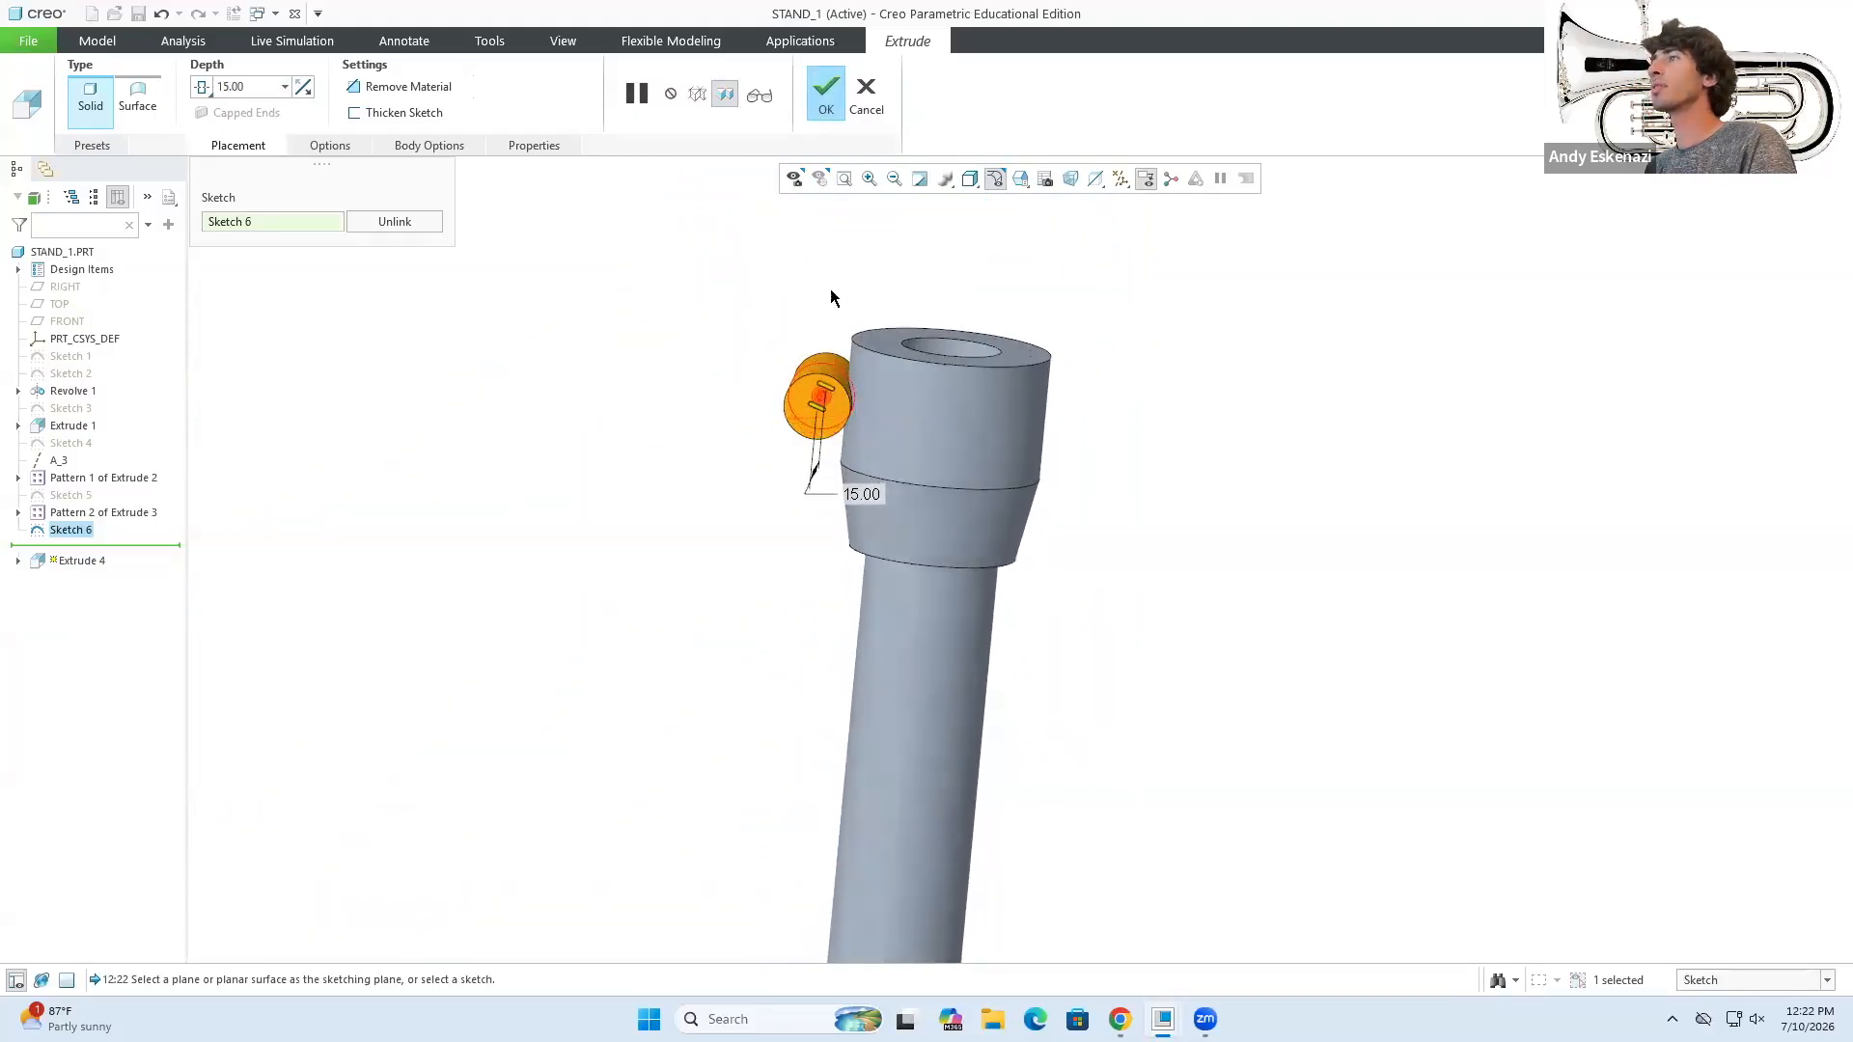
click(827, 109)
- Consult the reference photo, and edit the boss's sketch to set the construction line's length to 1
click(1120, 1019)
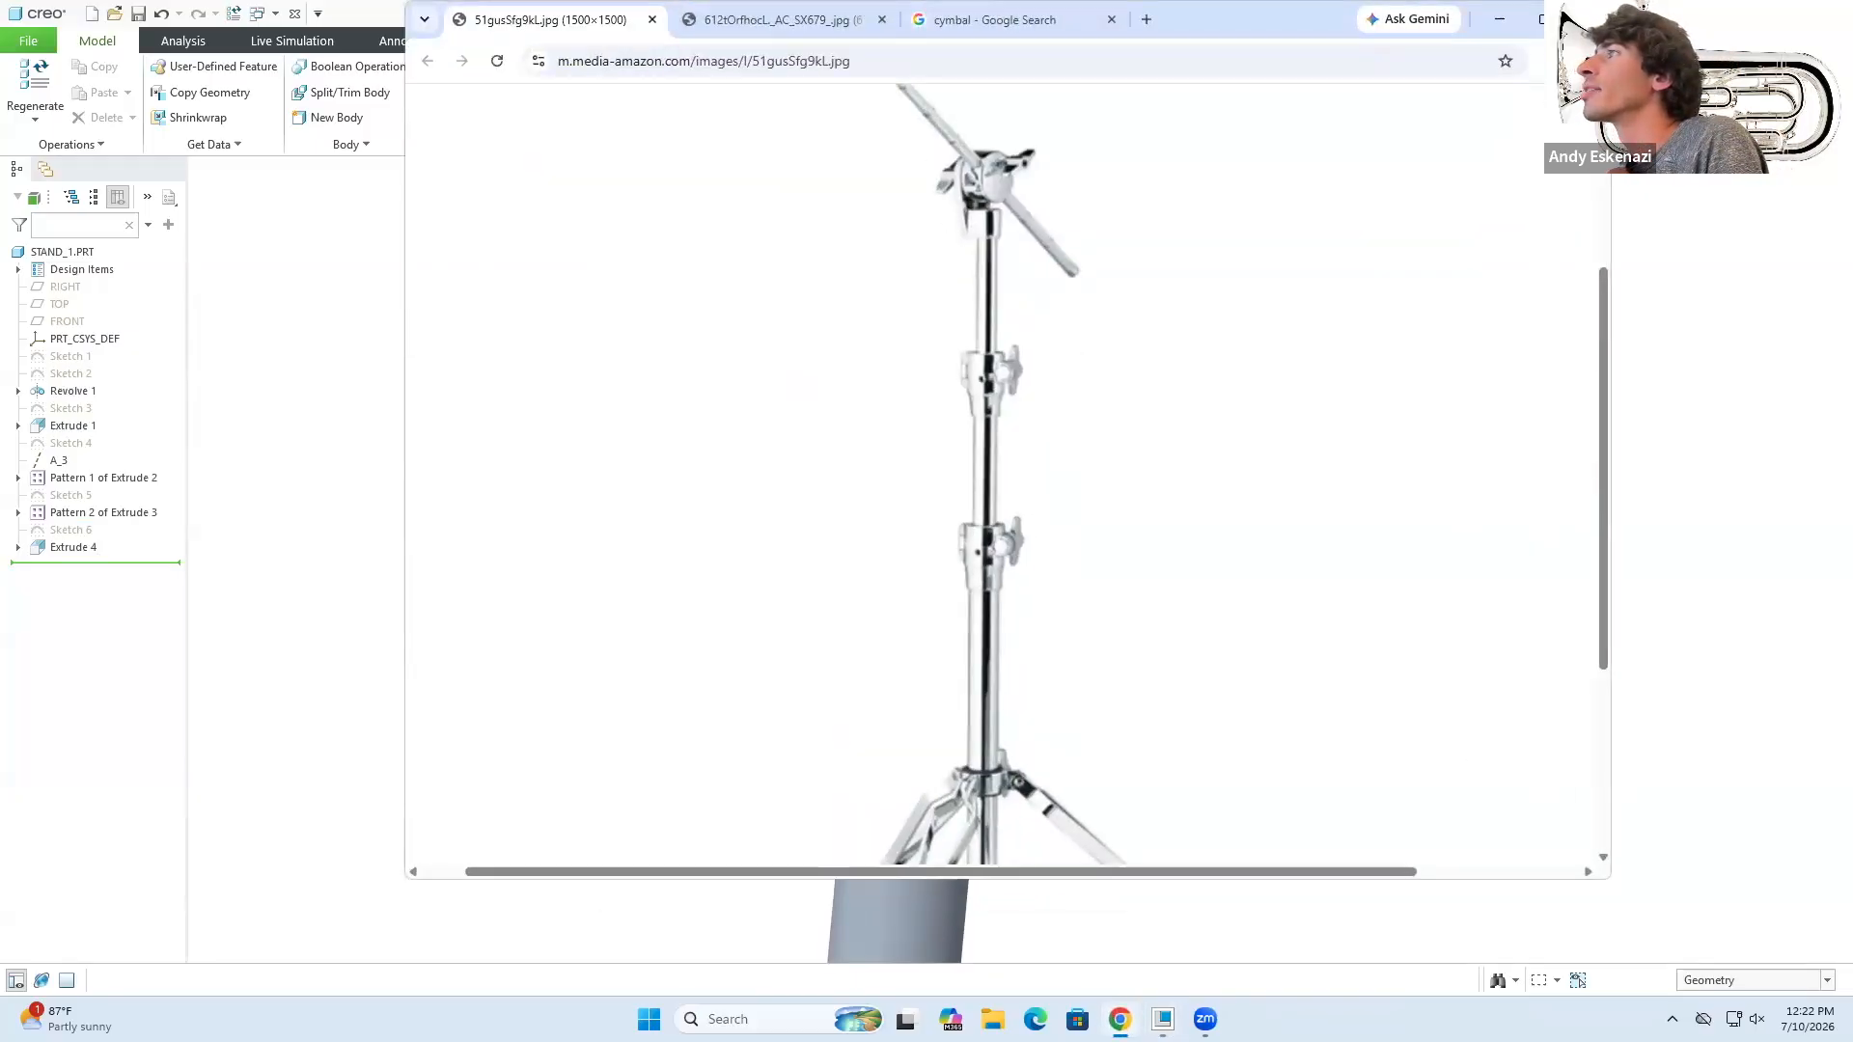
click(1119, 1019)
scroll(874, 340, down, 4)
mouse_move(865, 463)
middle_down()
mouse_move(897, 447)
mouse_move(896, 466)
middle_up()
click(17, 552)
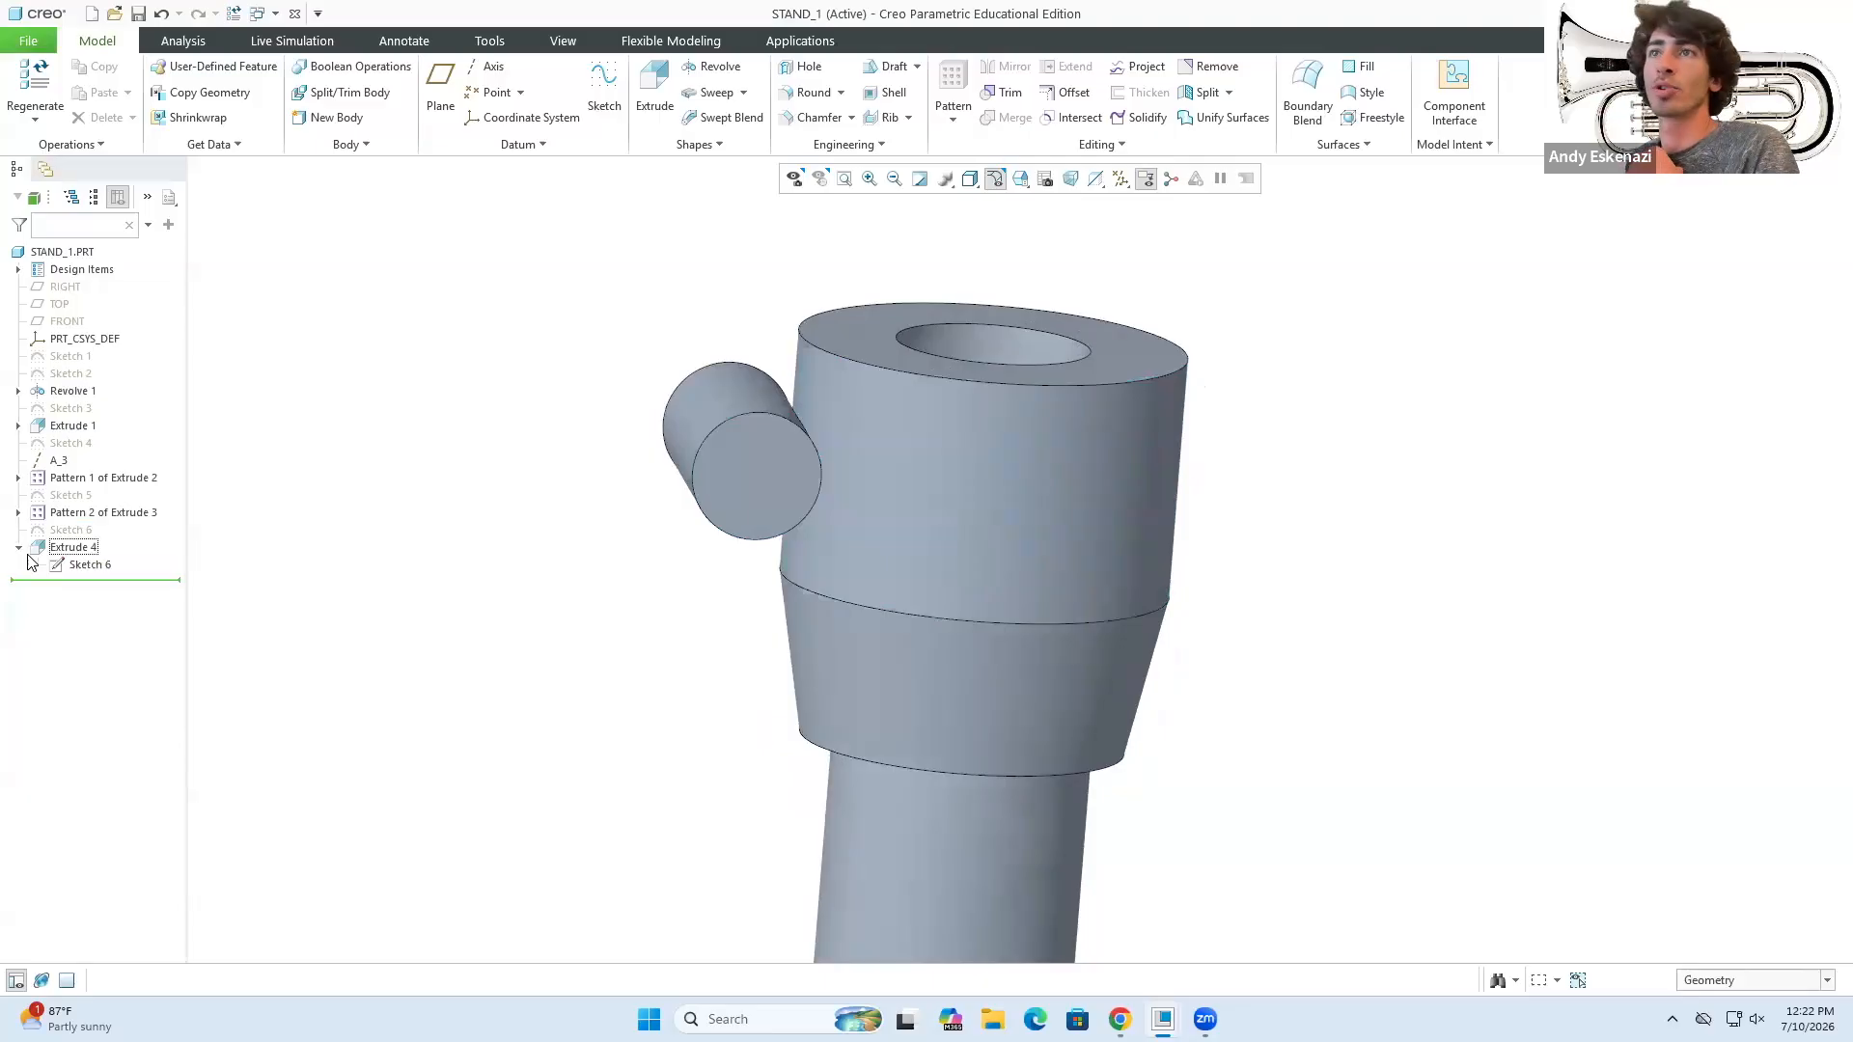
click(90, 565)
click(102, 504)
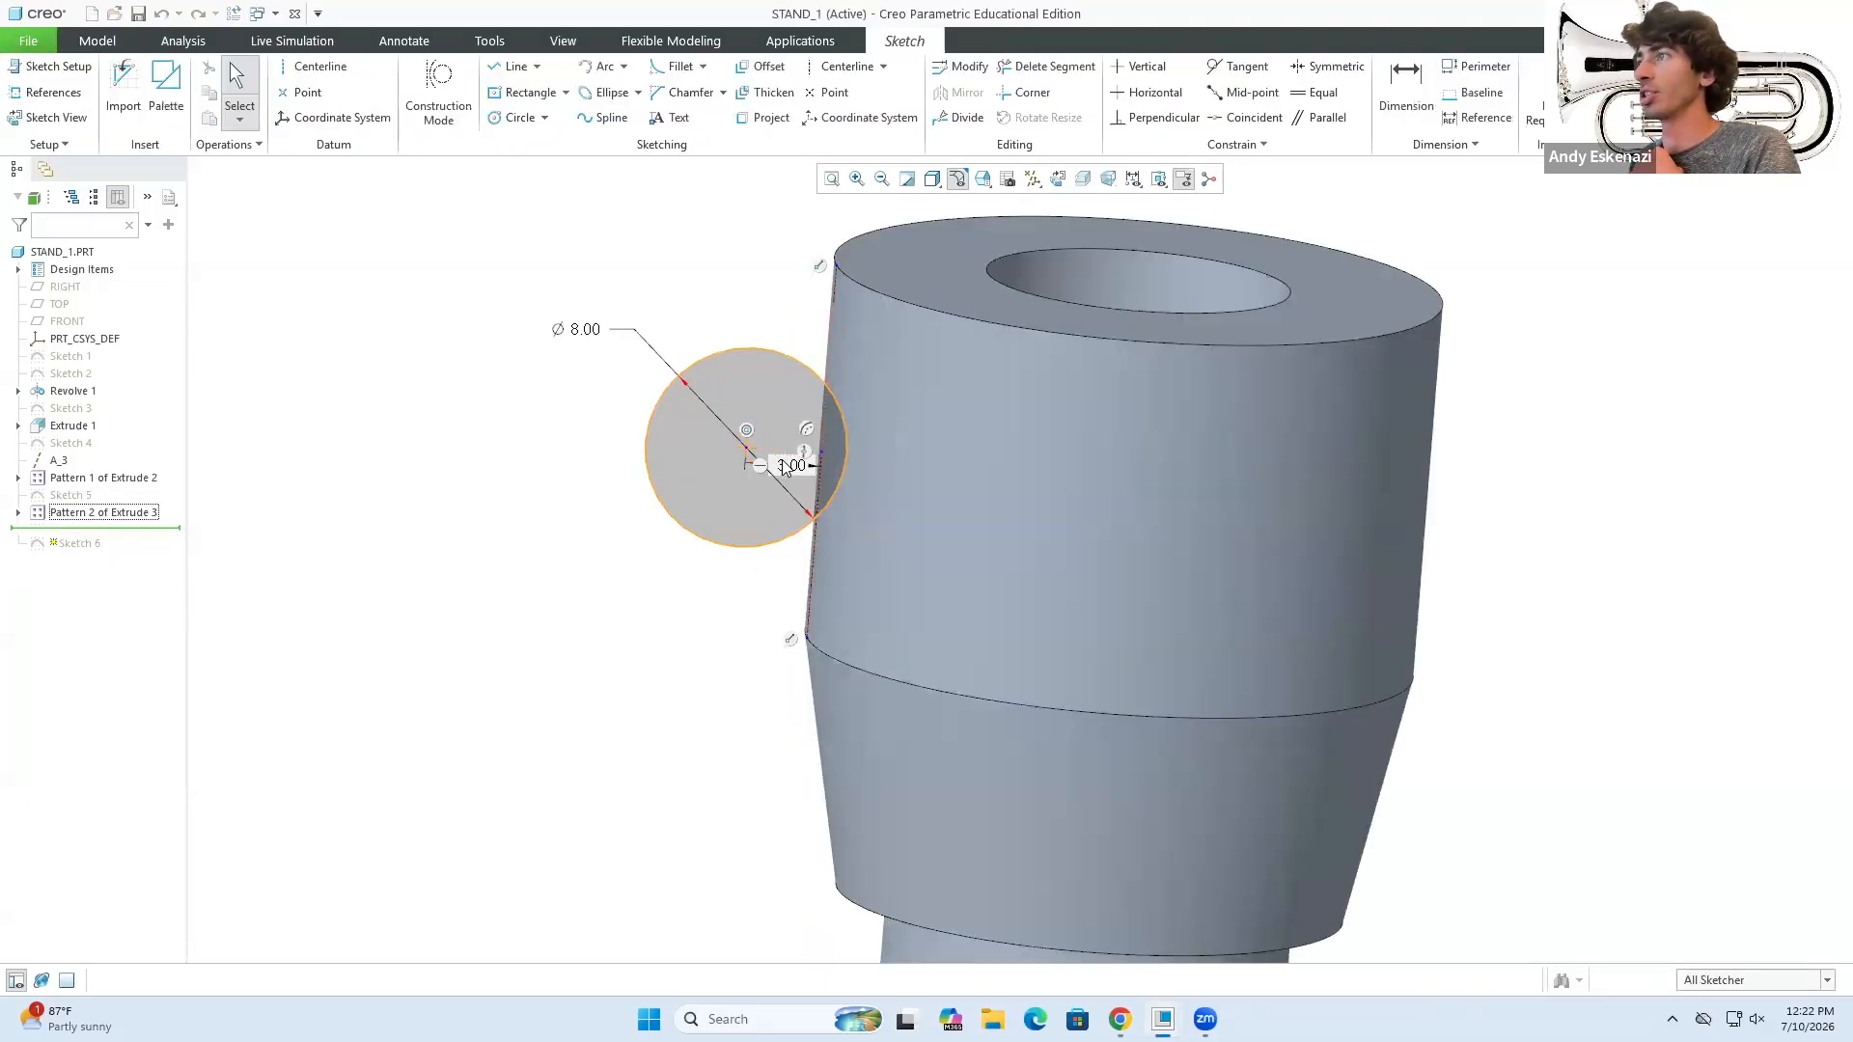
double_click(788, 464)
text(1)
key(Return)
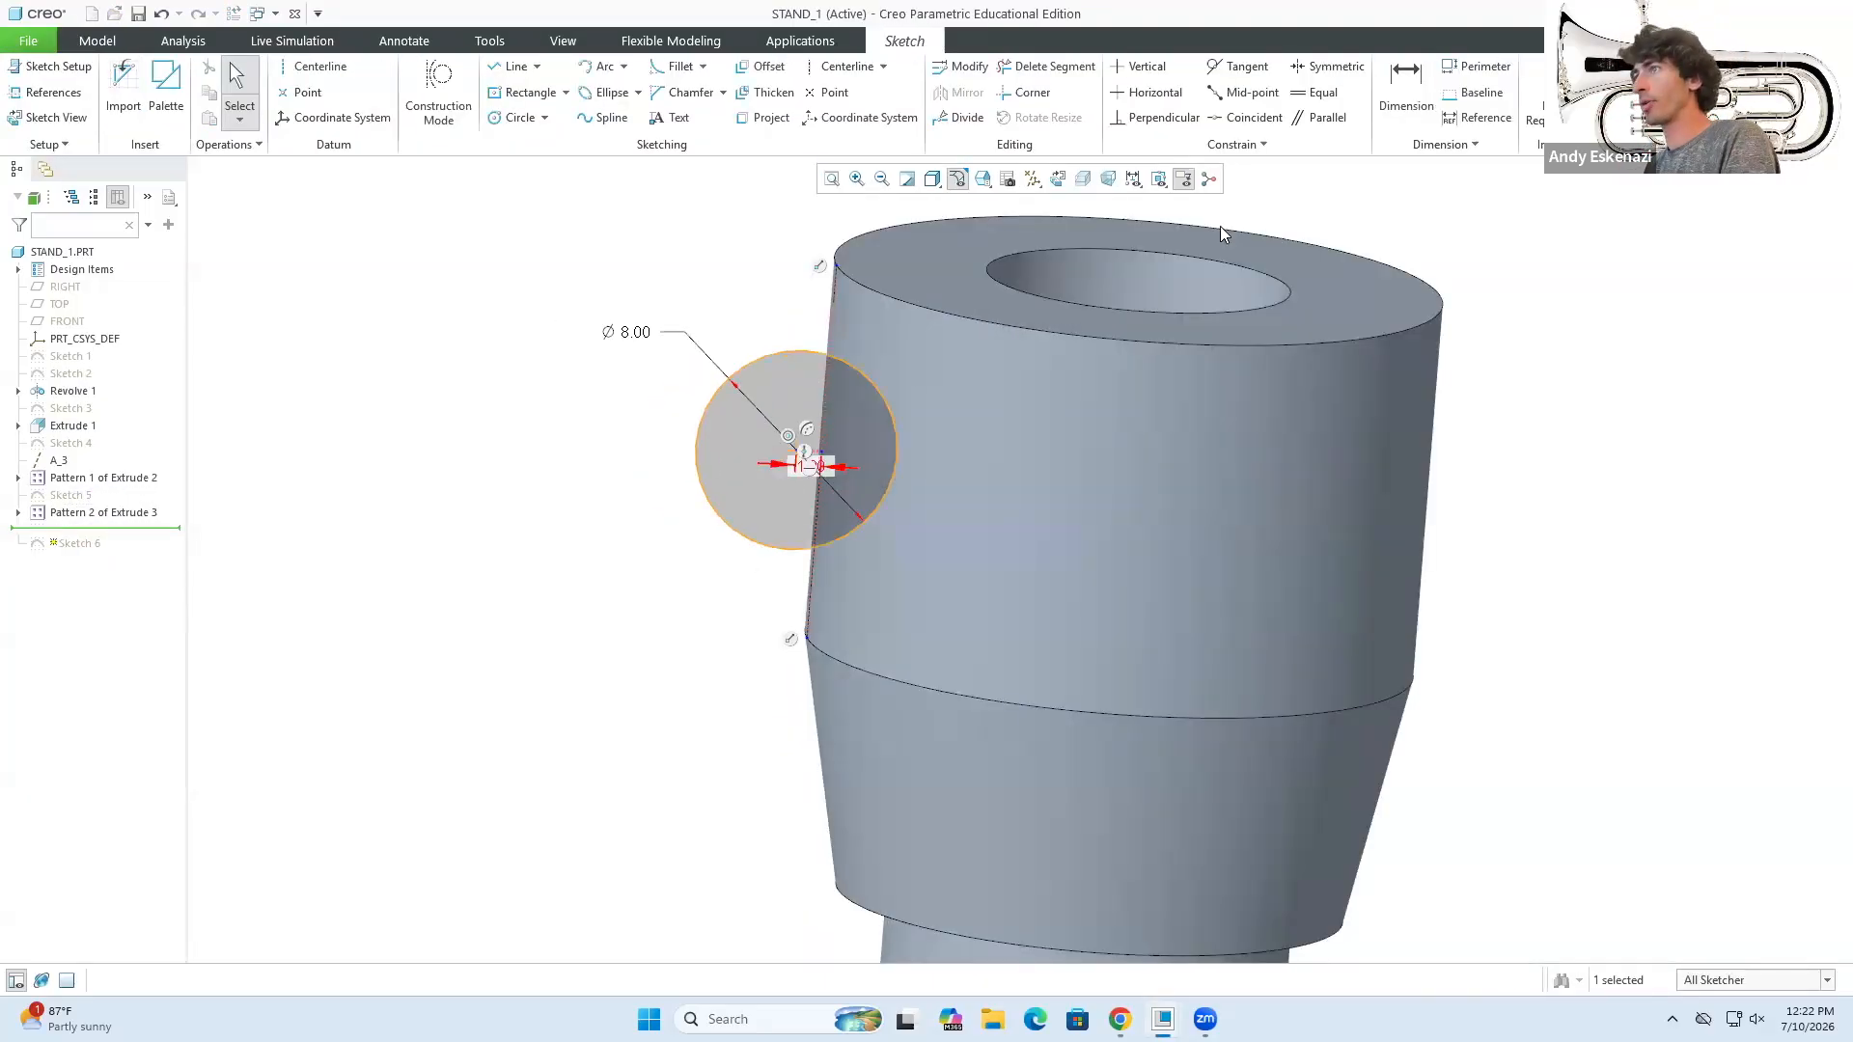
click(1533, 87)
- Inspect the repositioned boss on the collar and compare it with the stand's reference photo
click(899, 497)
mouse_move(899, 496)
middle_down()
mouse_move(1021, 520)
mouse_move(872, 557)
mouse_move(906, 534)
middle_up()
click(1120, 1020)
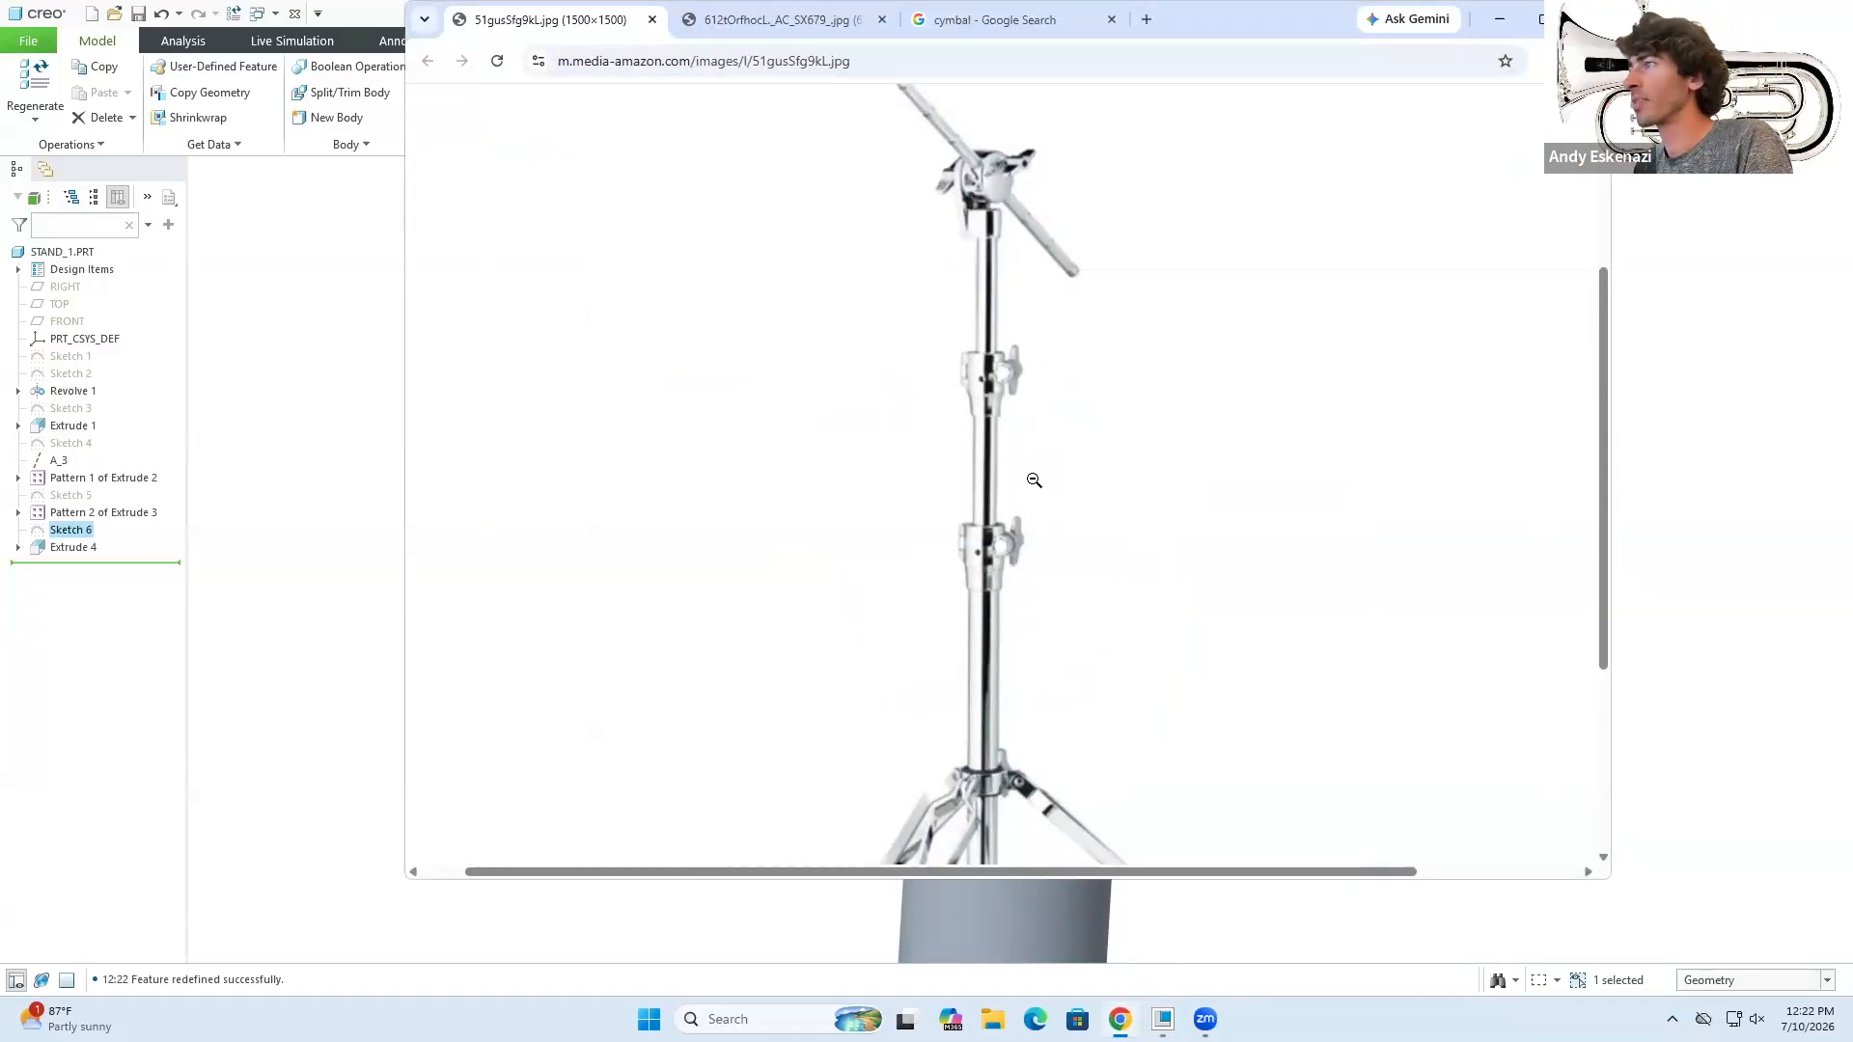
click(1499, 19)
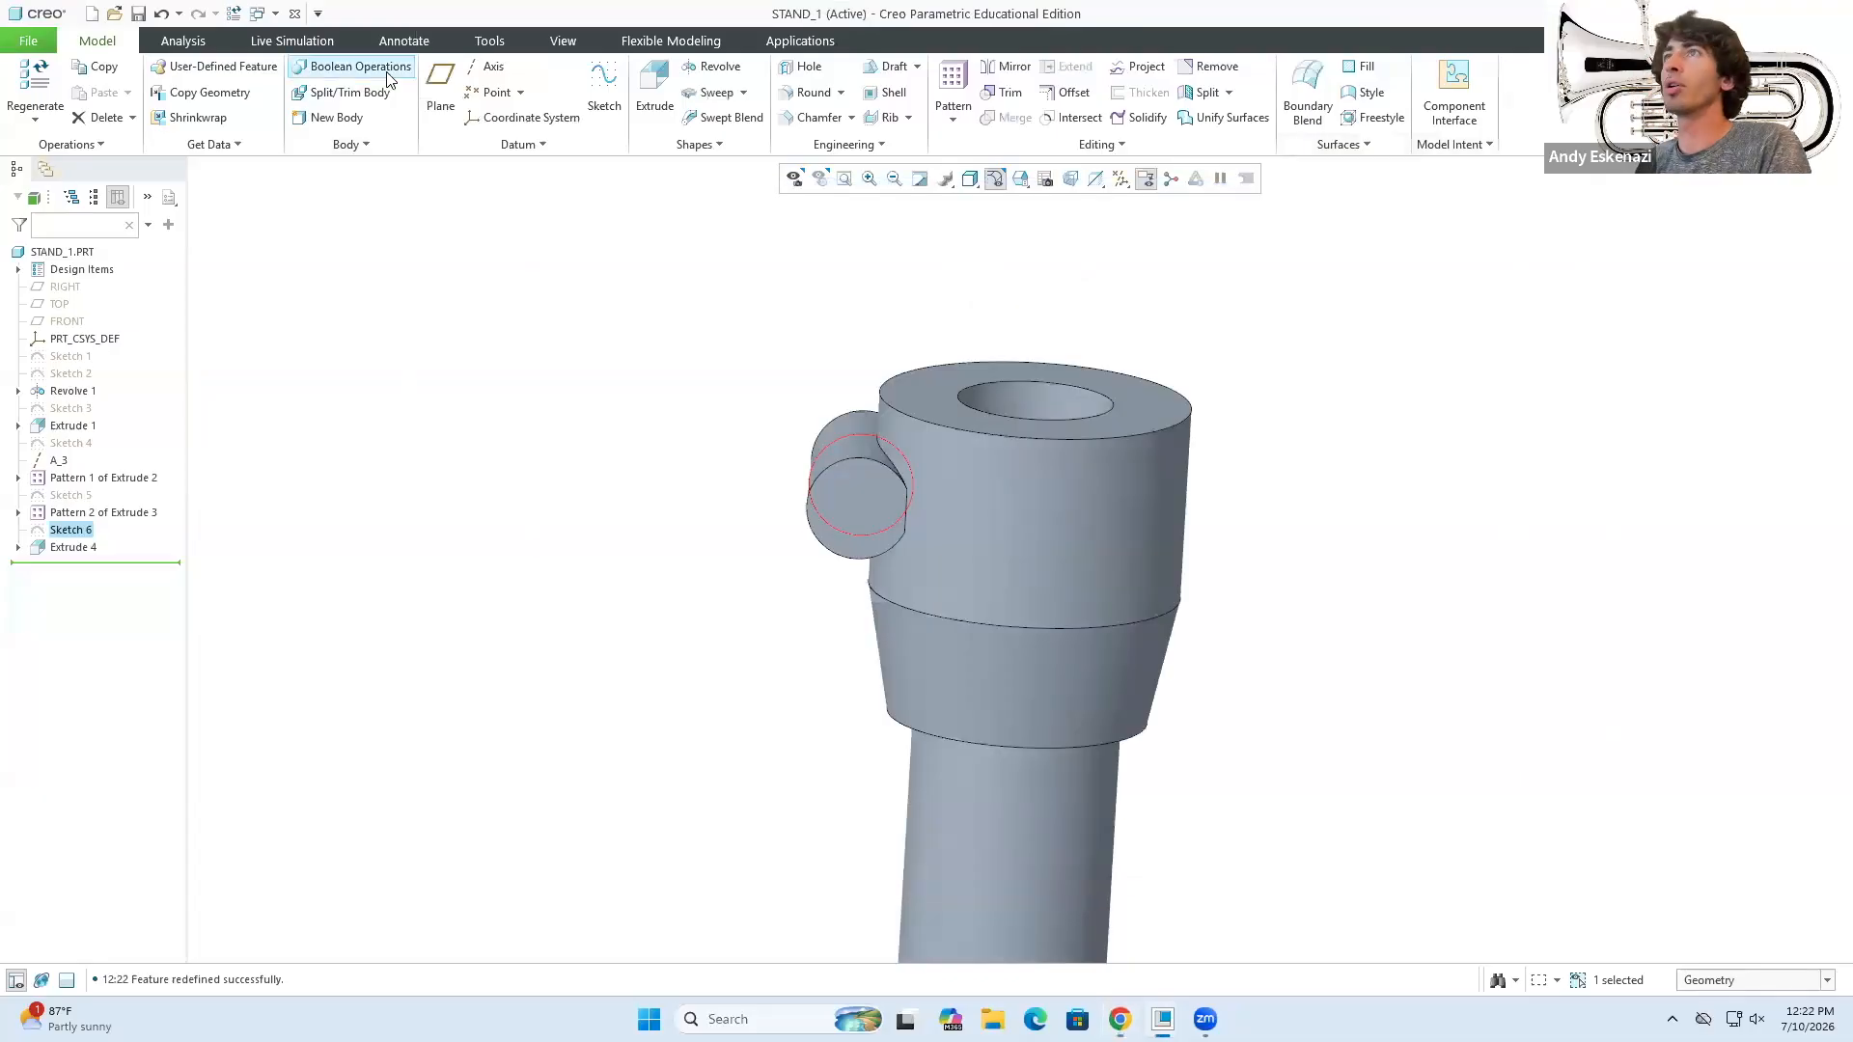
click(604, 92)
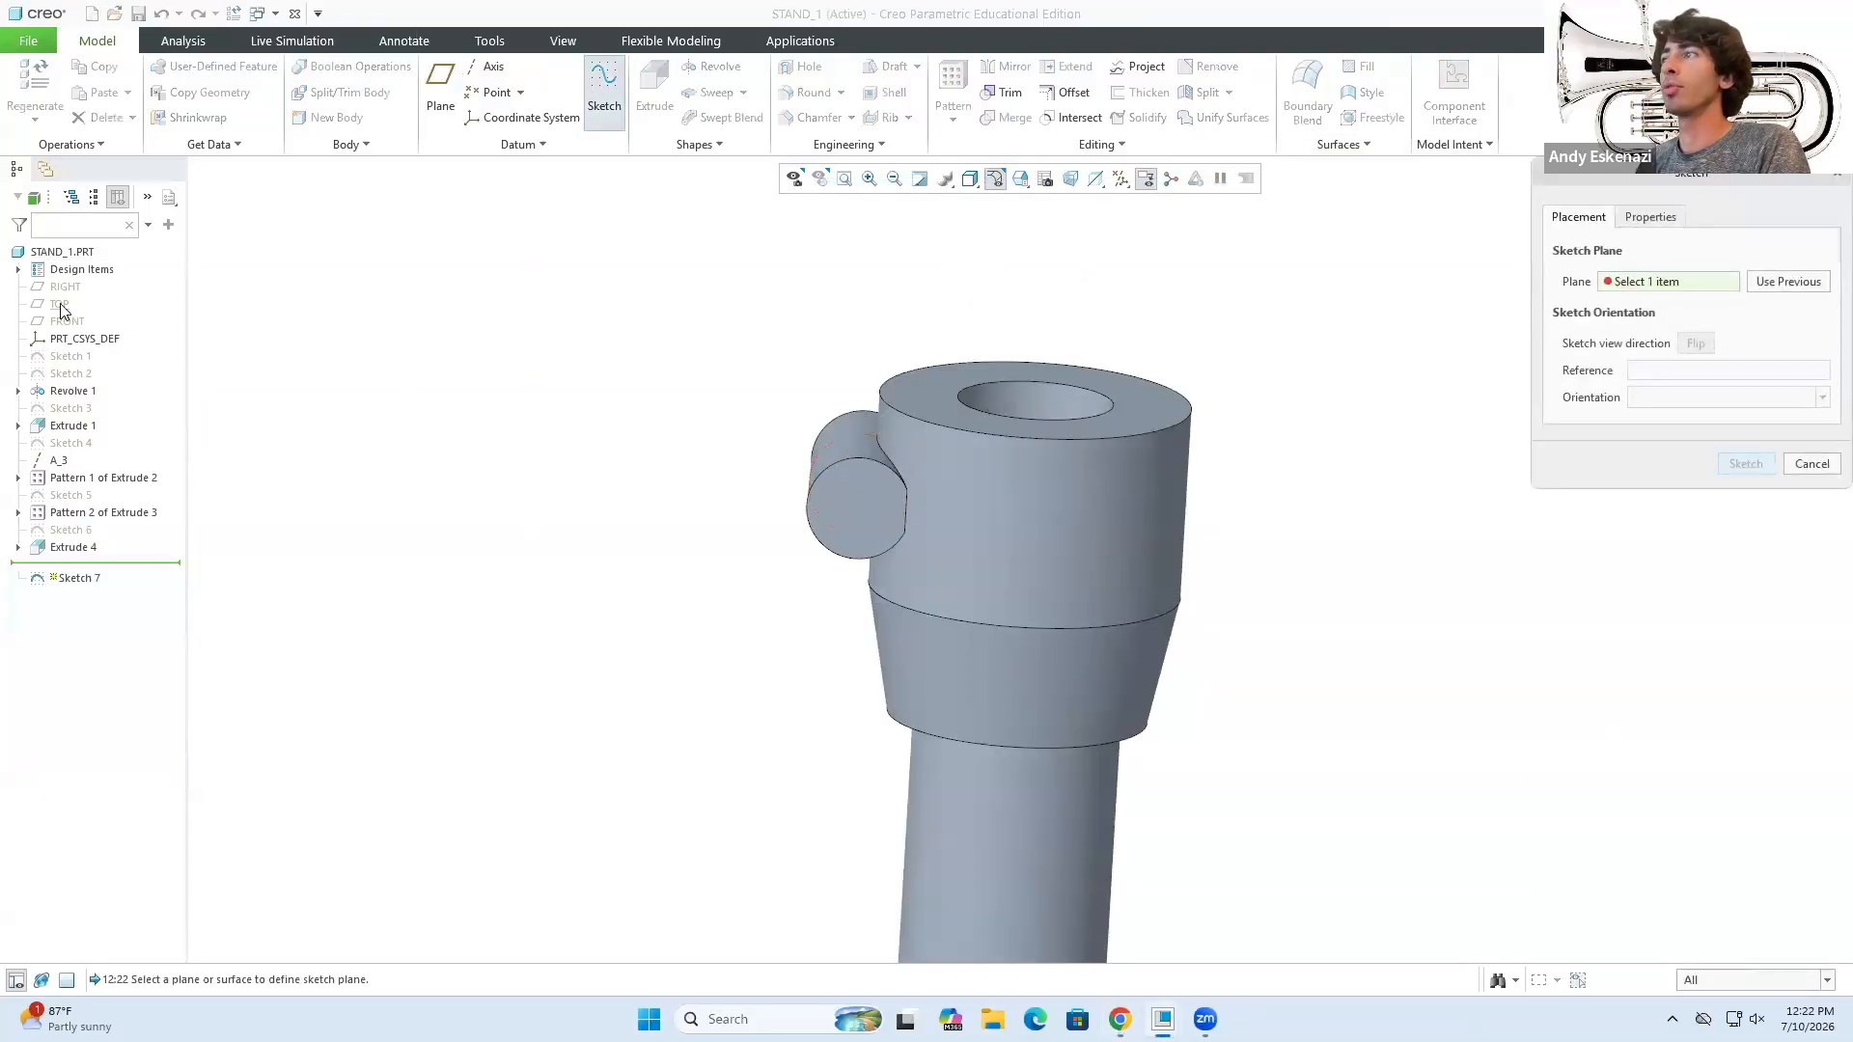
scroll(306, 450, up, 4)
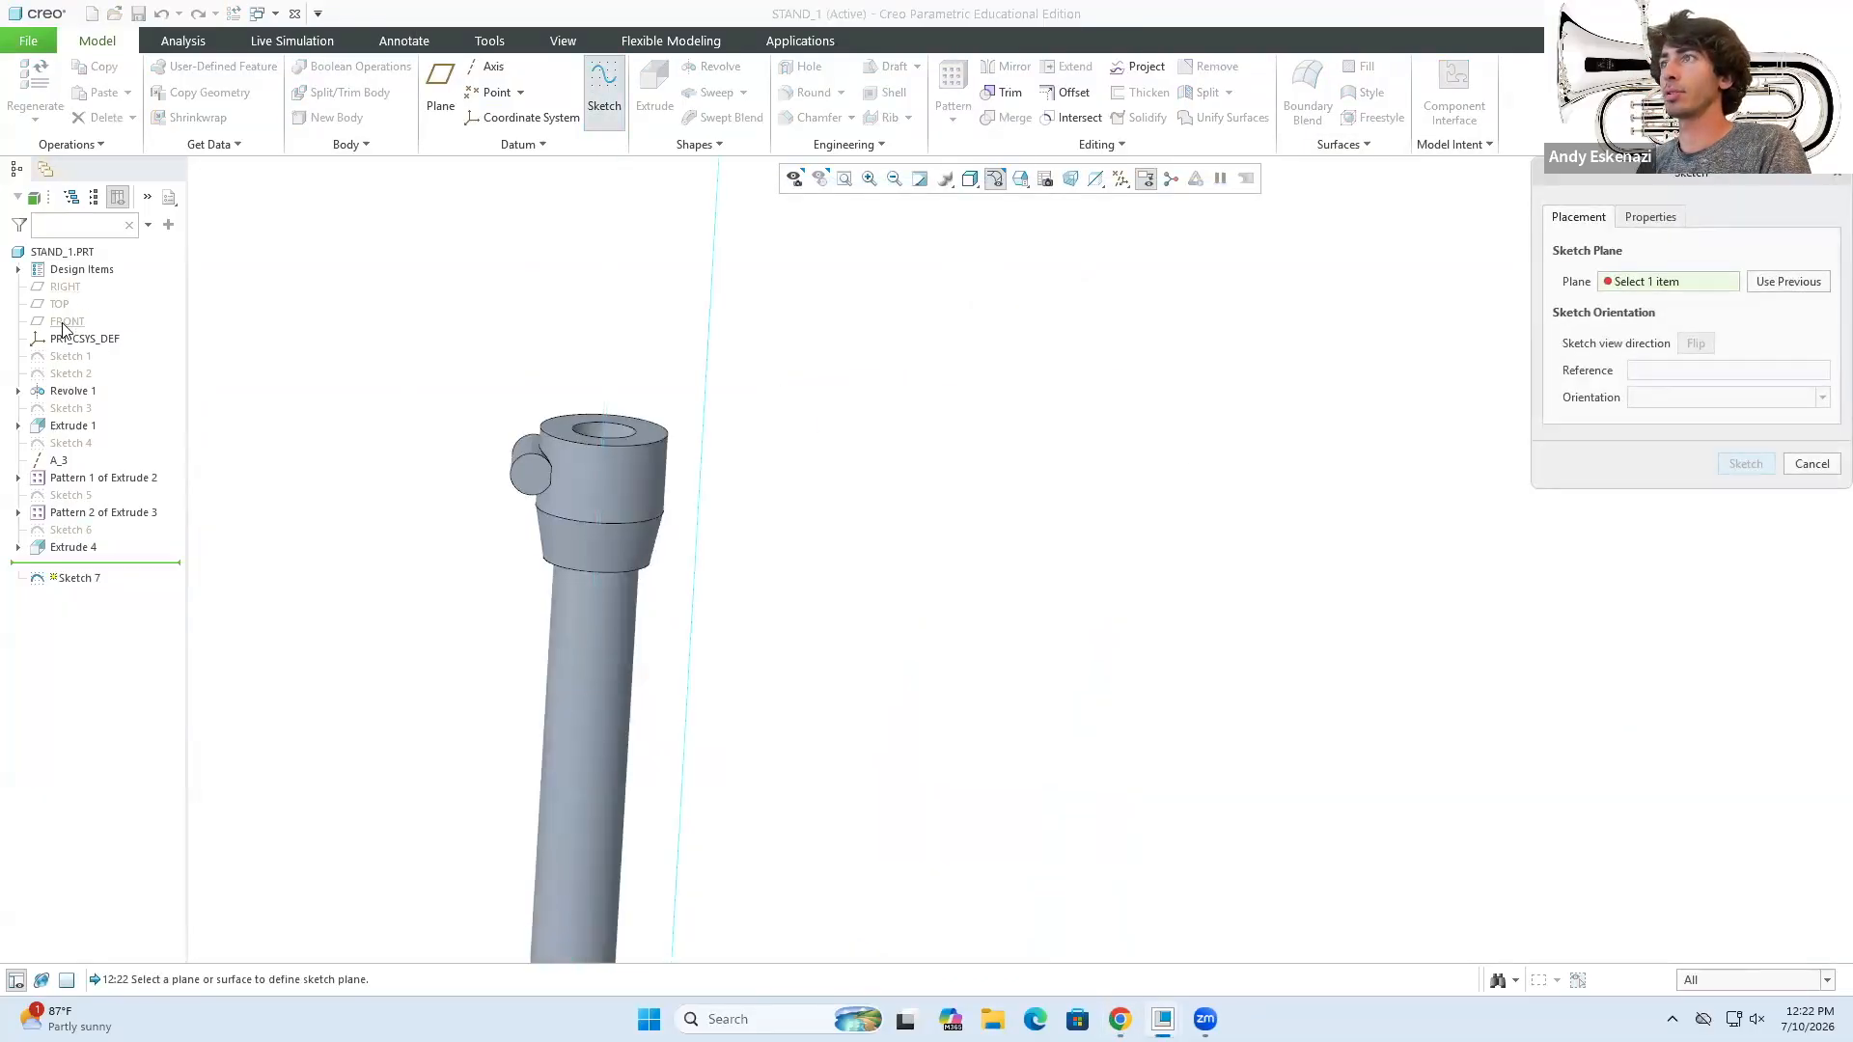
click(67, 322)
mouse_move(763, 587)
middle_down()
mouse_move(786, 582)
mouse_move(814, 634)
mouse_move(812, 722)
middle_up()
click(60, 305)
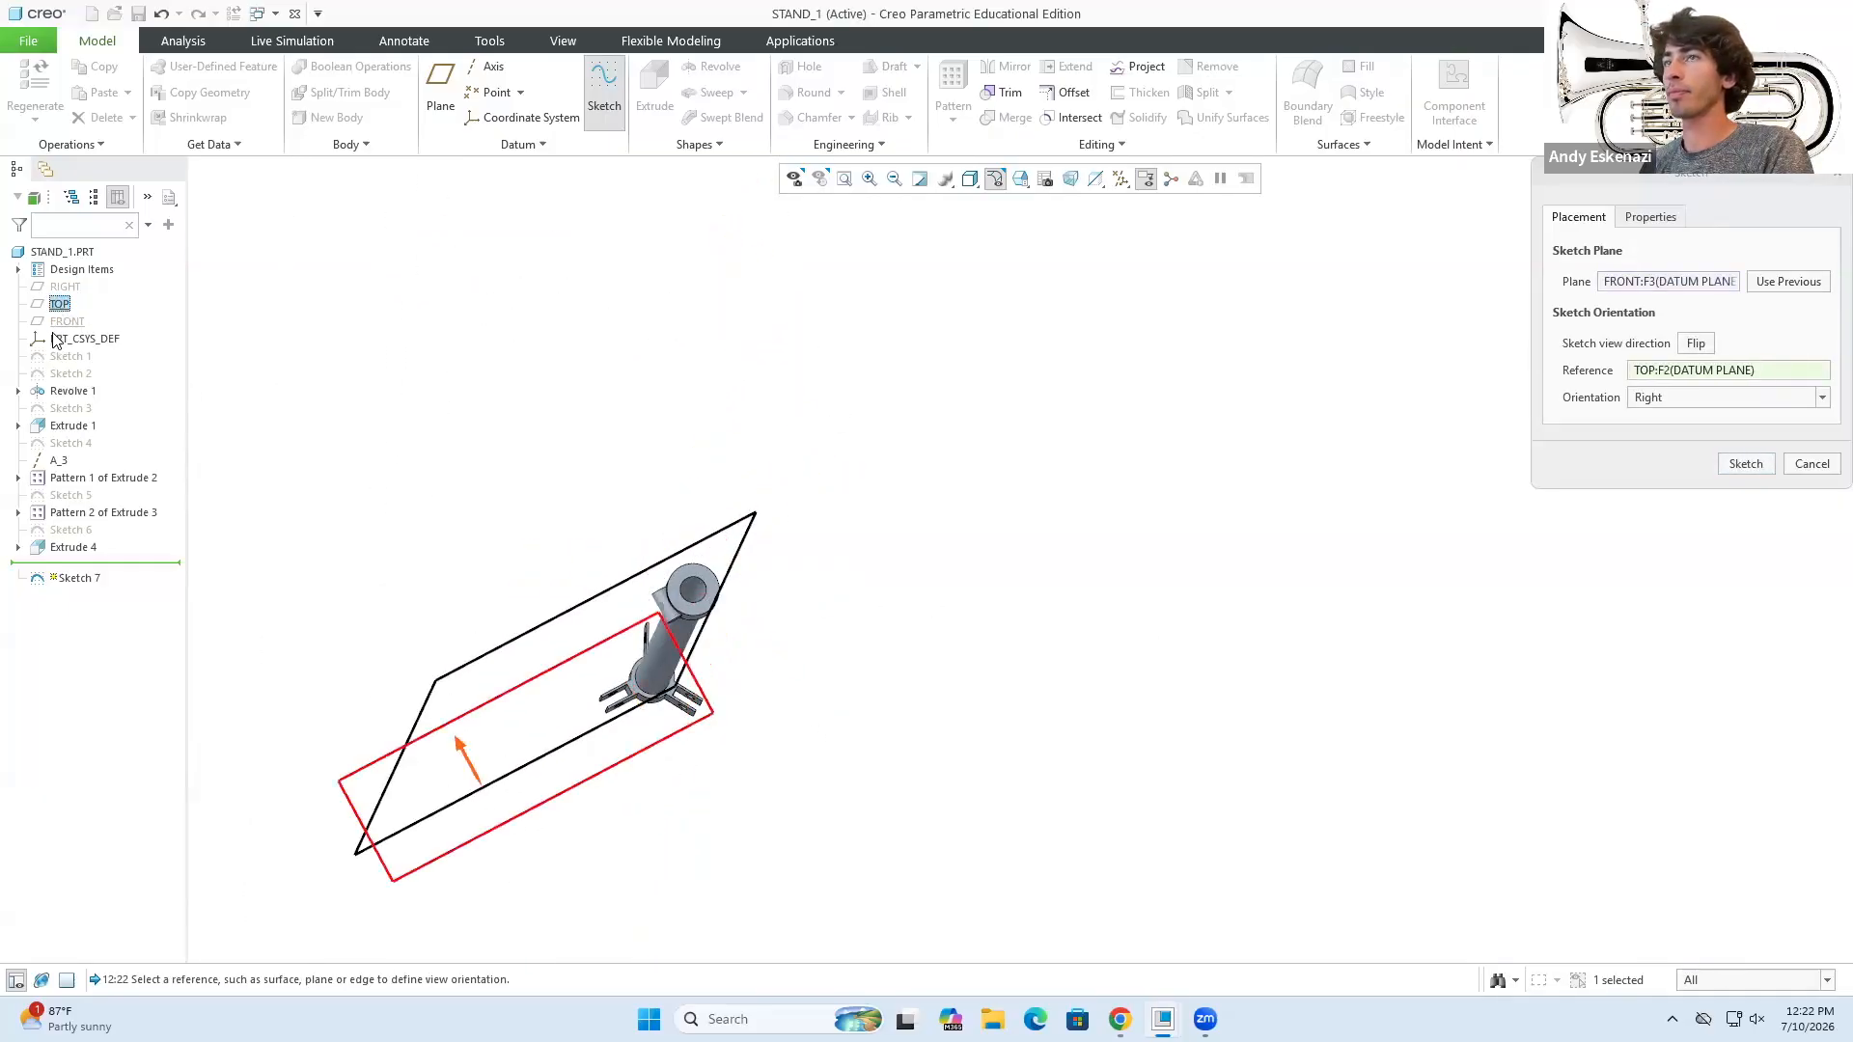
click(62, 289)
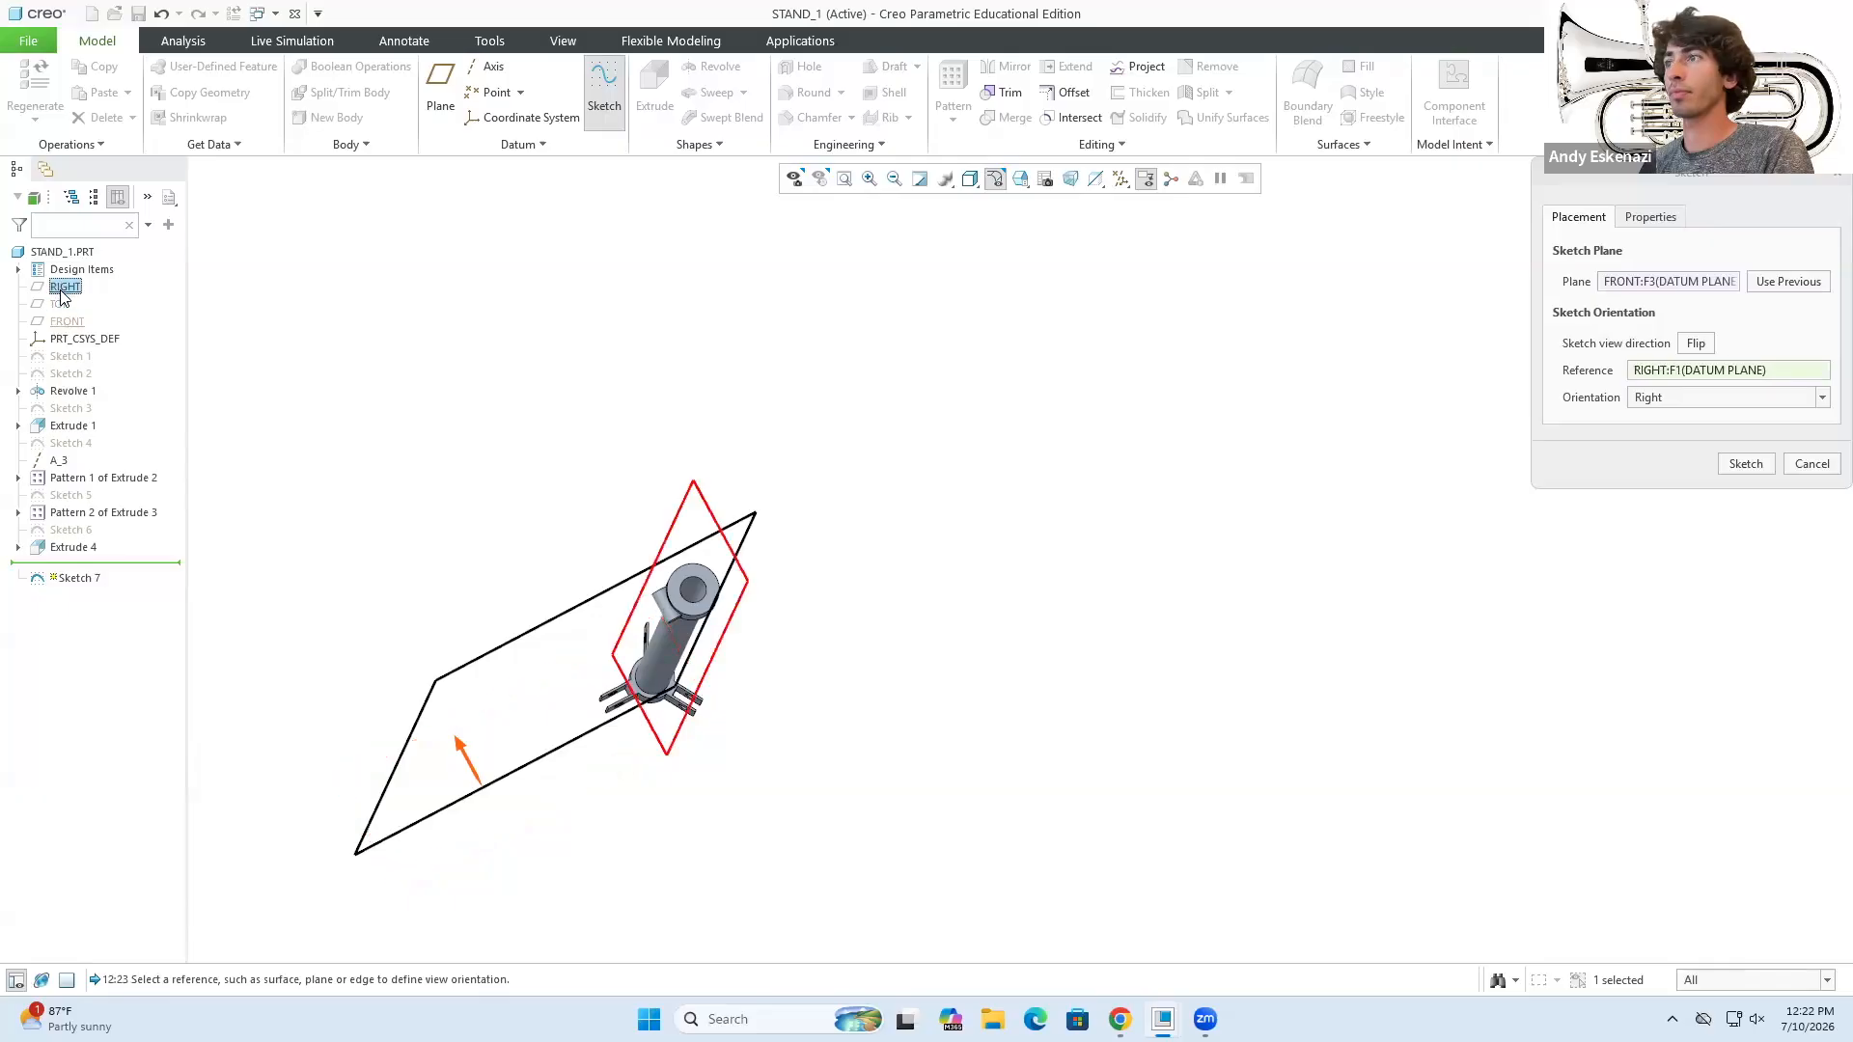
click(61, 304)
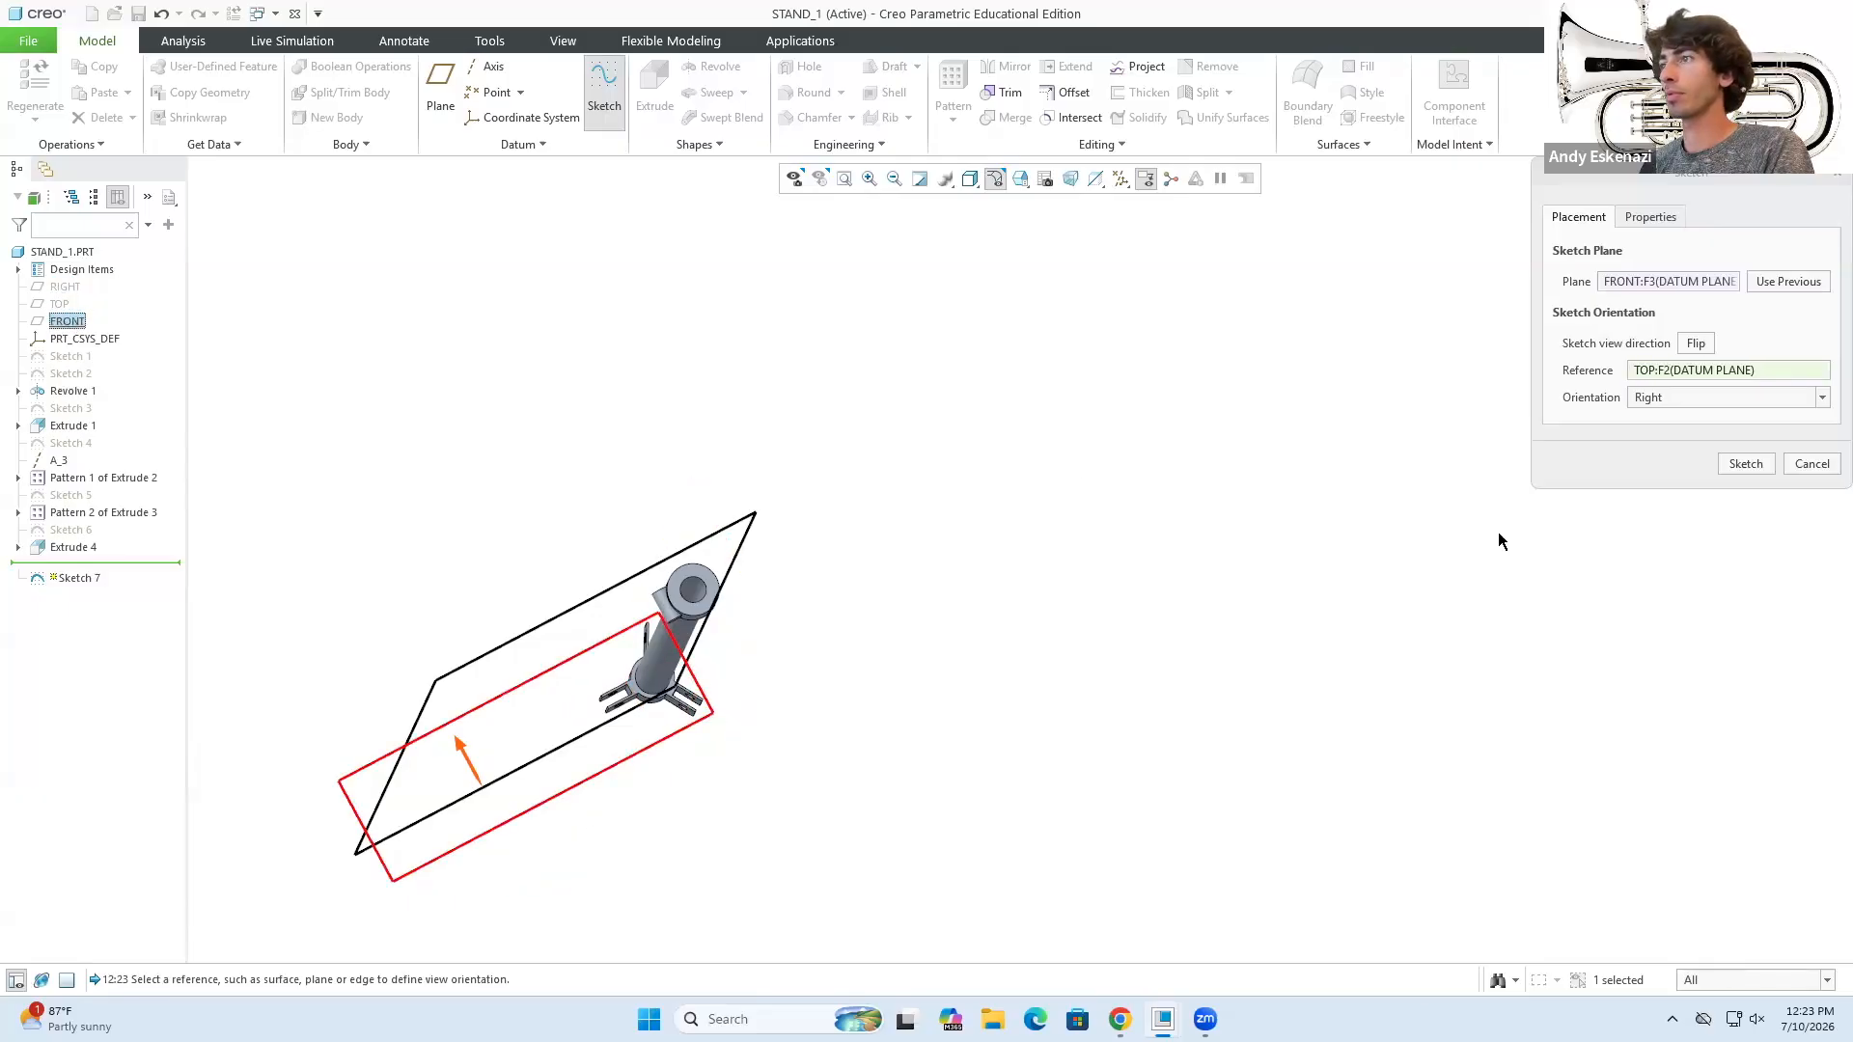
click(1813, 468)
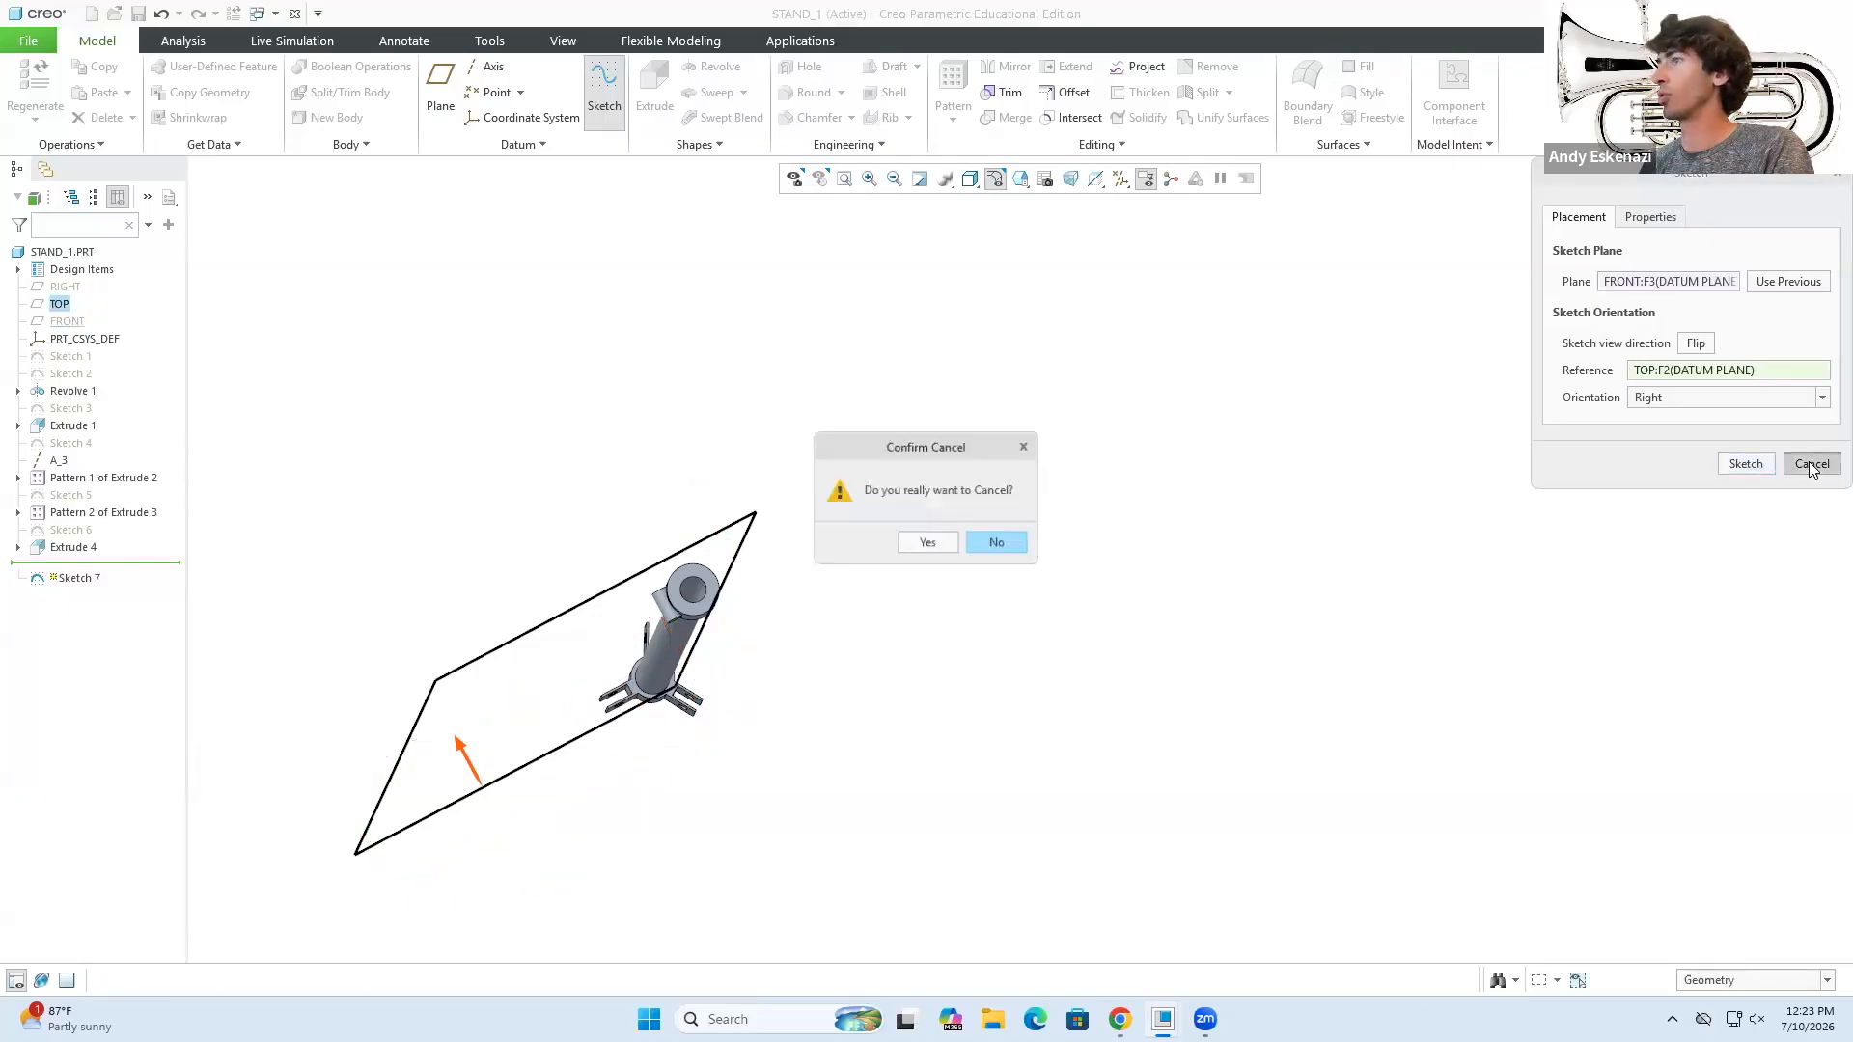
click(928, 543)
- Start a sketch on the FRONT plane and project the collar's outer side edge opposite the cylindrical boss
click(64, 321)
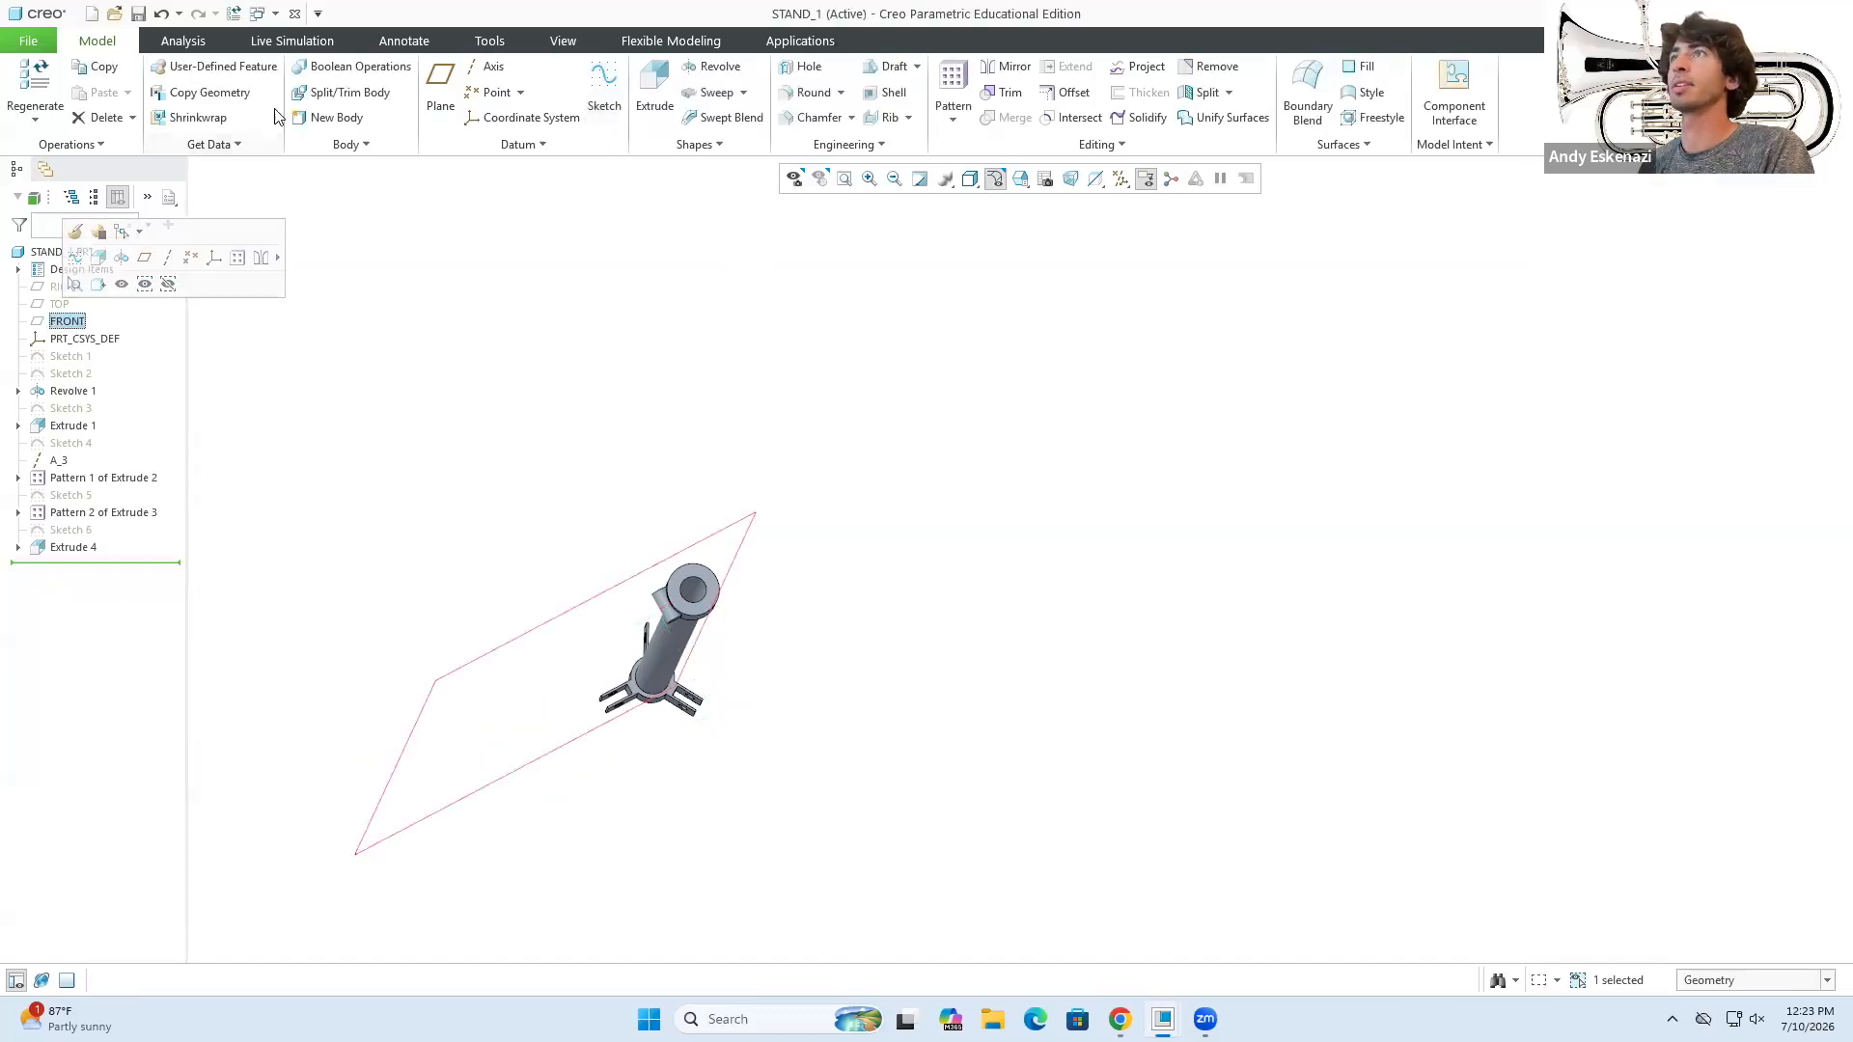
click(604, 92)
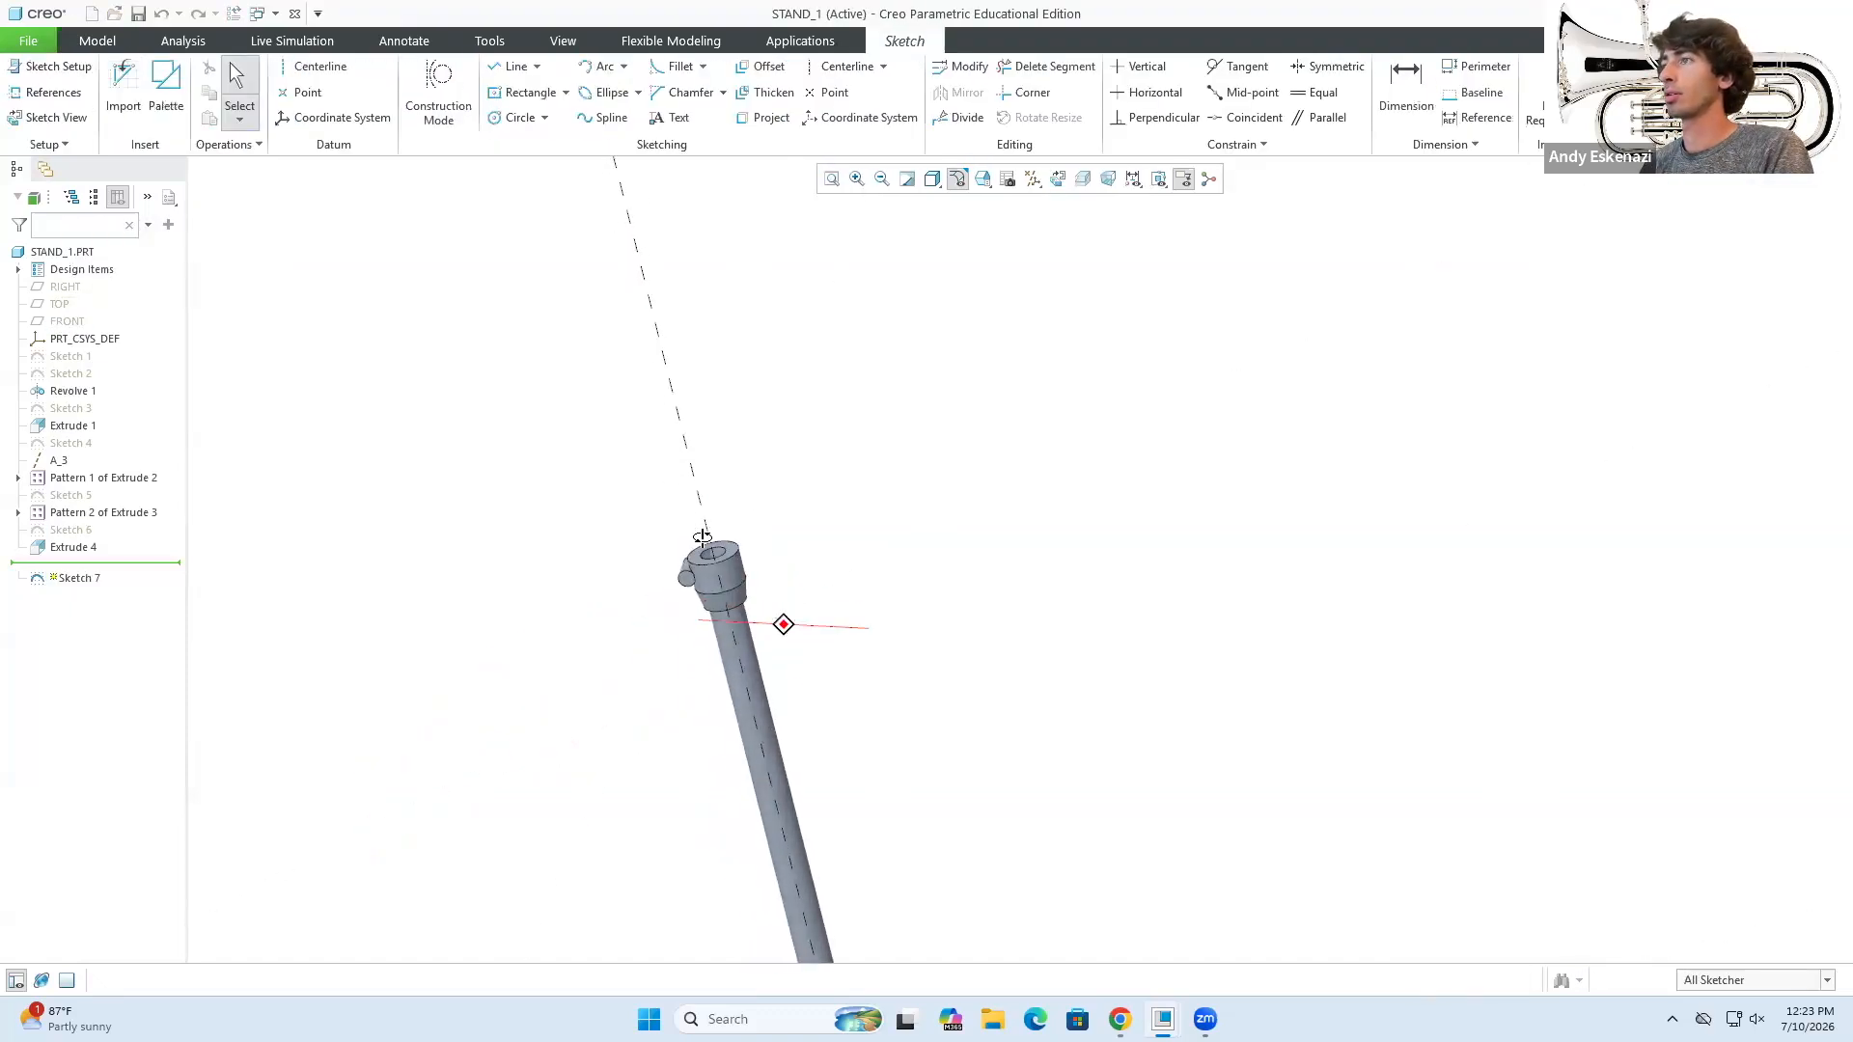
scroll(743, 582, up, 3)
click(762, 117)
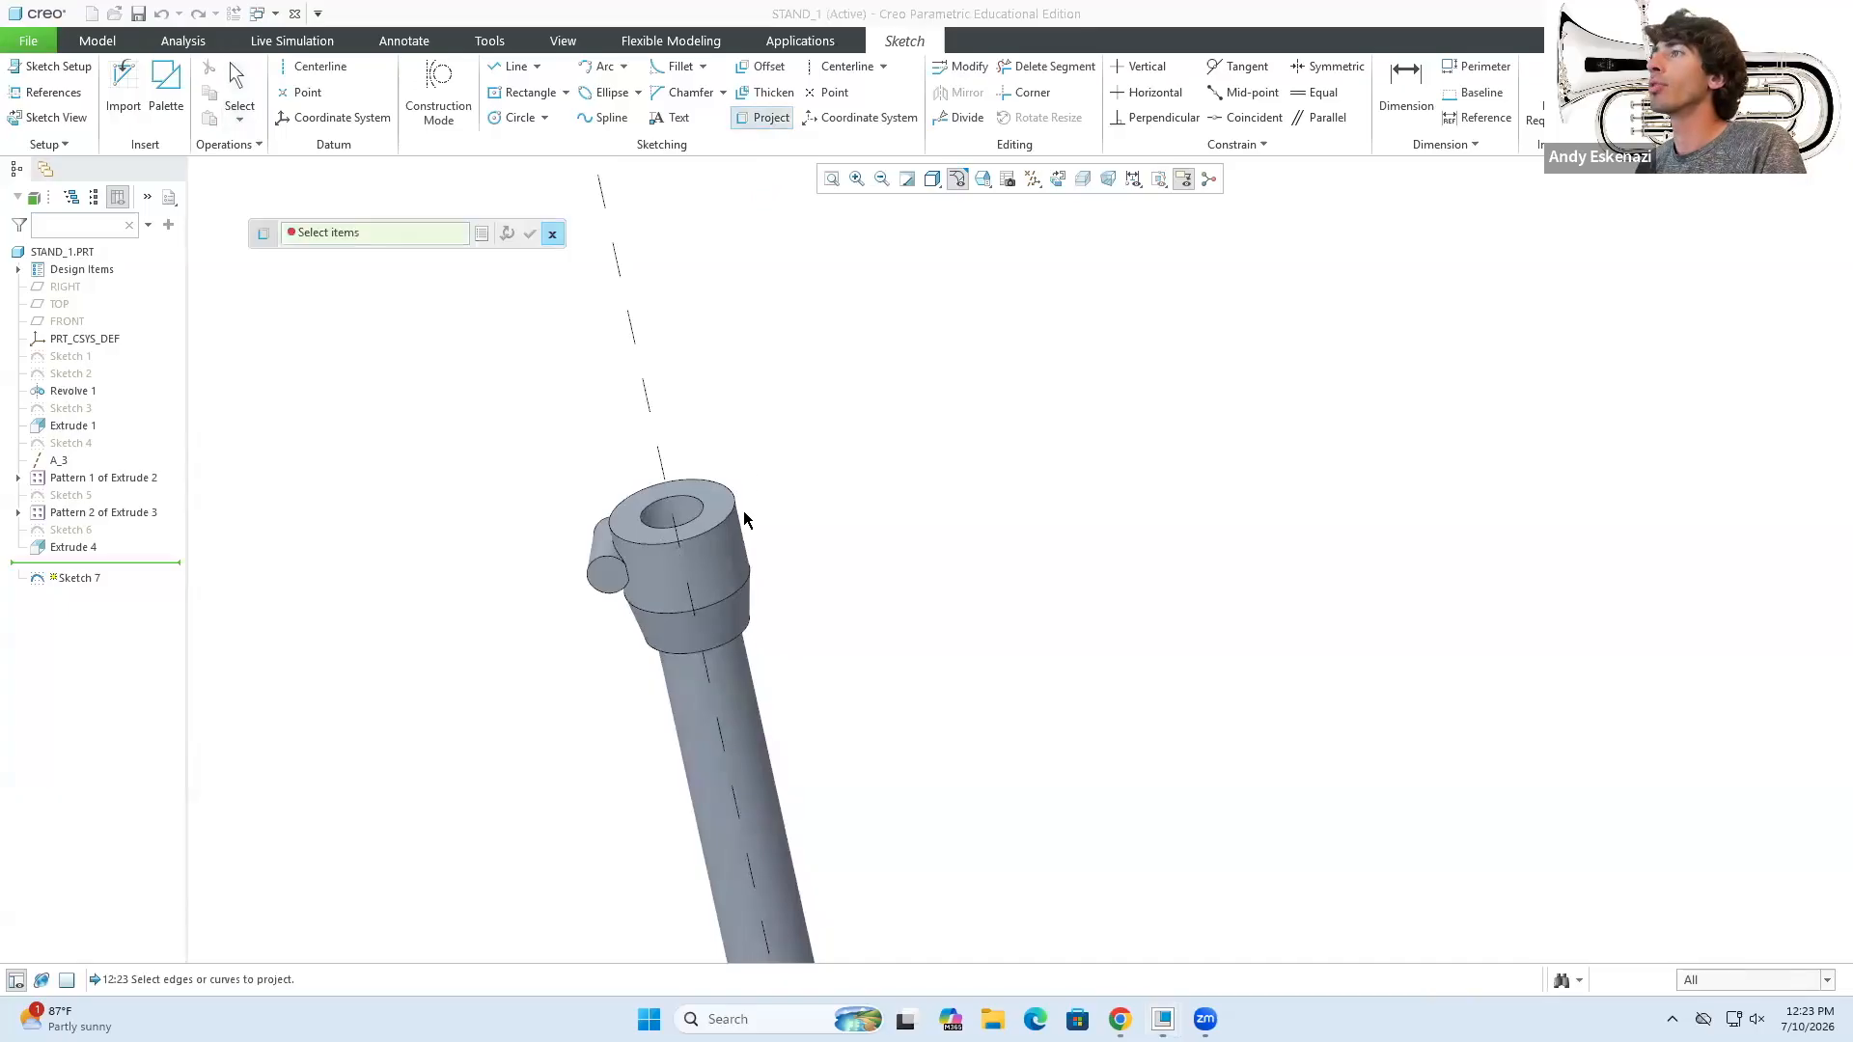
mouse_move(764, 605)
middle_down()
mouse_move(792, 524)
mouse_move(778, 606)
mouse_move(686, 530)
mouse_move(691, 571)
mouse_move(778, 589)
middle_up()
click(529, 235)
scroll(691, 572, up, 3)
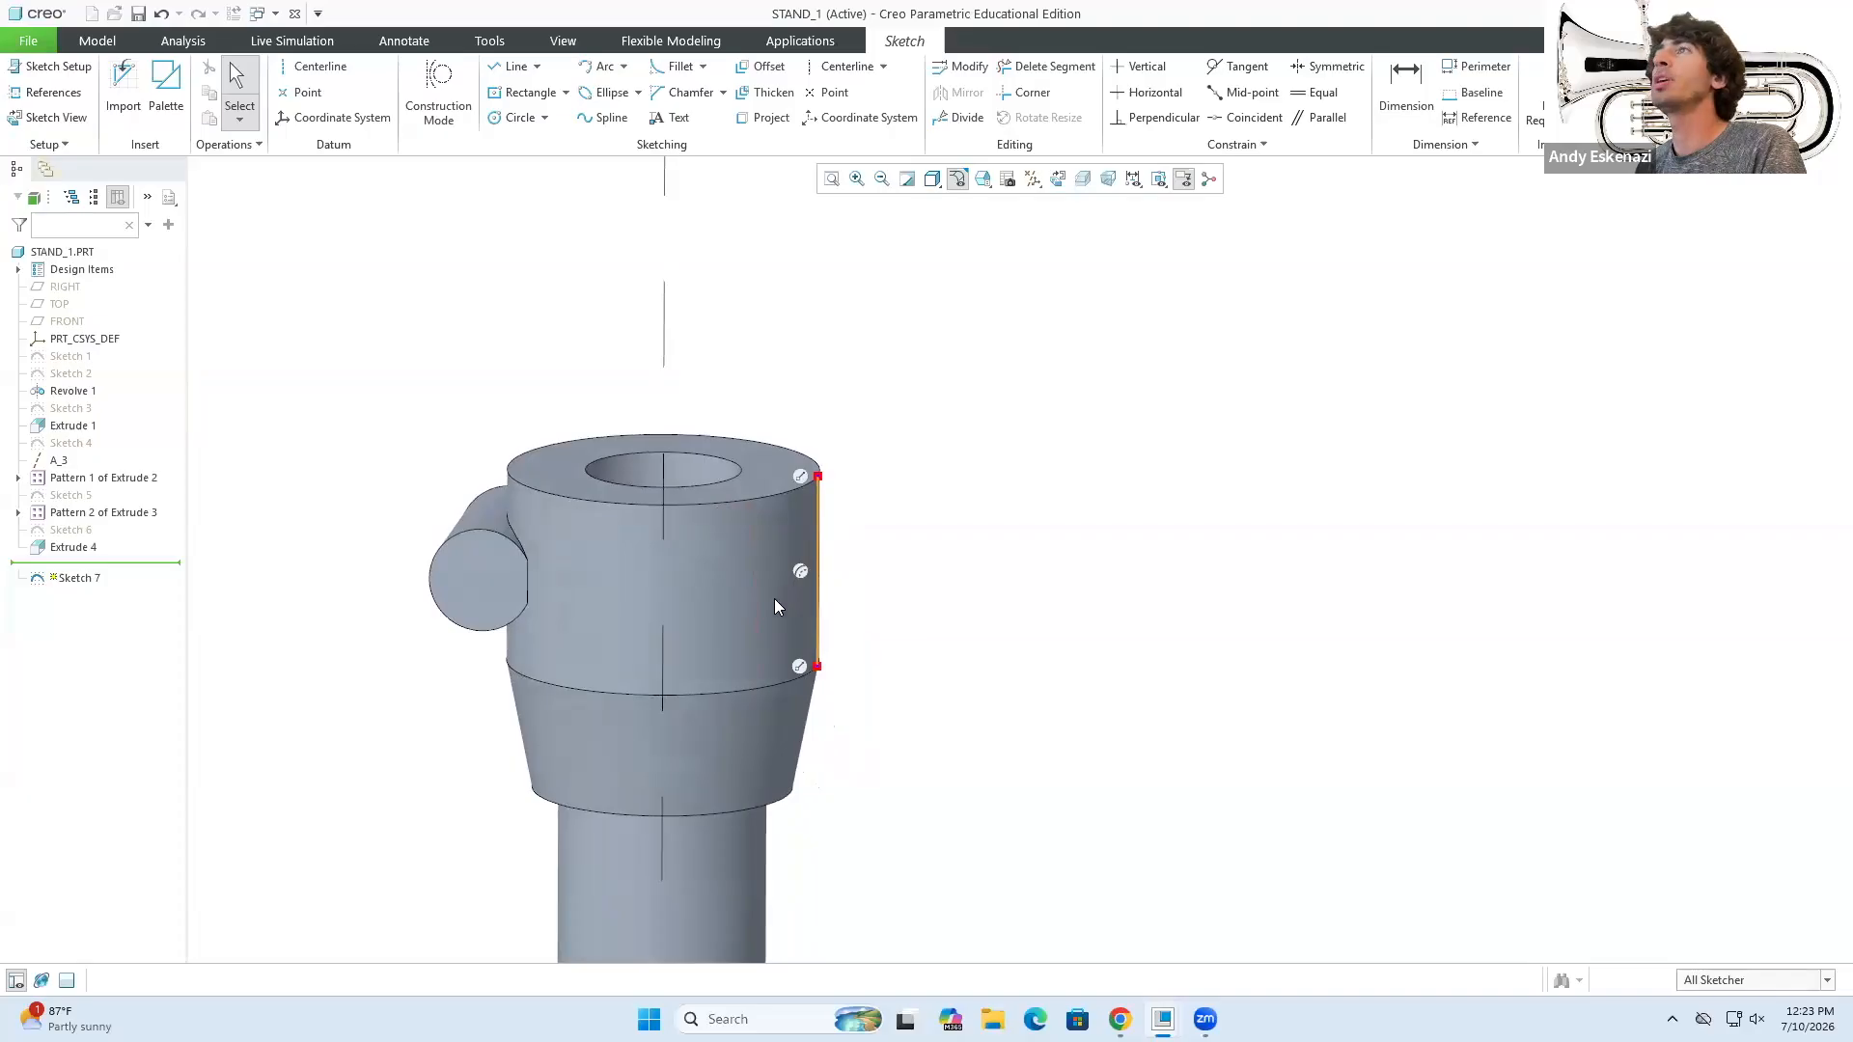
- Sketch a rectangle centred on the projected edge's midpoint, and set its height to 10 and its width to 4
click(512, 89)
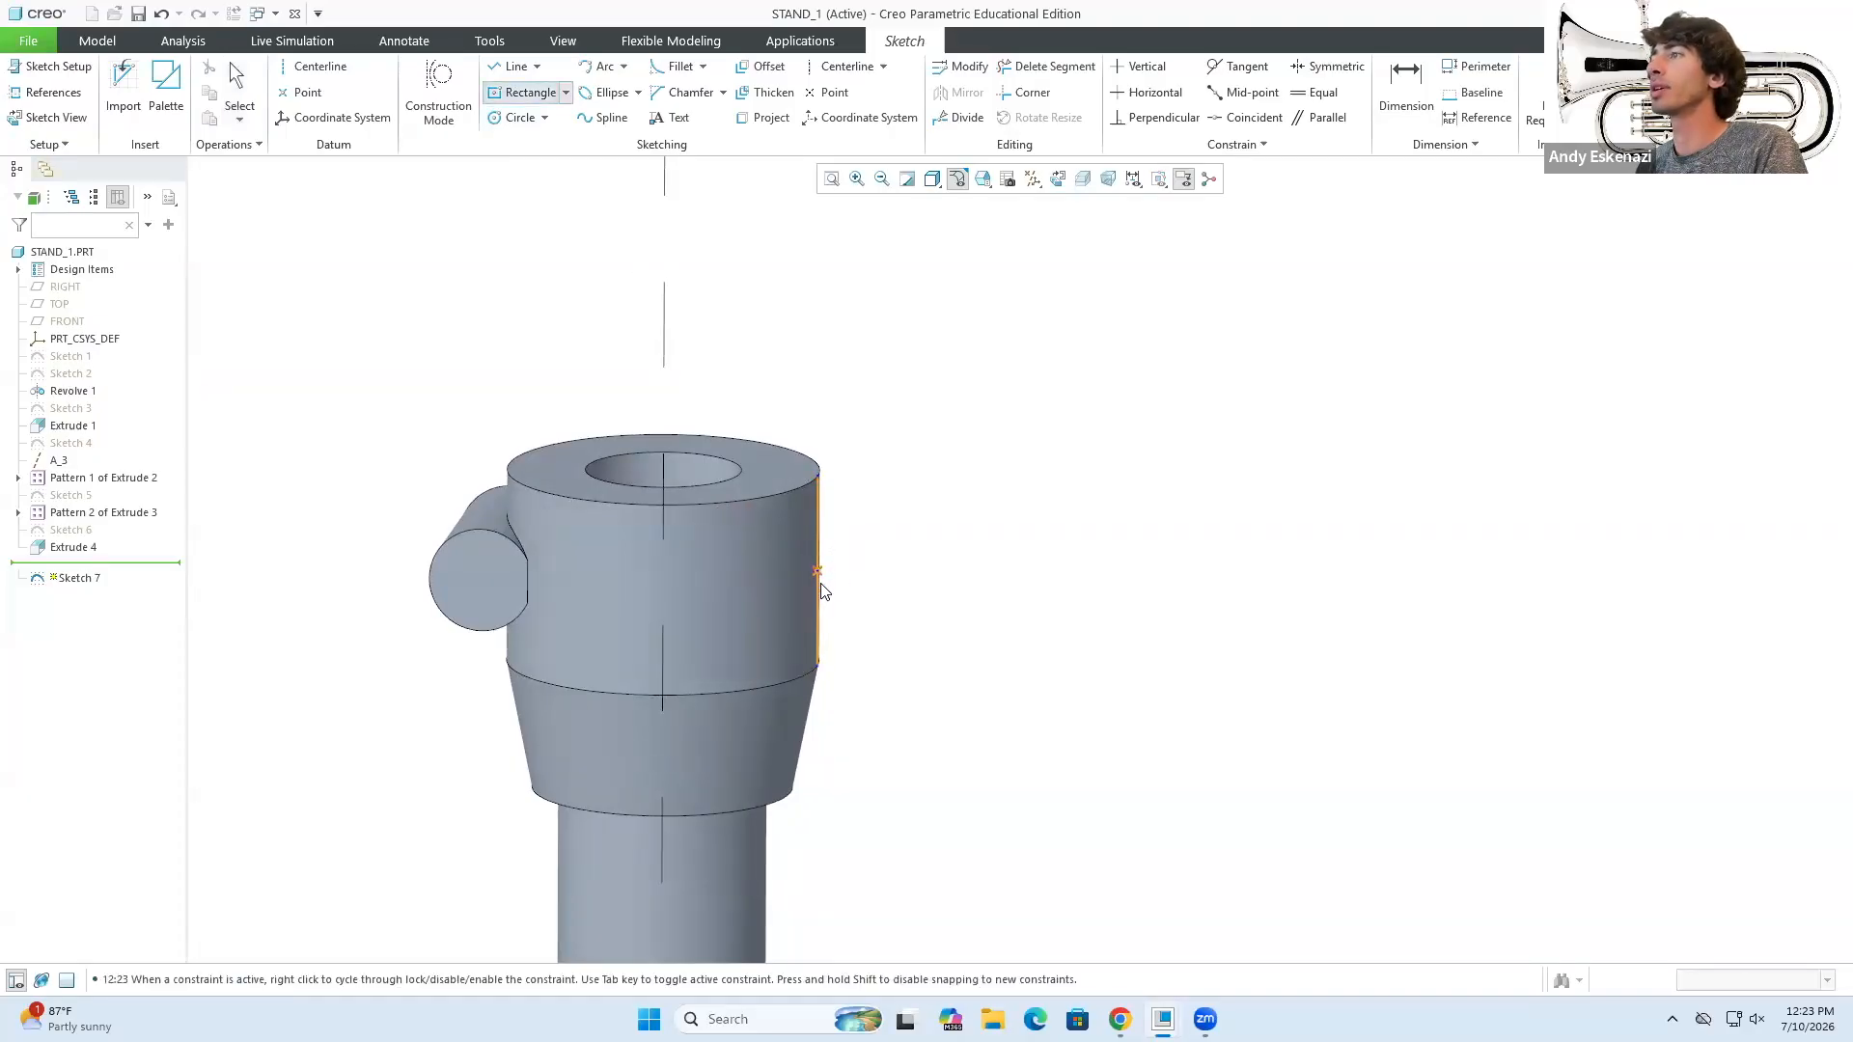
click(839, 644)
middle_click(797, 541)
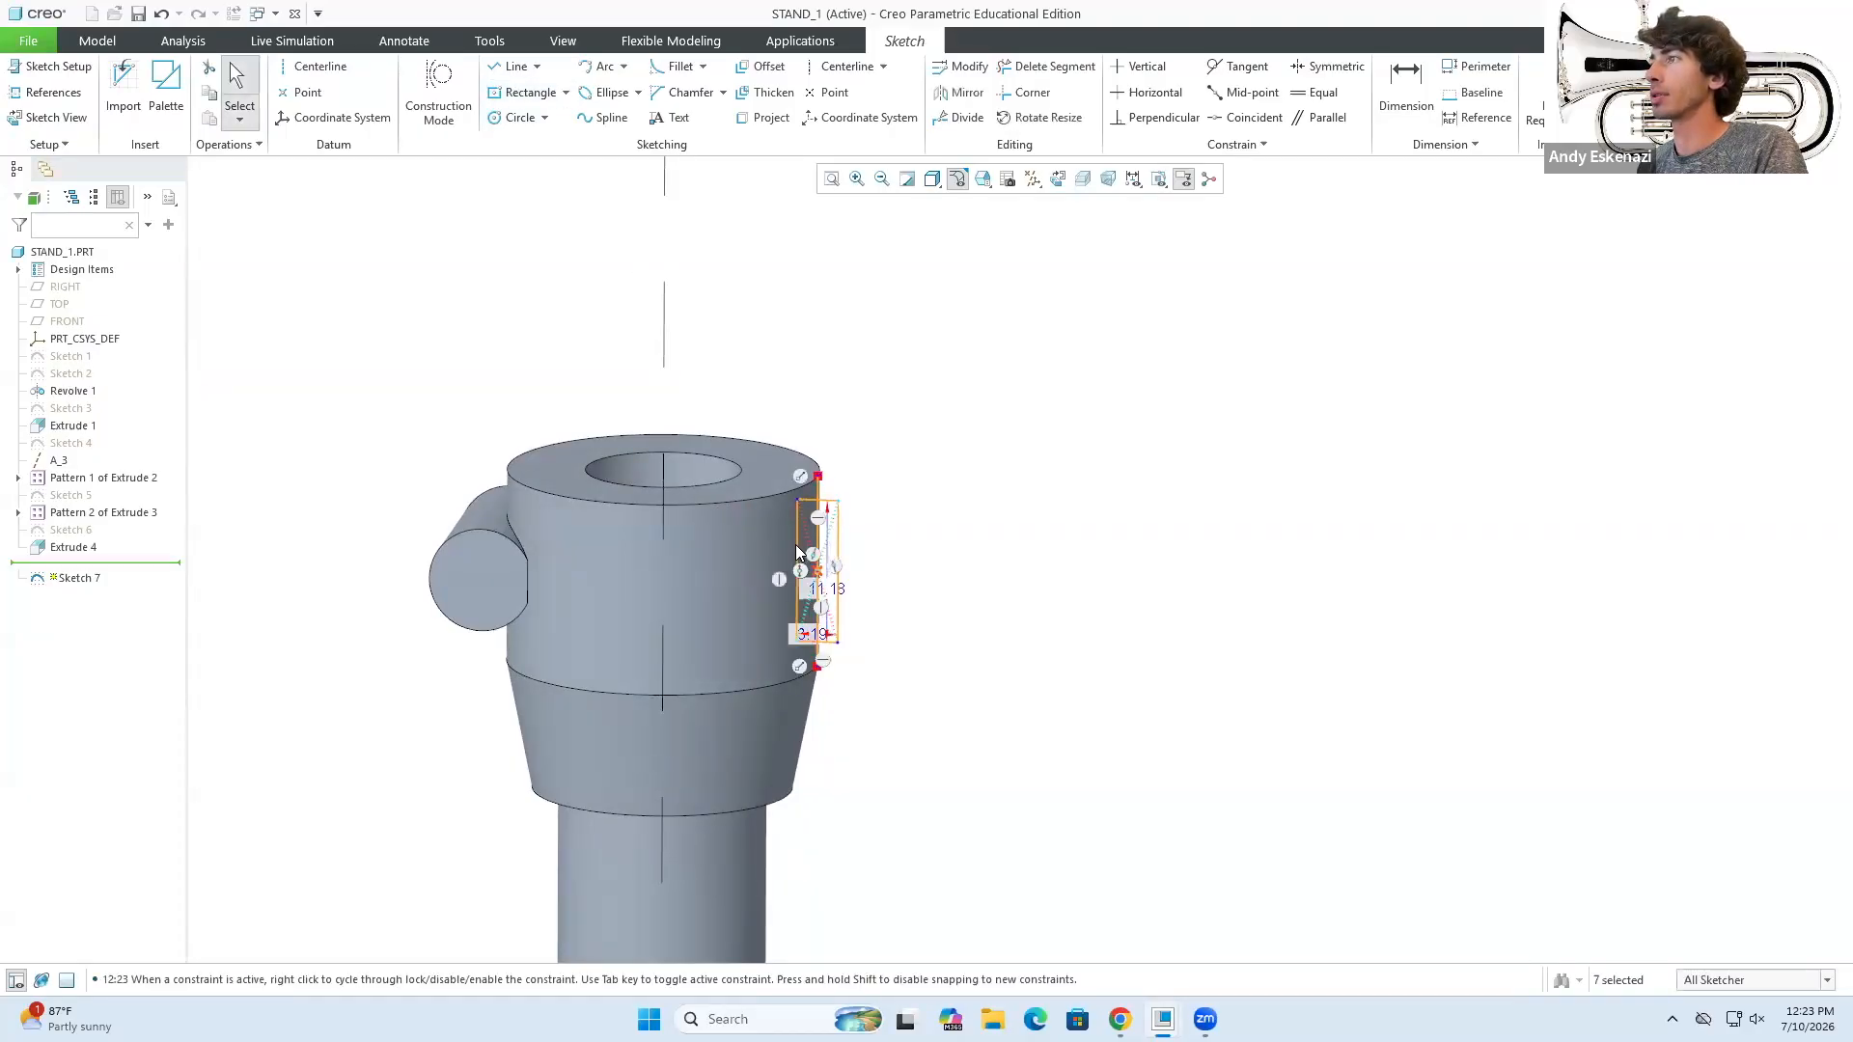
scroll(799, 537, down, 5)
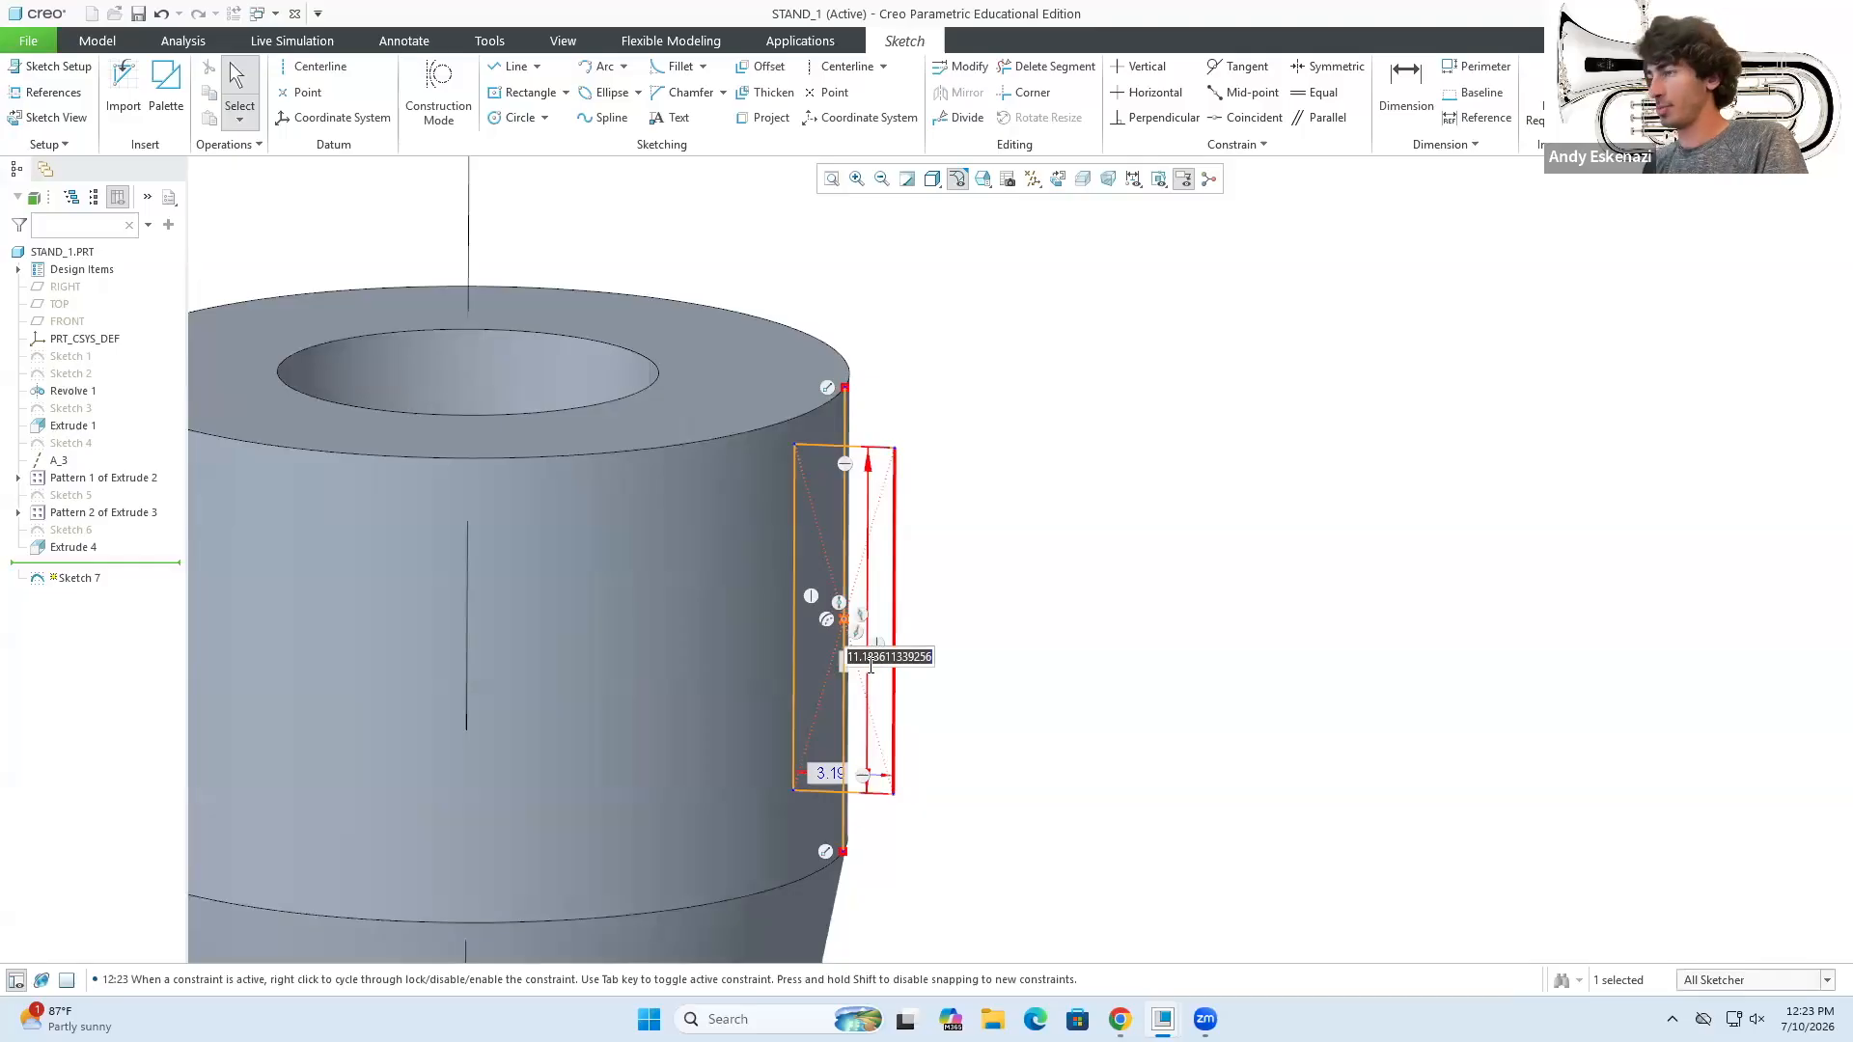
key(Return)
double_click(830, 752)
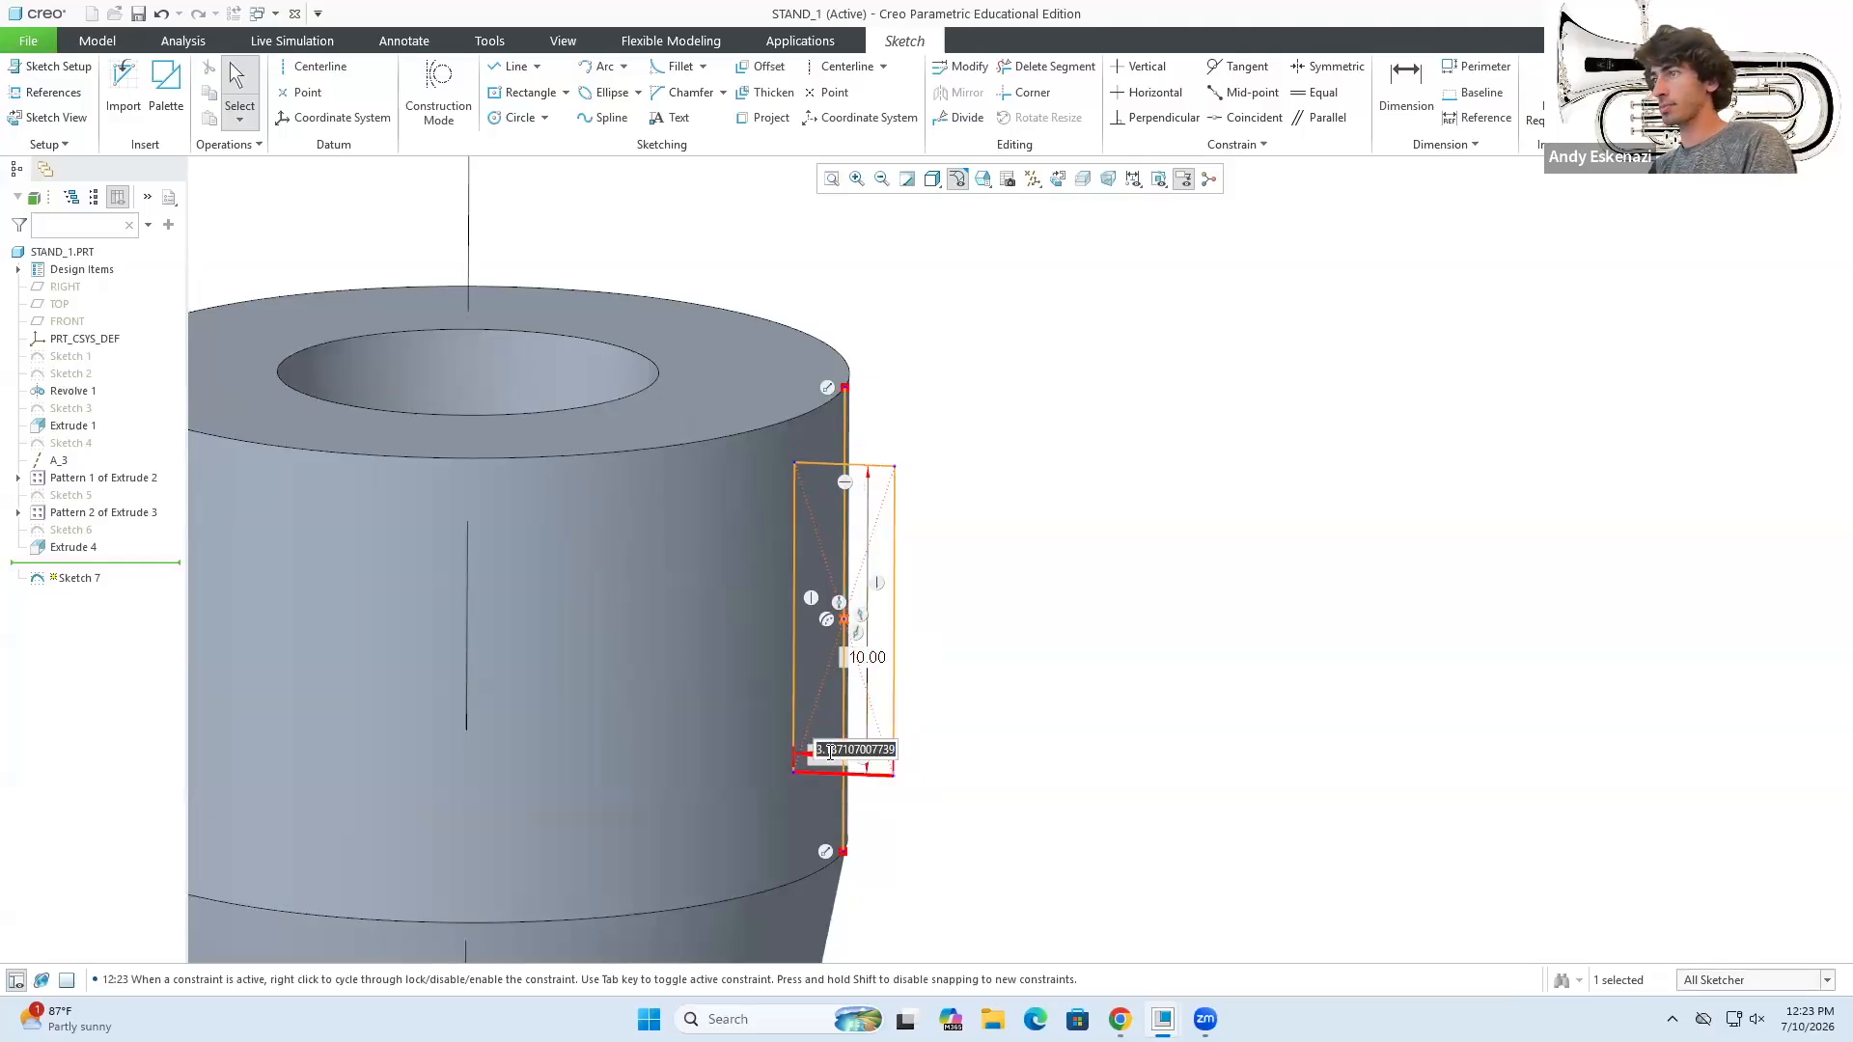
text(4)
key(Return)
- Convert the projected edge to construction geometry and finish the rectangle sketch
click(842, 812)
click(913, 705)
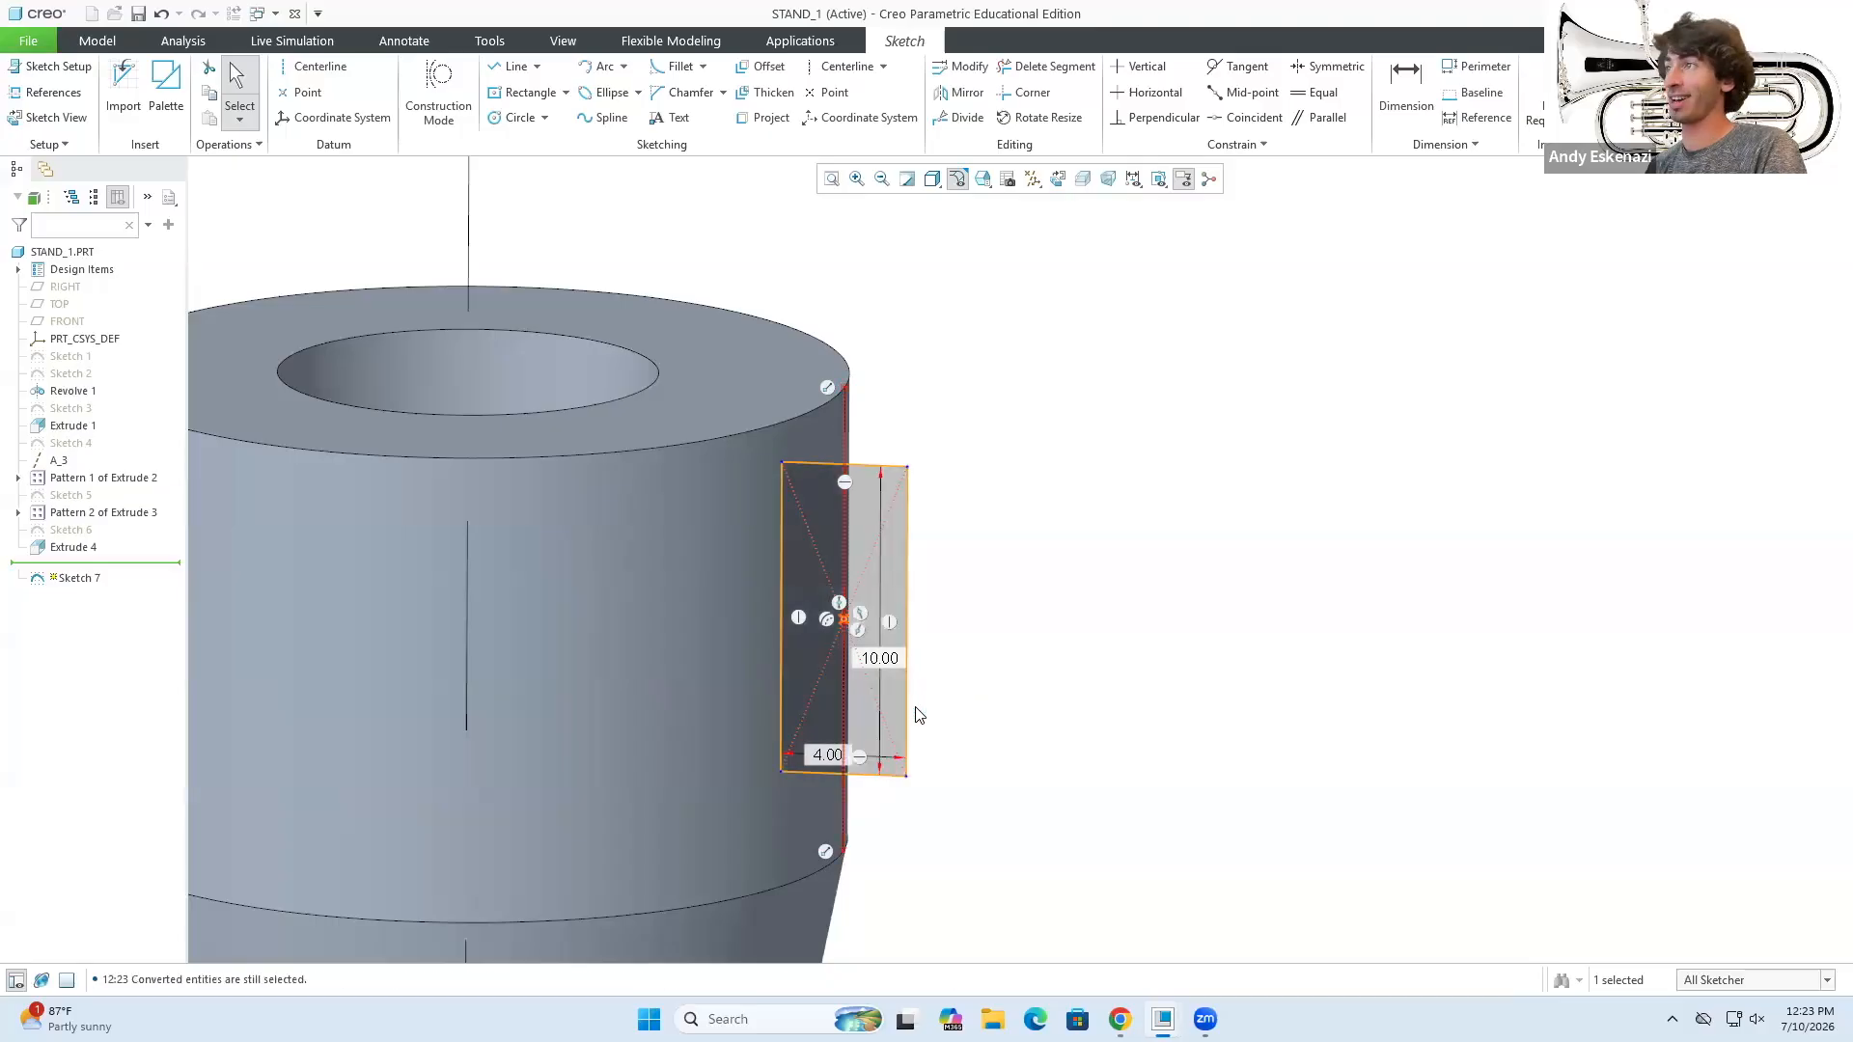
click(1762, 91)
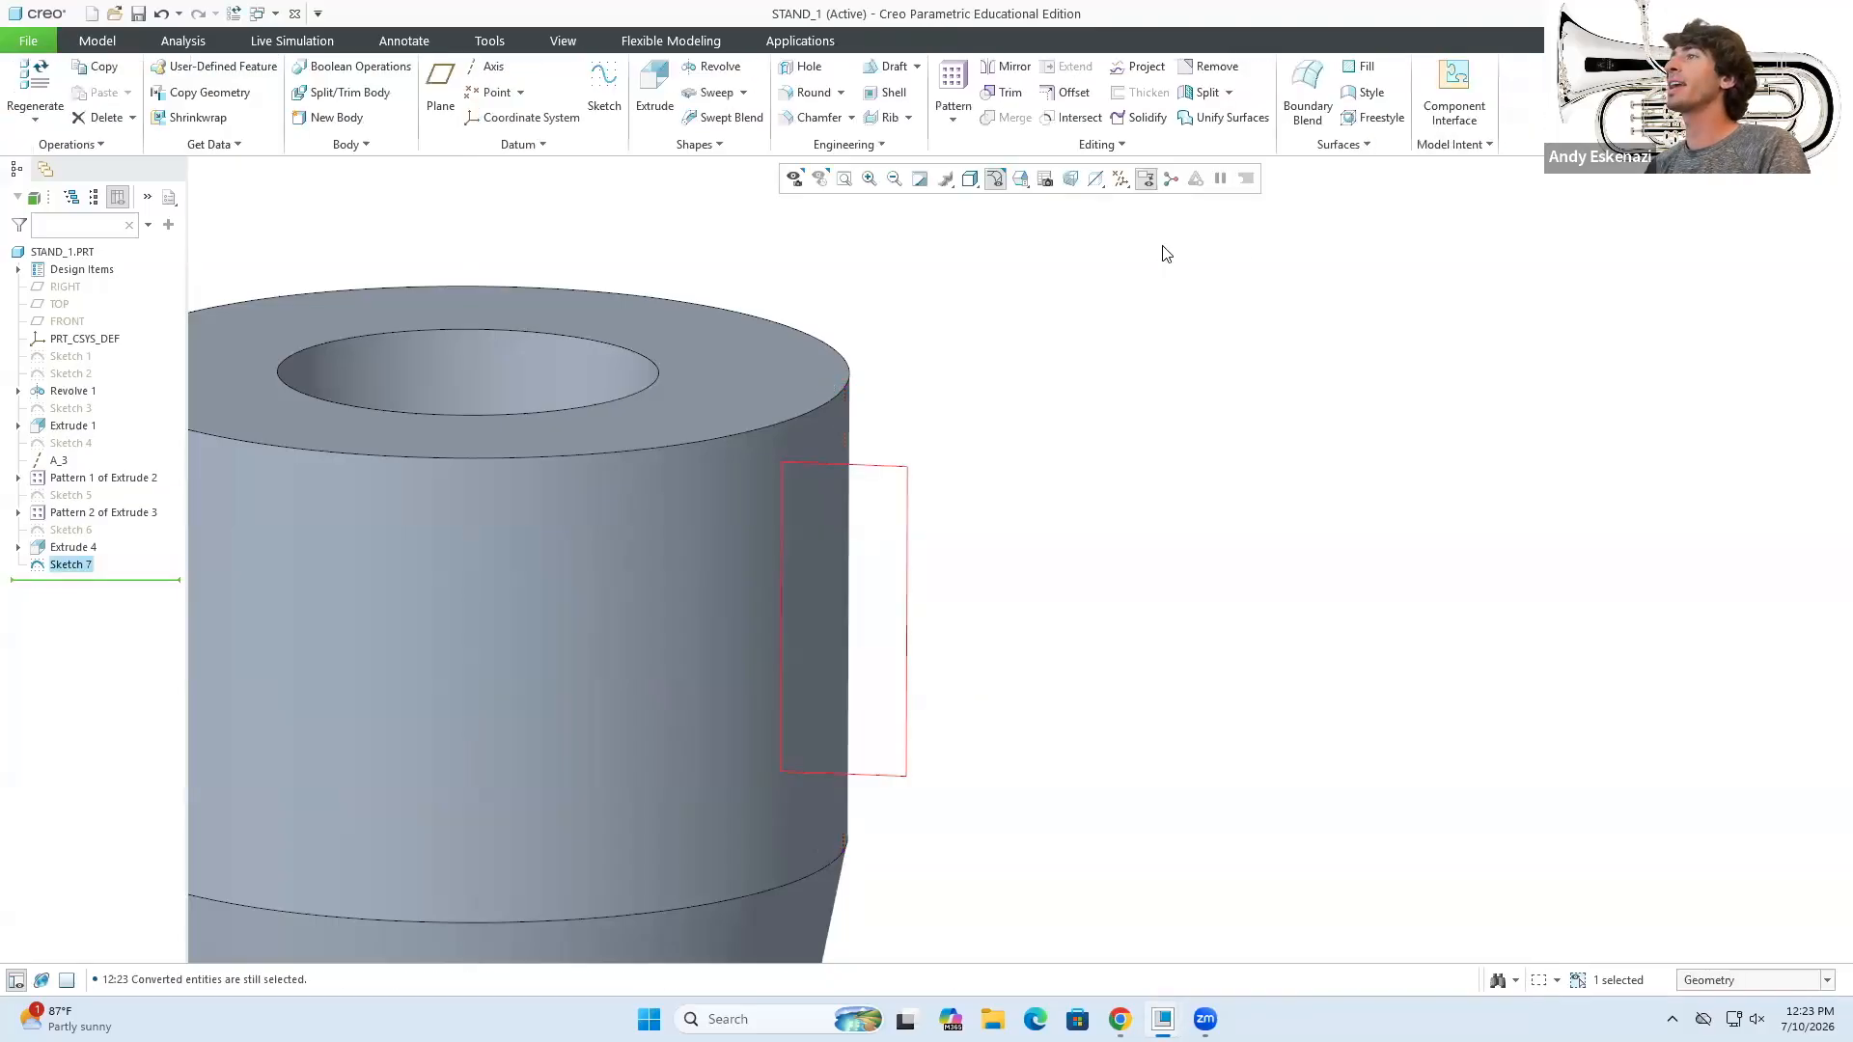
- Extrude the rectangle symmetrically with a depth of 6 to form a tab on the collar
click(653, 89)
click(200, 90)
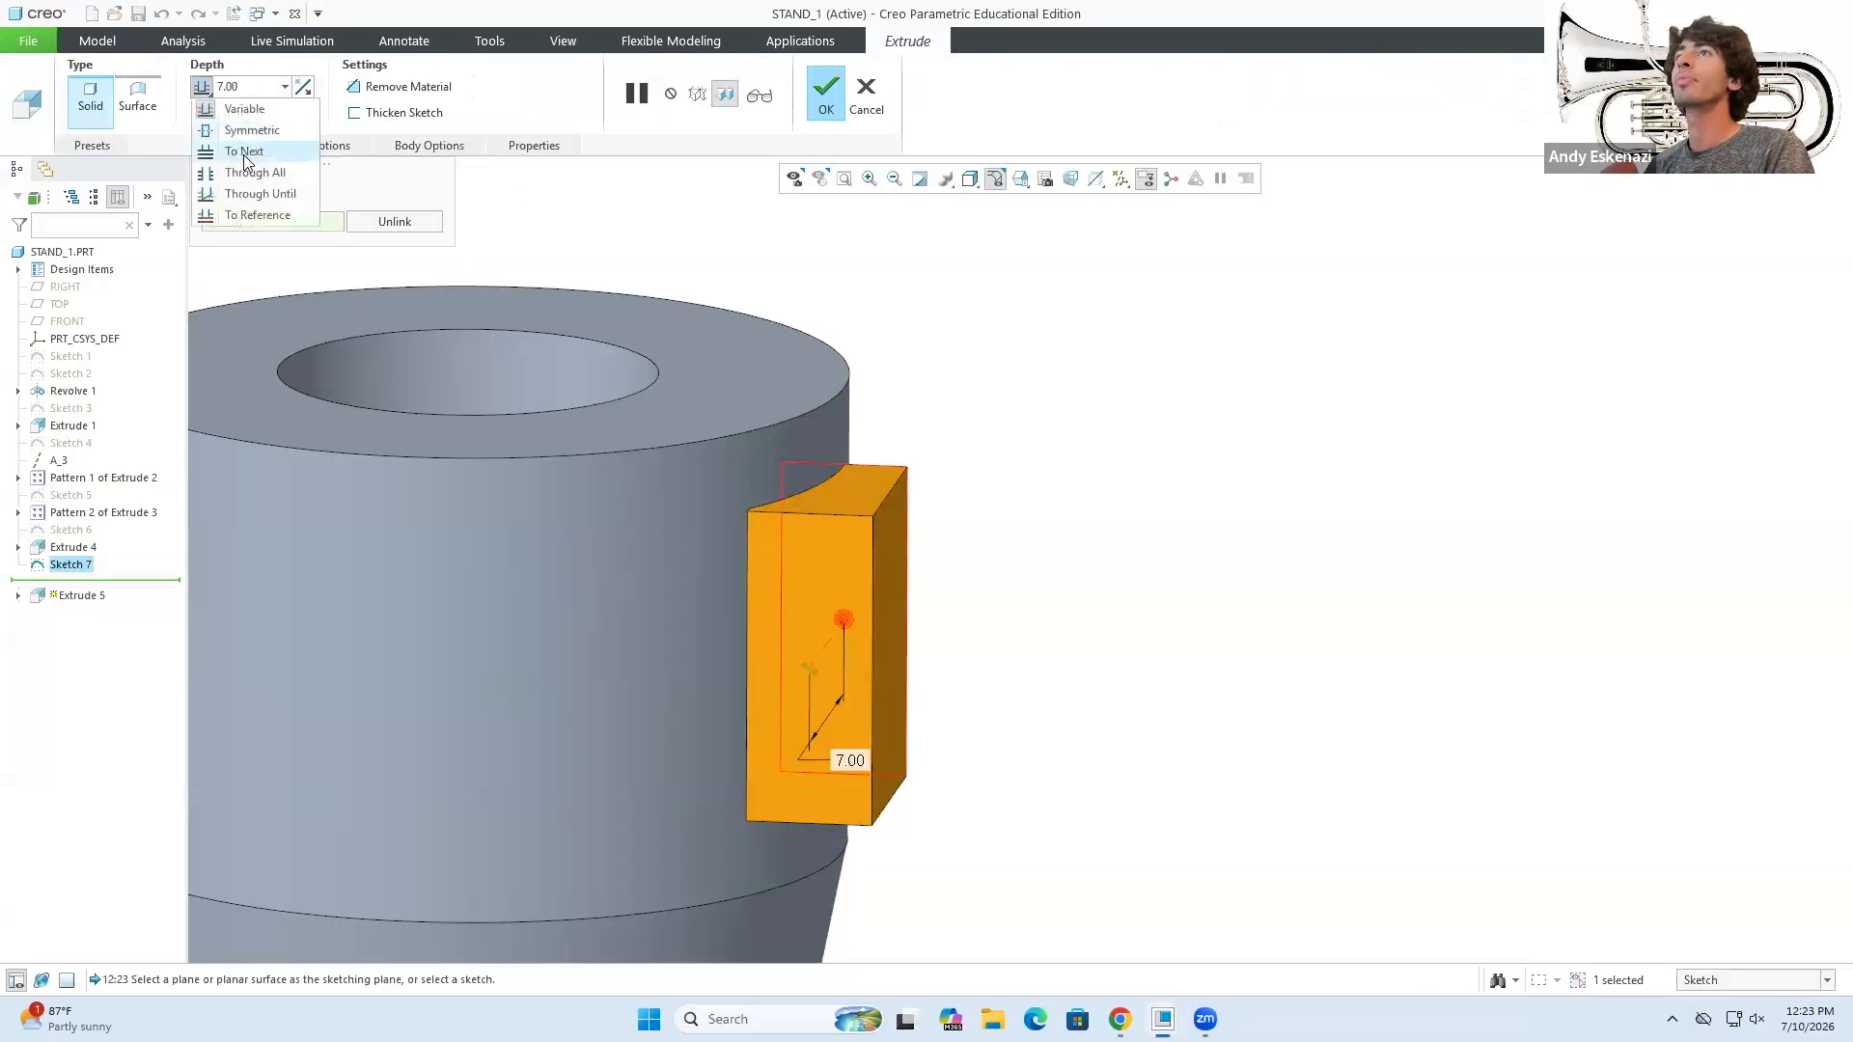
click(248, 129)
middle_drag(699, 485, 564, 297)
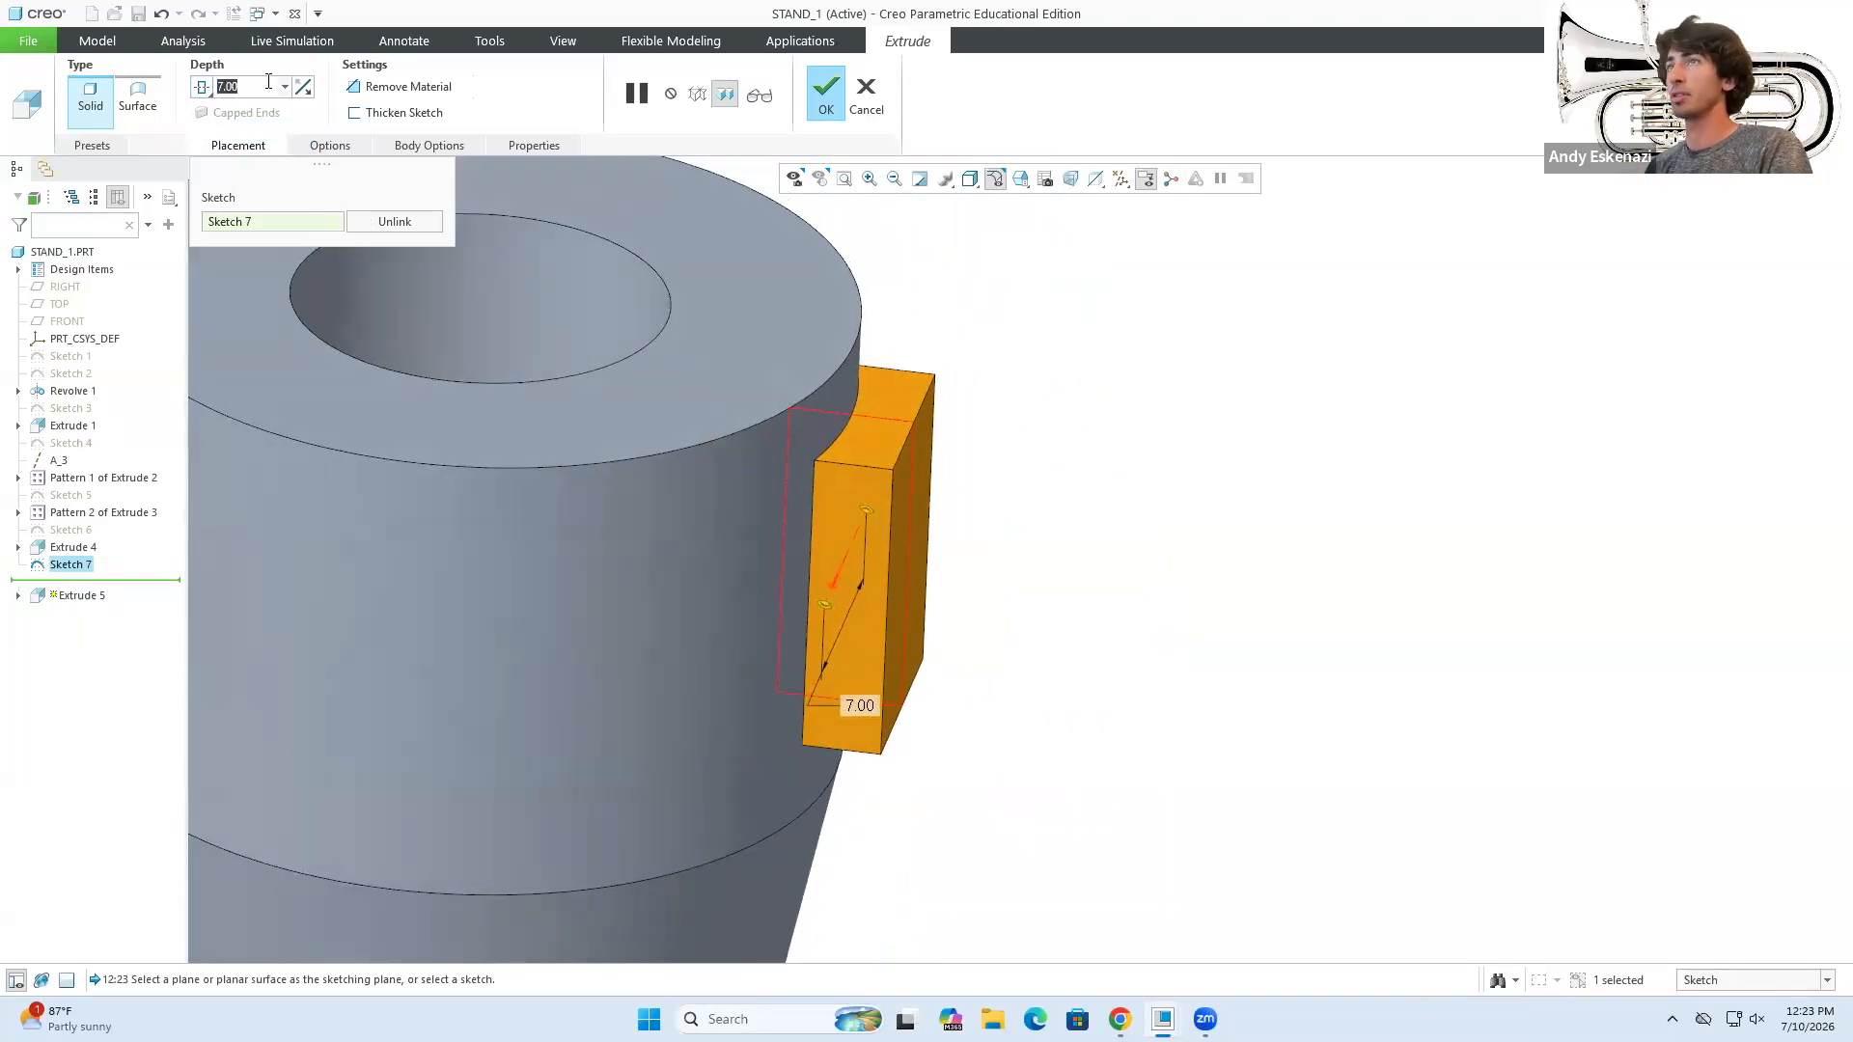
text(6)
key(Return)
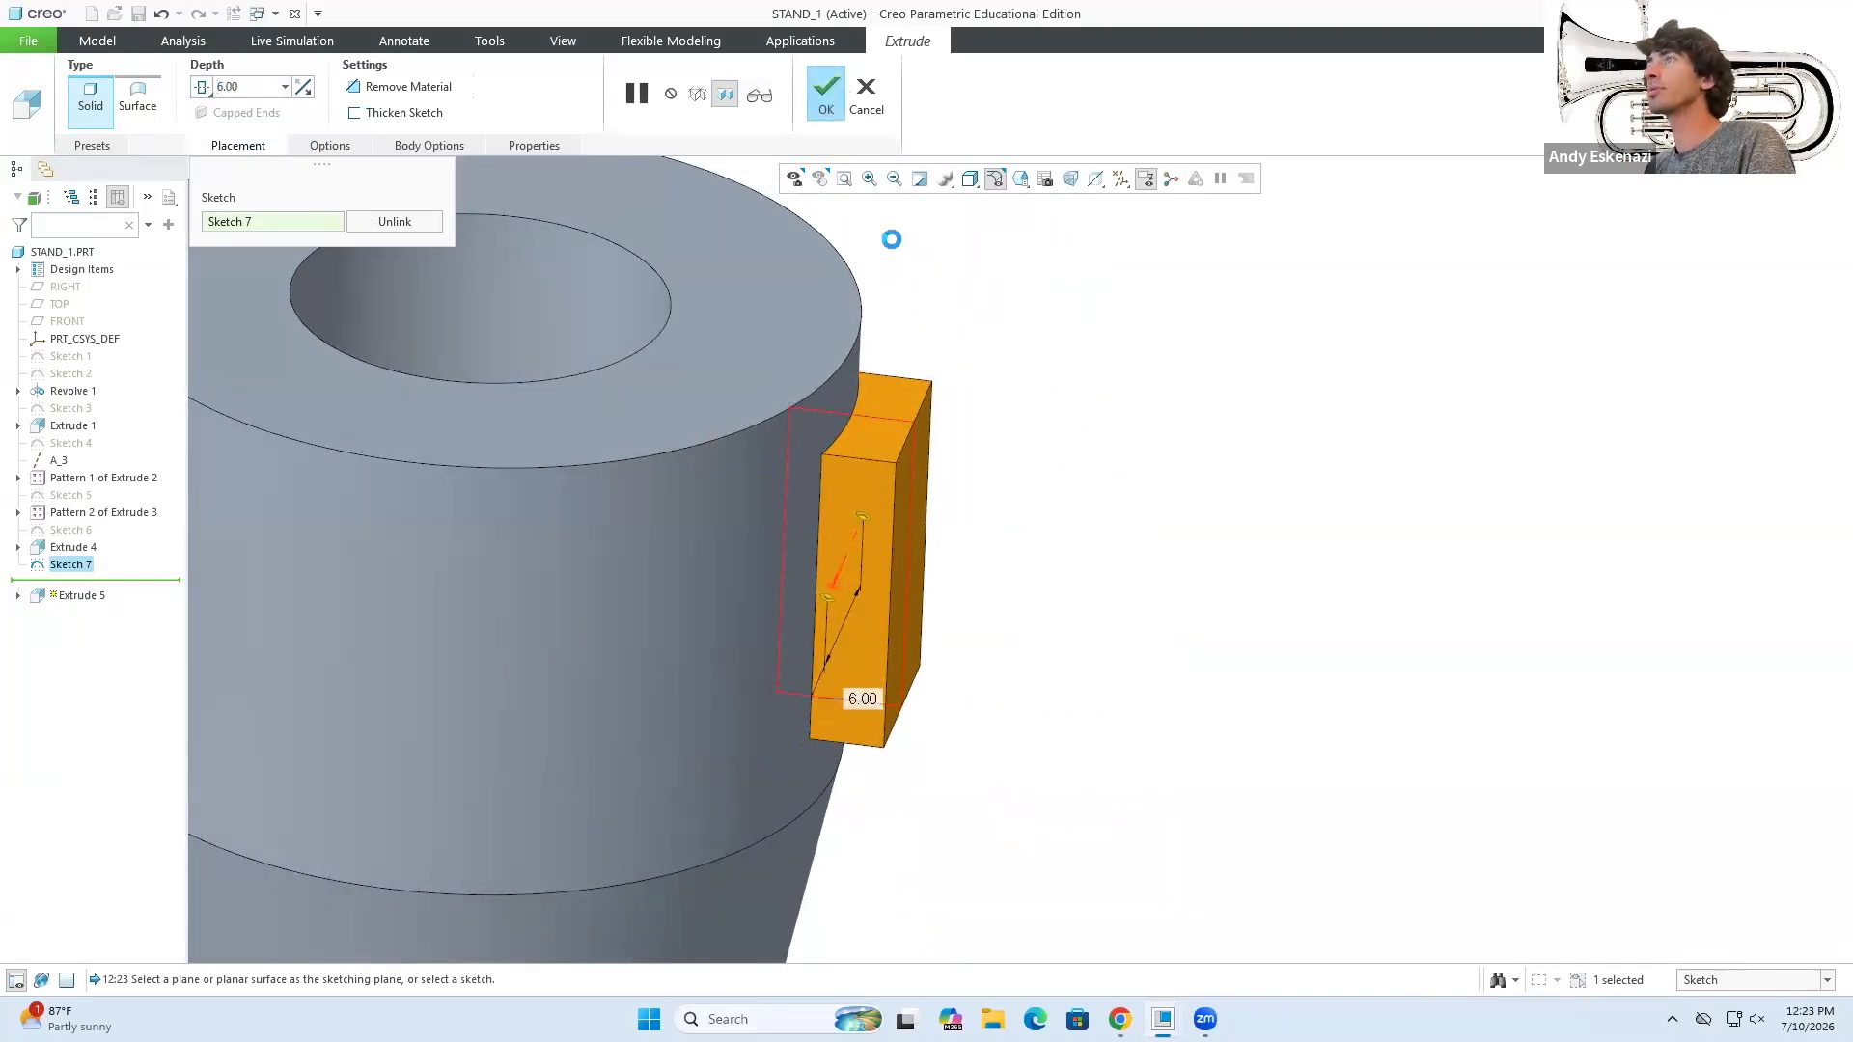
middle_drag(943, 521, 868, 453)
middle_drag(738, 402, 720, 357)
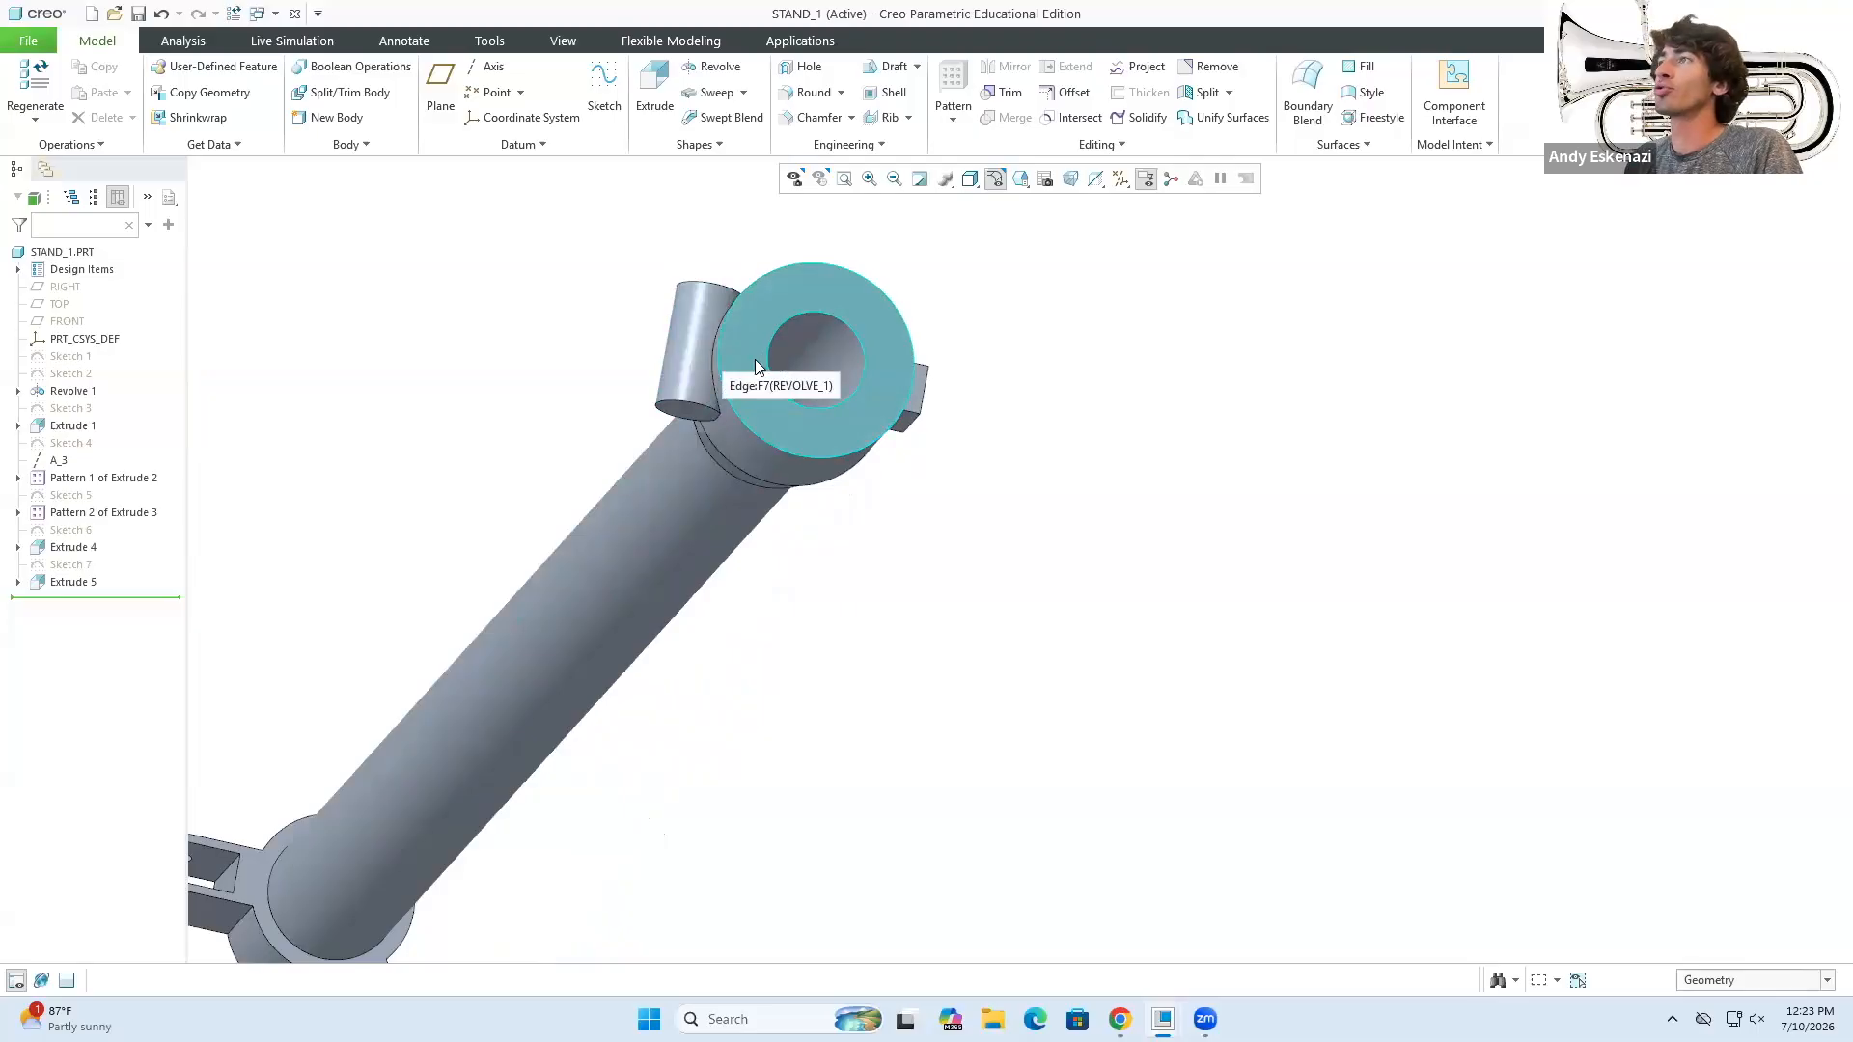
mouse_move(758, 361)
middle_down()
mouse_move(699, 248)
mouse_move(690, 285)
middle_up()
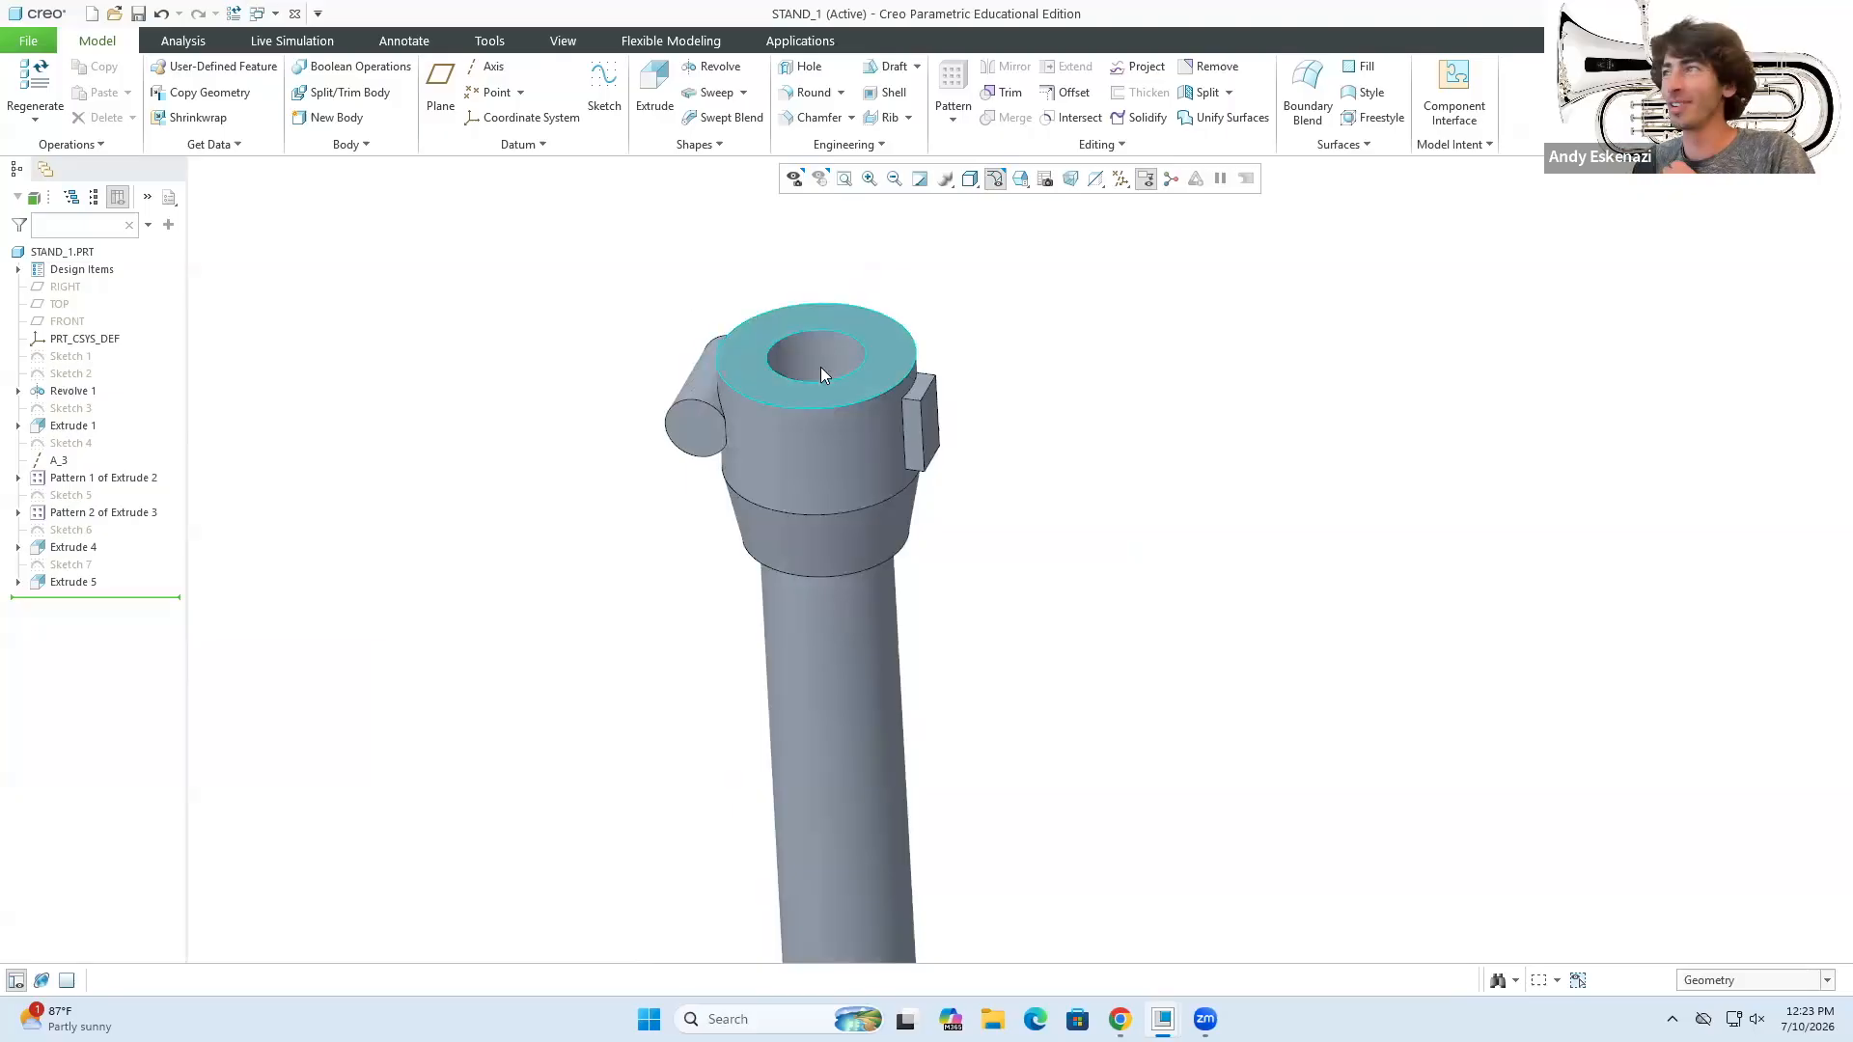
mouse_move(722, 348)
middle_down()
mouse_move(759, 482)
mouse_move(751, 454)
middle_up()
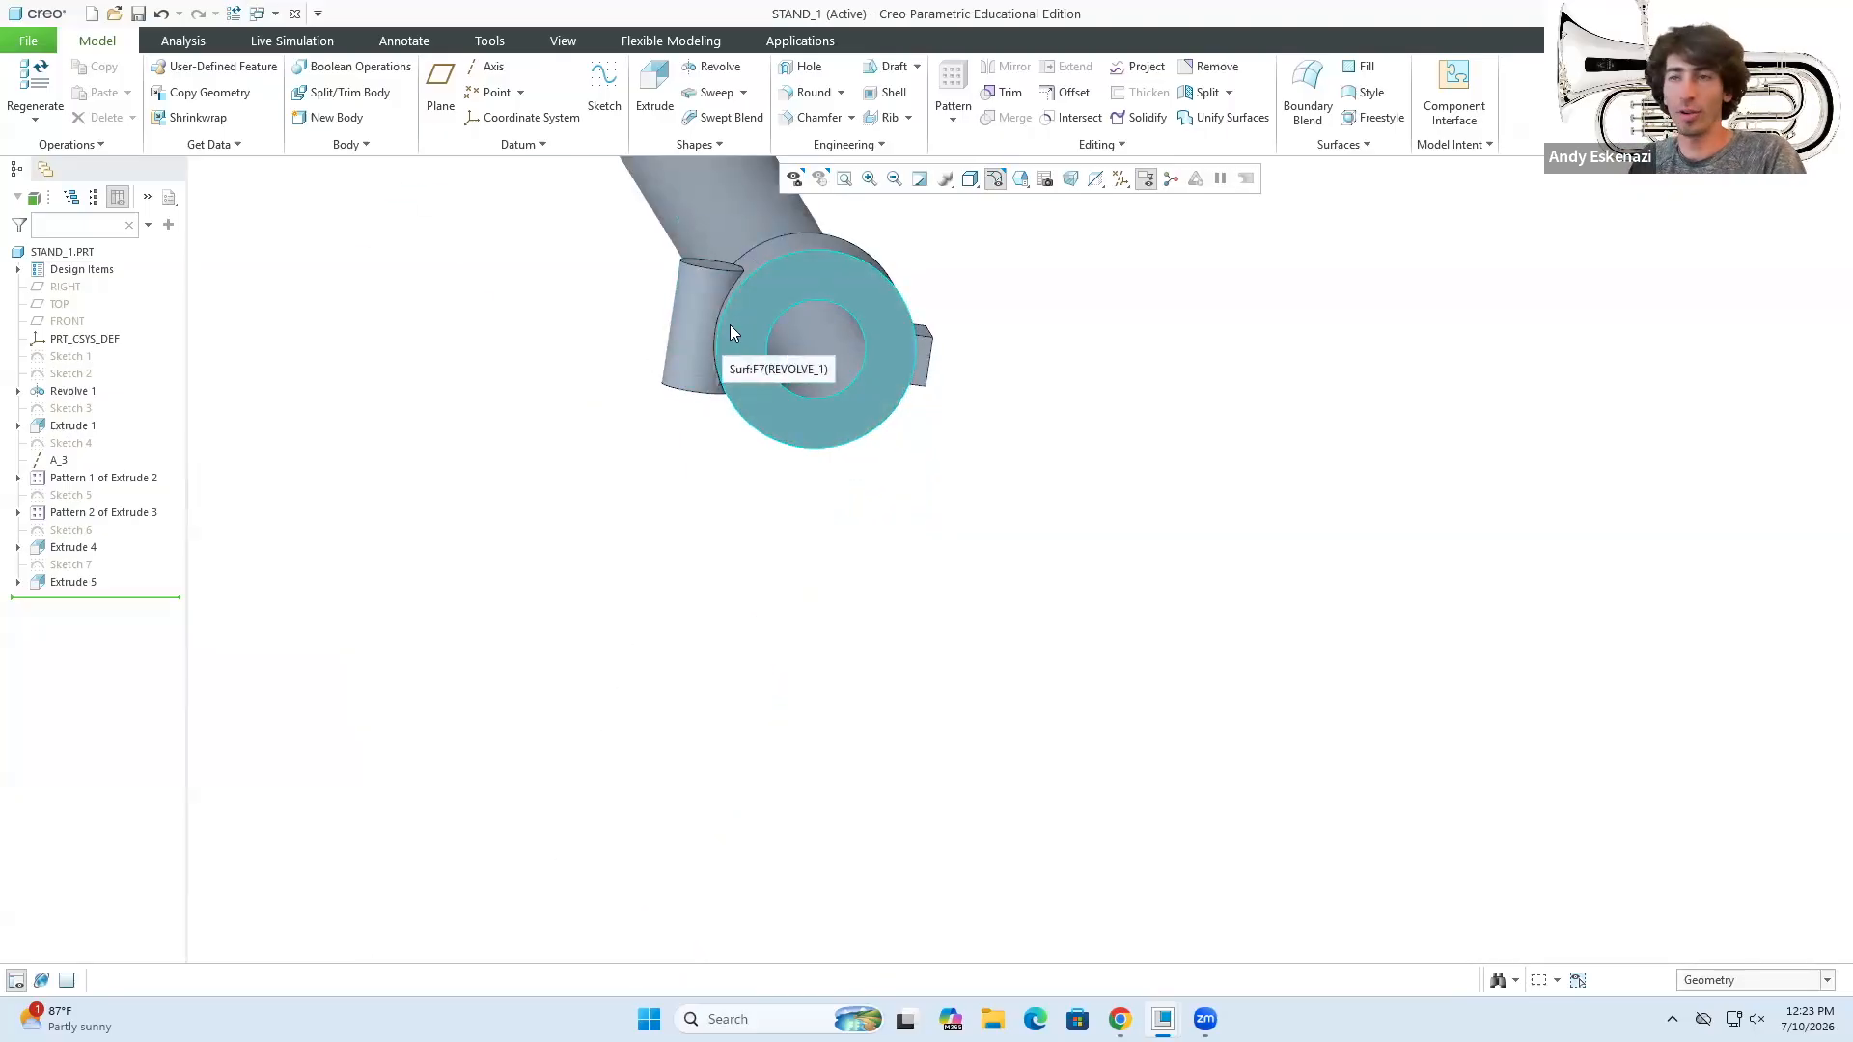
- Start a sketch on the collar's flat annular top face
key(ctrl+d)
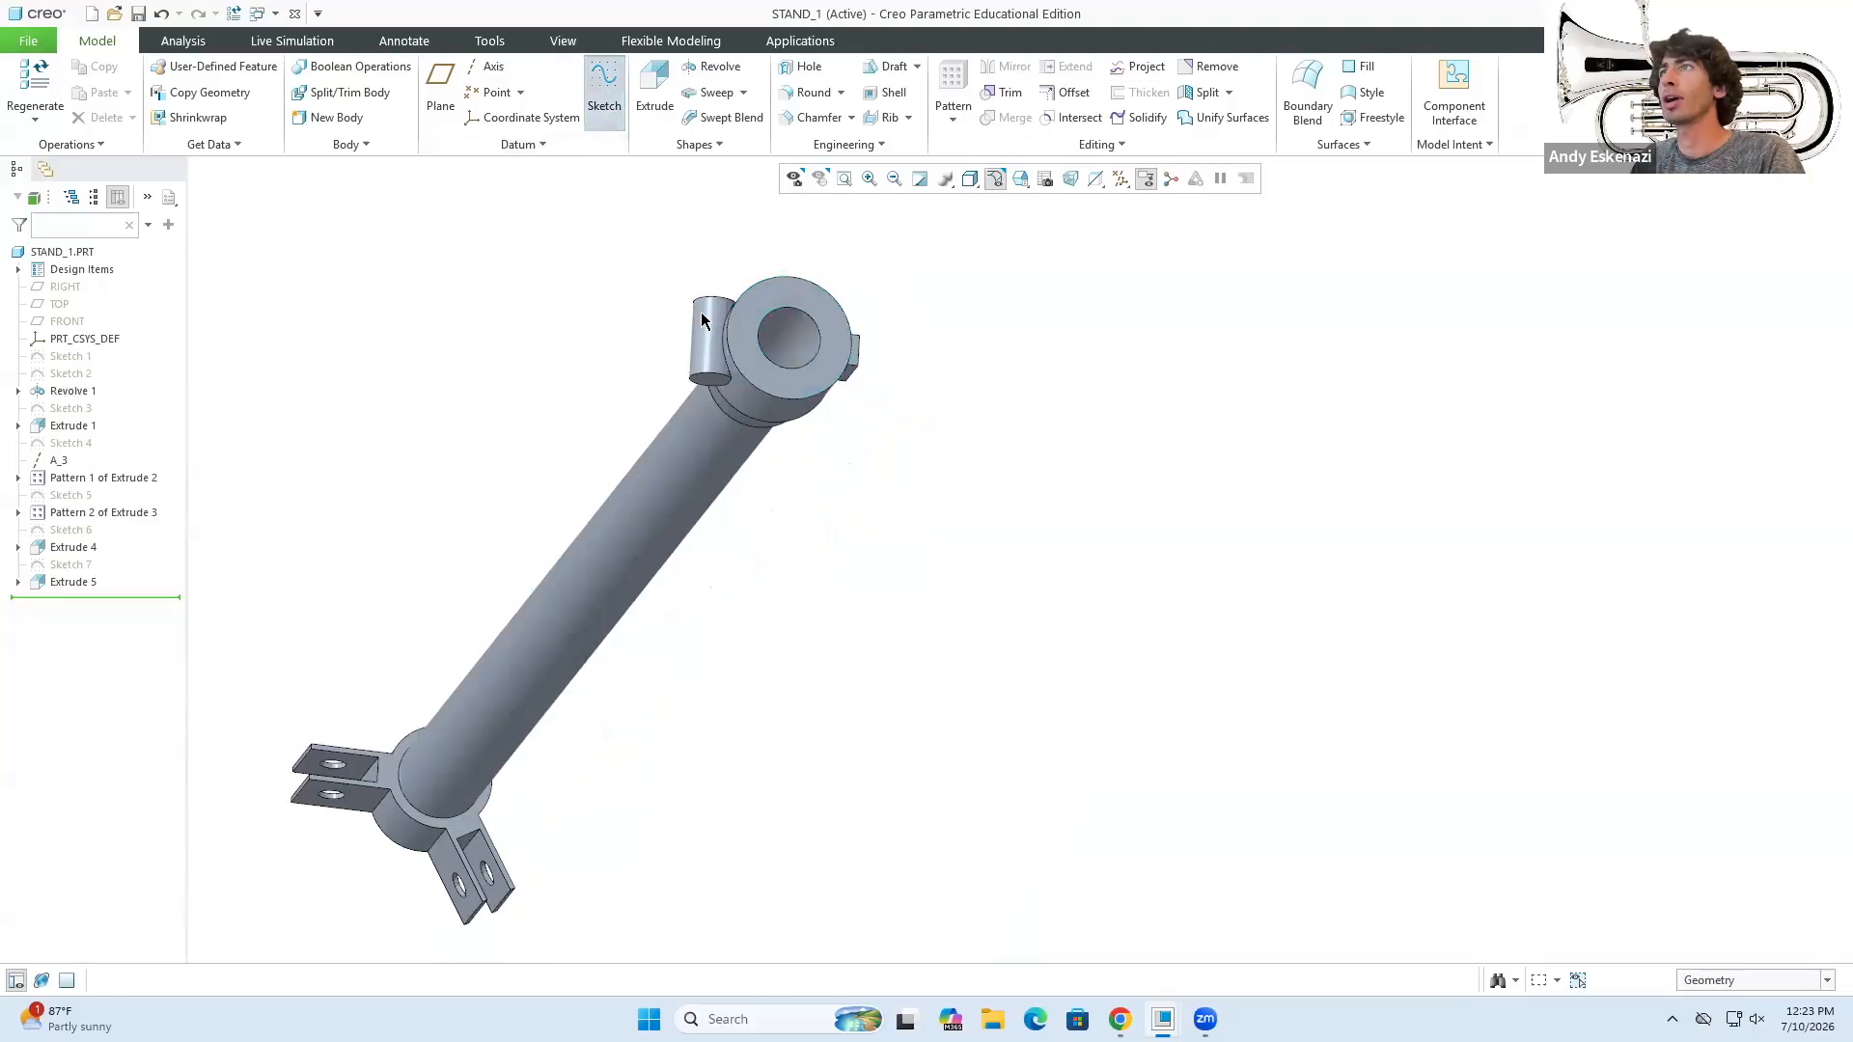
click(747, 322)
click(1744, 466)
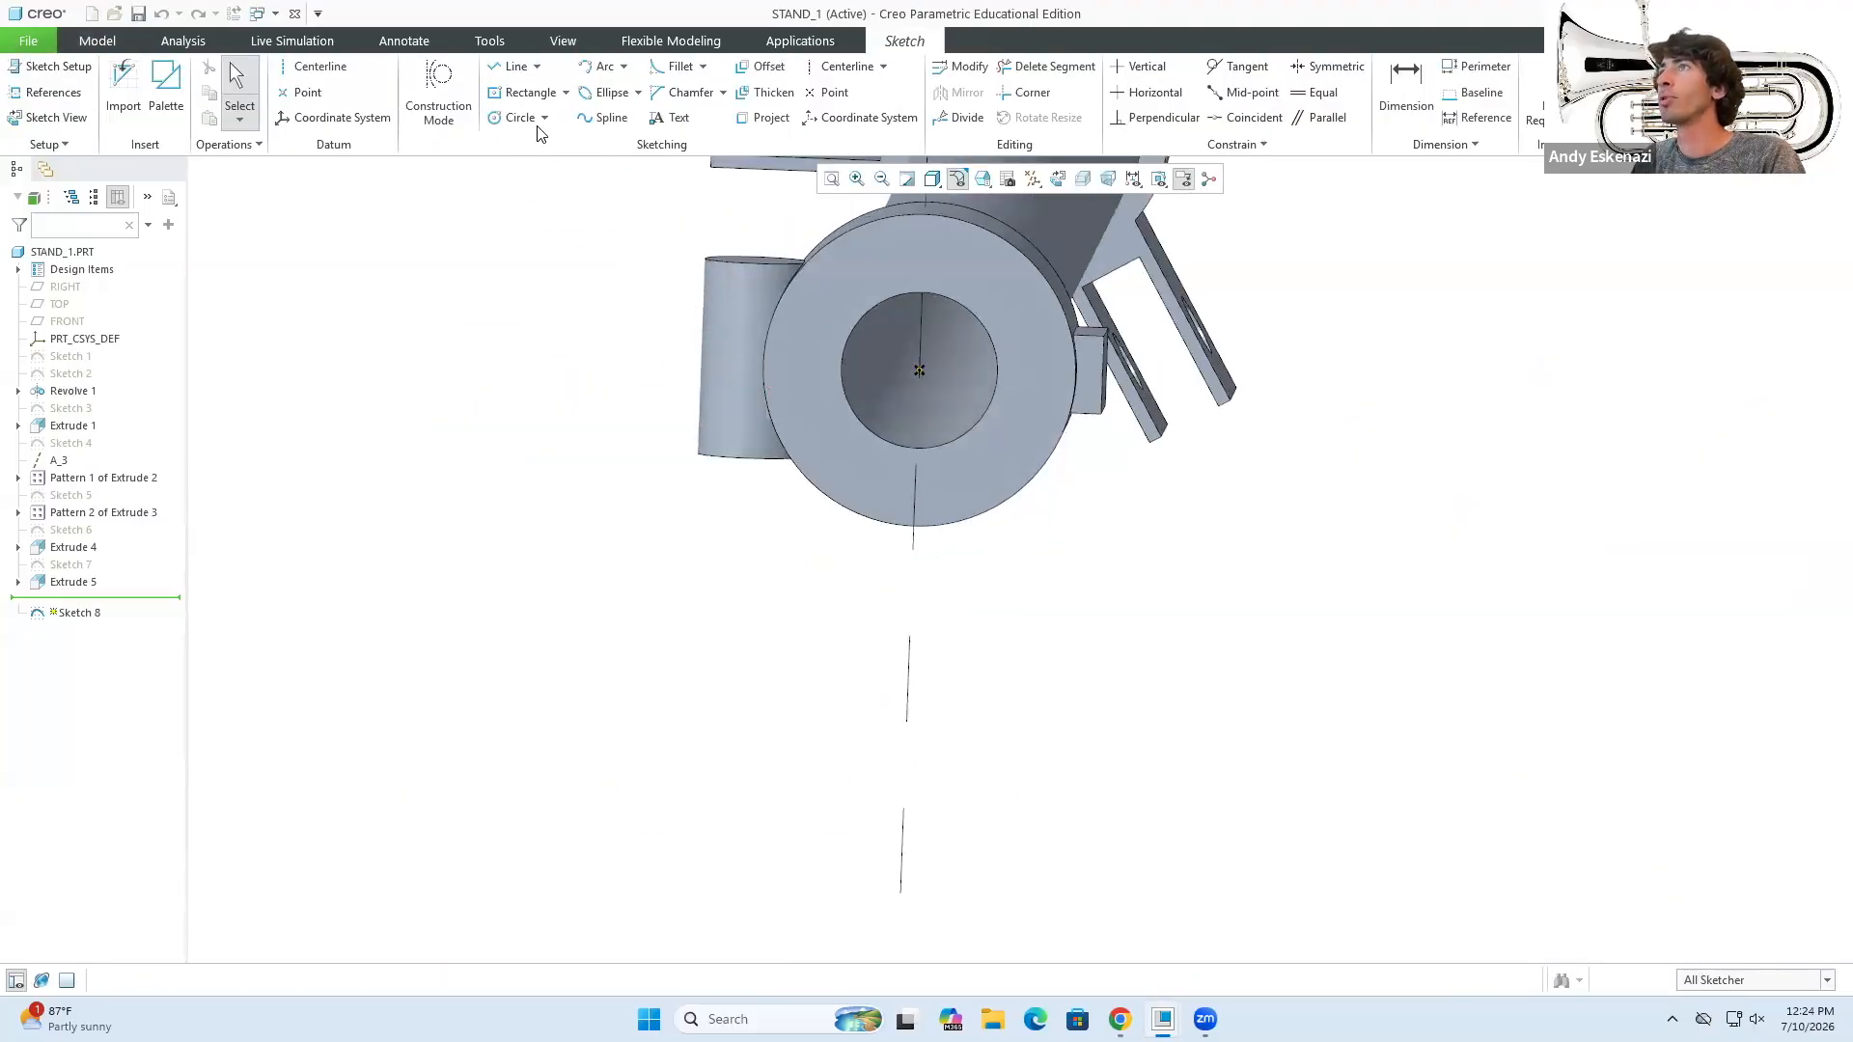
click(515, 67)
click(588, 367)
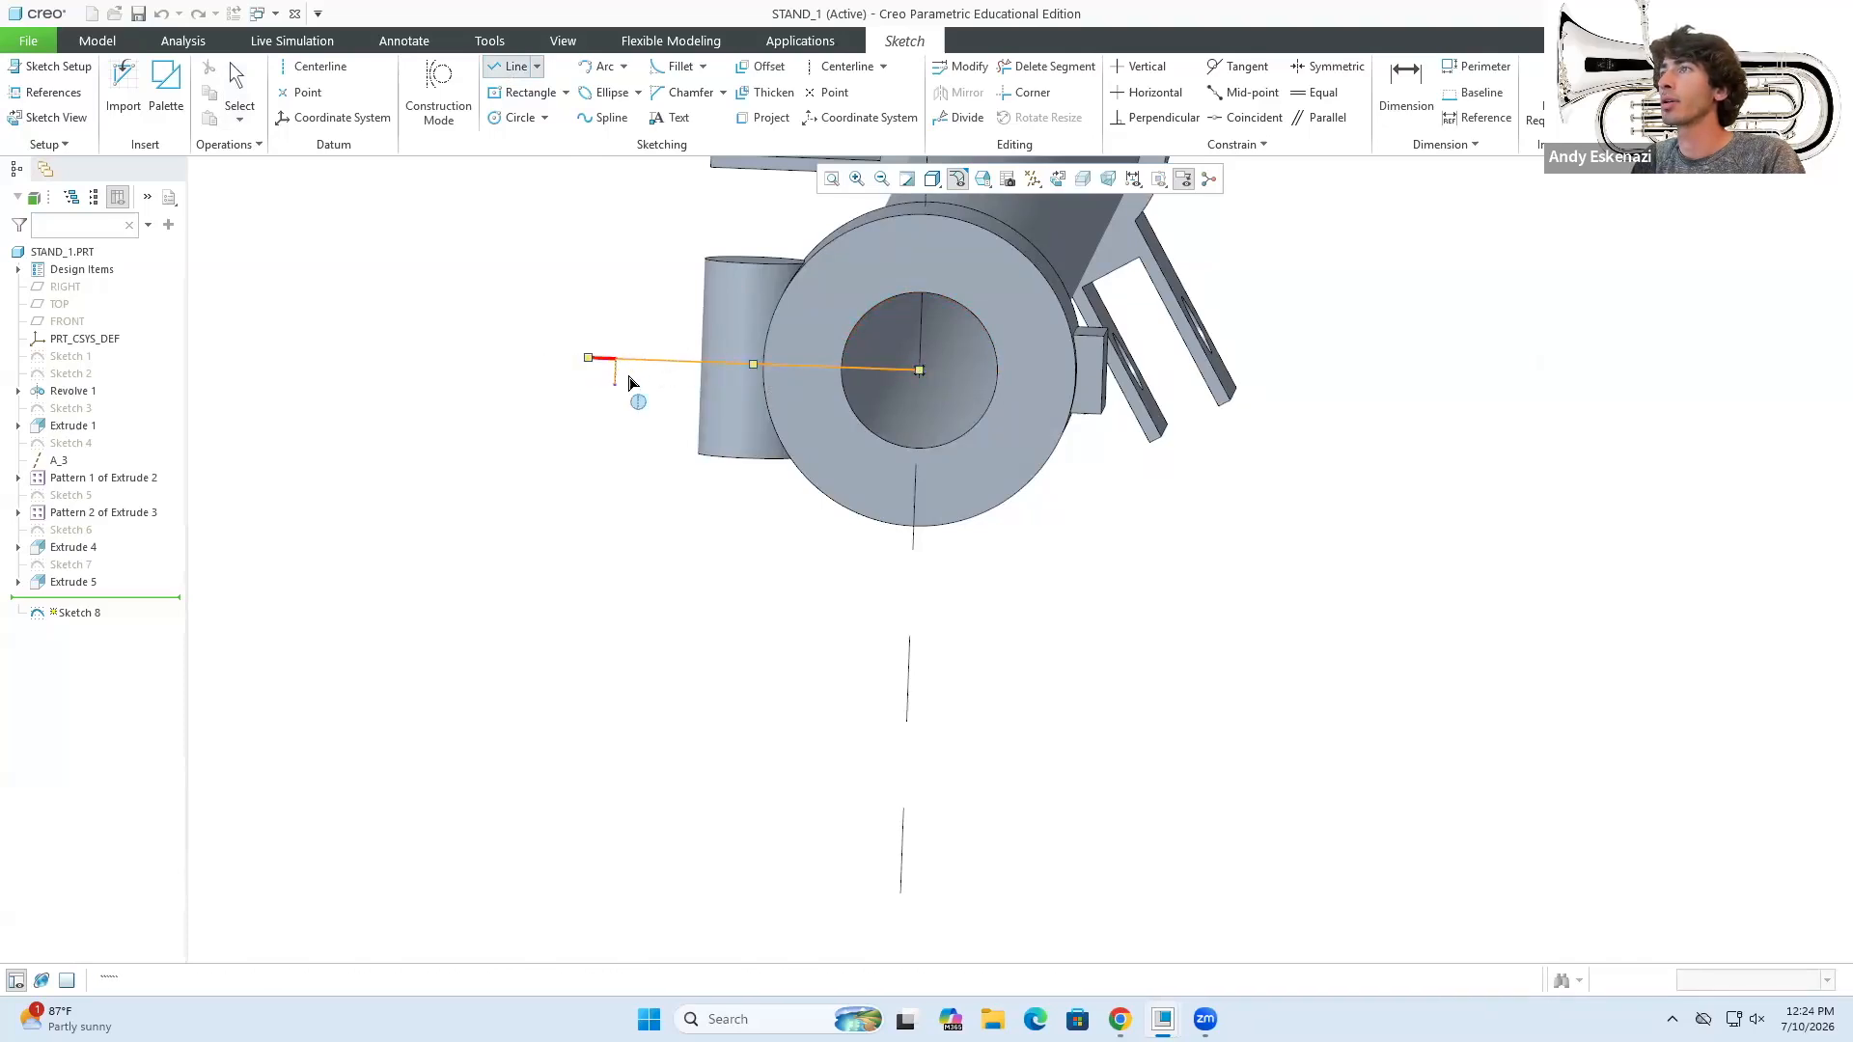
middle_click(517, 405)
key(ctrl+z)
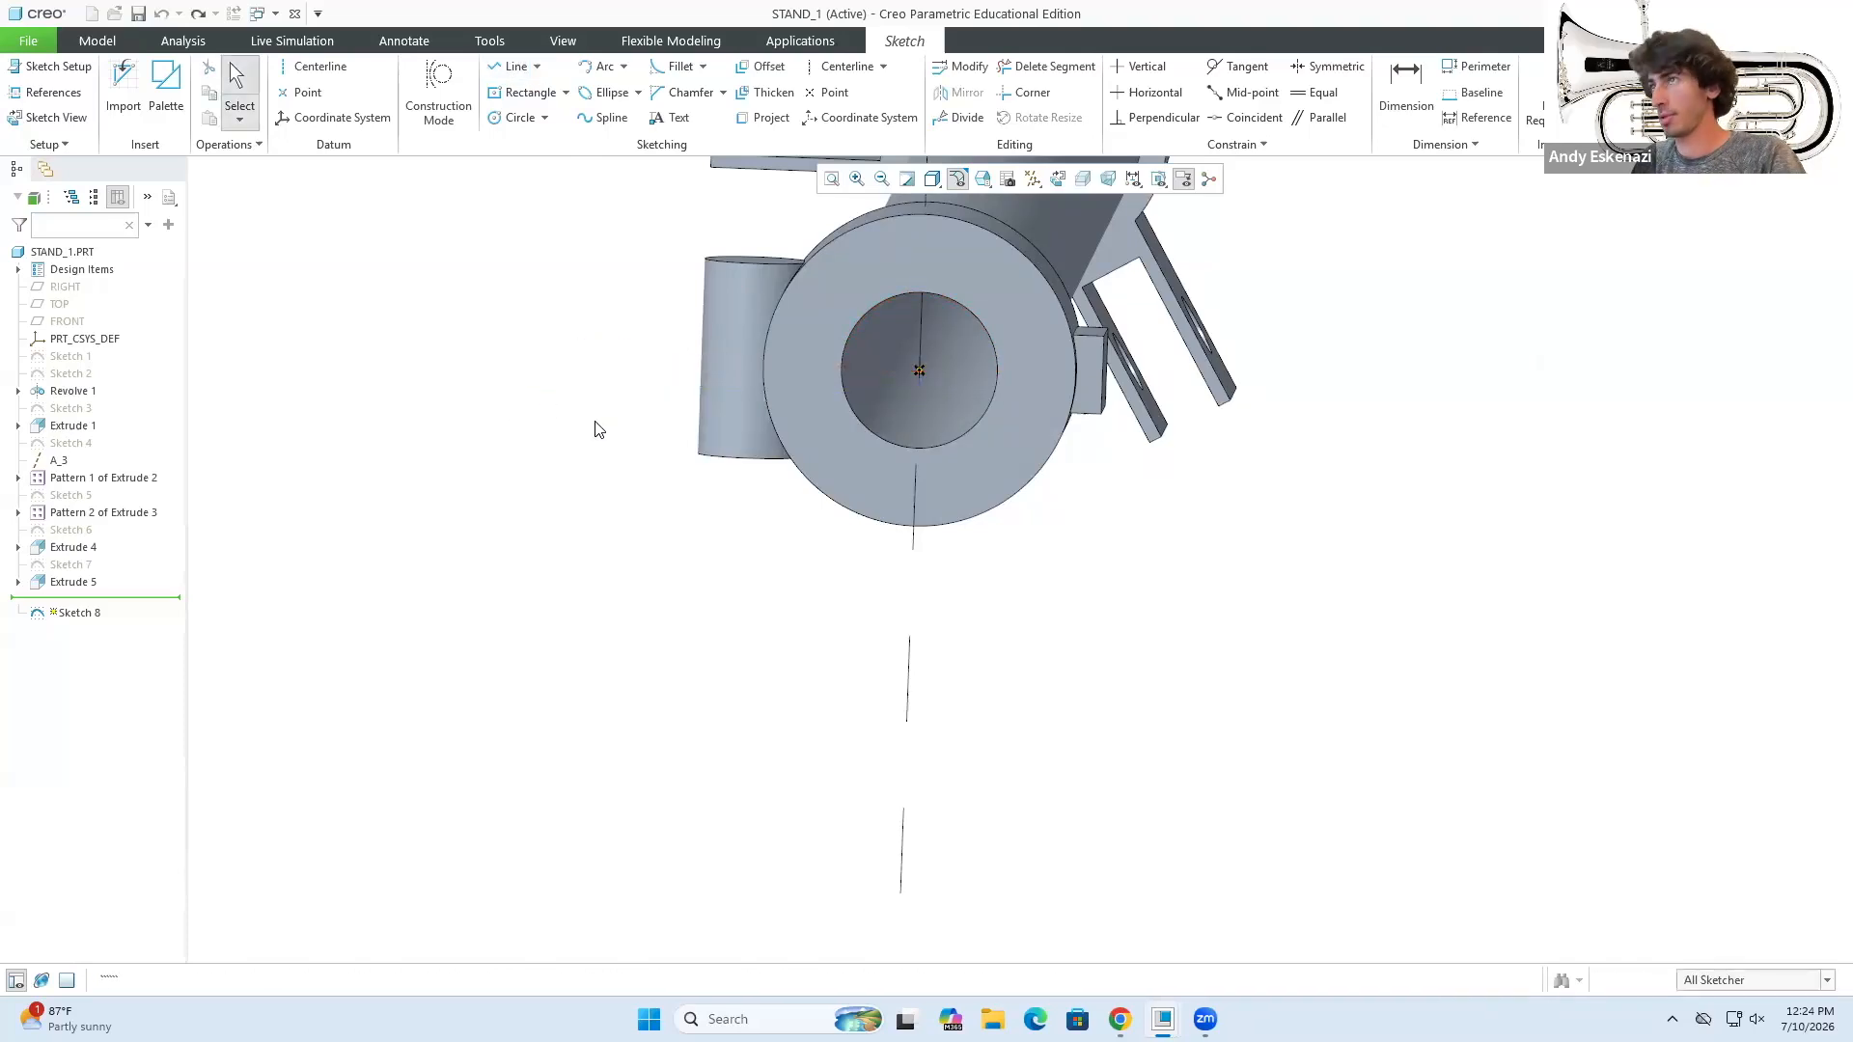
click(517, 67)
click(439, 109)
click(438, 108)
- Sketch a thin centred rectangle, about 23.7 by 1.5, centred on the collar's outer edge and running from the bore centre past the boss
click(526, 92)
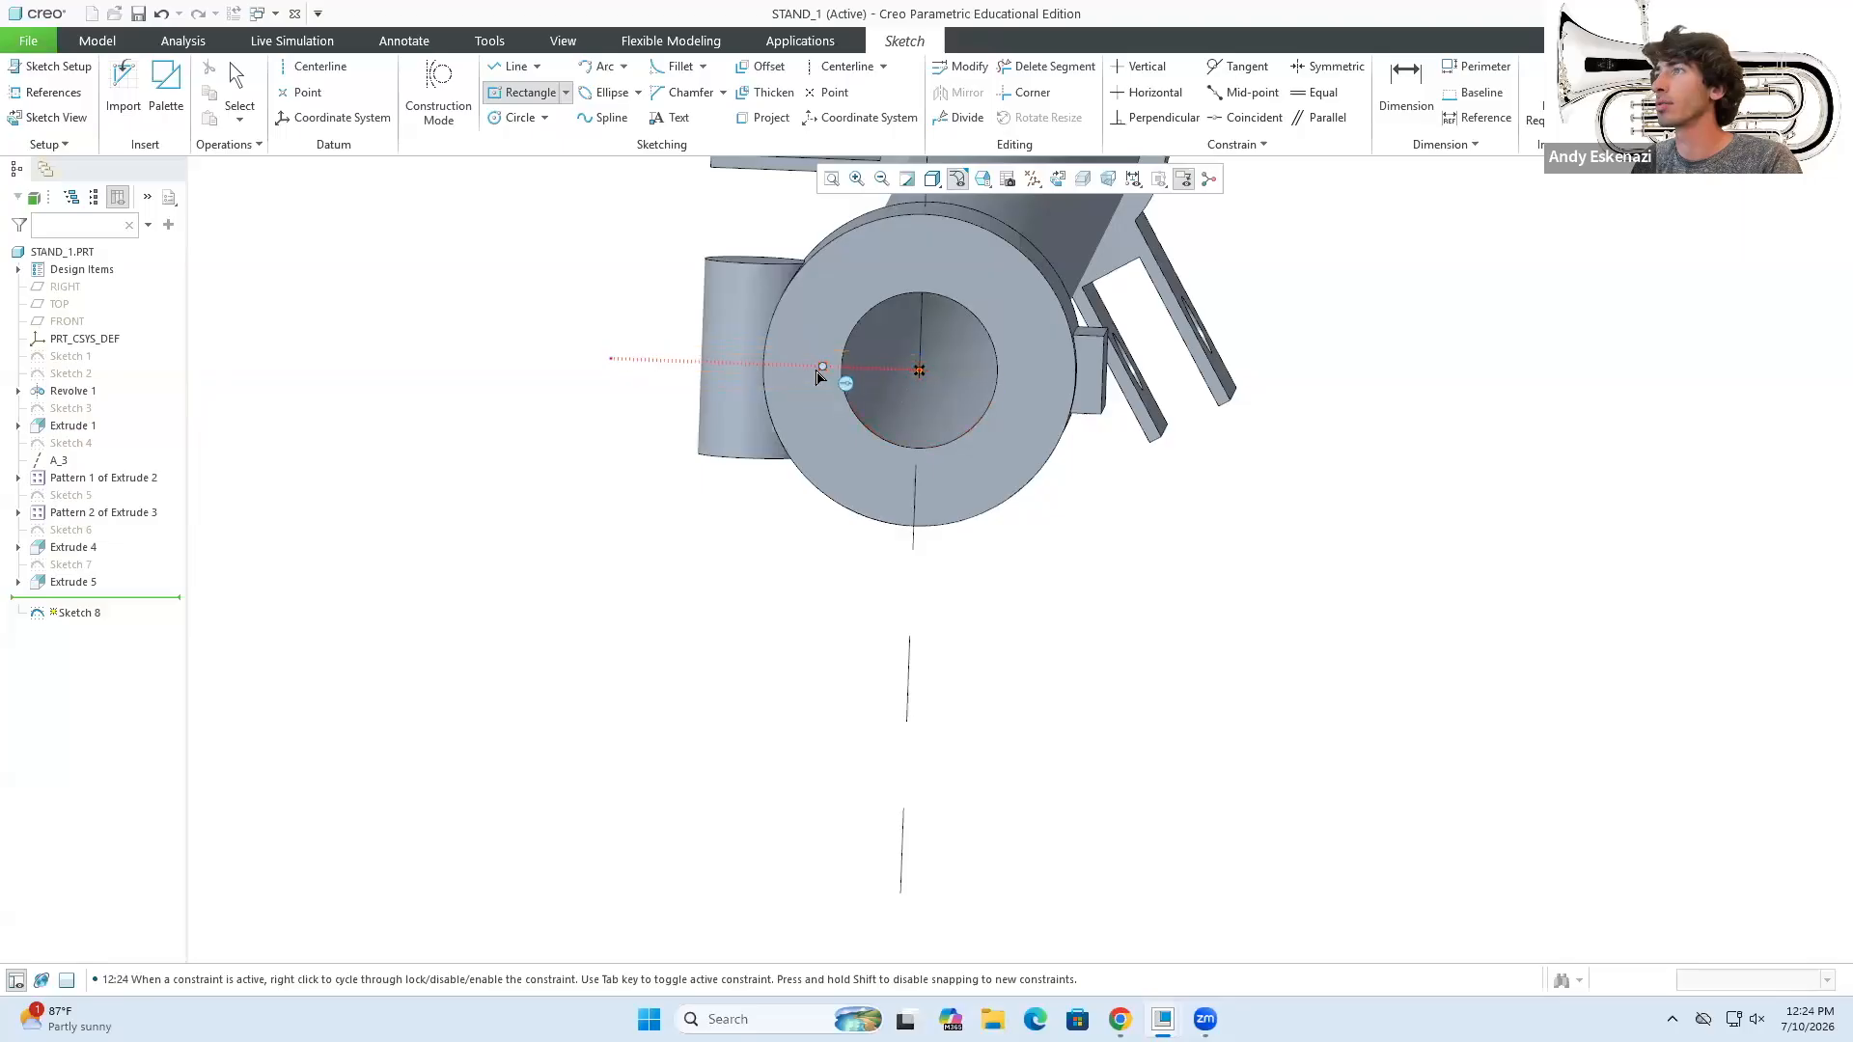
scroll(772, 367, down, 3)
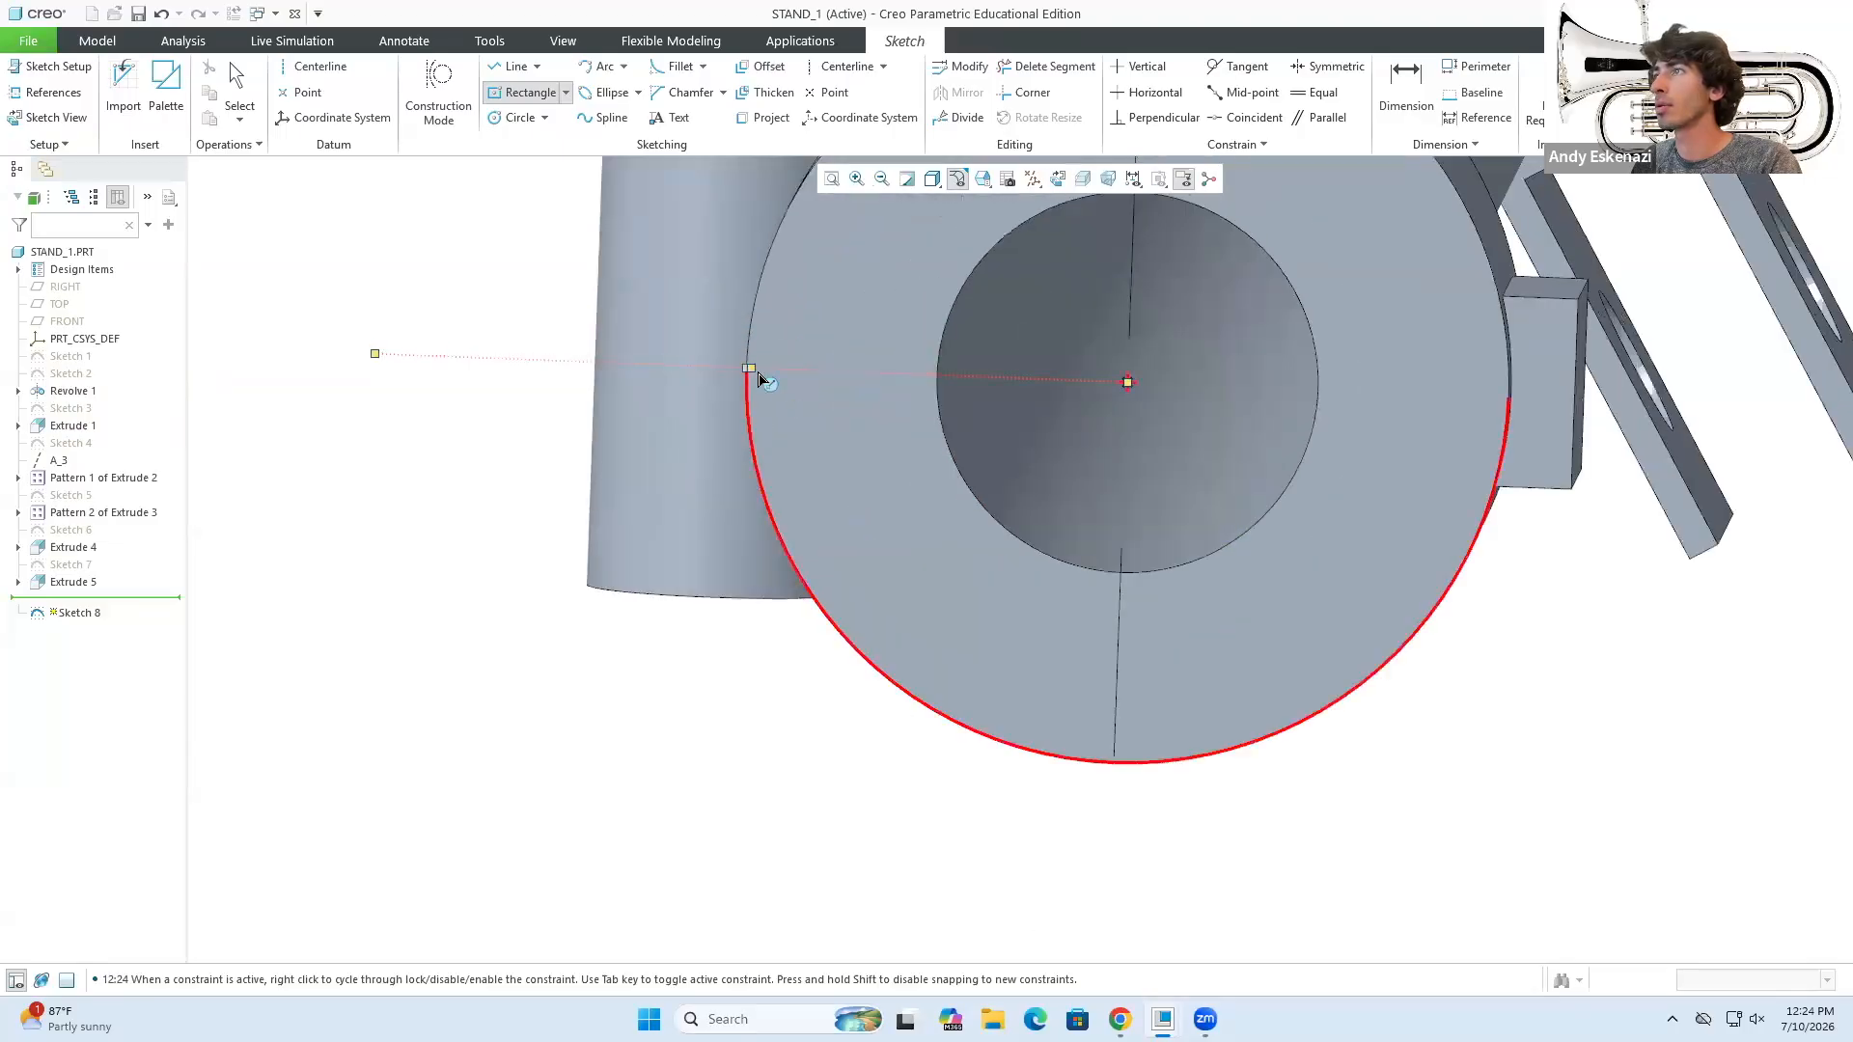
scroll(757, 380, down, 3)
scroll(726, 344, up, 3)
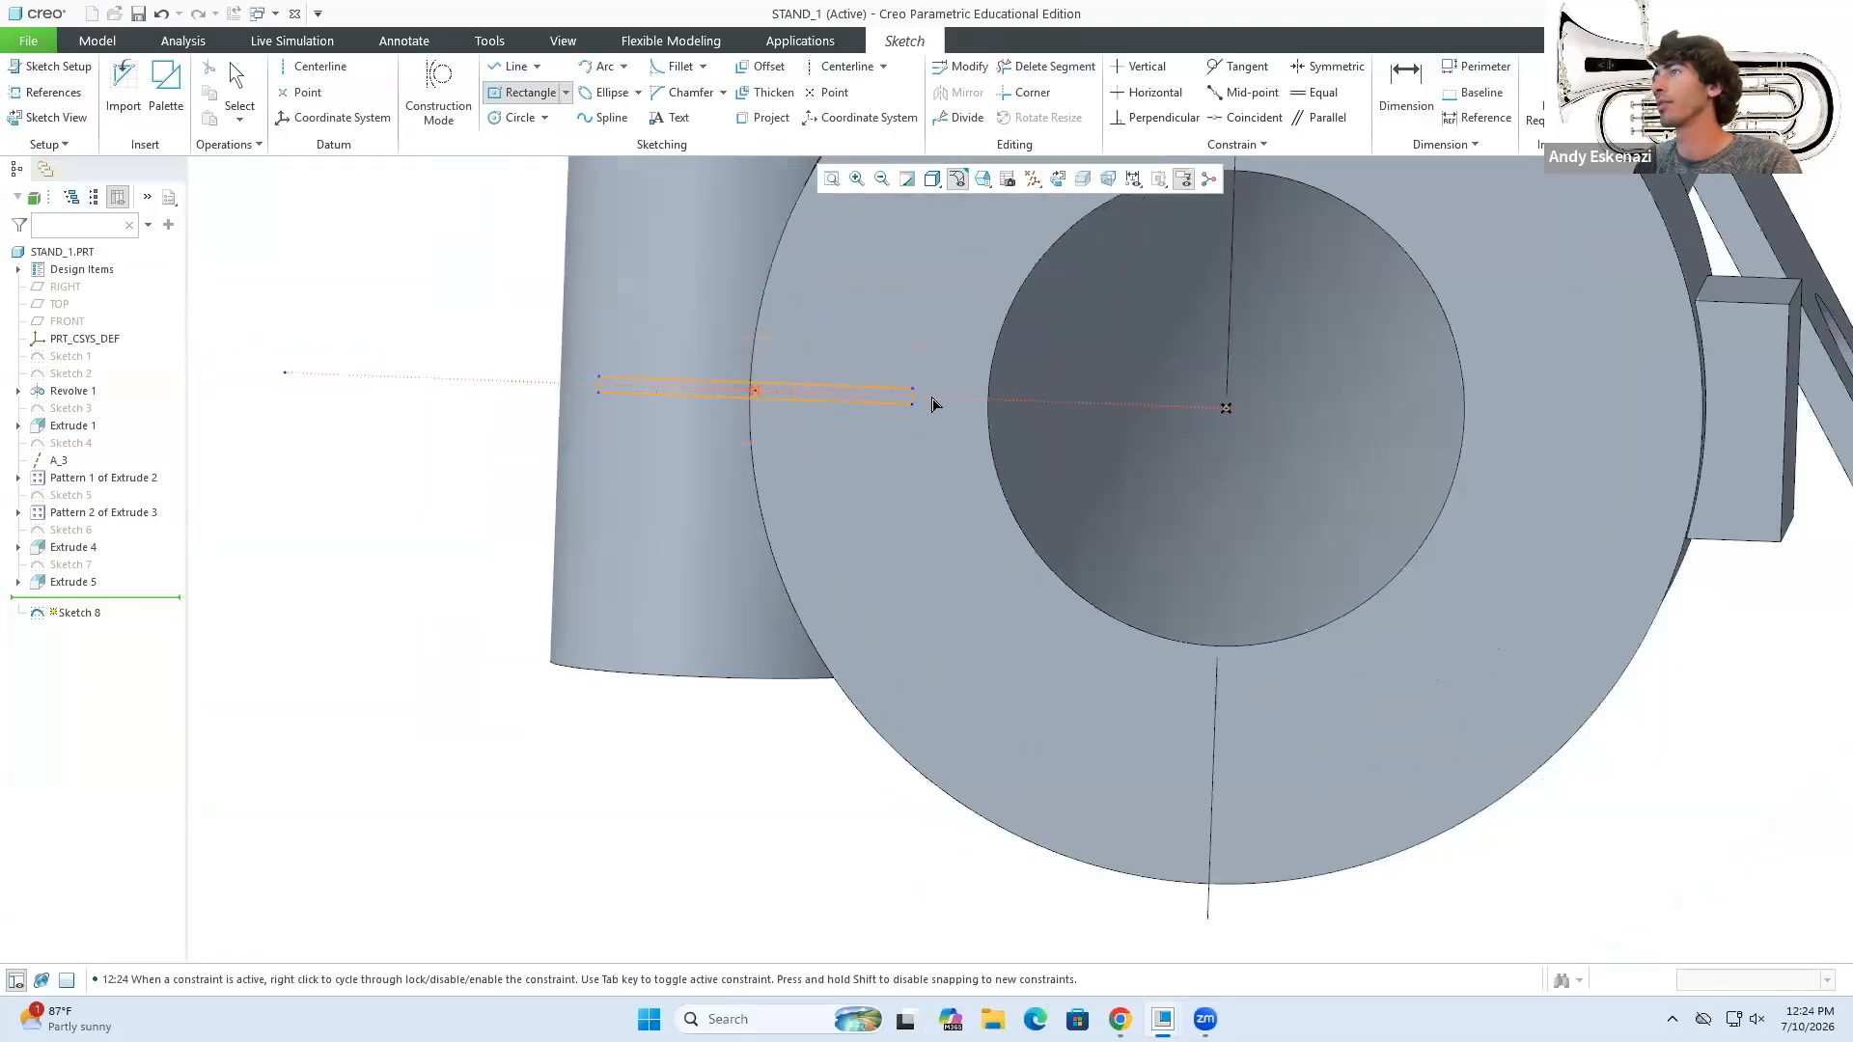
click(1231, 444)
middle_click(1047, 480)
scroll(1047, 479, up, 1)
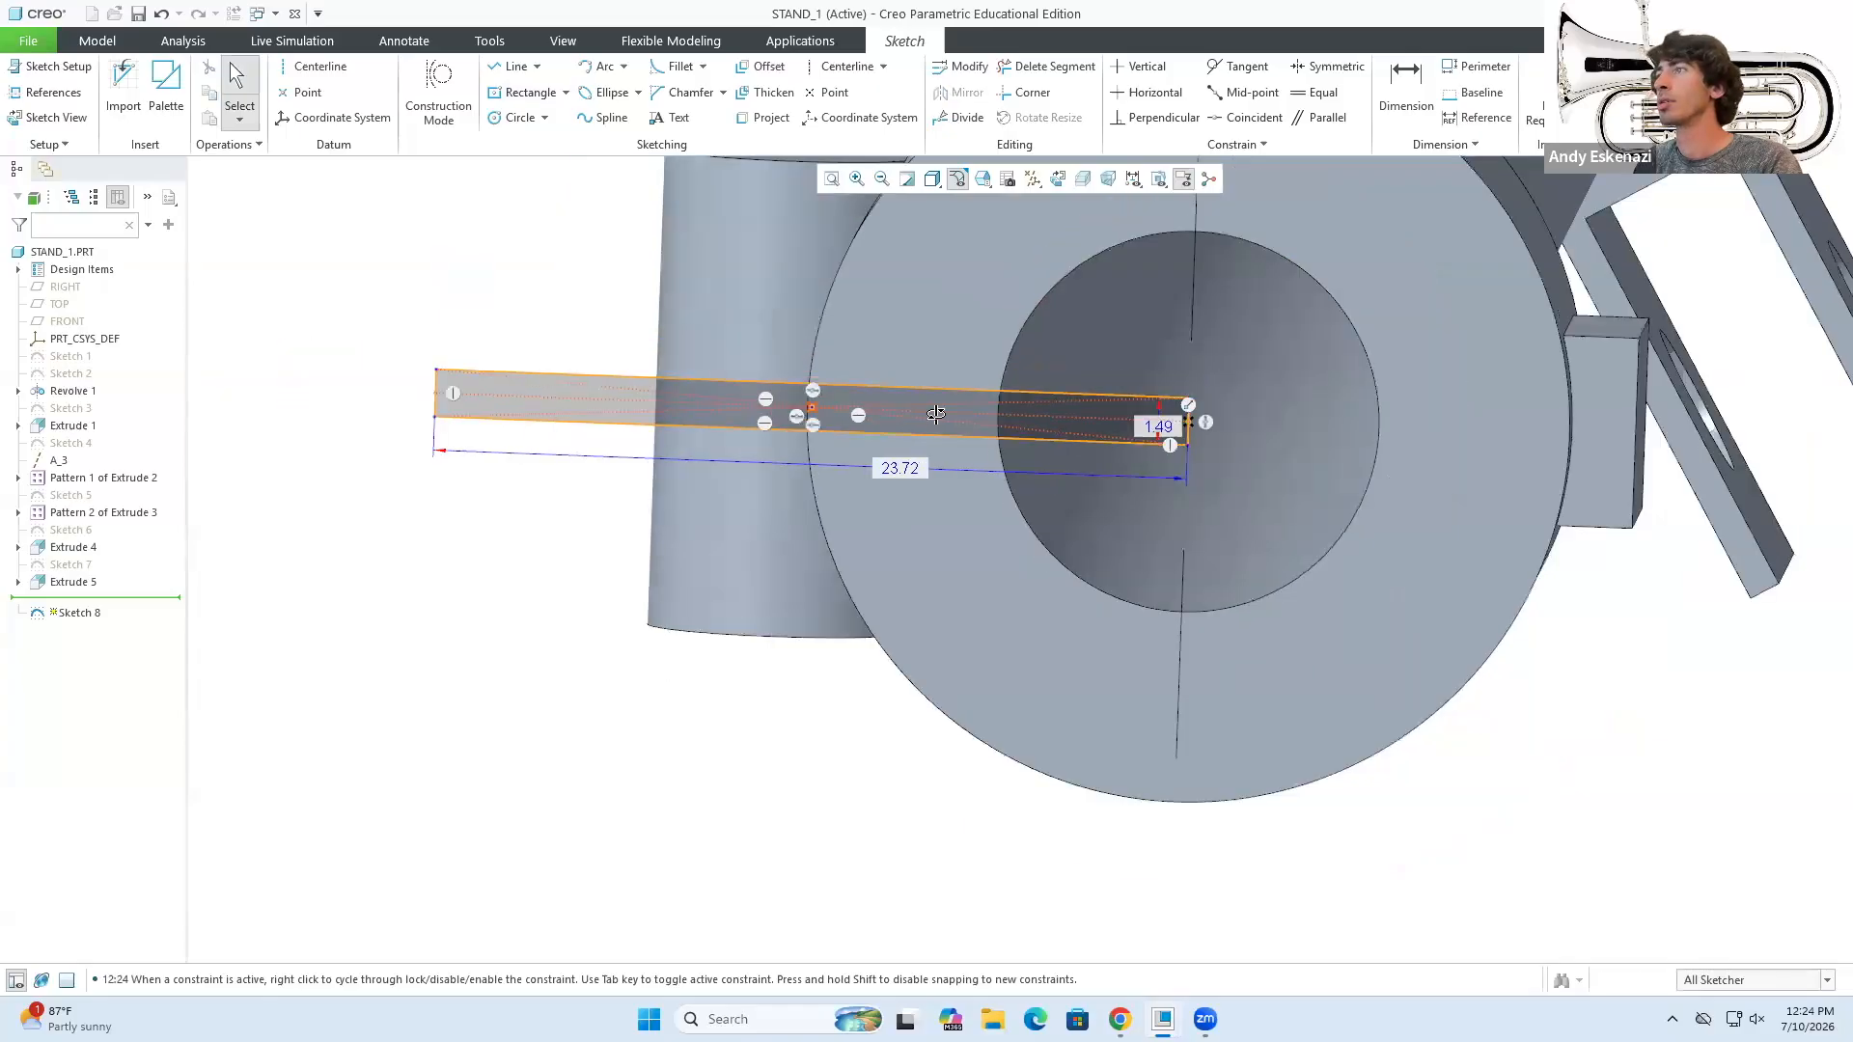
- Set the rectangle's length to 25, fix its width dimension, and finish the slot sketch
double_click(907, 471)
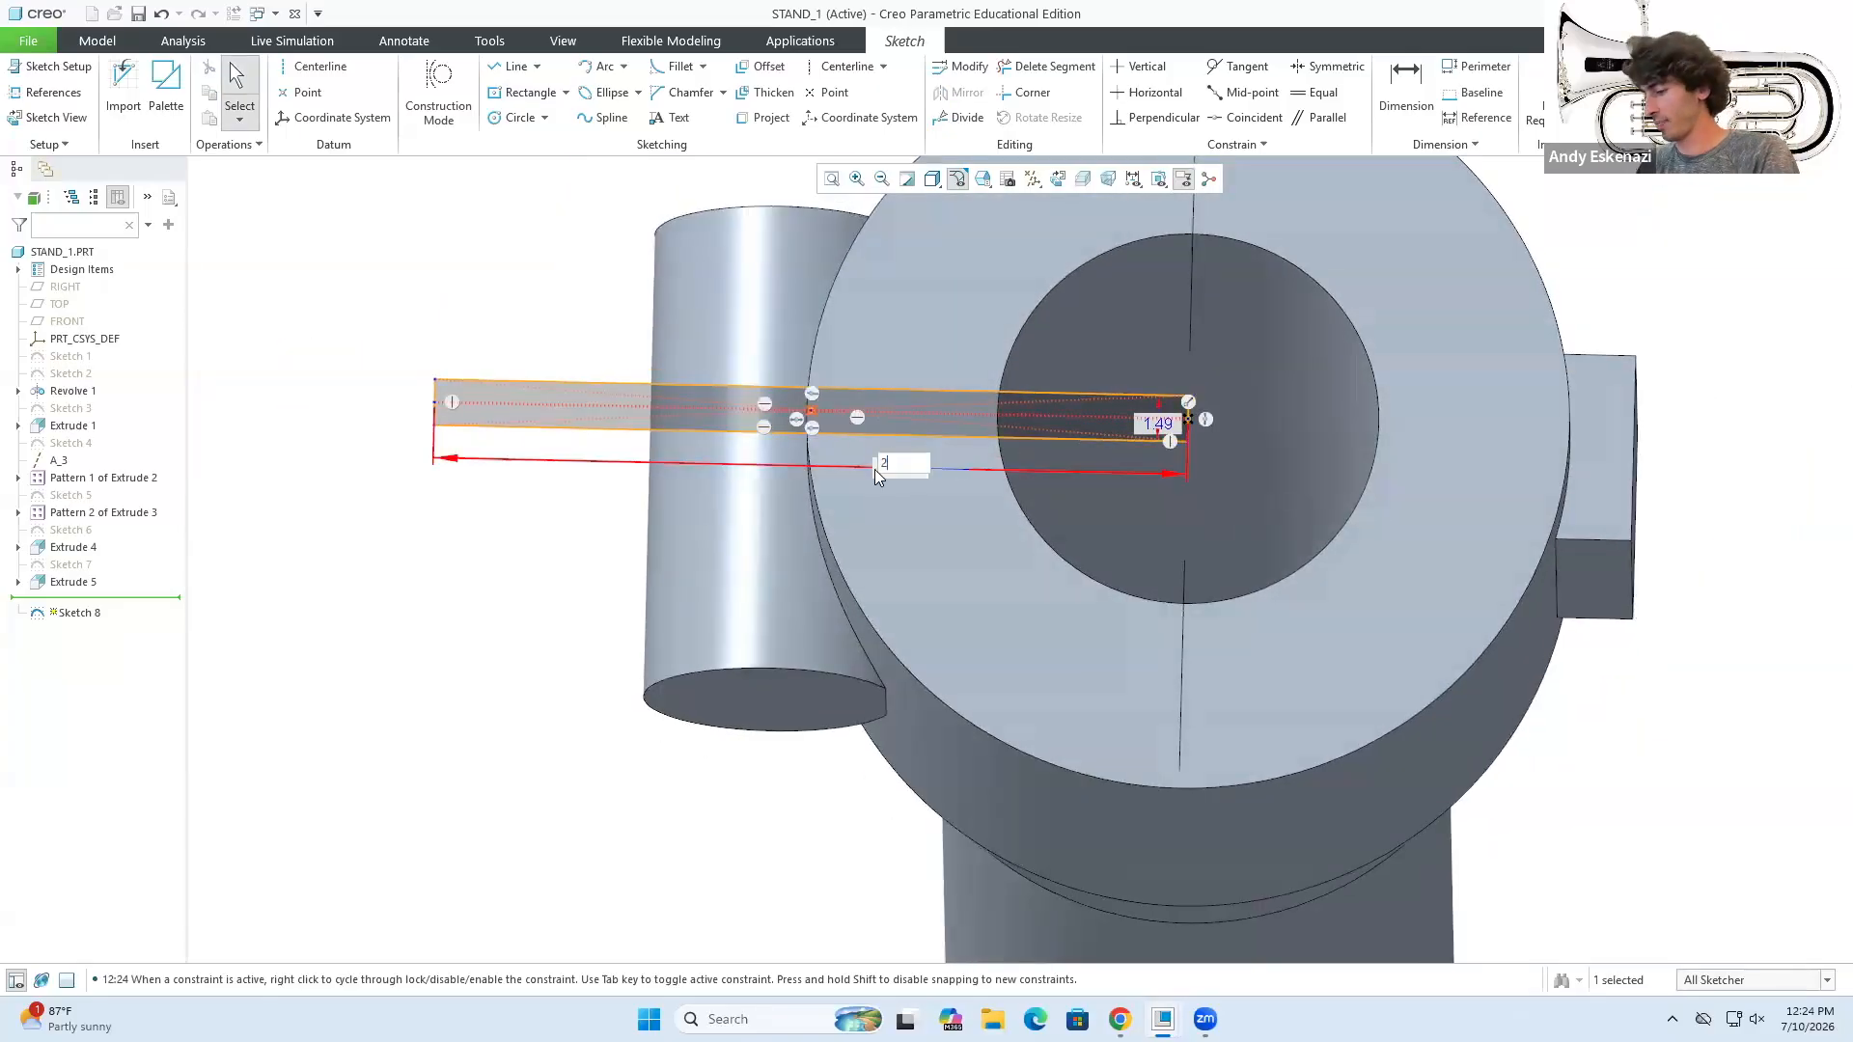
key(Return)
double_click(1156, 422)
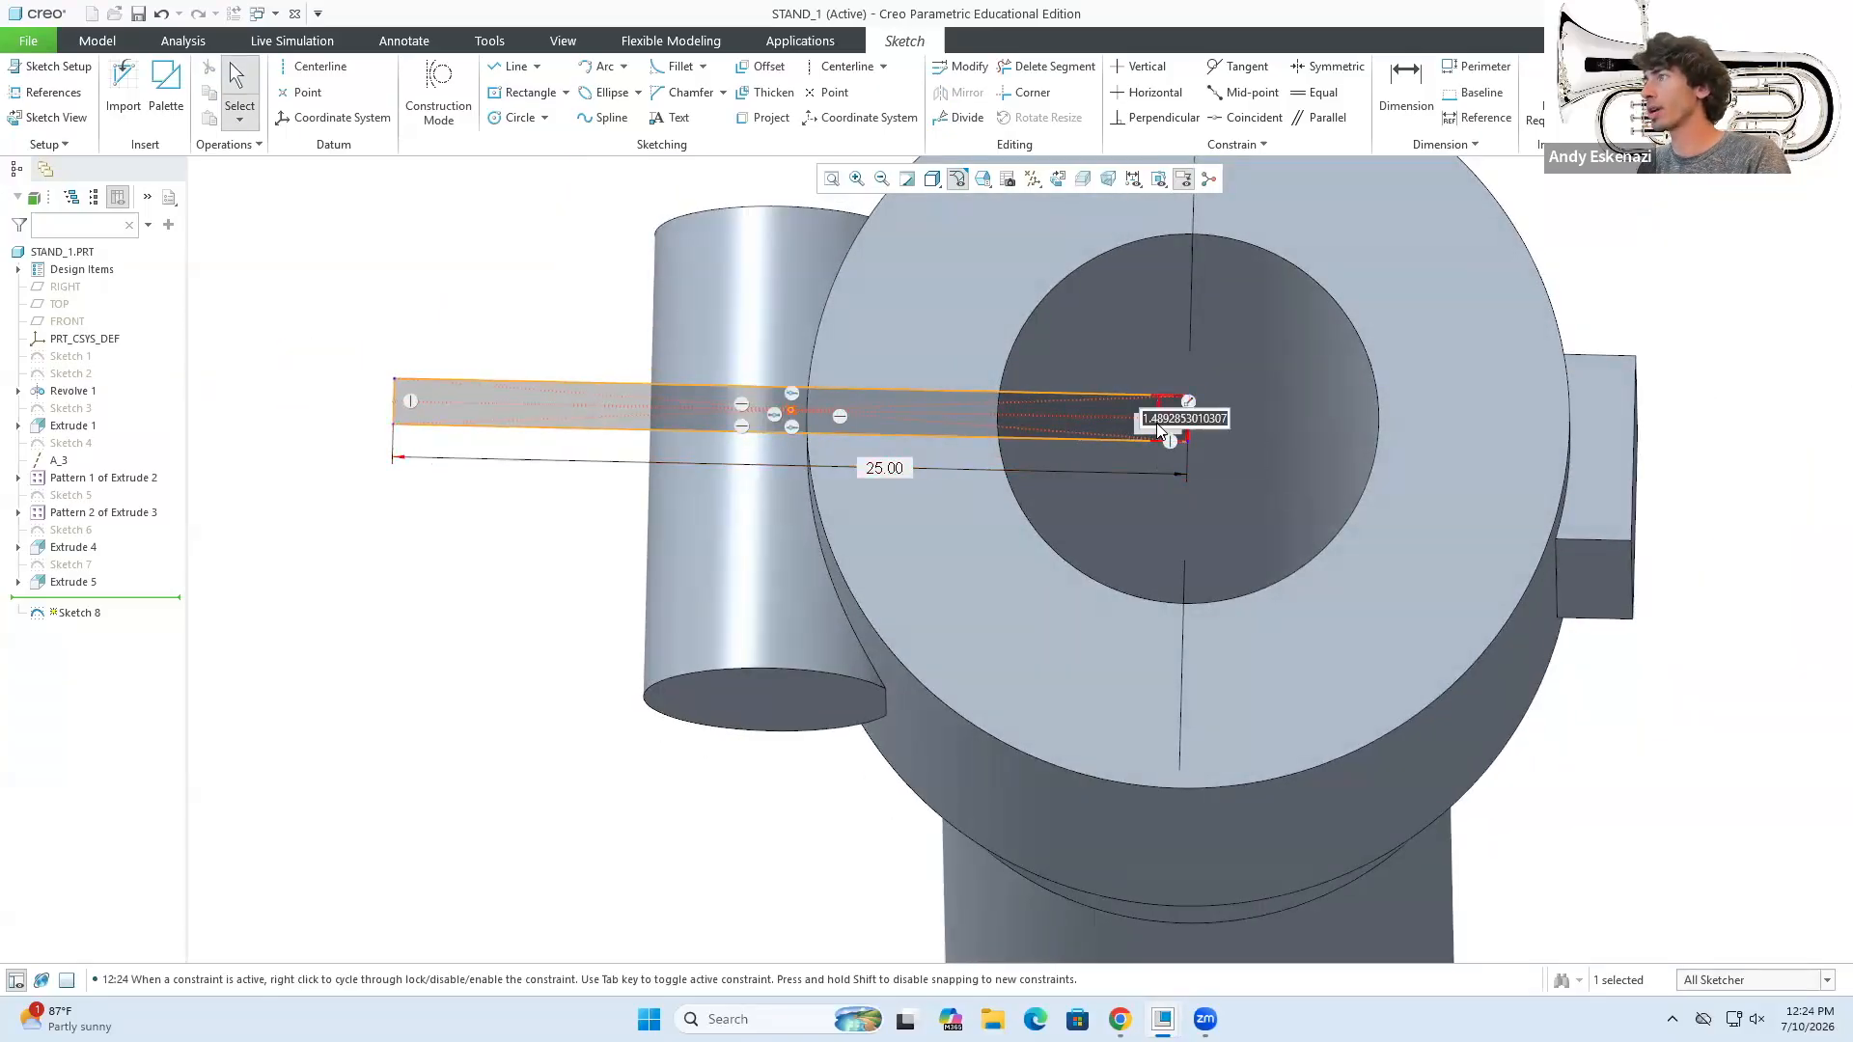
key(Return)
scroll(944, 449, up, 2)
middle_drag(945, 448, 1018, 358)
click(1631, 86)
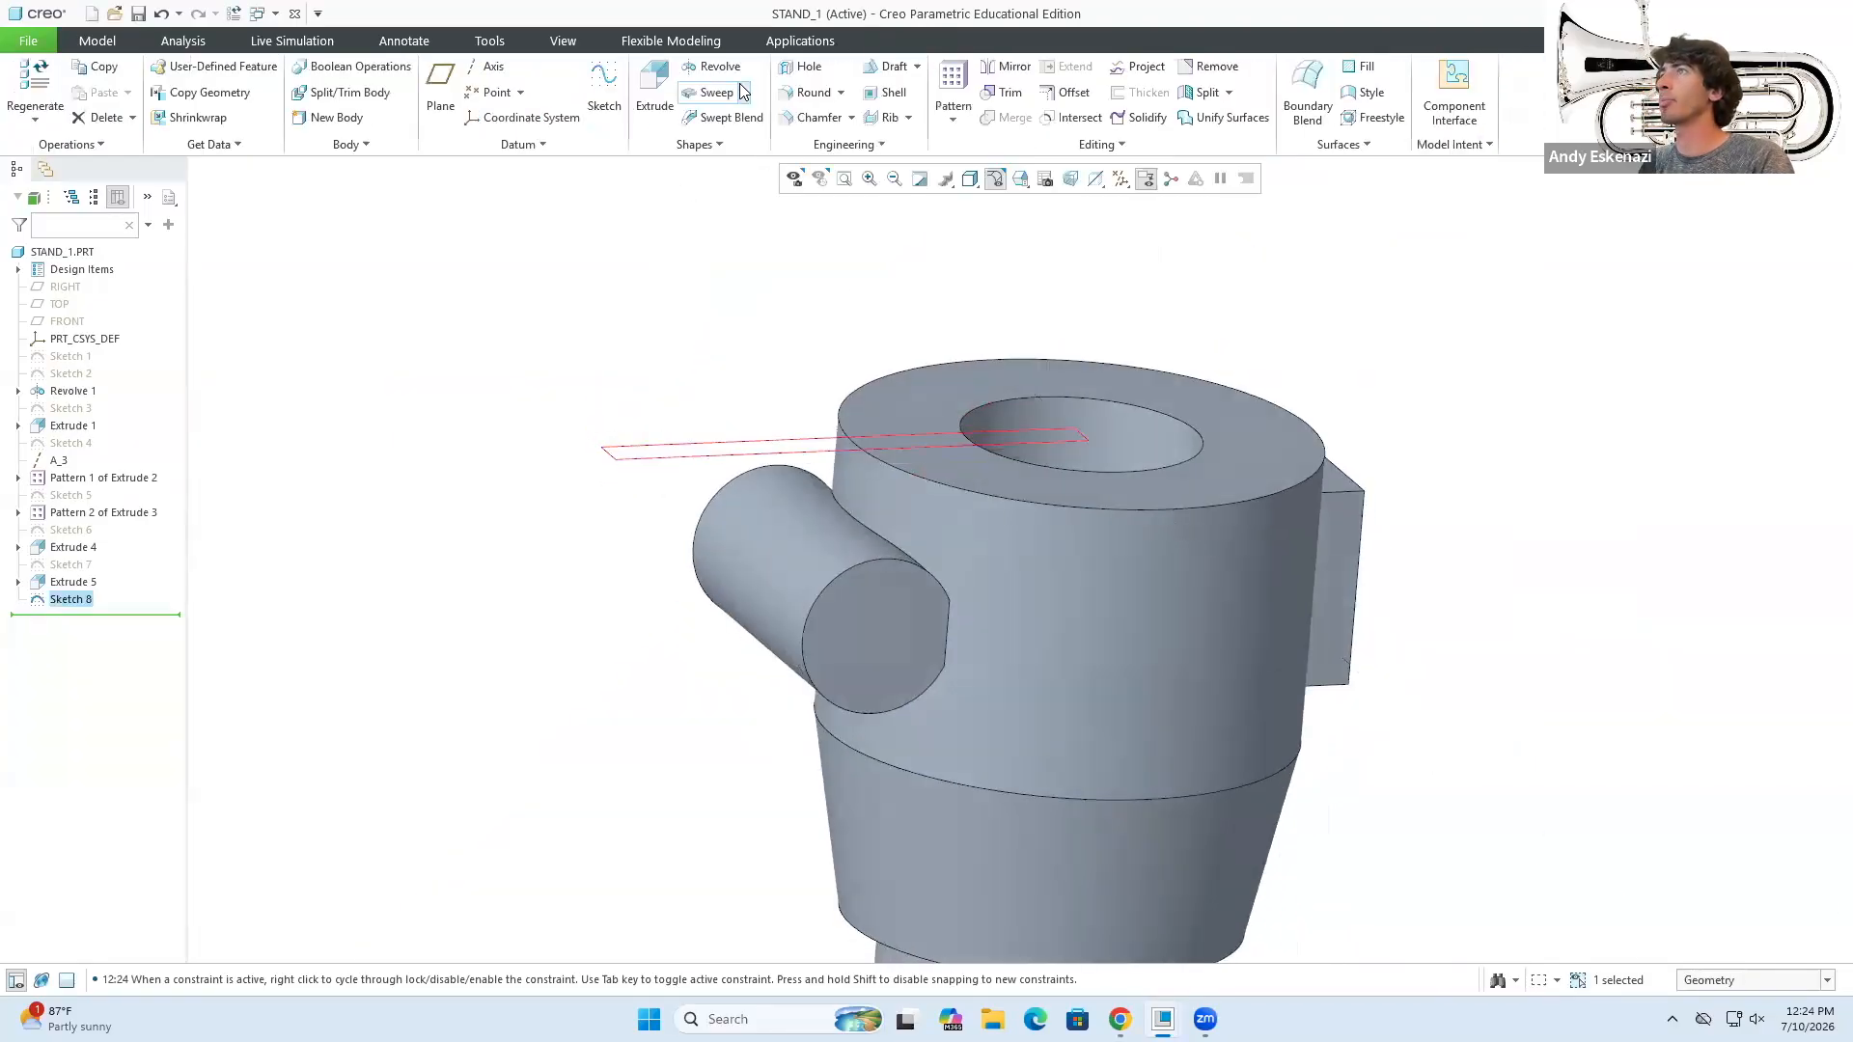
- Extrude the slot sketch as a material-removing cut directed down into the collar and boss
click(647, 88)
click(379, 88)
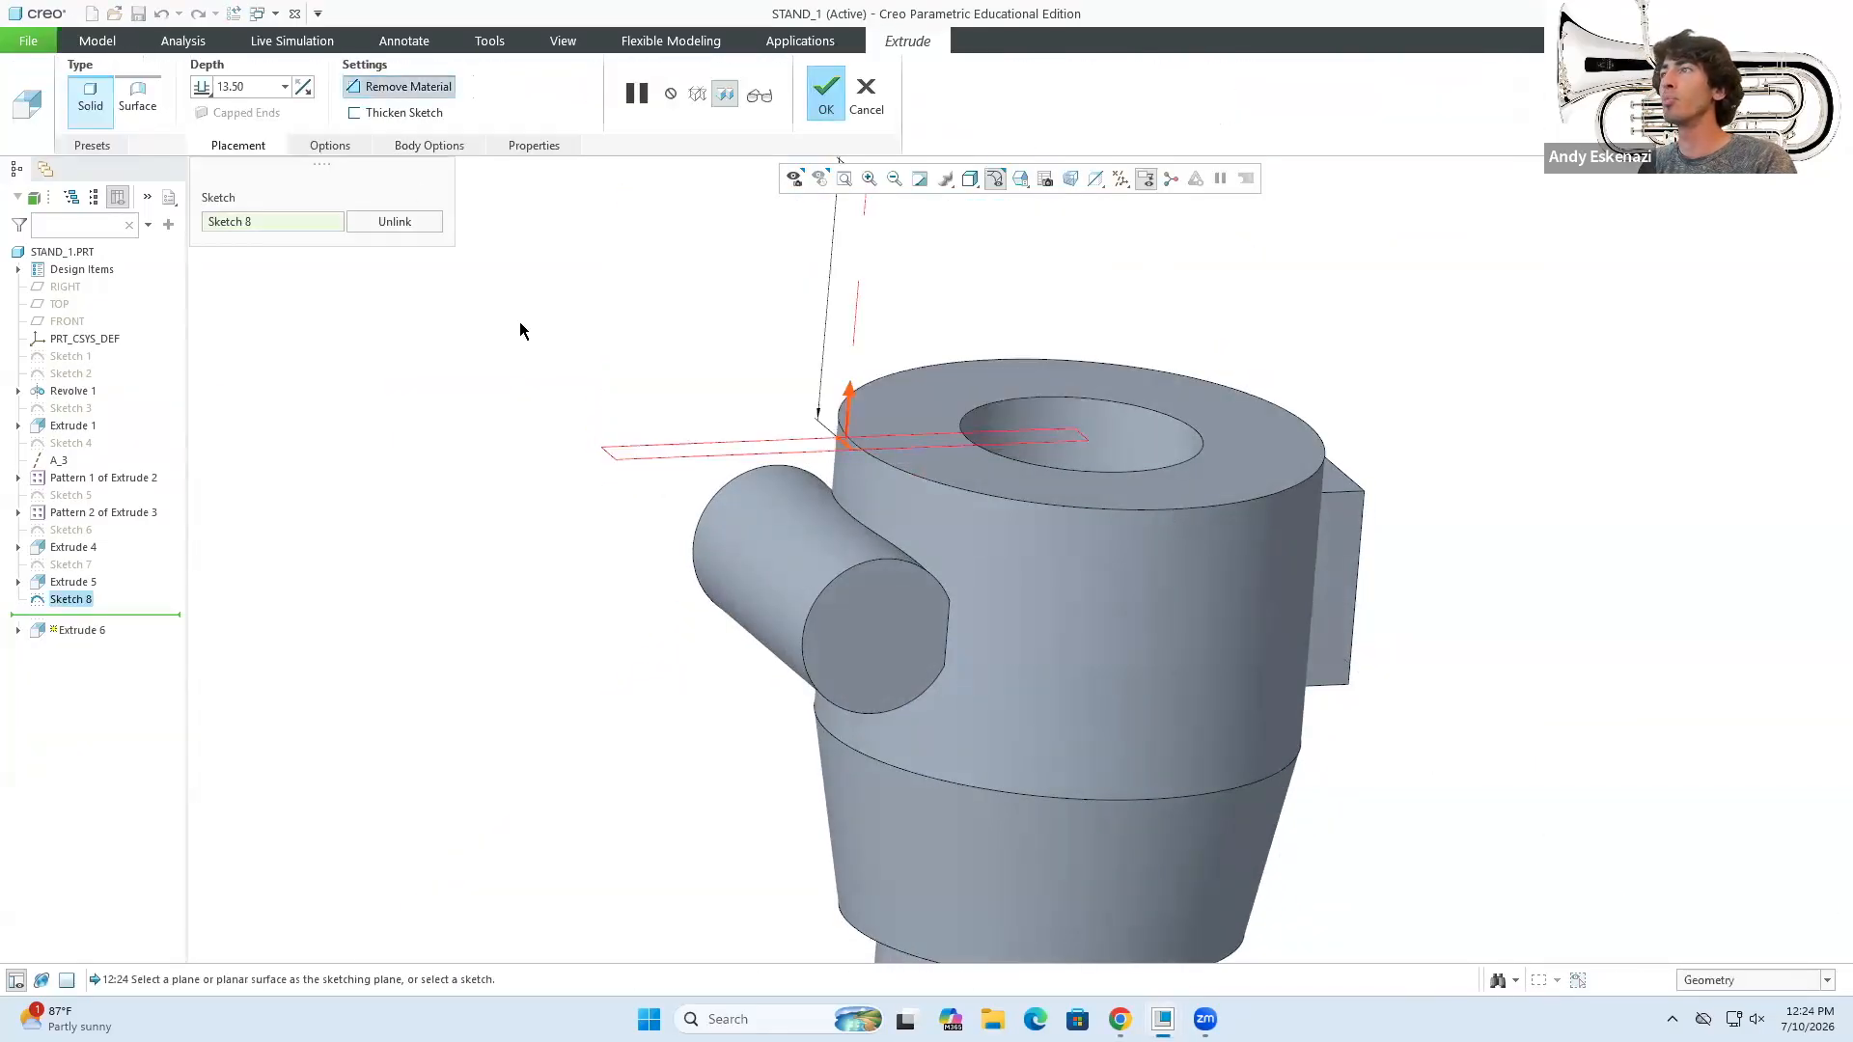
click(302, 88)
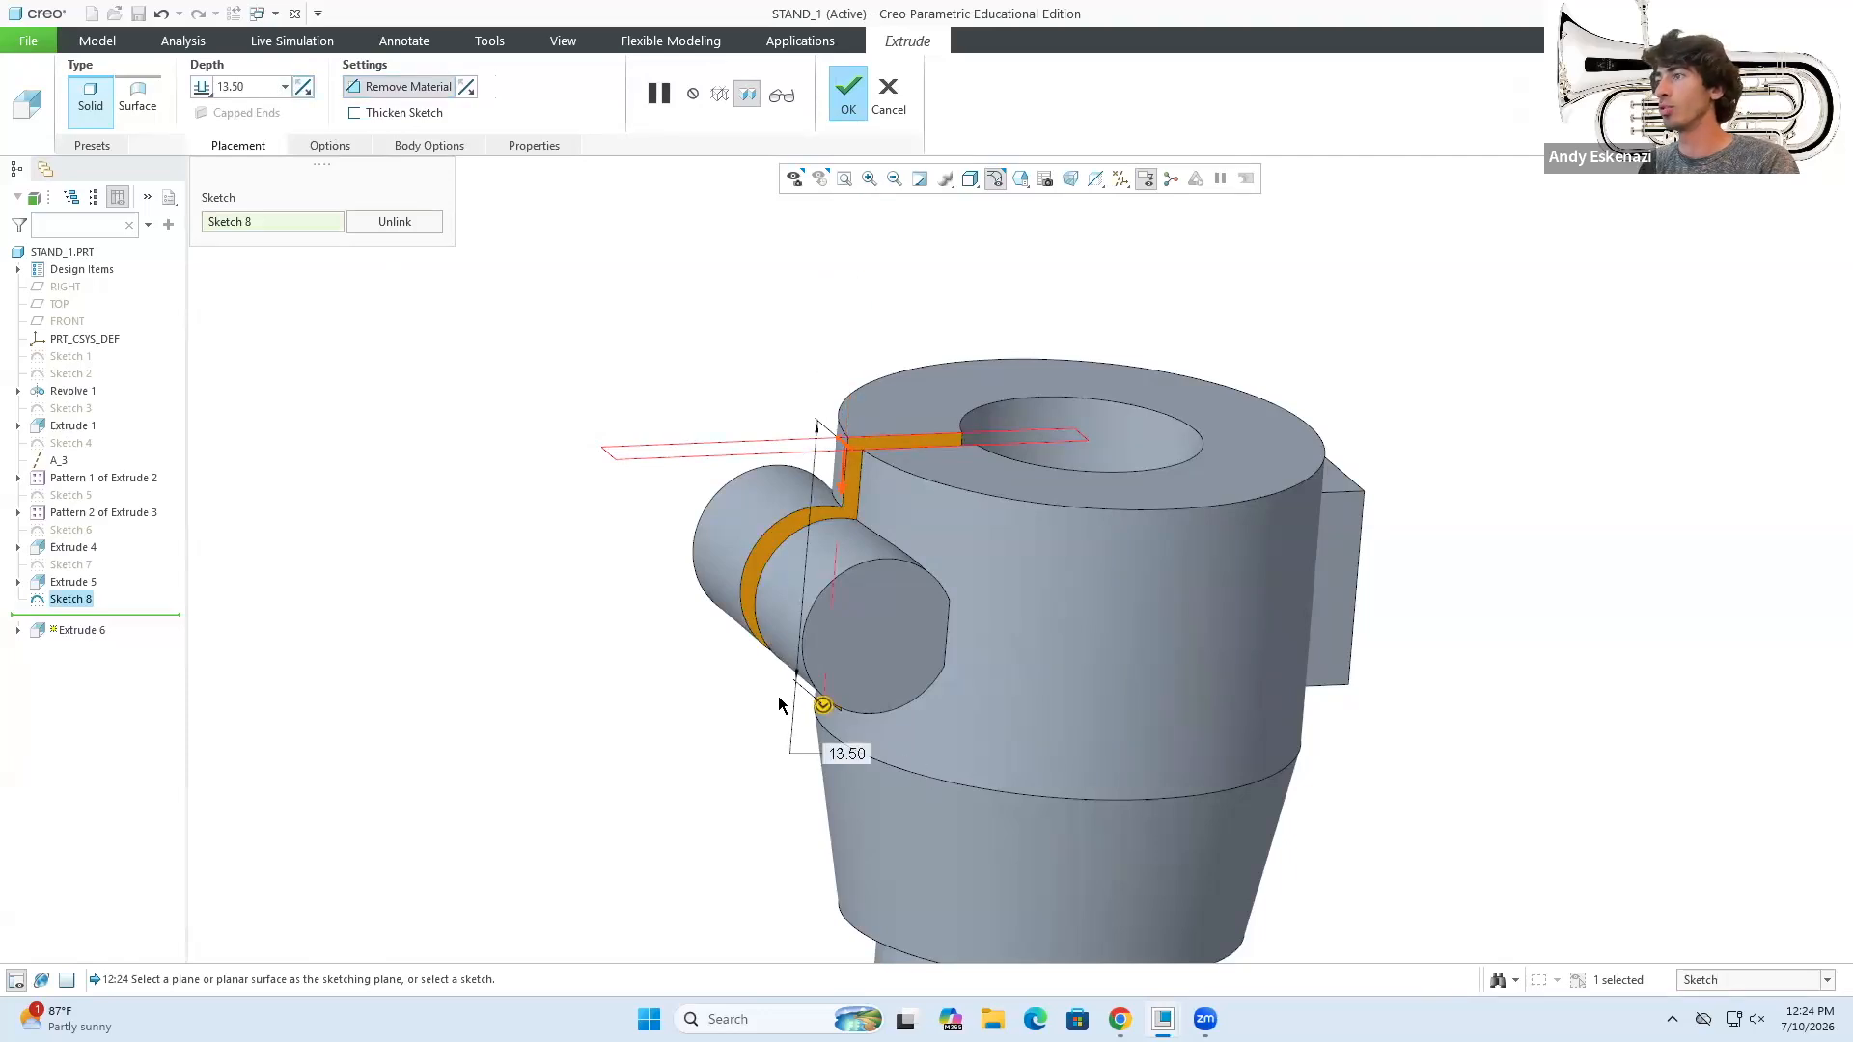
scroll(778, 705, up, 1)
middle_drag(777, 706, 772, 521)
- Set the slot cut's depth to reference, ending at the collar's lower annular face, and complete the cut
click(201, 89)
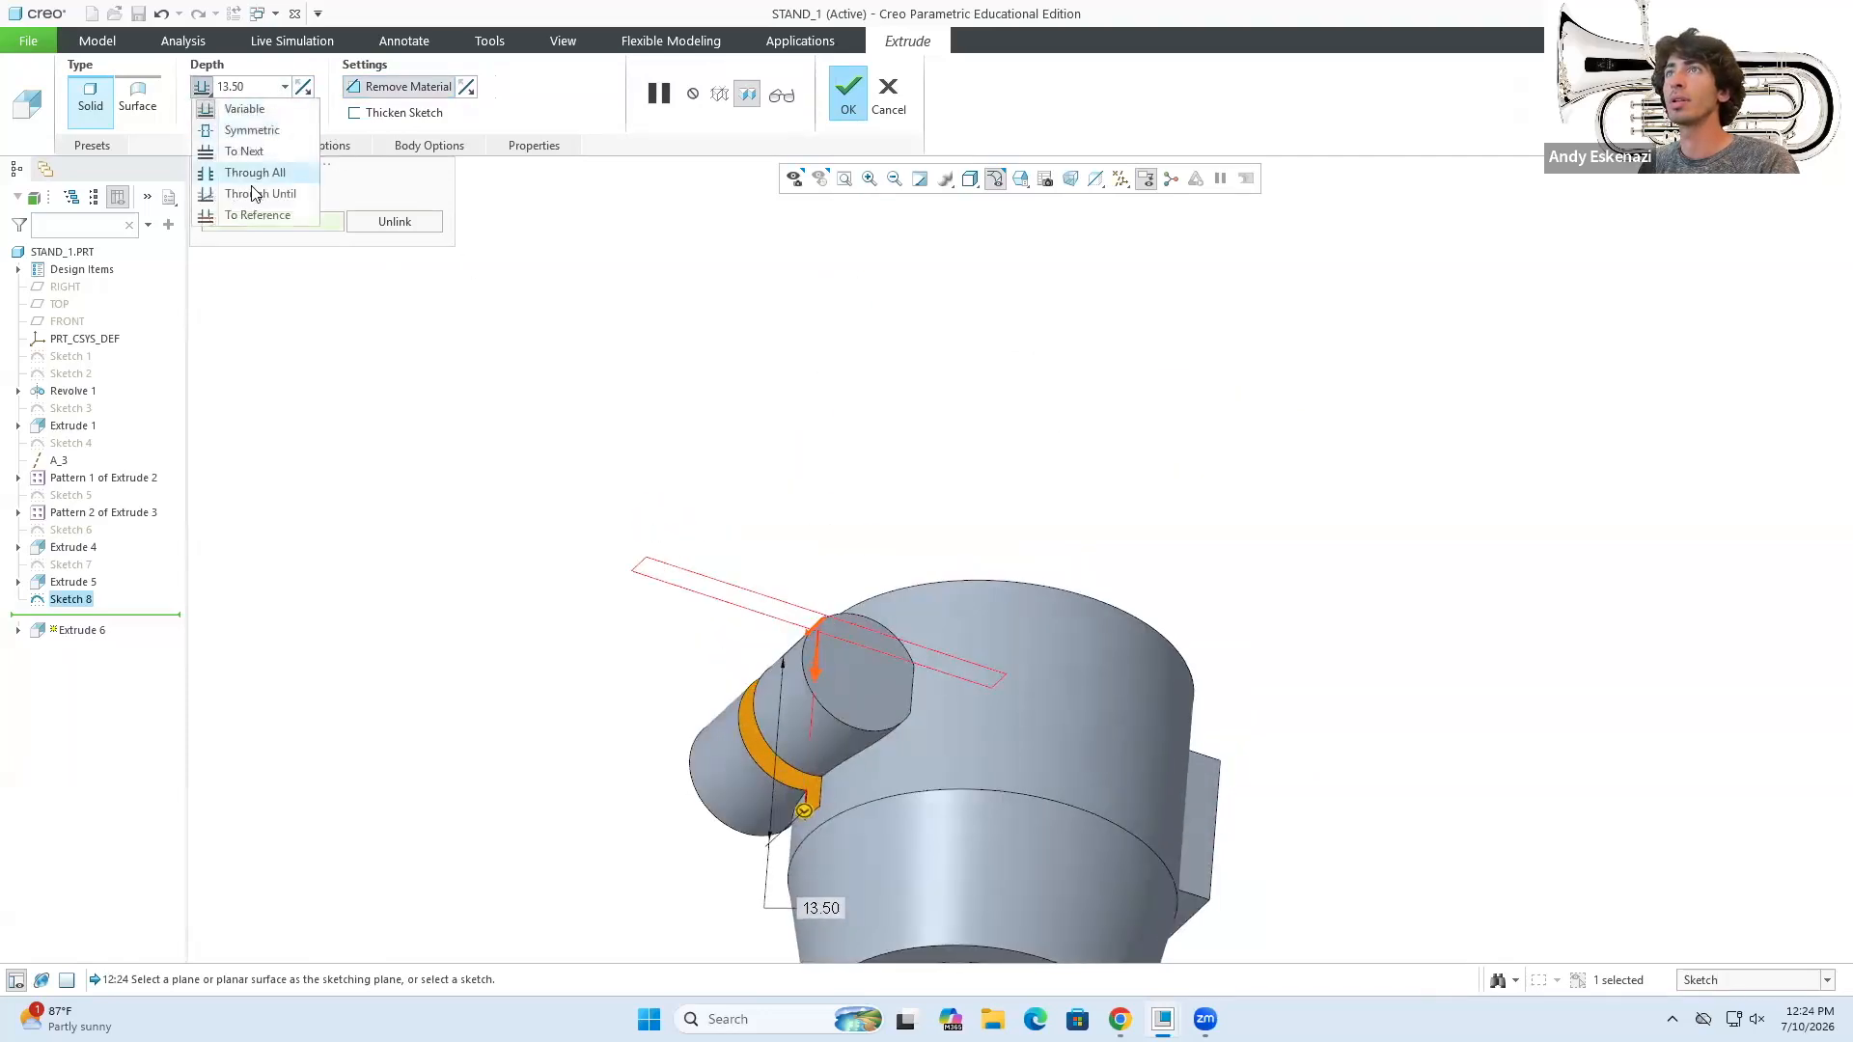
click(259, 215)
scroll(778, 791, up, 3)
scroll(809, 904, down, 4)
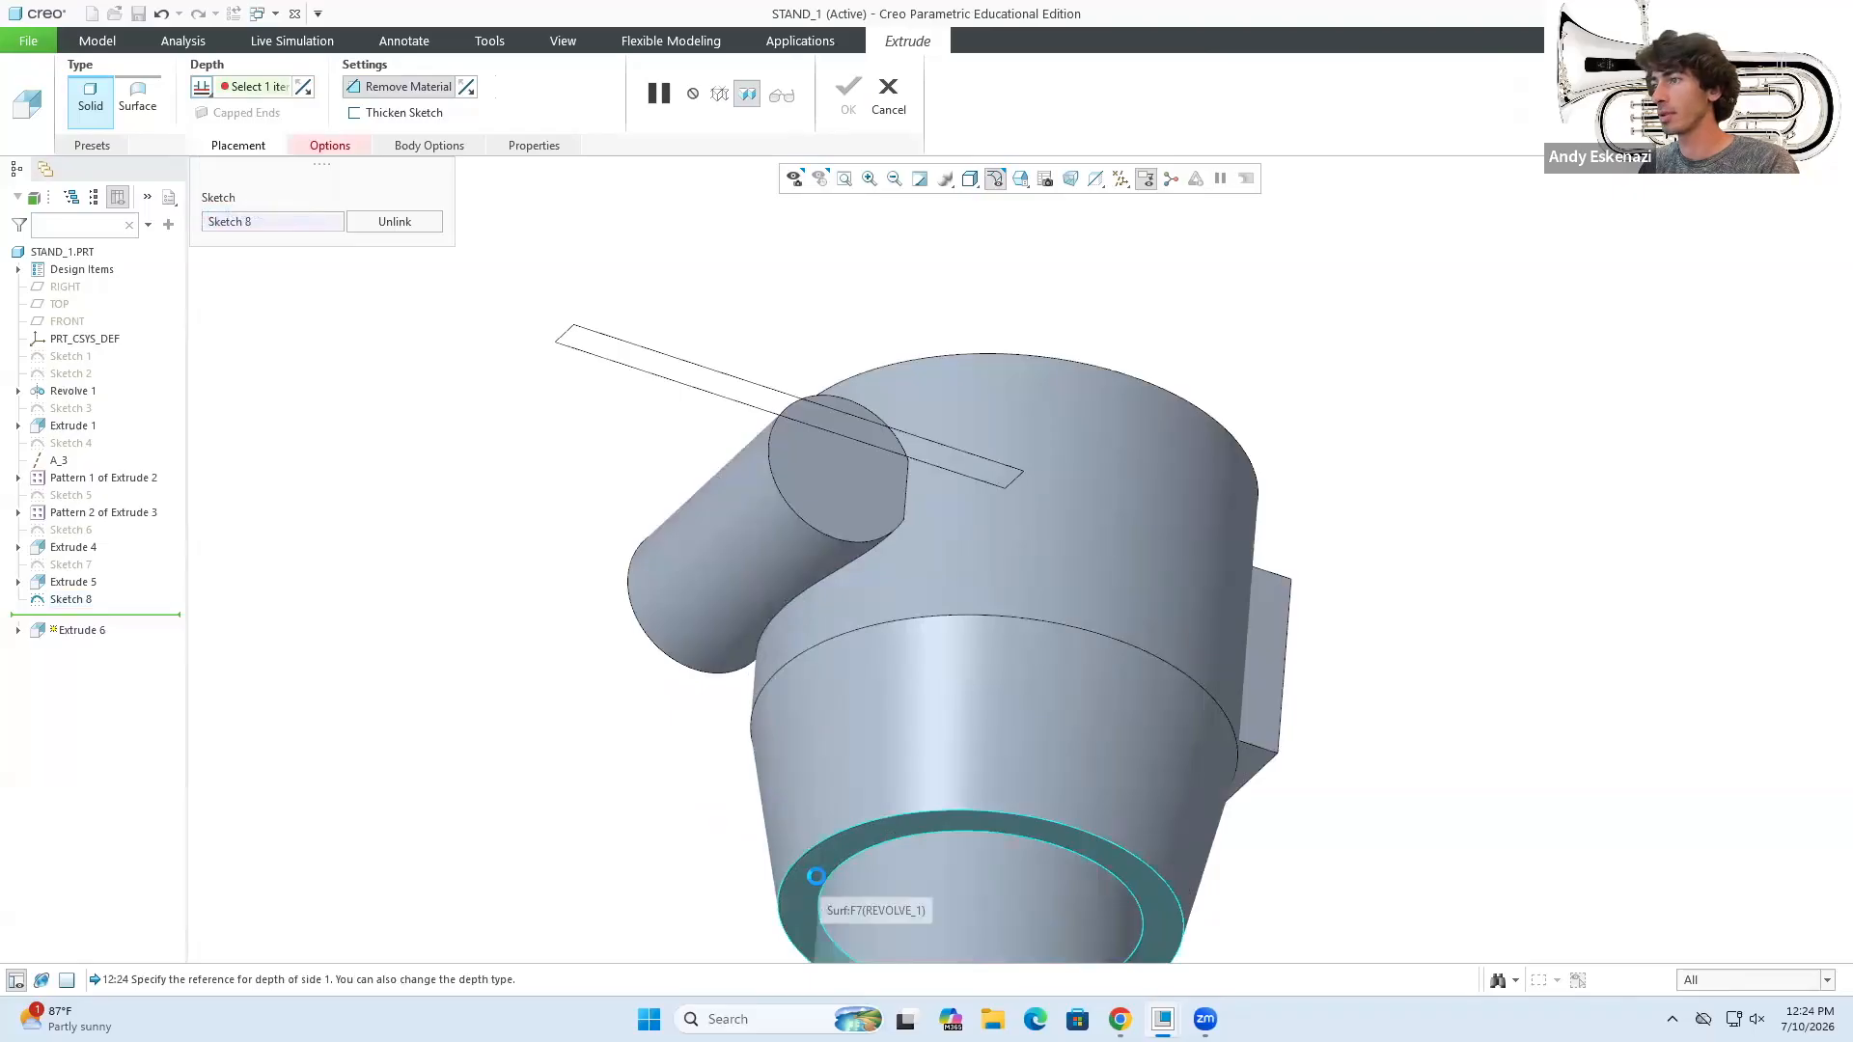
click(811, 904)
middle_drag(756, 843, 827, 180)
middle_drag(704, 704, 739, 628)
scroll(542, 377, up, 4)
middle_drag(555, 394, 529, 442)
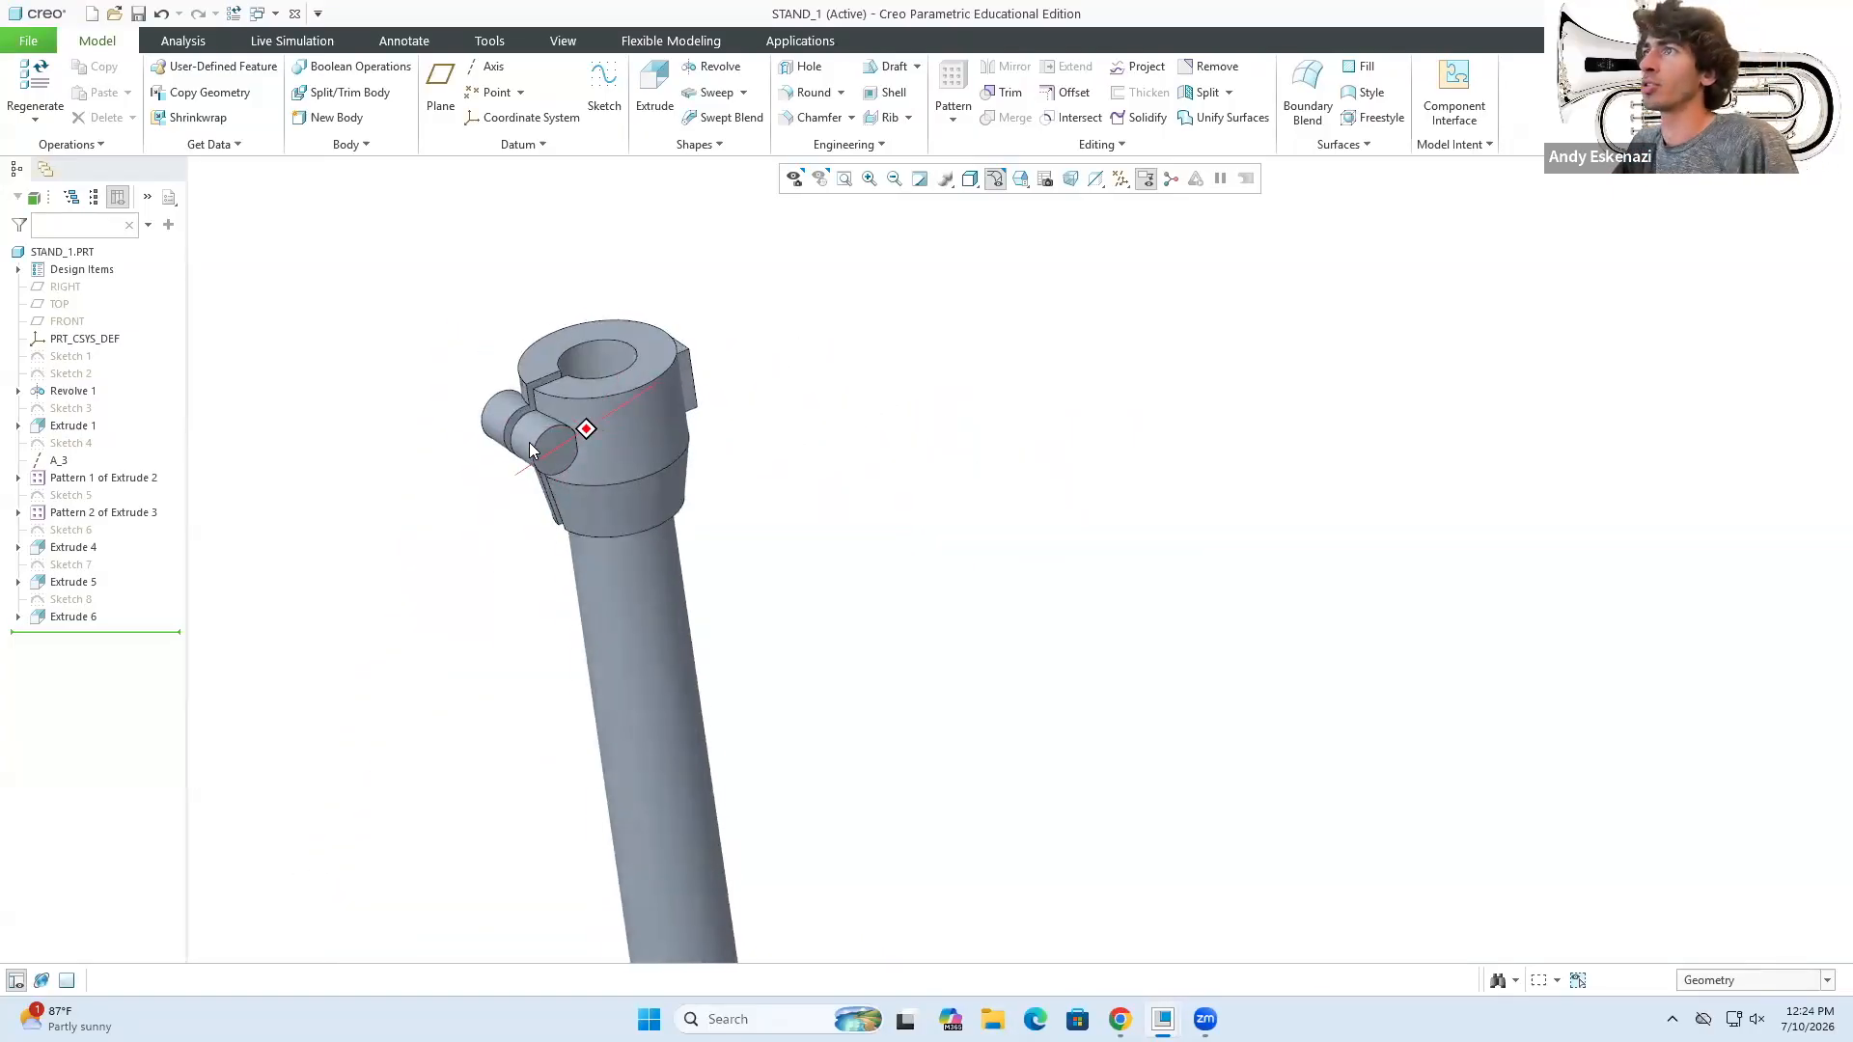
- Start a sketch on the flat end face of the slotted cylindrical boss
scroll(532, 437, down, 5)
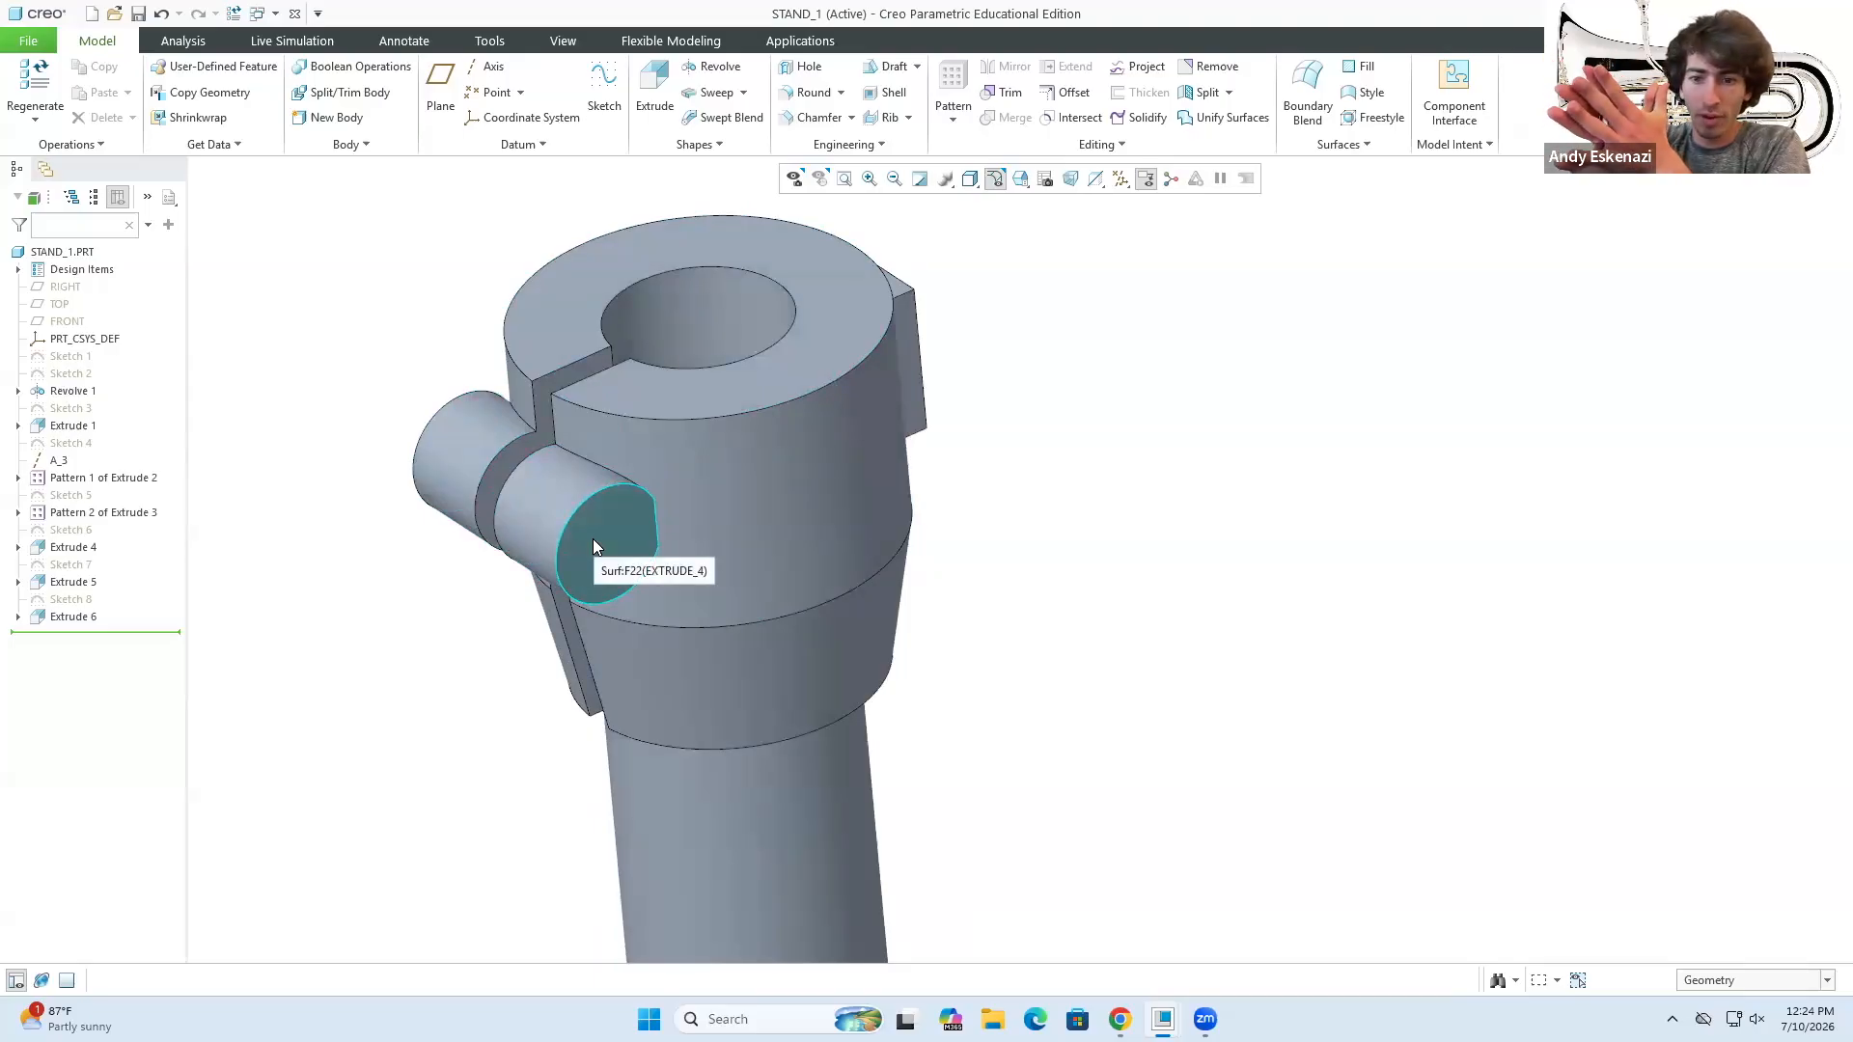
scroll(540, 386, up, 5)
mouse_move(476, 261)
middle_down()
mouse_move(537, 303)
mouse_move(406, 324)
mouse_move(414, 355)
mouse_move(612, 289)
middle_up()
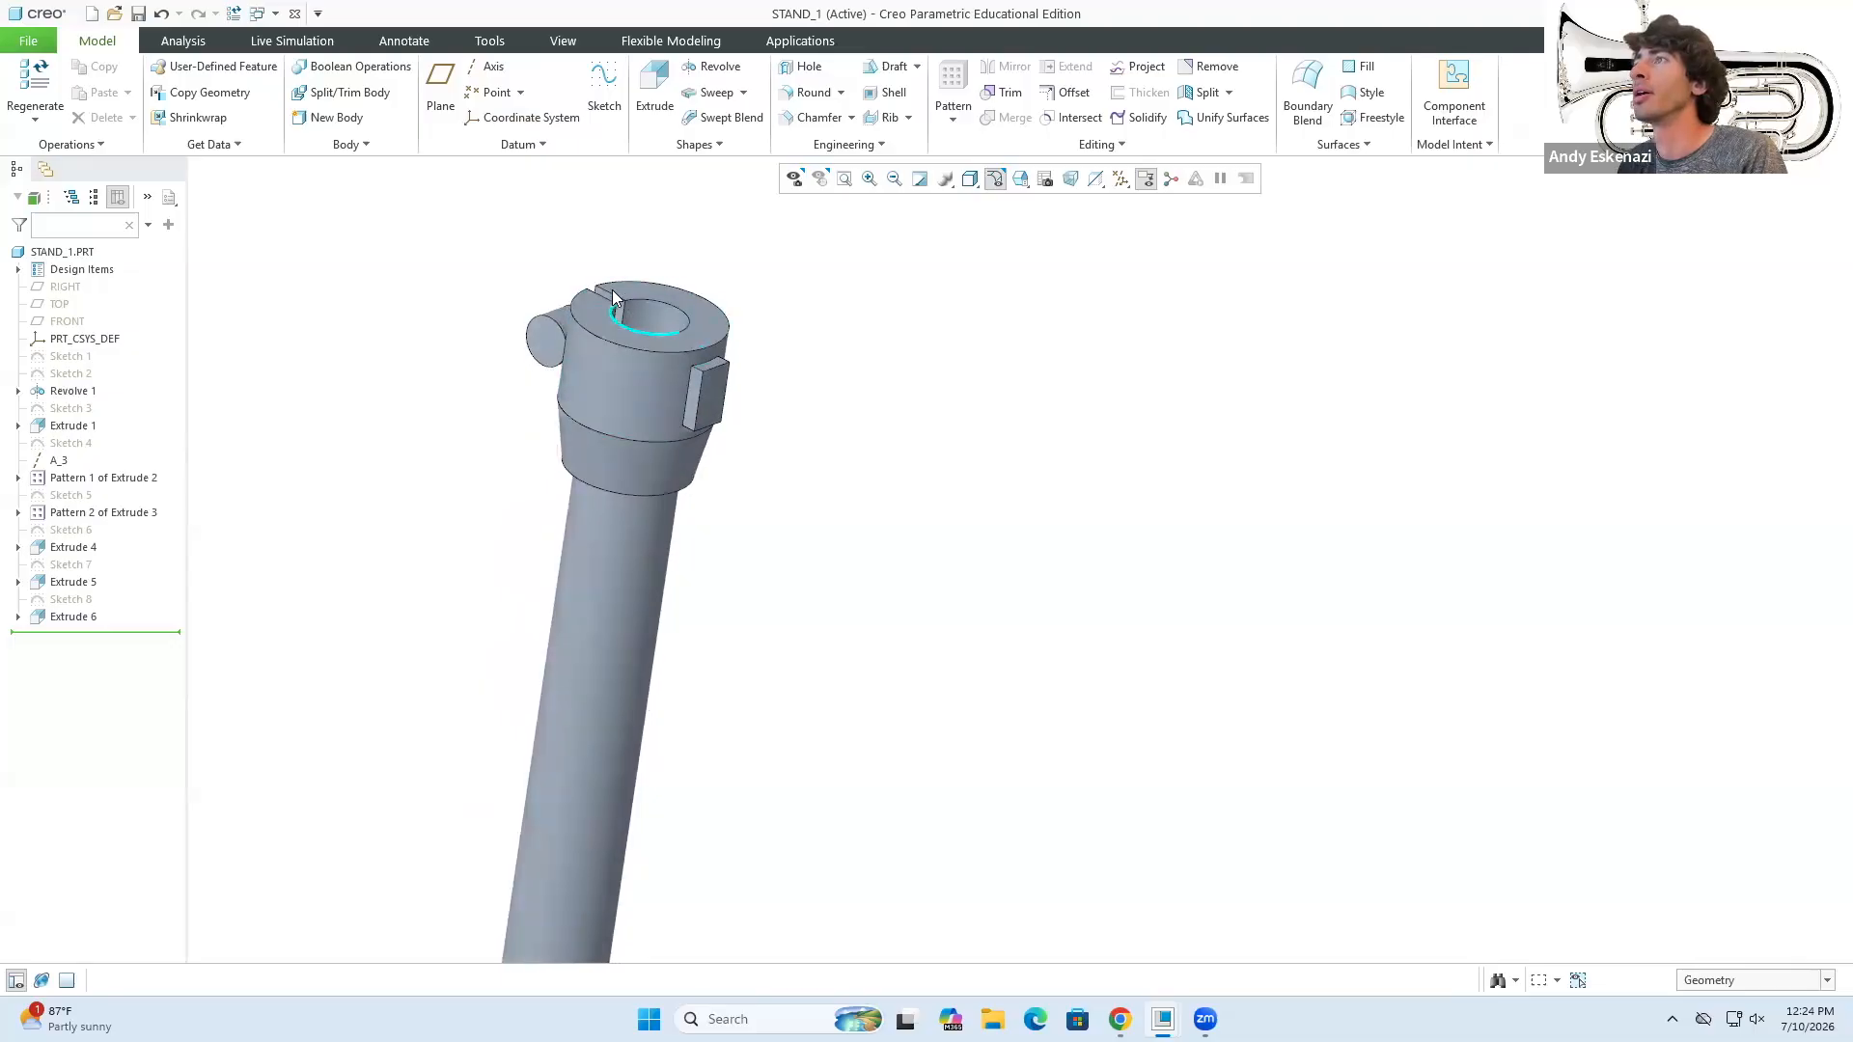
scroll(612, 289, down, 3)
middle_drag(772, 454, 579, 289)
click(627, 97)
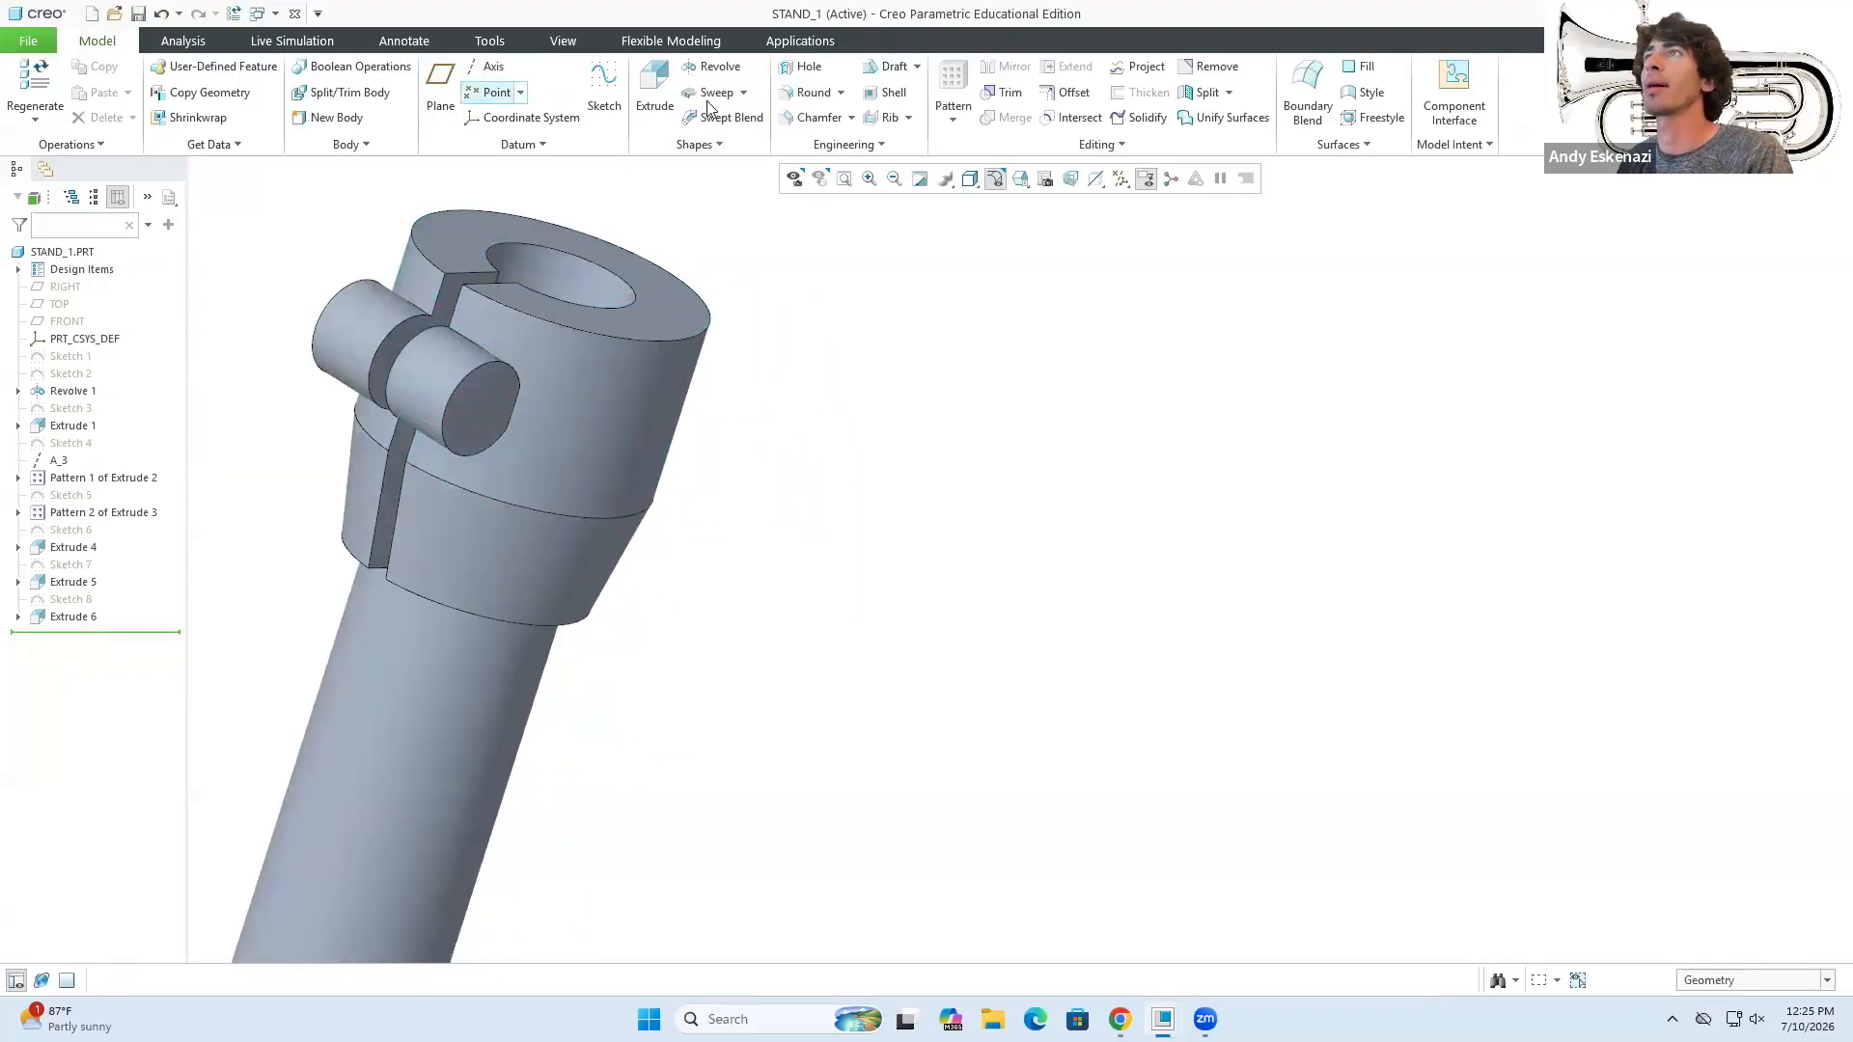
click(604, 96)
click(472, 373)
click(1752, 454)
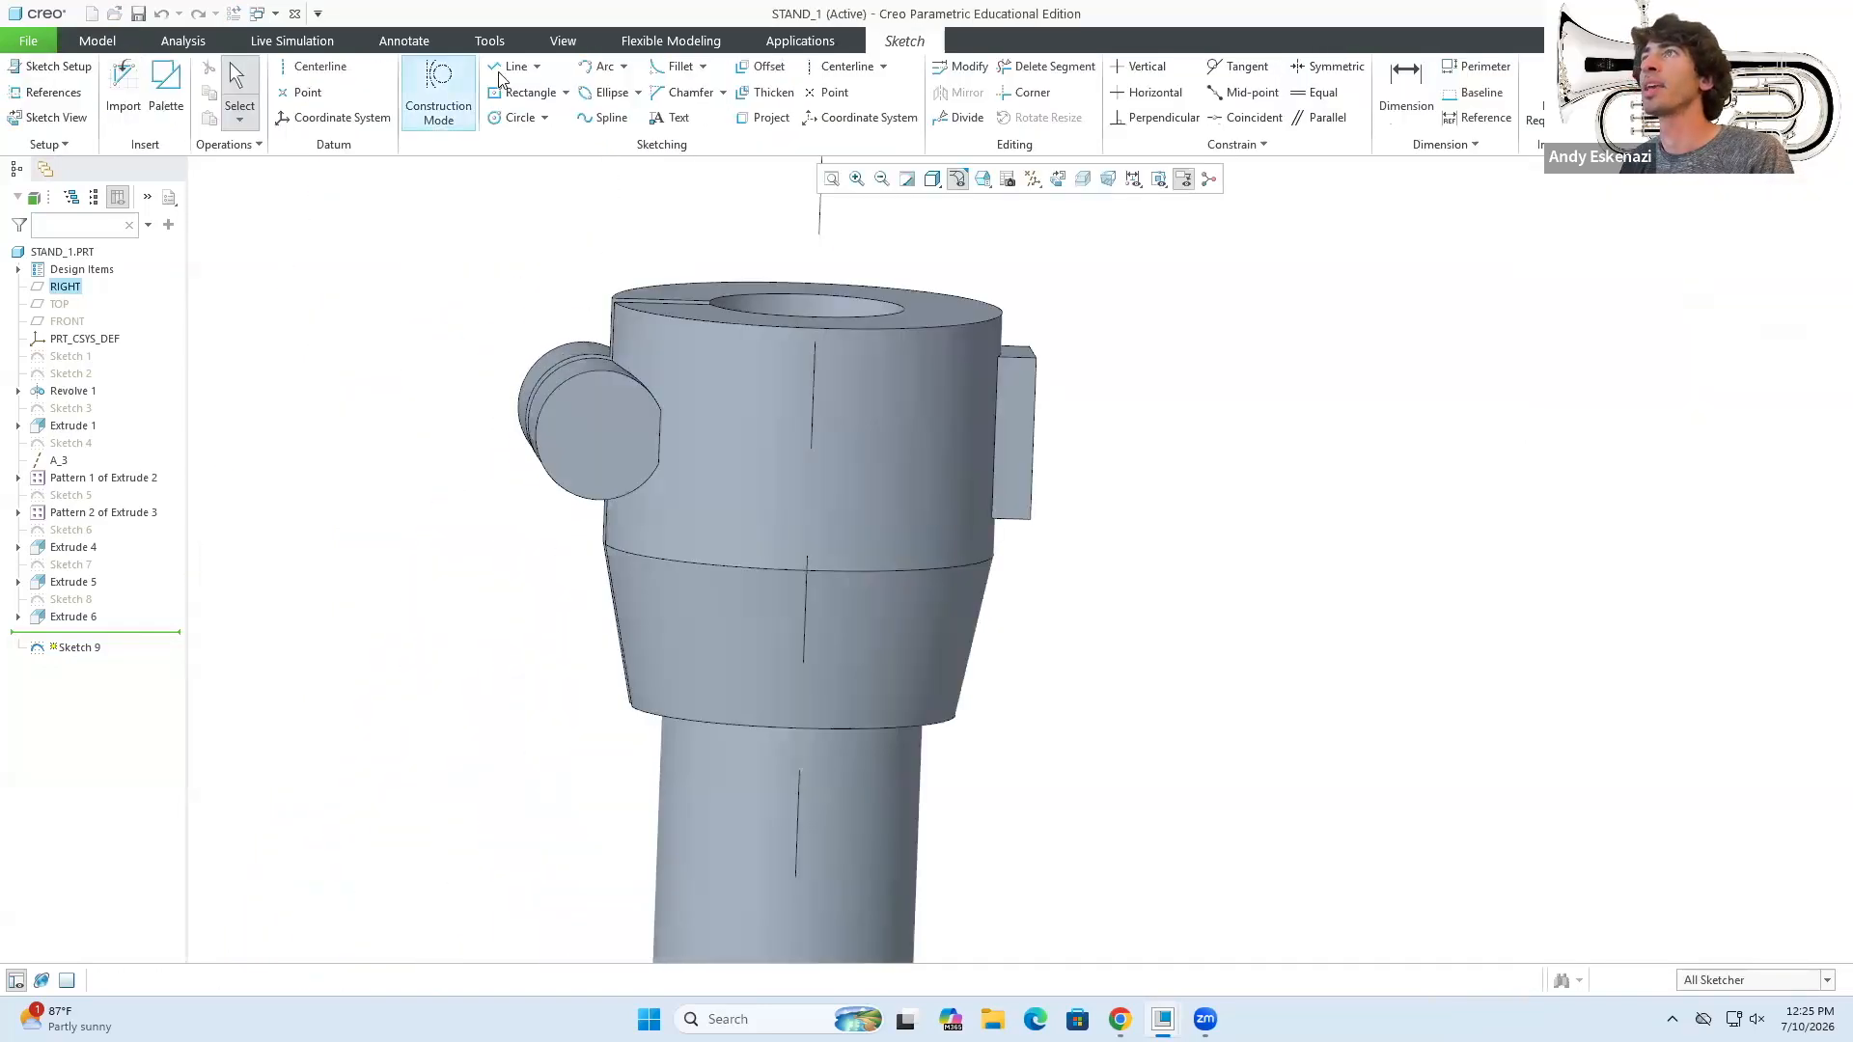
- Sketch a circle concentric with the boss's end face, set its diameter to 4, and finish the sketch
click(500, 60)
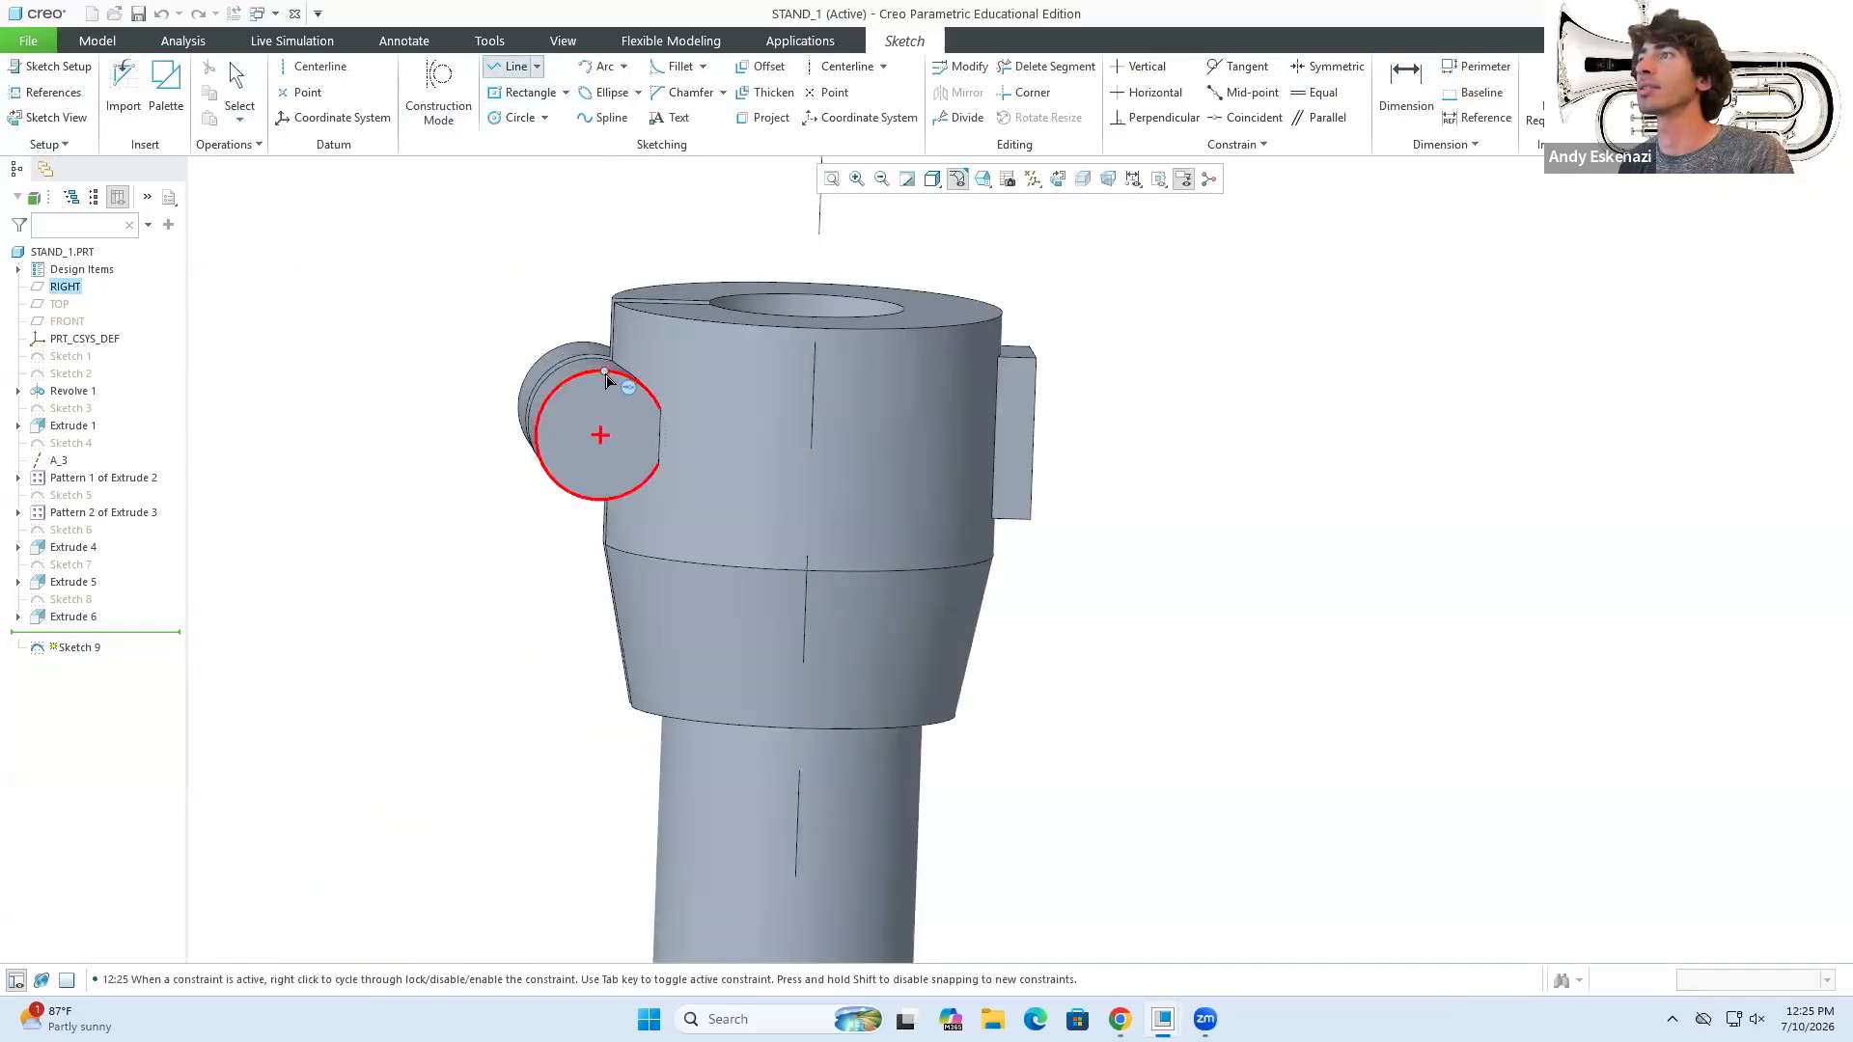
click(517, 118)
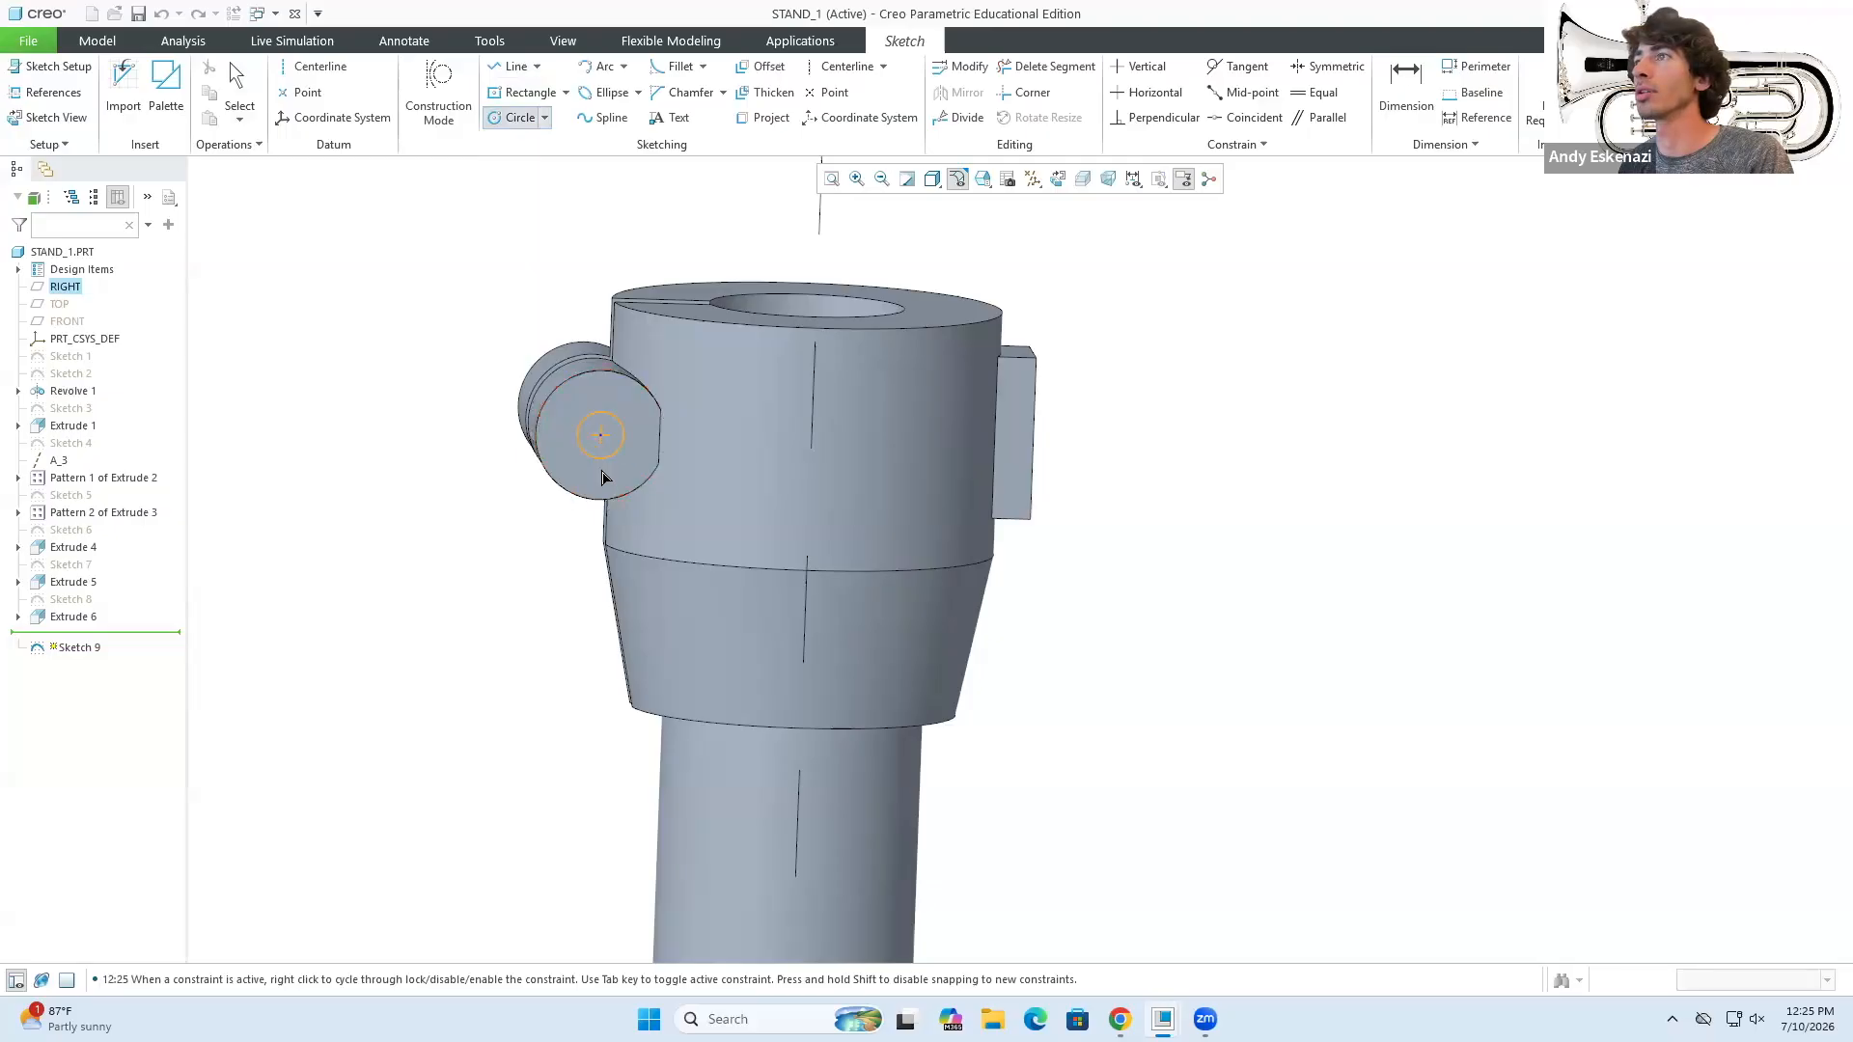
click(601, 473)
middle_click(601, 473)
double_click(520, 399)
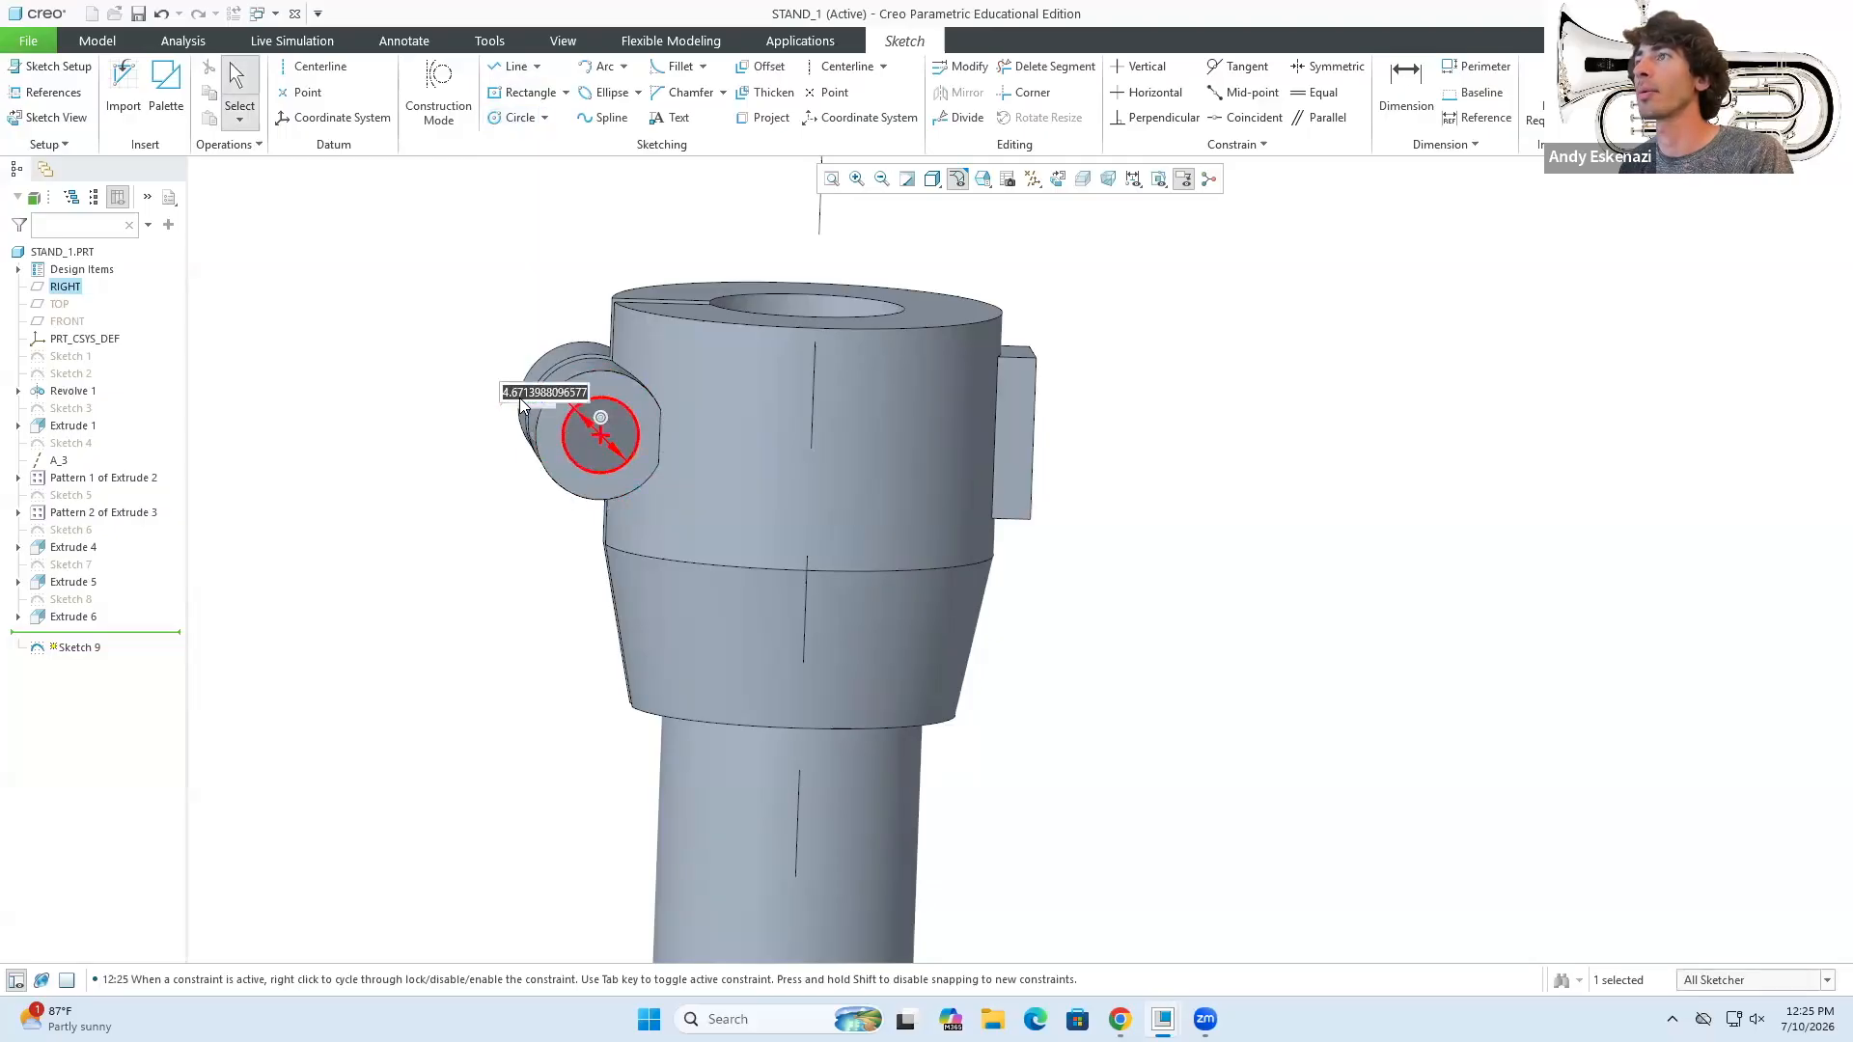
text(4)
key(Return)
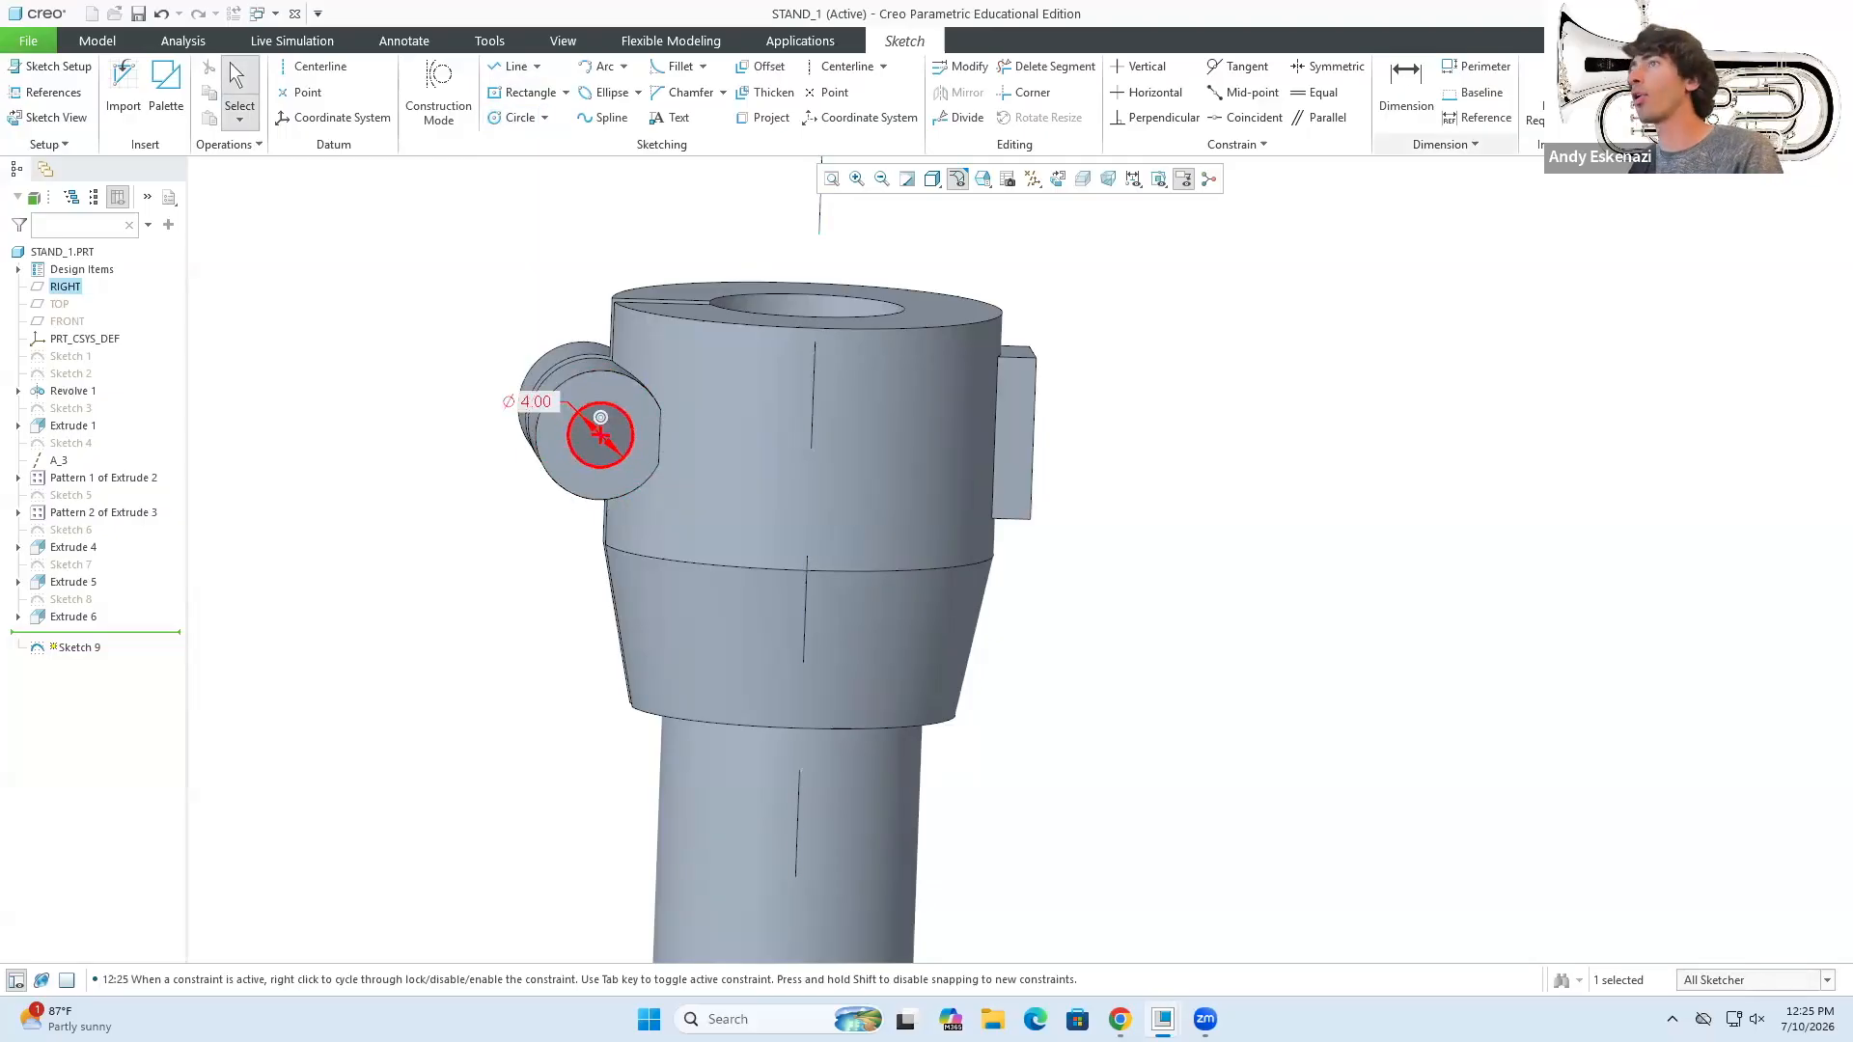
click(1641, 92)
- Extrude the 4 mm circle as a cut through all to make the bolt hole in the boss
click(652, 88)
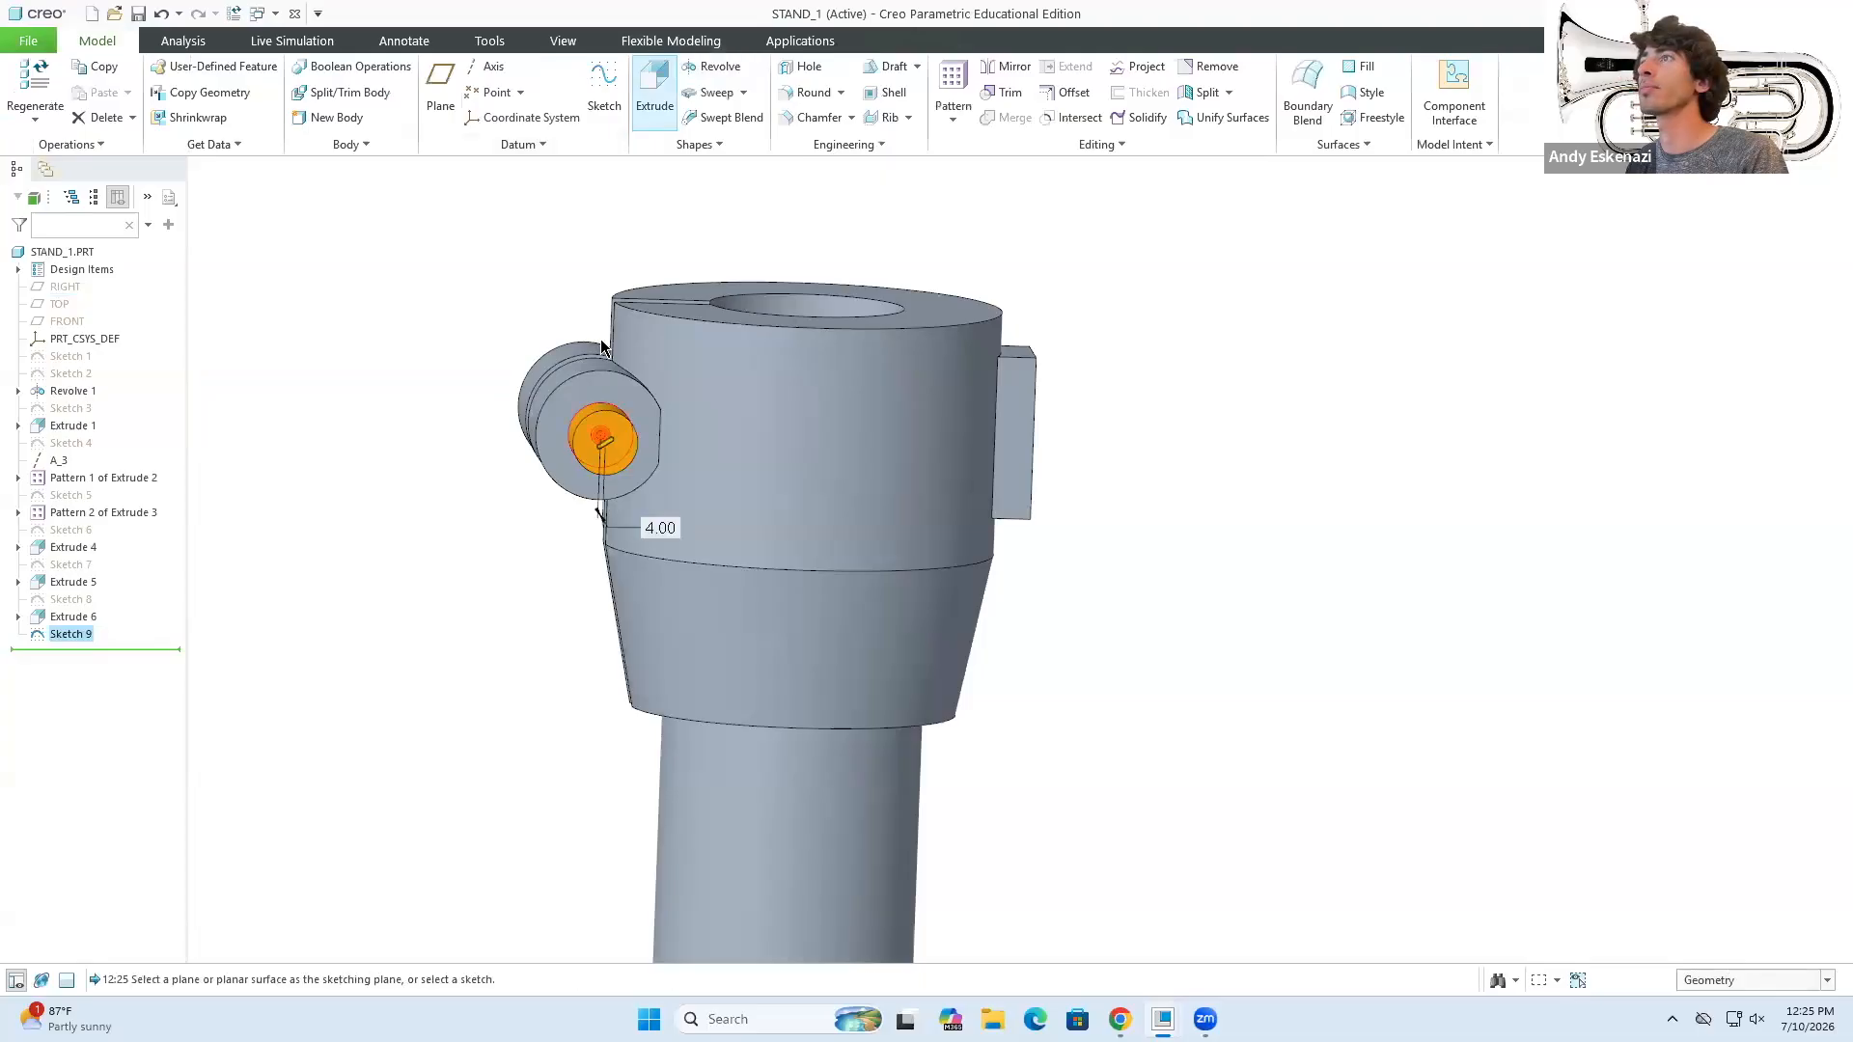
click(303, 87)
click(205, 89)
click(251, 171)
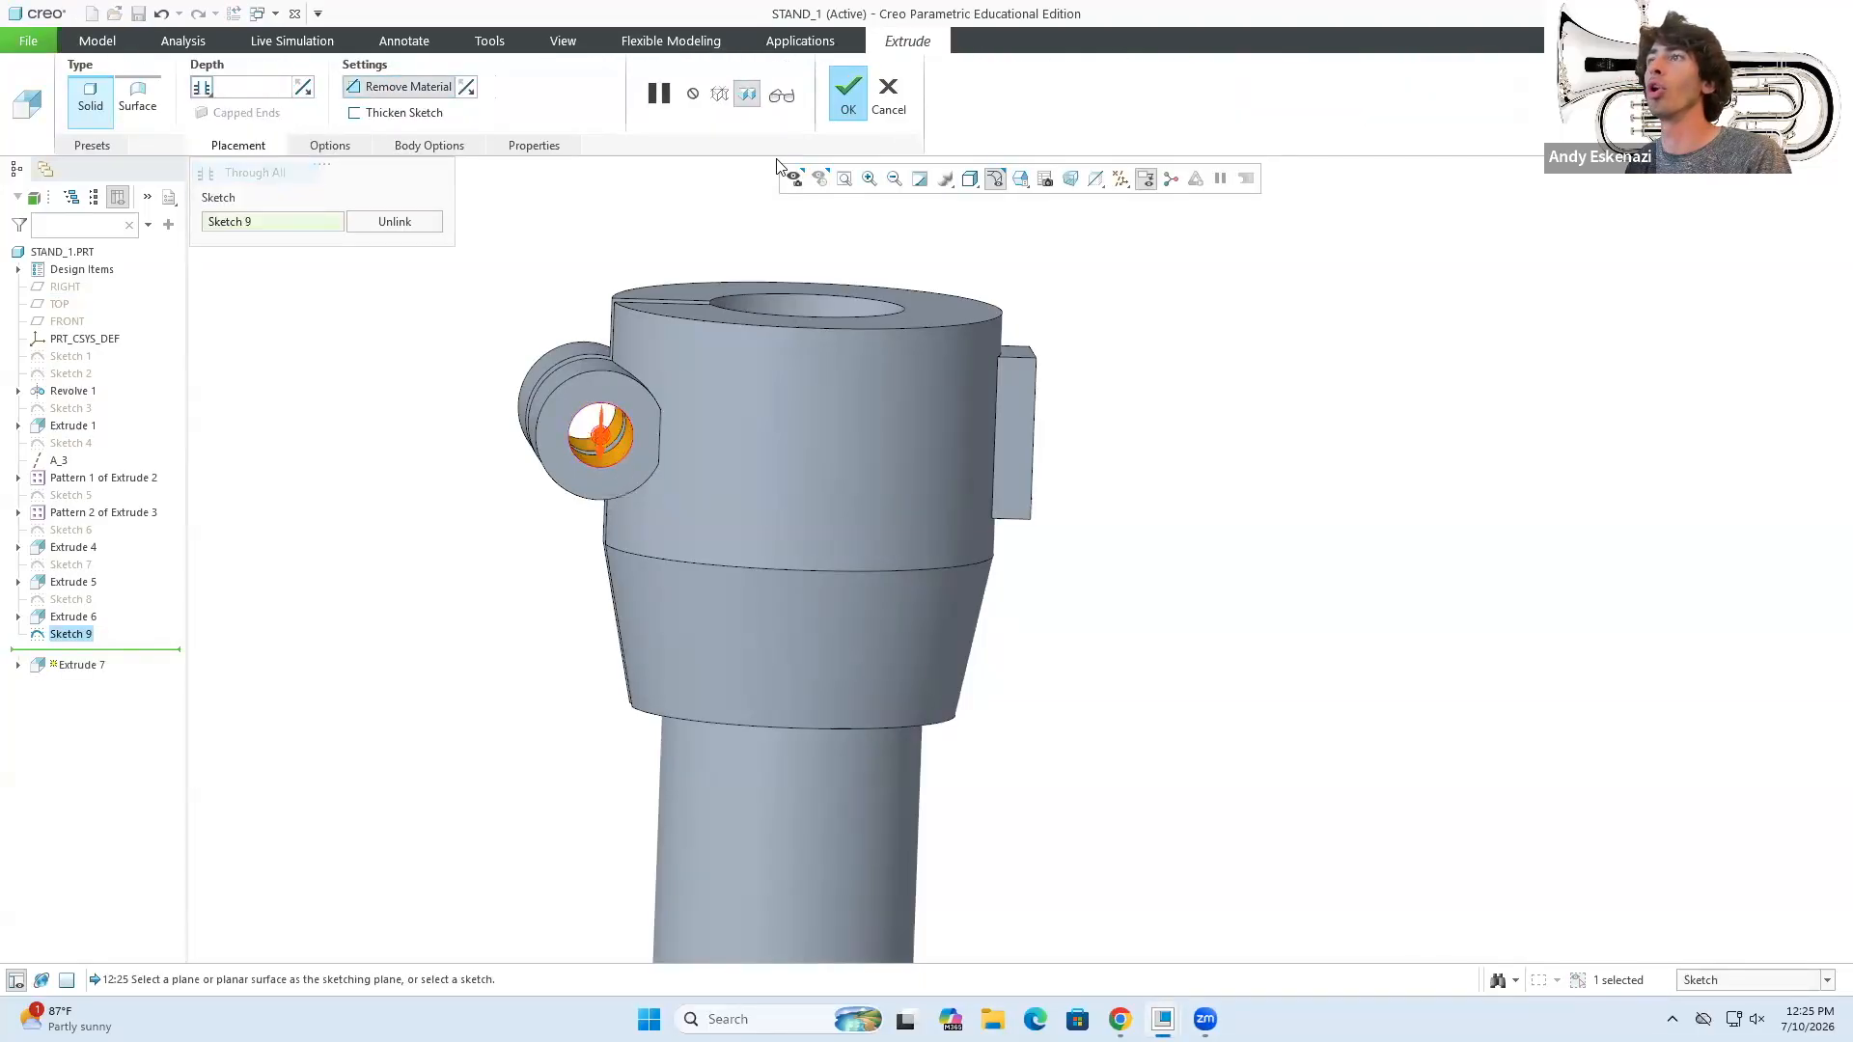
click(853, 99)
middle_drag(567, 376, 697, 366)
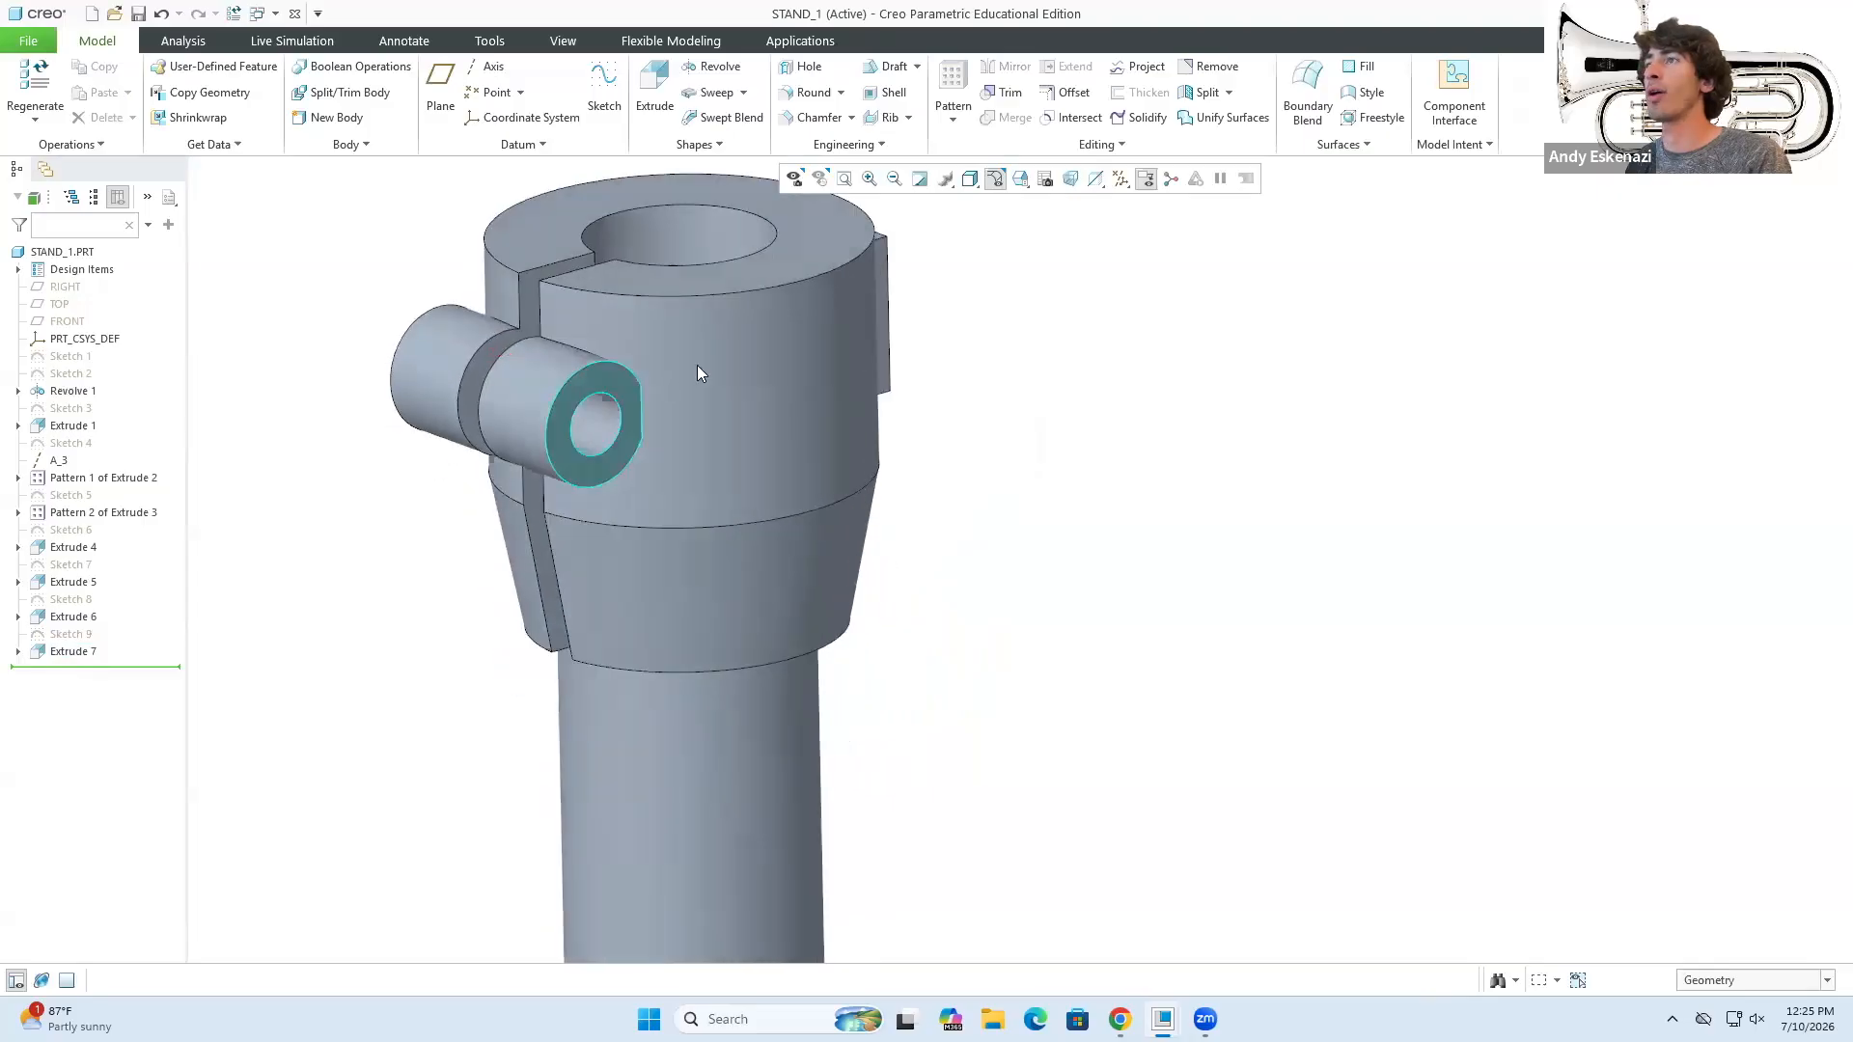
- Save the STAND_1 part
scroll(696, 365, up, 5)
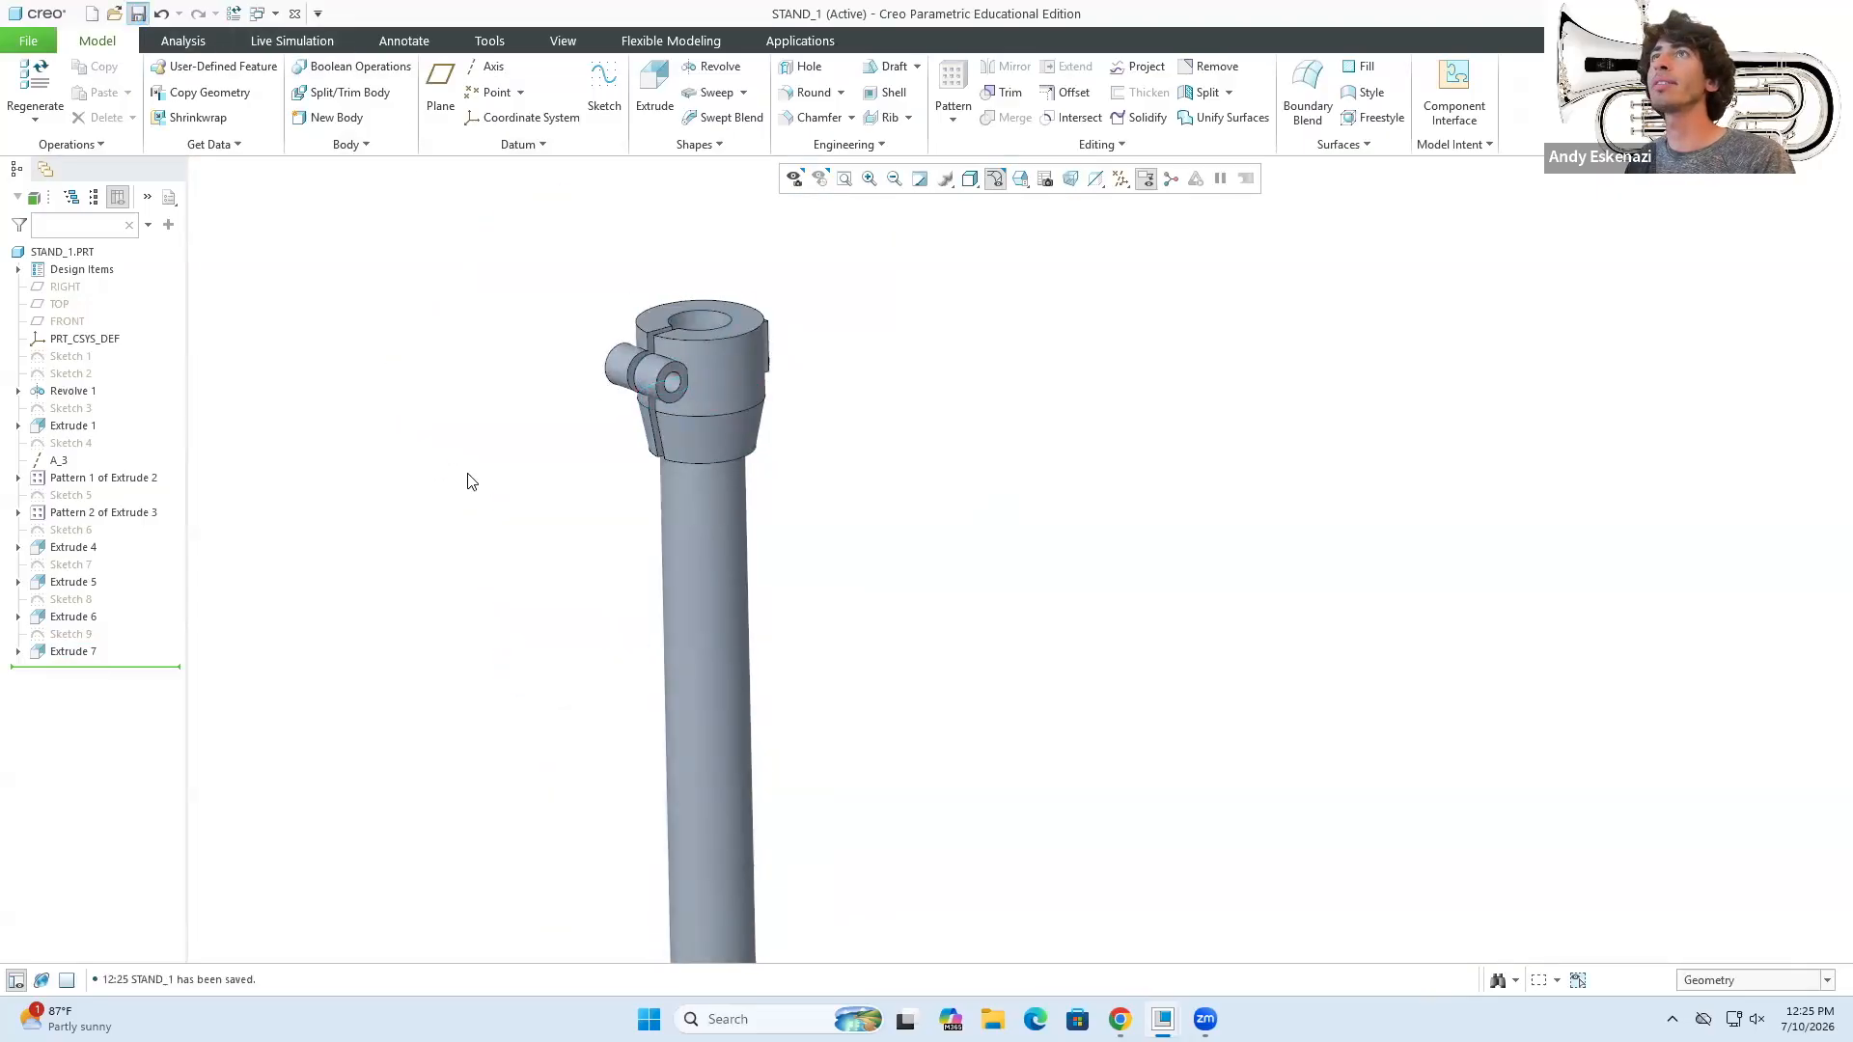
scroll(918, 620, up, 5)
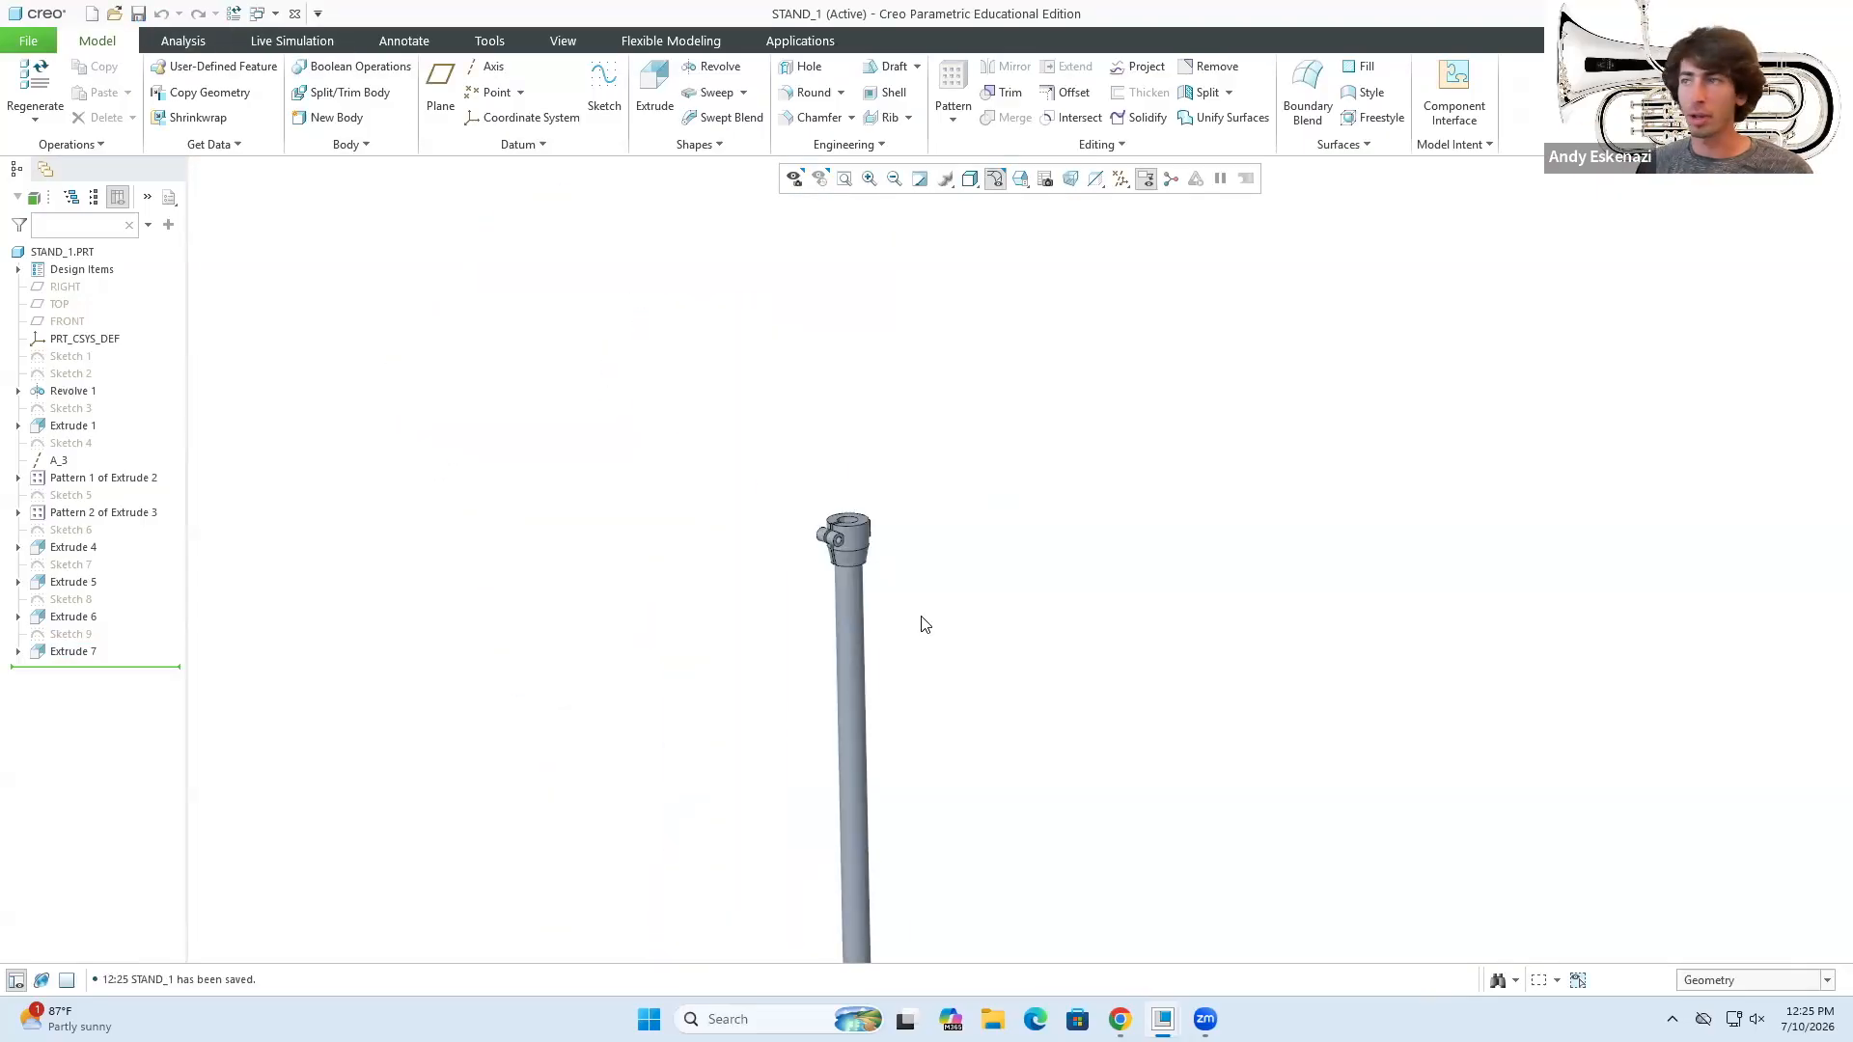
scroll(882, 882, down, 6)
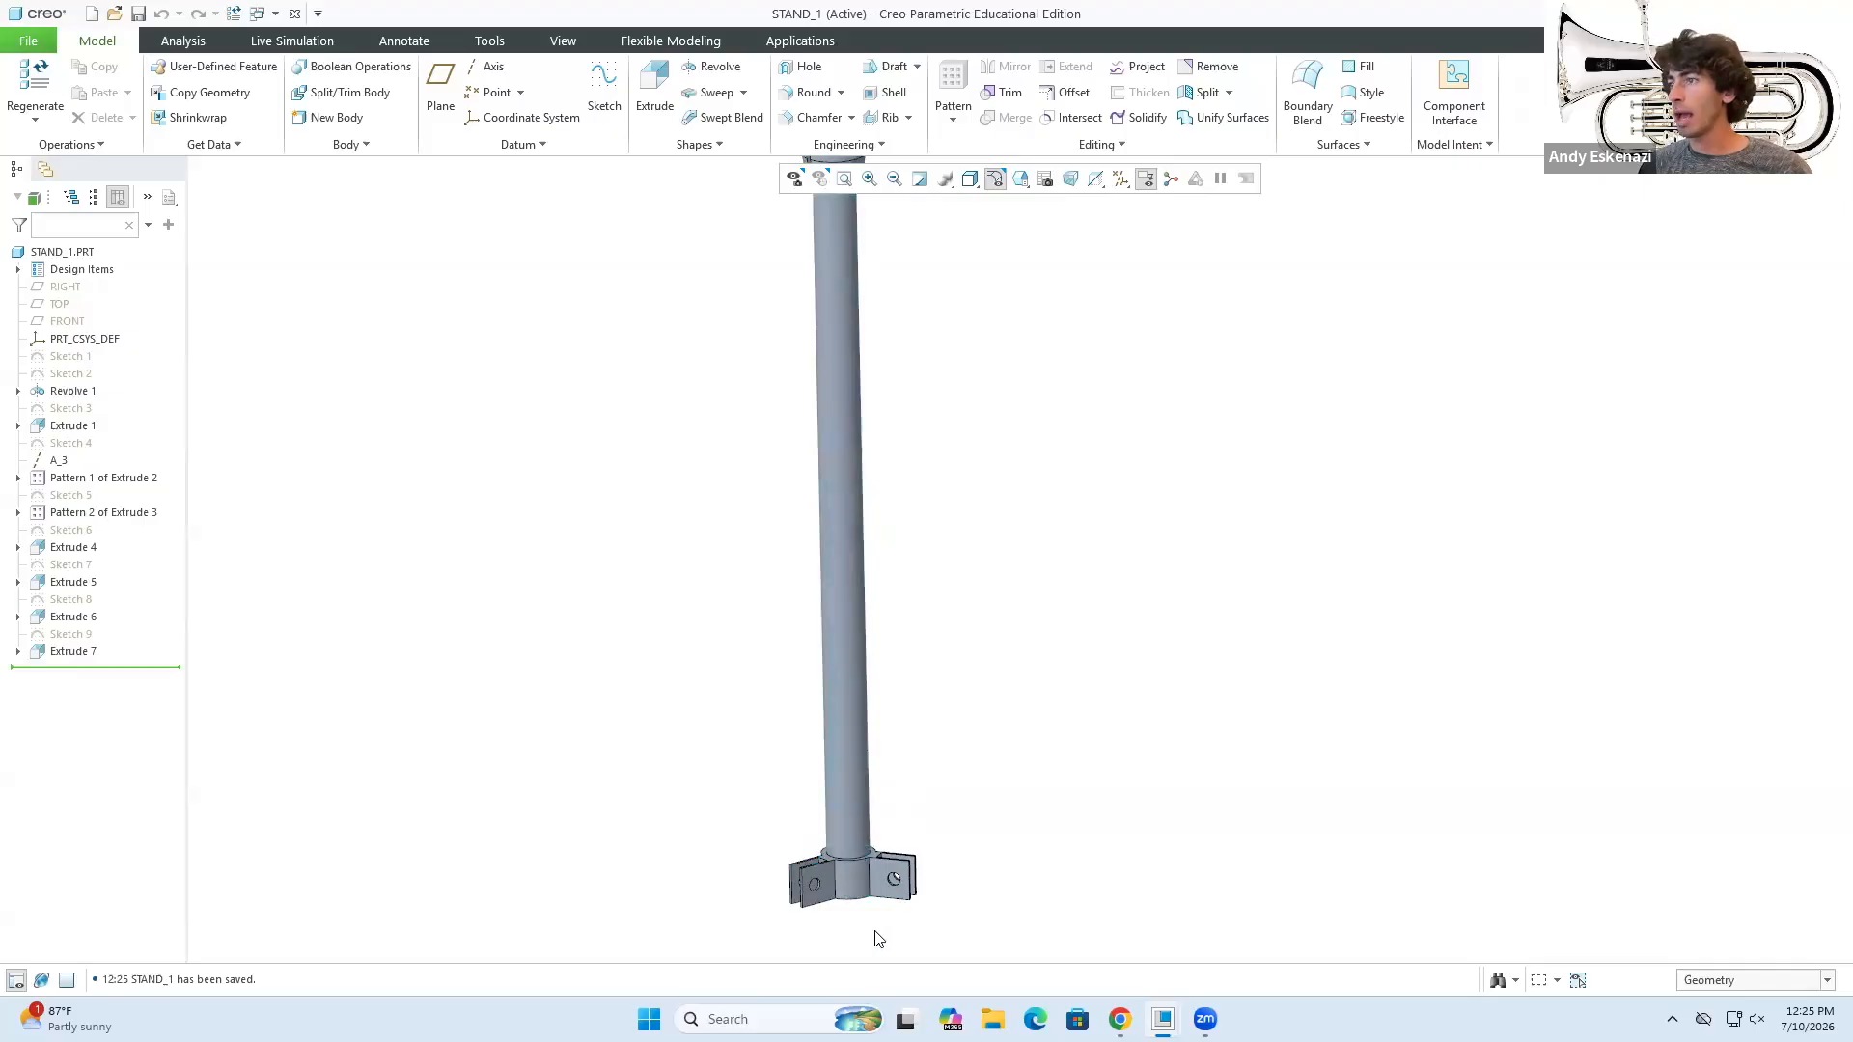
- Start an edge chamfer on the collar's top outer edge using the D x D scheme with a distance of 2
click(807, 115)
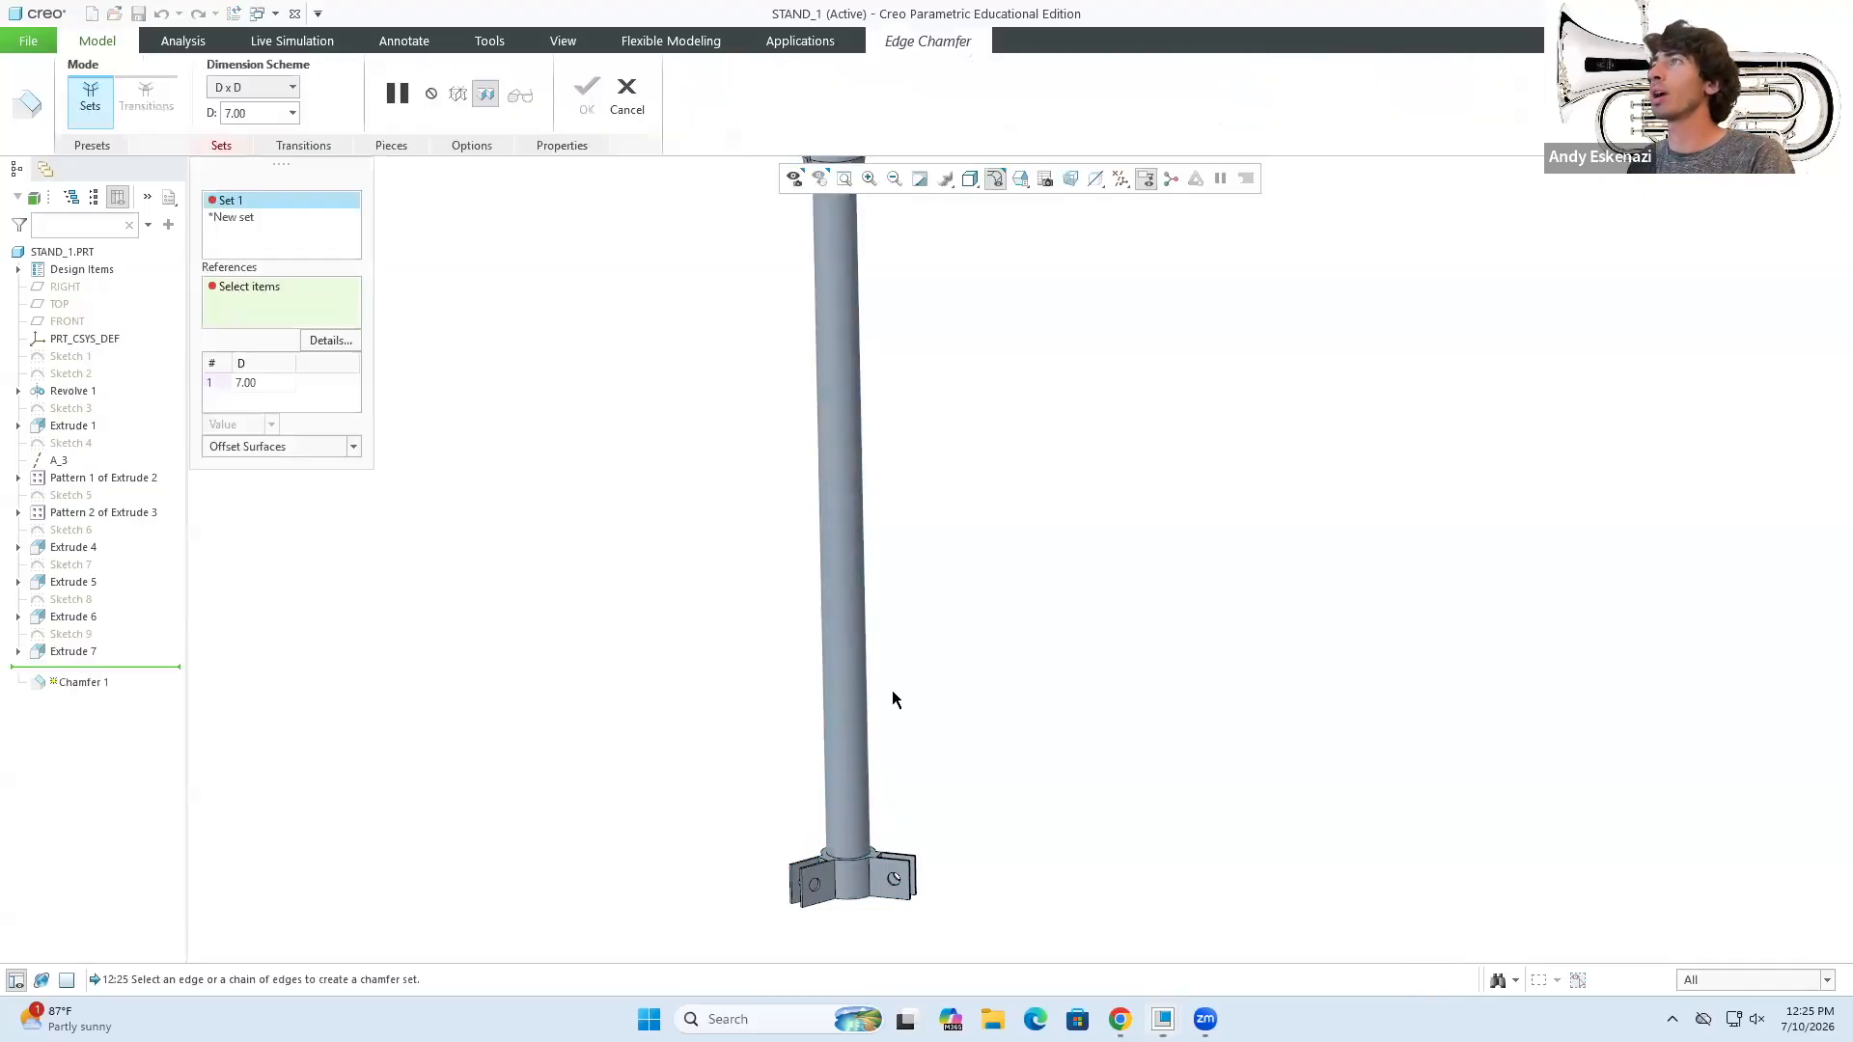
scroll(784, 319, down, 5)
click(784, 315)
click(247, 382)
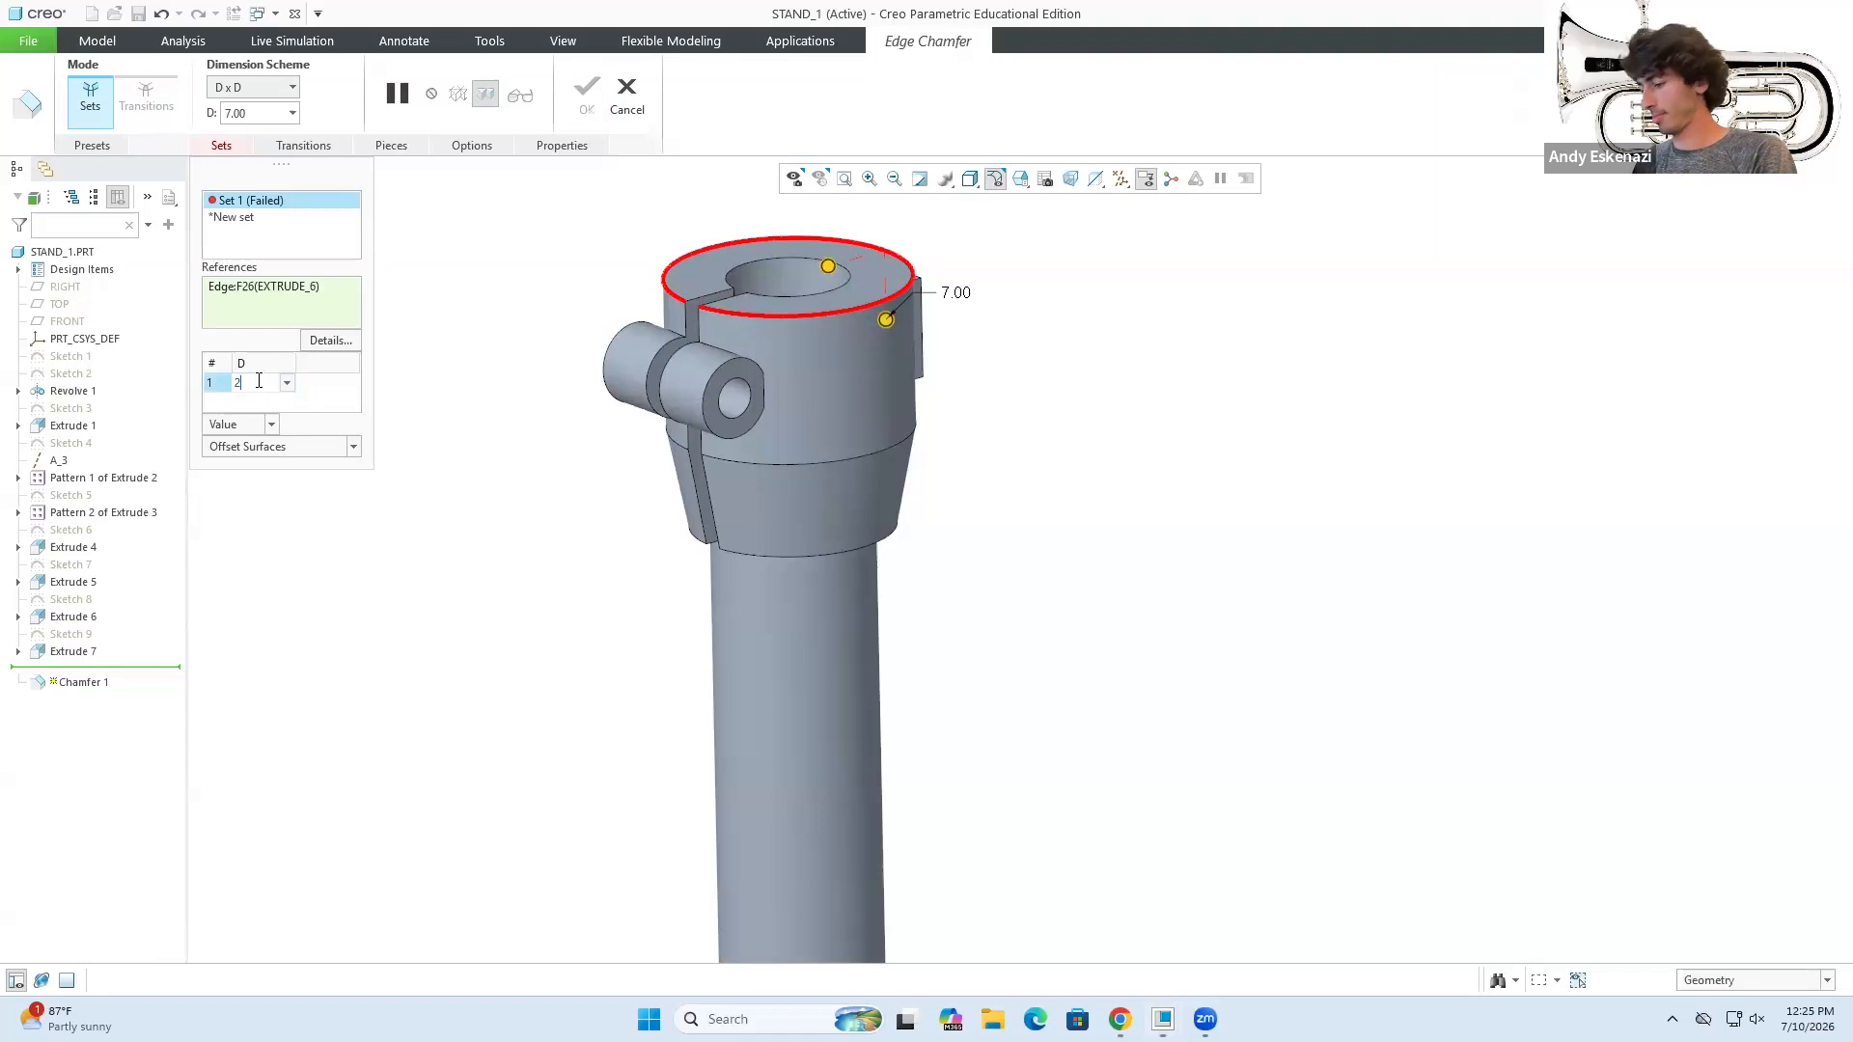
text(2)
key(Return)
- Add the collar's lower outer edge as a second chamfer set with a distance of 1
click(766, 552)
middle_drag(765, 550, 706, 522)
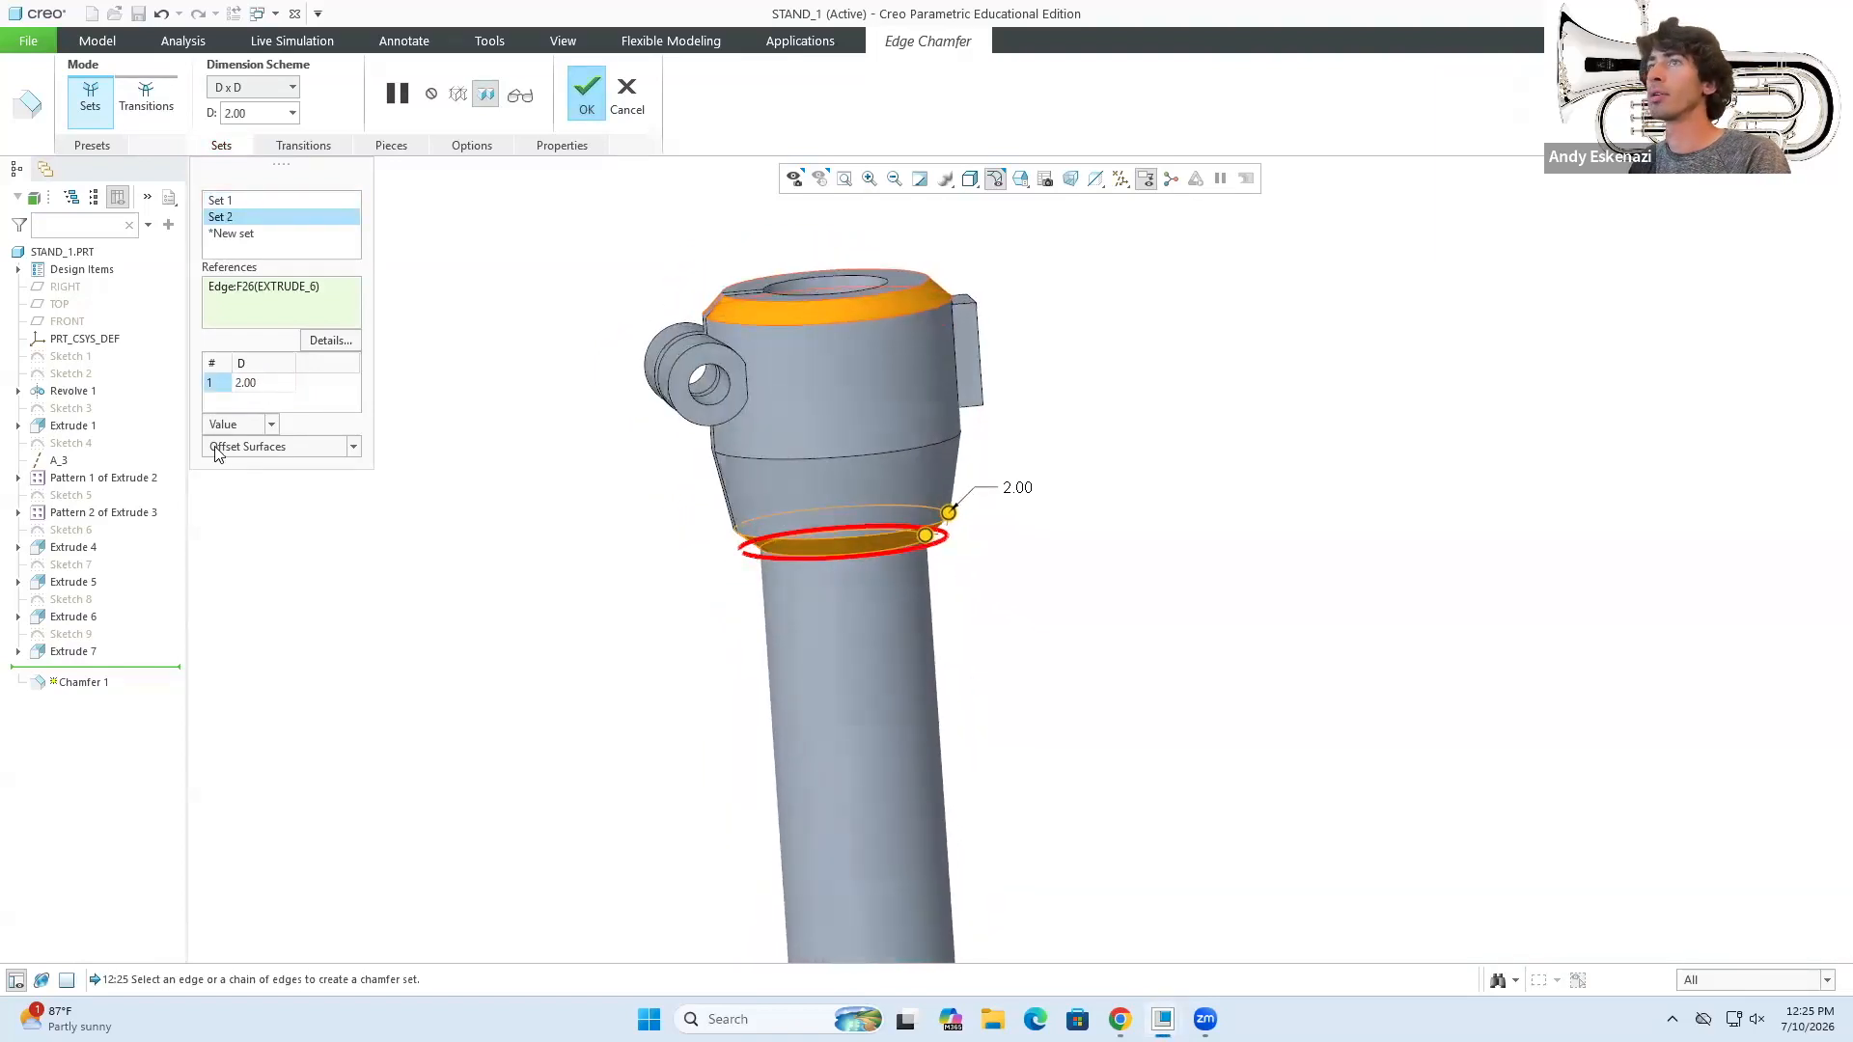
text(1)
key(Return)
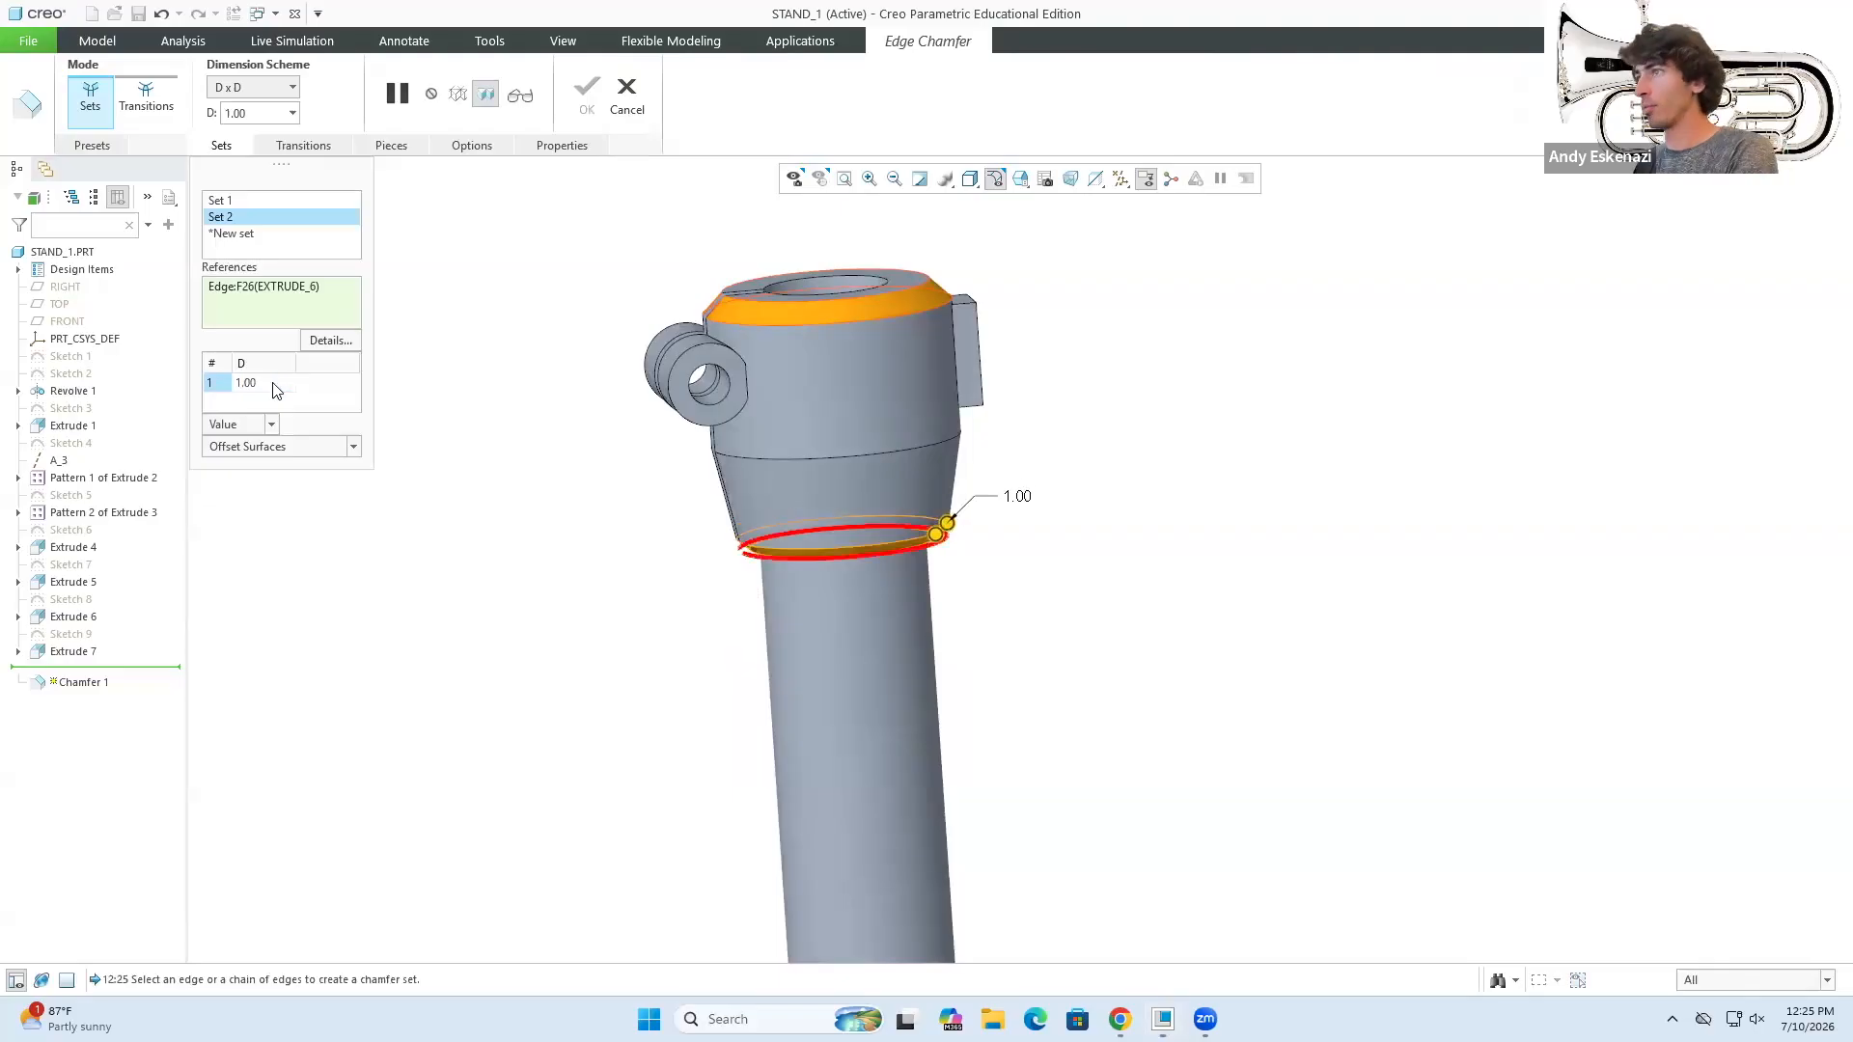
- Change the chamfer distance of the collar's top outer edge to 1
click(259, 201)
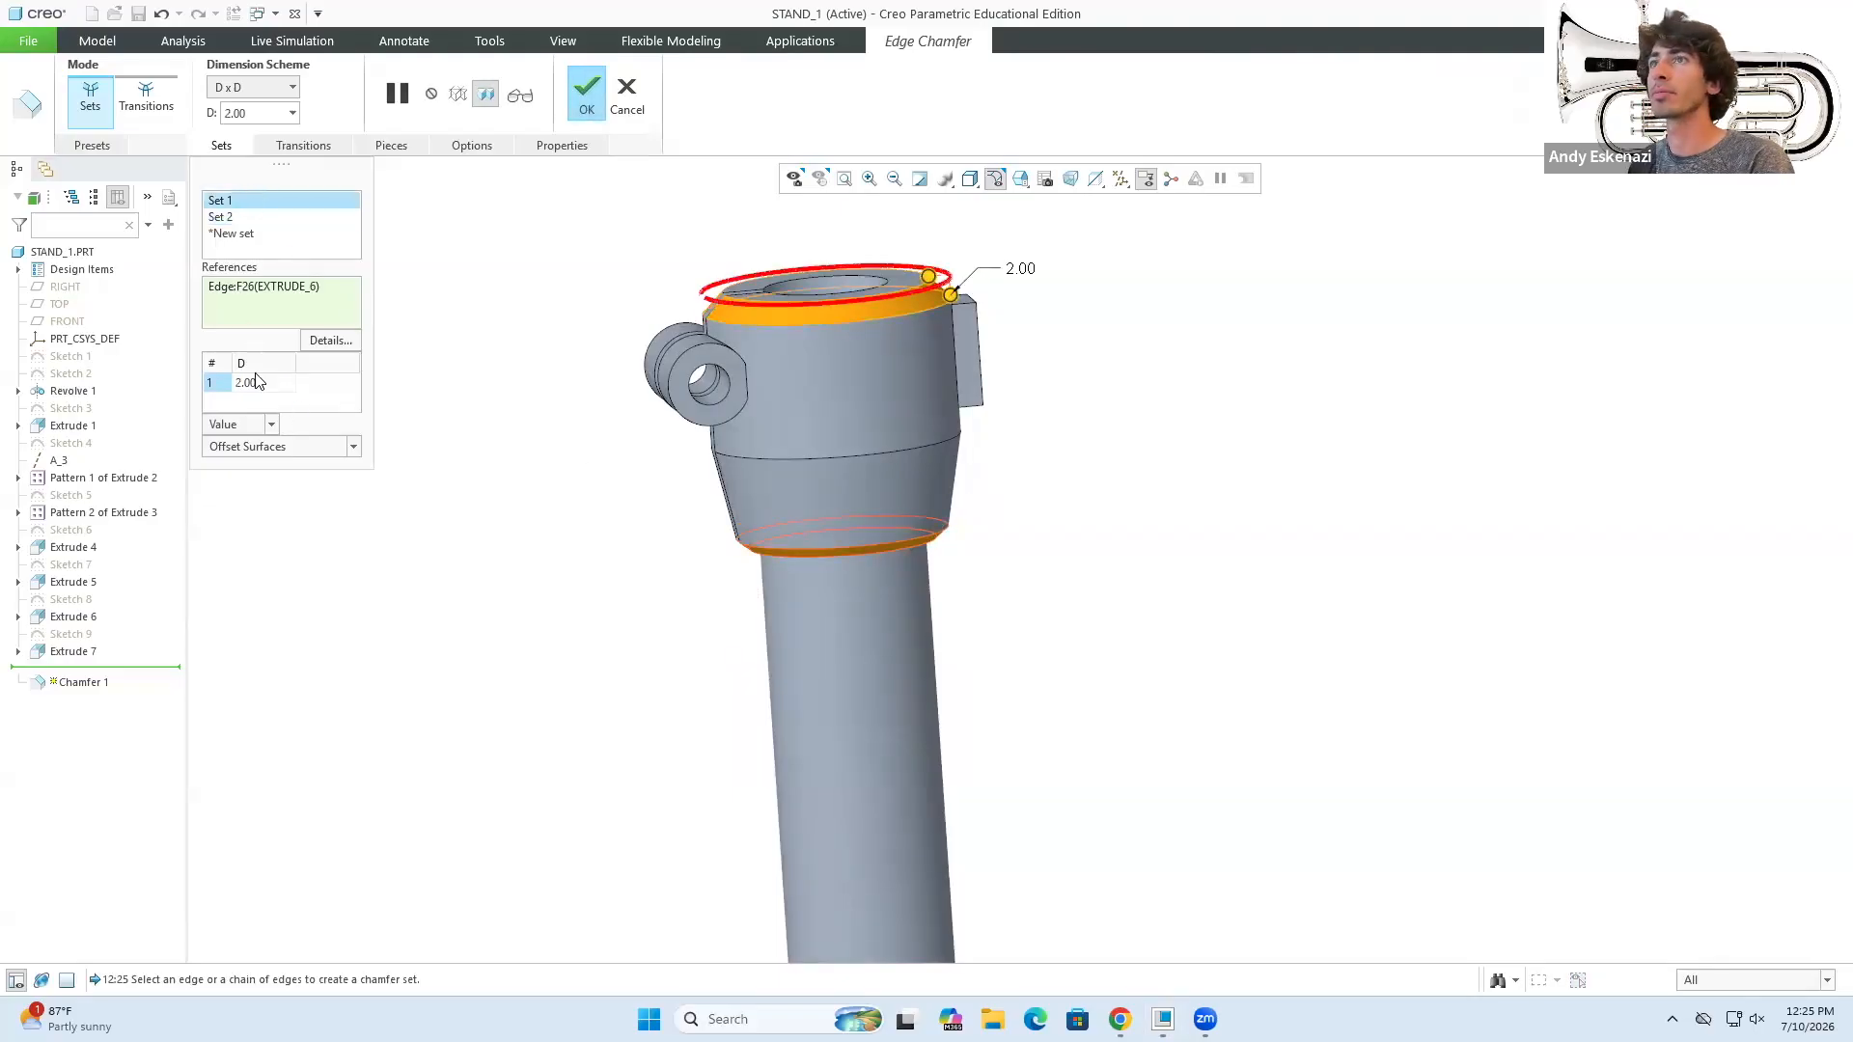
text(1)
key(Return)
middle_drag(974, 287, 845, 298)
scroll(1013, 275, up, 5)
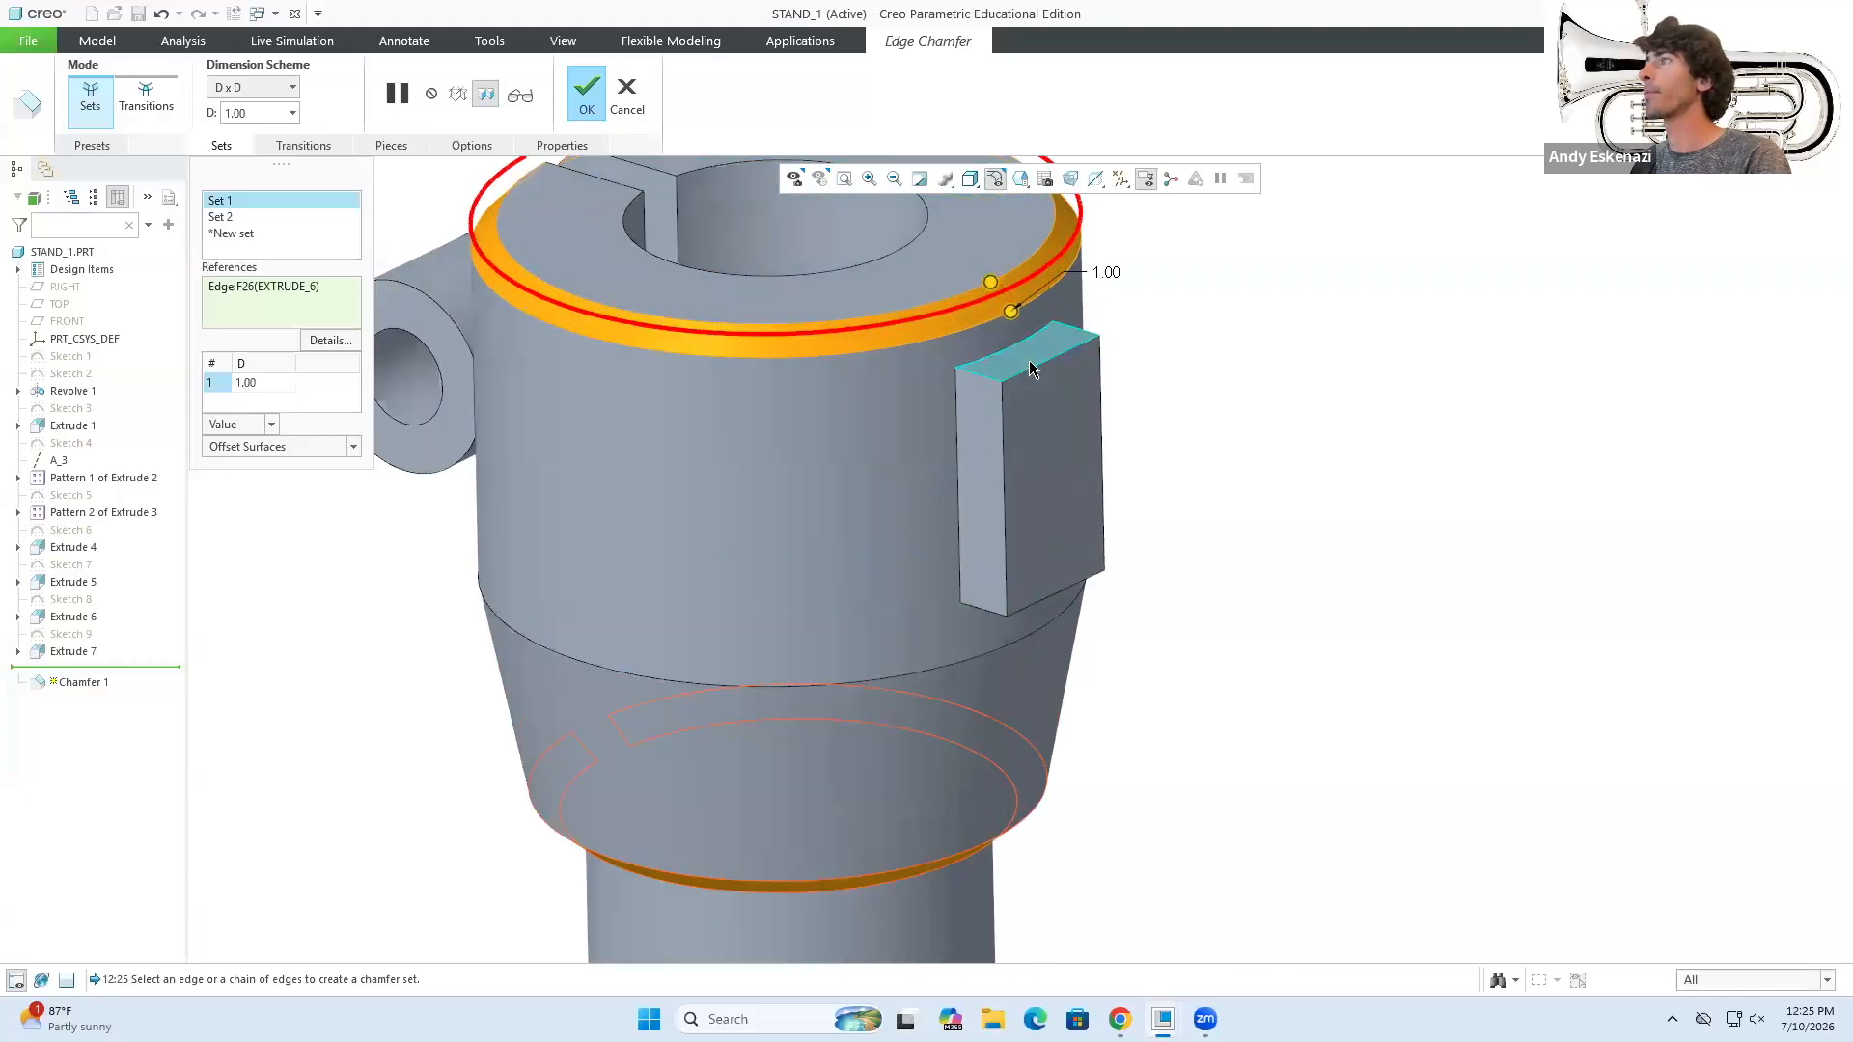
- Add the upper and lower outer edges of the collar's rectangular block as chamfer sets with a distance of 2
click(1028, 368)
middle_drag(1005, 437, 680, 479)
click(1016, 641)
double_click(249, 383)
text(2)
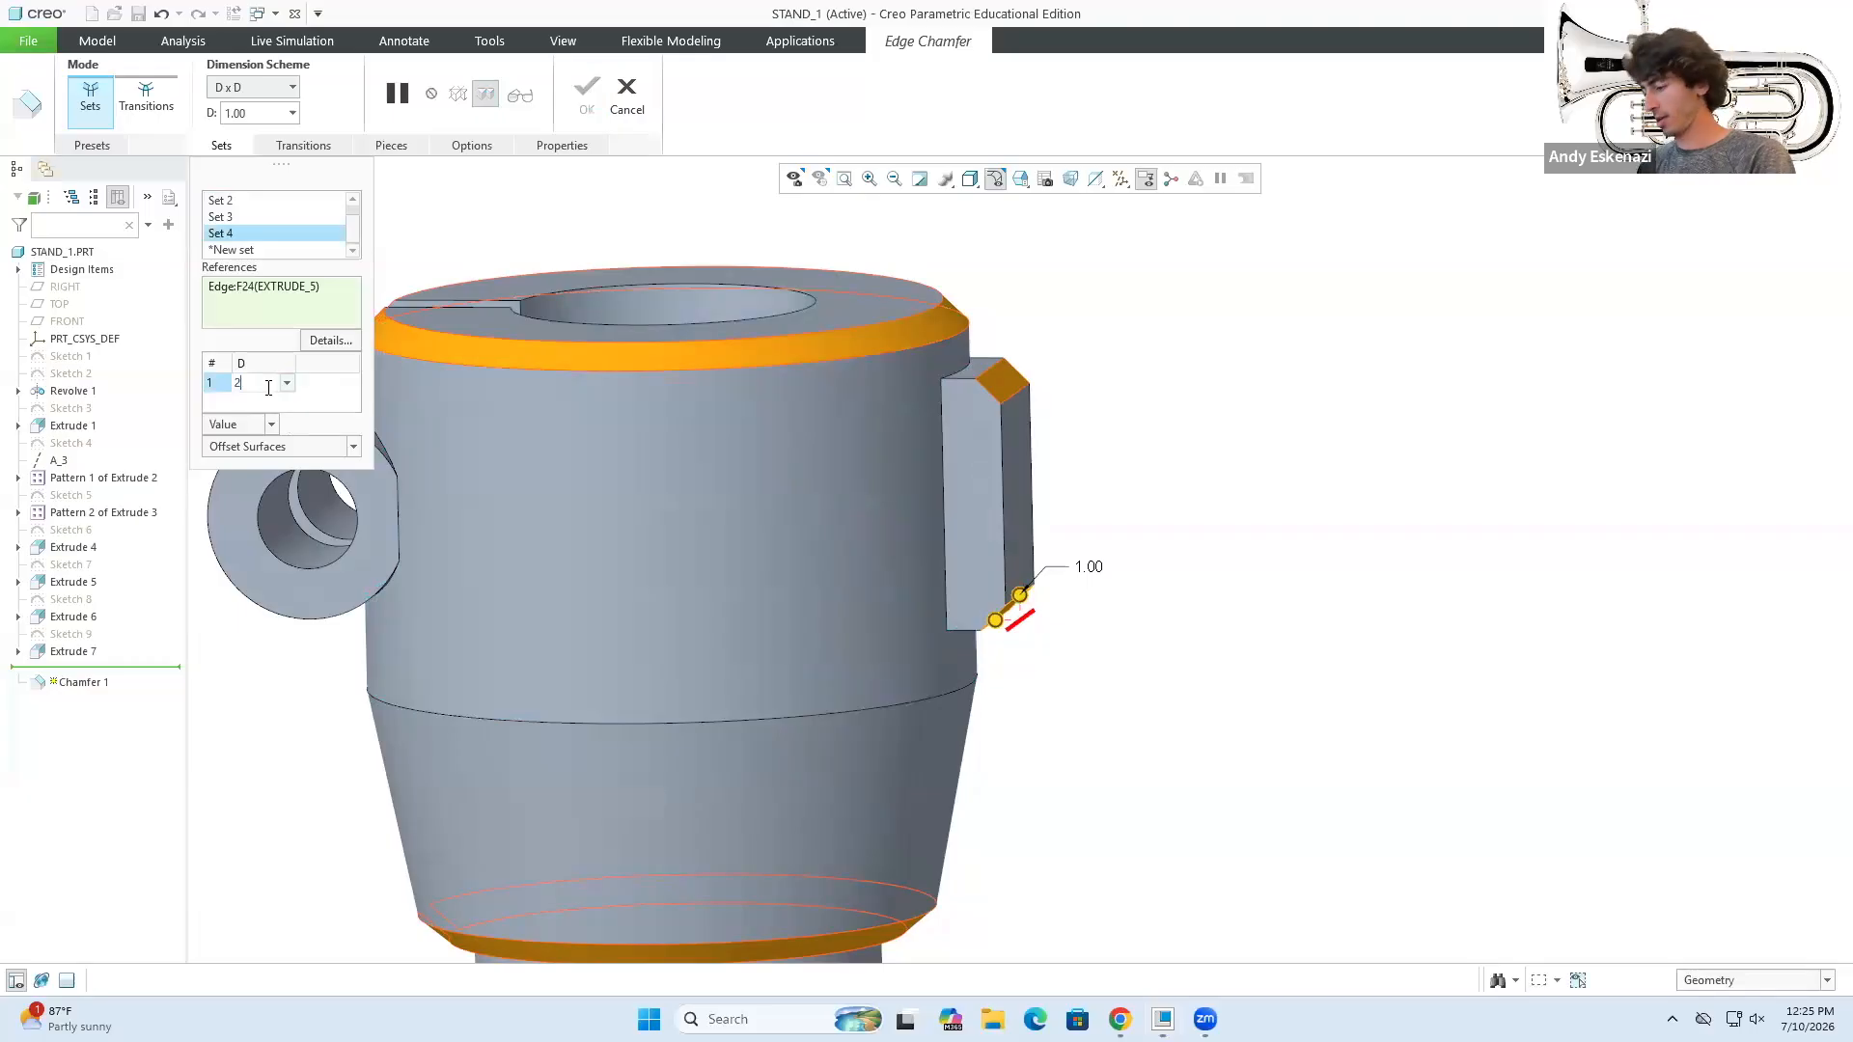
key(Return)
click(242, 217)
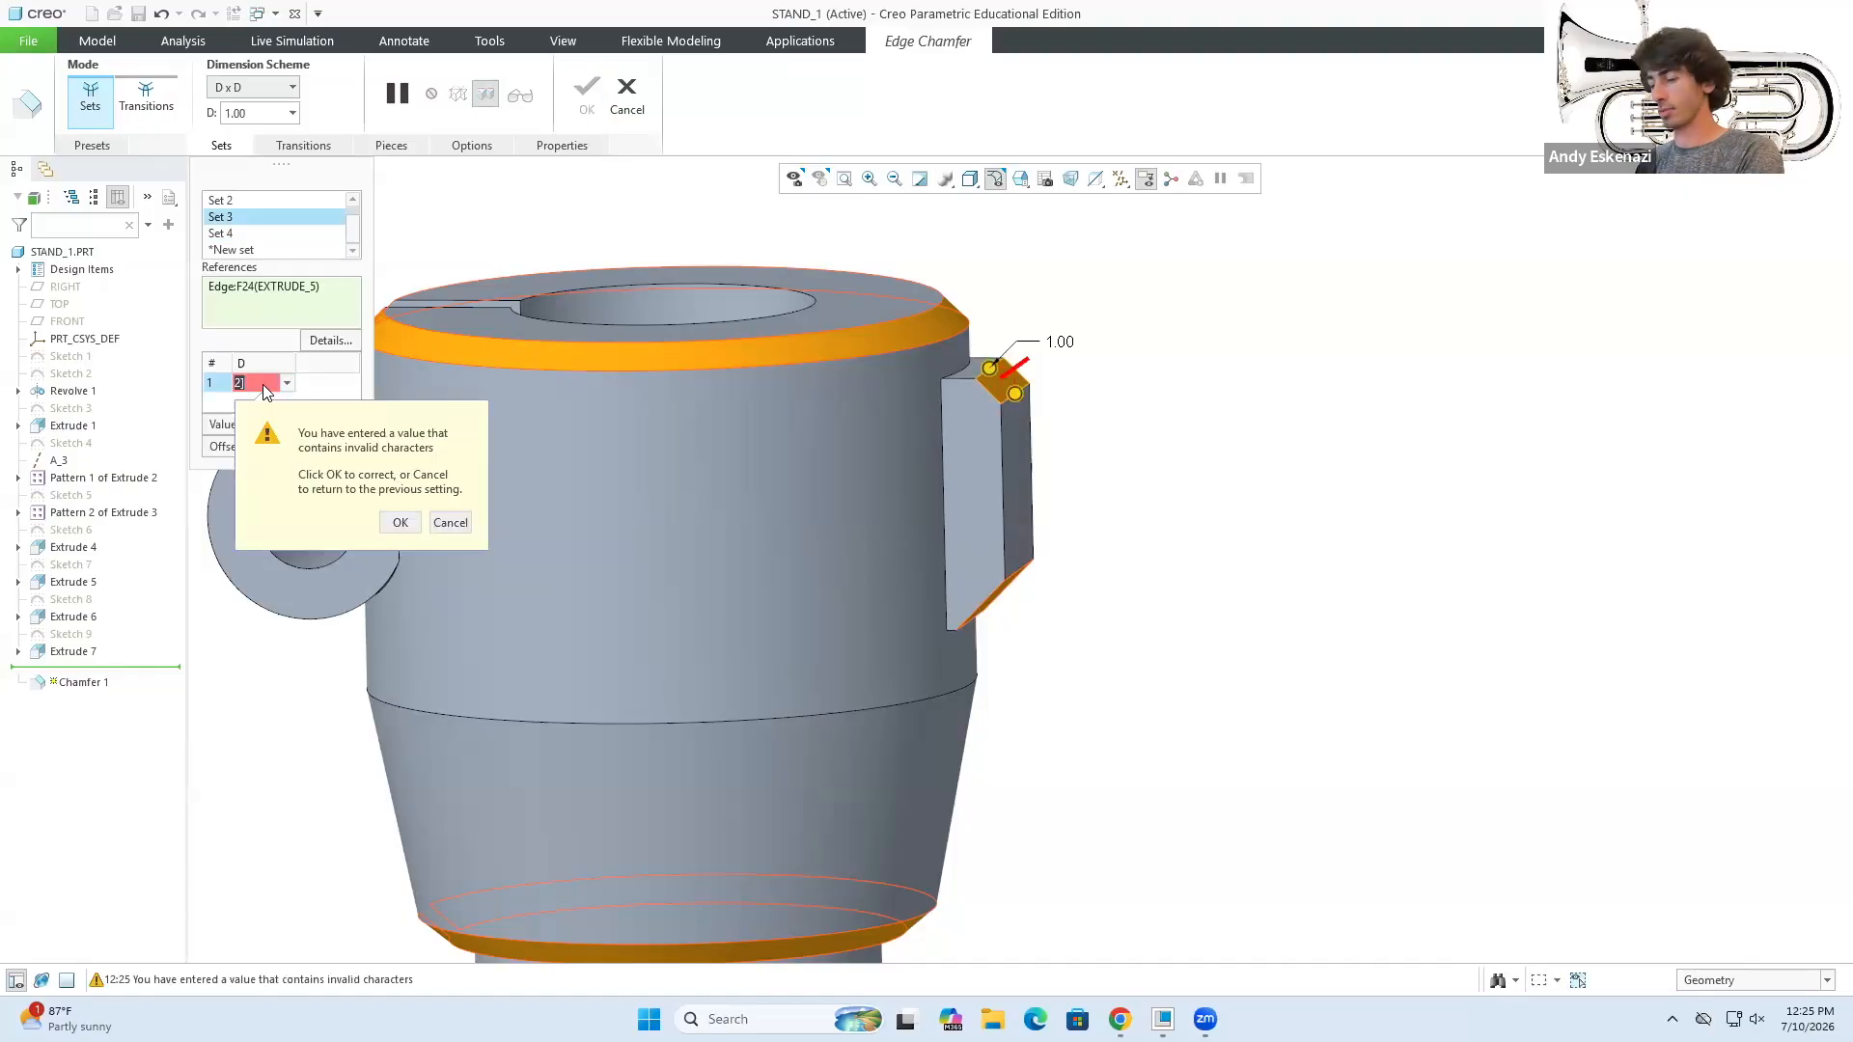
key(Return)
- Add a new chamfer set on an edge of the clamp collar with a distance of 0.5
scroll(951, 579, up, 4)
middle_drag(724, 525, 820, 579)
click(236, 251)
click(603, 546)
double_click(252, 384)
text(0.5)
key(Return)
- Add the remaining clamp collar edges as further 0.5 chamfer sets and complete the chamfer feature
click(236, 251)
middle_drag(600, 499, 533, 467)
click(235, 249)
click(654, 559)
scroll(704, 492, up, 8)
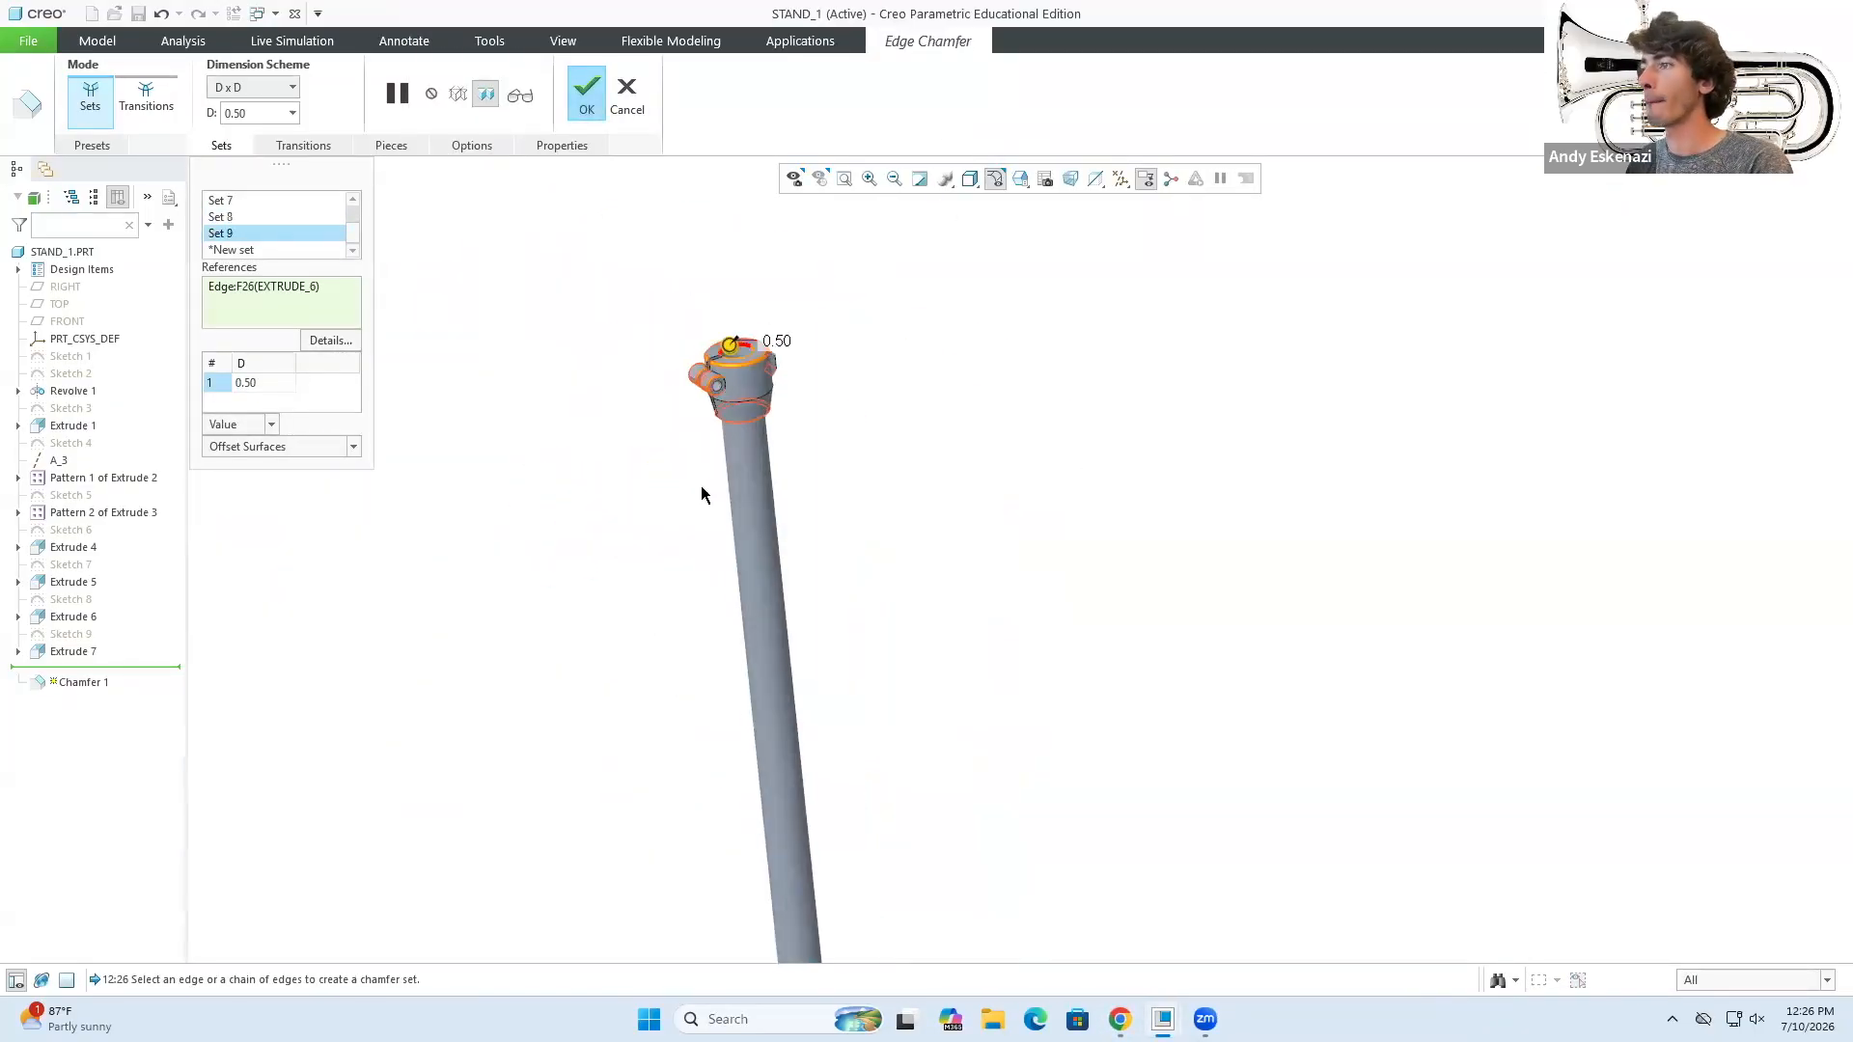
click(585, 93)
- Start a circular round with a radius of 5 on the corner edges of the lower bracket lugs
click(815, 92)
scroll(727, 791, down, 10)
click(753, 692)
double_click(249, 583)
text(5)
key(Return)
click(820, 739)
- Add the remaining corner edges of the lower bracket lugs as 5 mm round sets and complete the round
scroll(339, 849, up, 8)
scroll(1049, 537, down, 10)
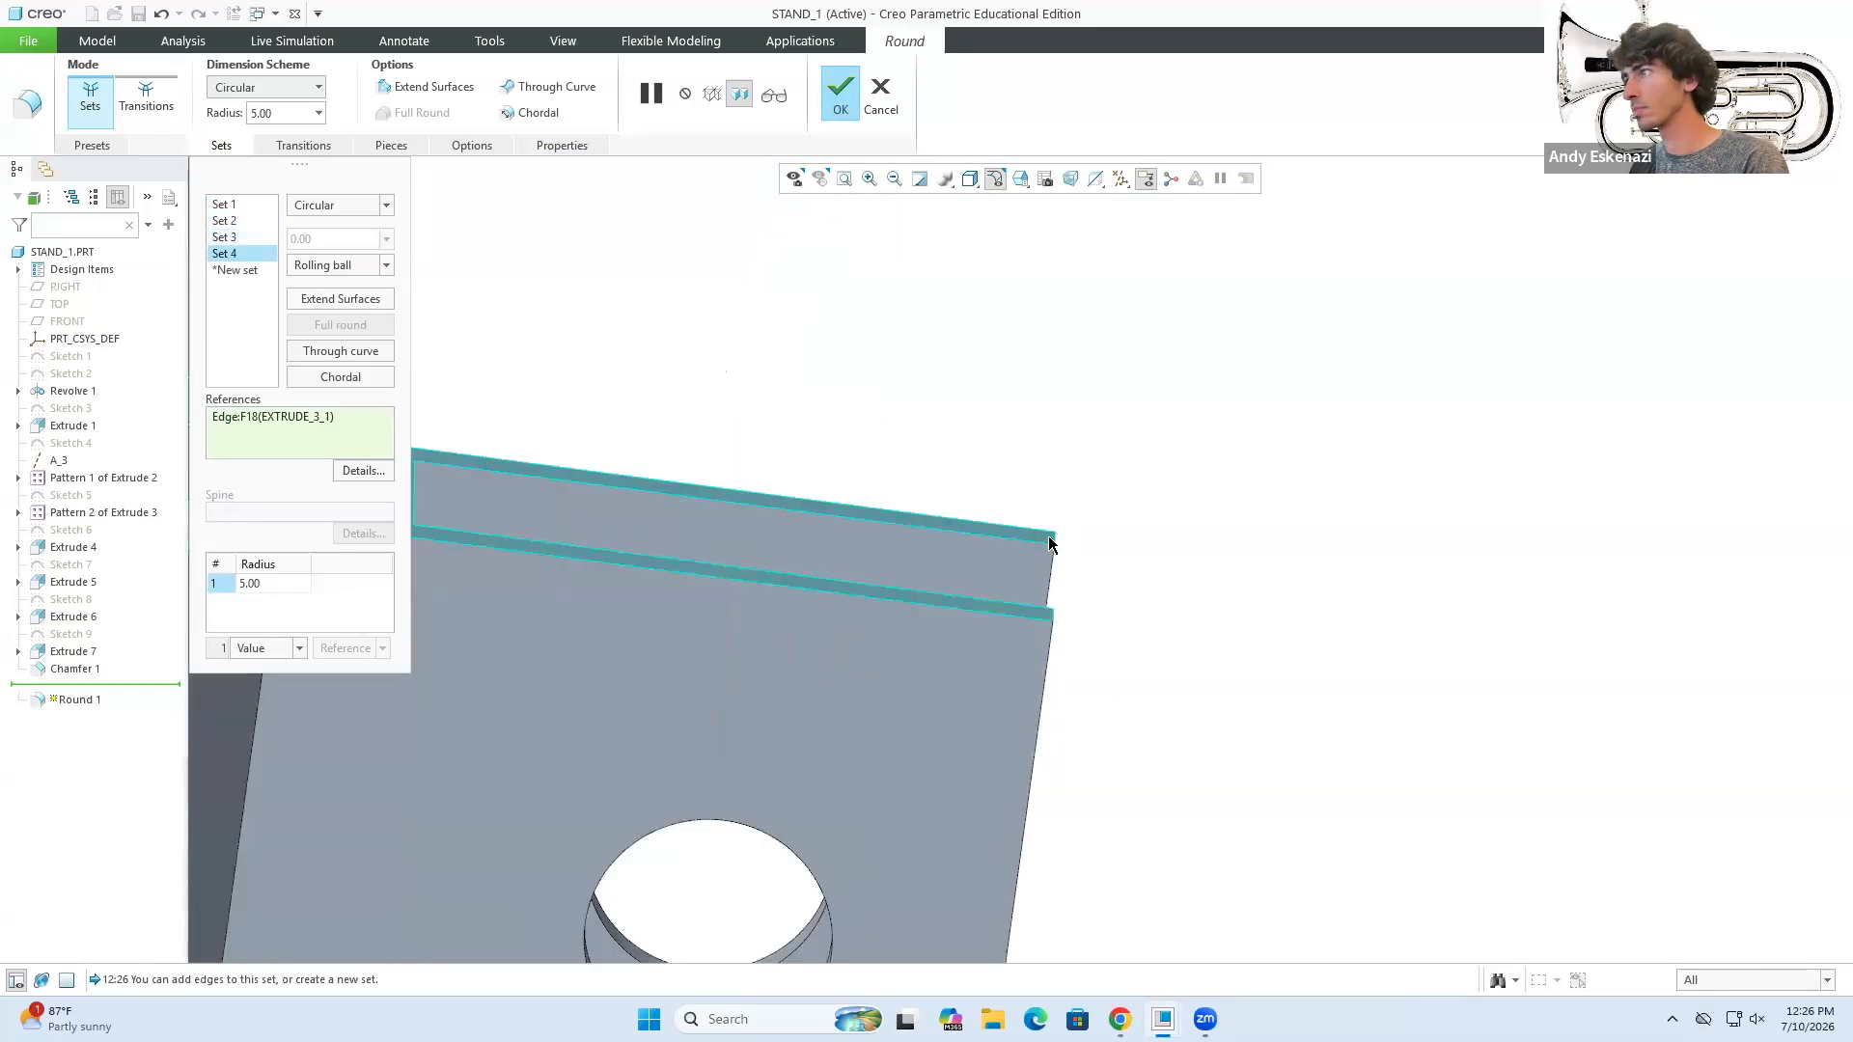
click(1049, 538)
click(968, 509)
click(1247, 569)
middle_drag(753, 609, 801, 767)
click(839, 94)
- Start another edge chamfer on the lower bracket's edge with a distance of 0.5
click(814, 112)
click(827, 559)
double_click(249, 383)
text(0.5)
key(Return)
- Add the lower bracket's other outer edges to the chamfer, complete the feature and save the STAND_1 part
click(1013, 493)
click(963, 511)
key(ctrl+z)
middle_drag(1114, 639, 868, 598)
click(702, 566)
click(739, 449)
middle_drag(703, 567, 763, 513)
click(586, 93)
scroll(743, 482, up, 8)
scroll(818, 686, up, 2)
scroll(800, 414, down, 4)
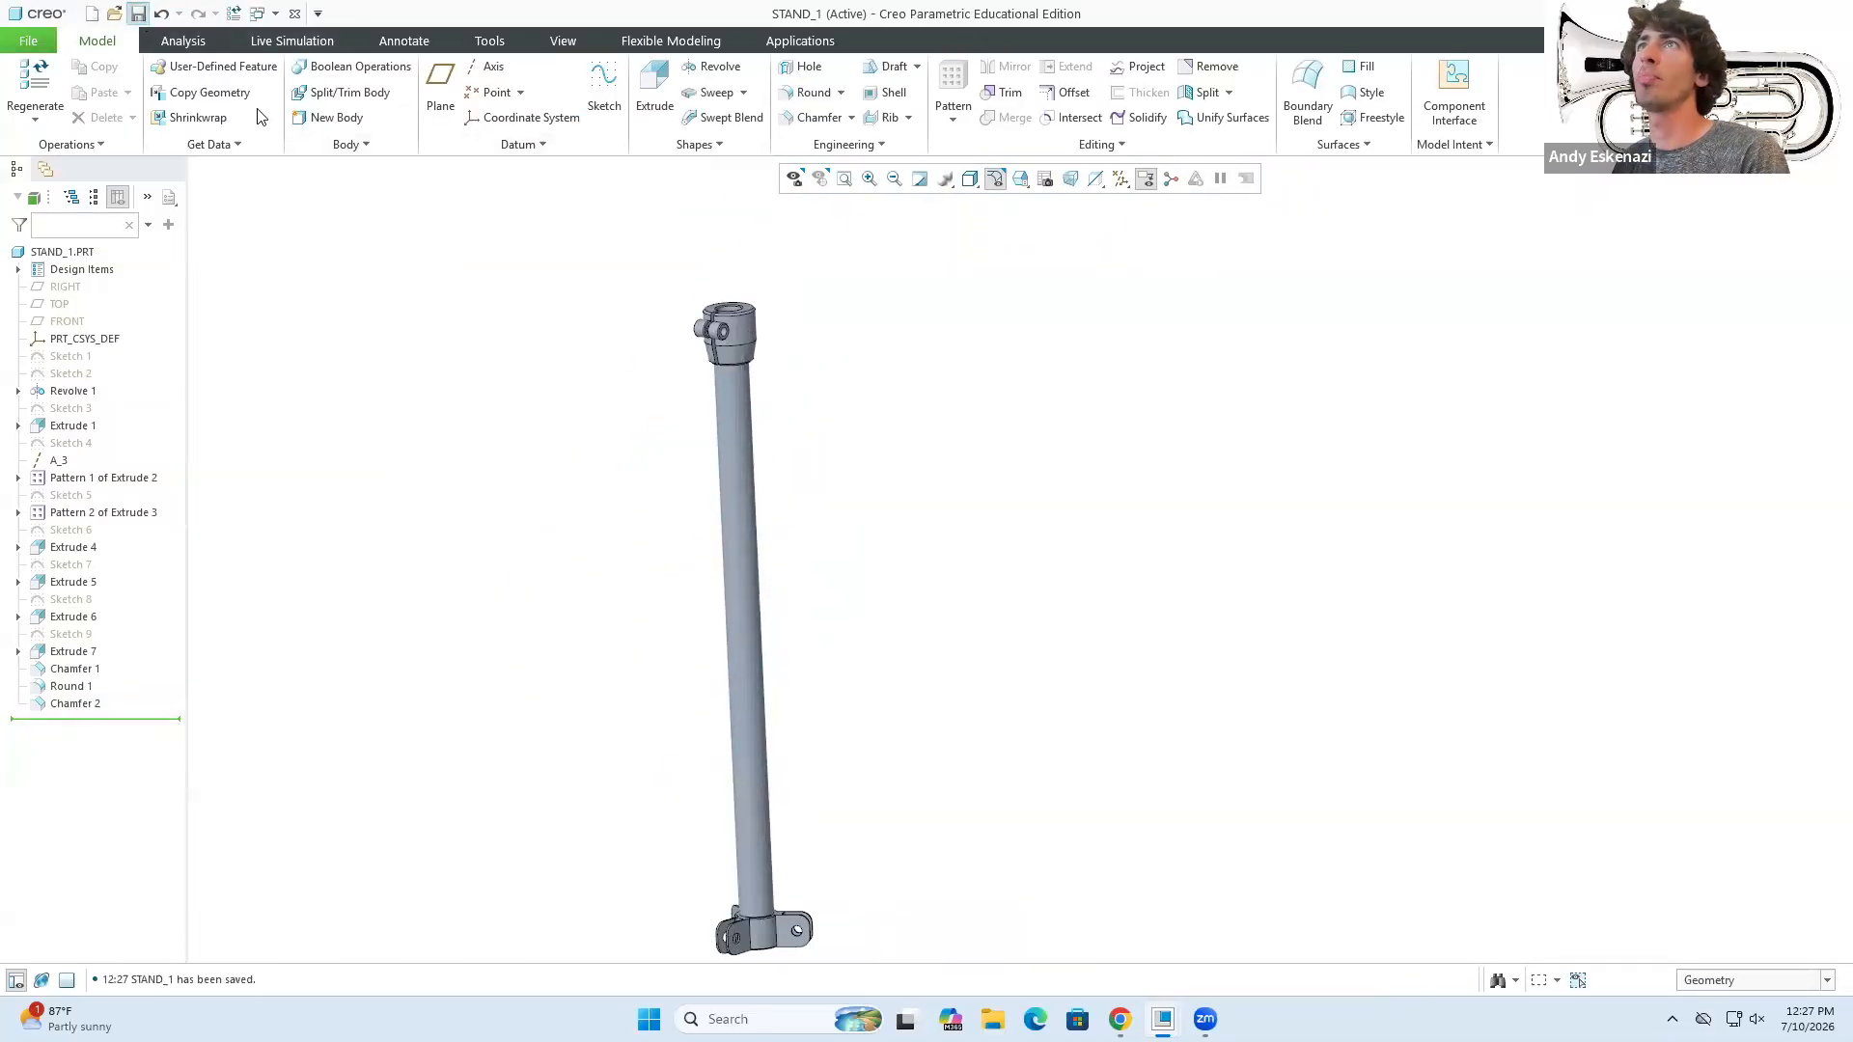
scroll(854, 489, up, 2)
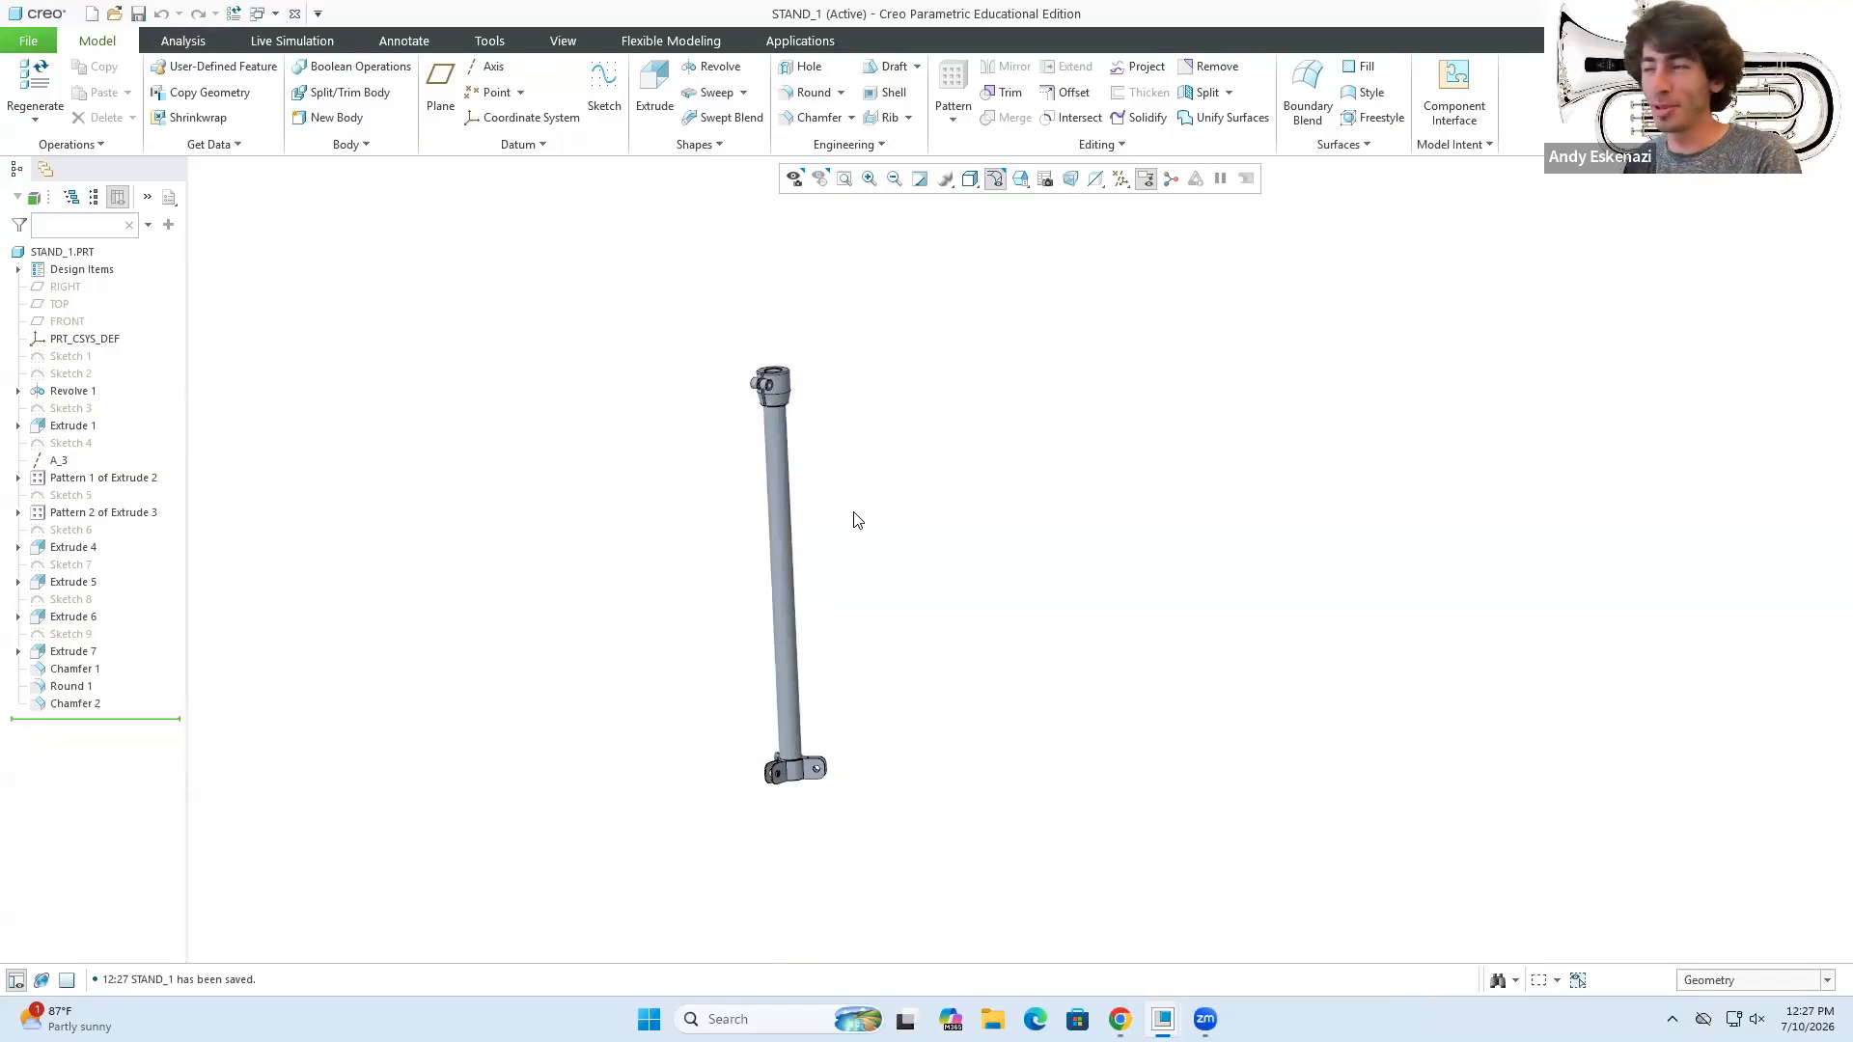
- Browse the Paint and Metals folders of the appearance library for a finish for the stand
click(567, 45)
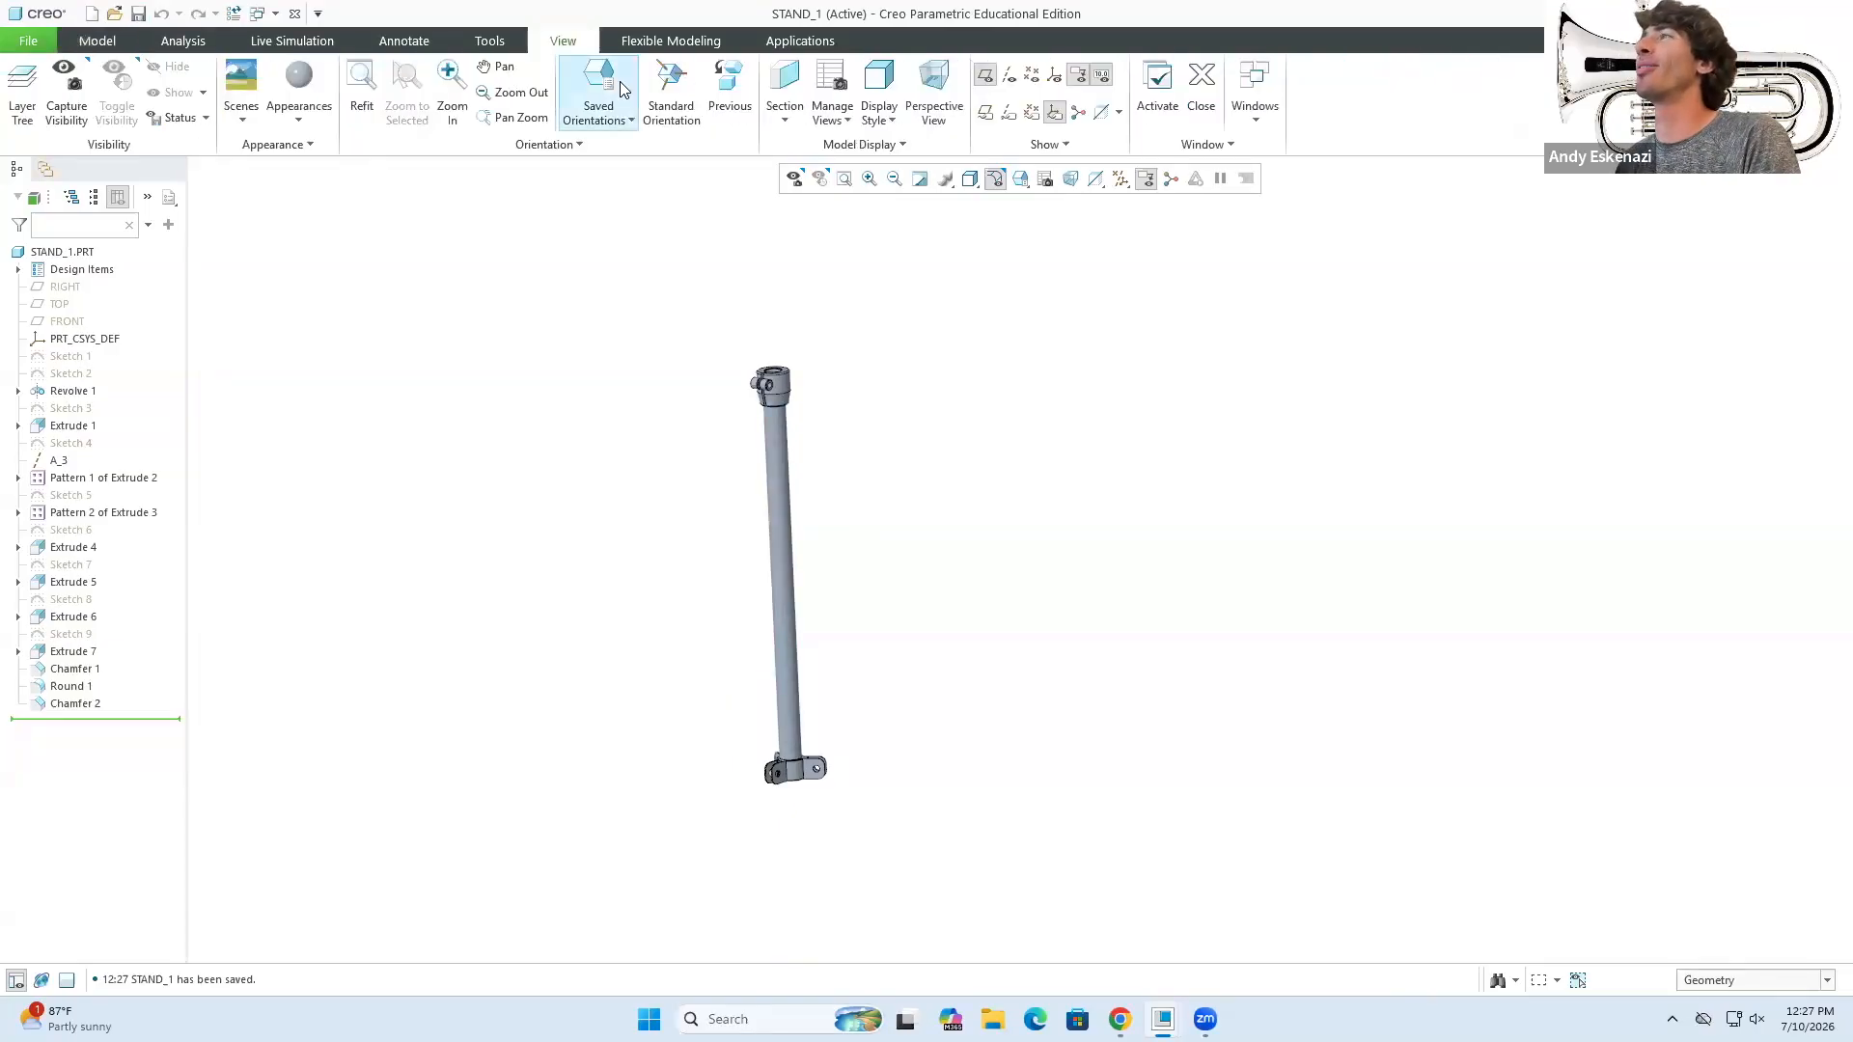
click(299, 132)
click(480, 394)
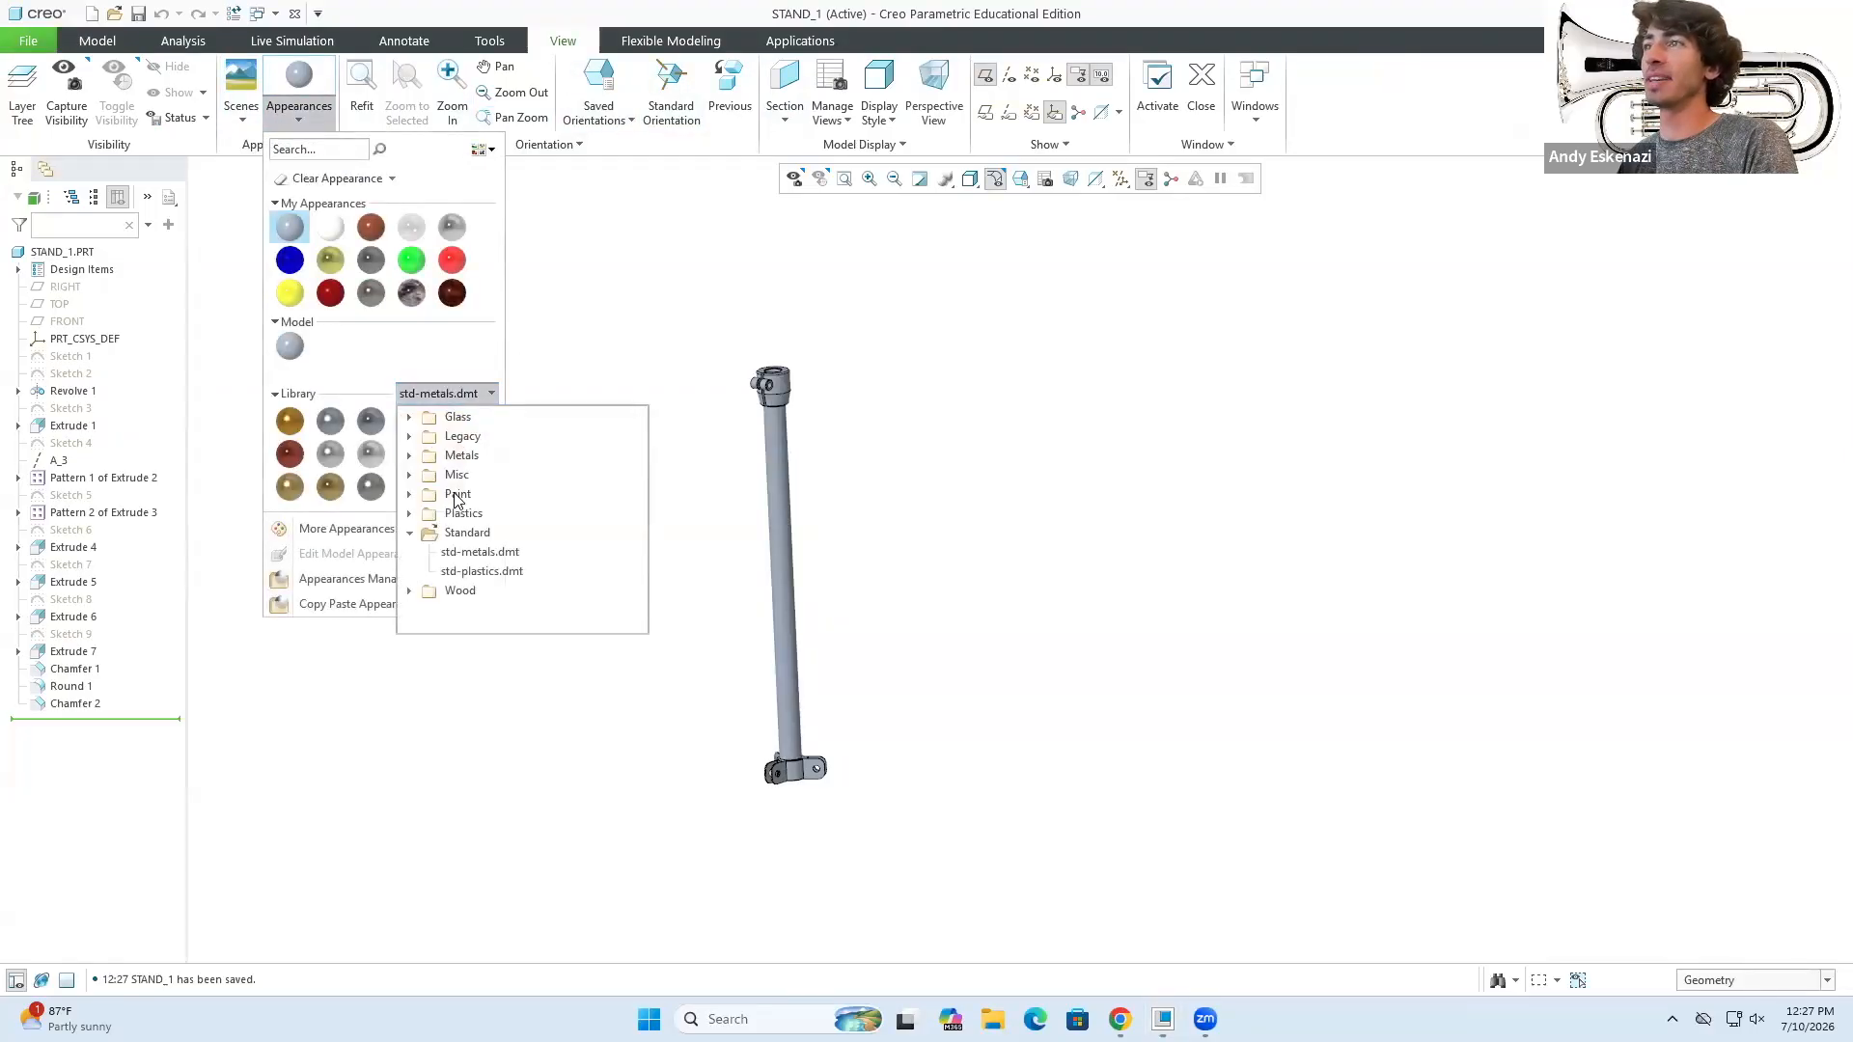
click(410, 495)
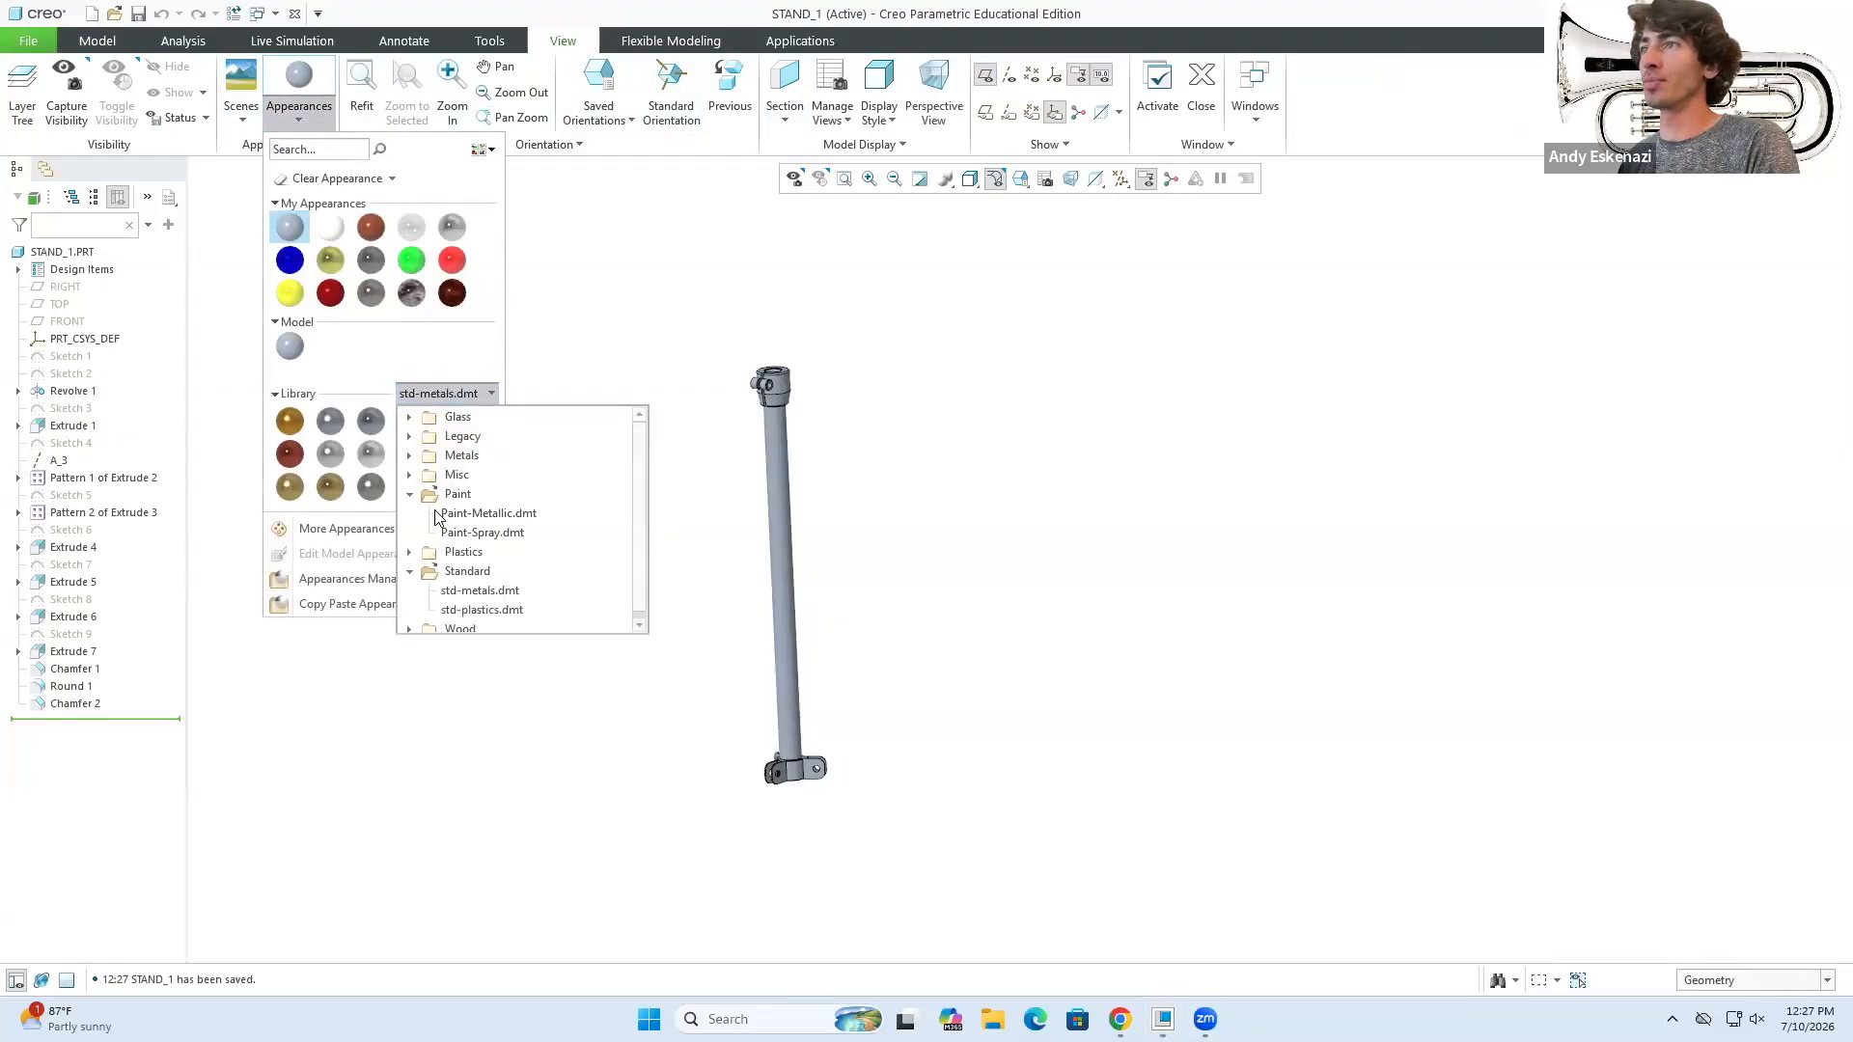
click(411, 456)
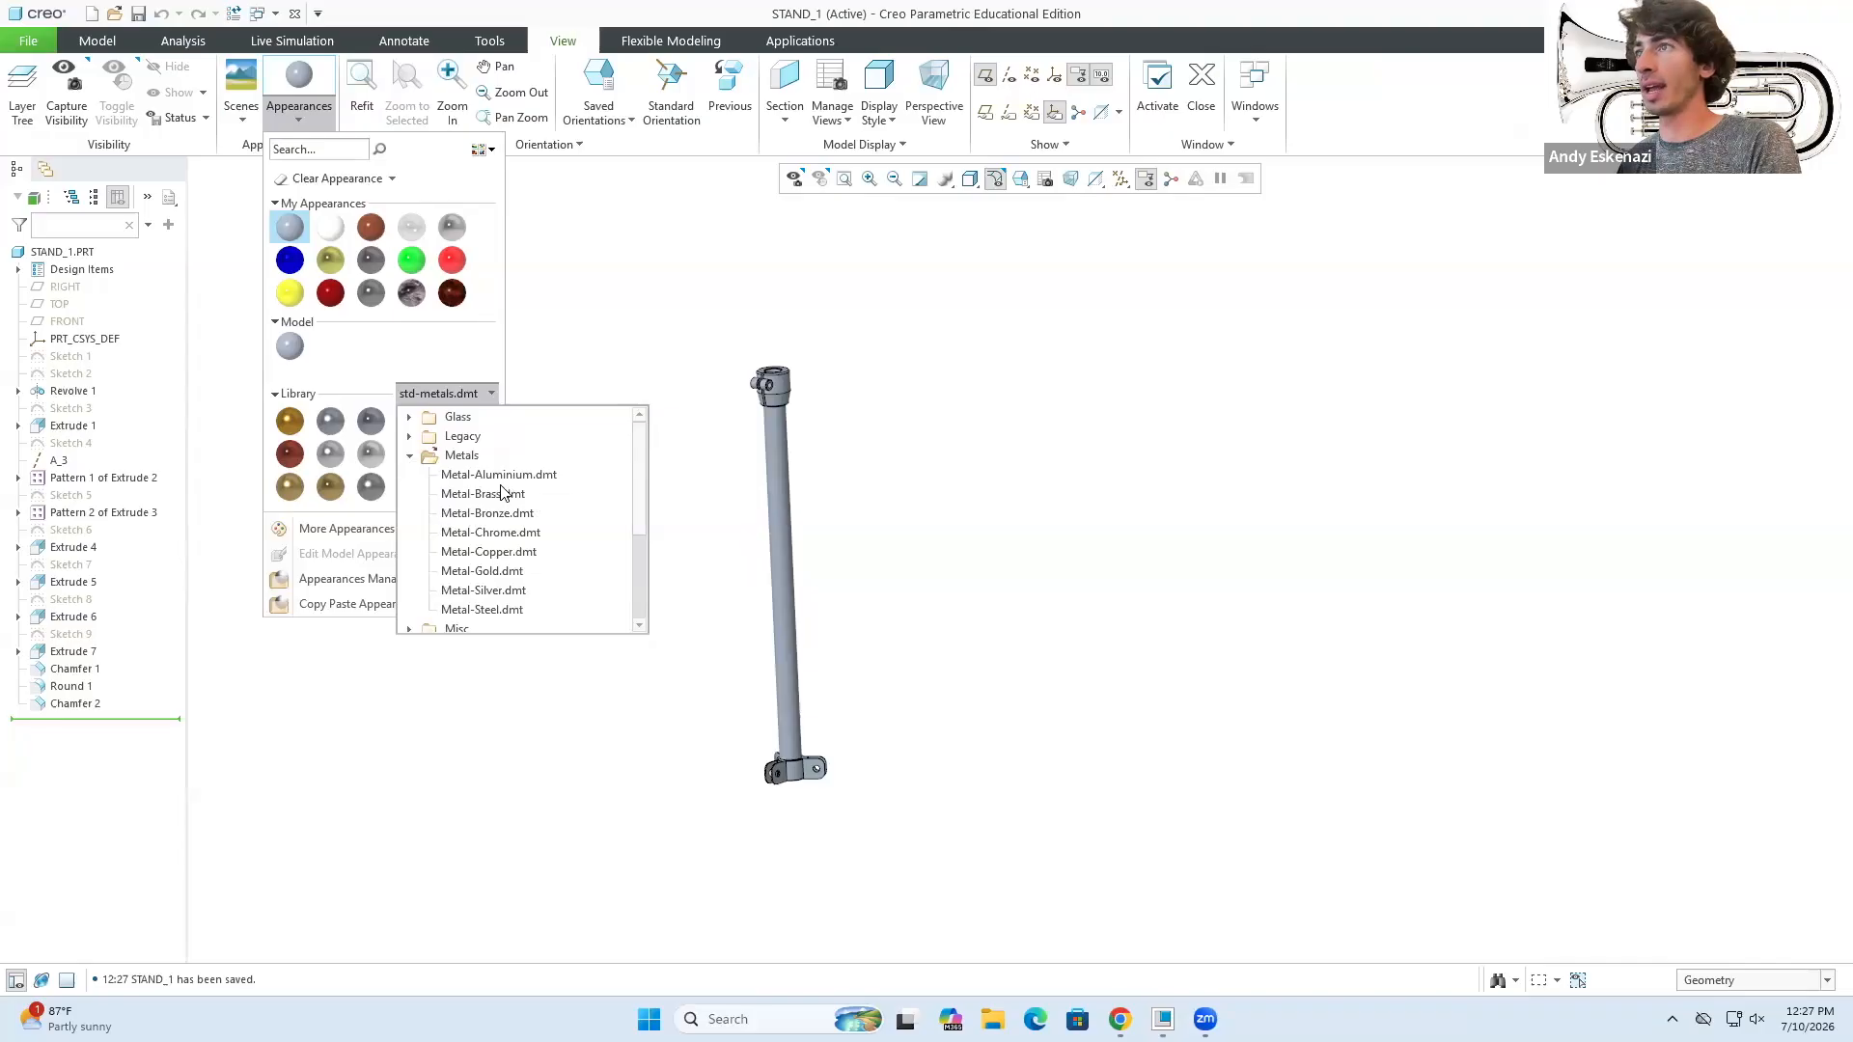
- Apply the fifth appearance from the Metal-Aluminium library to the stand tube part
click(497, 475)
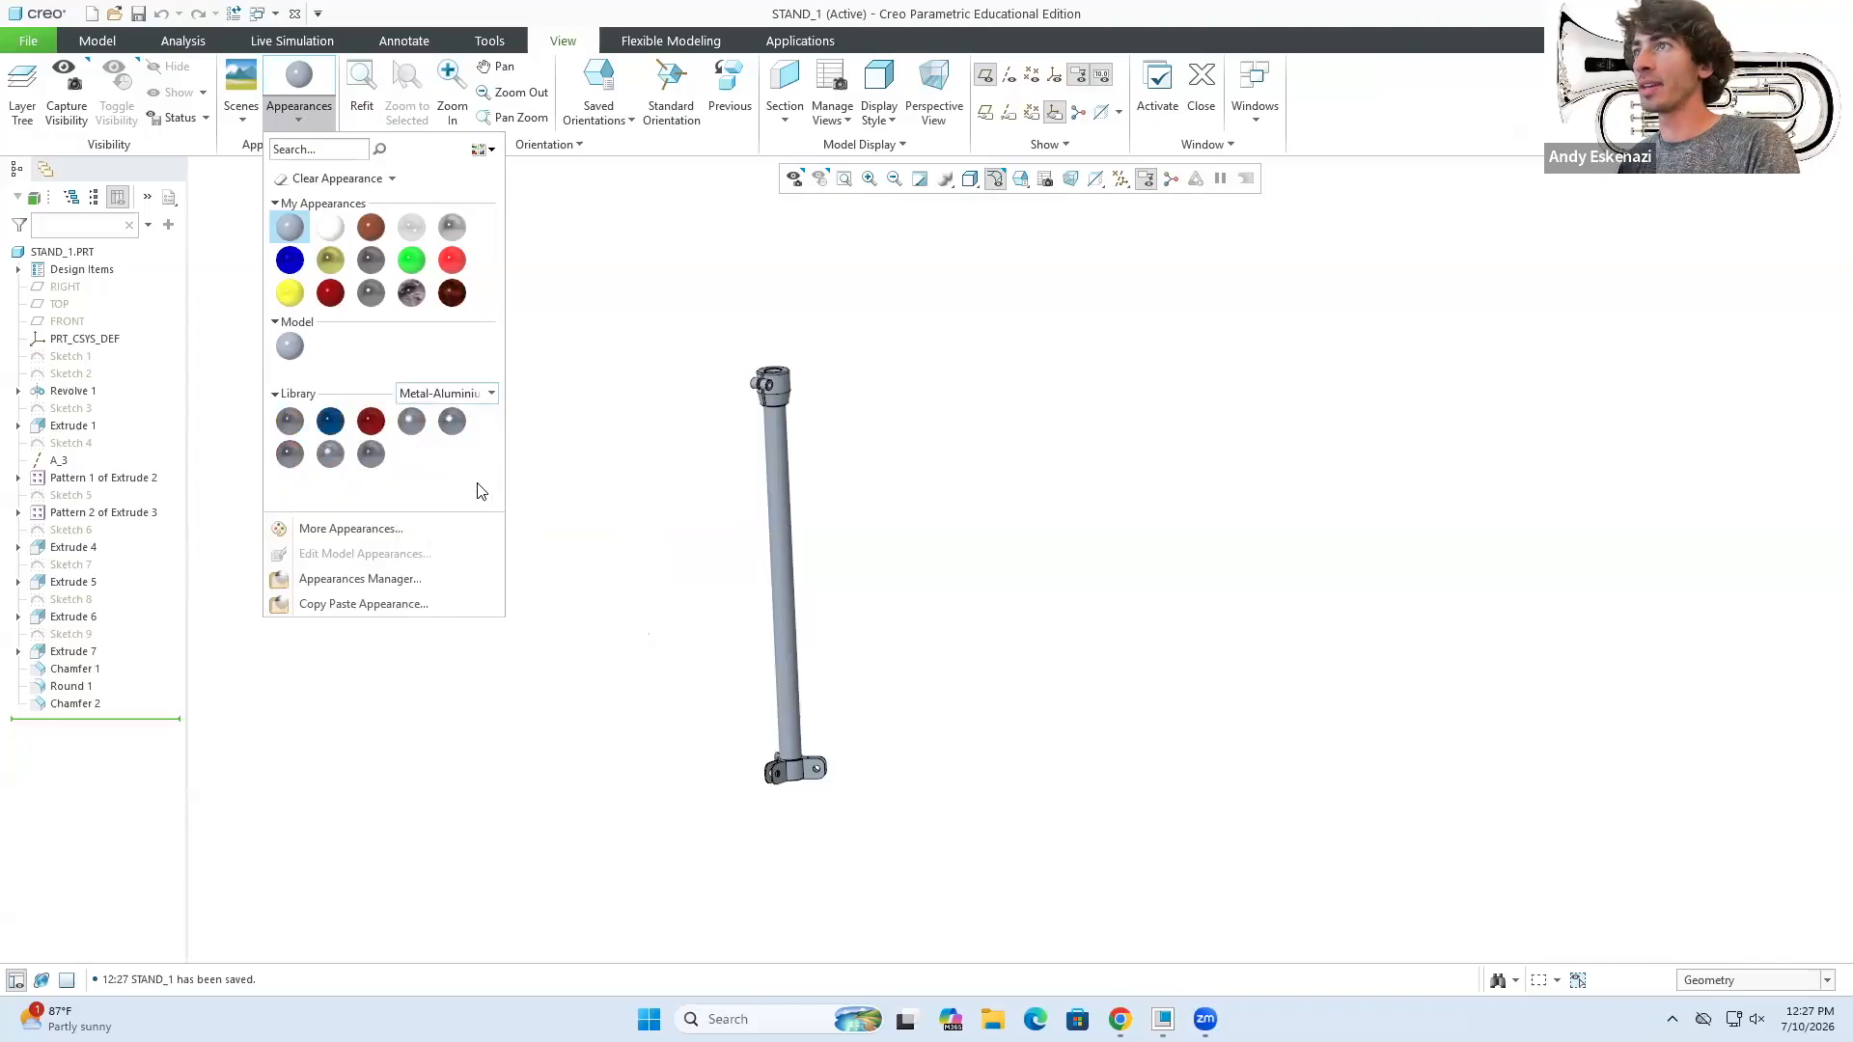
click(451, 421)
click(1721, 982)
click(1718, 938)
drag(662, 313, 968, 866)
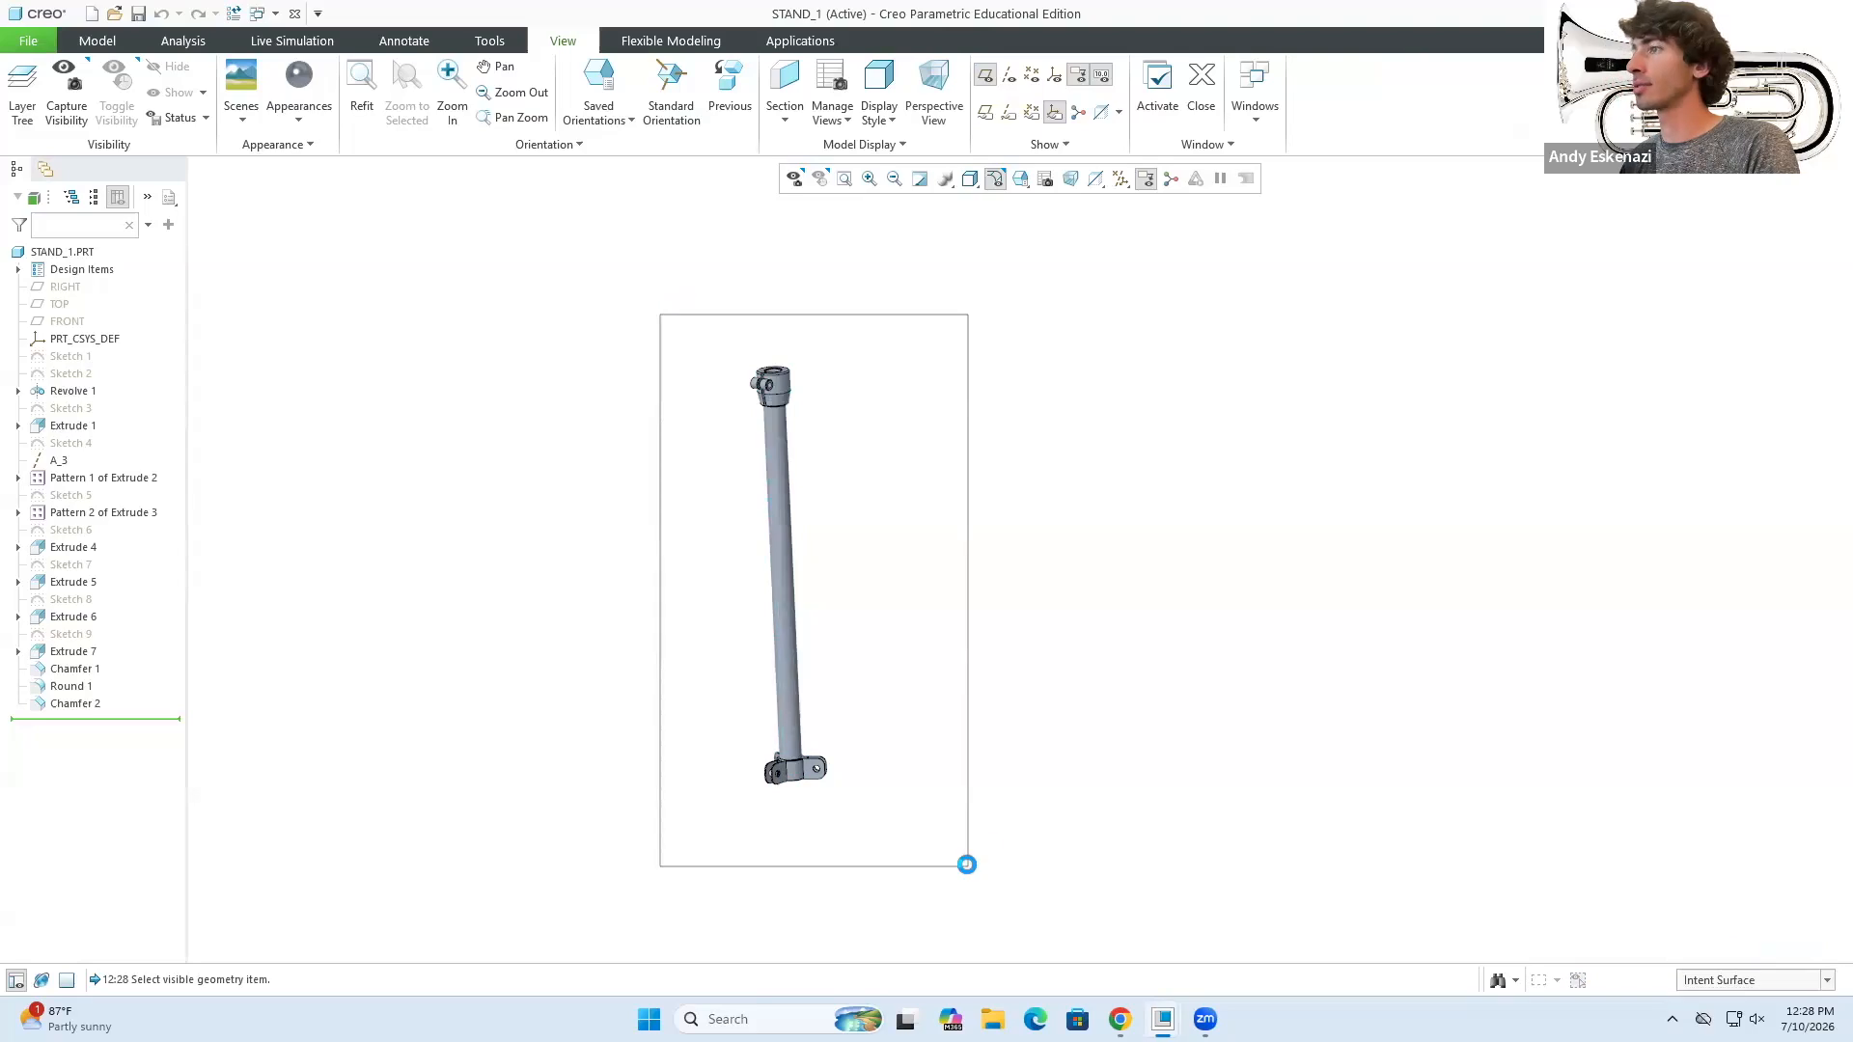
click(1728, 980)
click(1710, 878)
click(790, 635)
middle_click(835, 632)
scroll(762, 435, down, 3)
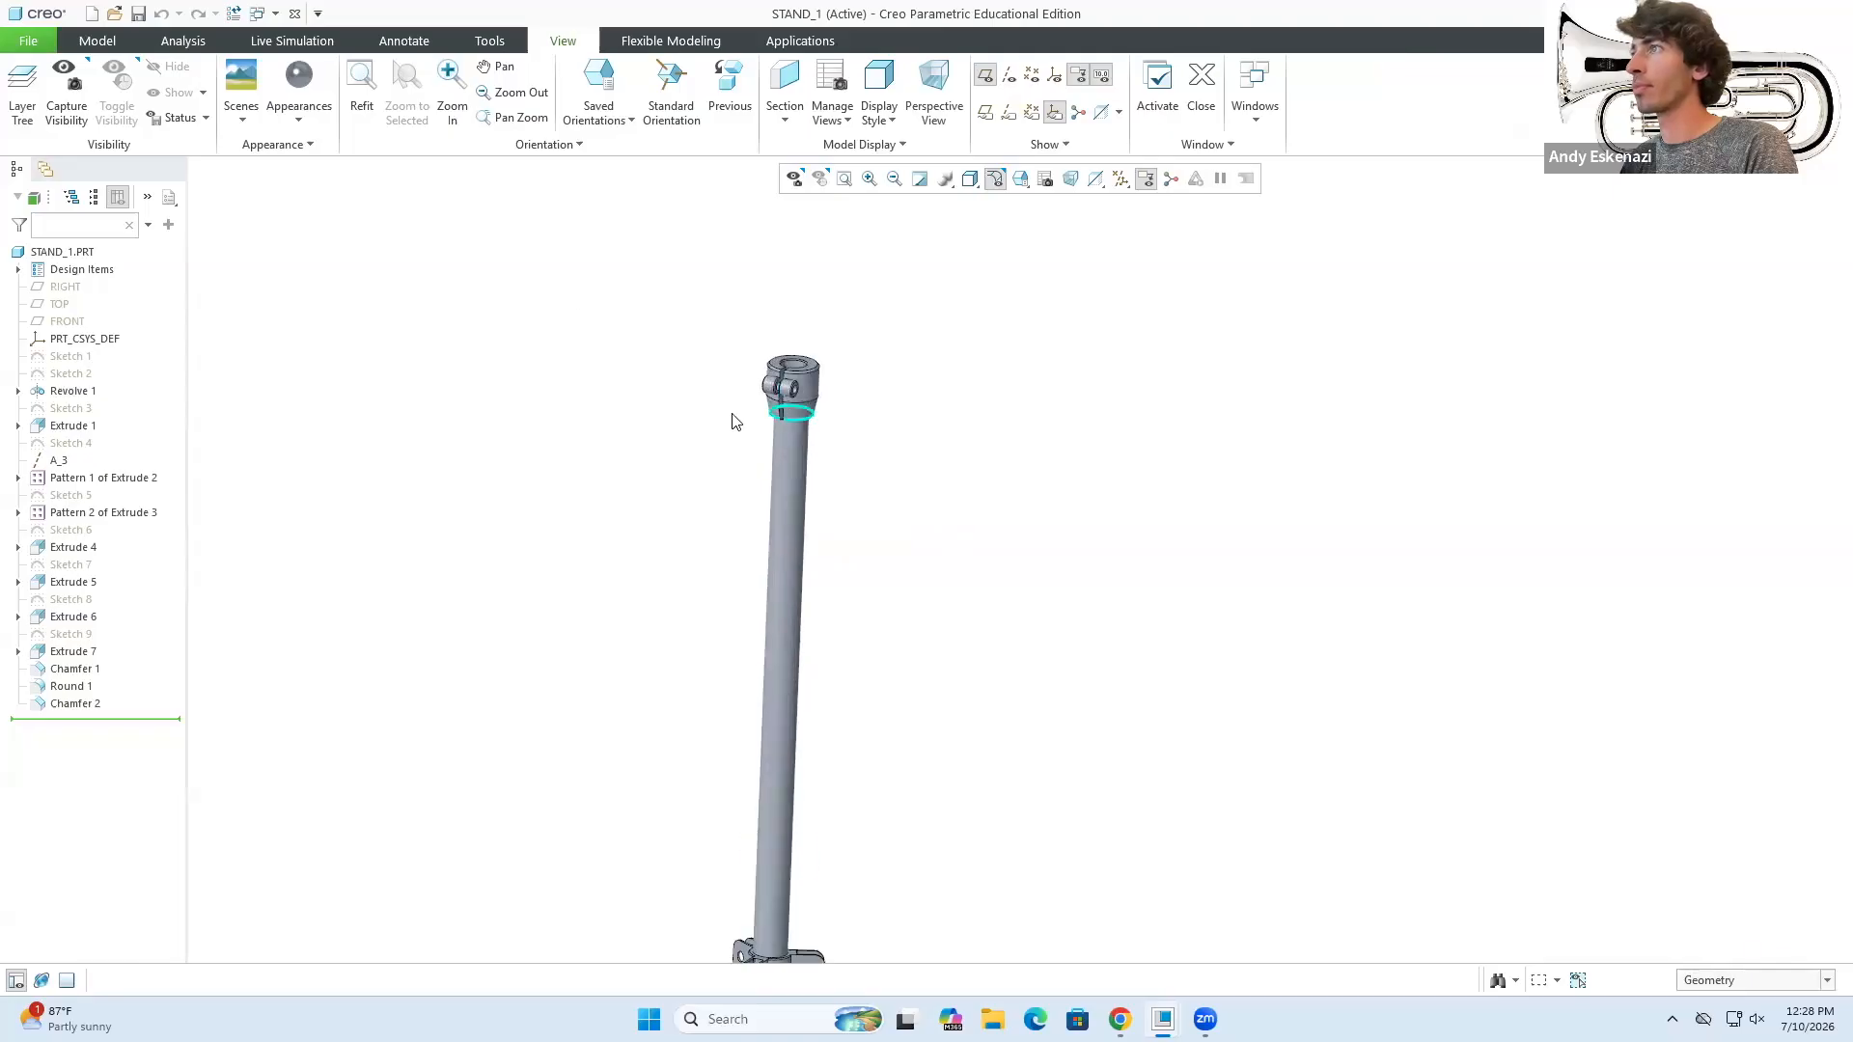
- Apply the first appearance from the Metal-Silver library to the stand part
click(300, 121)
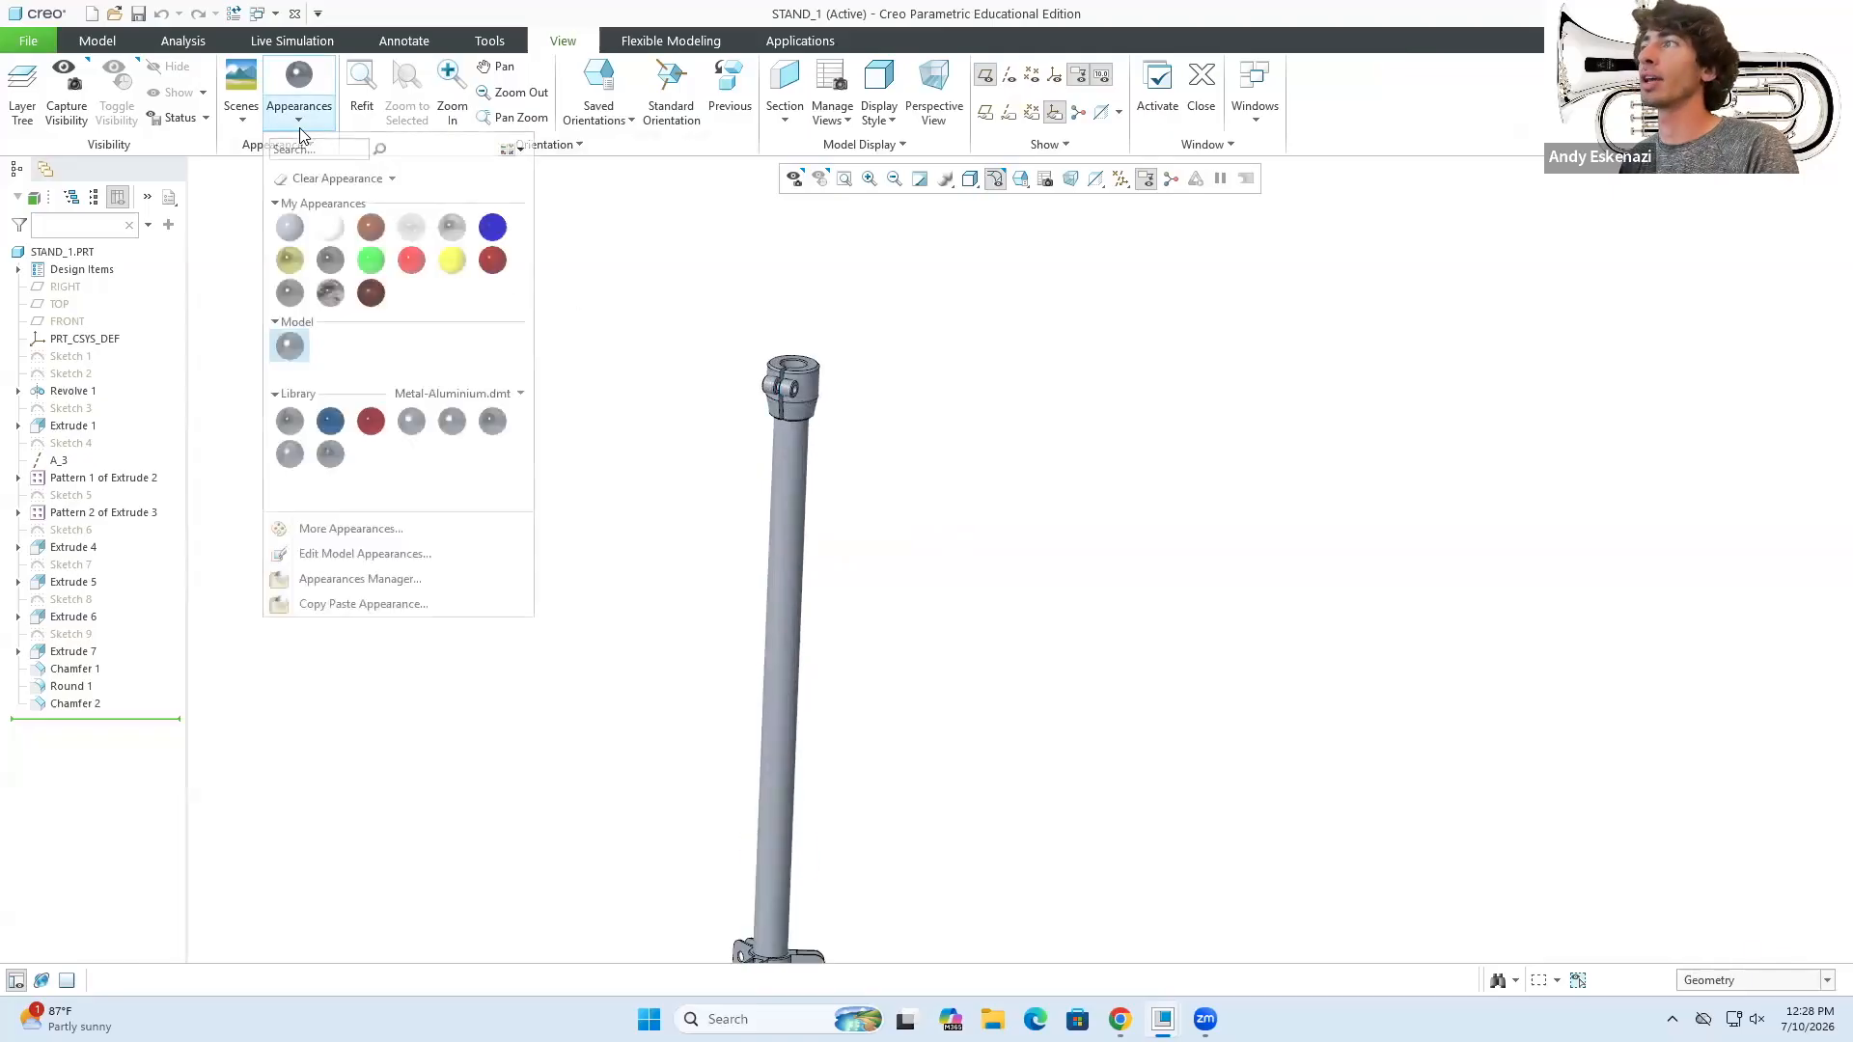
click(453, 392)
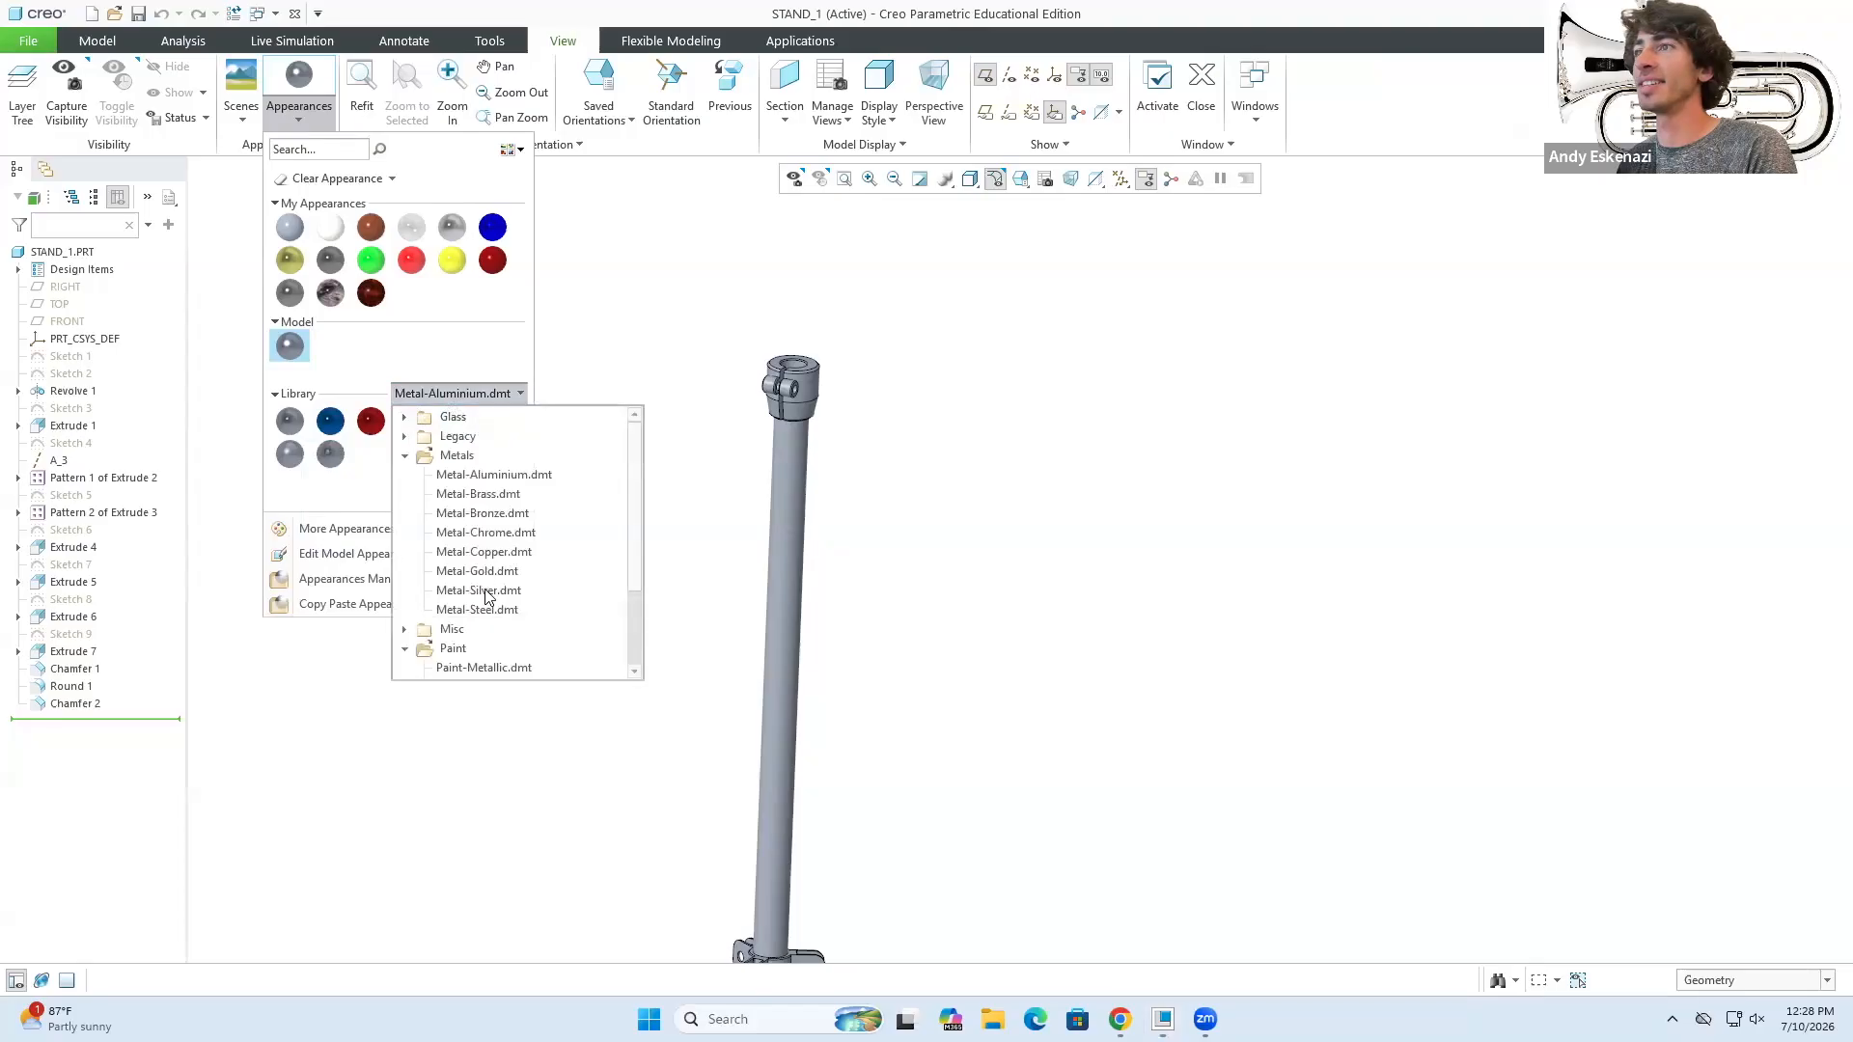
click(482, 591)
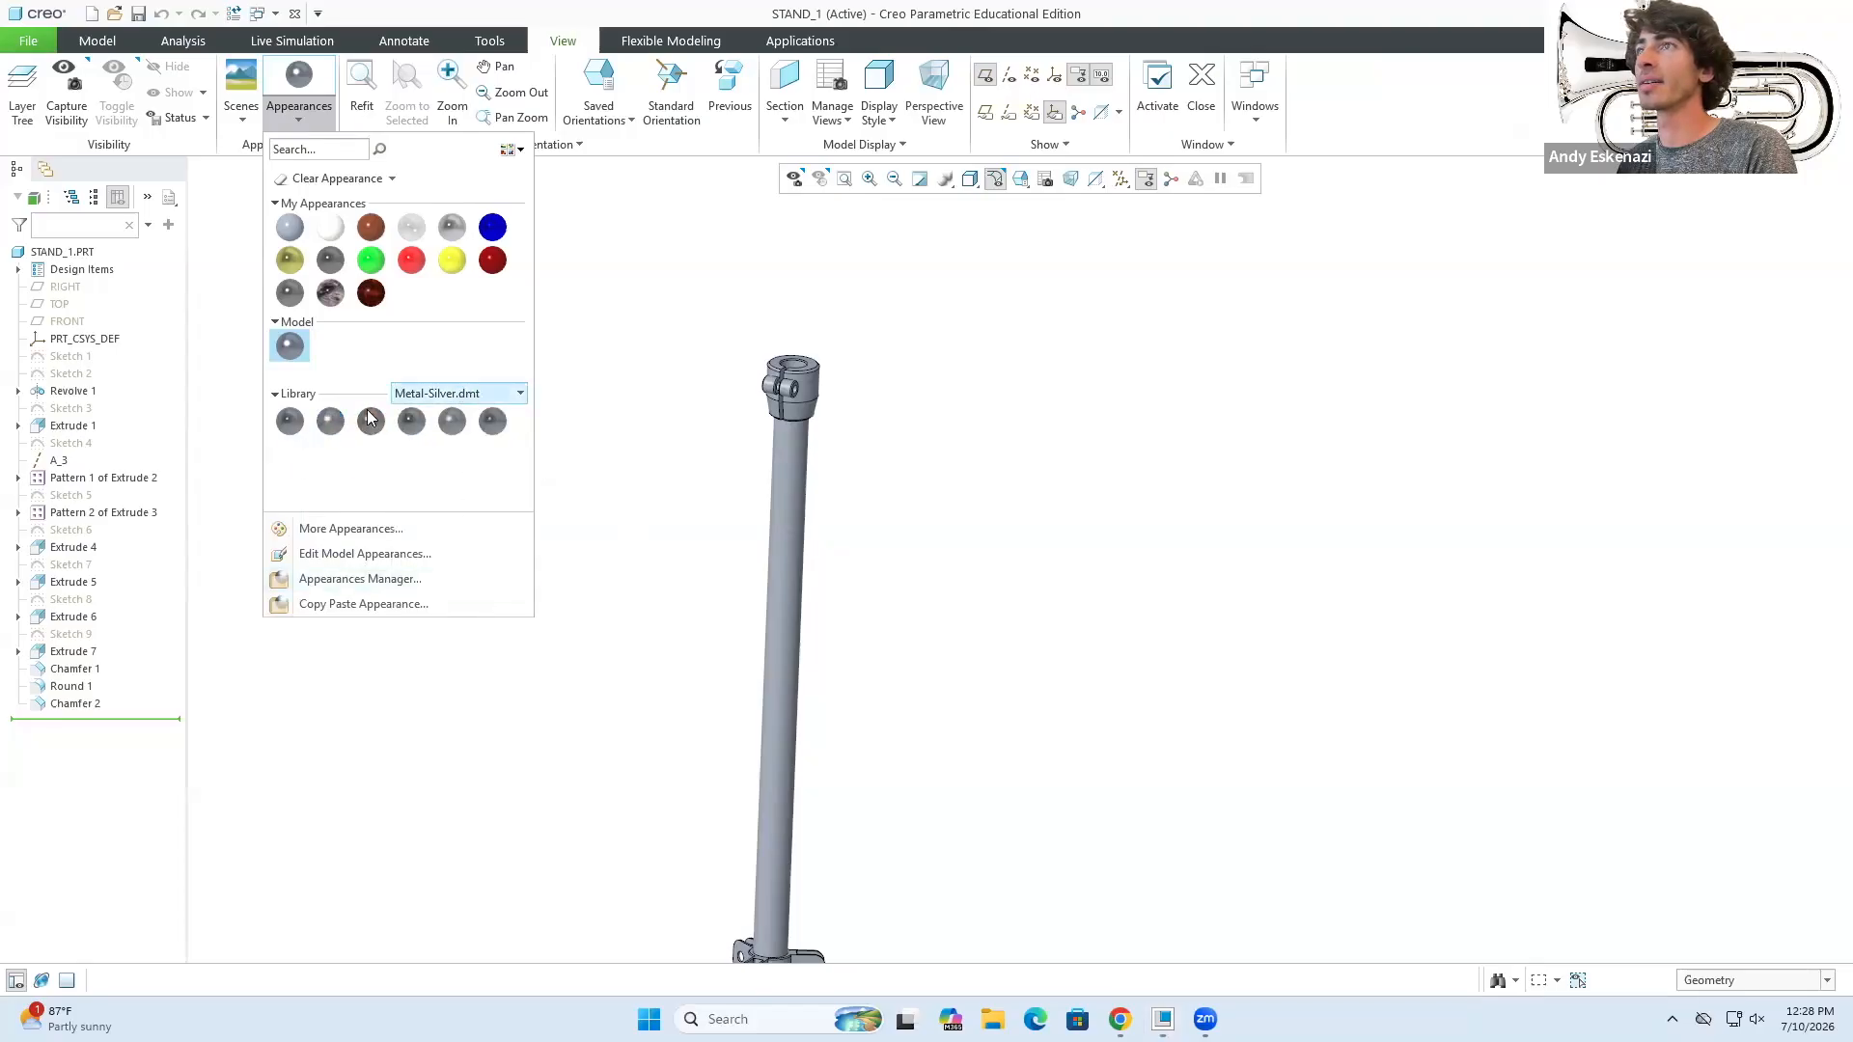
click(289, 421)
click(780, 655)
middle_click(616, 532)
mouse_move(669, 548)
middle_down()
mouse_move(677, 513)
mouse_move(633, 537)
mouse_move(625, 612)
middle_up()
- Apply the fourth Metal-Silver library appearance to the whole stand part and save the file
scroll(522, 238, down, 2)
drag(496, 201, 772, 782)
click(301, 120)
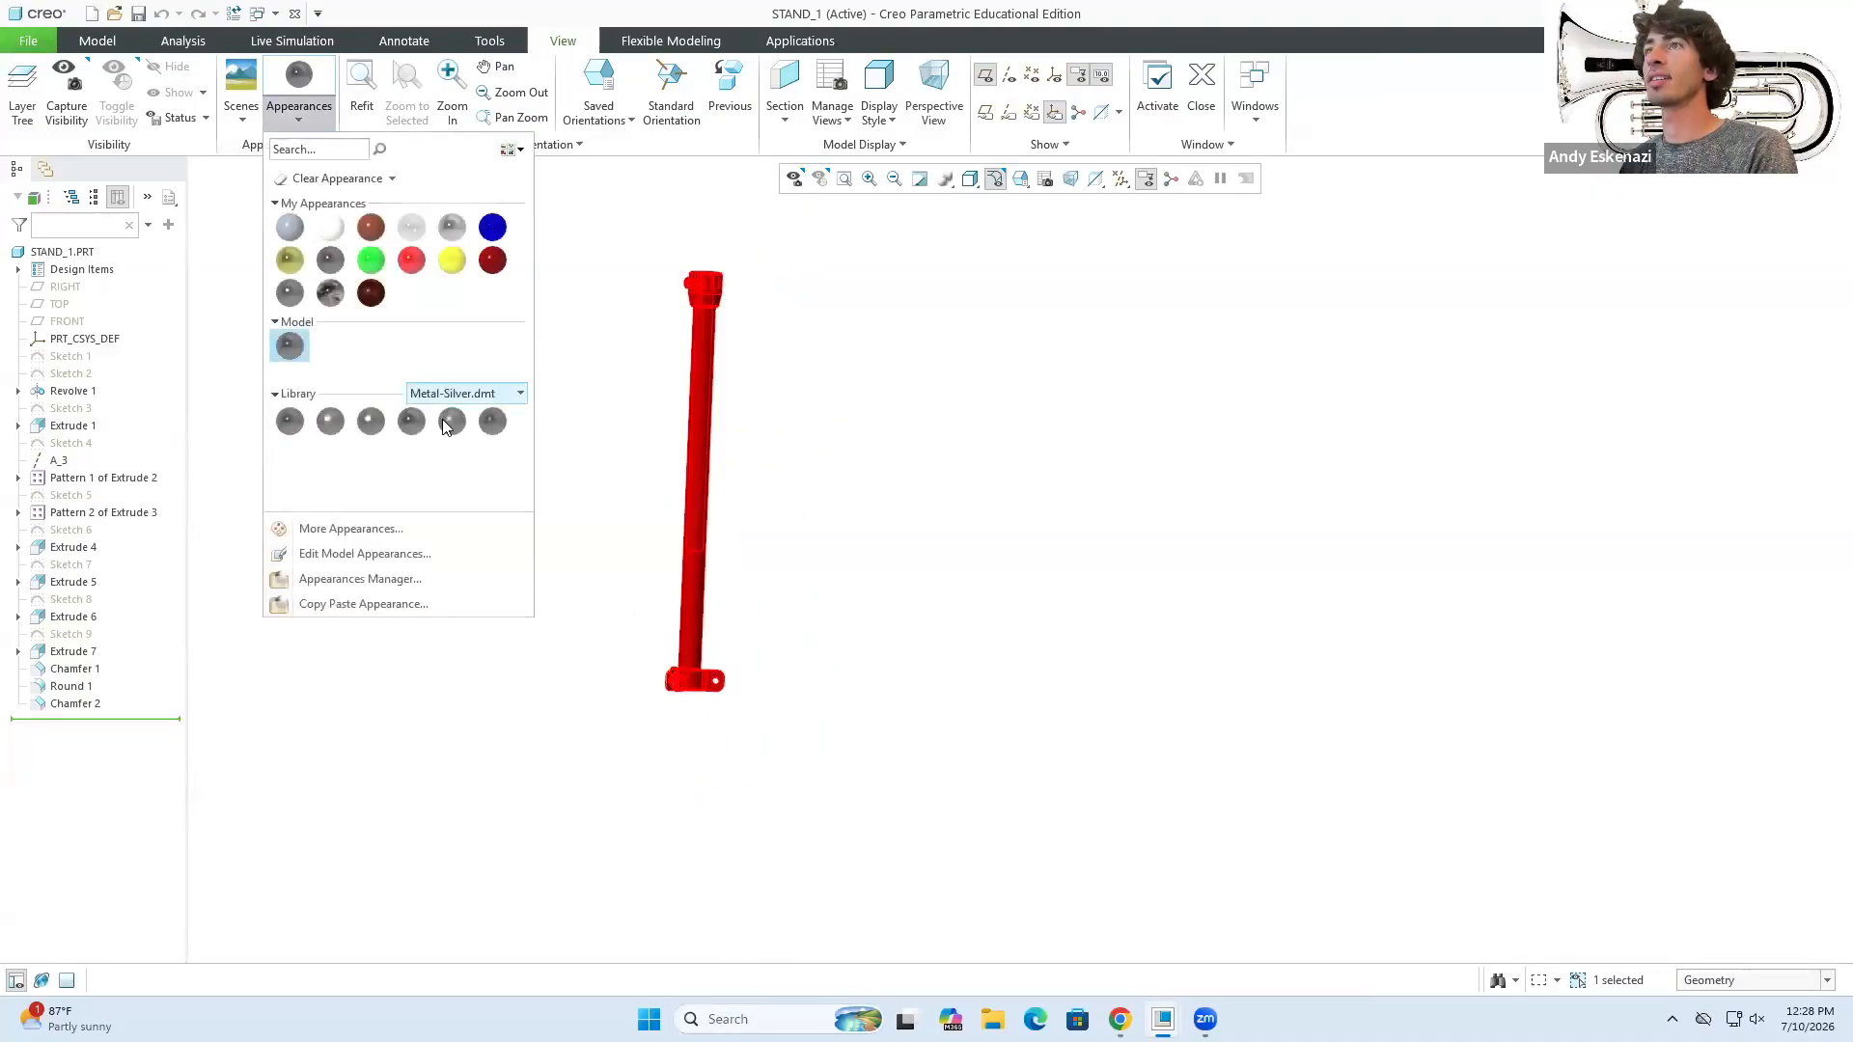
click(416, 422)
middle_drag(562, 439, 720, 531)
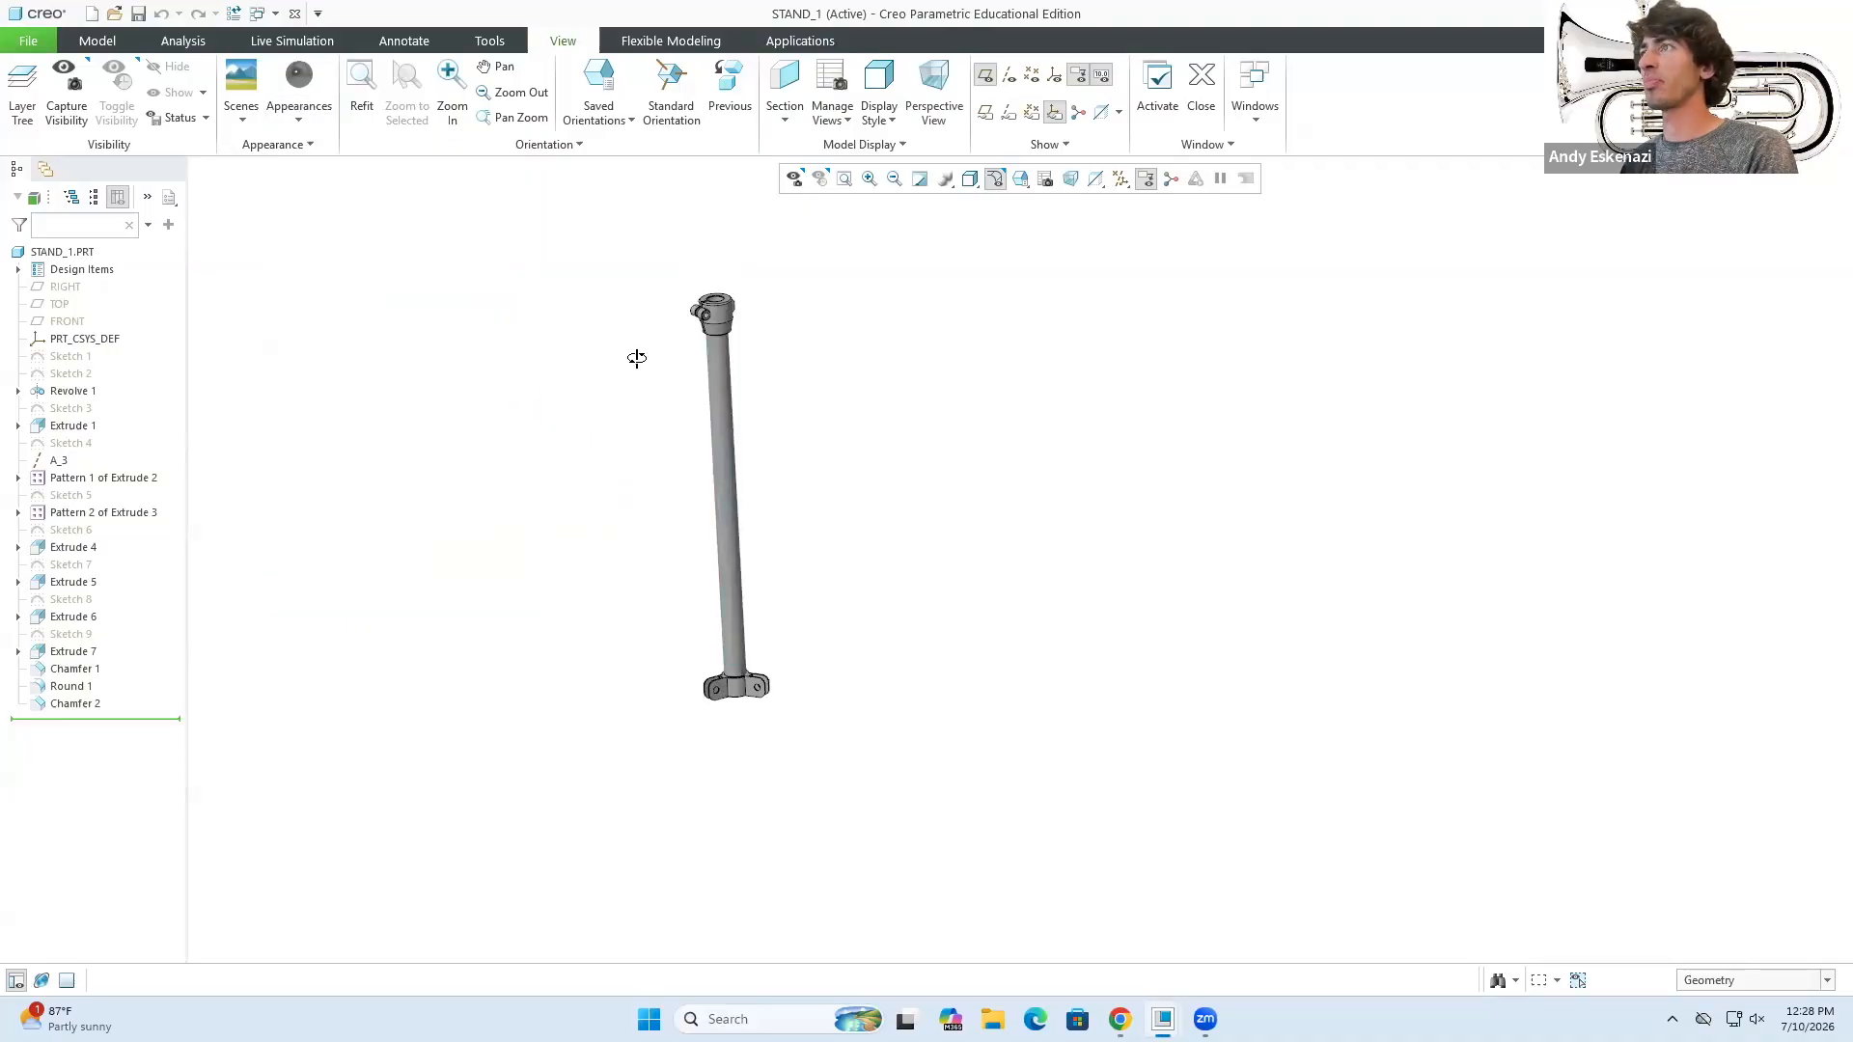
middle_drag(637, 359, 633, 360)
click(138, 14)
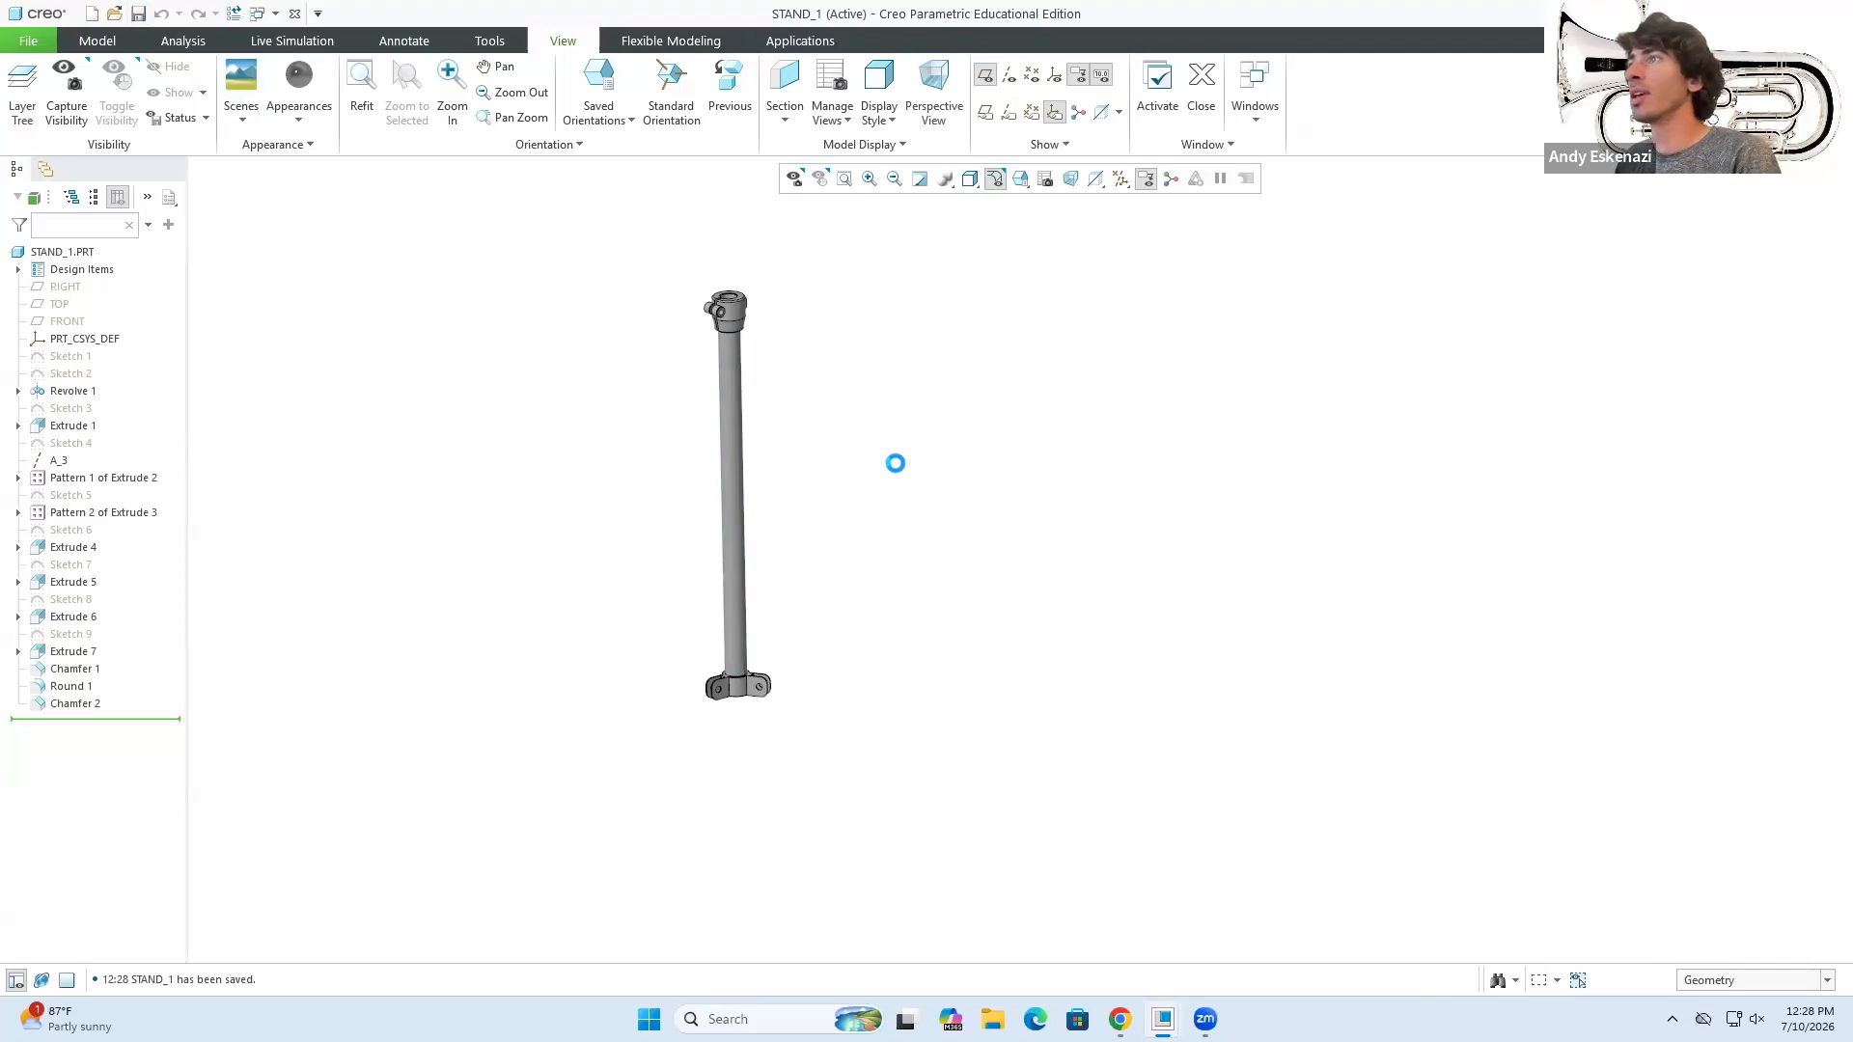
- Switch to the CYMBAL_MASTER part and save a copy of it as Stand_2
scroll(743, 390, up, 2)
mouse_move(1163, 1019)
click(1260, 933)
middle_drag(921, 462, 1037, 333)
scroll(1031, 330, up, 2)
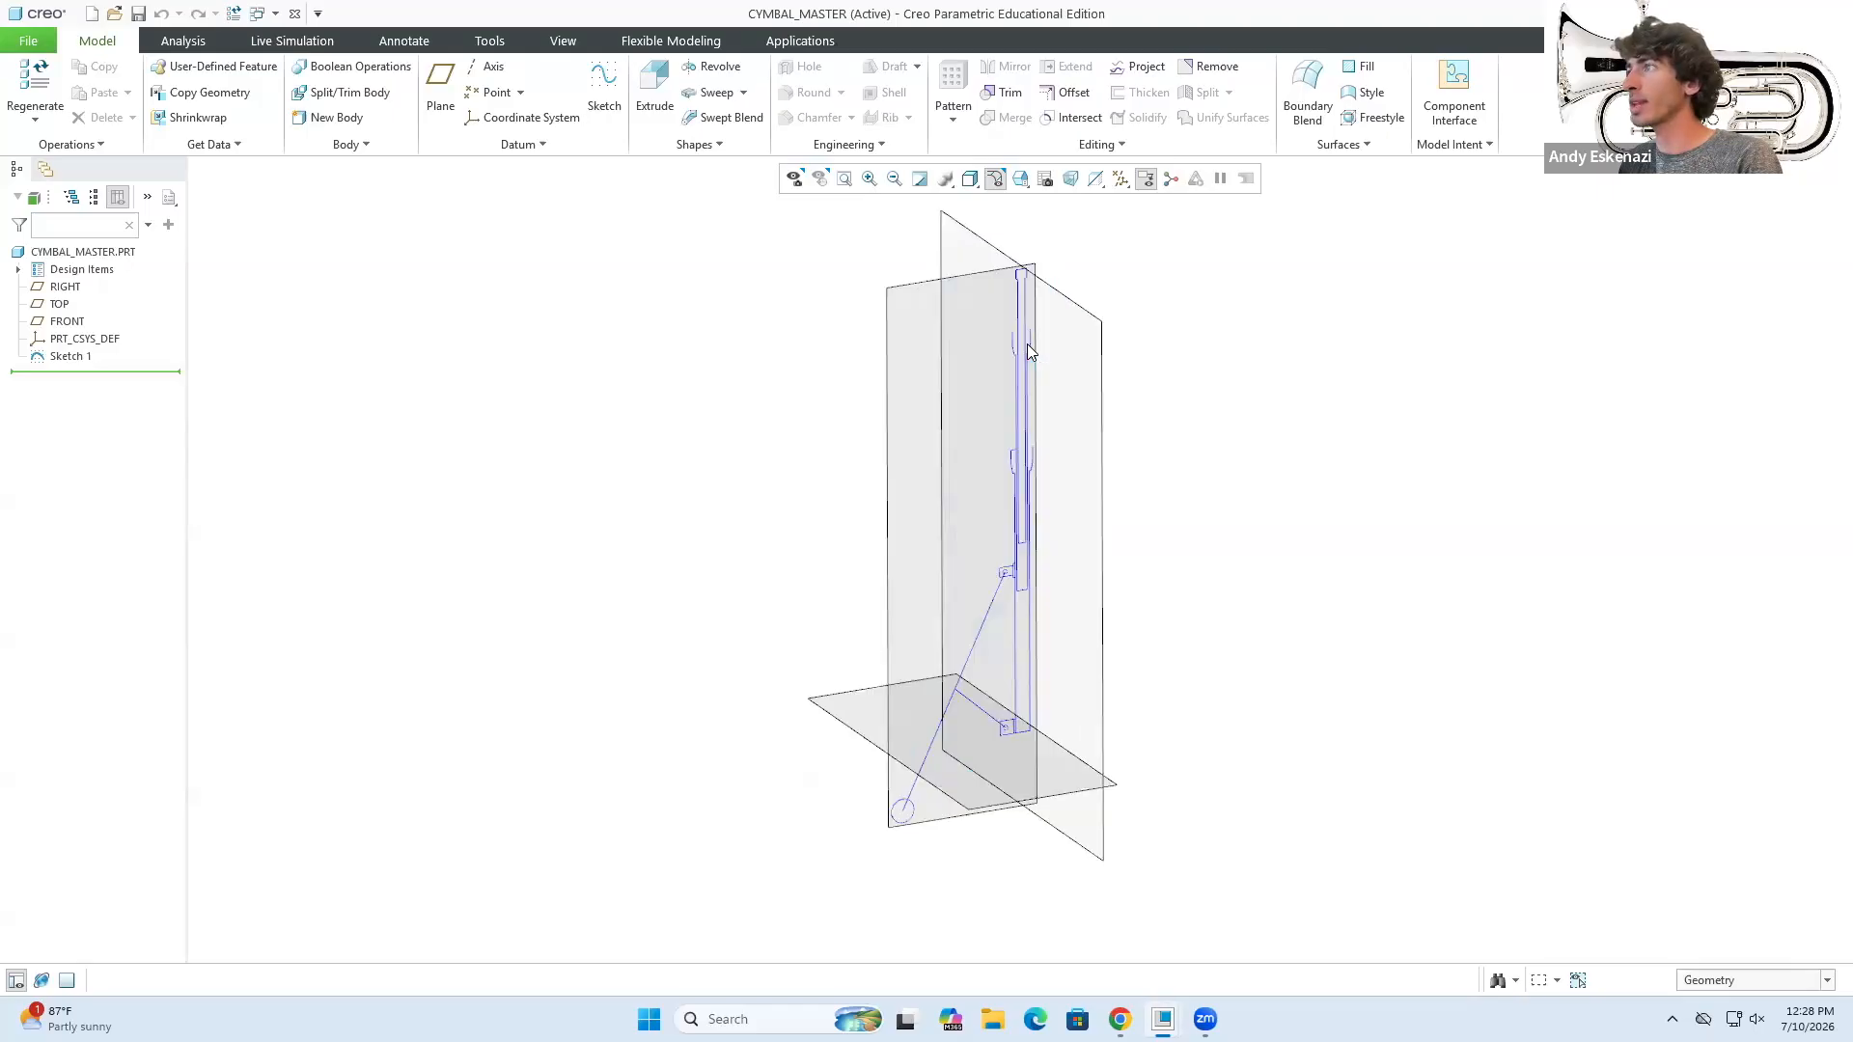
click(33, 40)
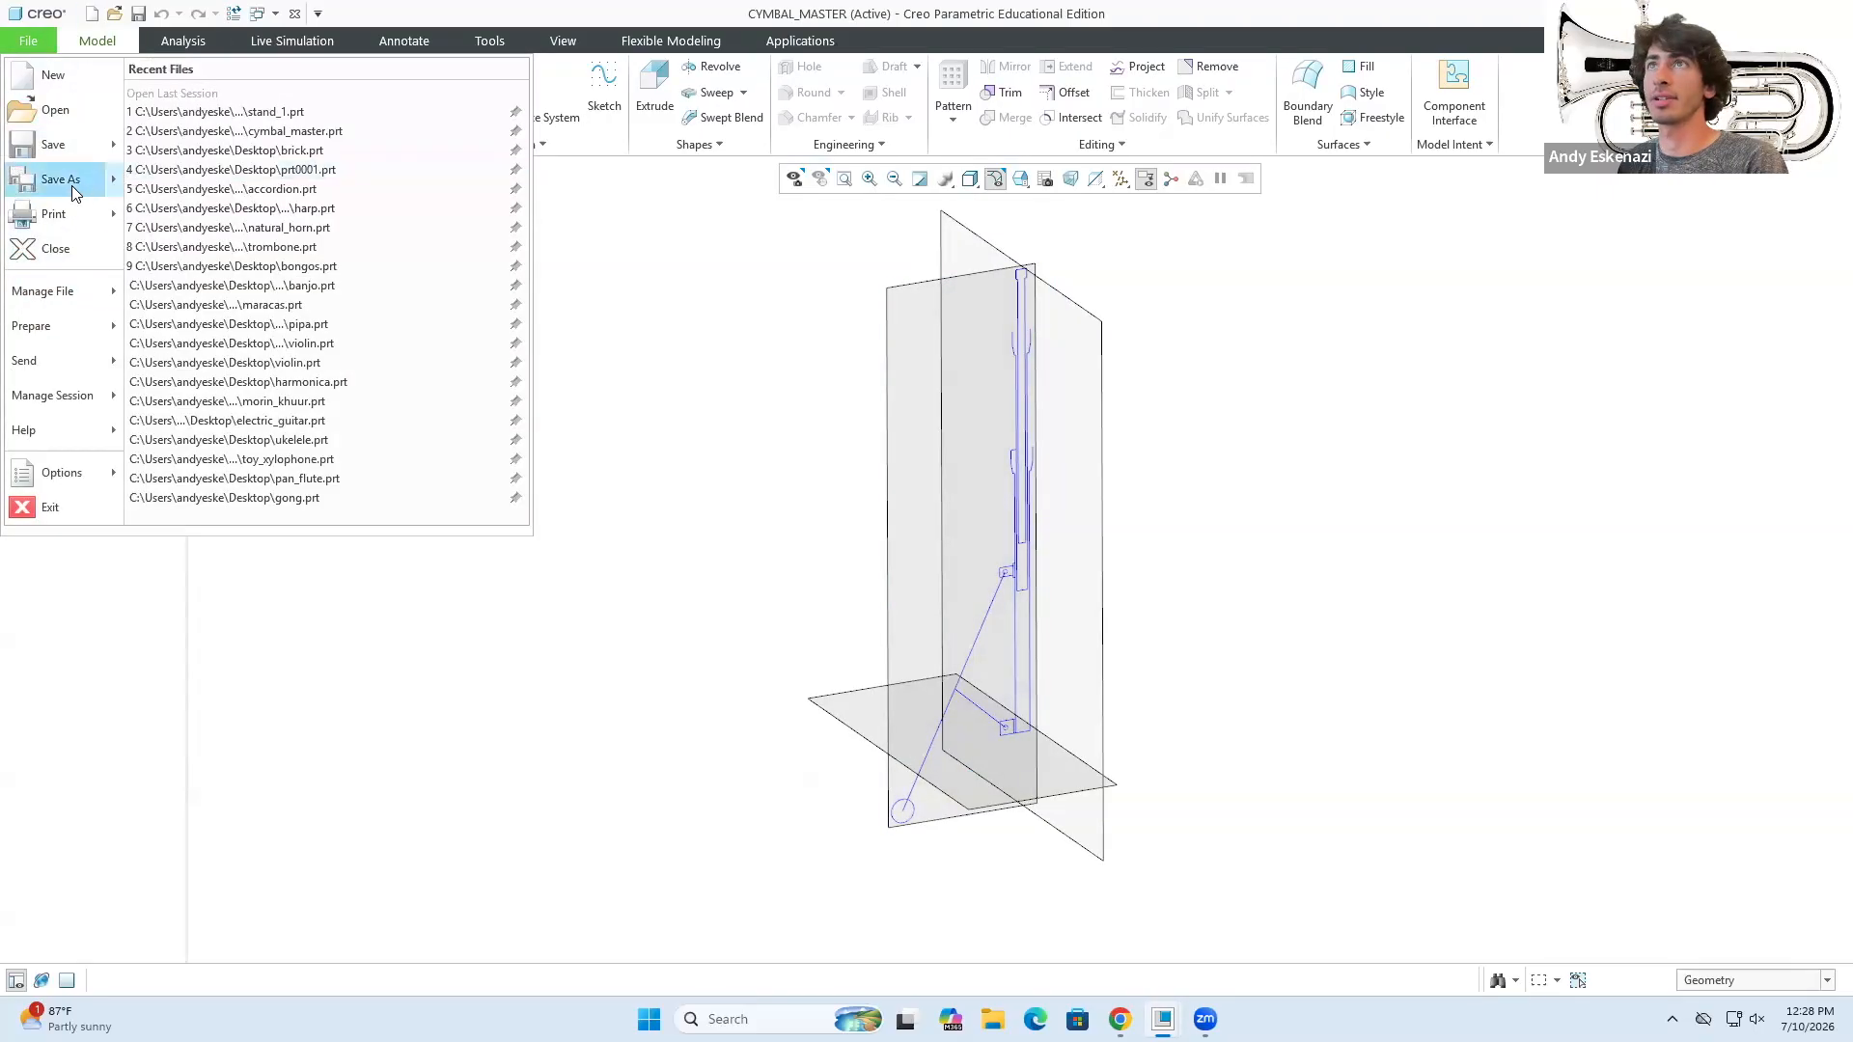
click(106, 180)
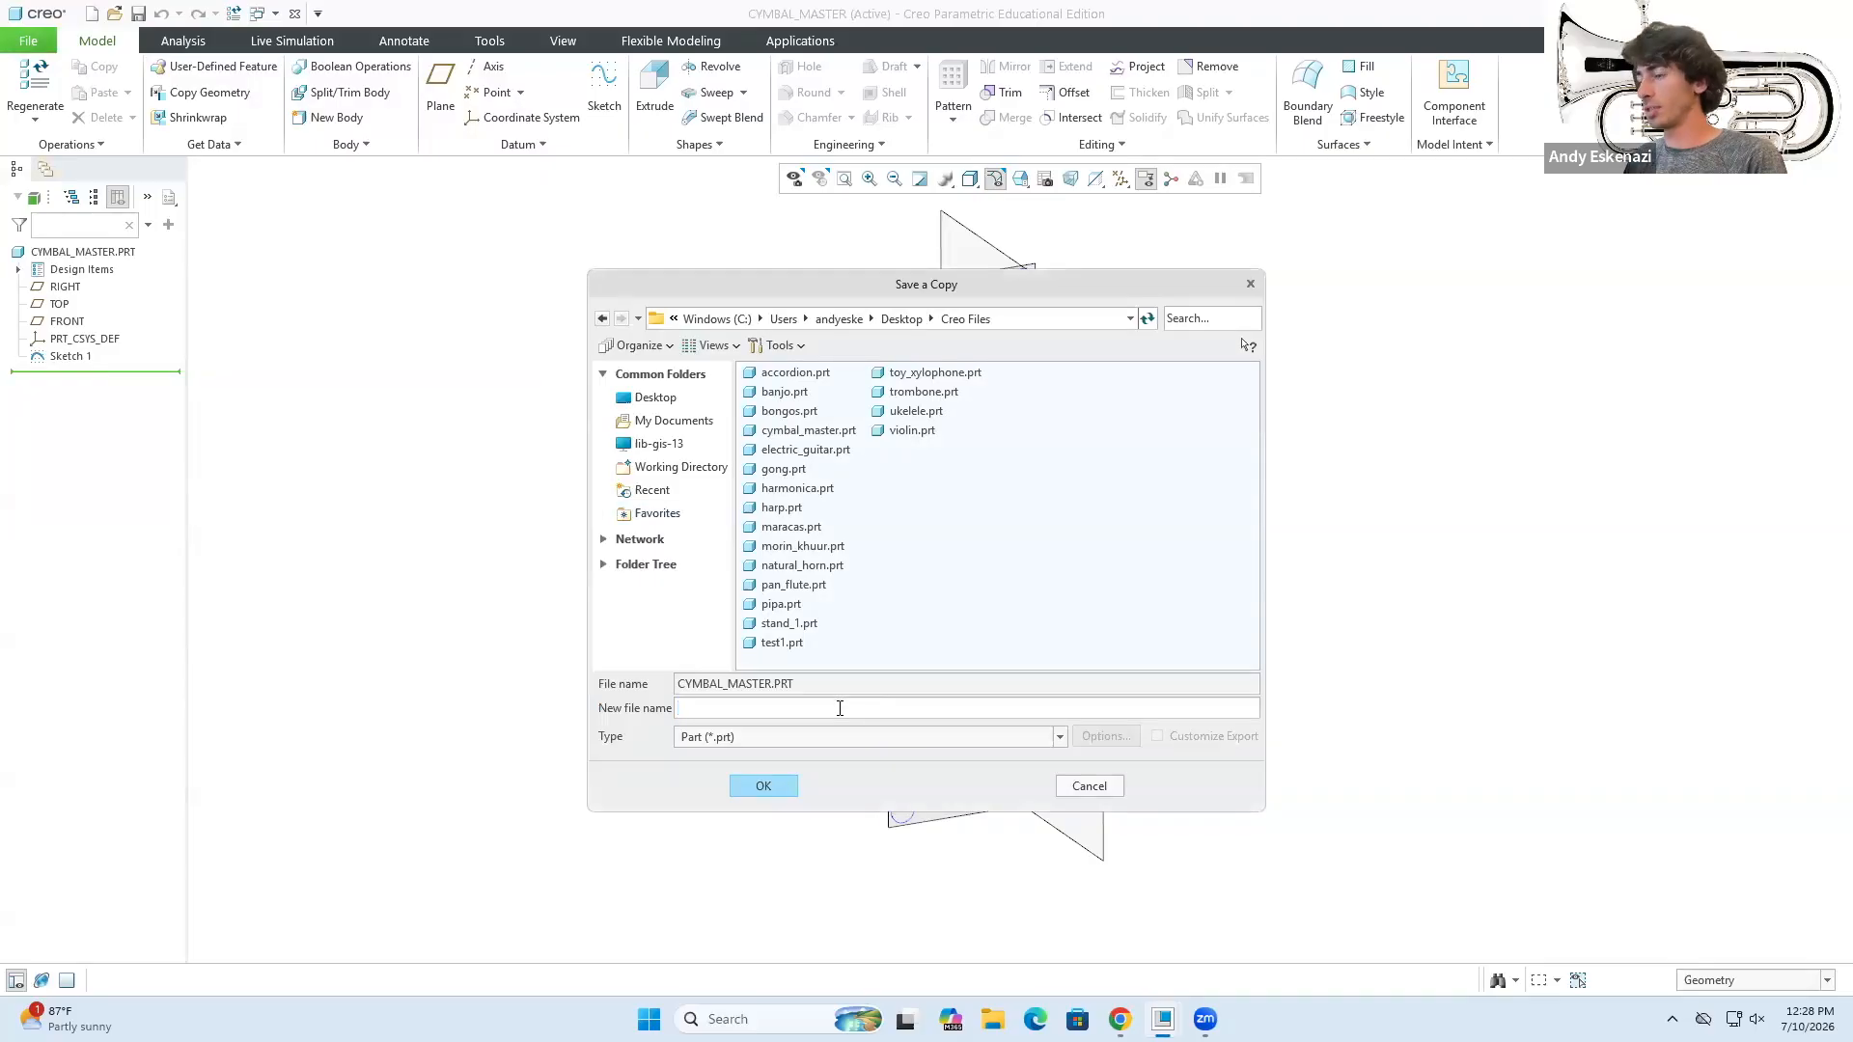
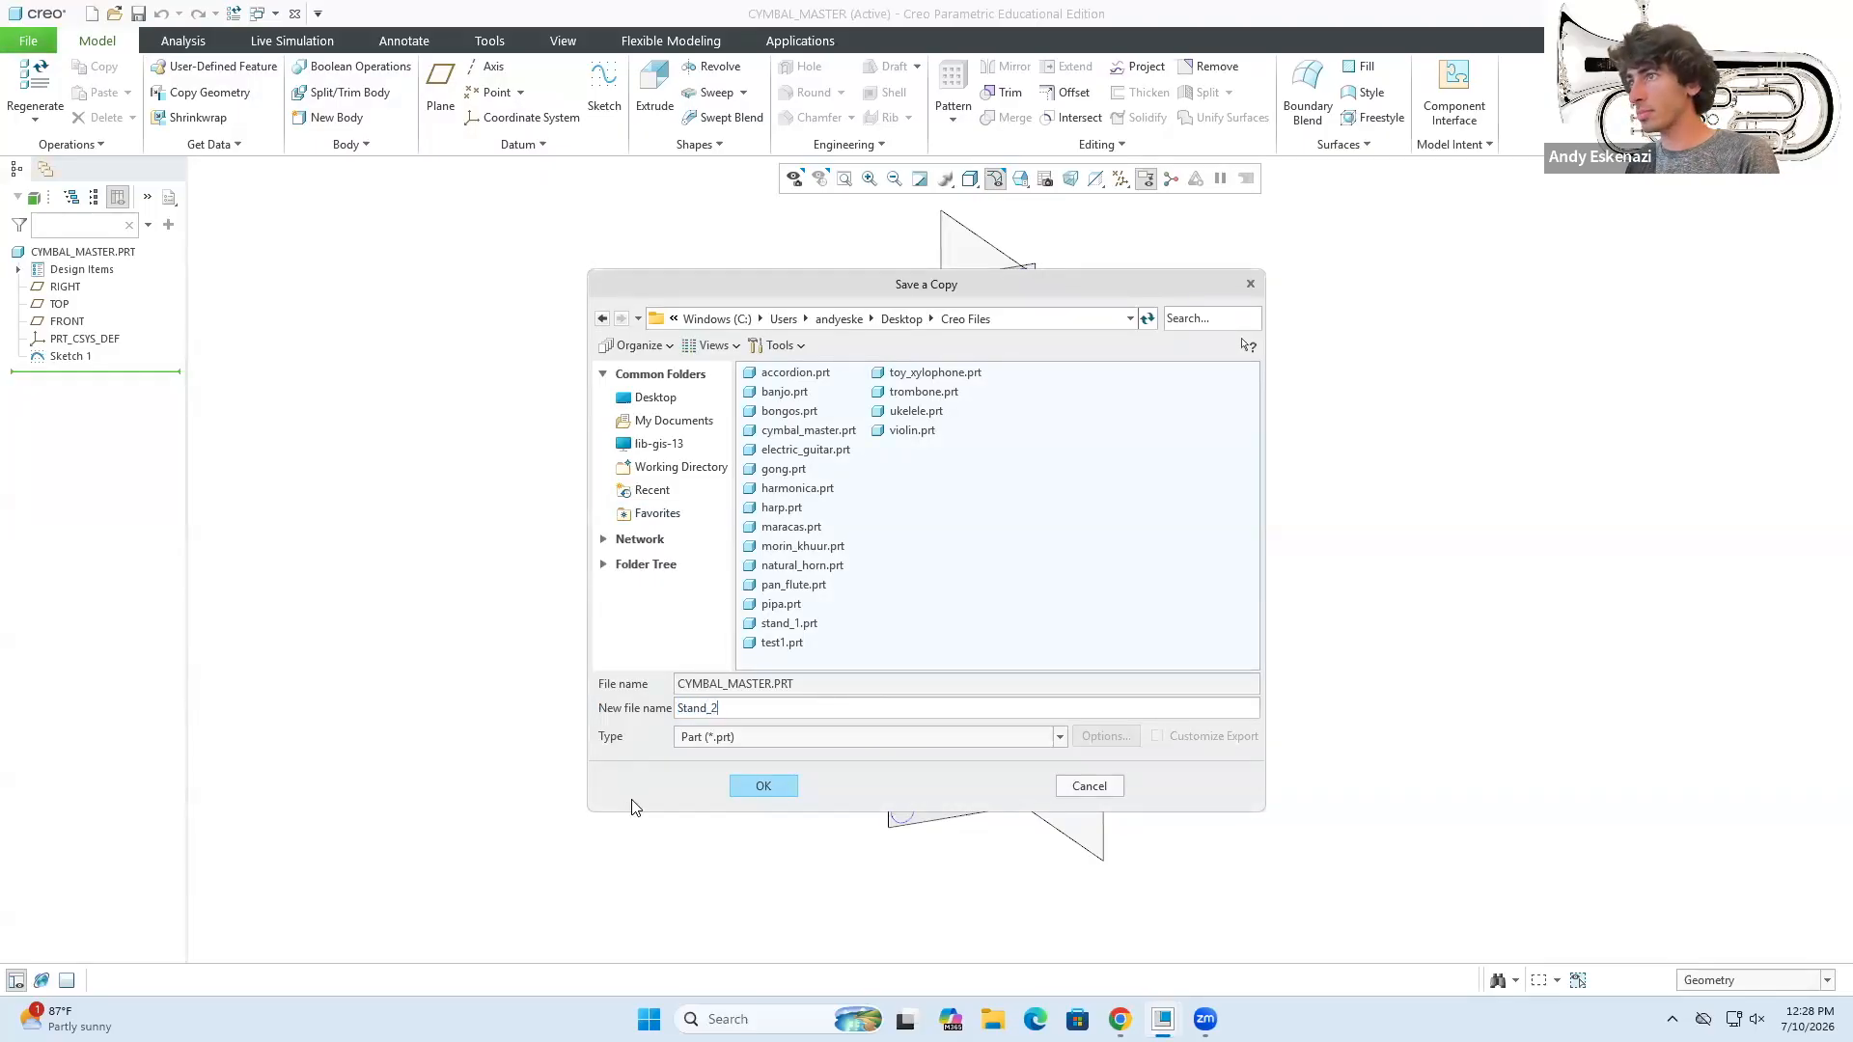
click(777, 789)
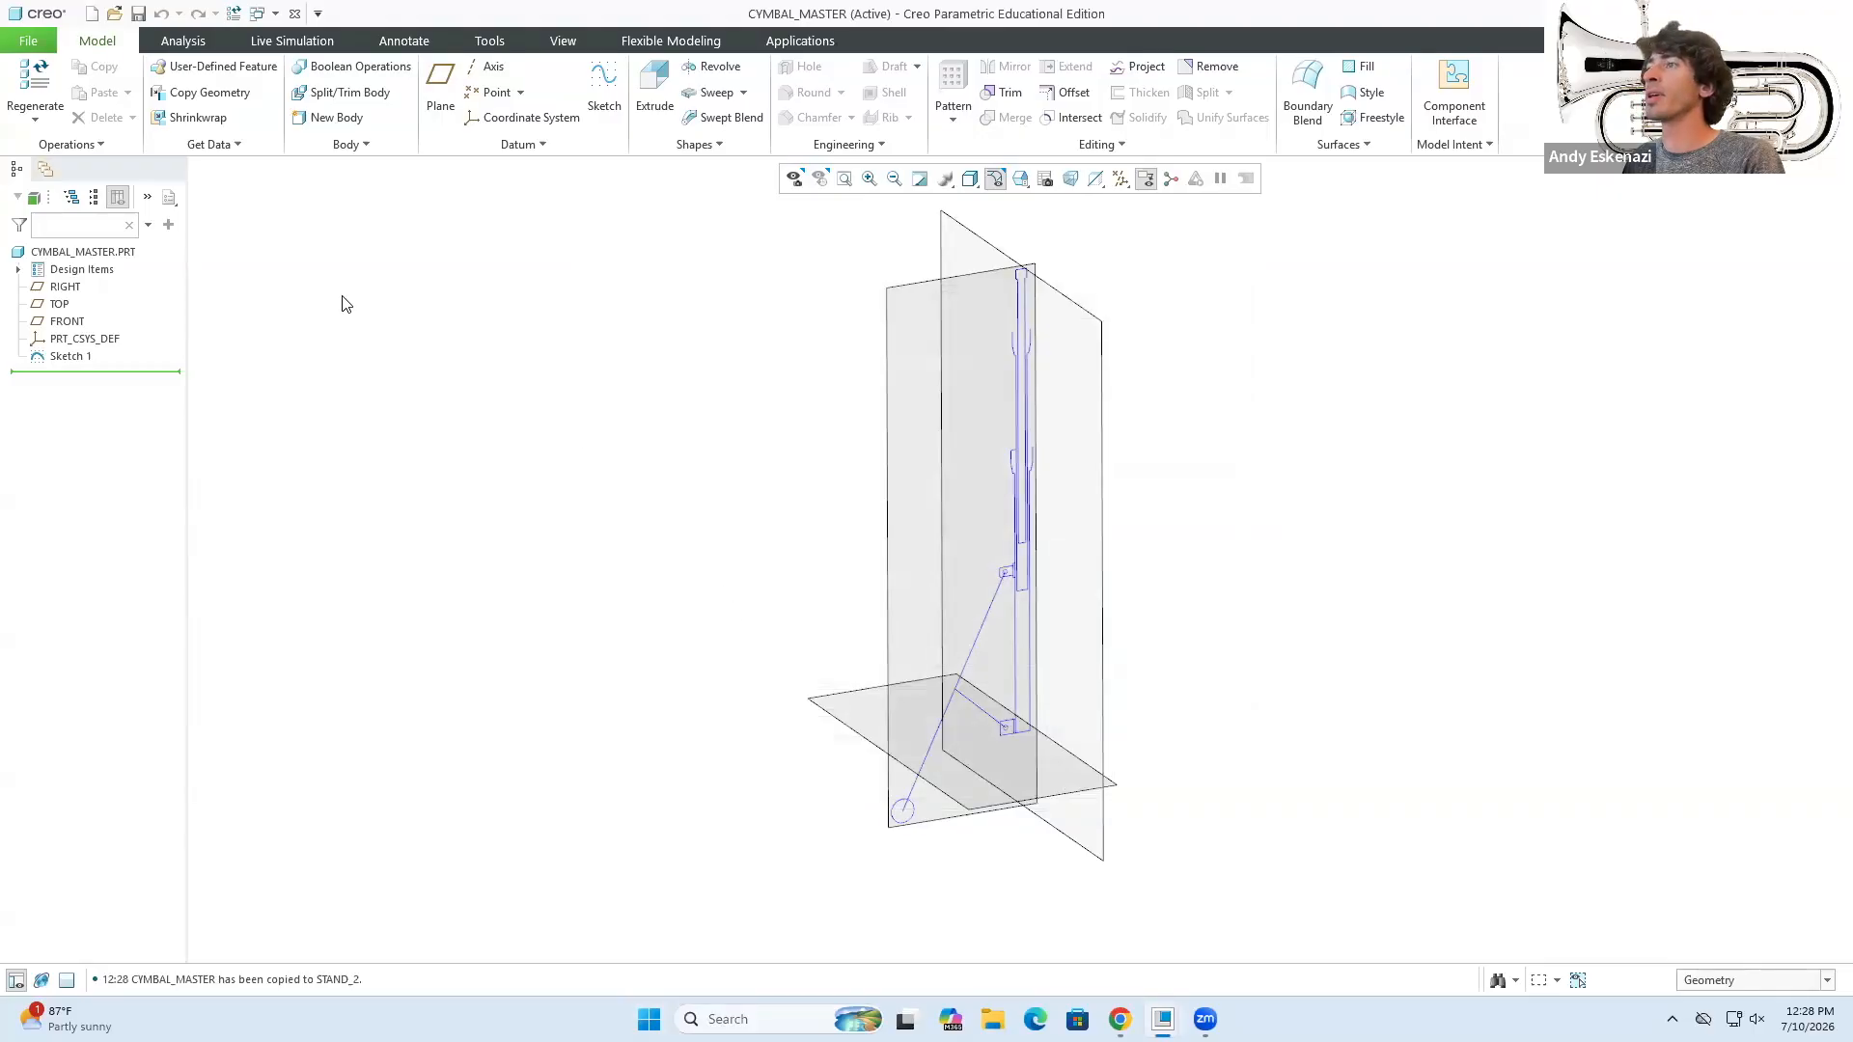
- Open the part file stand_2.prt from the Creo Files folder
click(116, 15)
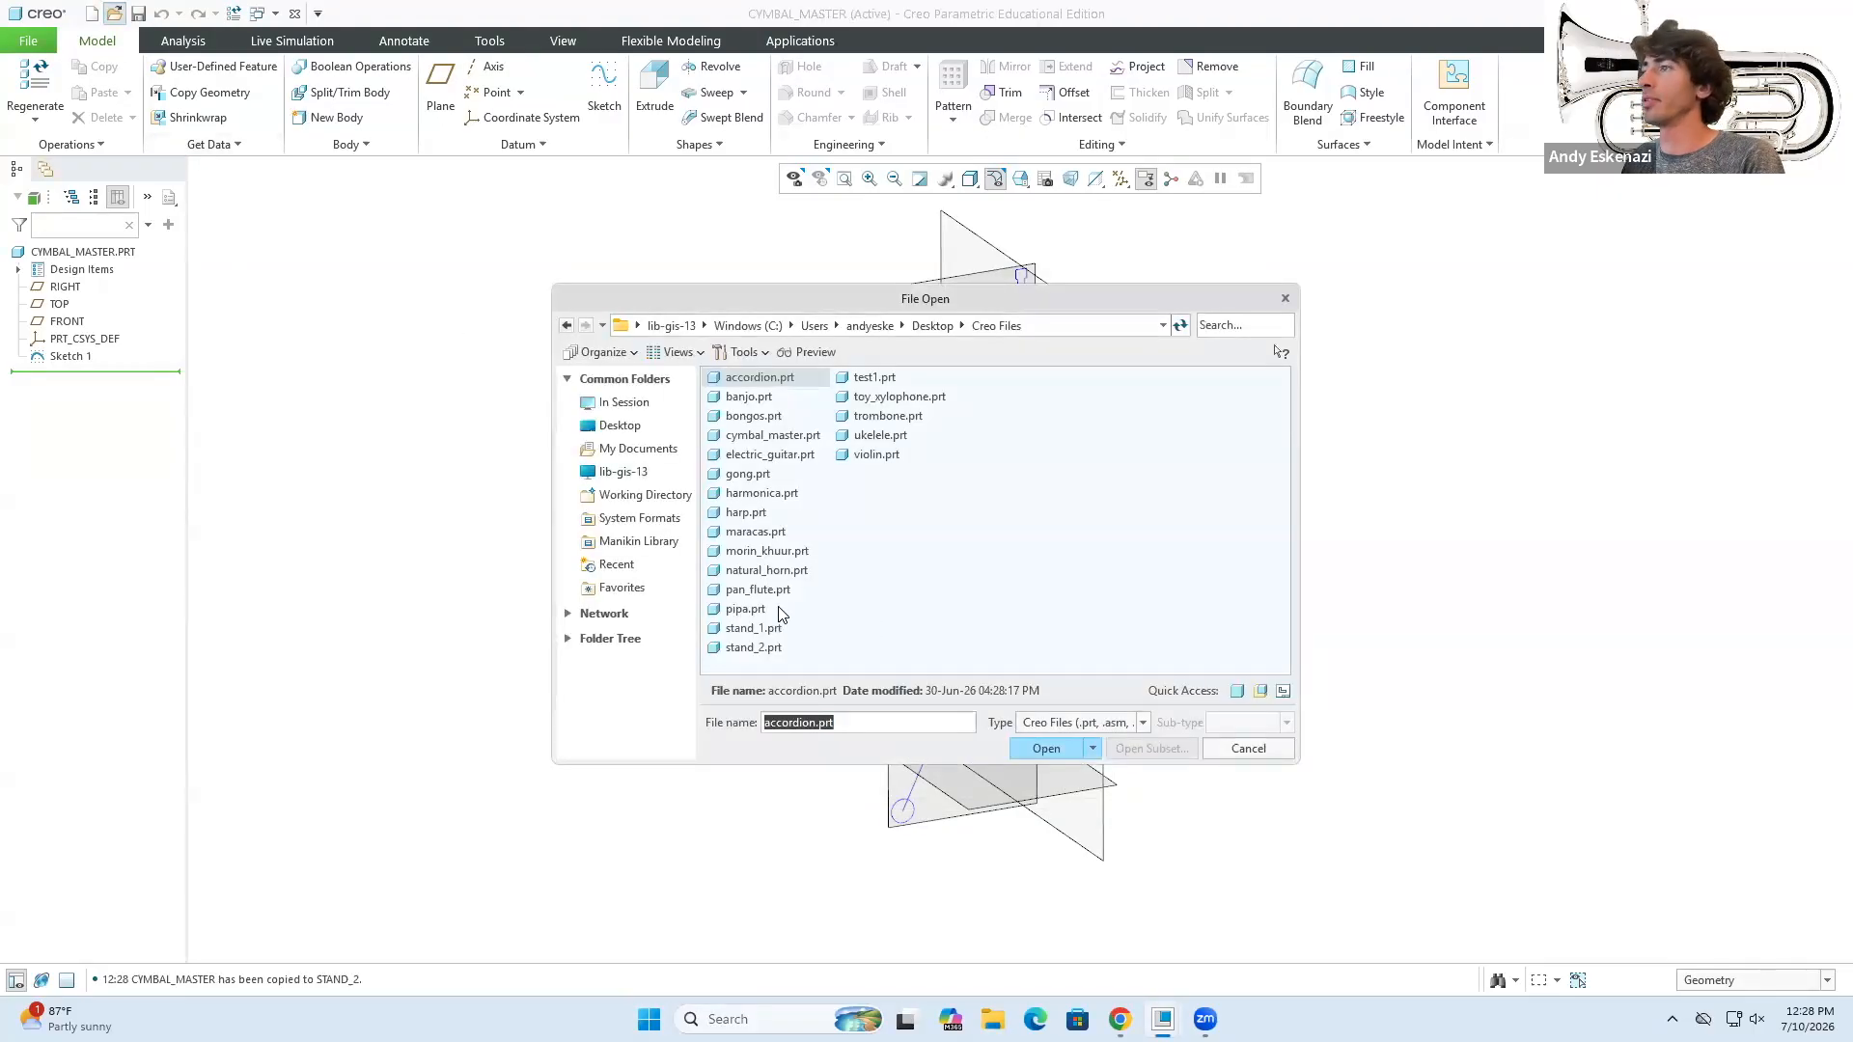
click(753, 647)
click(1048, 748)
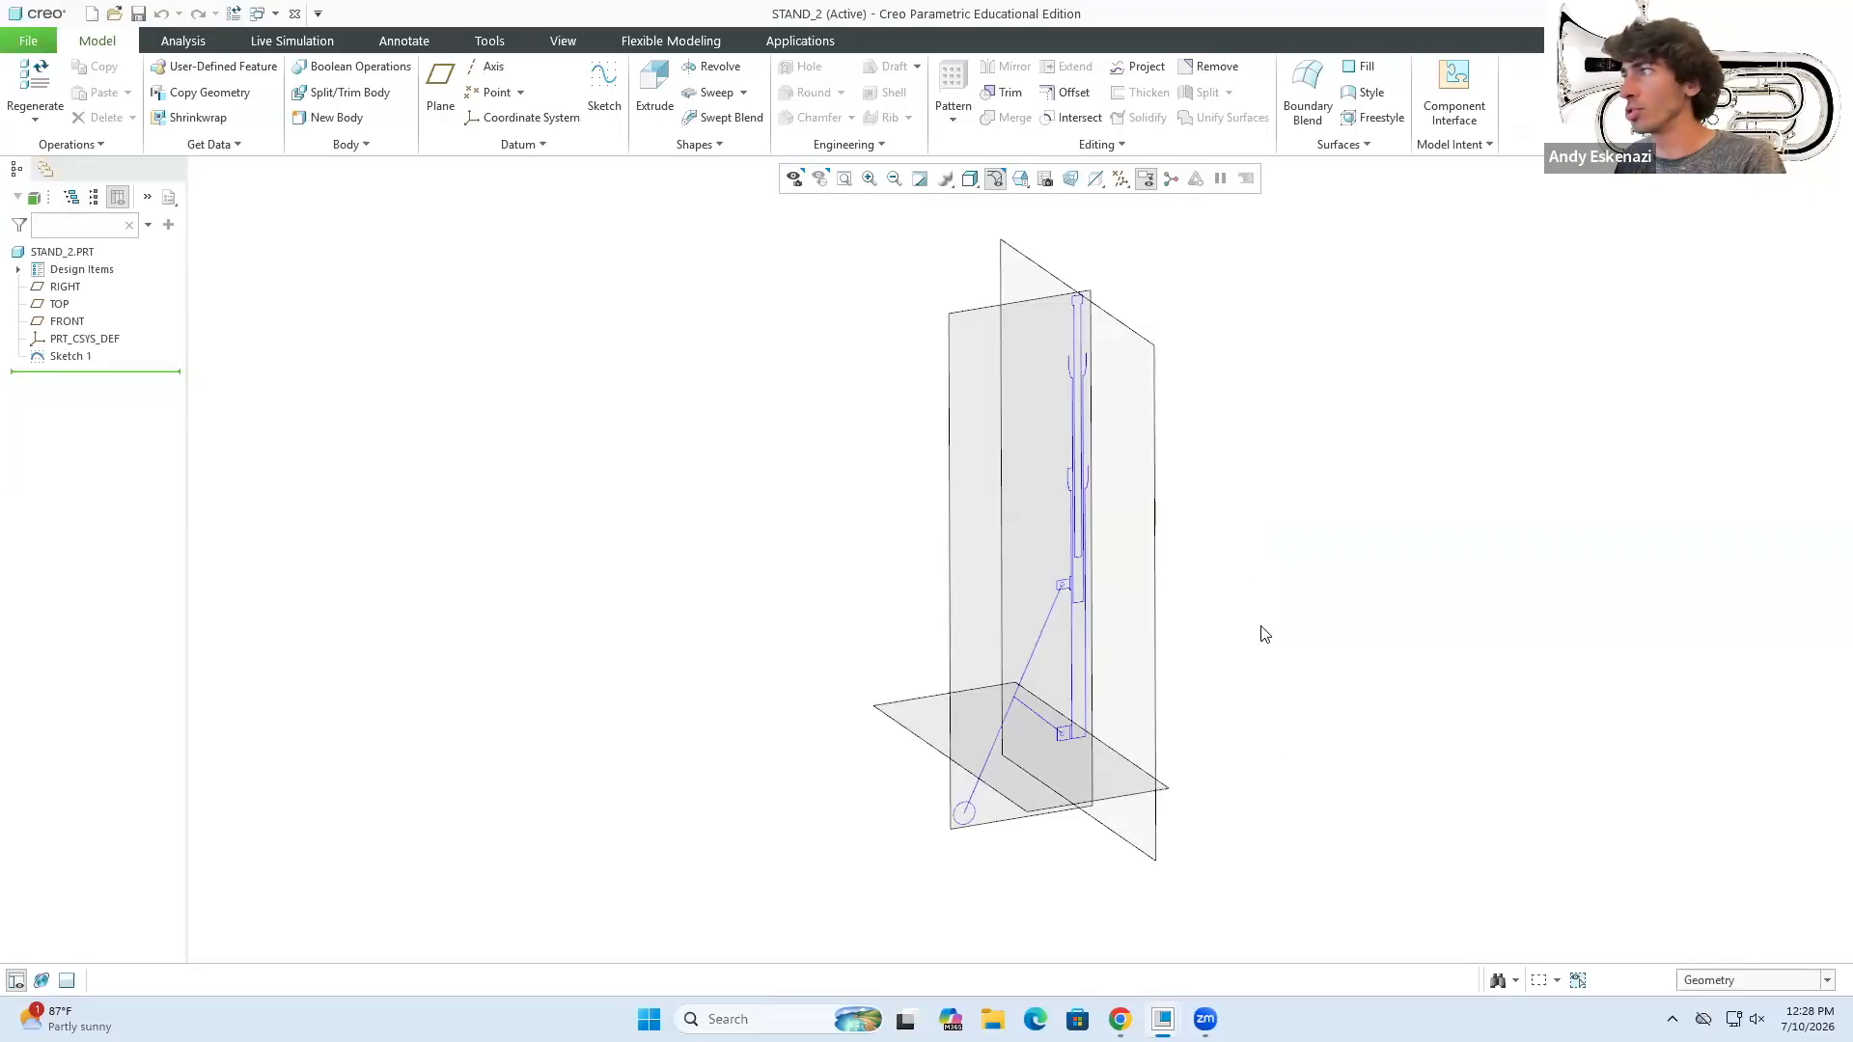
- Create a sketch on the RIGHT plane and project the middle tube's bottom edge and its left outer edge
click(604, 91)
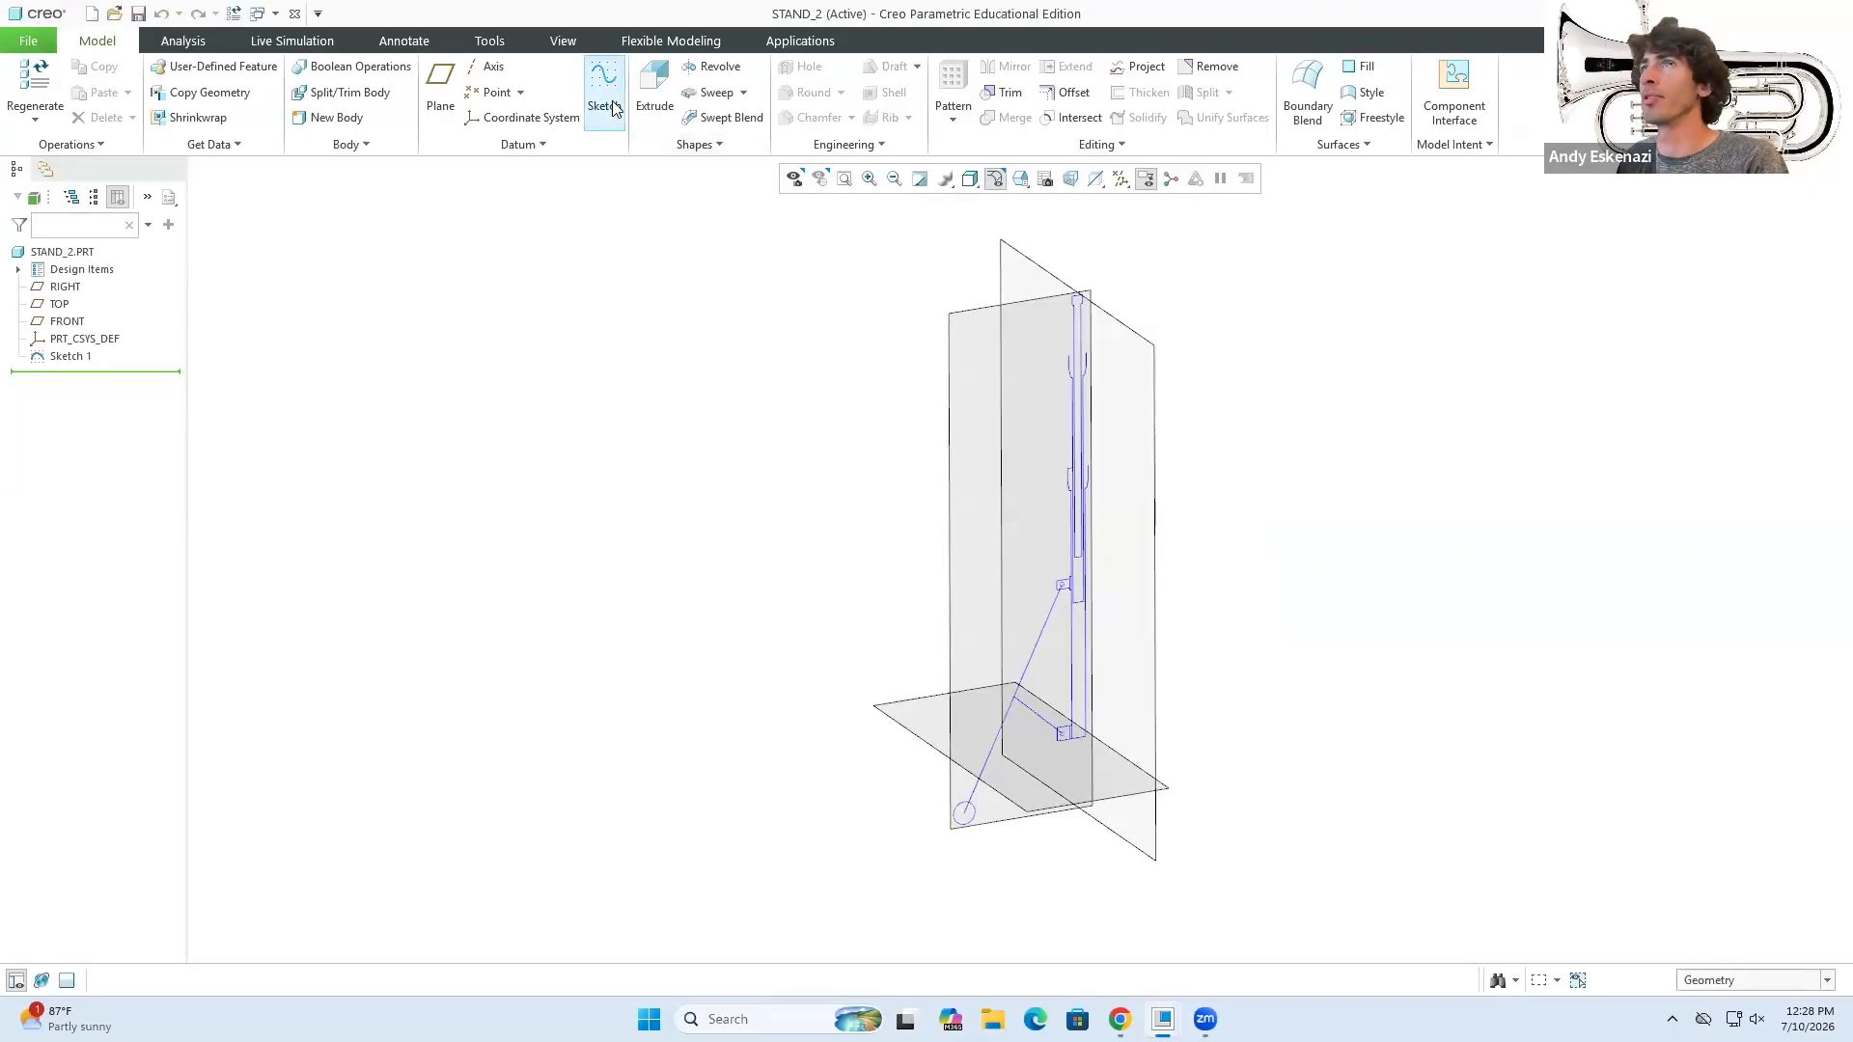
click(979, 309)
click(1746, 464)
scroll(1061, 579, up, 4)
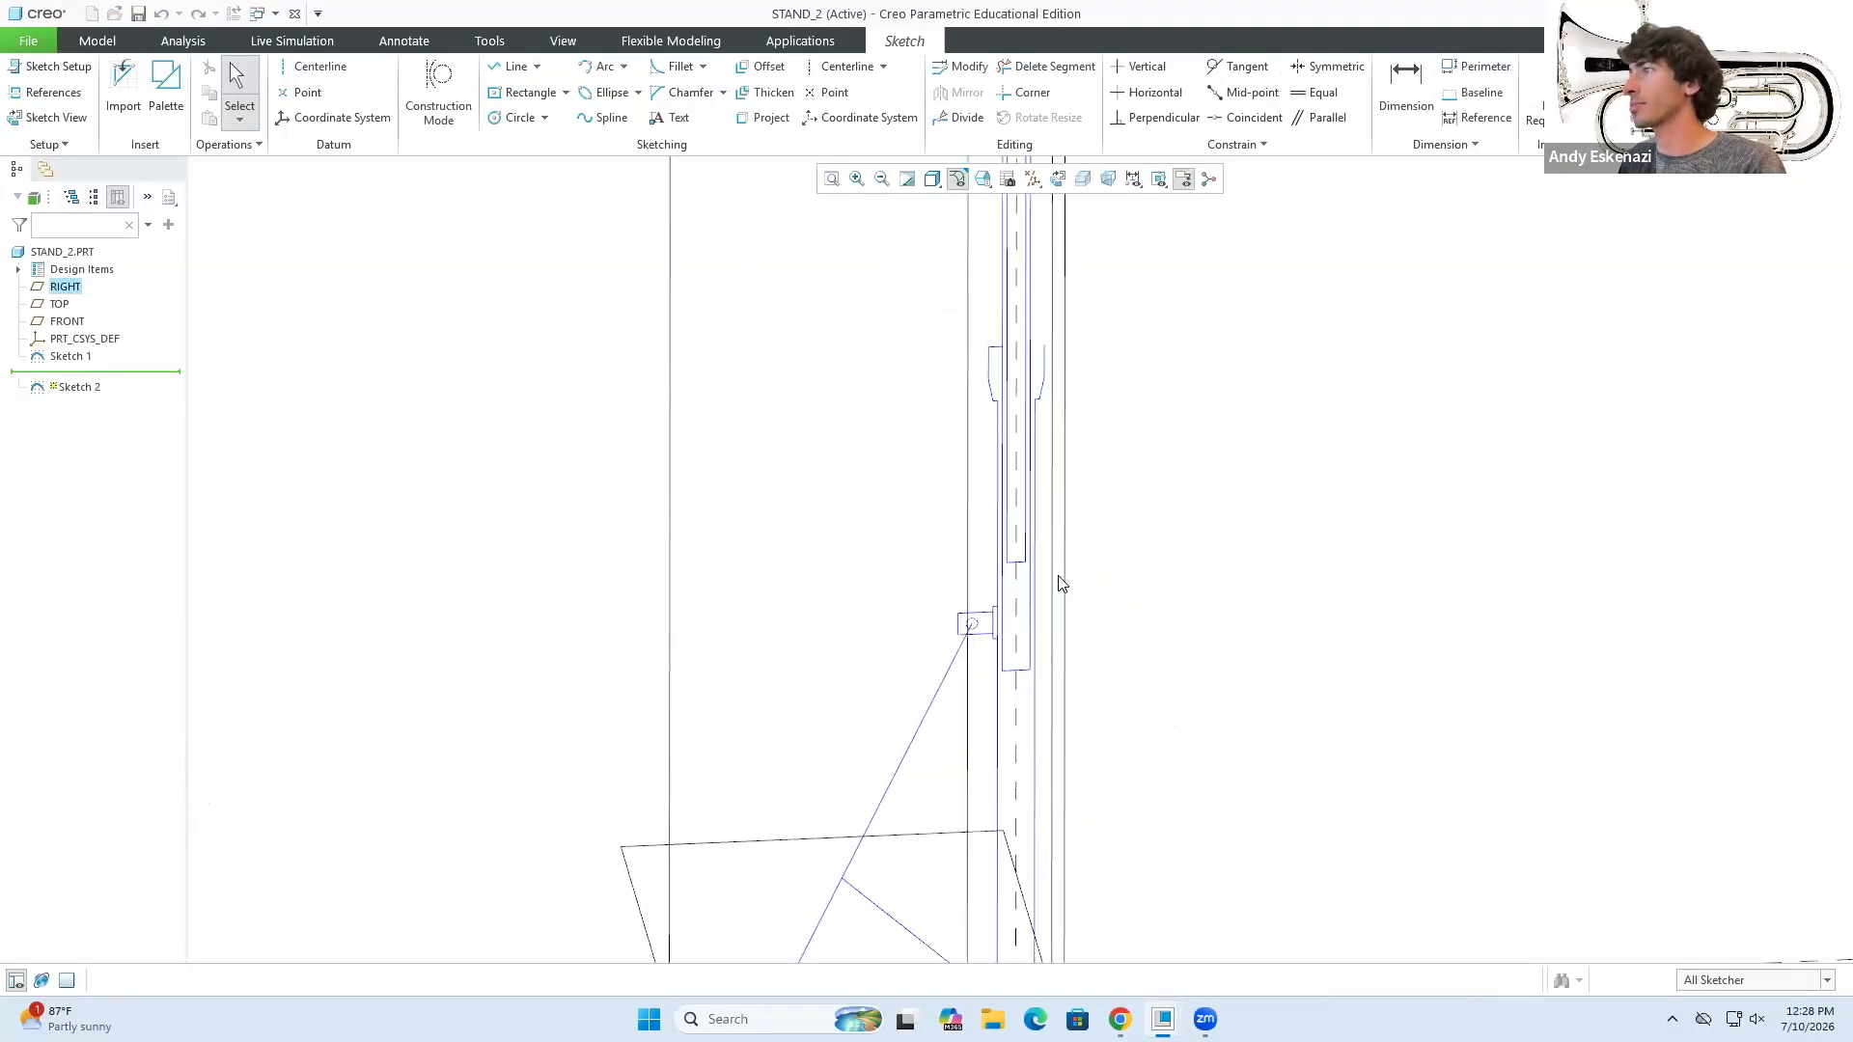
click(765, 117)
scroll(1001, 680, up, 2)
click(1043, 702)
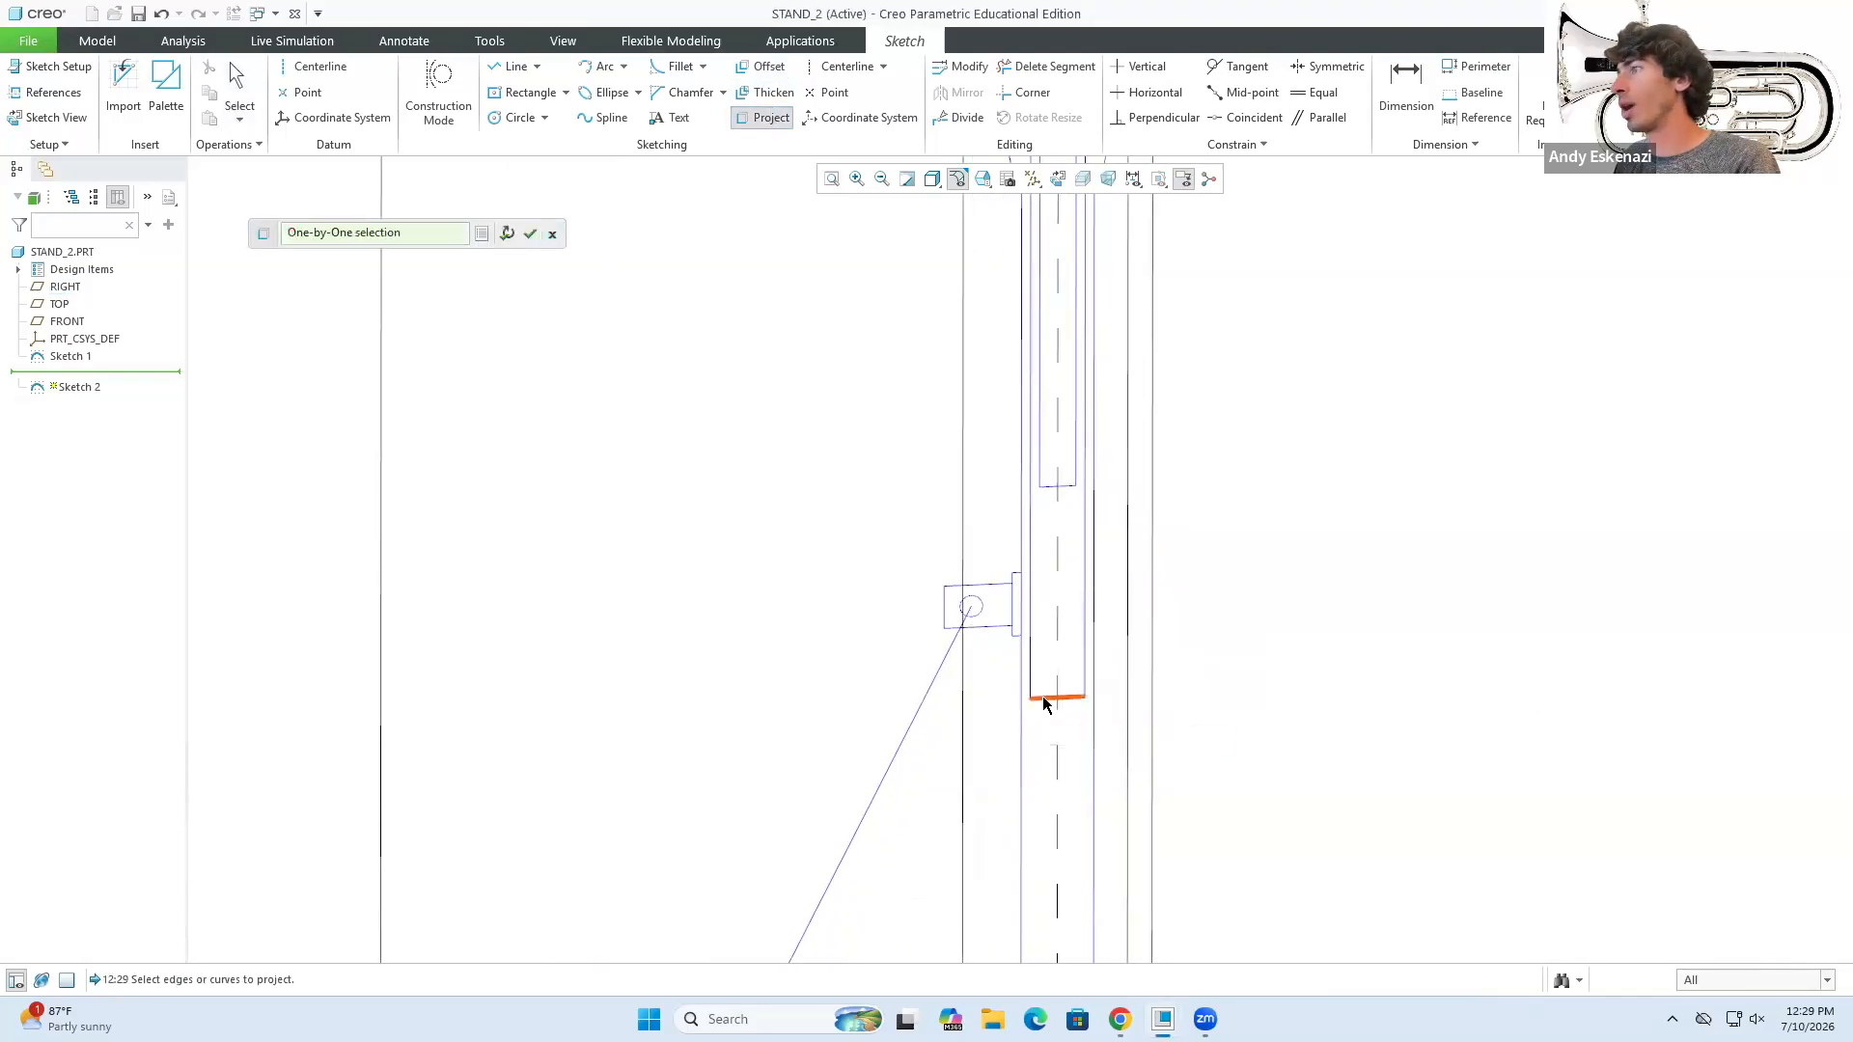
click(1034, 697)
- Project the remaining left outline of the middle tube's collar, including the small step, taper and vertical edge
scroll(1043, 707, down, 3)
scroll(1044, 707, down, 1)
scroll(1029, 343, up, 5)
scroll(1063, 404, up, 2)
click(1031, 415)
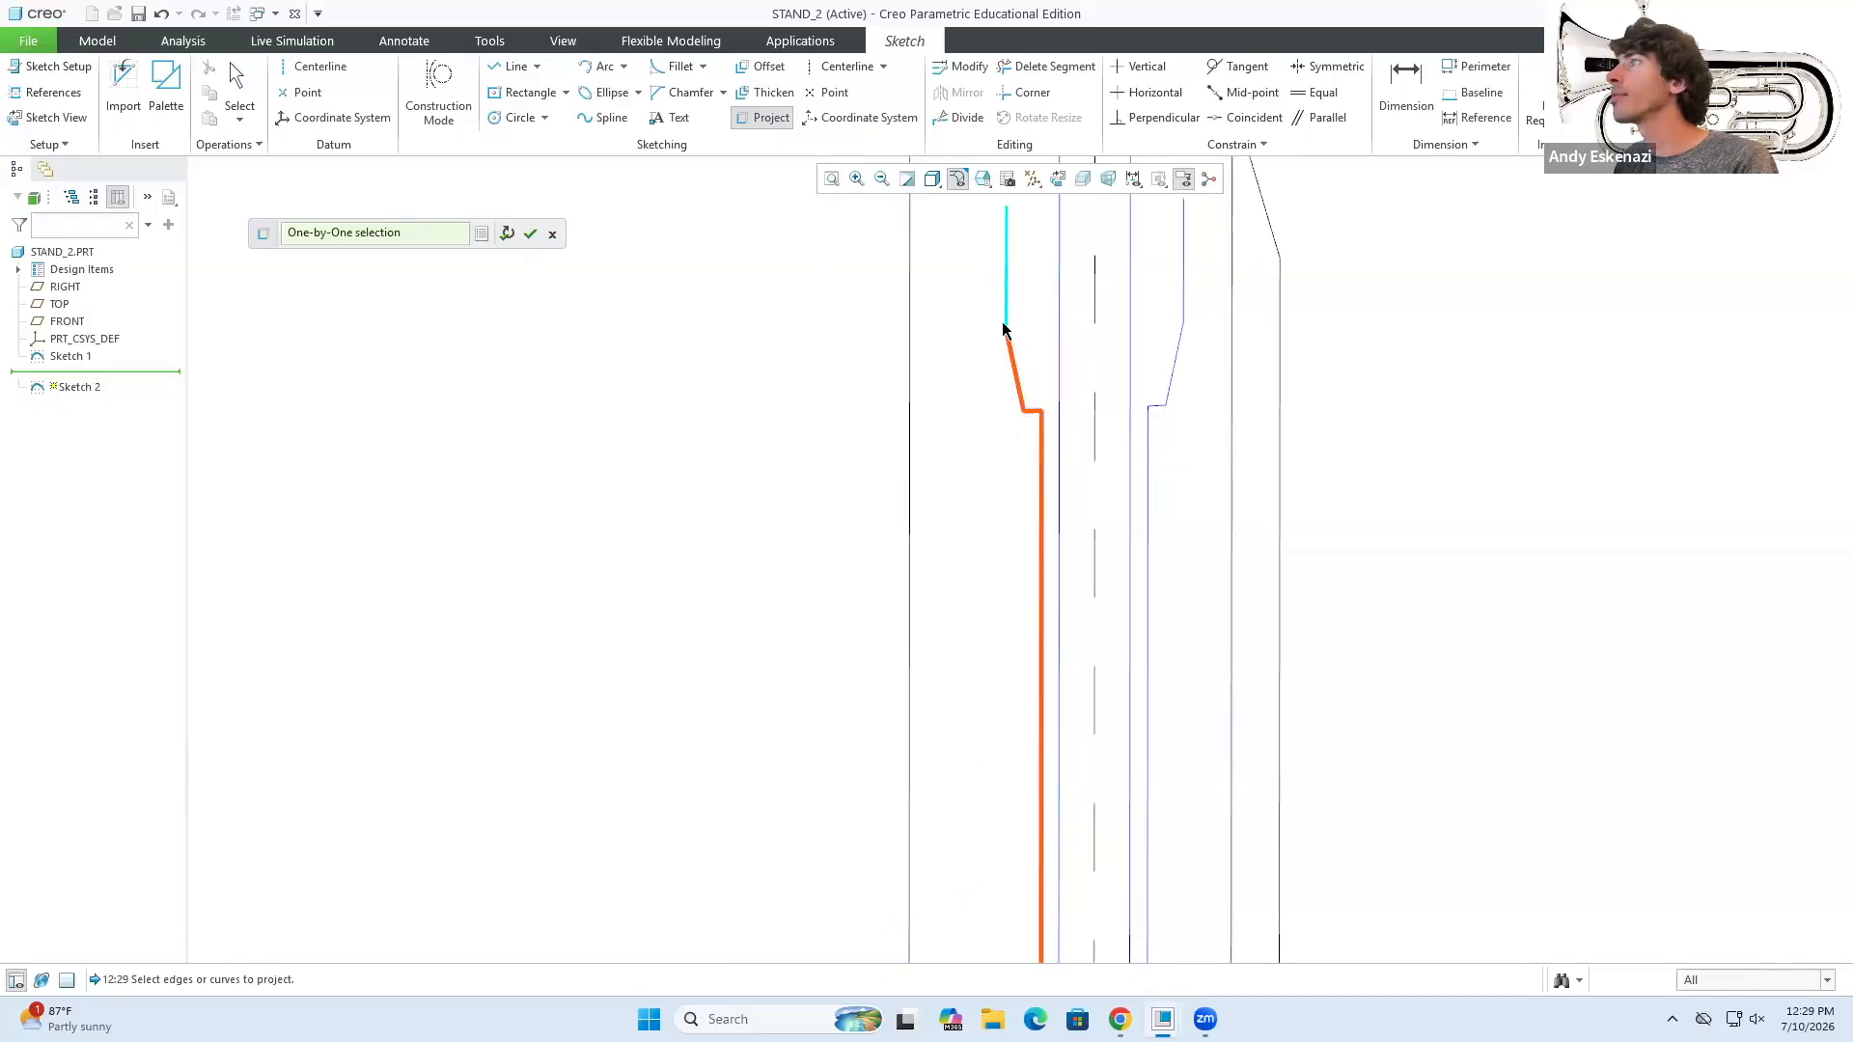
click(1007, 293)
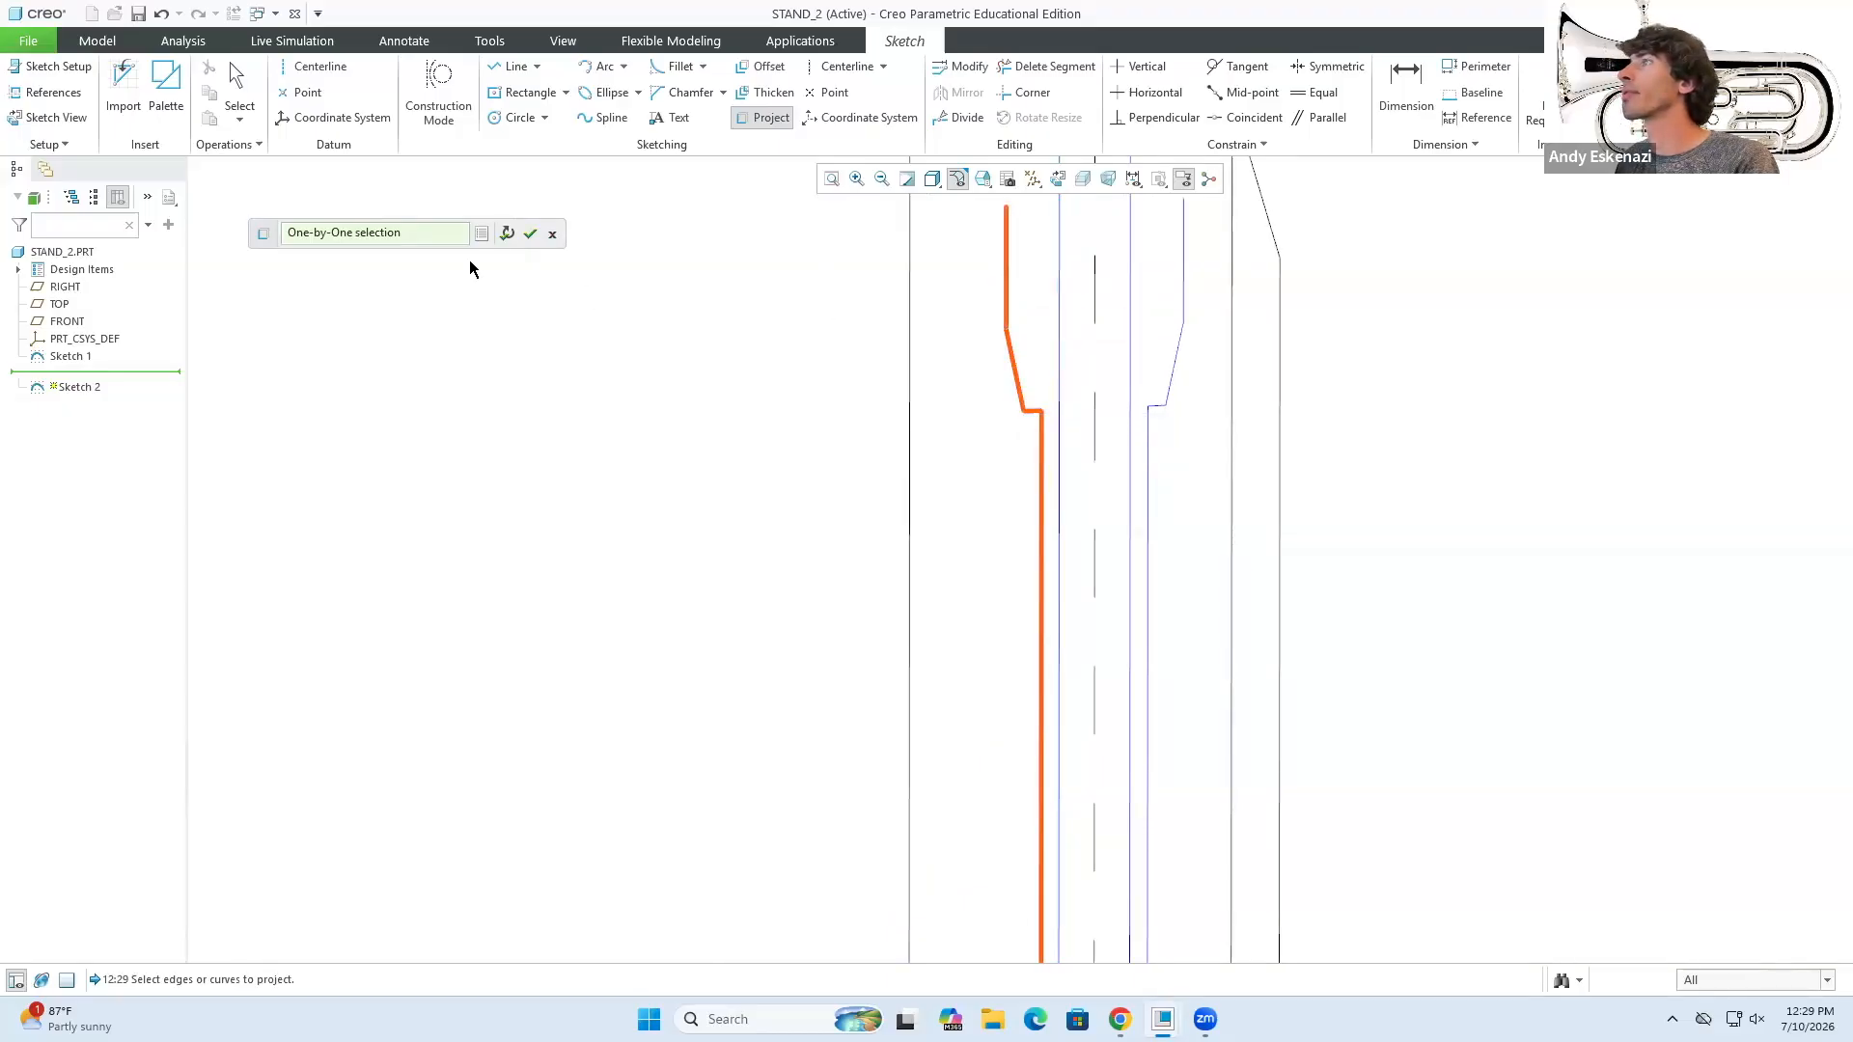
click(531, 235)
- Close the middle tube's left half-profile with lines along the collar top, inner bore, bore floor, centreline and bottom
click(518, 67)
scroll(809, 473, up, 1)
scroll(1023, 265, down, 1)
click(955, 264)
click(1007, 261)
scroll(1021, 324, up, 5)
scroll(1025, 556, up, 1)
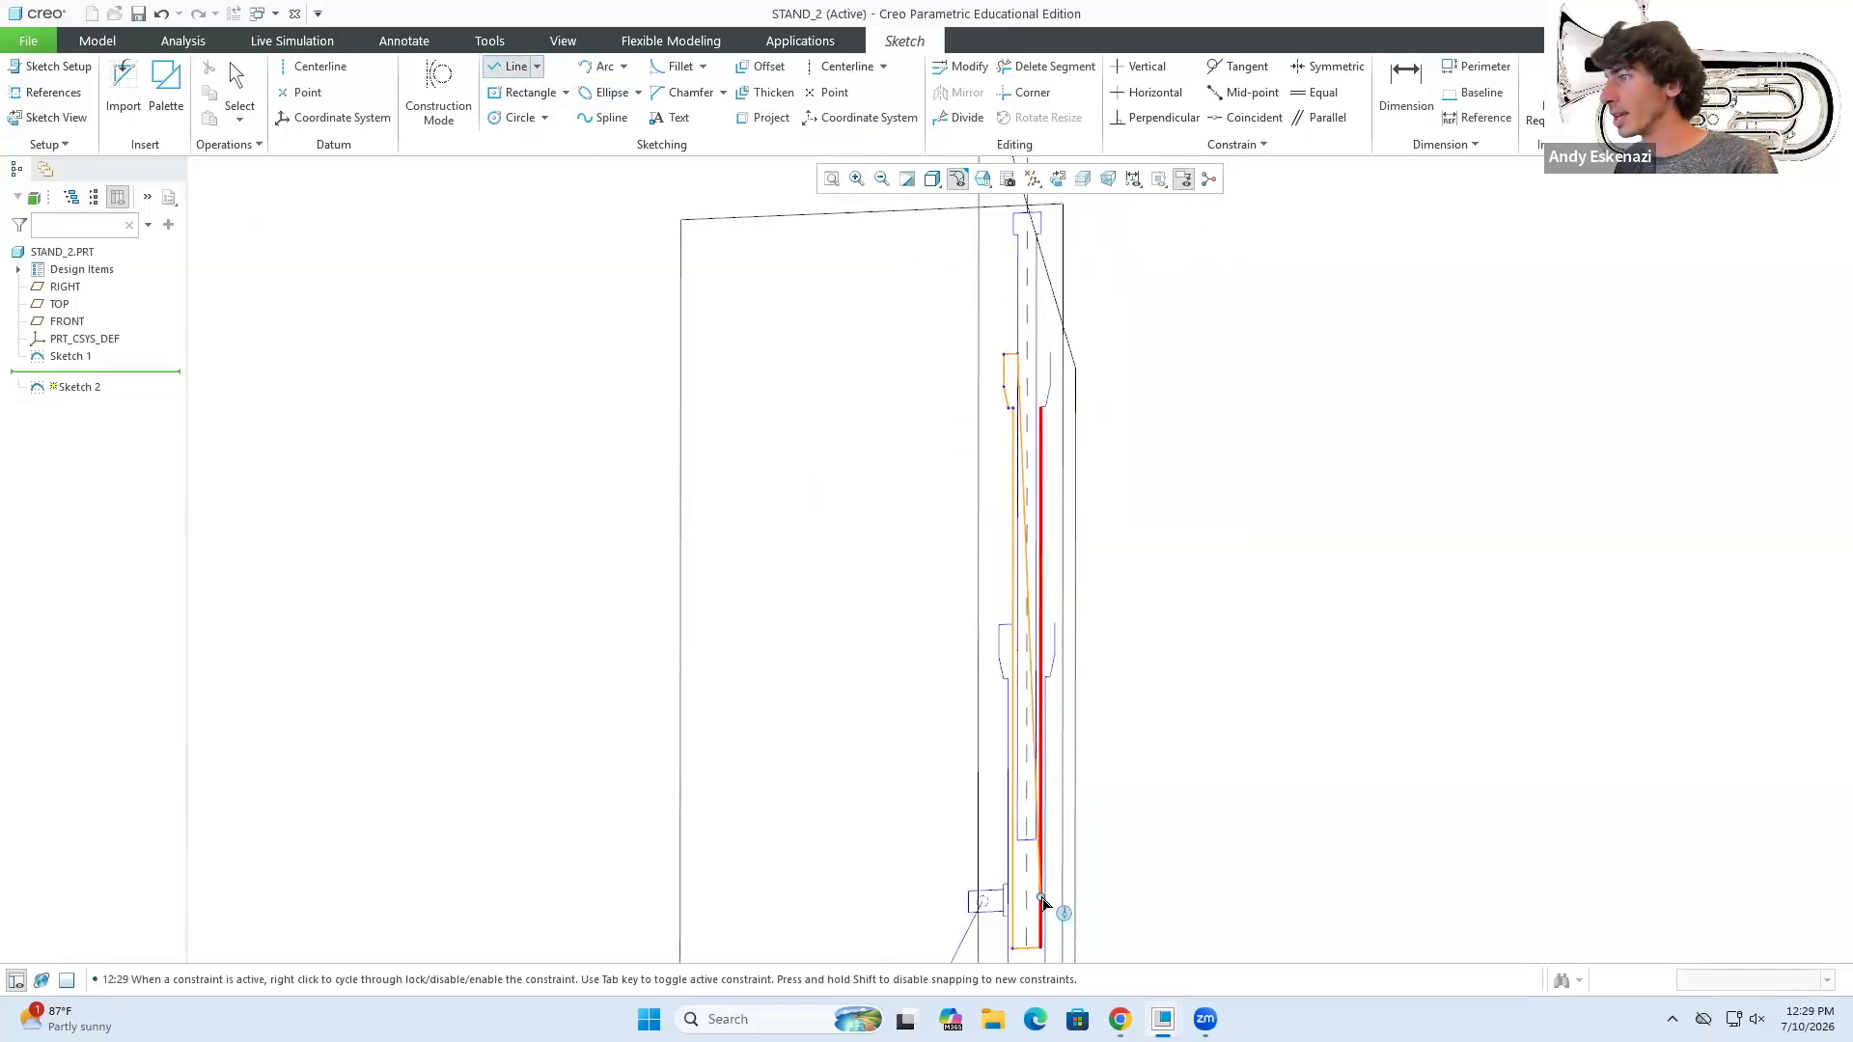
scroll(1038, 897, down, 3)
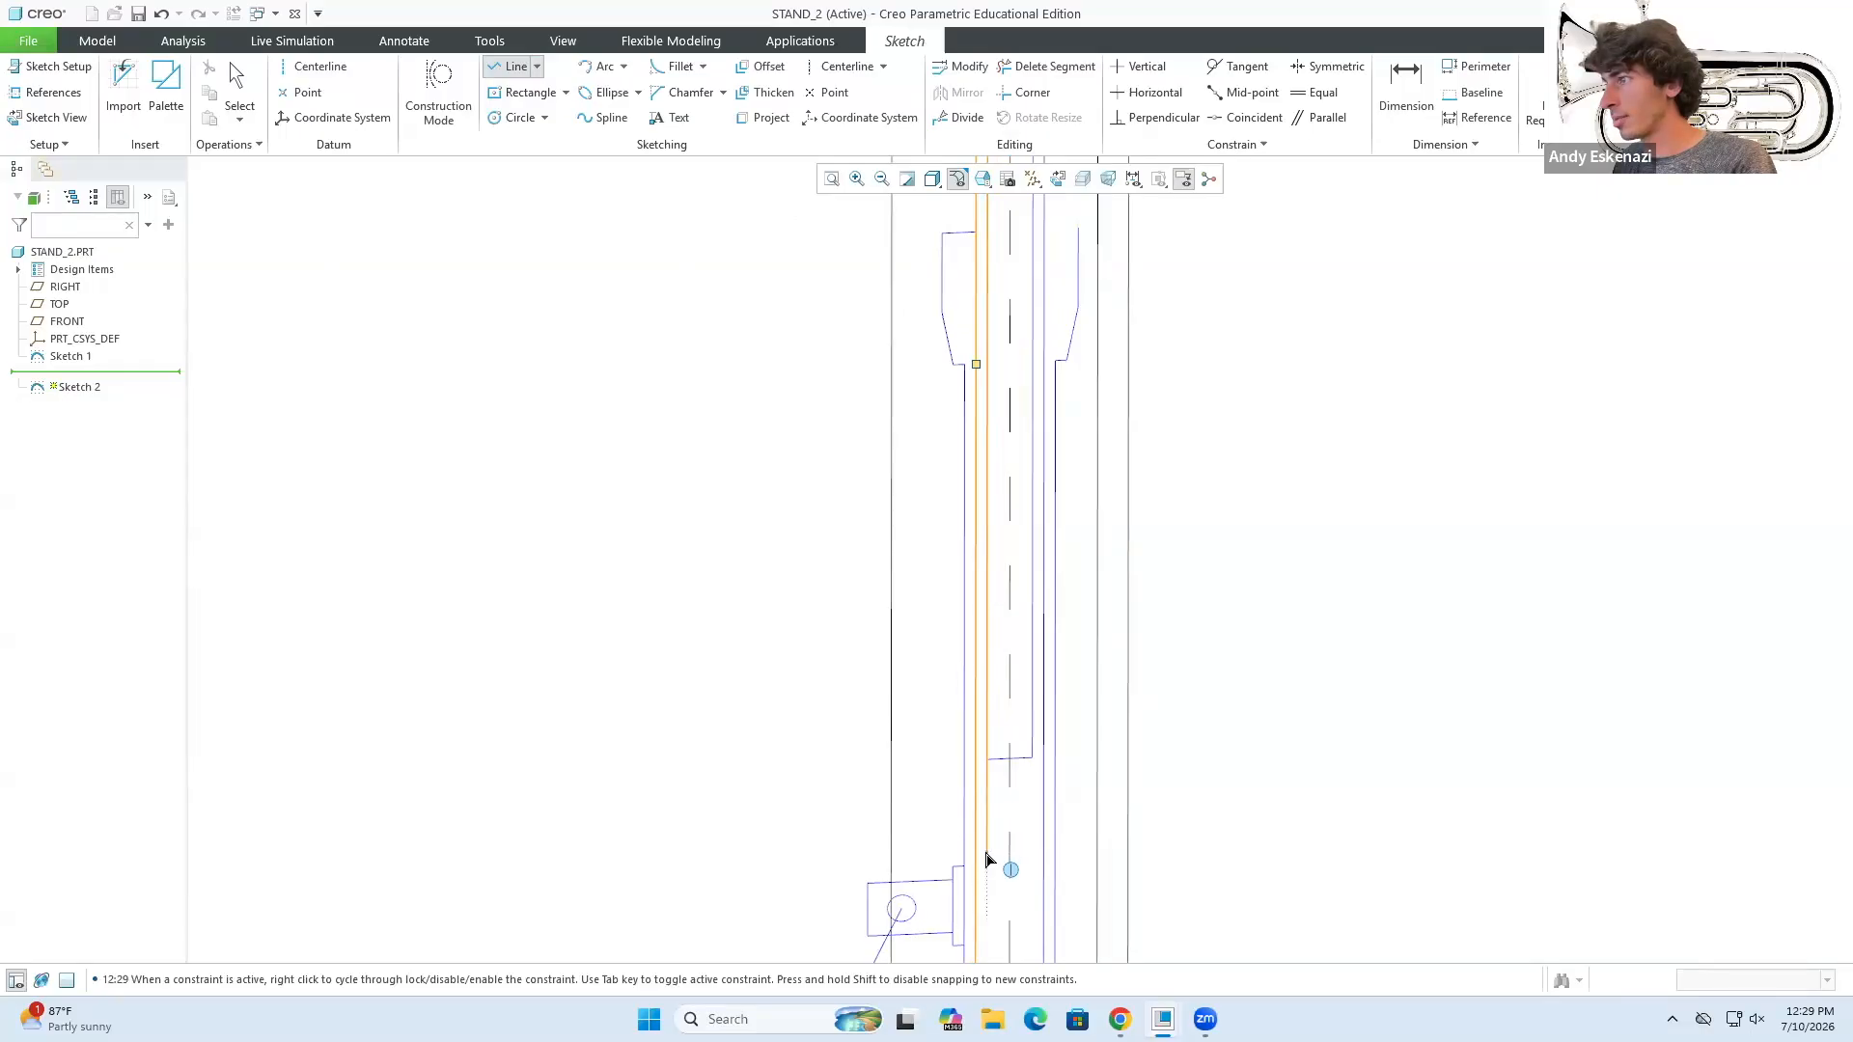
scroll(1000, 835, up, 4)
scroll(1004, 839, down, 3)
click(1006, 838)
scroll(1011, 752, up, 4)
scroll(1018, 848, down, 3)
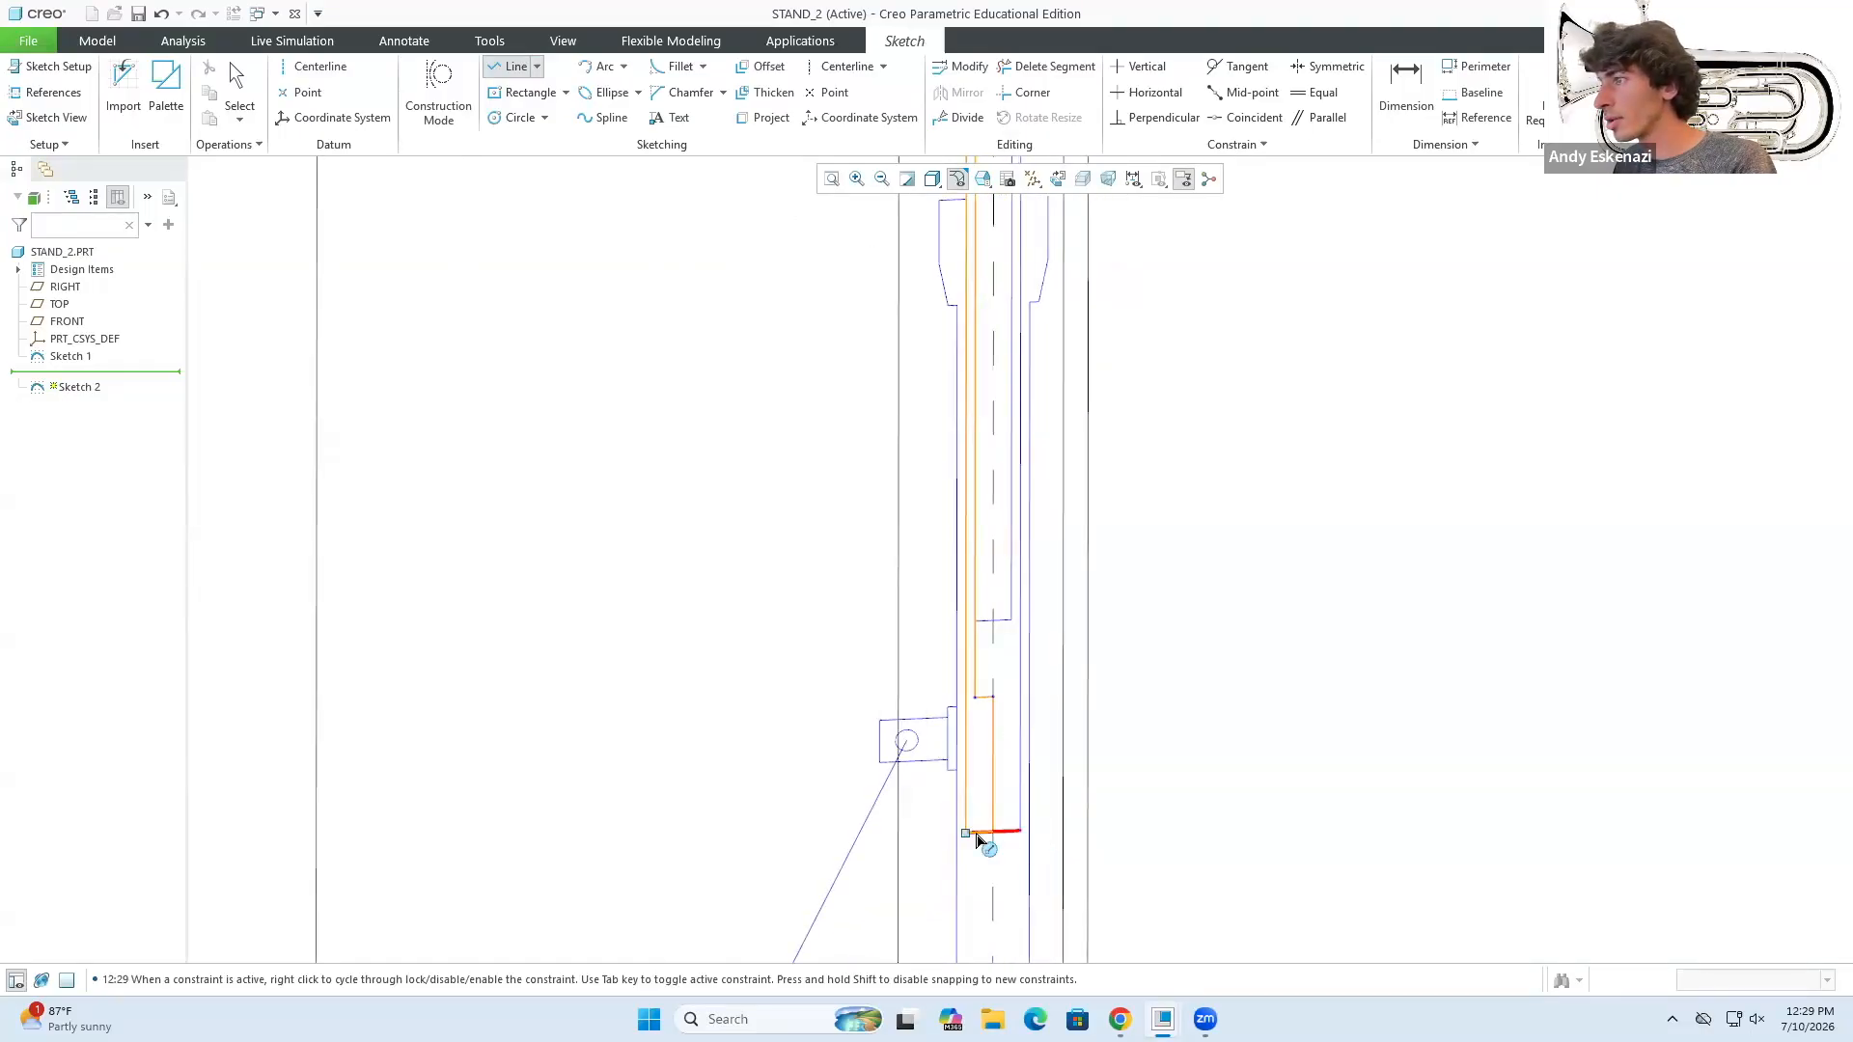
scroll(1005, 859, down, 3)
middle_click(1006, 859)
- Delete the projected full-width bottom edge, dimension the profile's solid bottom section to 30 along the centreline, and finish the sketch
click(1021, 794)
key(Delete)
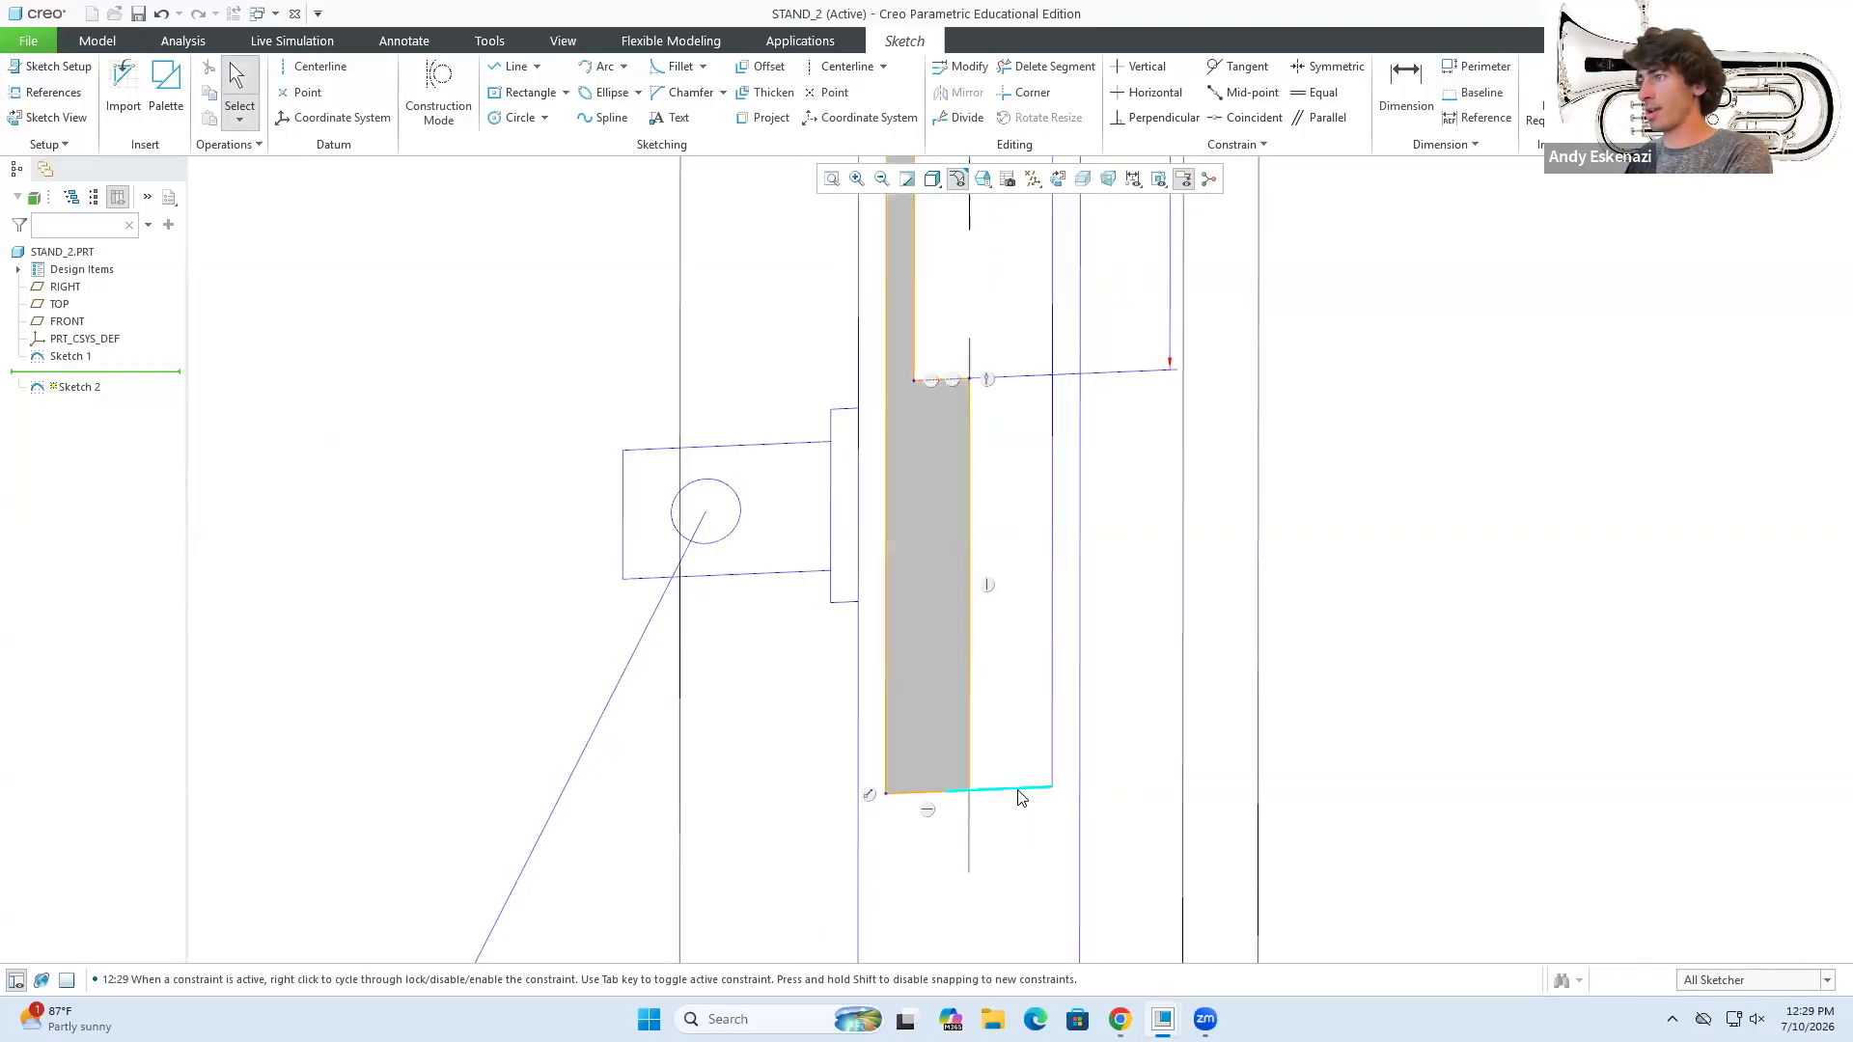
key(d)
click(970, 651)
middle_click(1466, 596)
text(30)
key(Return)
scroll(1216, 579, up, 5)
scroll(1221, 578, up, 4)
scroll(1224, 326, down, 6)
mouse_move(1184, 432)
middle_down()
mouse_move(1241, 410)
mouse_move(1195, 440)
middle_up()
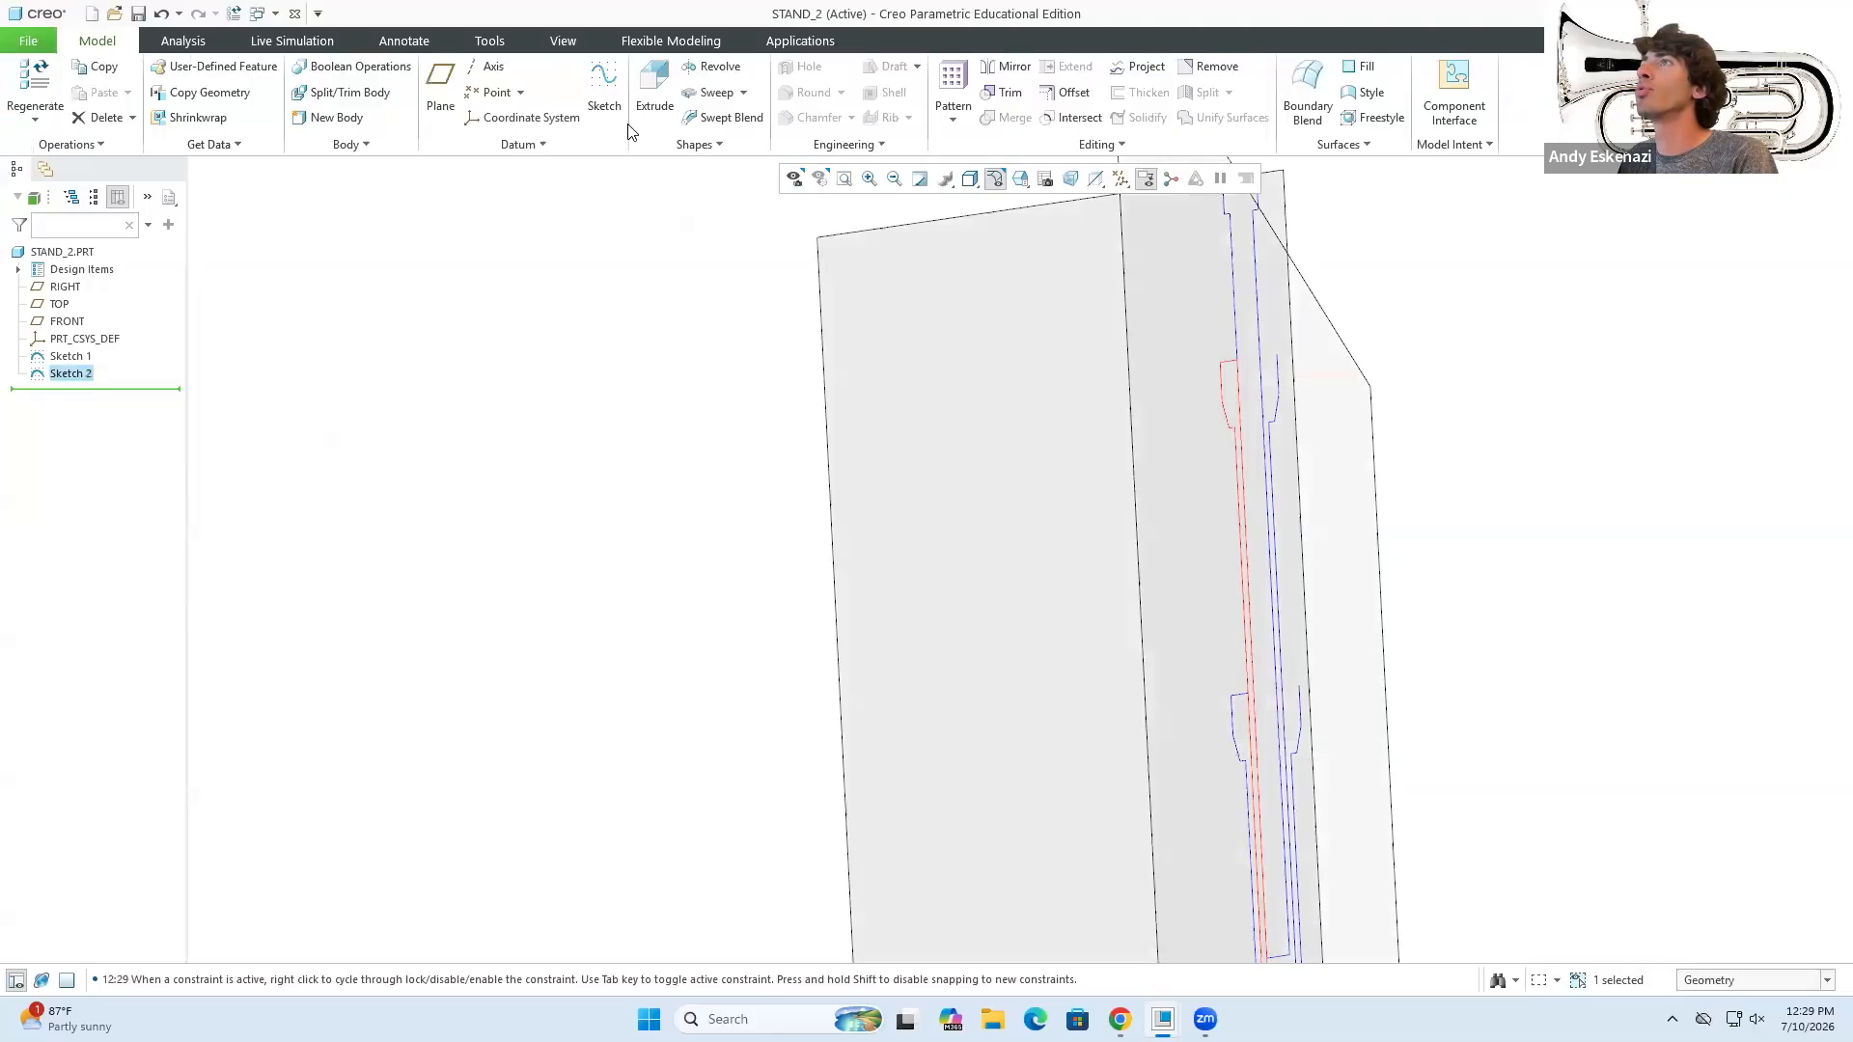
- Revolve the half-profile 360 degrees about its centreline edge into a solid tube
click(684, 72)
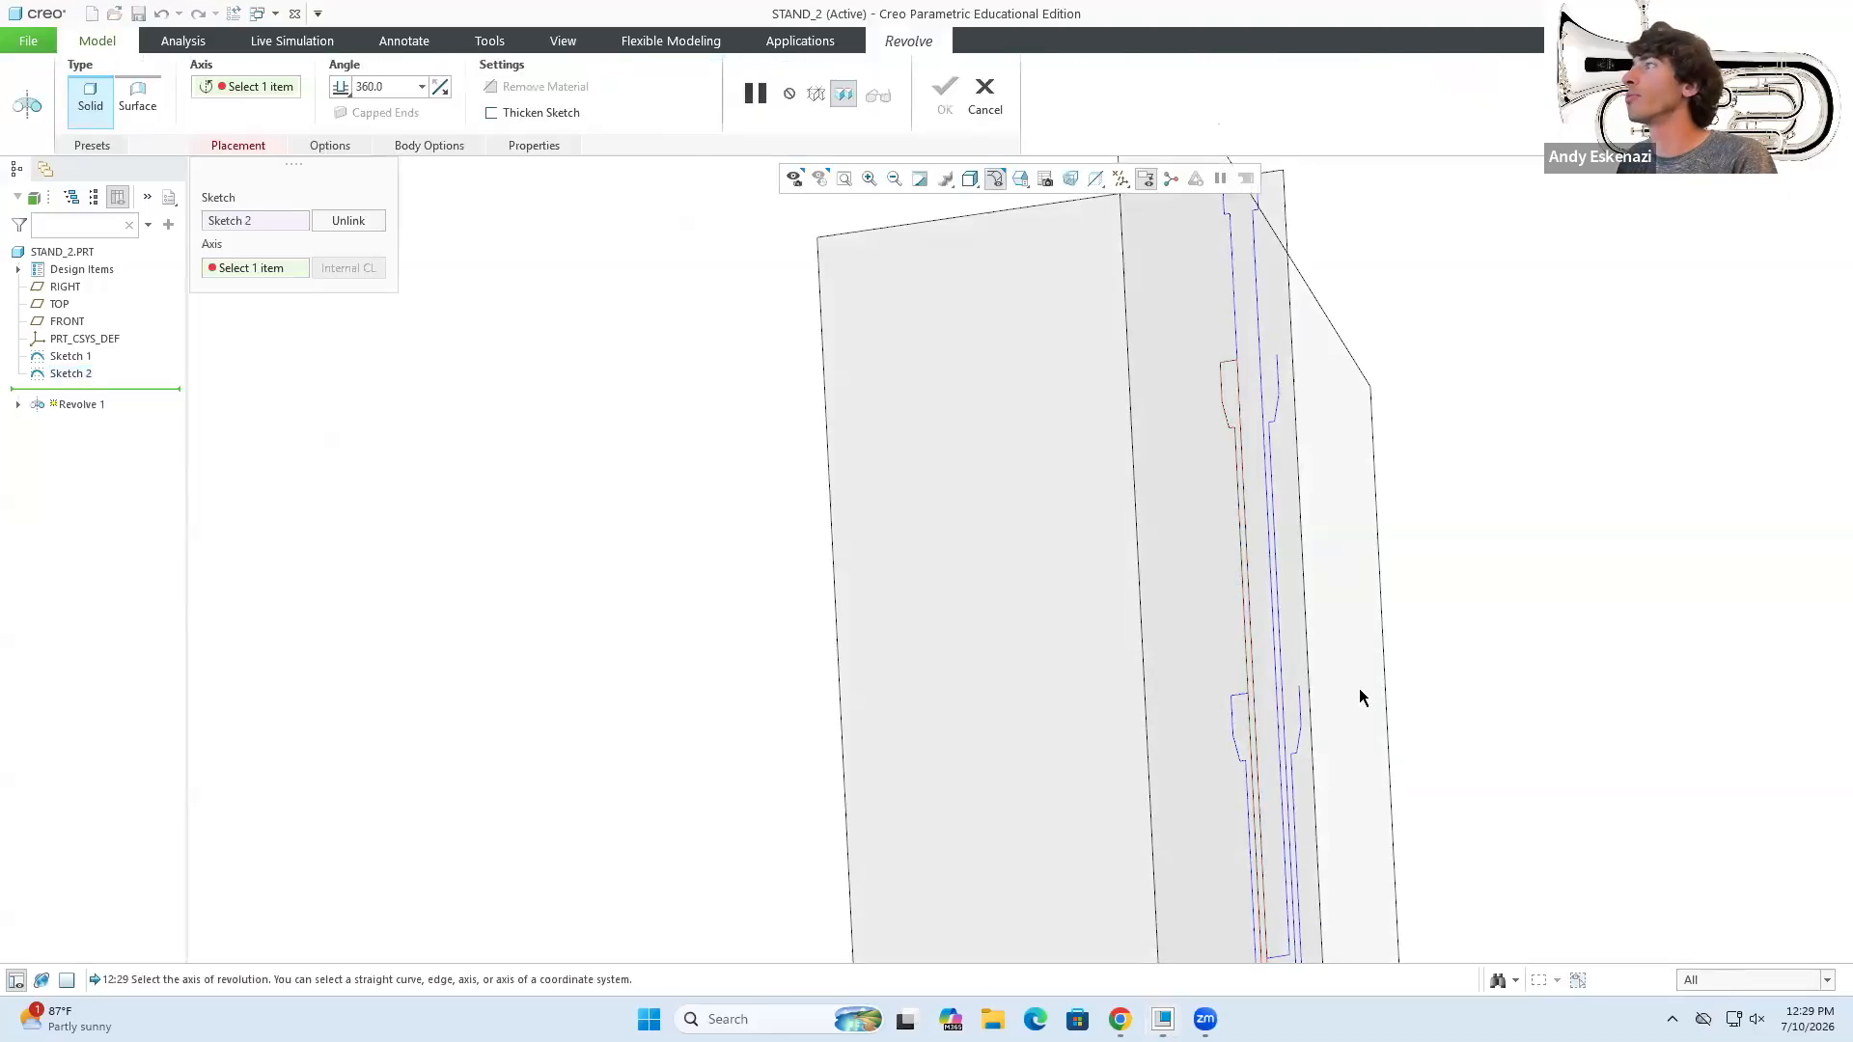
scroll(1245, 517, up, 4)
scroll(1261, 830, down, 5)
click(1260, 575)
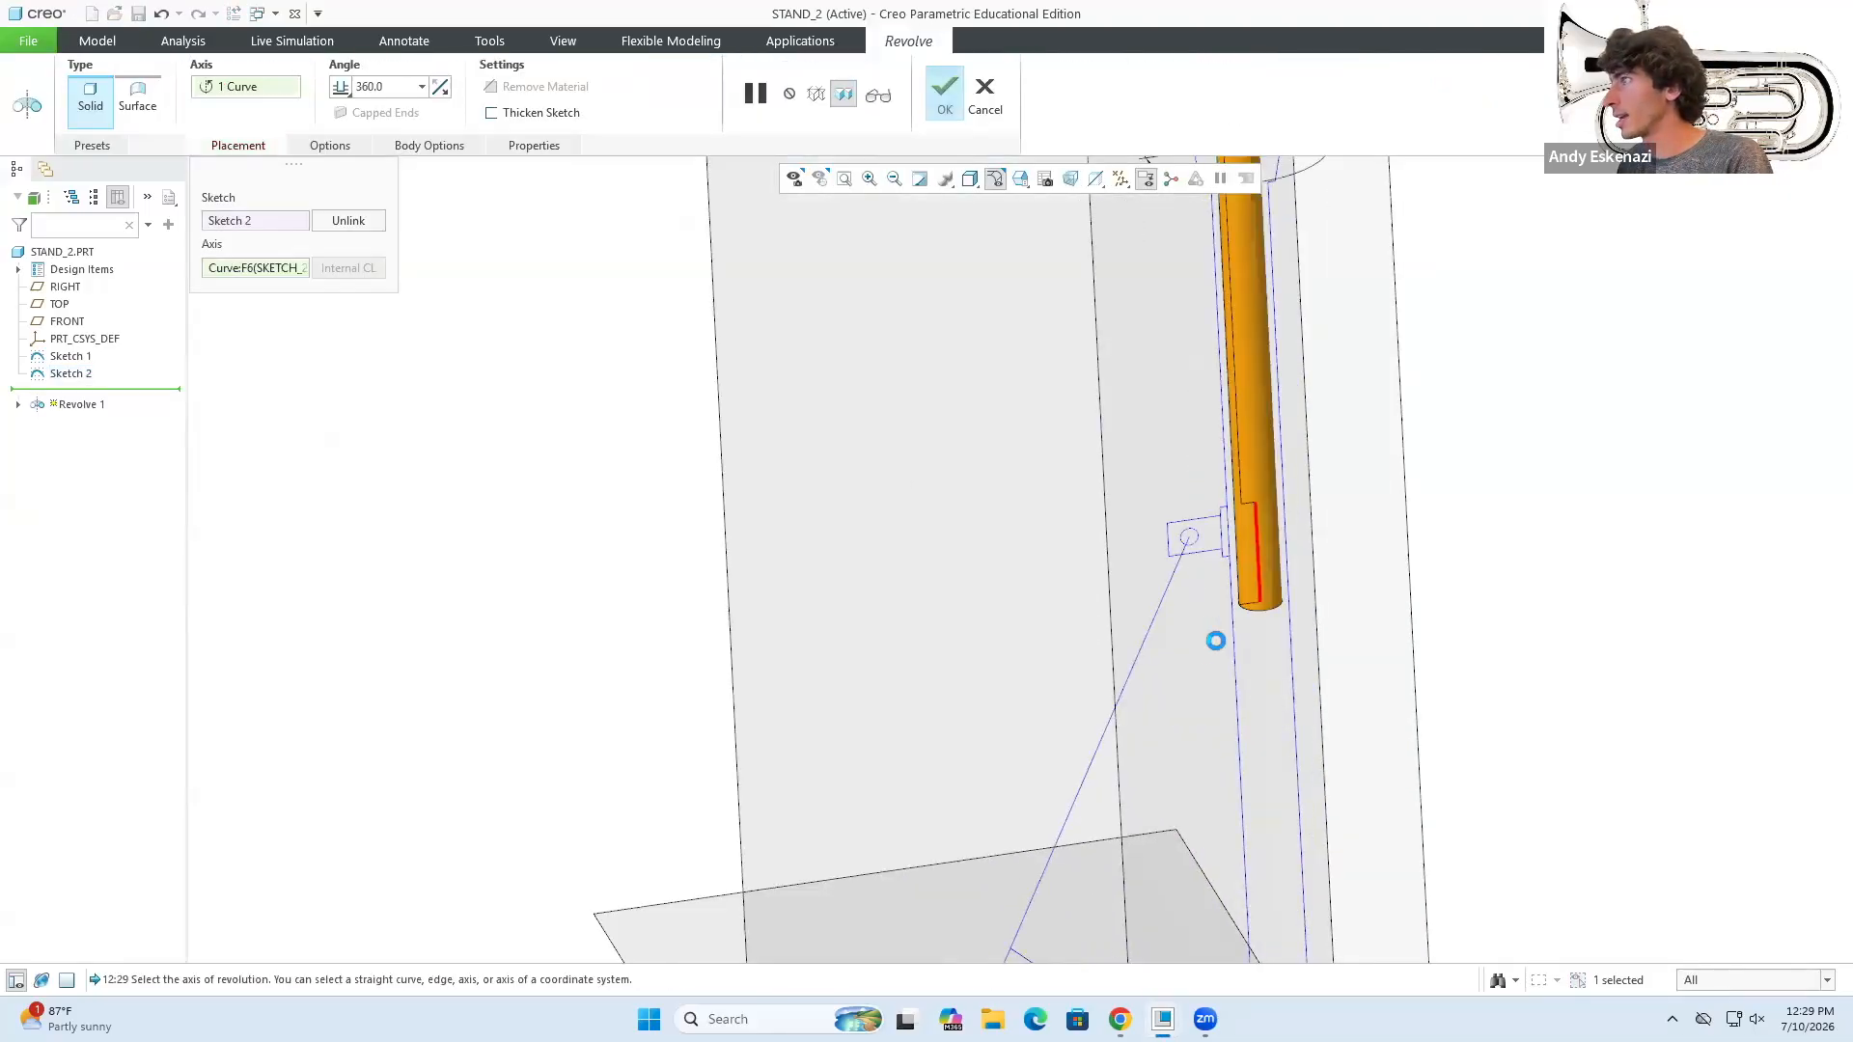
click(945, 96)
scroll(959, 629, up, 5)
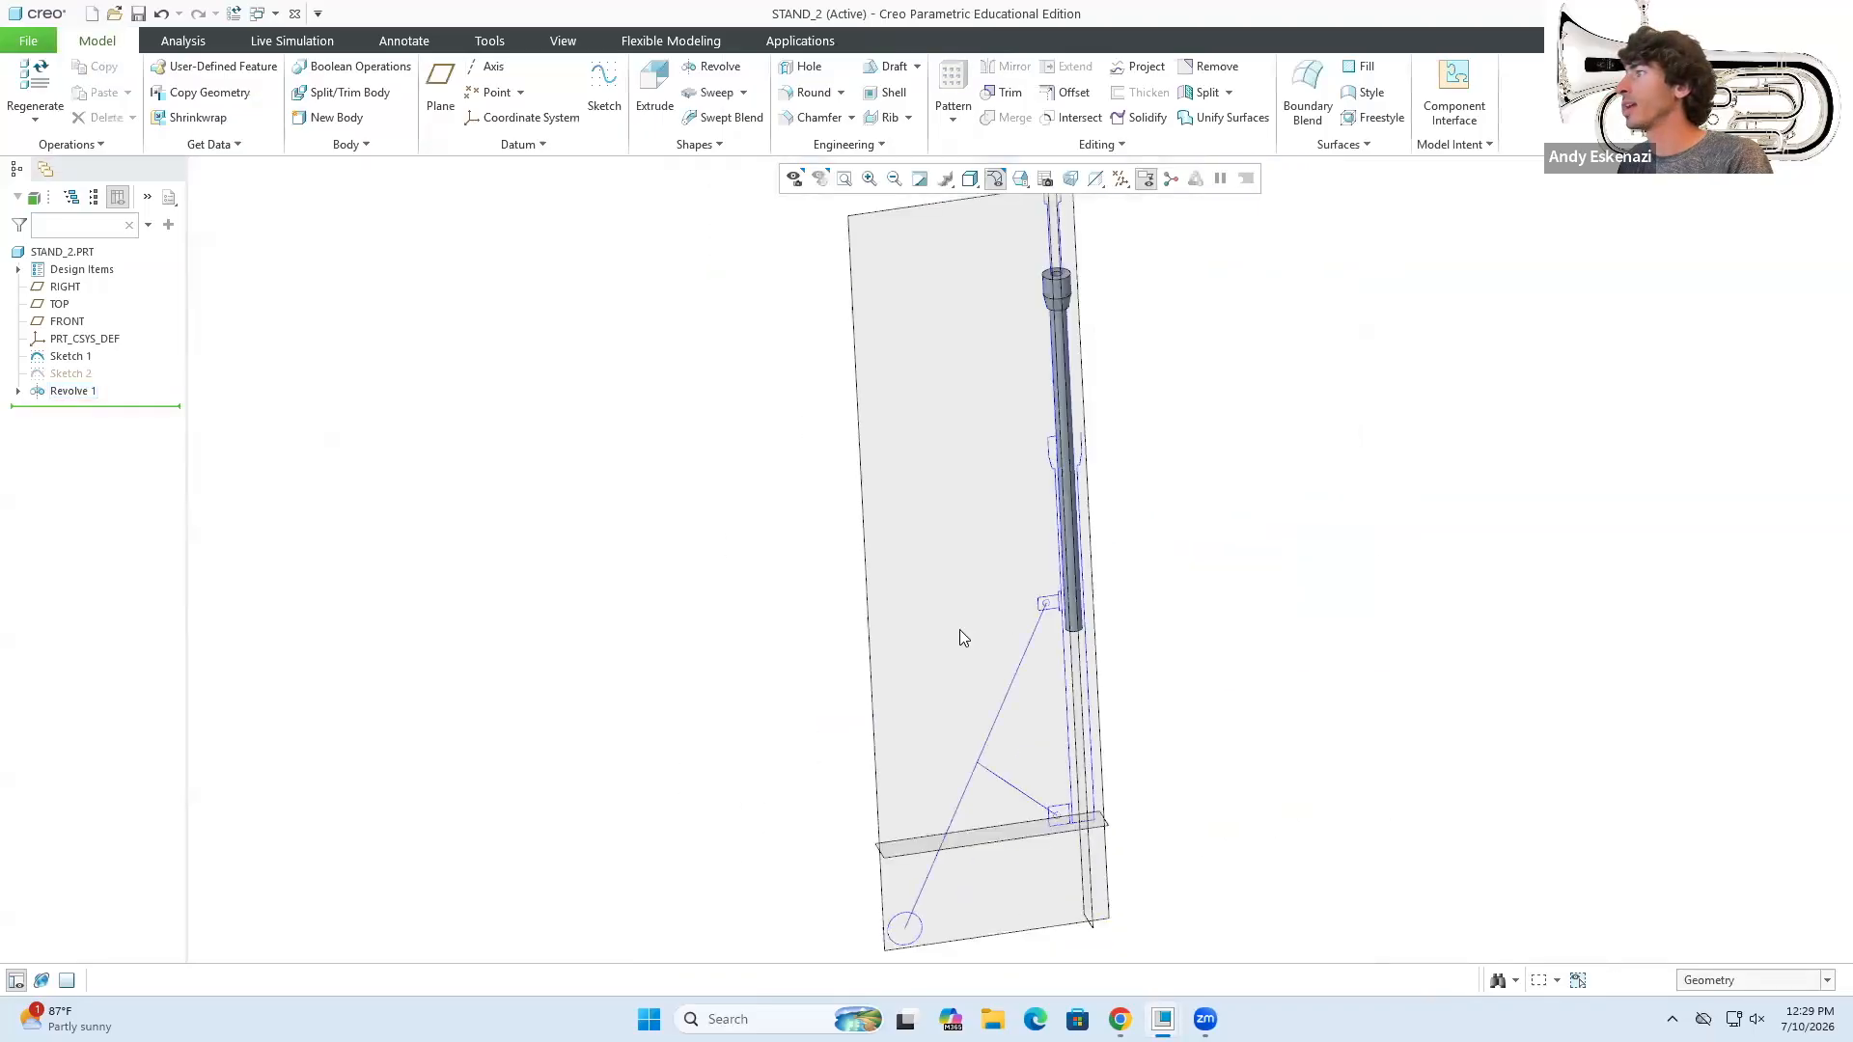
- Hide Sketch 1 and the RIGHT and TOP datum planes
click(1010, 657)
click(1065, 618)
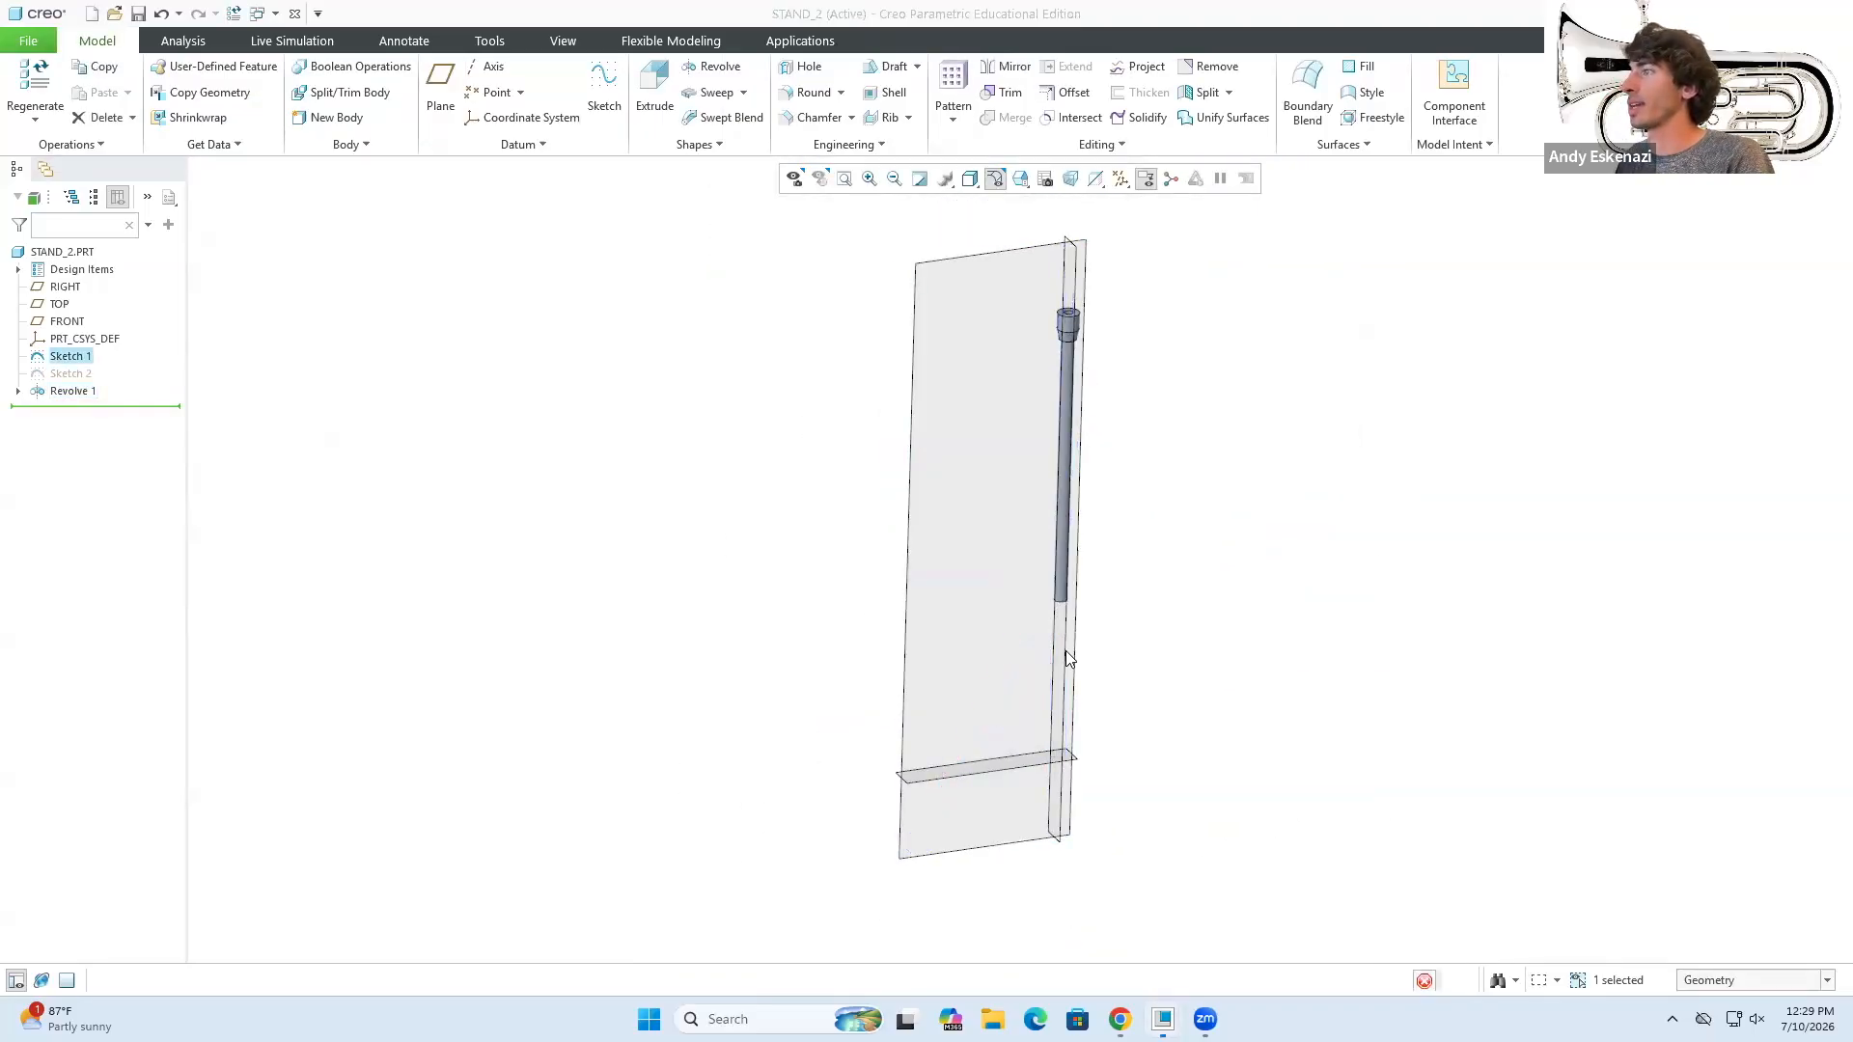
click(1067, 758)
click(1121, 718)
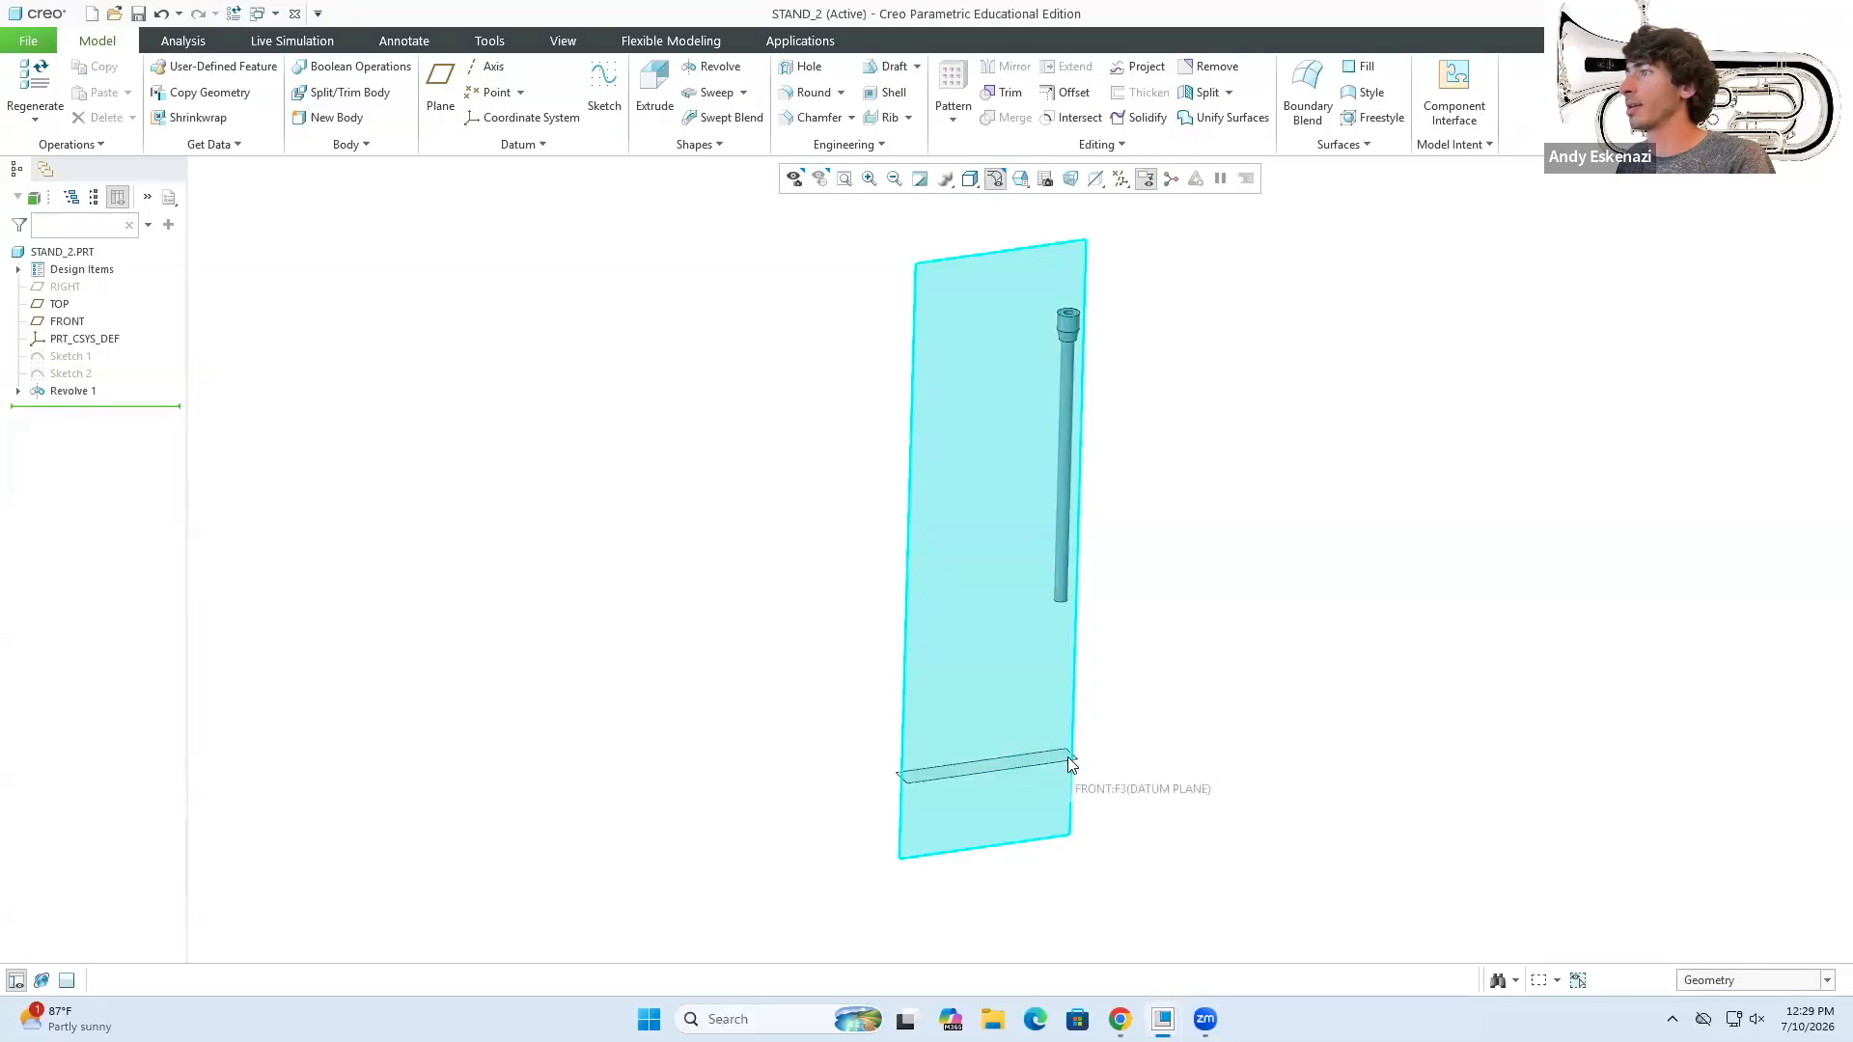
click(1077, 768)
middle_drag(1081, 570, 1068, 579)
scroll(1068, 584, up, 1)
scroll(1122, 740, down, 3)
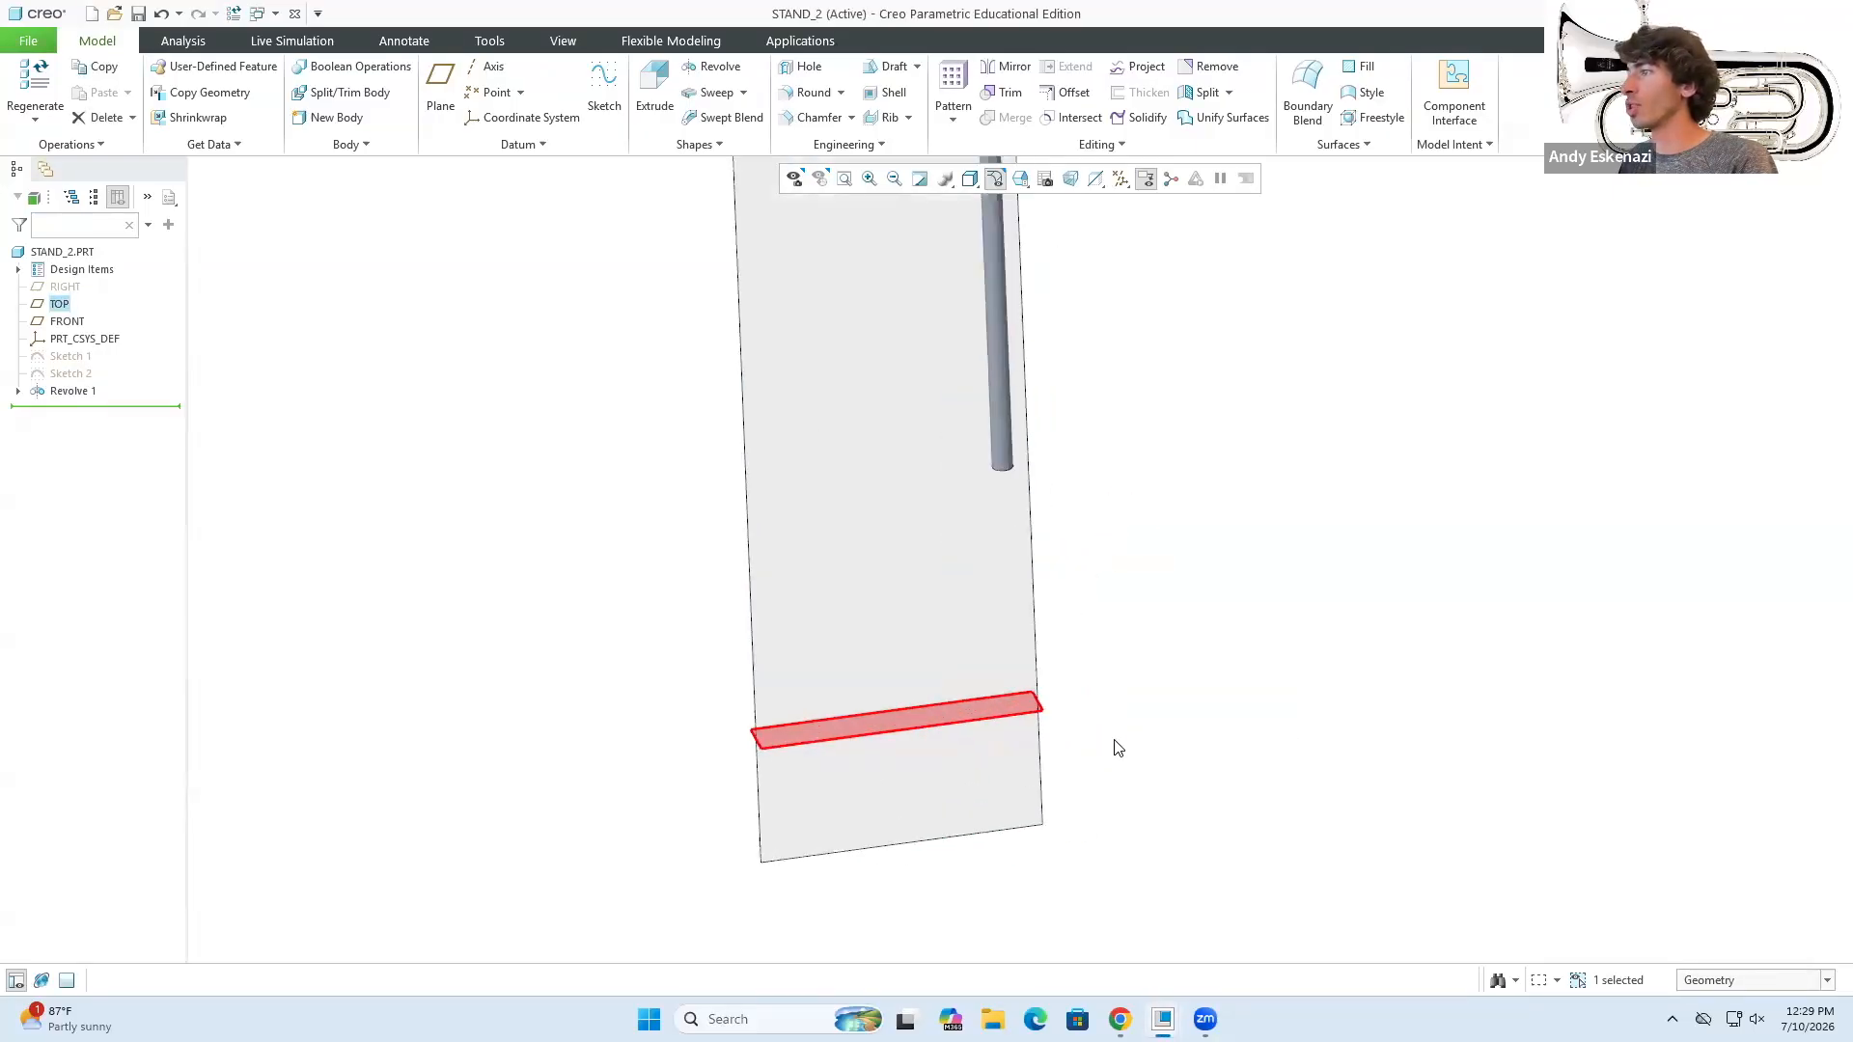
click(1101, 732)
scroll(1060, 722, down, 3)
scroll(1052, 719, down, 1)
click(1021, 708)
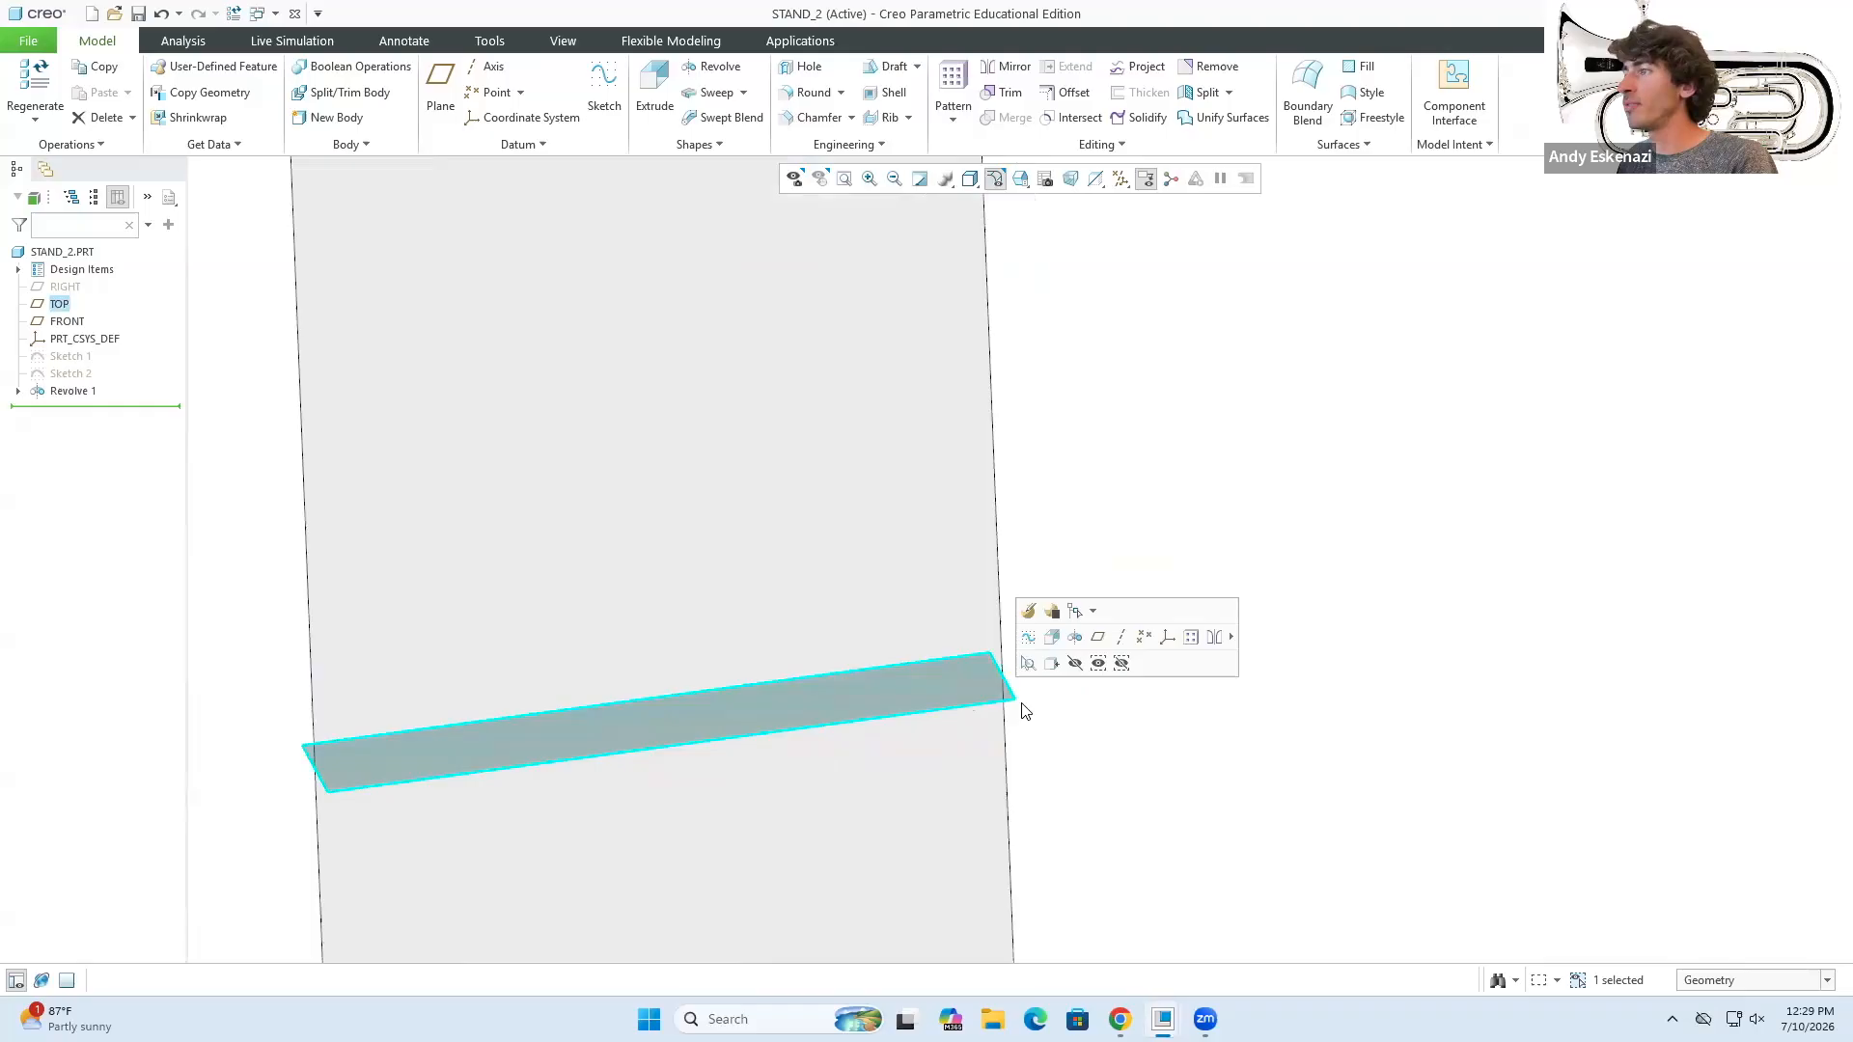
click(1074, 664)
- Switch to STAND_1 and examine the dimensions of the circle sketch behind the collar's side cylinder, Sketch 6 of Extrude 4
mouse_move(1163, 1020)
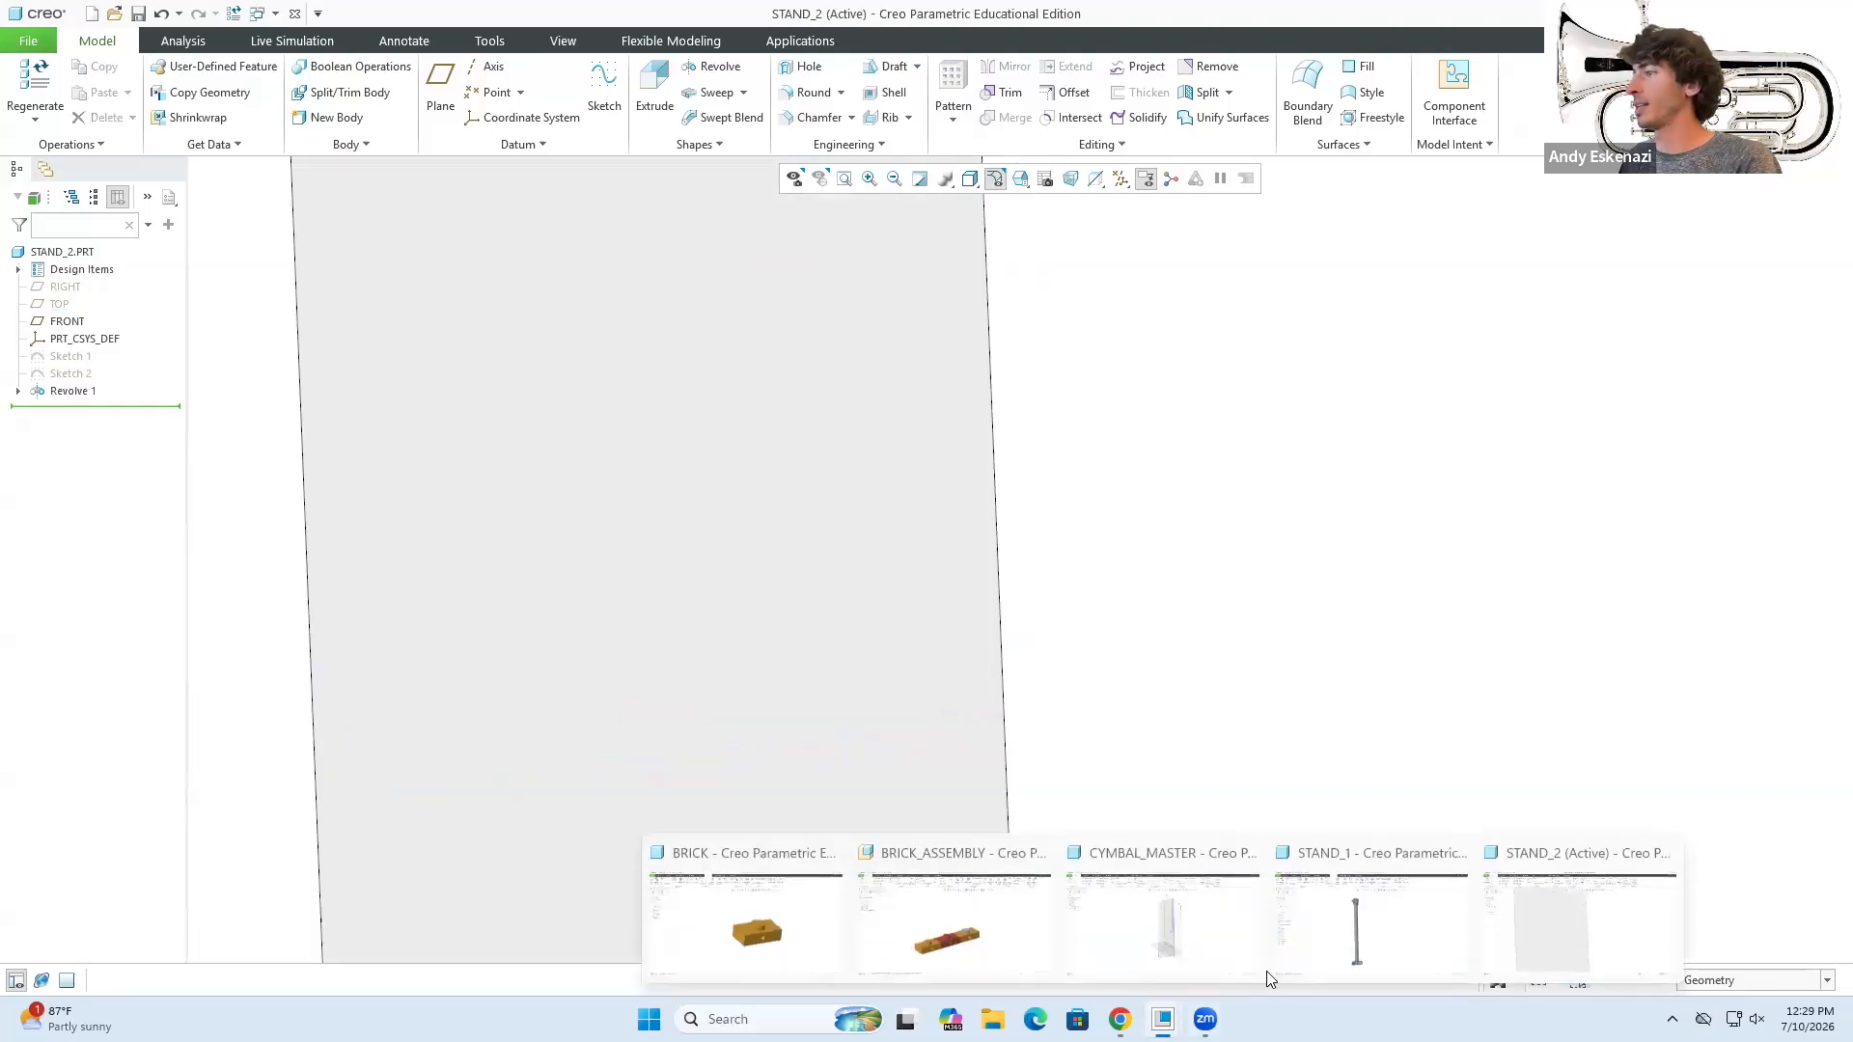
click(1374, 944)
middle_drag(754, 294, 698, 274)
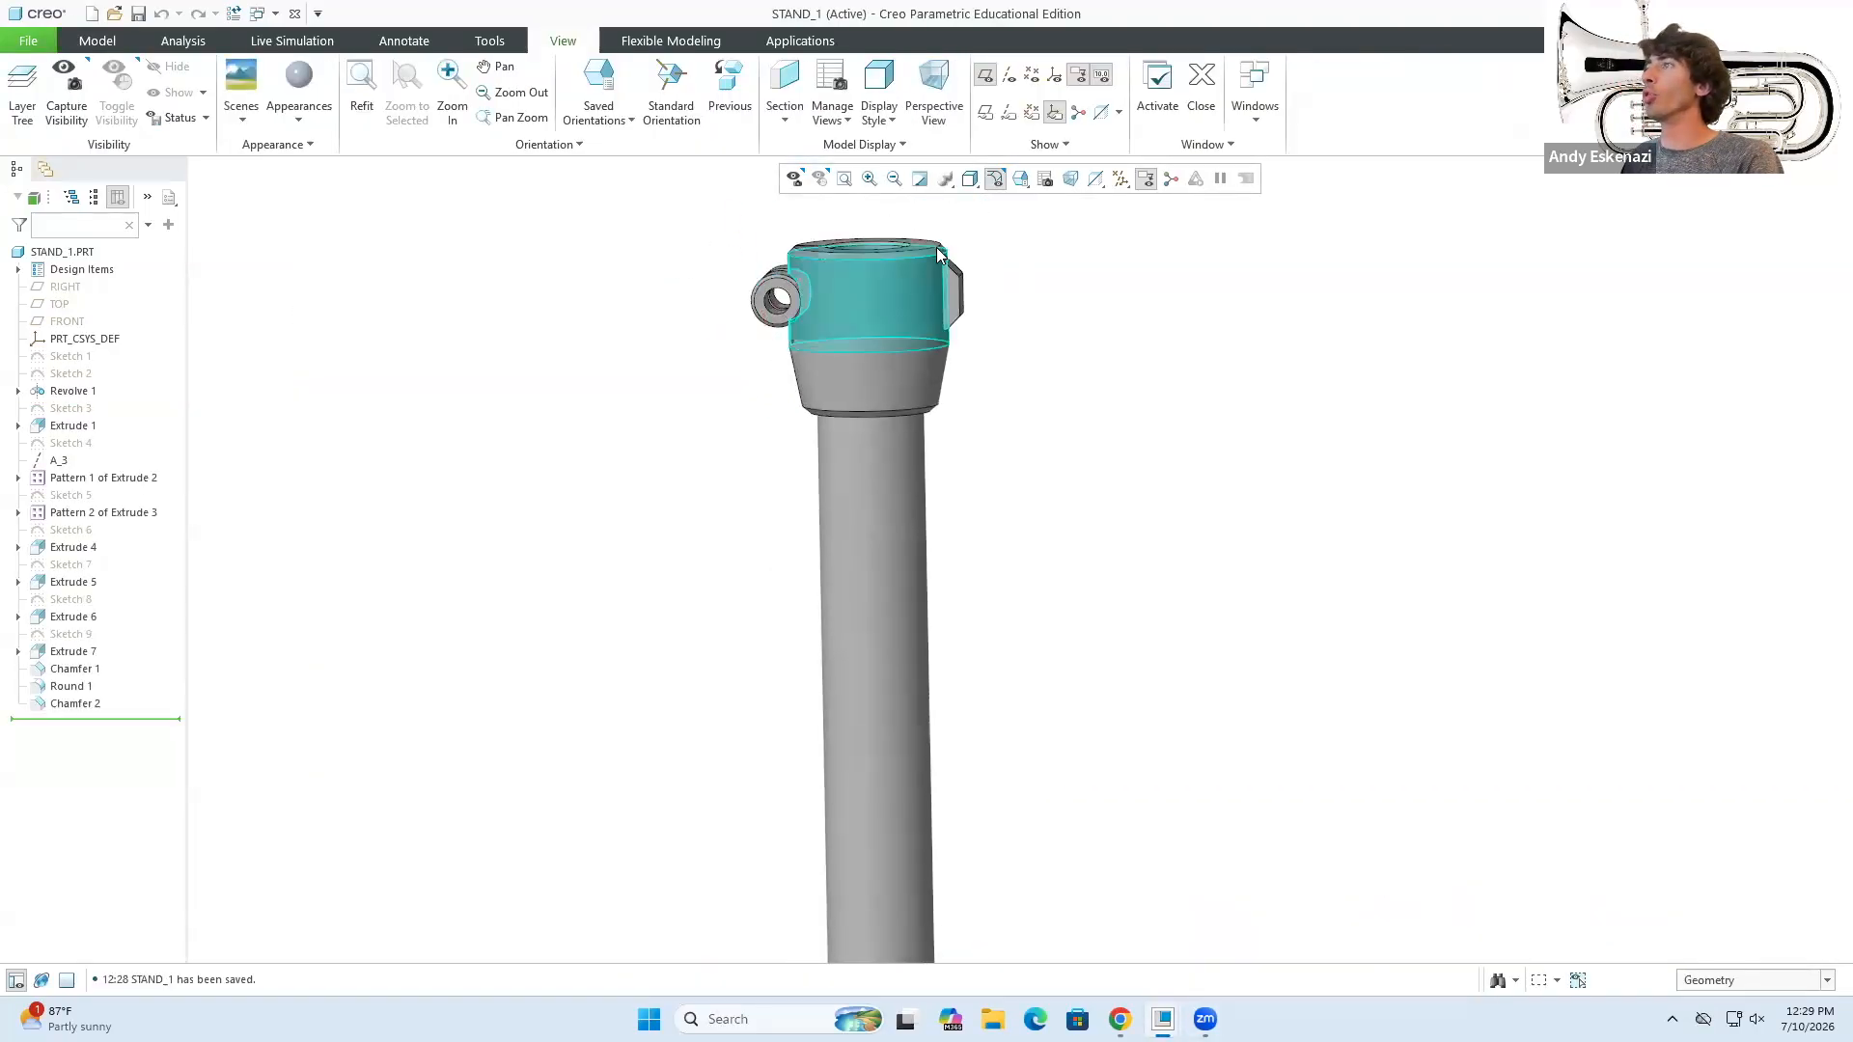
scroll(942, 253, down, 4)
middle_drag(1000, 320, 1041, 322)
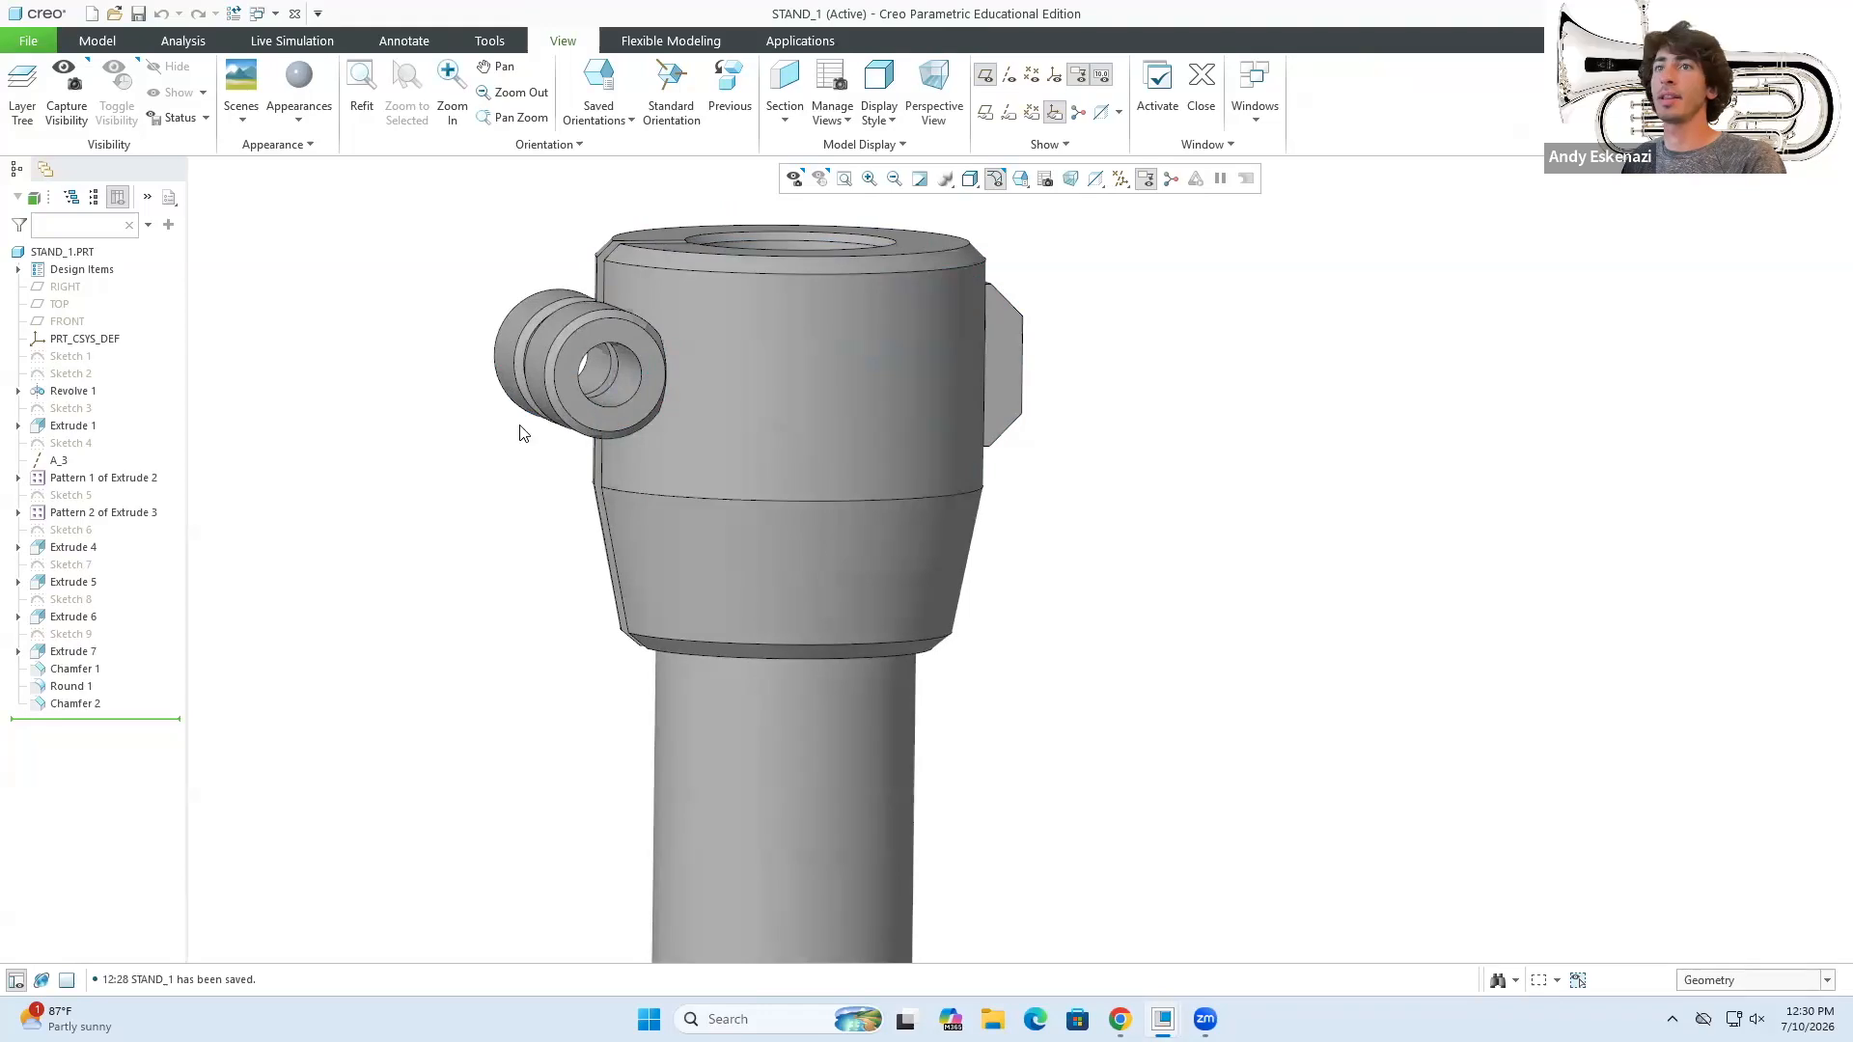
click(568, 375)
click(18, 547)
click(88, 564)
click(114, 491)
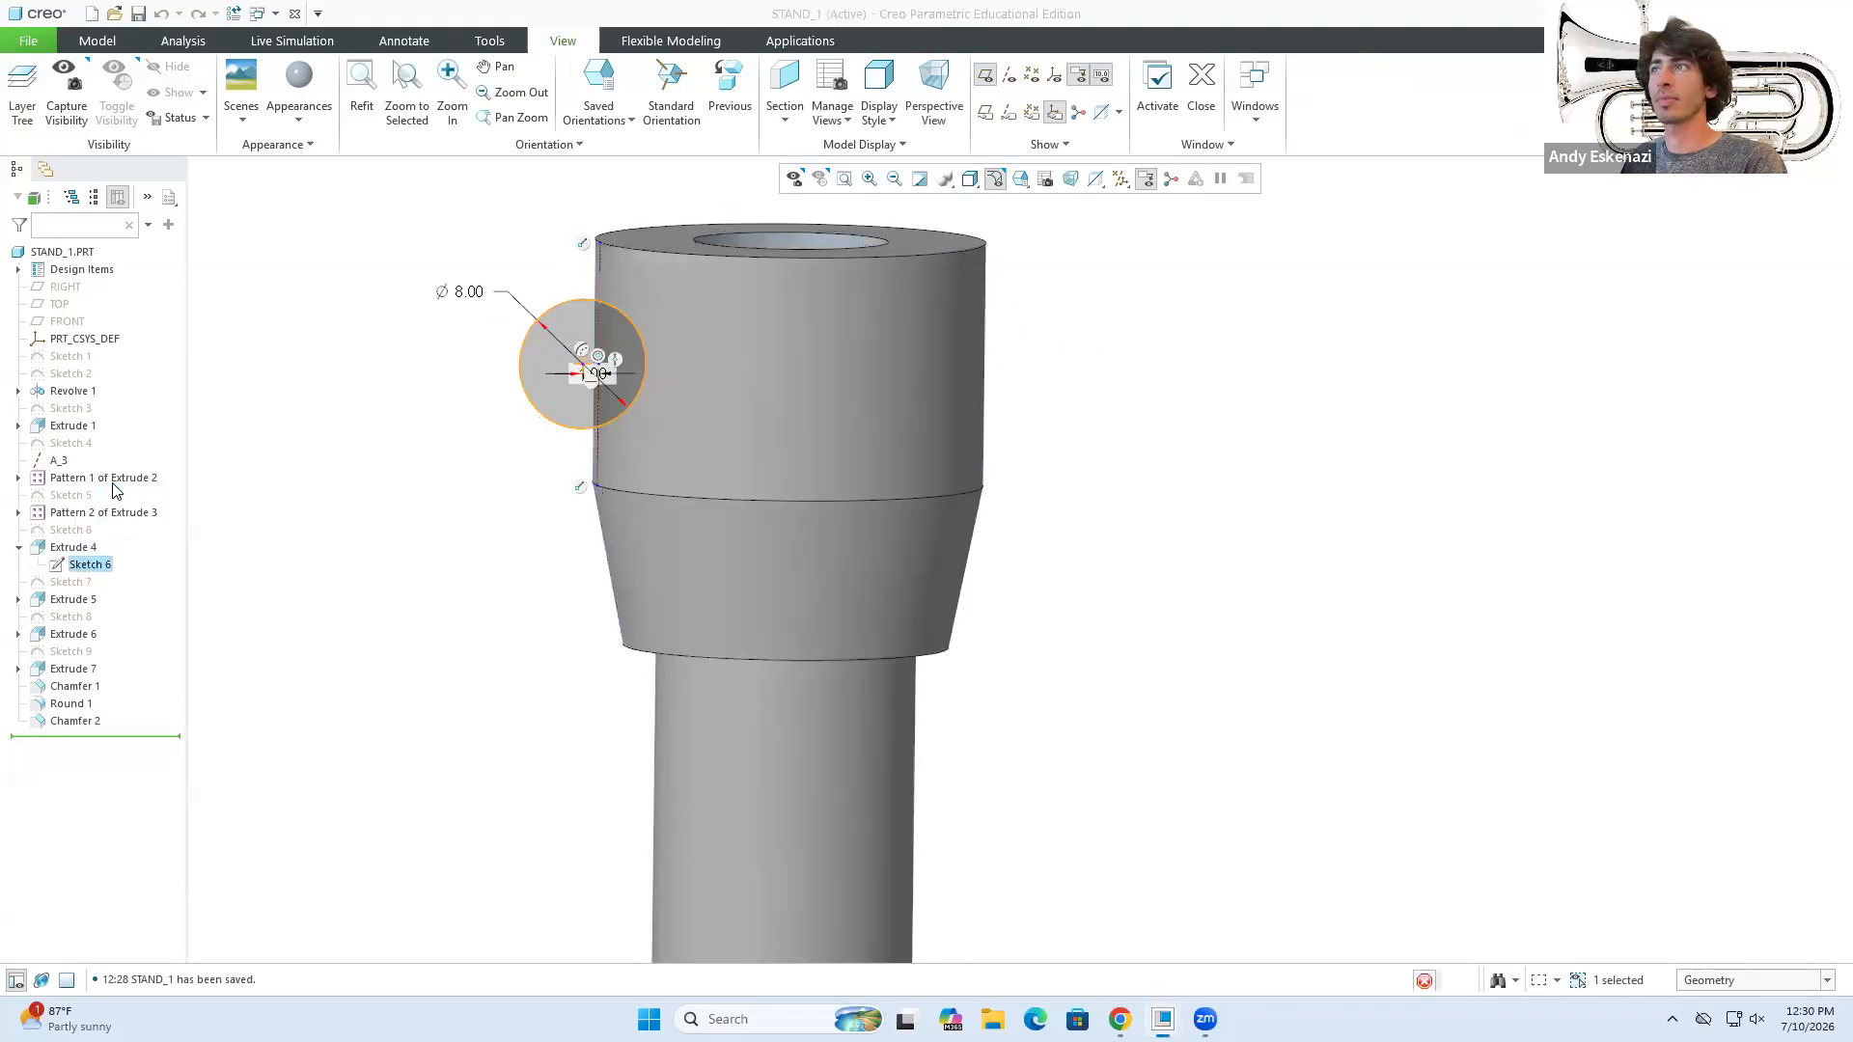
scroll(598, 379, up, 2)
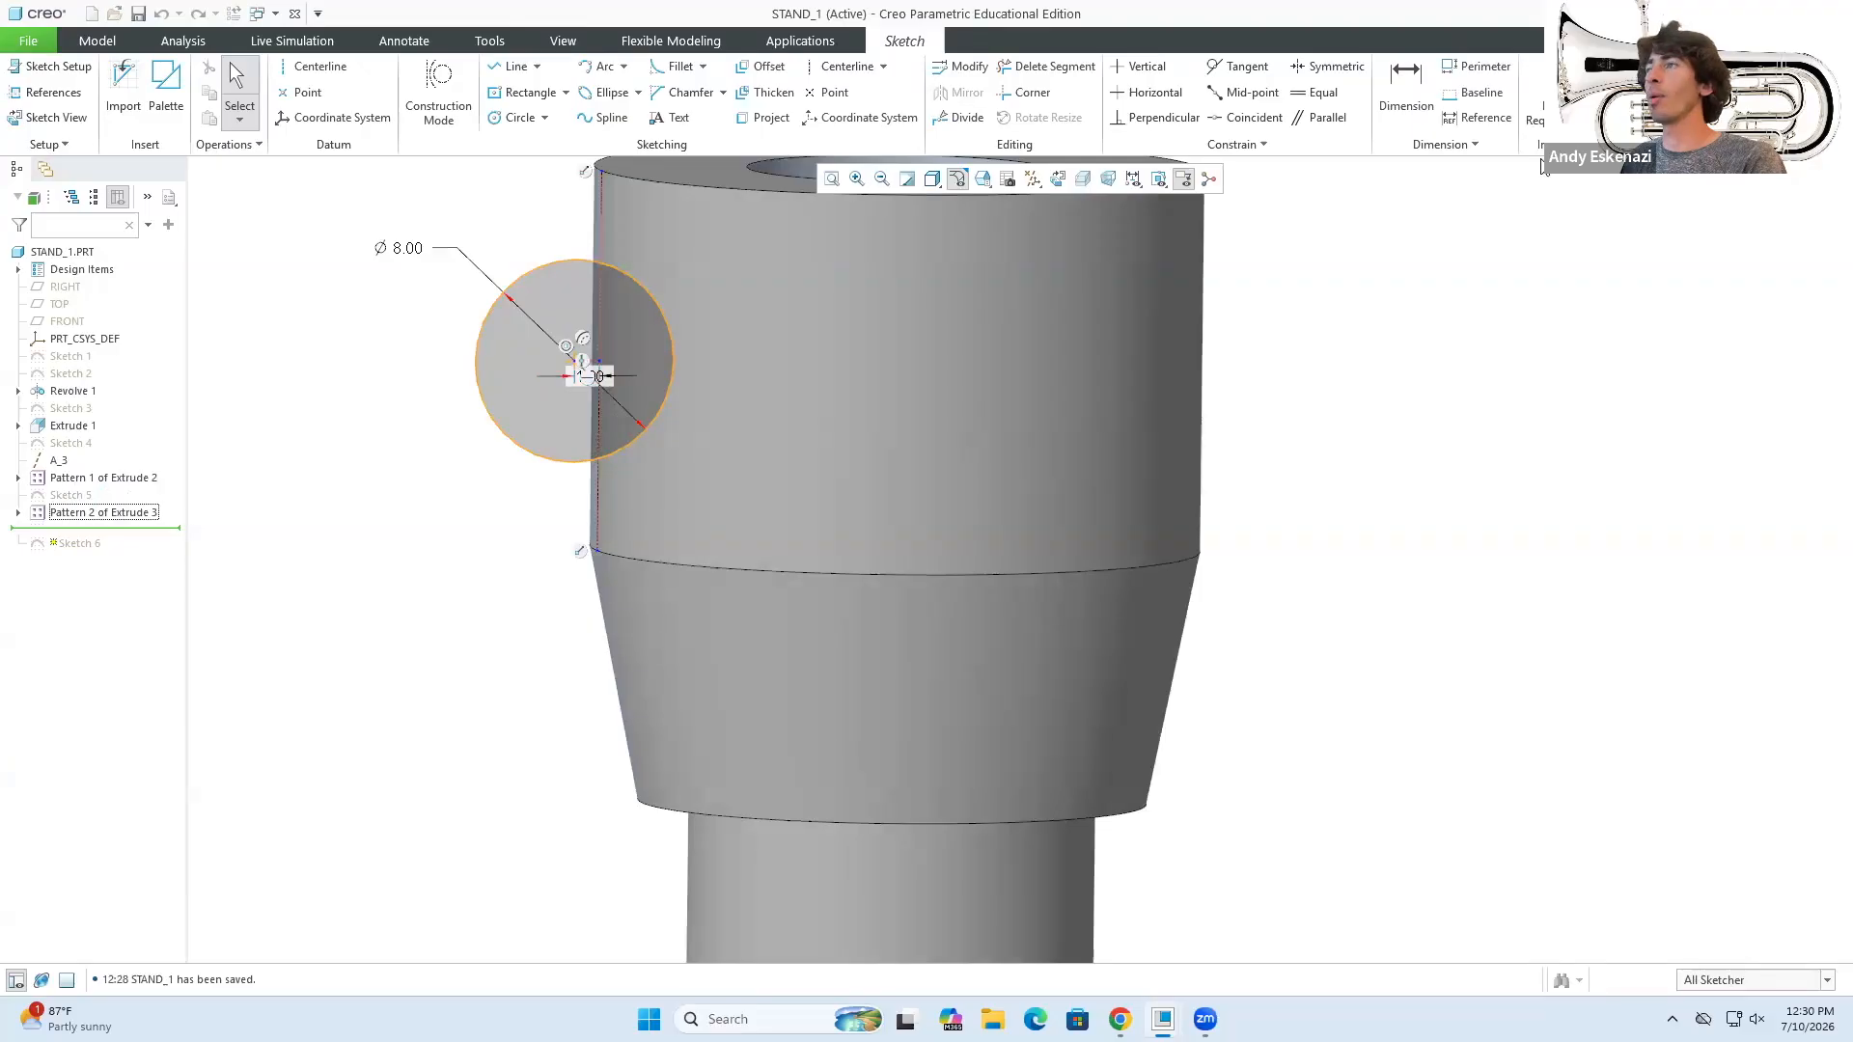
click(1455, 451)
- Return to STAND_2 and start a new sketch on the FRONT datum plane
mouse_move(1163, 1020)
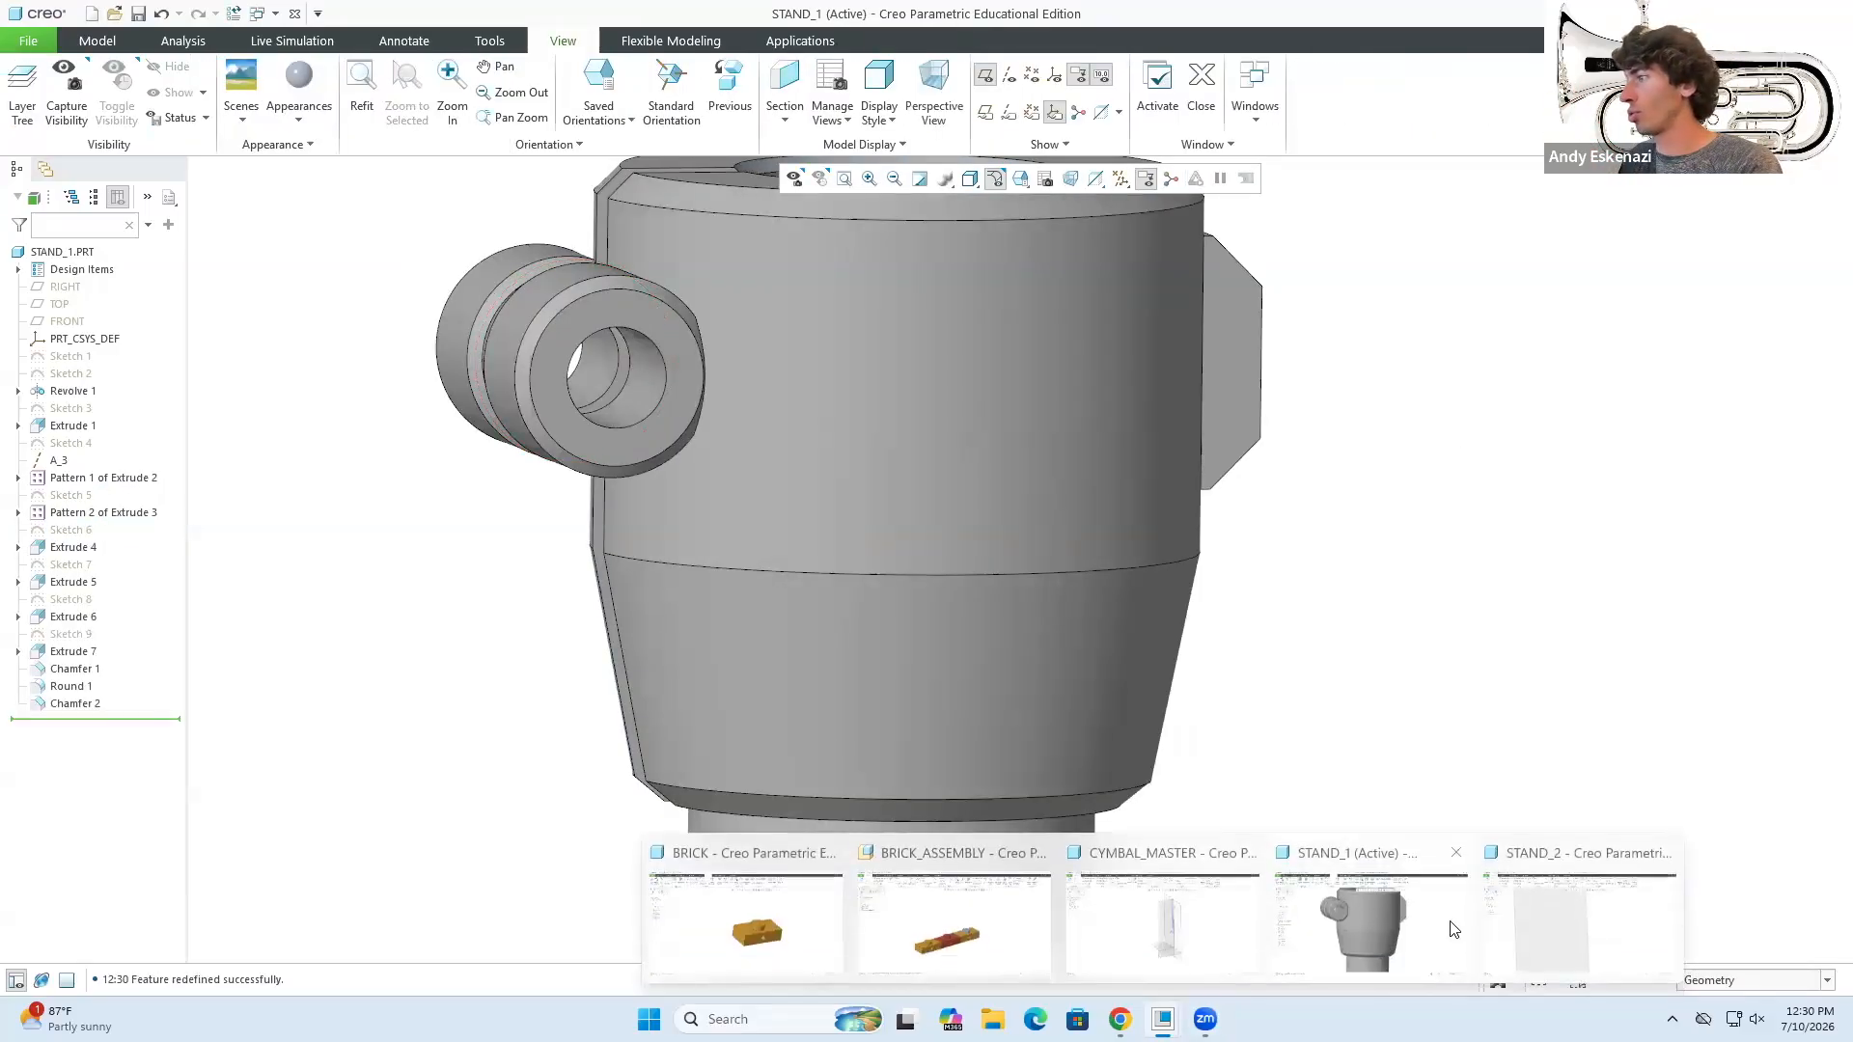
click(1528, 918)
scroll(1021, 746, down, 7)
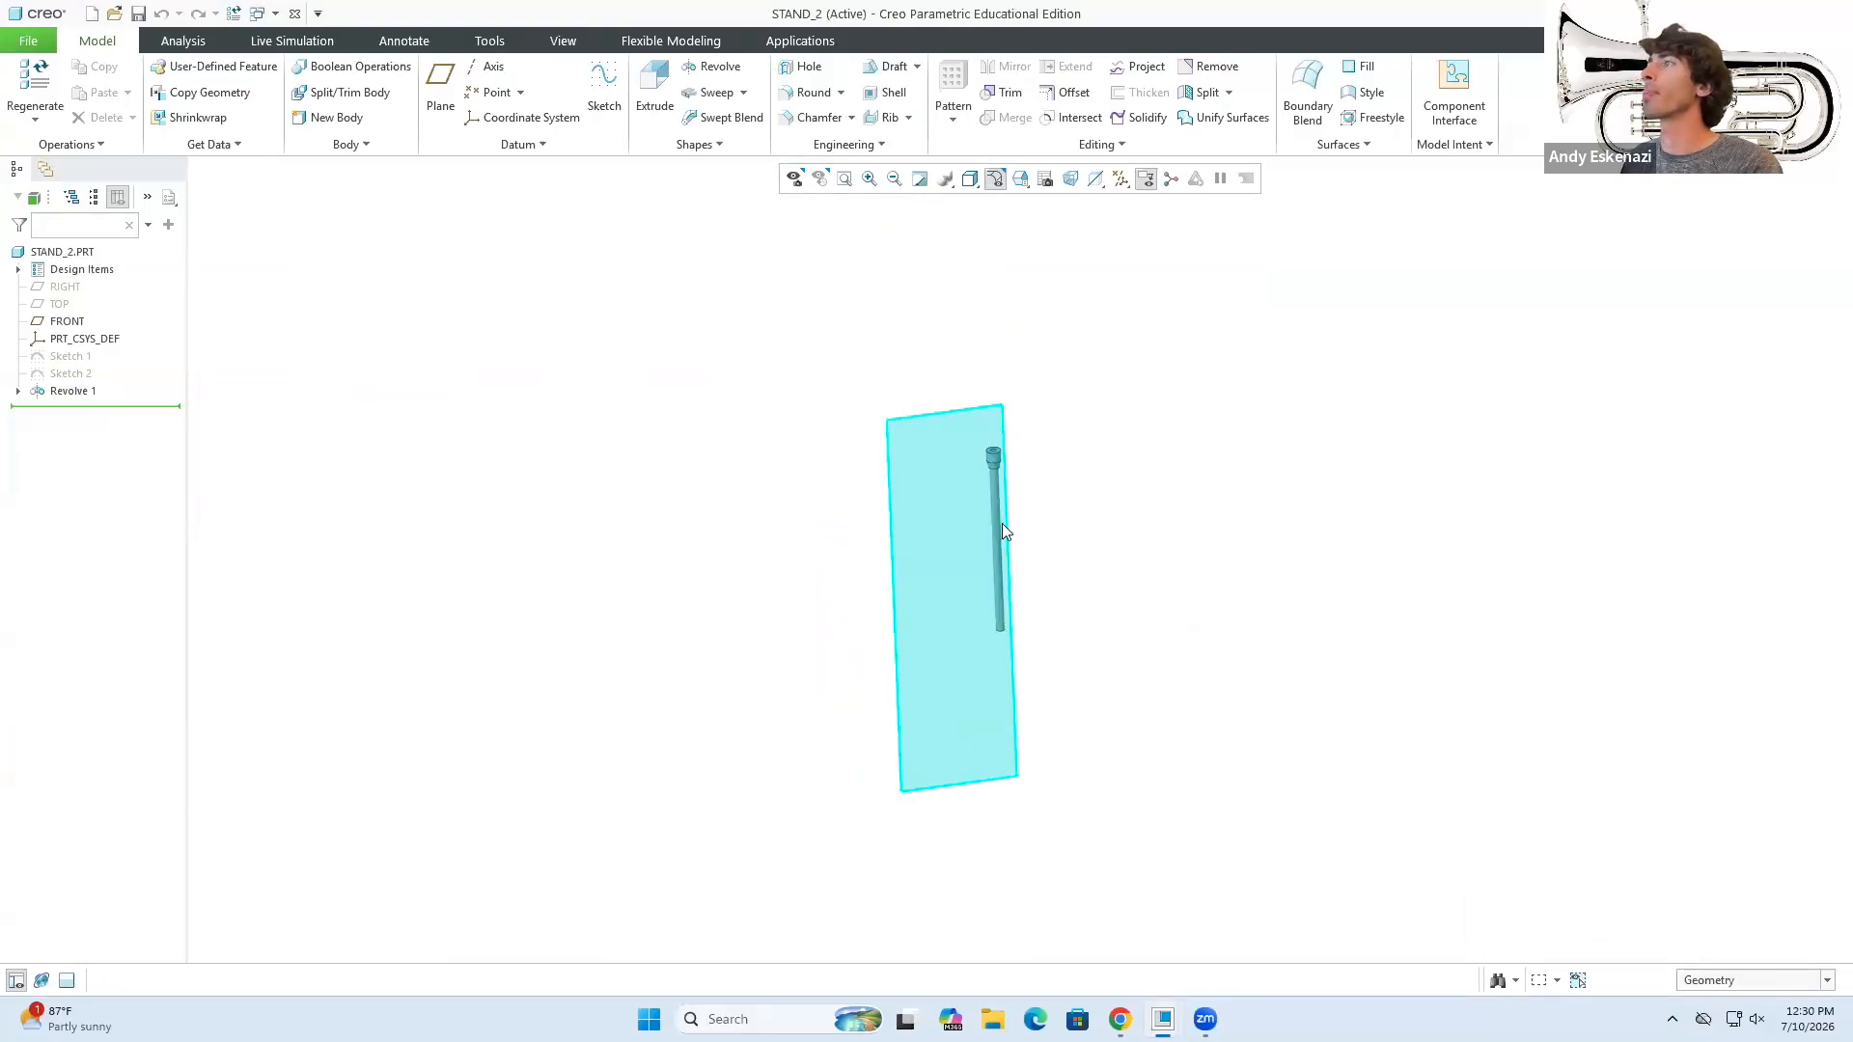
scroll(998, 449, up, 4)
click(604, 92)
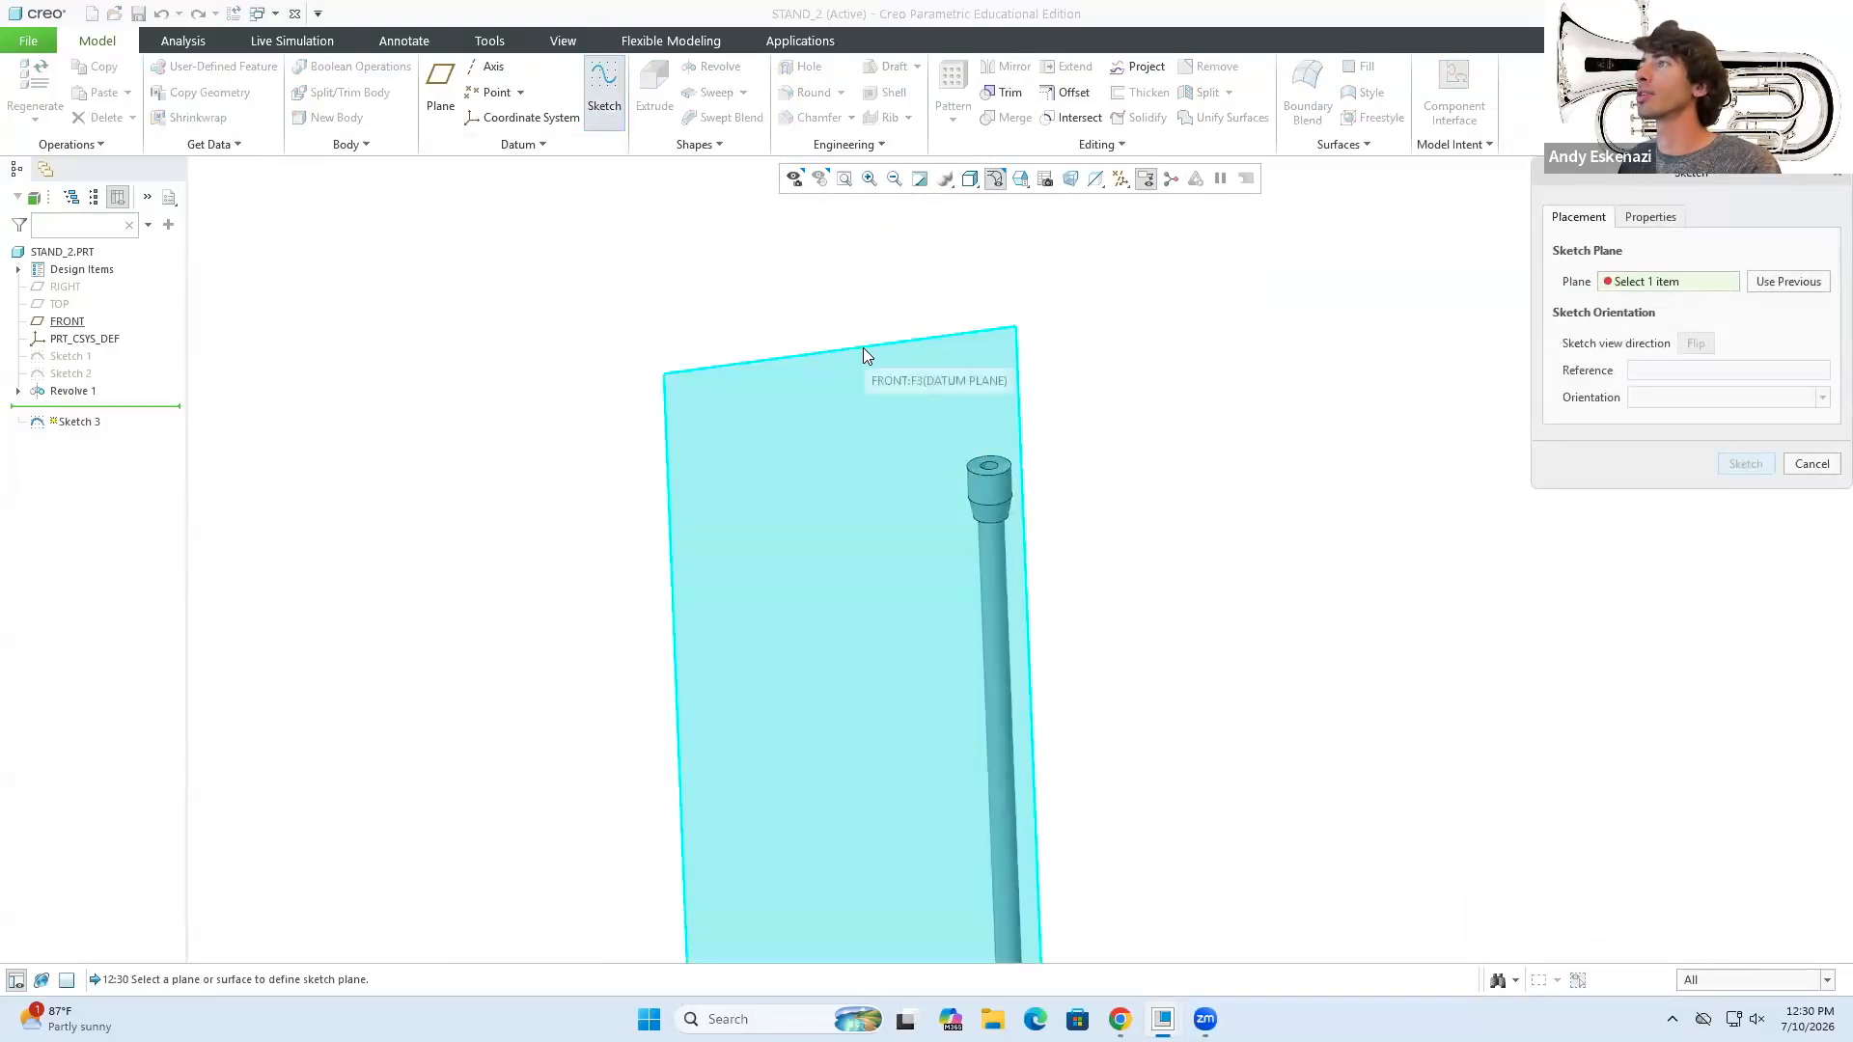
click(863, 348)
click(1743, 464)
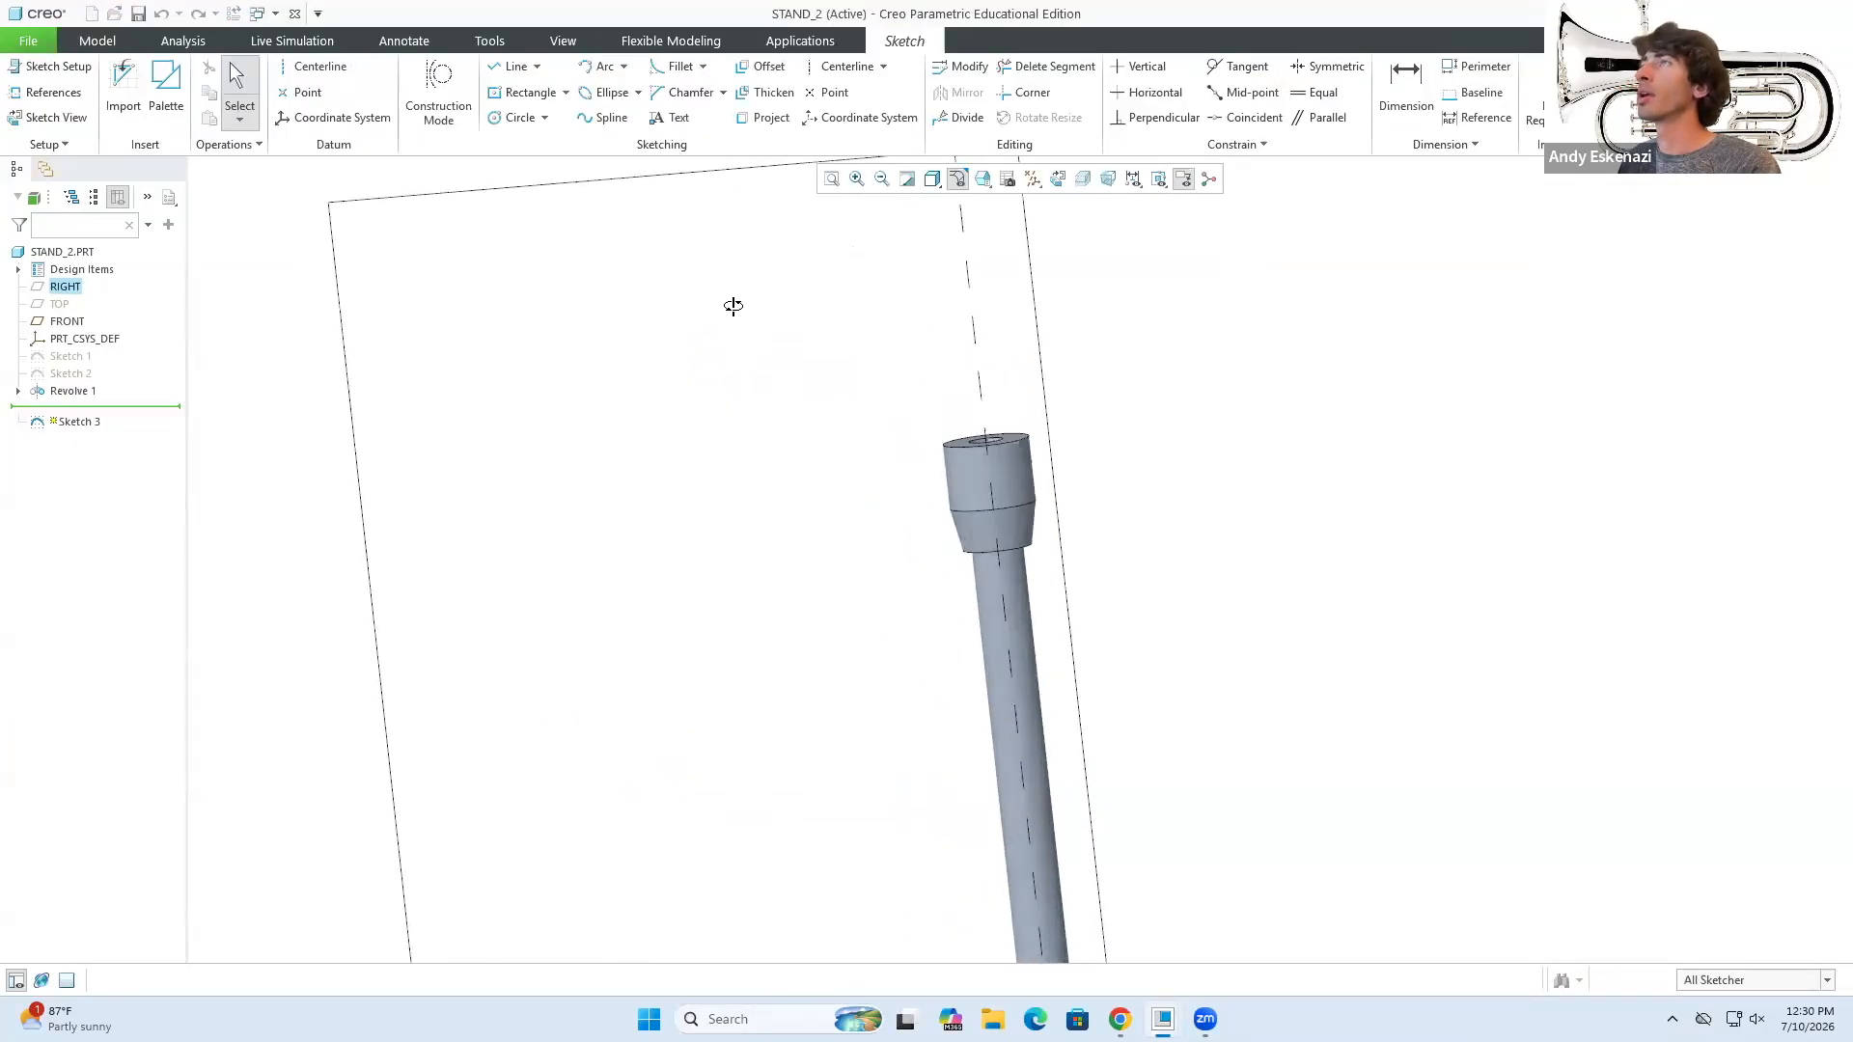
- Project the collar's straight left outer edge into the sketch and convert it to construction geometry
click(762, 117)
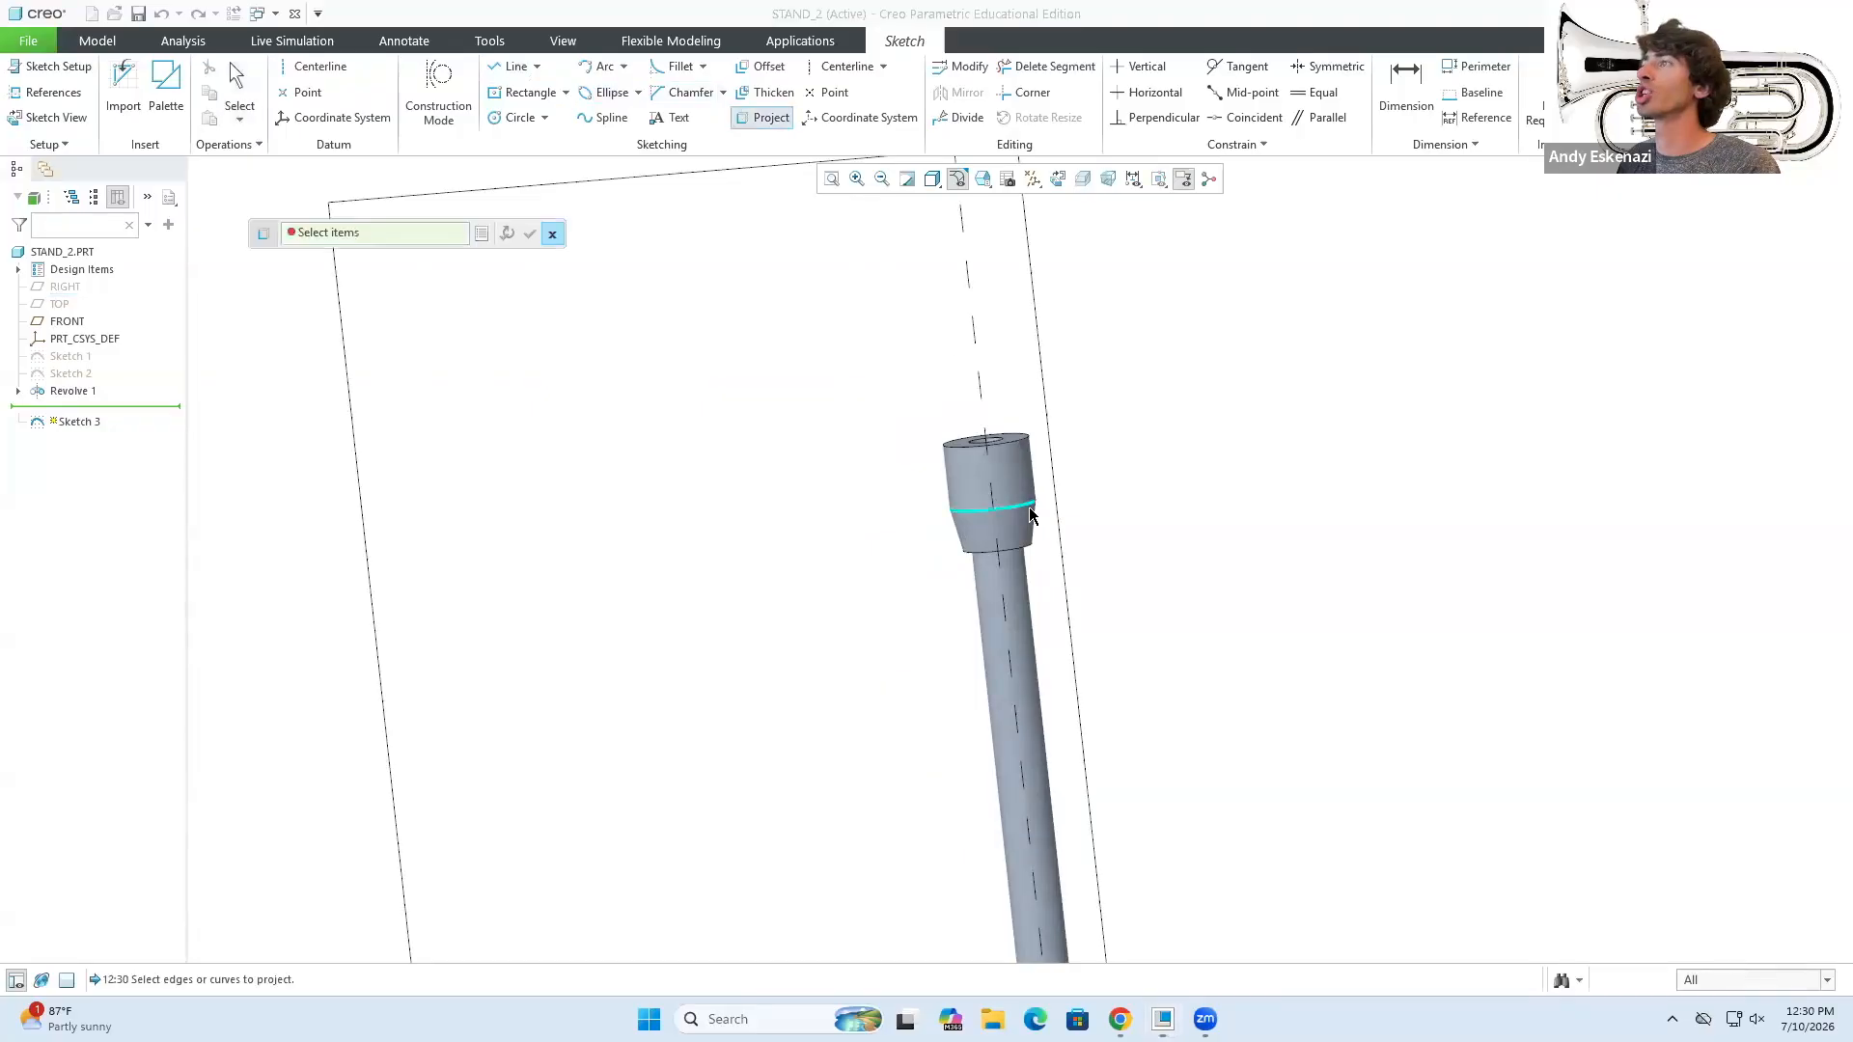
click(946, 462)
click(530, 234)
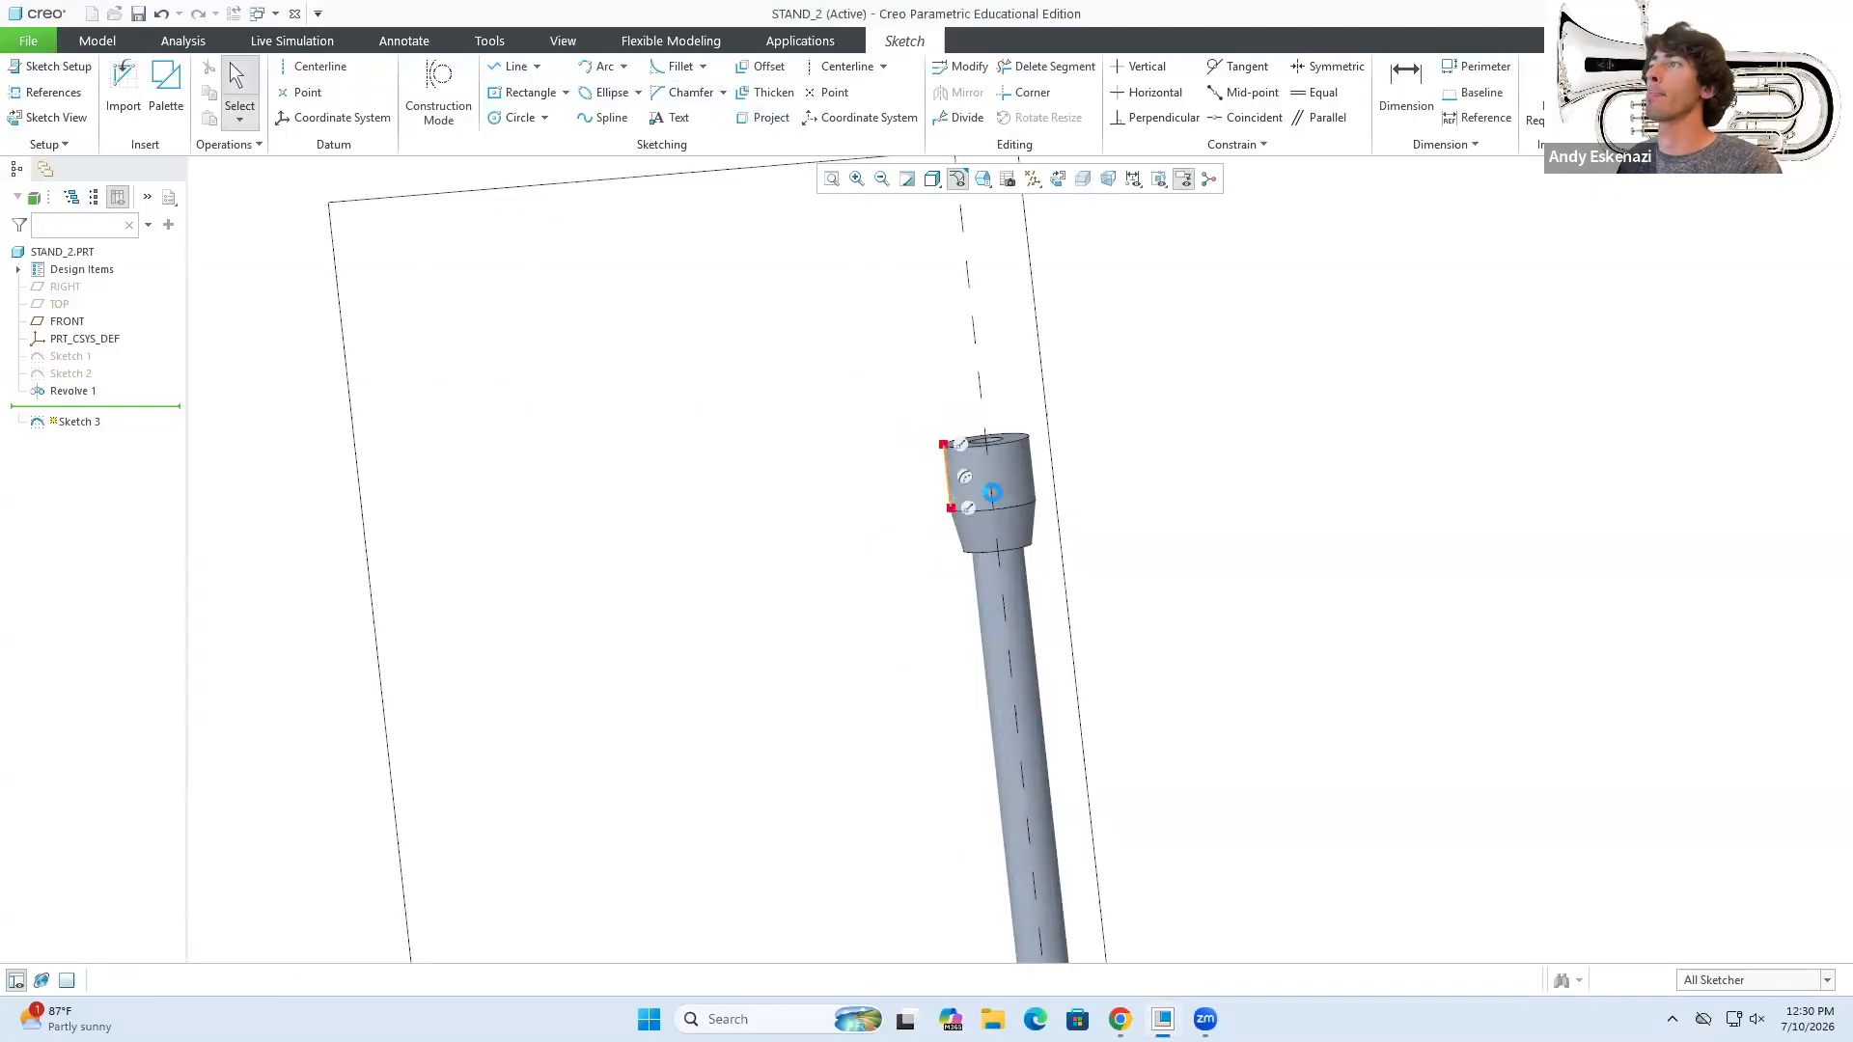
scroll(966, 469, down, 5)
click(921, 451)
click(979, 368)
- Draw a horizontal construction line outward from the midpoint of the projected collar edge and set its length to 1.1
click(438, 97)
click(512, 66)
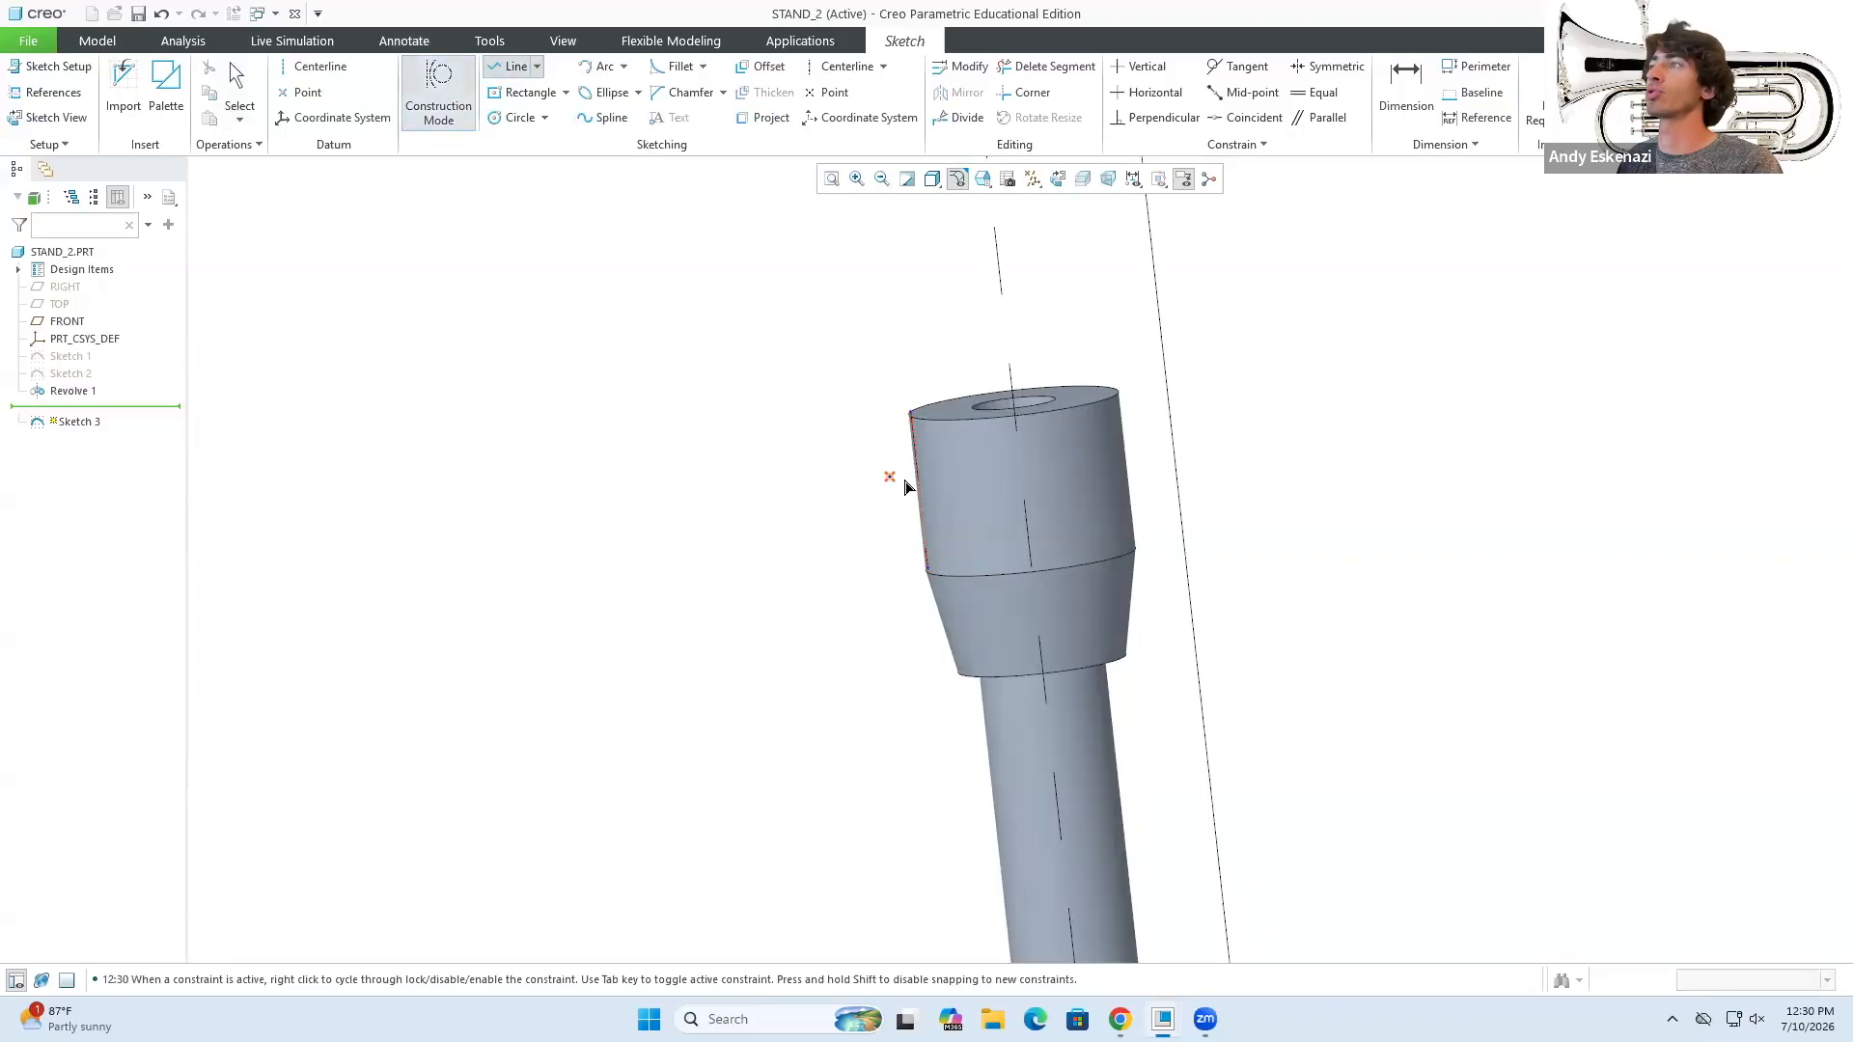
middle_click(888, 539)
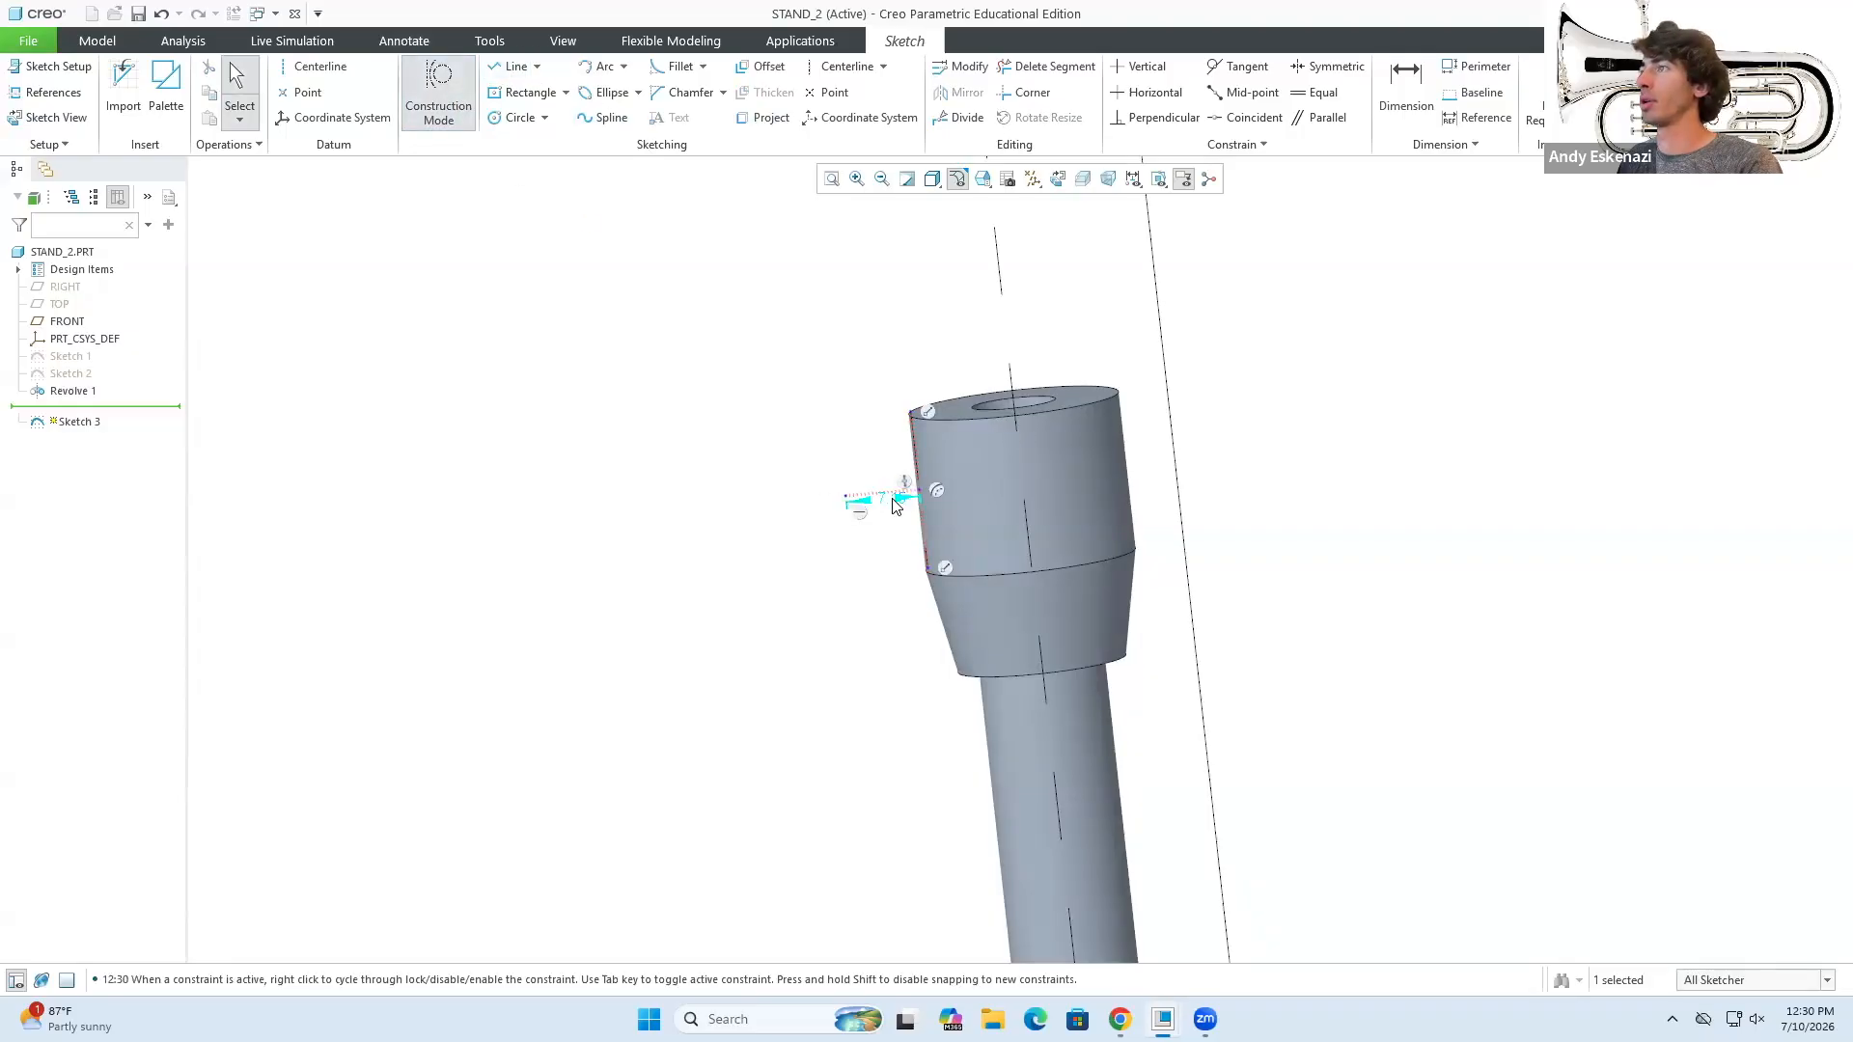
text(1.1)
key(Return)
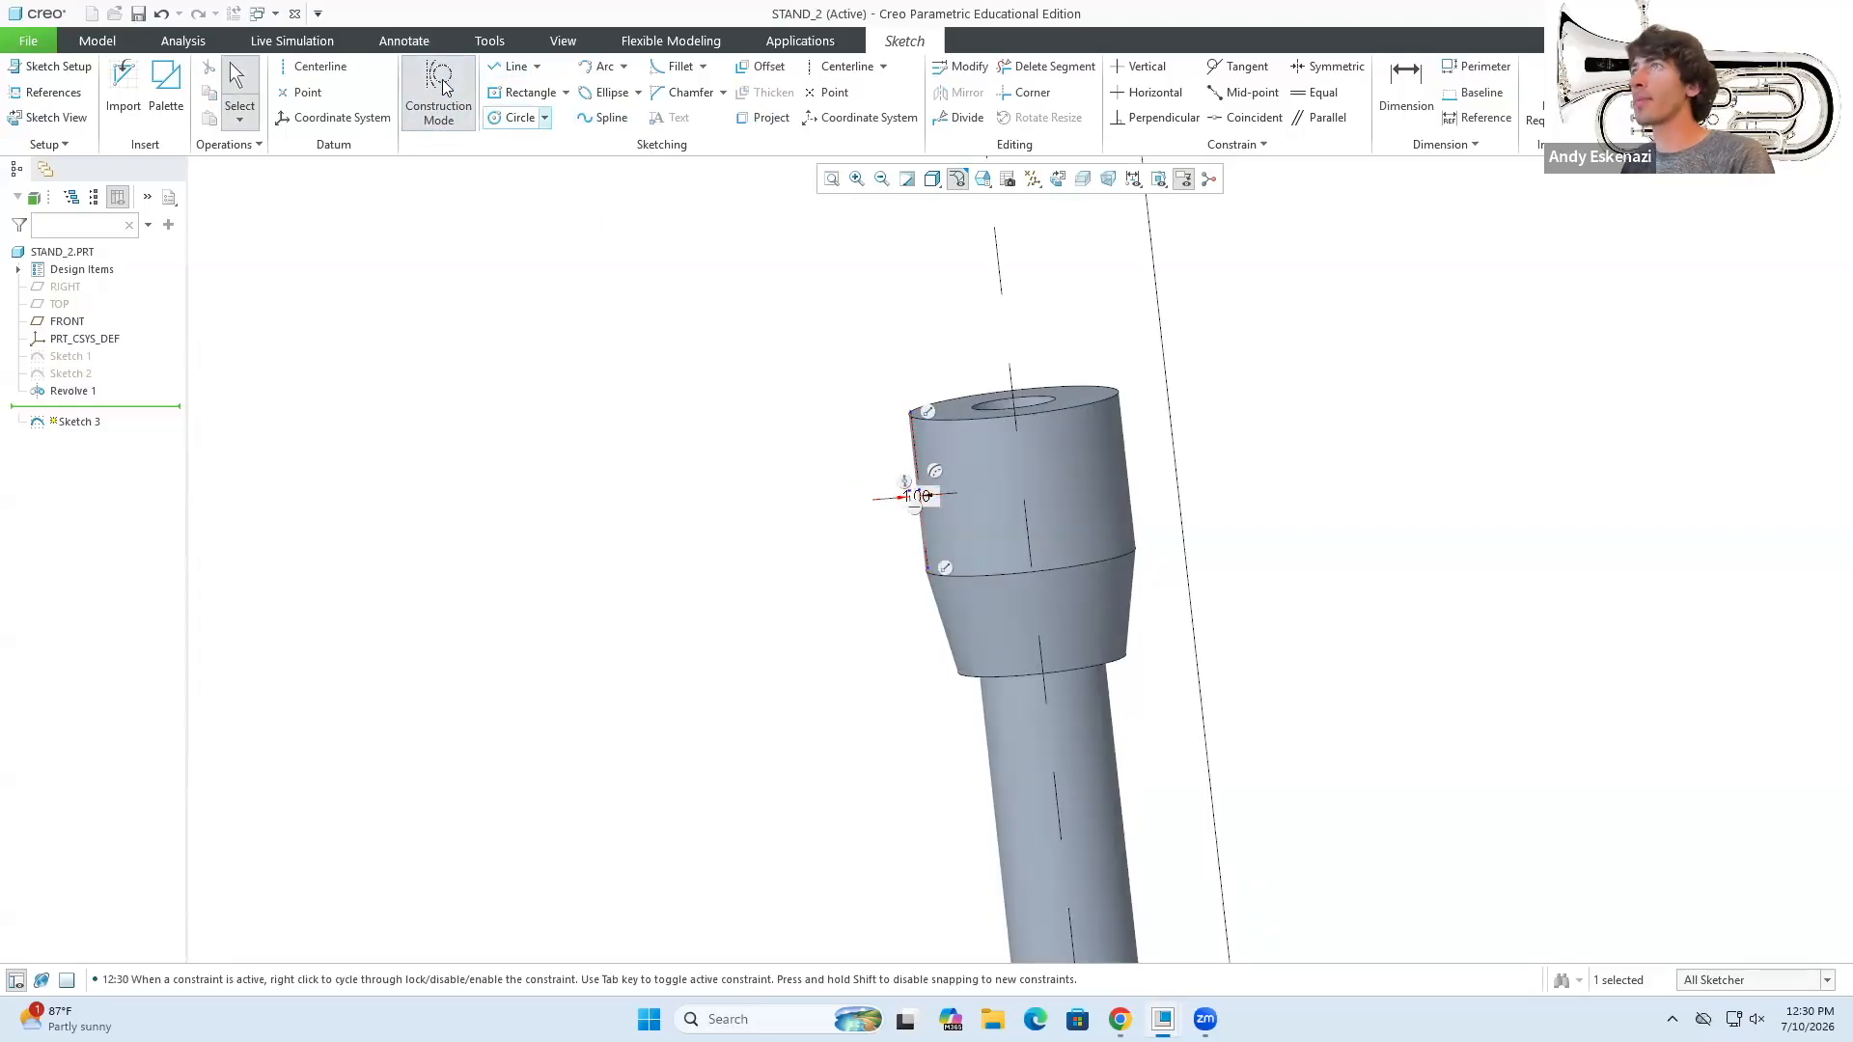
- Draw a circle of diameter 8 centred on the construction line's outer end and finish the sketch
click(434, 91)
click(514, 116)
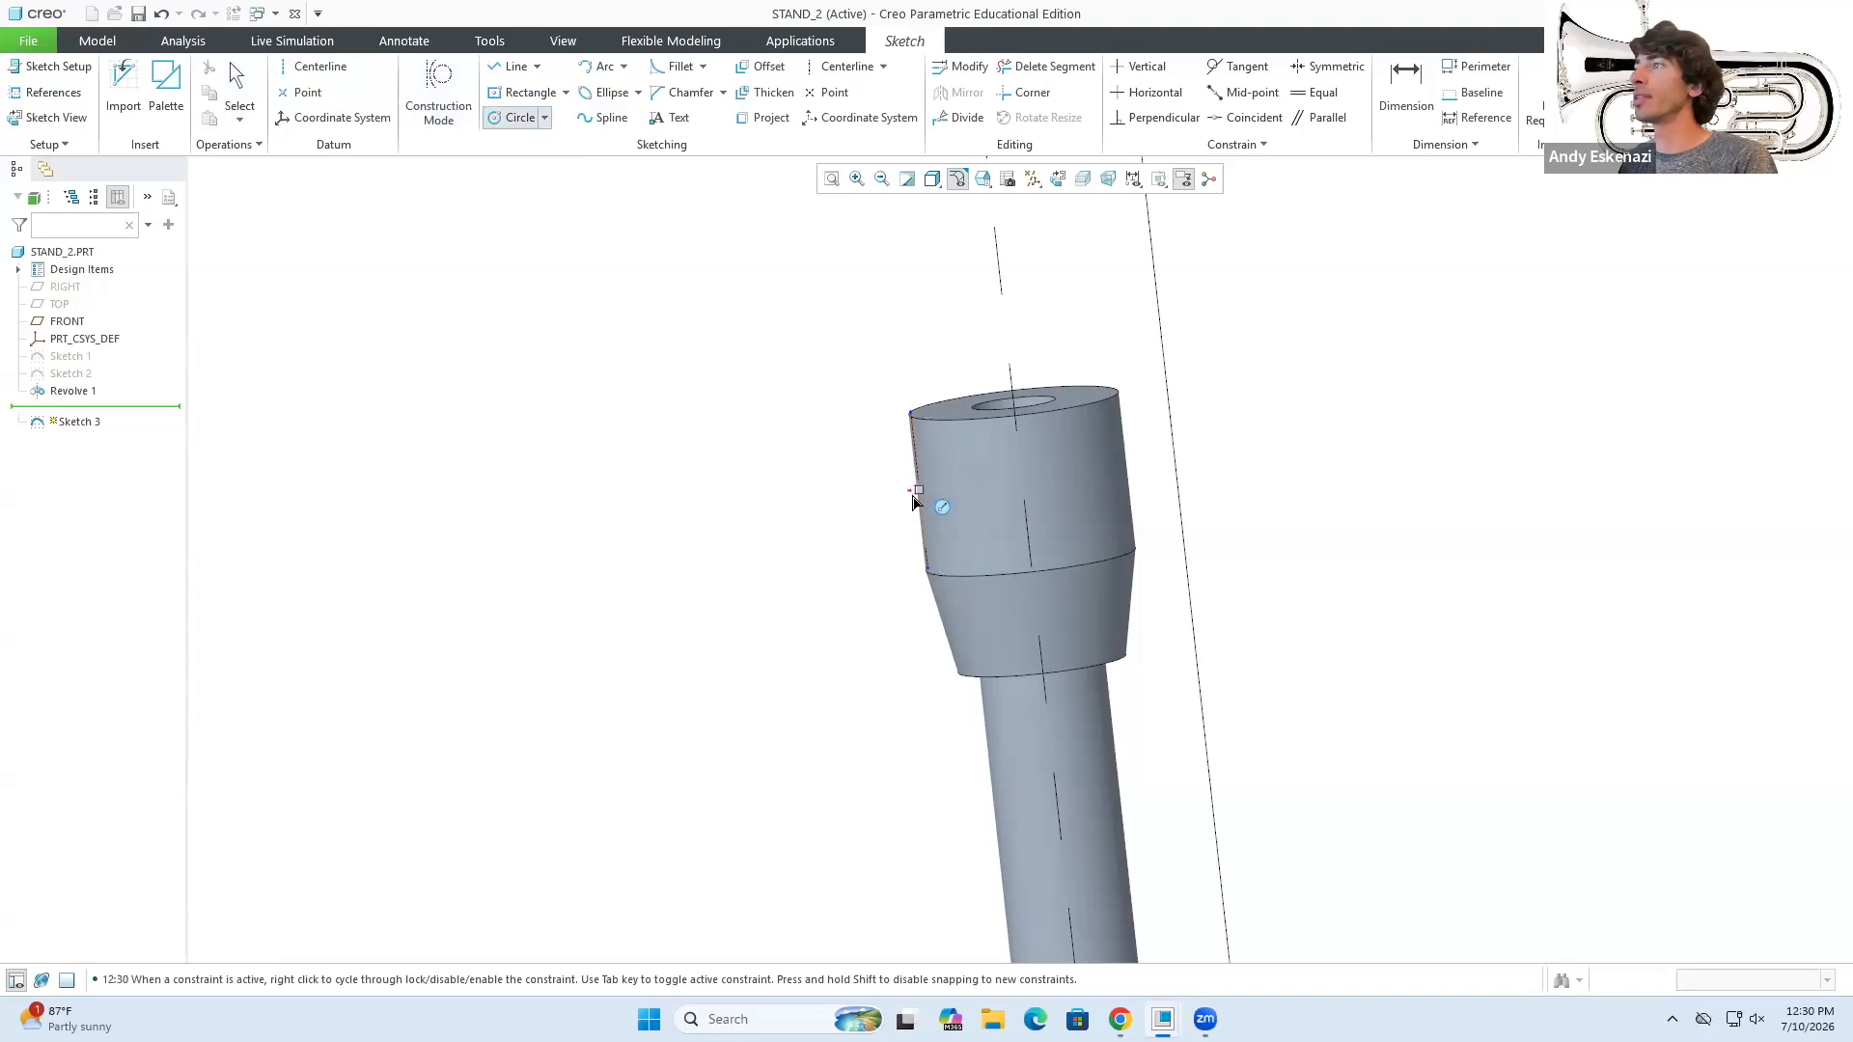
click(908, 490)
click(872, 475)
middle_click(830, 465)
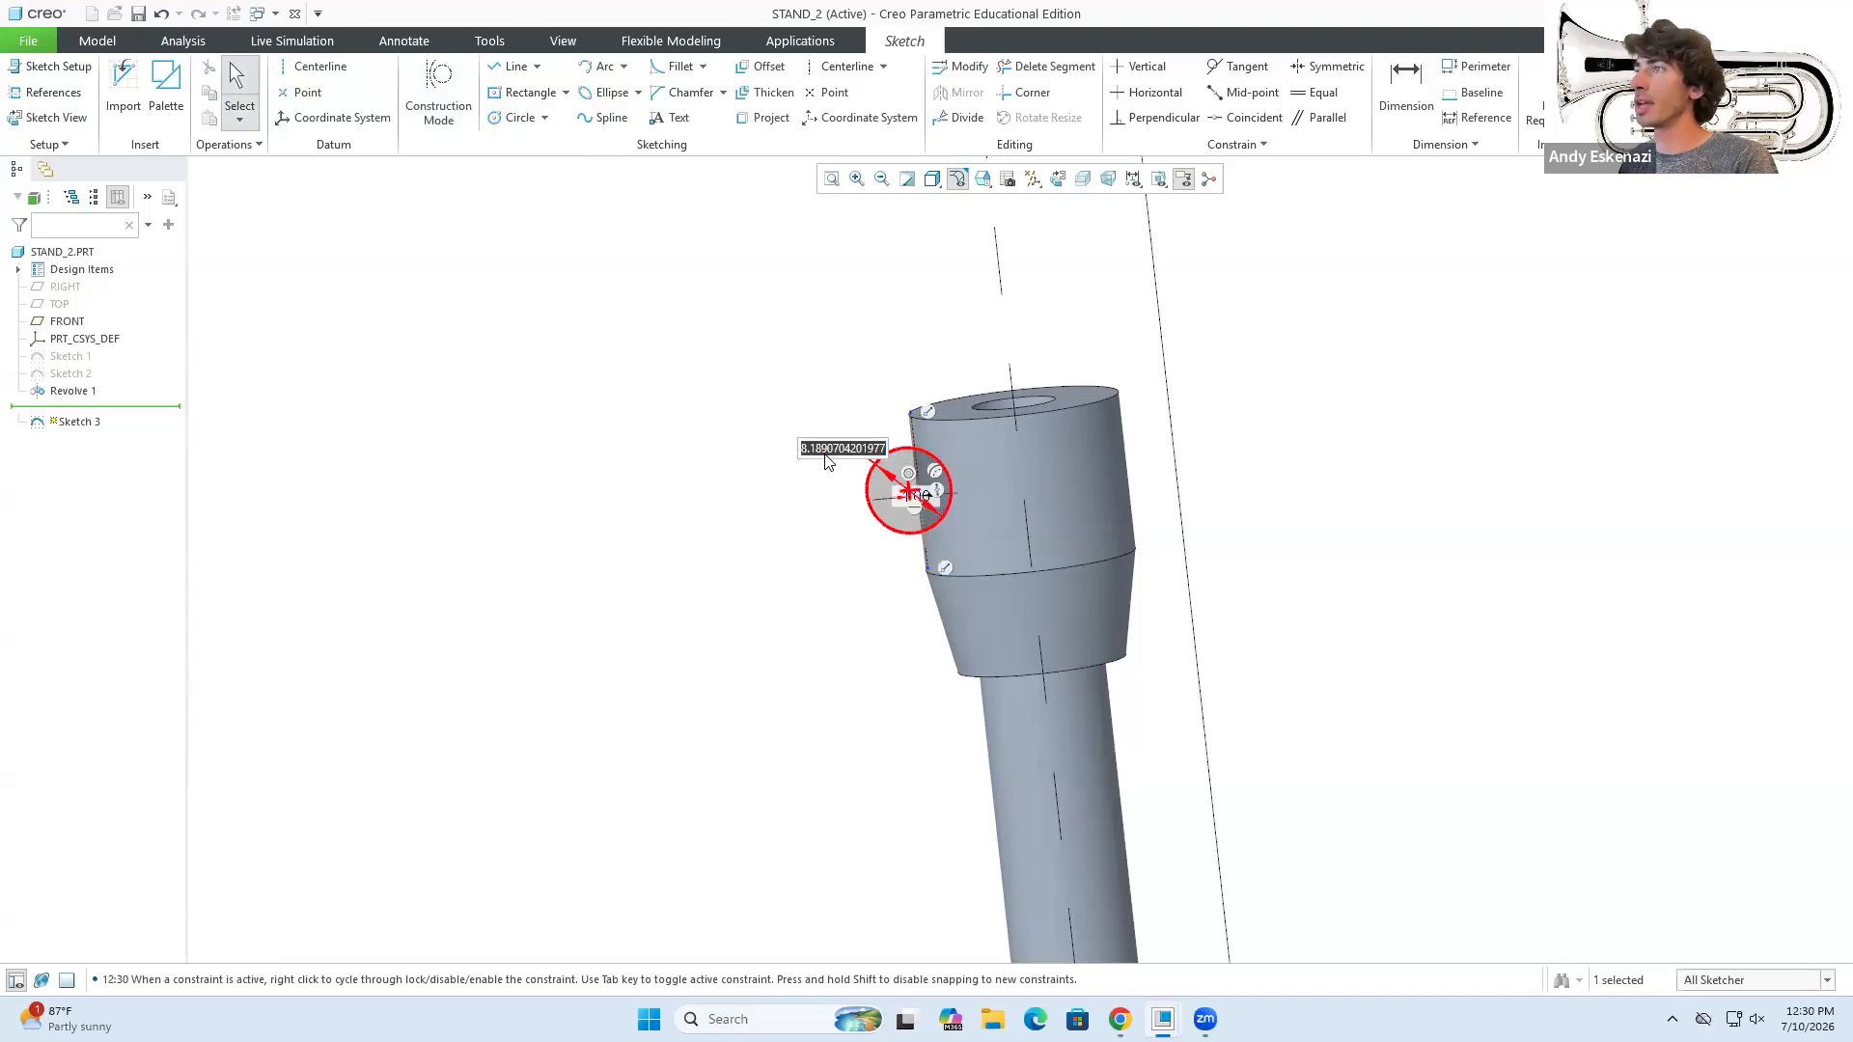
text(8)
key(Return)
click(1669, 89)
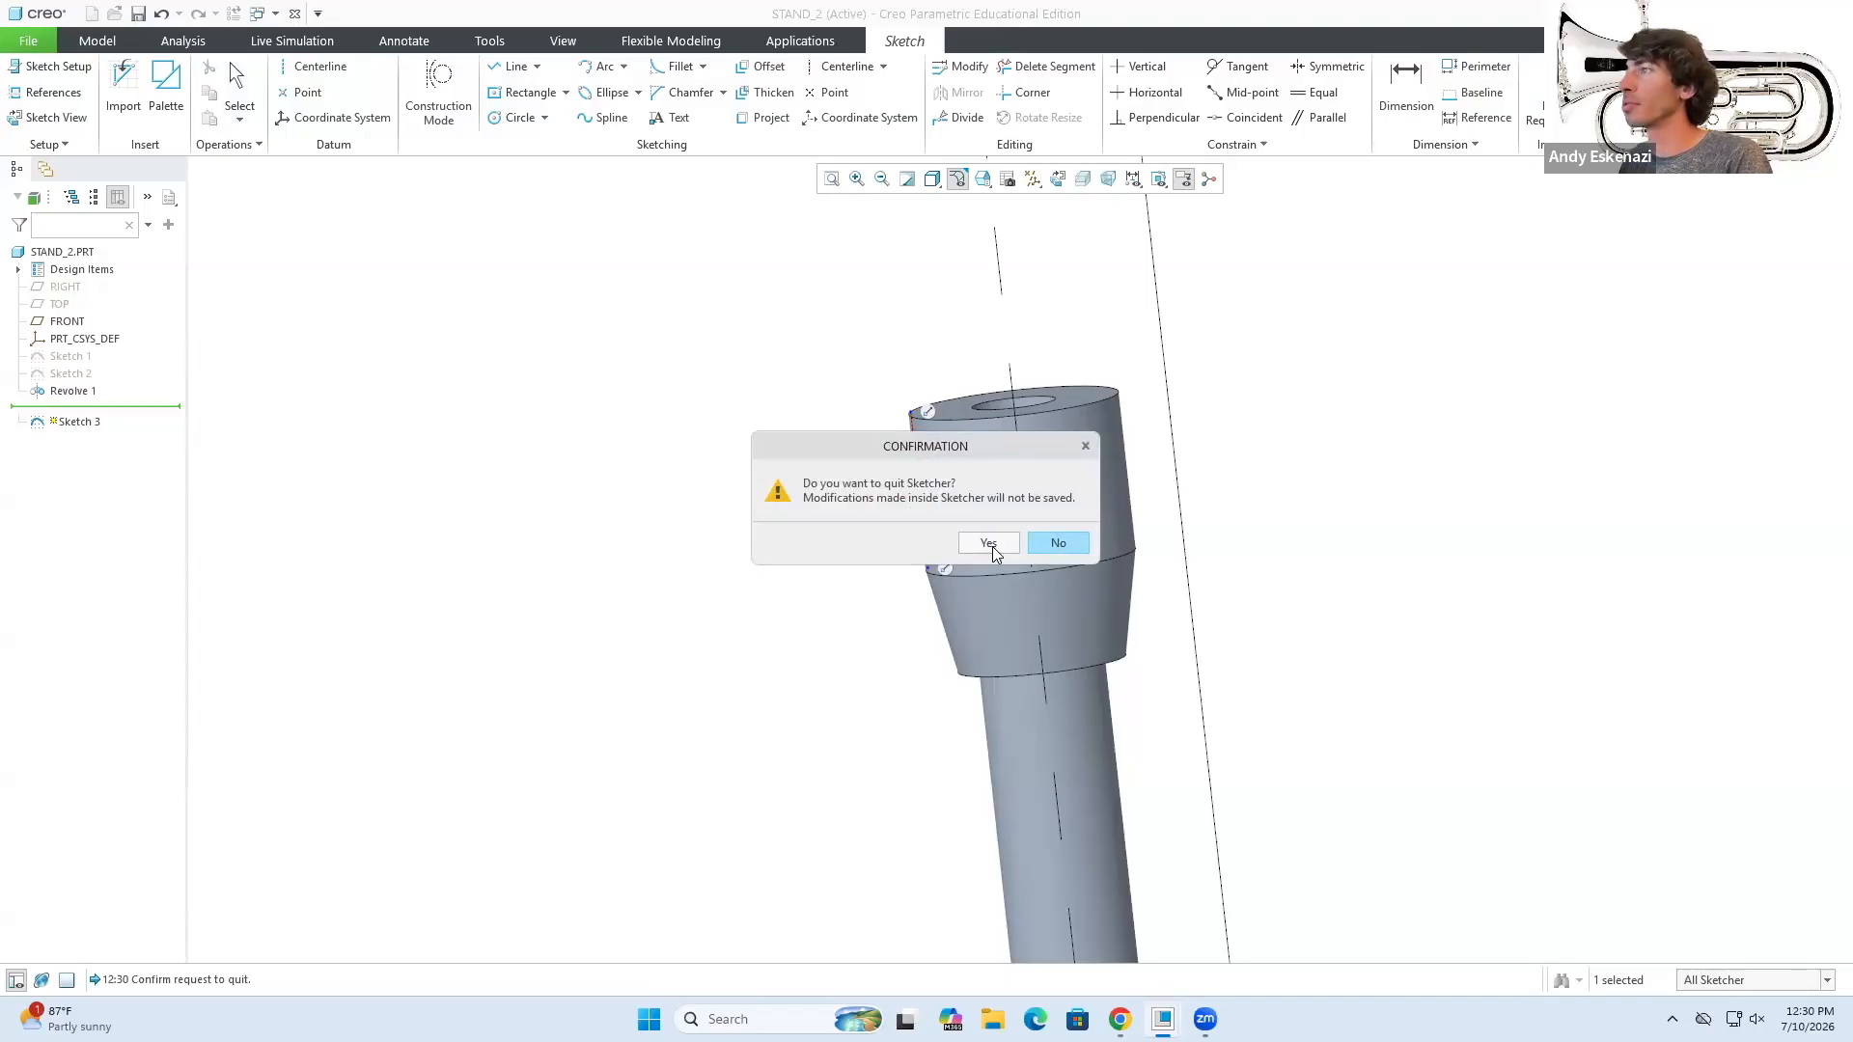
click(1060, 547)
click(1633, 89)
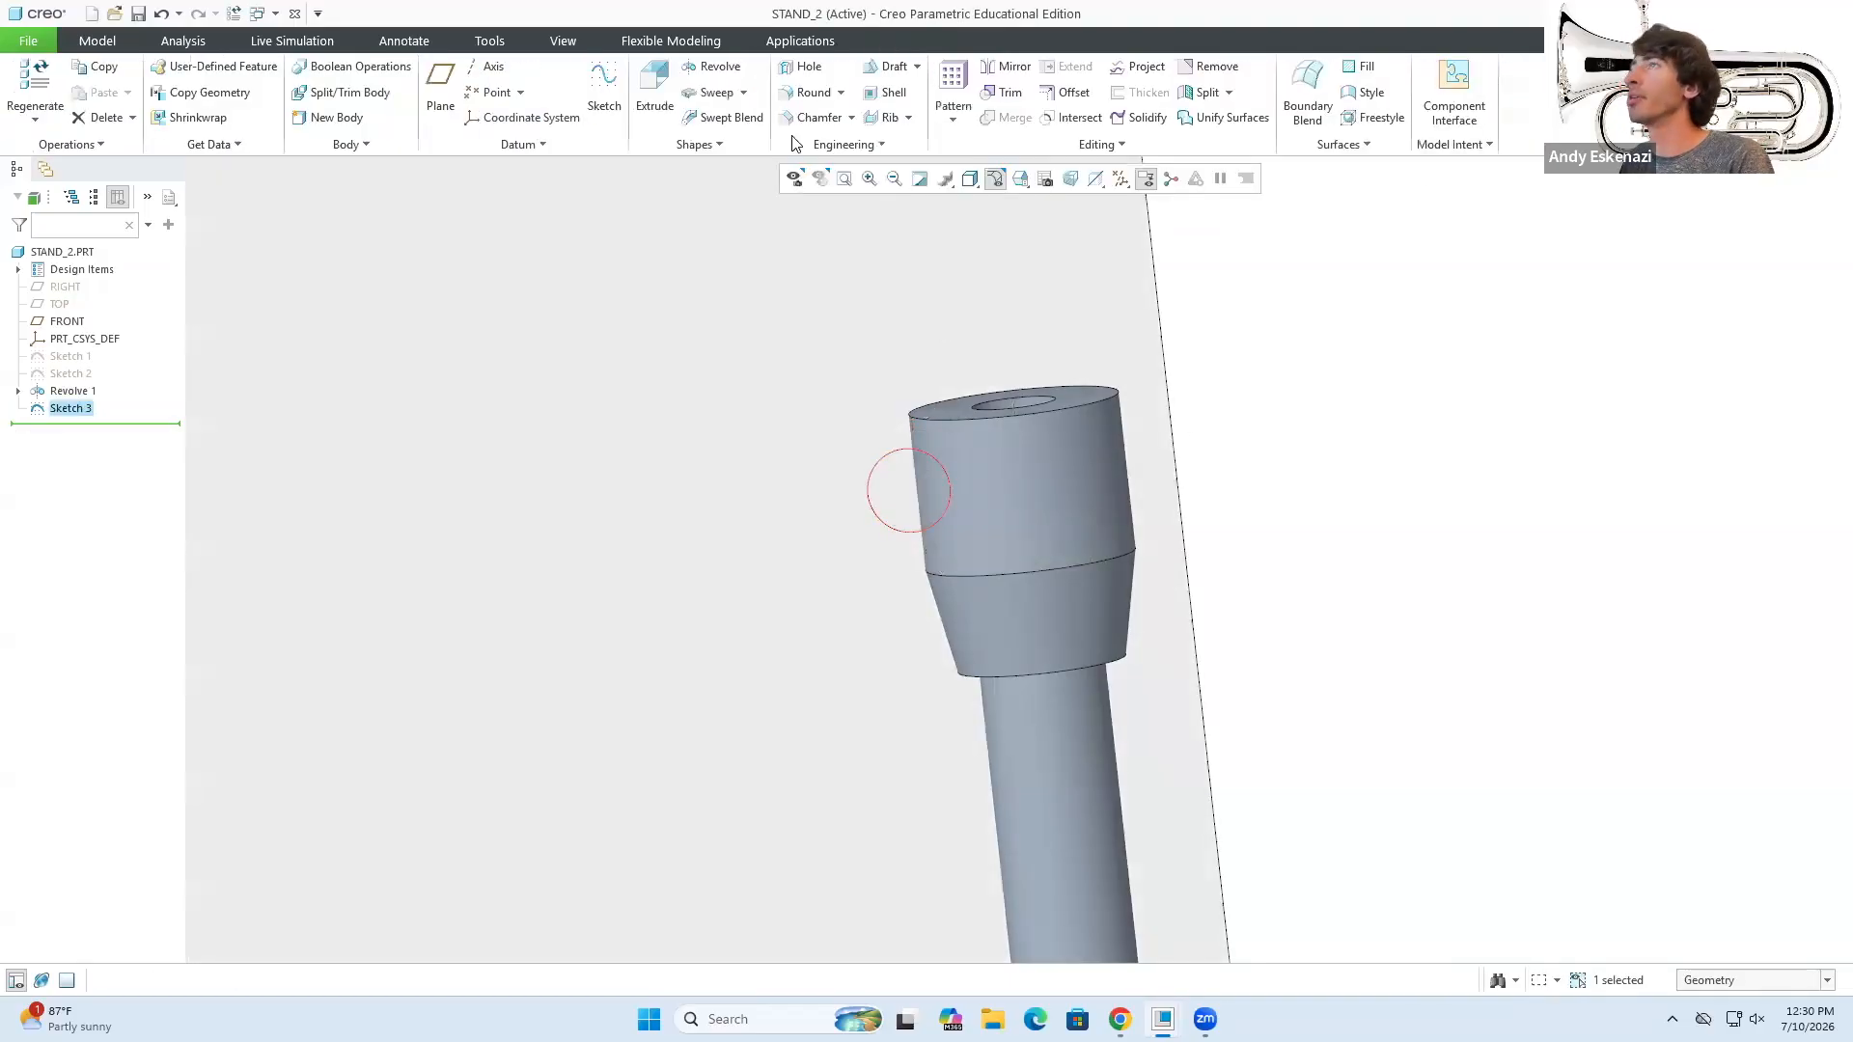
- Extrude the circle symmetrically to a depth of 15 as a cylinder beside the collar
click(655, 92)
middle_drag(880, 471, 797, 373)
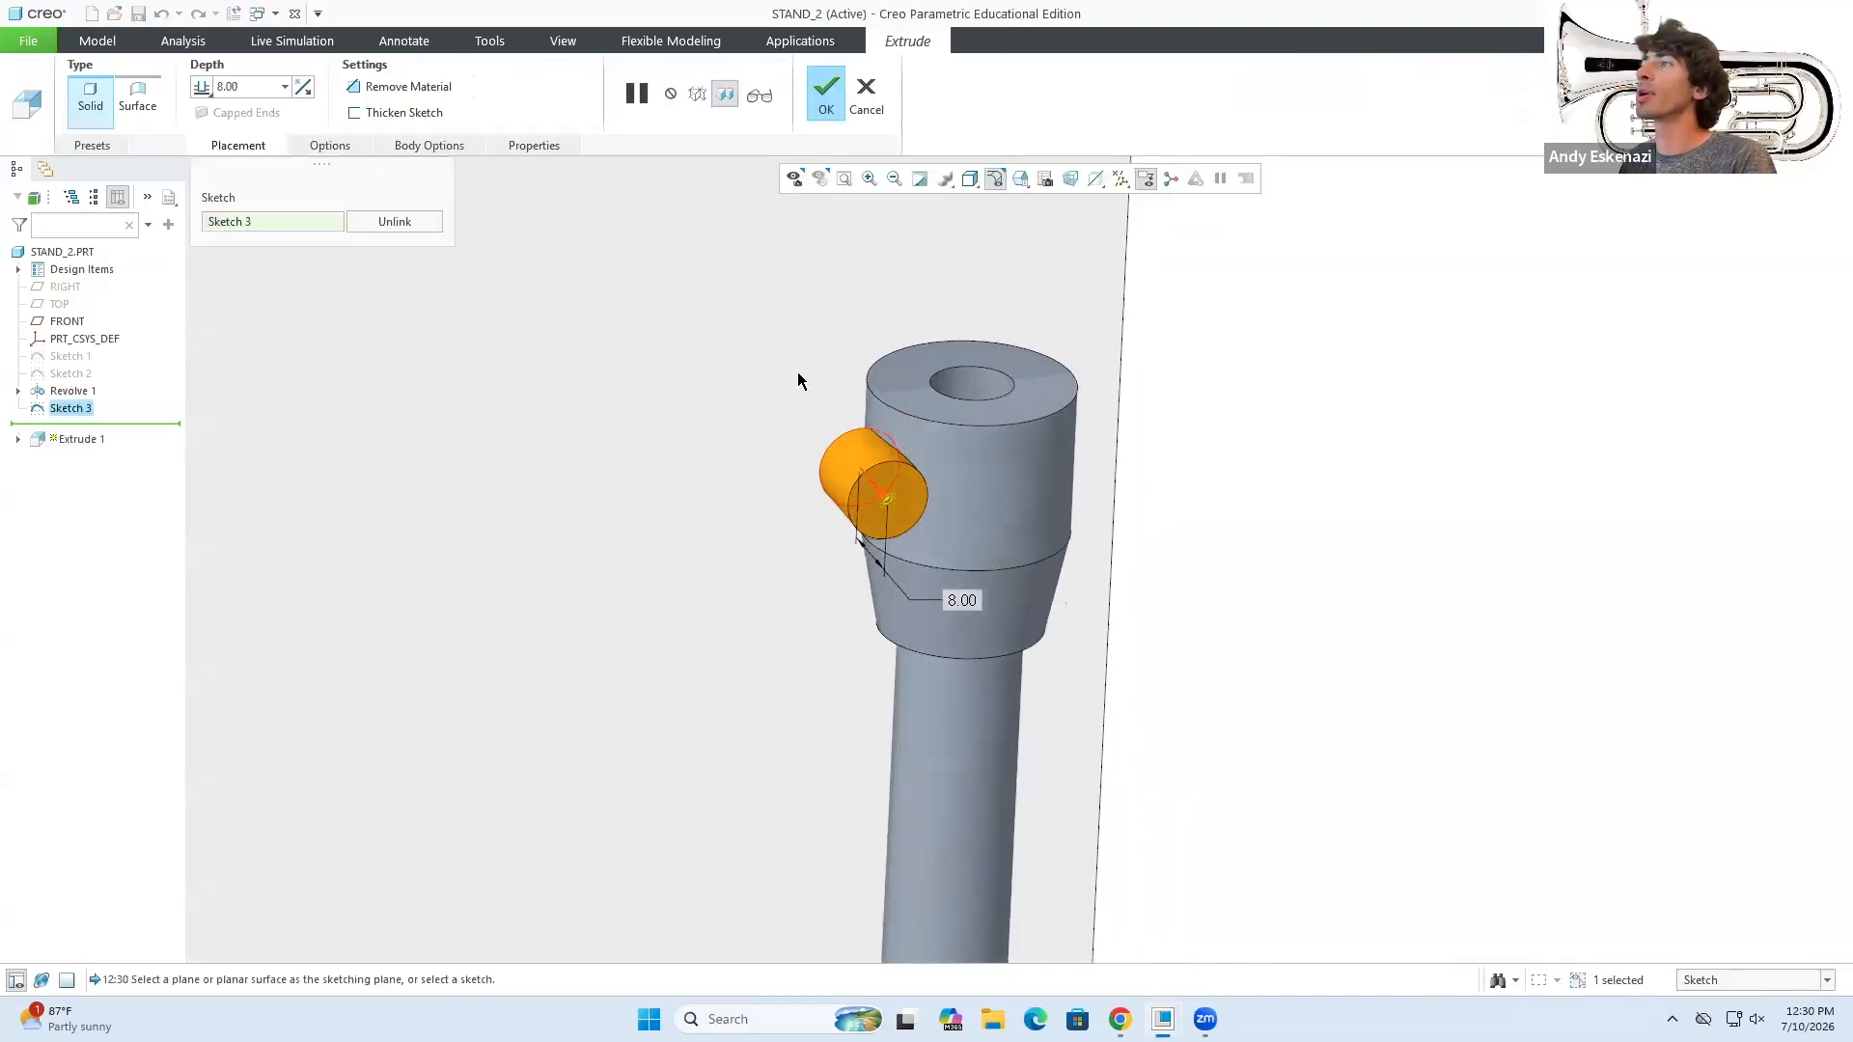
click(204, 87)
click(241, 129)
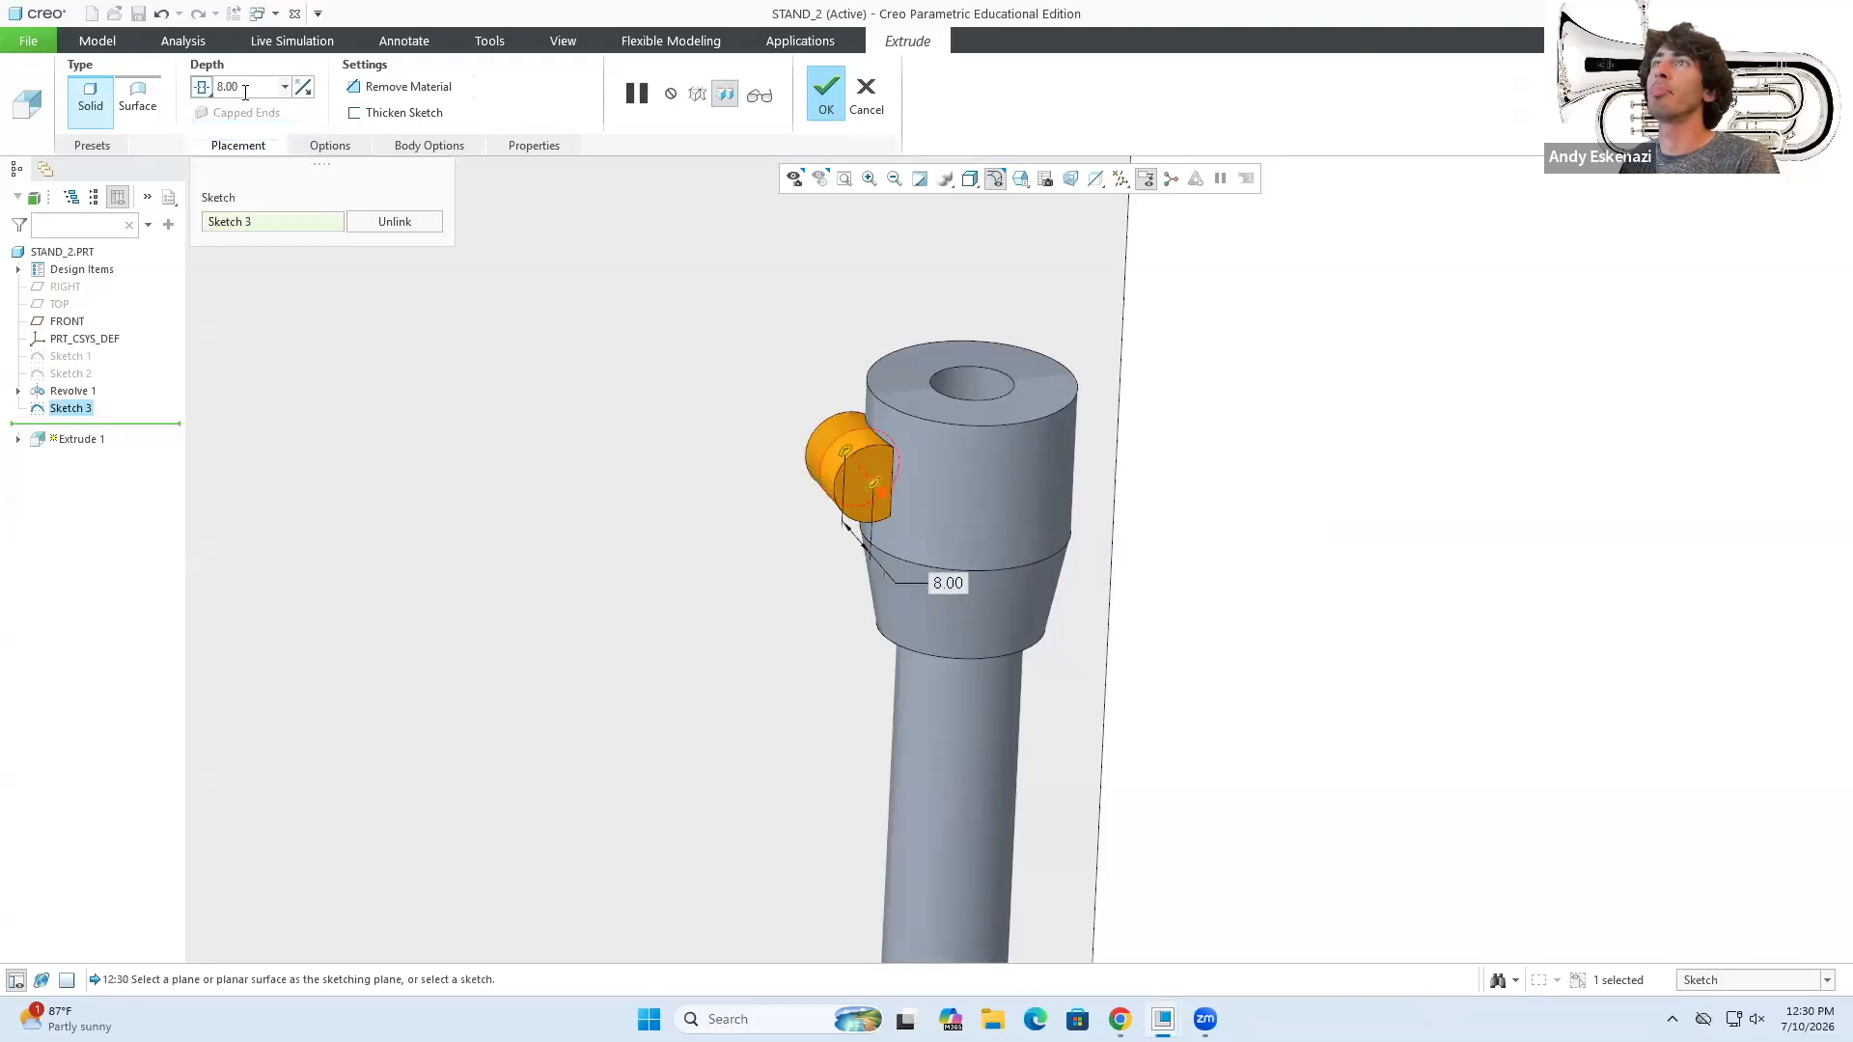
text(15)
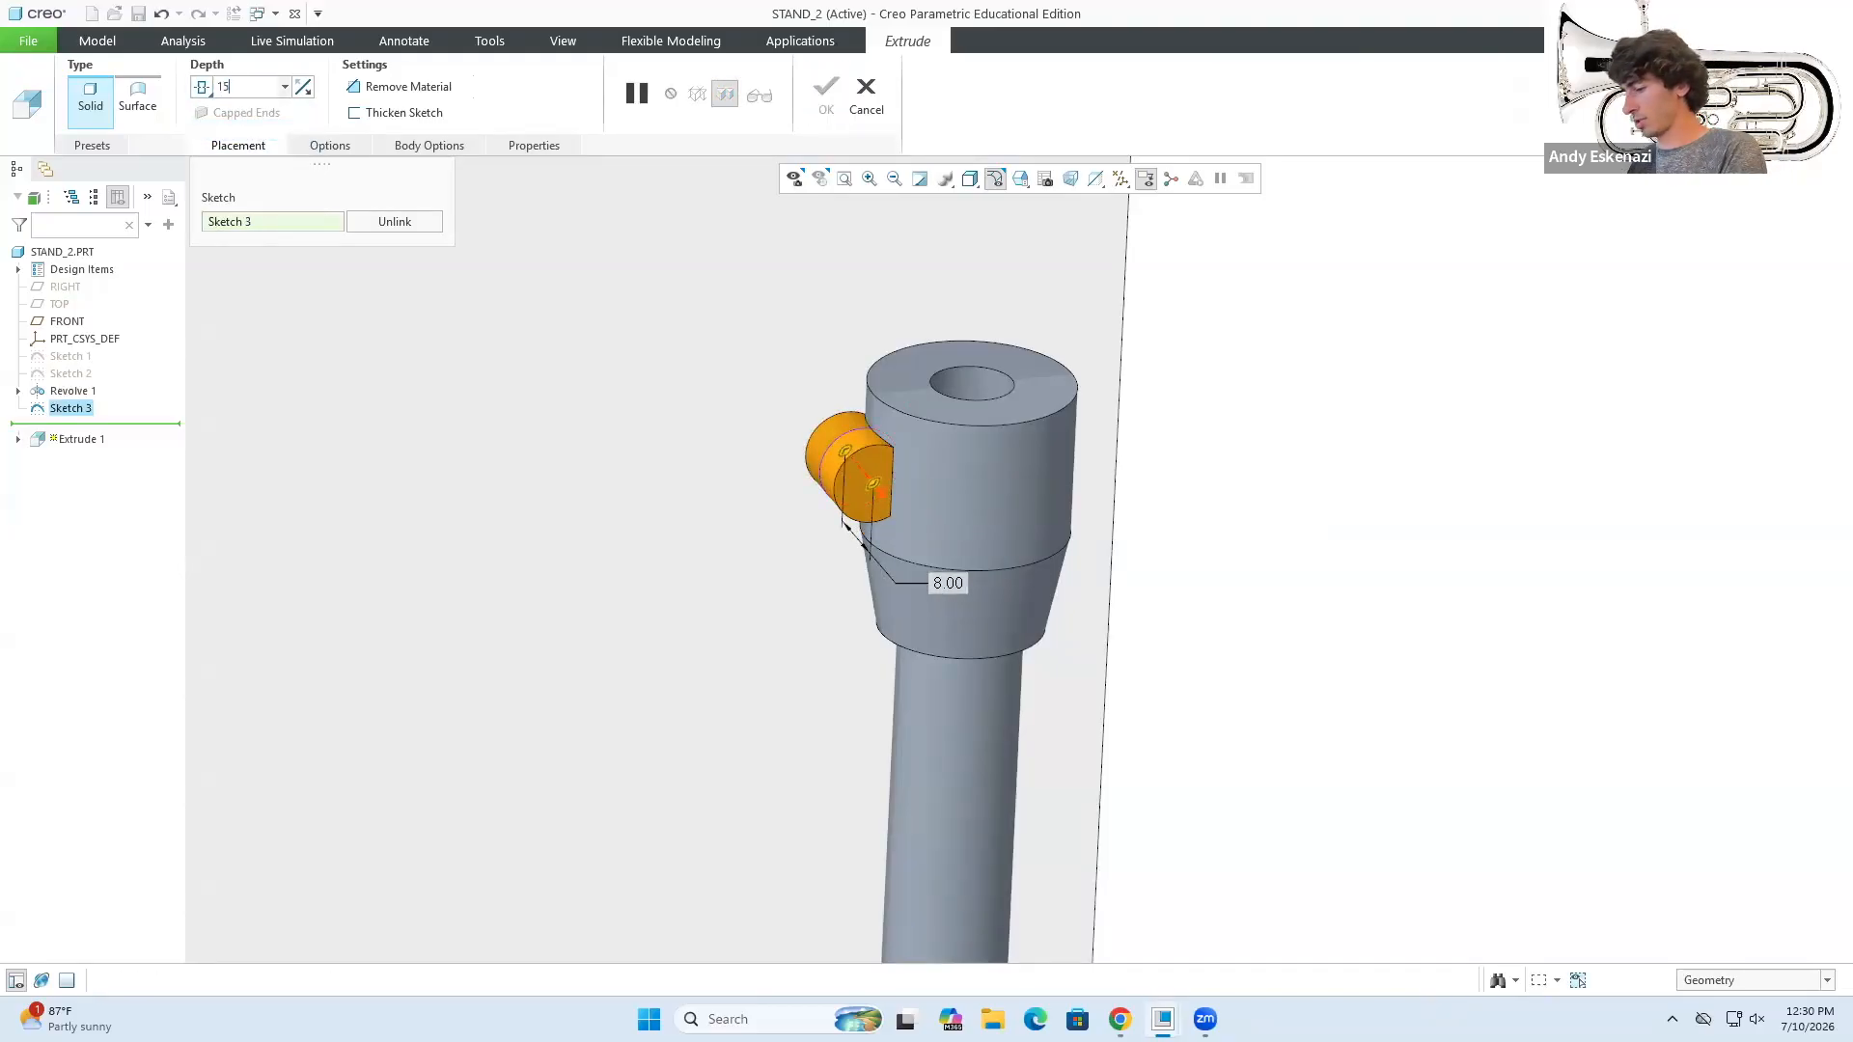
key(Return)
mouse_move(857, 462)
middle_down()
mouse_move(874, 494)
mouse_move(851, 451)
middle_up()
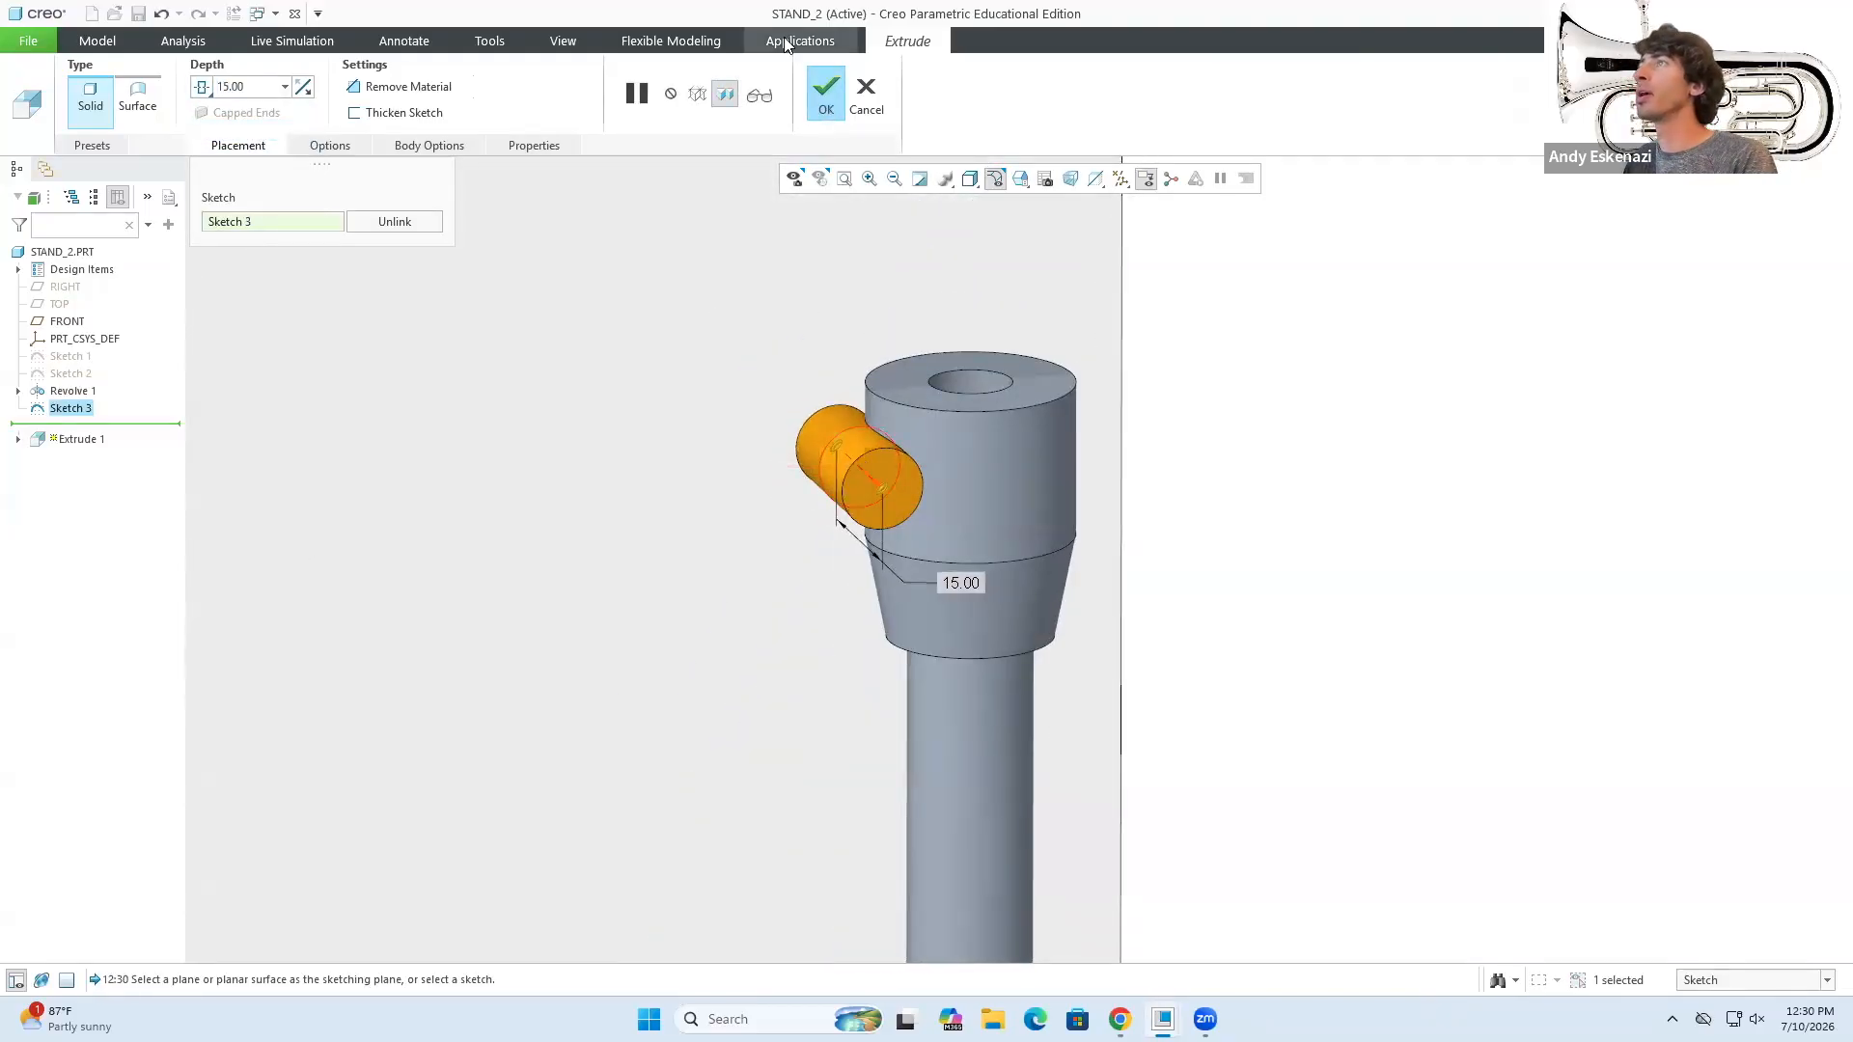
click(826, 94)
- Start a sketch on the FRONT datum plane and project the collar's straight right outer edge into it
middle_drag(997, 383, 813, 276)
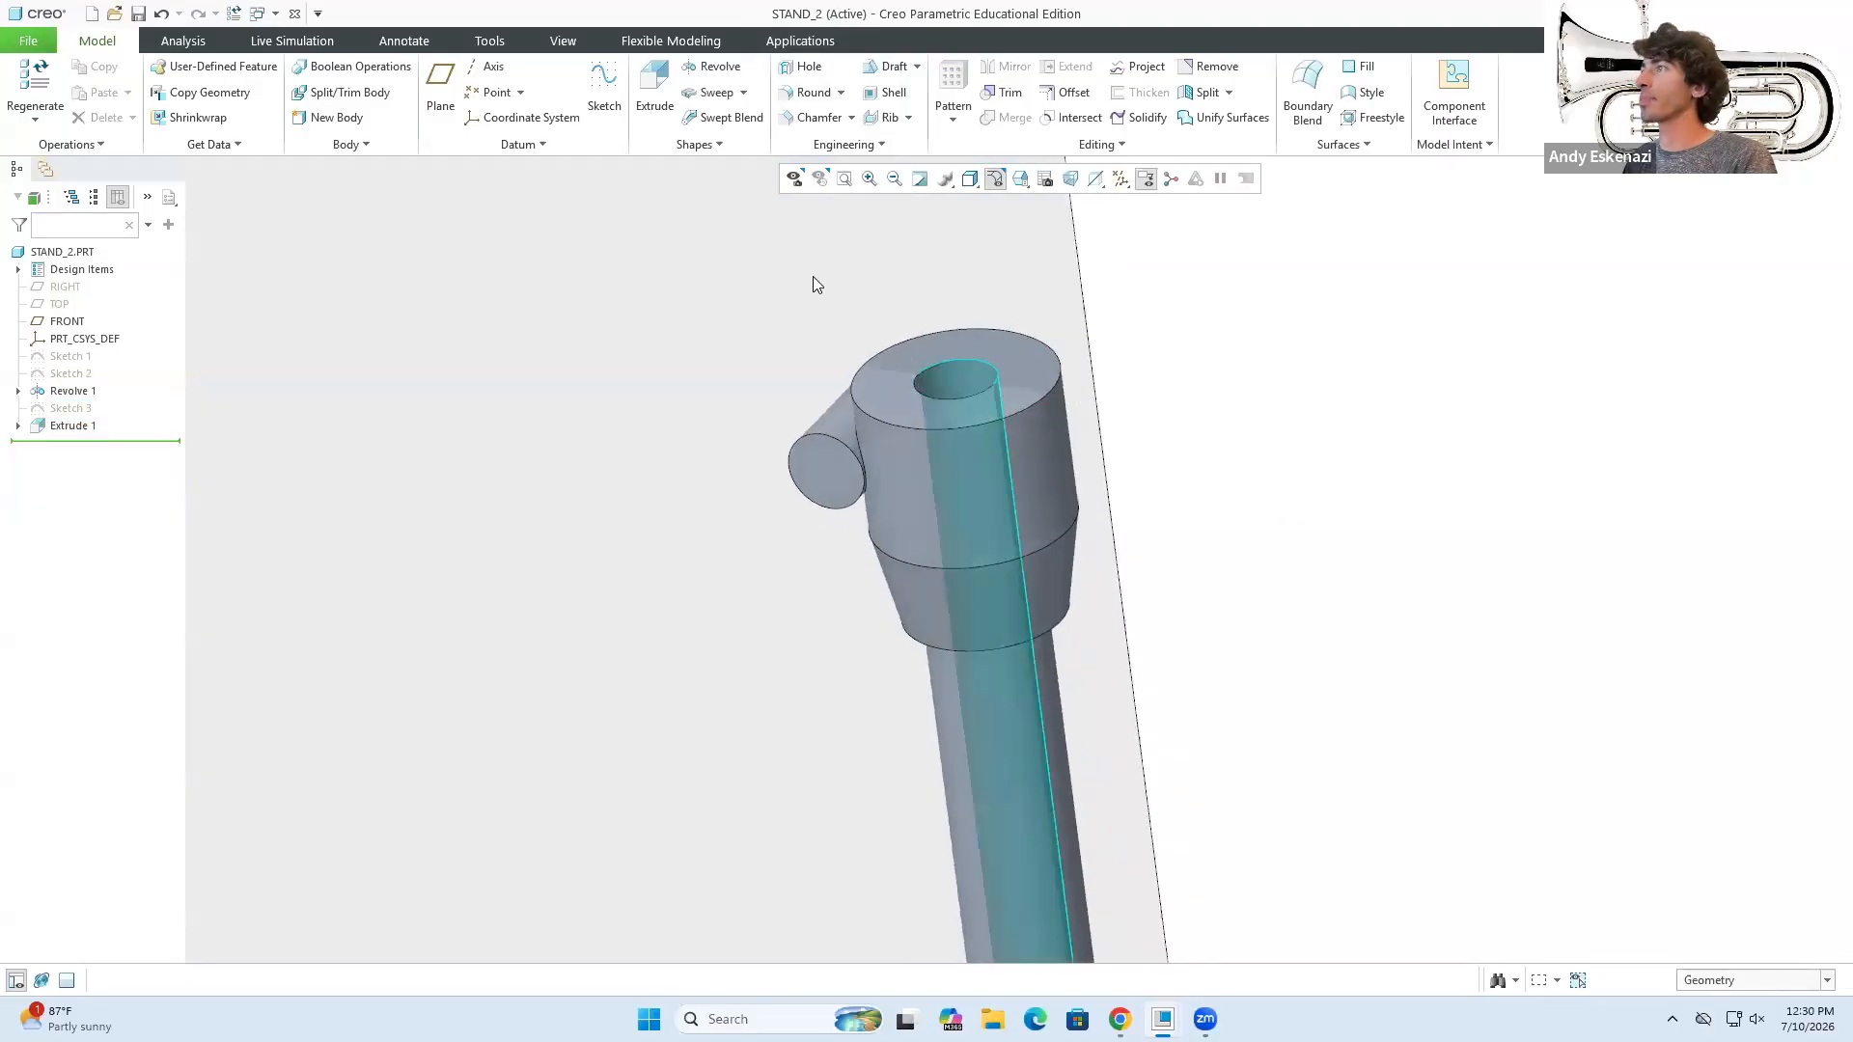
click(604, 91)
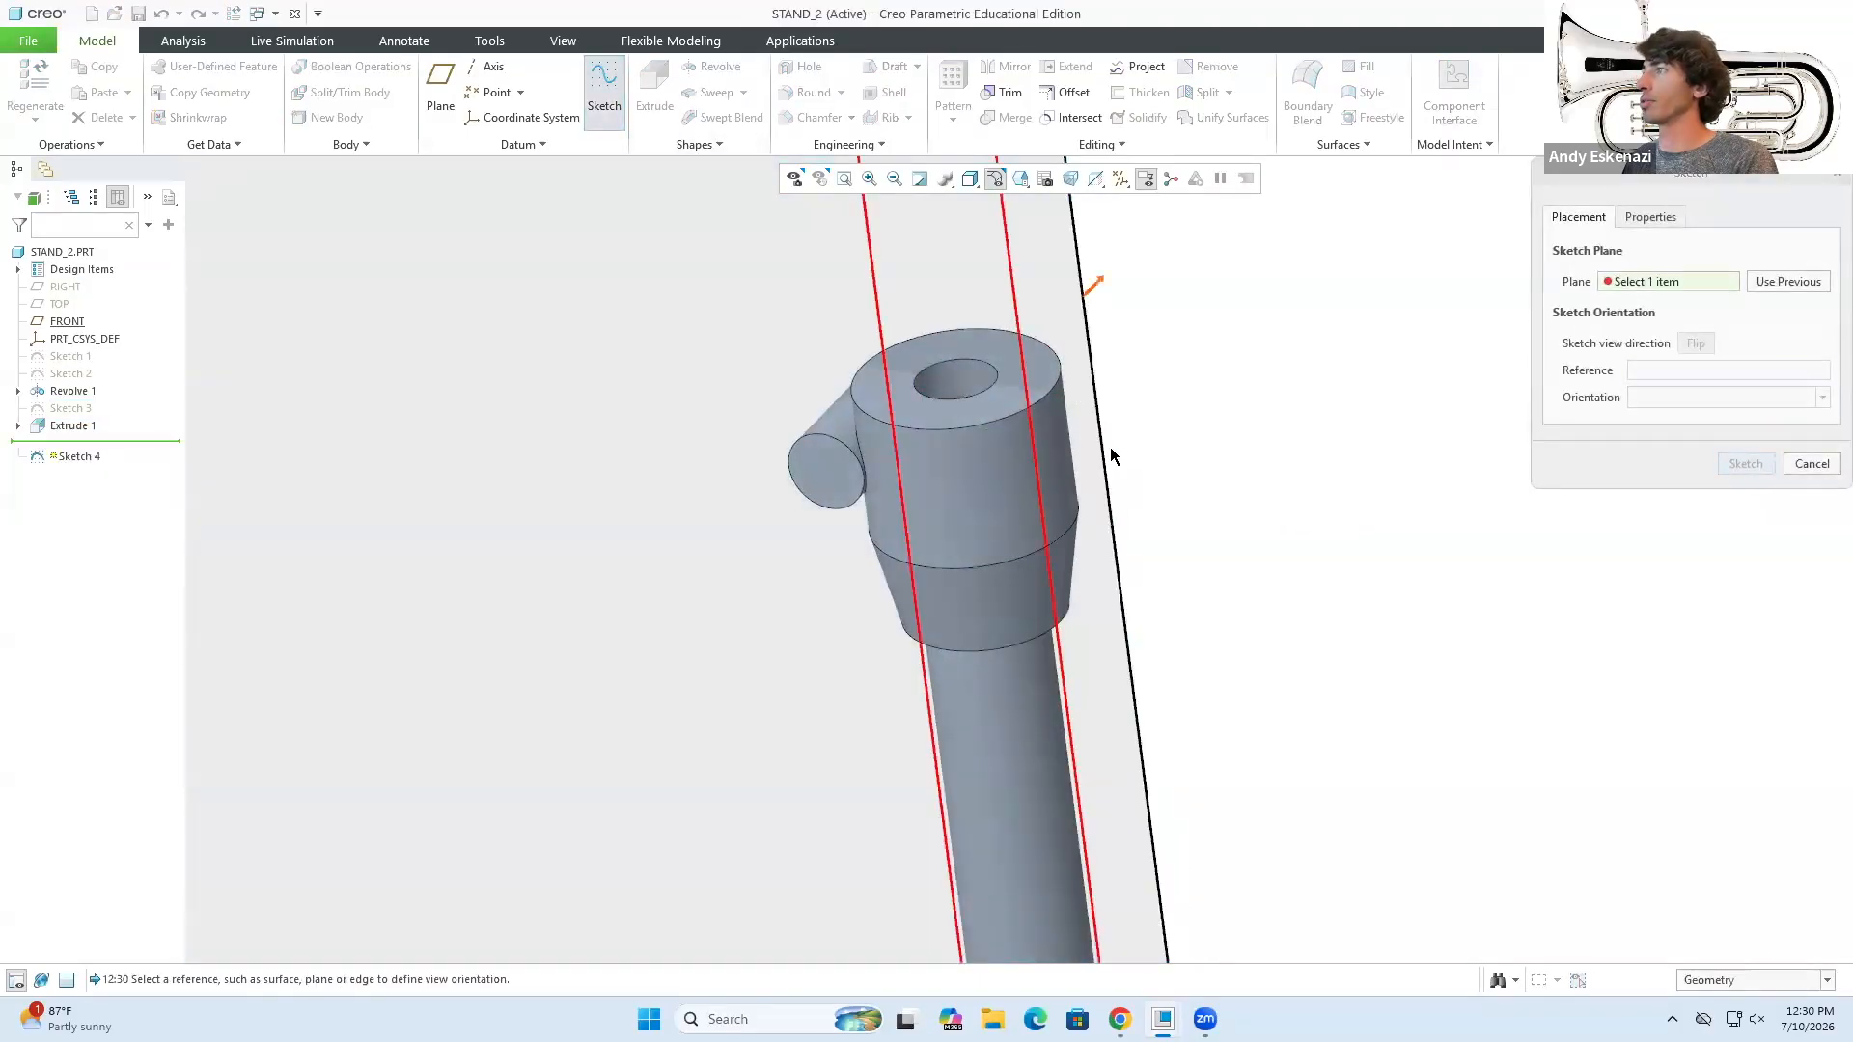
click(1110, 448)
click(1746, 463)
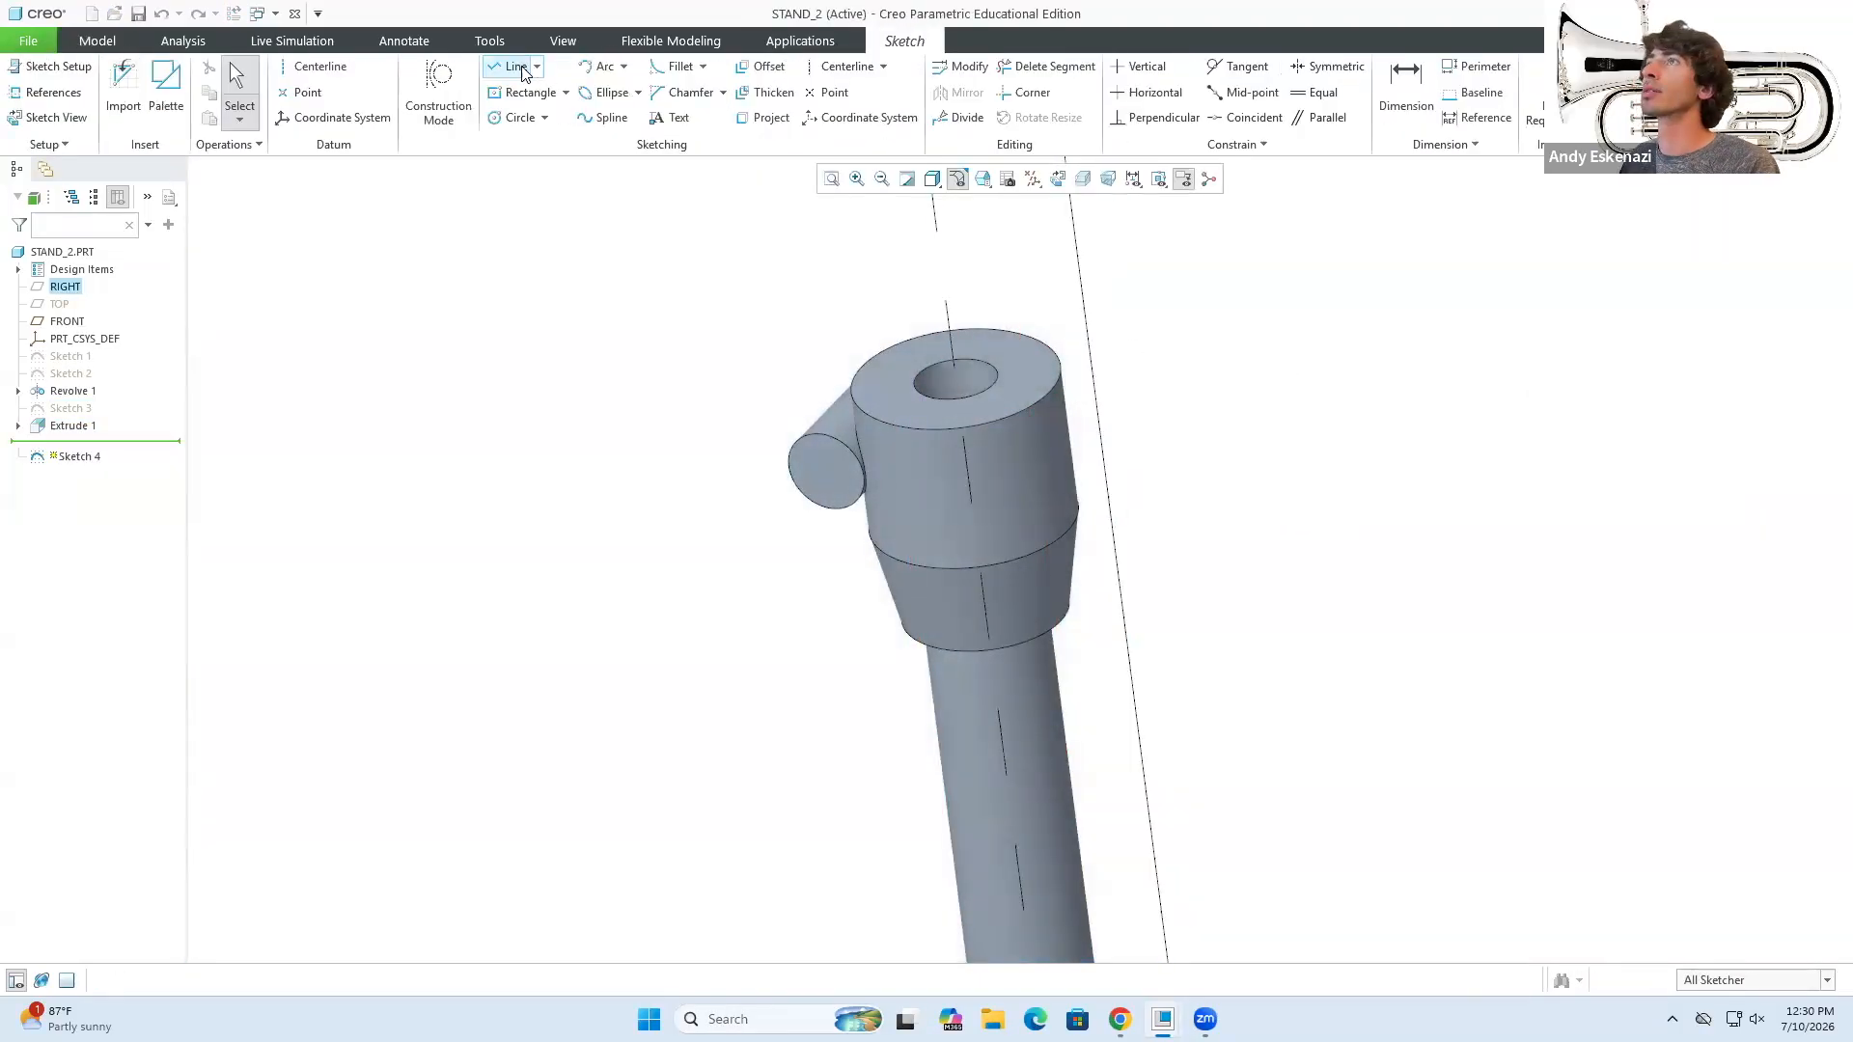
click(762, 117)
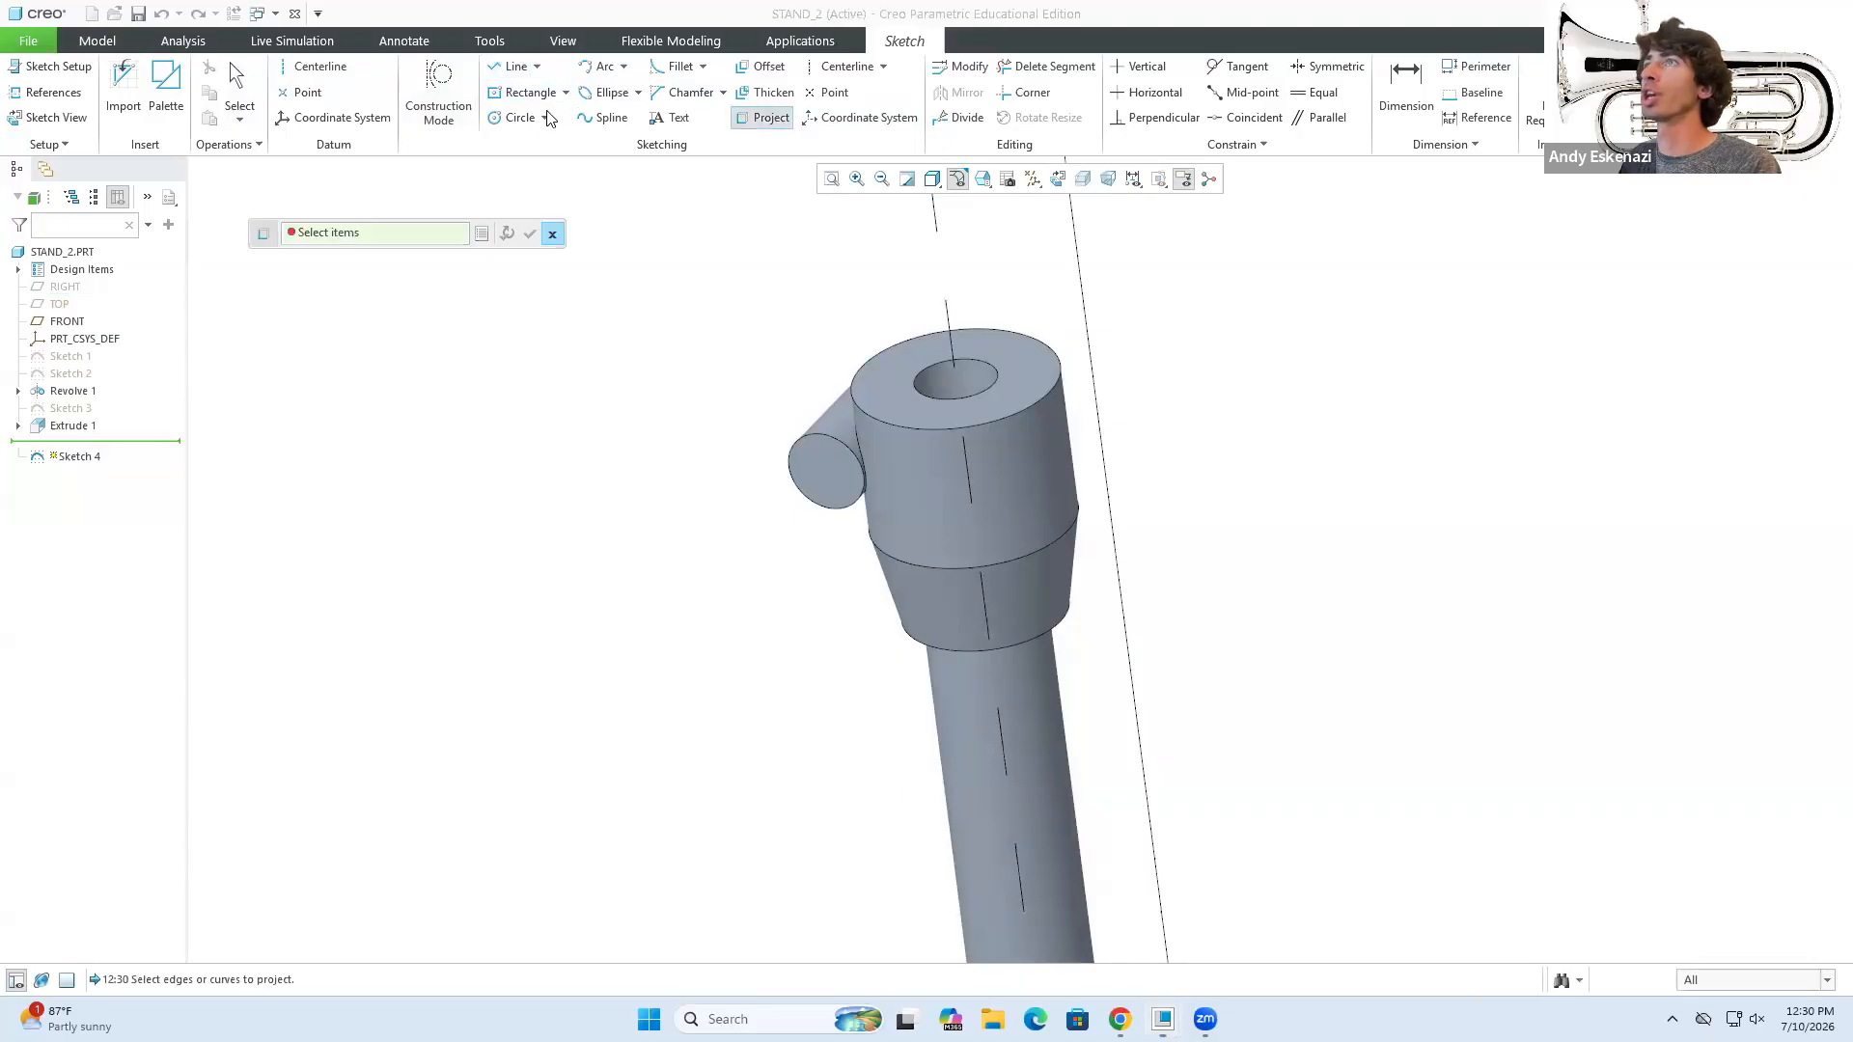
click(1069, 411)
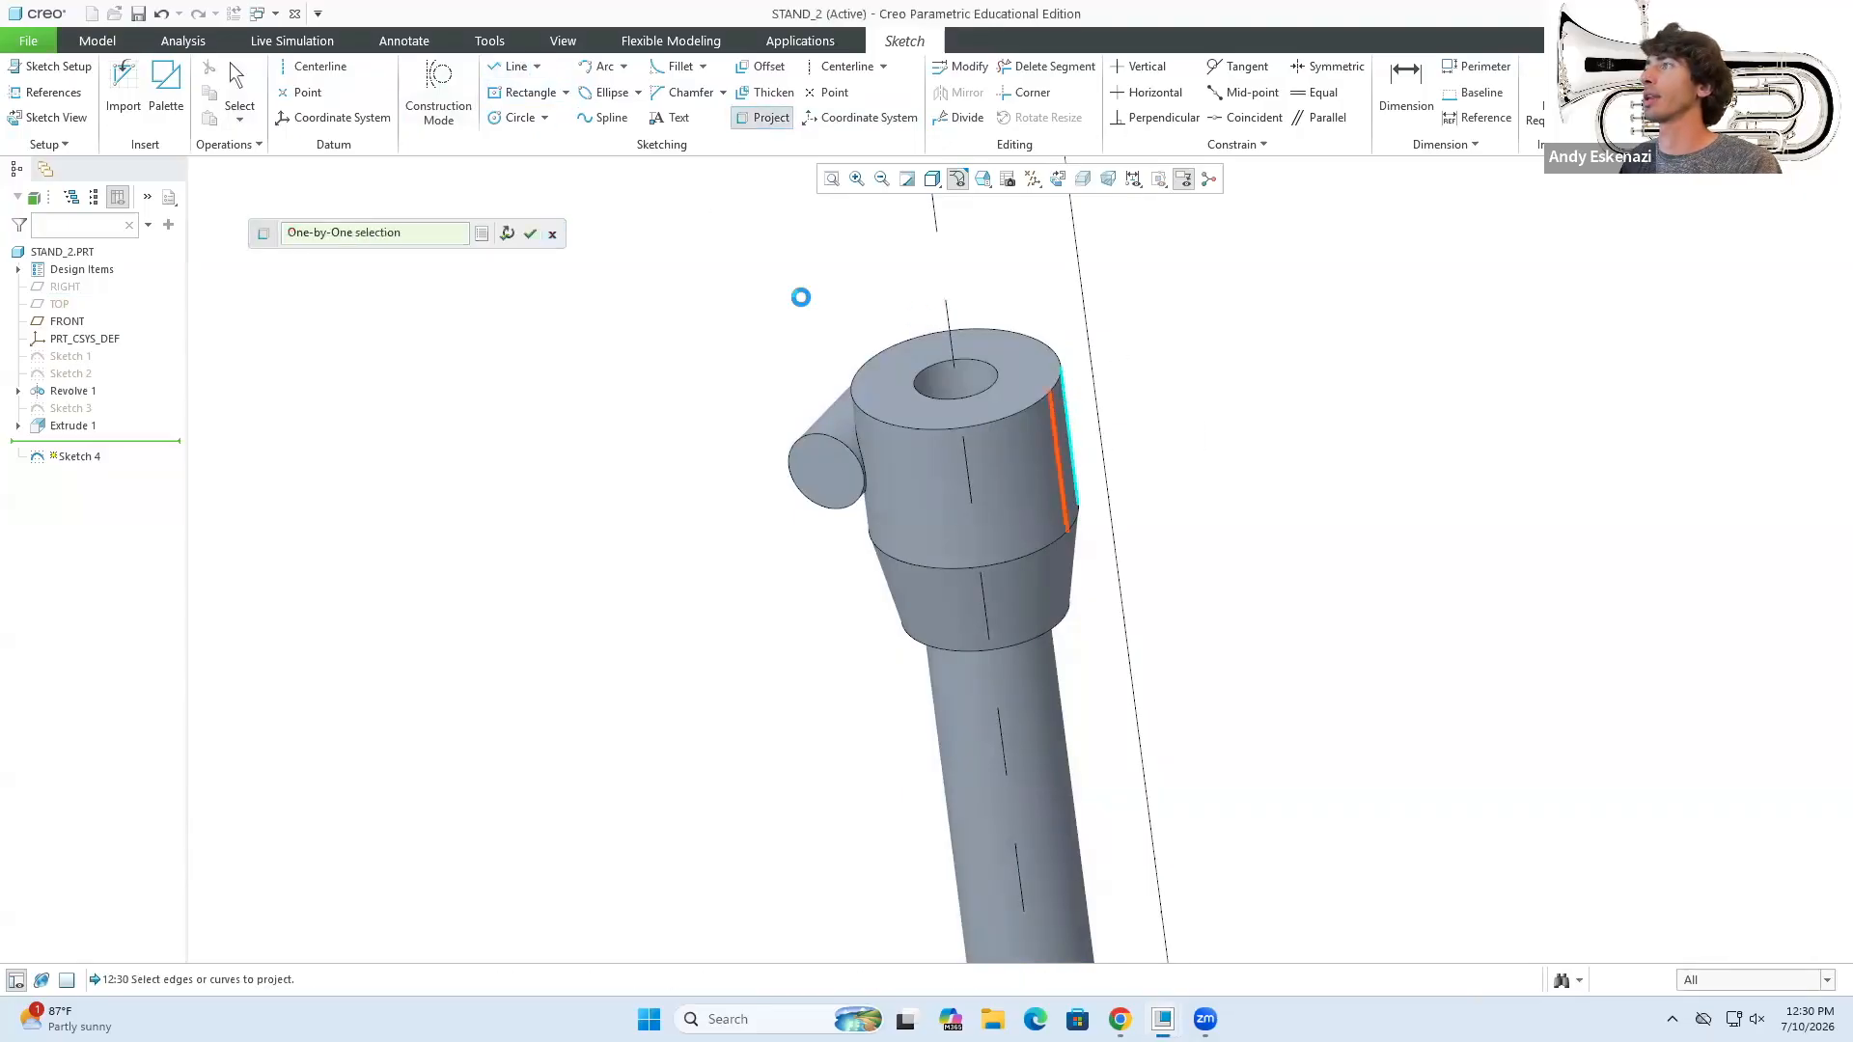
click(531, 234)
- Draw a center rectangle at the projected edge's midpoint, 4 wide and 10 high, and finish the sketch
click(522, 92)
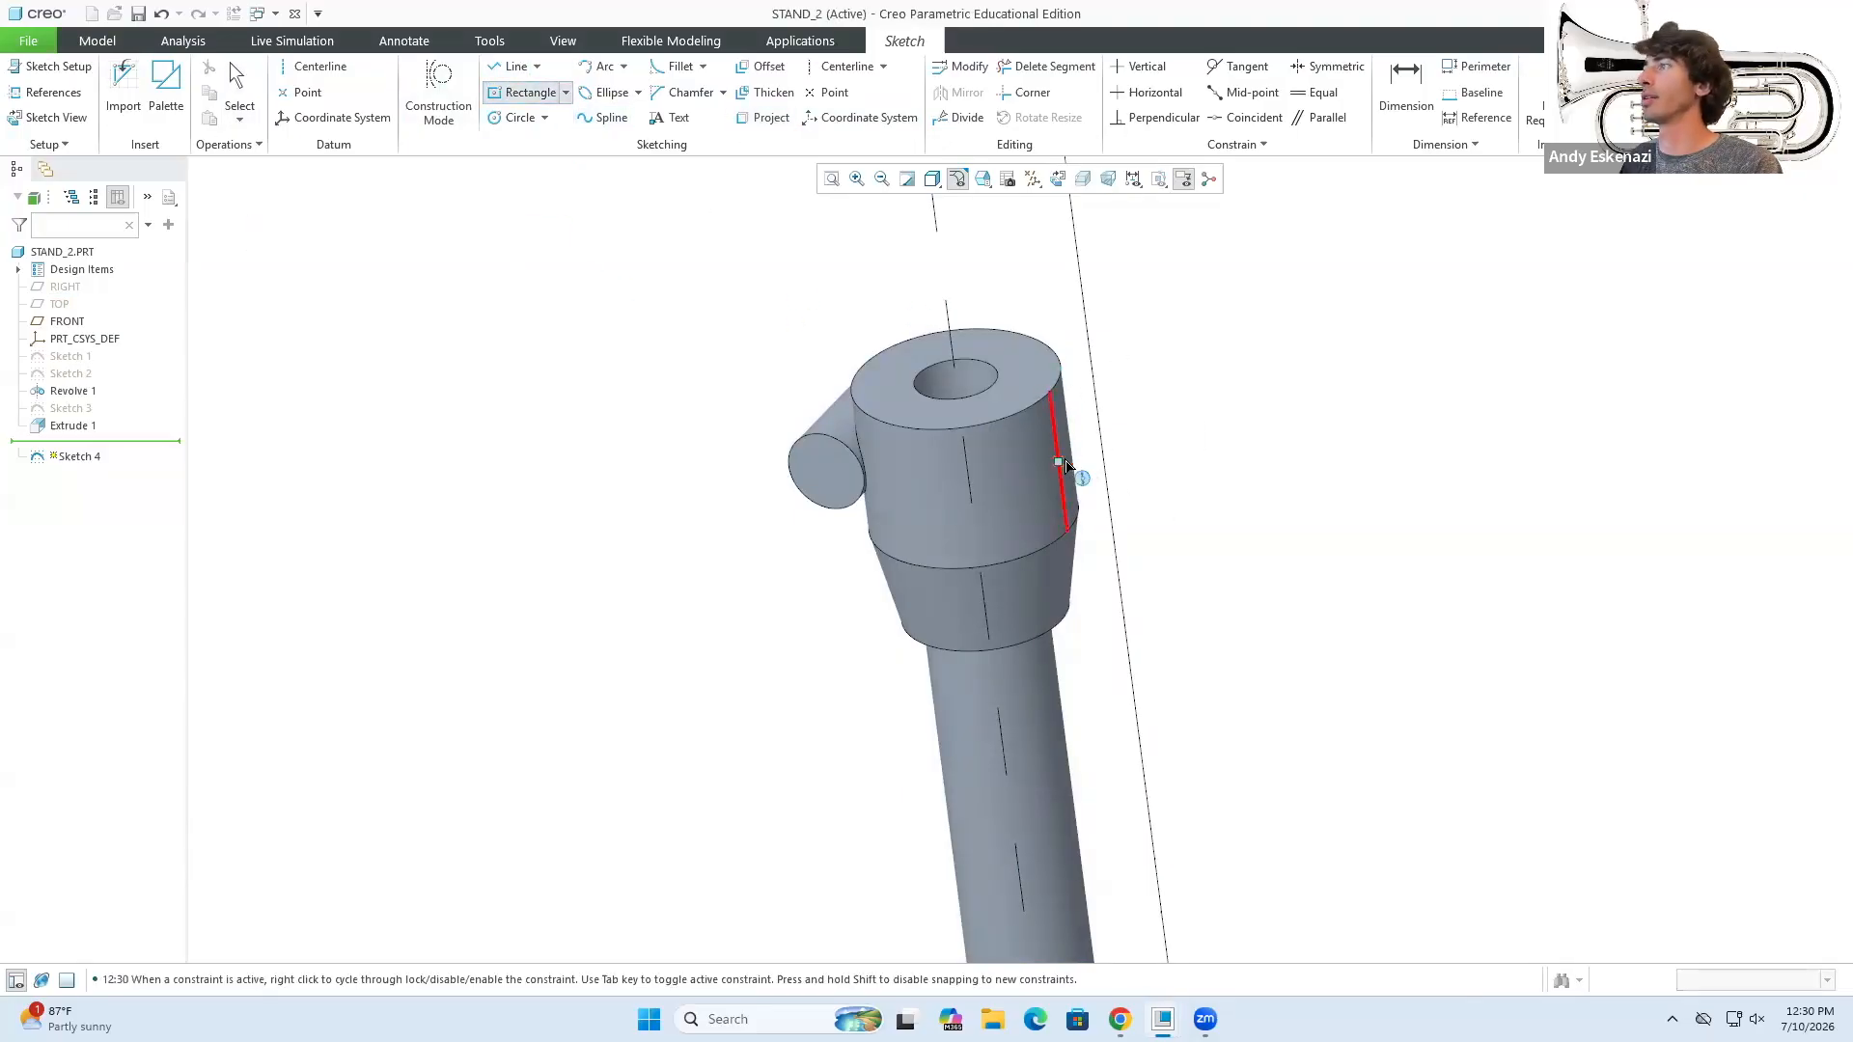
click(1086, 499)
middle_click(1086, 499)
scroll(1062, 507, down, 4)
text(4)
key(Return)
double_click(1105, 473)
text(10)
key(Return)
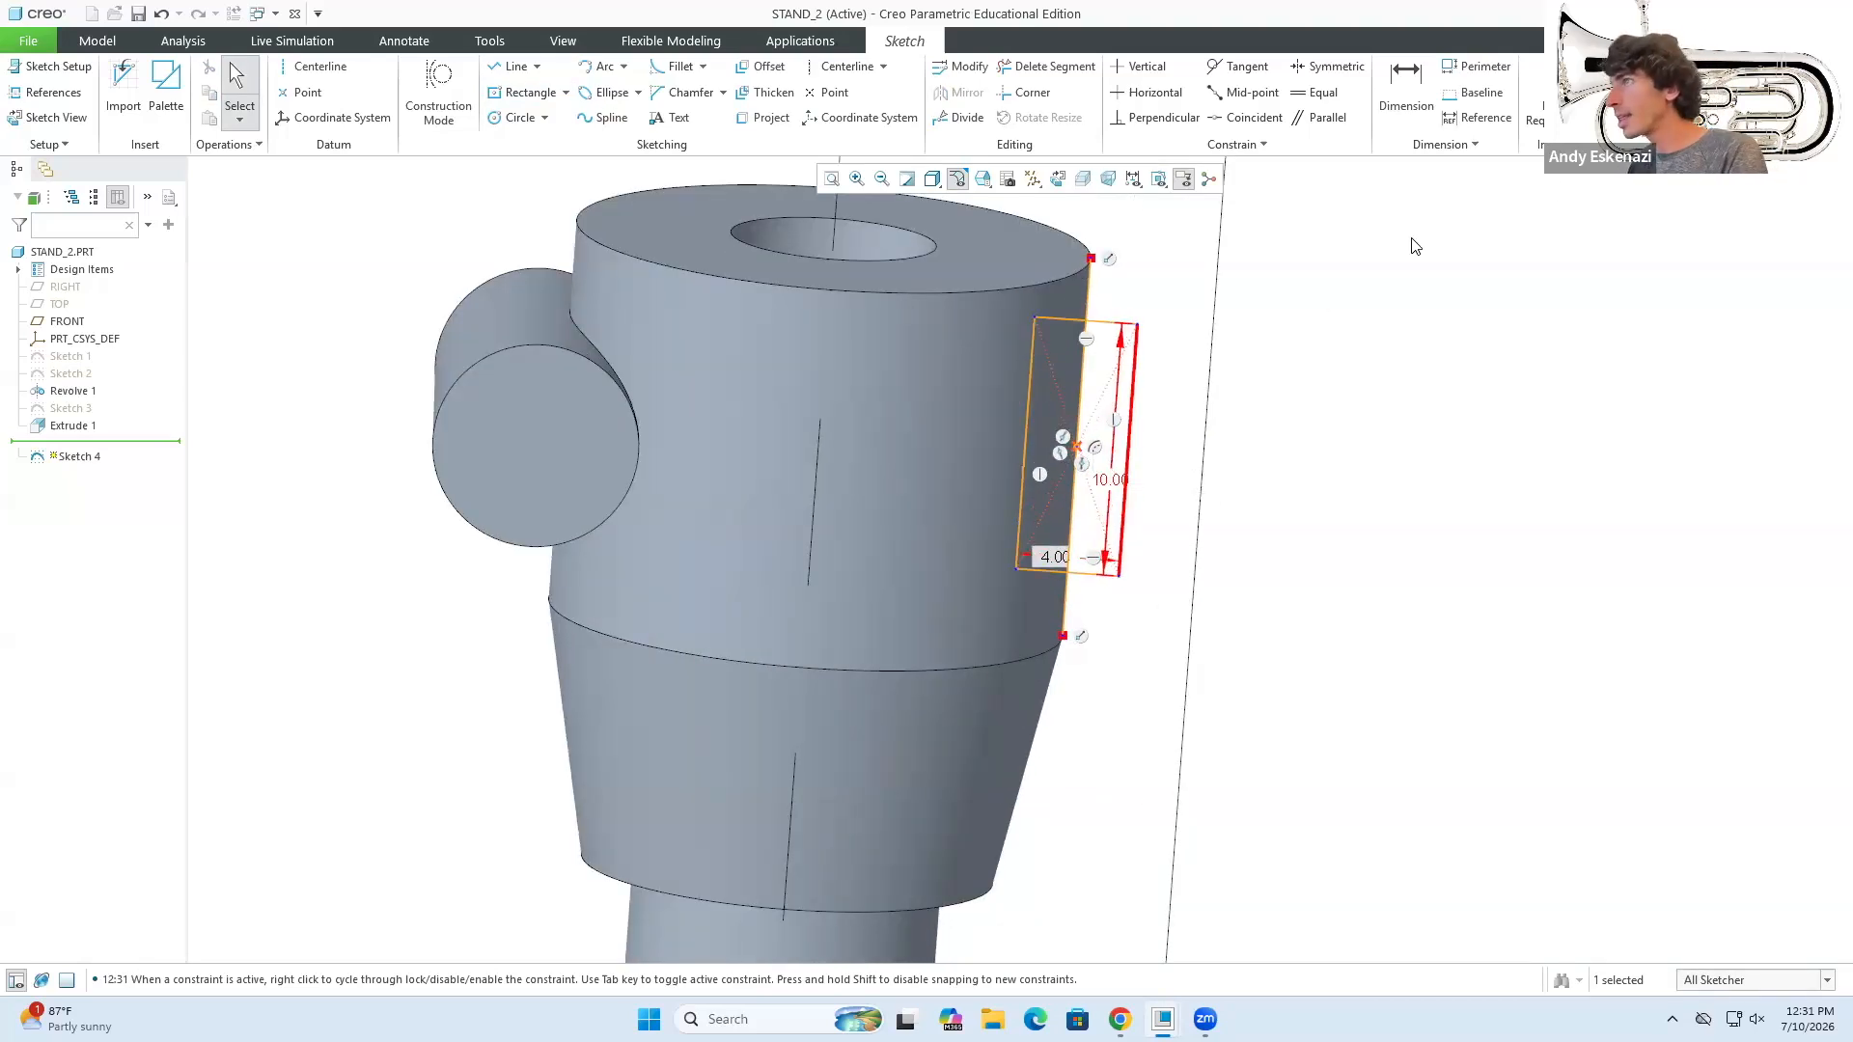
click(1631, 89)
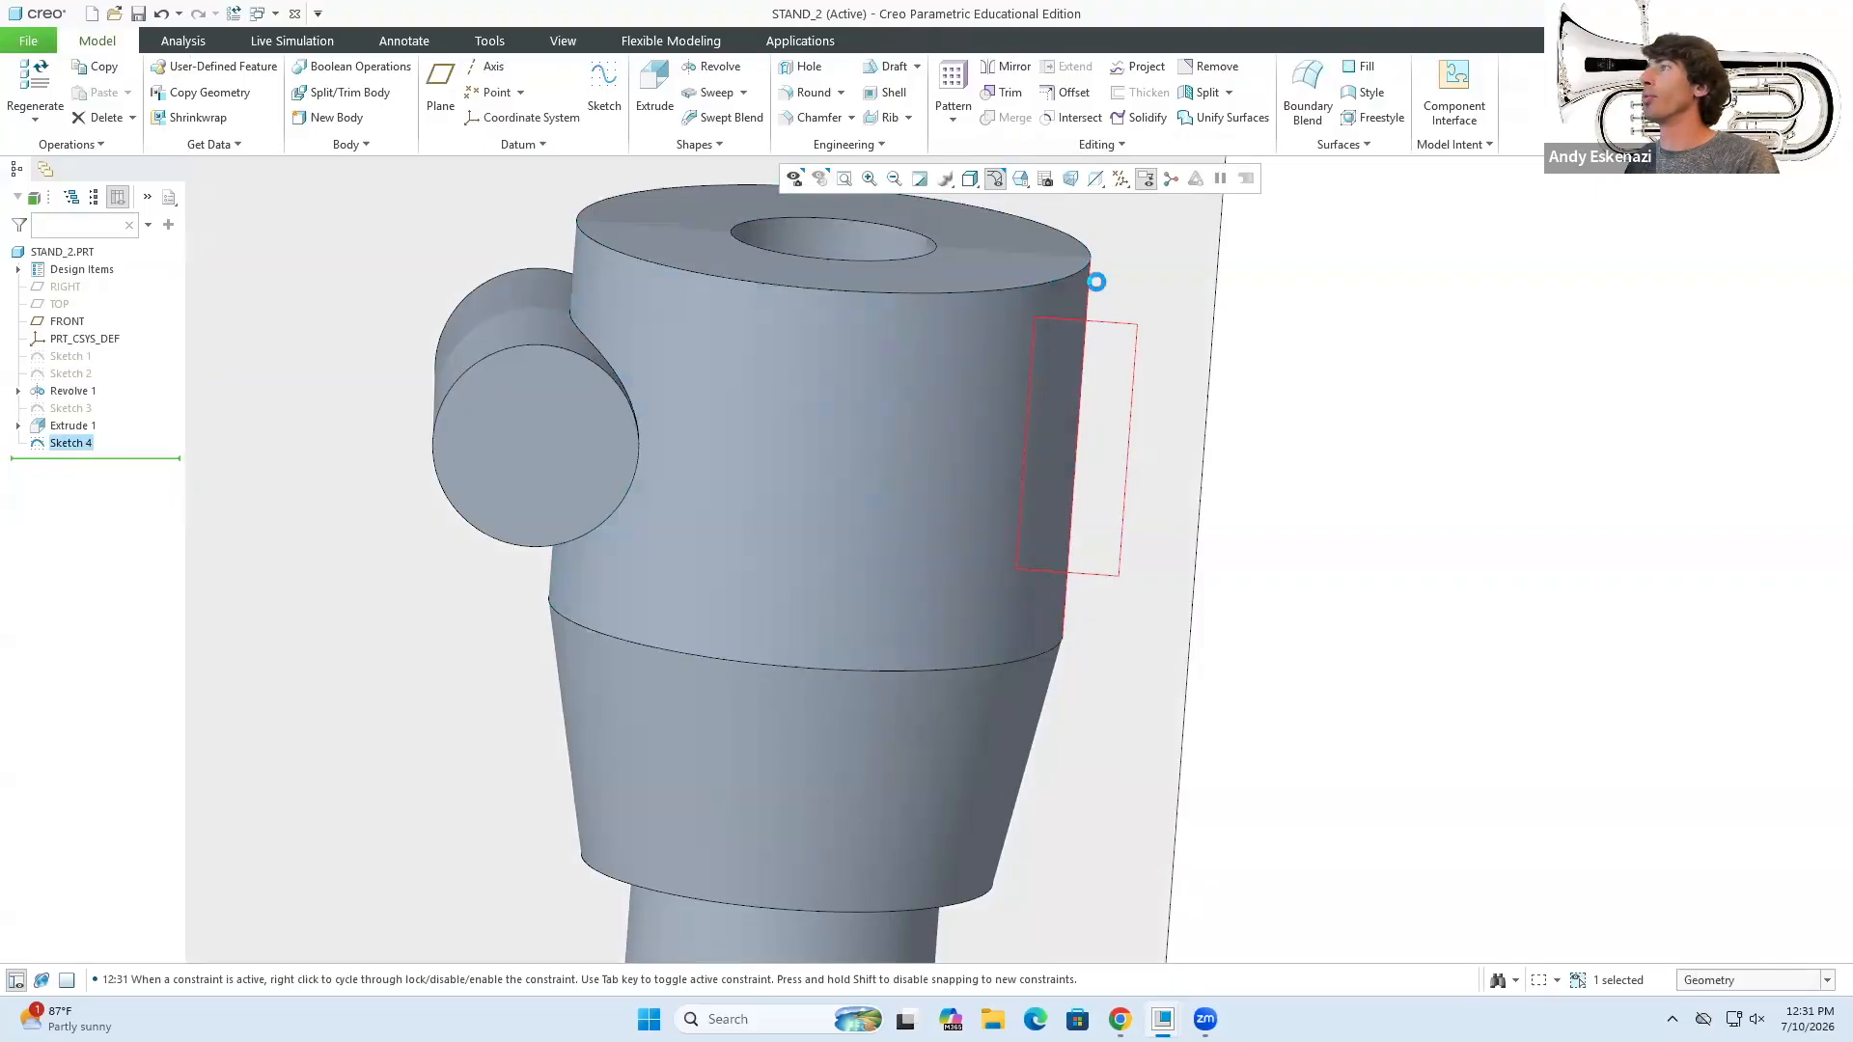
- Reopen Sketch 4, convert the projected collar edge to construction geometry, and finish the sketch
click(1089, 289)
click(1127, 201)
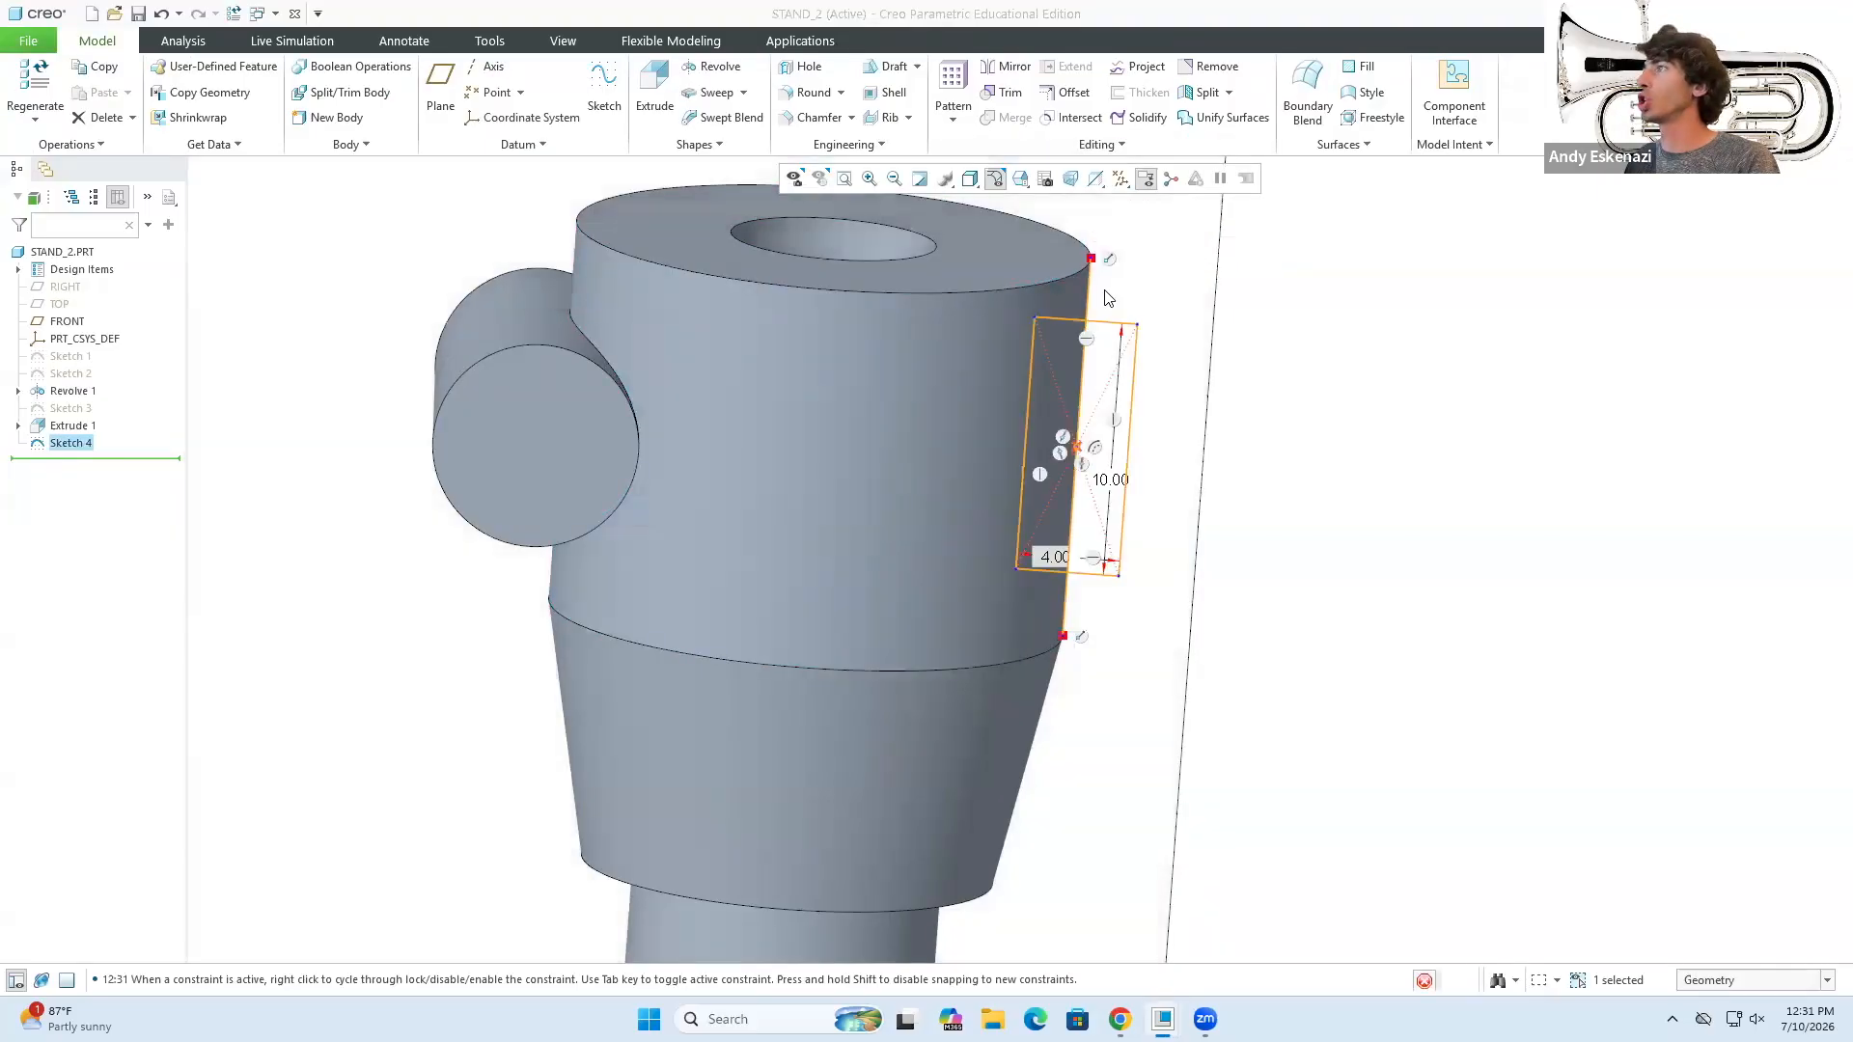
click(1088, 291)
click(1127, 202)
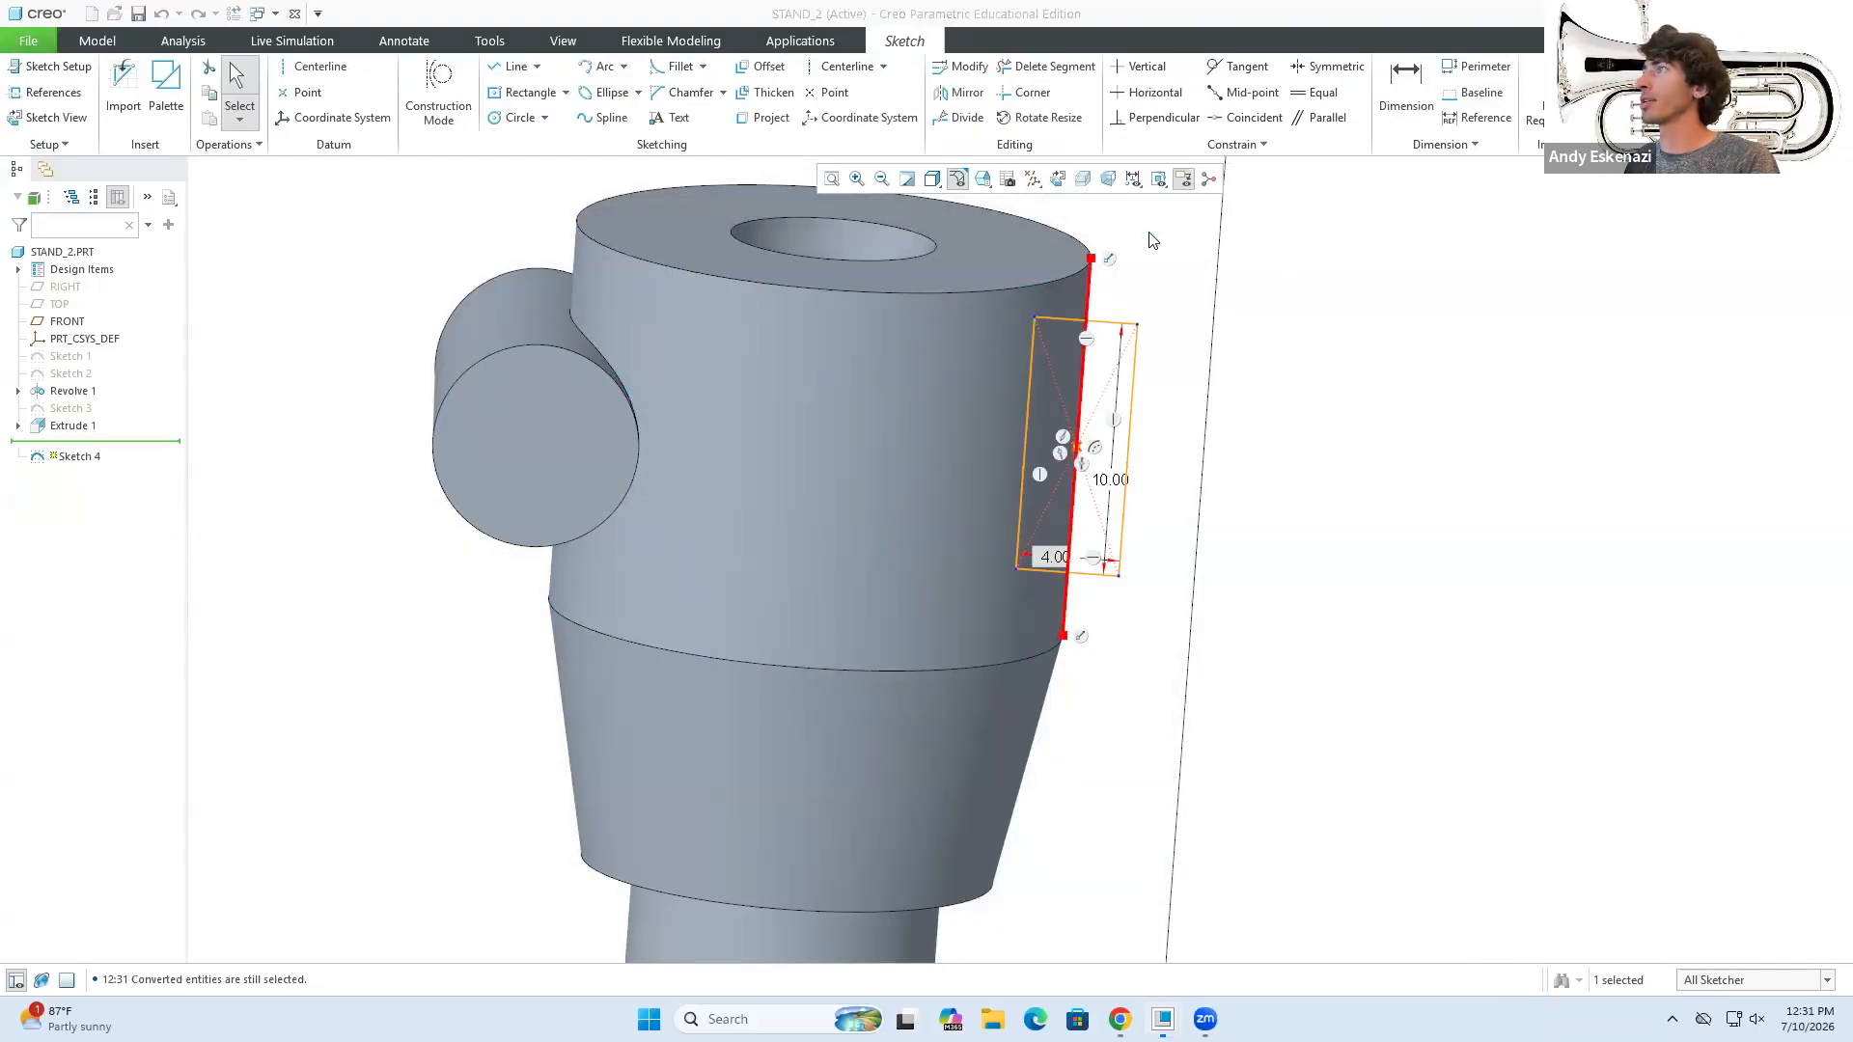
click(1625, 88)
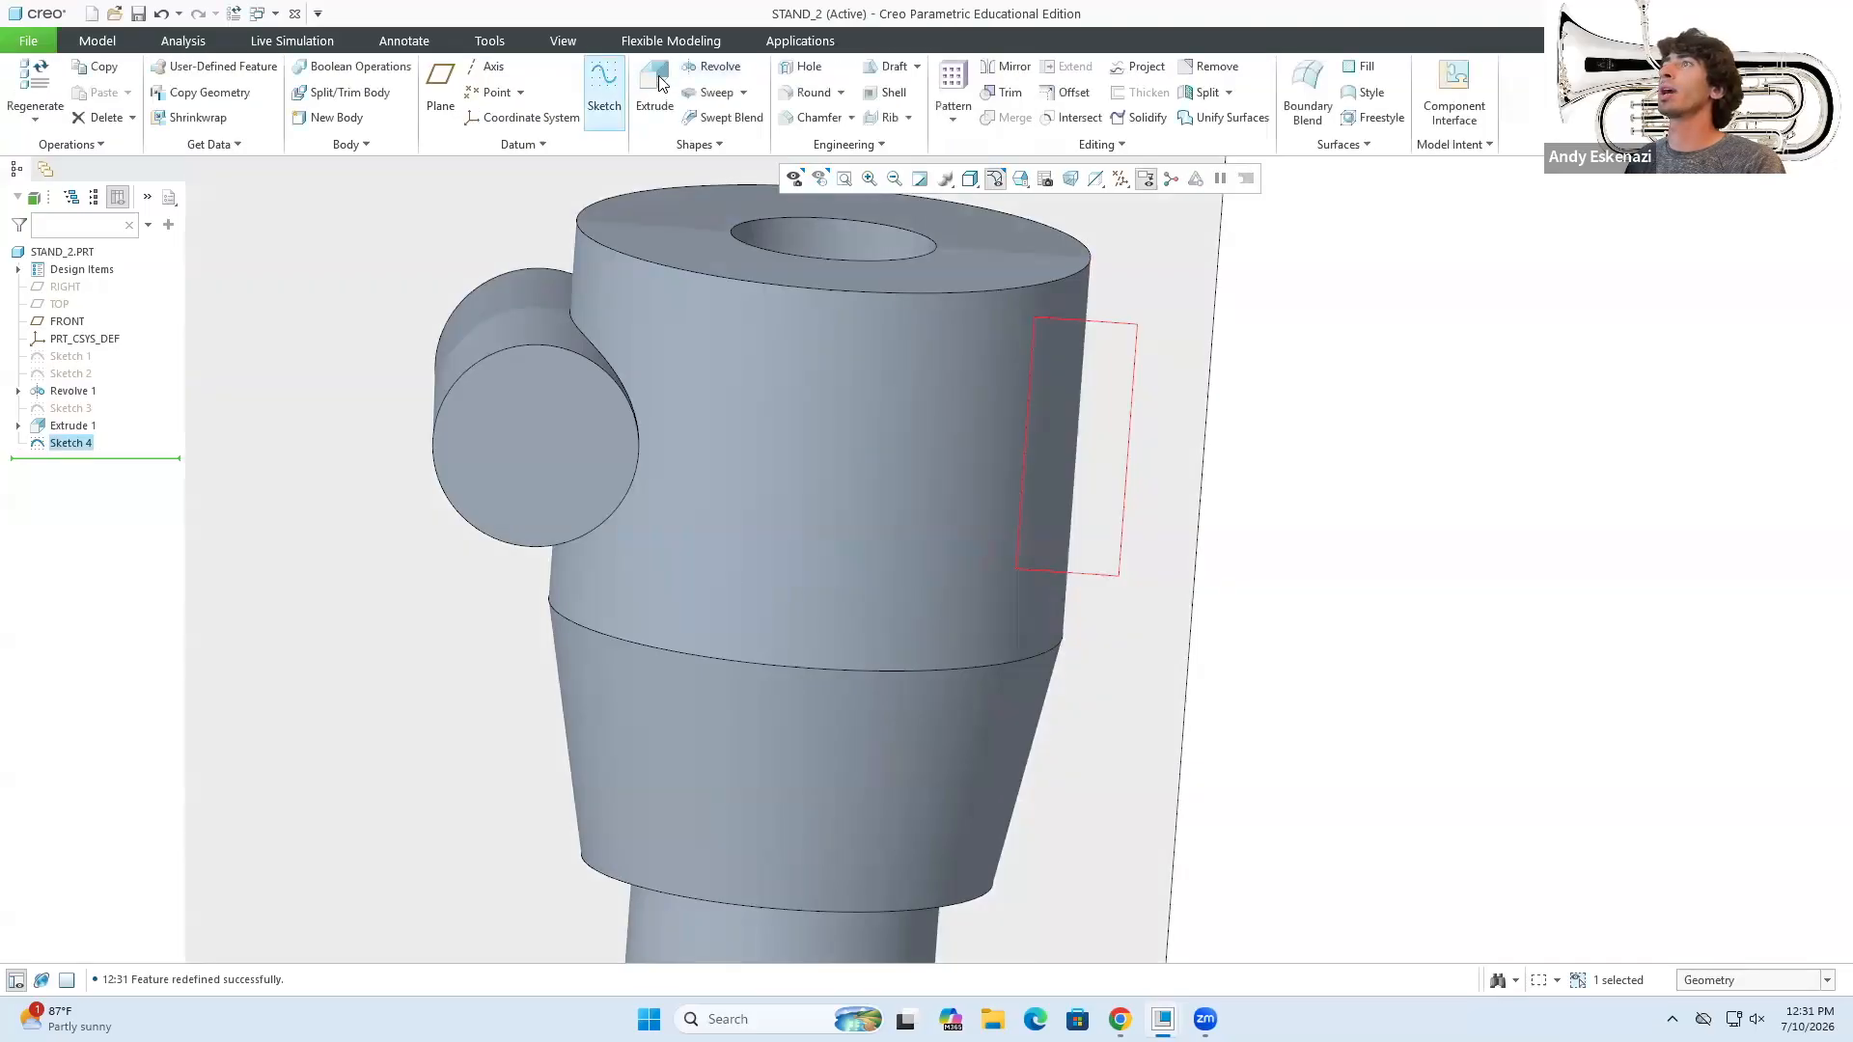
- Extrude the rectangle symmetrically to a depth of 6 as a block on the collar's right side
click(653, 86)
click(201, 88)
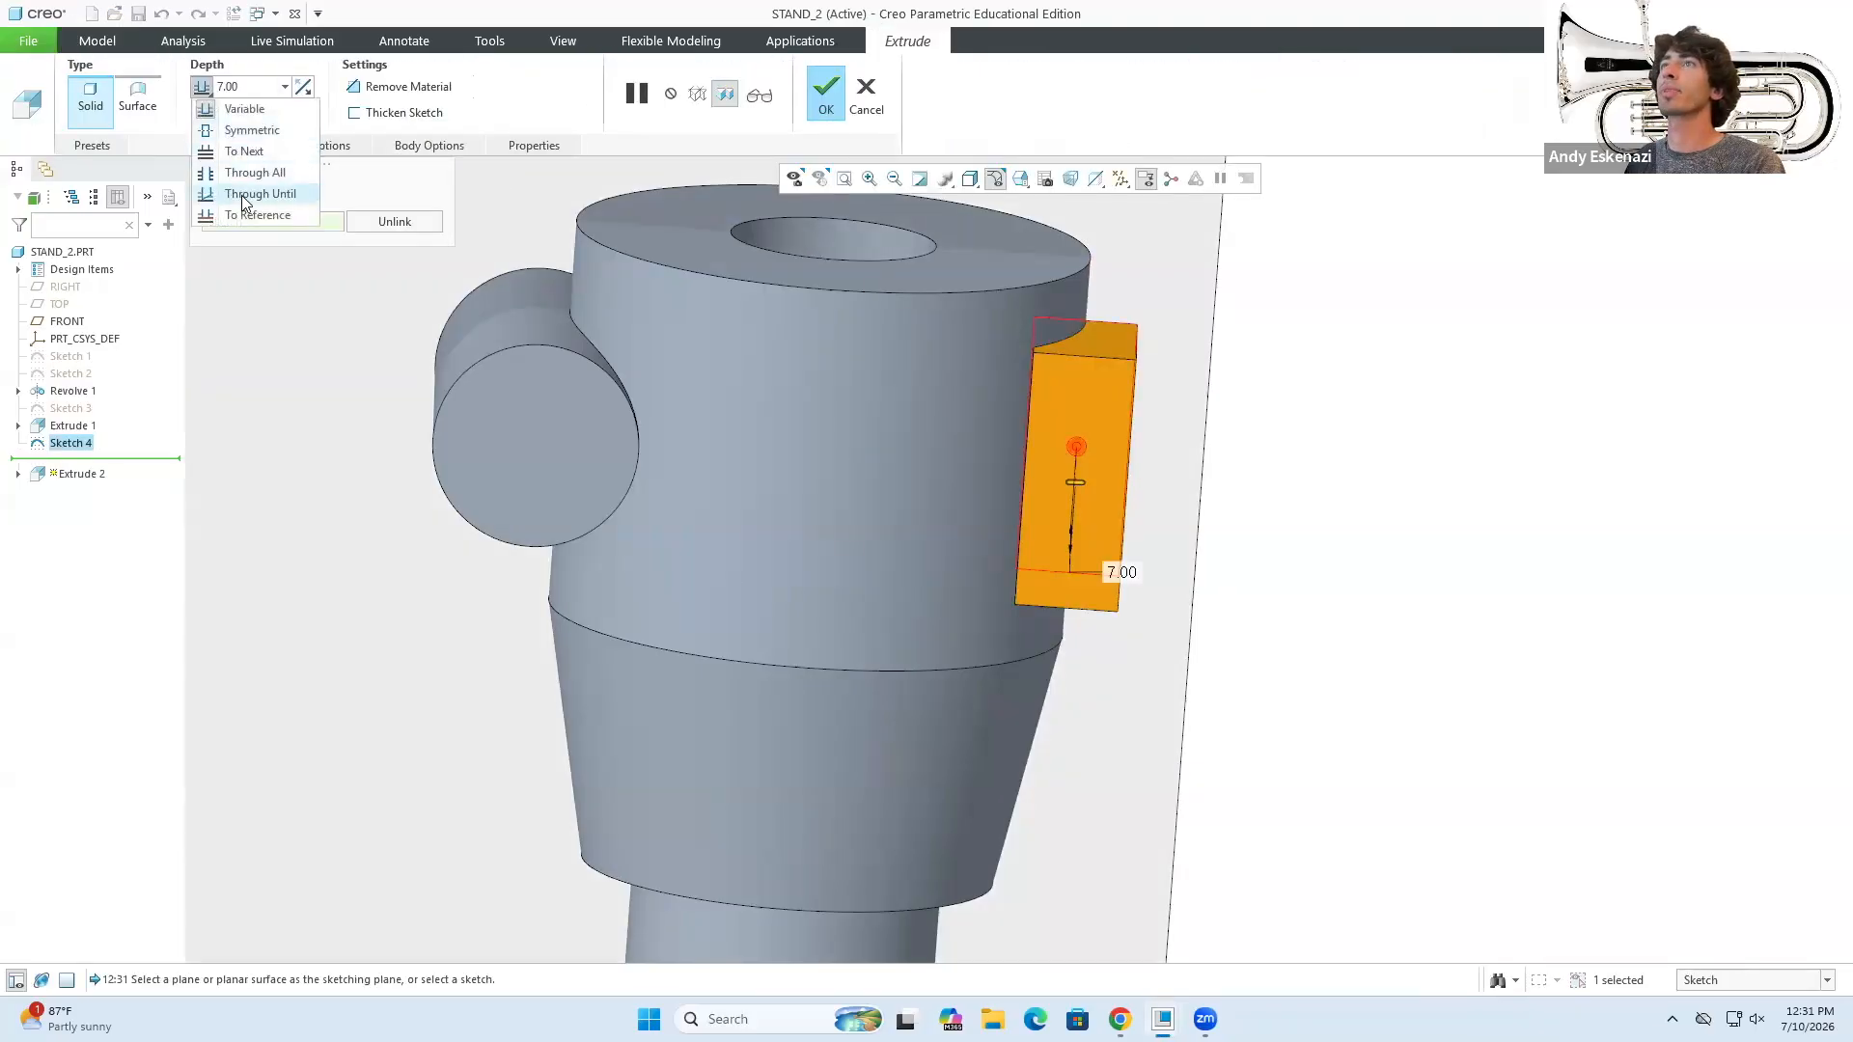
click(236, 133)
click(259, 90)
text(6)
key(Return)
middle_drag(1019, 369, 951, 400)
click(815, 87)
click(1456, 543)
scroll(1088, 600, up, 3)
middle_drag(1087, 599, 1162, 543)
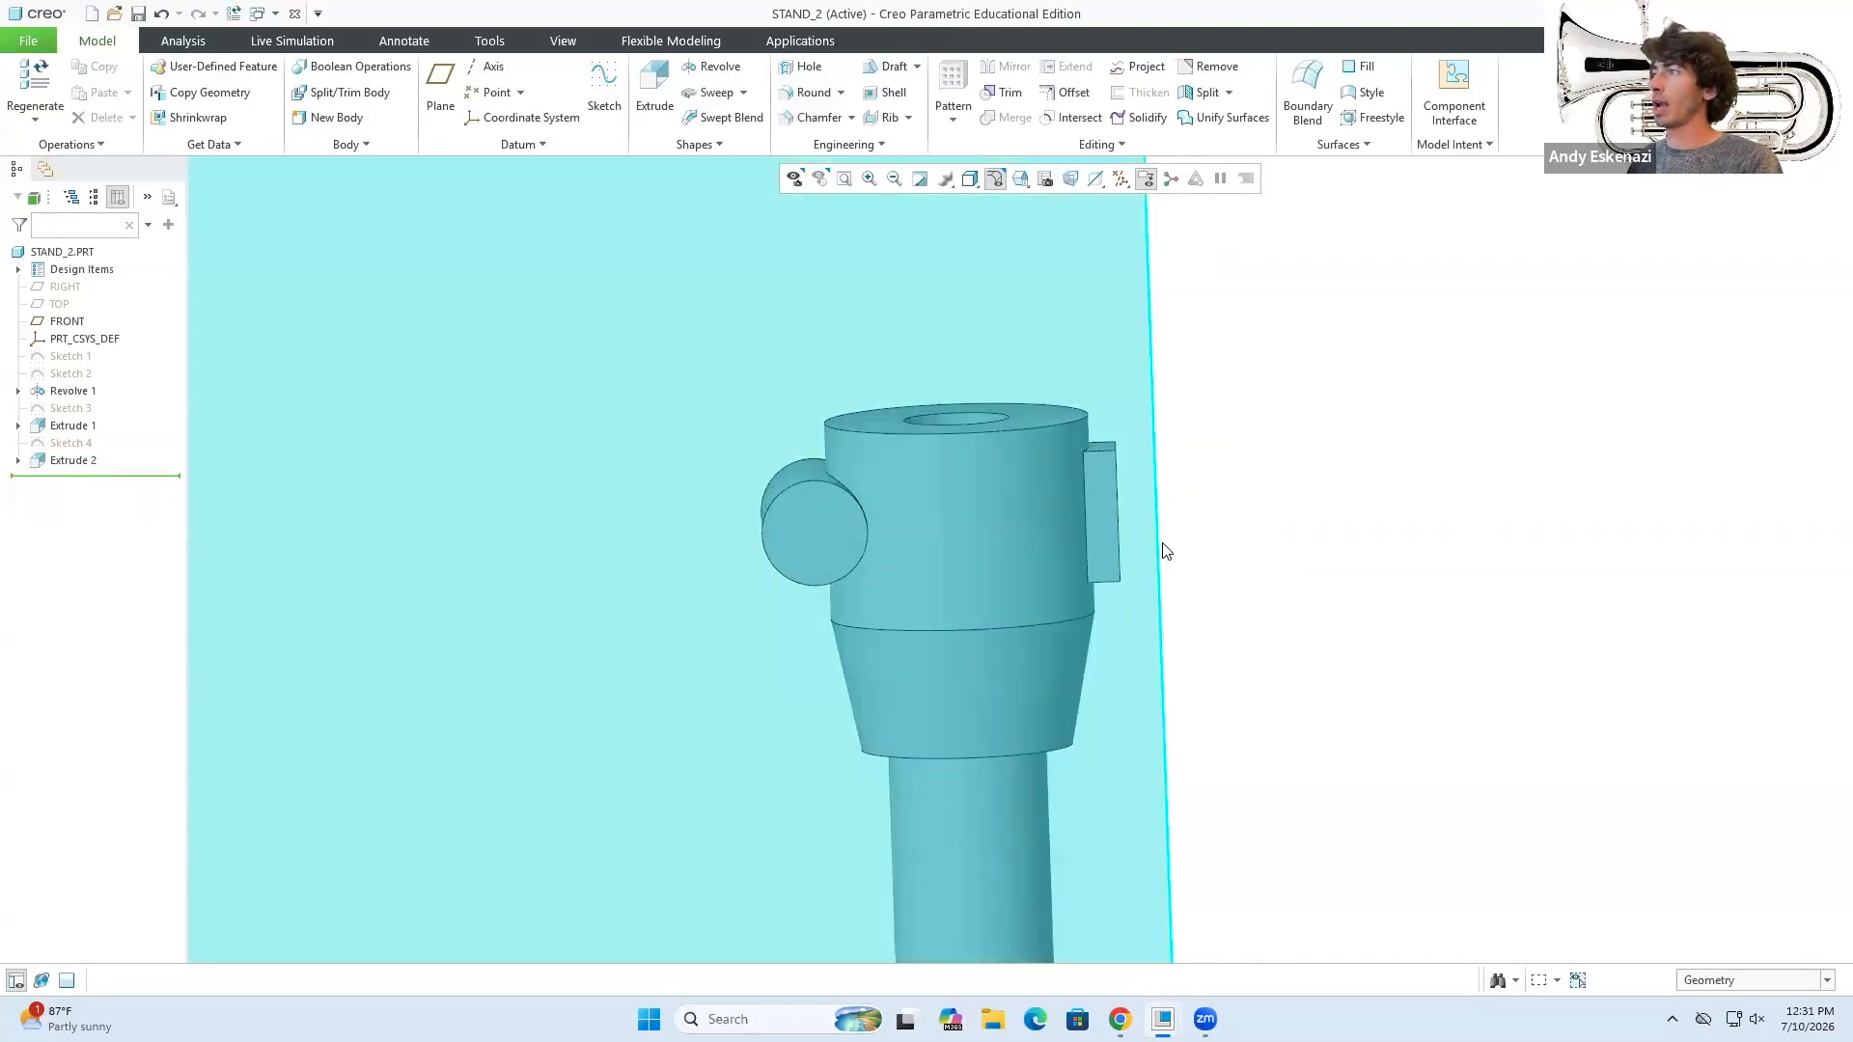
- Start an extrude sketch on the collar's top face and draw a horizontal construction line about 19.5 long from the bore center past the clamp cylinder
click(1162, 550)
middle_drag(1142, 403, 1145, 554)
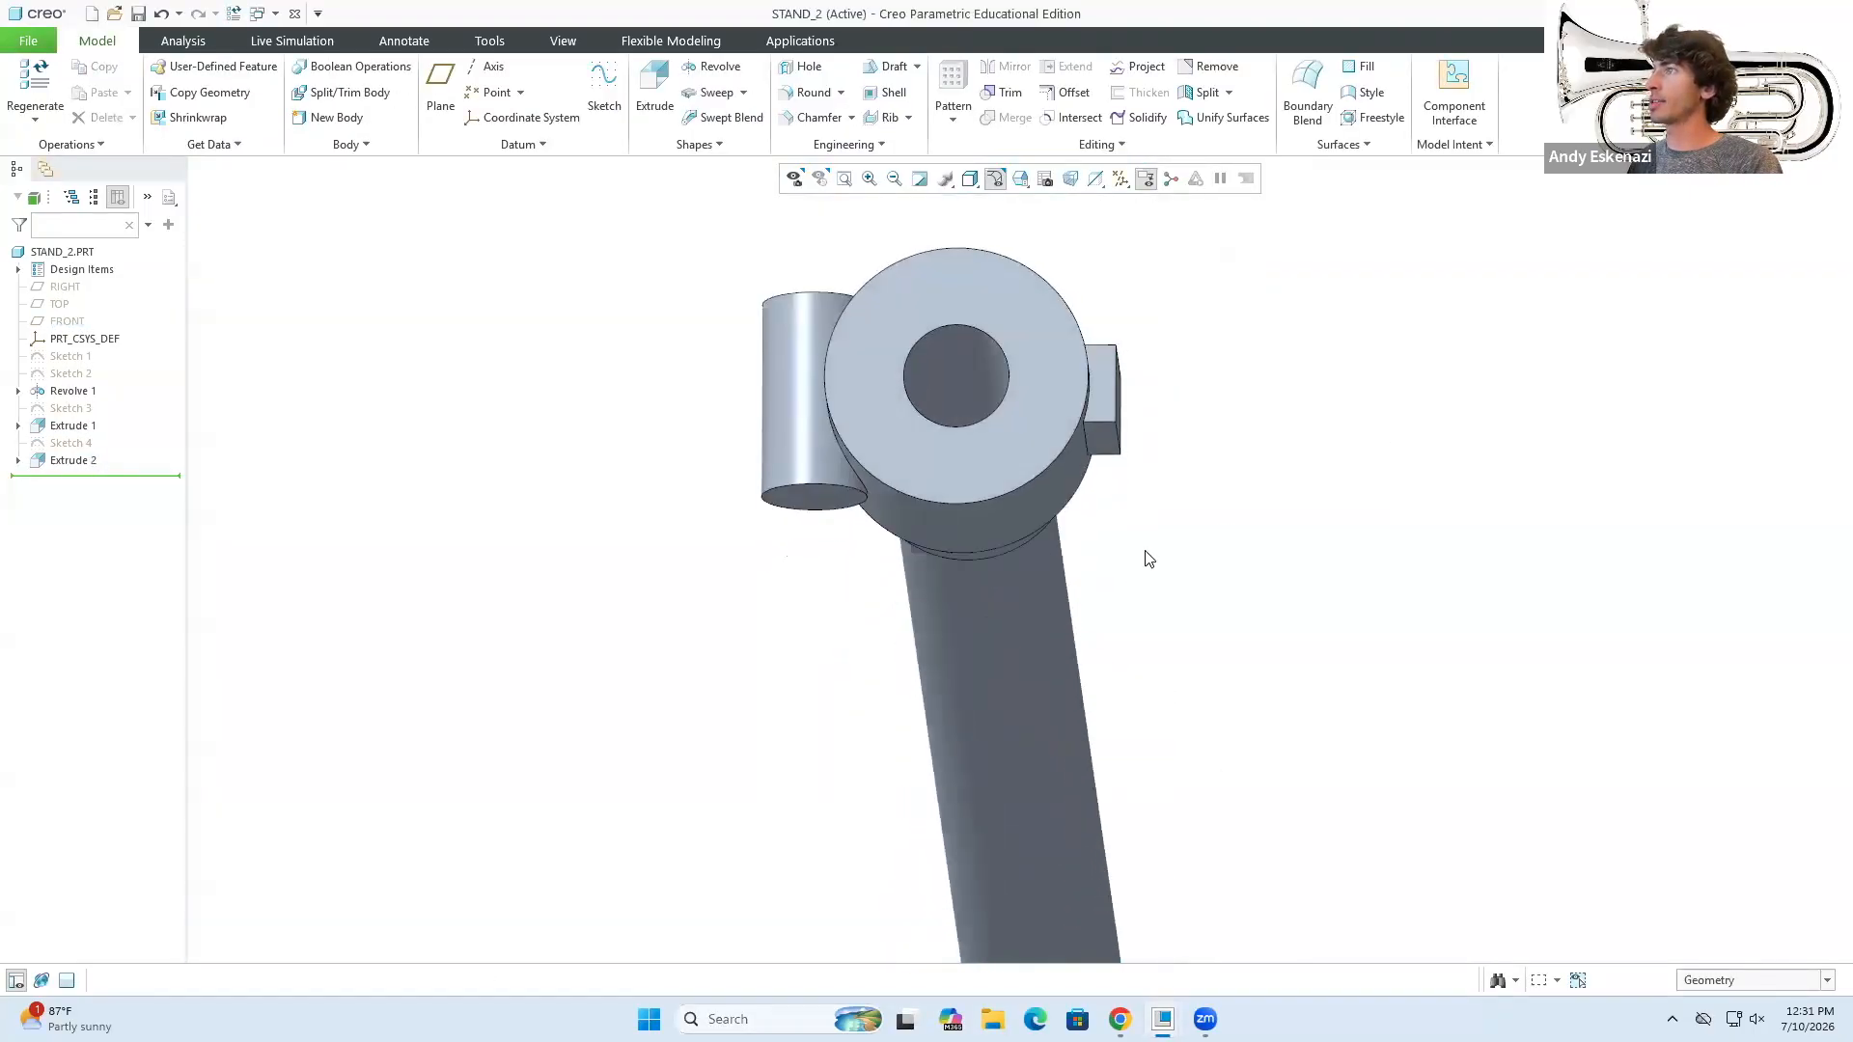
scroll(1146, 554, down, 3)
click(653, 92)
click(1032, 519)
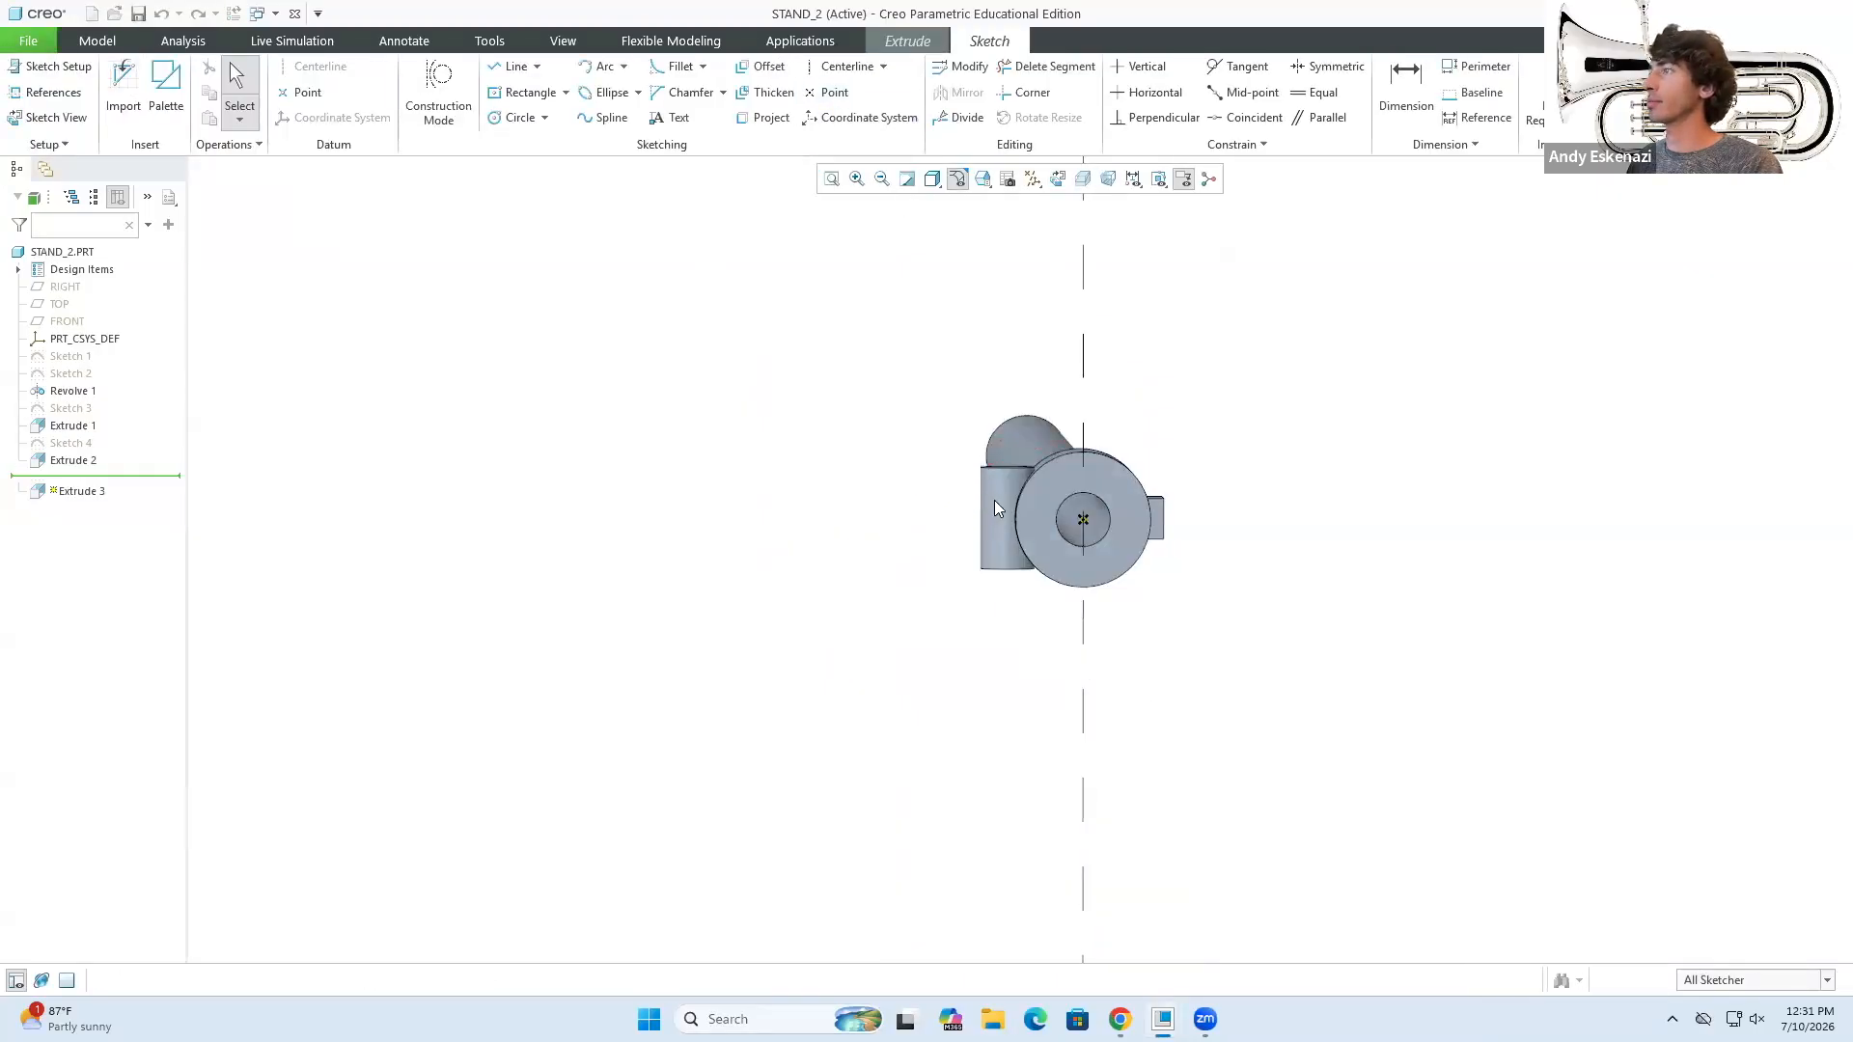
click(511, 66)
click(438, 91)
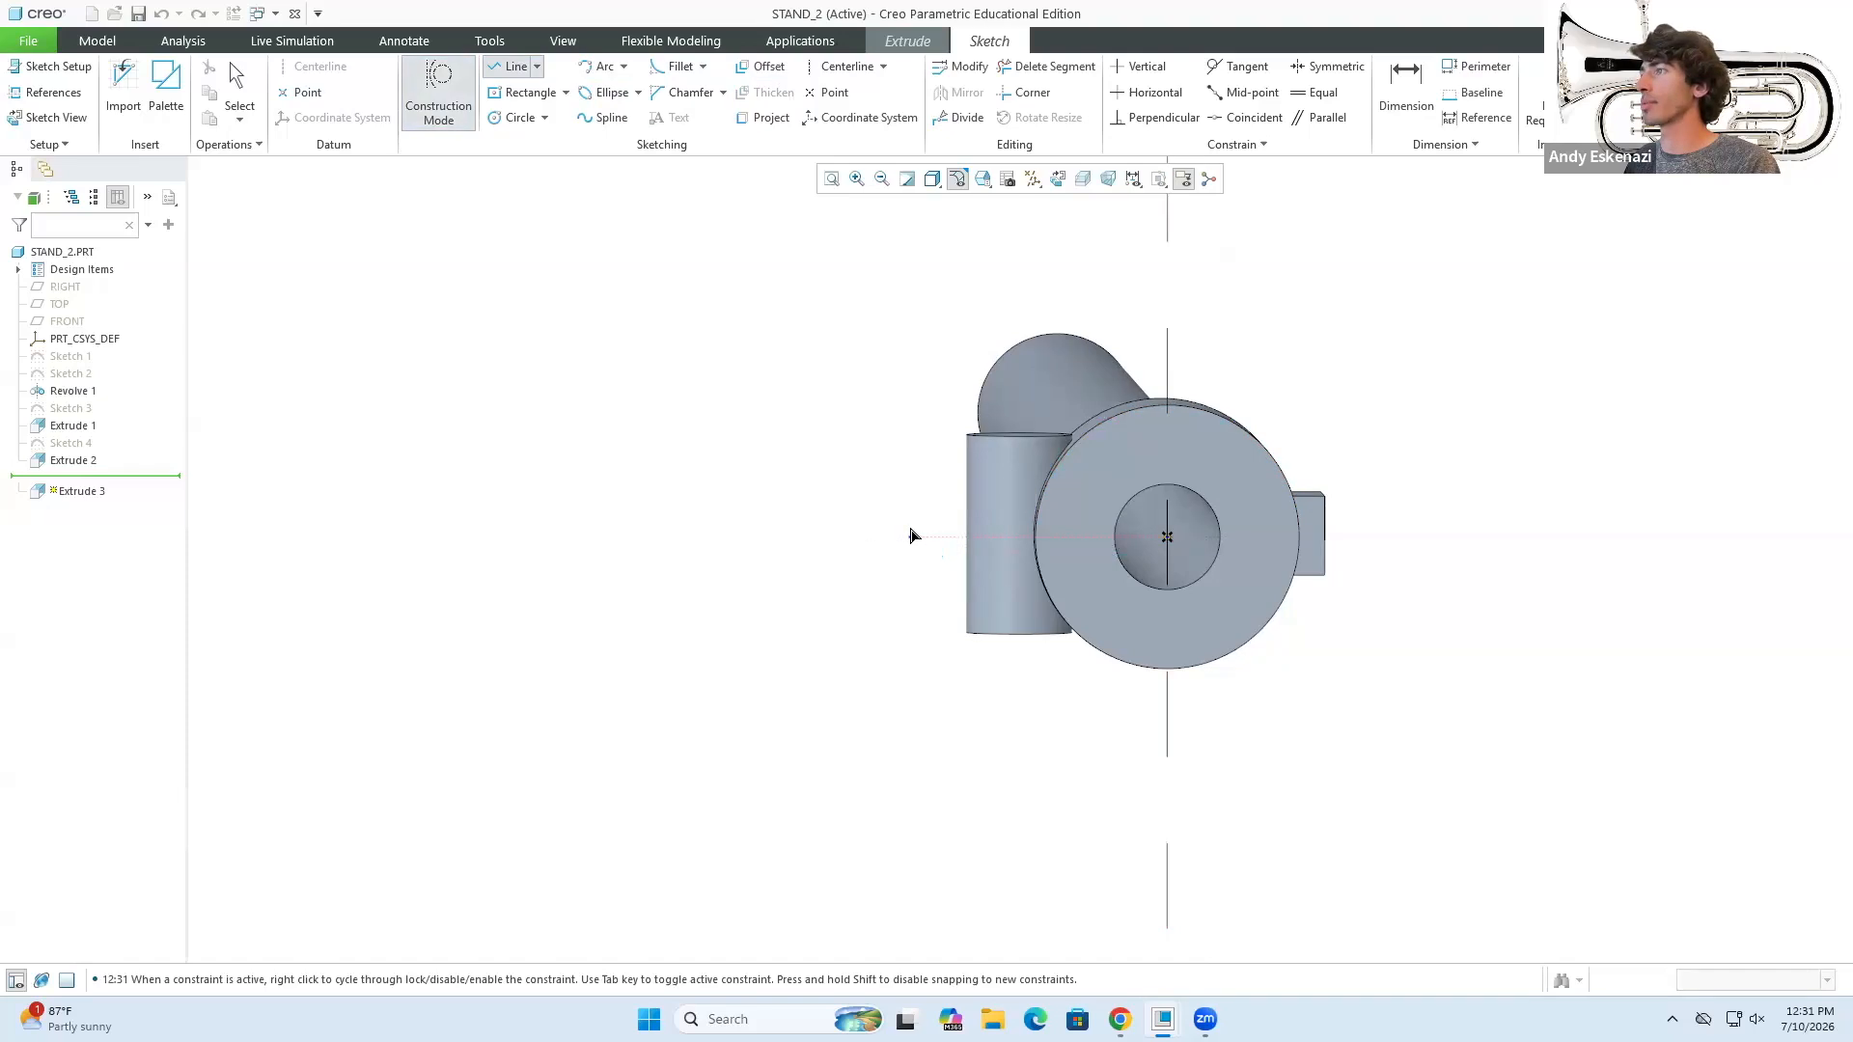
click(911, 537)
middle_drag(1066, 542, 1063, 506)
scroll(1094, 533, down, 4)
middle_click(1126, 577)
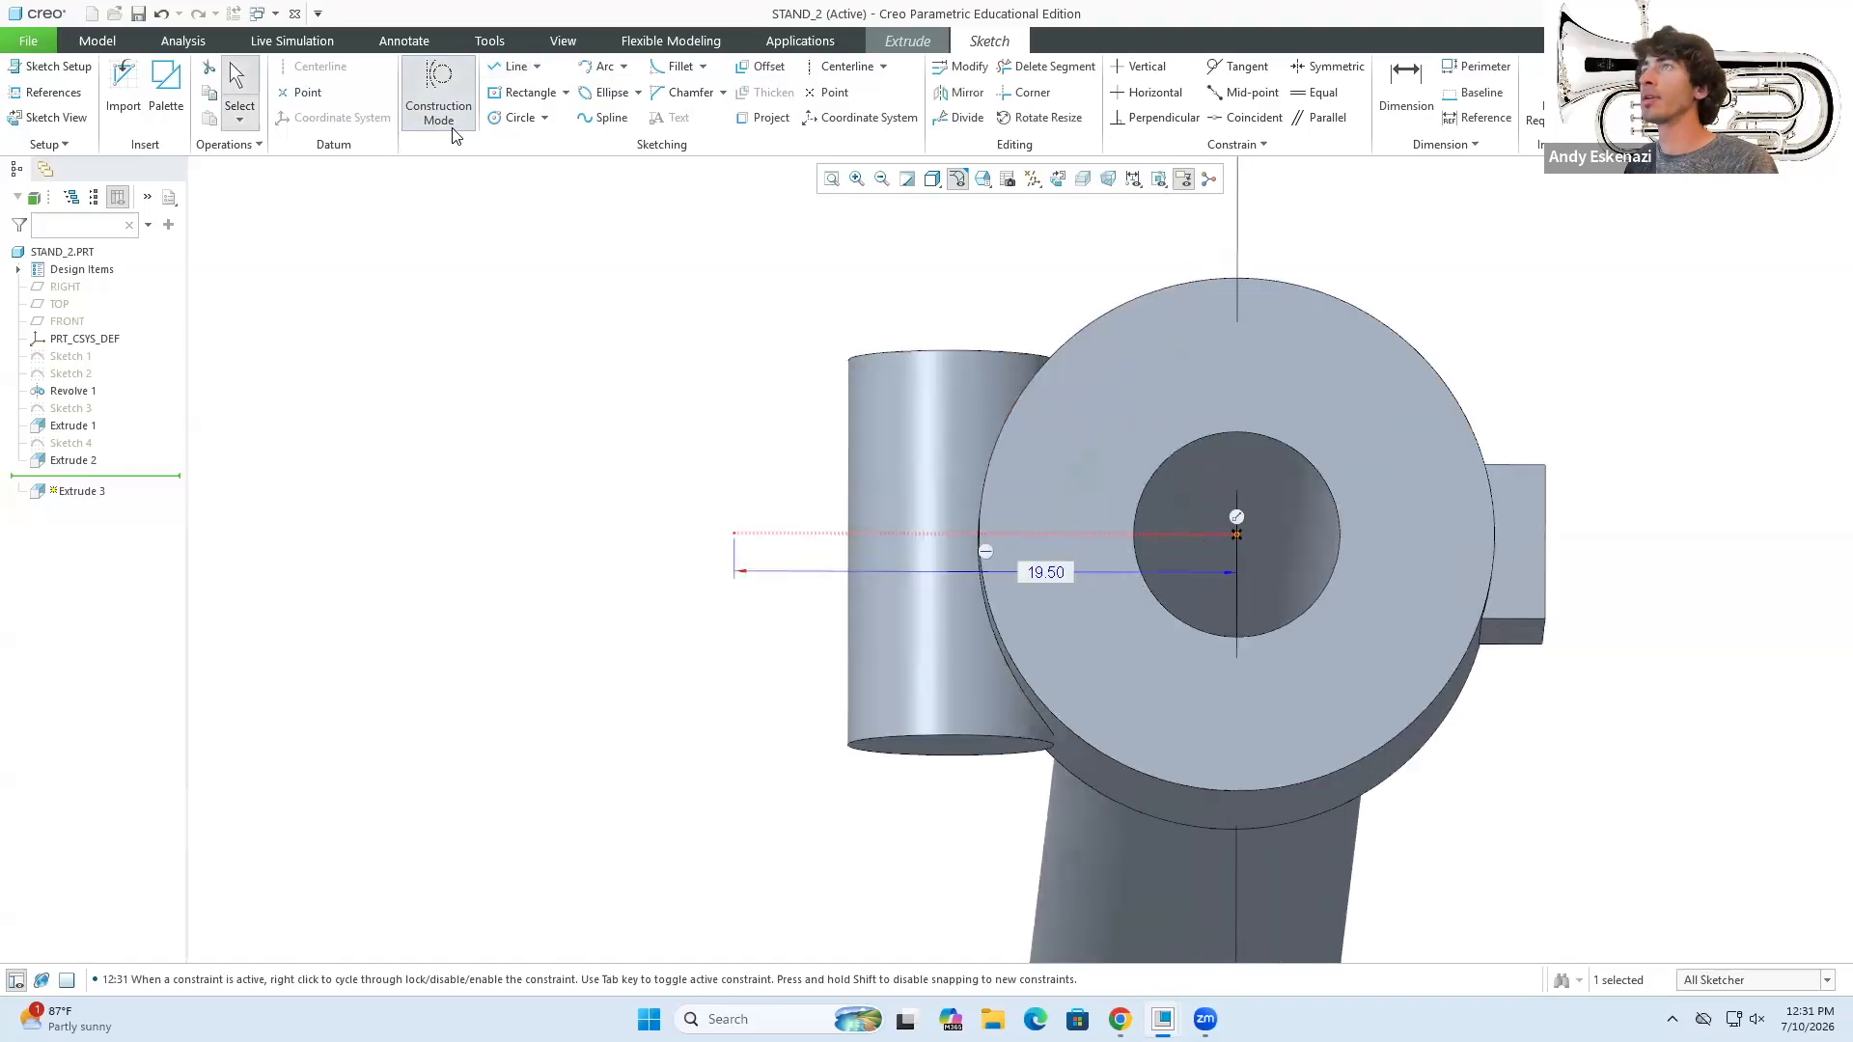
- Draw a center rectangle at the construction line's midpoint, set it 20 long and 2 wide, and finish the sketch
click(528, 96)
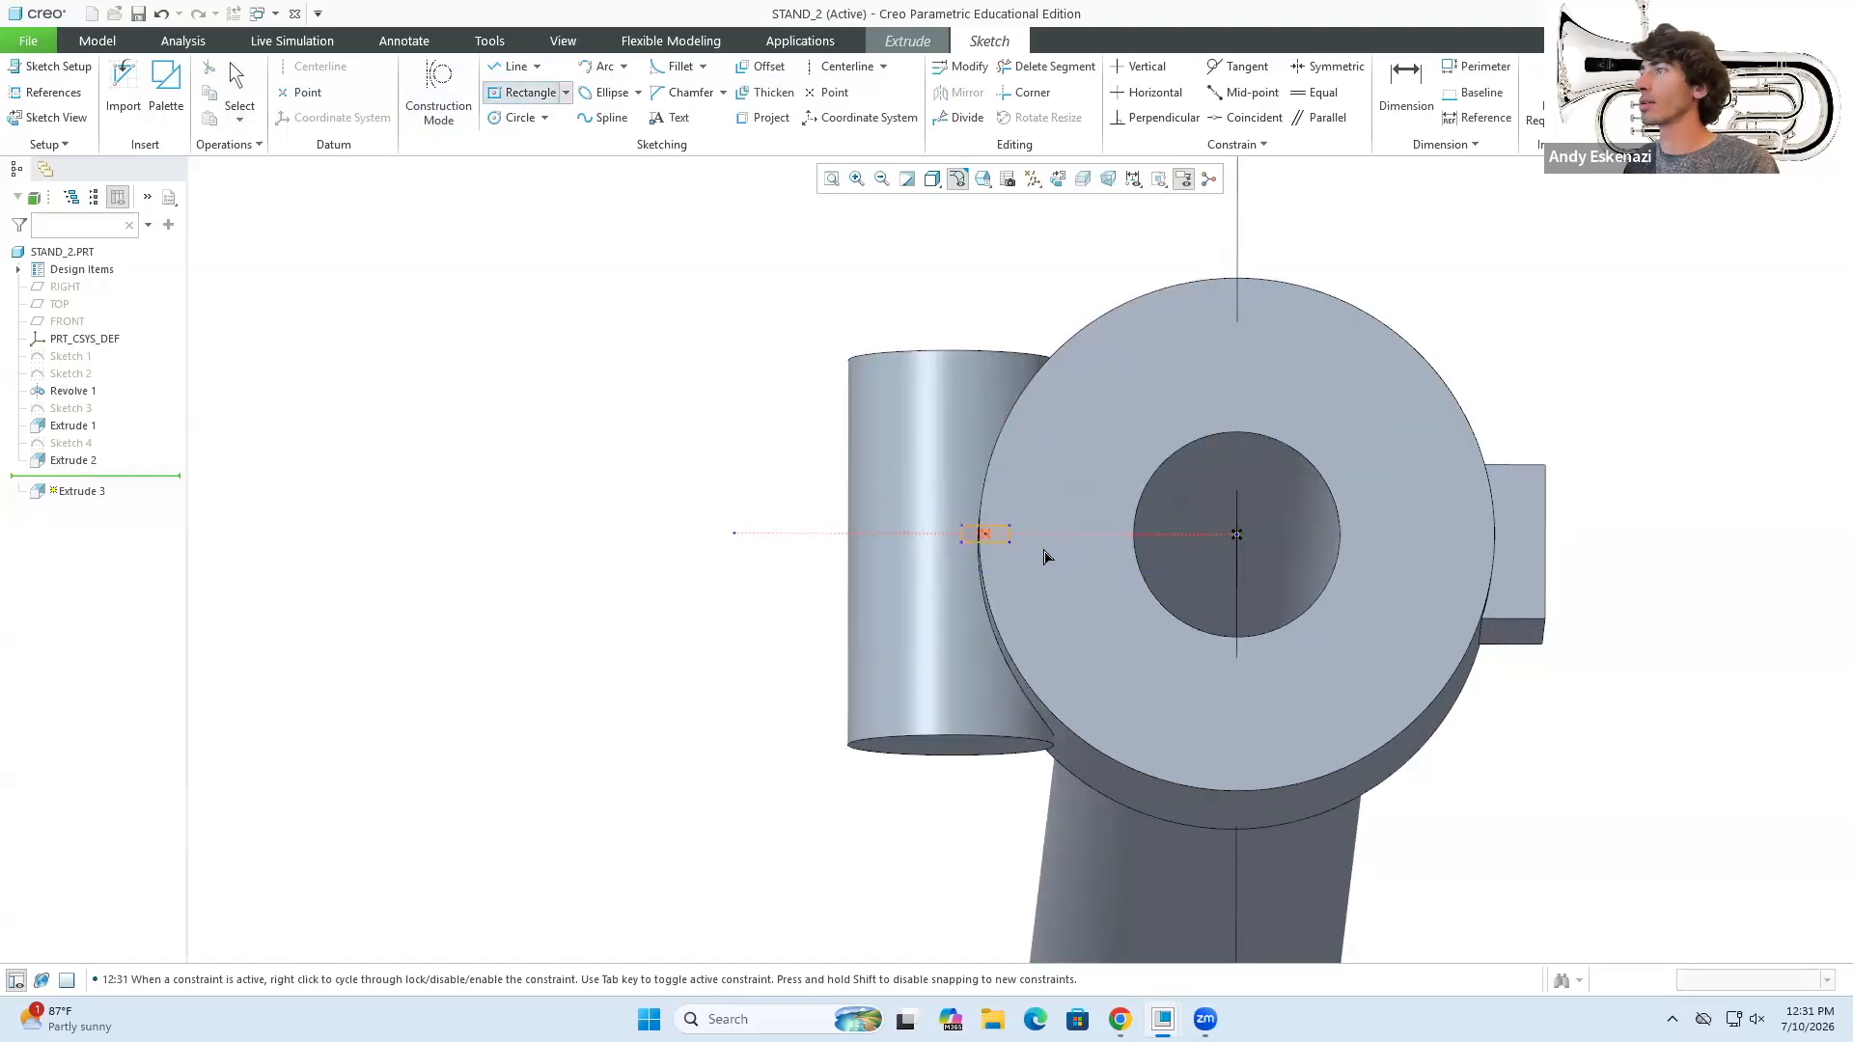
click(1180, 558)
middle_click(1176, 560)
double_click(1056, 567)
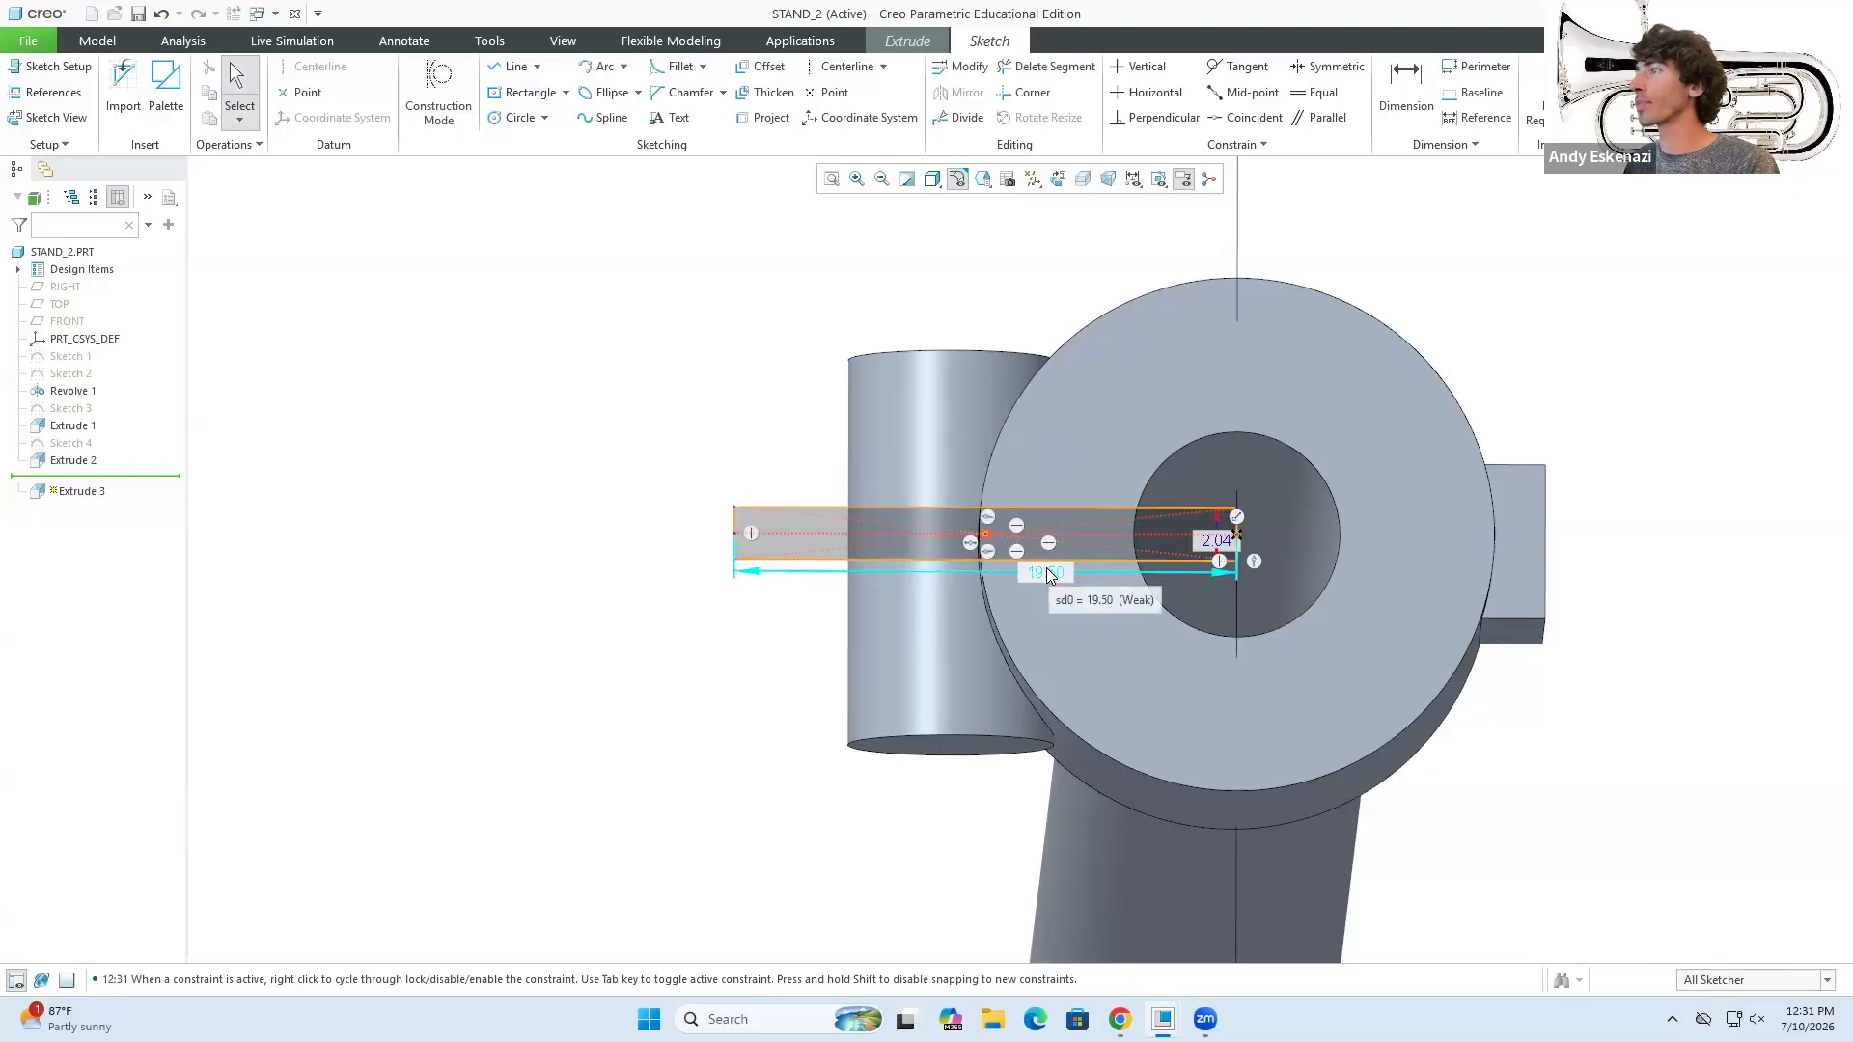
text(20)
key(Return)
double_click(1201, 543)
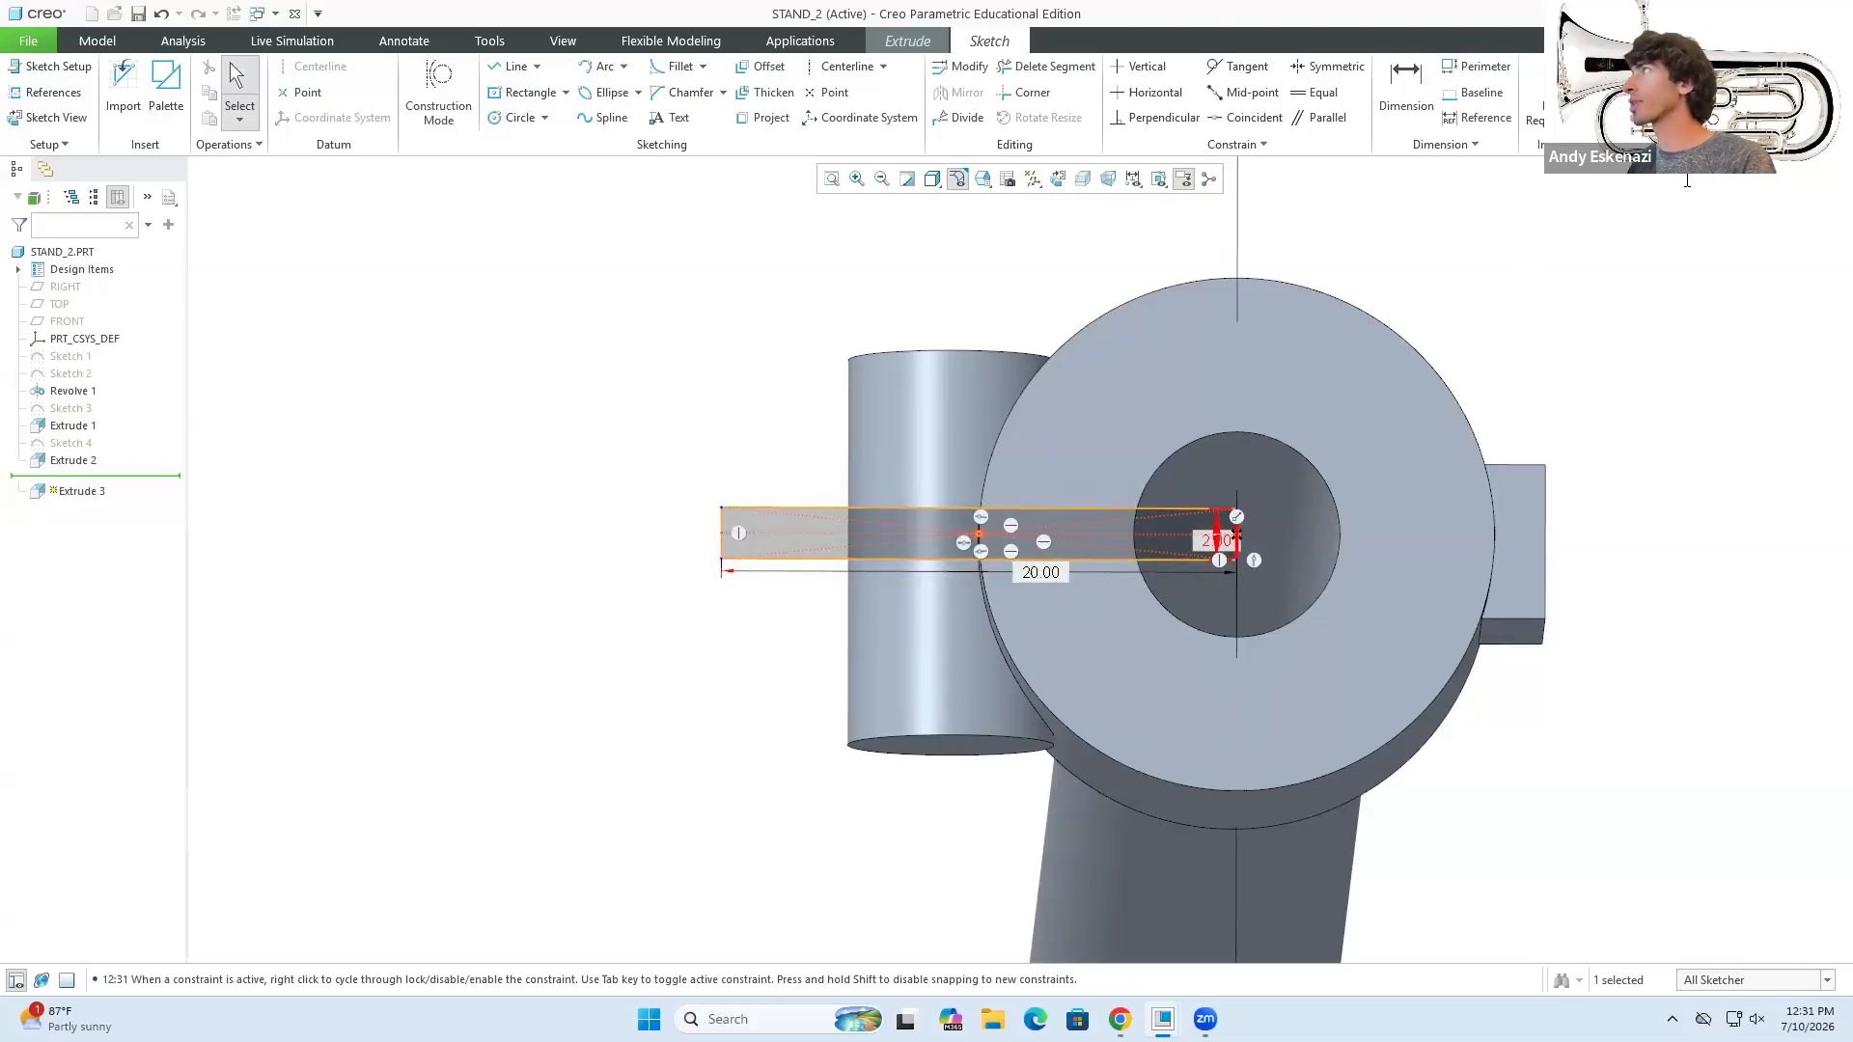
click(1628, 89)
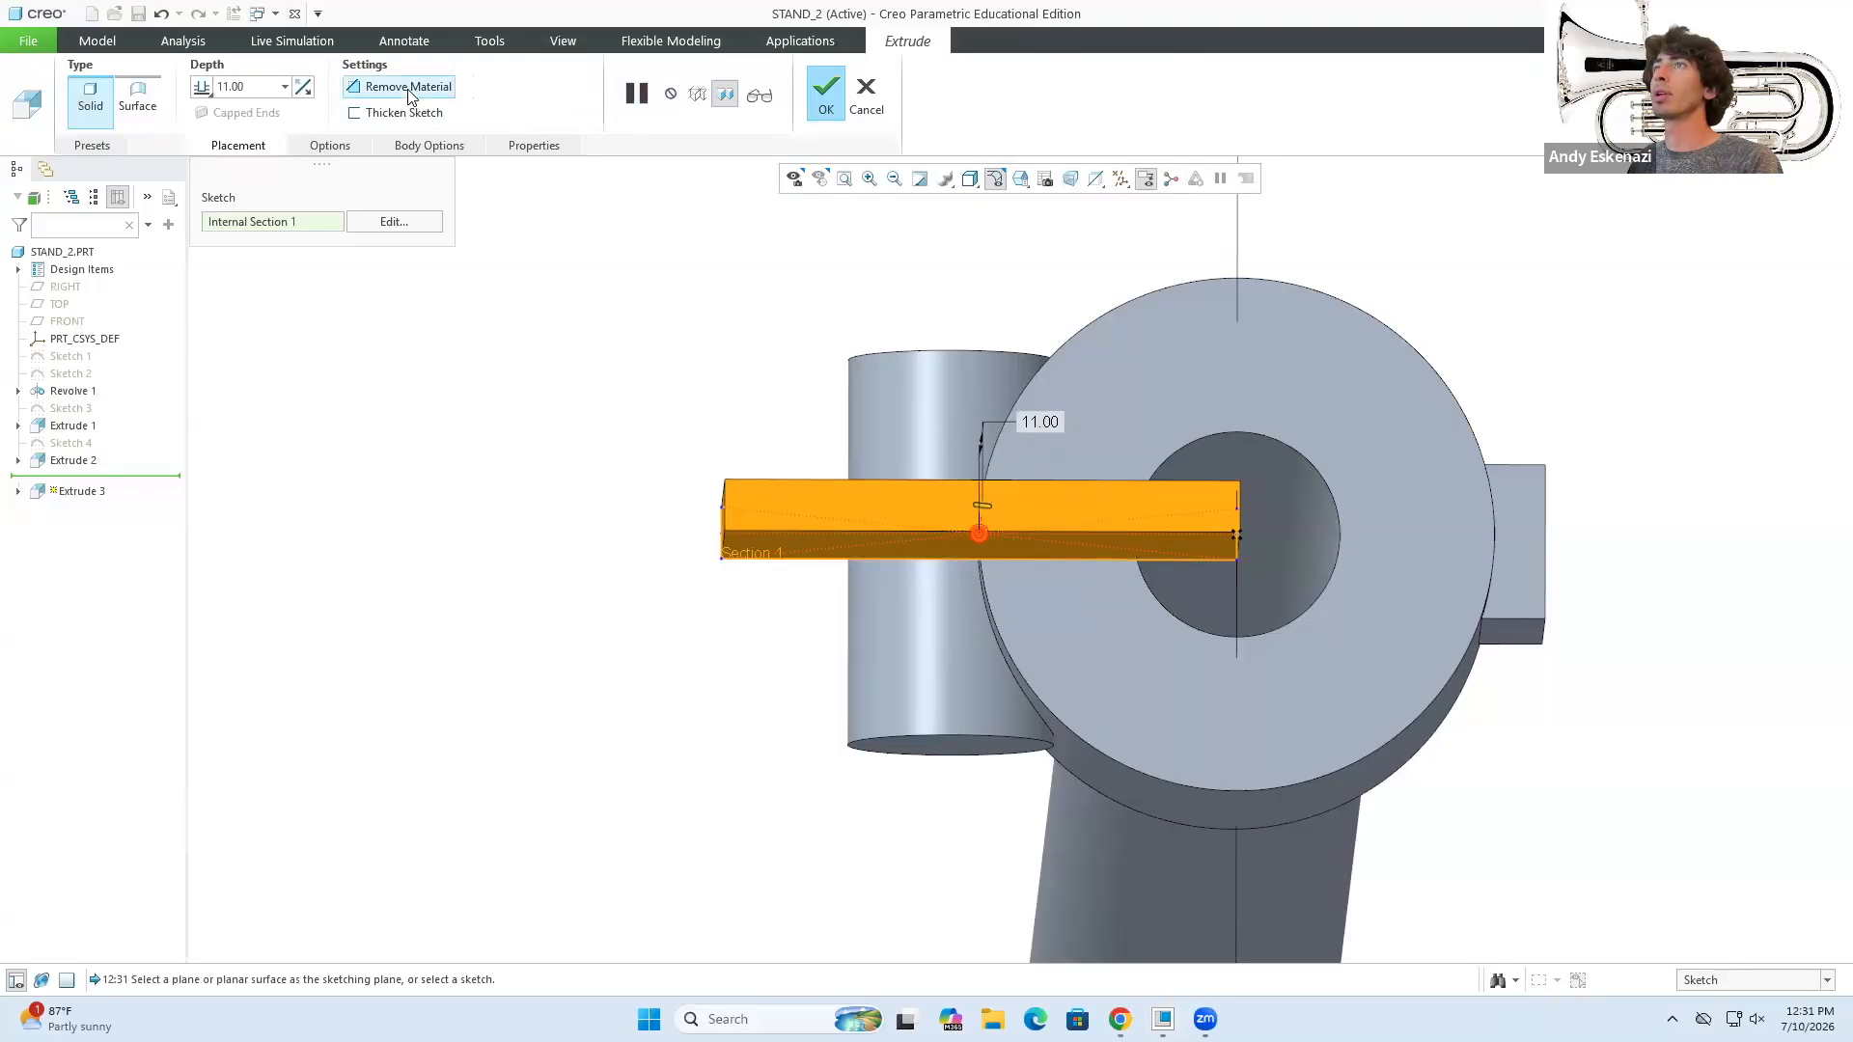
- Extrude the rectangle as a material-removing cut up to the collar's lower ring face to slit the collar and clamp cylinder
click(408, 89)
middle_drag(641, 505, 298, 172)
click(207, 89)
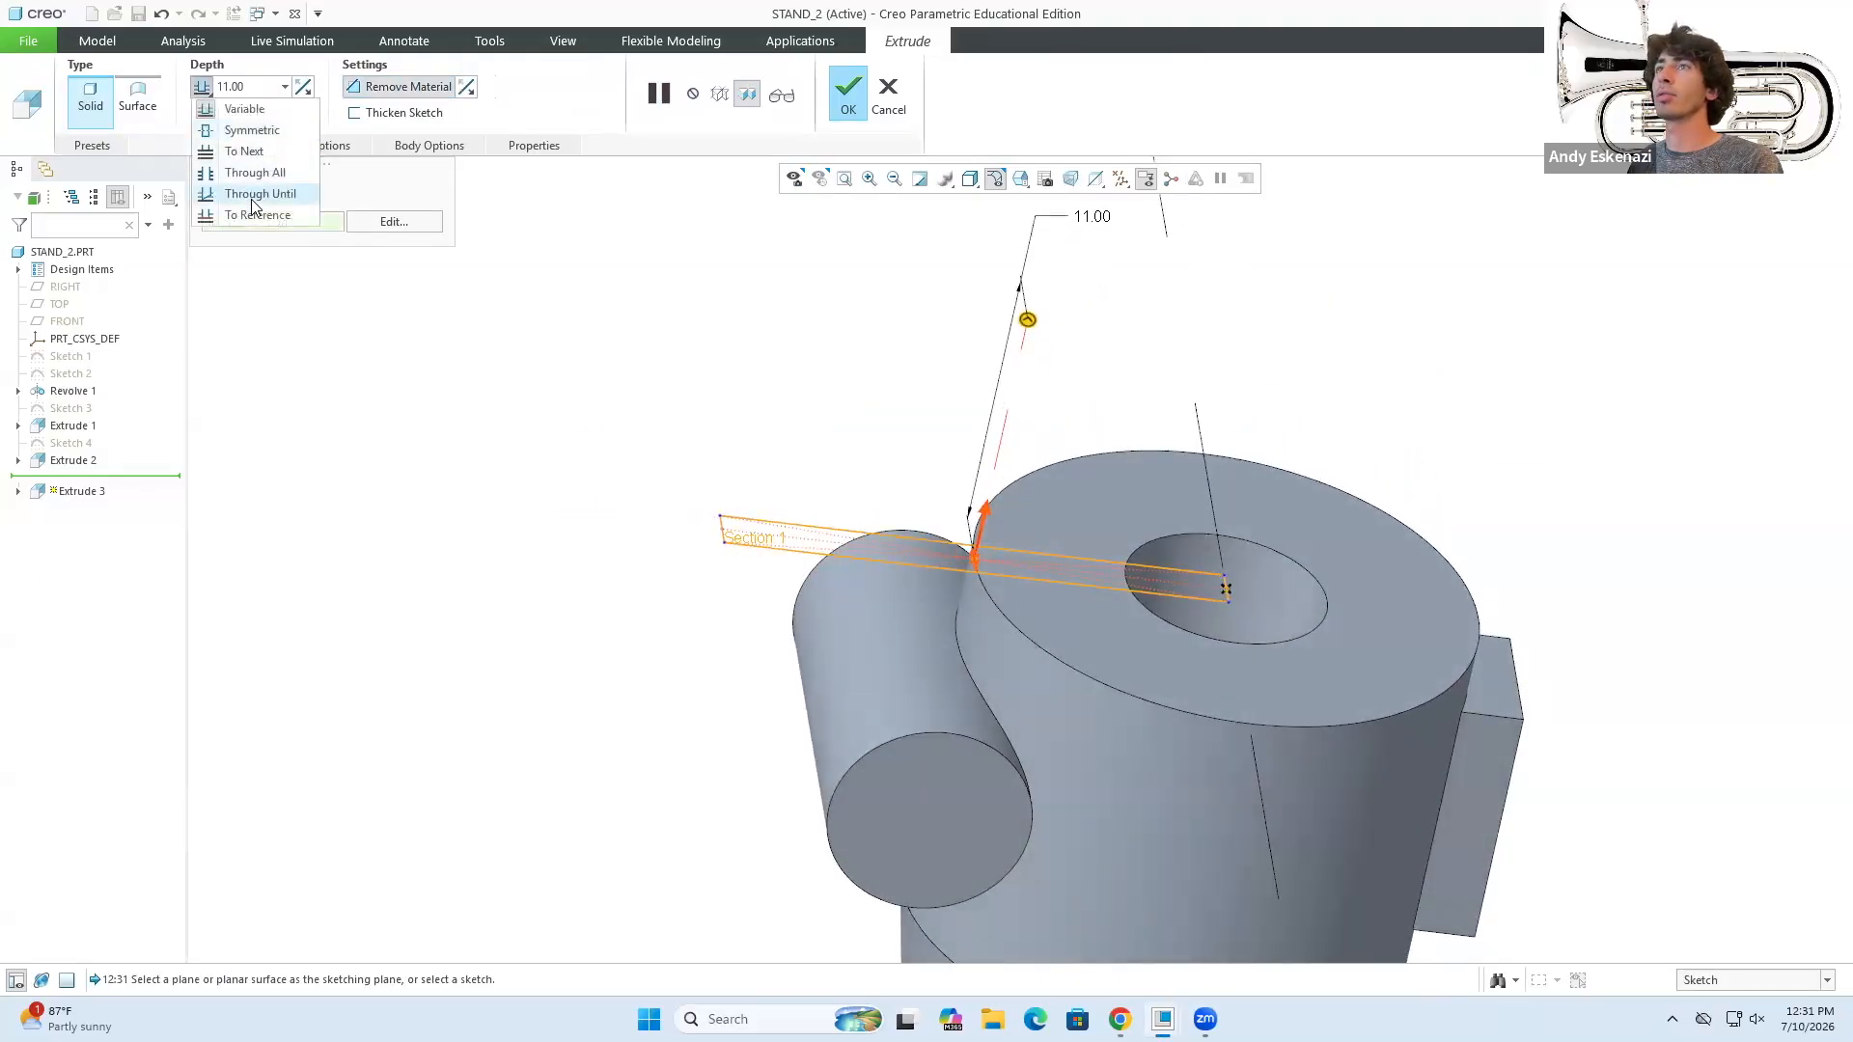
click(242, 191)
middle_drag(312, 258, 773, 409)
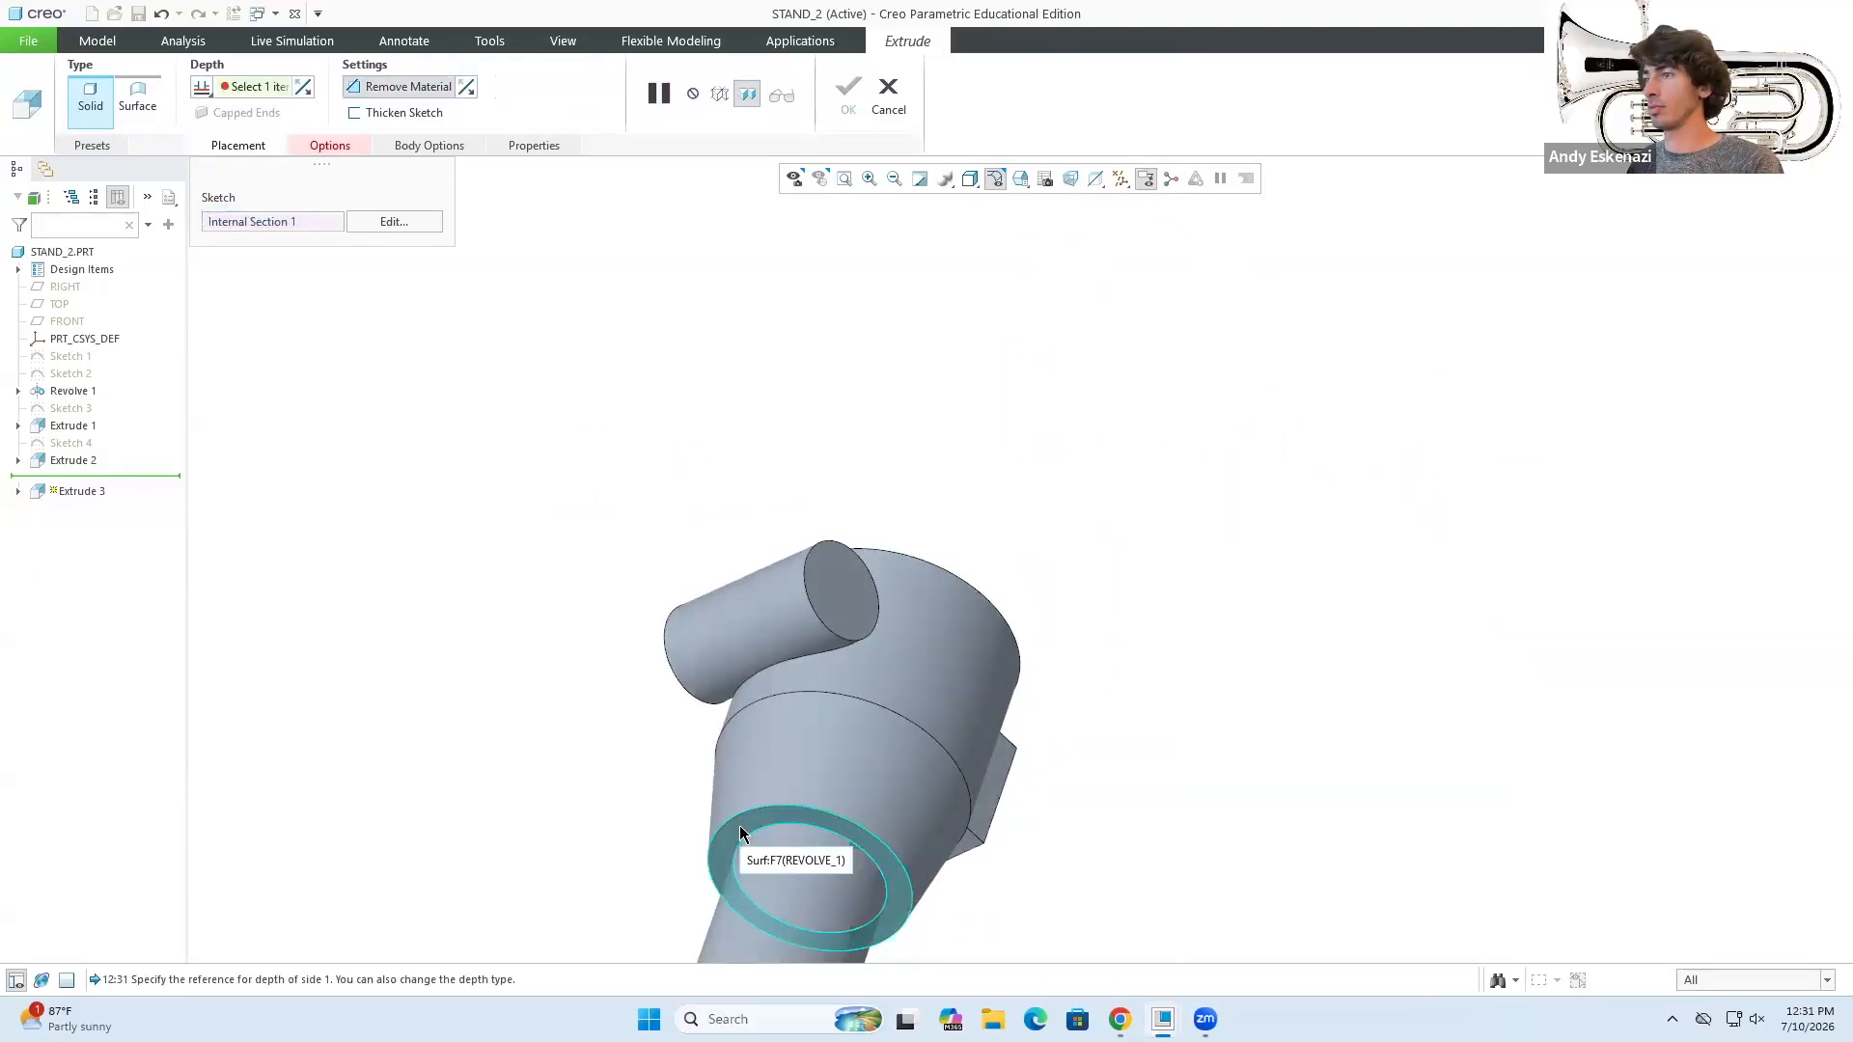
click(742, 846)
middle_drag(742, 846, 761, 737)
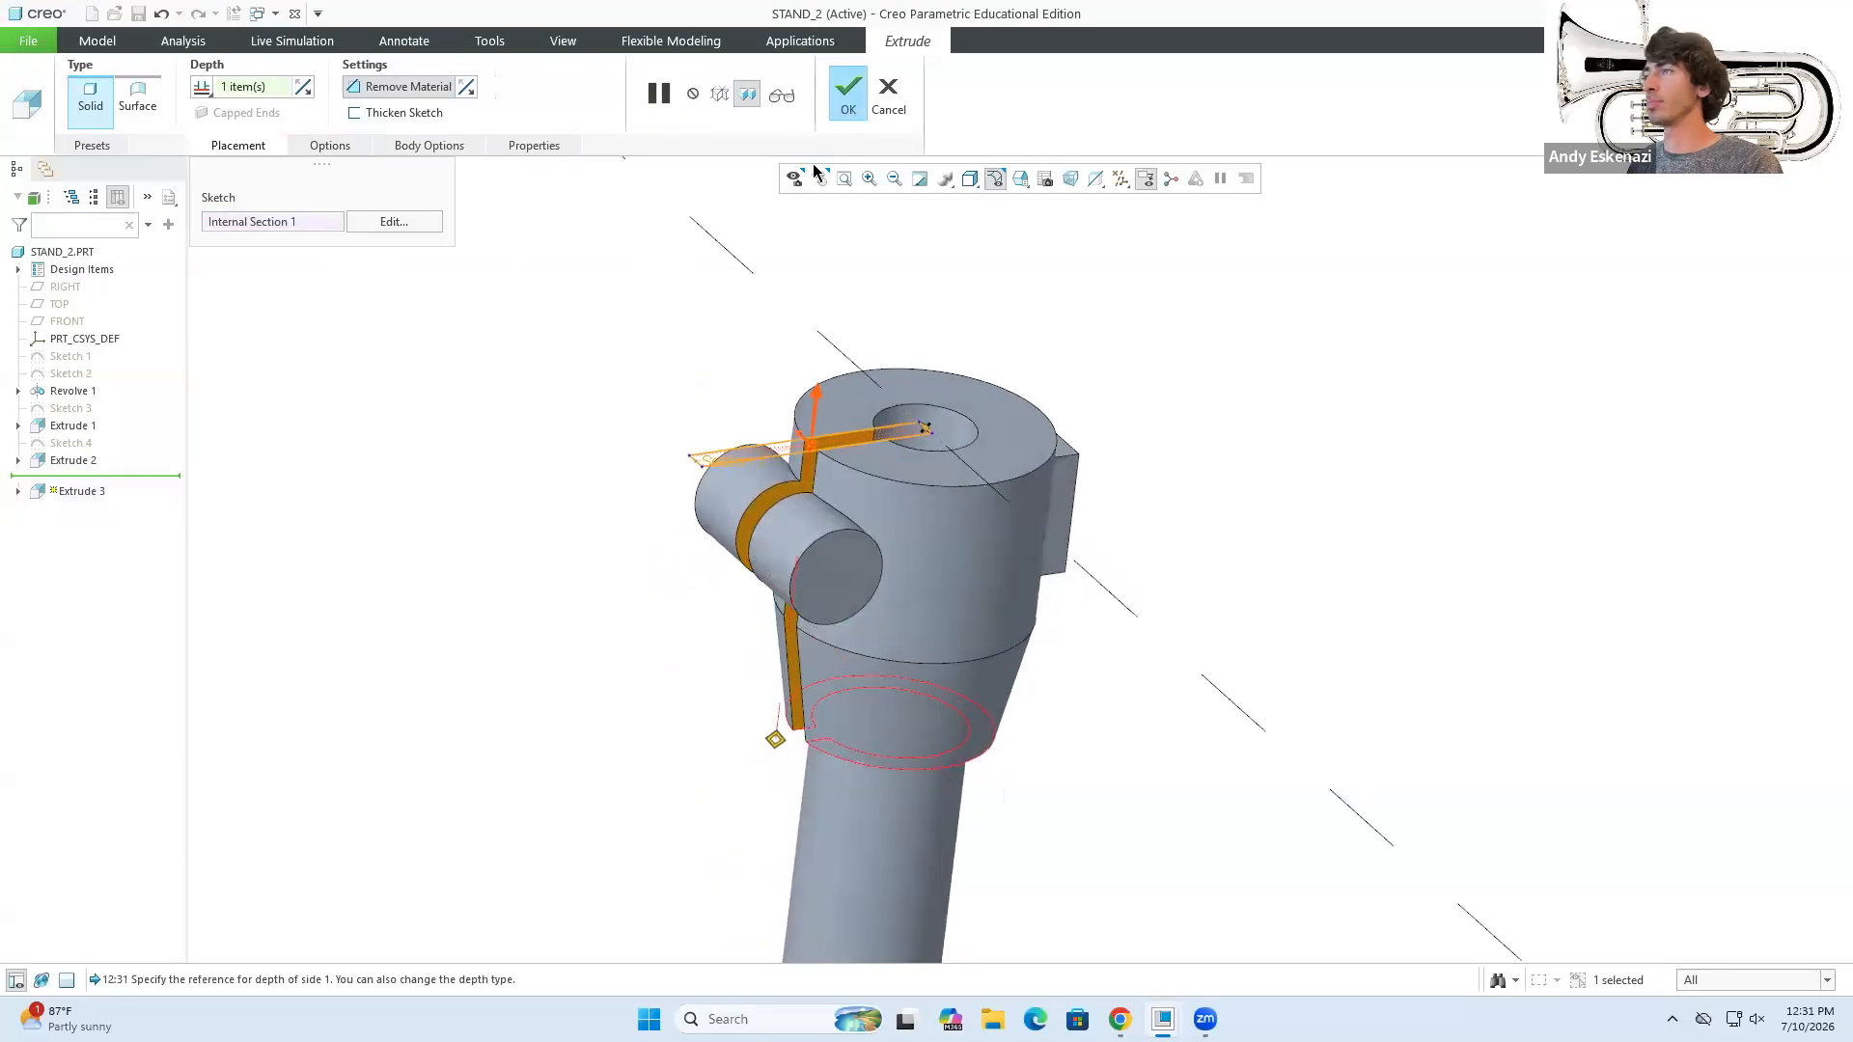
click(847, 94)
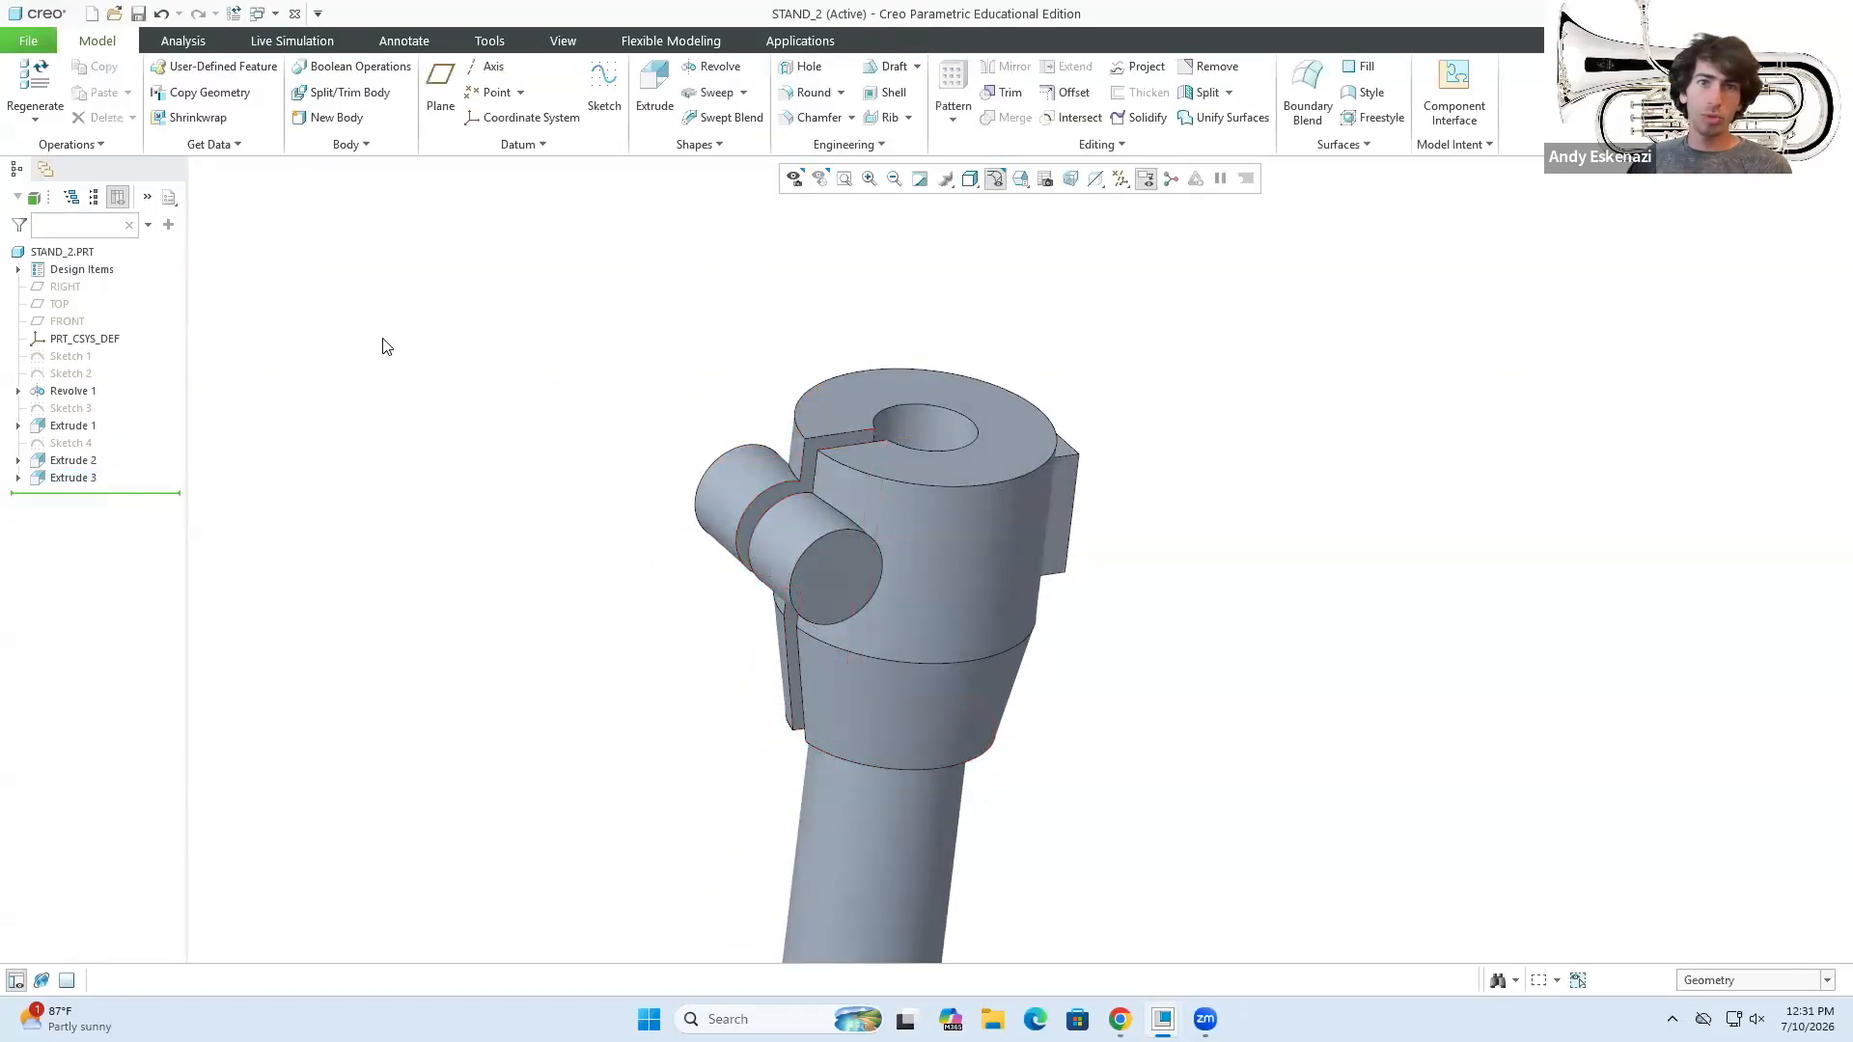
- Sketch a circle of diameter 5 concentric with the clamp cylinder on its front end face and finish the sketch
click(605, 89)
click(821, 570)
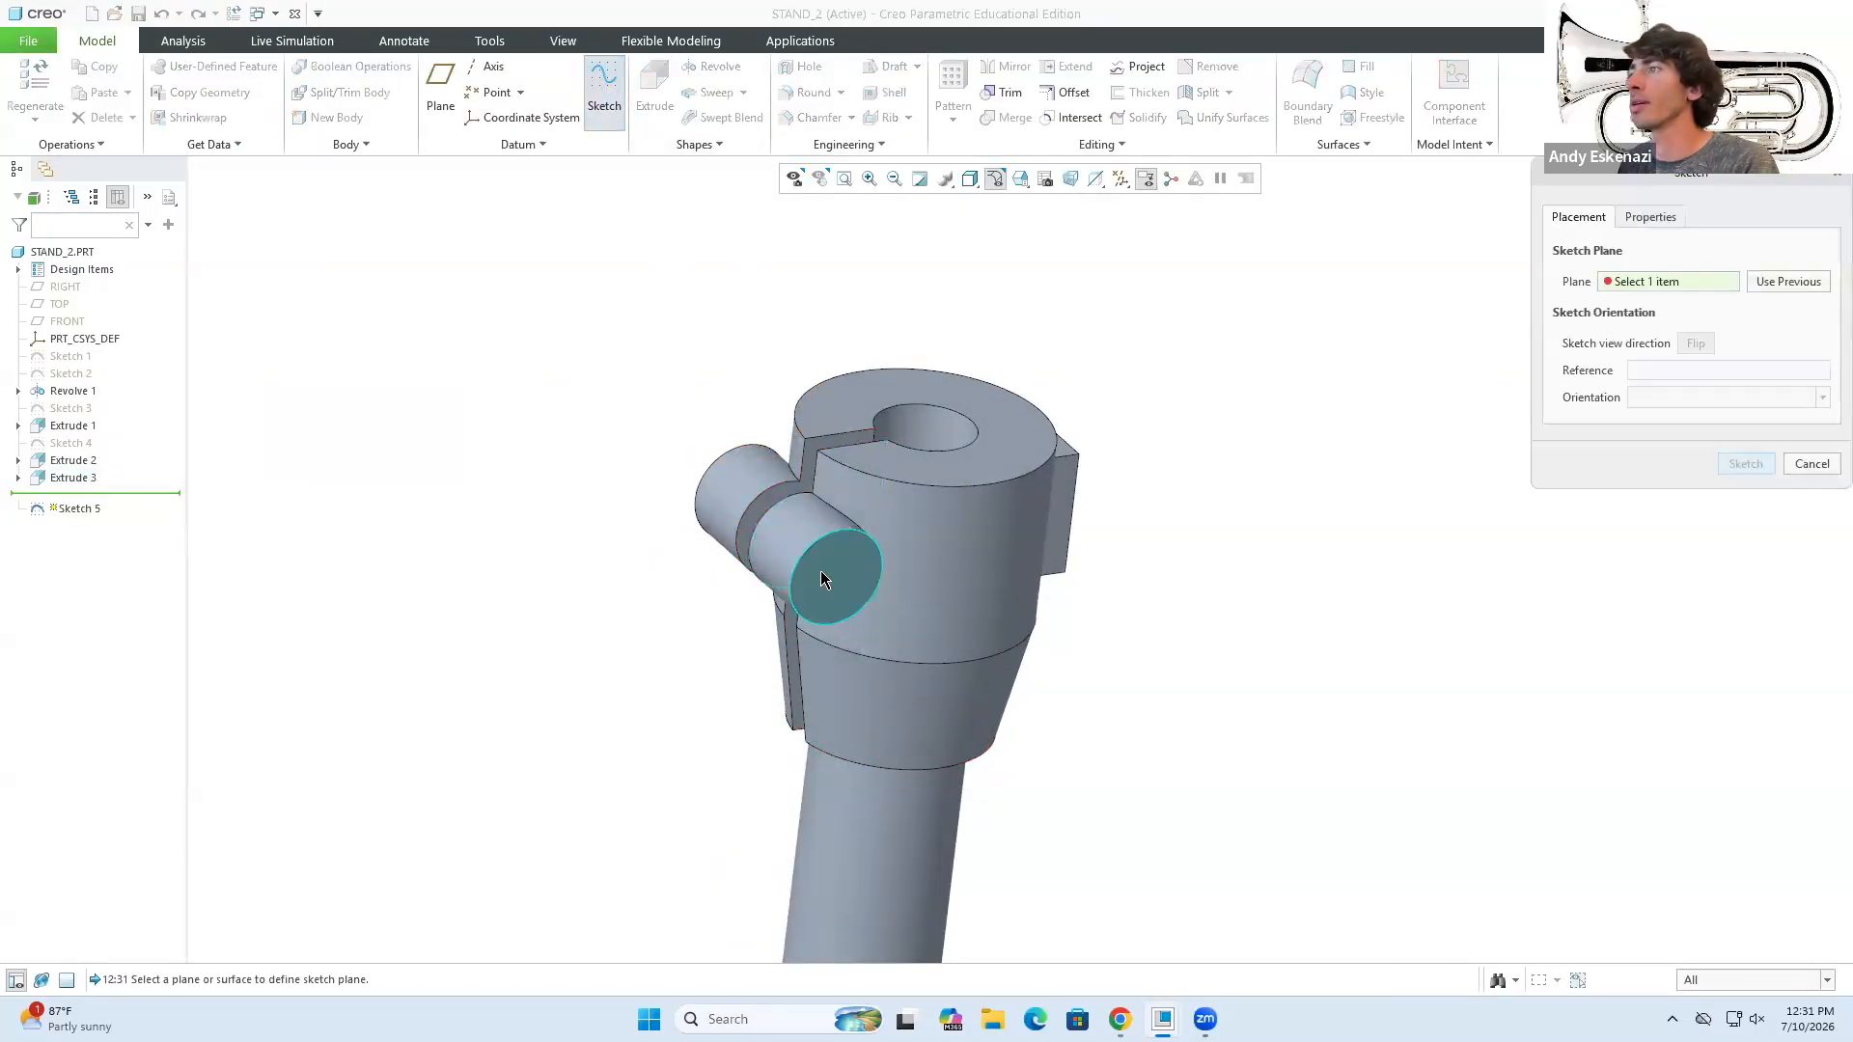
click(1745, 464)
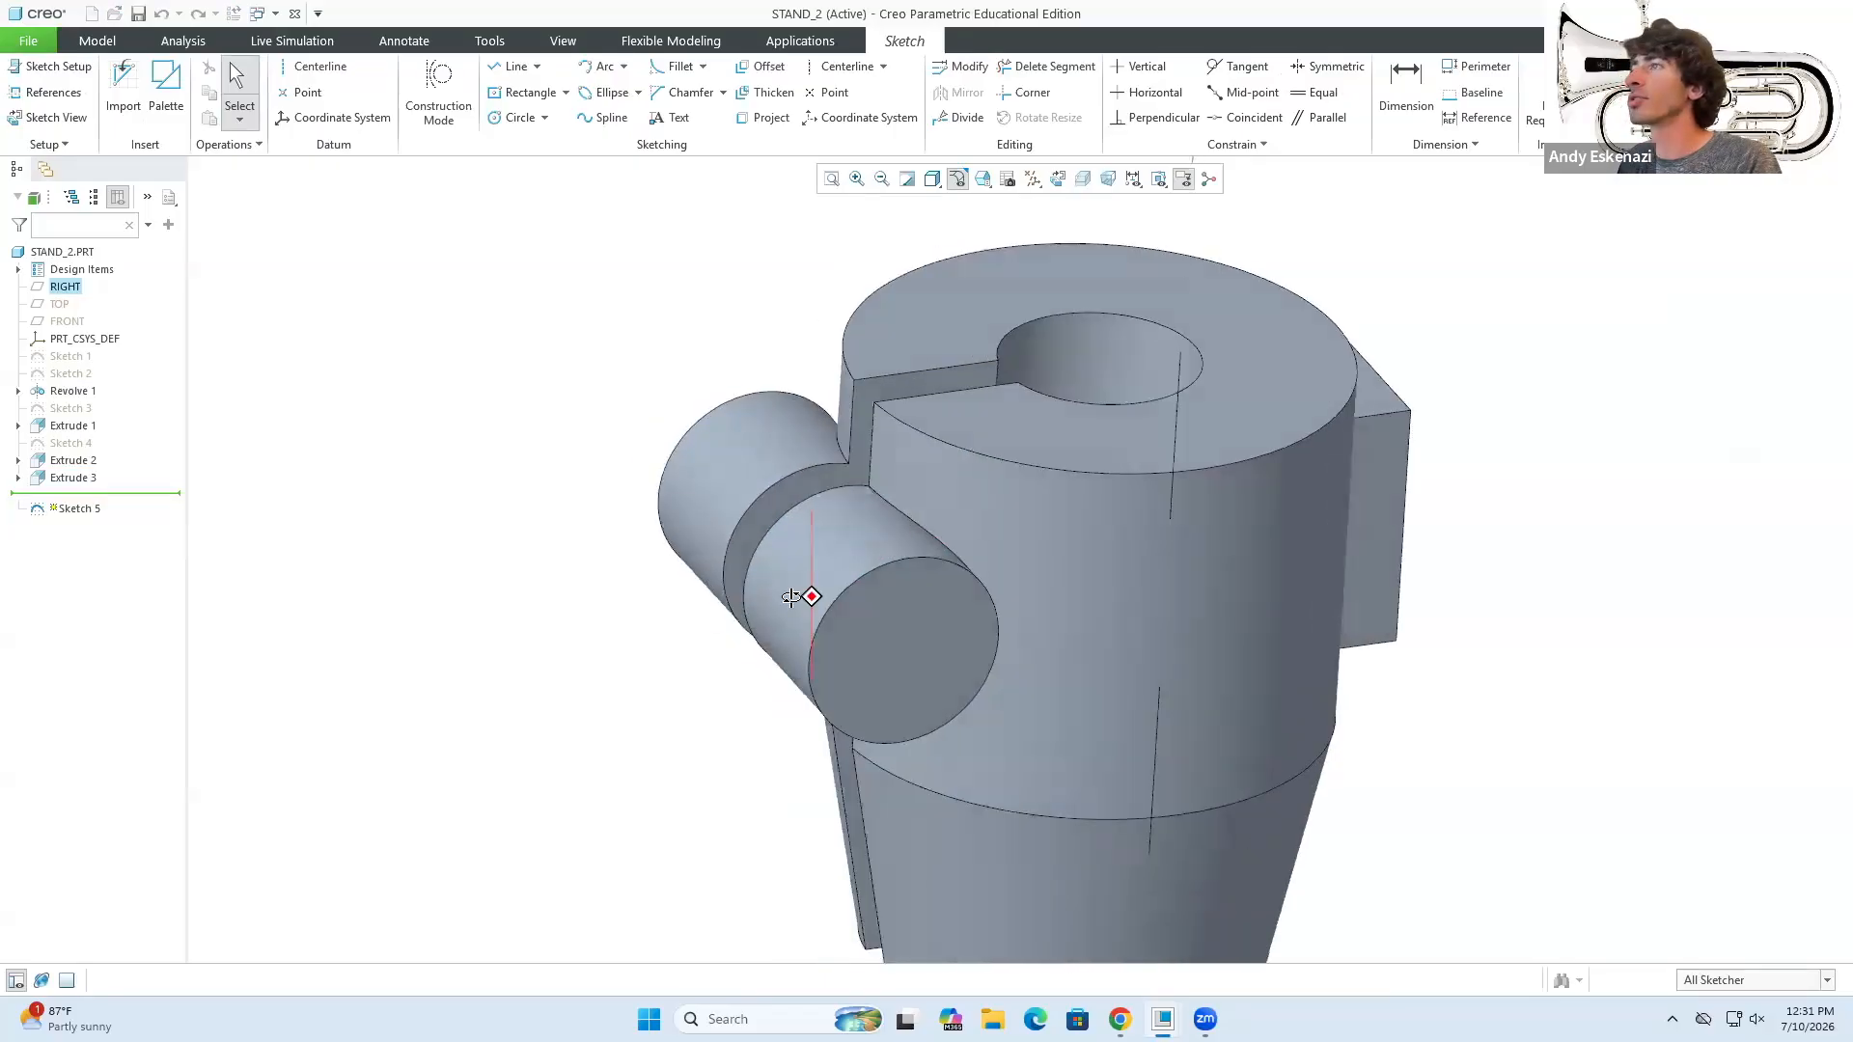
click(517, 121)
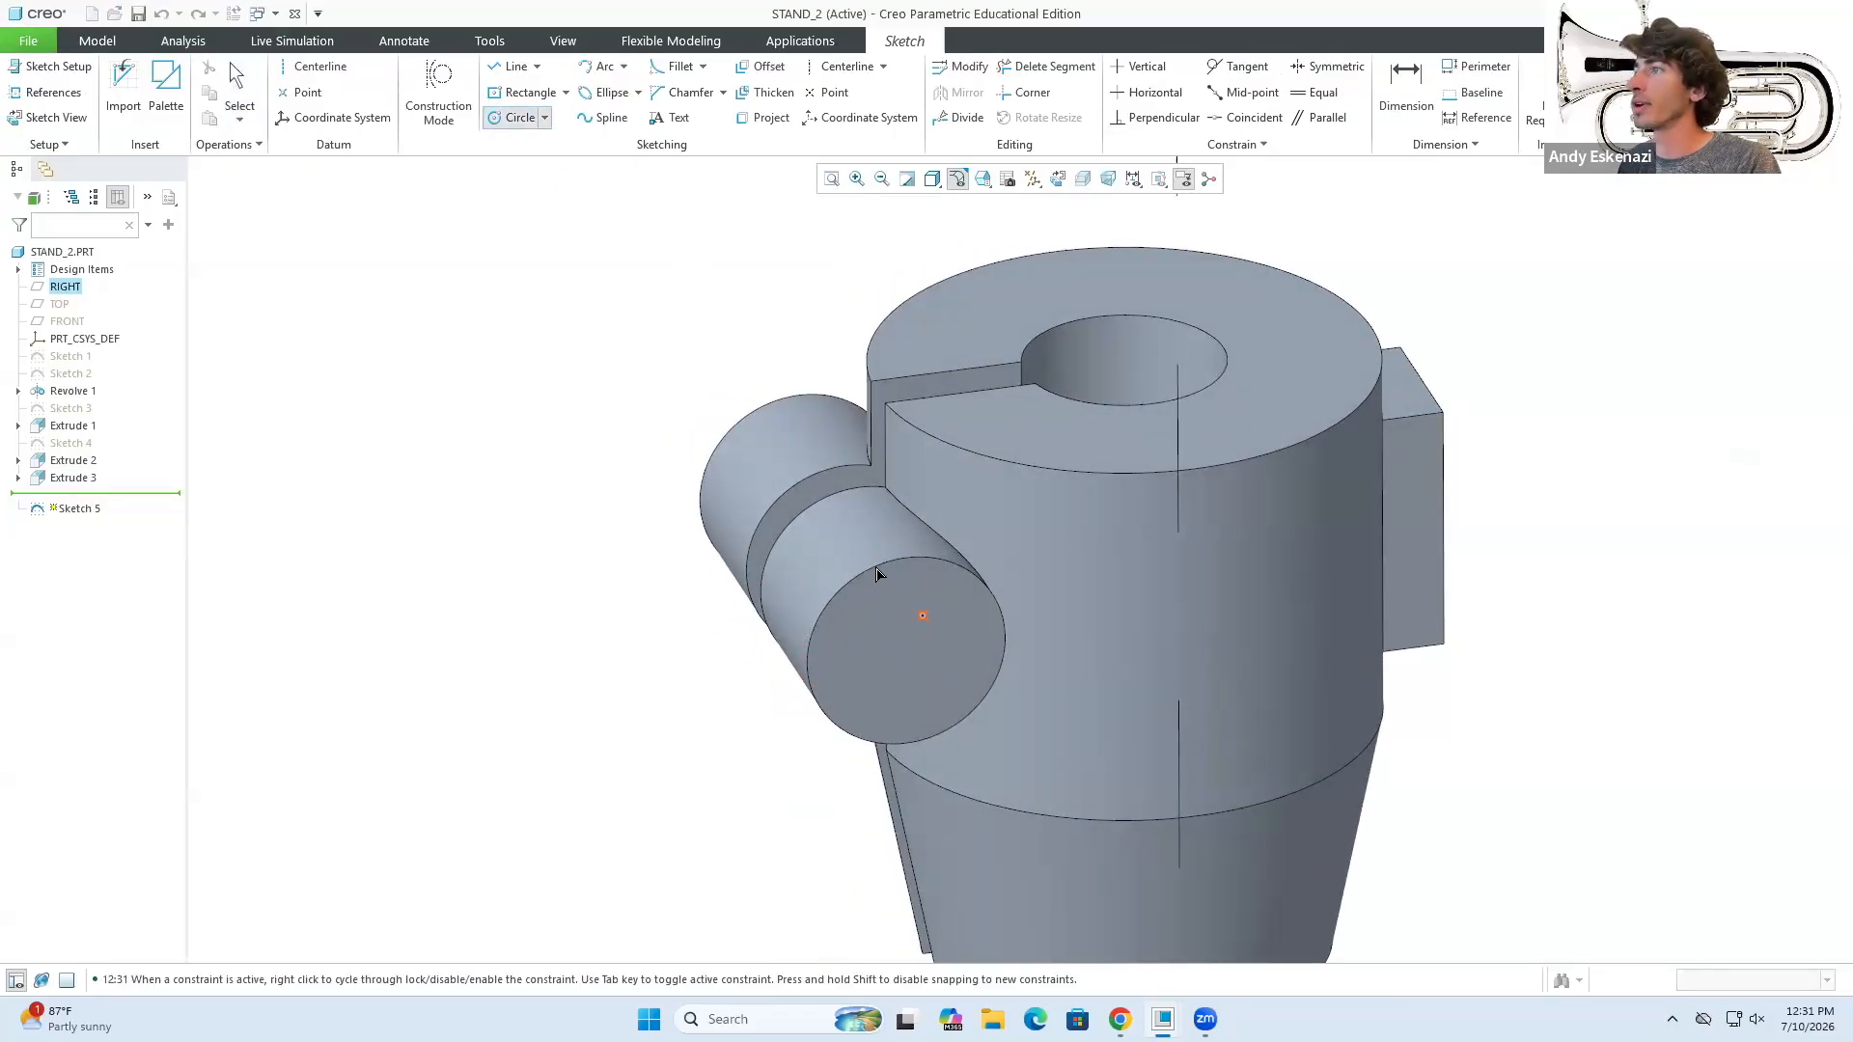
click(453, 109)
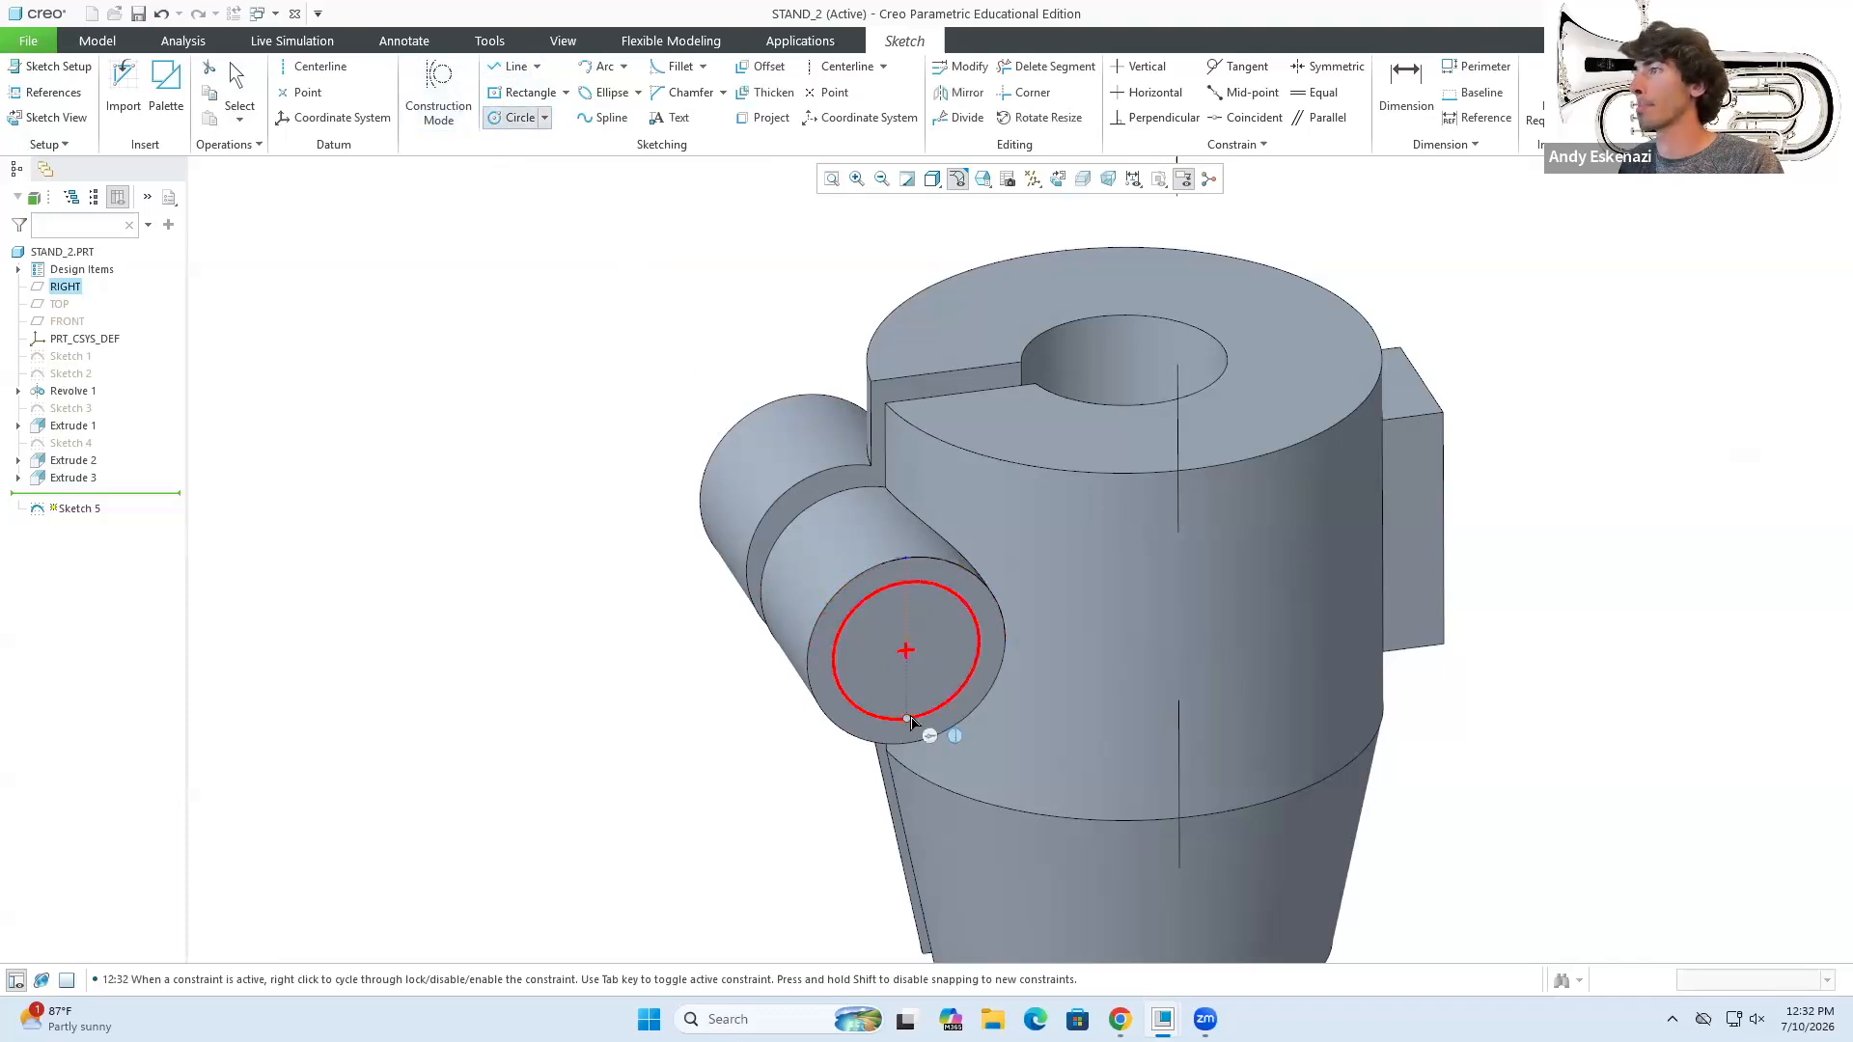
click(911, 722)
middle_click(911, 722)
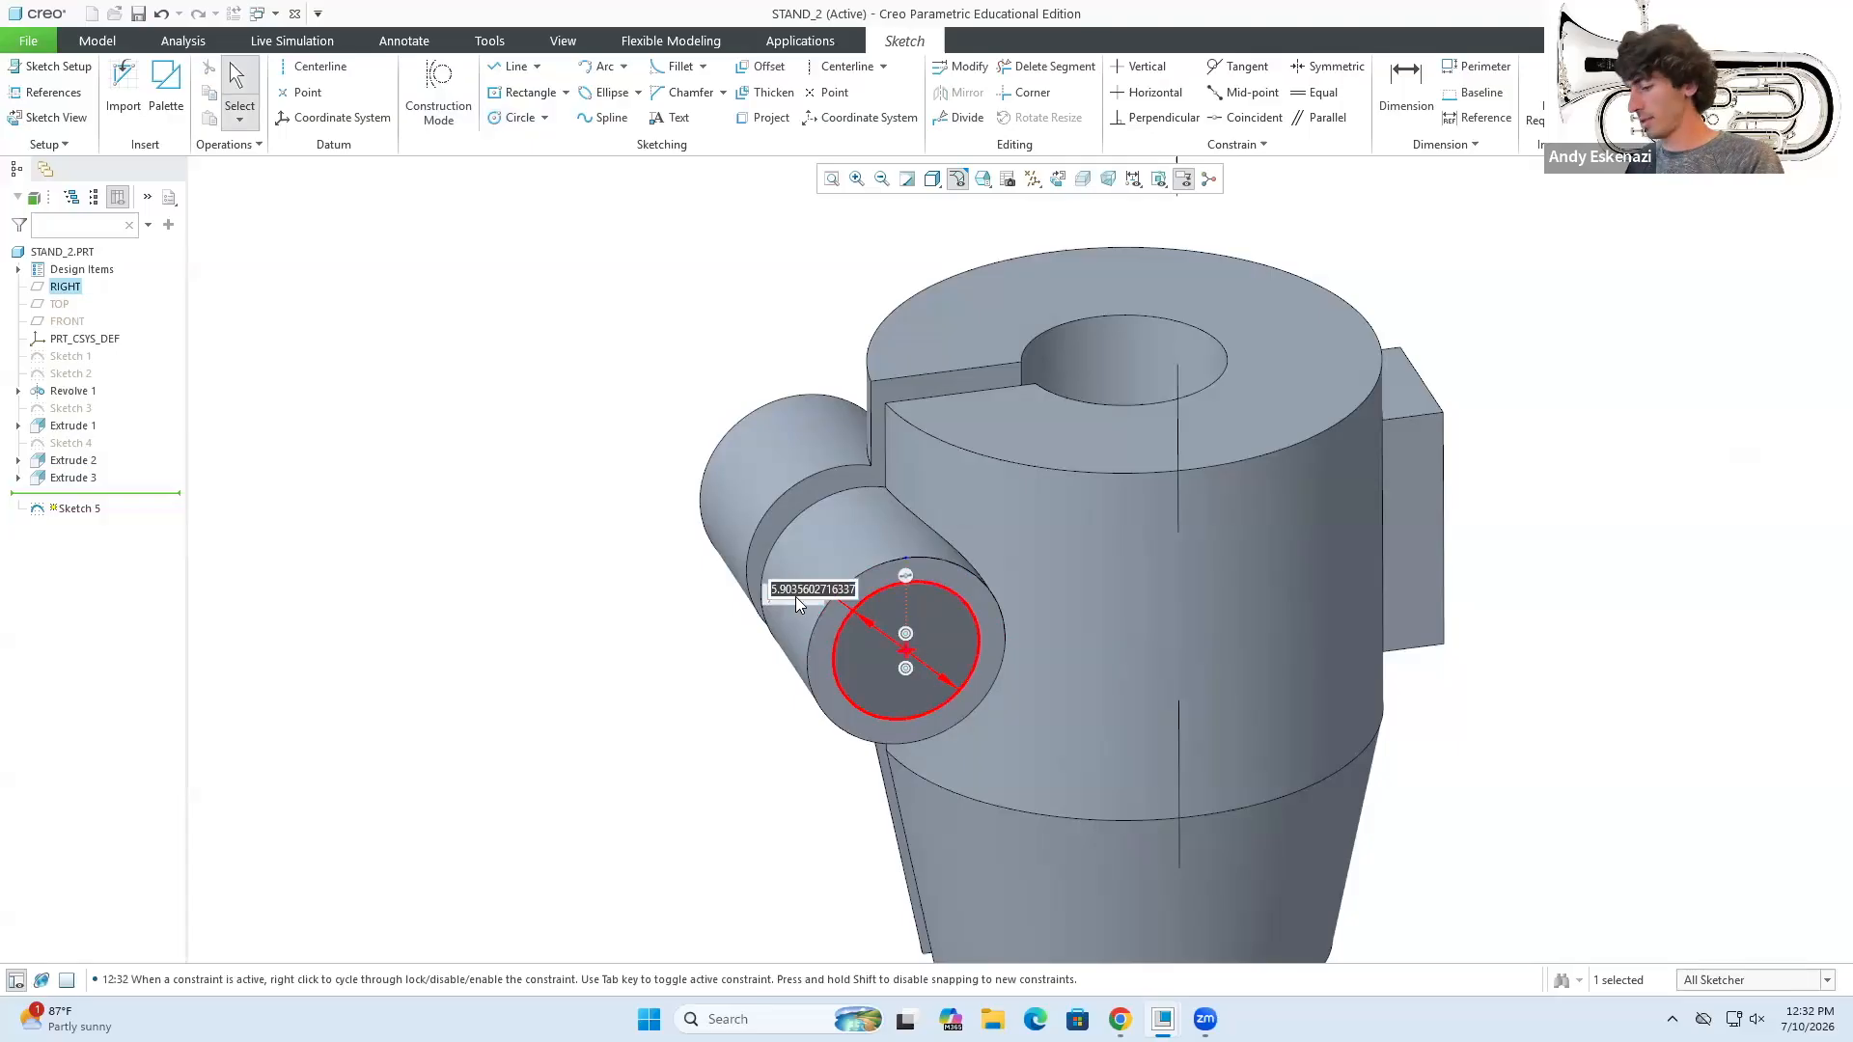
text(5)
key(Return)
middle_drag(923, 637, 922, 579)
click(1634, 89)
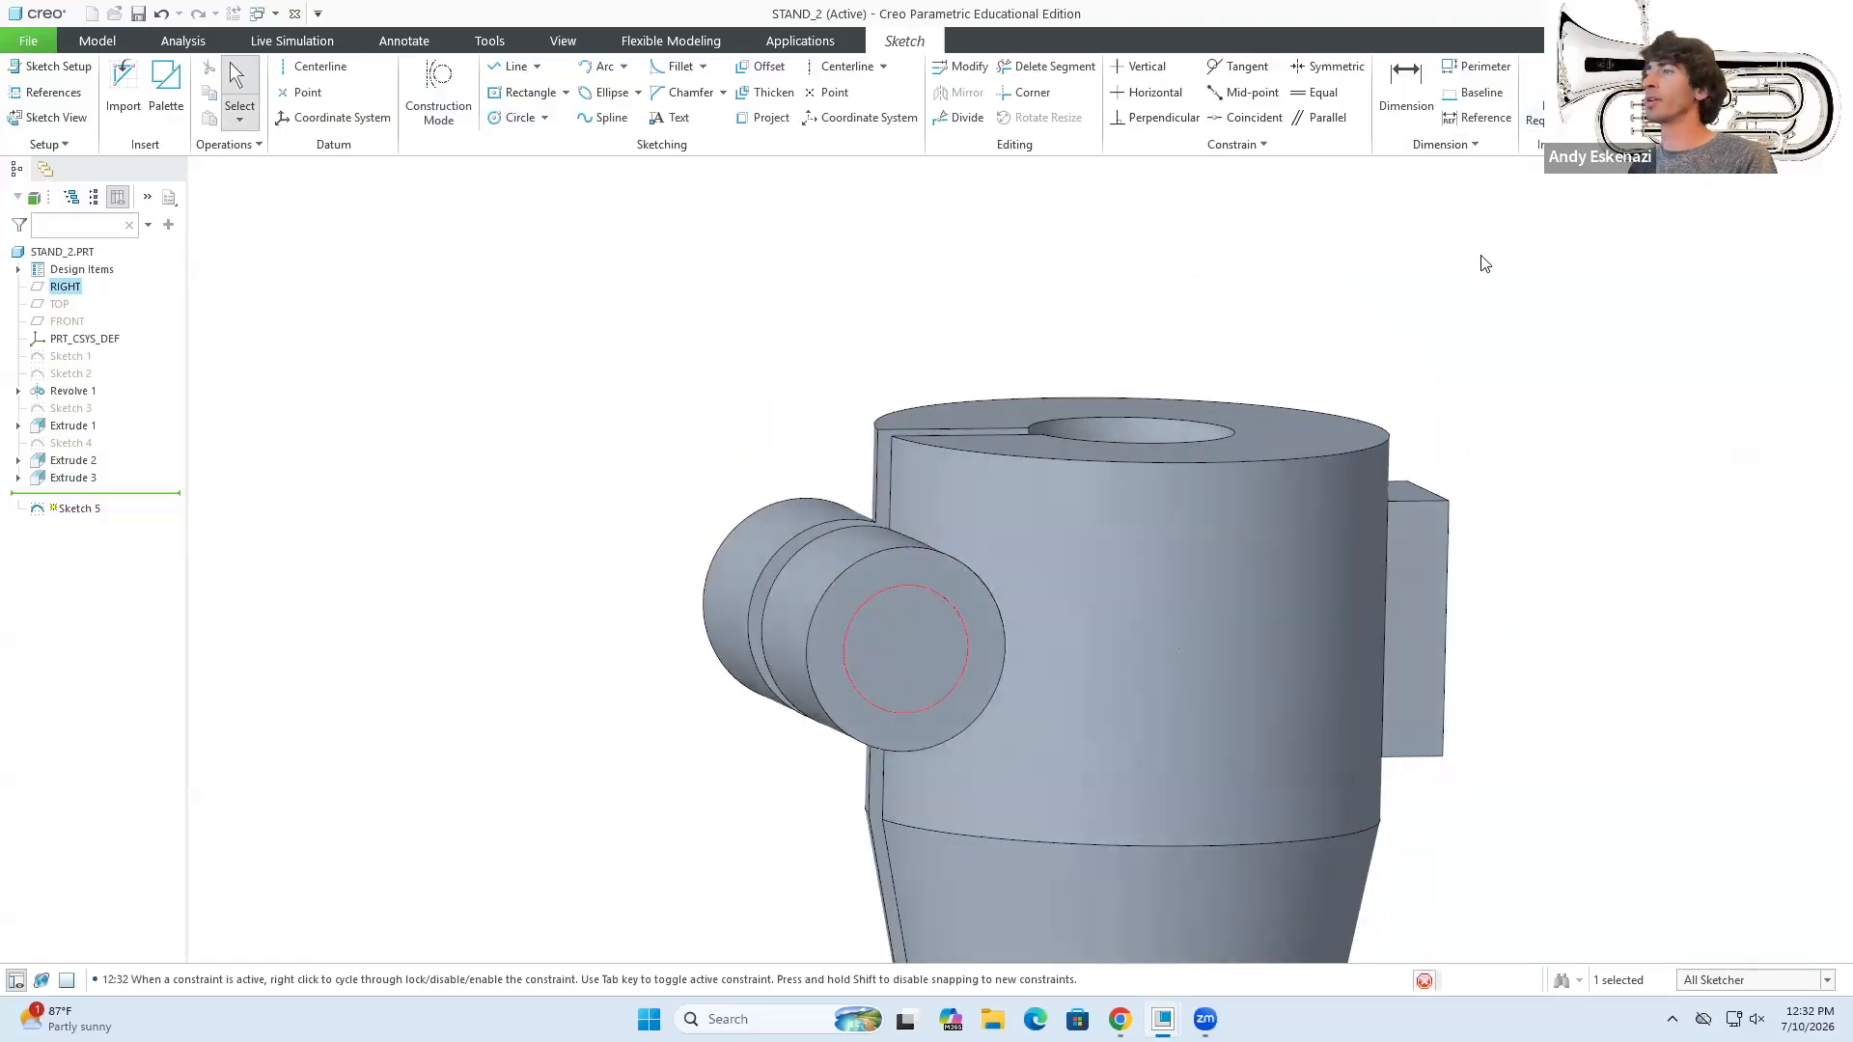
- Extrude the circle as a material-removing cut up to the clamp cylinder's opposite end face
click(656, 95)
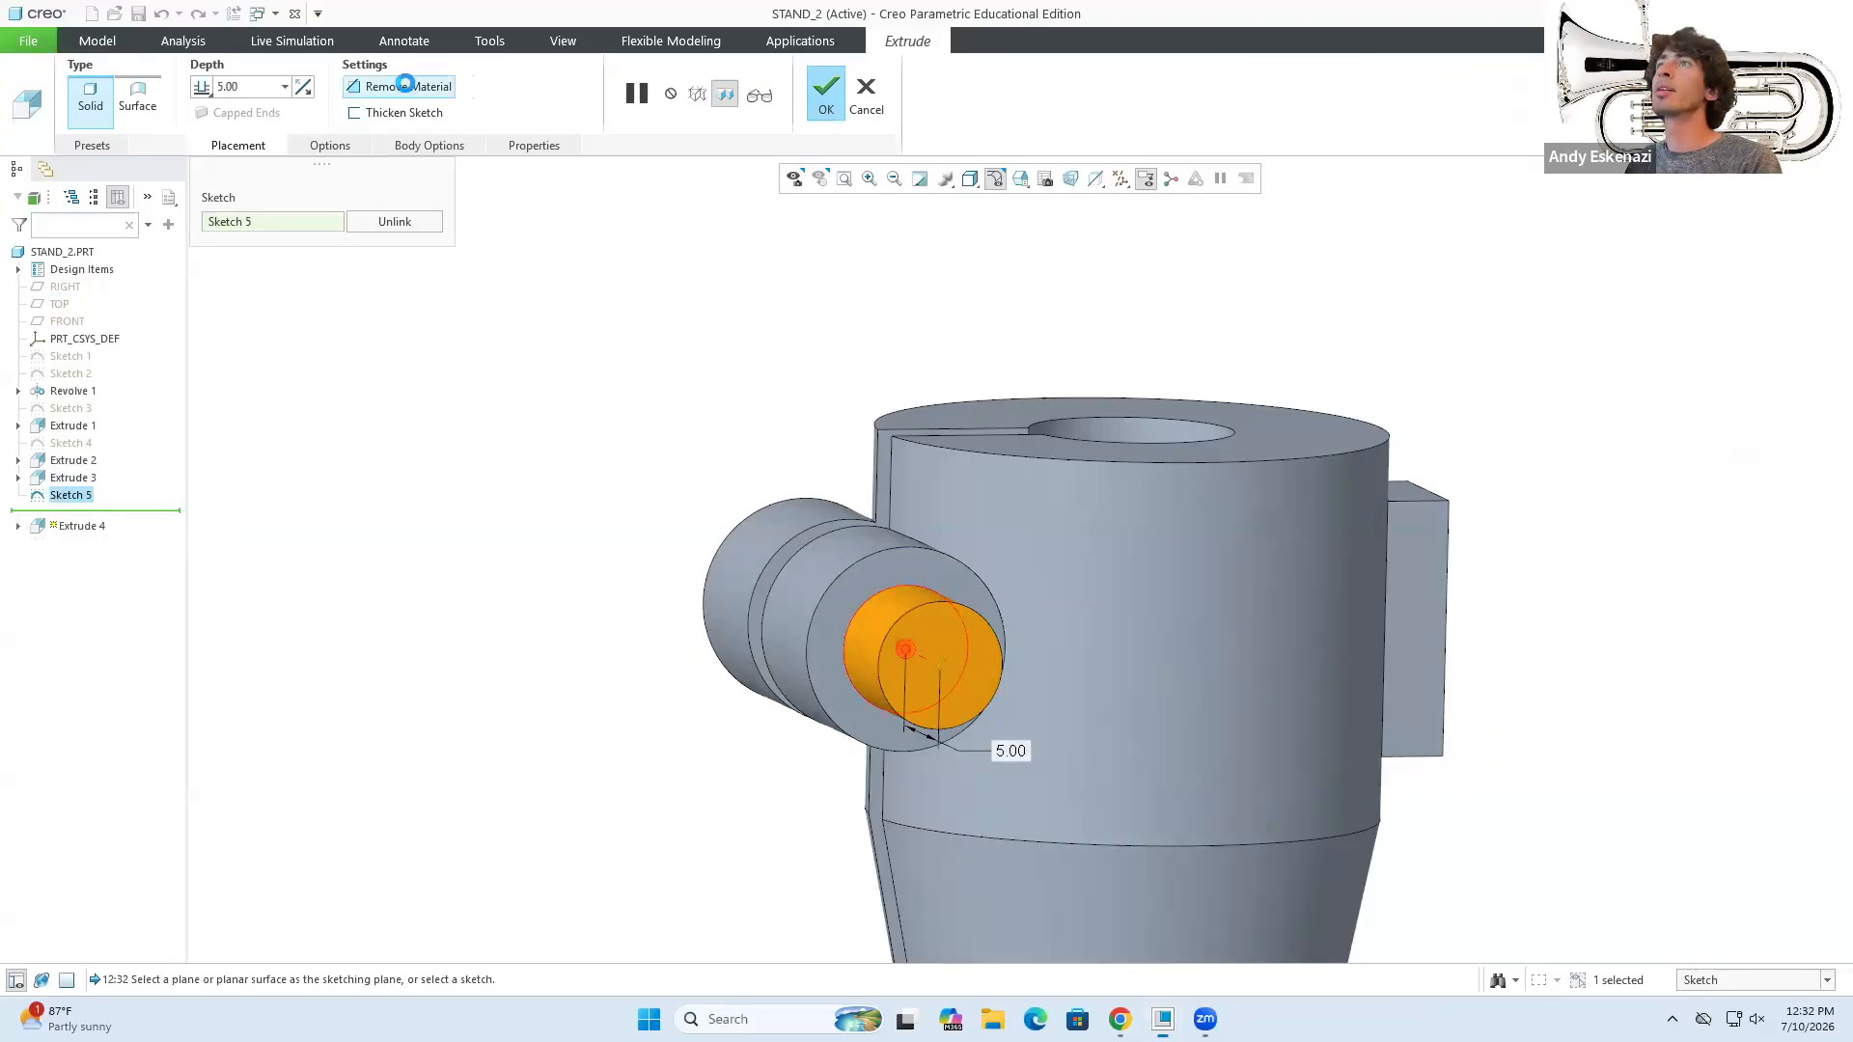
click(406, 85)
click(285, 86)
click(256, 216)
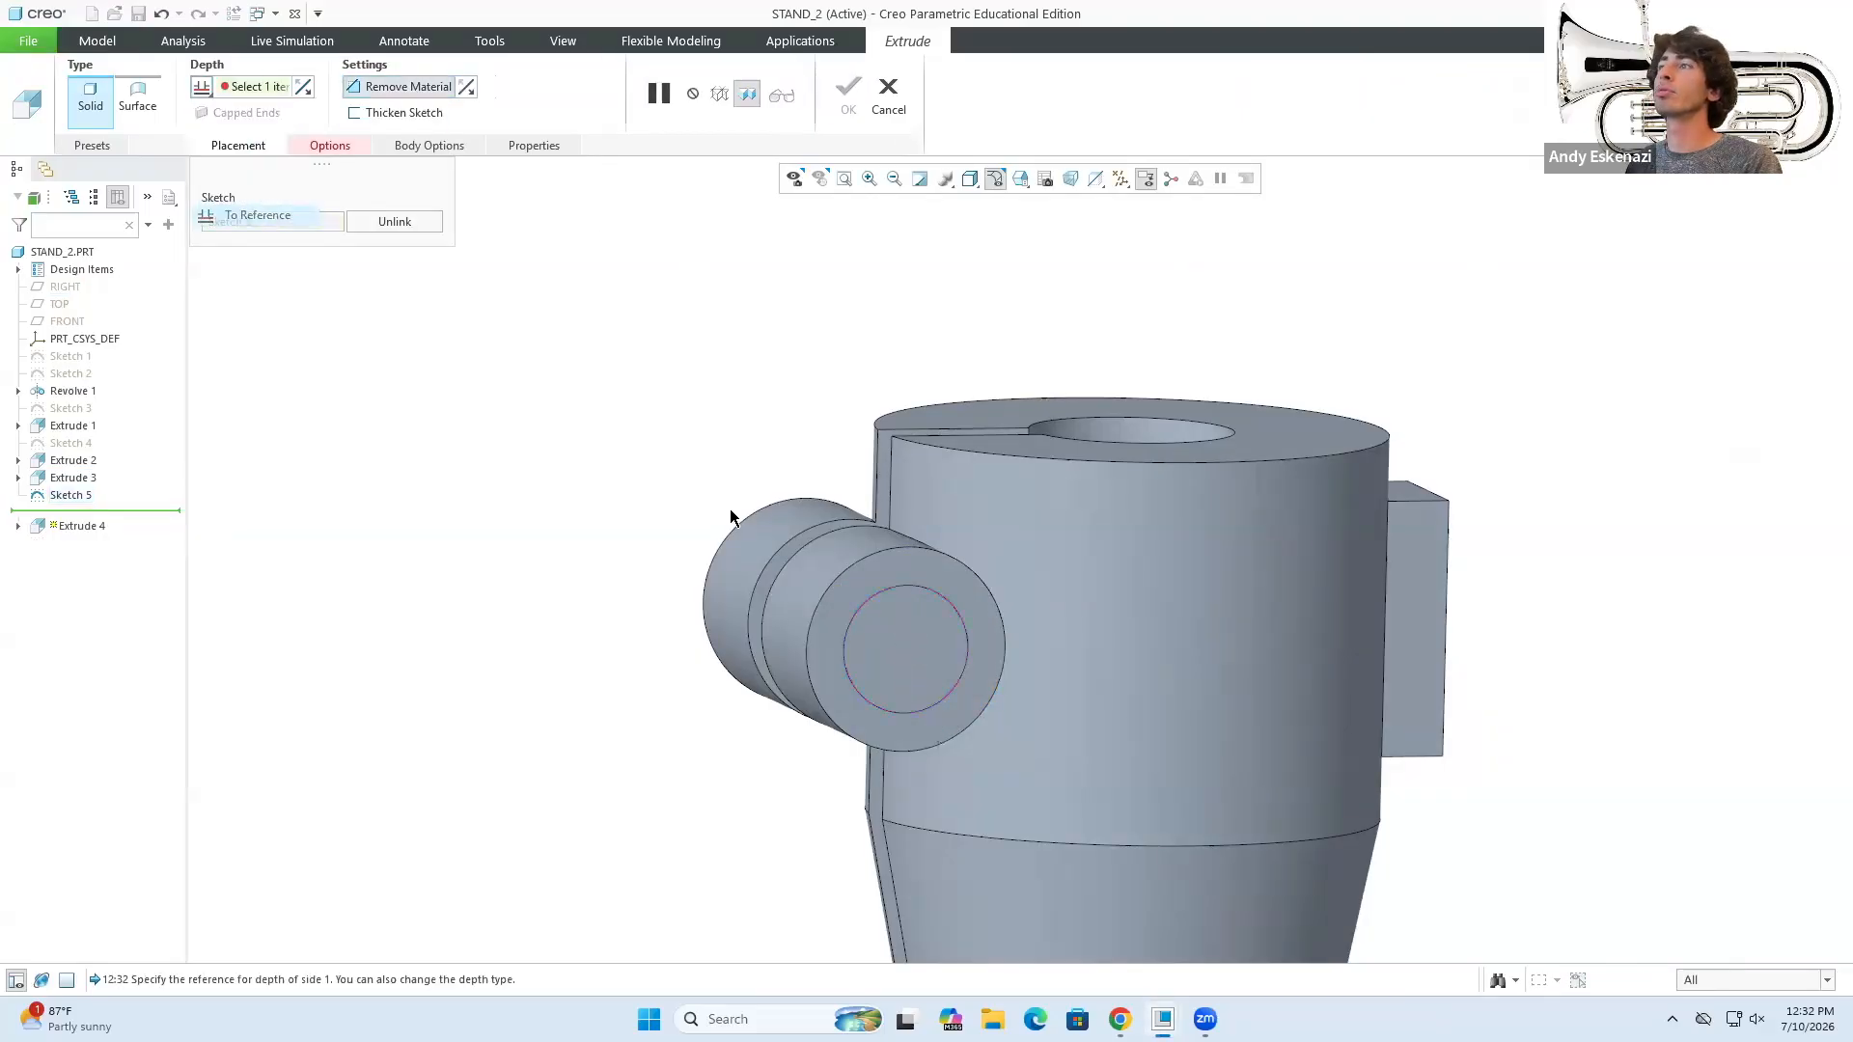
middle_drag(730, 518, 562, 496)
click(373, 459)
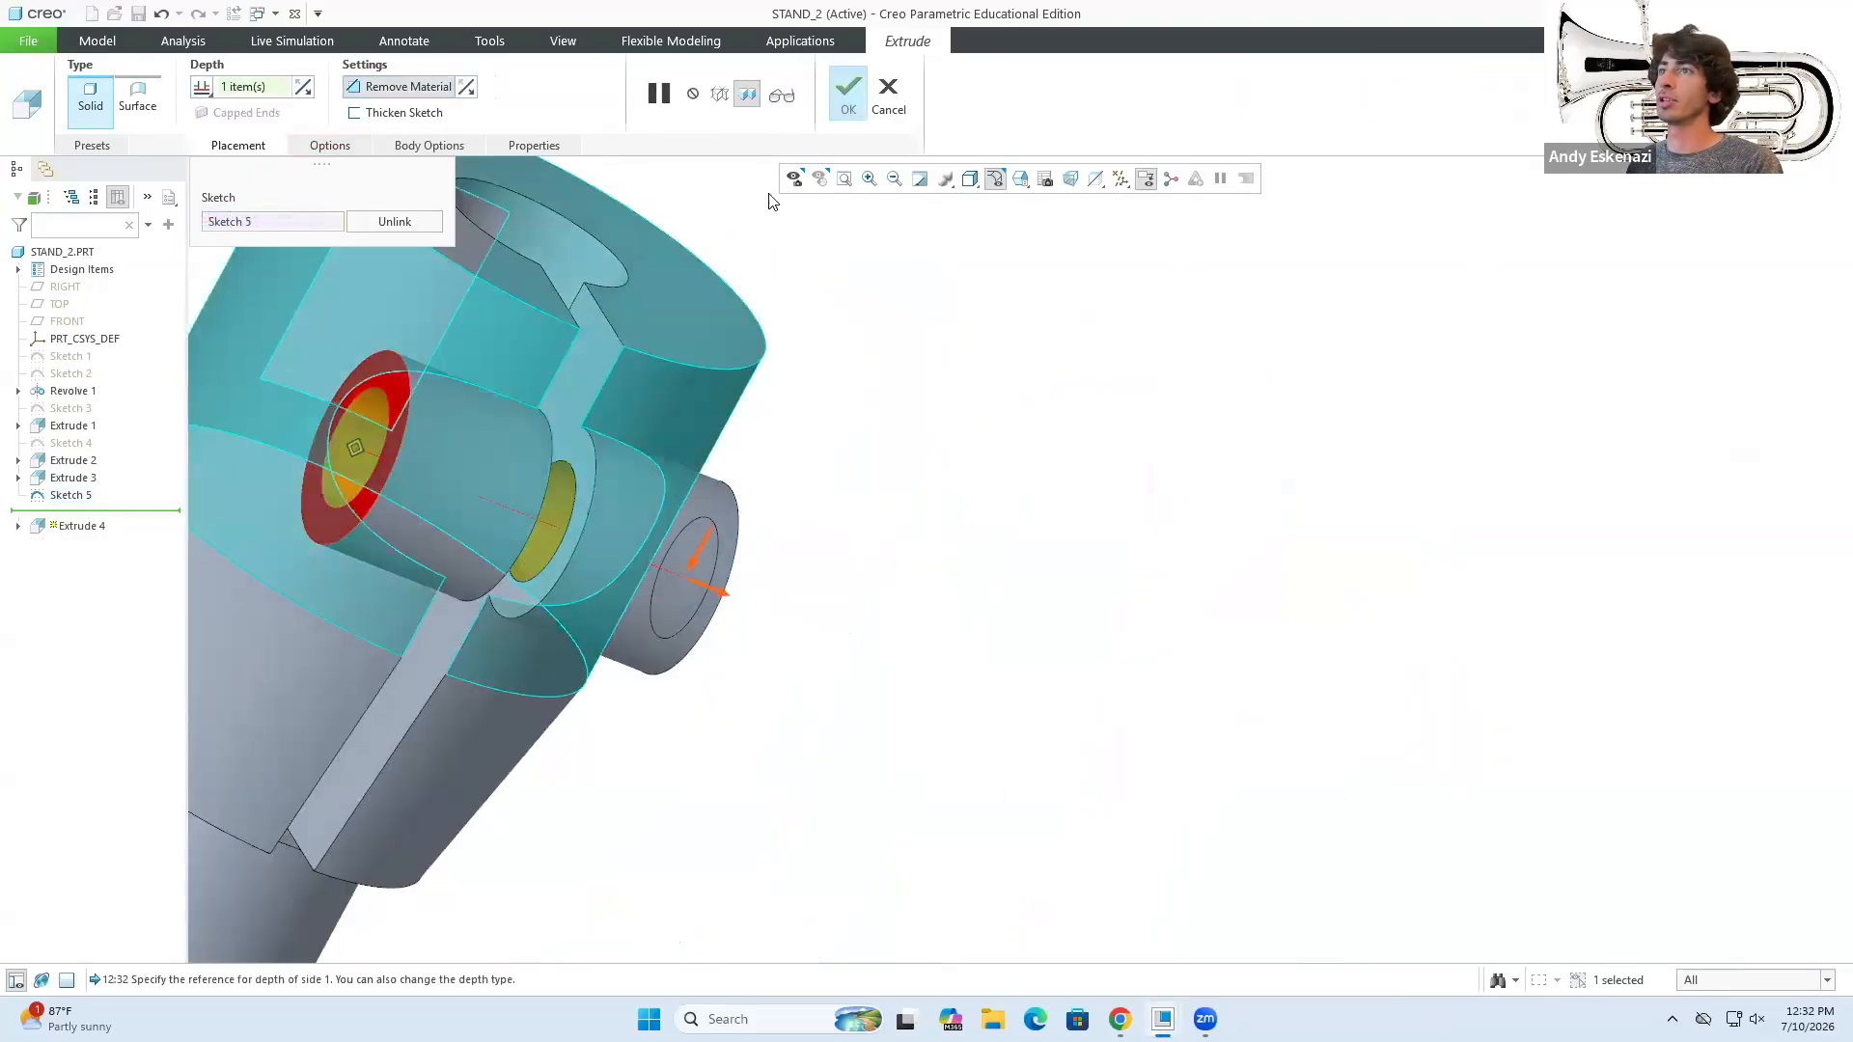
click(846, 91)
middle_drag(1055, 534, 920, 502)
scroll(927, 503, up, 5)
mouse_move(1035, 572)
middle_down()
mouse_move(1007, 563)
mouse_move(1016, 583)
middle_up()
- Switch to STAND_1, check the clamp hole's diameter in Sketch 9 under Extrude 7, and inspect the collar's chamfered edges
mouse_move(1162, 1019)
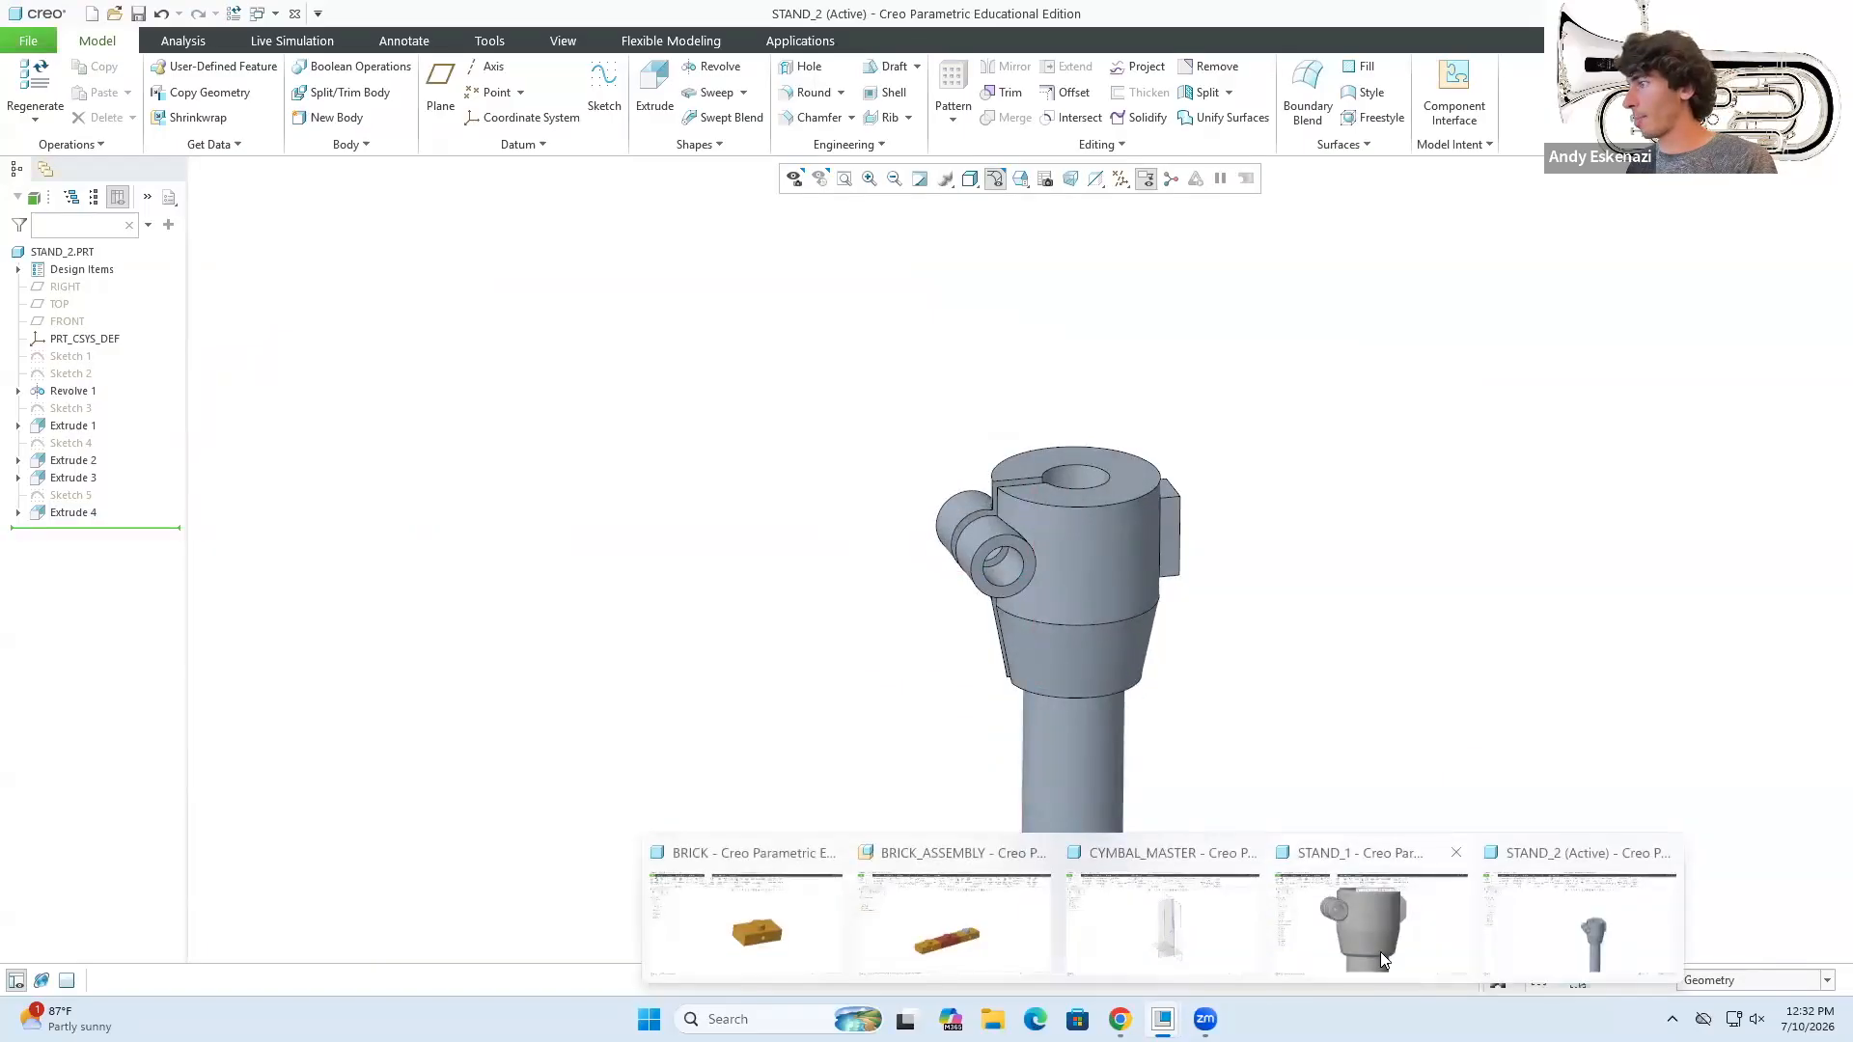
click(1381, 951)
click(643, 391)
click(18, 652)
click(88, 669)
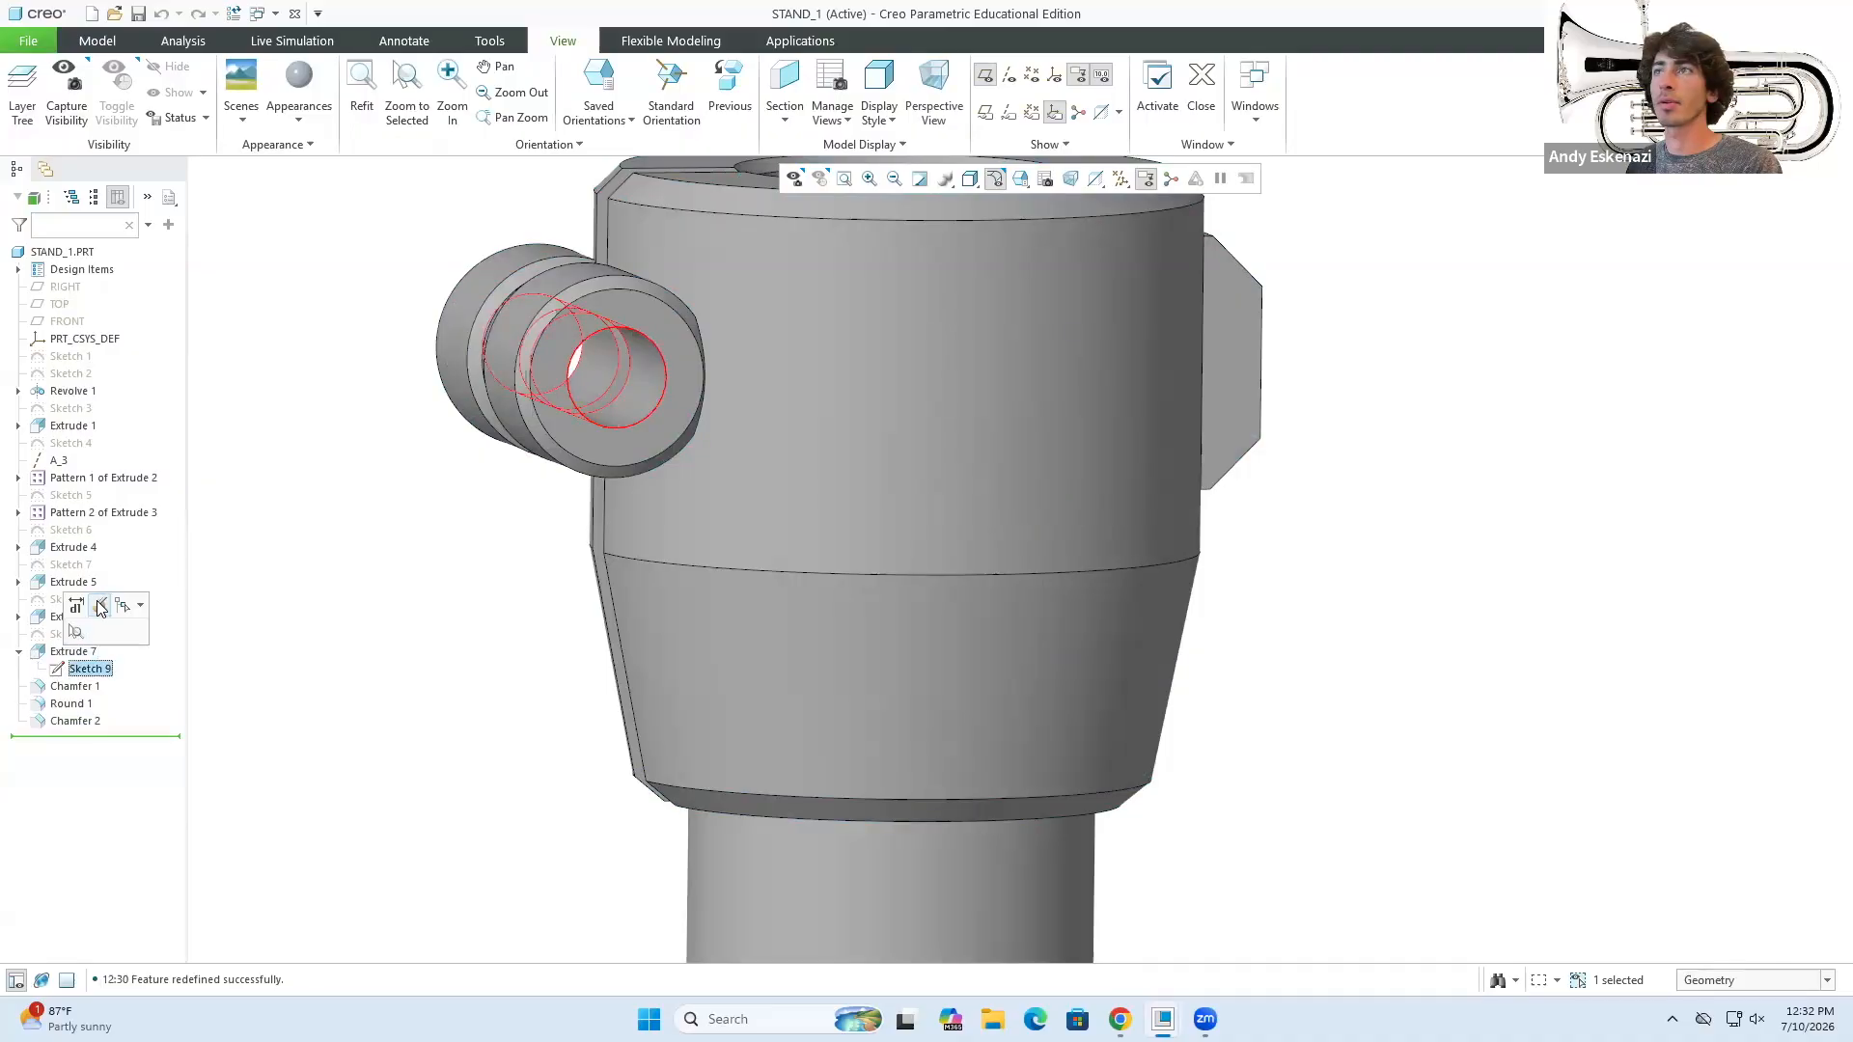
click(101, 606)
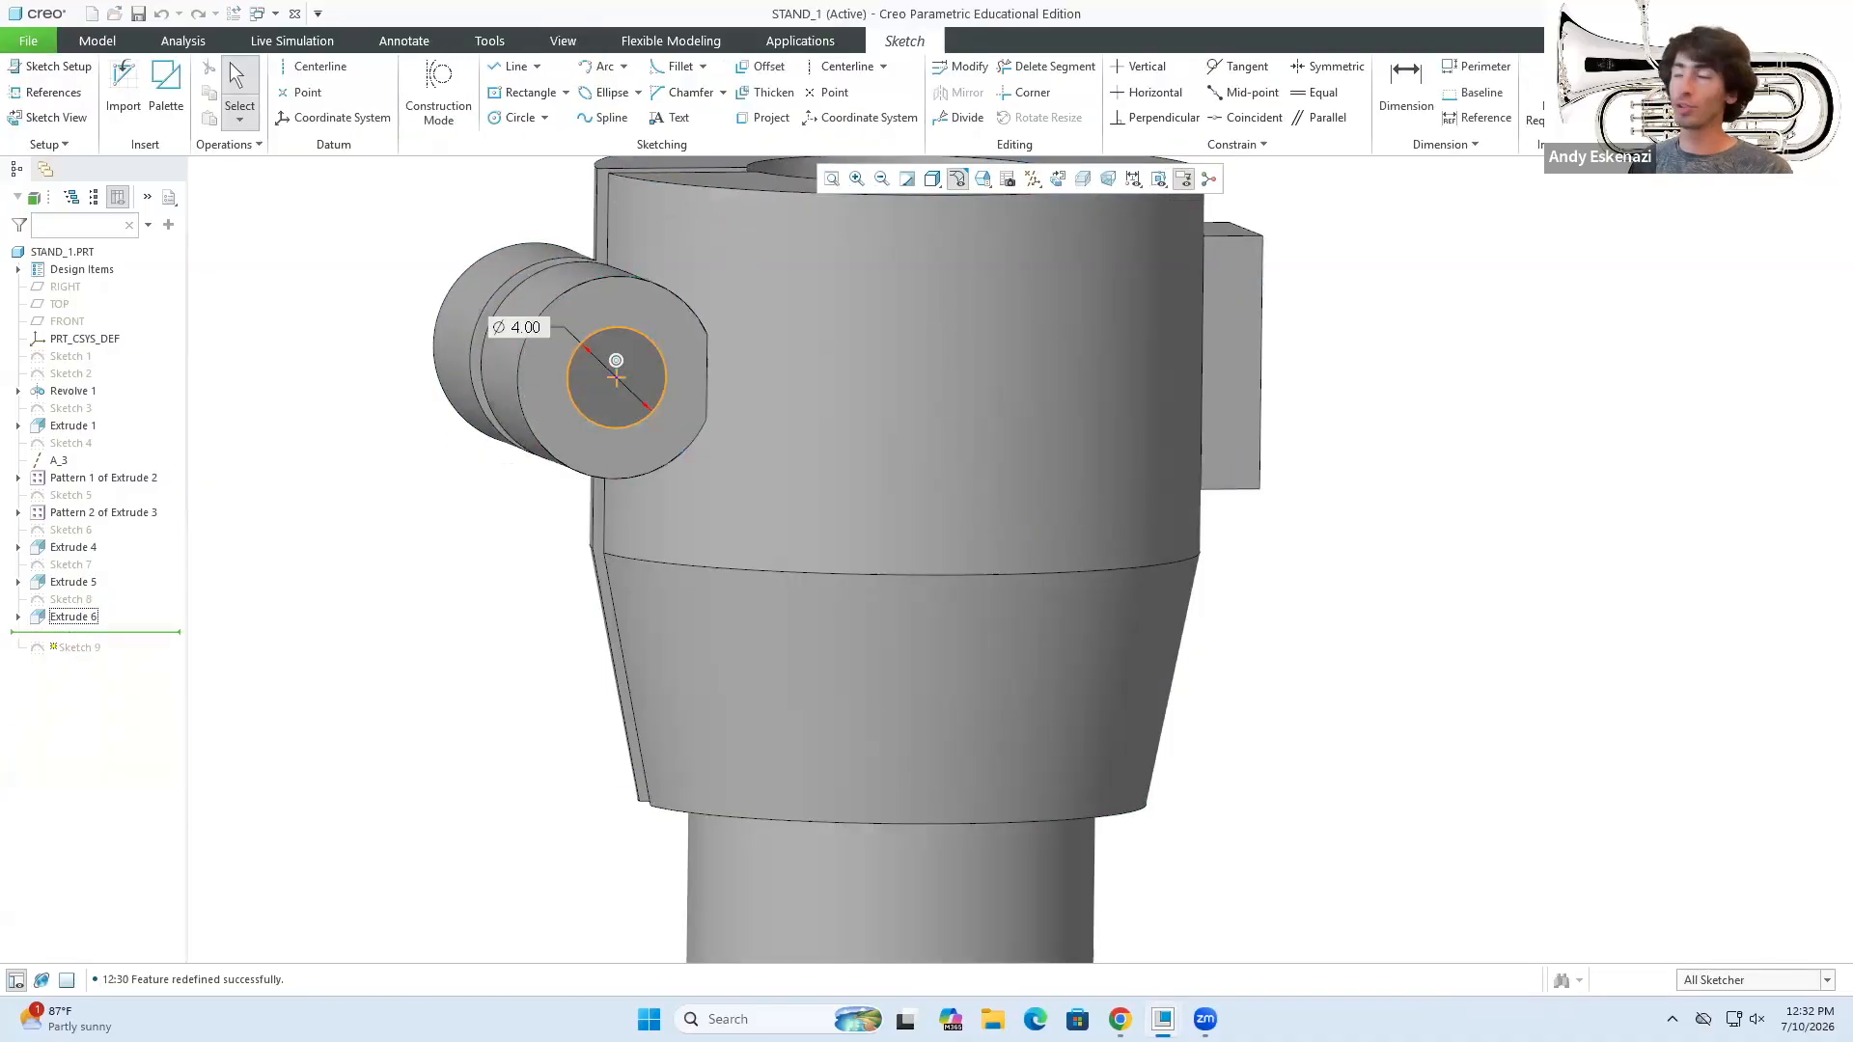
click(1616, 85)
scroll(1076, 586, up, 3)
mouse_move(1019, 649)
middle_down()
mouse_move(915, 359)
mouse_move(1047, 592)
mouse_move(1016, 742)
middle_up()
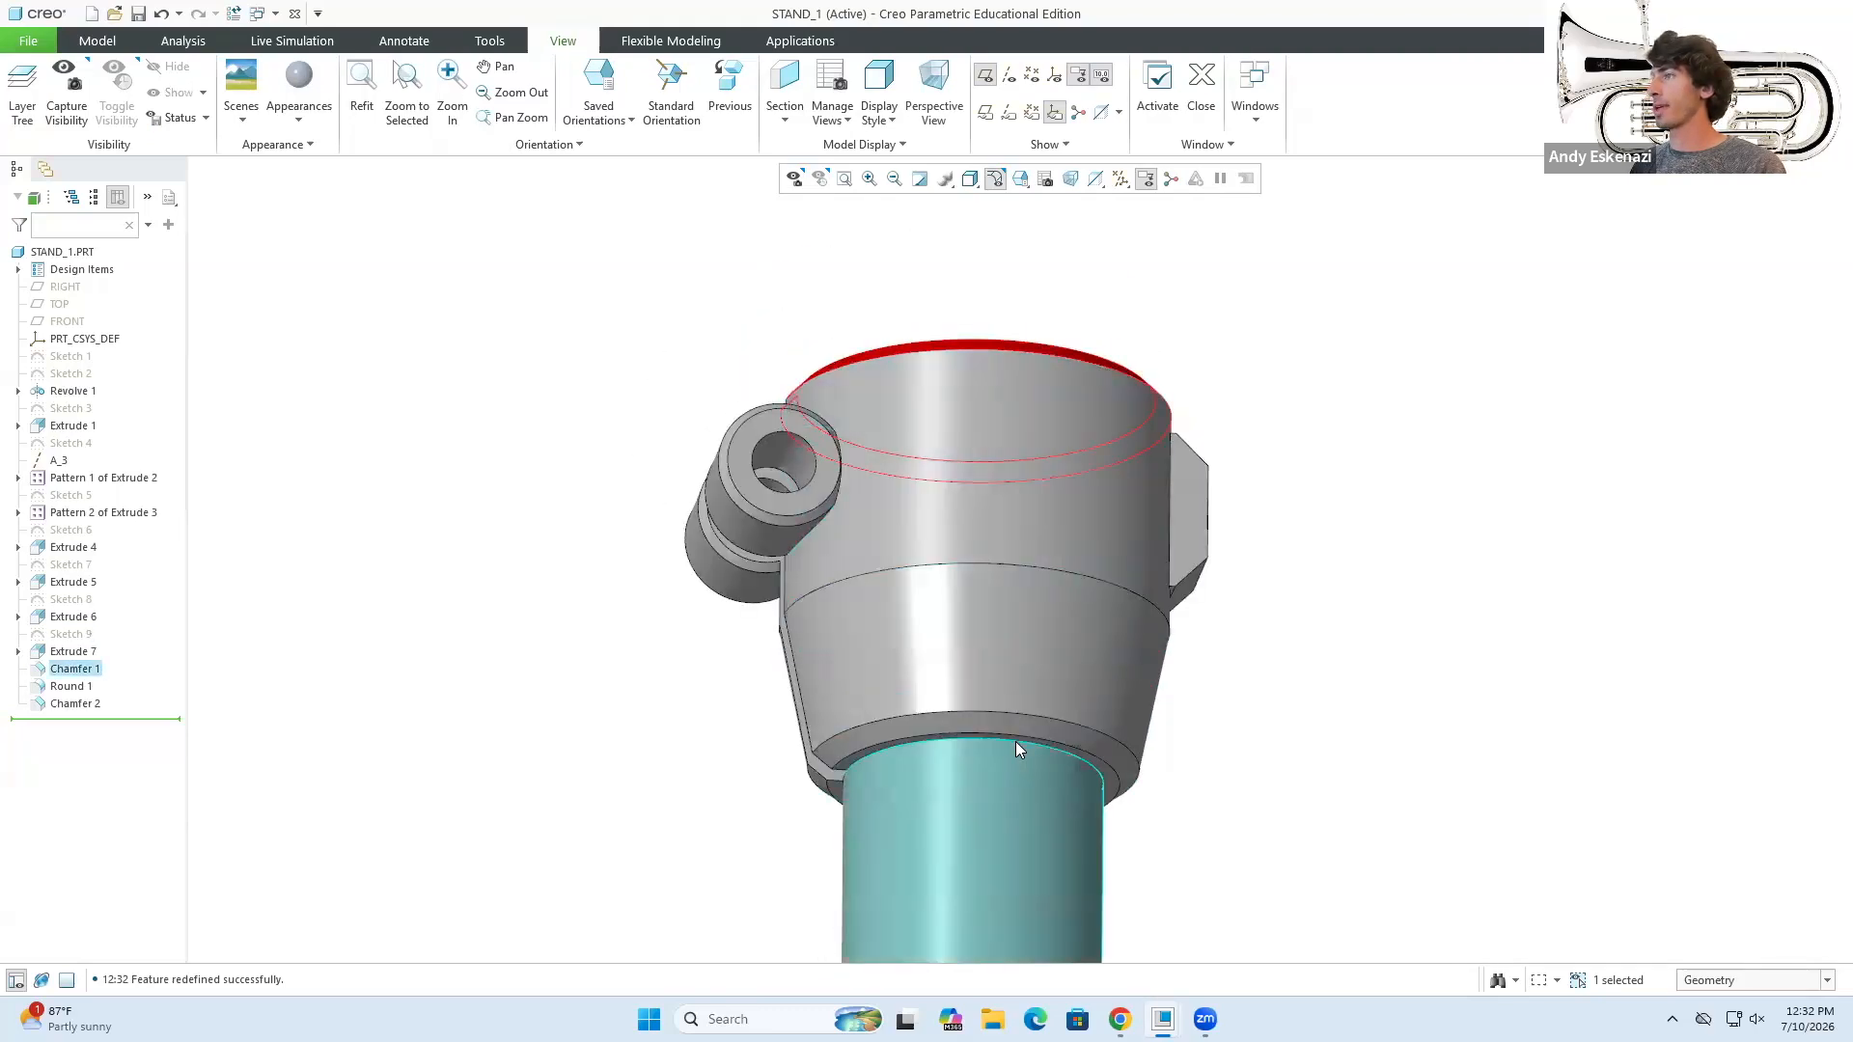
mouse_move(1135, 632)
middle_down()
mouse_move(1134, 546)
mouse_move(1198, 479)
middle_up()
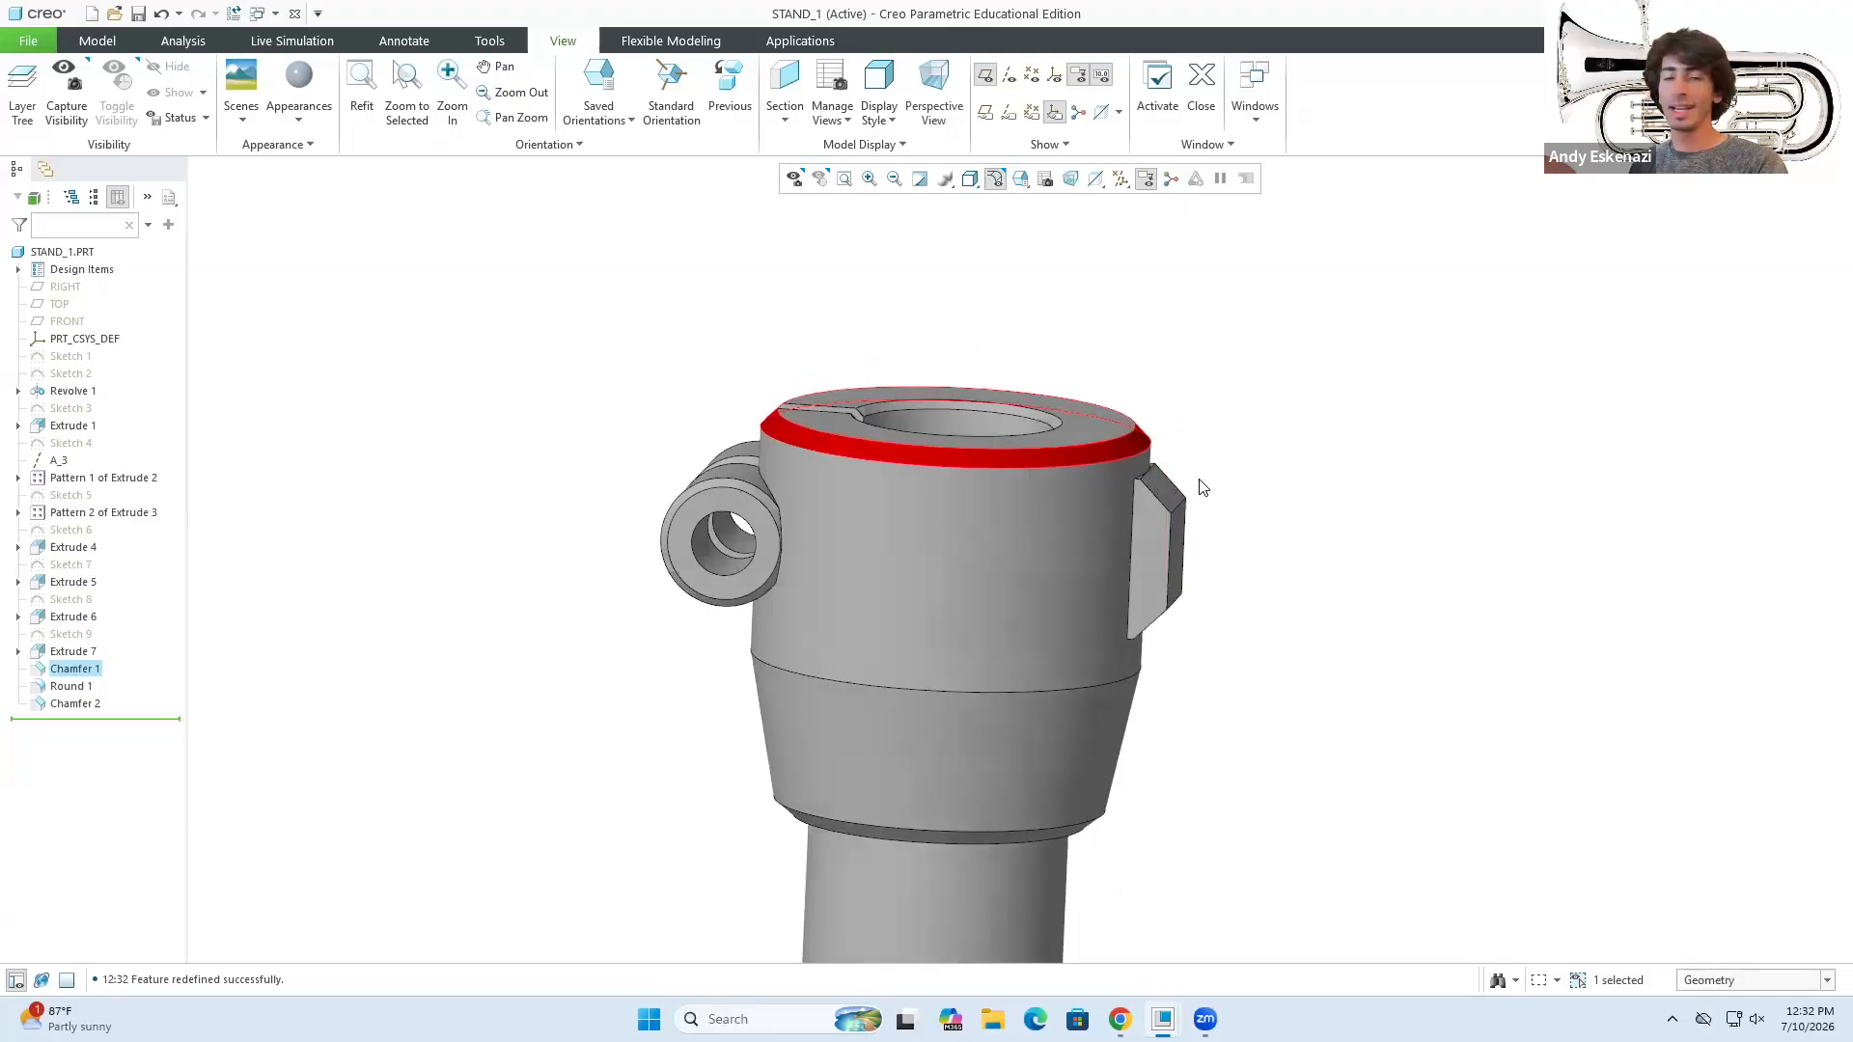
click(77, 41)
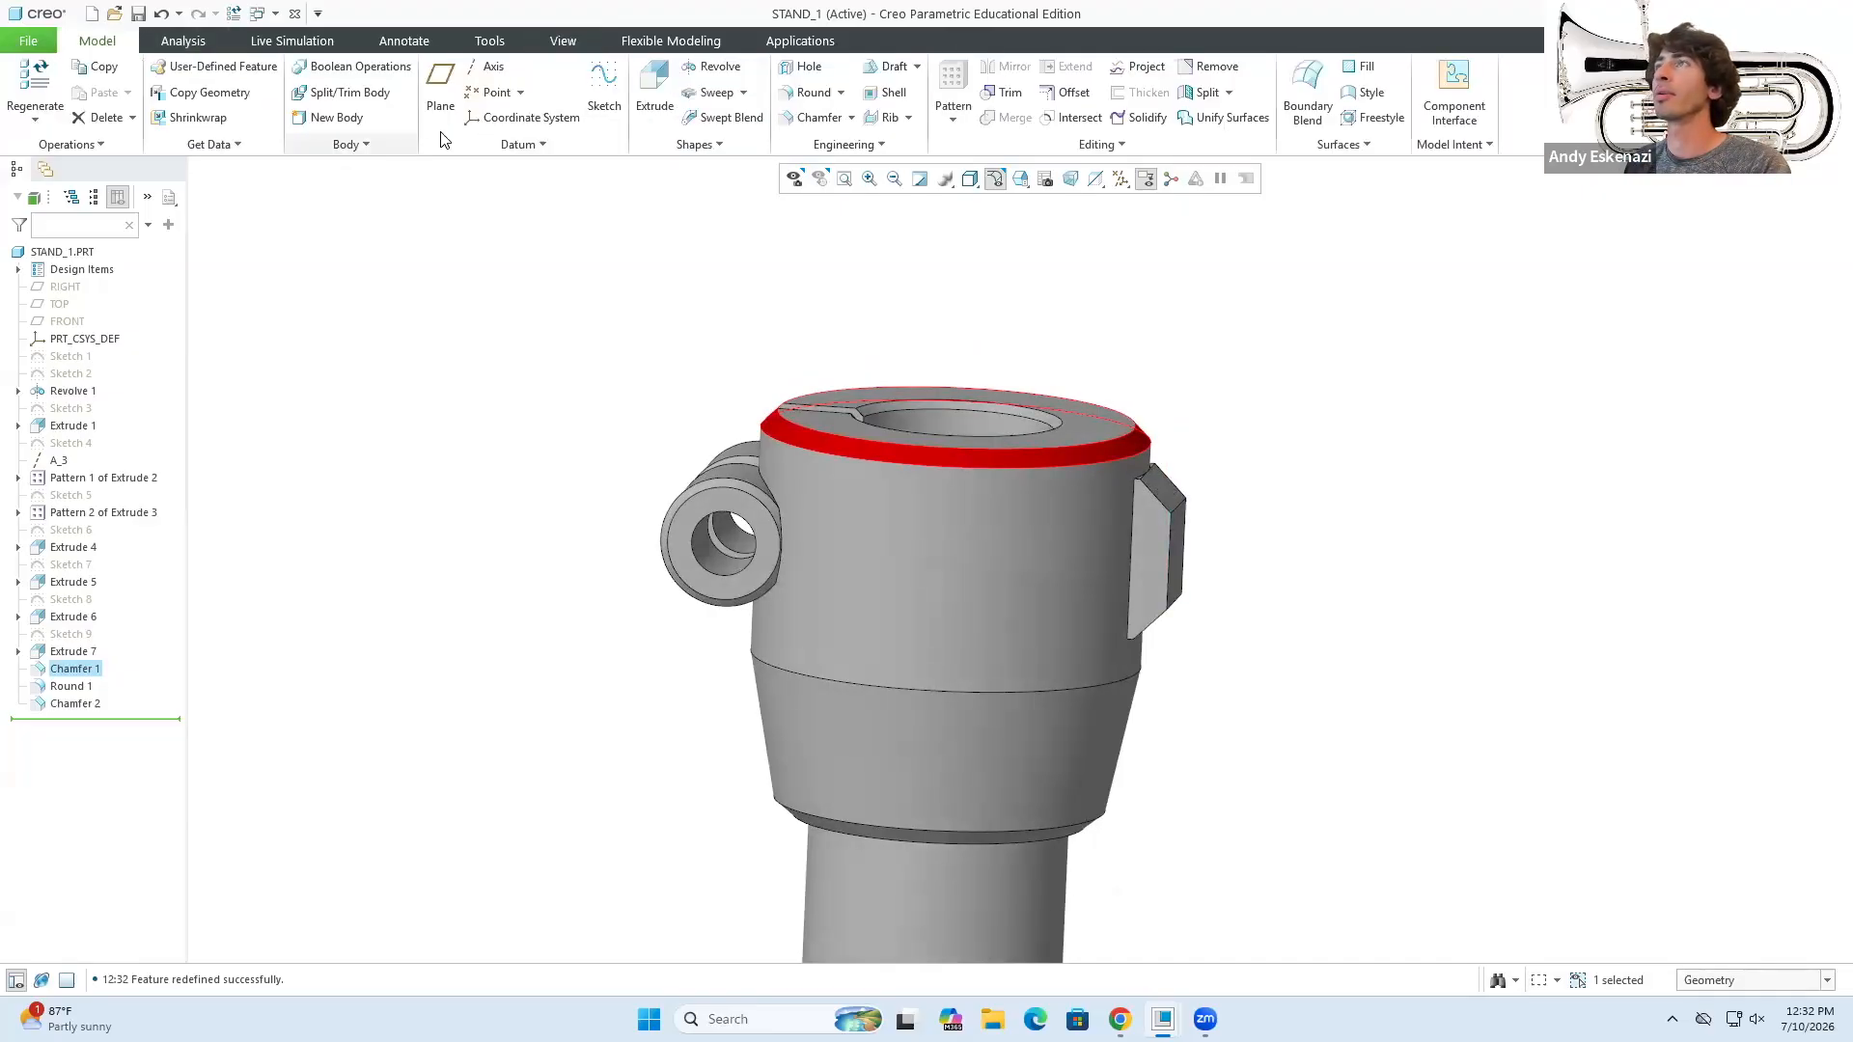
click(798, 117)
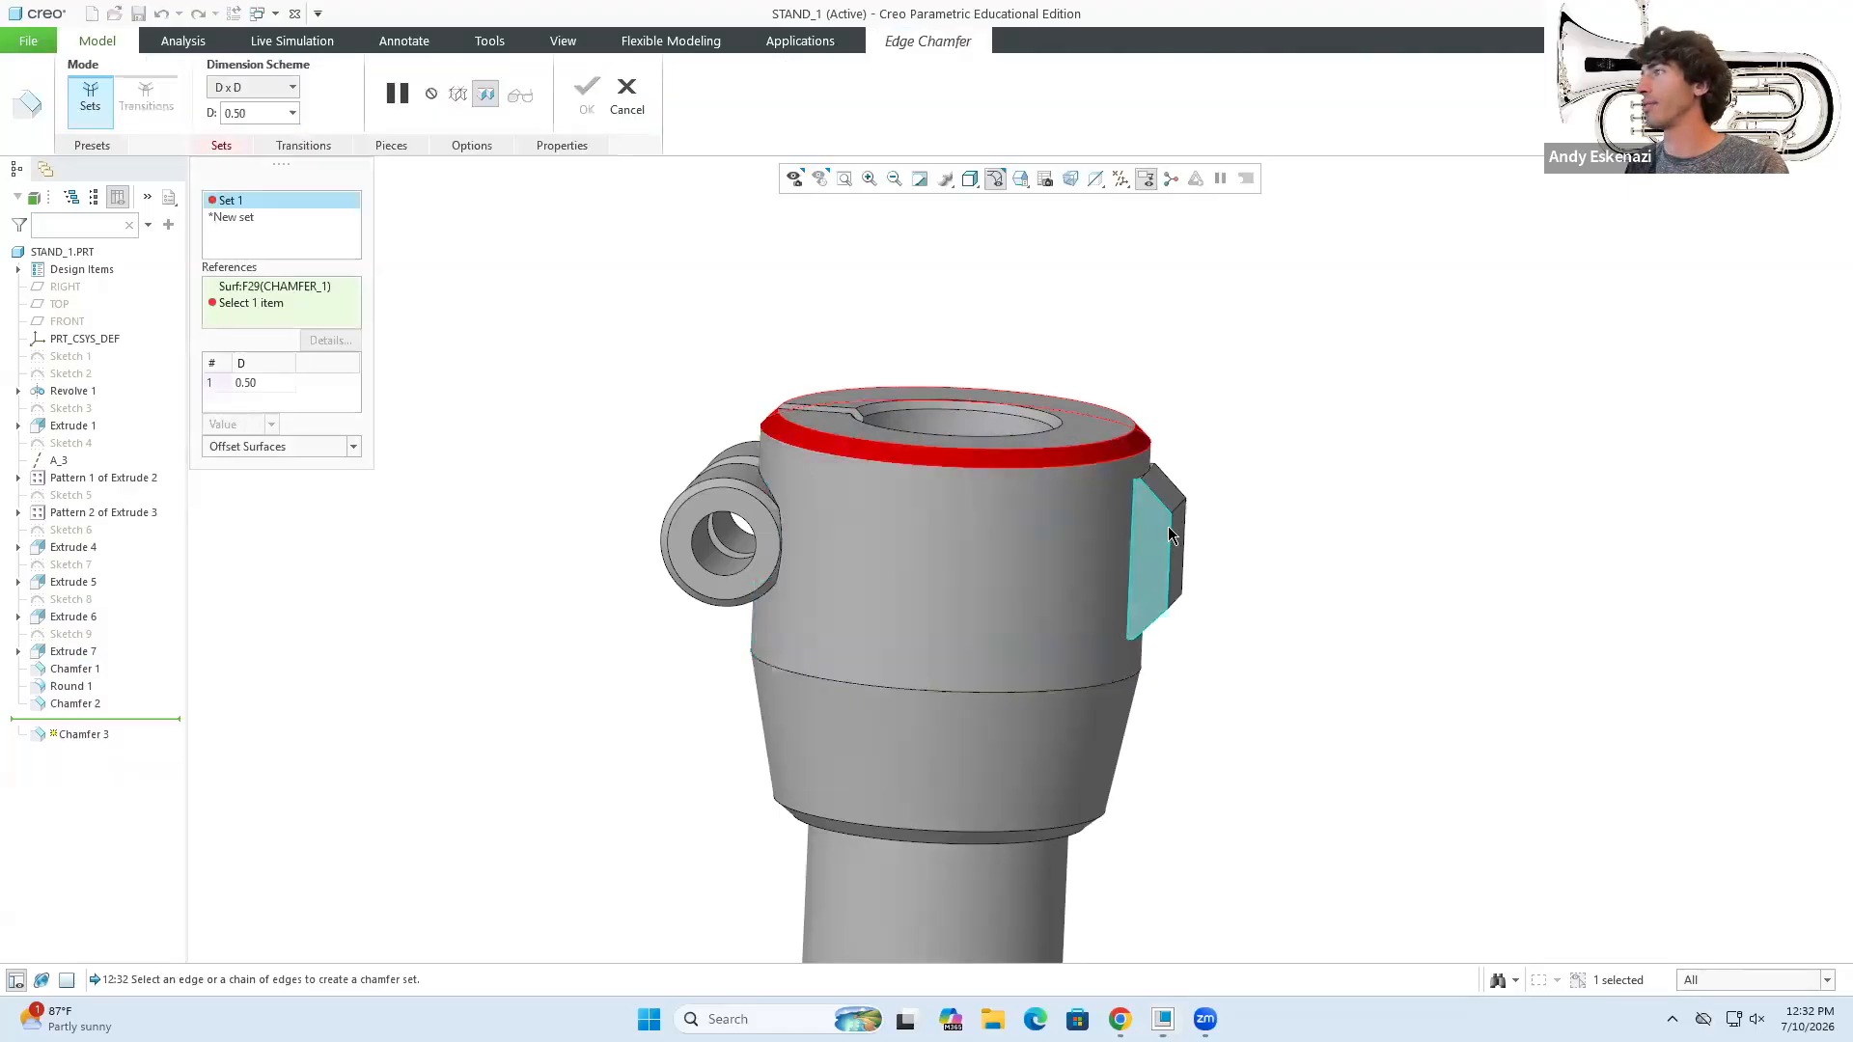
click(1158, 531)
middle_drag(1158, 531, 1114, 540)
scroll(1115, 540, down, 5)
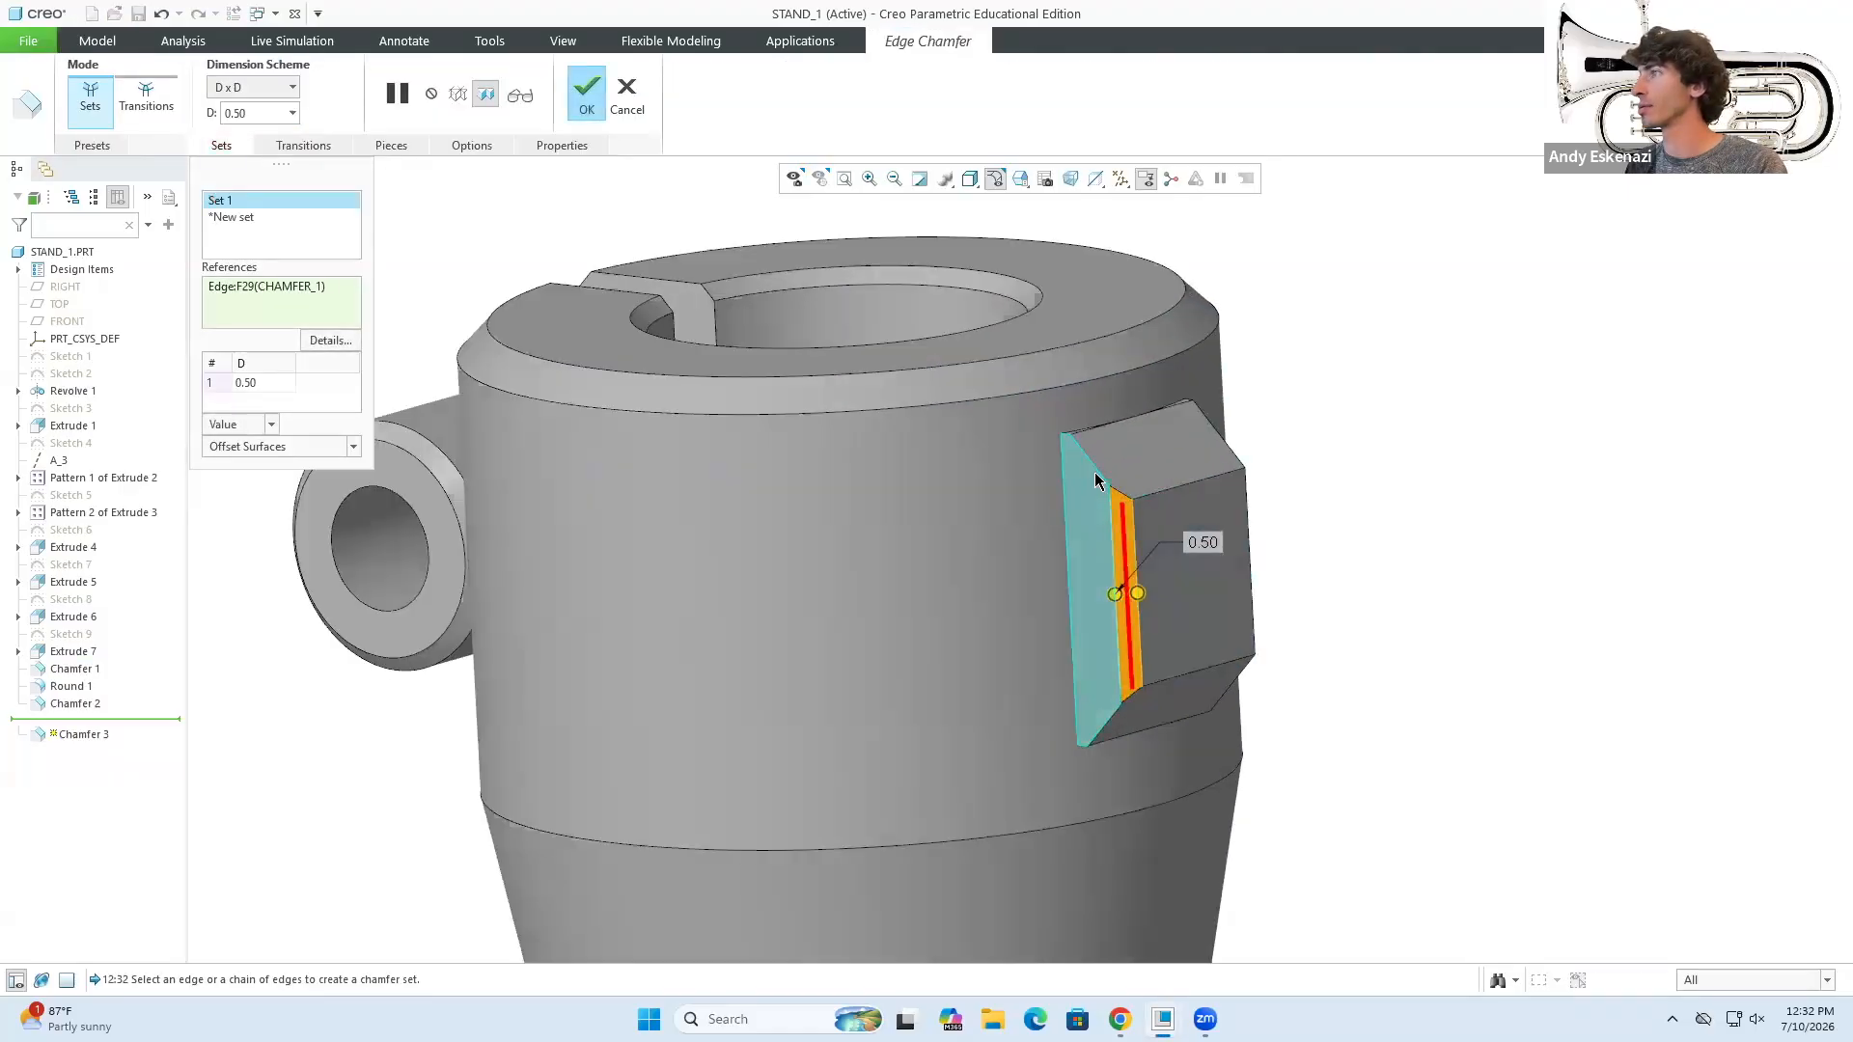
click(1091, 465)
click(1119, 714)
middle_drag(1120, 714, 1255, 521)
click(1310, 508)
click(1311, 542)
click(1312, 544)
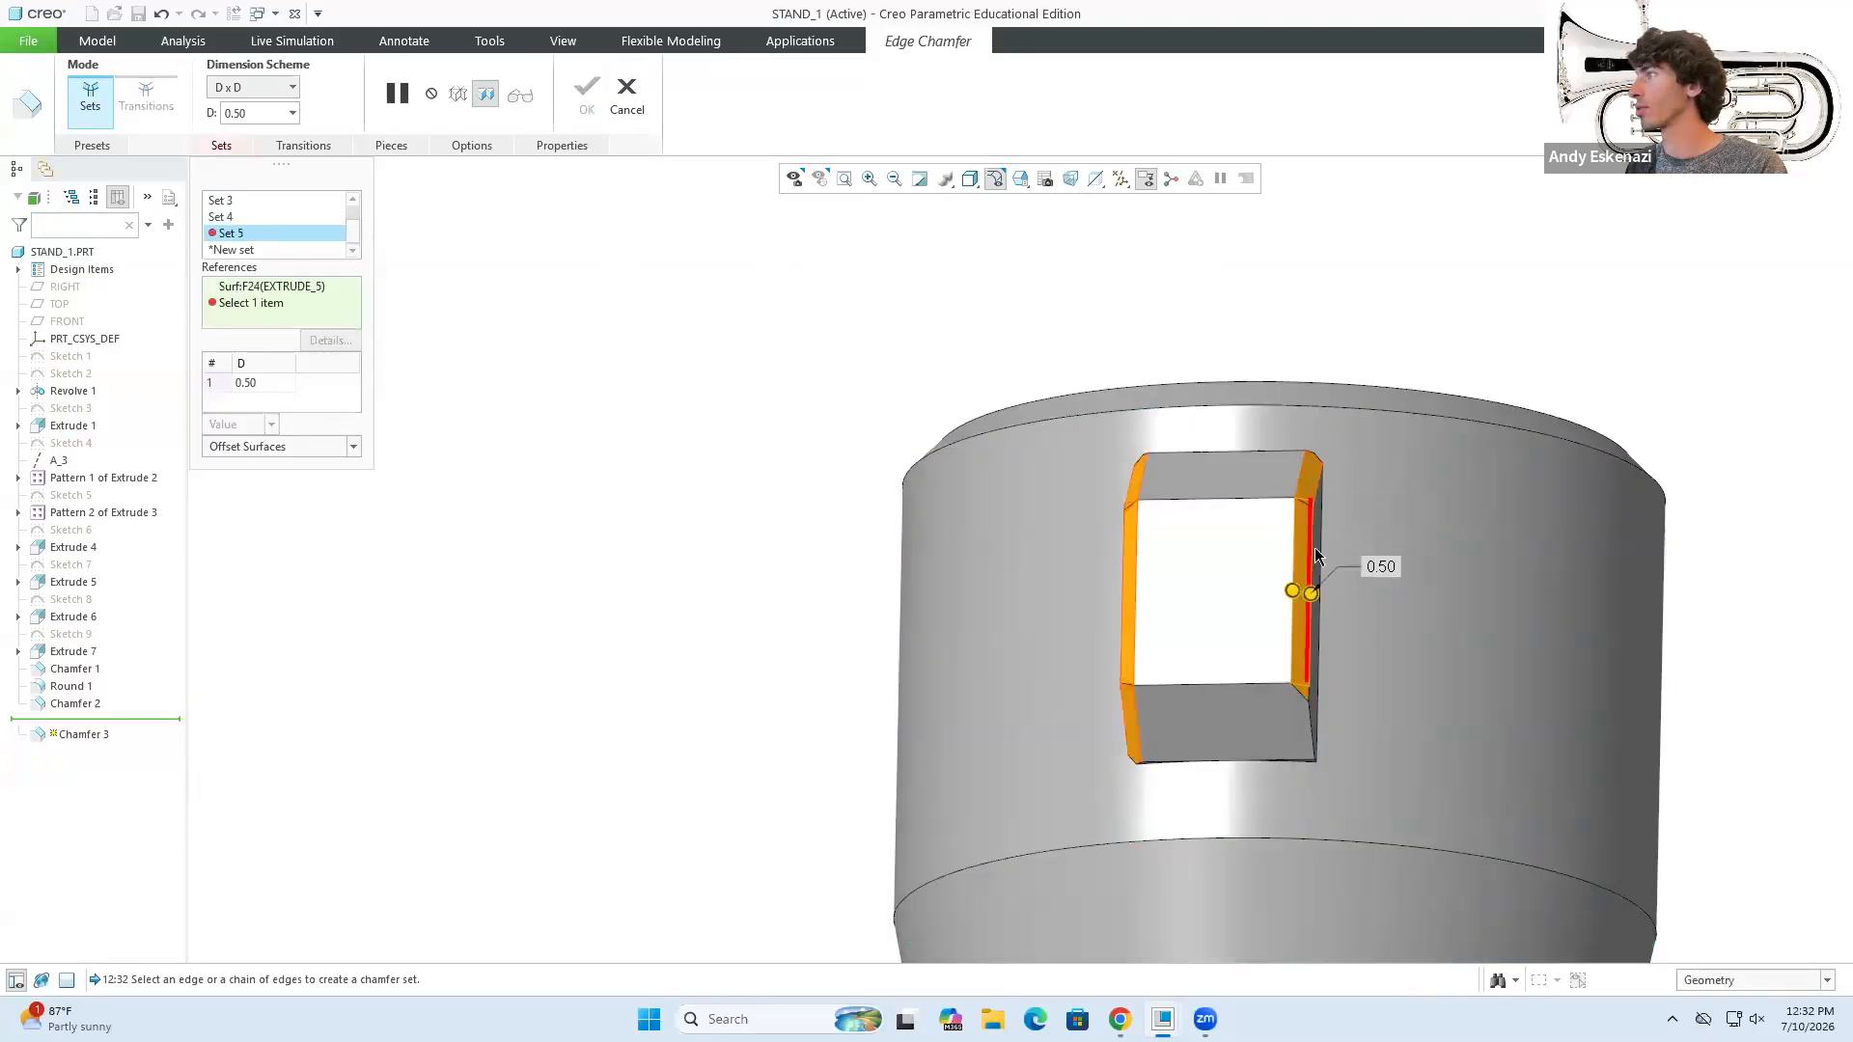
click(1306, 714)
middle_drag(1229, 621, 1202, 648)
click(622, 107)
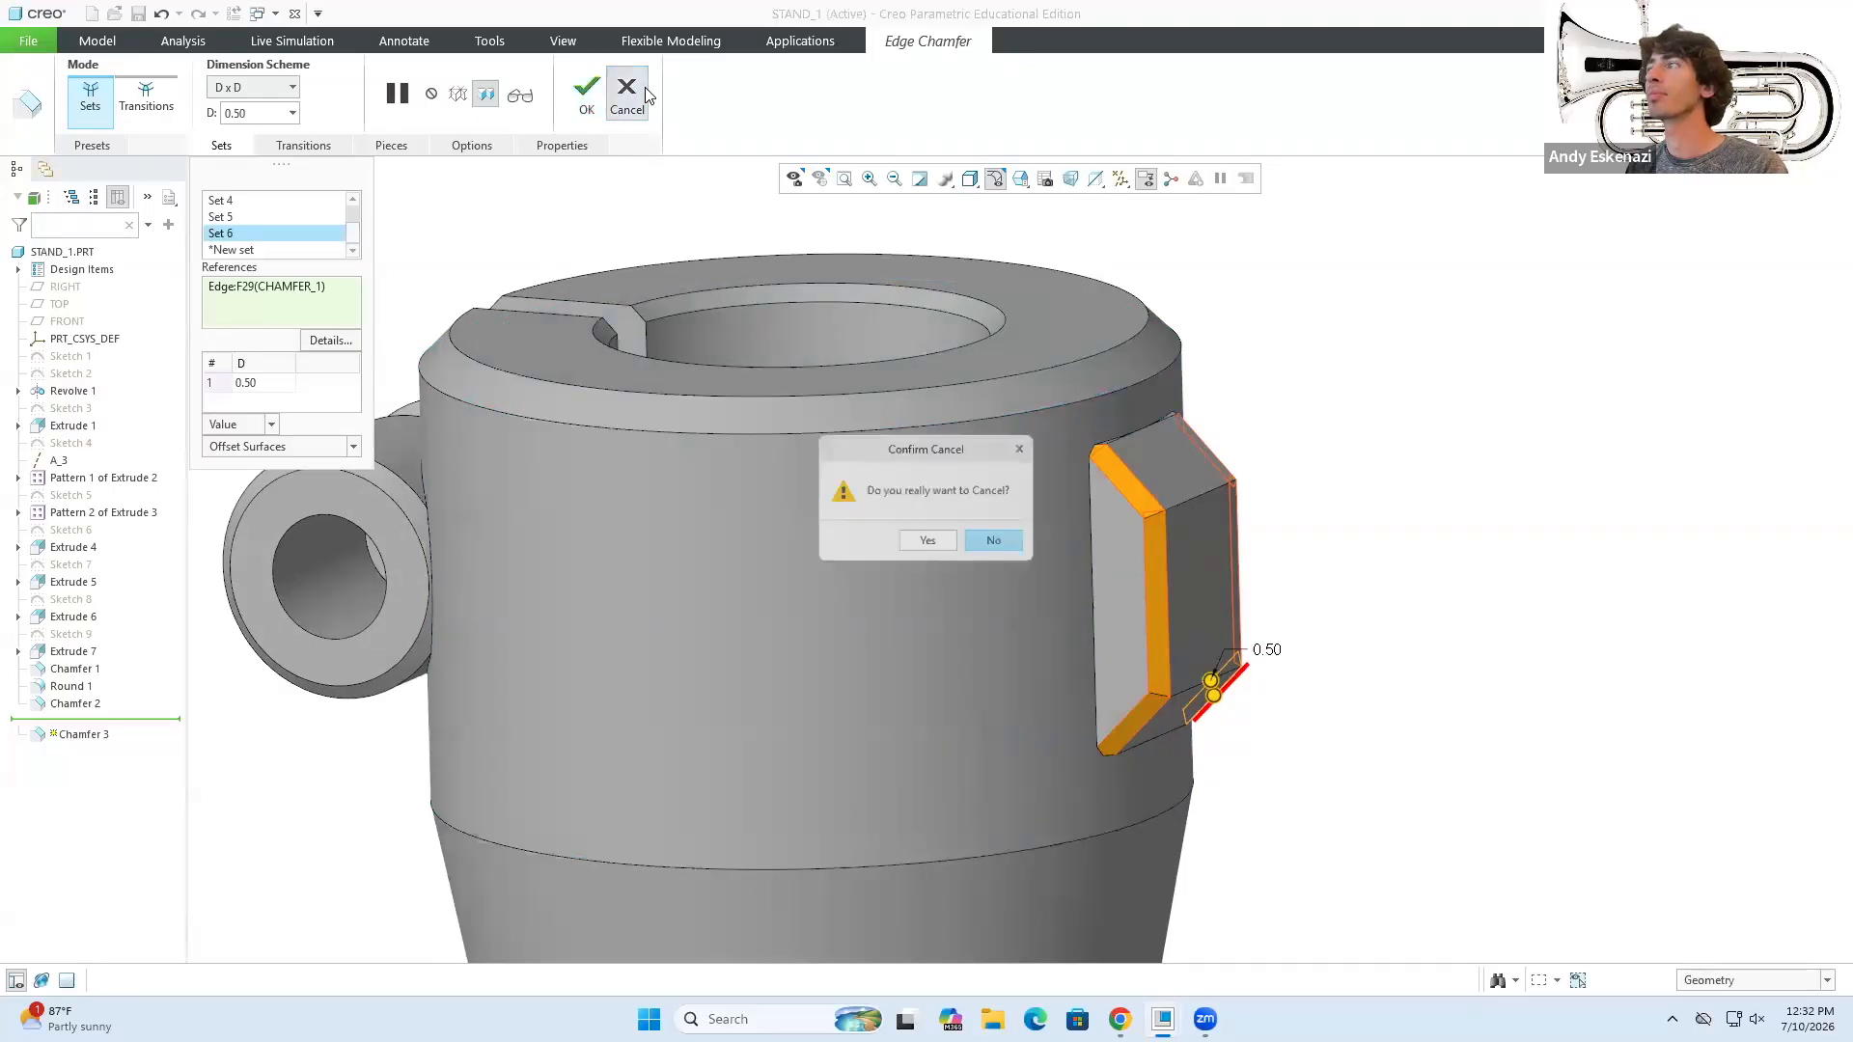
click(926, 544)
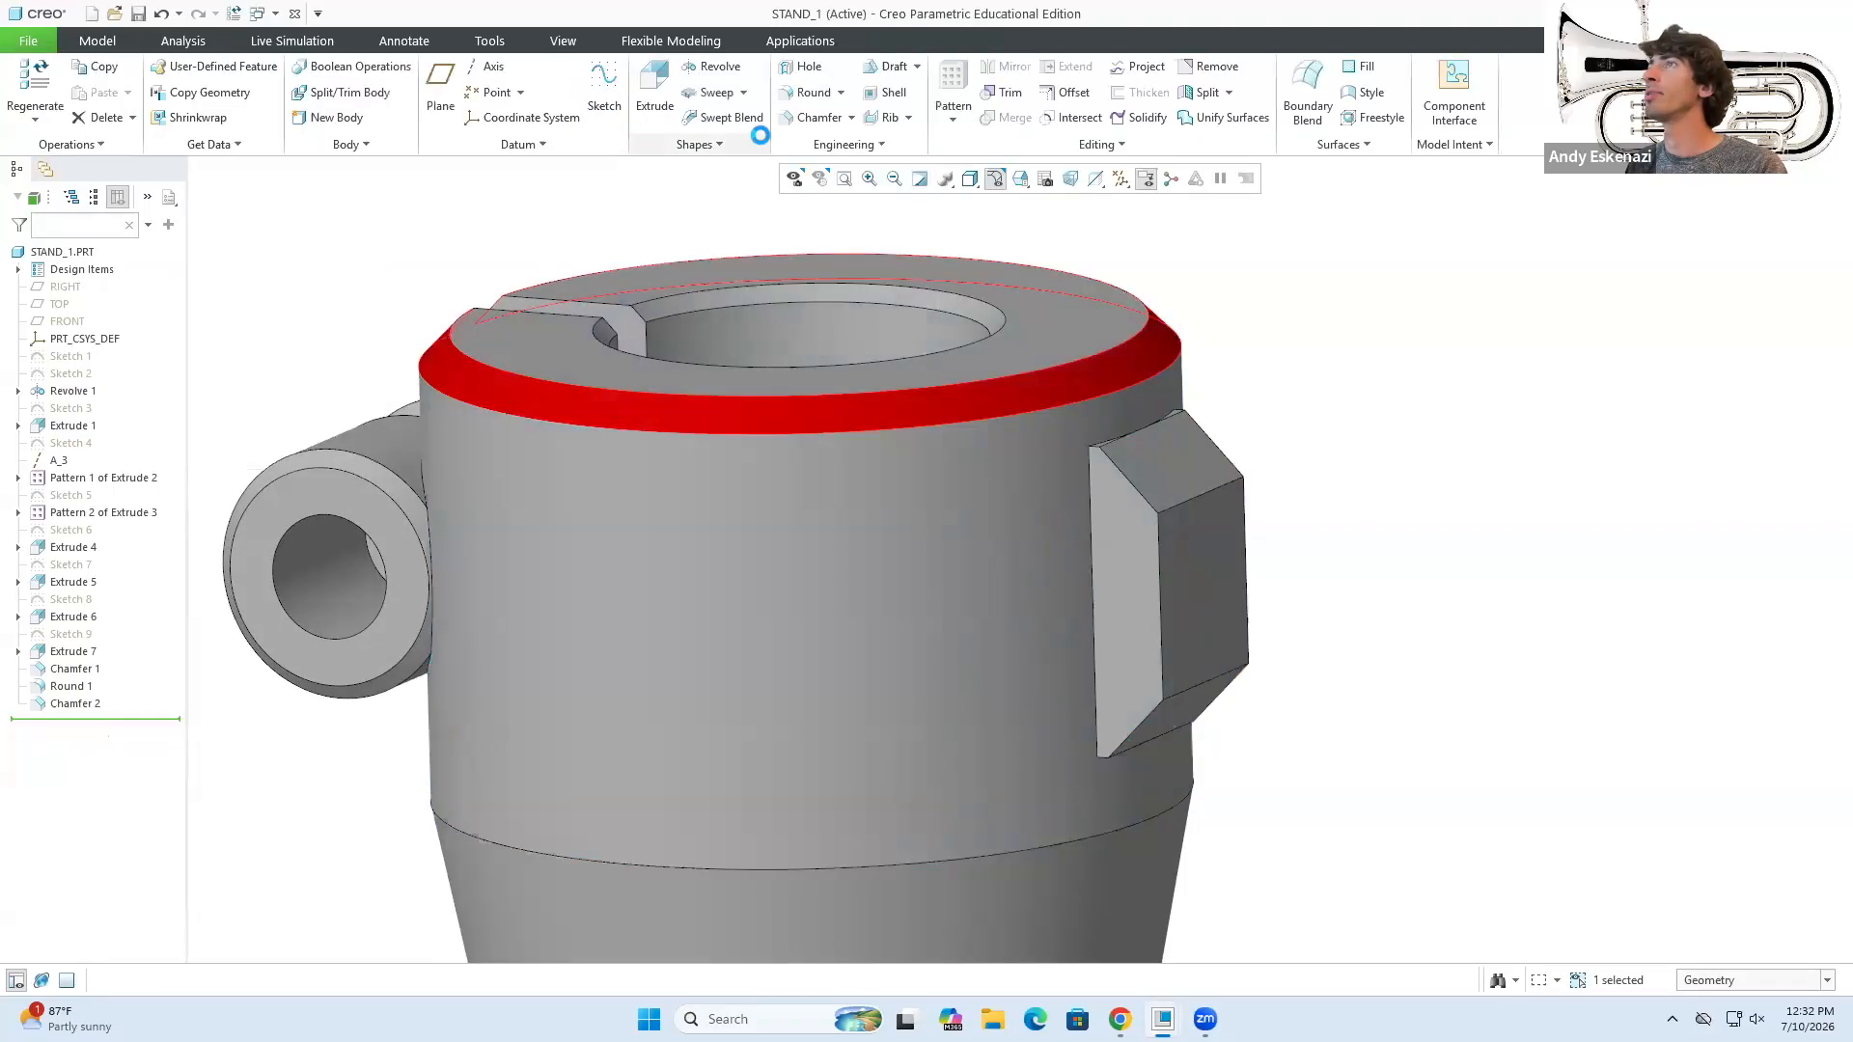
- Try to round the front and sloped-face edges of the collar's side block with a radius of 0.50
click(806, 91)
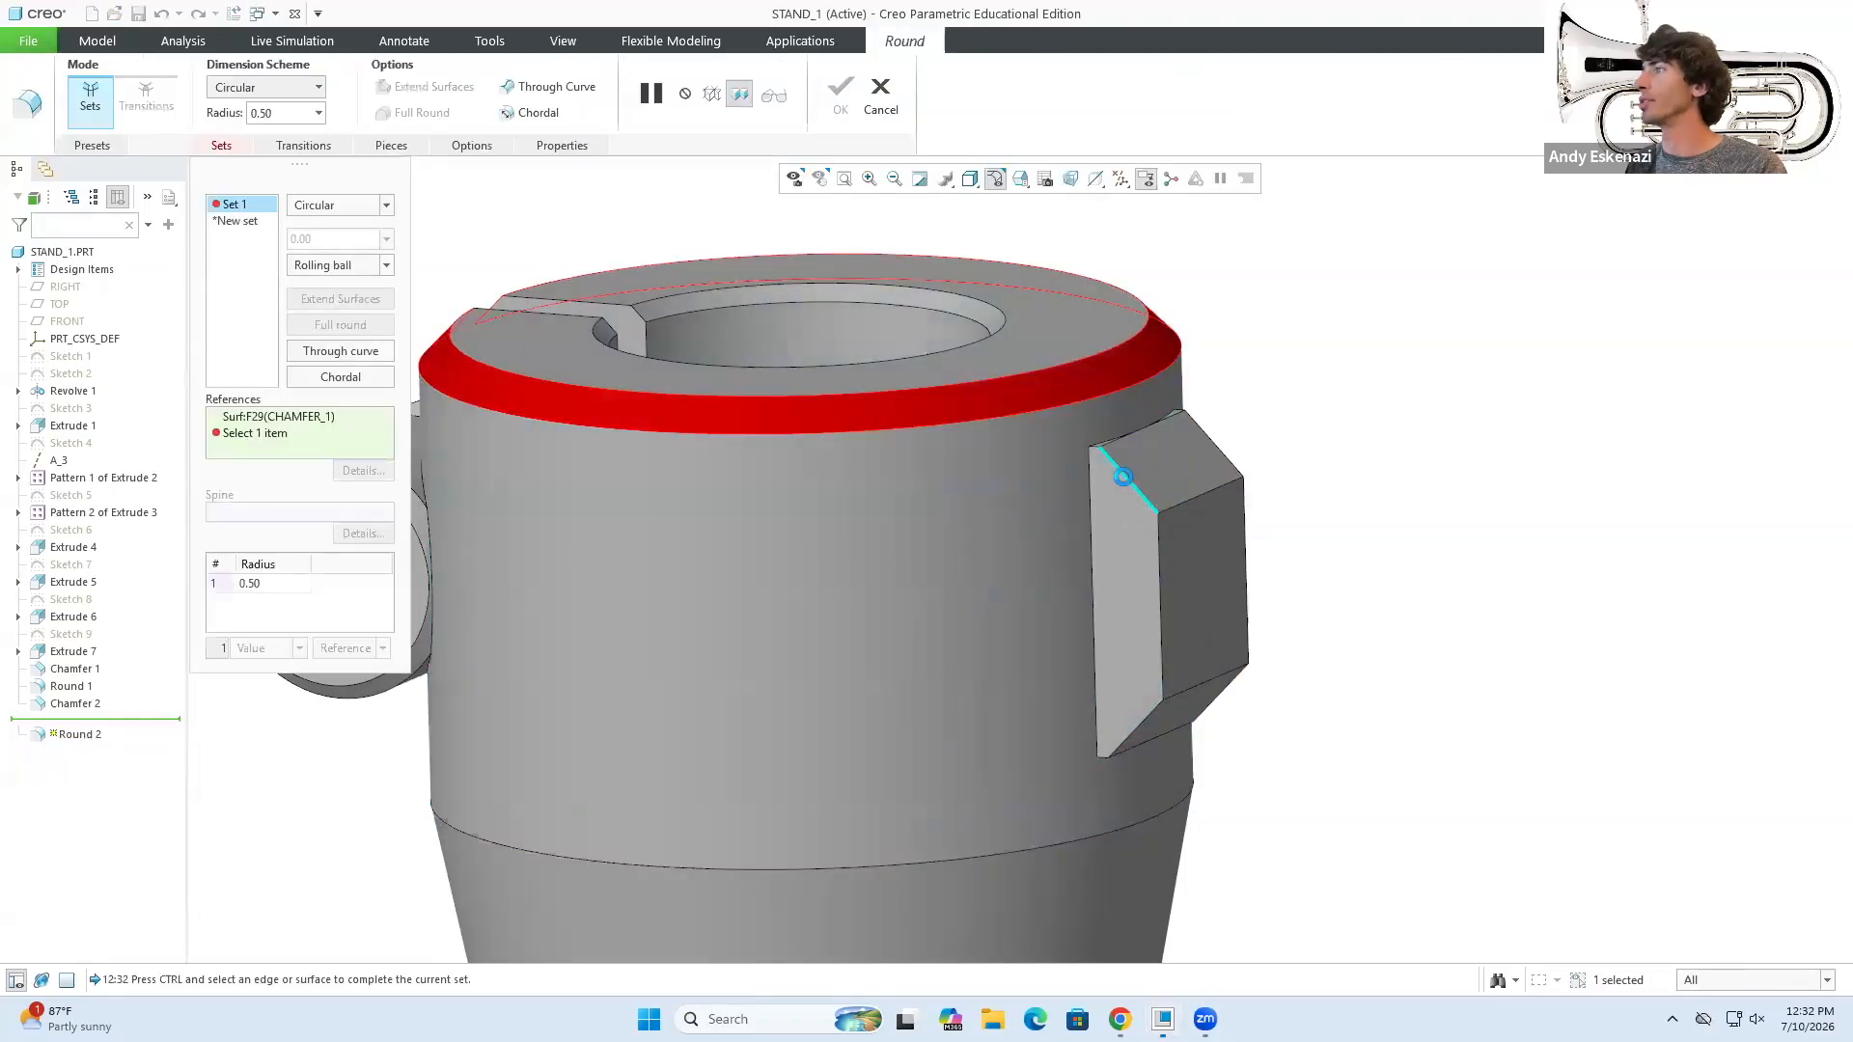
click(1158, 666)
click(1144, 722)
middle_drag(1141, 714, 1059, 648)
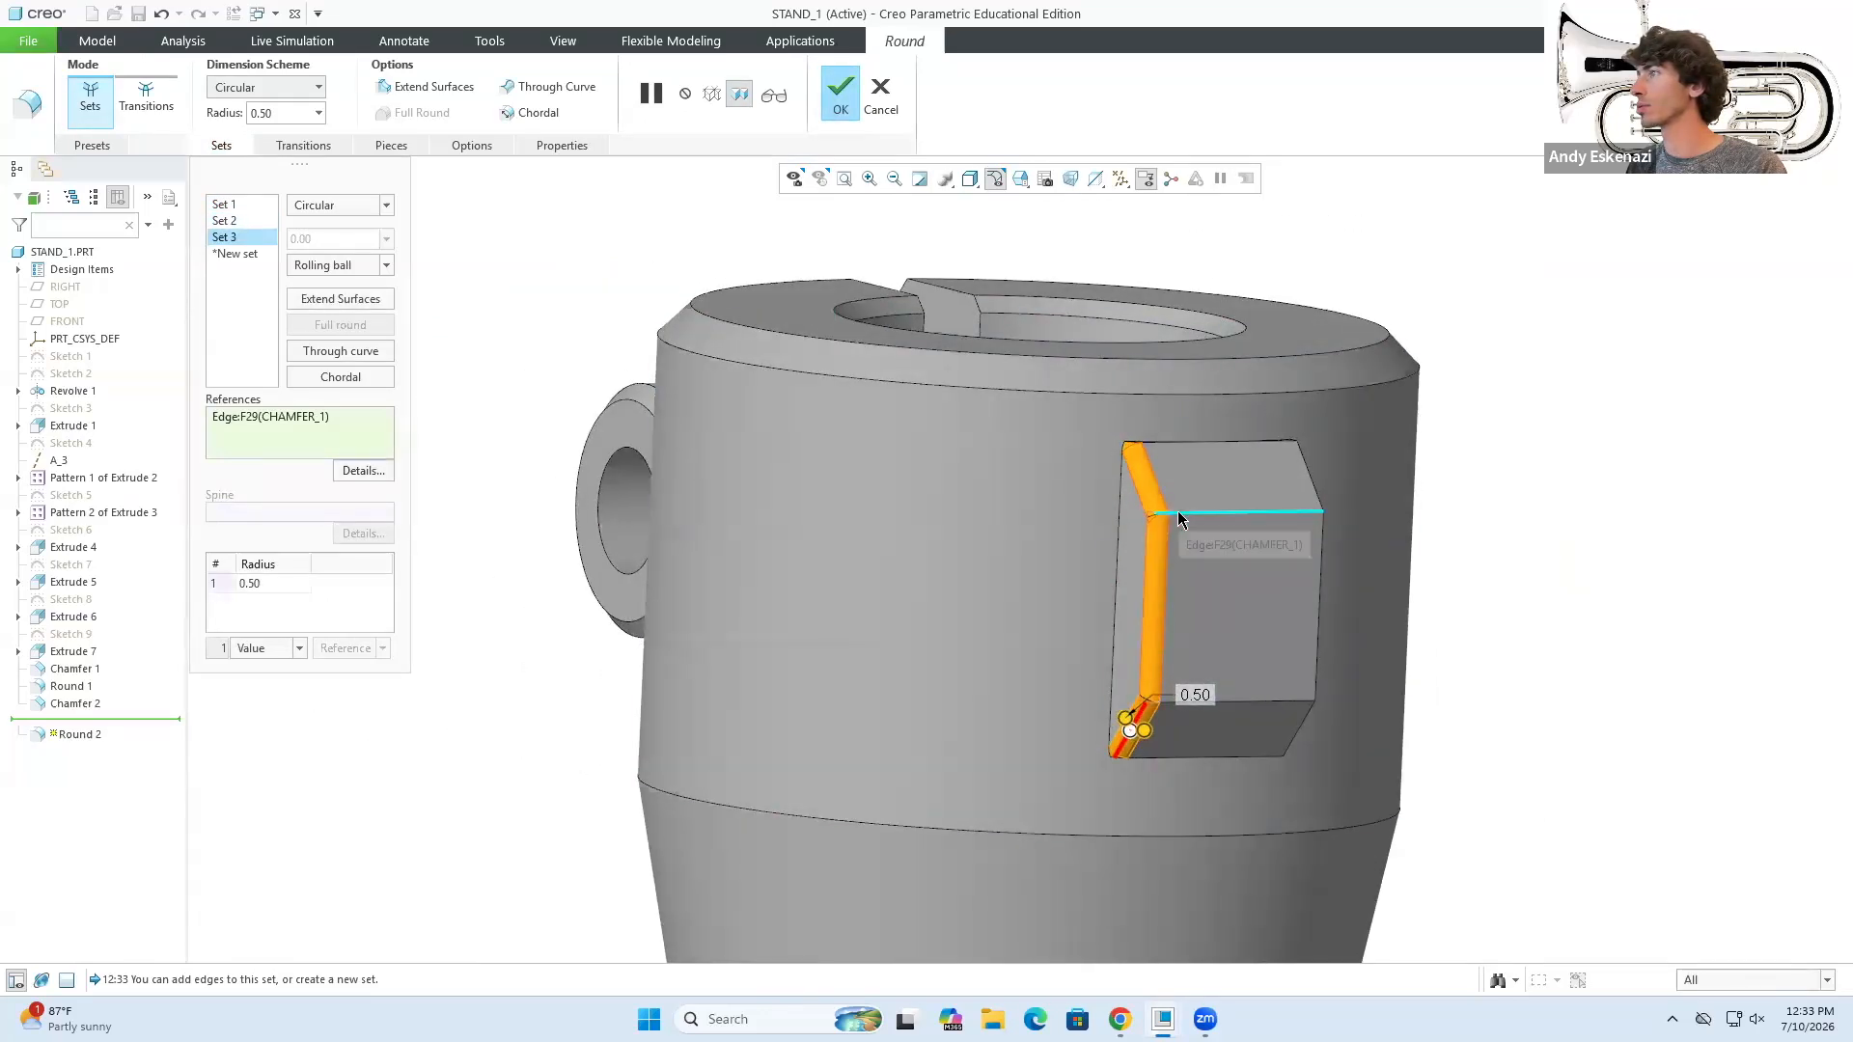
click(1177, 518)
click(1179, 703)
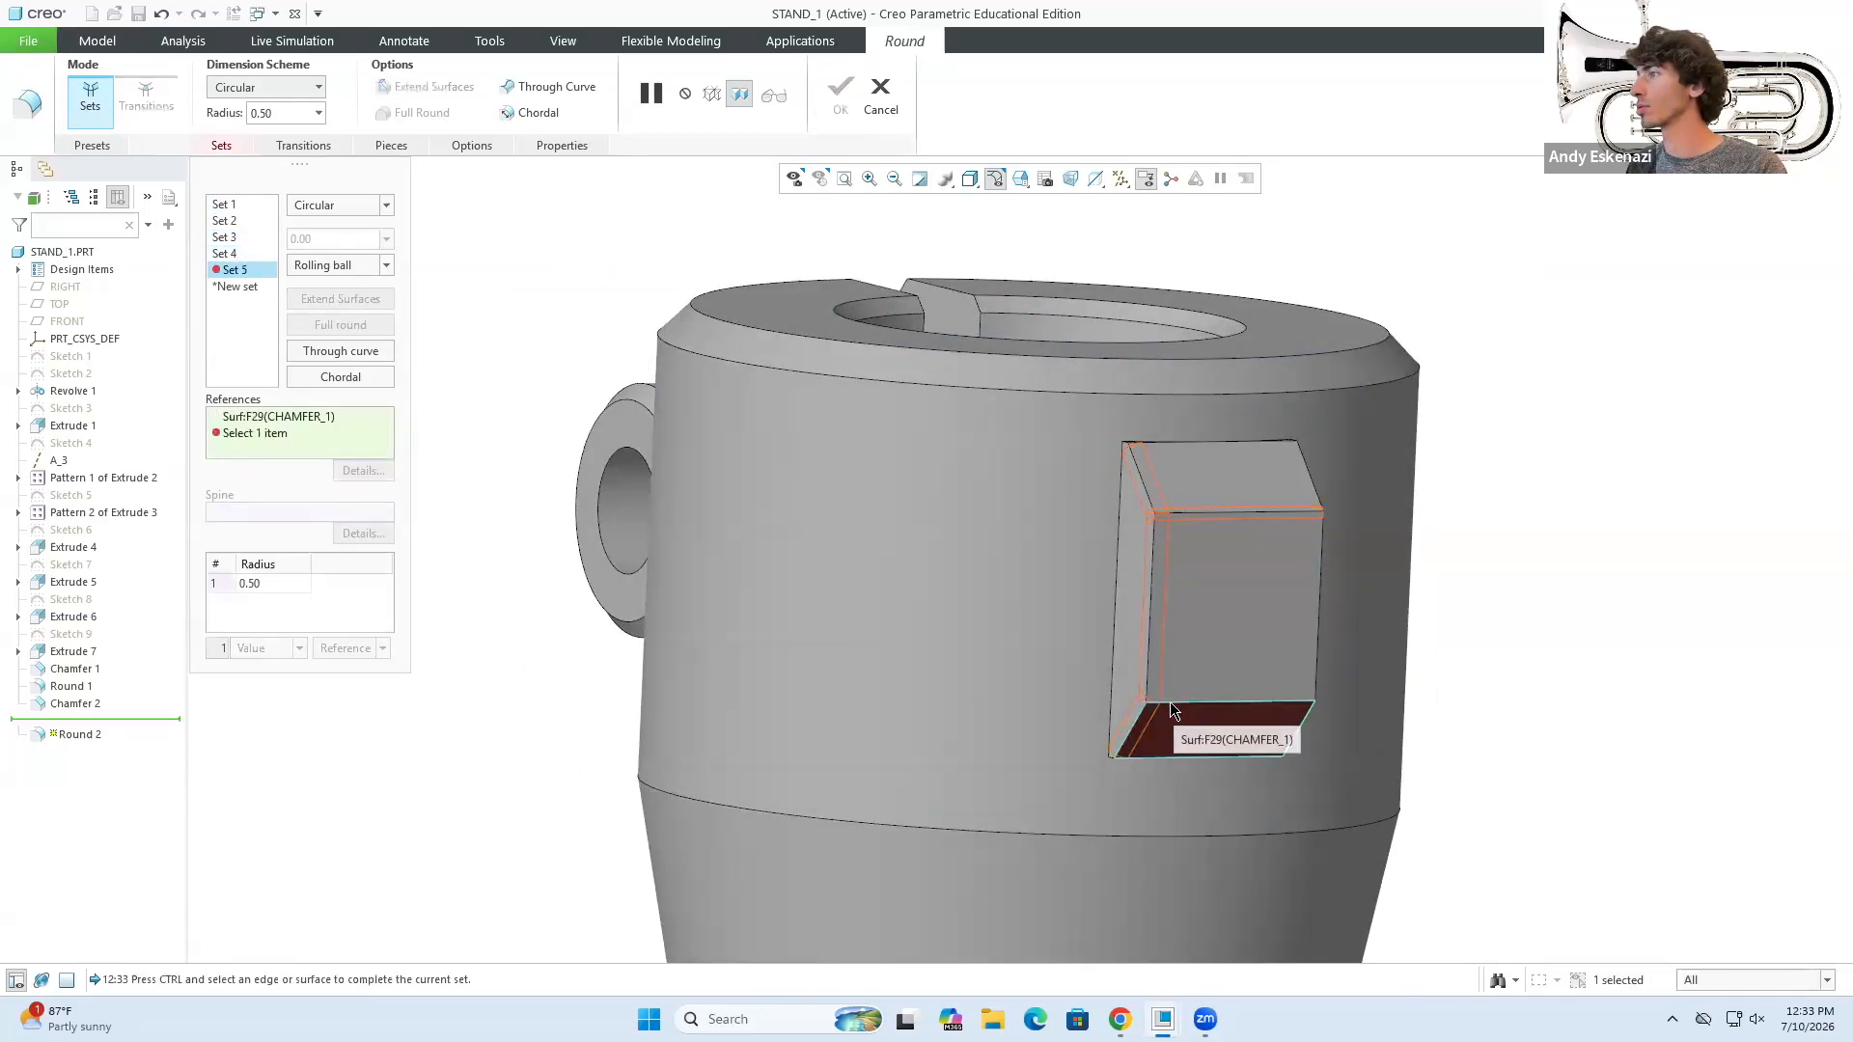
click(1174, 701)
middle_drag(1184, 653, 1081, 704)
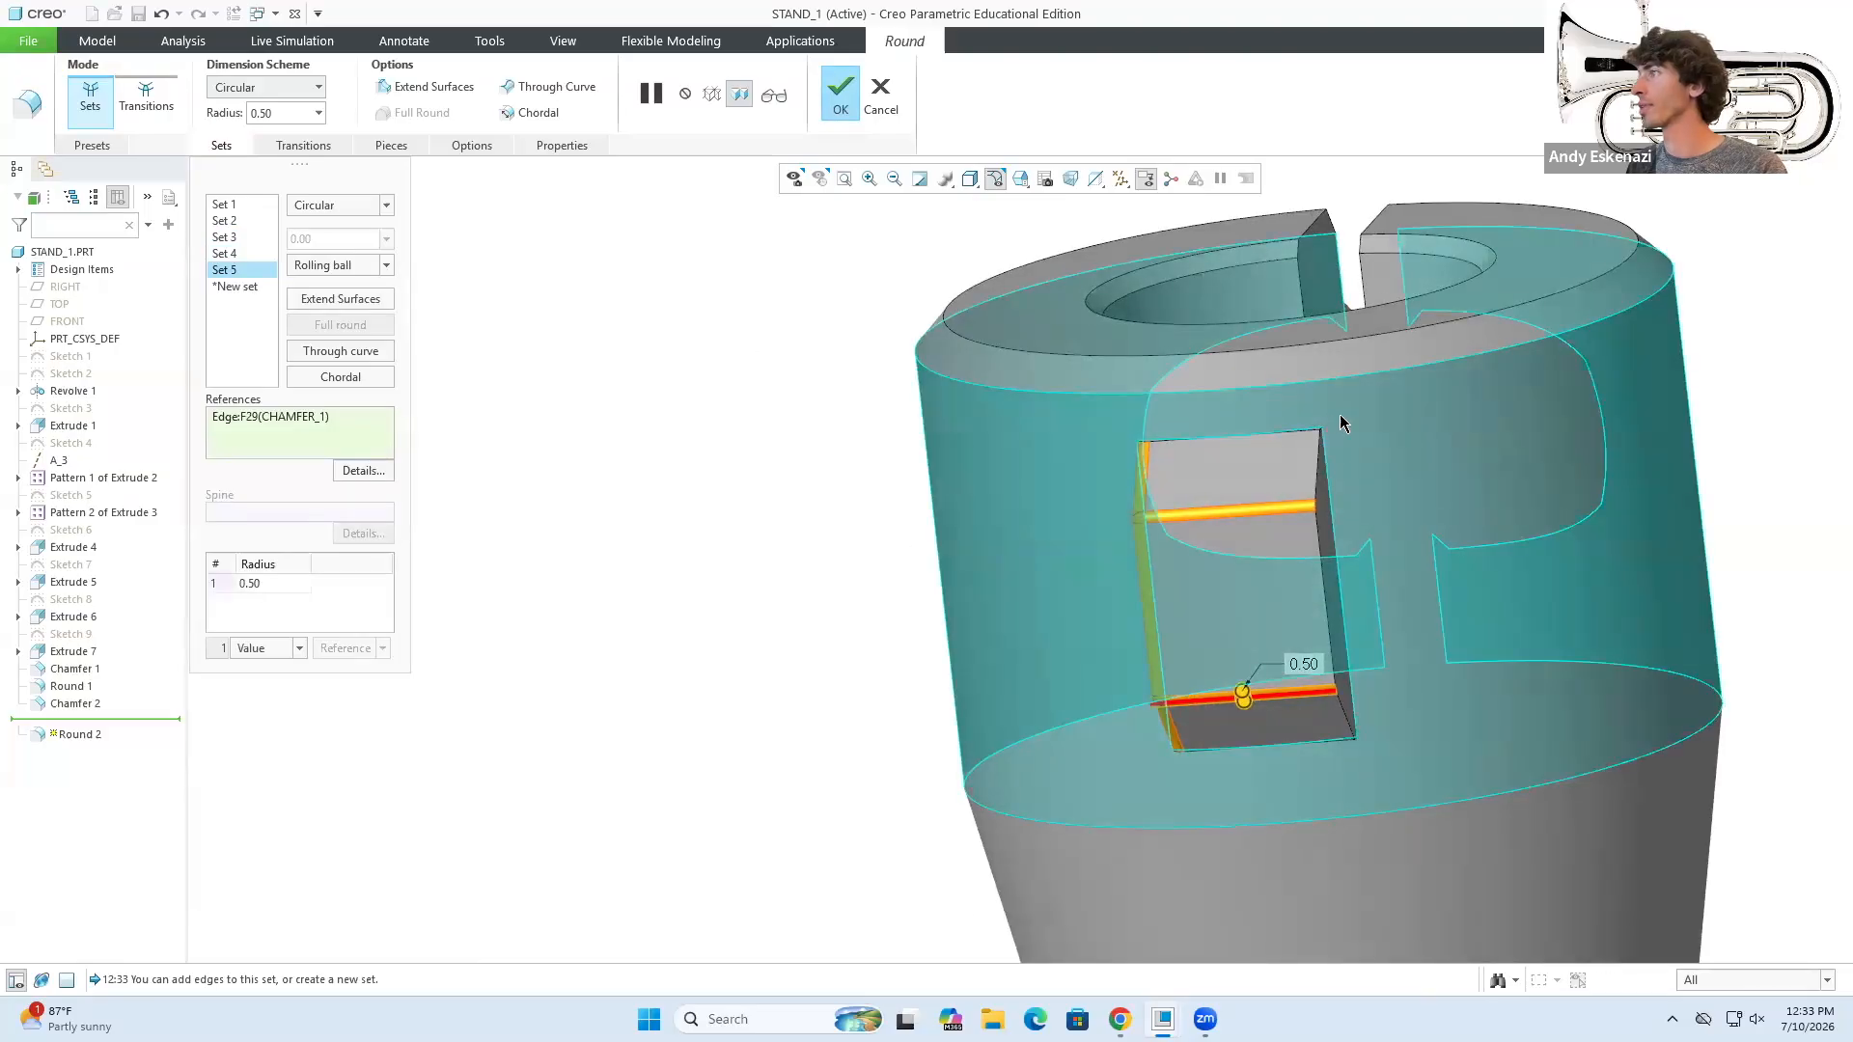
click(1320, 464)
click(1323, 556)
click(1347, 700)
middle_drag(1213, 647, 1352, 614)
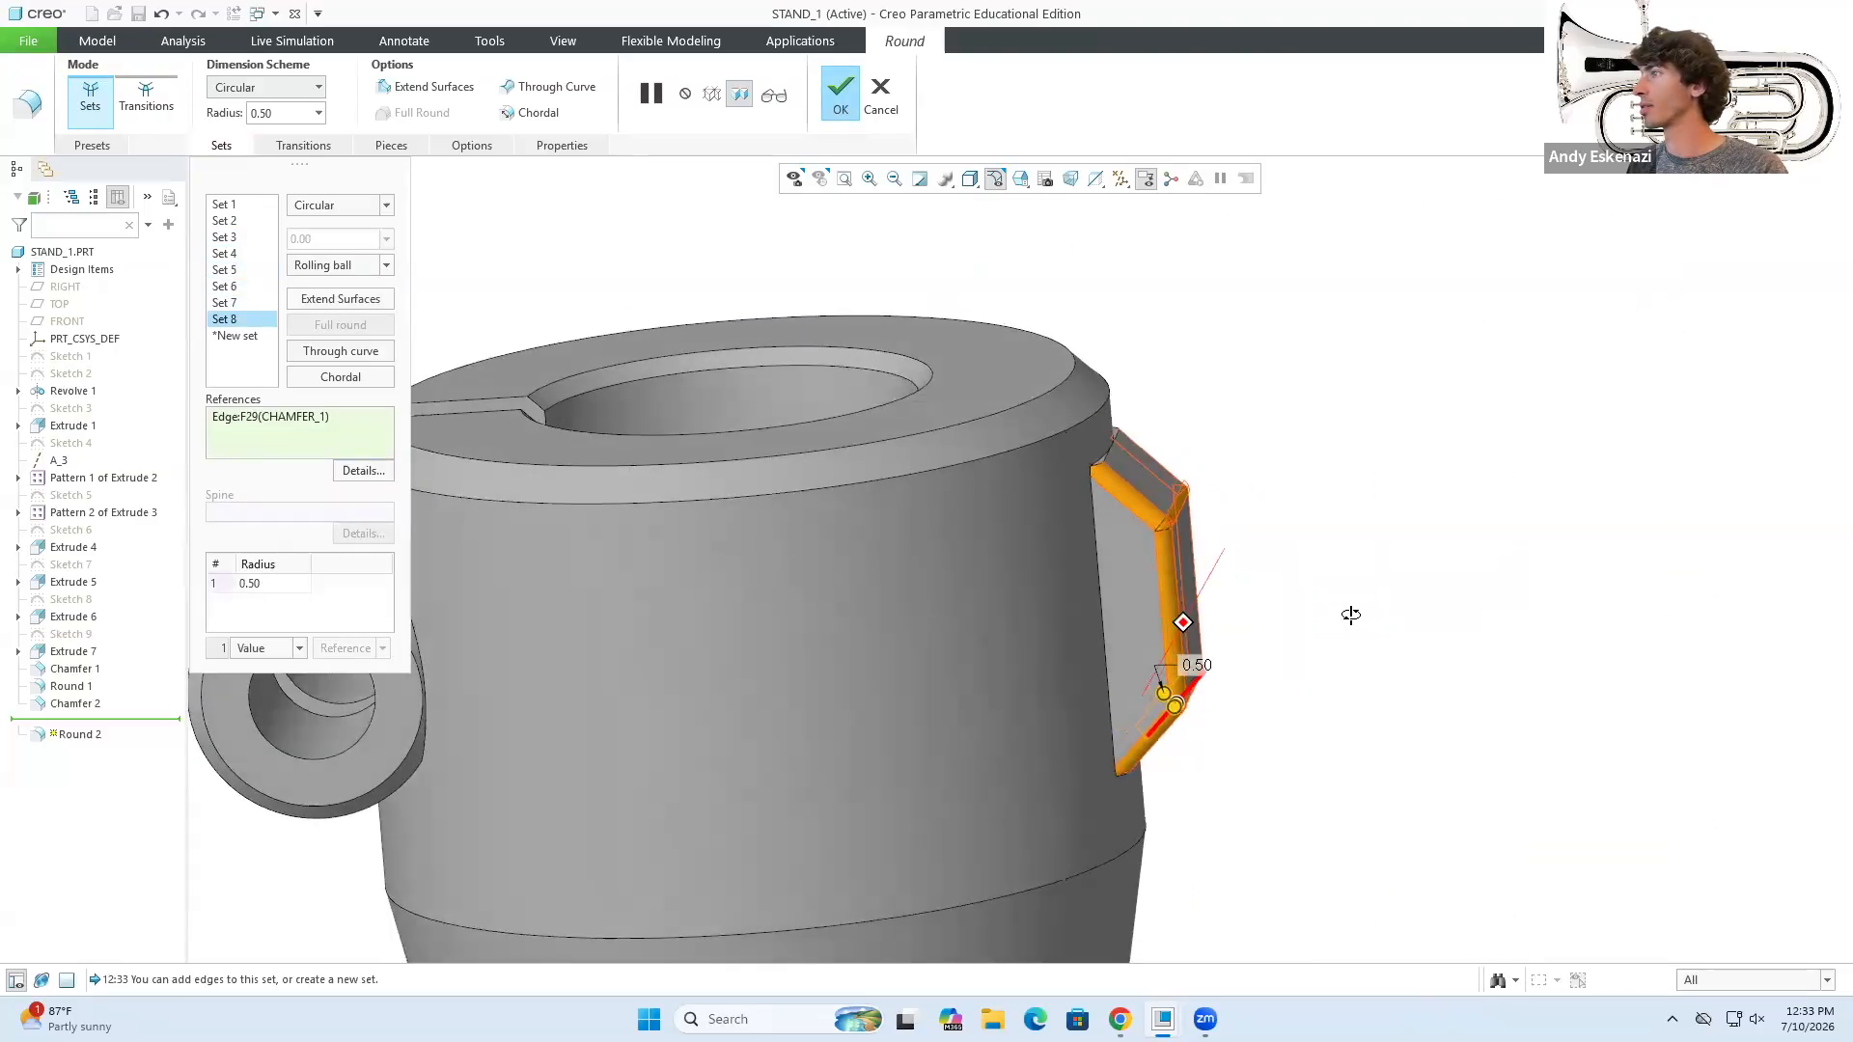
click(843, 103)
- Undo the rounding of the side block's edges on STAND_1
middle_drag(1213, 525, 1154, 530)
click(1158, 532)
key(ctrl+z)
- Switch from STAND_1 to the STAND_2 part window
middle_drag(1033, 522, 720, 457)
scroll(1065, 532, down, 3)
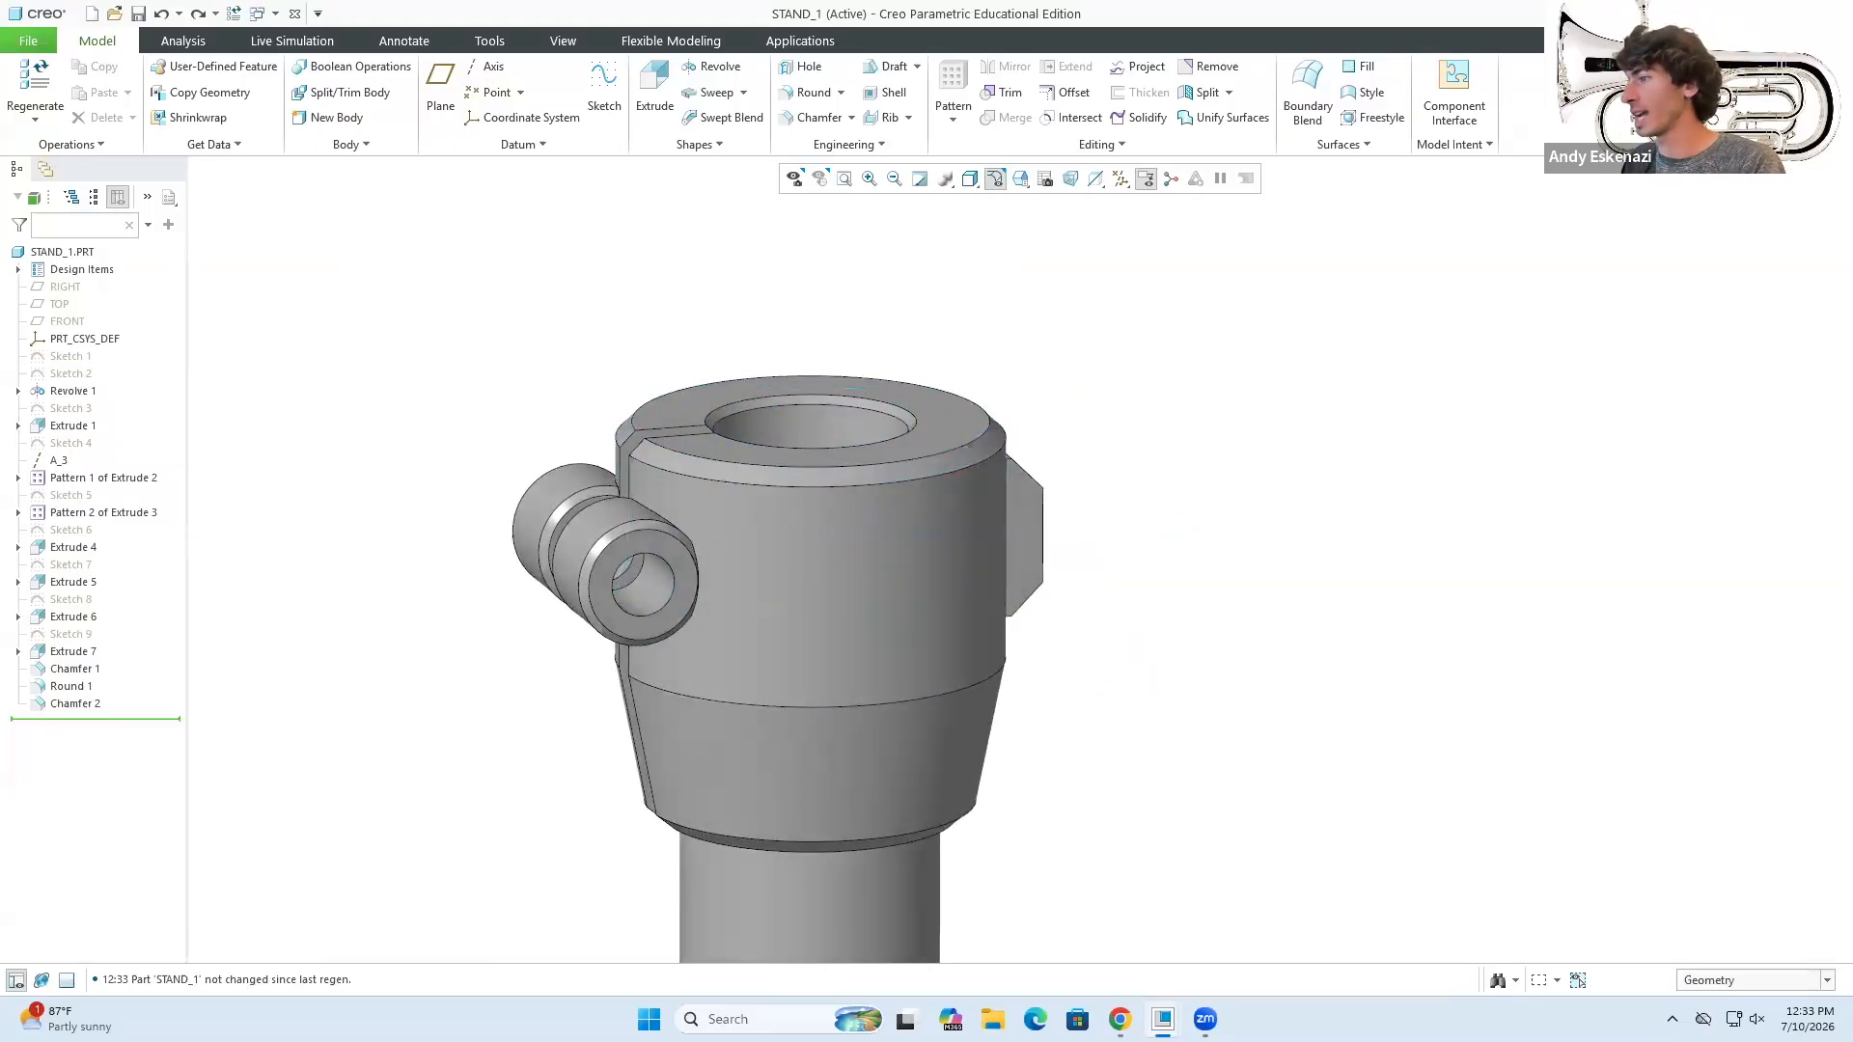
mouse_move(1162, 1019)
click(1534, 943)
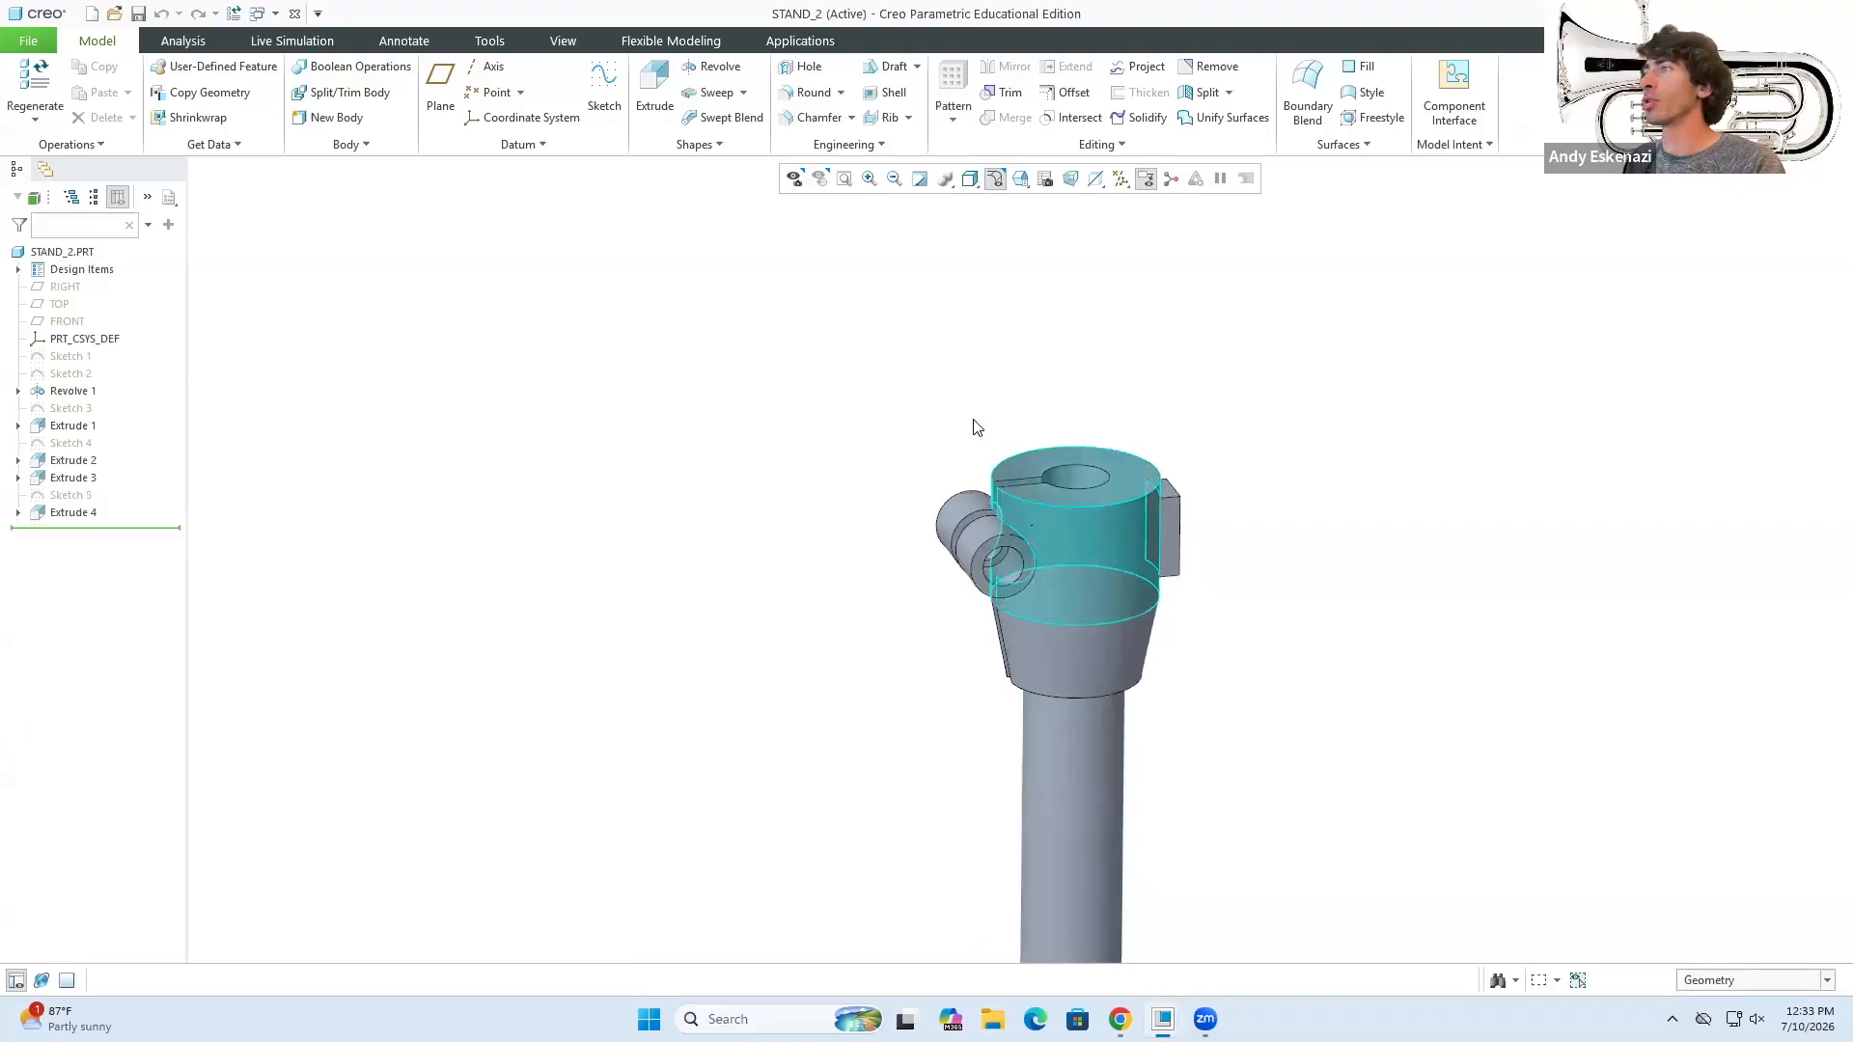
click(814, 116)
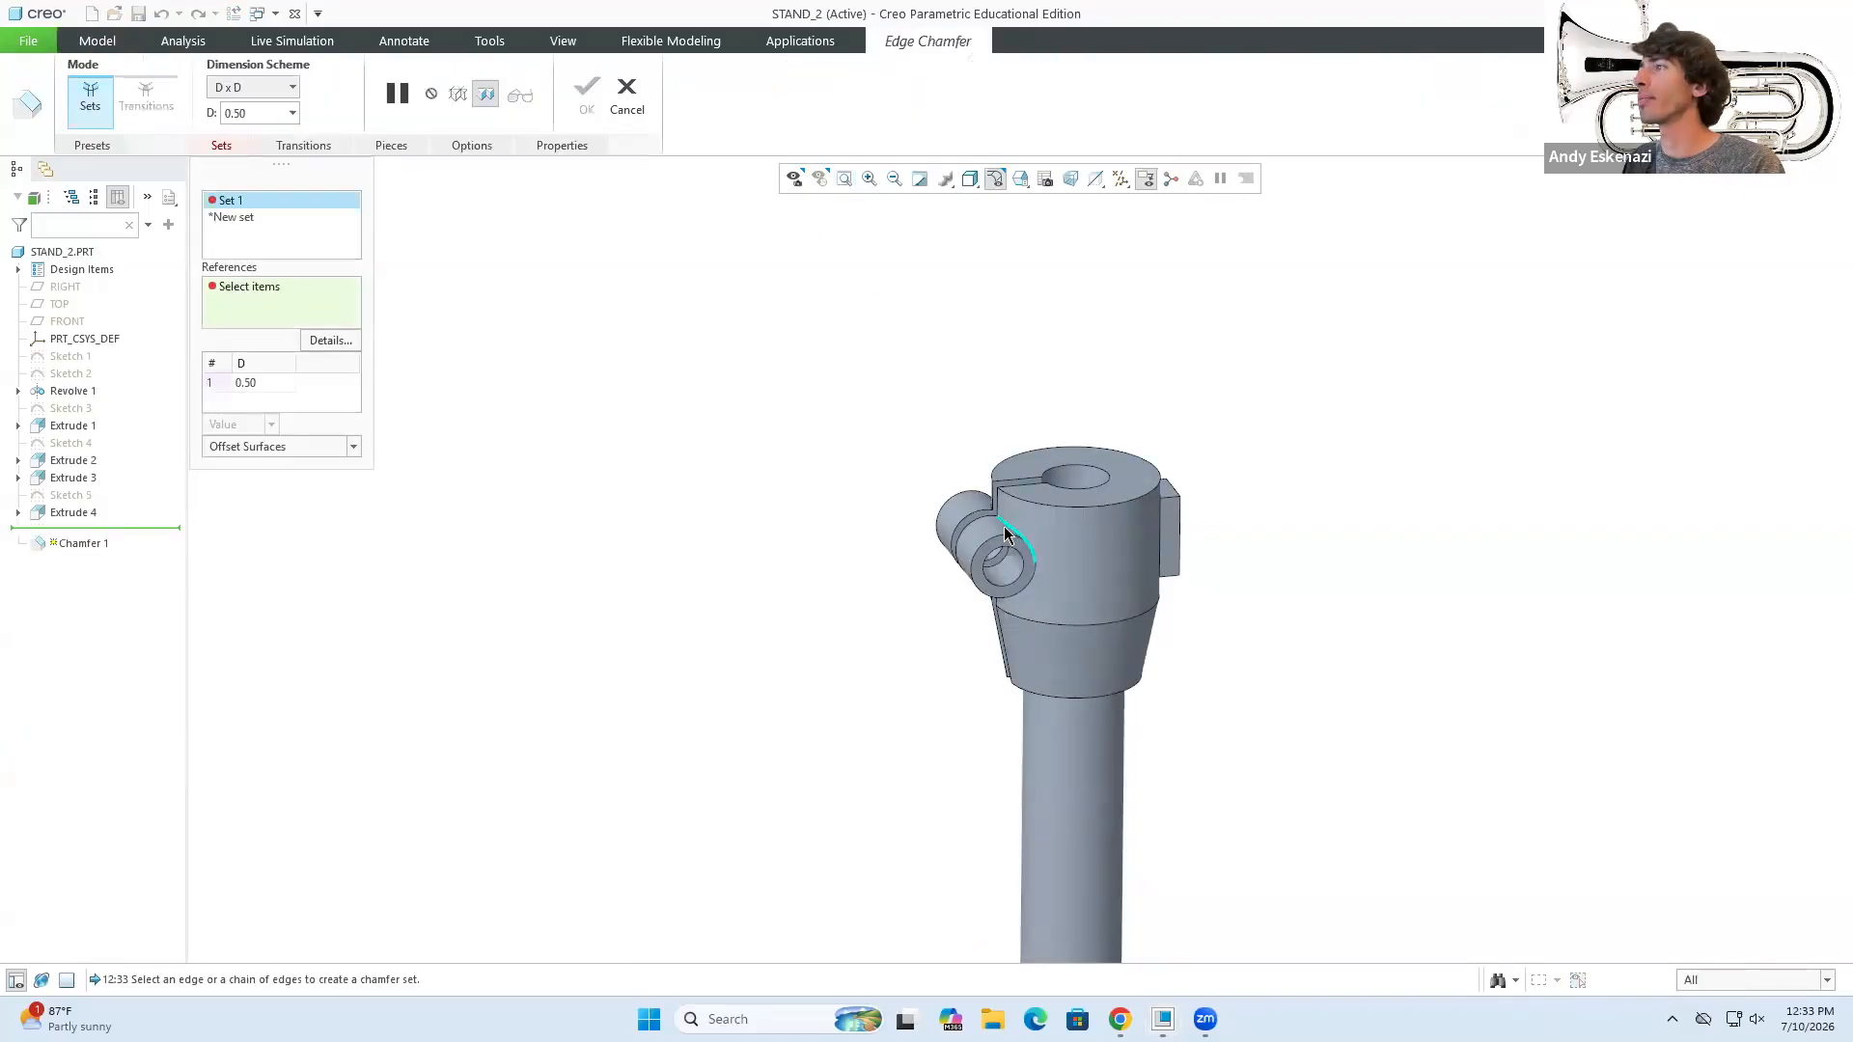
scroll(1003, 545, up, 3)
click(626, 95)
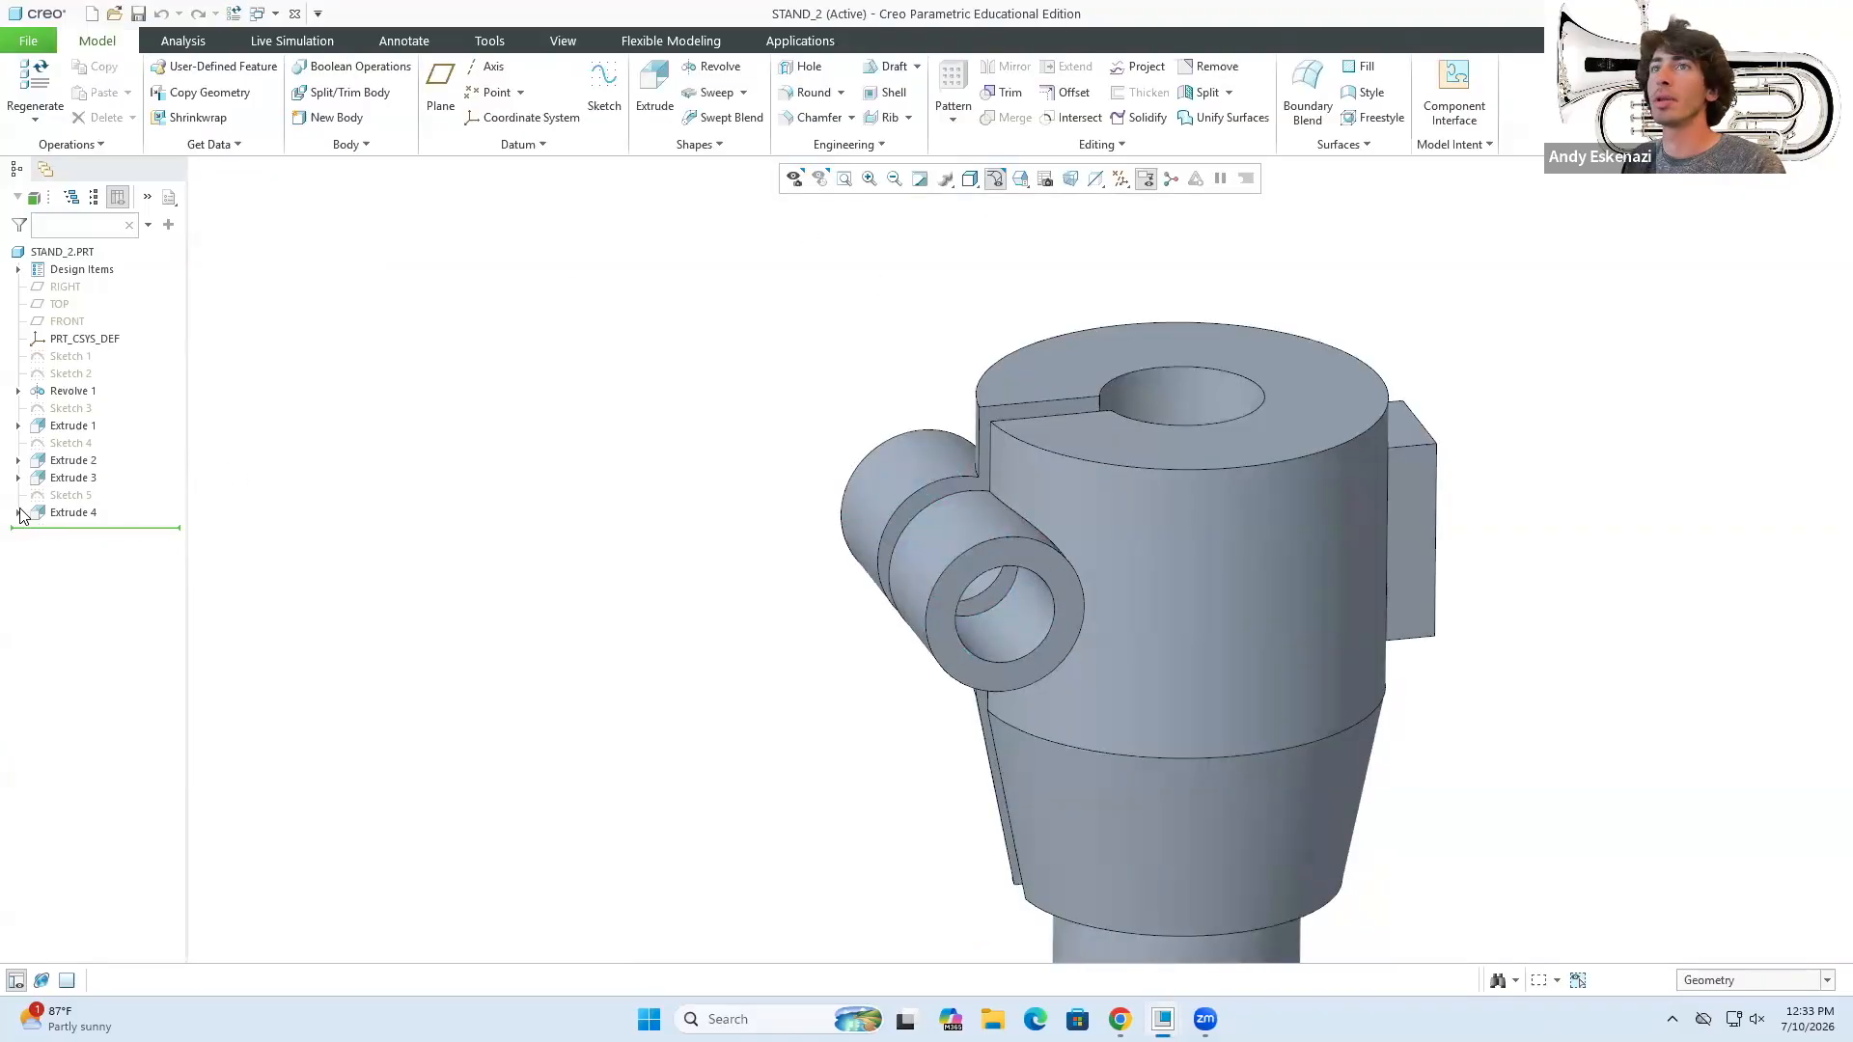
- Edit the sketch behind the clamp hole cut, set its circle's diameter to 4, and finish the sketch
click(73, 512)
click(100, 472)
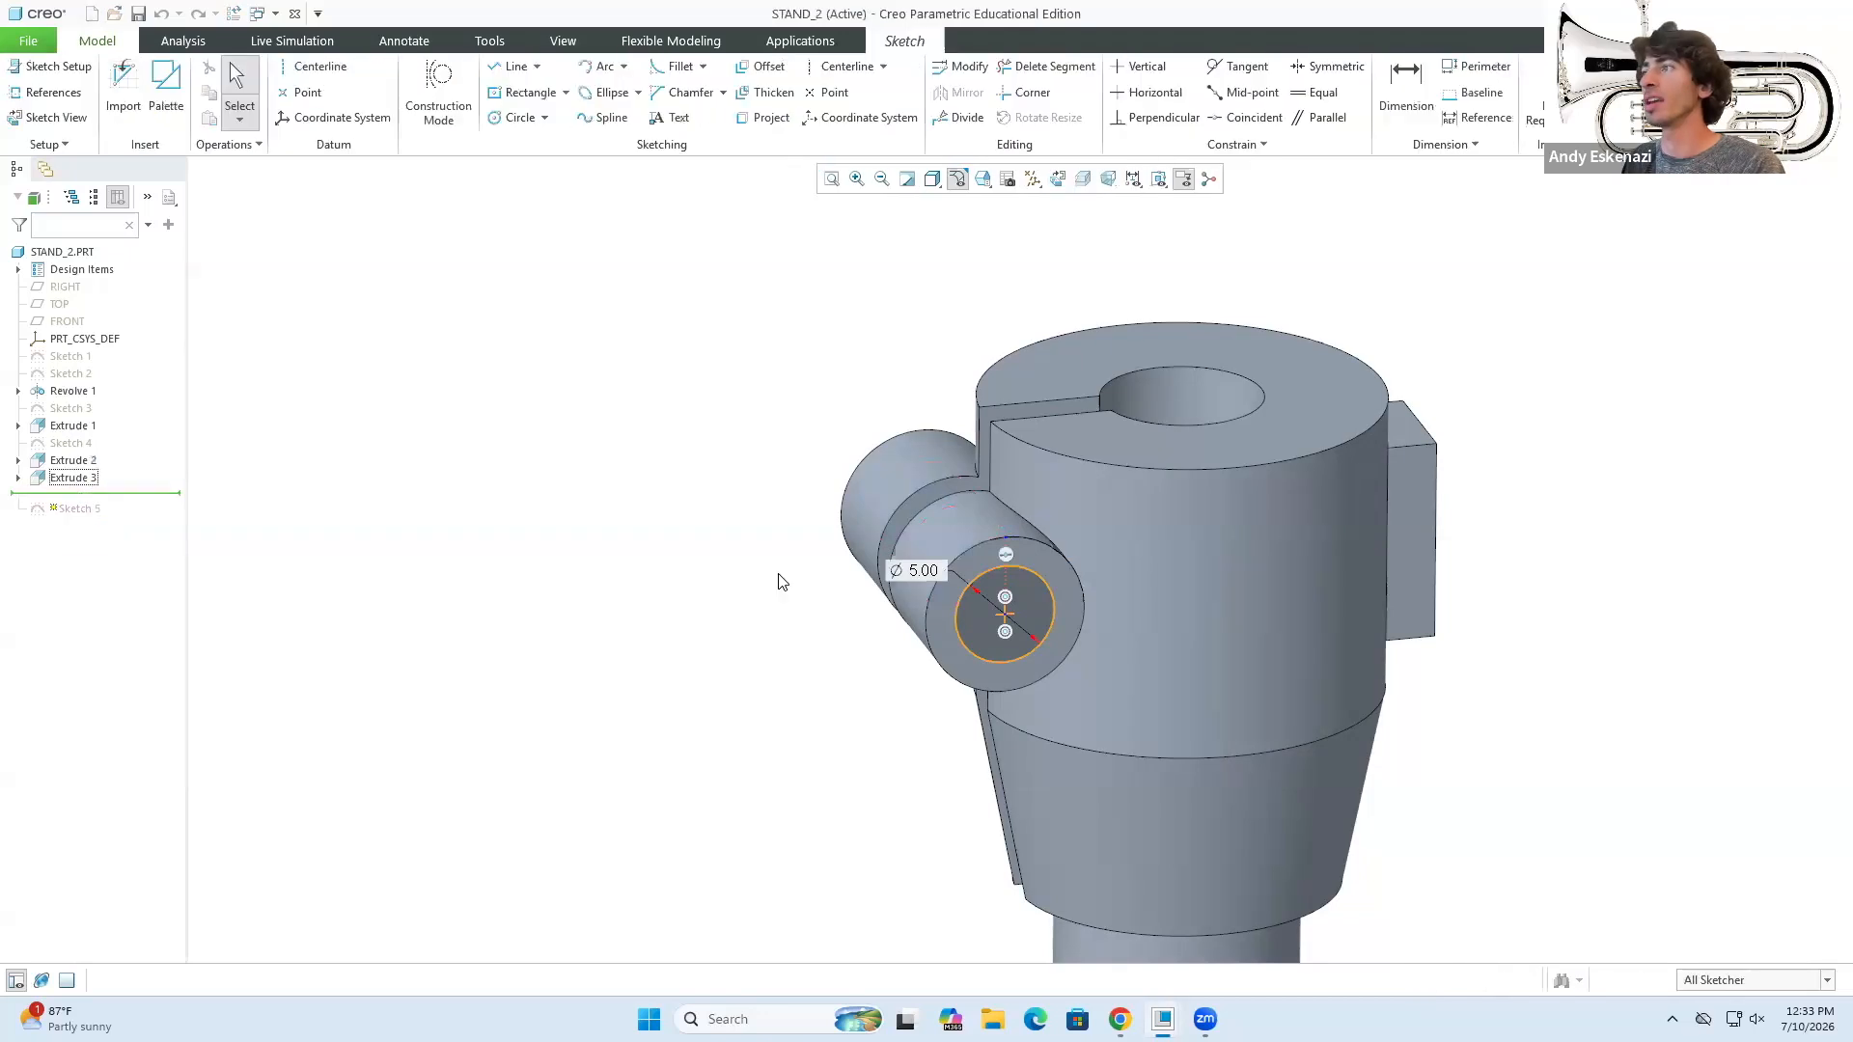
double_click(903, 570)
text(4)
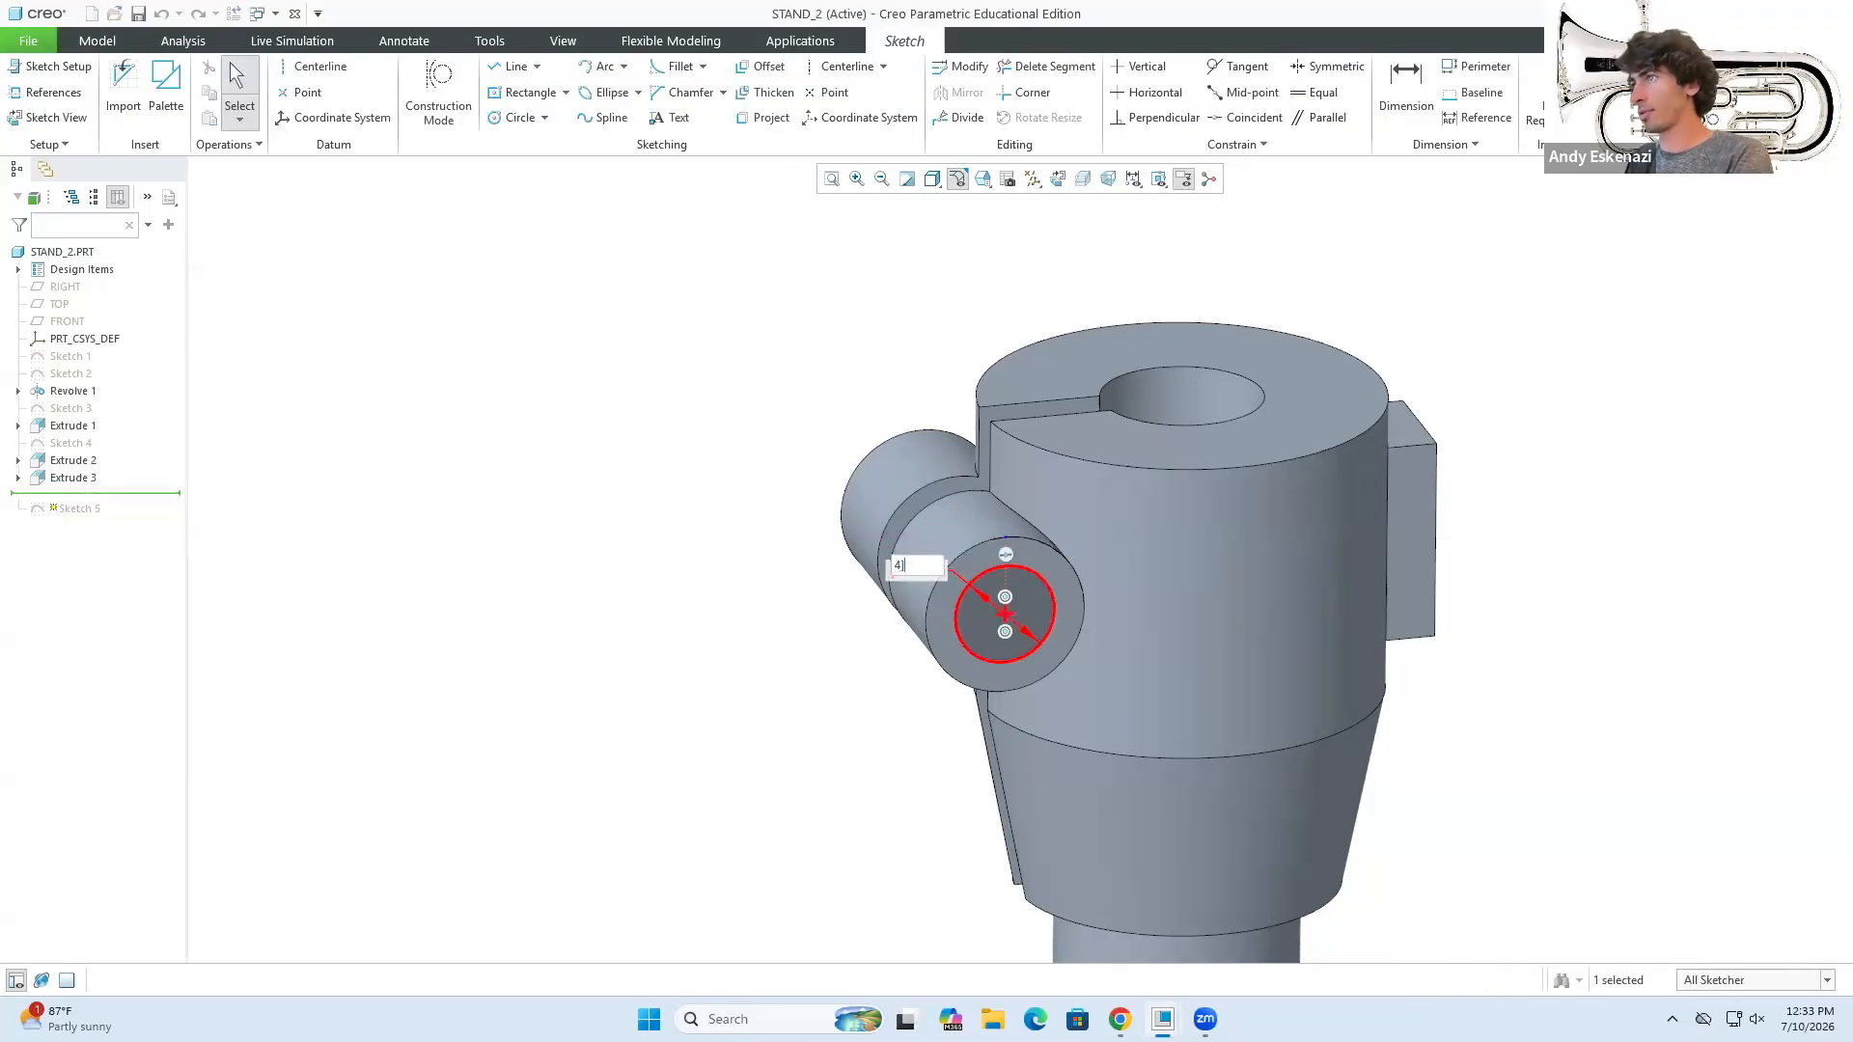
key(Return)
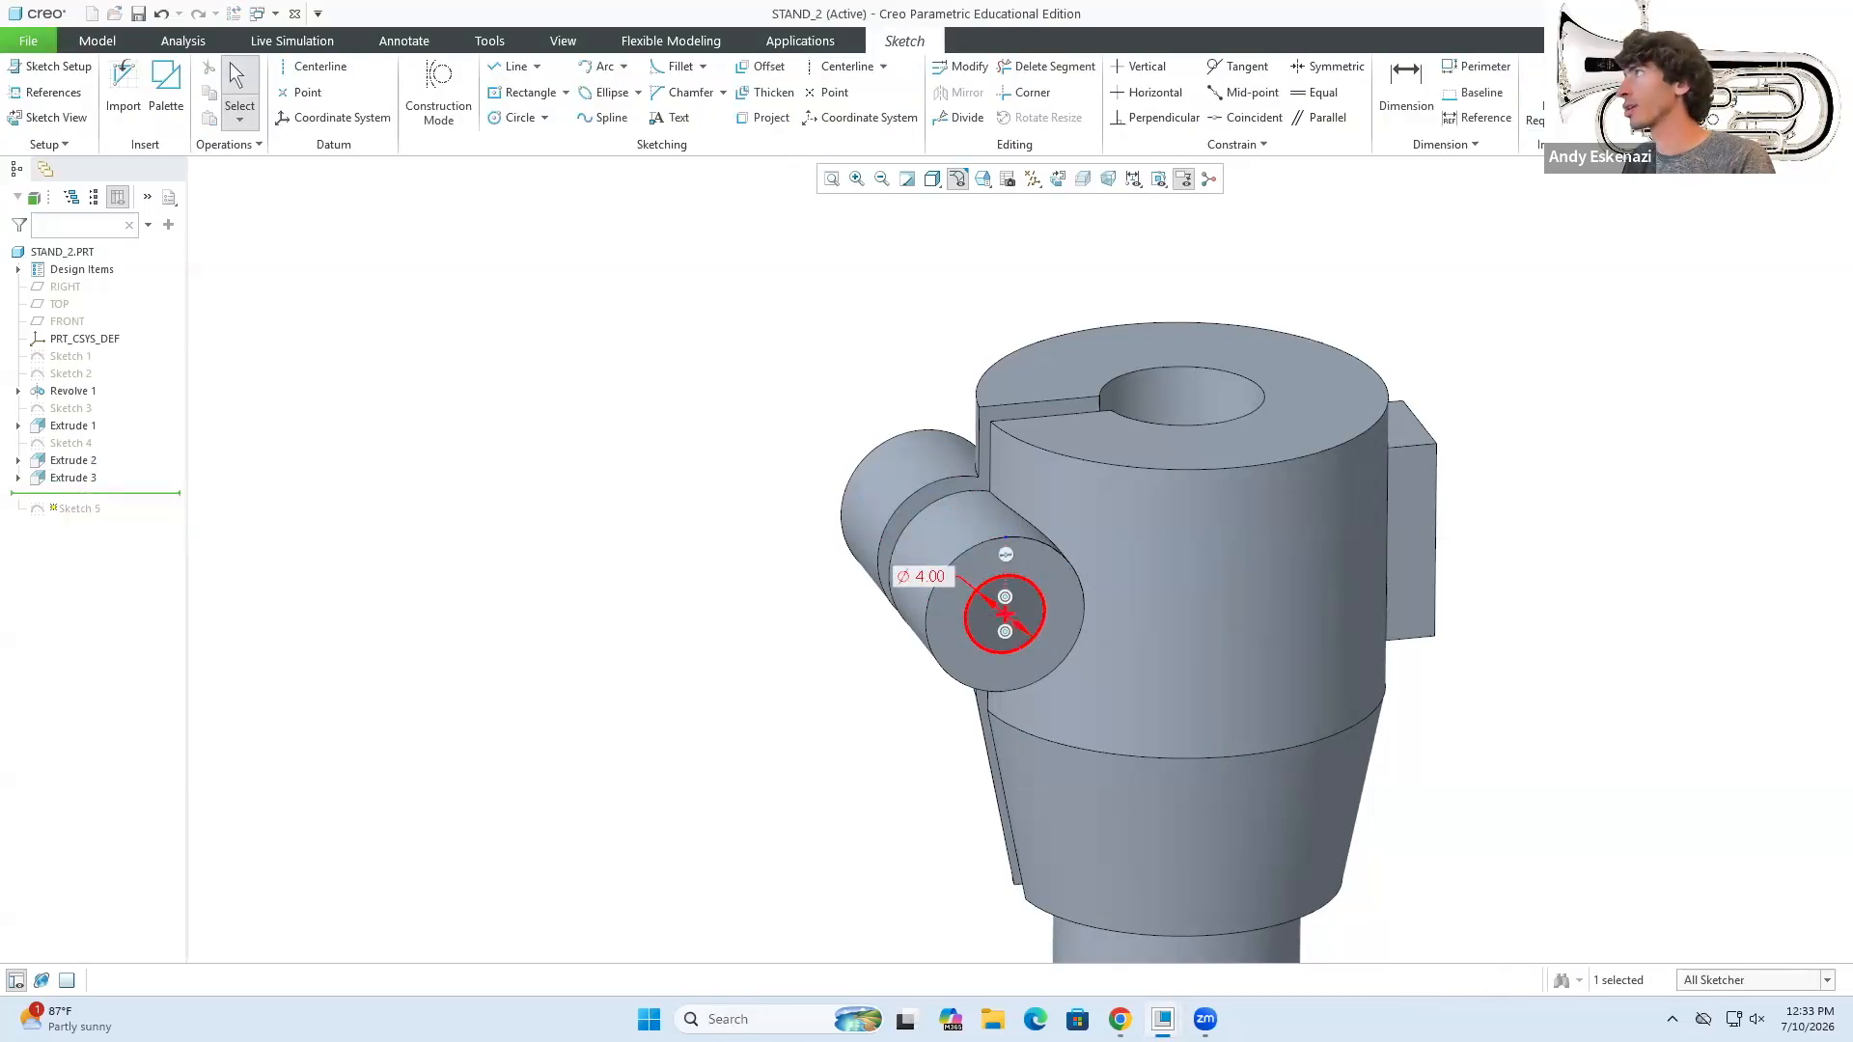
click(1631, 85)
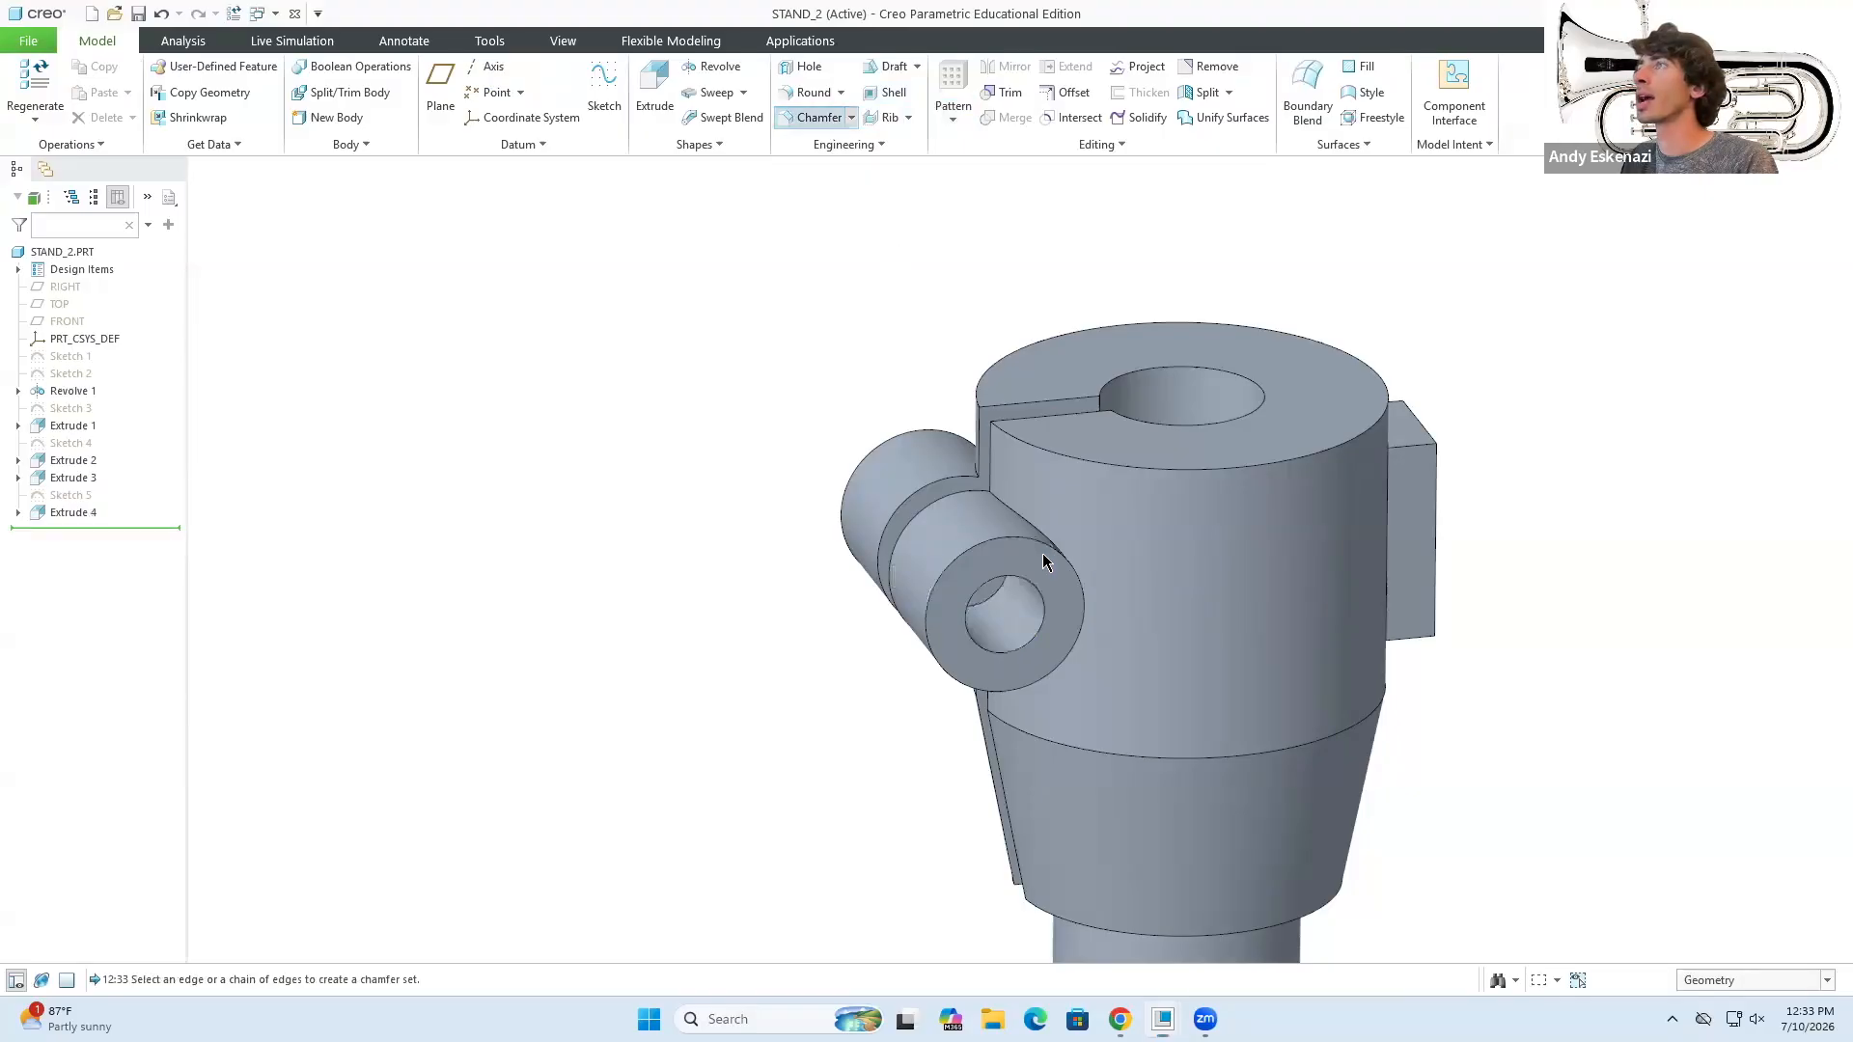
- Start a D x D edge chamfer of 0.50 on the outer and slot-side end edges of both clamp cylinder halves
click(806, 117)
click(1012, 577)
middle_drag(1012, 577, 805, 472)
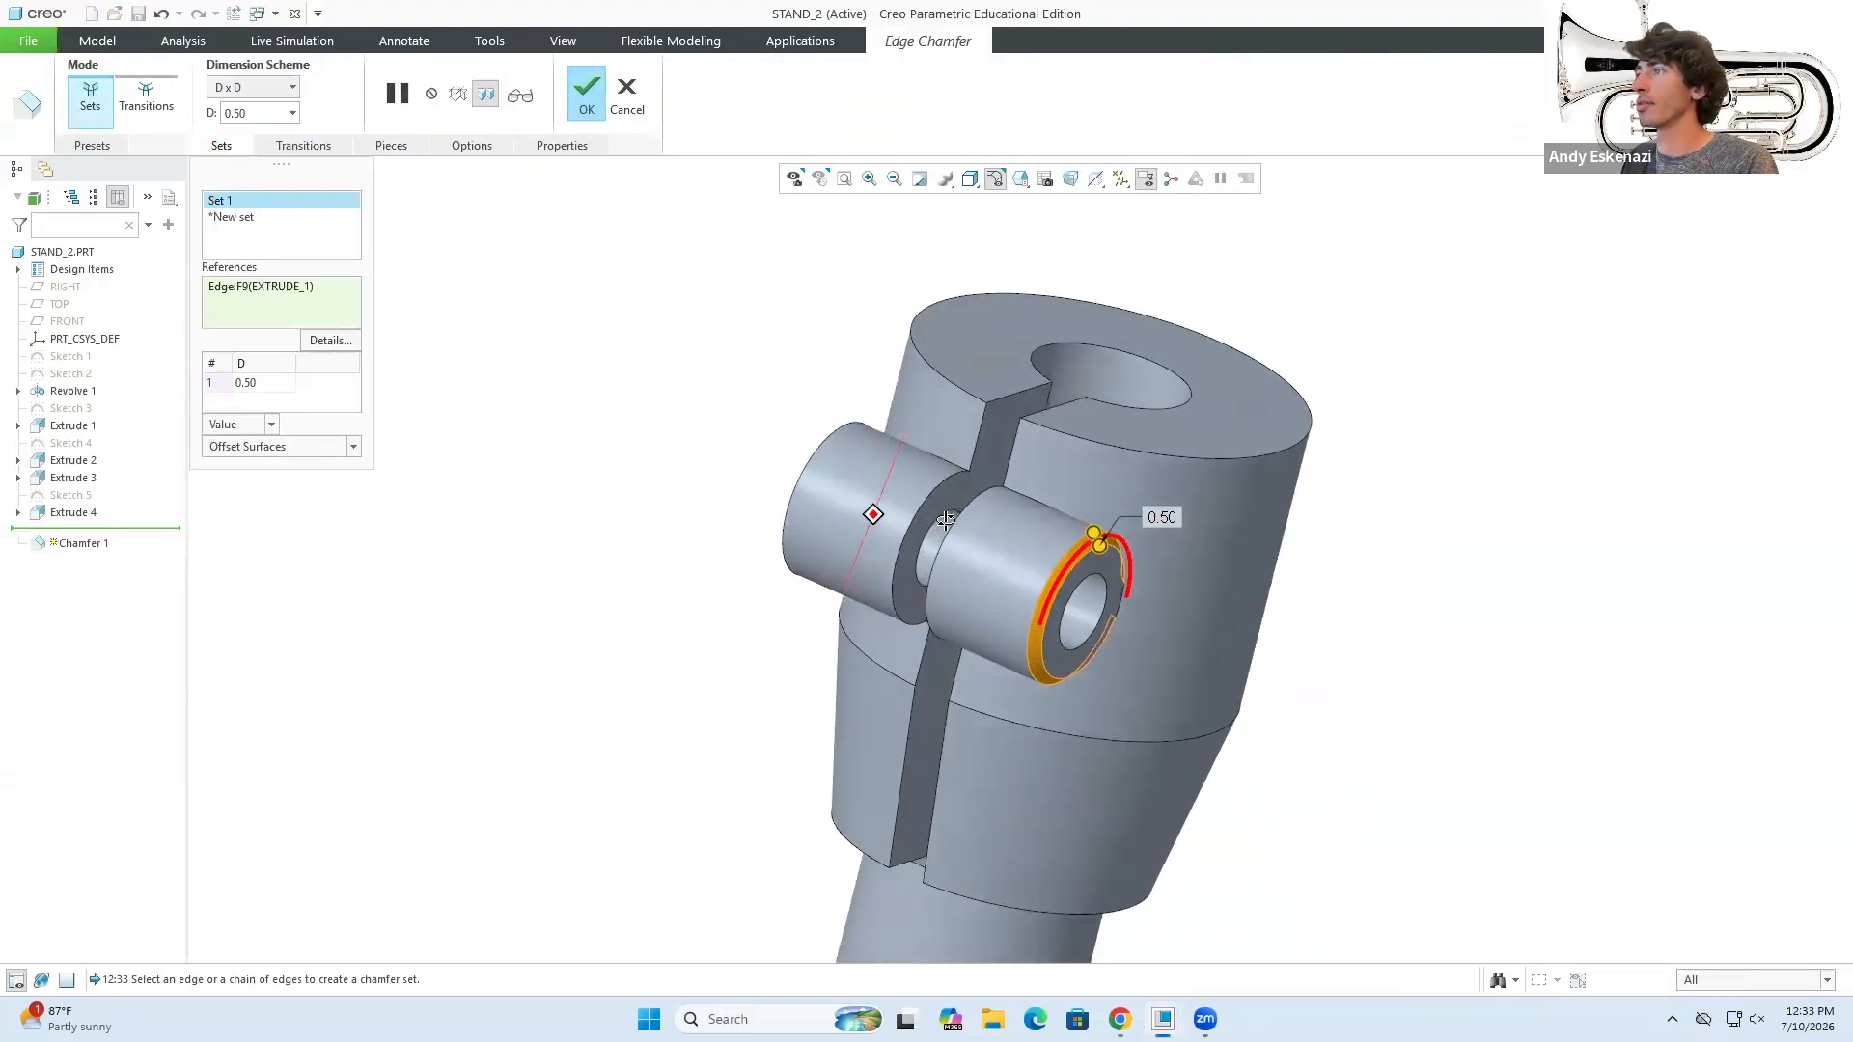
click(802, 478)
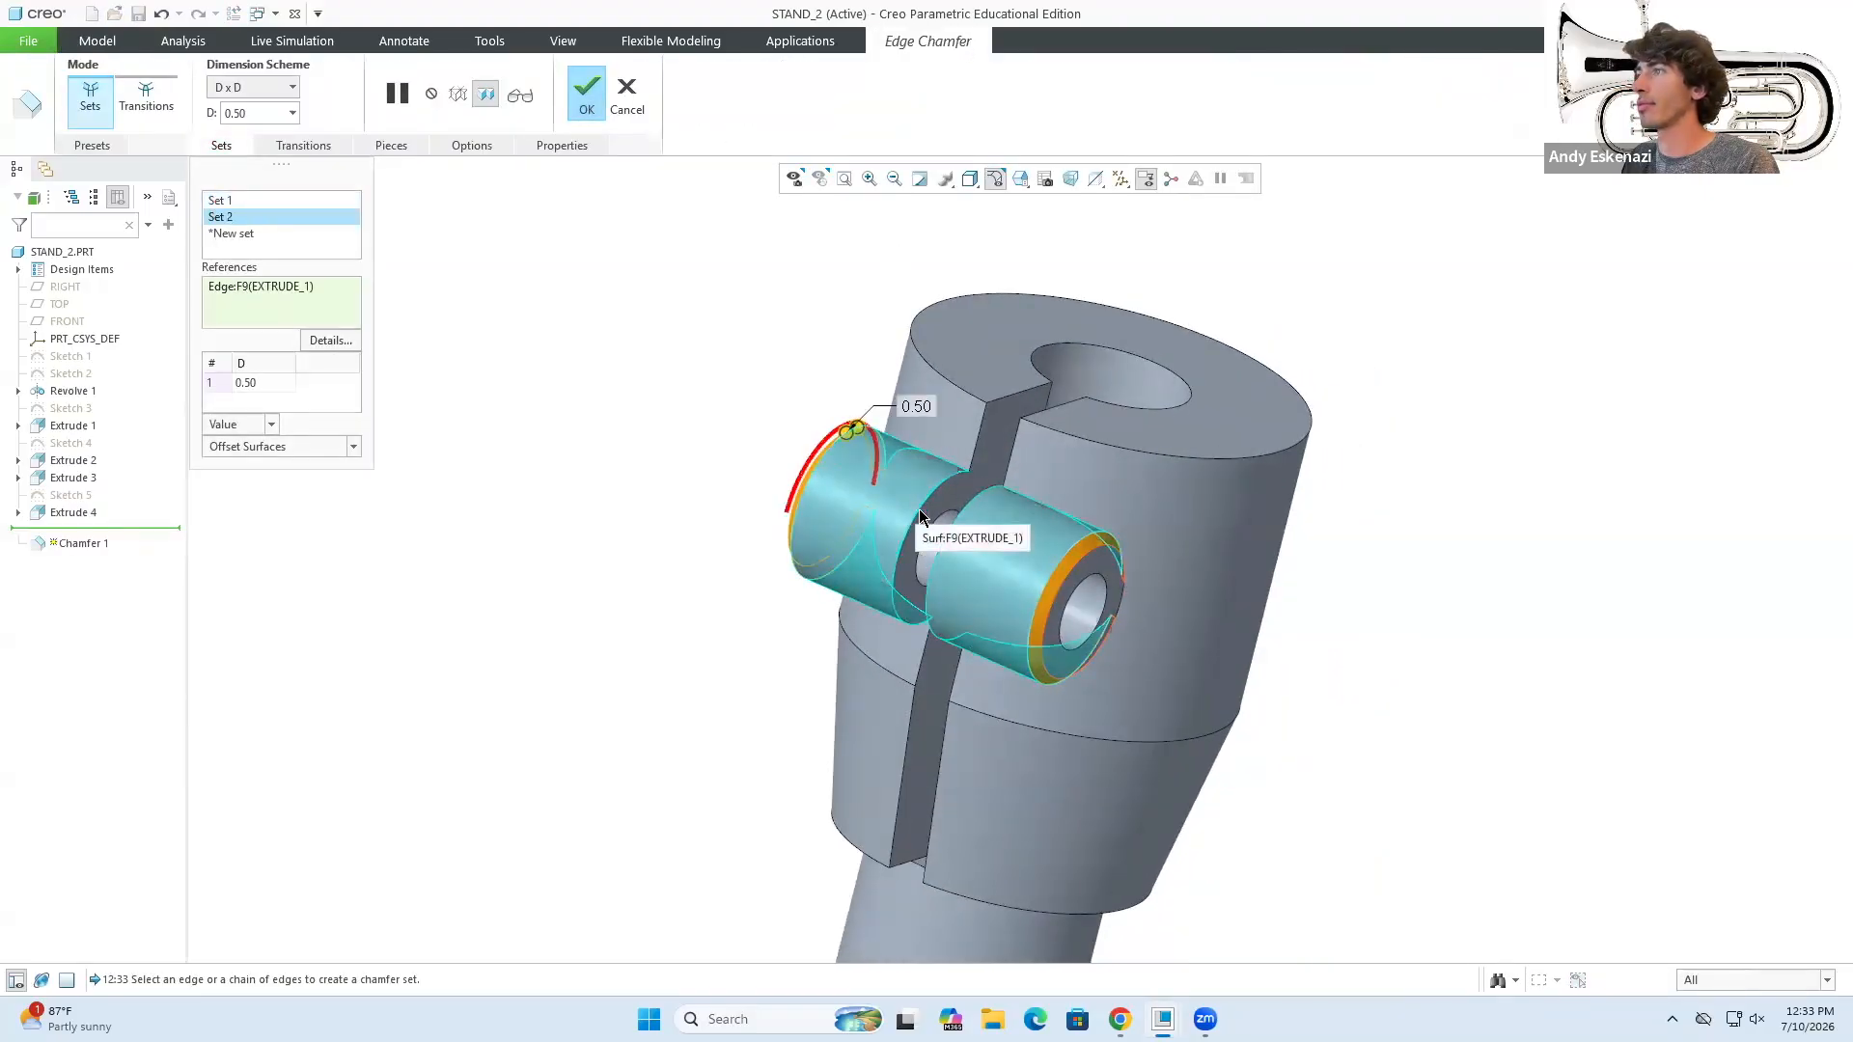
click(925, 504)
click(938, 526)
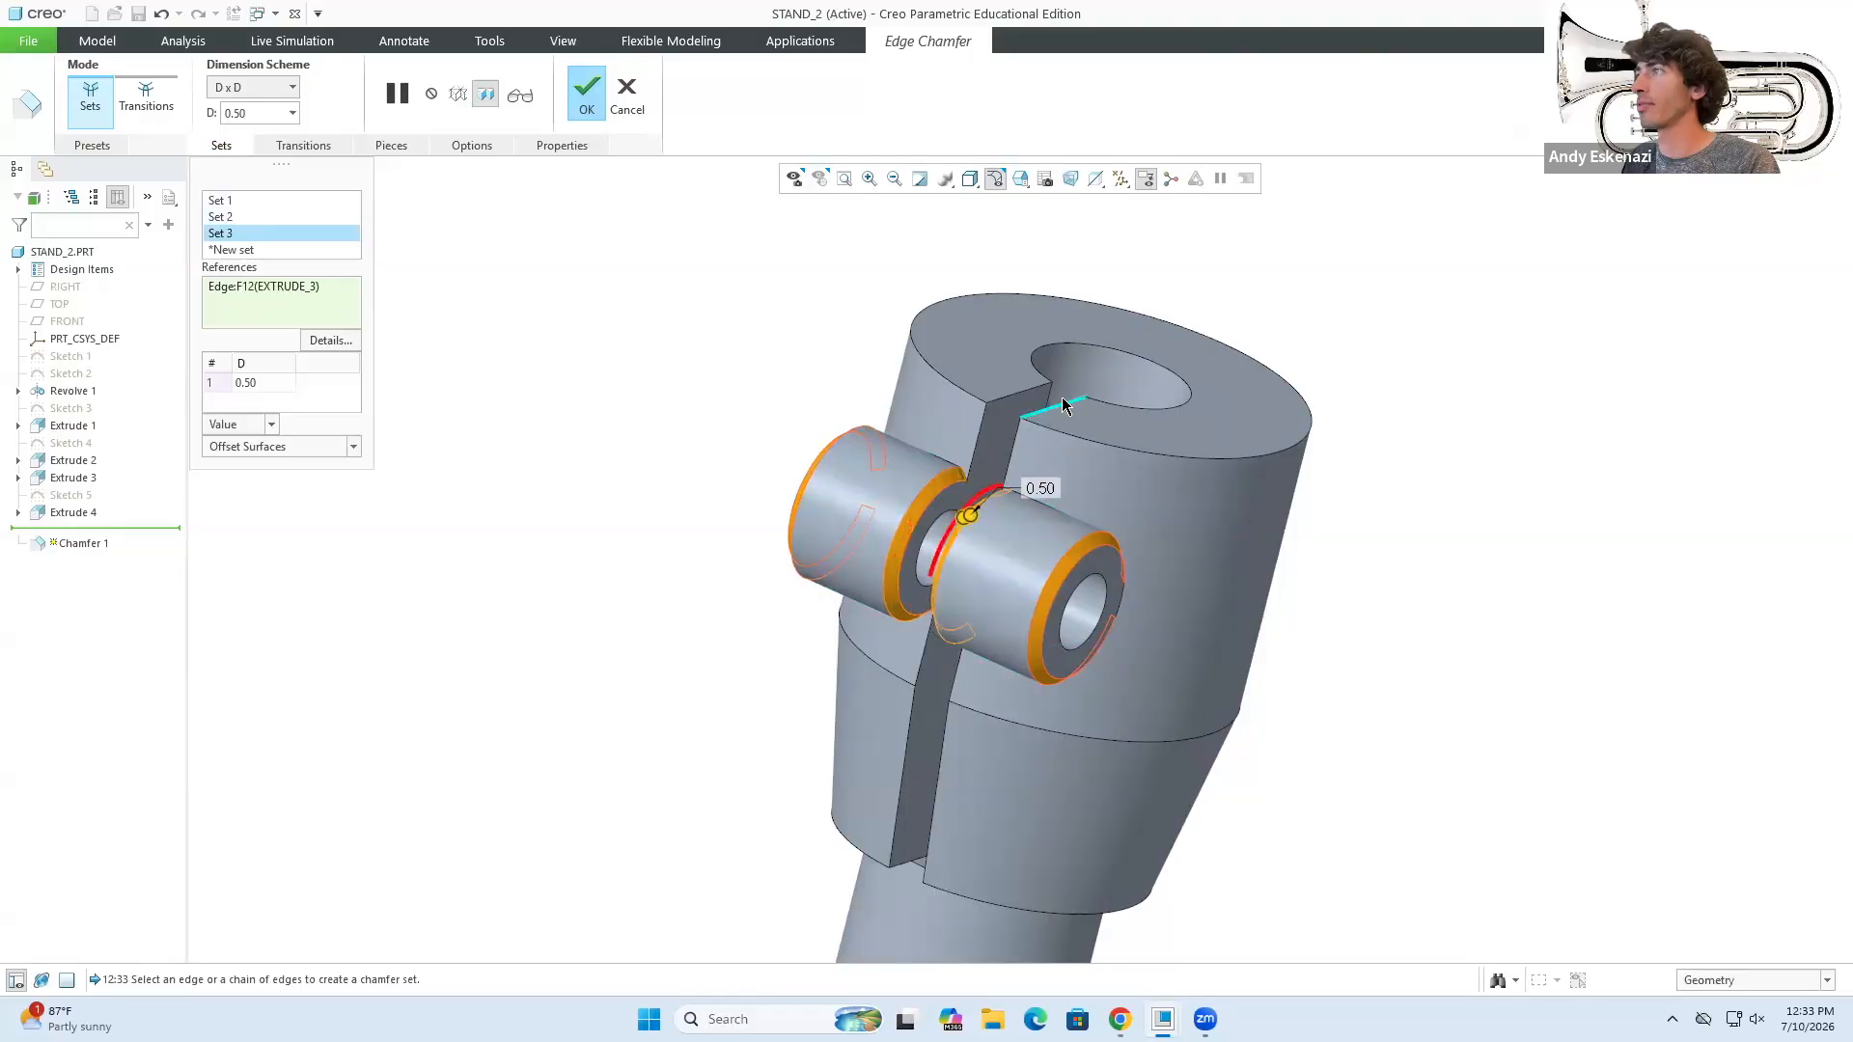
- Add the collar bore's upper edge and the tube's bottom end edge to the 0.50 chamfer and complete it
click(1044, 365)
mouse_move(1044, 364)
middle_down()
mouse_move(966, 393)
mouse_move(984, 374)
mouse_move(856, 381)
mouse_move(1009, 360)
middle_up()
scroll(1067, 627, down, 10)
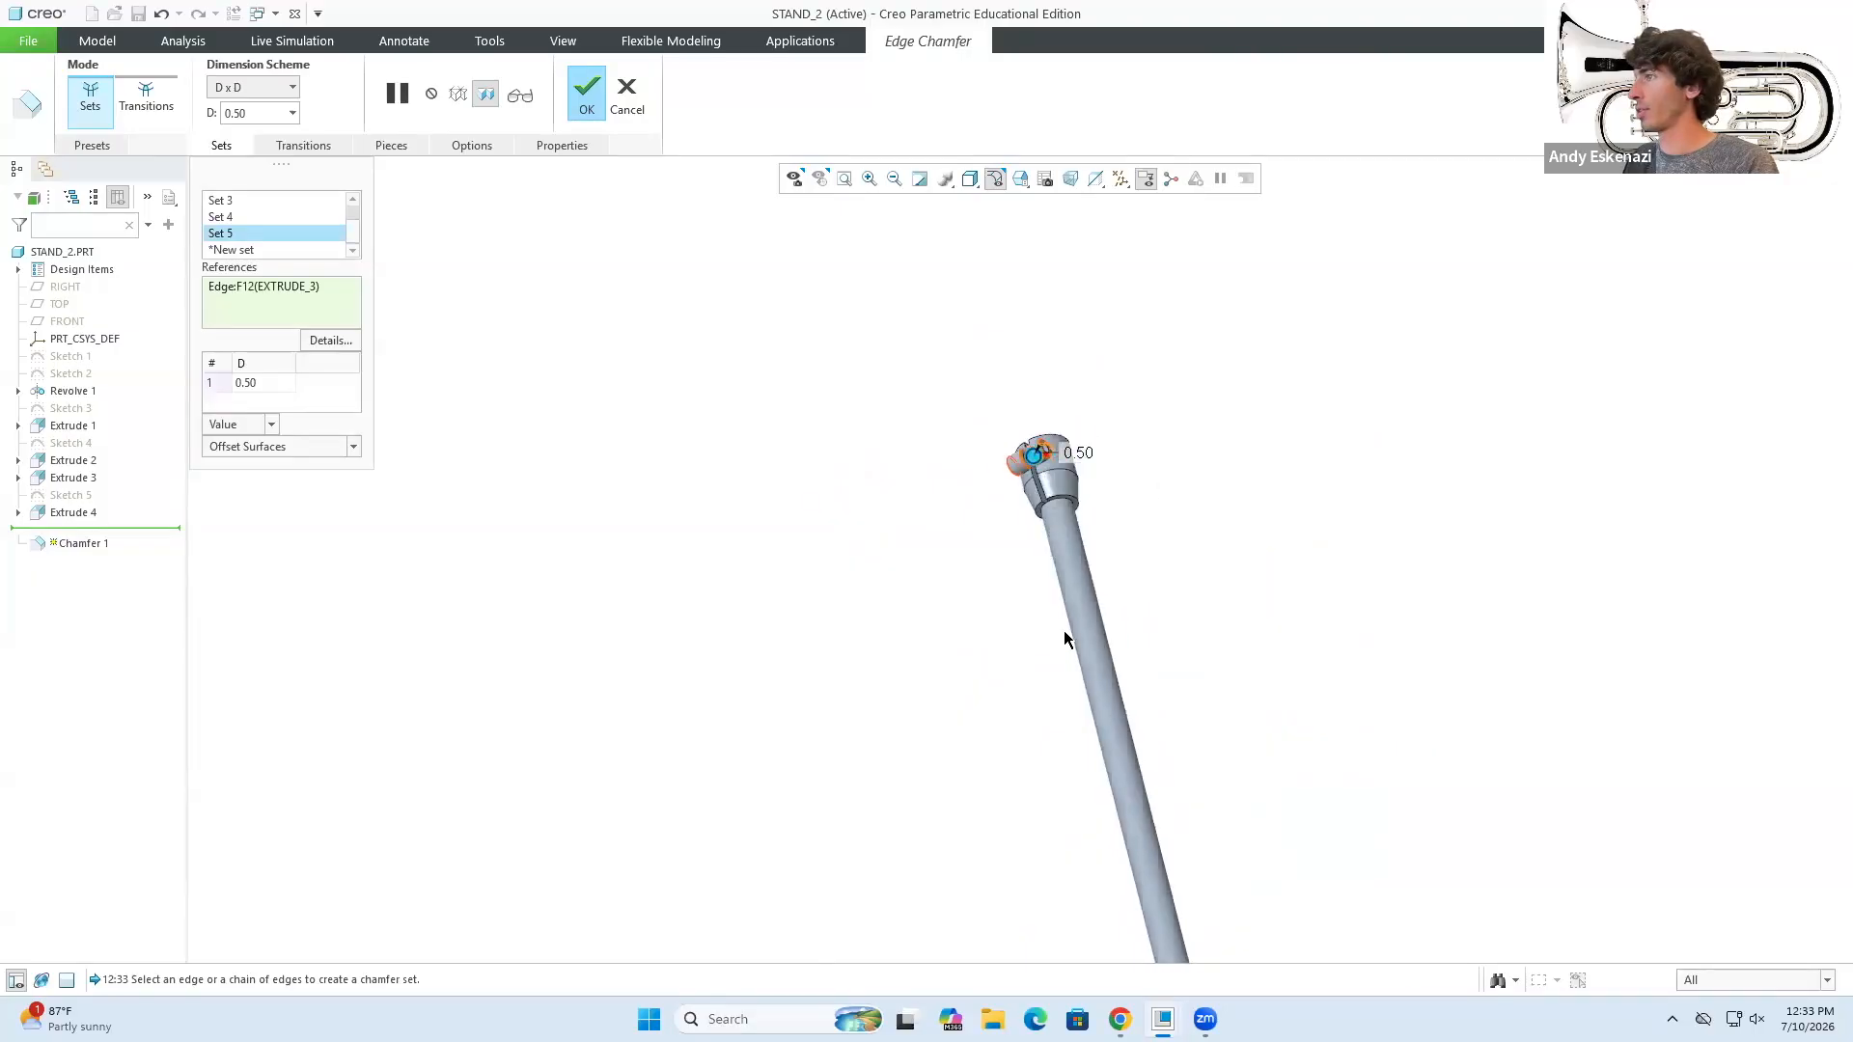
scroll(1158, 872, down, 5)
click(1075, 835)
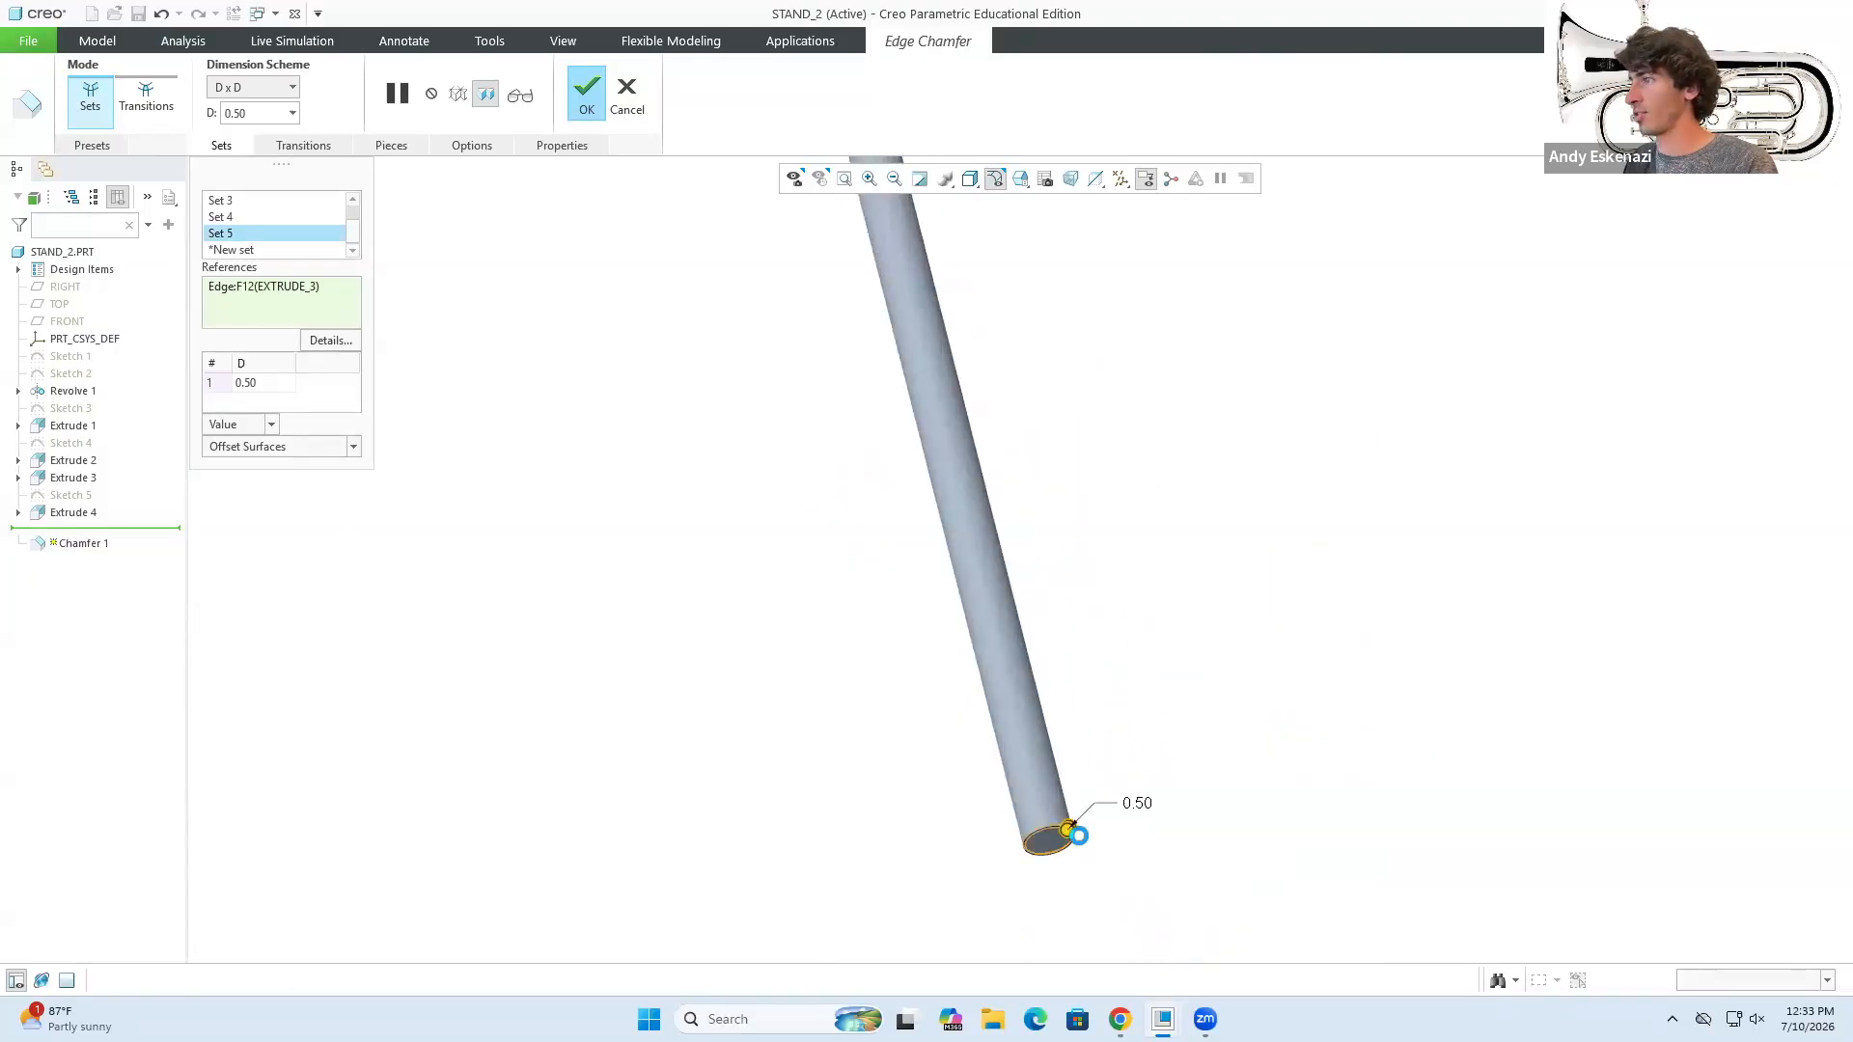
click(590, 89)
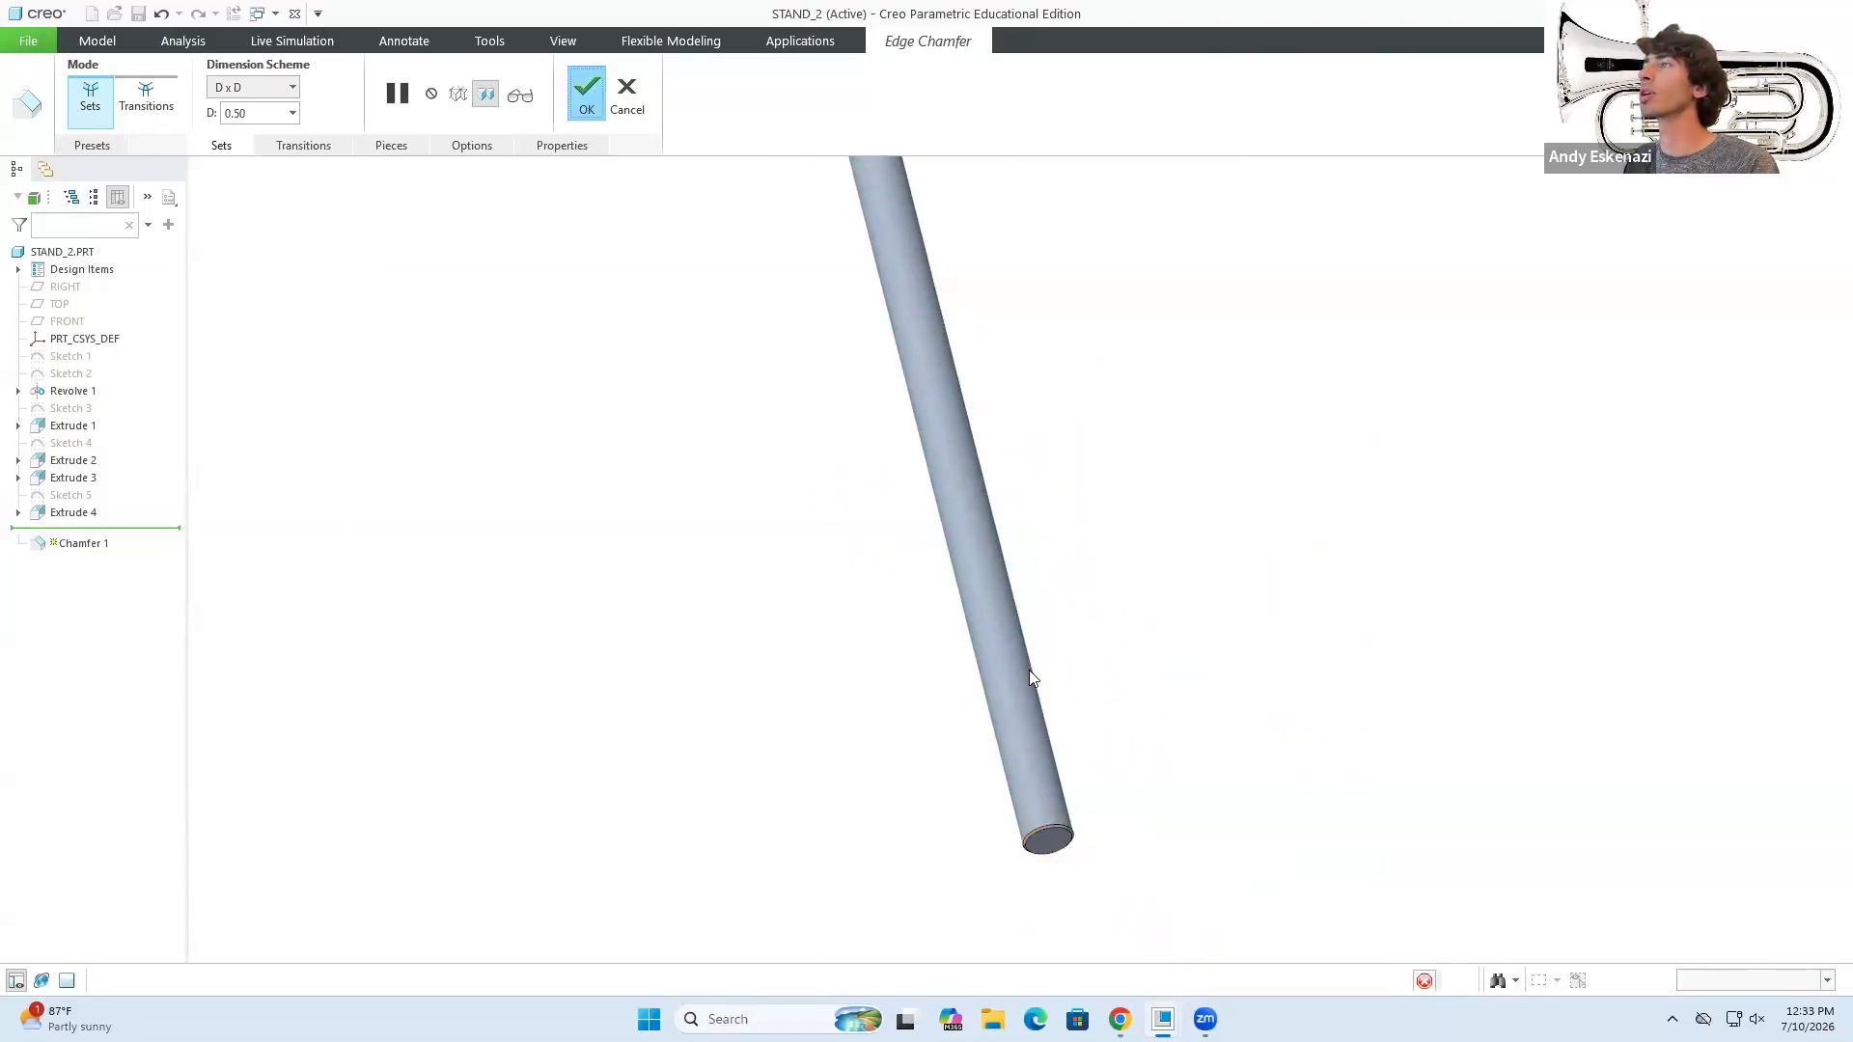
- Start a D x D chamfer of 1 on the collar's top outer edge and the tapered section's lower edge
scroll(1167, 662, down, 5)
middle_drag(1166, 662, 1057, 657)
scroll(1057, 657, down, 5)
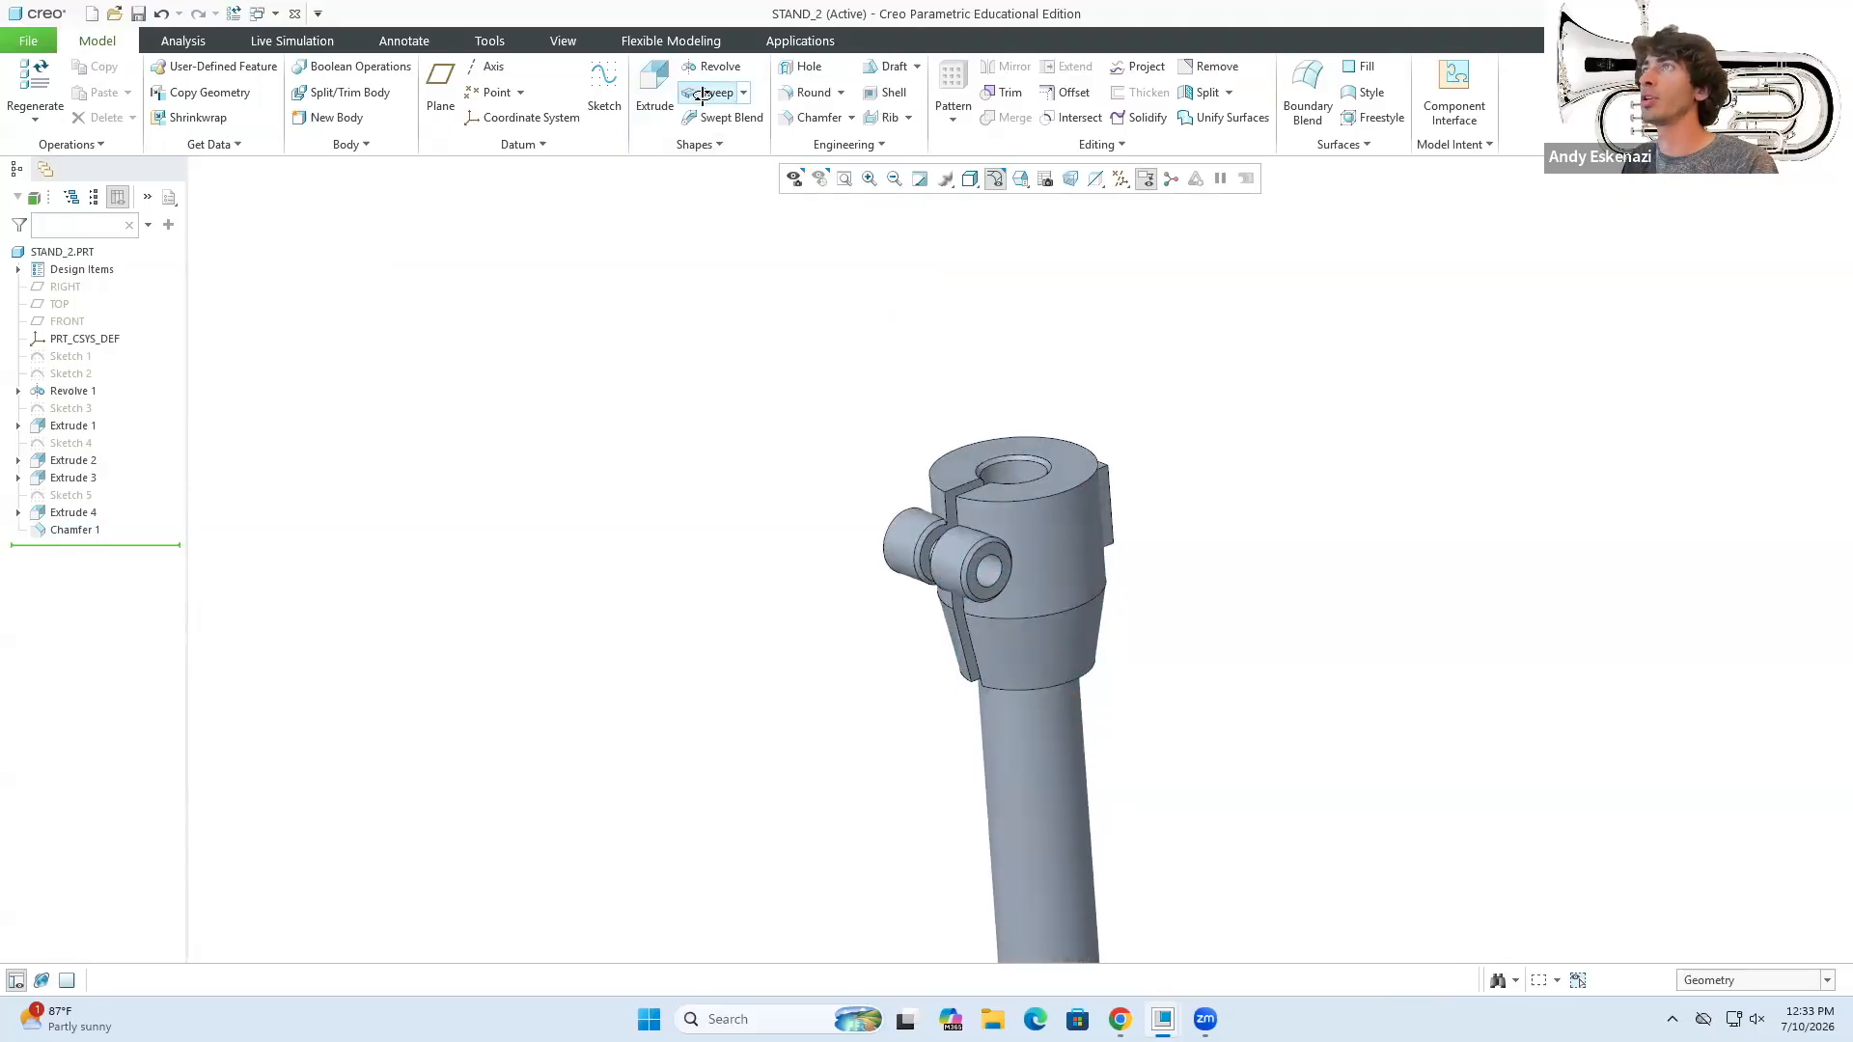
click(804, 118)
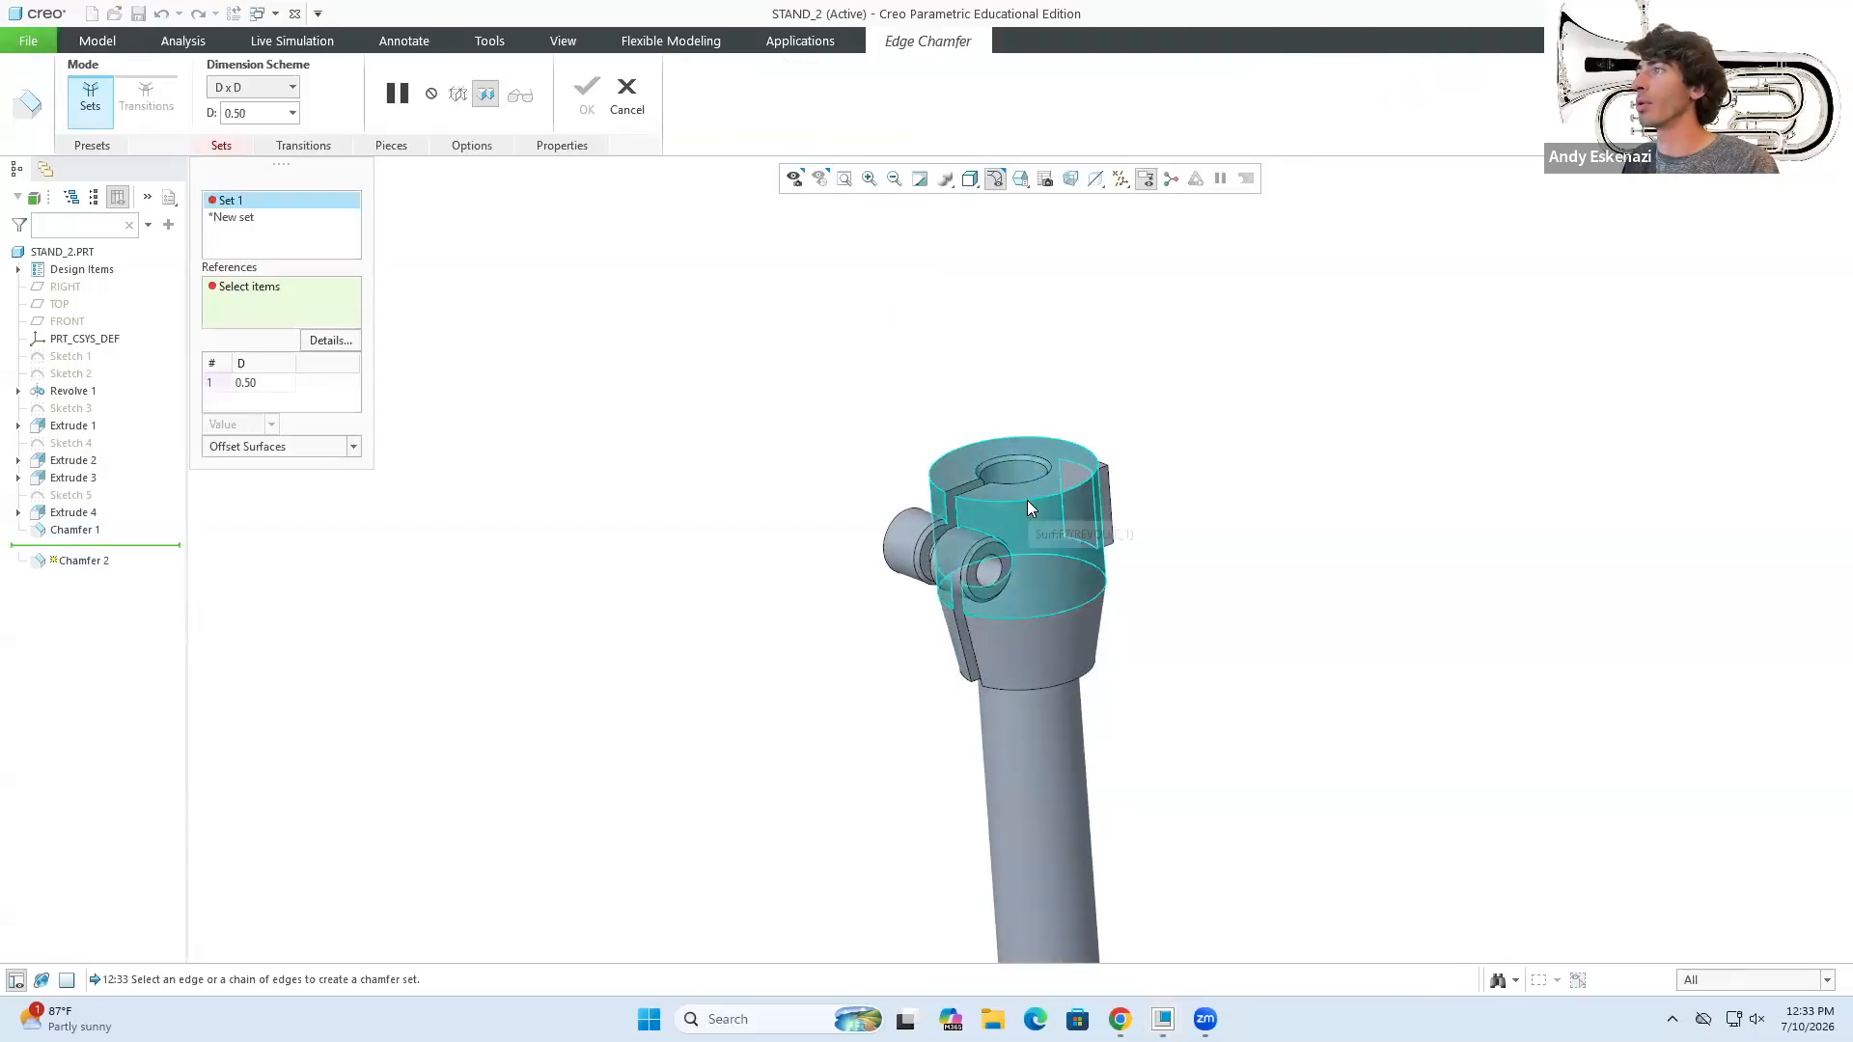
click(1023, 501)
text(1)
key(Return)
scroll(912, 587, down, 3)
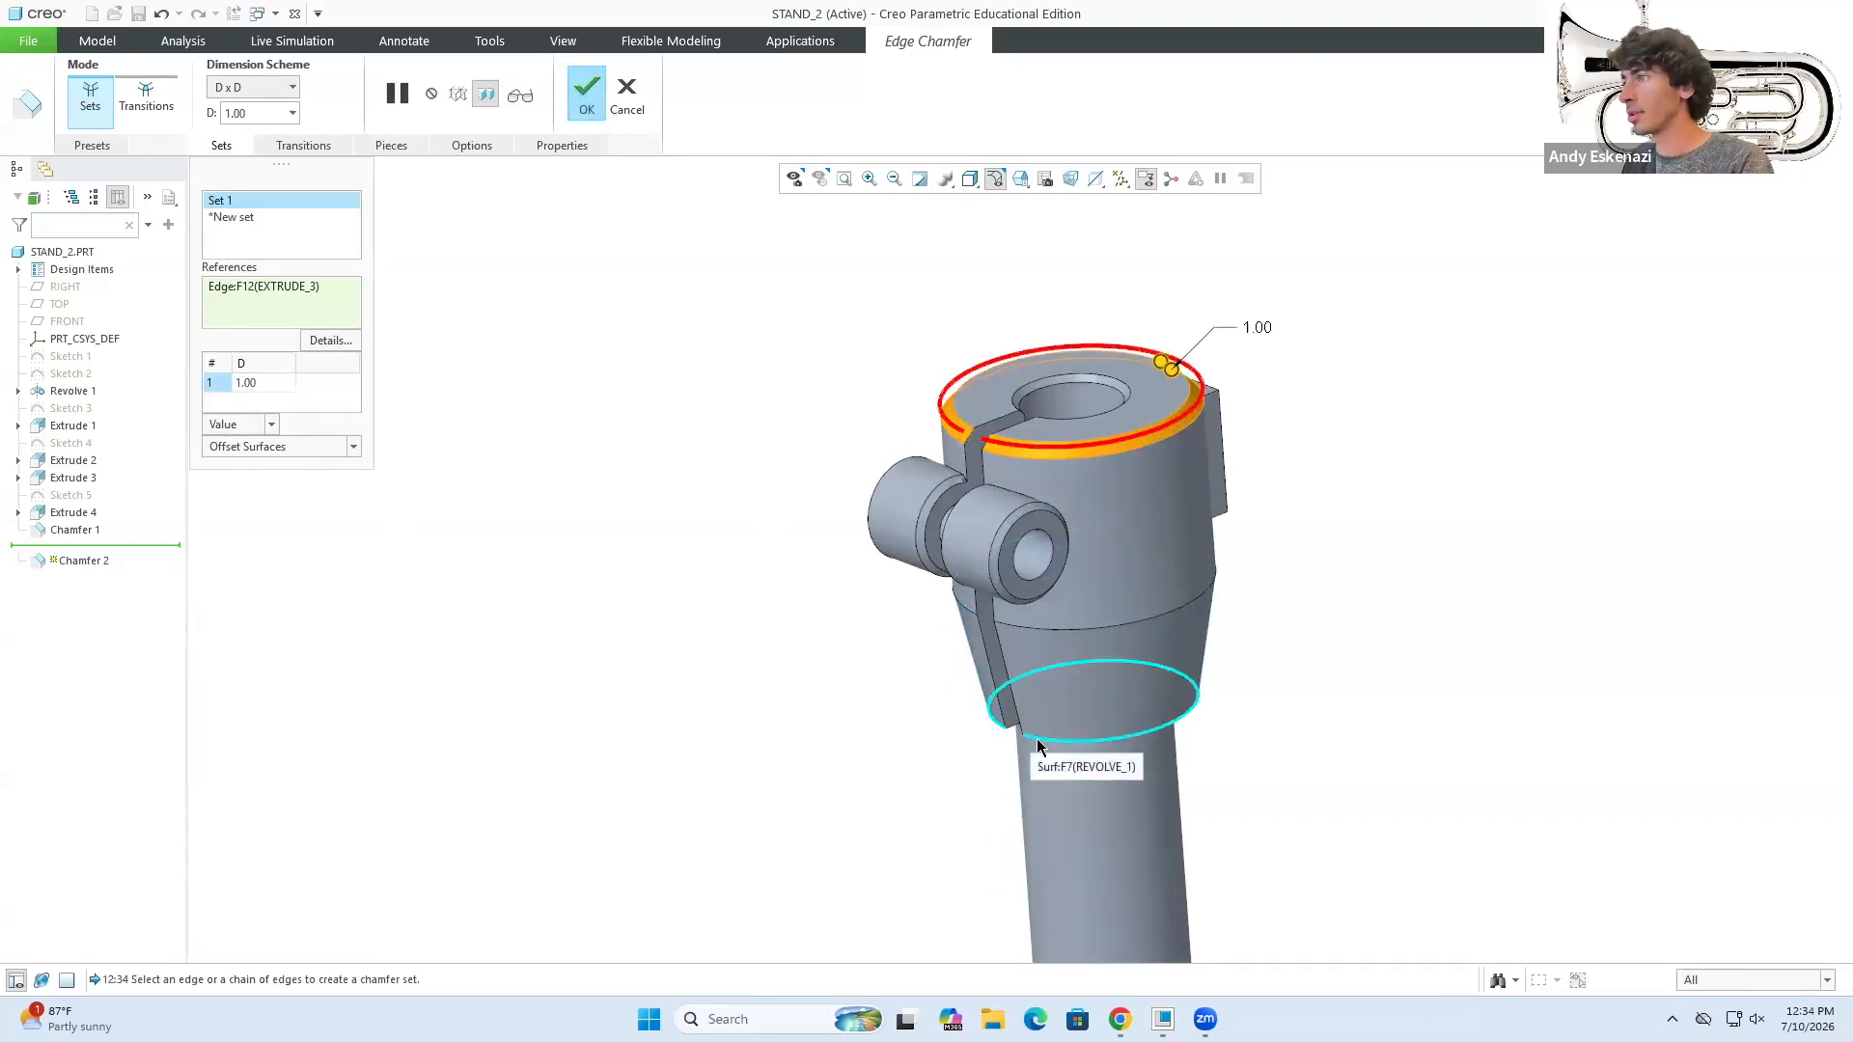
click(1040, 746)
middle_drag(1042, 732, 1086, 516)
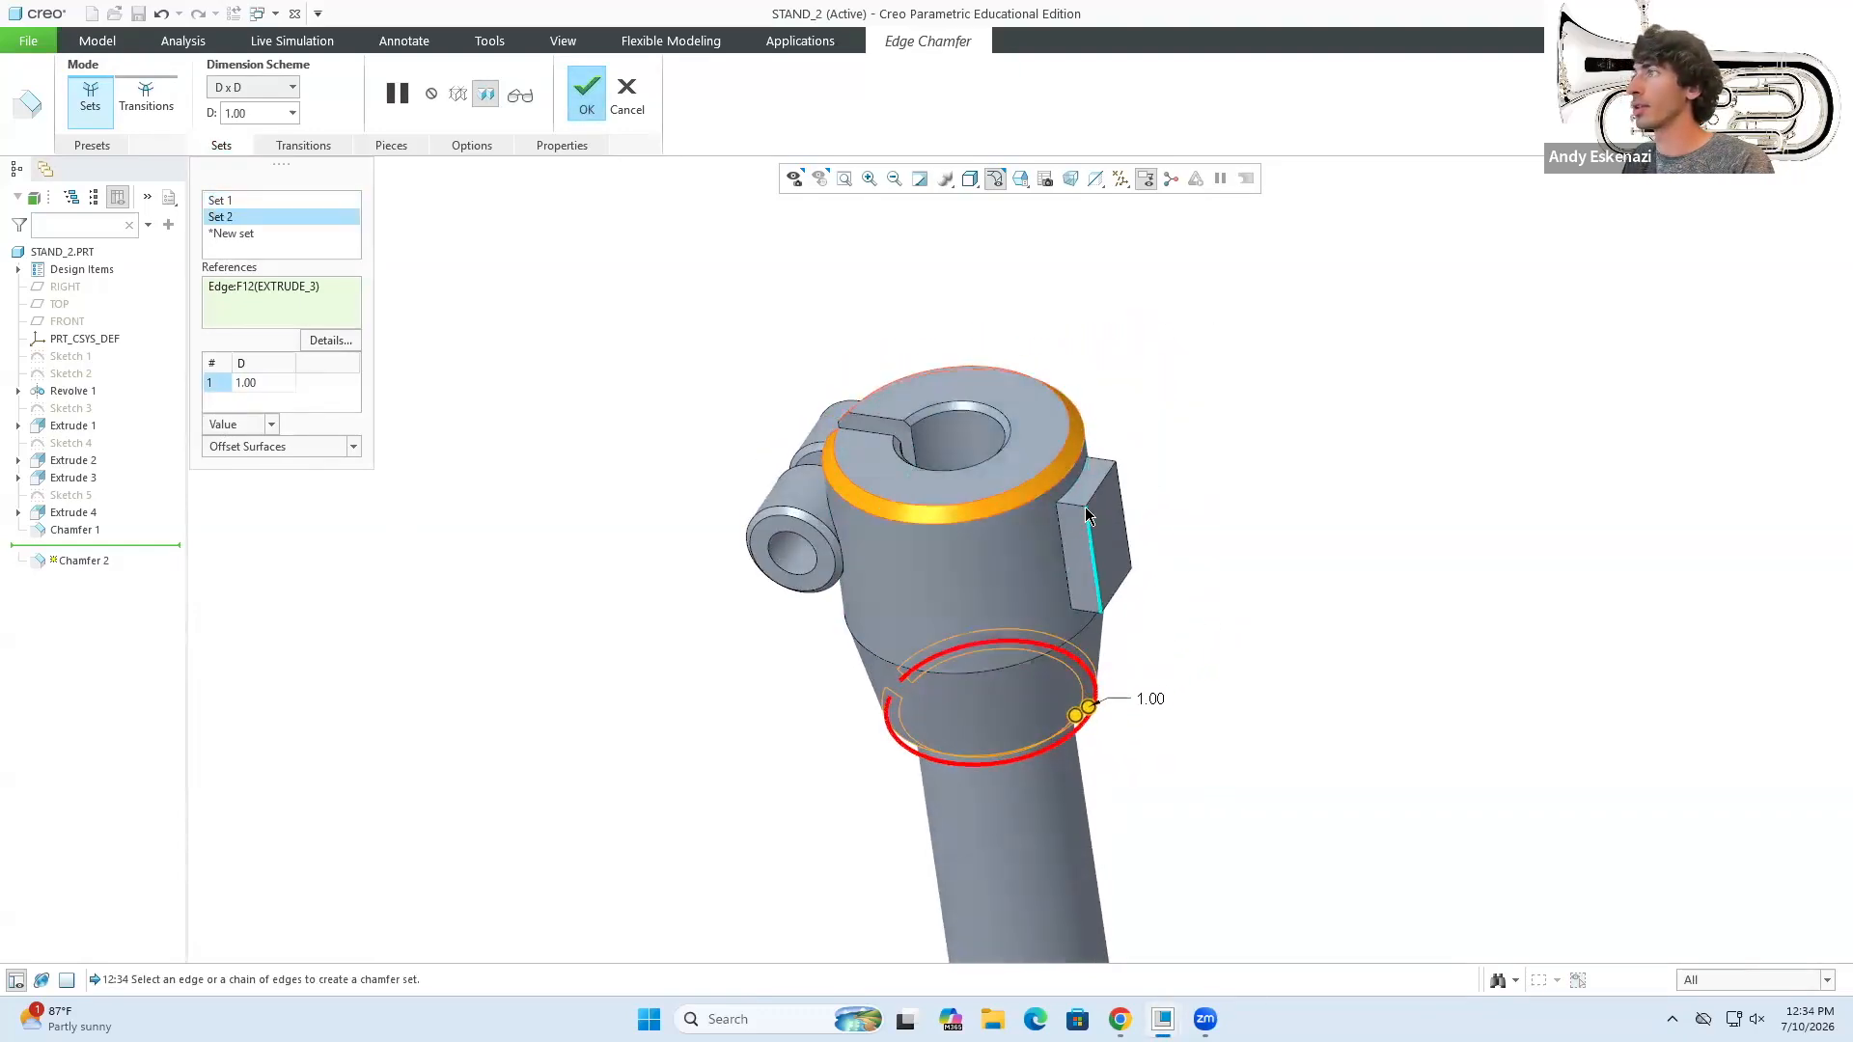
- Add the side block's upper and lower outer edges to the chamfer with a distance of 2 and complete it
click(1002, 495)
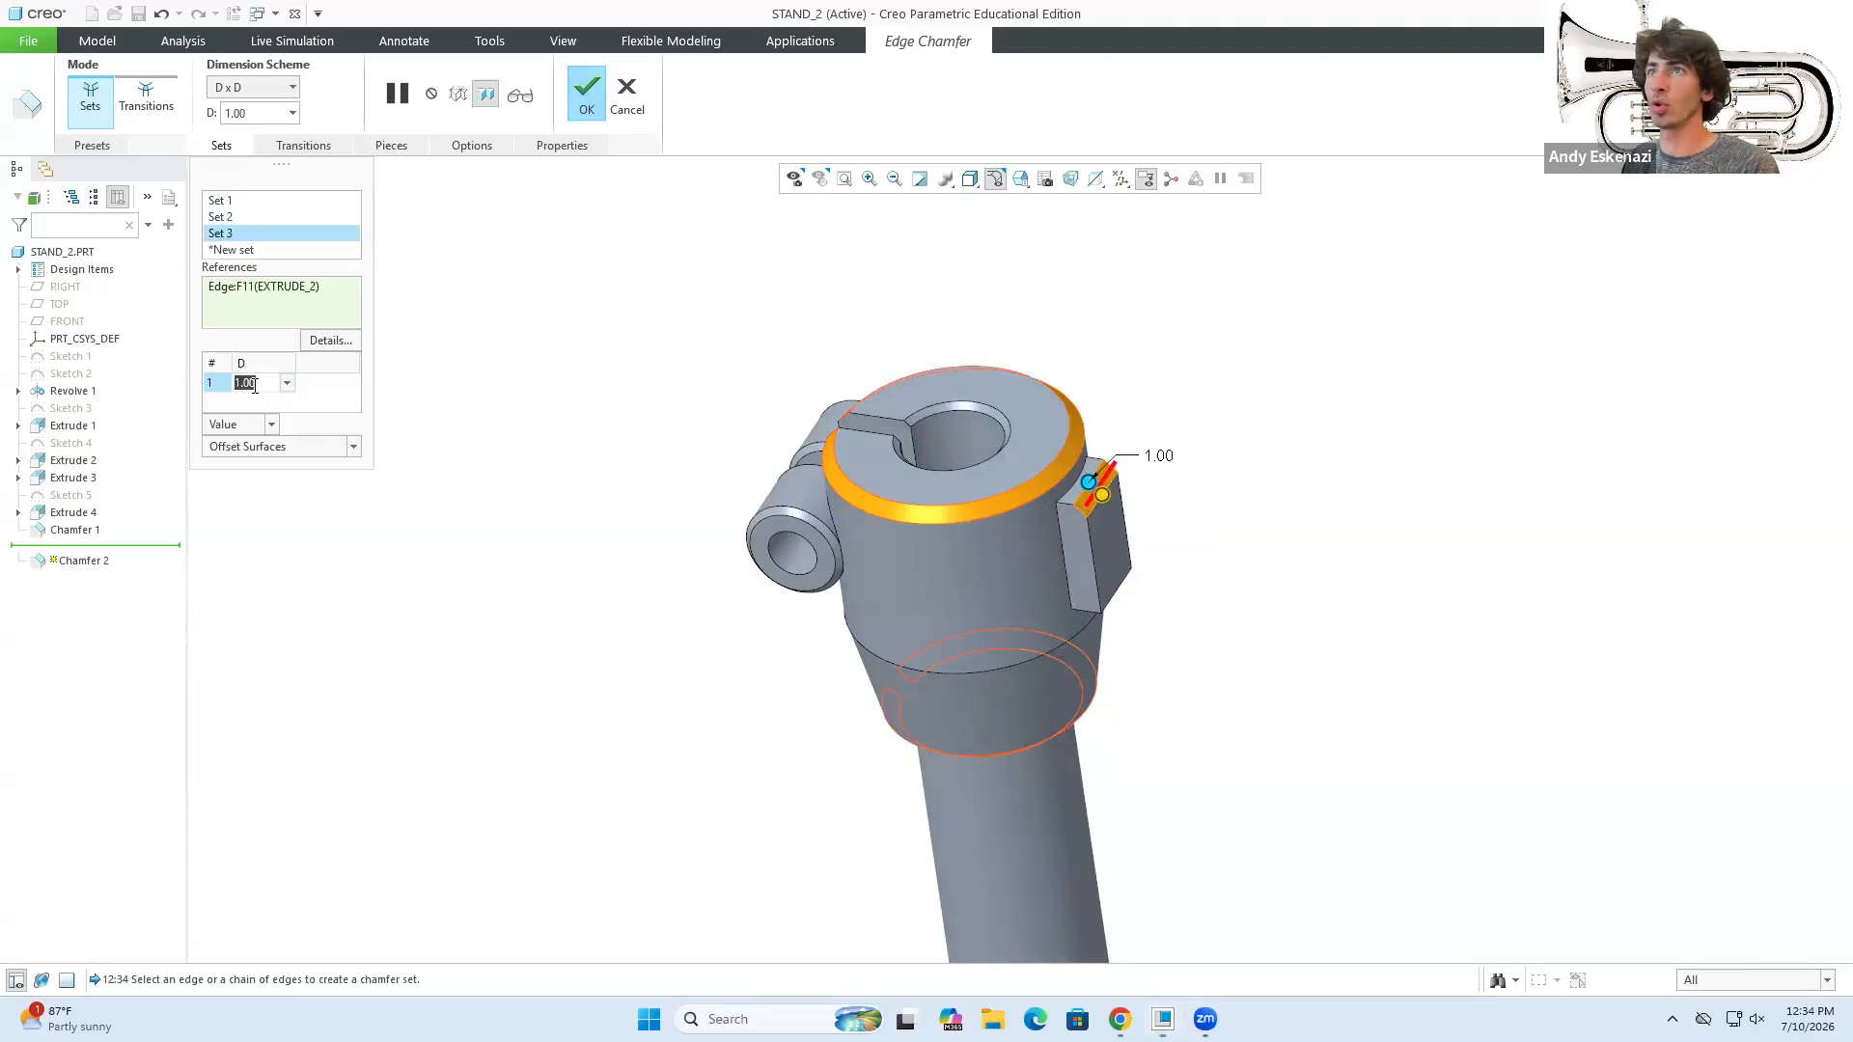
text(2)
key(Return)
click(1119, 594)
middle_drag(1120, 594, 1052, 541)
click(567, 104)
- Inspect the chamfered collar and the whole tube, and save the STAND_2 part
middle_drag(724, 479, 818, 469)
scroll(818, 468, up, 5)
middle_drag(908, 531, 849, 522)
scroll(756, 409, up, 5)
scroll(760, 545, up, 3)
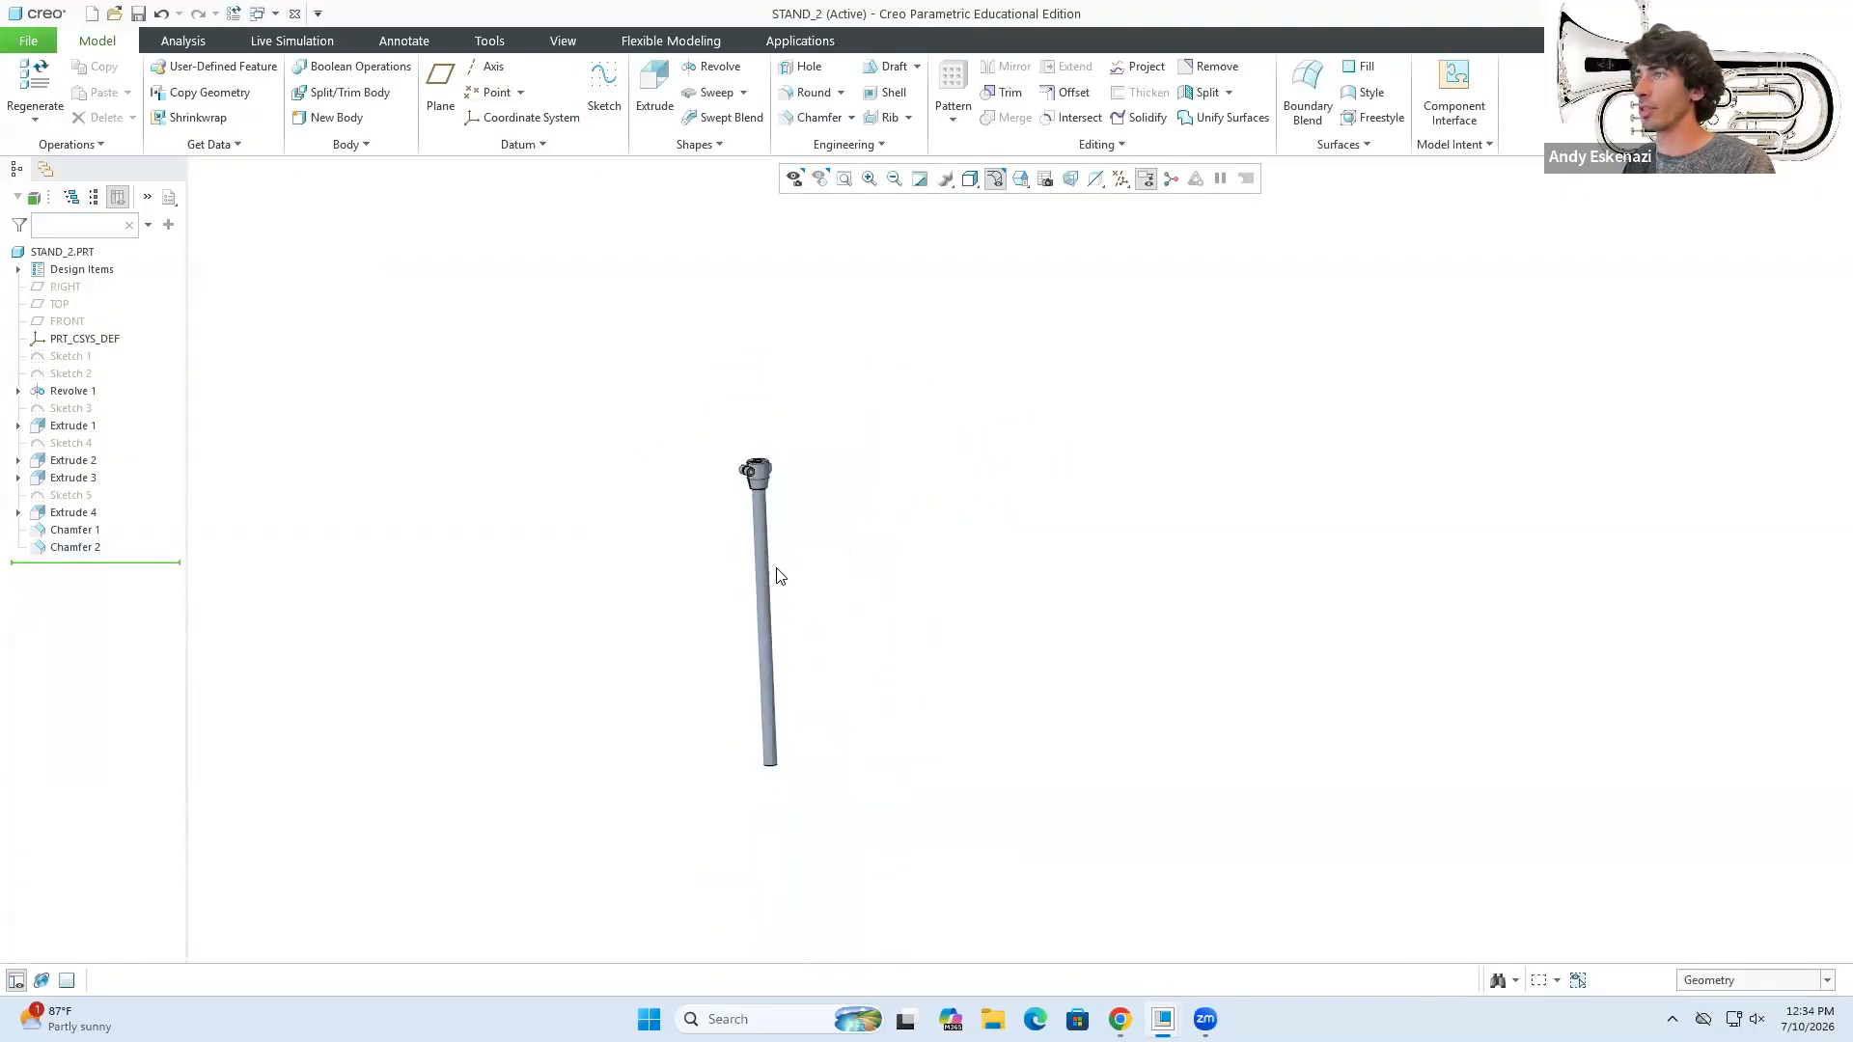
click(140, 16)
- Apply the silver-matte appearance from the Metal-Silver library to the whole STAND_2 part
drag(625, 349, 880, 883)
click(563, 40)
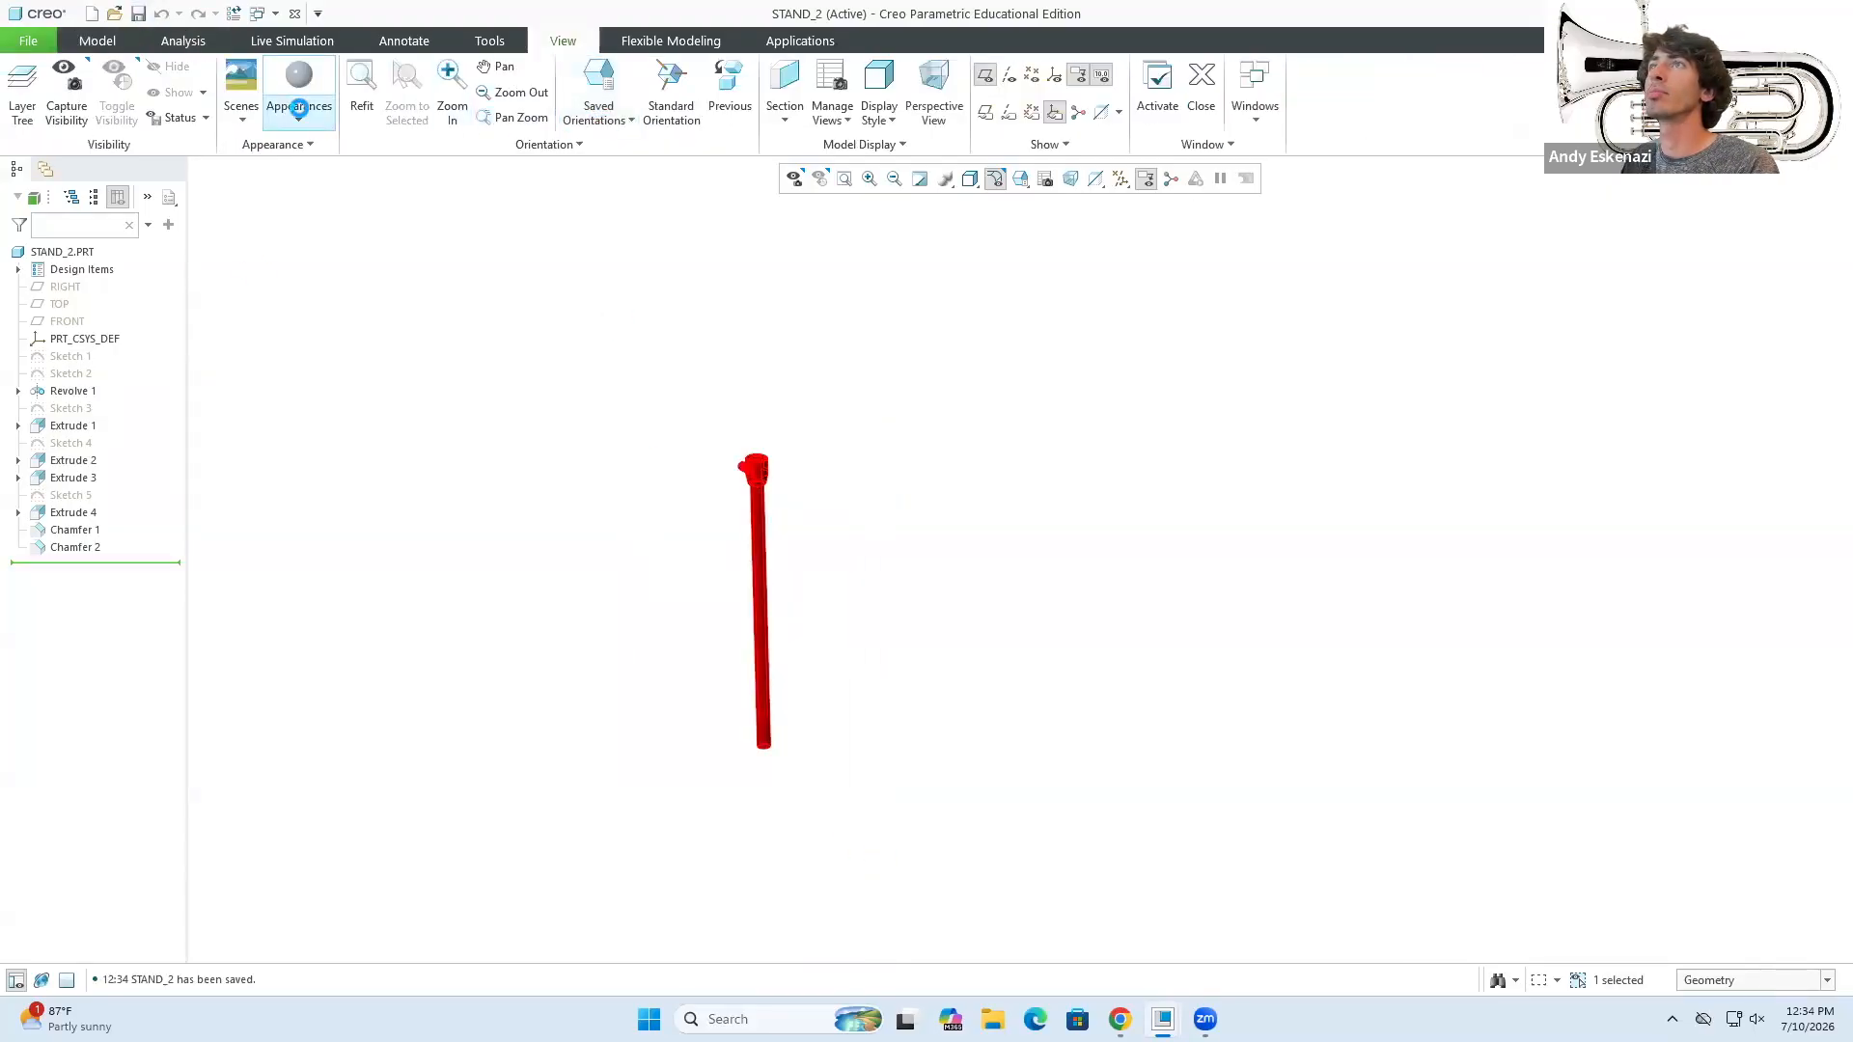
click(300, 106)
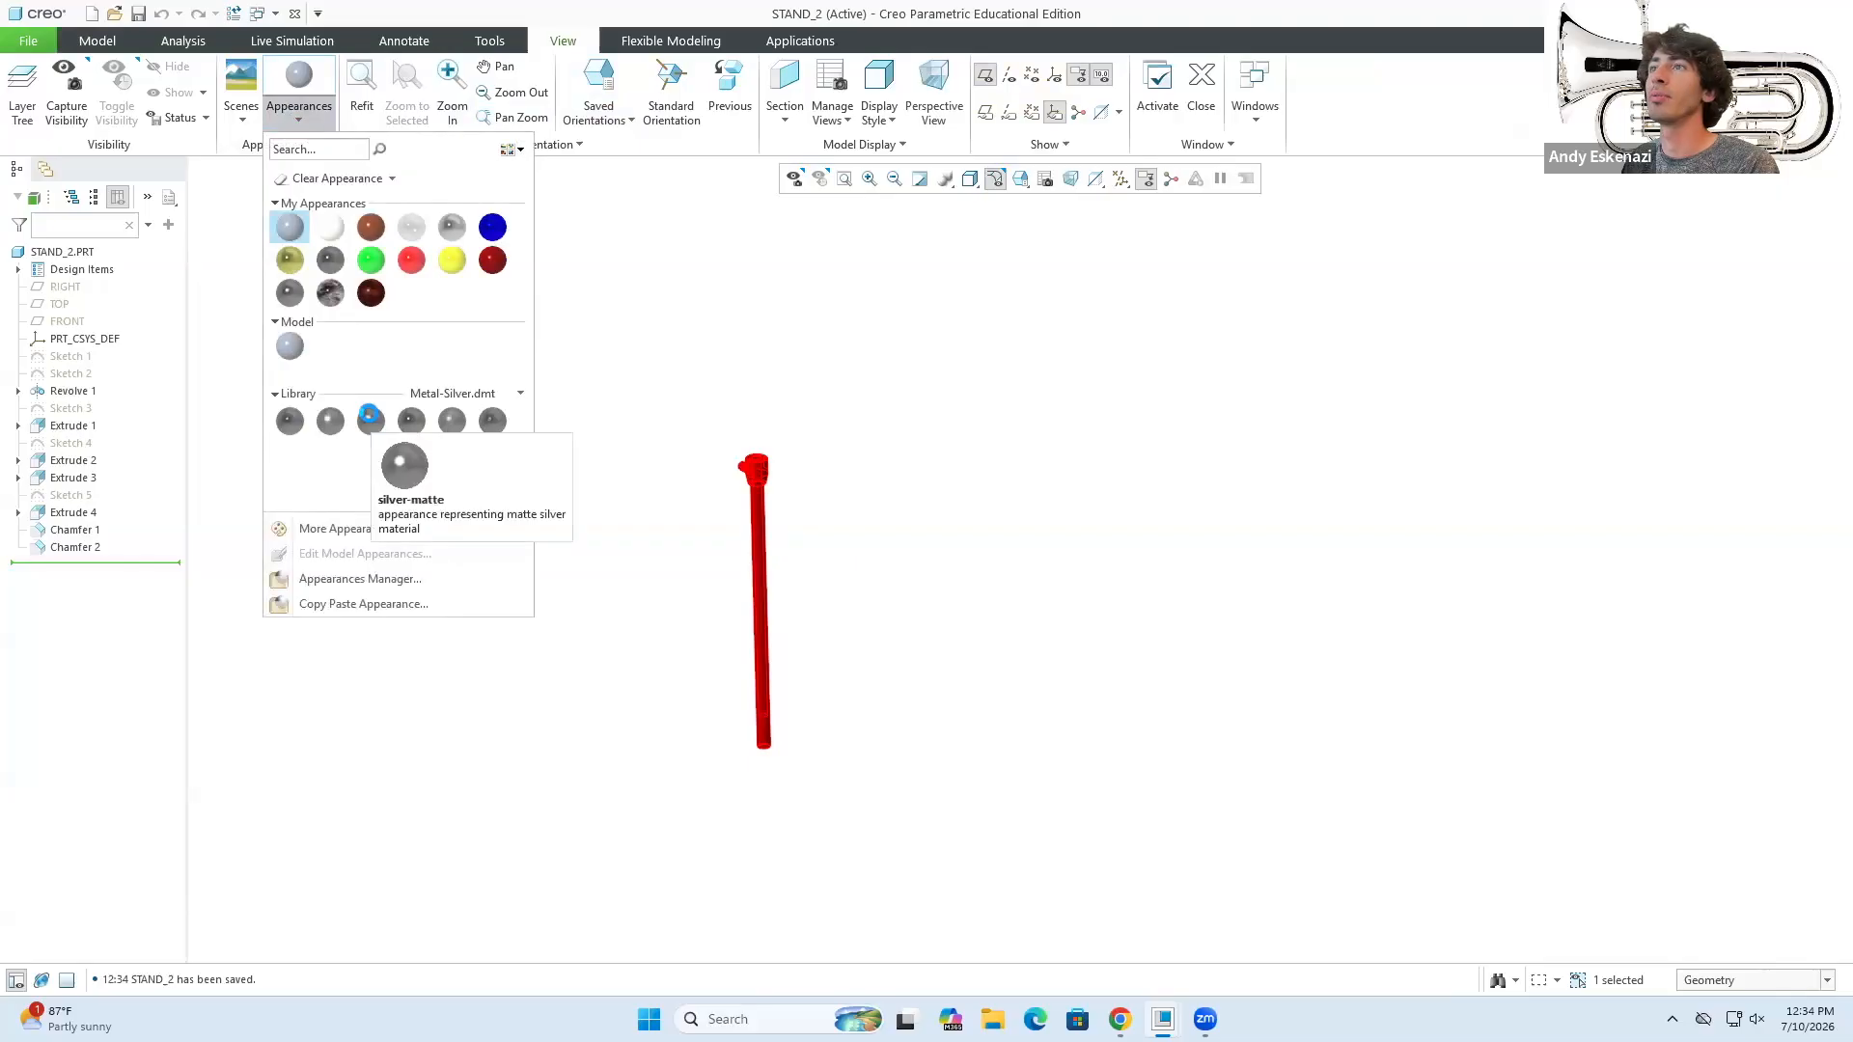
click(371, 421)
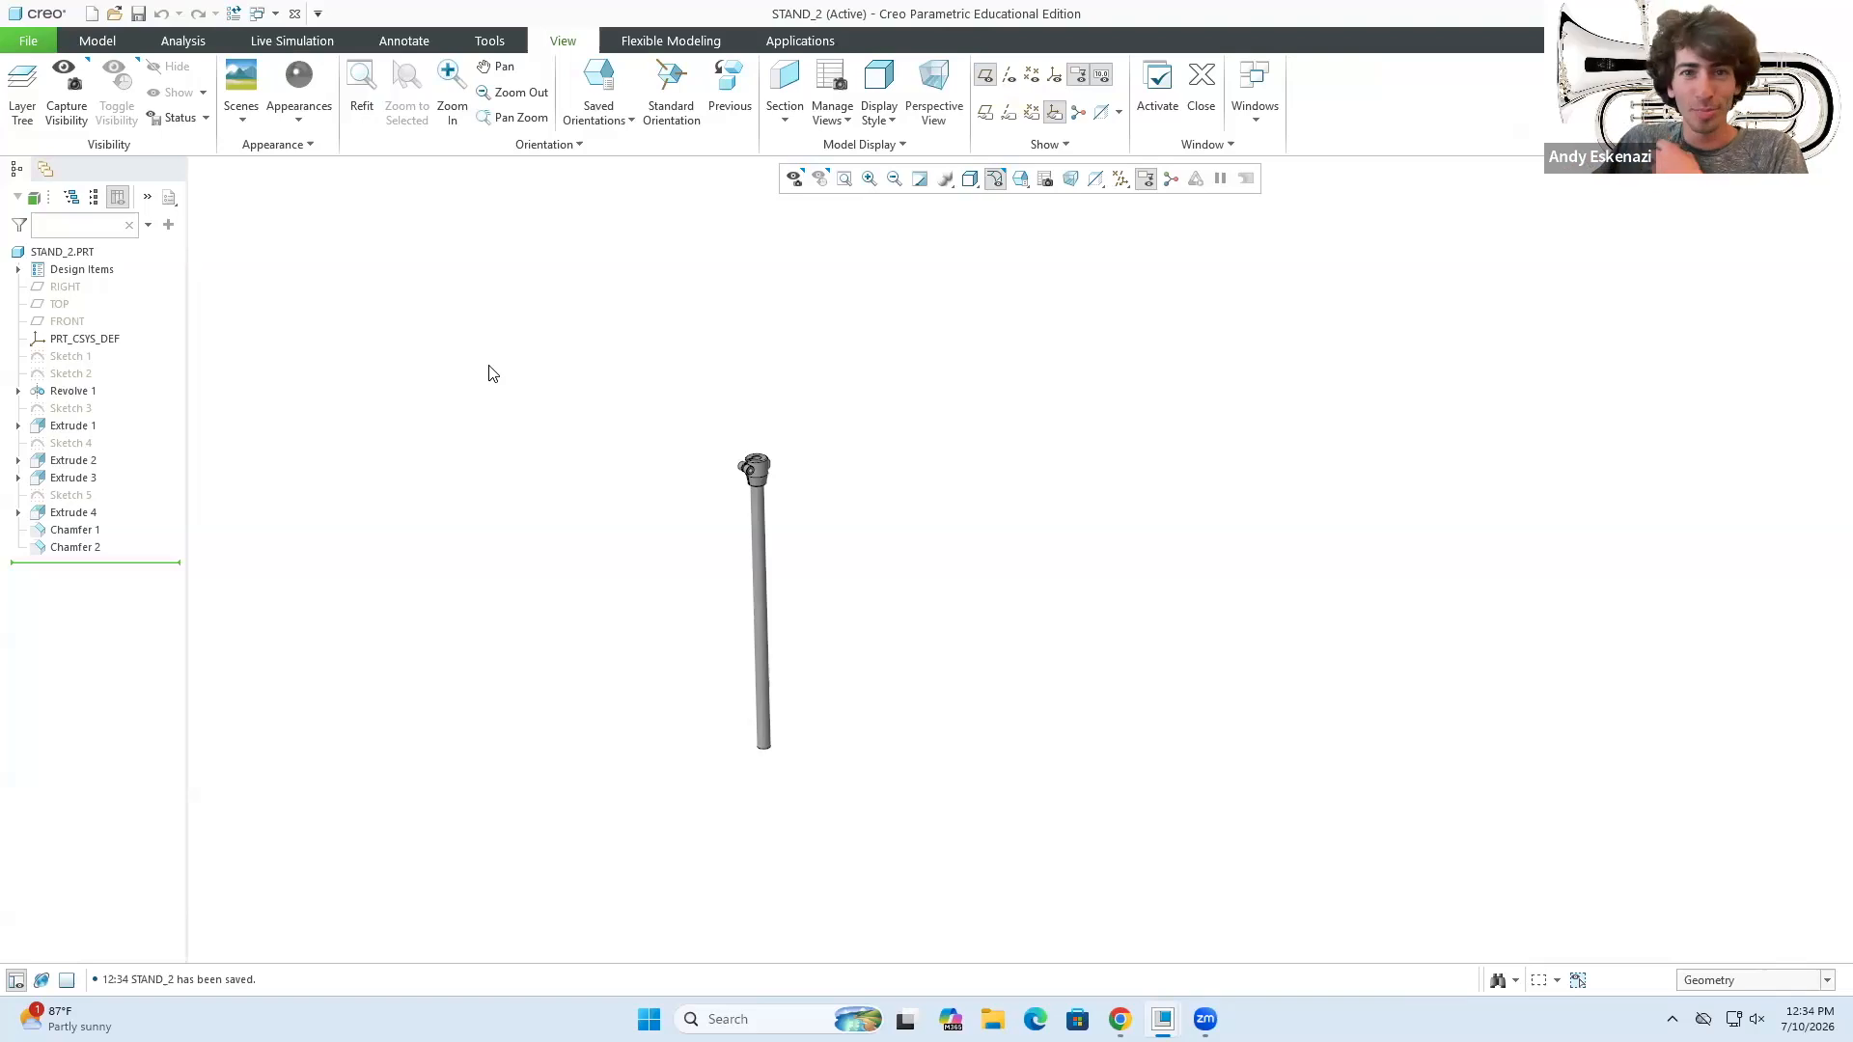
- Create a new design assembly named Stand_Assembly using the default template
click(29, 41)
mouse_move(67, 147)
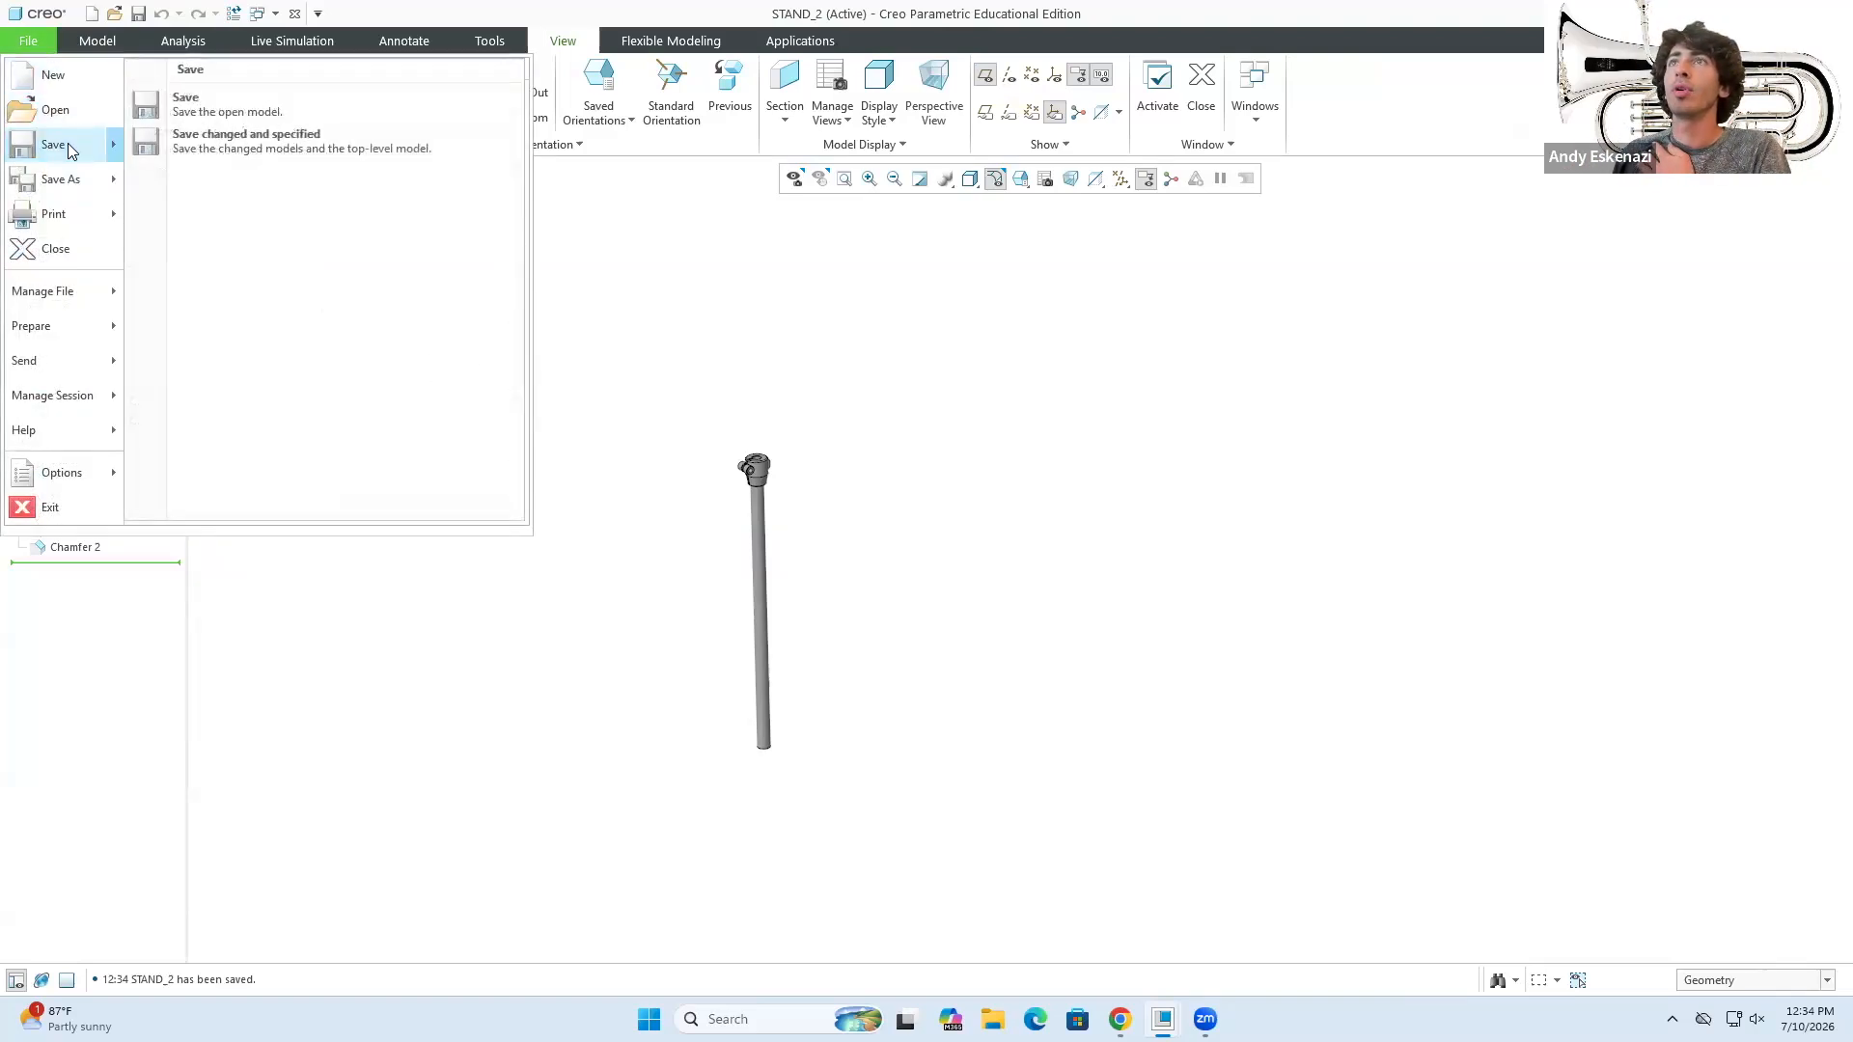
click(54, 74)
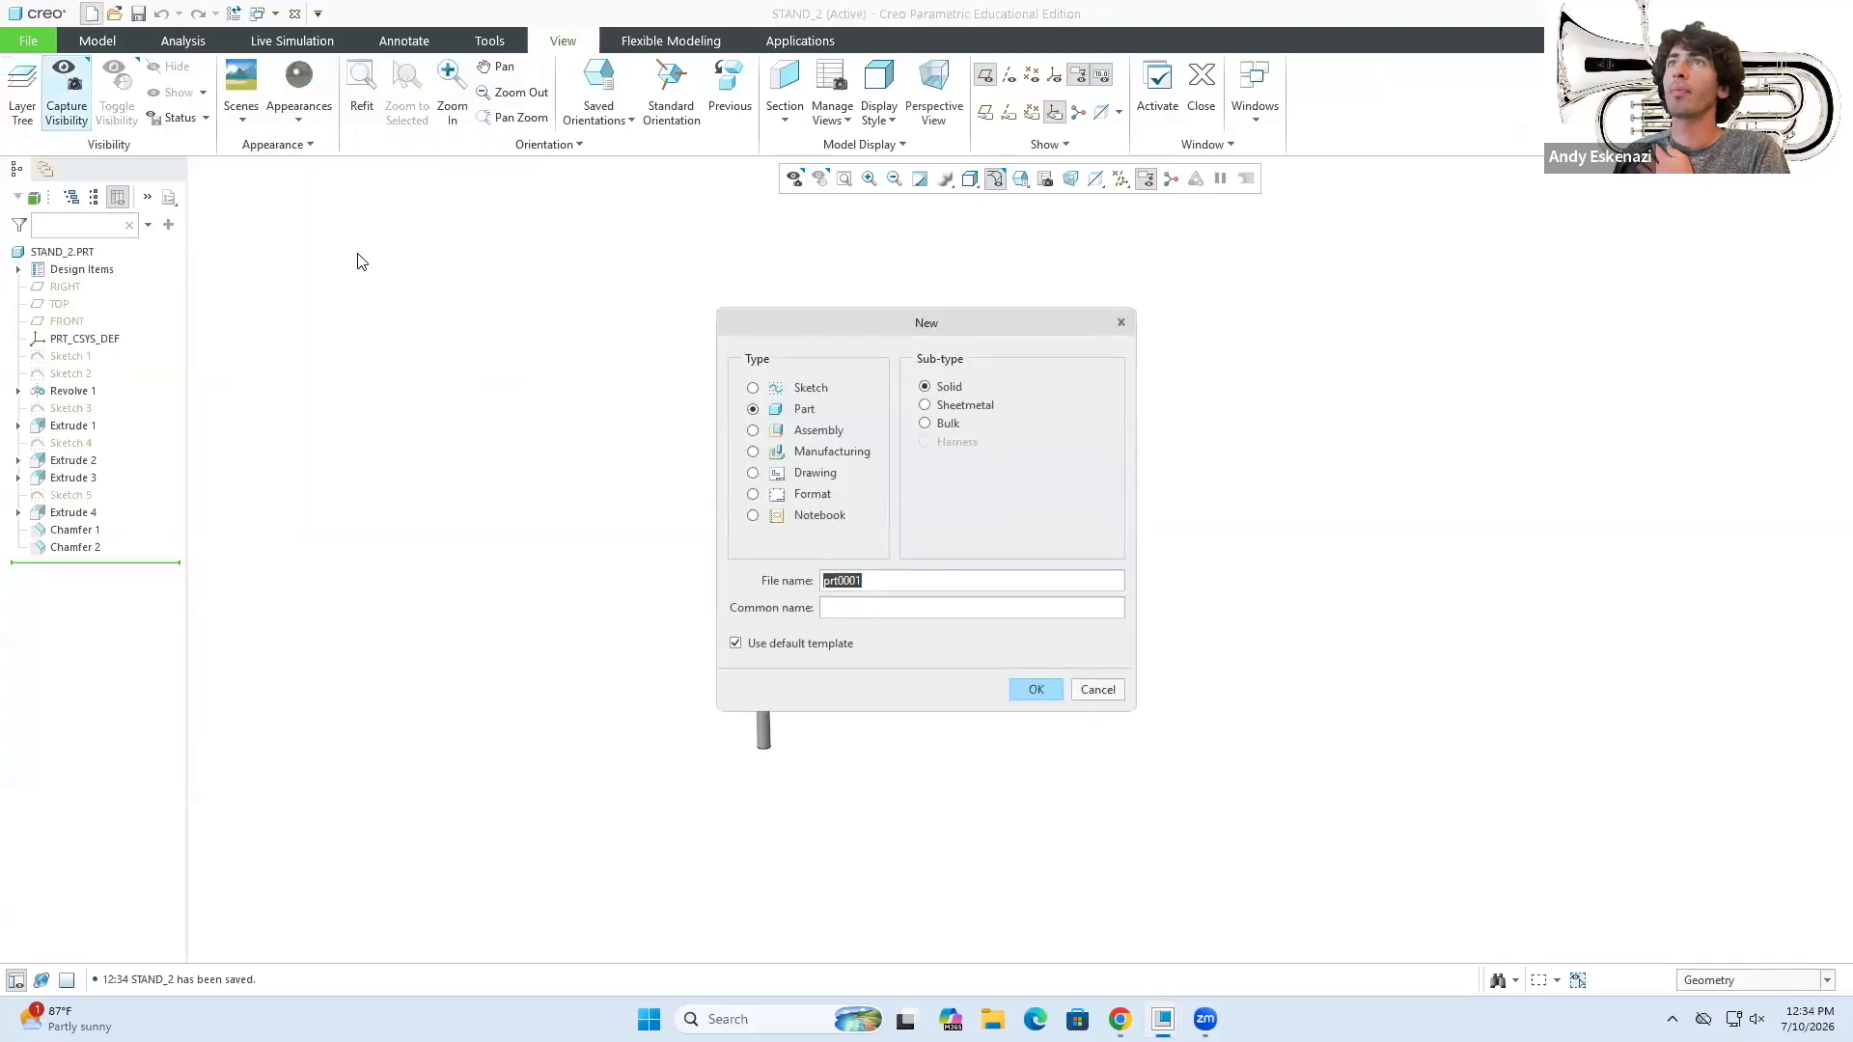
click(776, 430)
text(Stand_Assembl)
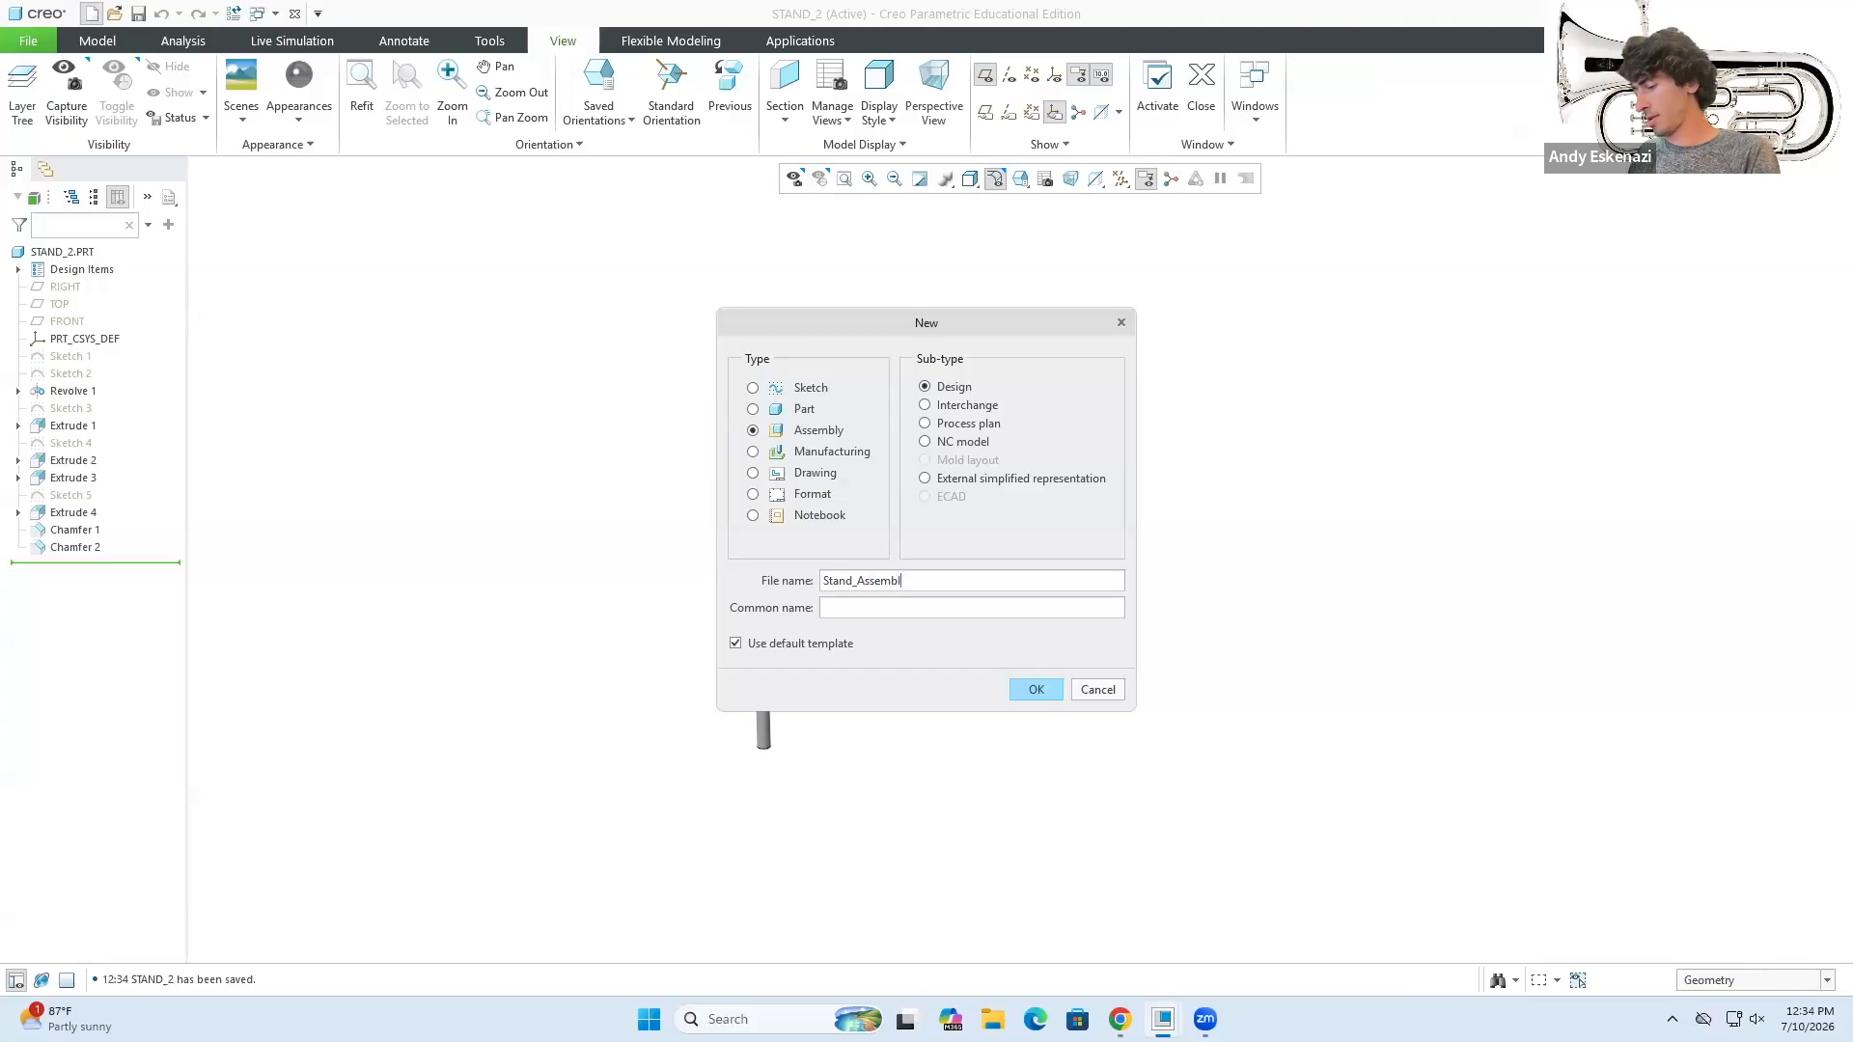
click(1025, 689)
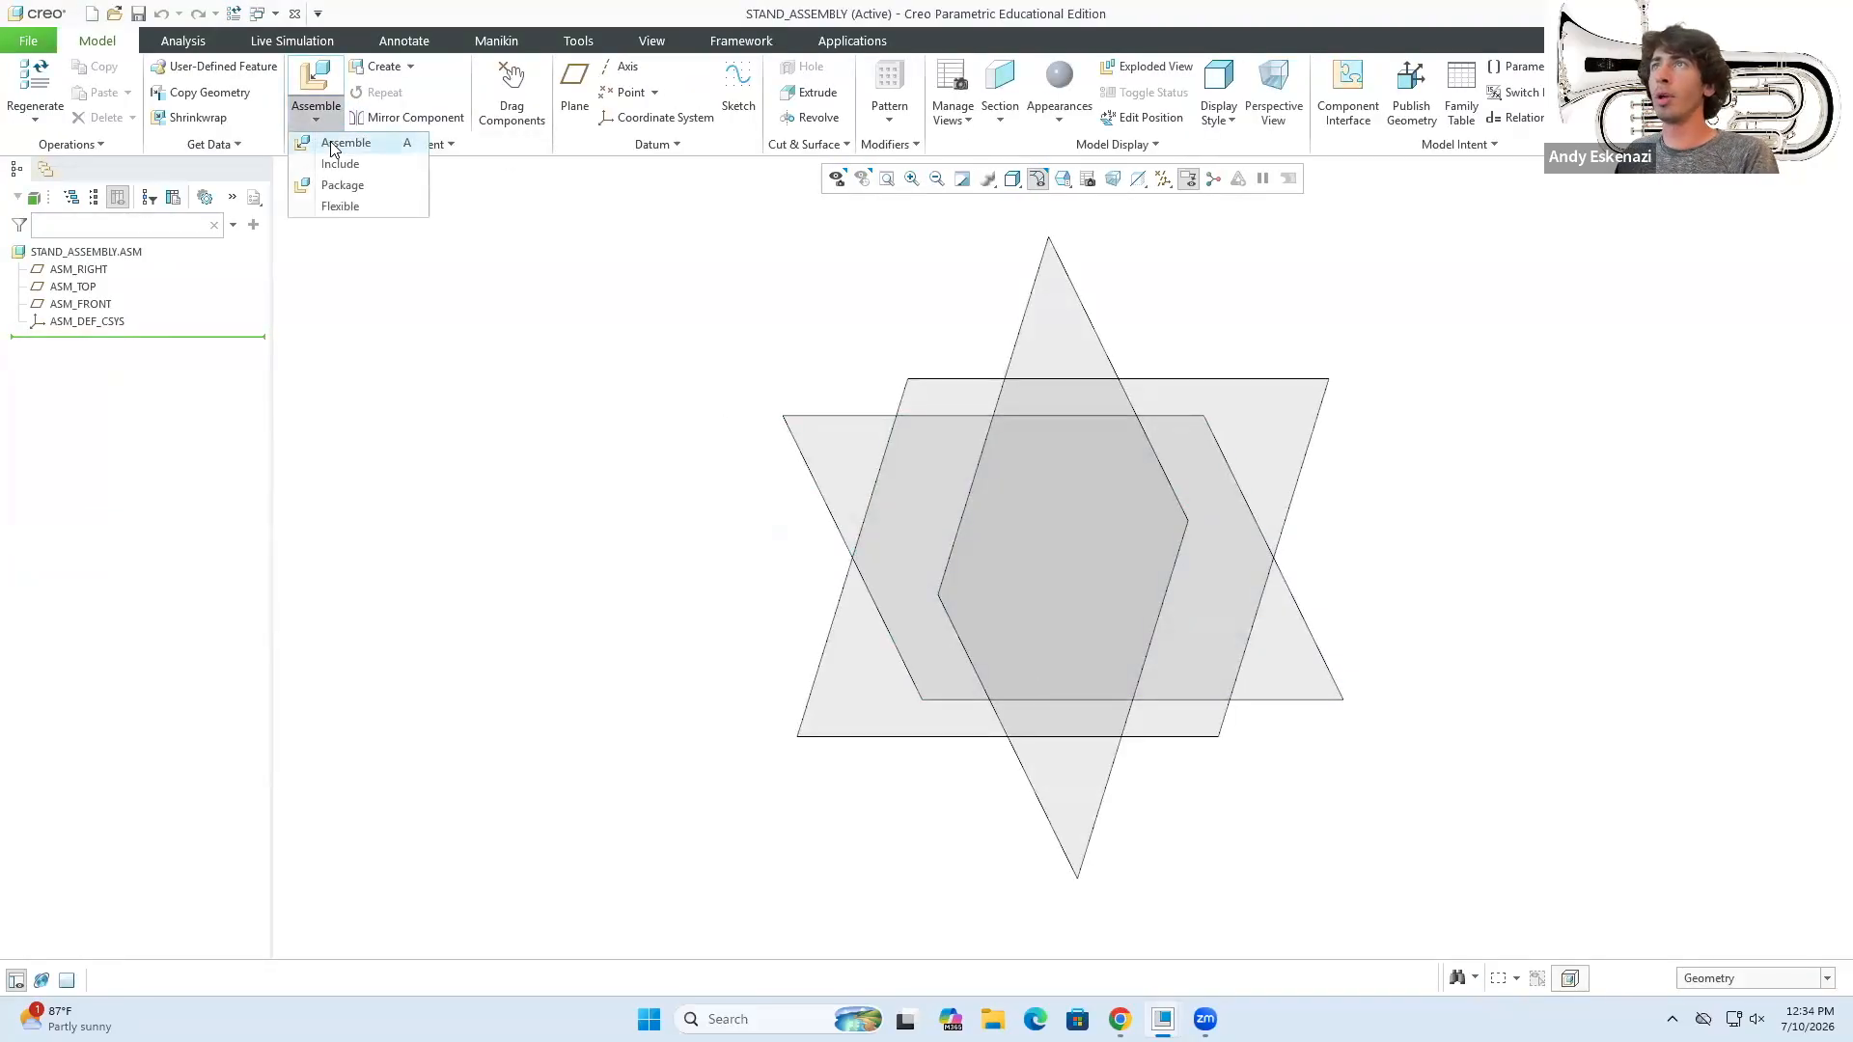
- Assemble stand_1.prt into the new assembly without placement constraints, leaving it as a packaged component
click(331, 147)
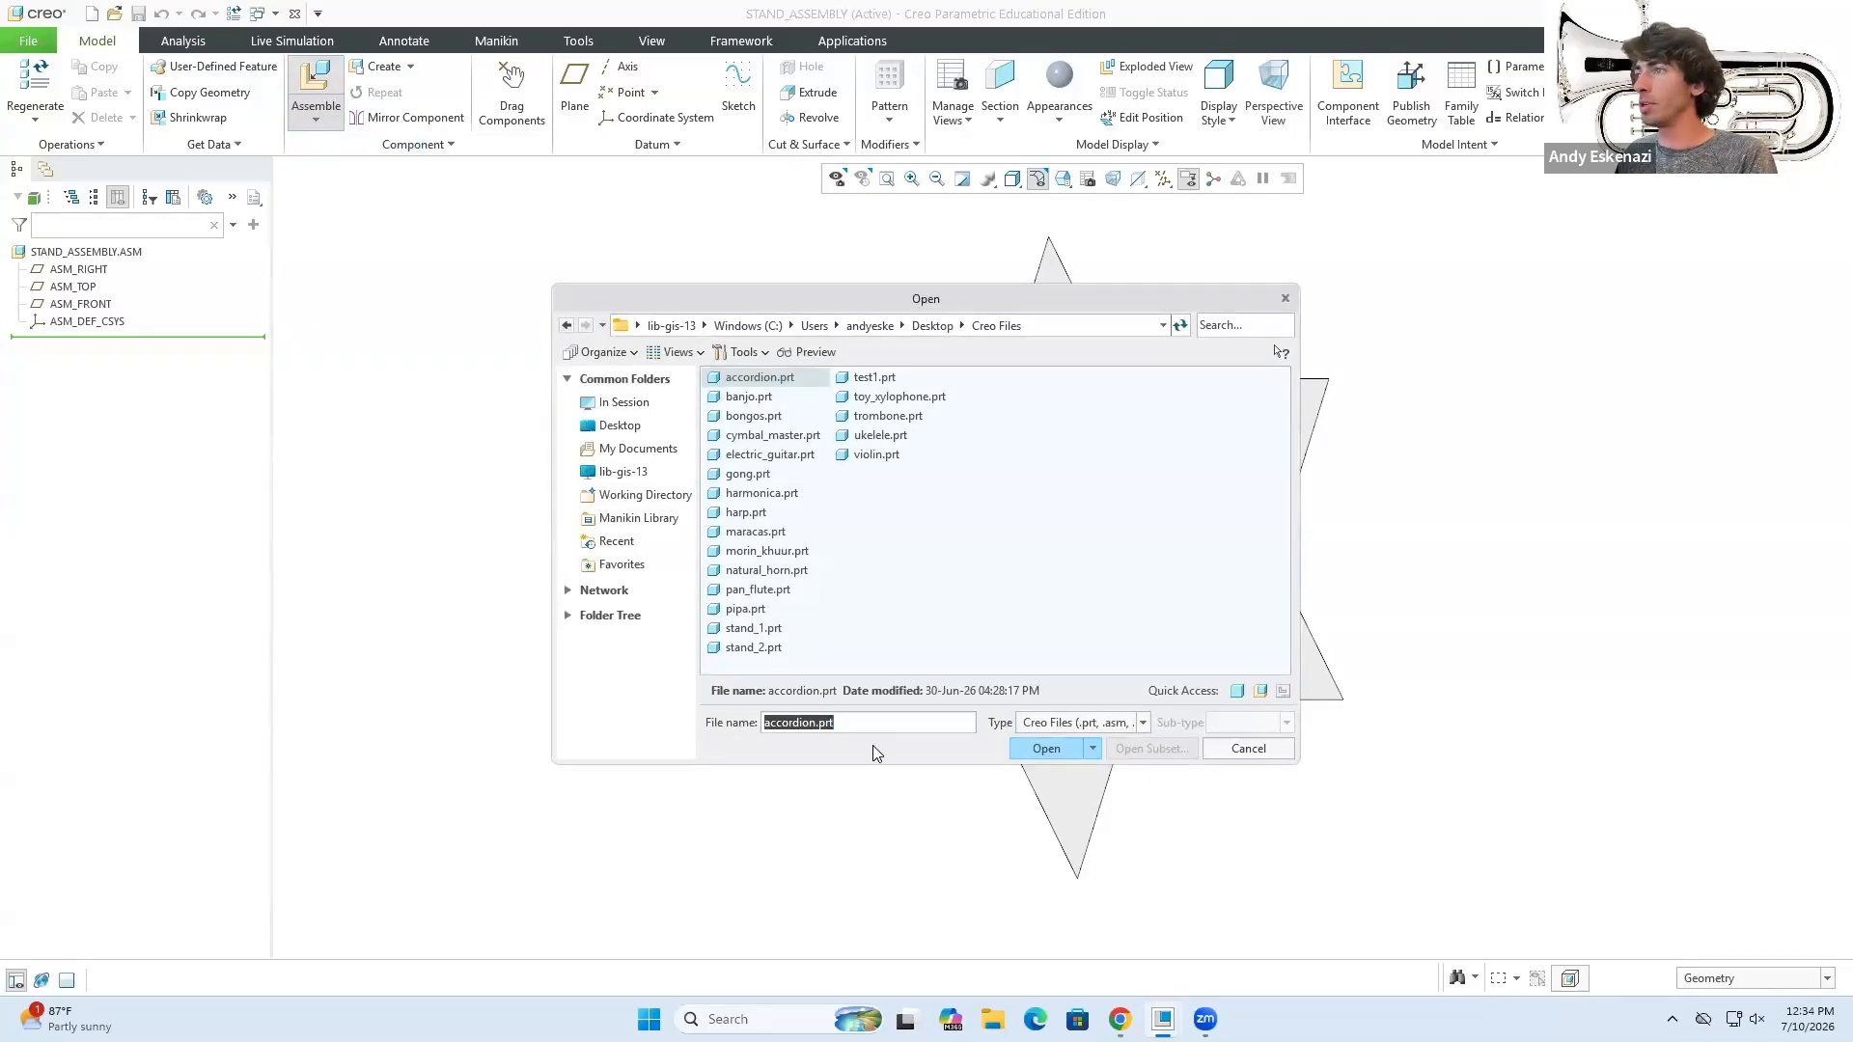
click(763, 629)
click(1055, 749)
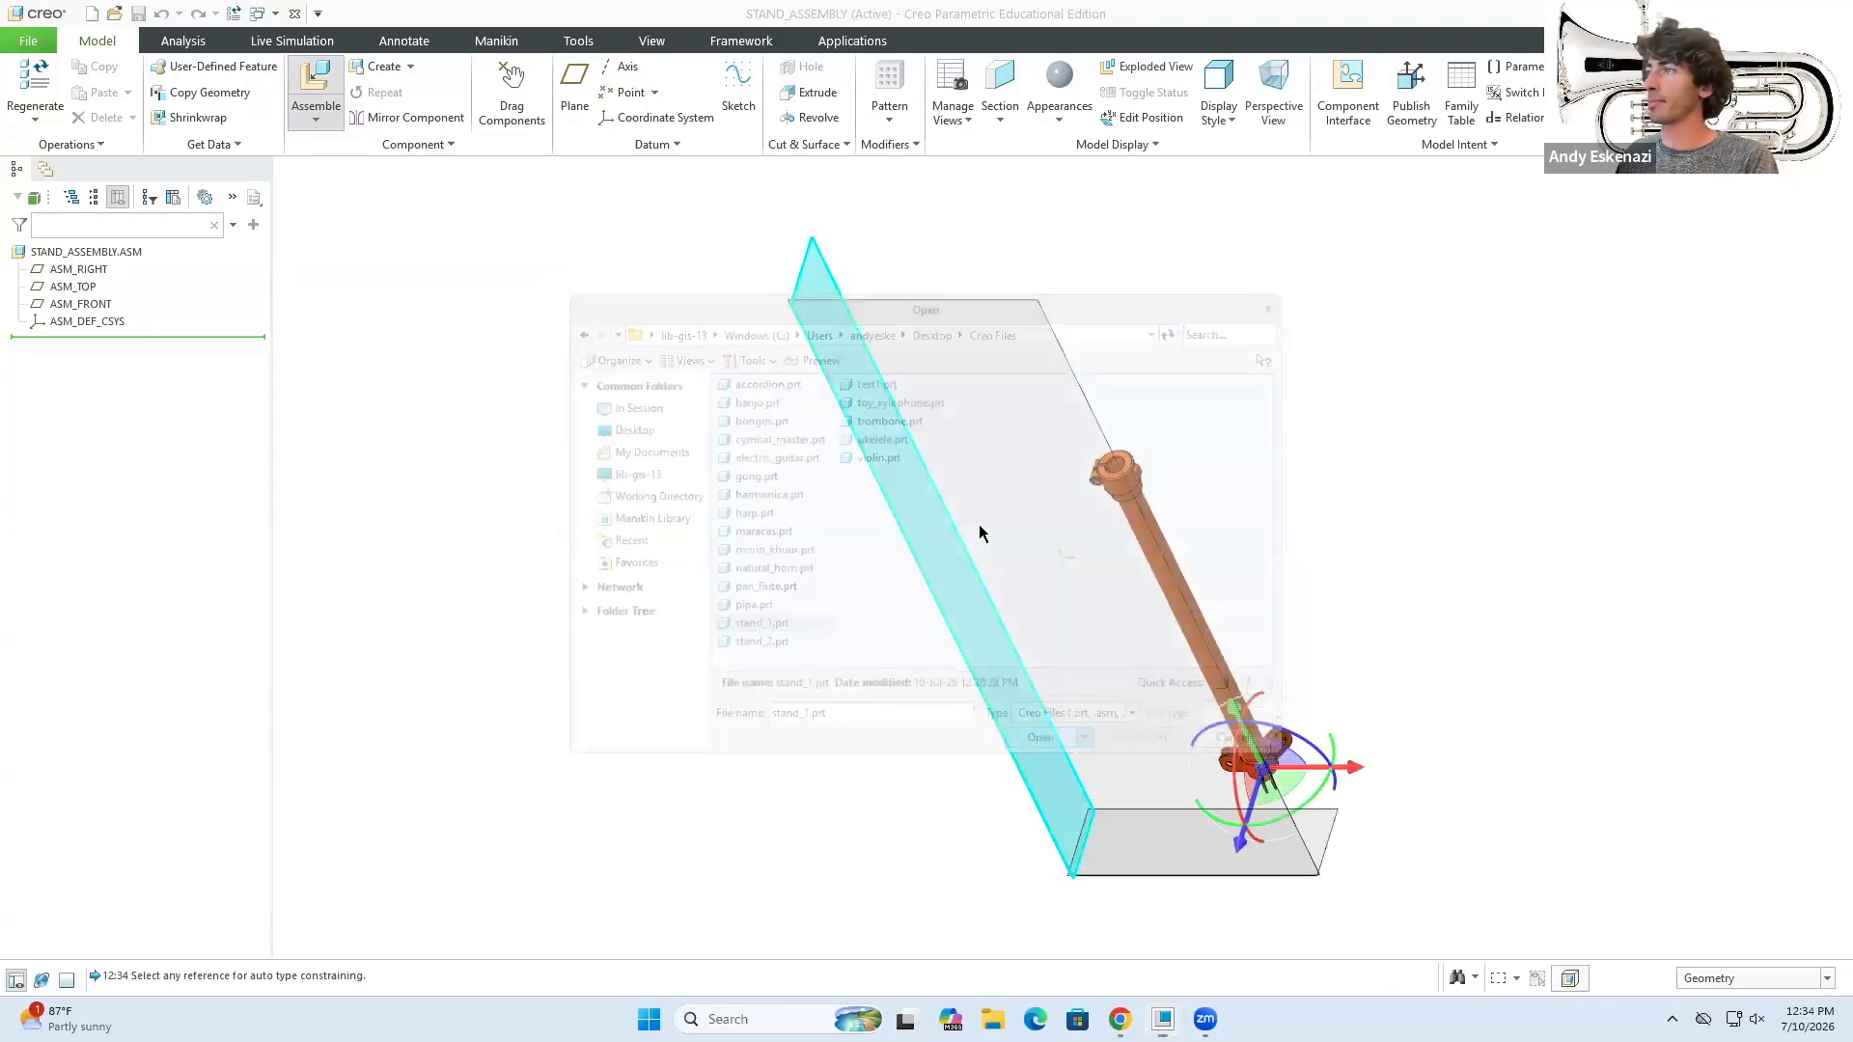
click(927, 91)
mouse_move(1087, 641)
middle_down()
mouse_move(1133, 581)
mouse_move(1222, 590)
mouse_move(1189, 608)
mouse_move(1301, 682)
middle_up()
scroll(695, 485, up, 1)
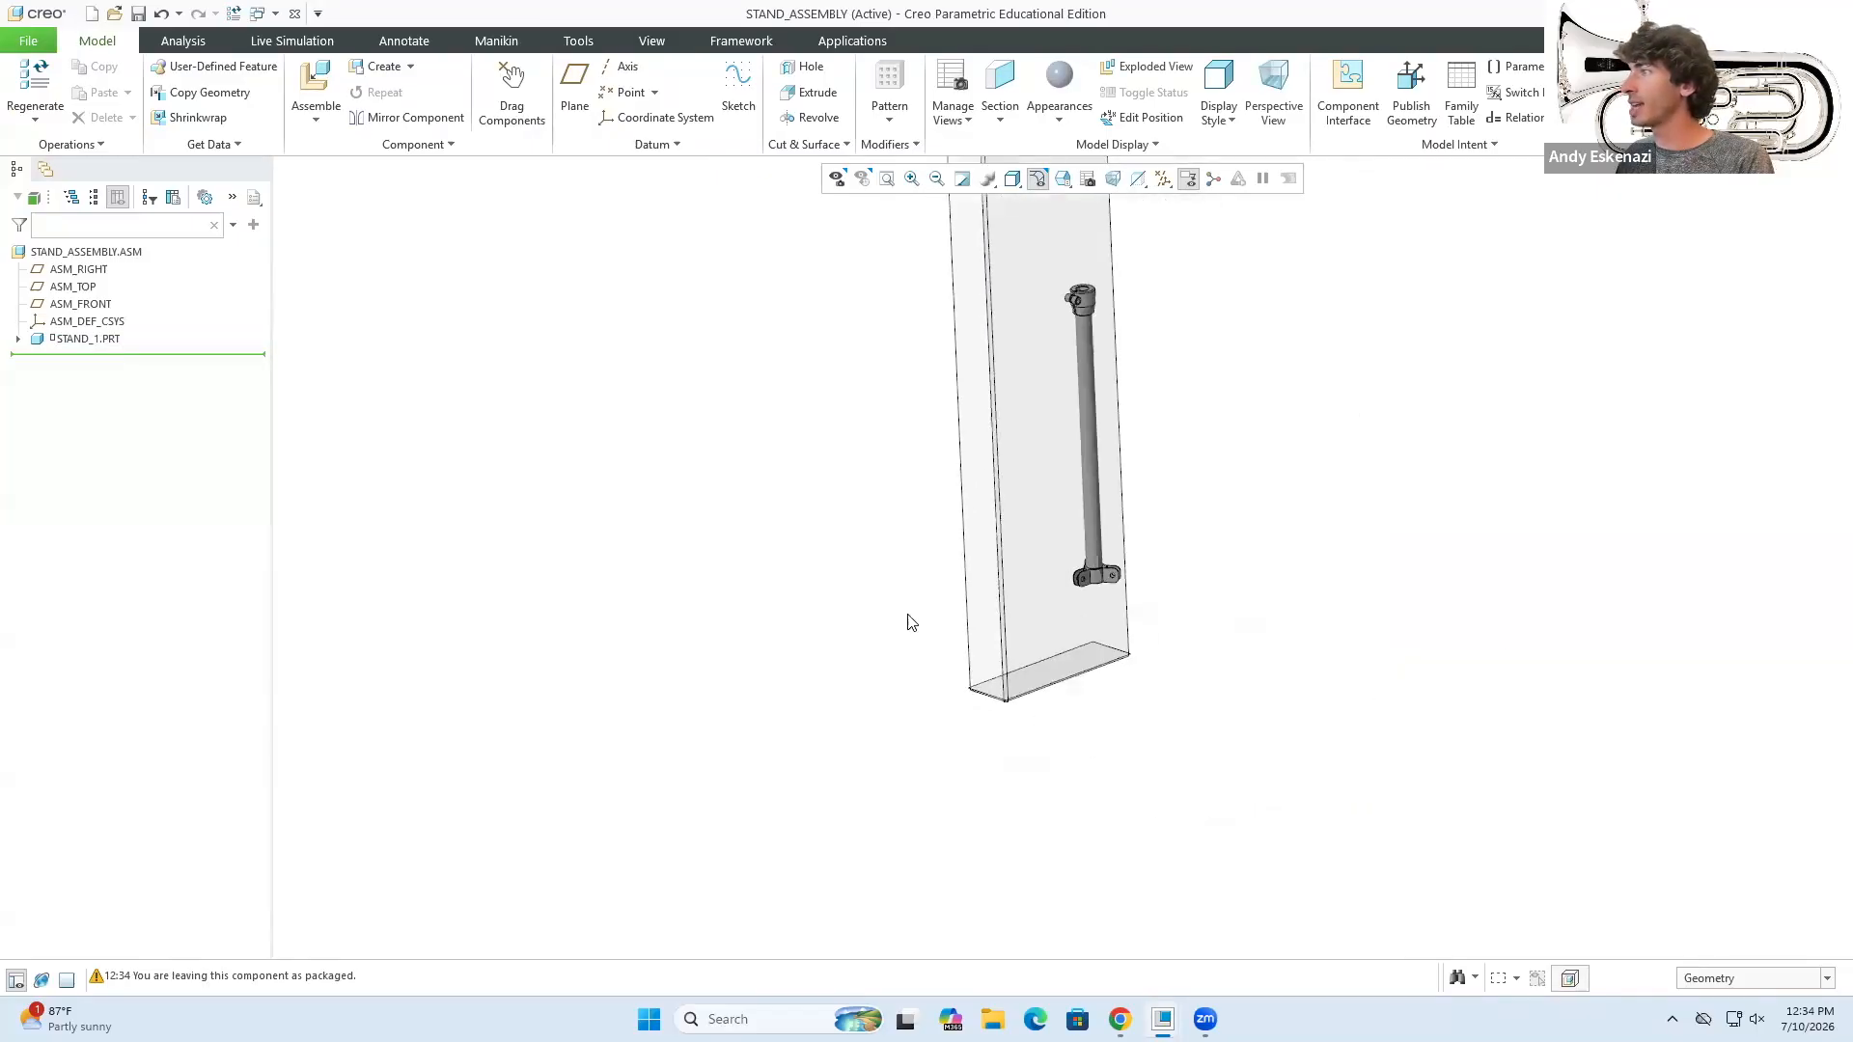
- Redefine the placement of the packaged STAND_1 component so it is fully constrained in the assembly
scroll(1094, 540, down, 1)
mouse_move(1124, 593)
middle_down()
mouse_move(959, 565)
mouse_move(999, 720)
middle_up()
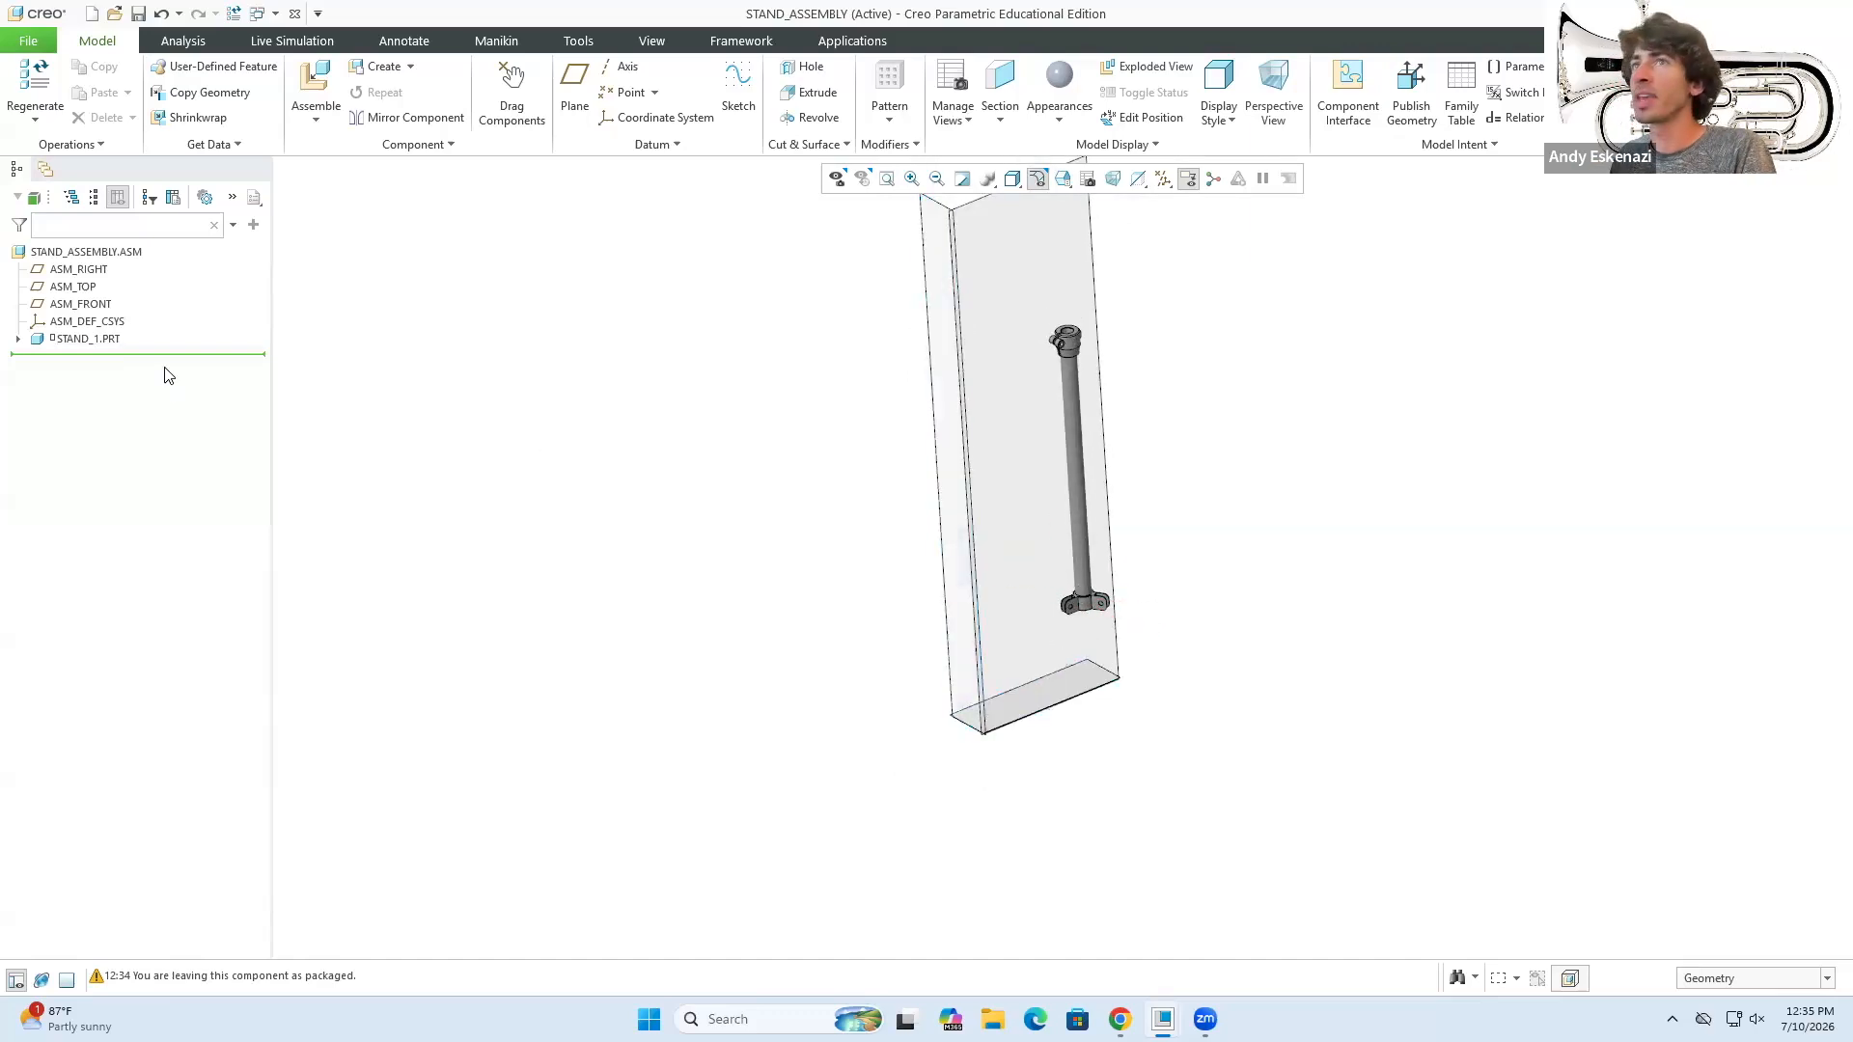
click(95, 340)
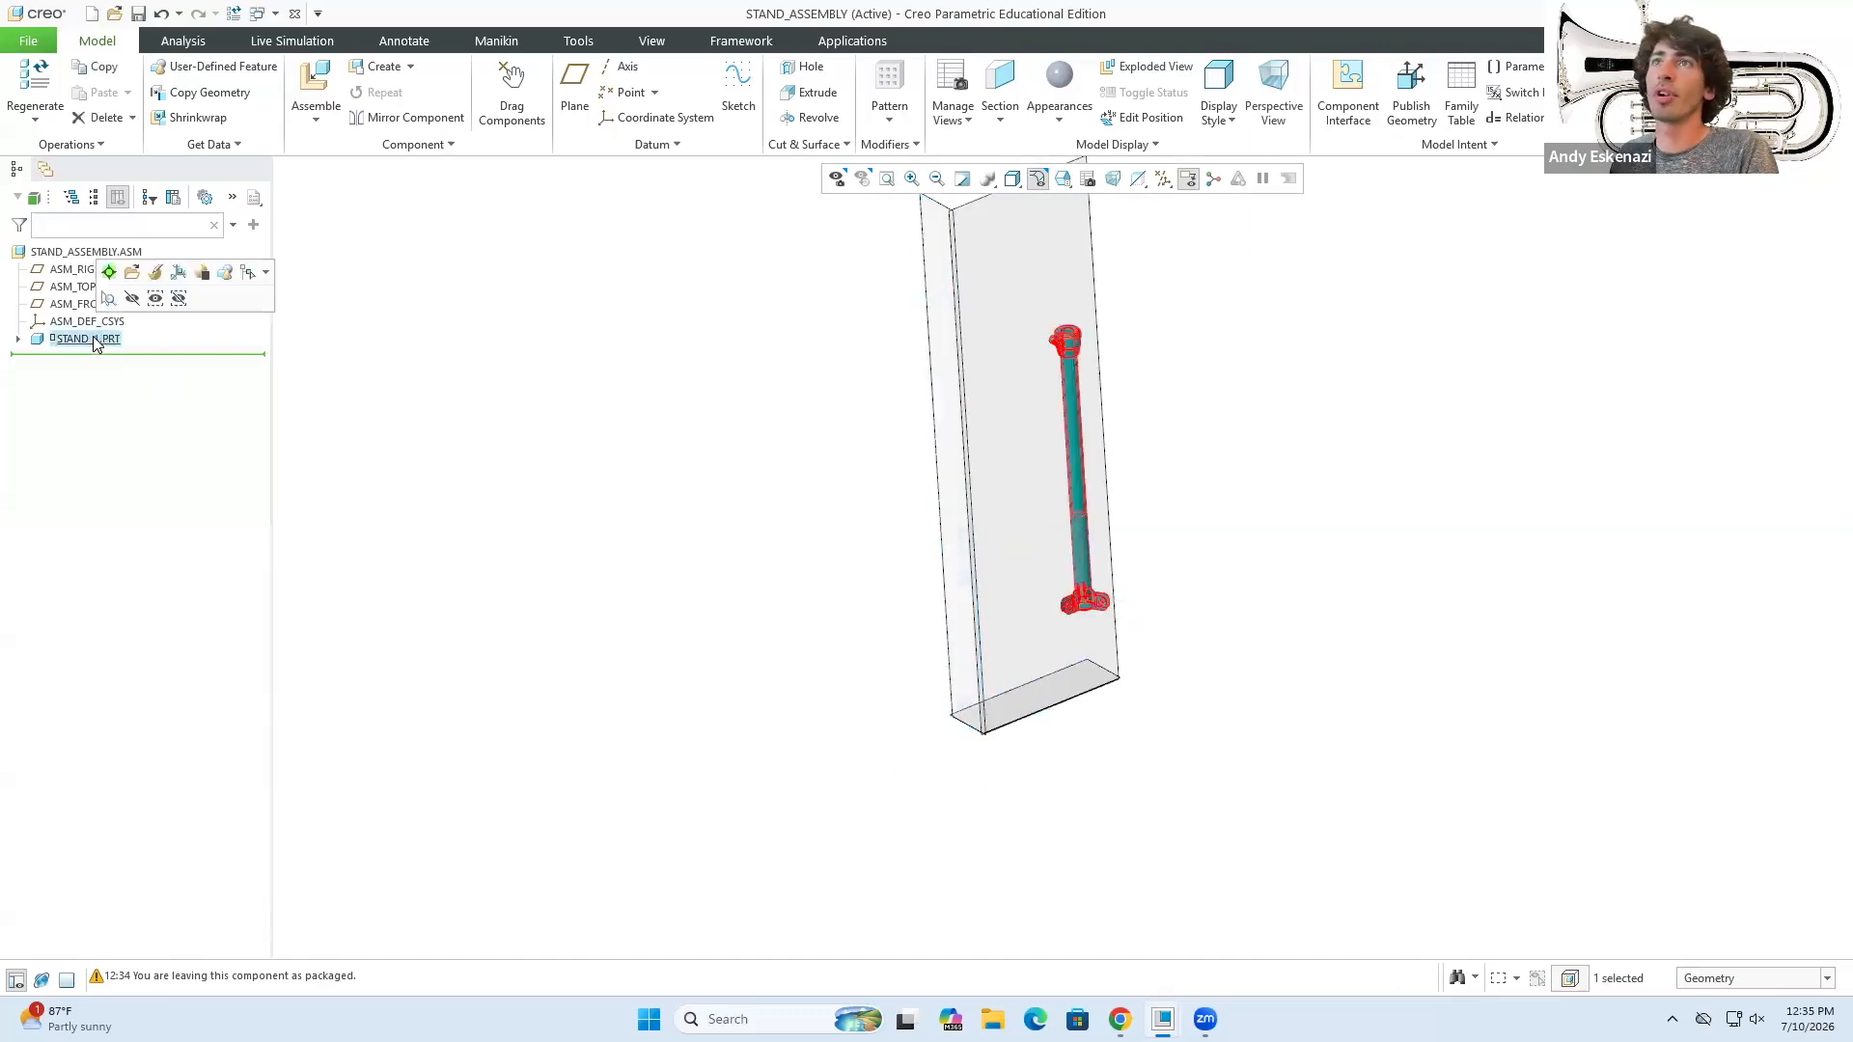
click(179, 274)
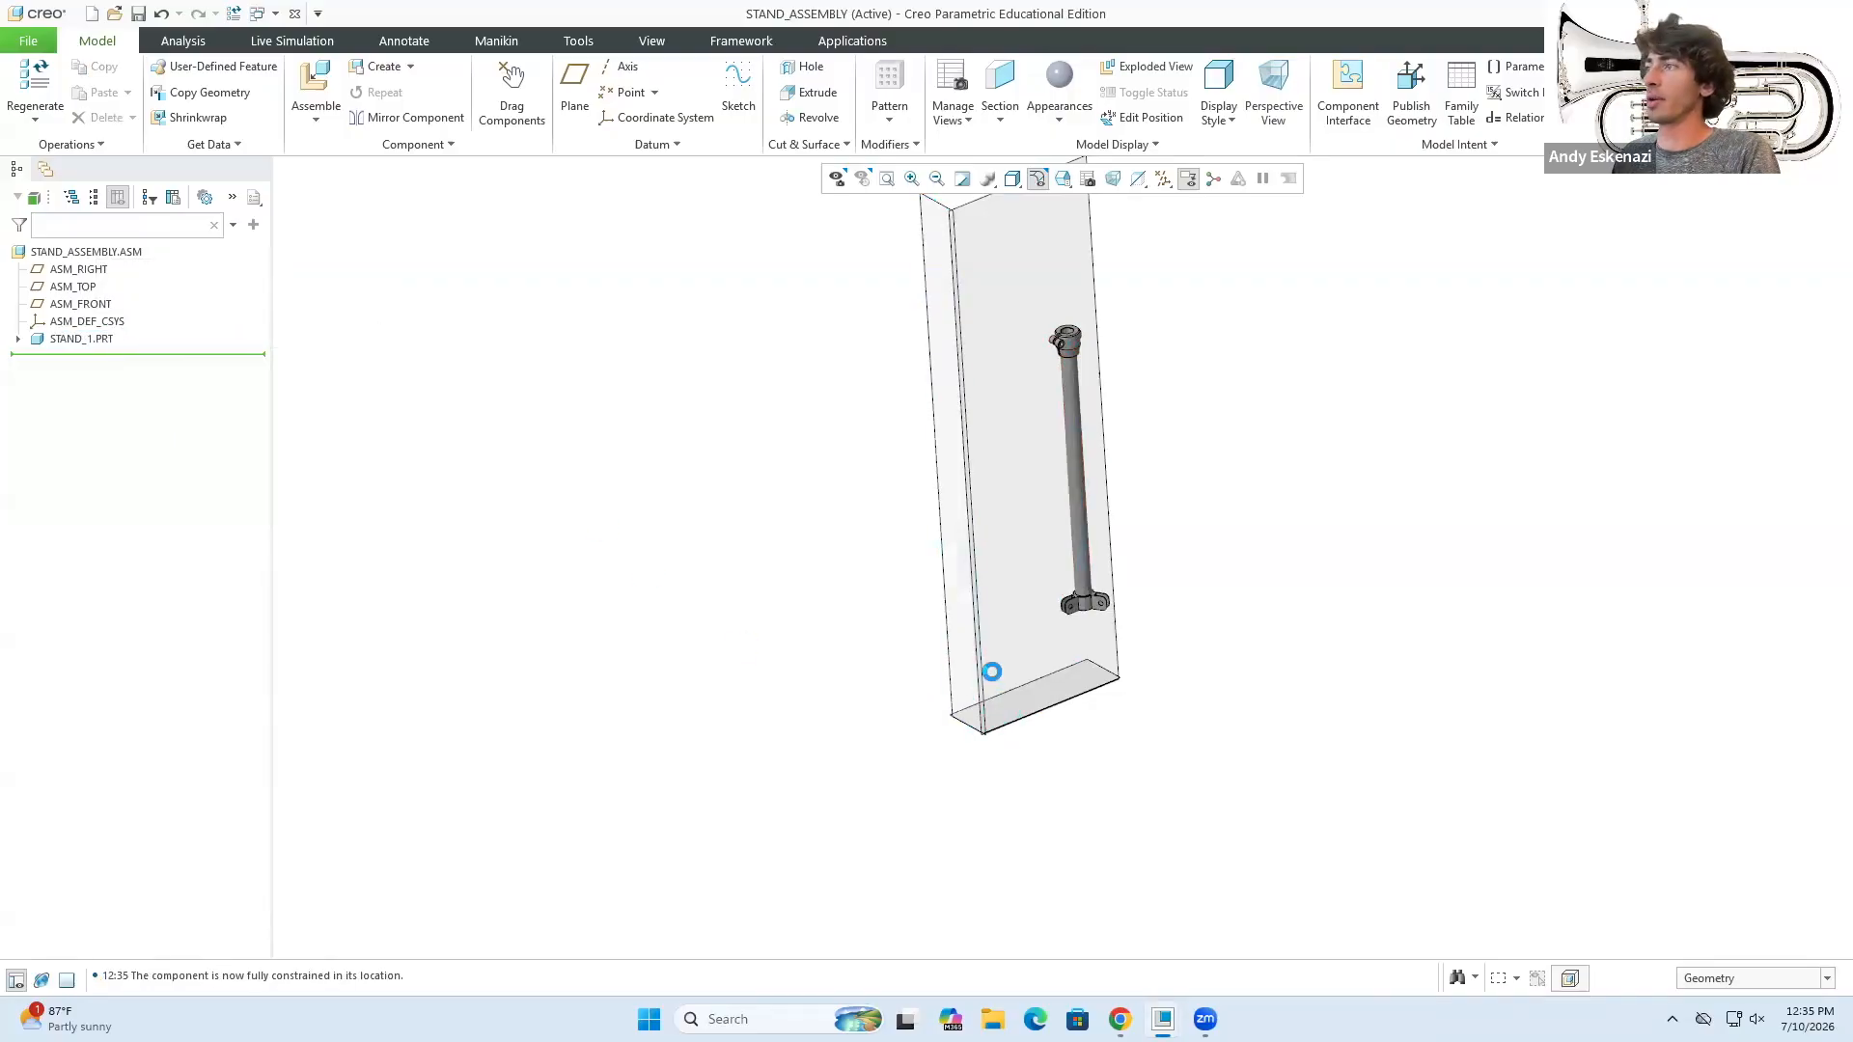
- Hide the assembly datum planes ASM_RIGHT, ASM_FRONT and ASM_TOP
click(971, 670)
click(1034, 625)
click(974, 693)
click(1025, 651)
click(974, 732)
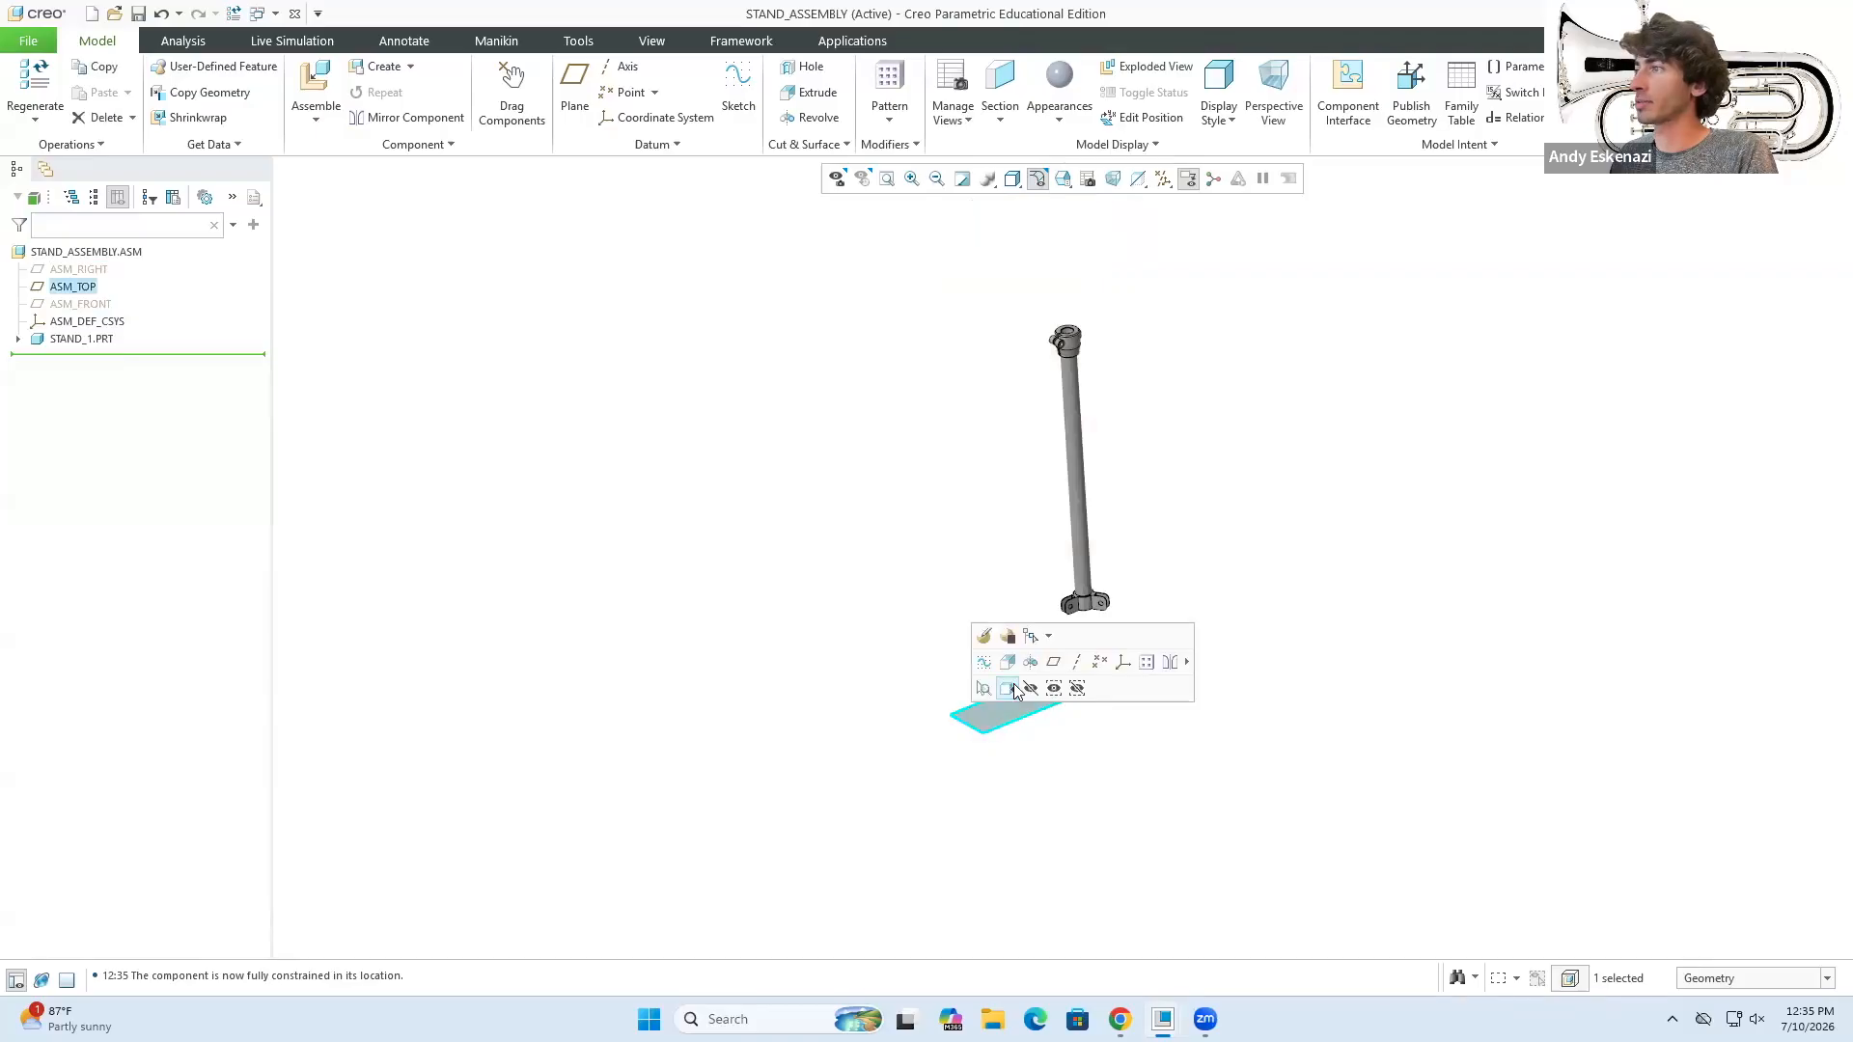
middle_drag(962, 779, 996, 585)
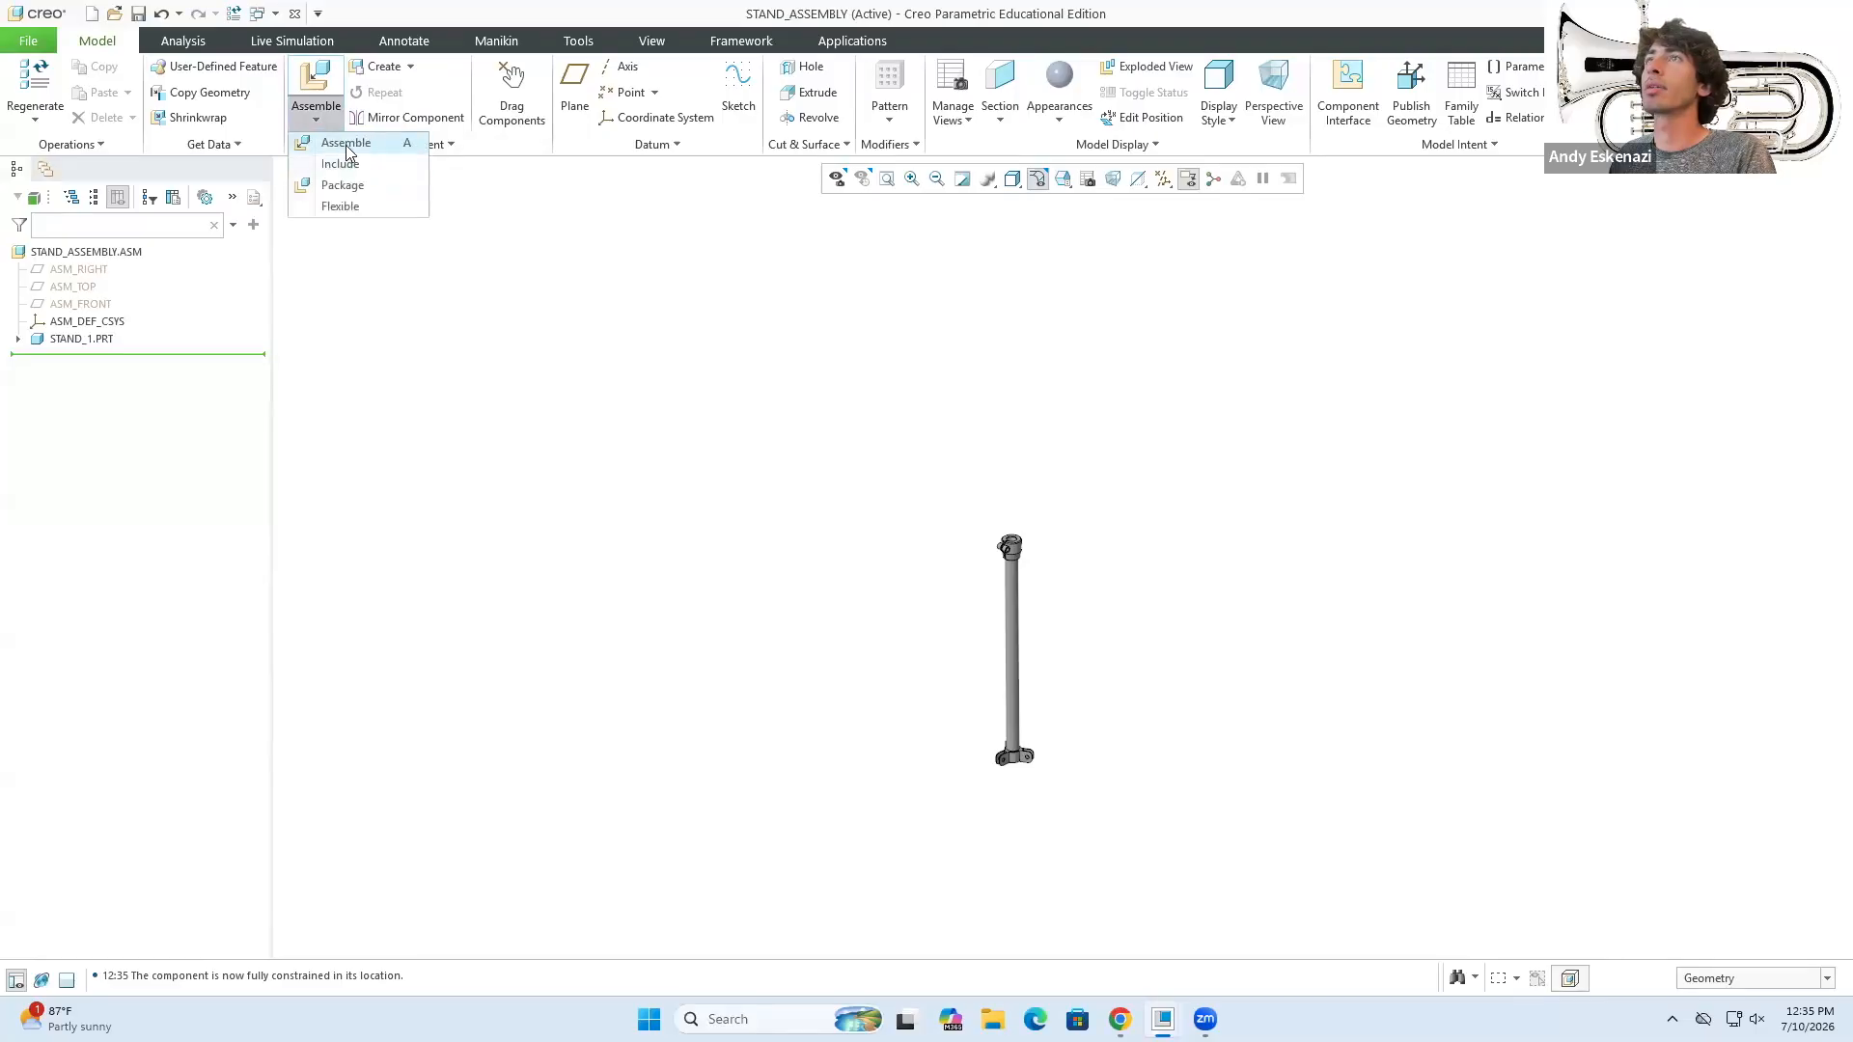
- Assemble stand_2.prt with its revolved tube surface coincident with the revolved surface of STAND_1
click(345, 145)
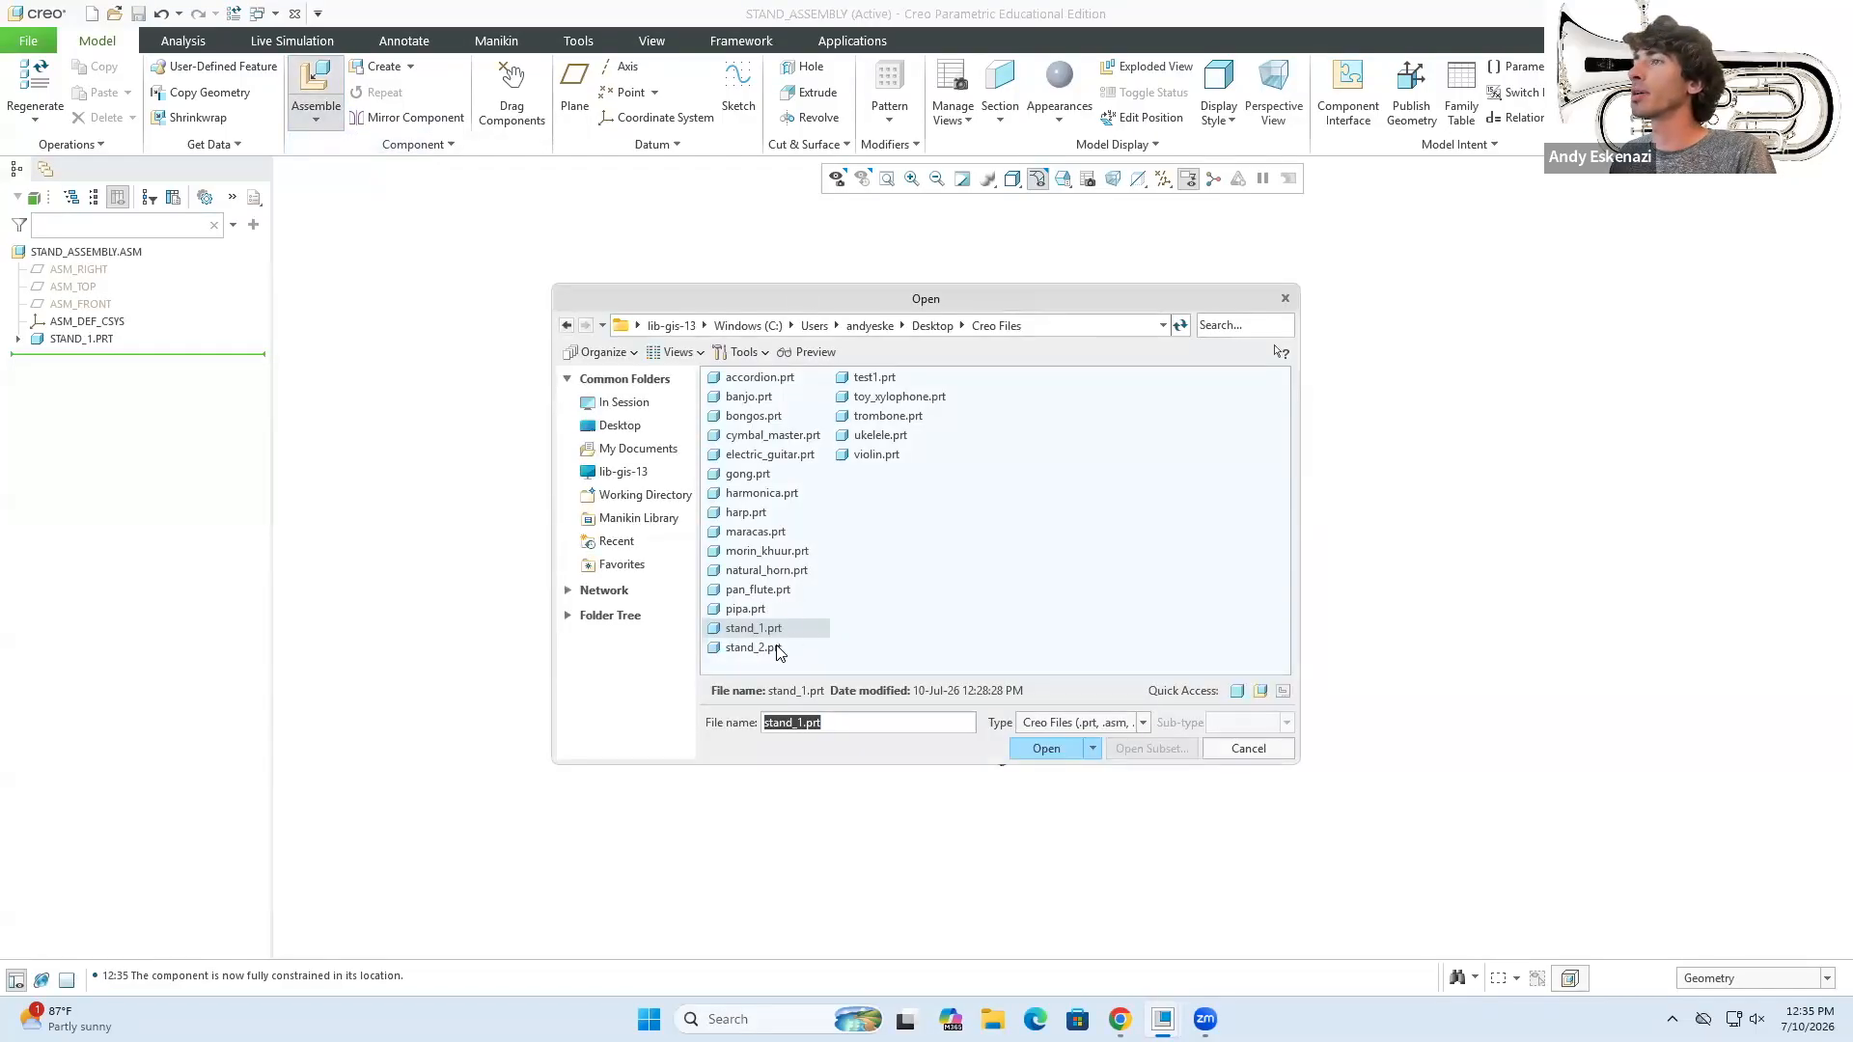
click(1047, 748)
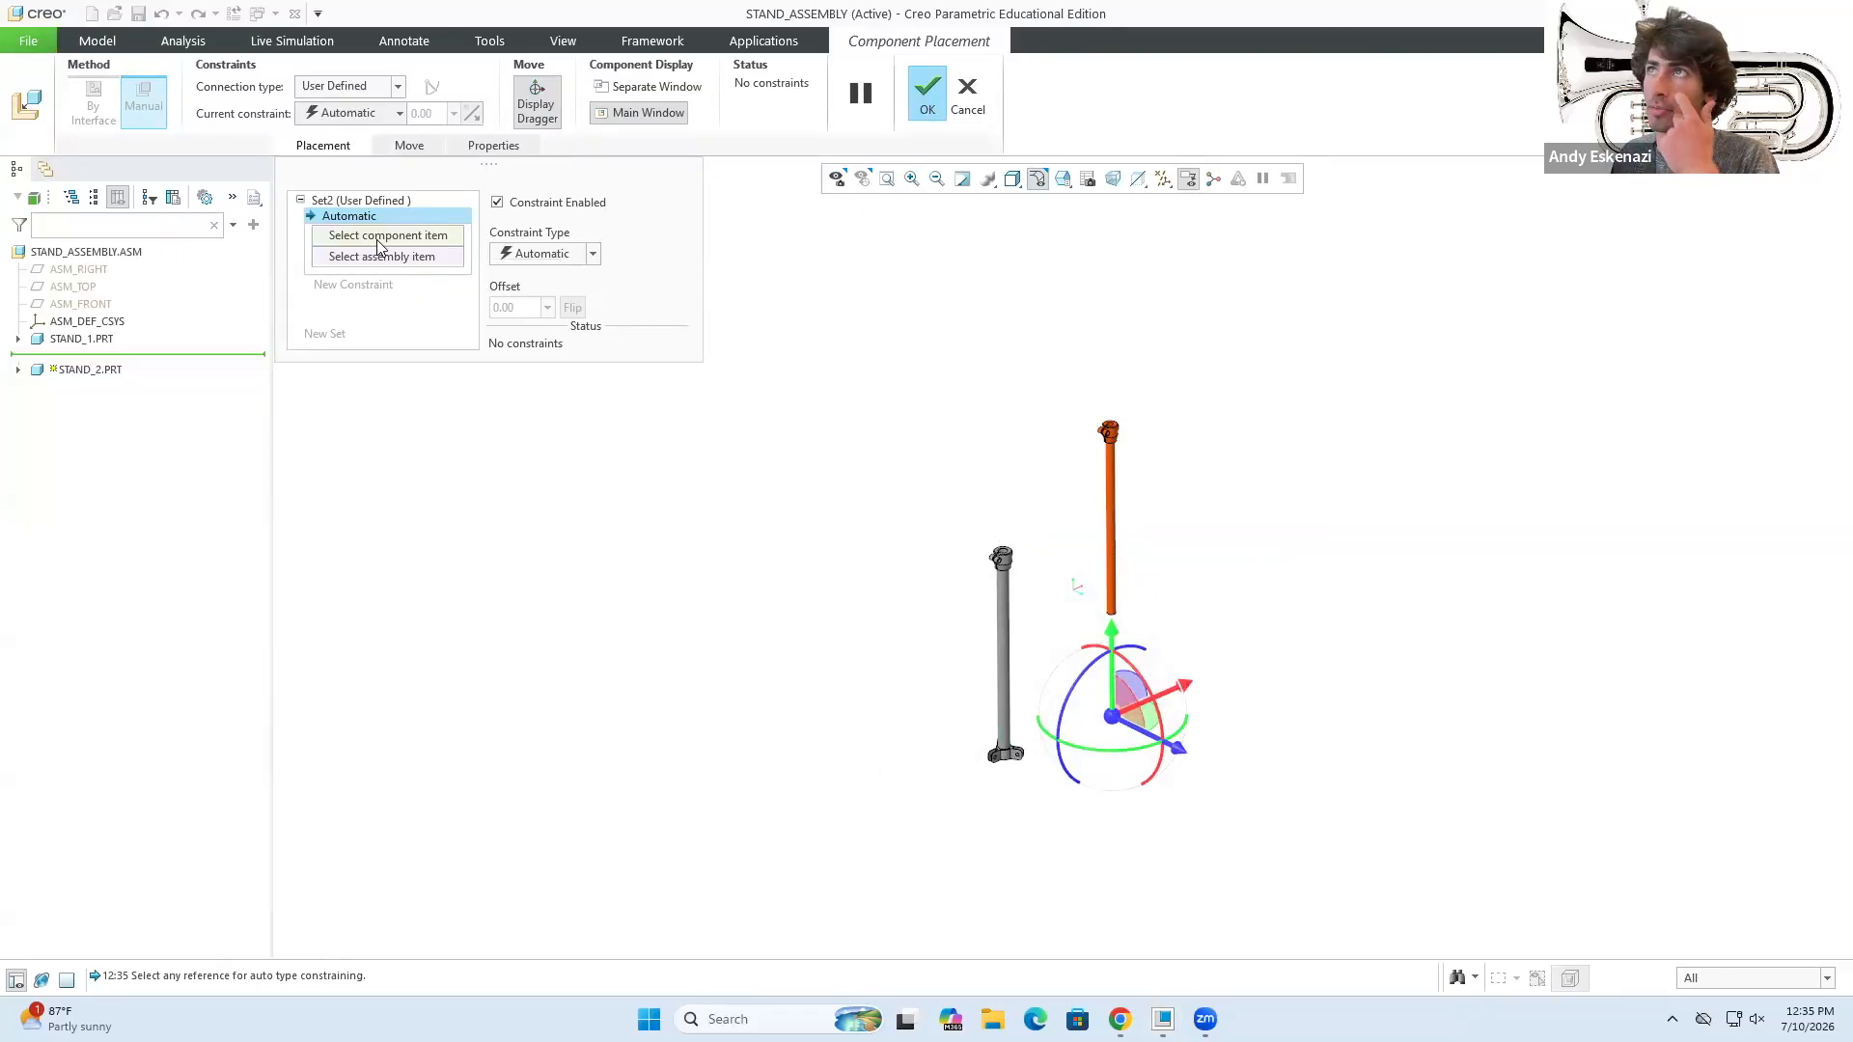
scroll(902, 560, up, 3)
click(1313, 608)
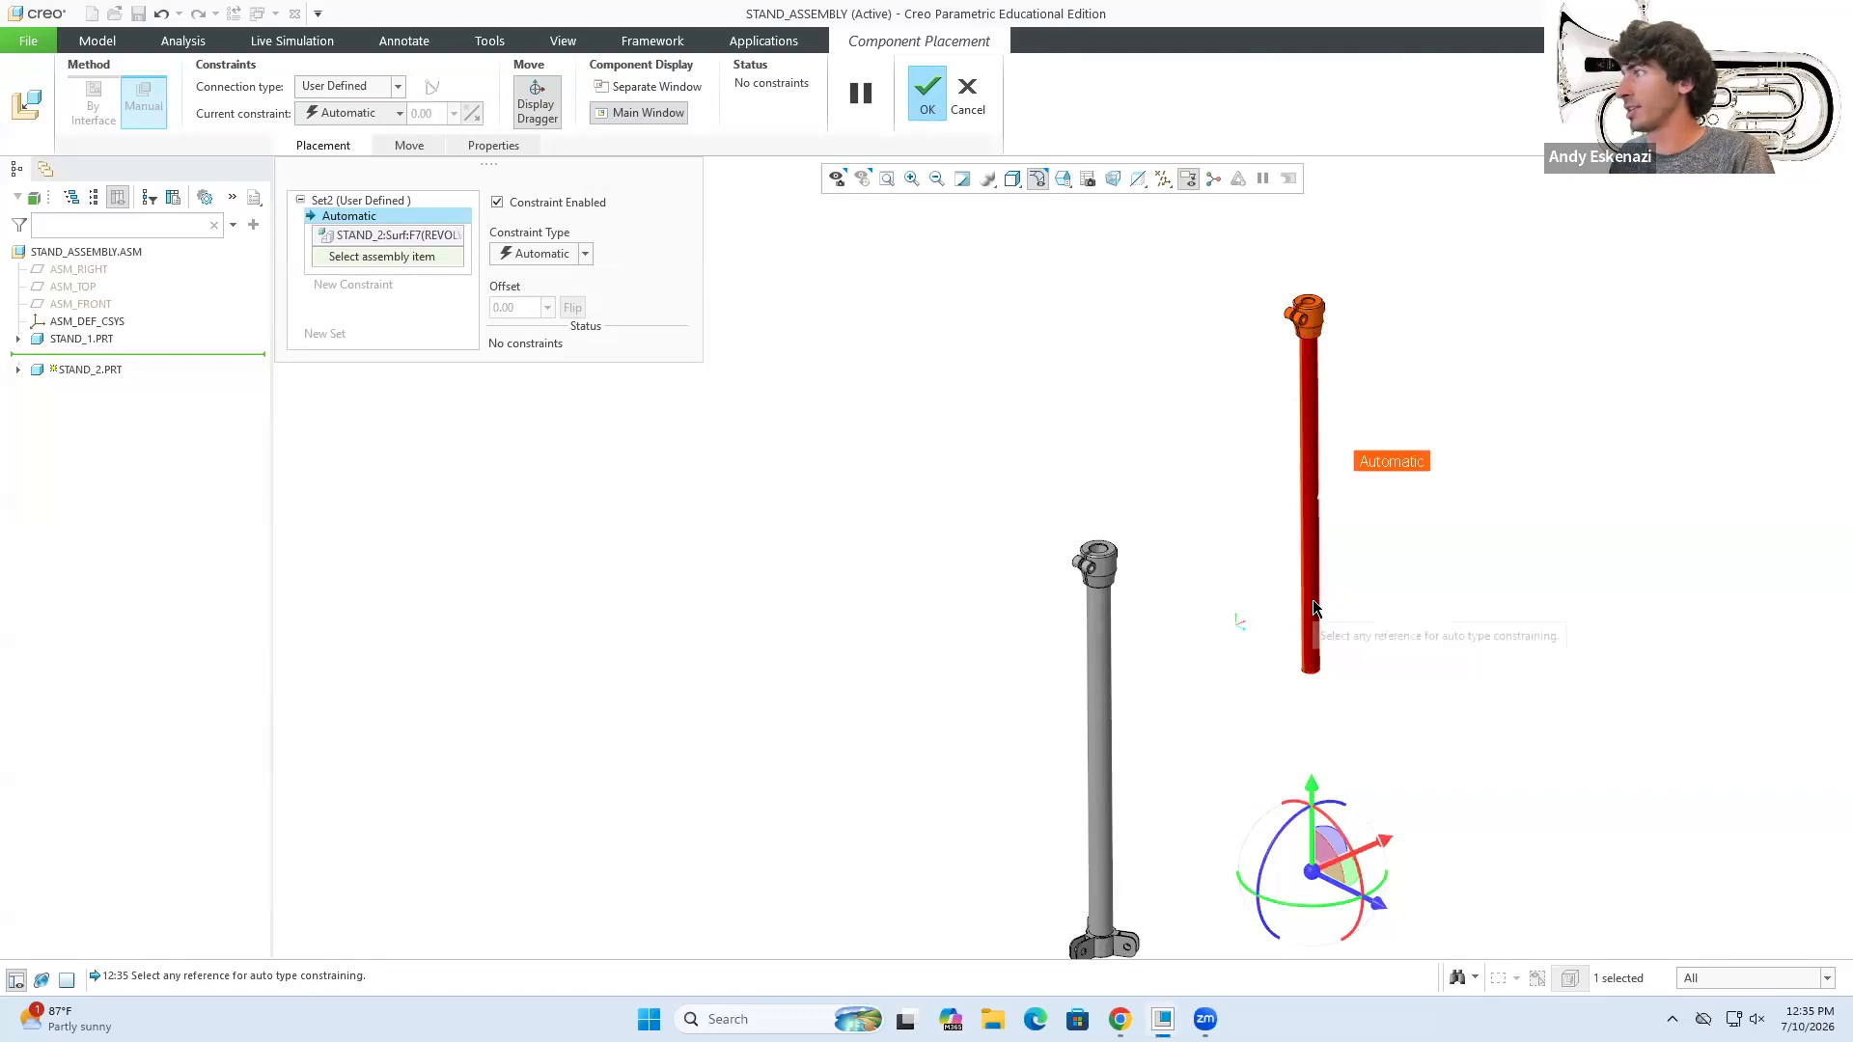
scroll(1095, 569, up, 5)
click(1082, 614)
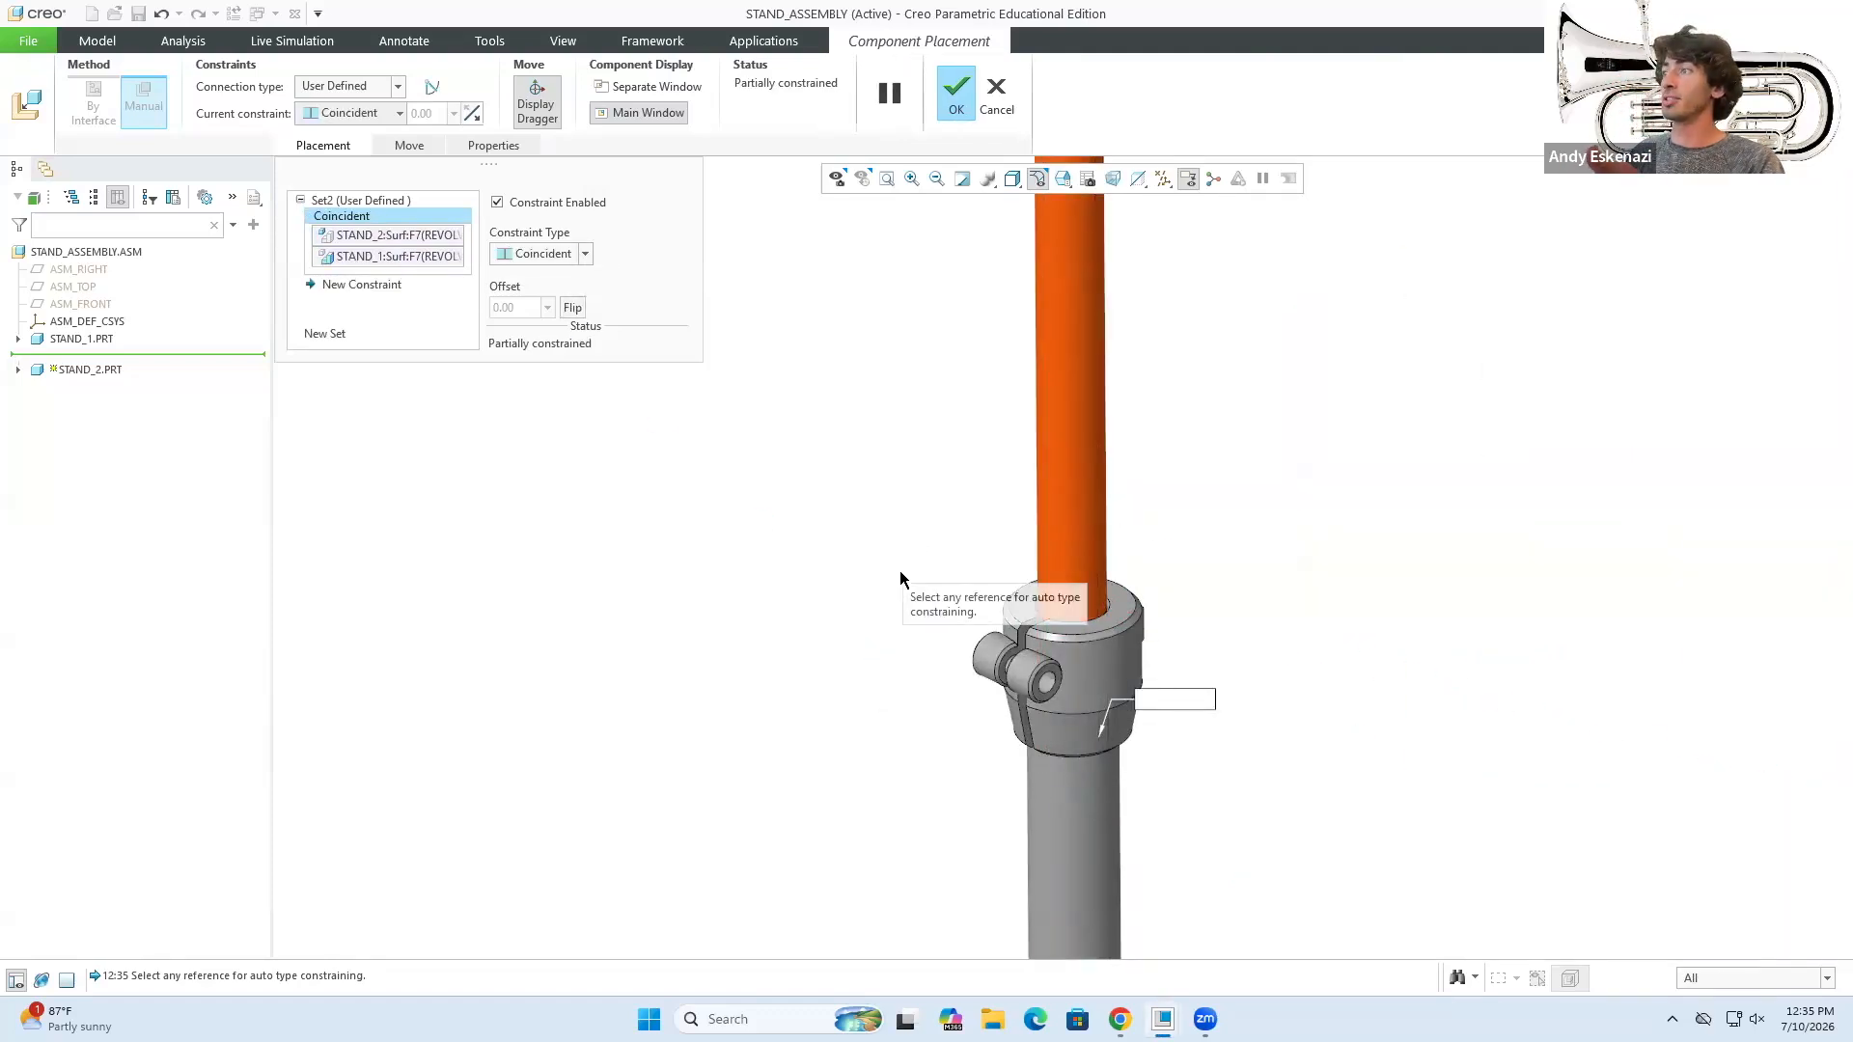
- Add a second Coincident constraint between the clamp lug surfaces of STAND_2 and STAND_1, and accept the placement
scroll(905, 647, down, 3)
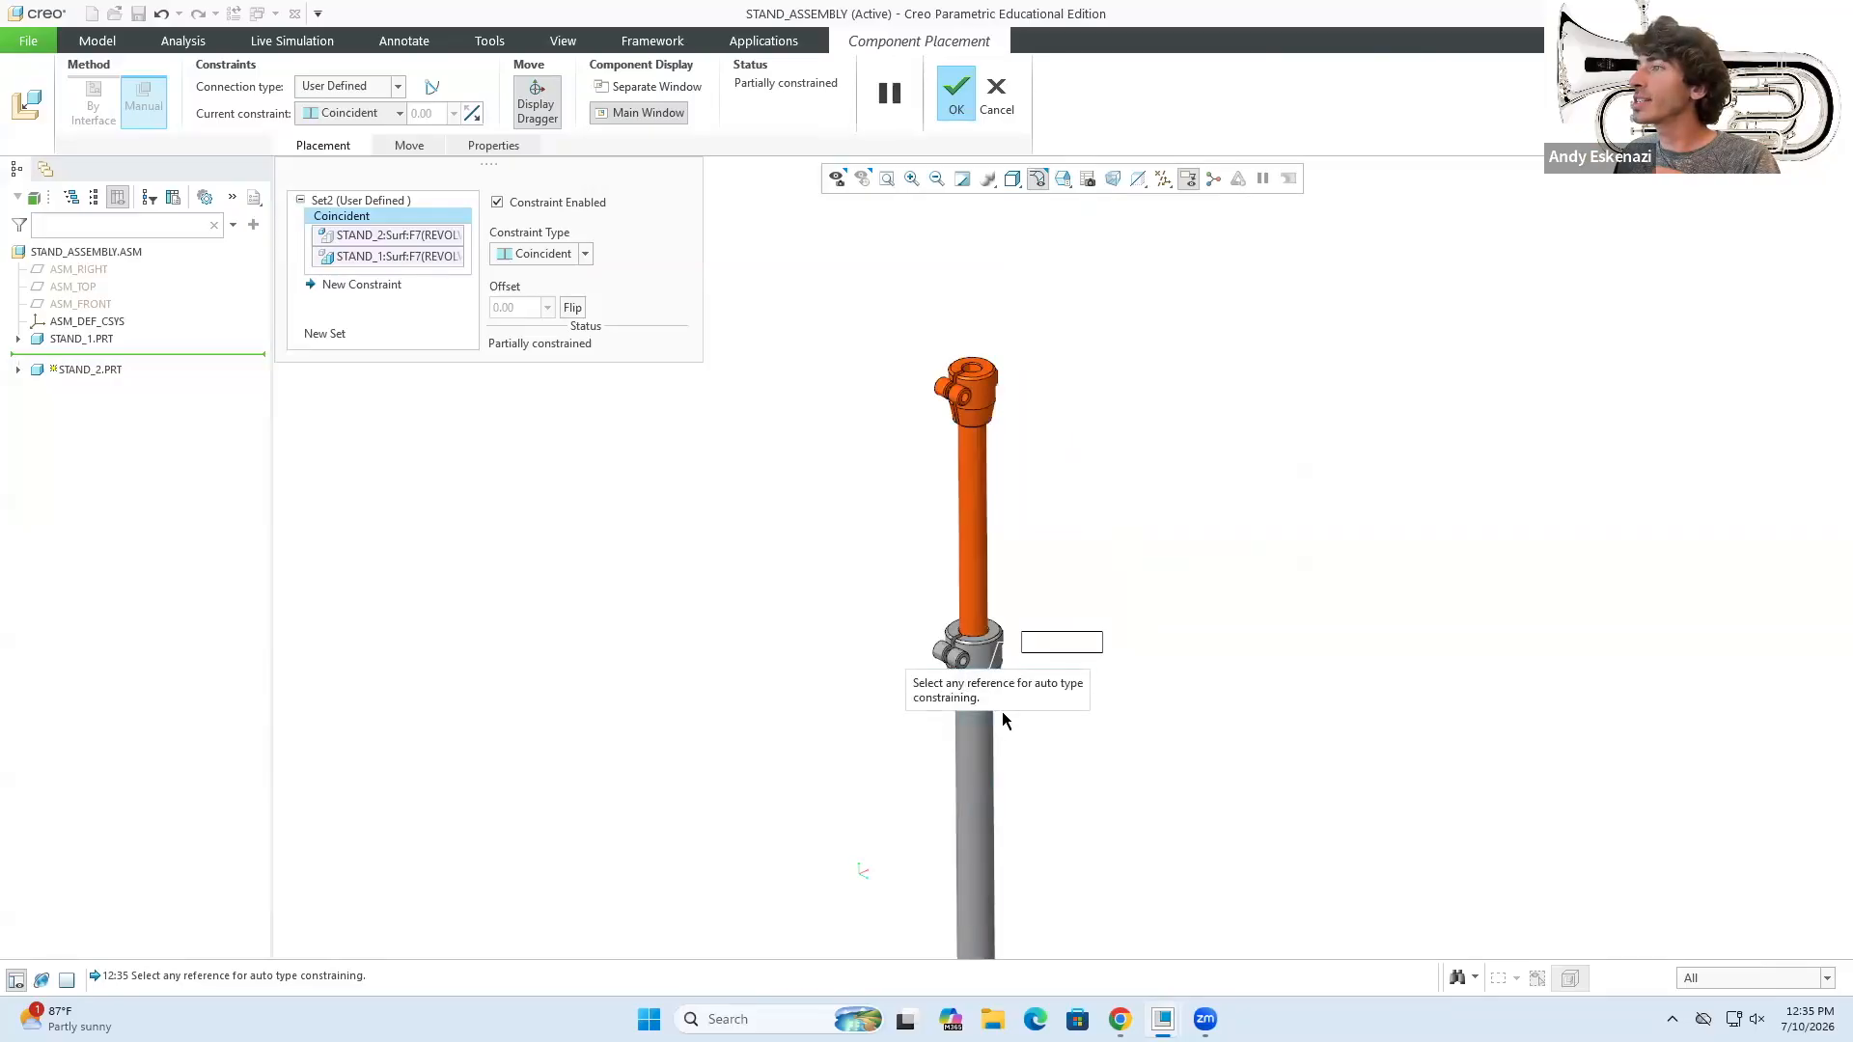
click(382, 284)
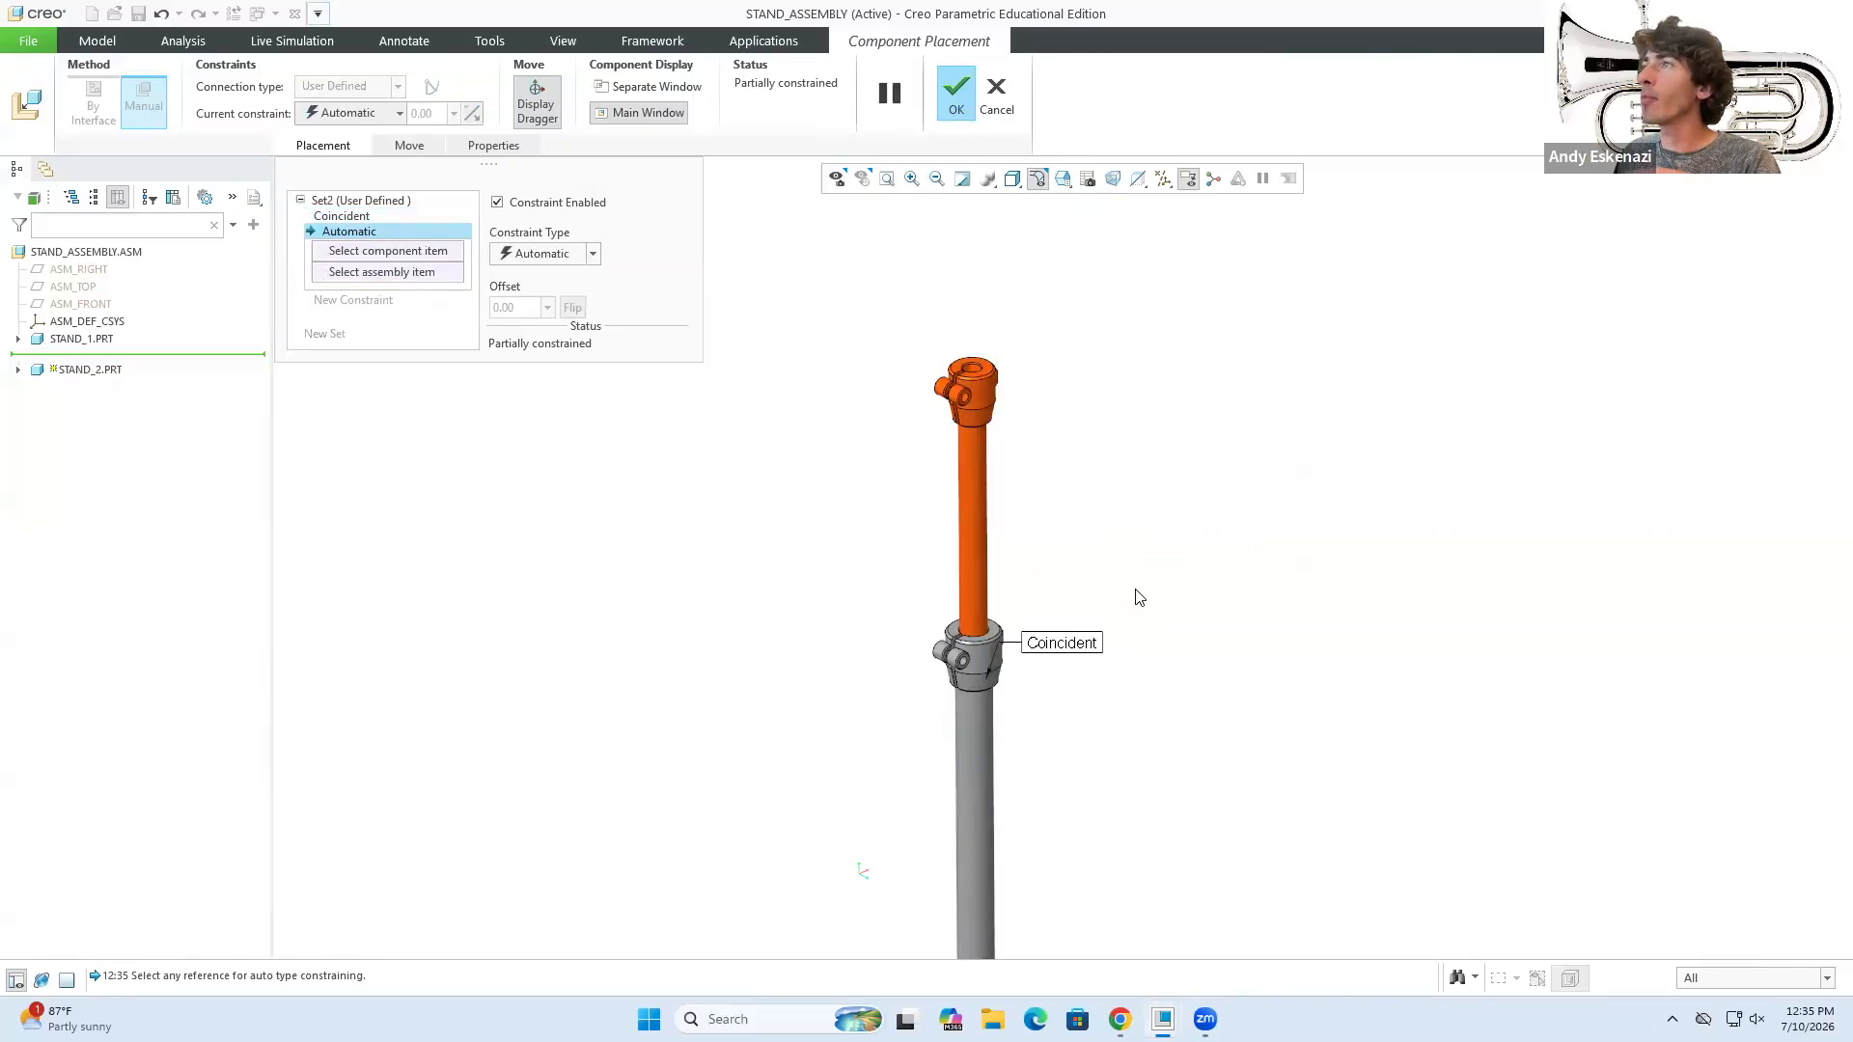
scroll(960, 429, up, 5)
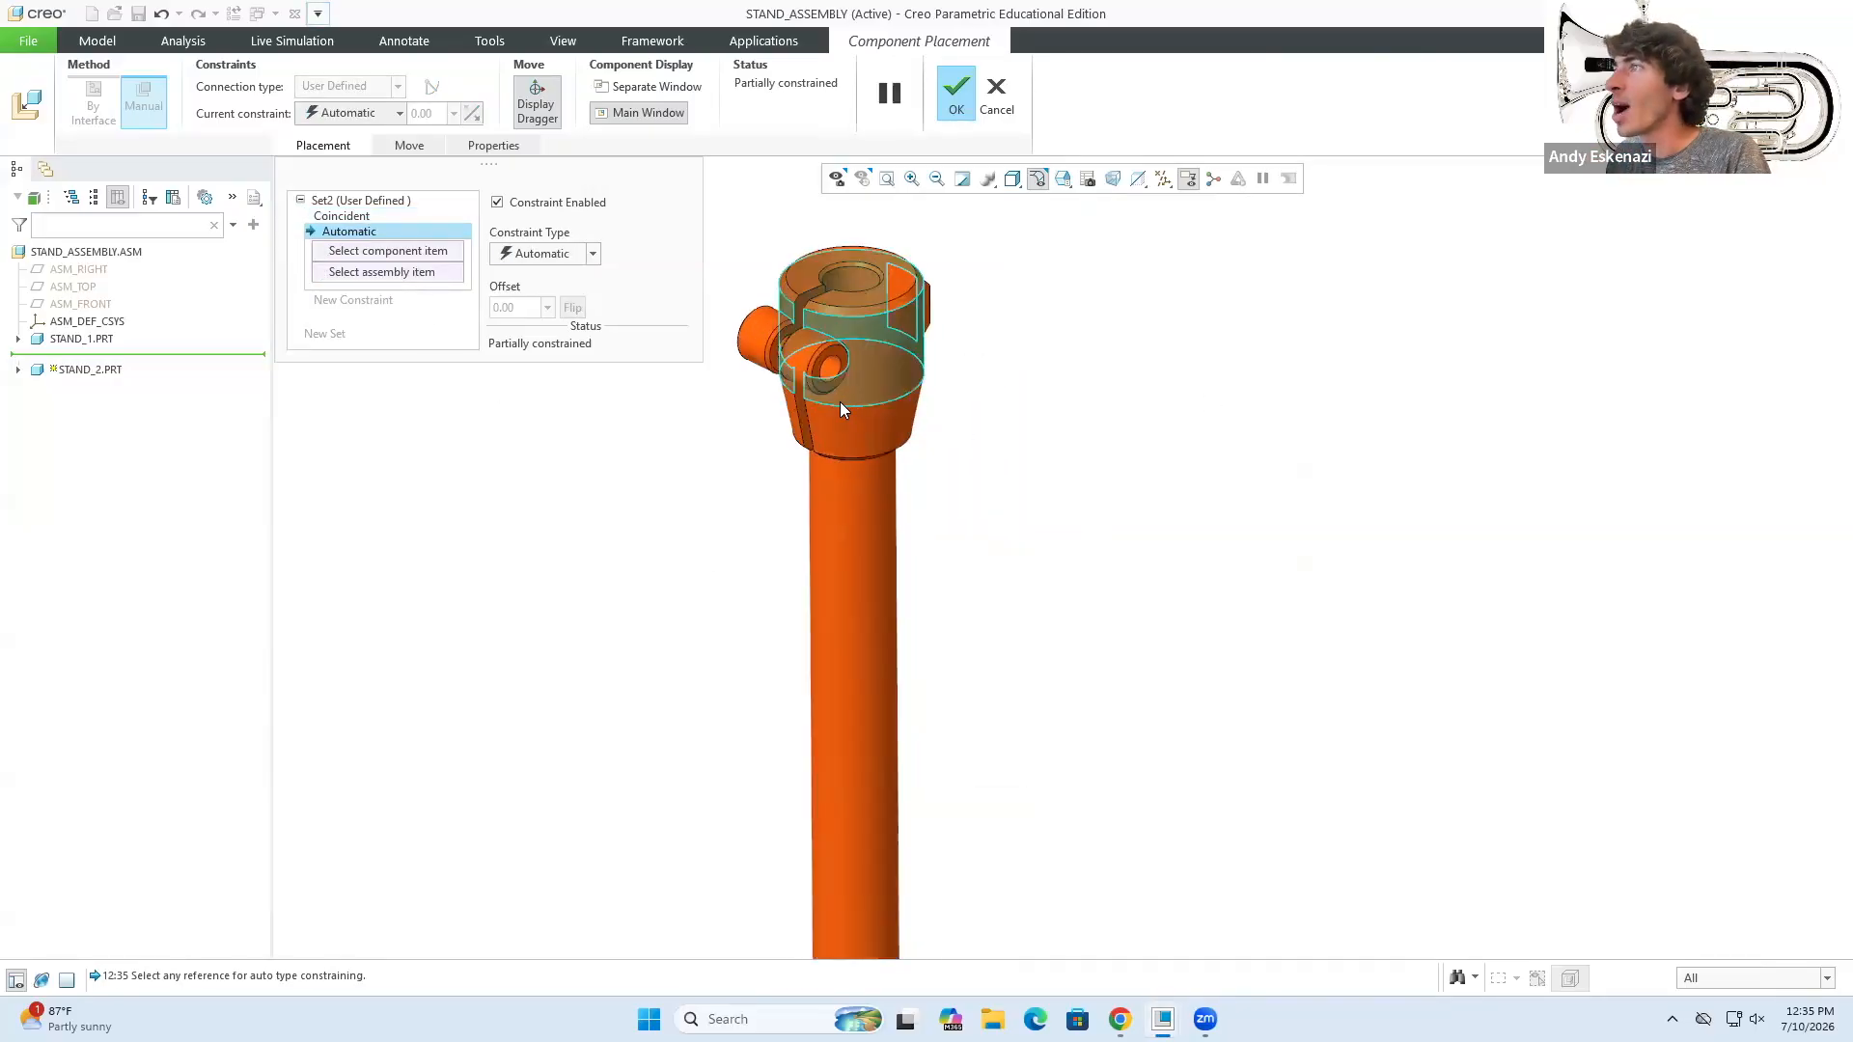
click(817, 384)
scroll(825, 380, down, 5)
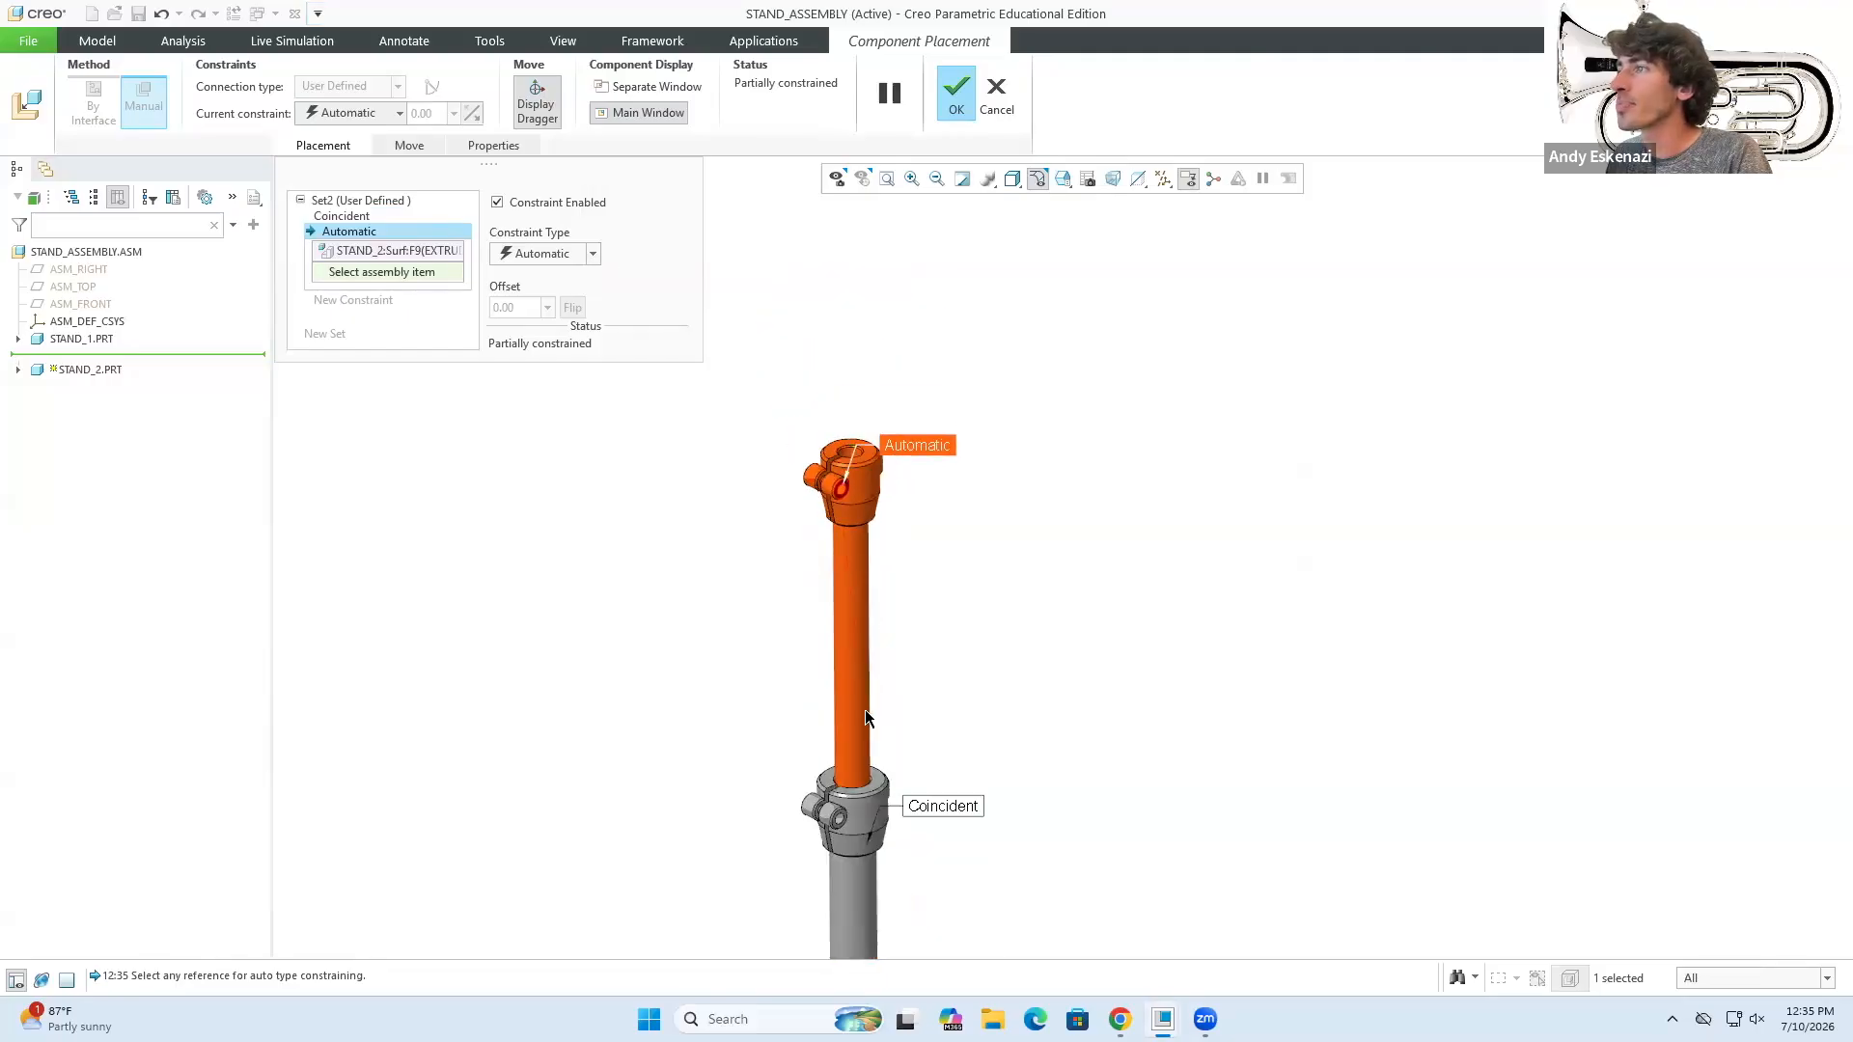
scroll(849, 772, up, 5)
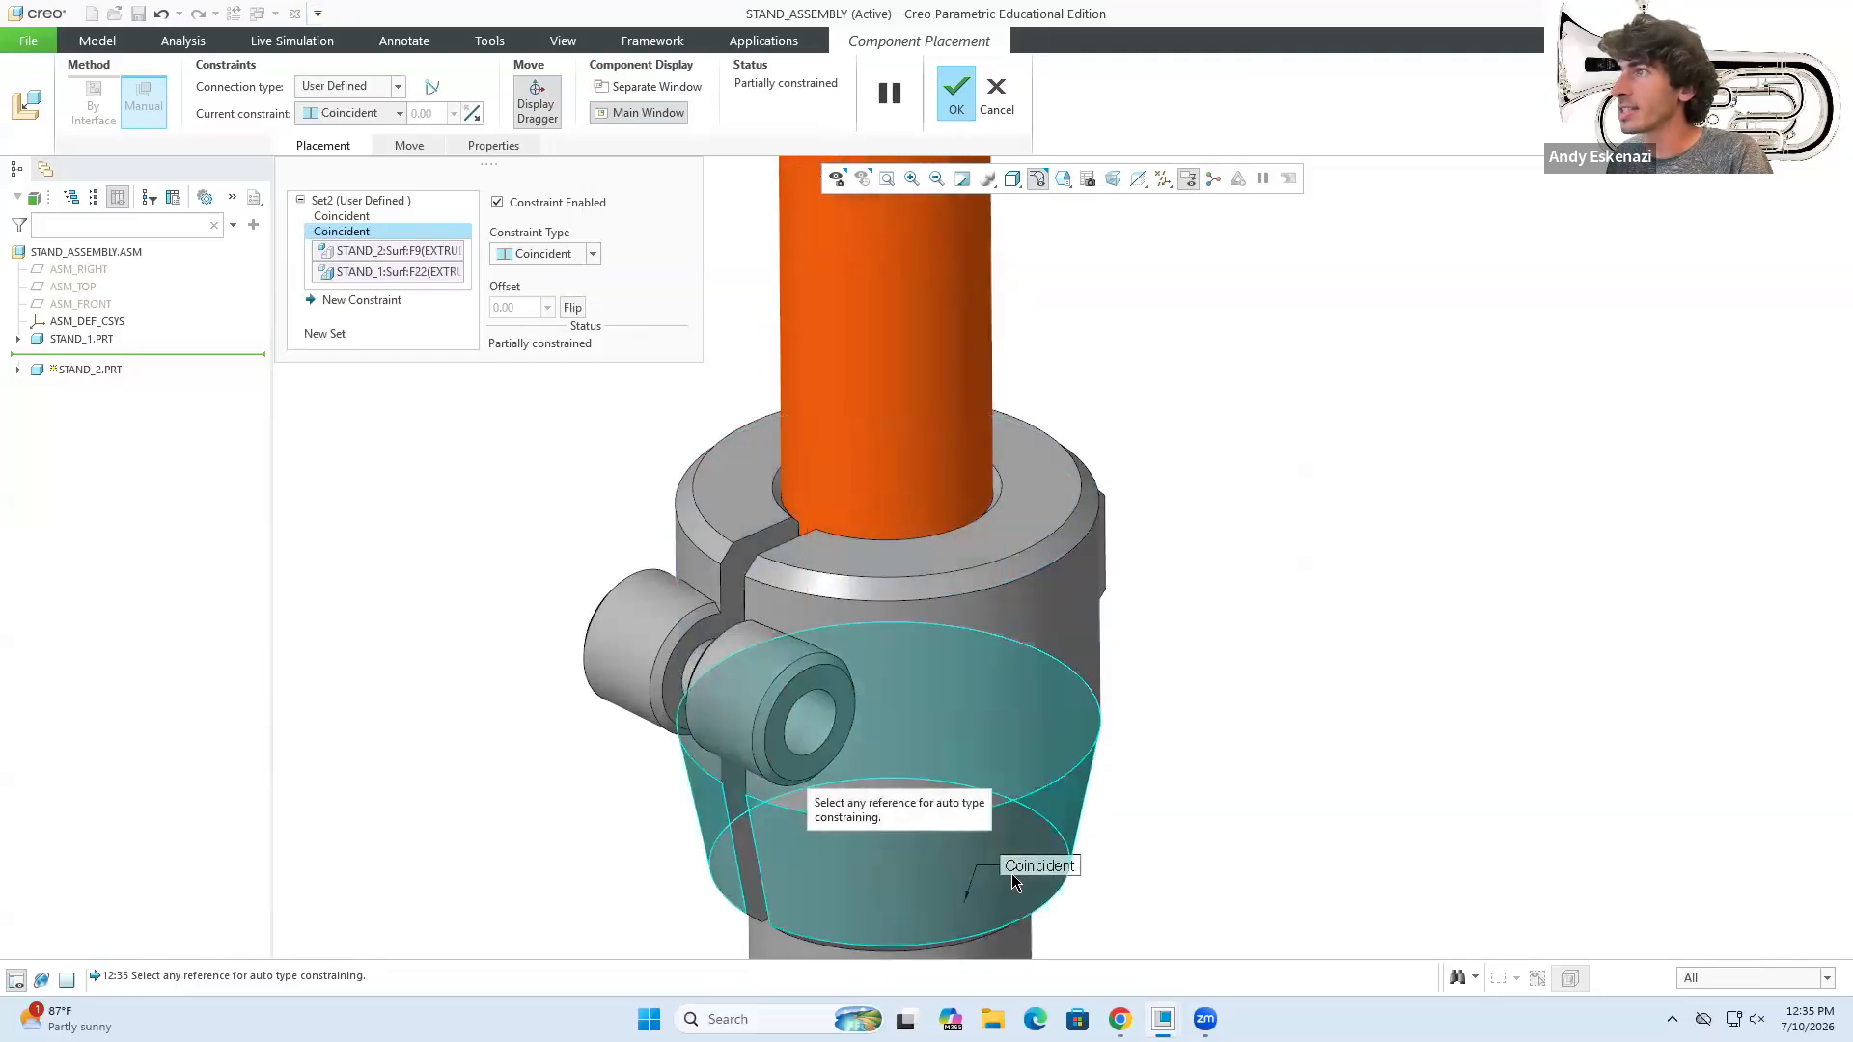
click(967, 819)
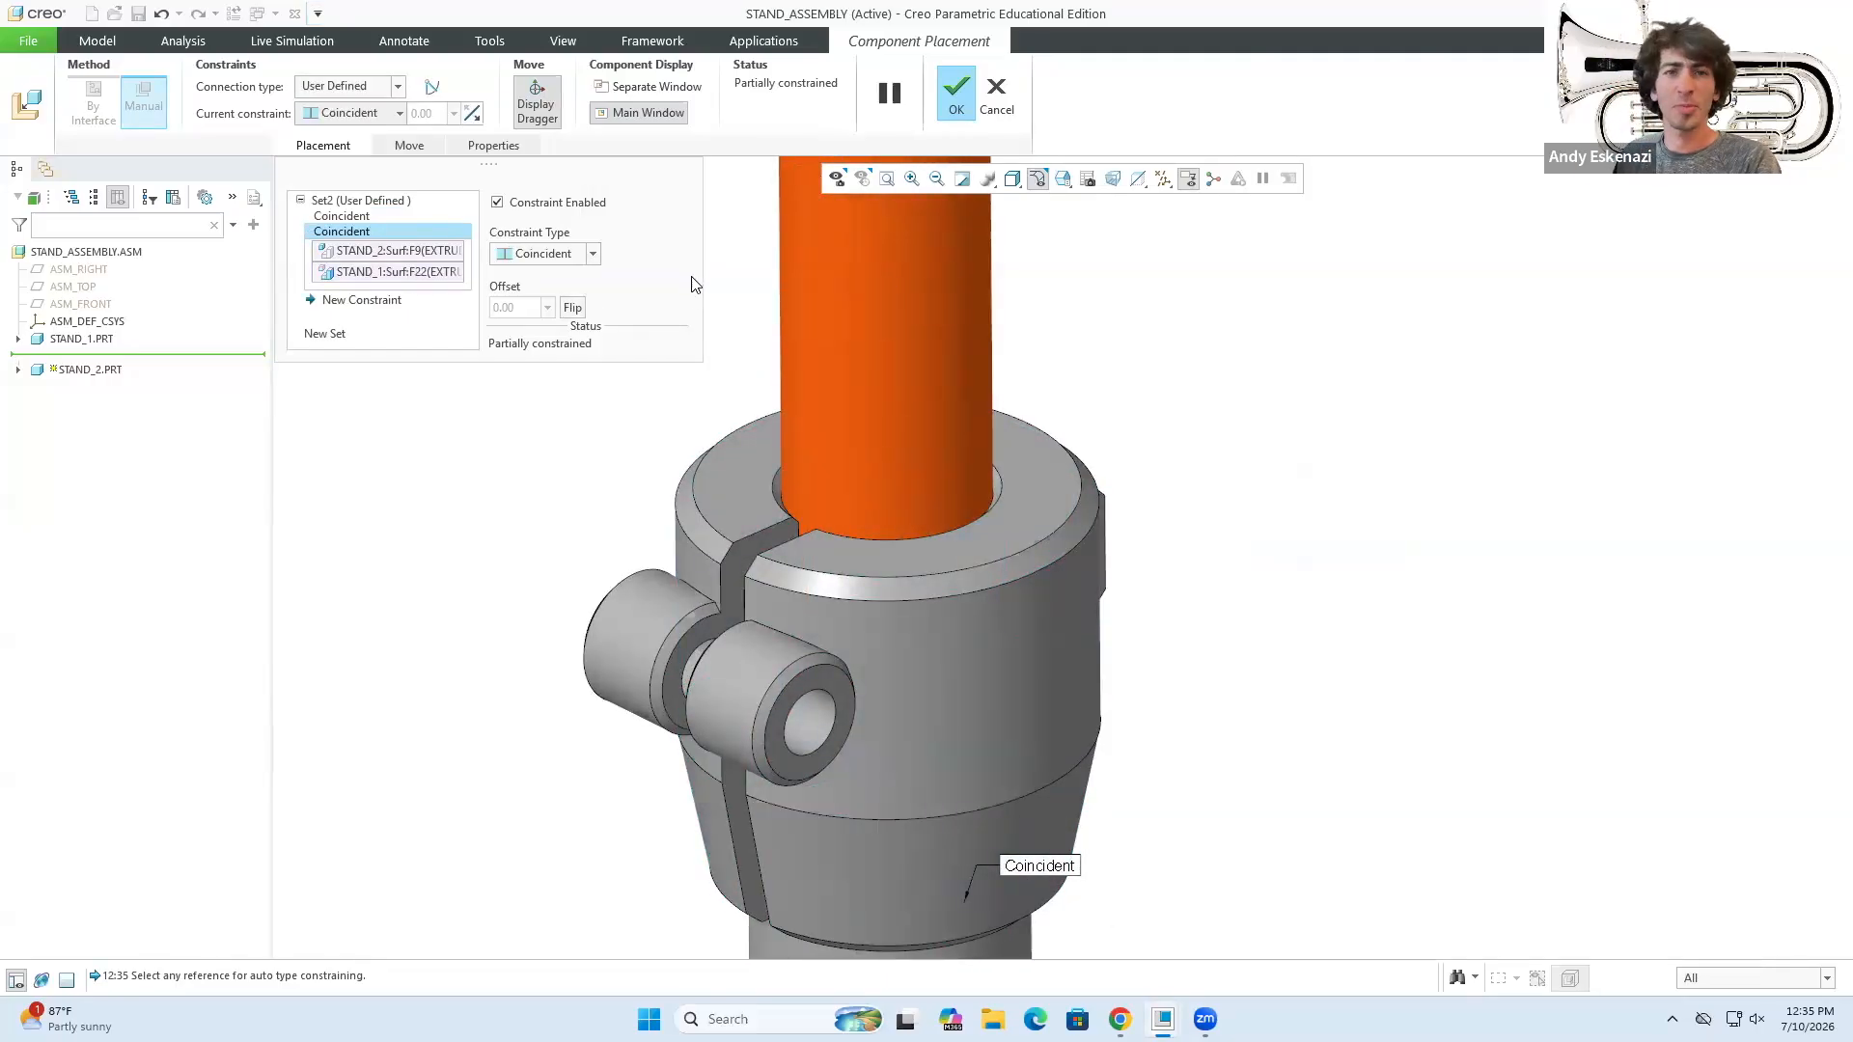
scroll(1021, 537, down, 3)
click(956, 96)
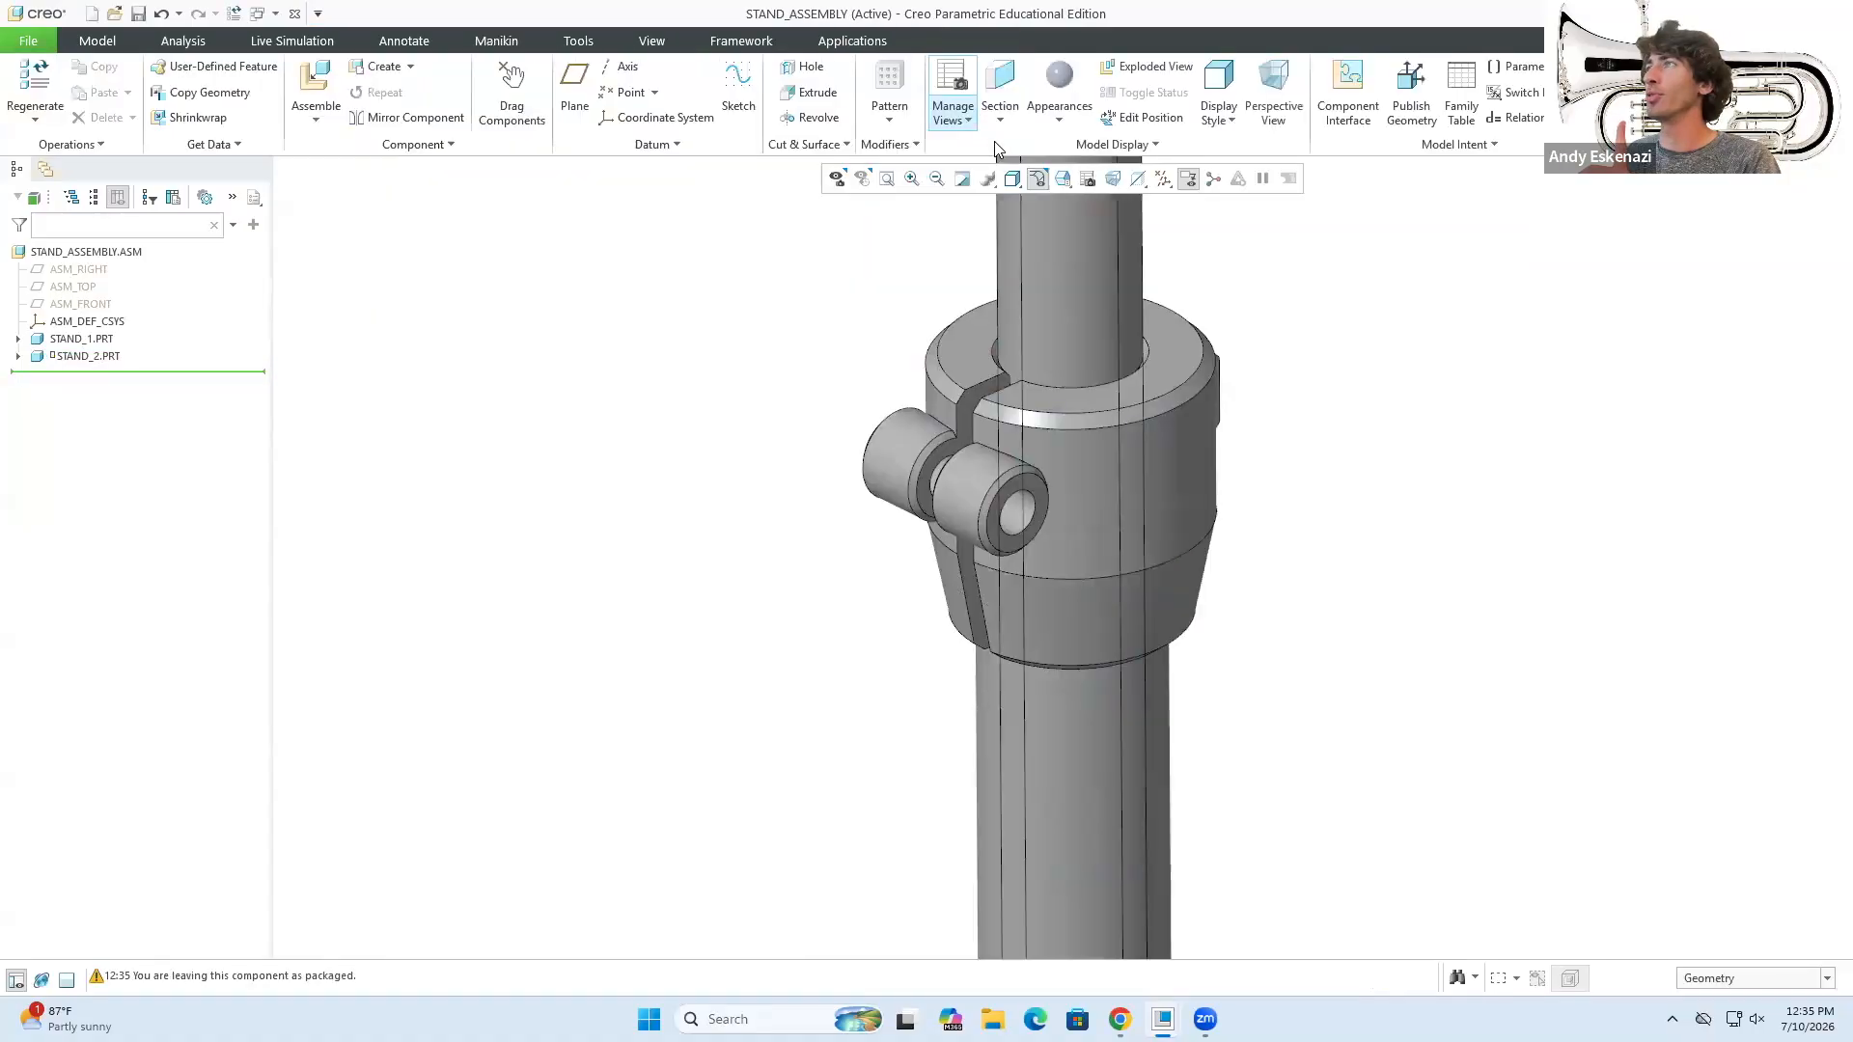
- Slide STAND_2 along the STAND_1 tube with Drag Components to set how far it extends
scroll(900, 570, down, 5)
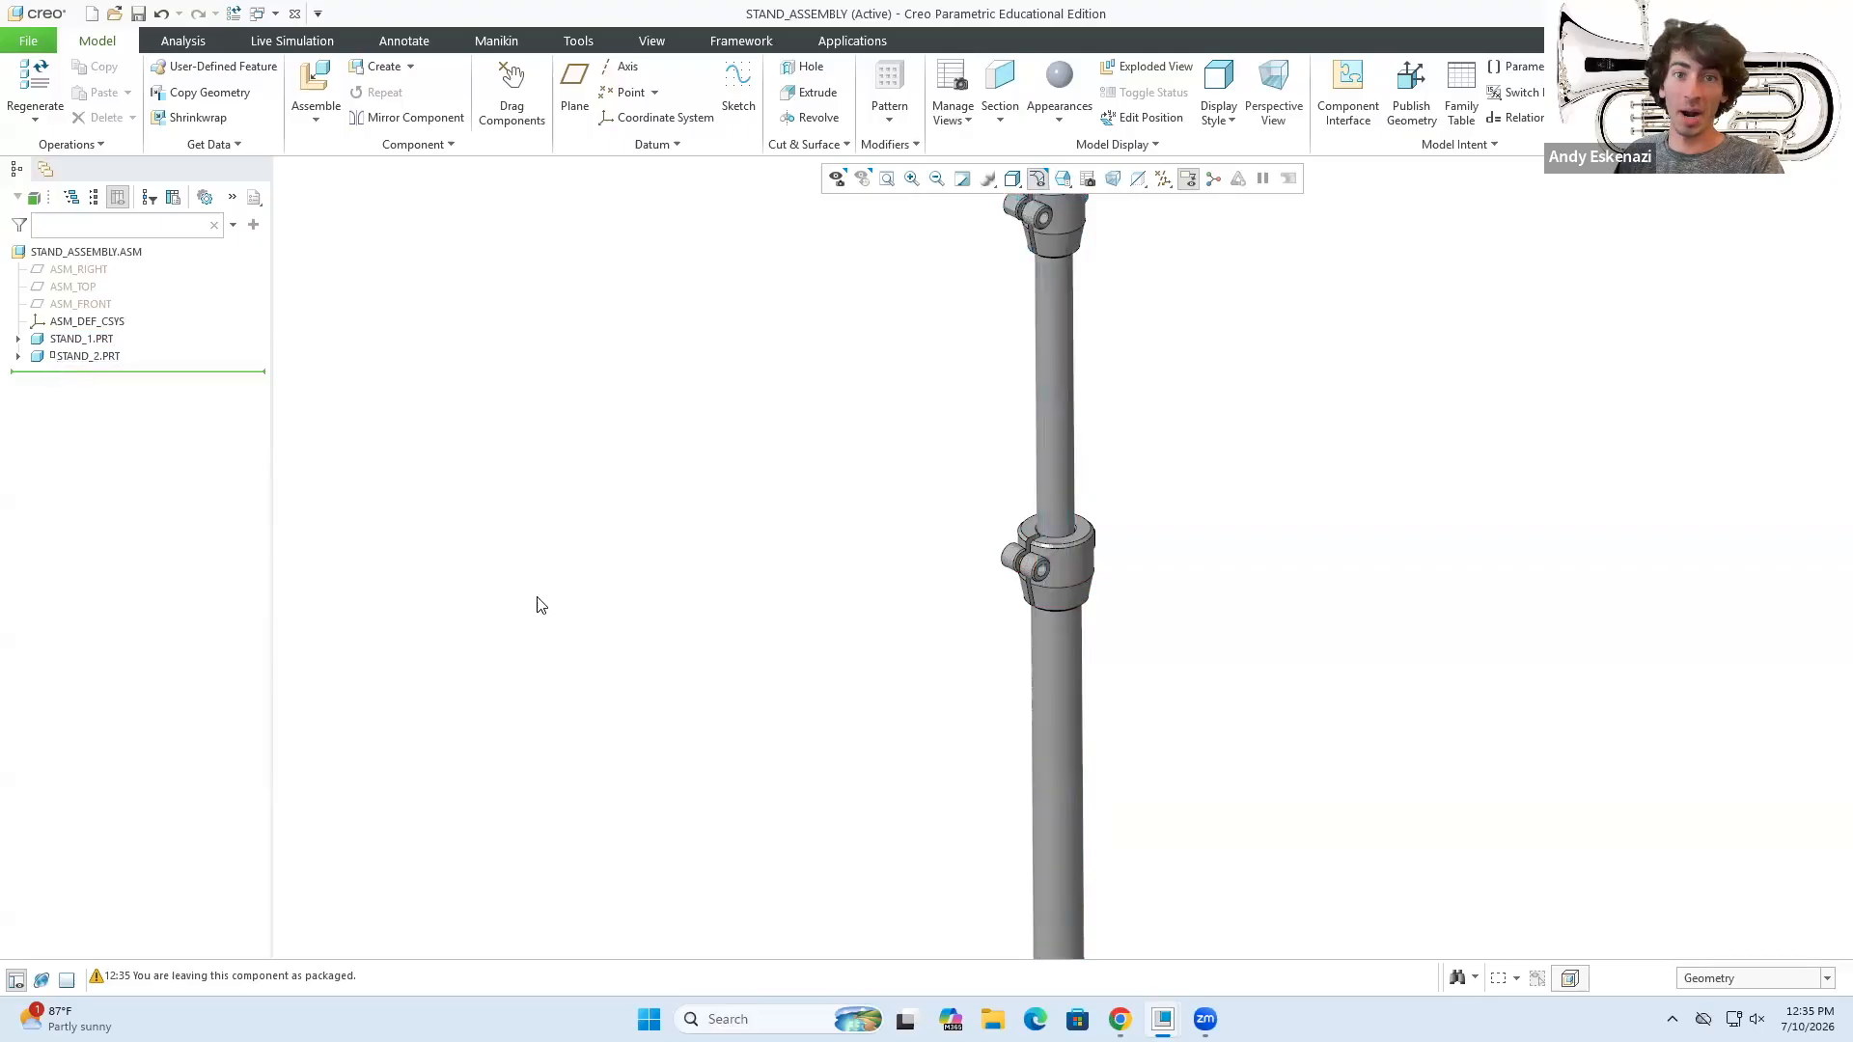
scroll(787, 621, down, 3)
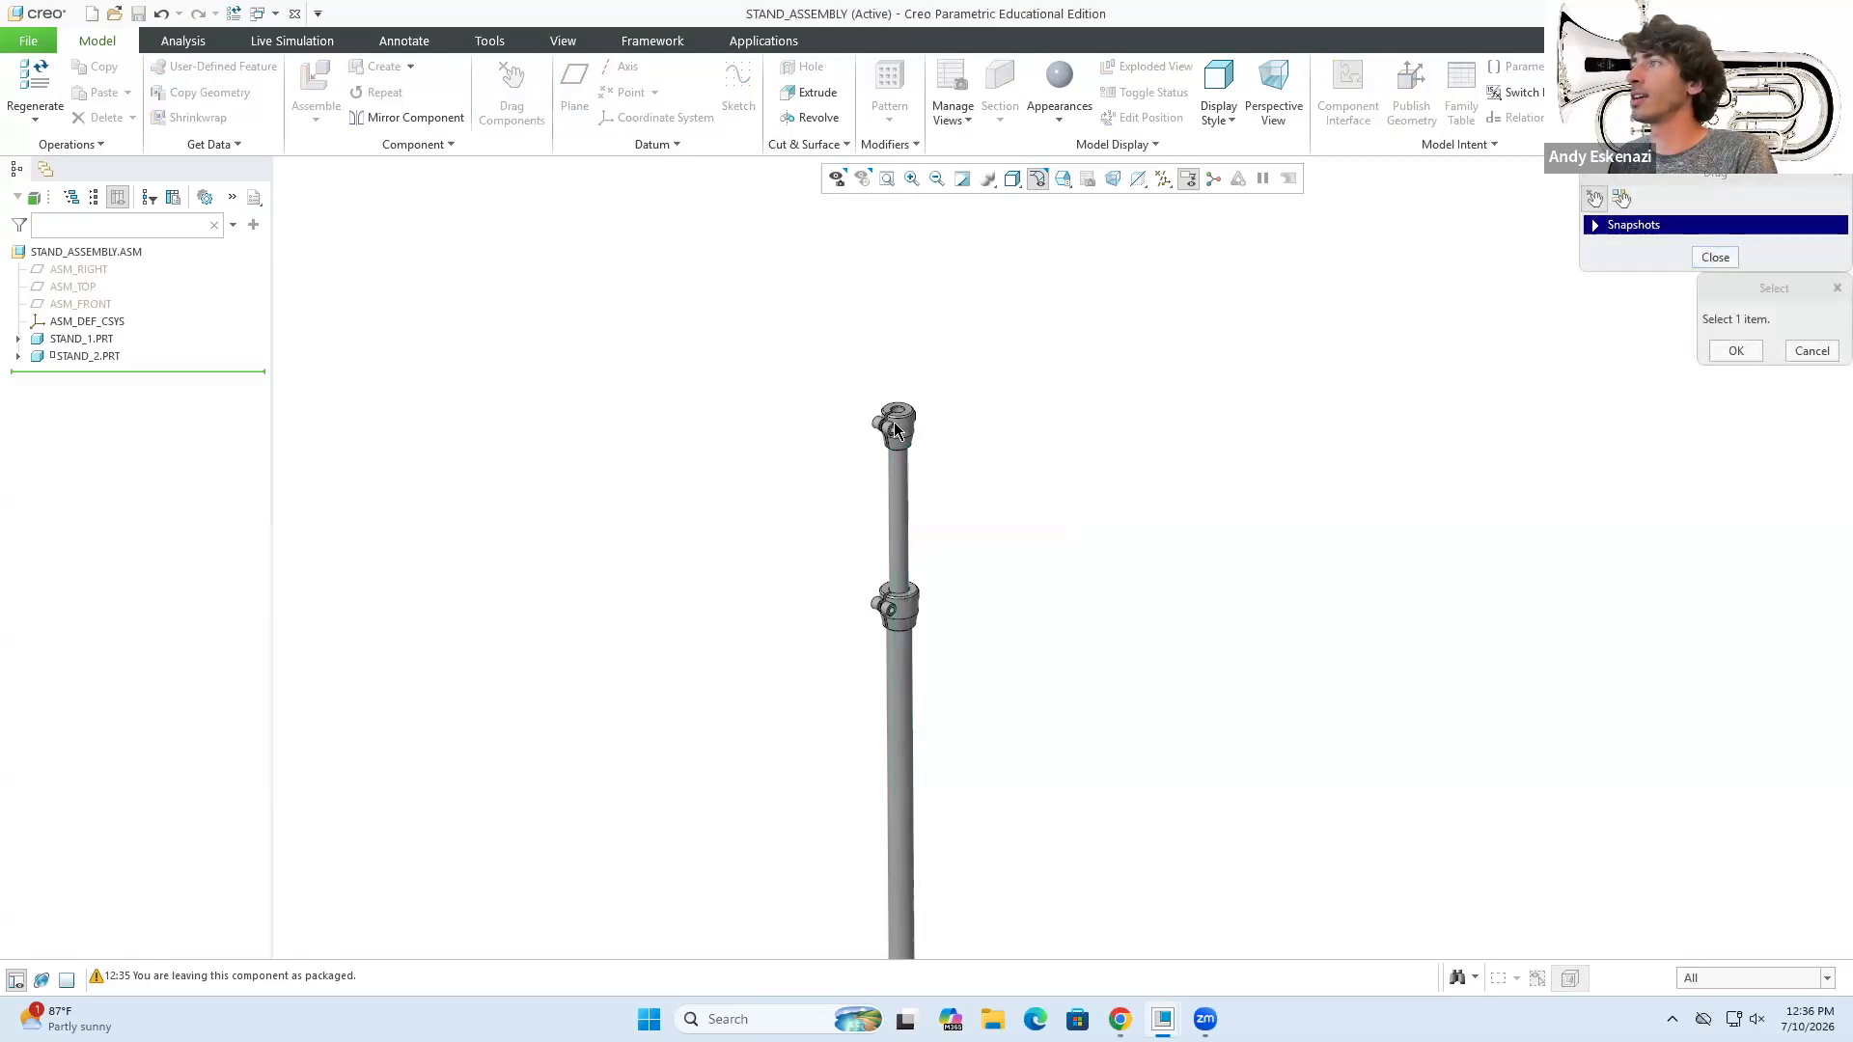
click(898, 480)
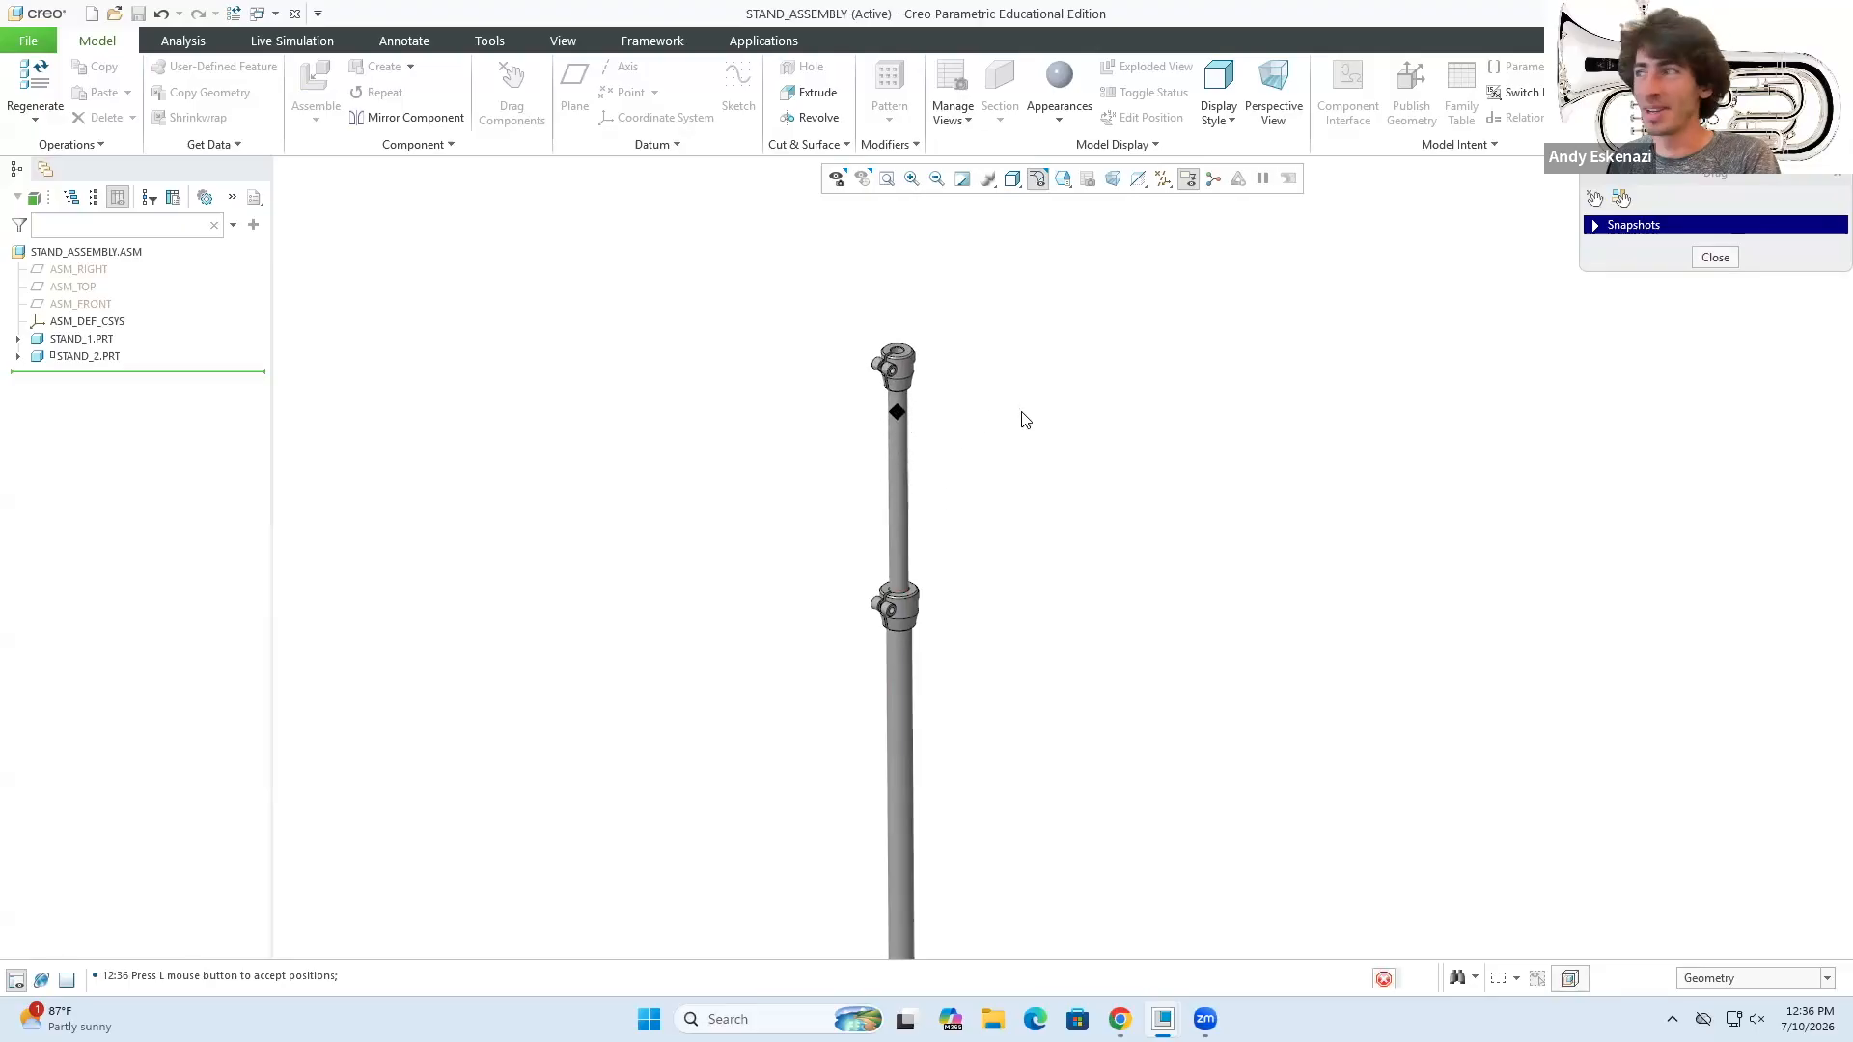
click(944, 505)
click(1736, 350)
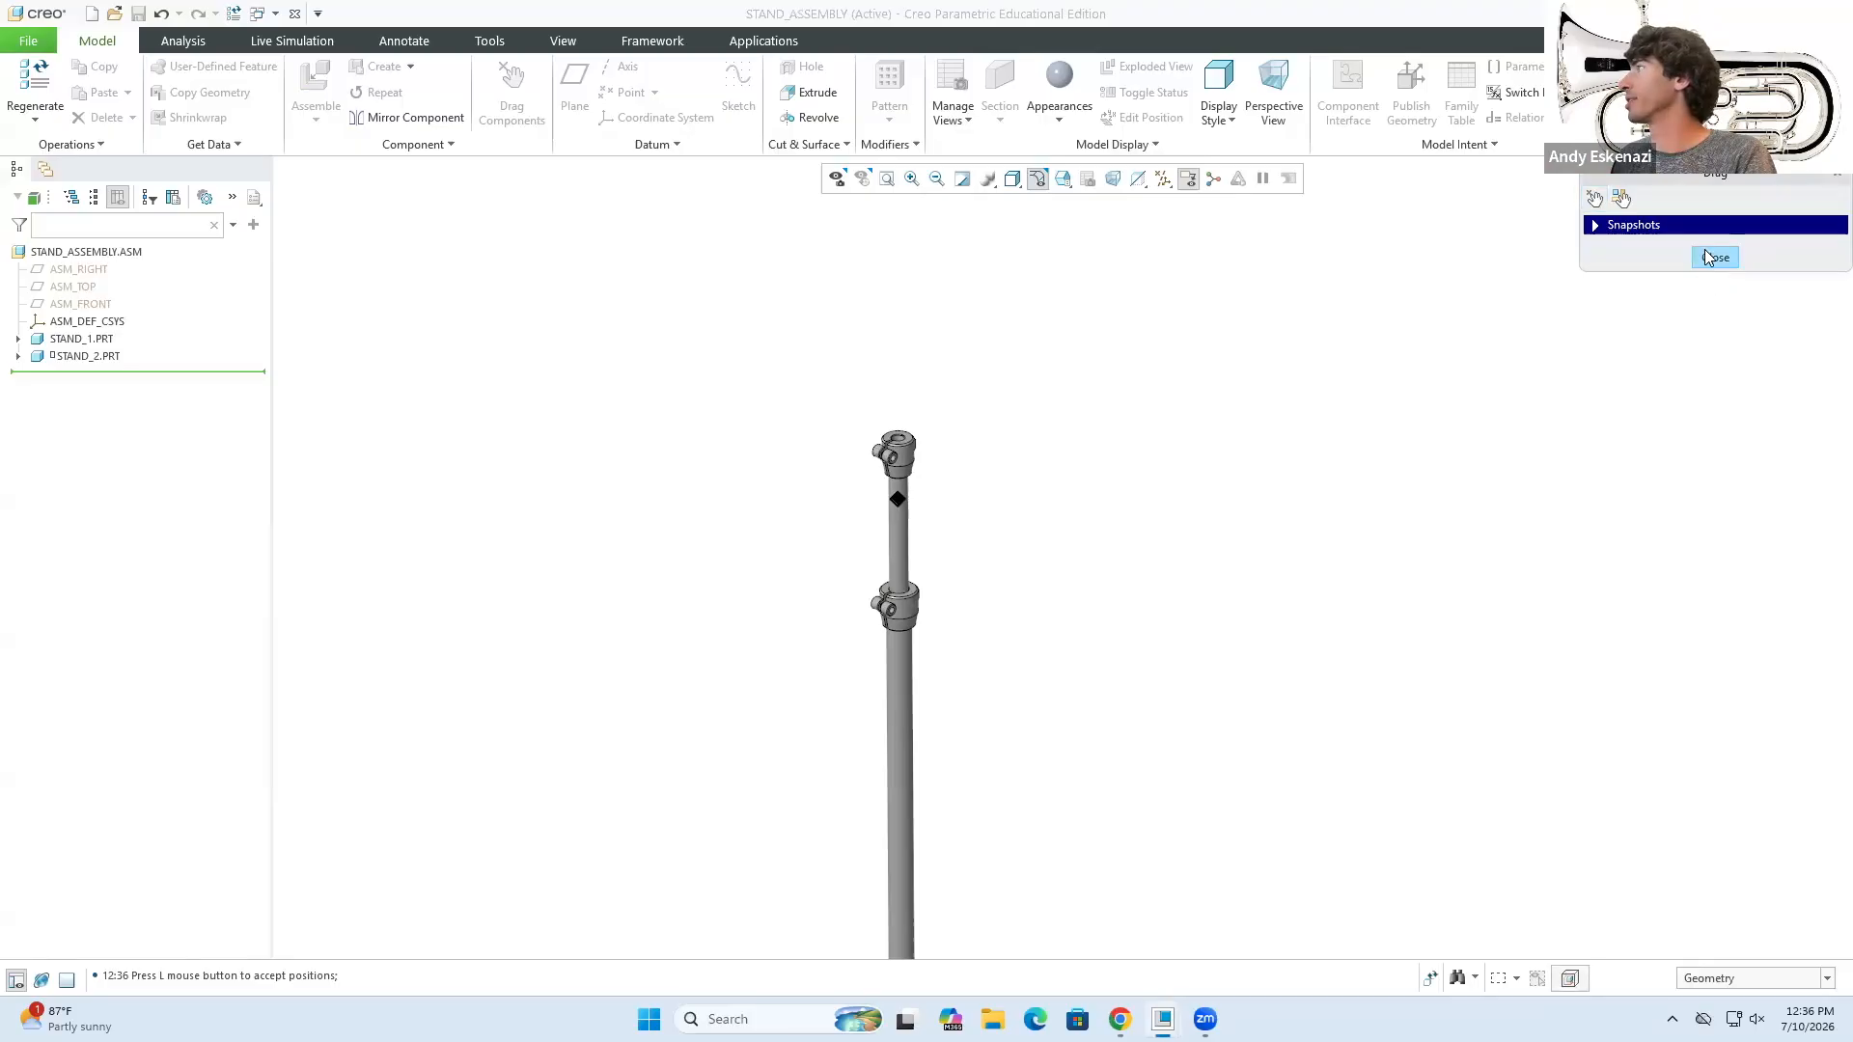
click(1716, 257)
- Save the Stand_Assembly in the Creo Files folder
scroll(878, 670, up, 3)
mouse_move(834, 615)
middle_down()
mouse_move(799, 588)
mouse_move(936, 583)
mouse_move(805, 600)
mouse_move(807, 580)
mouse_move(816, 598)
middle_up()
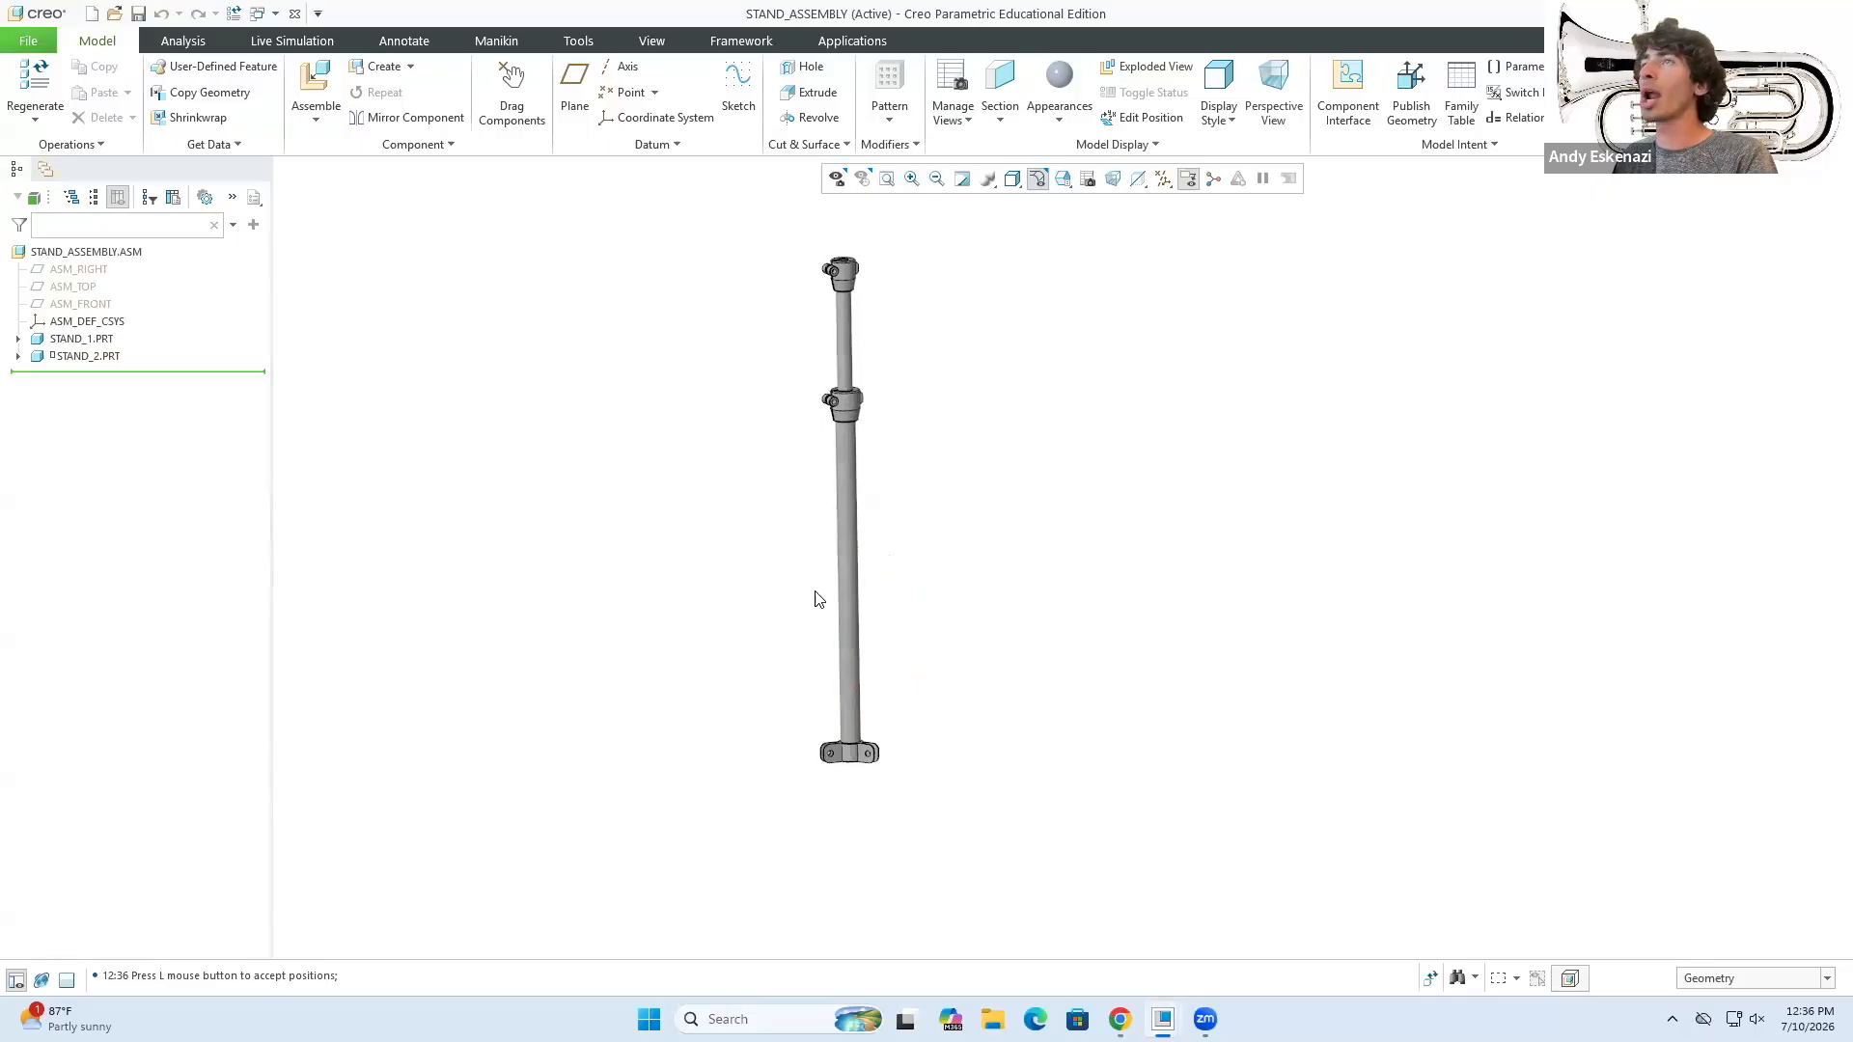
click(139, 15)
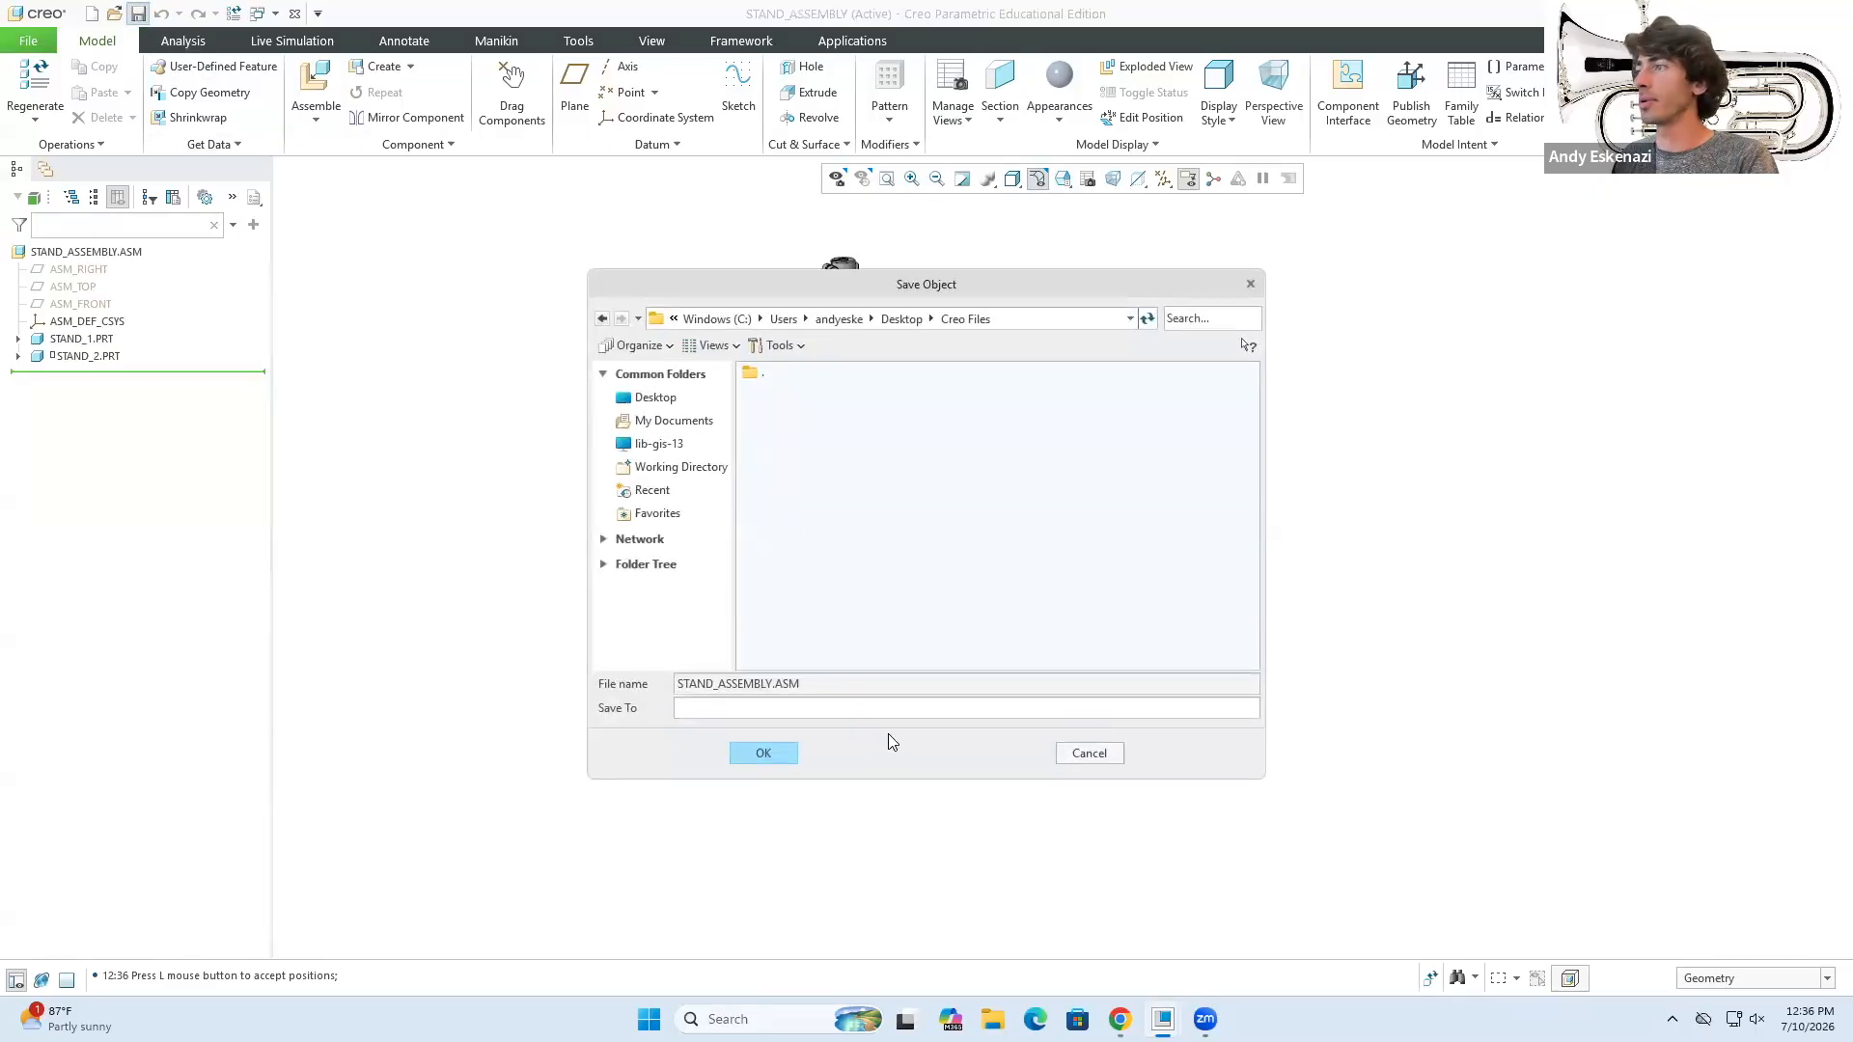
click(769, 758)
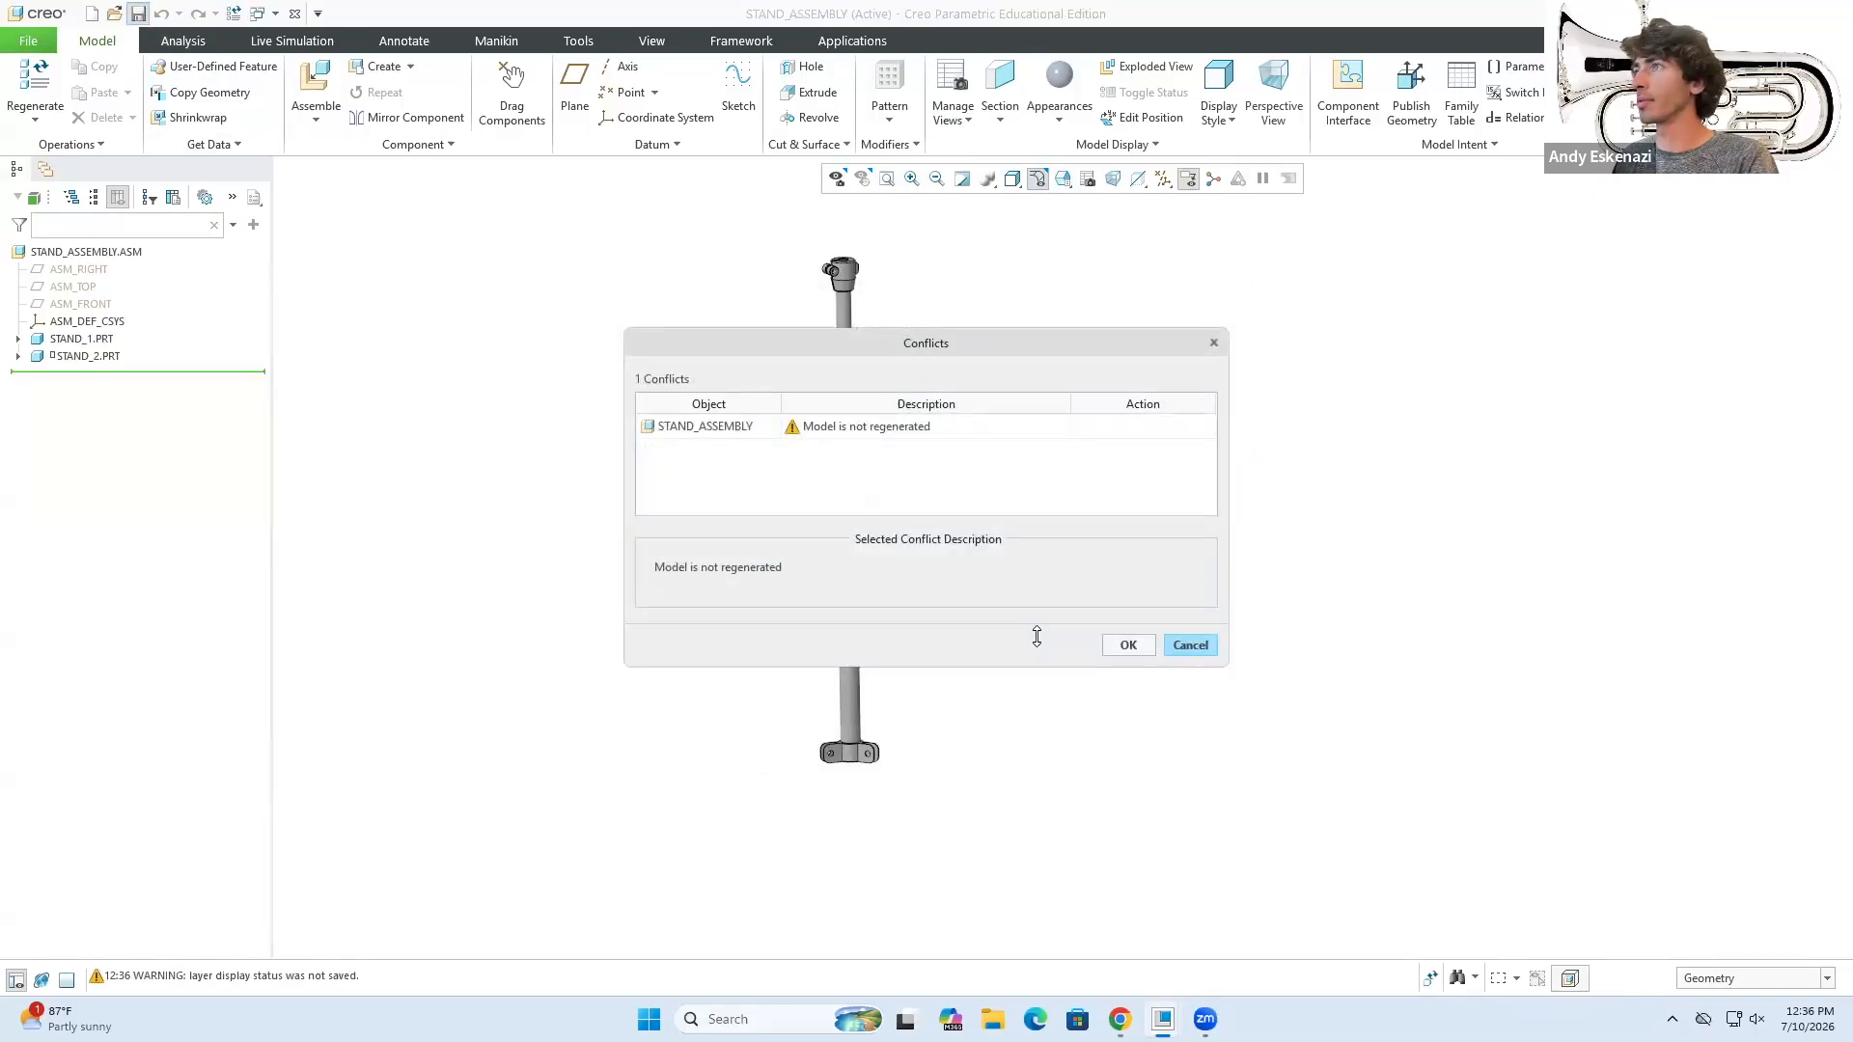
click(1125, 648)
mouse_move(845, 526)
middle_down()
mouse_move(881, 509)
mouse_move(877, 554)
mouse_move(955, 522)
mouse_move(947, 484)
mouse_move(814, 496)
mouse_move(833, 543)
middle_up()
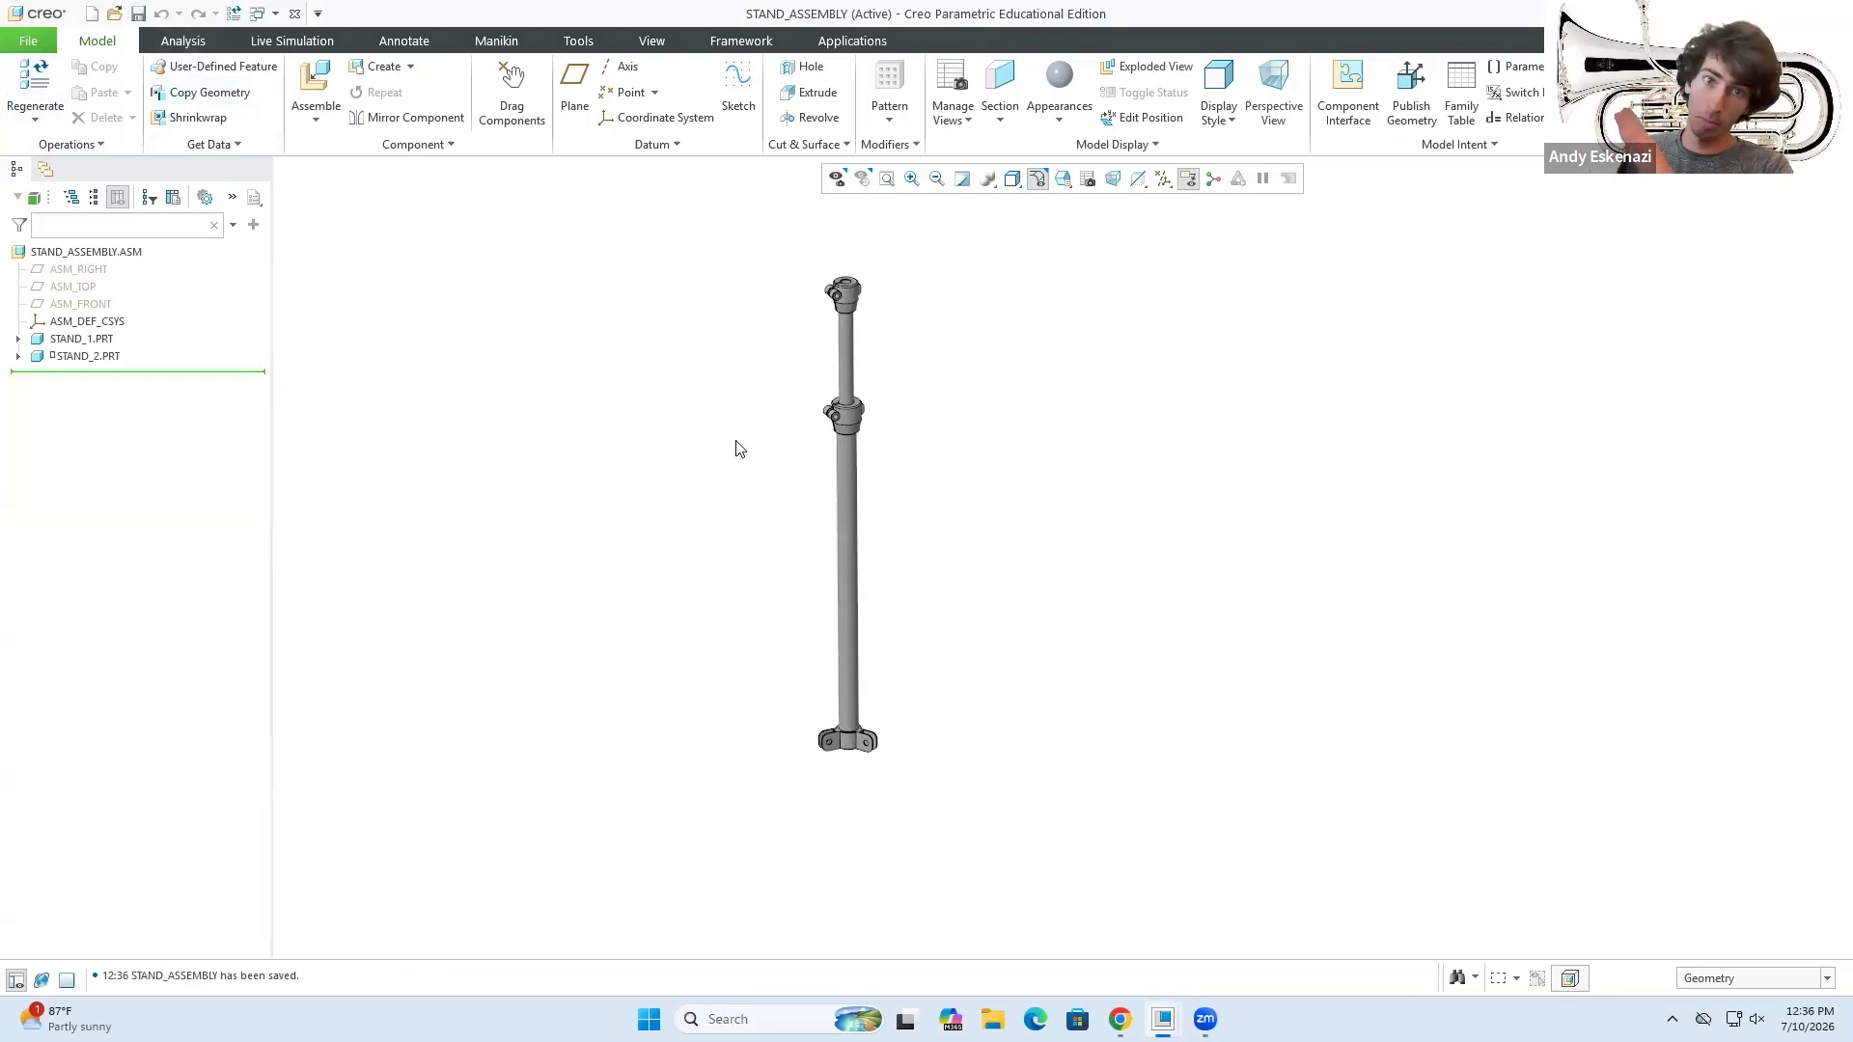
- Open the stand_3.prt part
middle_drag(848, 671, 882, 623)
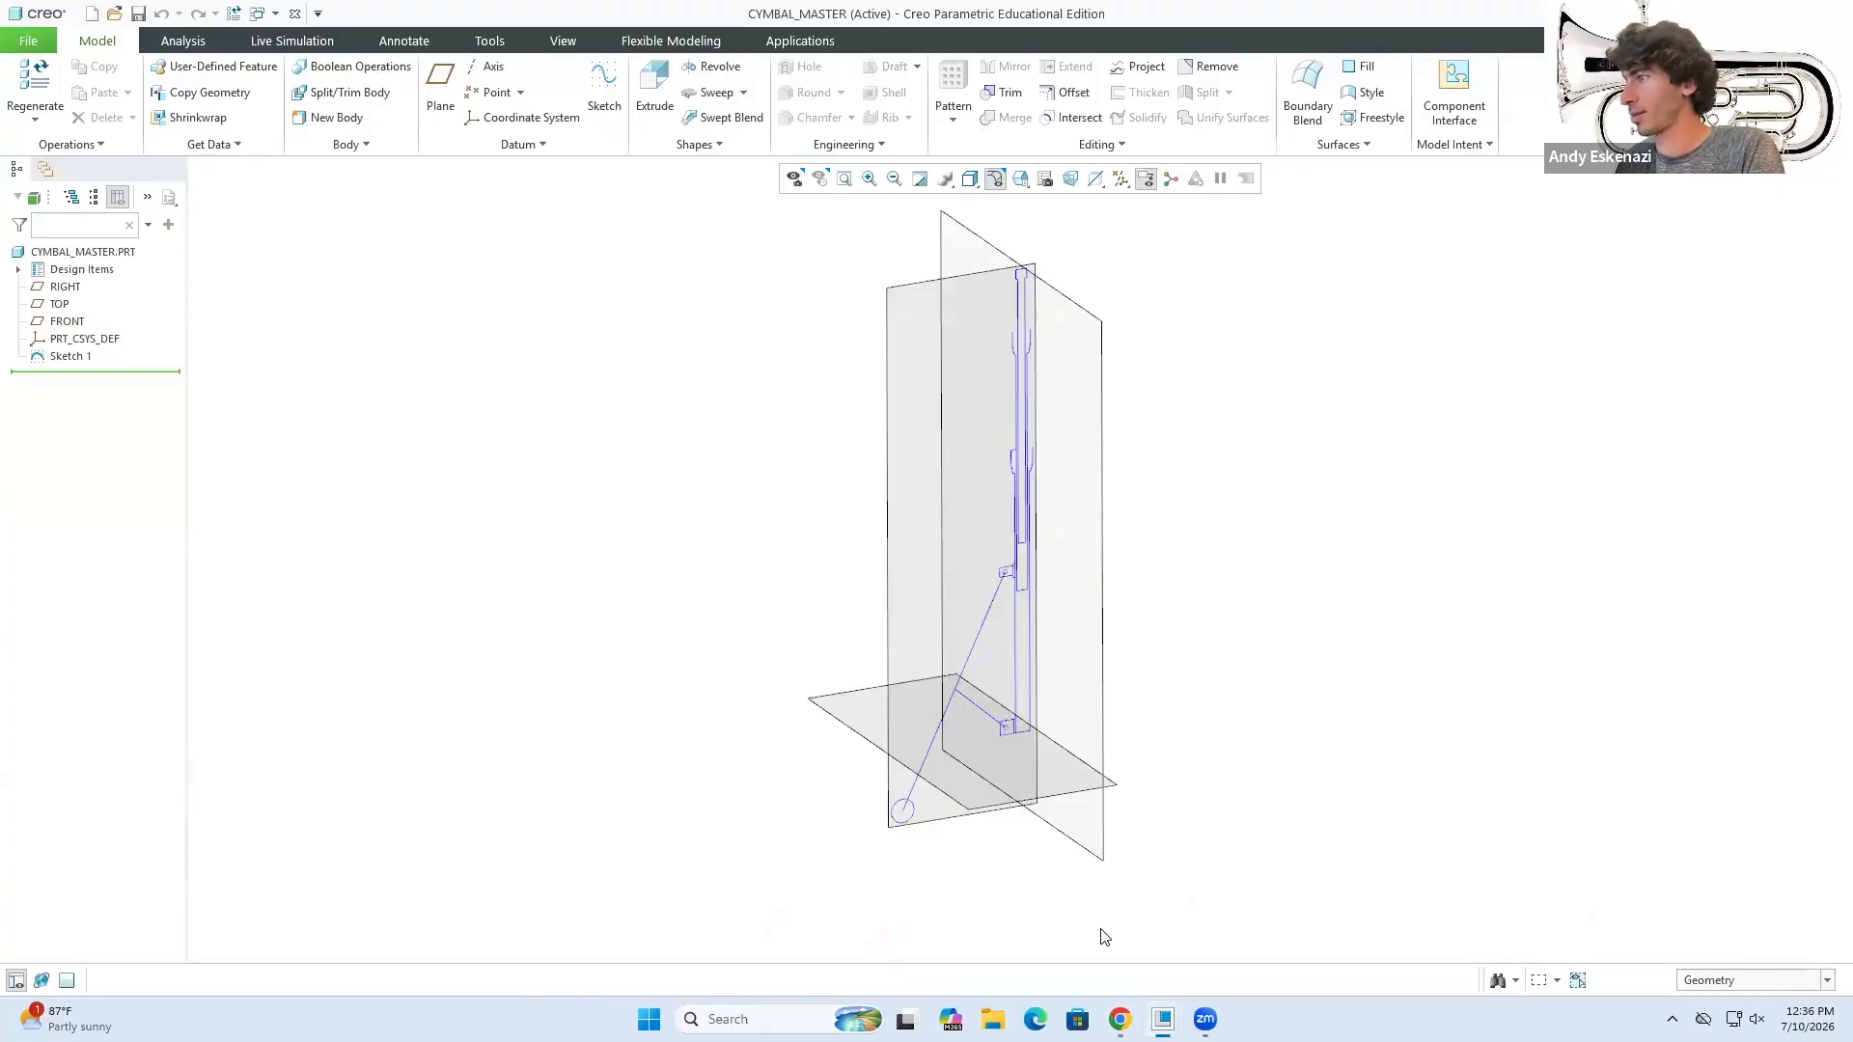
click(114, 13)
double_click(888, 377)
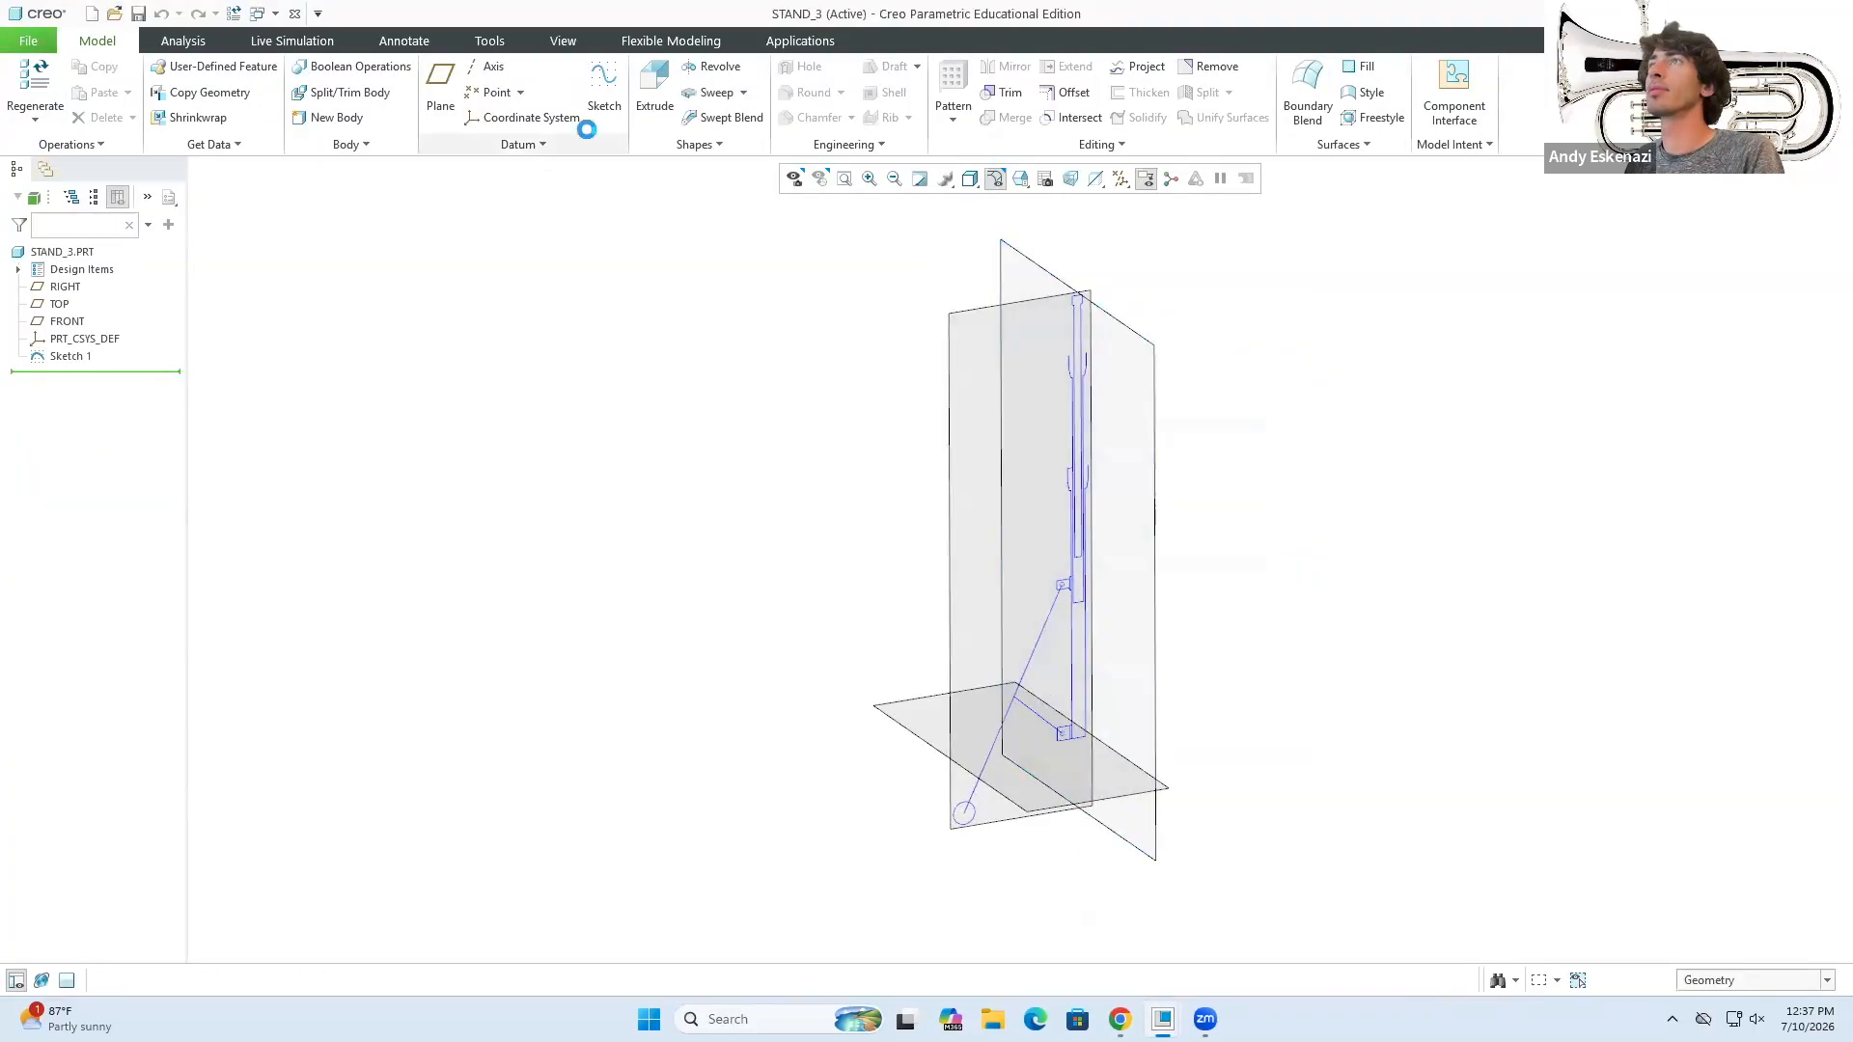
- Create a sketch in STAND_3 and project the outline edges of the uppermost tube from Sketch 1
click(600, 97)
click(1110, 319)
click(1718, 471)
middle_drag(1149, 441, 1109, 443)
scroll(1057, 579, down, 8)
click(780, 125)
click(999, 464)
scroll(1038, 579, up, 6)
scroll(1039, 236, down, 8)
click(1028, 367)
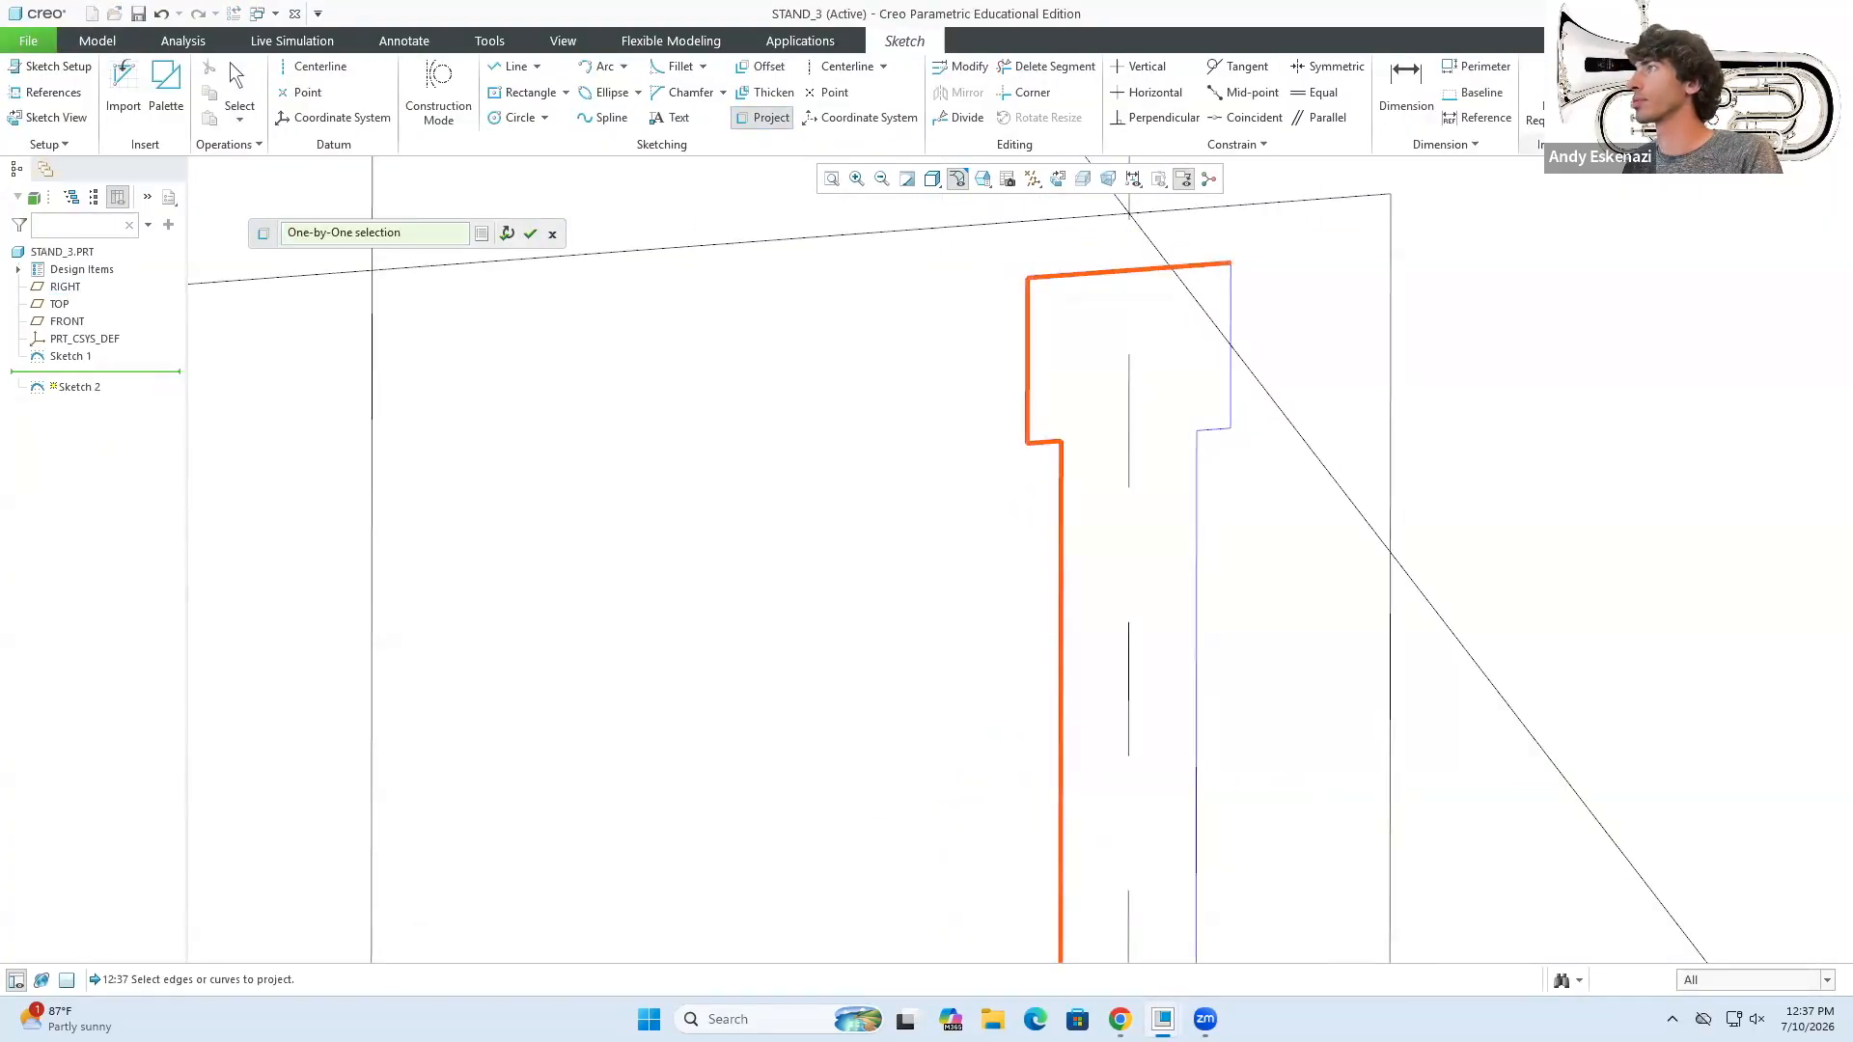
click(1117, 273)
- Close the projected half profile of the uppermost tube with lines at its center and lower end
click(517, 66)
click(1129, 271)
scroll(1129, 463, up, 5)
click(1142, 542)
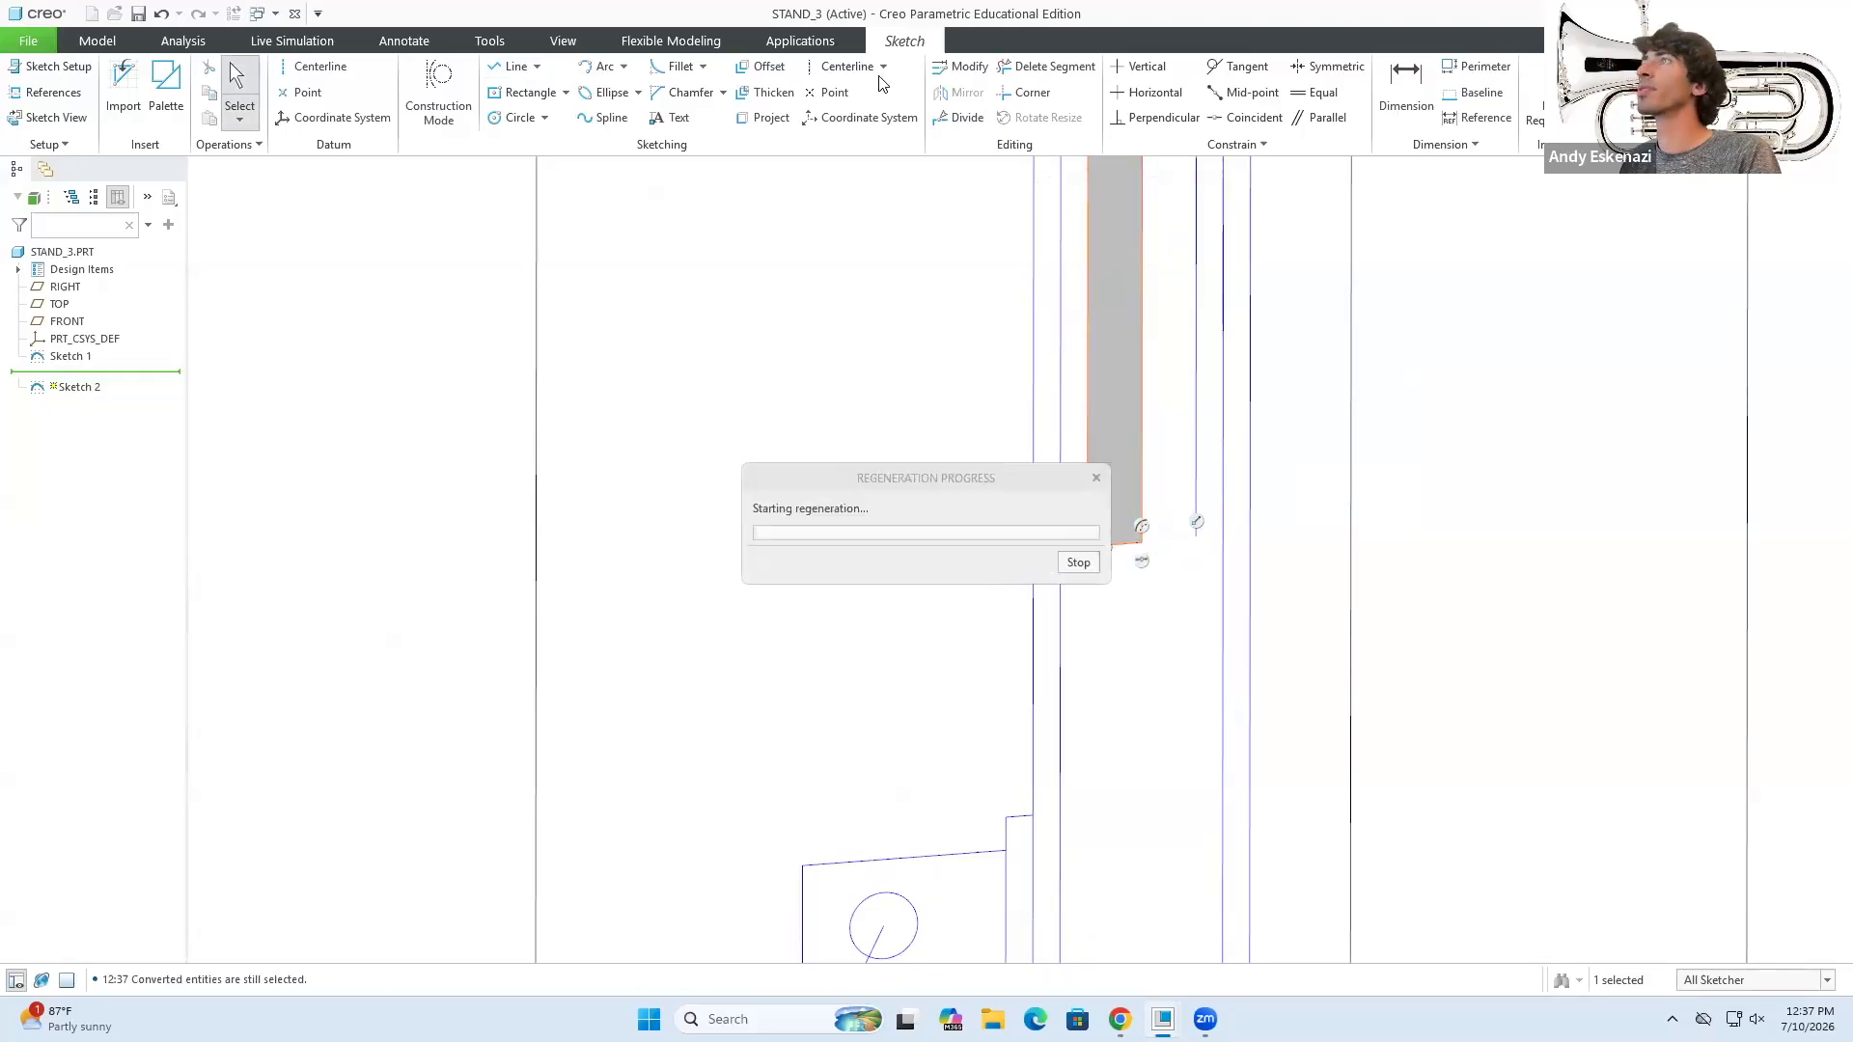
- Revolve the closed half profile around the tube's center into a solid, and hide the datum planes and Sketch 1
click(720, 67)
middle_drag(1153, 541, 1152, 577)
click(1152, 577)
click(1479, 551)
scroll(1298, 932, up, 8)
click(1272, 956)
- Chamfer the end edges of the revolved STAND_3 tube with a D x D distance of 0.5
click(819, 118)
scroll(1194, 726, down, 5)
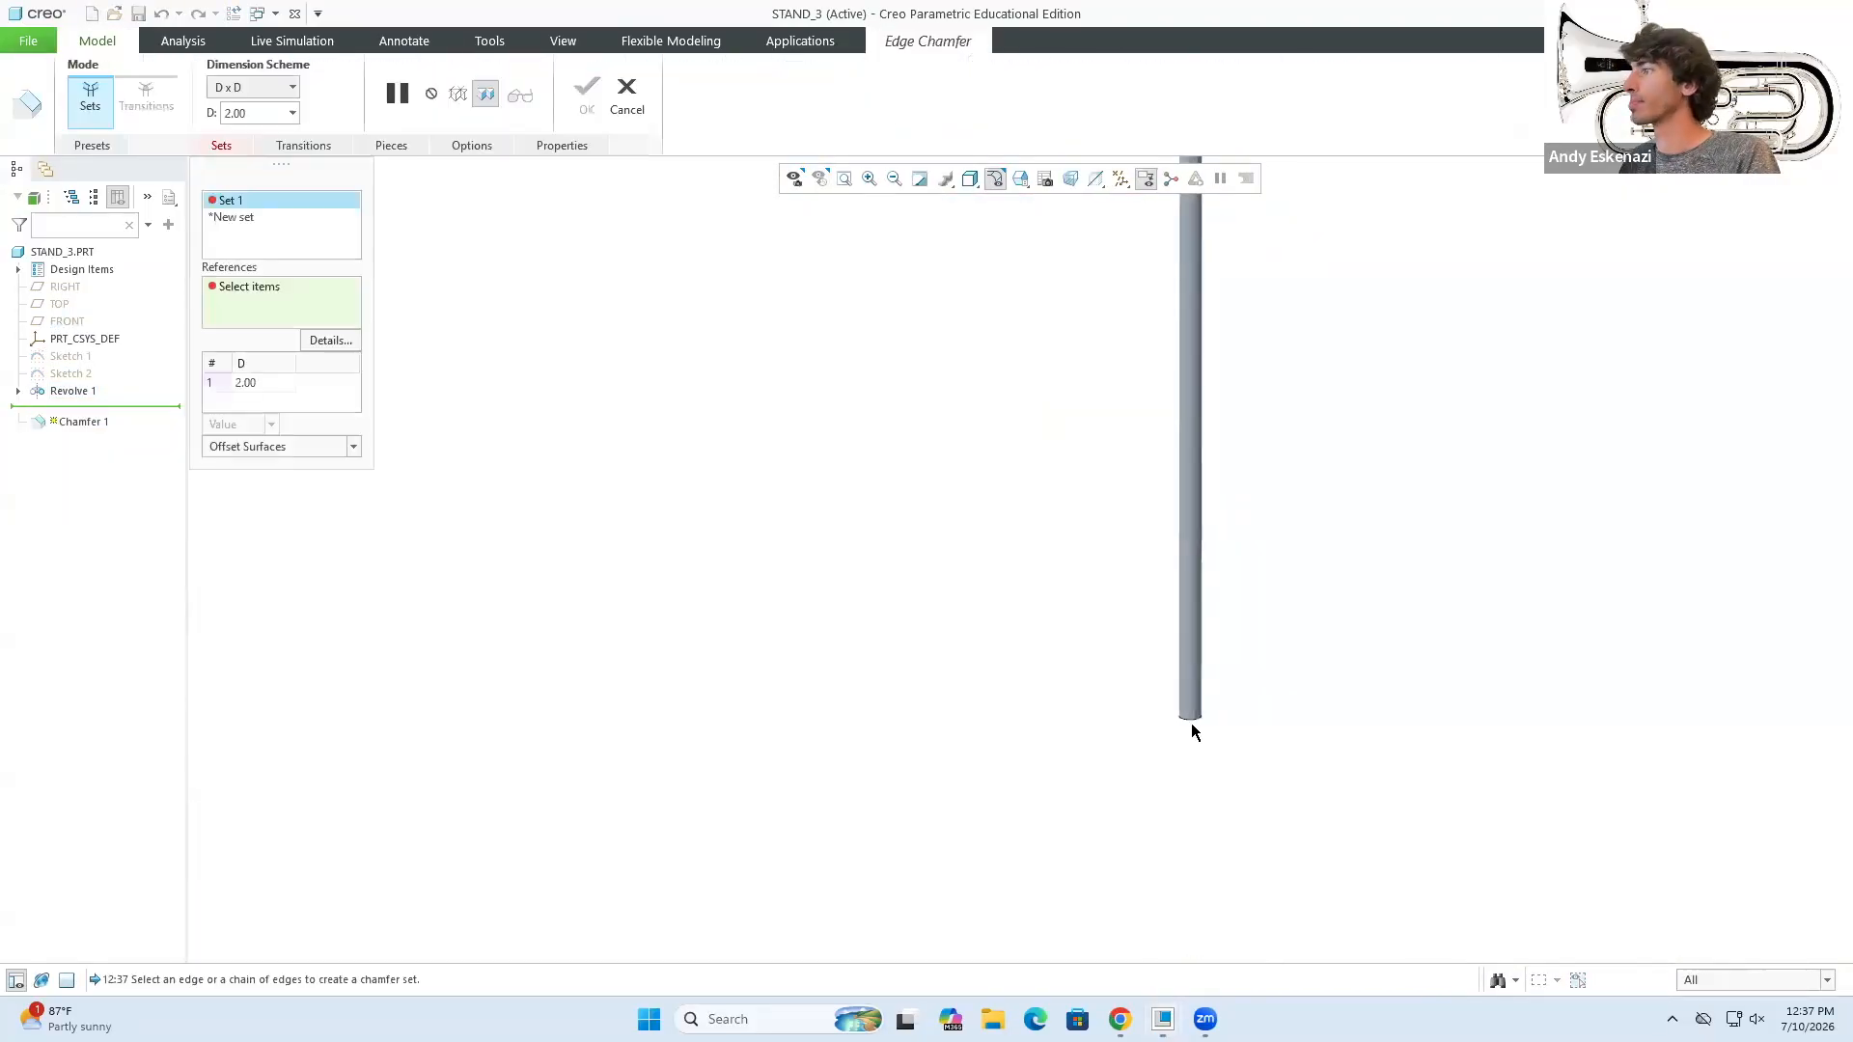
click(1194, 722)
text(0.5)
click(795, 527)
scroll(795, 528, up, 5)
click(1124, 658)
click(586, 94)
- Check the upper tubes in the cymbal stand reference photo in Chrome, and save the STAND_3 part in Creo
scroll(772, 410, up, 6)
click(62, 252)
click(562, 40)
click(1119, 1020)
scroll(1319, 223, down, 1)
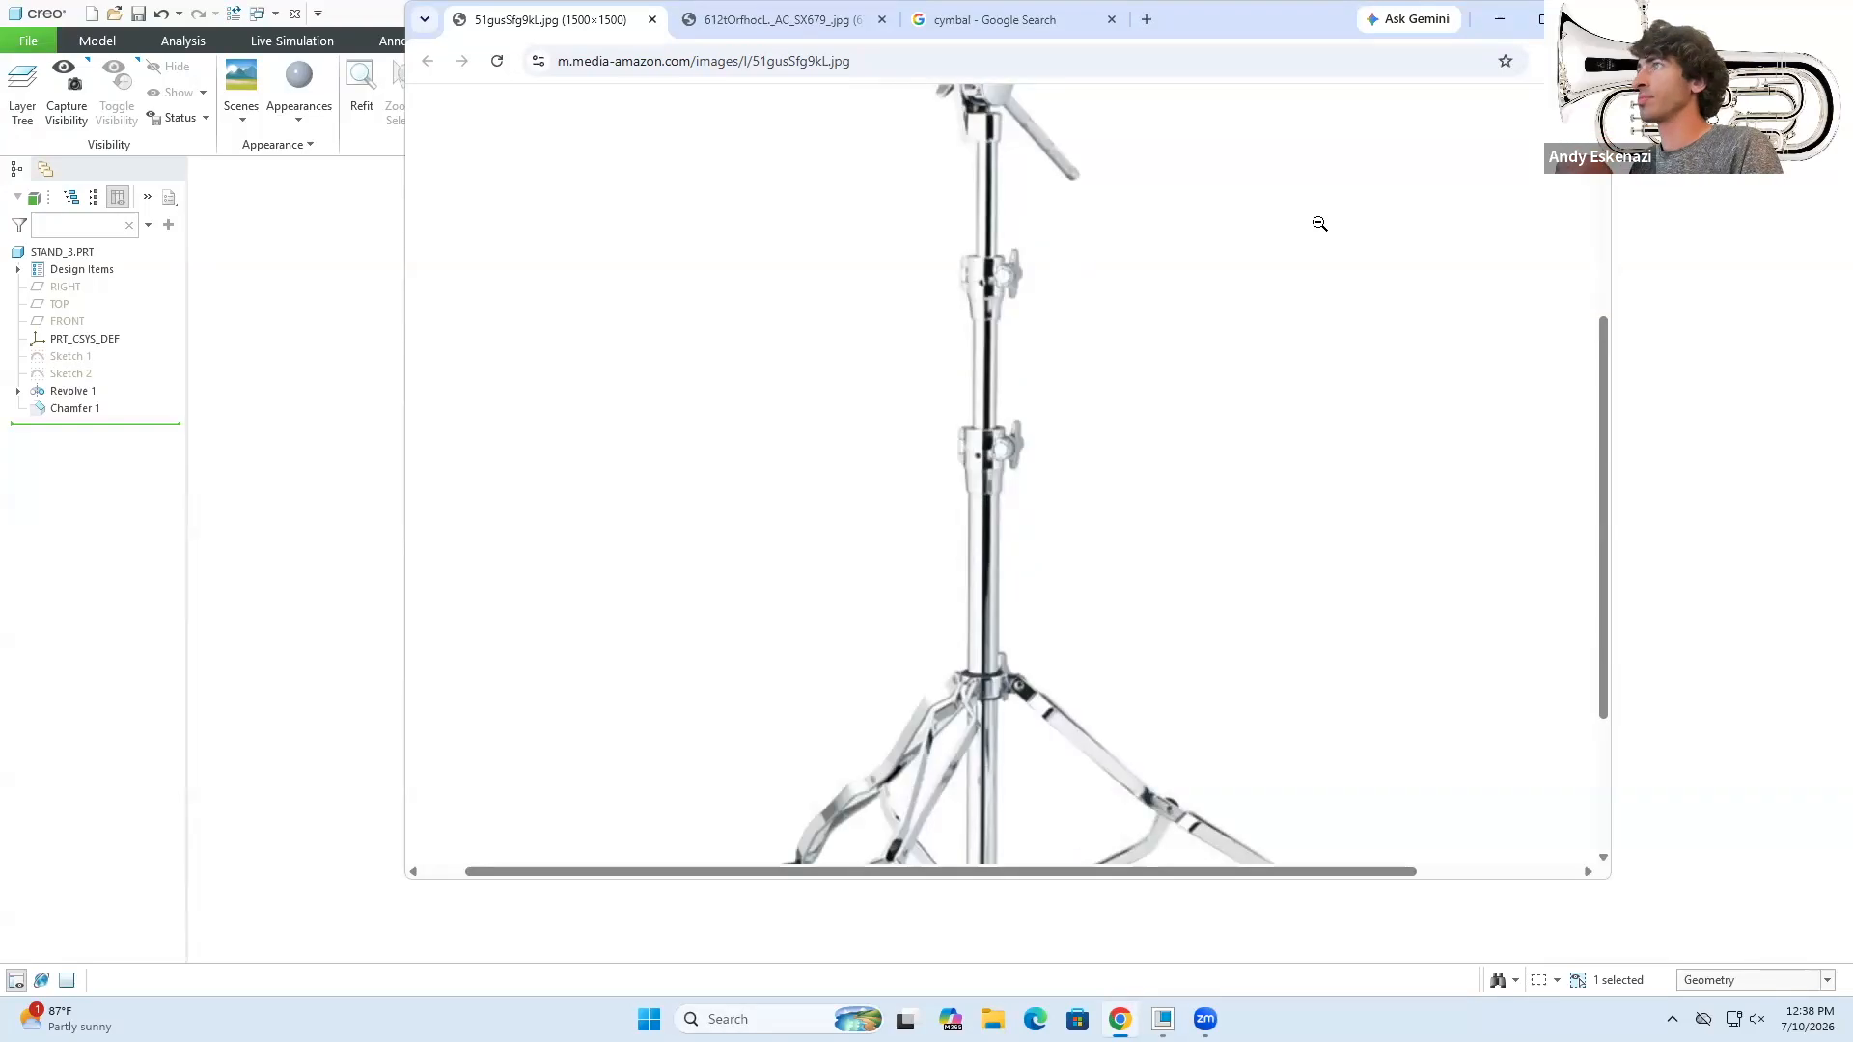
click(1498, 19)
click(616, 455)
key(ctrl+s)
- Assemble stand_3.prt into Stand_Assembly with its tube aligned to STAND_2, and save the assembly
click(1163, 1020)
click(1534, 922)
click(316, 82)
click(893, 376)
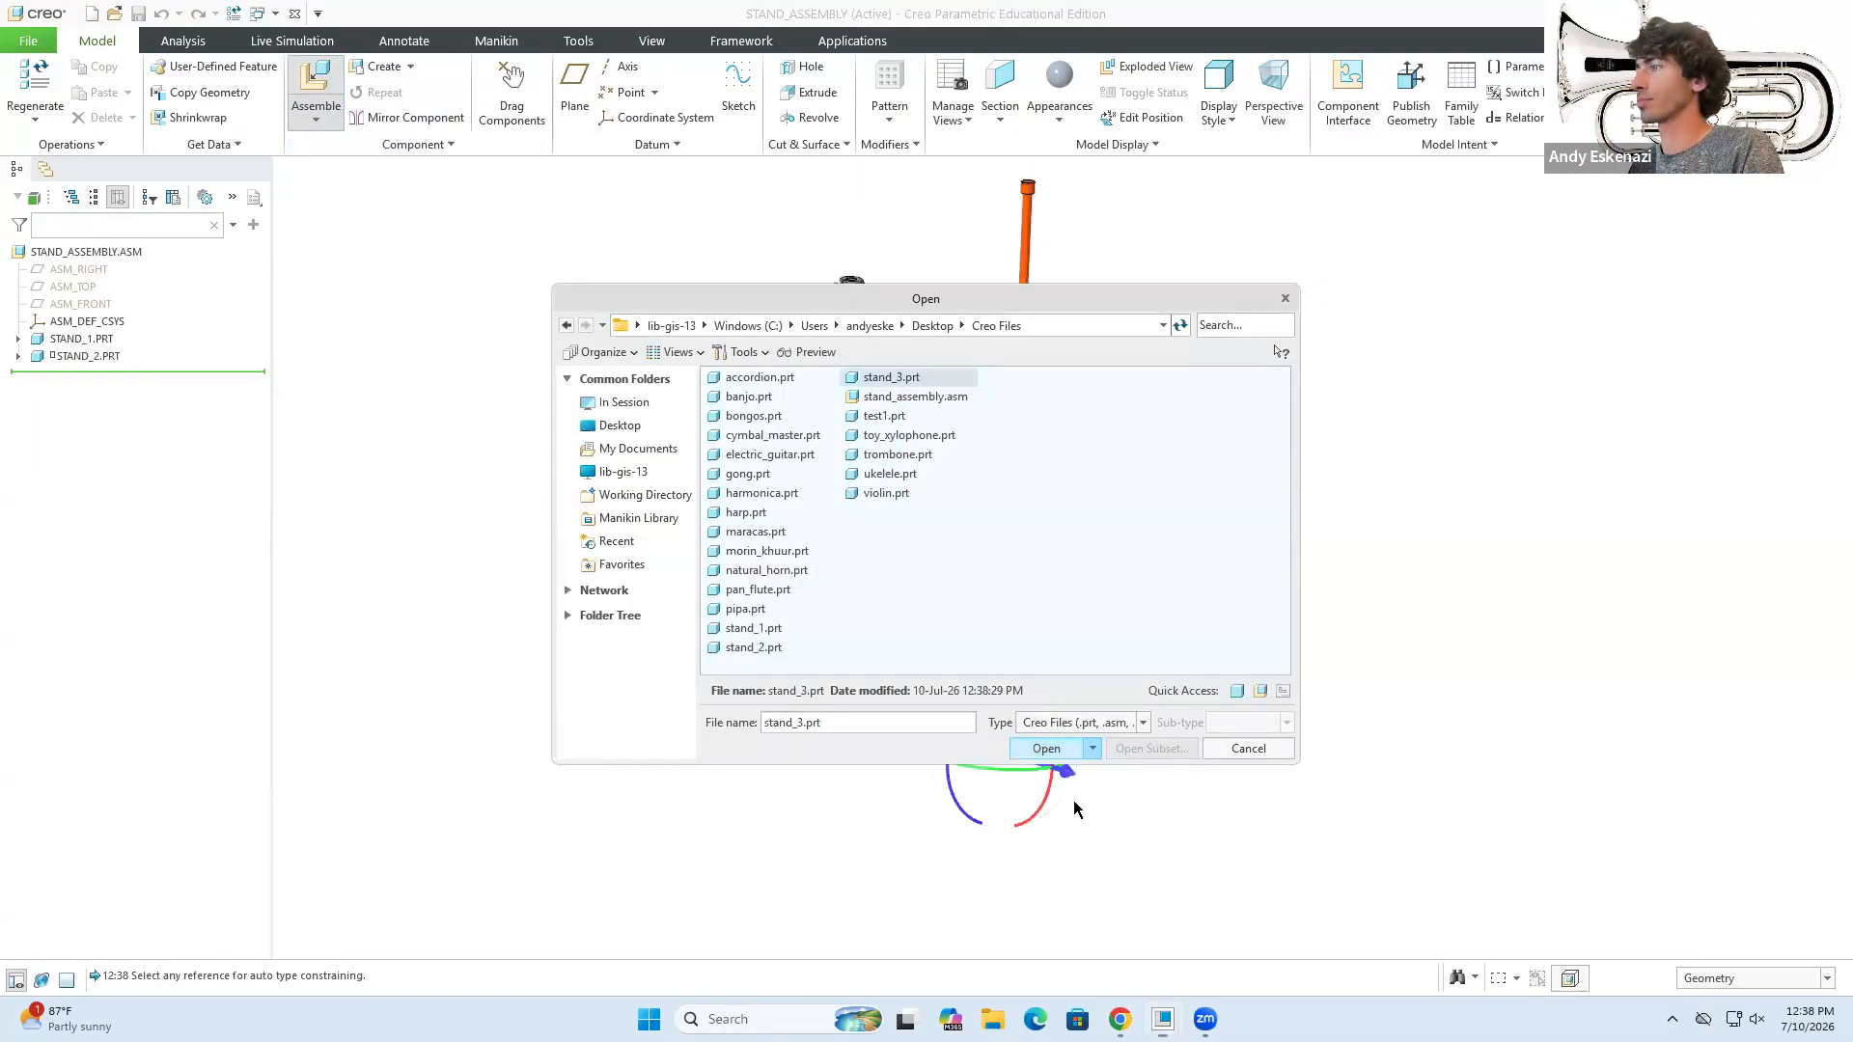
click(1046, 750)
click(1018, 502)
click(858, 338)
scroll(858, 338, down, 5)
click(954, 94)
scroll(926, 482, up, 6)
click(136, 21)
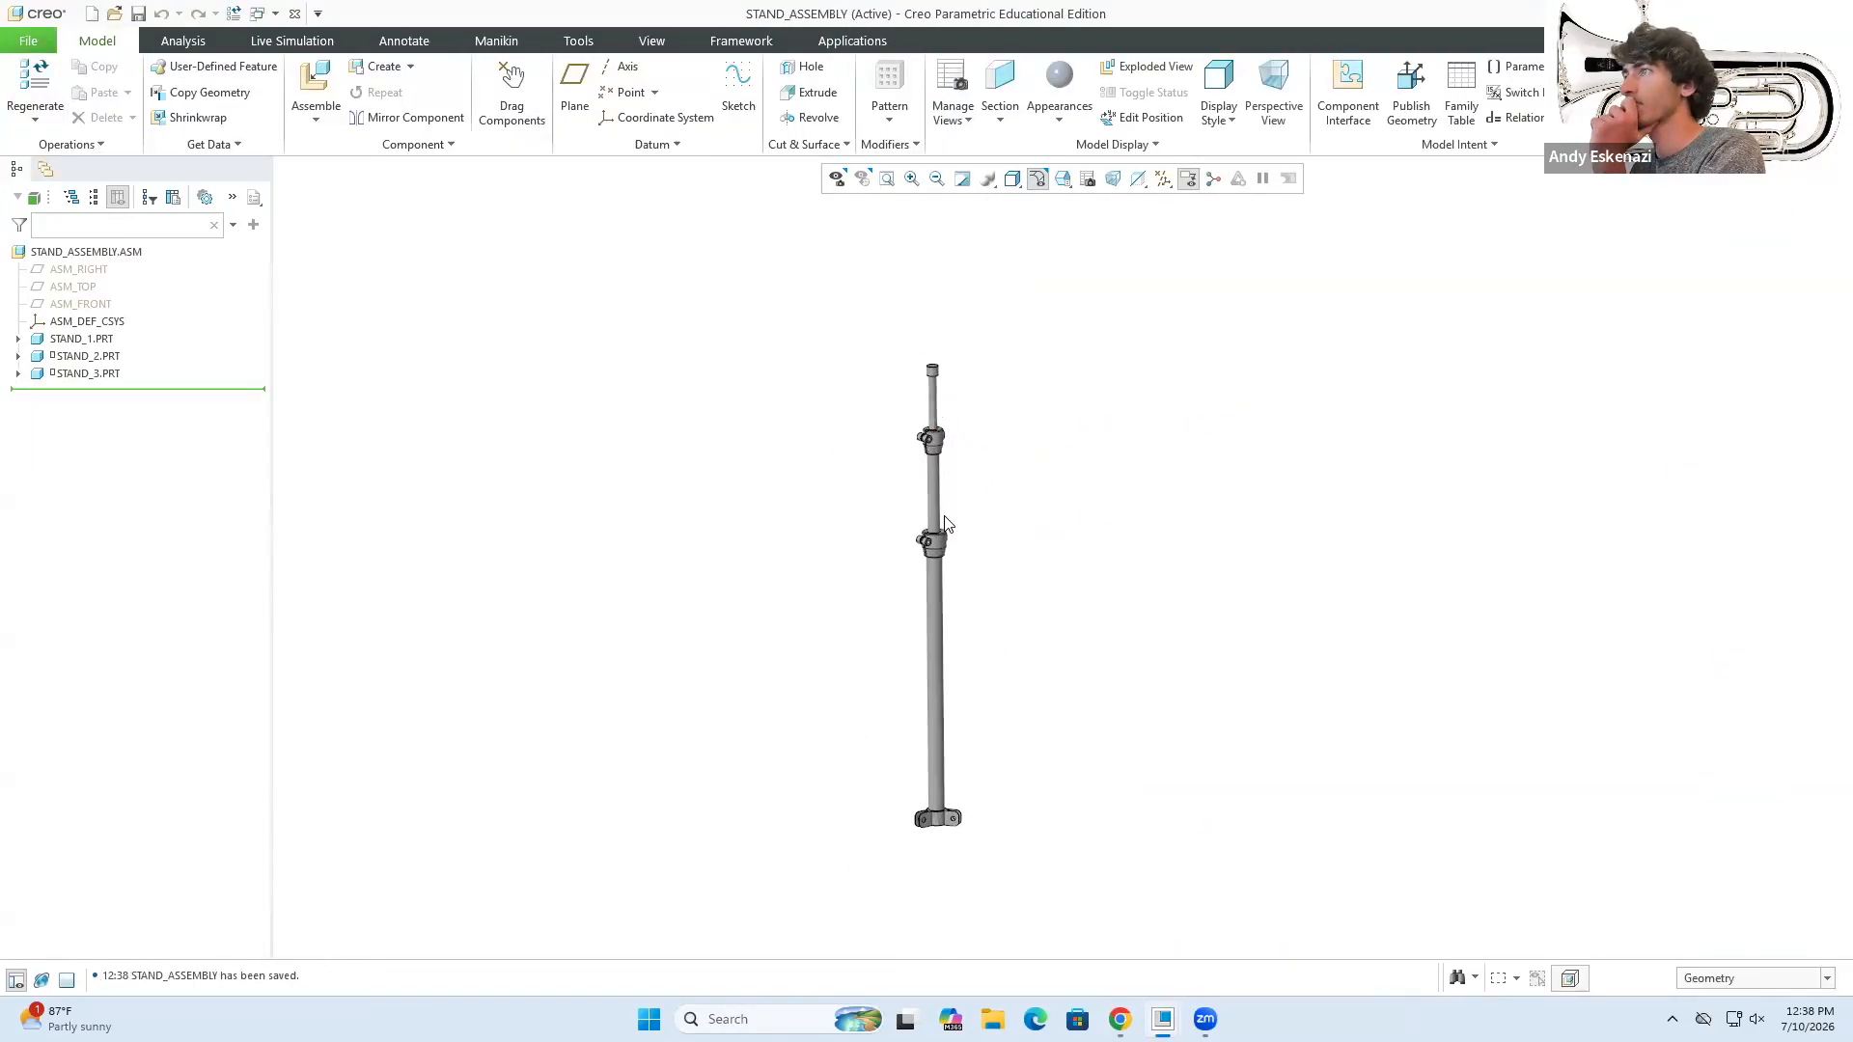
- Save a copy of the cymbal master part as stand_4 and open the copy
mouse_move(1163, 1019)
click(1163, 922)
click(138, 13)
click(28, 40)
click(60, 179)
text(stand_4)
key(Return)
click(28, 40)
click(53, 107)
double_click(963, 633)
- On the RIGHT plane, sketch the collar's cross-section beside the upper leg bracket from projected Sketch 1 edges closed with lines
scroll(1091, 616, down, 4)
click(606, 87)
click(65, 287)
click(1723, 471)
scroll(1178, 661, down, 8)
click(762, 118)
click(1151, 617)
click(1168, 717)
click(516, 66)
click(1174, 511)
click(1181, 715)
scroll(1017, 476, up, 2)
click(720, 67)
scroll(1059, 599, up, 8)
click(984, 95)
- Add a vertical line along the tube's center below the inner tube in Sketch 1, and revolve Sketch 2 into the collar ring
click(1065, 266)
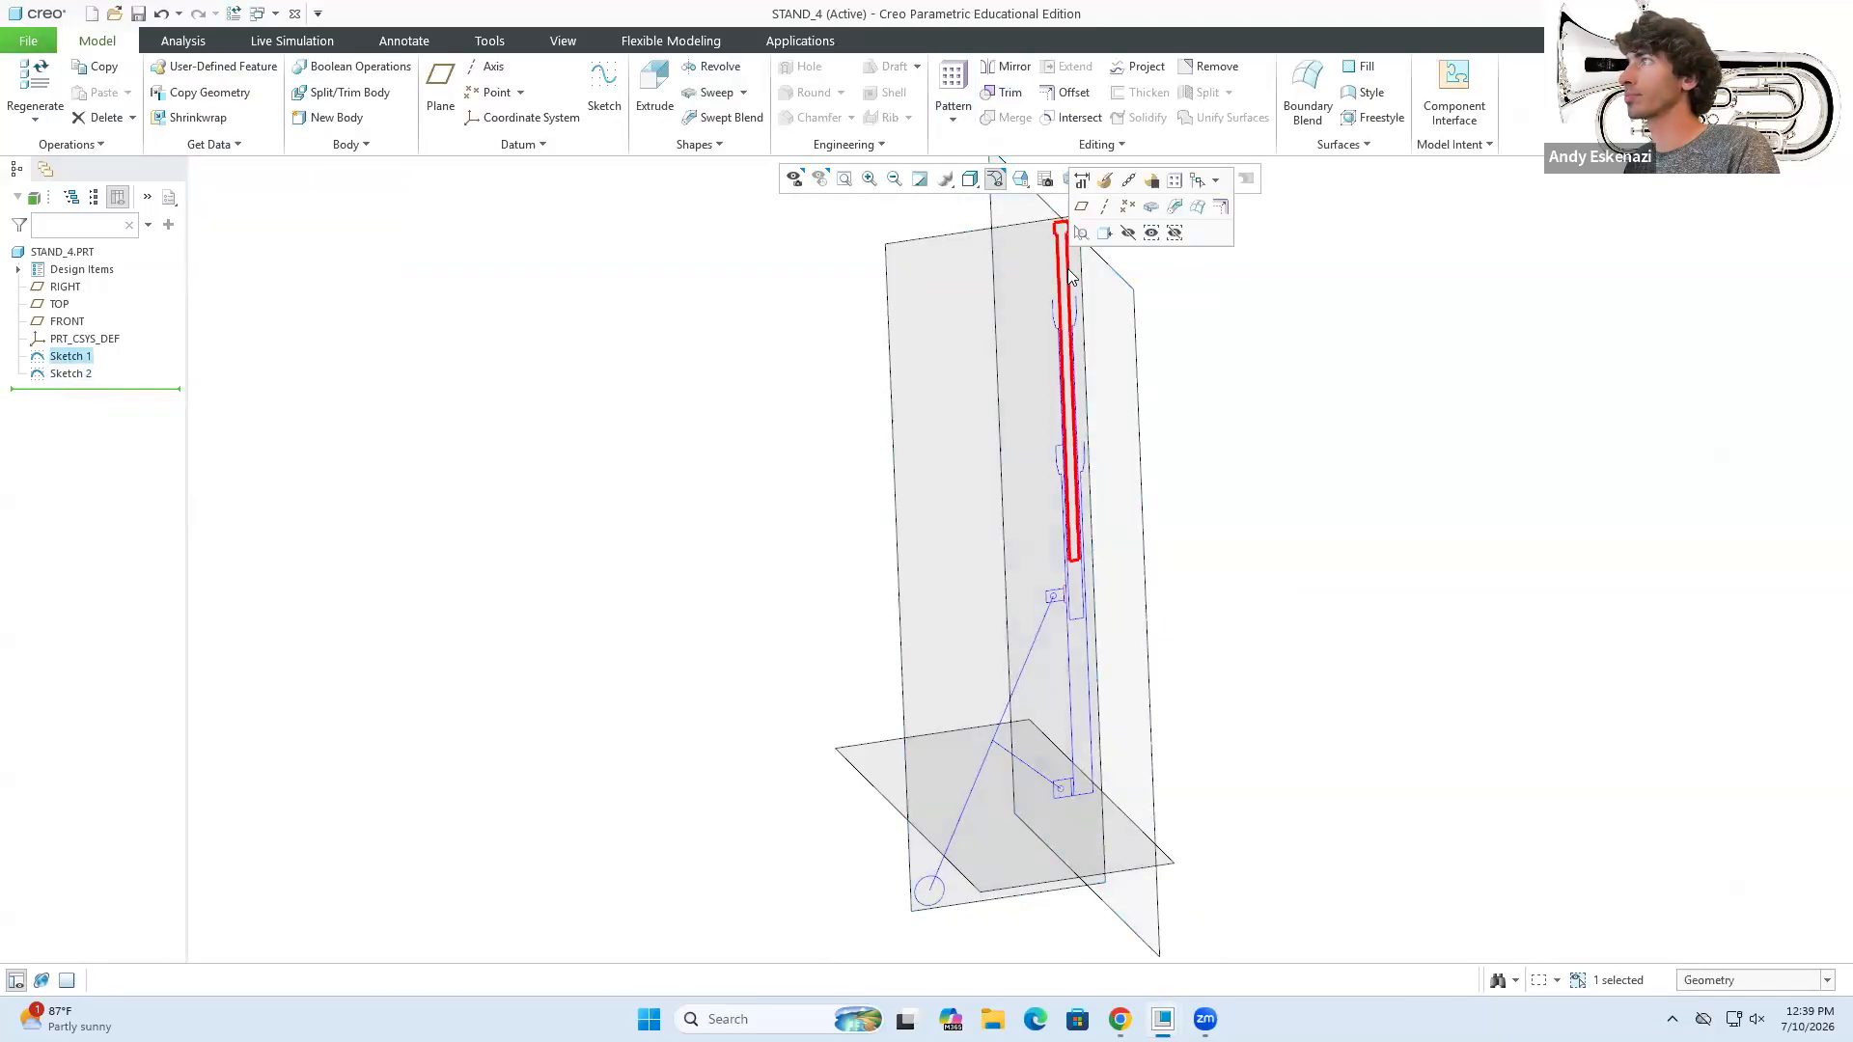
click(1082, 185)
click(516, 66)
scroll(1005, 676, down, 8)
click(1007, 673)
click(1017, 950)
click(71, 373)
click(720, 66)
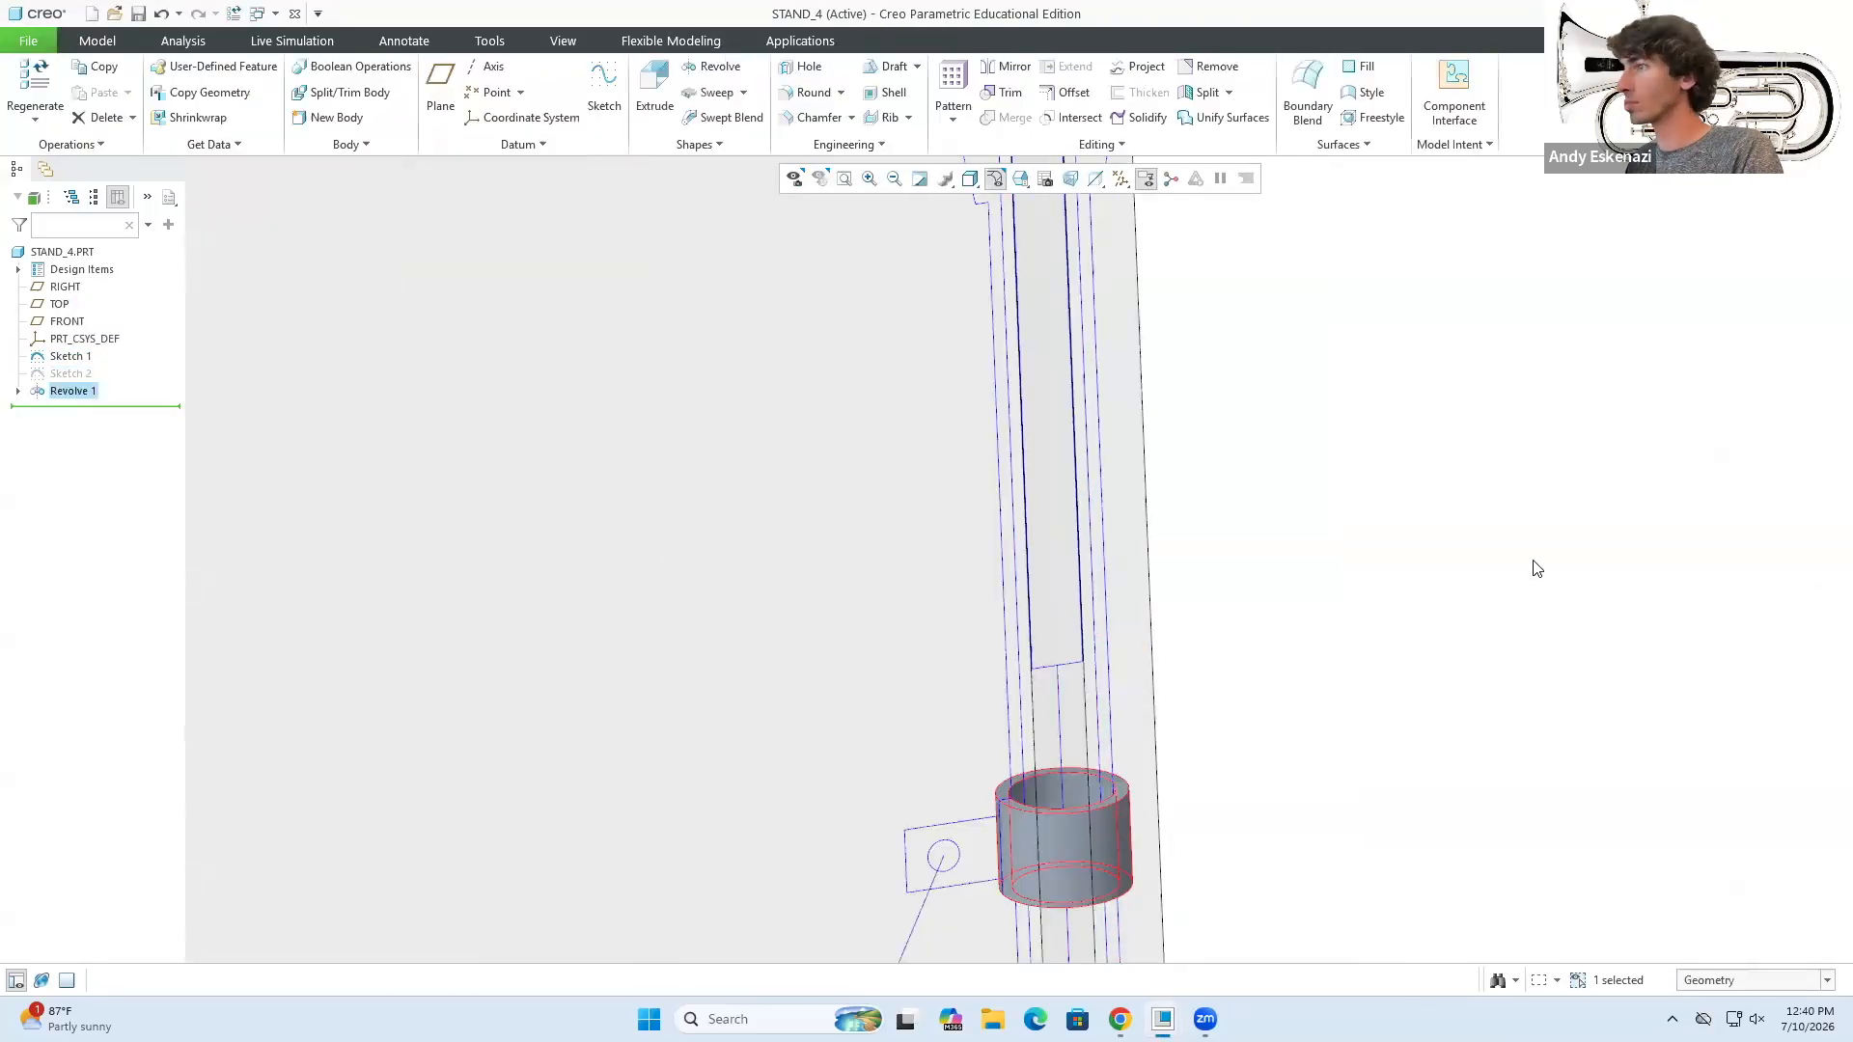
- Start a sketch on the RIGHT plane and project the bracket tab's three outer edges and its hole circle
click(604, 87)
click(65, 286)
click(763, 118)
click(864, 629)
click(801, 691)
click(907, 745)
click(879, 717)
click(530, 233)
- Close the bracket tab's outline with lines that run slightly into the collar's wall
click(516, 66)
scroll(997, 622, down, 4)
click(995, 622)
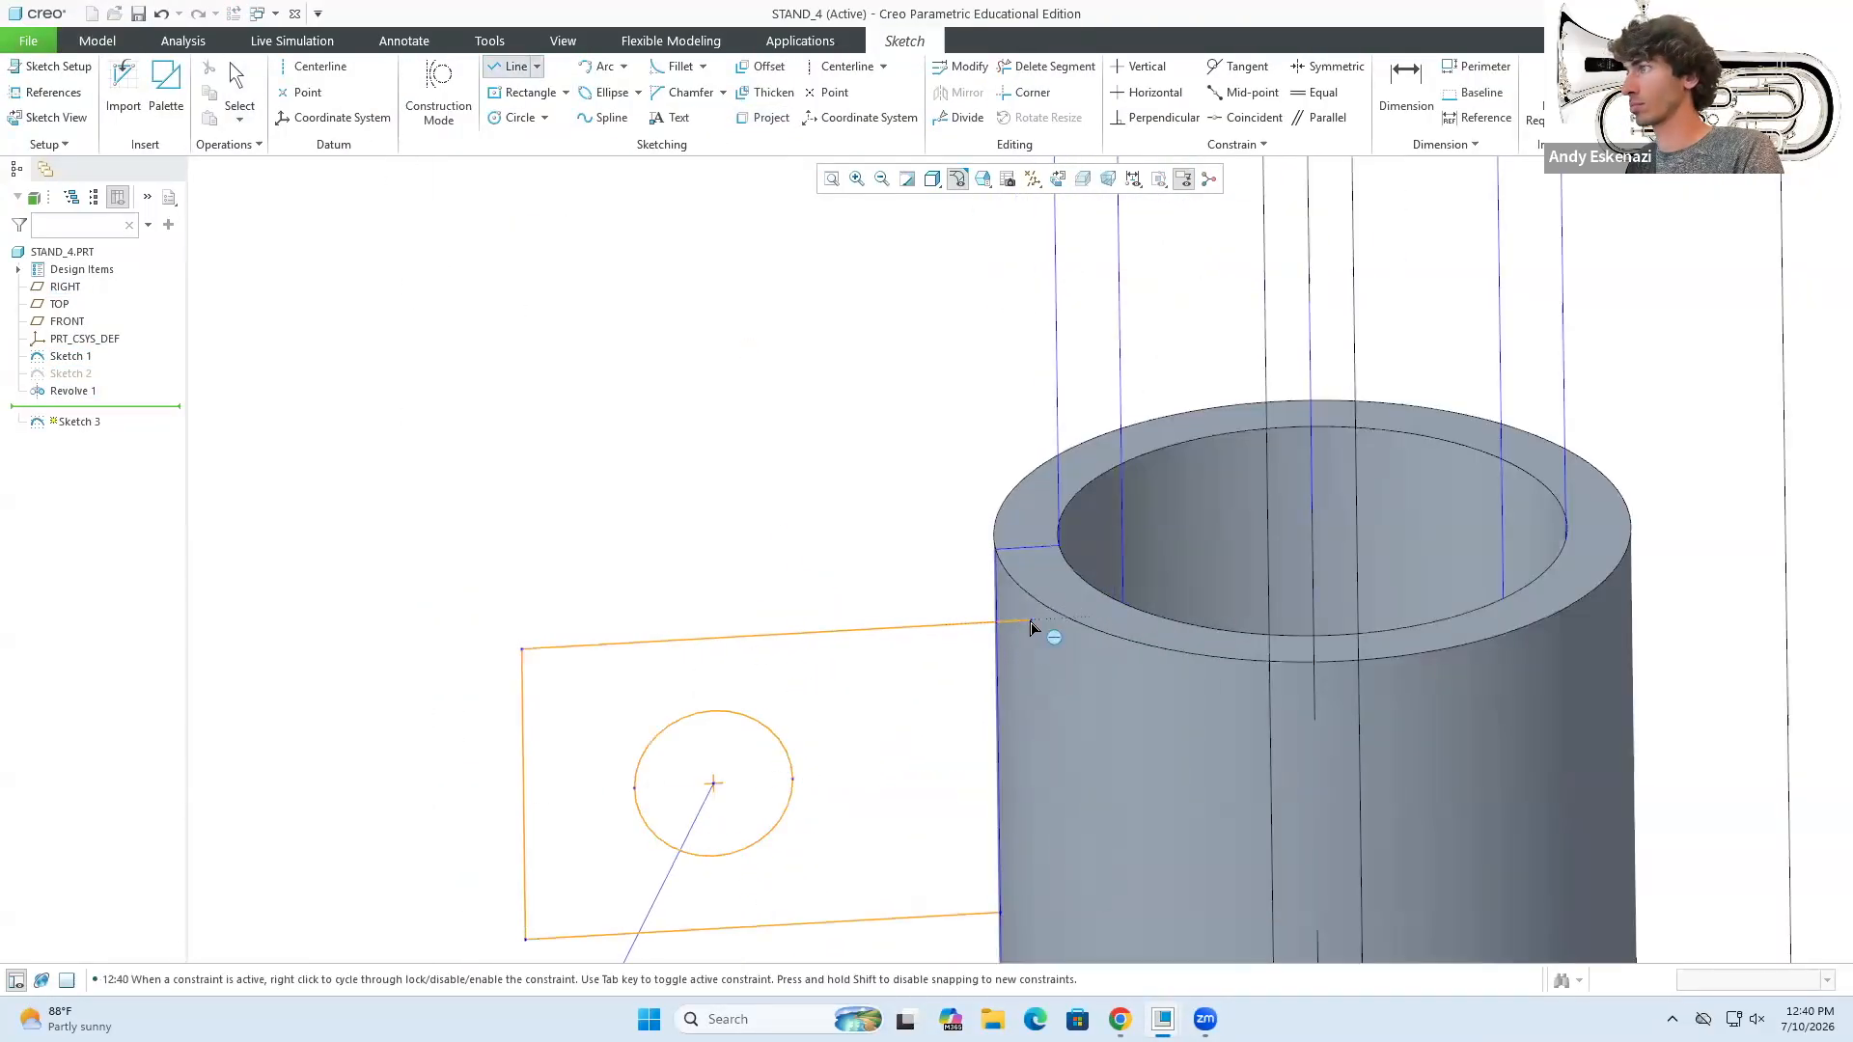
click(1032, 620)
click(1032, 910)
- Check the leg bracket in the browser's cymbal stand photo and extrude the tab sketch to a thickness of 2
click(1120, 1020)
click(1500, 15)
middle_drag(1016, 492, 1038, 526)
click(1119, 1019)
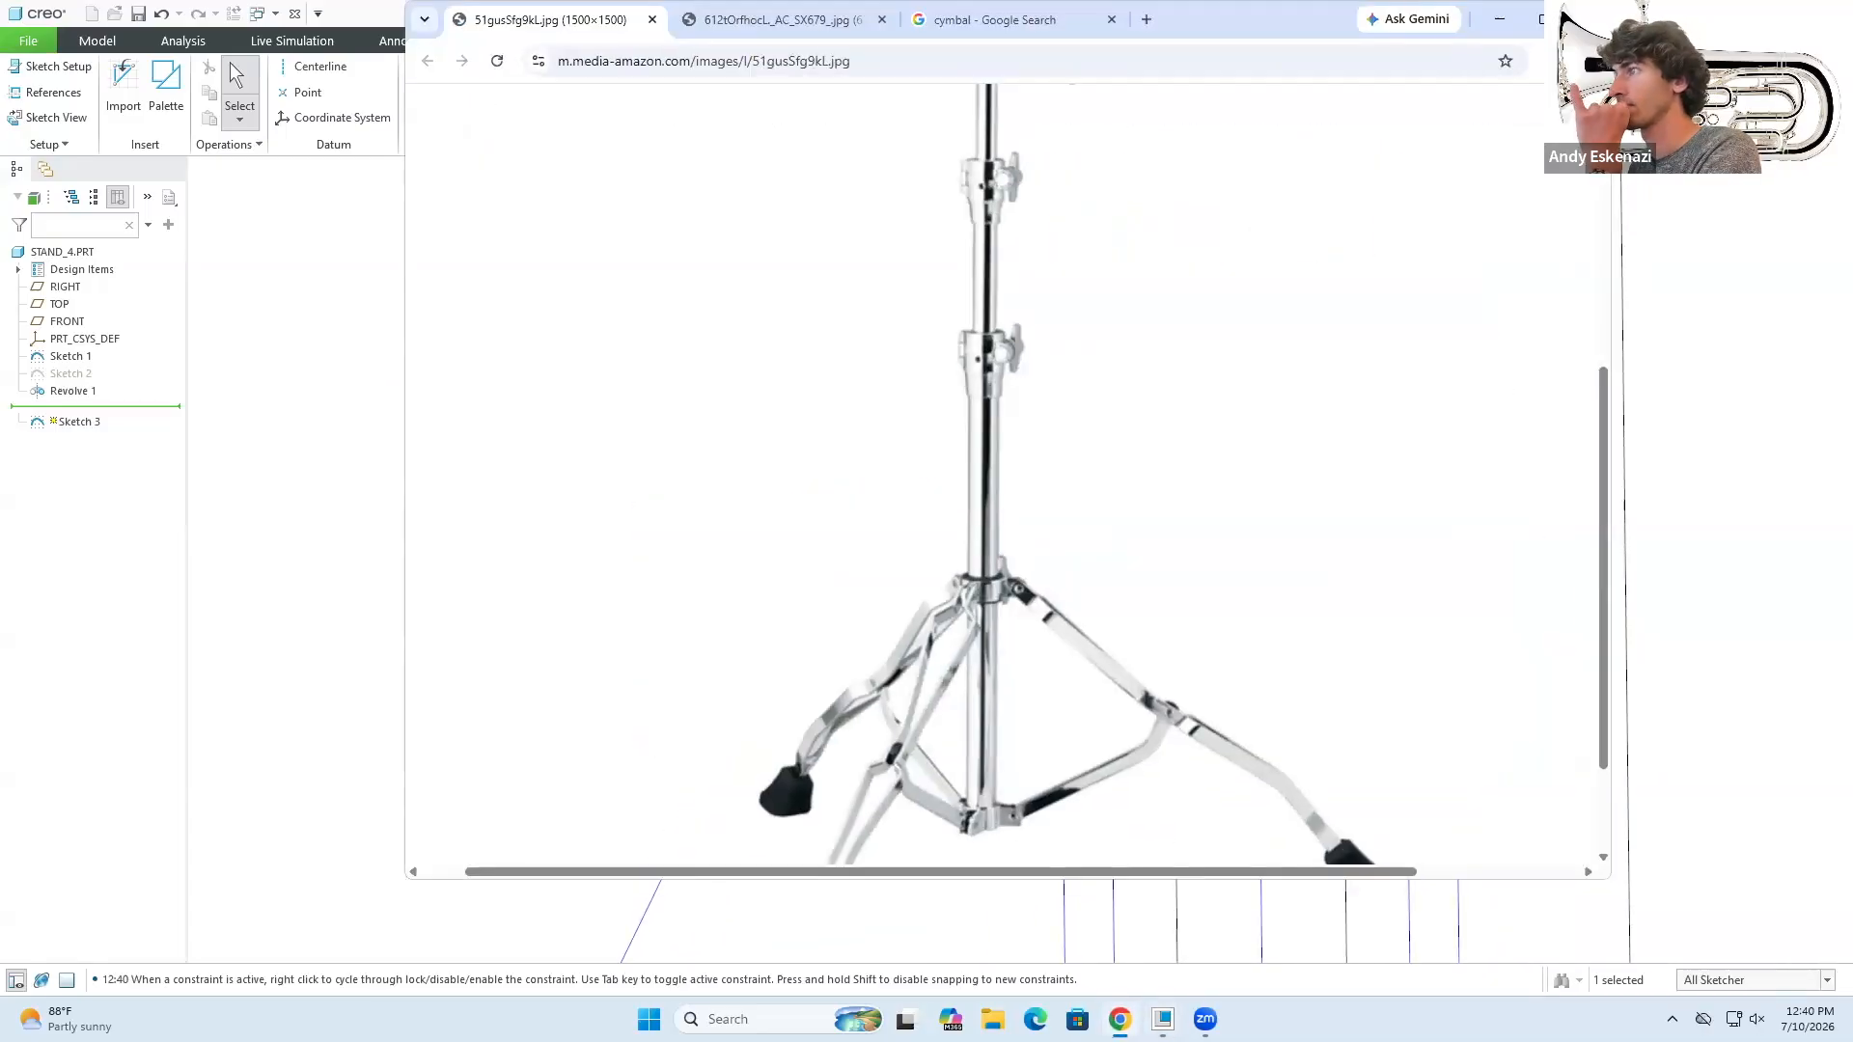
click(1500, 15)
click(663, 87)
click(238, 145)
text(2)
key(Return)
middle_drag(756, 555, 753, 522)
click(826, 94)
- Hide the RIGHT and FRONT datum planes
scroll(1004, 482, up, 5)
click(963, 351)
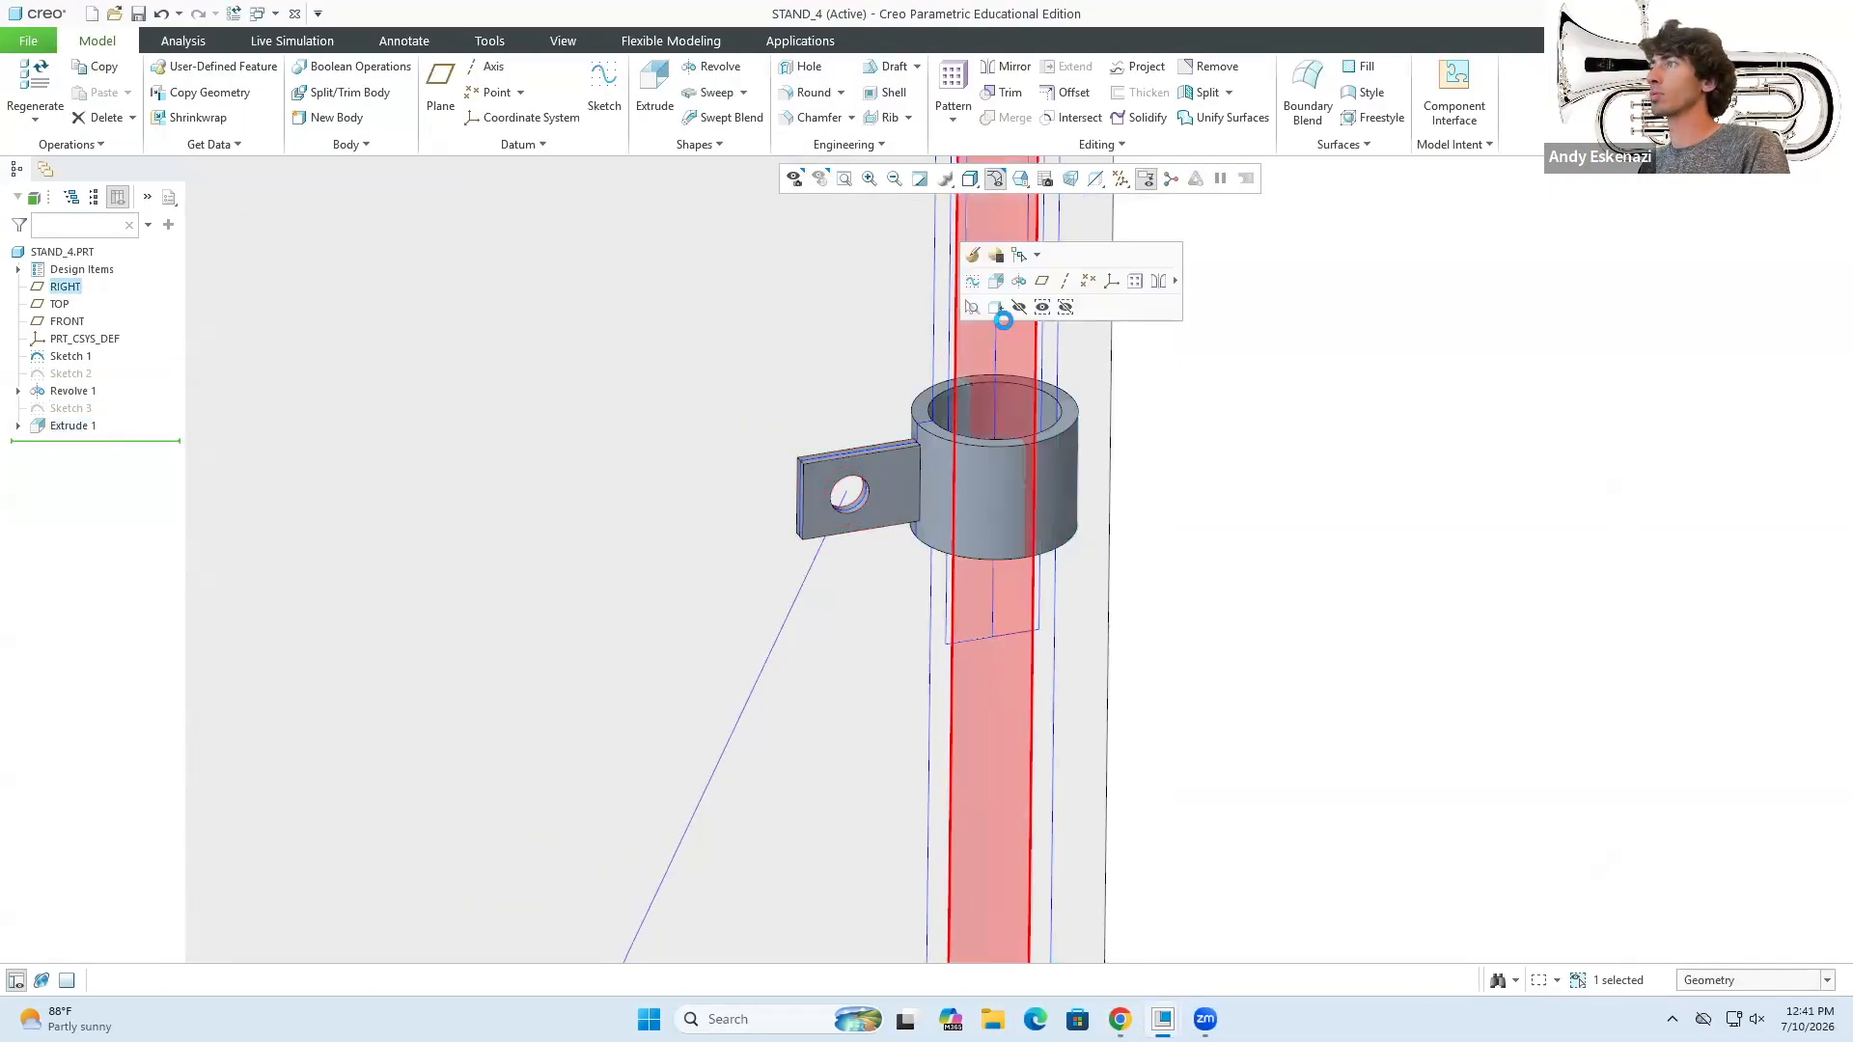
click(1001, 315)
click(72, 356)
click(79, 425)
click(951, 118)
click(65, 357)
click(97, 314)
click(73, 425)
click(953, 82)
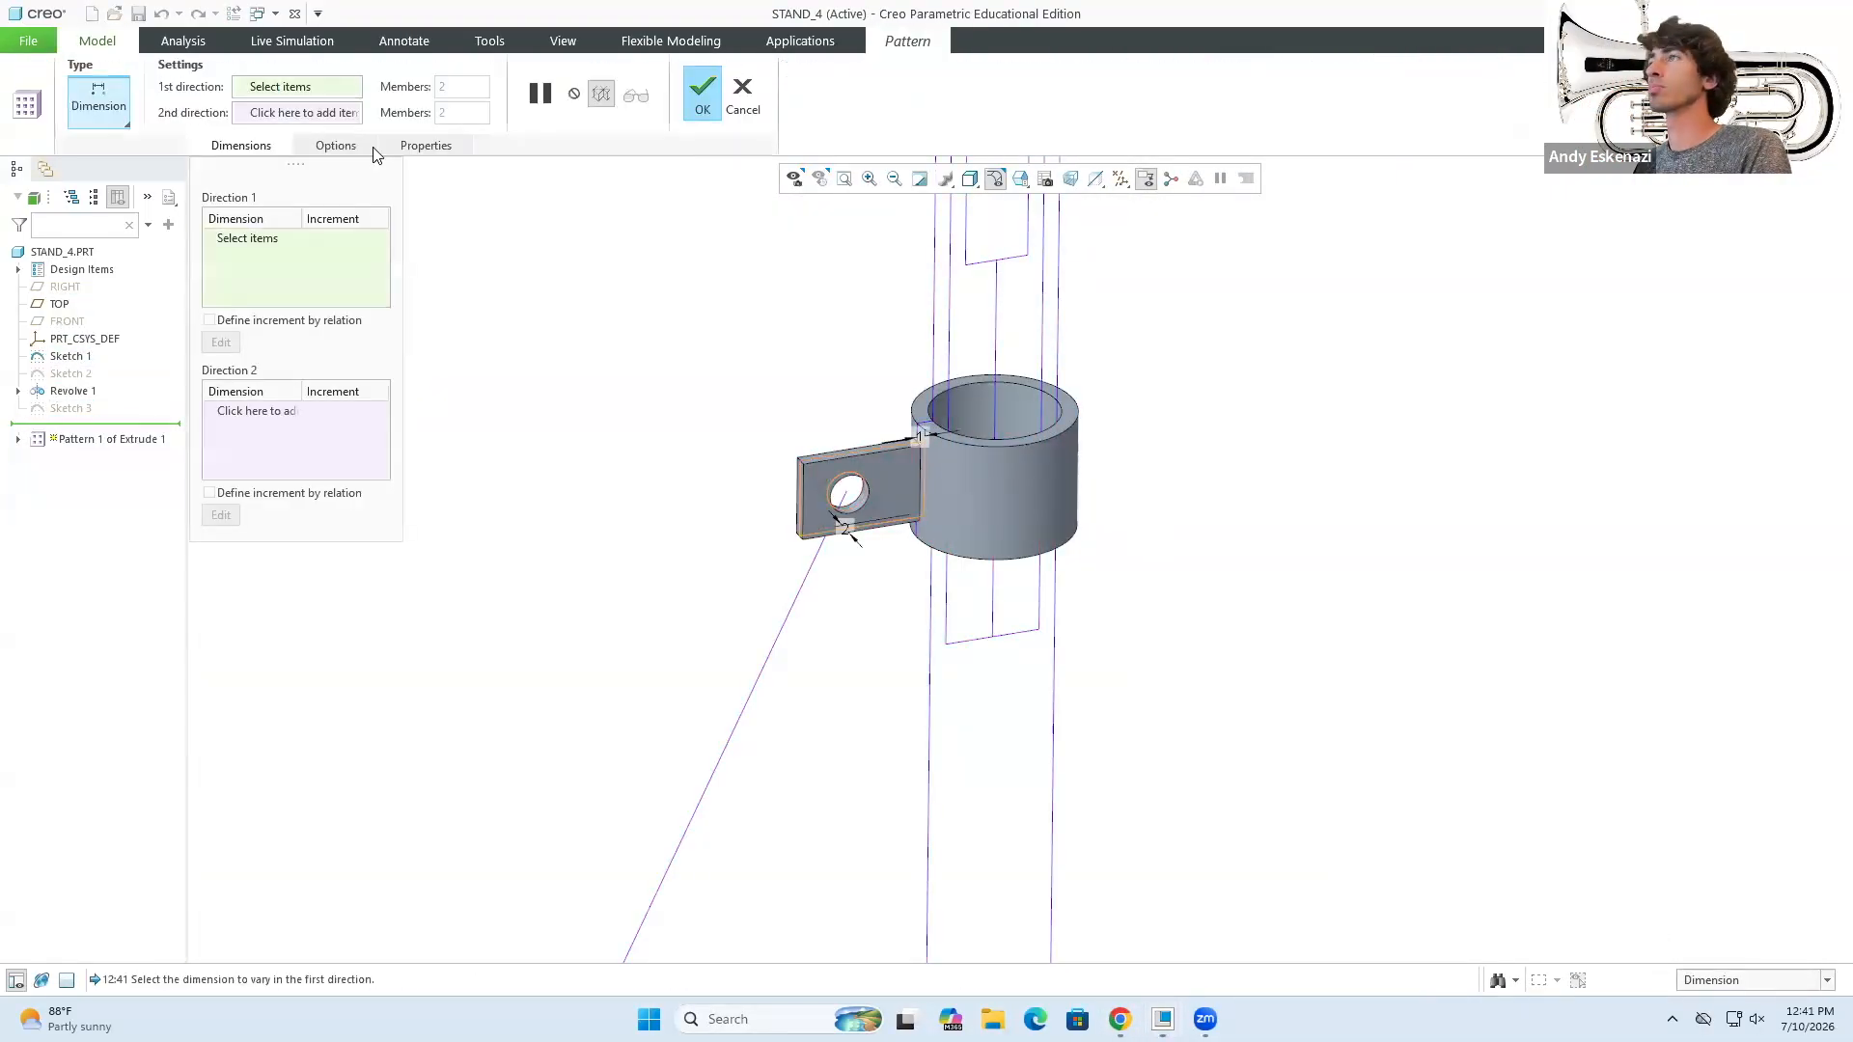
click(1212, 95)
- Create a datum axis through the collar's cylindrical surface, ordered before the tab extrusion, and hide Sketch 1
mouse_move(114, 441)
mouse_down()
mouse_move(116, 415)
mouse_move(95, 461)
mouse_up()
click(493, 67)
click(994, 492)
click(1732, 470)
click(71, 356)
click(97, 315)
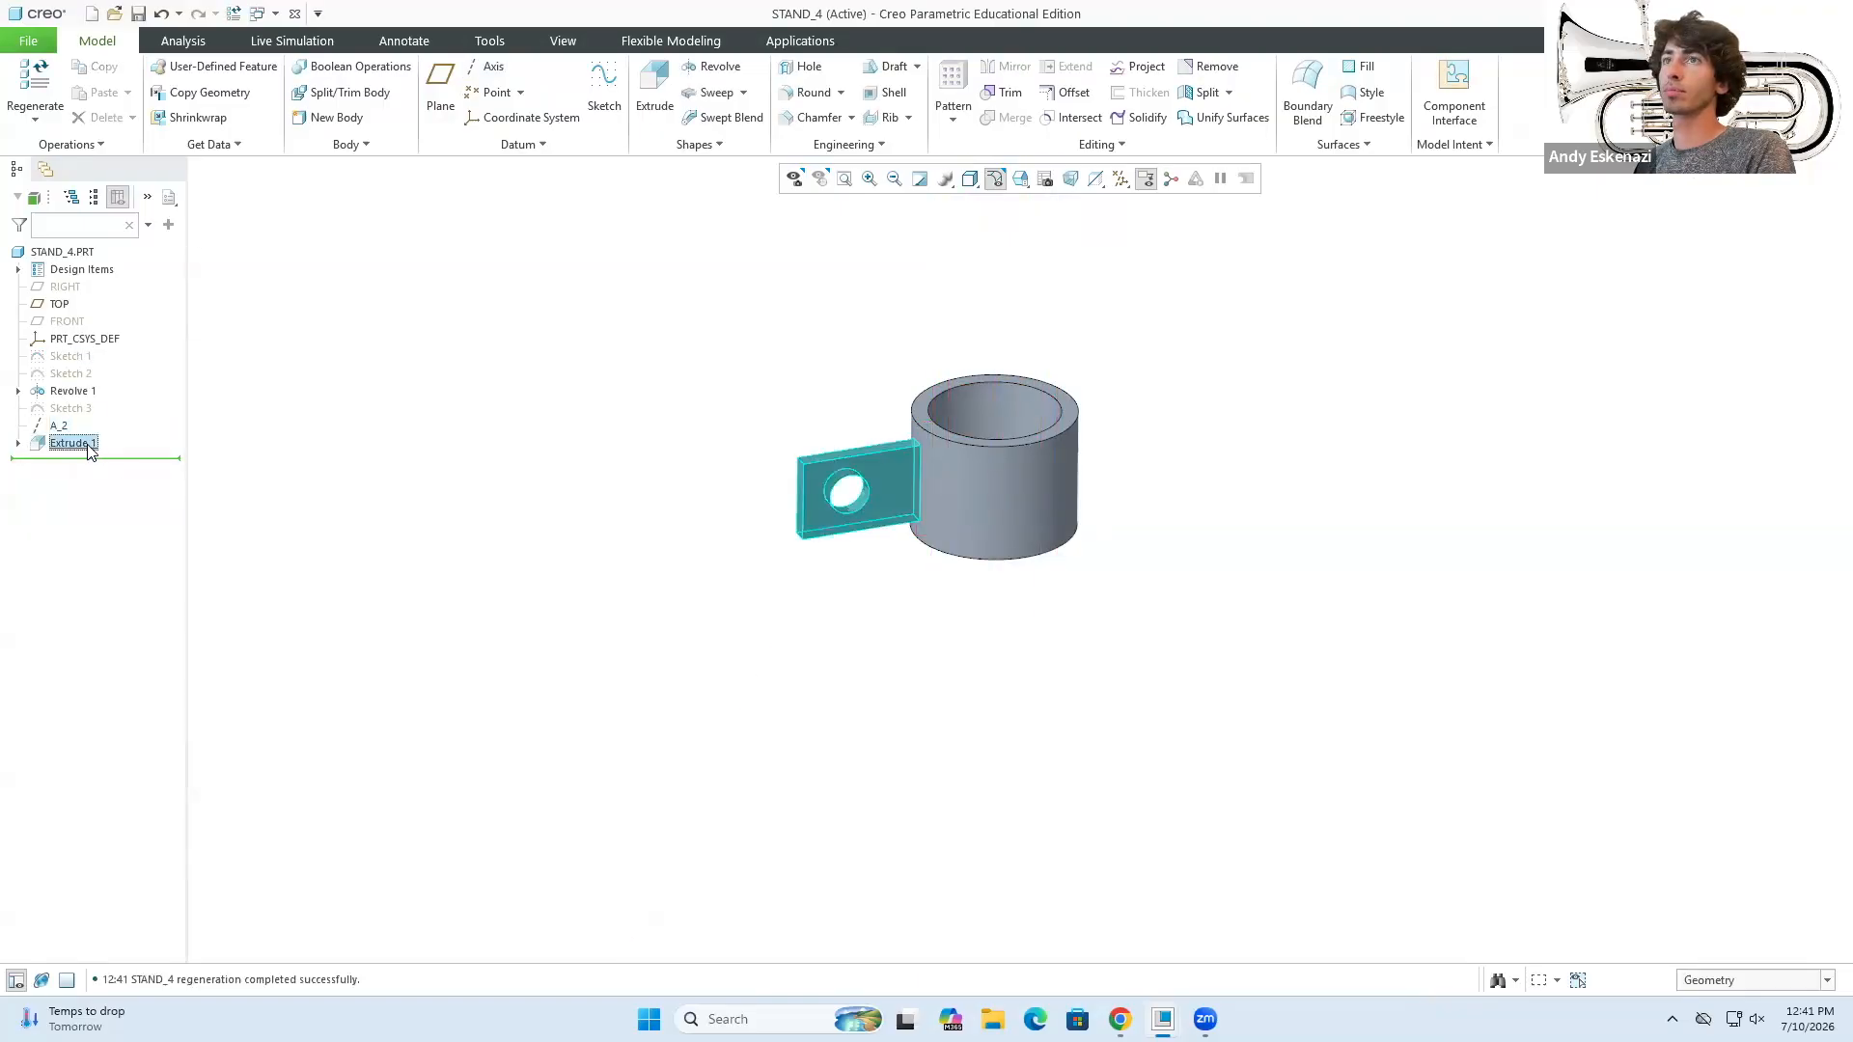
- Pattern the tab extrusion around the collar's axis with 3 equally spaced members
click(81, 444)
click(952, 82)
click(58, 426)
text(3)
click(1159, 91)
click(813, 92)
- Round the outer corner edges of the bracket tabs with a radius of 5
click(794, 468)
double_click(860, 443)
text(5)
click(794, 586)
click(1341, 491)
click(1683, 720)
click(838, 428)
click(841, 93)
- Chamfer the edges where the tabs meet the collar and the collar's rims with O x O at 0.50, and save the part
click(816, 118)
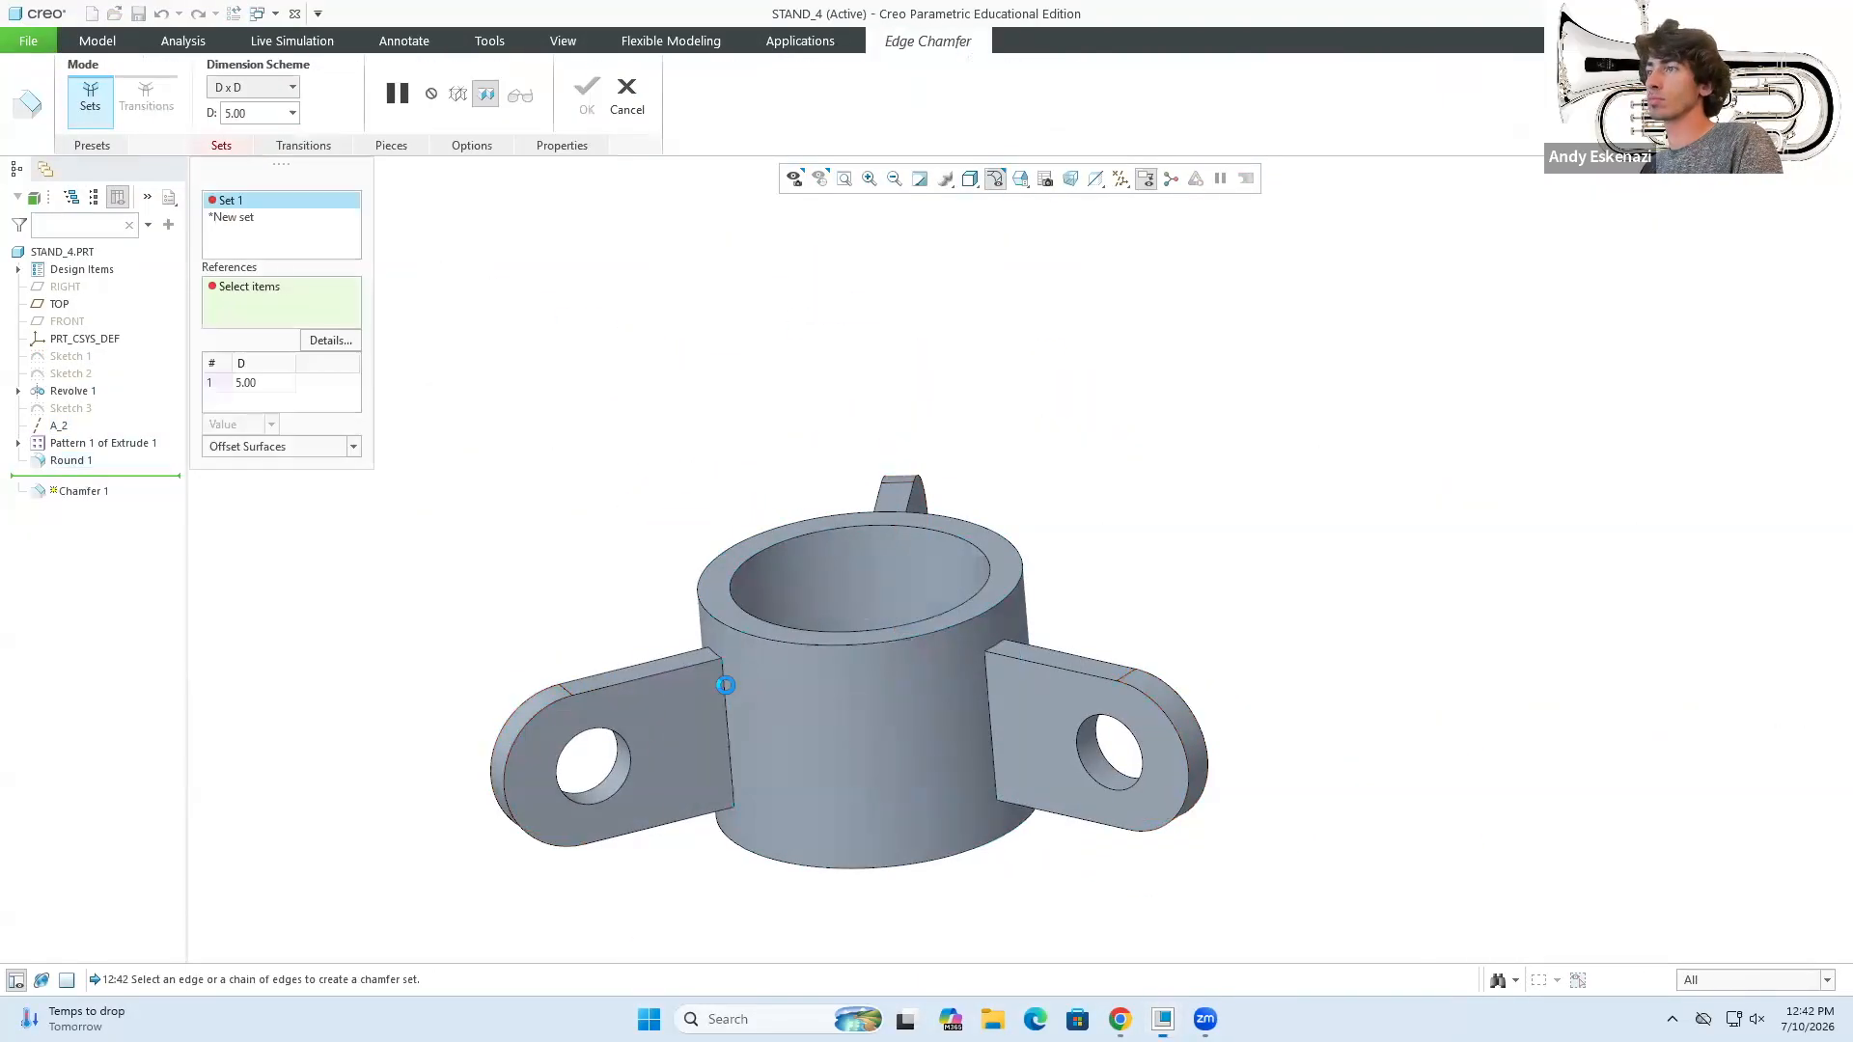
click(725, 703)
click(990, 726)
click(1318, 498)
middle_drag(992, 729, 1351, 386)
click(1357, 279)
middle_drag(1359, 285, 1254, 463)
click(1251, 430)
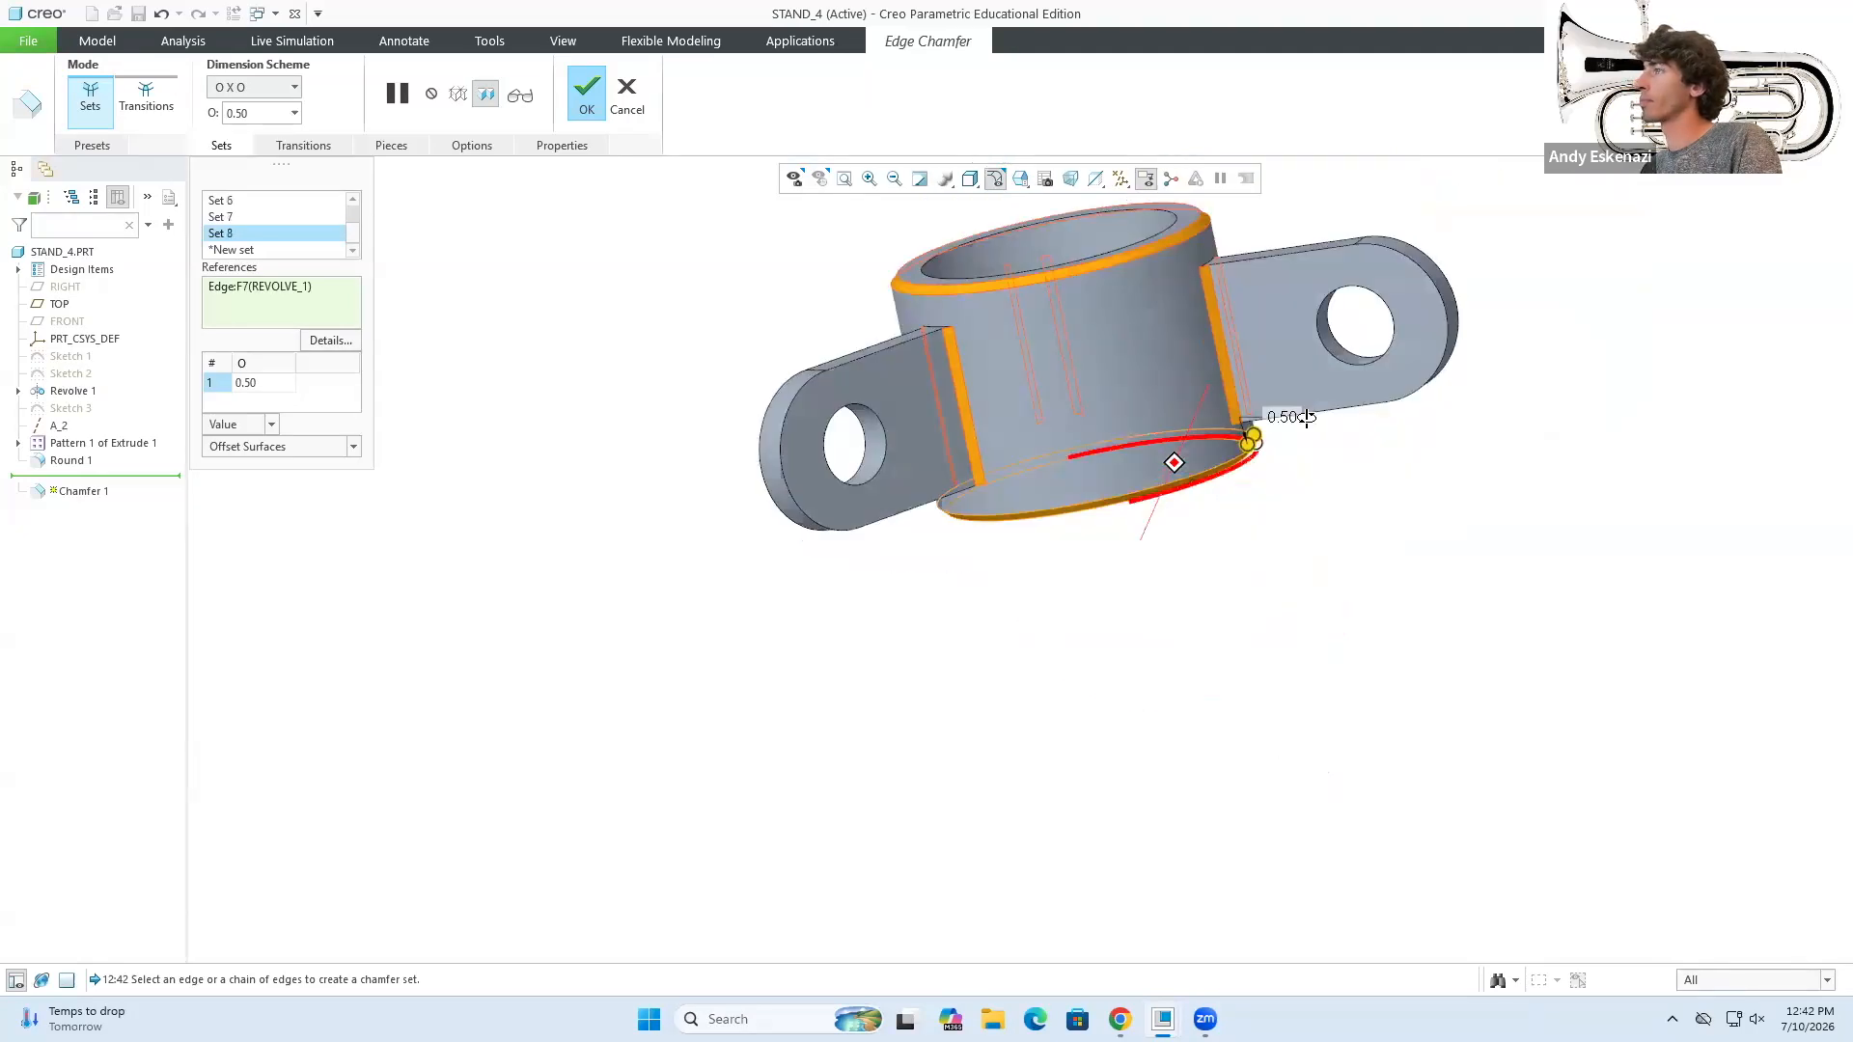
click(587, 92)
key(ctrl+s)
- Select the whole collar bracket and apply an appearance to it
scroll(1017, 587, up, 5)
click(972, 781)
click(563, 40)
drag(1226, 646, 784, 393)
click(299, 120)
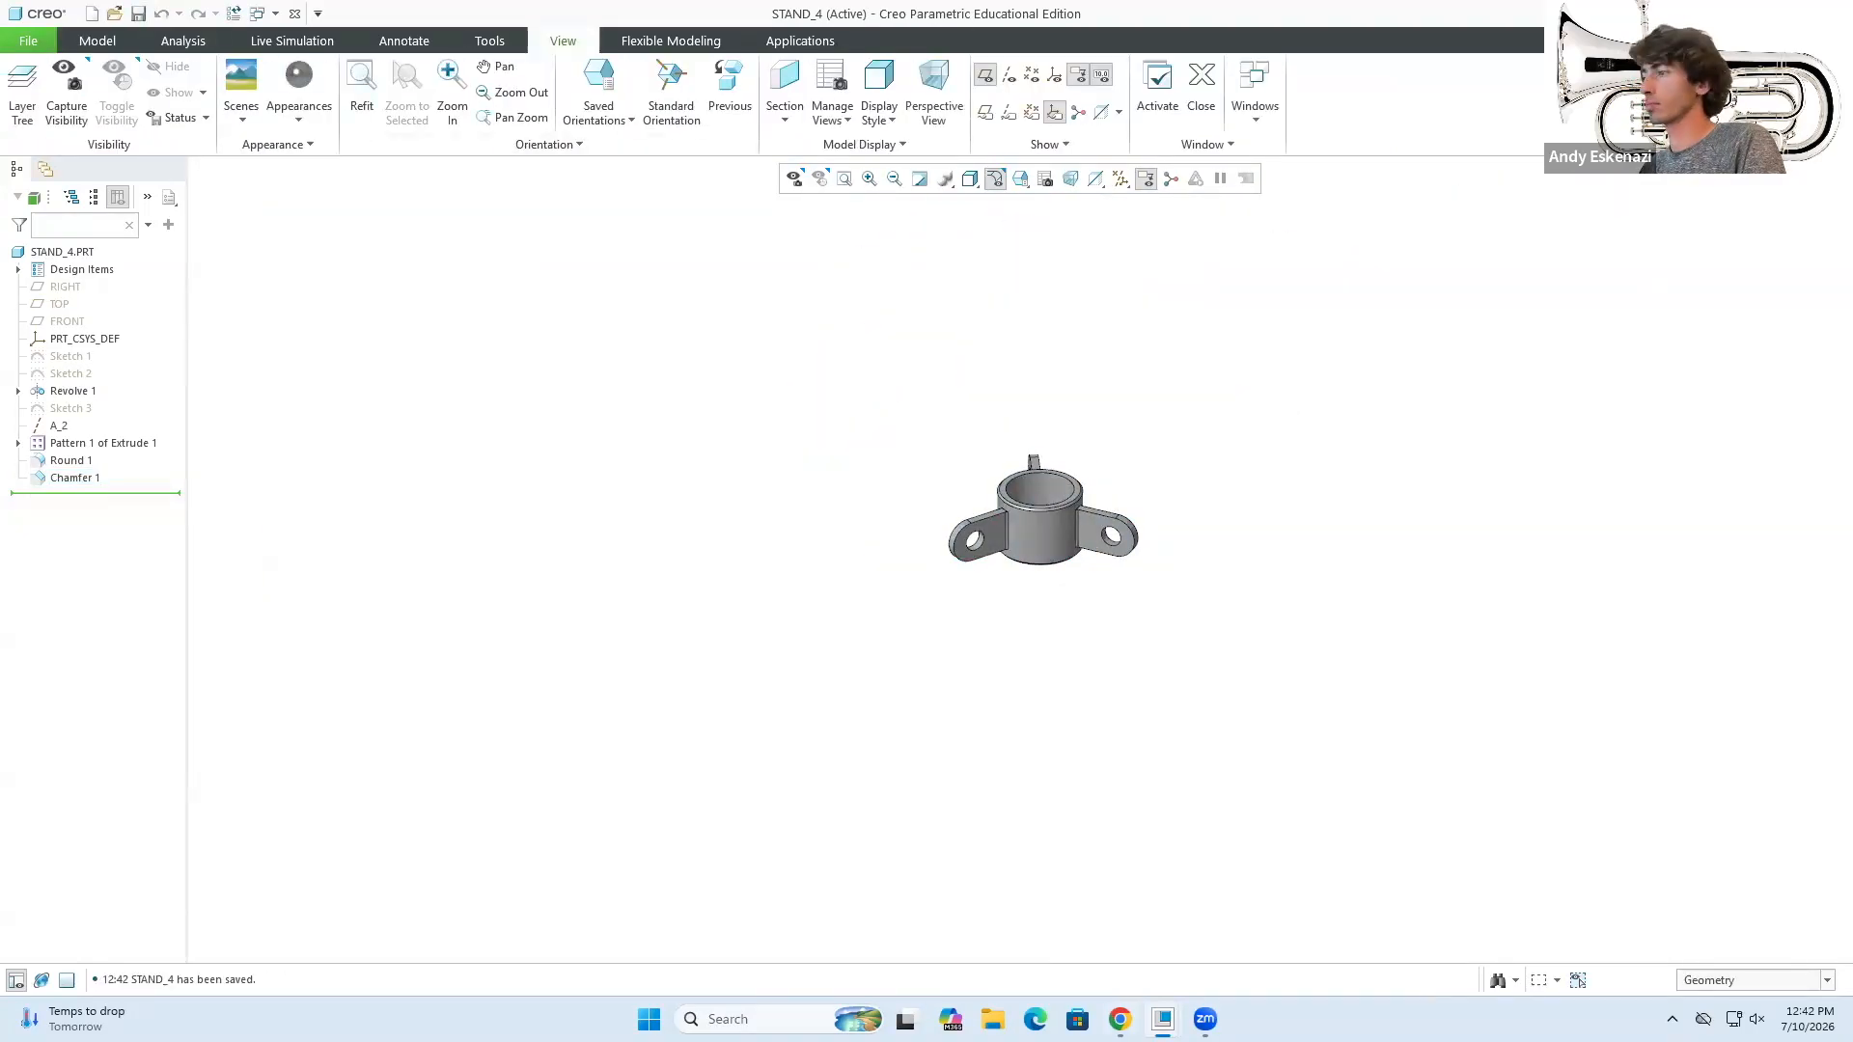
- Switch to Stand_Assembly and insert stand_4.prt as a component
click(1162, 1019)
click(1266, 907)
click(312, 85)
double_click(895, 397)
- Constrain the collar bracket on the stand with placement references picked on both parts, and save the assembly
click(323, 146)
scroll(1092, 693, down, 5)
click(1091, 719)
click(819, 665)
scroll(716, 721, up, 5)
scroll(785, 760, down, 5)
click(786, 761)
click(769, 381)
click(926, 93)
middle_drag(784, 399, 993, 479)
scroll(798, 418, up, 3)
scroll(1012, 388, down, 4)
middle_drag(1011, 388, 980, 447)
key(ctrl+s)
- Switch to the cymbal master part and save a copy of it as stand_5
click(1162, 1020)
click(1561, 854)
click(1665, 854)
click(1266, 917)
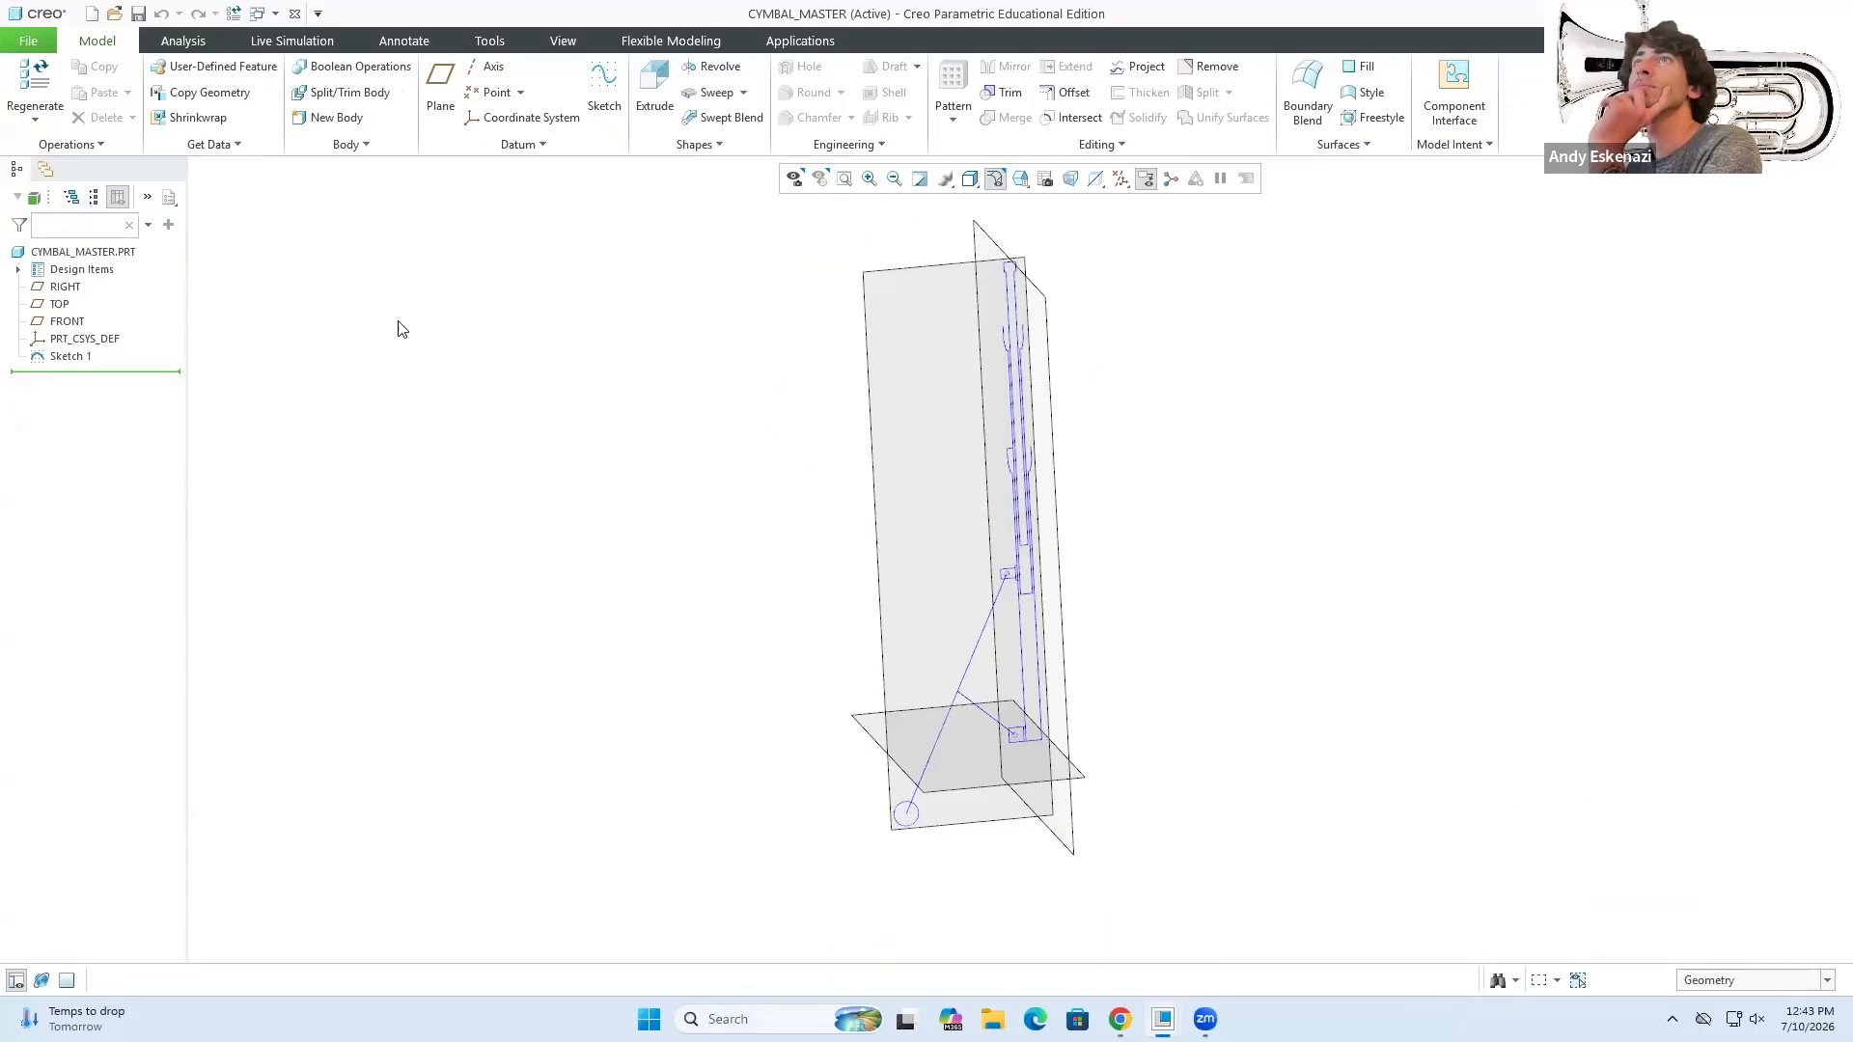
click(28, 40)
click(58, 214)
click(759, 795)
click(92, 13)
click(1096, 690)
- Open stand_5.prt
click(28, 40)
click(58, 121)
click(898, 414)
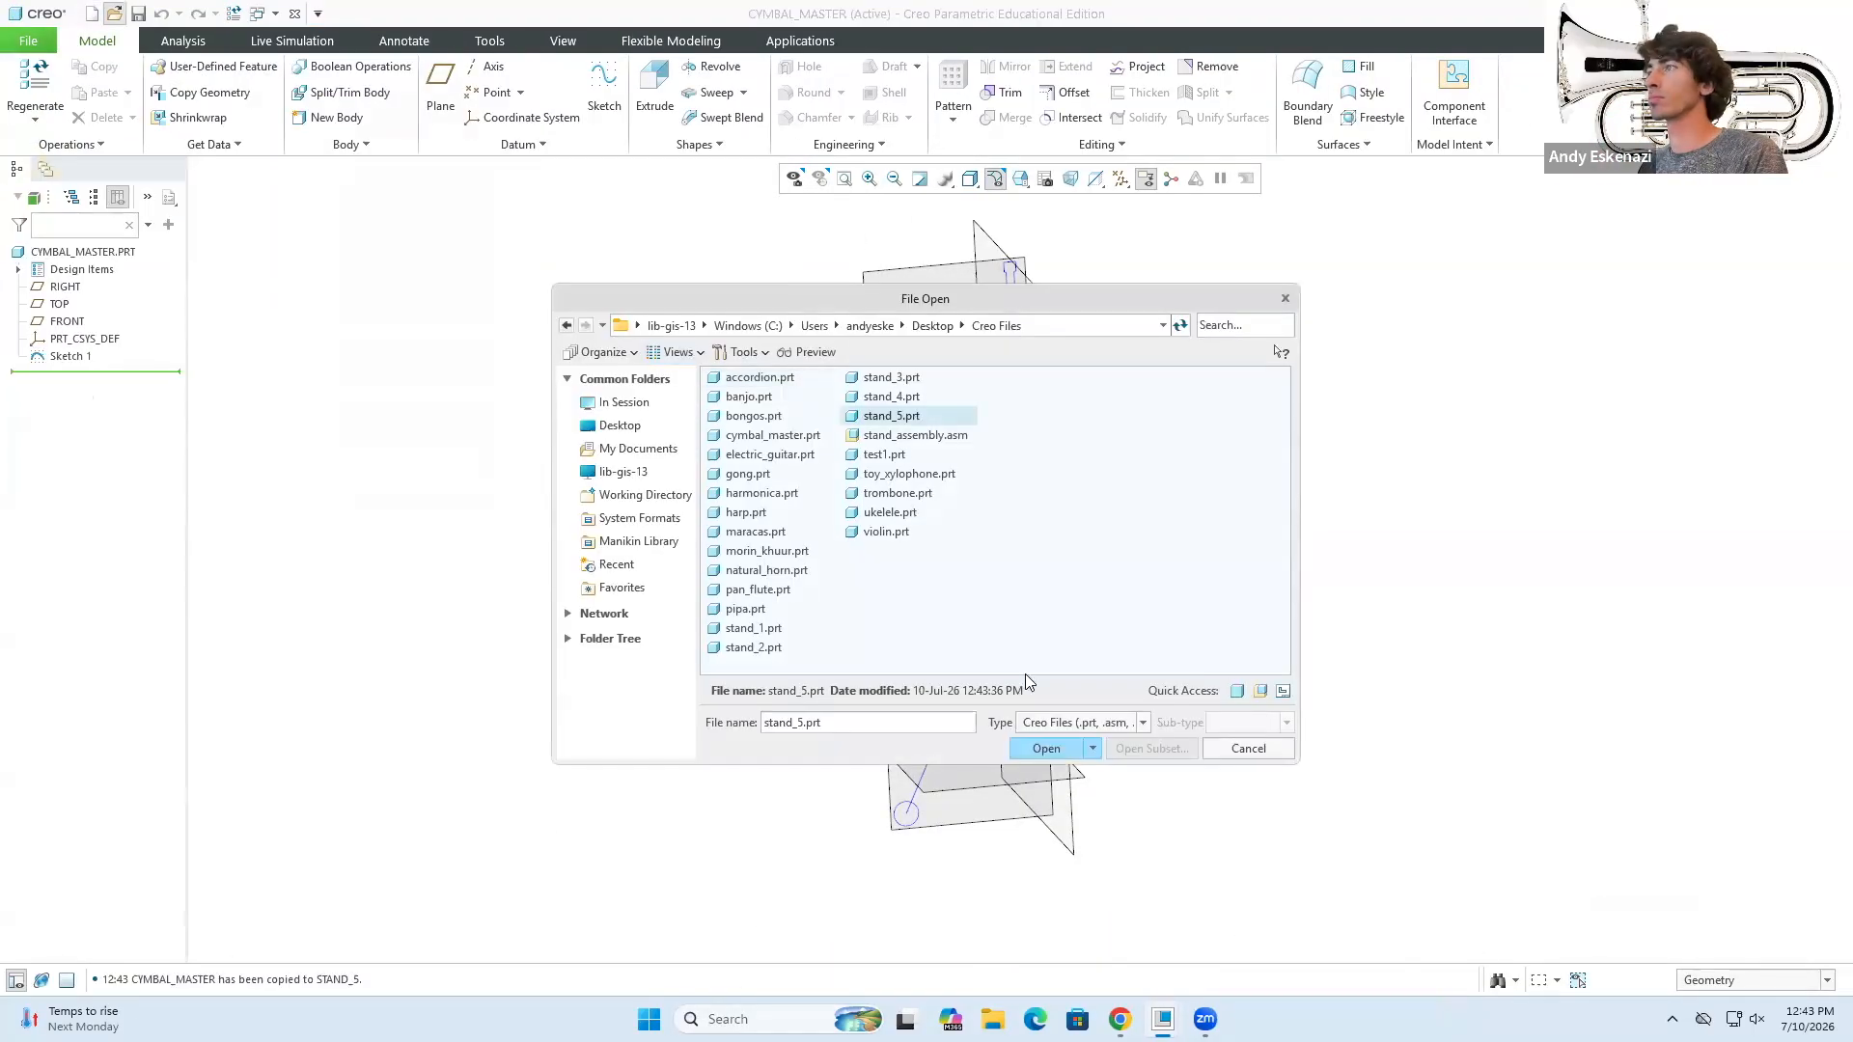
click(1048, 749)
- Start a sketch on the RIGHT plane and project the long diagonal leg line from Sketch 1
click(1086, 292)
click(65, 286)
click(604, 87)
scroll(1071, 617, up, 2)
click(770, 118)
click(1017, 637)
middle_click(1017, 637)
- Draw two line segments outward from the bracket hole's center across the leg line, checking the stand photo for the leg's shape
scroll(1031, 537, up, 10)
scroll(951, 270, down, 4)
click(516, 67)
click(1120, 1019)
click(936, 401)
click(805, 311)
click(935, 402)
click(1084, 502)
- Make the upper cross line perpendicular to the leg line and dimension its half-length at 6
click(1155, 118)
click(1005, 451)
click(897, 486)
click(1406, 87)
click(1029, 443)
middle_click(1054, 378)
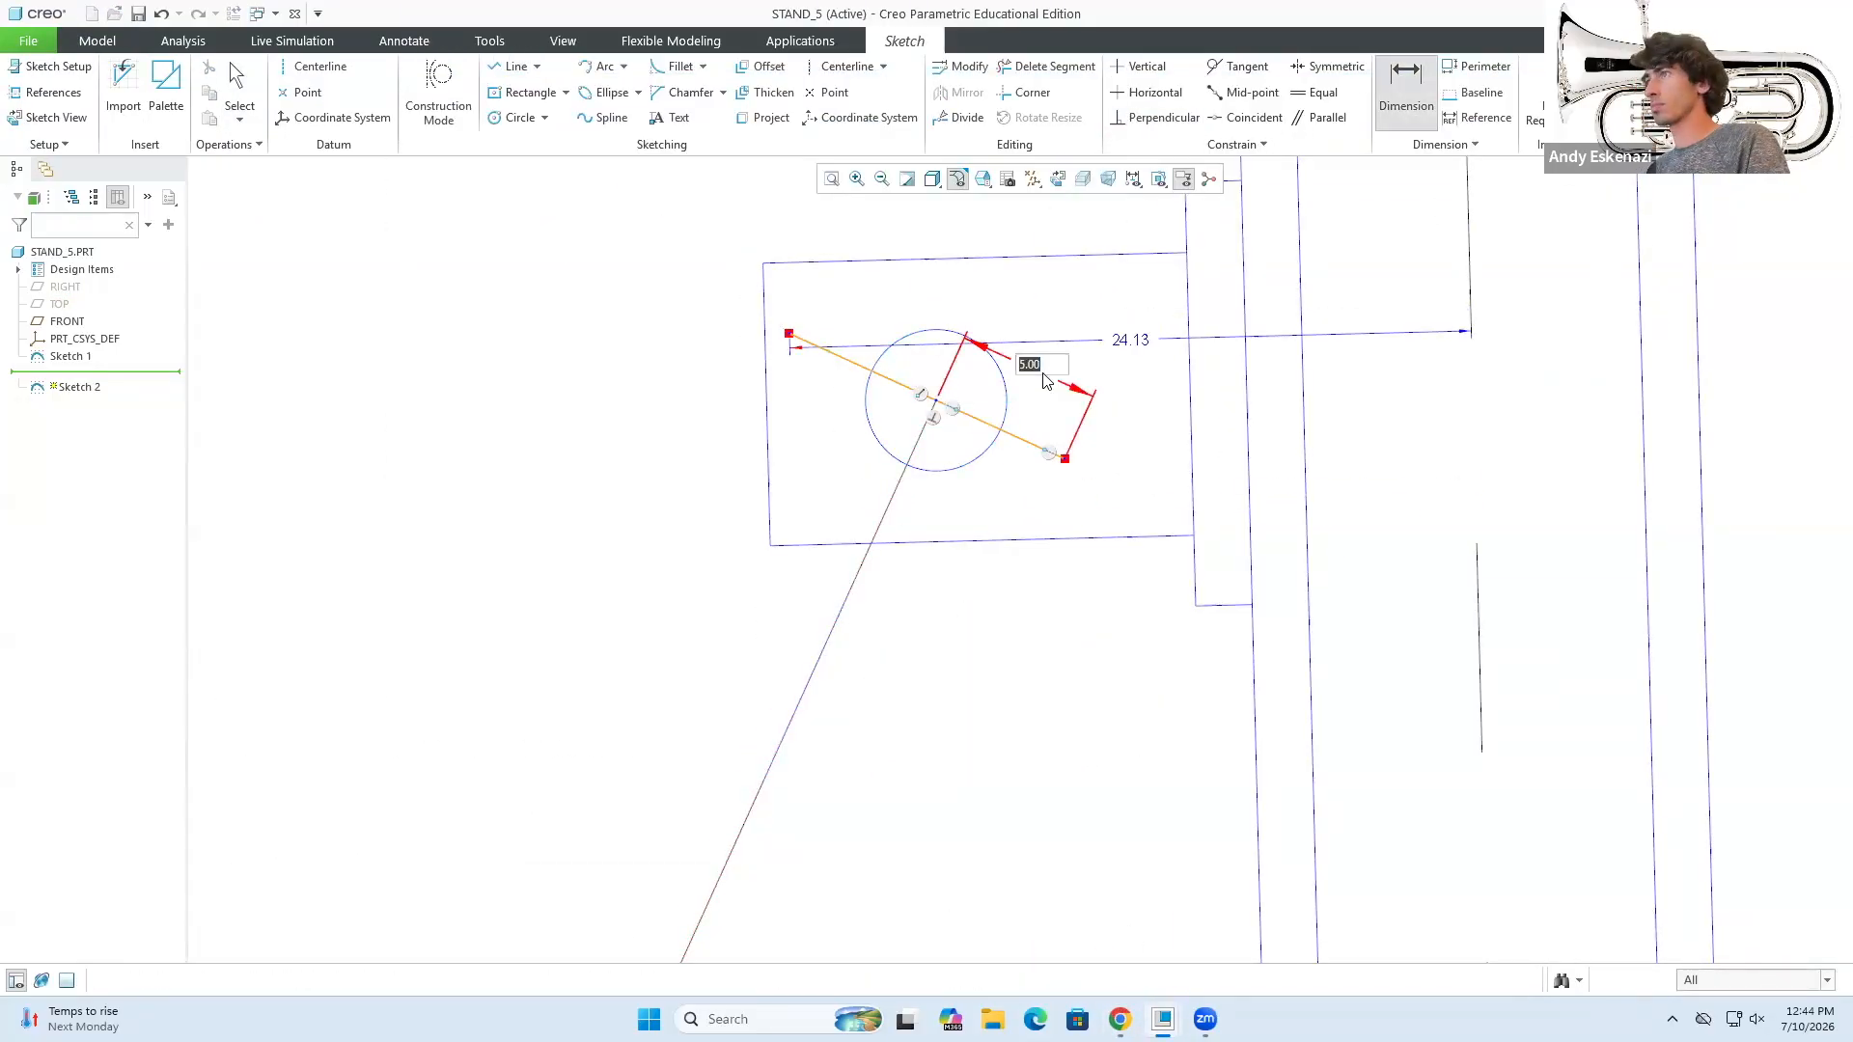
- Draw a matching perpendicular cross line at the leg line's lower end and dimension its half-length at 6
click(512, 74)
scroll(794, 708, up, 5)
click(787, 692)
click(837, 716)
click(1102, 308)
click(916, 676)
click(875, 669)
middle_click(872, 718)
click(1407, 87)
middle_click(942, 703)
- Connect the ends of the upper and lower cross lines with long side lines parallel to the leg line
click(515, 67)
click(918, 640)
click(1109, 438)
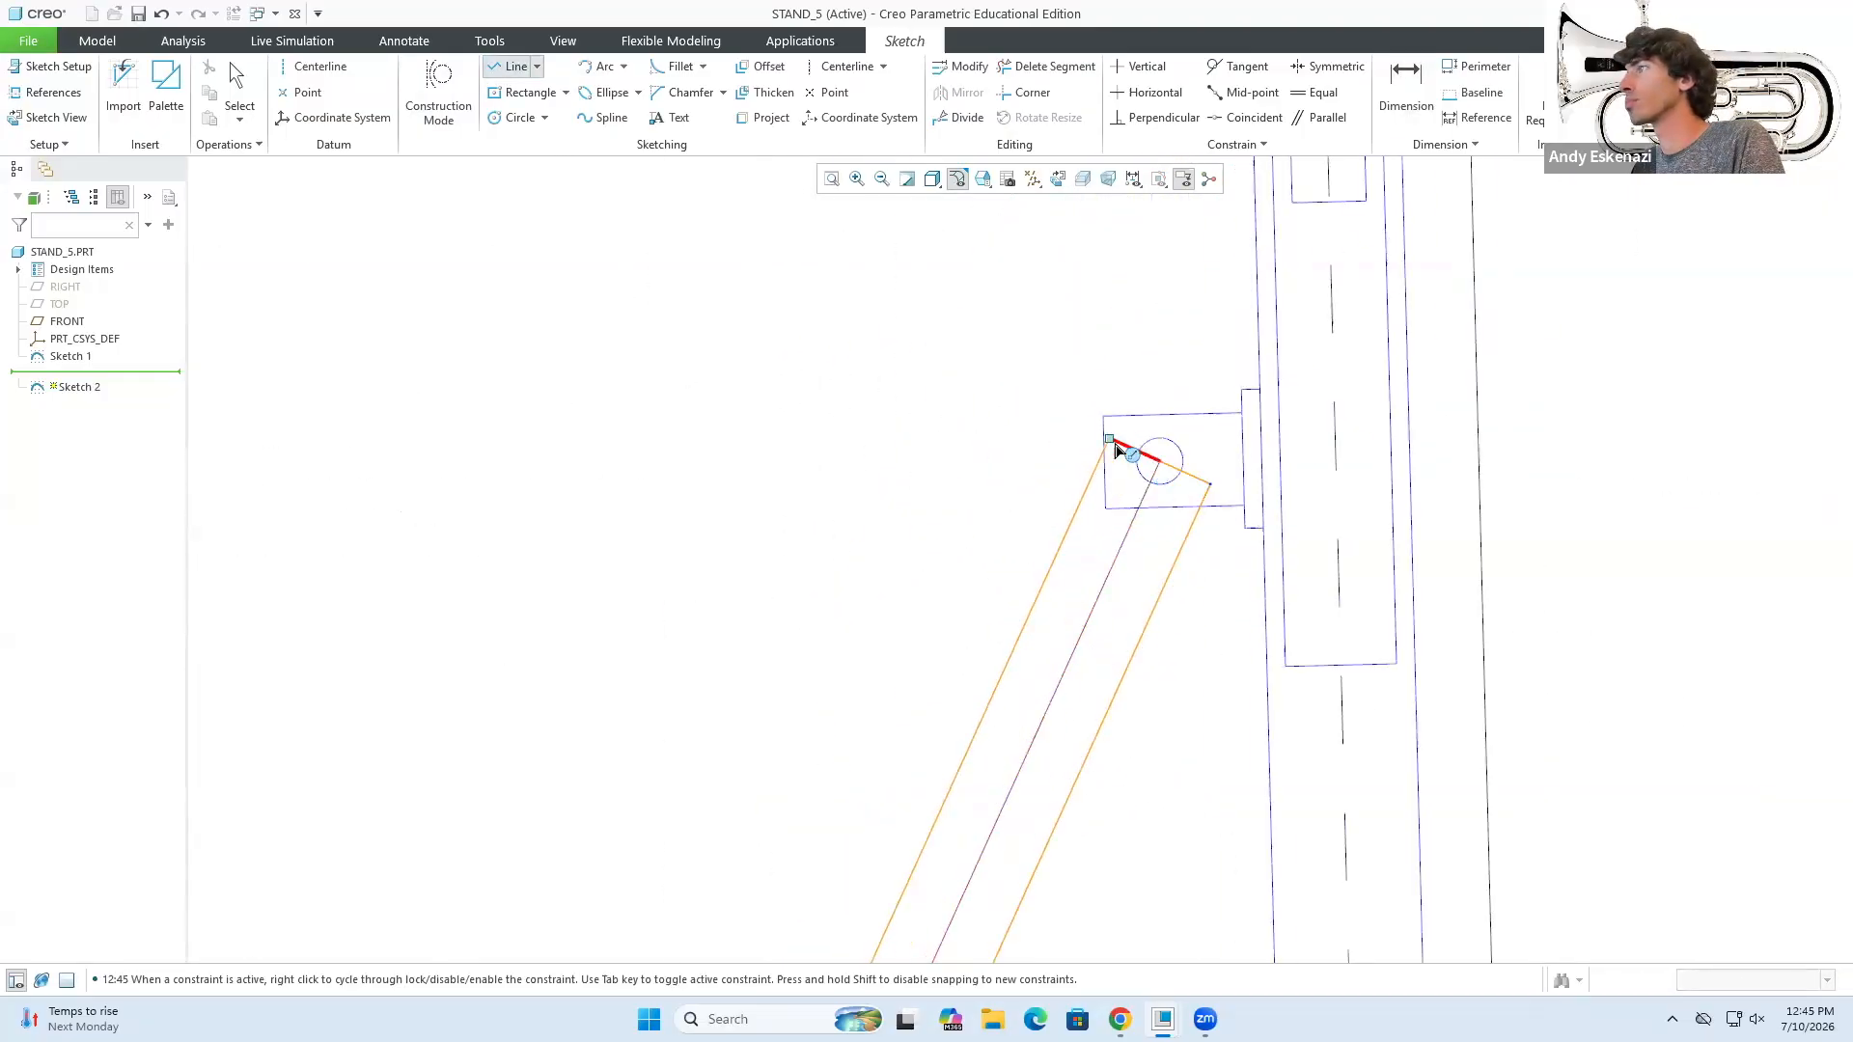
- Cap the leg's upper end with an arc around the bracket hole
click(602, 66)
click(997, 487)
click(1237, 581)
middle_drag(1182, 511, 1200, 471)
scroll(984, 463, up, 3)
click(997, 485)
click(1048, 397)
- Draw a hole circle centered where the brace line meets the leg's centerline and try to dimension its radius
click(520, 118)
scroll(981, 540, down, 5)
click(978, 544)
middle_drag(850, 625, 829, 618)
click(520, 117)
scroll(856, 613, up, 5)
click(856, 608)
click(879, 629)
click(1406, 87)
middle_click(557, 496)
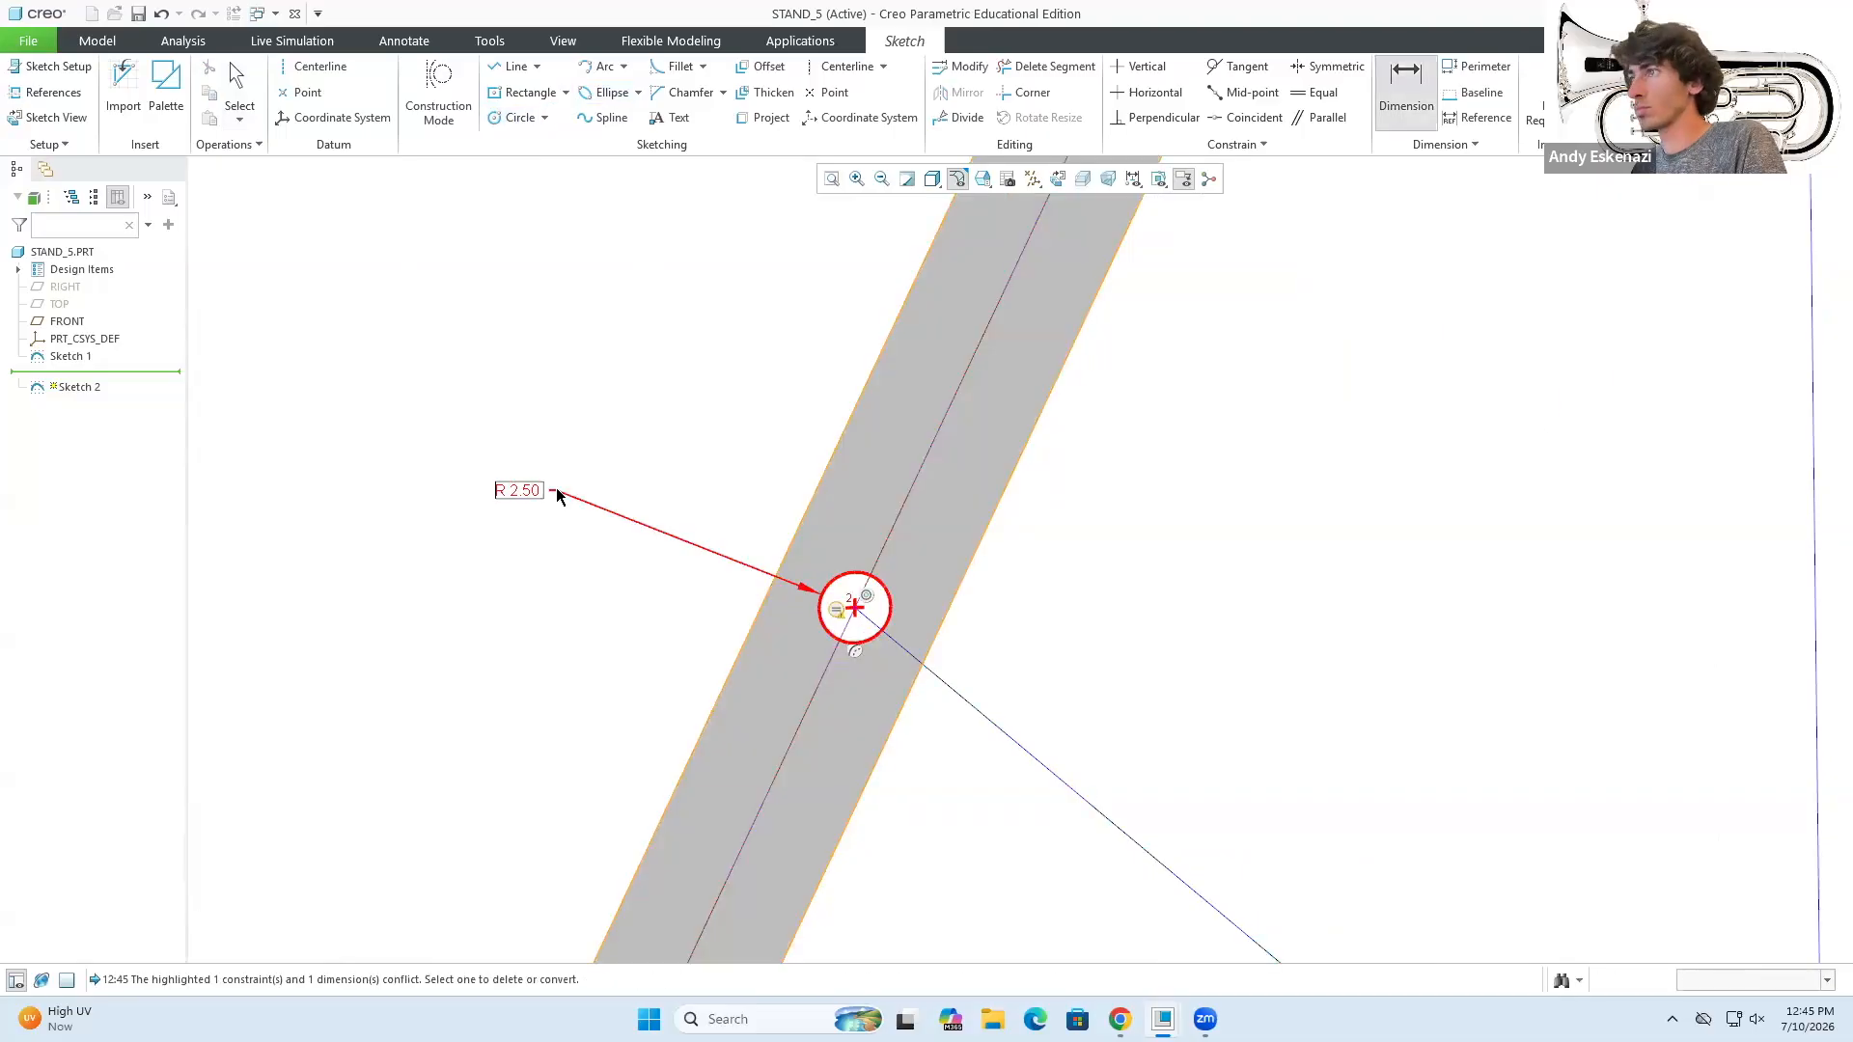
- Examine the leg's shape in the browser's cymbal stand photo and return to the leg sketch
scroll(856, 579, down, 5)
click(1120, 1019)
scroll(1013, 599, up, 1)
scroll(1013, 599, down, 1)
click(1499, 19)
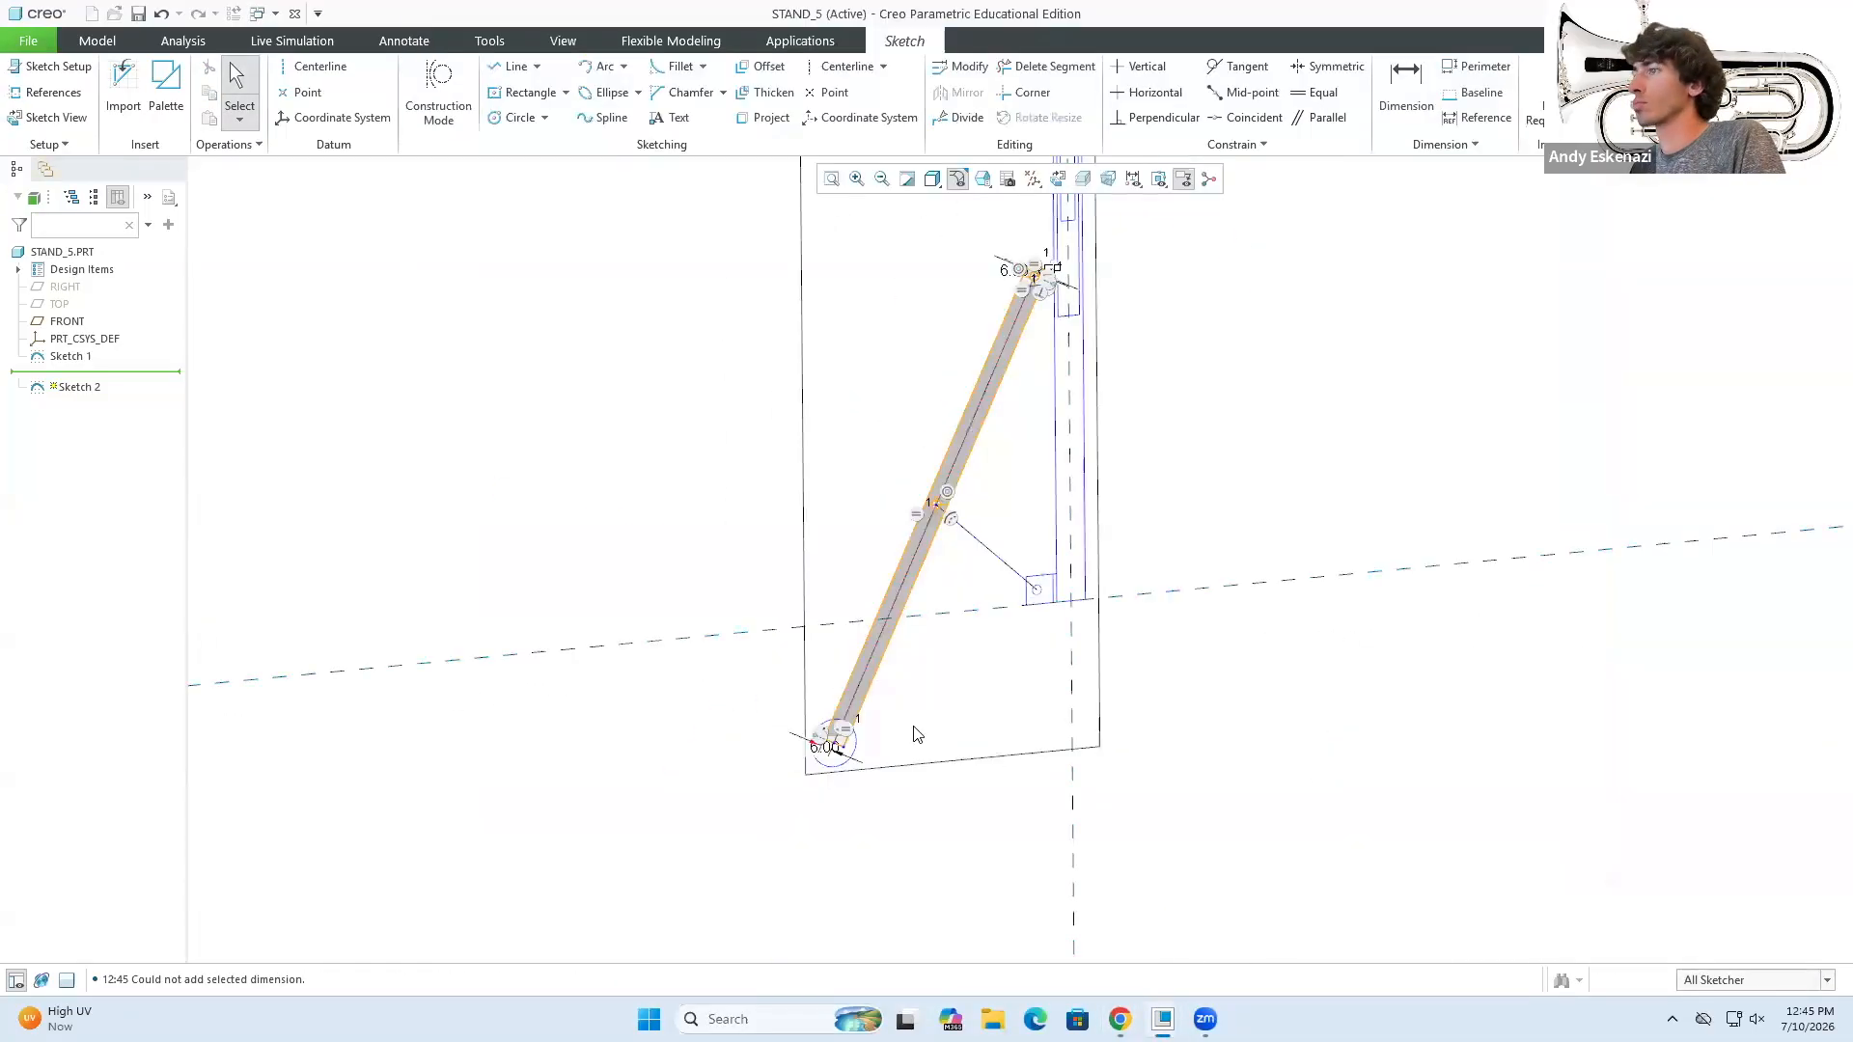
- Finish the leg sketch and extrude it as a solid symmetric about the sketch plane
middle_drag(914, 732, 927, 724)
click(1631, 87)
scroll(897, 723, up, 4)
scroll(898, 724, down, 4)
scroll(988, 381, up, 4)
click(654, 87)
click(202, 88)
click(217, 131)
- Try depths of 6, 20 and 30 for the leg extrusion
double_click(237, 87)
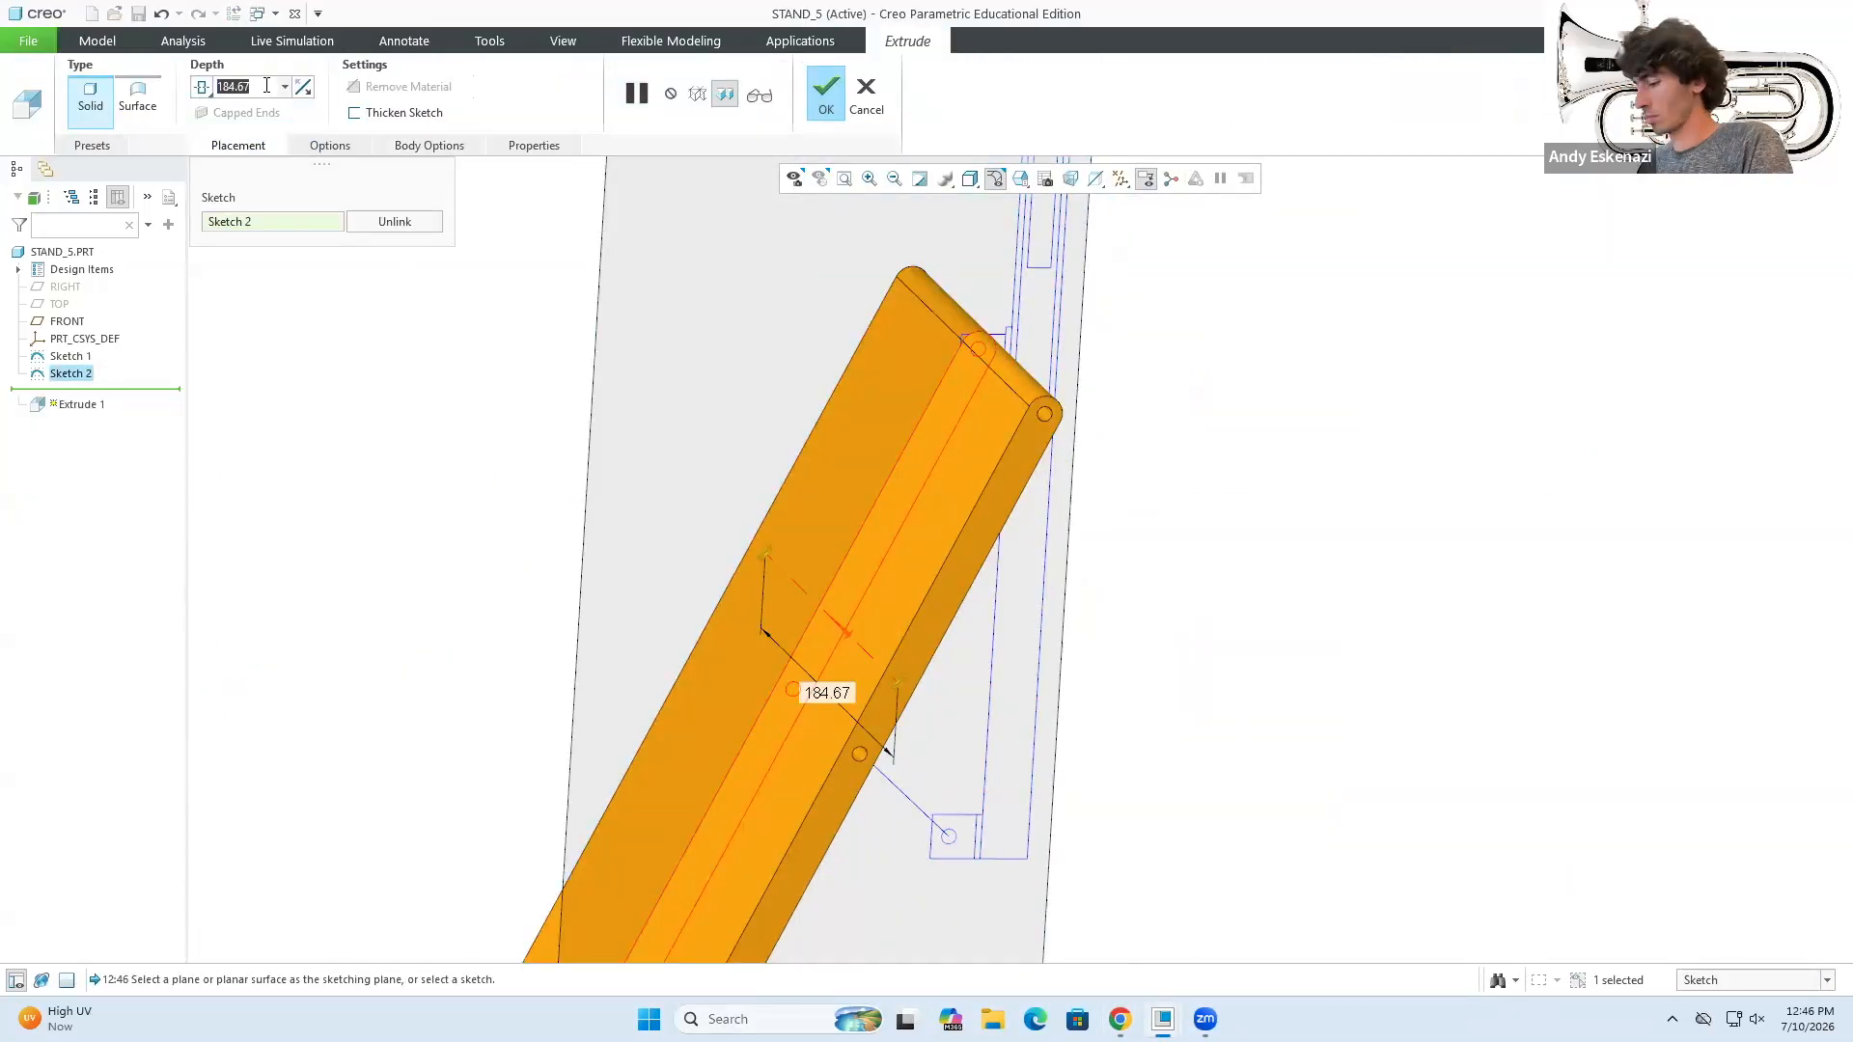
text(6)
key(Return)
double_click(237, 87)
text(20)
scroll(926, 540, down, 3)
middle_drag(868, 541, 976, 542)
double_click(237, 87)
text(30)
- Set the leg extrusion's depth to 50
double_click(237, 86)
text(50)
middle_drag(807, 546, 779, 544)
- Start a sketch on the extruded leg's broad face with a construction line down its middle
click(896, 785)
middle_click(966, 464)
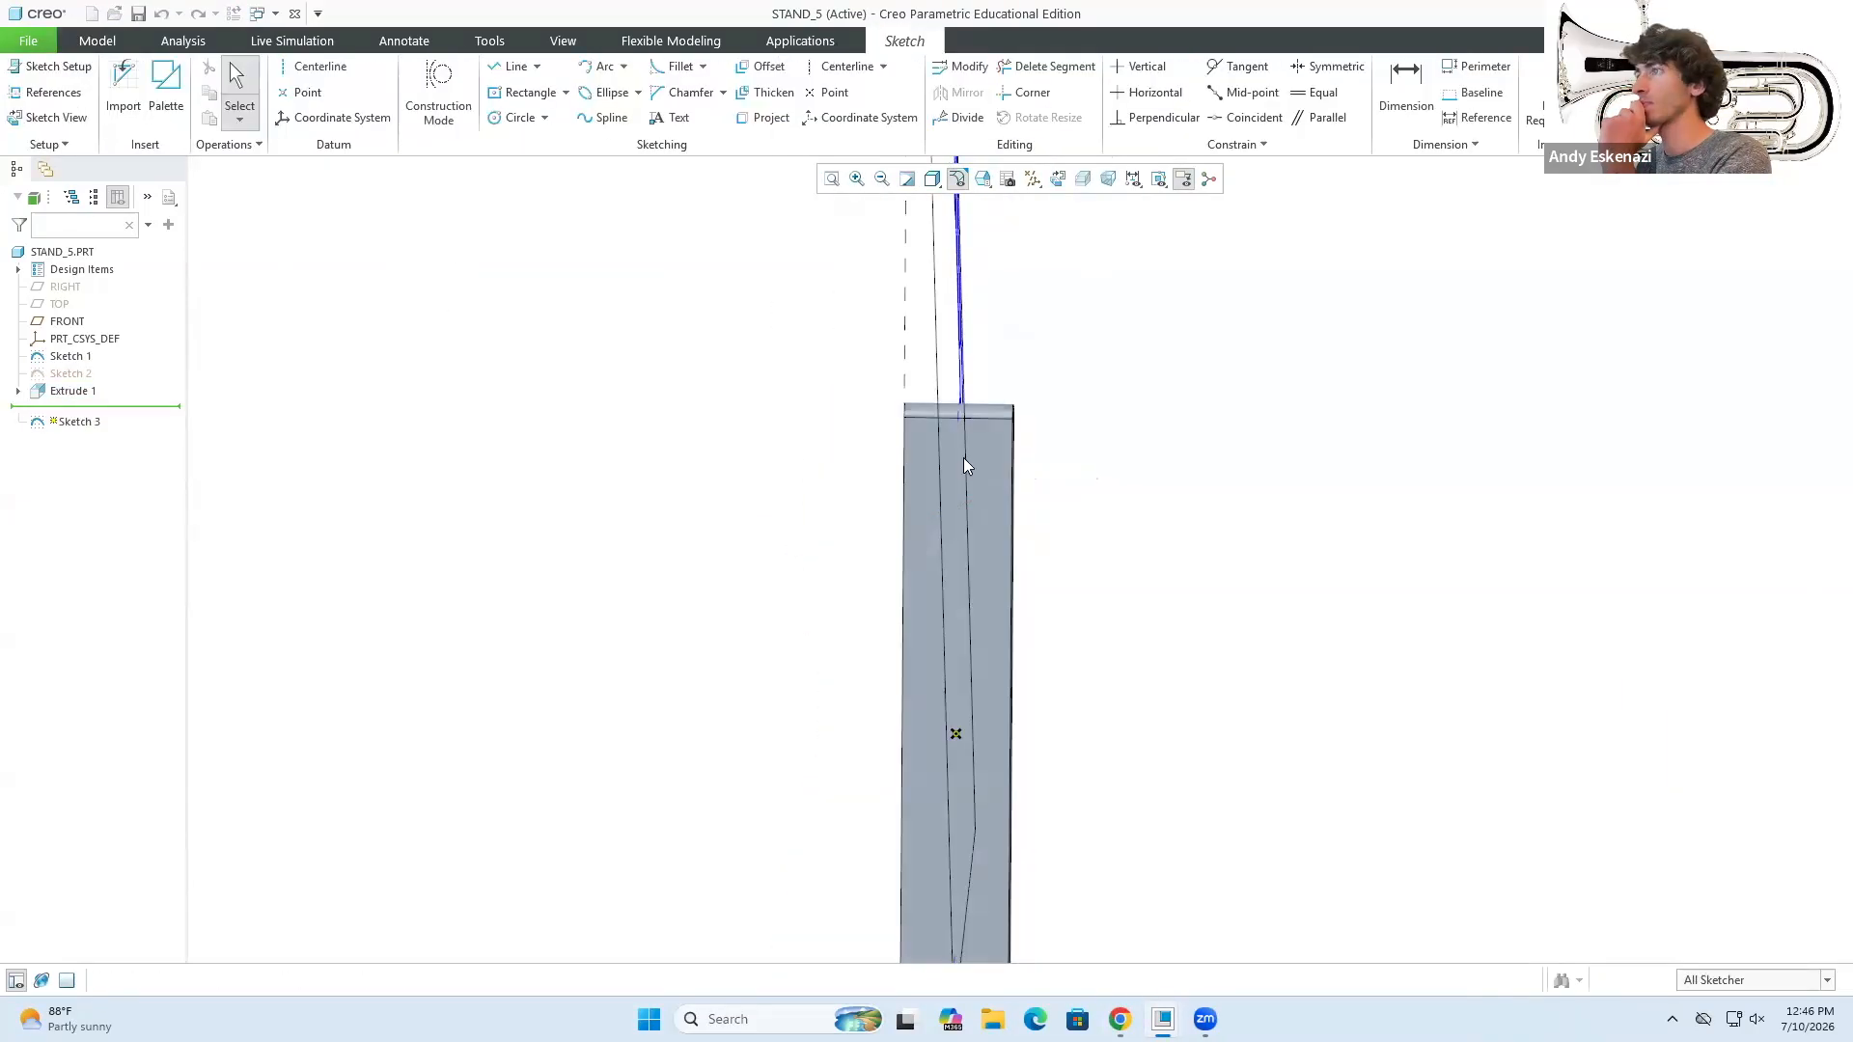
middle_drag(943, 351, 900, 311)
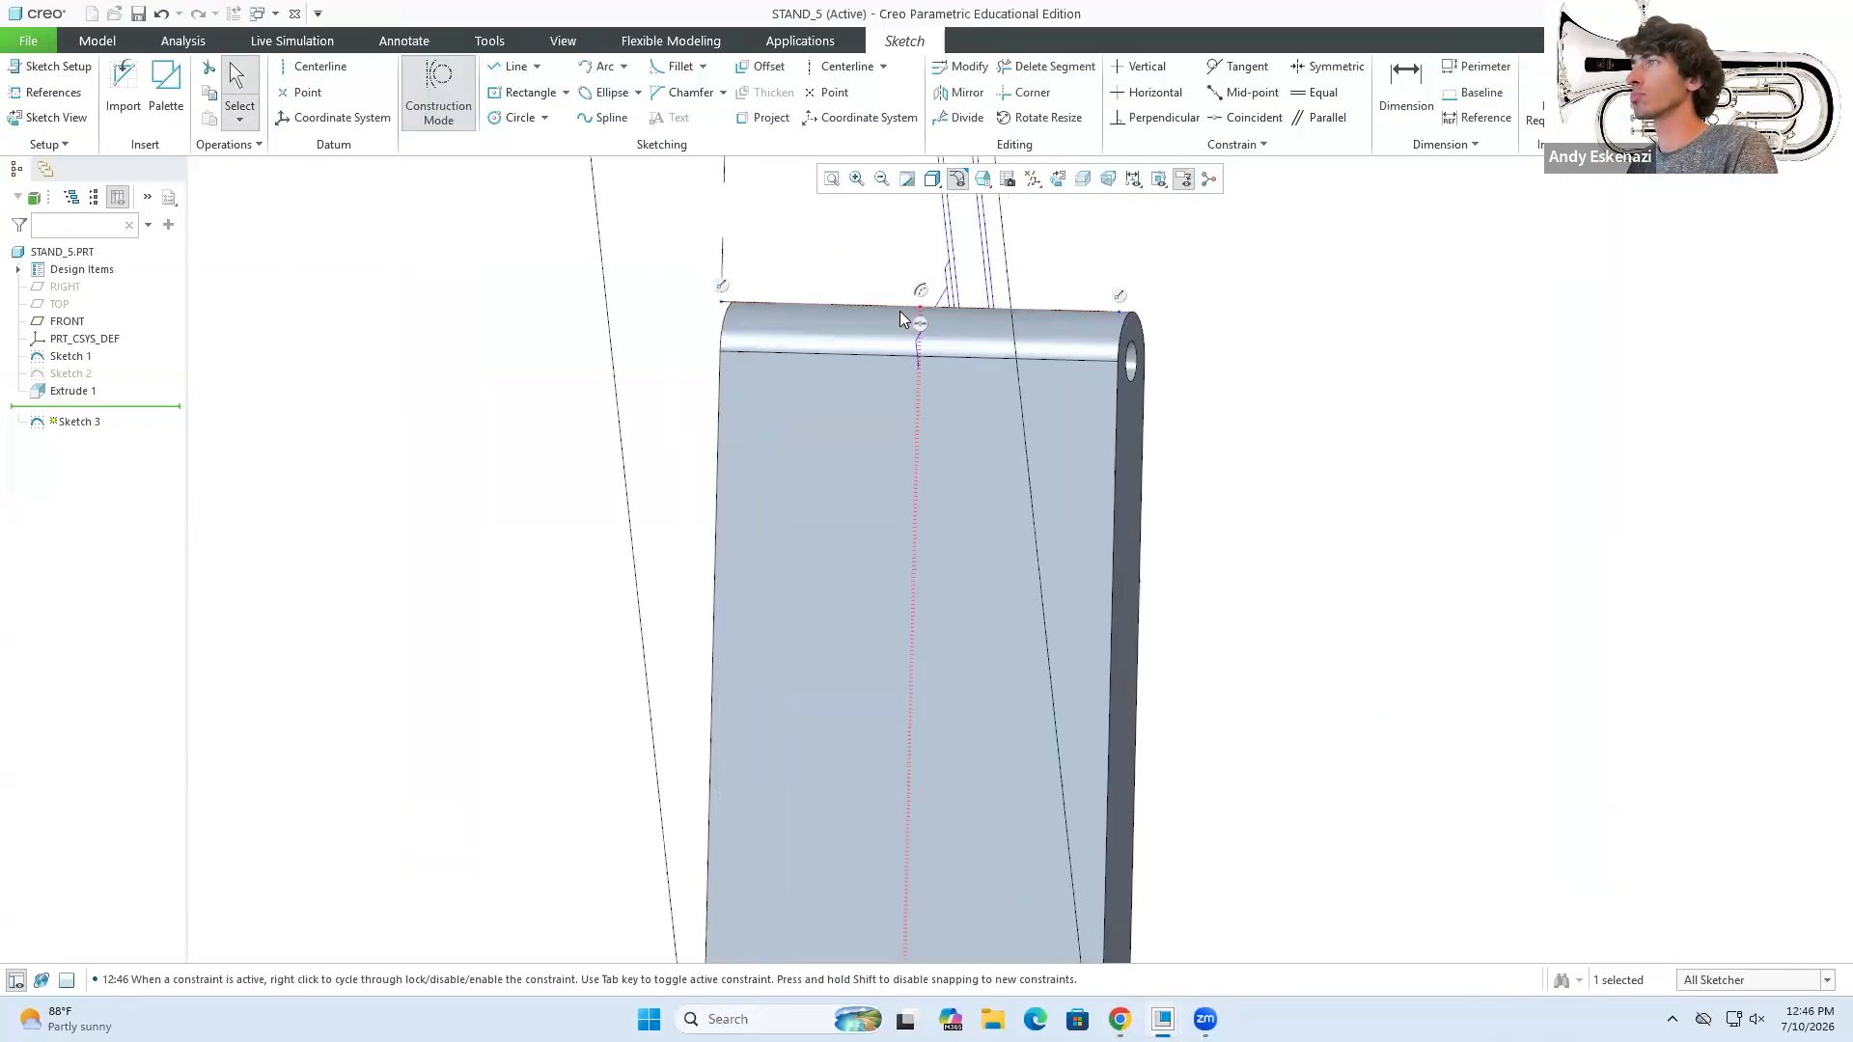
click(438, 95)
click(515, 67)
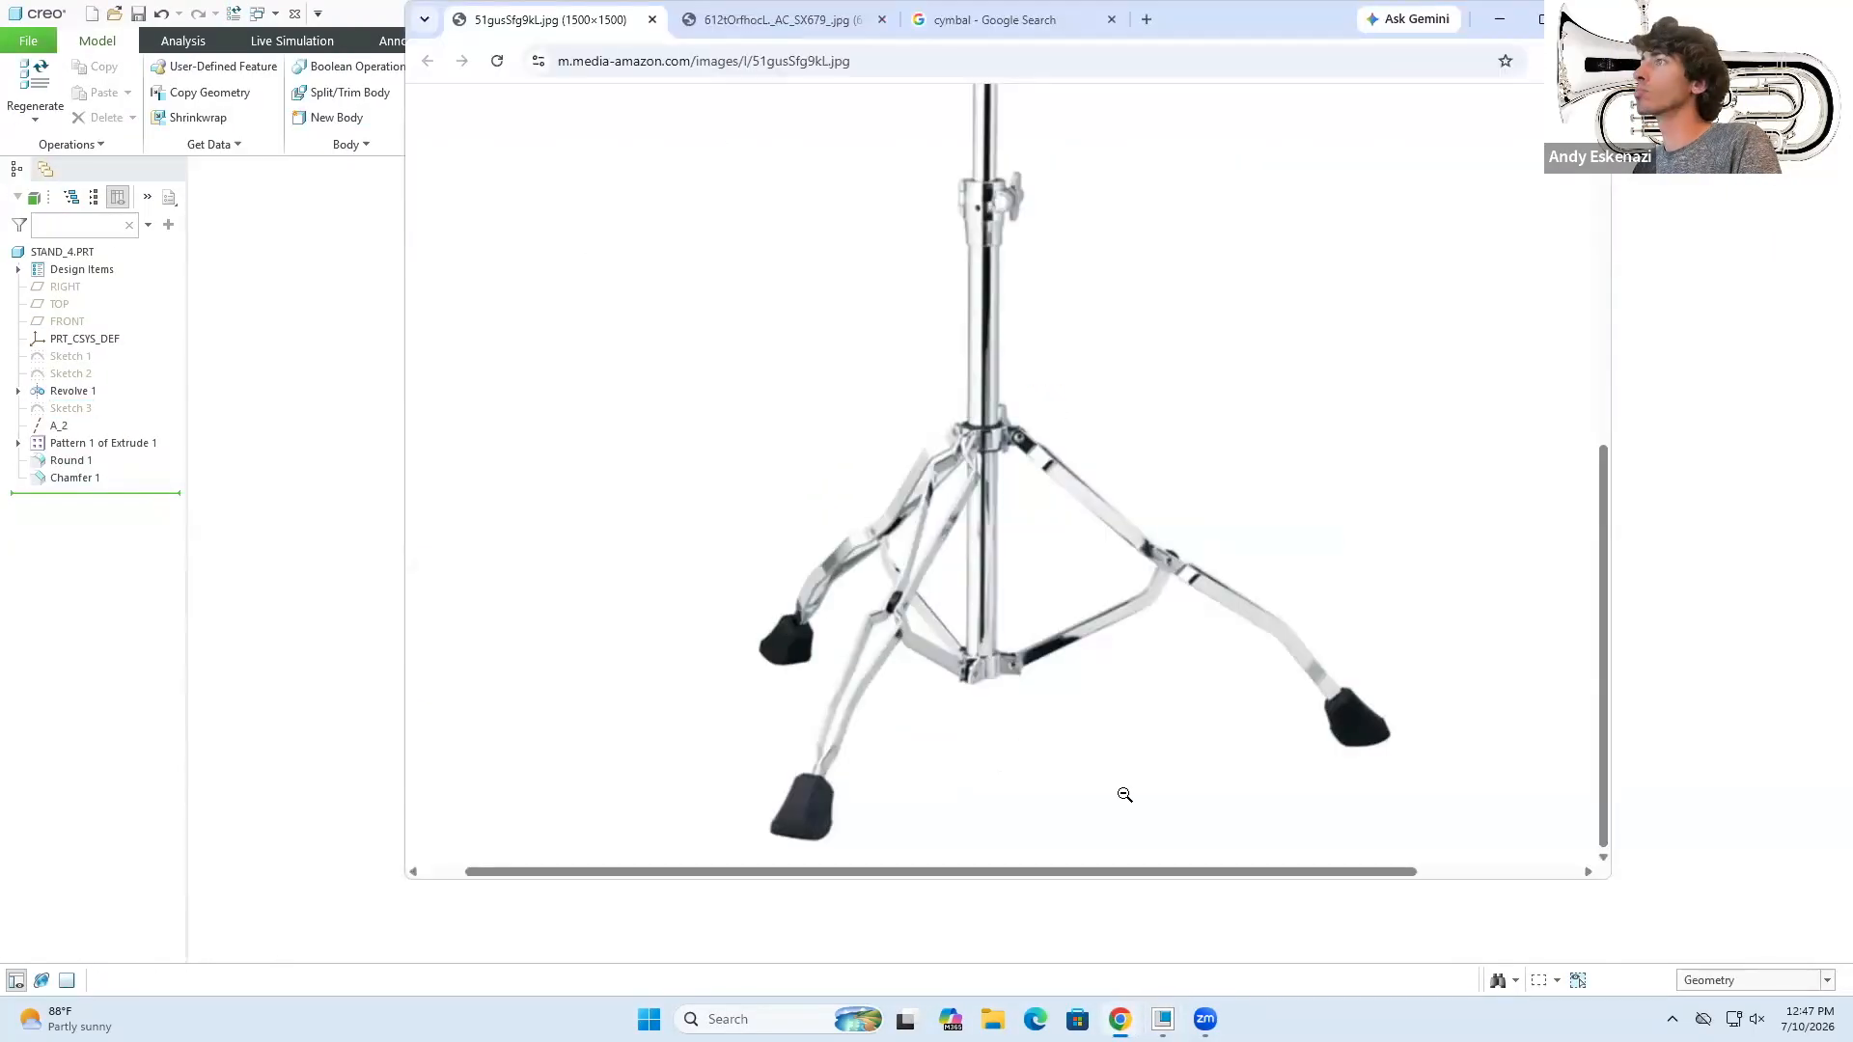
- Complete the extruded cut that removes material from the leg block, leaving the two bent strips of Sketch 3
mouse_move(1163, 1019)
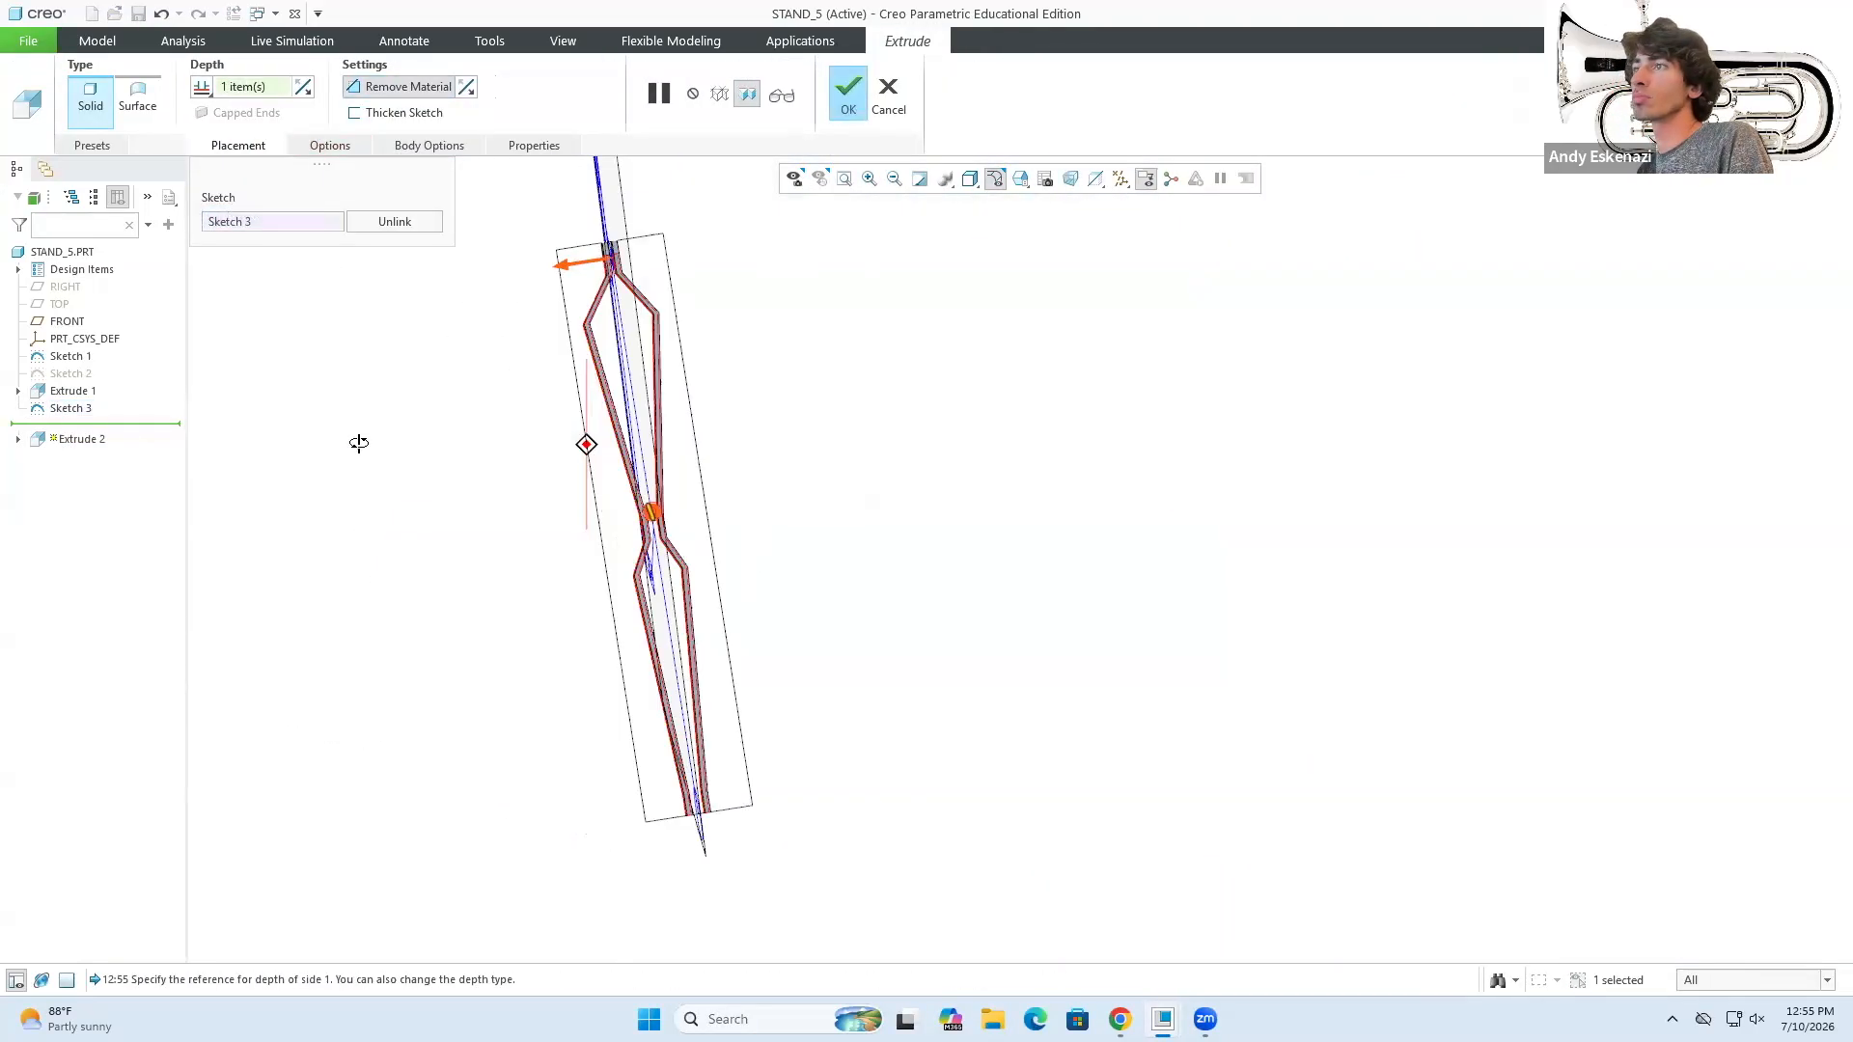
middle_drag(359, 443, 463, 434)
click(847, 89)
middle_drag(980, 554, 910, 525)
middle_drag(1150, 662, 1184, 616)
- Round the bend edges of the two leg strips with a radius of 5
scroll(1129, 511, down, 5)
click(812, 93)
click(998, 556)
click(1054, 581)
click(764, 506)
click(773, 513)
click(669, 599)
click(801, 614)
middle_drag(850, 627, 1059, 844)
click(976, 660)
- Add the bend edges near the leg's lower end to the radius 5 round and complete it
scroll(1059, 782, down, 5)
click(879, 752)
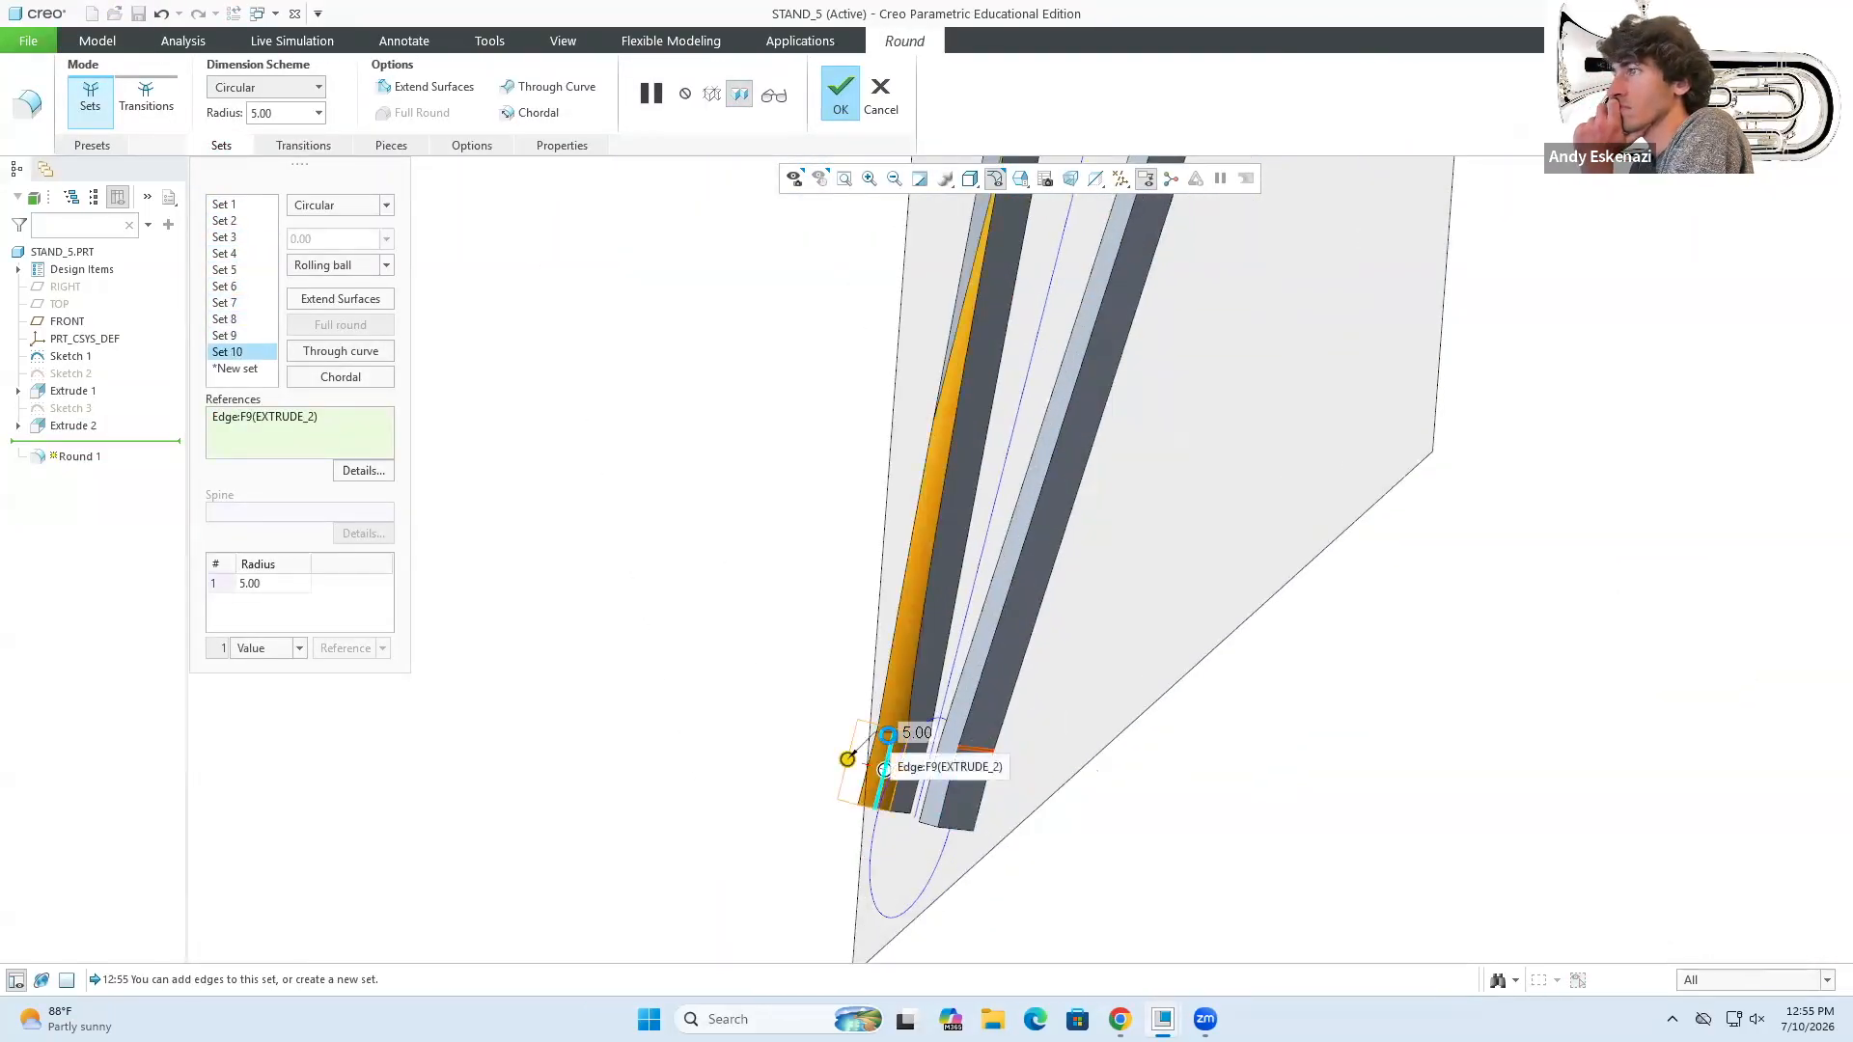
scroll(926, 772, down, 4)
click(1083, 733)
scroll(975, 618, up, 8)
mouse_move(984, 608)
middle_down()
mouse_move(921, 588)
mouse_move(964, 517)
mouse_move(997, 748)
middle_up()
click(841, 93)
scroll(965, 579, down, 5)
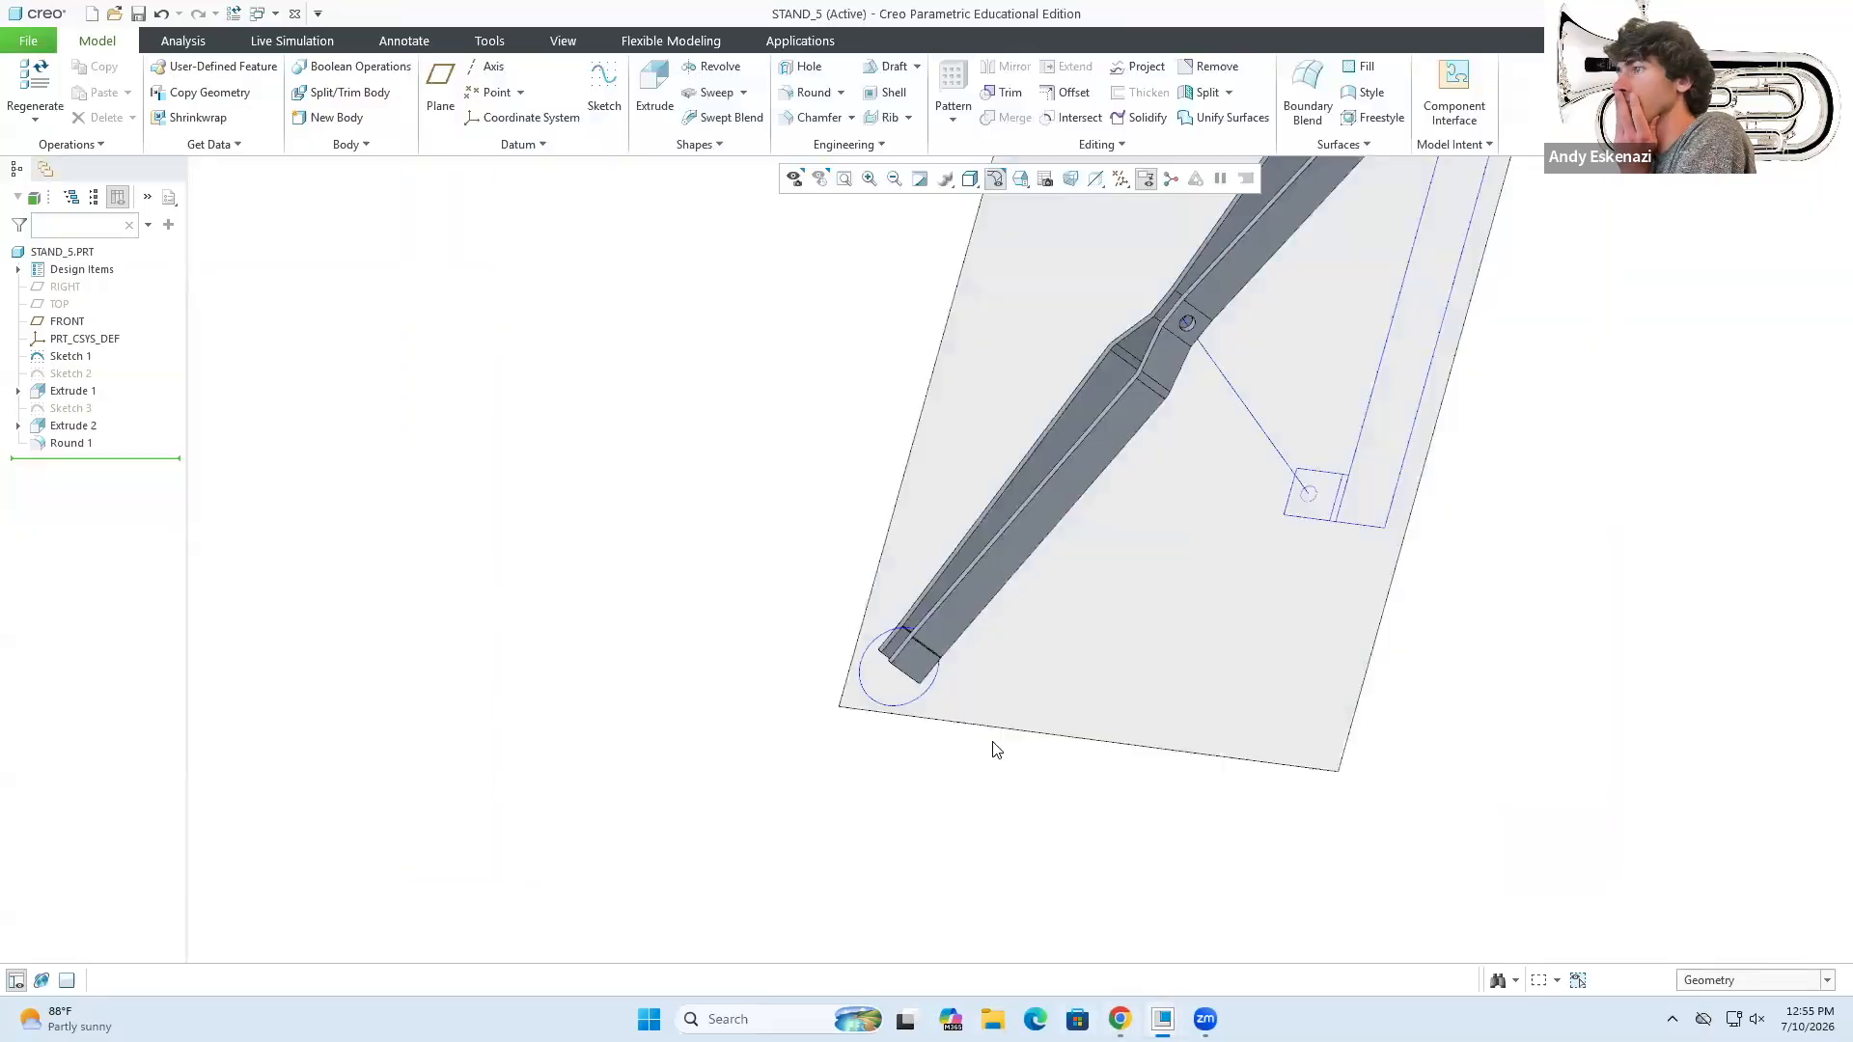
click(604, 89)
click(1003, 727)
click(1746, 463)
mouse_move(927, 656)
middle_down()
mouse_move(801, 686)
mouse_move(849, 687)
middle_up()
click(1814, 87)
- Edit Sketch 3, the profile of the leg strips, and accept it
click(71, 409)
click(101, 359)
scroll(853, 587, down, 6)
click(820, 465)
click(1771, 86)
mouse_move(956, 522)
middle_down()
mouse_move(873, 499)
mouse_move(951, 521)
middle_up()
scroll(926, 657, down, 5)
click(604, 89)
click(1746, 464)
middle_drag(1129, 620, 1088, 604)
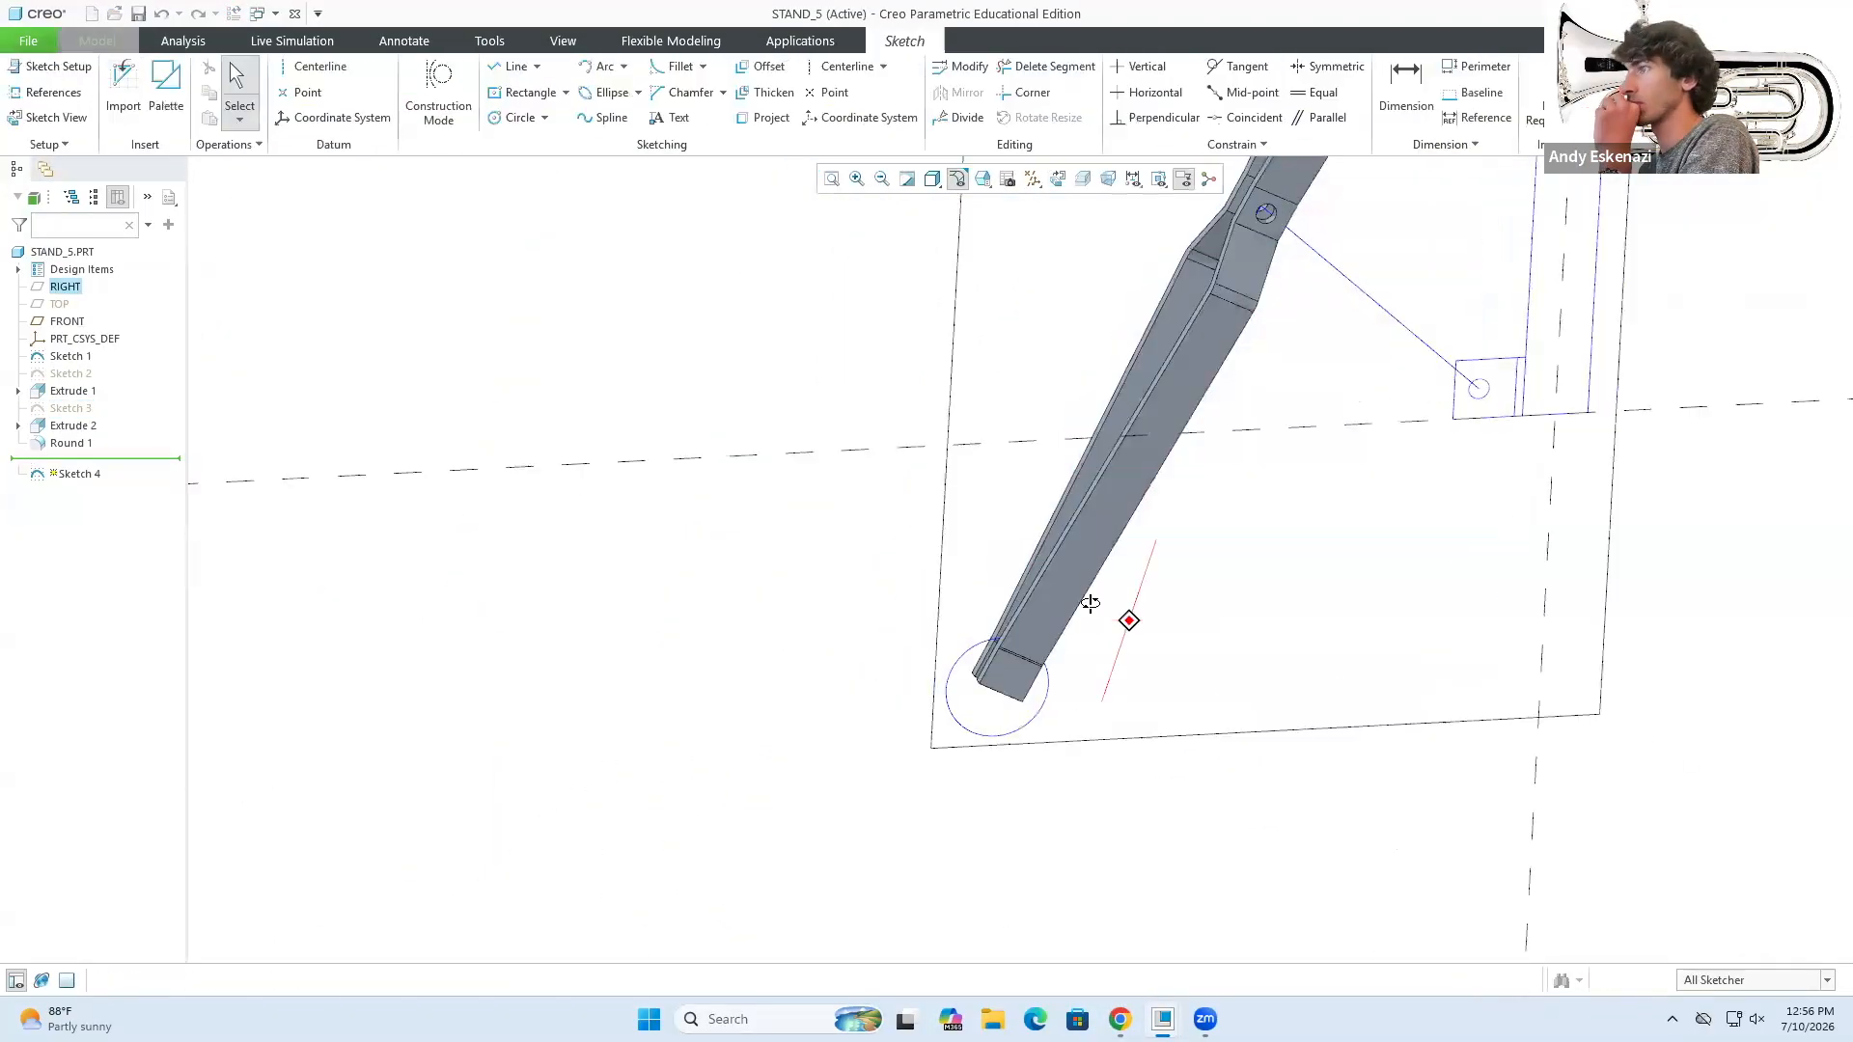
click(1814, 87)
- Reopen the leg strips' profile, Sketch 3, for another edit and close it
click(70, 408)
click(101, 359)
click(1771, 87)
- Create a sketch on the FRONT plane by projecting the master sketch's foot circle at the leg's lower end
scroll(950, 637, down, 5)
click(604, 89)
click(1061, 741)
click(1725, 463)
scroll(927, 675, down, 4)
click(762, 118)
click(907, 663)
click(883, 814)
middle_click(881, 625)
middle_drag(881, 625, 966, 656)
click(1771, 87)
- Extrude the foot circle with a depth of 15
click(661, 88)
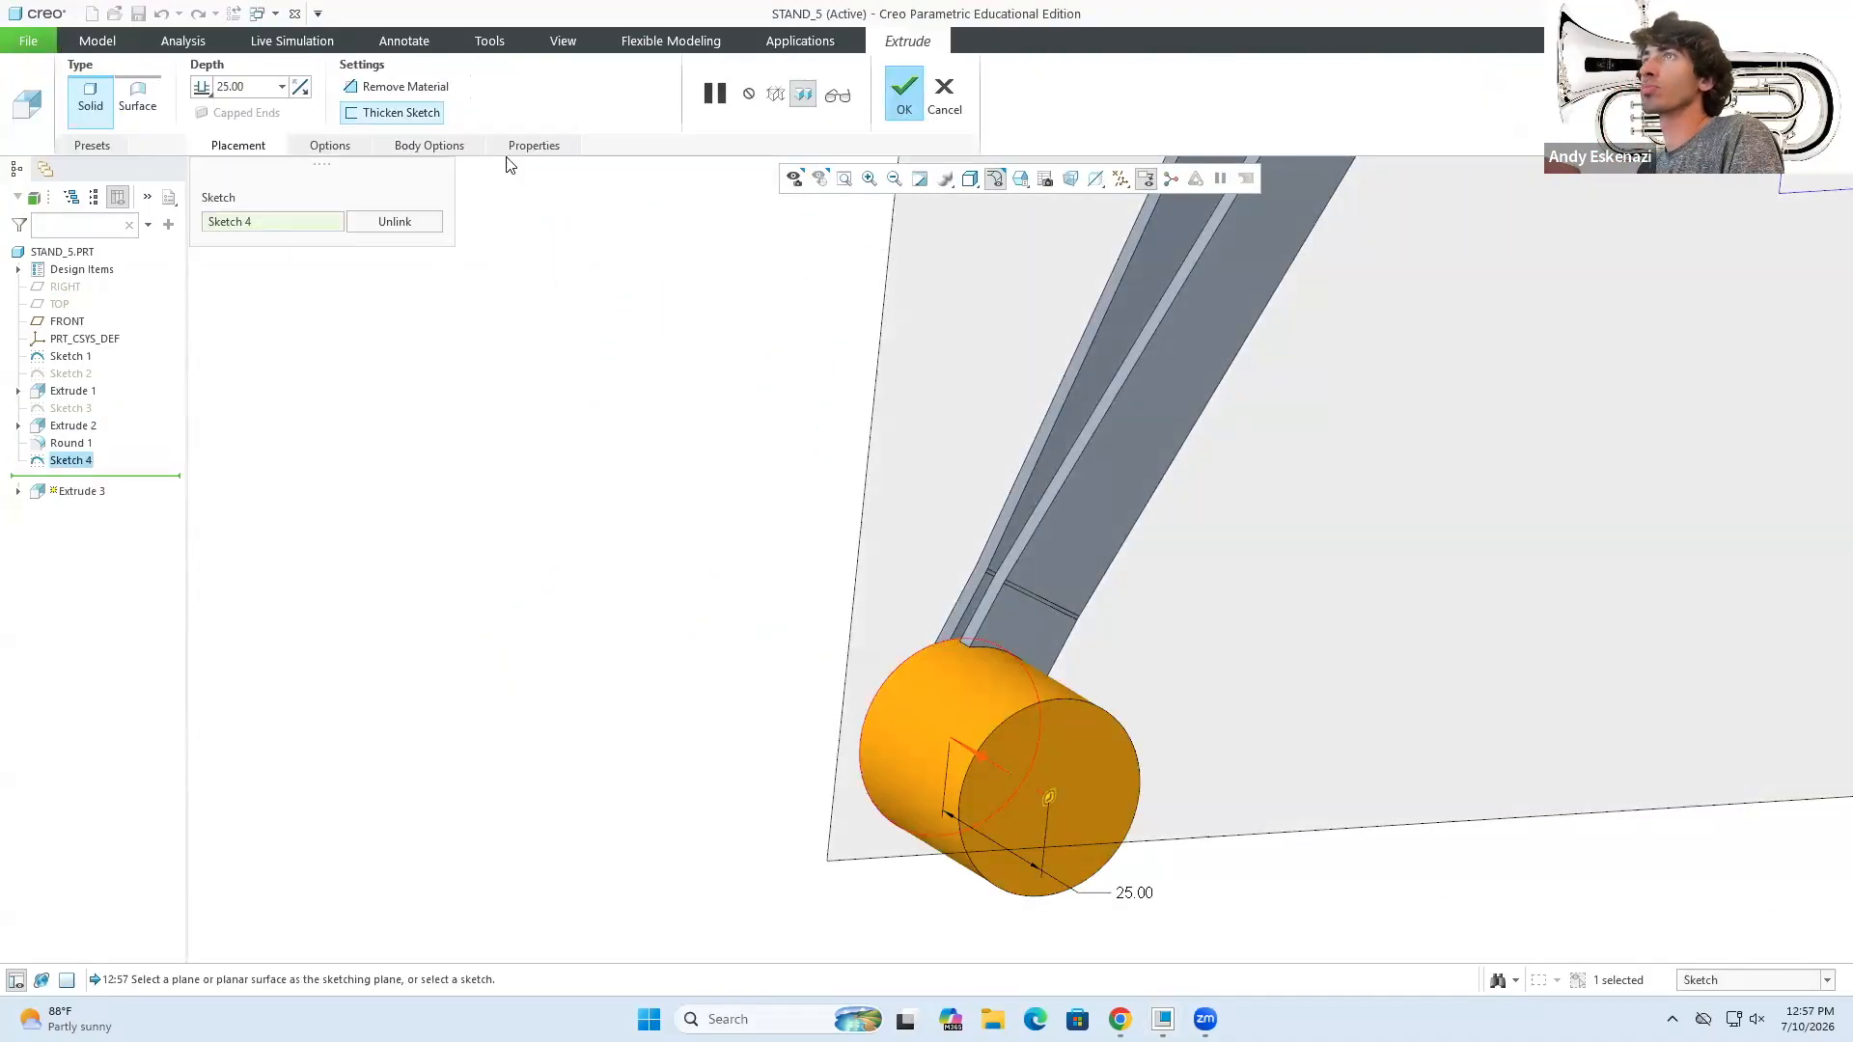
text(15)
key(Return)
click(905, 93)
- Hide the remaining visible sketch and the FRONT plane
click(917, 610)
click(966, 570)
click(842, 579)
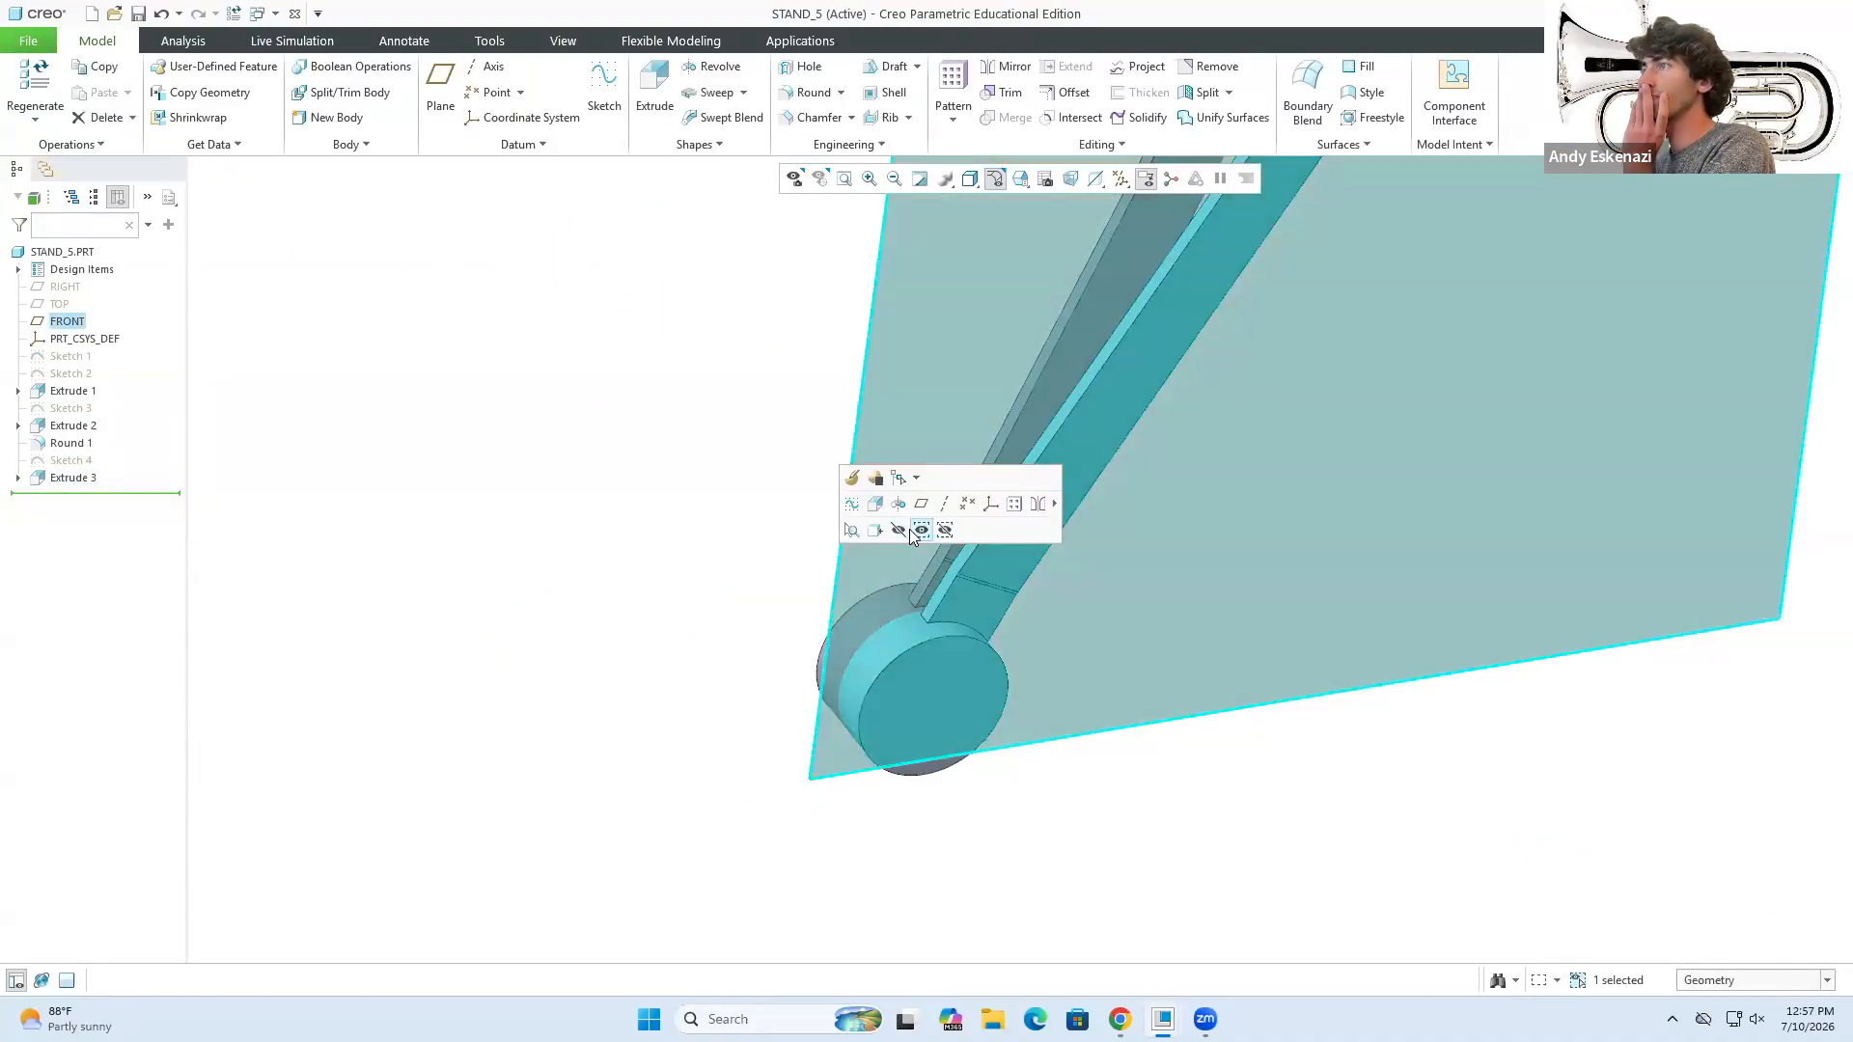
click(917, 533)
- Chamfer the edges of the round foot
scroll(811, 579, up, 6)
scroll(756, 584, down, 6)
click(819, 118)
middle_click(654, 828)
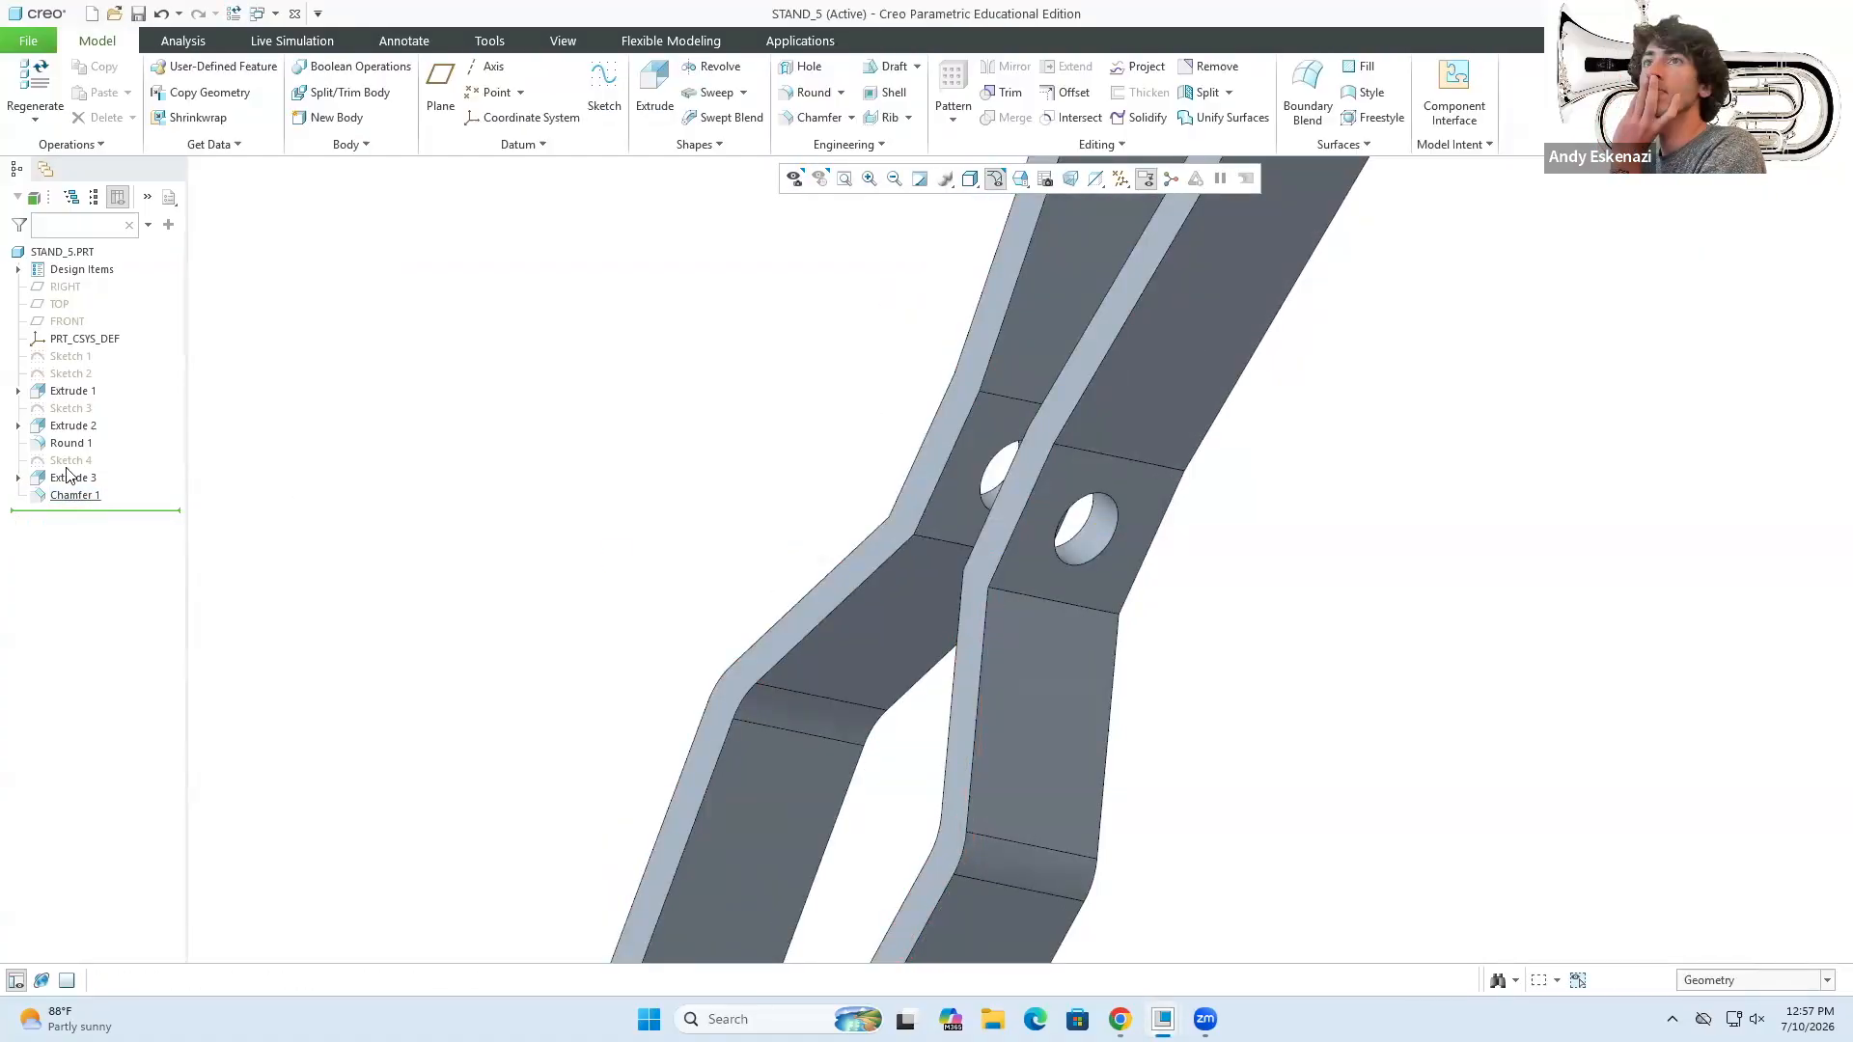
- Edit Round 1 to add the bend edges next to the leg's middle hole with a radius of 5
click(70, 443)
click(92, 384)
click(1055, 600)
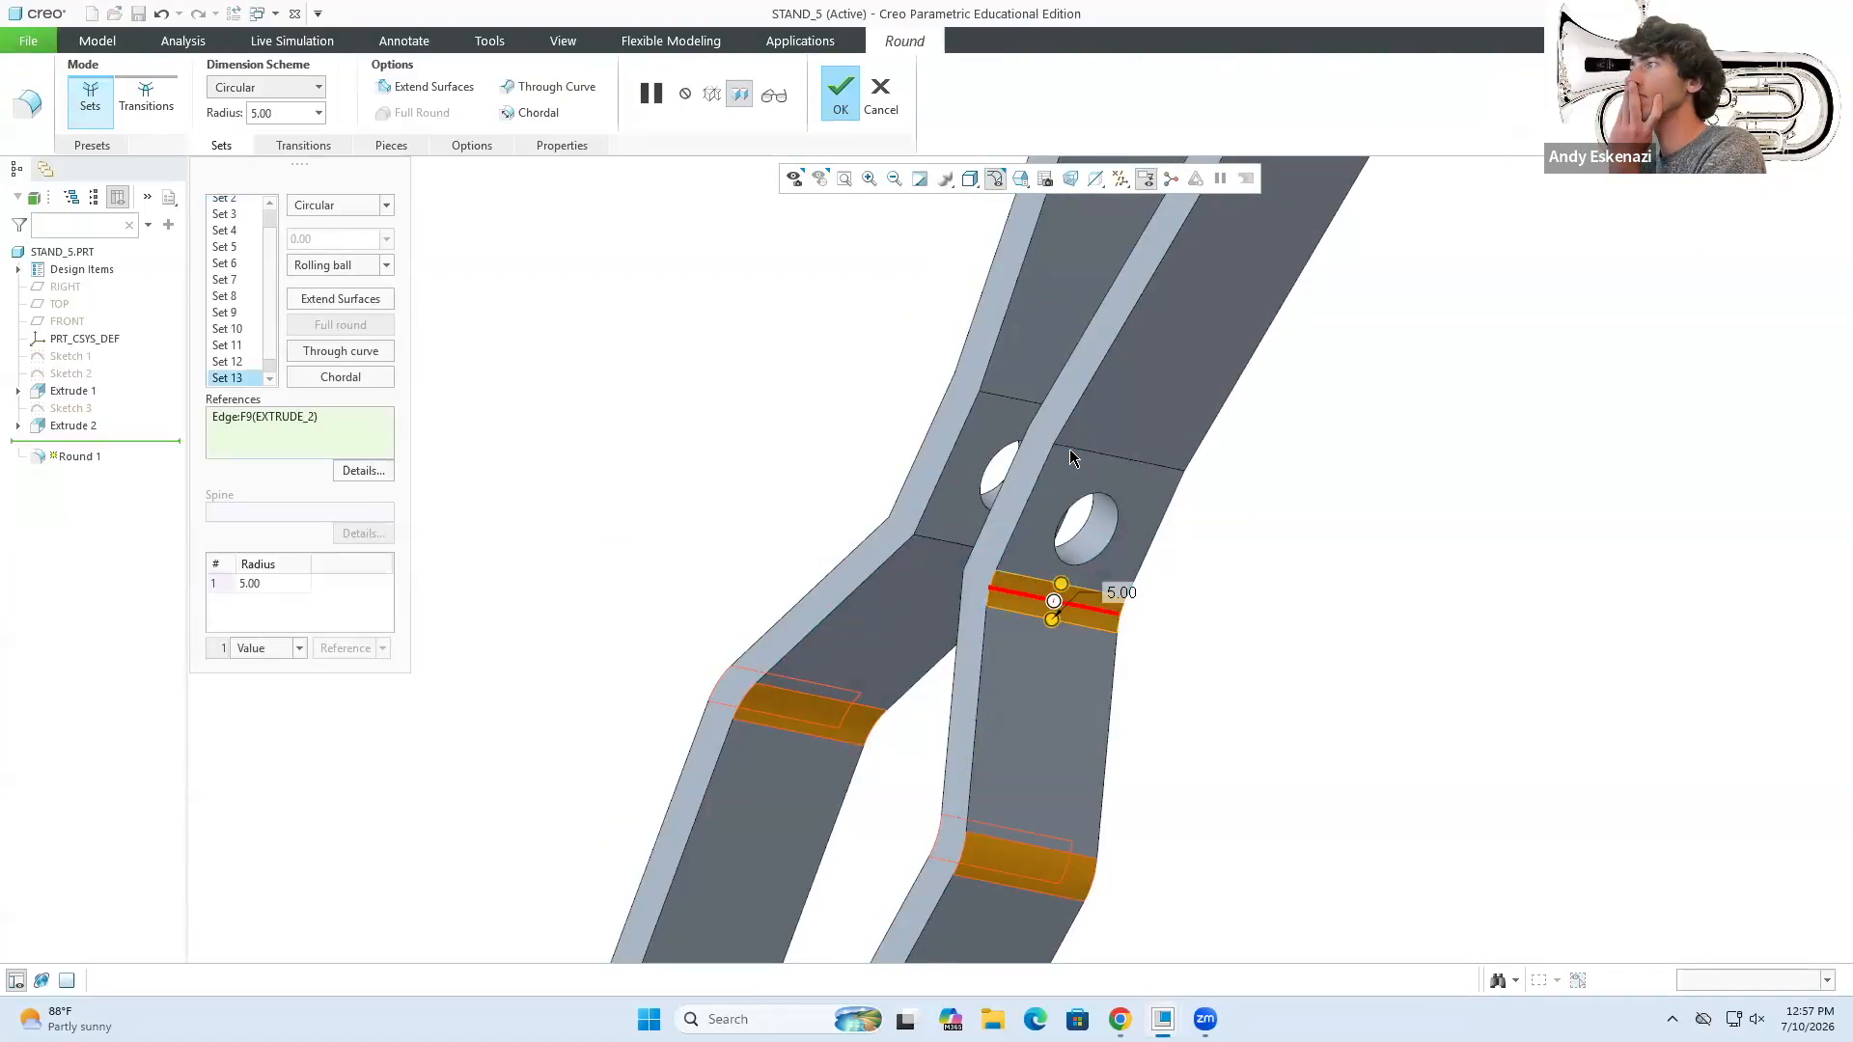
middle_drag(1075, 454, 897, 521)
click(890, 383)
click(839, 94)
click(818, 118)
click(1063, 643)
scroll(1064, 643, up, 5)
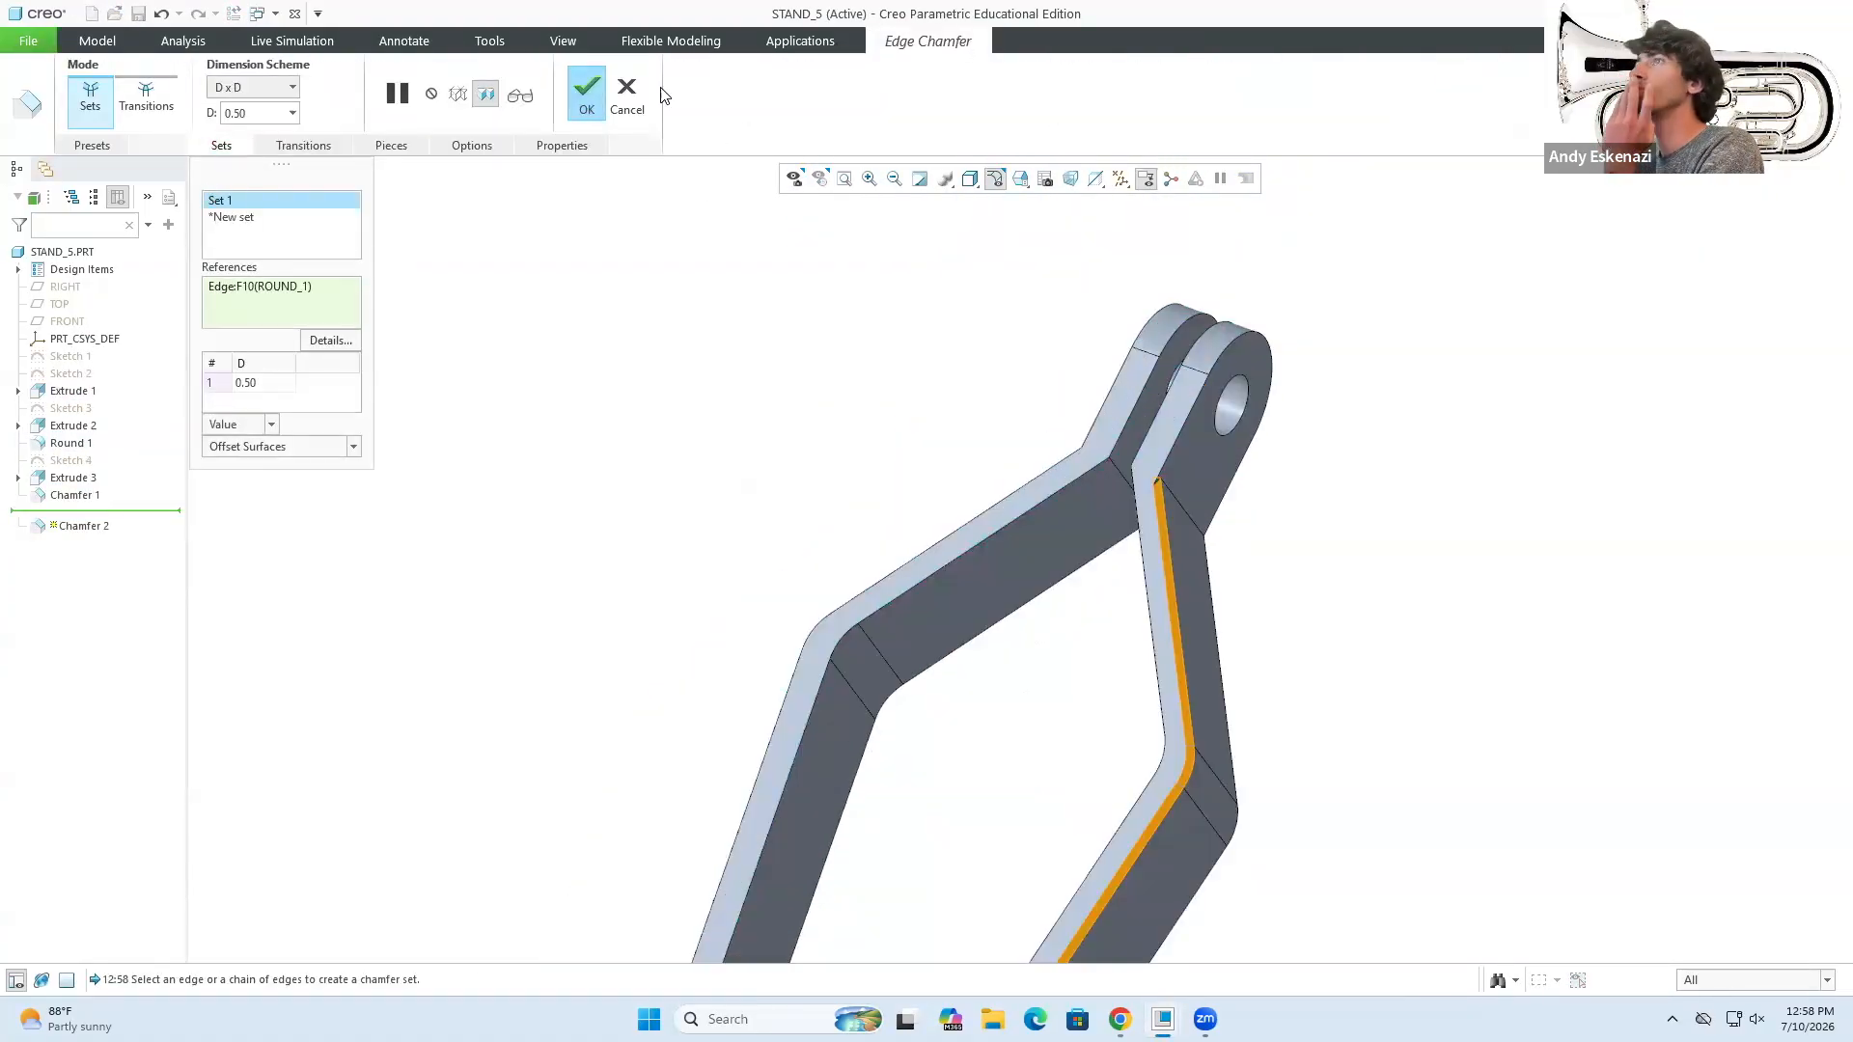
click(626, 94)
- Edit Round 1 to add the remaining bend edges below the leg's upper hole
click(70, 443)
click(92, 384)
middle_drag(1084, 484, 926, 424)
click(828, 349)
middle_drag(827, 349, 1062, 406)
click(839, 93)
- Chamfer the long outer edges of the leg strips by 0.5
scroll(1243, 388, down, 5)
click(818, 117)
click(968, 431)
click(926, 459)
click(587, 94)
middle_drag(553, 620, 550, 632)
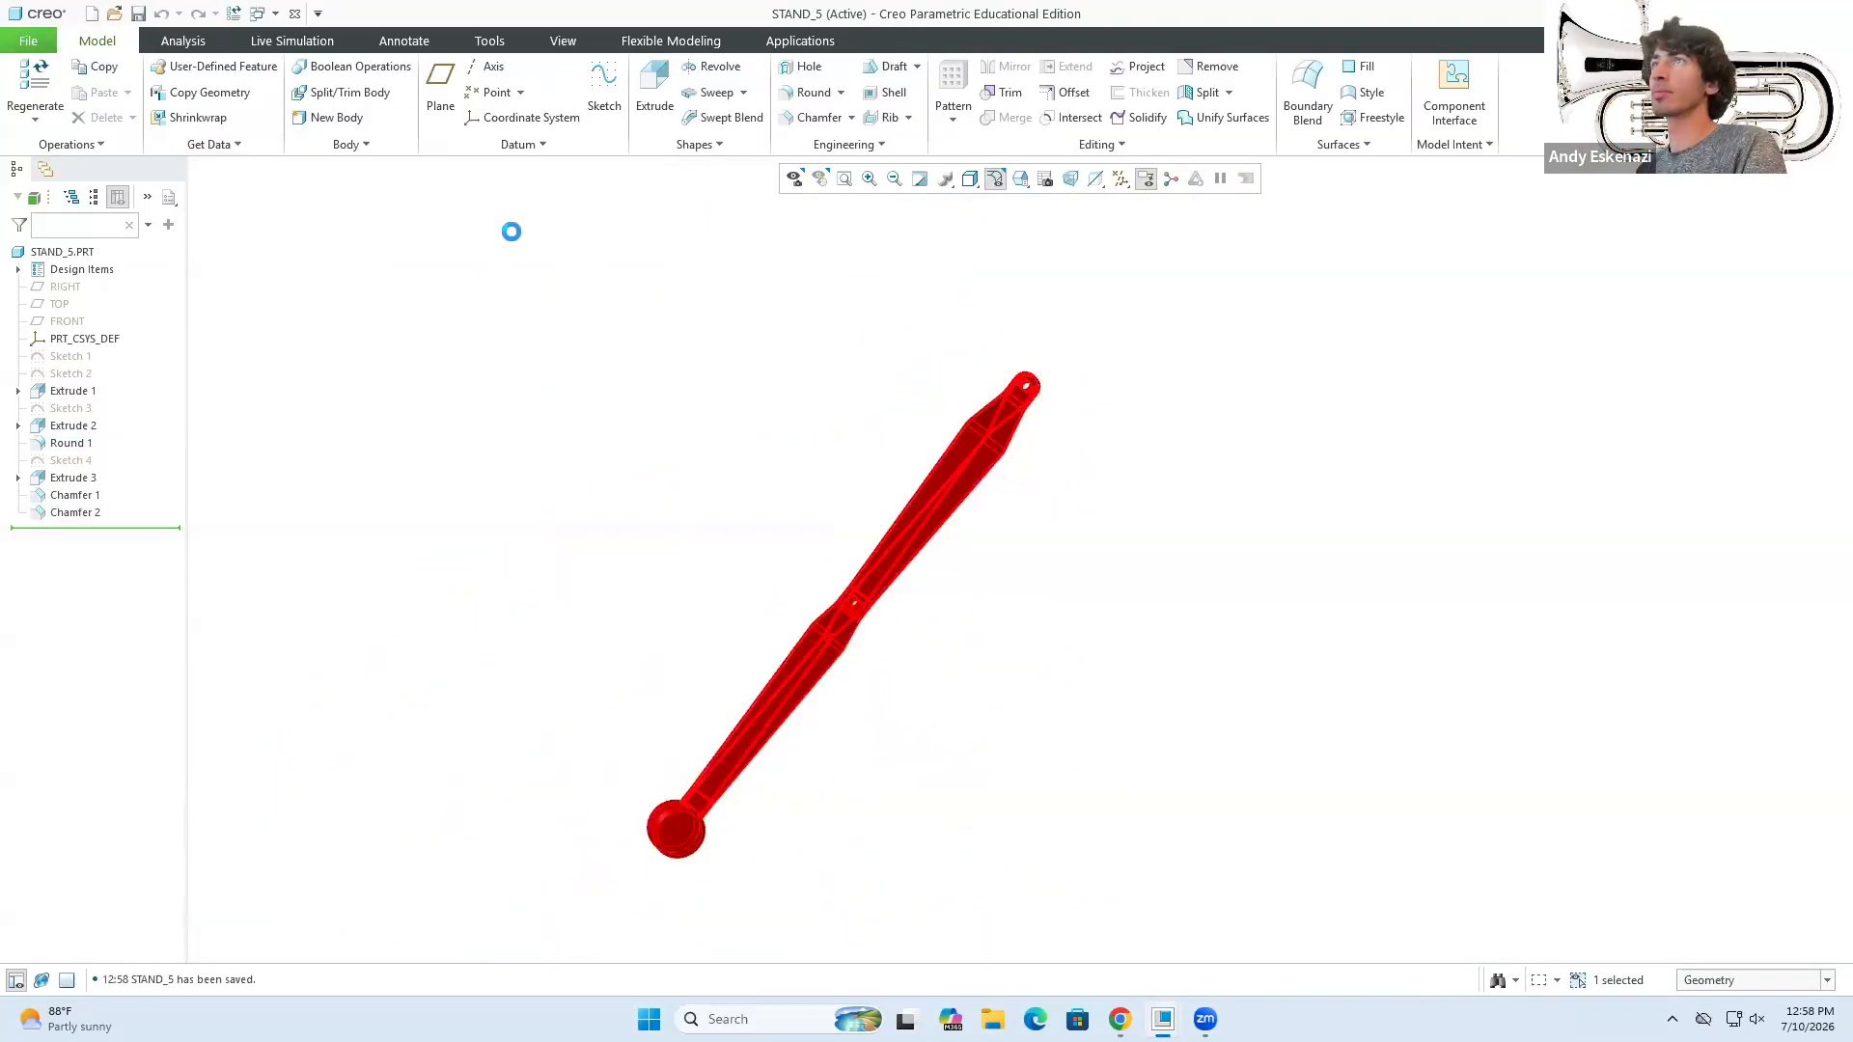
- Apply a gray appearance to the leg and a dark, nearly black one to its foot
click(563, 40)
click(538, 637)
scroll(569, 821, down, 5)
middle_drag(641, 838, 675, 753)
click(298, 120)
click(364, 553)
click(295, 175)
click(298, 119)
click(351, 529)
click(1038, 505)
click(1752, 464)
- Insert stand_5.prt into the stand assembly and make its upper hole coincident with a collar bracket hole
click(757, 702)
scroll(757, 702, down, 5)
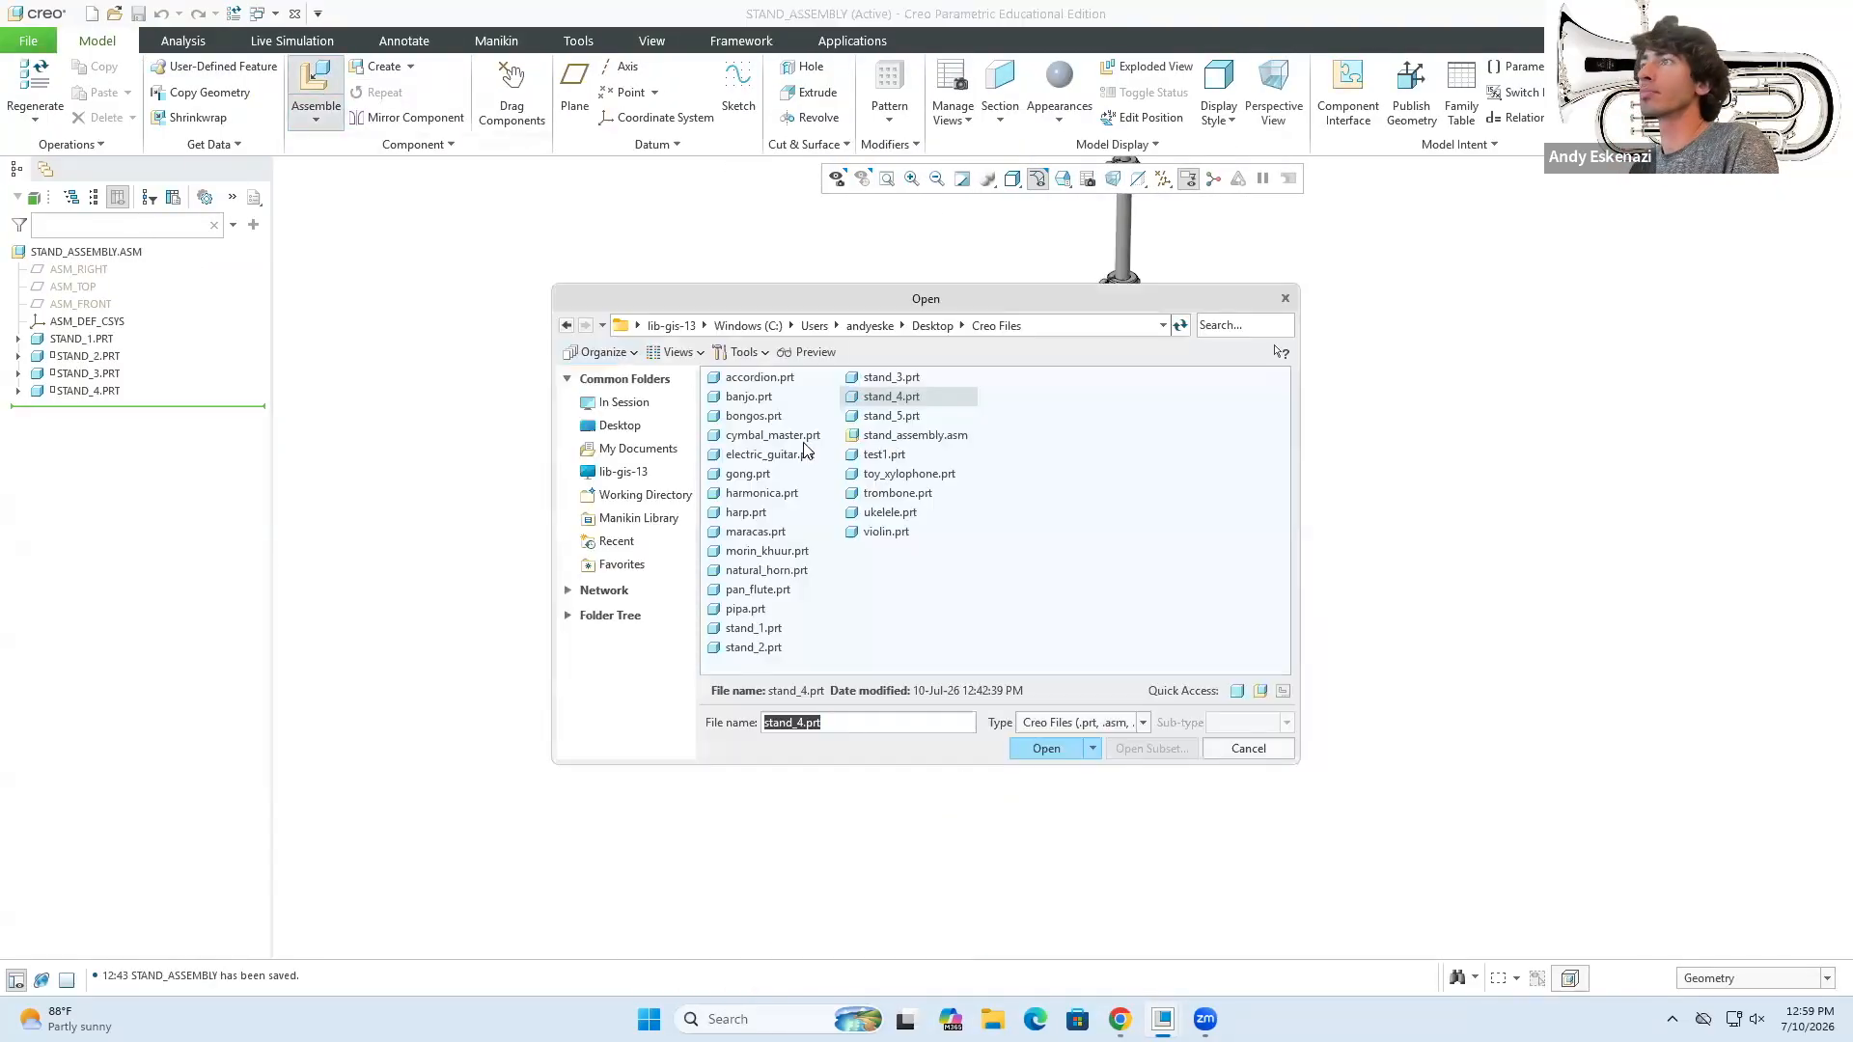
click(1055, 749)
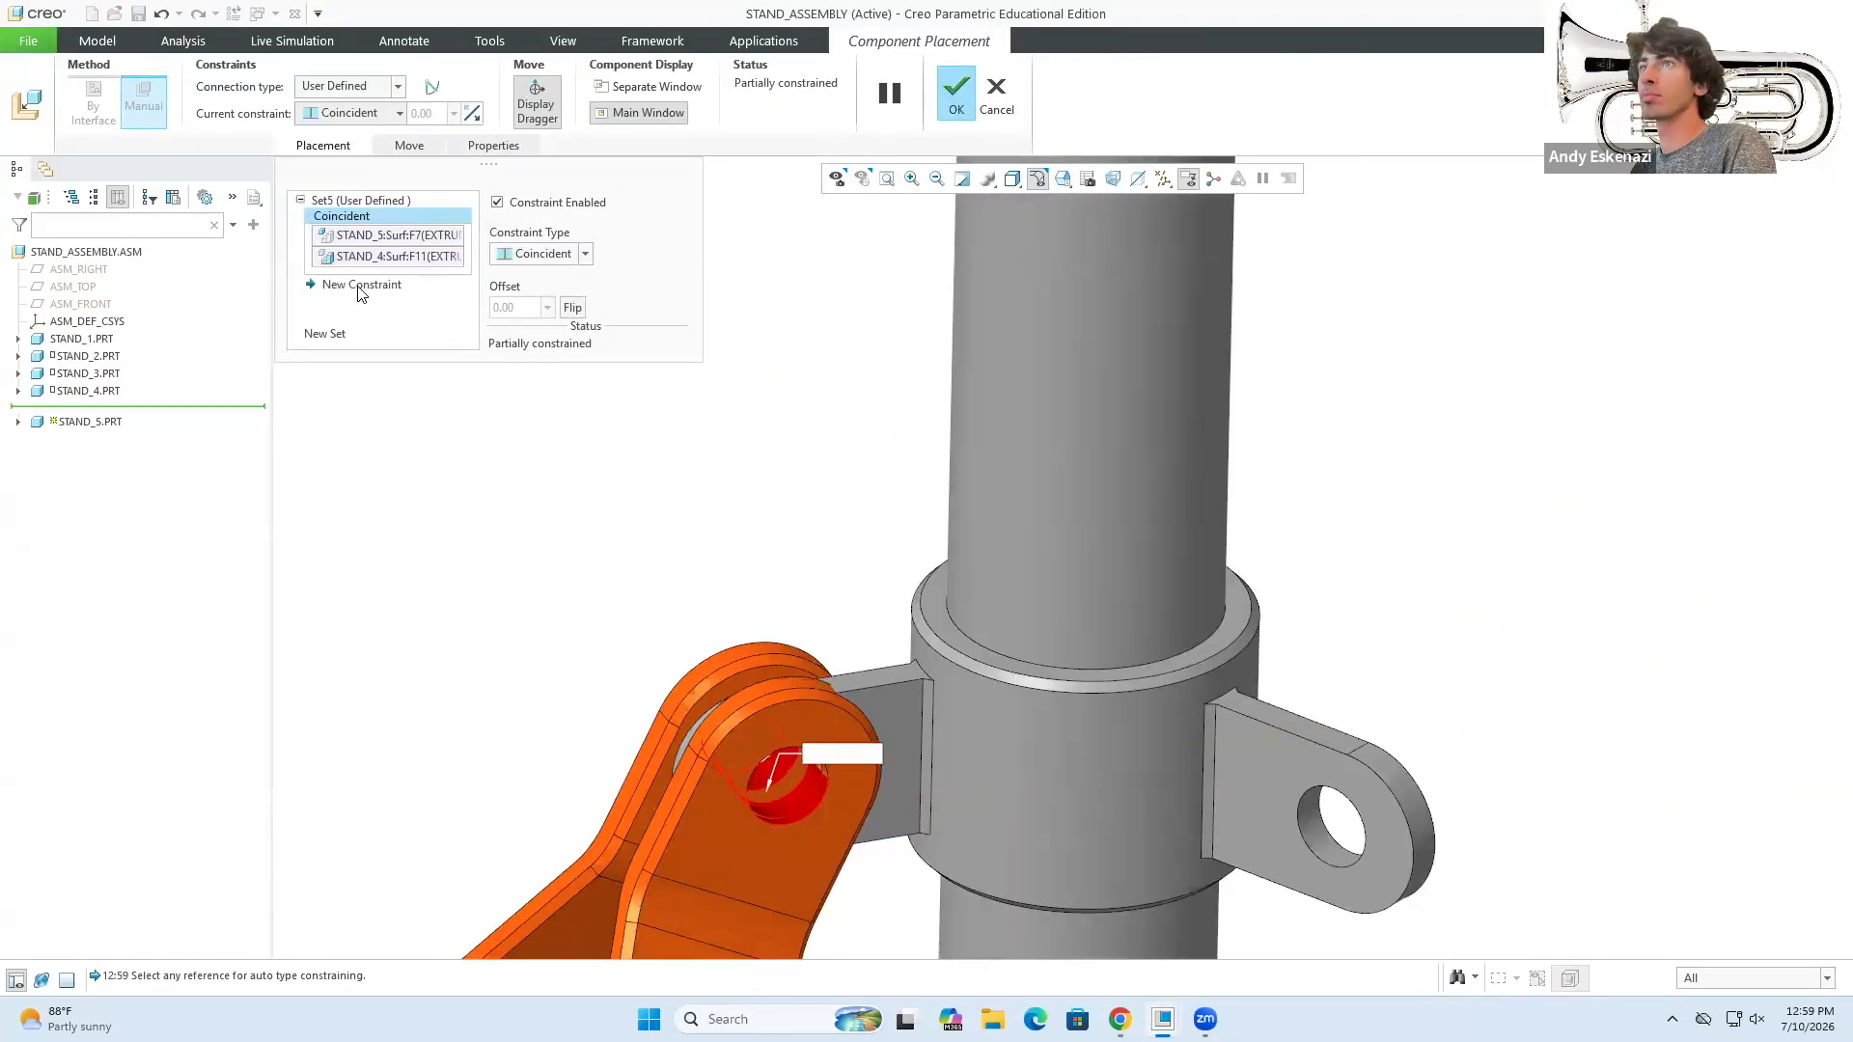
- Make an inner face of the leg's fork coincident with the bracket lug's side face and accept the placement
click(362, 295)
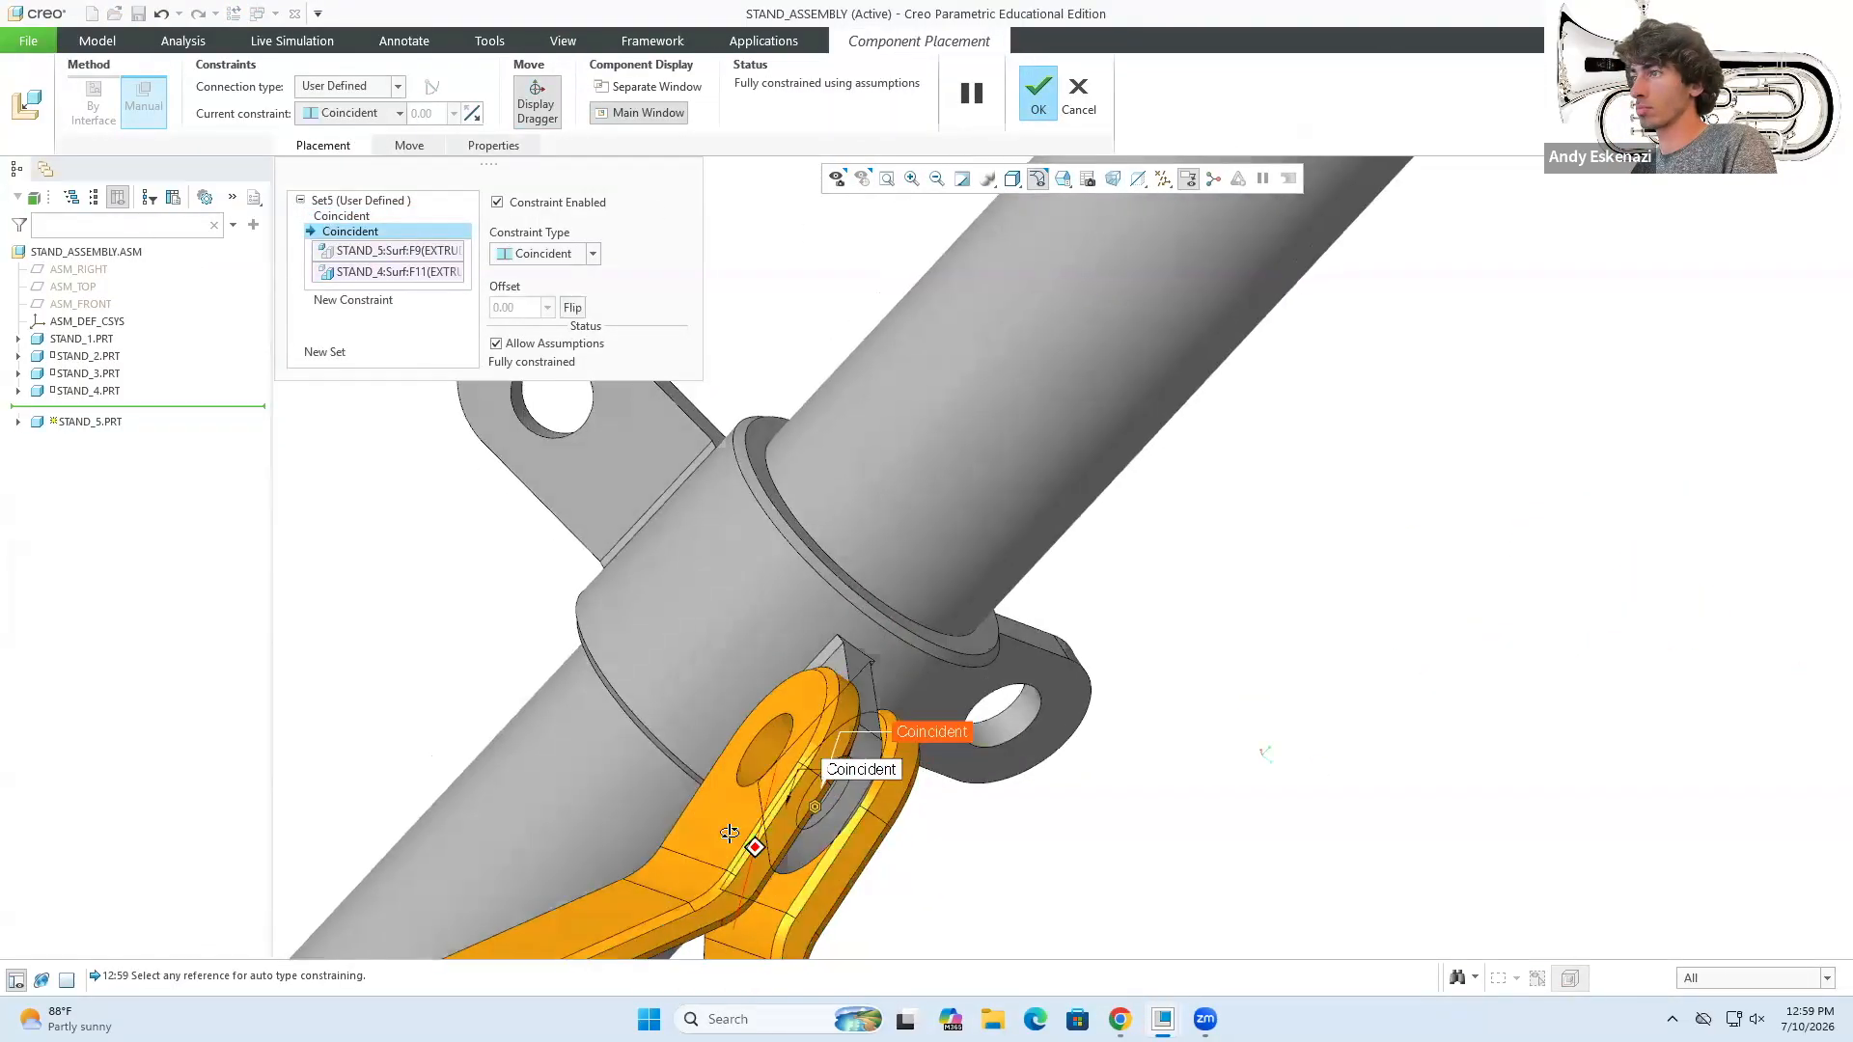
middle_drag(1265, 753, 604, 431)
click(956, 94)
scroll(782, 478, up, 5)
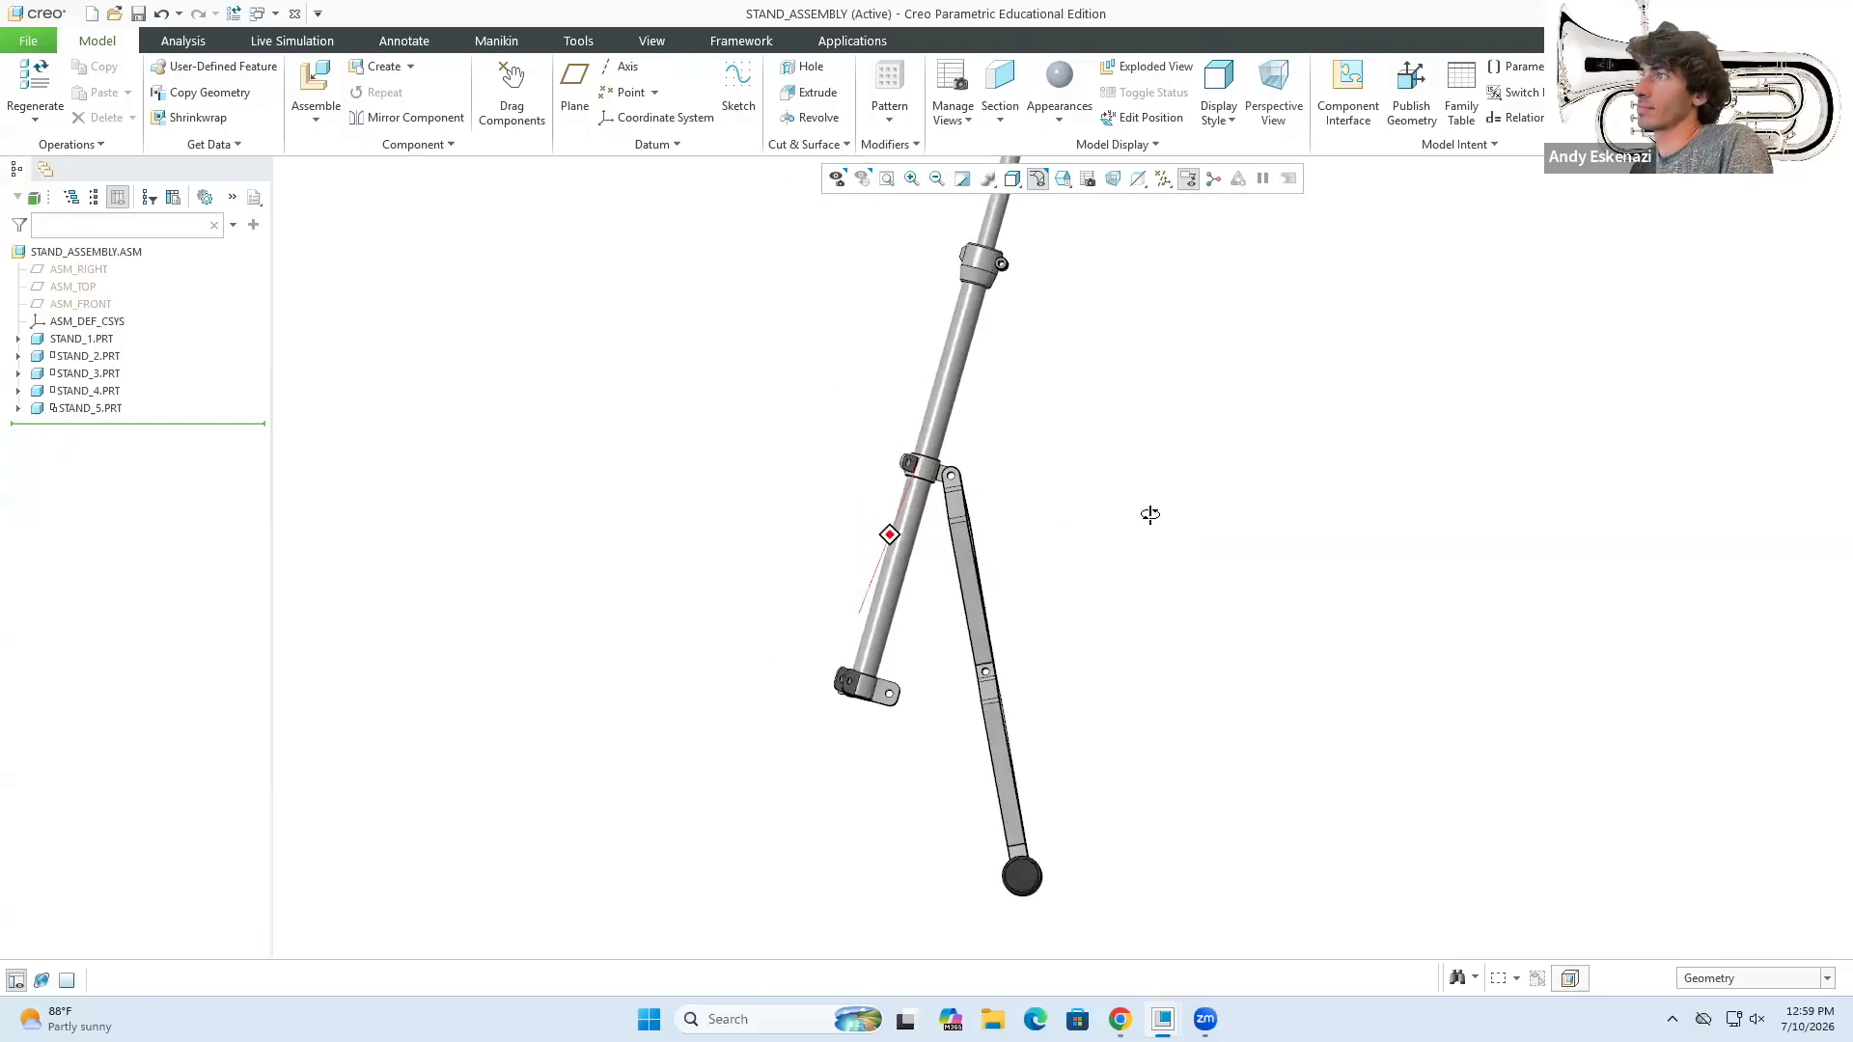
middle_drag(1151, 514, 971, 728)
- Save a copy of the cymbal_master part as STAND_6
click(1204, 970)
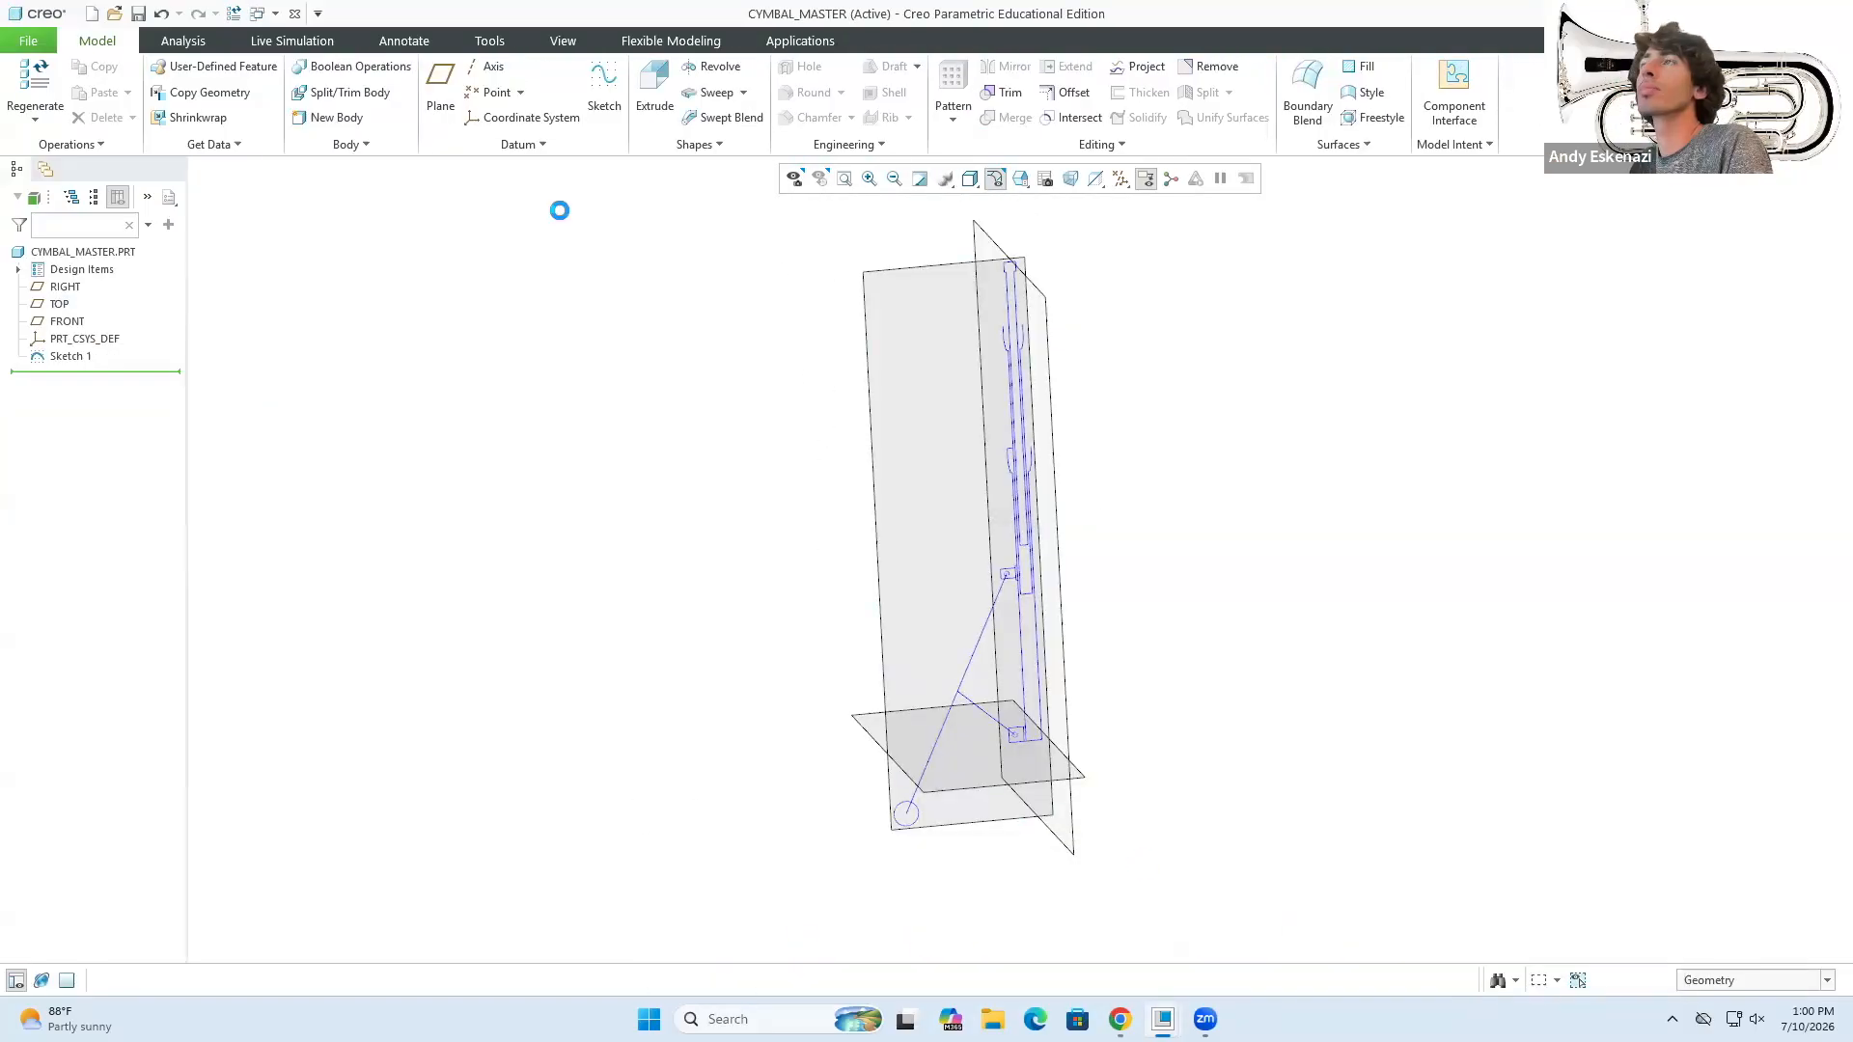
click(28, 41)
click(204, 97)
key(Return)
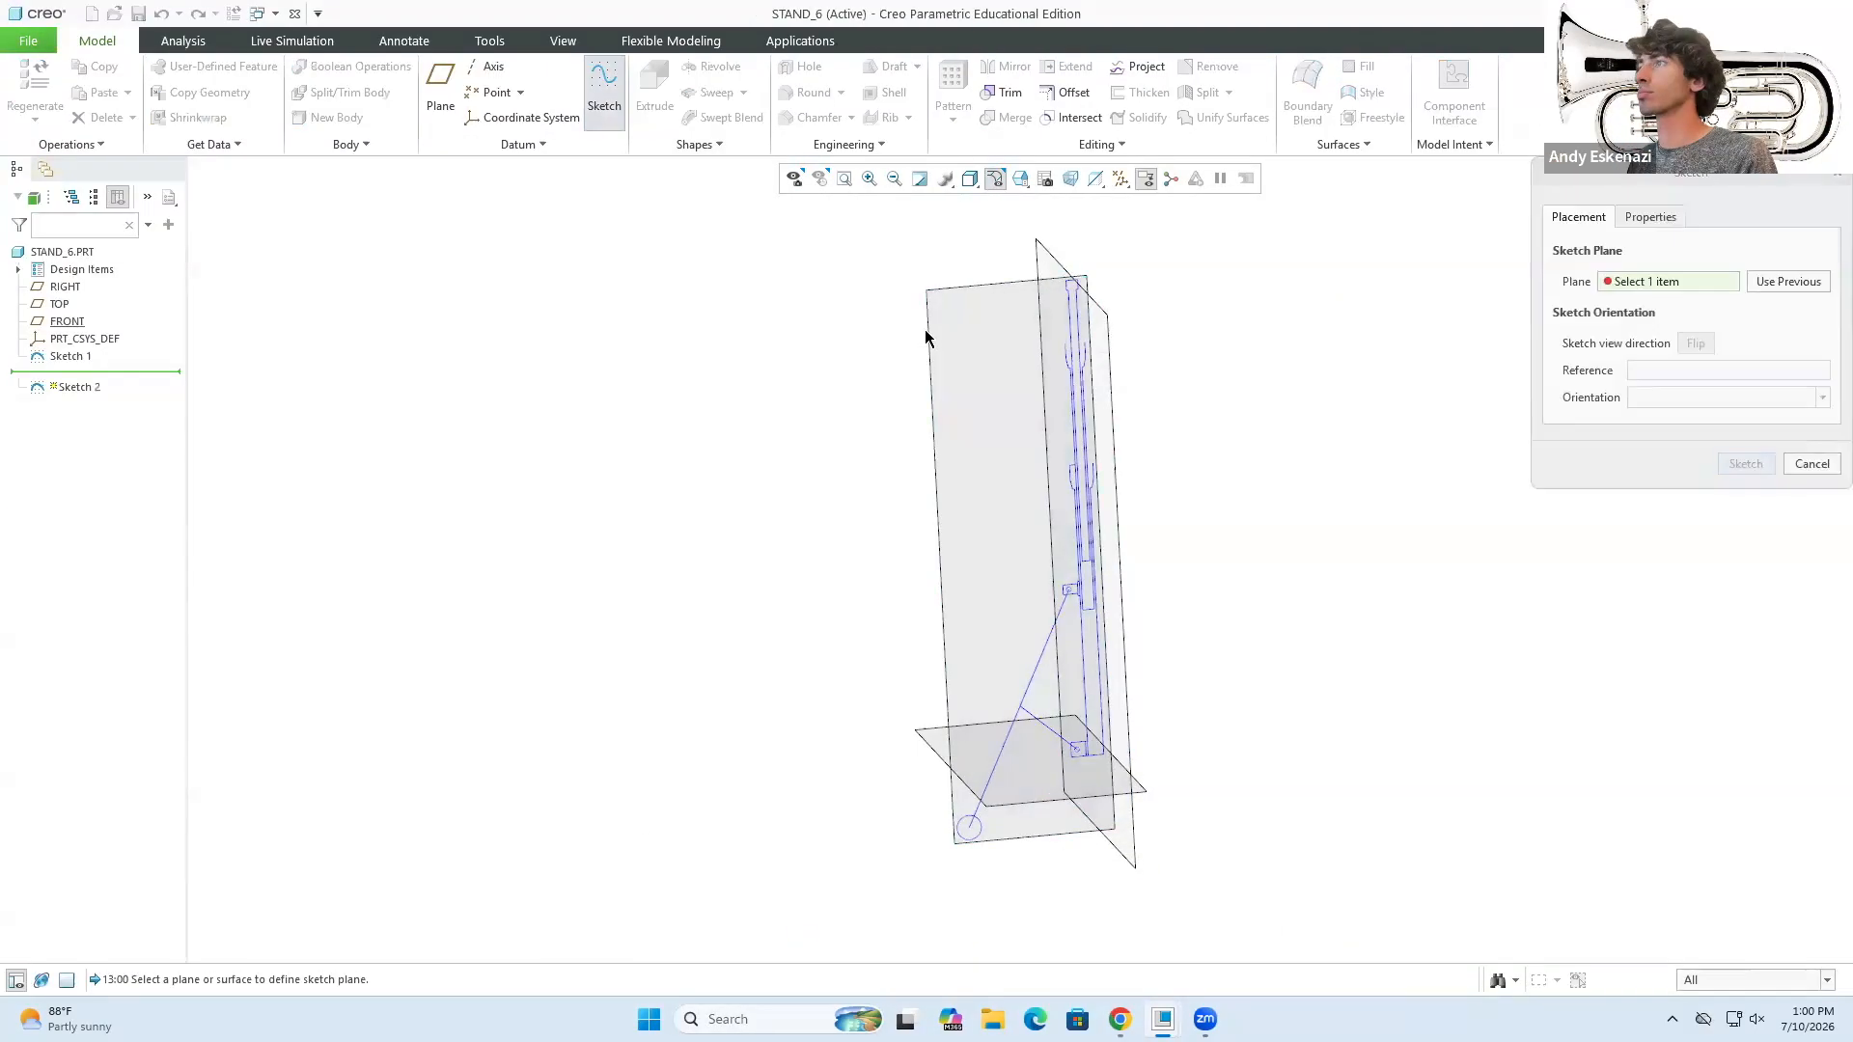
- Start a sketch on STAND_6's FRONT plane and draw cross lines perpendicular to the brace line at its ends
click(925, 337)
middle_click(627, 198)
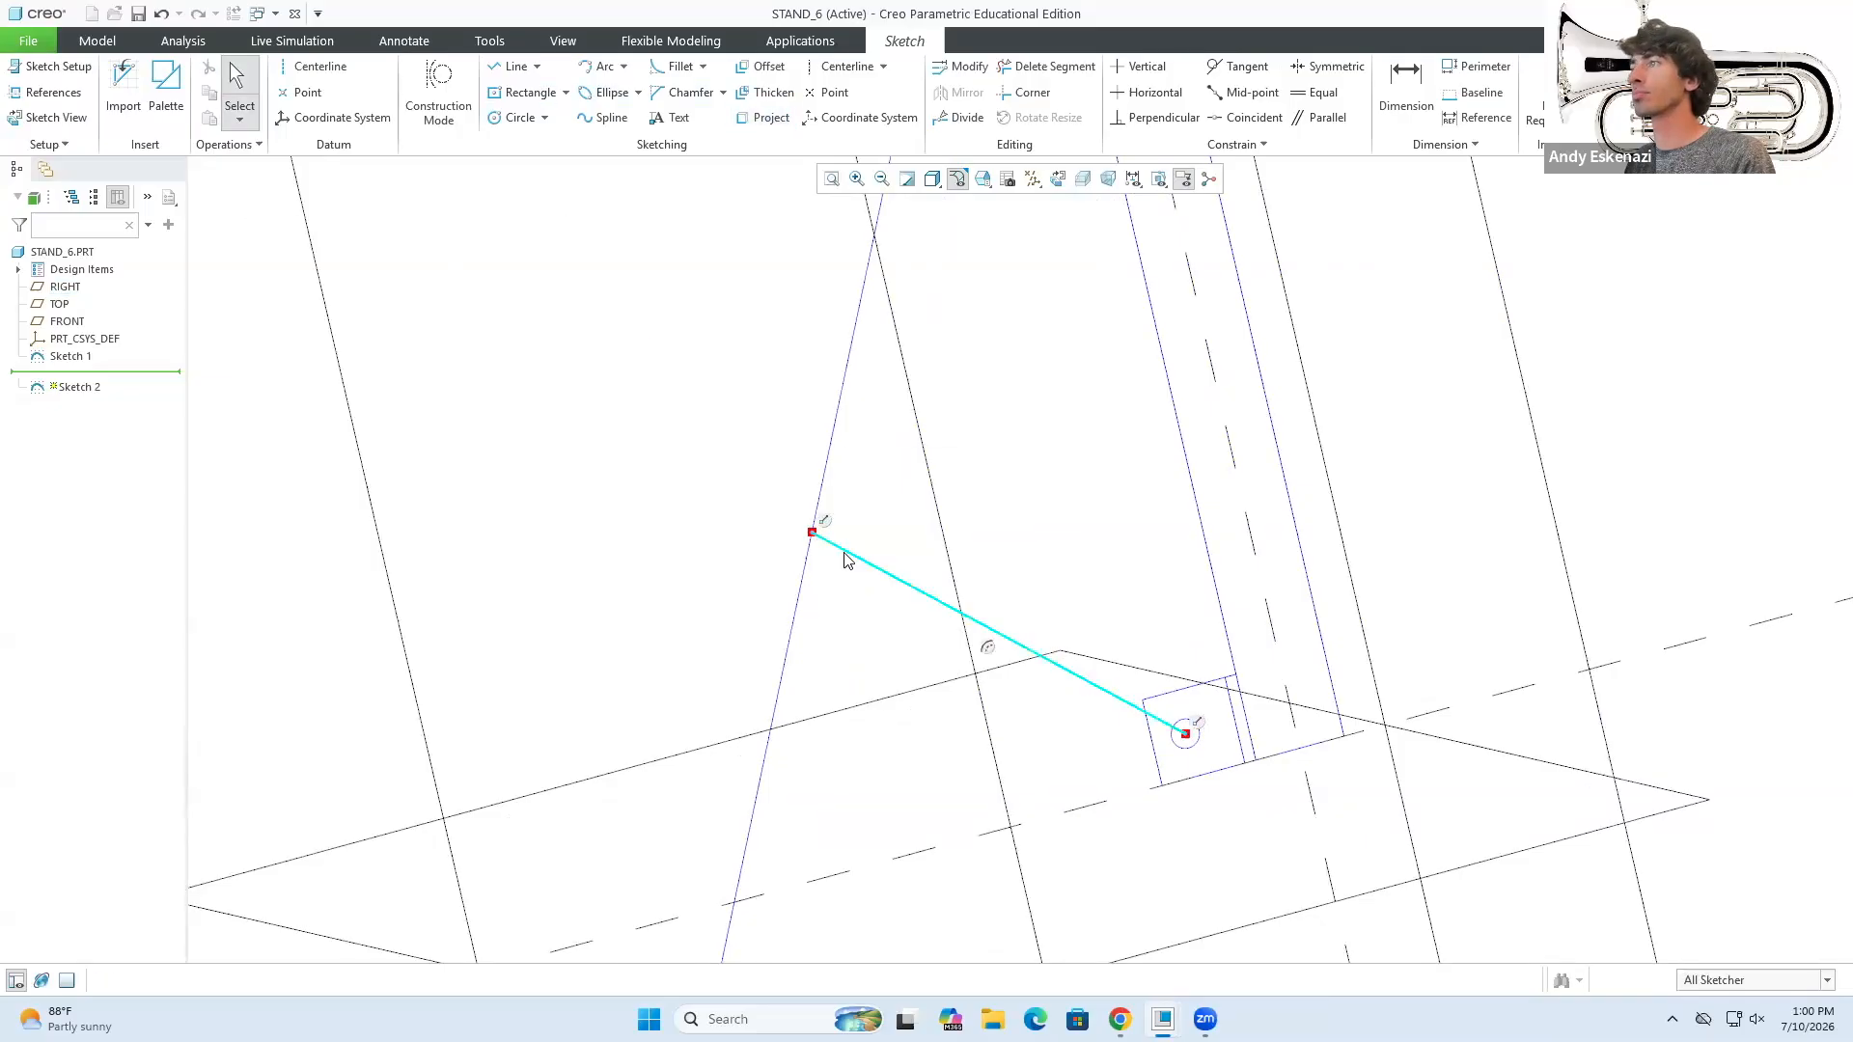
key(l)
click(872, 645)
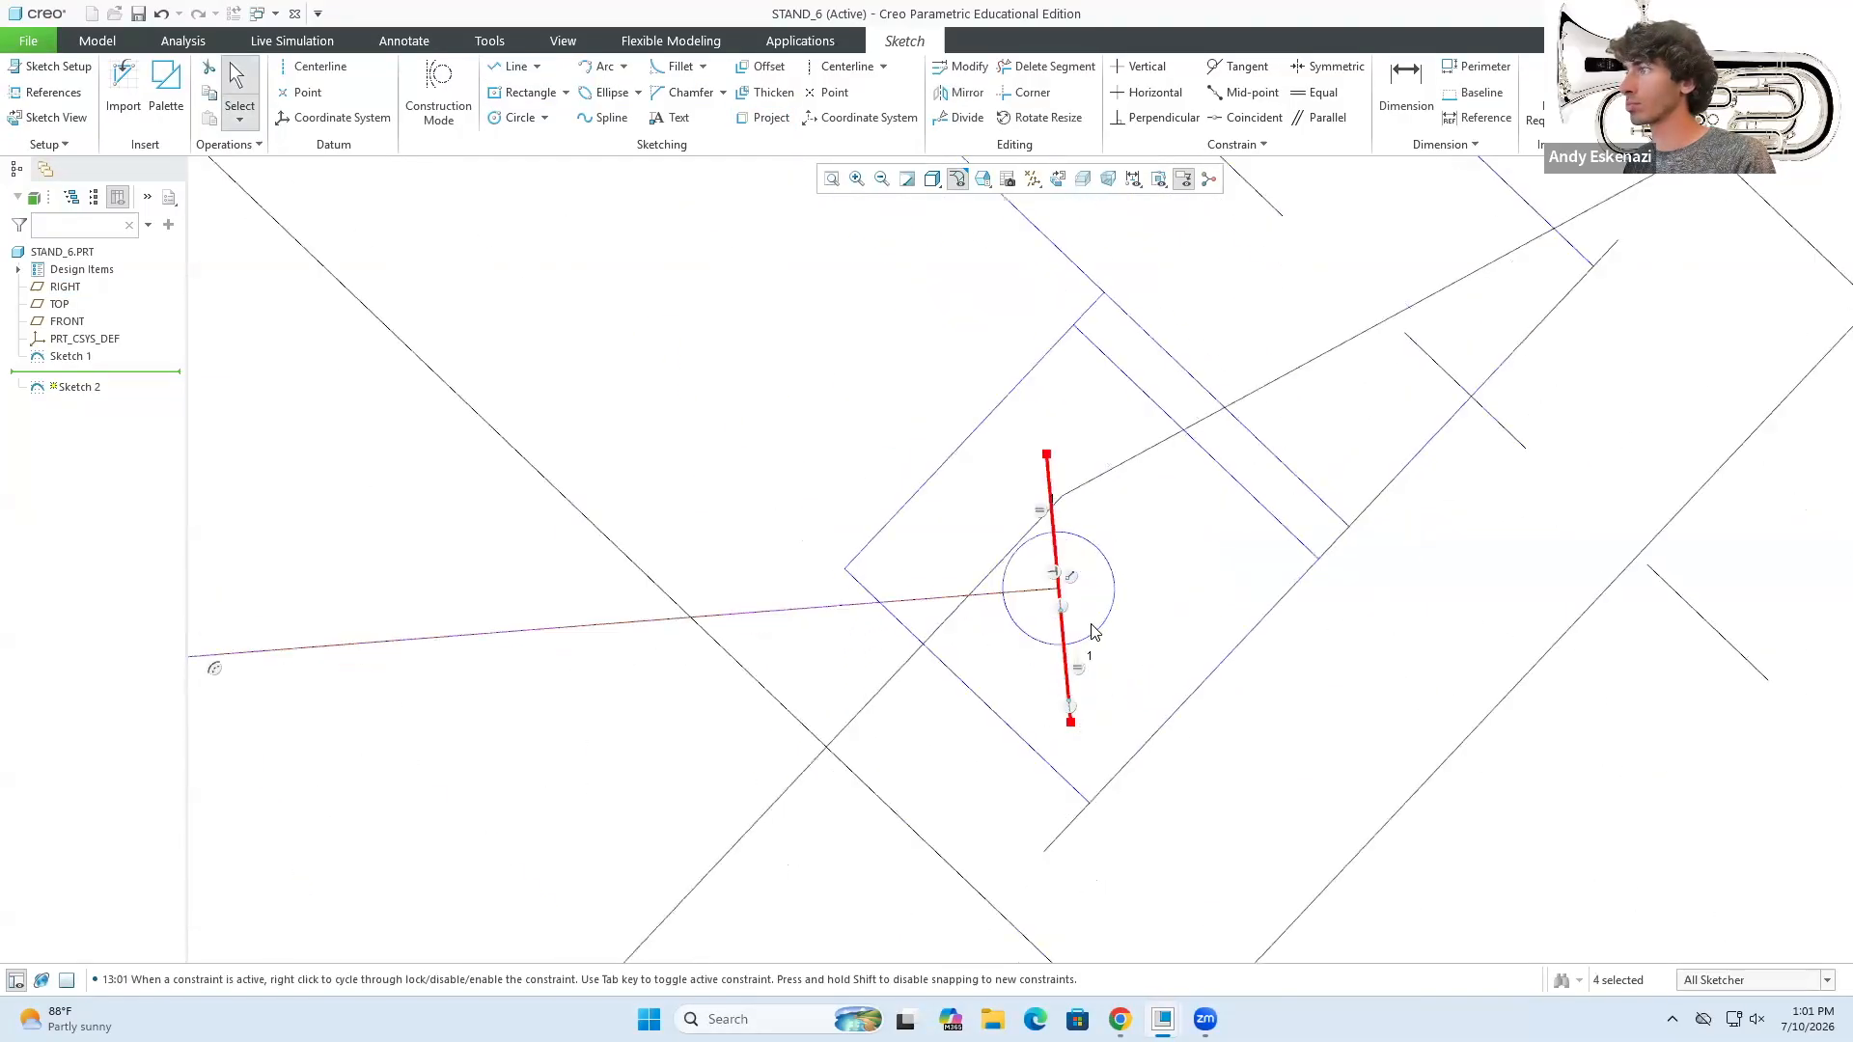
- Set the half-length of the cross line at the bracket hole to 6
scroll(1092, 632, up, 2)
text(d6)
key(Return)
scroll(1091, 554, up, 3)
key(ctrl+z)
key(ctrl+z)
scroll(899, 591, down, 4)
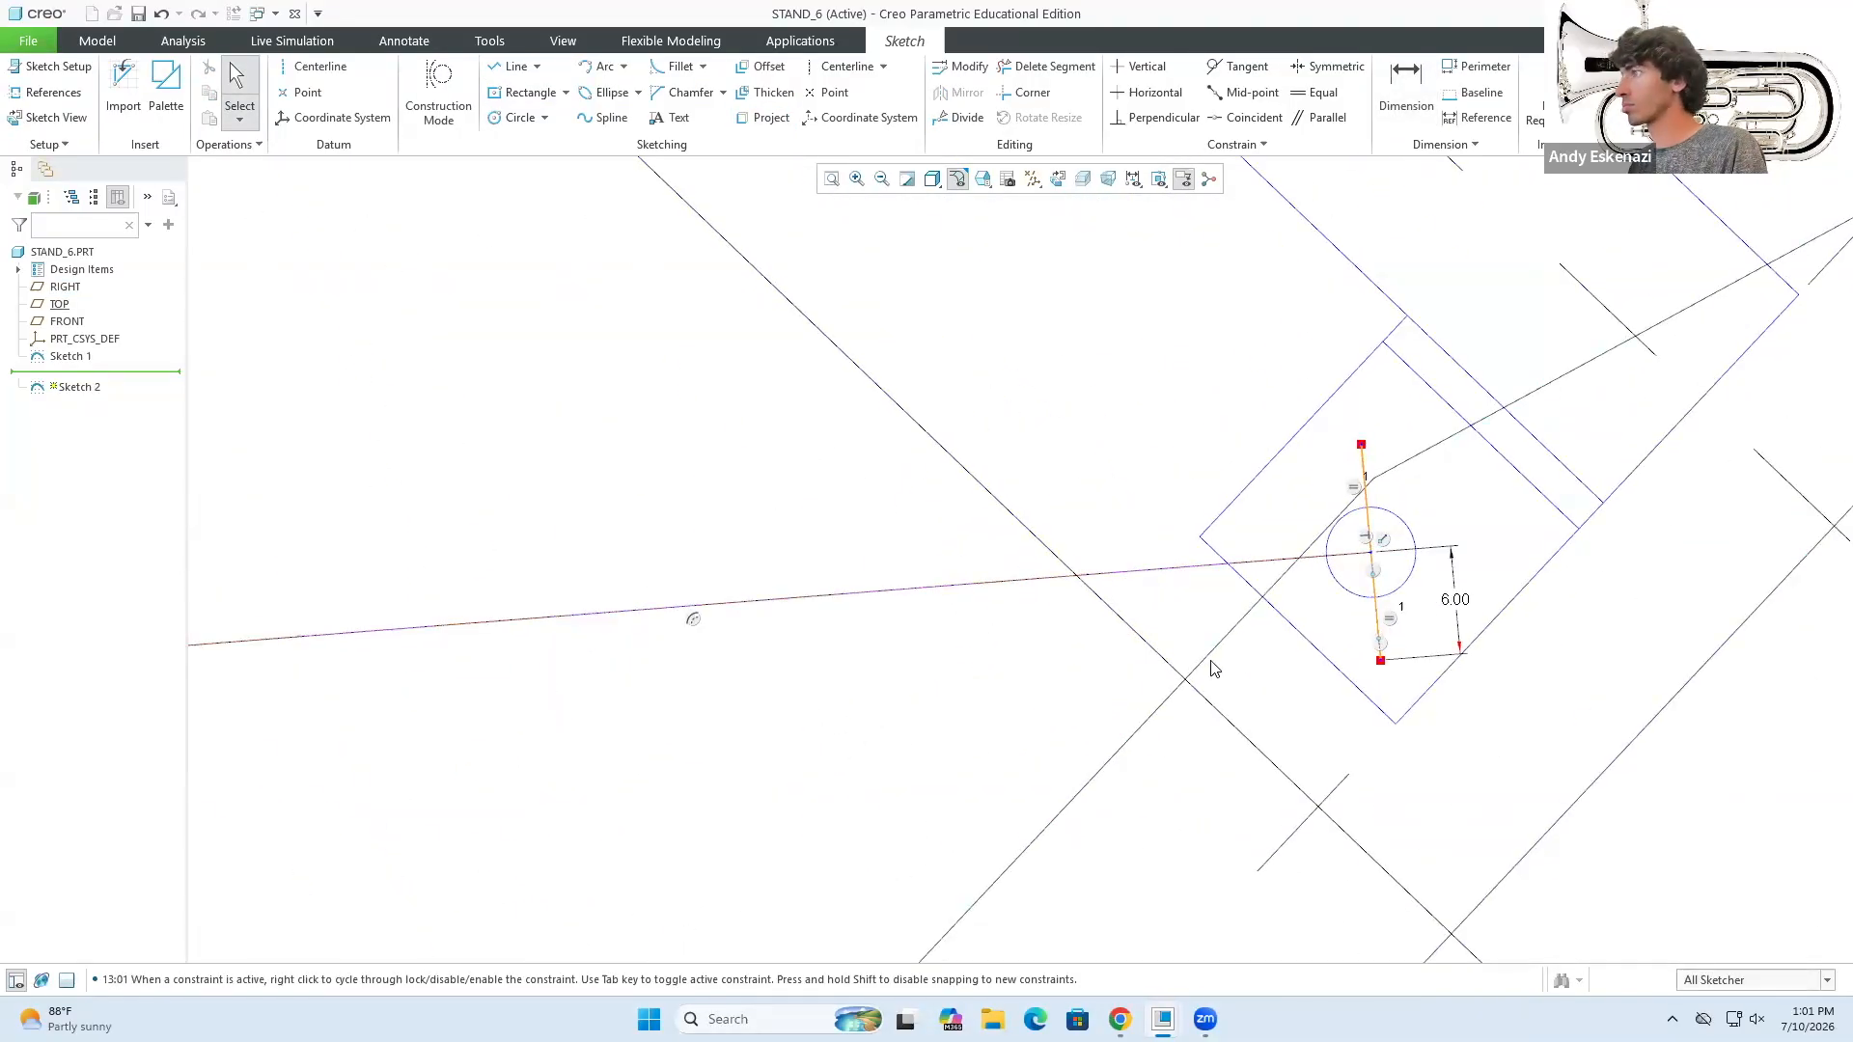
- Connect the ends of the two cross lines with long side lines parallel to the brace line
click(1358, 516)
click(1368, 649)
click(516, 717)
- Convert the four cross-line halves at the brace's ends to construction lines
click(506, 611)
ctrl+click(512, 682)
ctrl+click(1366, 618)
ctrl+click(1359, 546)
click(1428, 603)
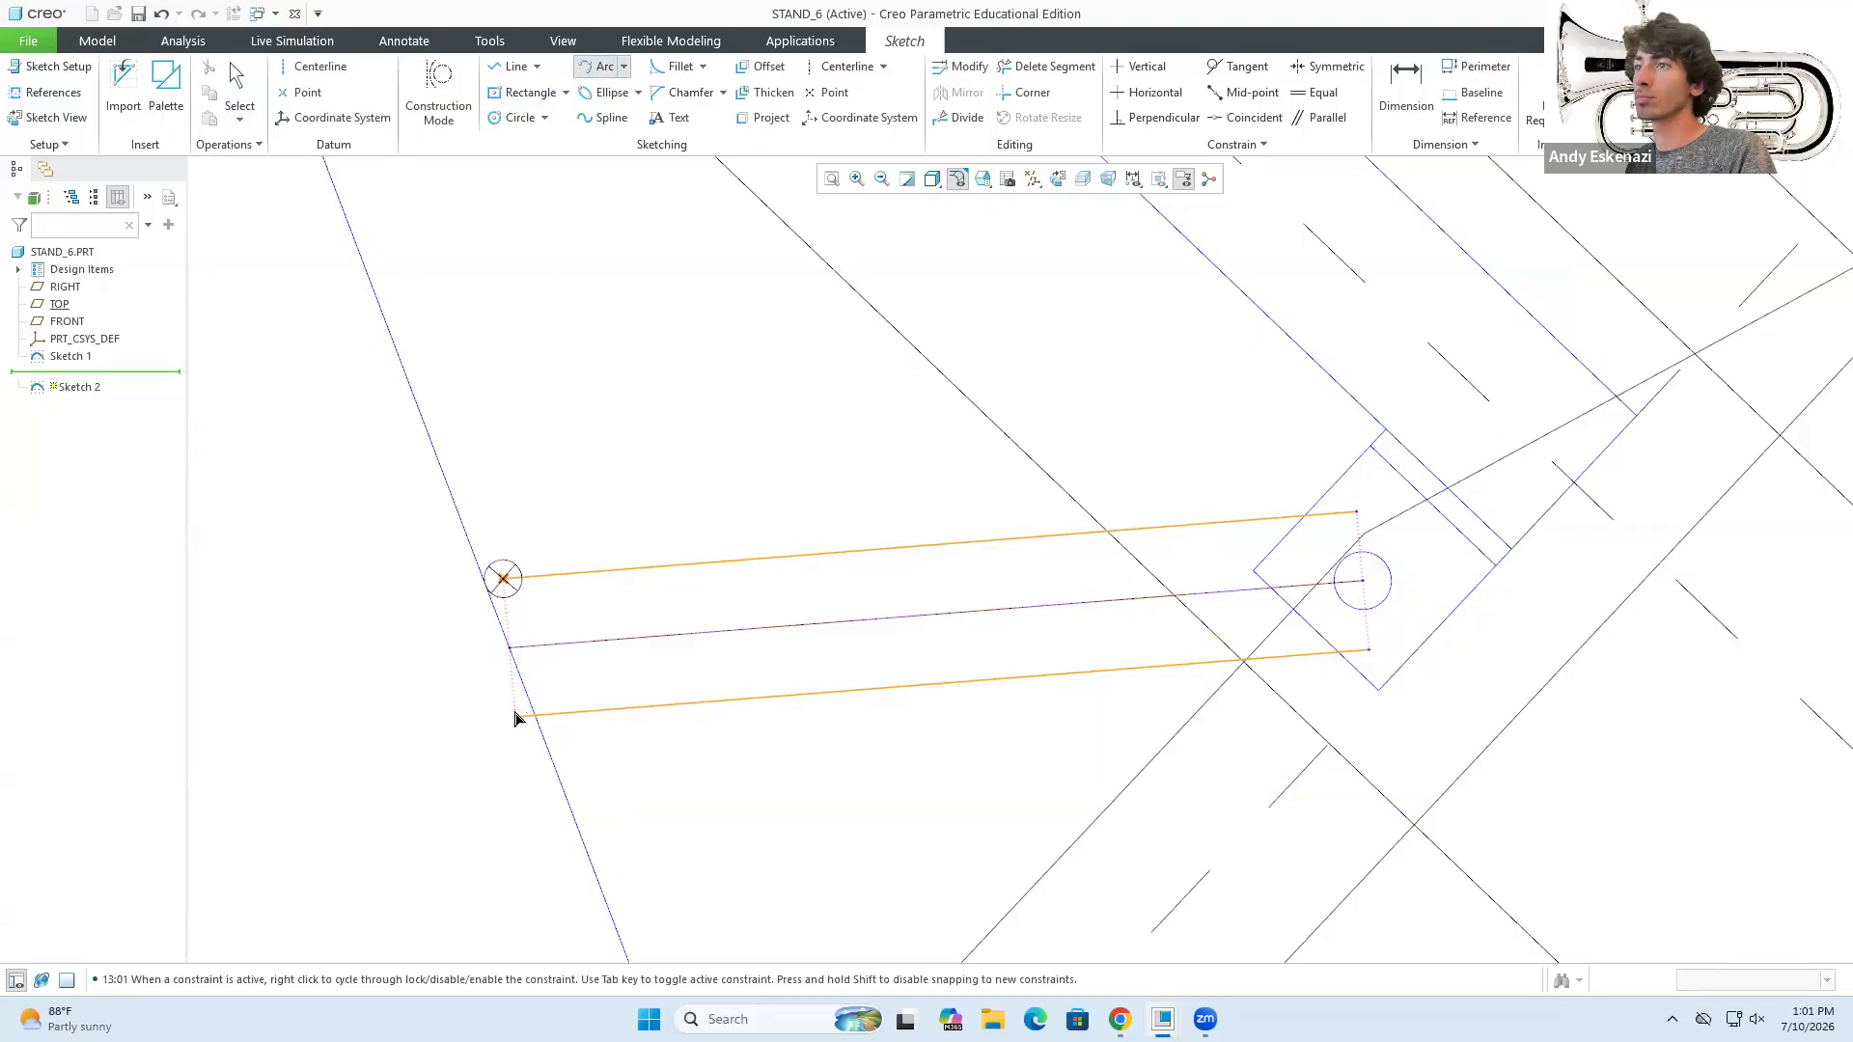
- Close the brace outline with arcs at its ends and draw a circle centred on each end of the brace line
click(1368, 649)
click(520, 117)
click(1362, 581)
click(1363, 609)
click(510, 647)
click(508, 677)
- Finish the brace sketch and extrude its profile symmetrically to a depth of 6
middle_drag(589, 618, 666, 575)
click(1631, 87)
click(655, 90)
click(212, 79)
click(214, 127)
text(6)
click(782, 92)
click(1418, 525)
- Chamfer the outer edges of the brace
scroll(1207, 579, up, 4)
middle_drag(1158, 541, 1110, 627)
click(819, 118)
click(592, 92)
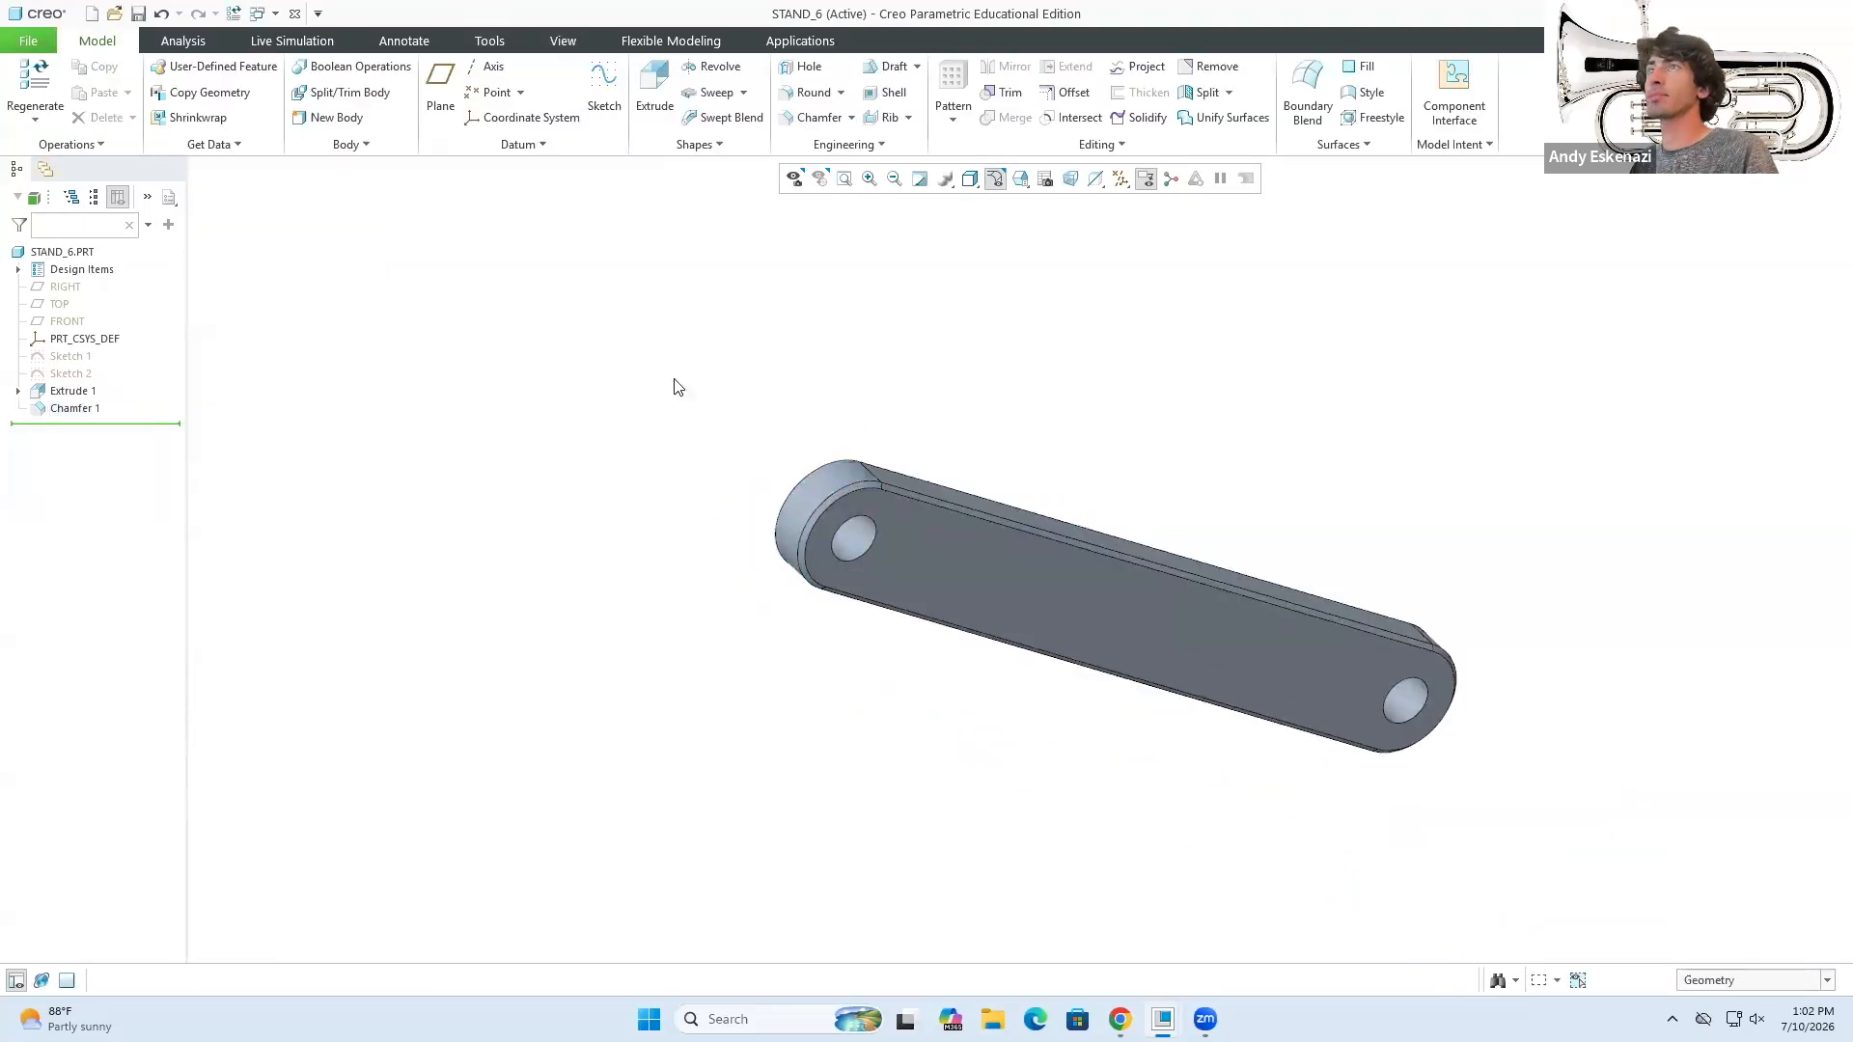
- Apply a library metal appearance to the whole STAND_6 part and save it
click(62, 252)
click(562, 41)
click(299, 114)
click(370, 418)
key(ctrl+s)
- Switch to the Stand_Assembly window, bring in stand_6.prt and show its placement constraints
mouse_move(1163, 1019)
click(1378, 956)
click(314, 85)
click(1004, 734)
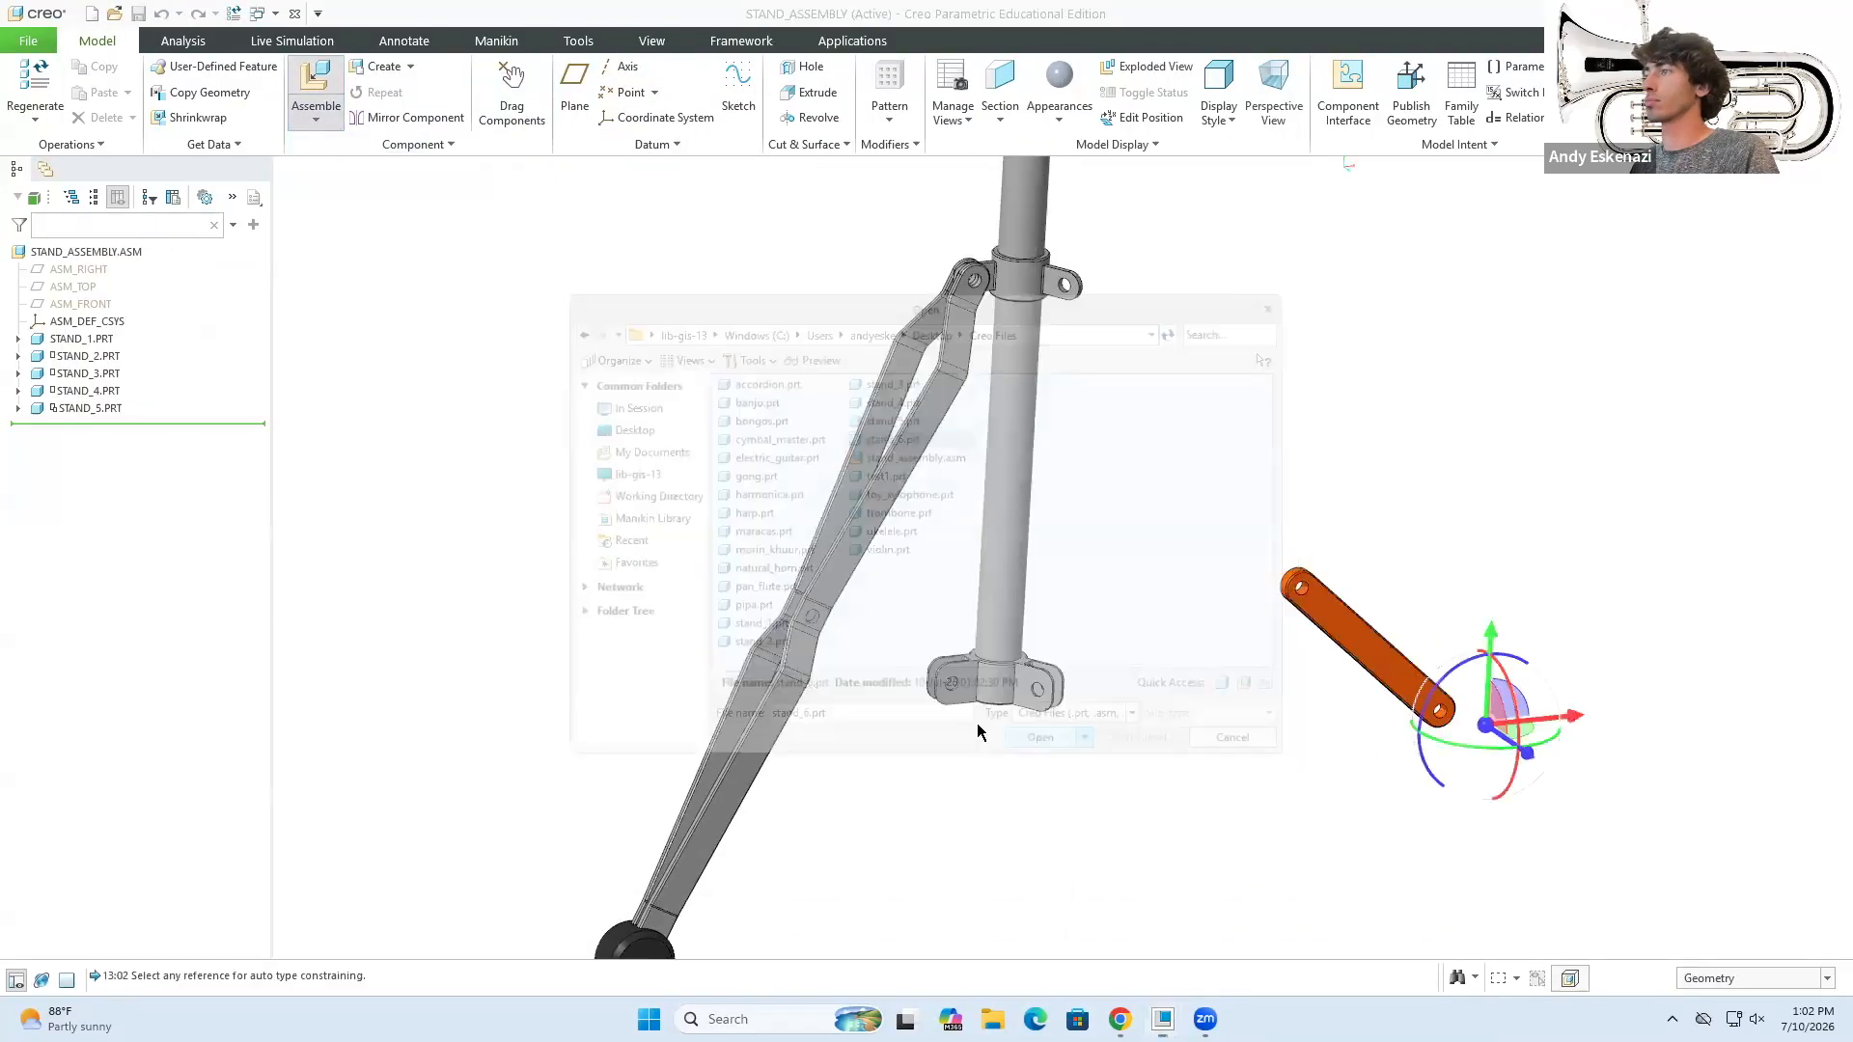
click(323, 146)
- Constrain one end of the brace to the leg with coincident hole and face references
scroll(984, 618, down, 3)
click(1572, 583)
click(977, 623)
scroll(976, 627, down, 4)
click(1108, 714)
middle_drag(1105, 696, 975, 540)
click(838, 425)
- Add a constraint aligning the brace's free-end hole with the base bracket's hole and complete its placement
click(357, 301)
click(1196, 814)
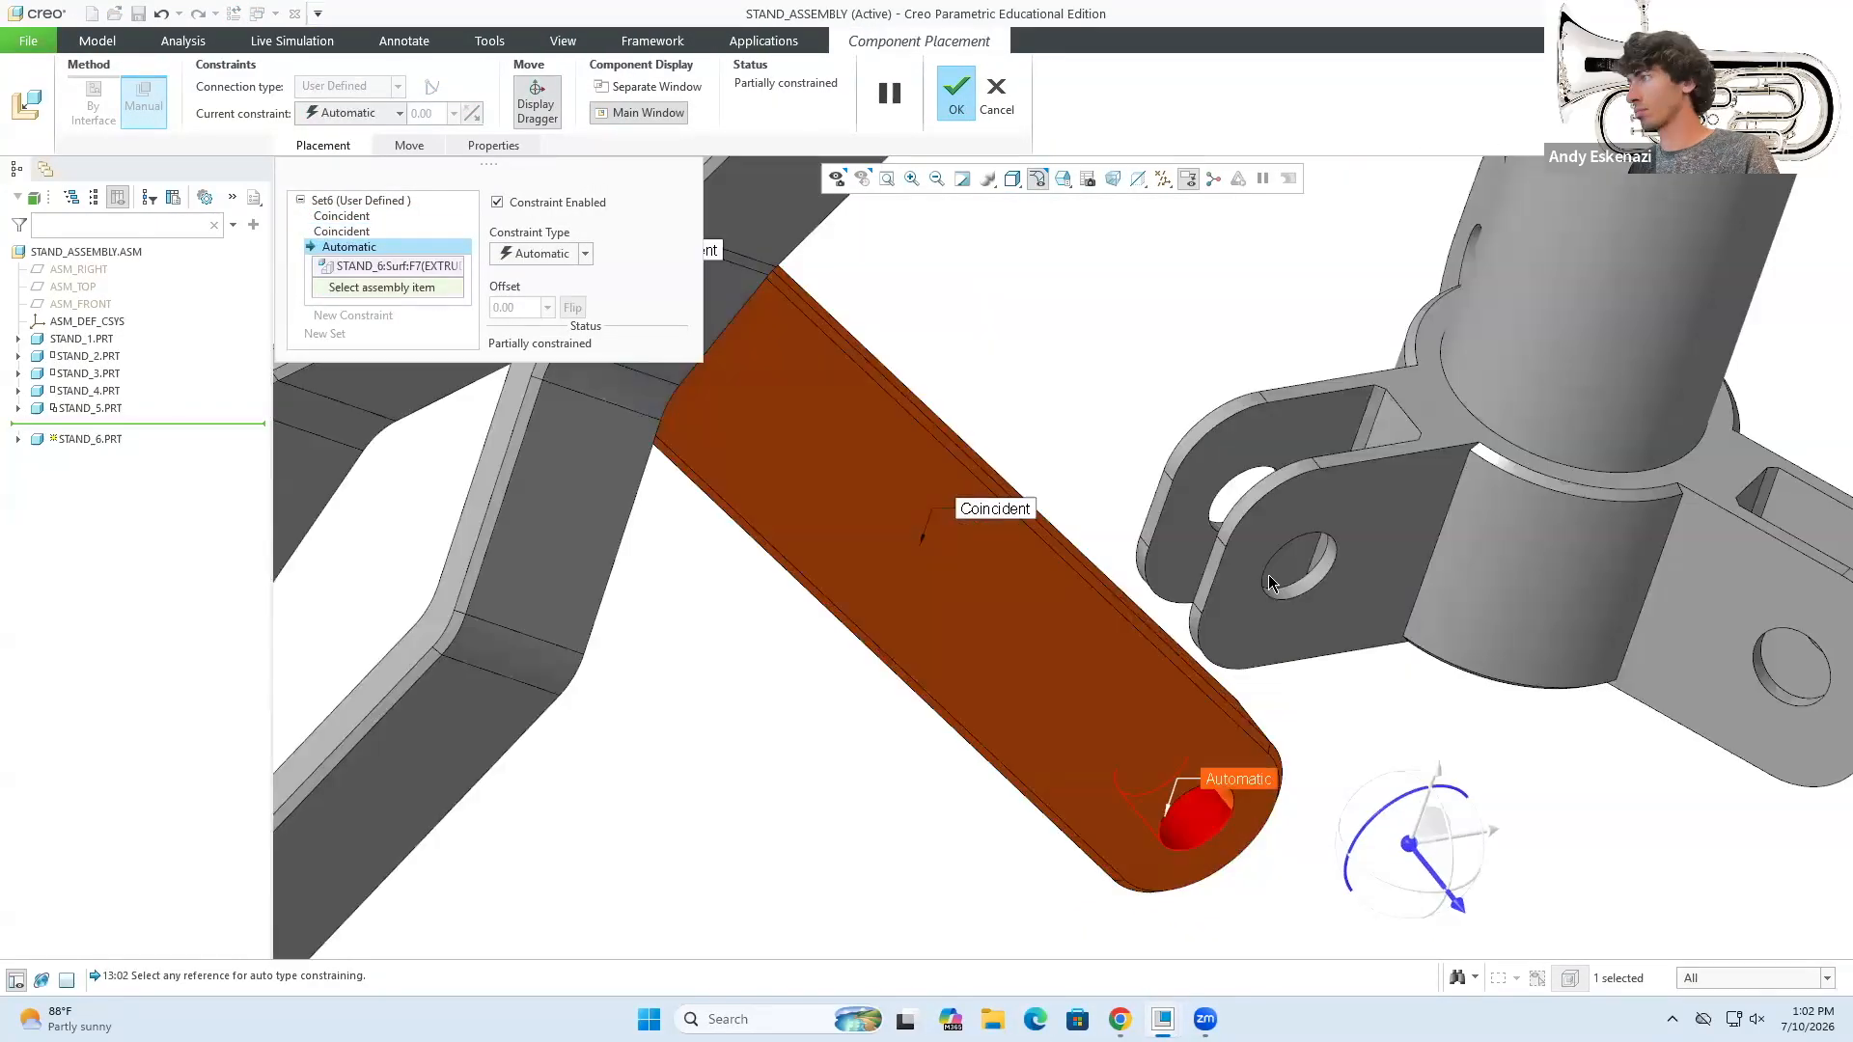
click(1274, 574)
click(956, 93)
middle_drag(1176, 451, 1161, 608)
- Check the extrusion depth of the patterned base bracket lug in STAND_1
click(17, 478)
right_click(98, 495)
click(132, 426)
click(830, 123)
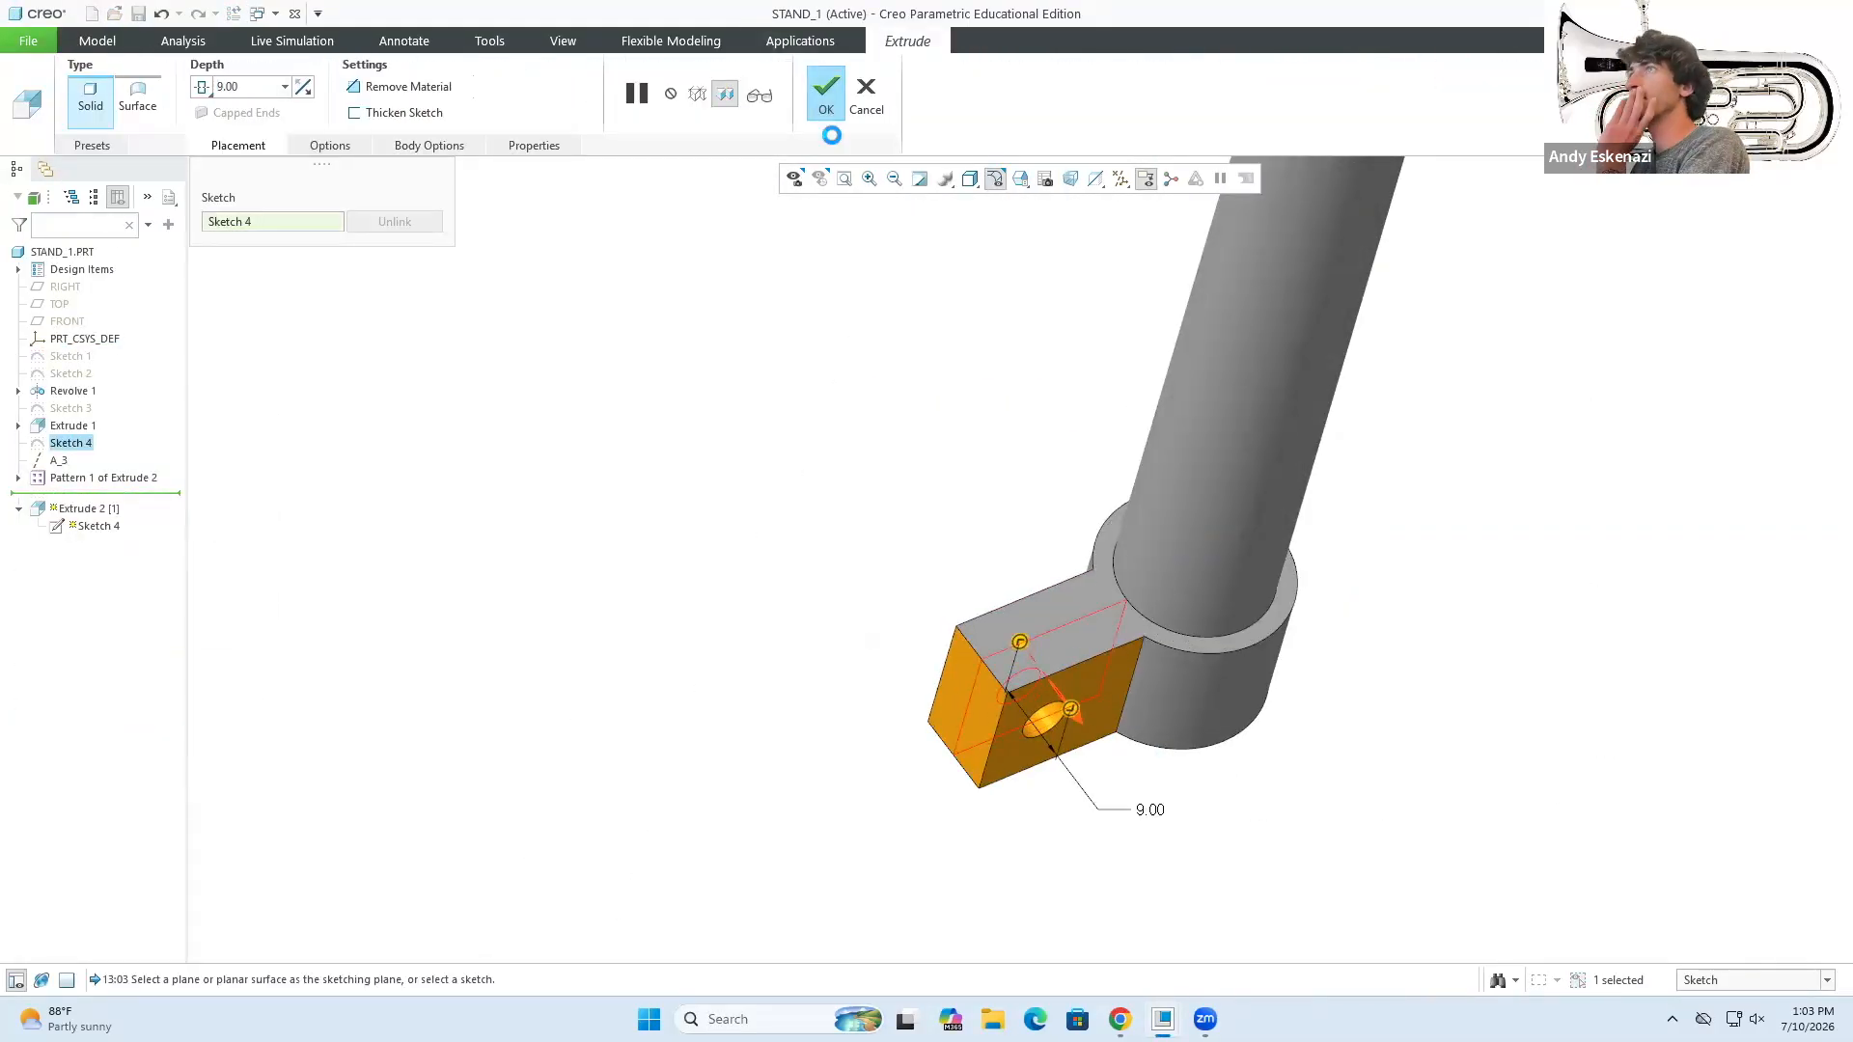
middle_drag(974, 555, 1038, 606)
- Create a new part named STAND_7 and begin its first sketch
click(92, 15)
click(1037, 689)
click(604, 86)
click(809, 426)
click(1745, 463)
- Change the unit system of STAND_7 in its model properties
click(28, 42)
mouse_move(21, 333)
click(202, 87)
click(1298, 263)
click(1378, 347)
click(1541, 347)
click(1546, 673)
click(926, 829)
- Sketch a circle with a diameter of 5 for the pin in STAND_7
click(604, 87)
click(1745, 463)
click(519, 118)
text(5)
click(1662, 87)
- Extrude the pin's circle to a depth of 9
click(649, 87)
text(9)
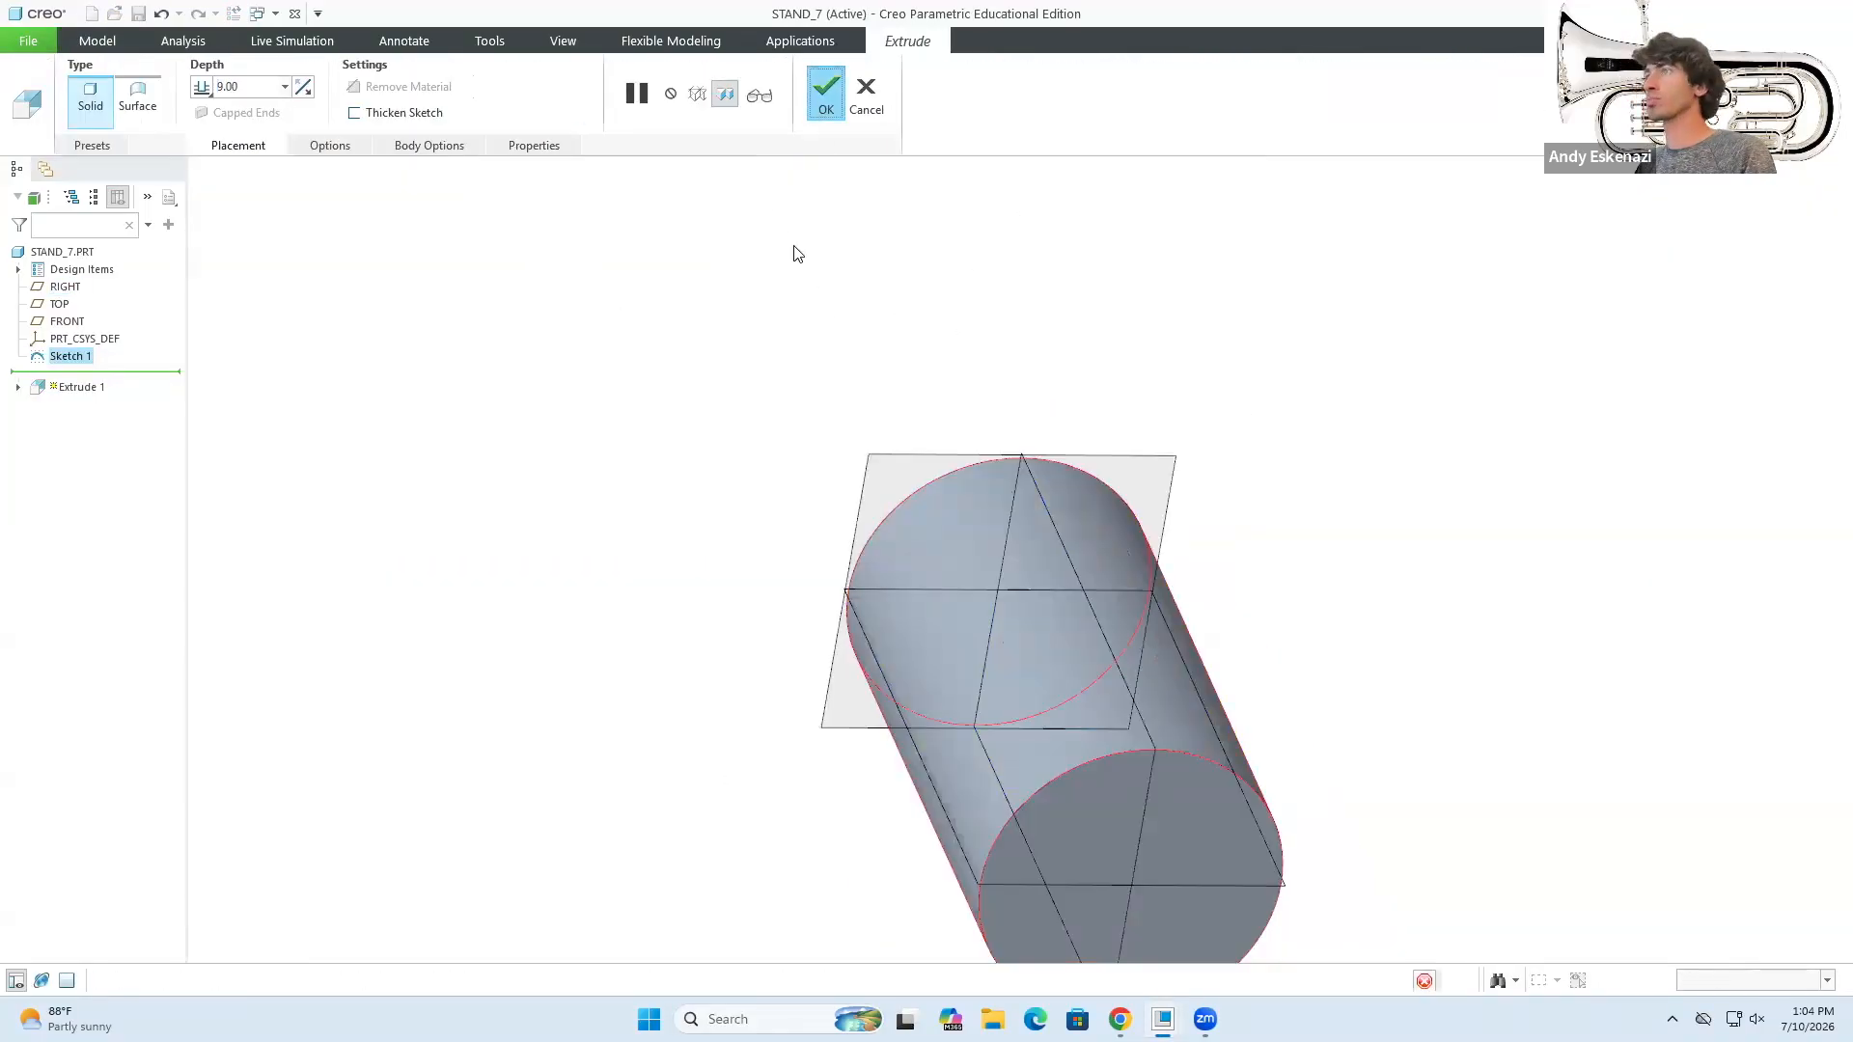
click(830, 94)
click(819, 93)
click(889, 94)
- Chamfer the circular edges at both ends of the pin
click(820, 118)
click(1025, 462)
ctrl+click(1017, 813)
click(586, 93)
scroll(937, 528, up, 3)
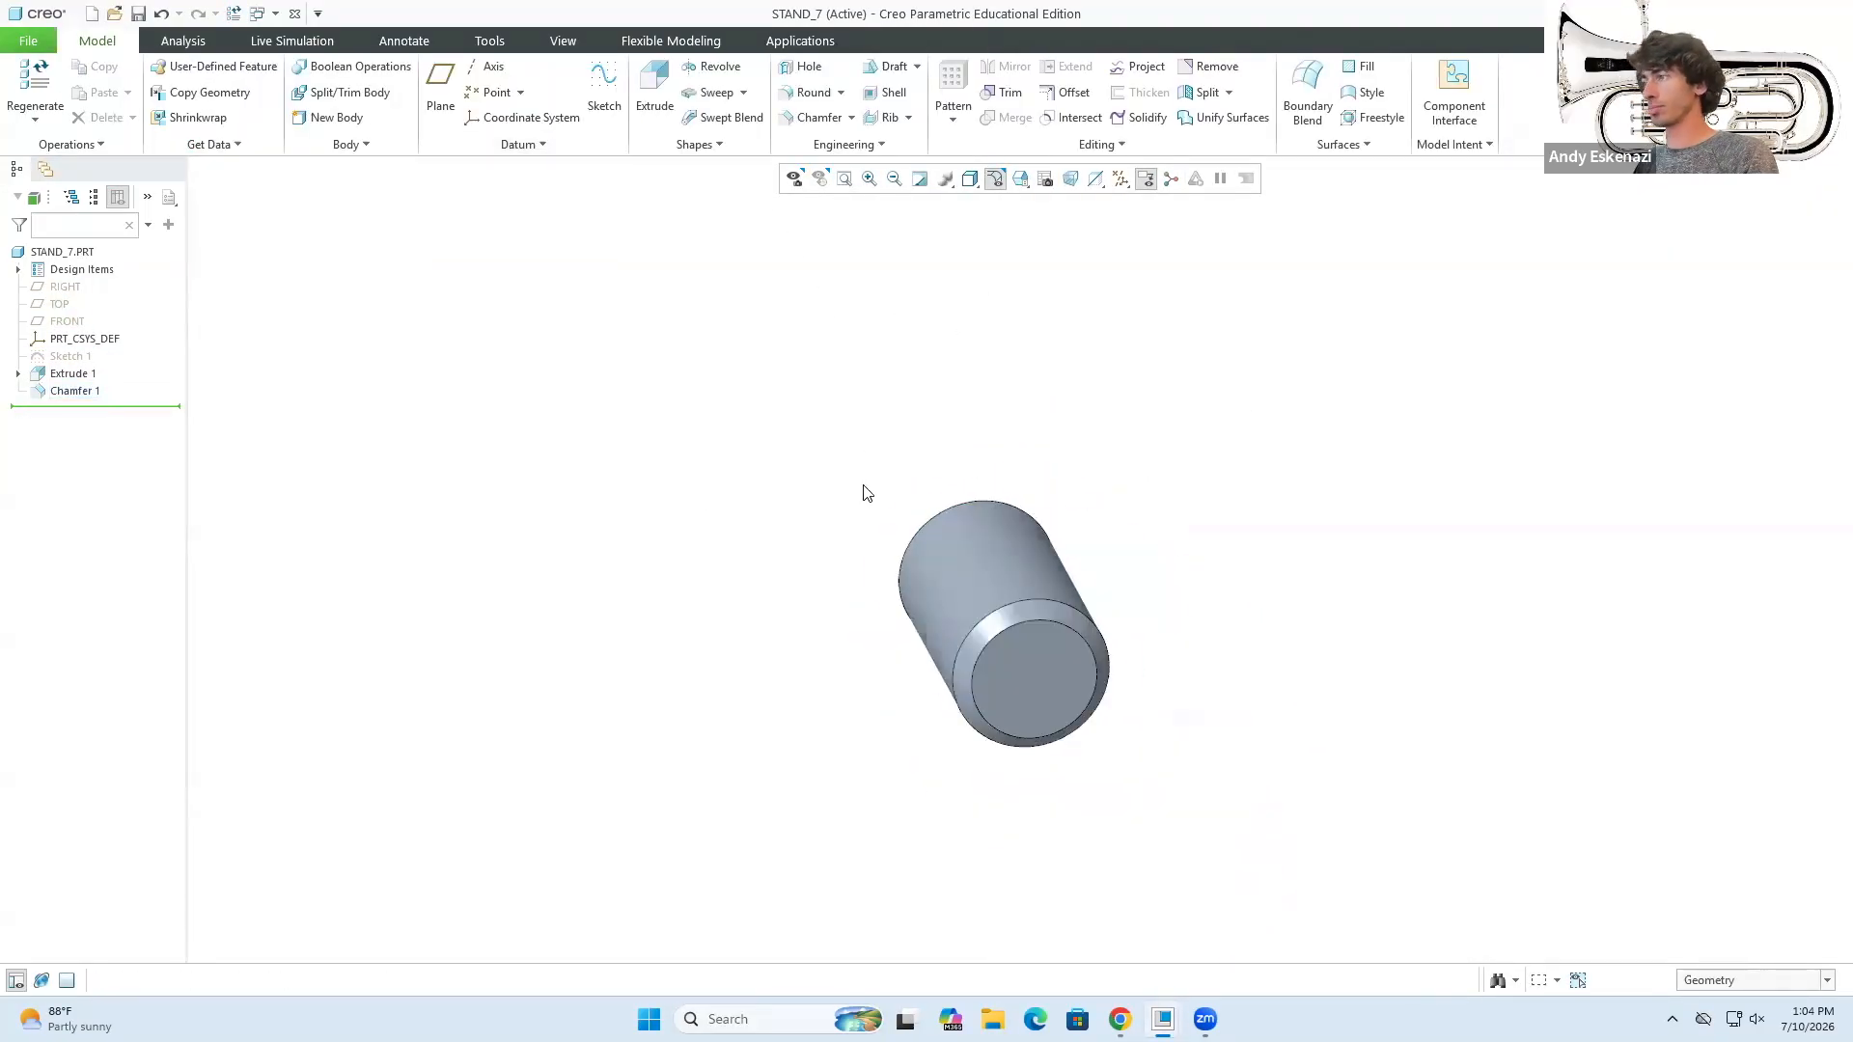
middle_drag(864, 492, 927, 487)
- Apply a steel appearance from the Metal-Steel library to the whole STAND_7 part and save it
click(563, 42)
click(62, 252)
click(298, 116)
click(419, 152)
click(732, 543)
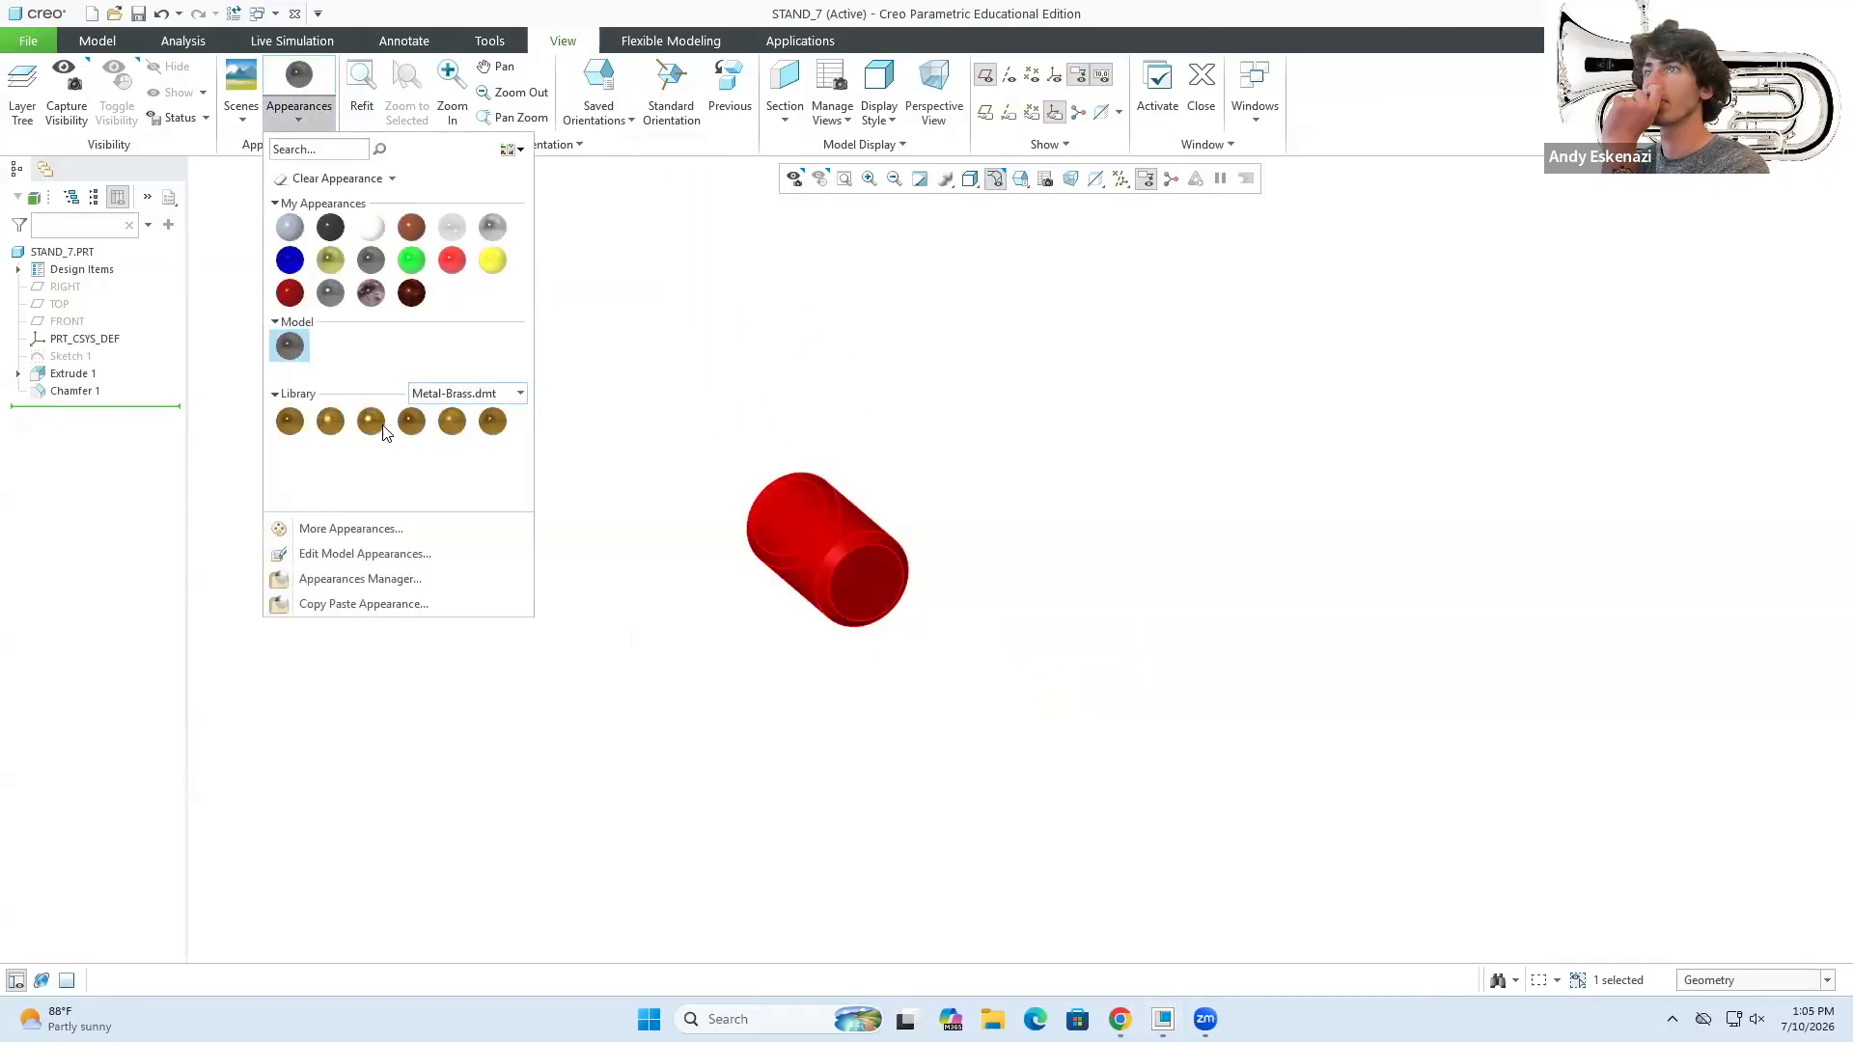
click(765, 753)
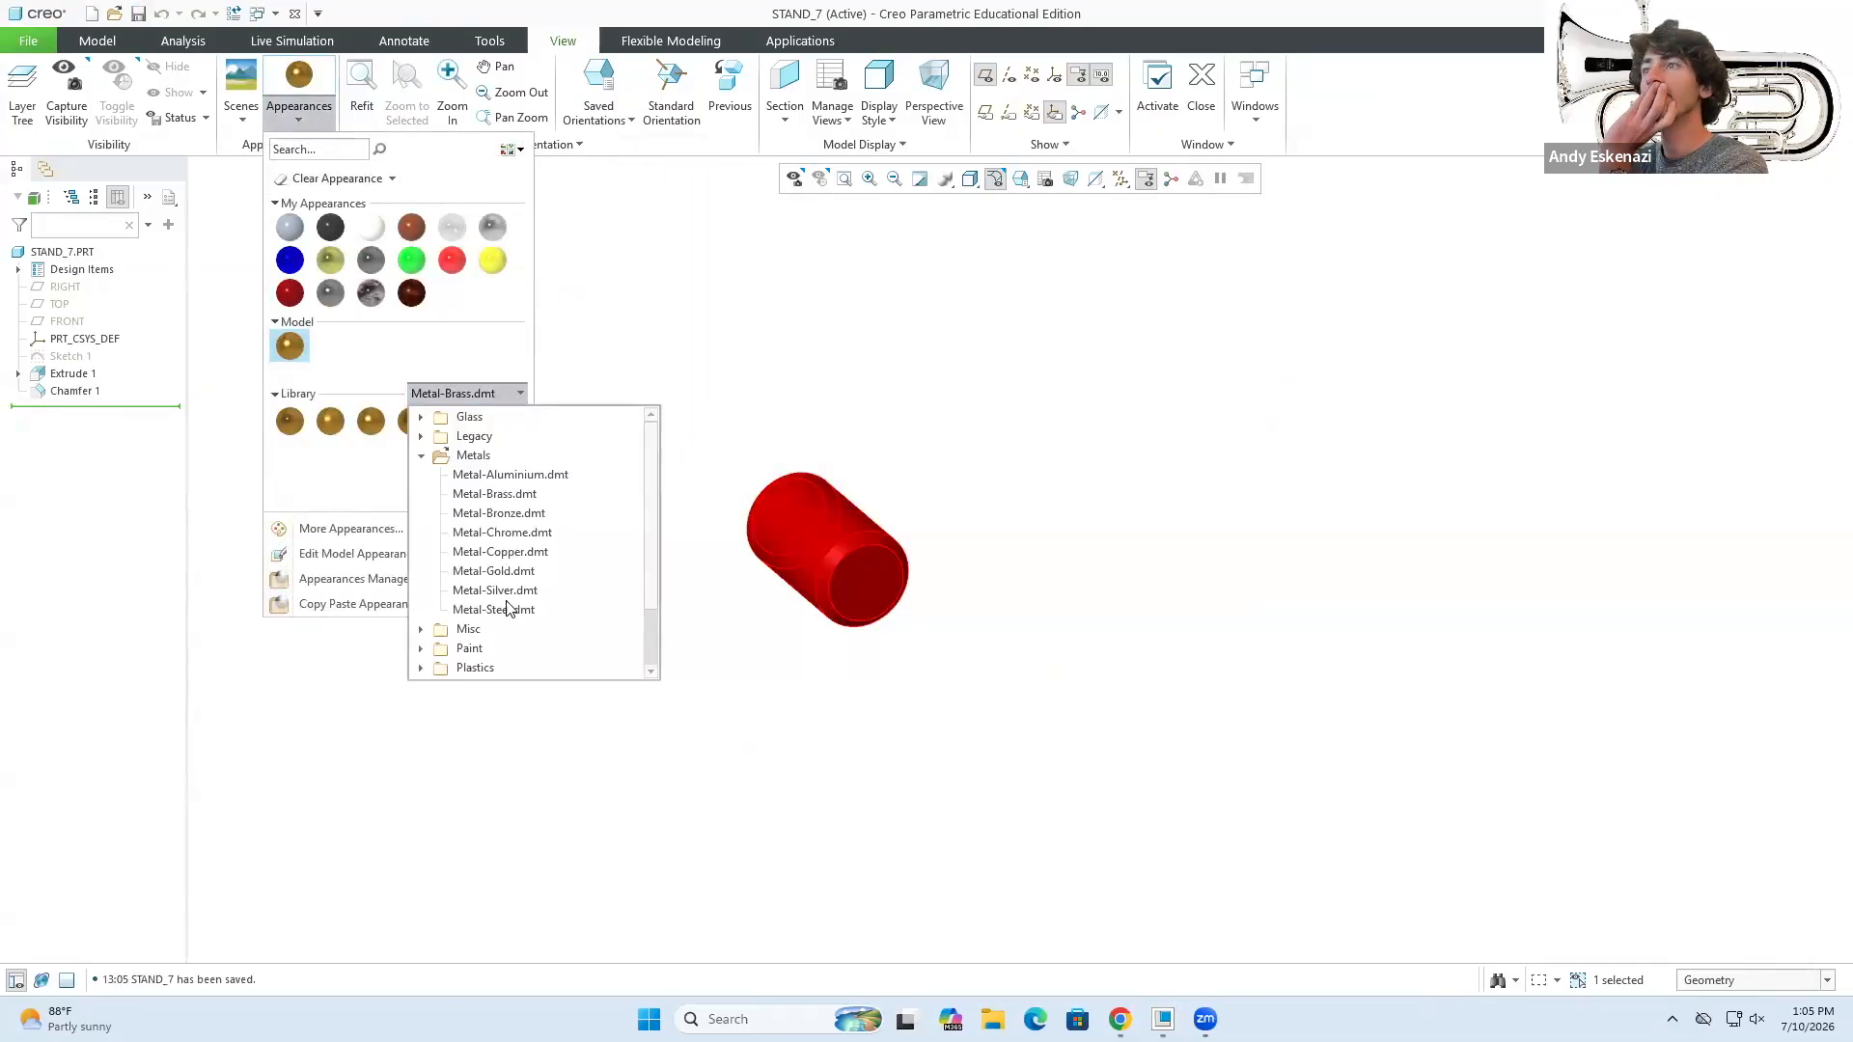
click(411, 421)
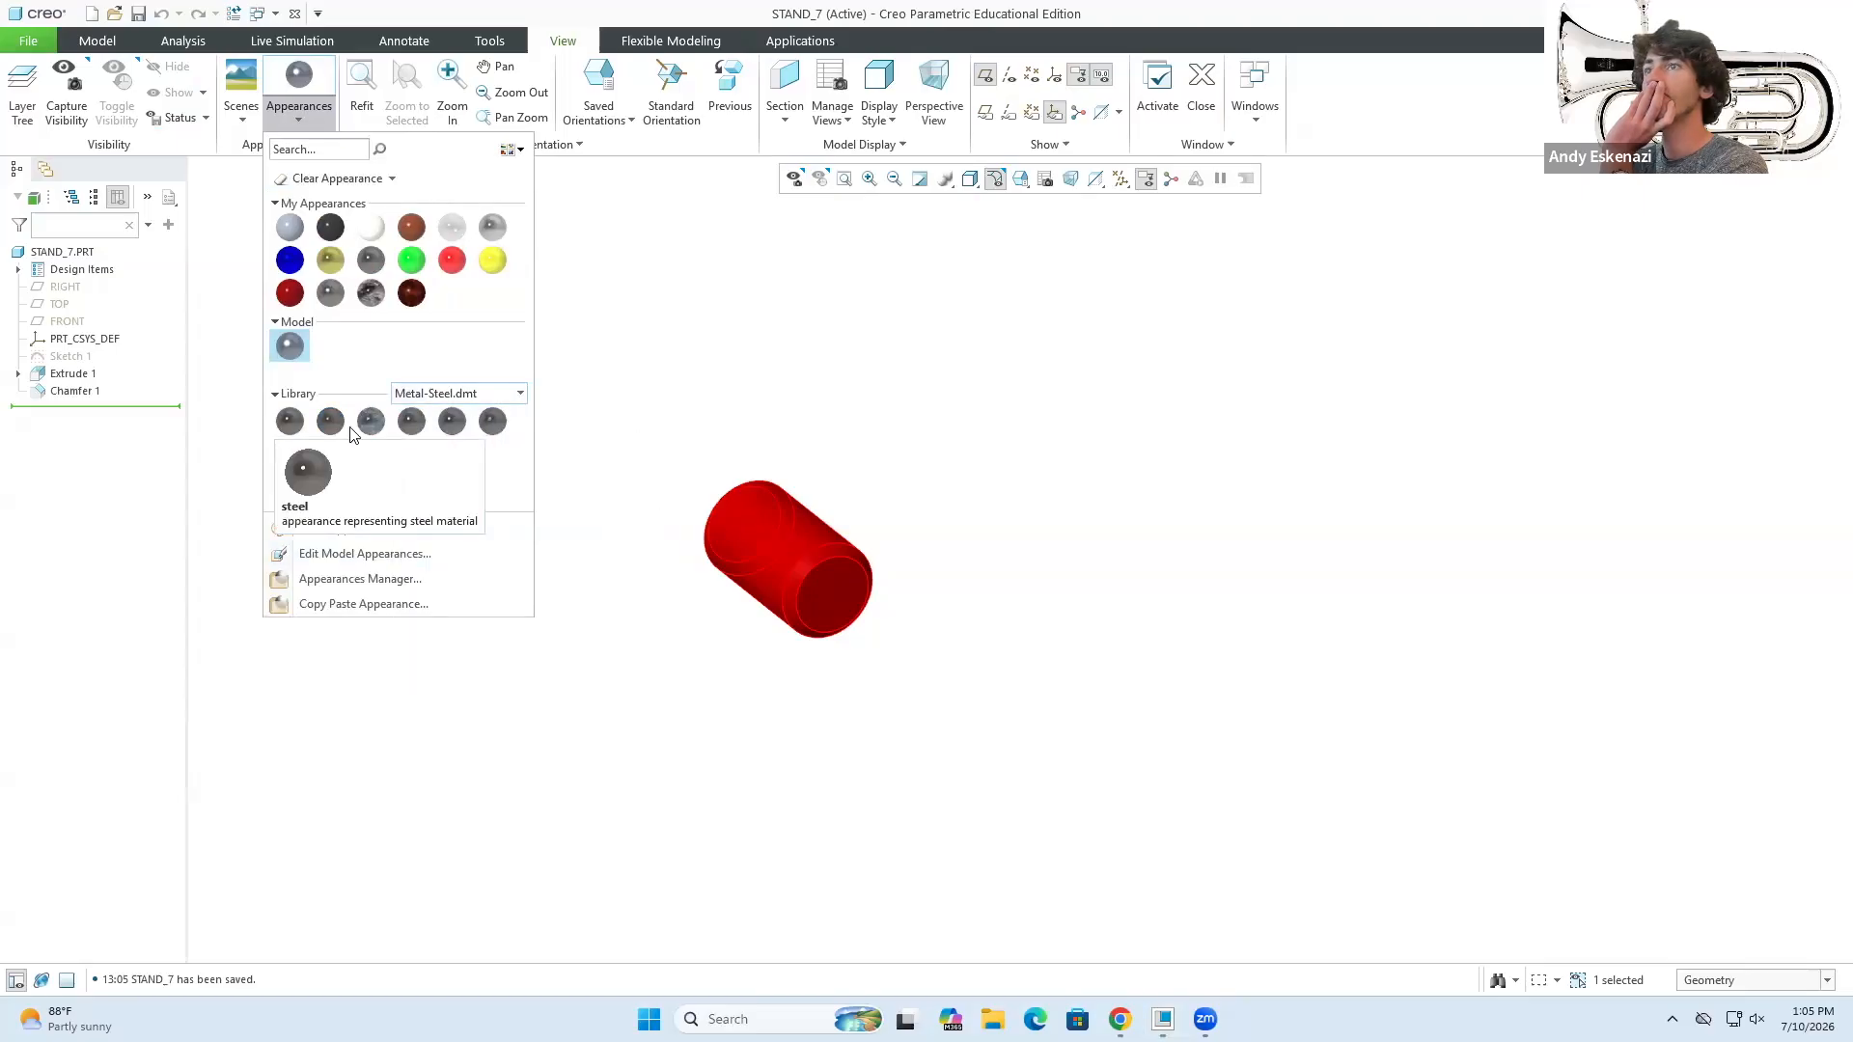
- Switch to the Stand_Assembly window and bring in stand_7.prt as a new component
mouse_move(1163, 1019)
click(1825, 853)
click(1772, 853)
click(1668, 853)
click(1496, 915)
click(313, 87)
click(897, 455)
click(1046, 749)
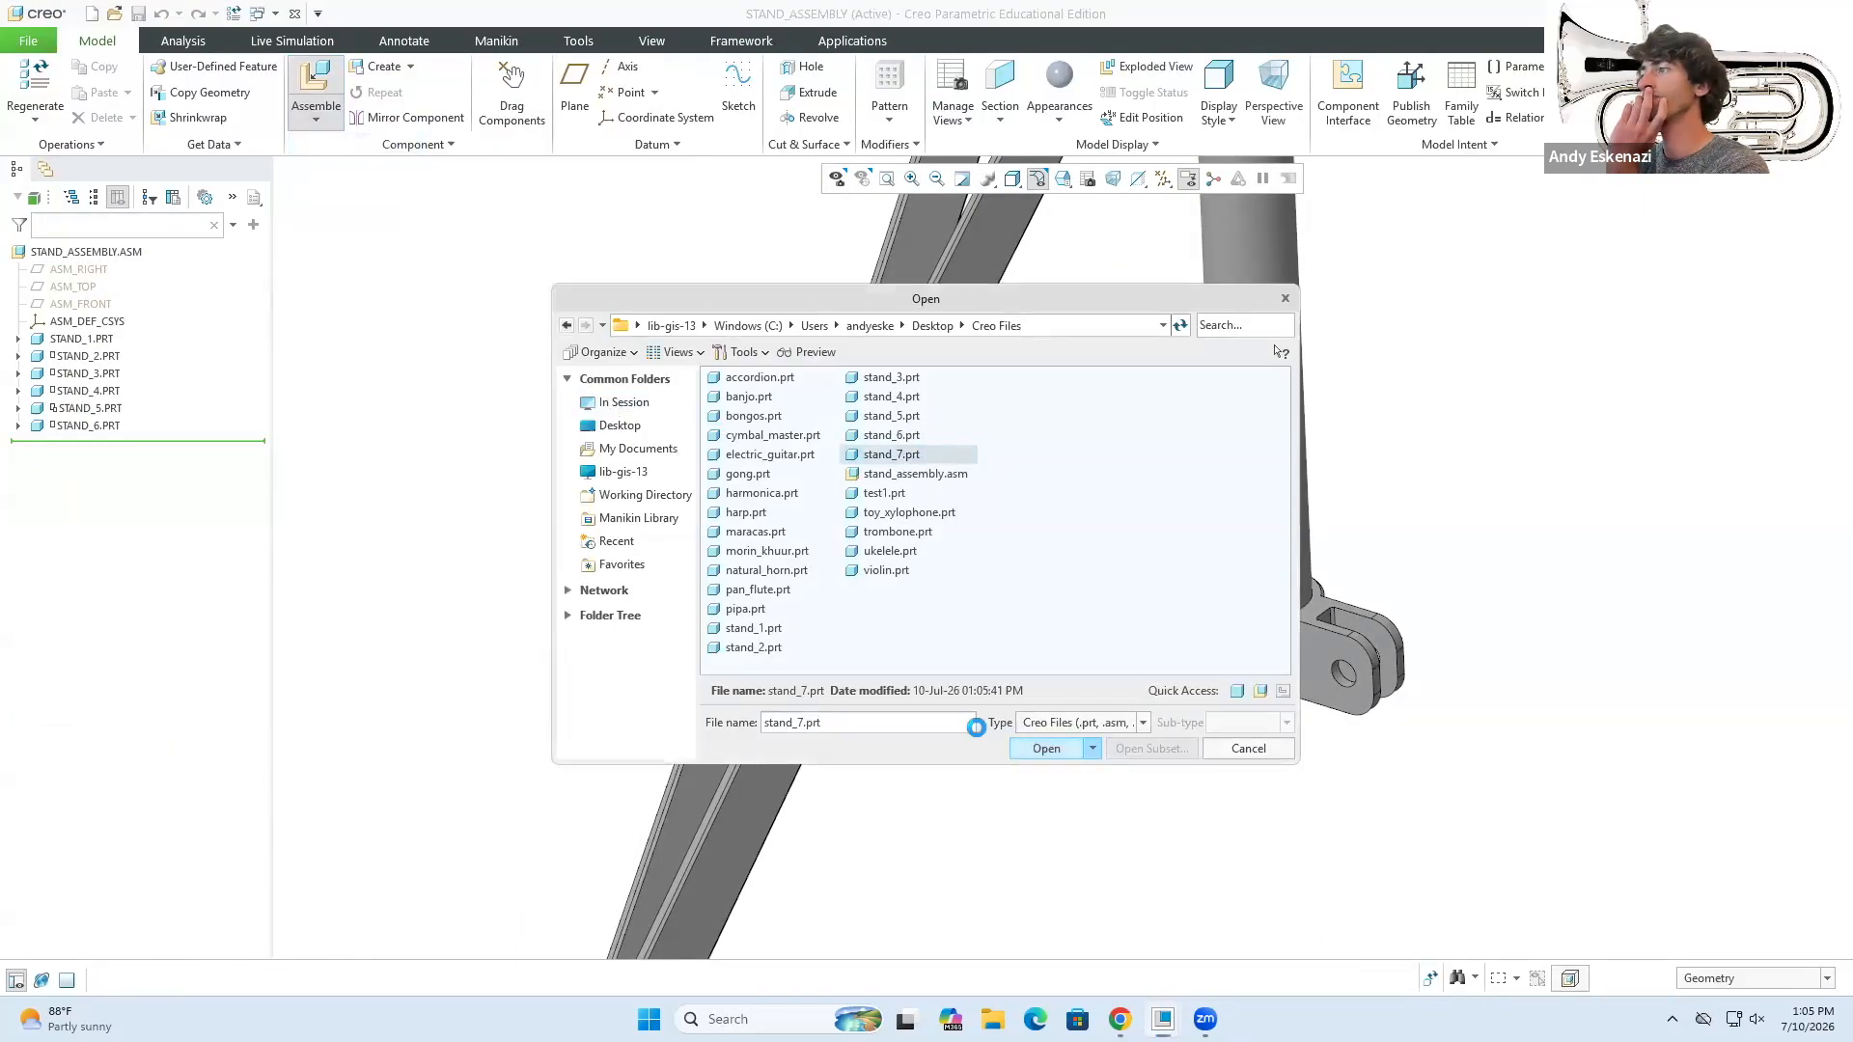
- Constrain the pin in the leg's middle hole with its end face coincident with the leg's outer face
key(Return)
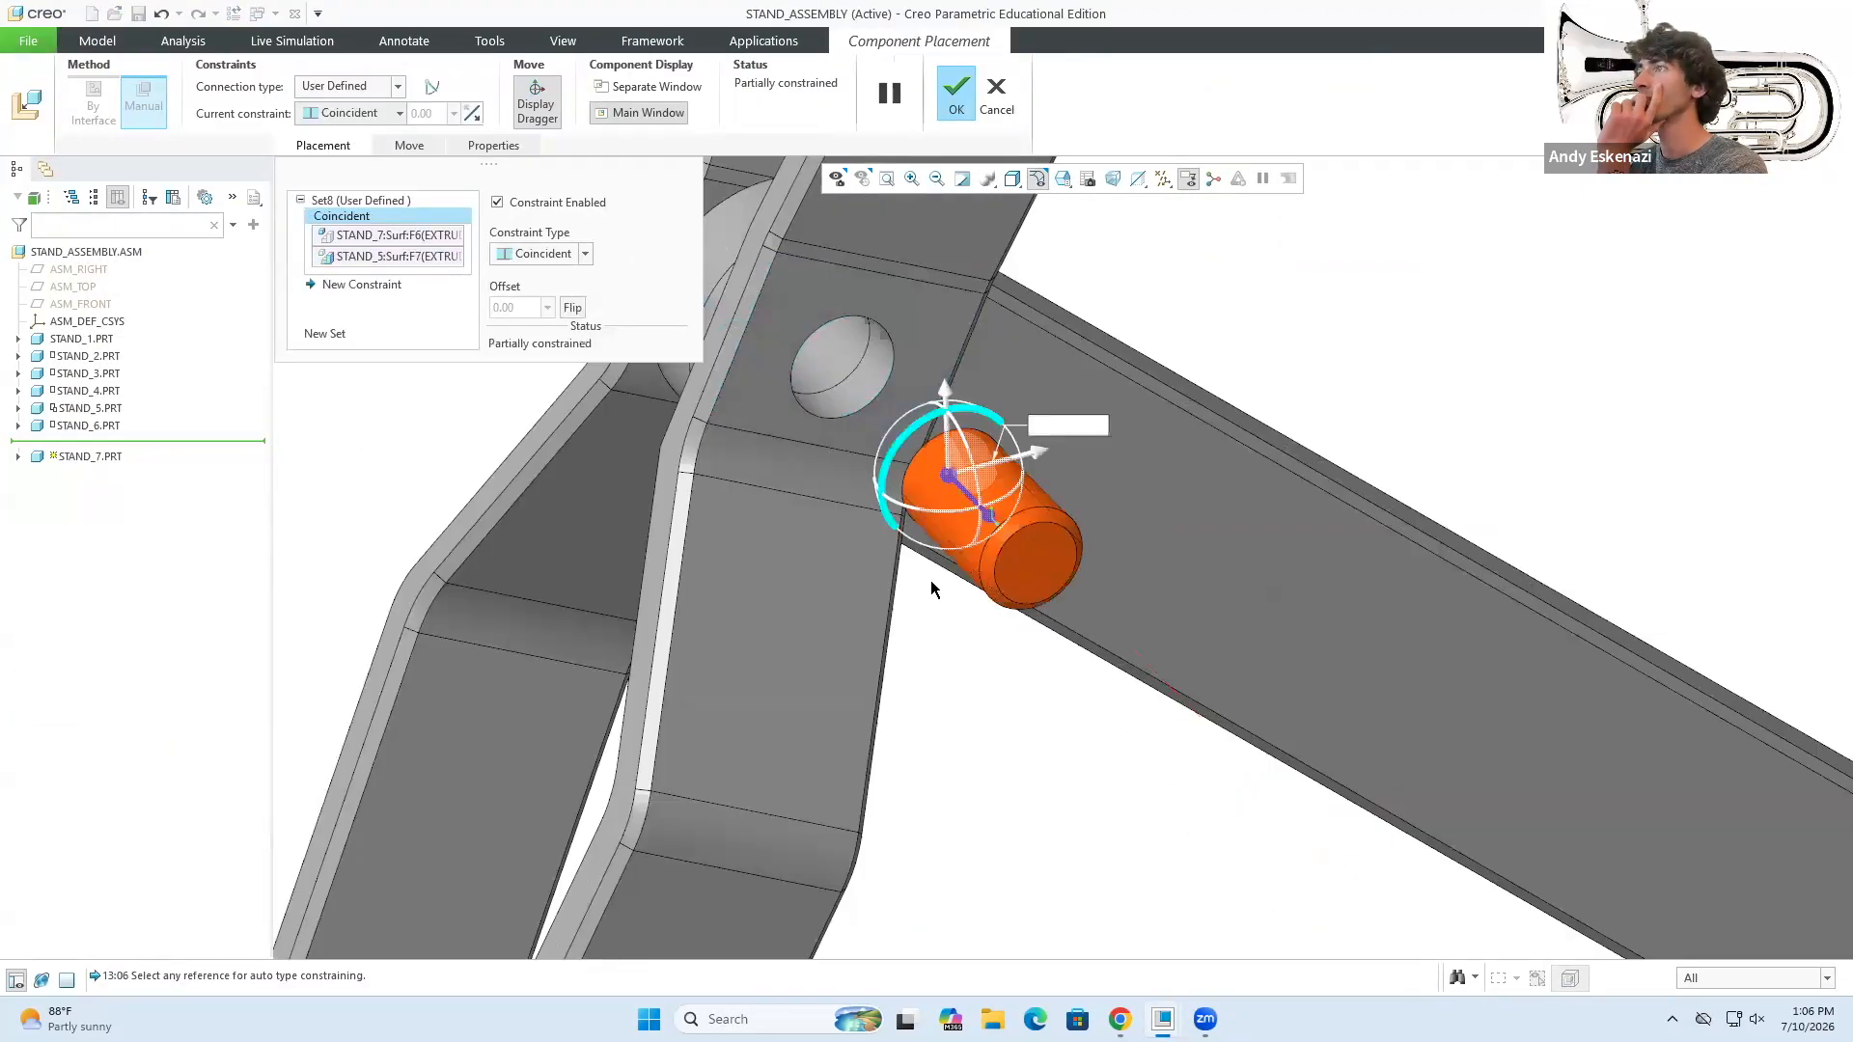
click(593, 254)
click(540, 321)
click(1037, 94)
scroll(997, 372, up, 4)
mouse_move(997, 372)
middle_down()
mouse_move(1126, 397)
mouse_move(1023, 391)
middle_up()
- Assemble another stand_7.prt pin into the base bracket's hole, with its end face coincident with the bracket's outer face
click(314, 85)
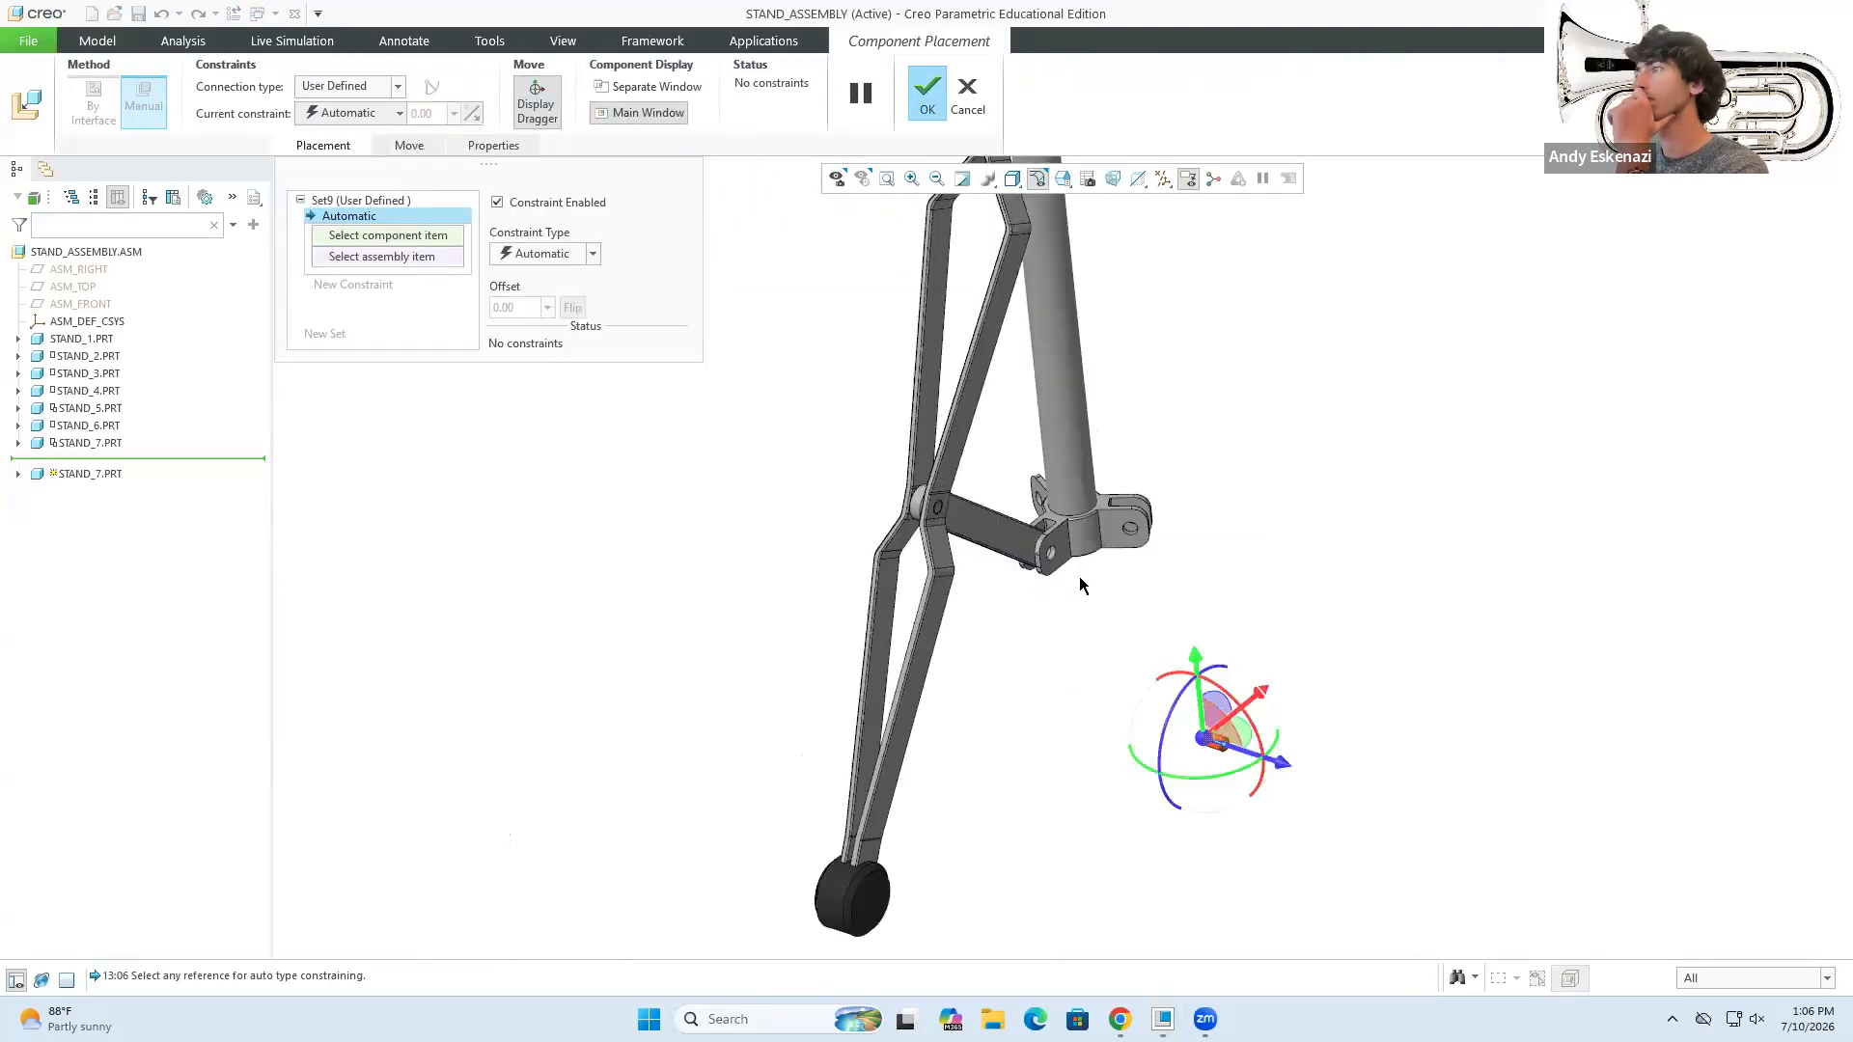
scroll(1062, 599, up, 5)
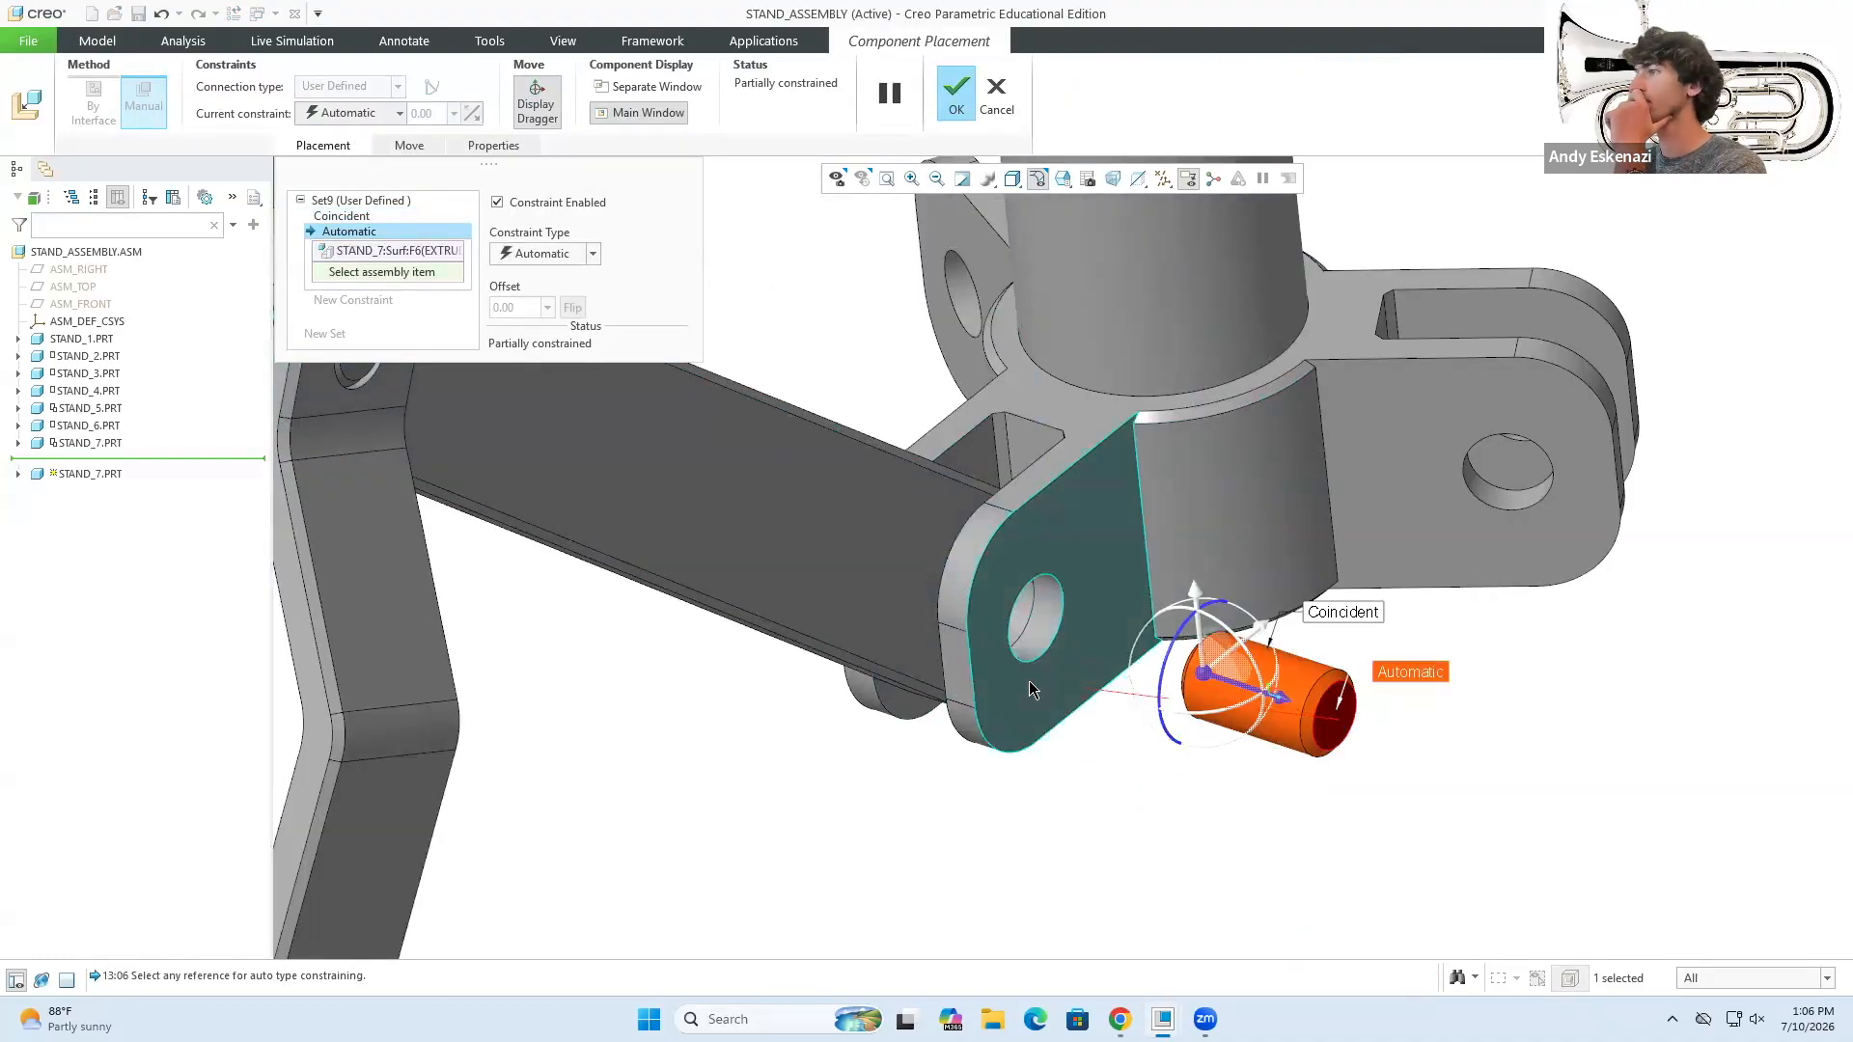
click(1029, 681)
middle_drag(799, 534, 873, 504)
scroll(927, 414, up, 4)
middle_drag(926, 414, 790, 447)
click(956, 94)
middle_drag(1162, 570, 1047, 425)
scroll(1048, 420, up, 3)
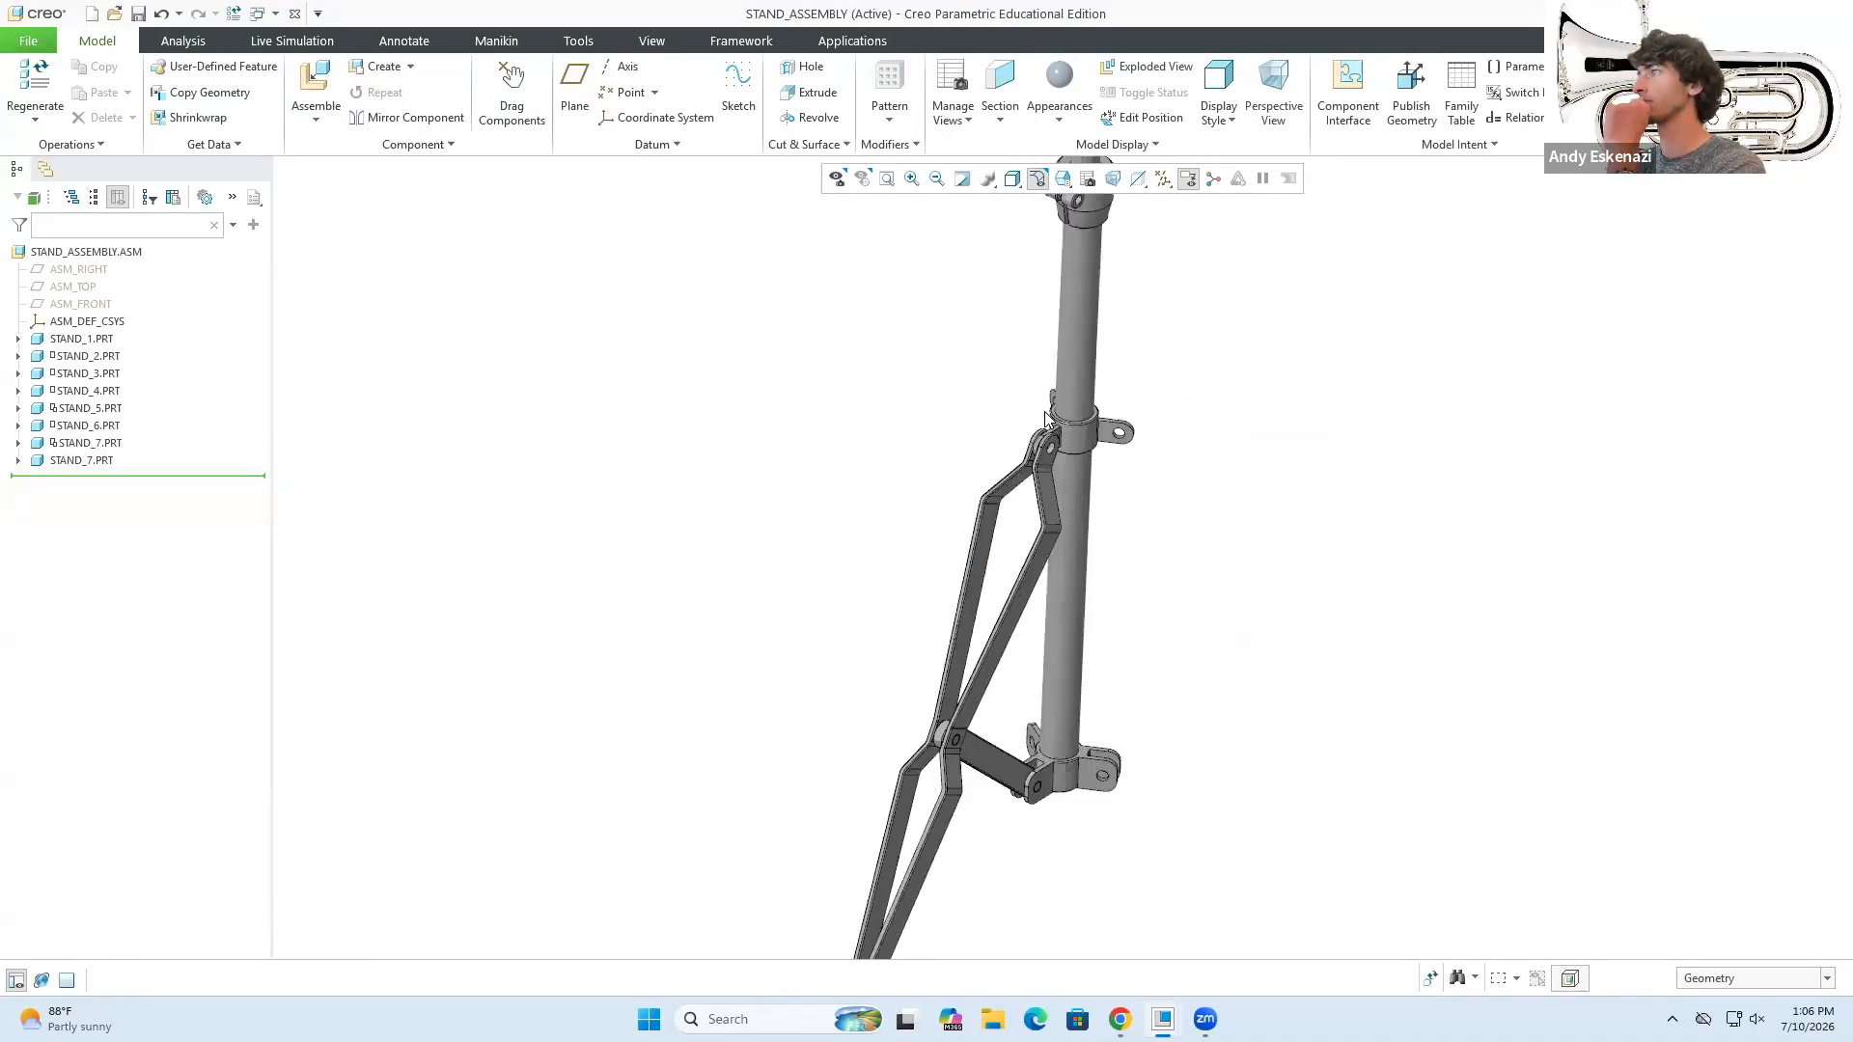
scroll(1046, 418, up, 4)
middle_drag(1062, 497, 671, 384)
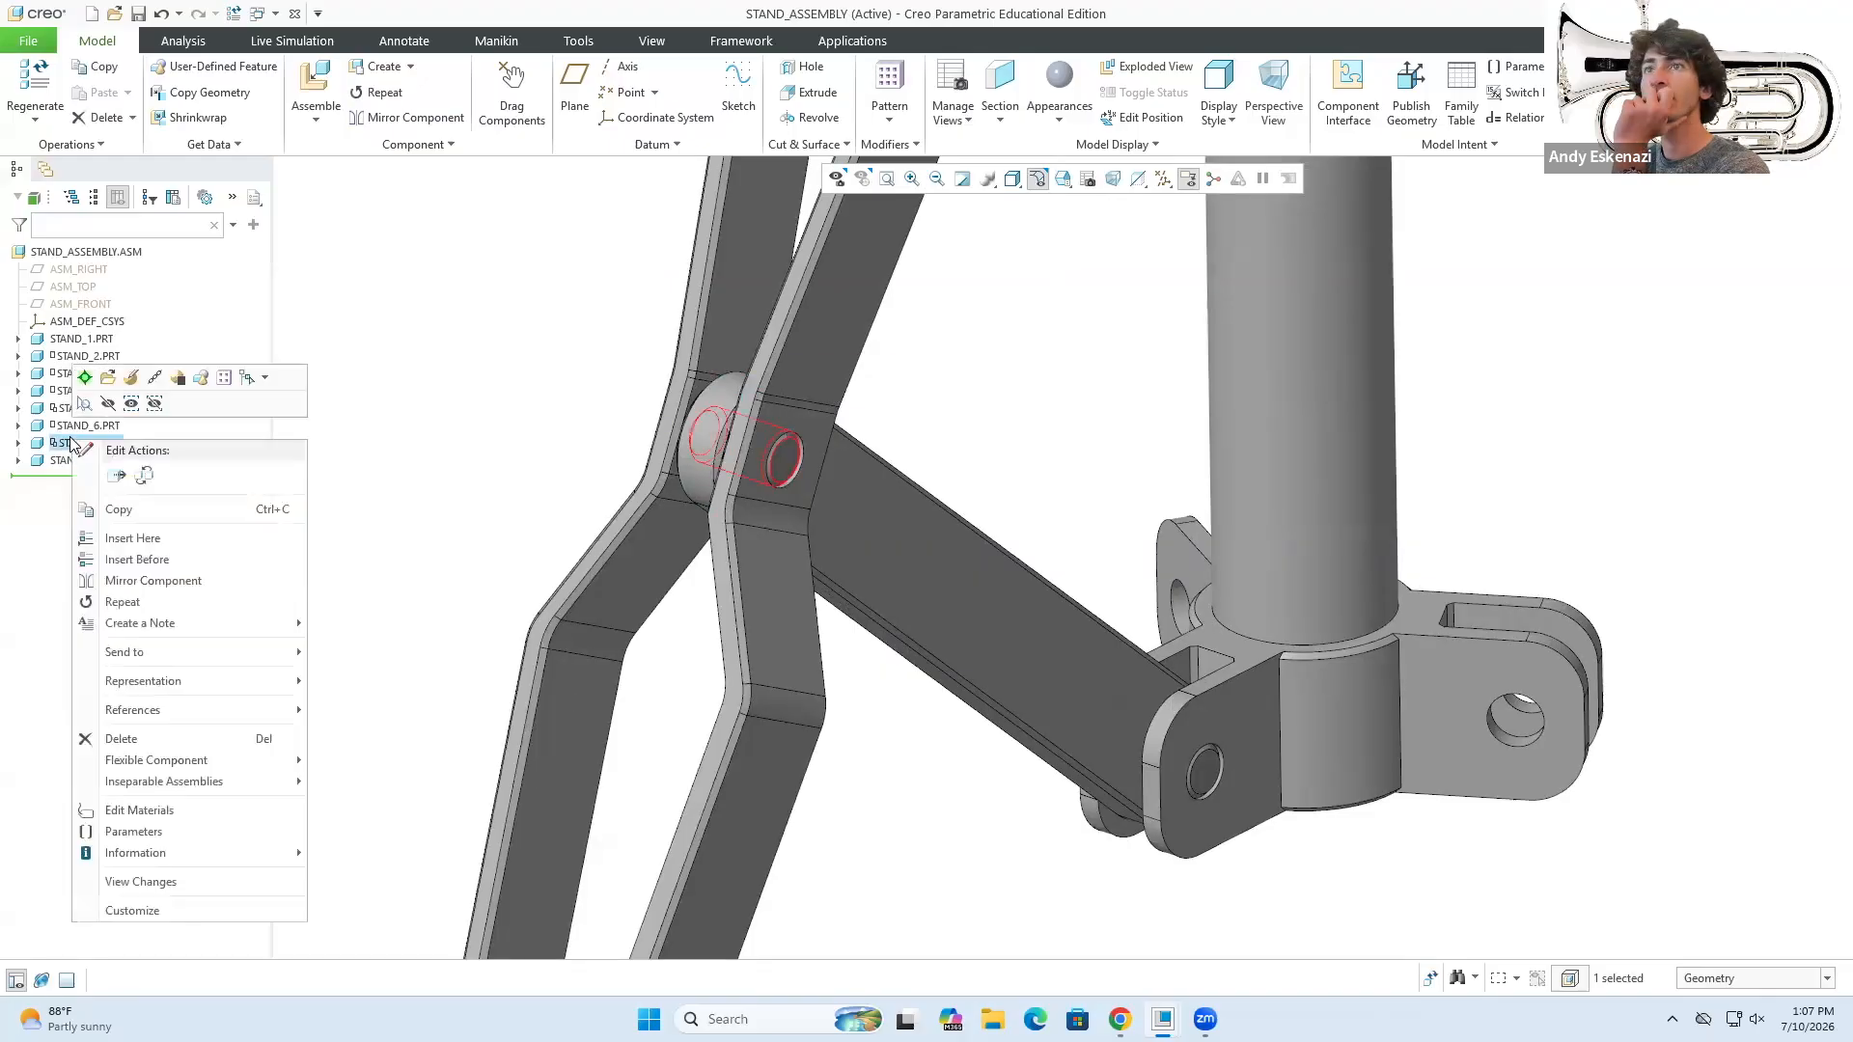
click(85, 377)
click(584, 252)
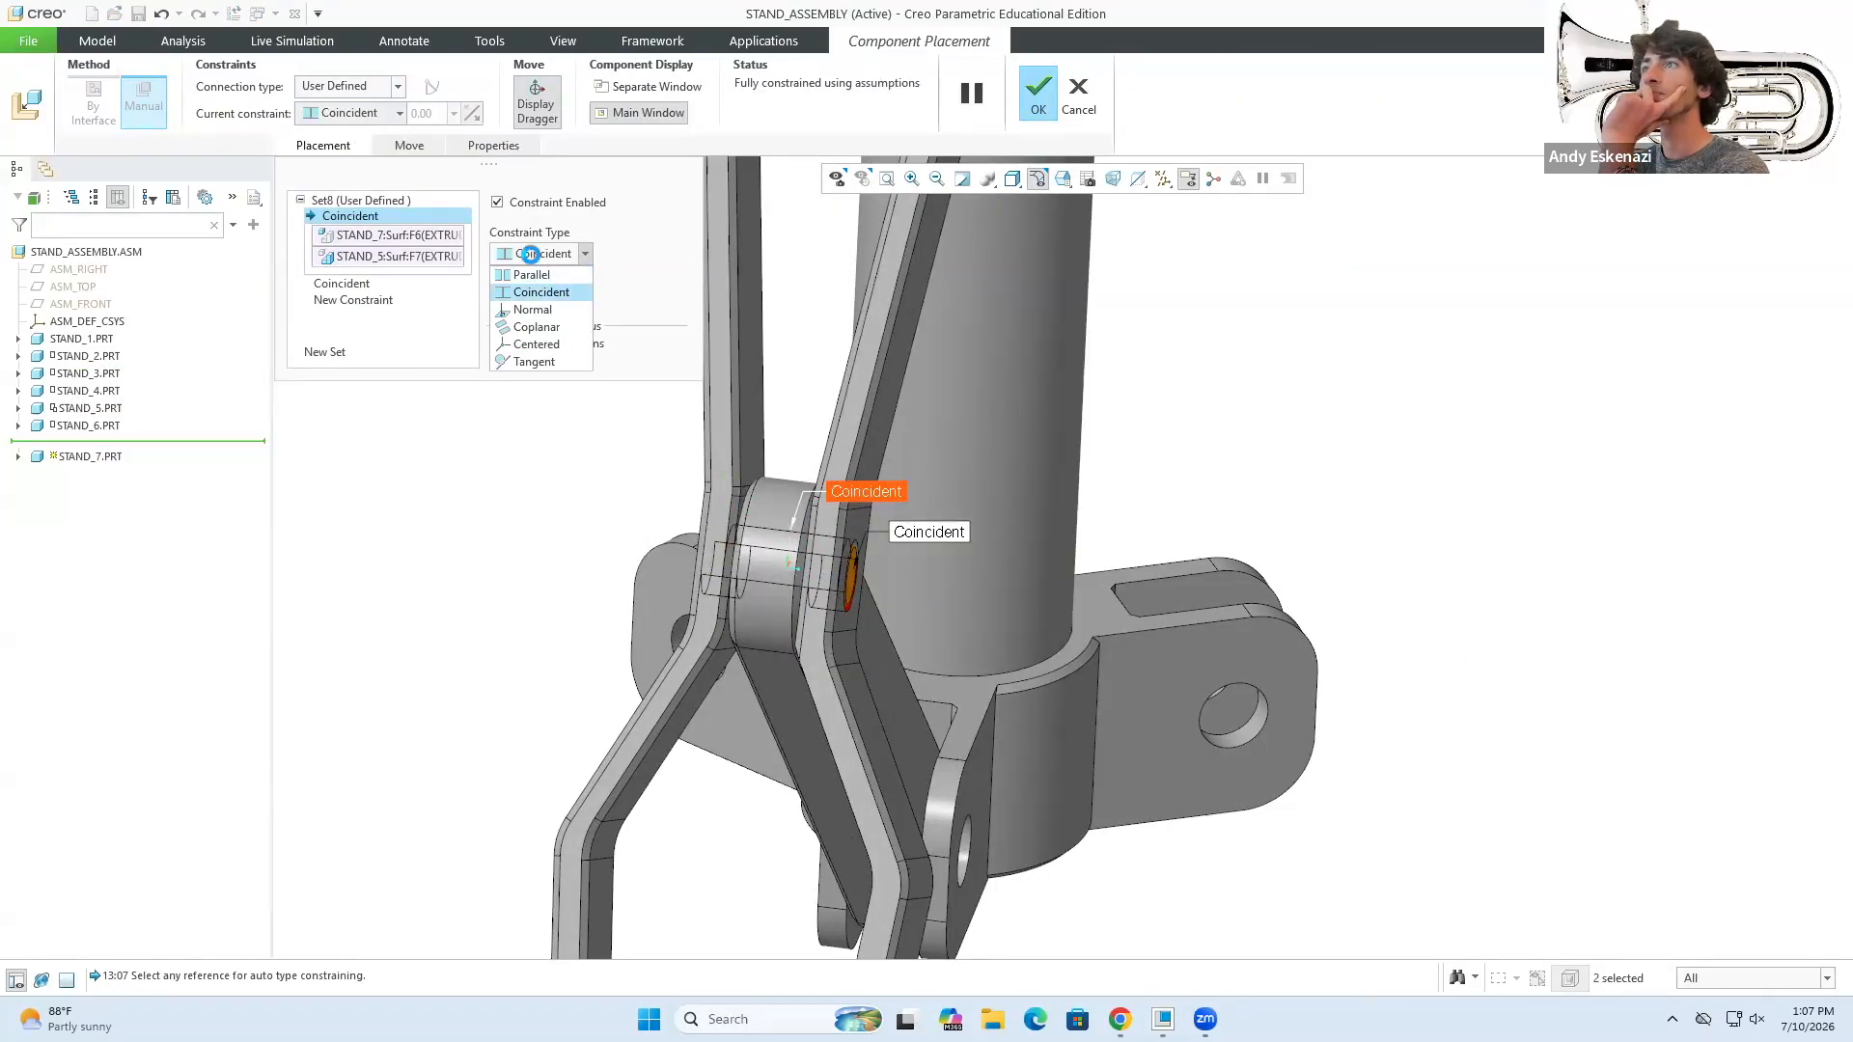
double_click(512, 307)
text(0)
key(Return)
mouse_move(786, 476)
middle_down()
mouse_move(869, 473)
mouse_move(772, 497)
middle_up()
double_click(511, 308)
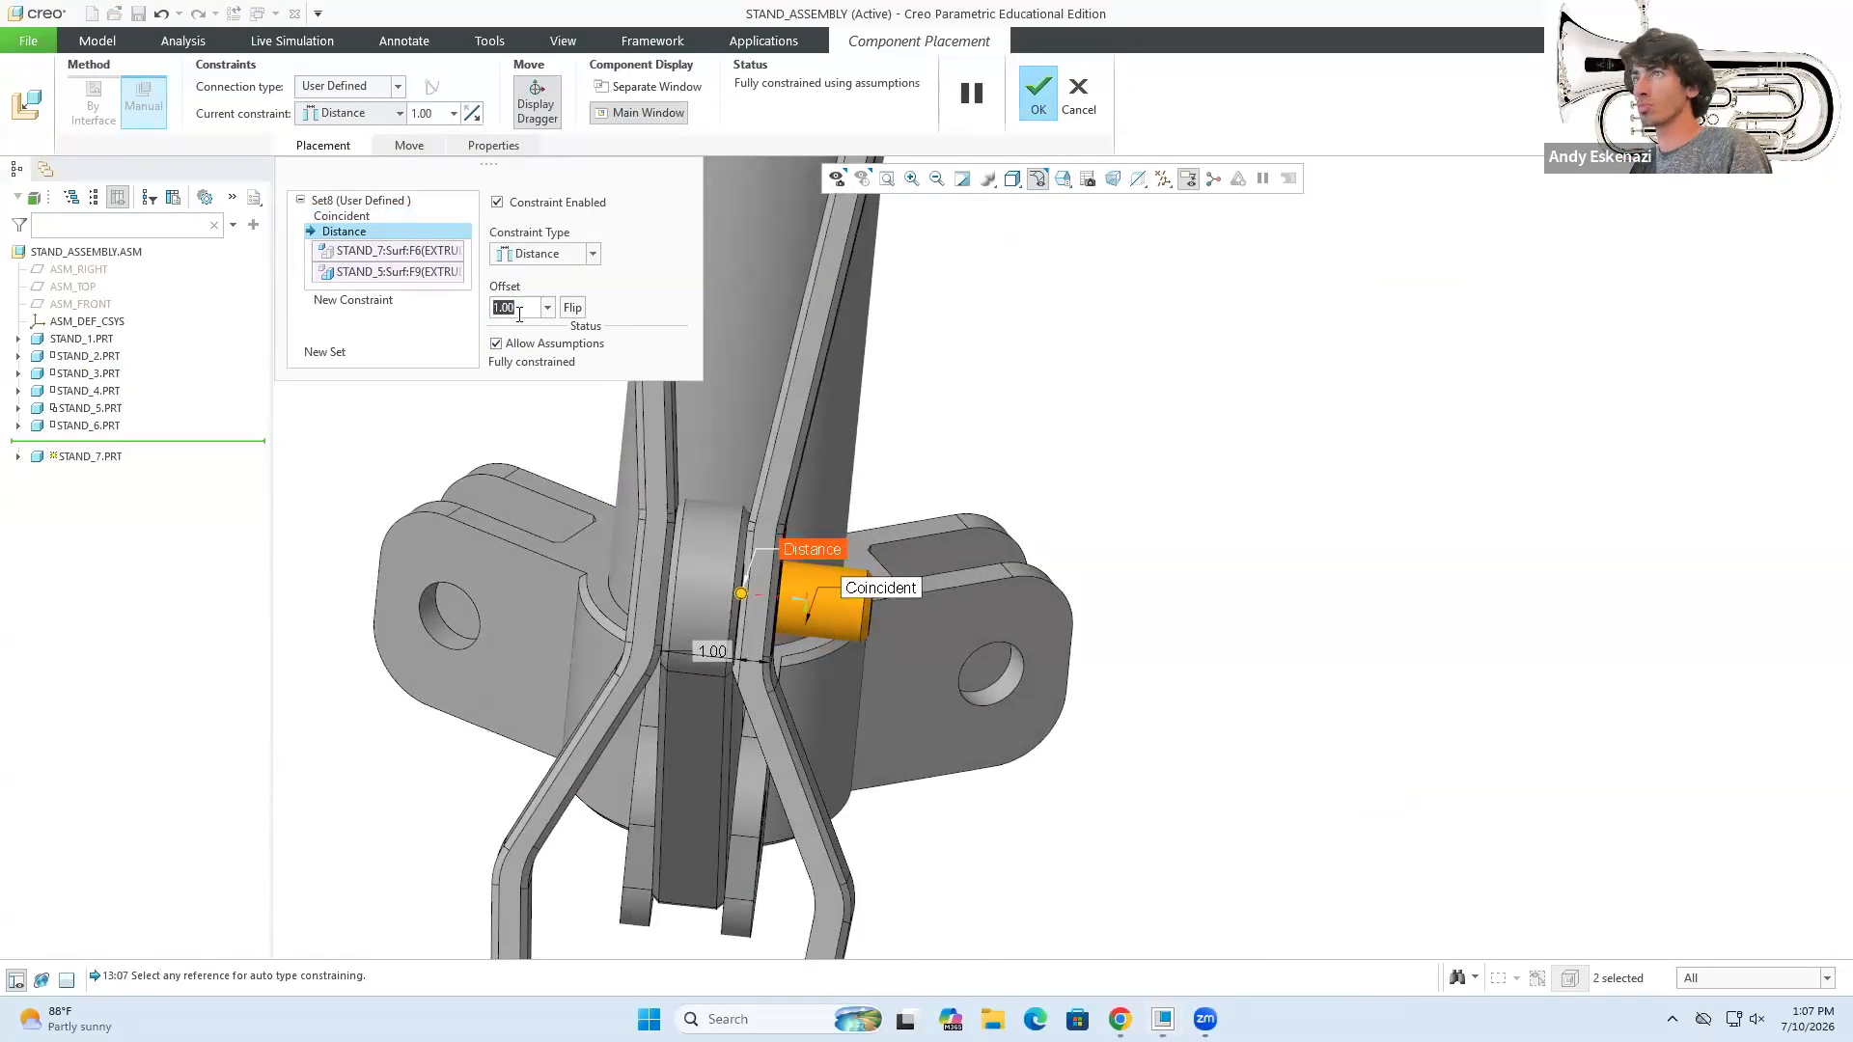
click(1078, 94)
- Save the assembly and redefine the middle leg pin's face constraint as a distance offset of 0.50
click(138, 13)
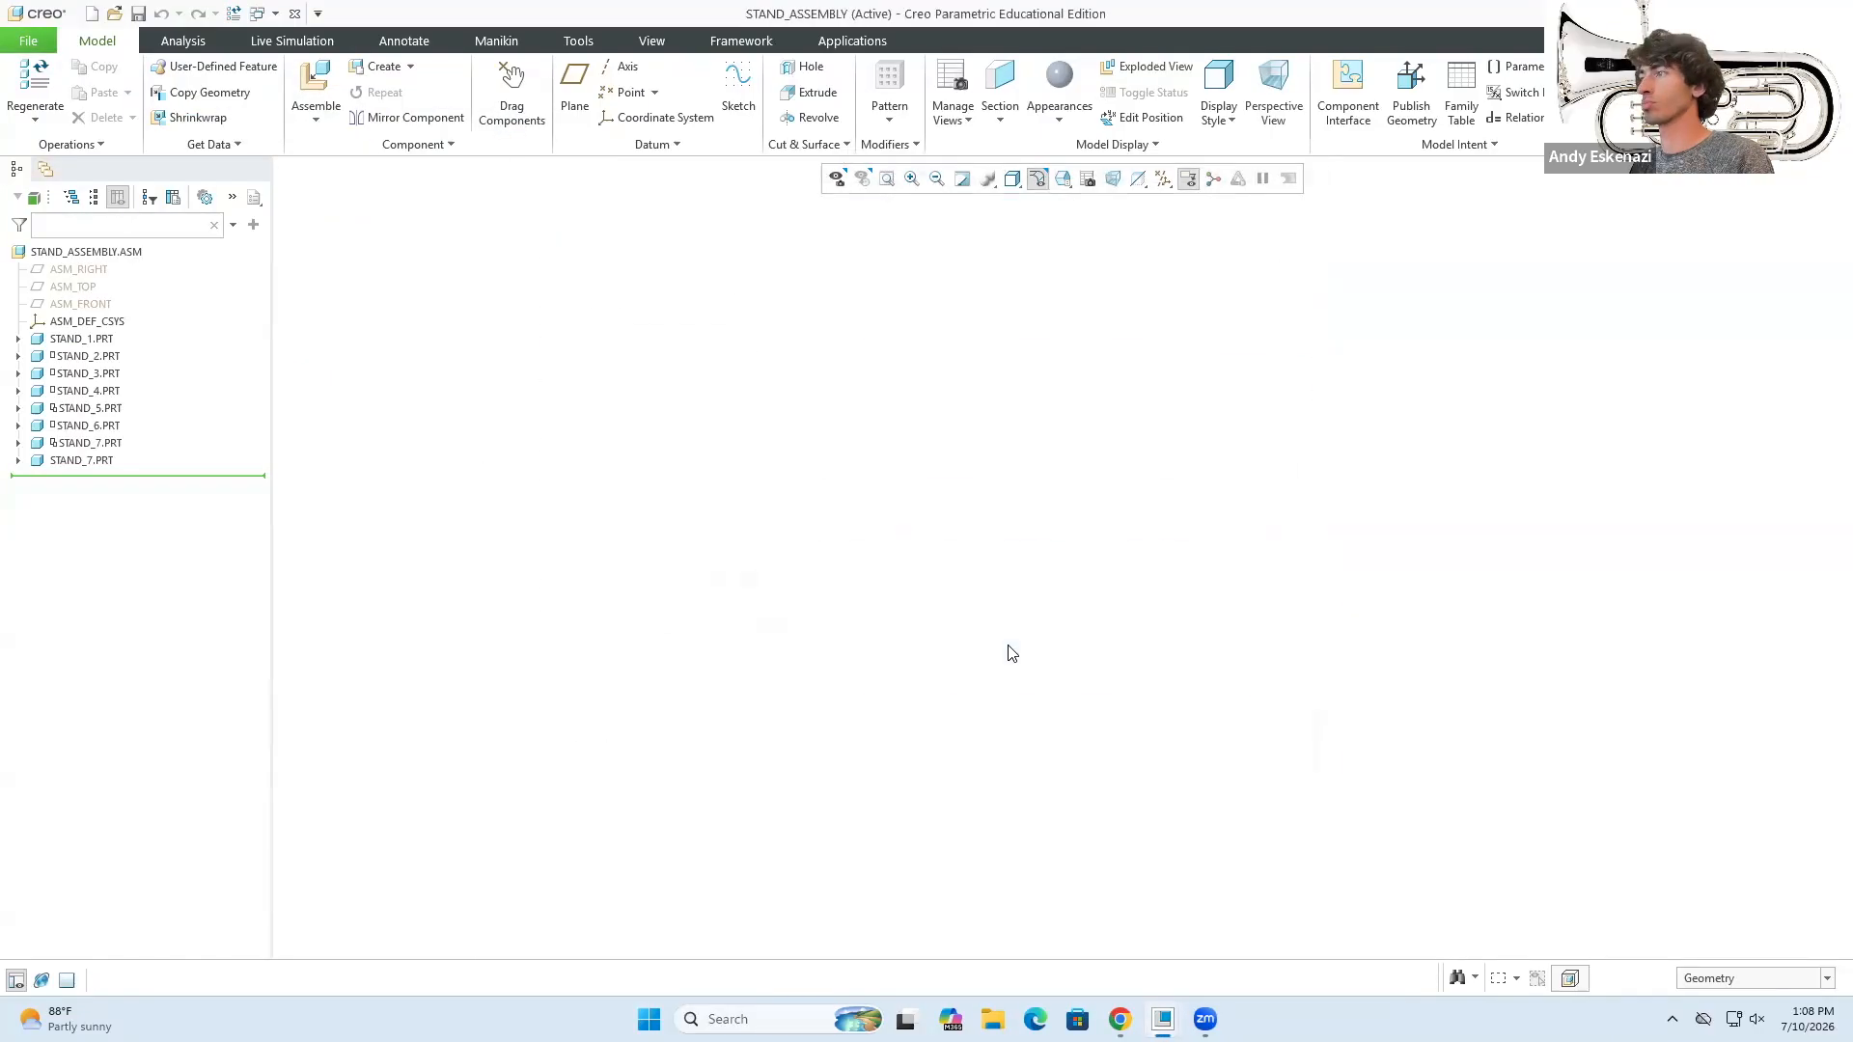
click(89, 443)
click(137, 377)
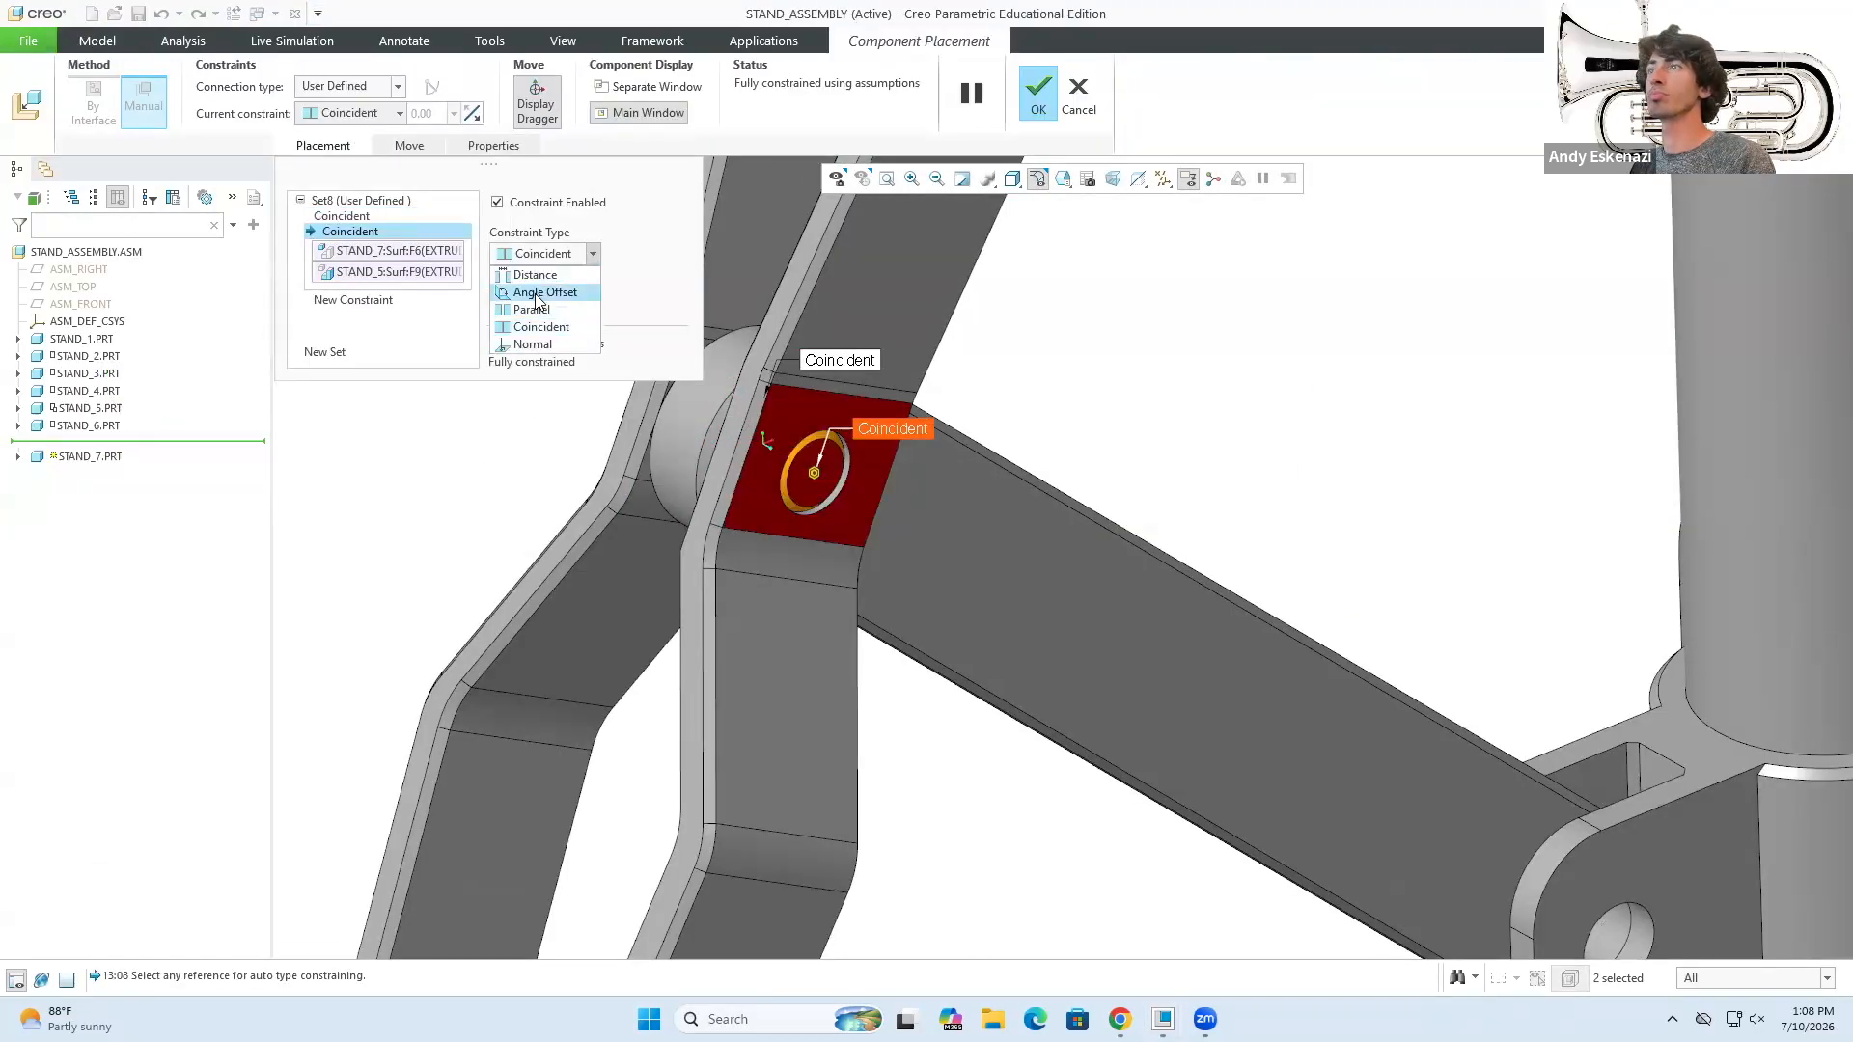
click(537, 292)
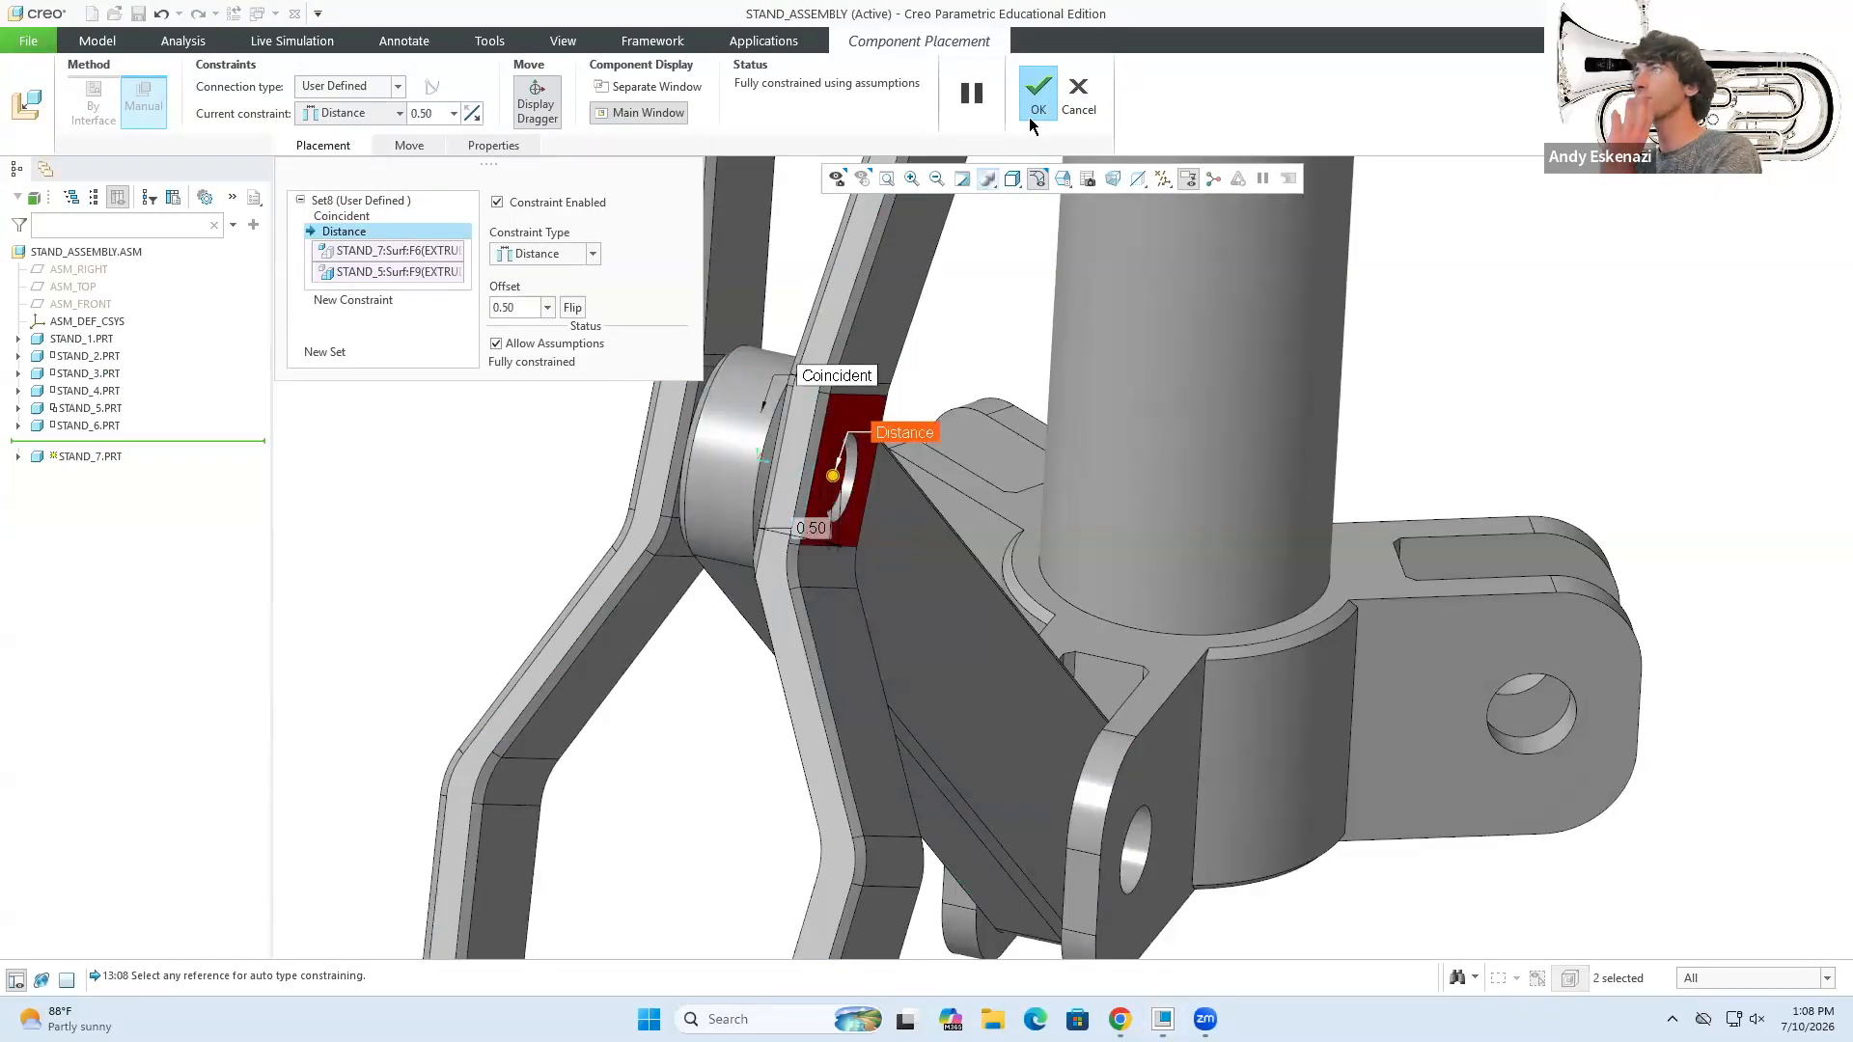
click(1038, 97)
- Bring in another stand_7.prt pin and constrain it to the leg's upper hole and outer face
click(316, 96)
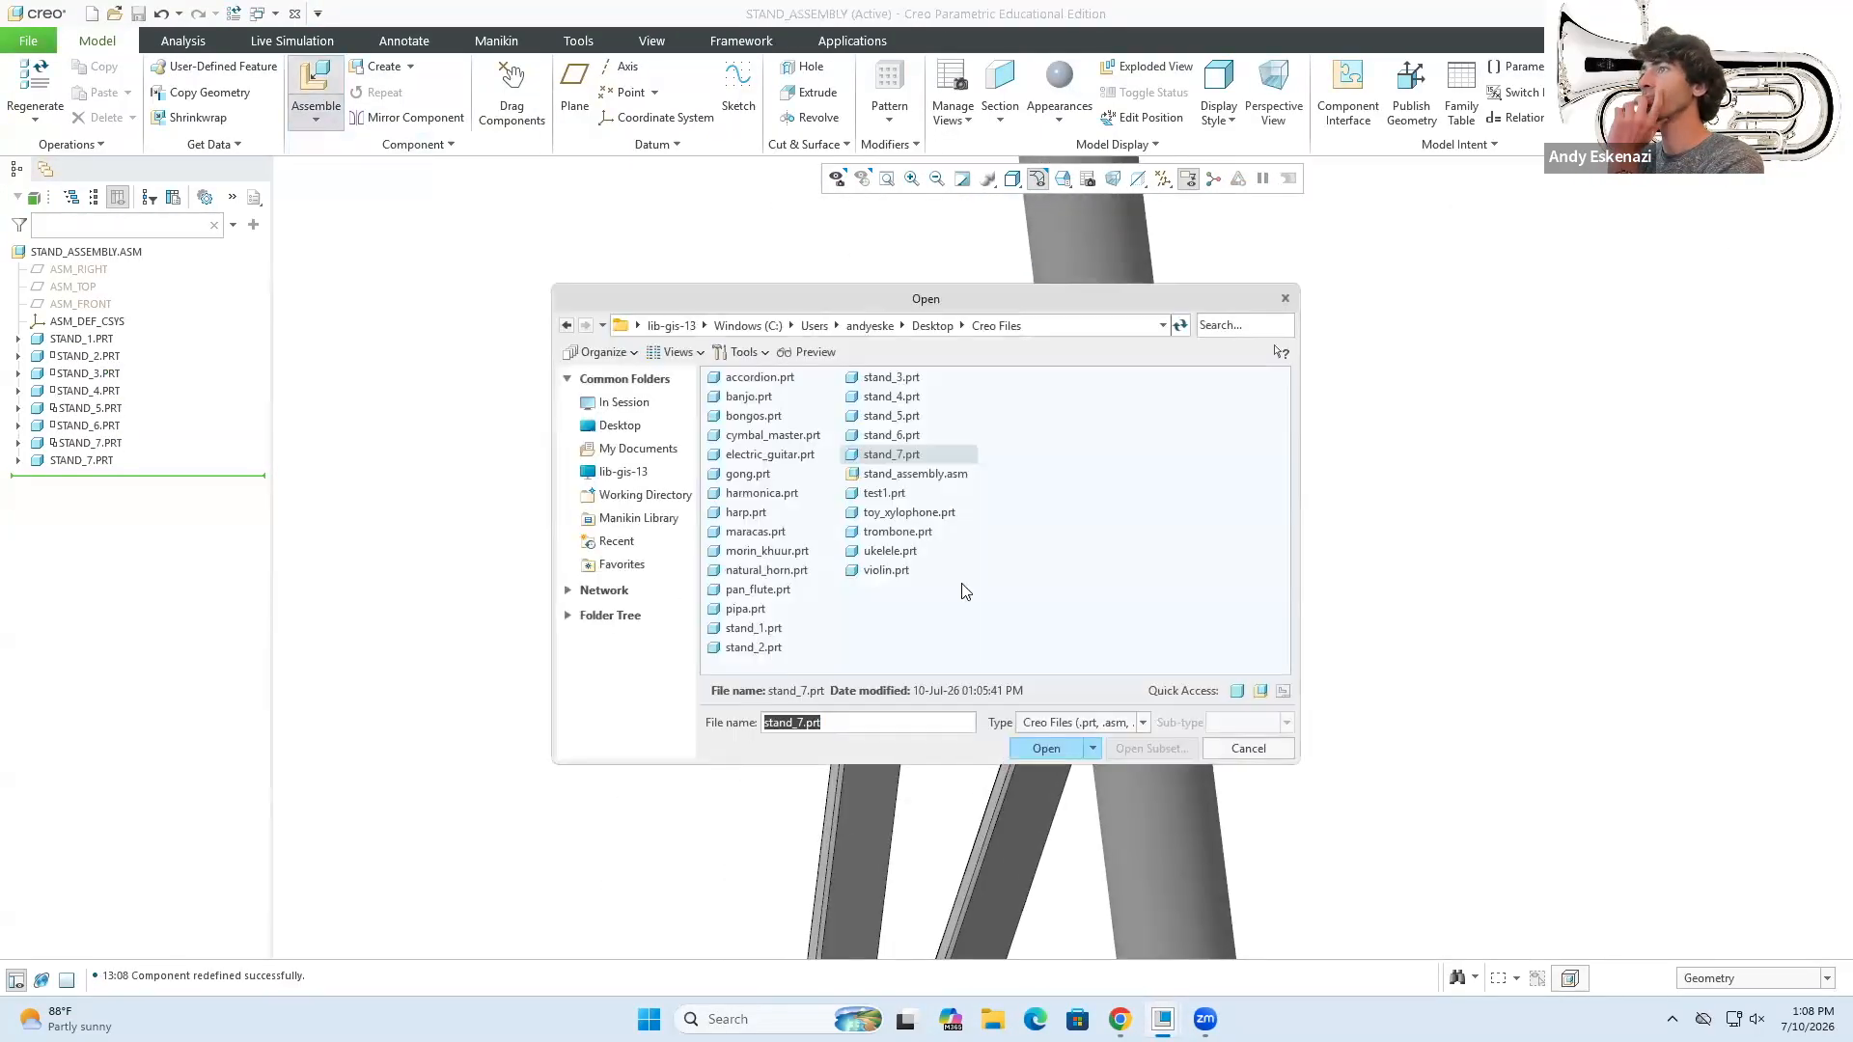
click(1046, 749)
scroll(1245, 917, up, 2)
click(1261, 877)
scroll(1255, 883, up, 3)
scroll(1100, 744, down, 6)
click(973, 571)
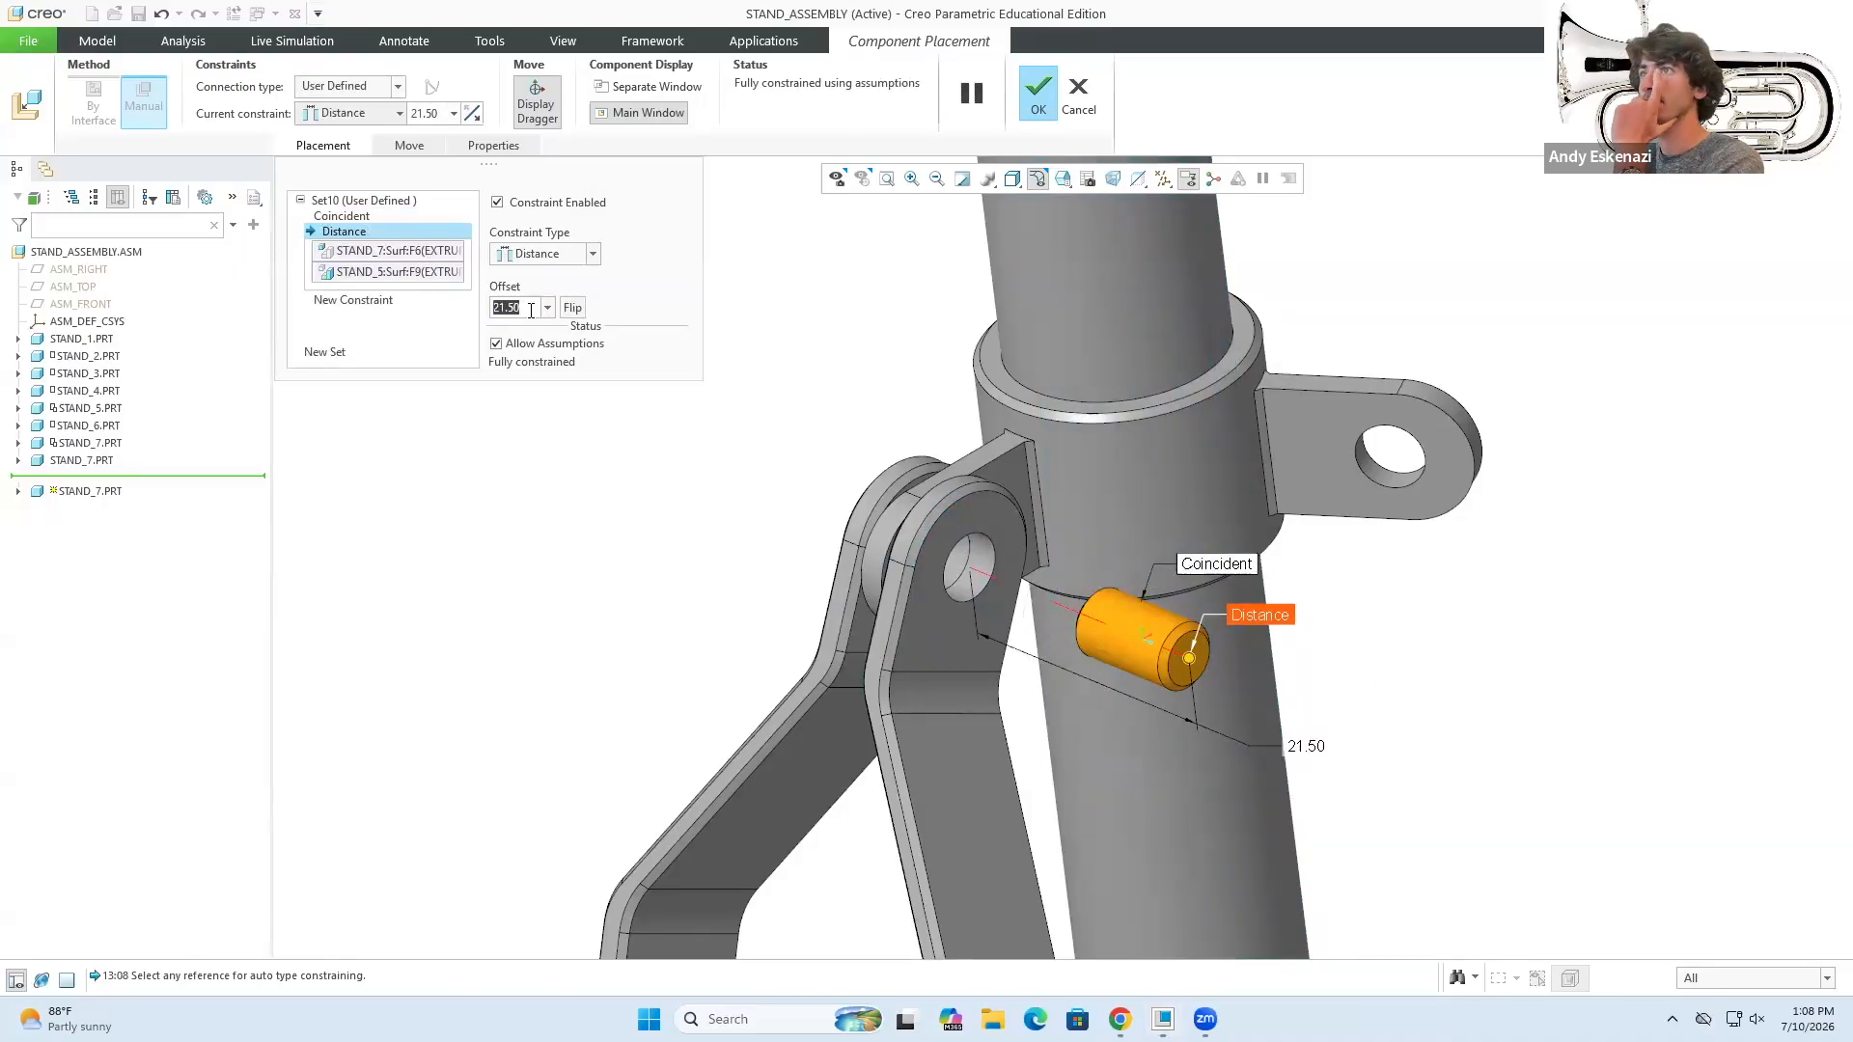
- Adjust the new pin's distance offset to seat it in the leg's upper hole and complete its placement
text(0)
key(Return)
middle_drag(1091, 579, 1168, 569)
click(1037, 94)
scroll(907, 442, down, 6)
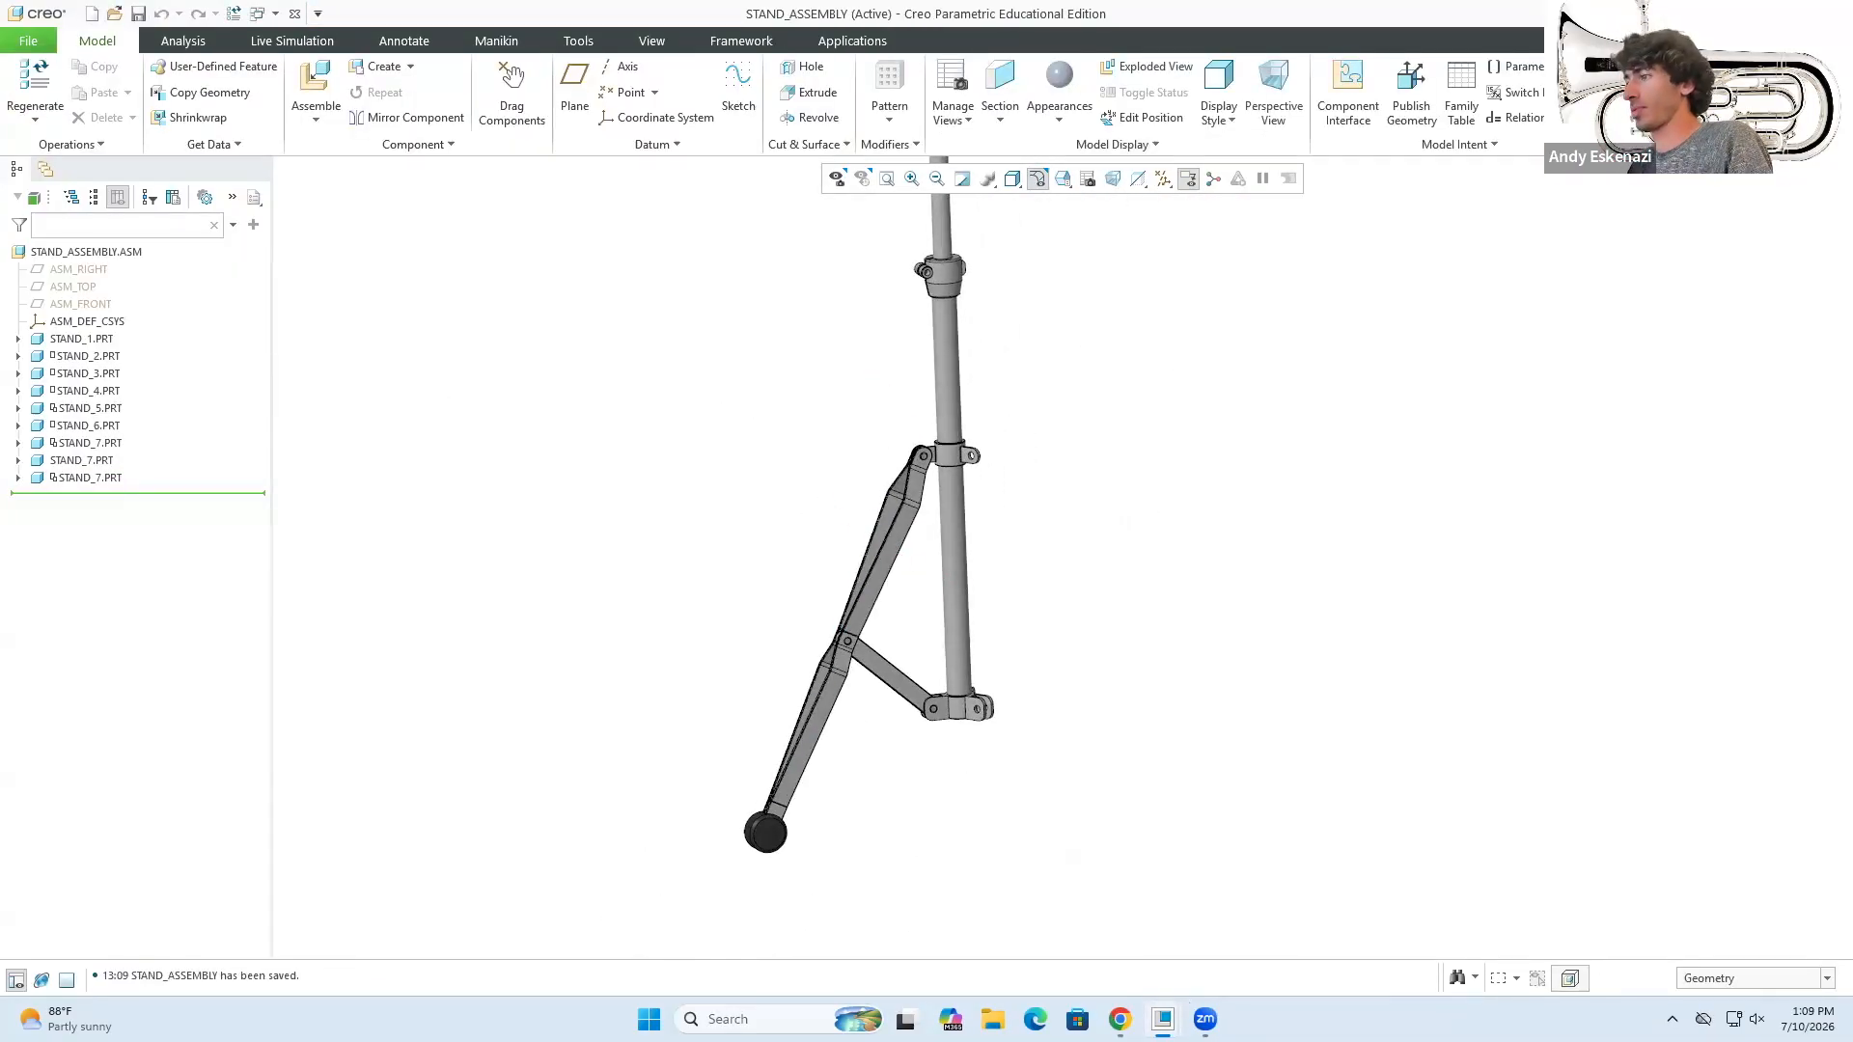
click(120, 377)
drag(573, 295, 1503, 944)
click(563, 41)
click(300, 114)
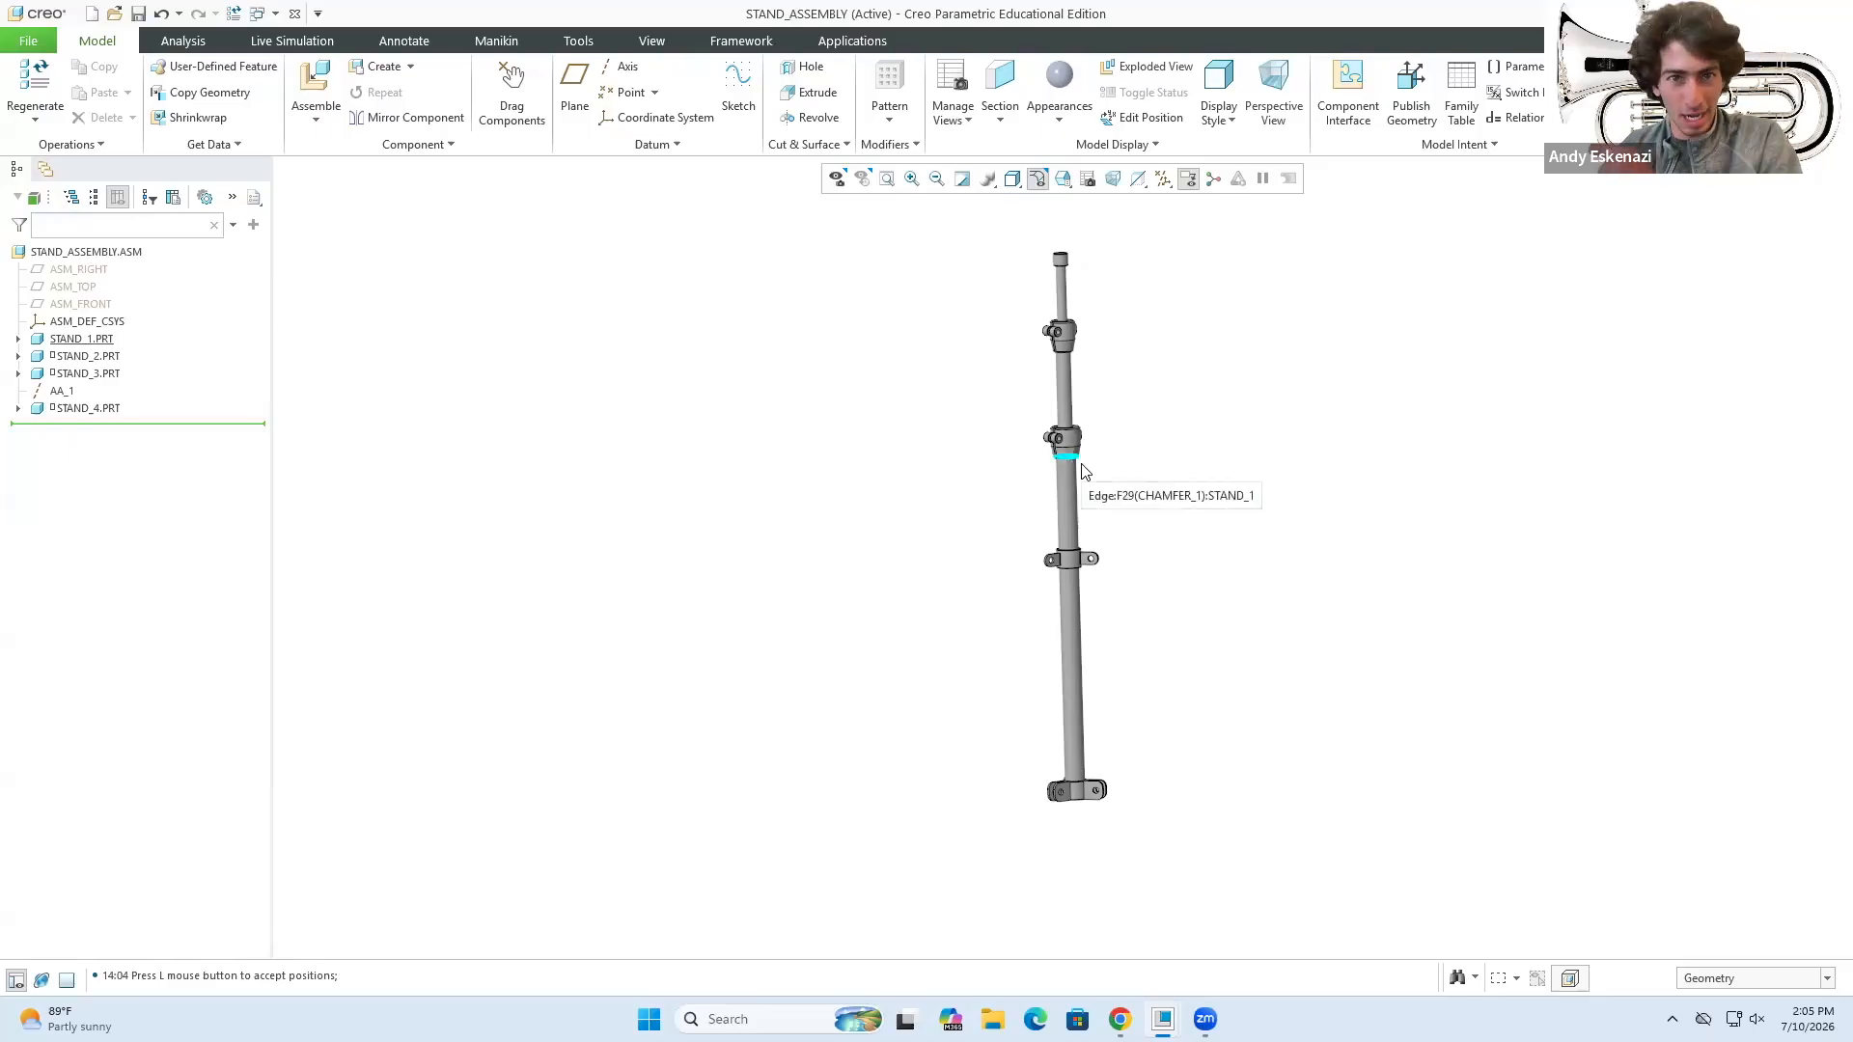
middle_drag(1239, 738, 1189, 706)
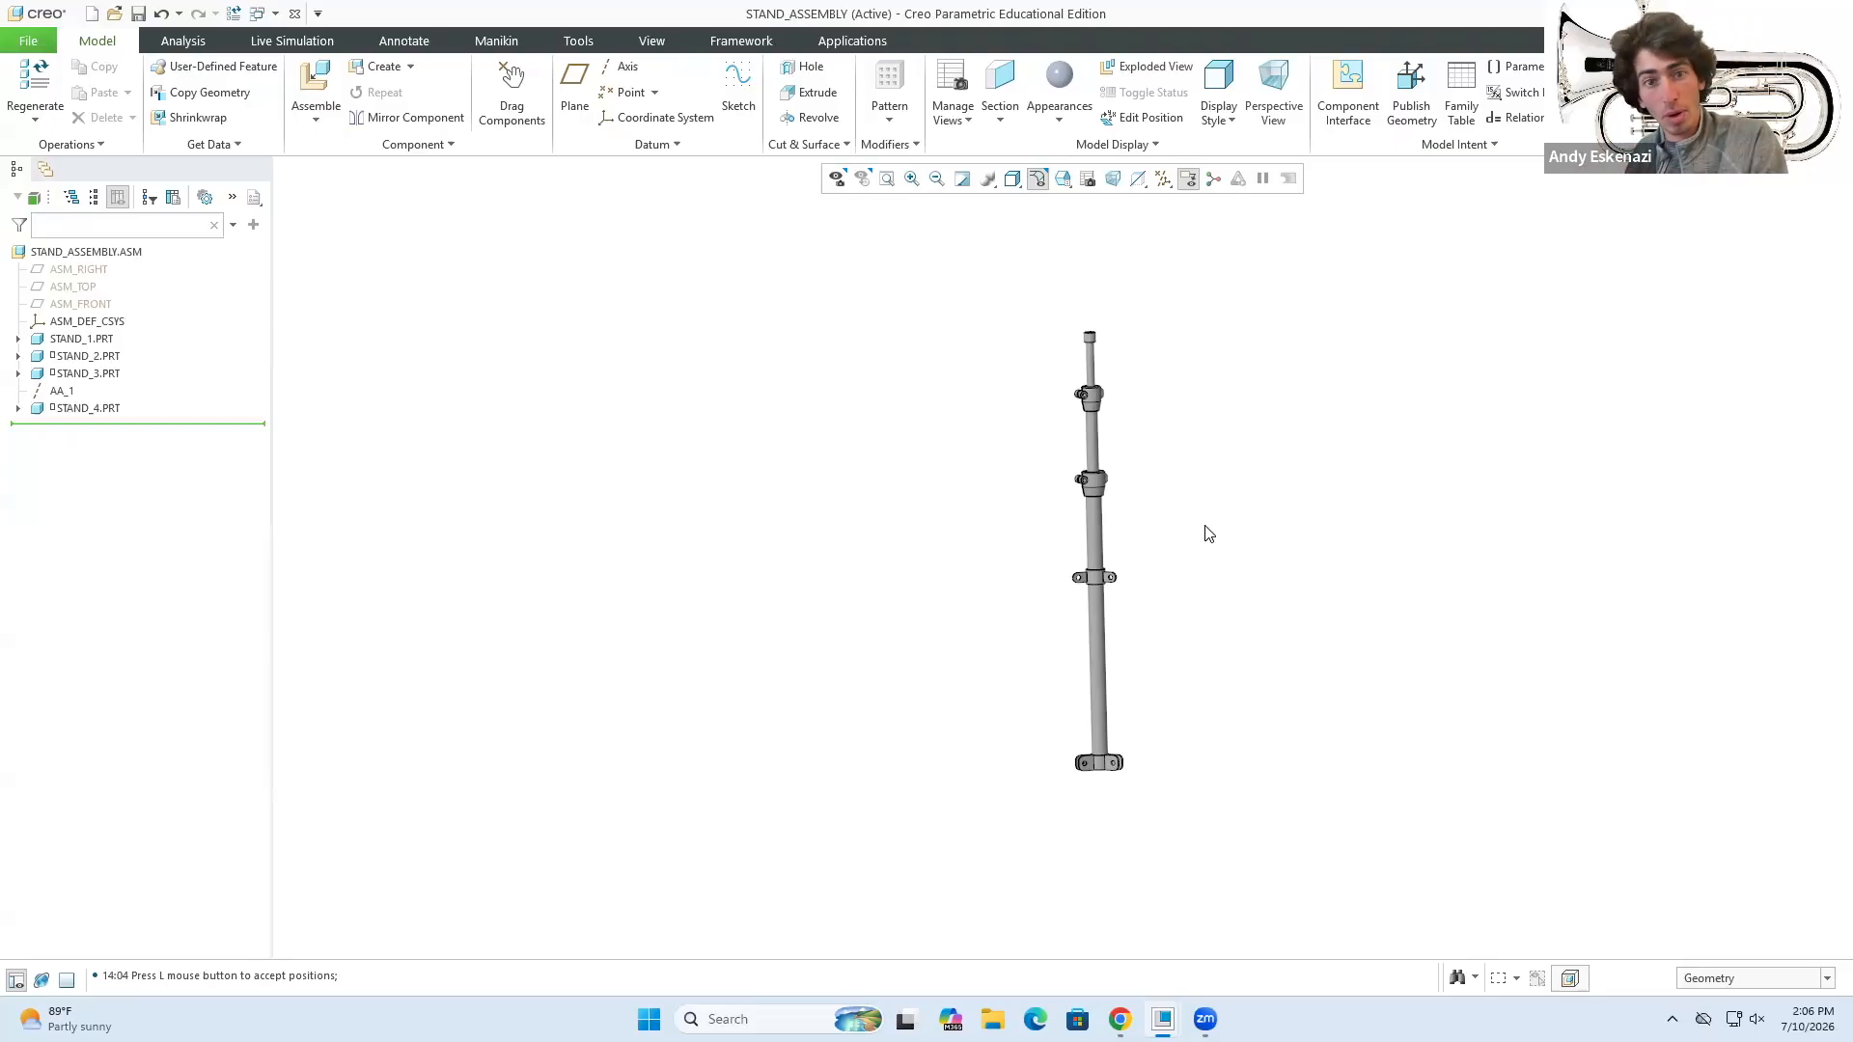
- Bring stand_5.prt into the assembly and move the leg beside the stand's tube
click(313, 128)
click(346, 145)
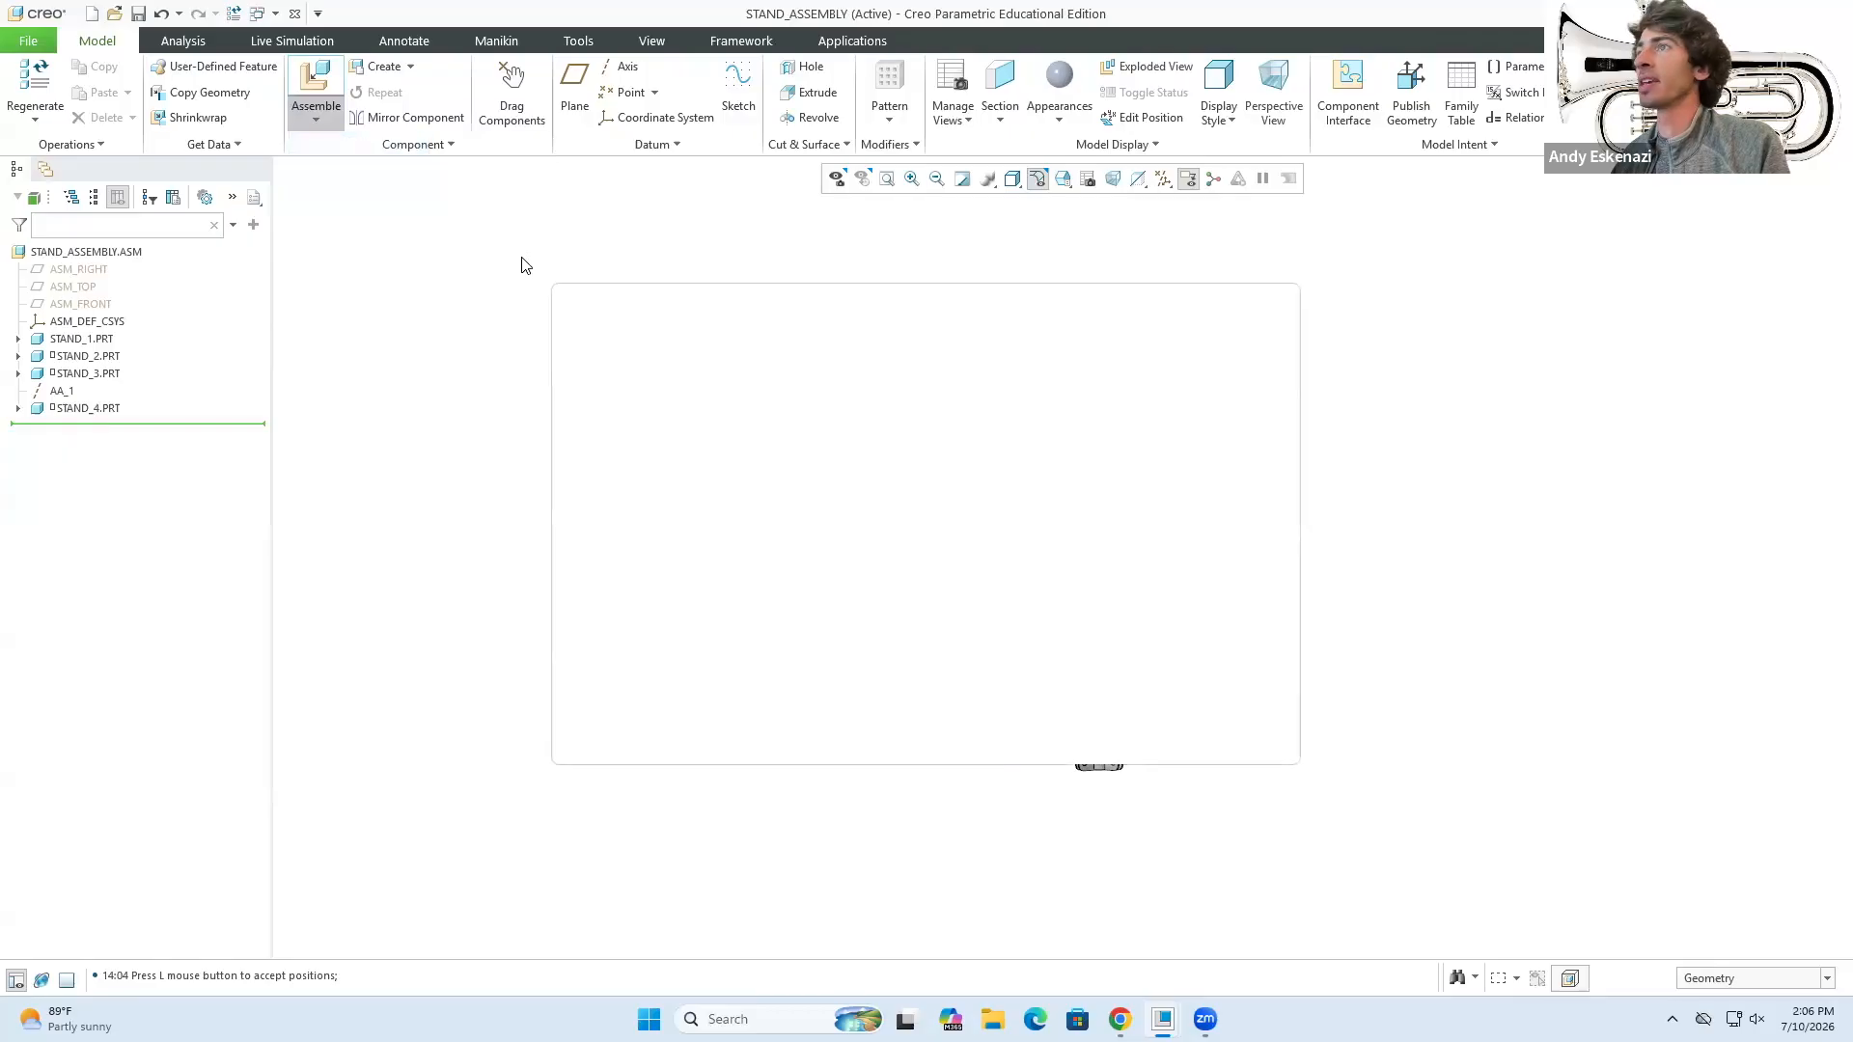
click(910, 422)
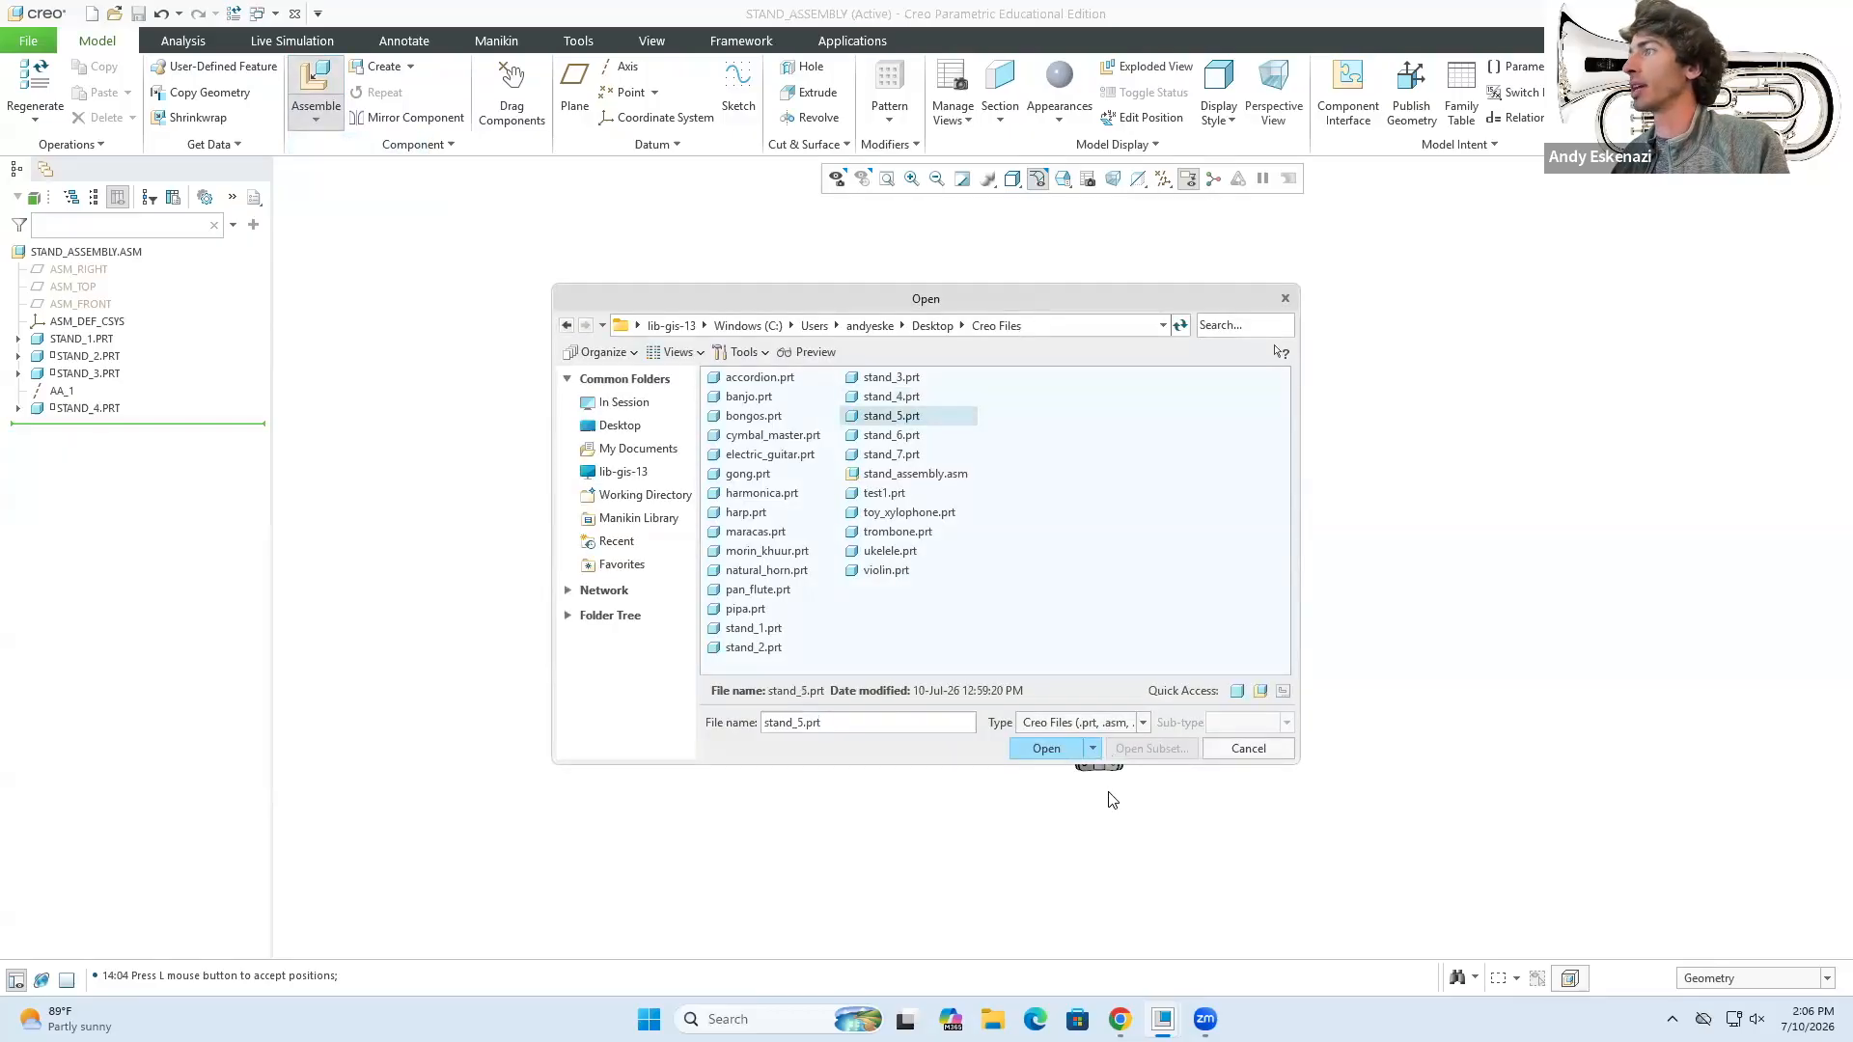
click(1052, 752)
drag(1353, 765, 1161, 720)
middle_drag(1161, 721, 1297, 789)
drag(1297, 788, 1505, 836)
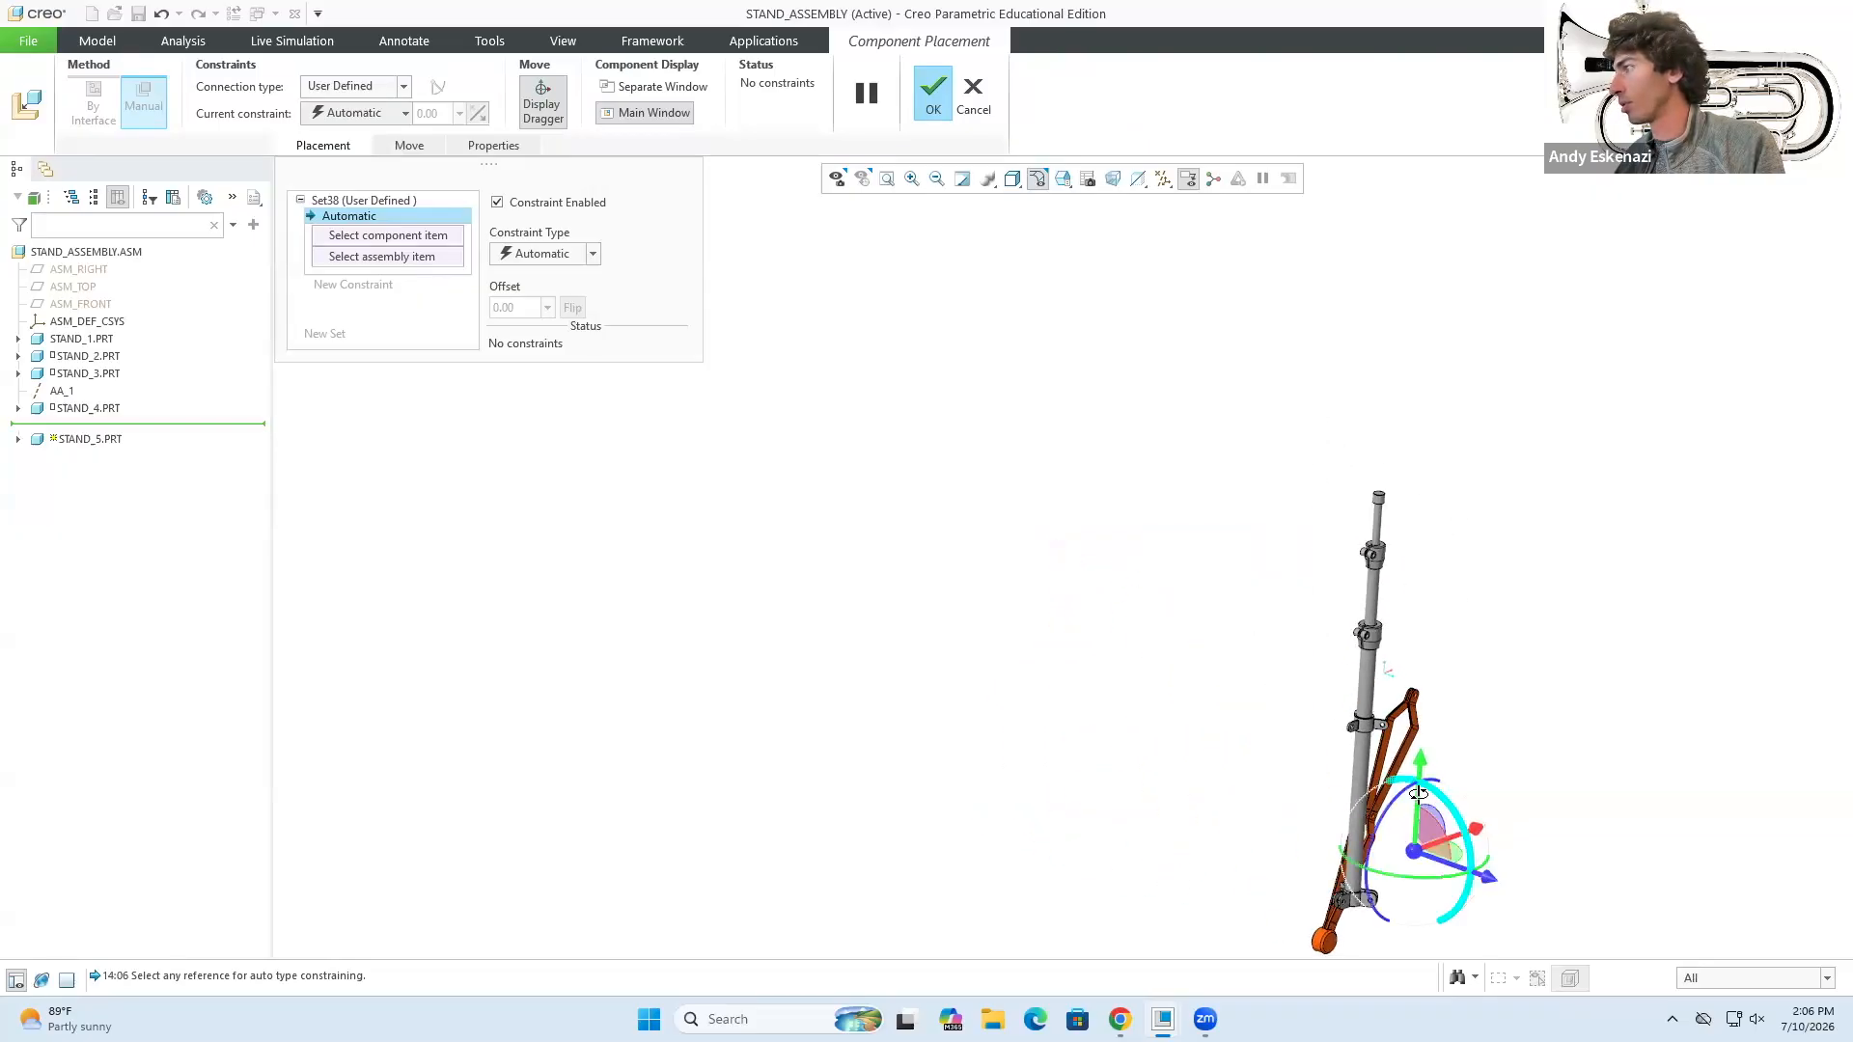
middle_drag(1457, 832, 1506, 772)
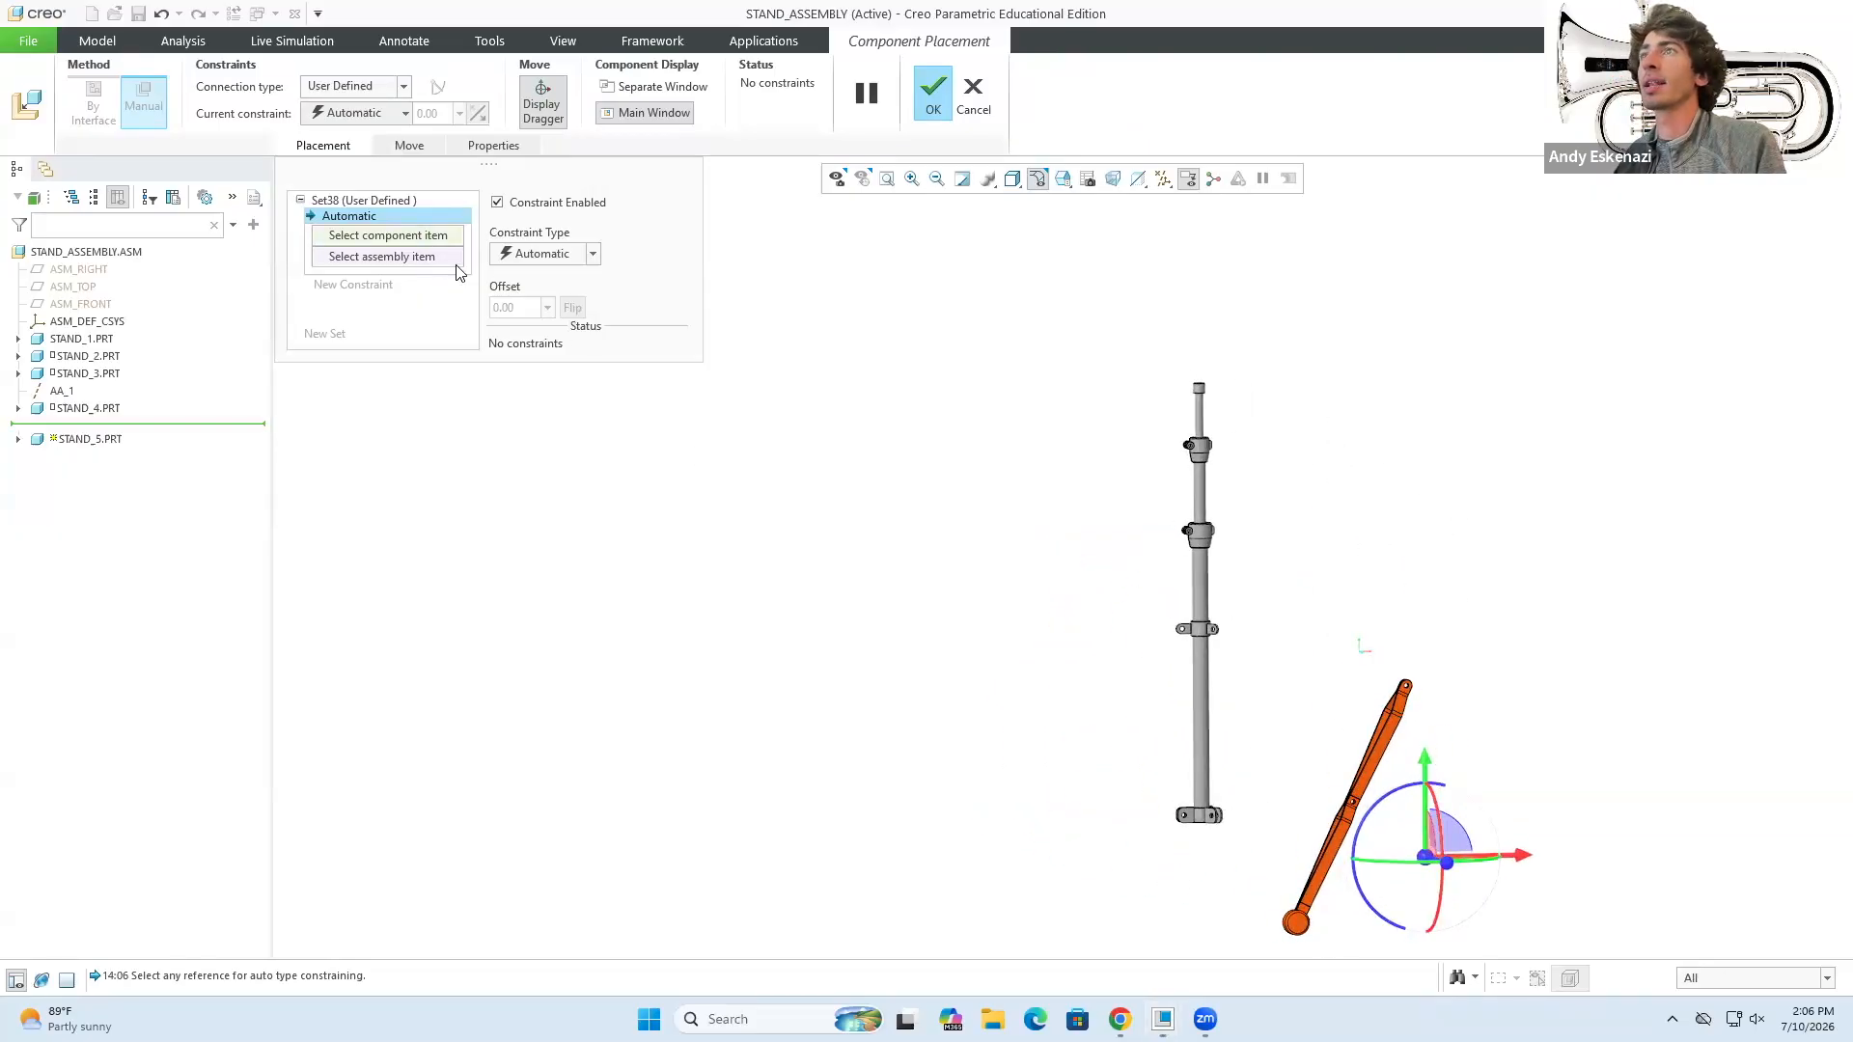
- Make the leg's upper hole coincident with the hole in the STAND_4 collar's lug
scroll(1411, 666, down, 10)
click(1474, 730)
scroll(1422, 739, up, 5)
scroll(343, 483, down, 5)
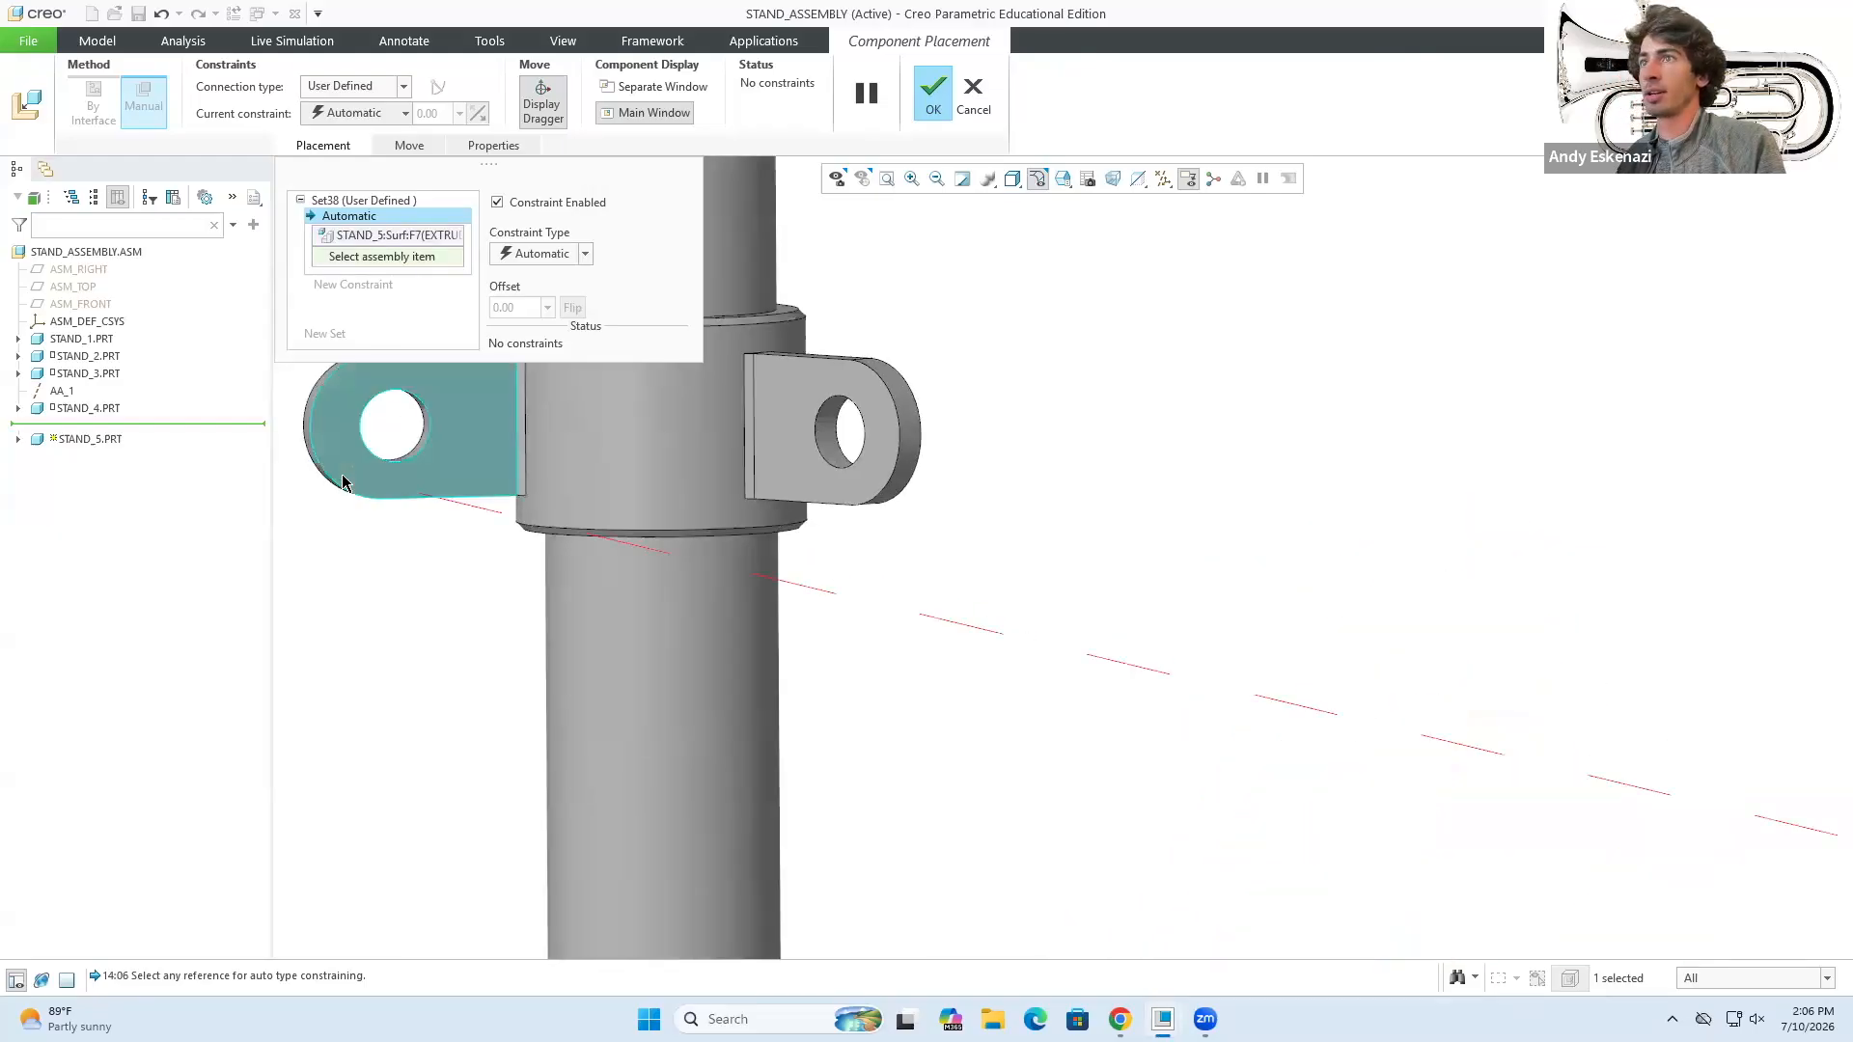
scroll(415, 473, up, 3)
scroll(406, 461, down, 6)
click(398, 450)
- Make the flat face around the leg's upper hole coincident with the side face of the STAND_4 collar's lug and complete the placement
scroll(579, 454, up, 5)
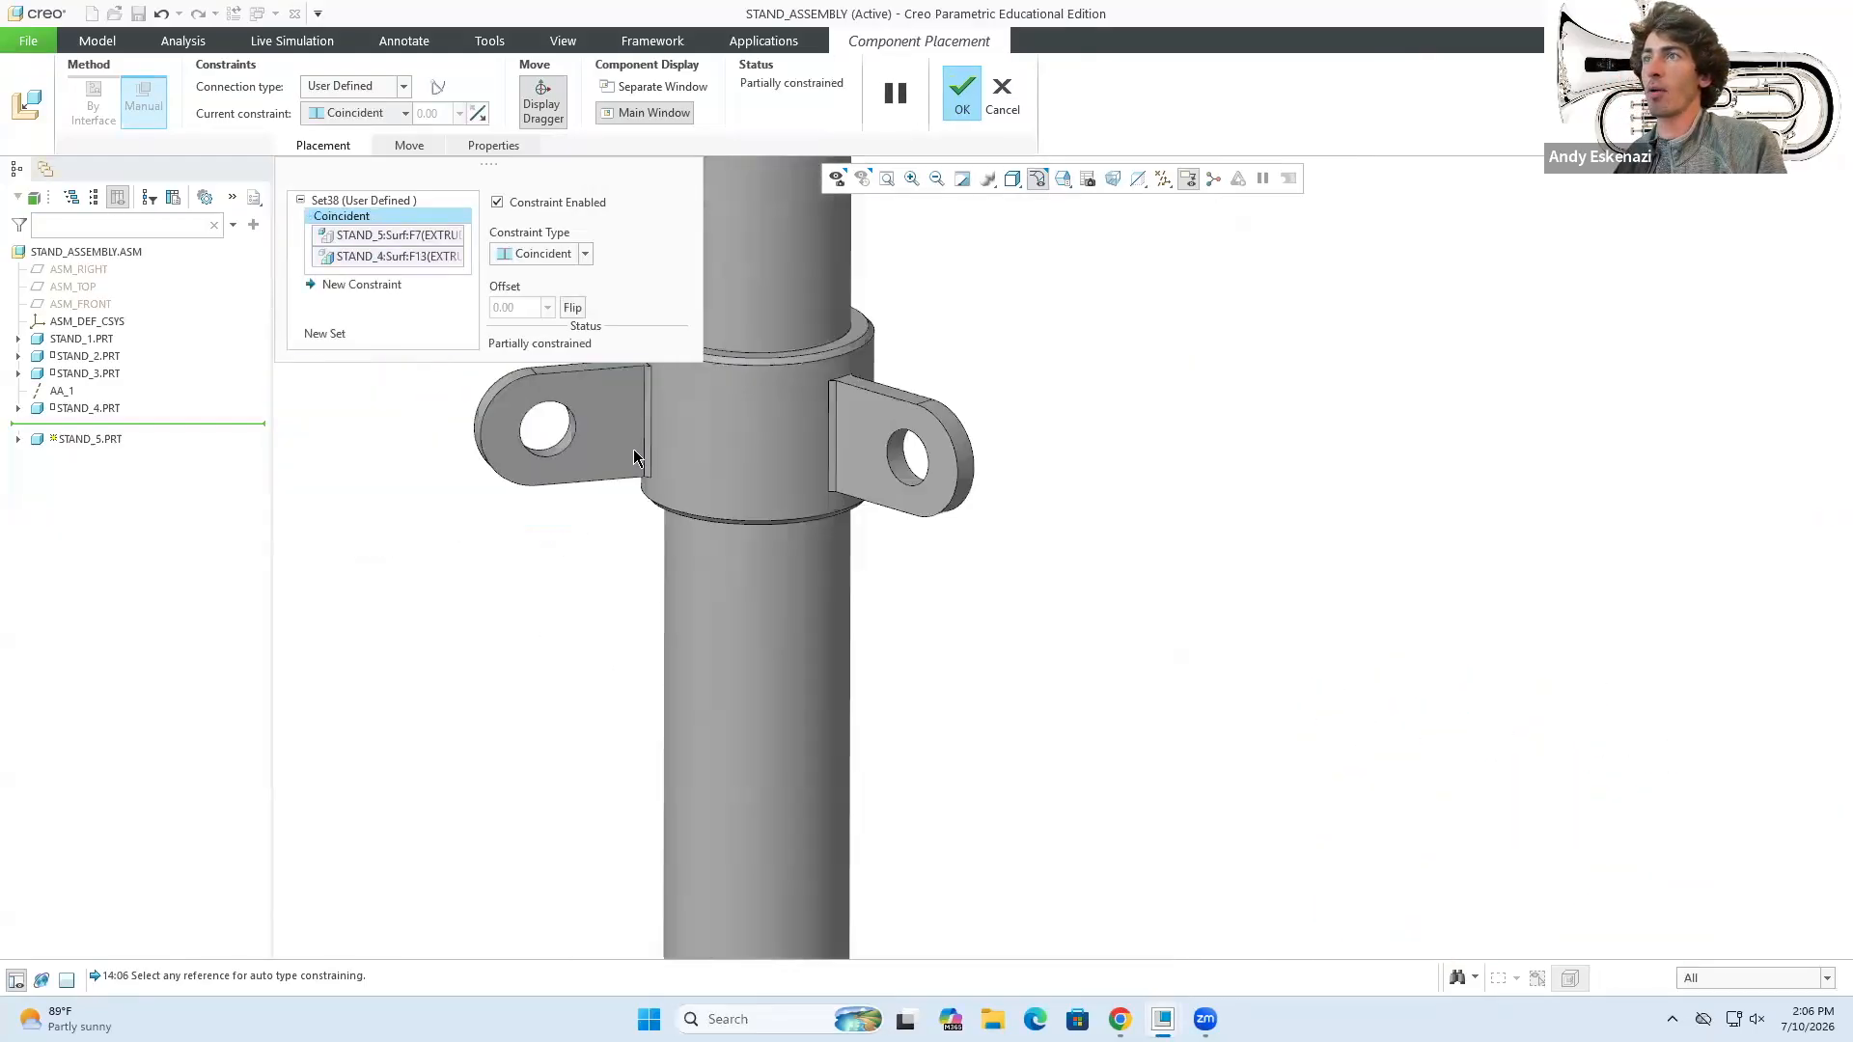
scroll(634, 456, up, 5)
scroll(541, 425, down, 3)
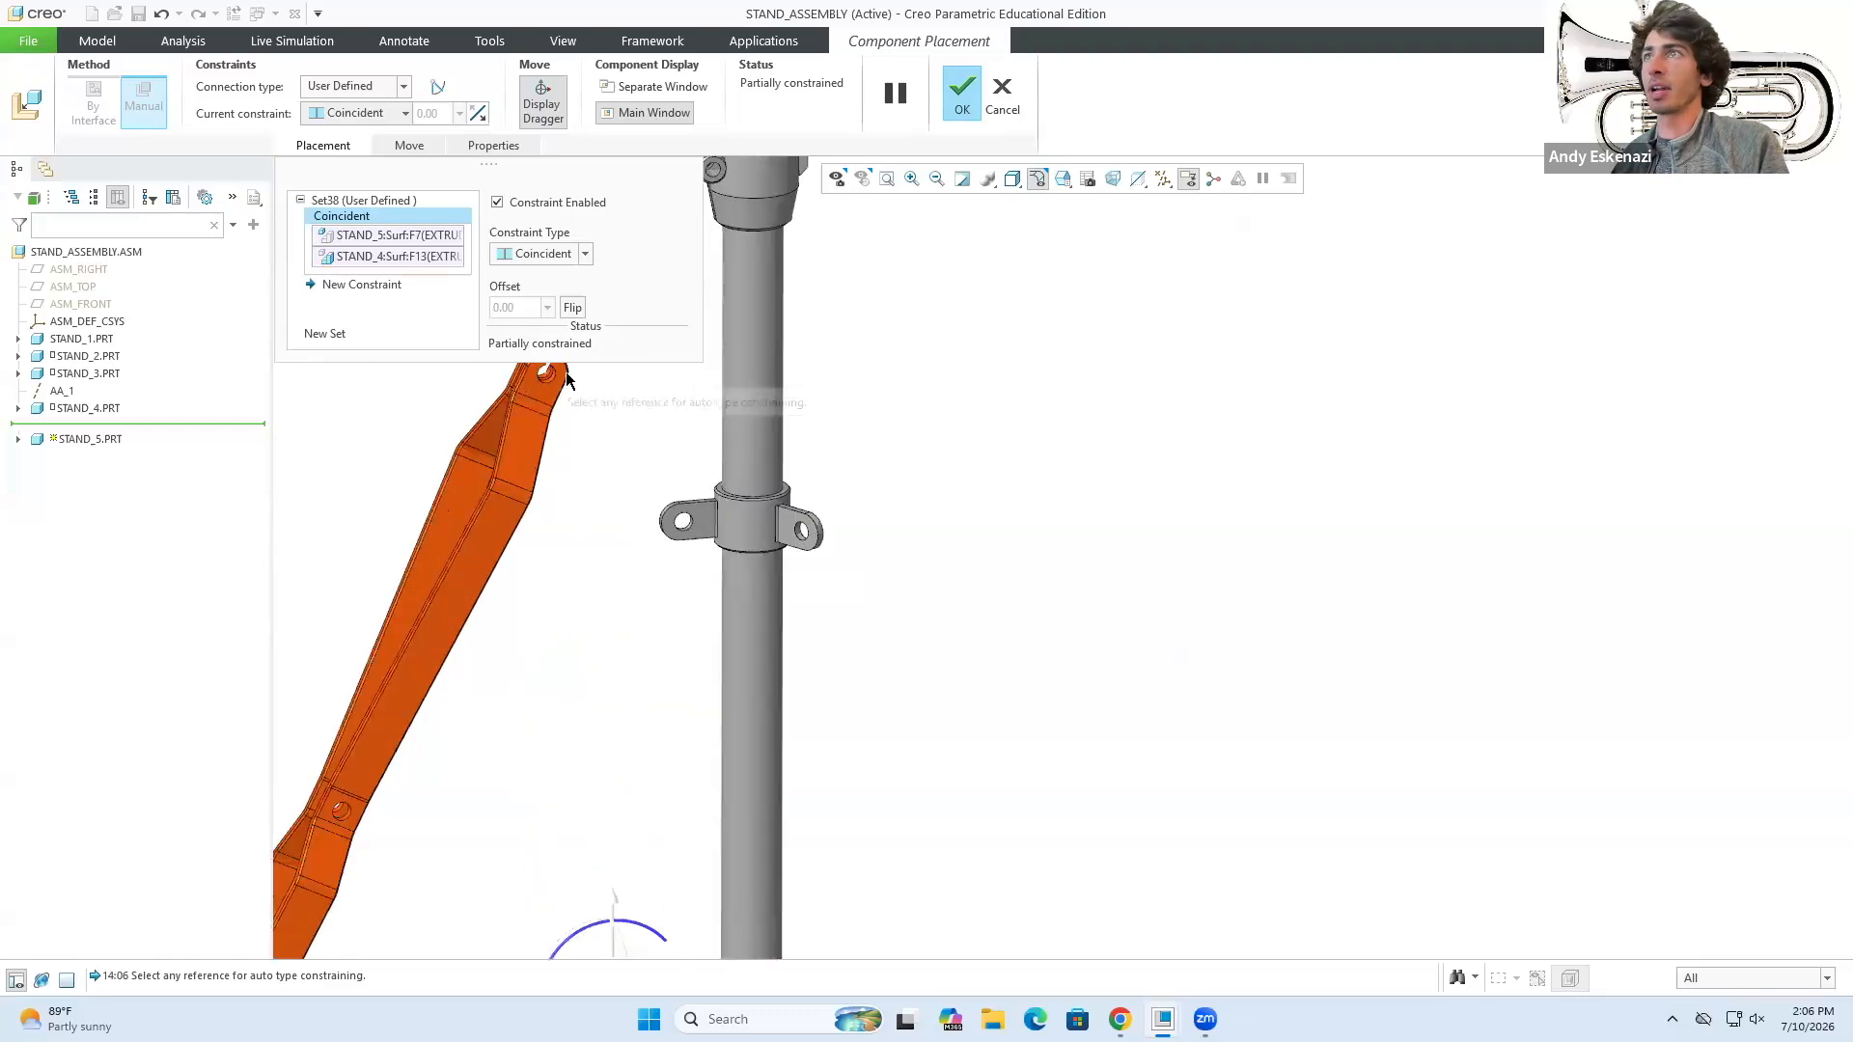
scroll(541, 435, up, 1)
middle_drag(538, 434, 677, 622)
scroll(677, 623, up, 4)
scroll(570, 436, down, 5)
scroll(557, 570, down, 5)
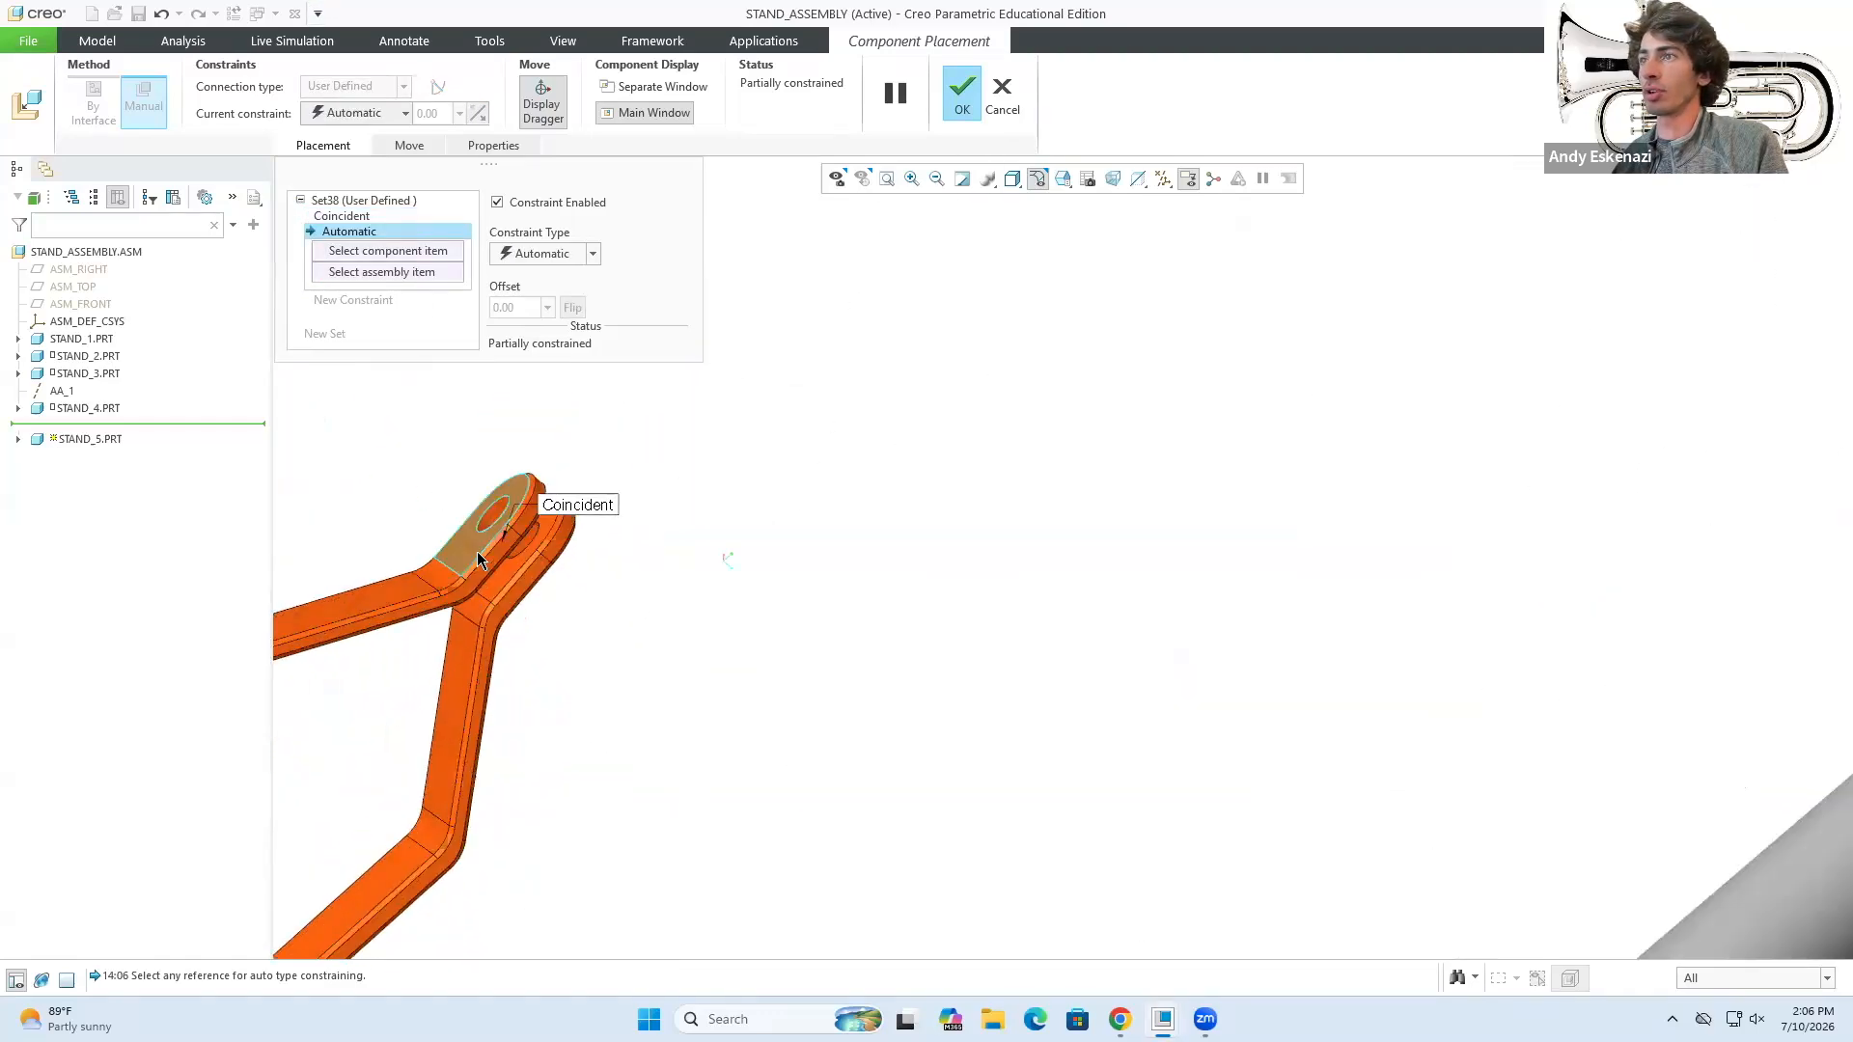
click(518, 552)
scroll(529, 555, up, 5)
middle_drag(718, 645, 531, 475)
scroll(782, 742, down, 5)
click(816, 765)
scroll(762, 675, up, 5)
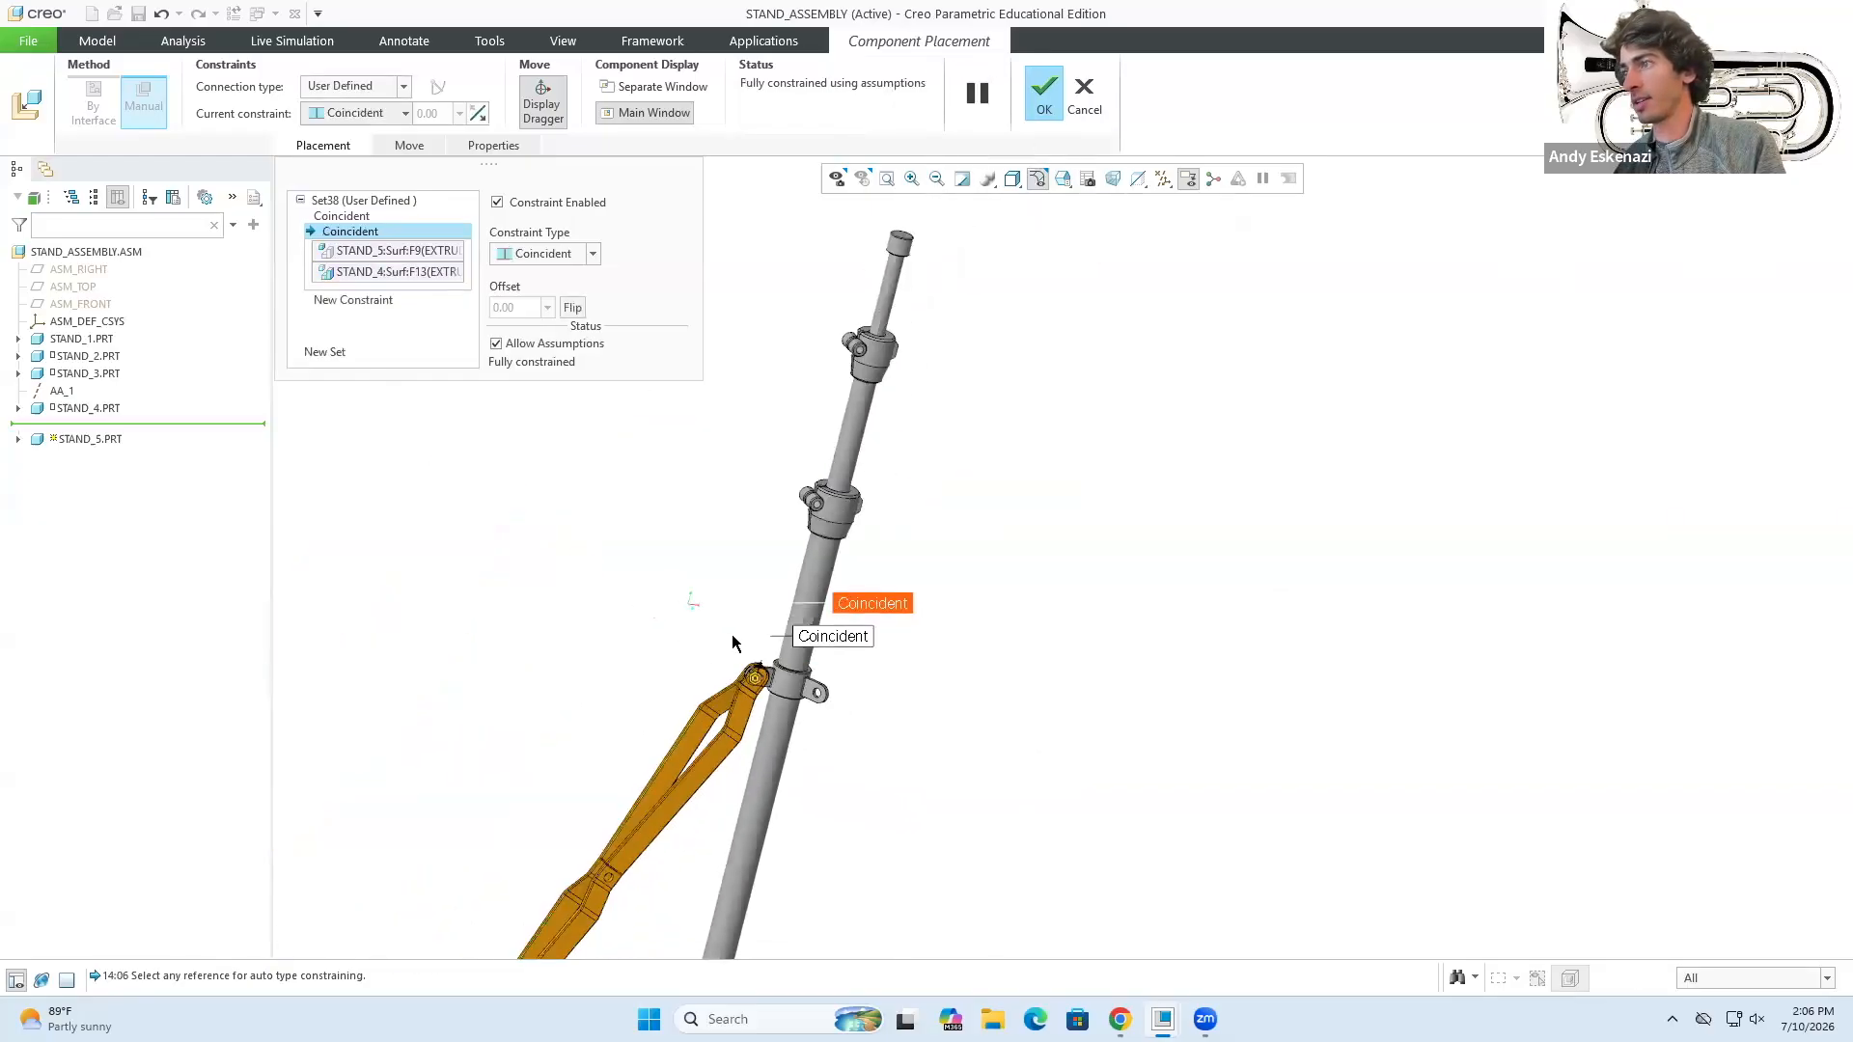
middle_drag(713, 644, 728, 641)
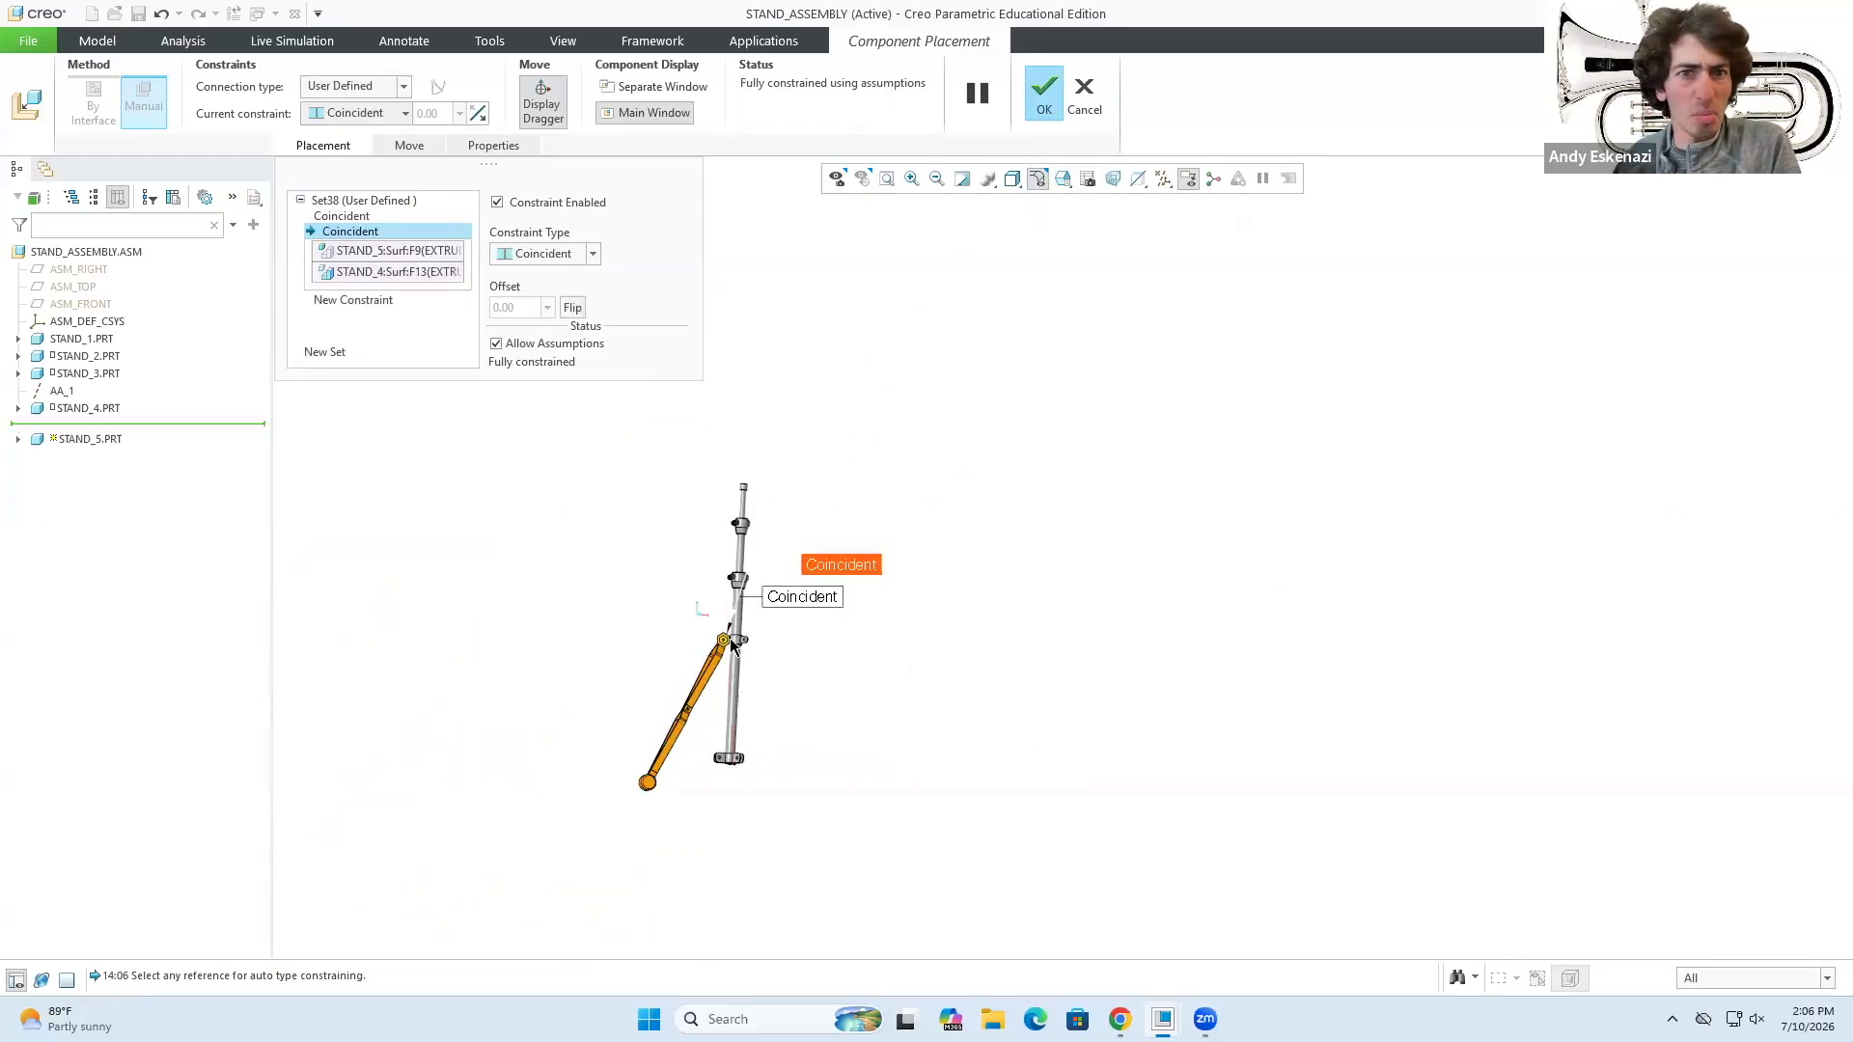
click(1043, 94)
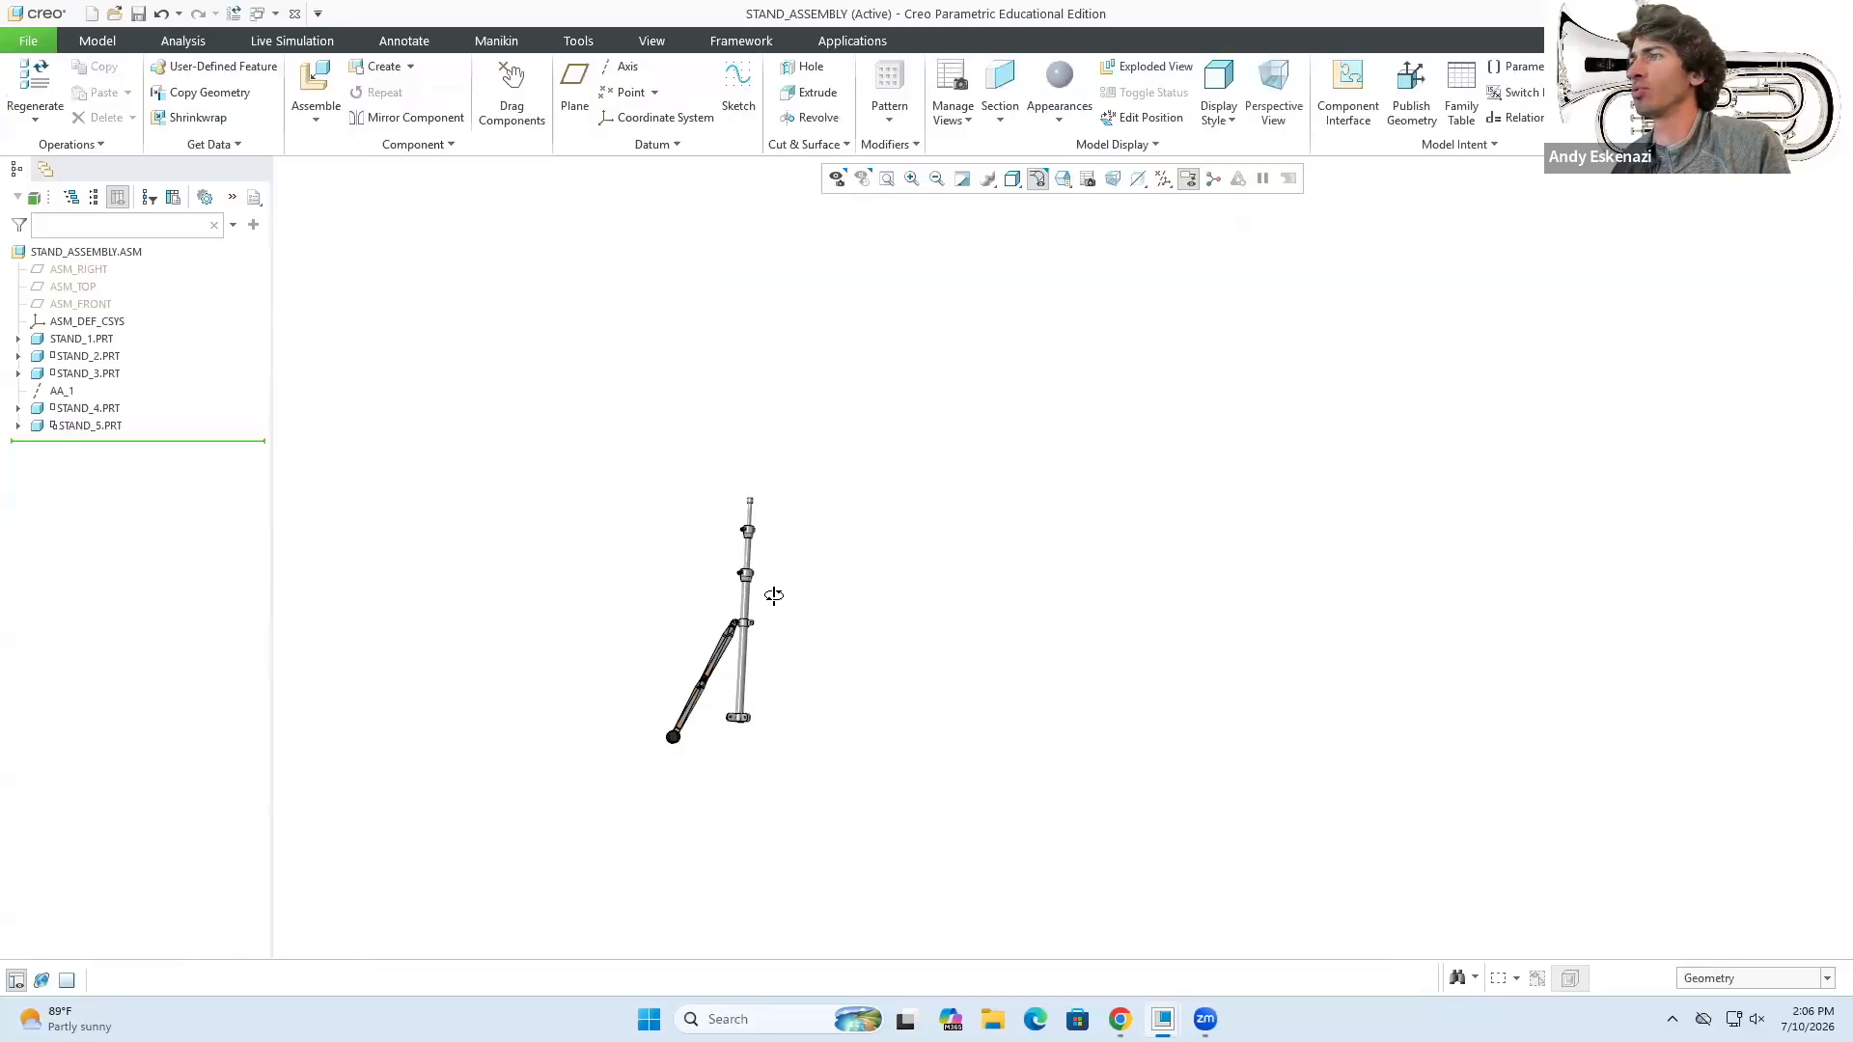
- Use Drag Components to rotate and slide the STAND_4 collar with its attached leg along the tube
scroll(755, 724, down, 5)
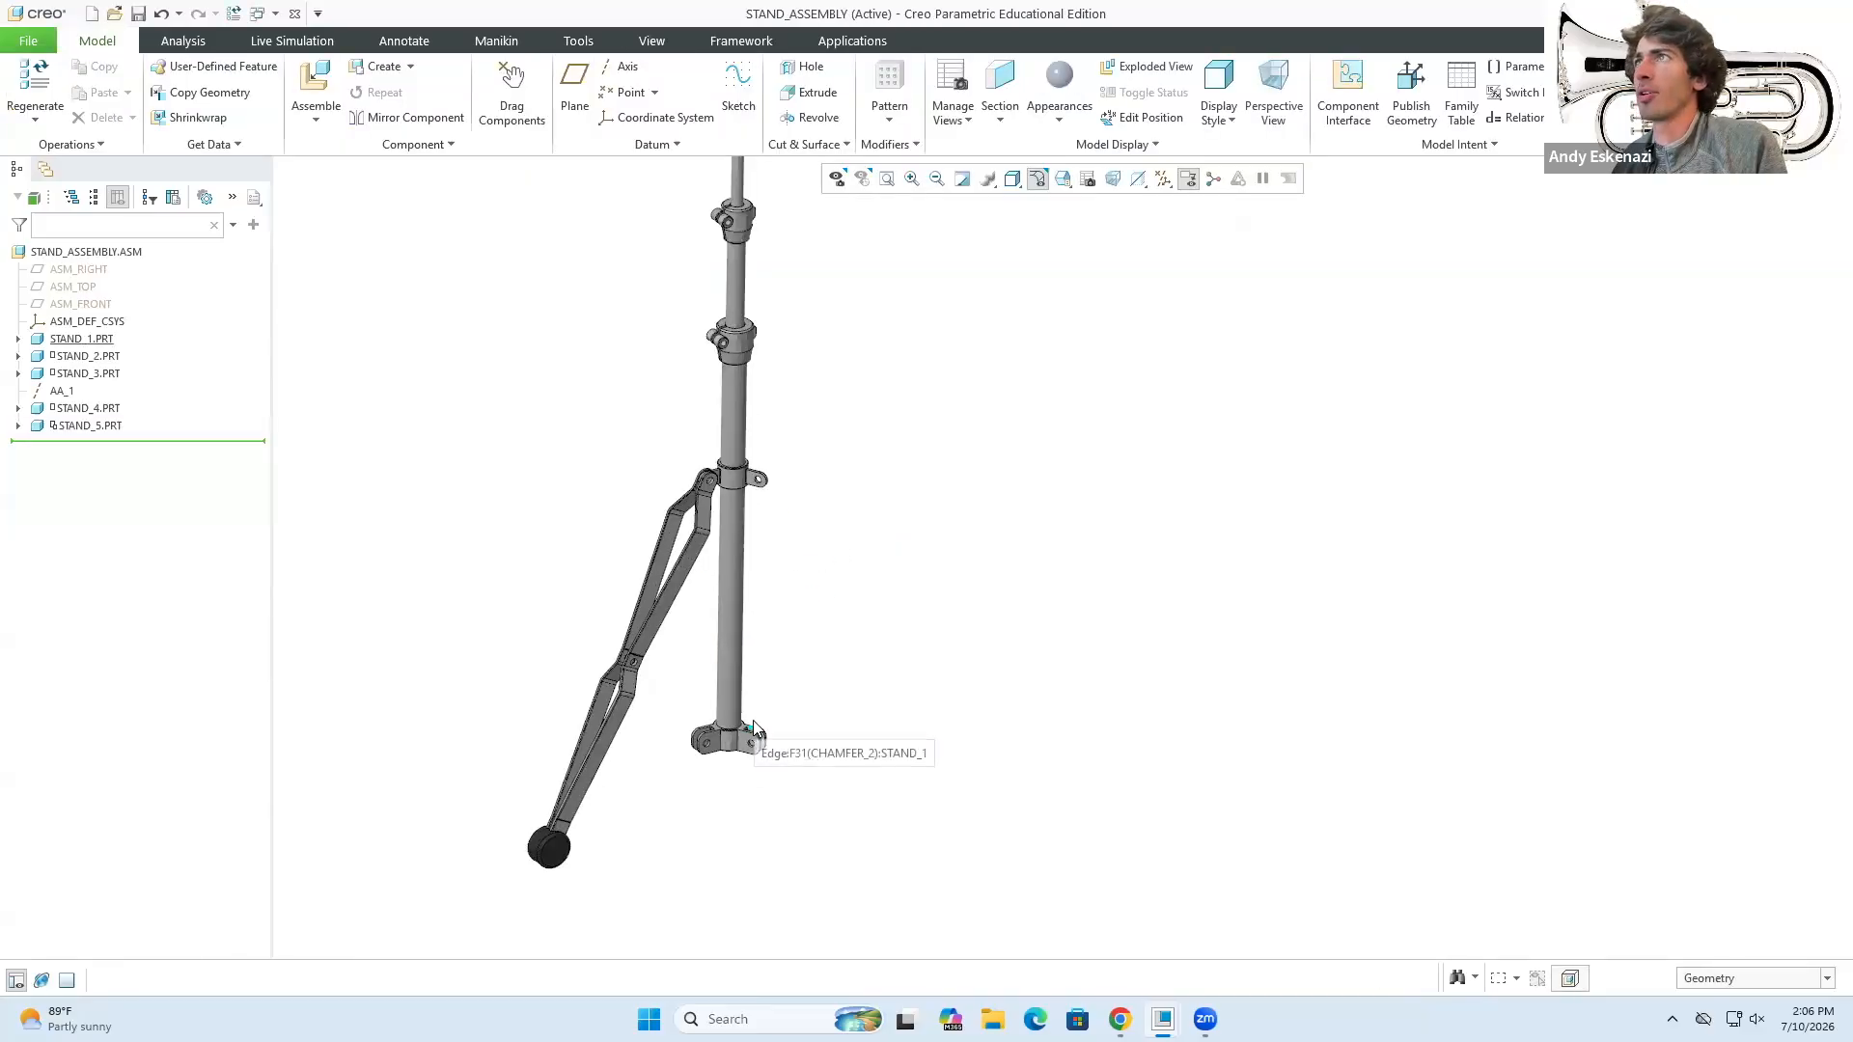
click(511, 101)
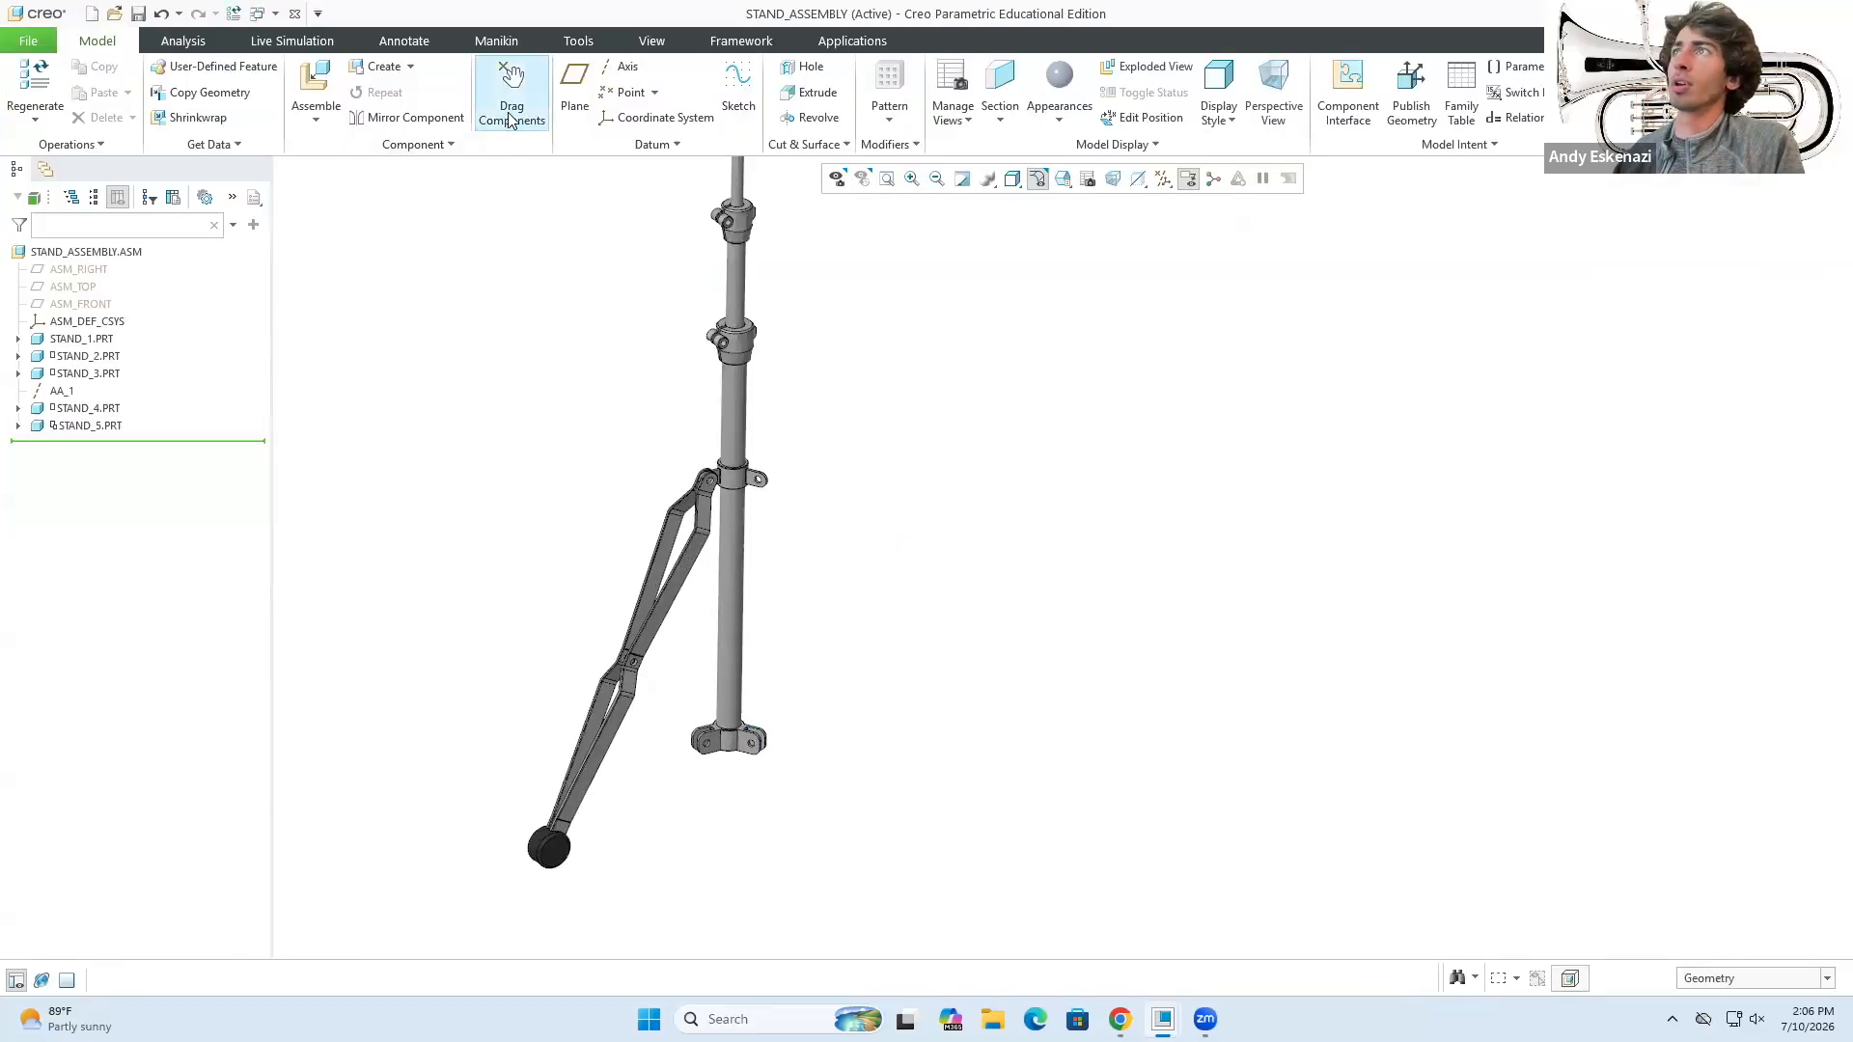
click(767, 480)
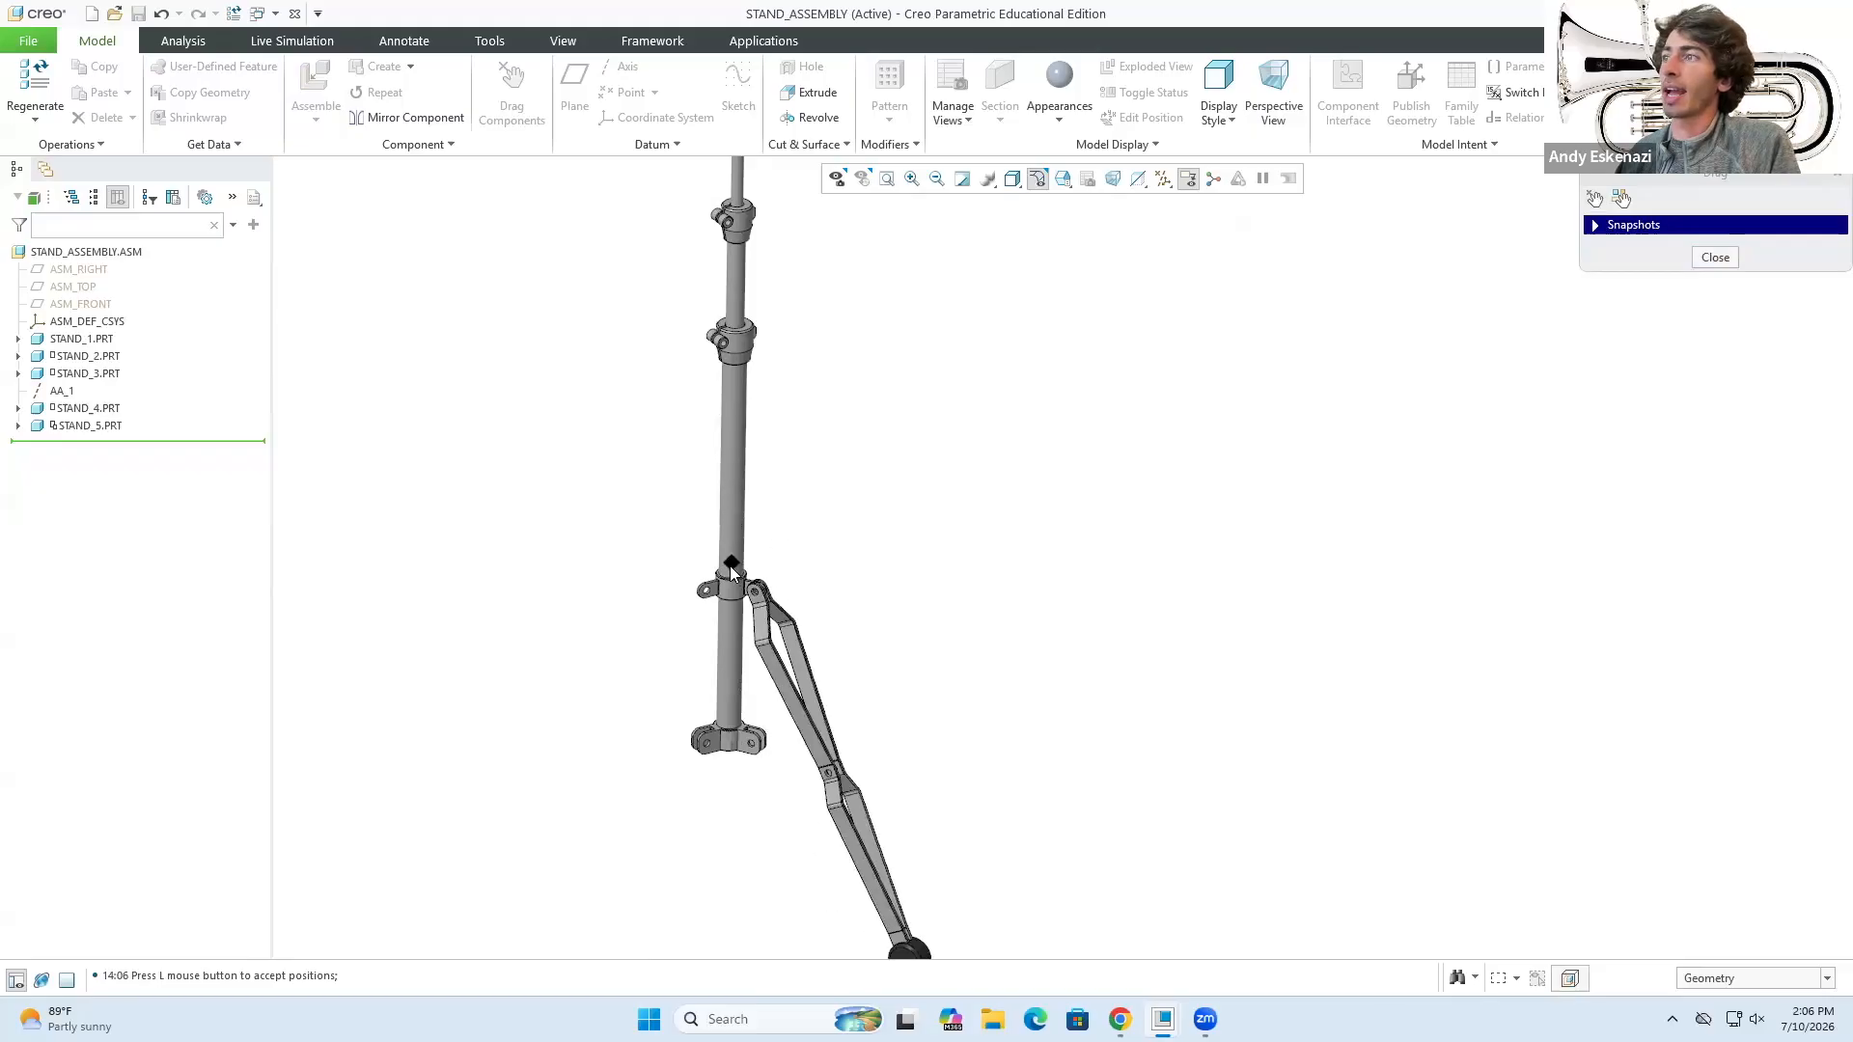
click(768, 536)
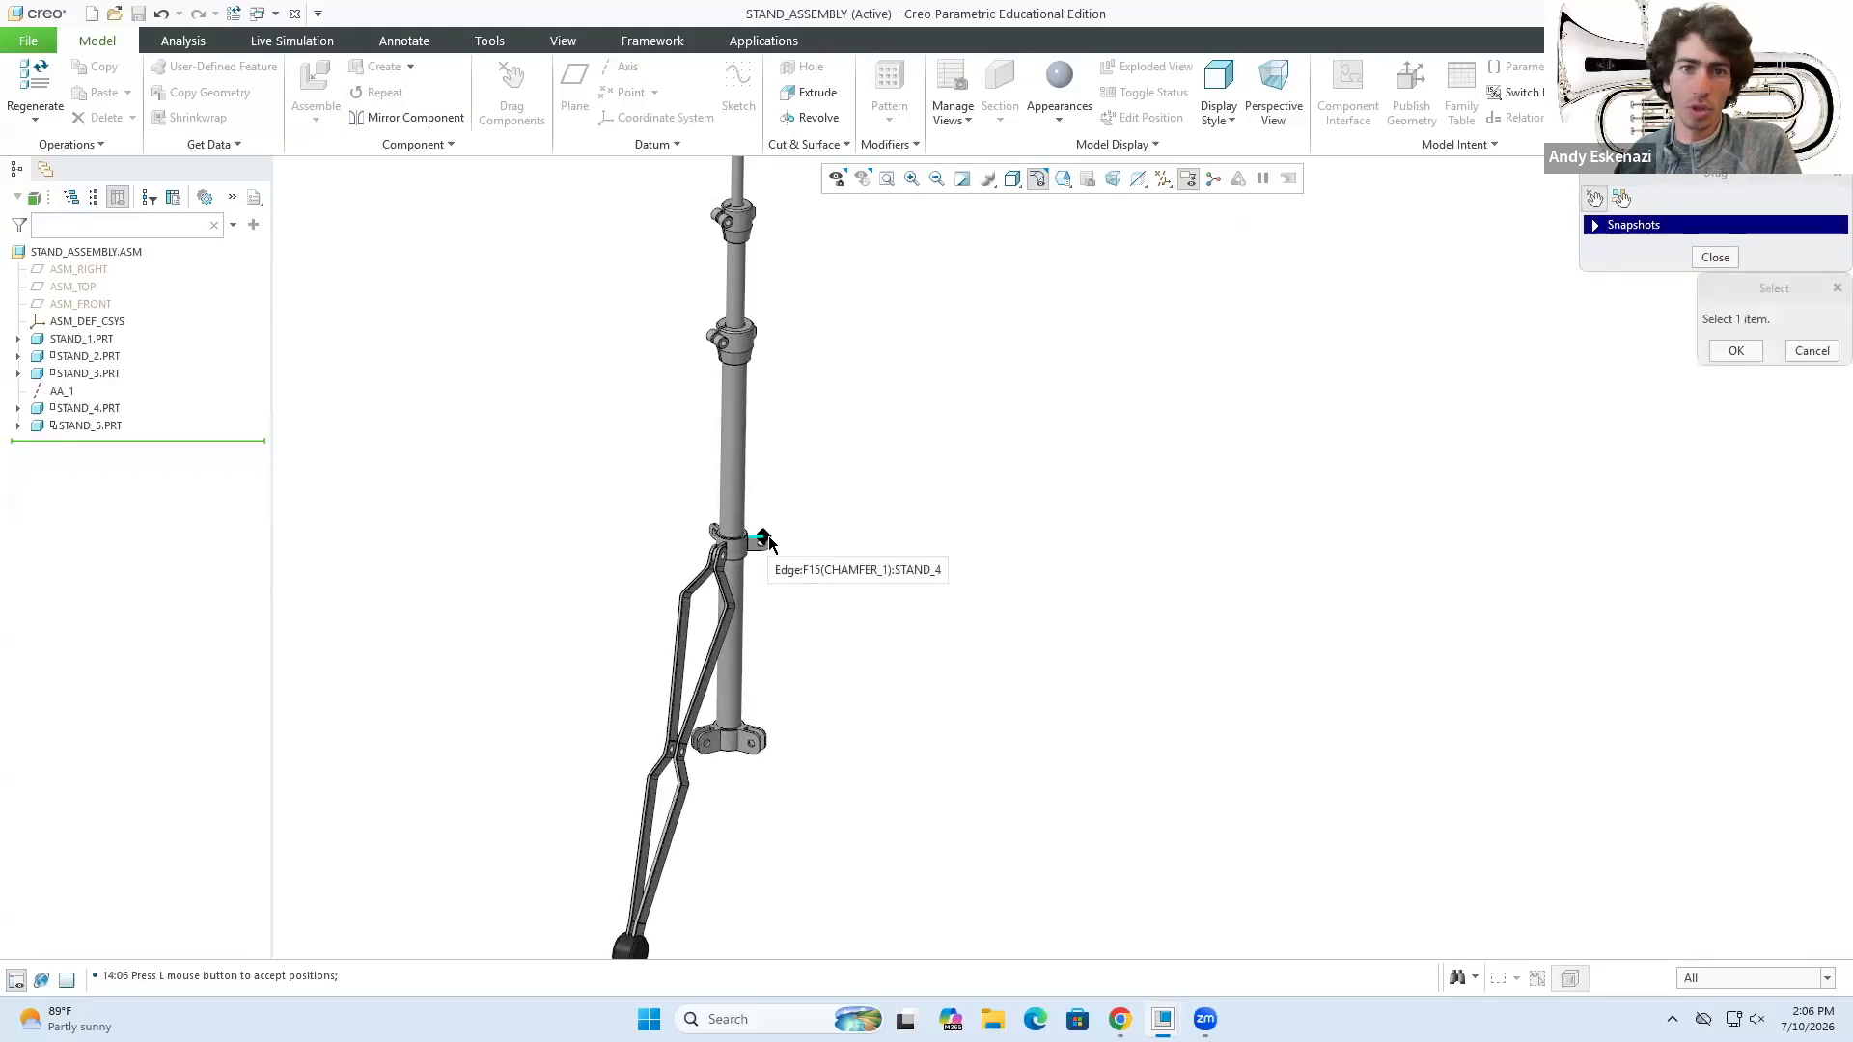
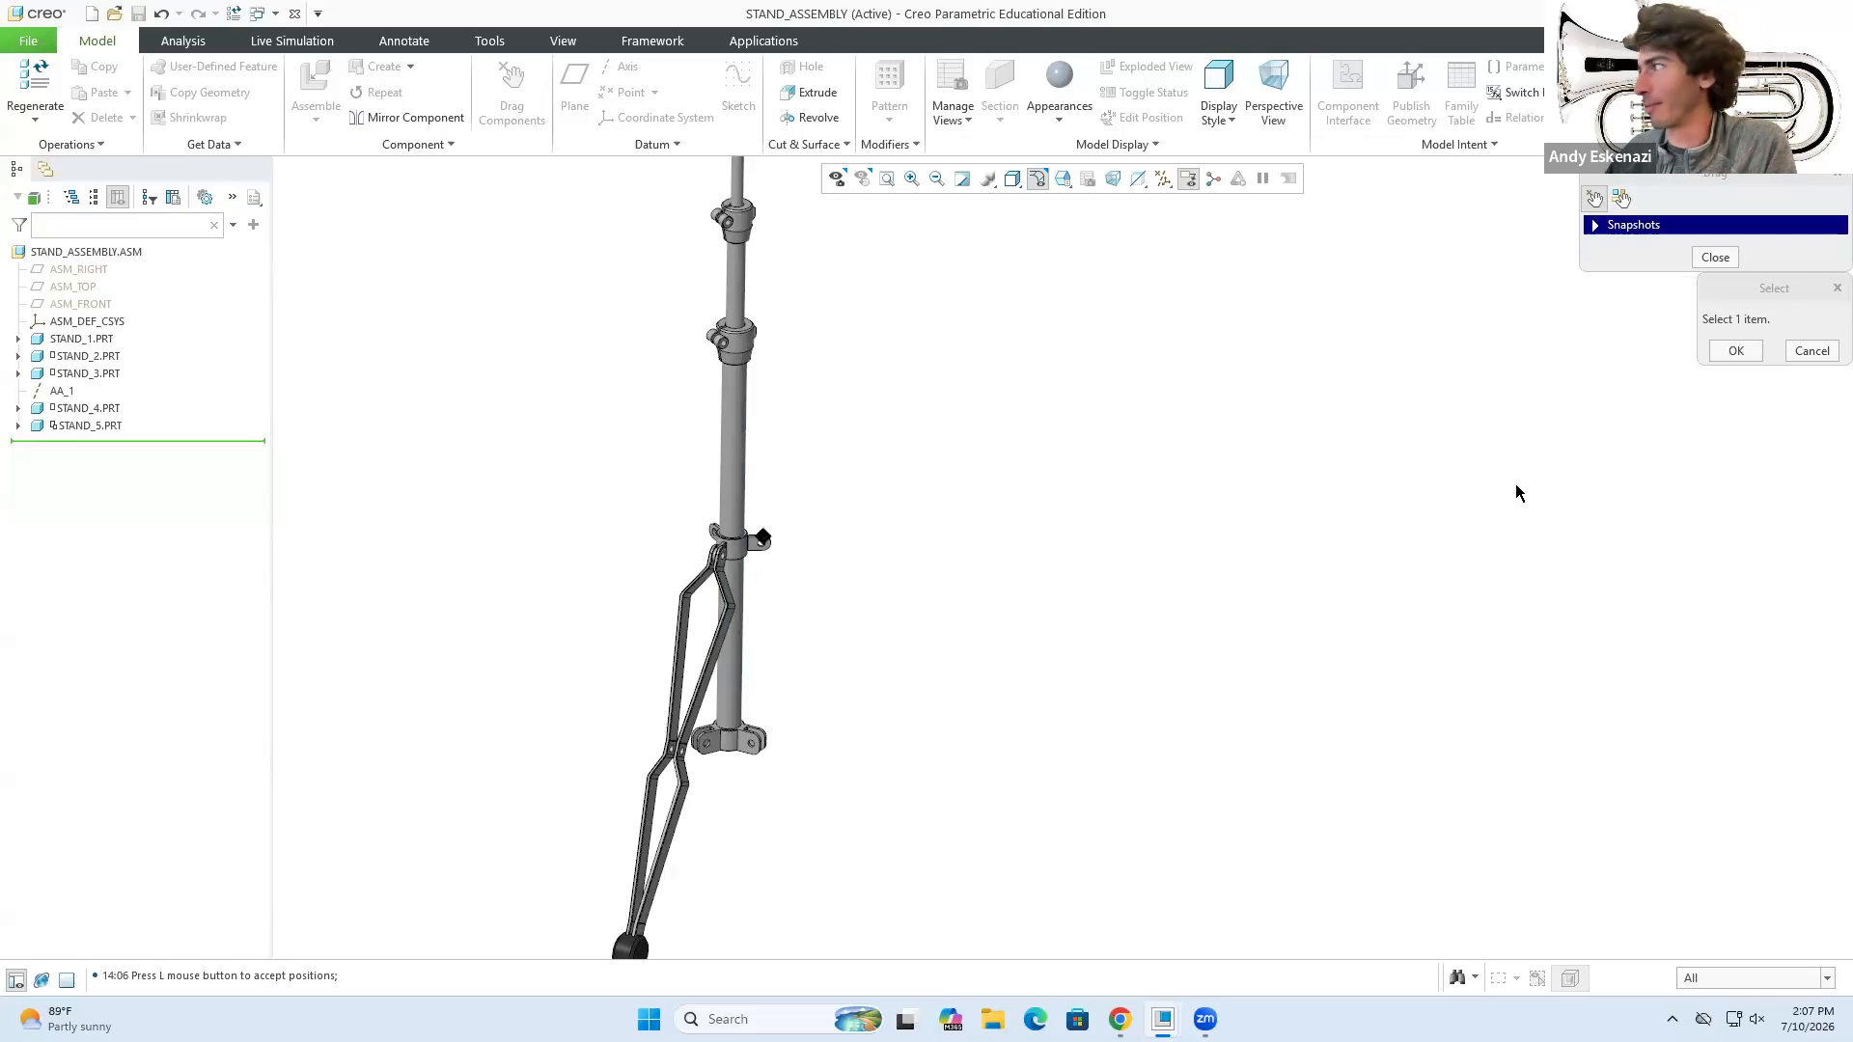
click(1728, 353)
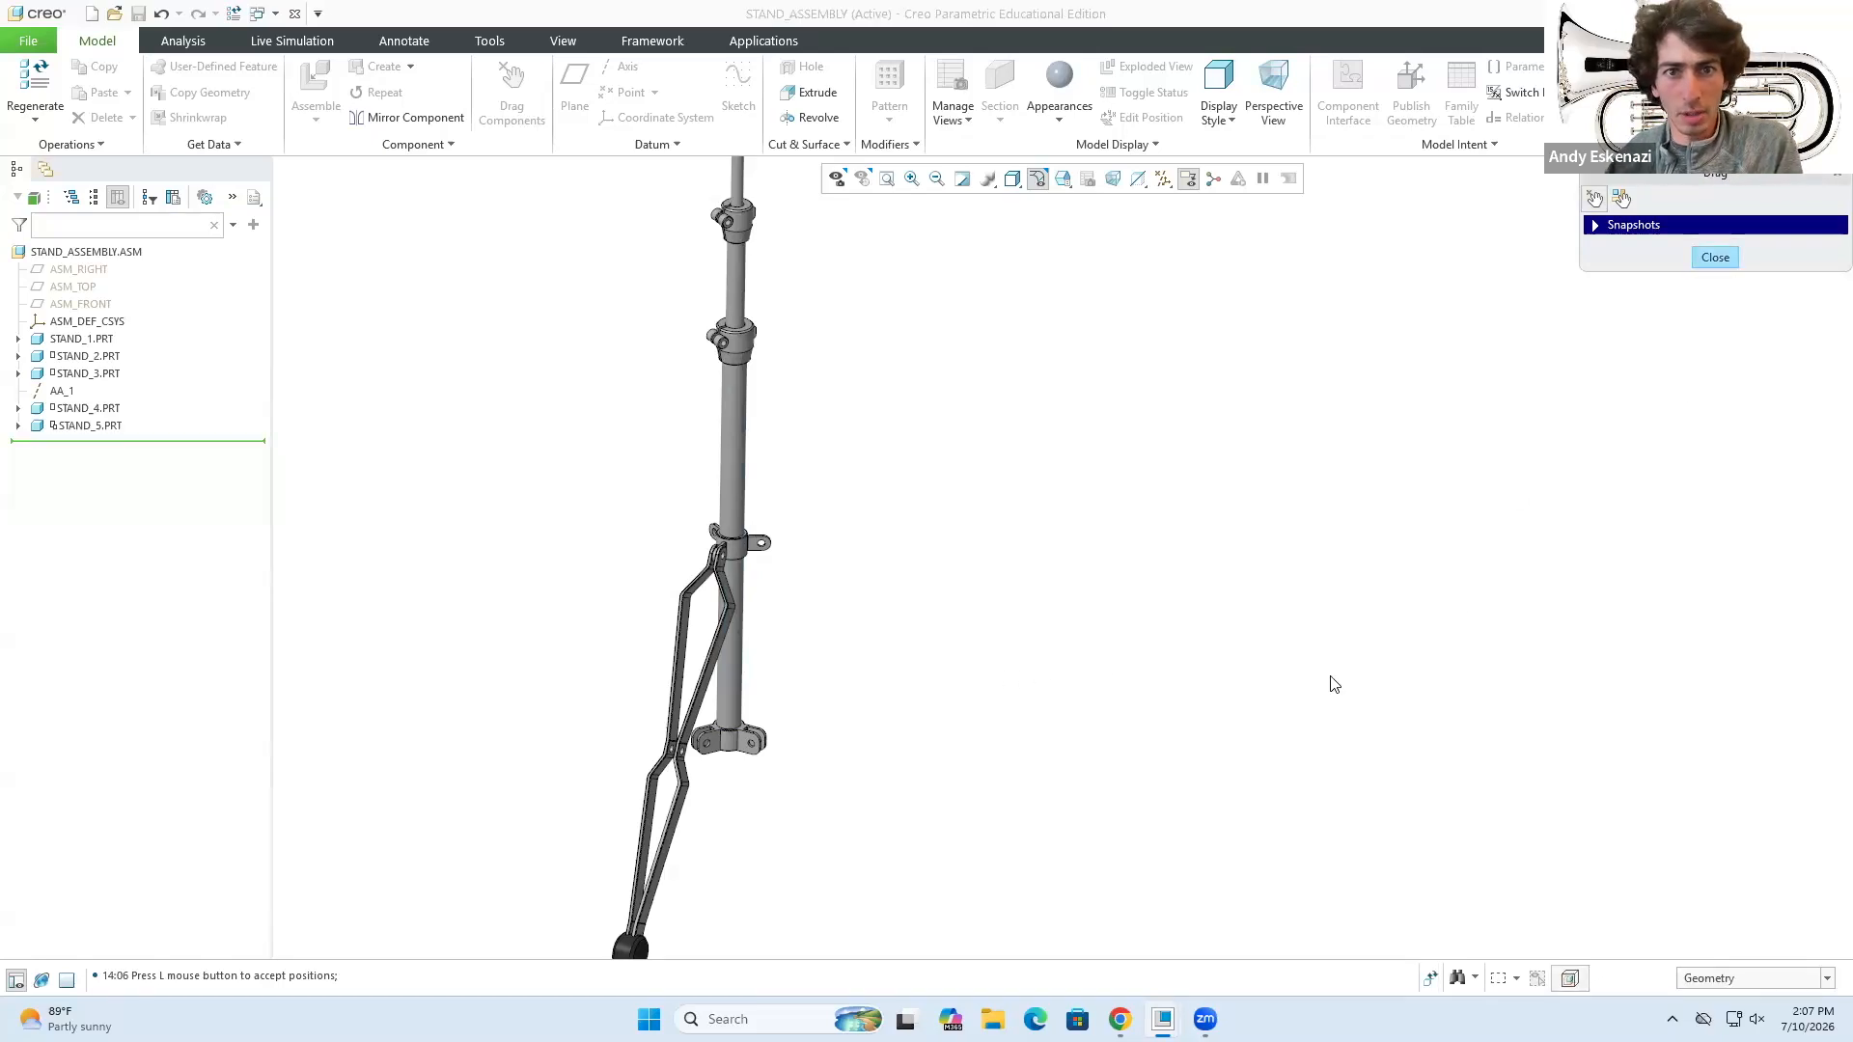
click(1715, 258)
- Bring stand_6.prt, the brace, into the assembly
scroll(733, 680, up, 4)
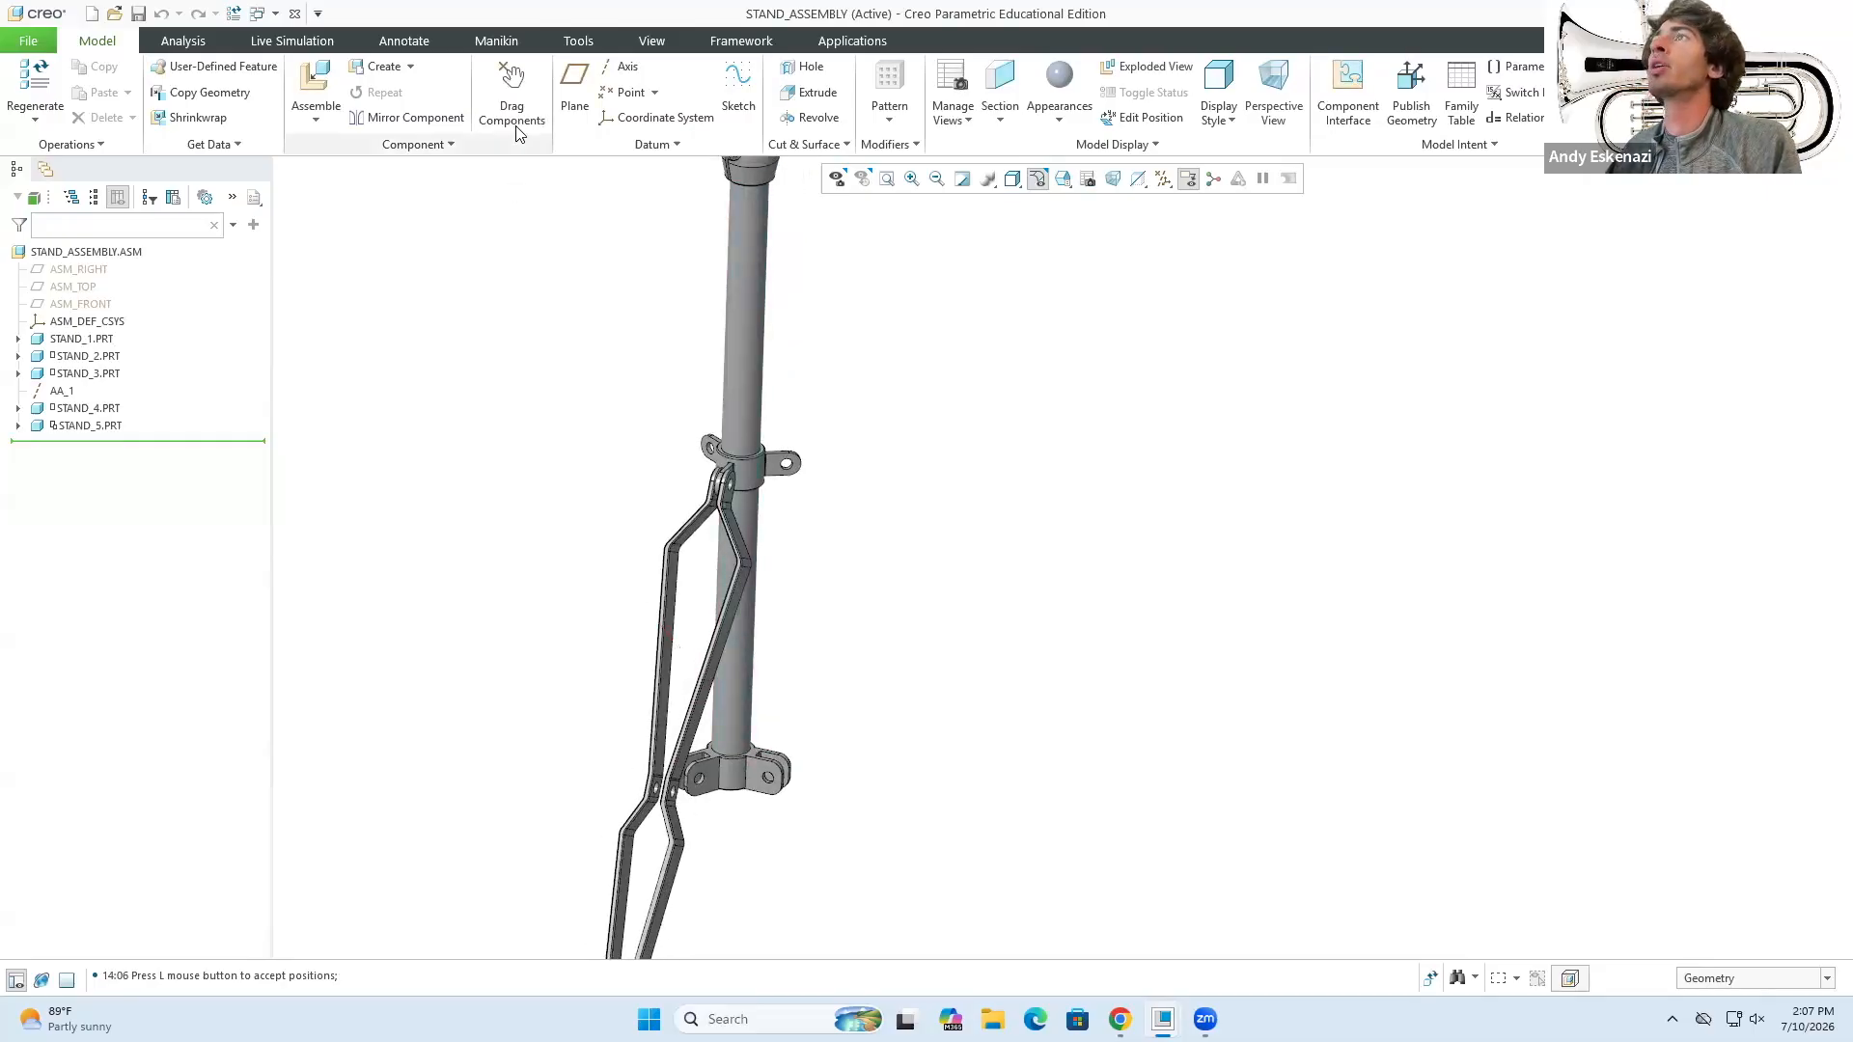
click(314, 121)
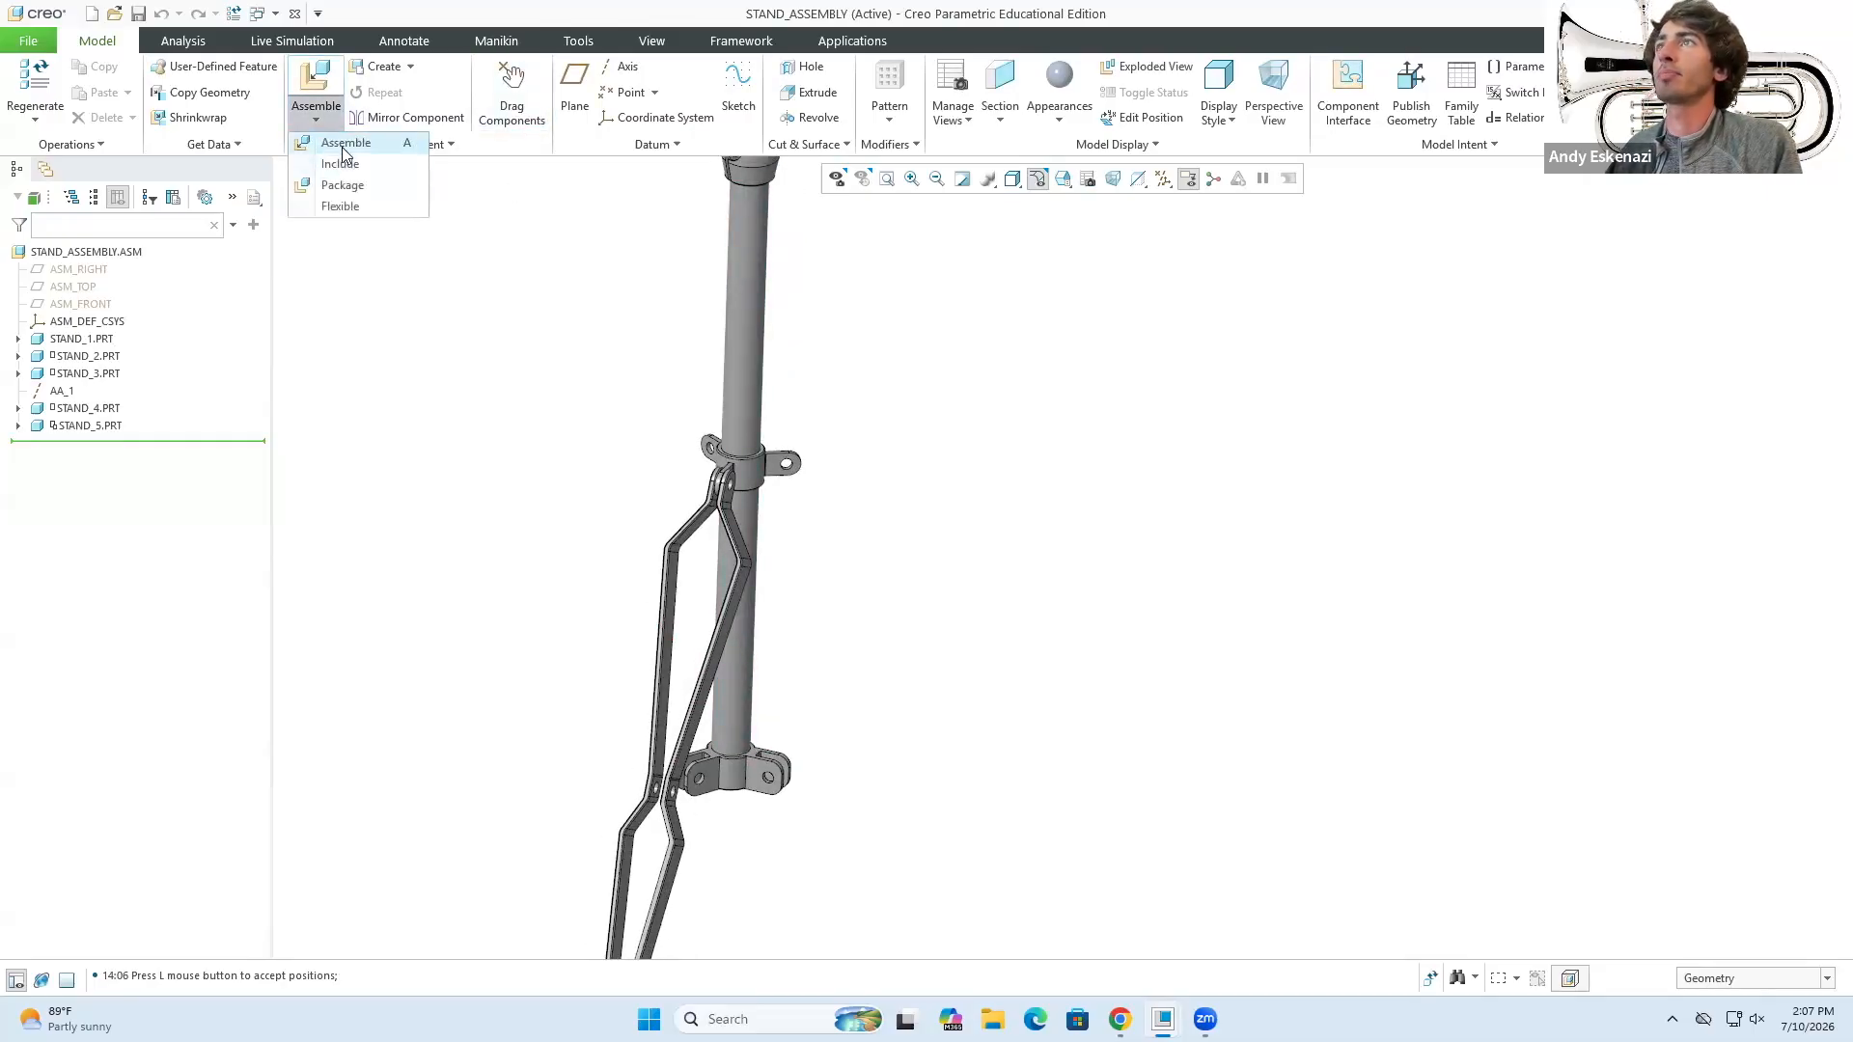
click(344, 145)
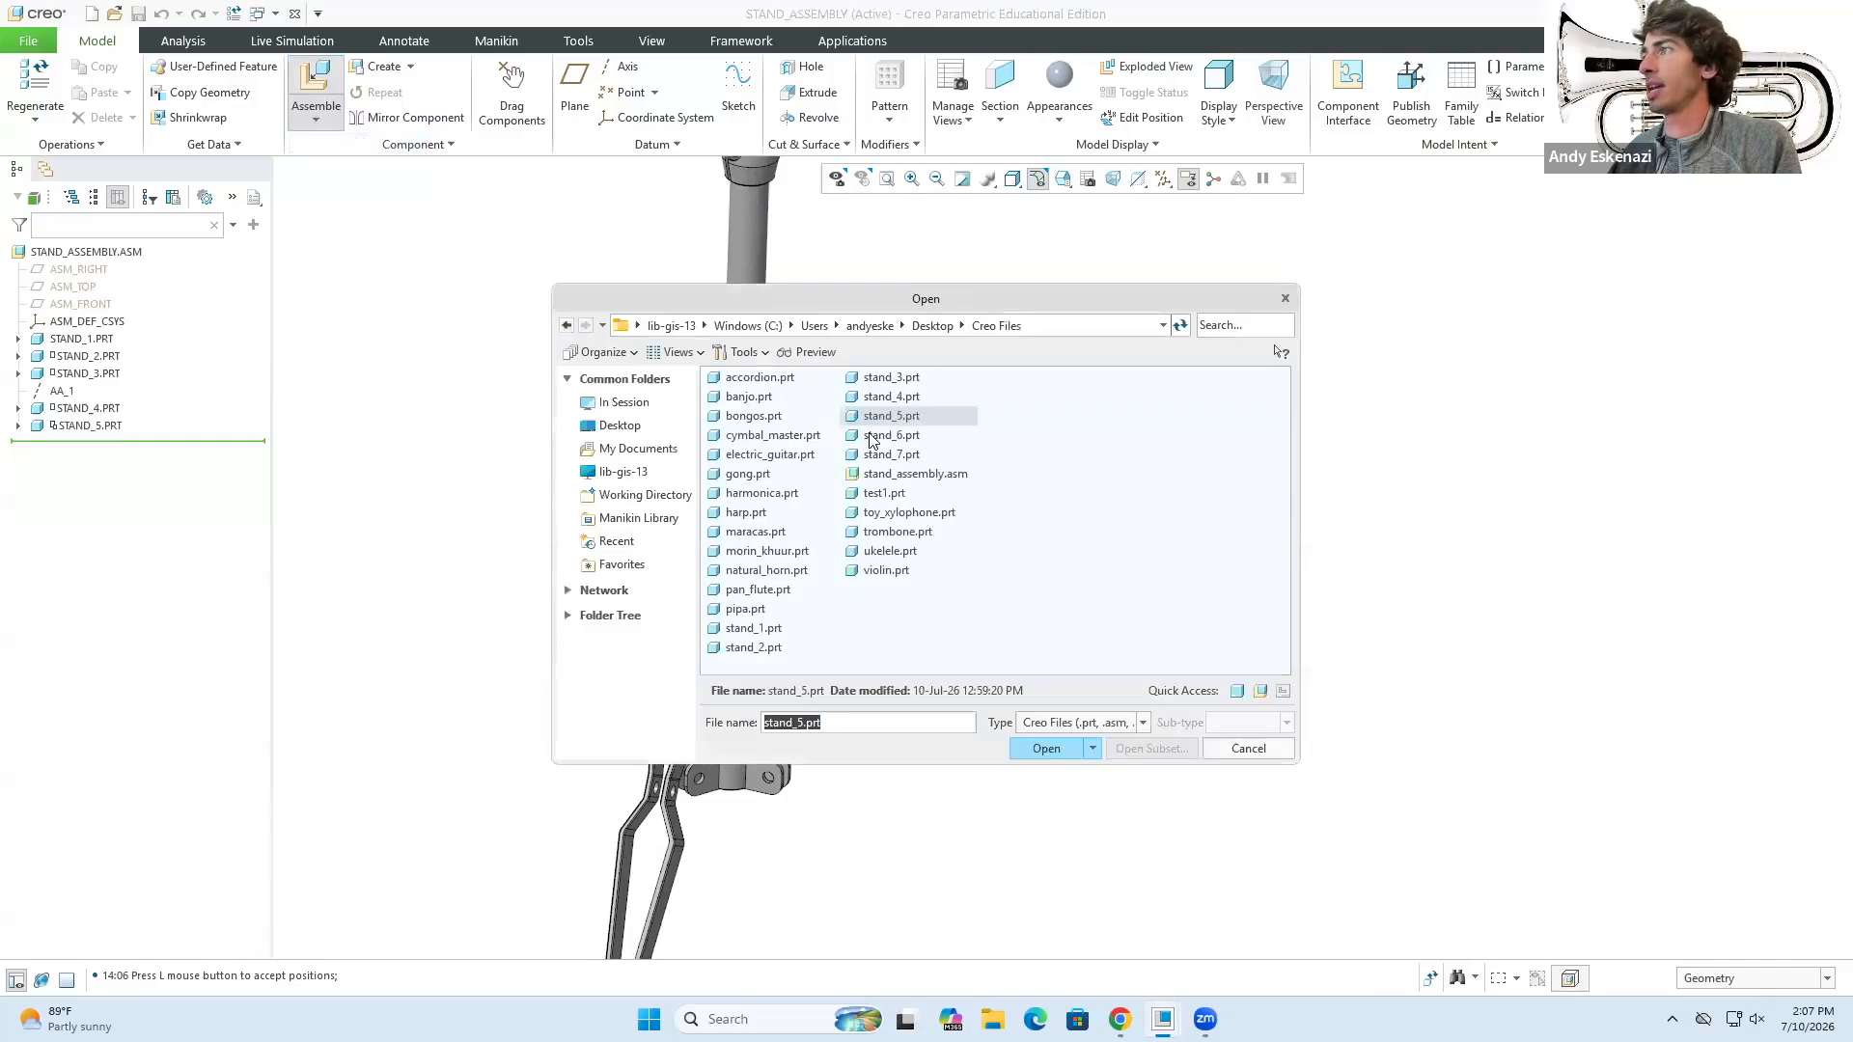
click(872, 435)
click(1037, 749)
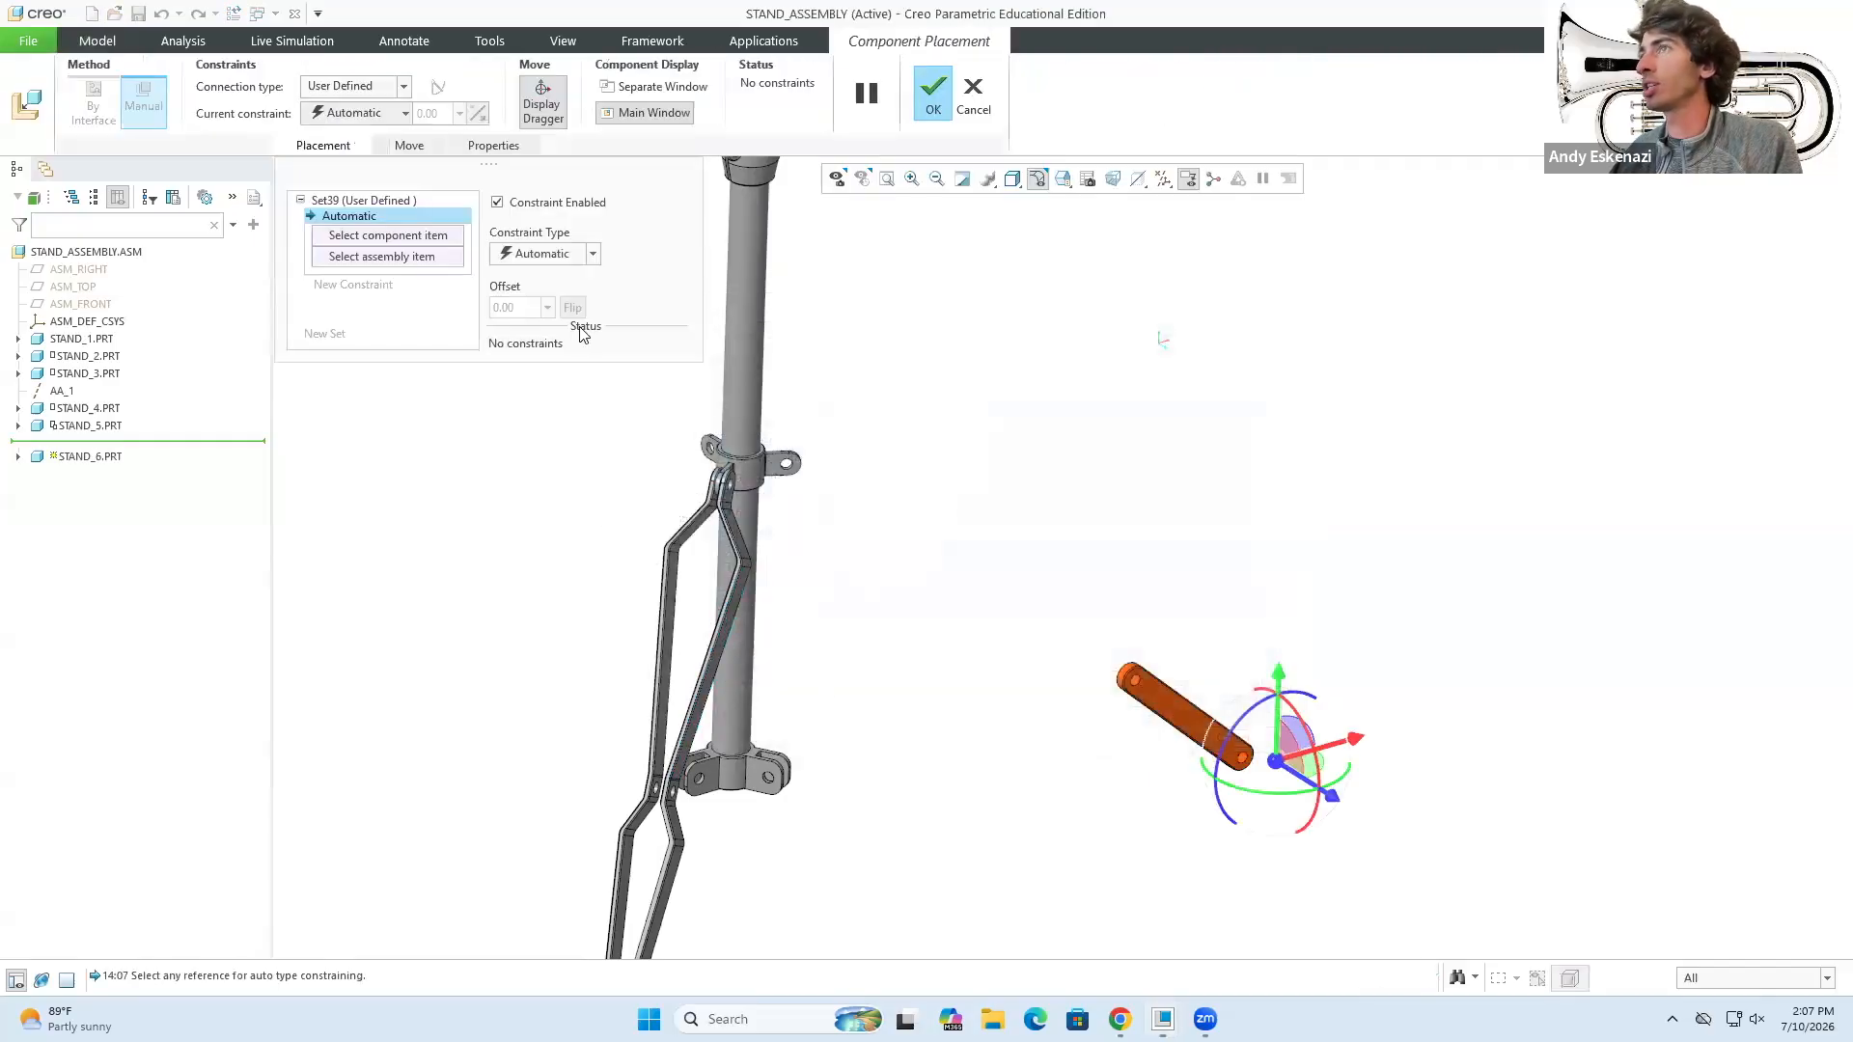
- Make the brace's end hole coincident with the middle hole of the STAND_5 leg
scroll(1105, 704, up, 6)
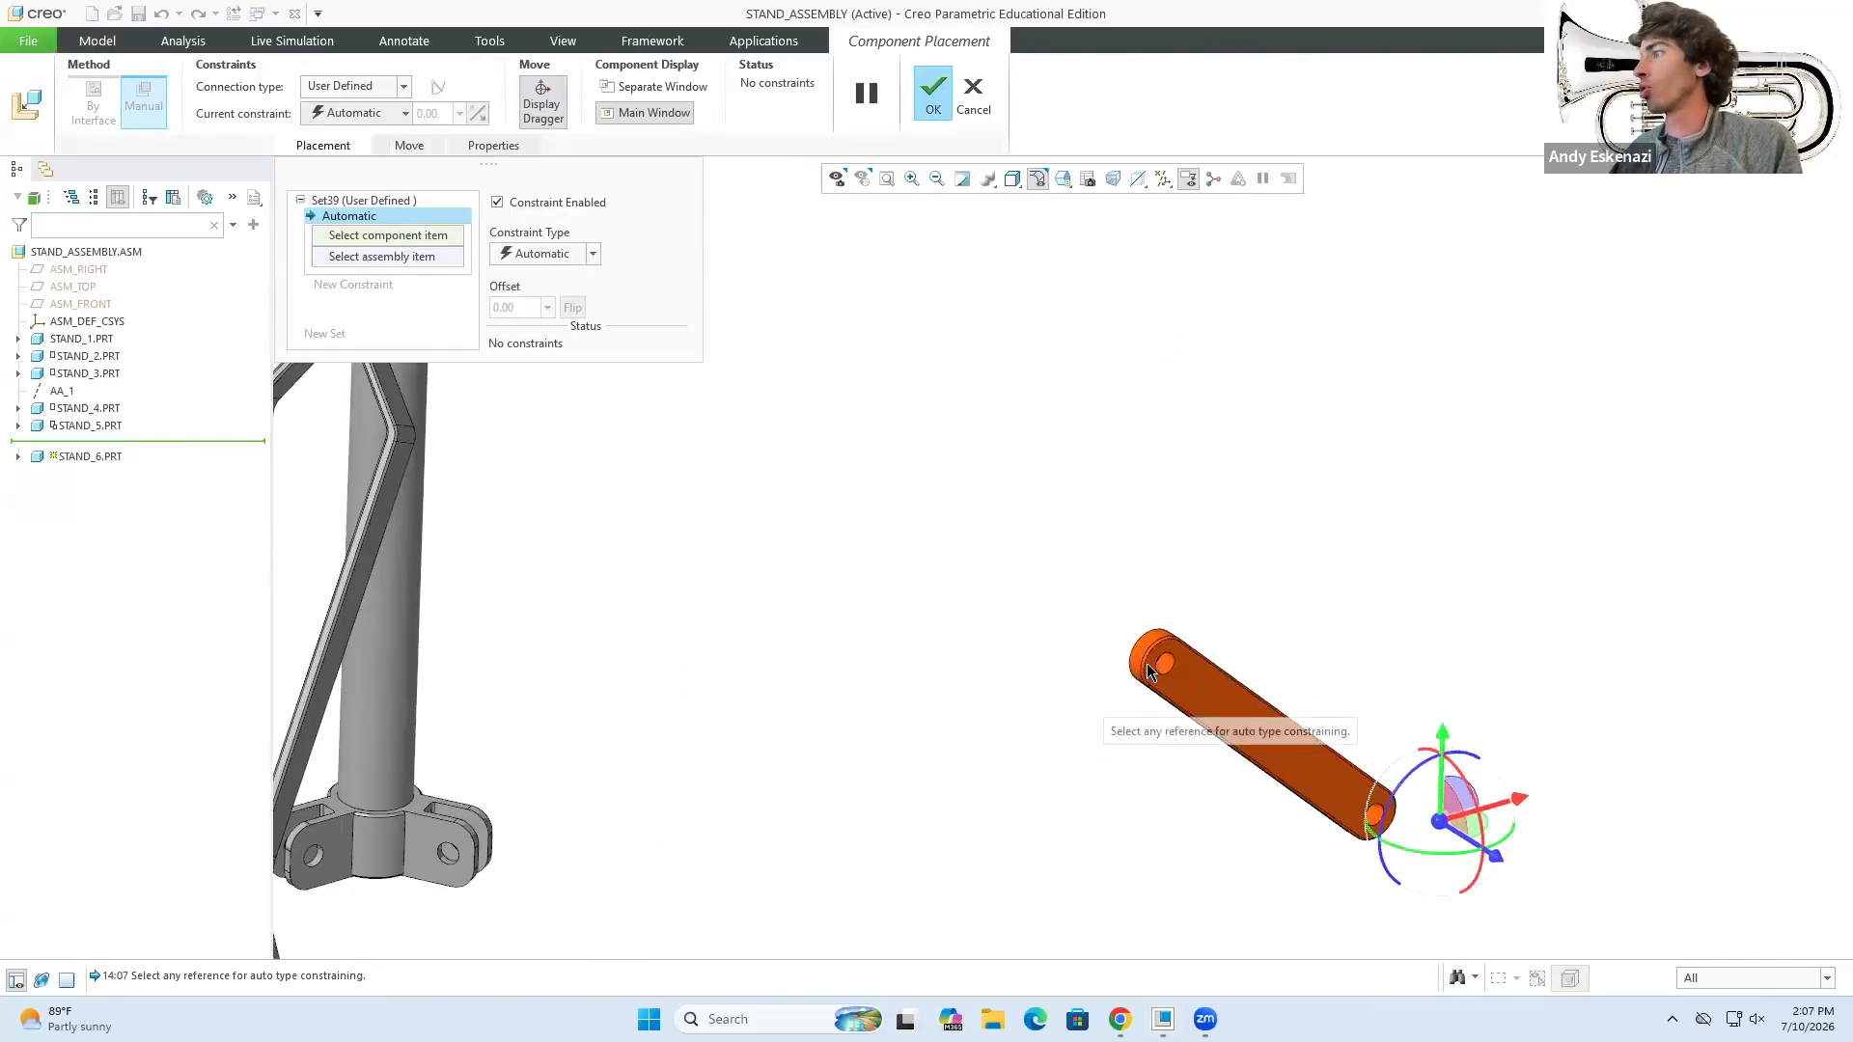
click(1165, 647)
scroll(1158, 657, down, 5)
scroll(525, 794, up, 8)
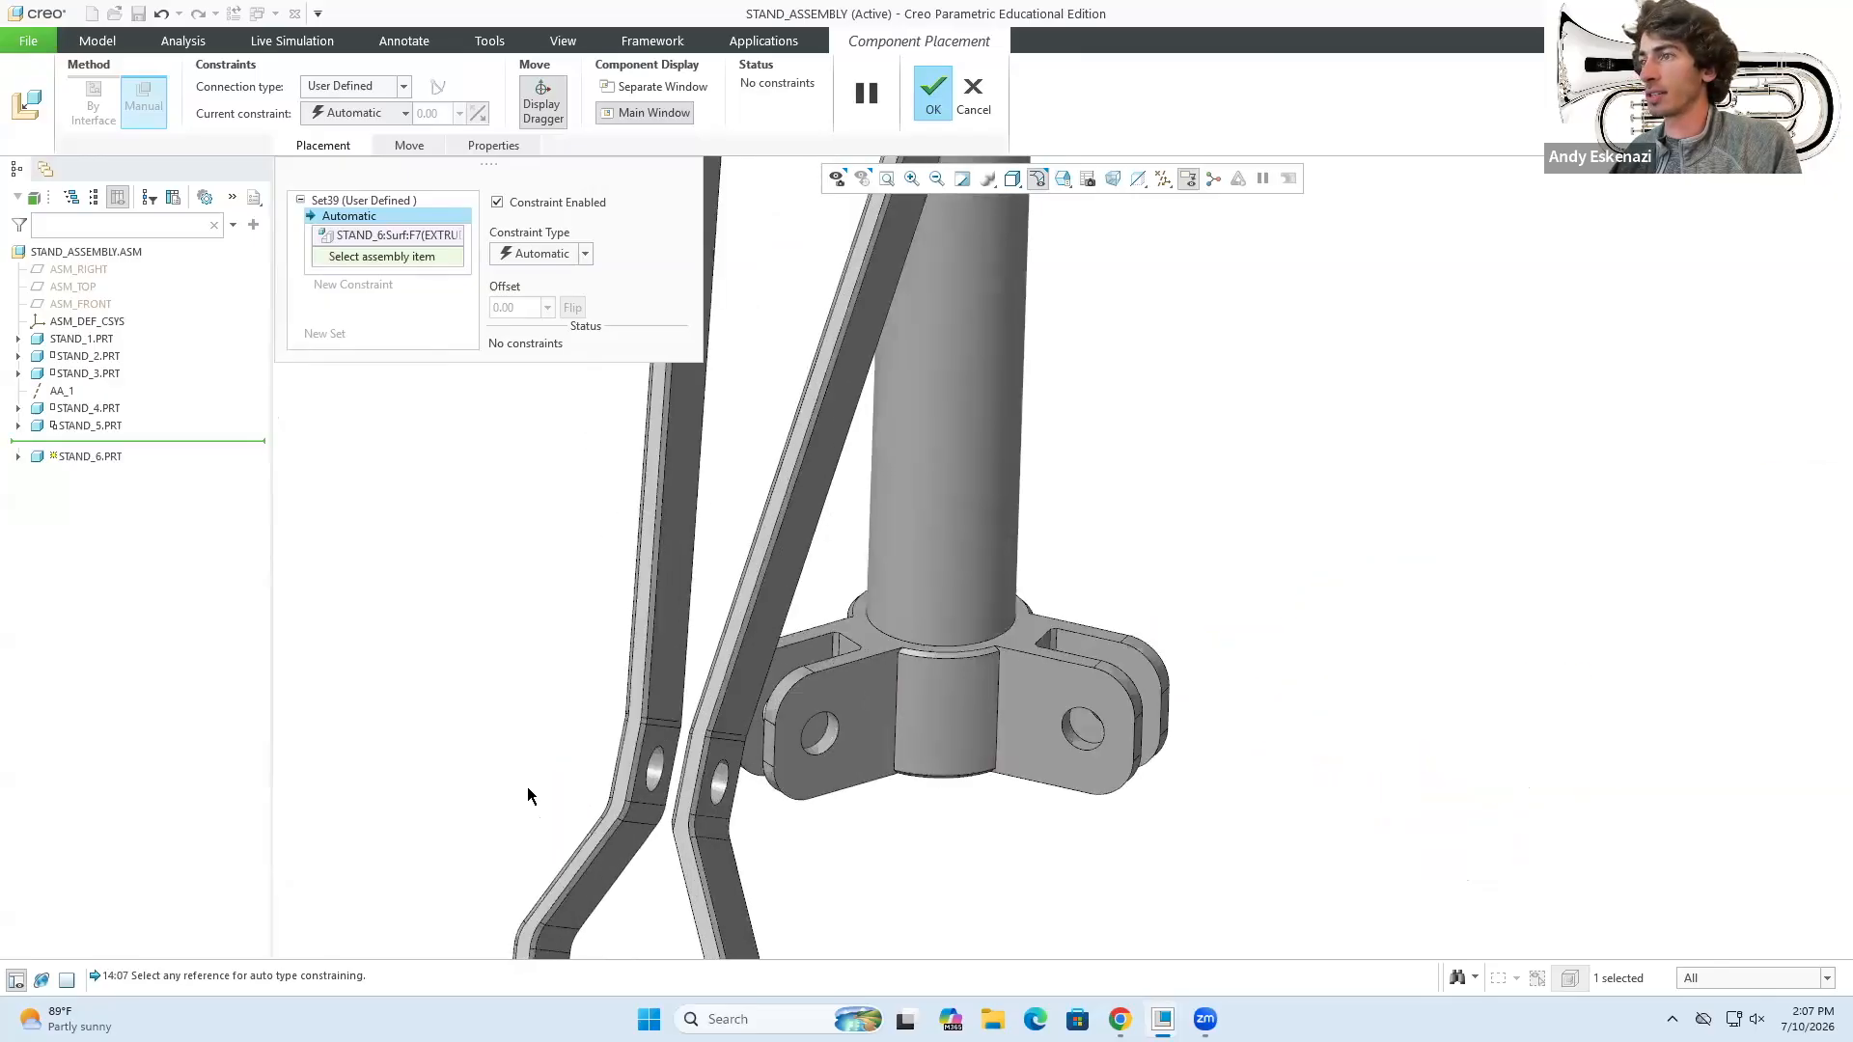
click(665, 774)
scroll(809, 640, down, 6)
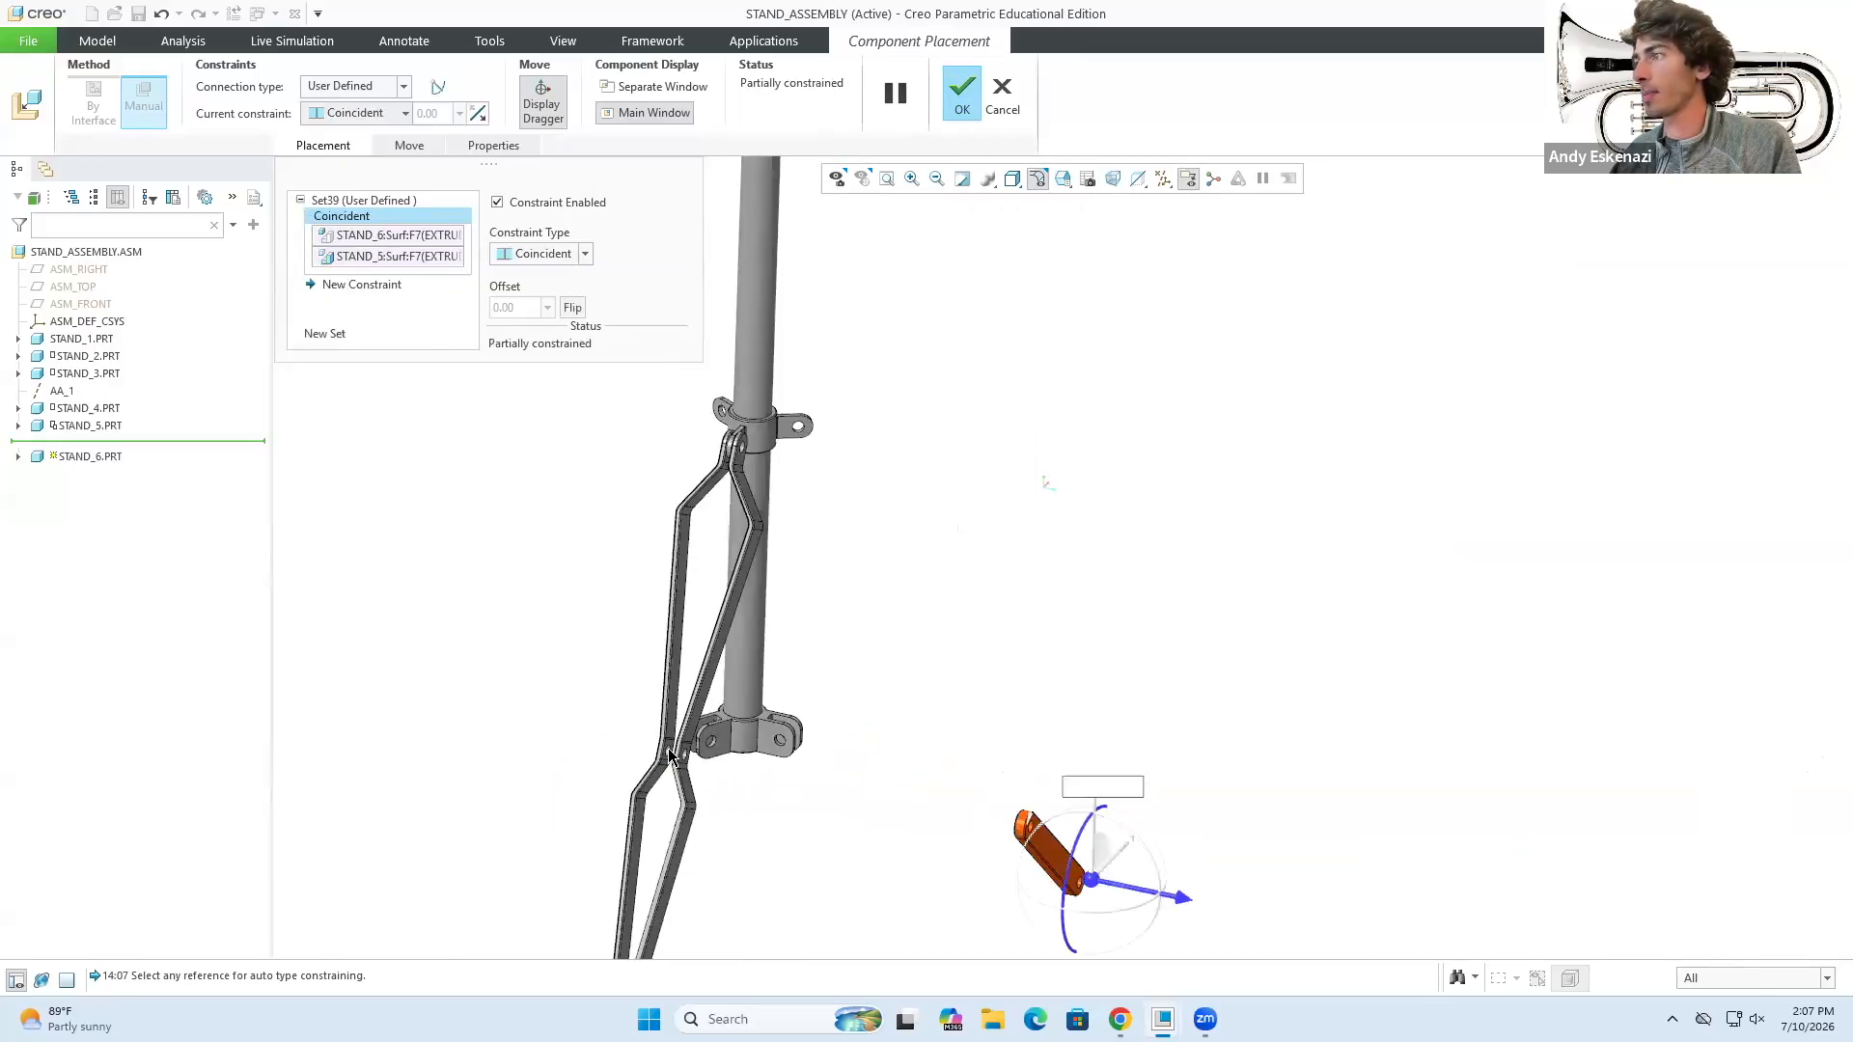
- Add a second constraint making the brace's flat side face coincident with the leg's face beside the middle hole
click(357, 284)
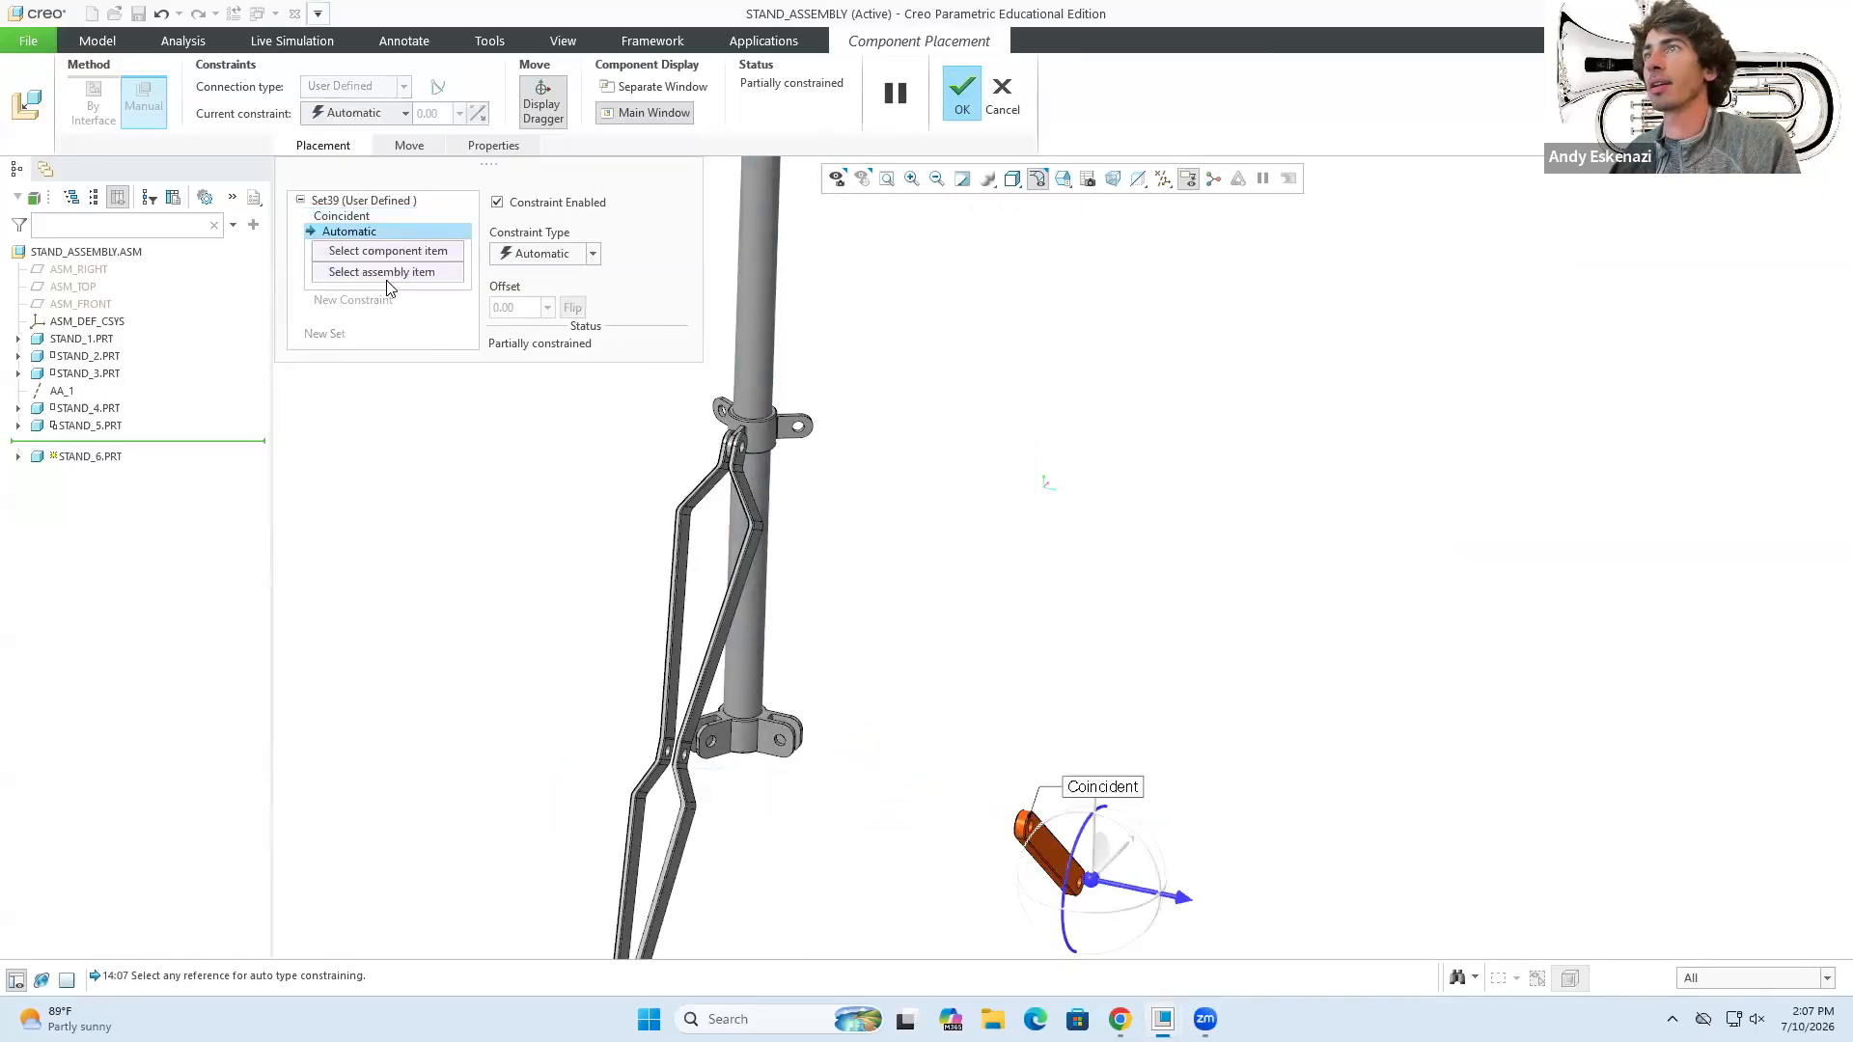
click(1058, 861)
scroll(868, 777, down, 2)
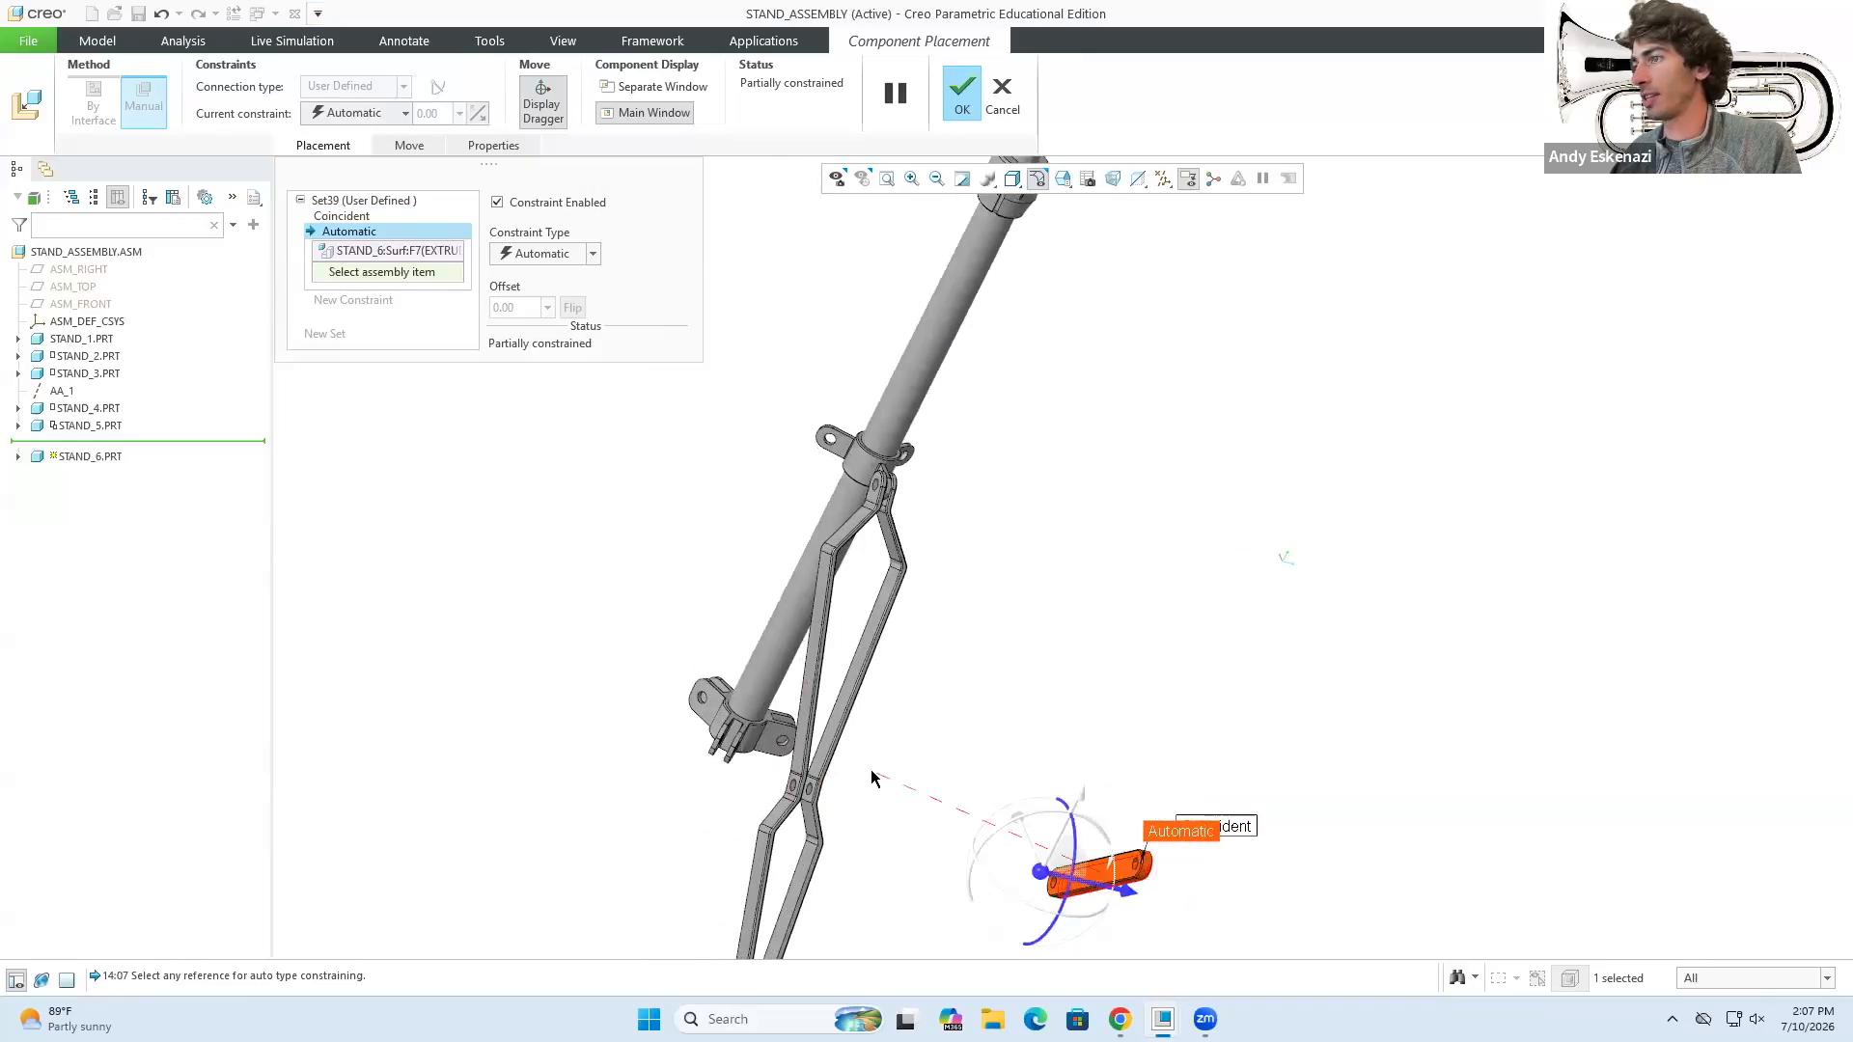
scroll(763, 787, up, 6)
click(743, 807)
scroll(743, 807, down, 5)
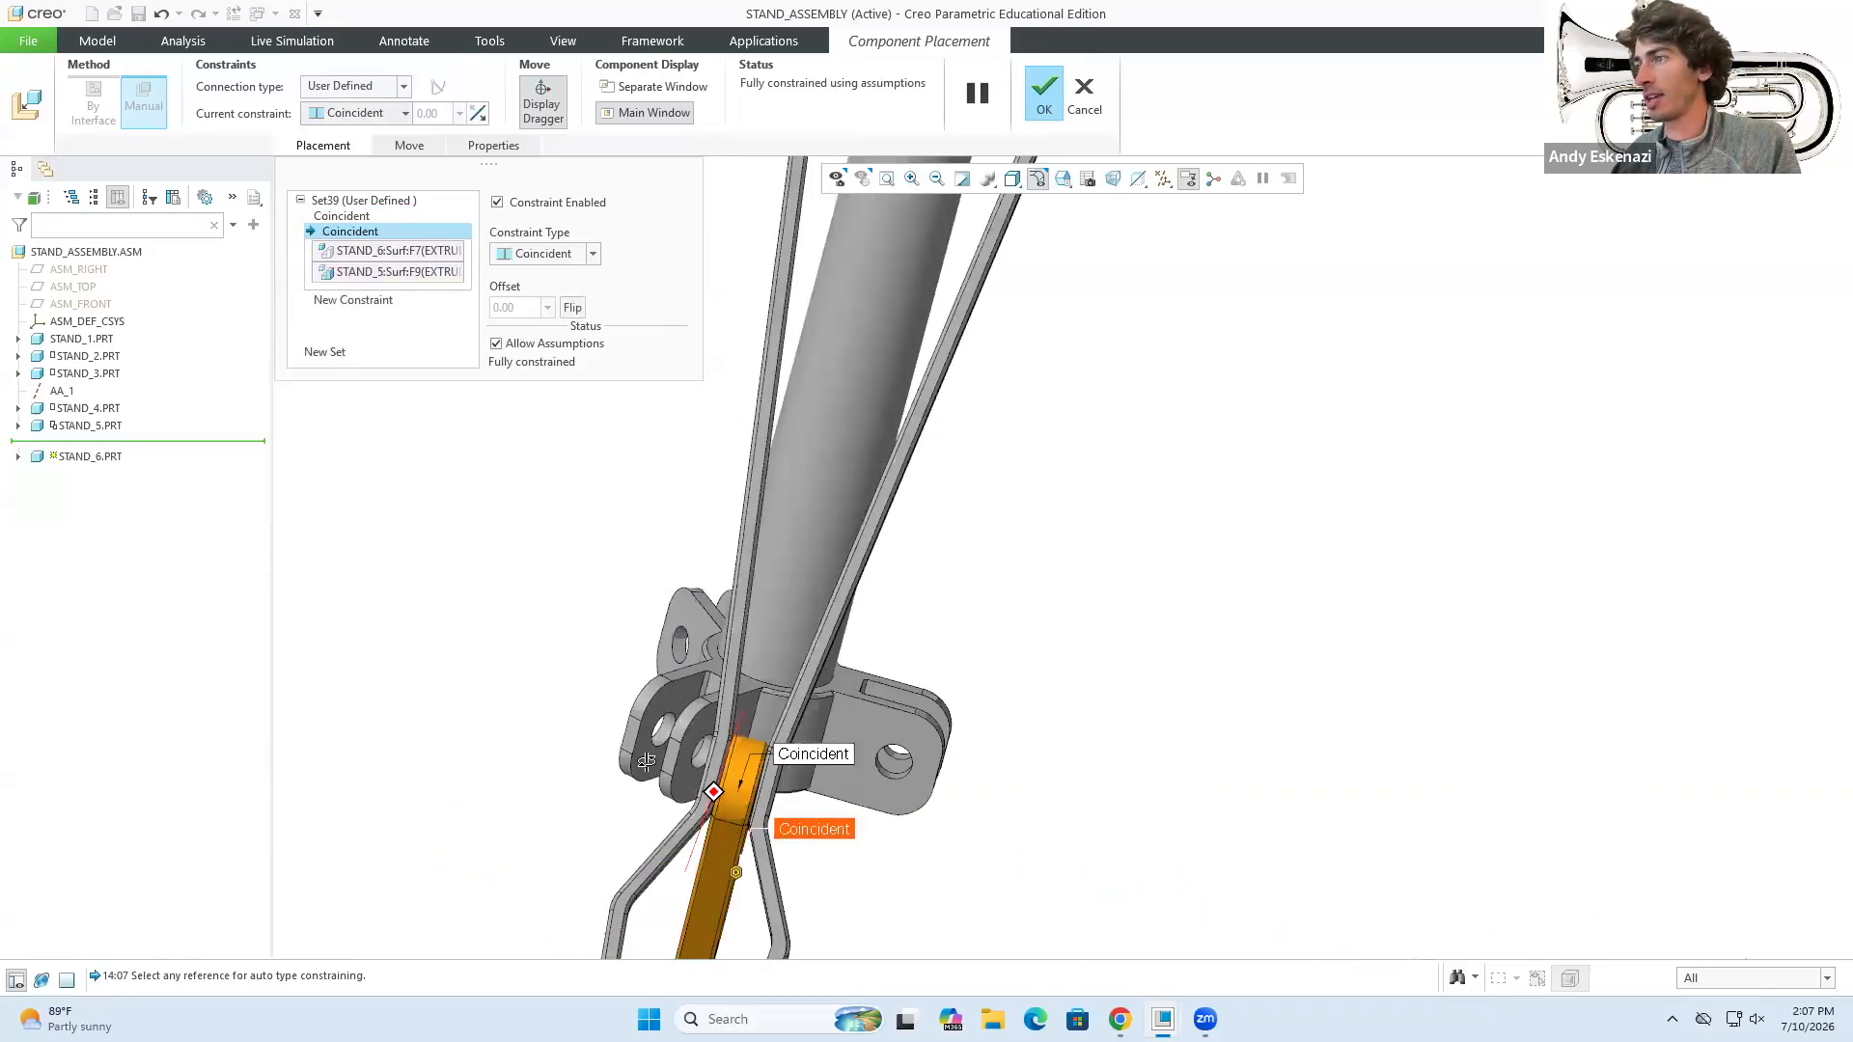
scroll(734, 797, up, 3)
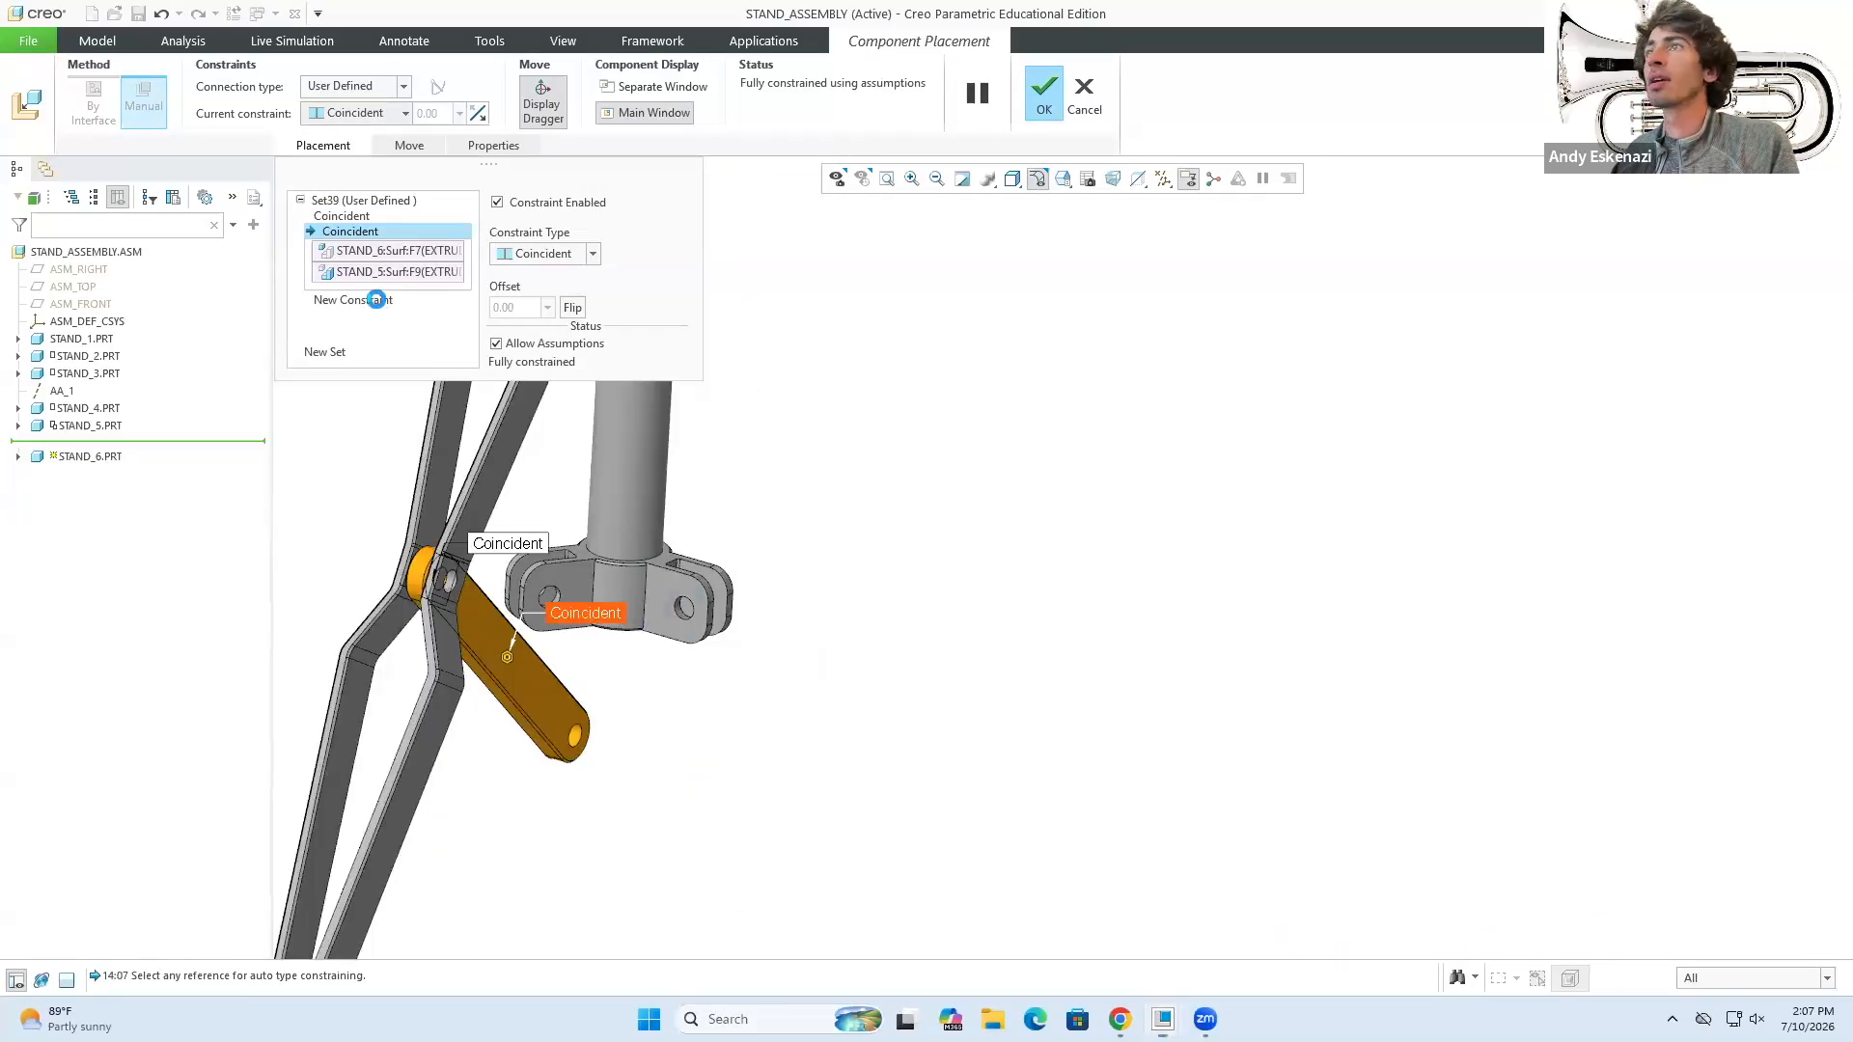
- Add a third Coincident constraint between the brace's face and a lug face on the STAND_1 base, and complete the placement
click(377, 300)
scroll(529, 669, up, 3)
click(526, 719)
middle_drag(526, 719, 705, 755)
scroll(705, 754, up, 4)
scroll(464, 681, down, 3)
click(529, 699)
middle_drag(529, 699, 422, 666)
click(552, 255)
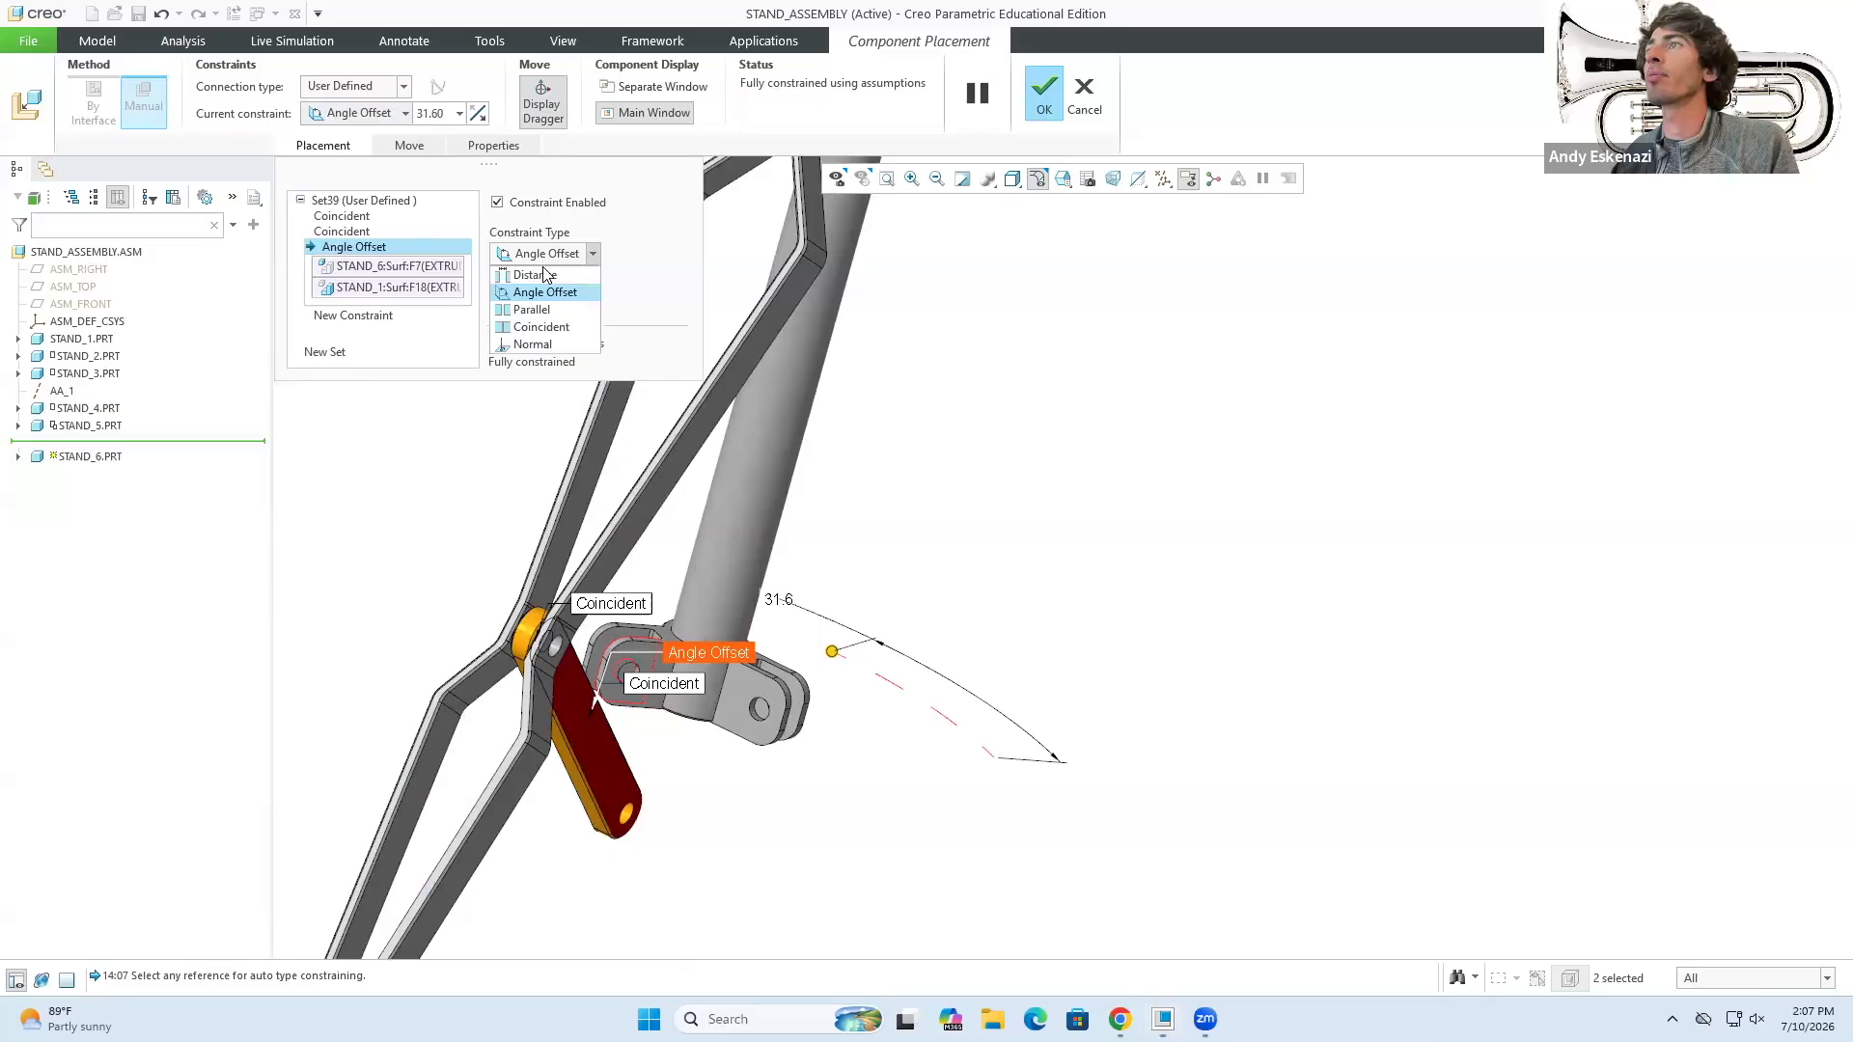
click(541, 334)
middle_drag(505, 459, 682, 453)
click(1041, 95)
- Reopen the placement definition of STAND_6 and delete its Coincident constraint to the STAND_1 lug face
scroll(676, 456, up, 5)
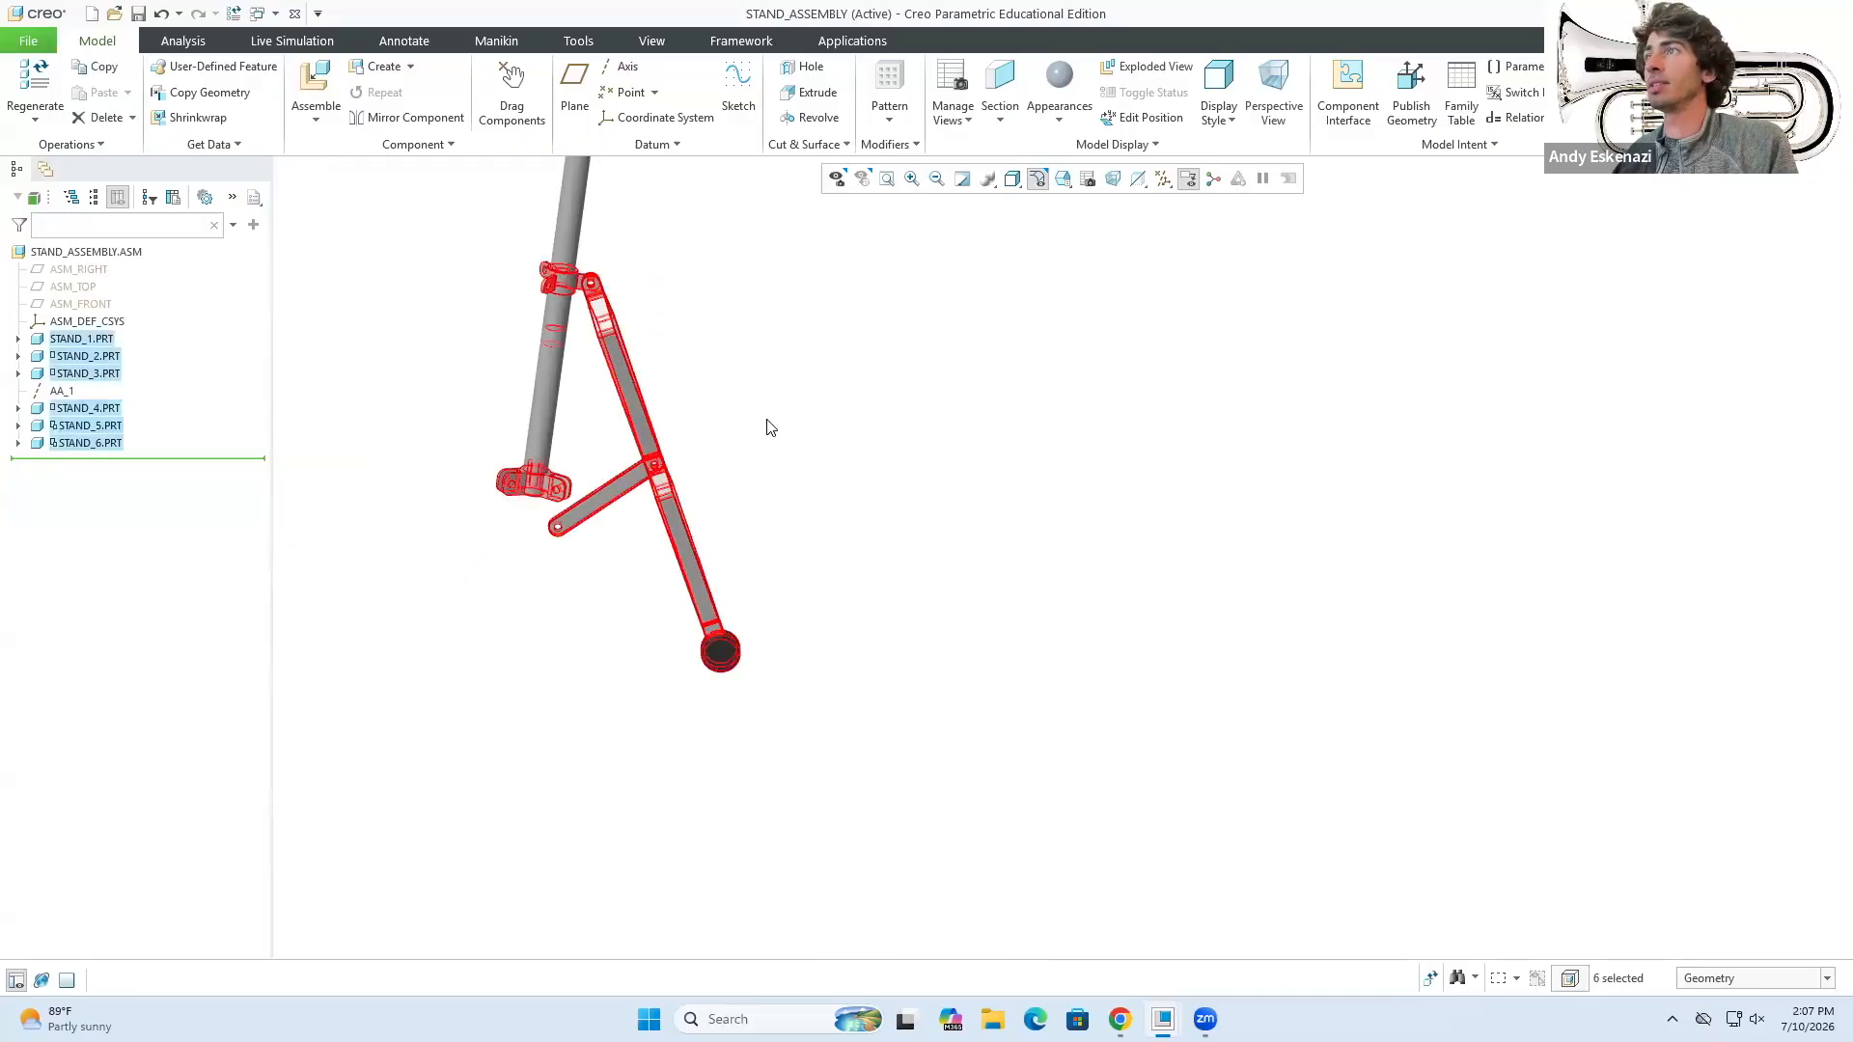
middle_drag(731, 422, 637, 434)
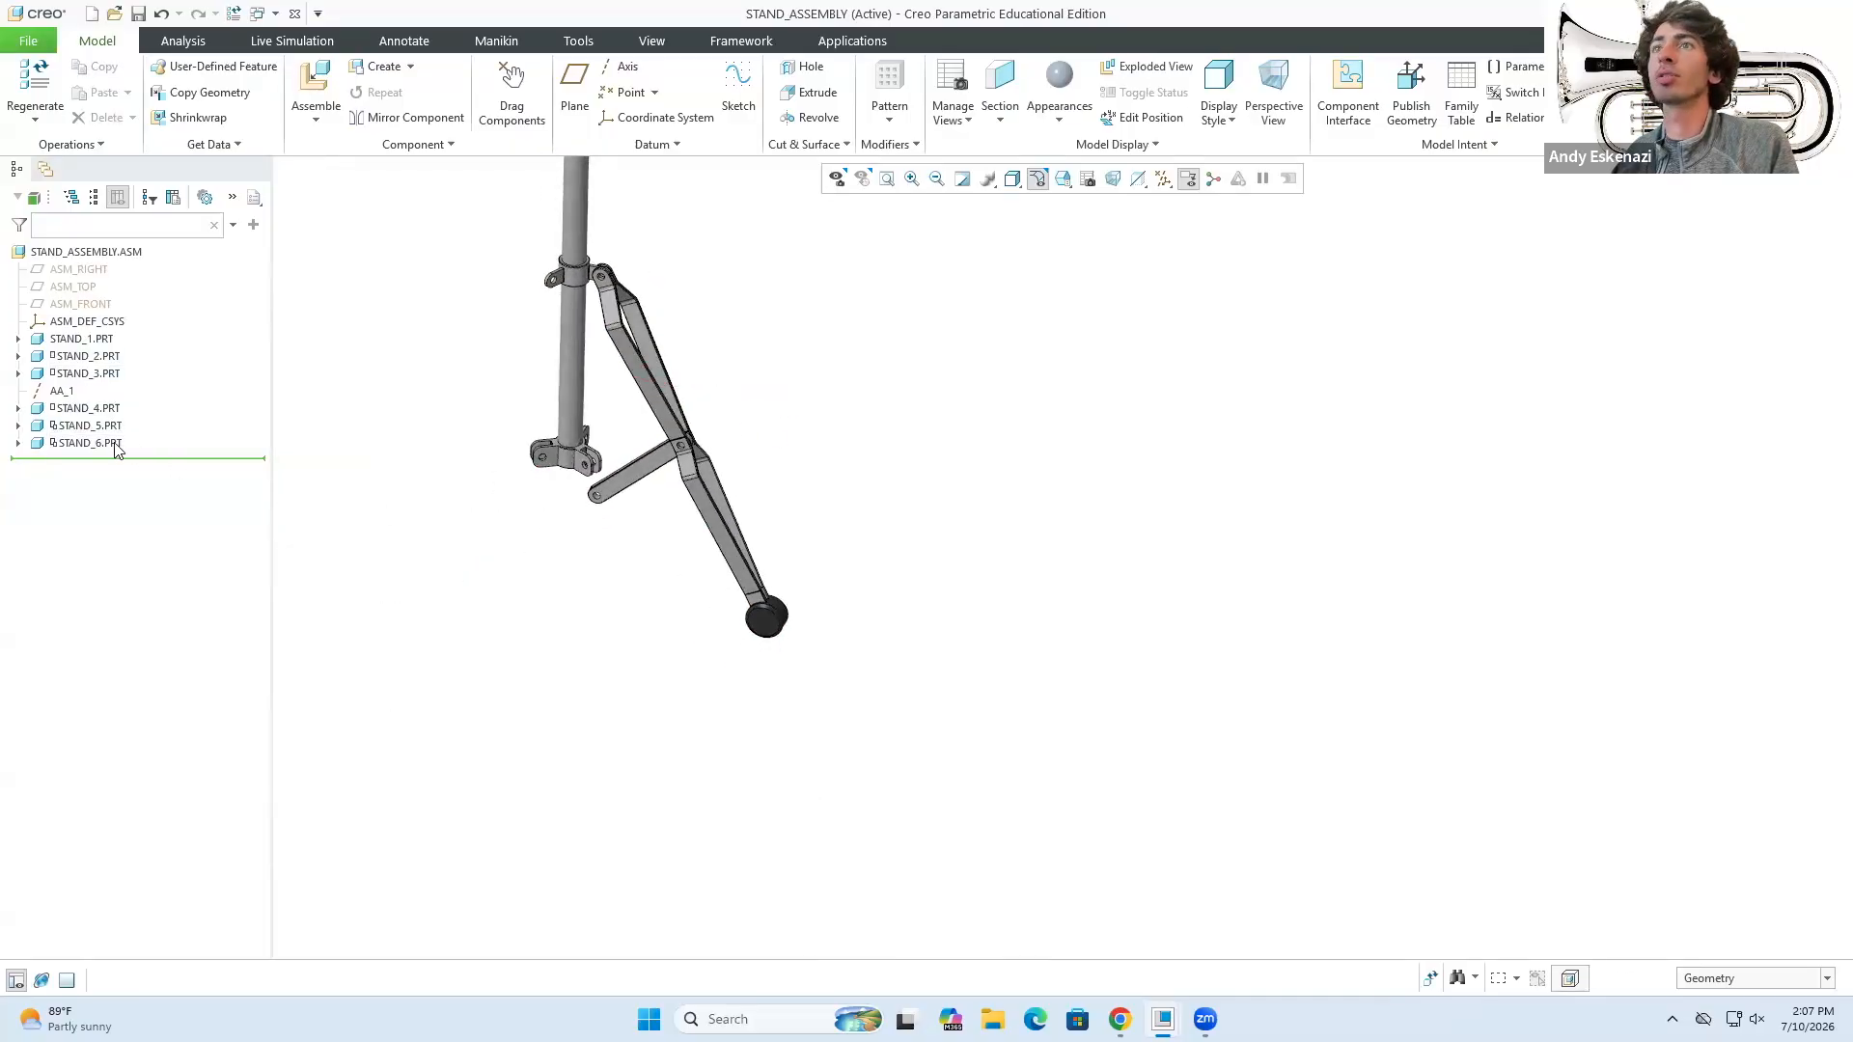
click(89, 443)
click(158, 387)
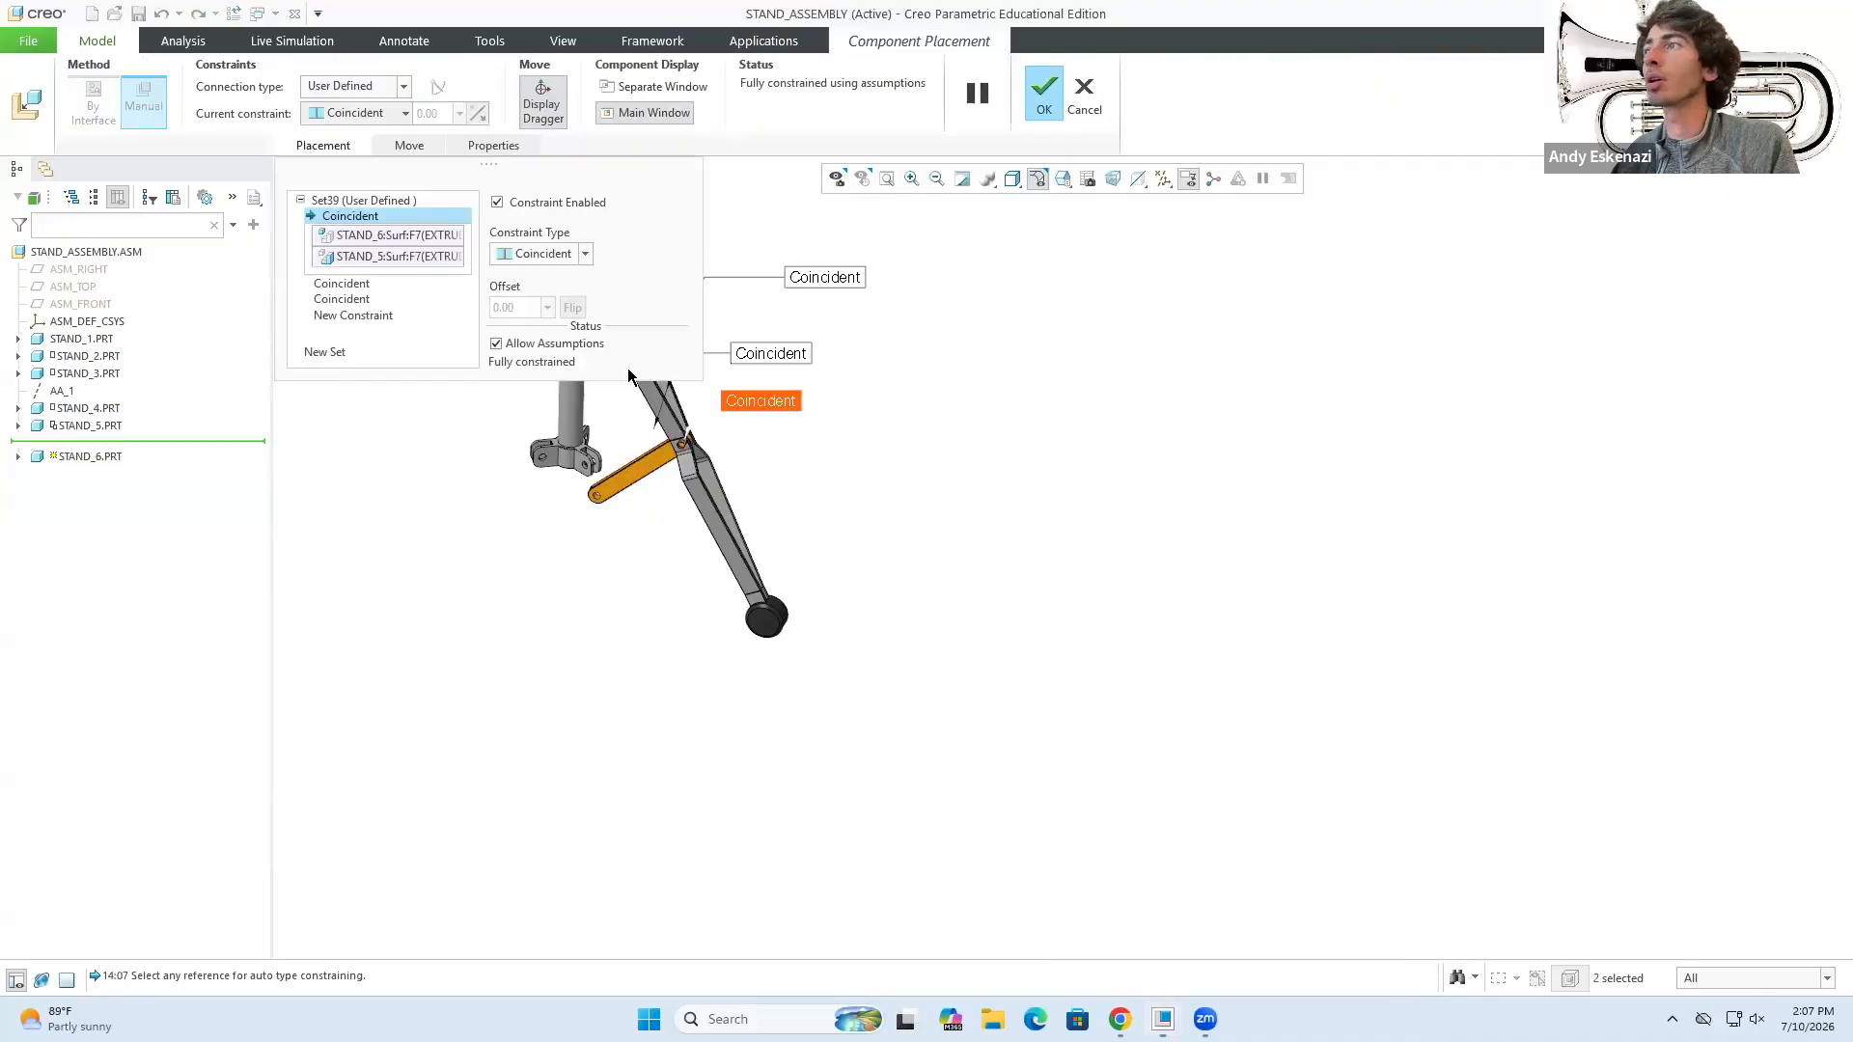
click(378, 300)
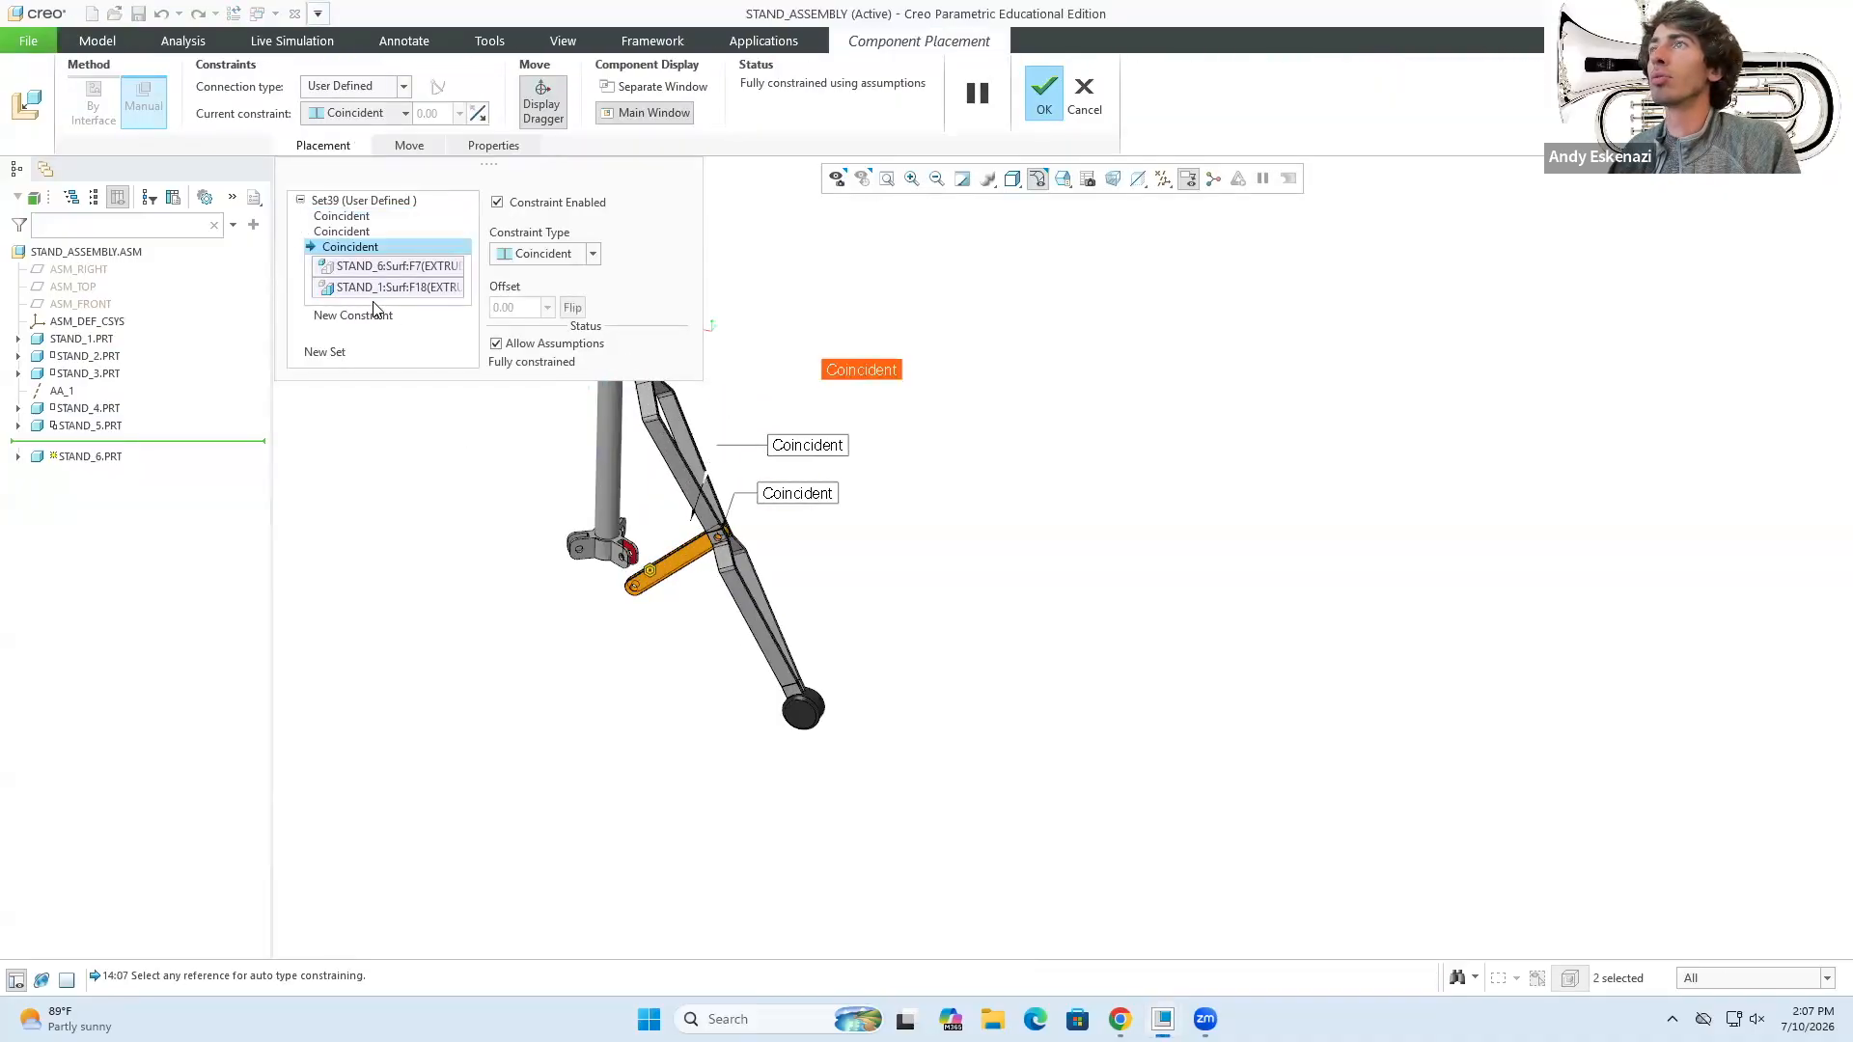
right_click(397, 247)
click(436, 255)
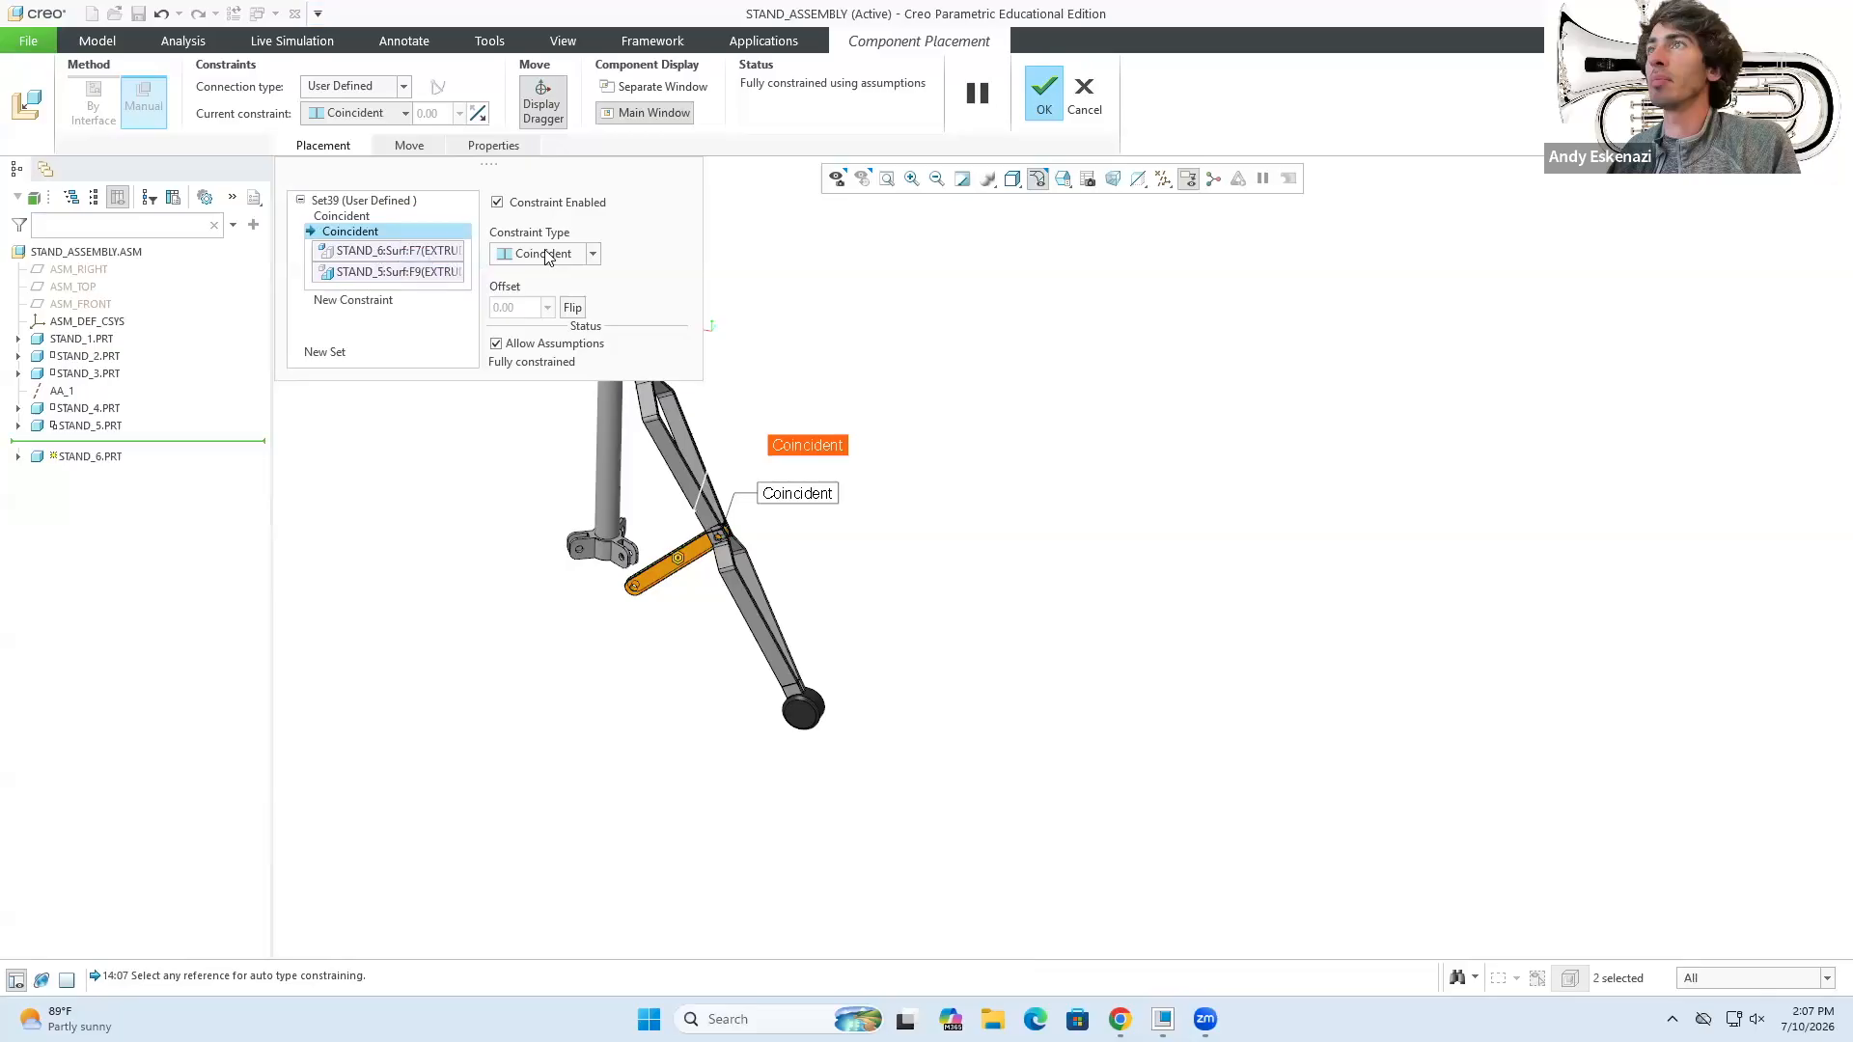
- Make the brace's free end hole coincident with the hole in the STAND_1 base lug and complete the placement
click(364, 301)
scroll(568, 459, down, 6)
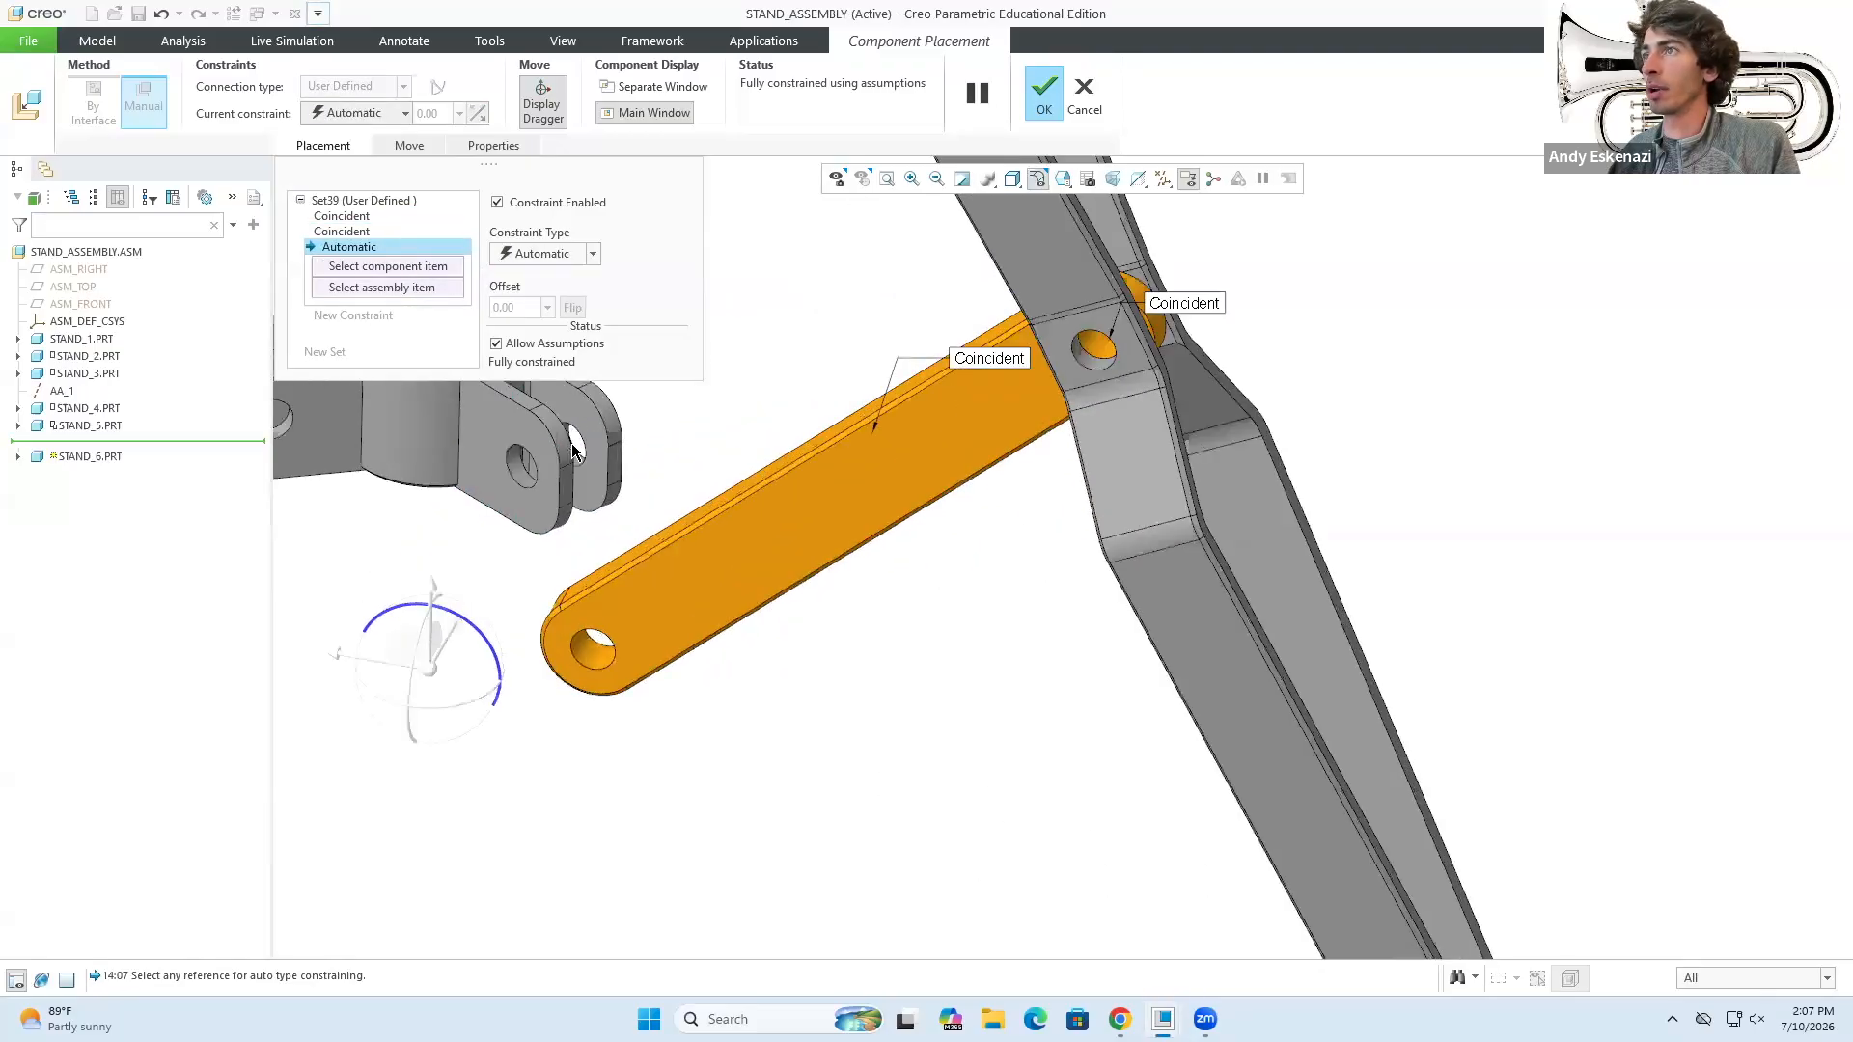
click(579, 461)
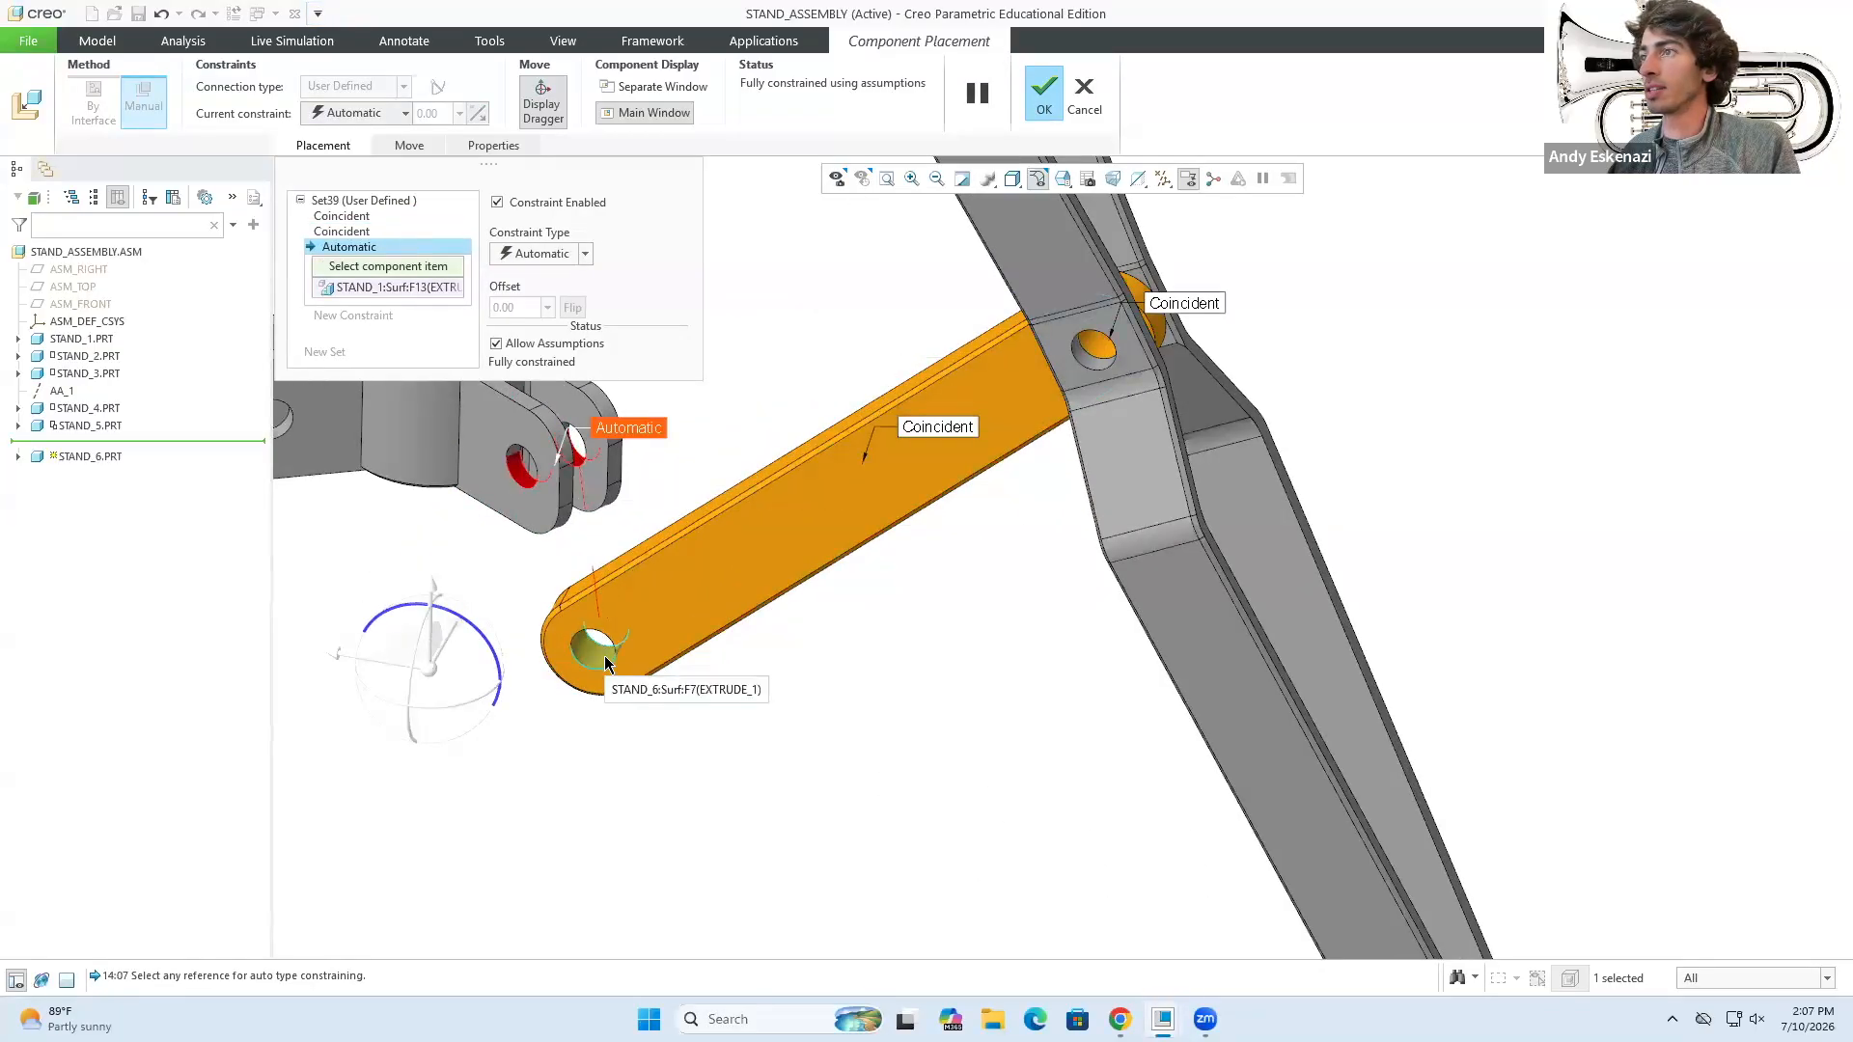
click(605, 656)
middle_drag(605, 657, 695, 386)
click(1044, 97)
- Test the leg mechanism's motion by trying Drag Components on the collar and the brace, and close the tool
mouse_move(798, 487)
middle_down()
mouse_move(778, 420)
mouse_move(799, 415)
middle_up()
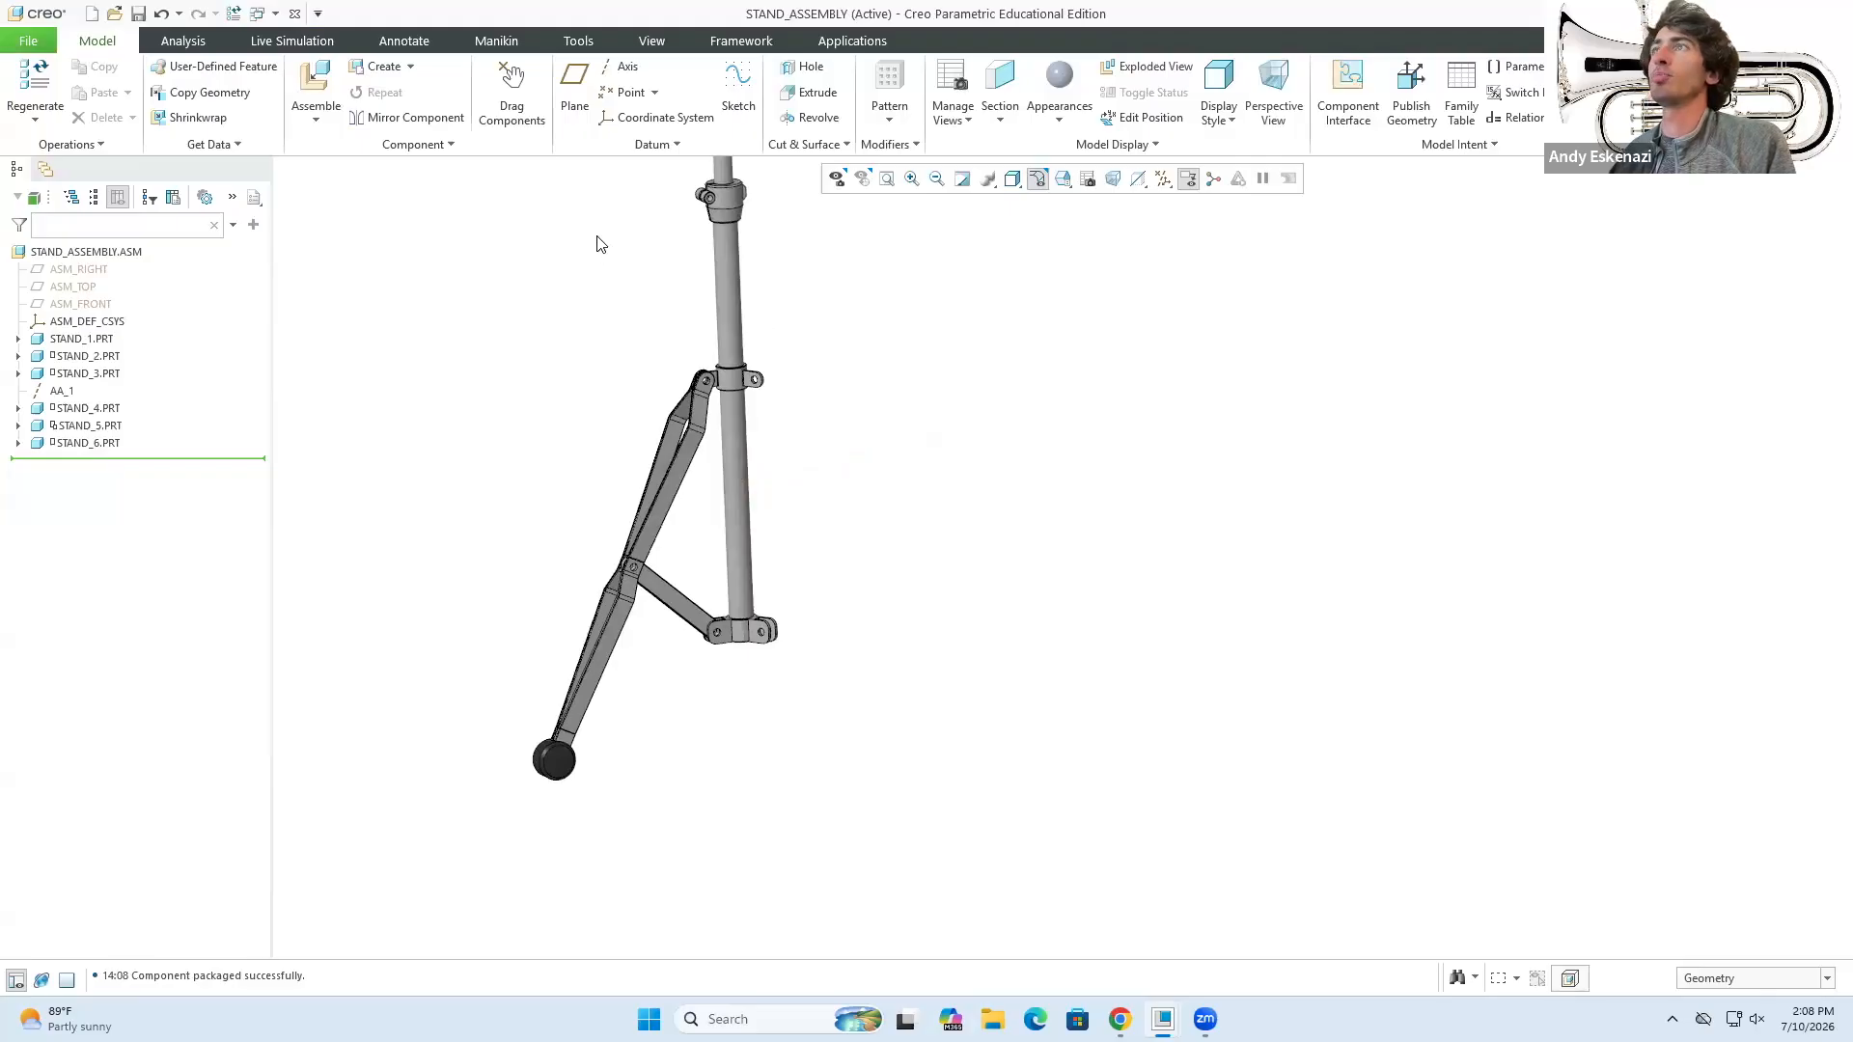
click(512, 108)
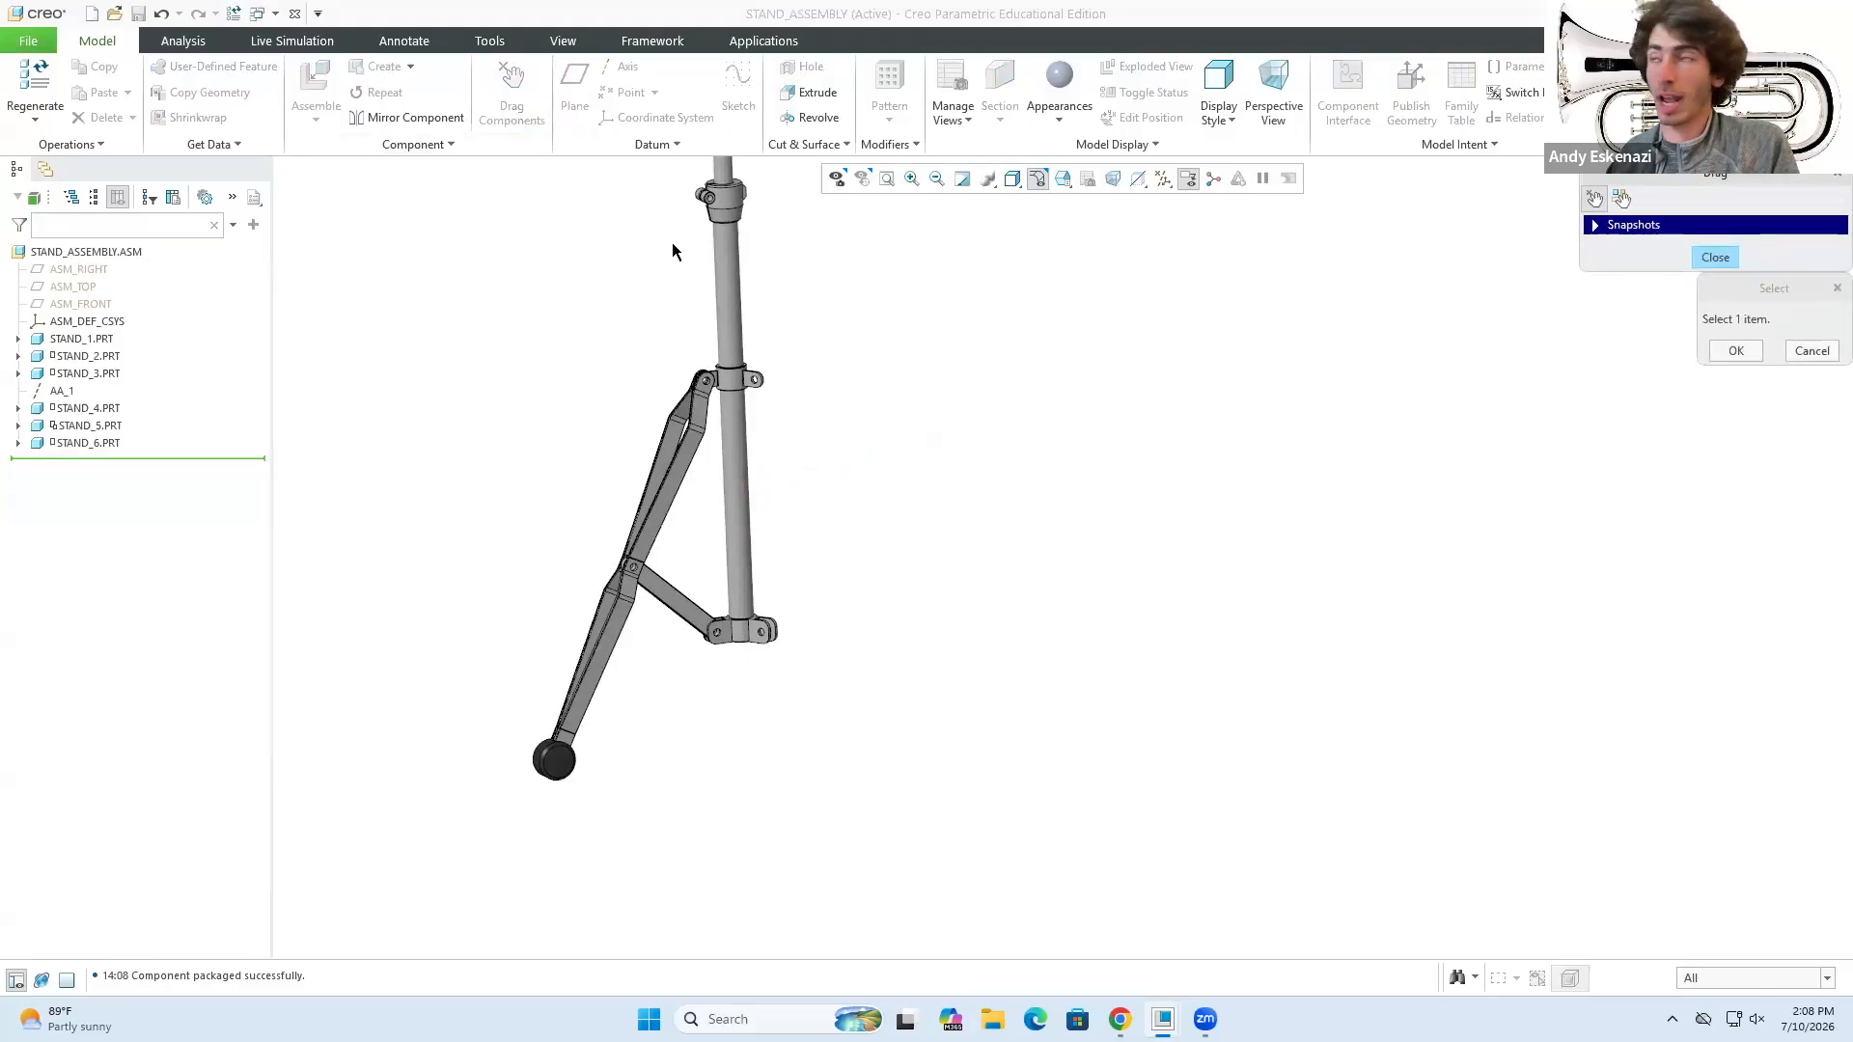
click(738, 389)
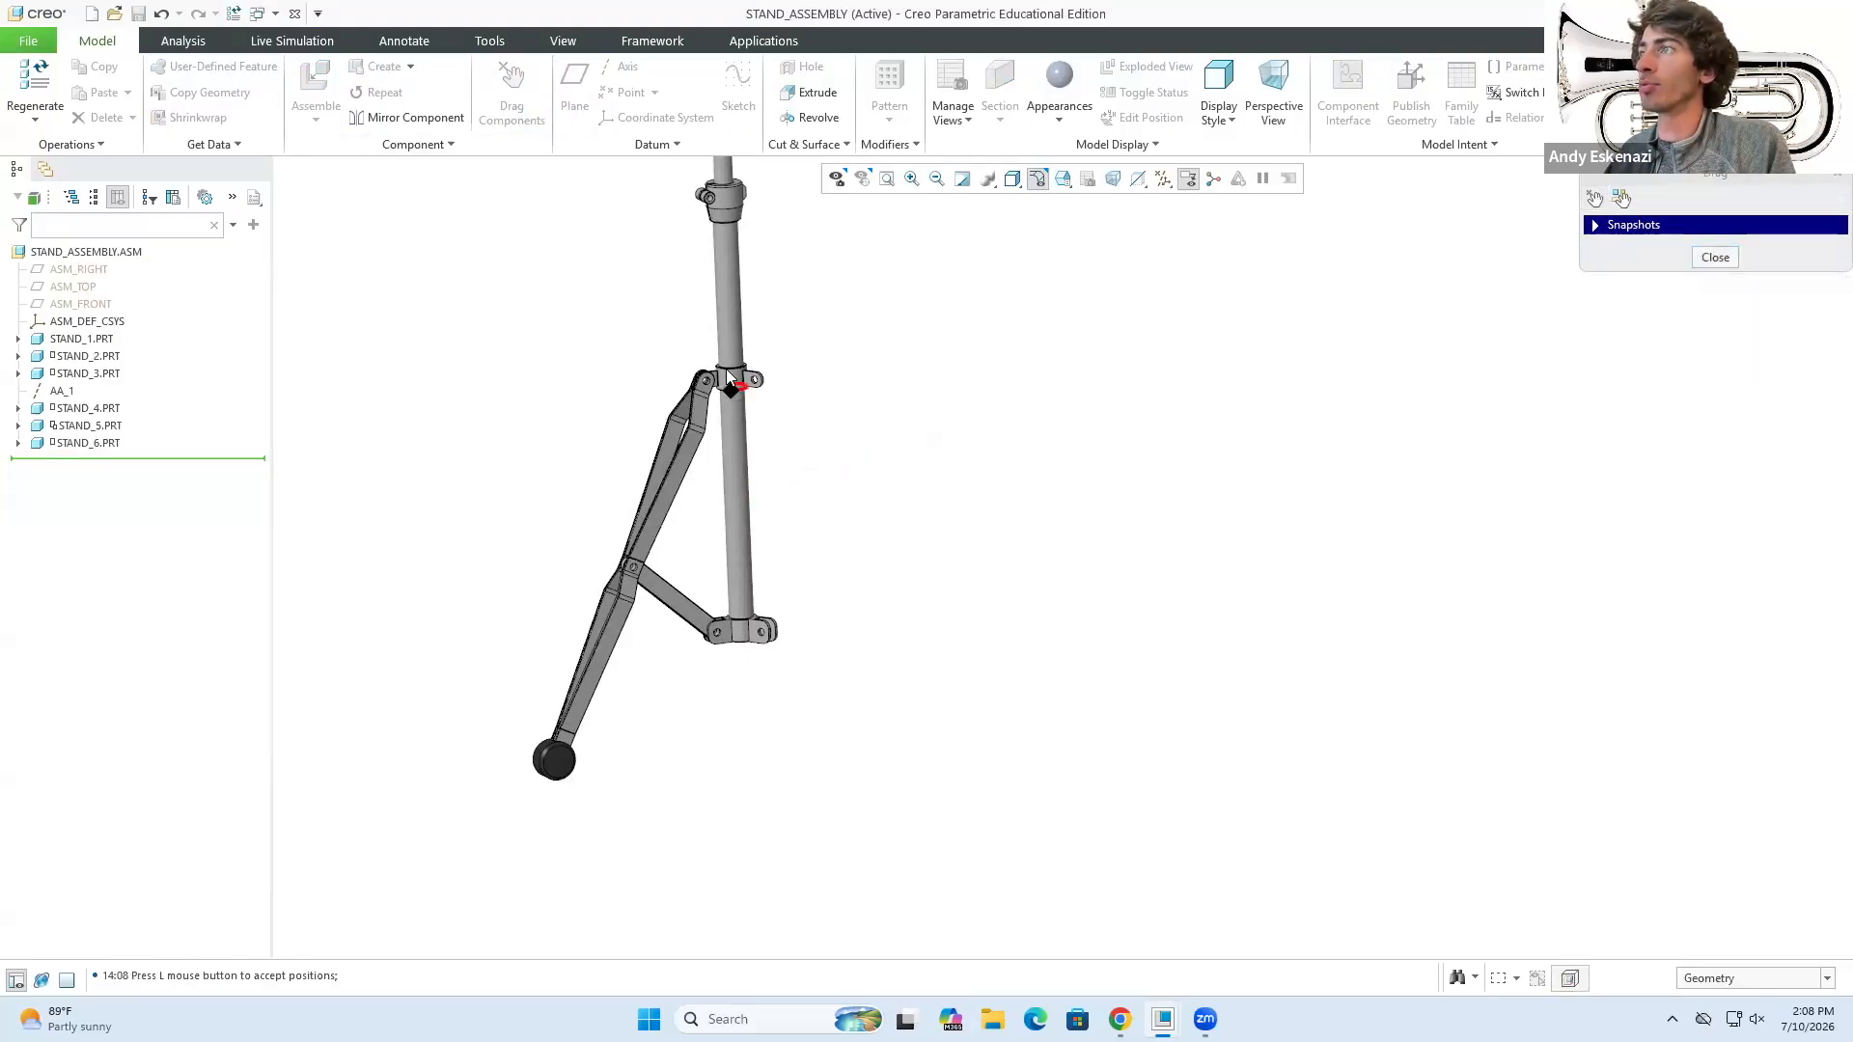
click(735, 422)
click(683, 600)
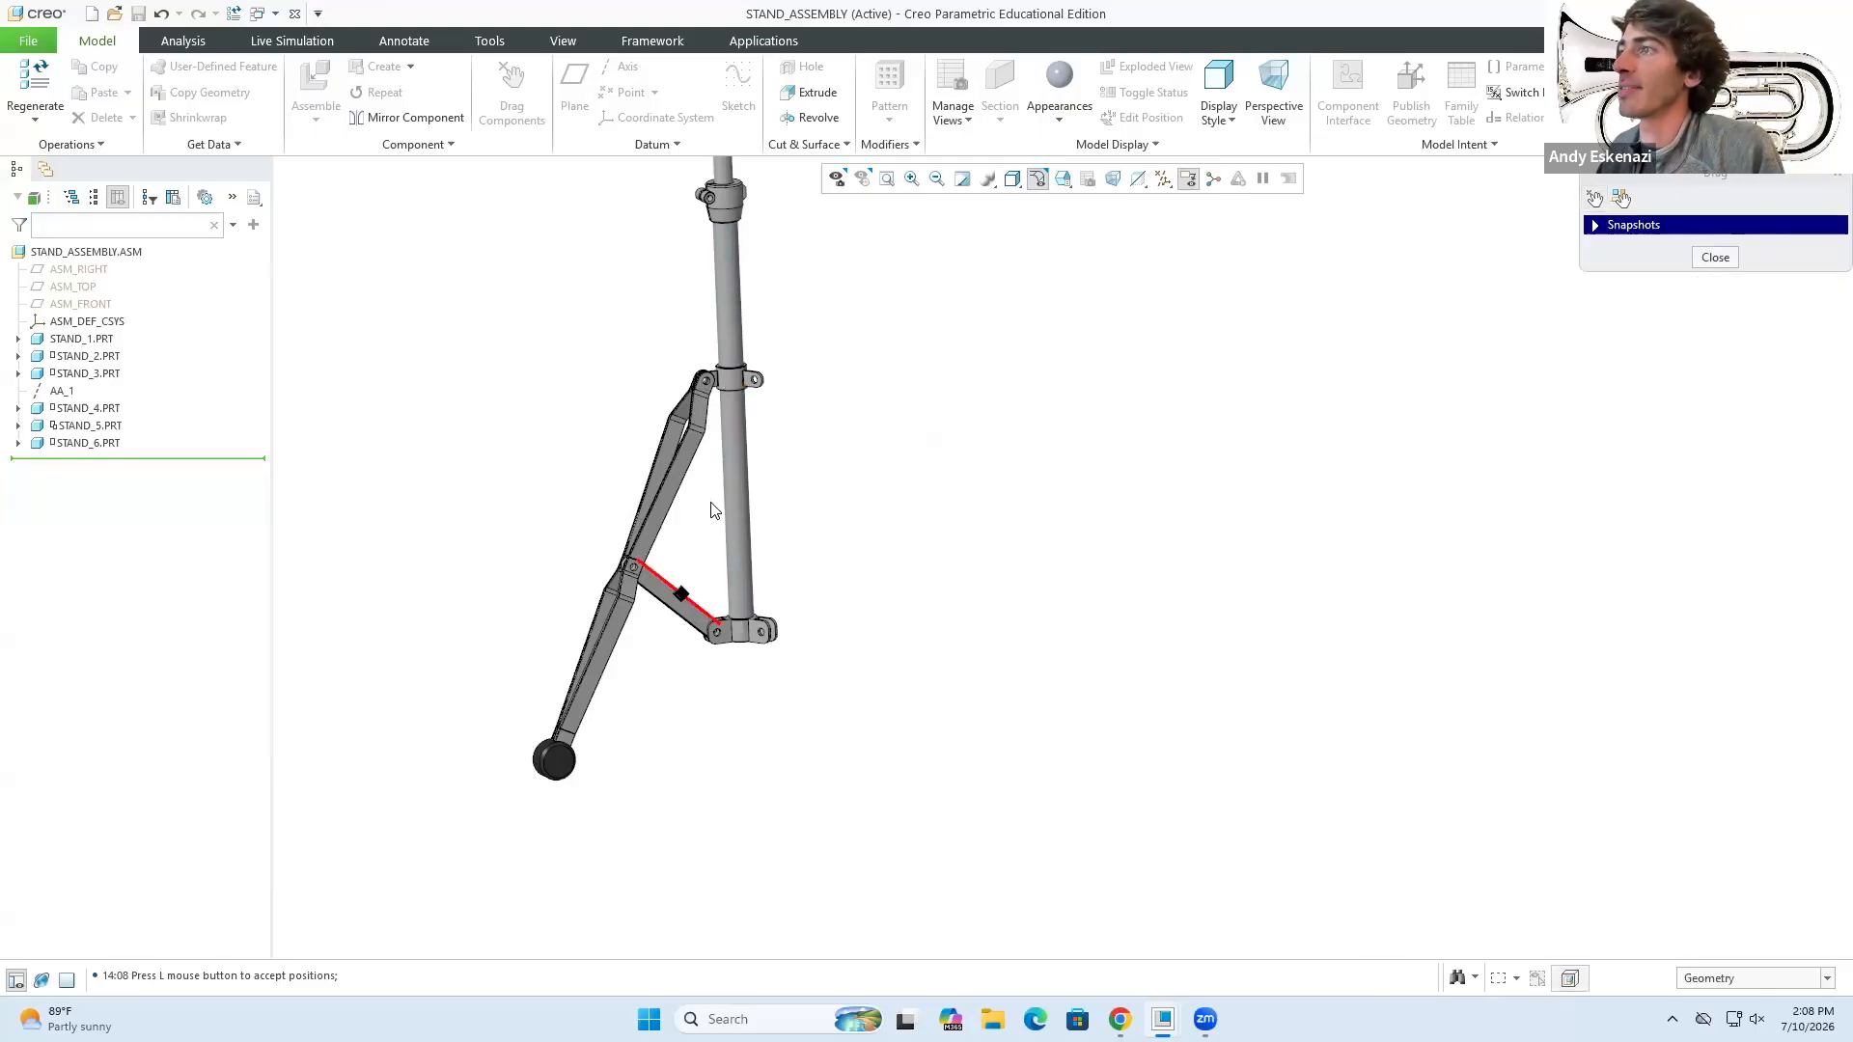
click(710, 512)
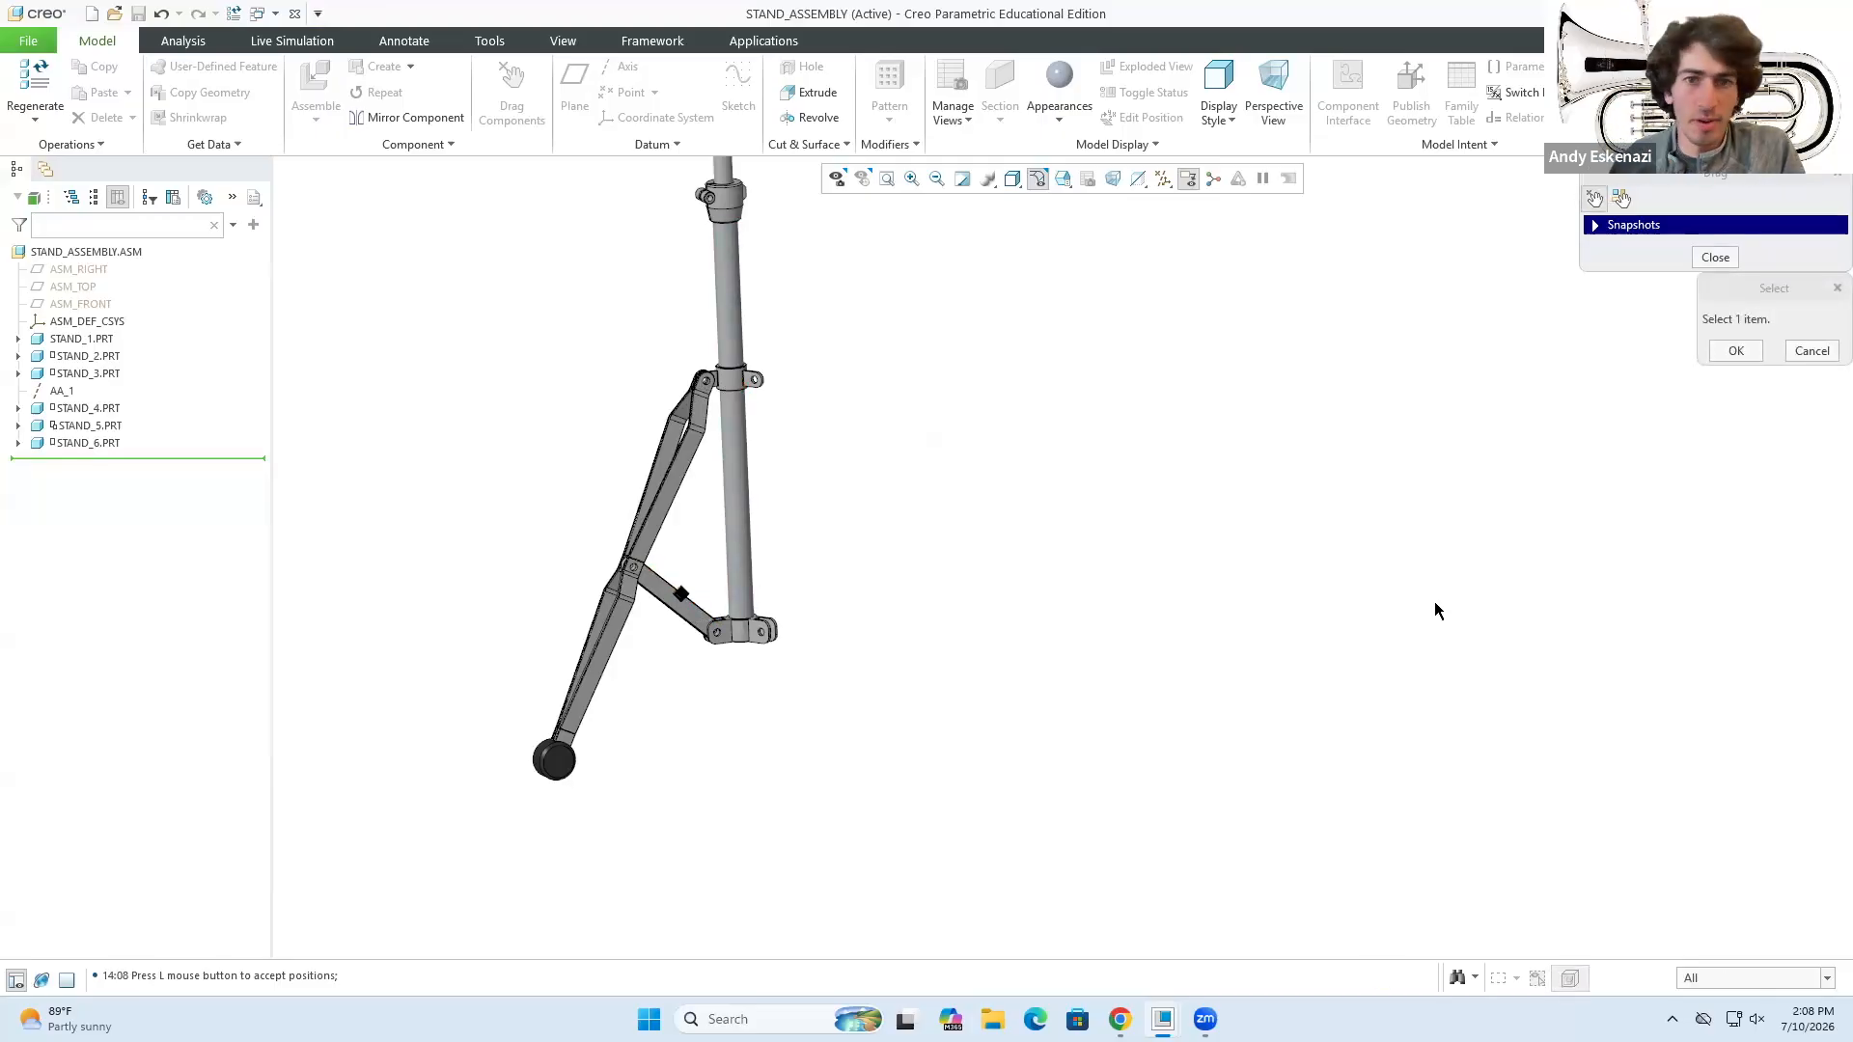
click(1727, 352)
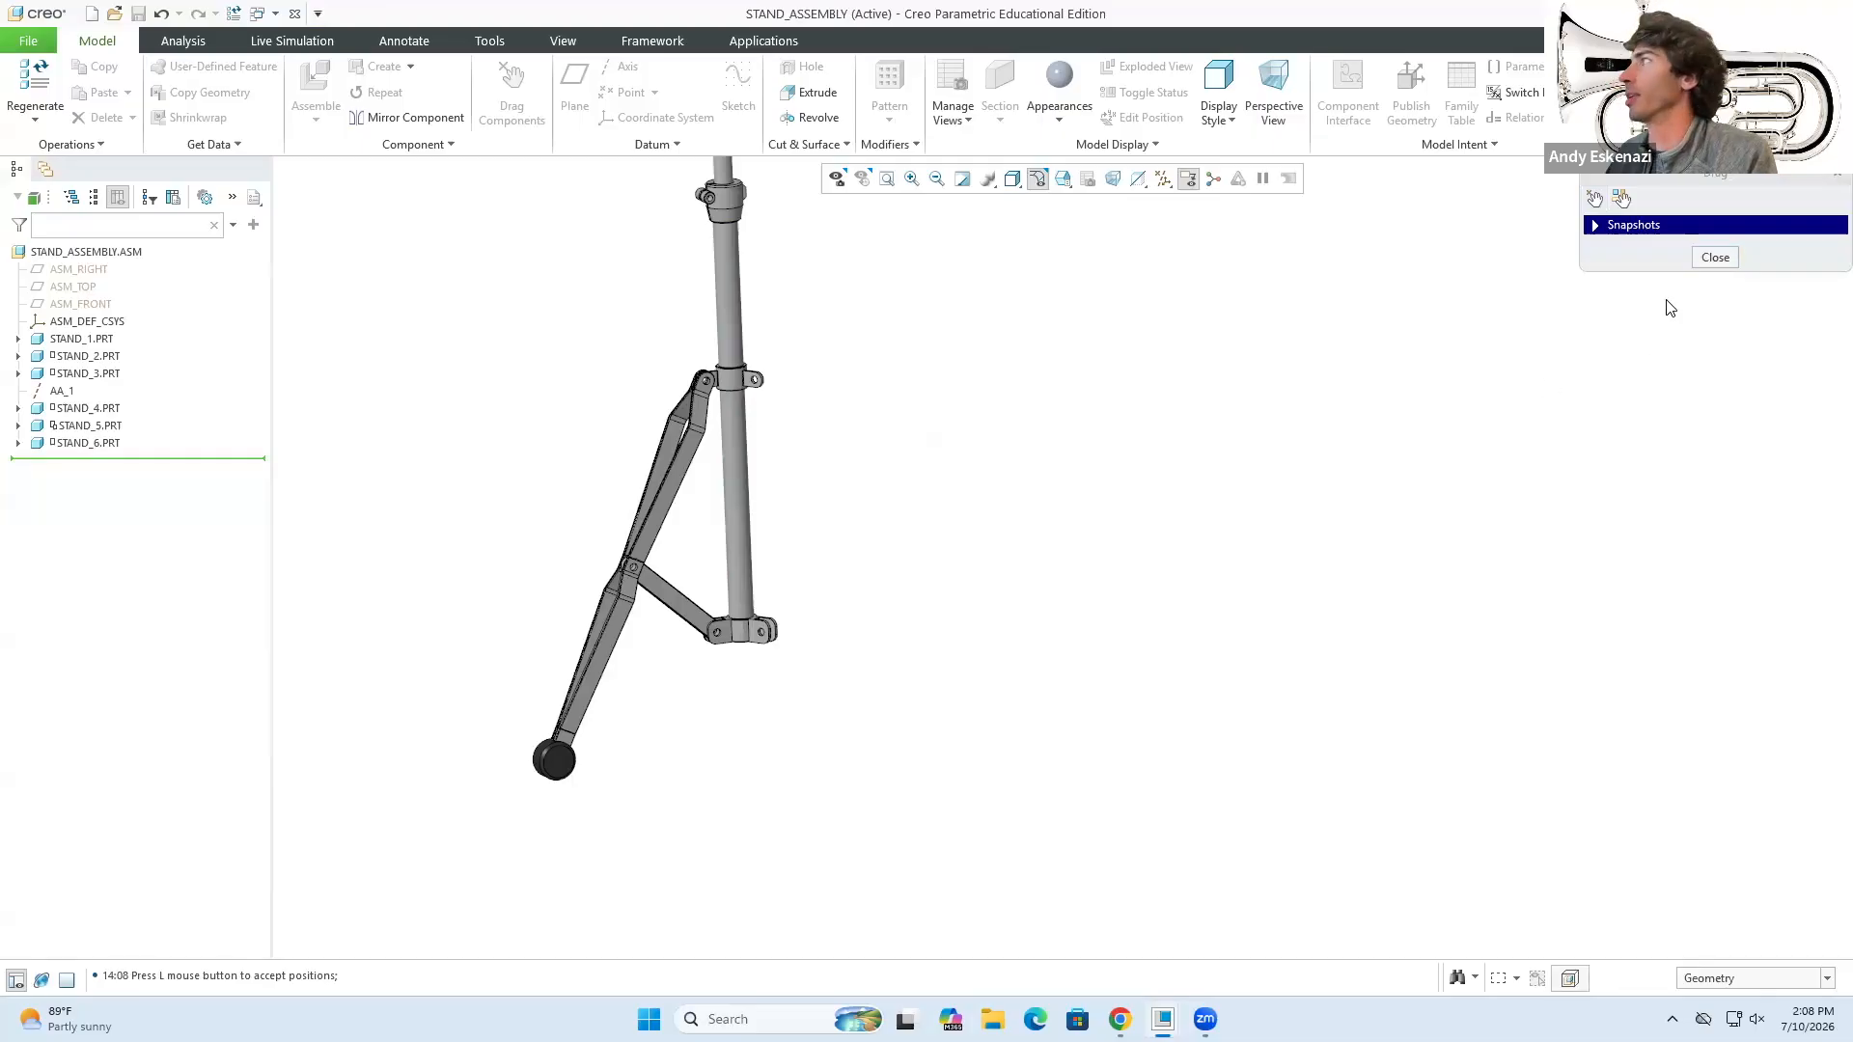
click(1714, 258)
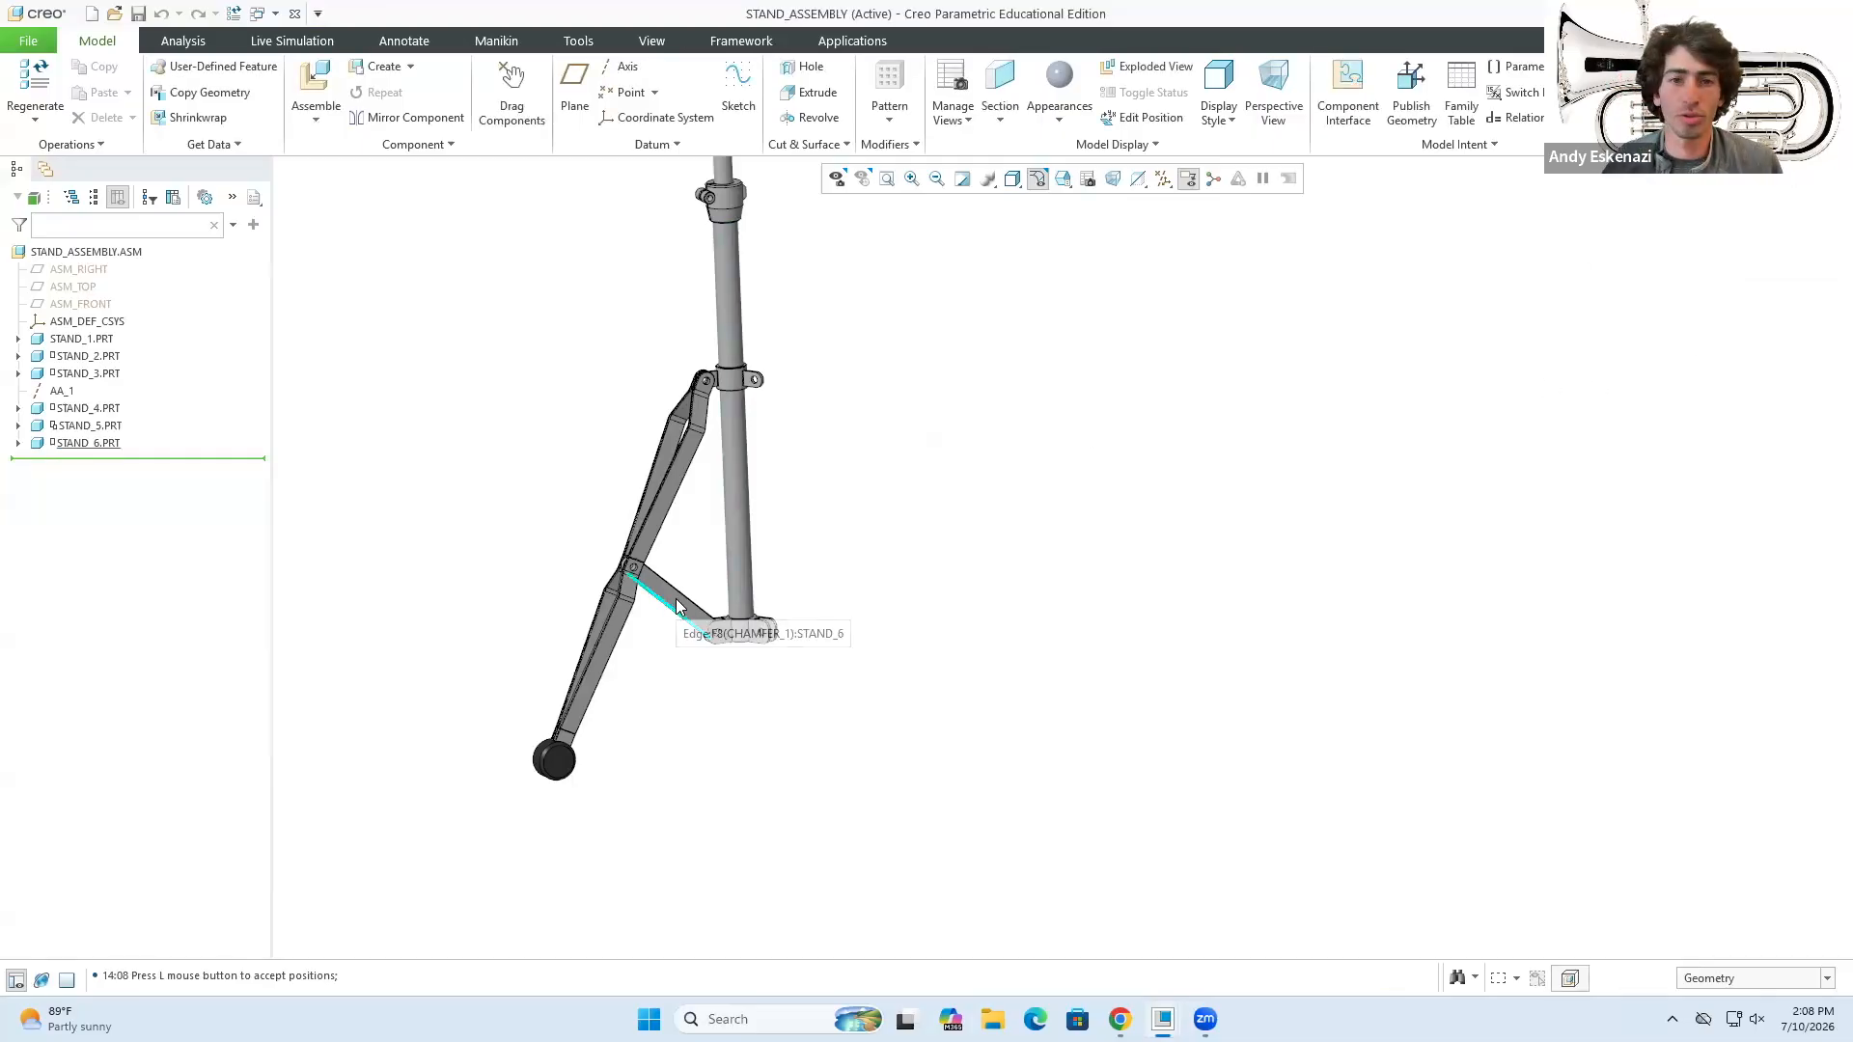
- Bring the pin part stand_7.prt into the assembly for placement
scroll(776, 616, up, 1)
mouse_move(699, 462)
middle_down()
mouse_move(794, 447)
mouse_move(772, 478)
mouse_move(674, 459)
mouse_move(668, 495)
middle_up()
scroll(716, 448, down, 4)
scroll(689, 479, up, 3)
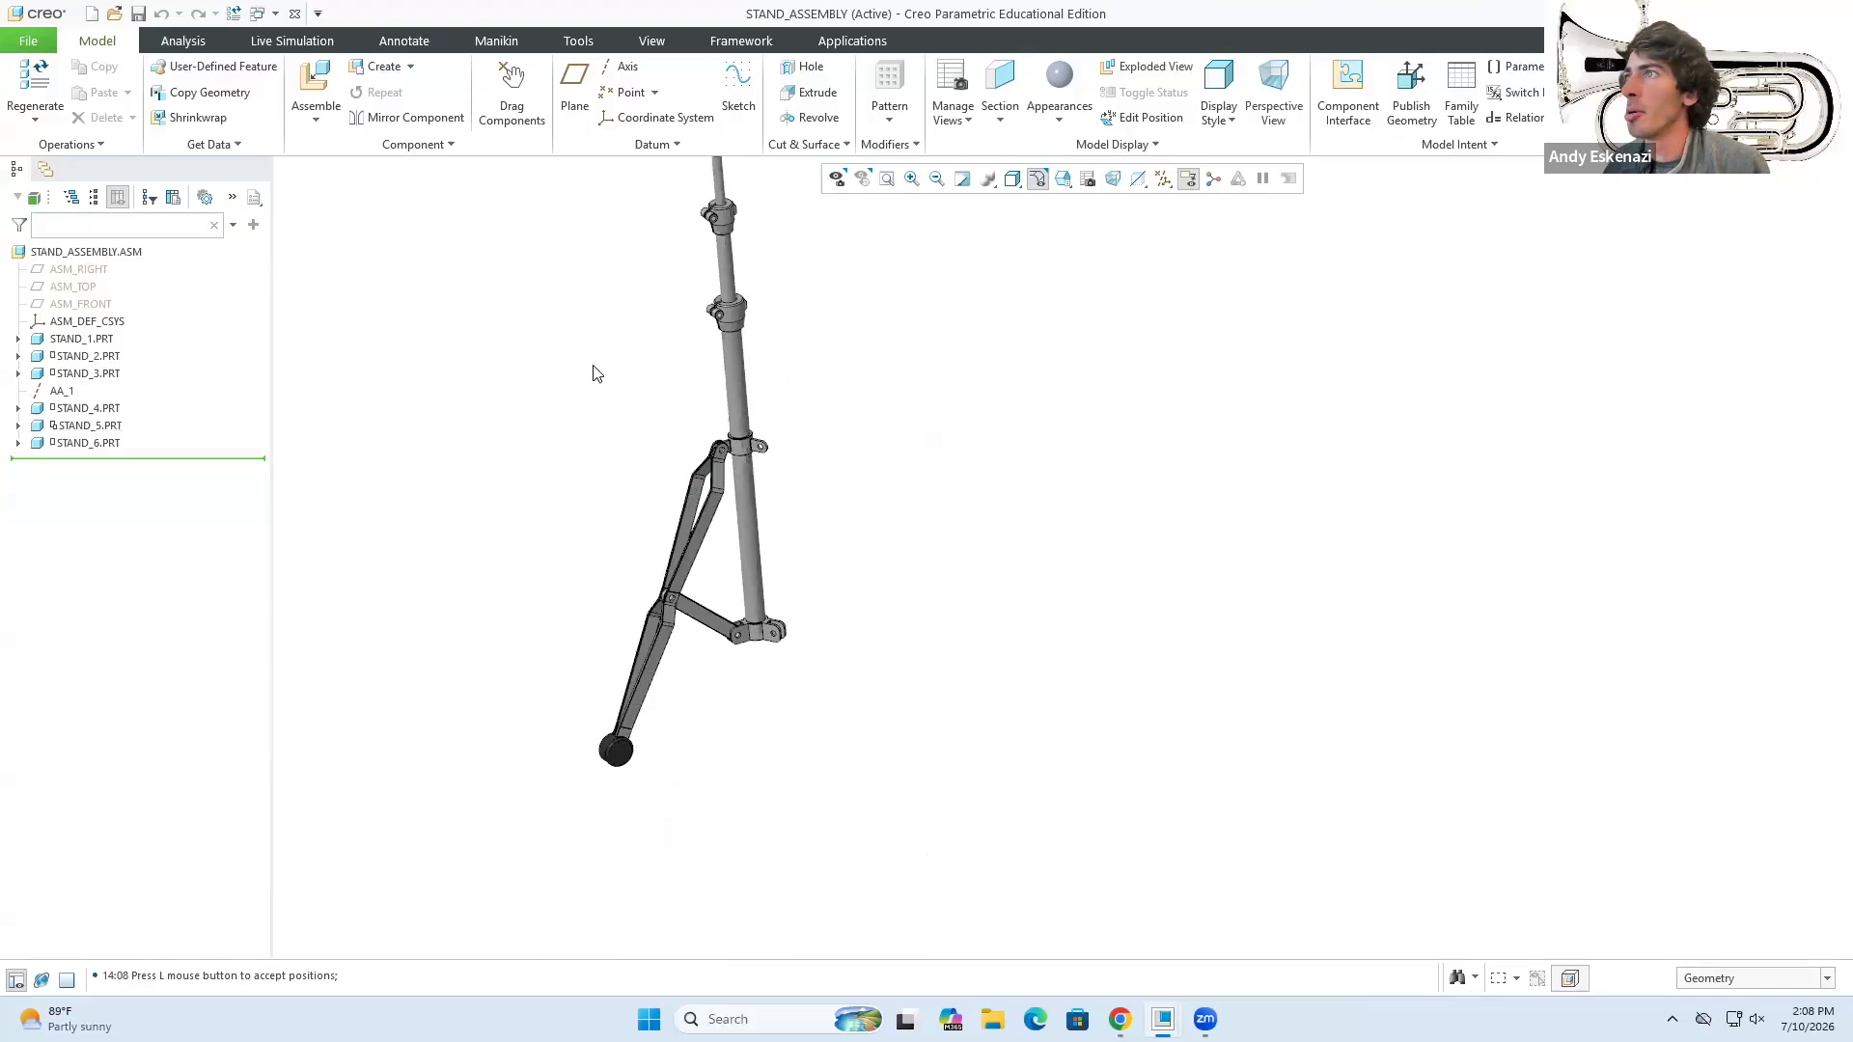
scroll(592, 373, down, 2)
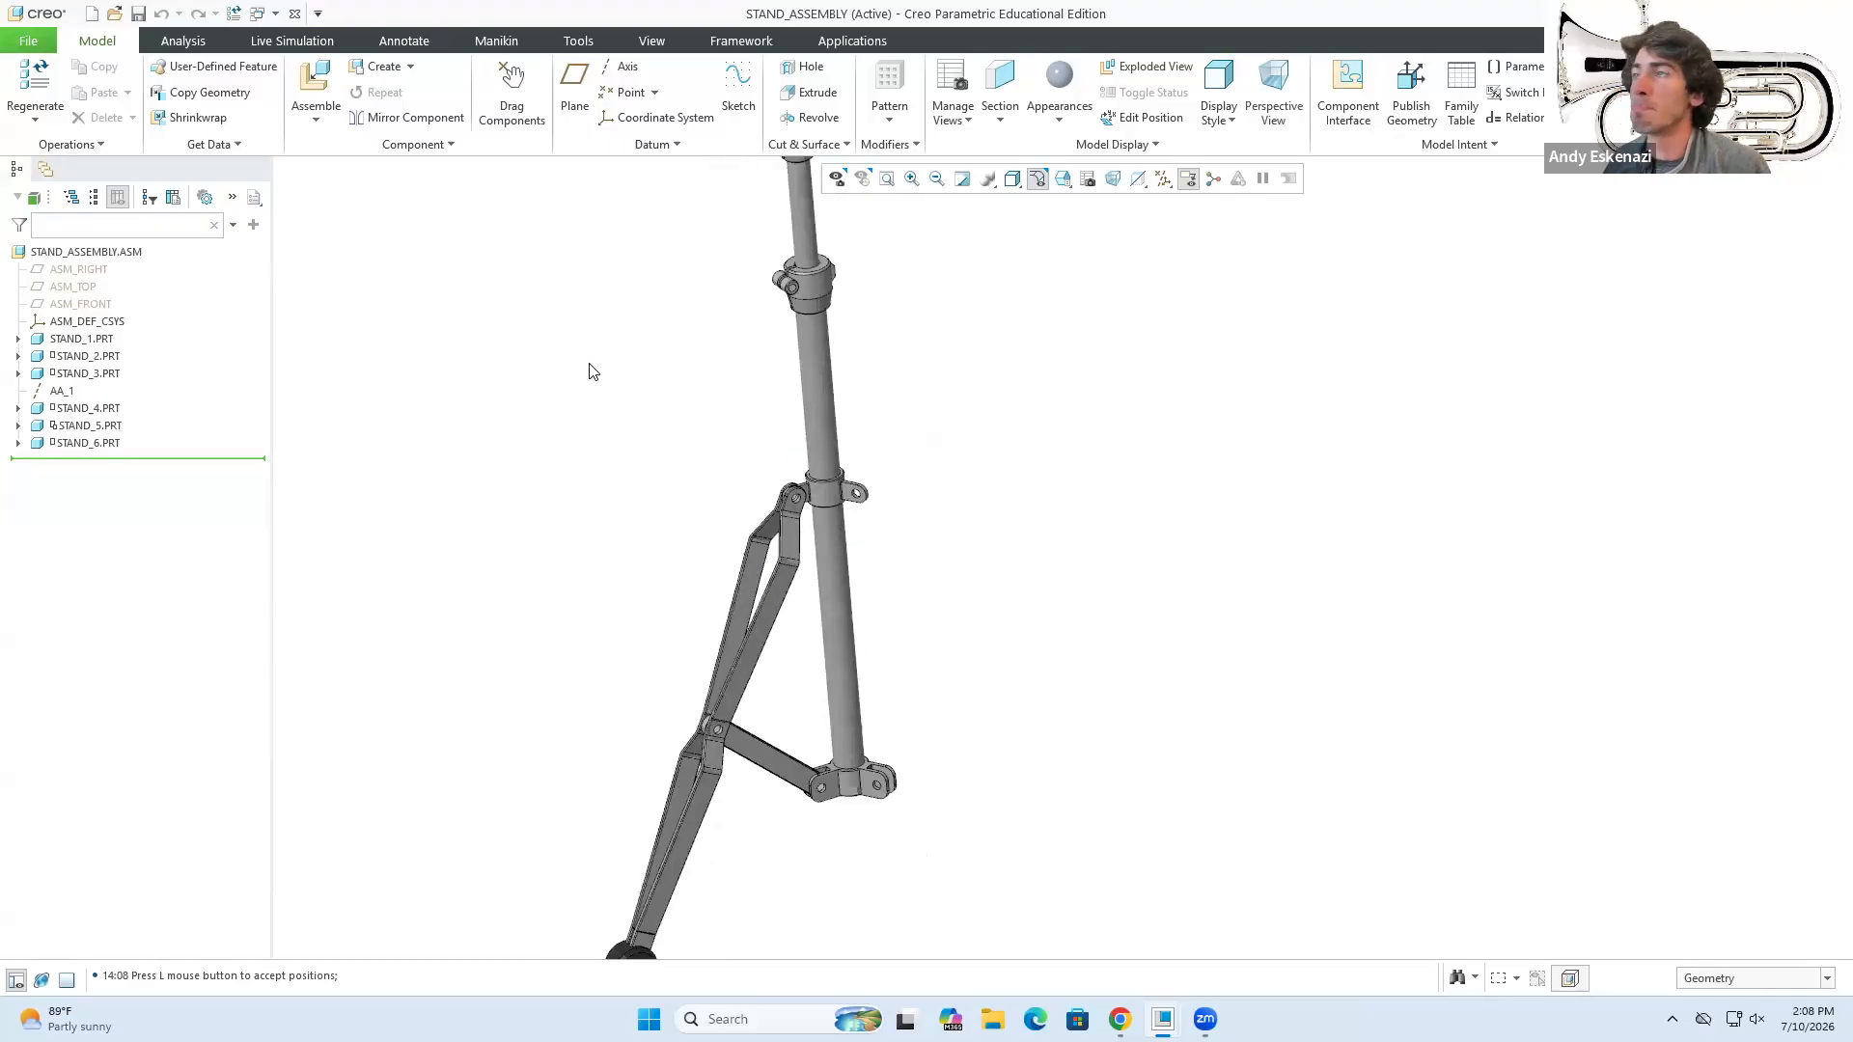
click(318, 119)
click(332, 145)
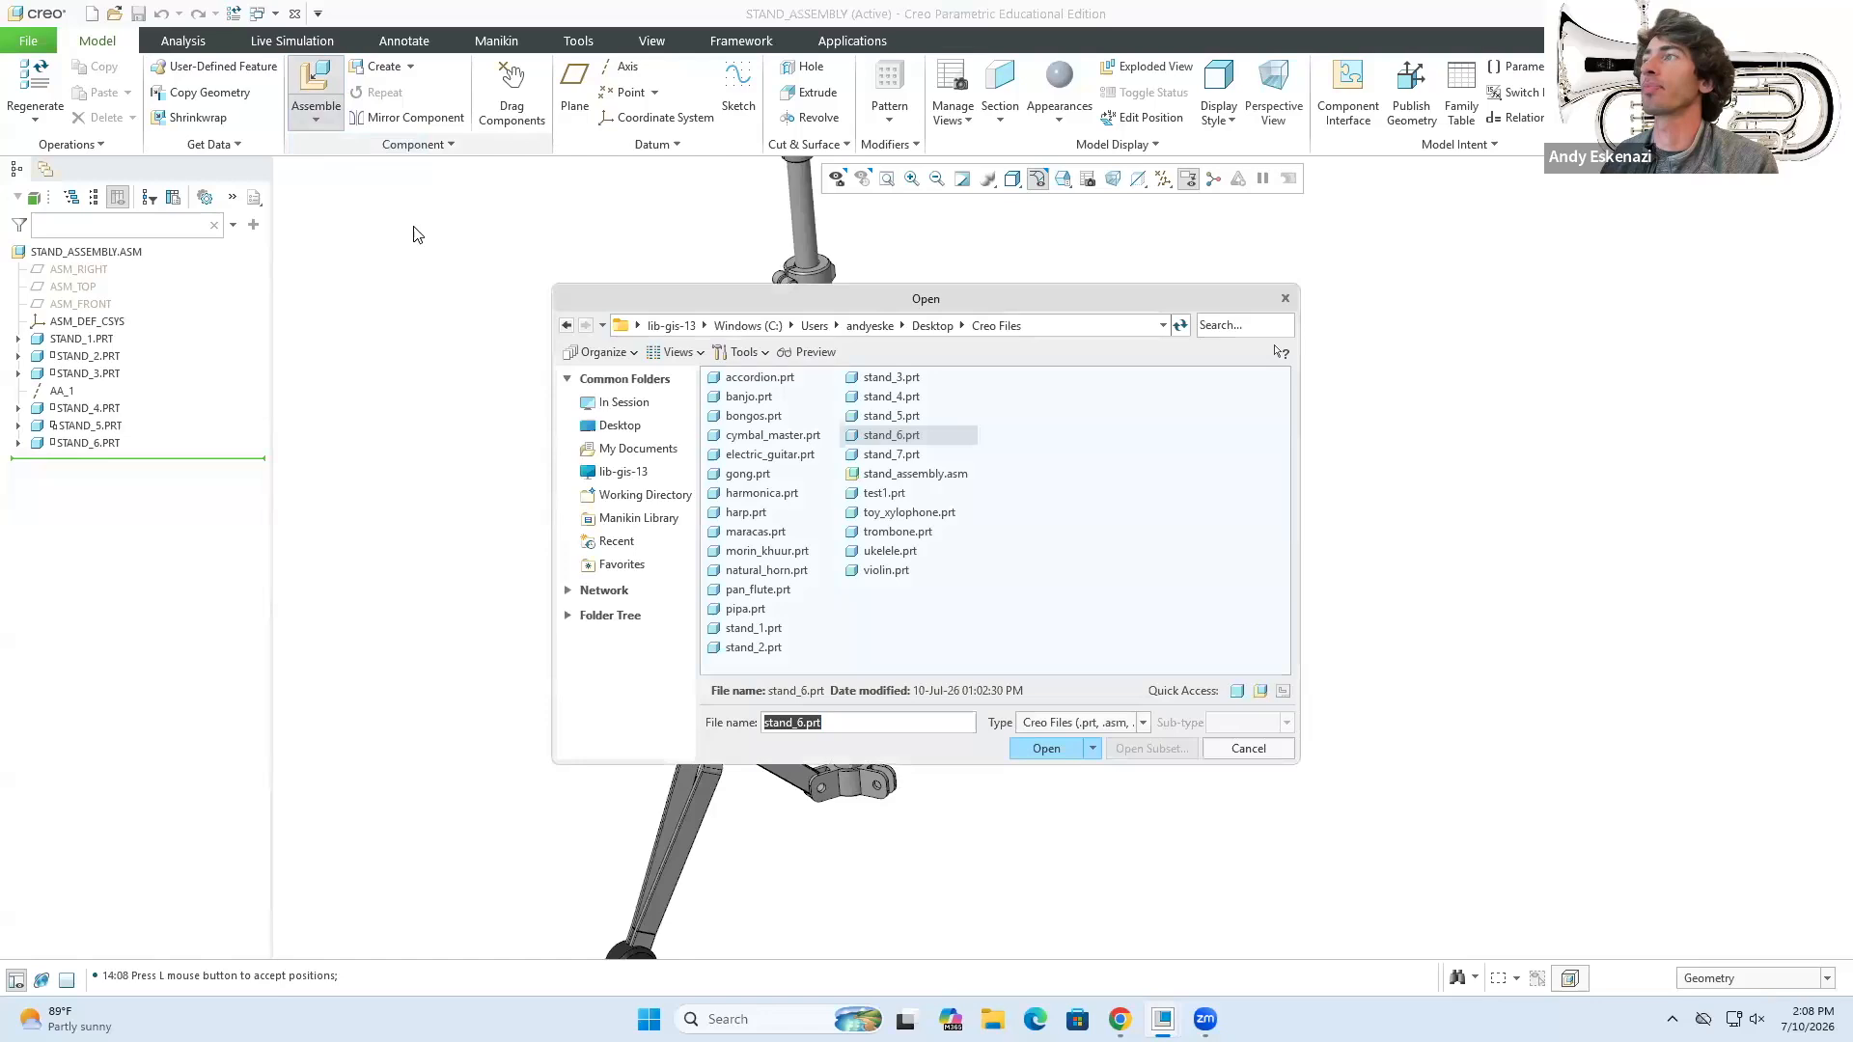
click(907, 460)
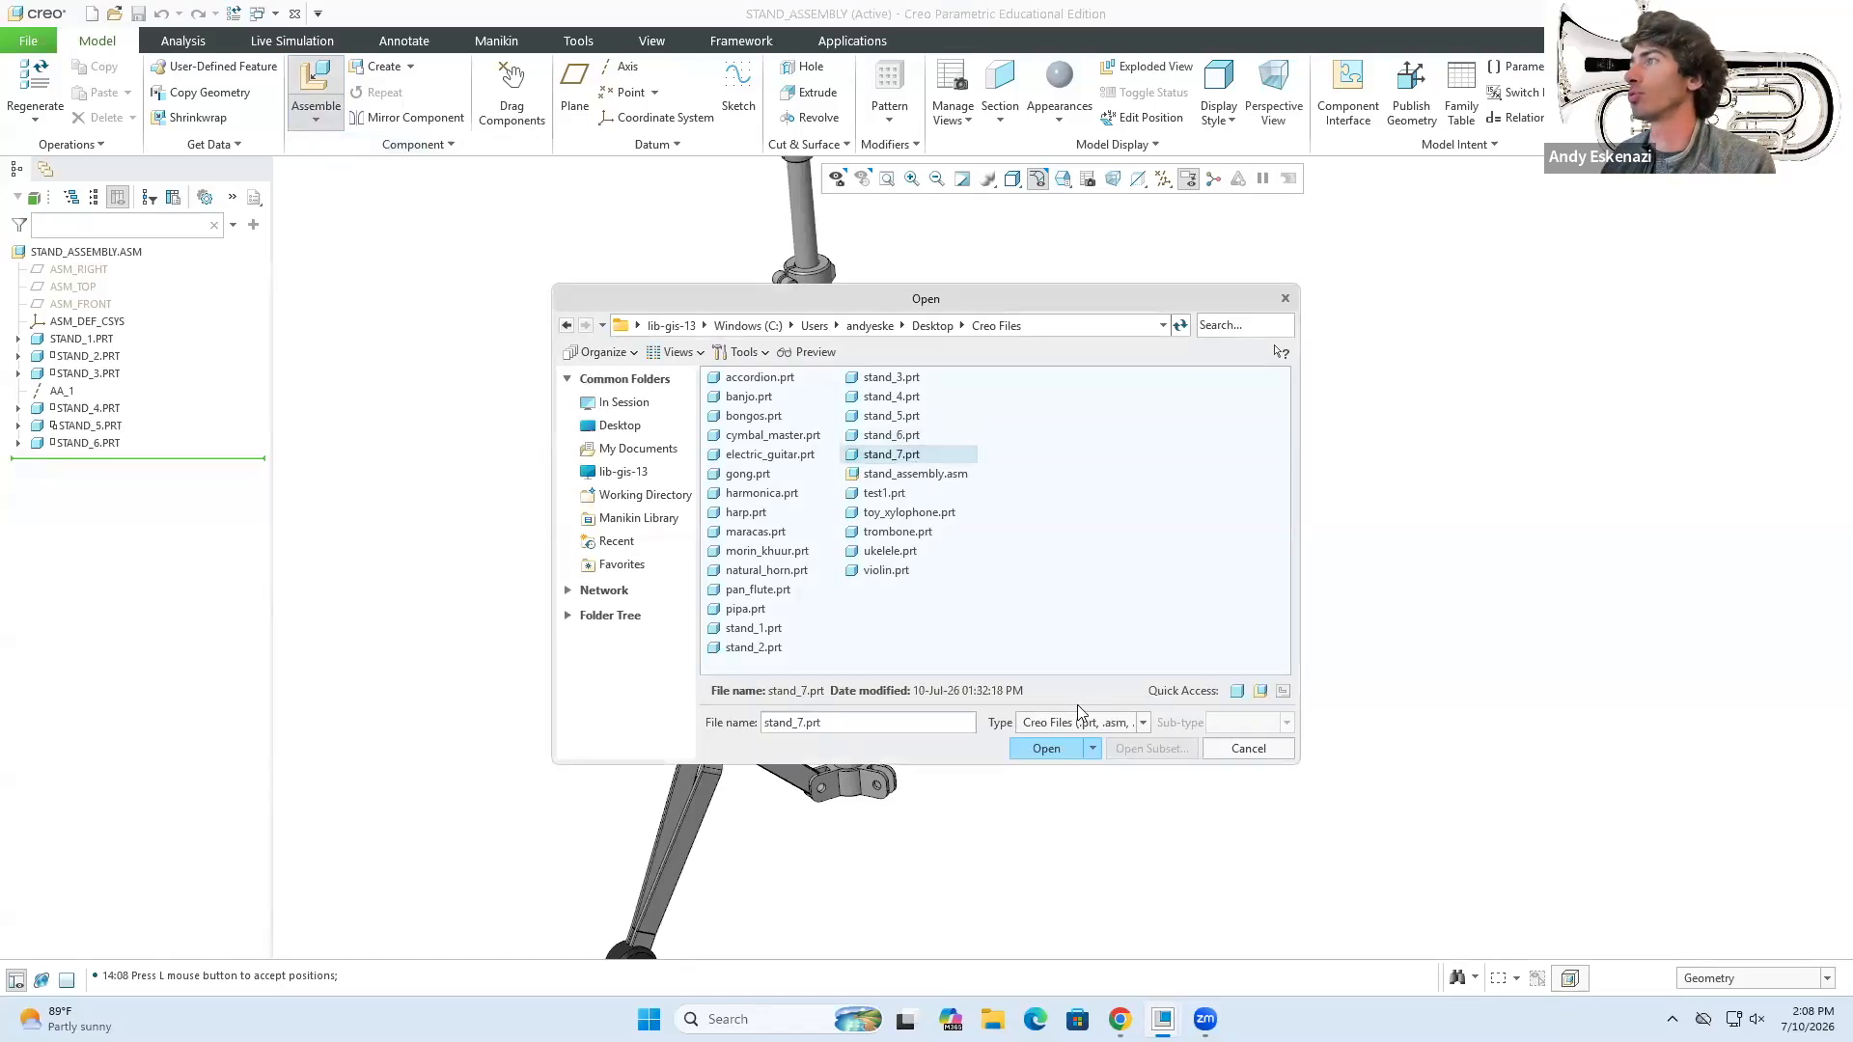
click(1046, 749)
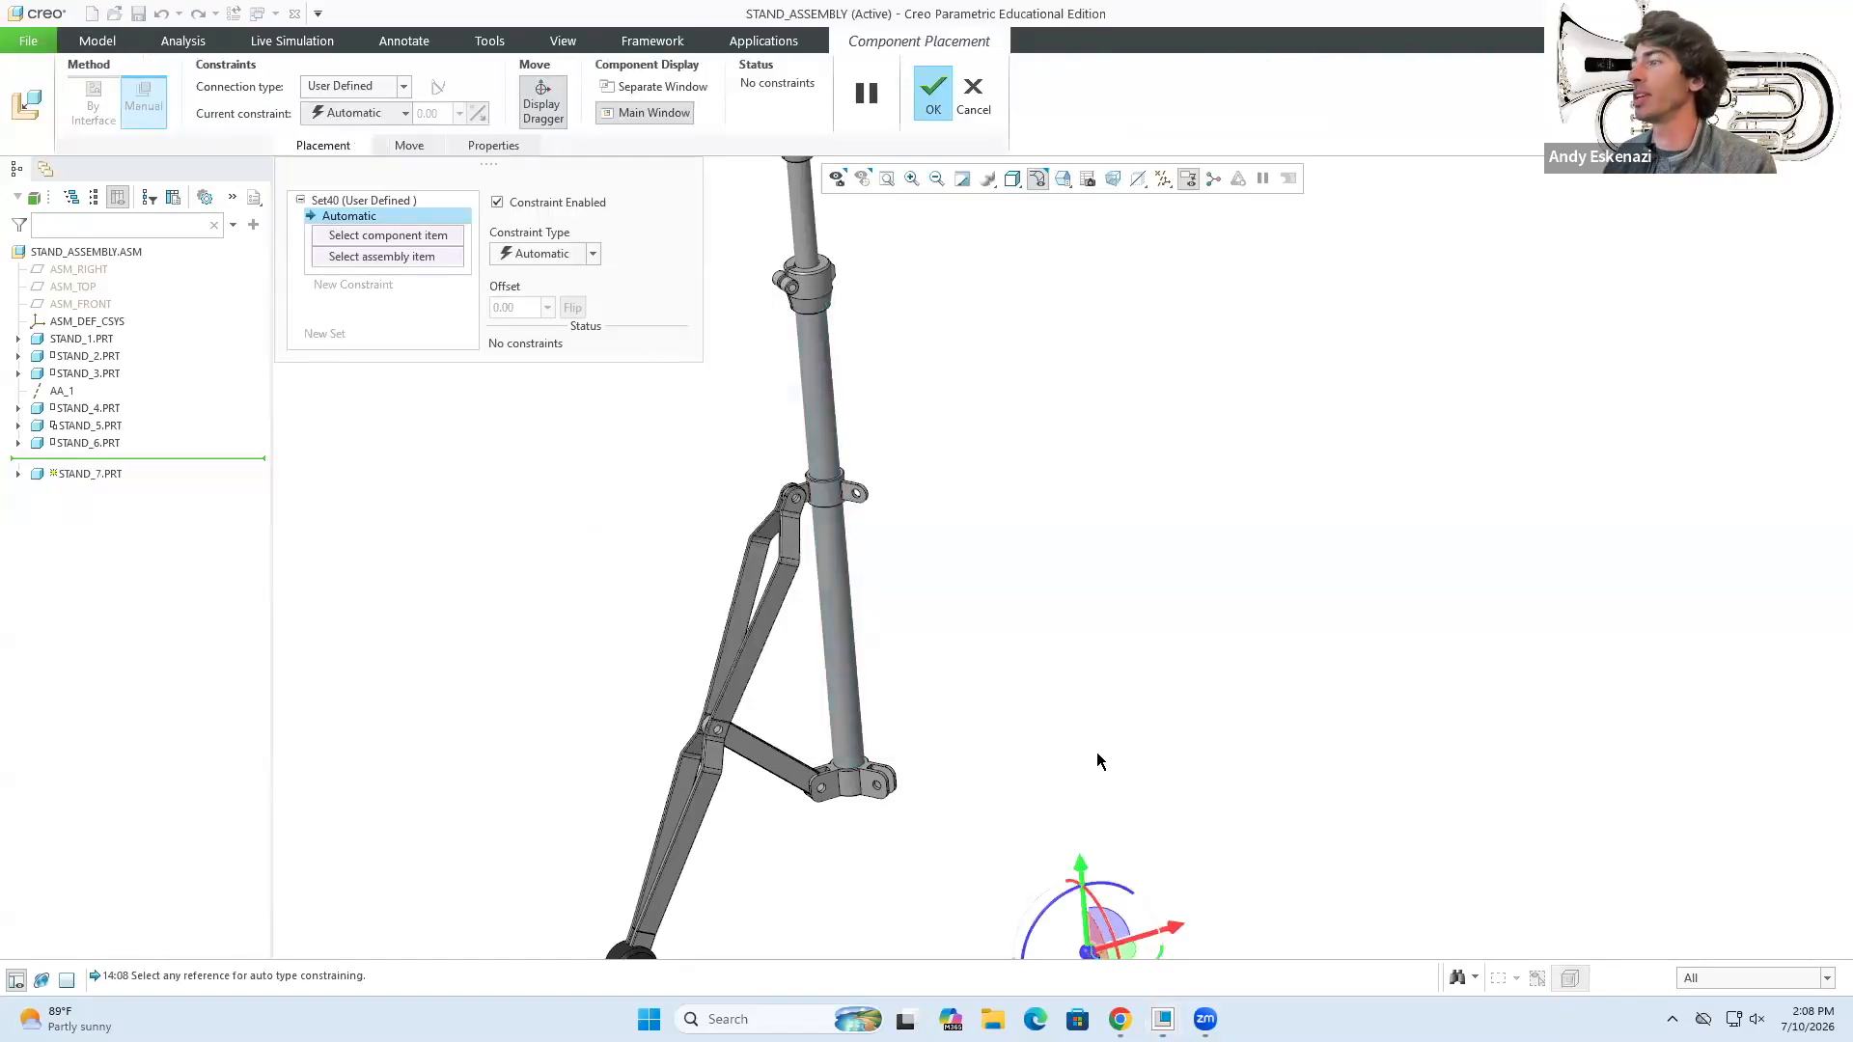
- Make the pin's cylindrical surface coincident with the leg's upper hole at the collar joint
scroll(909, 490, up, 3)
scroll(980, 842, down, 6)
click(973, 796)
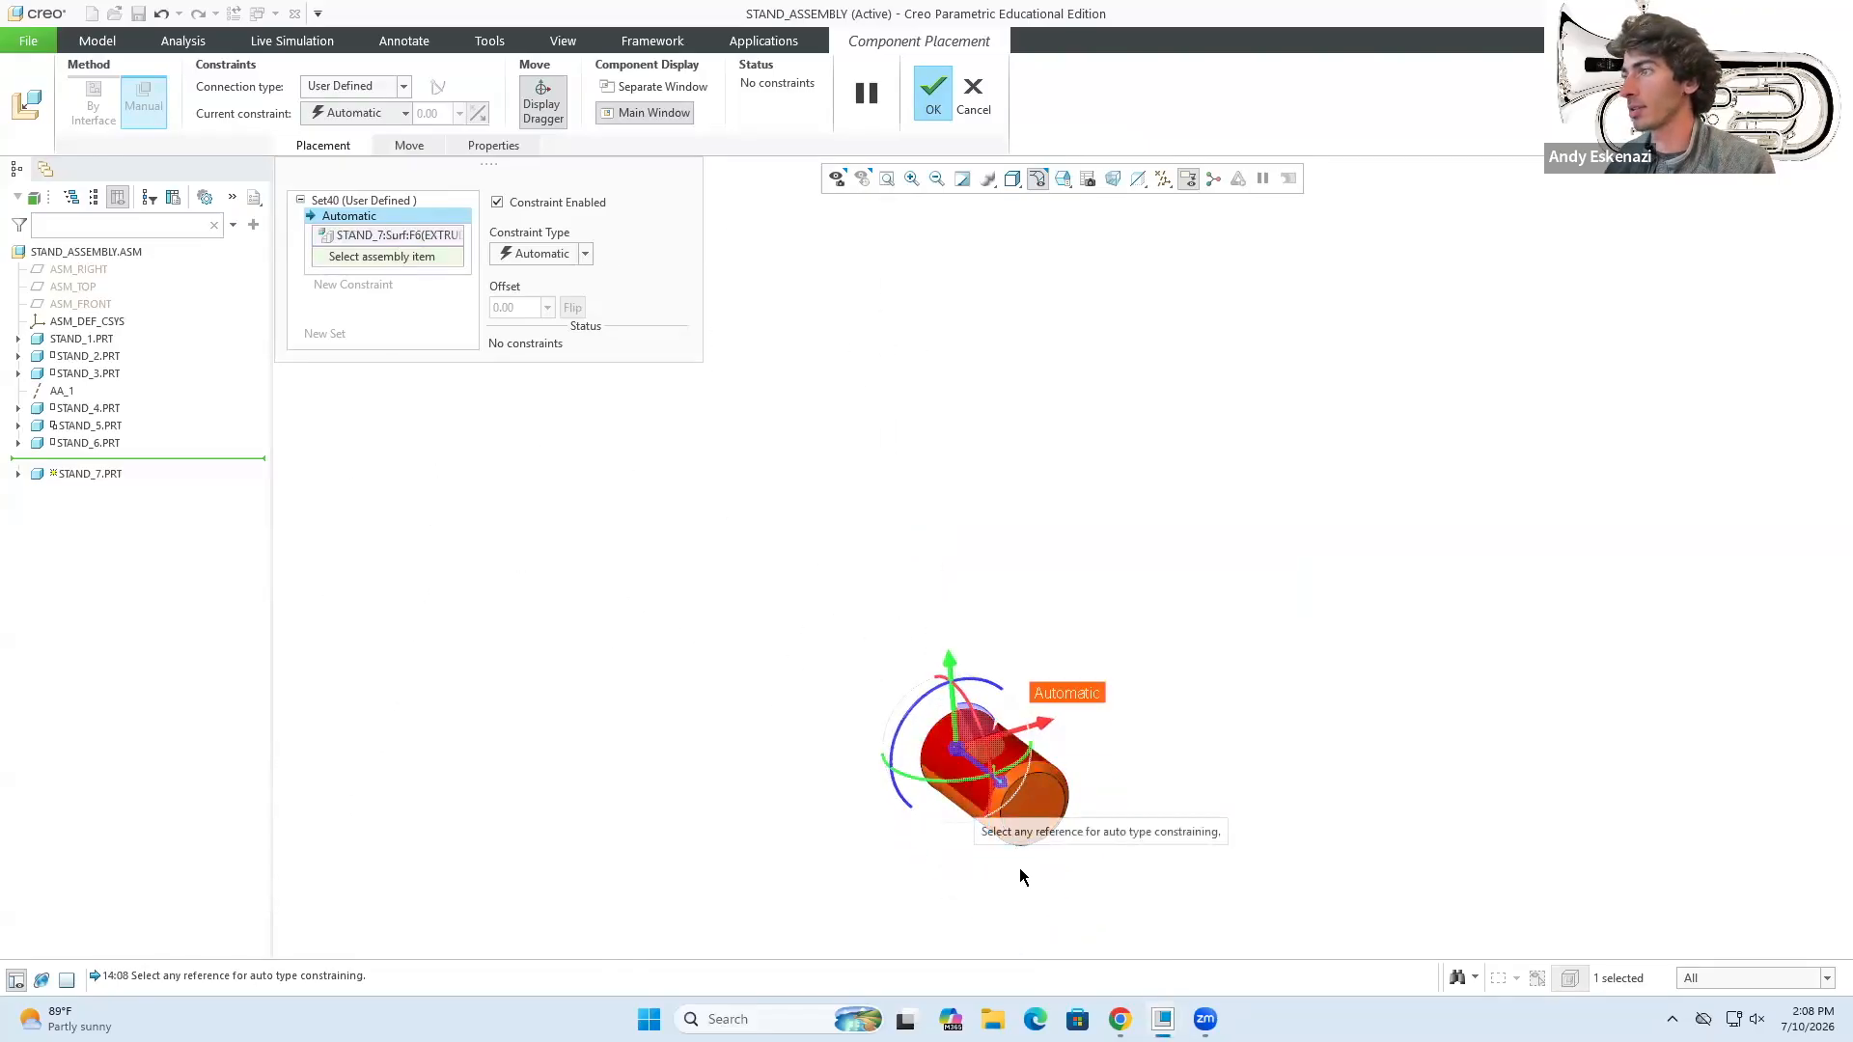
scroll(1019, 866, up, 3)
scroll(730, 449, down, 6)
scroll(731, 450, down, 1)
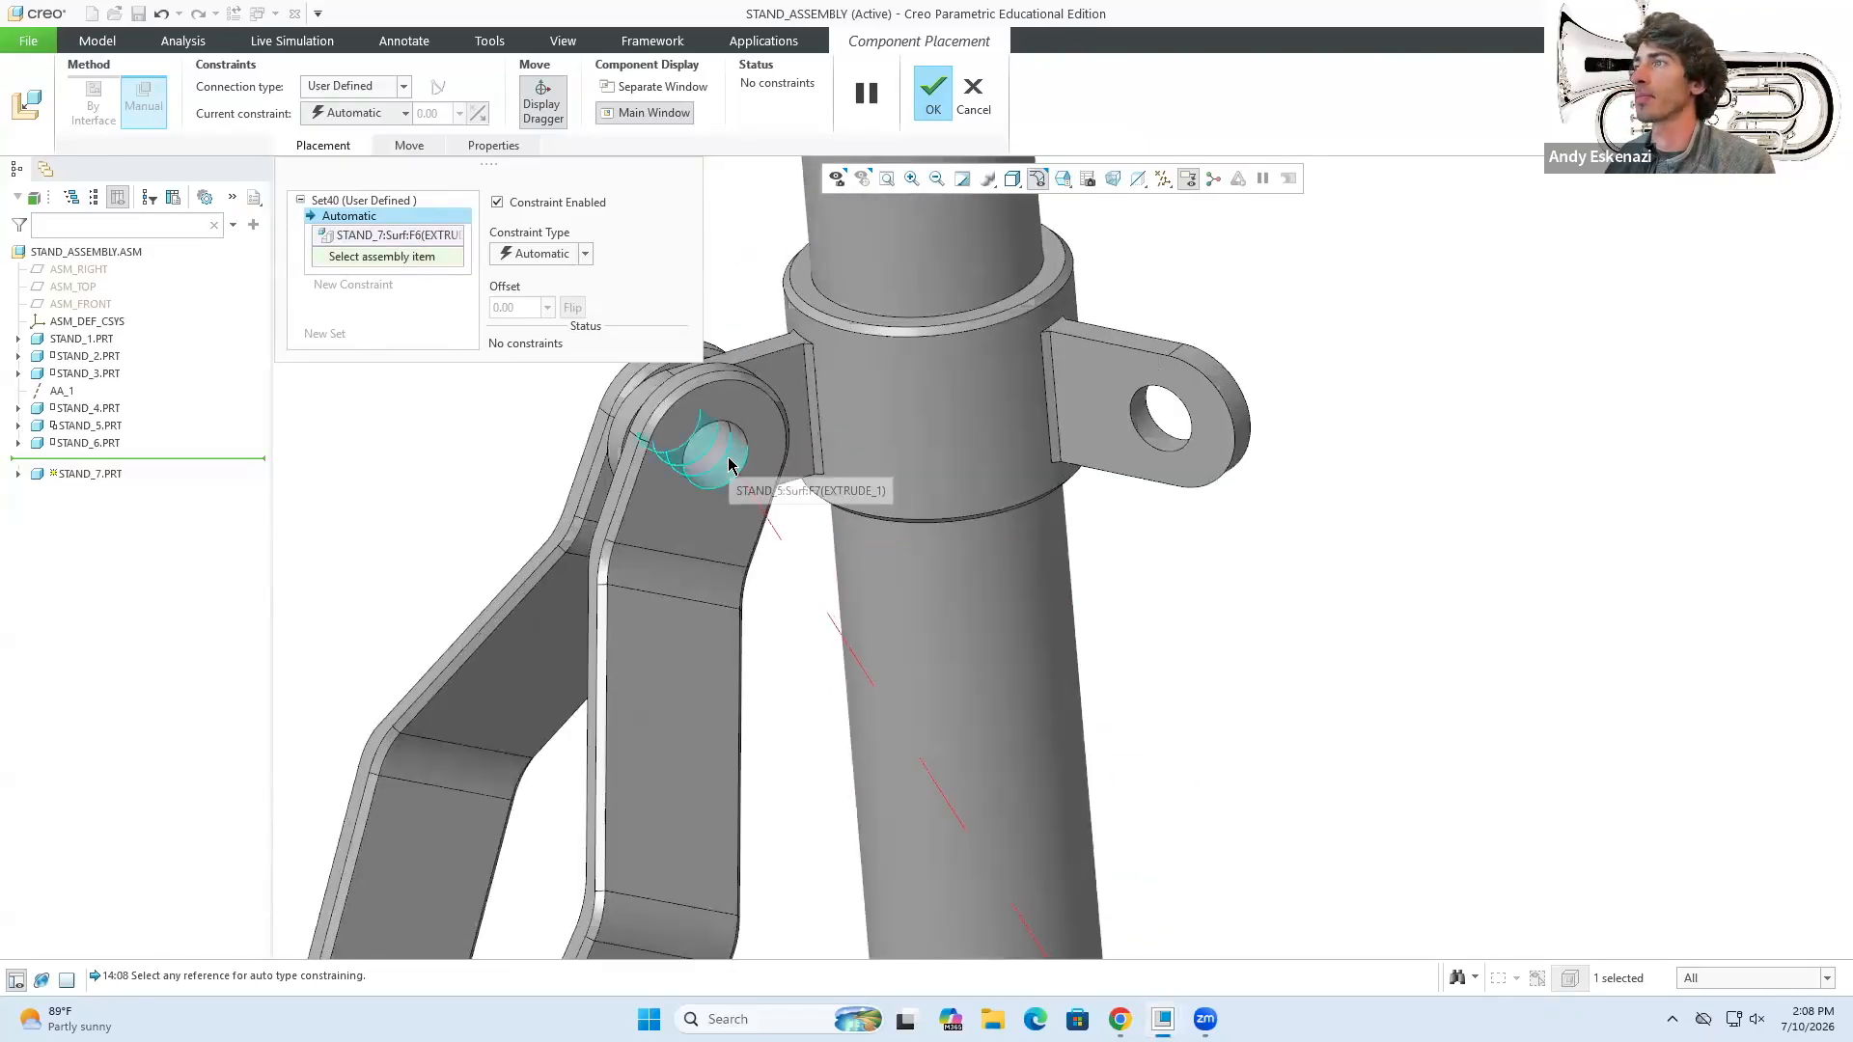
click(722, 450)
- Add a Distance constraint with an offset of 1 between the pin's end face and the leg's outer face, and complete the placement
click(378, 285)
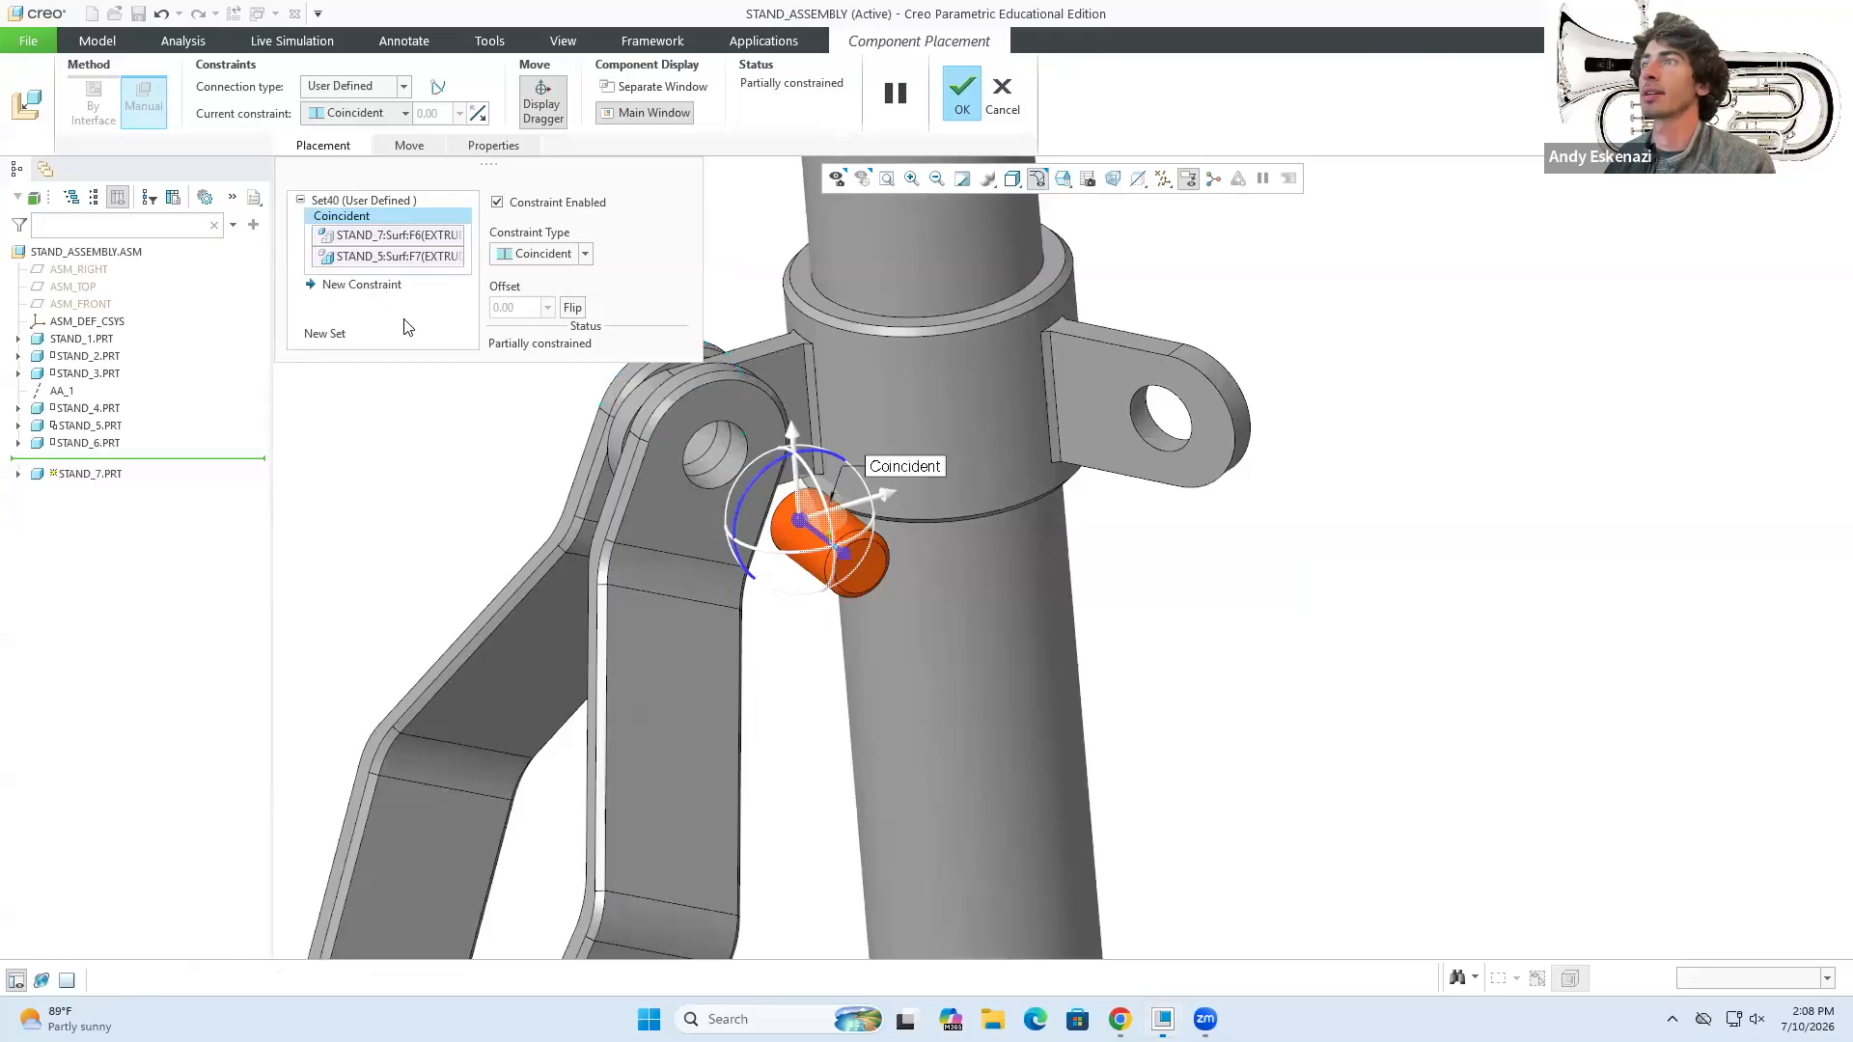
click(864, 565)
click(693, 500)
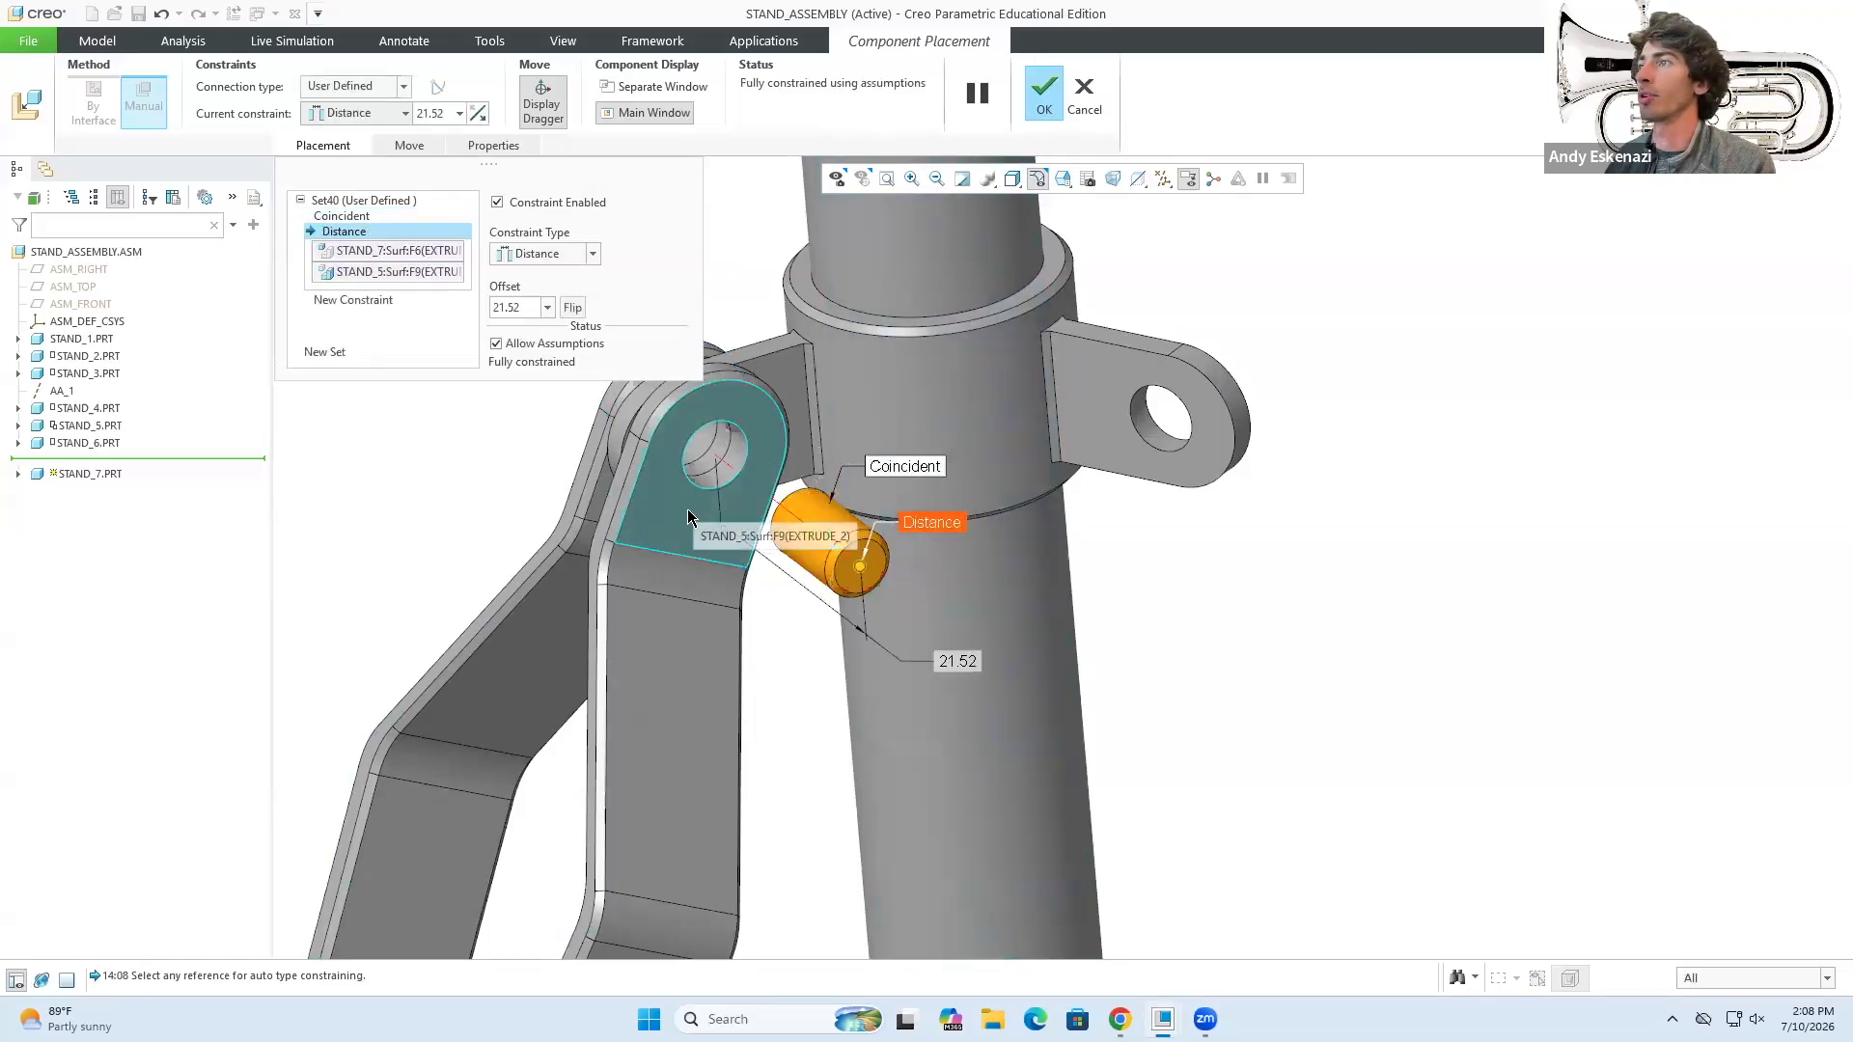
double_click(529, 307)
text(1)
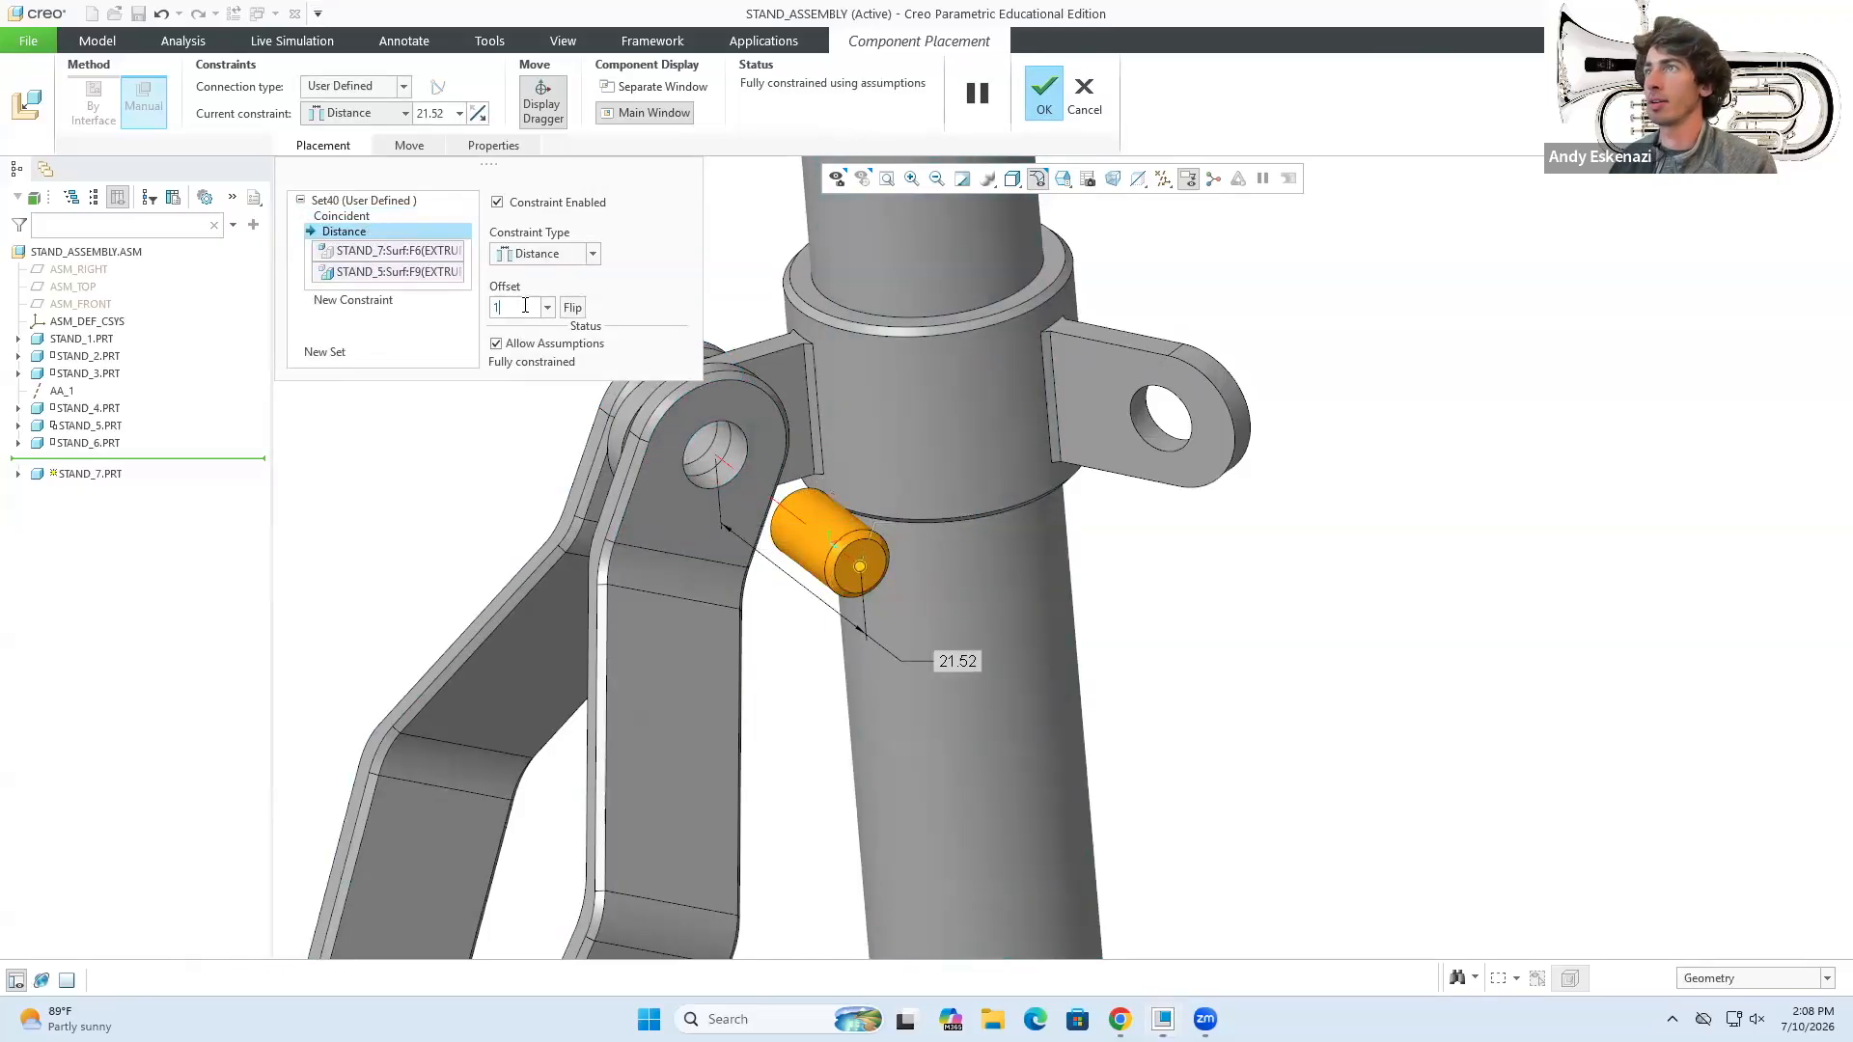
key(Return)
middle_drag(820, 569, 898, 540)
click(1042, 73)
- Insert a second stand_7.prt pin and make its cylindrical surface coincident with the STAND_1 base lug hole at the brace
click(315, 114)
click(333, 145)
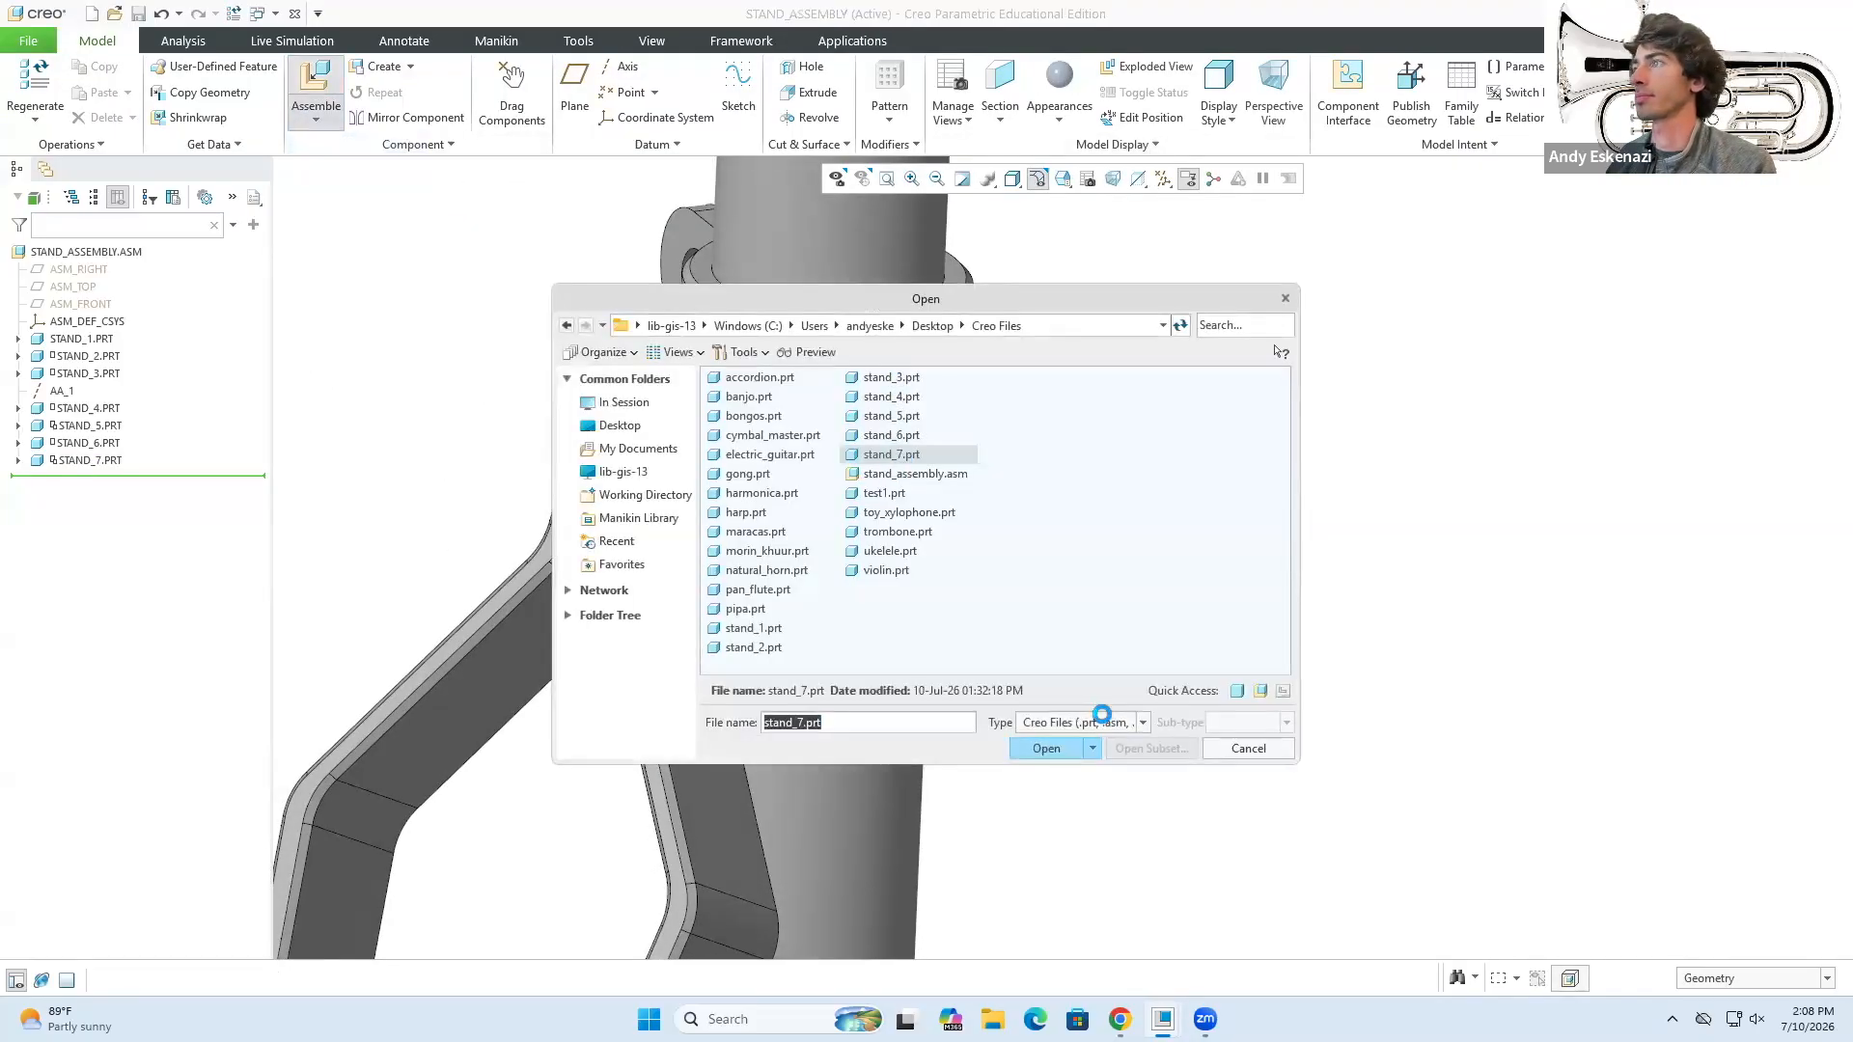
scroll(1110, 589, up, 9)
scroll(1169, 919, down, 5)
scroll(1158, 714, down, 3)
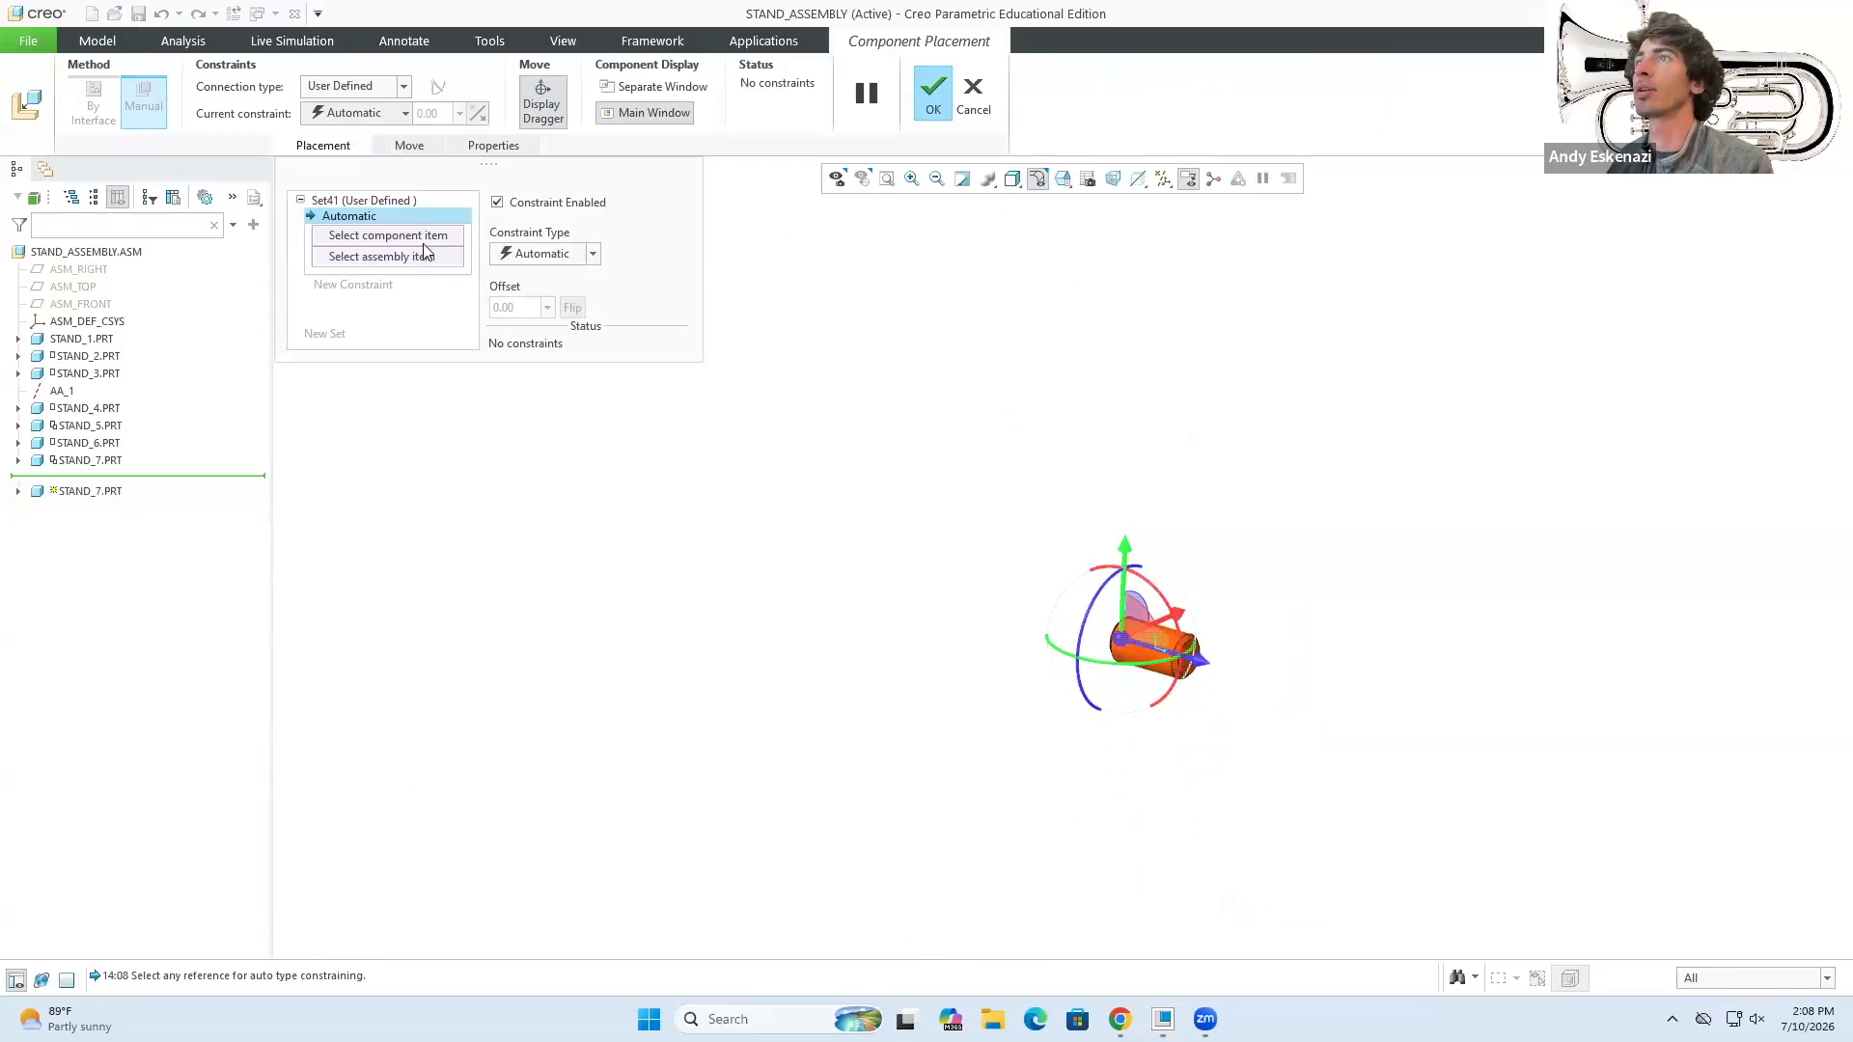
scroll(1177, 642, down, 2)
click(1181, 644)
scroll(1194, 617, up, 5)
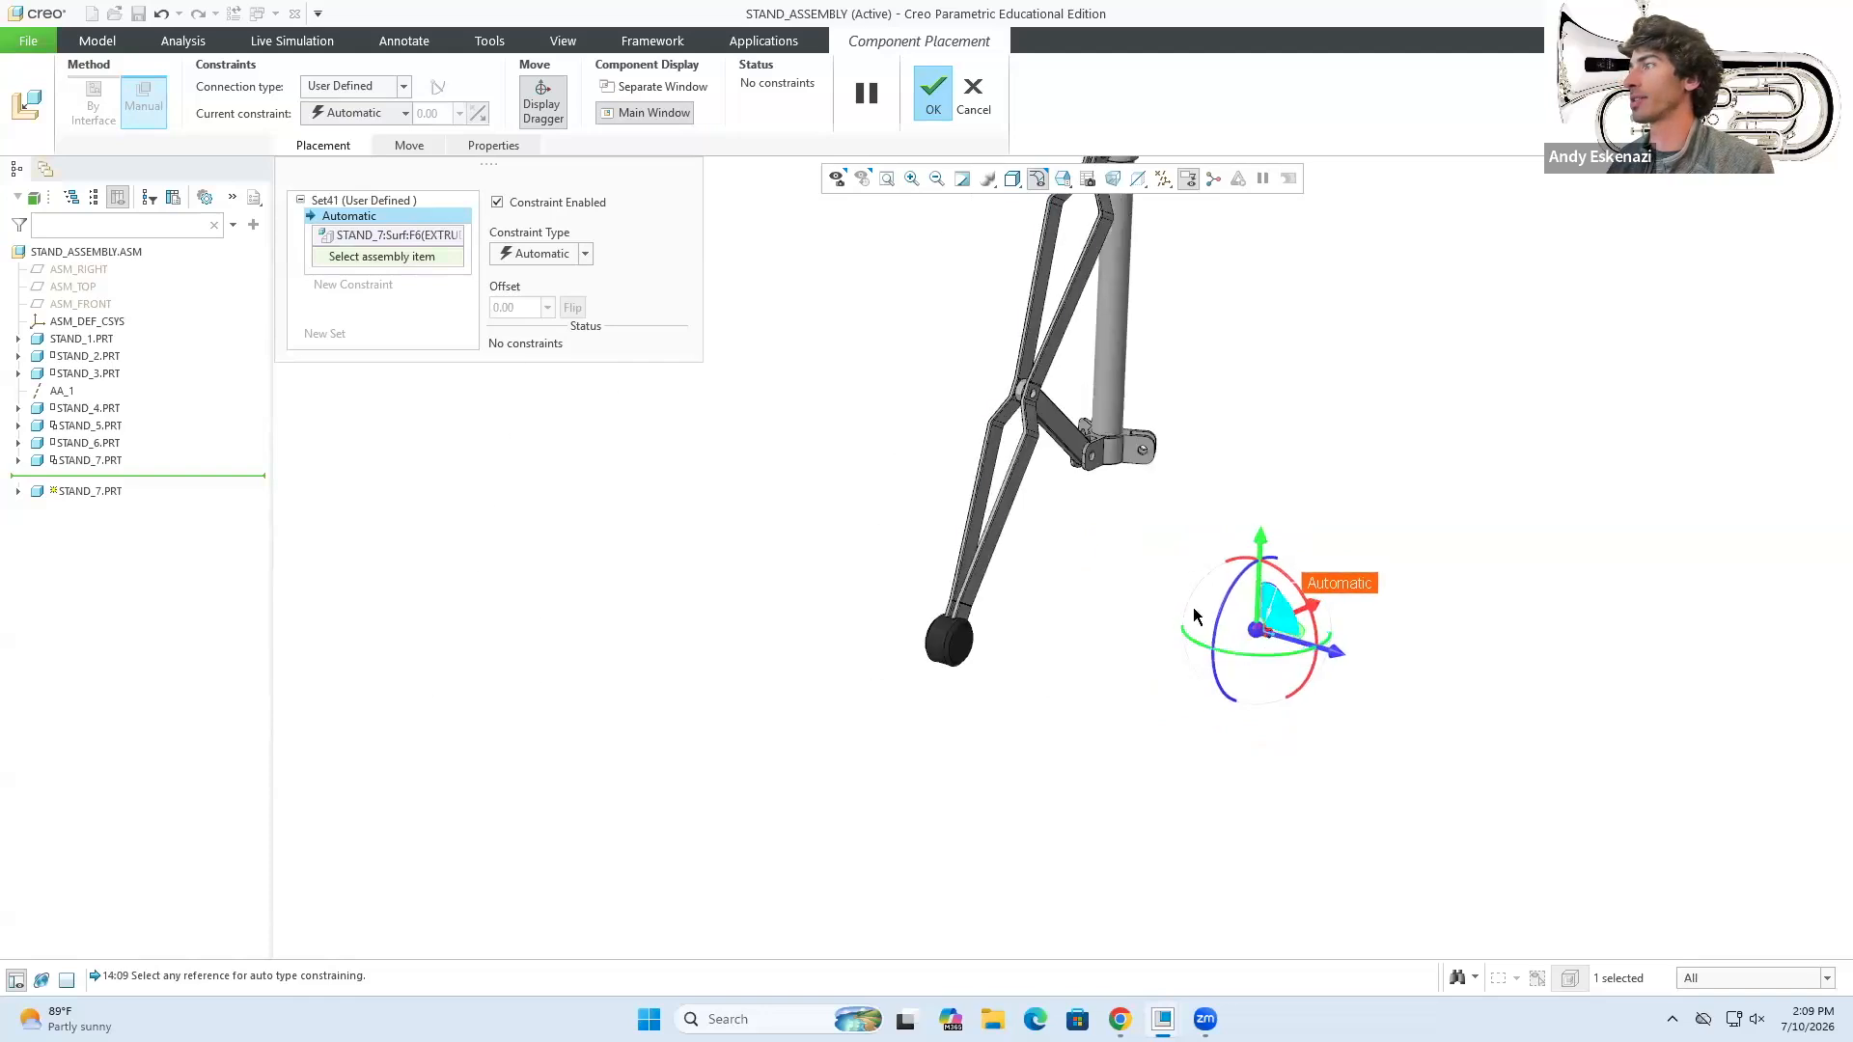
scroll(1081, 448, down, 6)
click(1087, 573)
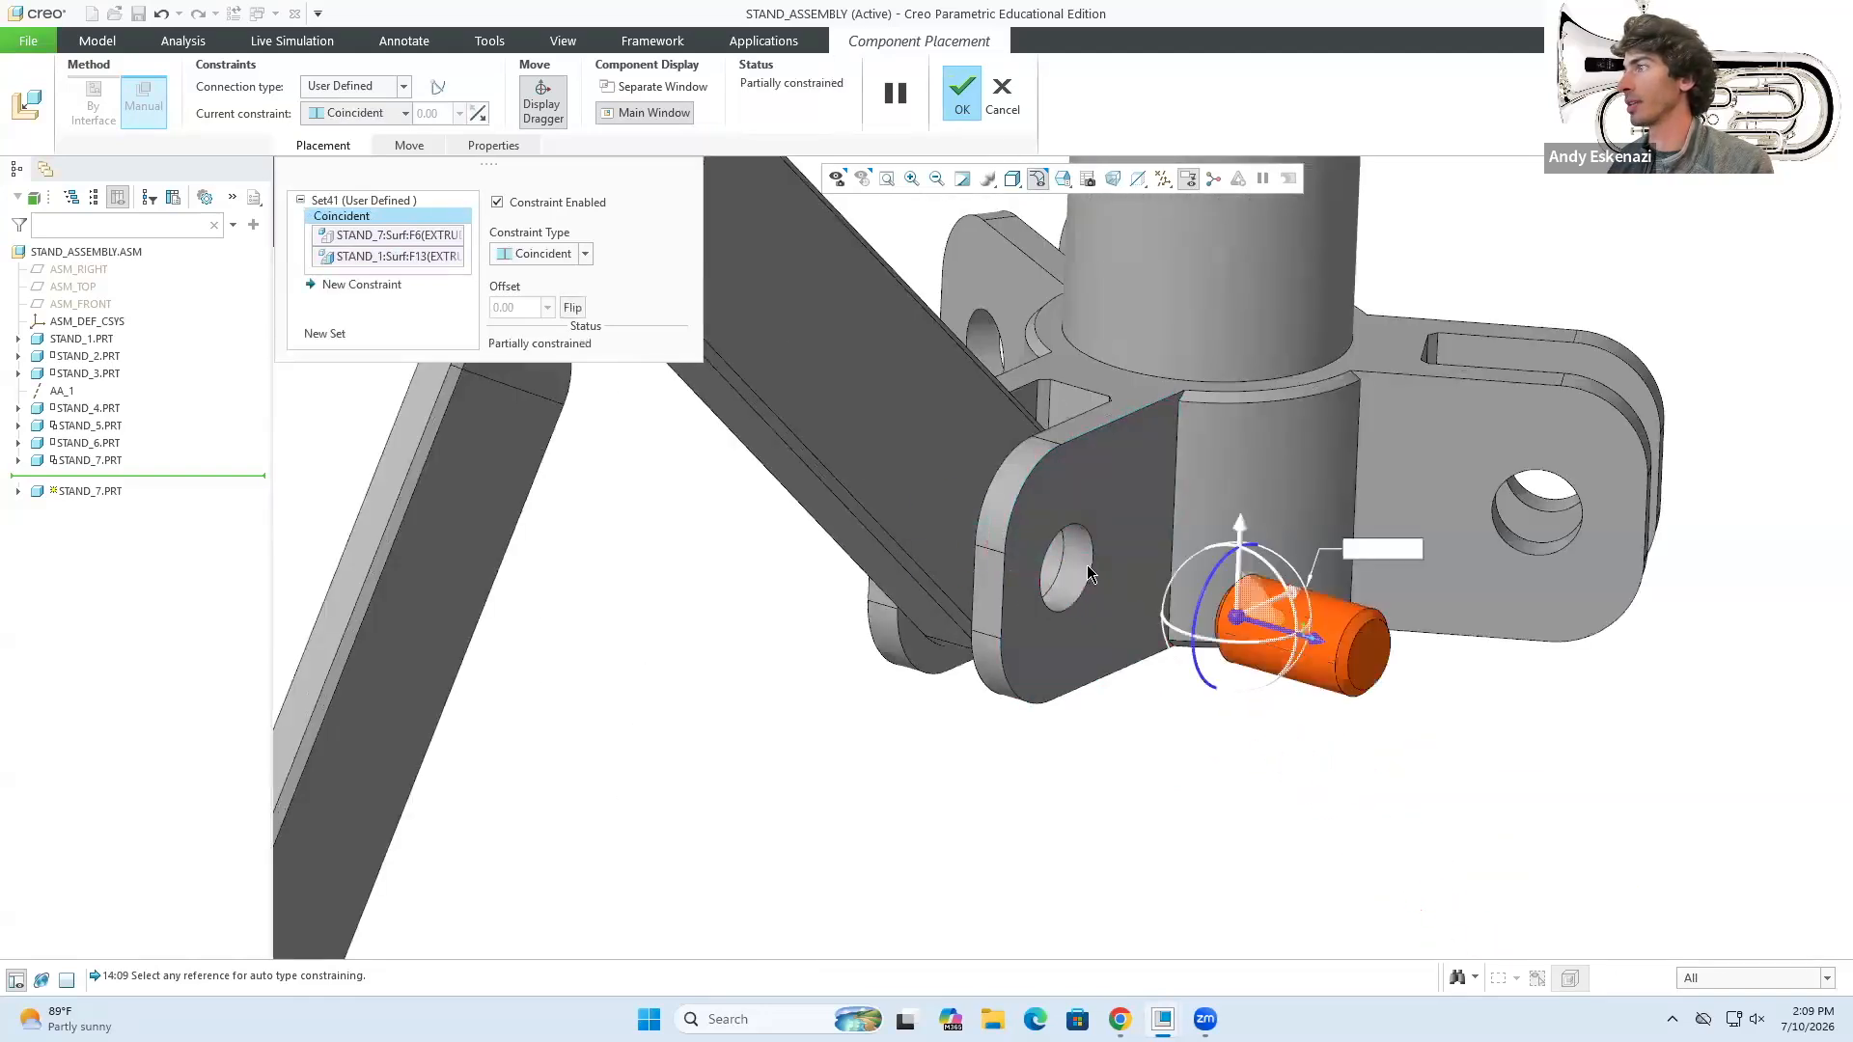
- Constrain the second pin's end face as Coincident with the outer face of the base lug, and complete the placement
click(385, 286)
click(1377, 668)
click(1075, 621)
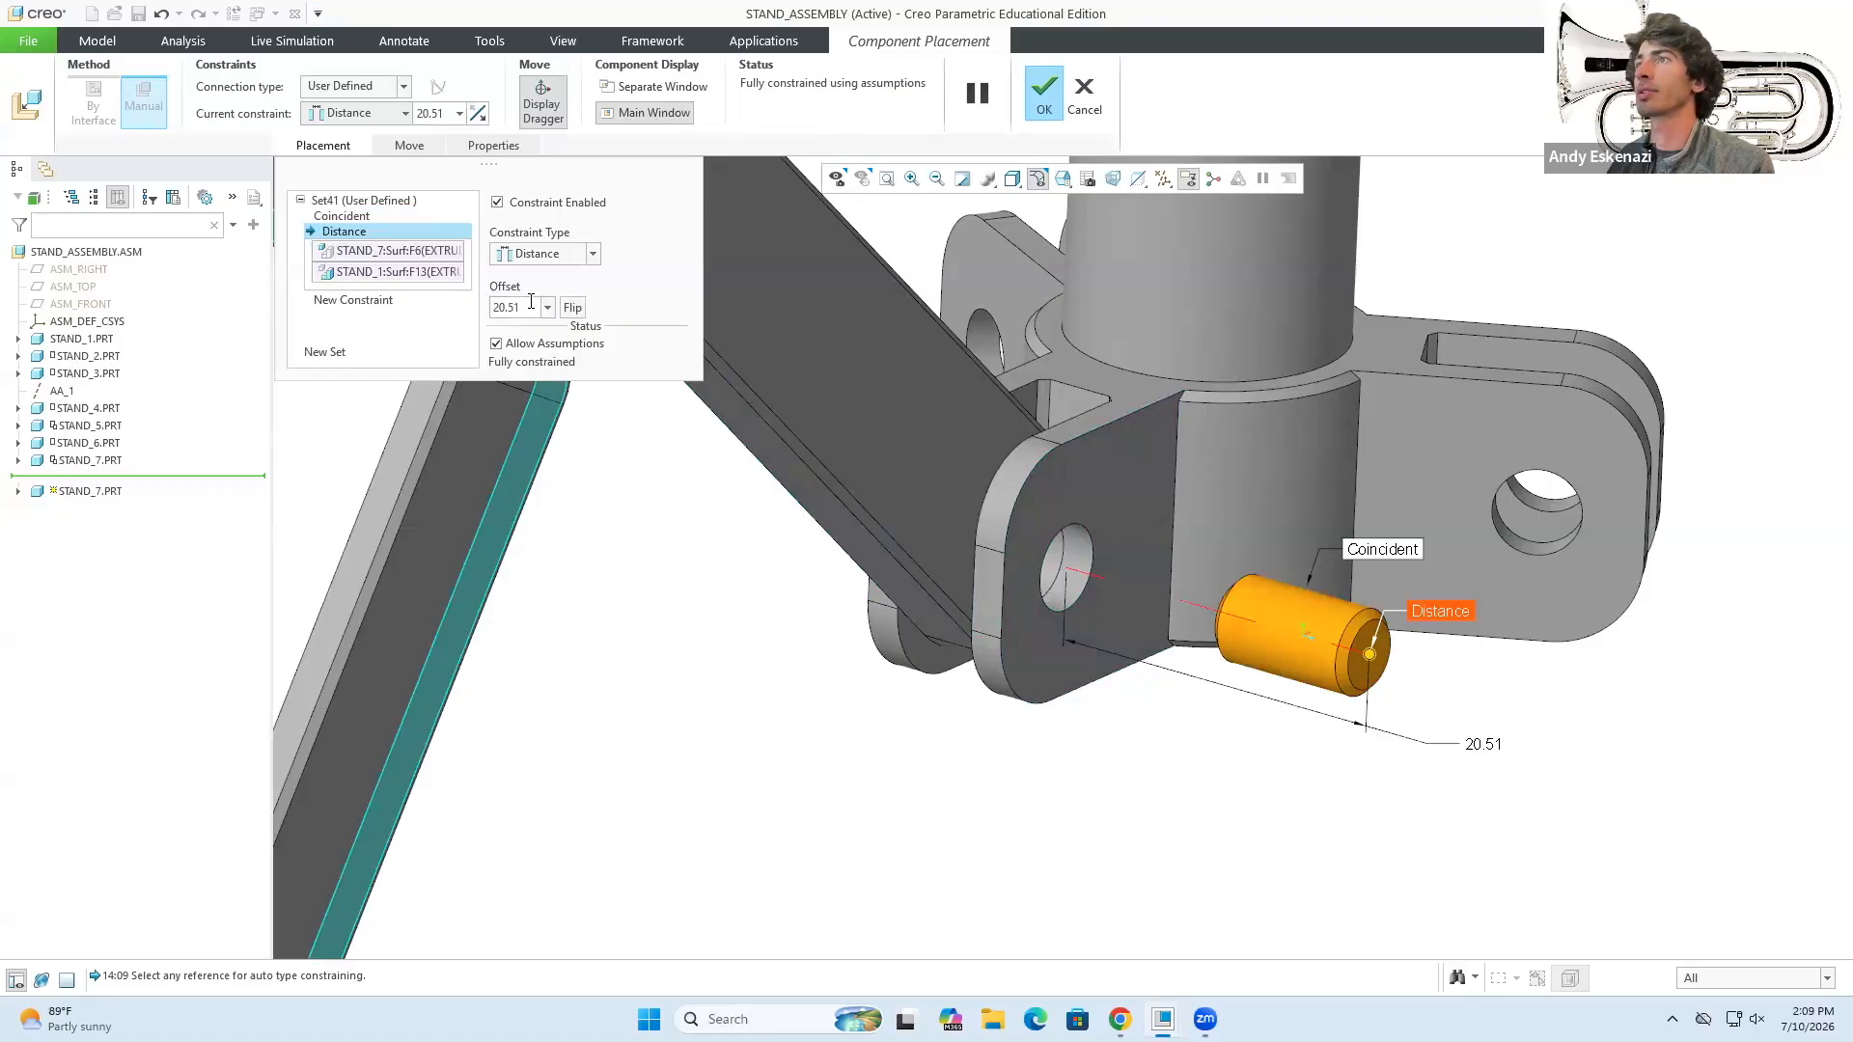
click(569, 254)
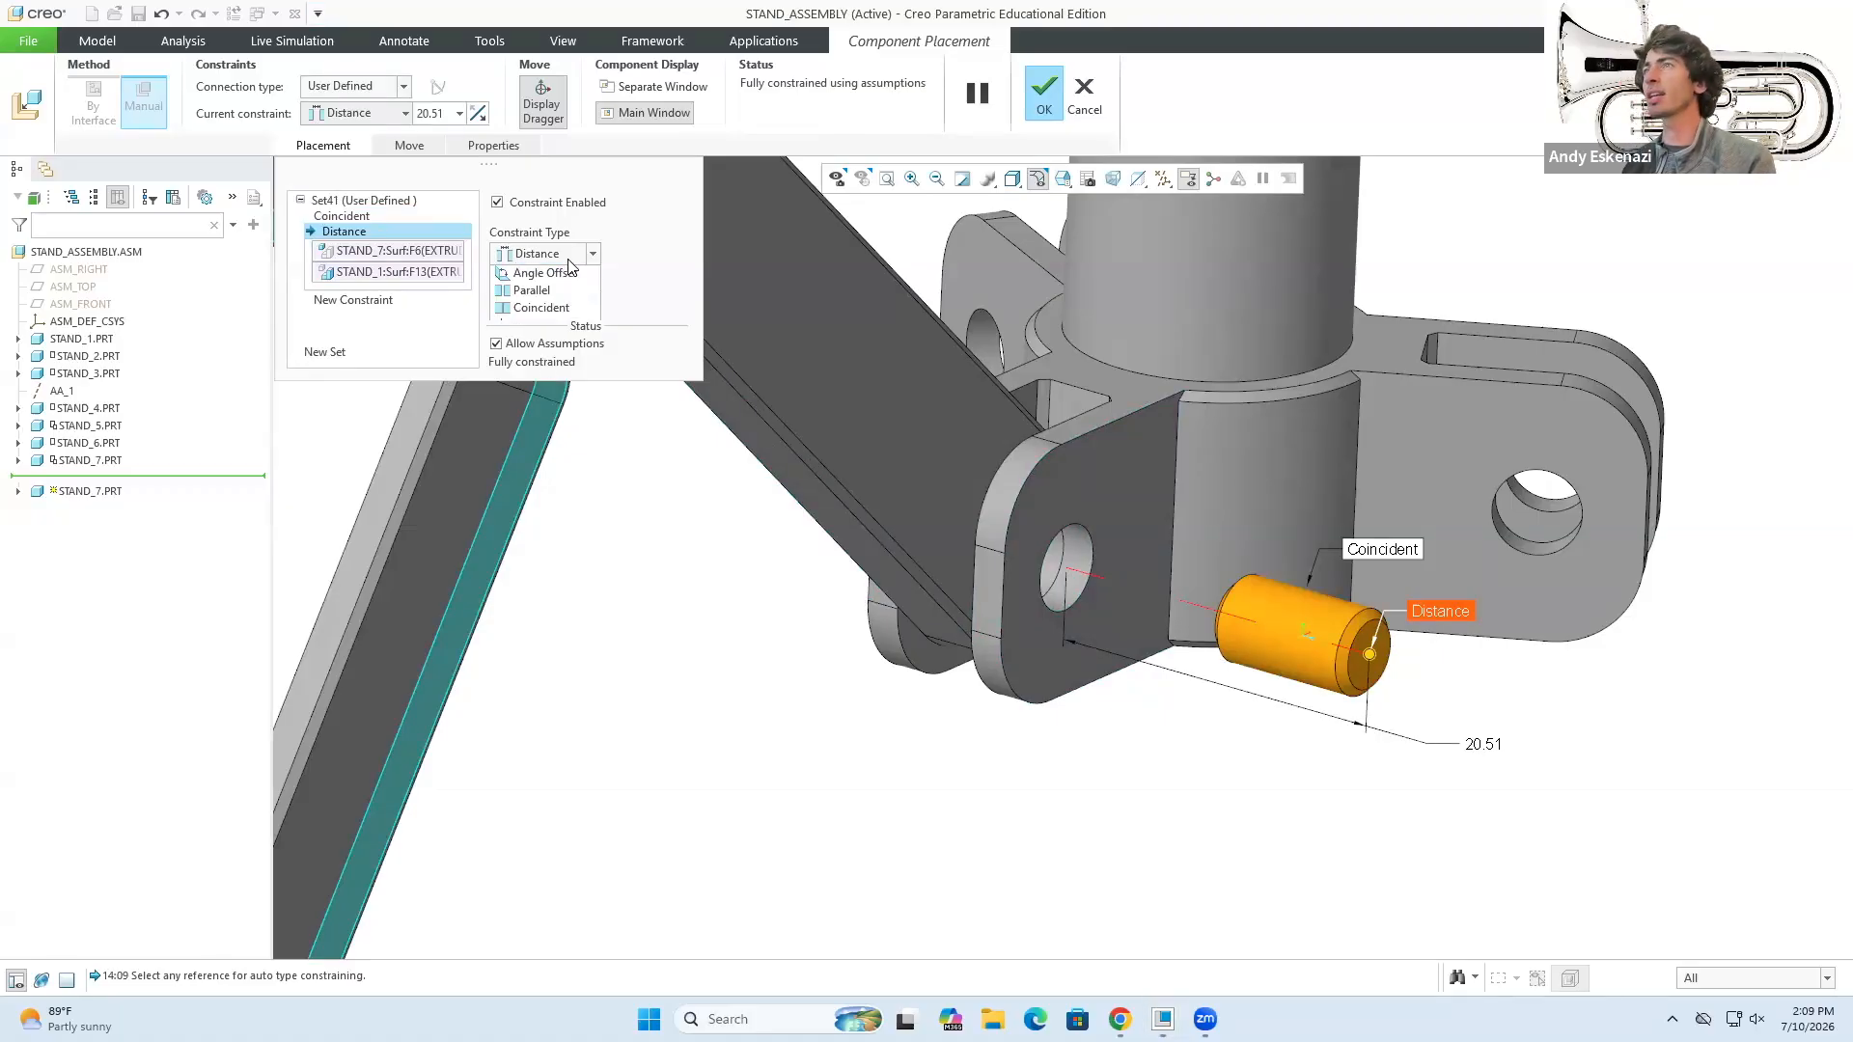
click(560, 336)
middle_drag(839, 597, 580, 619)
middle_drag(629, 615, 556, 608)
click(1043, 108)
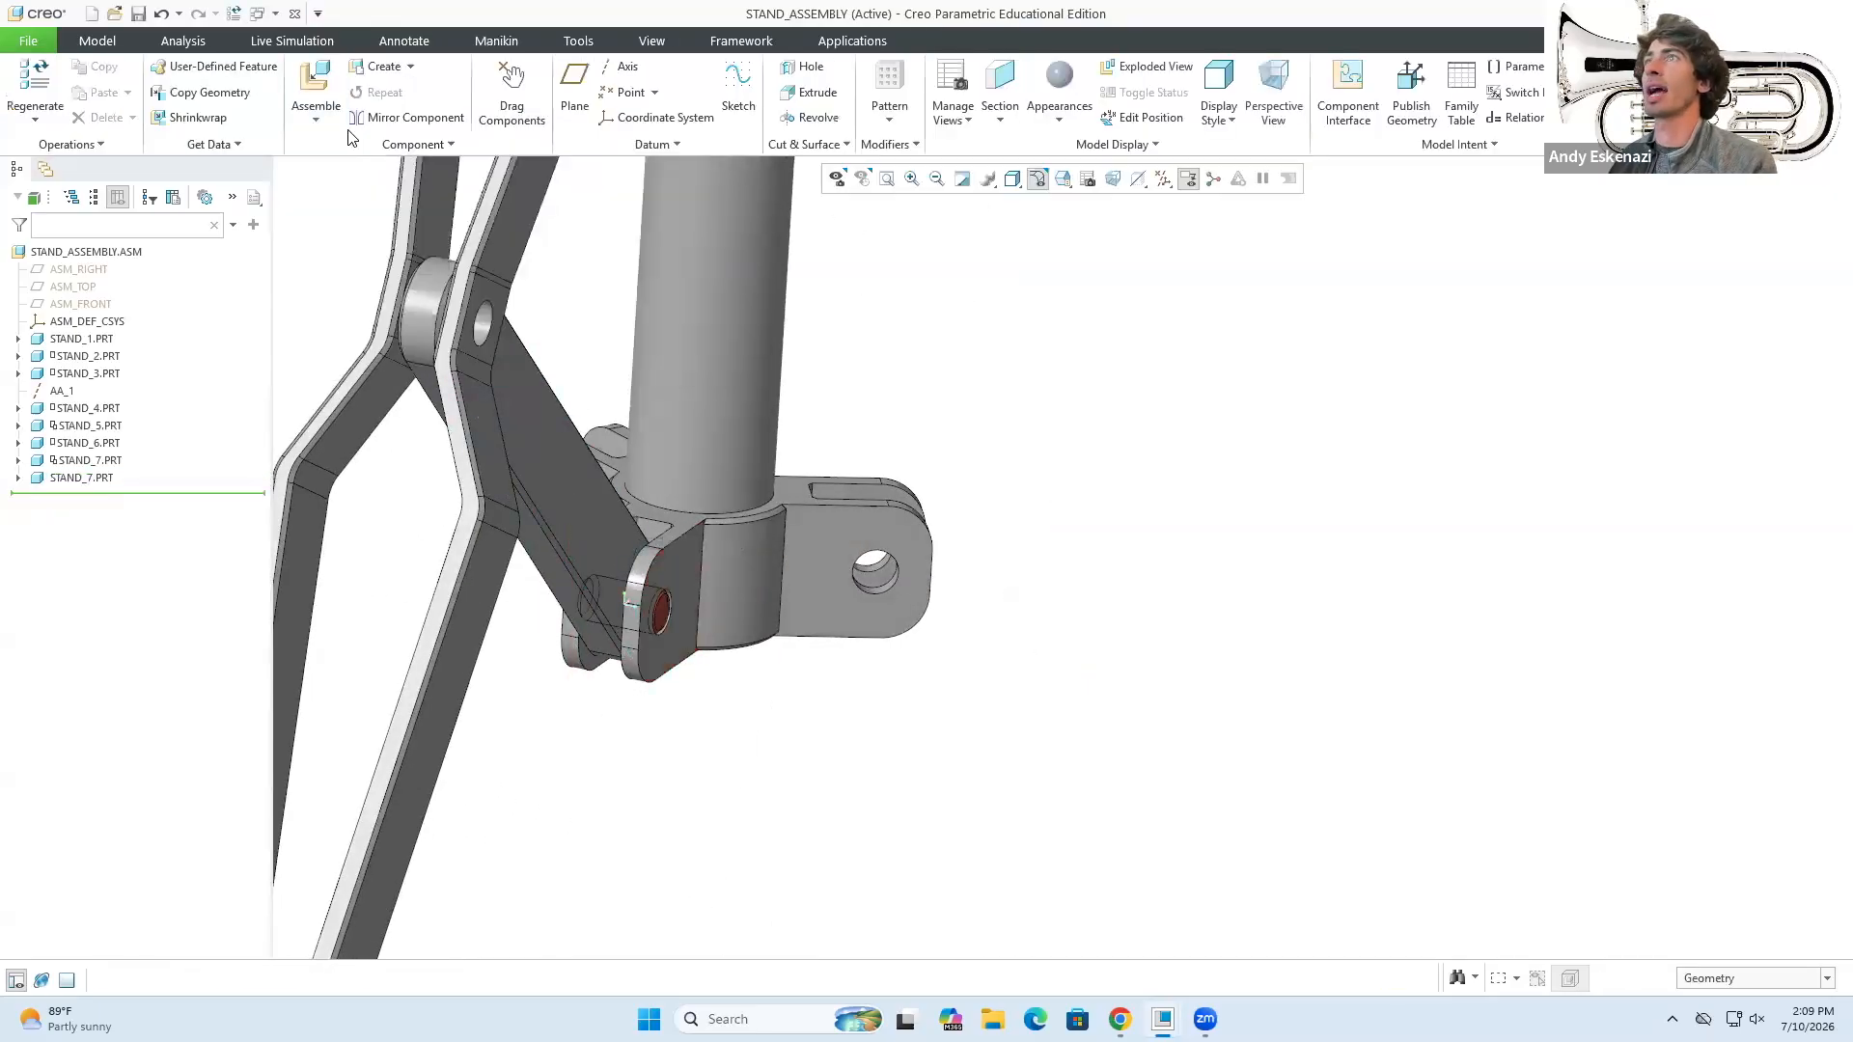
- Insert a third stand_7.prt pin and make its cylindrical surface coincident with the leg's middle hole
click(315, 114)
click(345, 143)
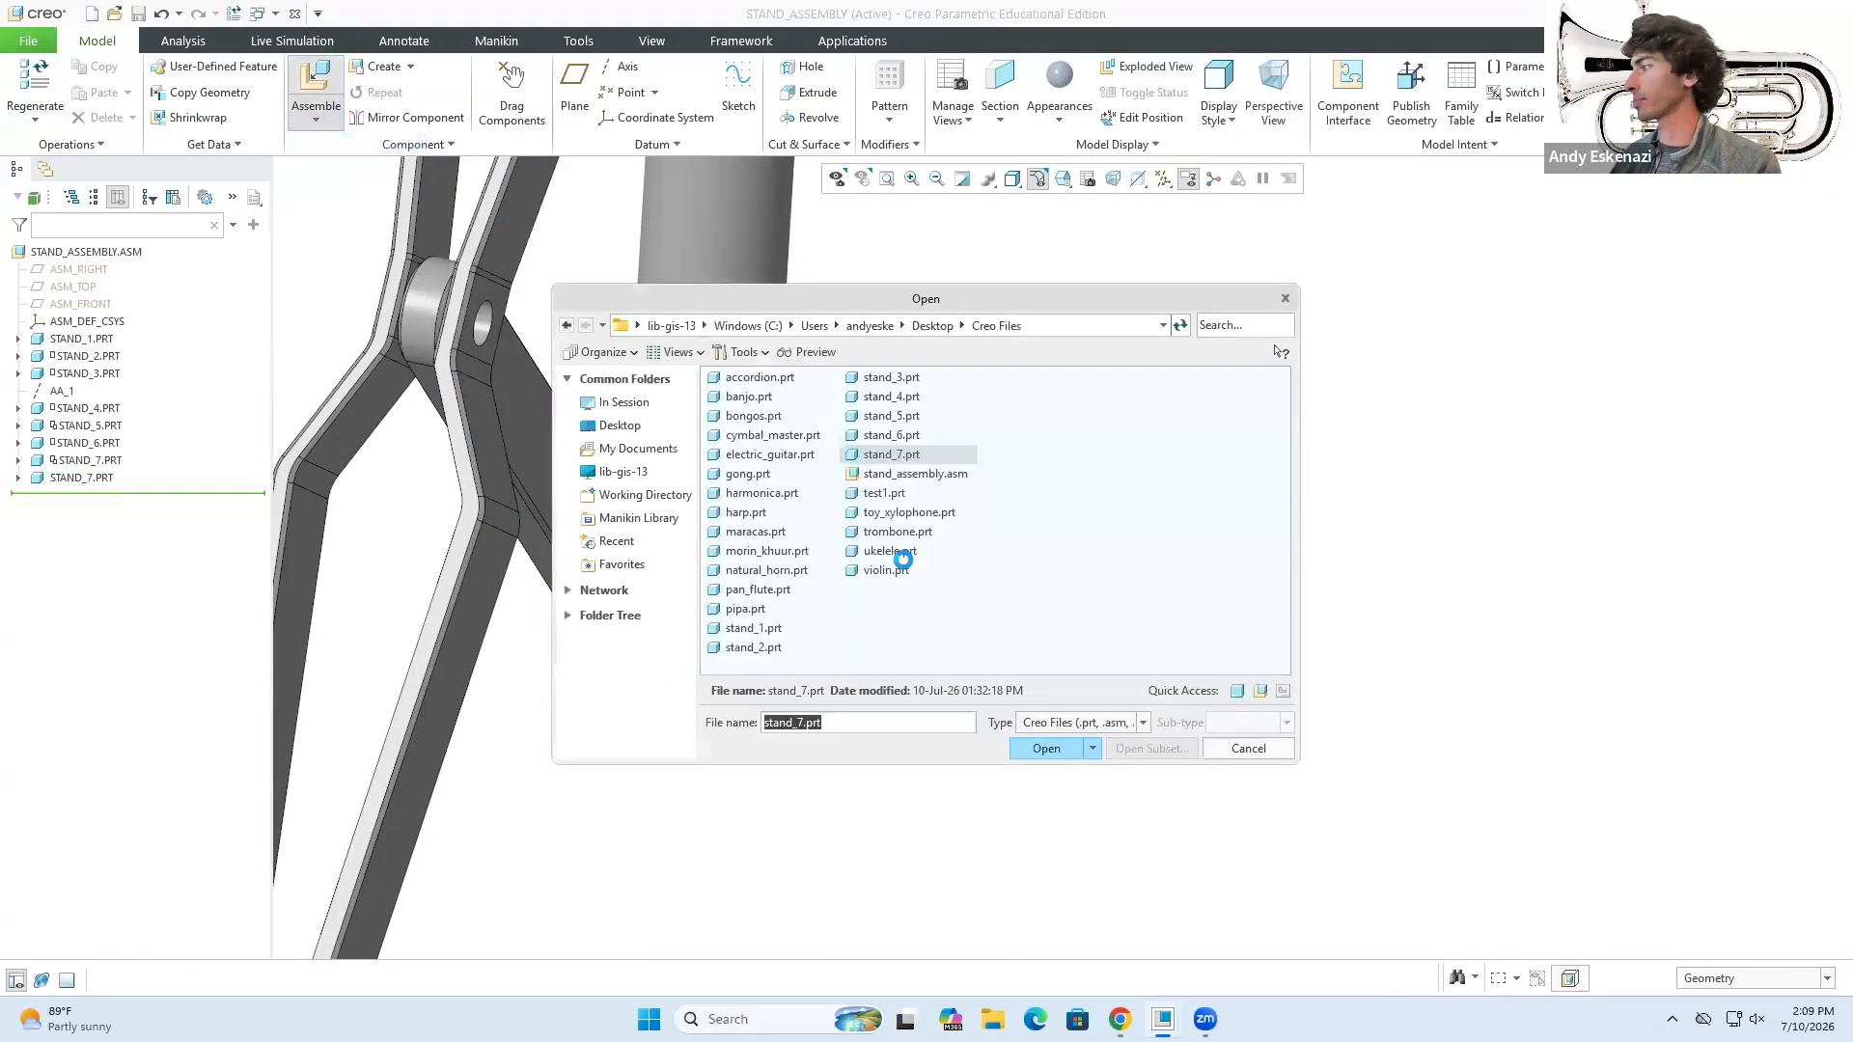
click(1046, 748)
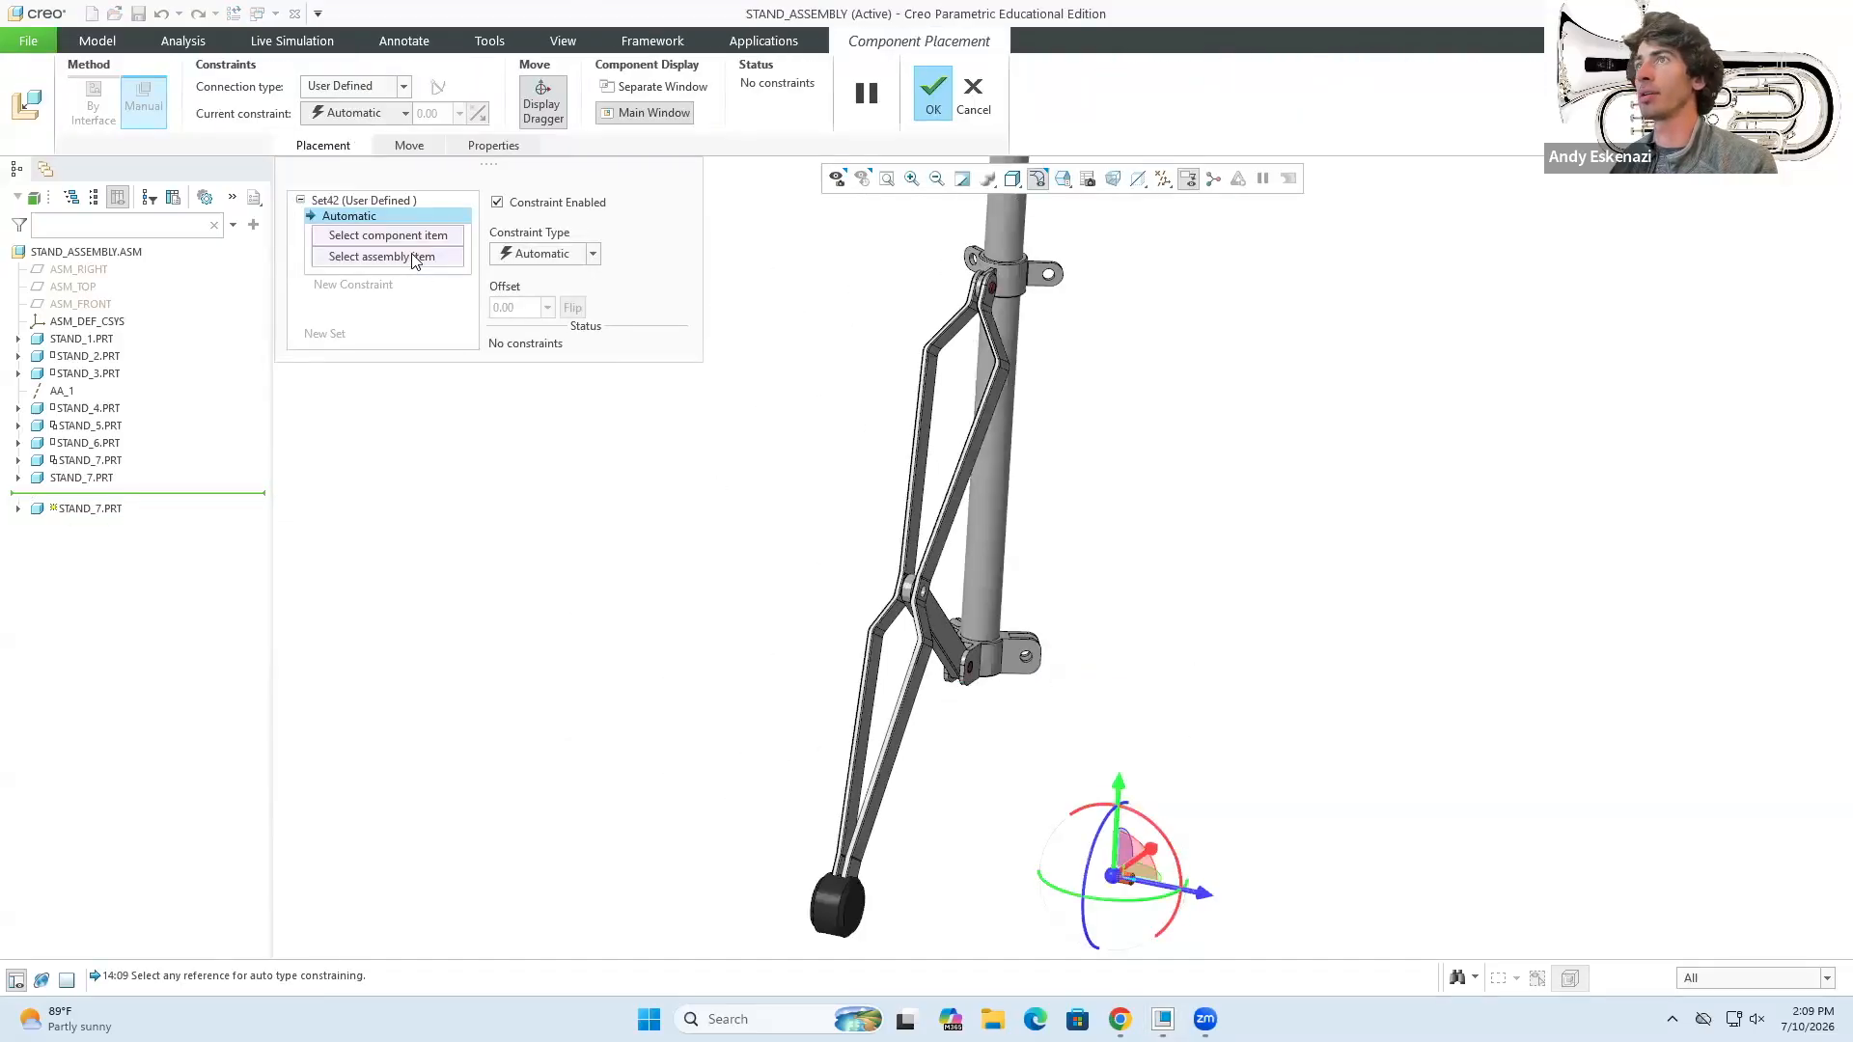
scroll(1091, 893, down, 6)
click(1224, 807)
scroll(1225, 805, up, 6)
scroll(912, 249, down, 6)
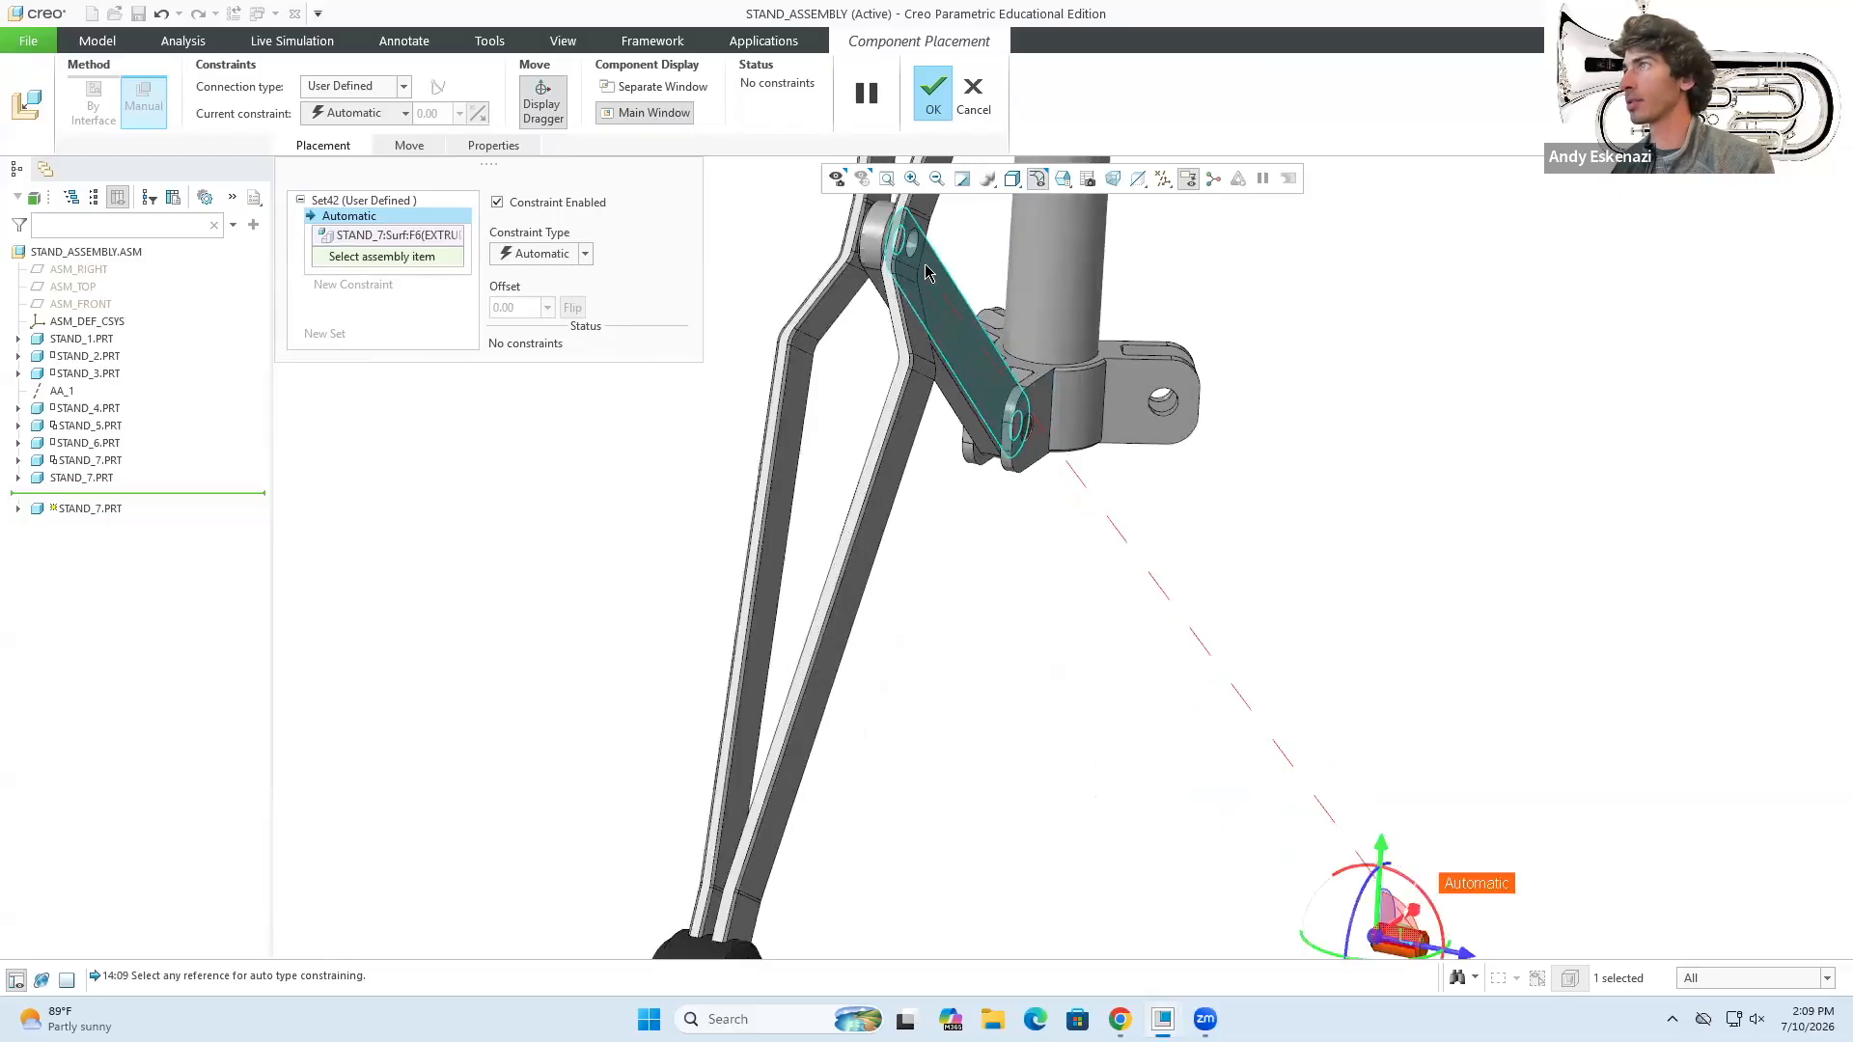
click(912, 249)
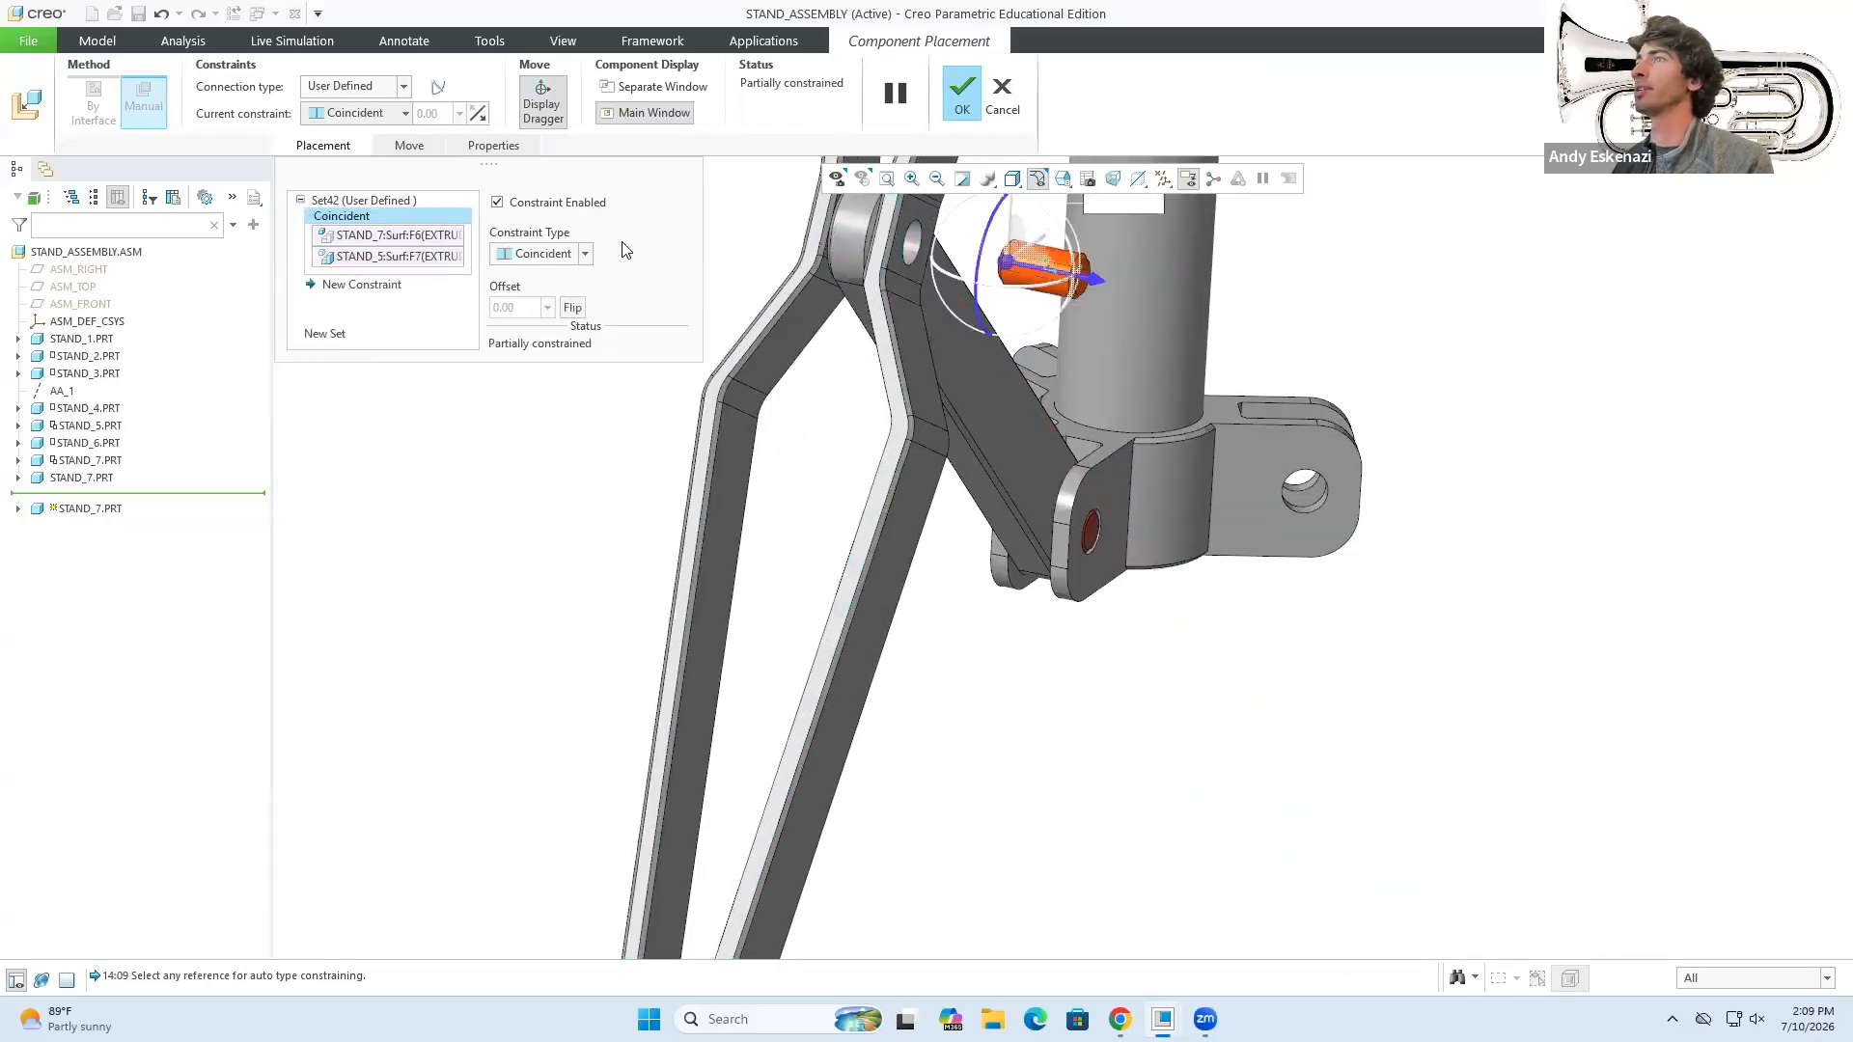
- Add a Distance constraint between the leg's face beside the middle hole and the third pin's end face, with an offset of 0.50
click(362, 285)
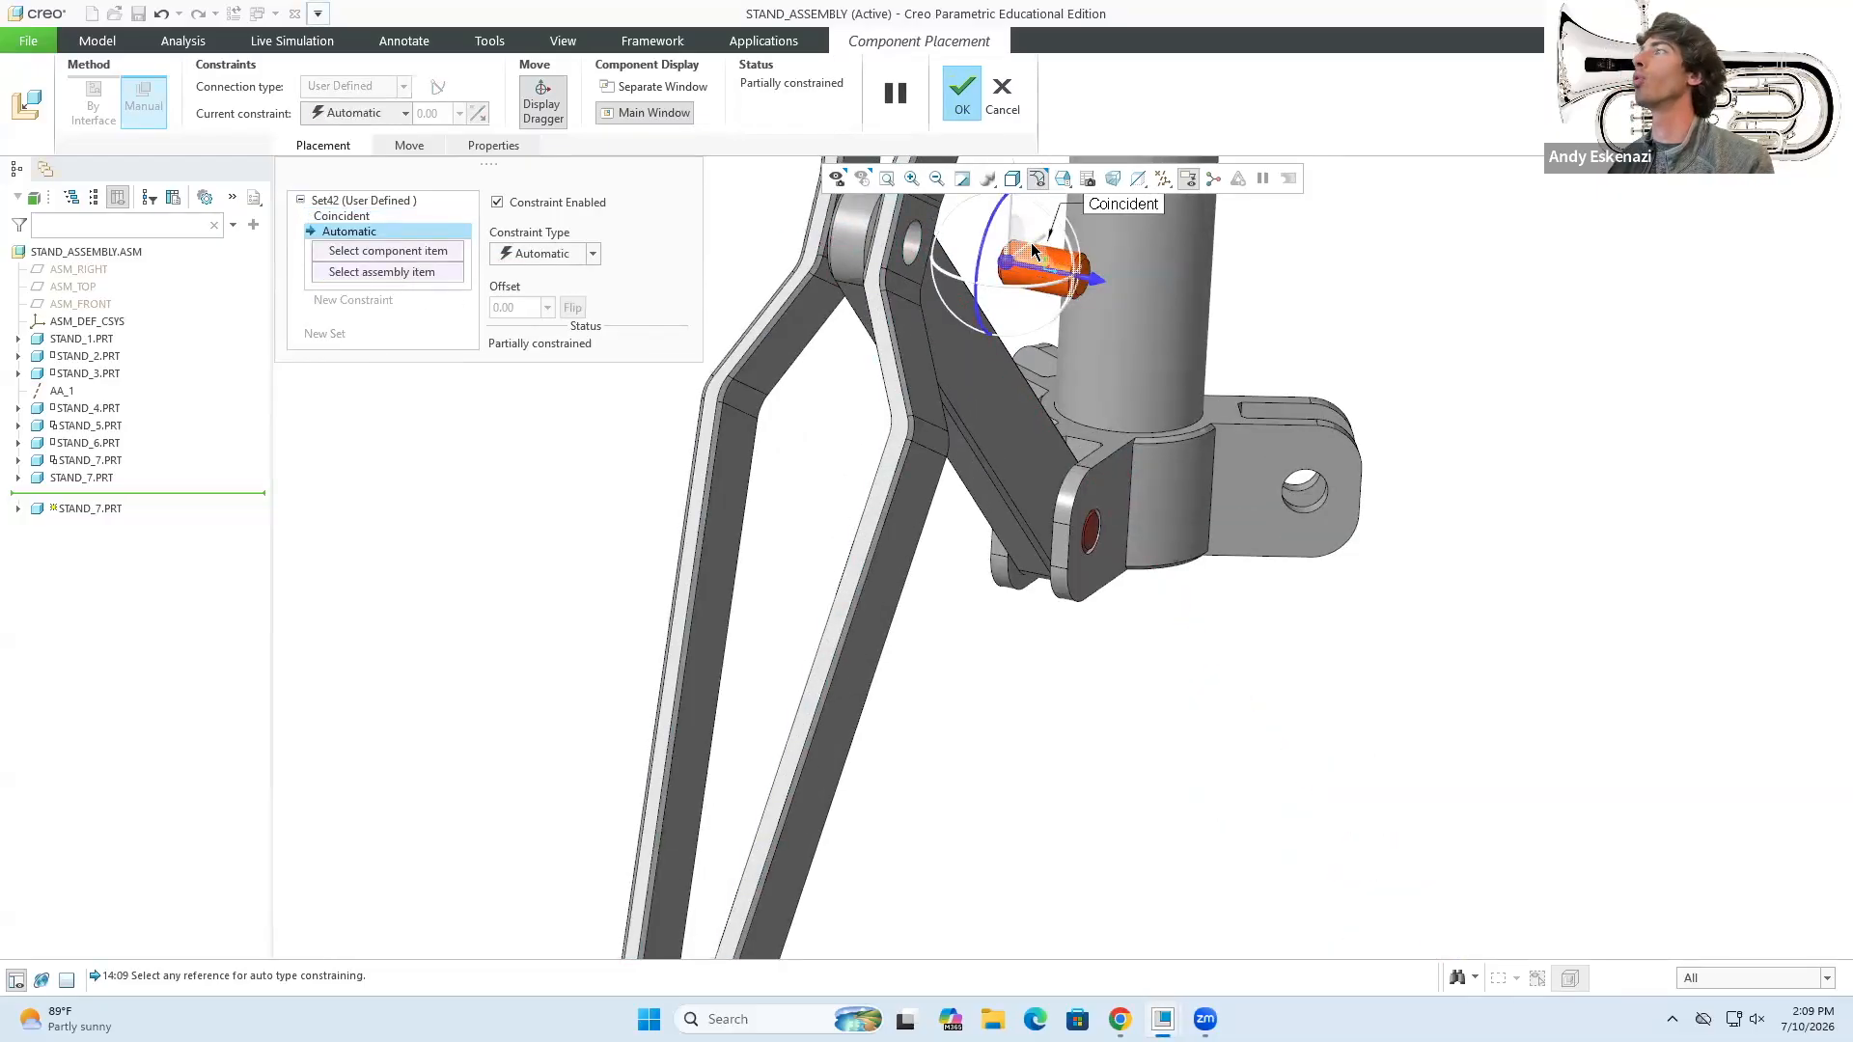
scroll(1032, 251, down, 3)
click(772, 280)
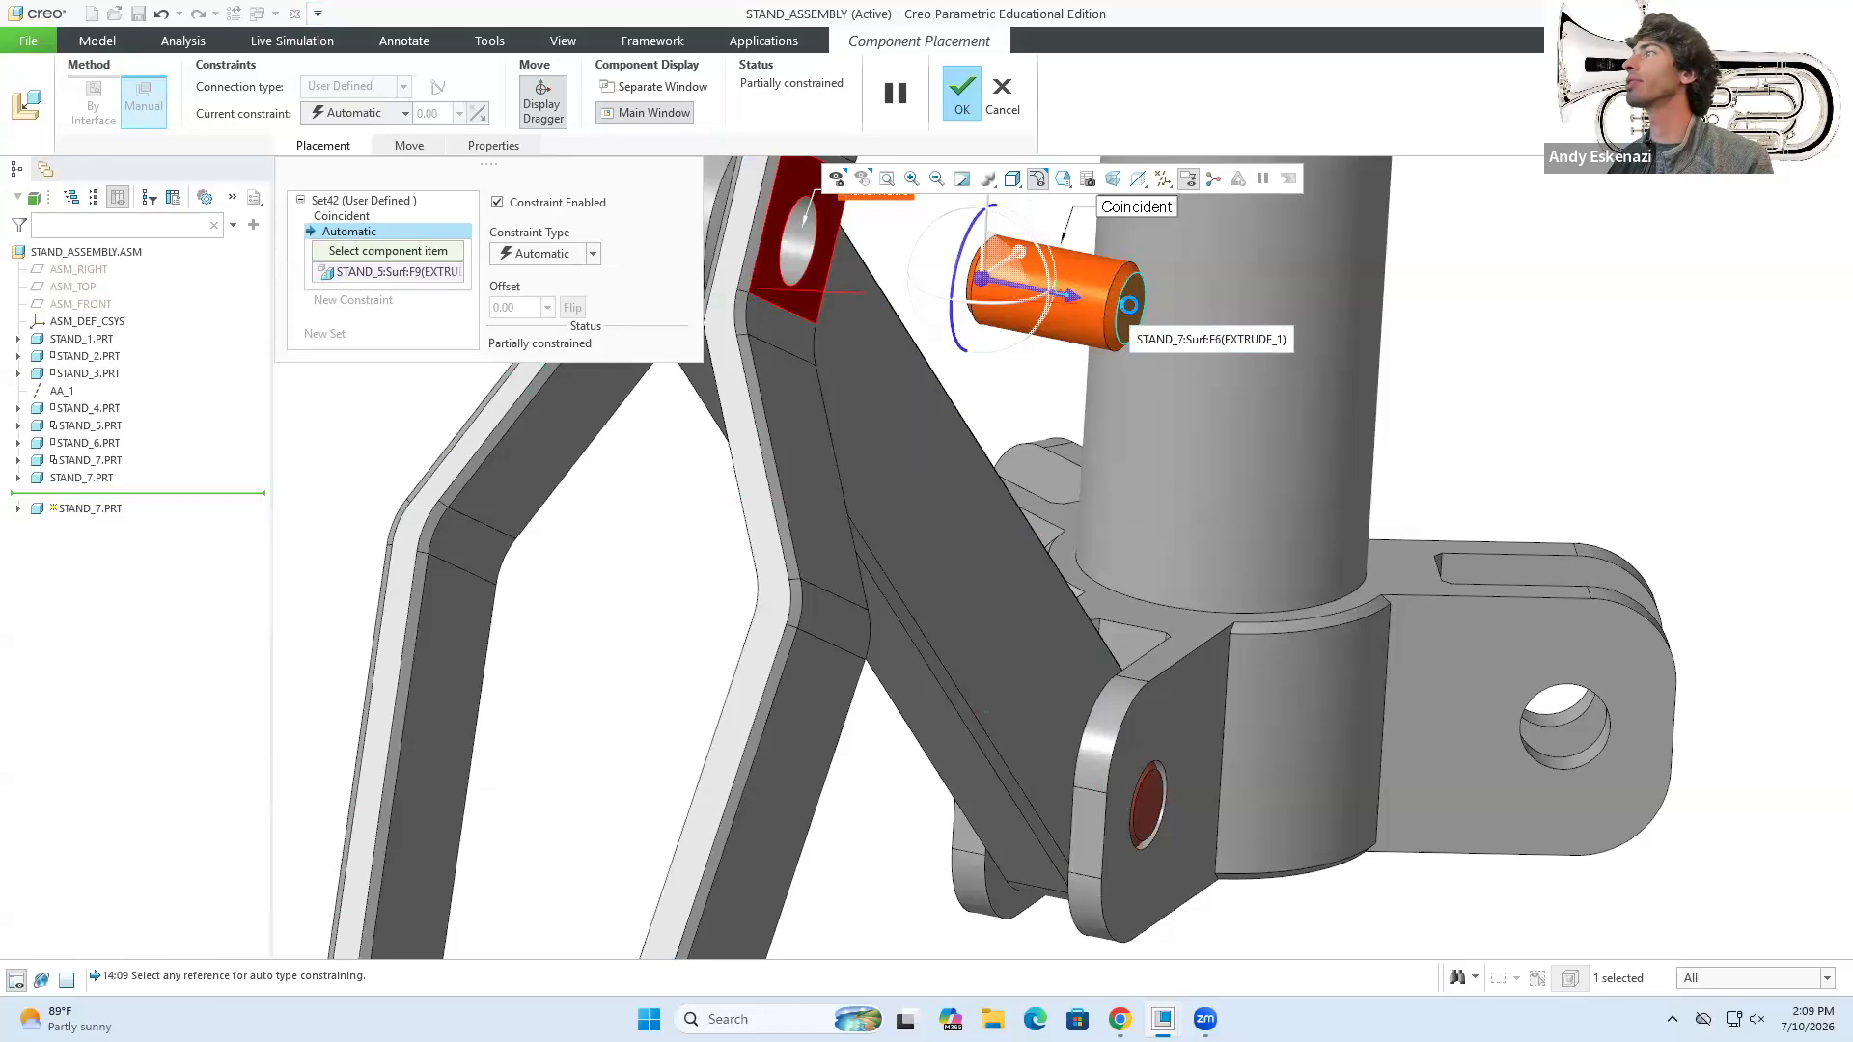
click(1129, 305)
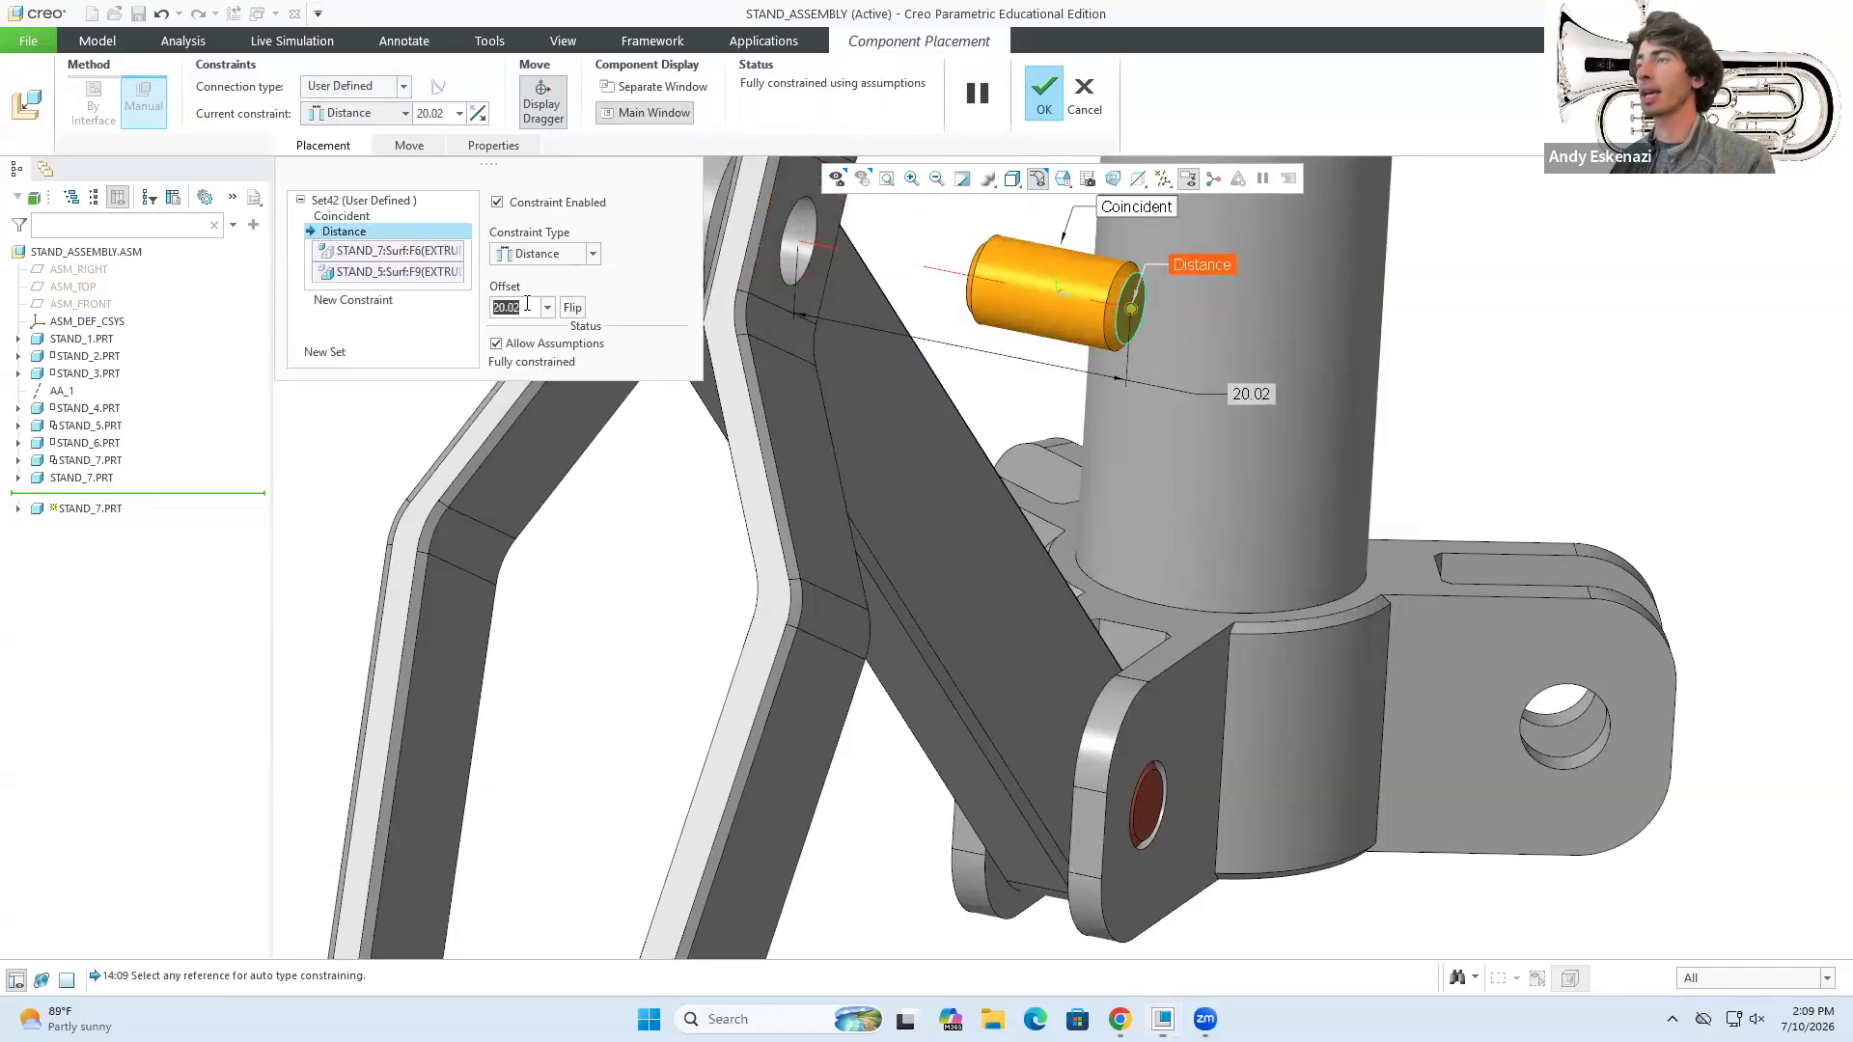
key(Return)
- Reverse the third pin's 0.50 offset to the opposite side of the leg's face with a negative value, and inspect the pin's fit
scroll(893, 446, up, 6)
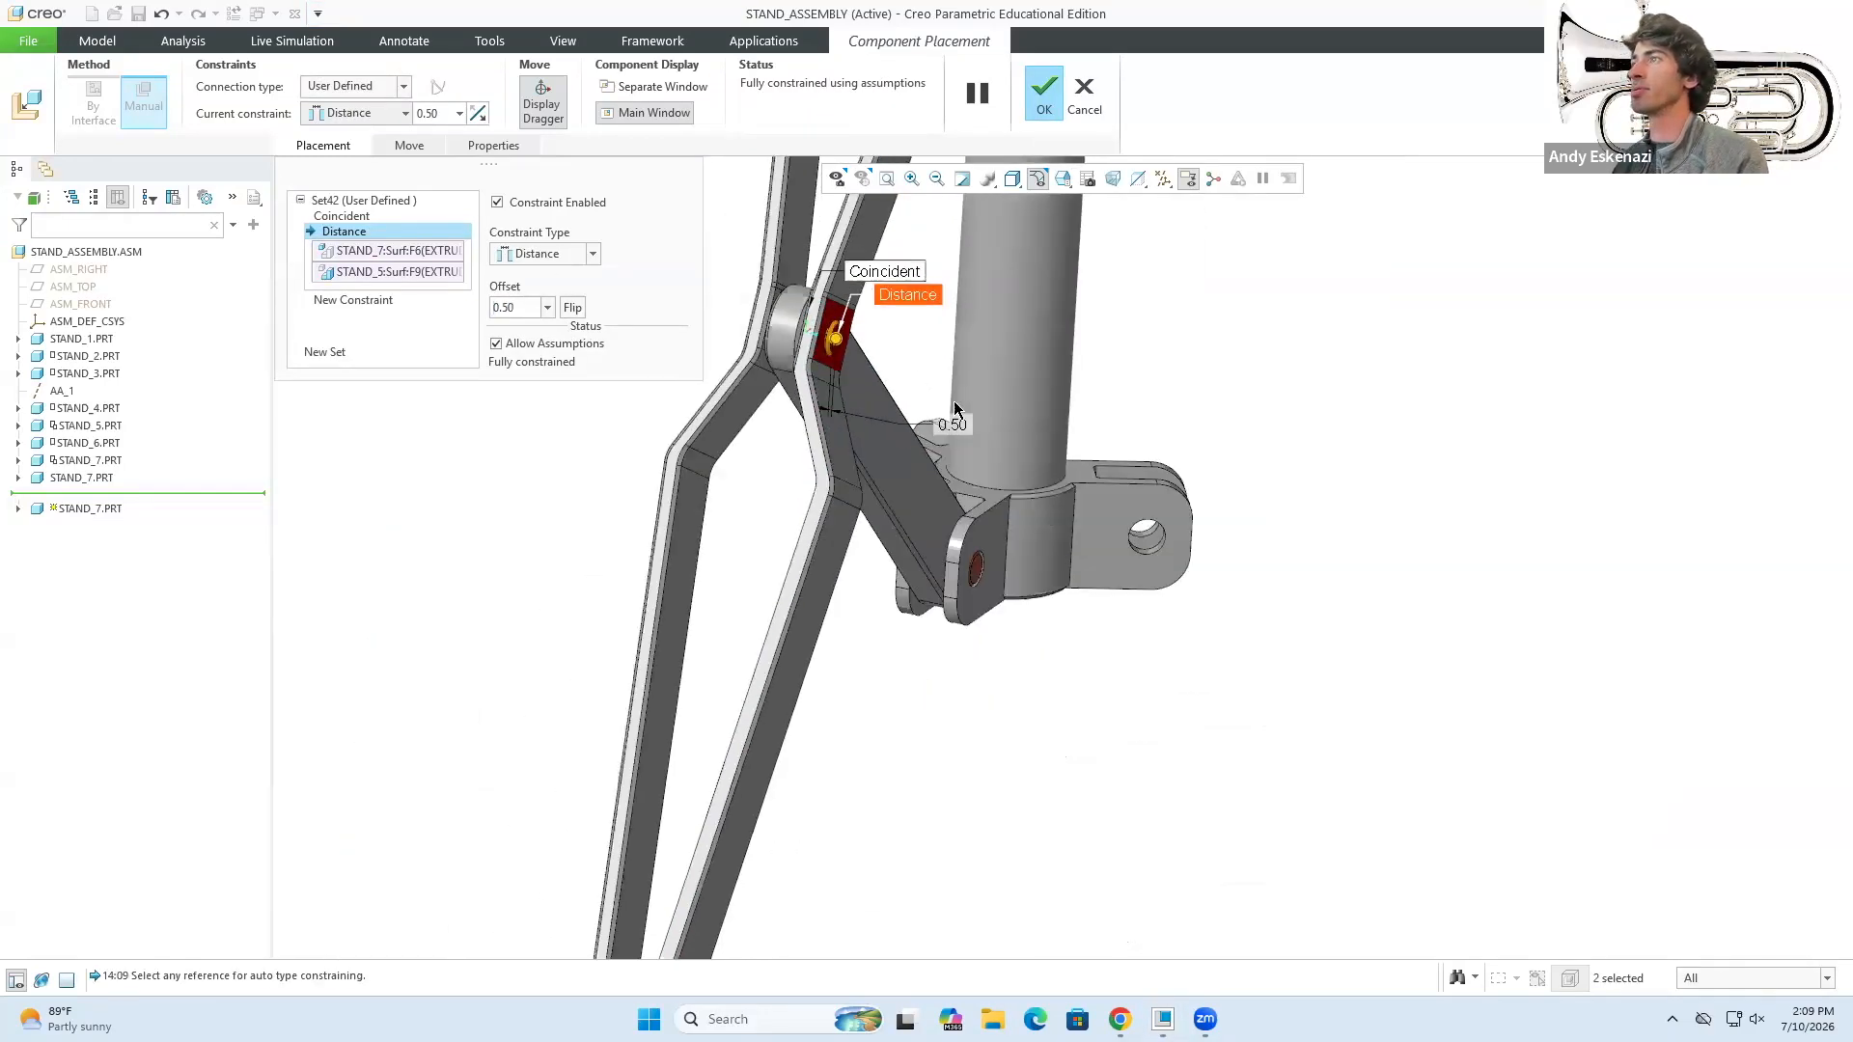
middle_drag(786, 336, 839, 339)
scroll(842, 348, down, 4)
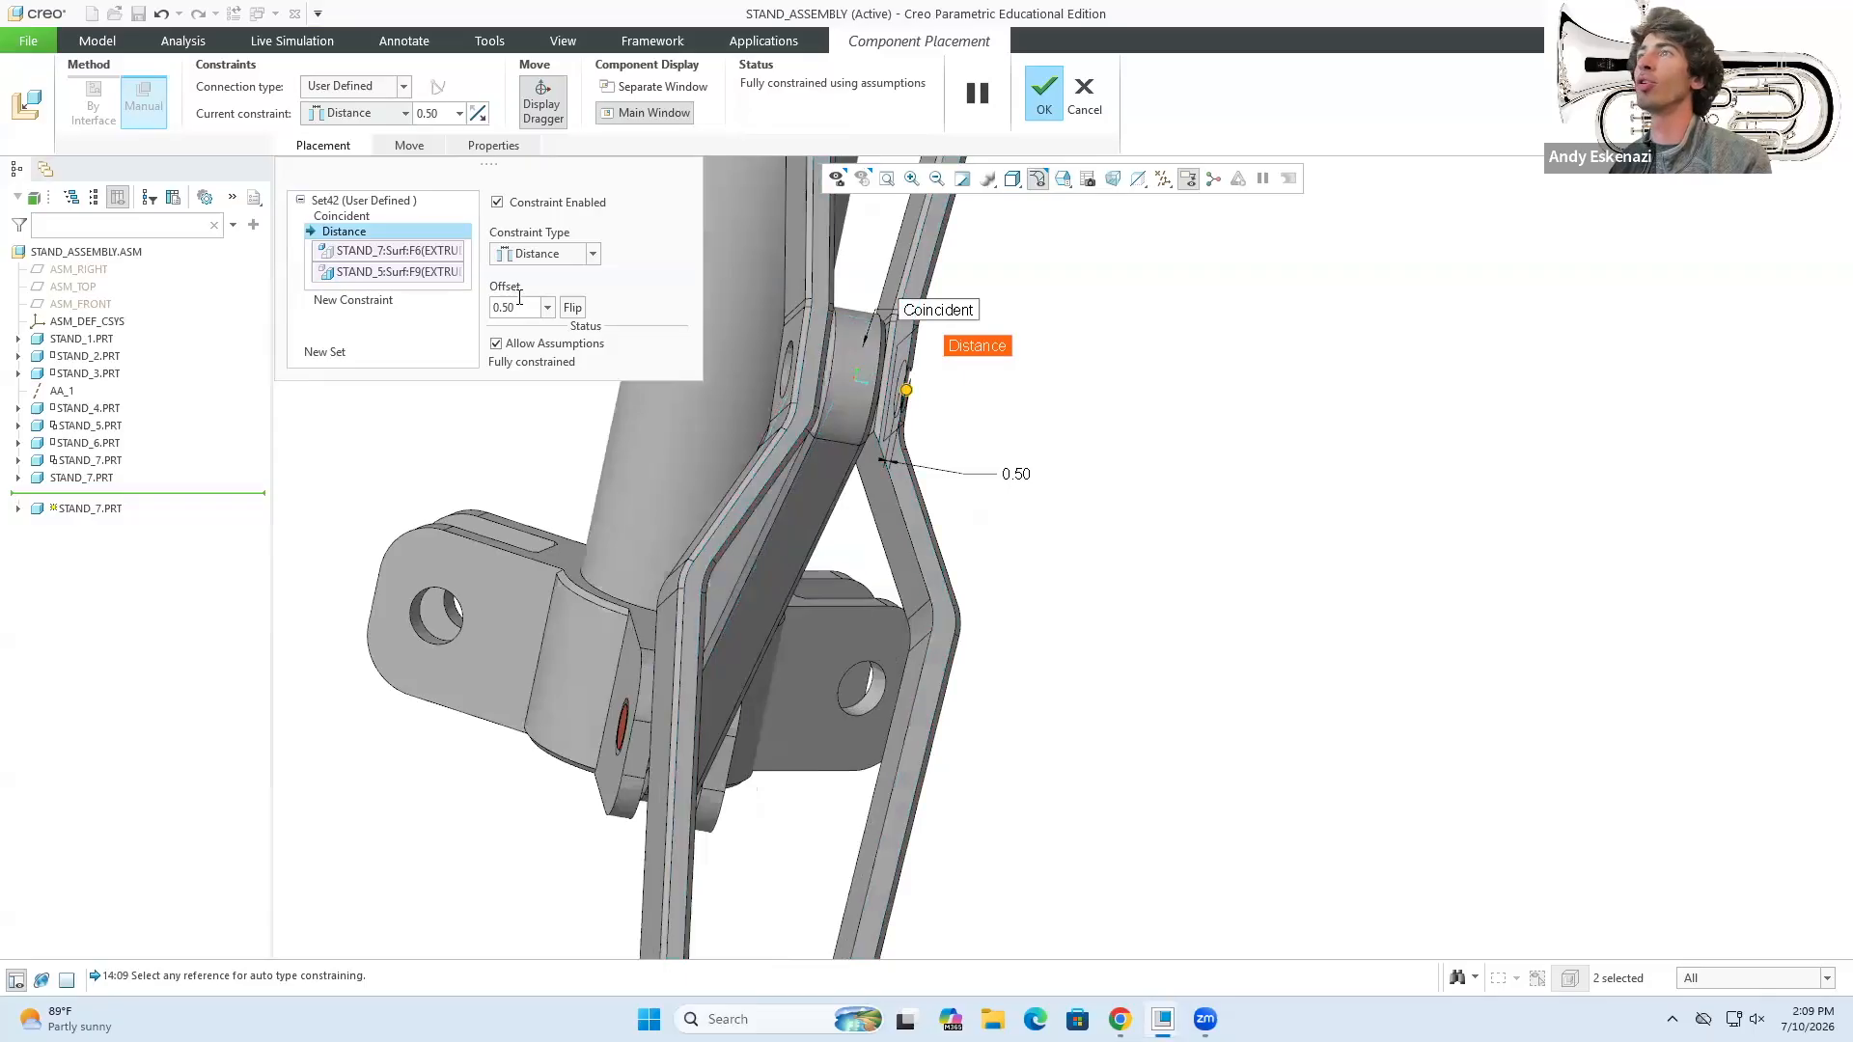
text(-)
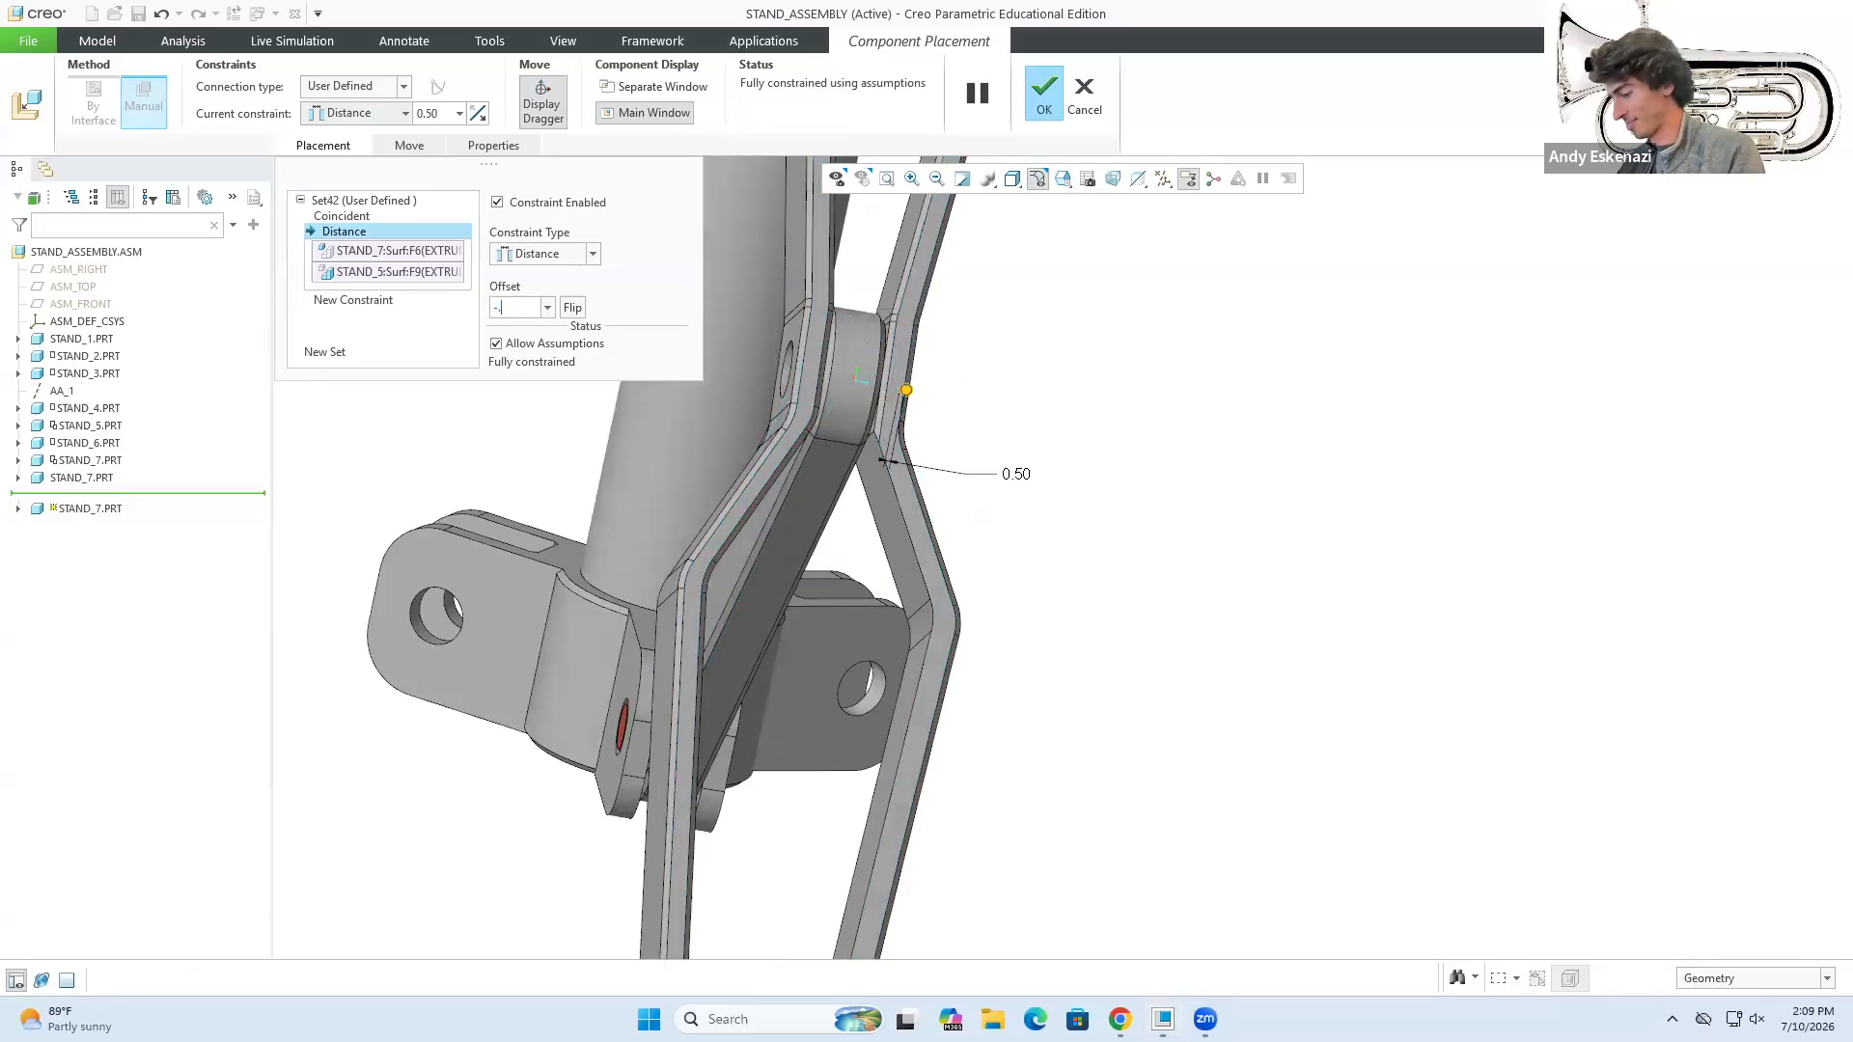
key(Return)
scroll(773, 357, down, 3)
middle_drag(798, 360, 720, 360)
scroll(1102, 518, up, 5)
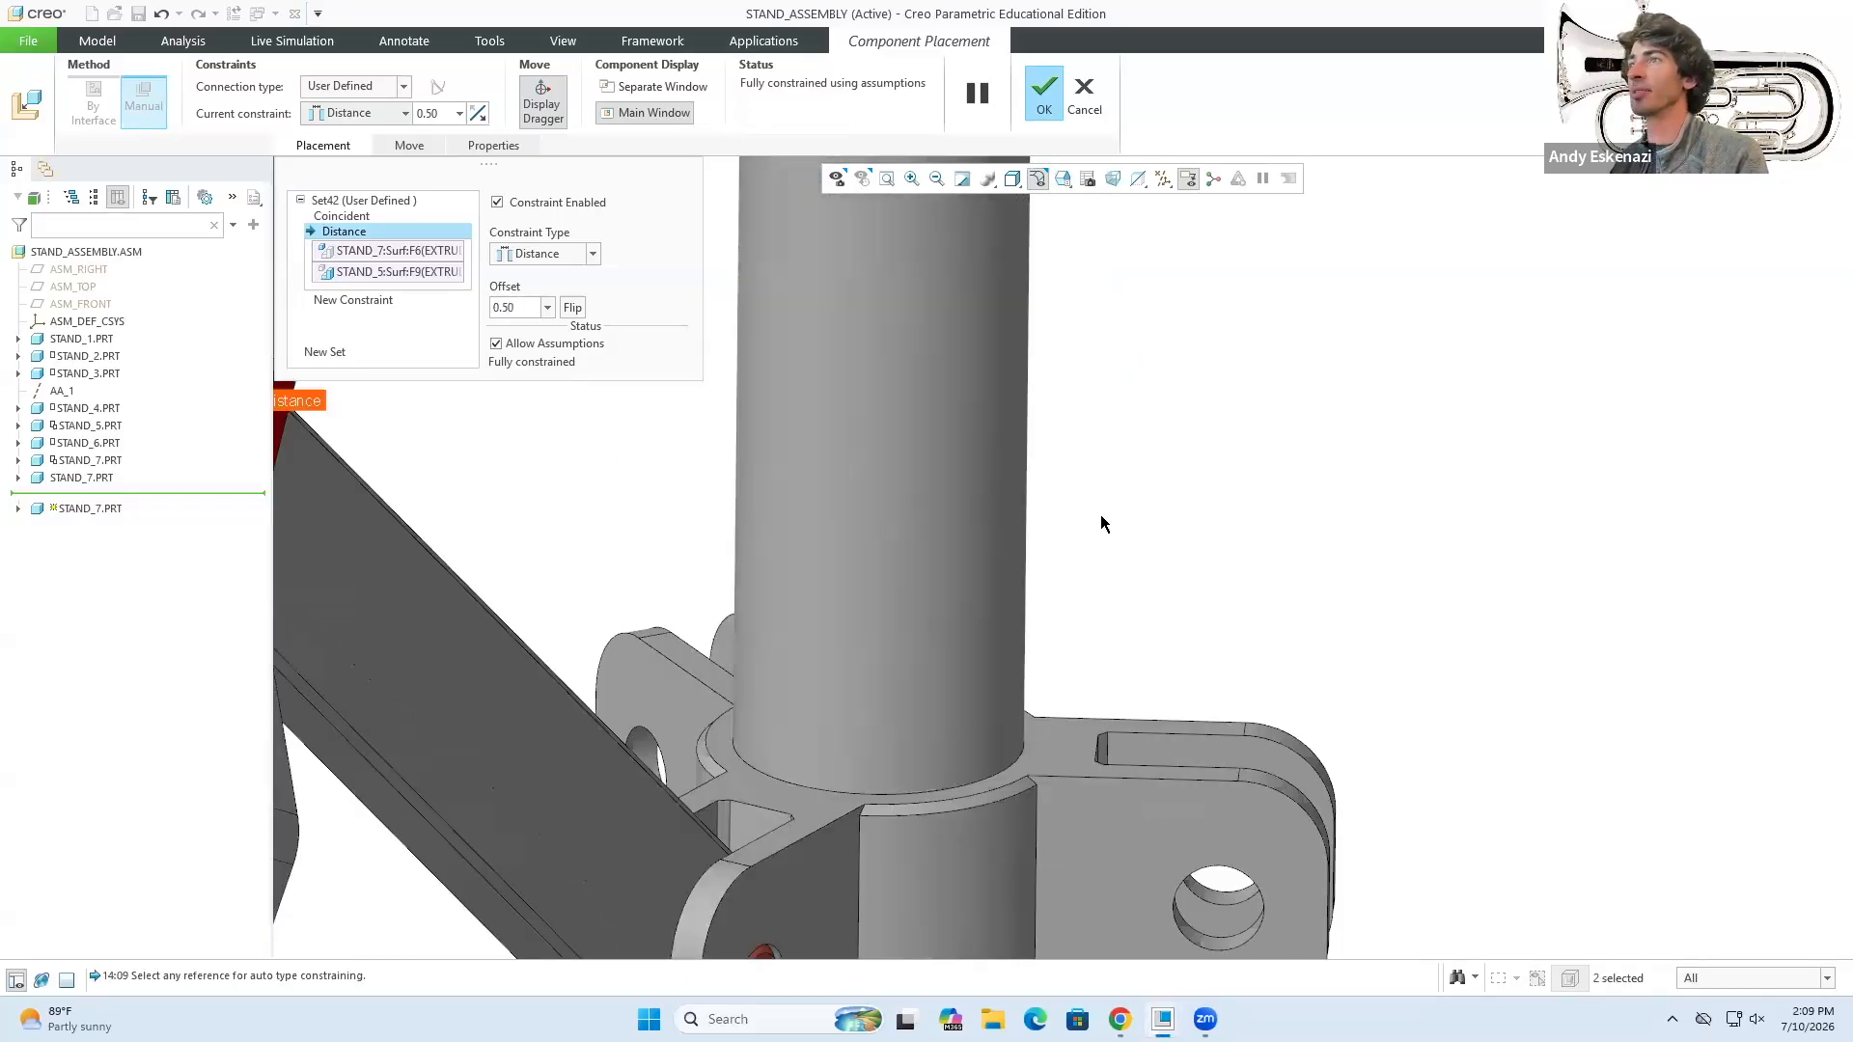
- Complete the third pin's placement and inspect the assembled leg, brace and pins
click(1046, 92)
scroll(1178, 514, up, 5)
middle_drag(1248, 432, 1158, 449)
scroll(1268, 511, up, 1)
scroll(1270, 512, up, 3)
scroll(1217, 326, down, 3)
middle_drag(1283, 415, 1306, 411)
- Locate the AA_1 axis and the STAND_1 tube in the assembly and view the whole stand
drag(64, 376, 64, 391)
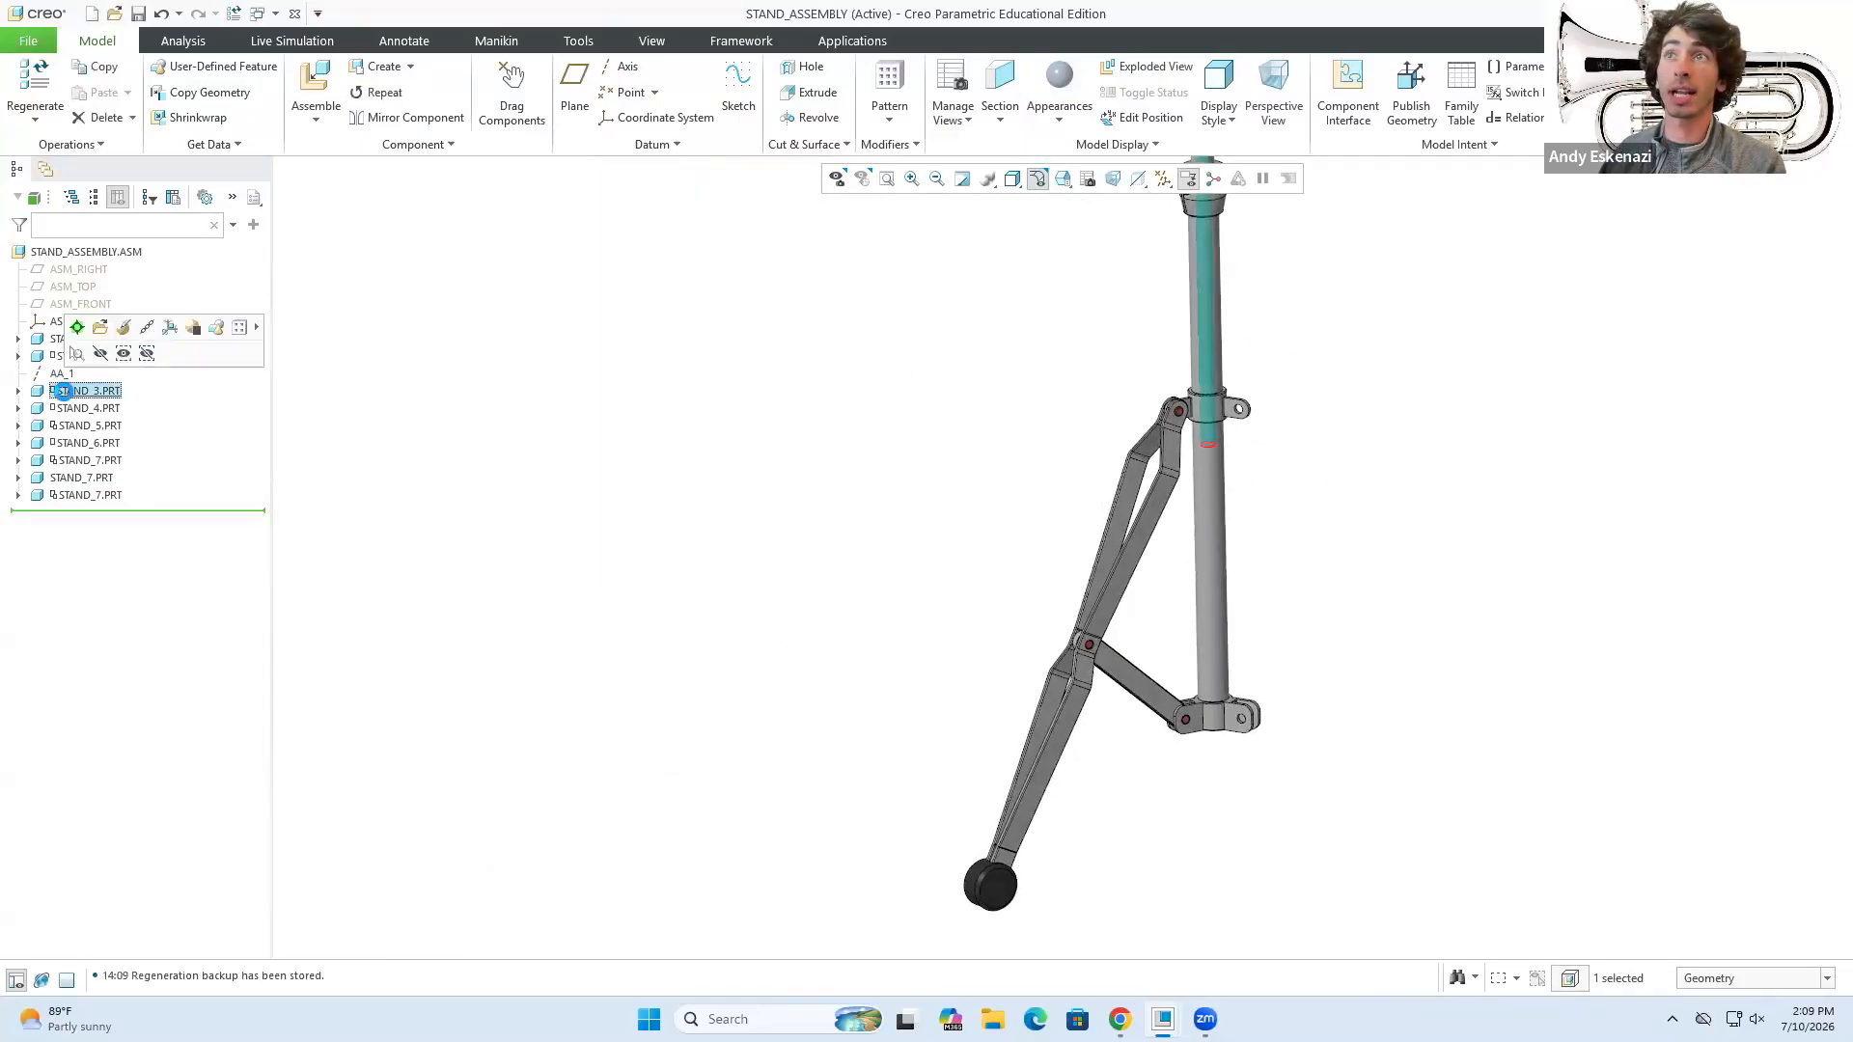
click(53, 374)
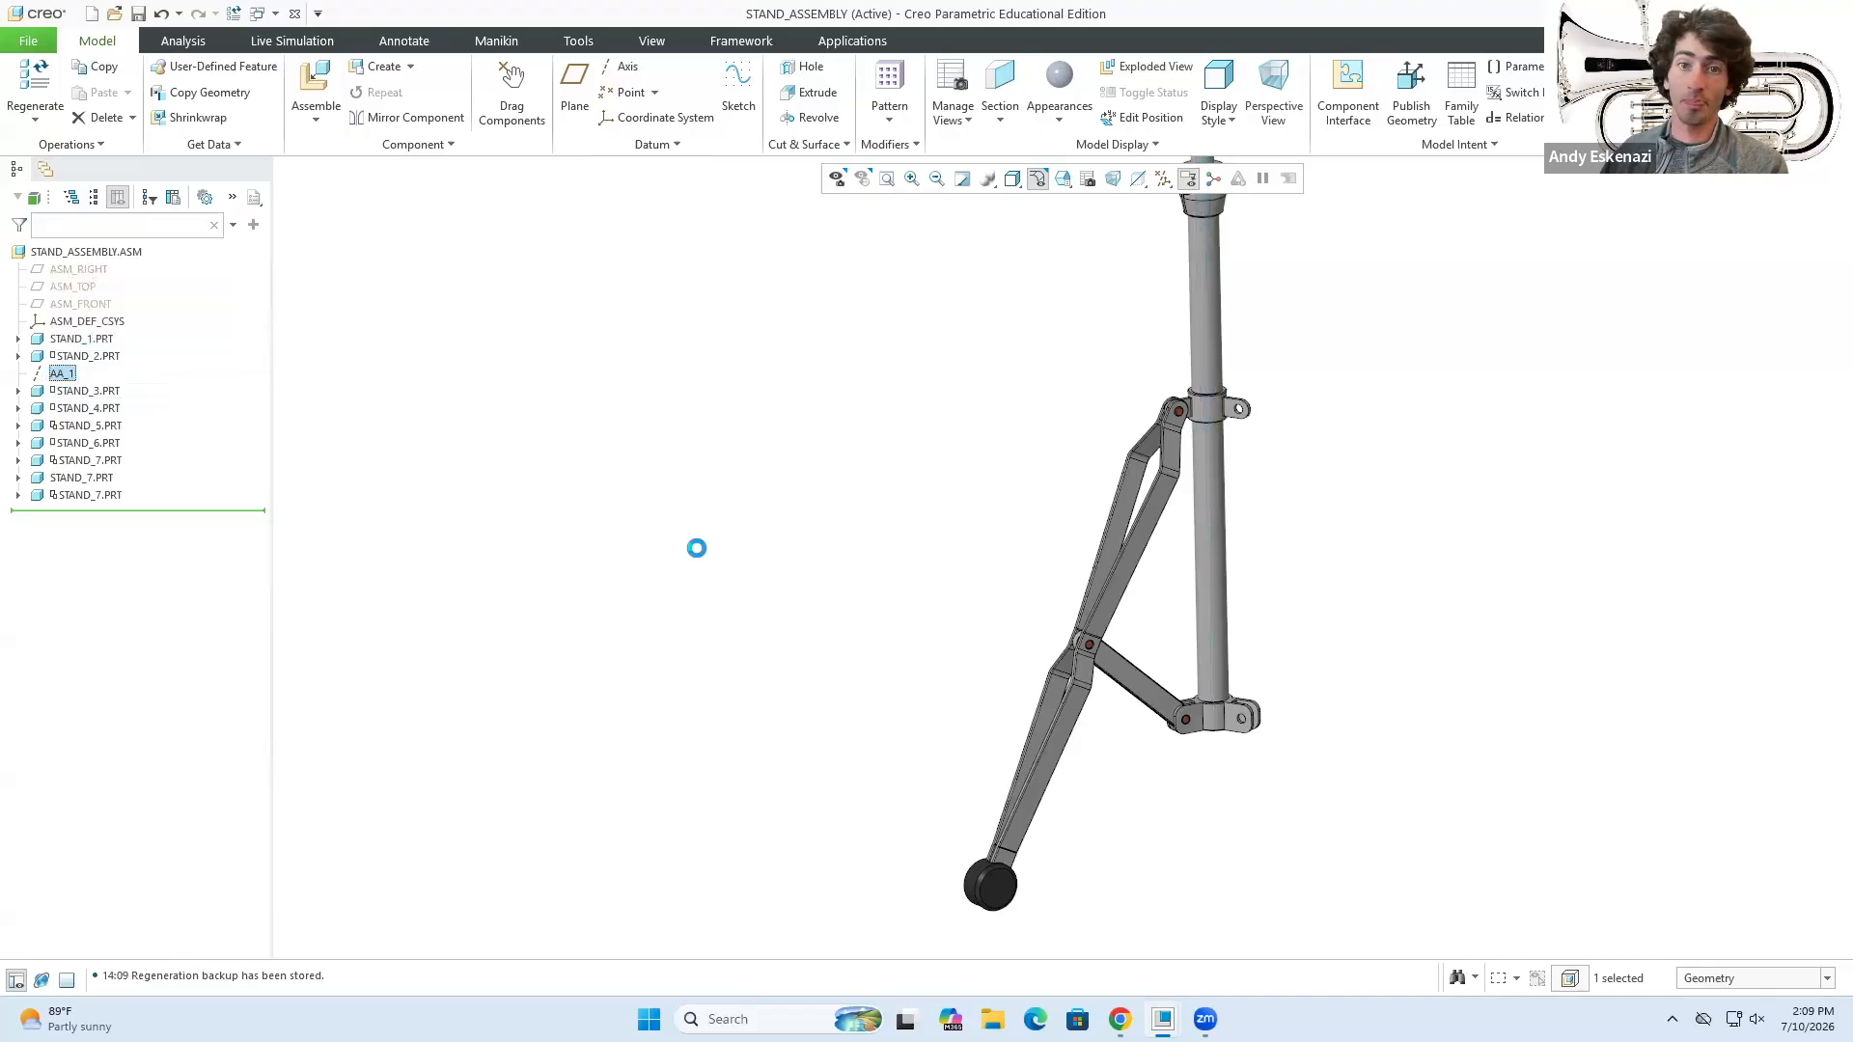
scroll(697, 548, up, 3)
click(961, 416)
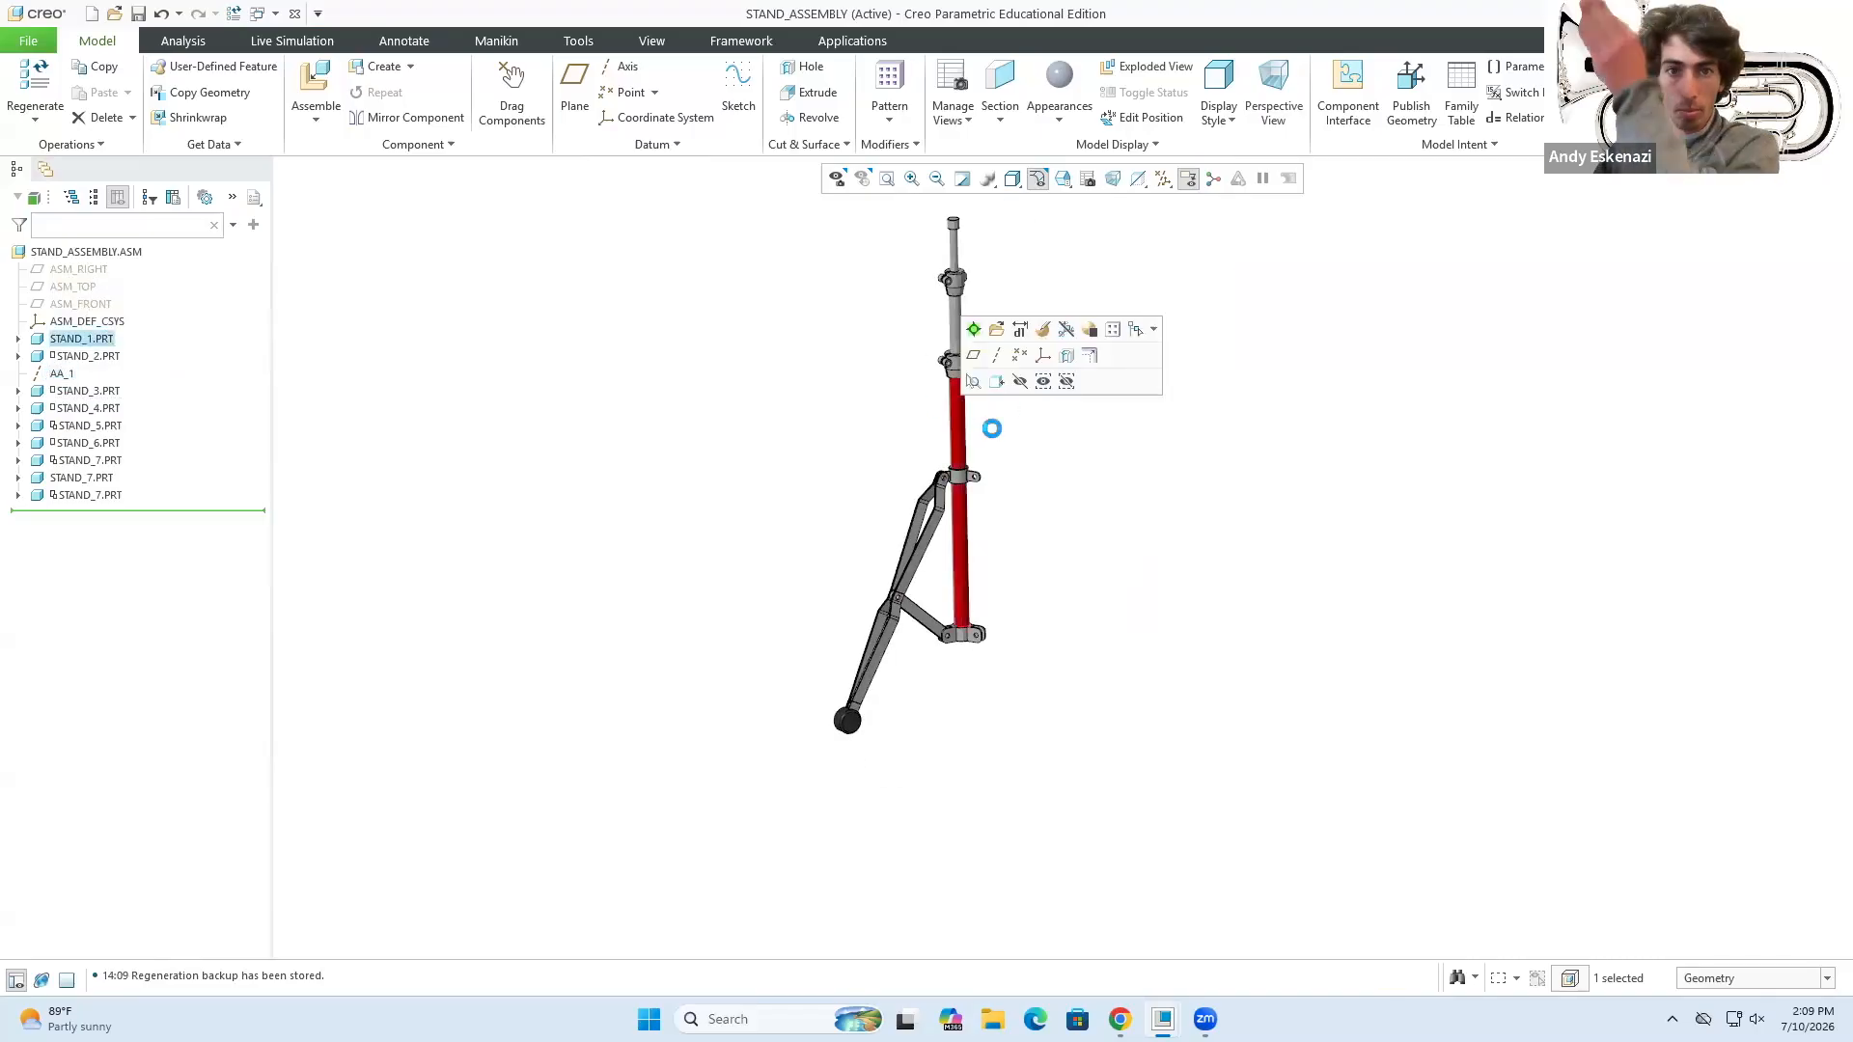
click(1108, 537)
middle_drag(1056, 508, 1067, 518)
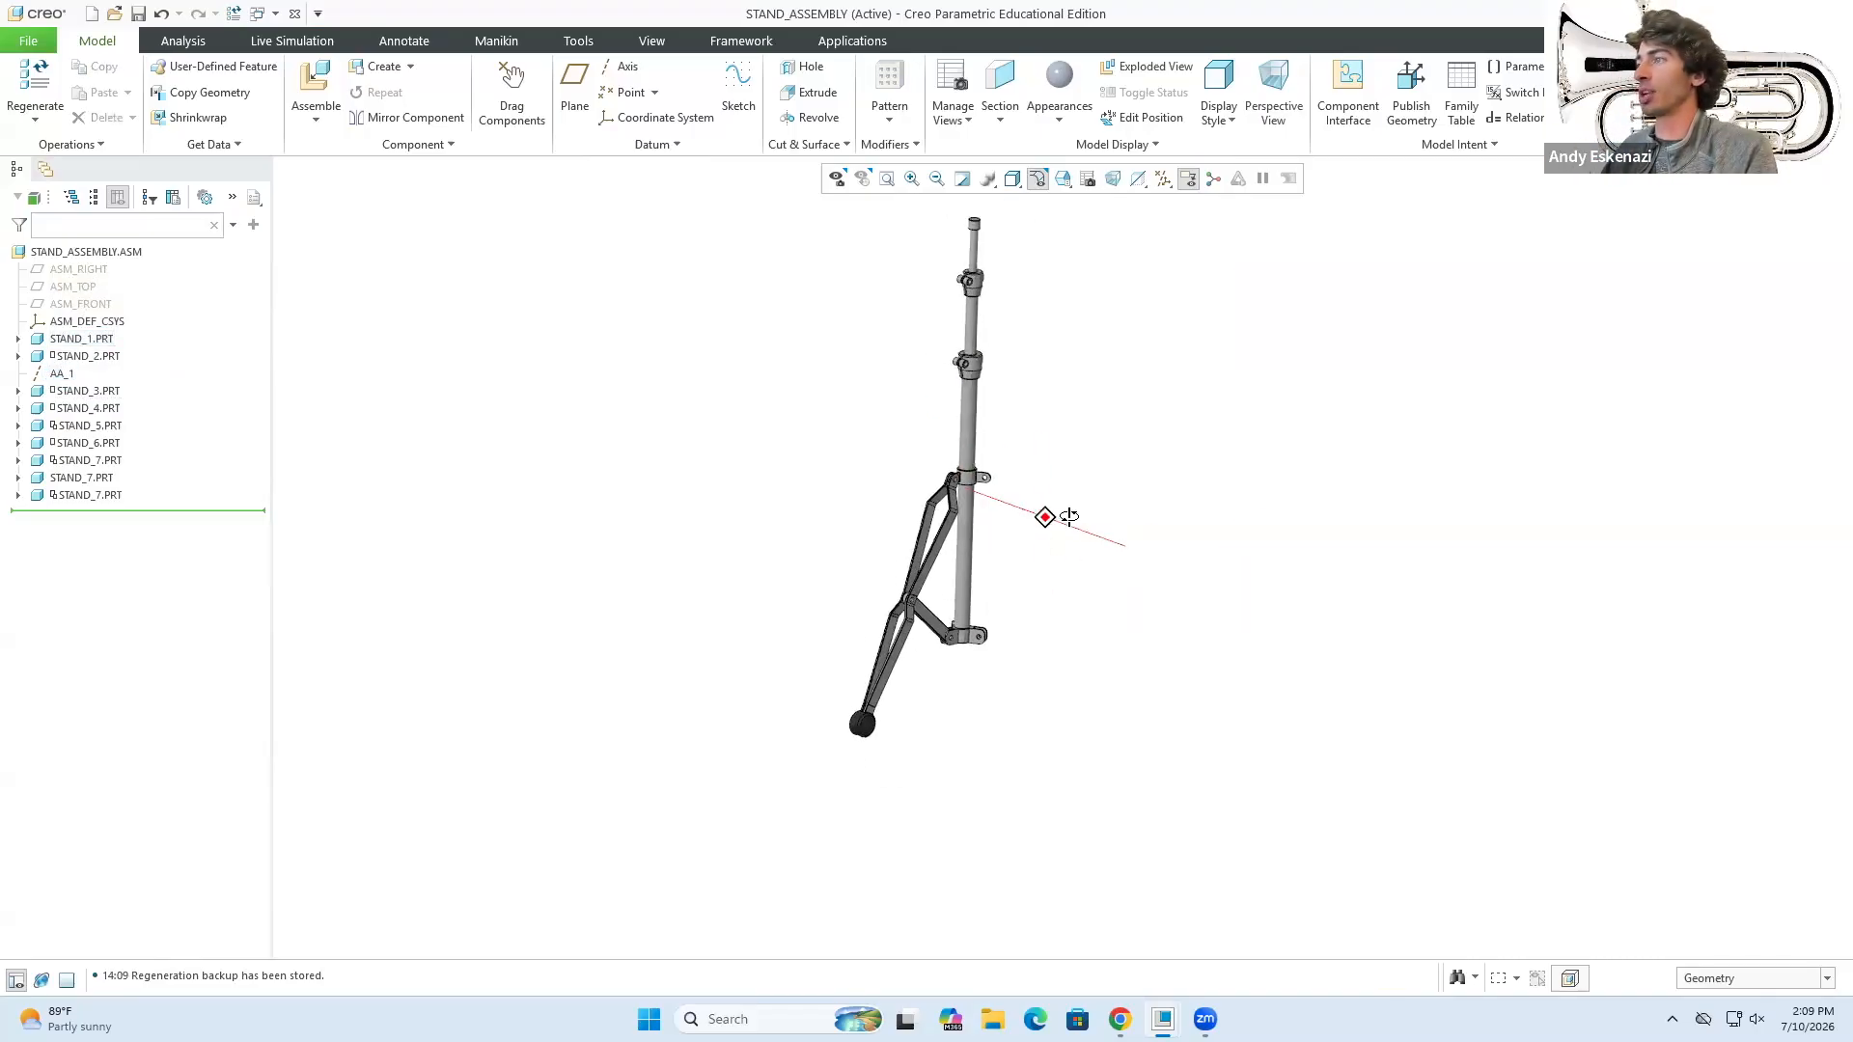
scroll(1055, 492, down, 1)
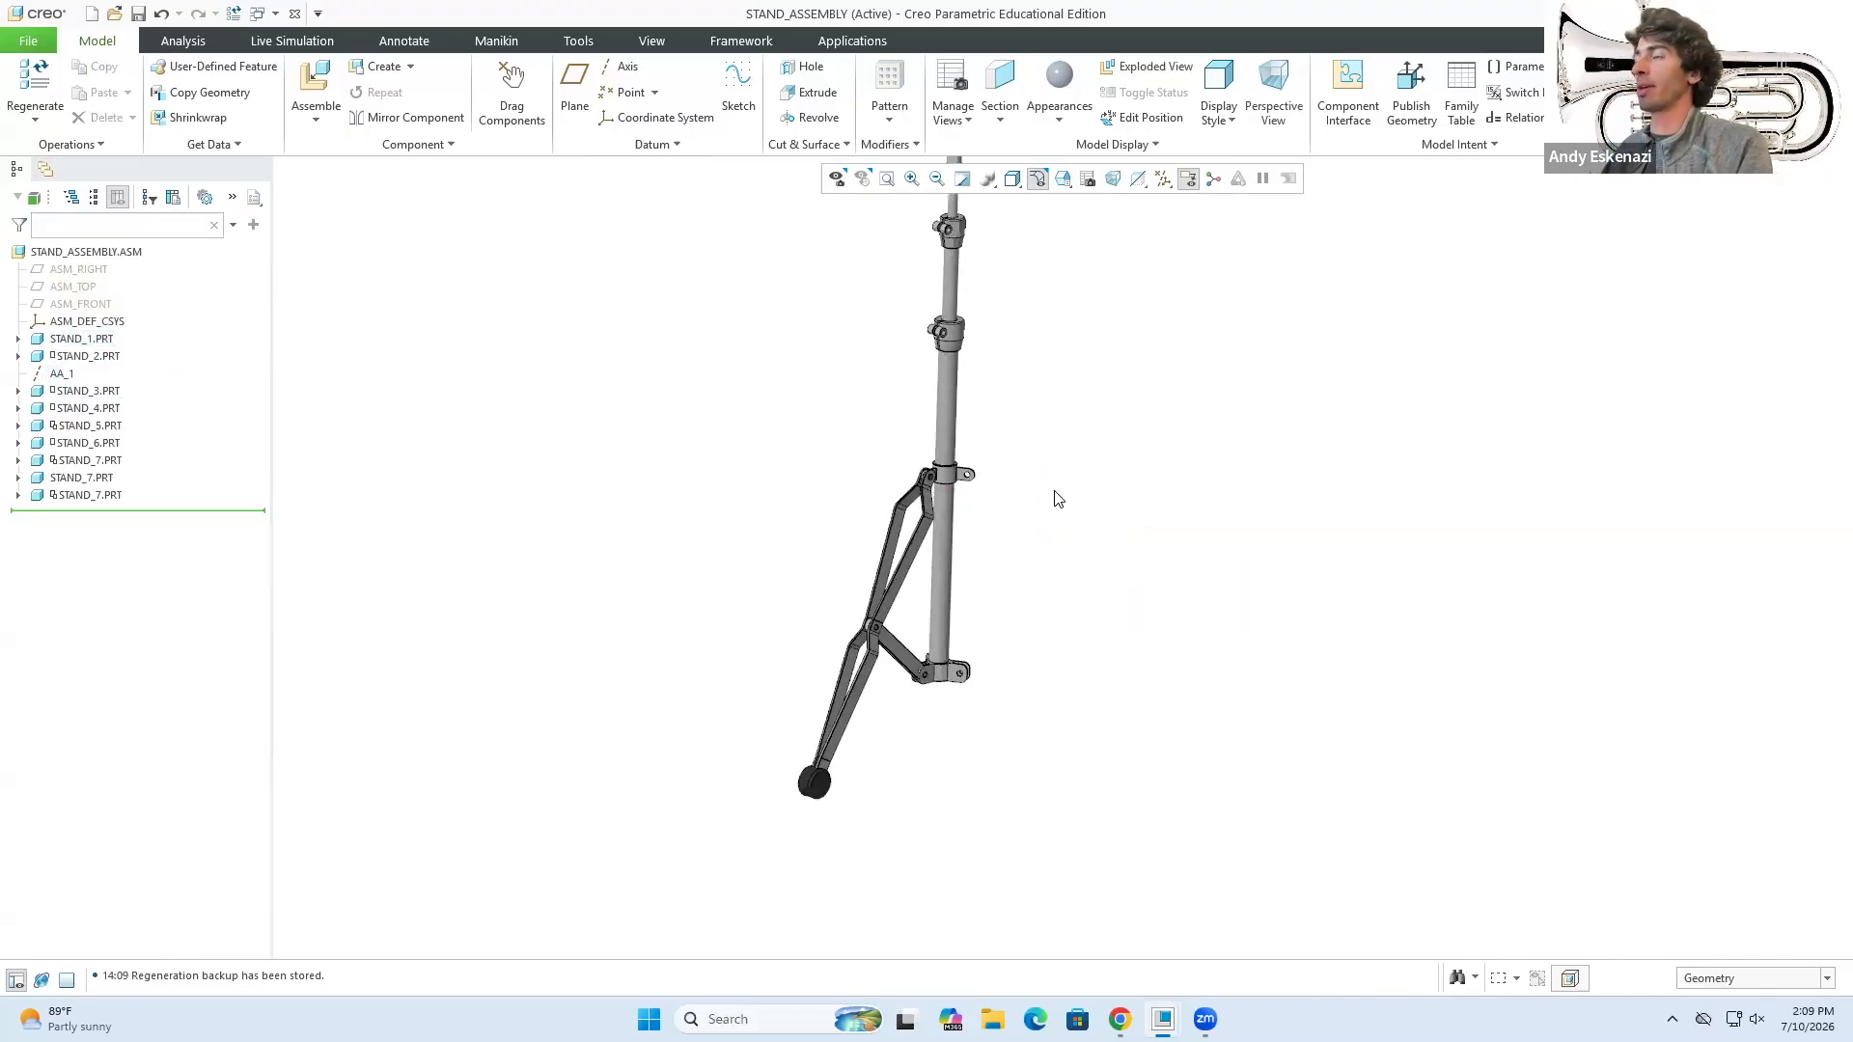
- Pattern the STAND_5 leg around axis AA_1 with 3 members over a full 360° angular extent
click(99, 445)
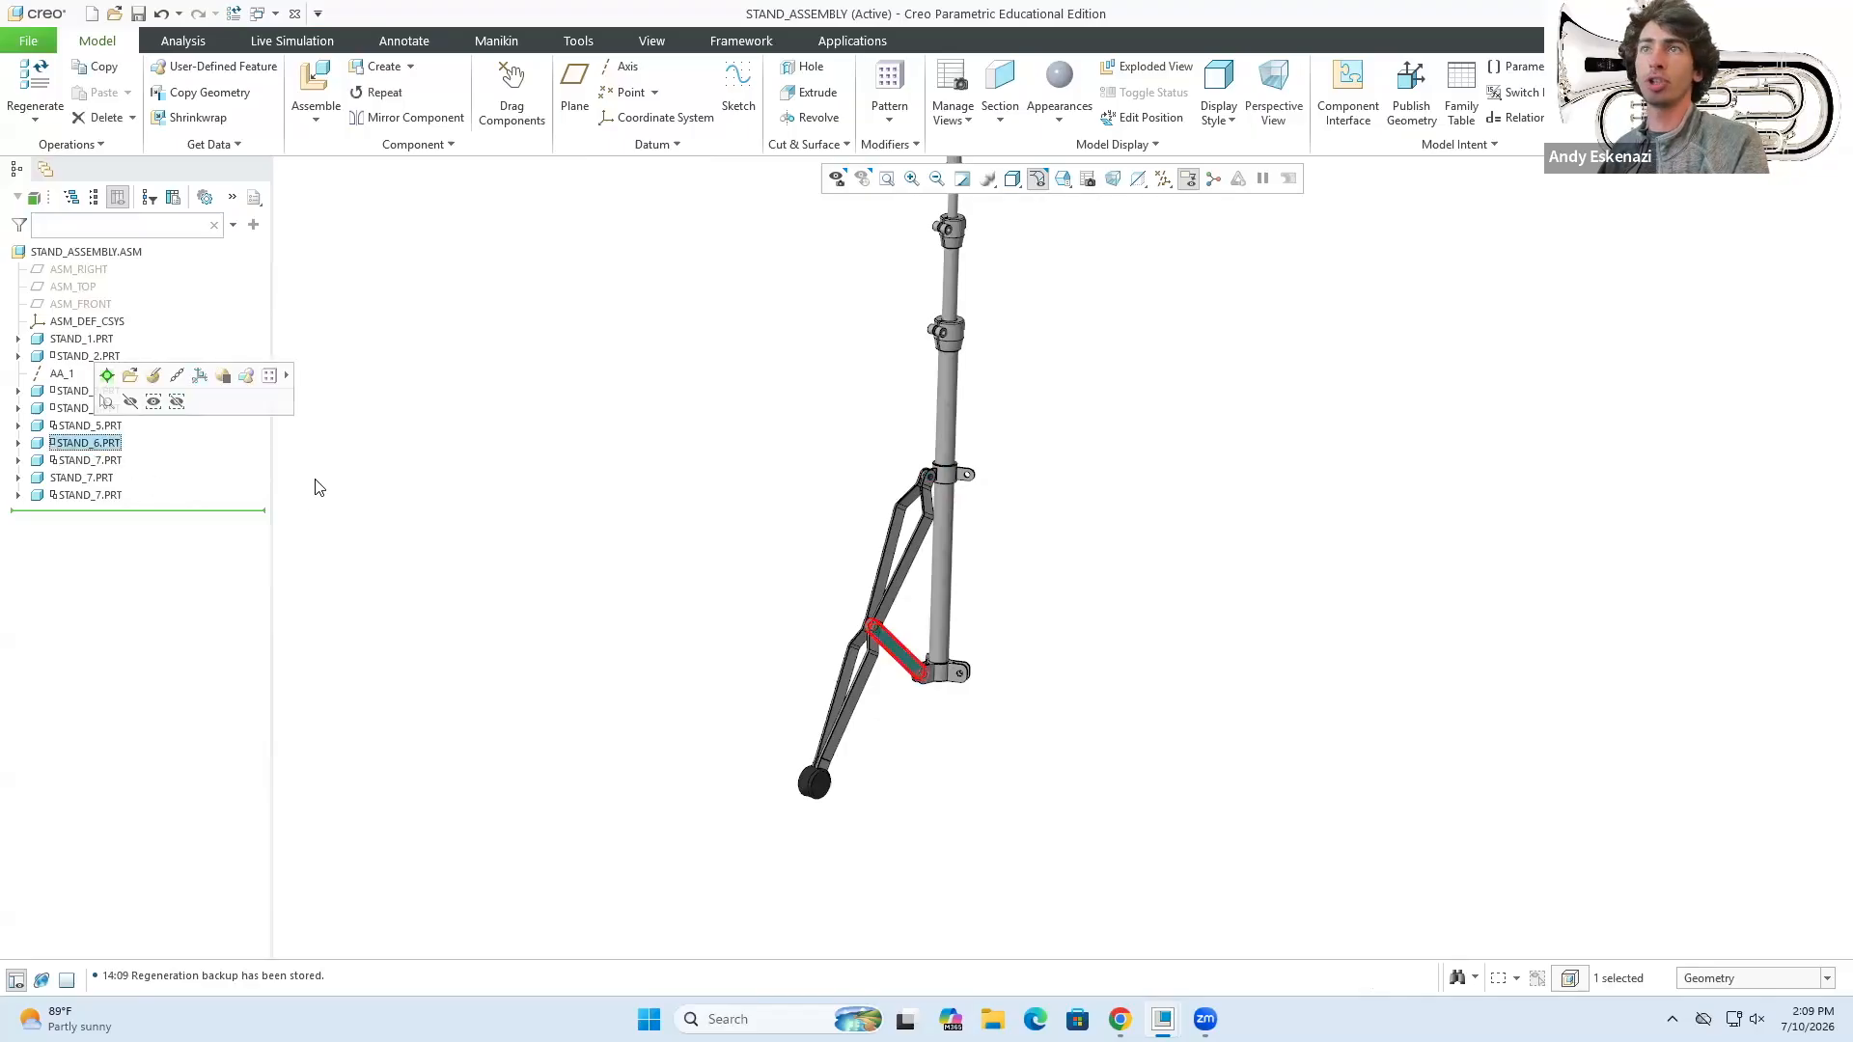
click(95, 426)
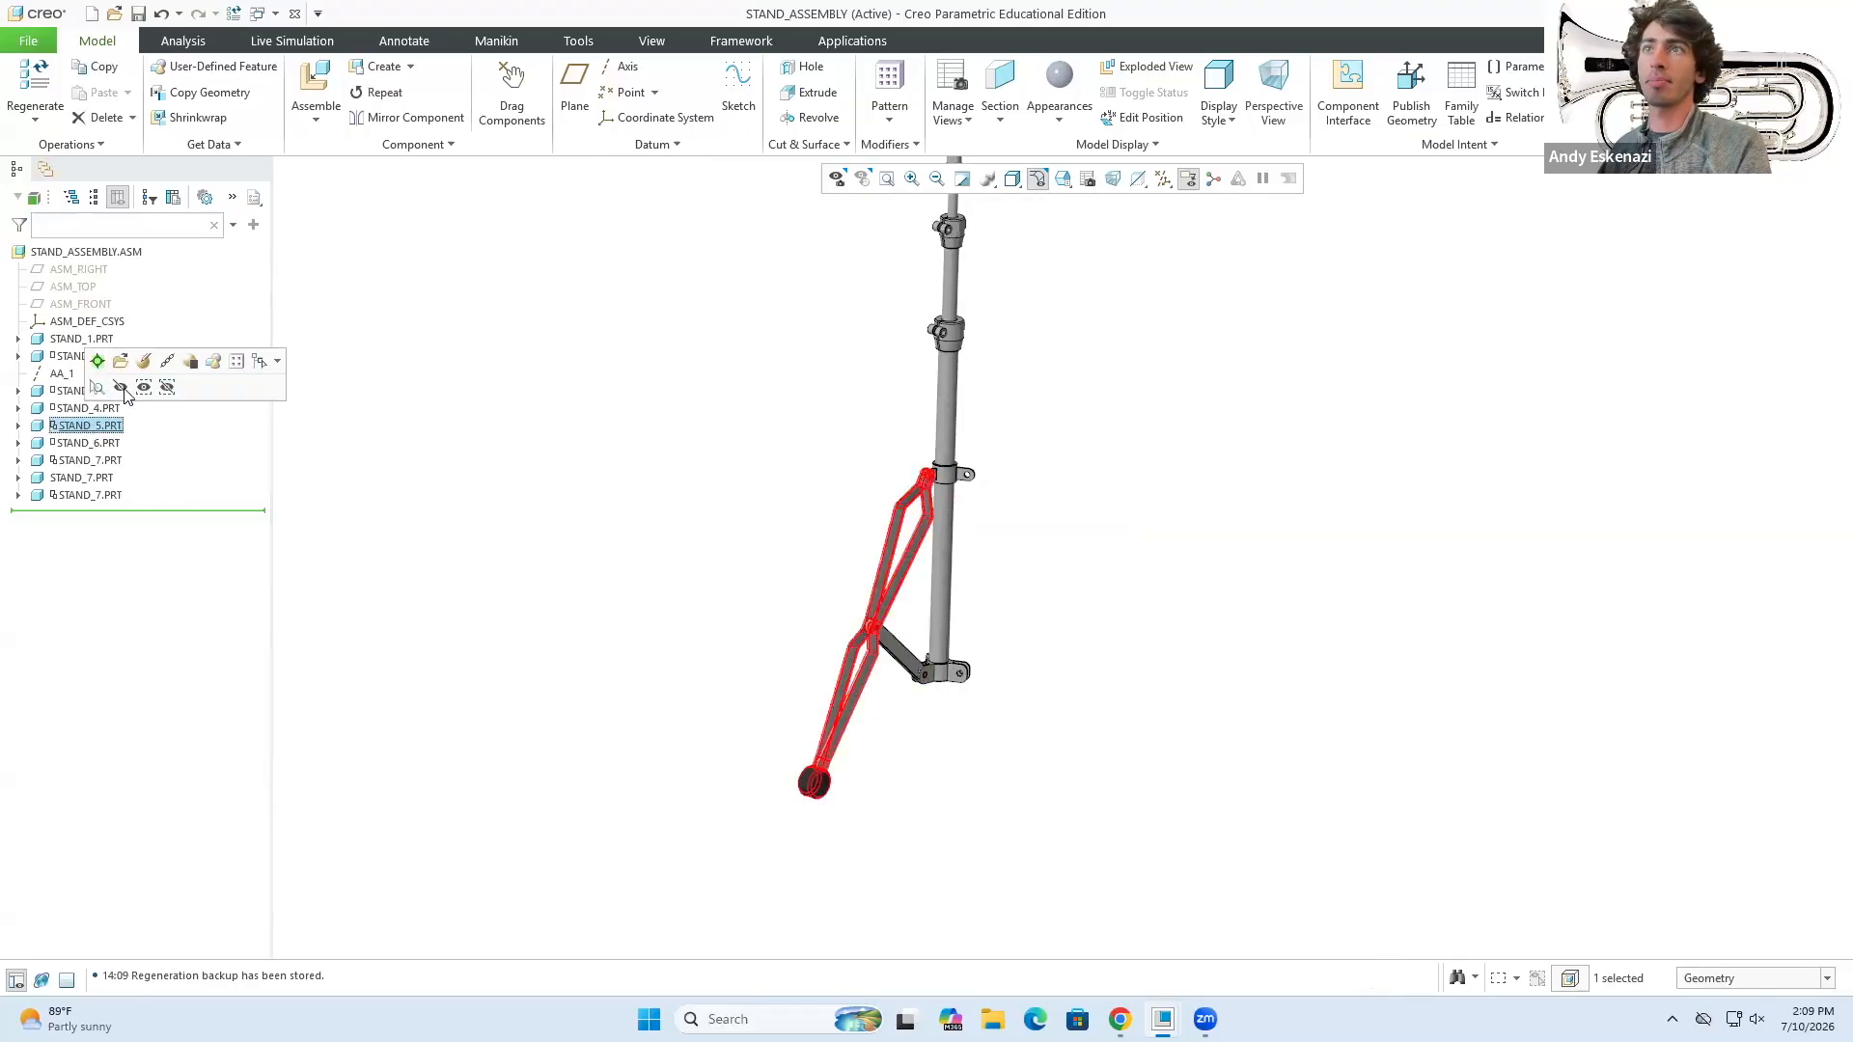
click(232, 367)
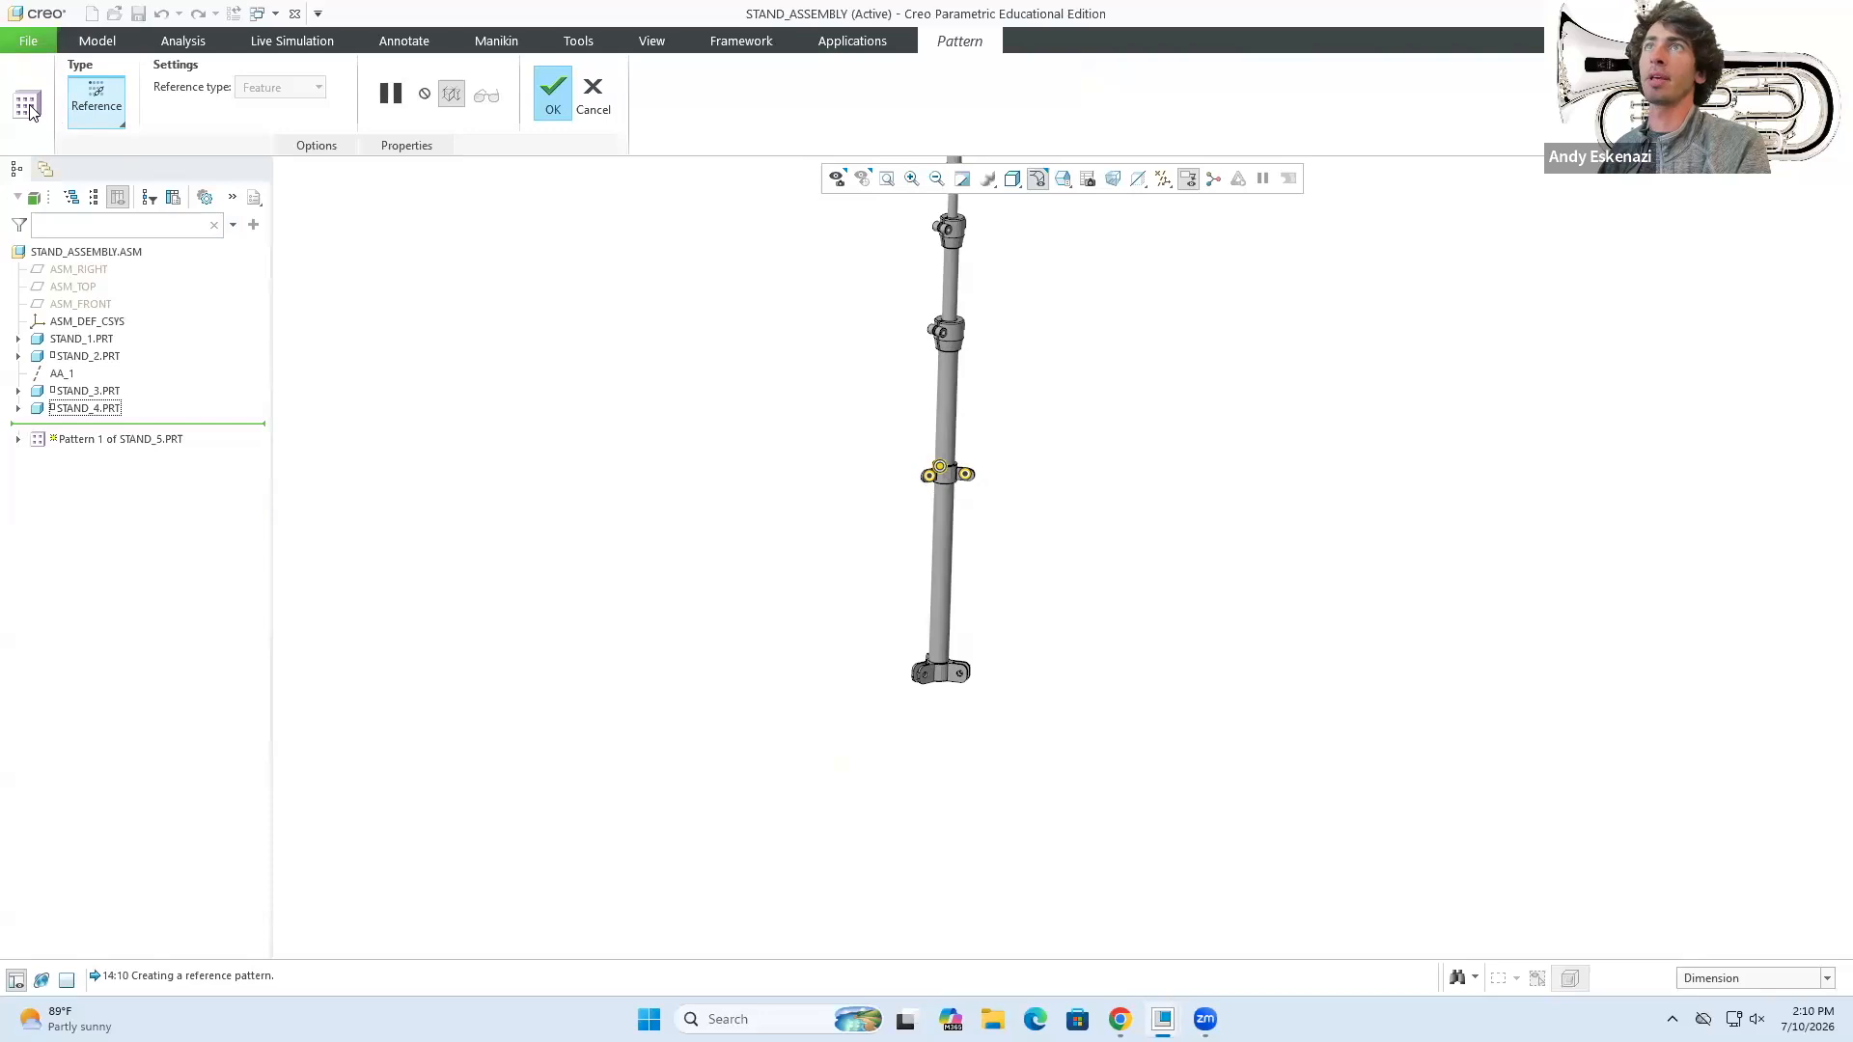
click(93, 105)
click(111, 198)
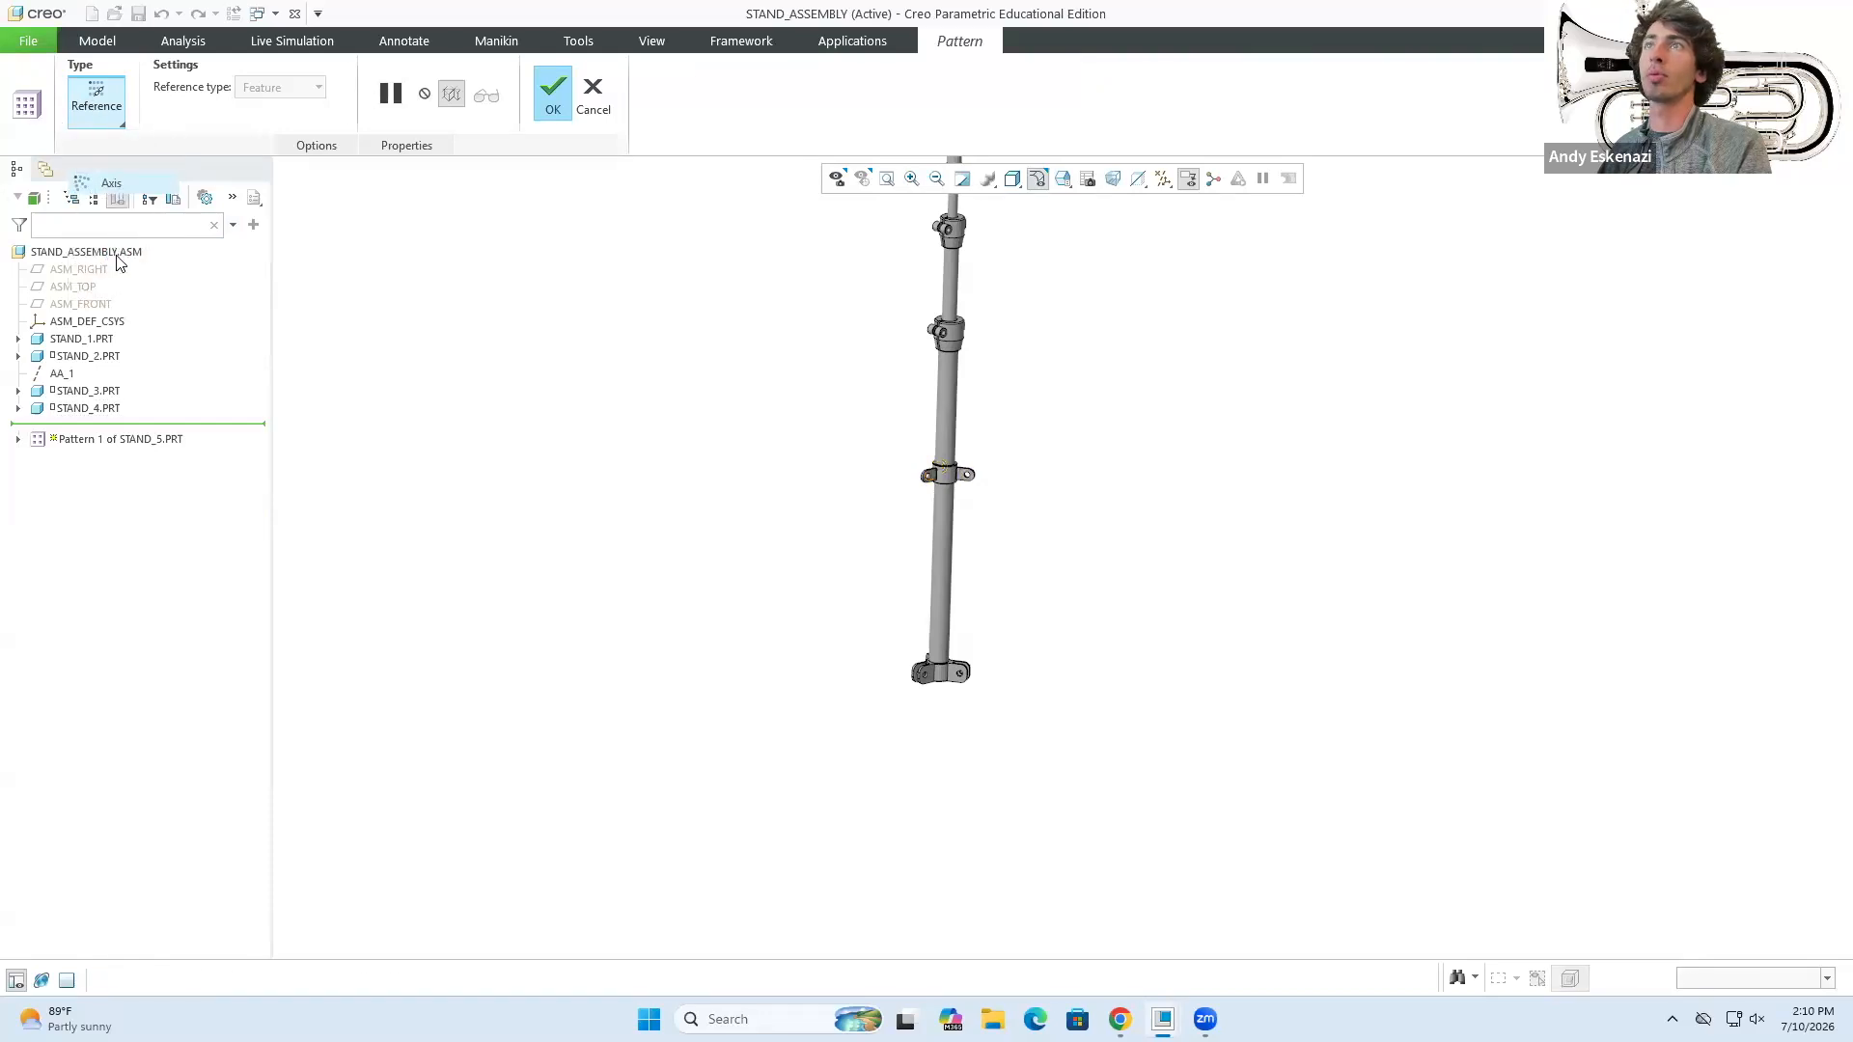
click(61, 373)
text(3)
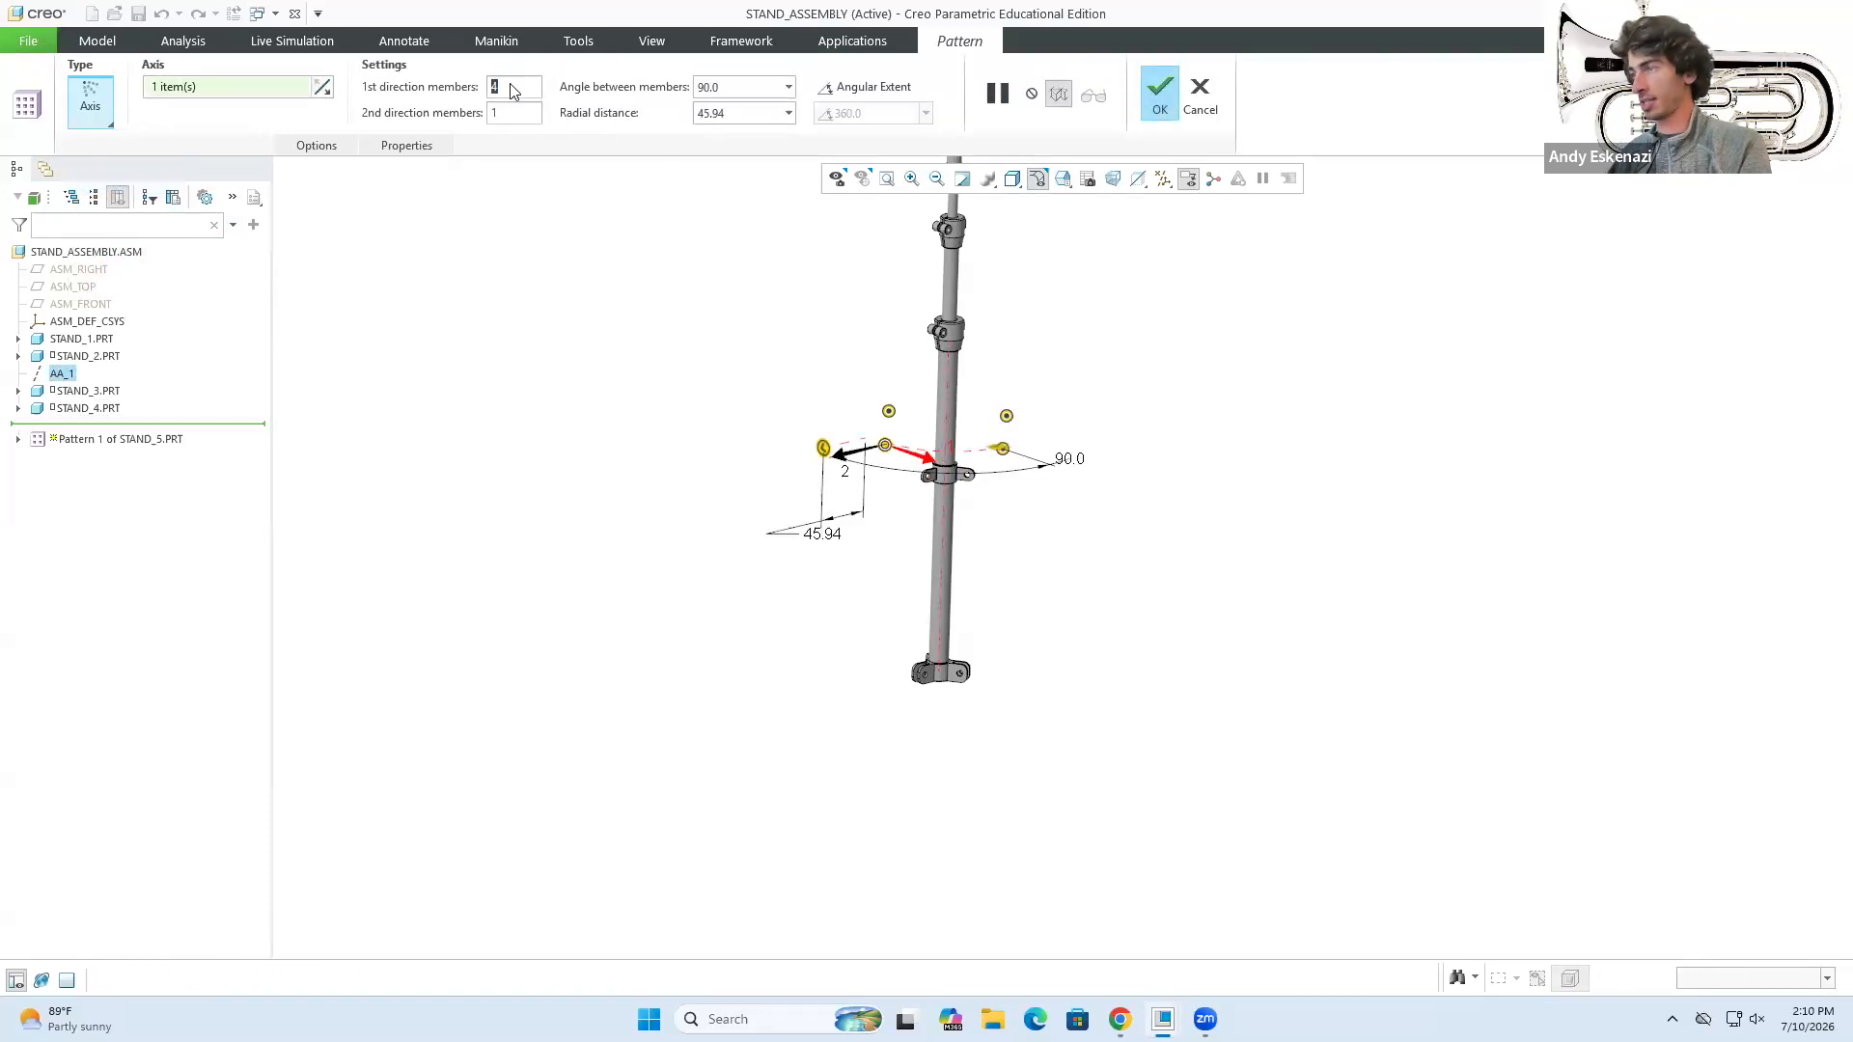
click(863, 86)
click(1161, 93)
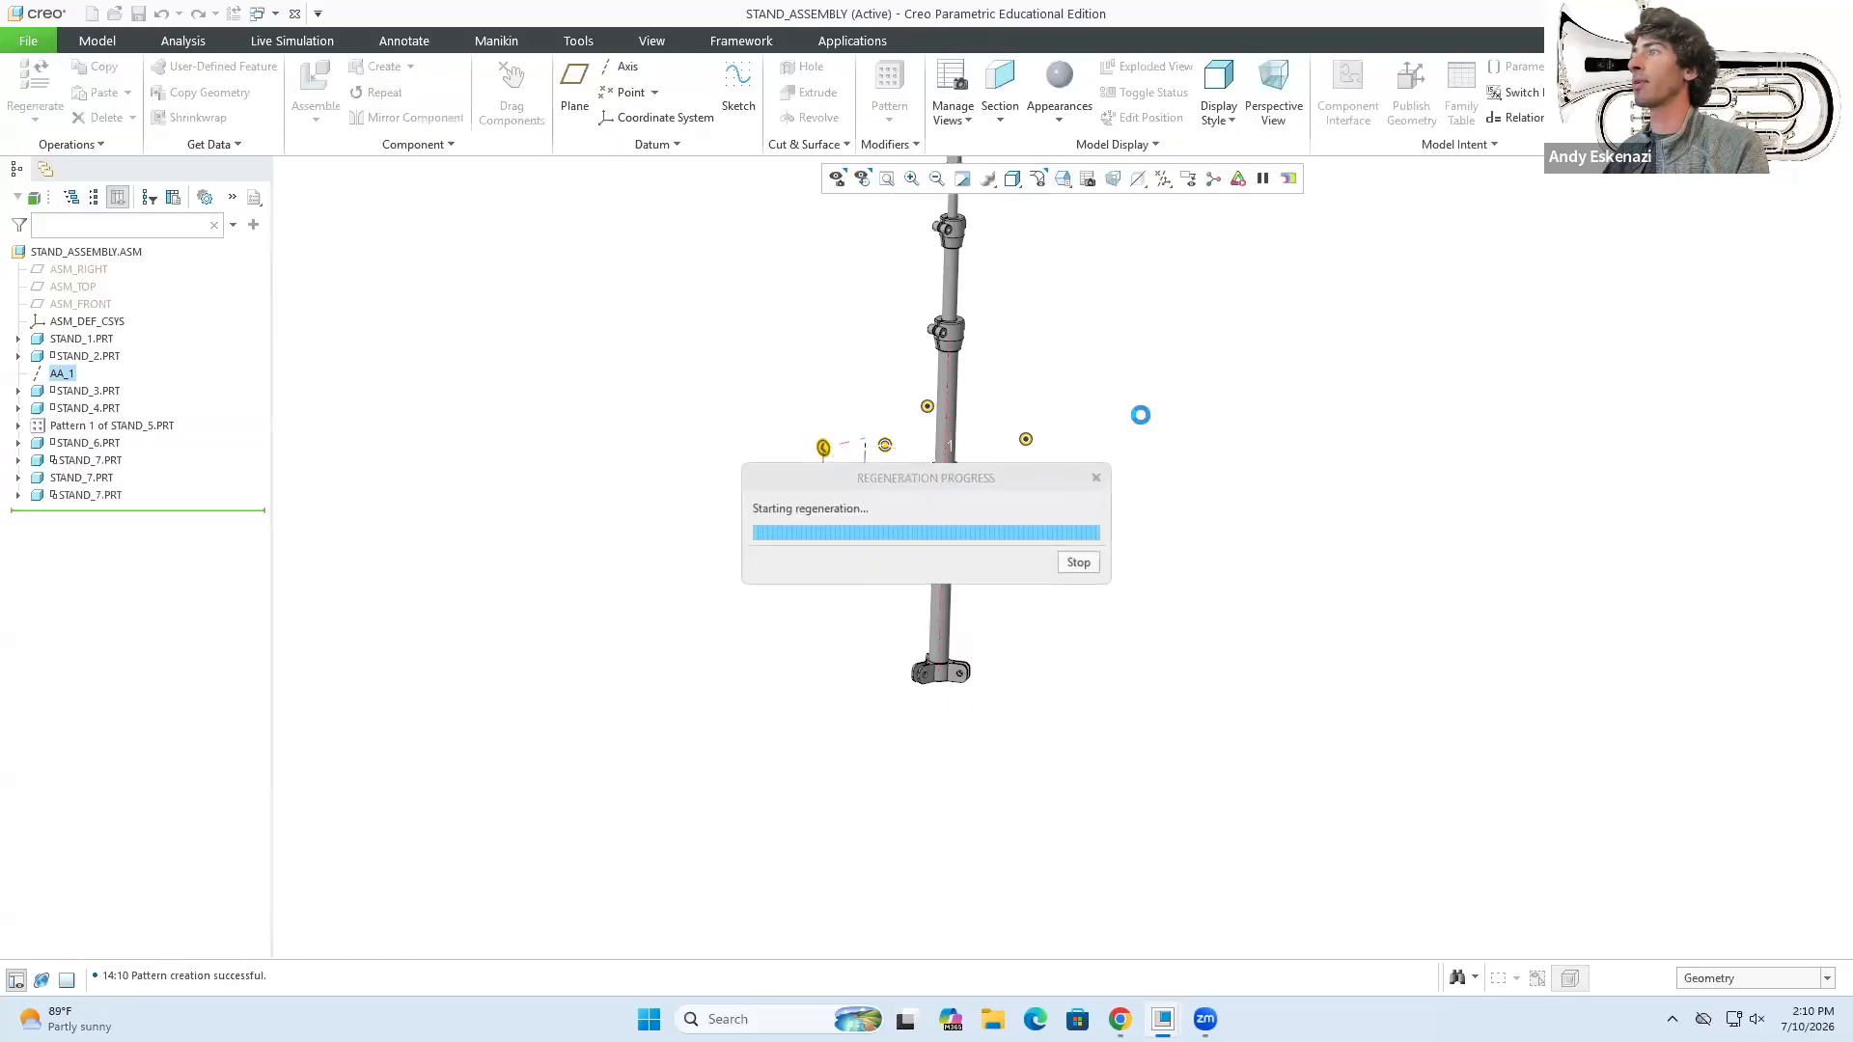
- Create an axis pattern of the STAND_6 brace around AA_1 with 4 members over a 360° angular extent
click(86, 443)
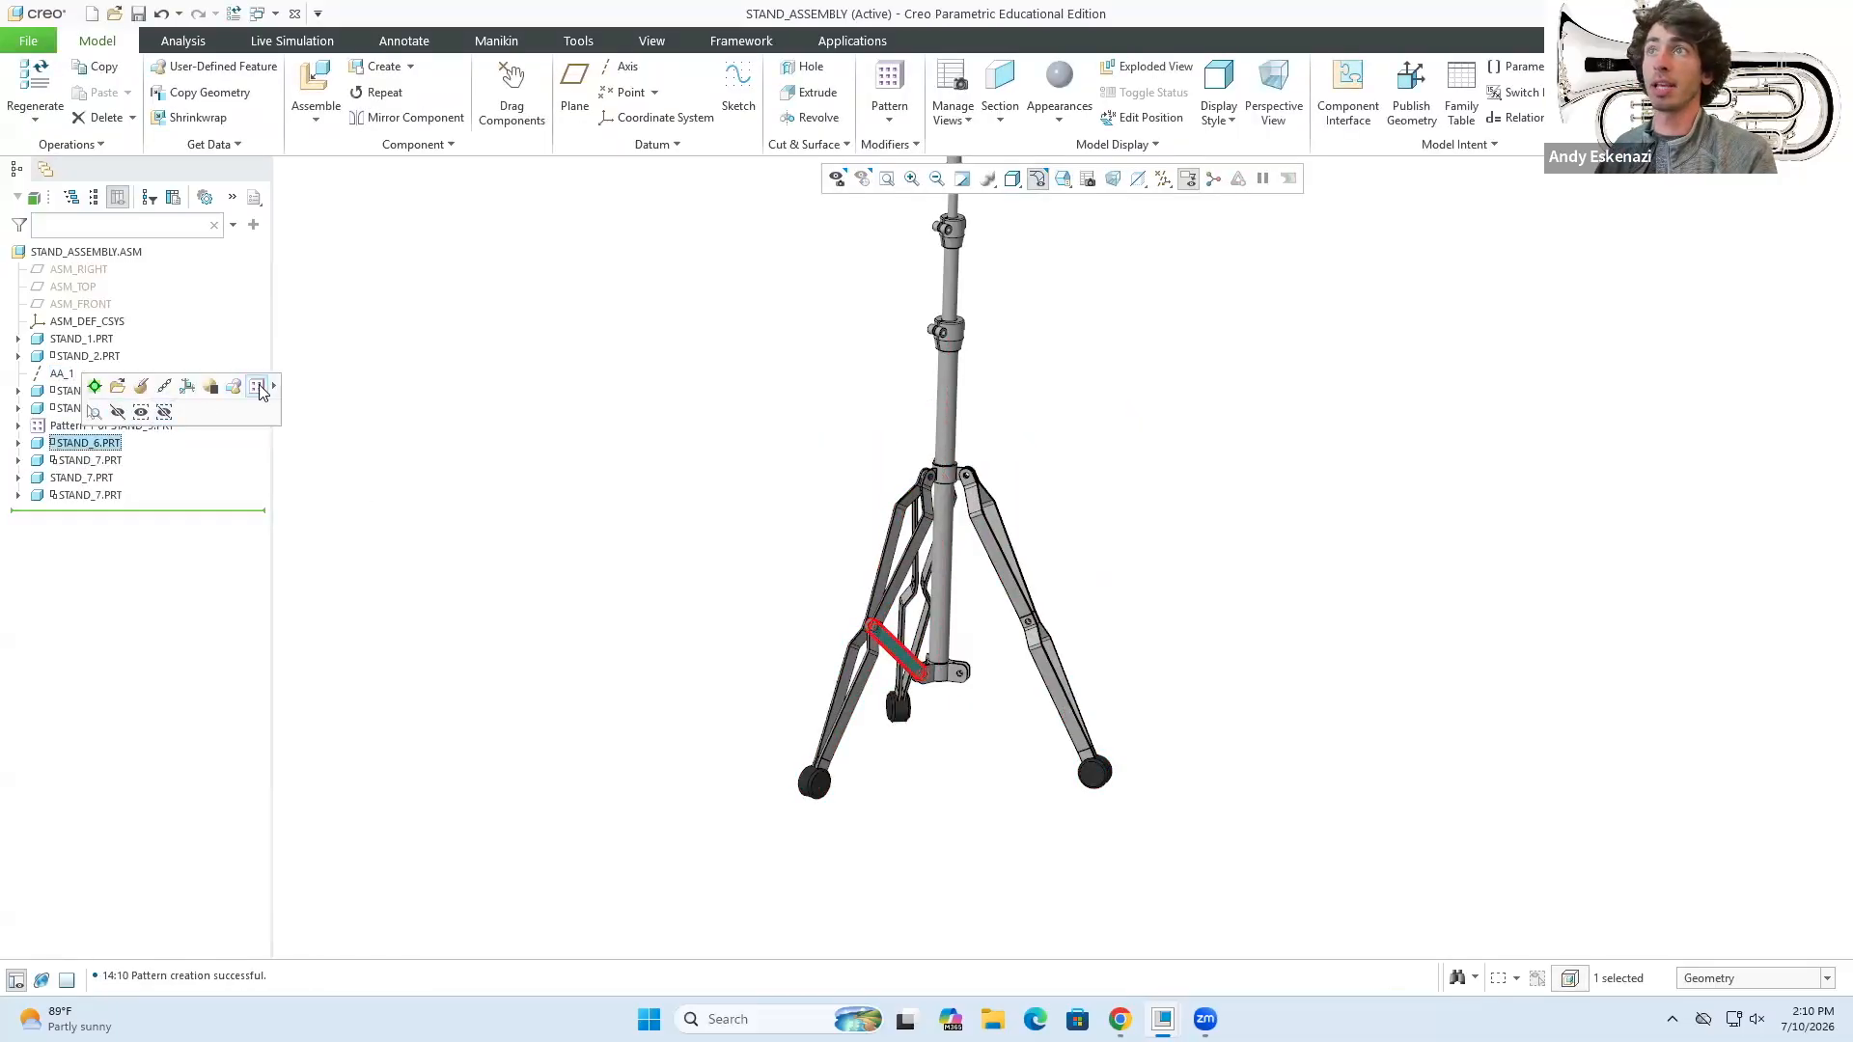
click(256, 387)
click(84, 109)
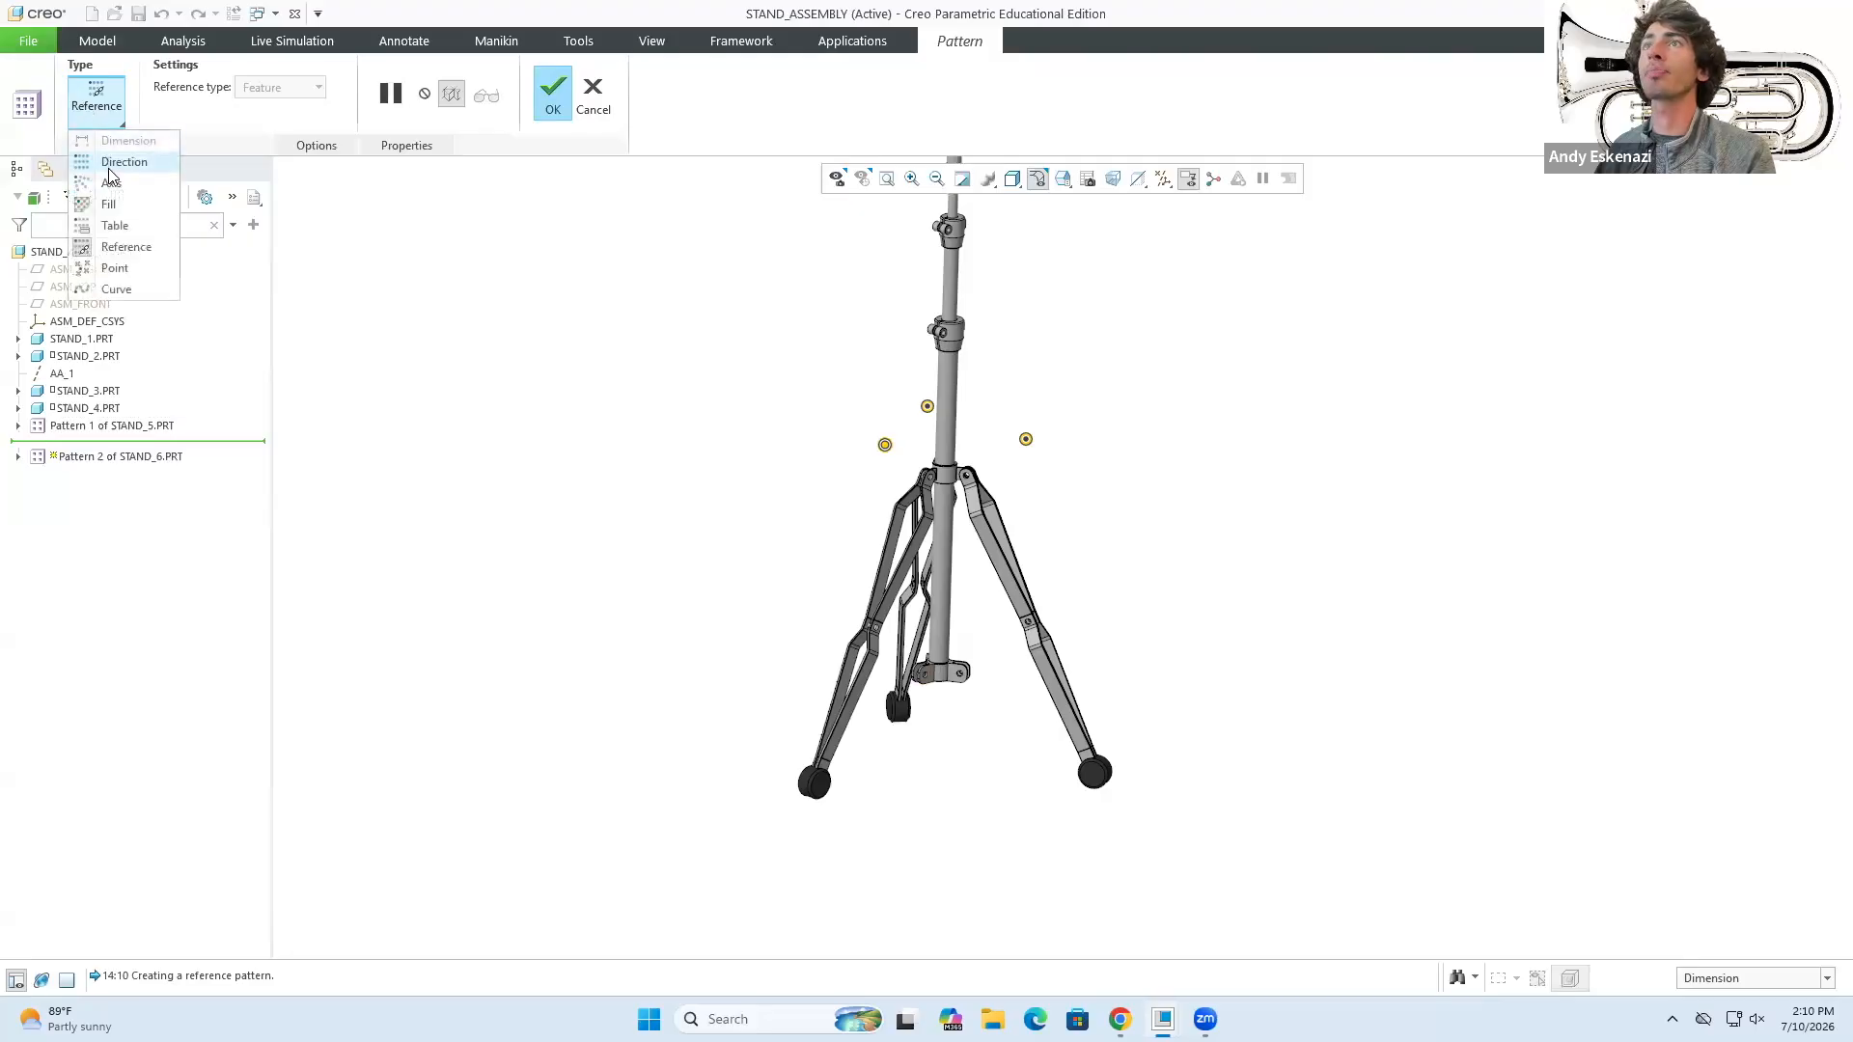
click(102, 183)
click(80, 370)
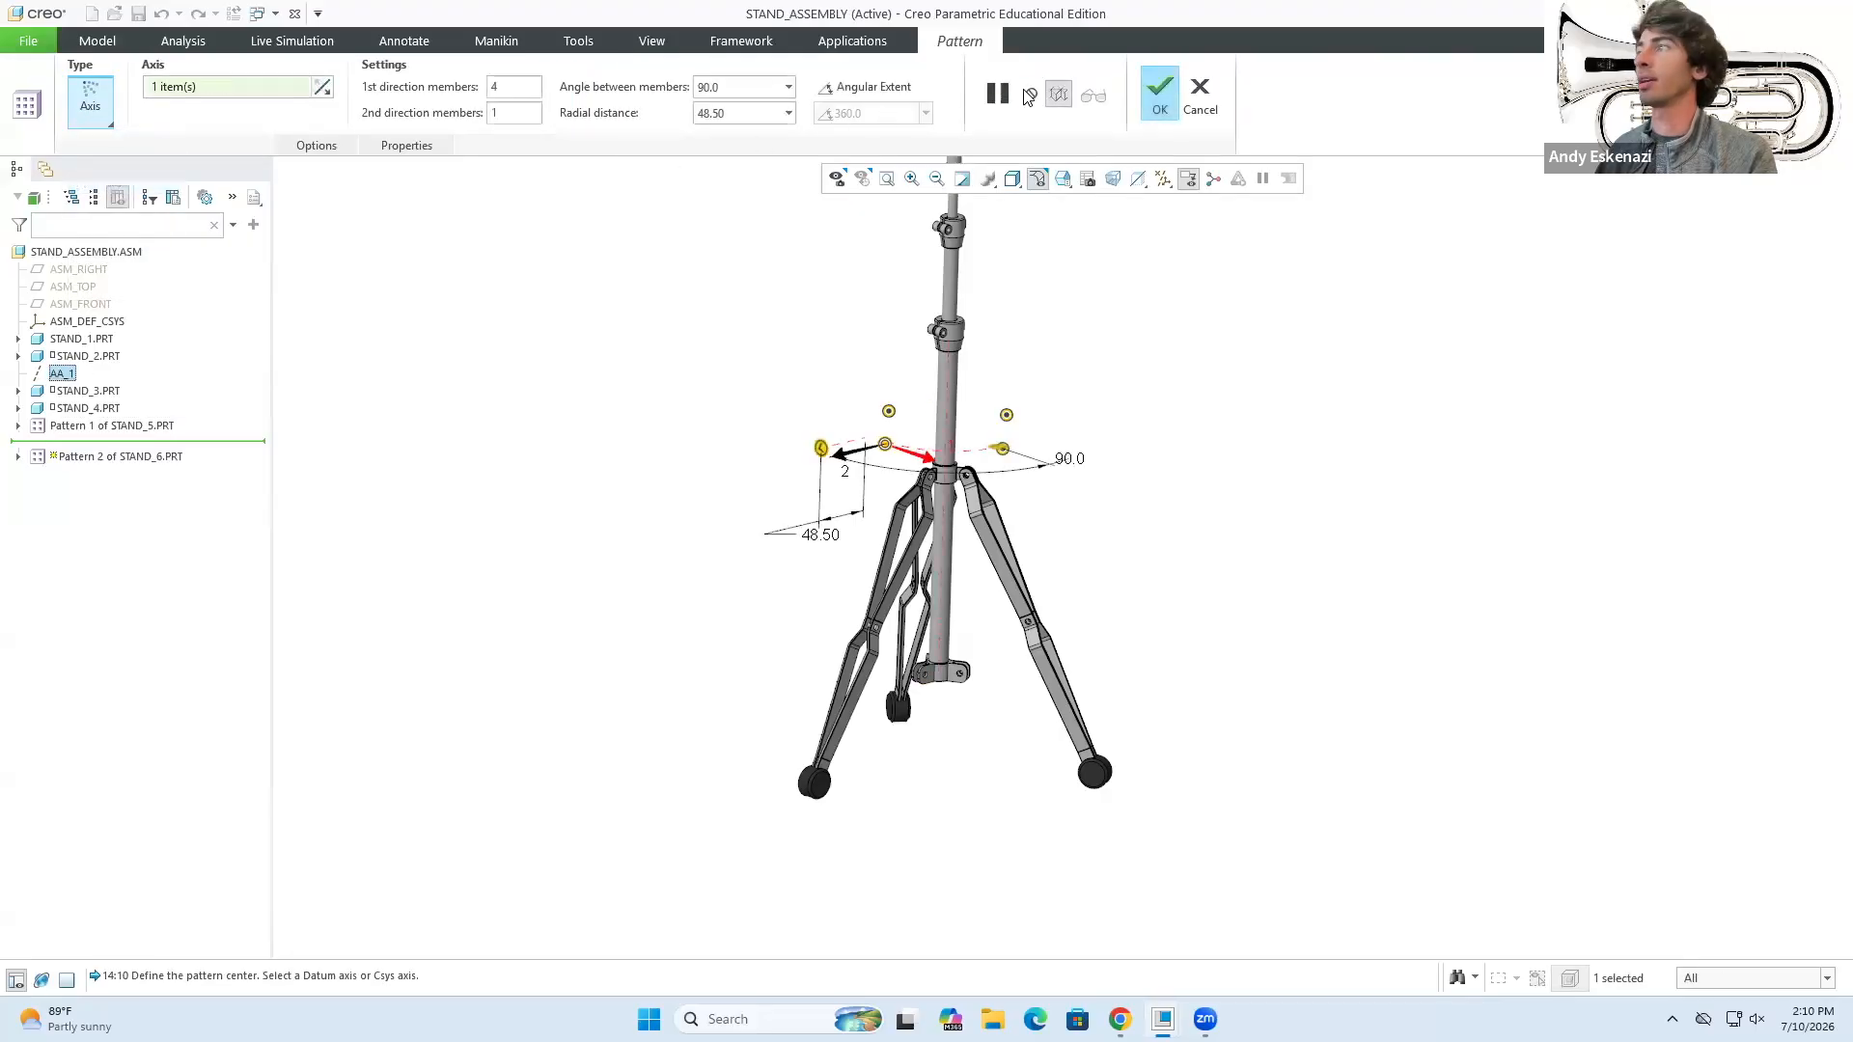
click(834, 88)
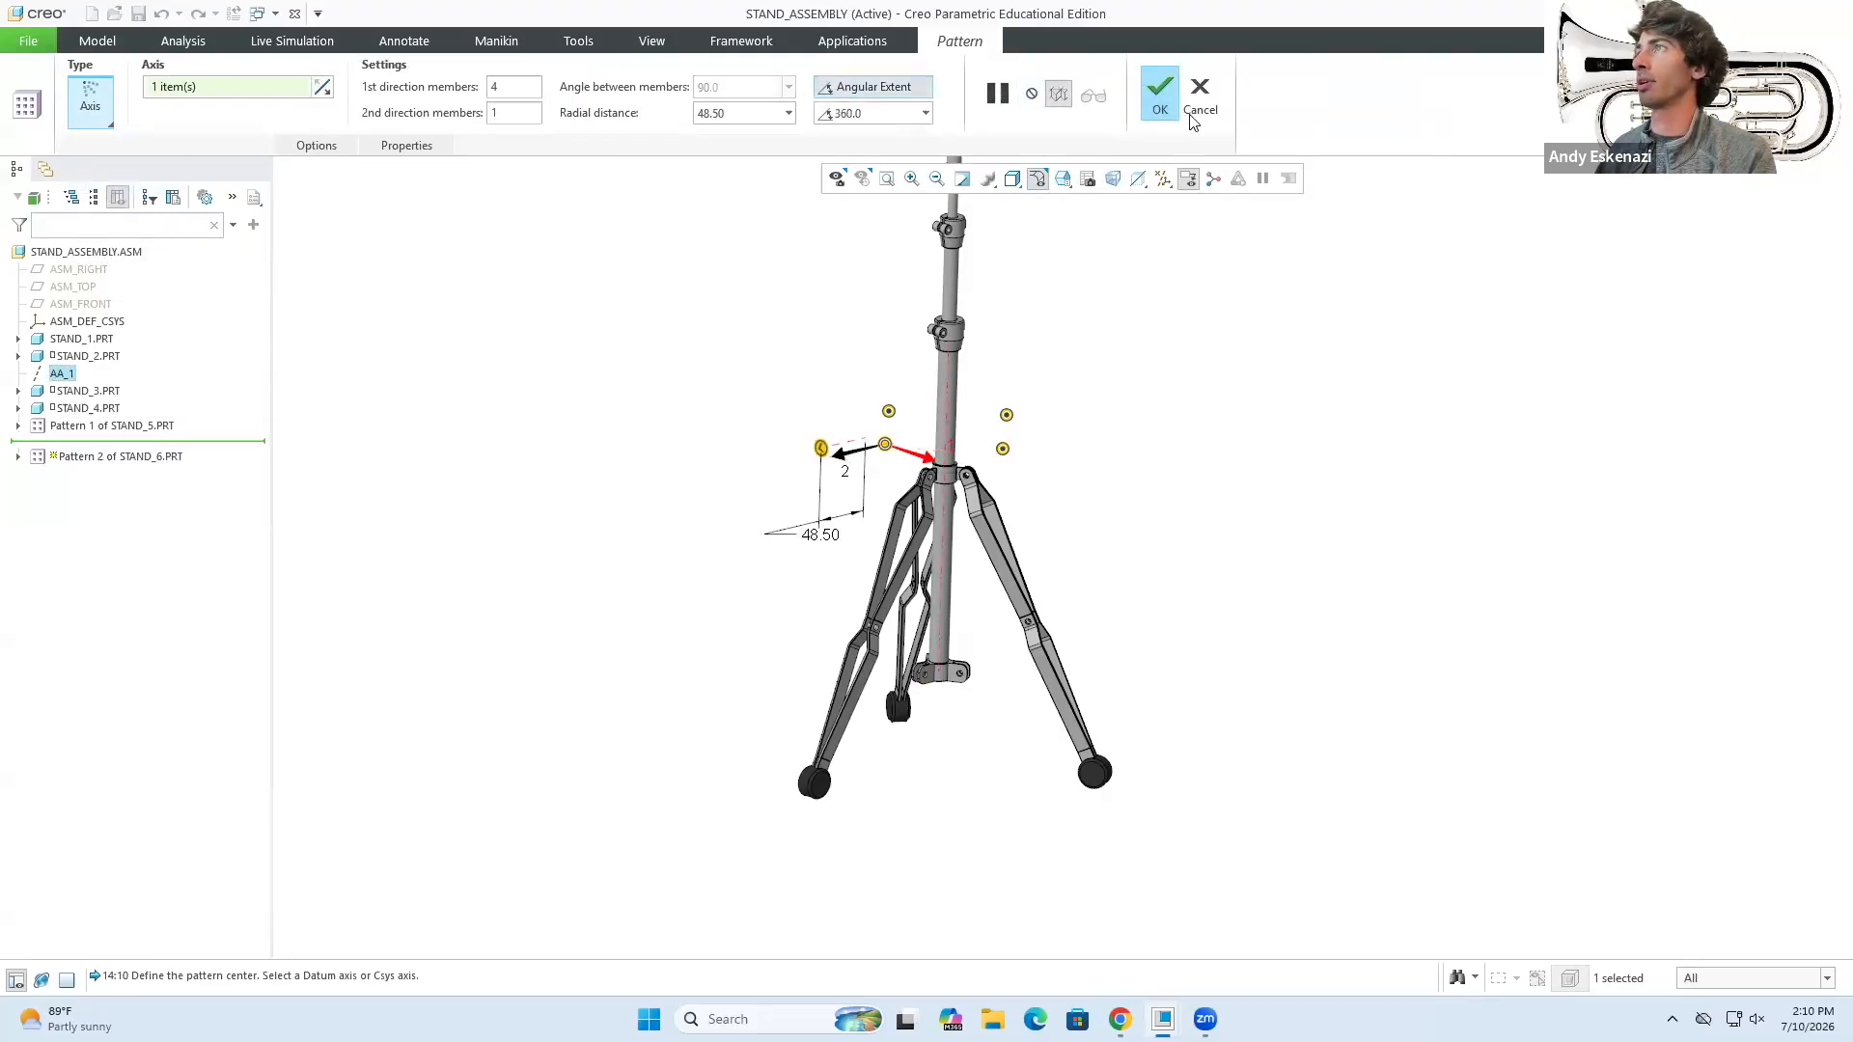
click(1157, 98)
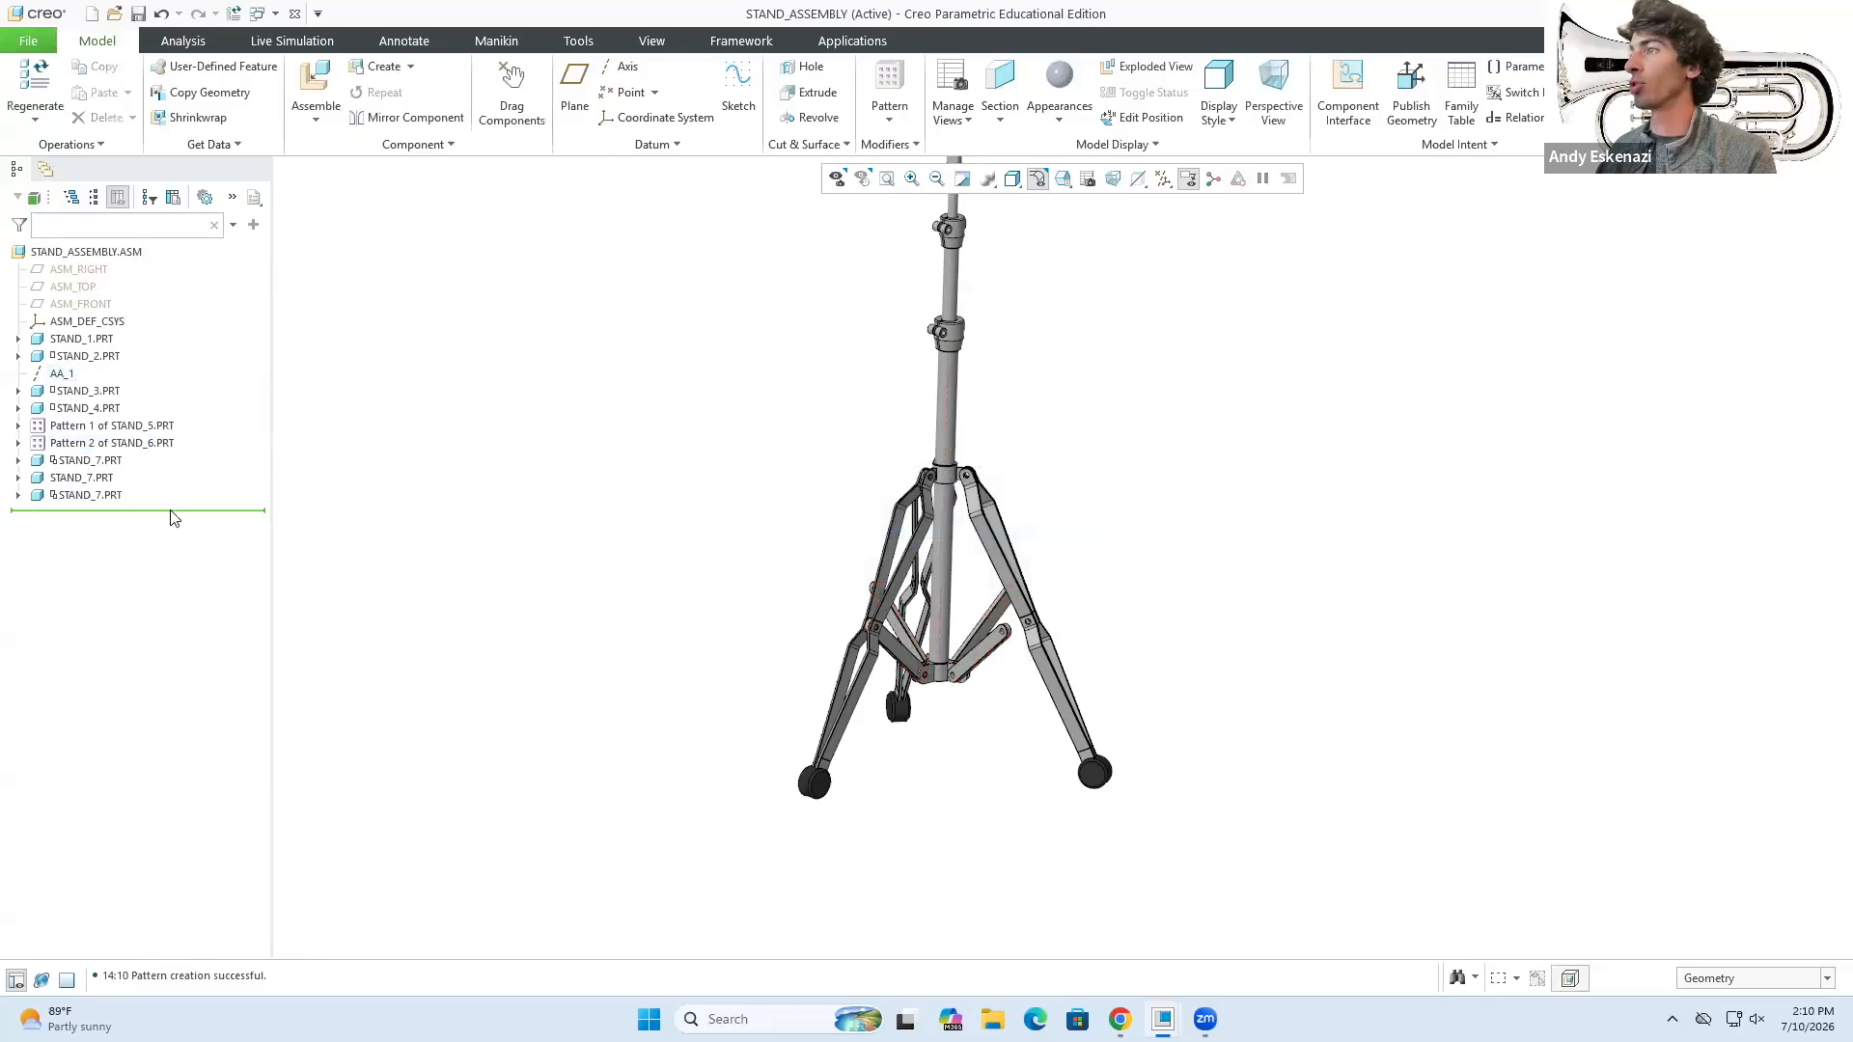
middle_drag(518, 502, 480, 513)
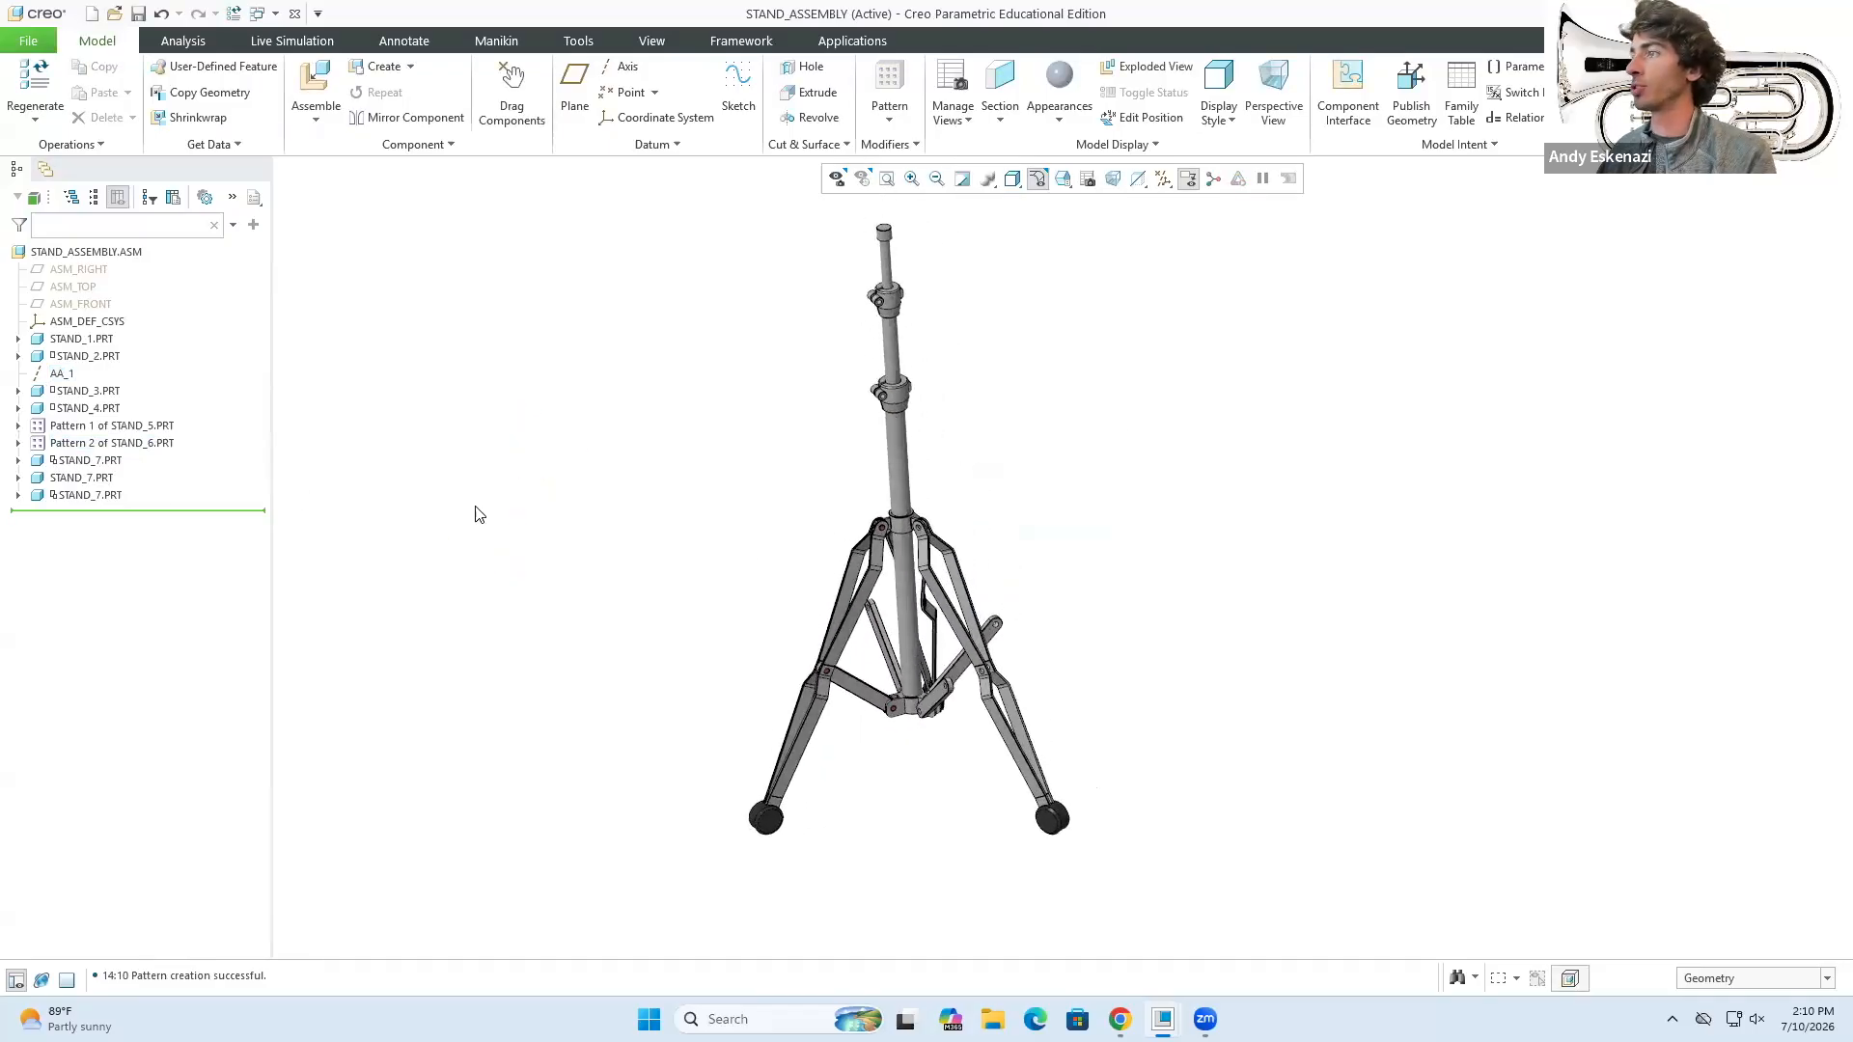
- Redefine the STAND_6 brace pattern to 3 members to match the three legs
click(97, 443)
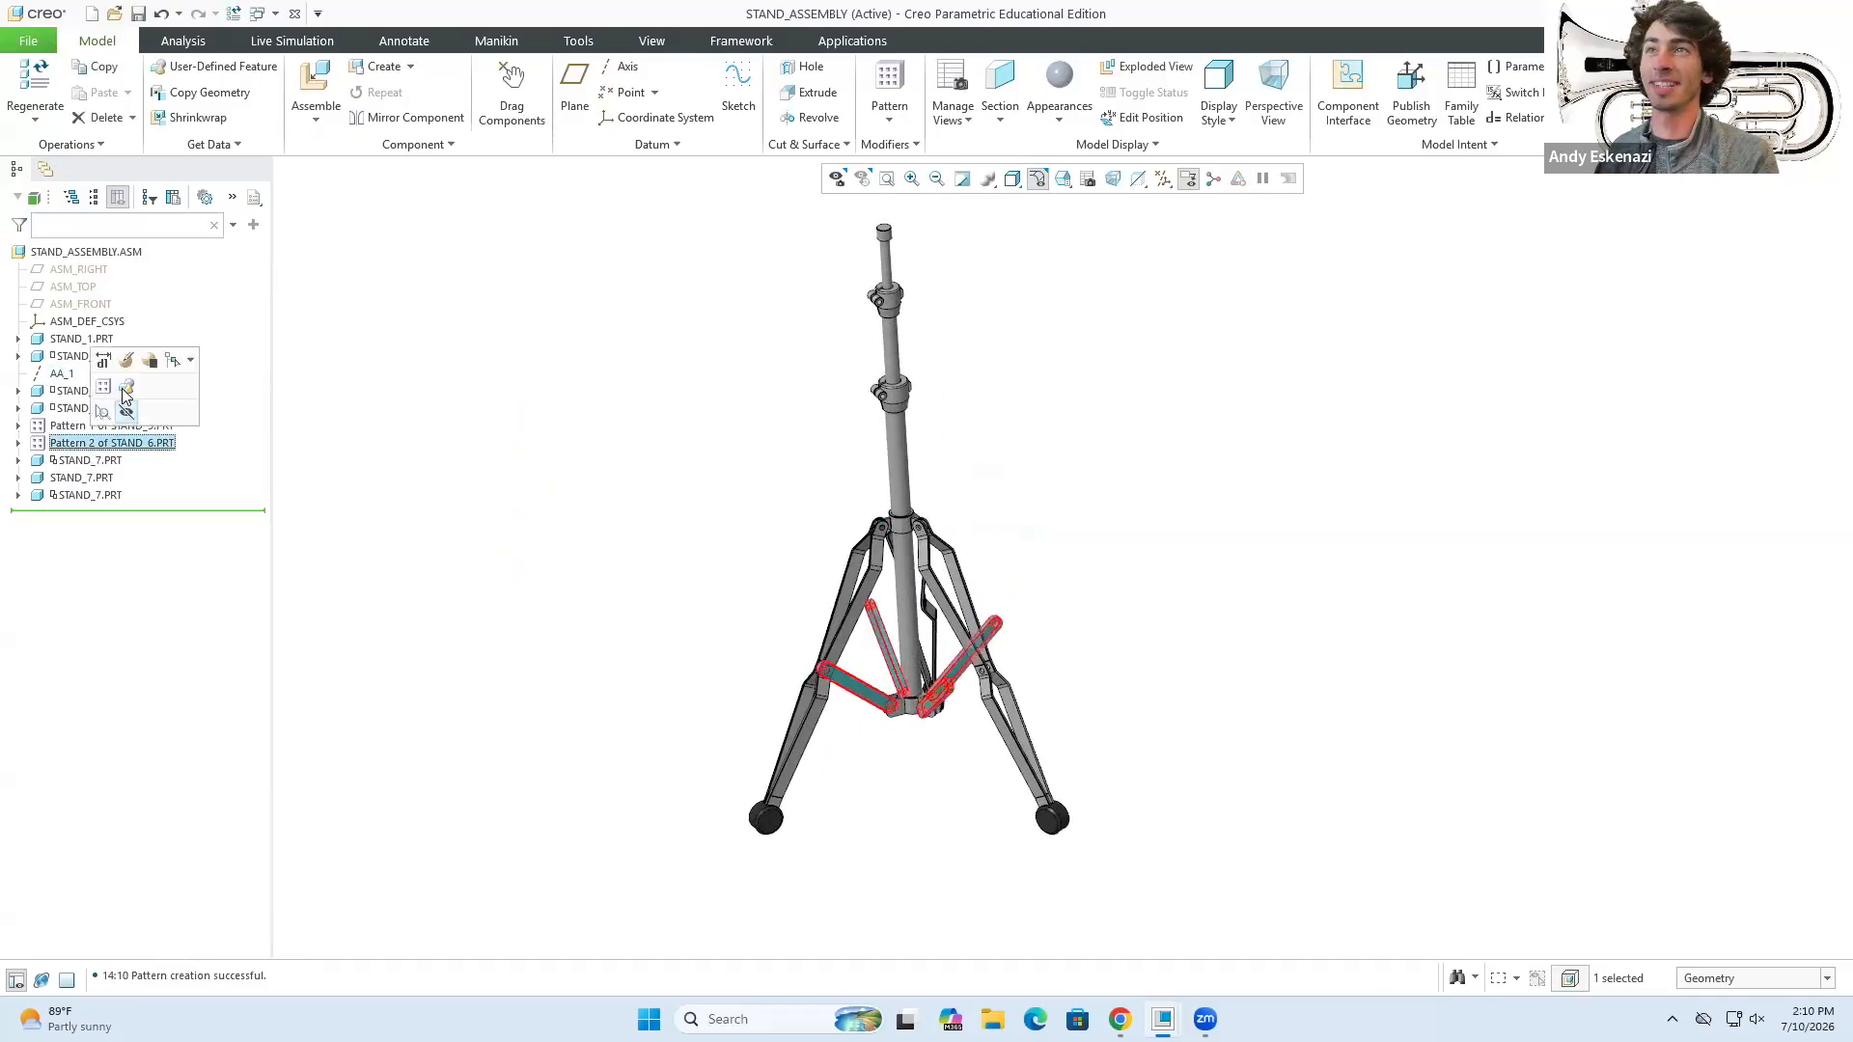
click(124, 365)
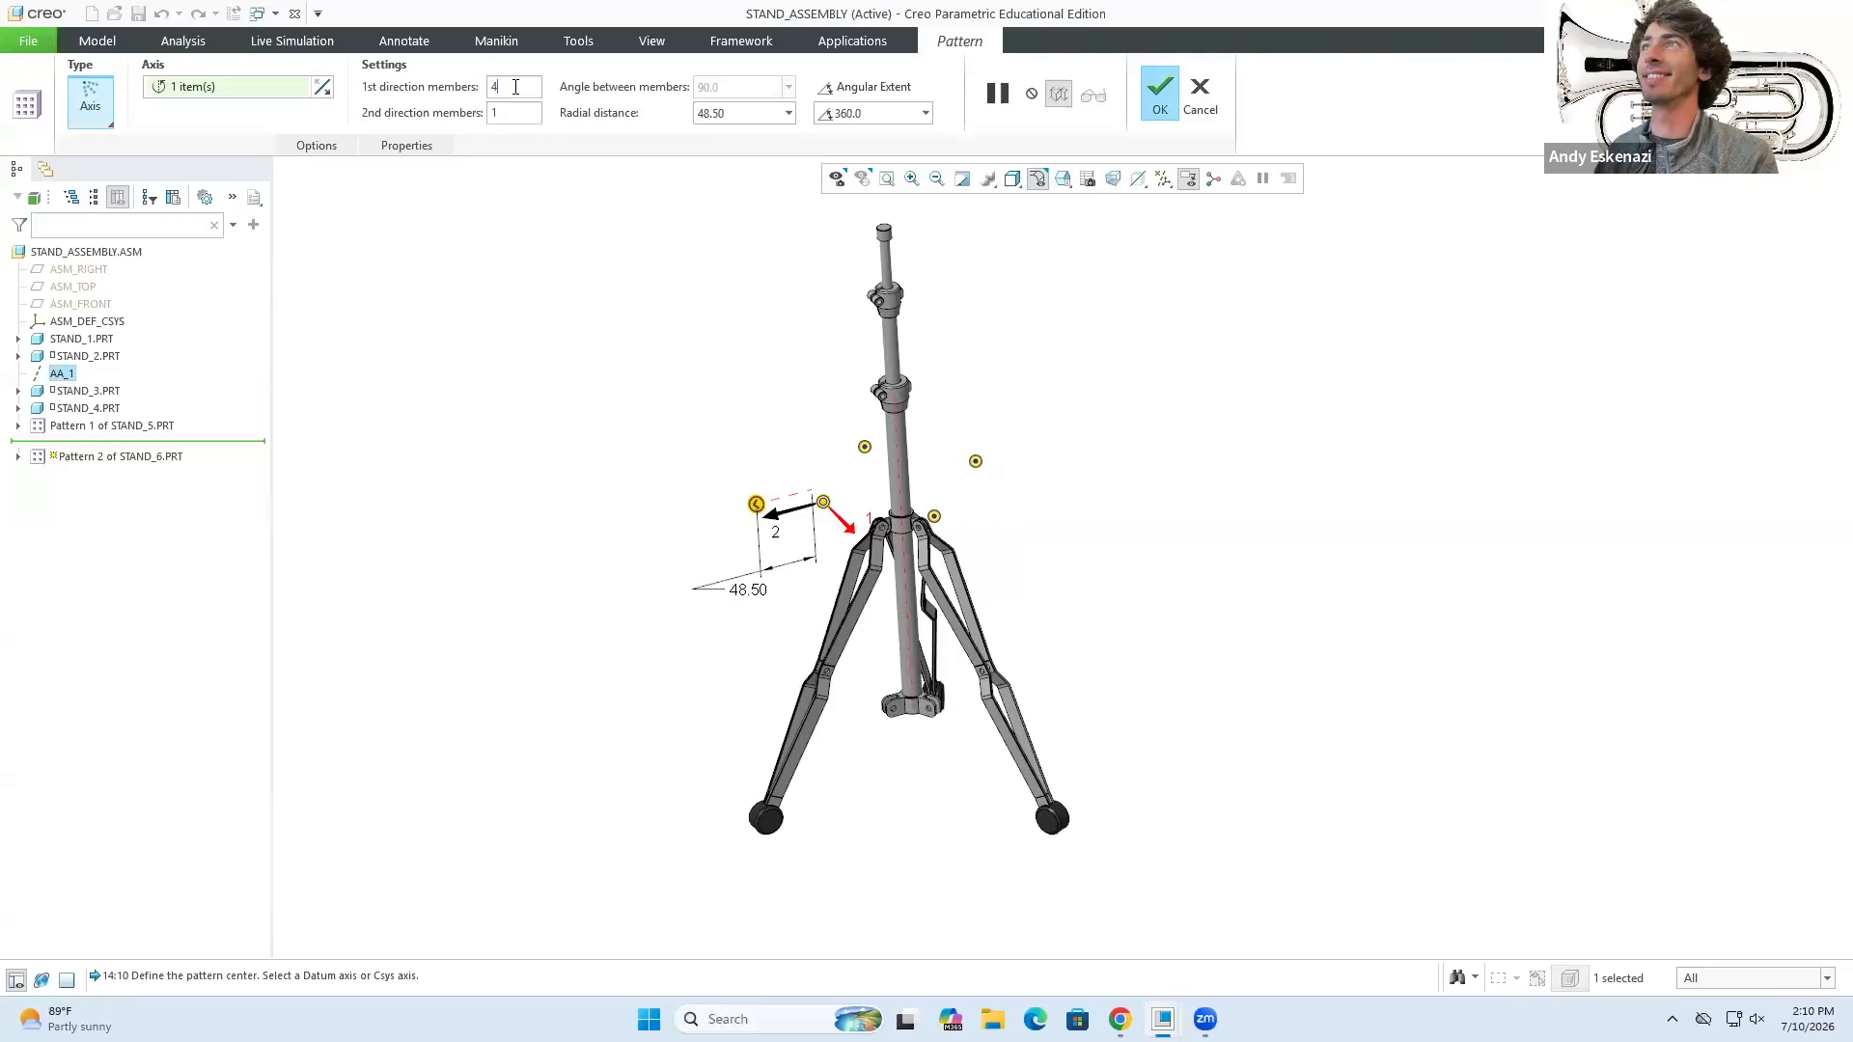
click(1160, 95)
- Pattern the STAND_7 pin at the collar around axis AA_1 with 3 members over the full 360° extent
click(92, 460)
click(267, 403)
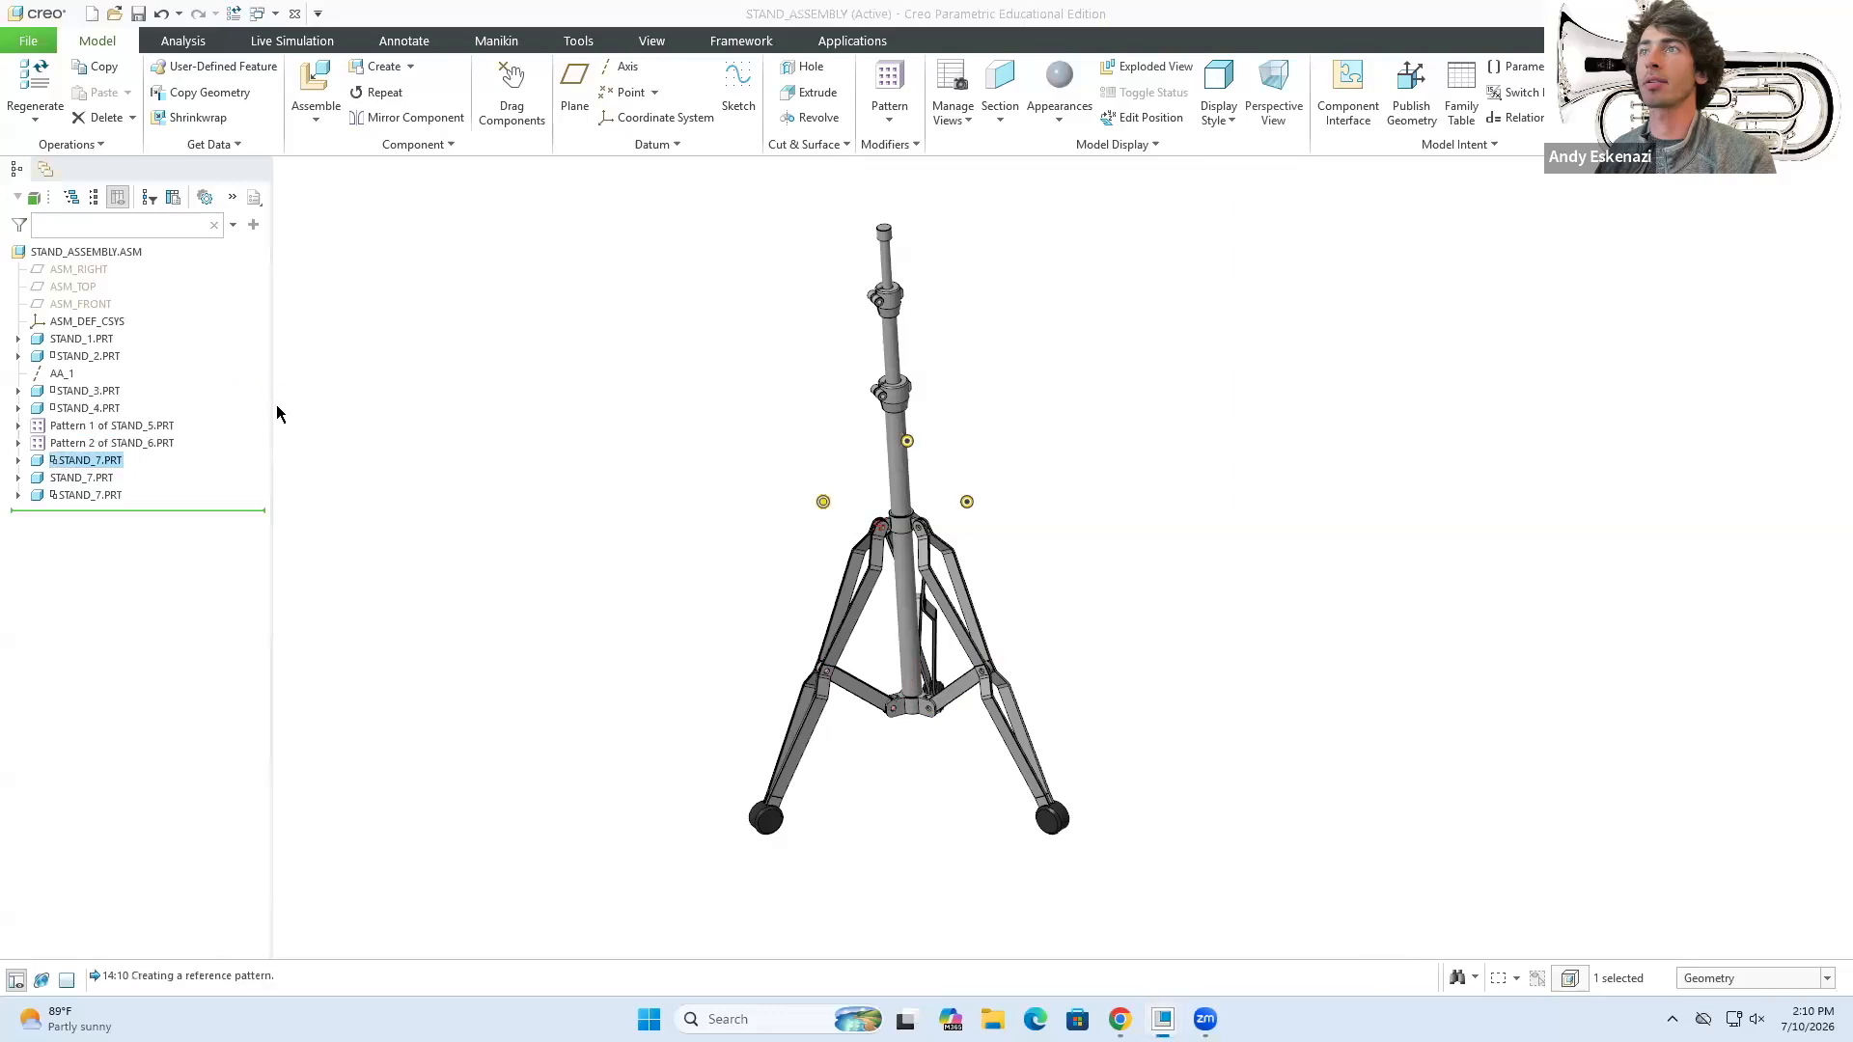
click(108, 116)
click(115, 184)
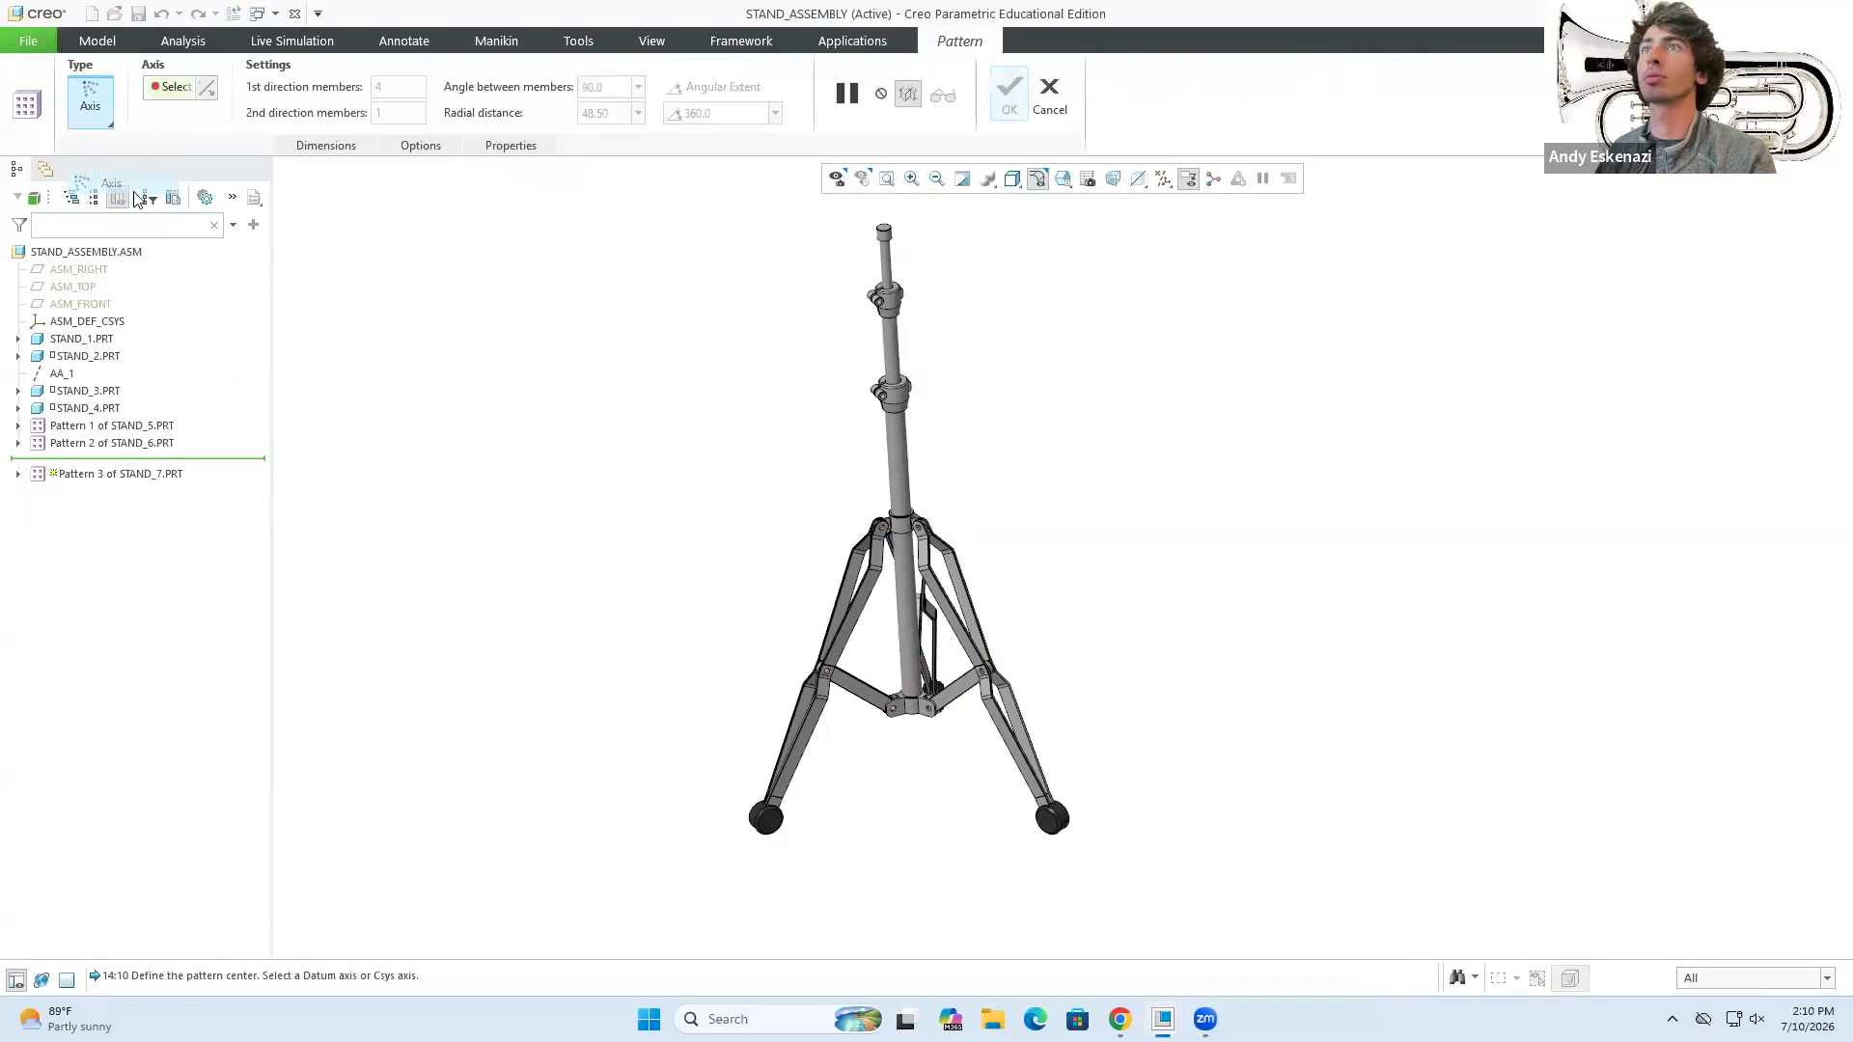
click(63, 374)
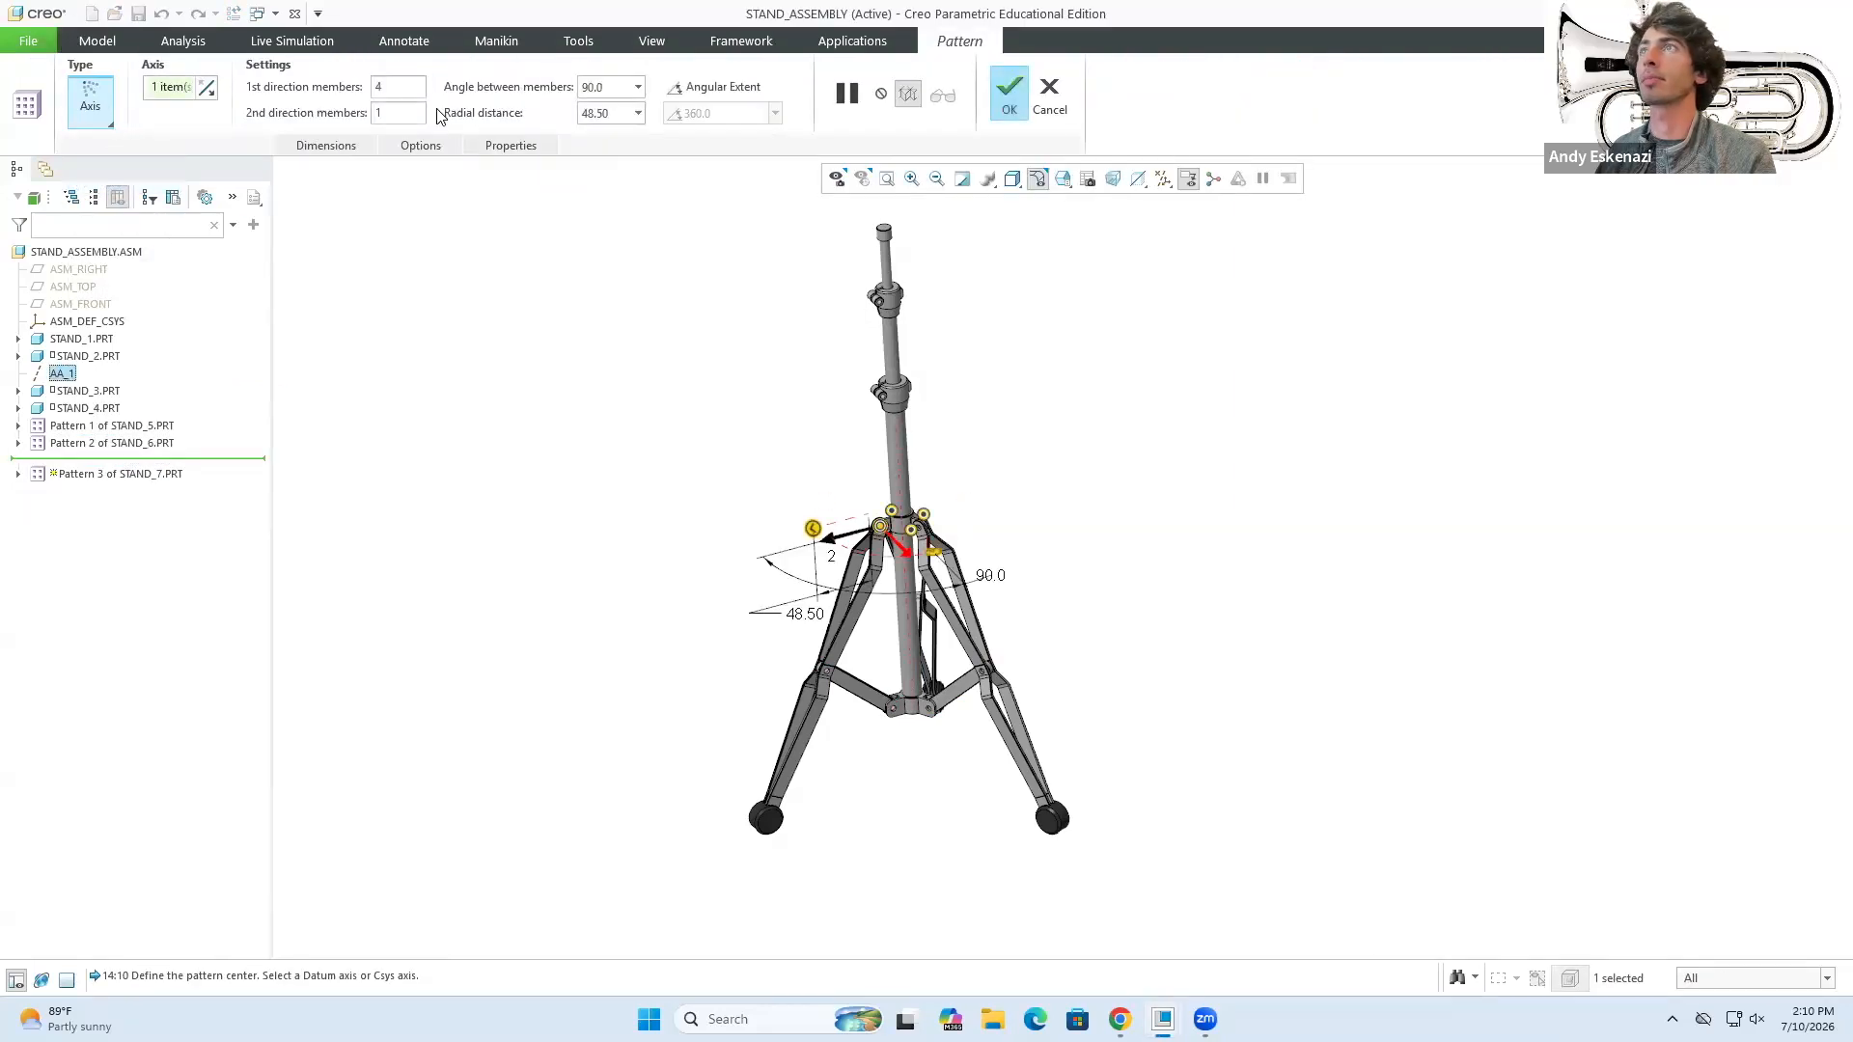
text(3)
click(722, 87)
click(1004, 102)
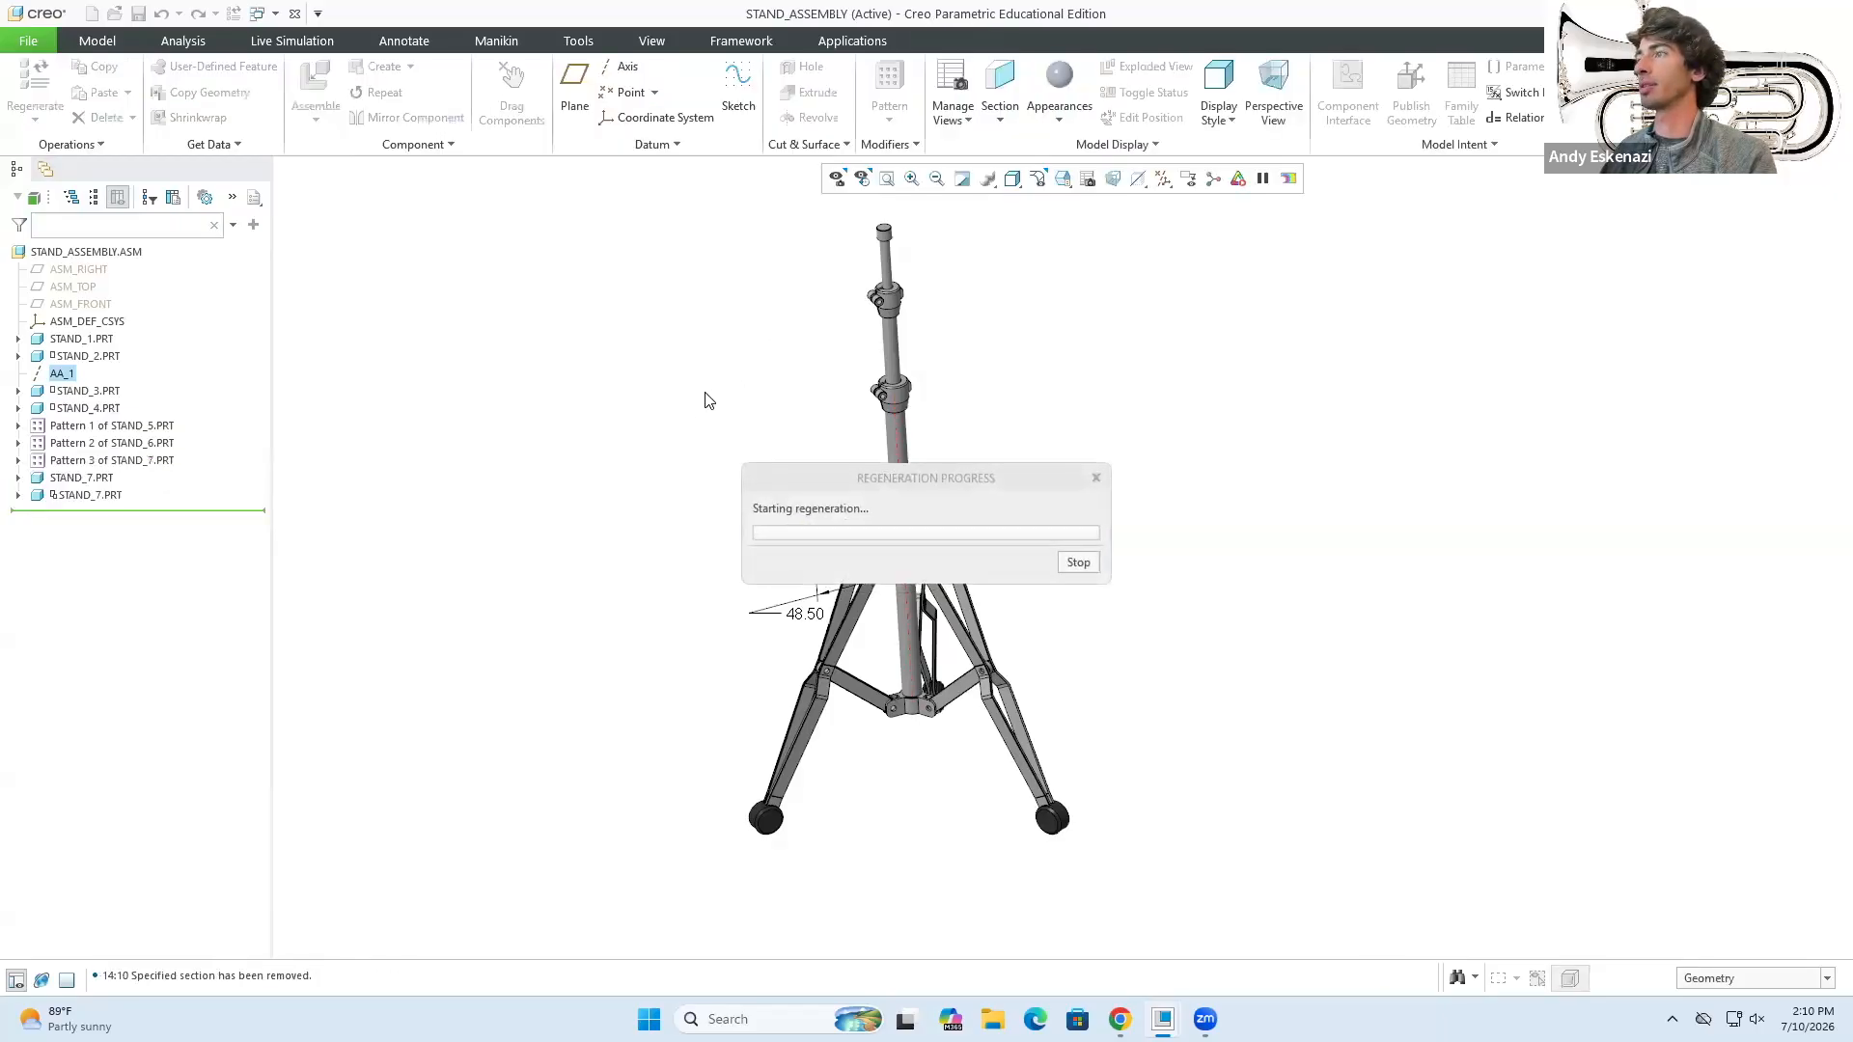
- Pattern the STAND_7 pin at the base lug around axis AA_1 with 3 members
click(67, 480)
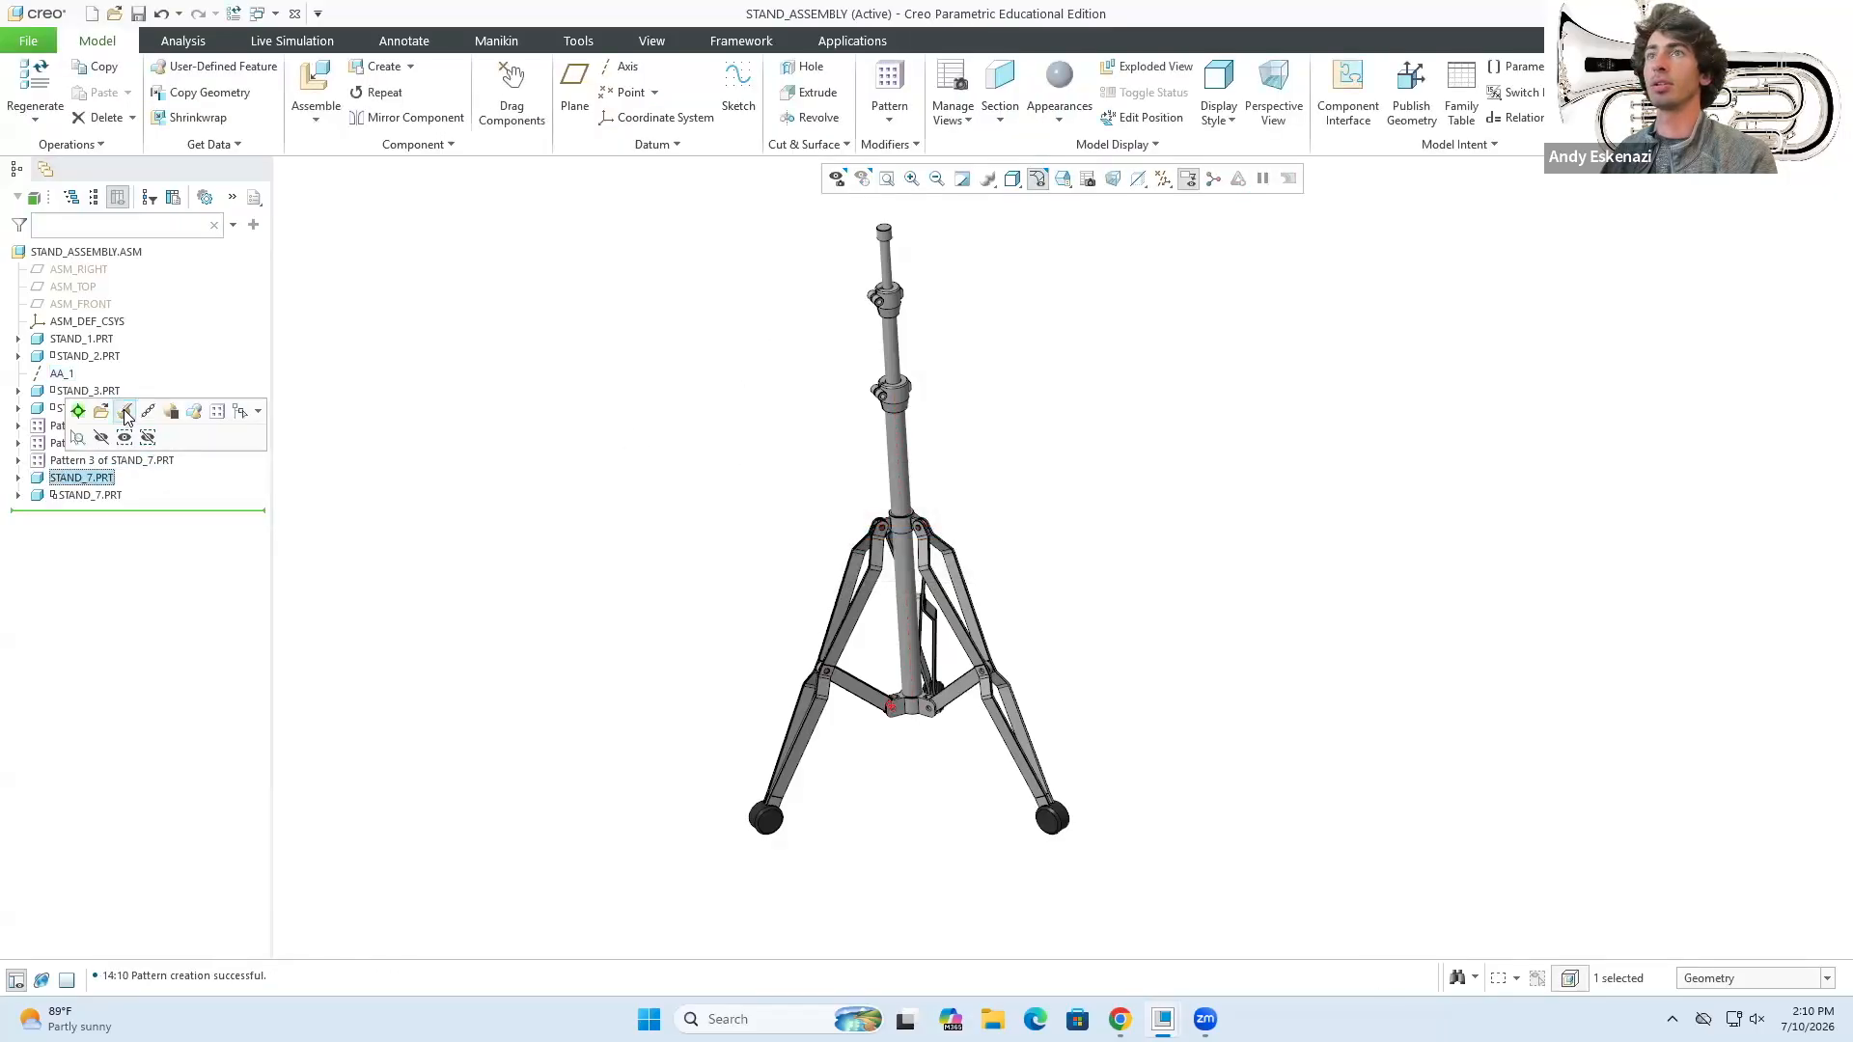
click(220, 411)
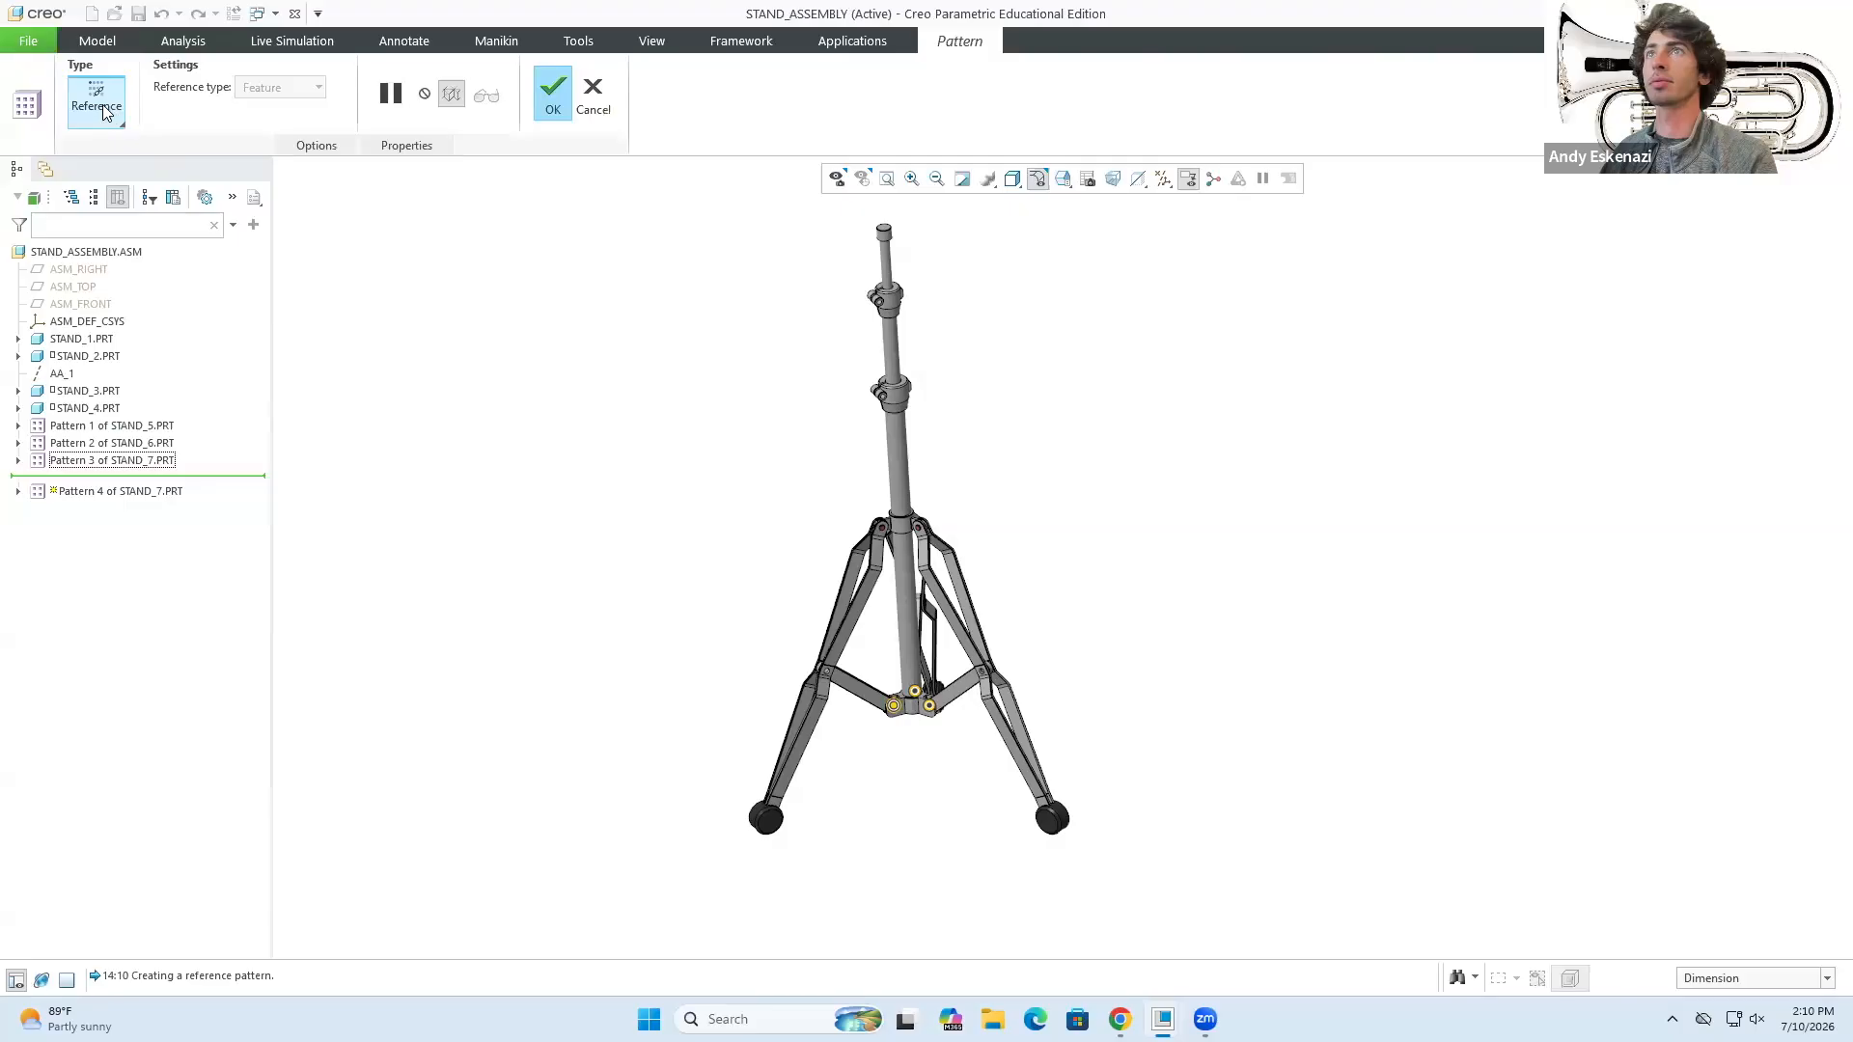
click(104, 113)
click(111, 189)
click(66, 376)
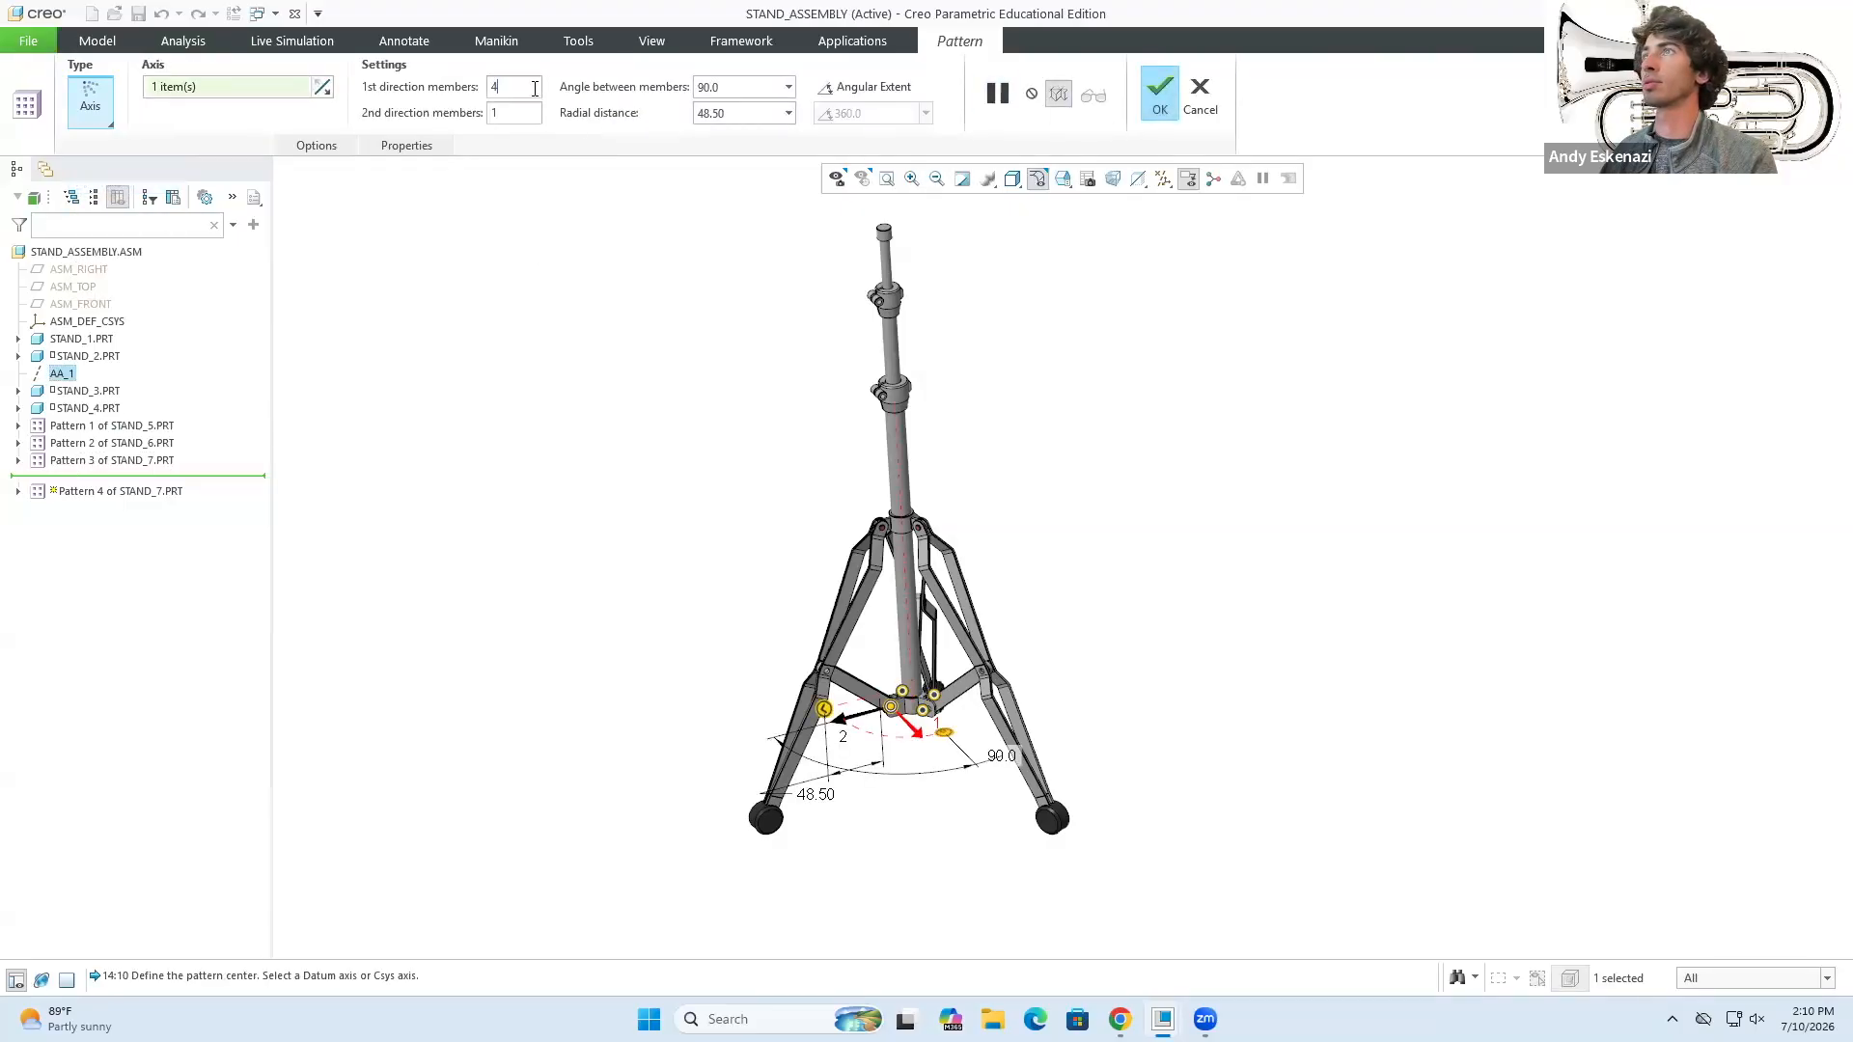
click(1169, 100)
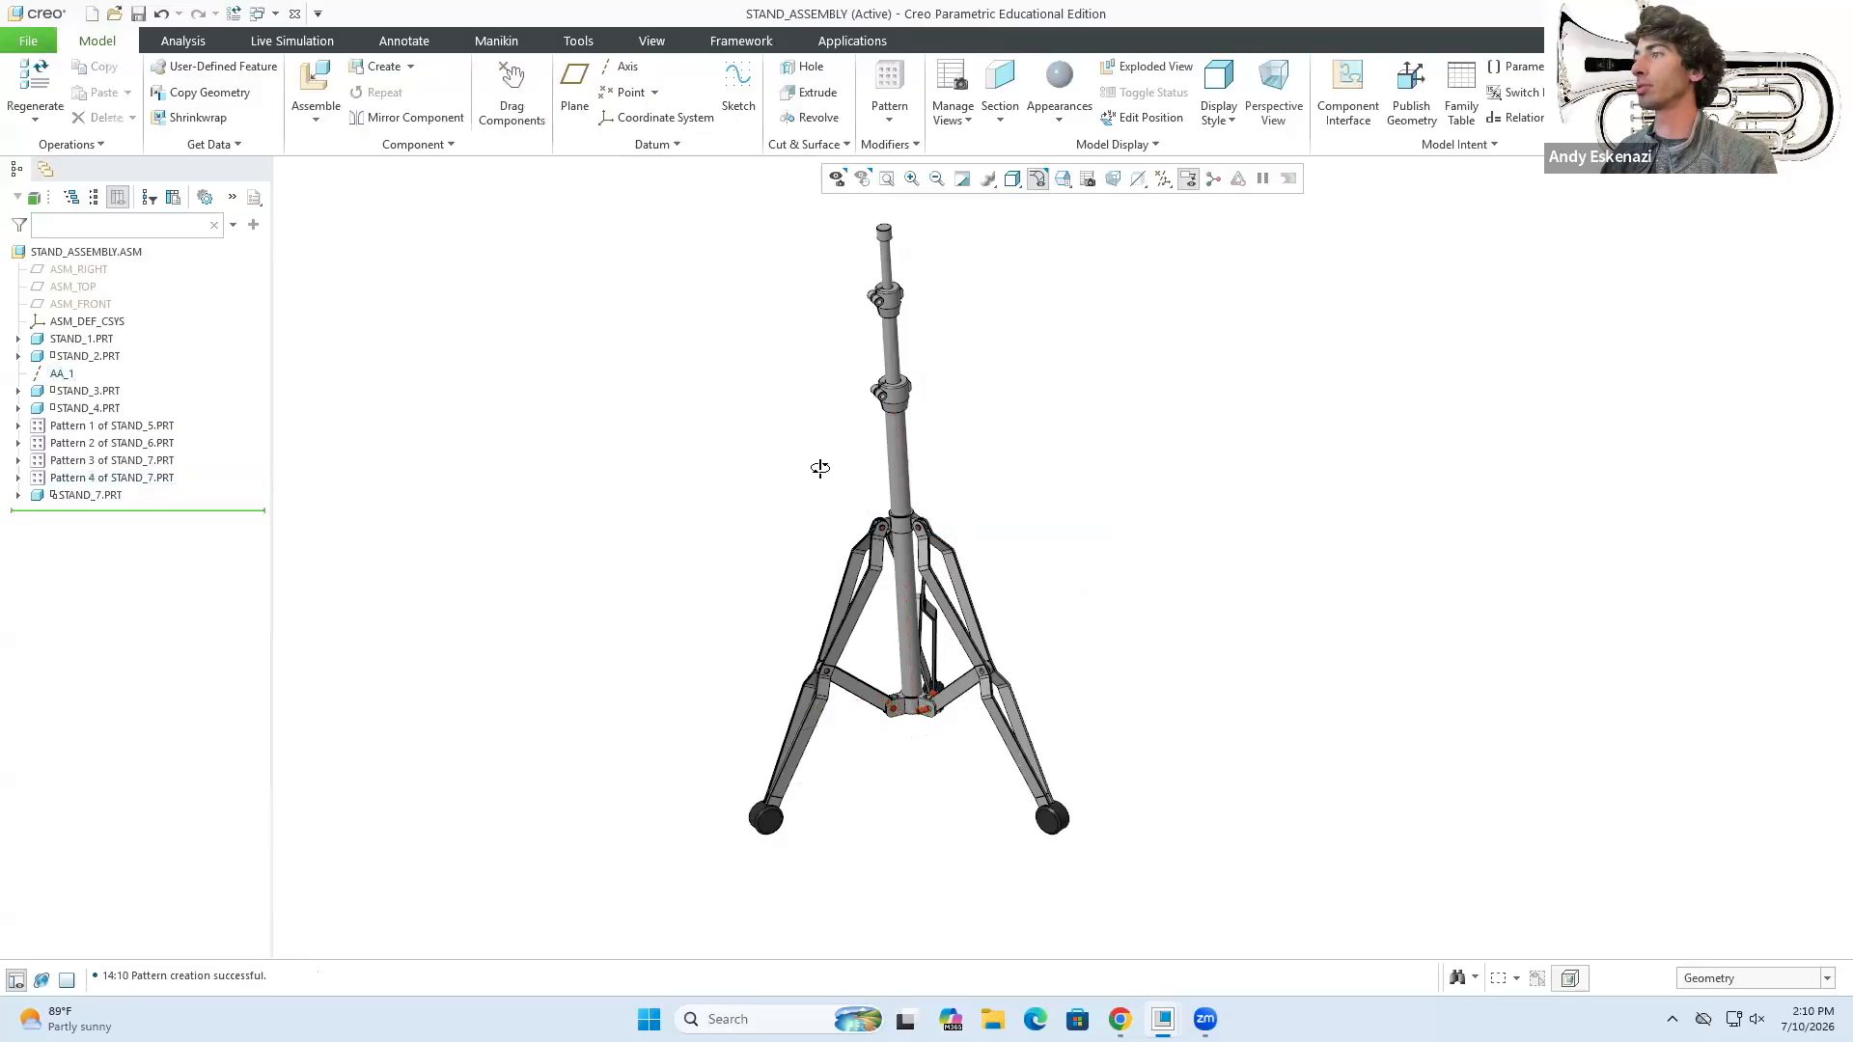
middle_drag(821, 468, 492, 600)
- Redefine the base lug pin pattern to use a 360° angular extent, and inspect the pins in the base lugs
click(74, 479)
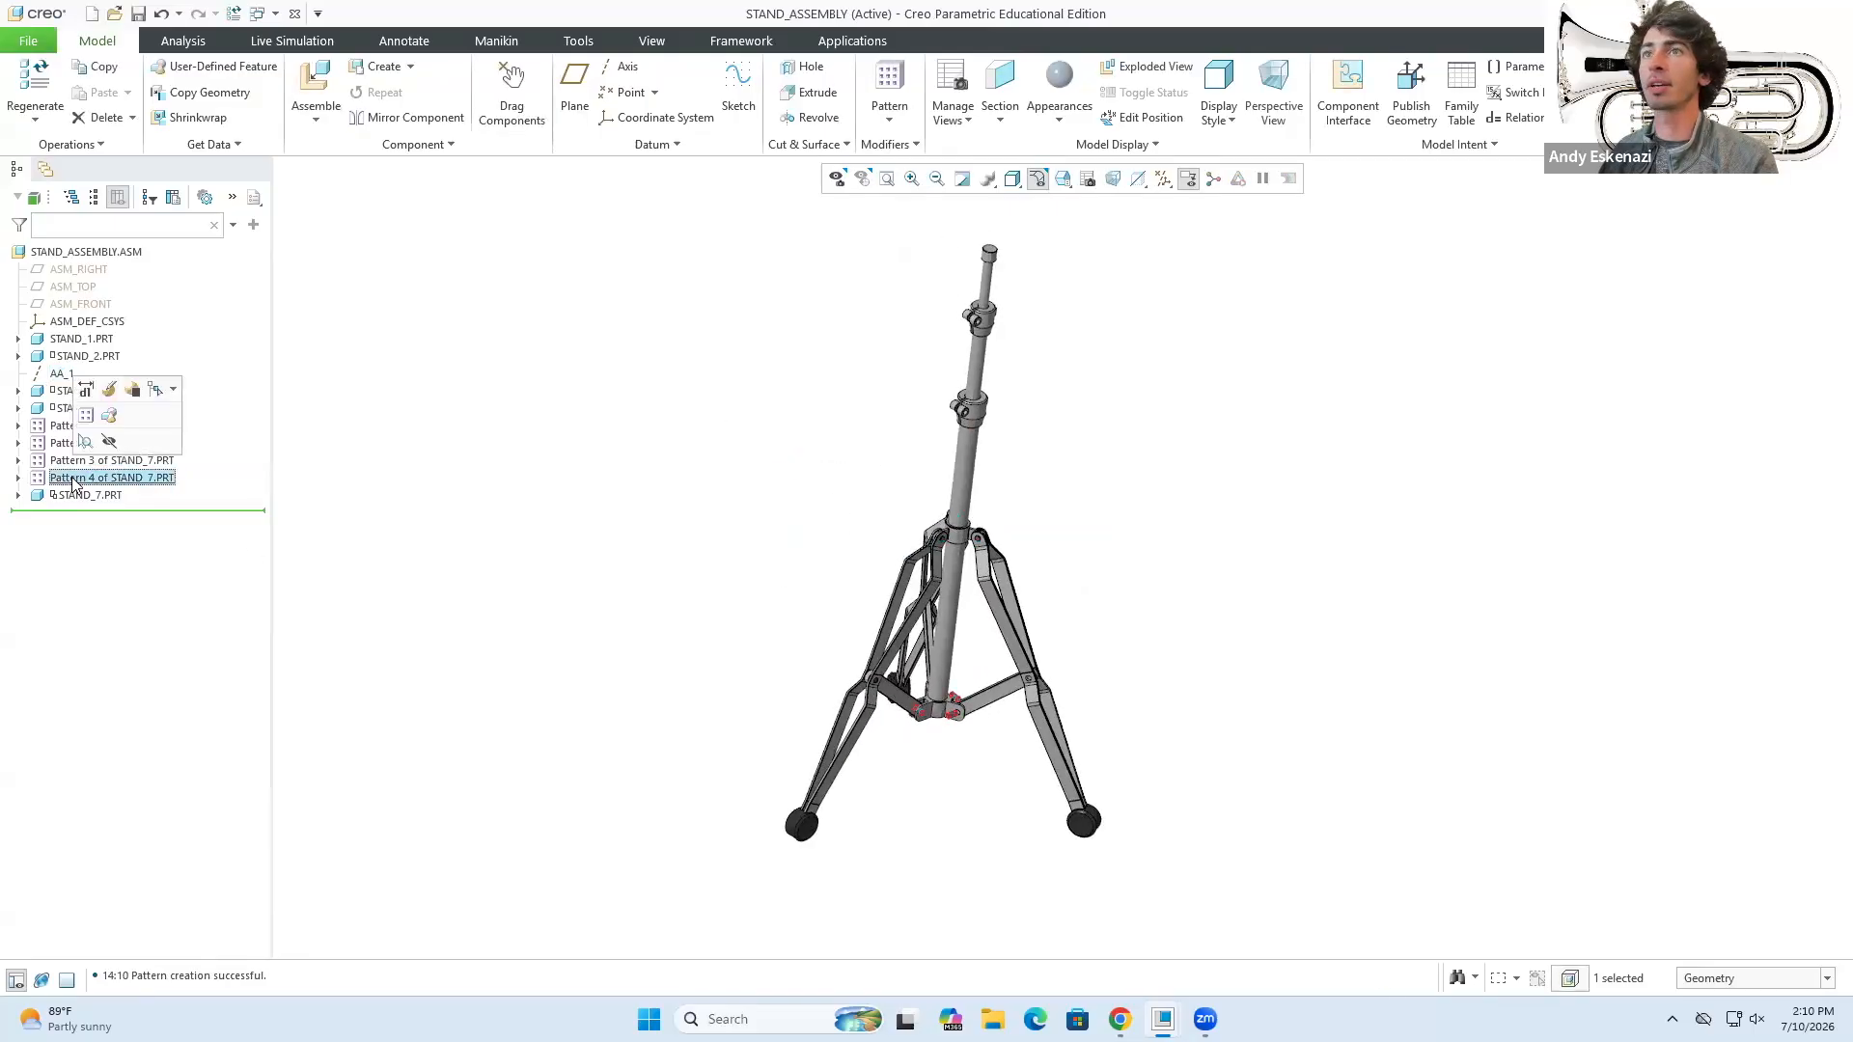
click(112, 392)
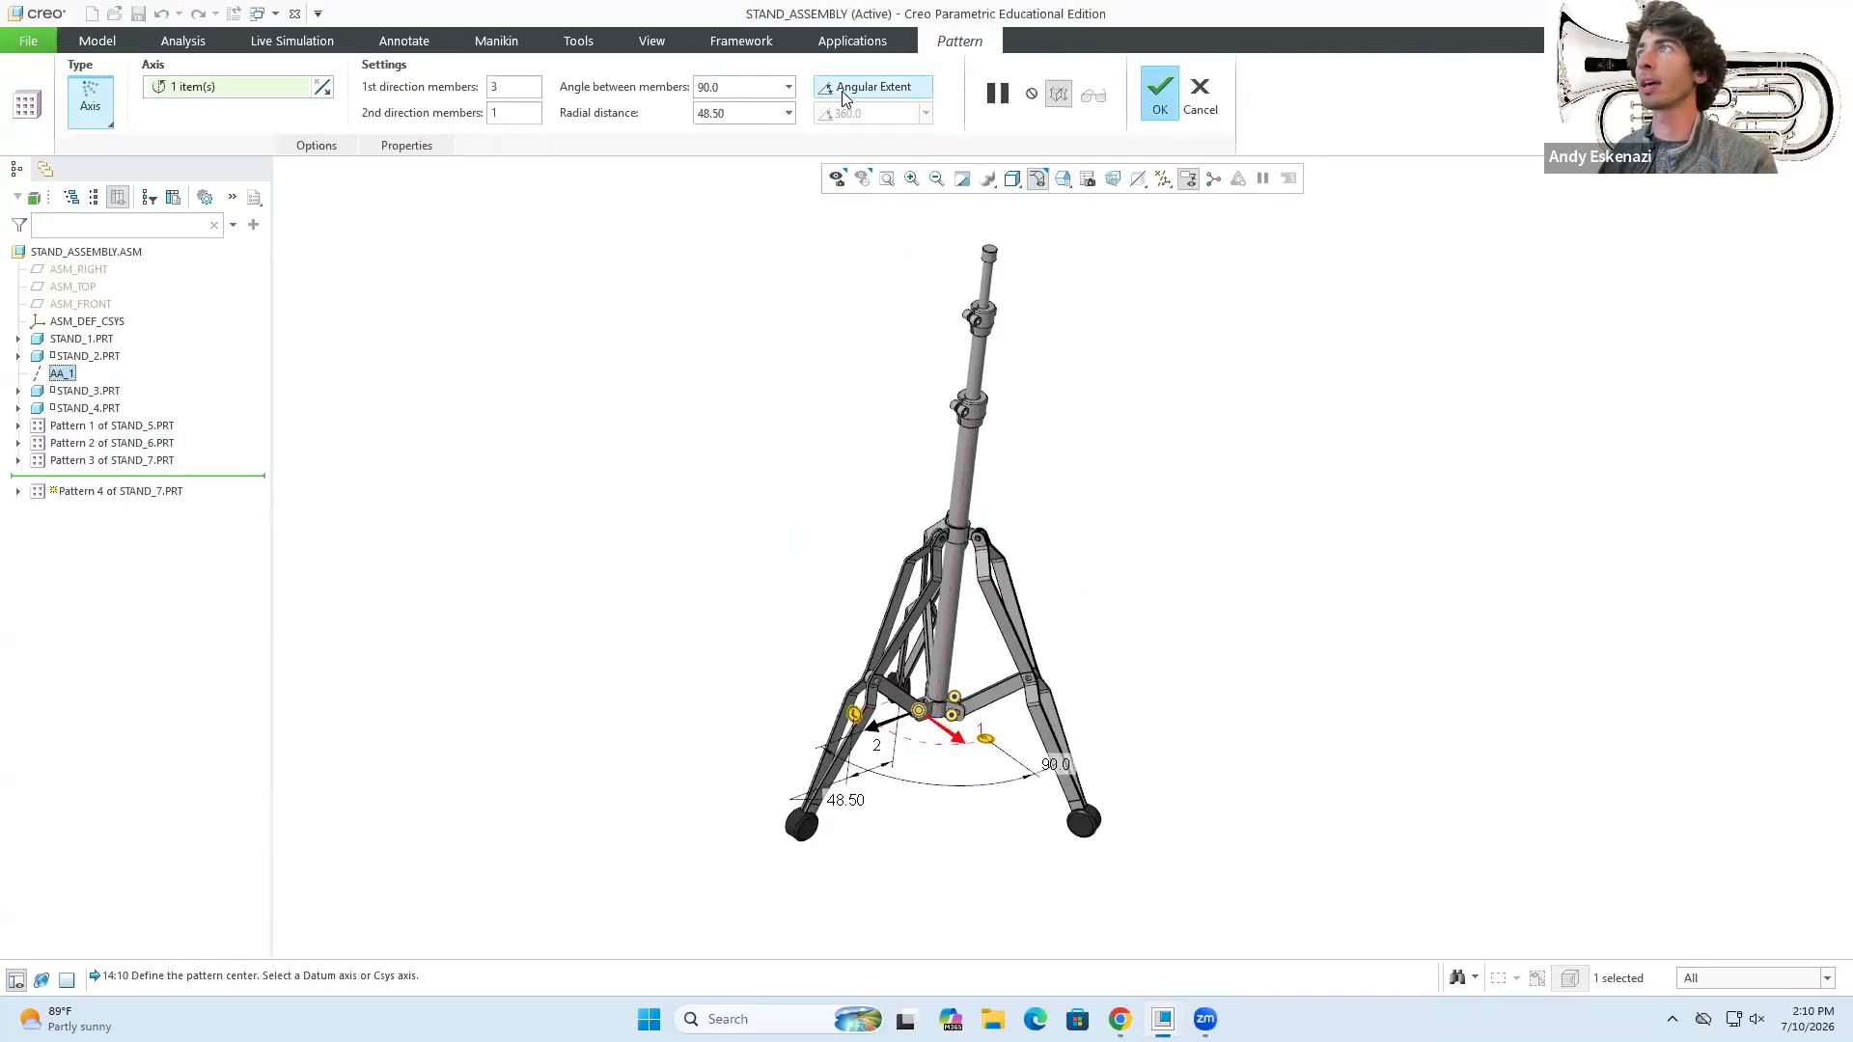
middle_click(604, 541)
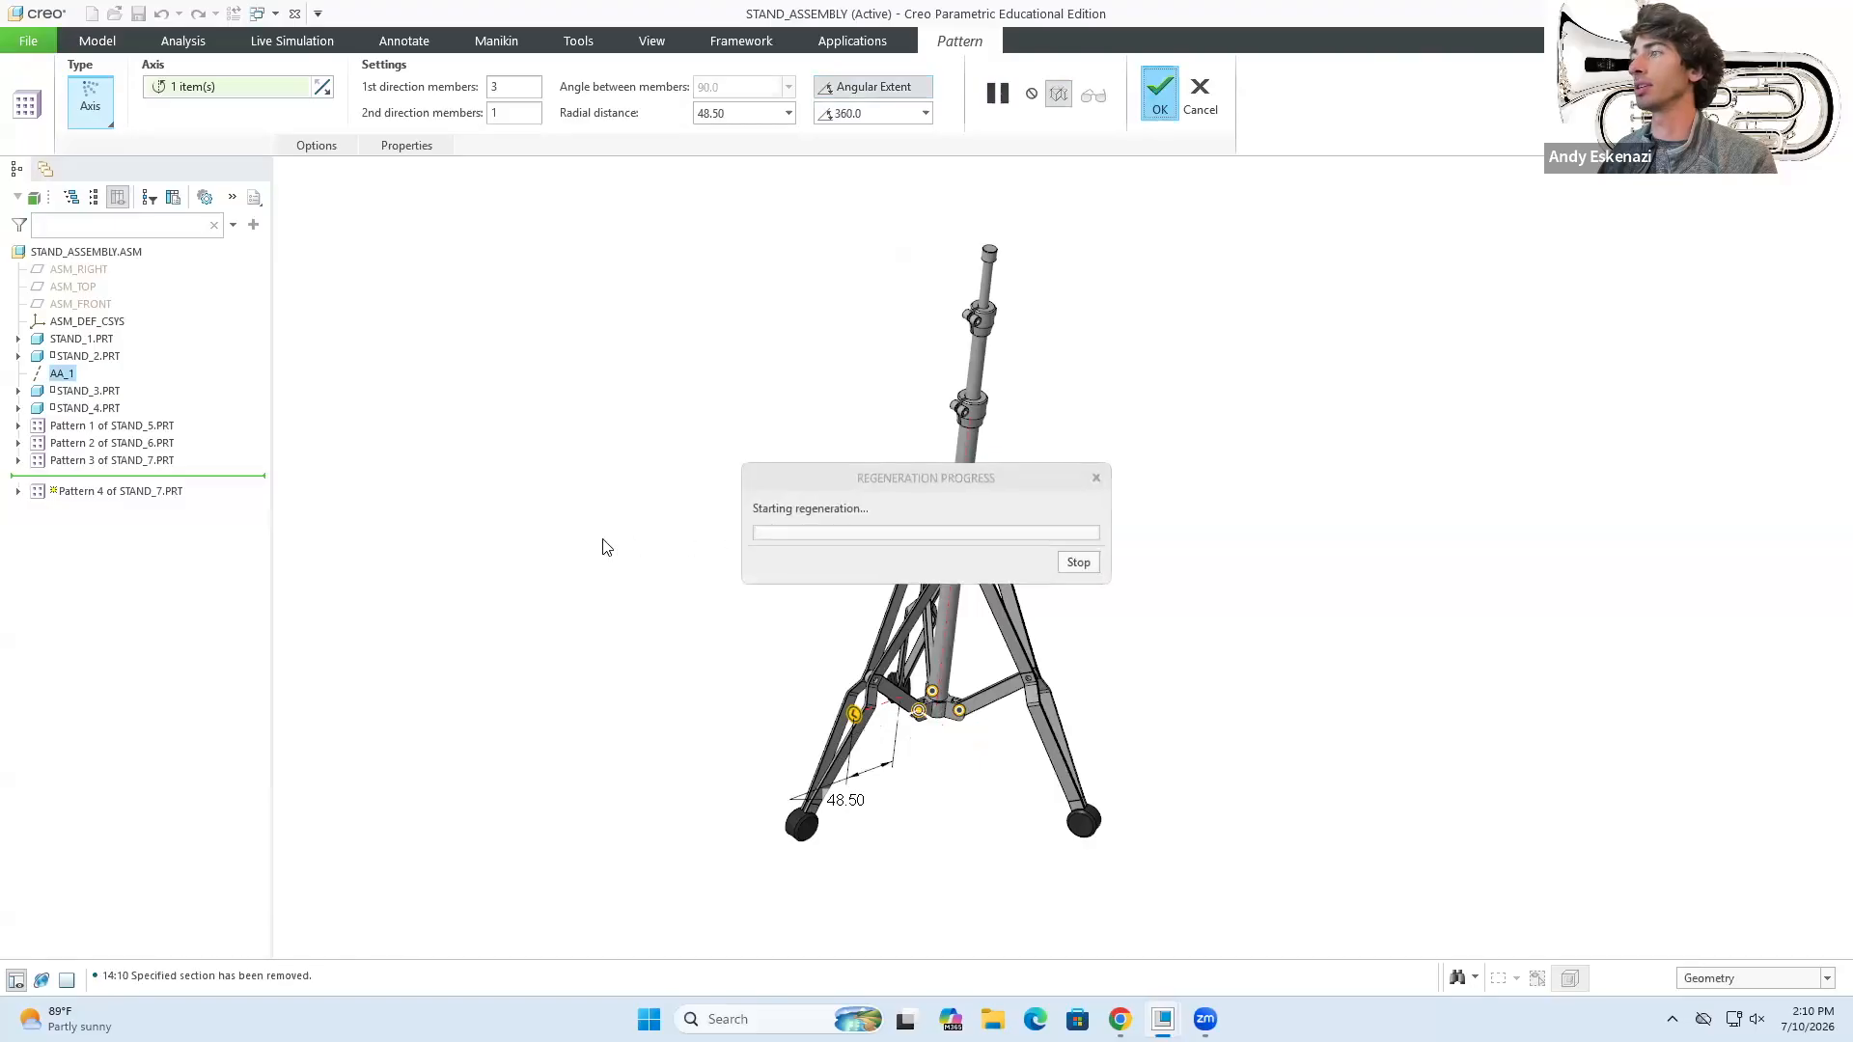
scroll(880, 678, up, 5)
scroll(881, 677, up, 2)
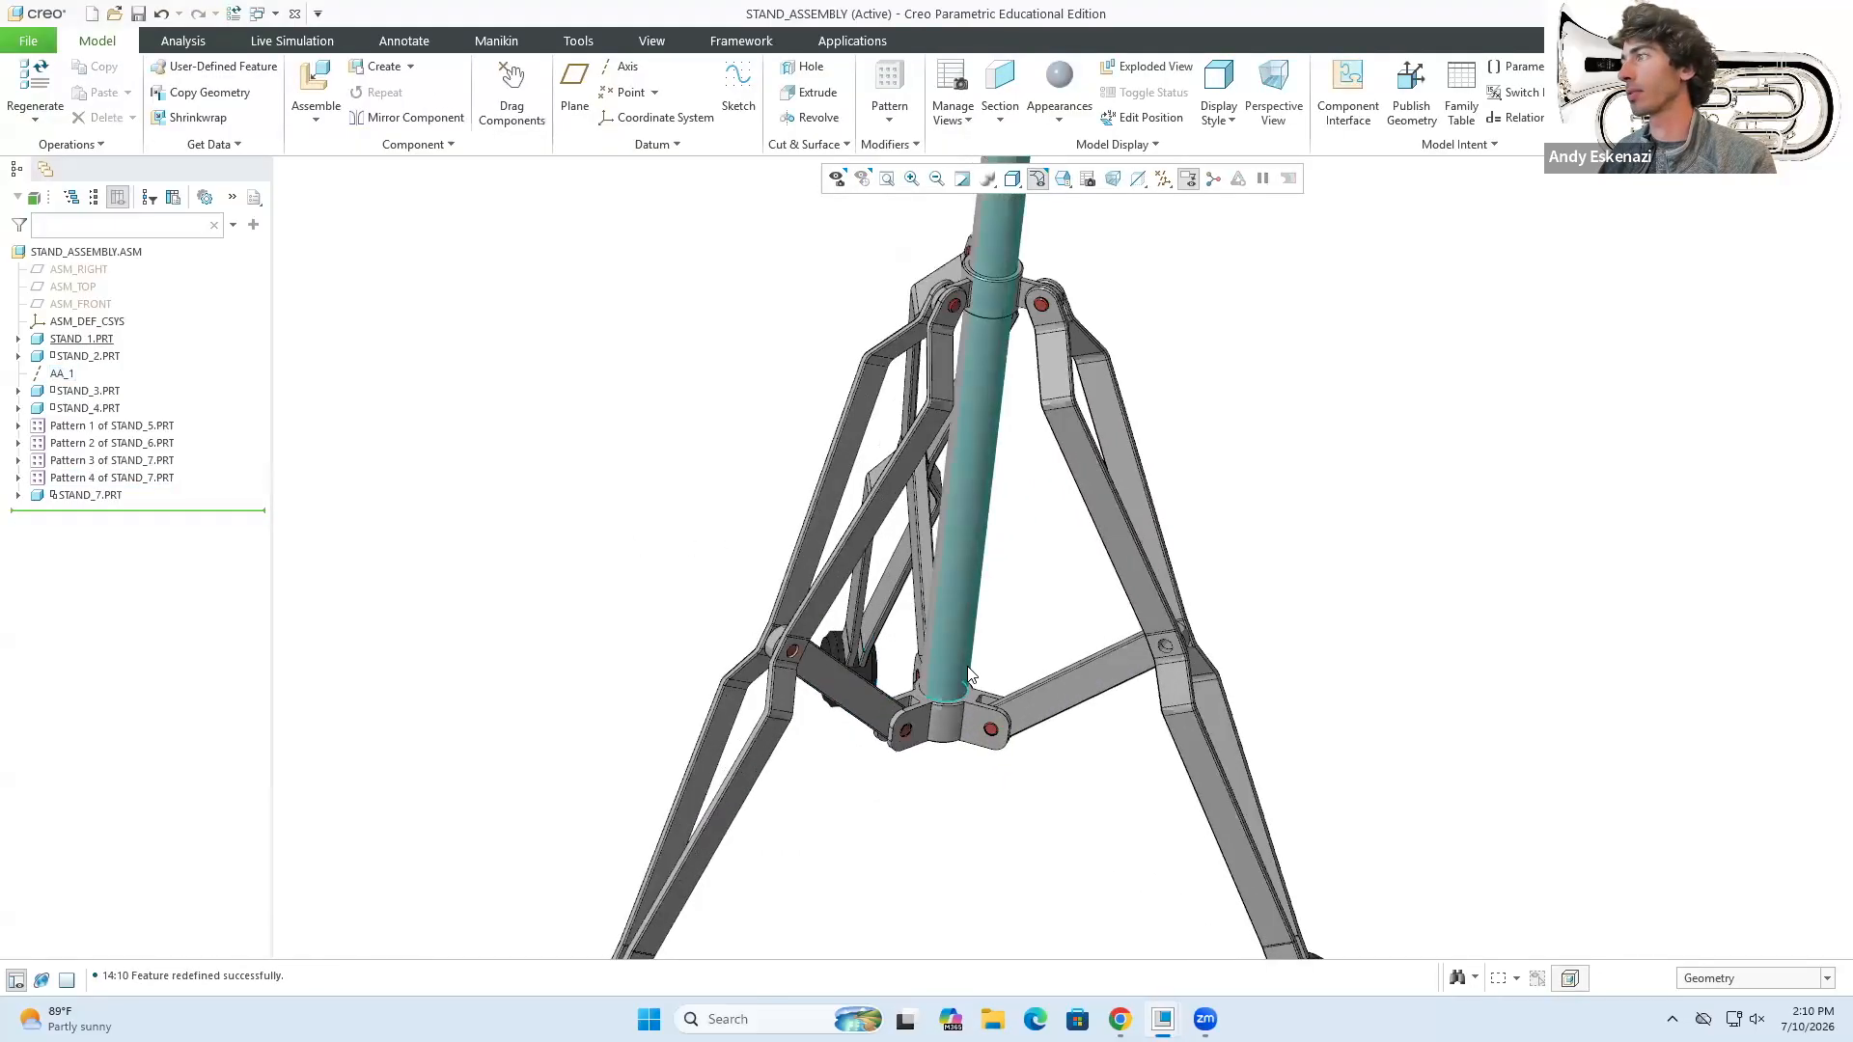
- Pattern the STAND_7 pin in the leg's middle hole around axis AA_1 with 3 members and Angular Extent enabled
click(89, 495)
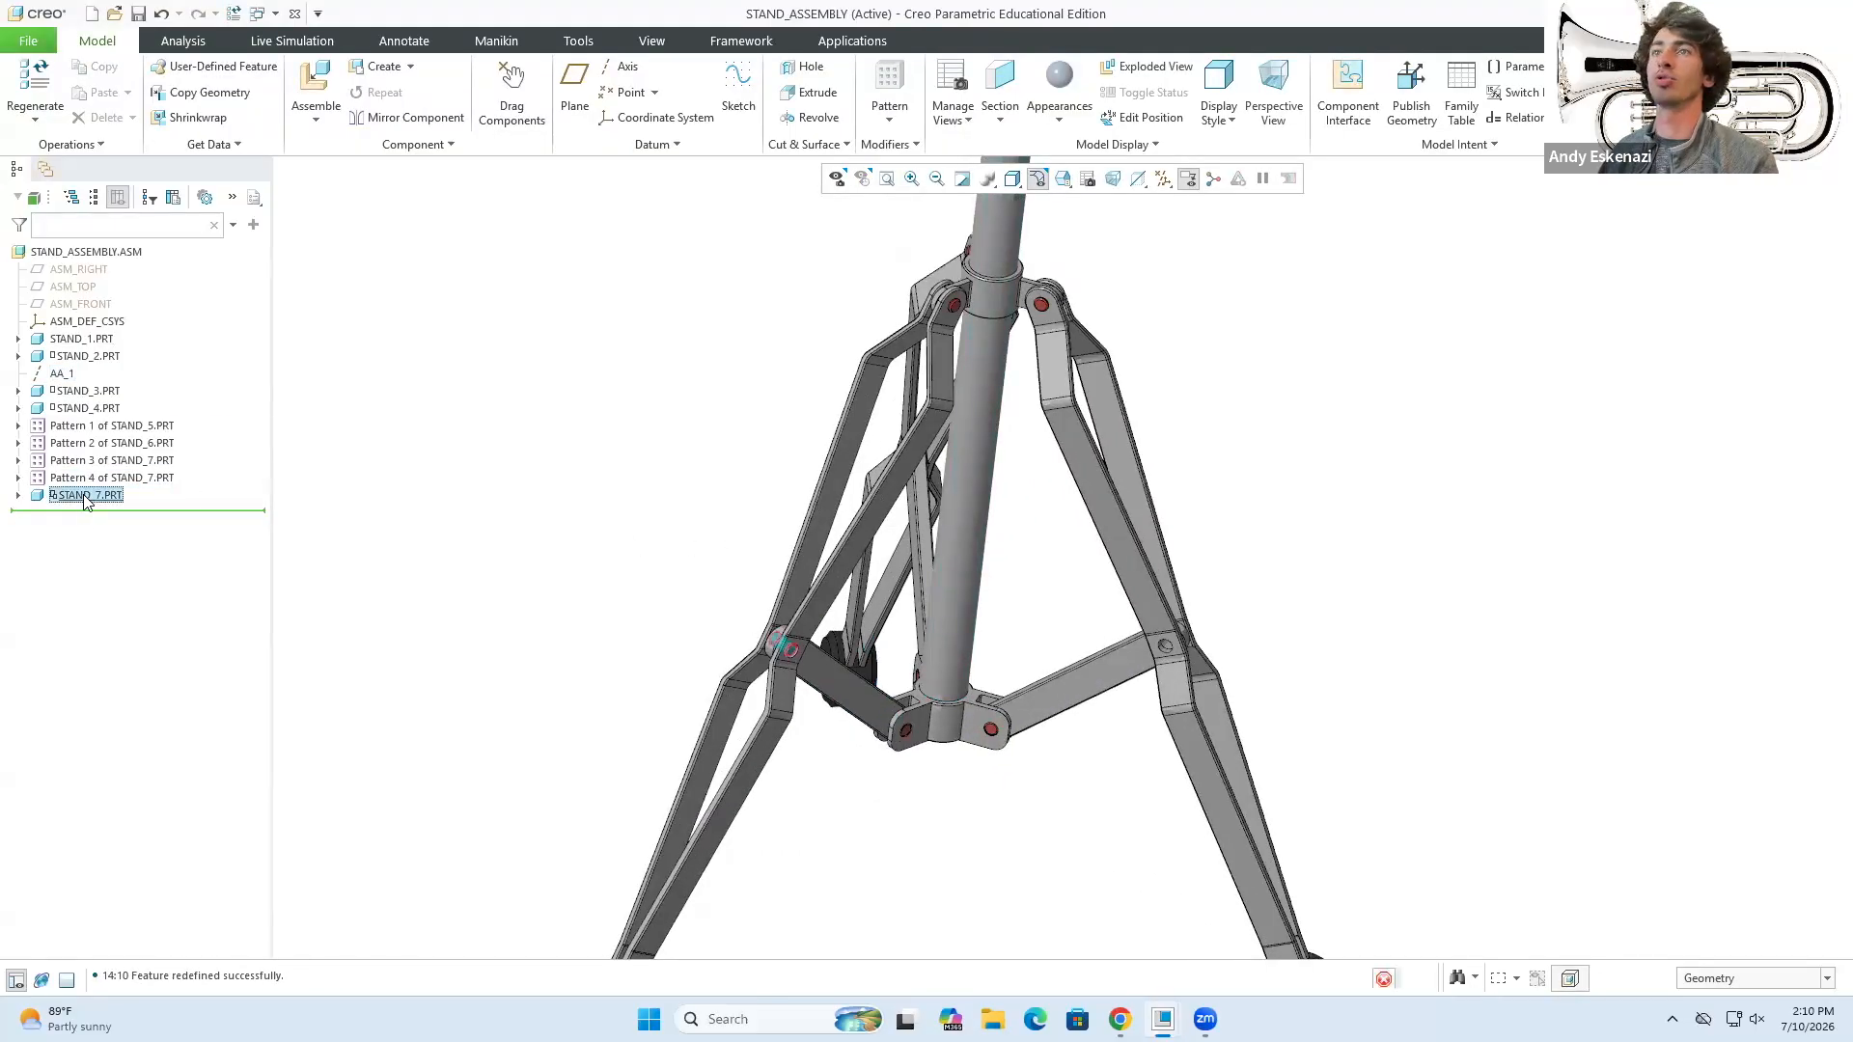
click(250, 428)
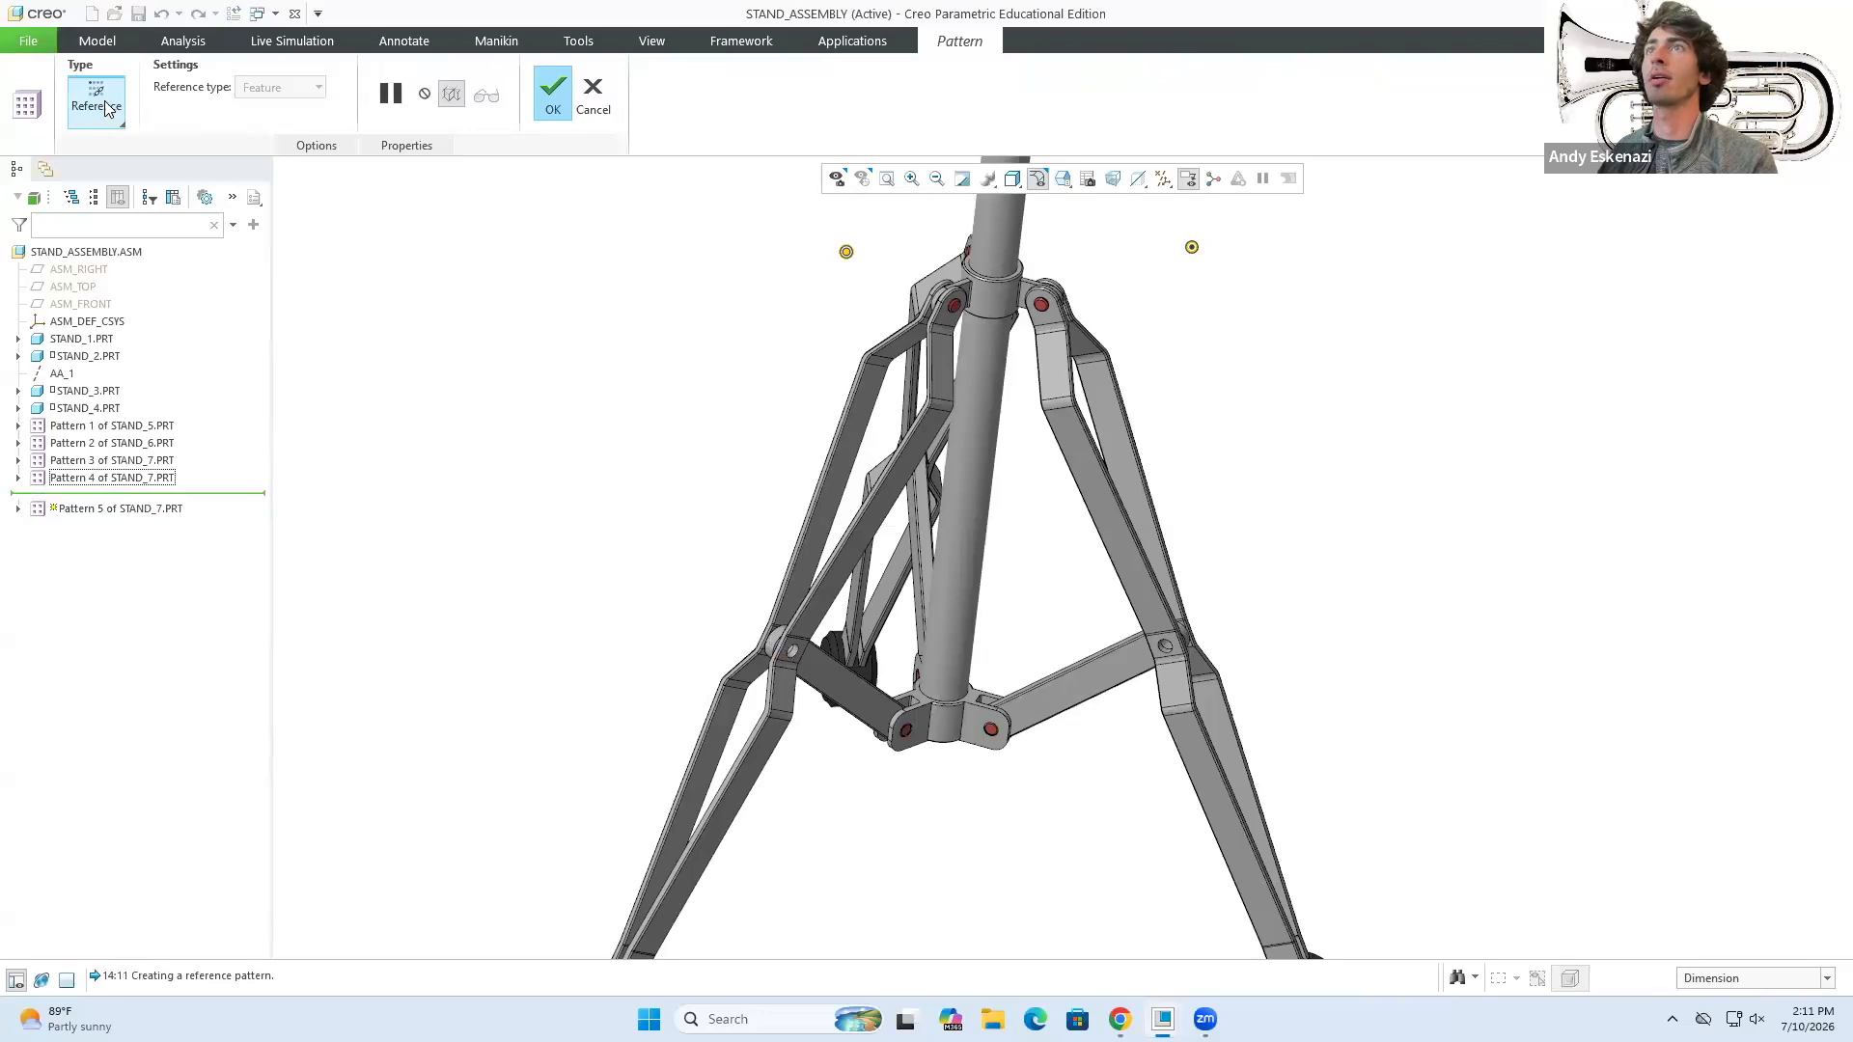
click(97, 100)
click(113, 184)
click(62, 374)
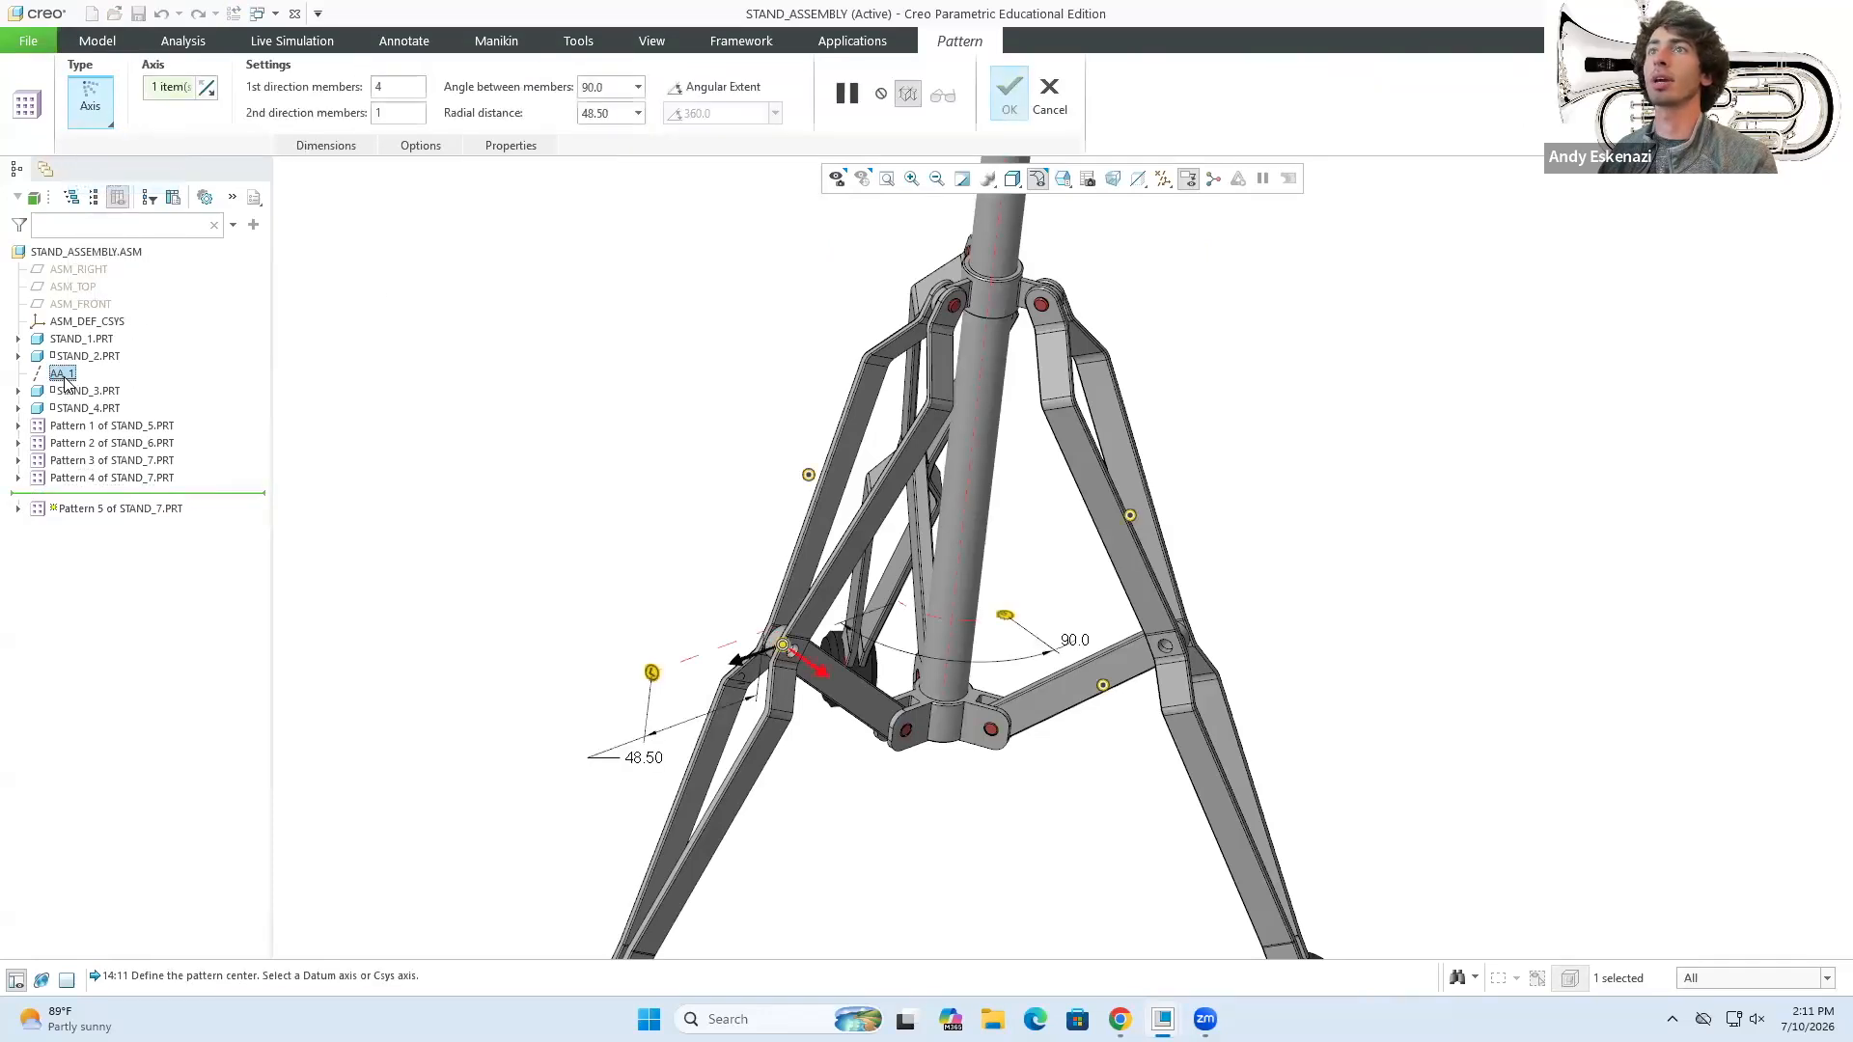
click(680, 89)
key(BackSpace)
text(3)
click(1004, 97)
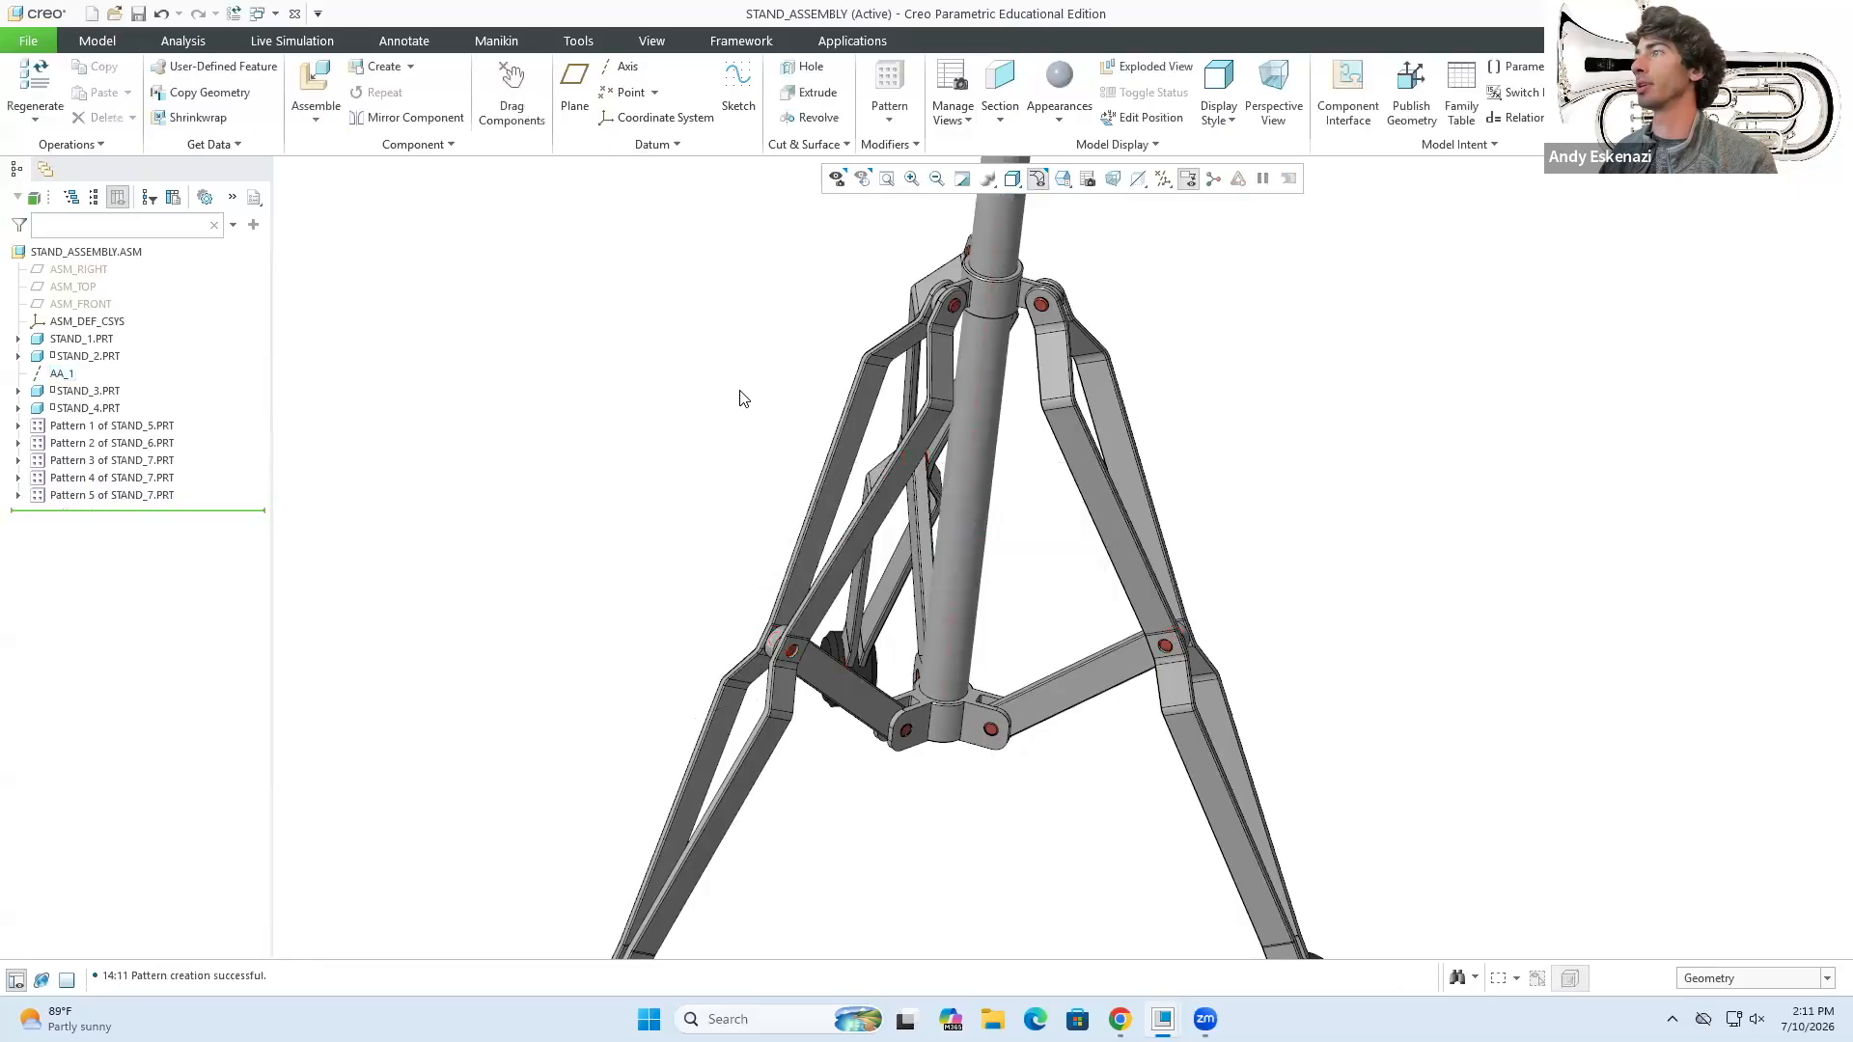
- Save the stand assembly with its completed leg, brace and pin patterns
scroll(748, 406, down, 5)
scroll(795, 471, up, 4)
middle_drag(797, 458, 805, 401)
scroll(801, 399, down, 4)
middle_drag(719, 447, 543, 388)
click(138, 14)
scroll(767, 713, up, 1)
scroll(720, 426, down, 2)
middle_drag(665, 527, 673, 526)
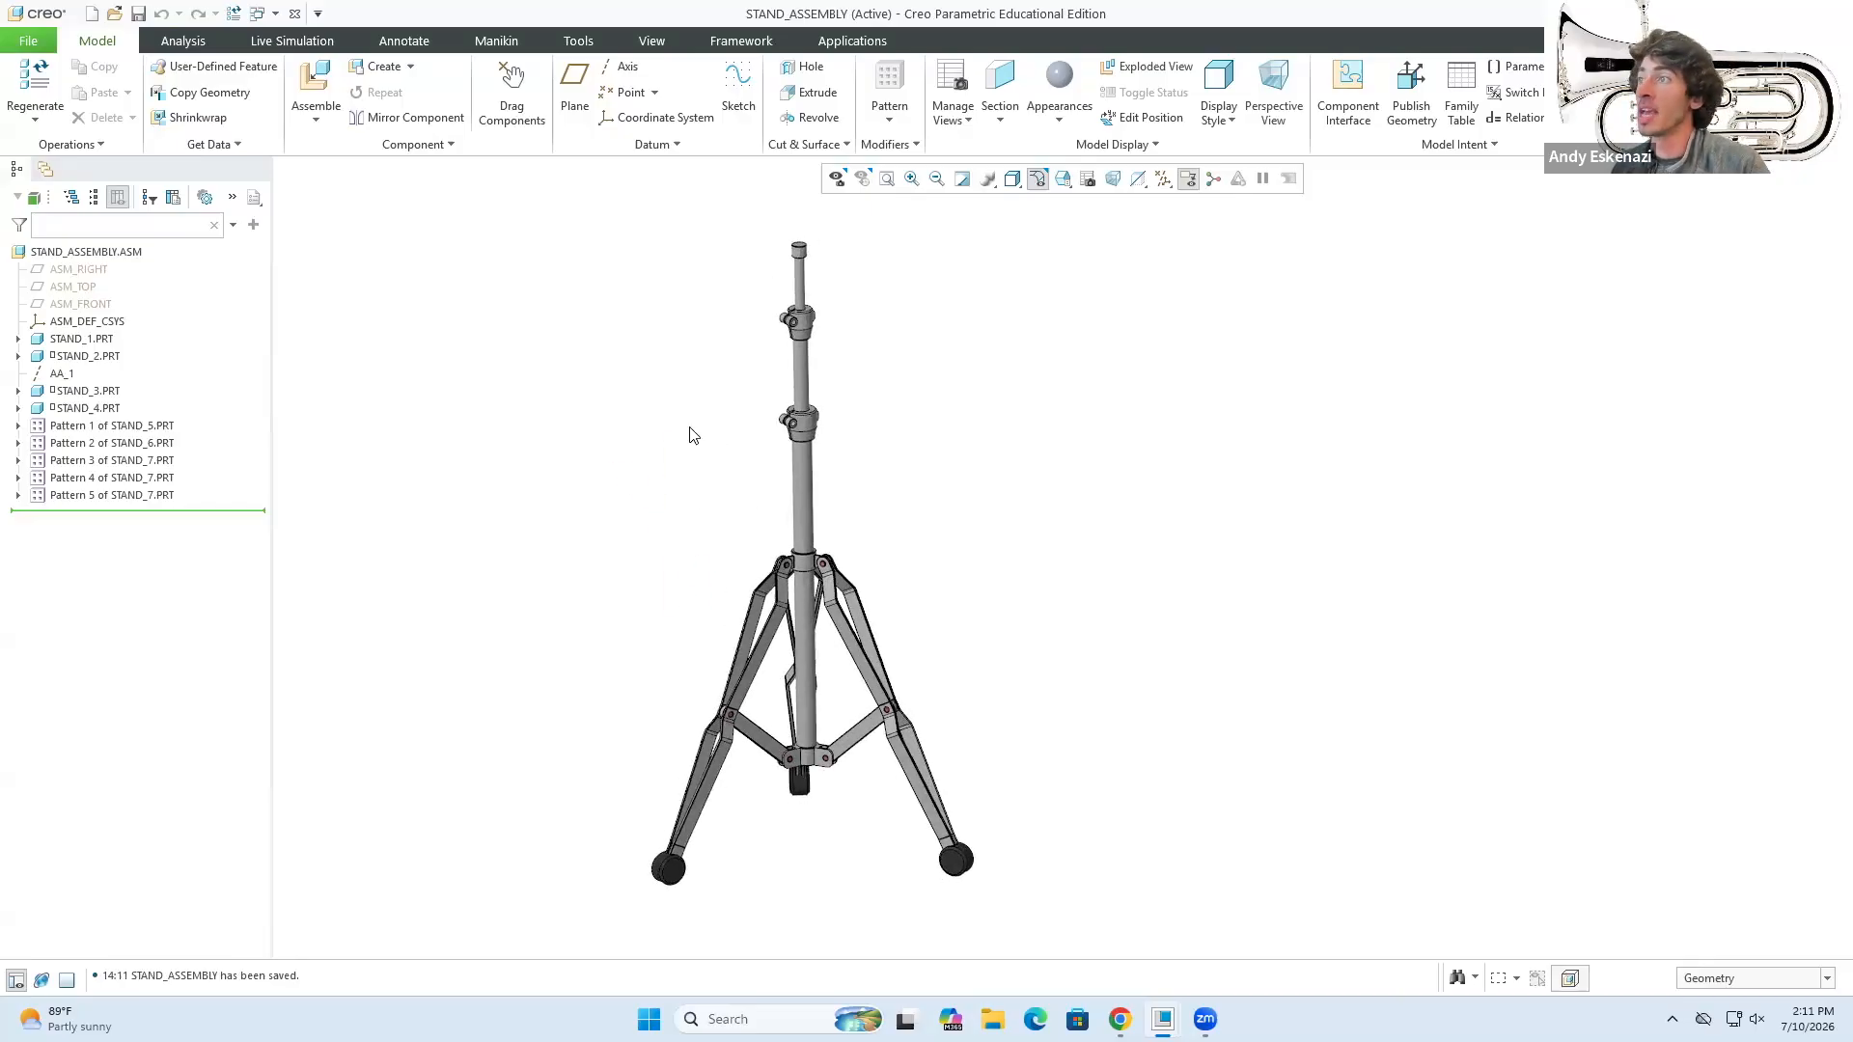
- Use Drag Components to slide the middle tube with its upper clamp upward along the stand, and end the drag session
click(511, 97)
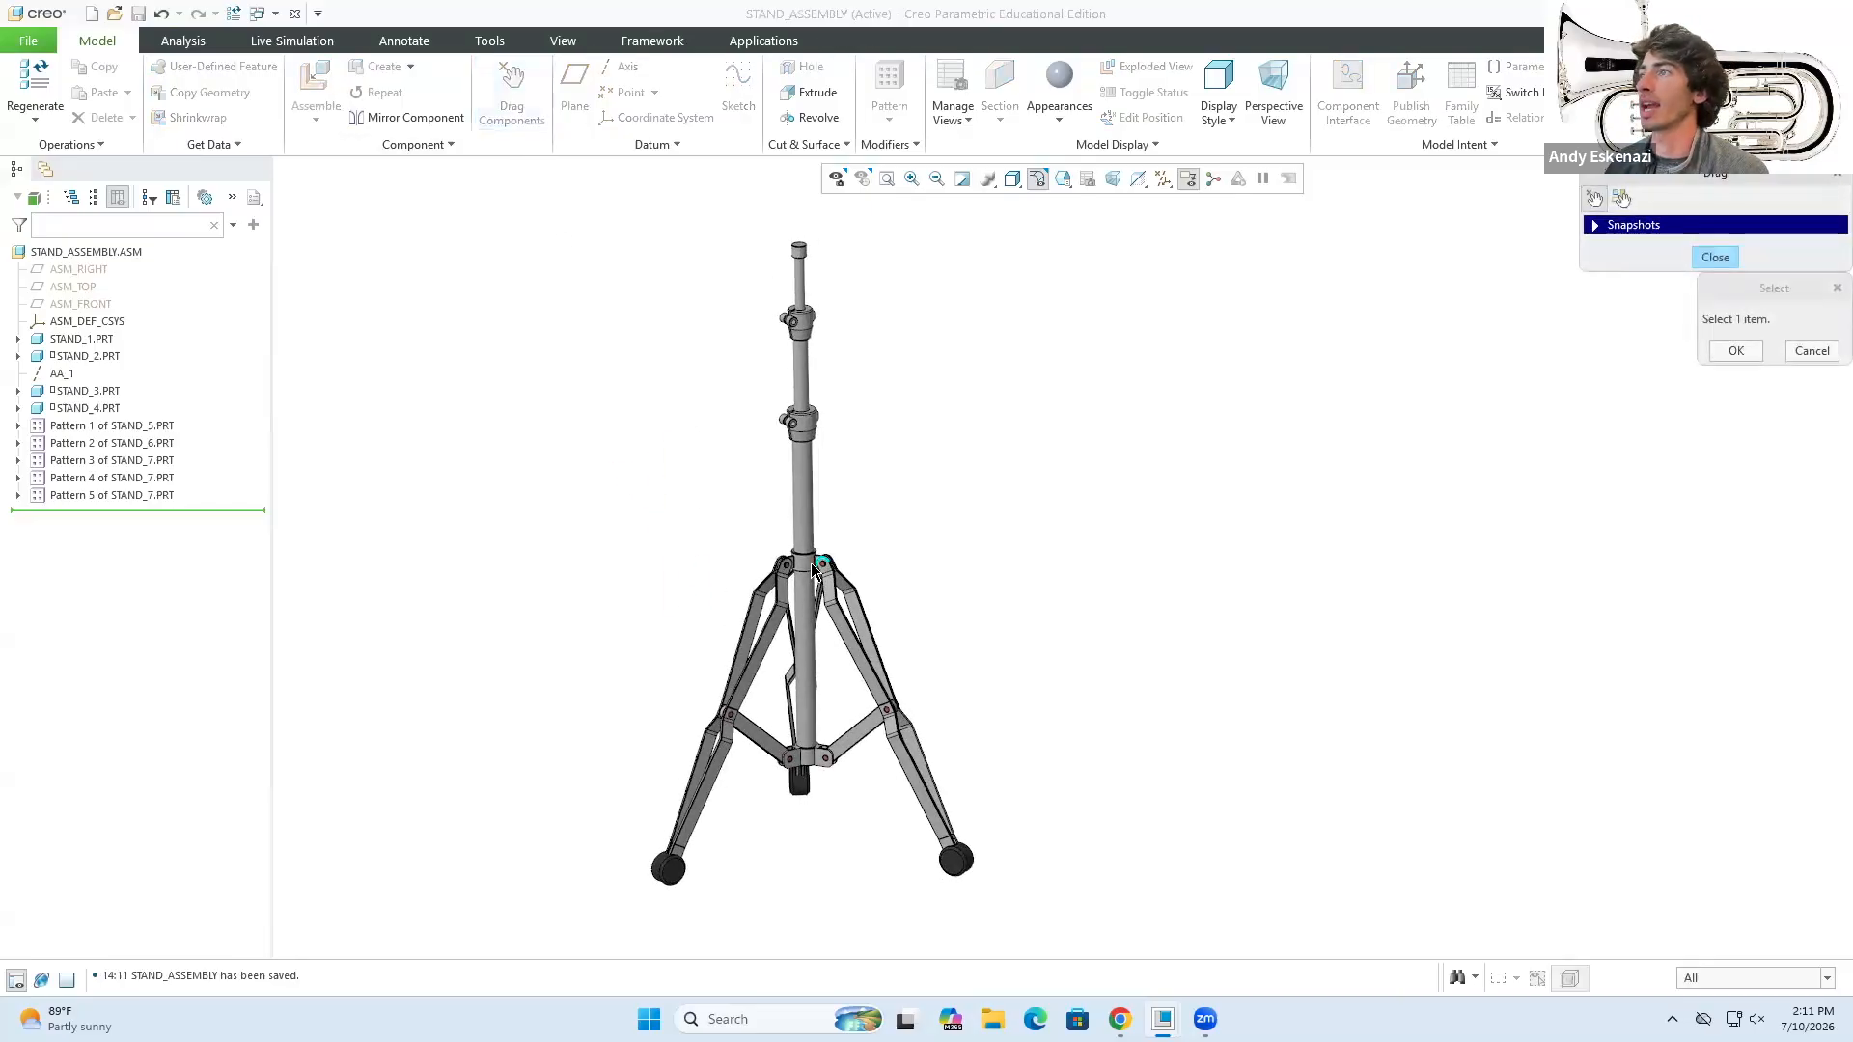
click(799, 378)
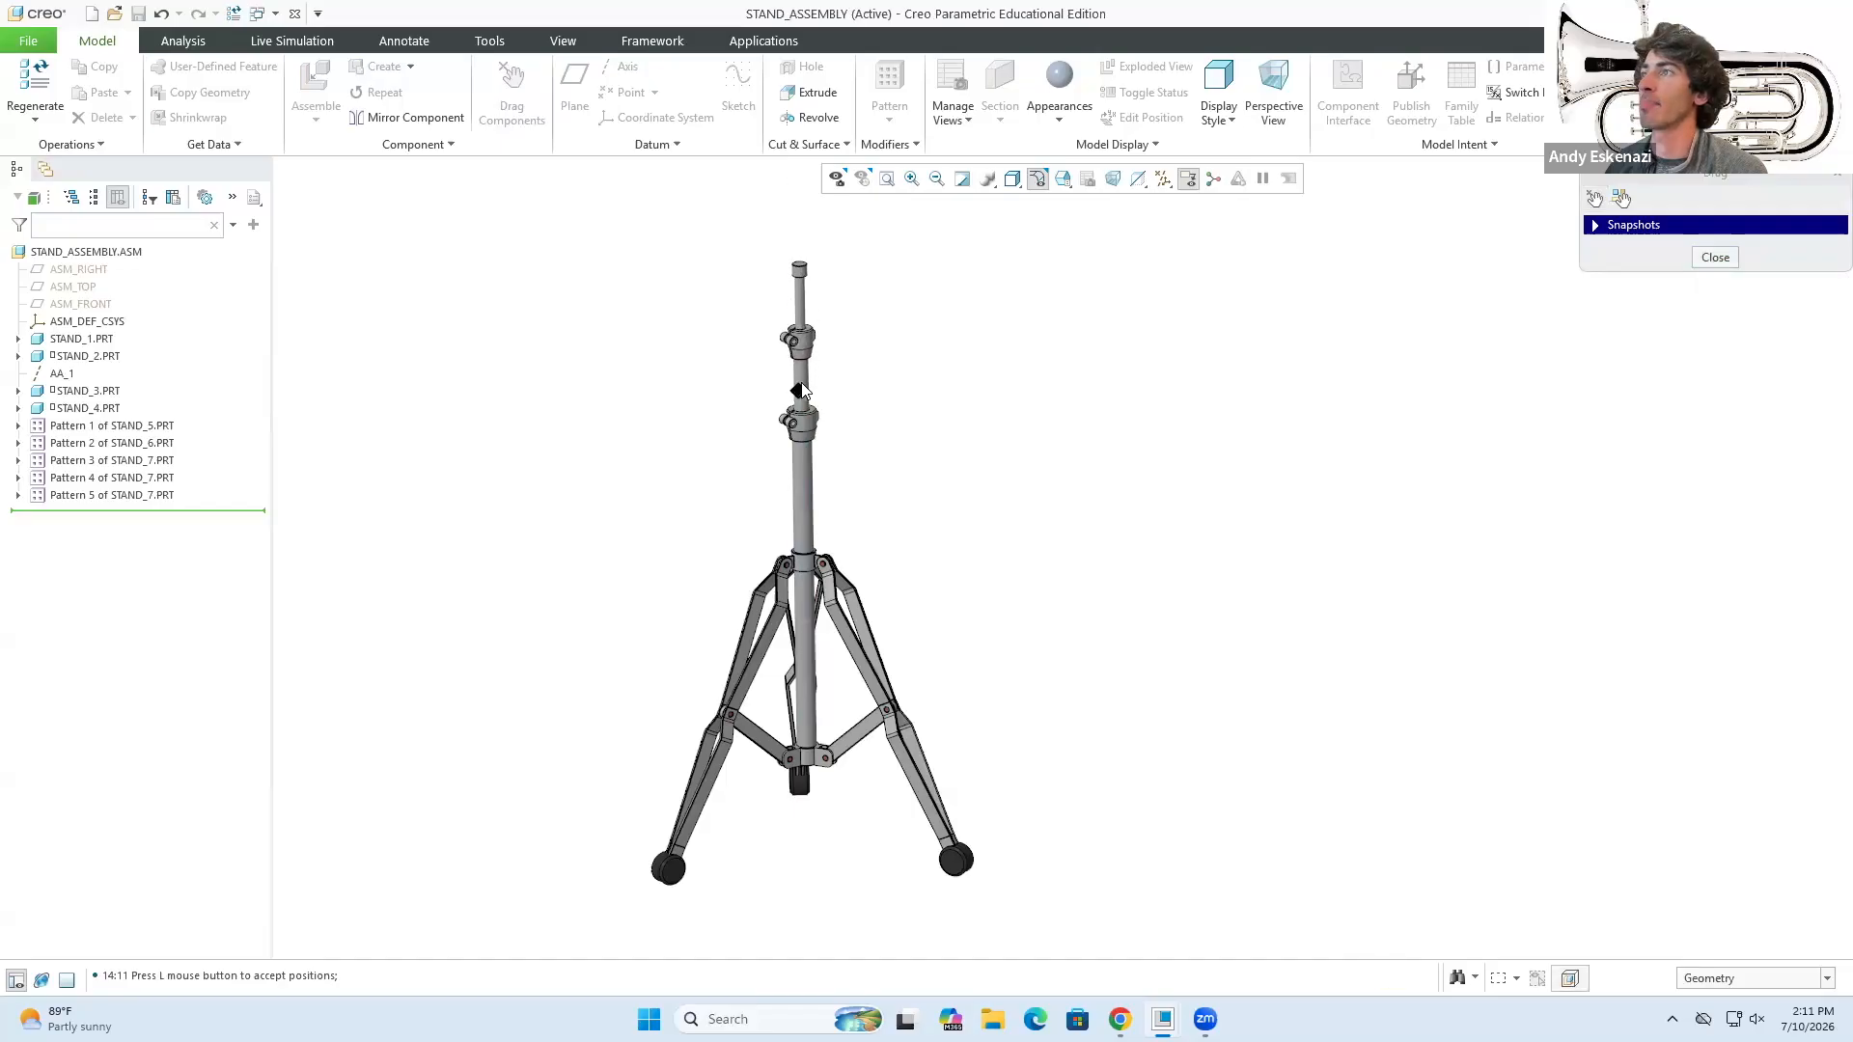
click(798, 330)
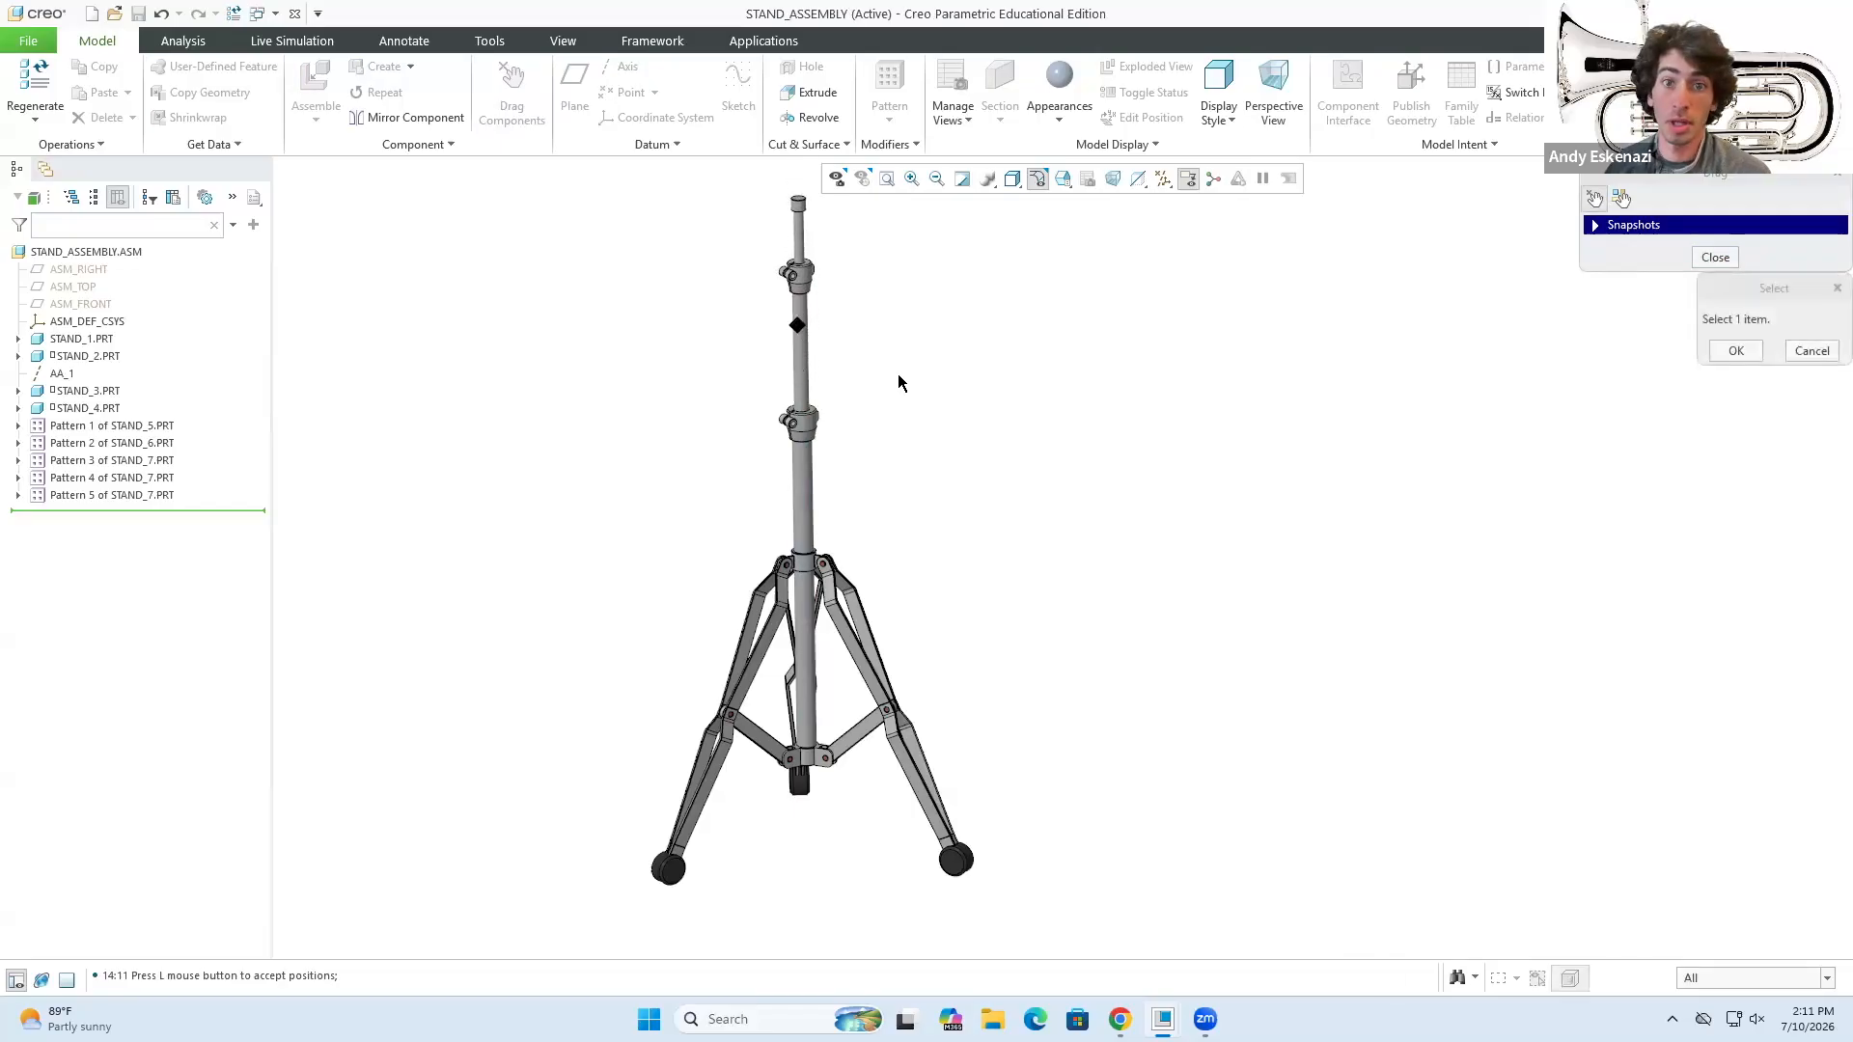
click(1718, 355)
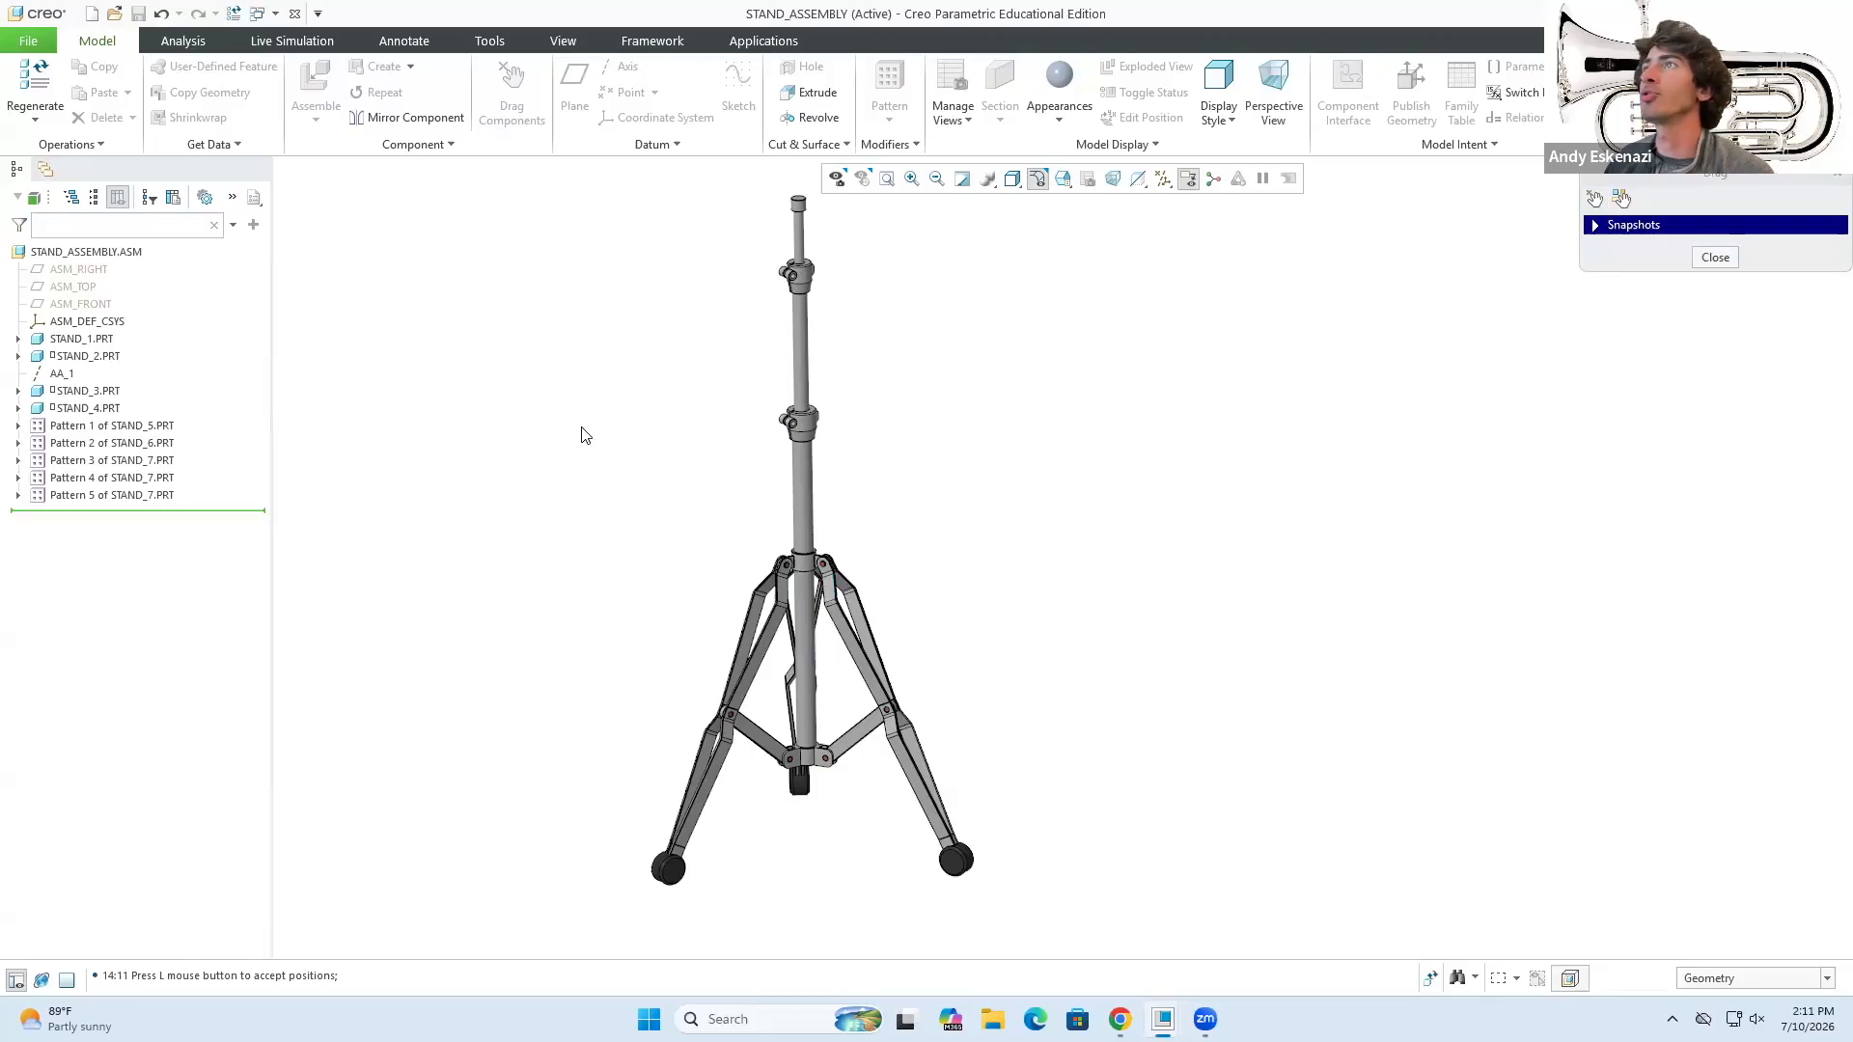
click(843, 619)
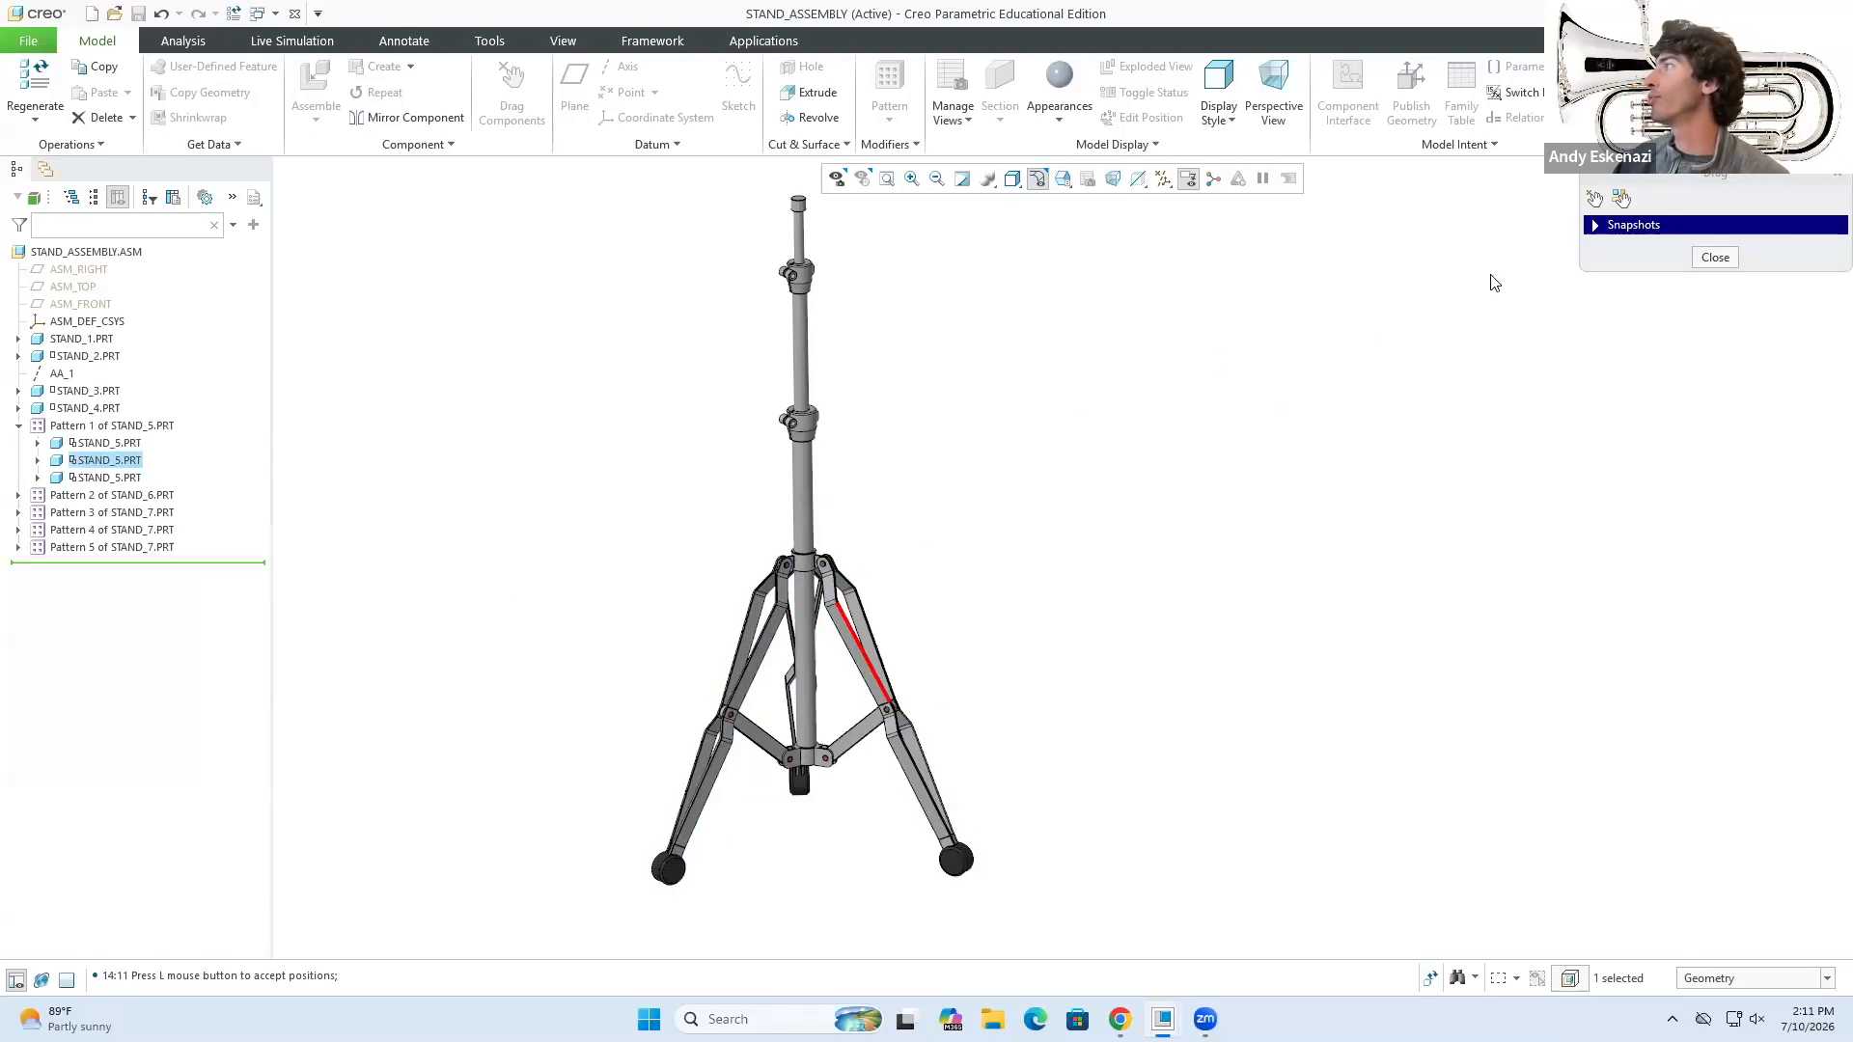
click(1595, 199)
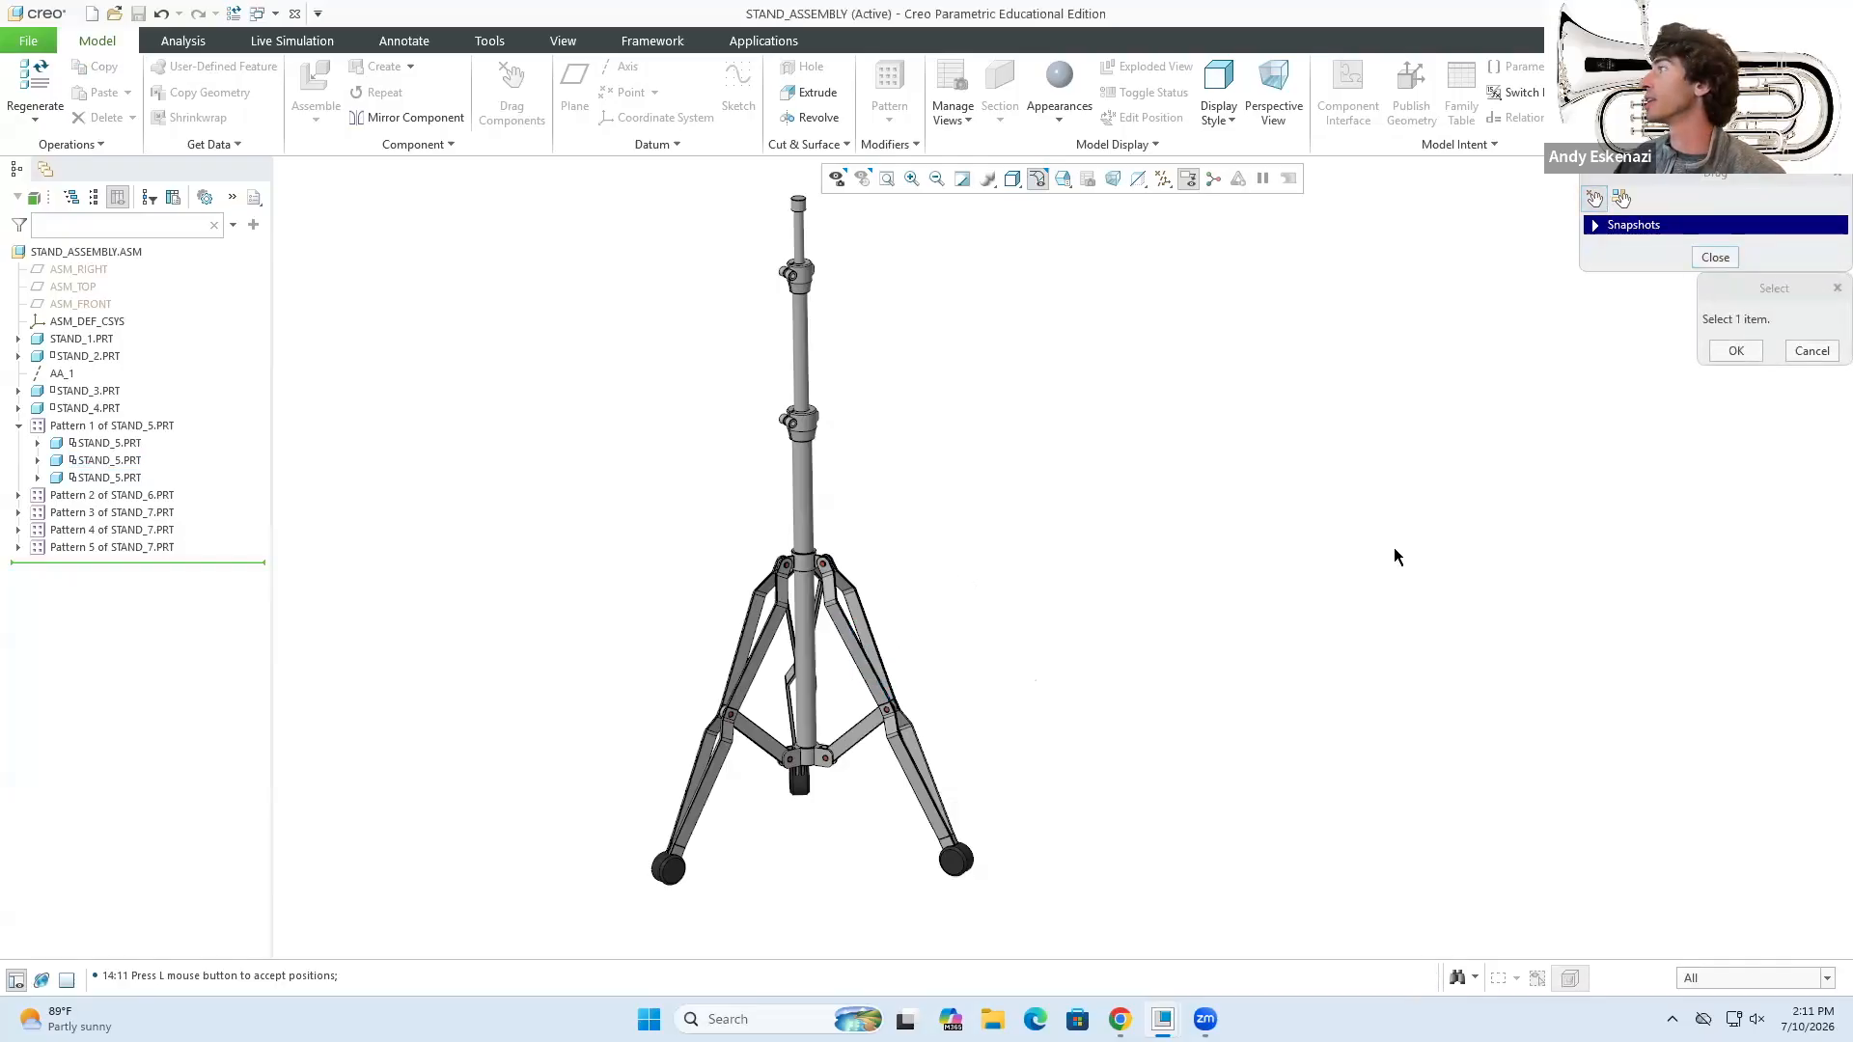
click(1735, 350)
click(1715, 257)
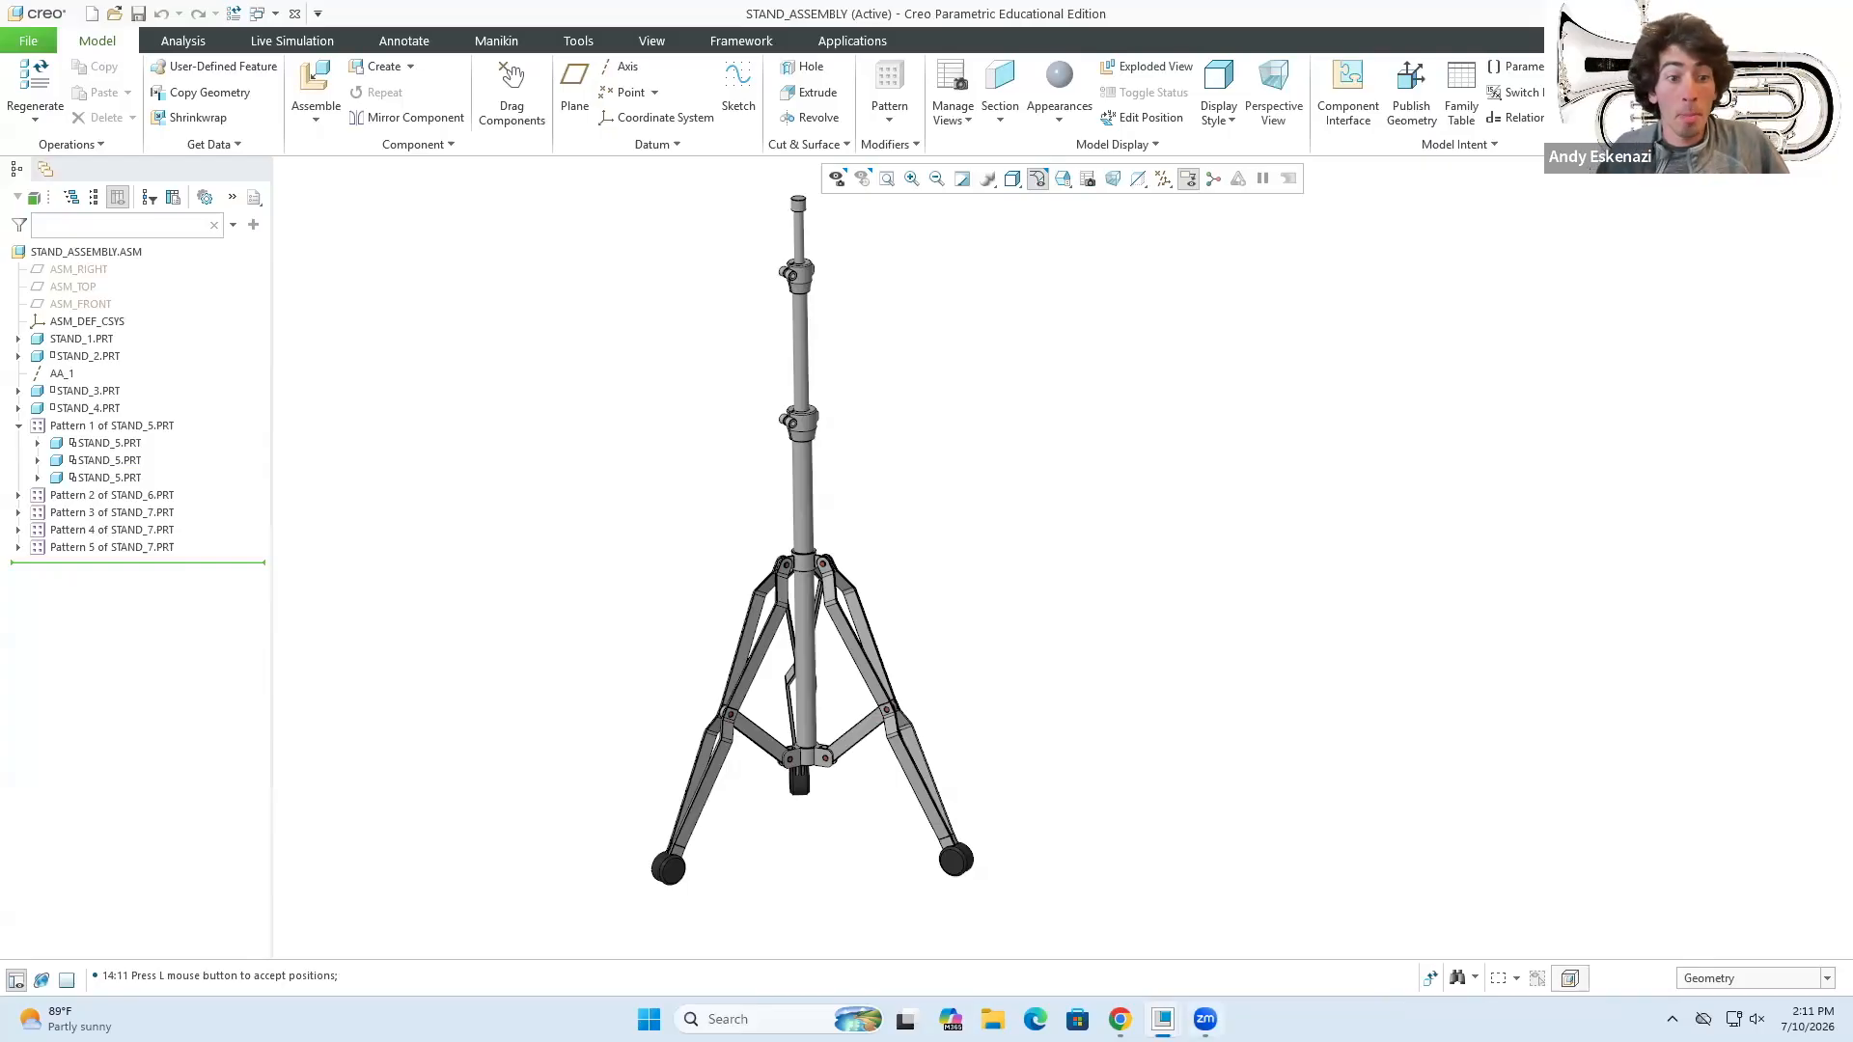
- Switch to Chrome and examine the cymbal stand reference photo from the tripod legs up to the tilter and boom arm
click(1120, 1019)
scroll(1026, 492, up, 5)
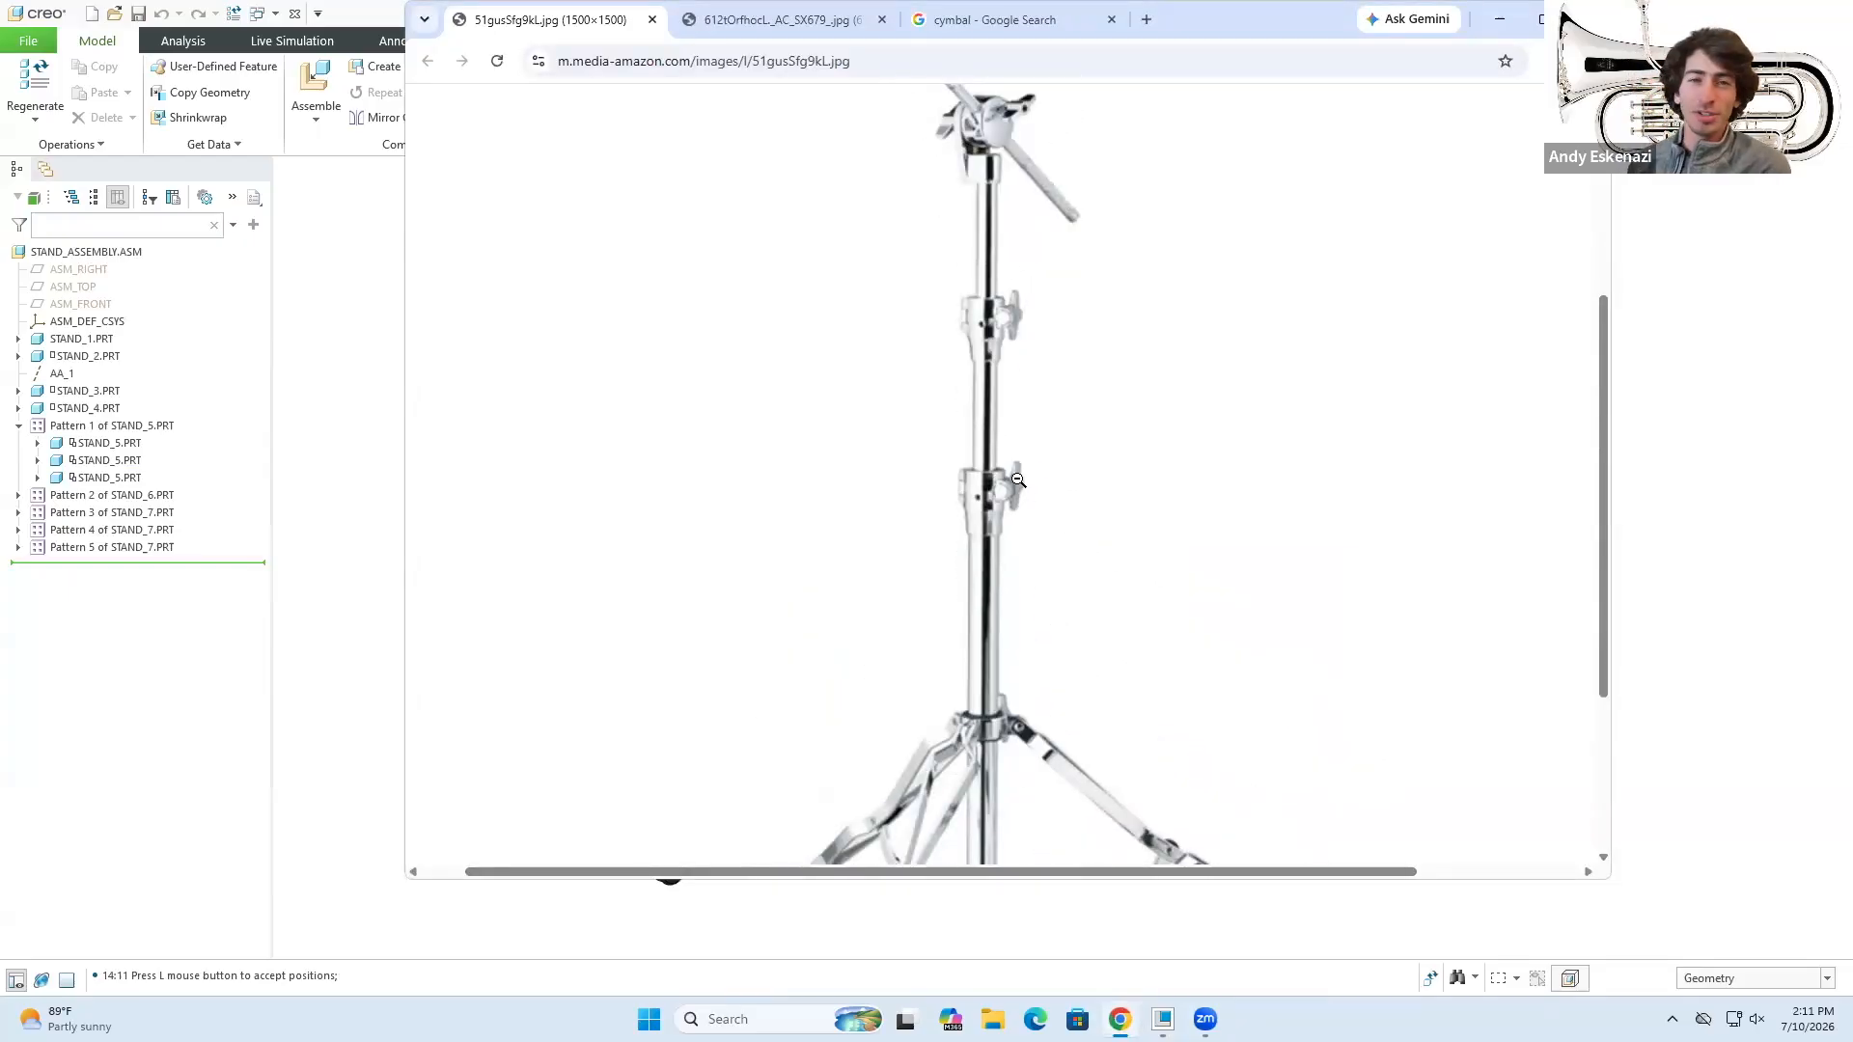
scroll(968, 497, down, 1)
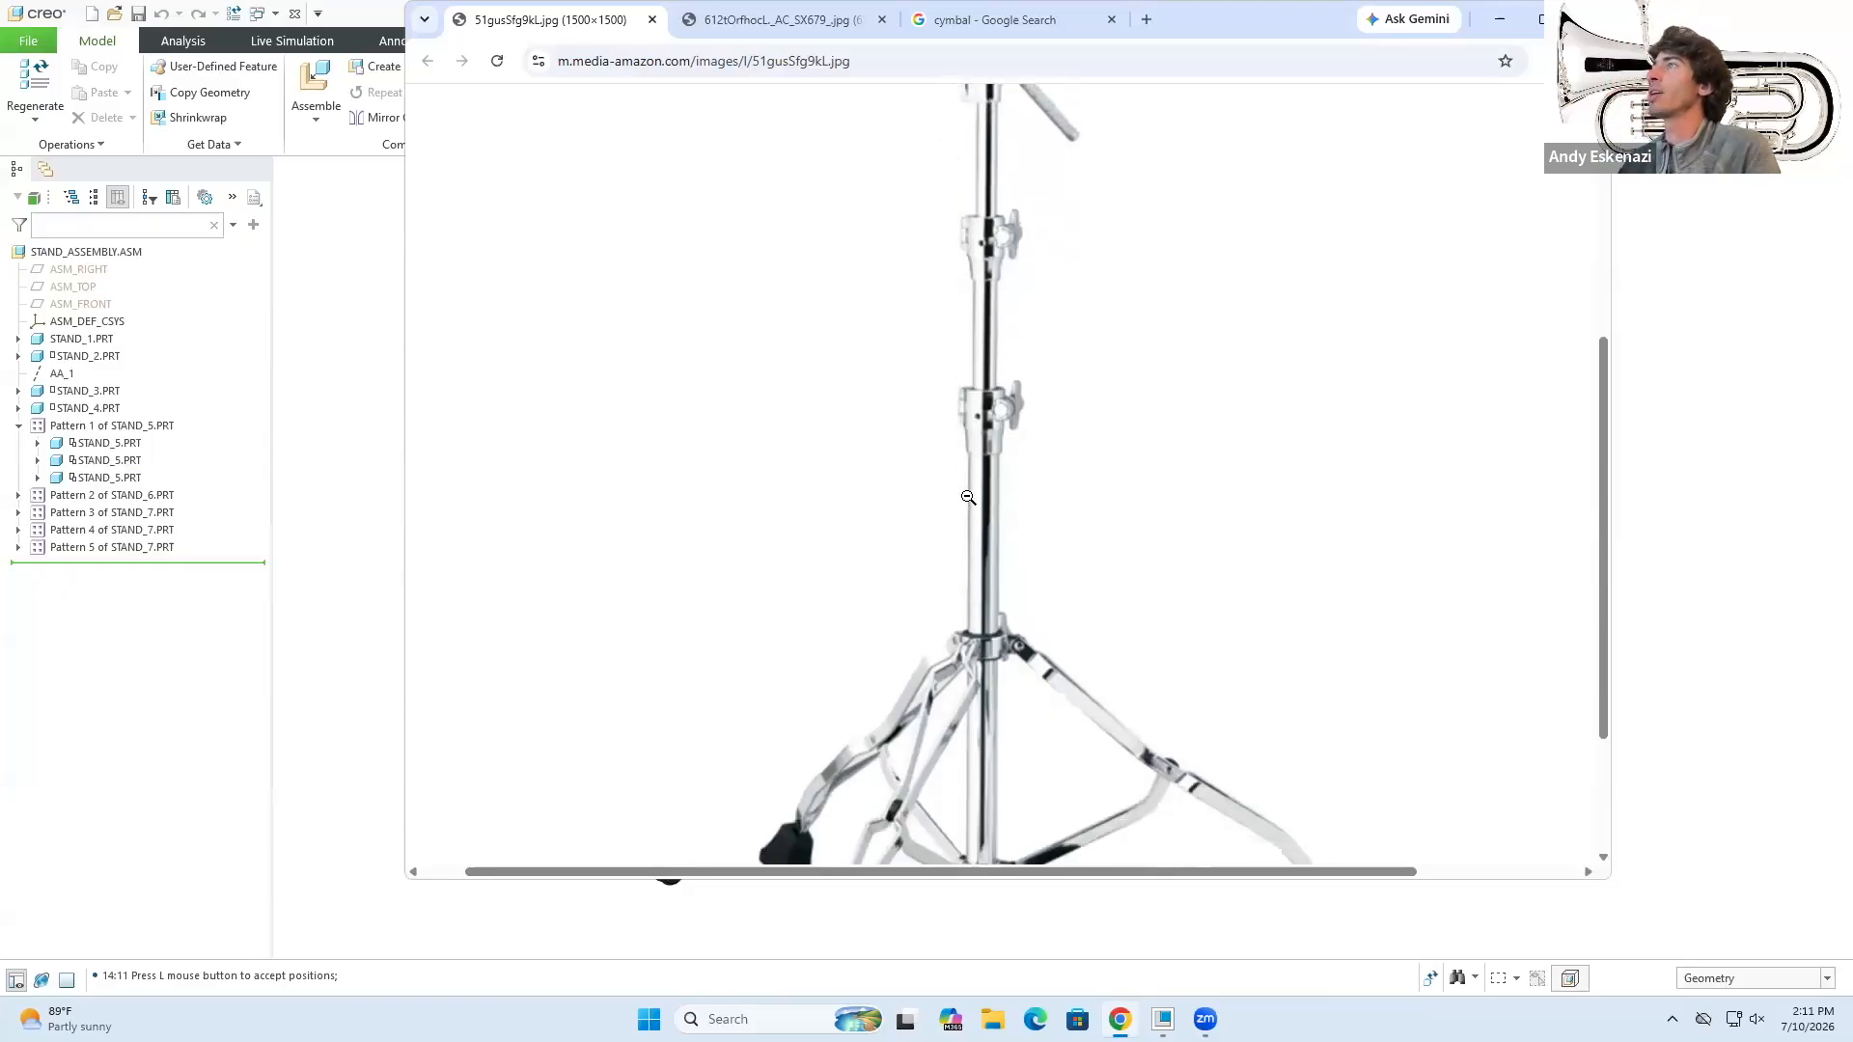
scroll(968, 497, up, 5)
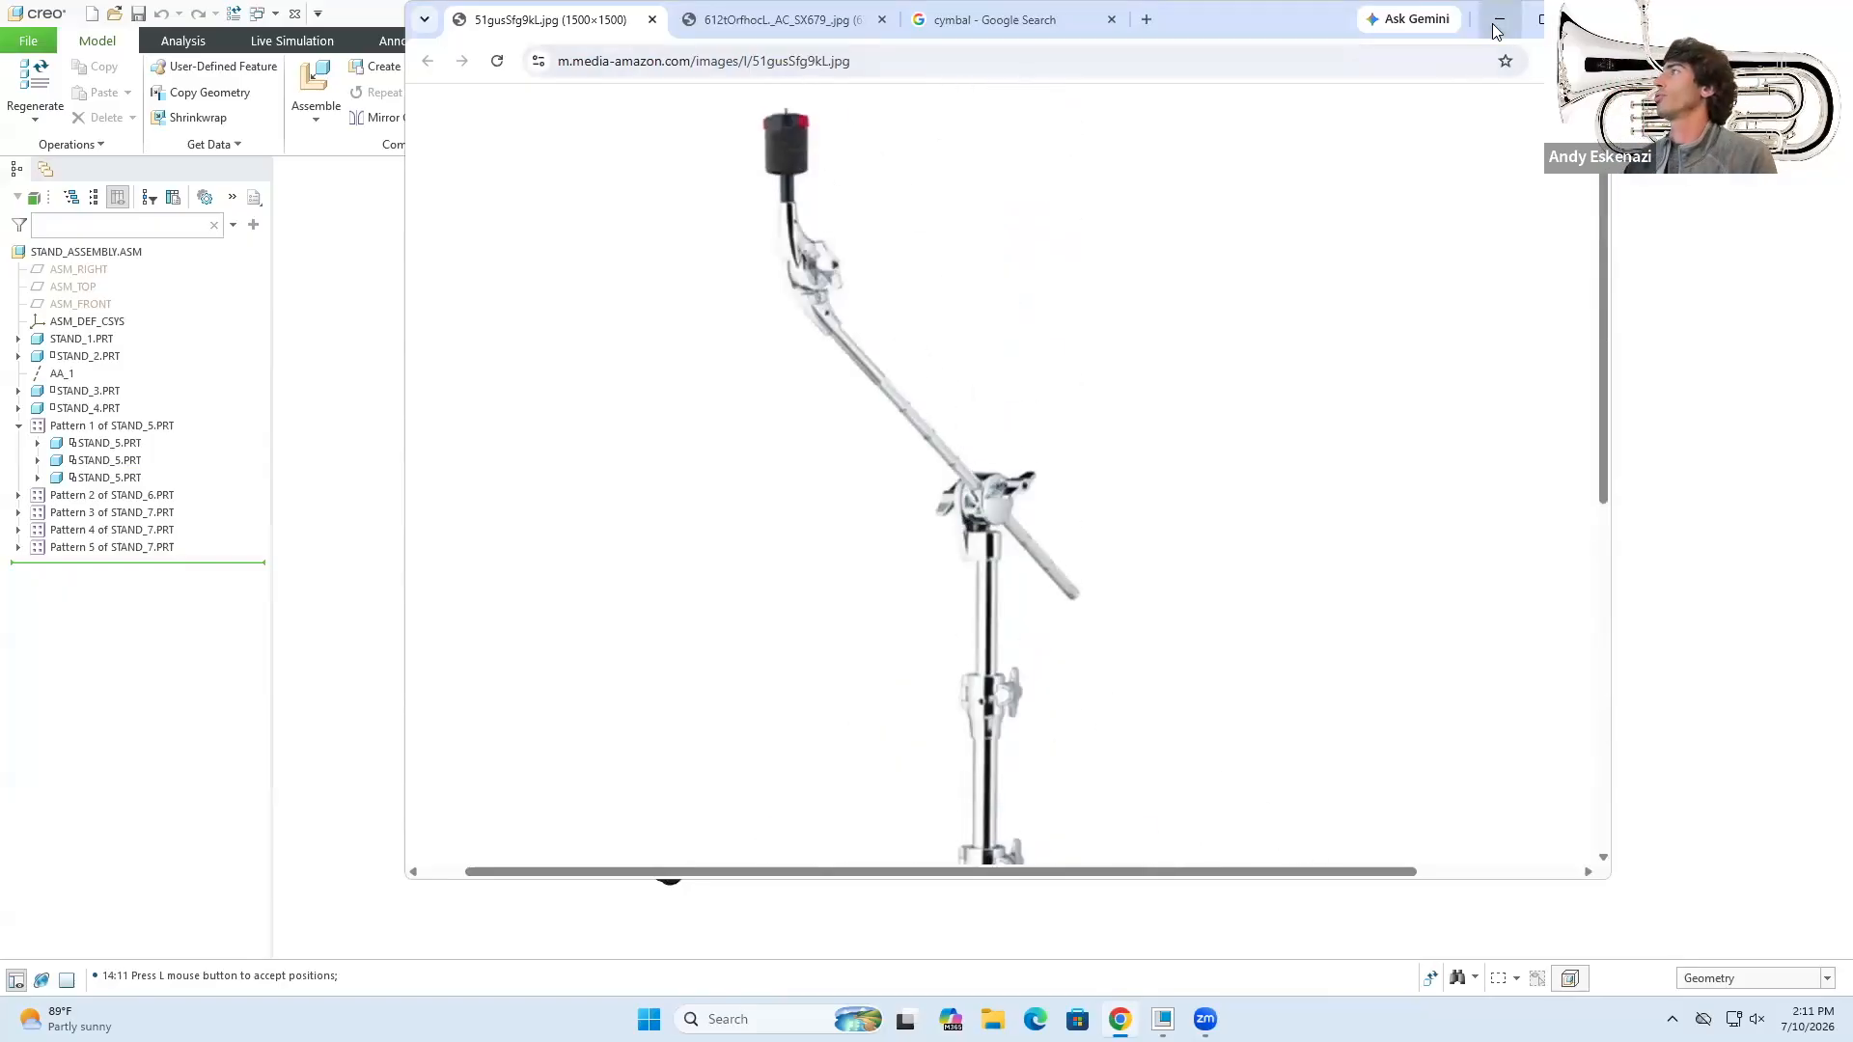
click(1498, 20)
- Return to Creo and create a new solid part named Stand_8 using the default template
scroll(845, 570, down, 5)
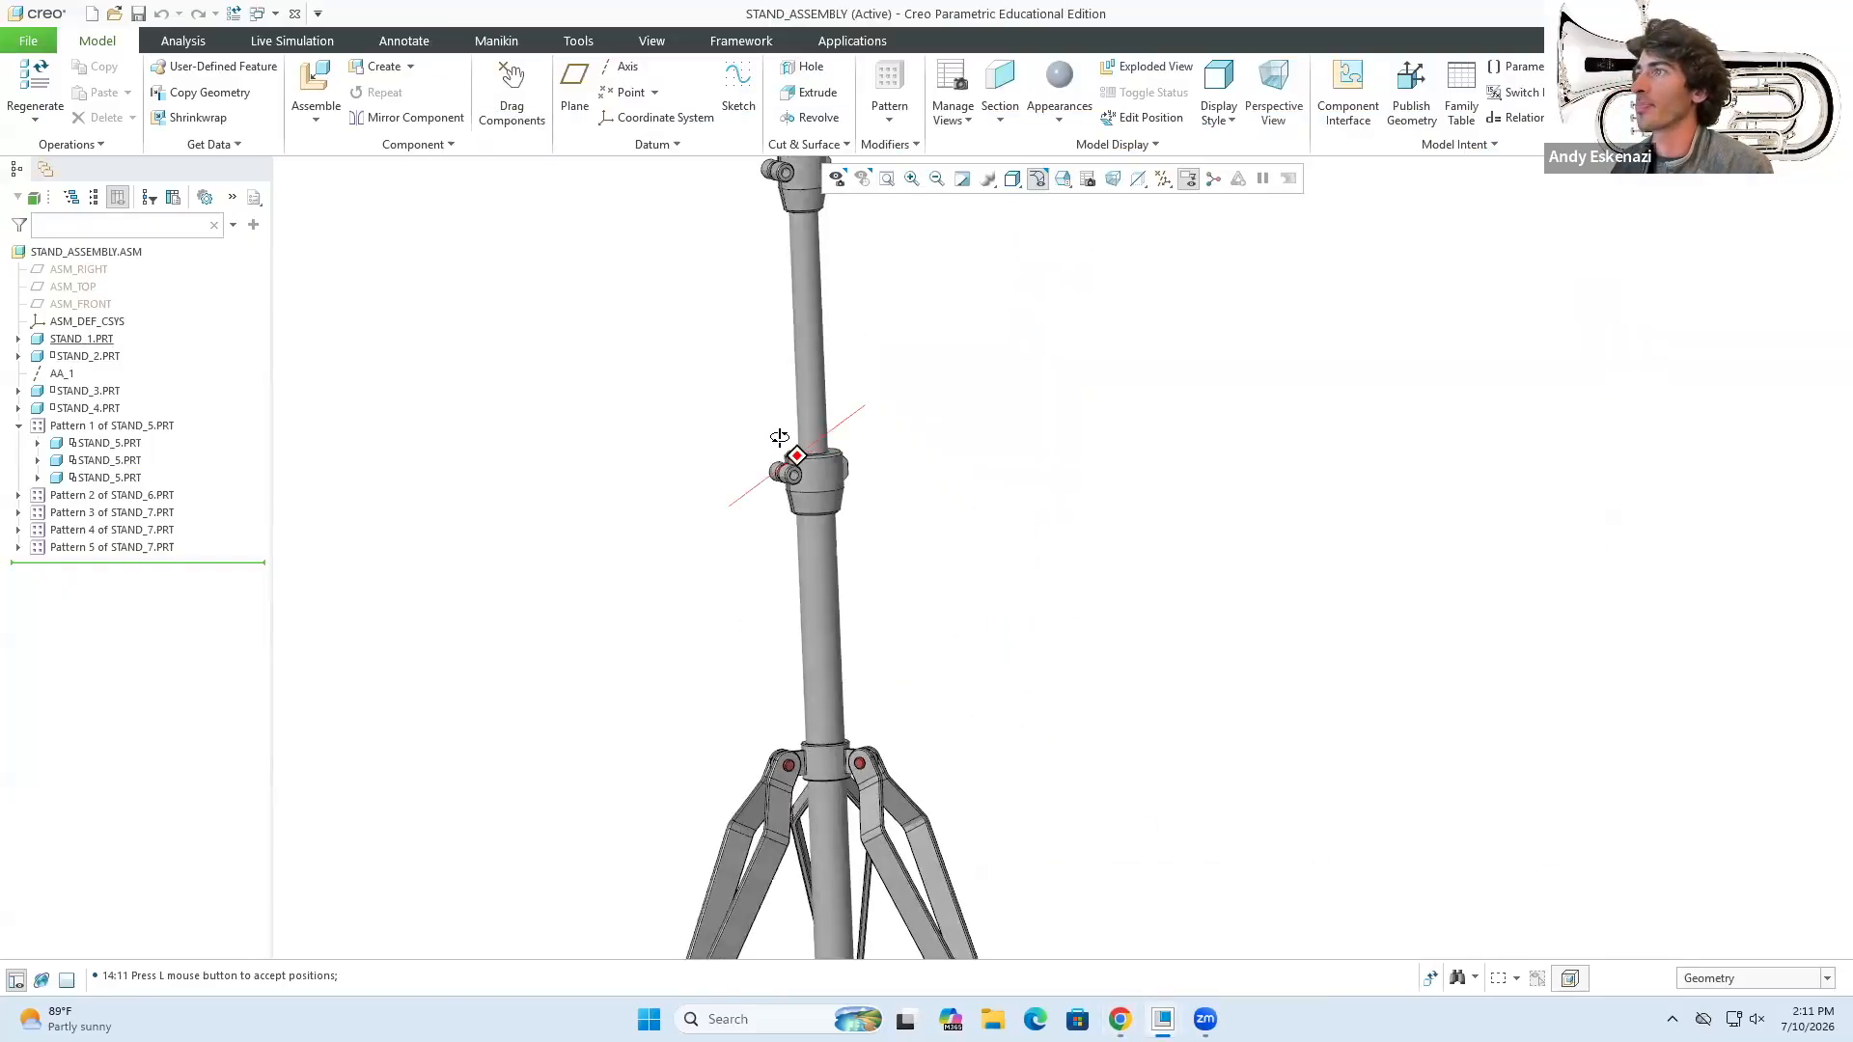
click(97, 16)
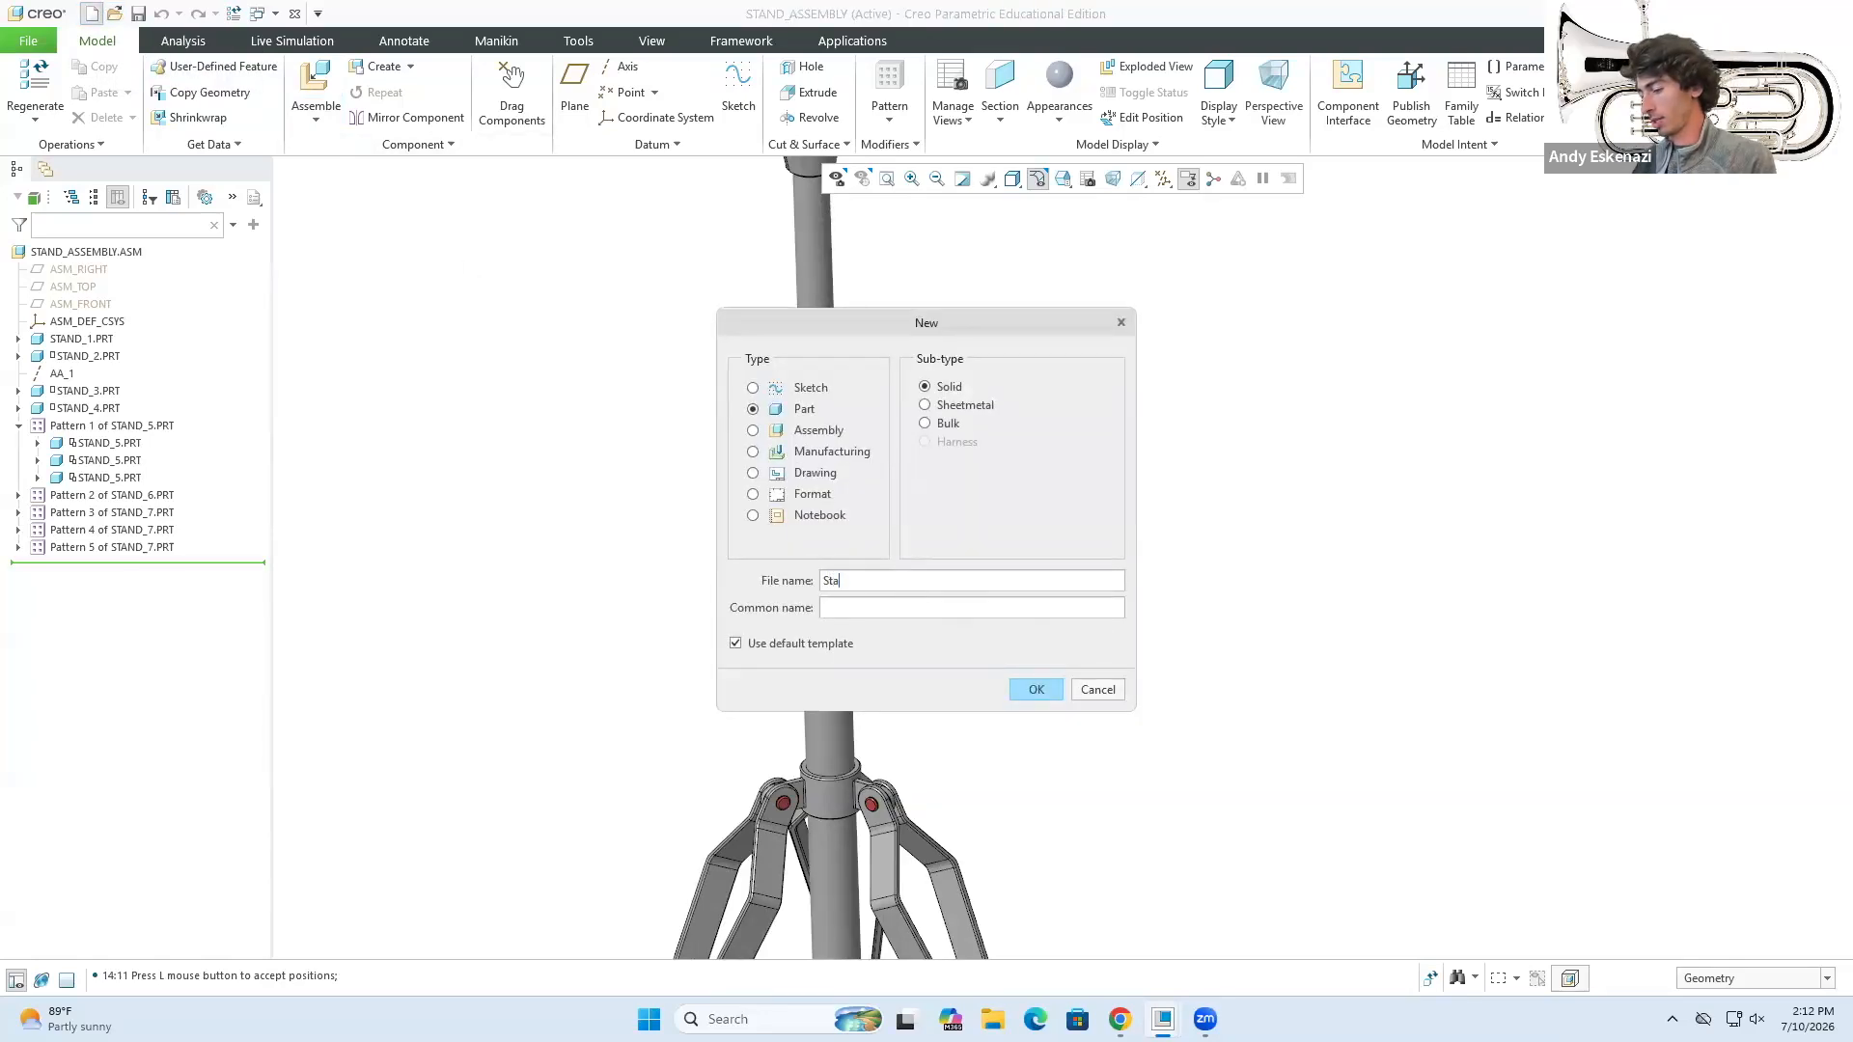
click(1037, 691)
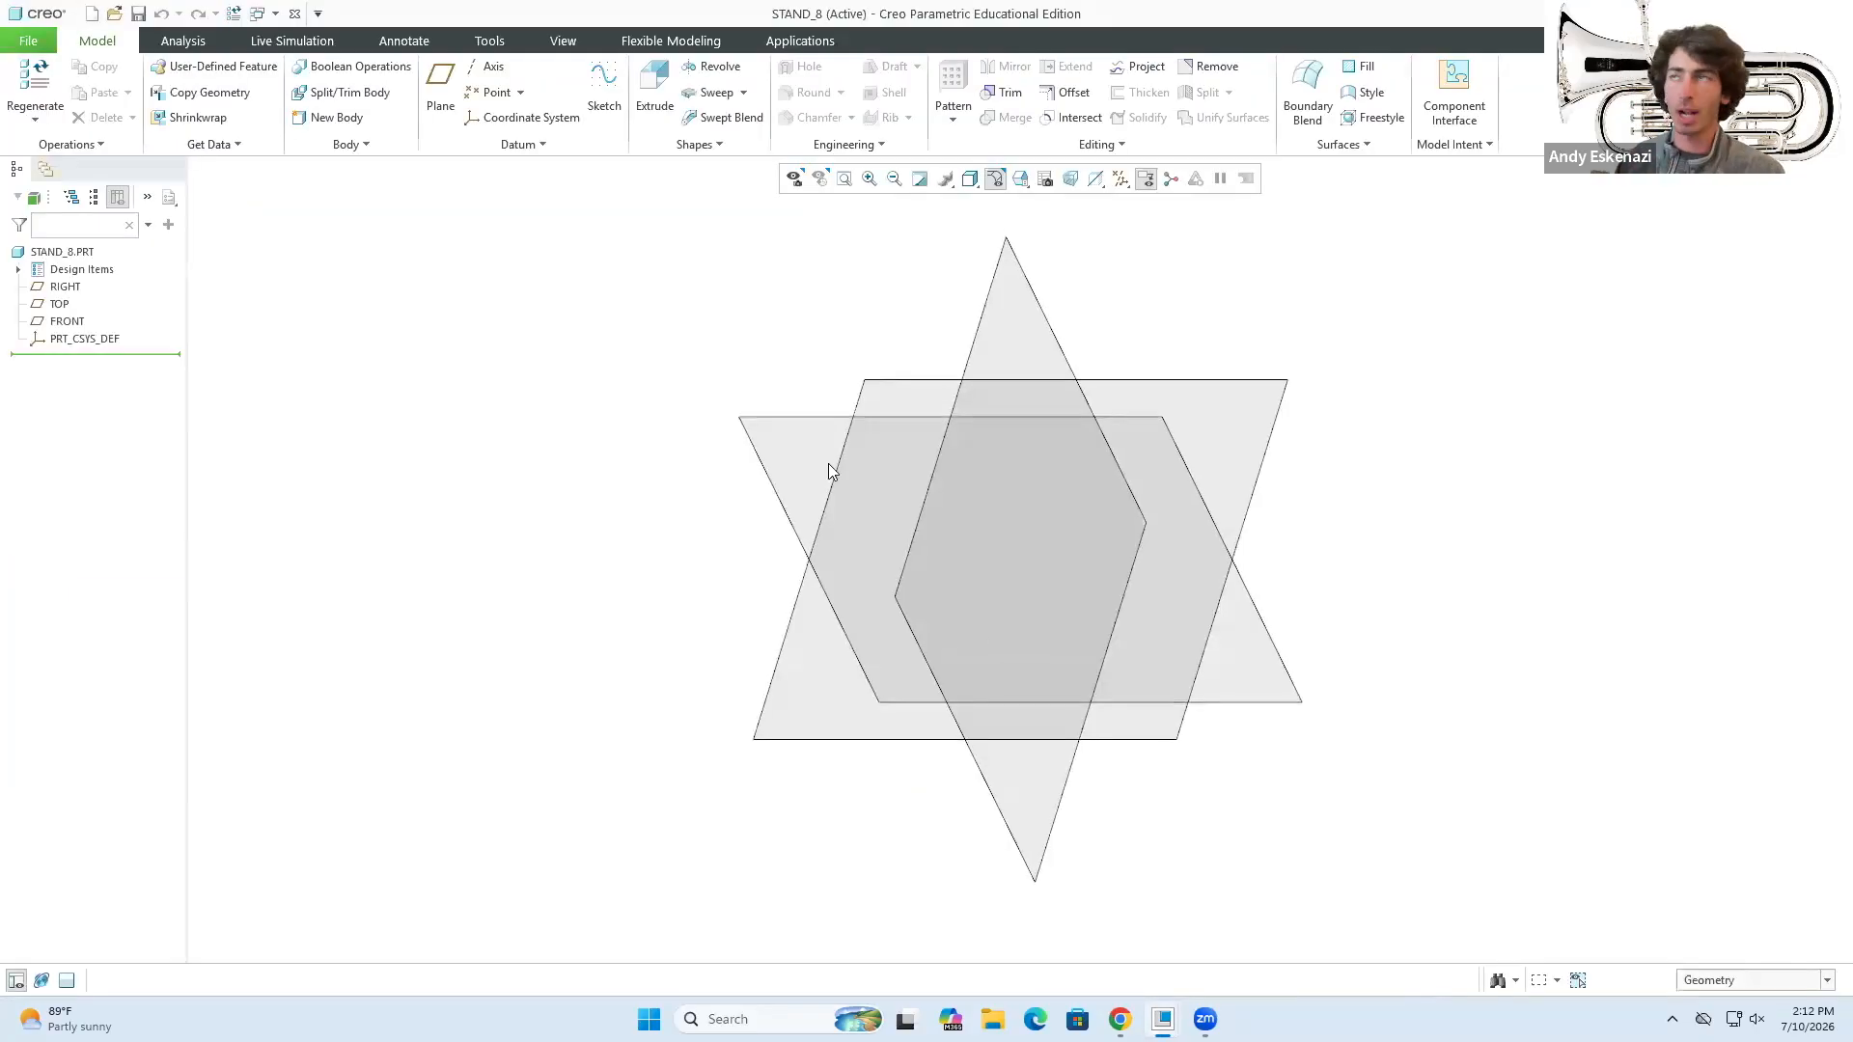
- Set the part's system of units to Centimeter Gram Second (CGS), converting the existing dimensions
click(28, 41)
mouse_move(58, 326)
click(219, 101)
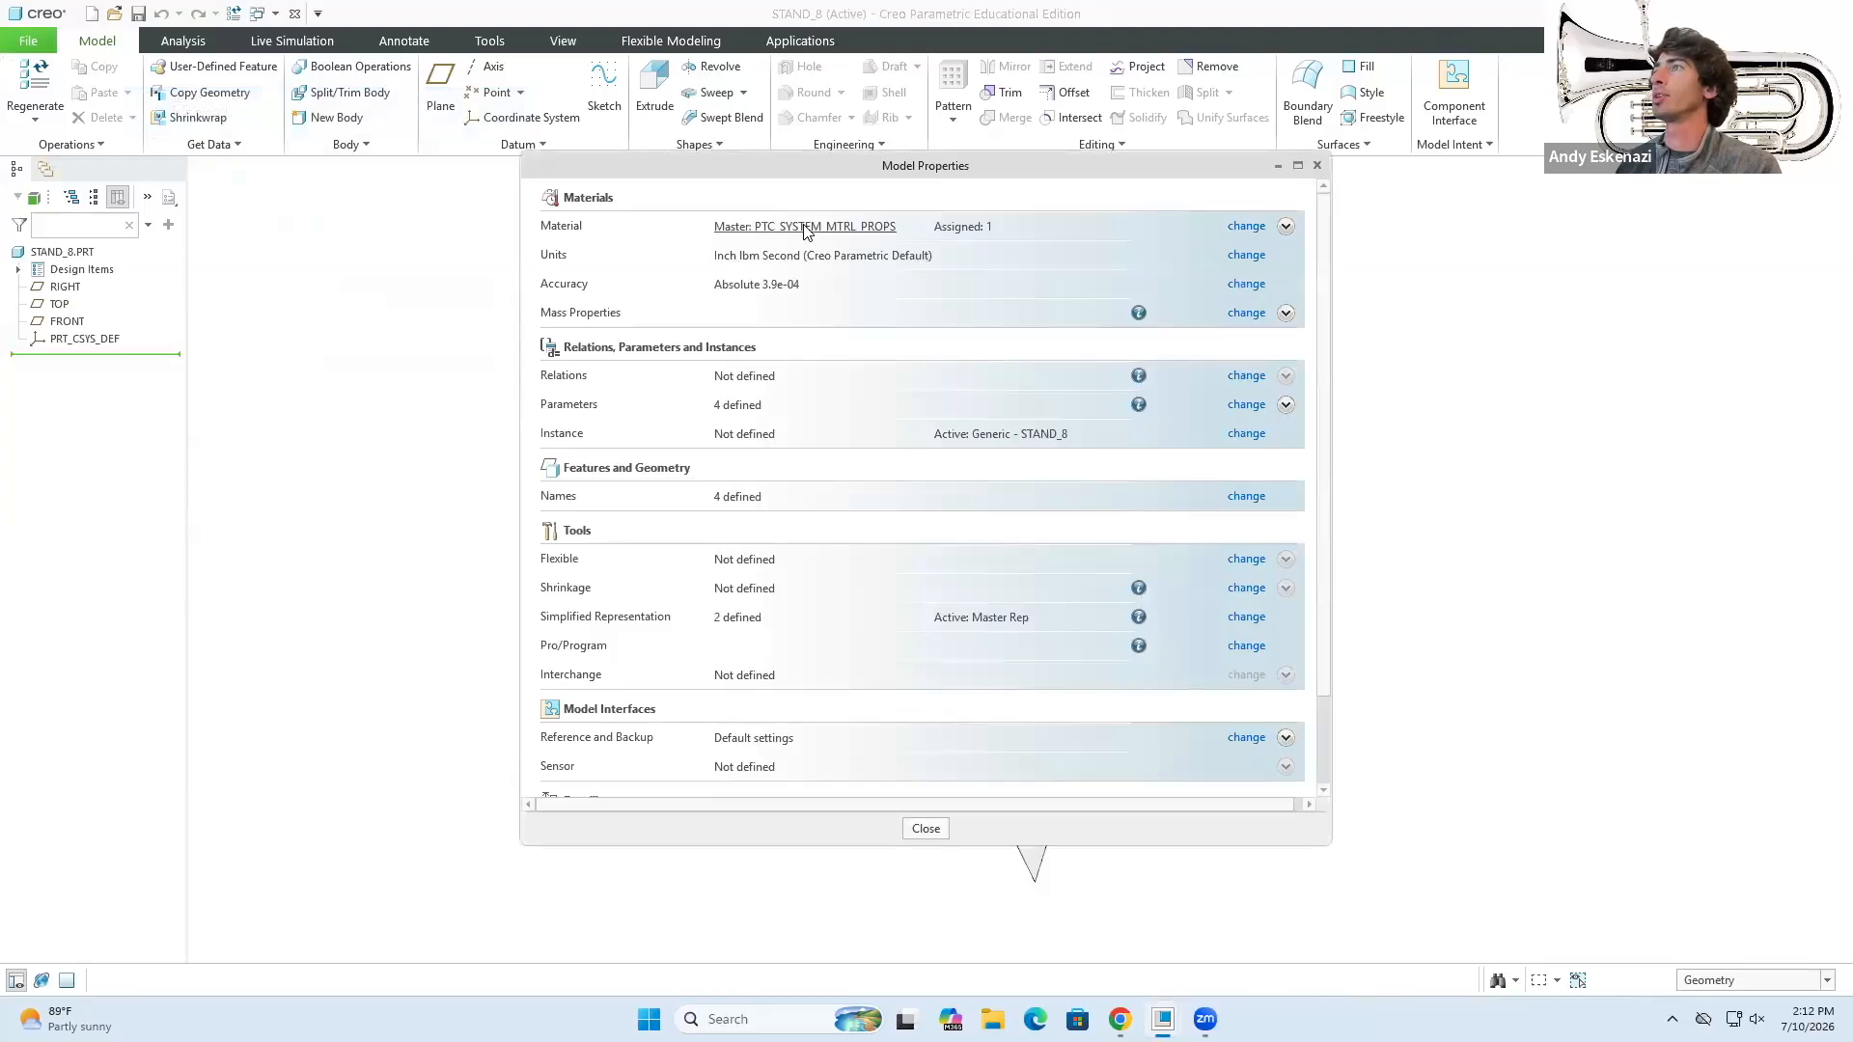
click(1246, 255)
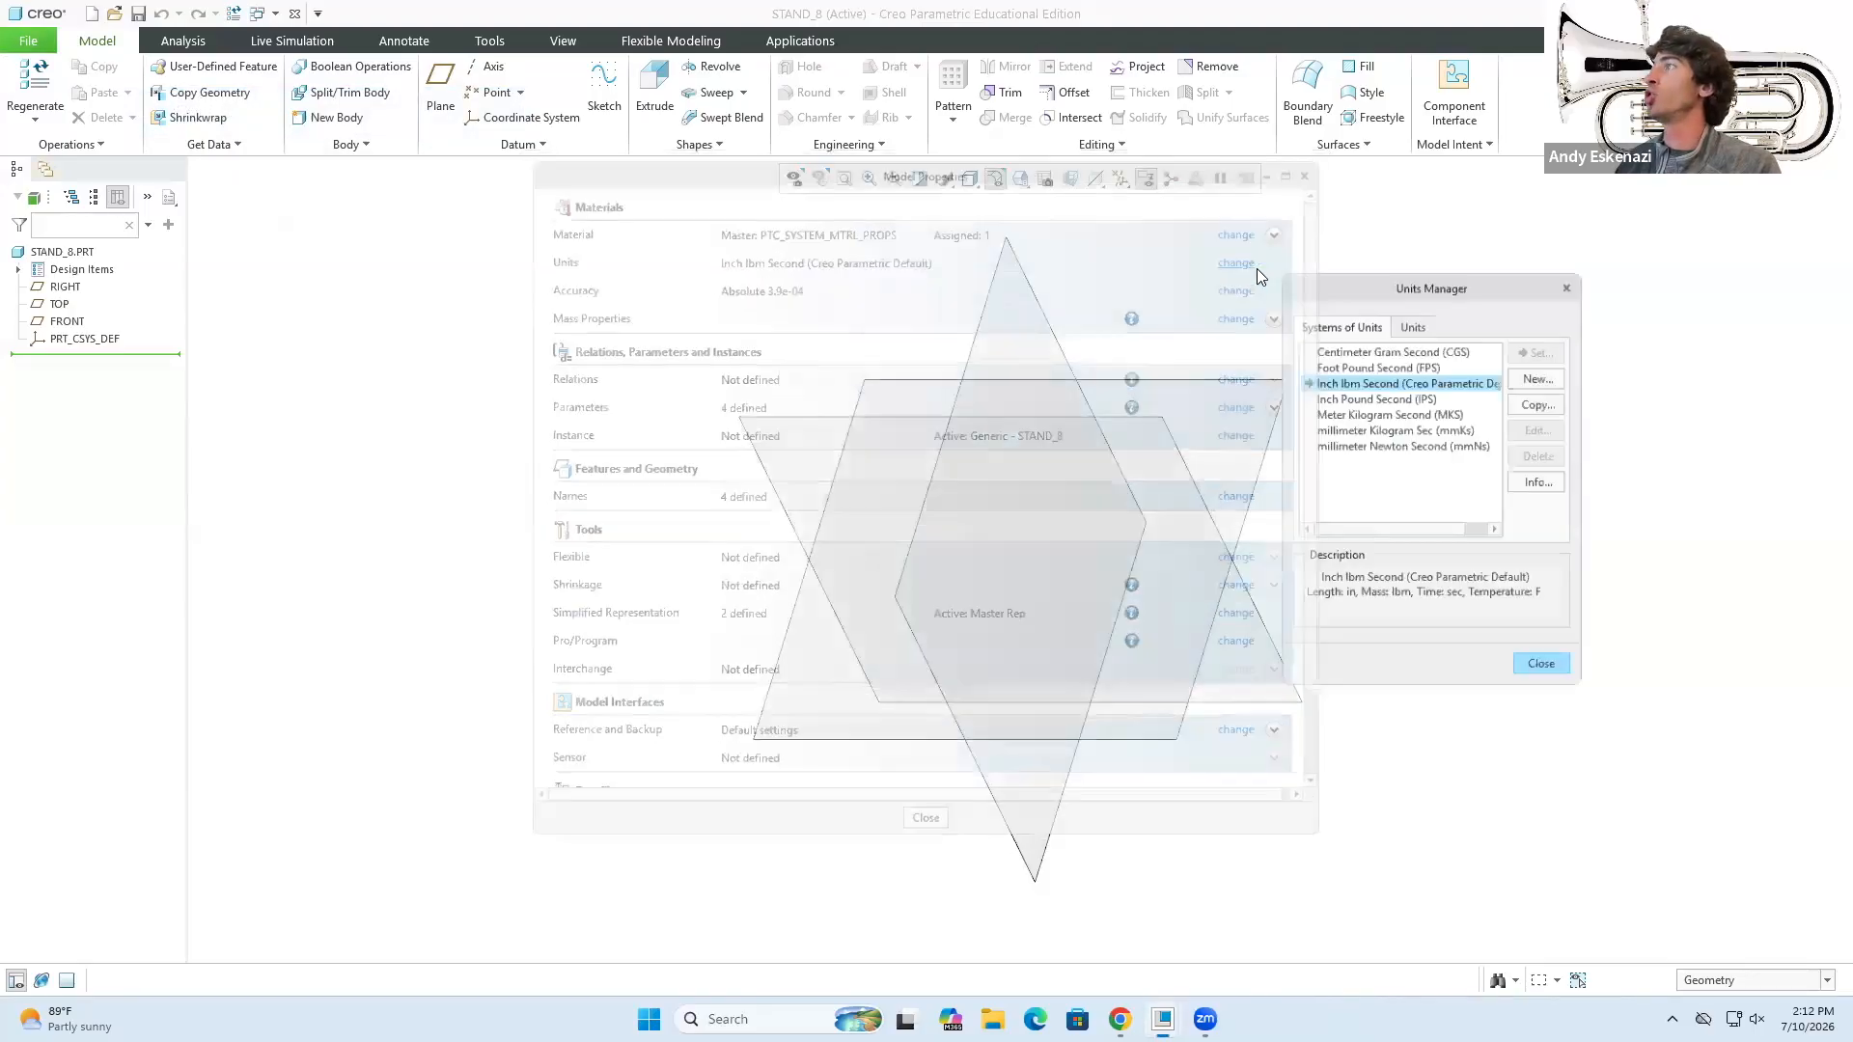
click(1382, 348)
click(1545, 348)
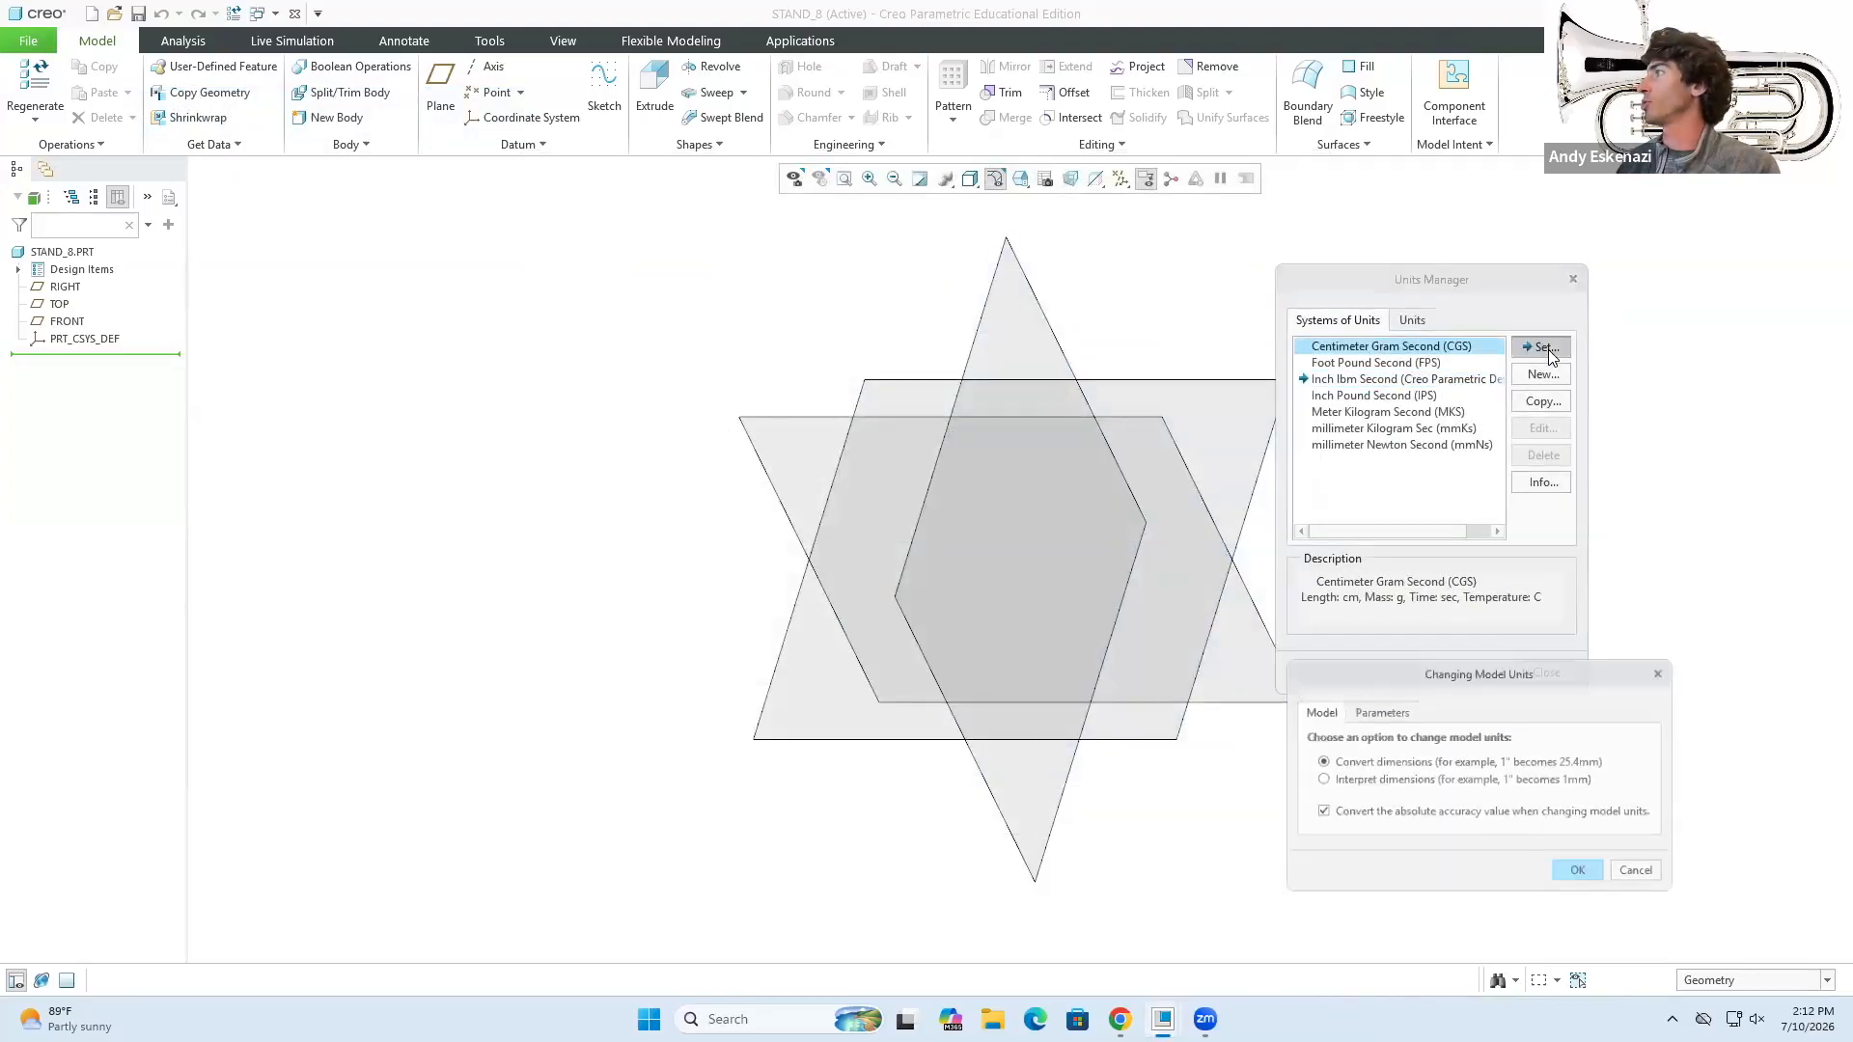
click(1581, 876)
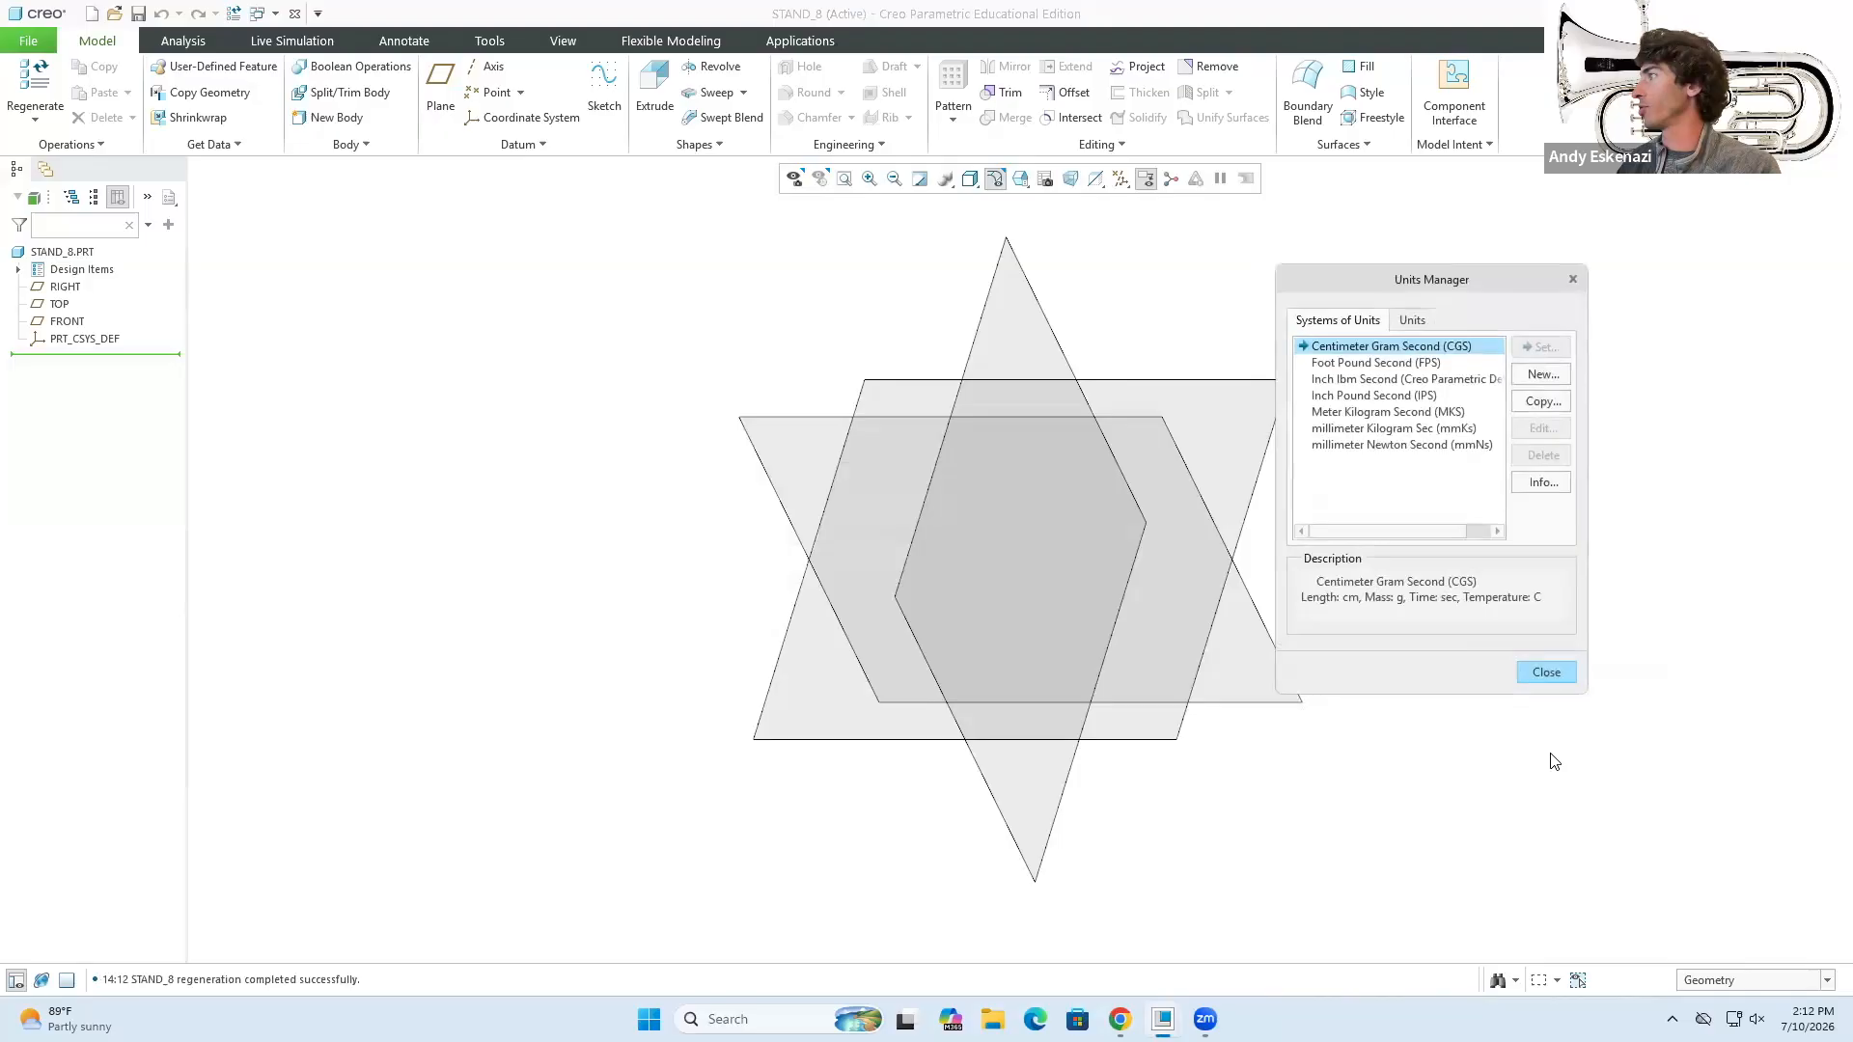
- Close the unit and model property settings, and start a new sketch on a datum plane
click(1546, 670)
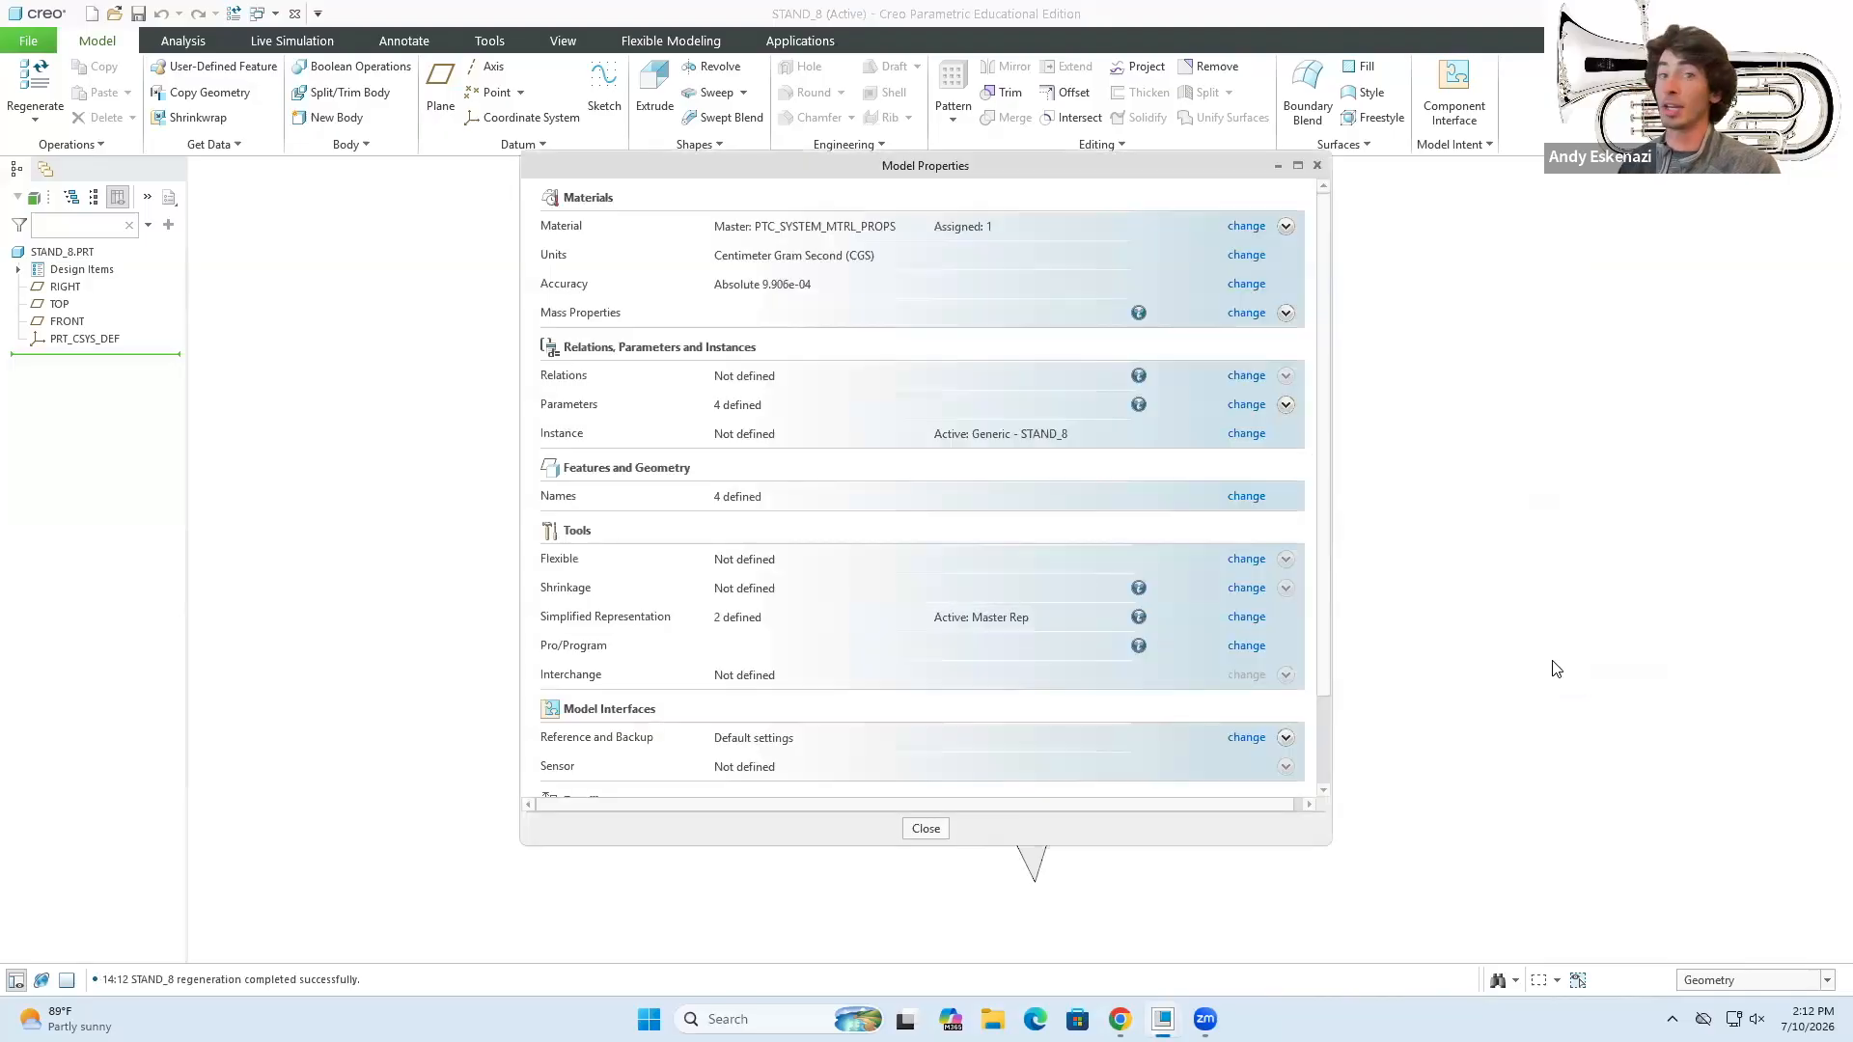
click(926, 829)
click(604, 97)
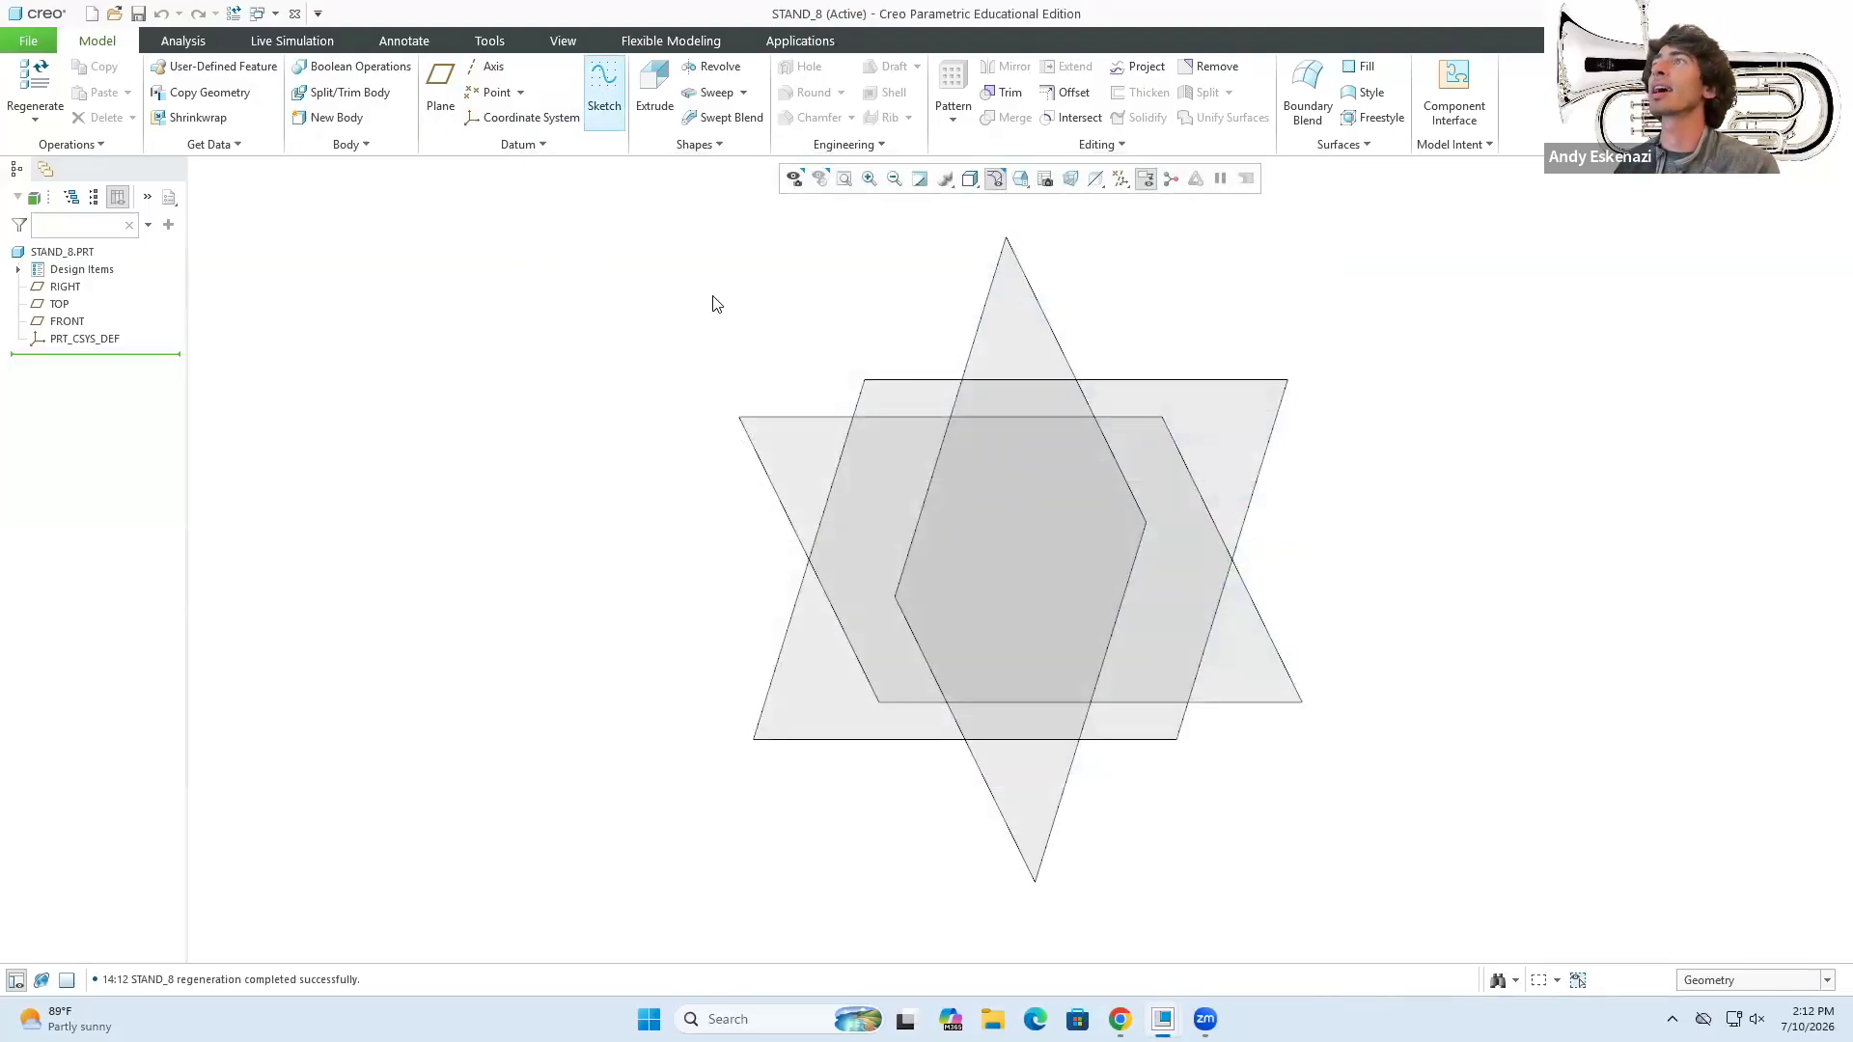
click(868, 379)
click(1746, 463)
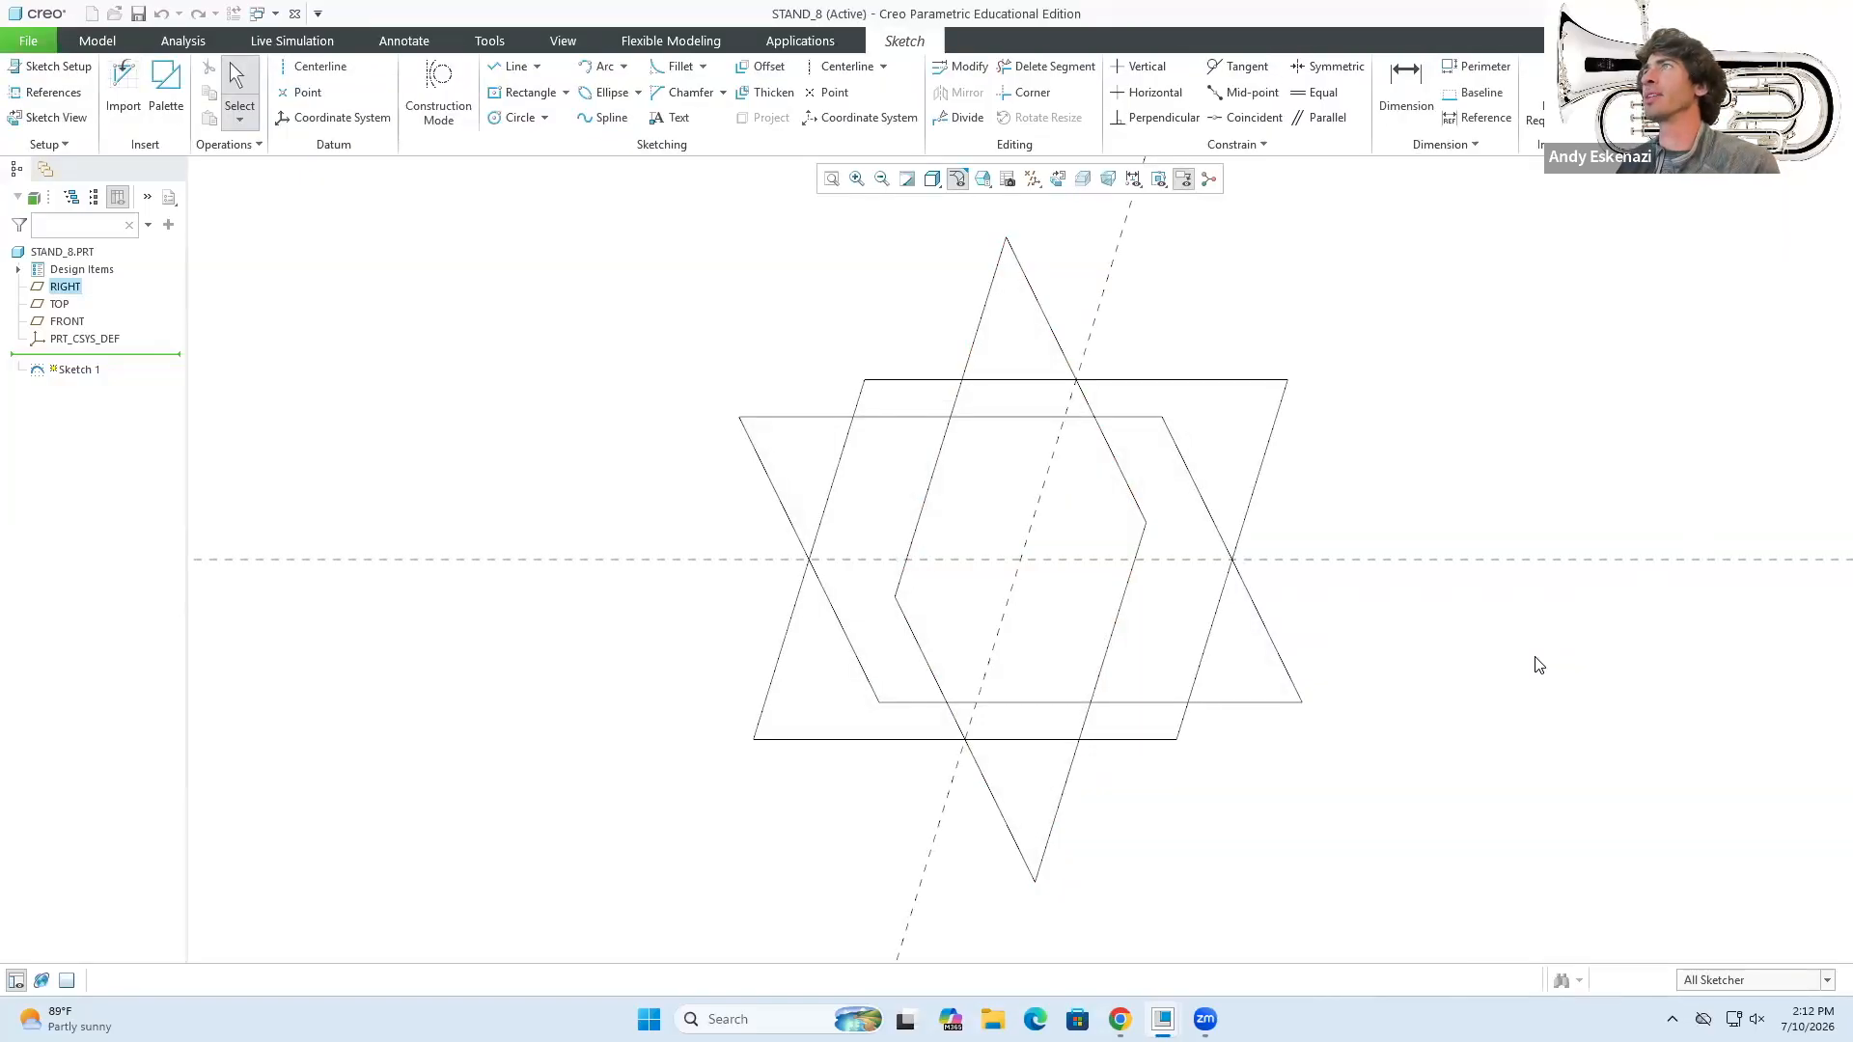
- Sketch a circle centred on the origin, set its diameter to 4 cm, and finish the sketch
click(520, 123)
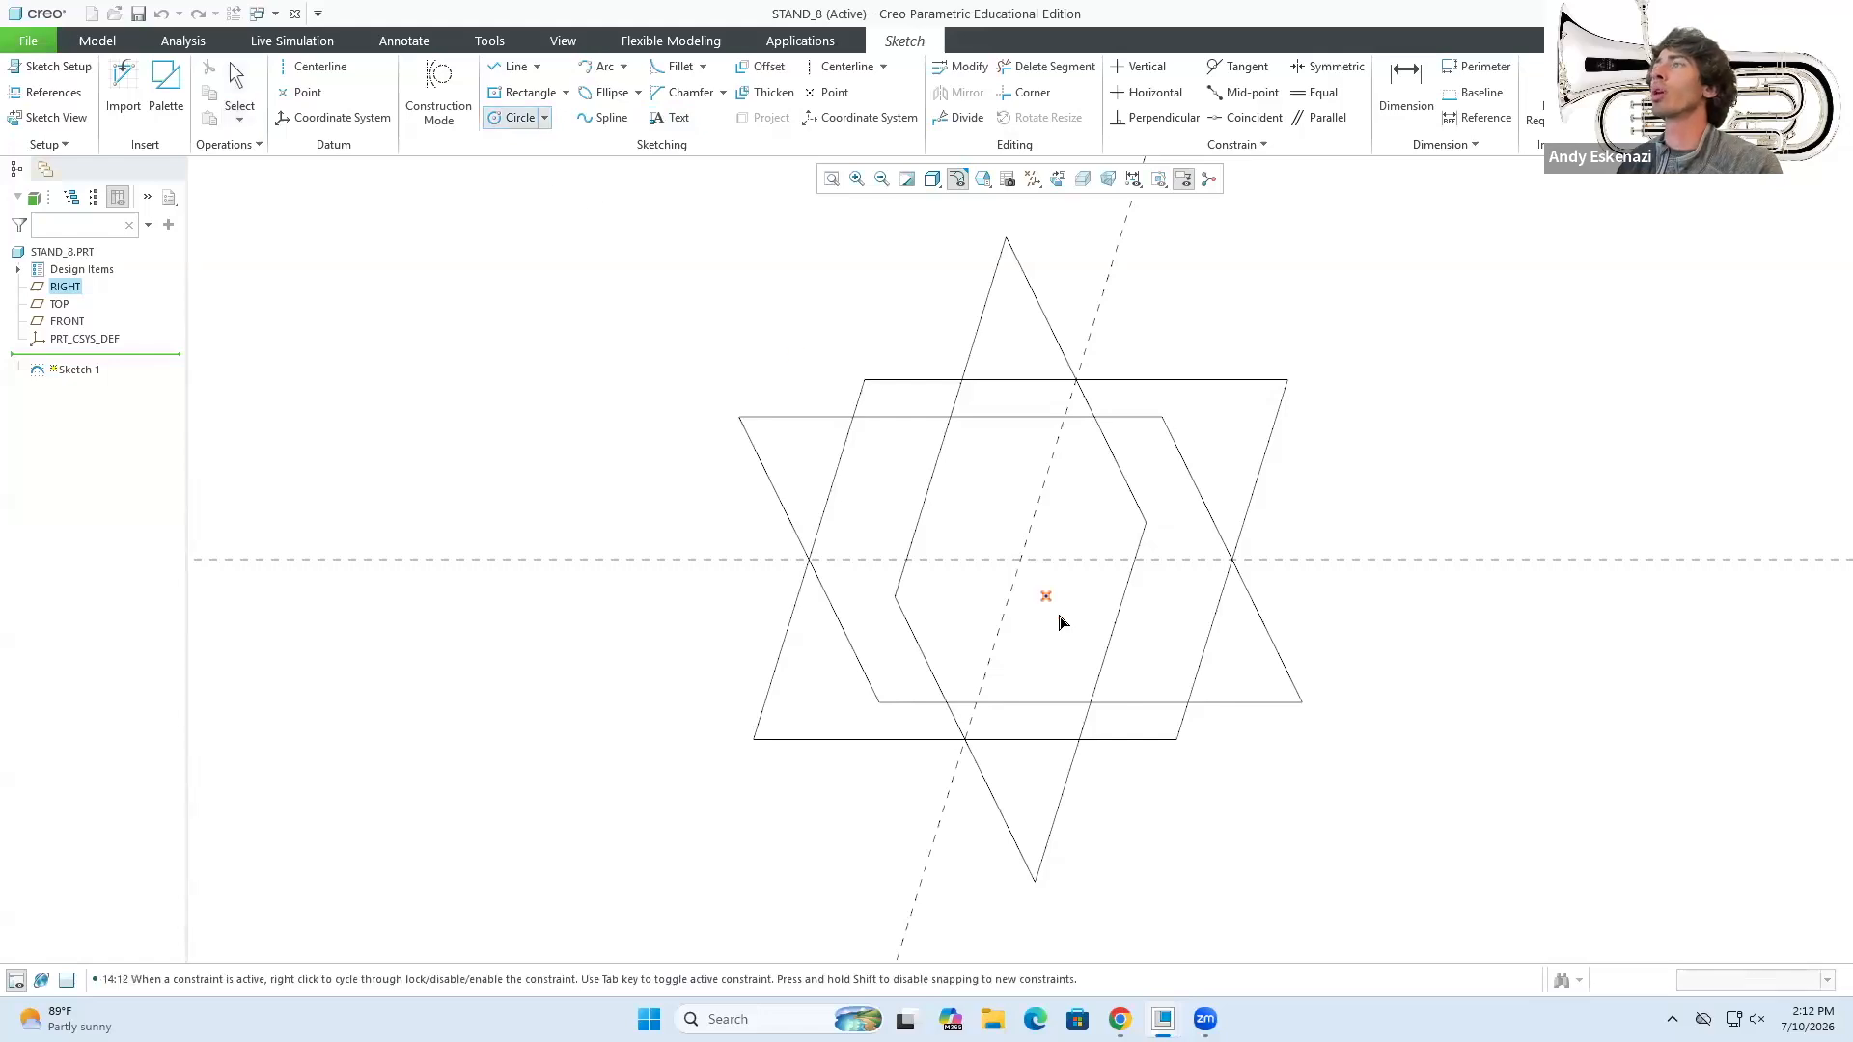
click(1025, 570)
click(1037, 597)
middle_click(1363, 335)
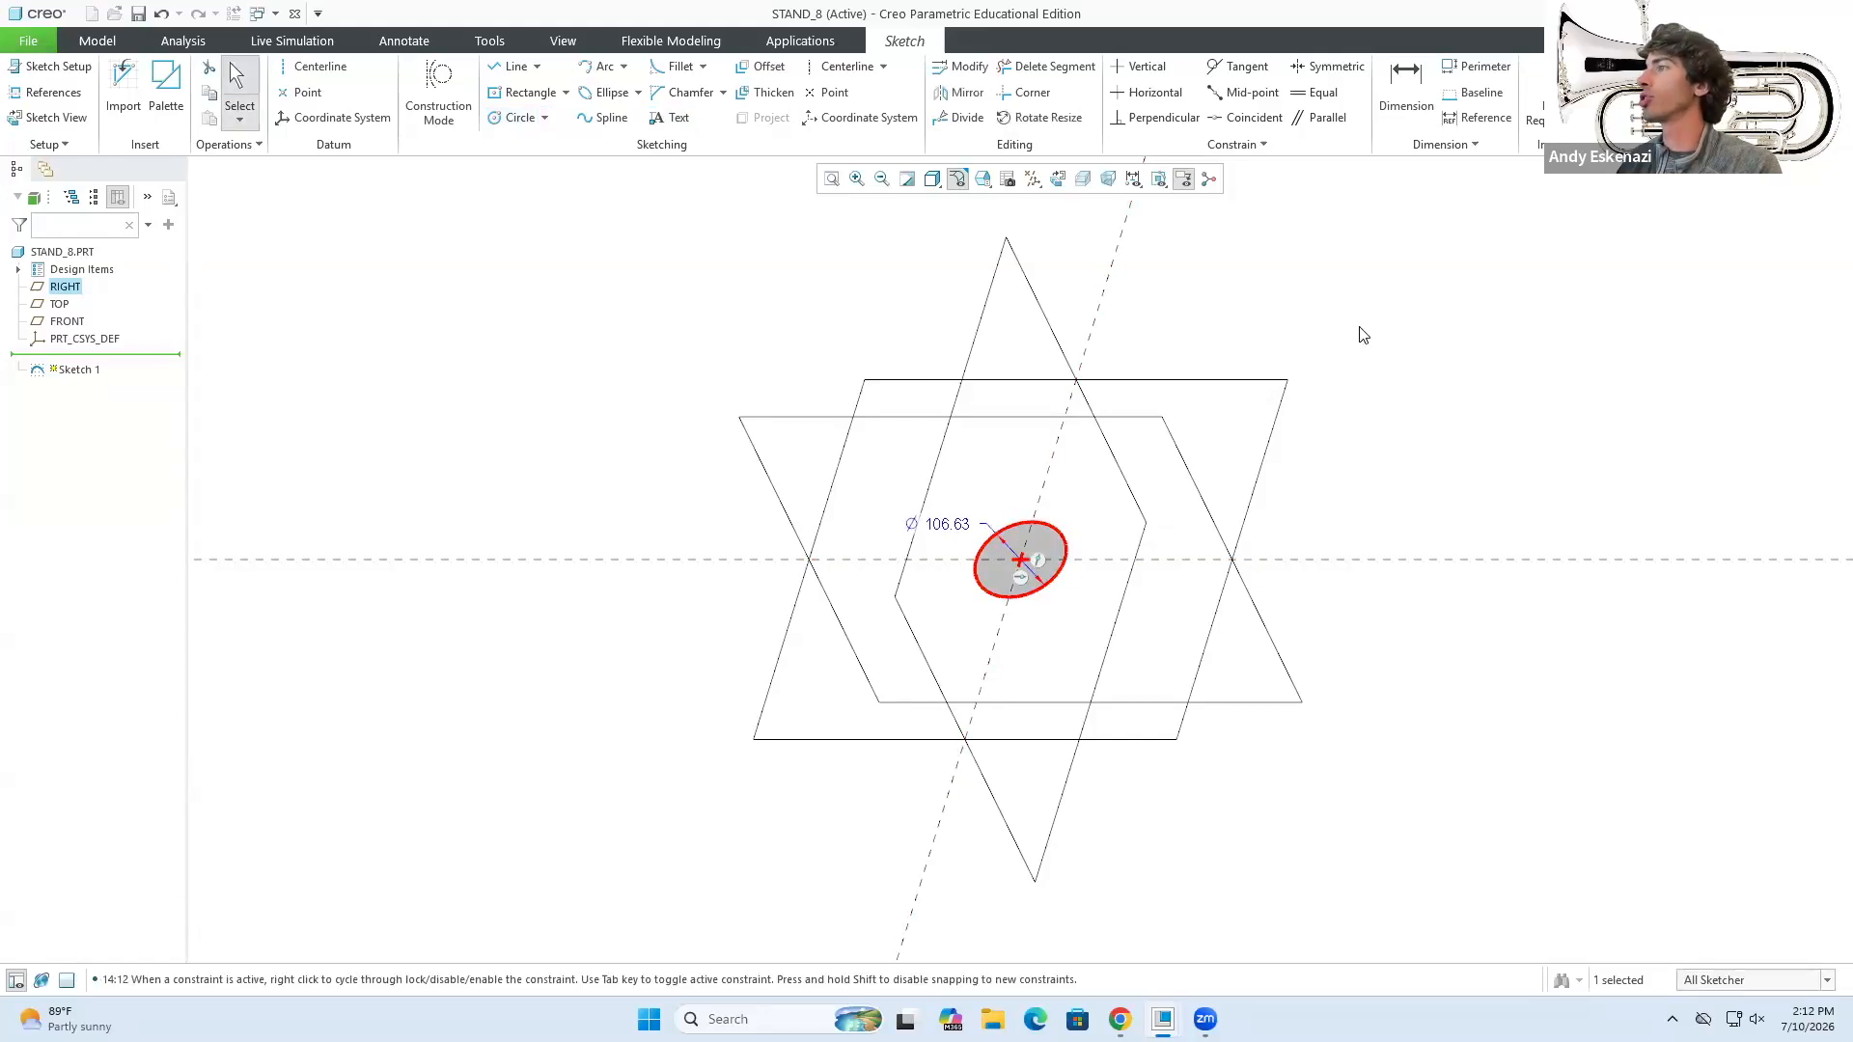
double_click(951, 525)
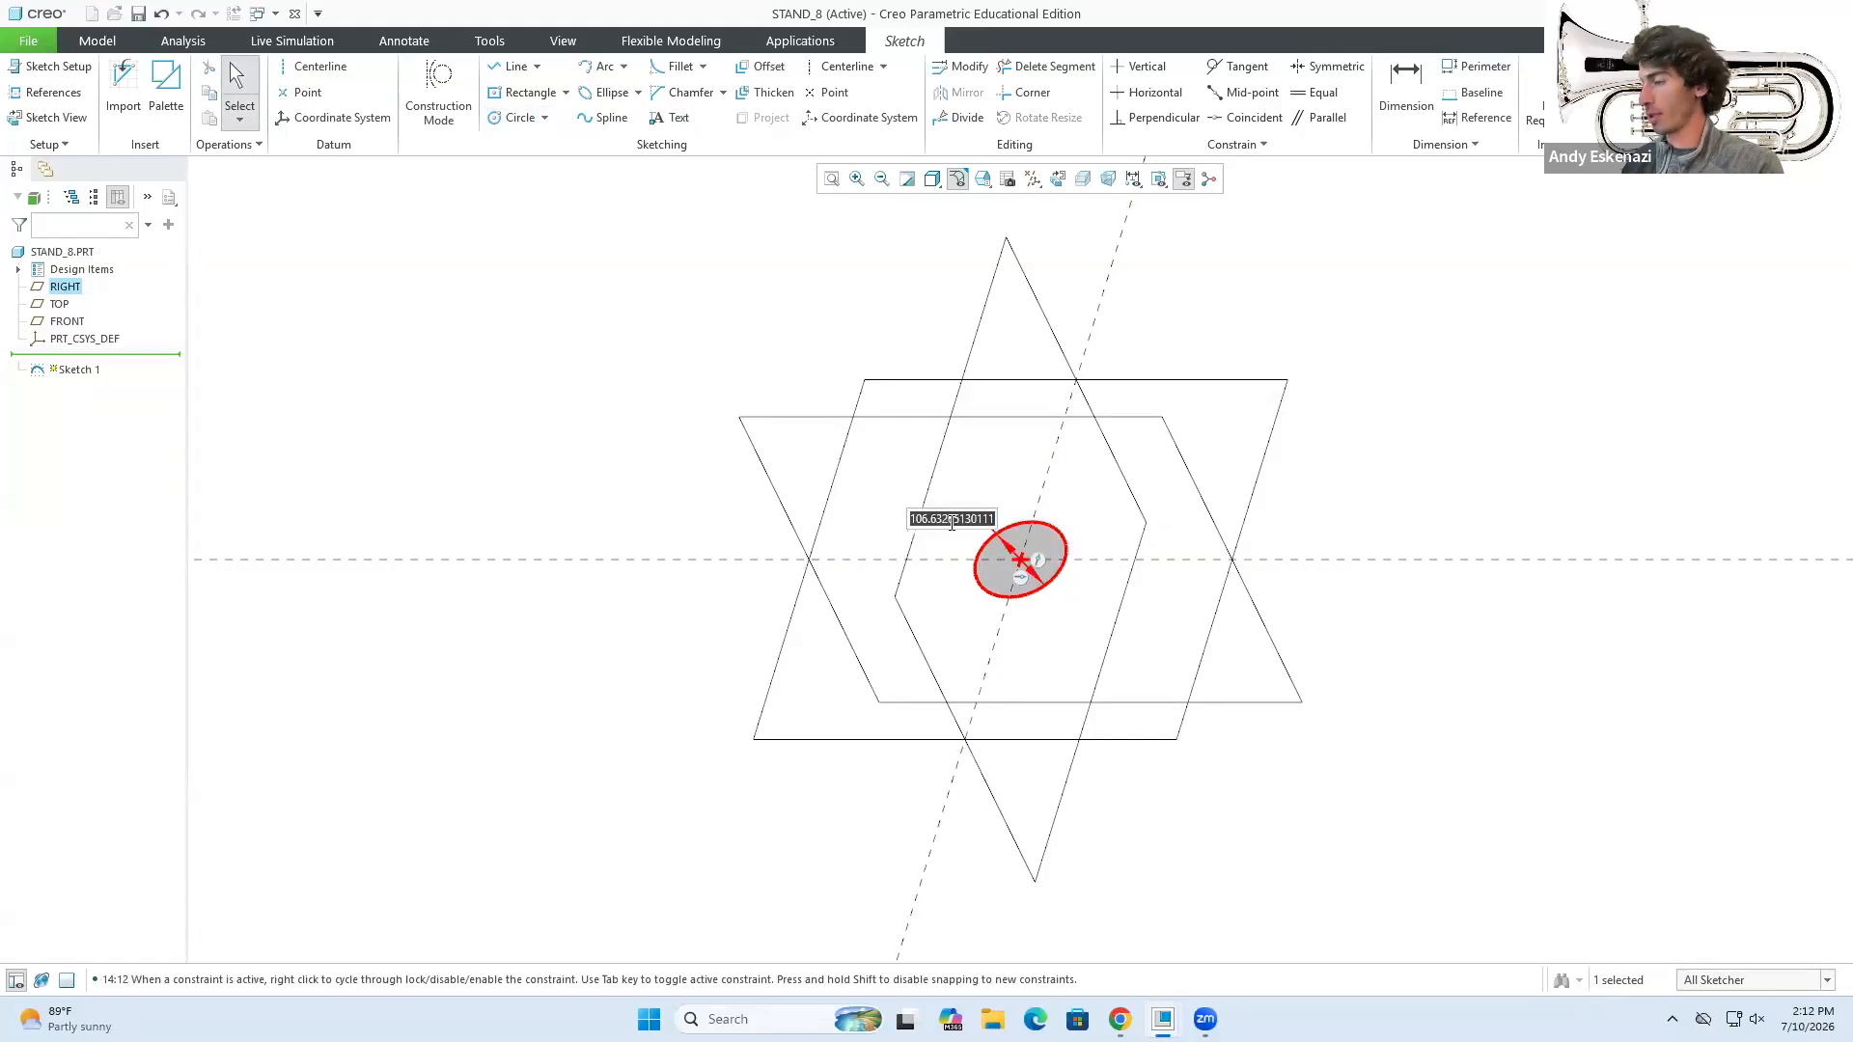
text(5)
key(Return)
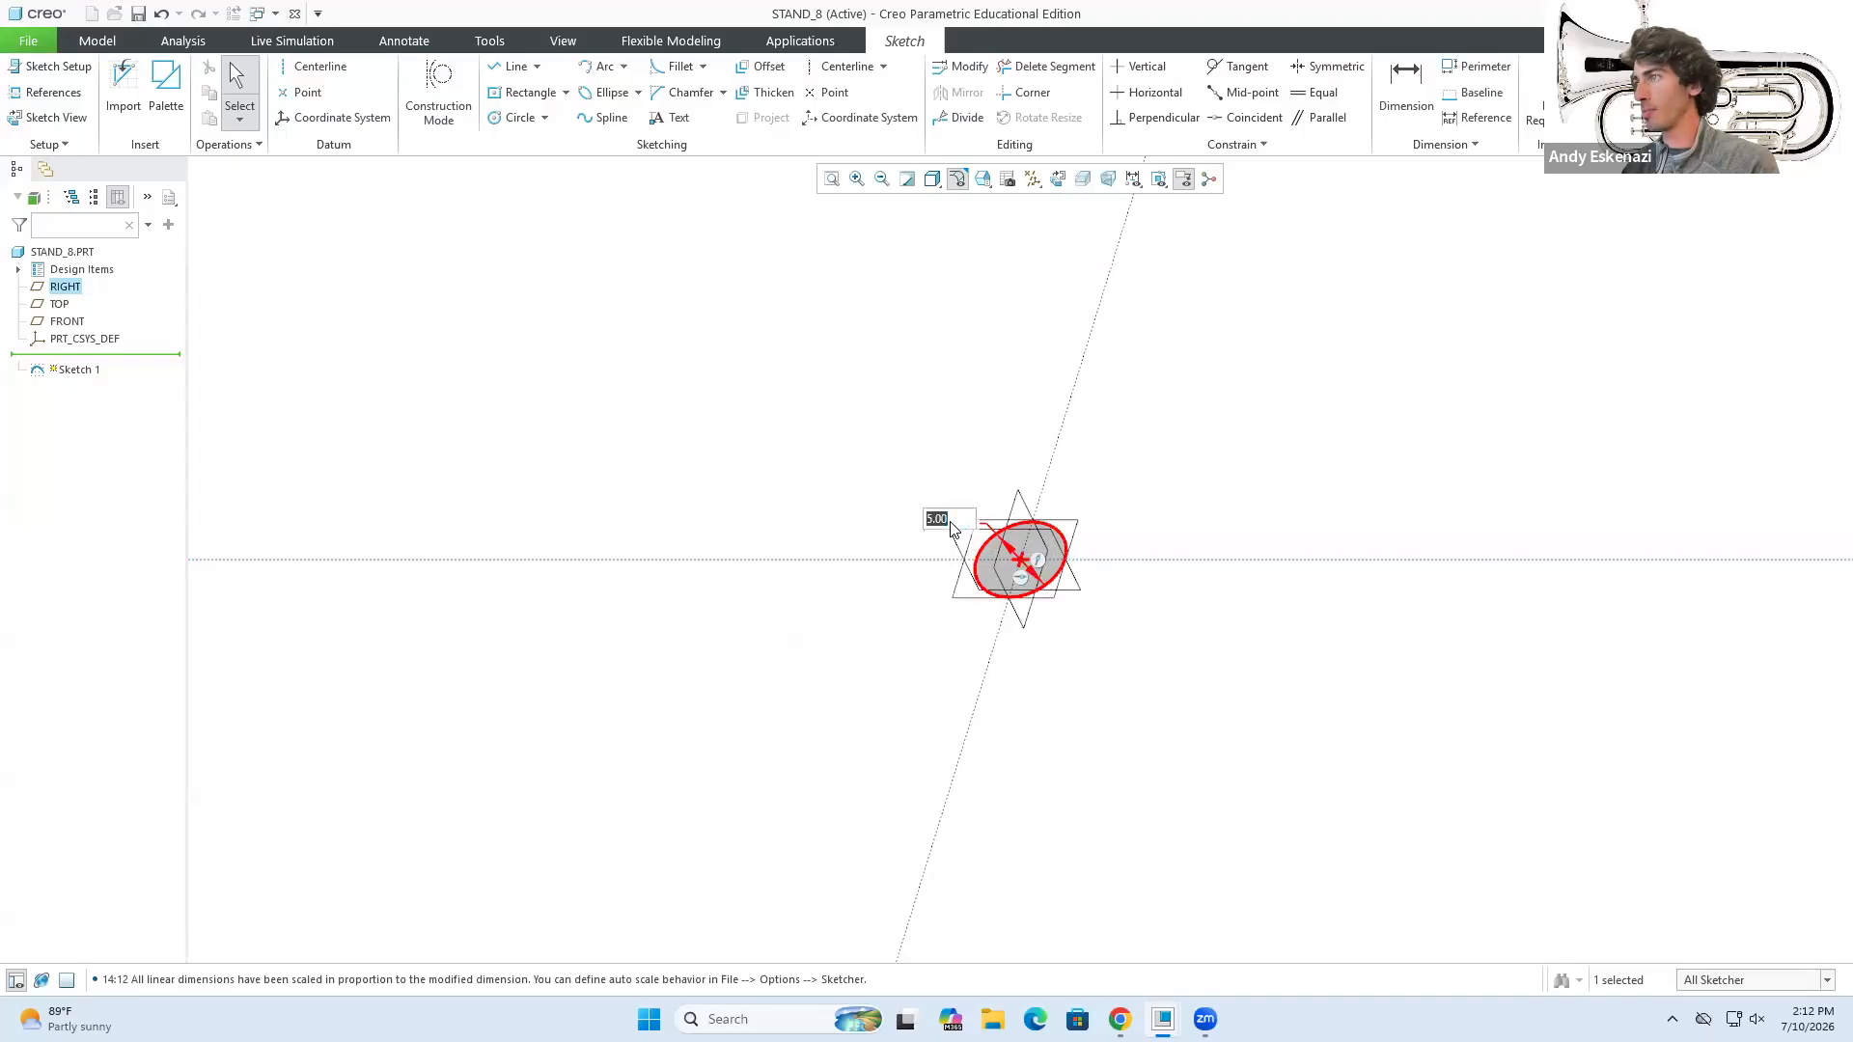
text(4)
key(Return)
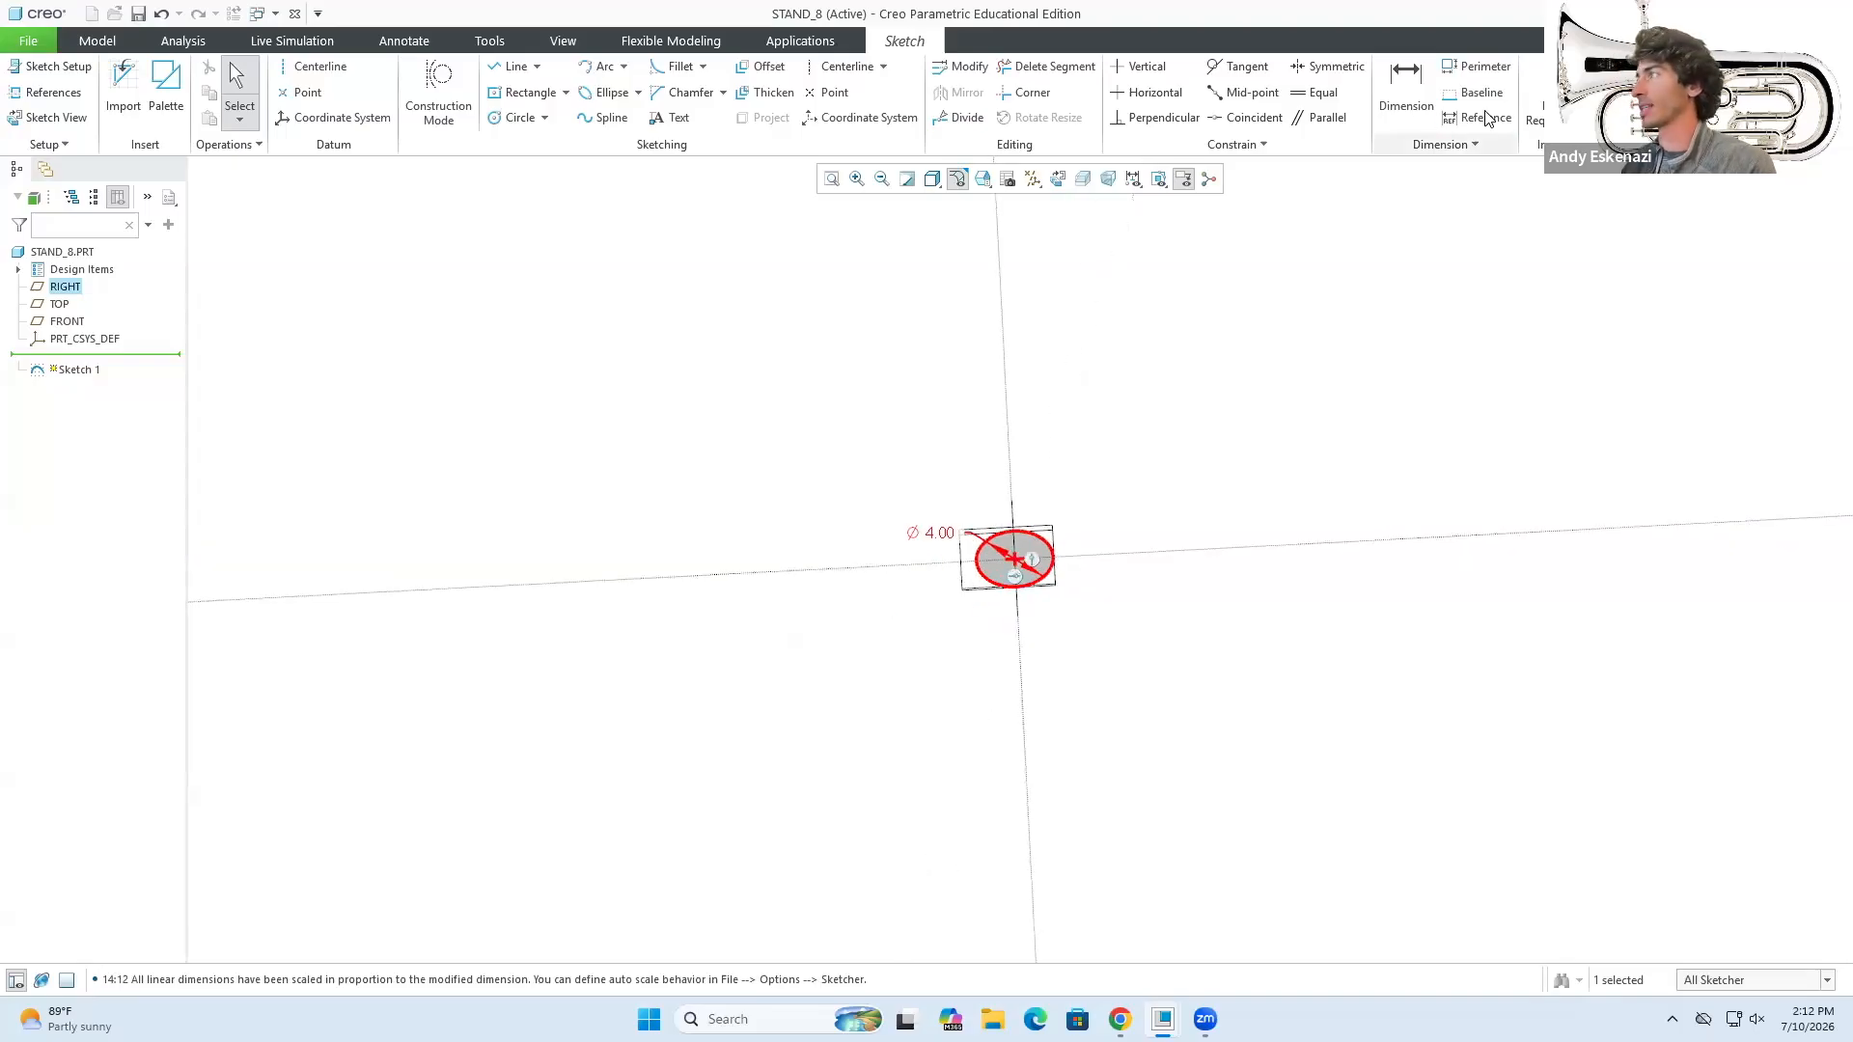
click(1633, 93)
- Extrude the circle 18 cm into a solid cylindrical post
click(654, 92)
scroll(973, 483, up, 2)
mouse_move(973, 499)
middle_down()
mouse_move(977, 463)
mouse_move(952, 518)
middle_up()
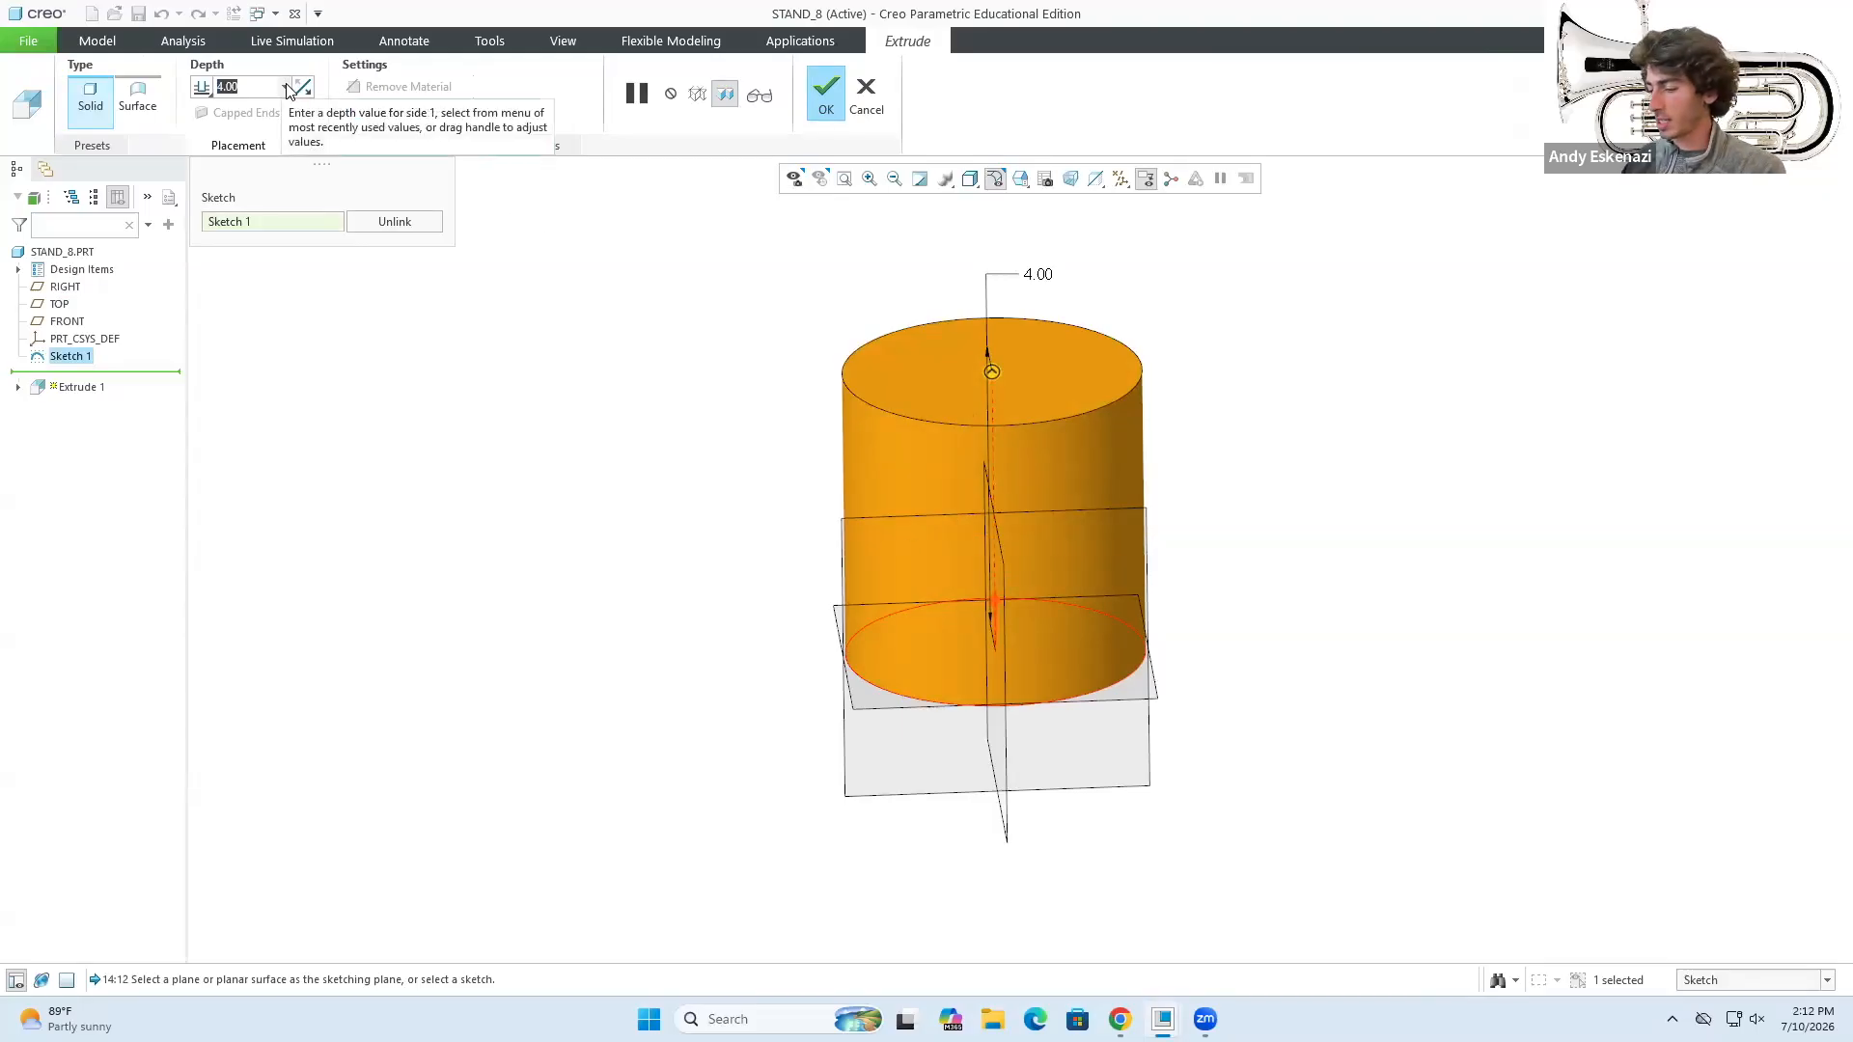
text(18)
key(Return)
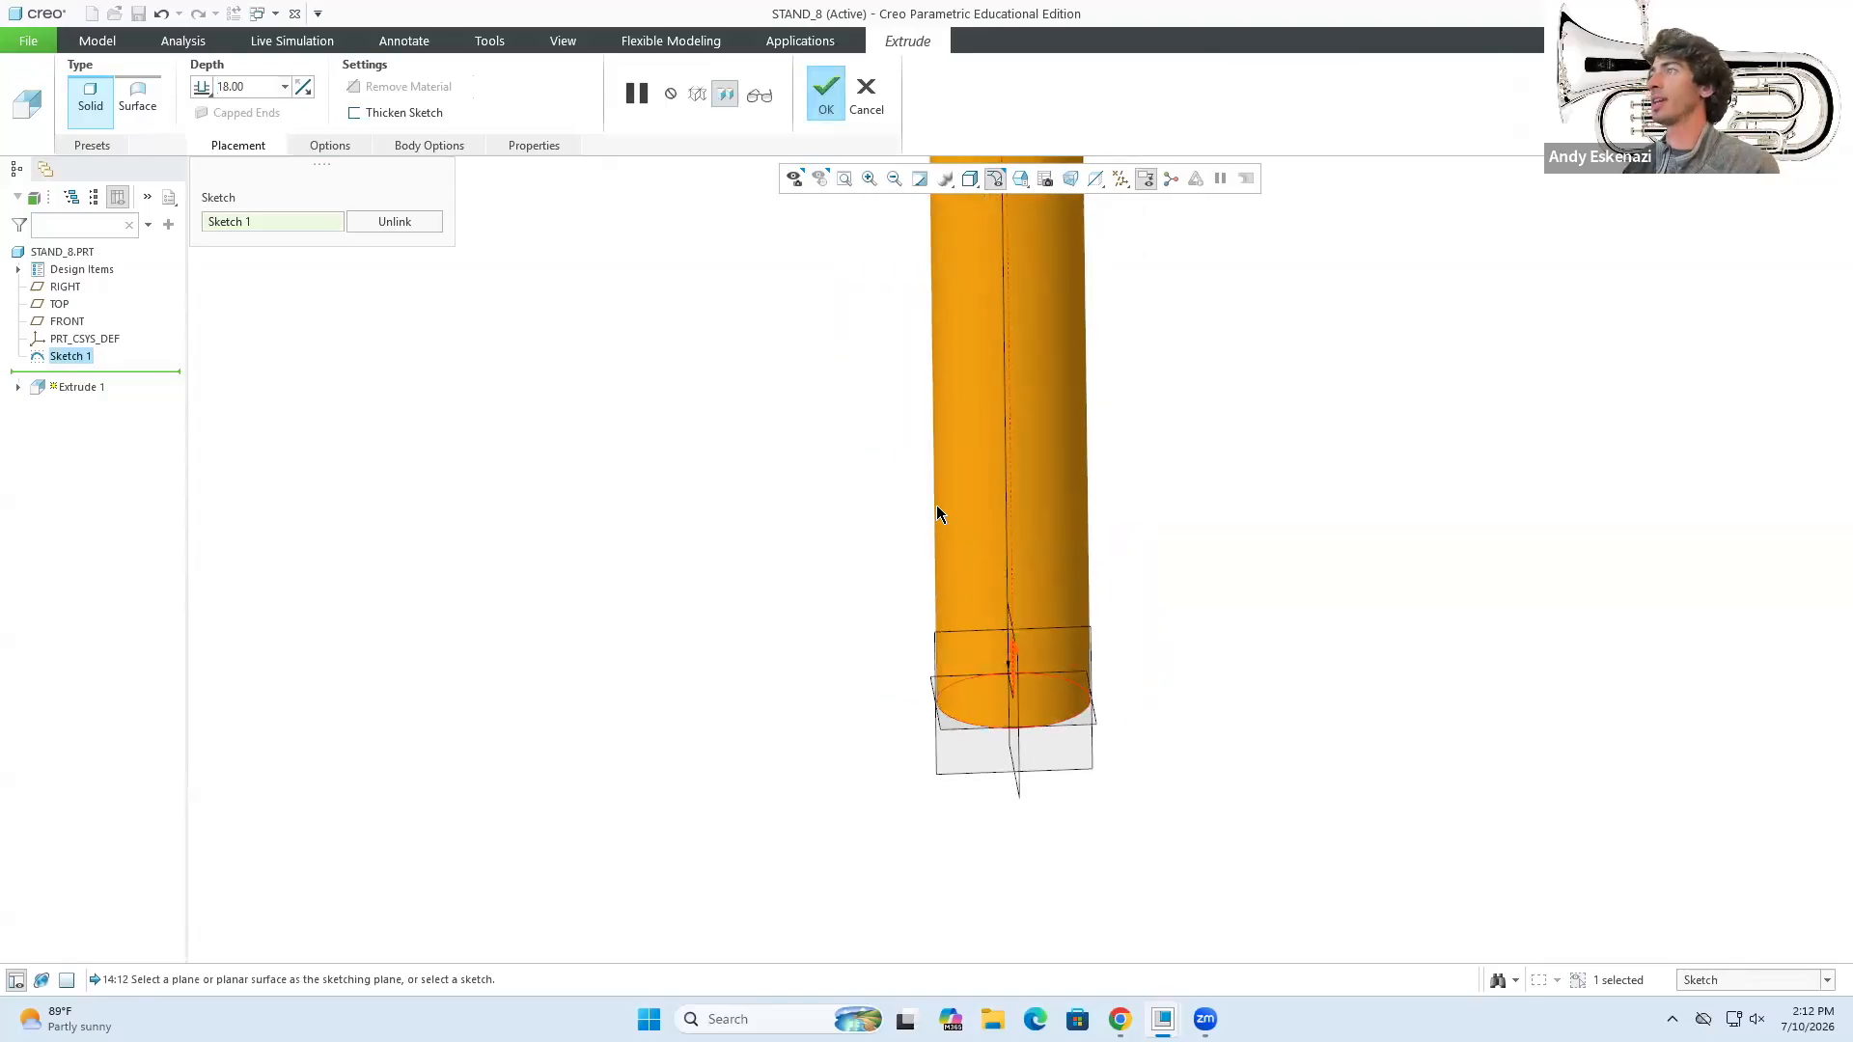
middle_click(988, 377)
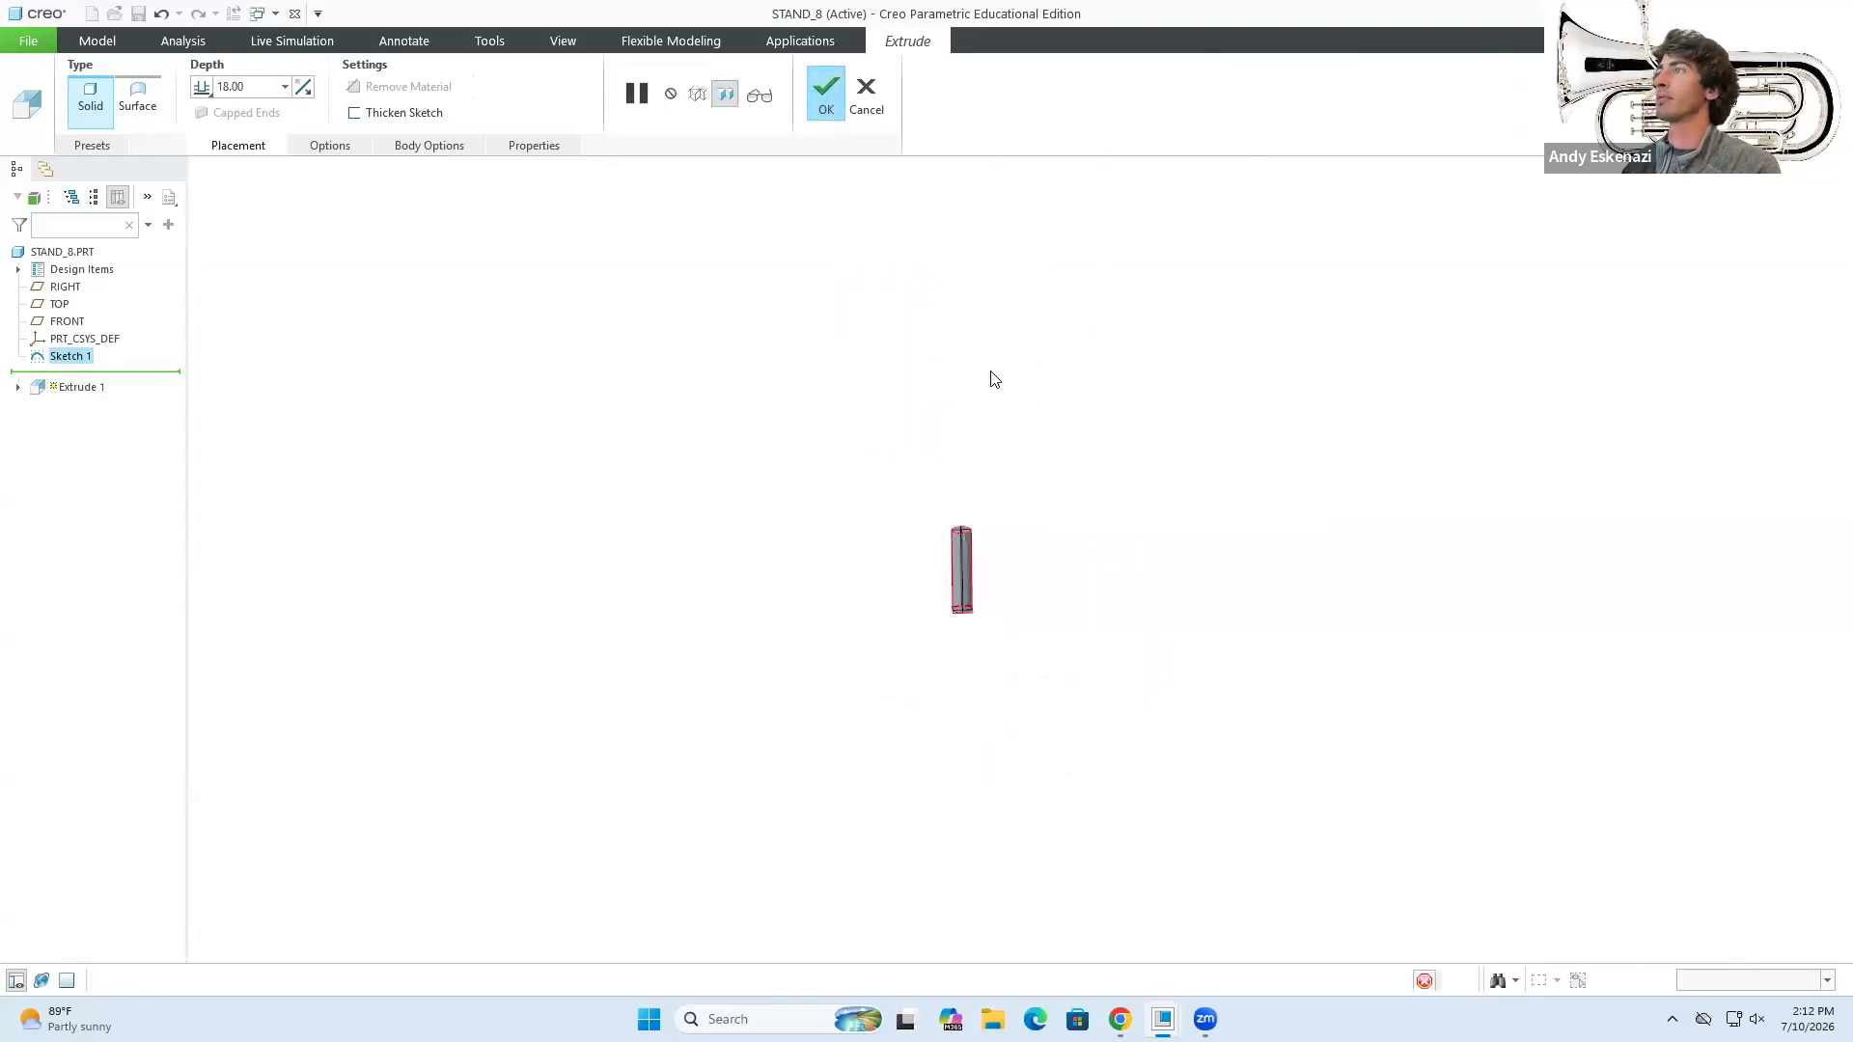
- On the post's upper end face, sketch a centre rectangle about 25.3 cm by 4.3 cm, centred on the post's axis
click(604, 94)
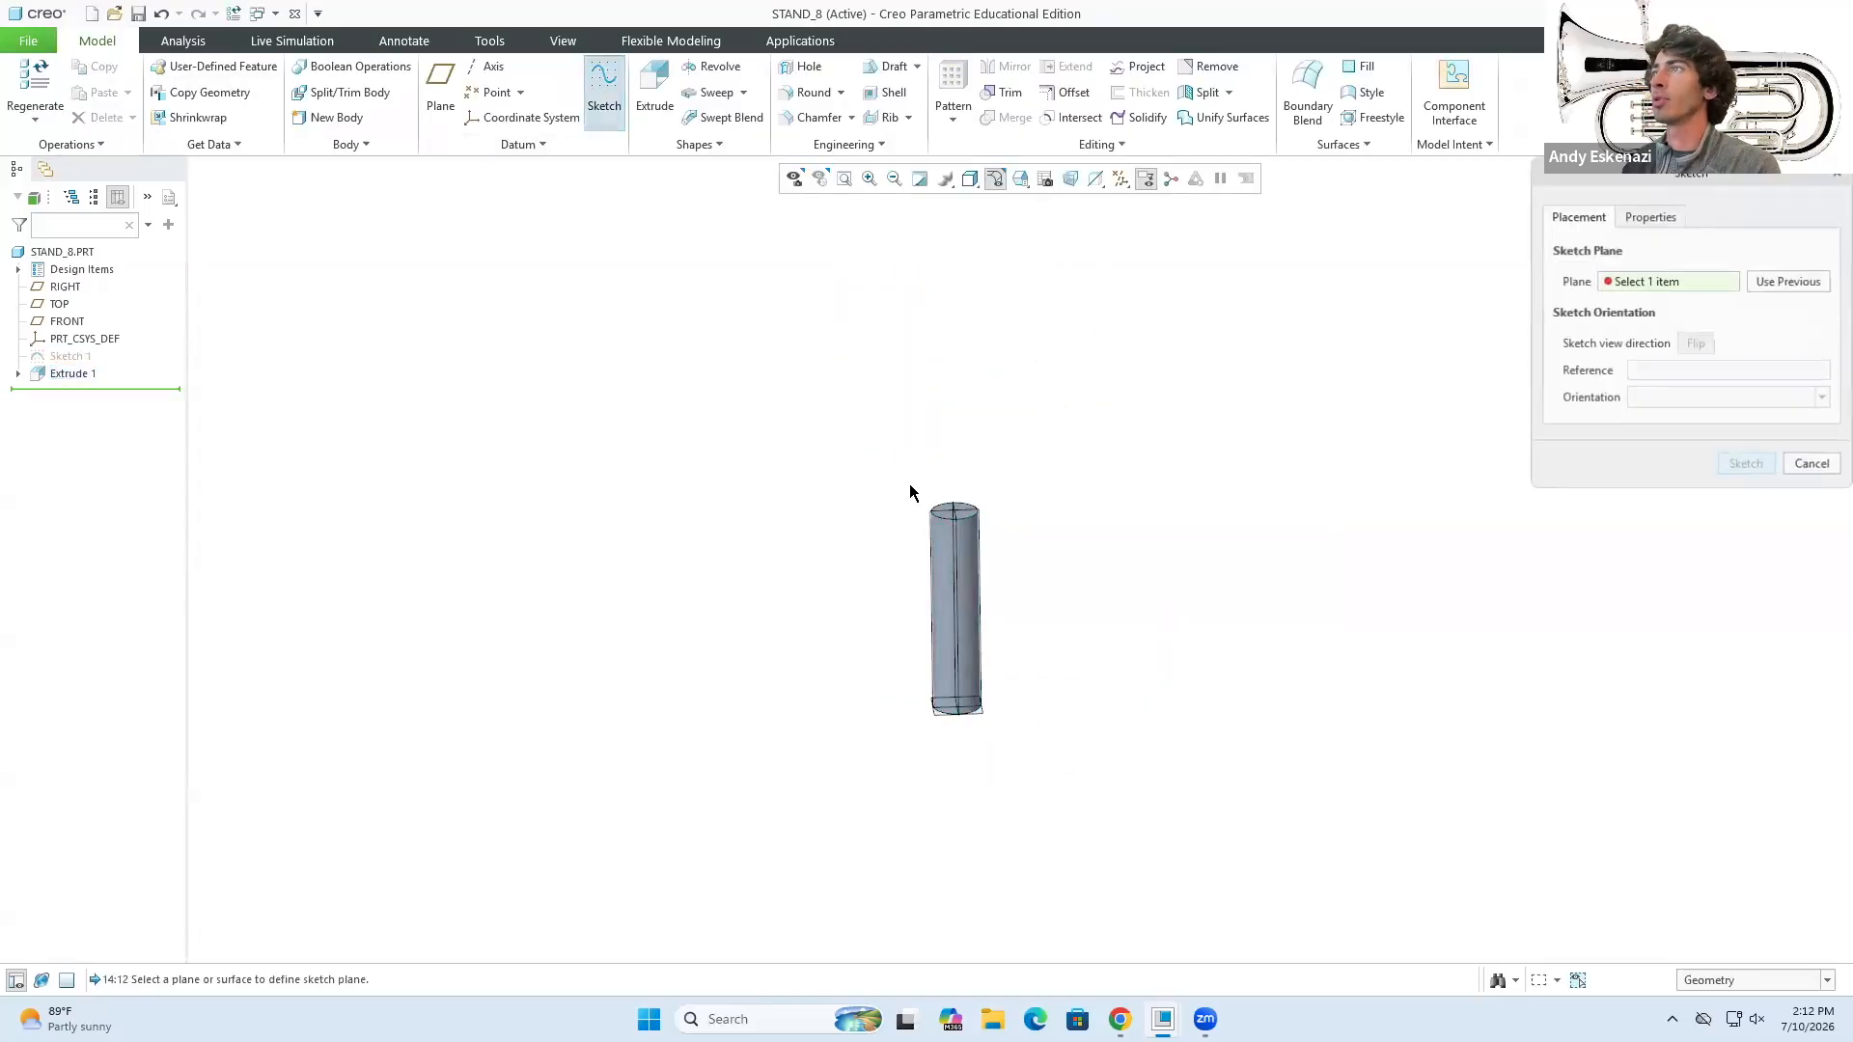
click(979, 521)
click(1745, 463)
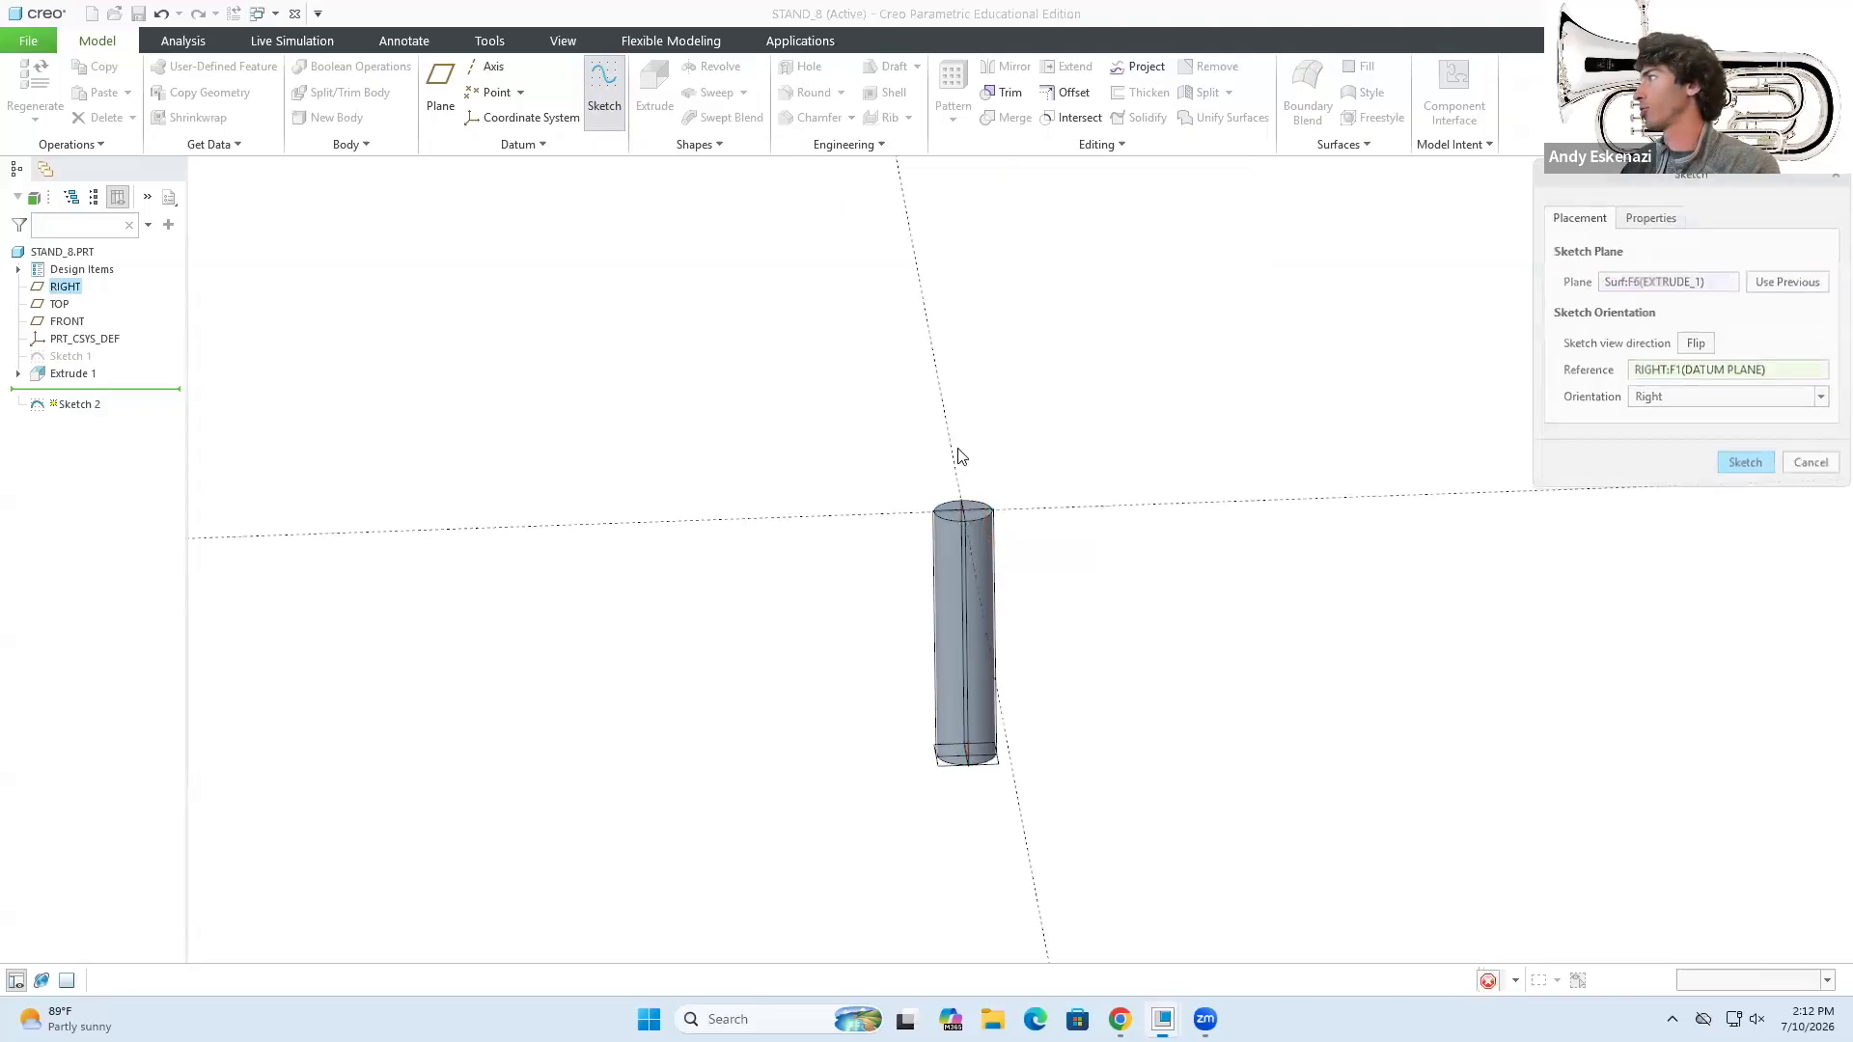
click(528, 94)
click(961, 522)
scroll(955, 478, down, 4)
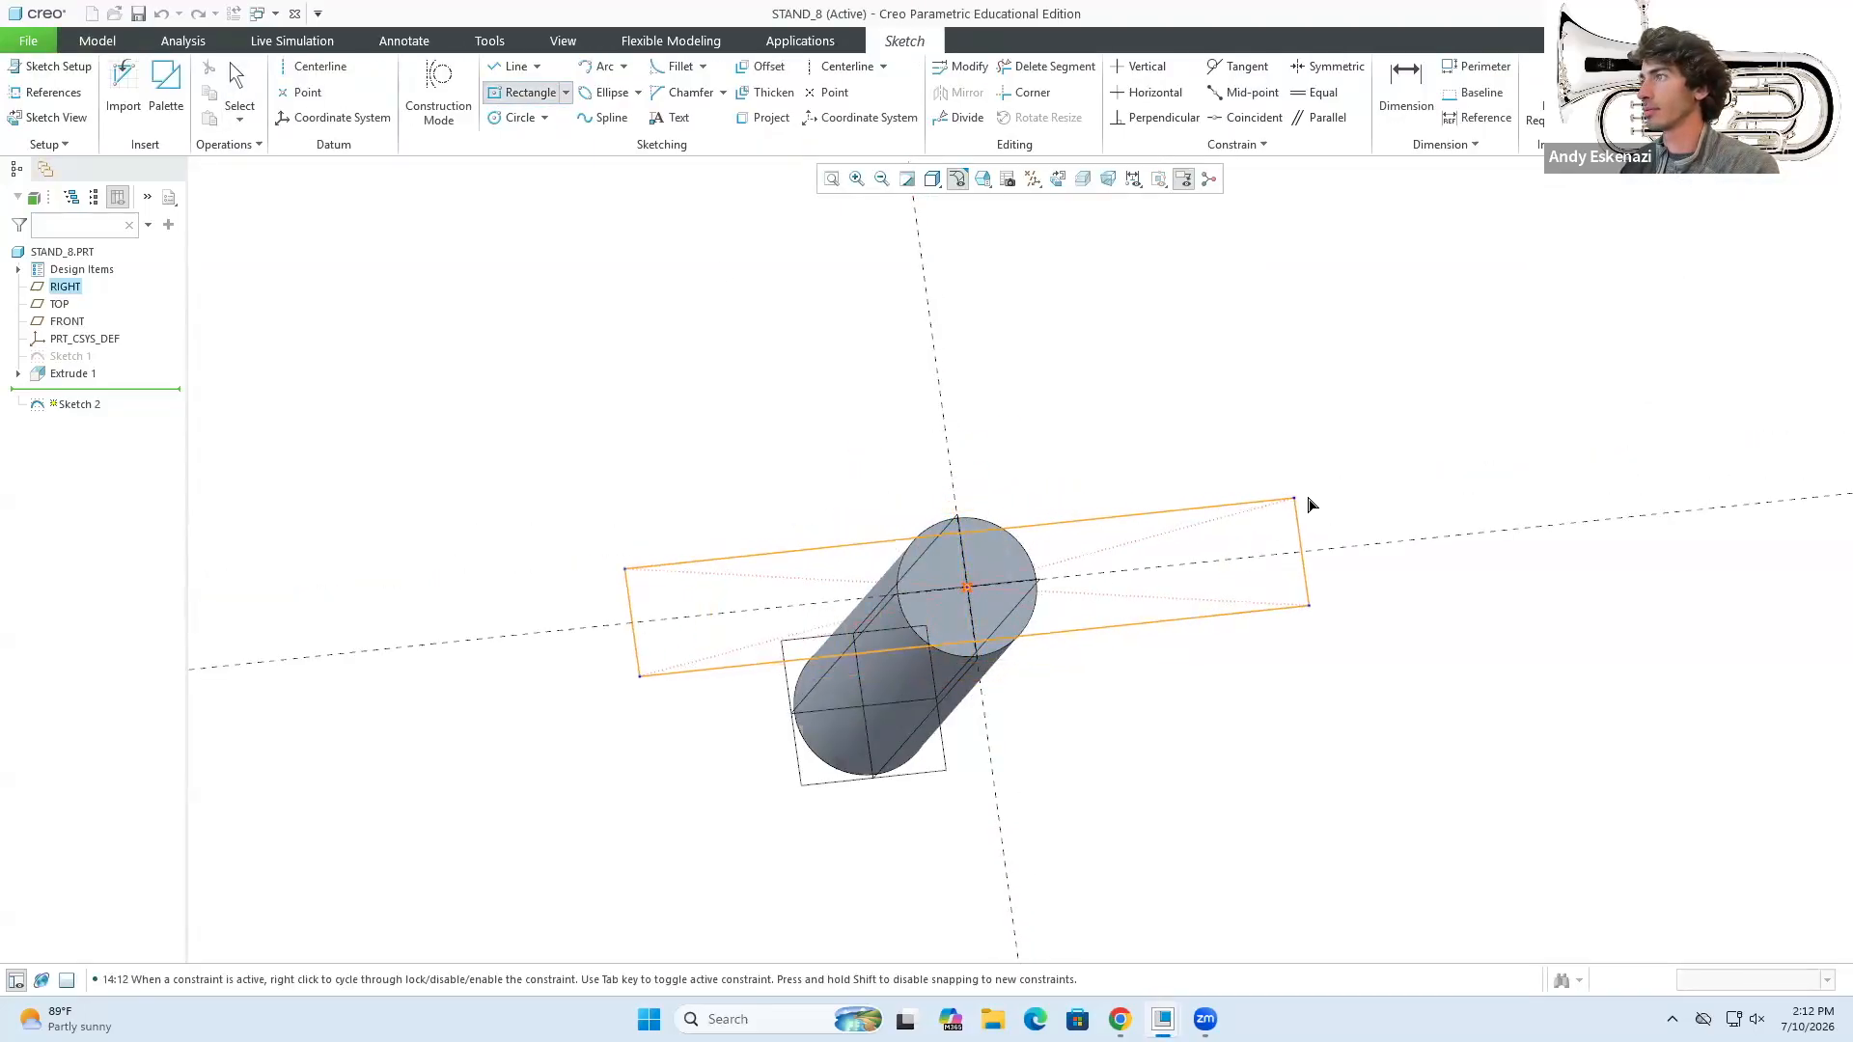
click(1393, 476)
middle_click(1393, 477)
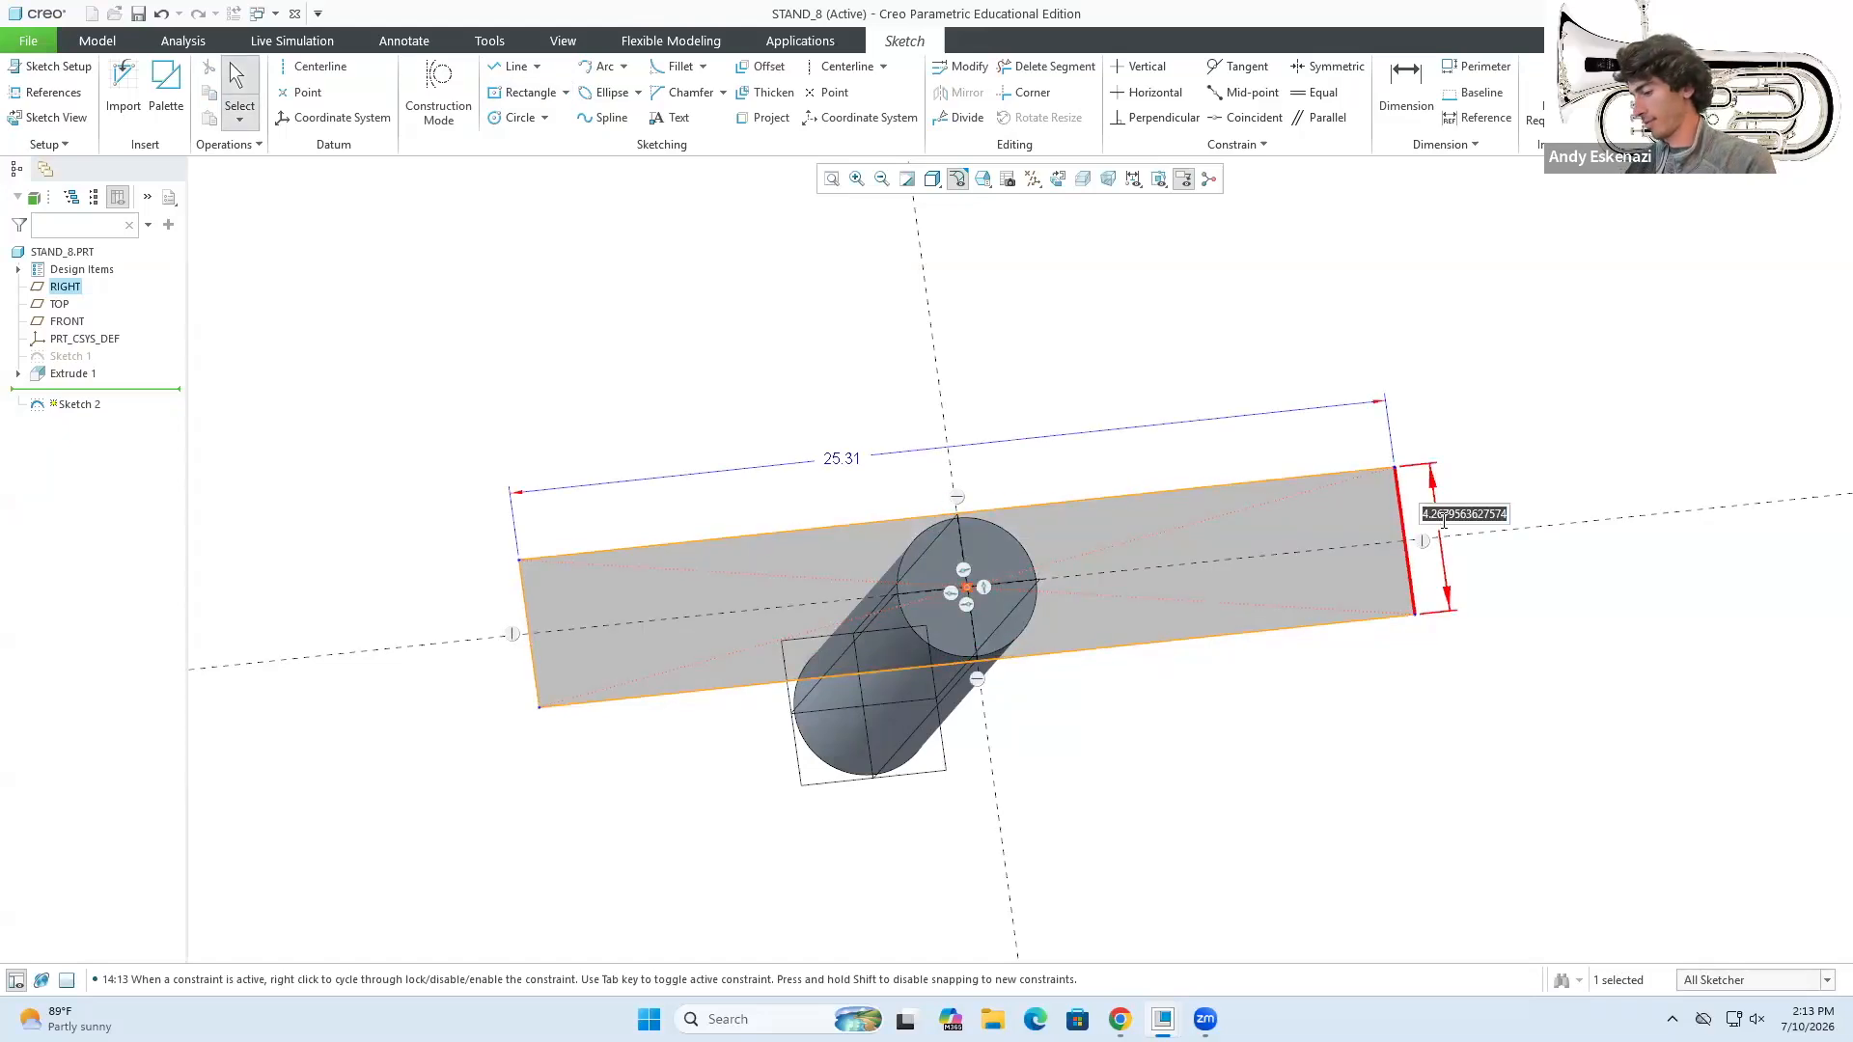
- Set the rectangle's short side to 4.5 cm, redefine its long side's length, and finish the sketch
key(Return)
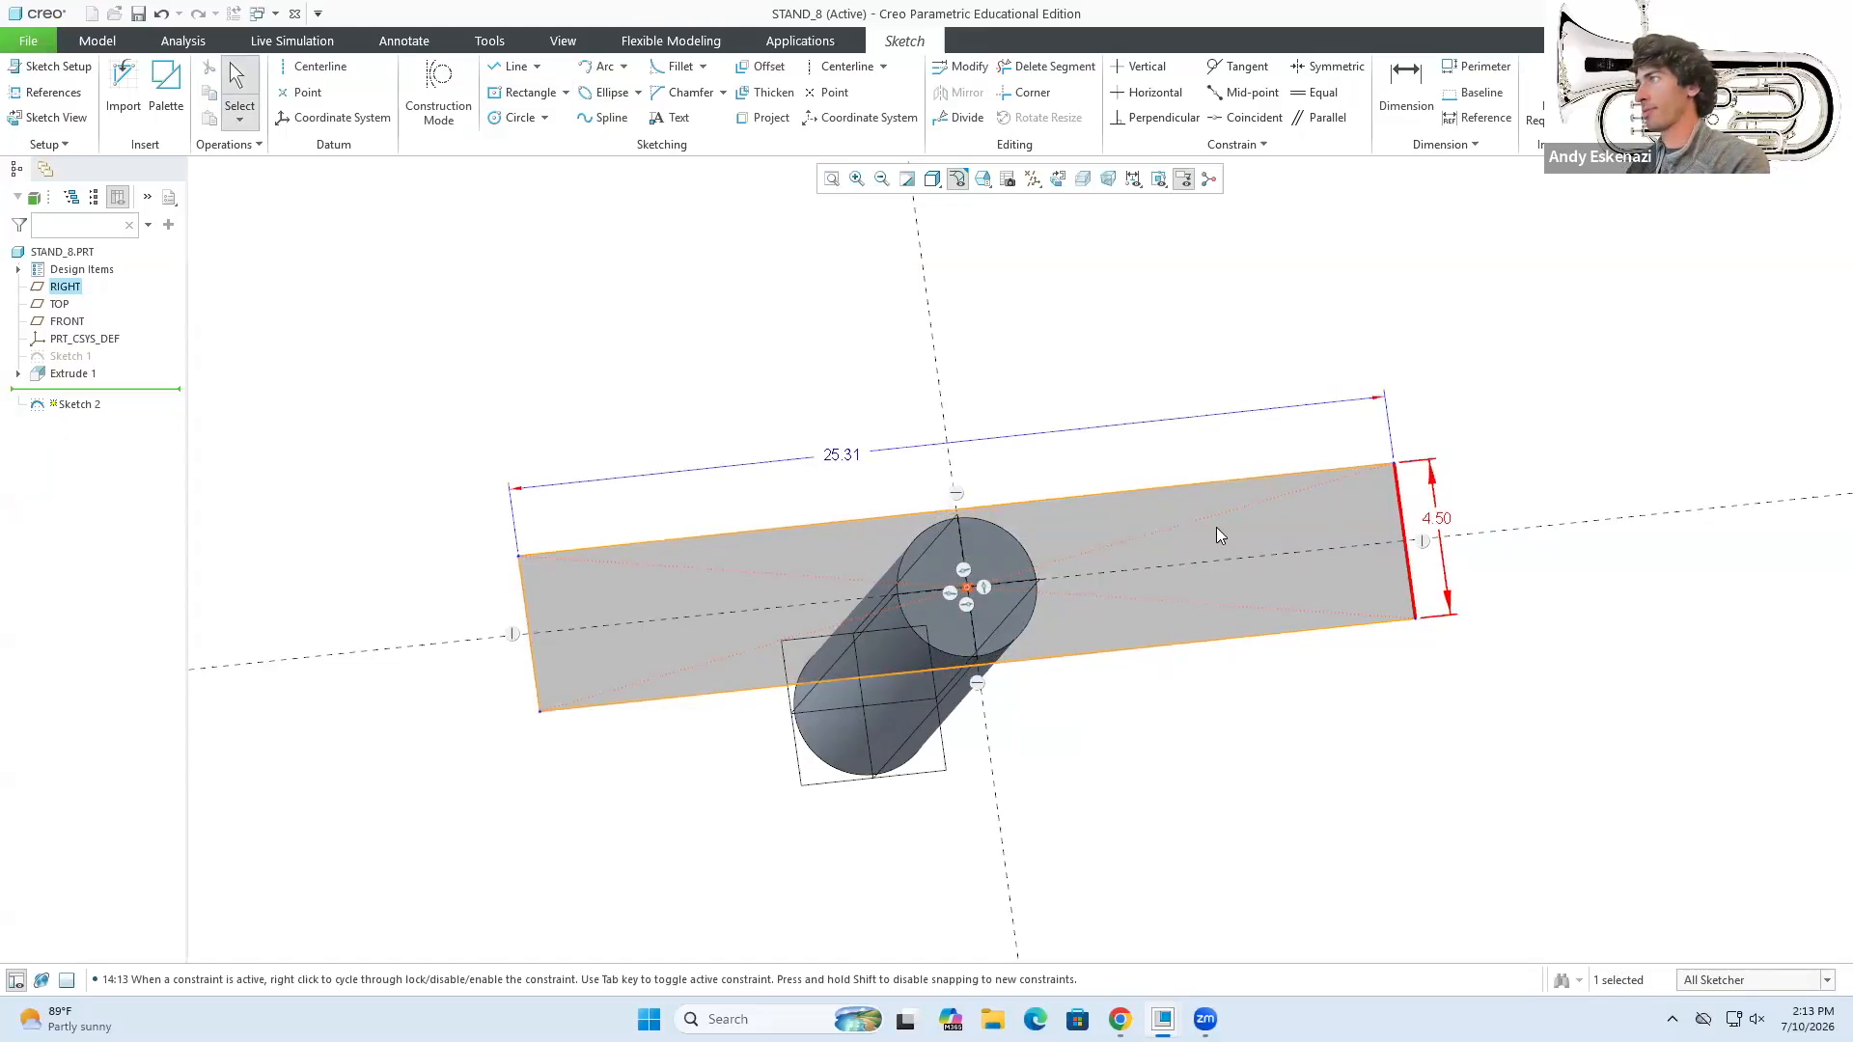
double_click(839, 456)
key(Return)
scroll(1126, 587, up, 1)
mouse_move(1129, 589)
middle_down()
mouse_move(1142, 513)
mouse_move(1144, 567)
middle_up()
click(1743, 87)
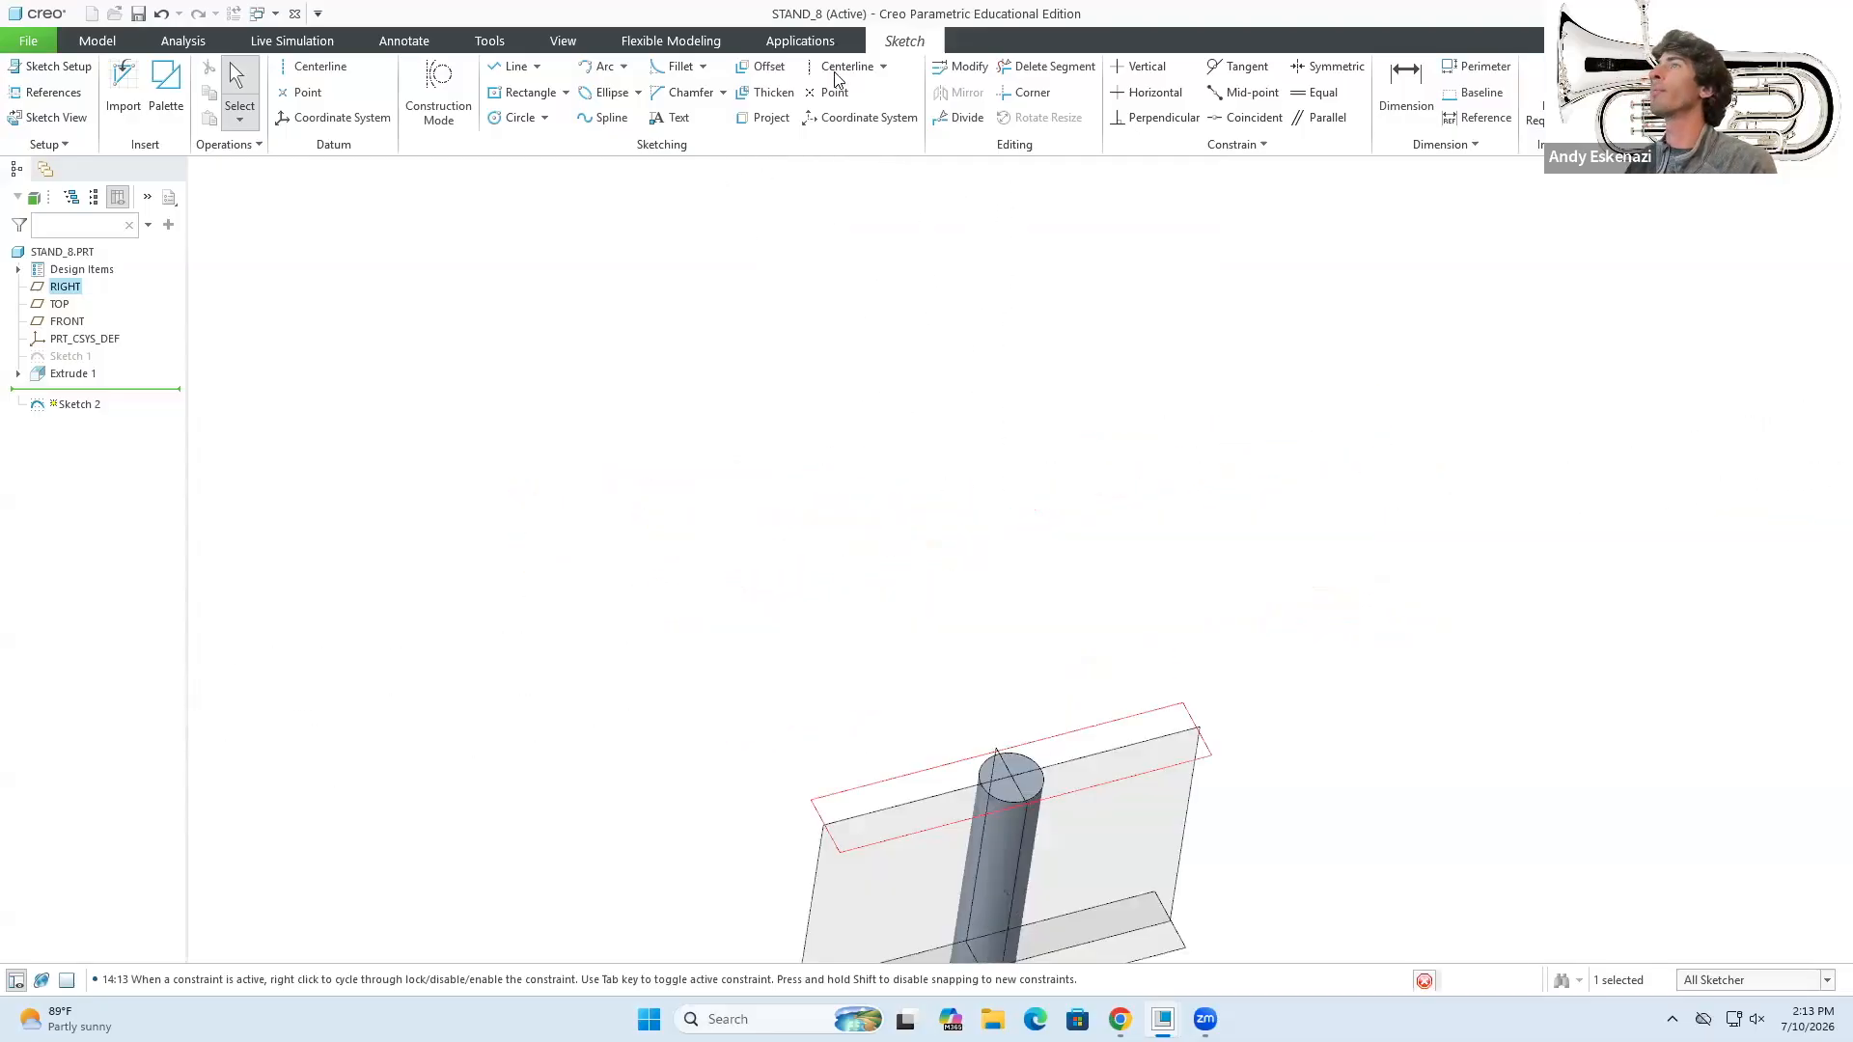
- Extrude the rectangle 5 cm upward into a solid crossbar on top of the post
click(641, 99)
middle_drag(906, 725, 897, 684)
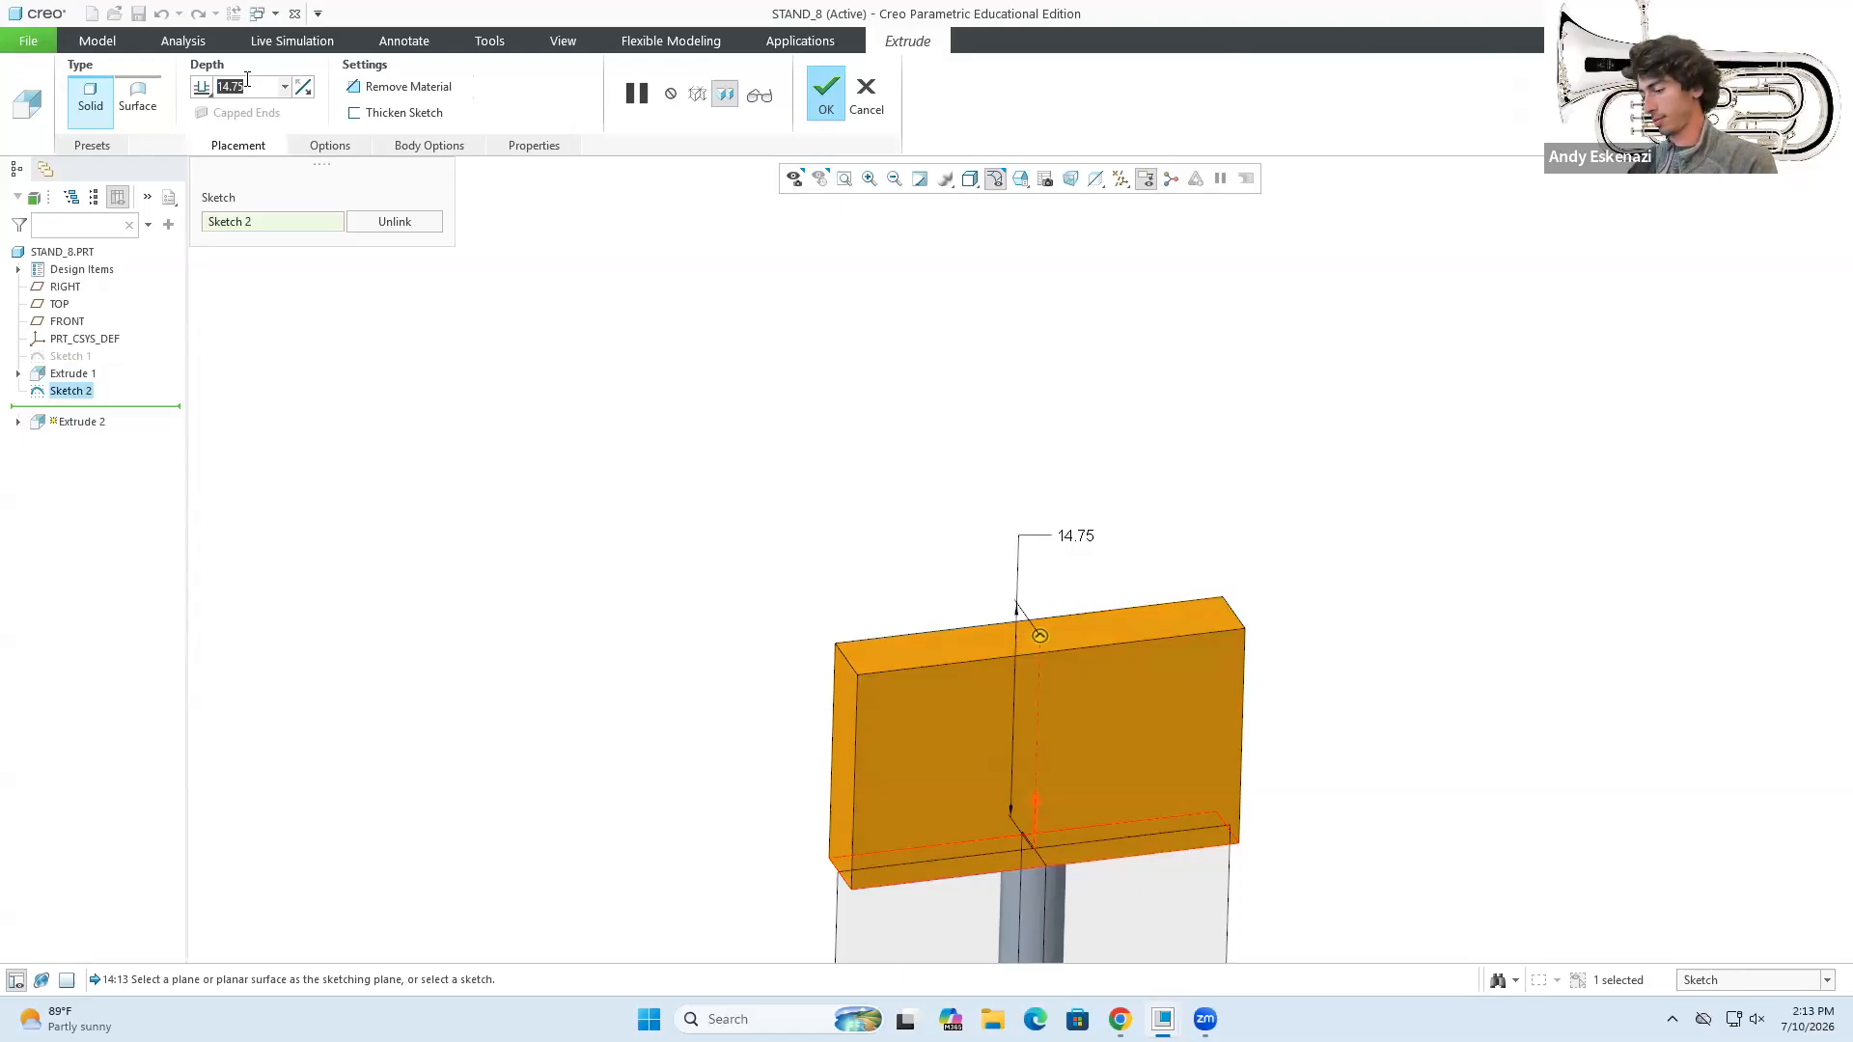
text(5)
key(Return)
middle_drag(965, 714, 880, 653)
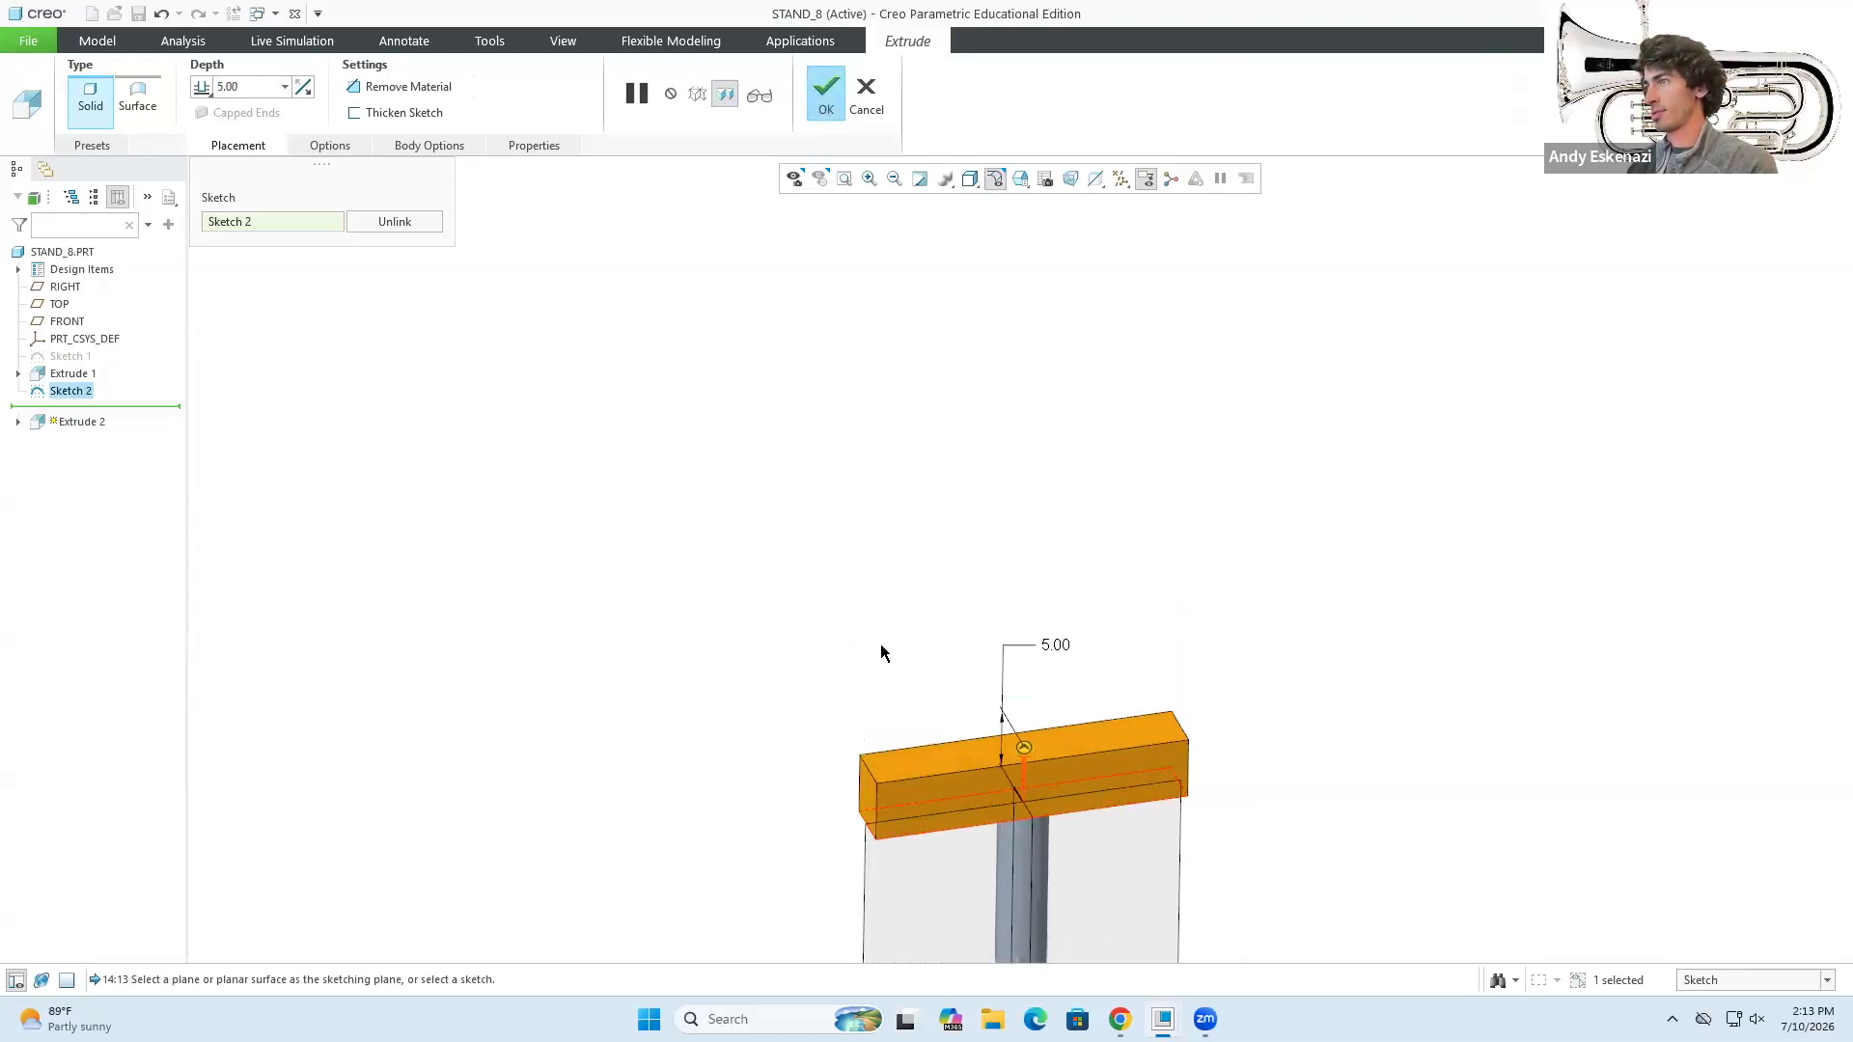
scroll(903, 710, up, 5)
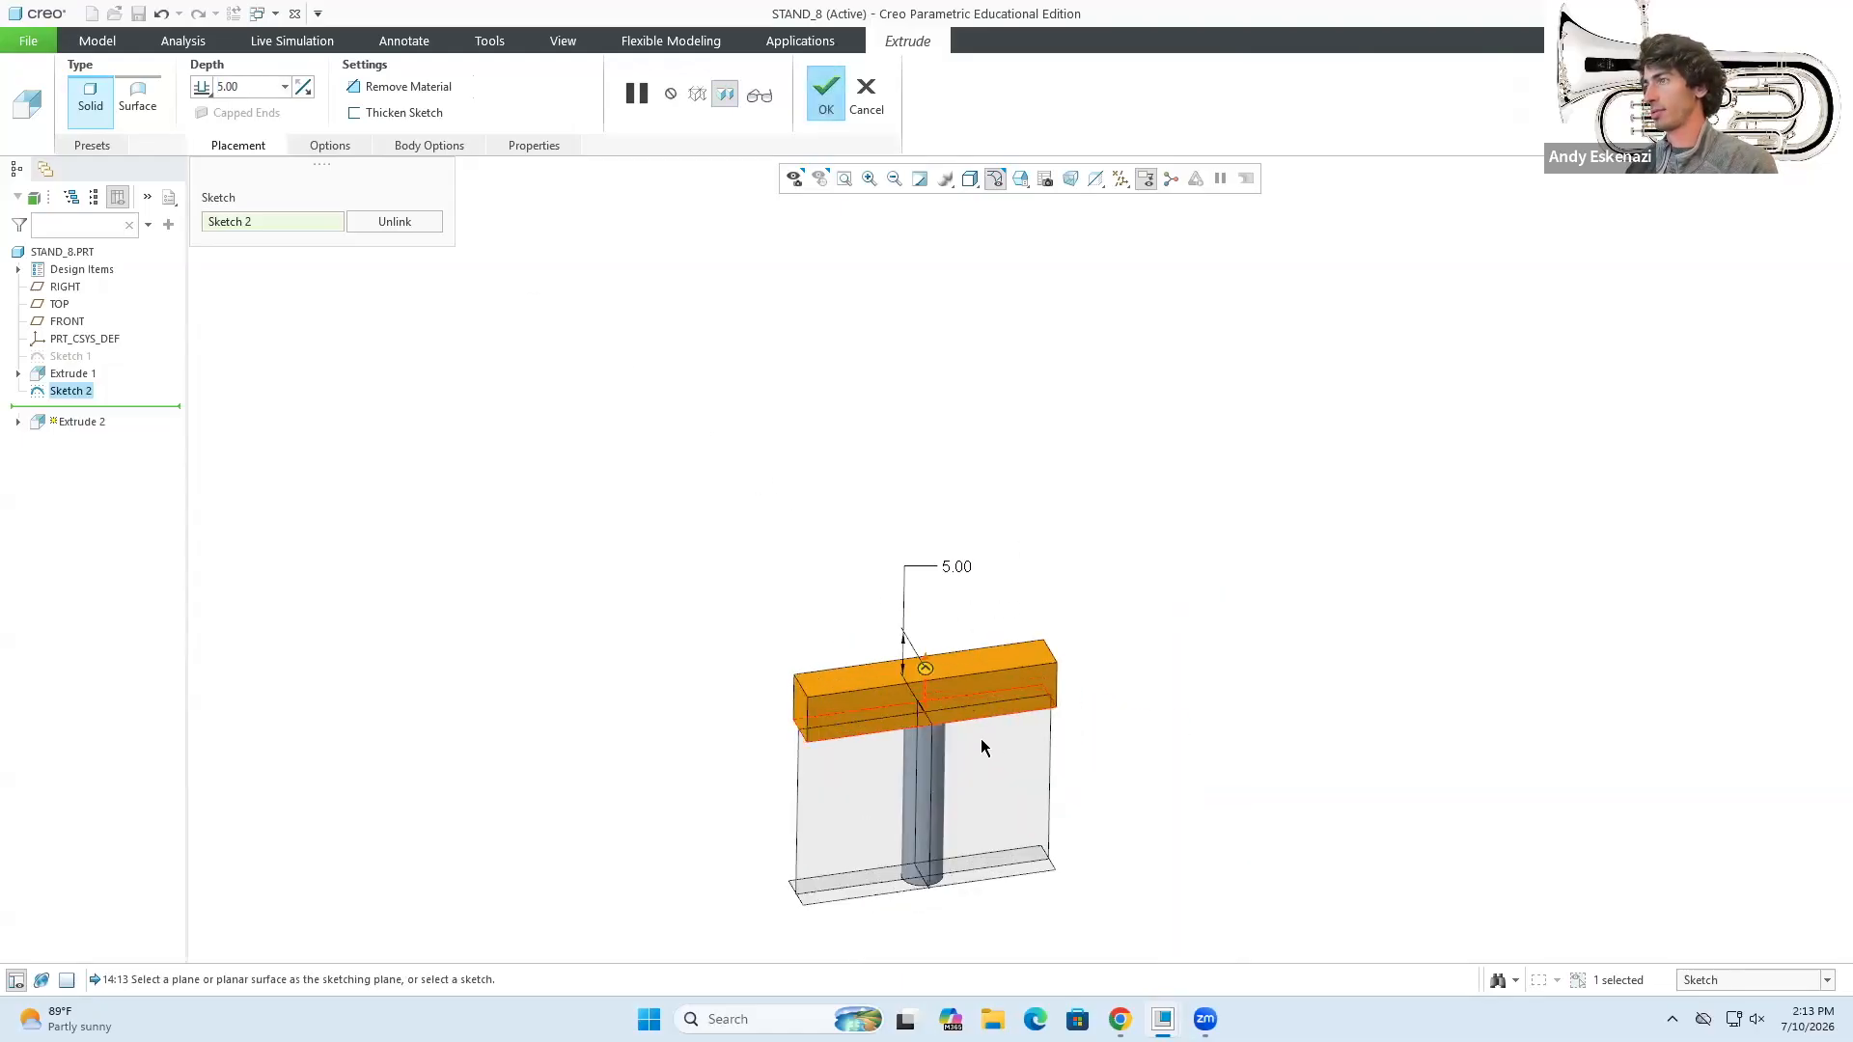
click(830, 102)
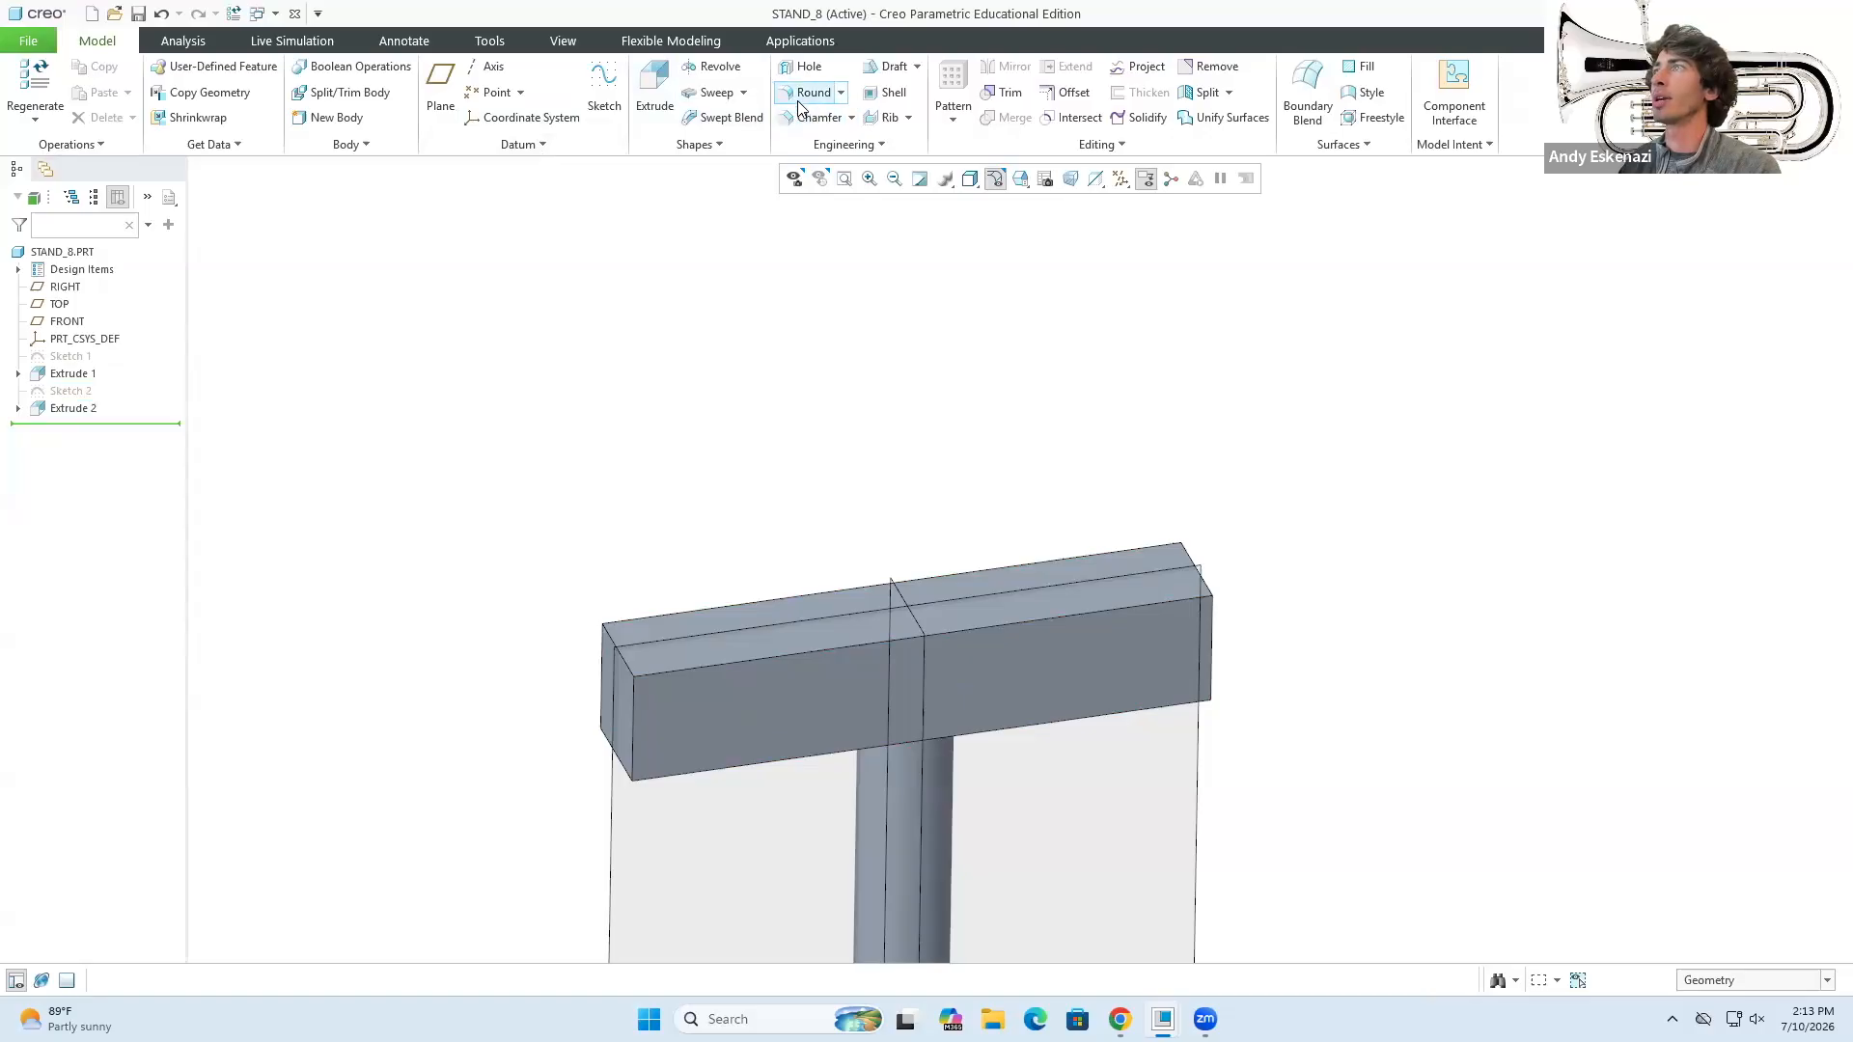
- Start an edge chamfer on one vertical end edge of the crossbar, using the D1 x D2 dimension scheme
click(801, 92)
click(894, 92)
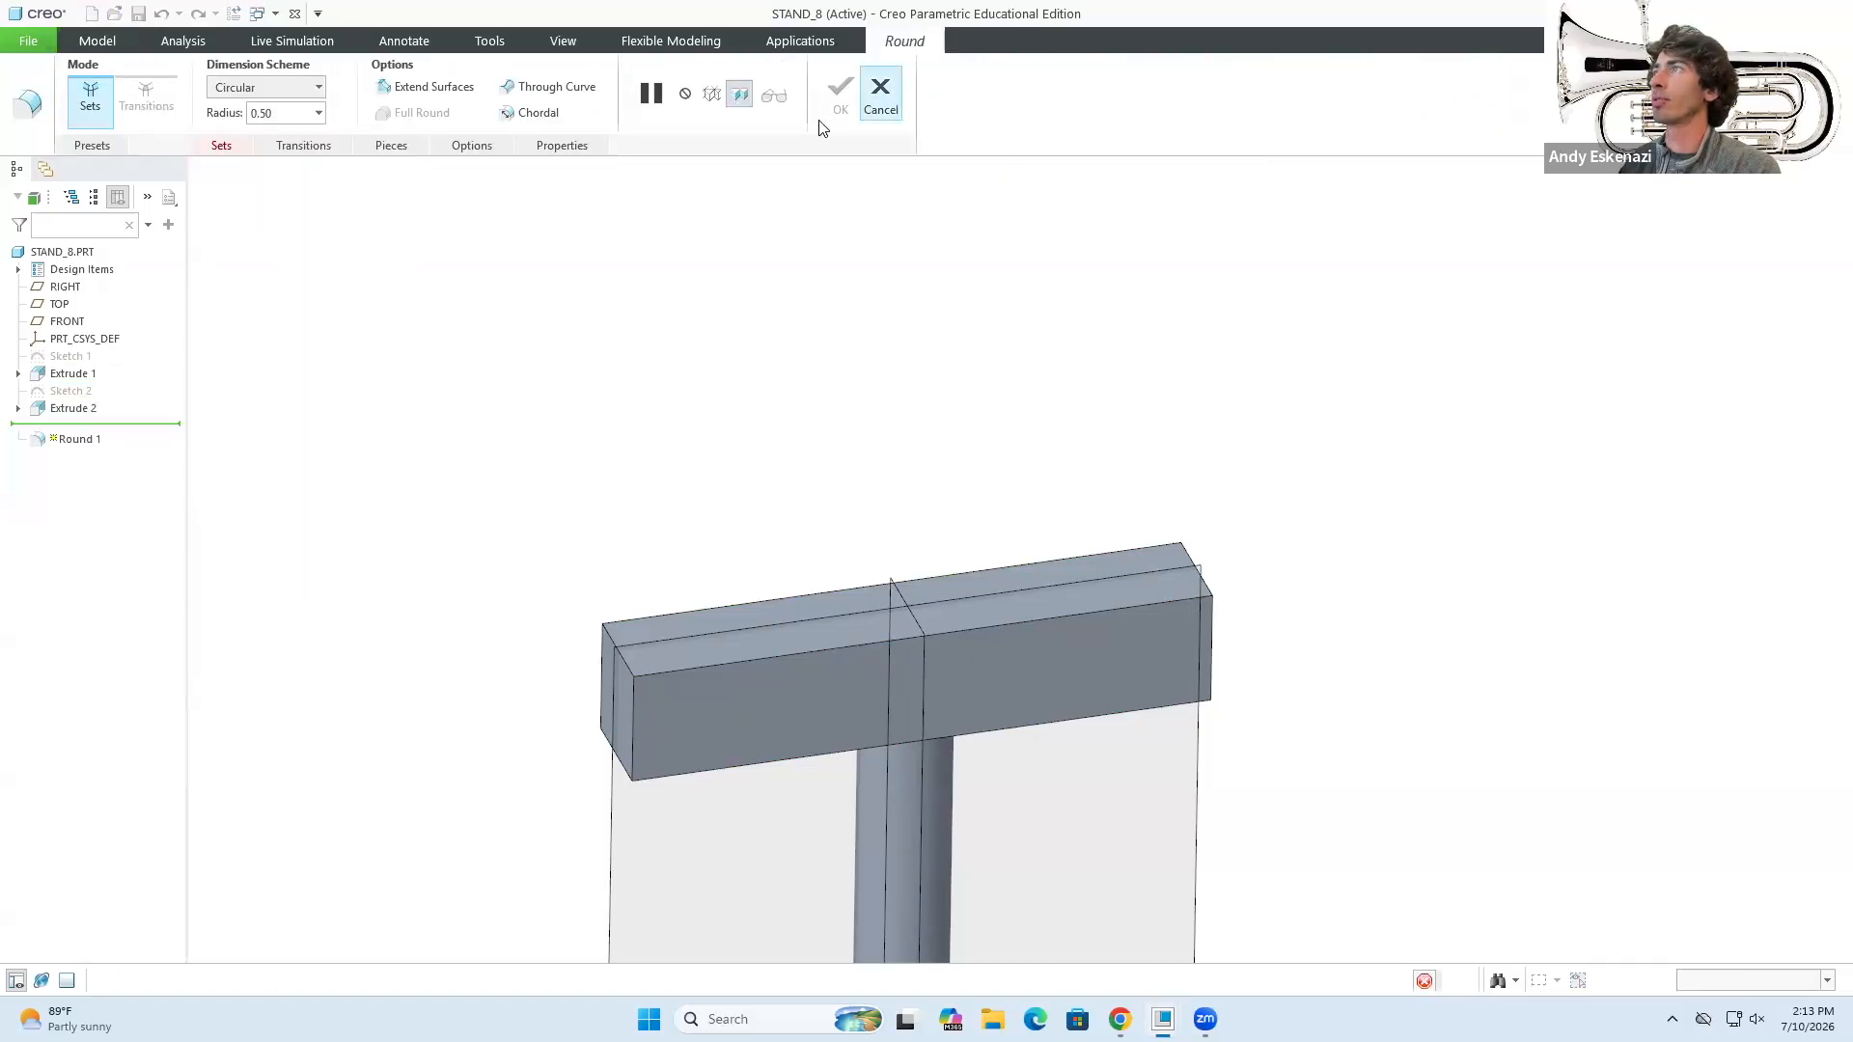
click(828, 128)
click(633, 758)
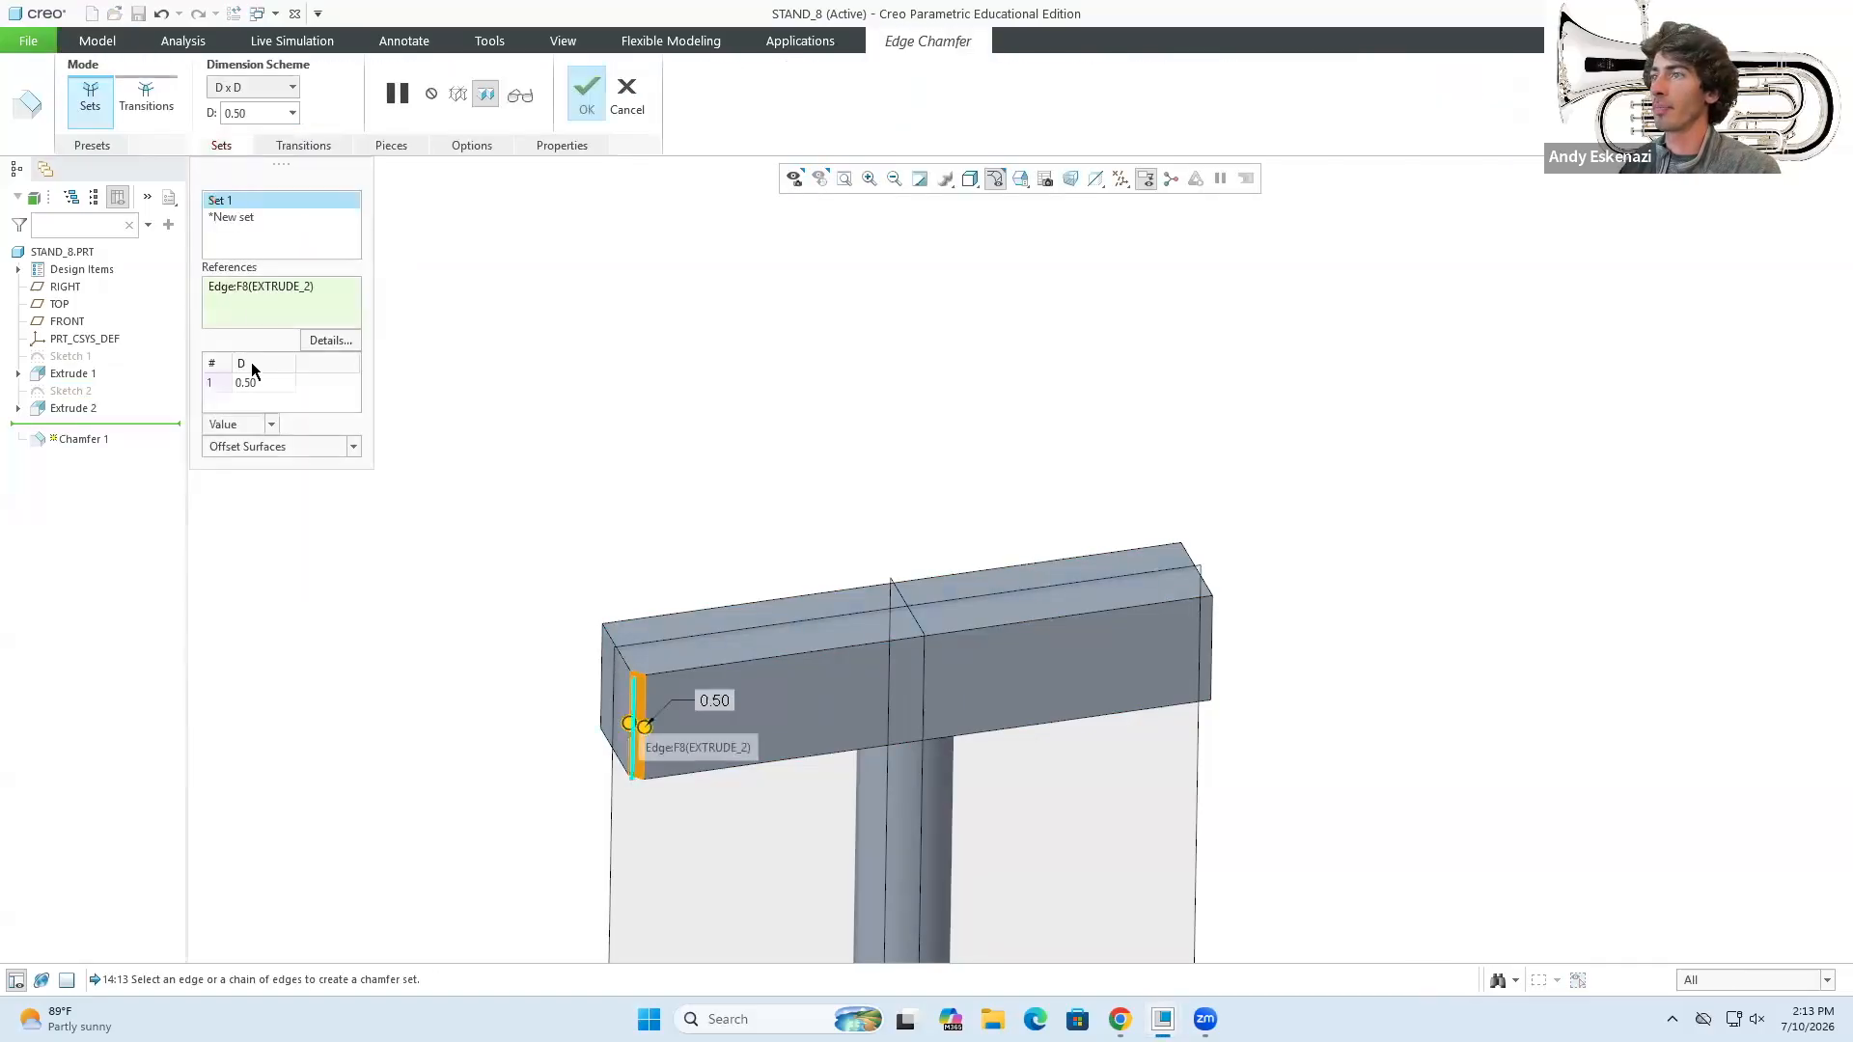
click(239, 88)
click(241, 113)
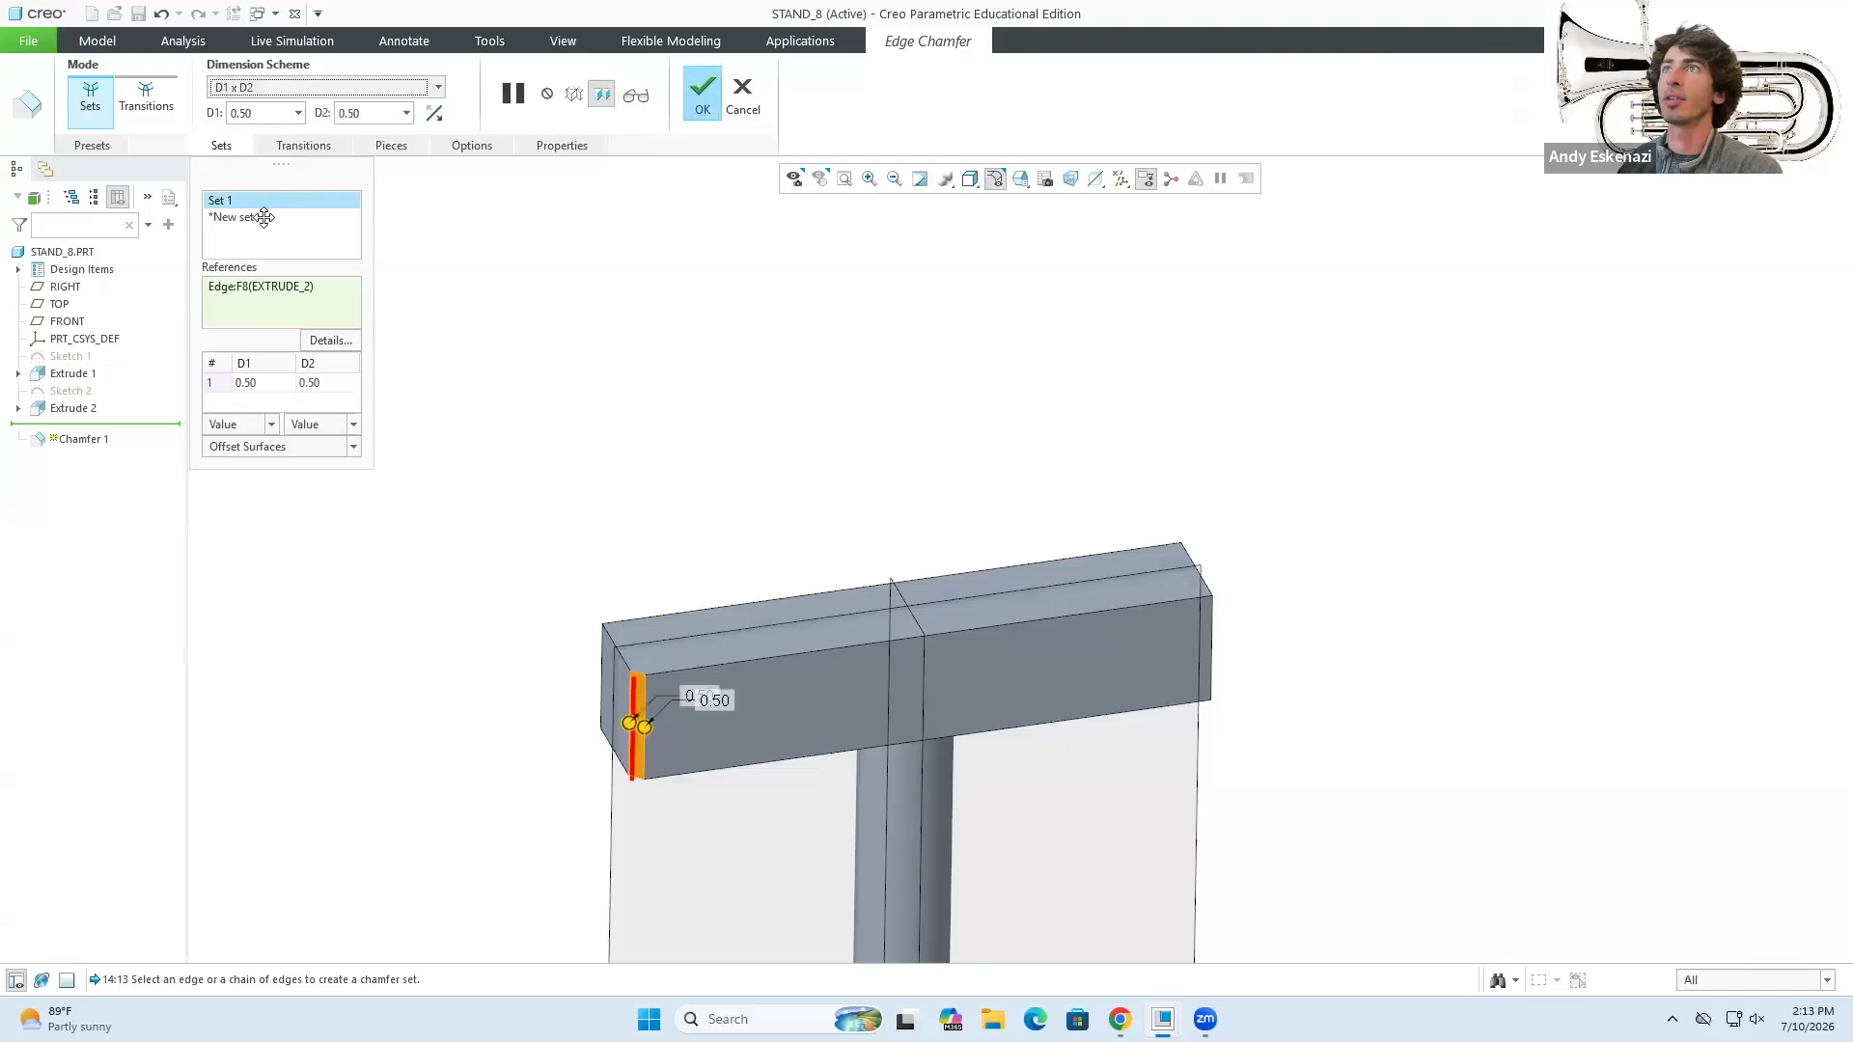
- Set the chamfer's D1 to 10 cm along the crossbar and its D2 to 1 cm
click(281, 387)
text(1)
key(Return)
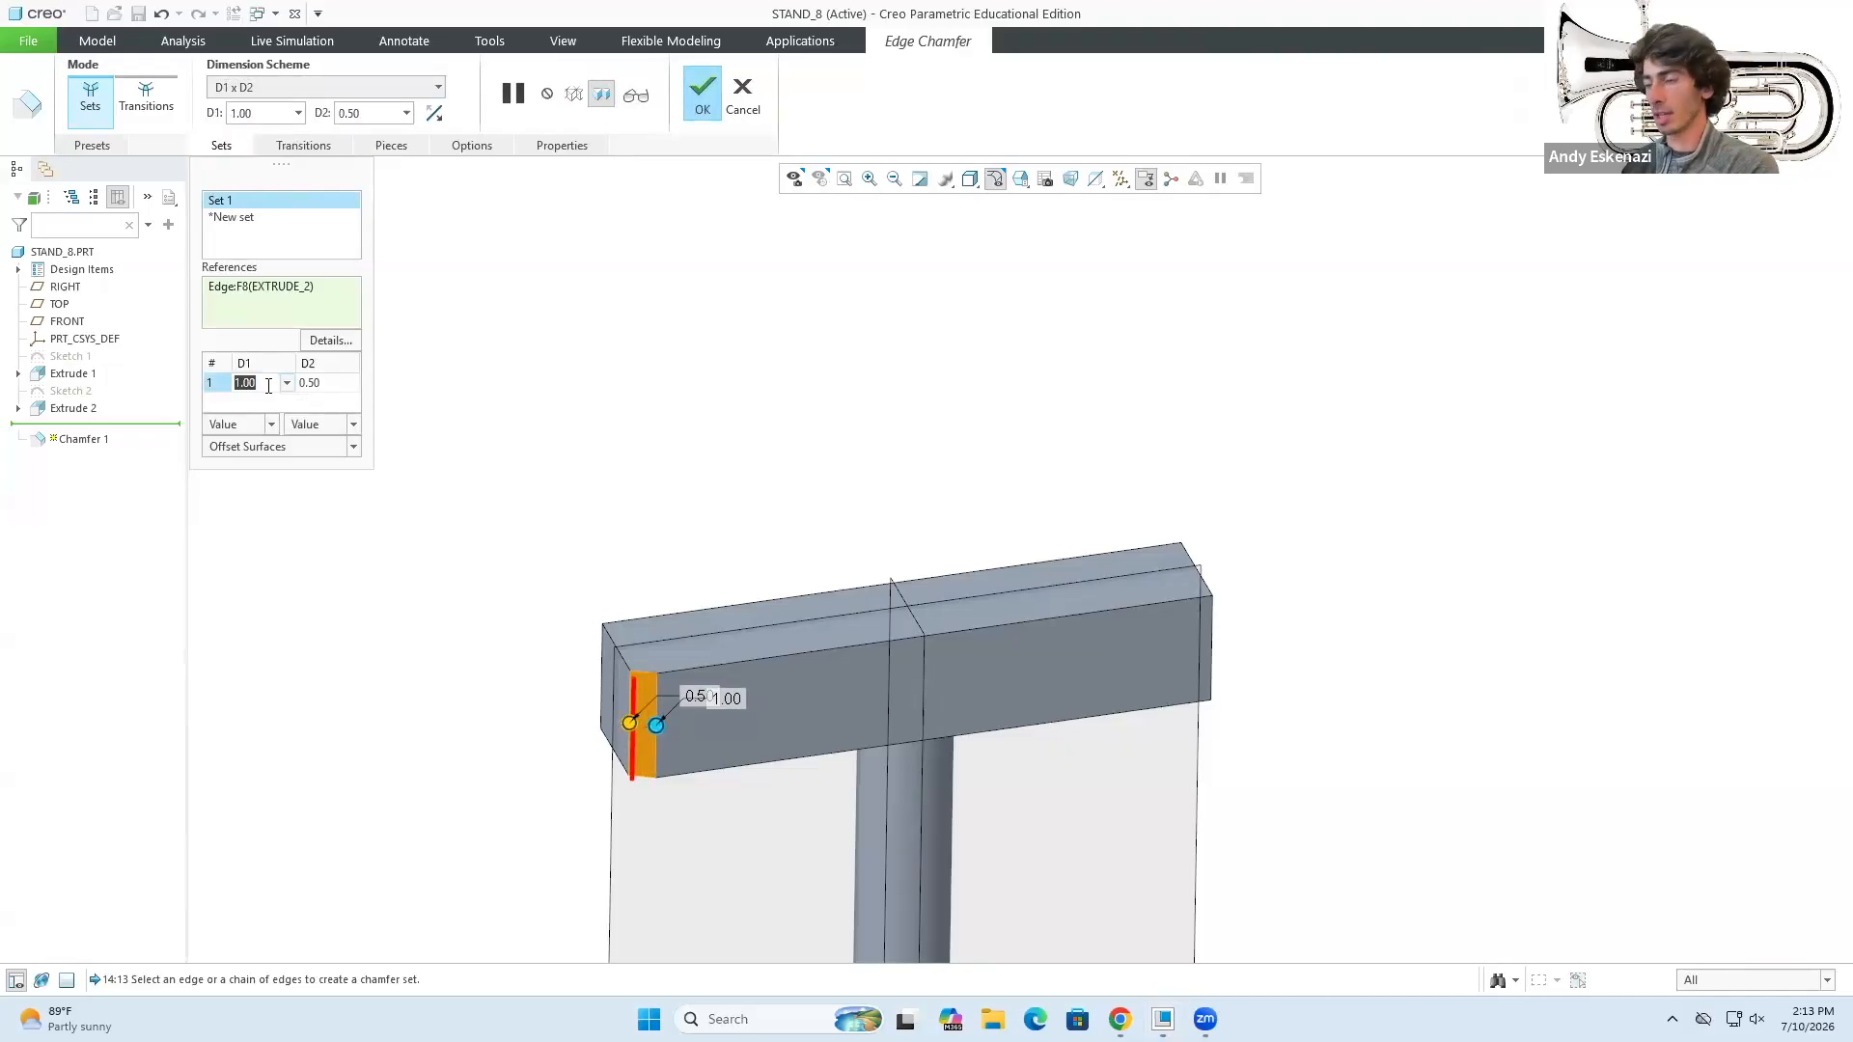
text(5)
key(Return)
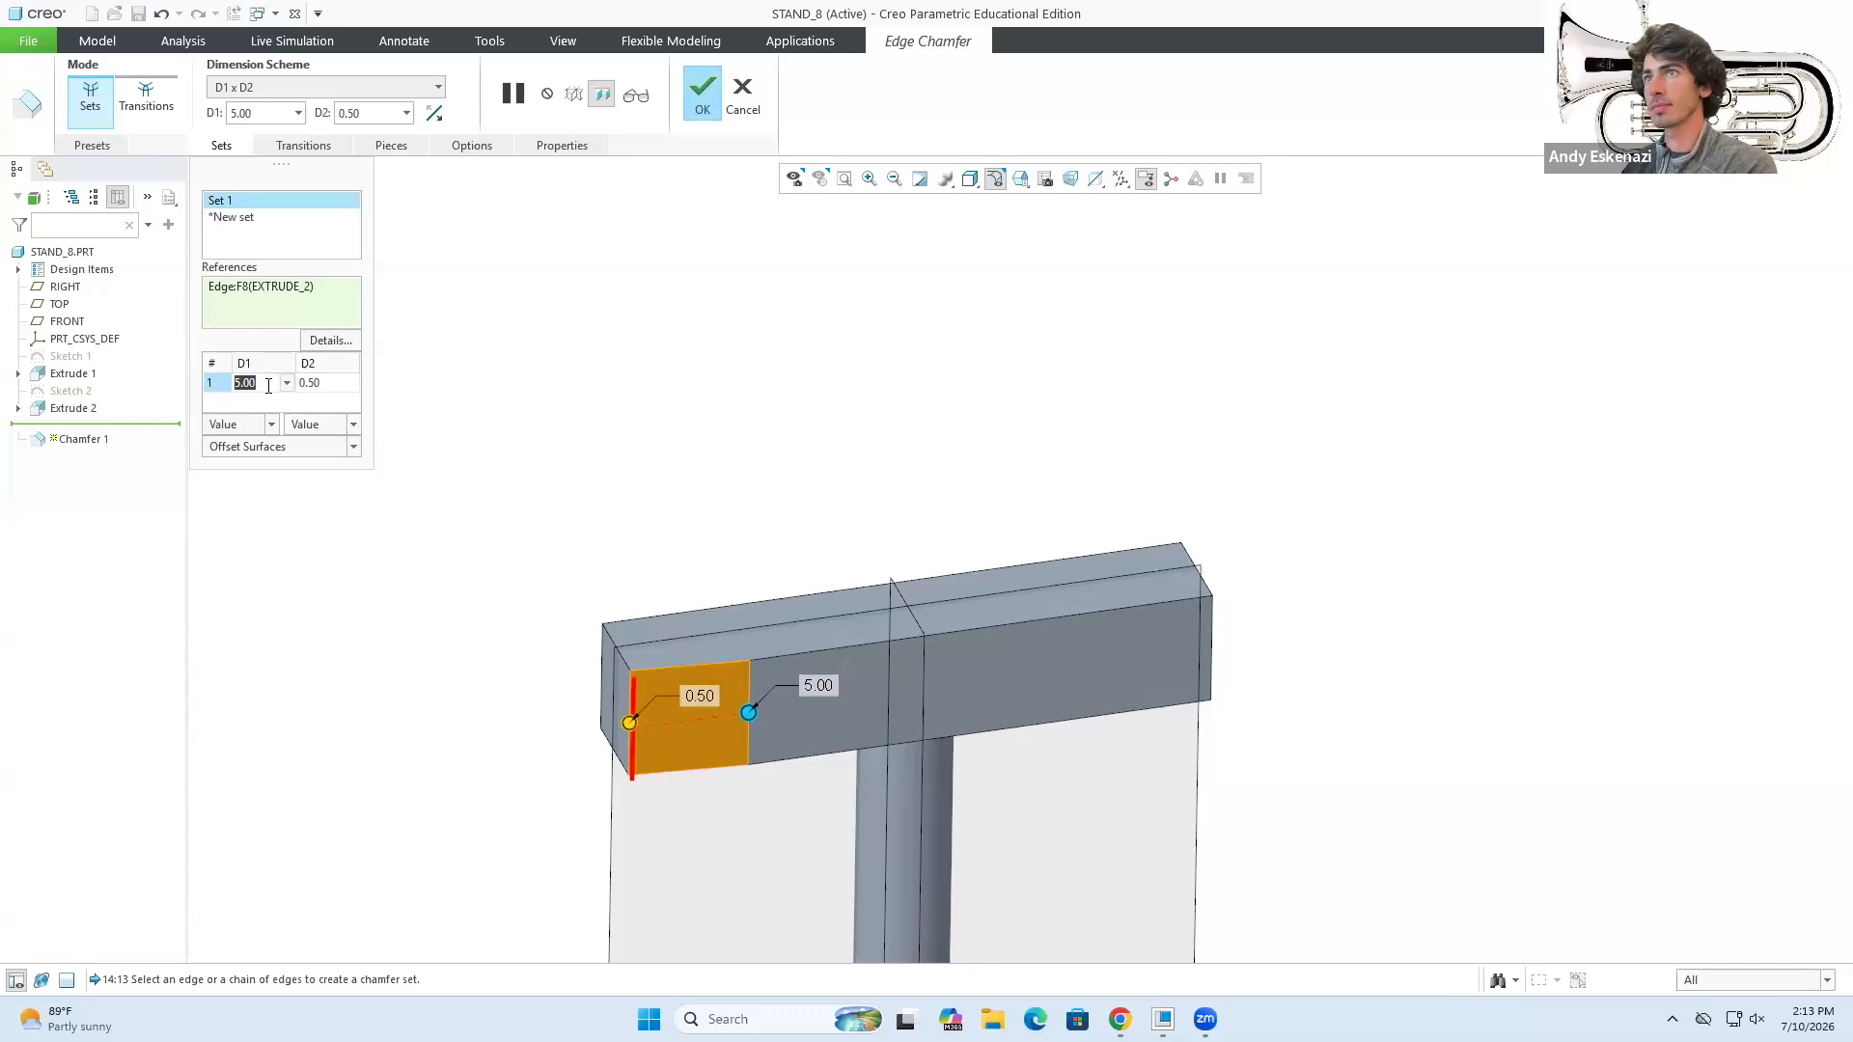
text(10)
key(Return)
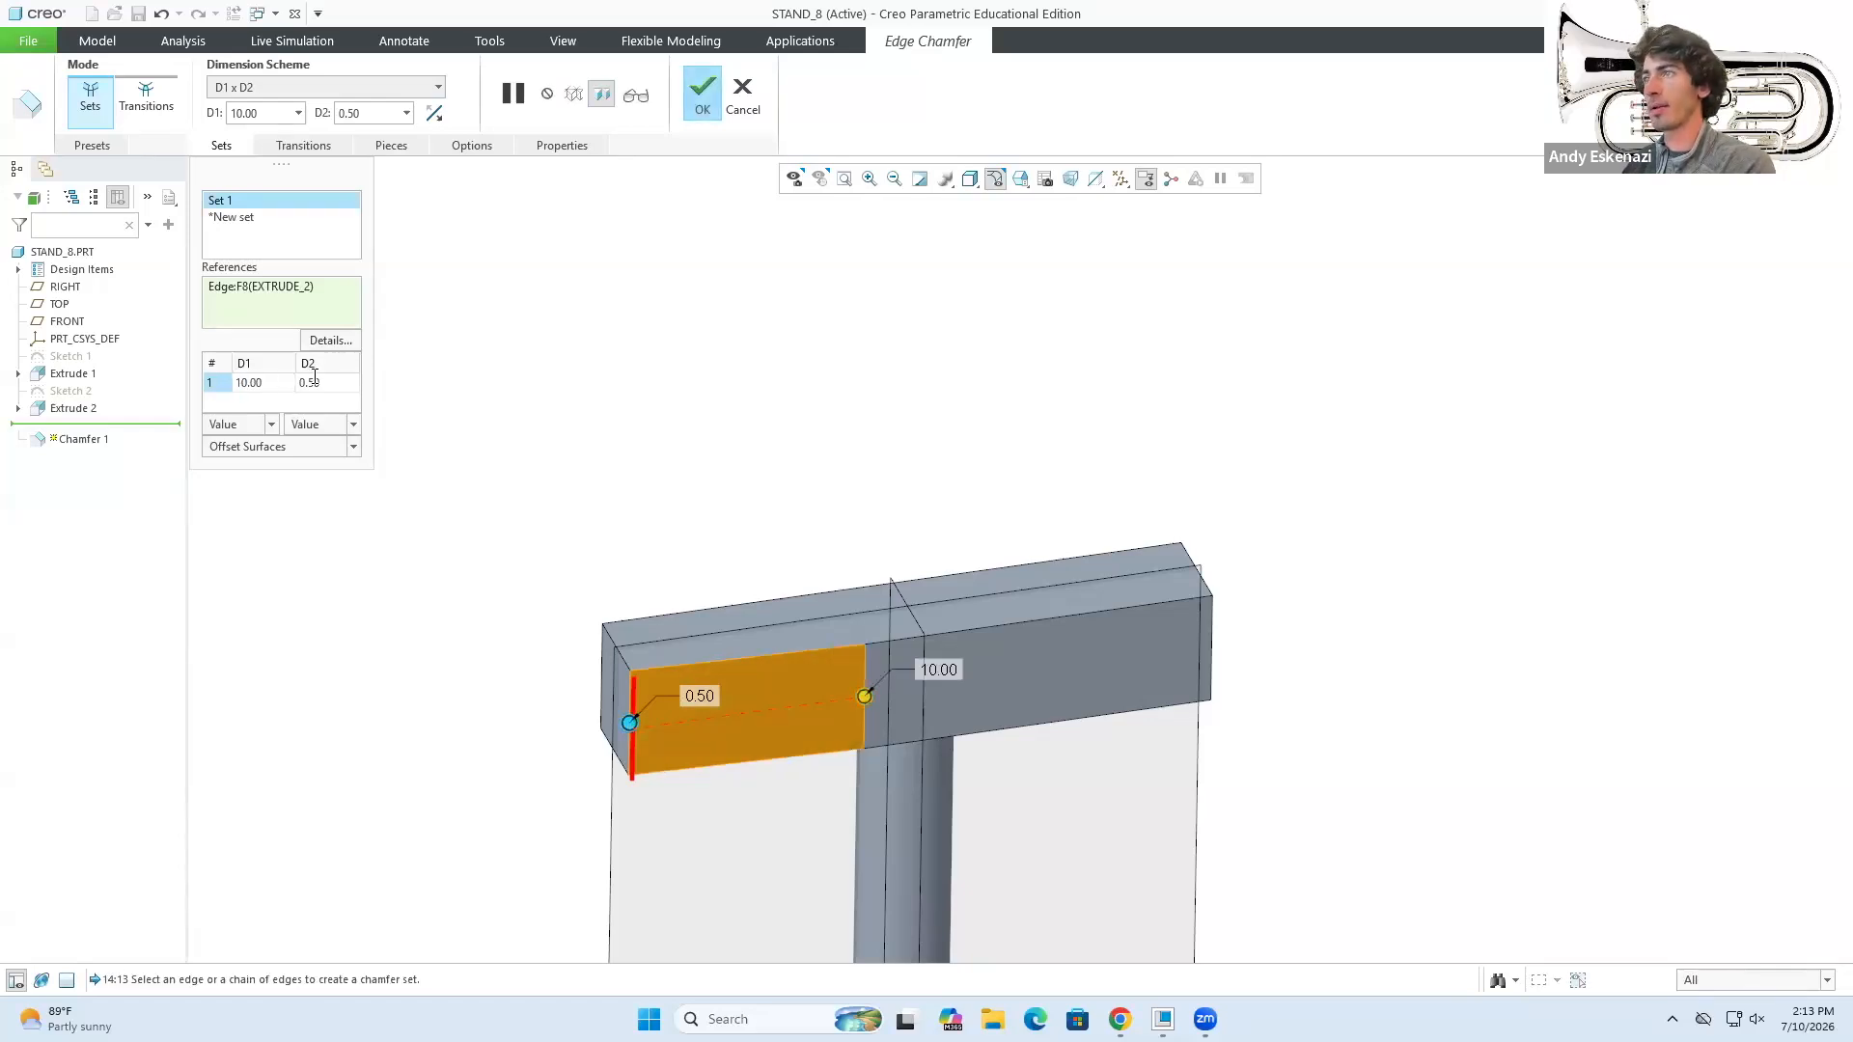
text(1)
key(Return)
- Try 10 by 1 cm chamfer sets on the two neighbouring vertical edges of the crossbar, and delete them
middle_drag(932, 678, 600, 624)
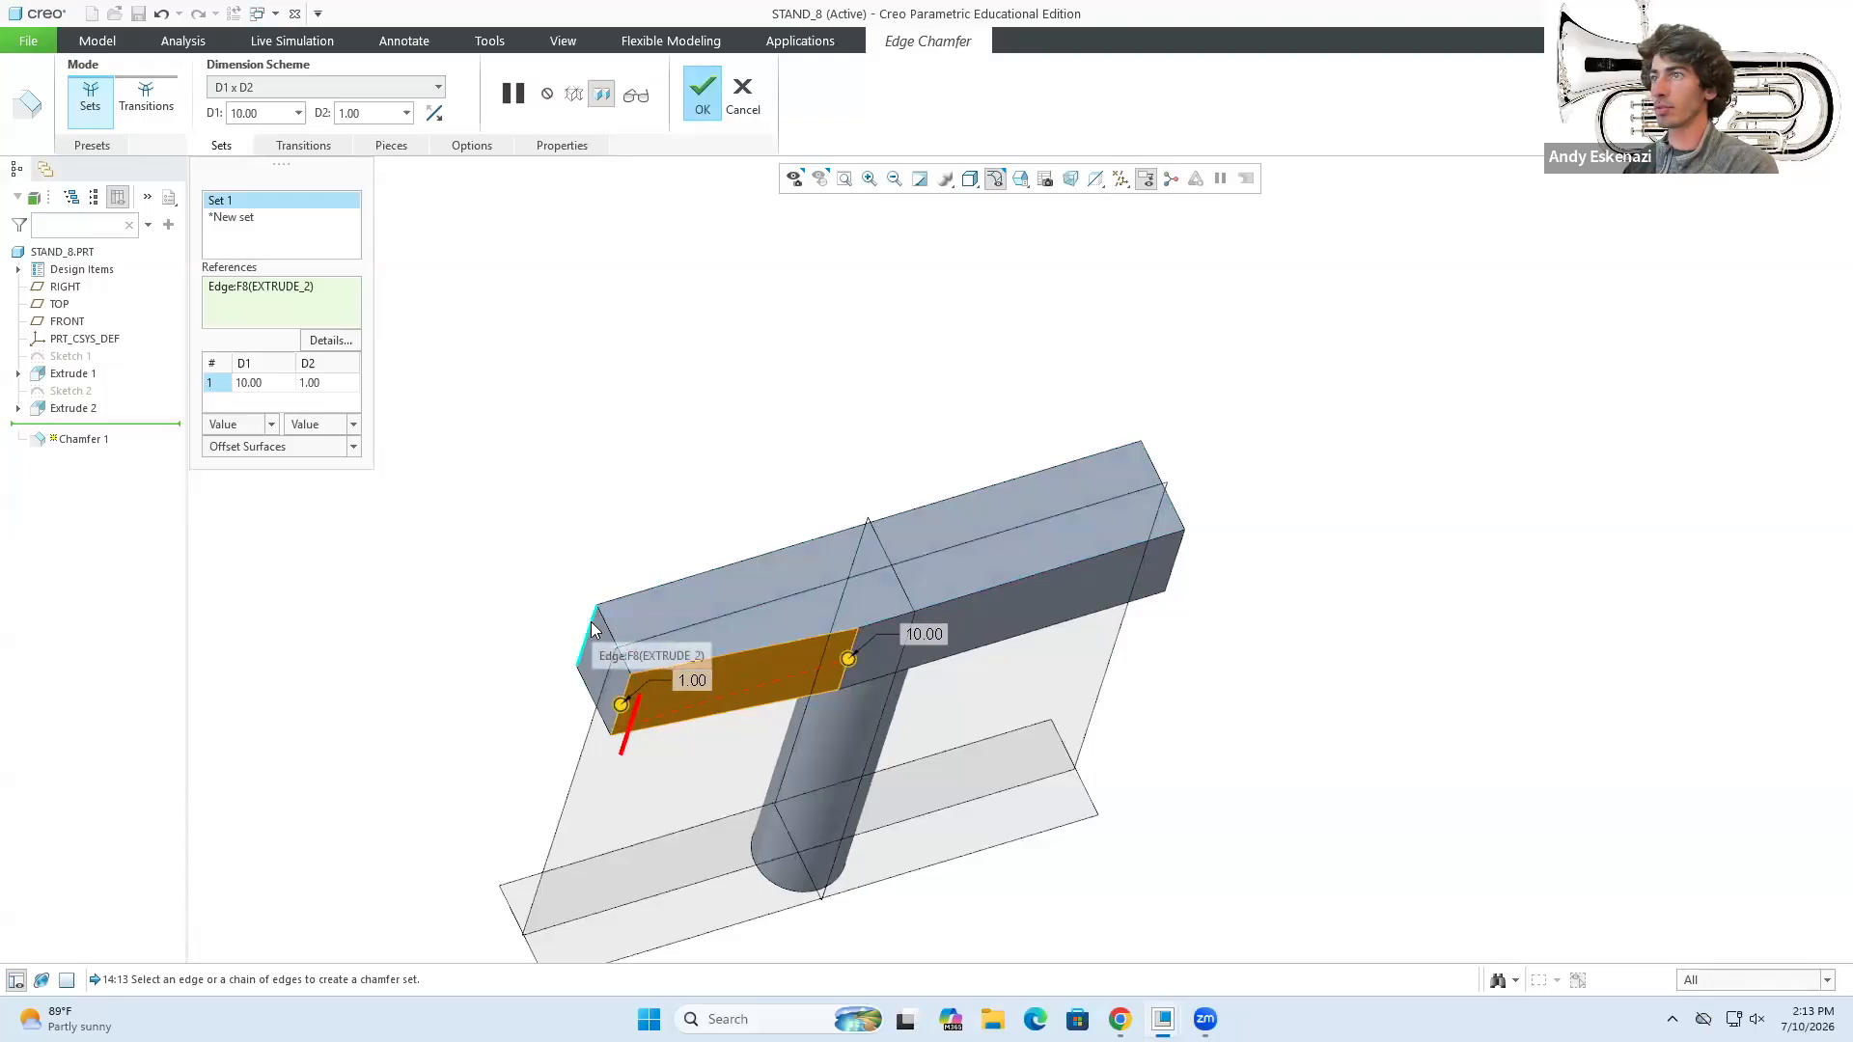
click(600, 628)
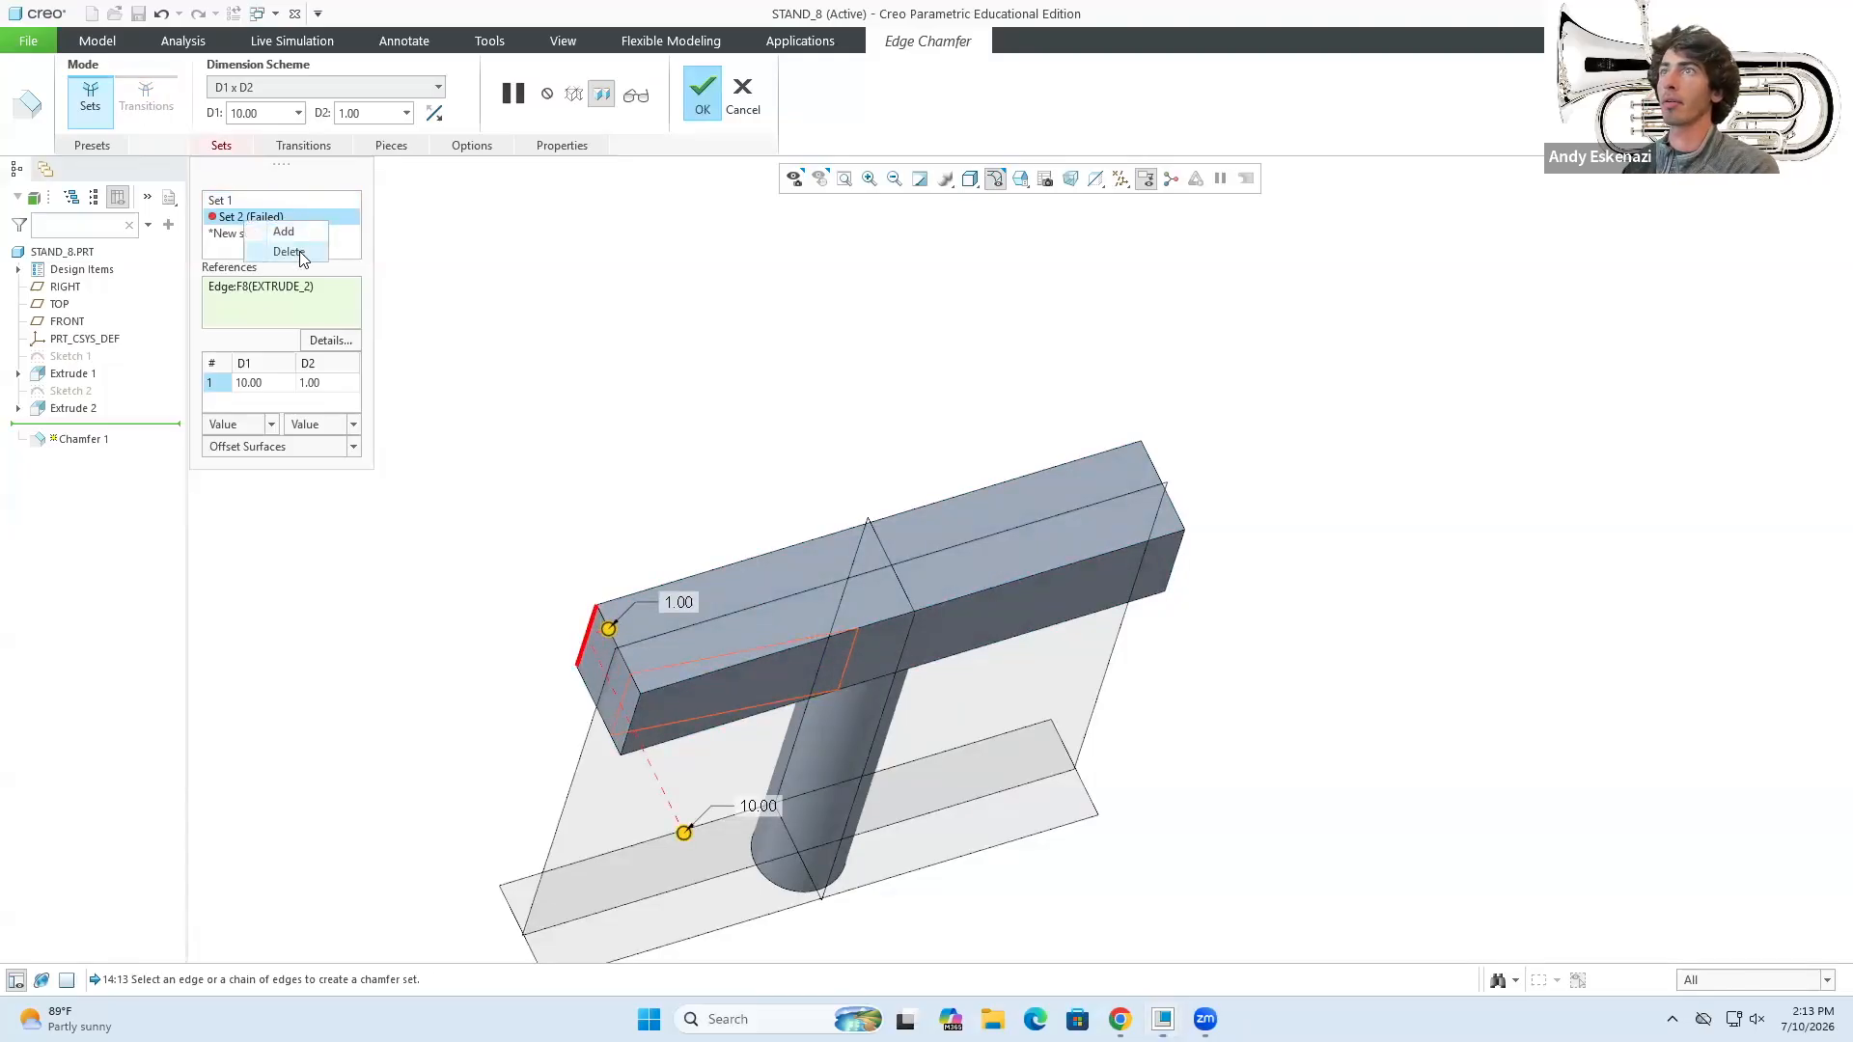
click(290, 252)
click(1174, 560)
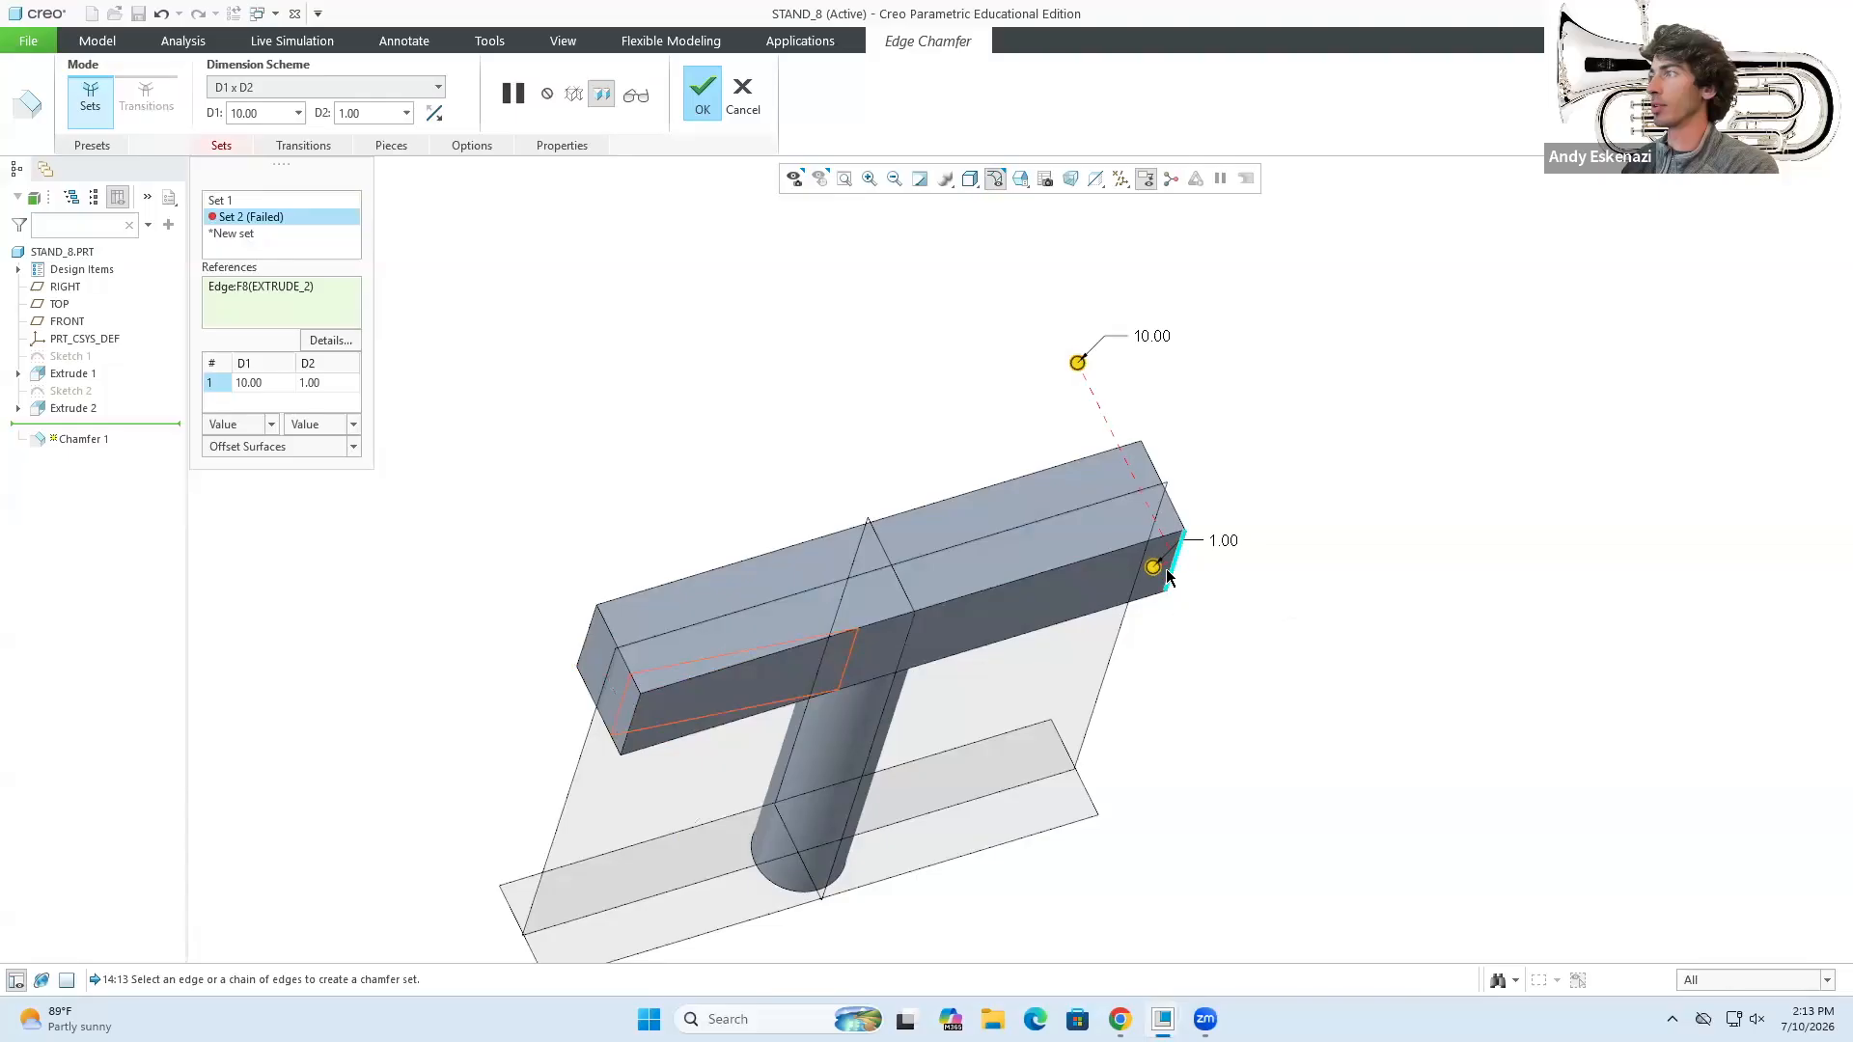
click(305, 250)
- Add a second chamfer set with D1 10 cm and D2 1 cm on the diagonally opposite vertical edge of the crossbar
middle_drag(912, 333, 893, 637)
click(1239, 300)
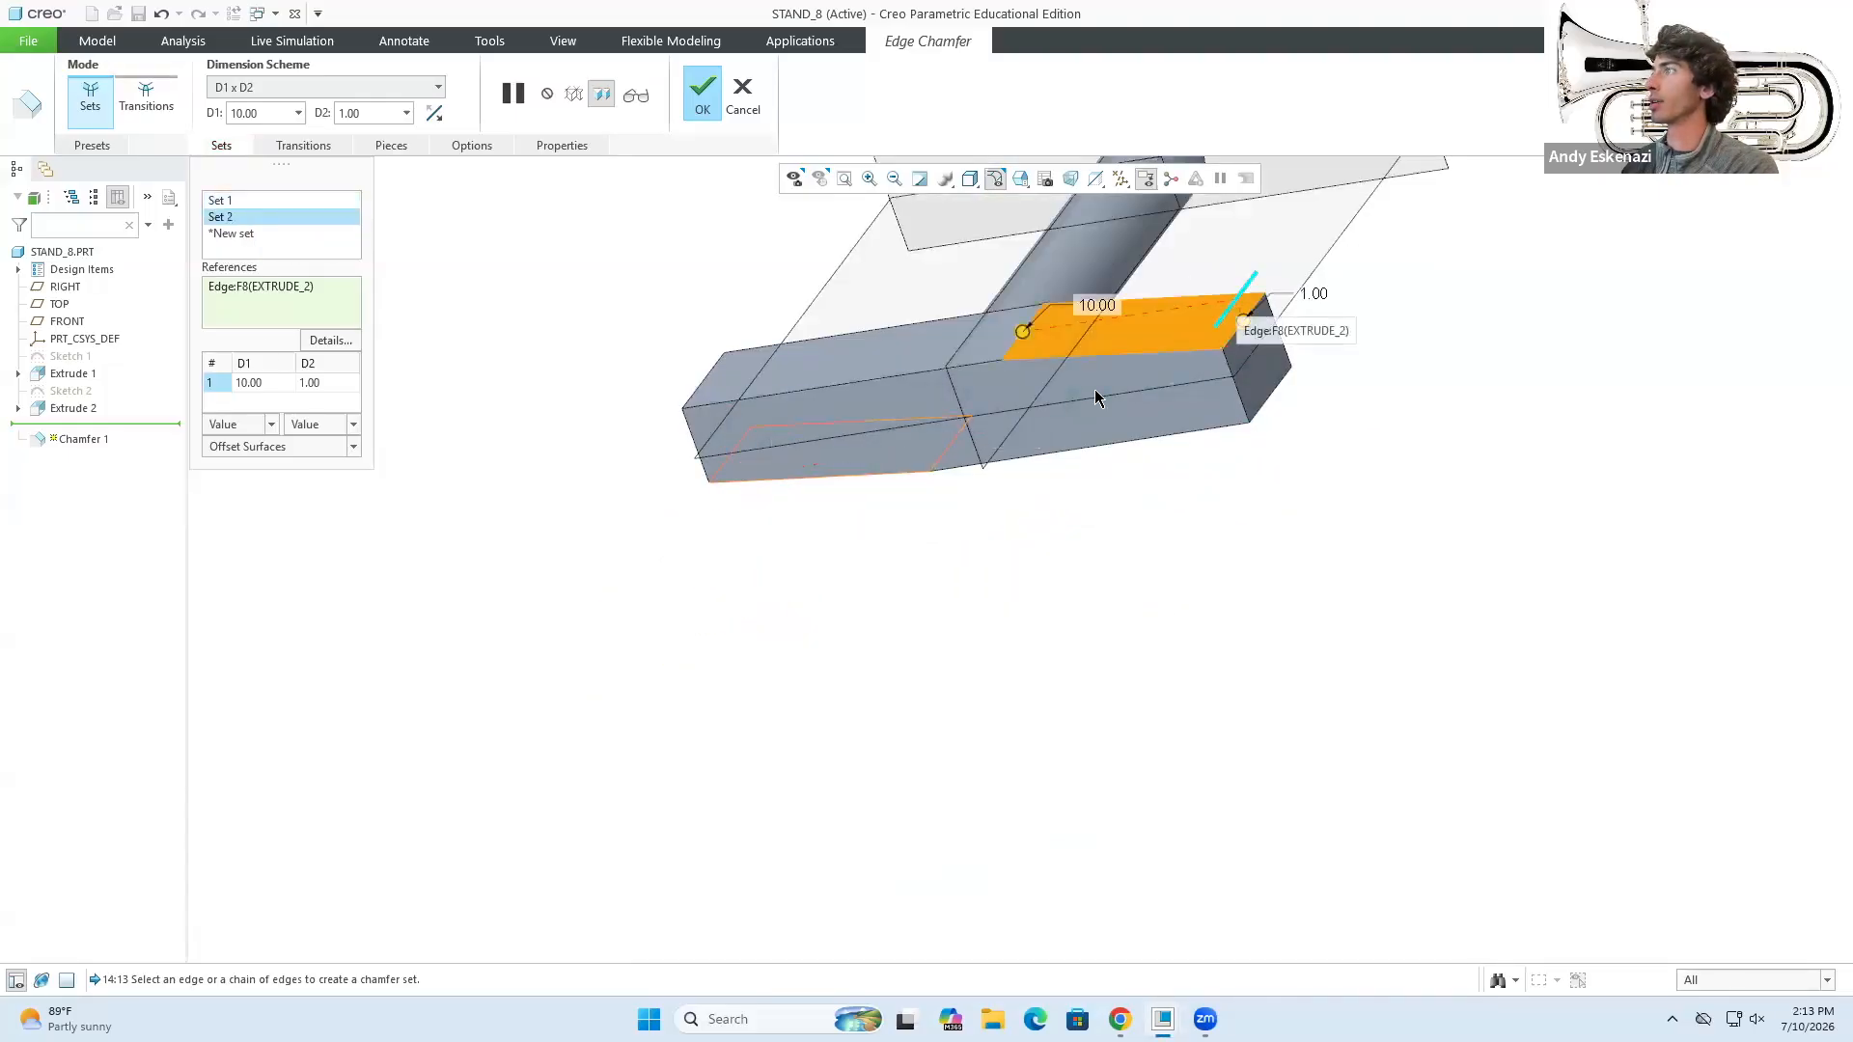
middle_drag(1239, 300, 1142, 315)
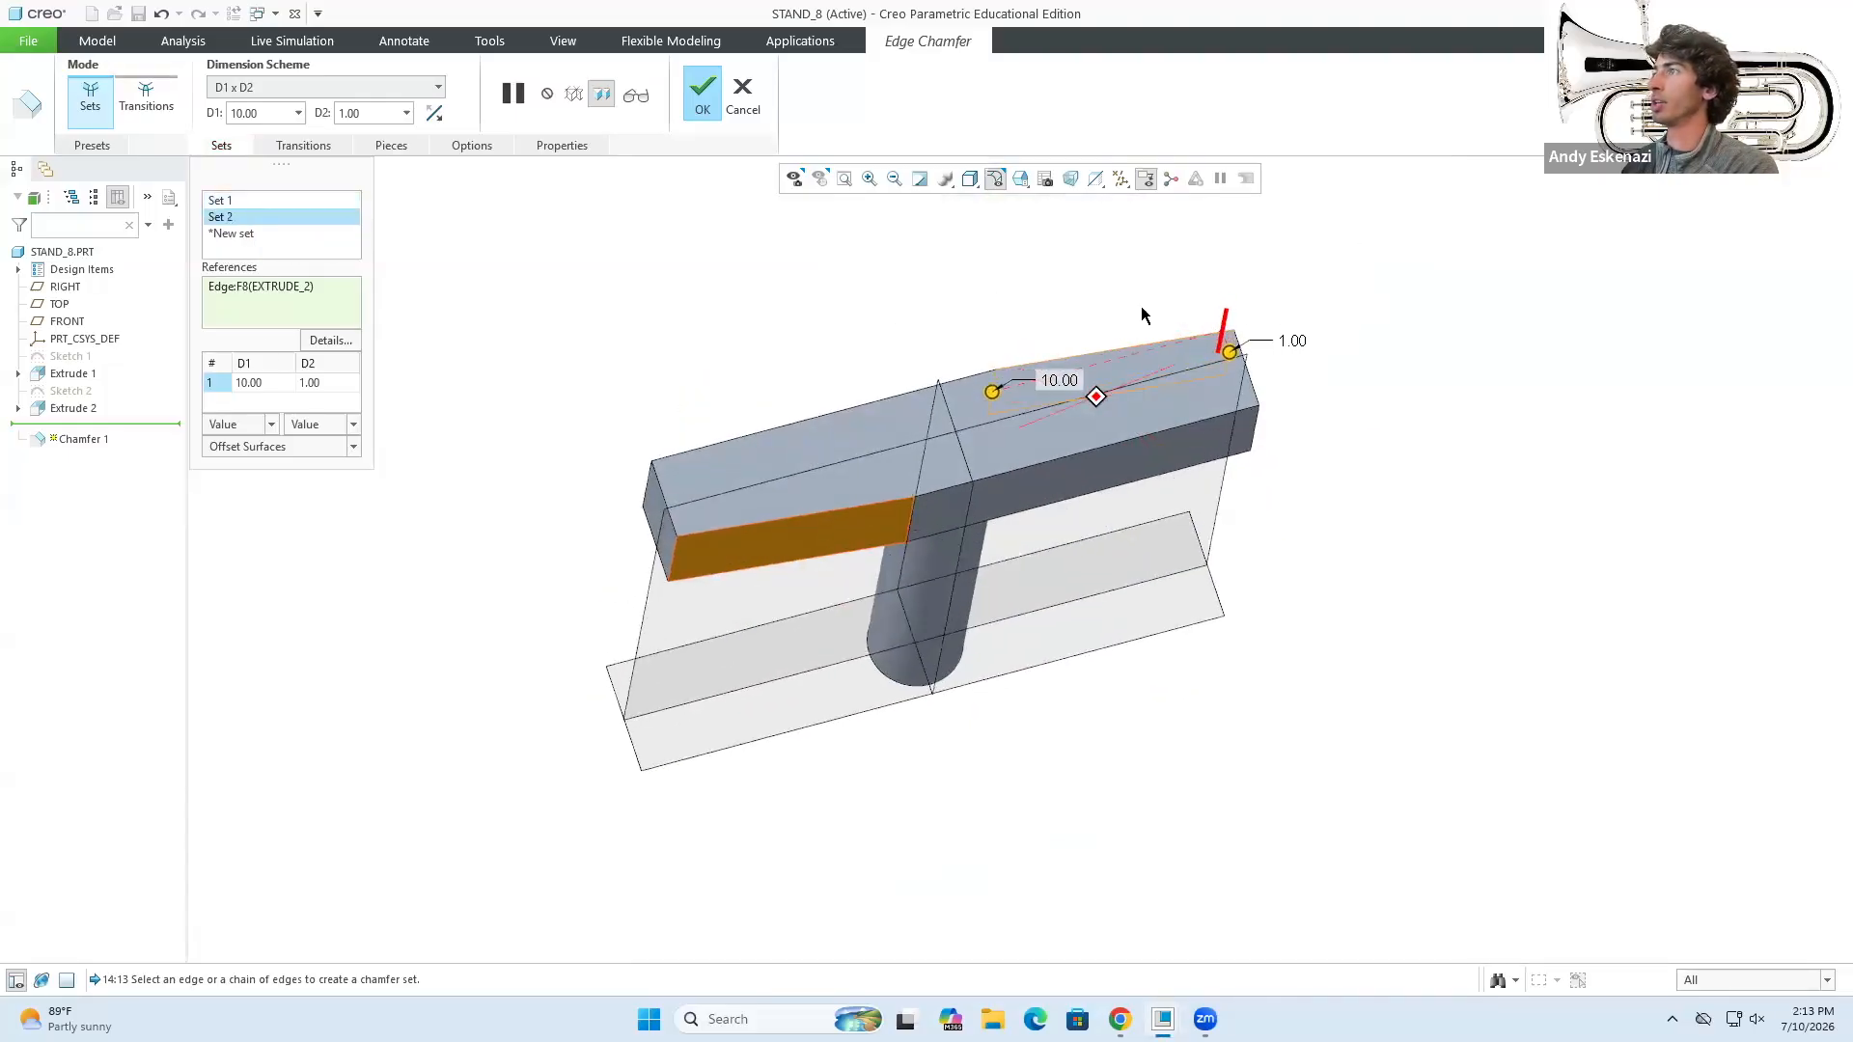
- Add a third chamfer set on the crossbar's front vertical edge at the other end, swapping the two distances so D1 is 1 cm
click(236, 234)
click(1258, 427)
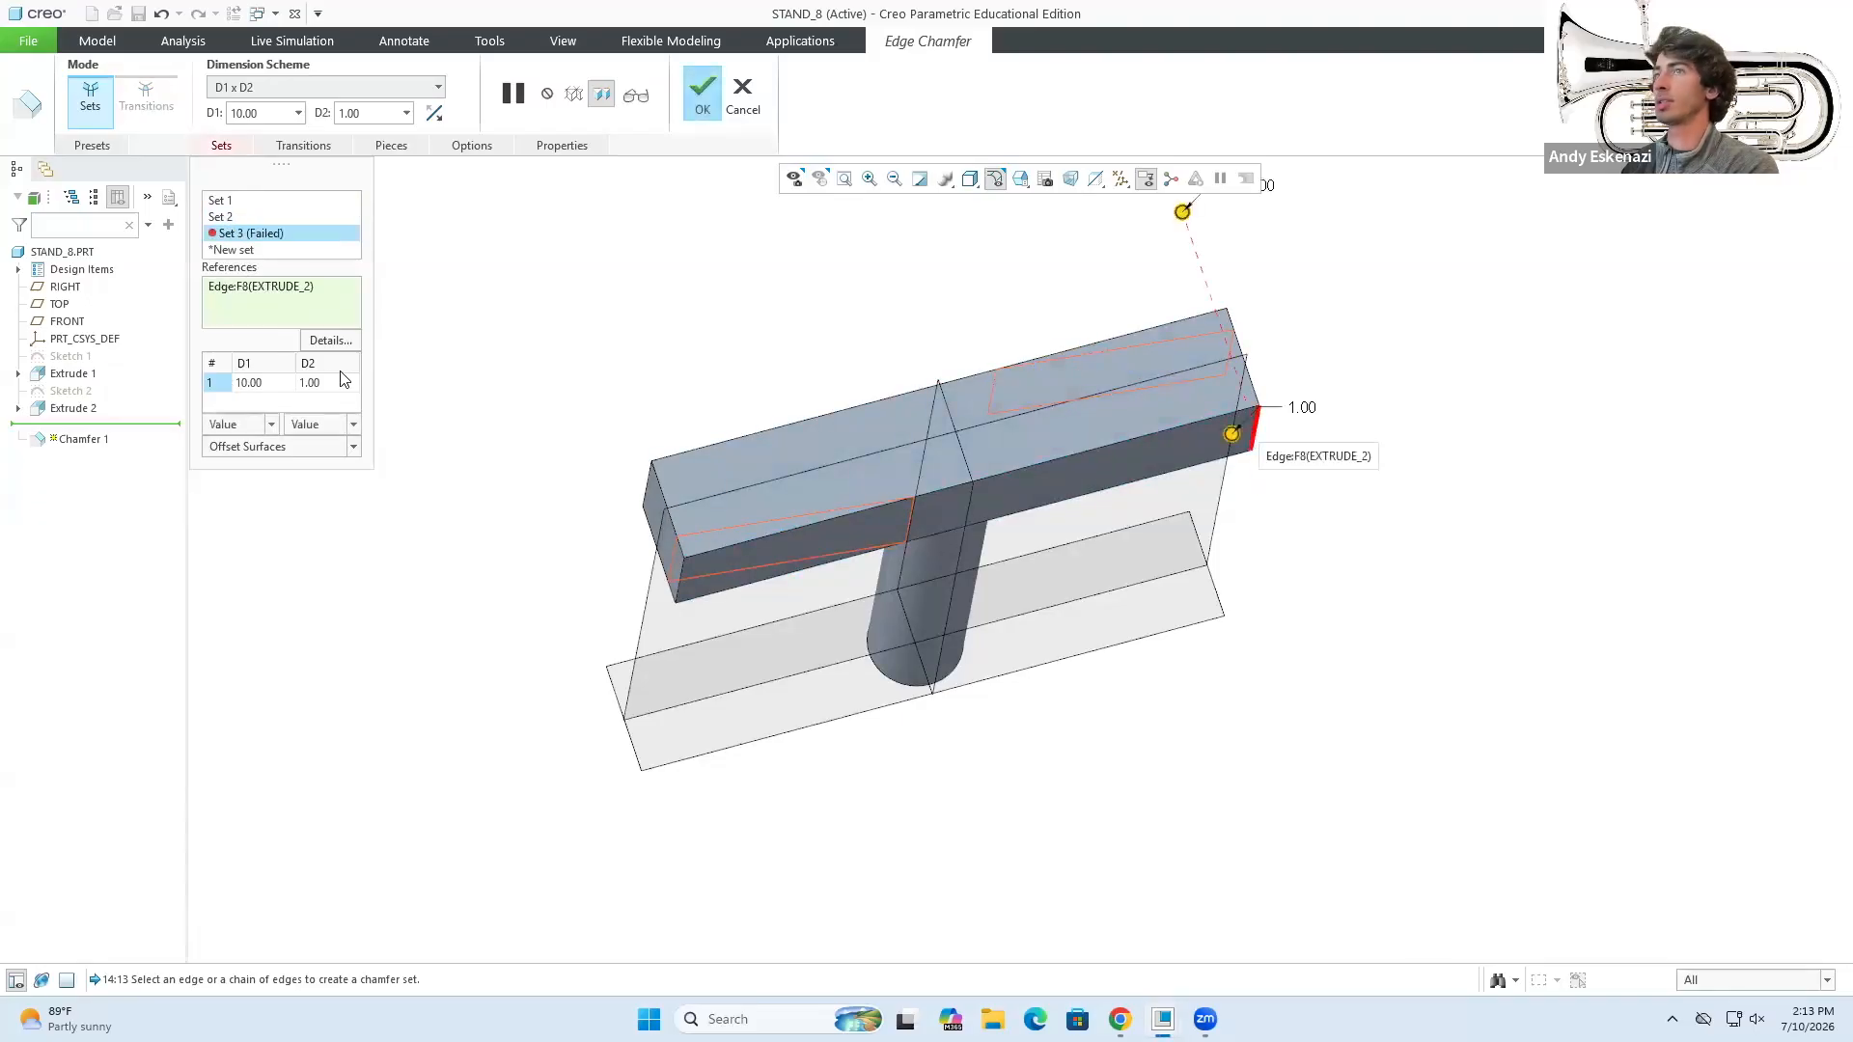
click(270, 383)
text(1)
click(318, 383)
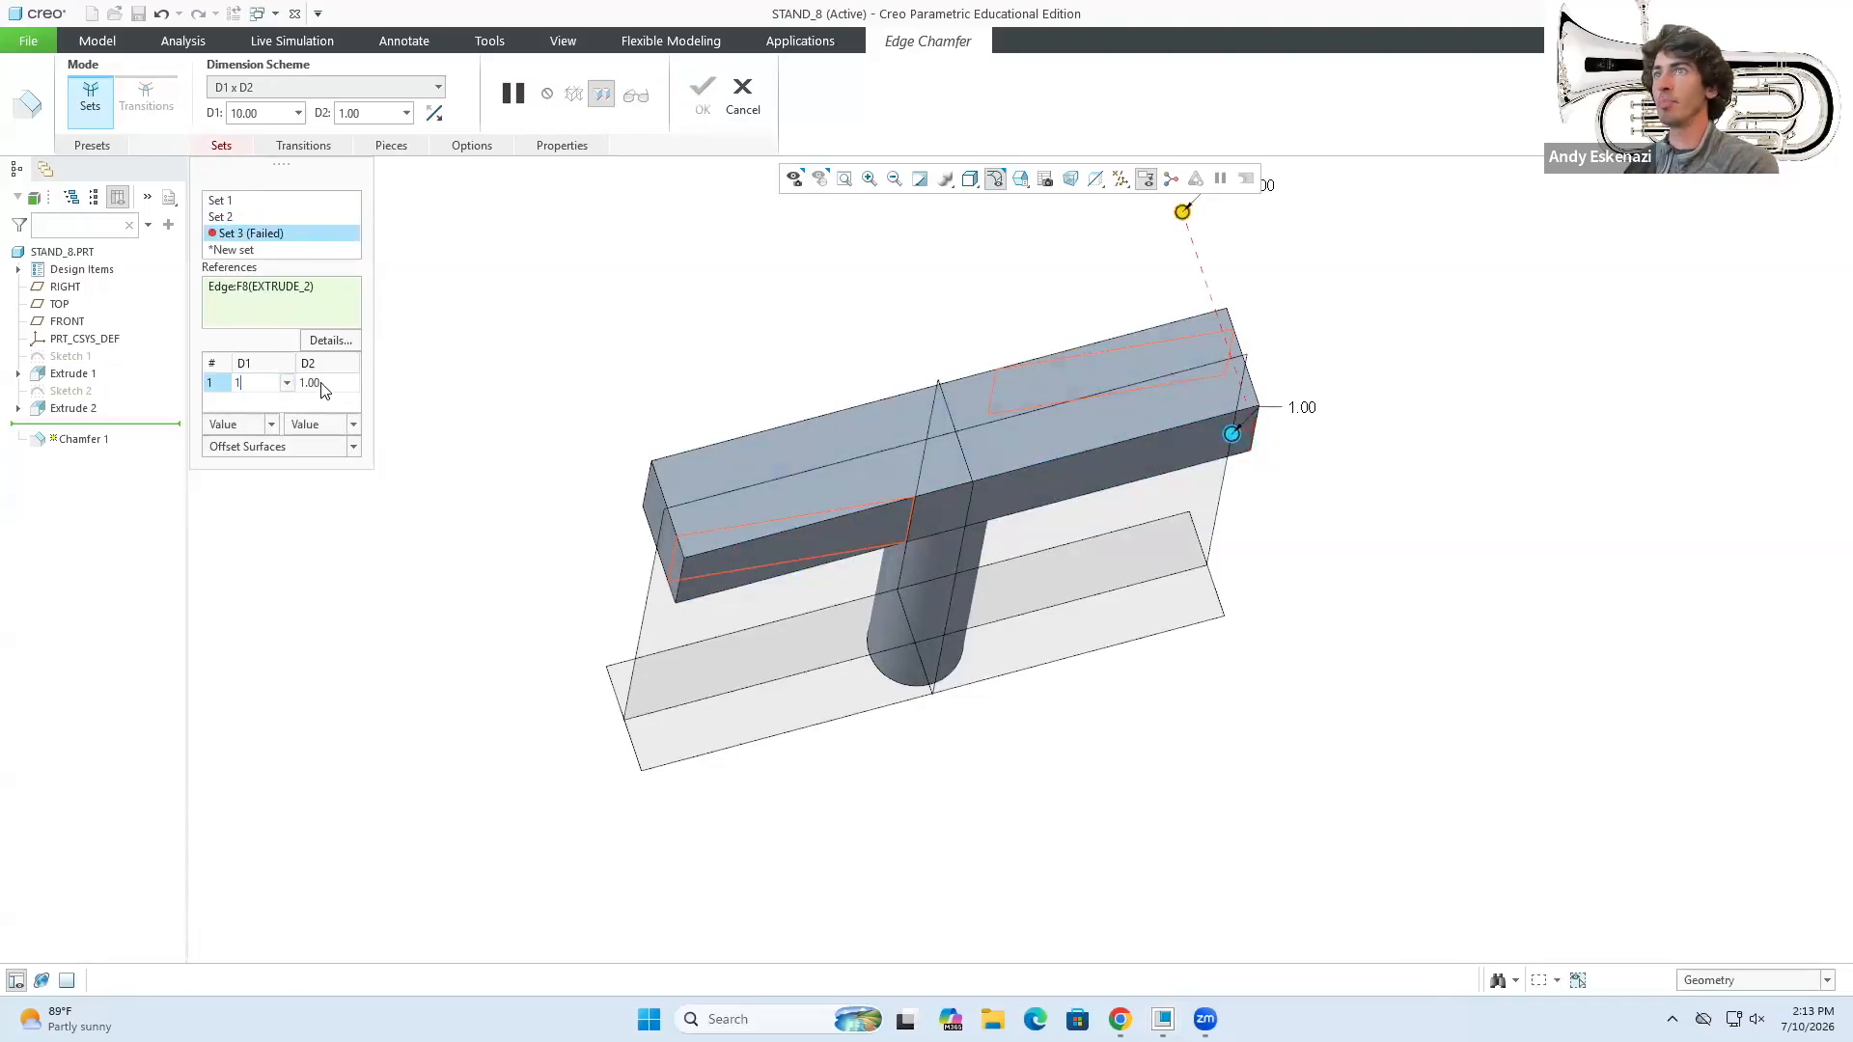
text(1)
- Add the last vertical end edge with the same swapped distances, and complete the four-edge chamfer
mouse_move(702, 439)
middle_down()
mouse_move(749, 472)
mouse_move(745, 494)
mouse_move(704, 456)
mouse_move(702, 415)
middle_up()
click(668, 481)
click(702, 100)
- Start a D1 x D2 chamfer on the upper edge at one end of the crossbar, with D1 10 cm and D2 1 cm
click(801, 116)
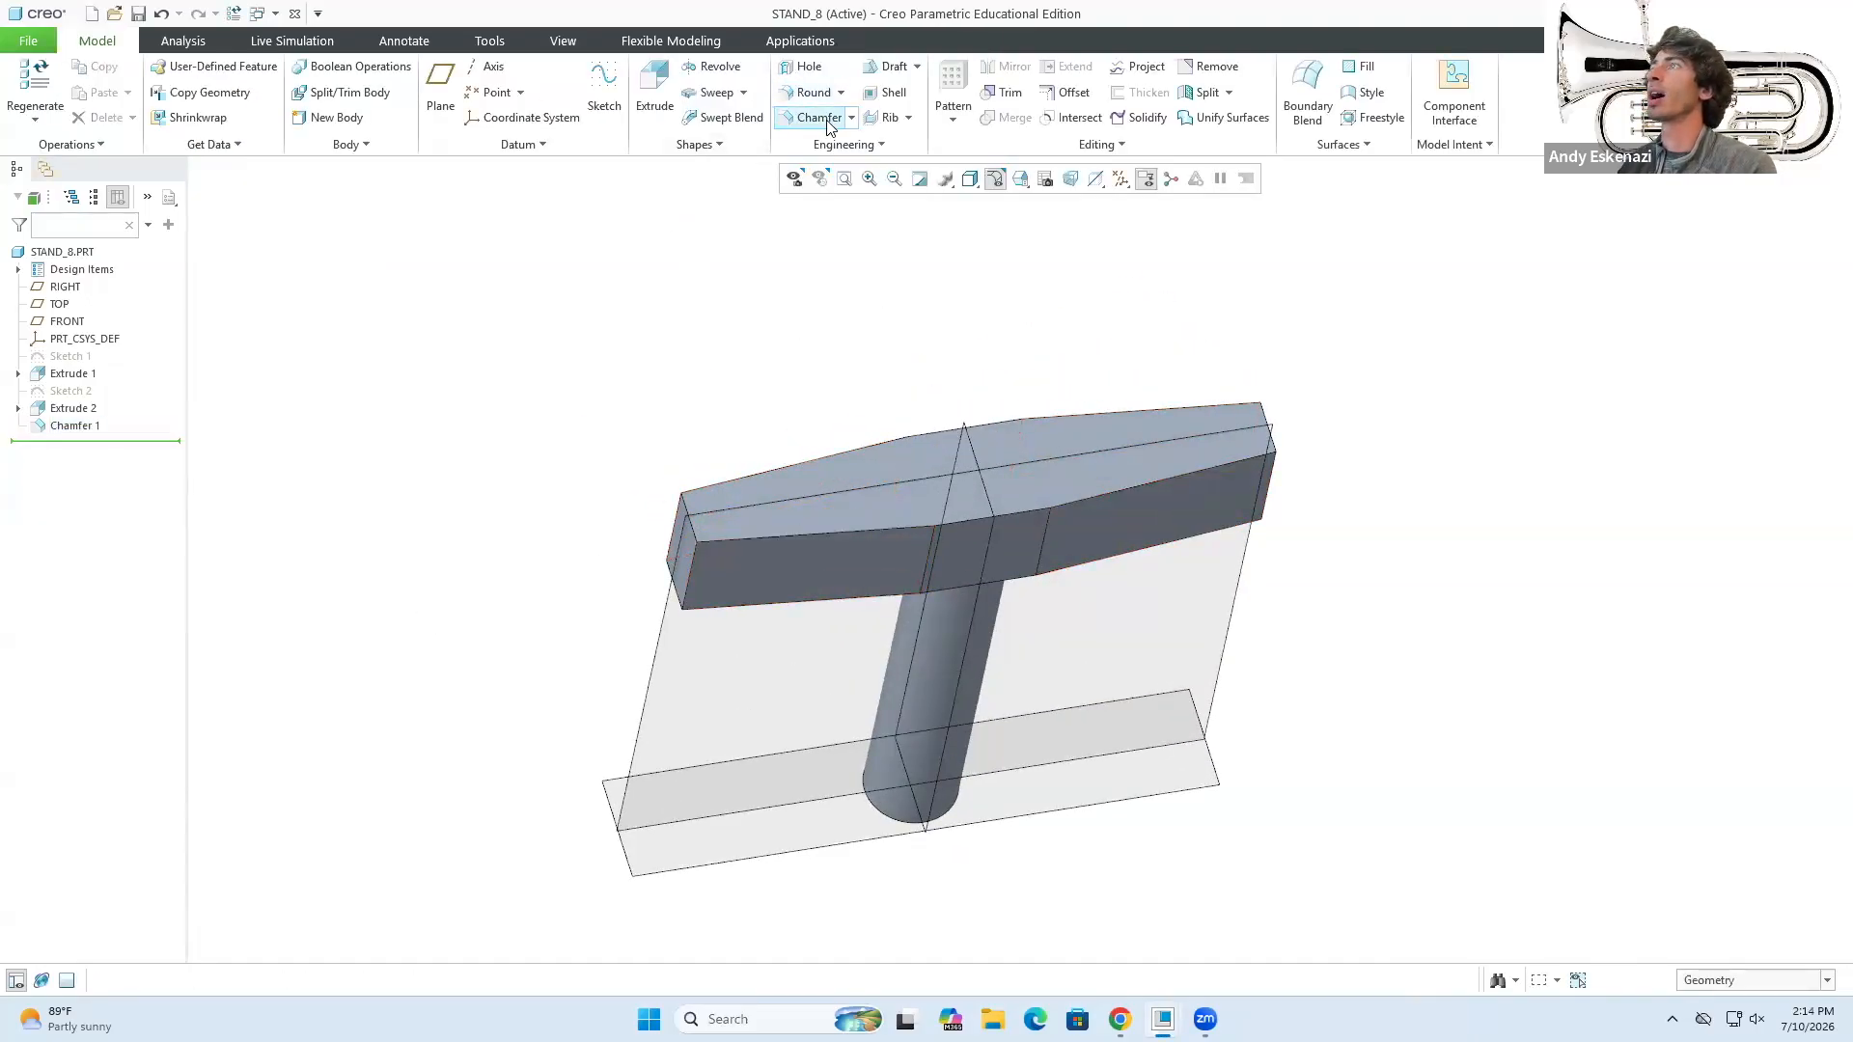
click(689, 507)
click(251, 383)
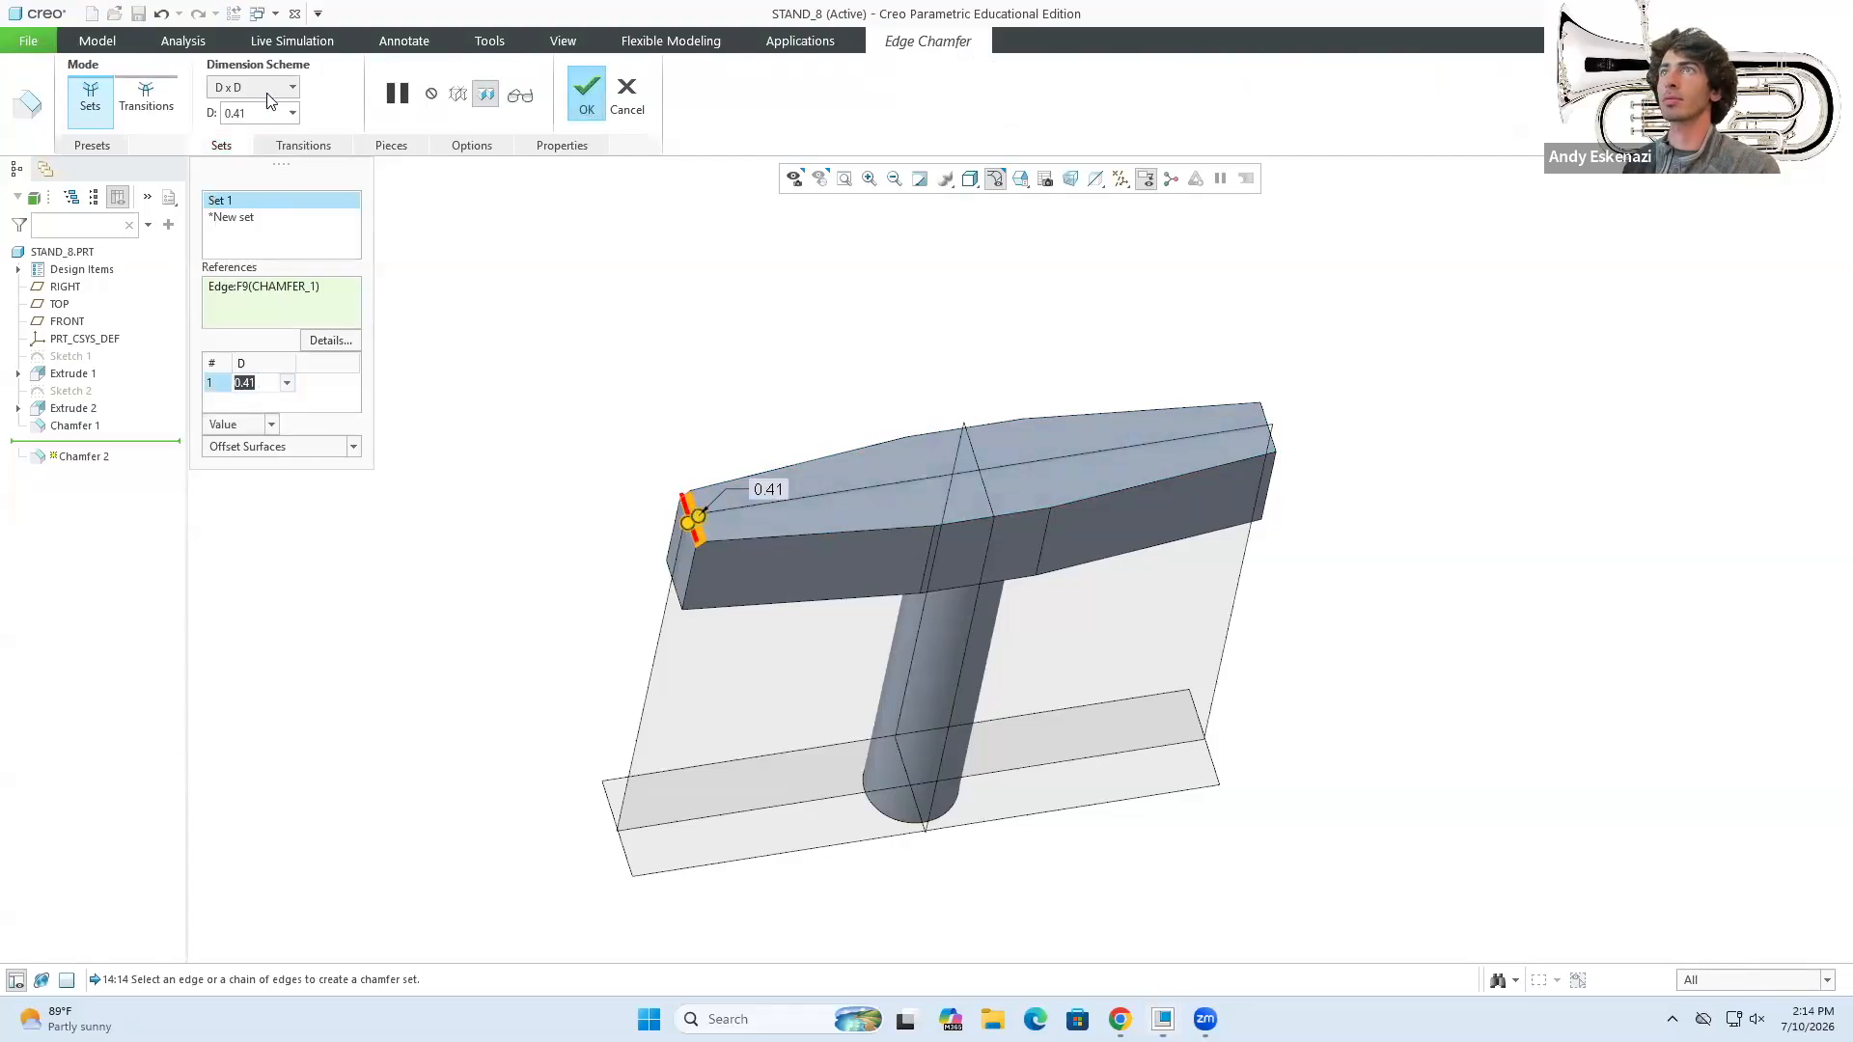
click(252, 123)
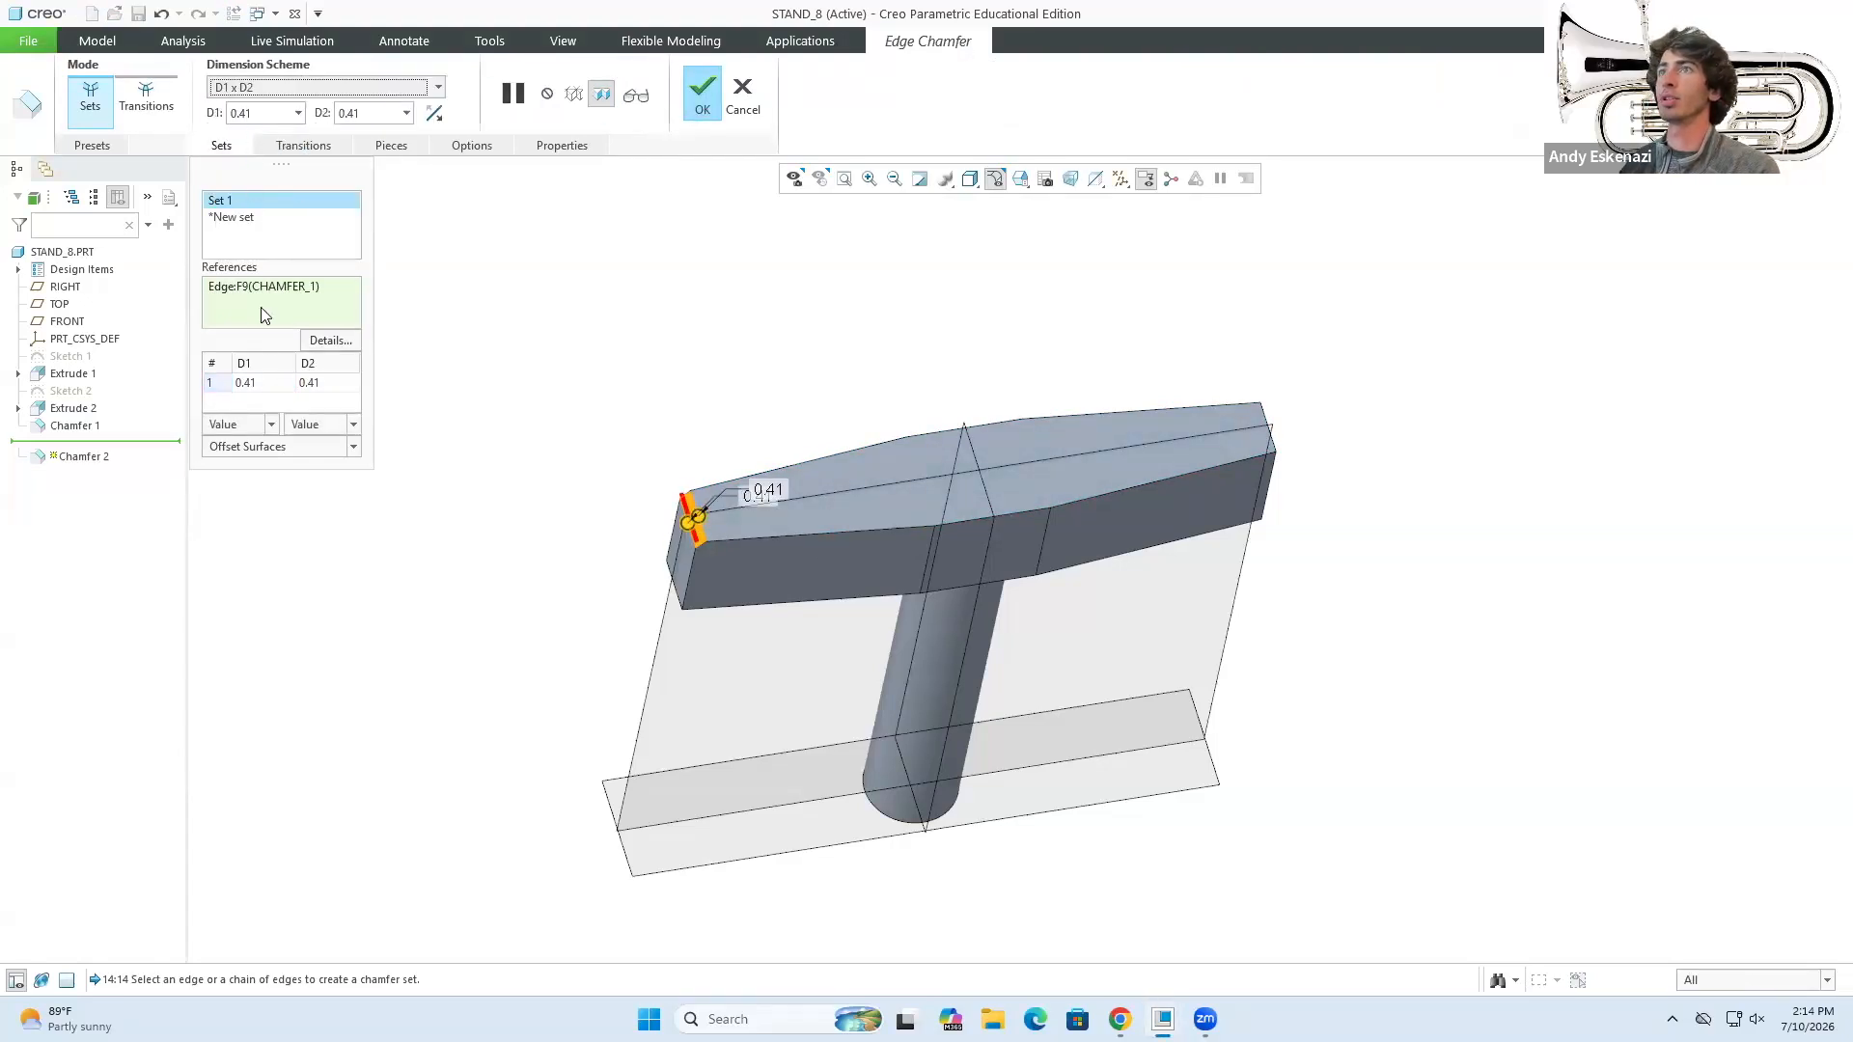
click(253, 383)
text(1)
key(Return)
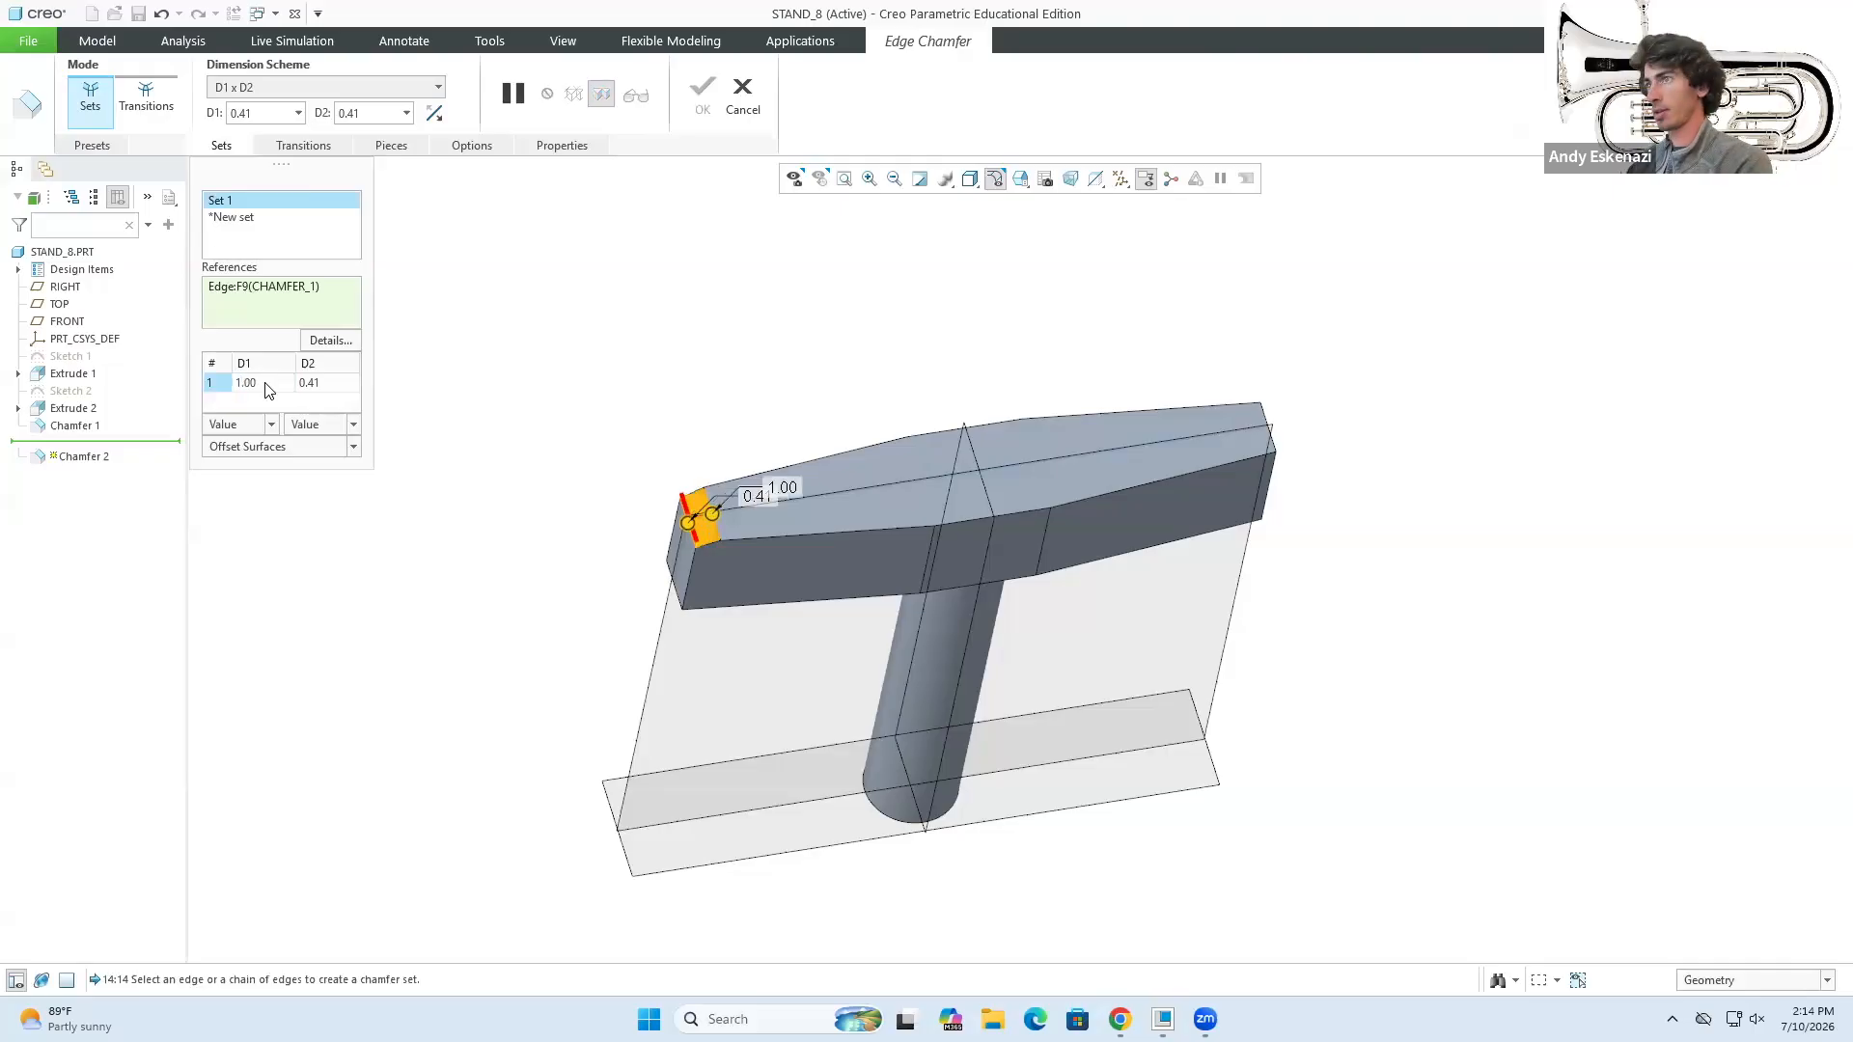
text(10)
key(Return)
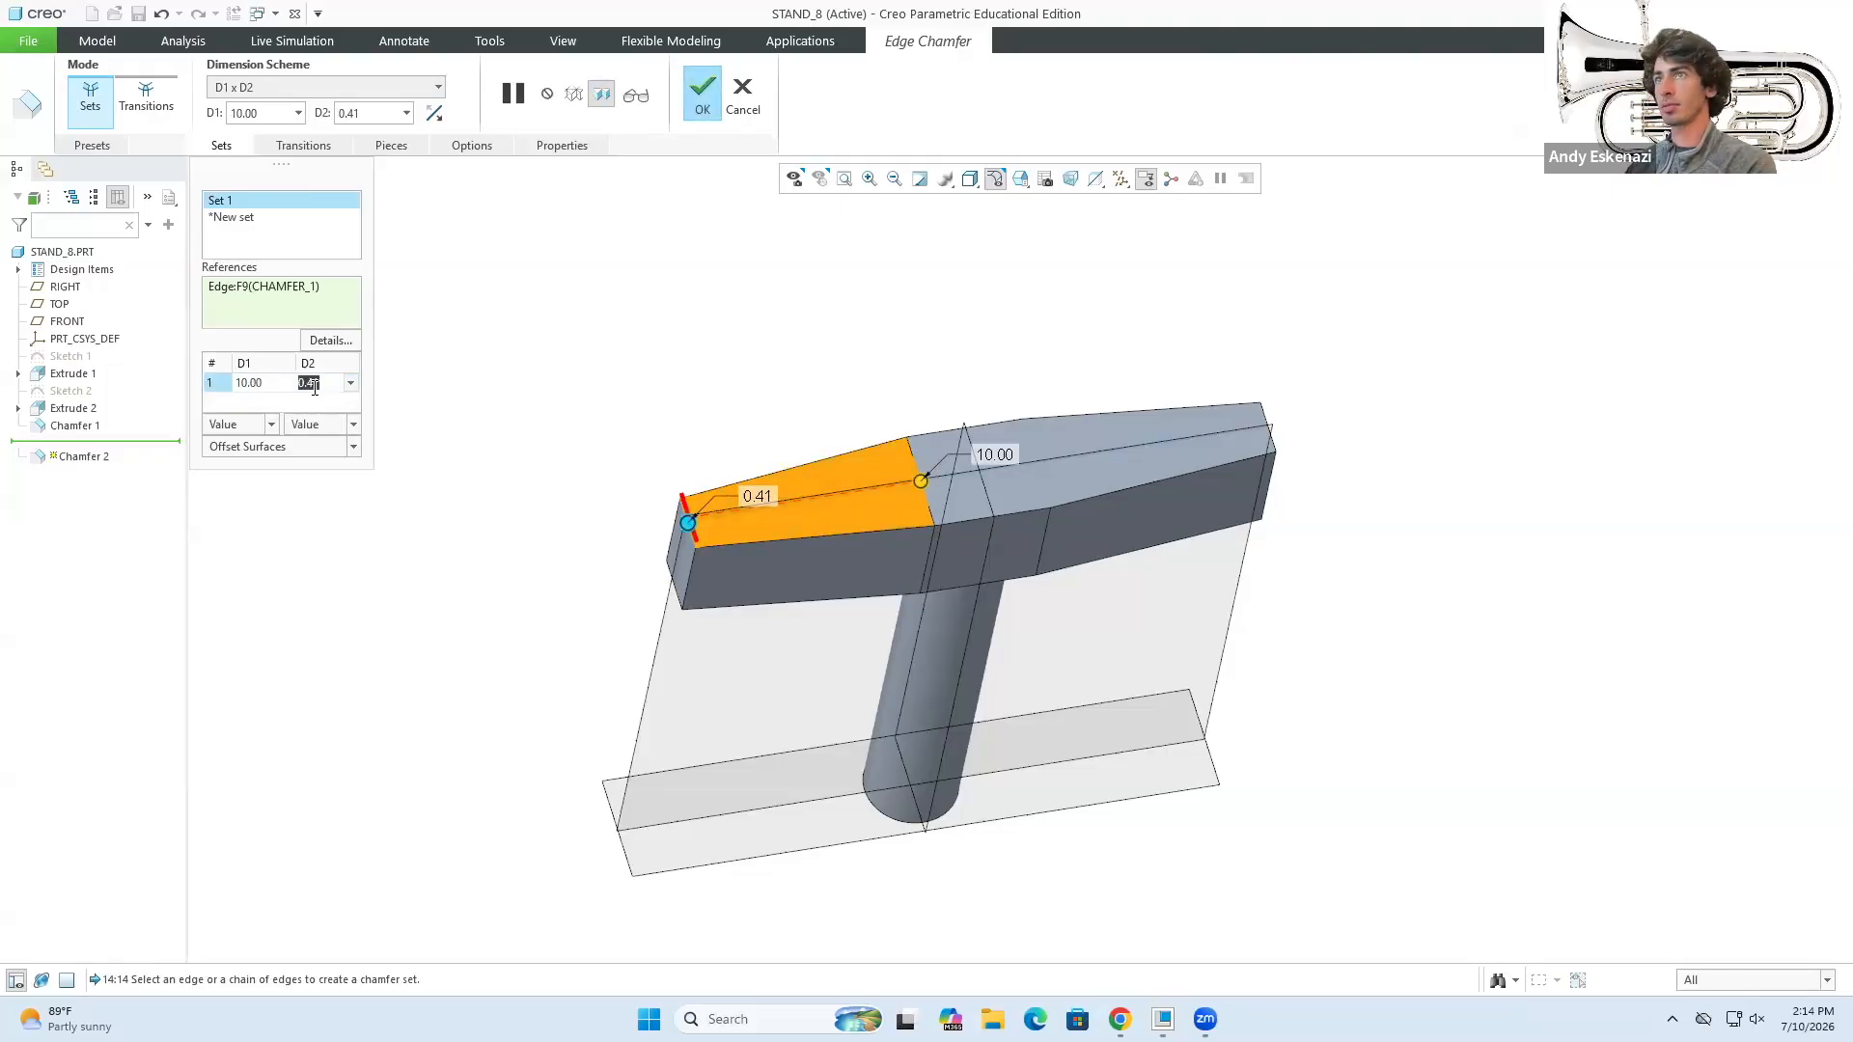
text(1)
key(Return)
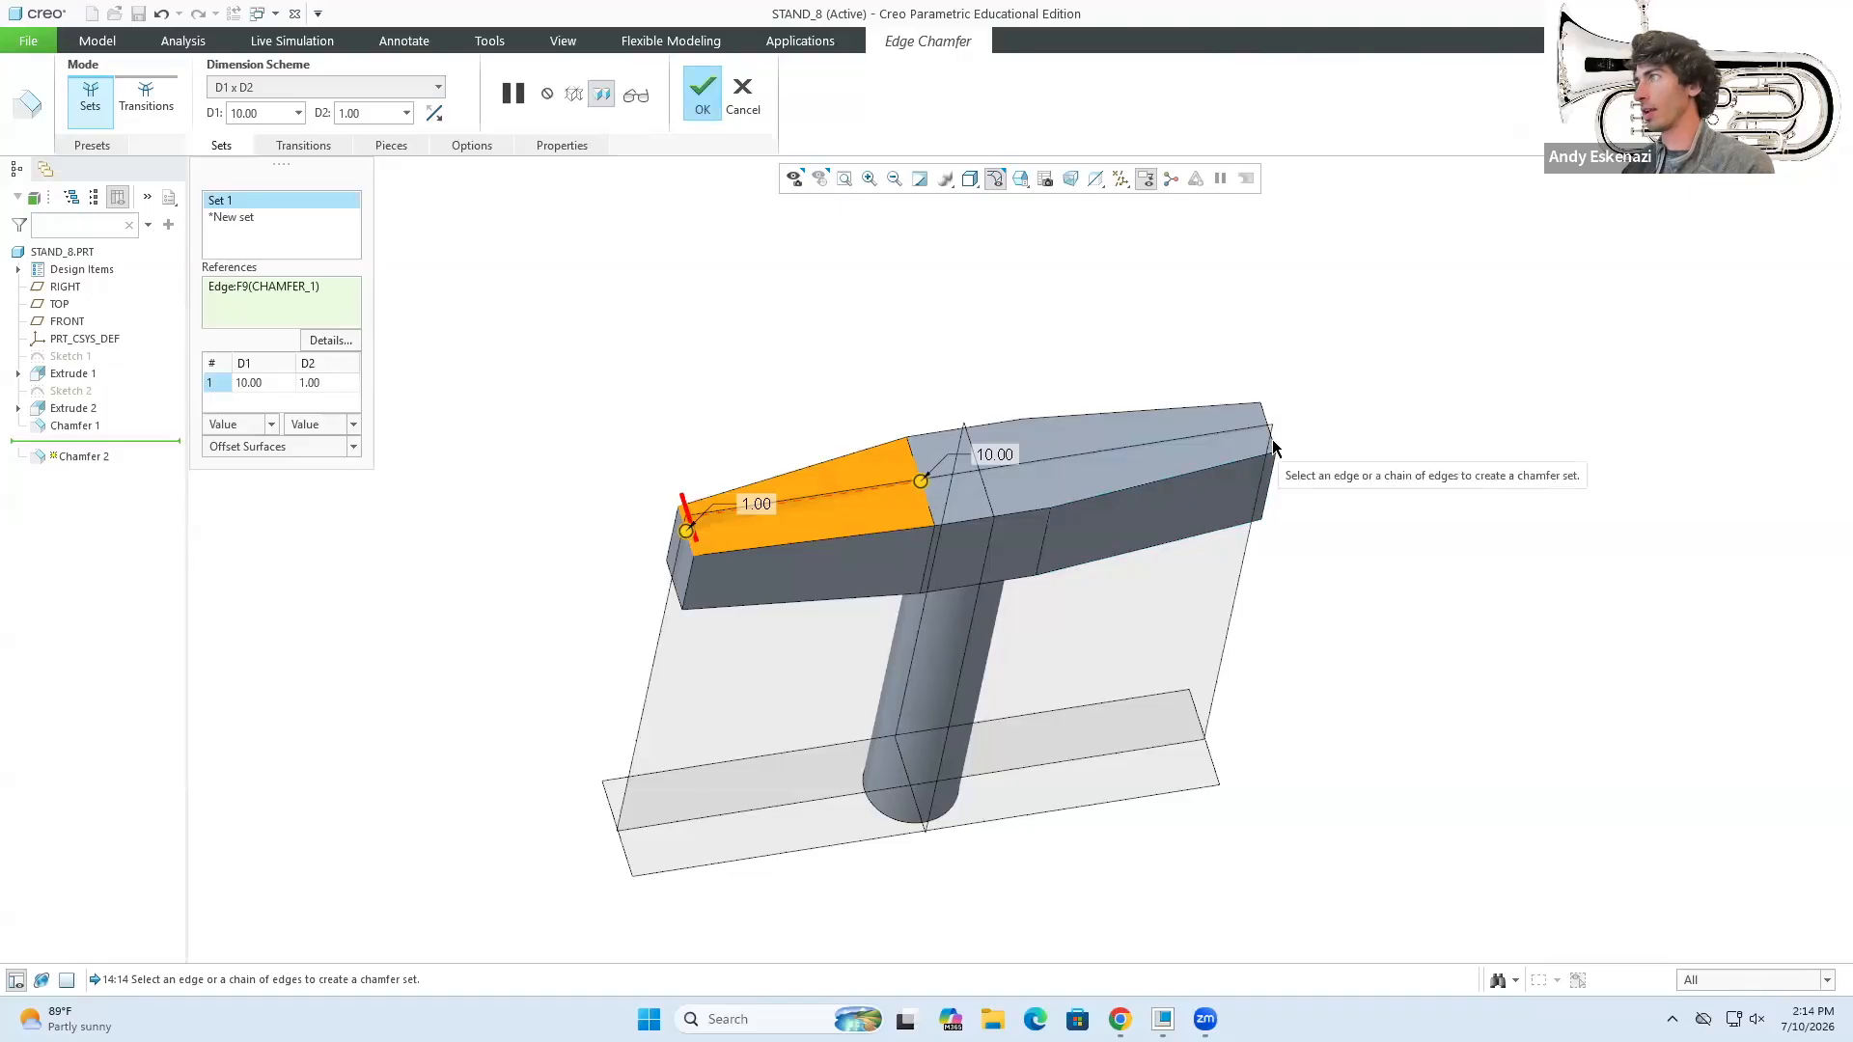
- Add a second chamfer set on the upper edge at the crossbar's opposite end, with D2 set to 2 cm
click(1272, 446)
middle_drag(1110, 509, 1134, 415)
double_click(310, 383)
text(2)
key(Return)
- Set D2 of the first chamfer set to 2 cm and complete the two-edge chamfer
middle_drag(733, 488, 830, 555)
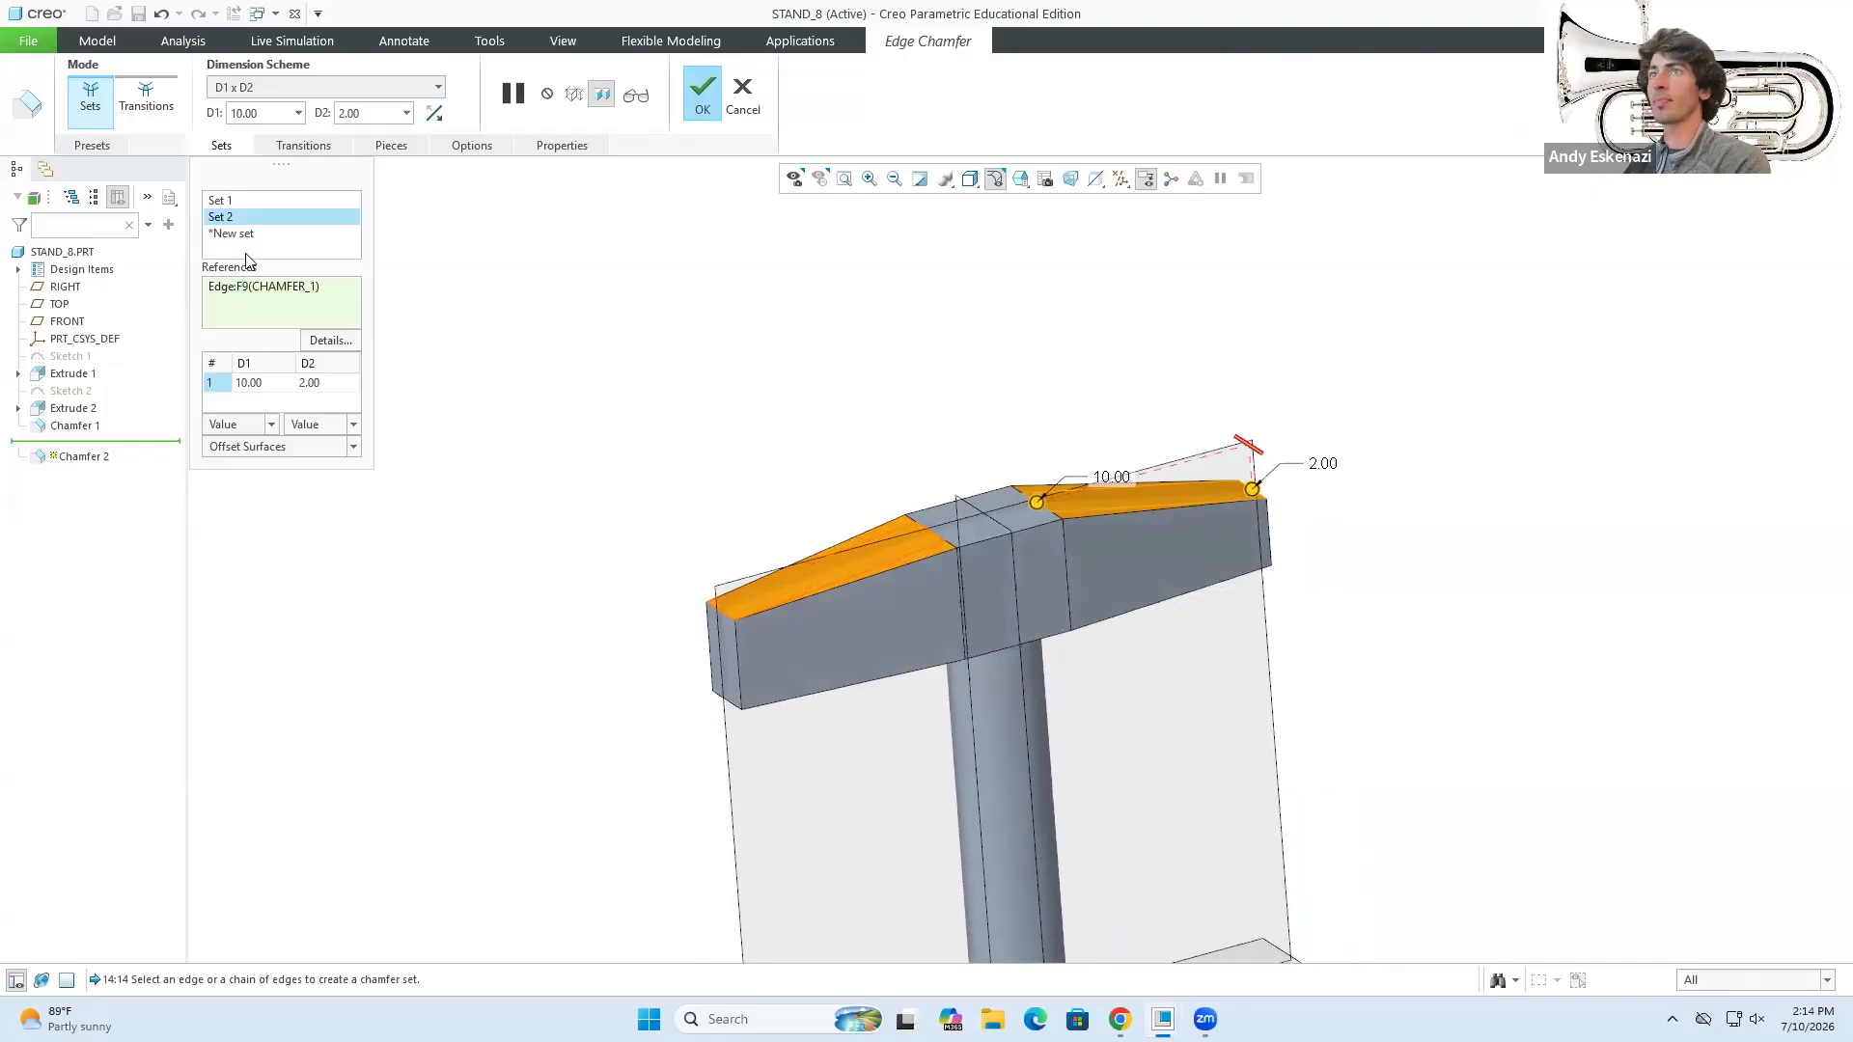
click(240, 203)
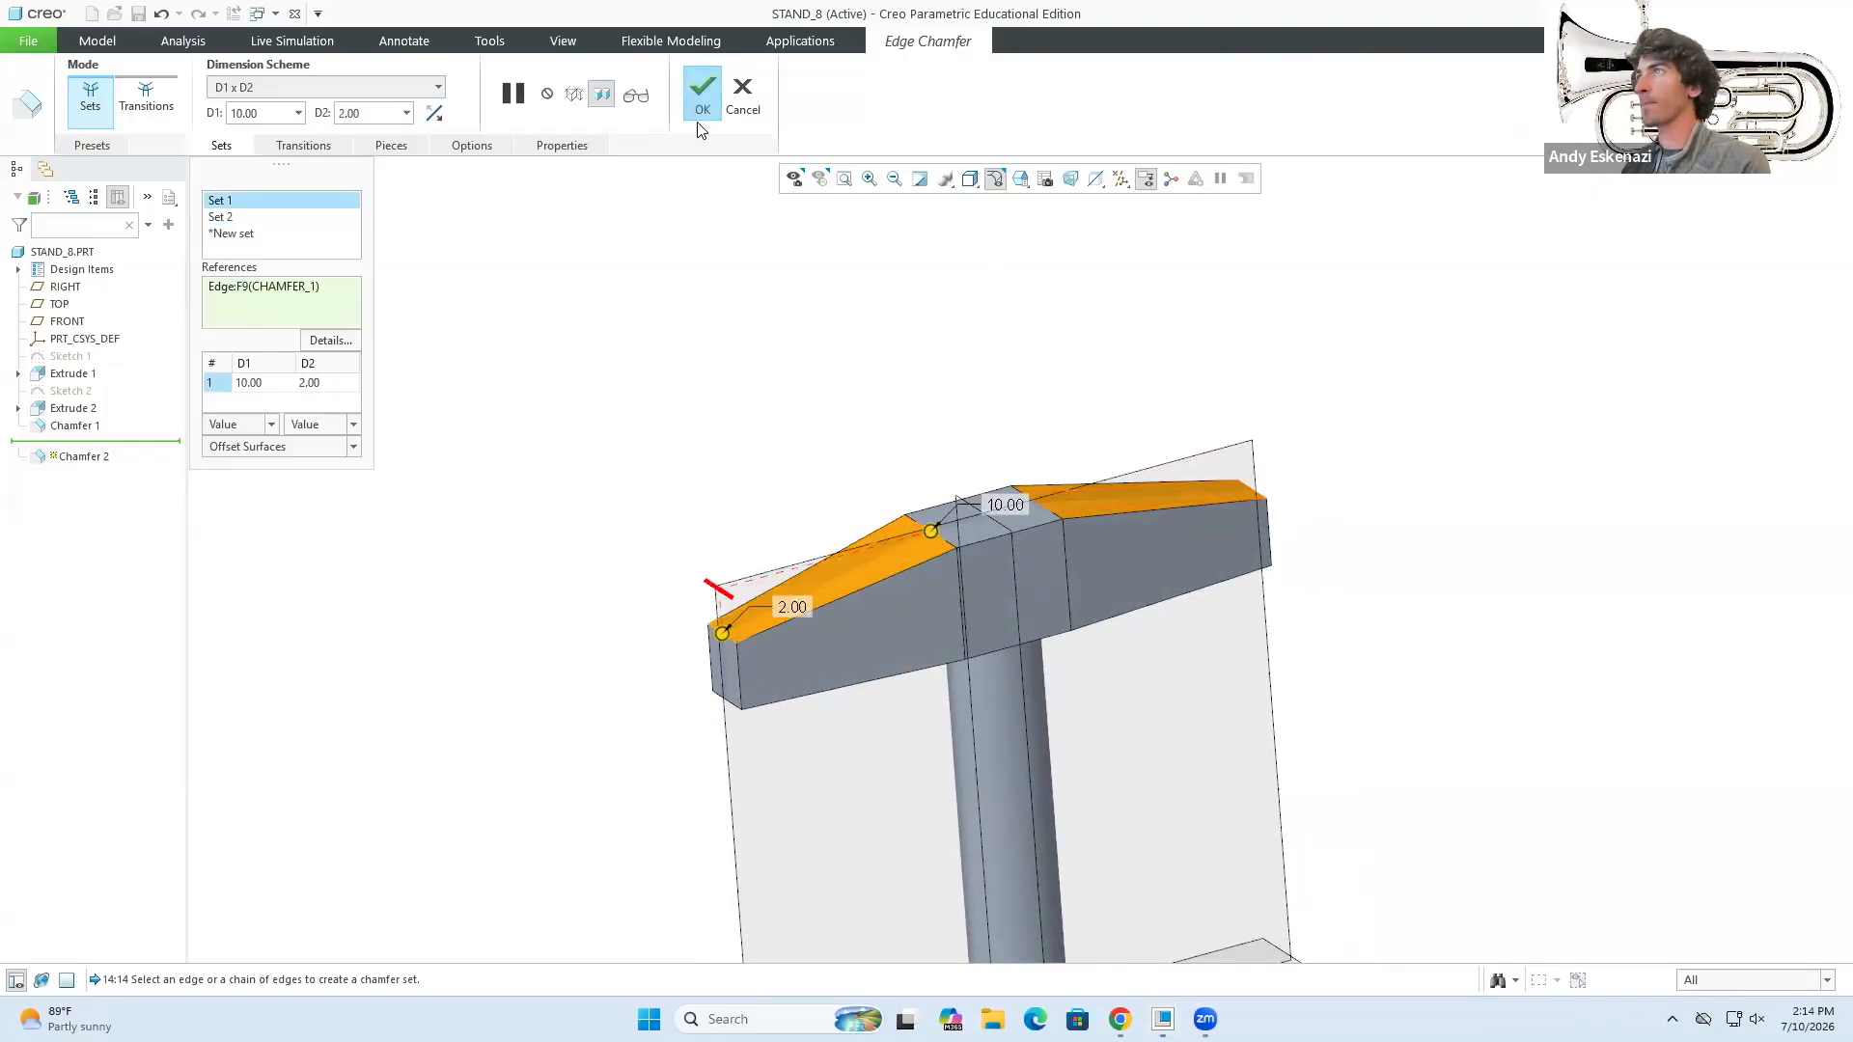
click(702, 97)
- Start a round with 2 cm radius on the upper edges at both ends of the crossbar
click(813, 92)
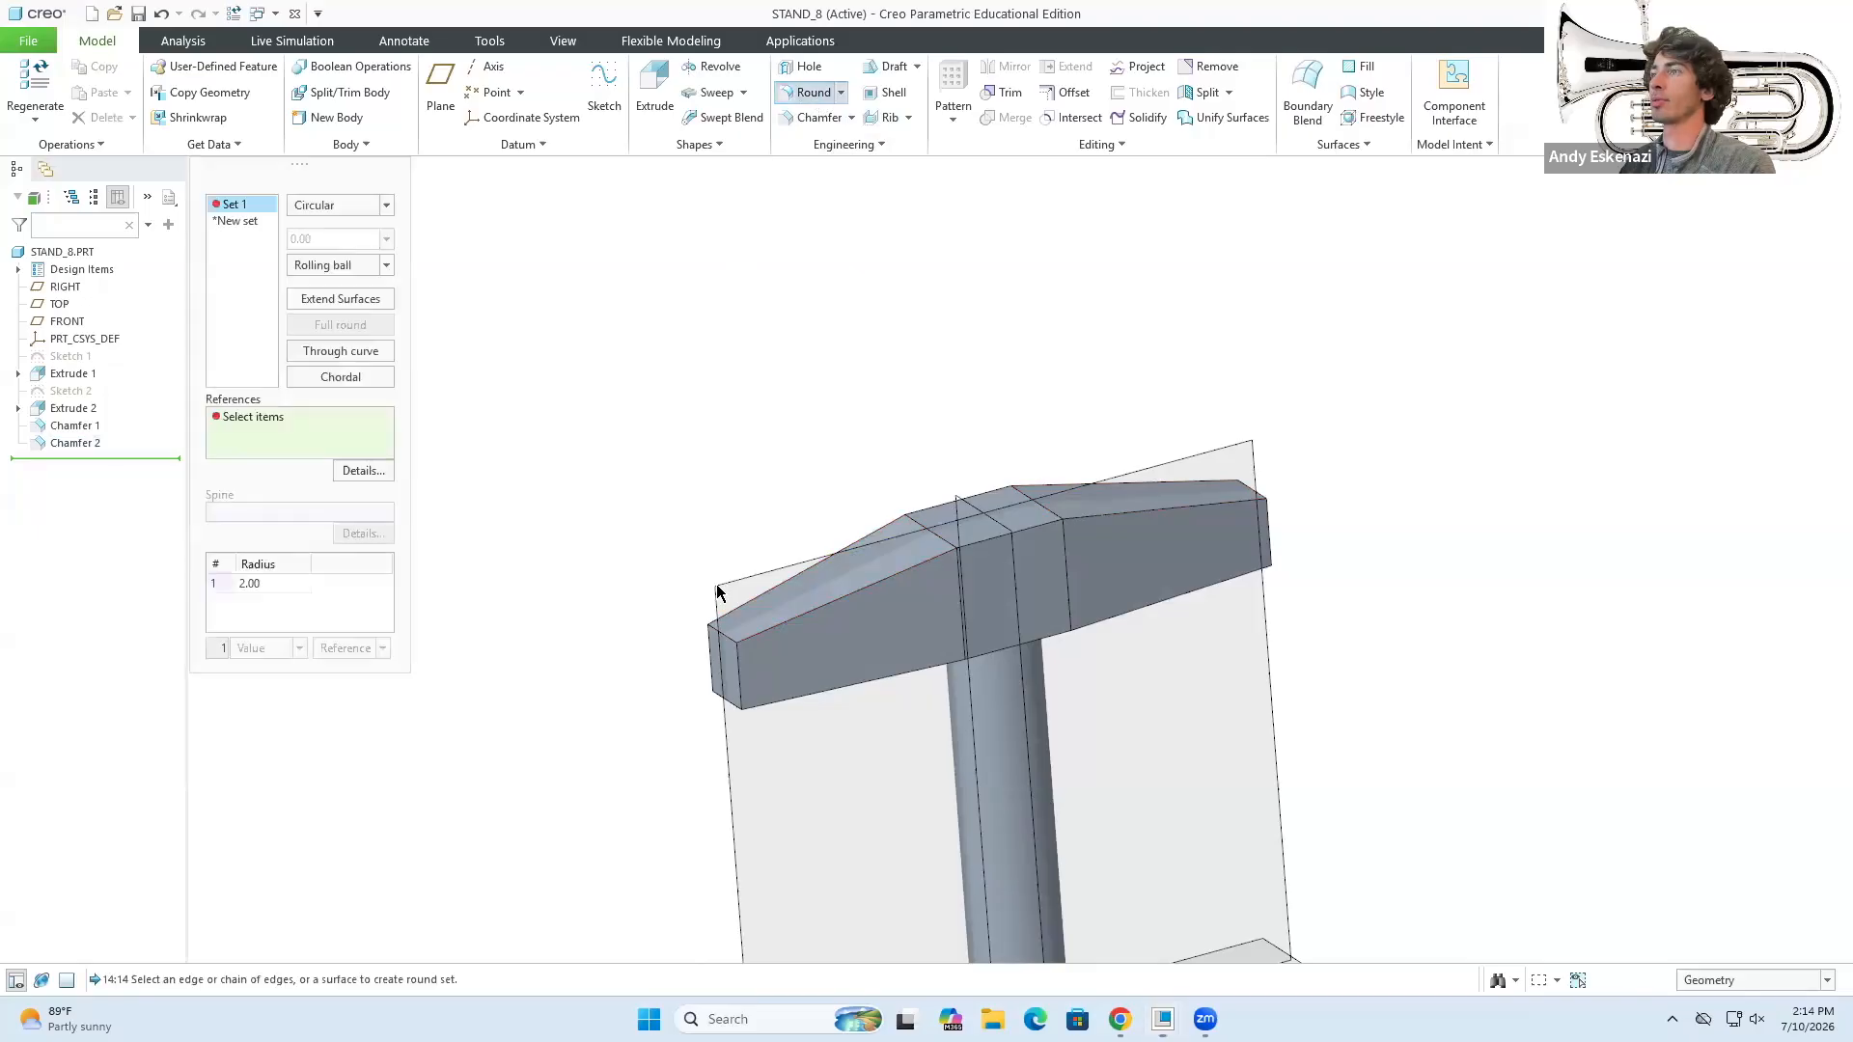
click(726, 645)
middle_drag(775, 519, 759, 612)
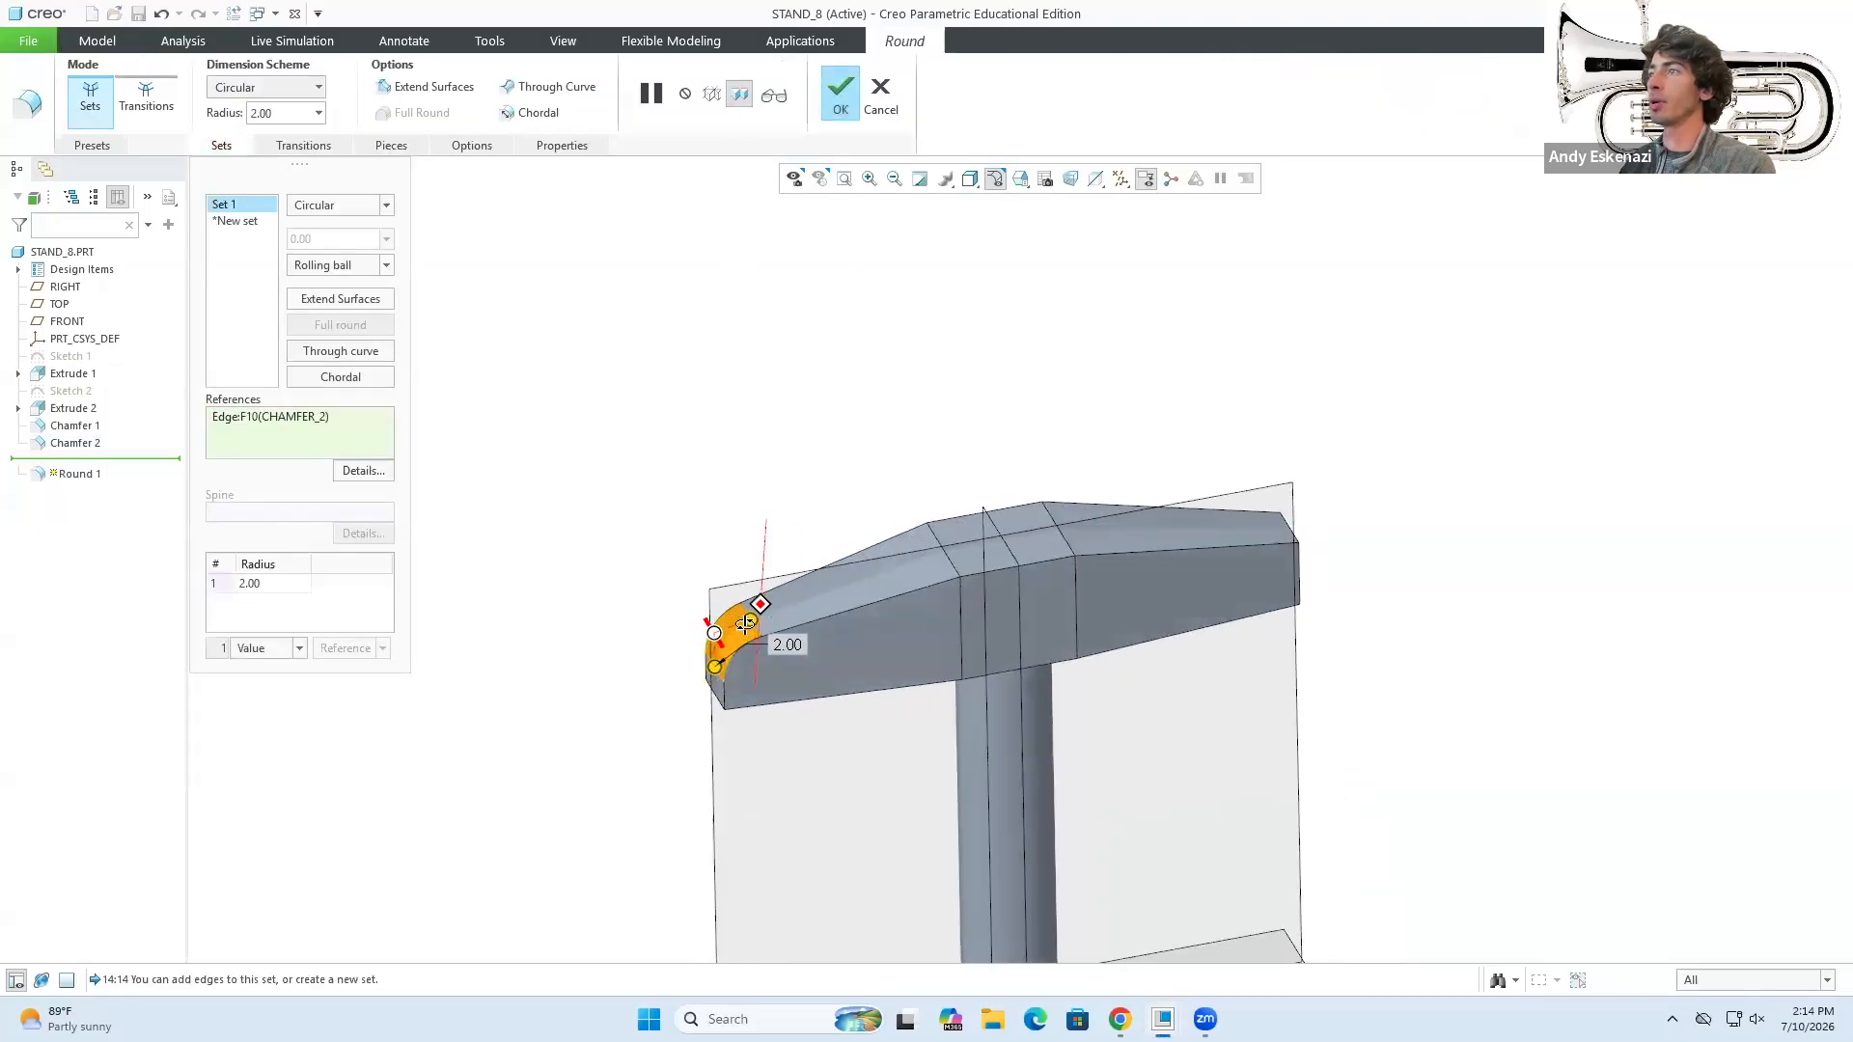
click(1293, 530)
middle_drag(1245, 526, 1029, 431)
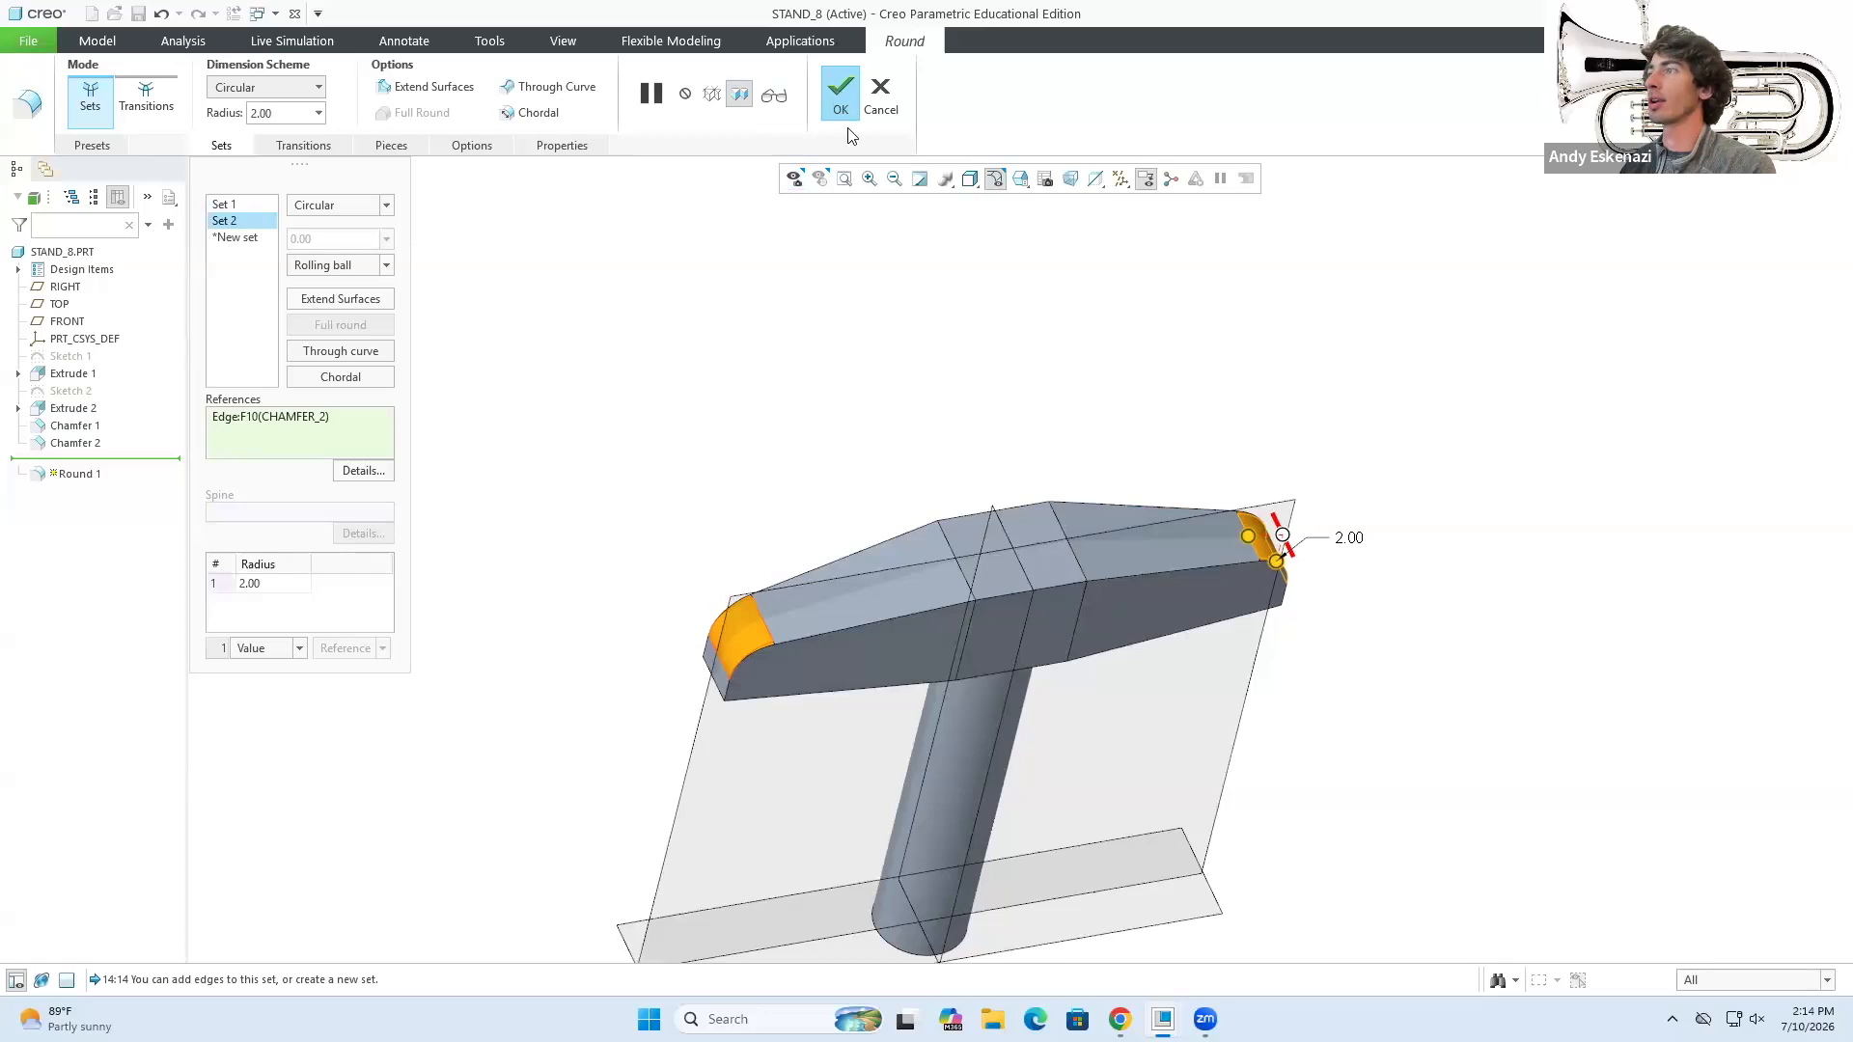
click(970, 618)
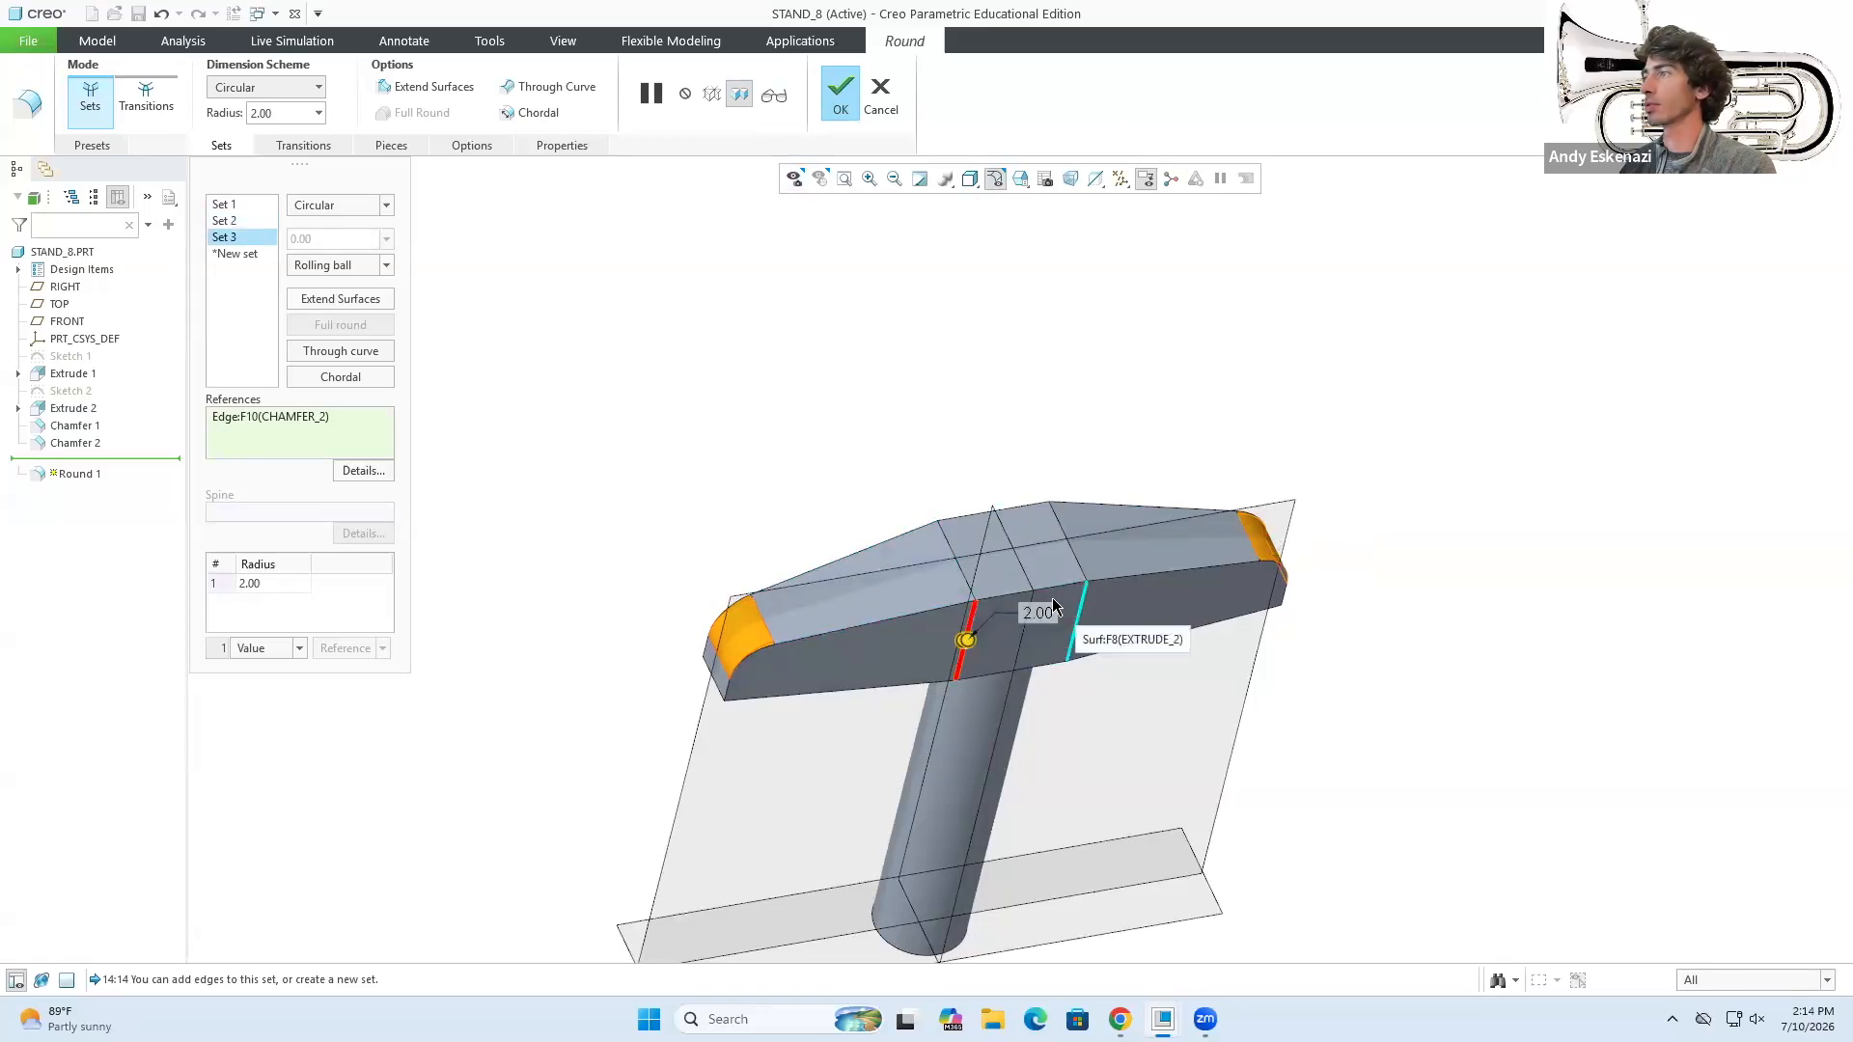
right_click(262, 243)
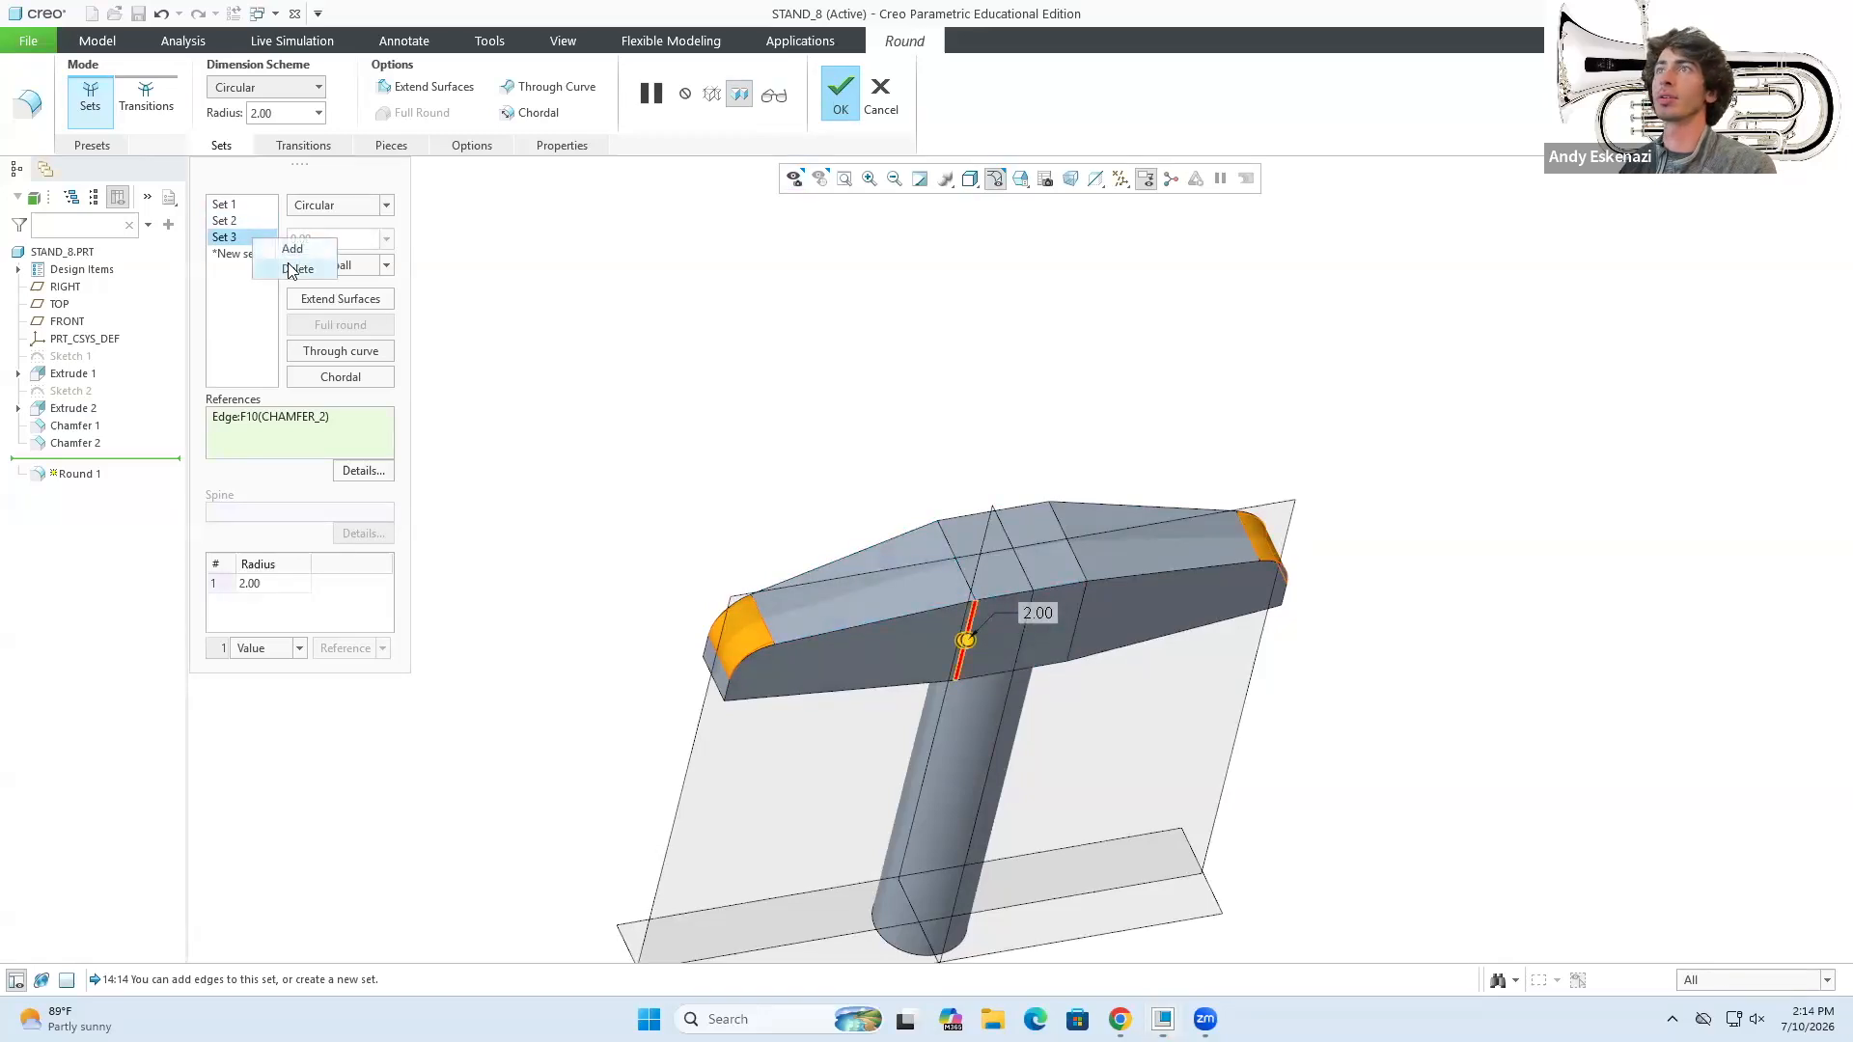
click(290, 271)
- Add 2 cm round sets on the two upper edges bordering the crossbar's flat middle section
click(963, 571)
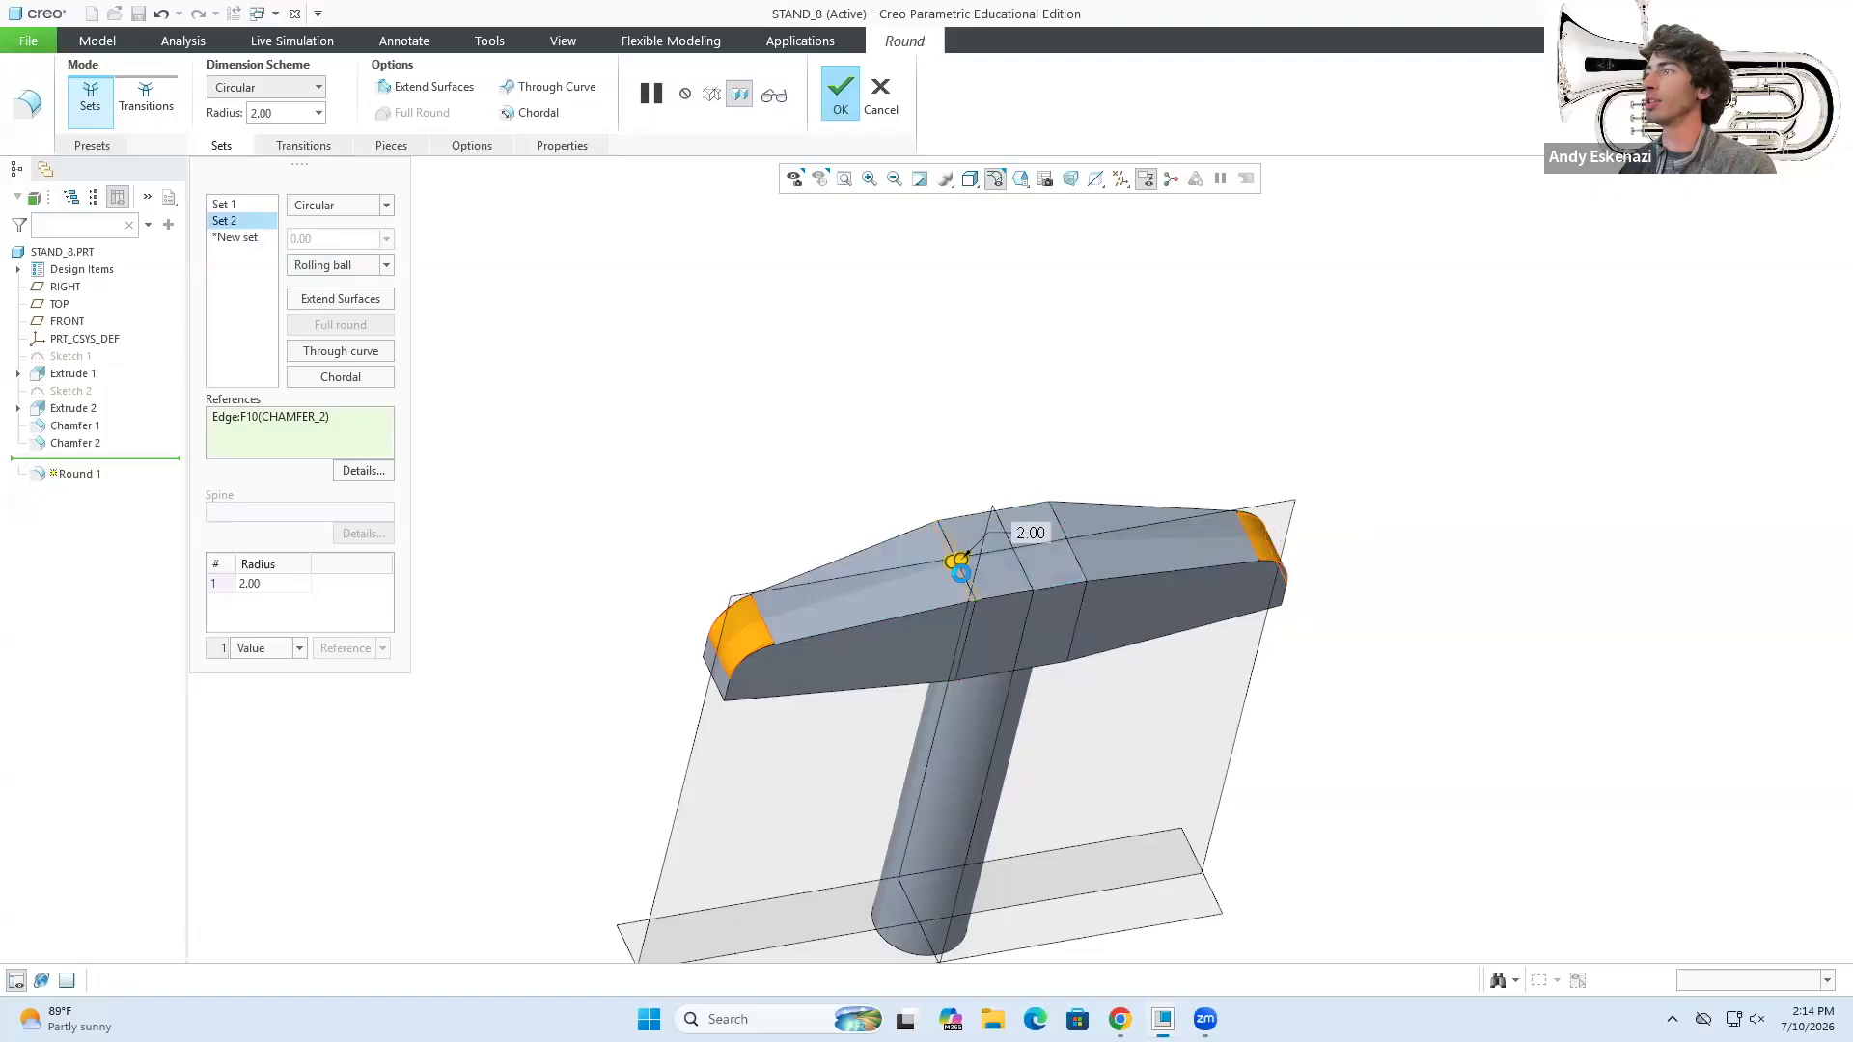
click(1073, 569)
middle_drag(1005, 570, 994, 528)
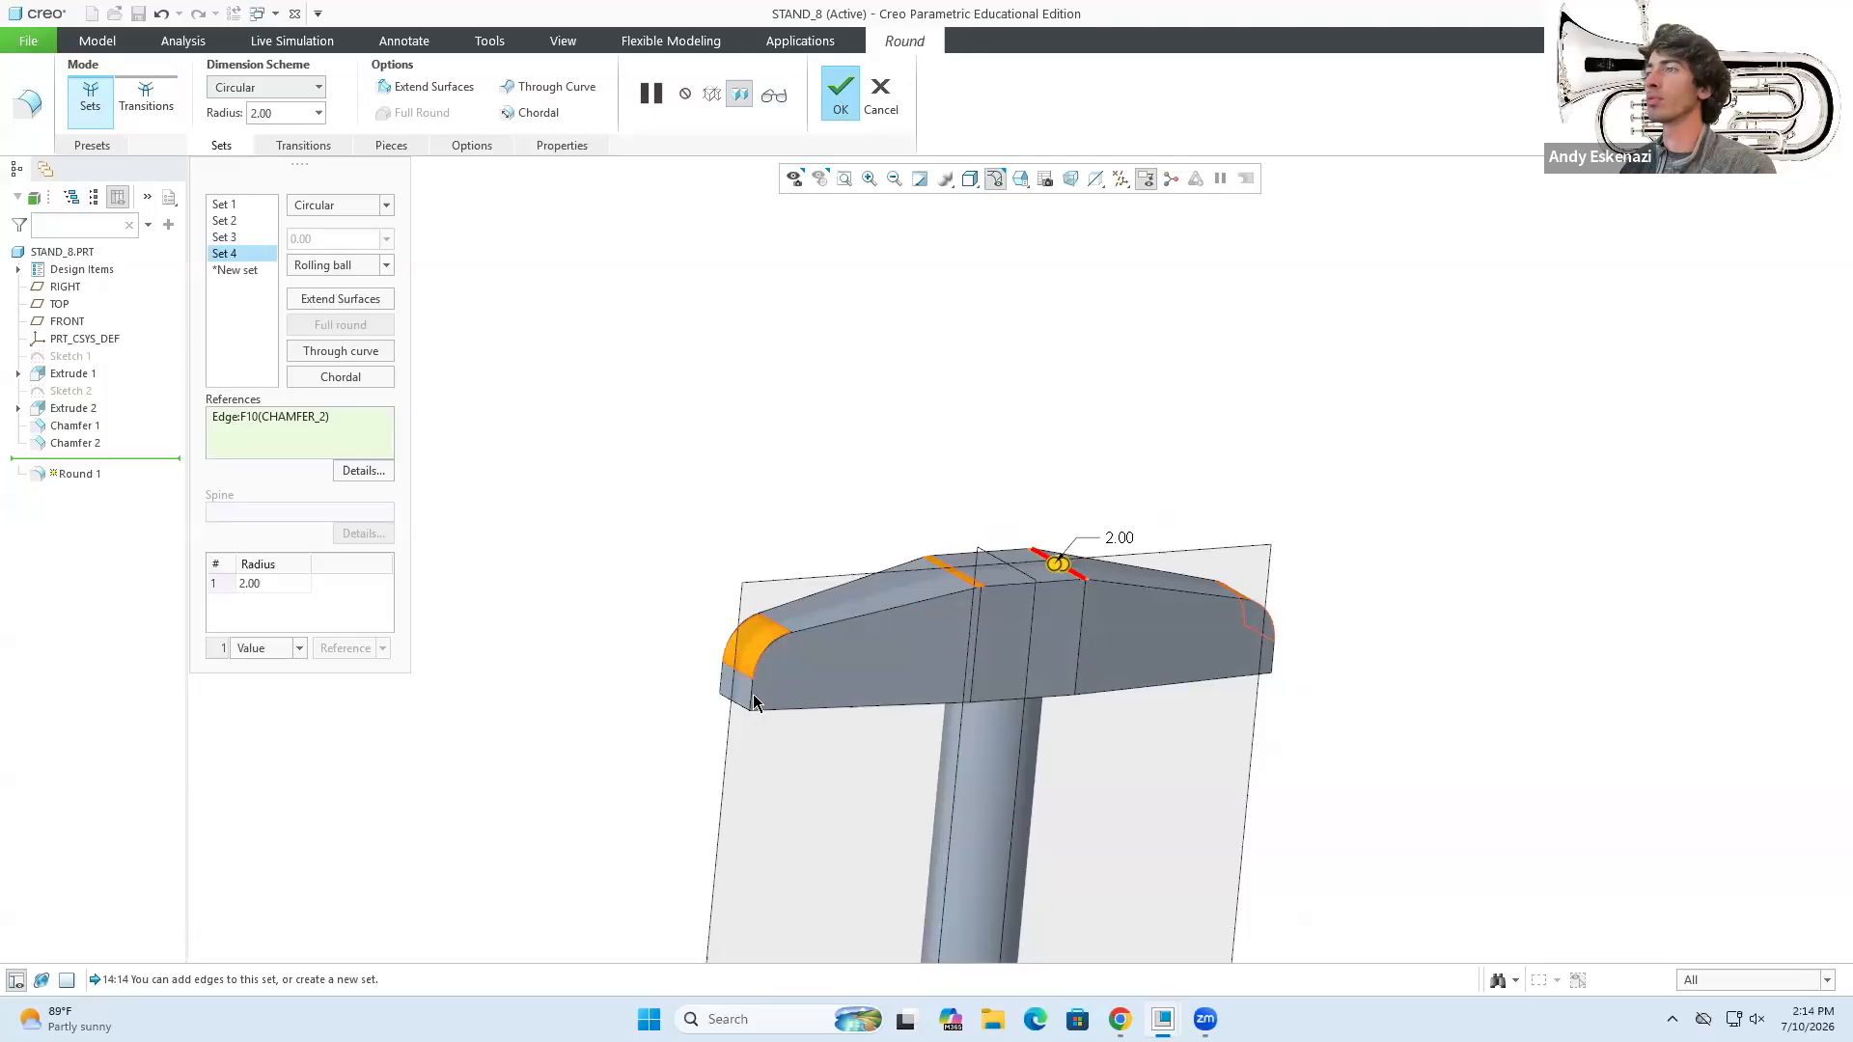
- Add 0.5 cm round sets on the lower edges at both ends of the crossbar, and complete the round
click(734, 711)
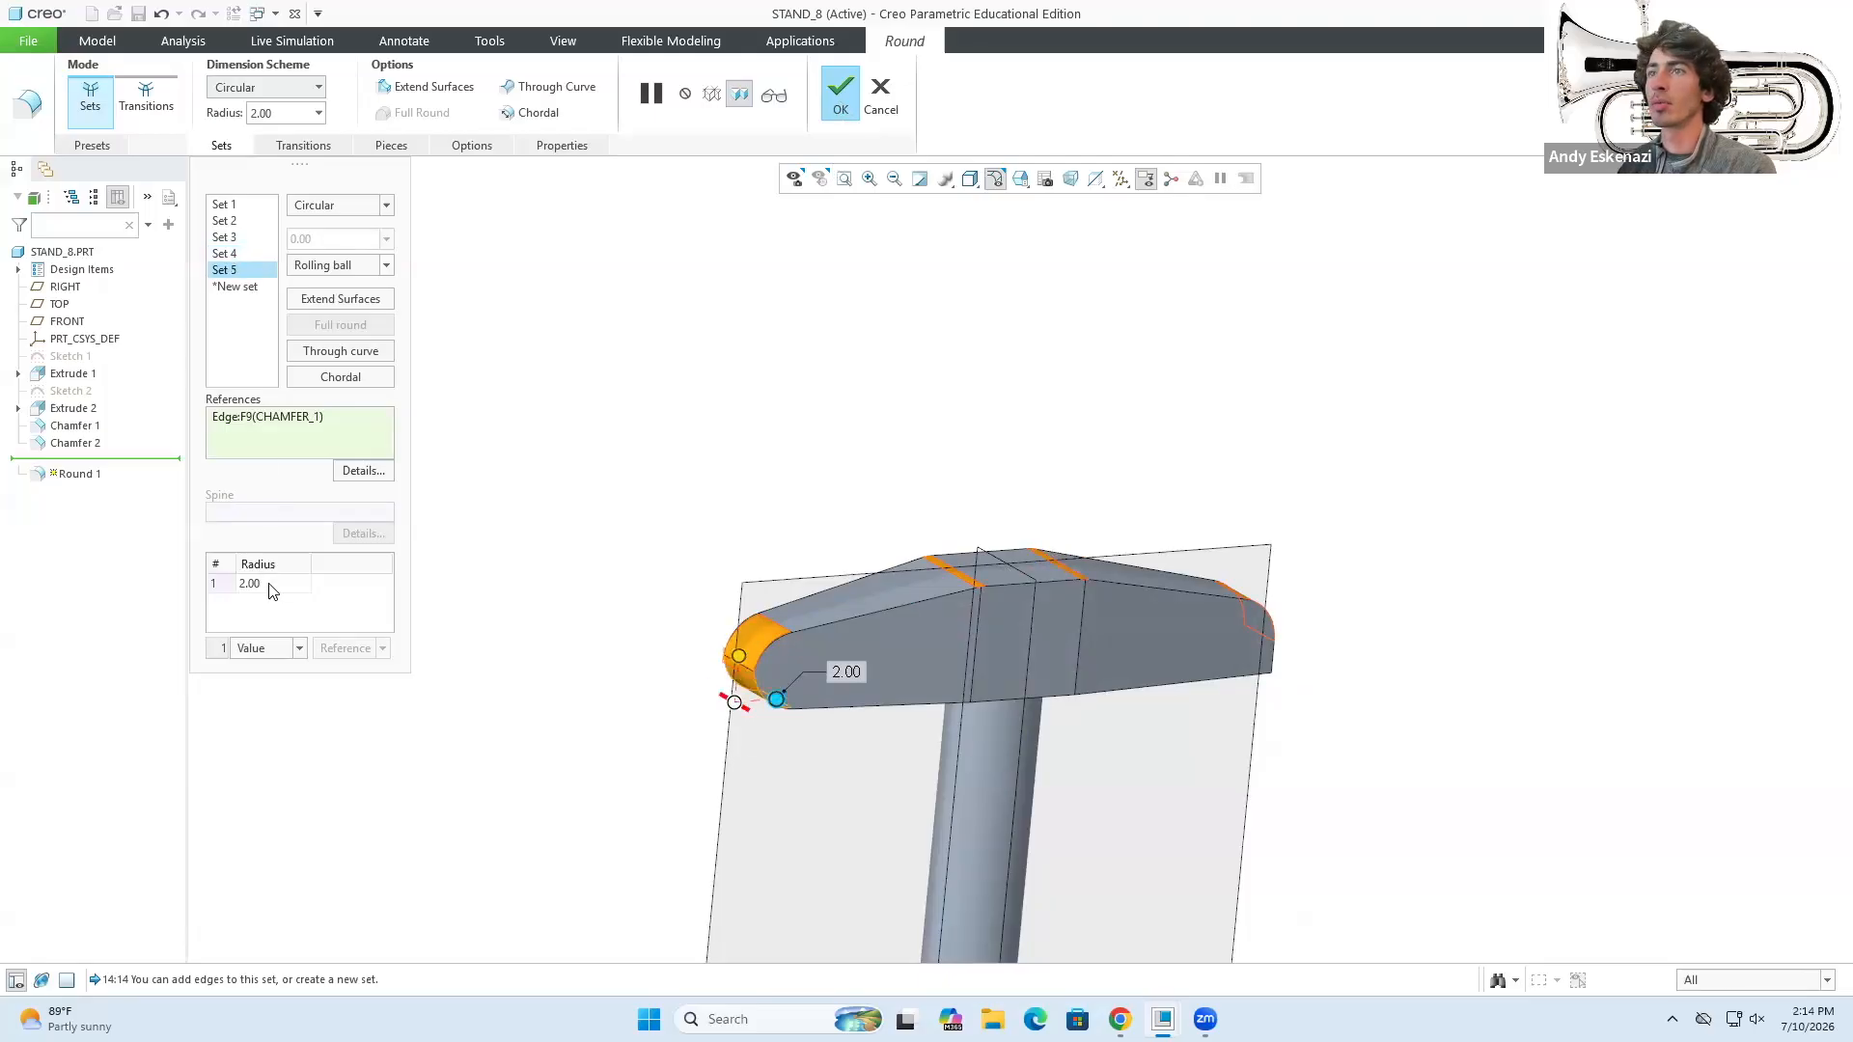
text(.5)
key(Return)
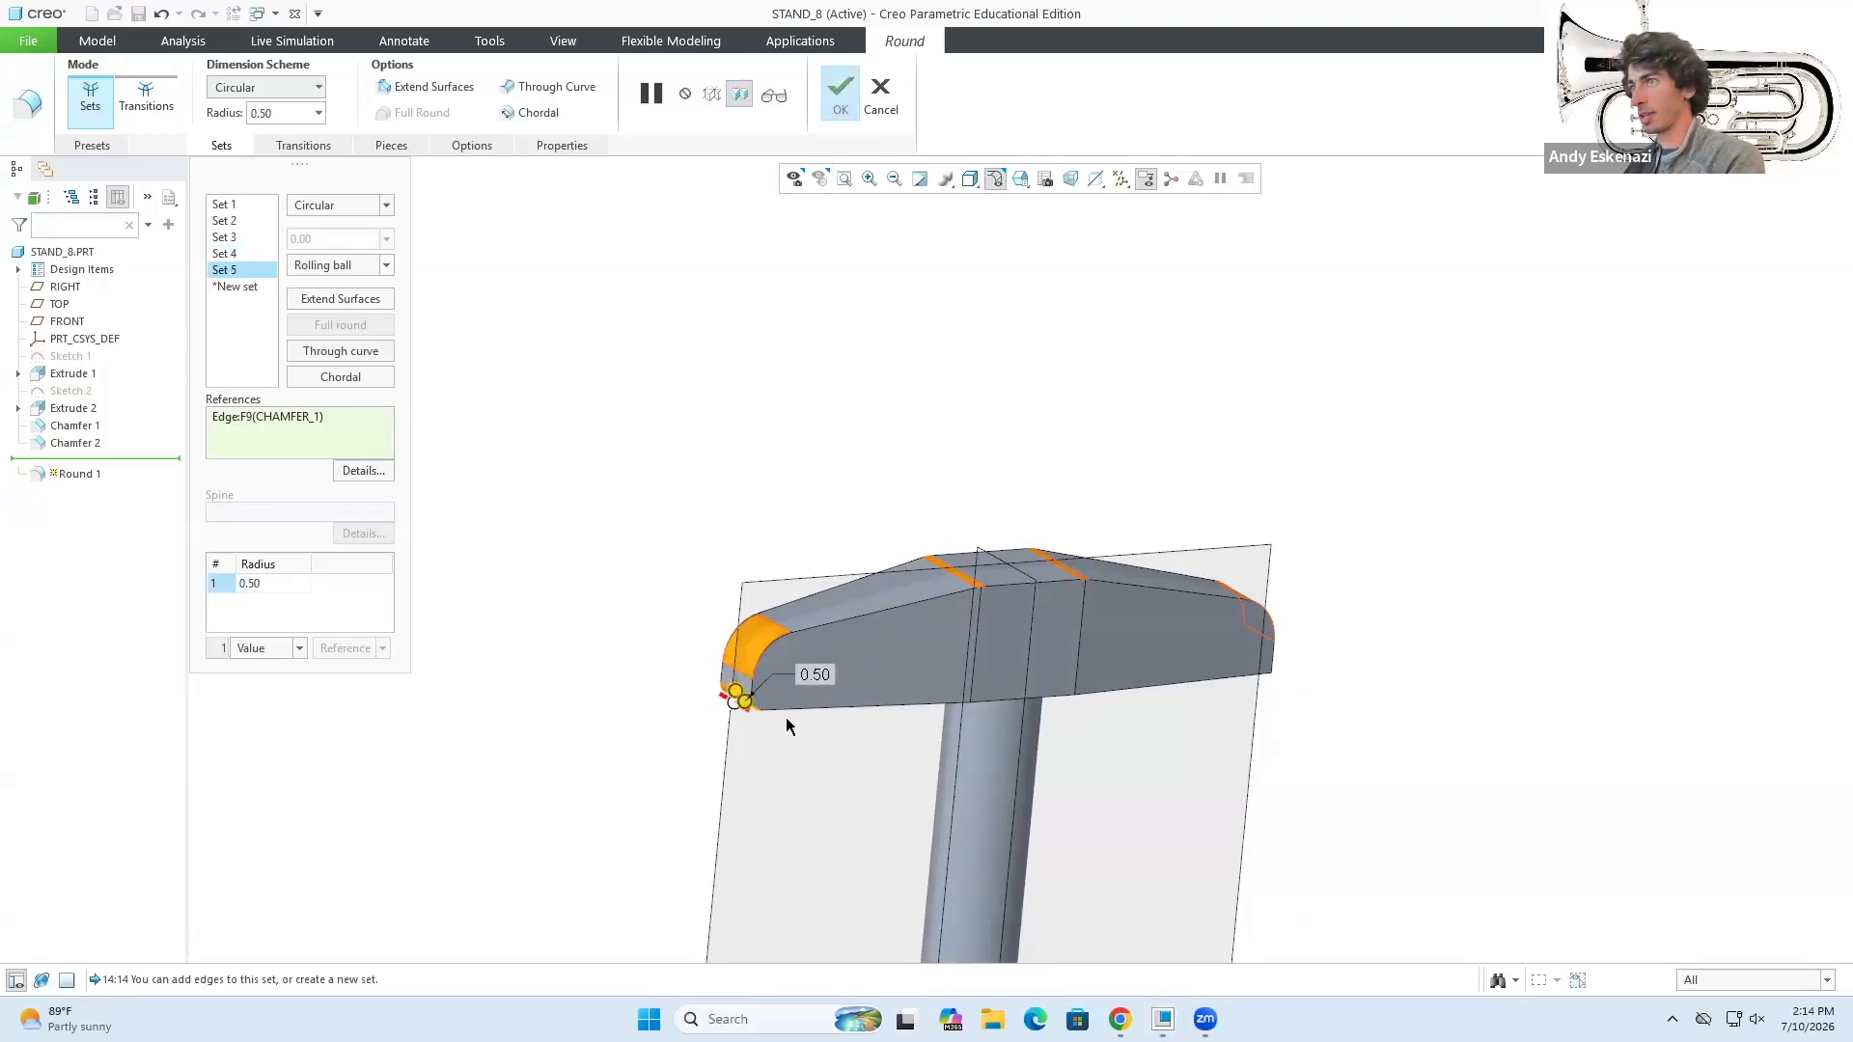
middle_drag(1294, 678, 1274, 629)
click(1432, 797)
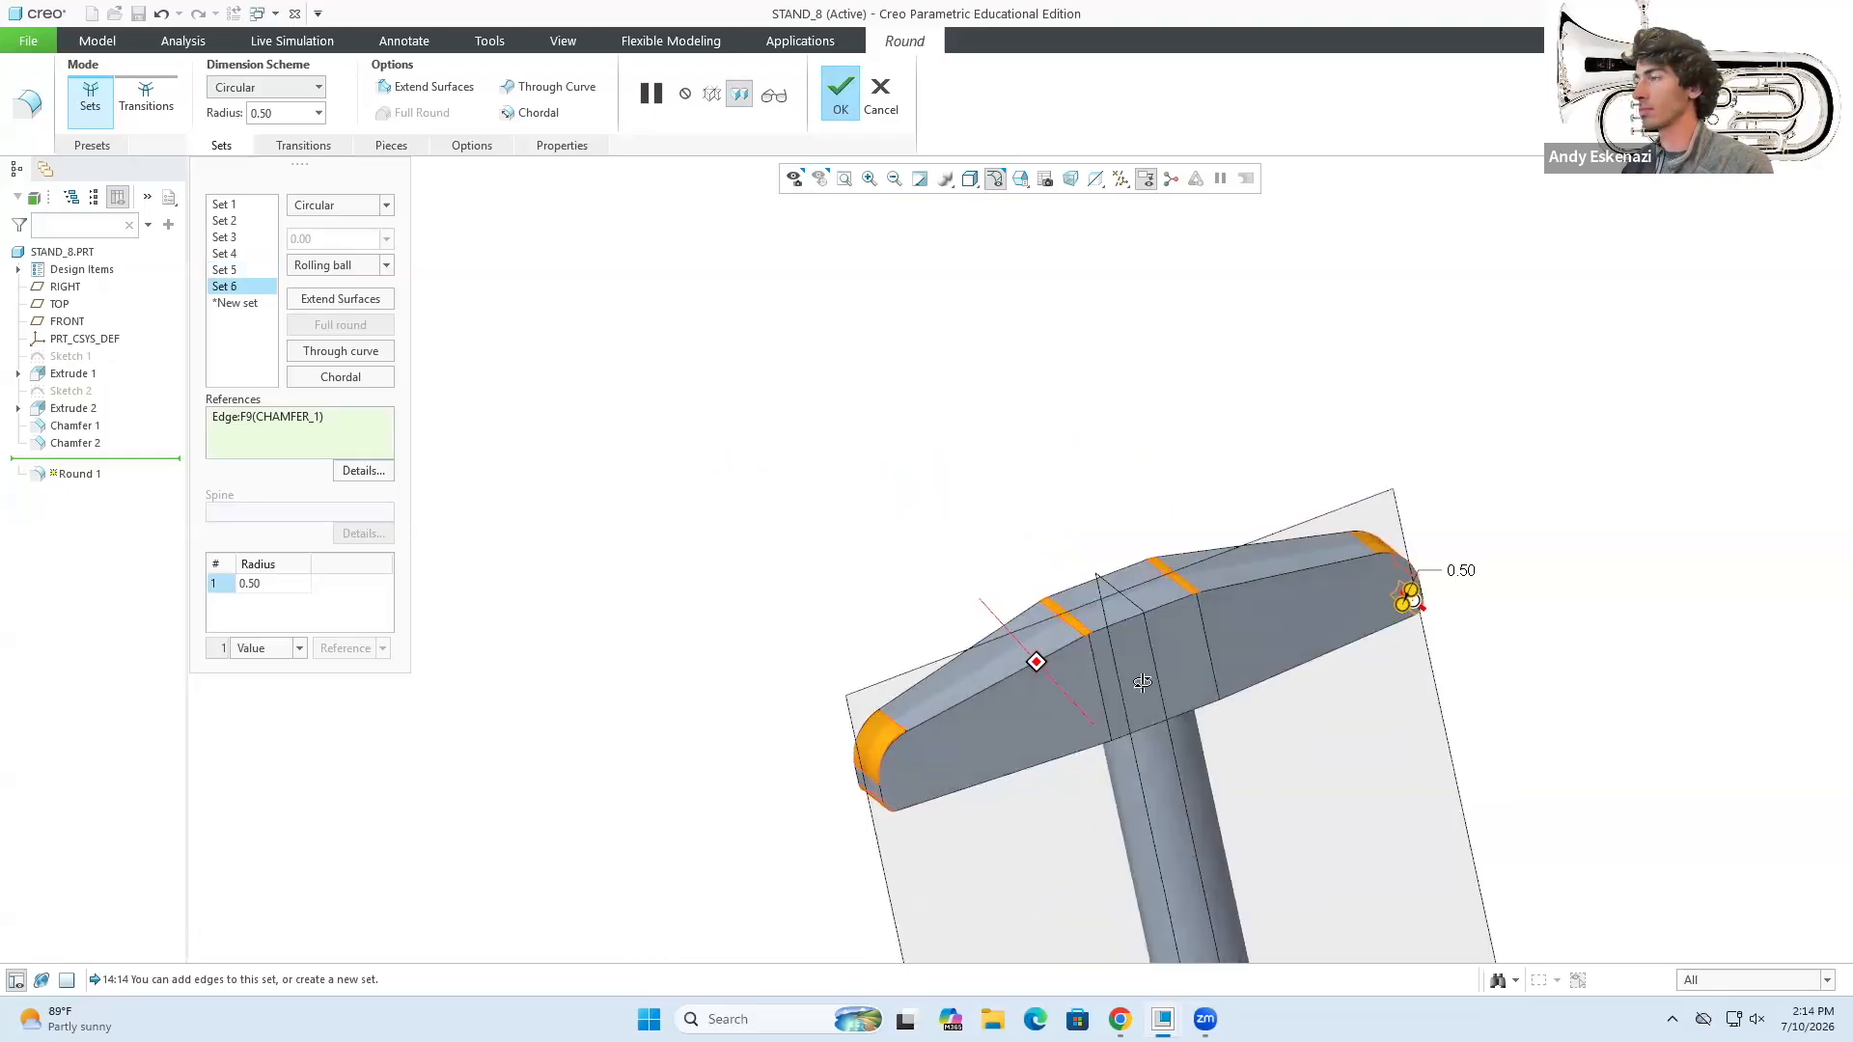
click(839, 97)
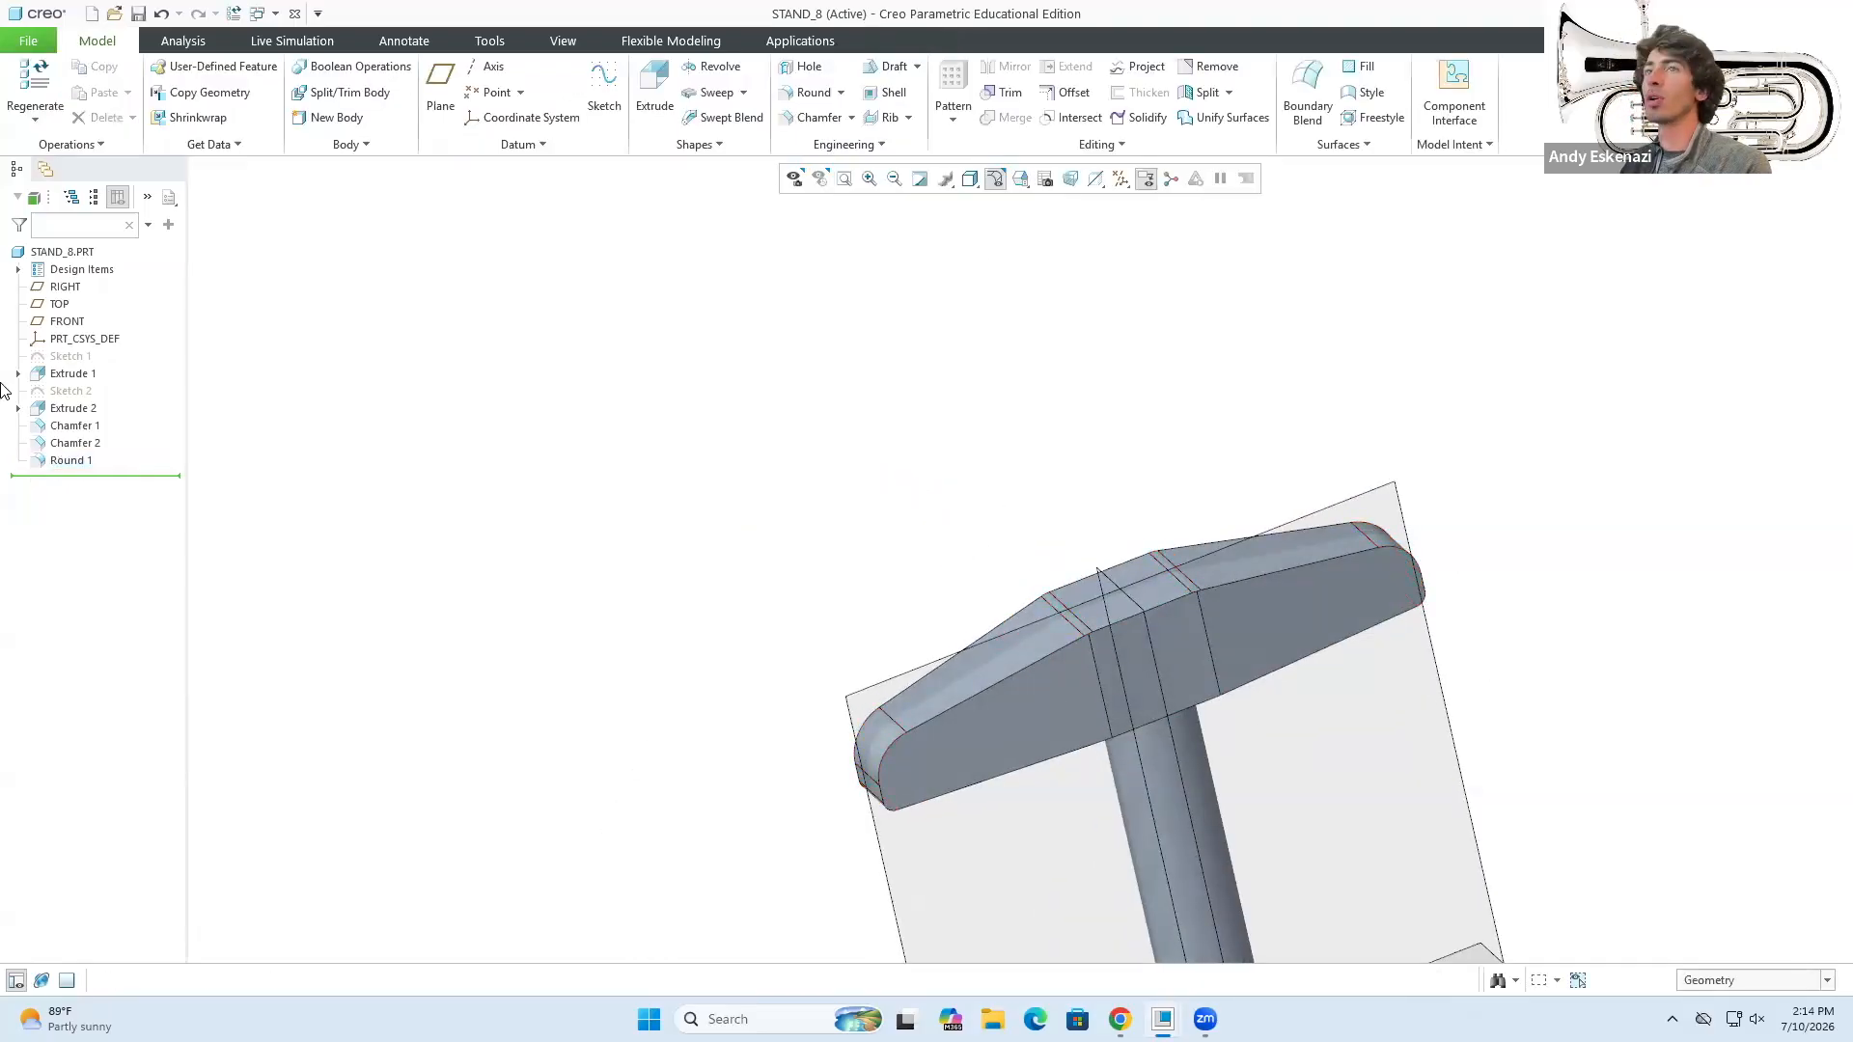
- Hide the RIGHT, TOP and FRONT datum planes
click(69, 288)
ctrl+click(61, 305)
ctrl+click(67, 321)
click(99, 285)
scroll(385, 459, up, 3)
middle_drag(386, 459, 626, 558)
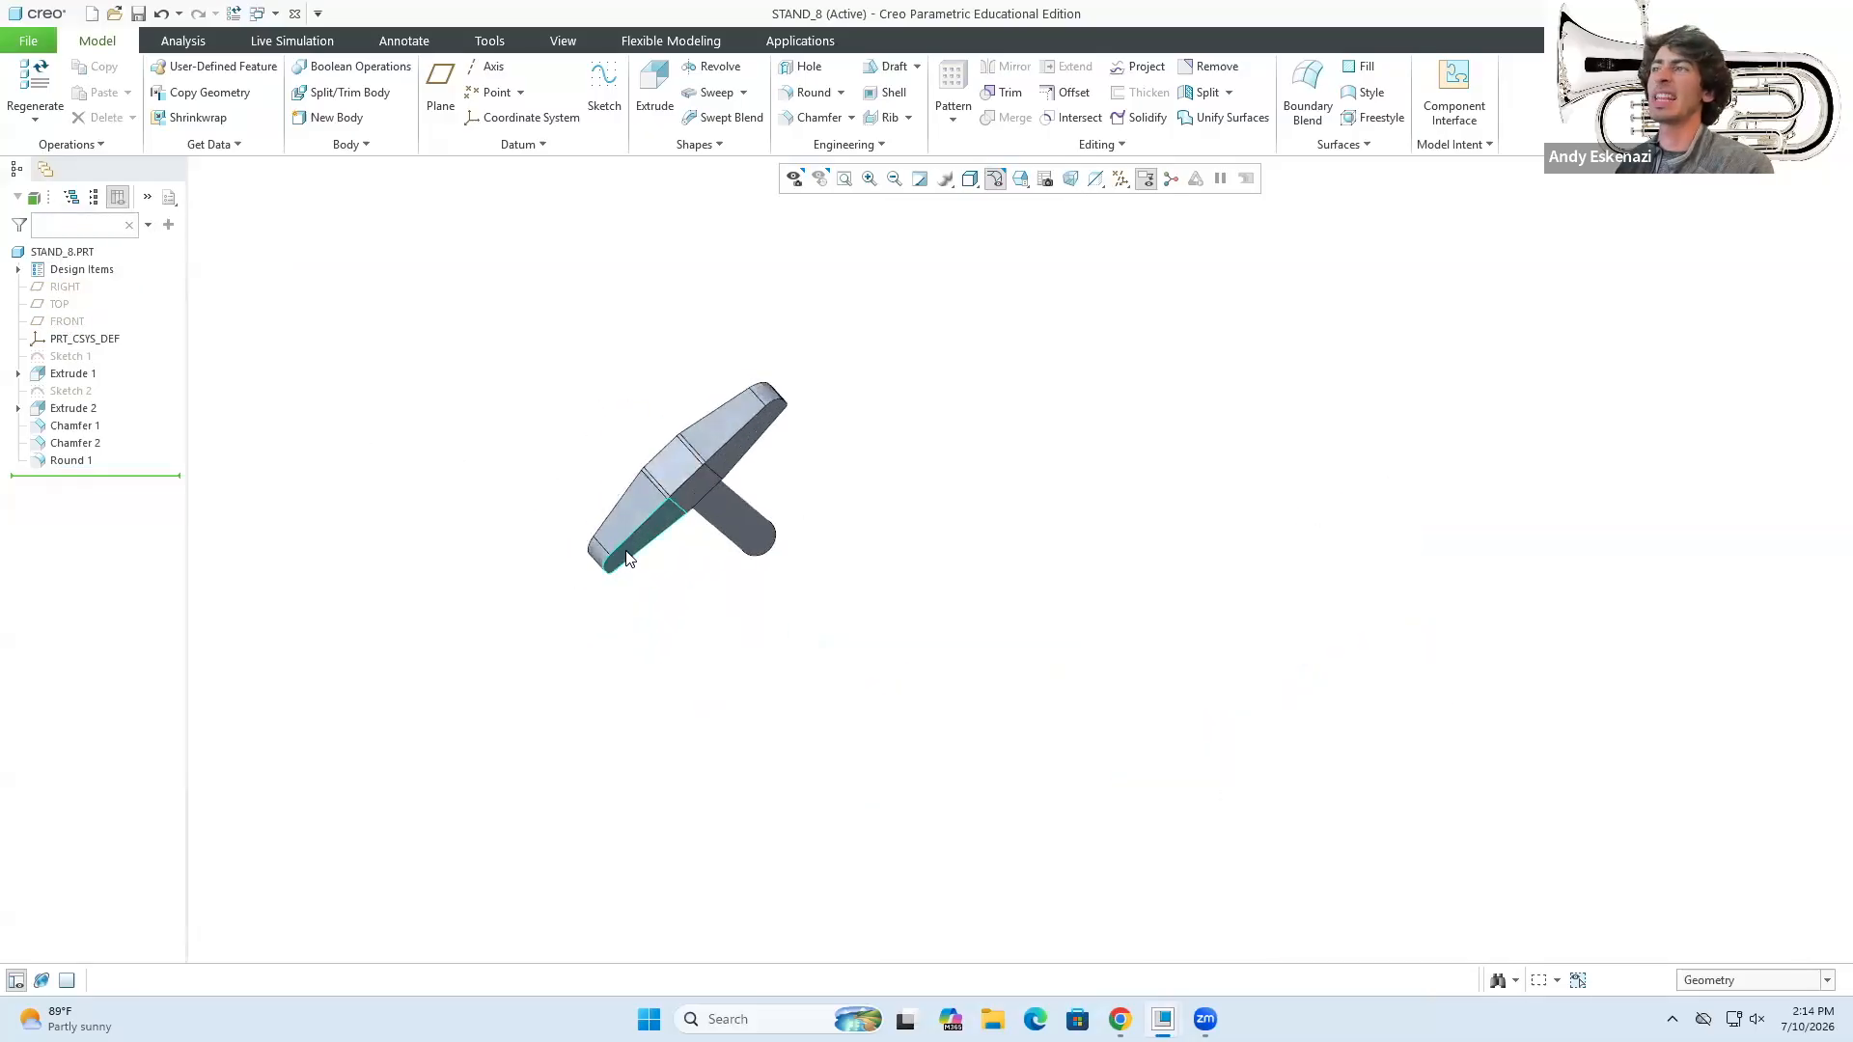
drag(449, 318, 853, 678)
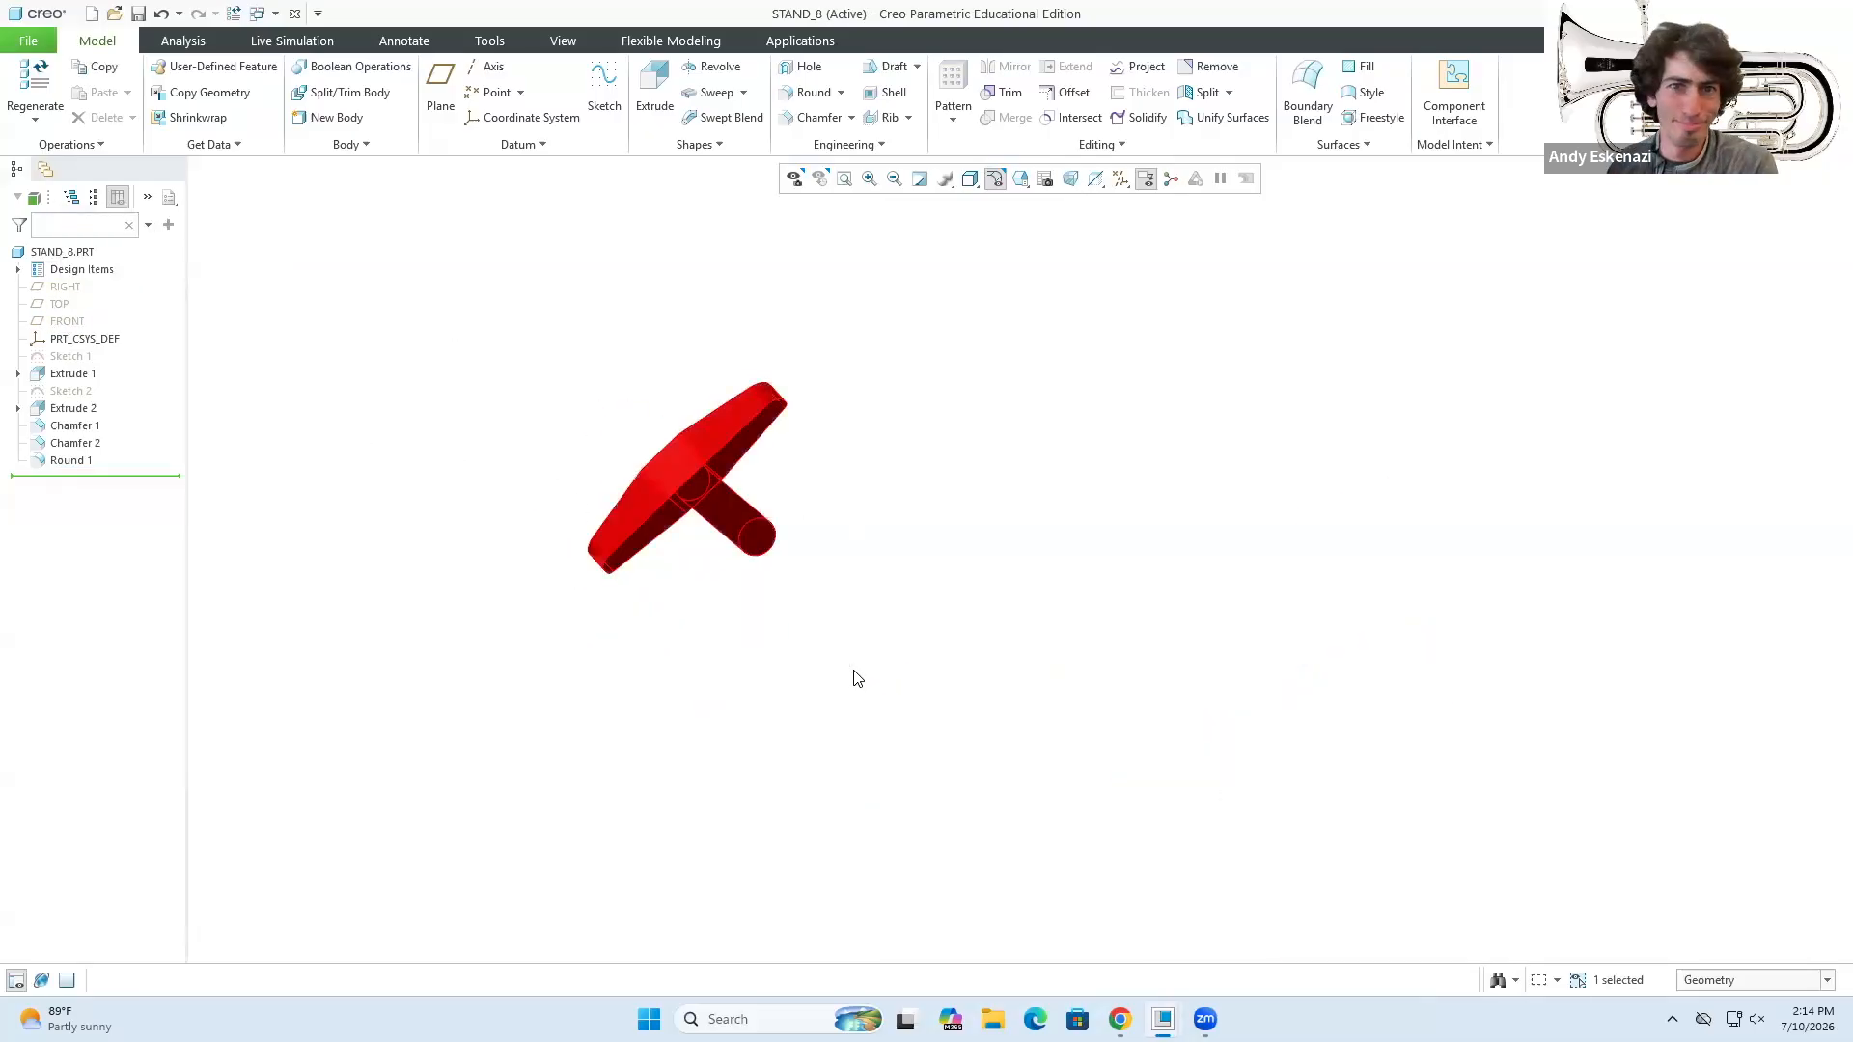
click(563, 40)
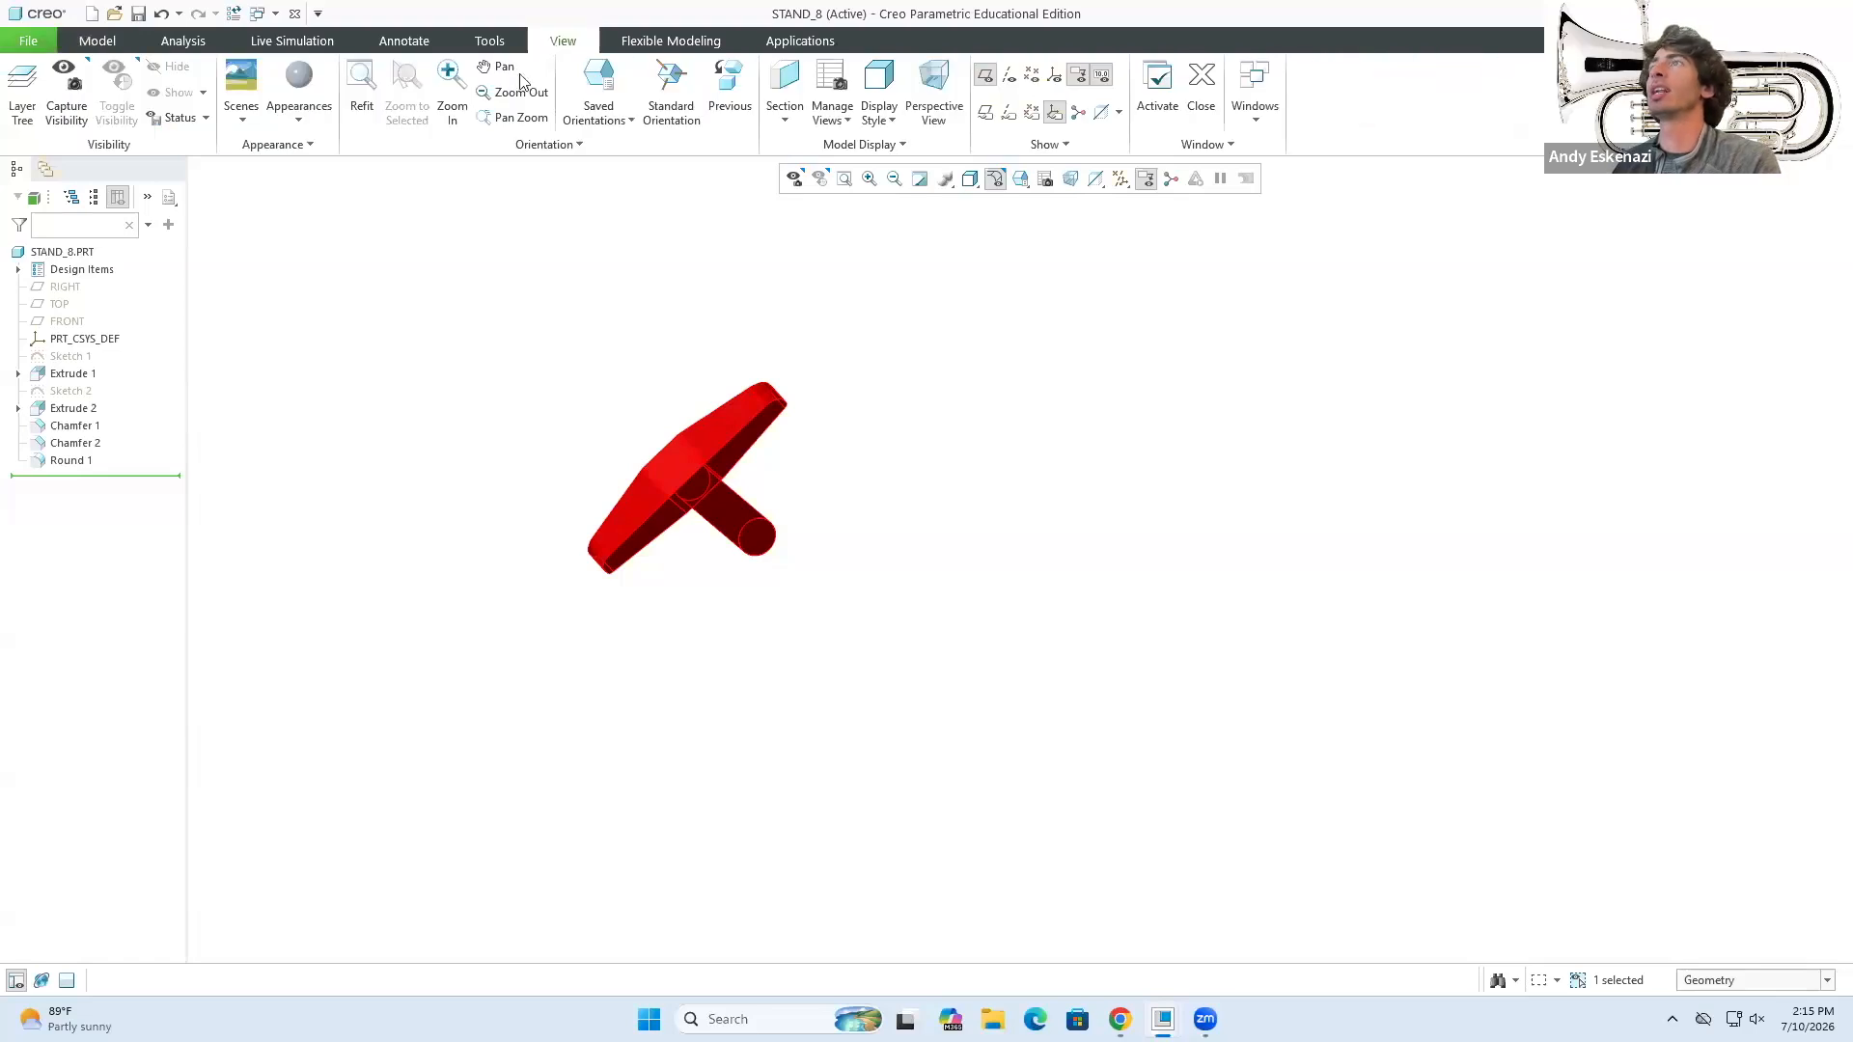
click(650, 435)
- Chamfer the circular edge at the post's free end with the D x D scheme at 0.5 cm
middle_drag(649, 434, 617, 434)
scroll(851, 615, down, 2)
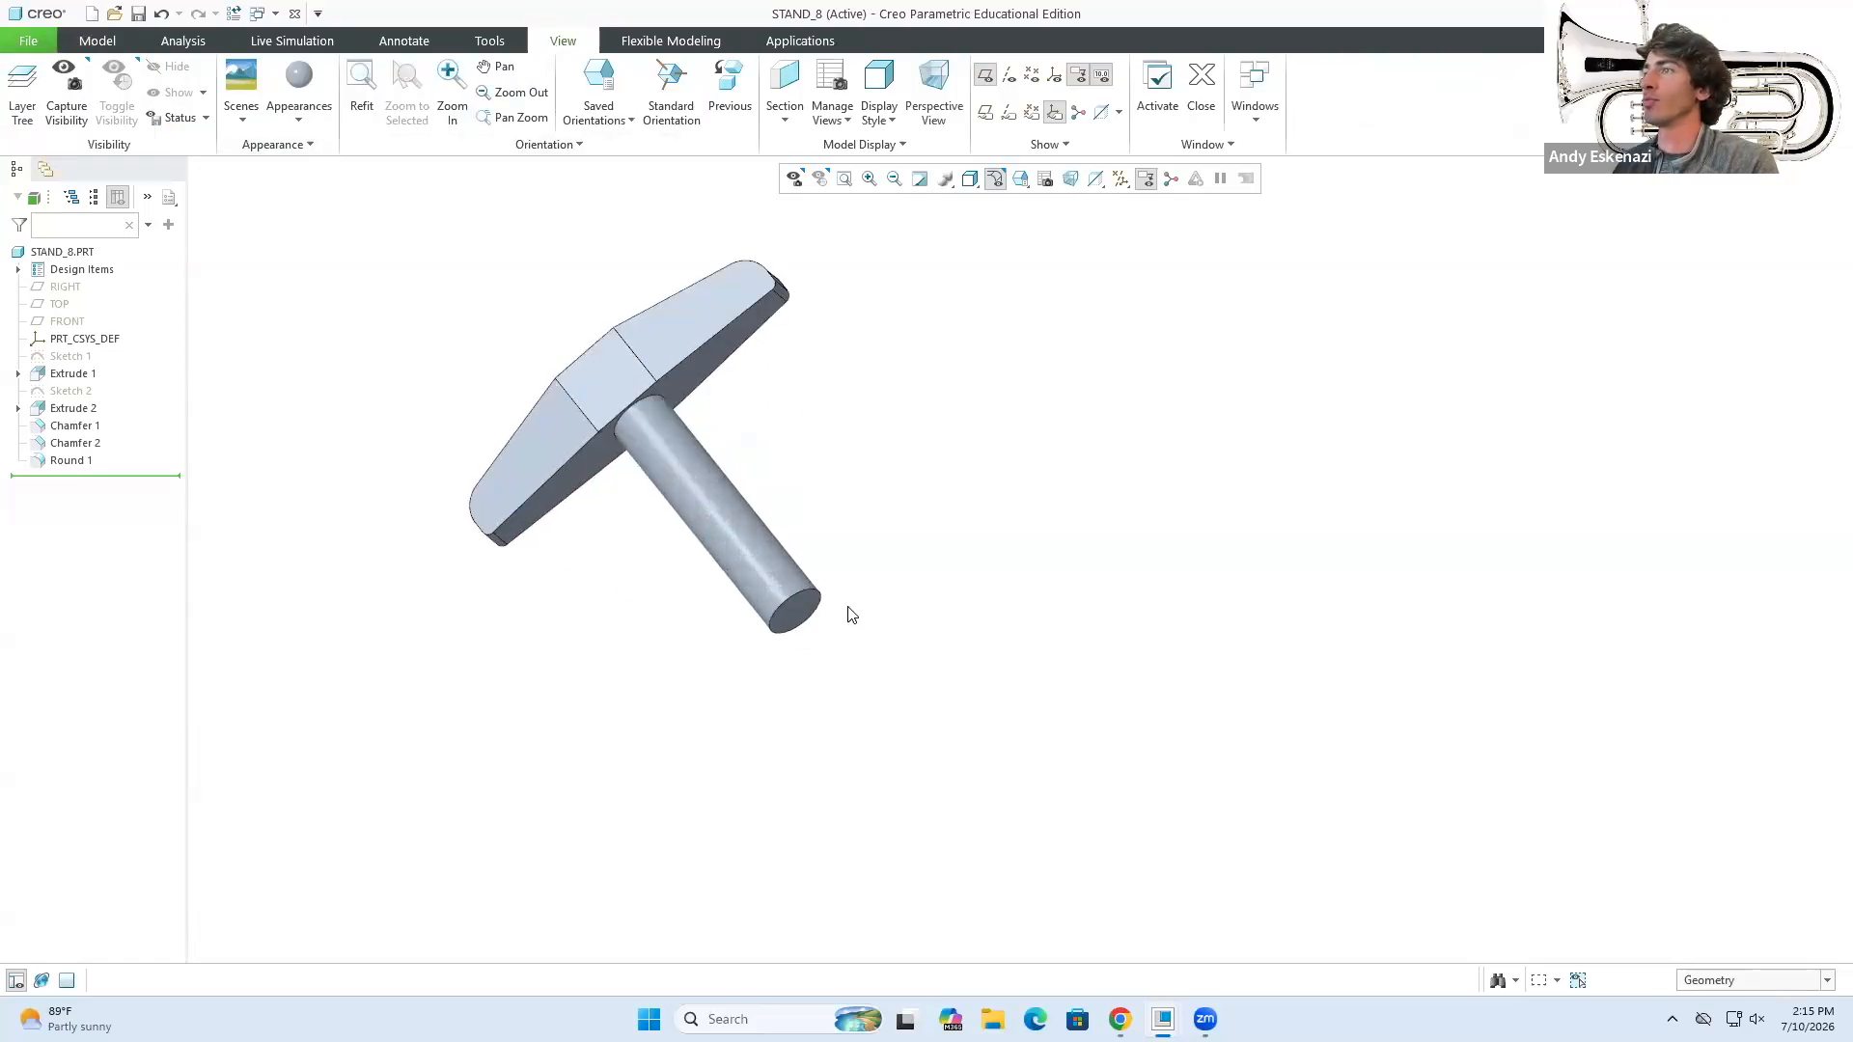
click(104, 40)
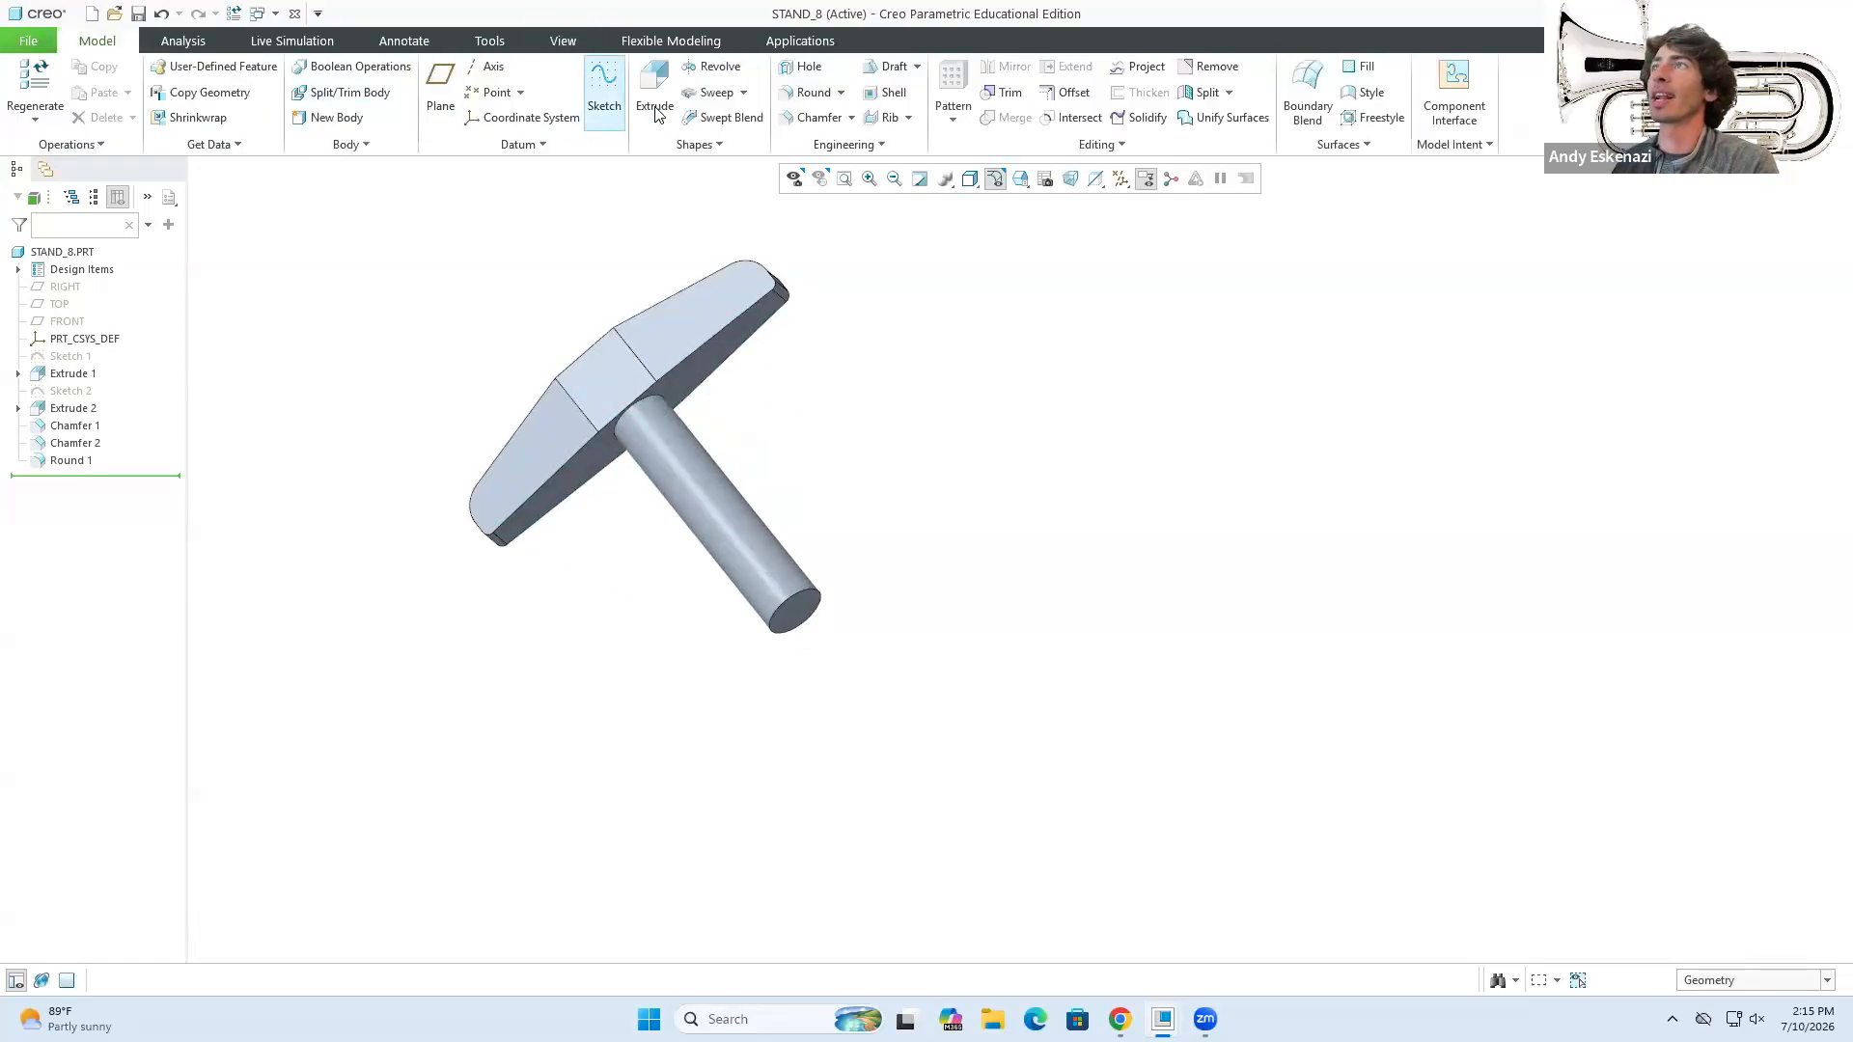
click(799, 117)
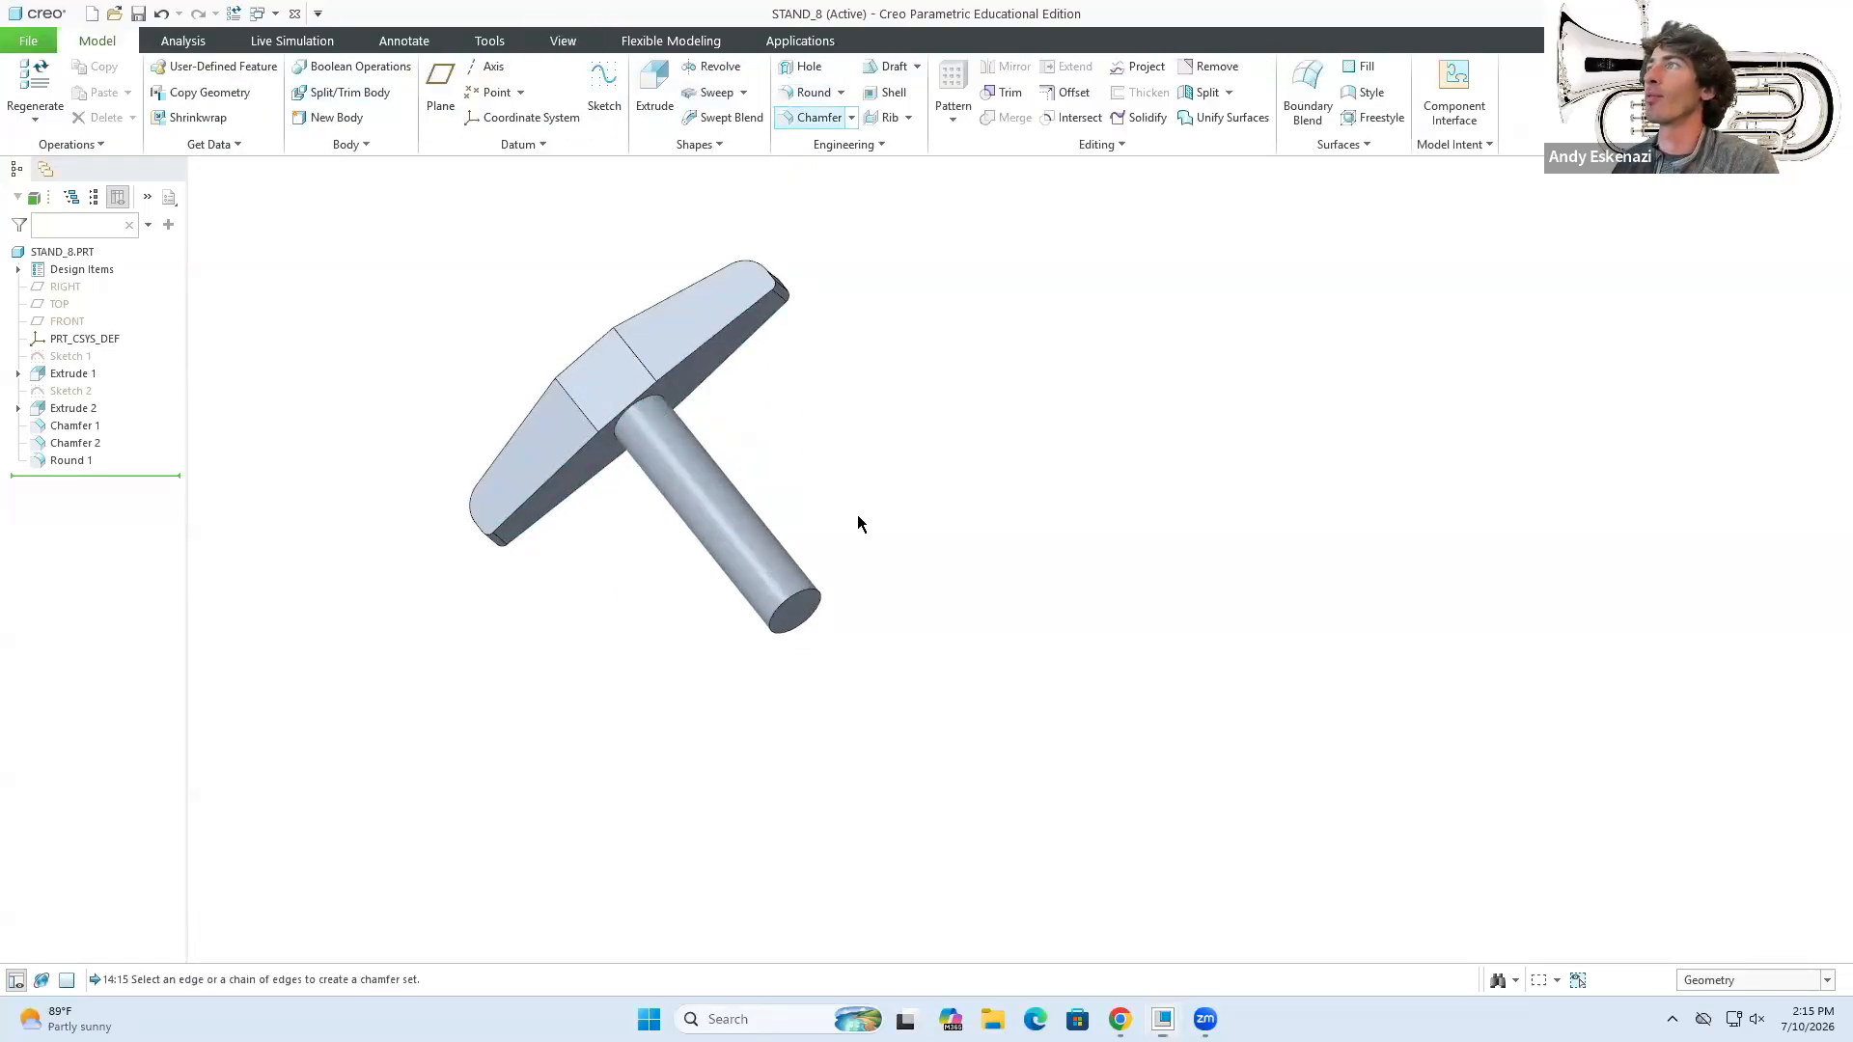
click(808, 590)
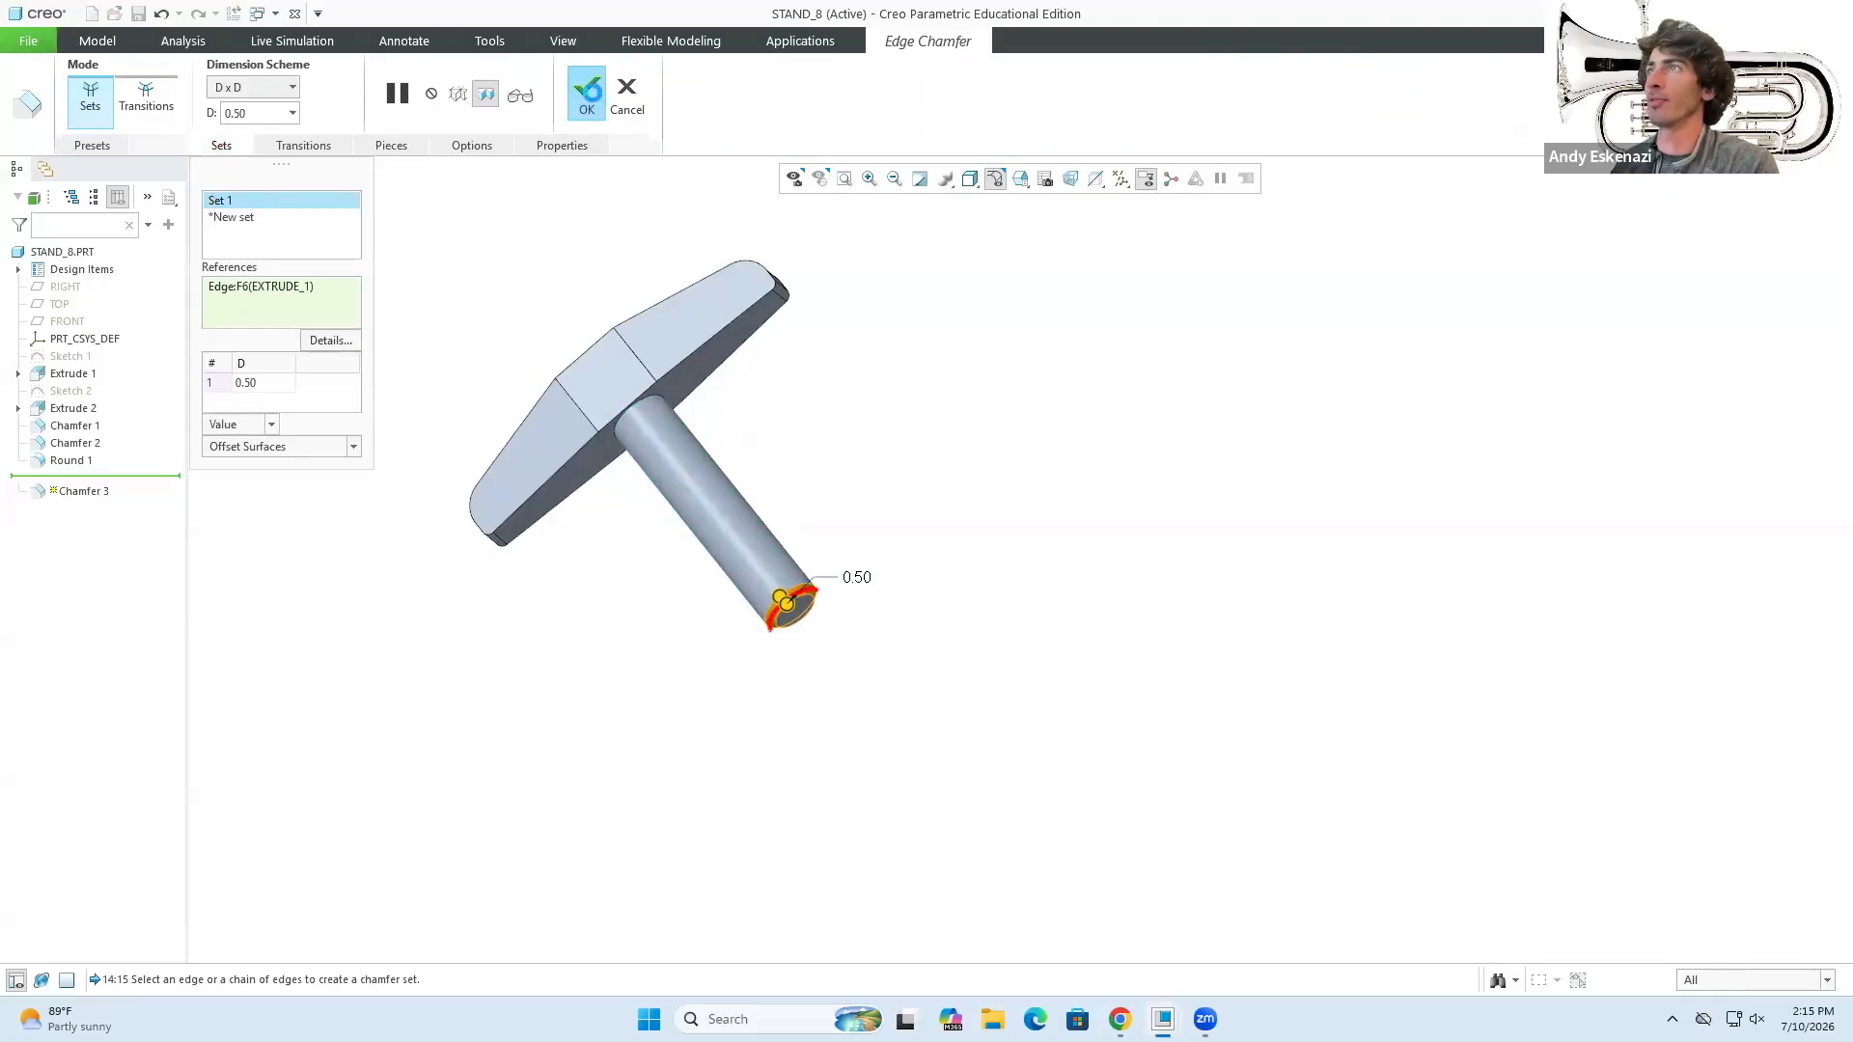
click(588, 90)
- Apply the matte bronze appearance from the Metal-Bronze library to the whole part
click(326, 225)
drag(326, 225, 918, 677)
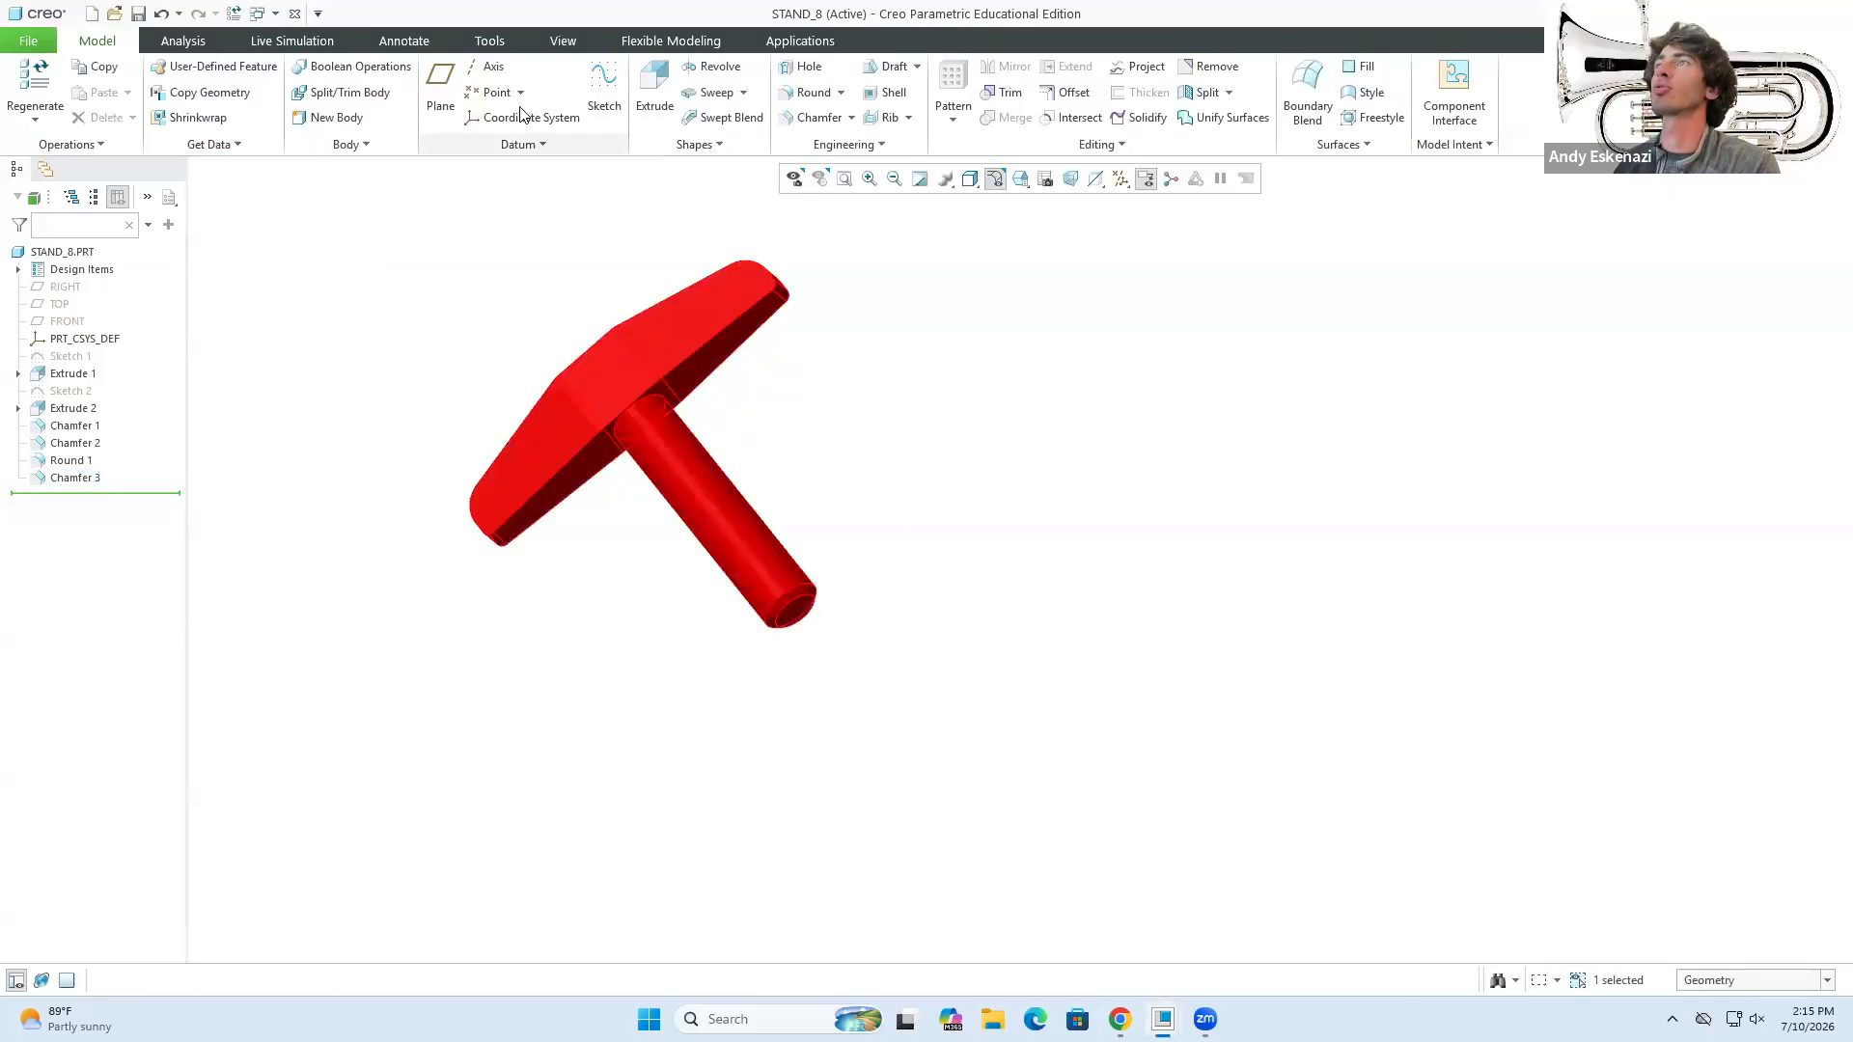
click(546, 46)
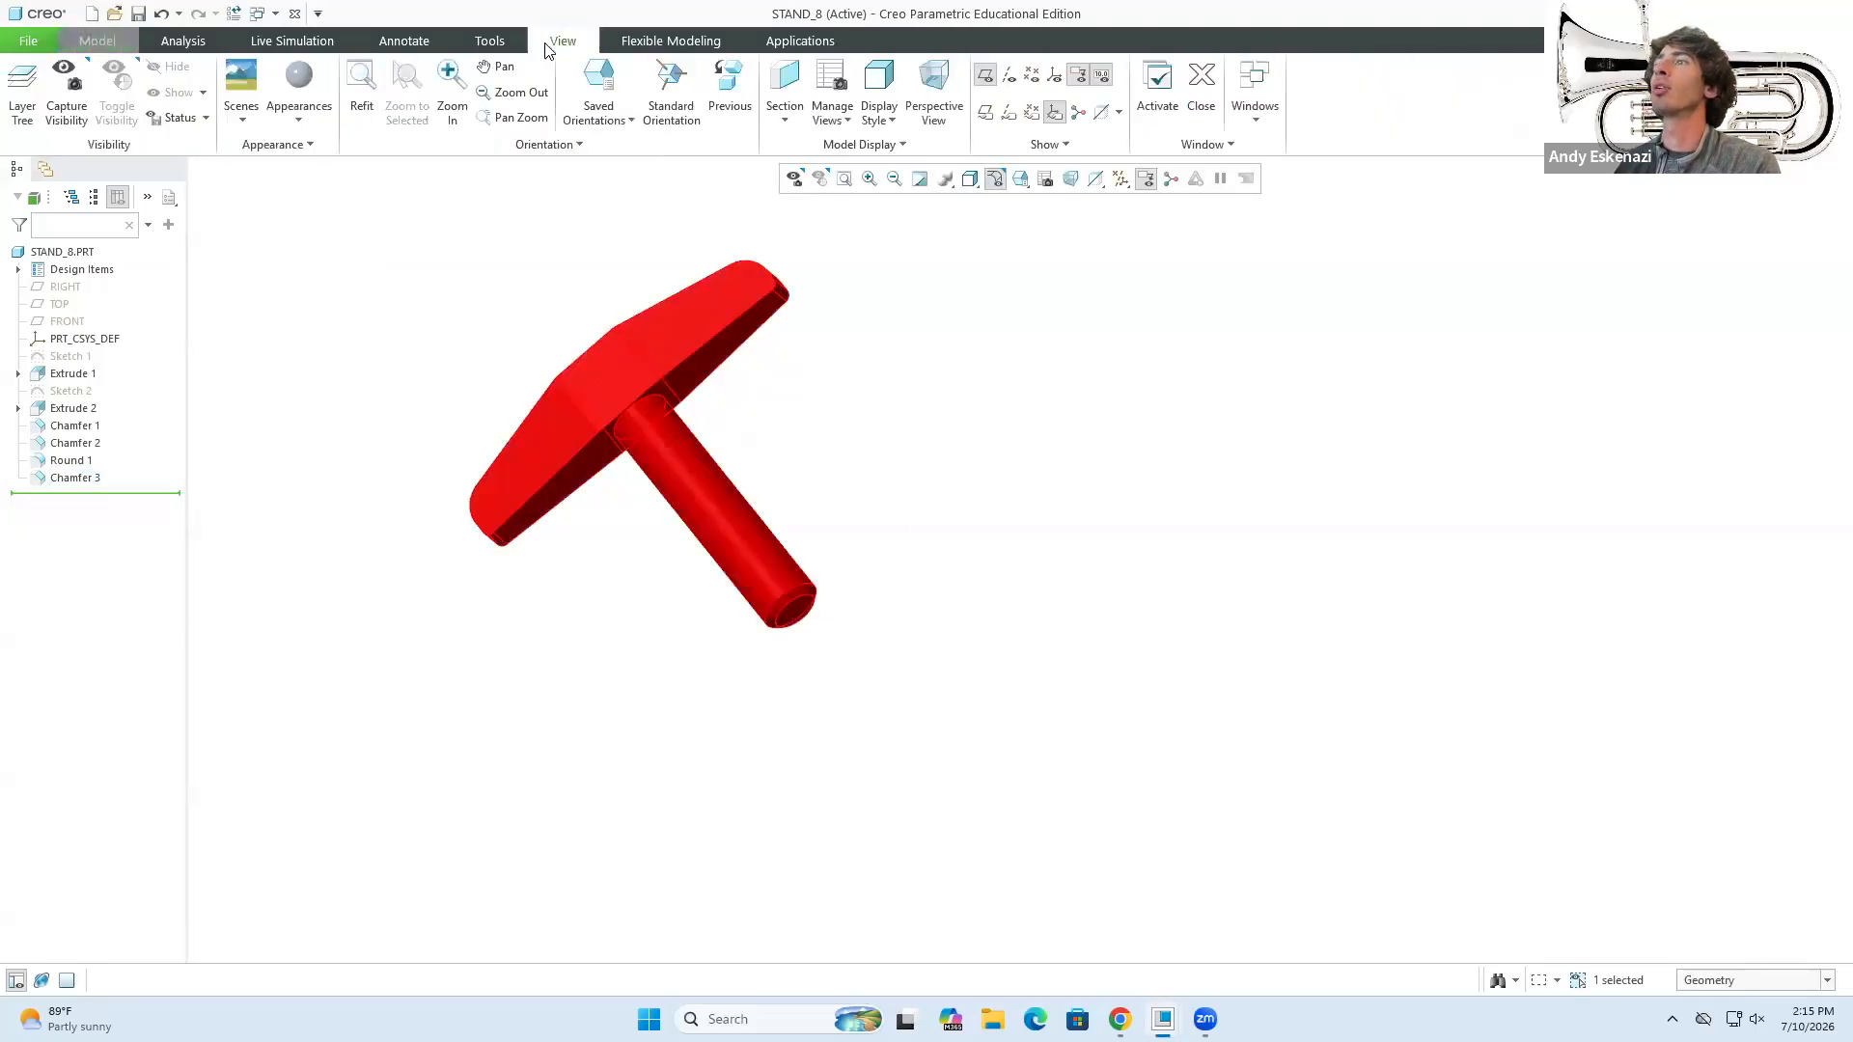
click(299, 118)
click(485, 397)
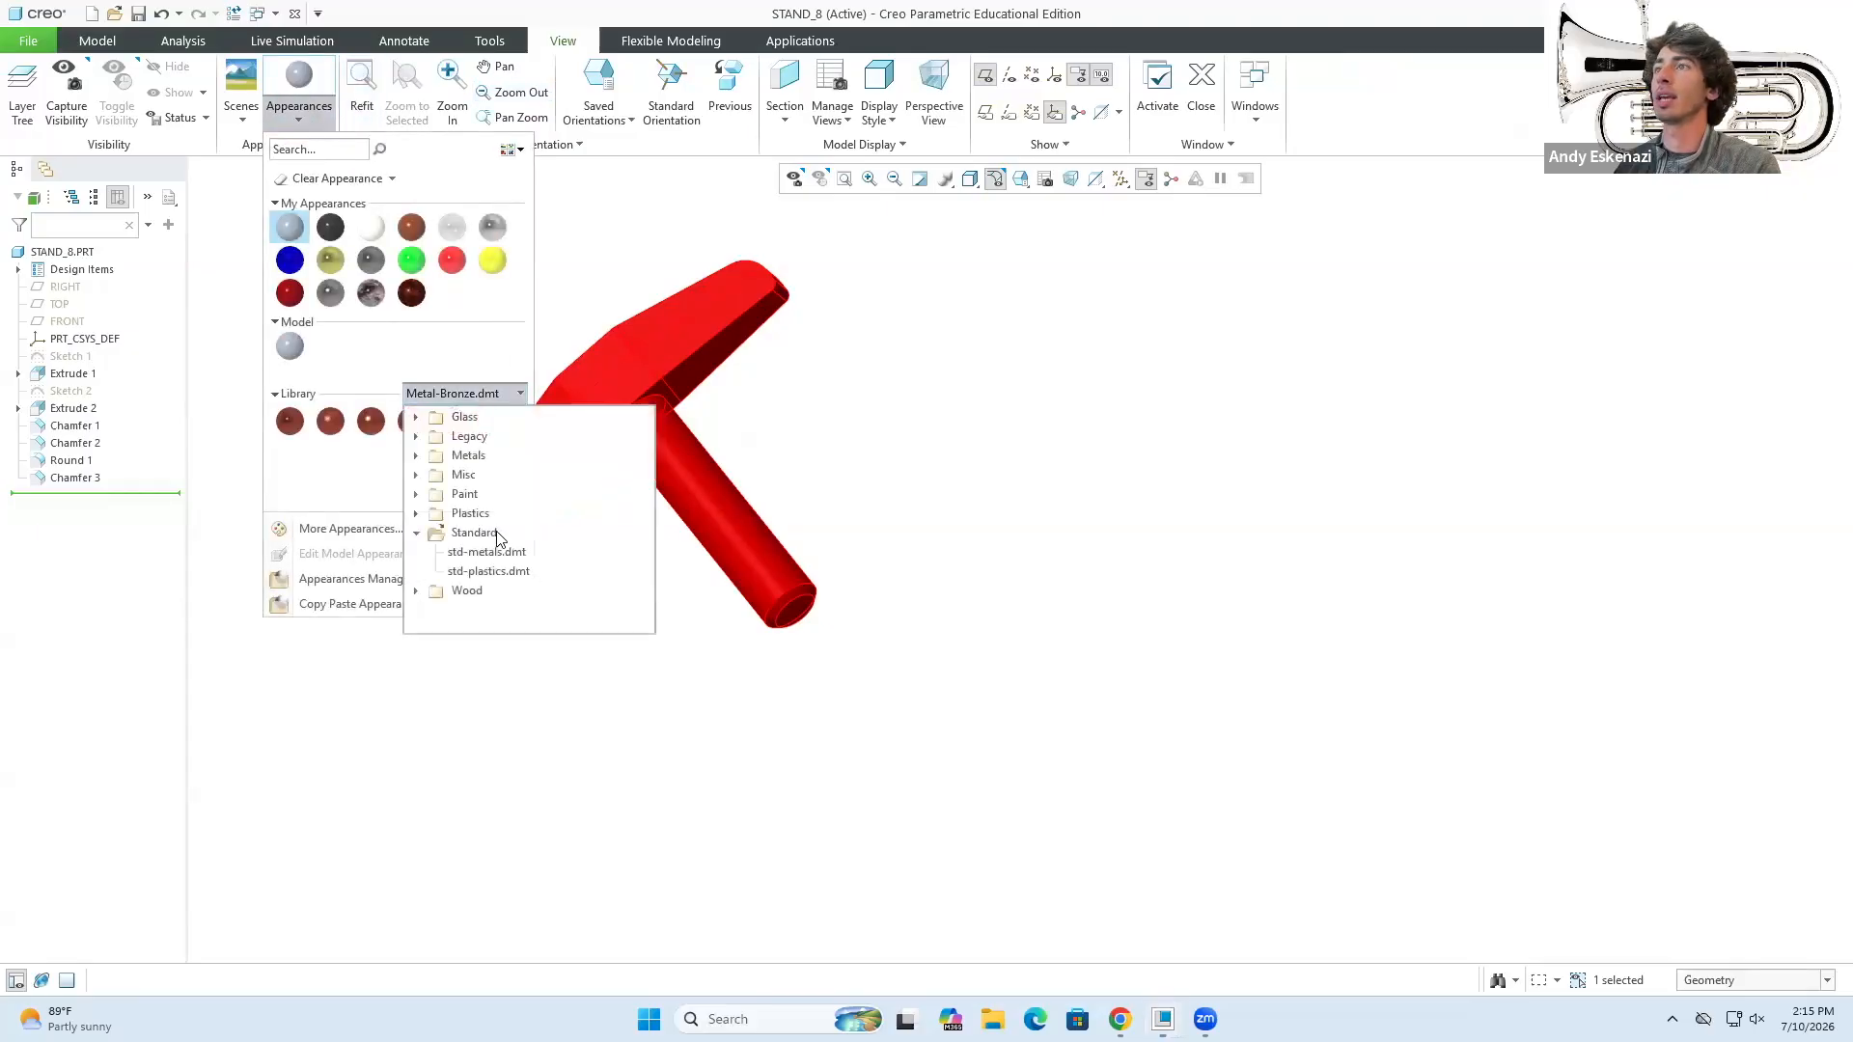
click(363, 480)
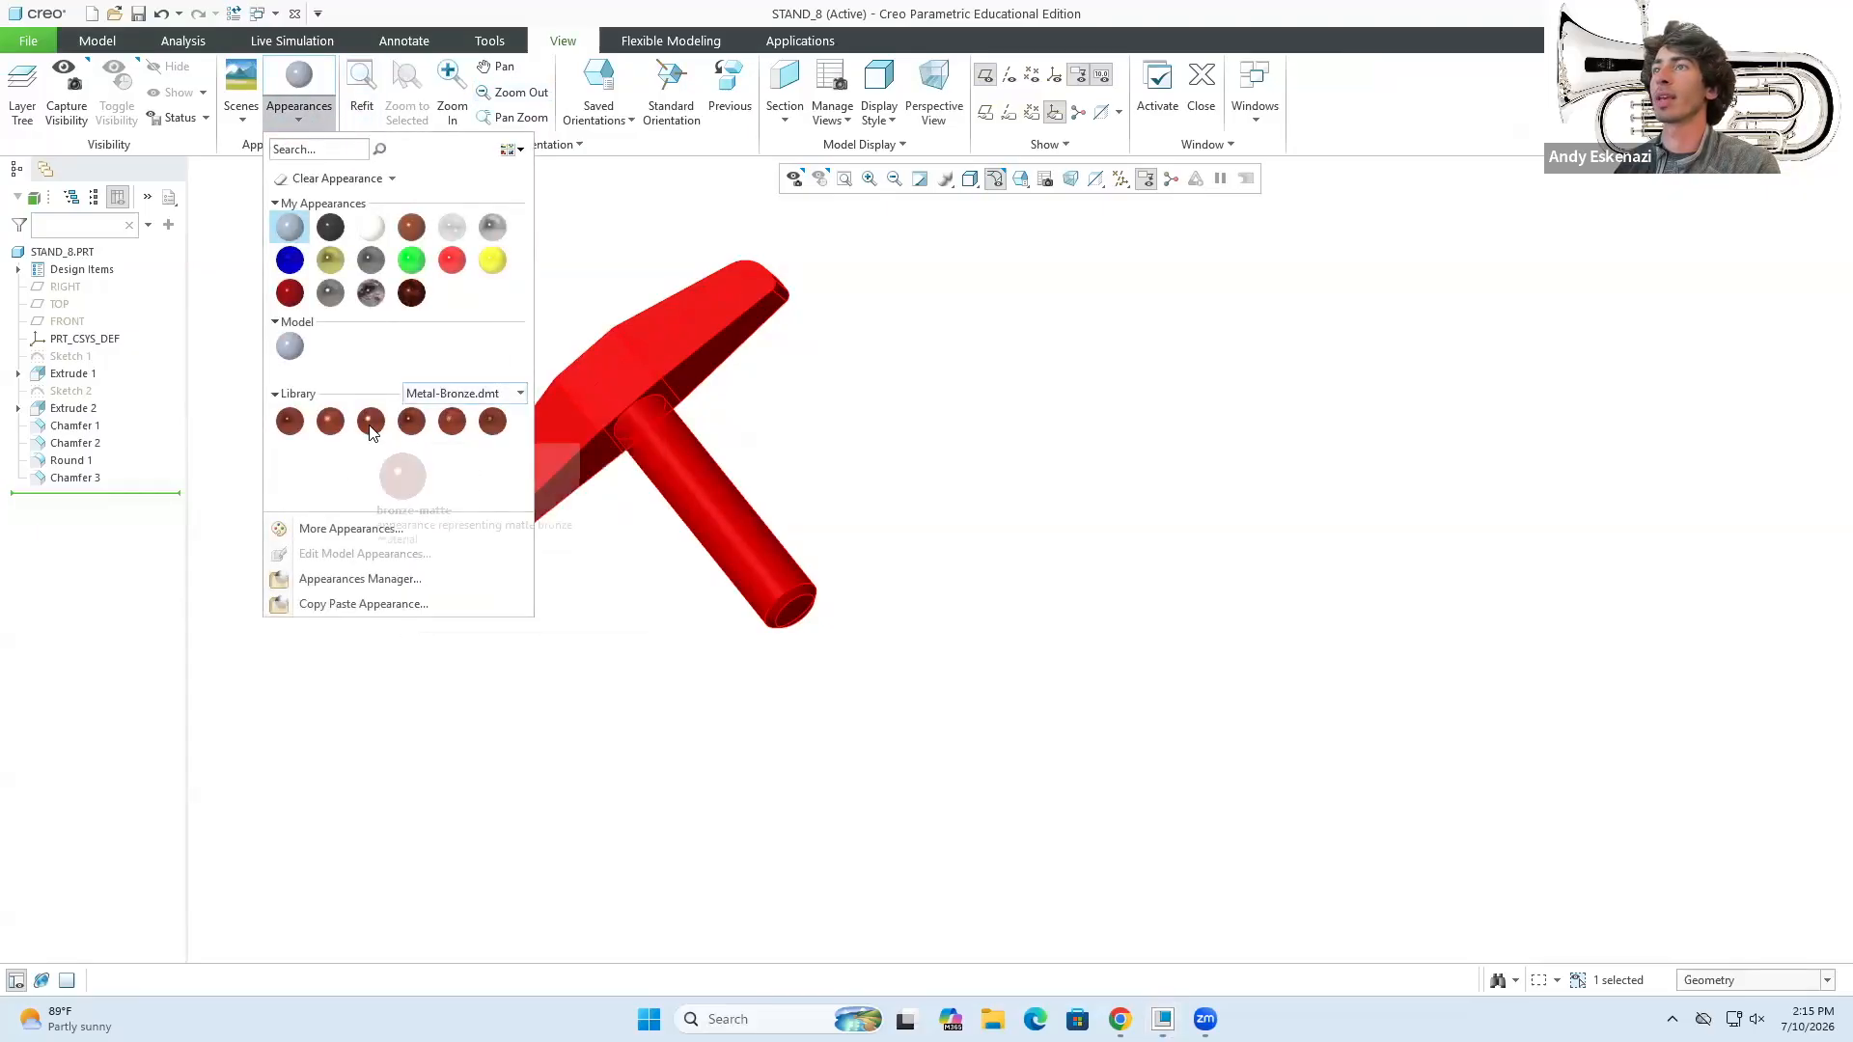
click(371, 421)
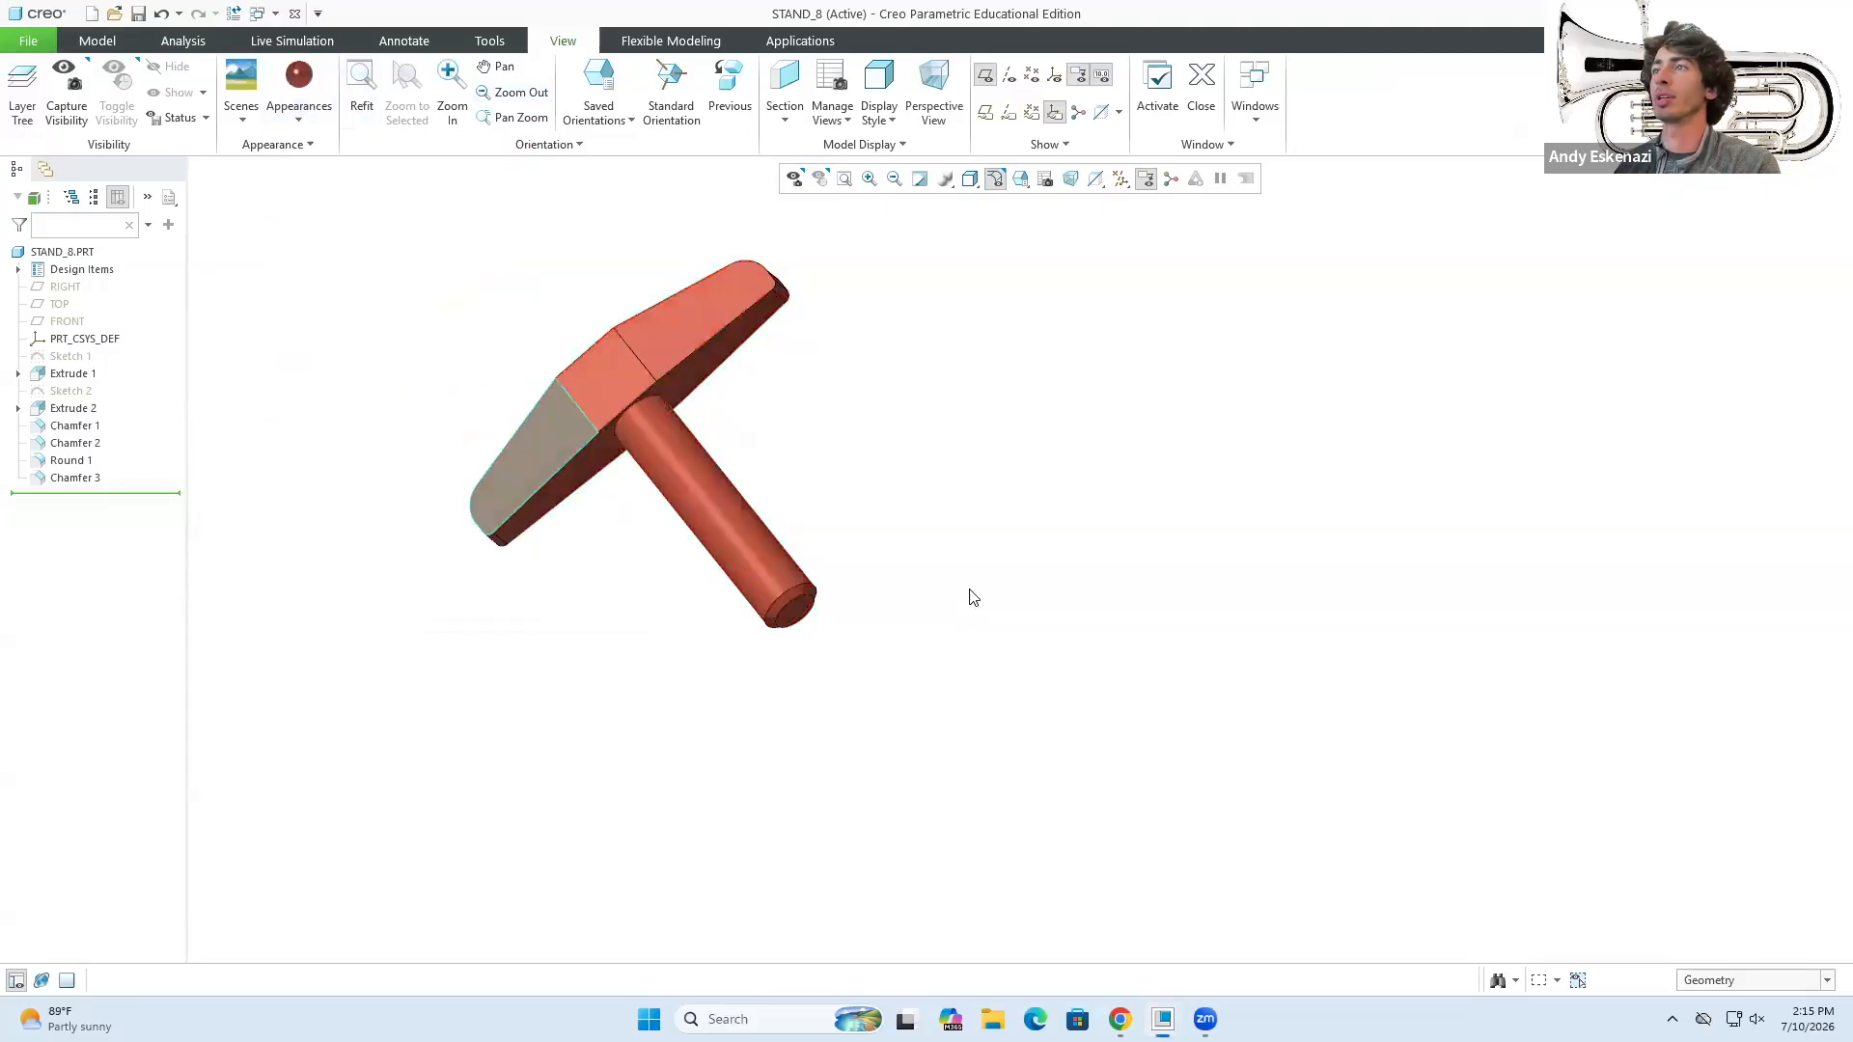
- Save the STAND_8 part in the Creo Files folder
click(138, 13)
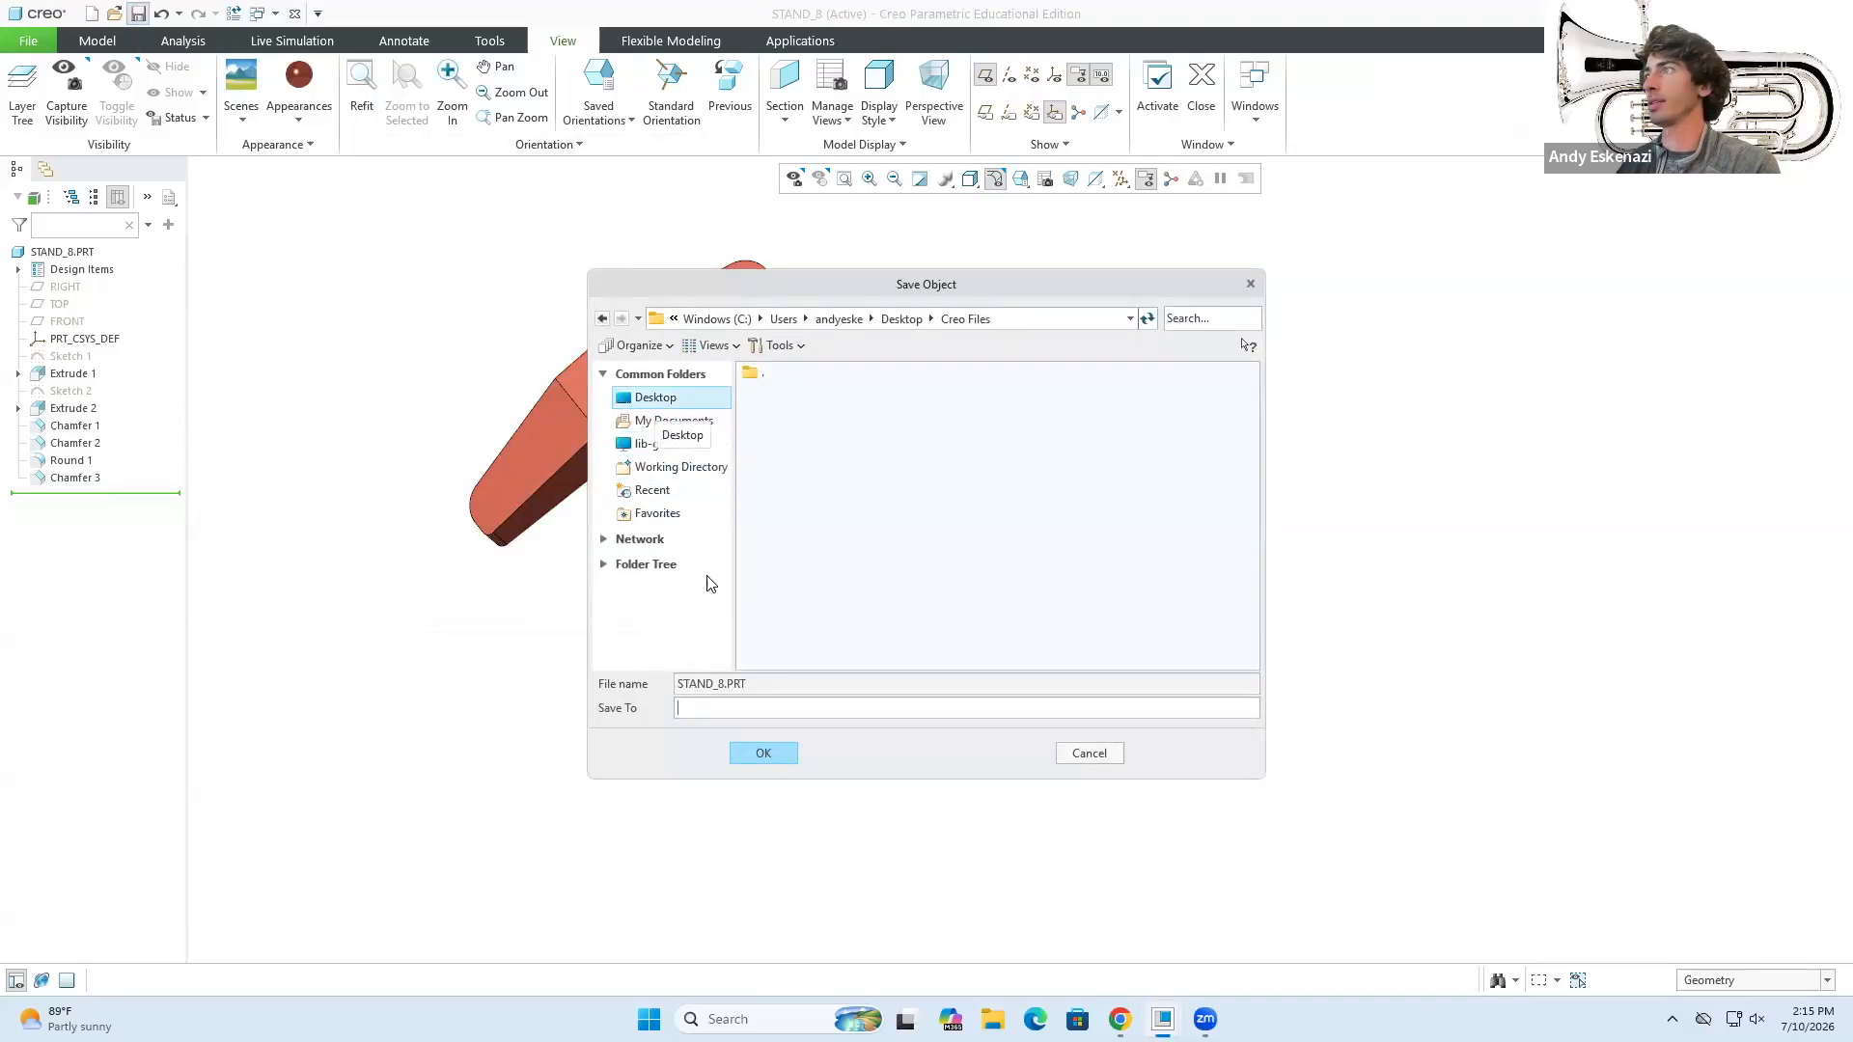
click(763, 753)
- Switch to the STAND_ASSEMBLY window and insert stand_8.prt as a new component
mouse_move(1163, 1019)
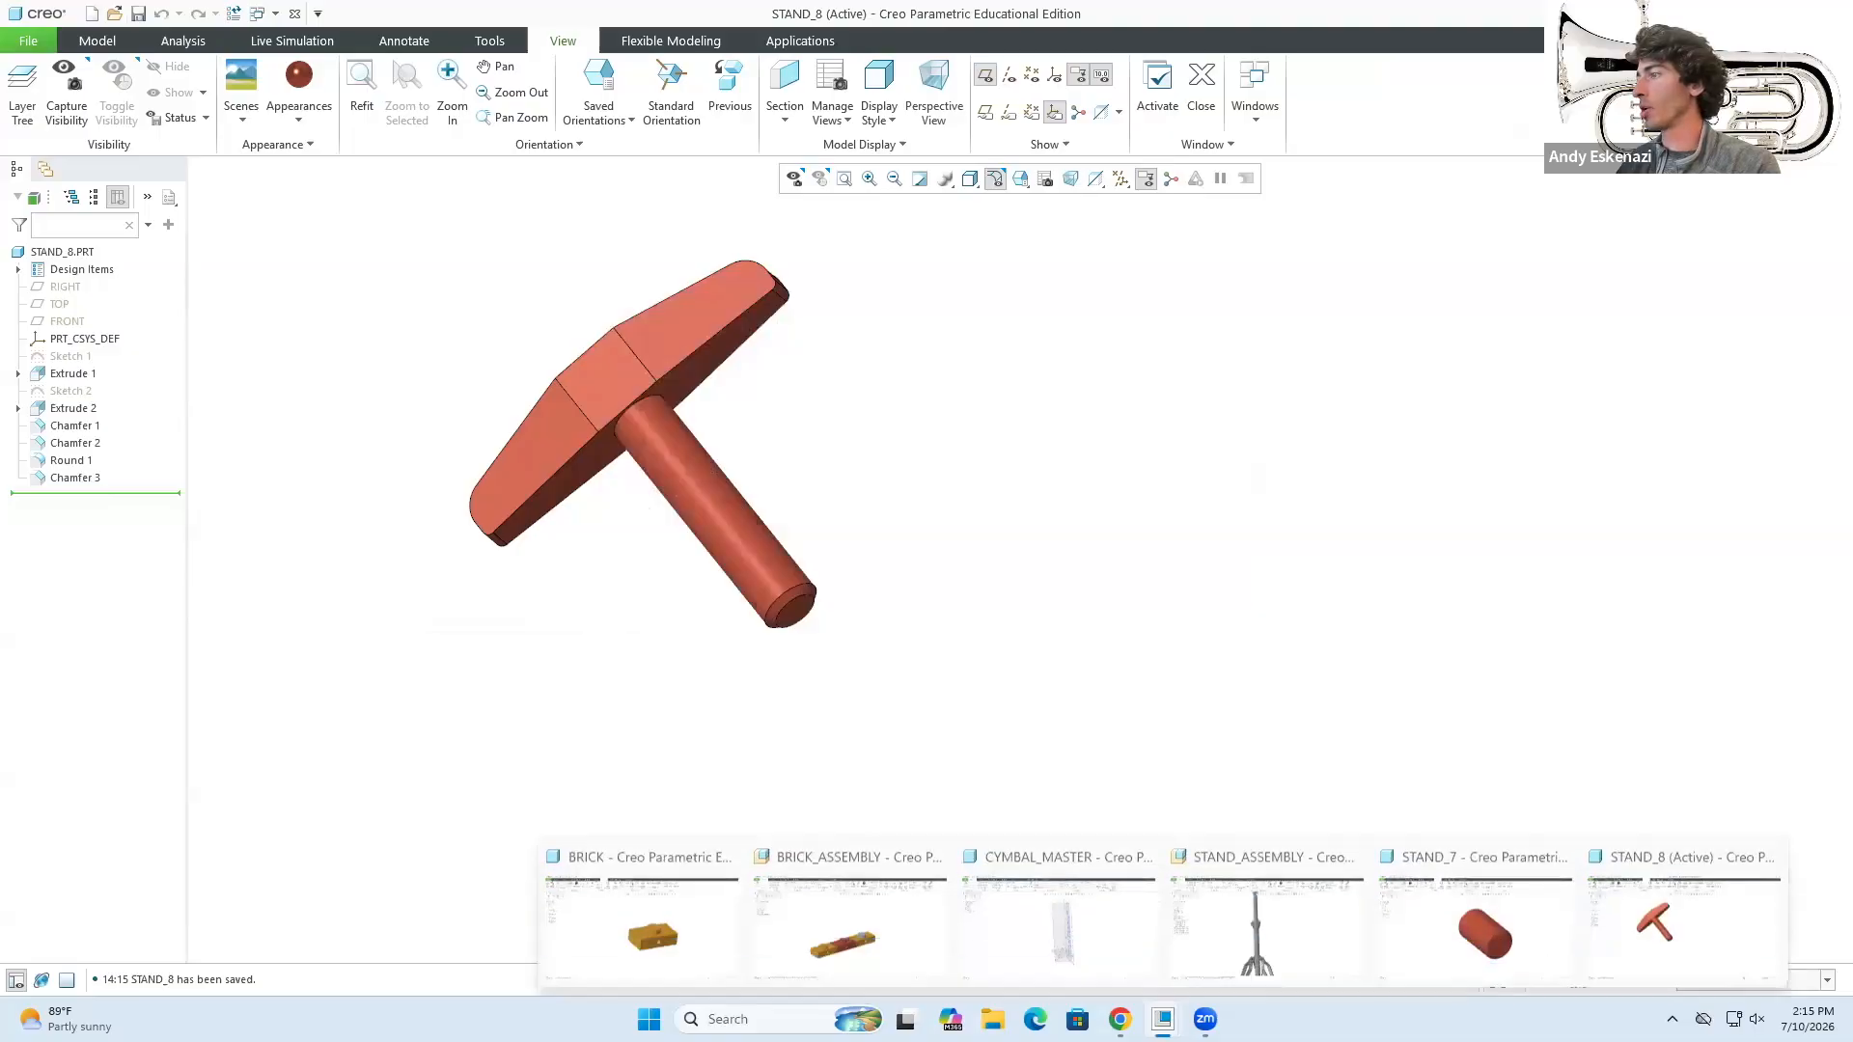
click(1247, 930)
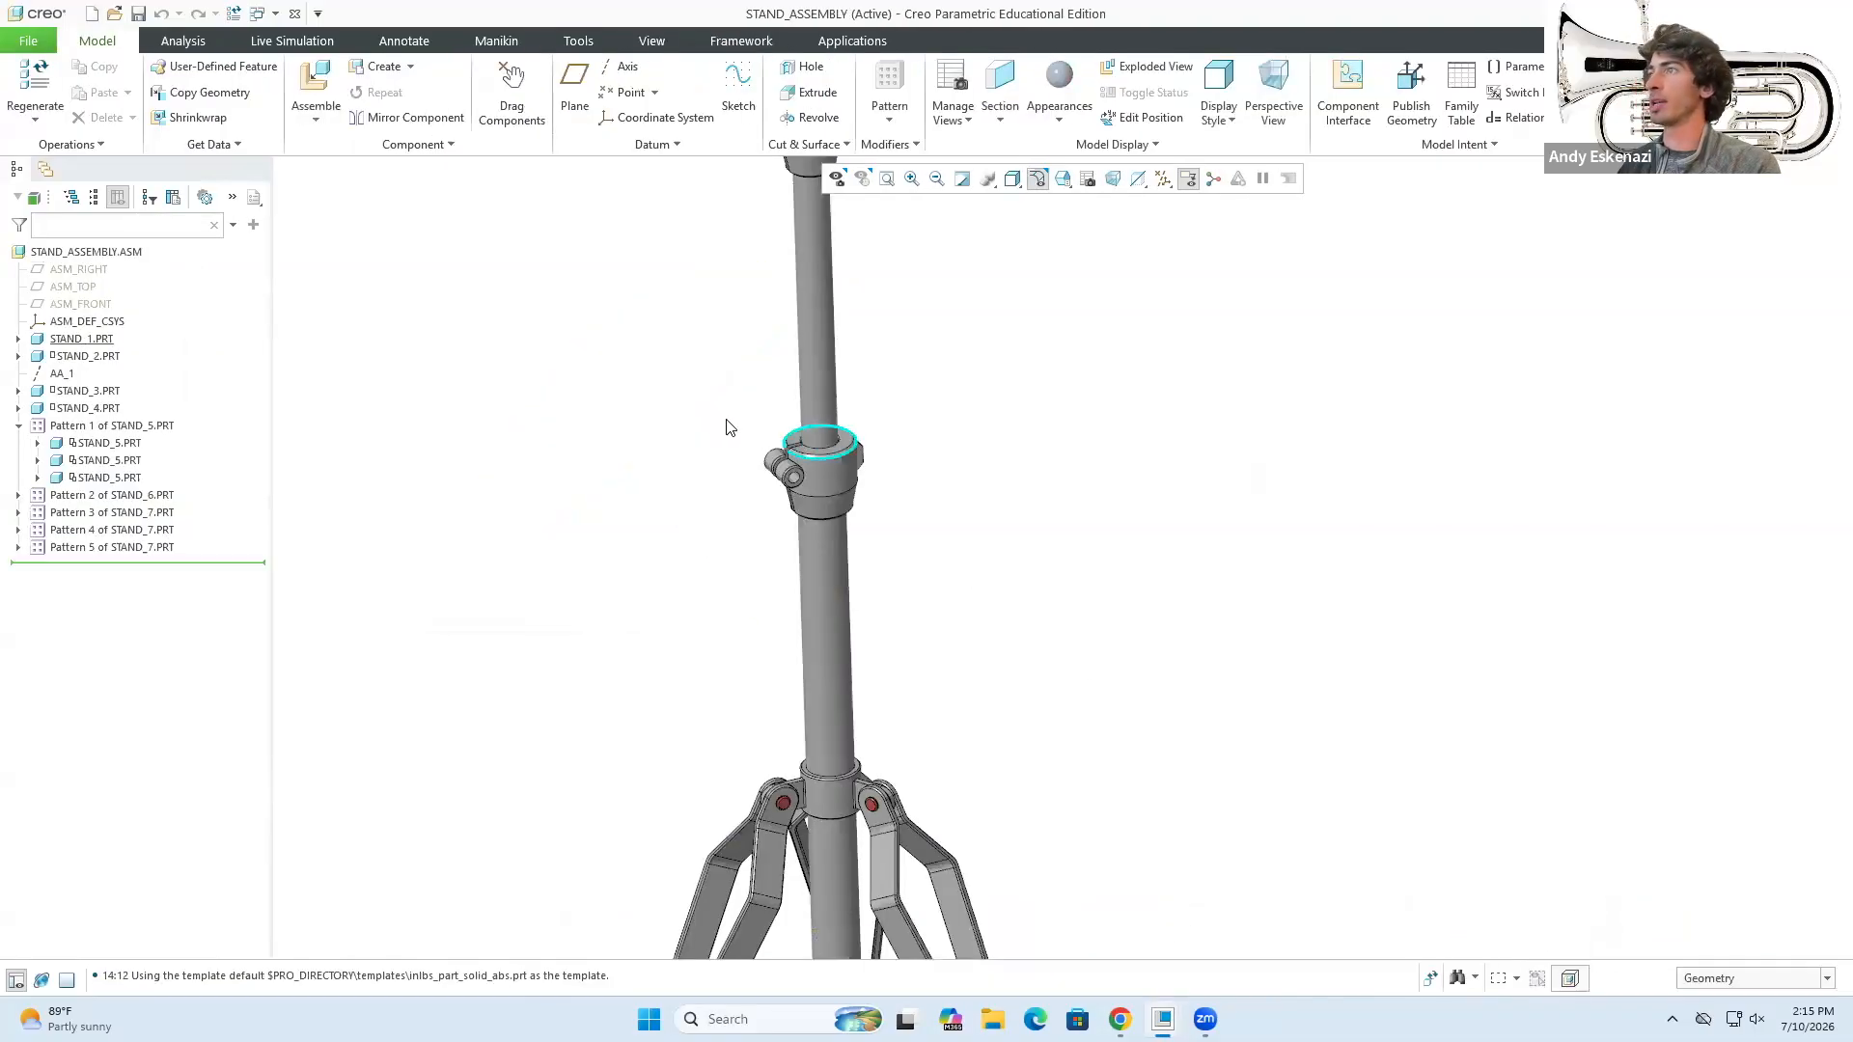
click(316, 114)
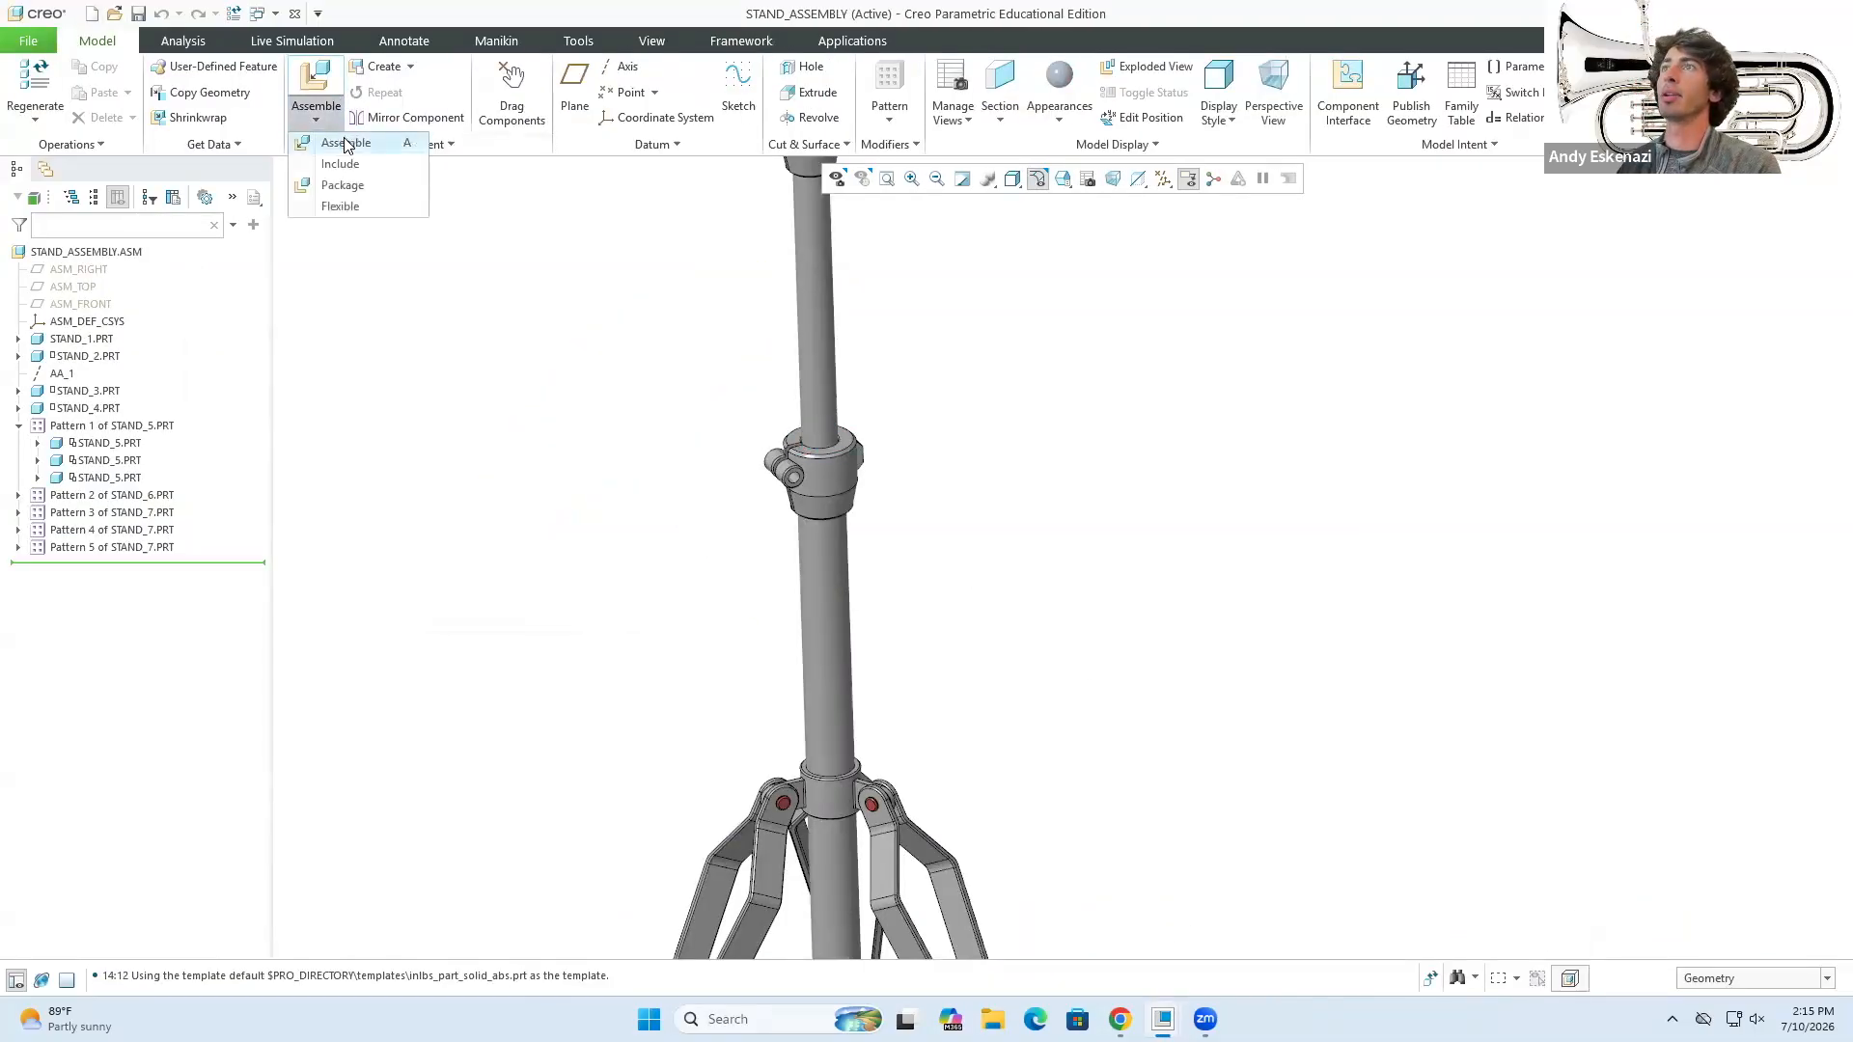
click(346, 144)
click(905, 477)
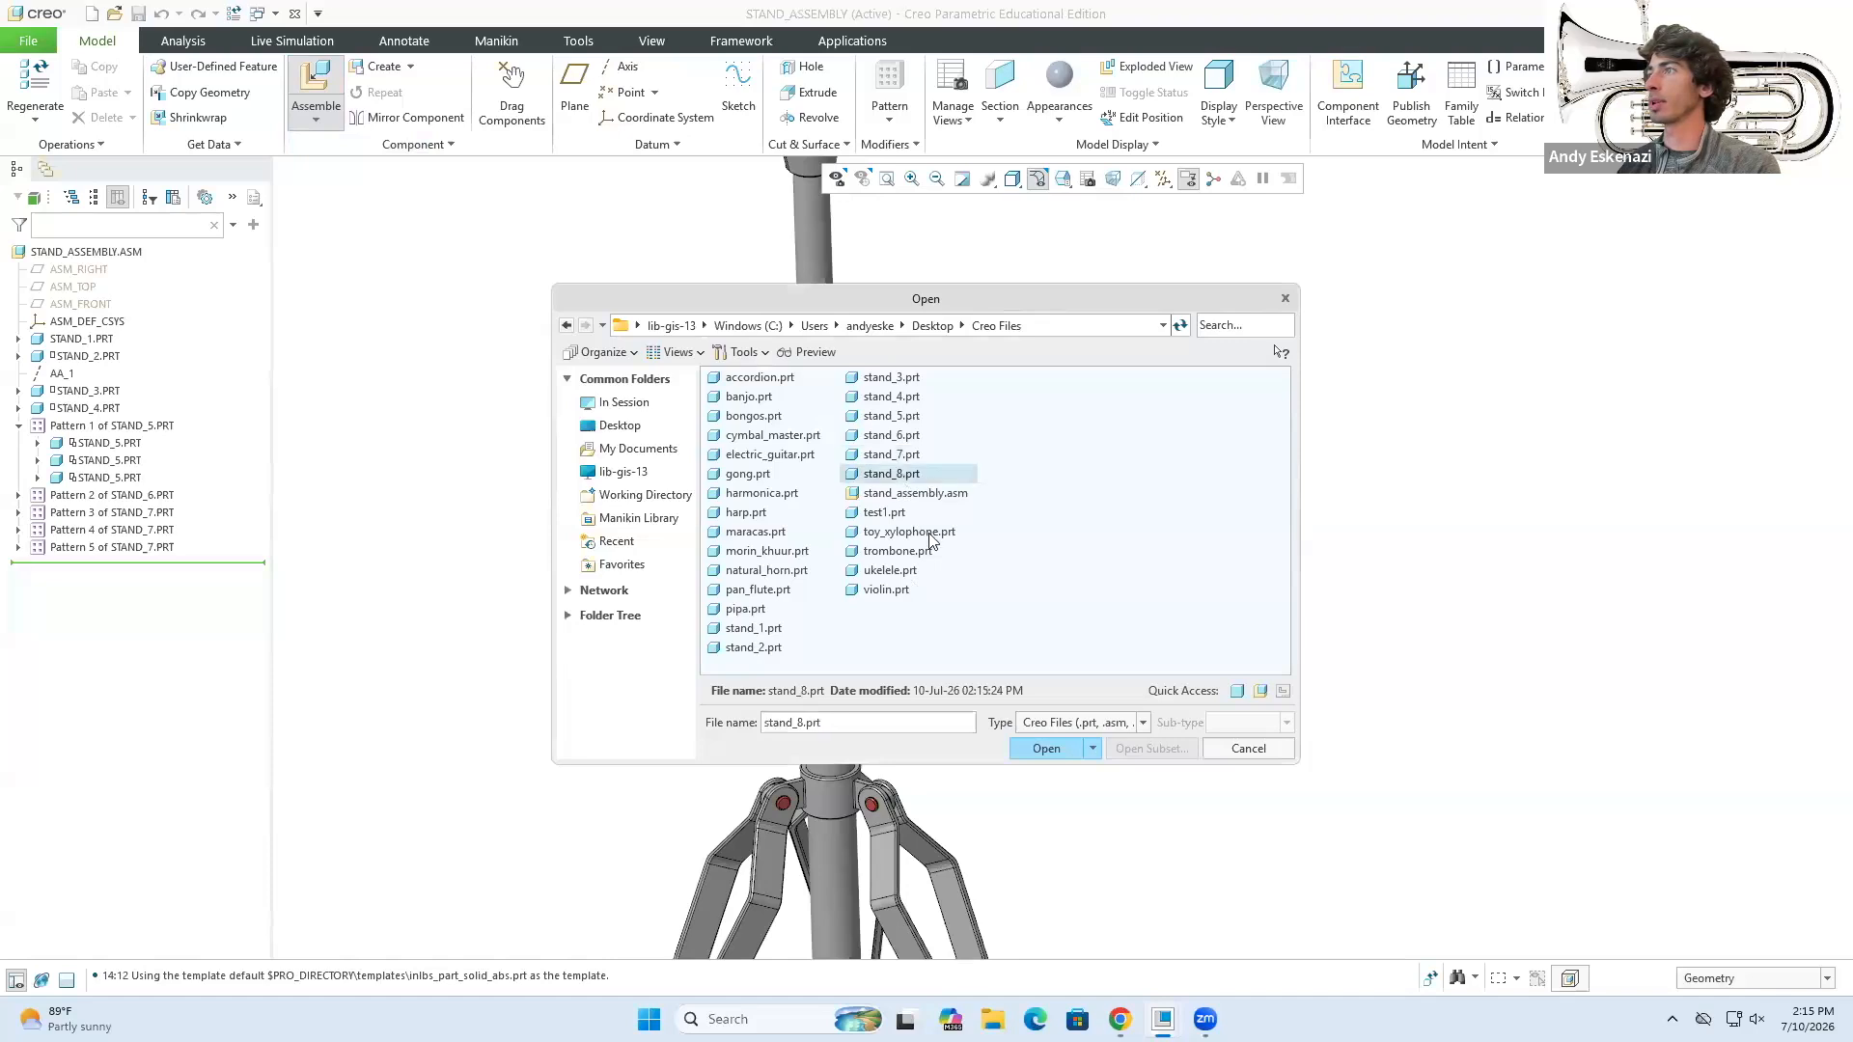
click(1056, 757)
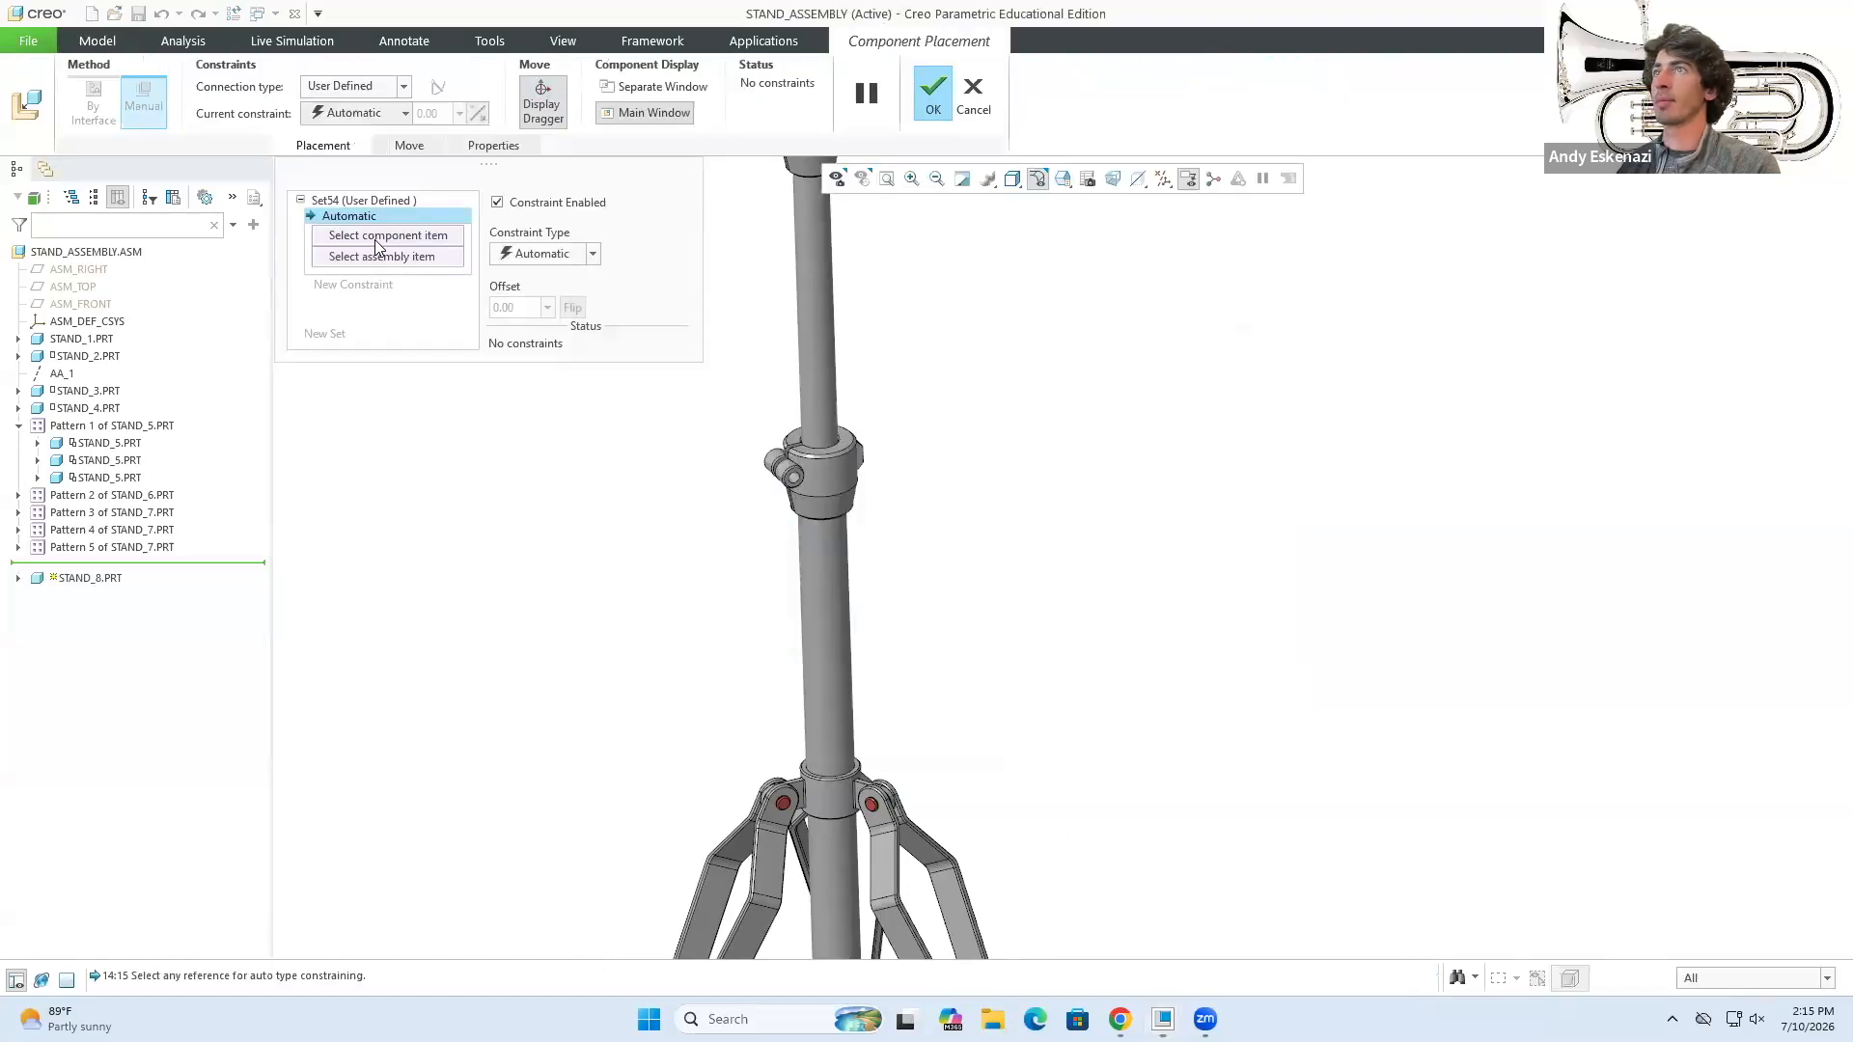
- Constrain the handle's cylindrical post surface to the hole in the lower collar's clamp lug
scroll(1026, 647, down, 5)
scroll(1107, 901, up, 6)
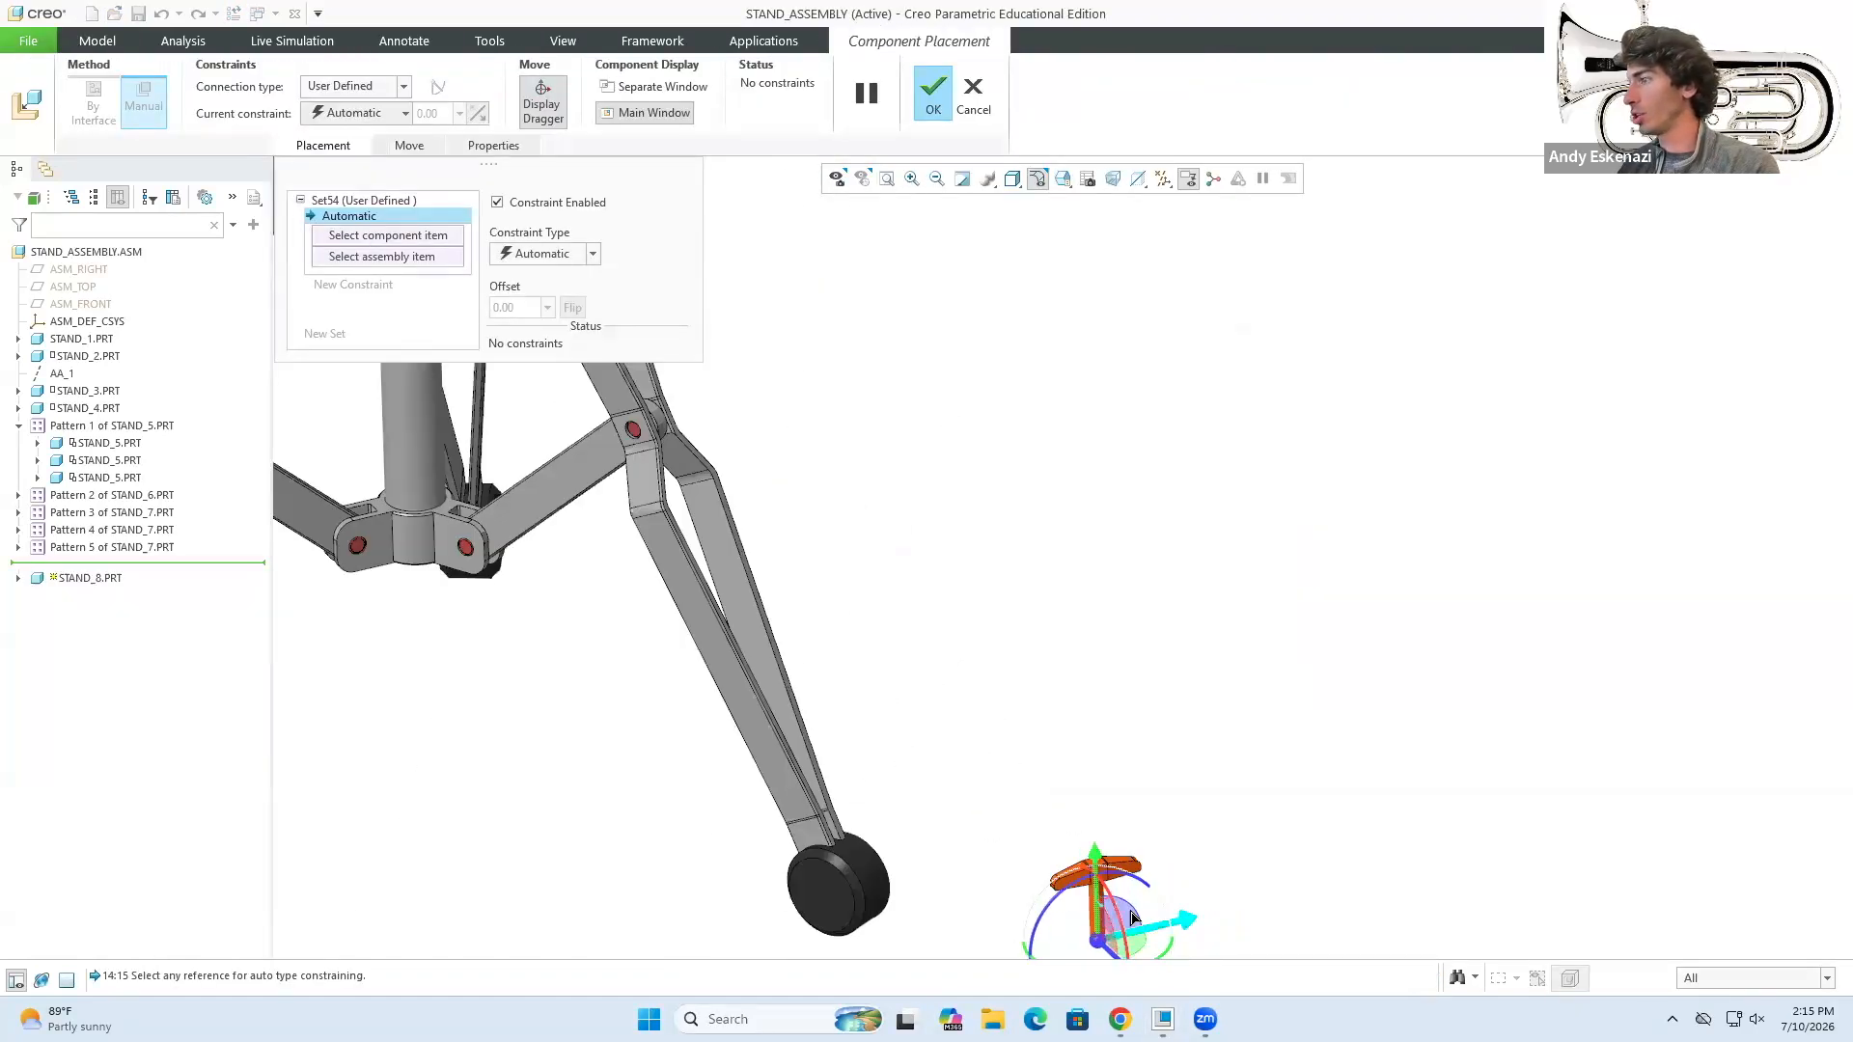
click(1066, 902)
scroll(1100, 869, down, 5)
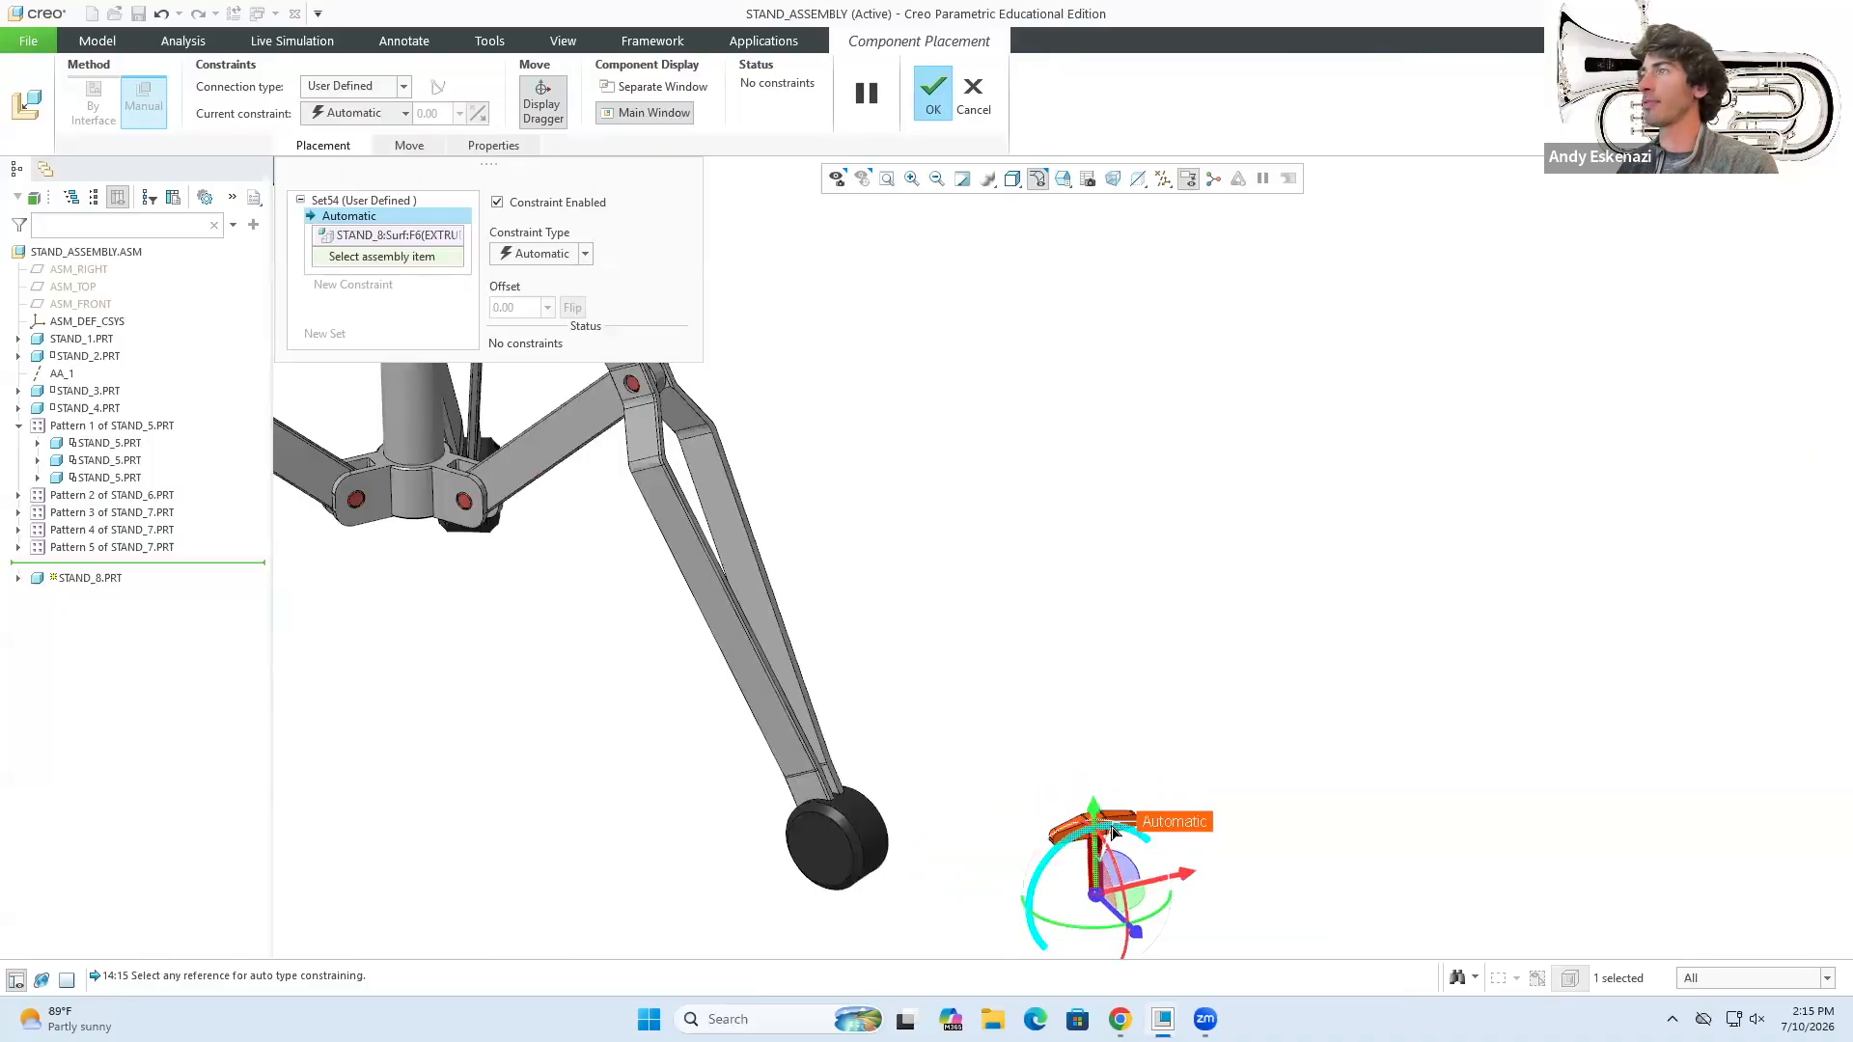
scroll(786, 289, up, 6)
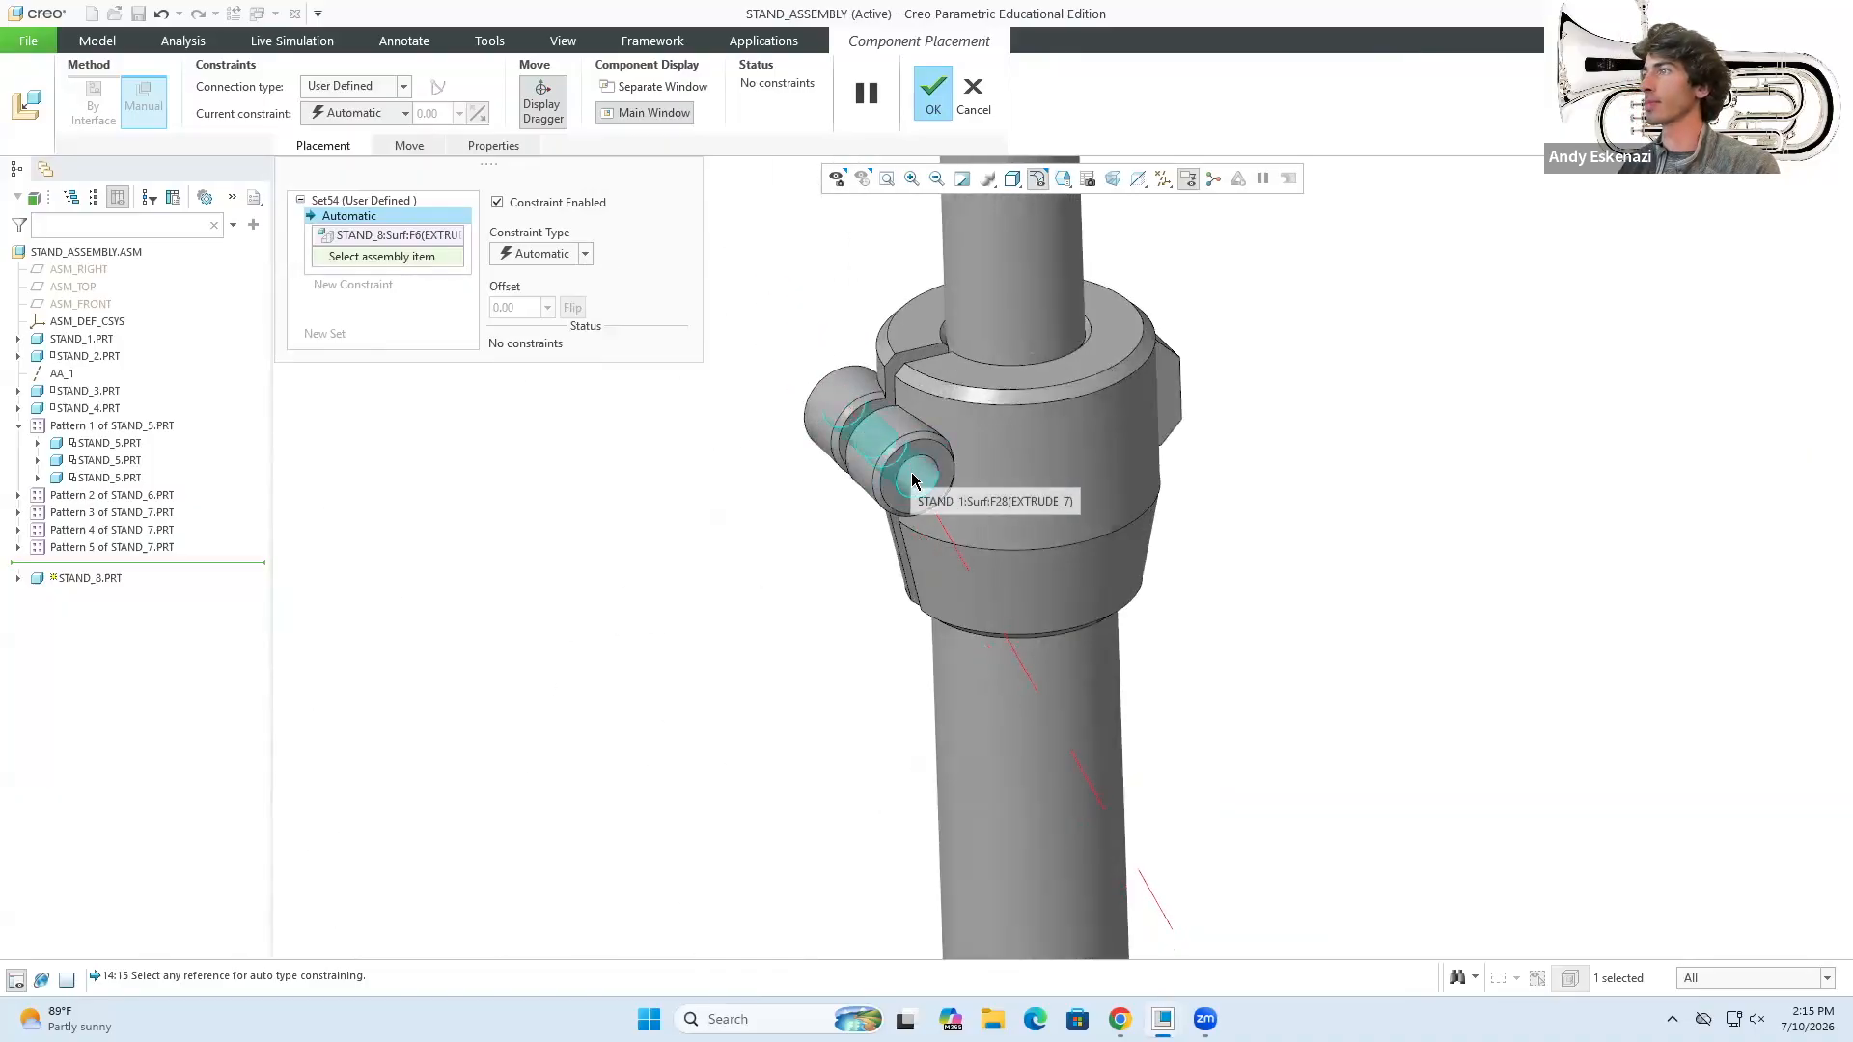
click(915, 480)
scroll(915, 480, down, 5)
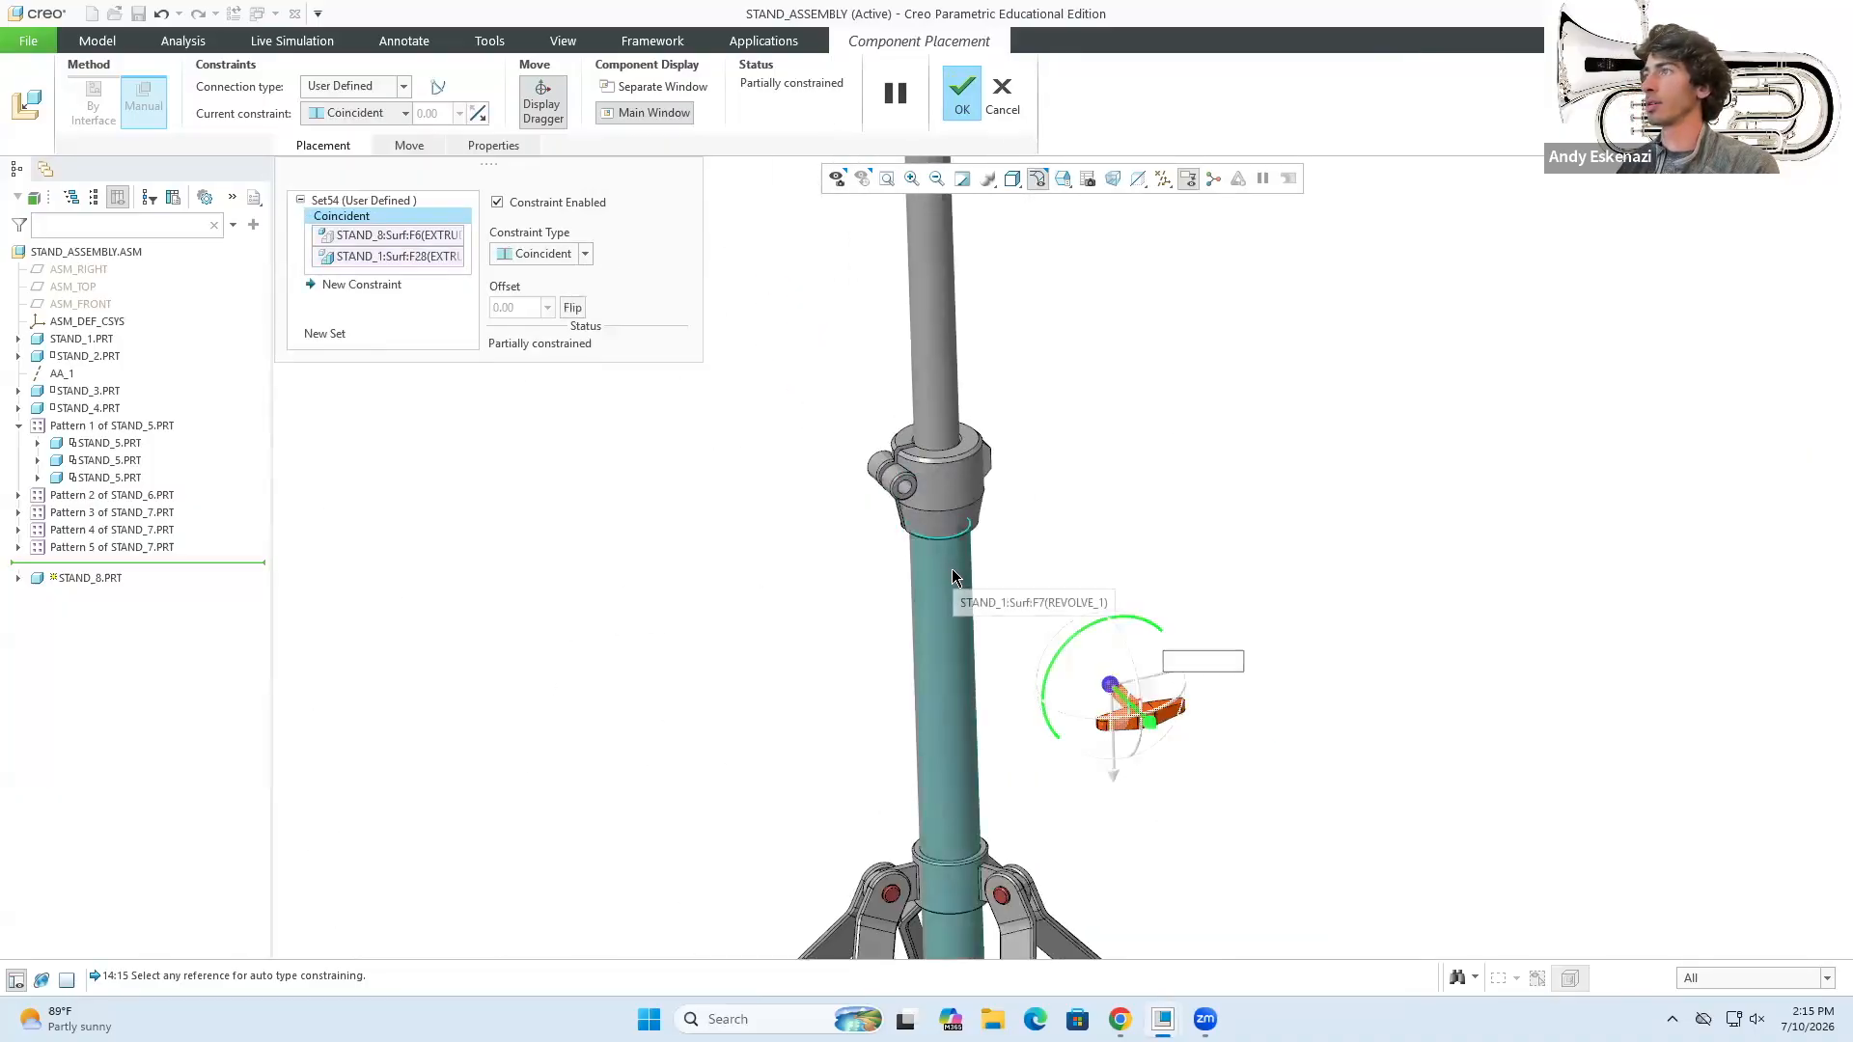
- Move the handle close to the lower collar and flip the direction of its coincident constraint
drag(1134, 712, 903, 570)
mouse_move(903, 576)
middle_down()
mouse_move(980, 575)
mouse_move(920, 575)
middle_up()
middle_drag(816, 483, 757, 530)
middle_drag(802, 579, 864, 550)
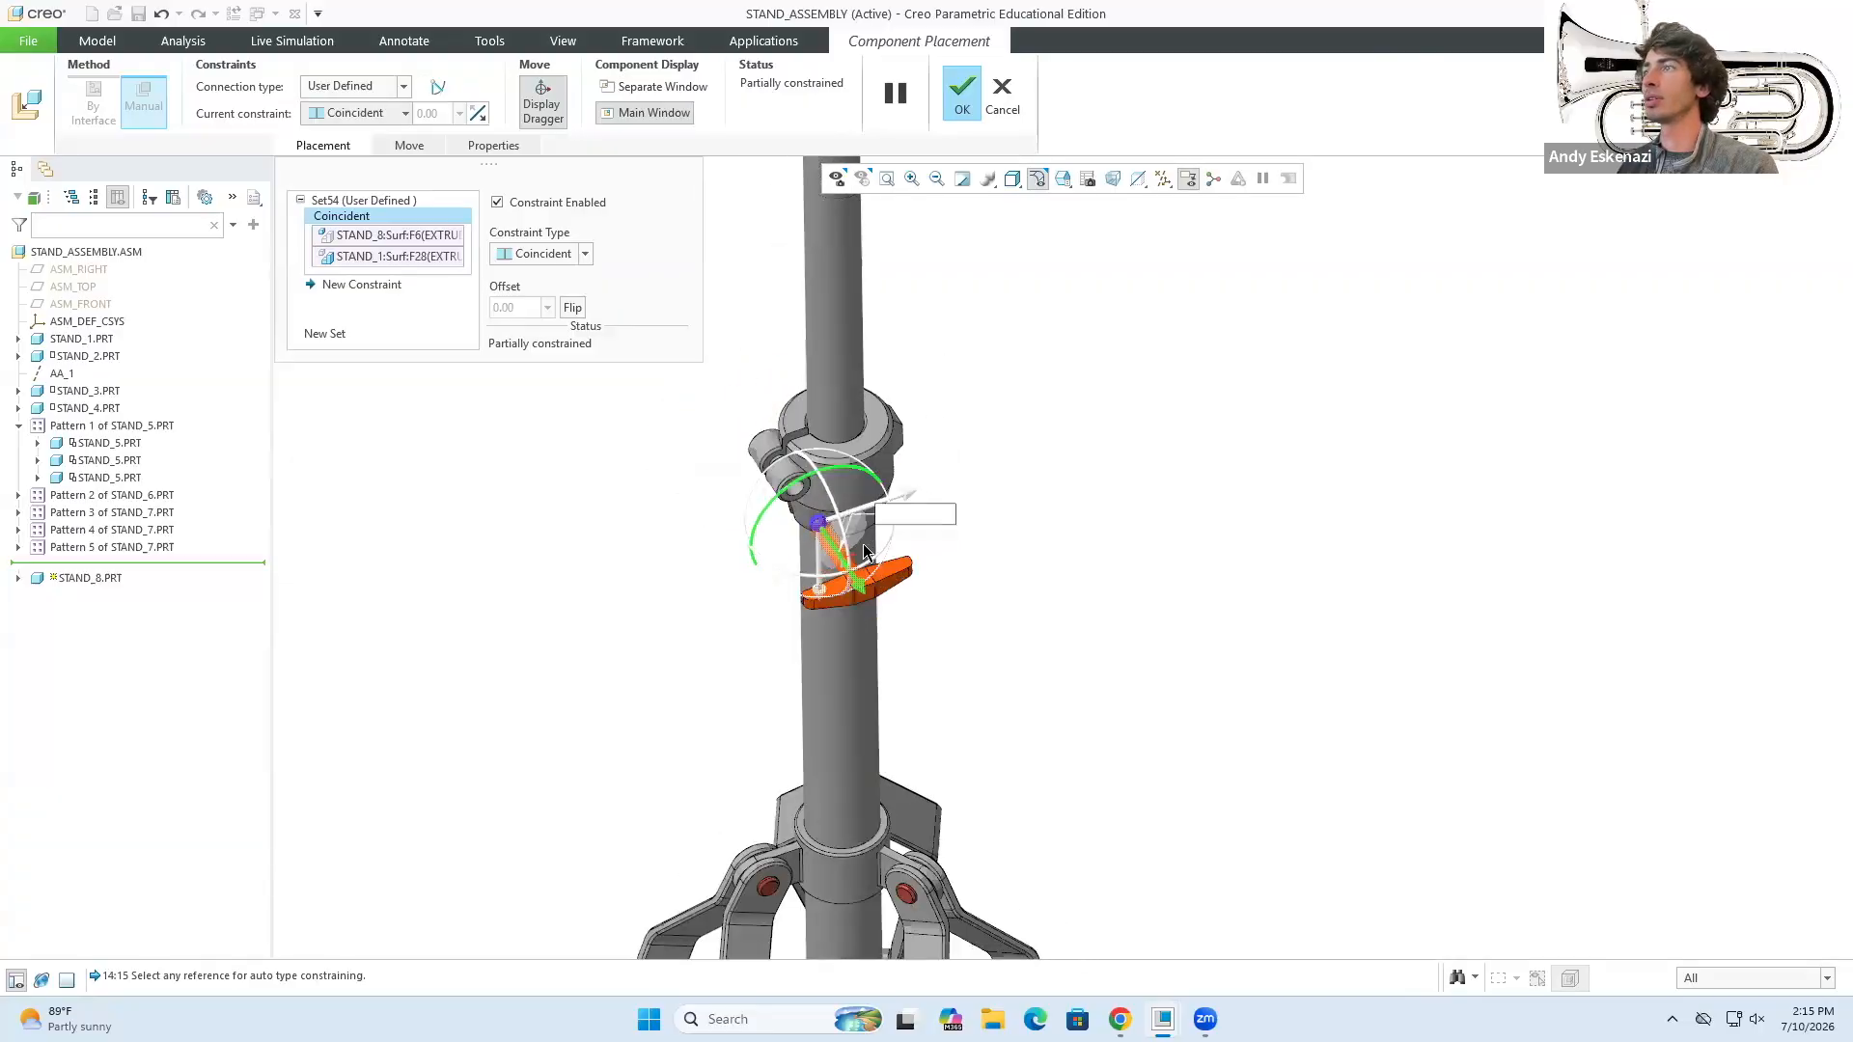
click(575, 310)
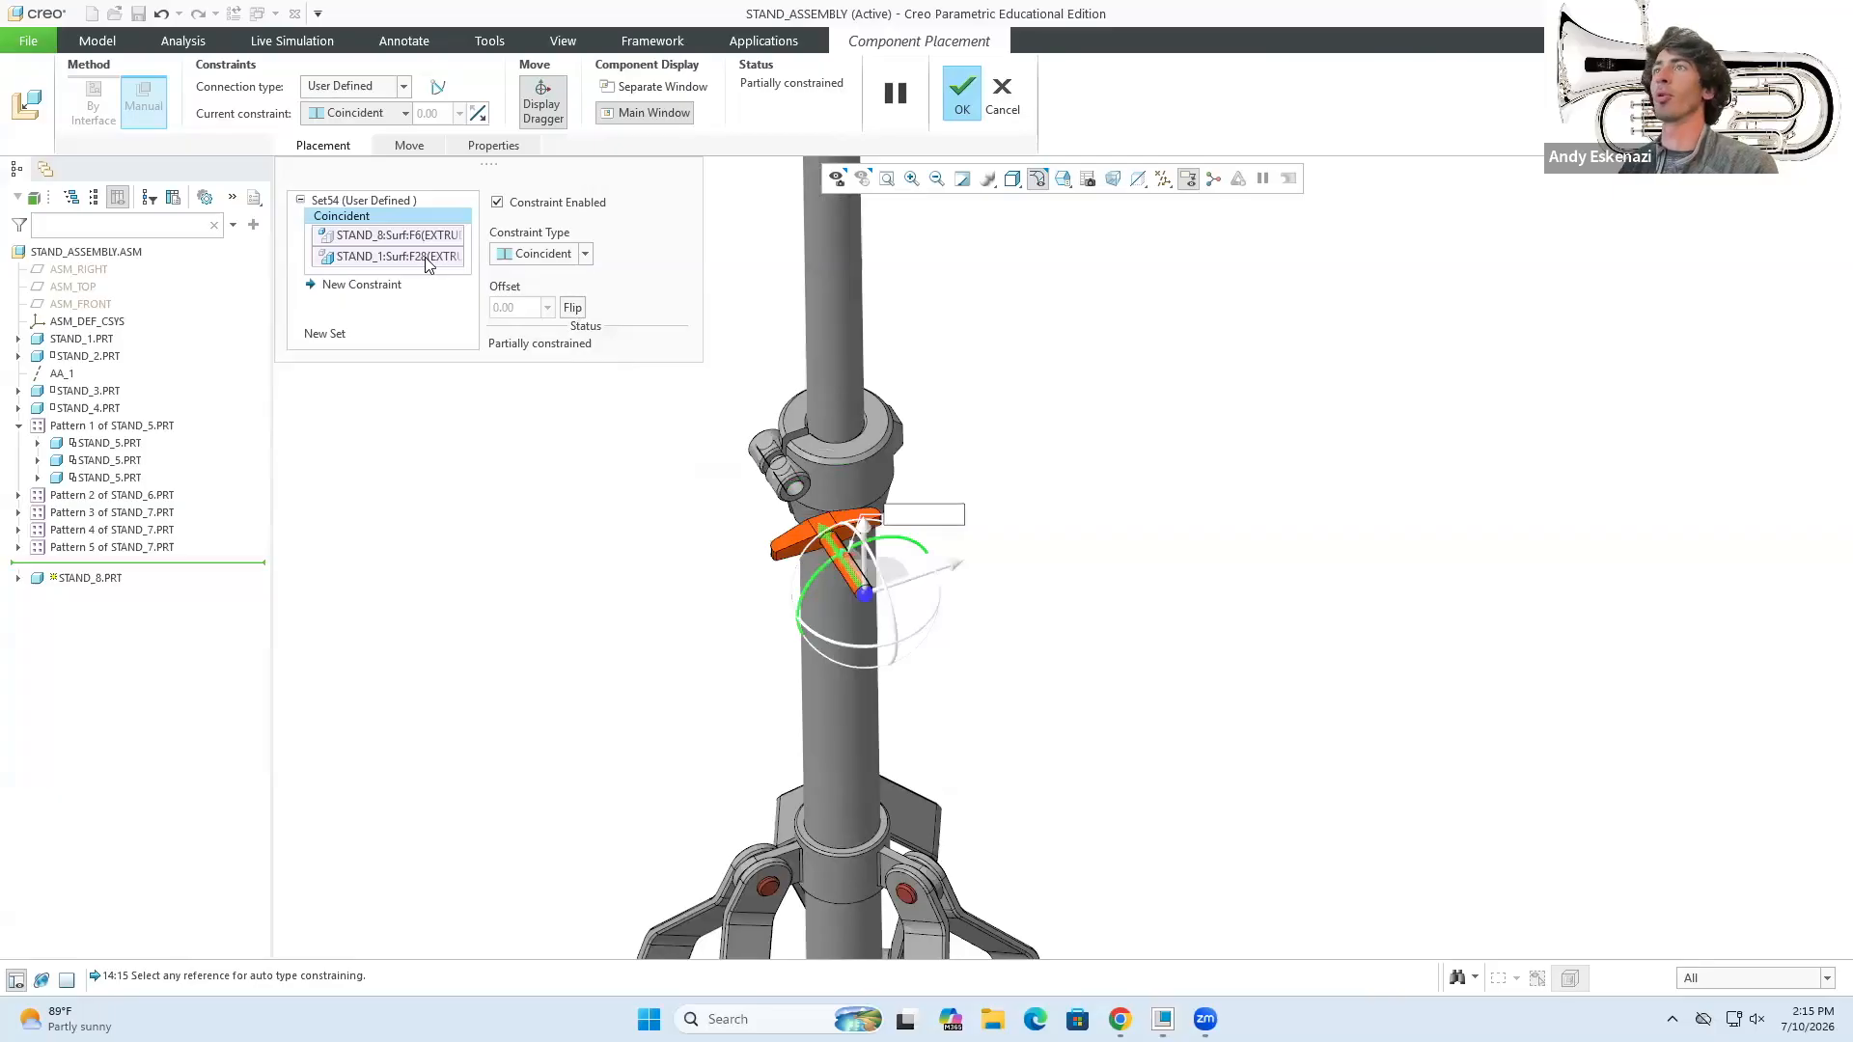
- Add a Coincident constraint between the post's end face and the annular face of the lower clamp lug, and accept the placement
click(344, 288)
scroll(675, 434, down, 3)
click(912, 545)
scroll(978, 687, down, 3)
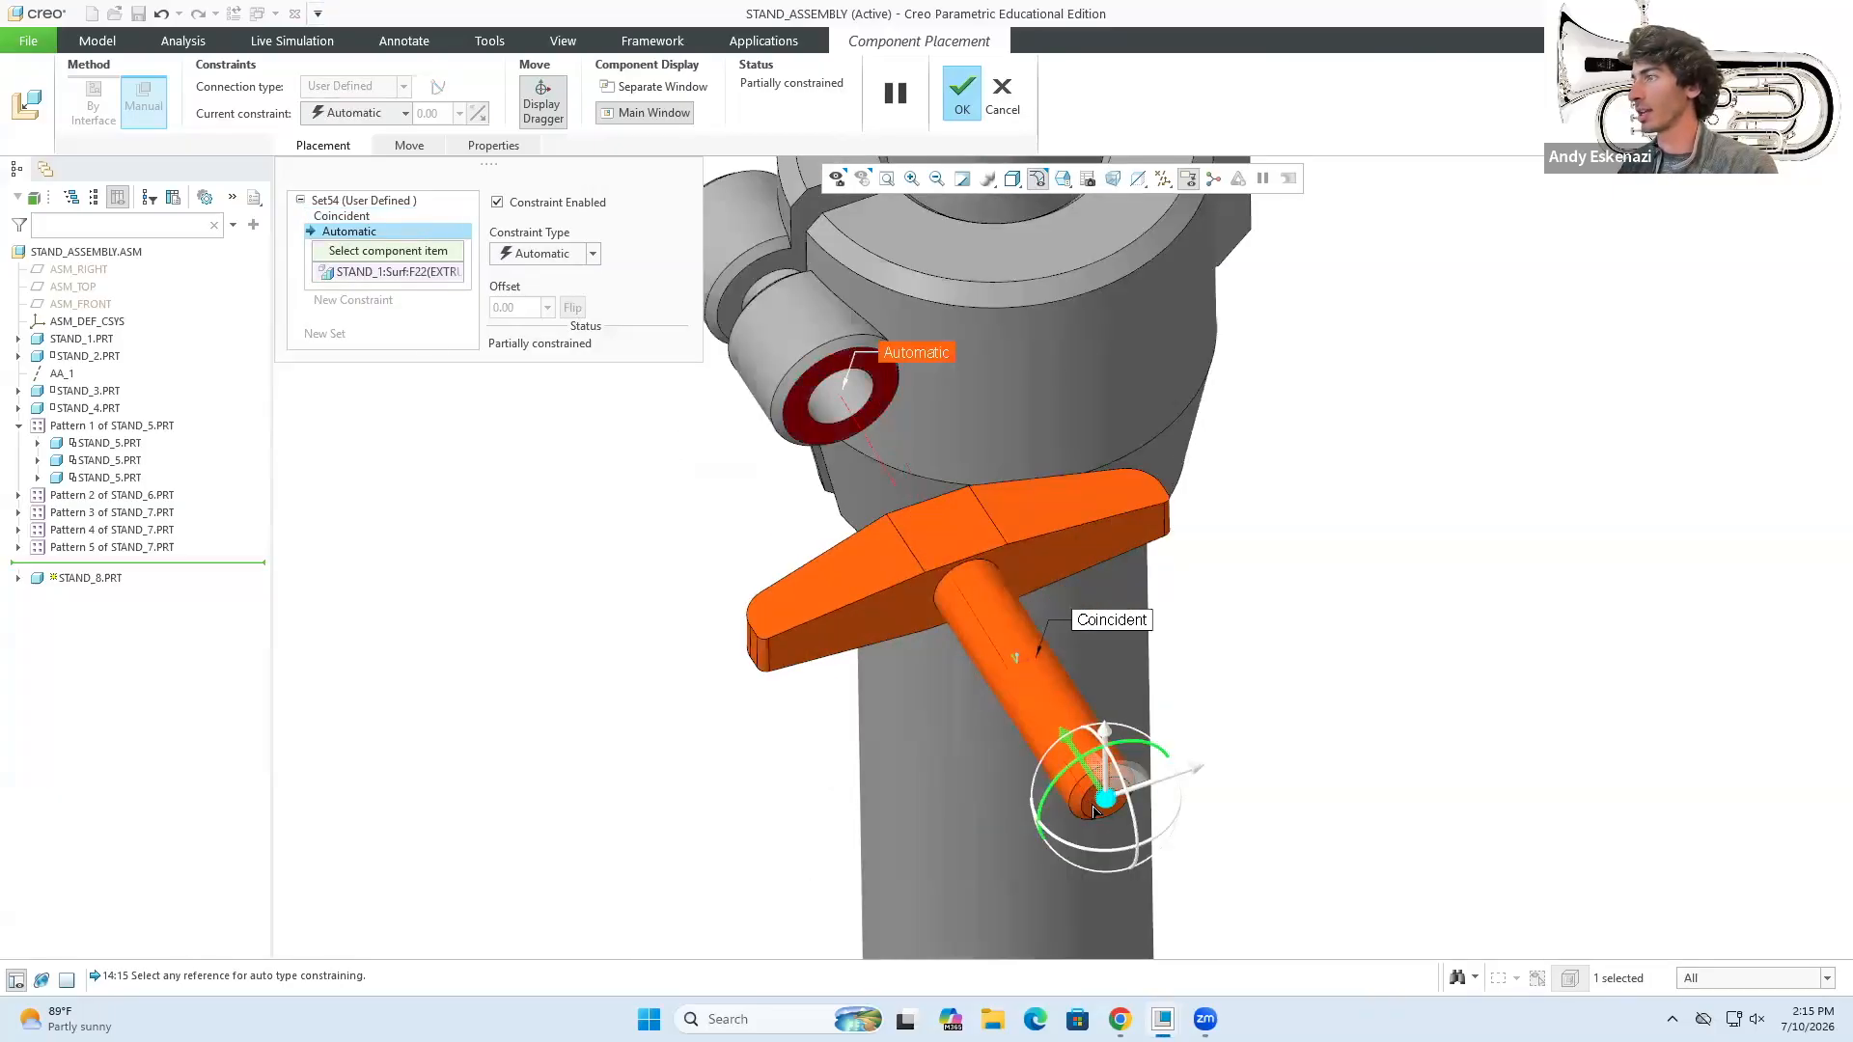
scroll(1100, 811, down, 3)
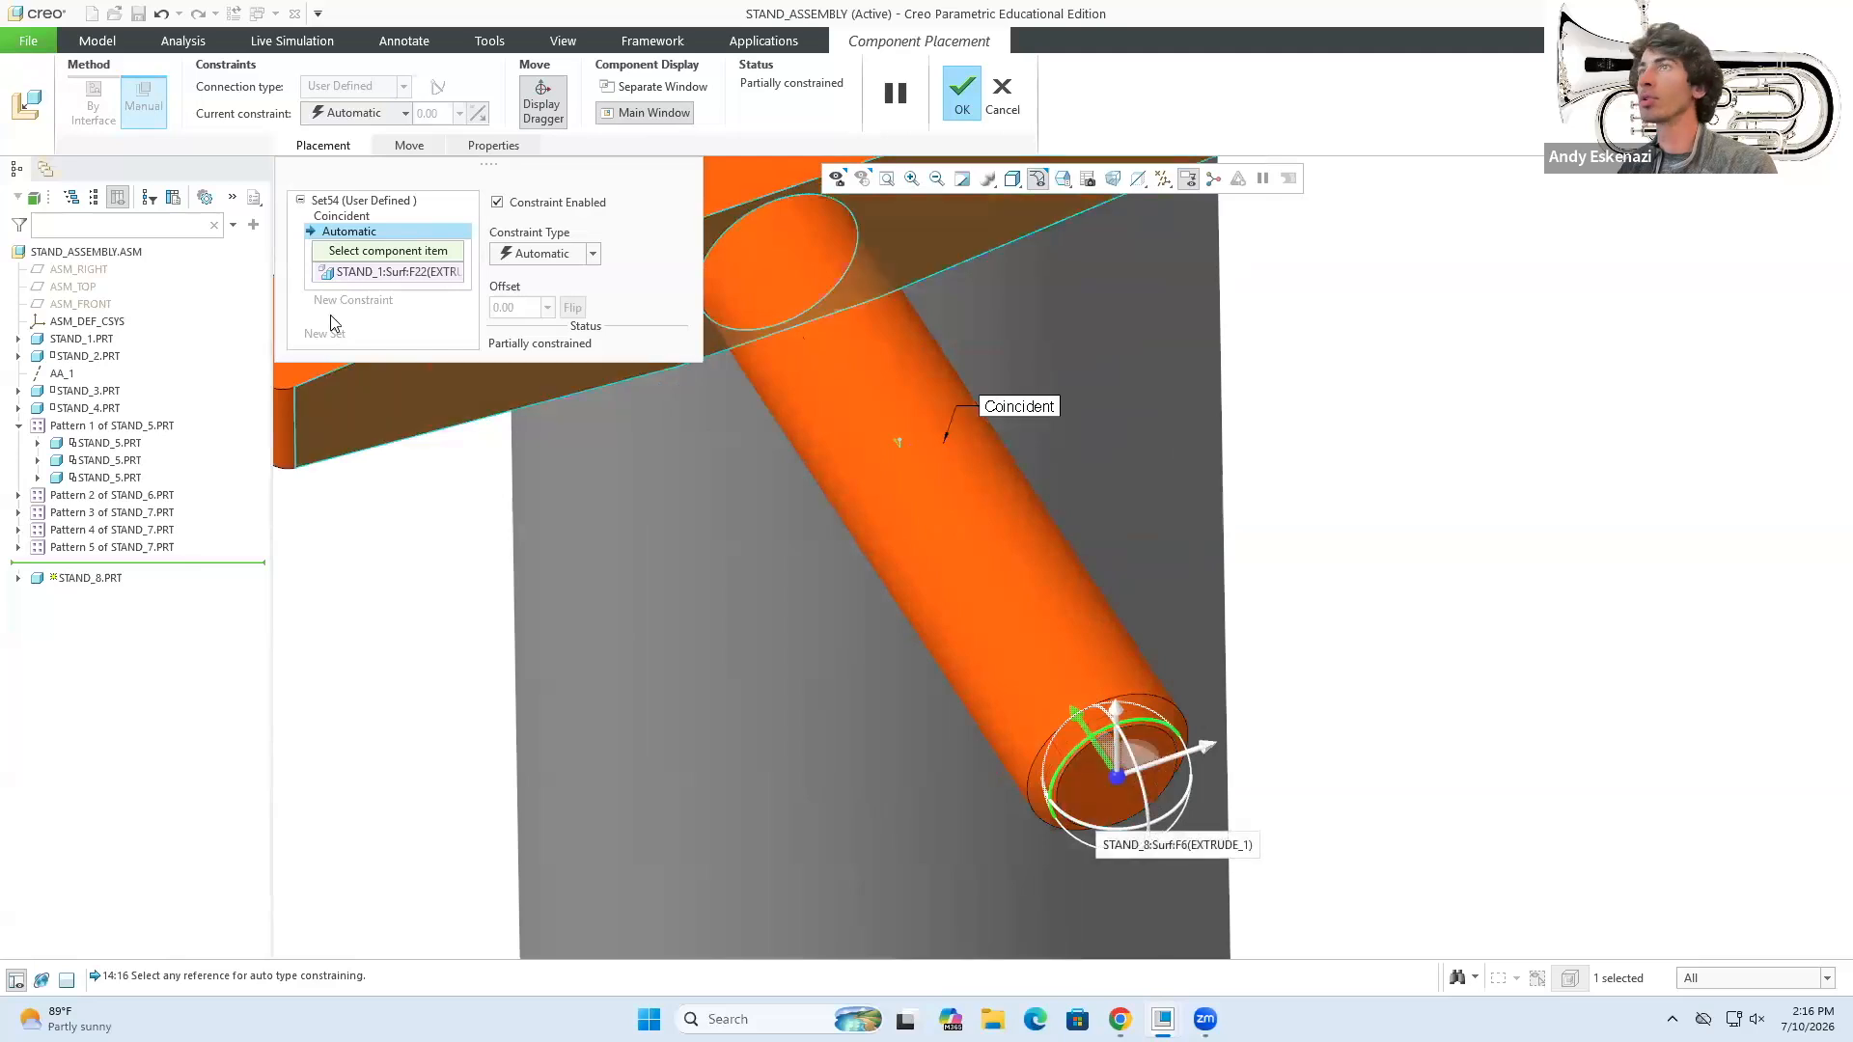
click(1090, 785)
scroll(1040, 699, up, 3)
click(352, 276)
click(564, 255)
click(541, 326)
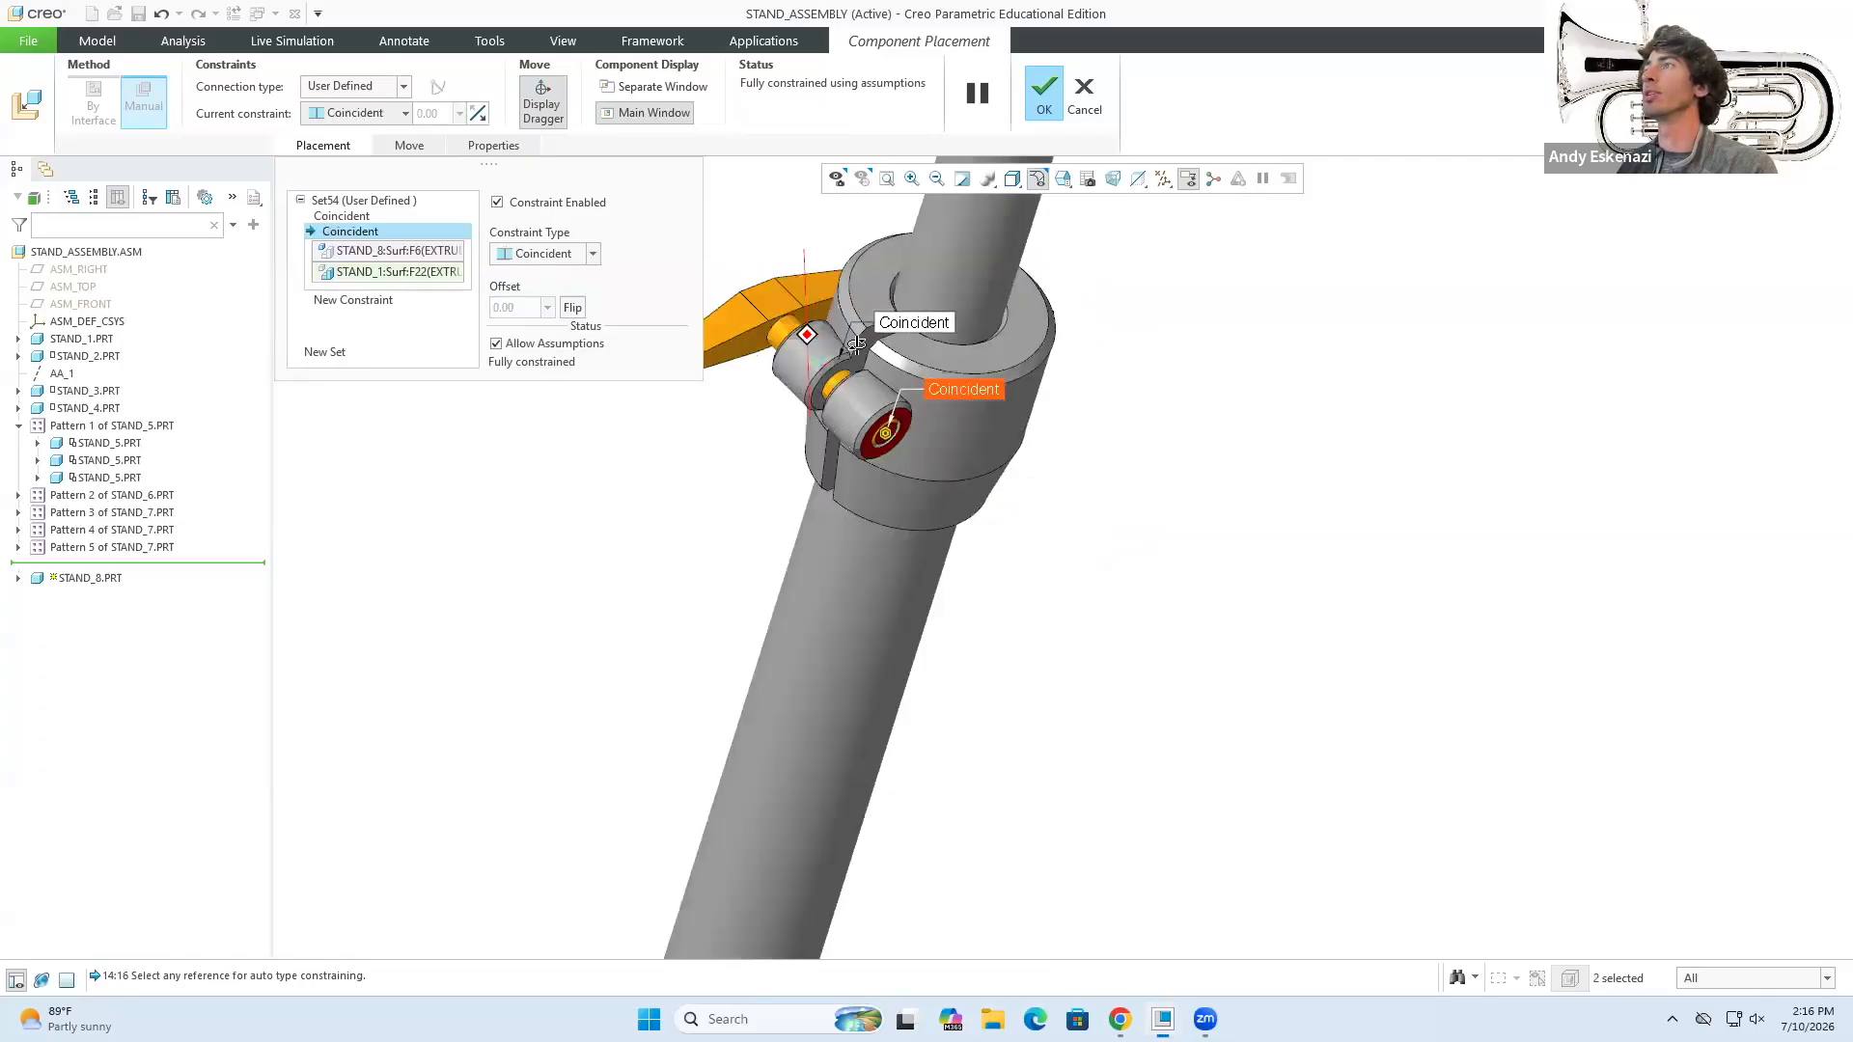
middle_drag(856, 344, 816, 354)
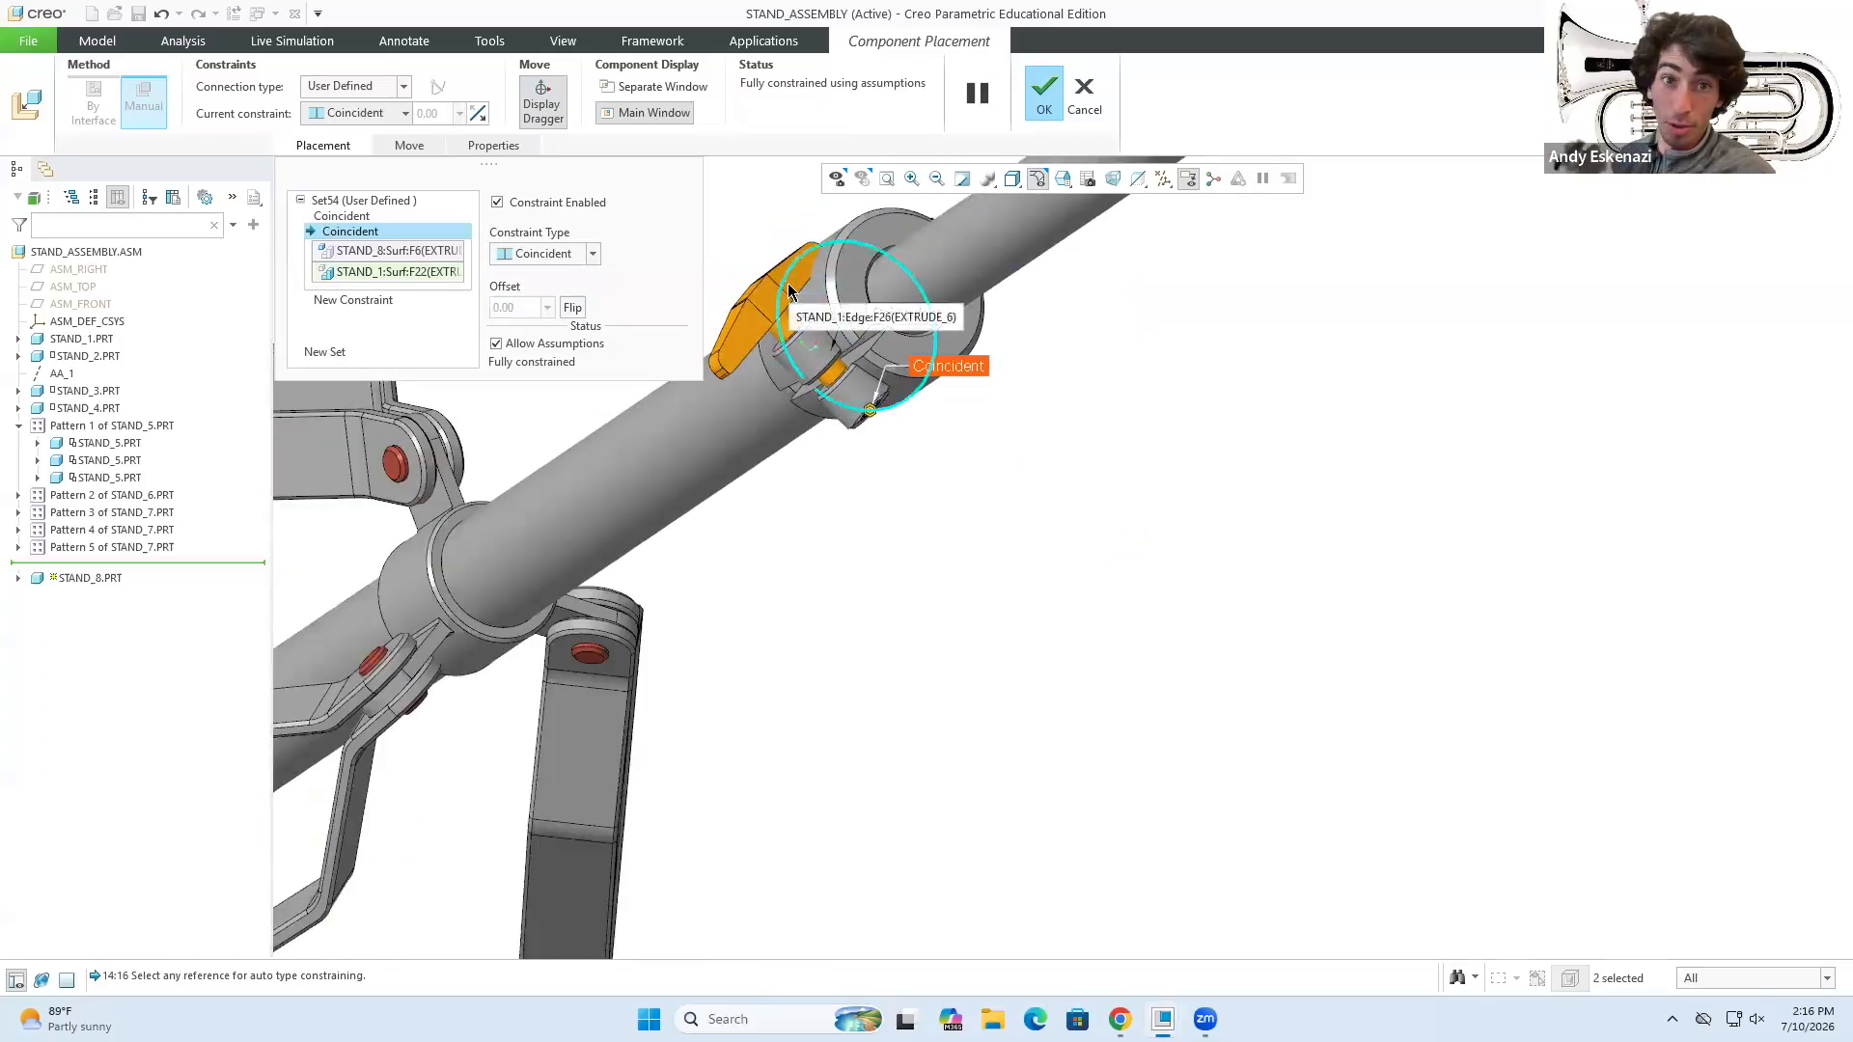
scroll(895, 480, down, 2)
click(1040, 101)
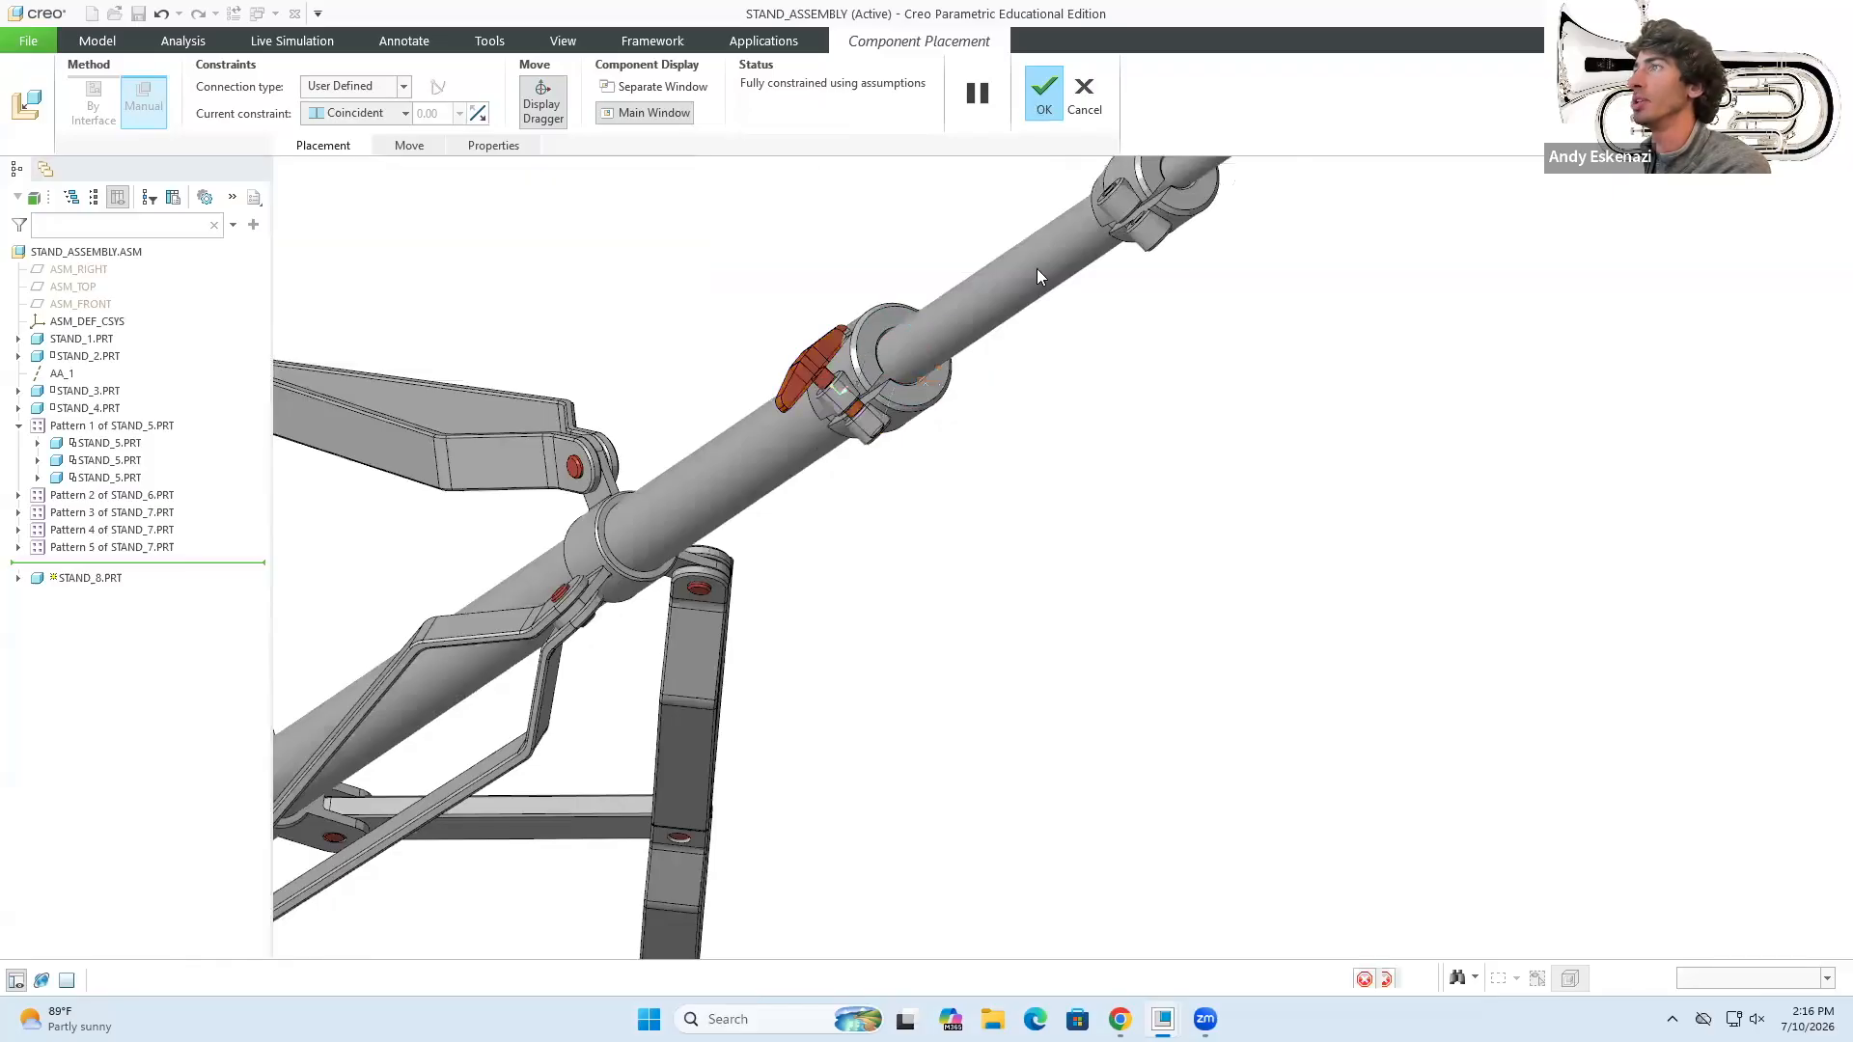
- Insert a second stand_8.prt component into the stand assembly
middle_drag(1034, 489, 996, 518)
scroll(989, 532, down, 3)
scroll(999, 296, up, 3)
click(316, 118)
click(333, 147)
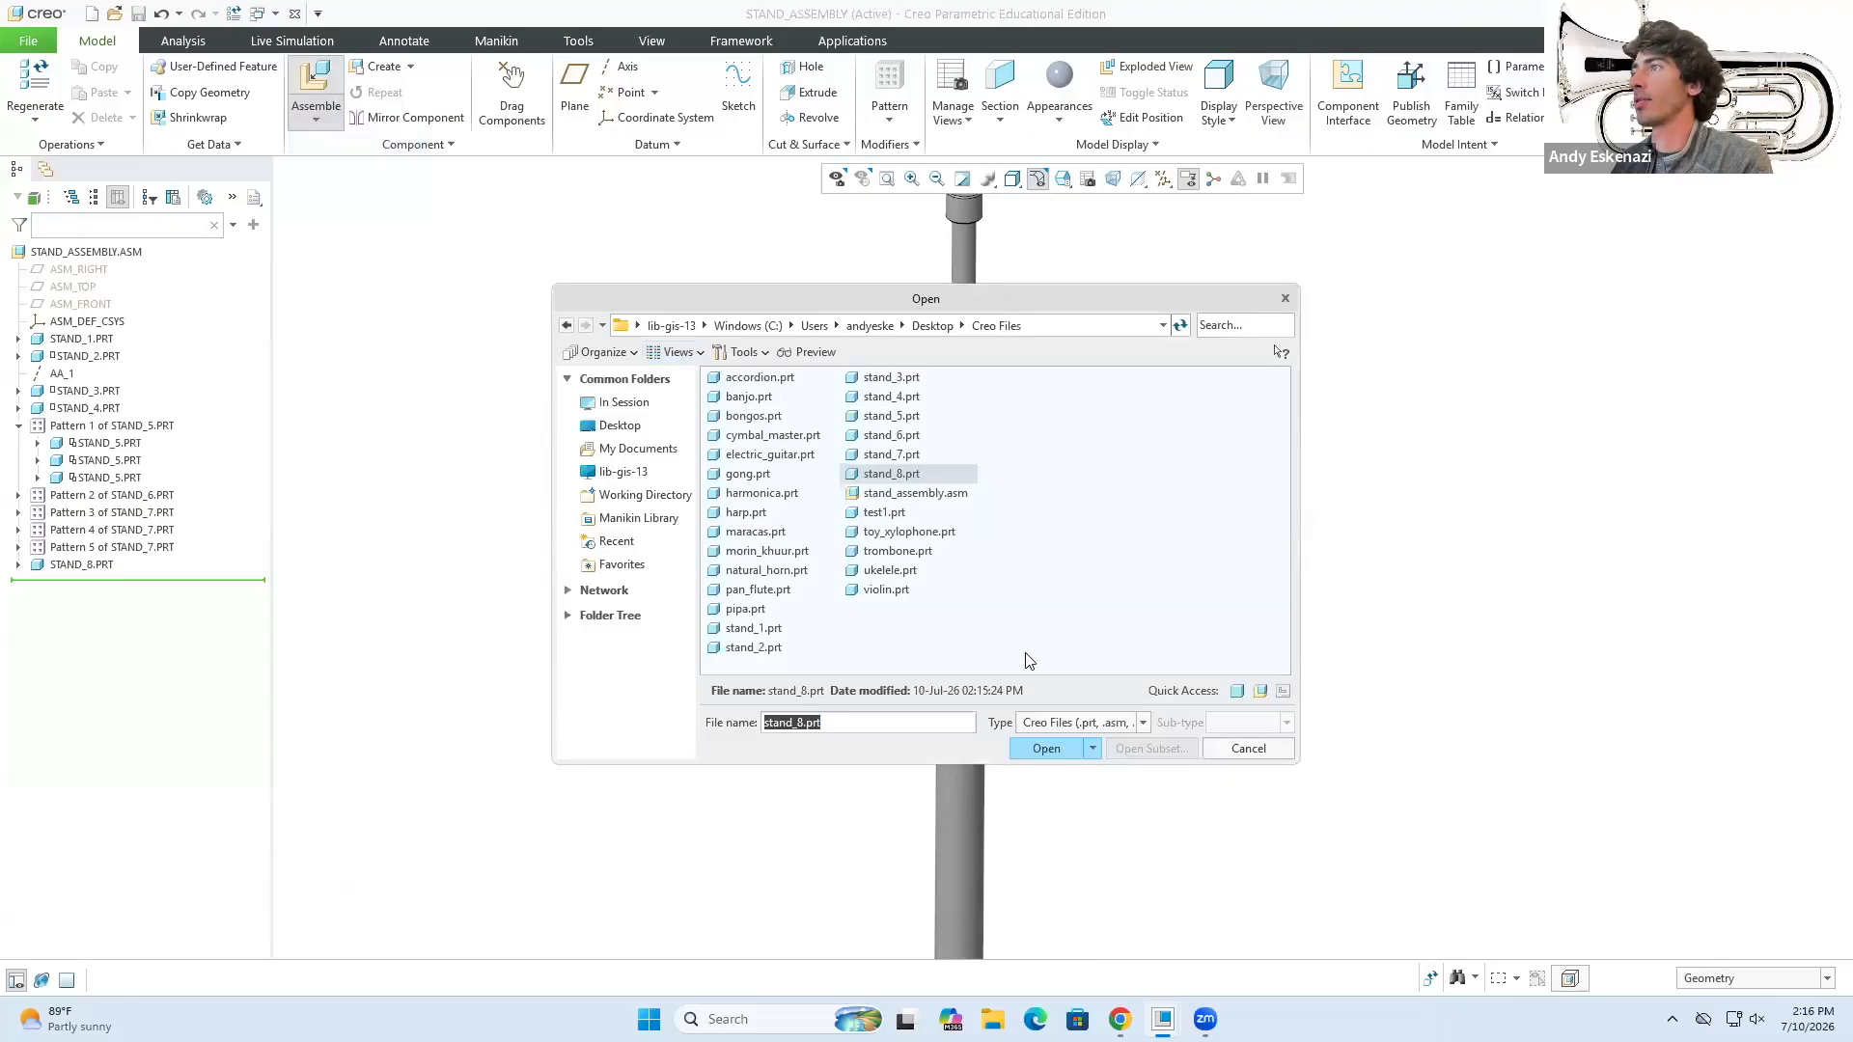
click(1042, 747)
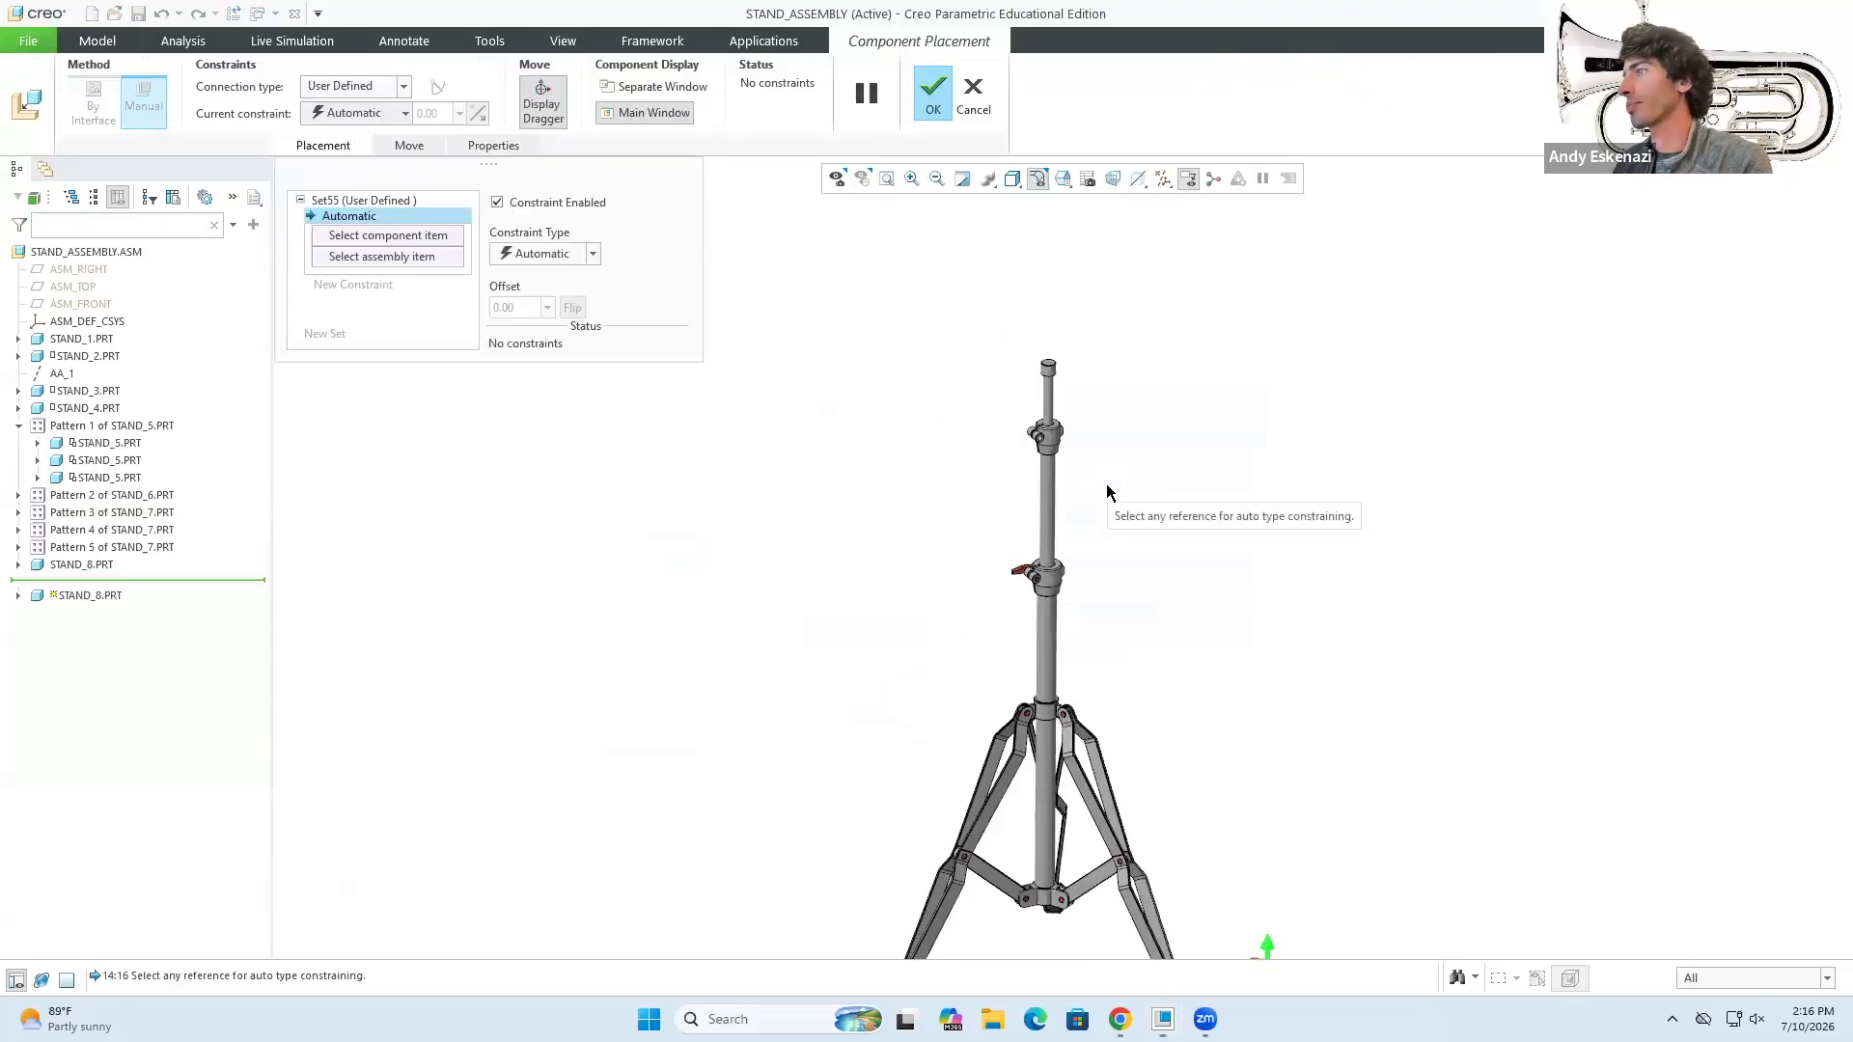
- Make the second handle's post surface coincident with the upper collar's clamp hole in STAND_2 and flip its direction
scroll(1249, 840, up, 3)
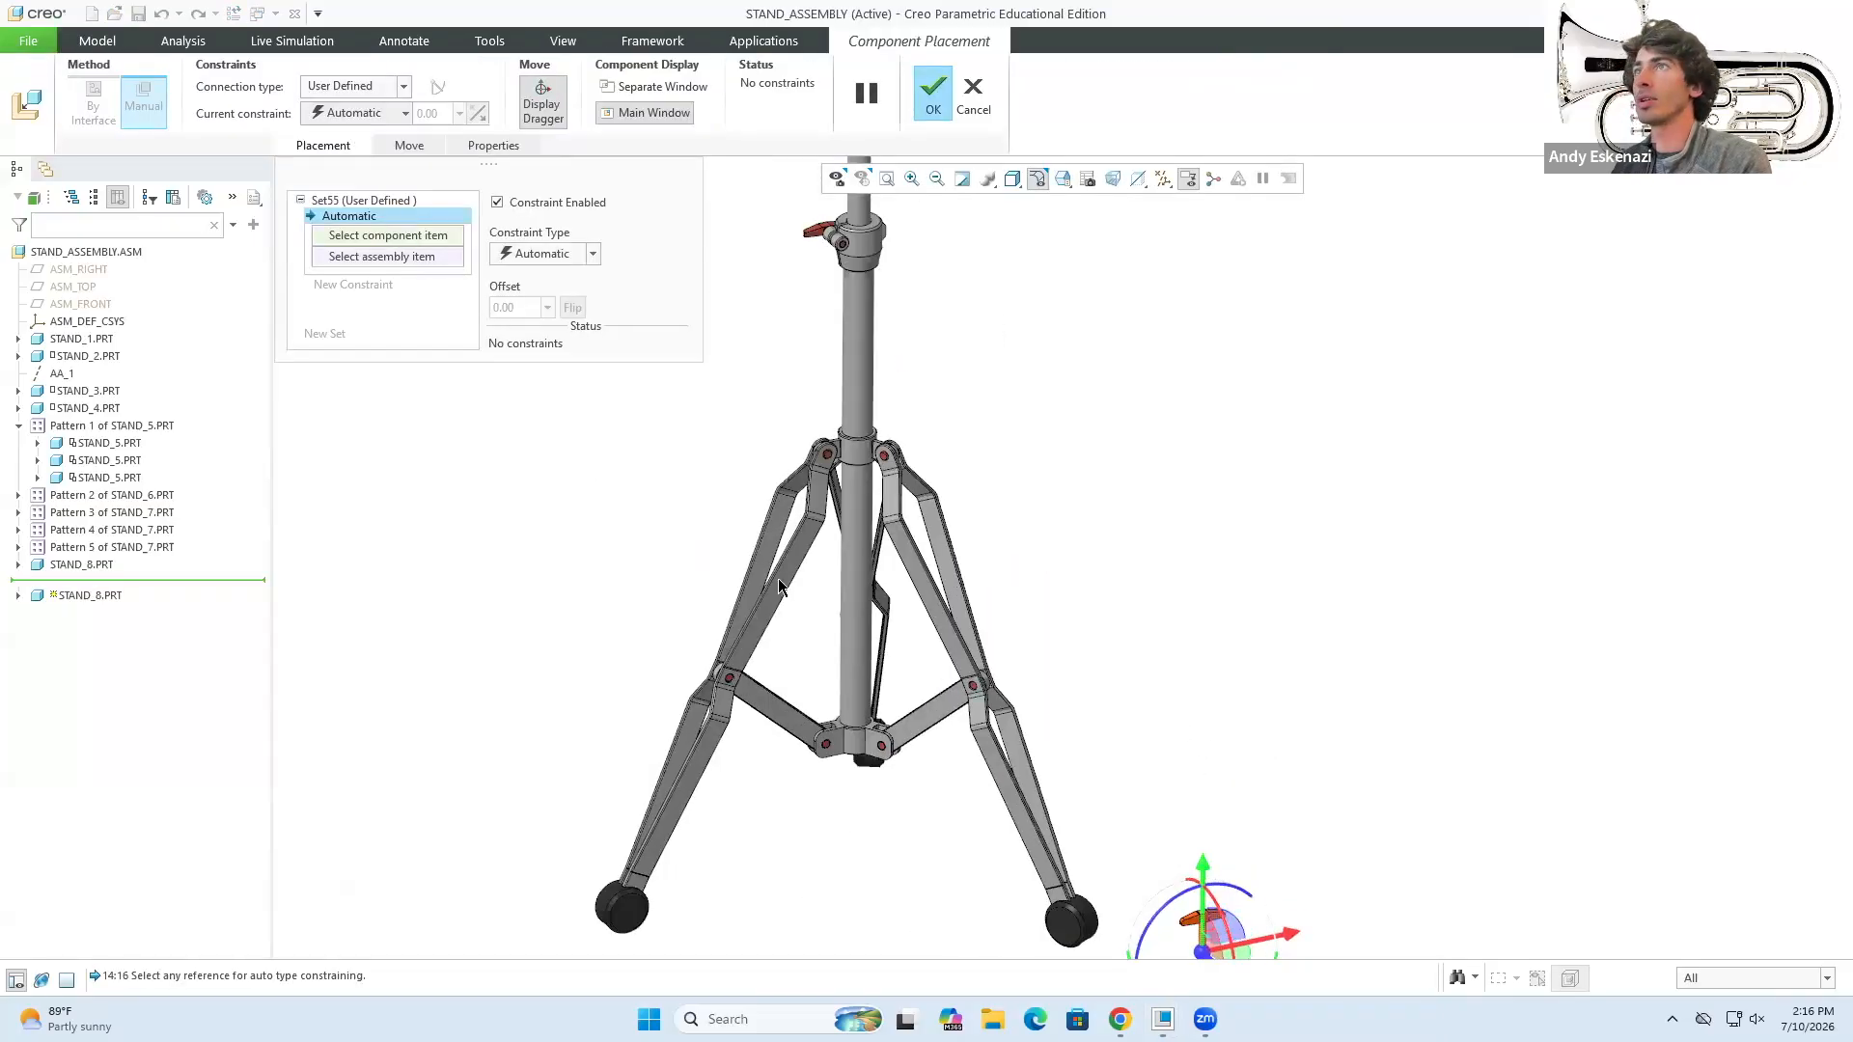
scroll(1158, 830, up, 5)
click(1094, 828)
scroll(850, 482, down, 8)
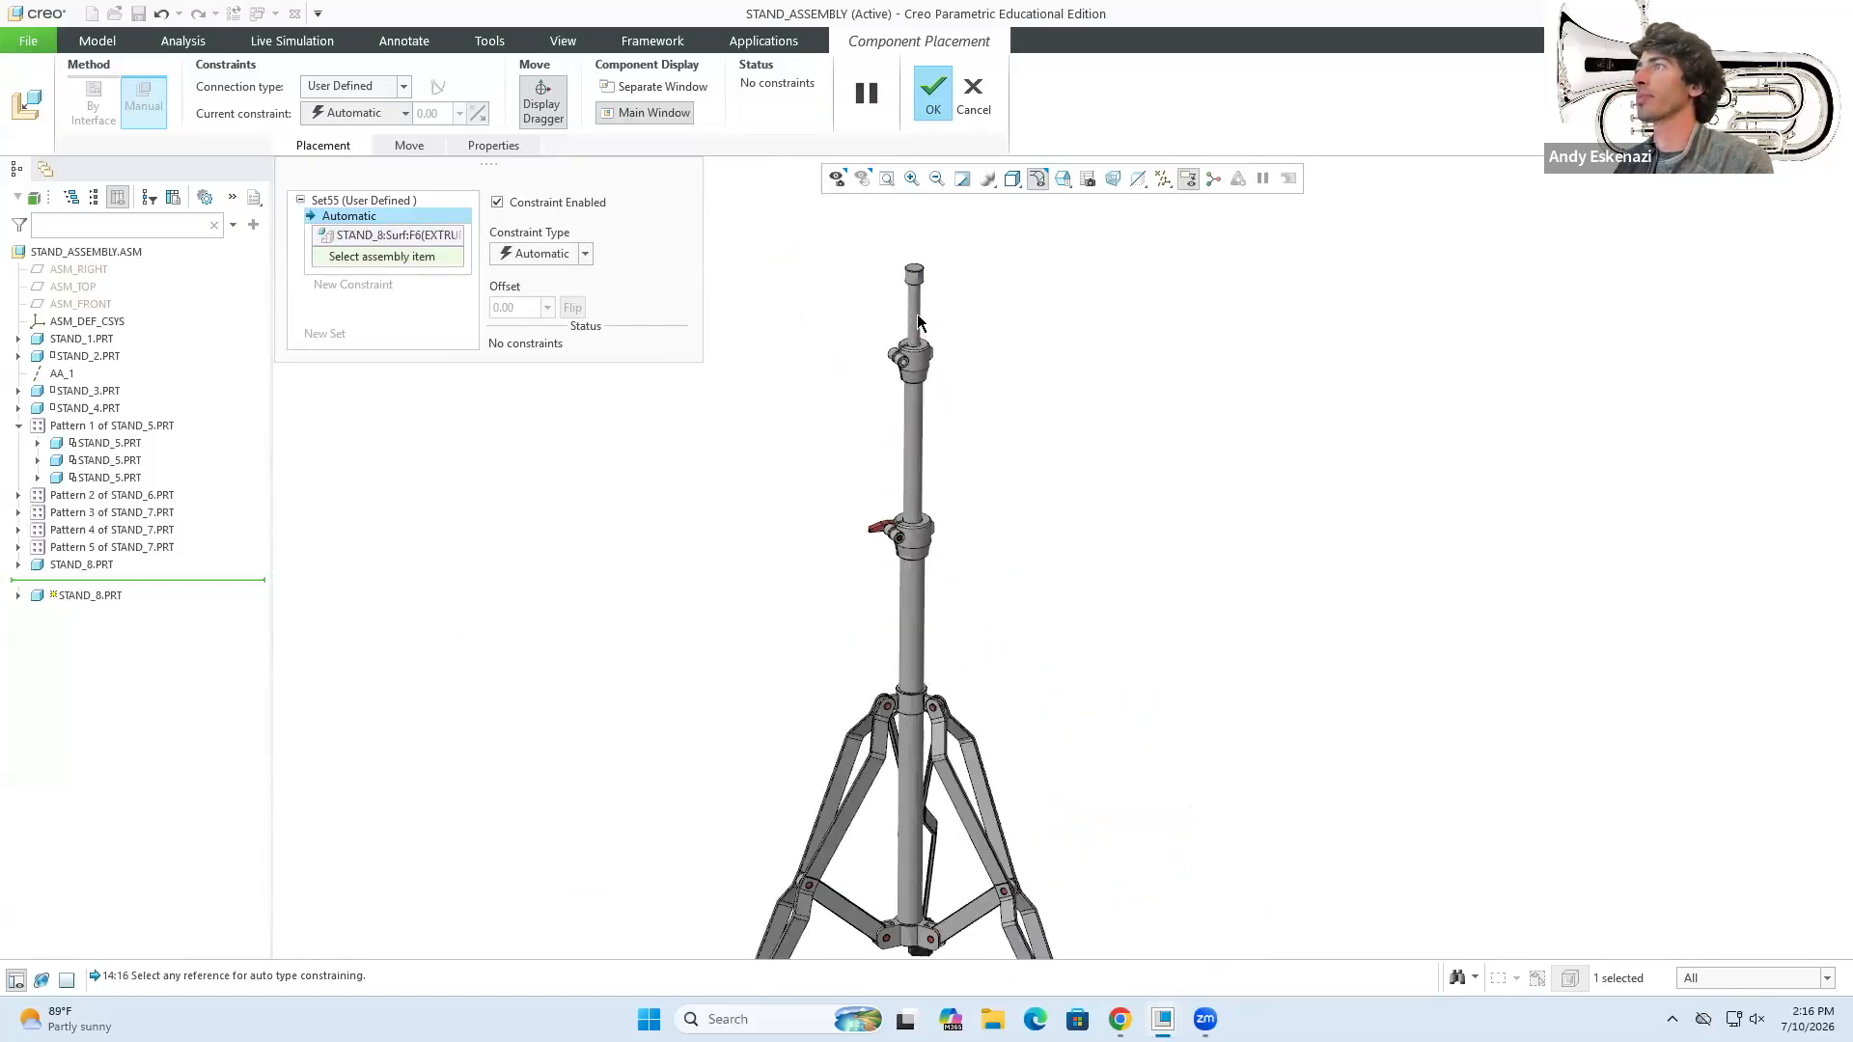
scroll(912, 348, up, 8)
click(876, 462)
scroll(906, 548, down, 3)
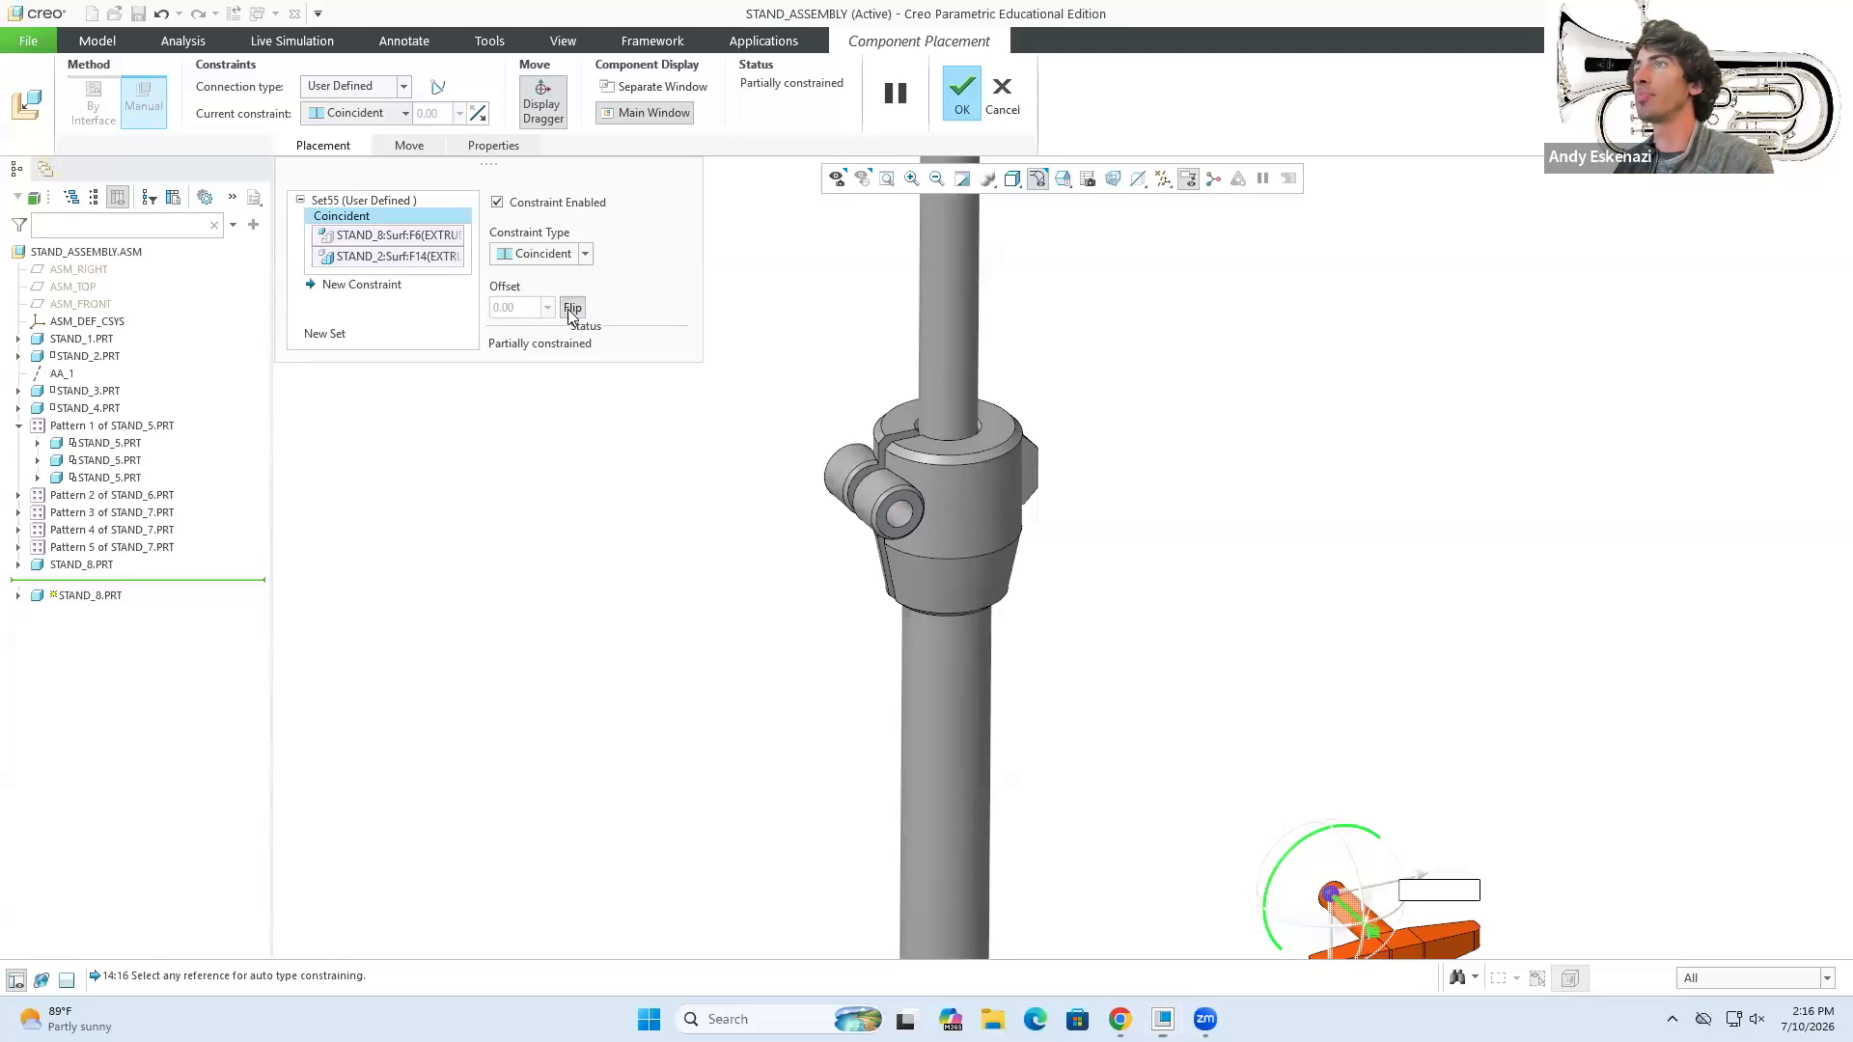
- Add a constraint between the upper clamp lug's annular face and the second handle's post end face, and accept the placement
click(365, 285)
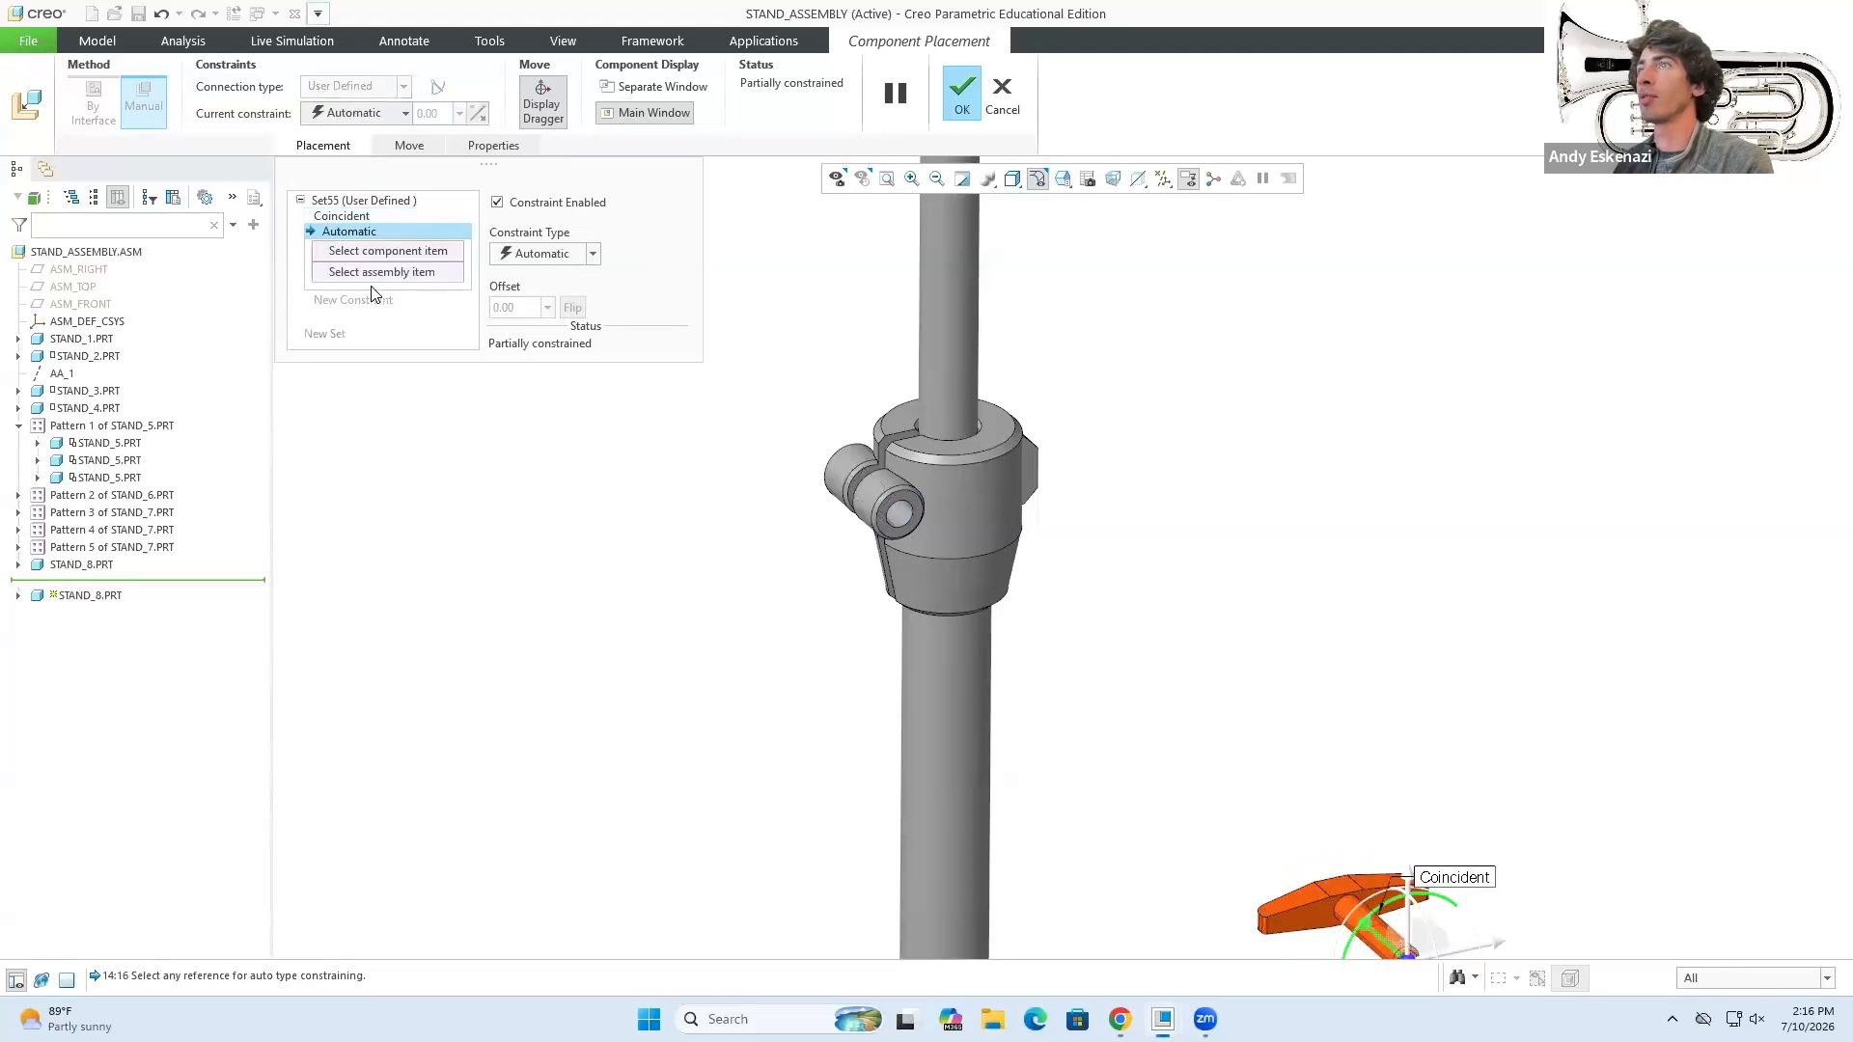
click(890, 527)
scroll(1083, 715, down, 3)
scroll(1092, 692, up, 6)
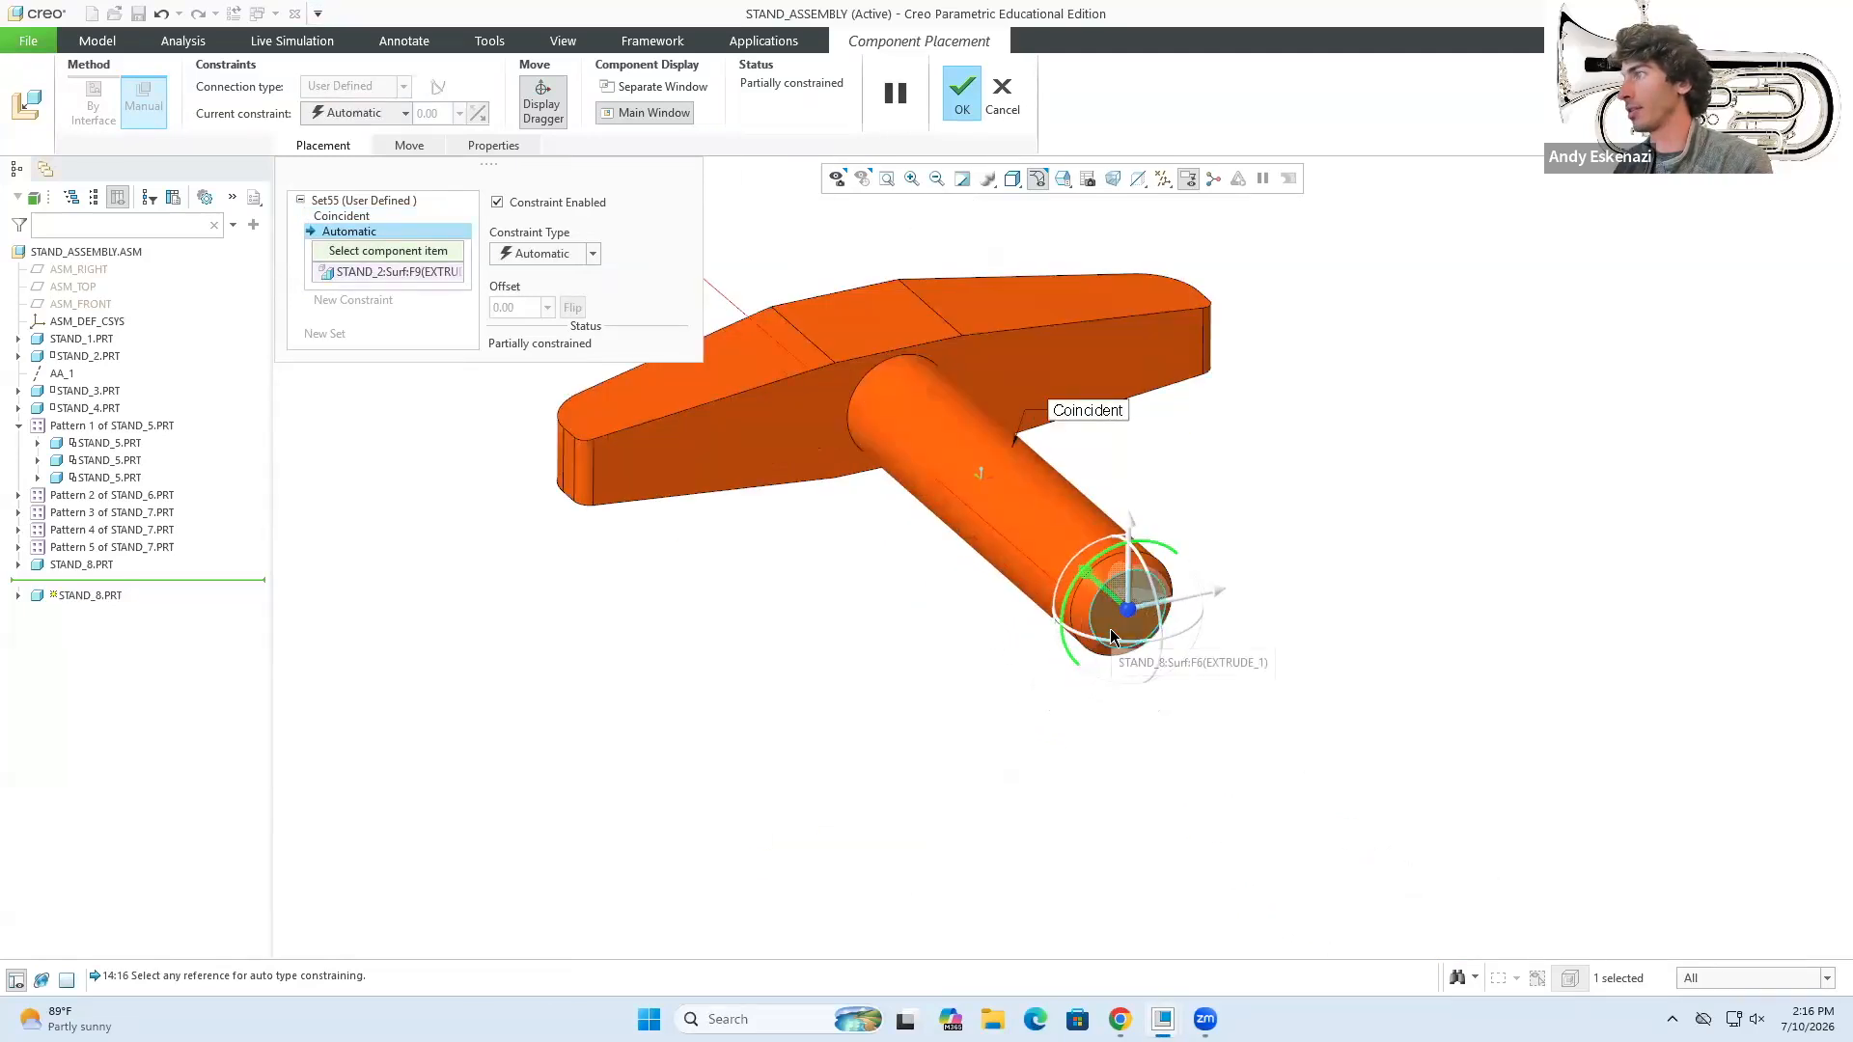
click(1110, 628)
click(1042, 97)
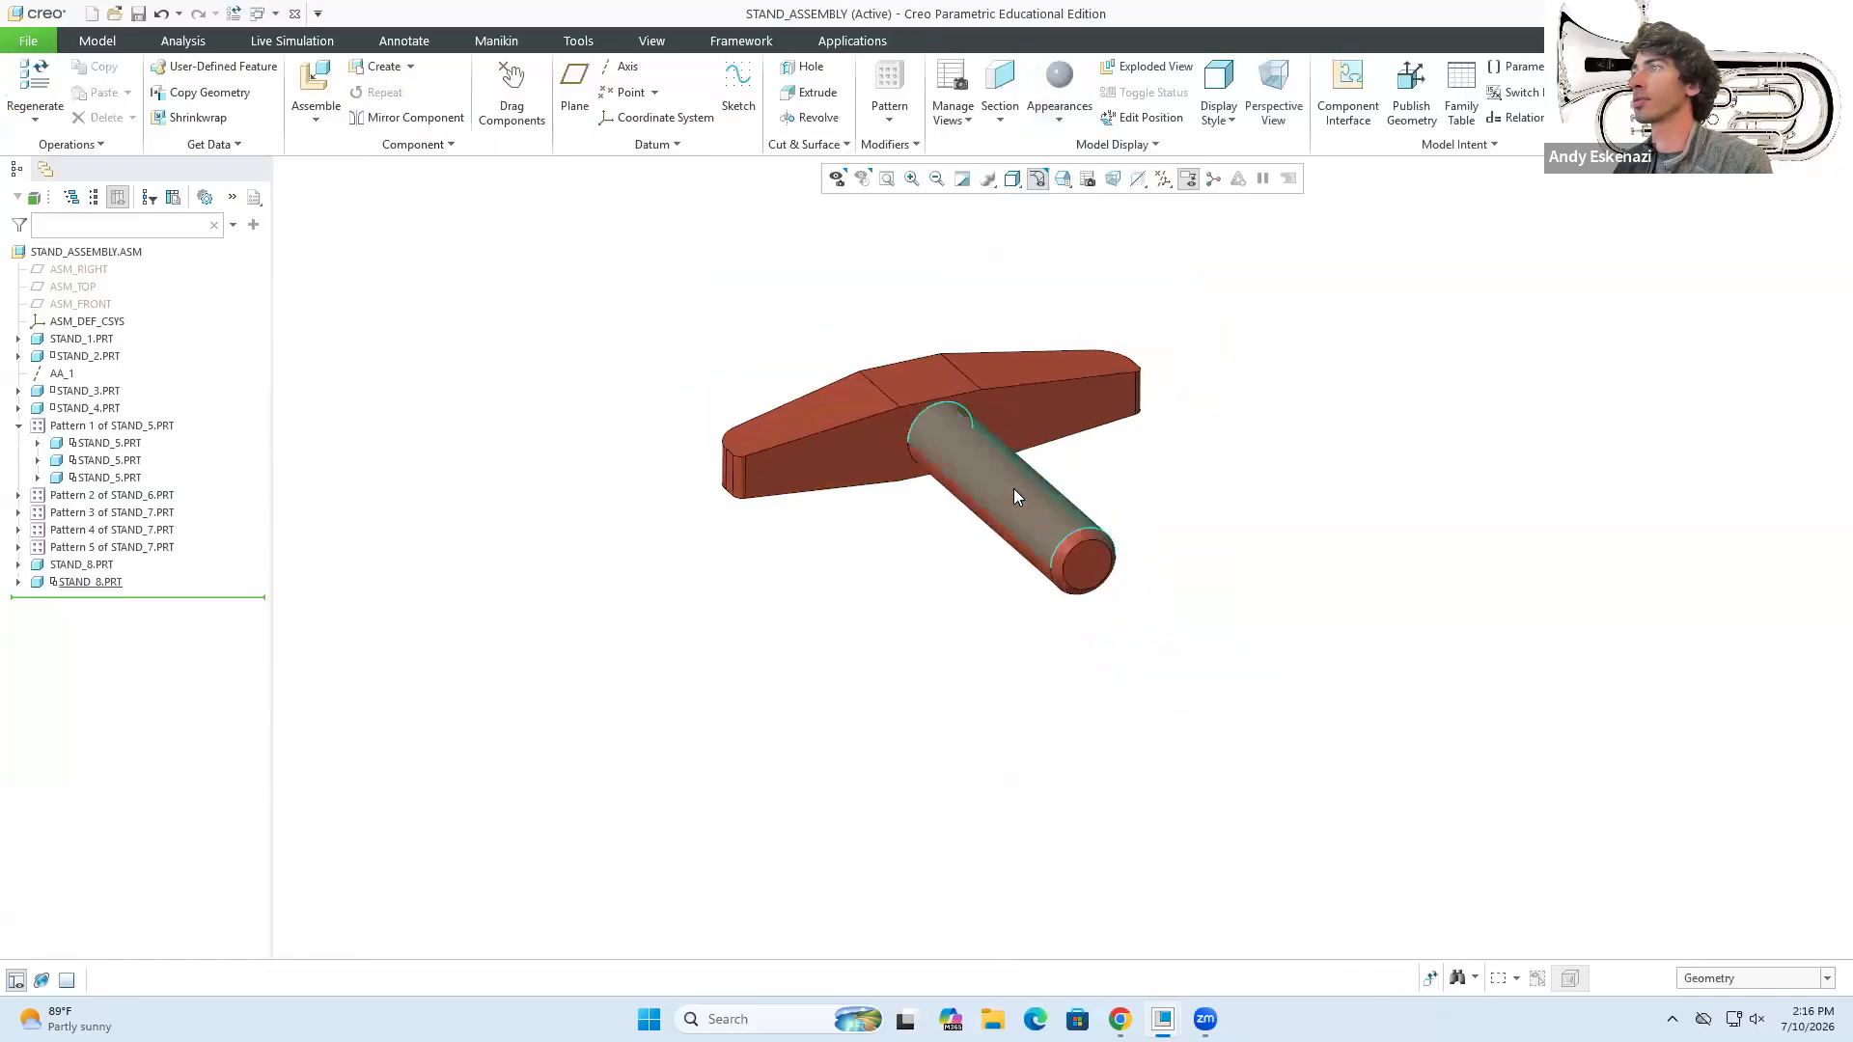
- Redefine the second STAND_8 component's placement, changing its end-face constraint type to Coincident
scroll(1014, 488, down, 6)
click(104, 583)
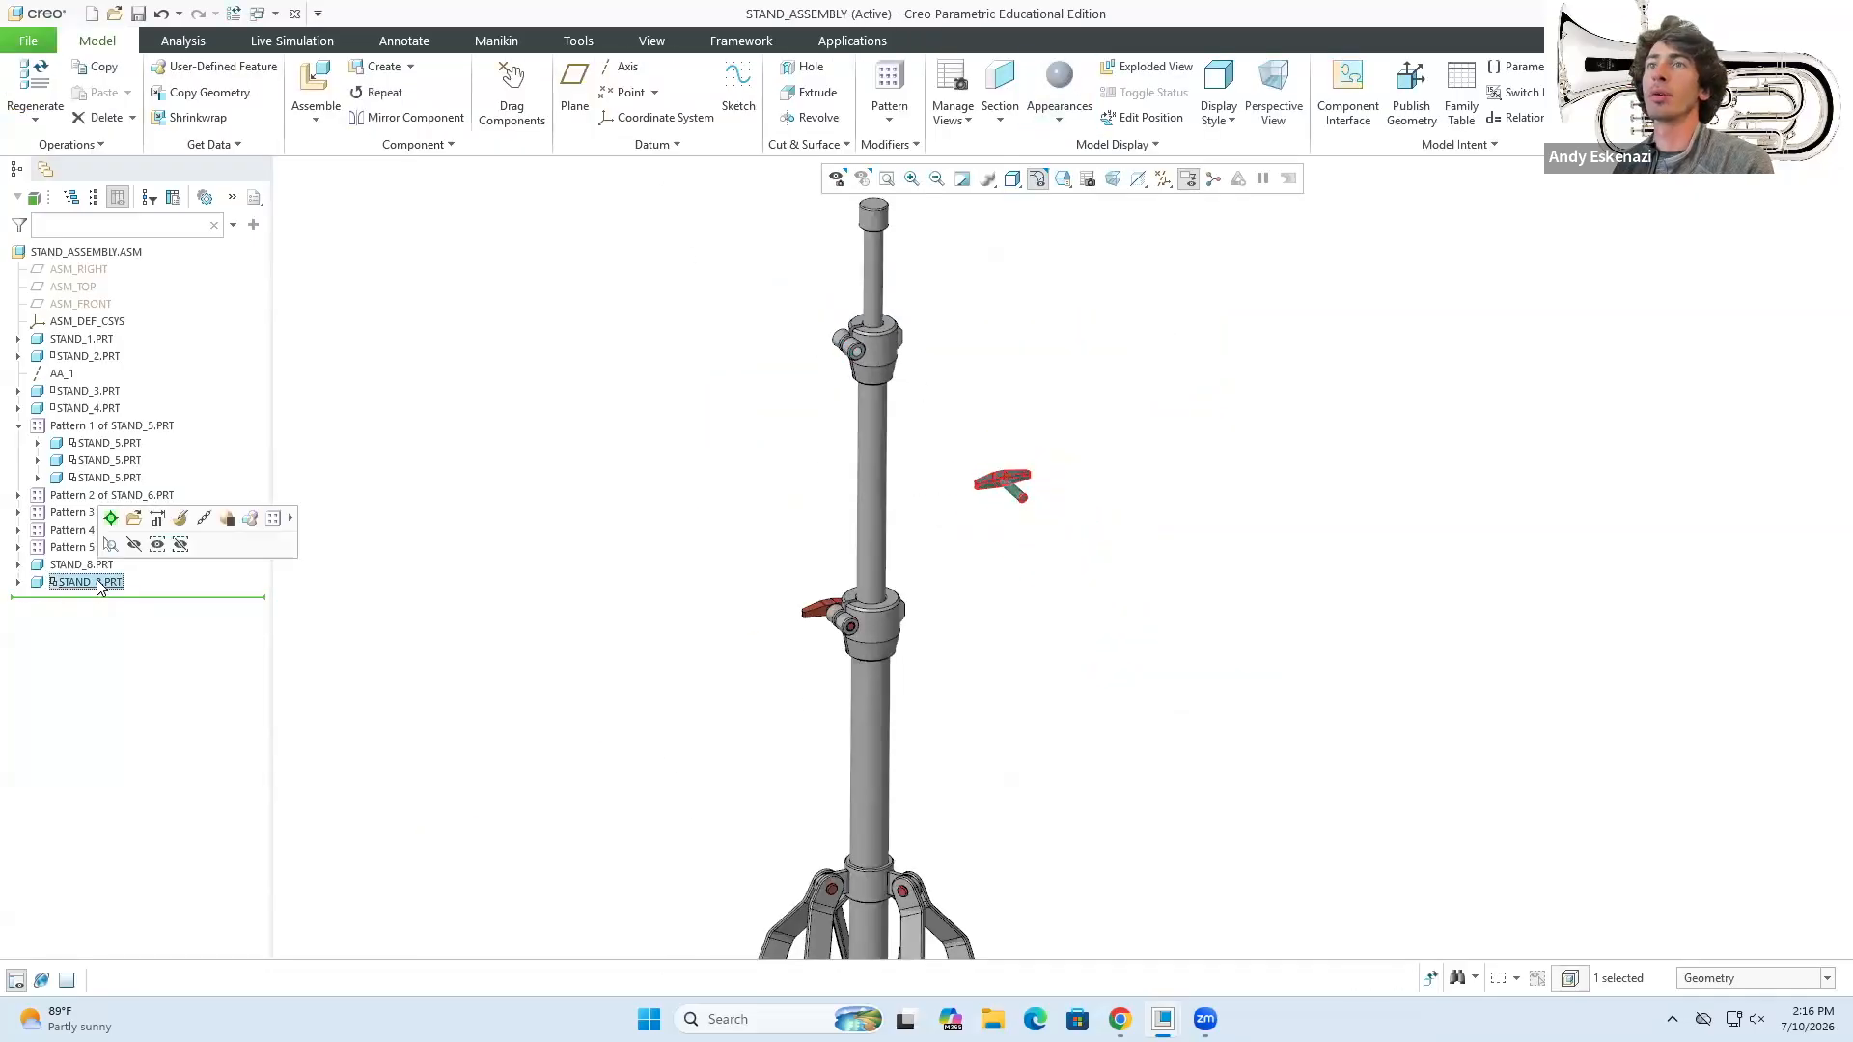
click(182, 519)
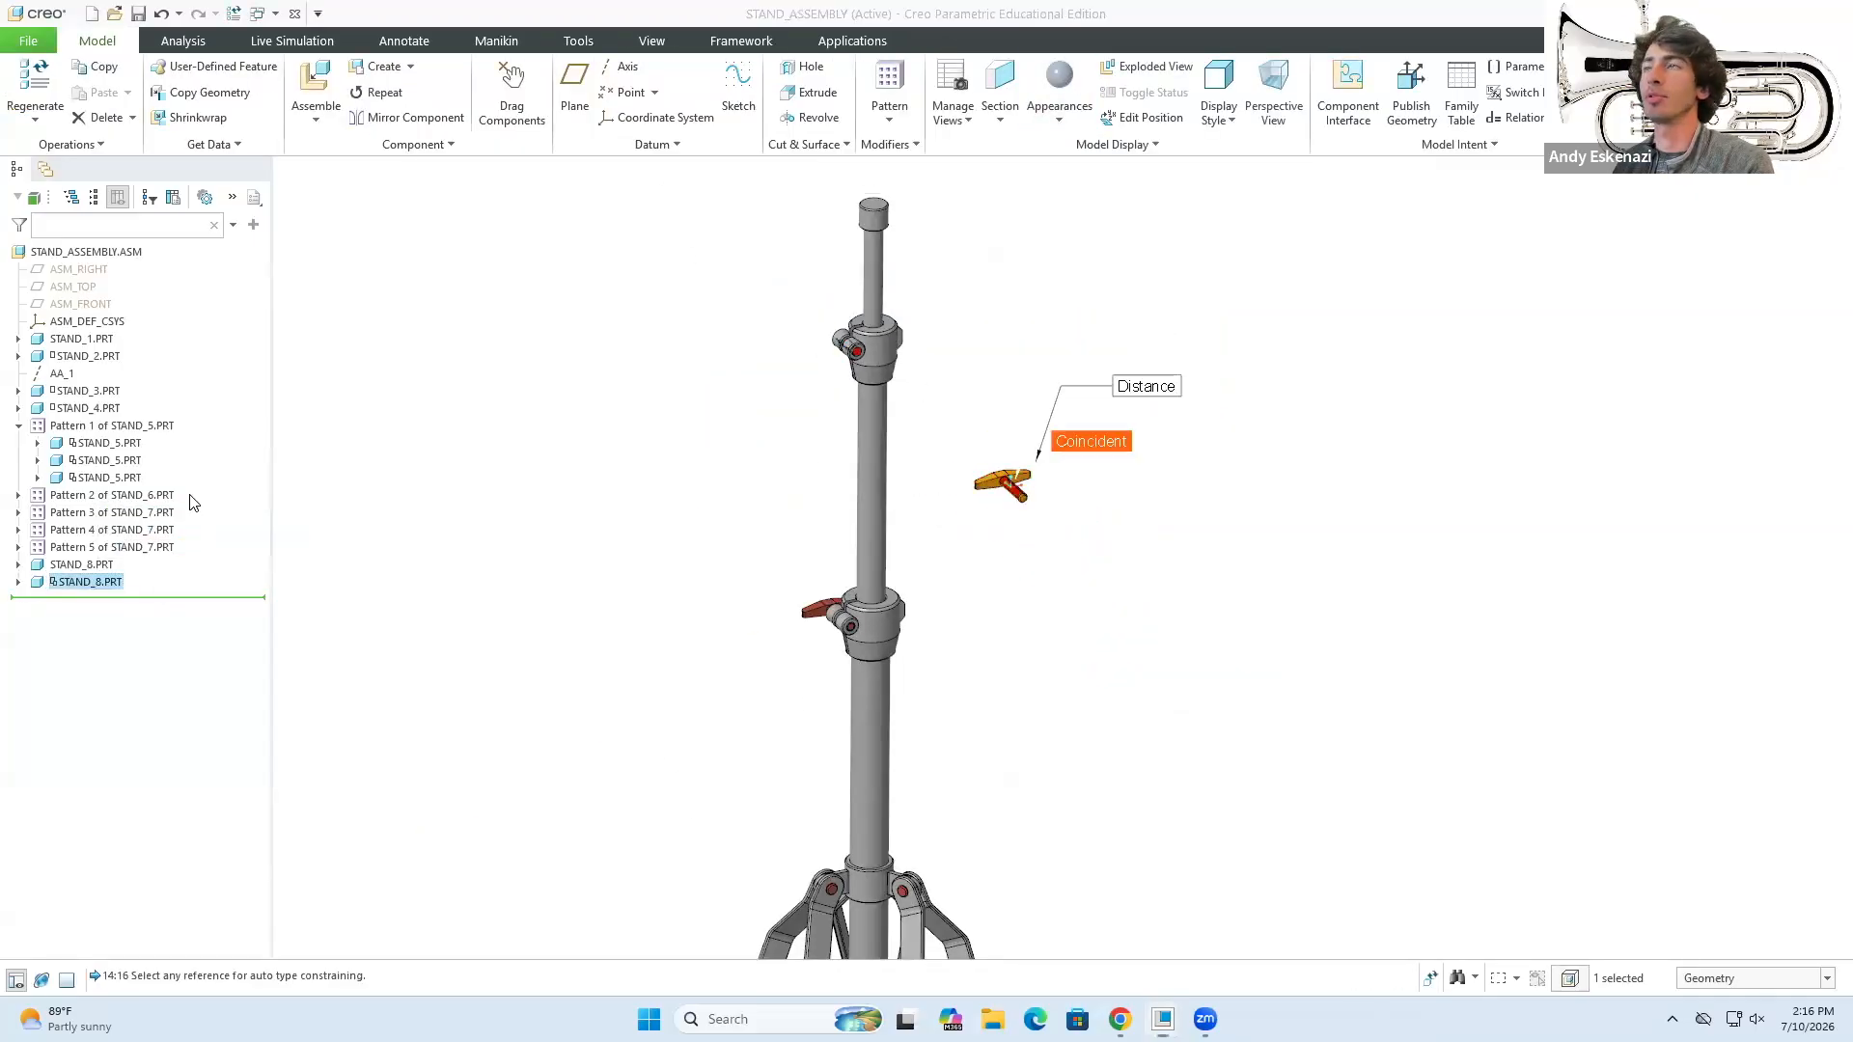
click(366, 287)
click(588, 253)
click(536, 323)
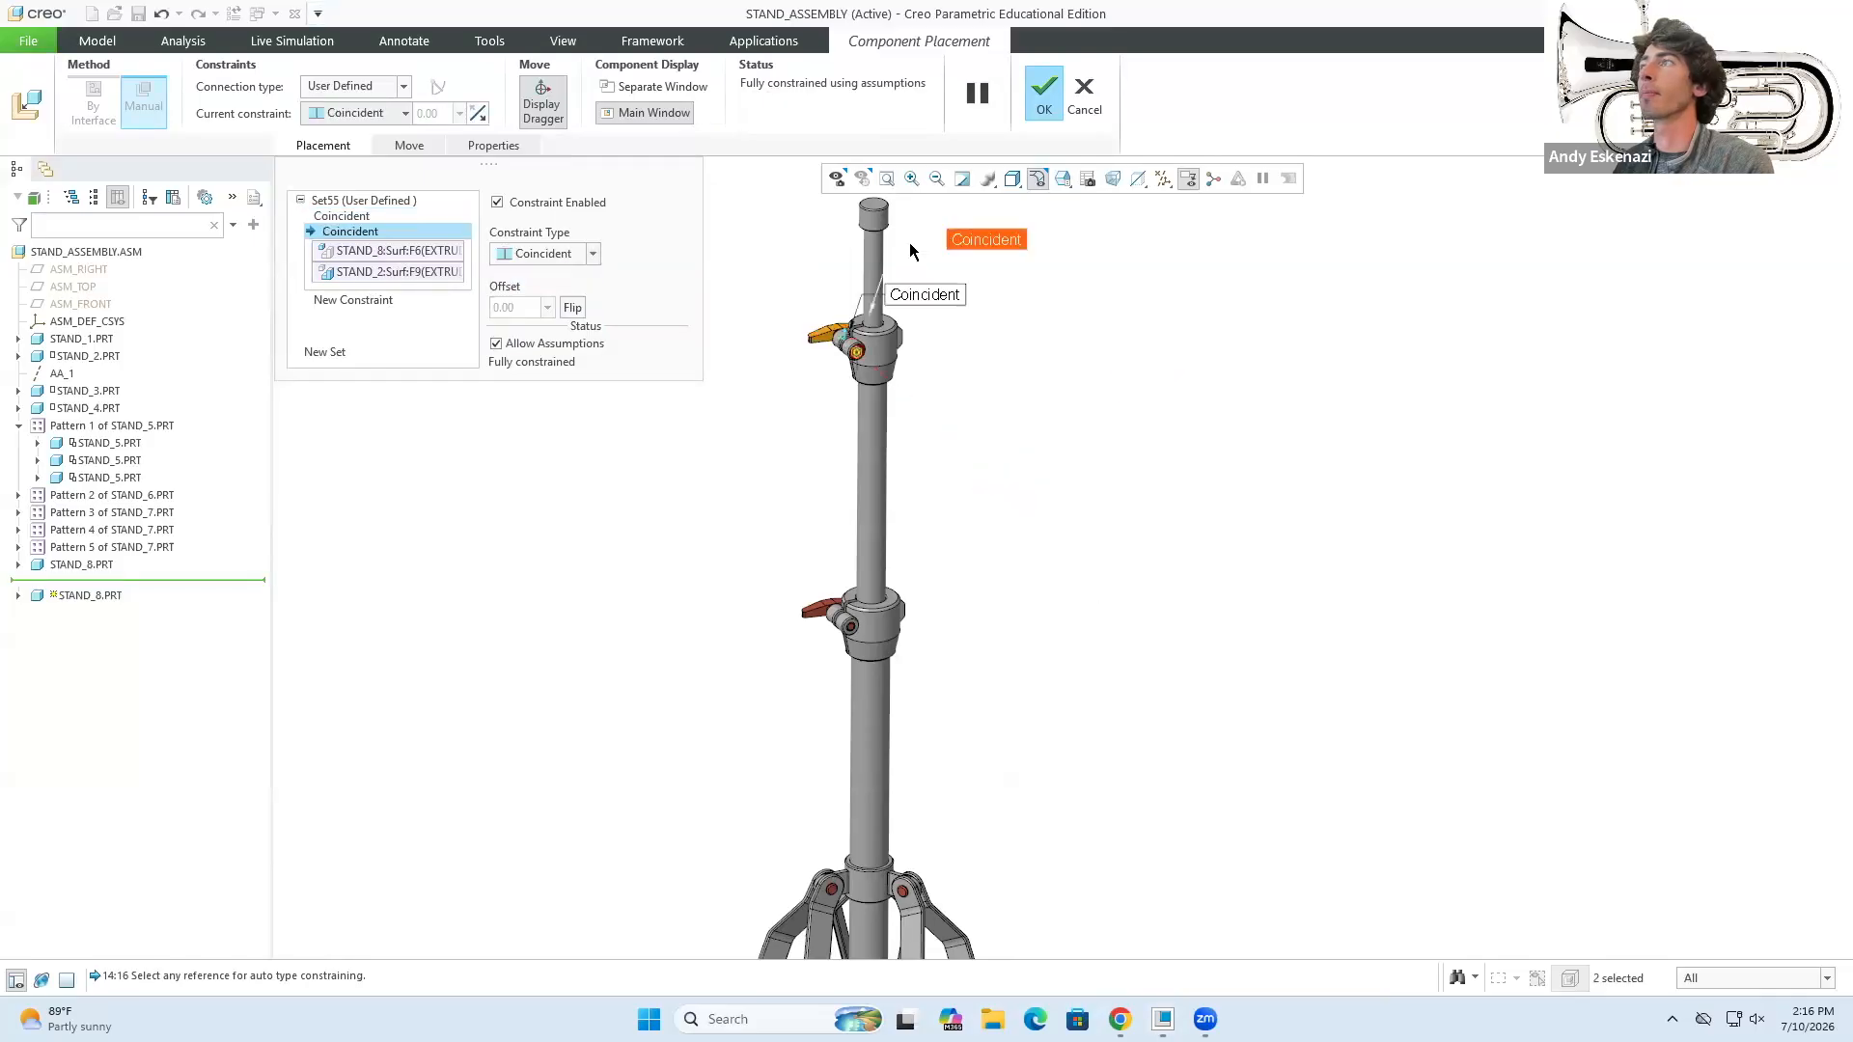
click(1024, 113)
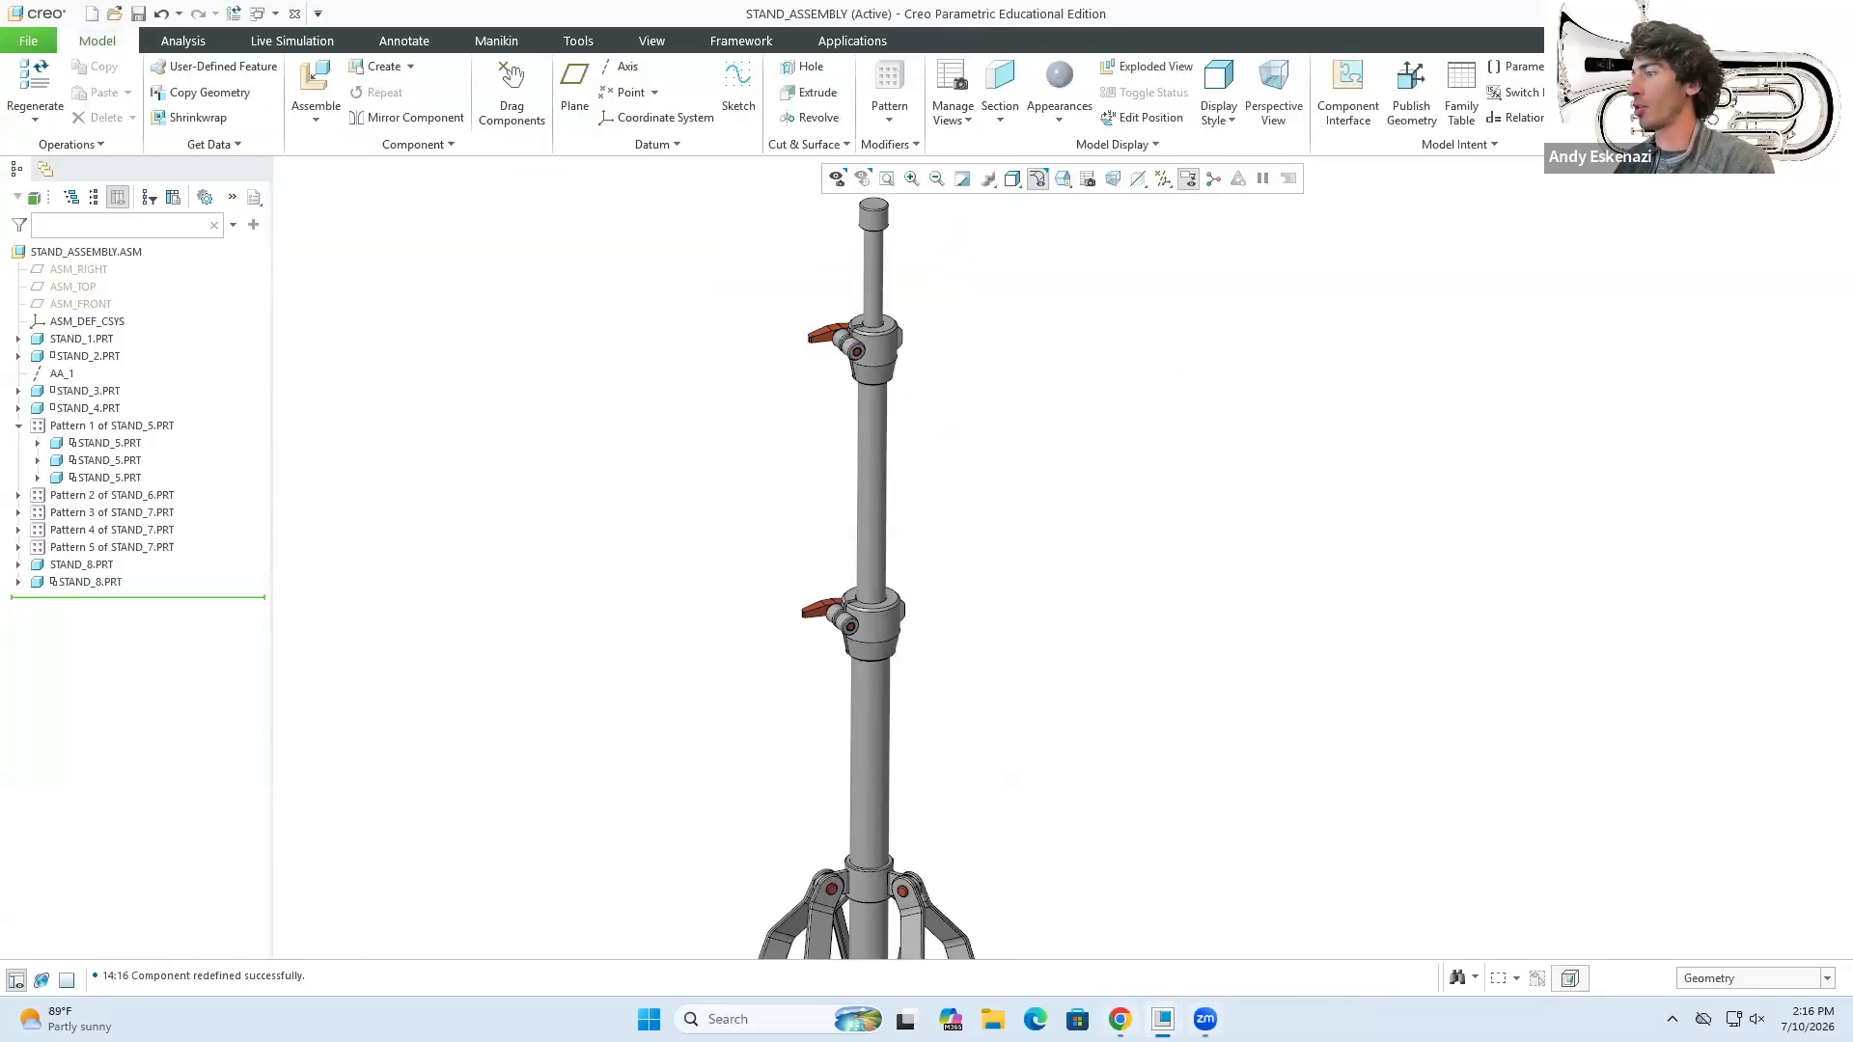
- Switch to the STAND_8 part and redefine the post's extrusion, Extrude 1, with a depth of 22 cm
click(1163, 1019)
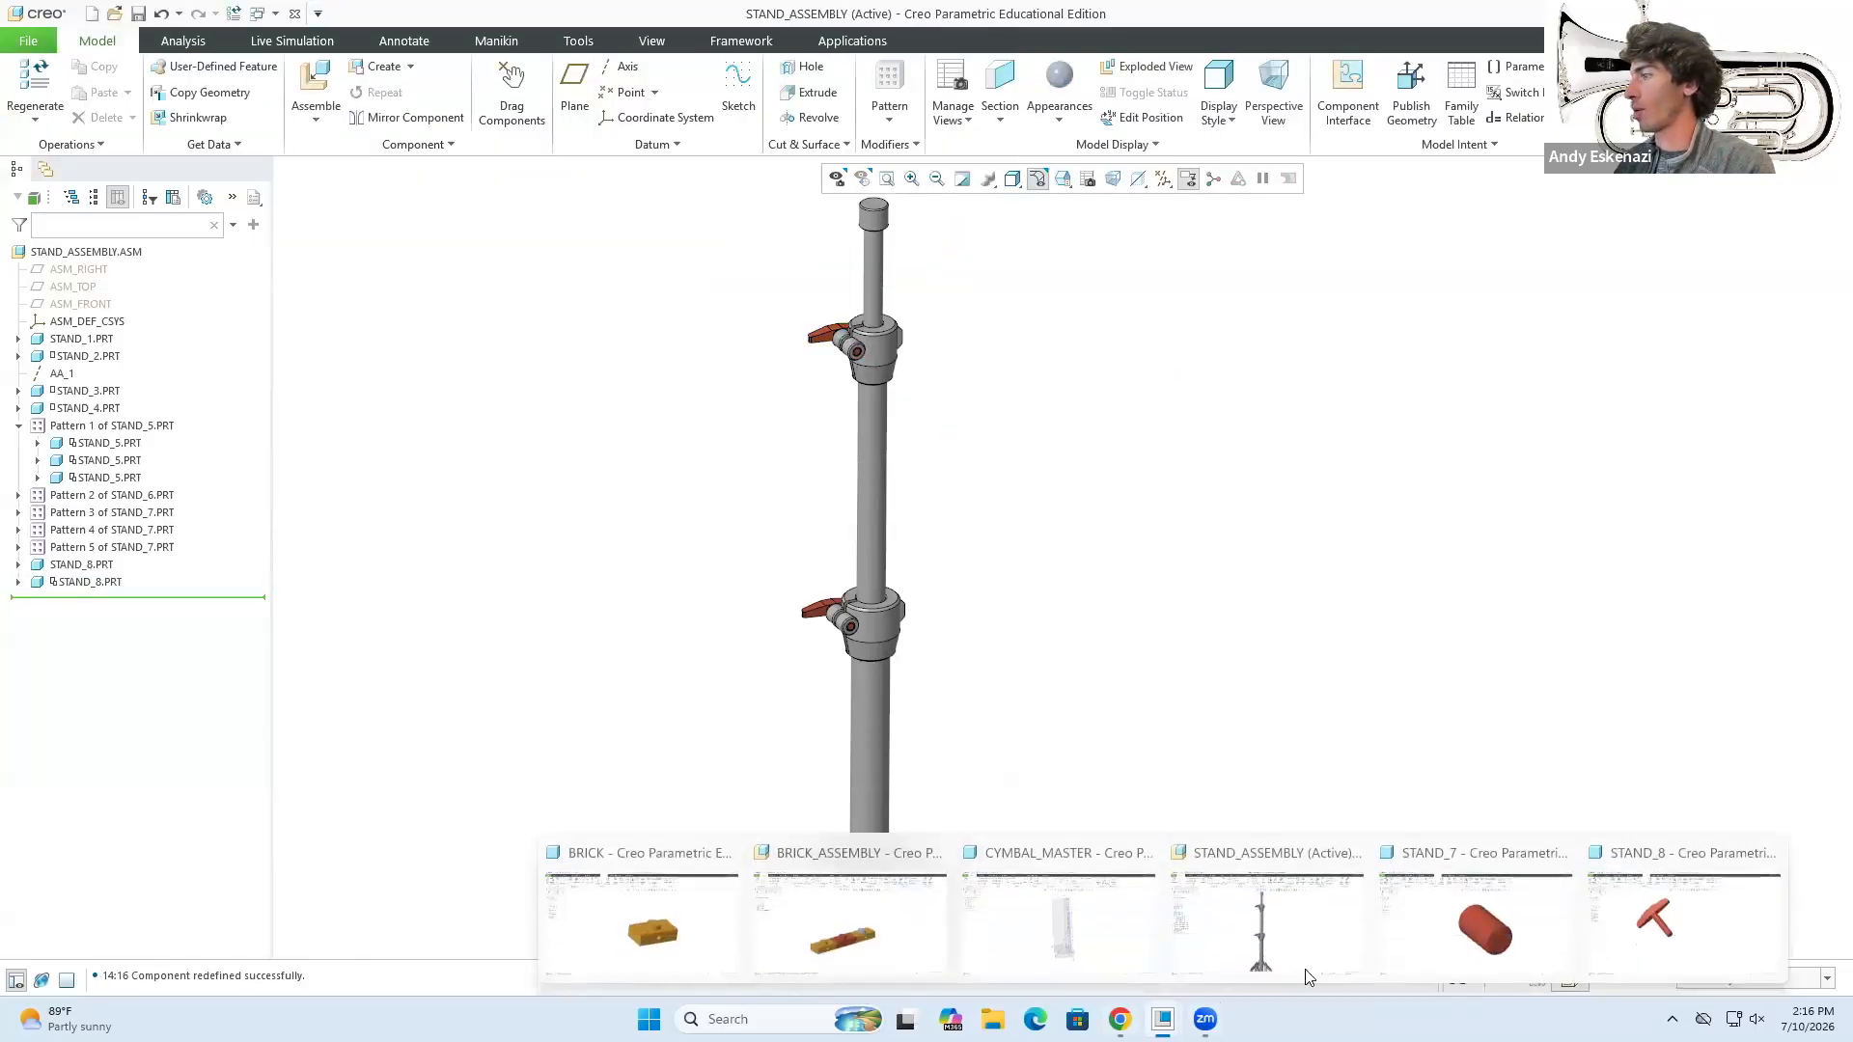
click(1655, 917)
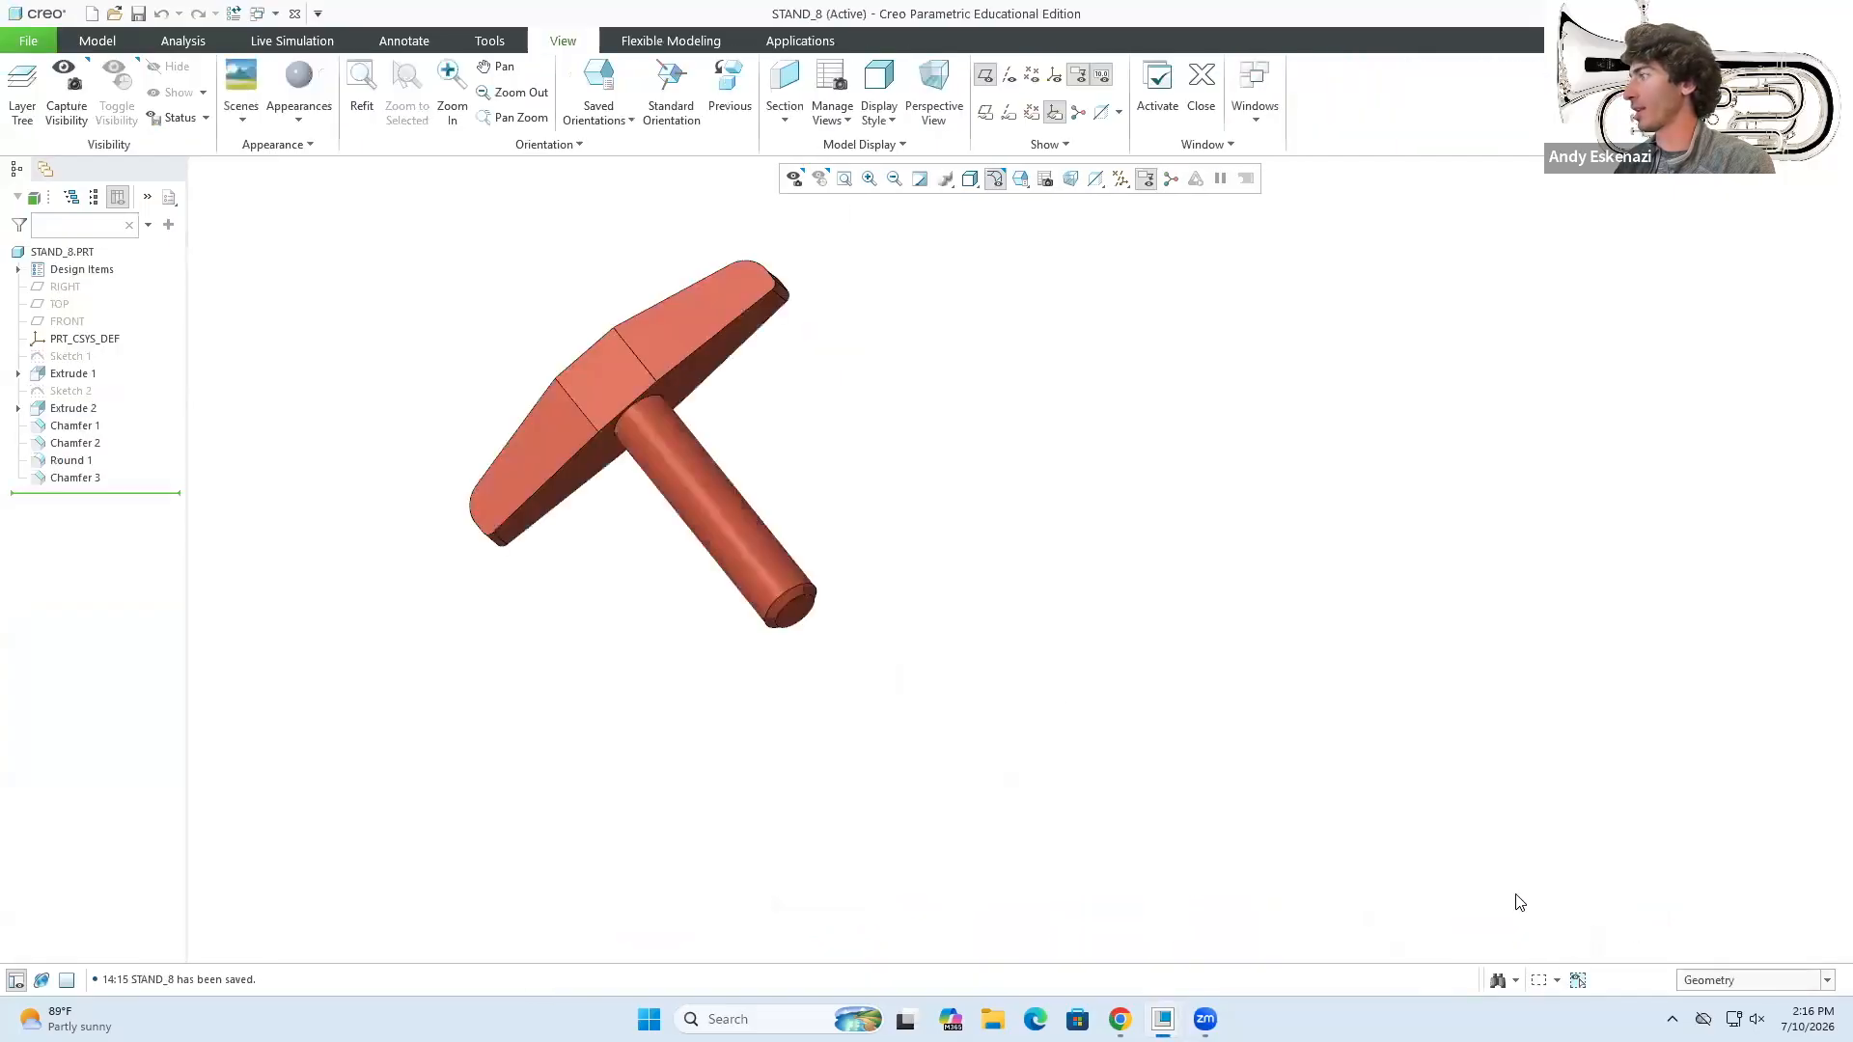
click(73, 374)
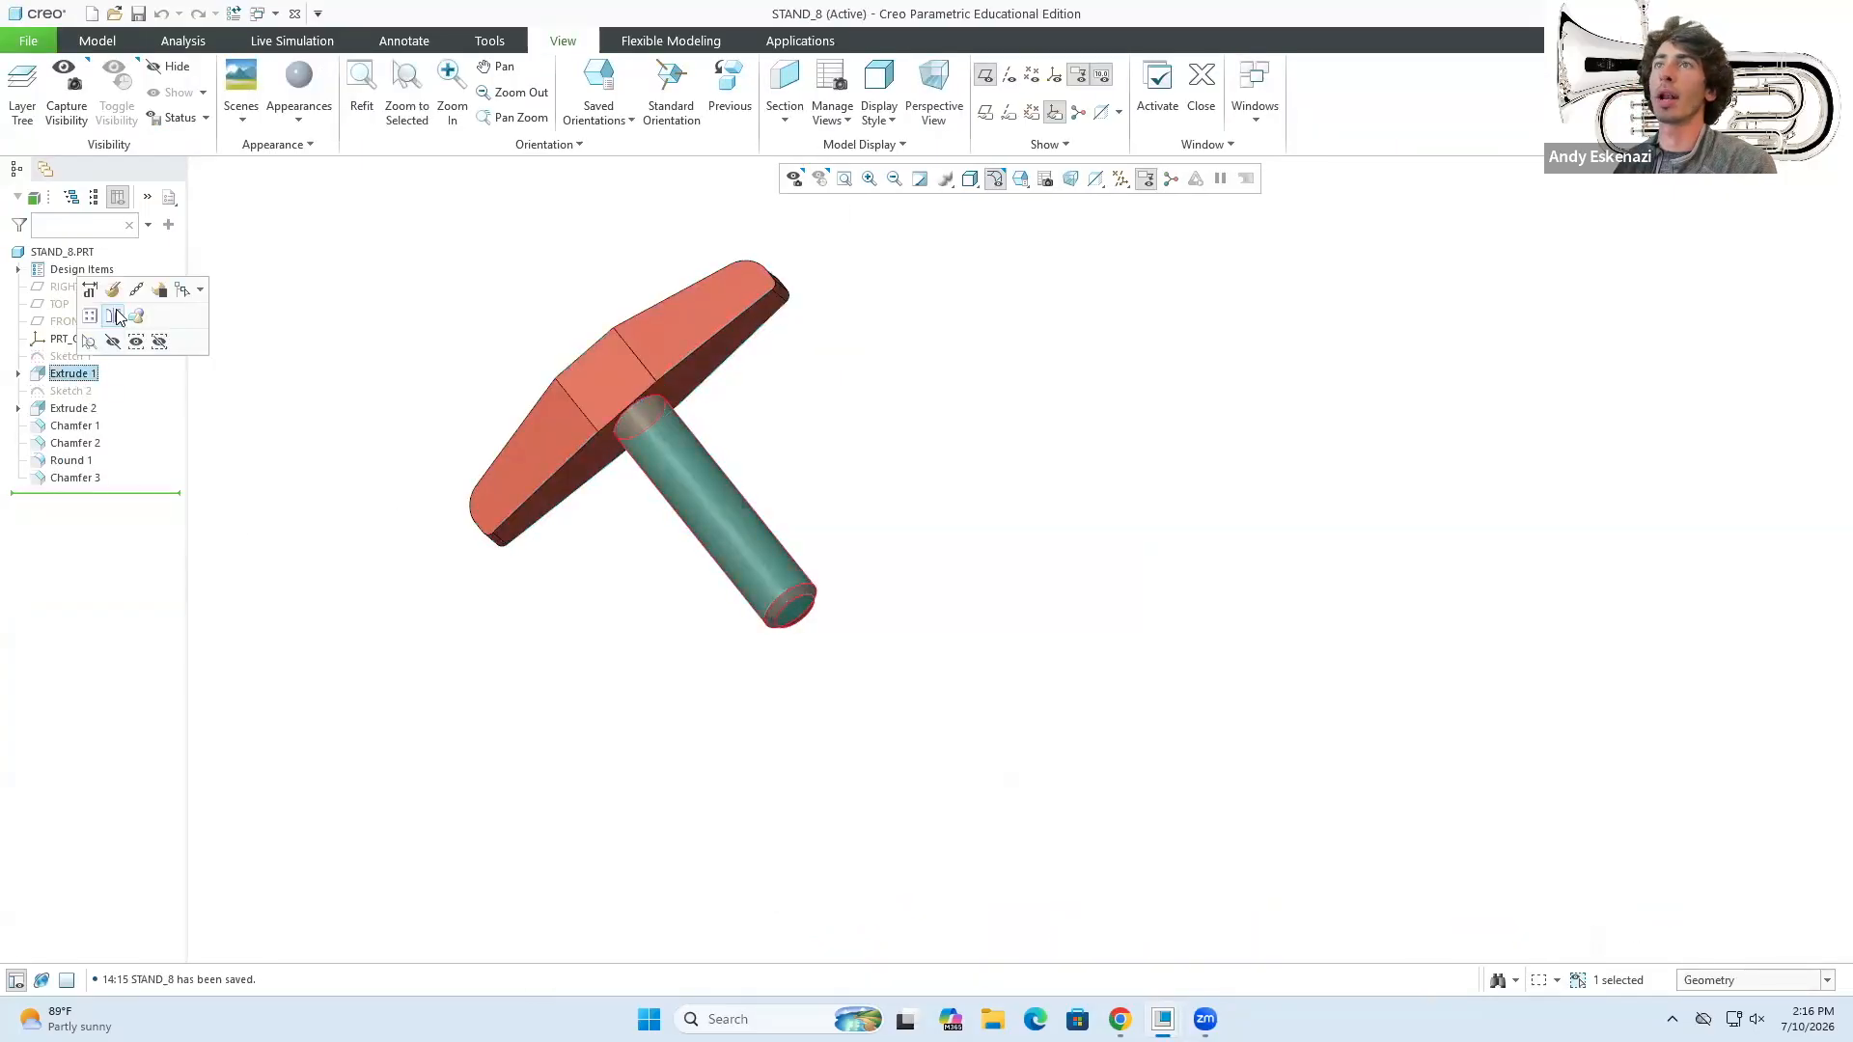
click(114, 315)
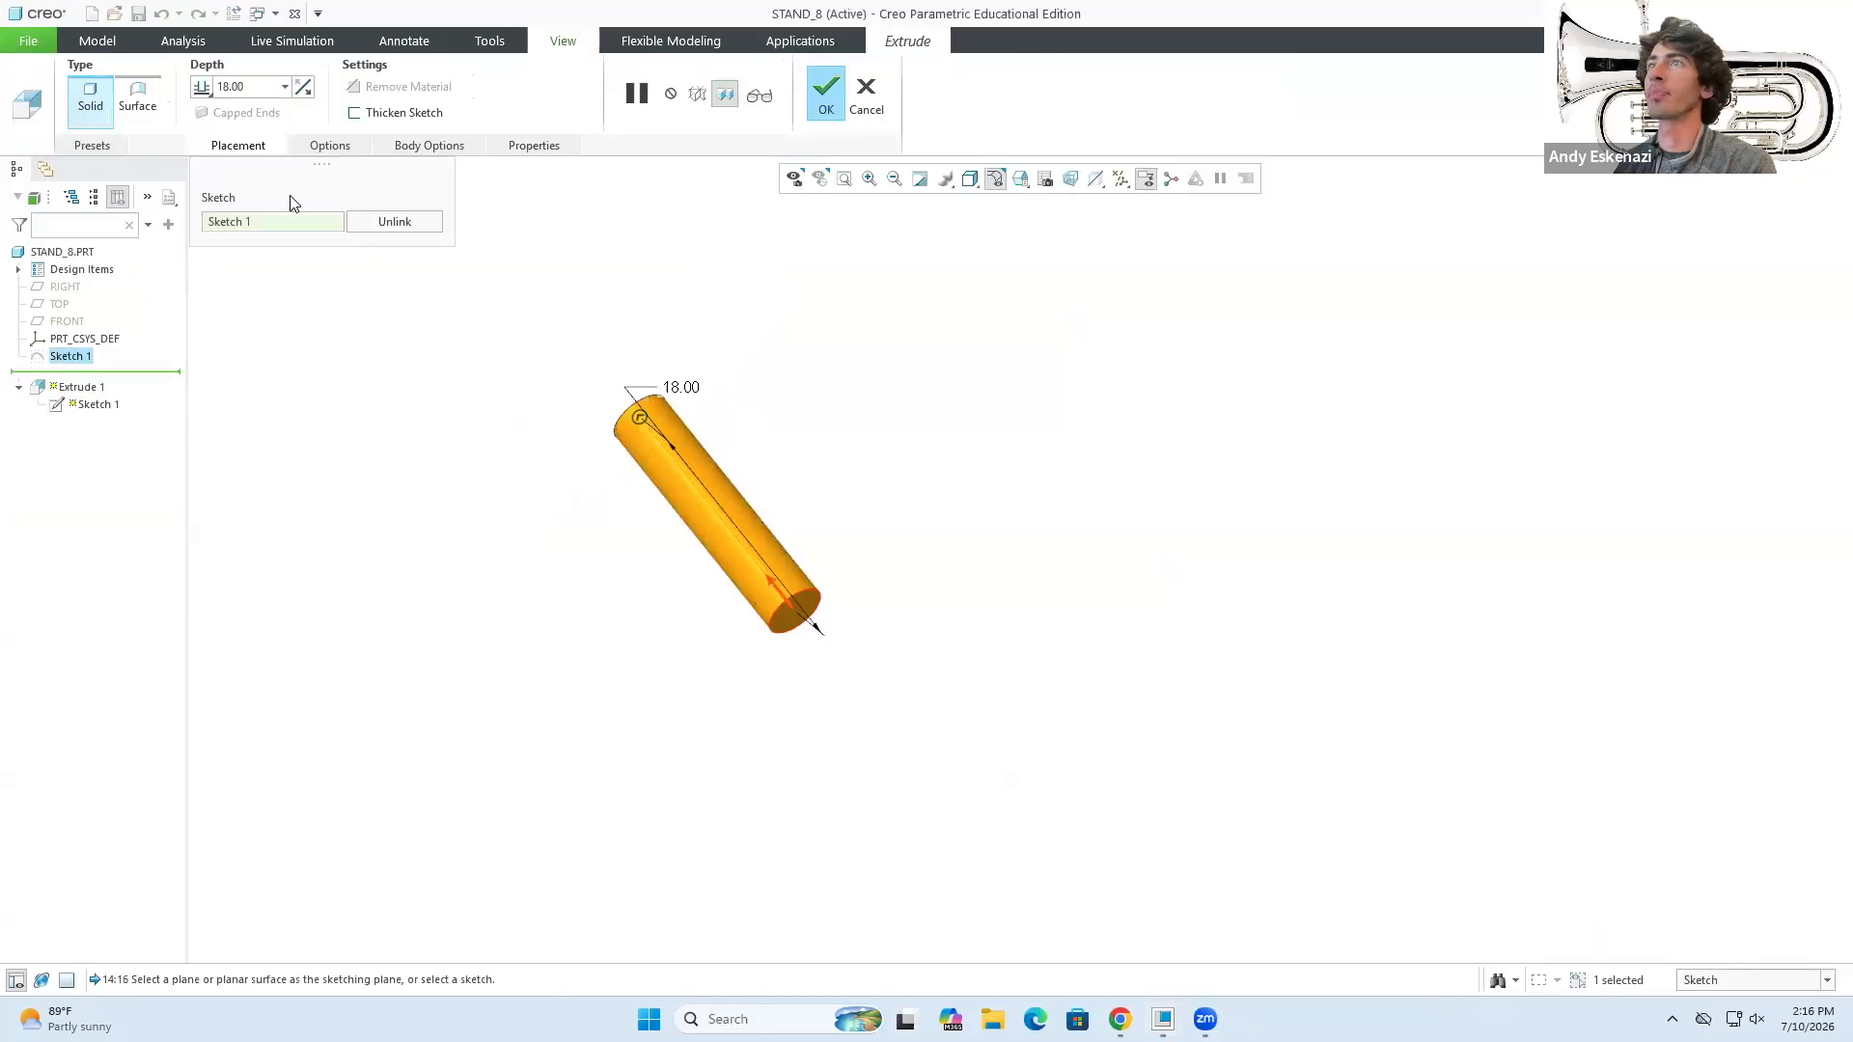
text(25)
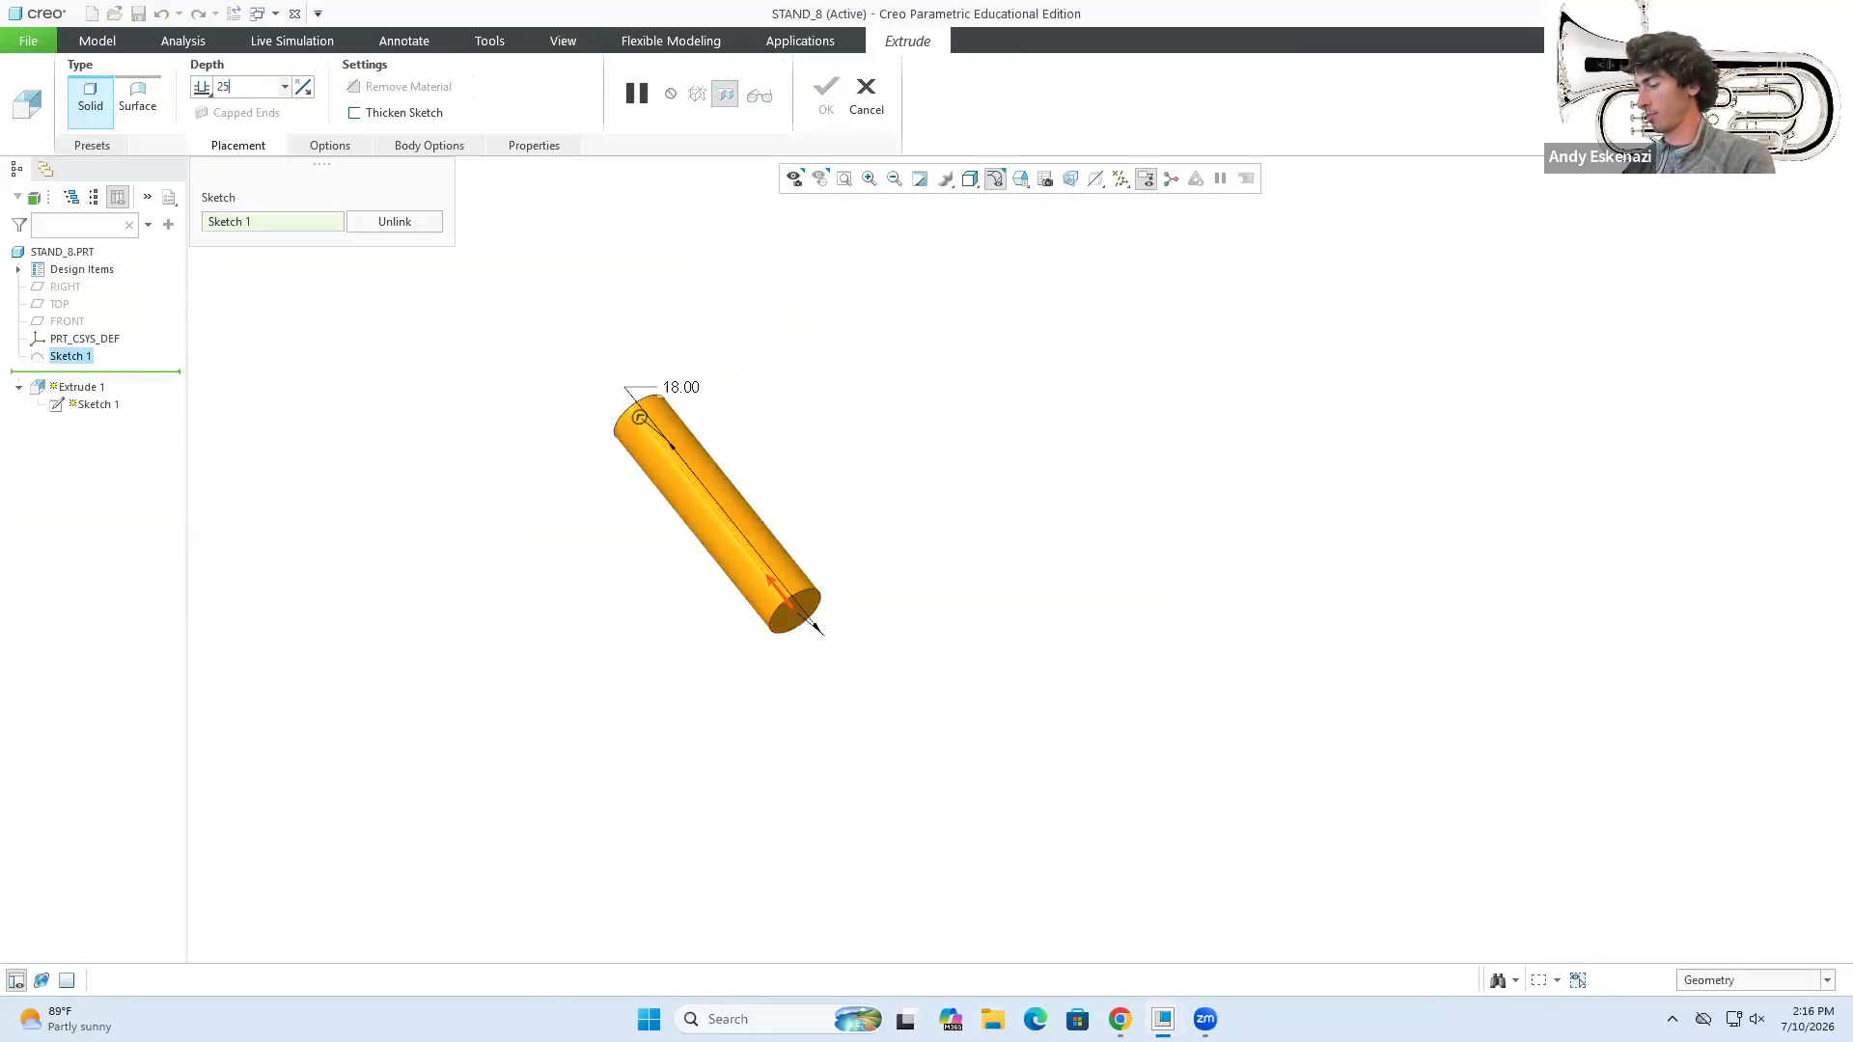
key(Return)
double_click(266, 87)
text(22)
key(Return)
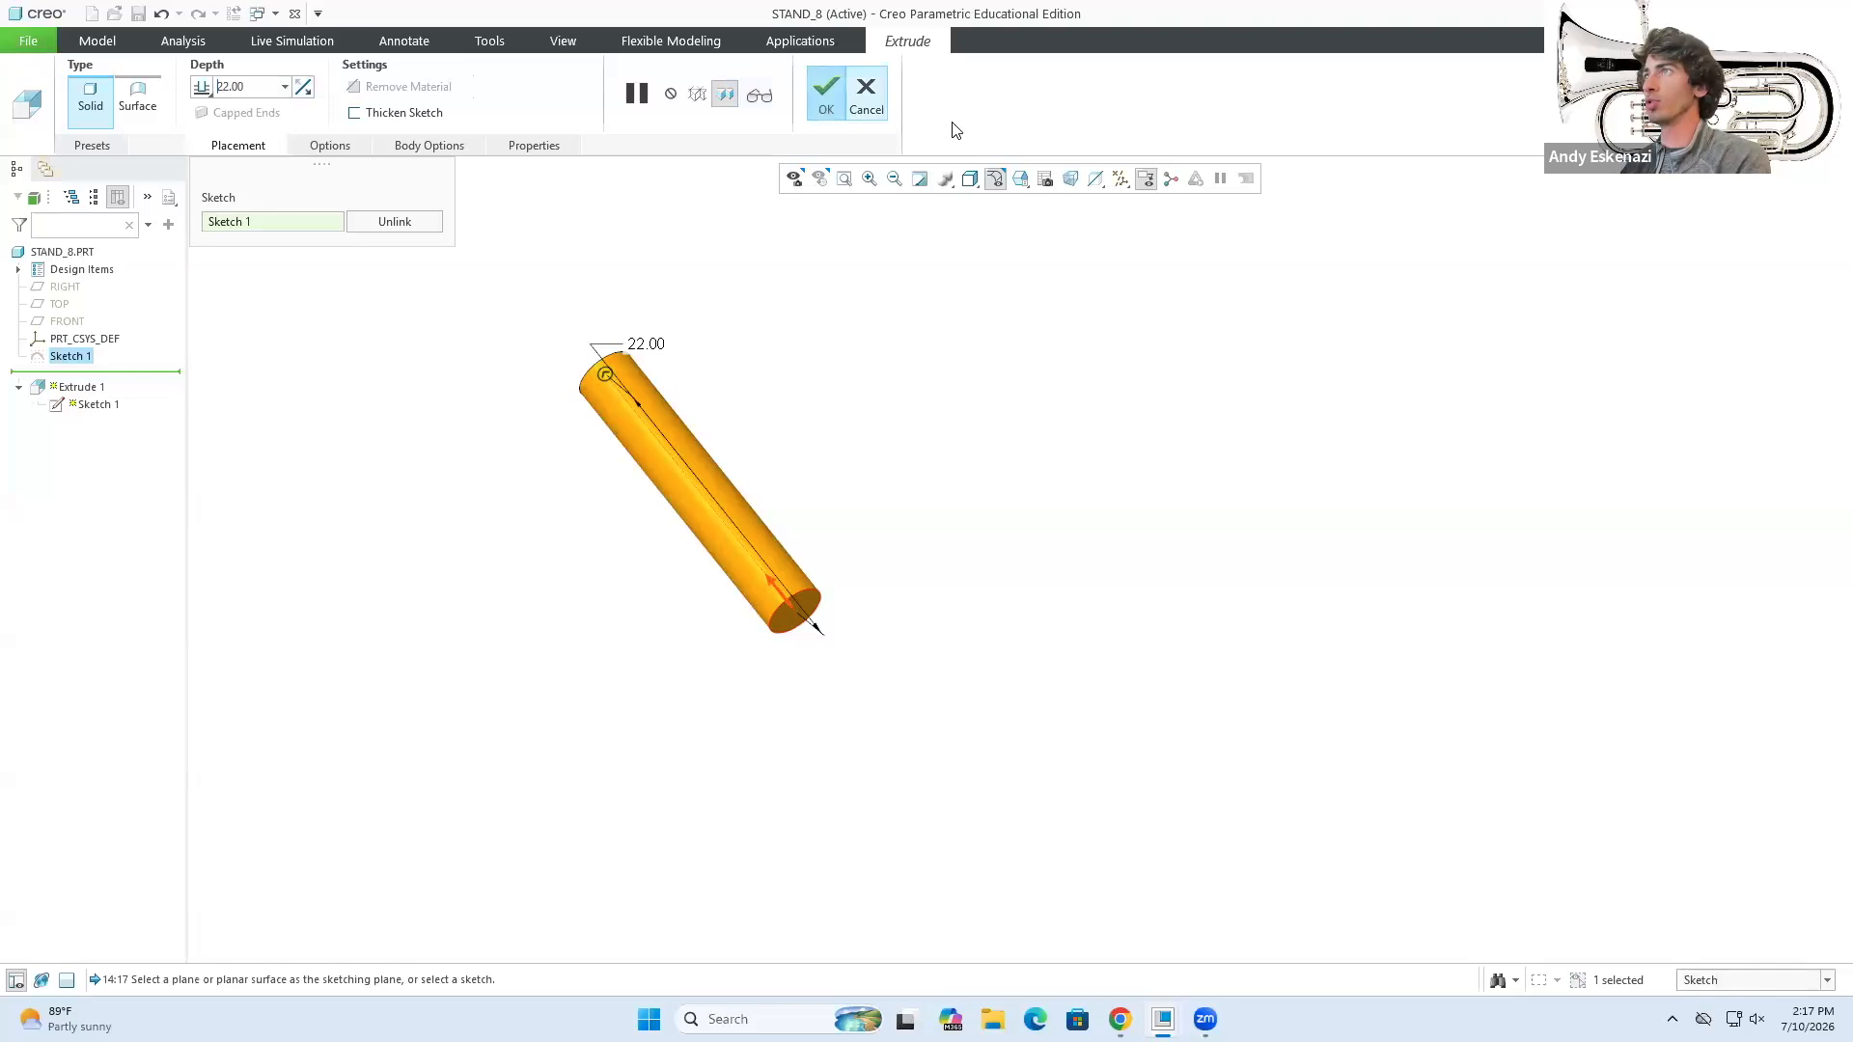
click(823, 93)
mouse_move(1163, 1019)
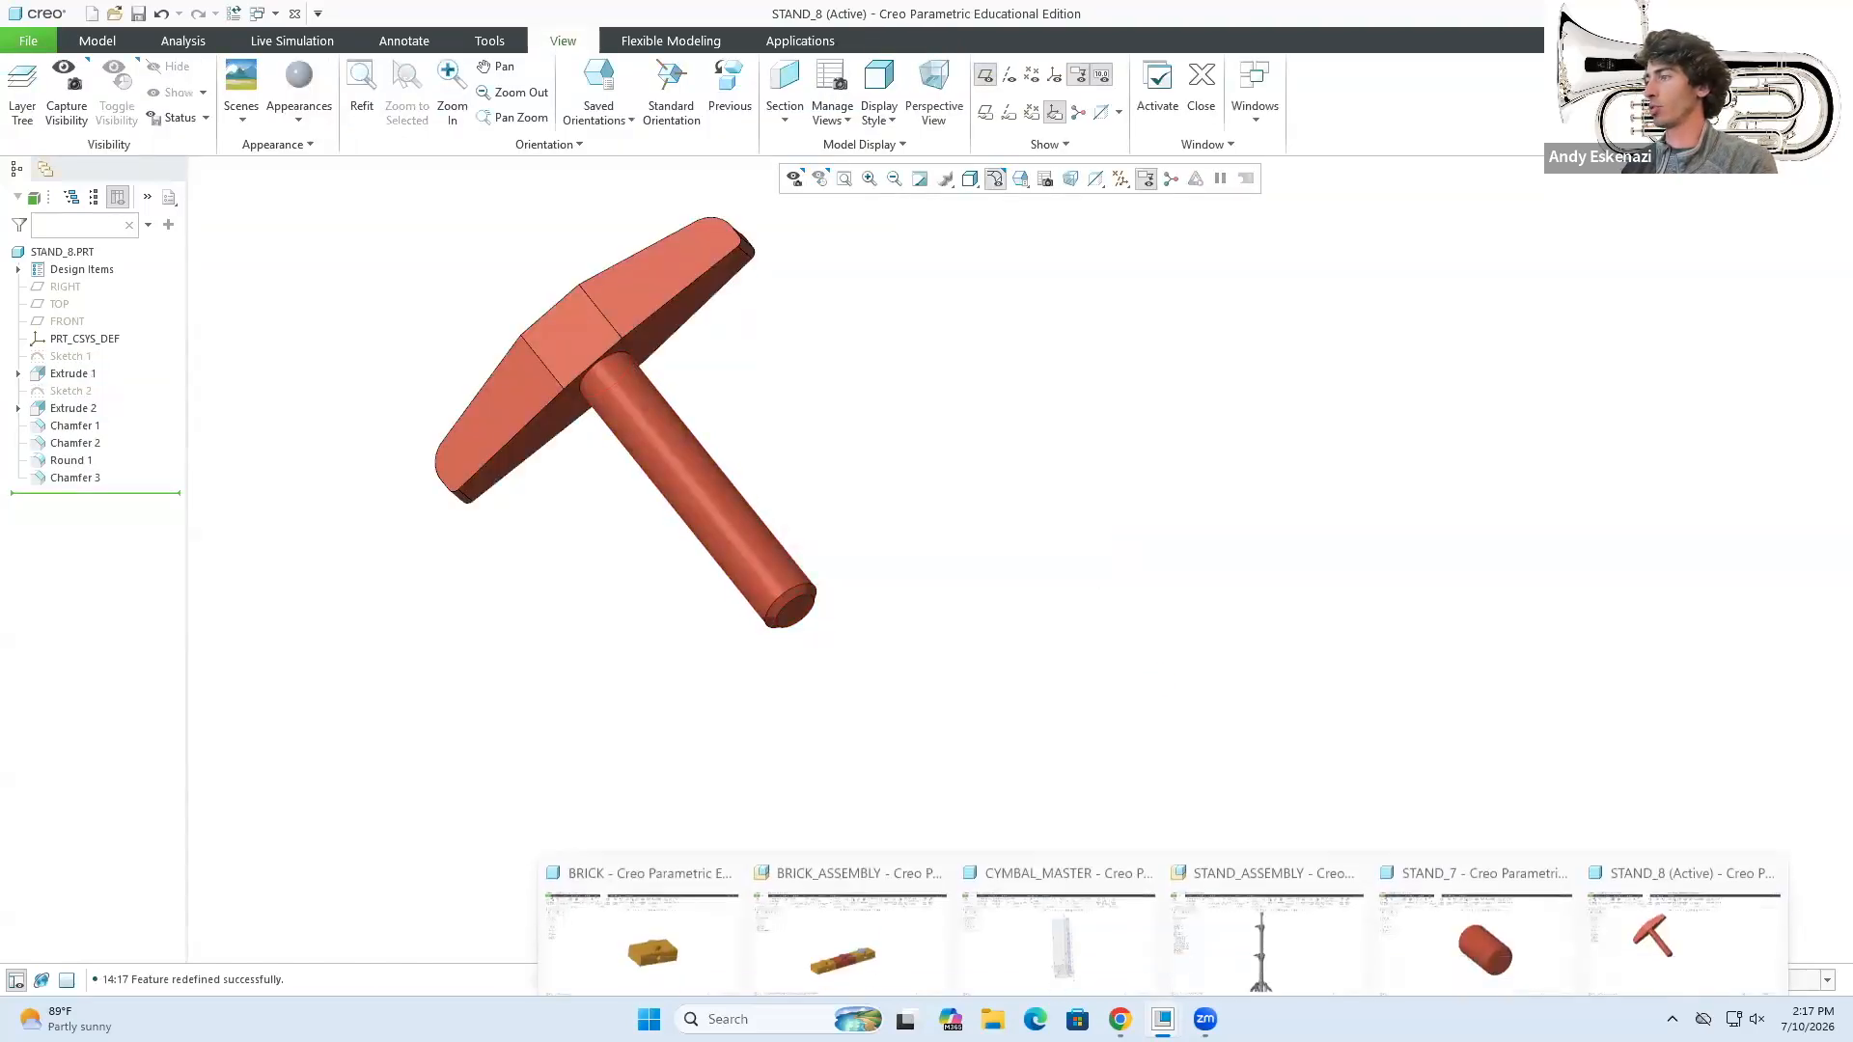
- Switch to the STAND_ASSEMBLY window and save the assembly, accepting the conflict for the model not being regenerated
click(1232, 943)
middle_drag(867, 398, 841, 465)
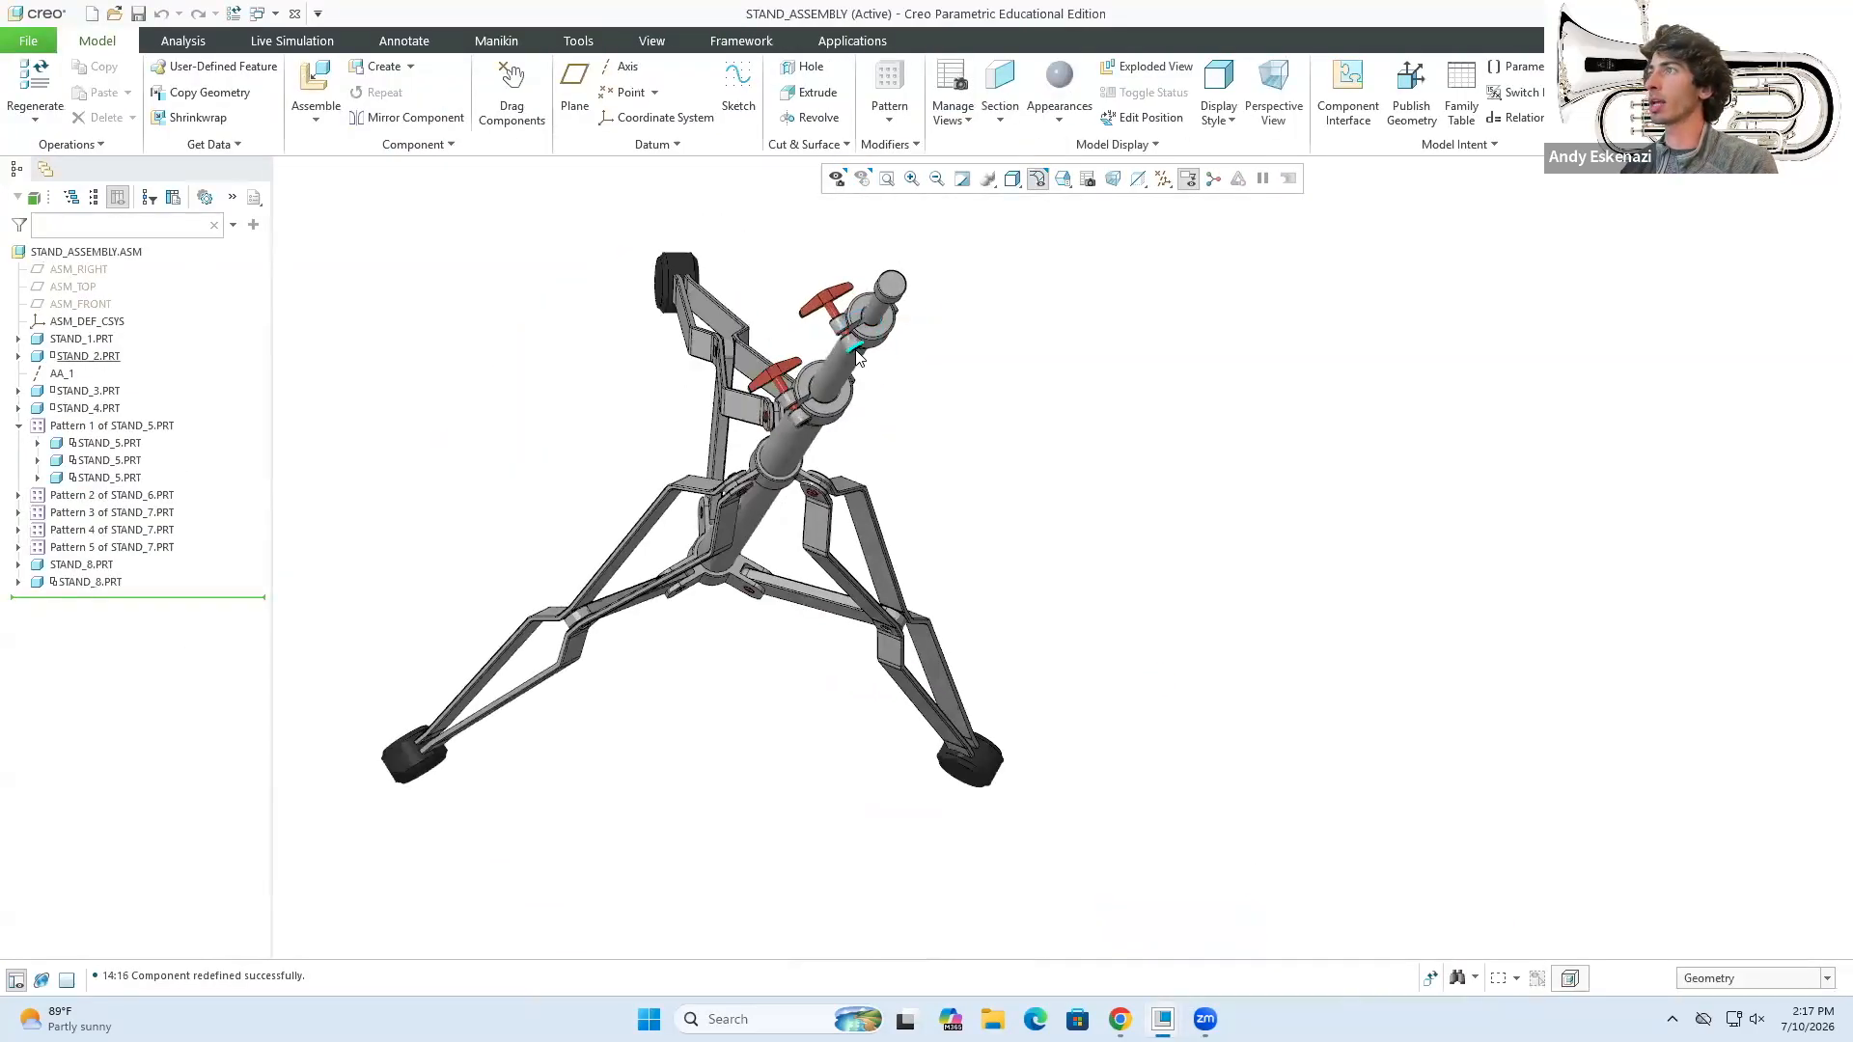
scroll(853, 339, down, 3)
mouse_move(727, 432)
middle_down()
mouse_move(784, 405)
mouse_move(732, 304)
mouse_move(748, 338)
mouse_move(733, 411)
mouse_move(784, 421)
middle_up()
scroll(772, 422, up, 5)
scroll(786, 426, up, 2)
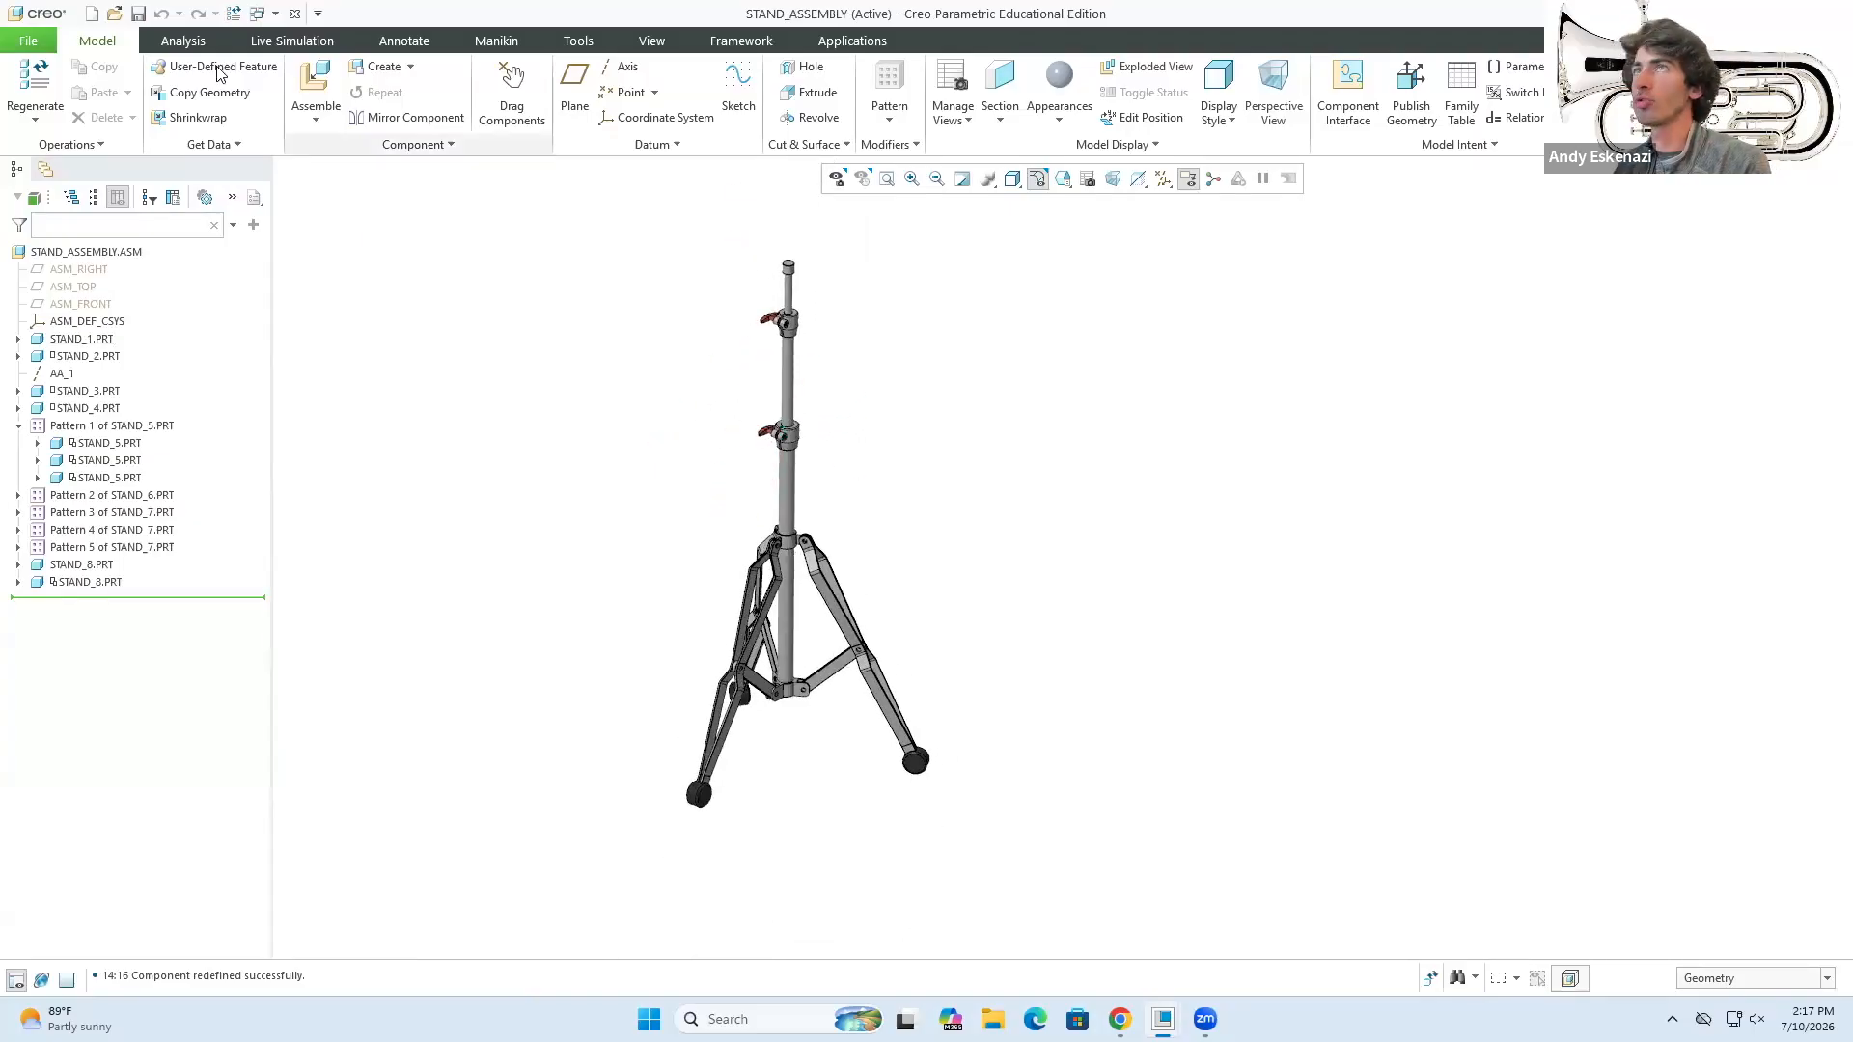
click(138, 14)
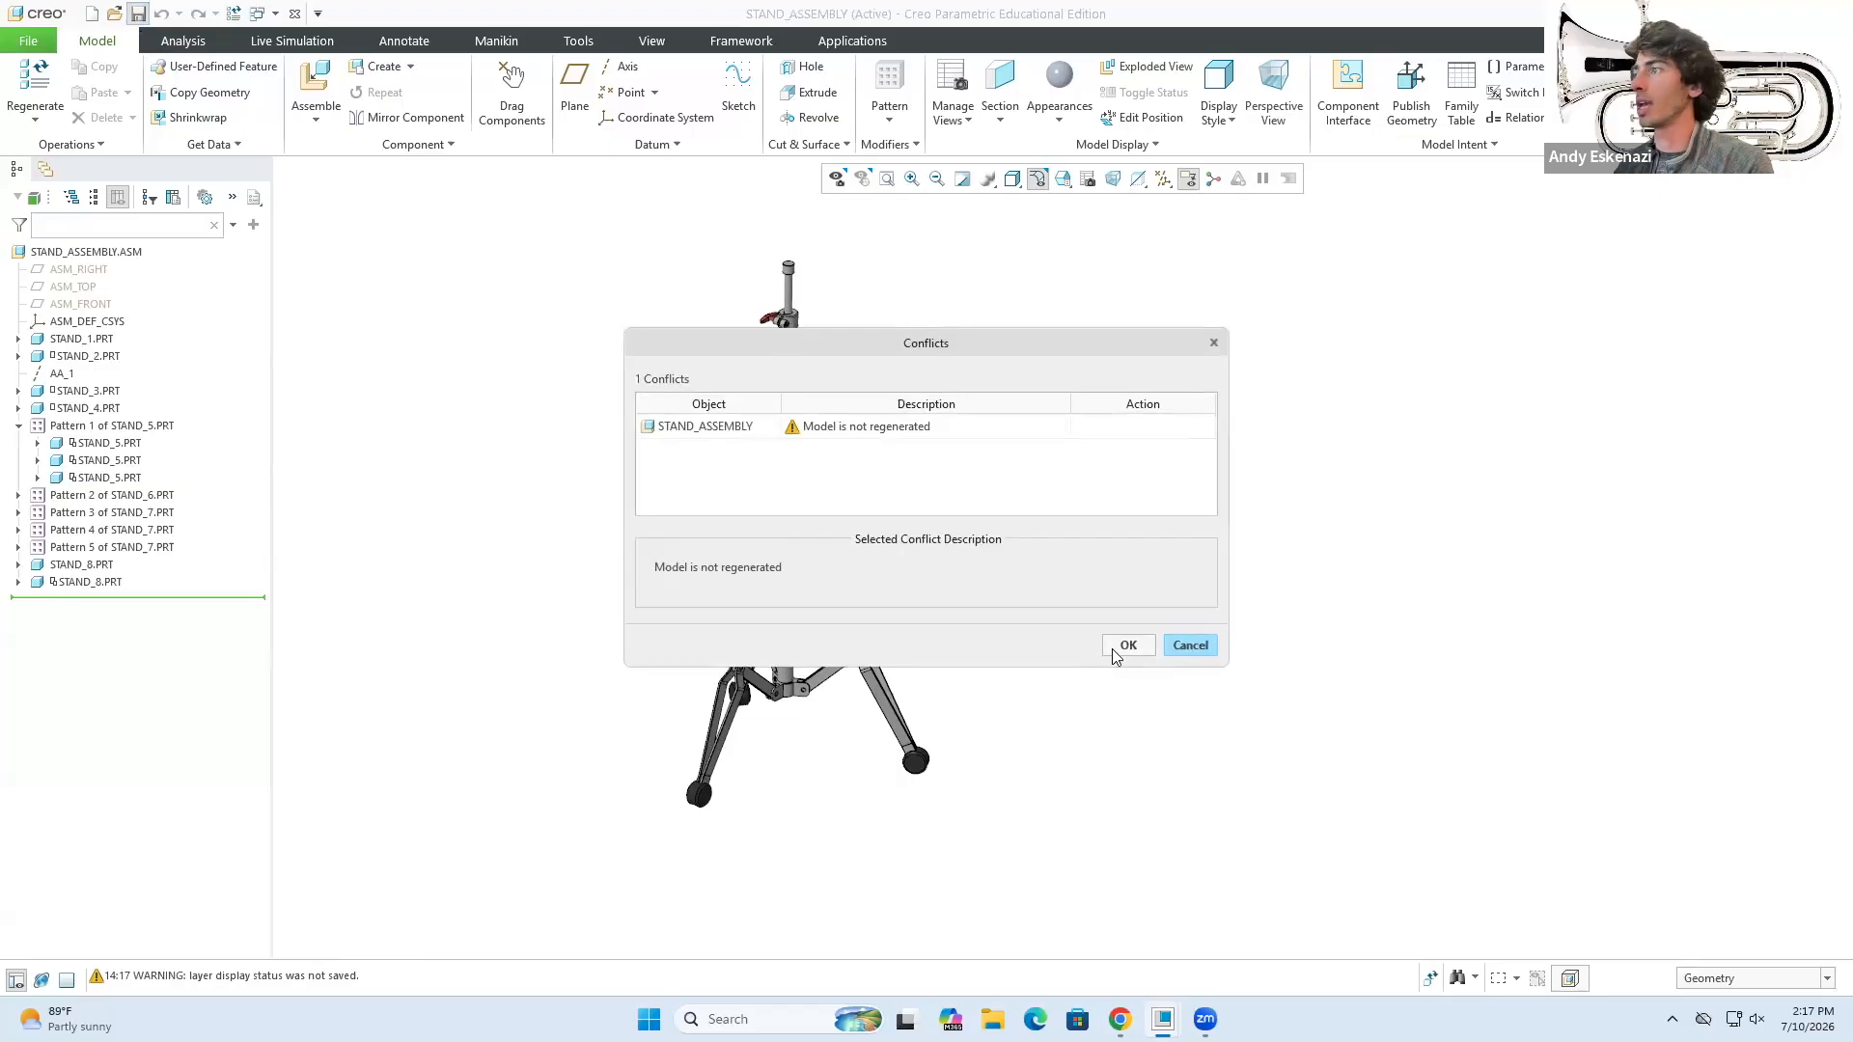
click(1123, 648)
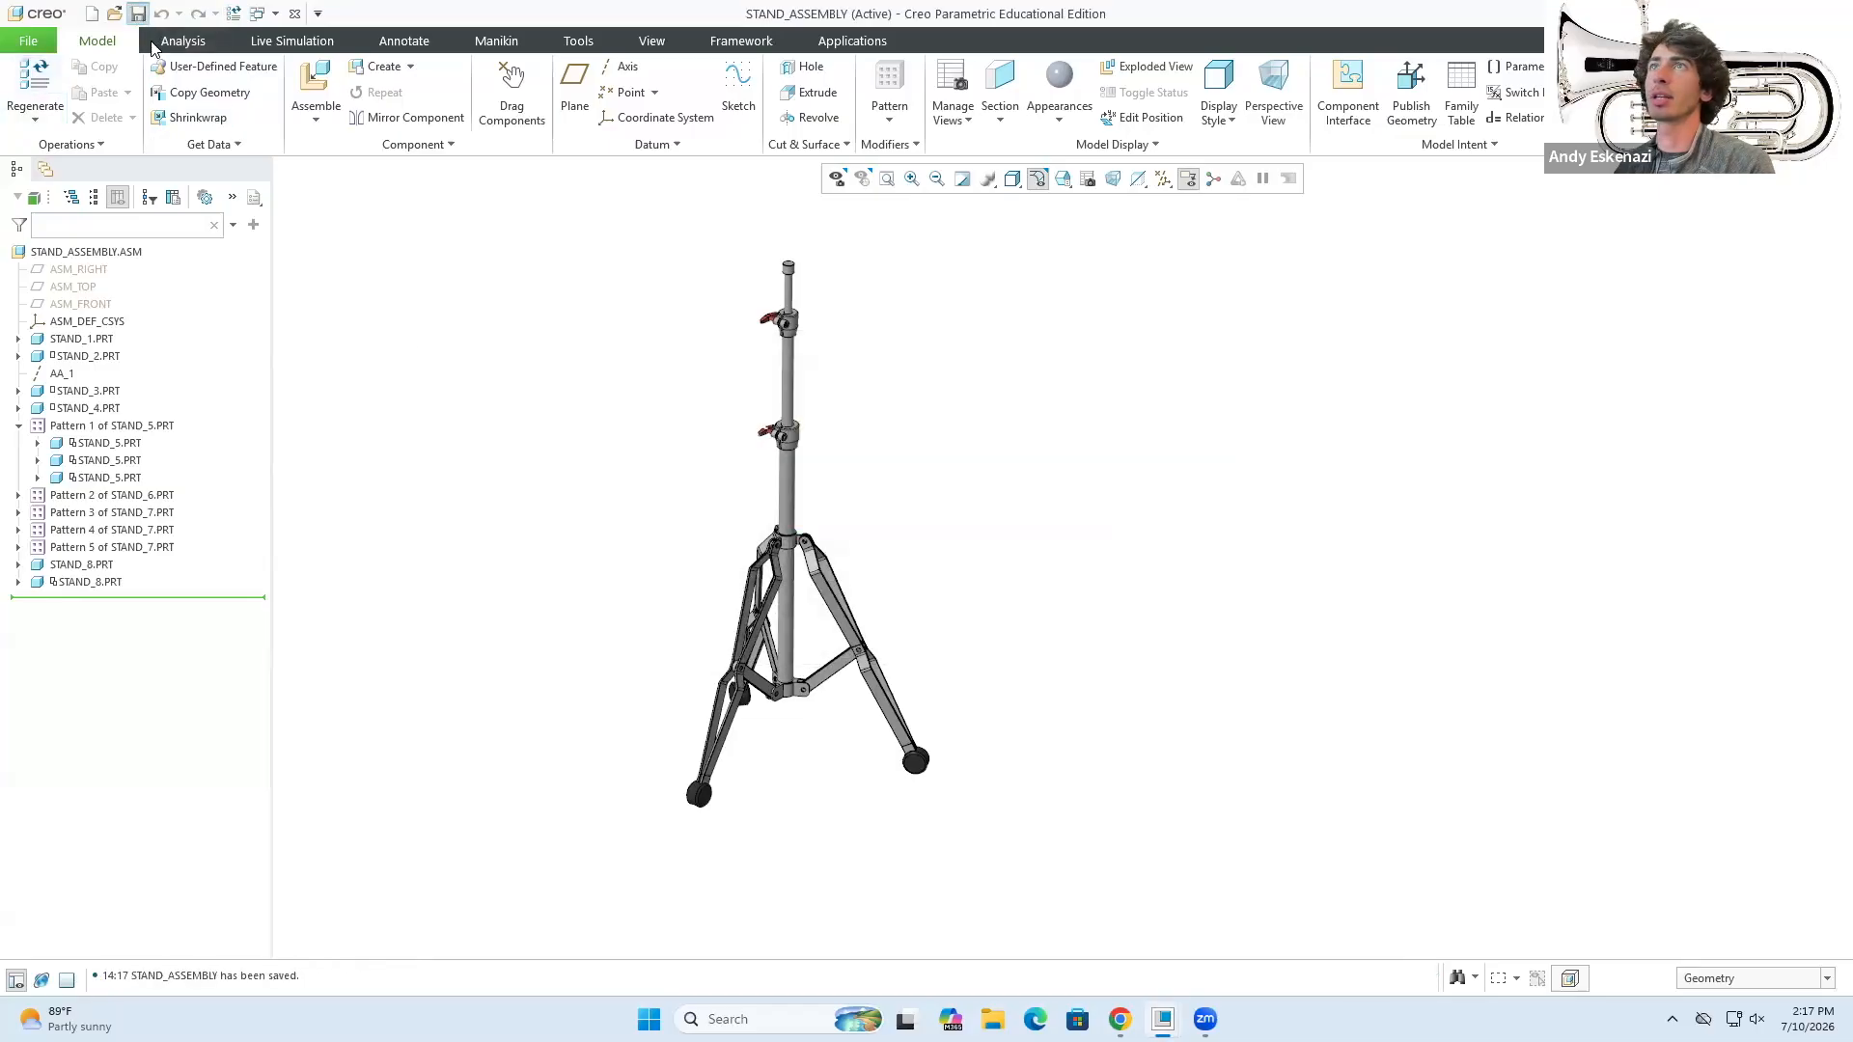
- Try to move the lower collar's T-handle with Drag Components, and leave the tool
scroll(709, 508, up, 5)
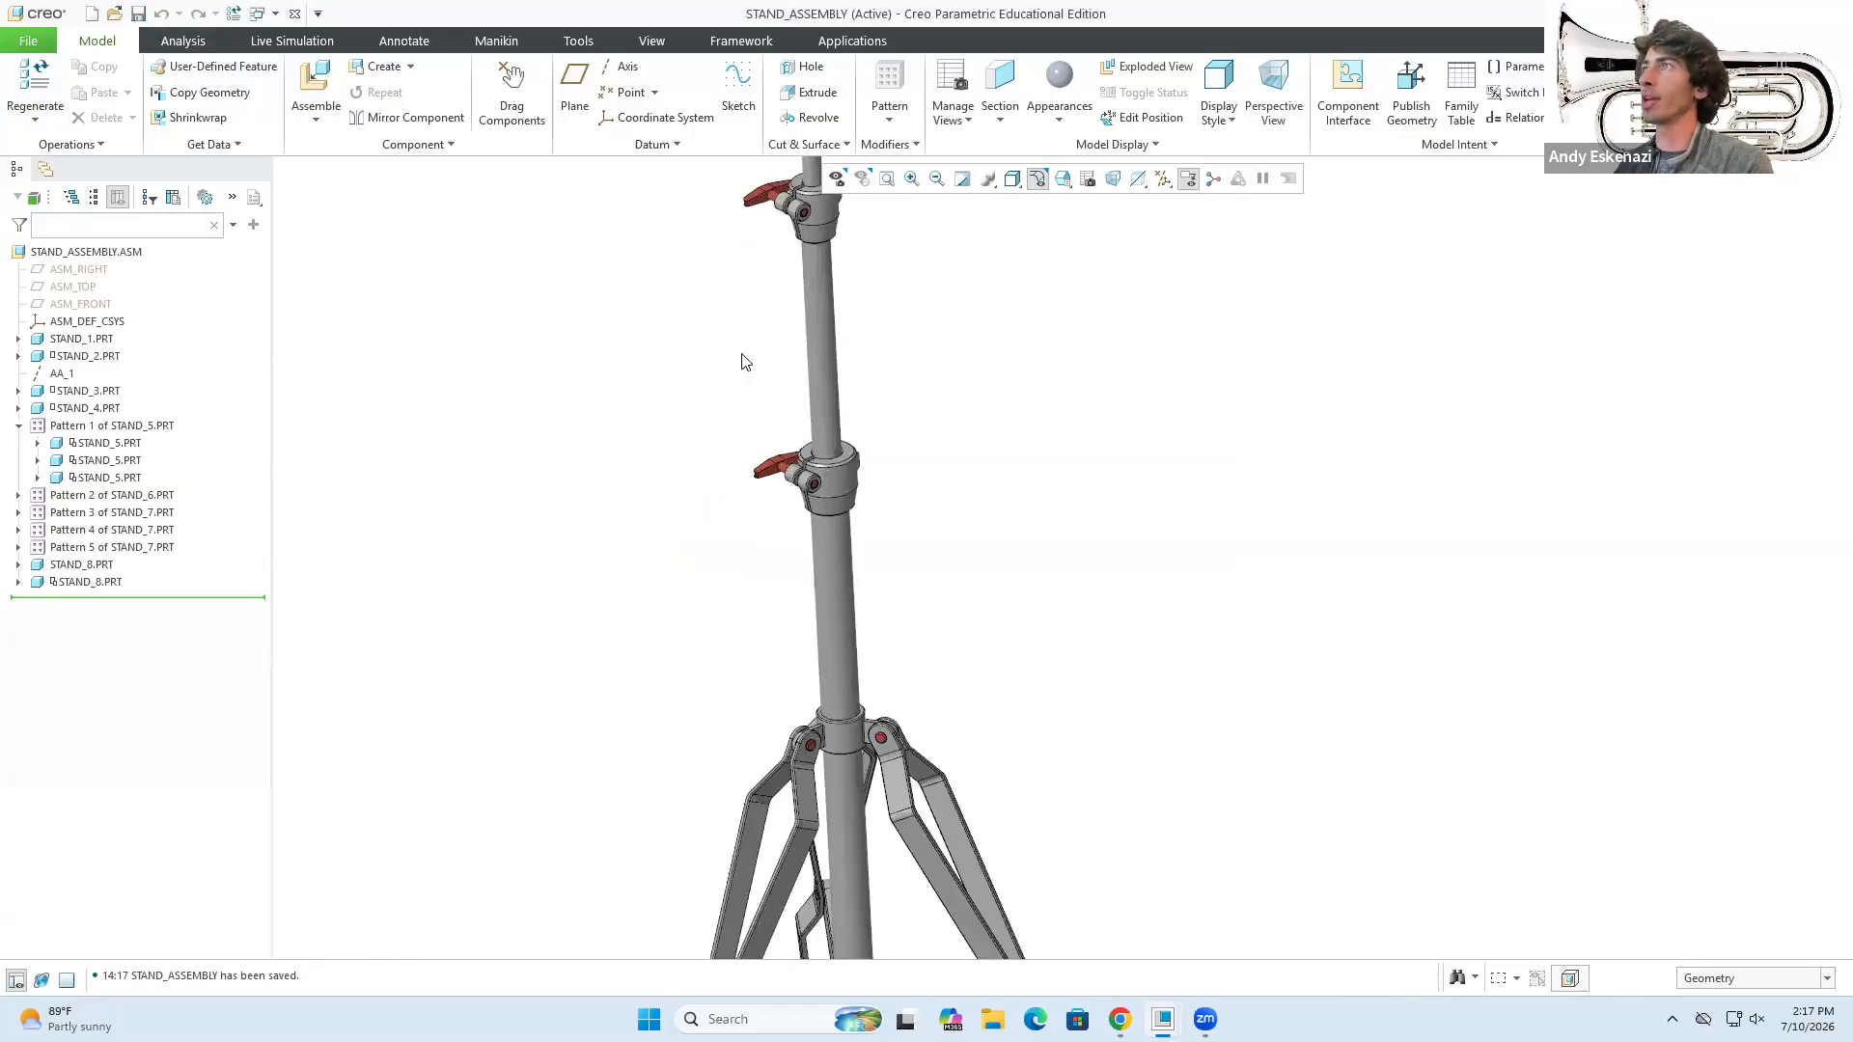
click(511, 106)
scroll(743, 463, up, 3)
click(751, 477)
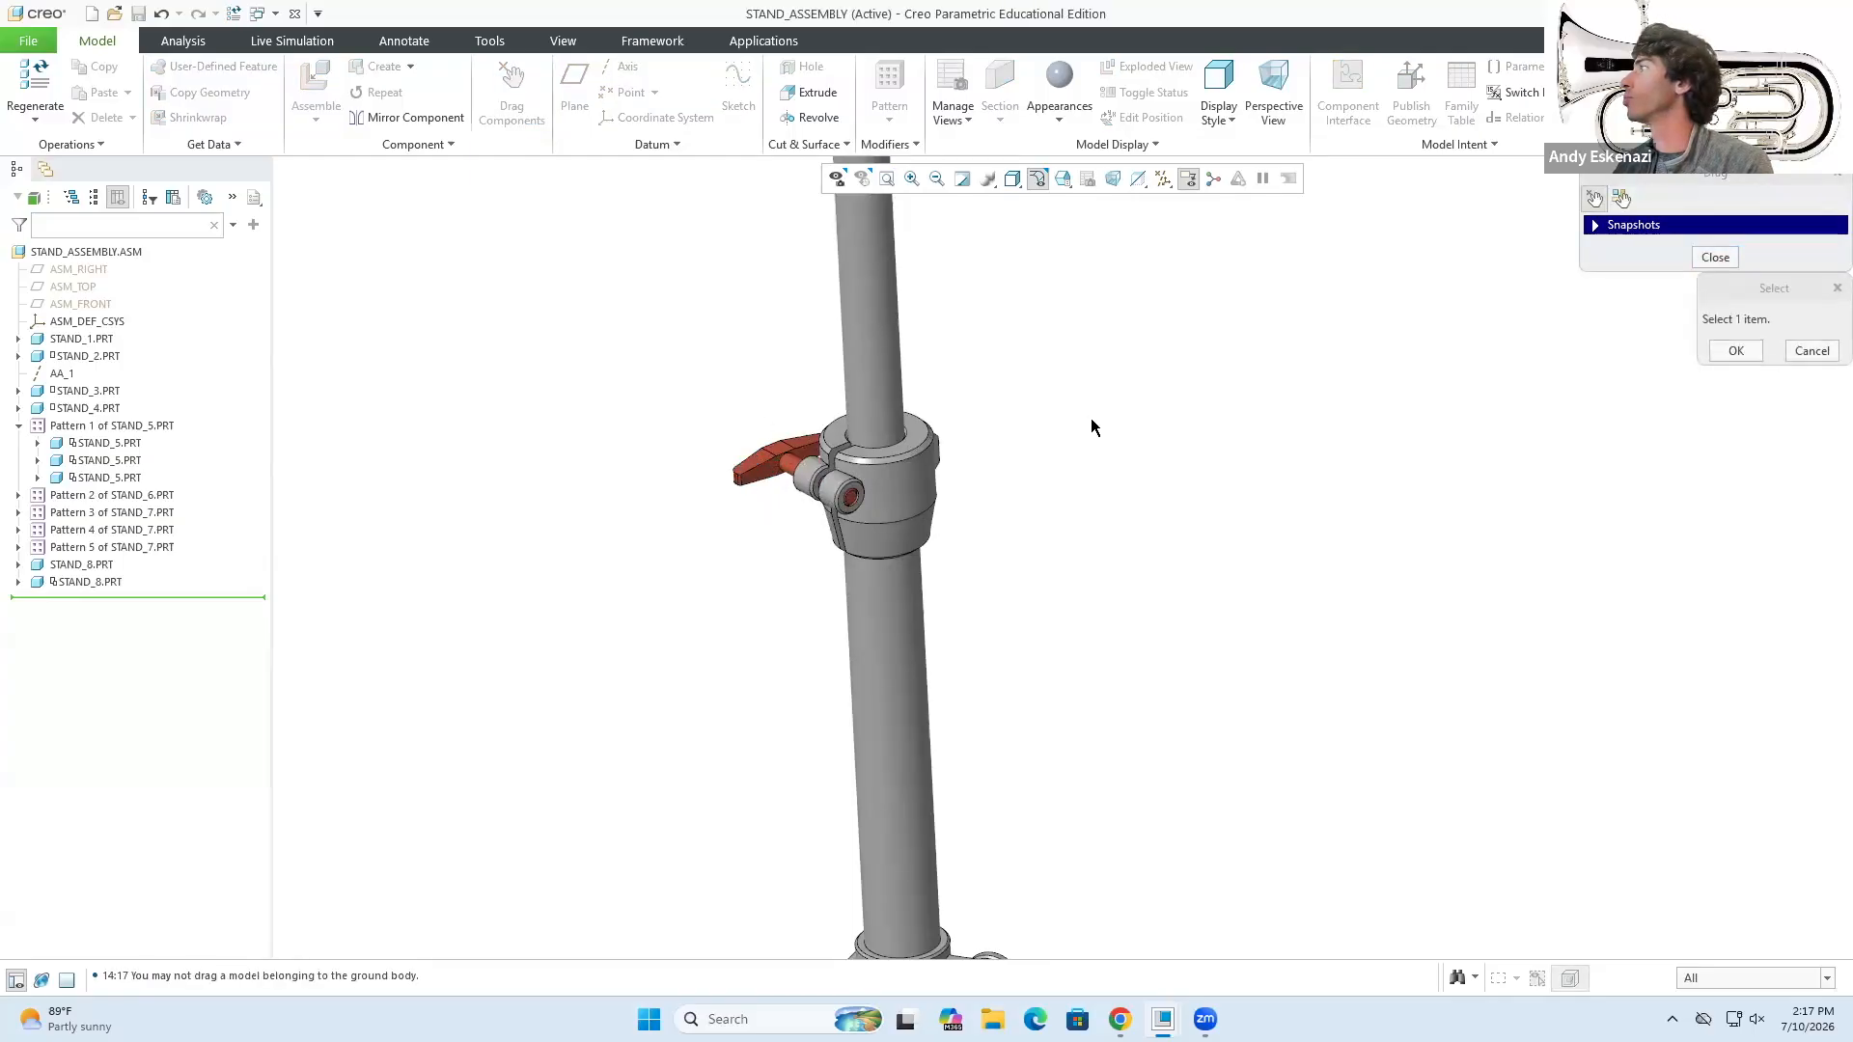
click(1735, 351)
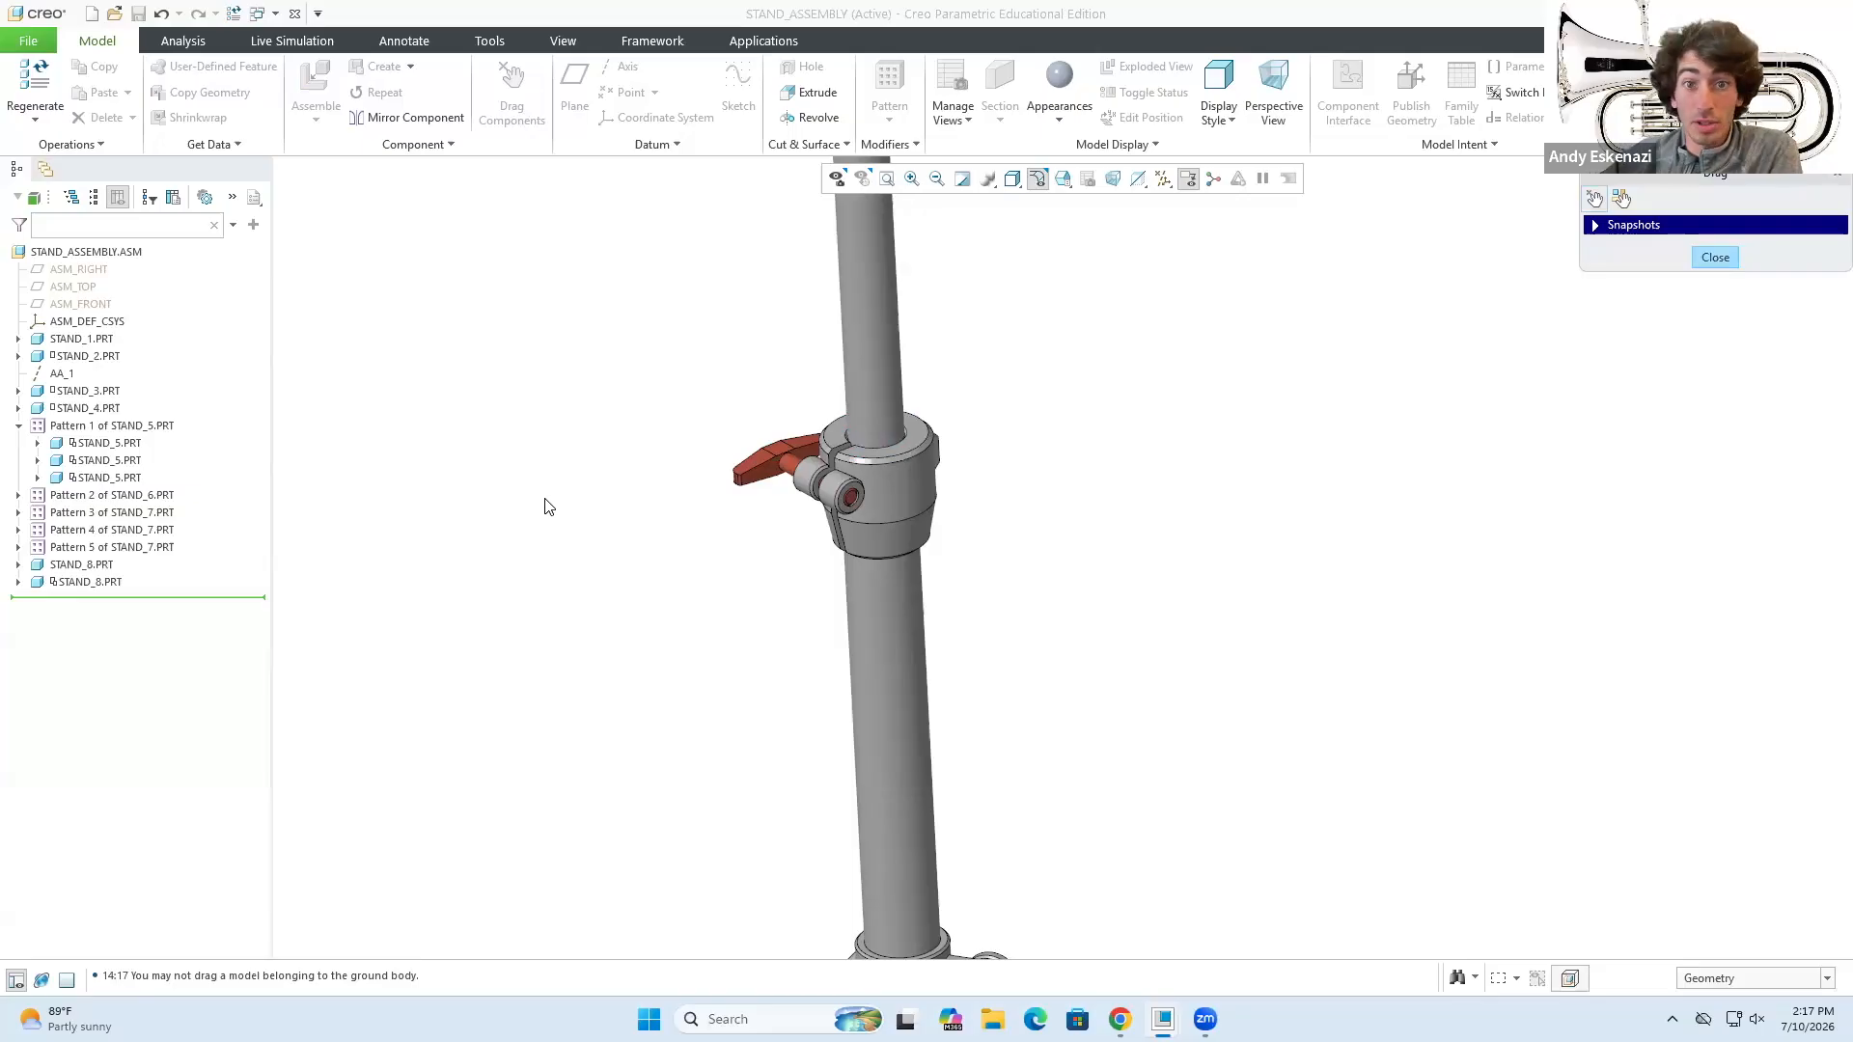
click(1714, 257)
click(101, 582)
click(392, 648)
- Move the upper collar's T-handle slightly with Drag Components, accept its position and leave the tool
scroll(770, 765, up, 4)
scroll(755, 405, down, 5)
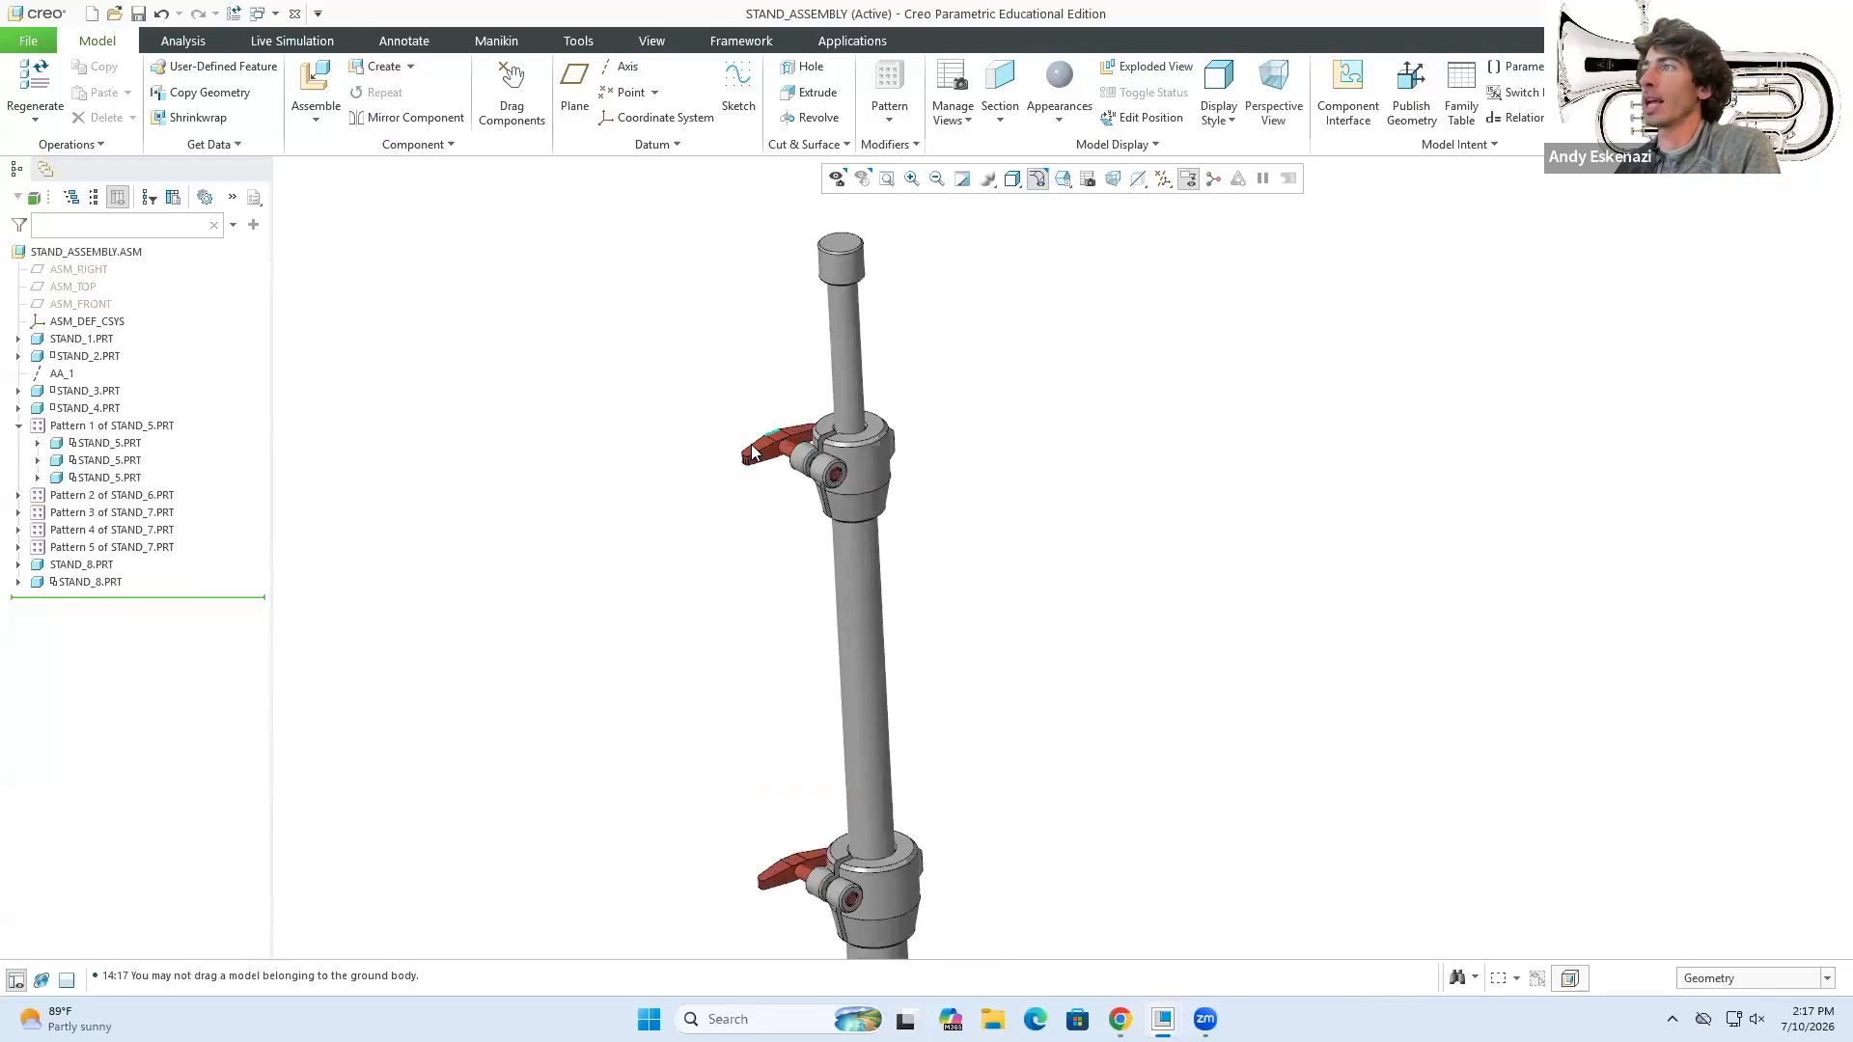
click(514, 119)
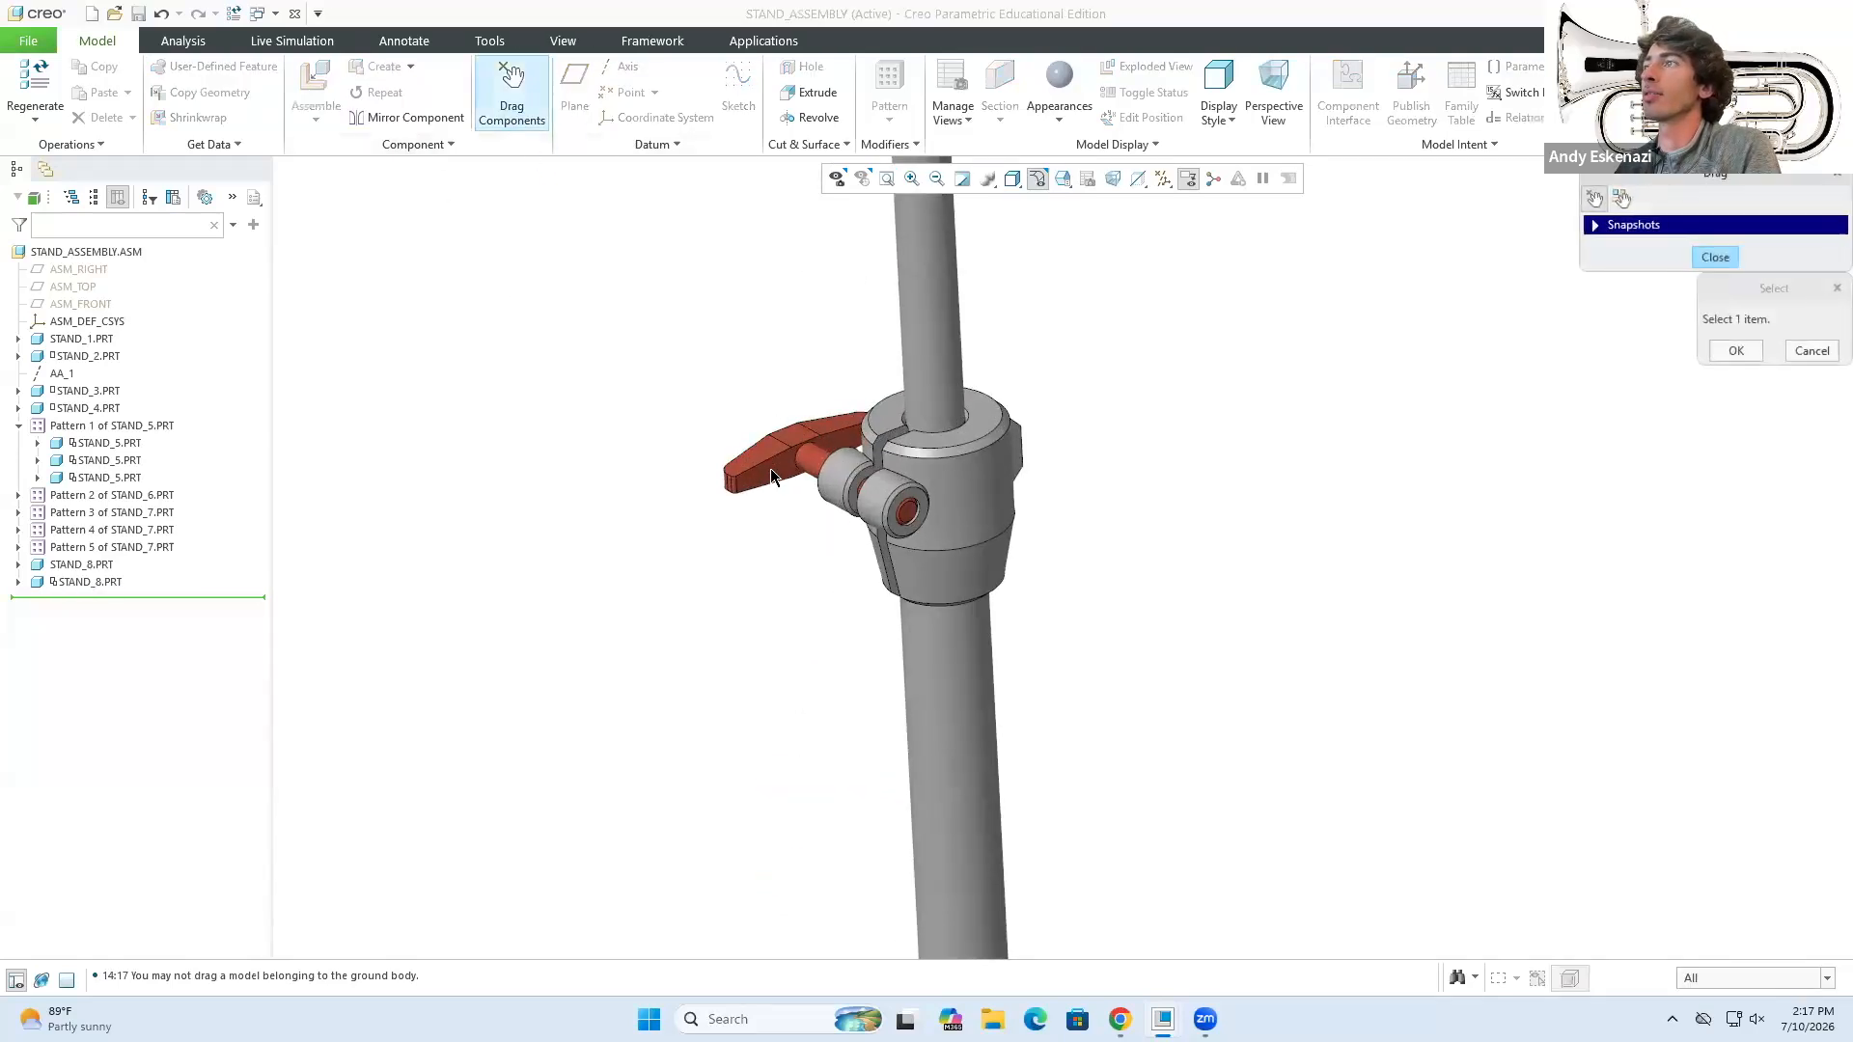
click(775, 459)
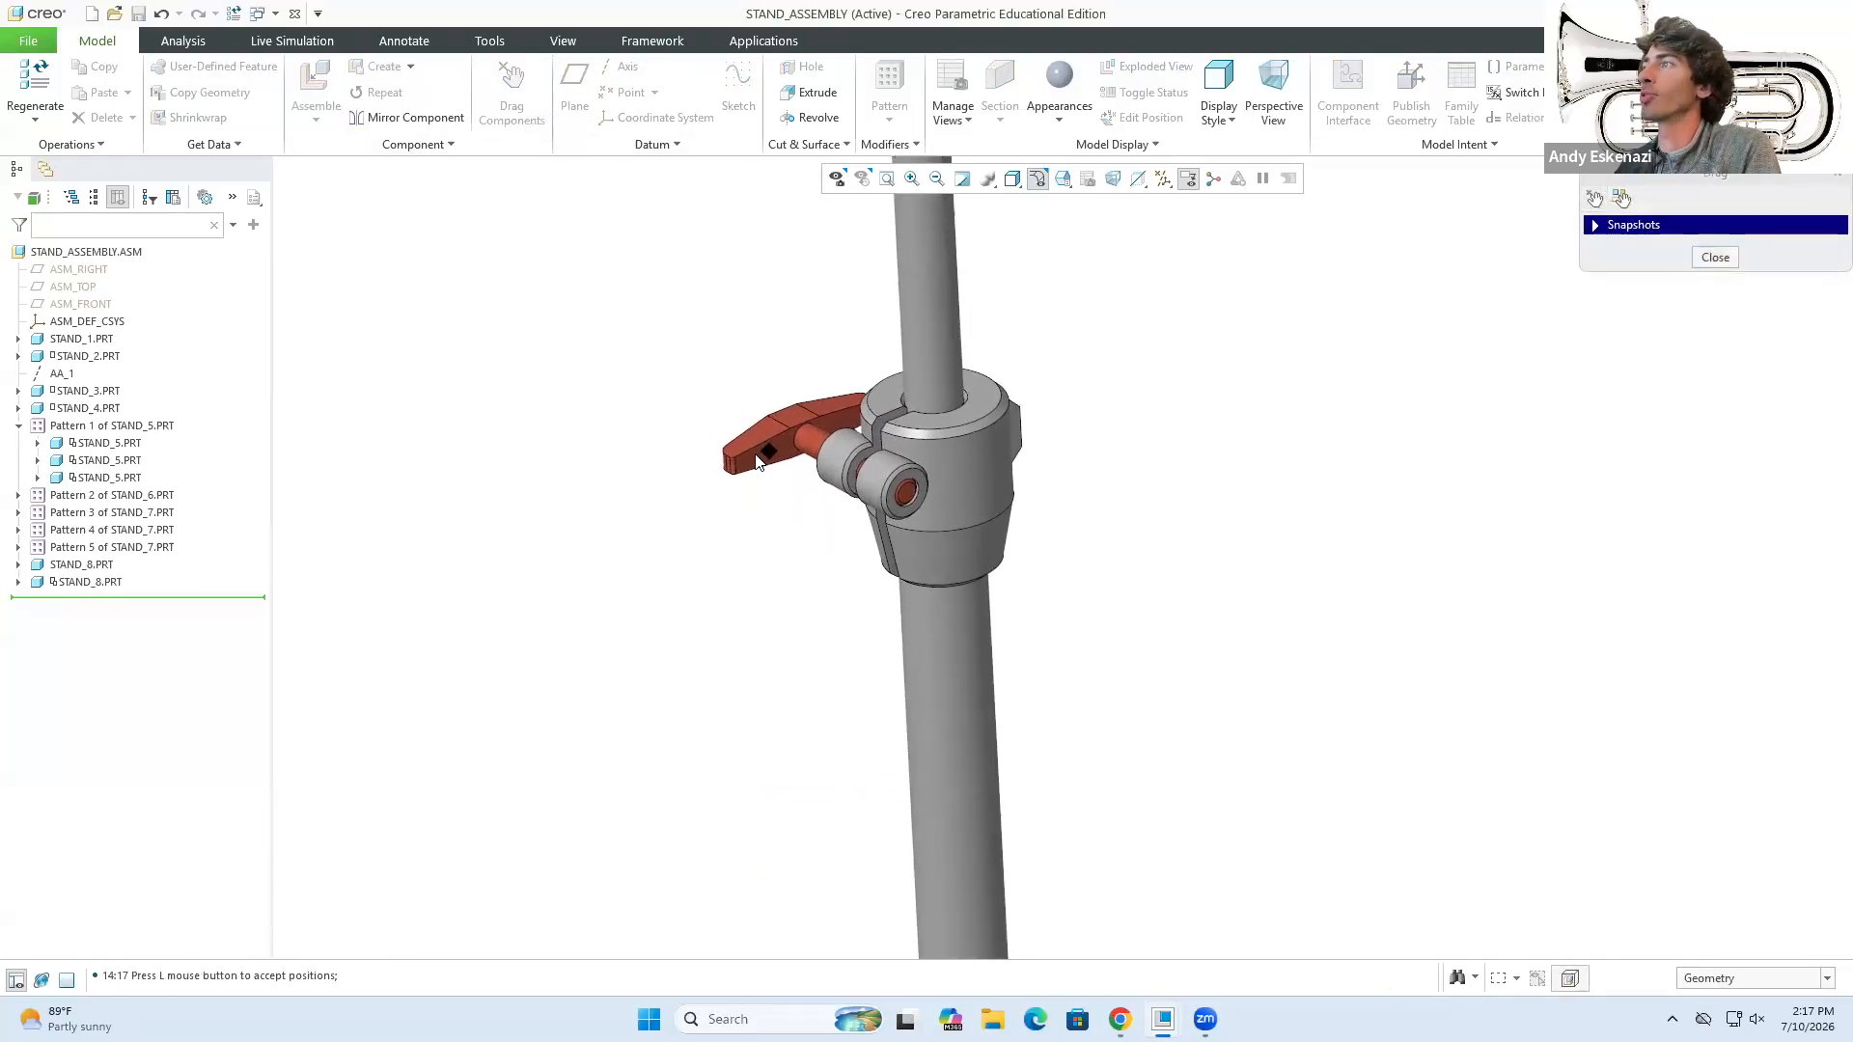
click(769, 454)
click(1735, 350)
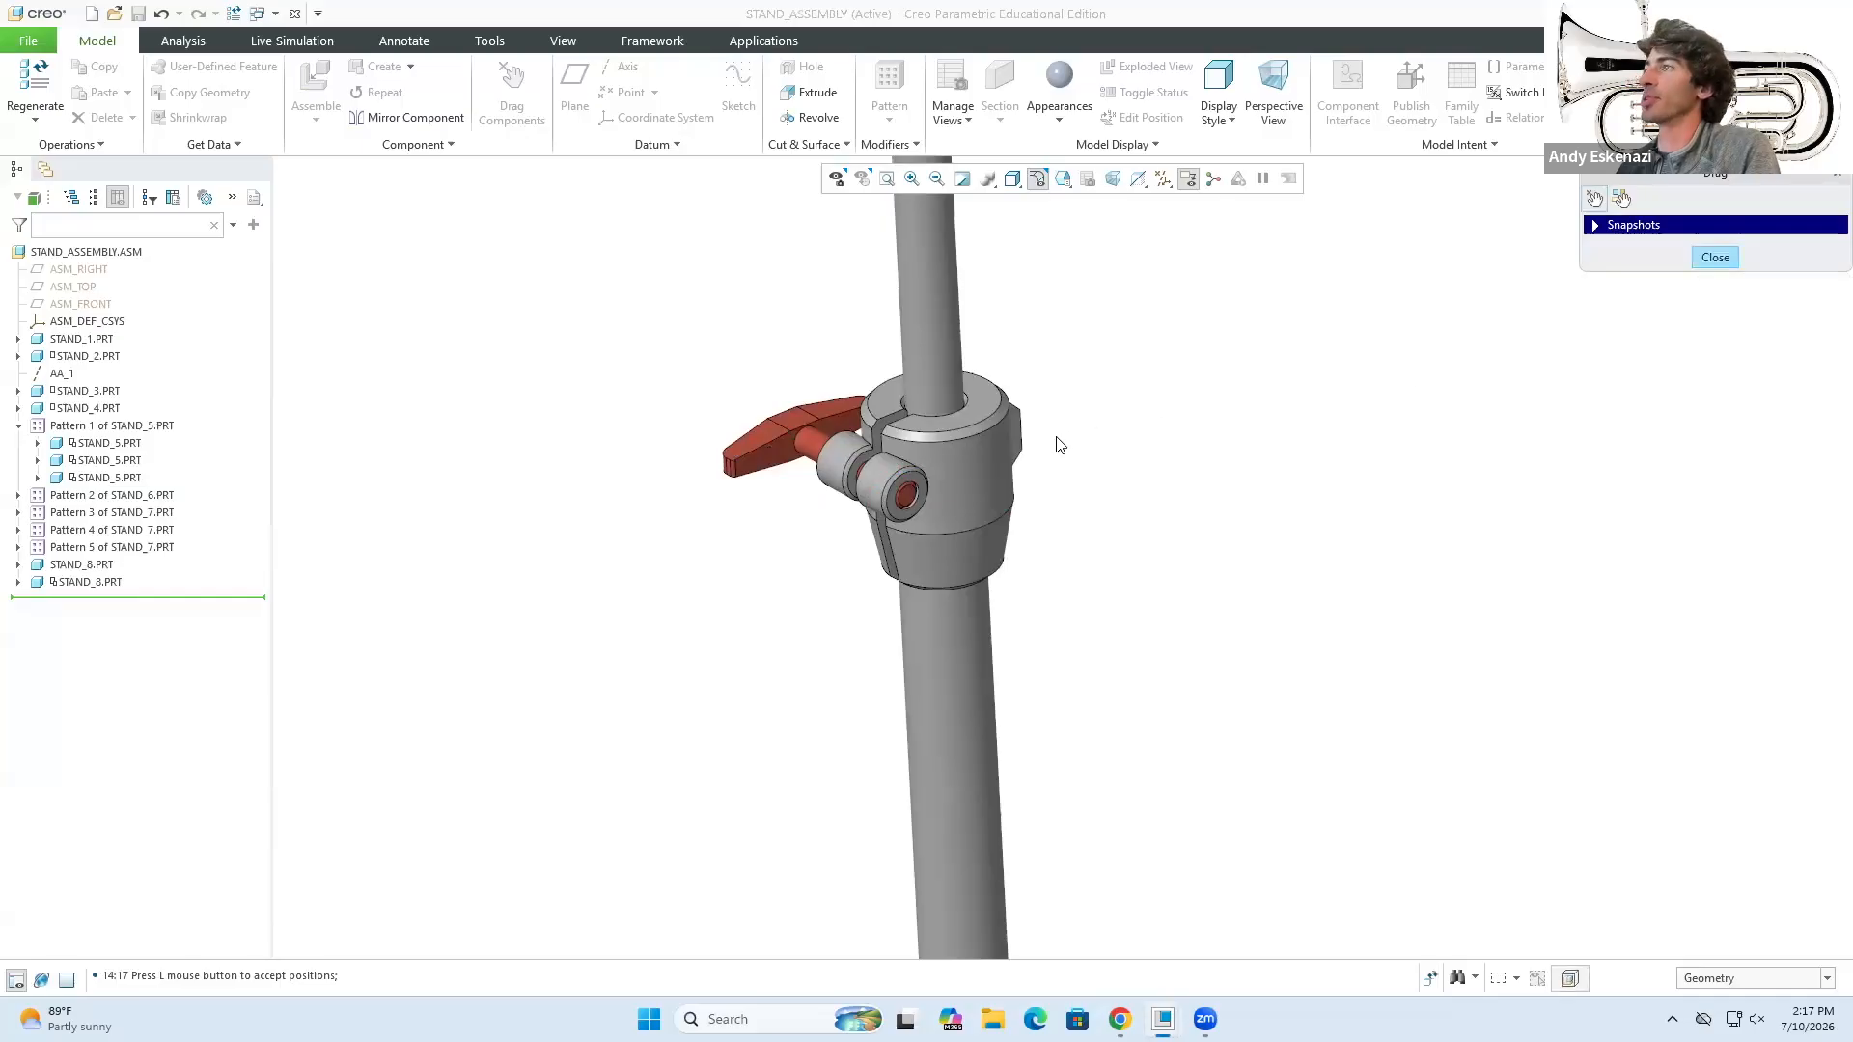
scroll(1055, 443, up, 8)
middle_drag(1071, 468, 1083, 469)
click(1716, 257)
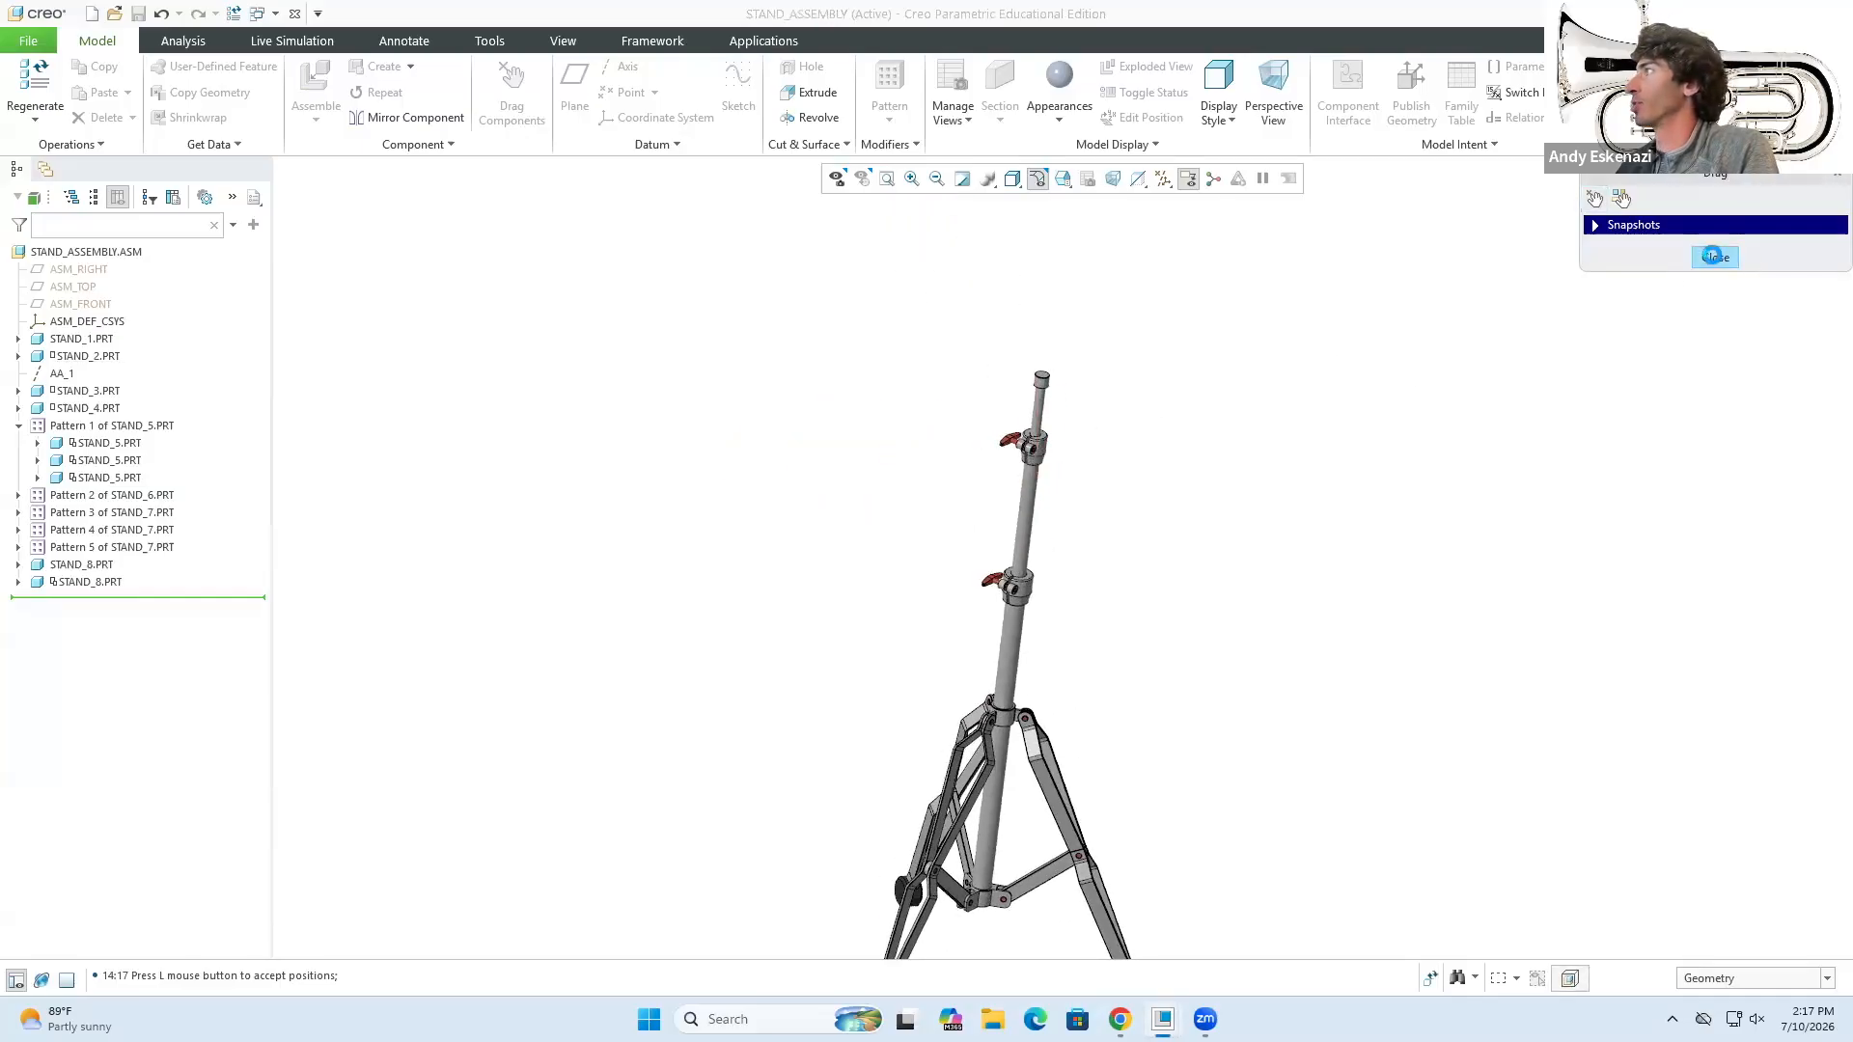
- Examine the top of the cymbal stand in the browser's reference photo and return to the assembly
scroll(877, 504, up, 3)
mouse_move(877, 505)
middle_down()
mouse_move(828, 474)
mouse_move(864, 509)
middle_up()
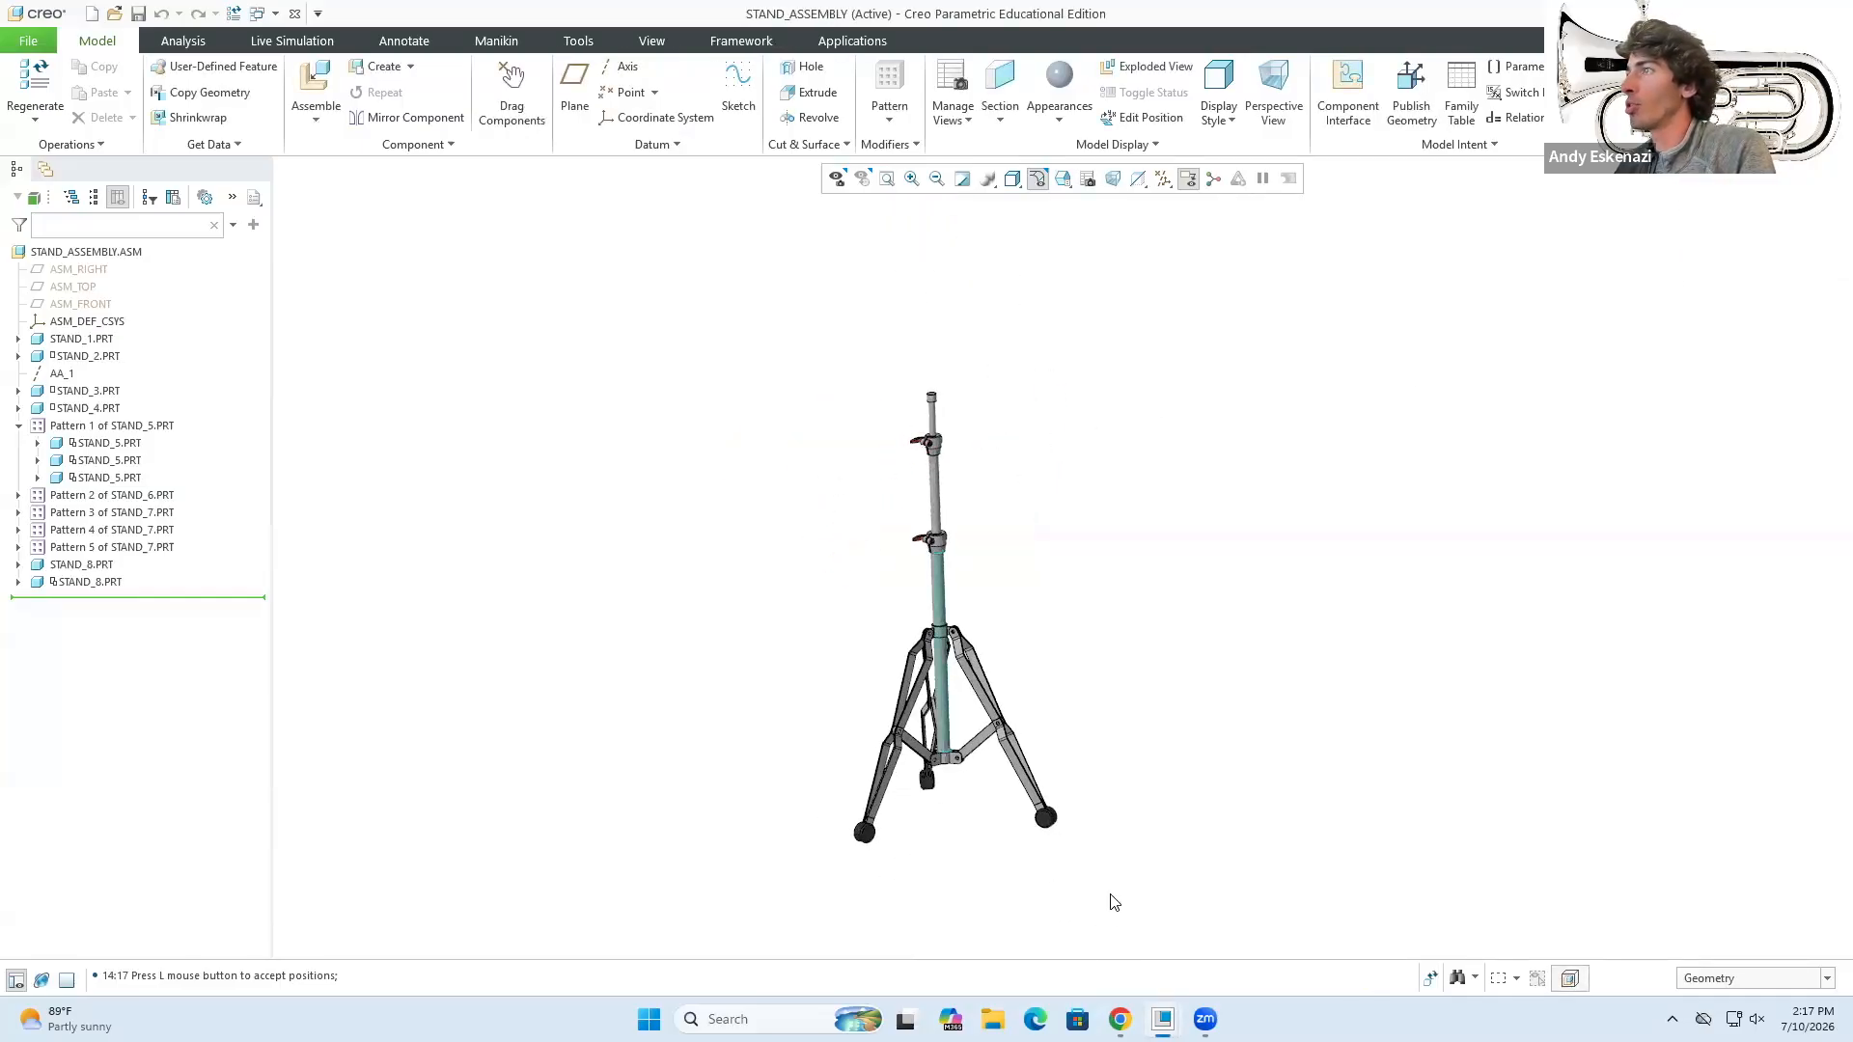
key(alt+Tab)
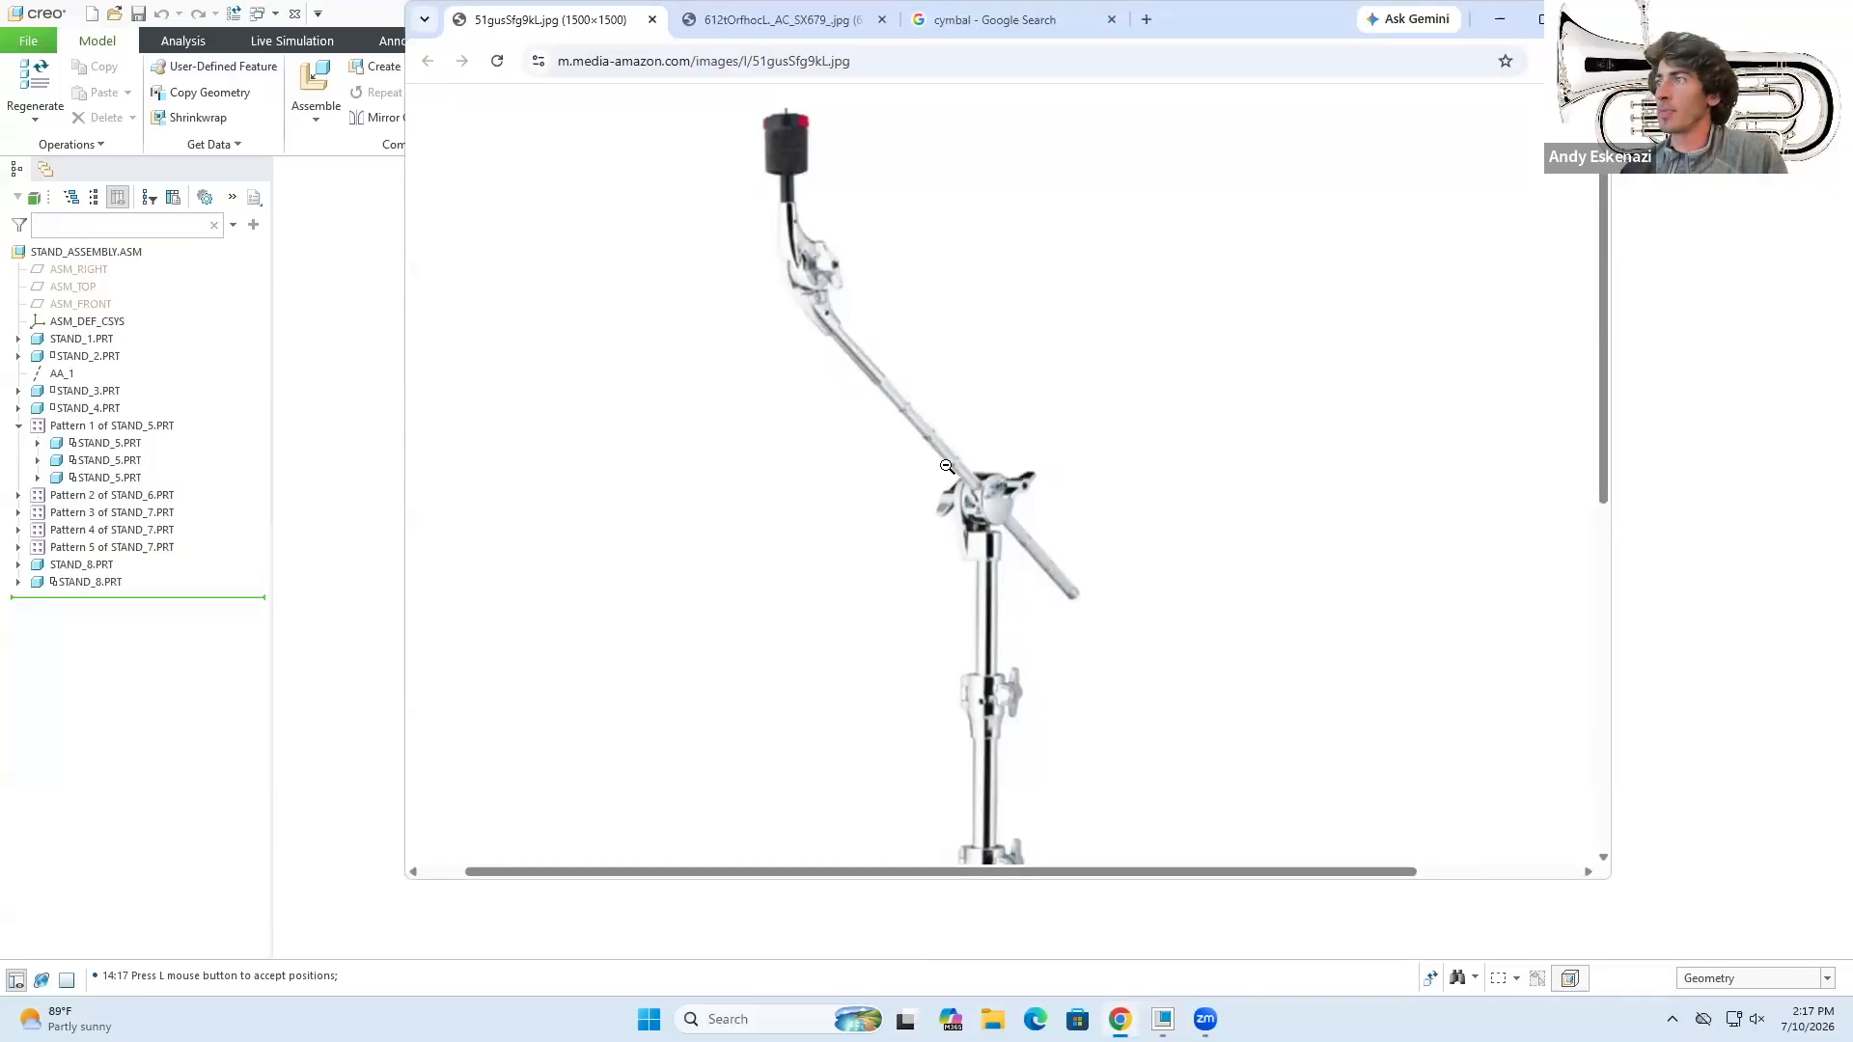
click(1499, 19)
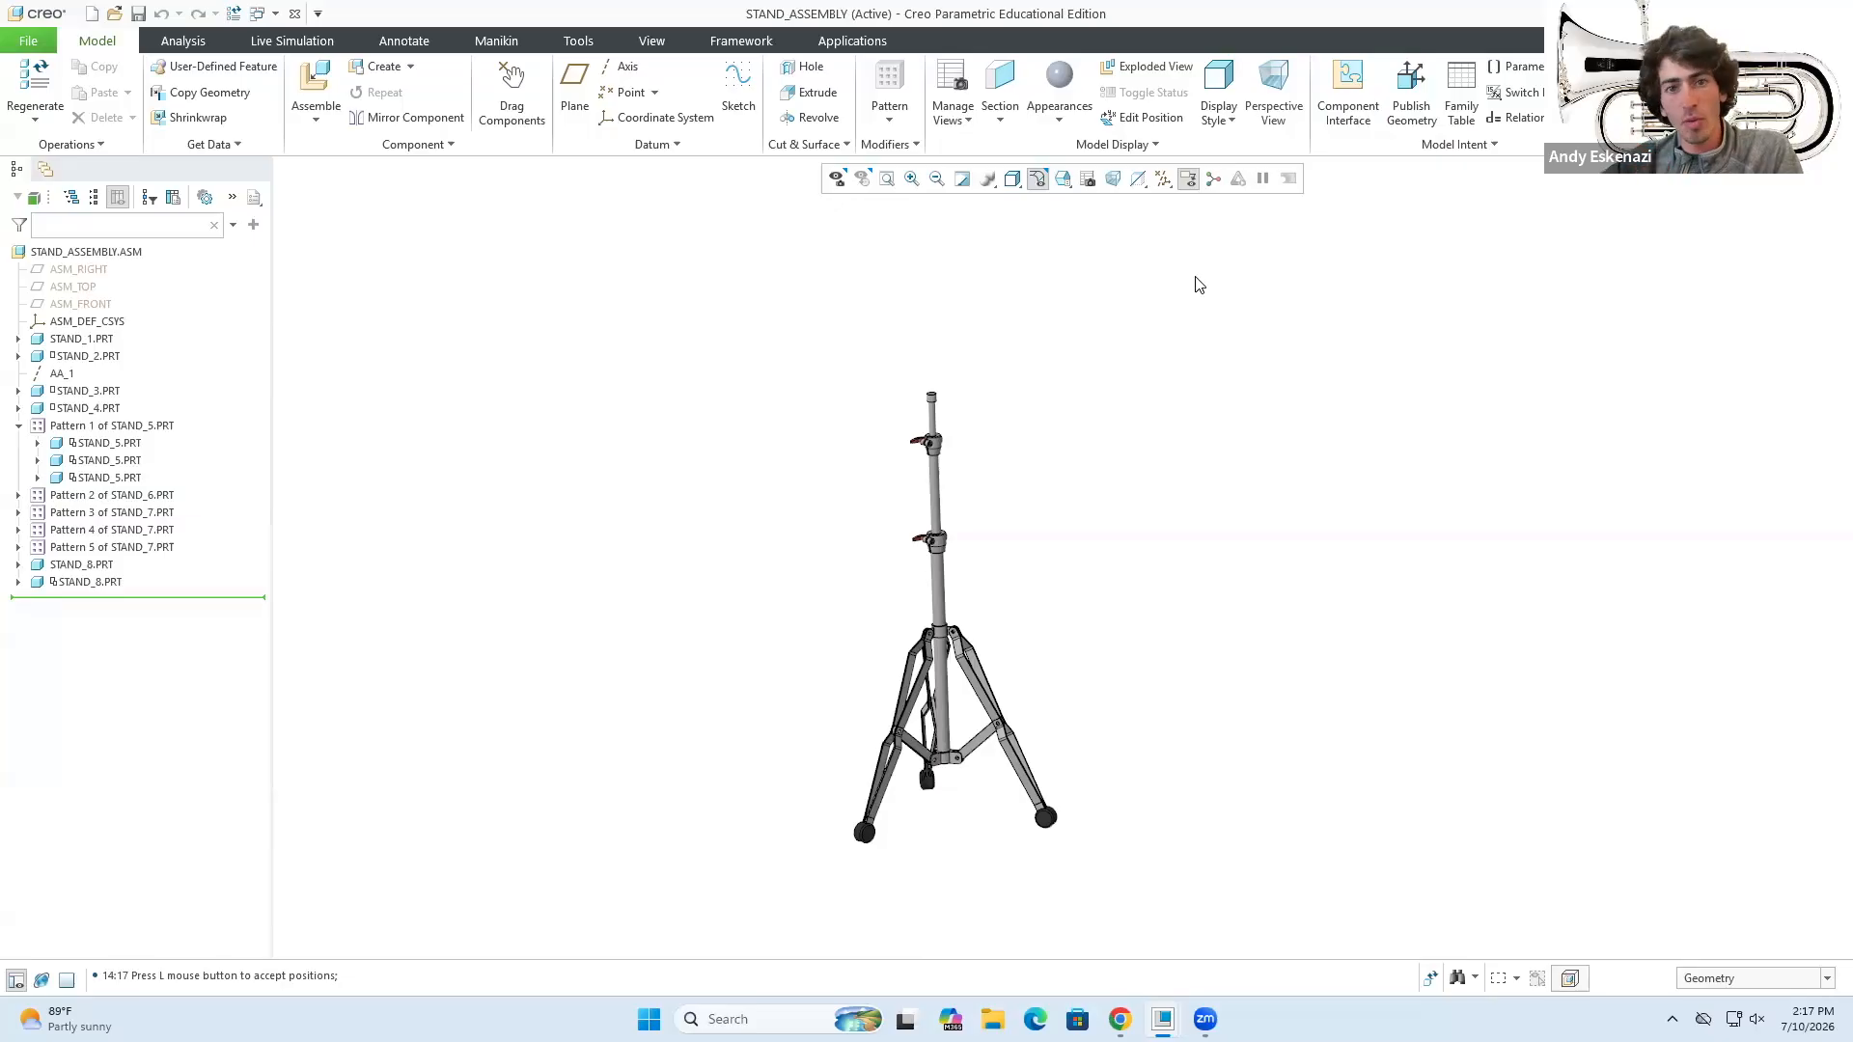
- Open the stand's uppermost rod, STAND_3, from the assembly in its own window
scroll(1052, 372, up, 5)
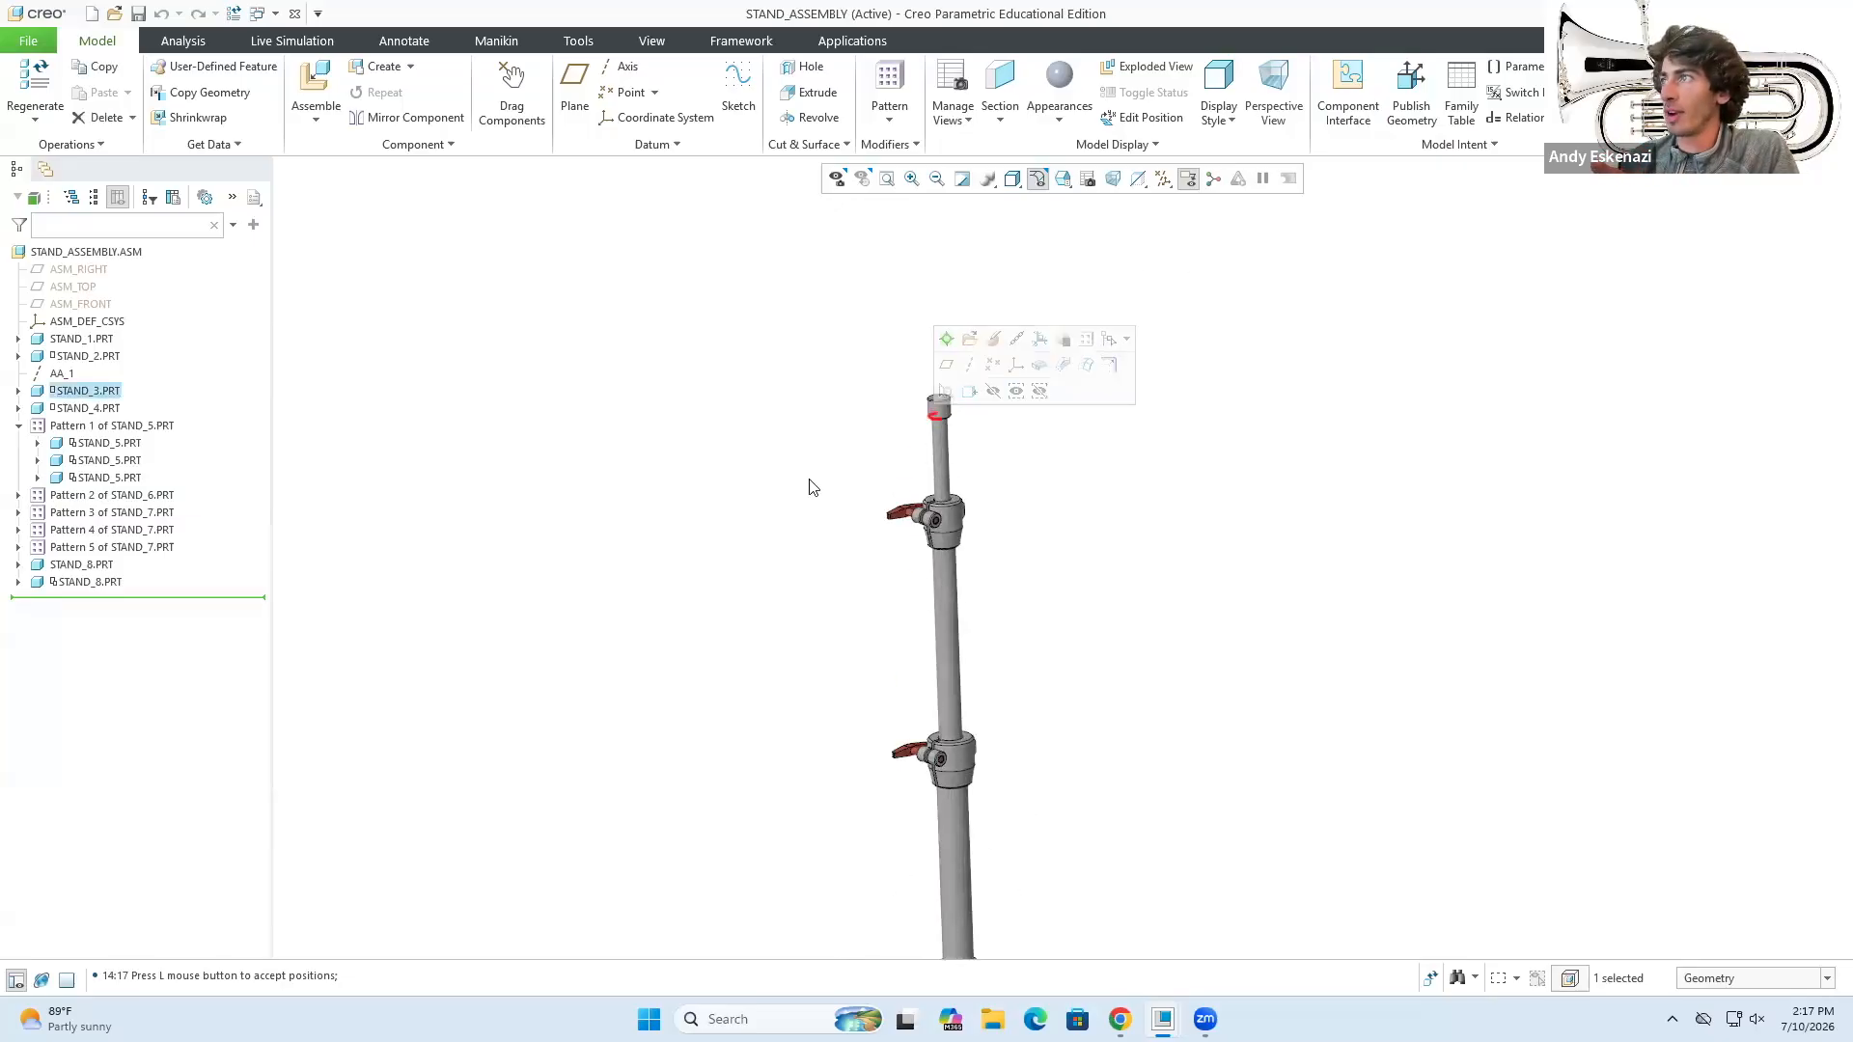
click(952, 467)
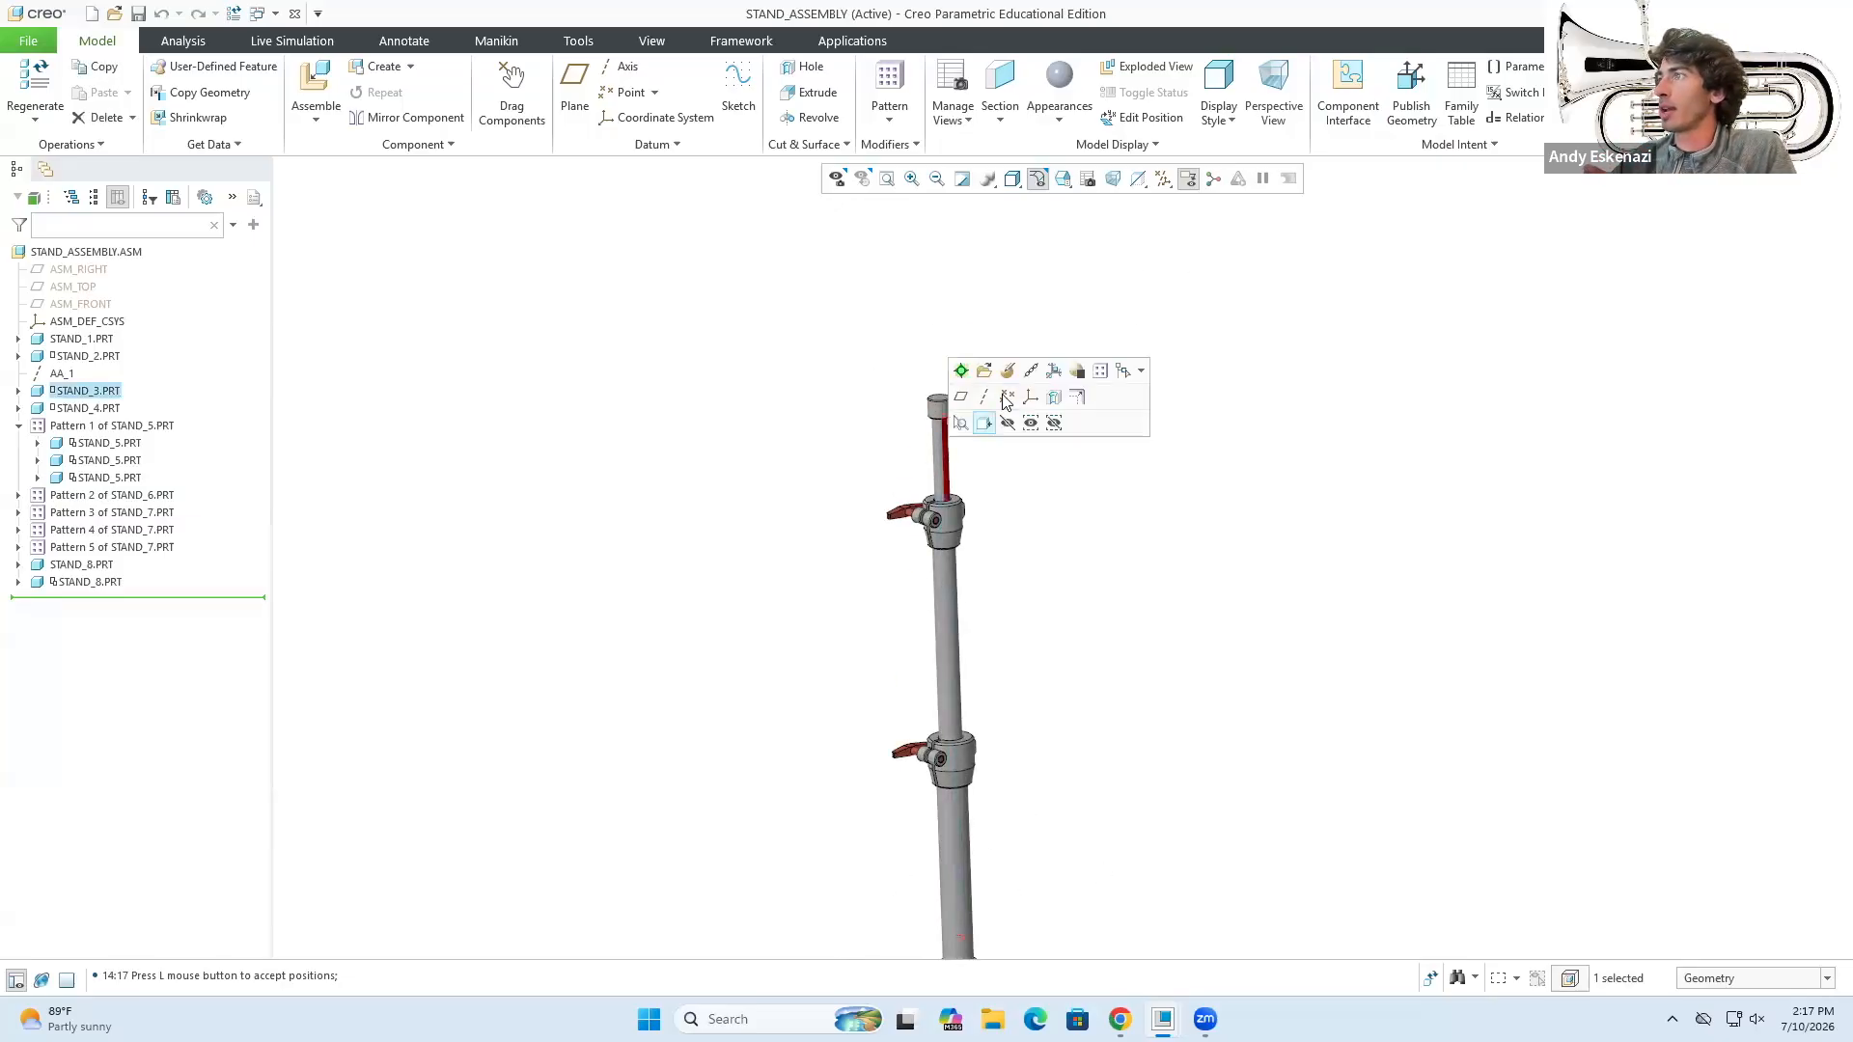
click(985, 373)
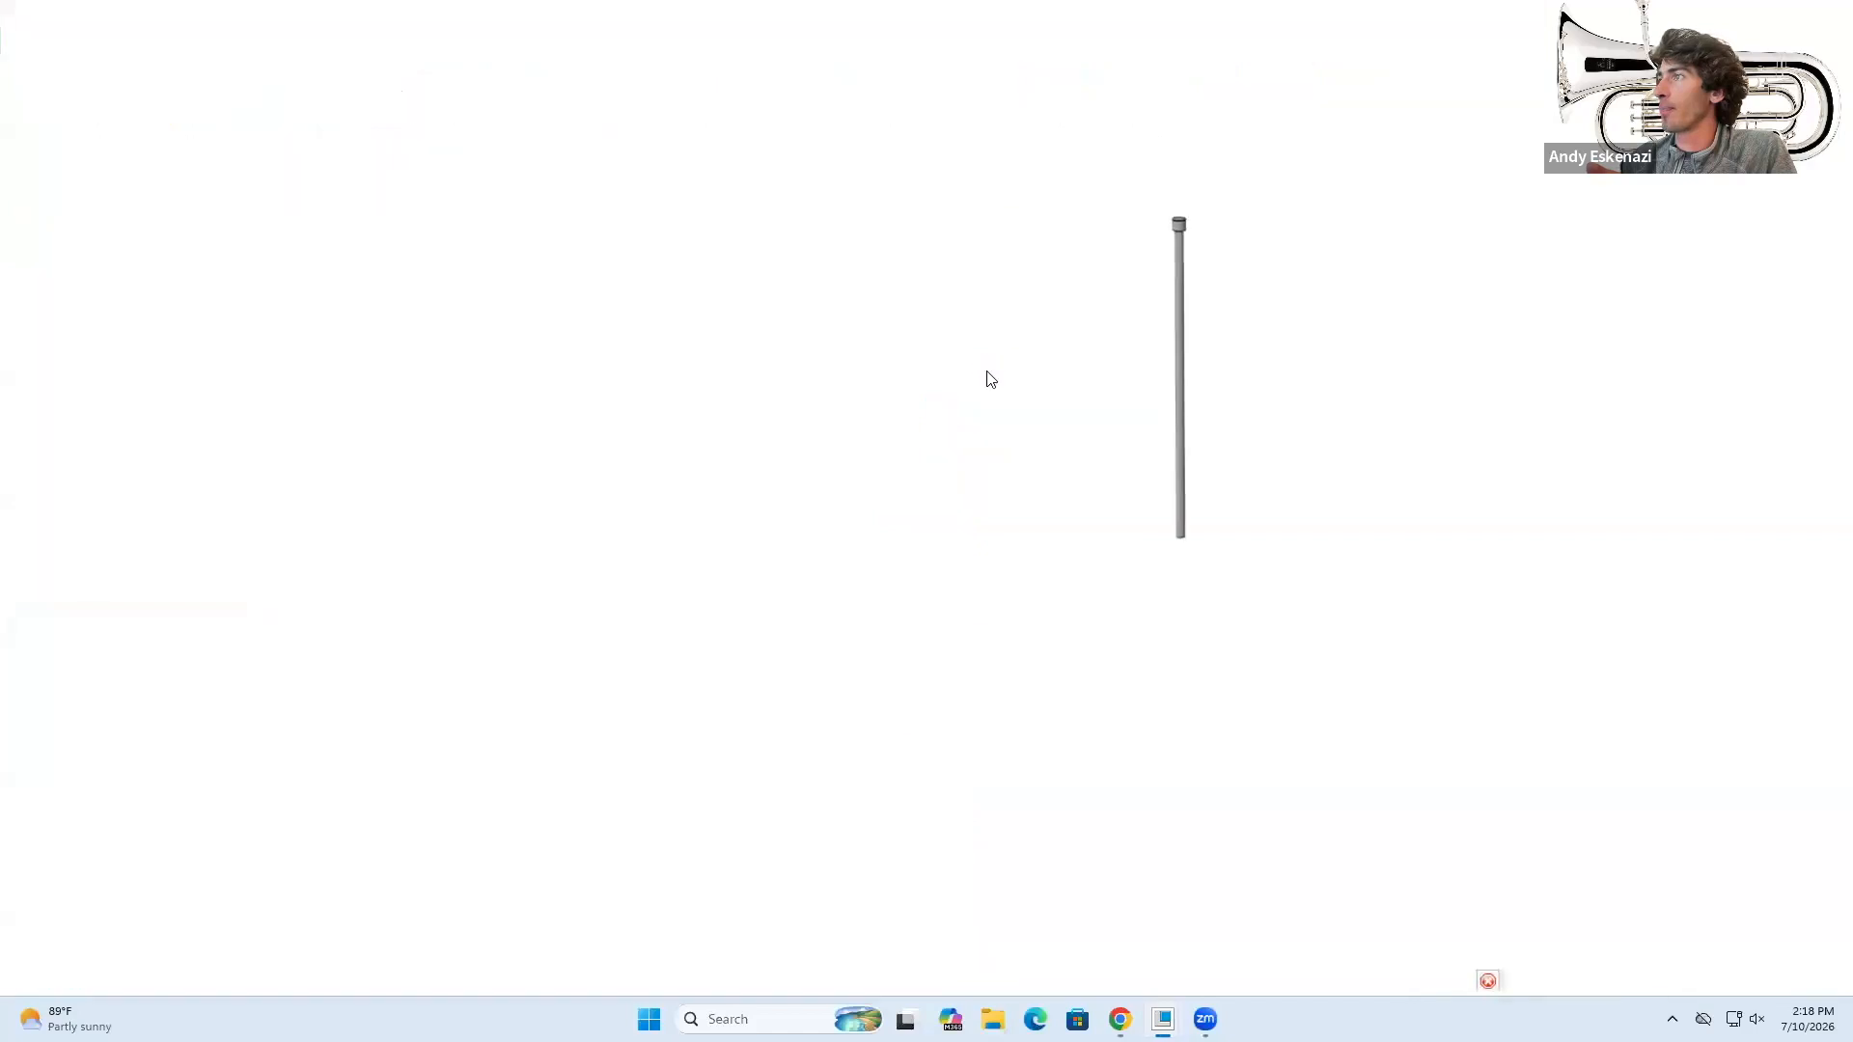
scroll(1096, 638, up, 2)
scroll(1158, 261, down, 2)
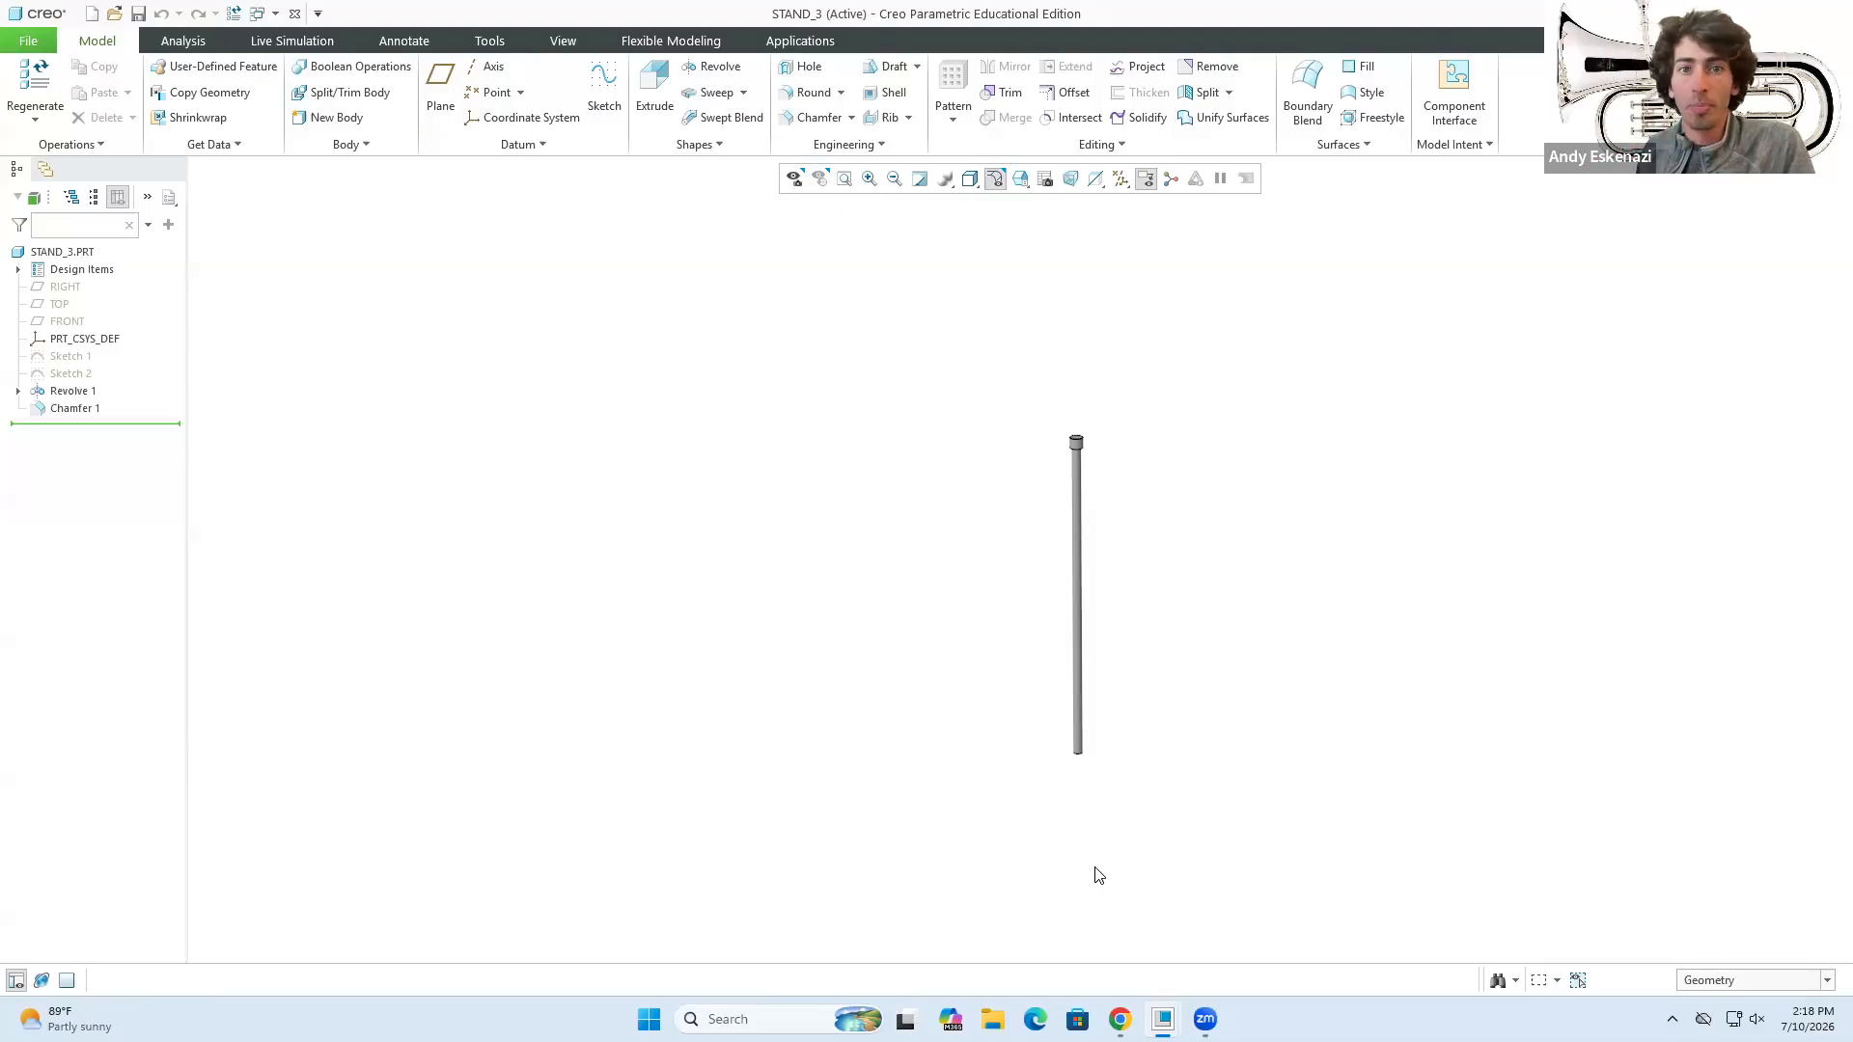
scroll(1154, 454, down, 5)
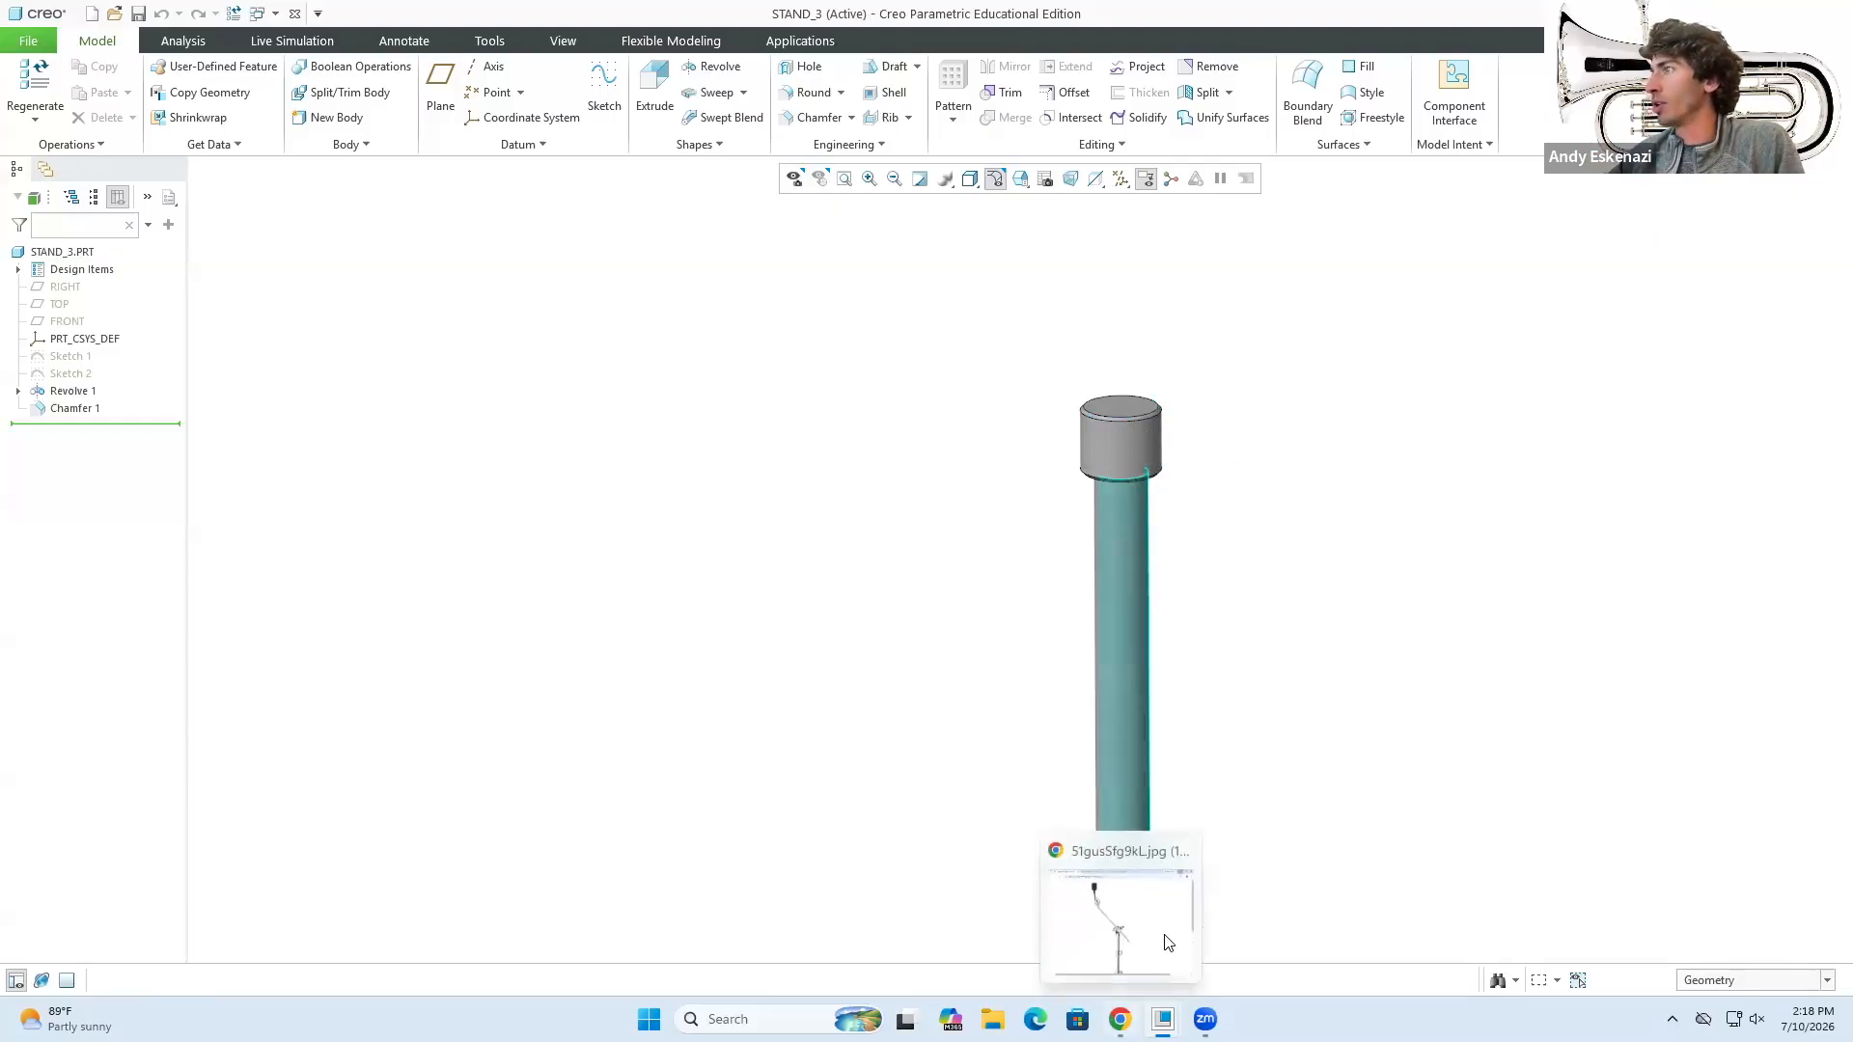
- Save a copy of the STAND_3 part under the name Stand_9 and open the copy
click(28, 41)
mouse_move(116, 183)
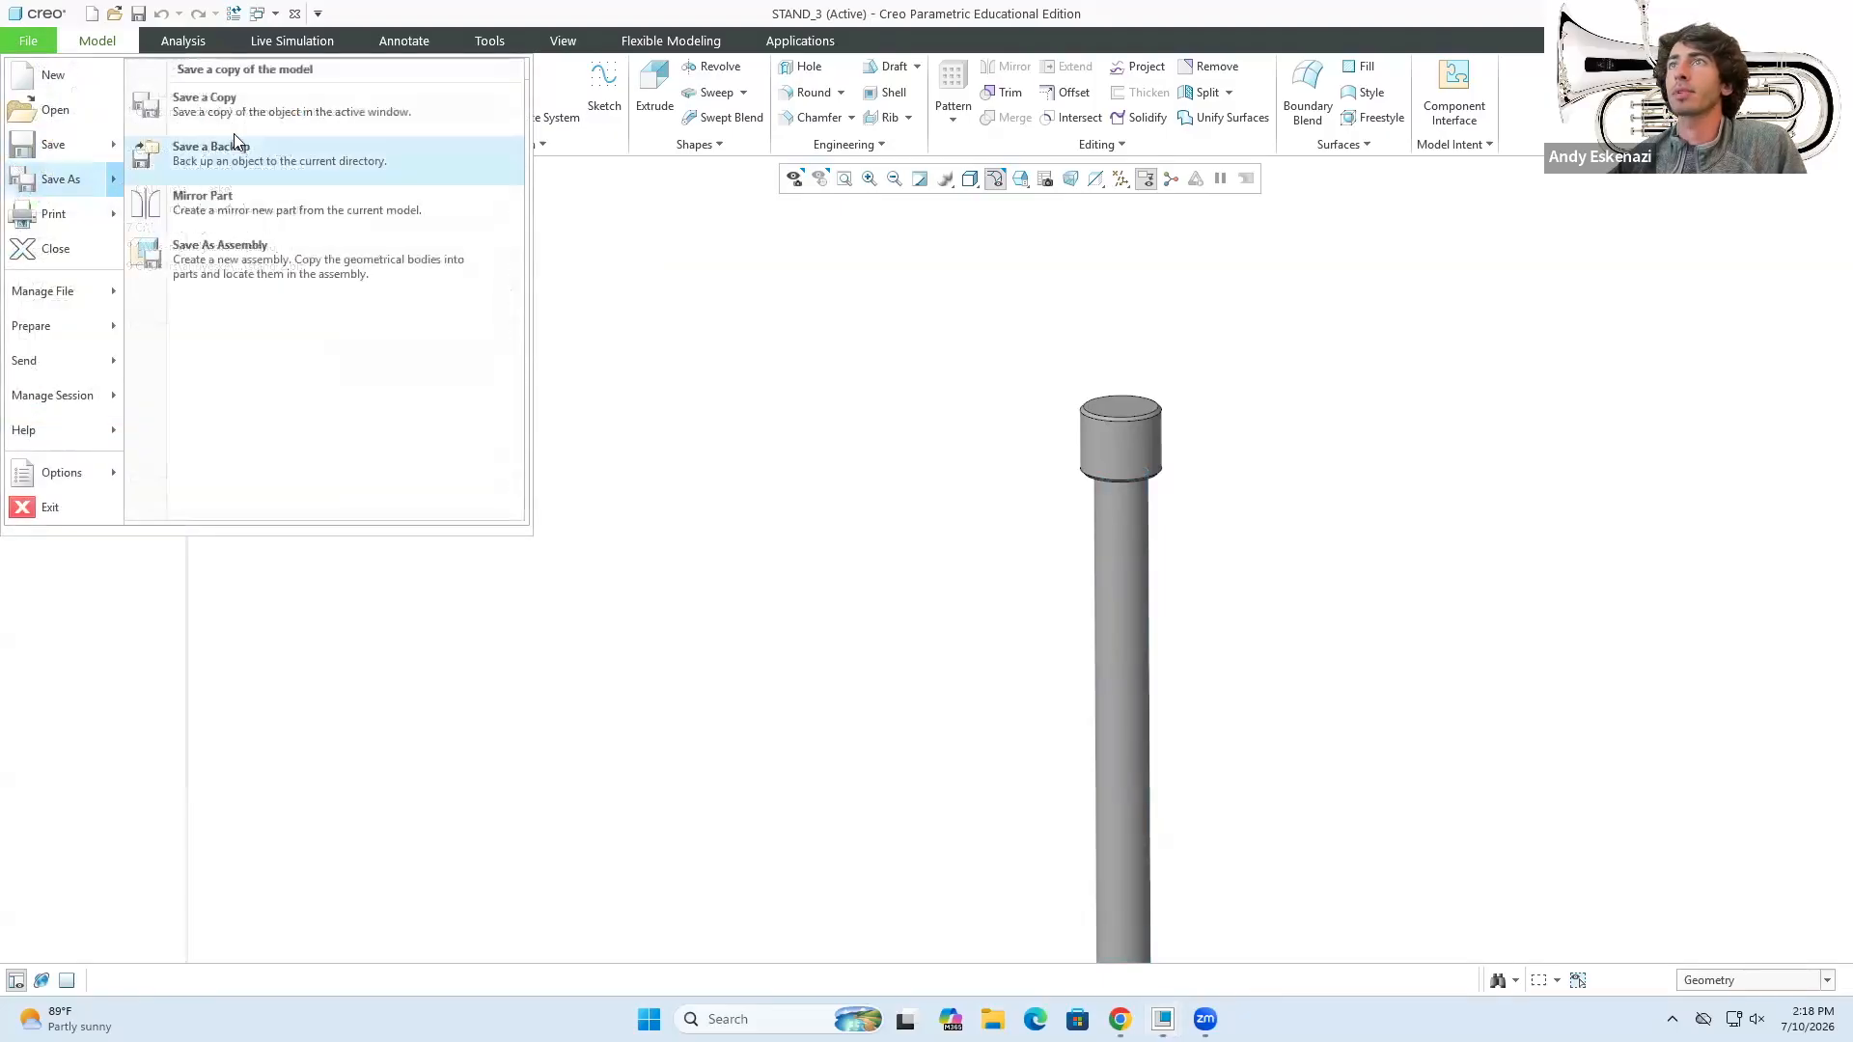
click(244, 112)
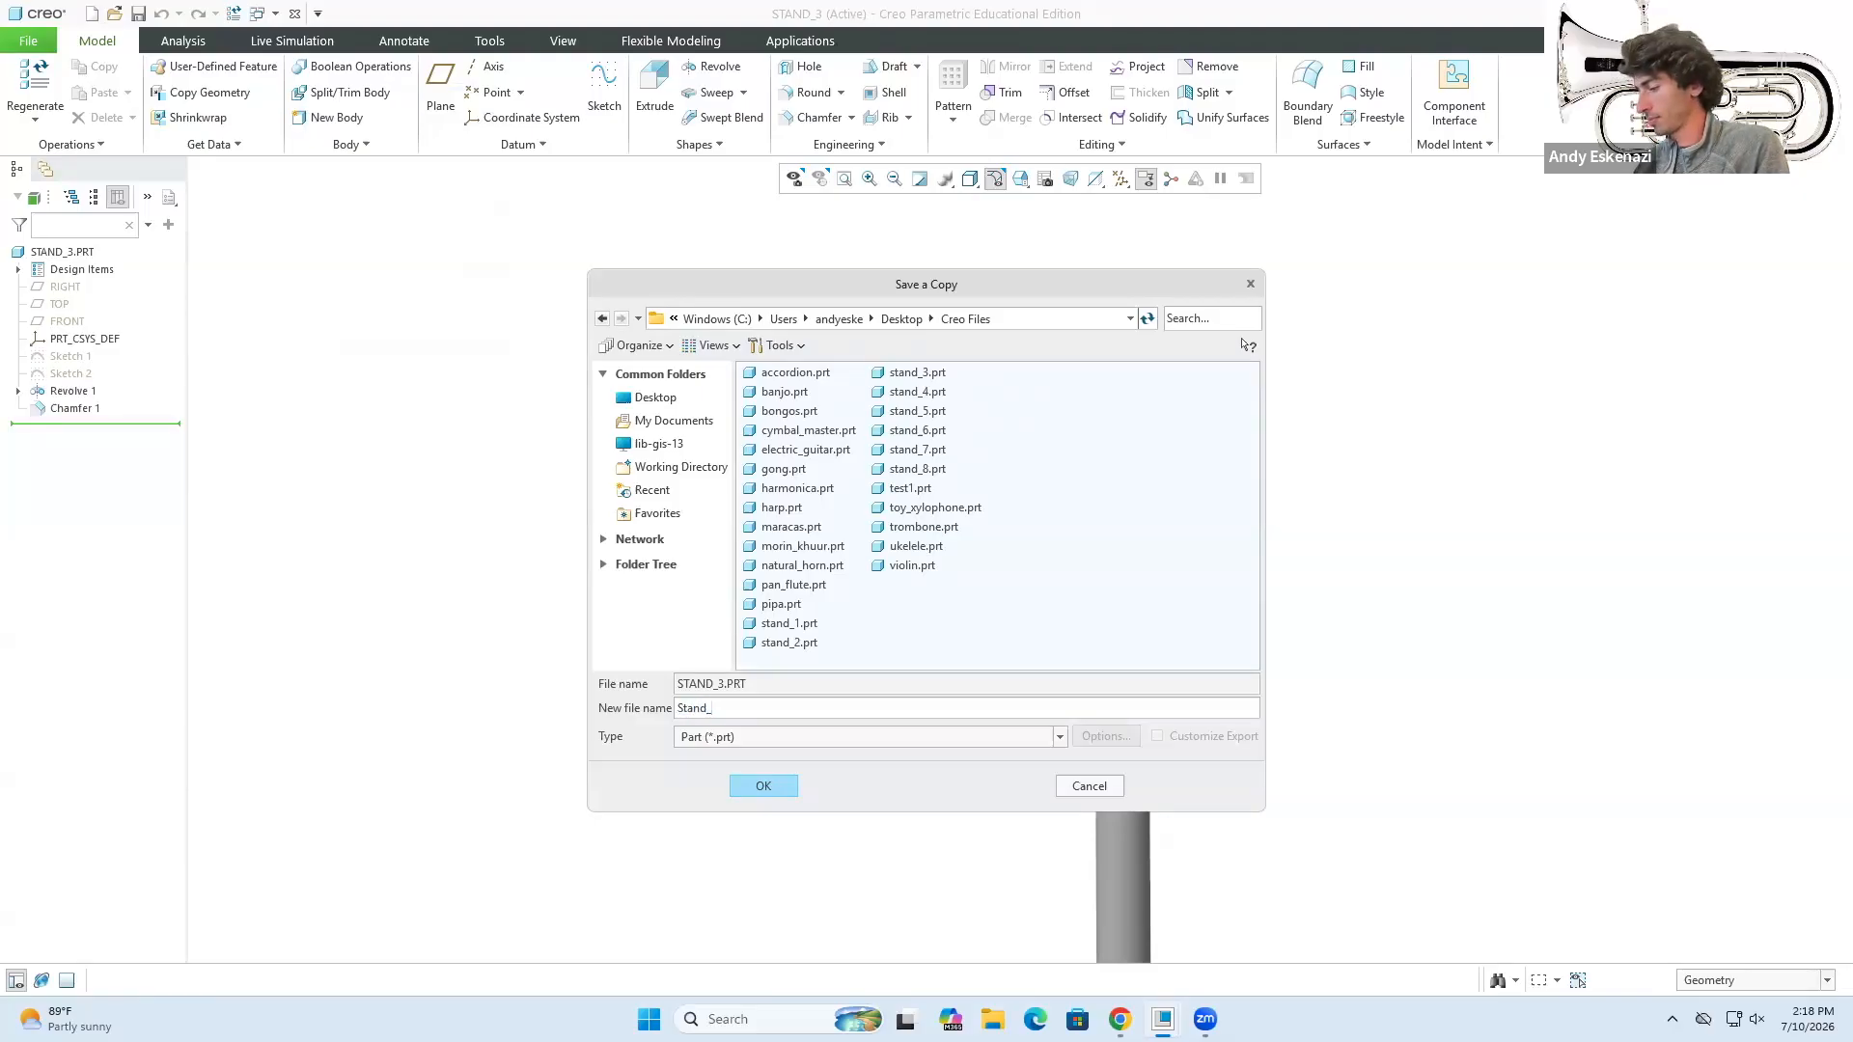
click(763, 786)
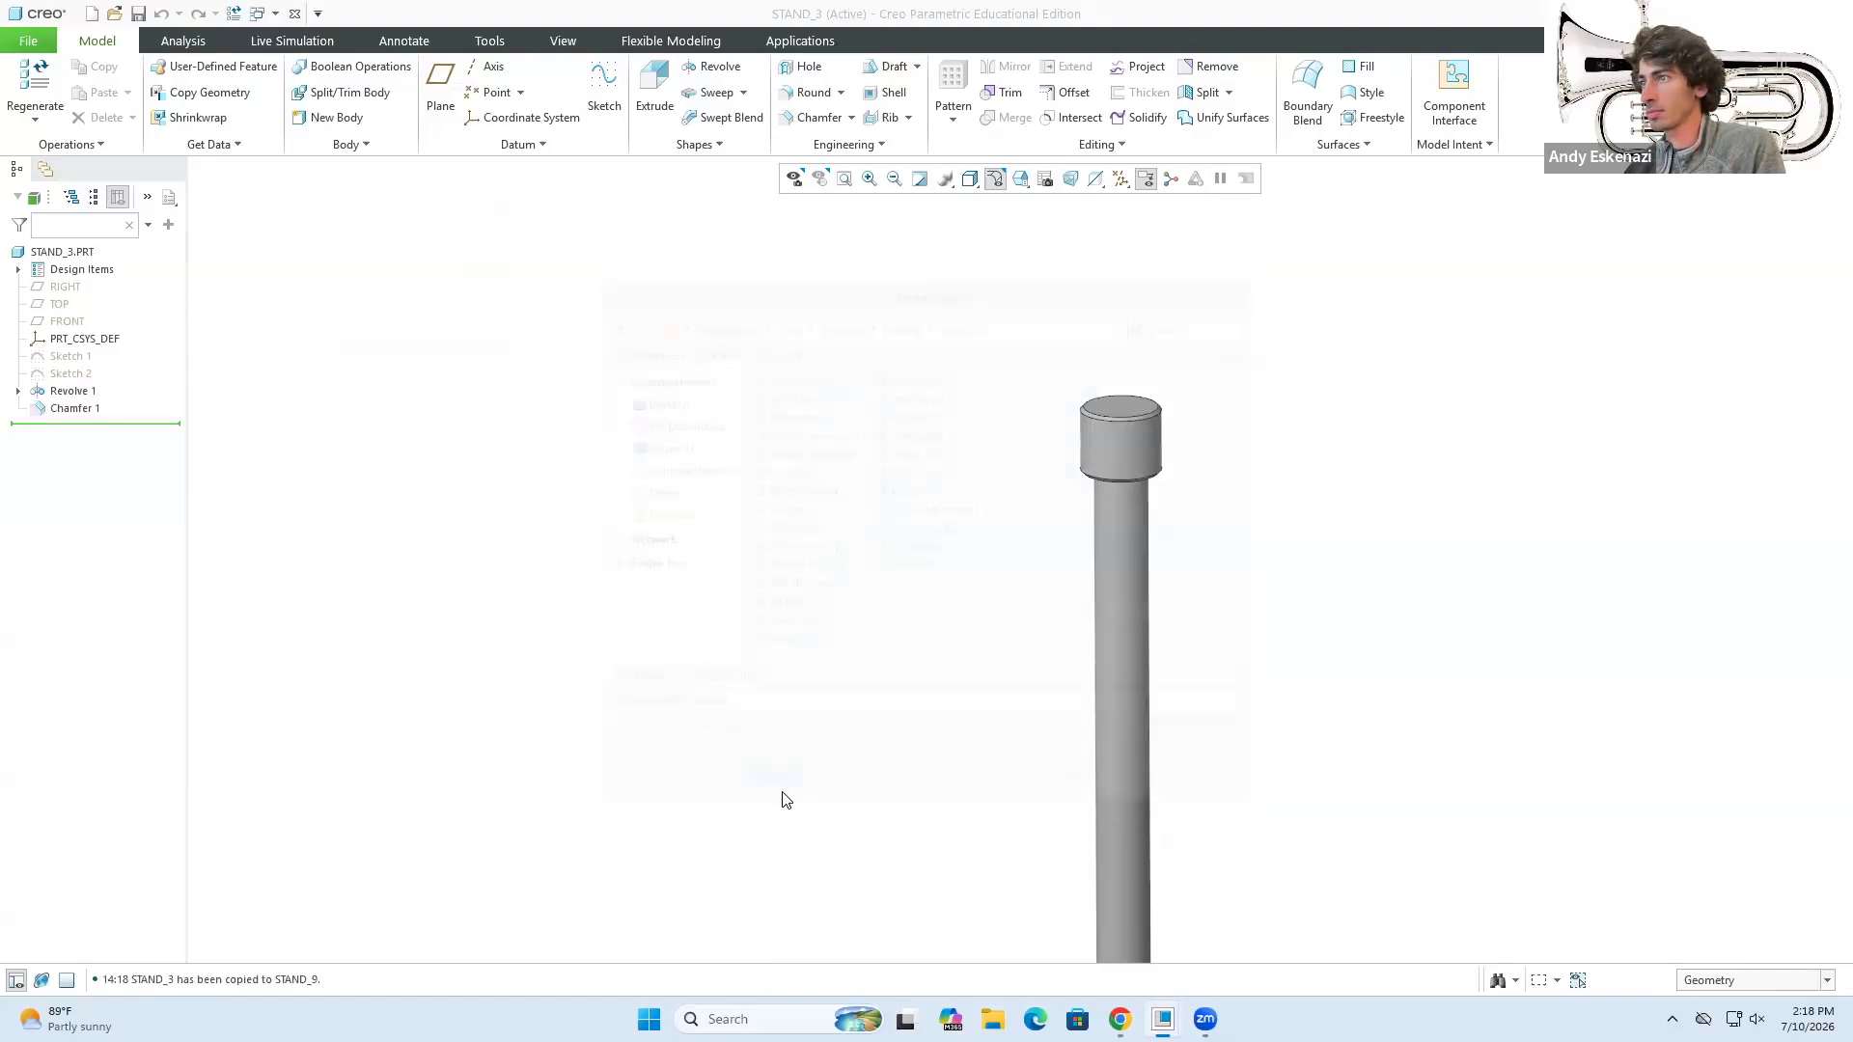
click(33, 40)
click(41, 109)
click(886, 493)
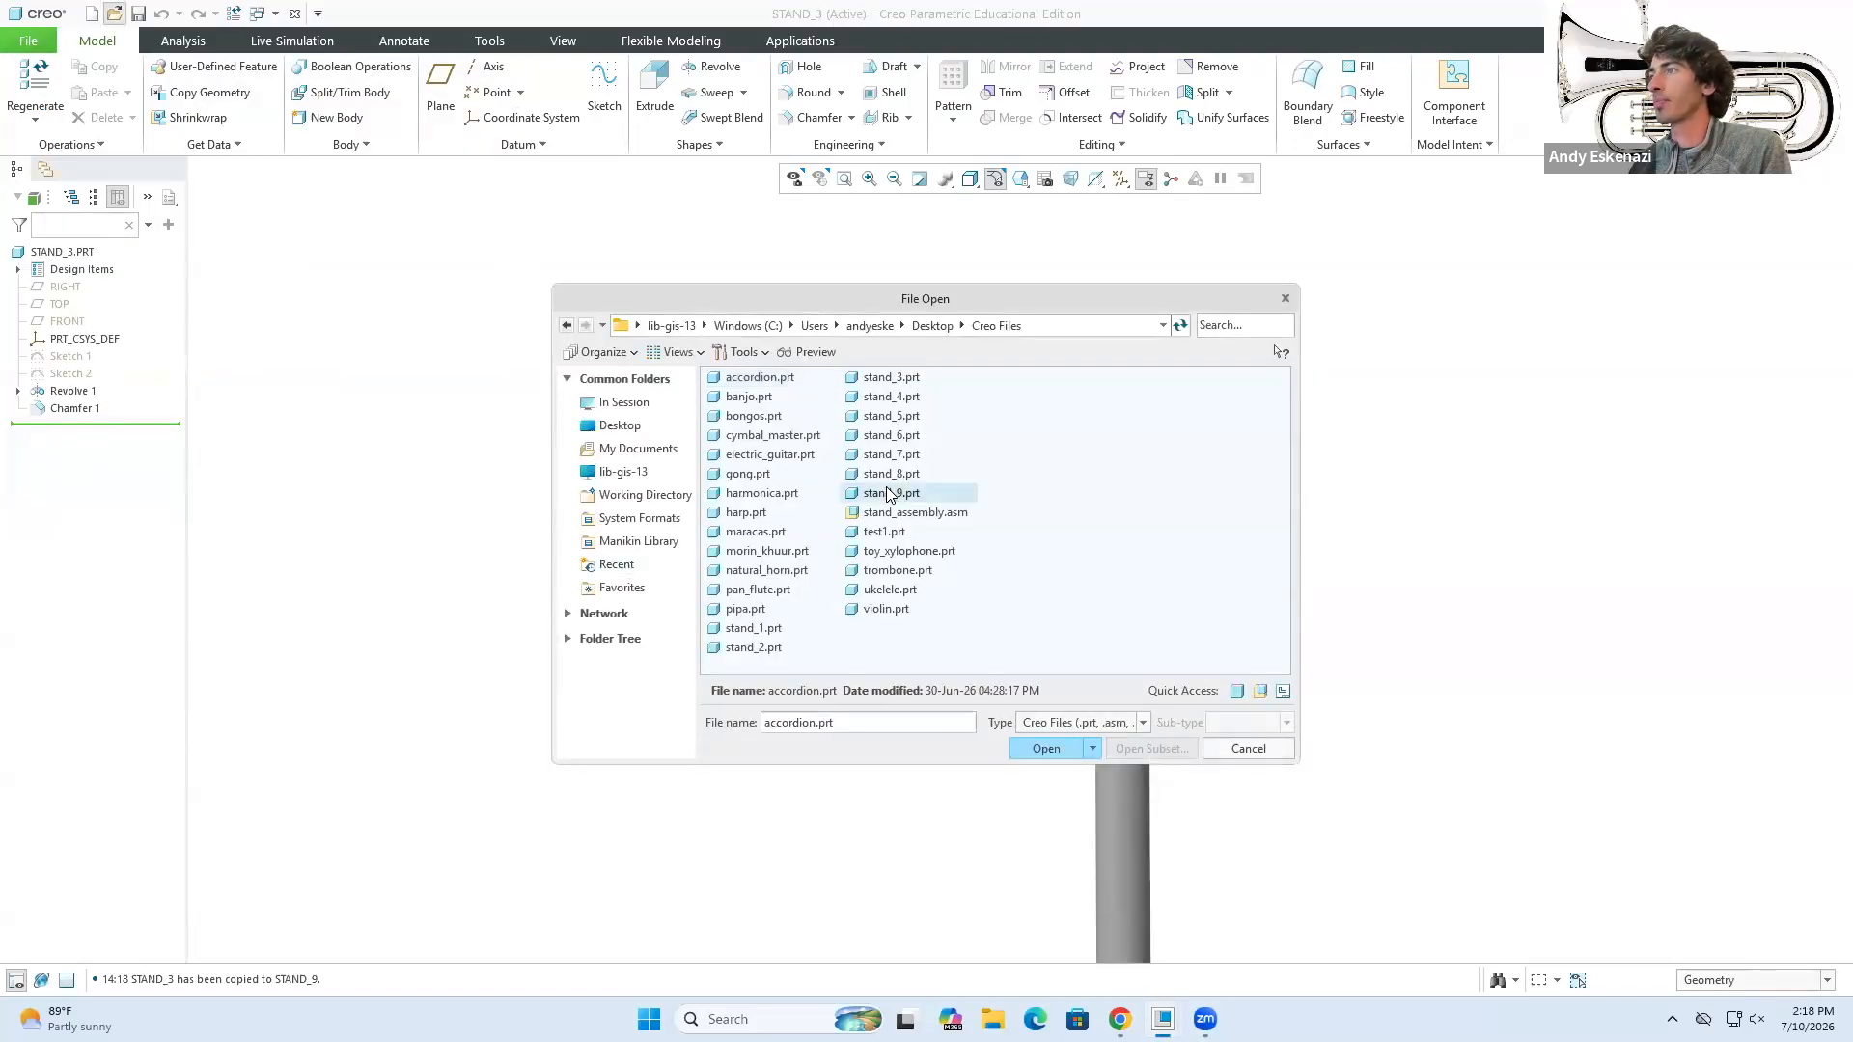
click(1046, 748)
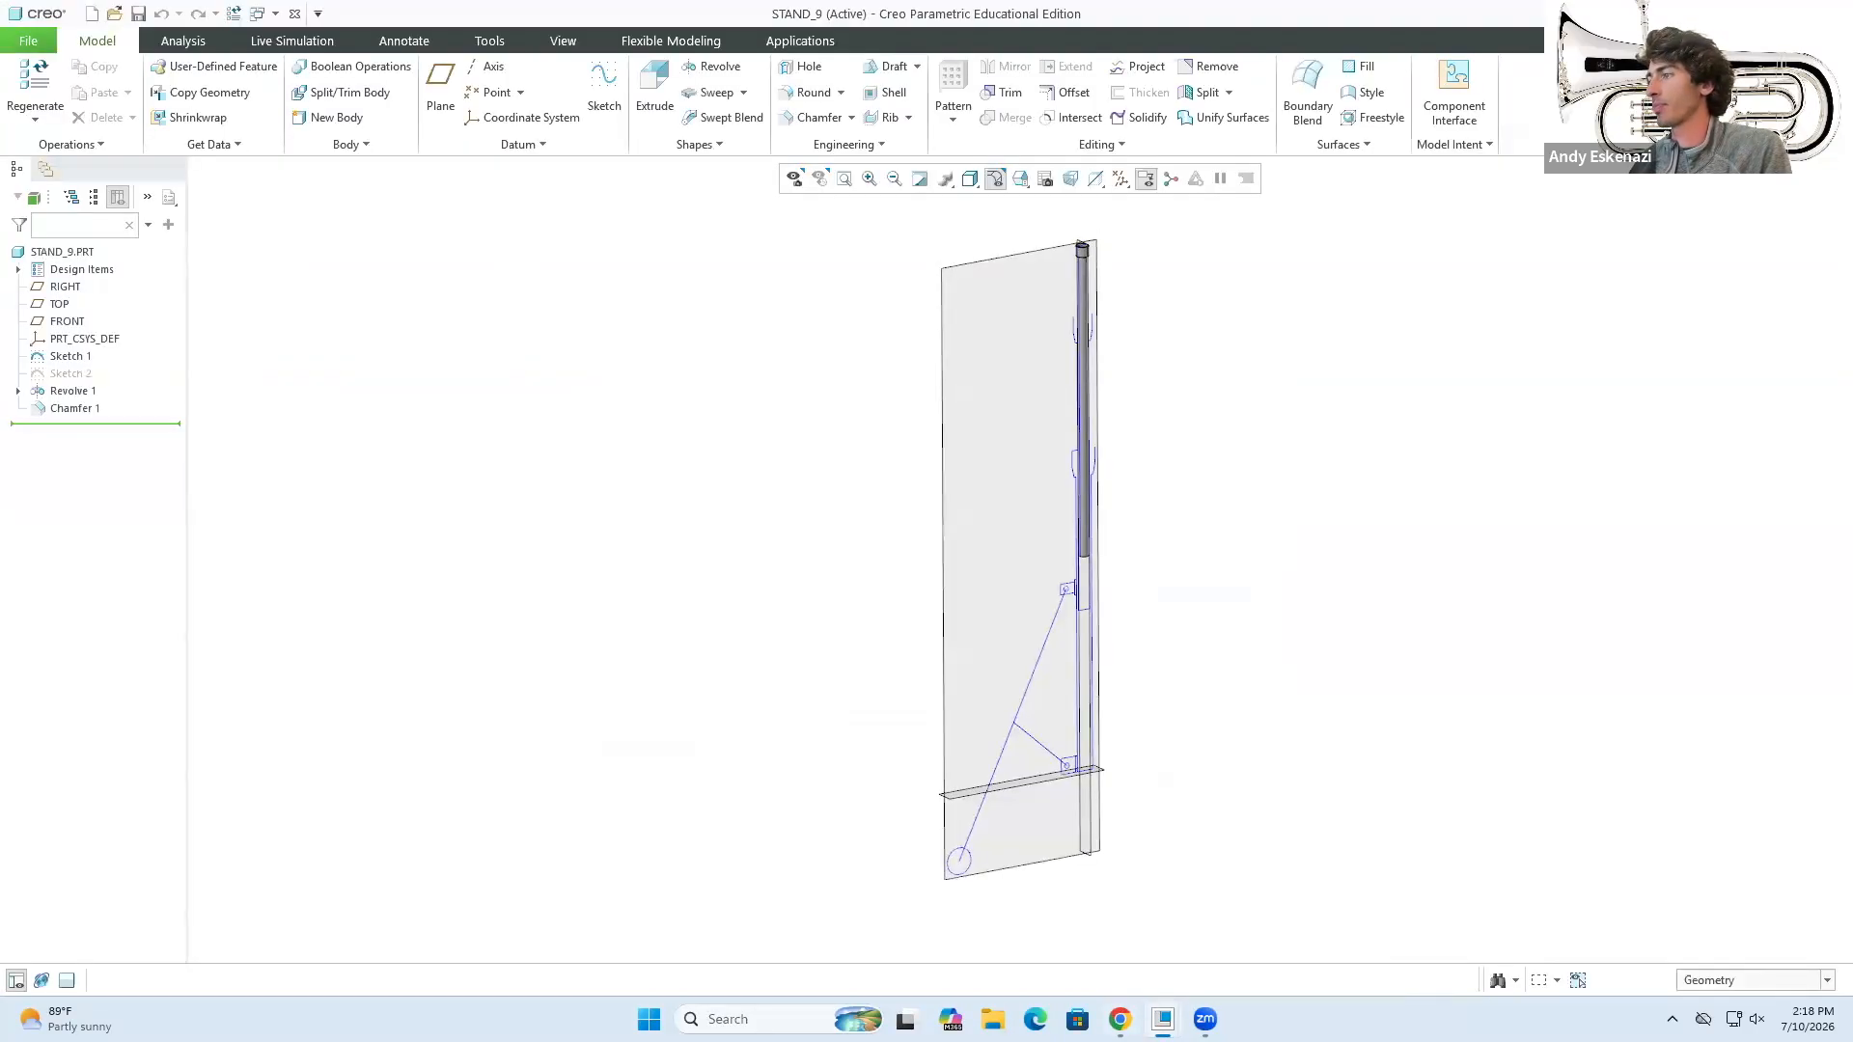
- Close the STAND_3, STAND_8, STAND_7, CYMBAL_MASTER, BRICK_ASSEMBLY and BRICK windows
mouse_move(1163, 1019)
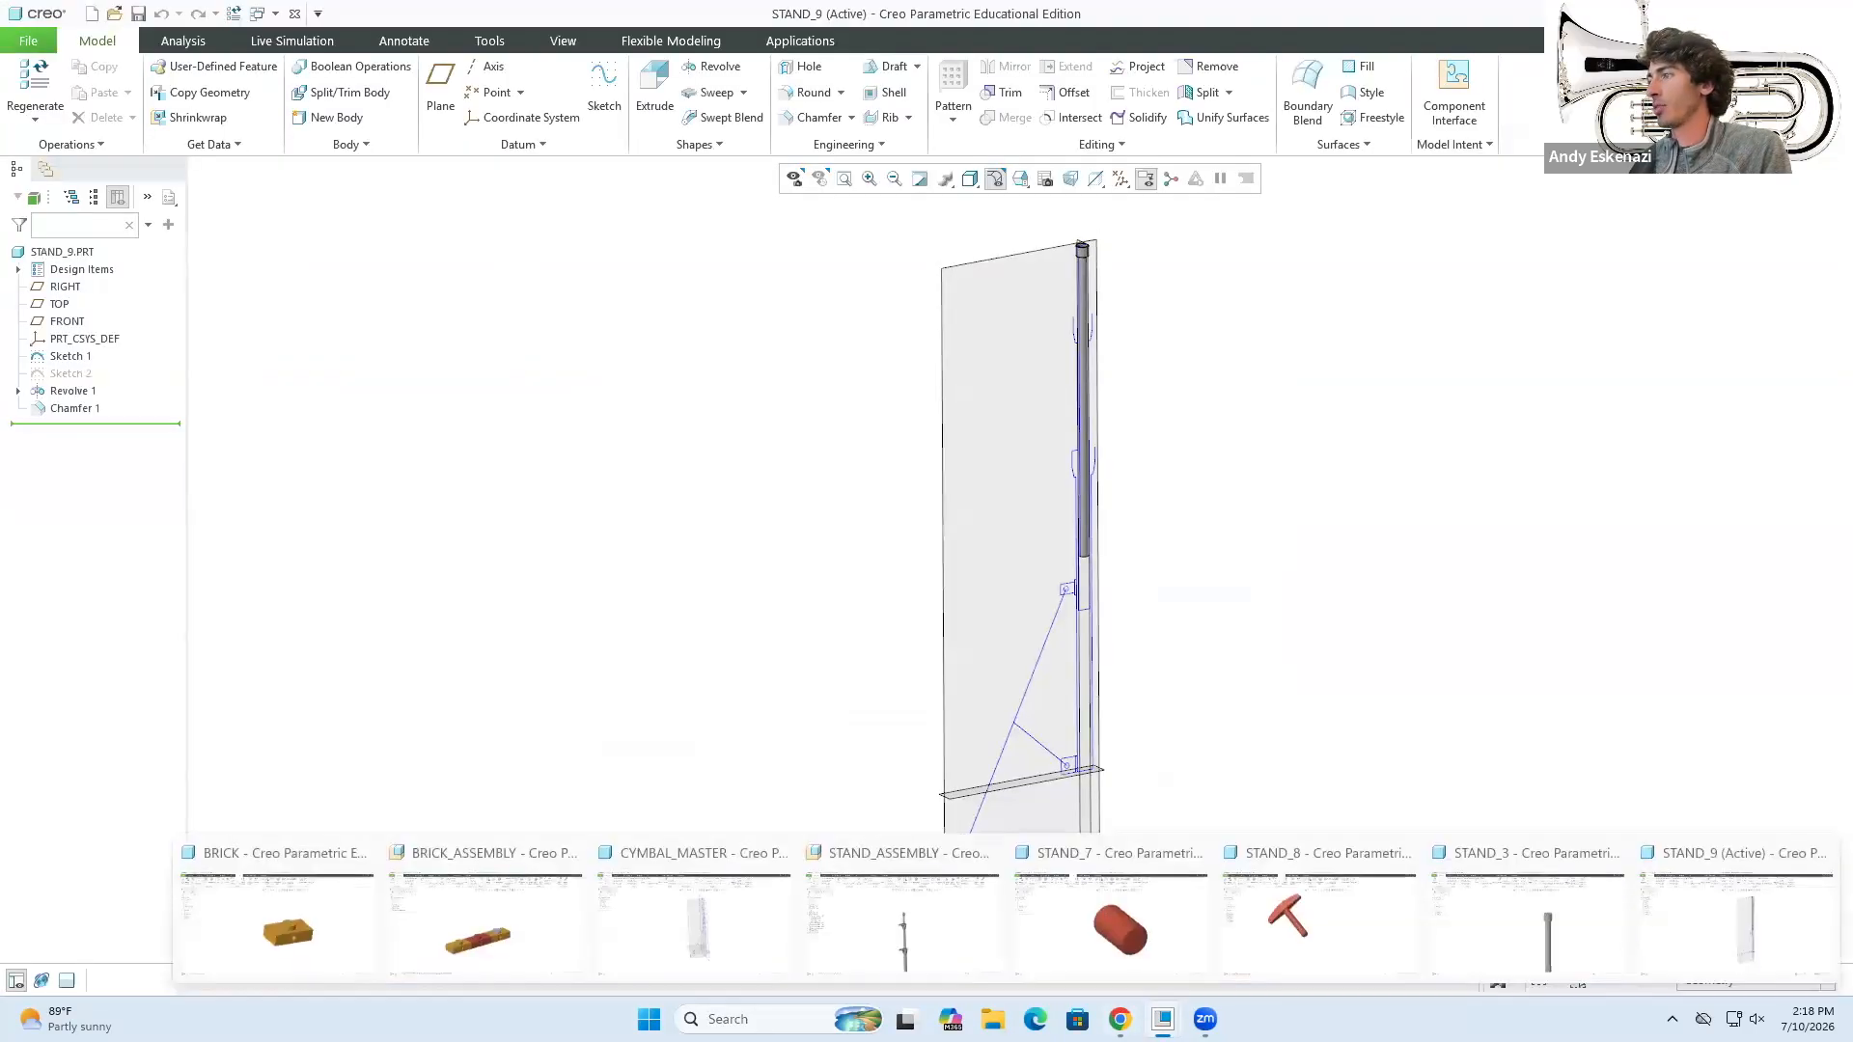
click(1612, 852)
click(1611, 853)
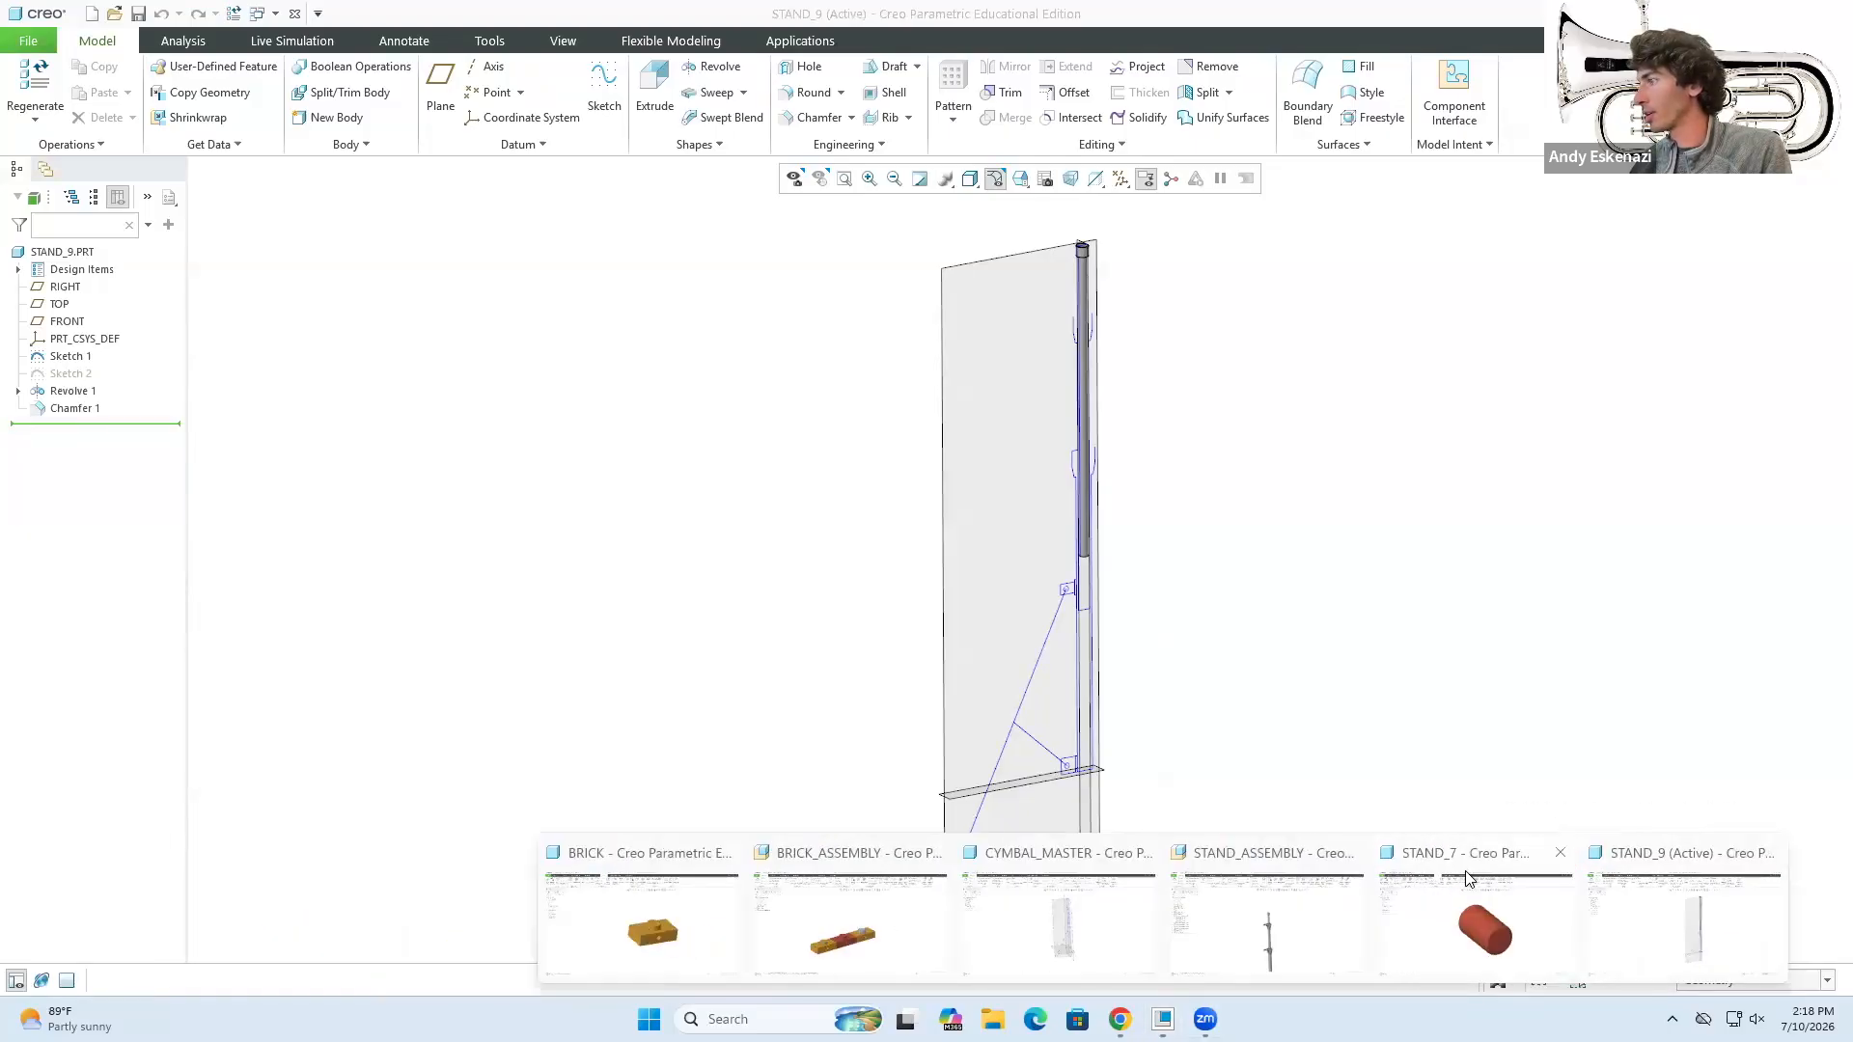
click(1556, 853)
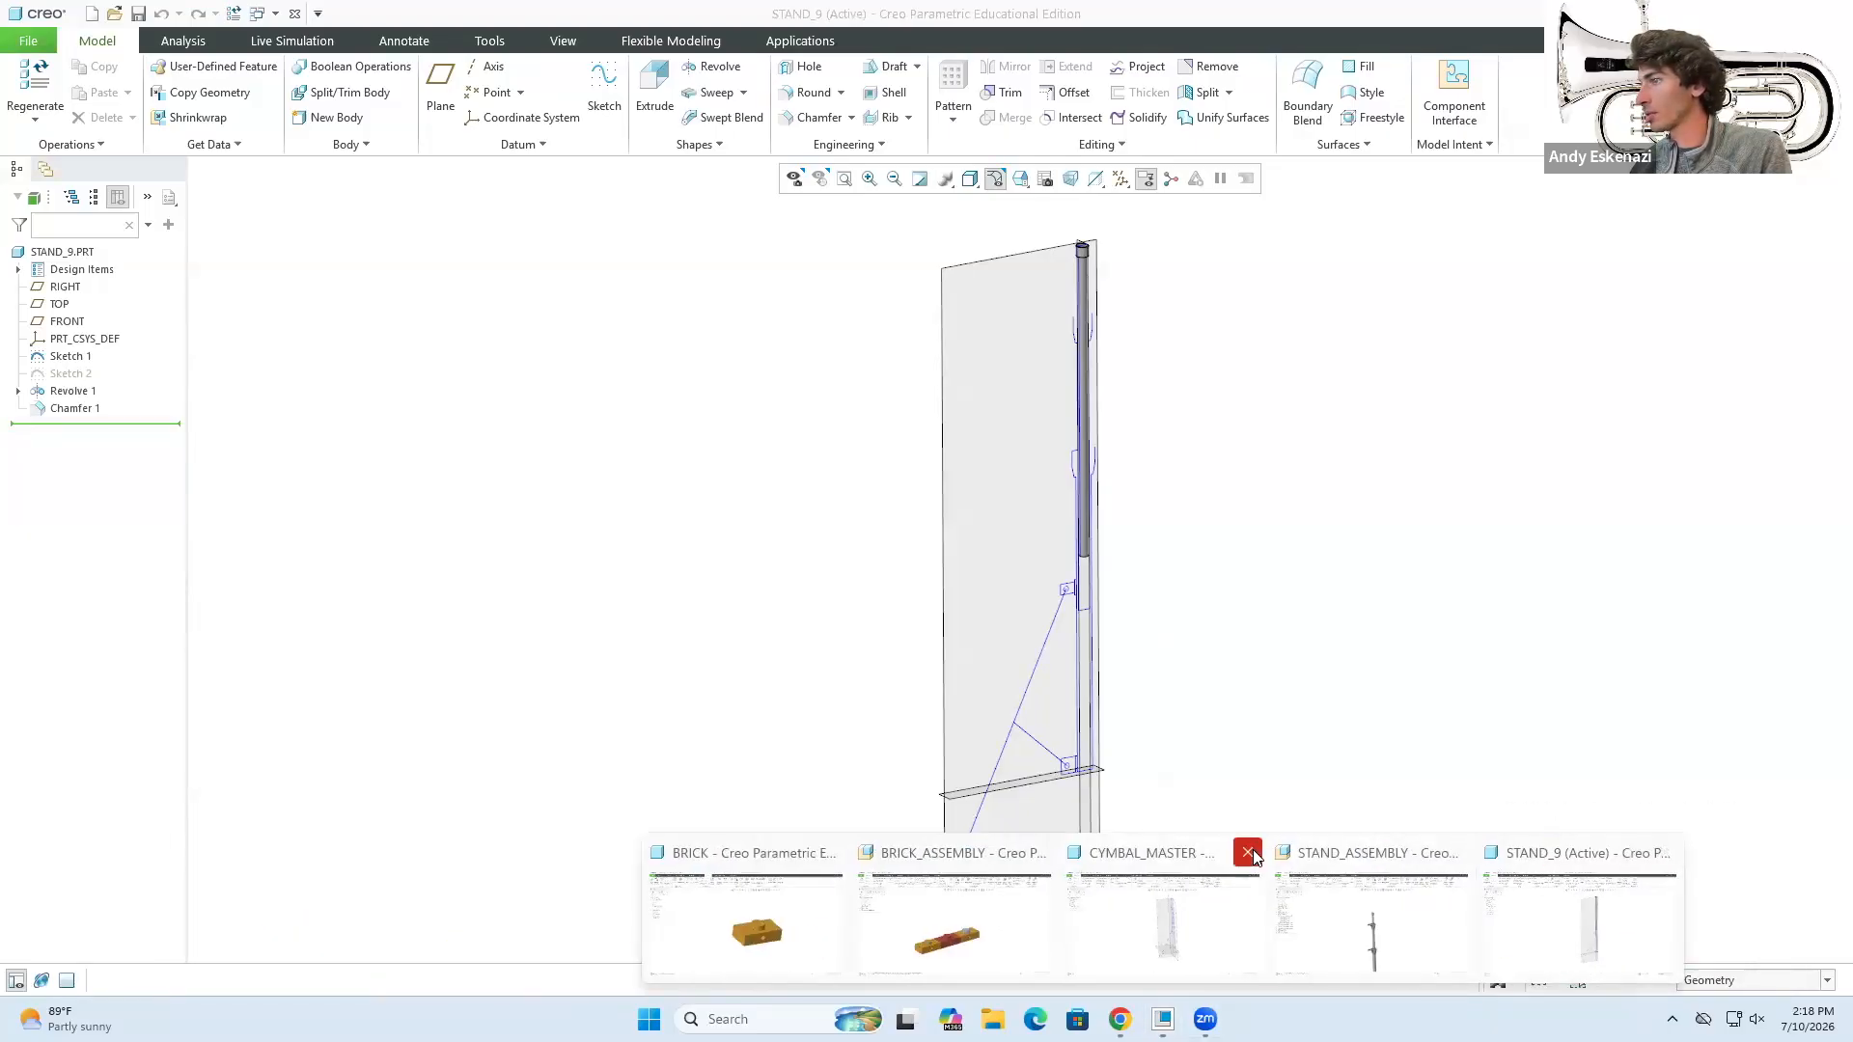
click(1247, 854)
click(1145, 855)
click(1034, 853)
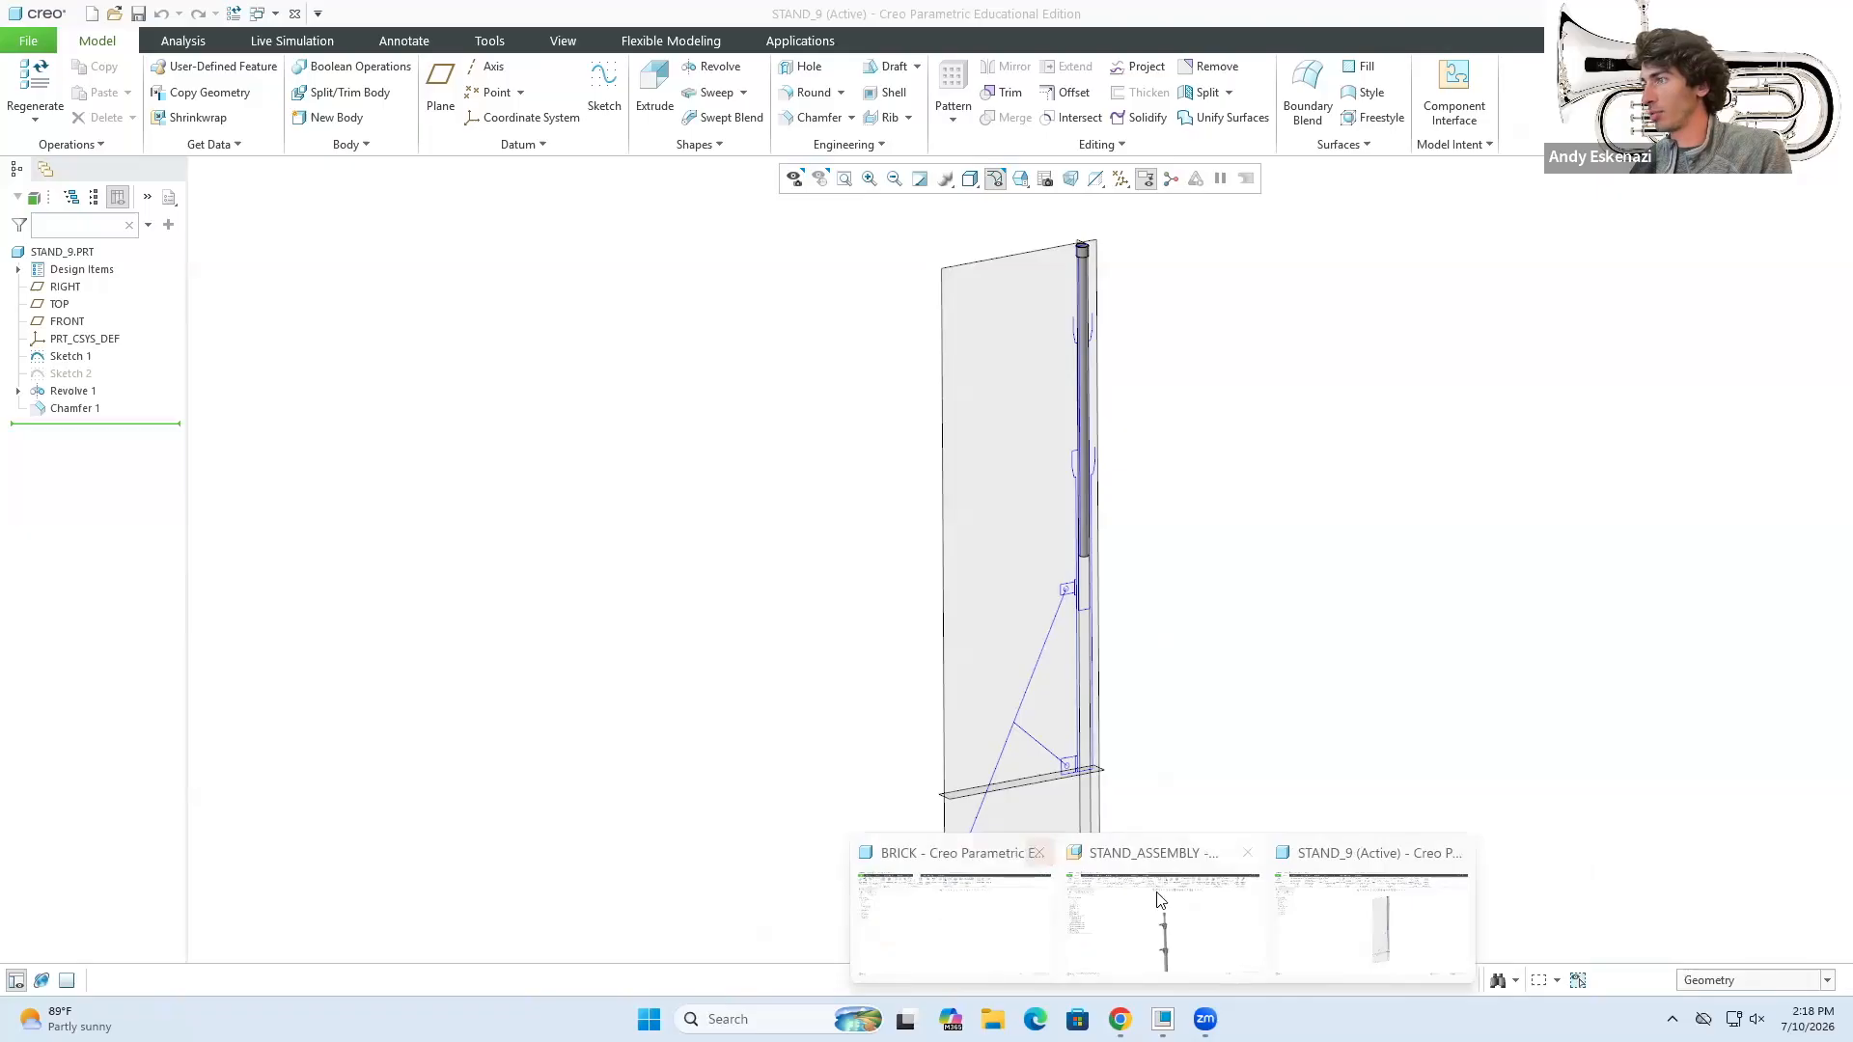
- Switch to the stand assembly and compare its upper end with the boom arm in the browser's reference photo
click(1193, 896)
scroll(1021, 488, down, 2)
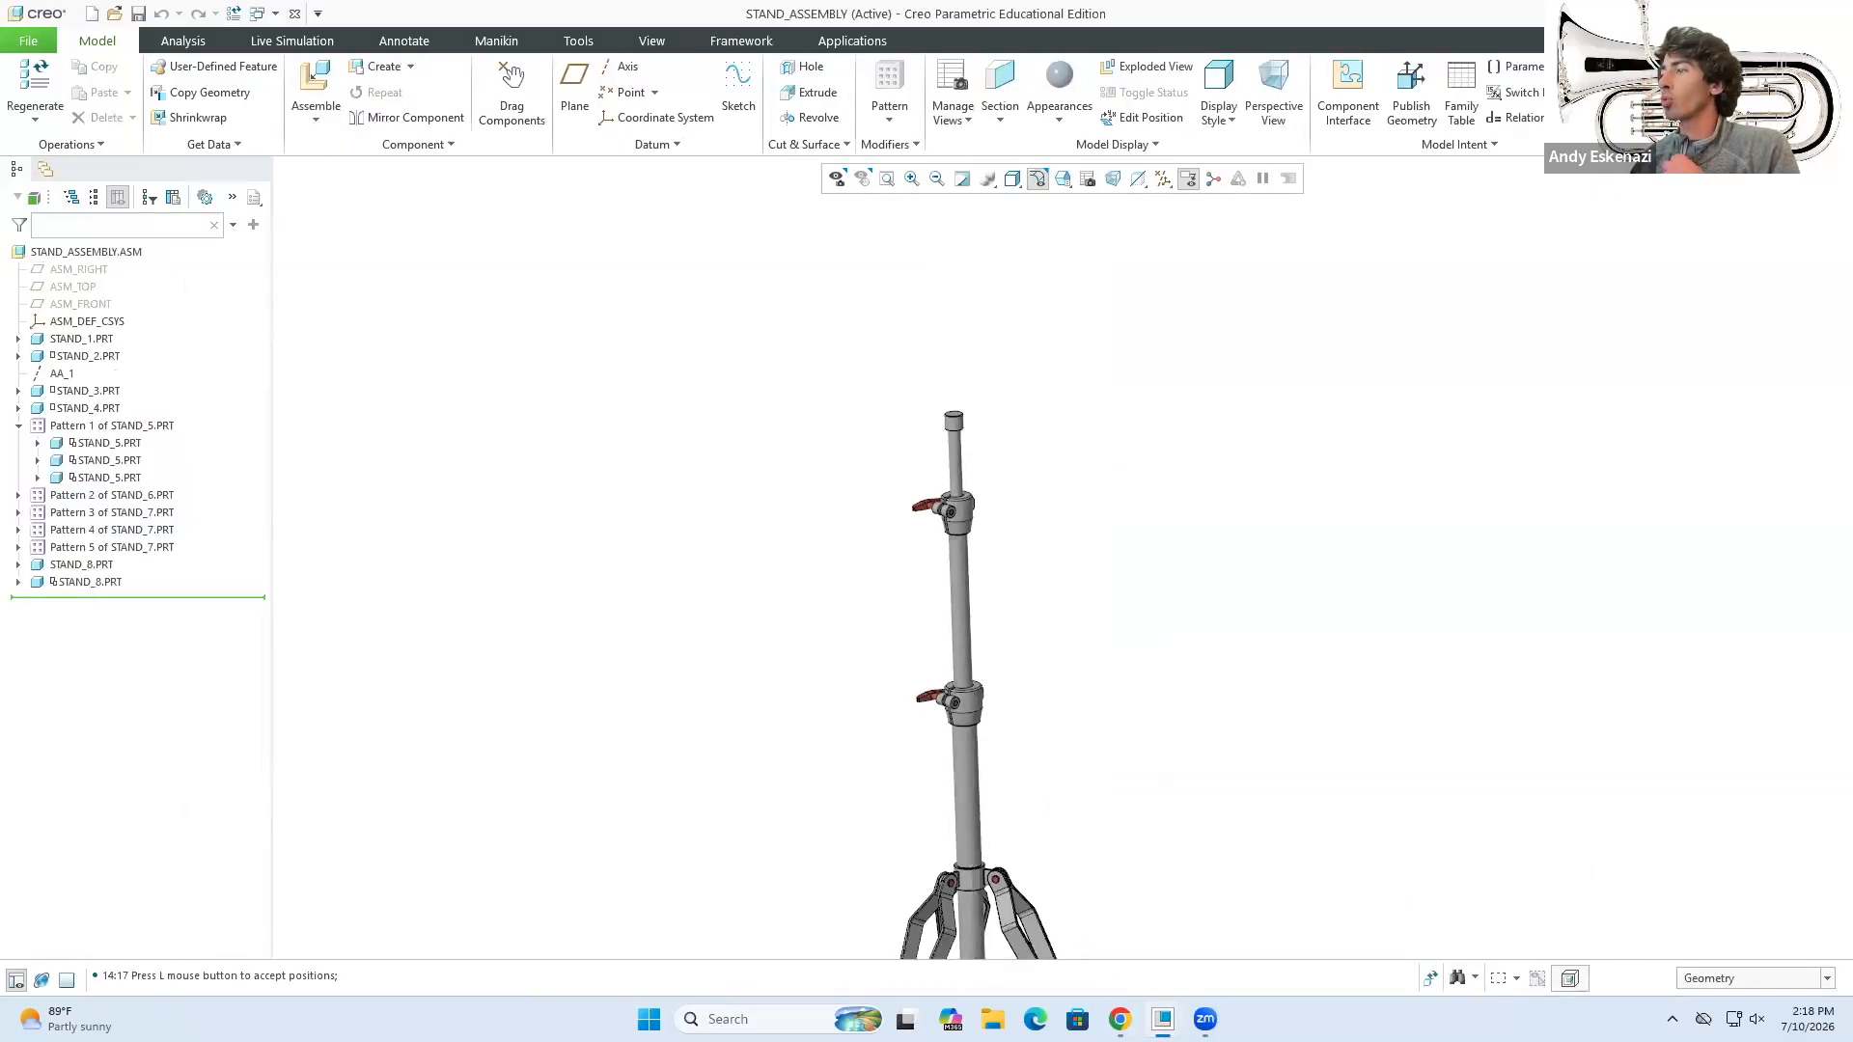
click(1121, 1020)
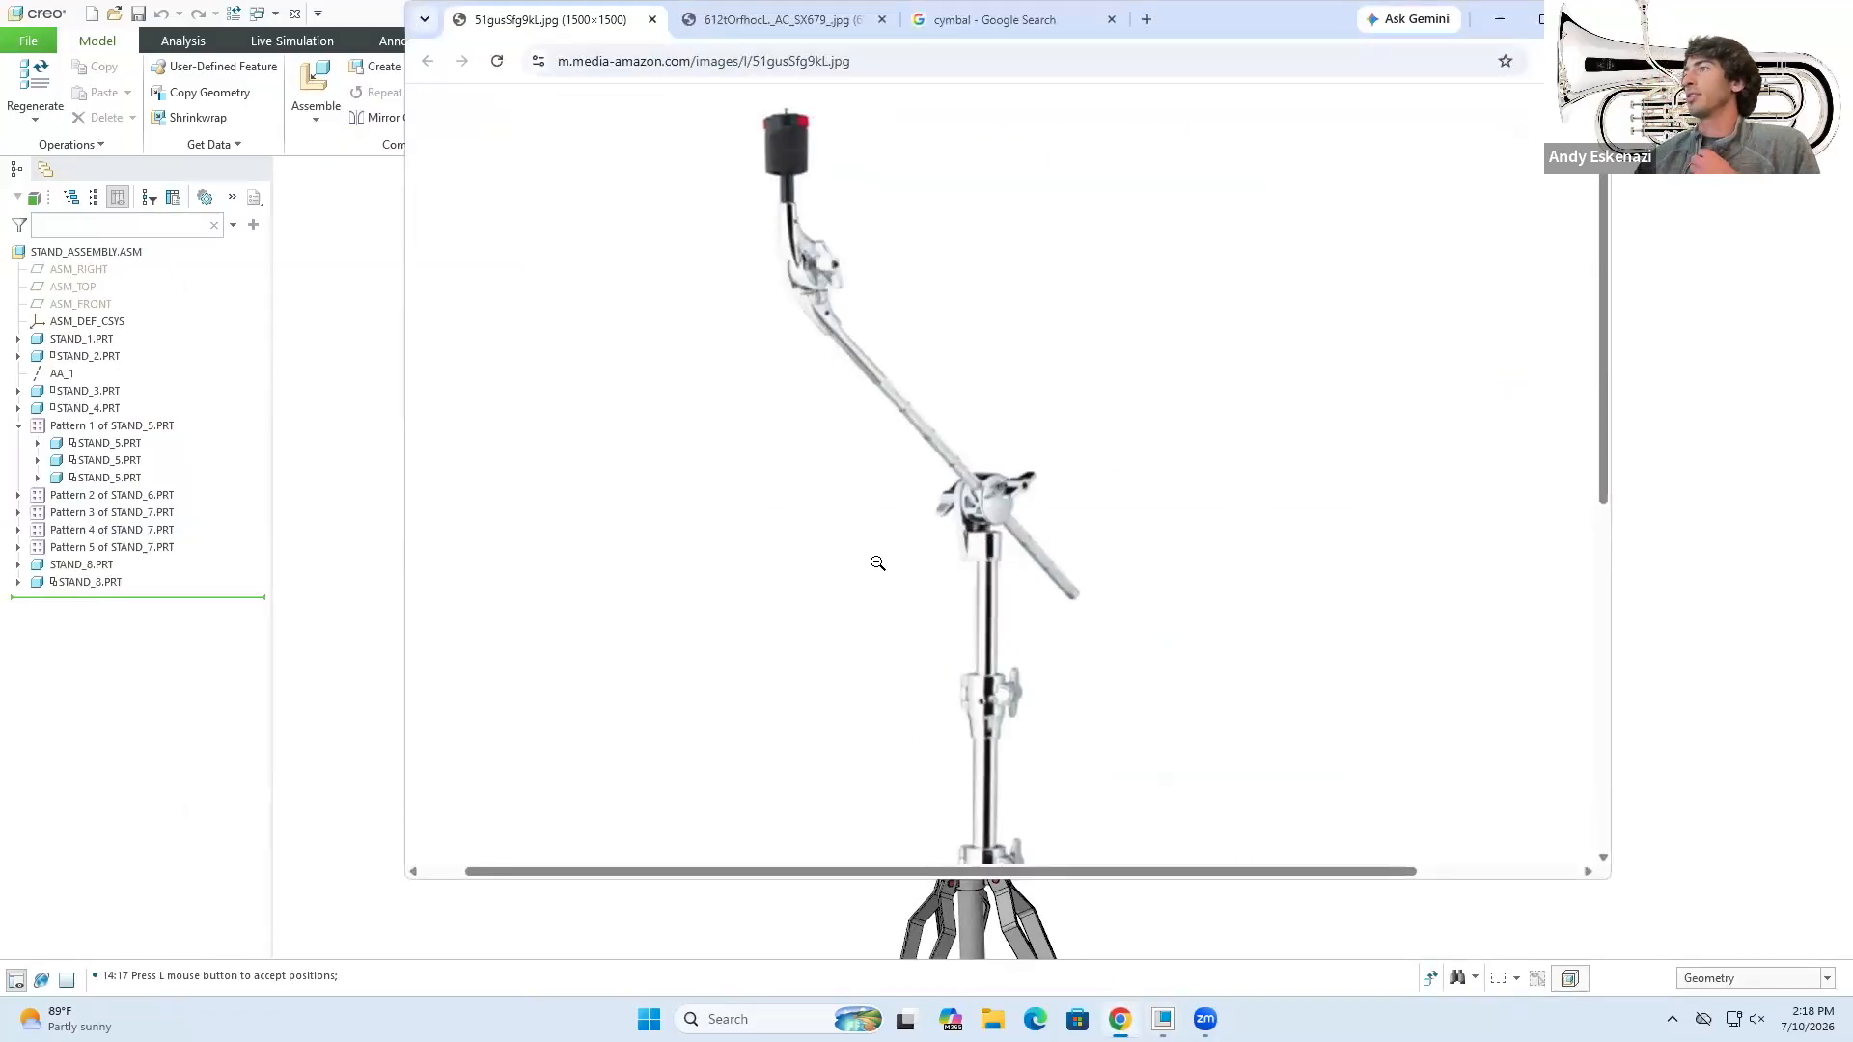
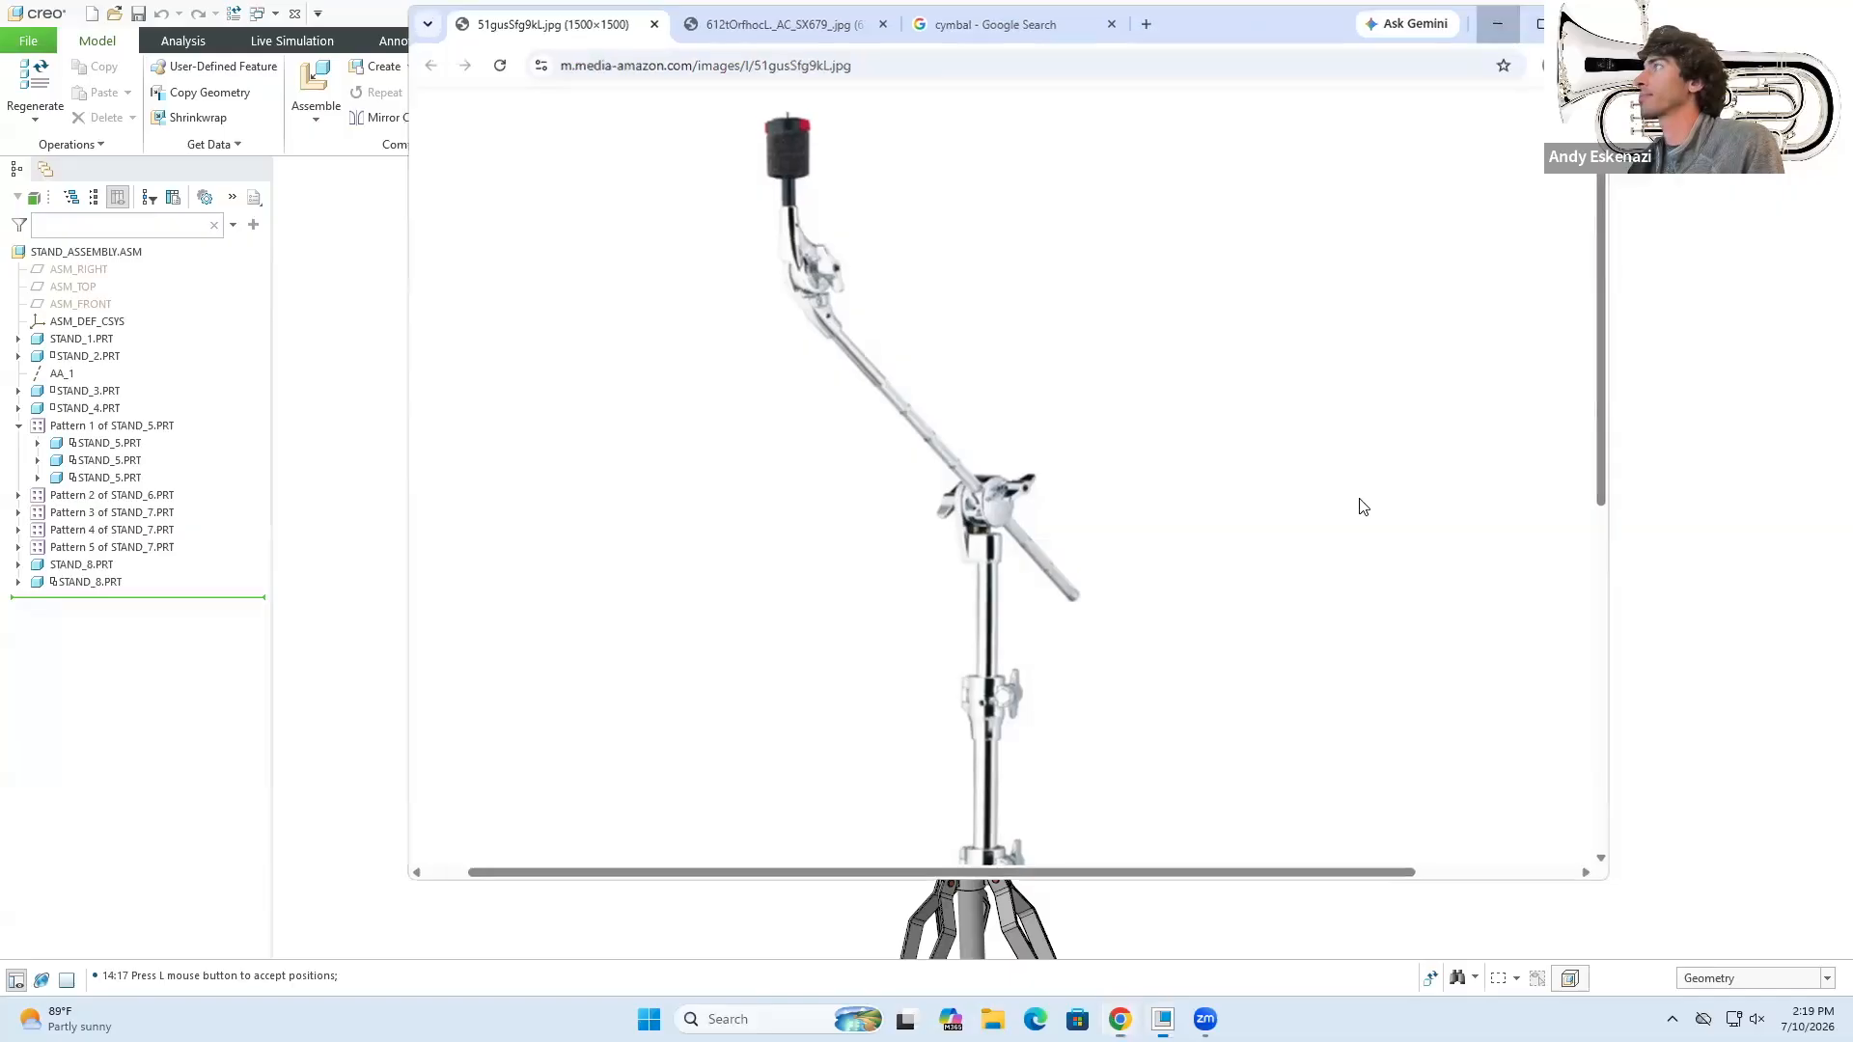
- In the STAND_9 part, create a datum plane offset from the FRONT plane with a translation of 1
click(1085, 599)
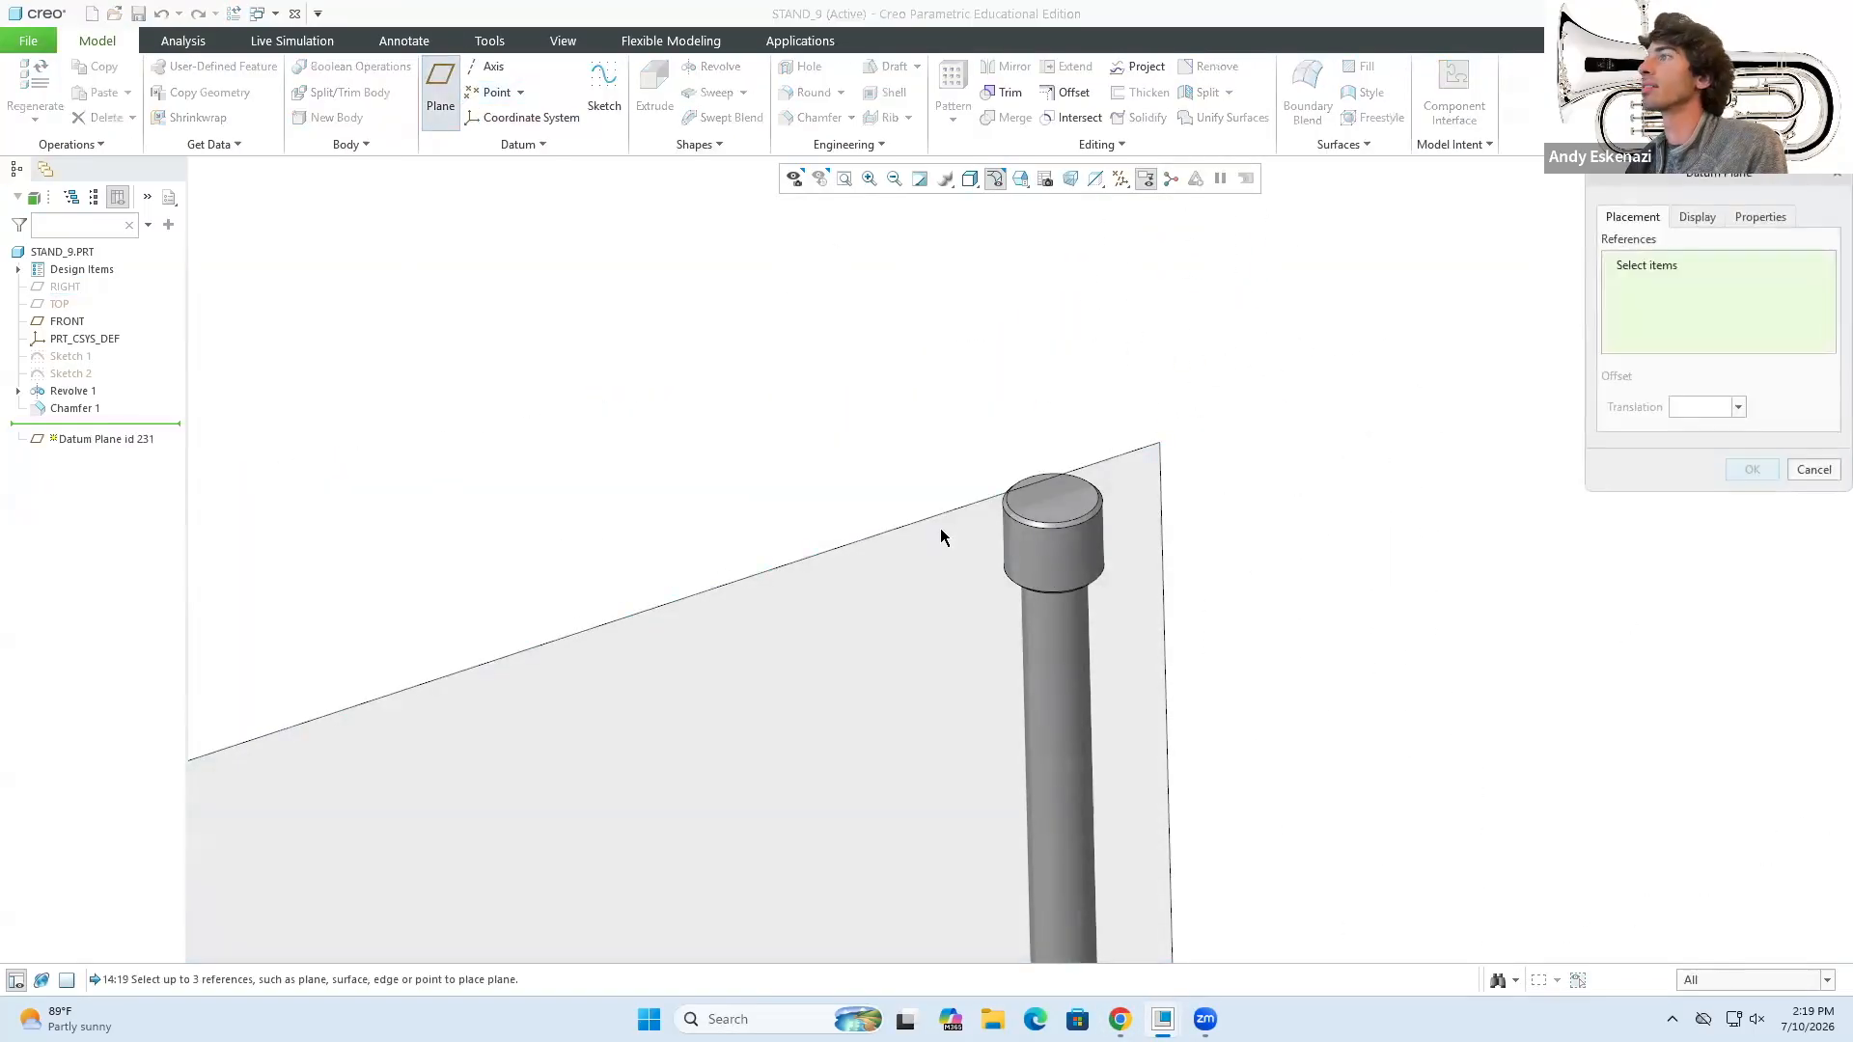
click(941, 536)
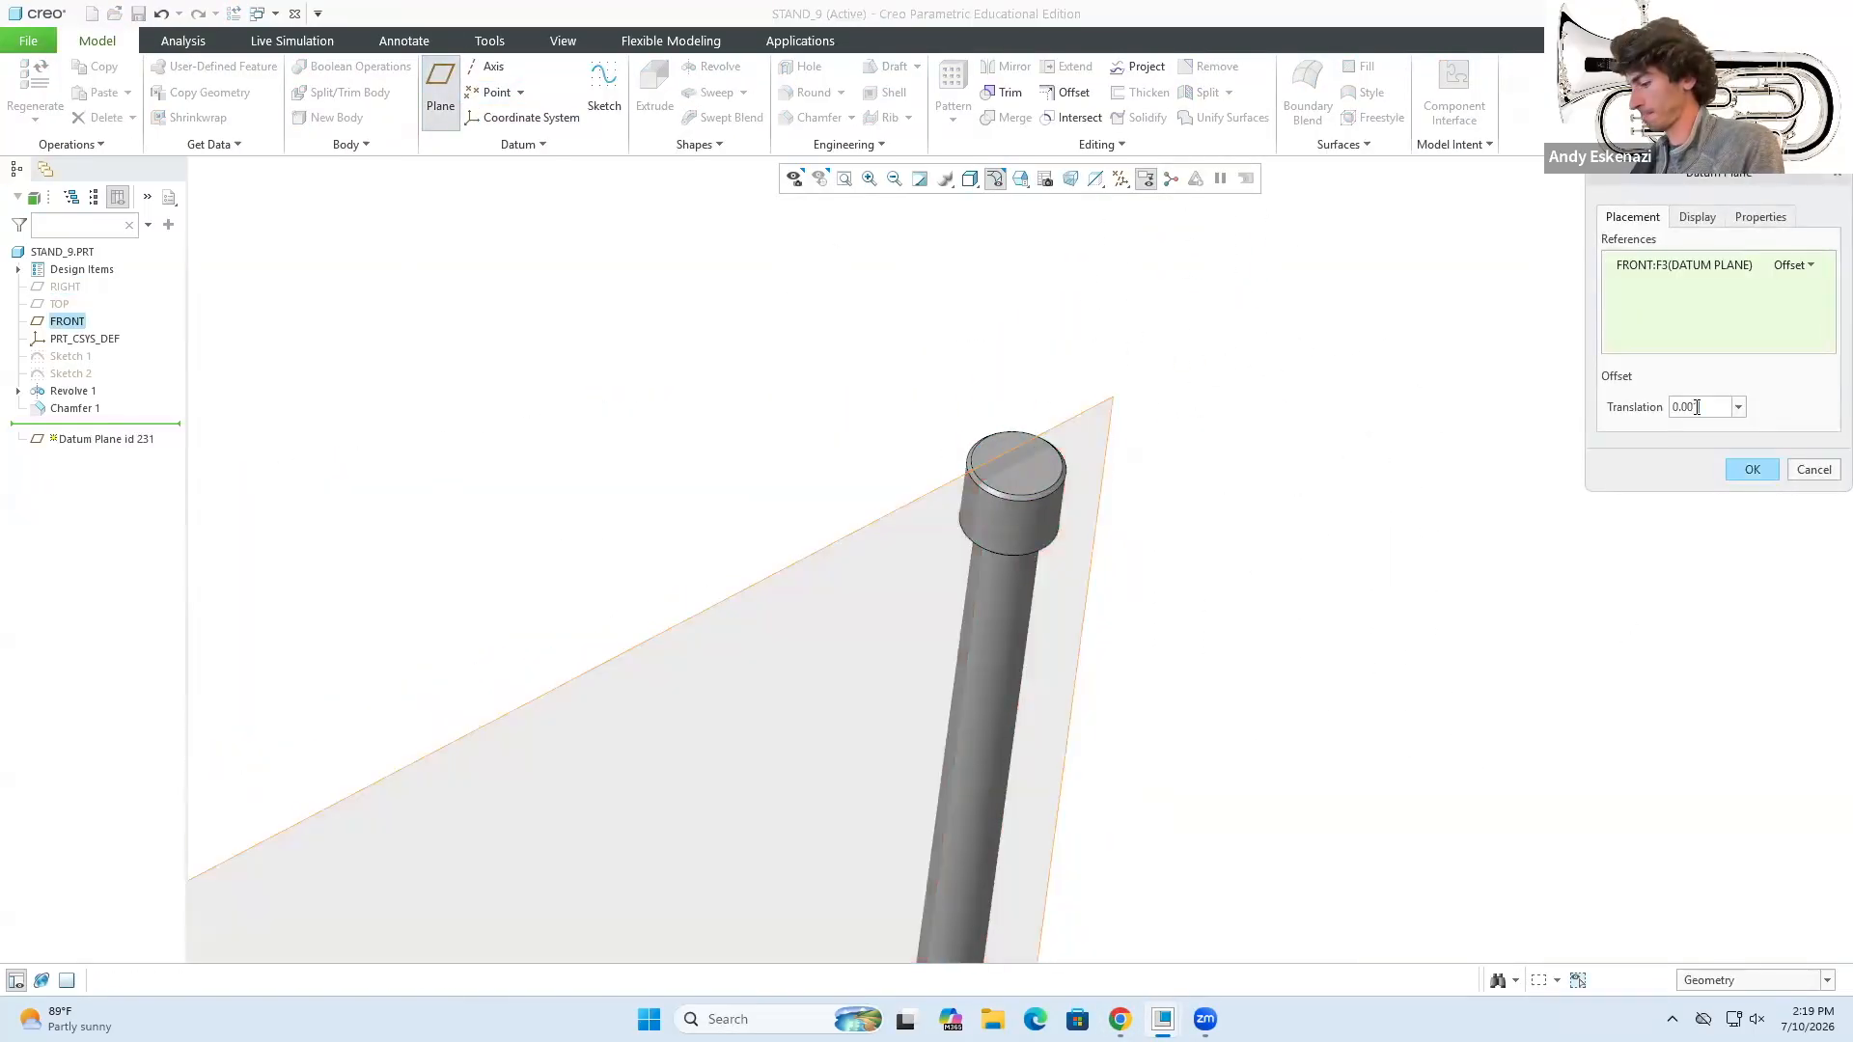
click(1703, 407)
text(1)
mouse_move(1470, 424)
middle_down()
mouse_move(1261, 443)
mouse_move(1236, 541)
middle_up()
click(1753, 470)
- Start a sketch on the new datum plane and project the two side edges of the rod's head into it
click(604, 89)
click(1359, 407)
click(1745, 463)
click(763, 118)
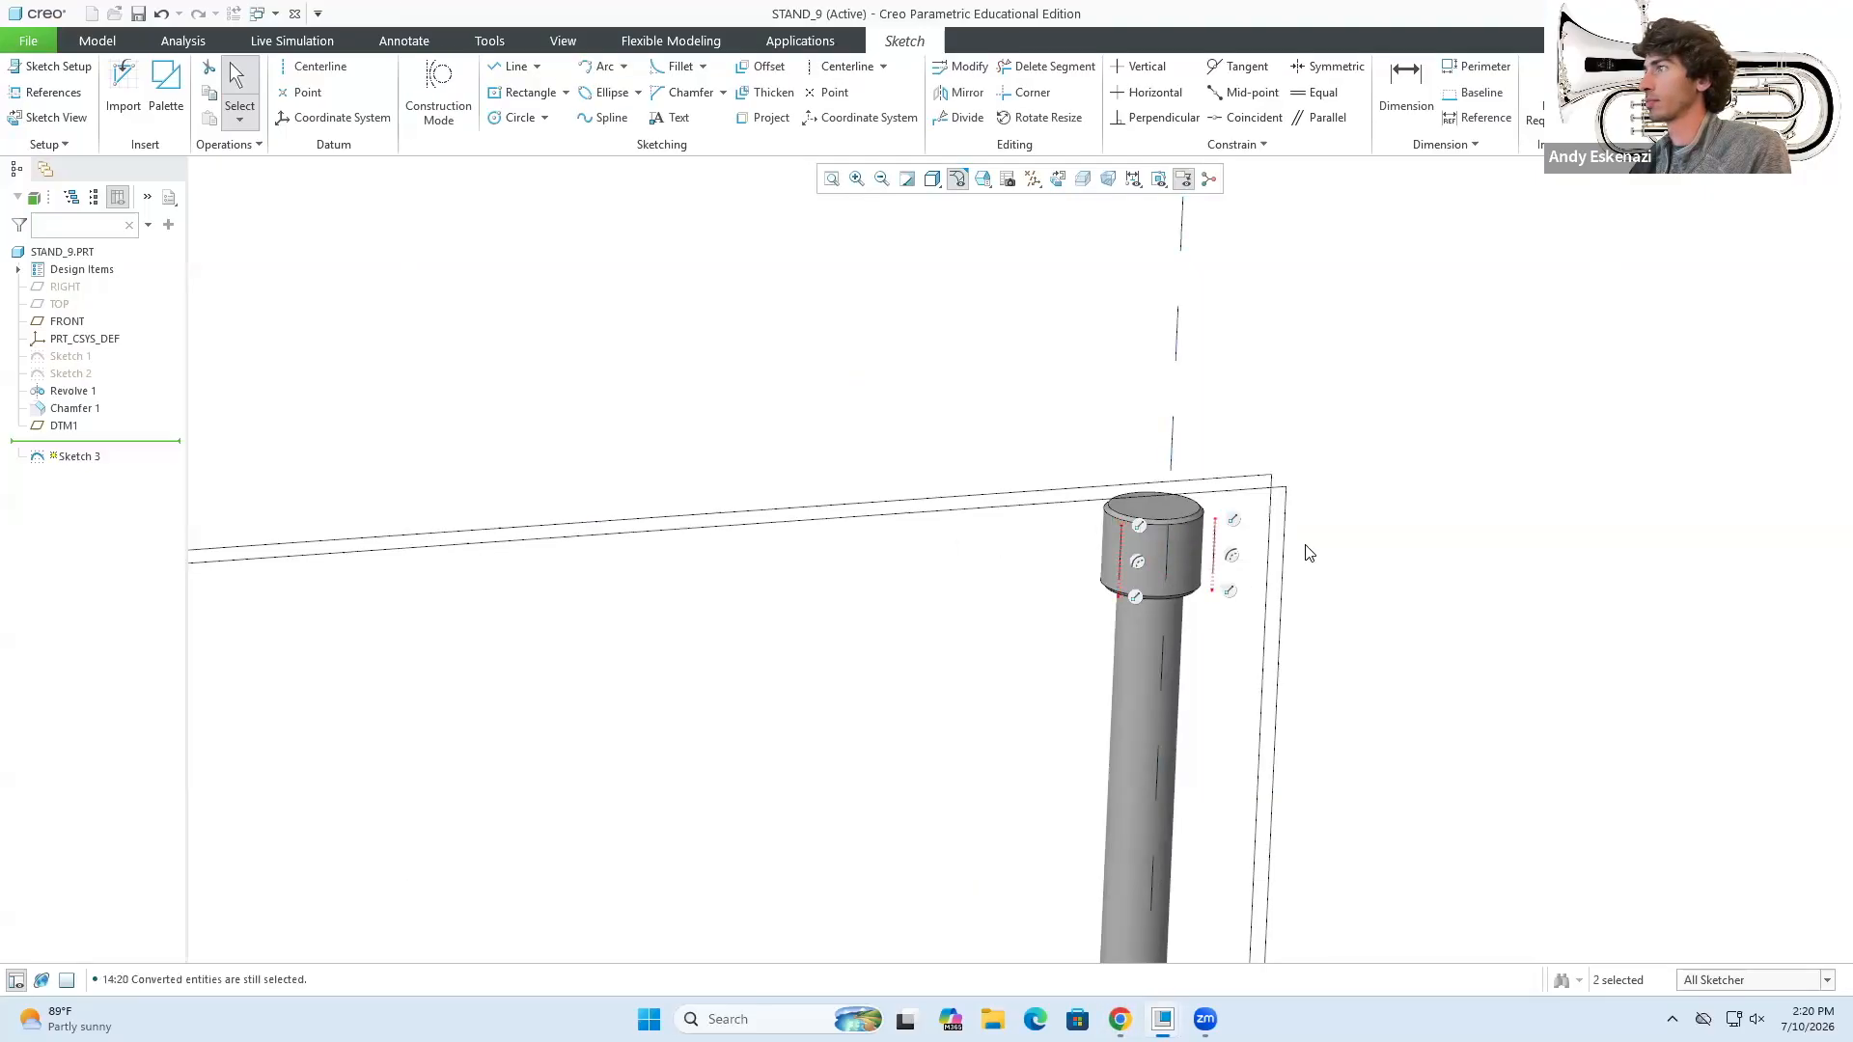
- Sketch two slanted lines flaring upward from the rod head's sides, join their upper ends with an arc and close the profile
click(1297, 385)
middle_click(1301, 388)
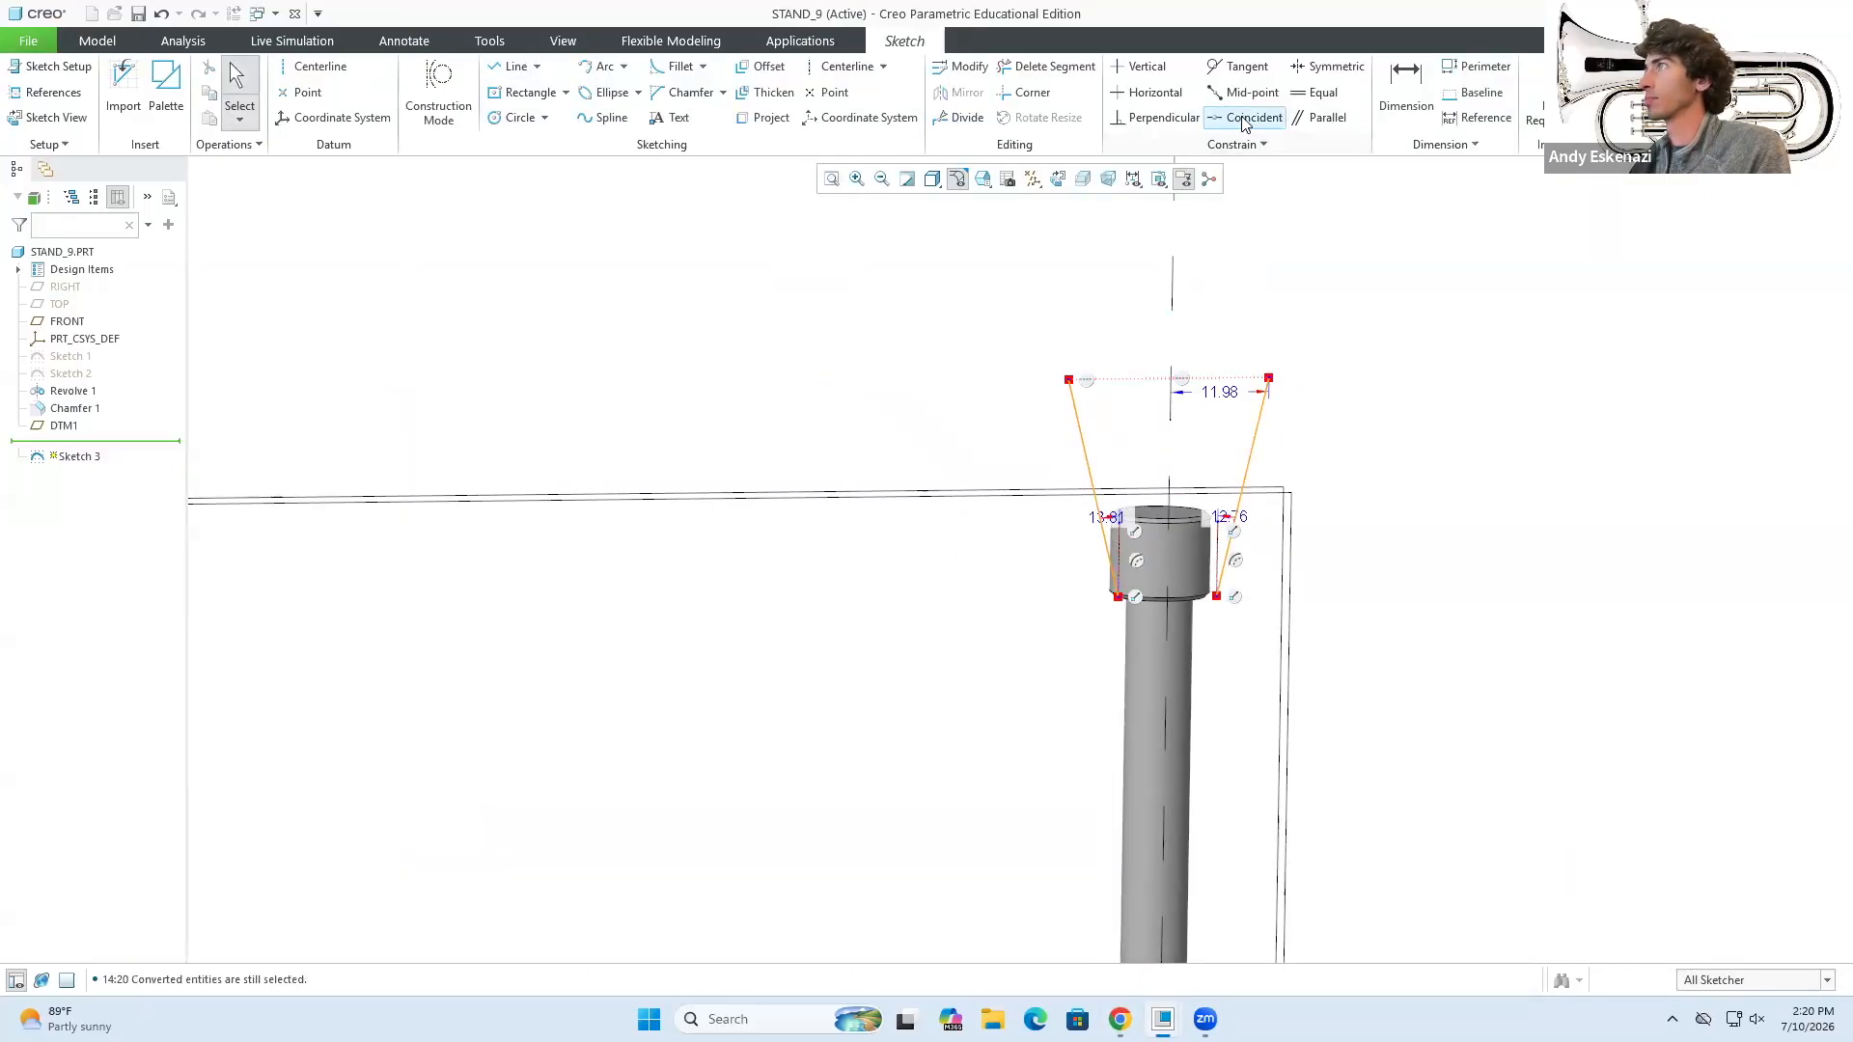
click(1081, 424)
click(1171, 319)
middle_click(1170, 318)
middle_drag(1171, 333, 1216, 443)
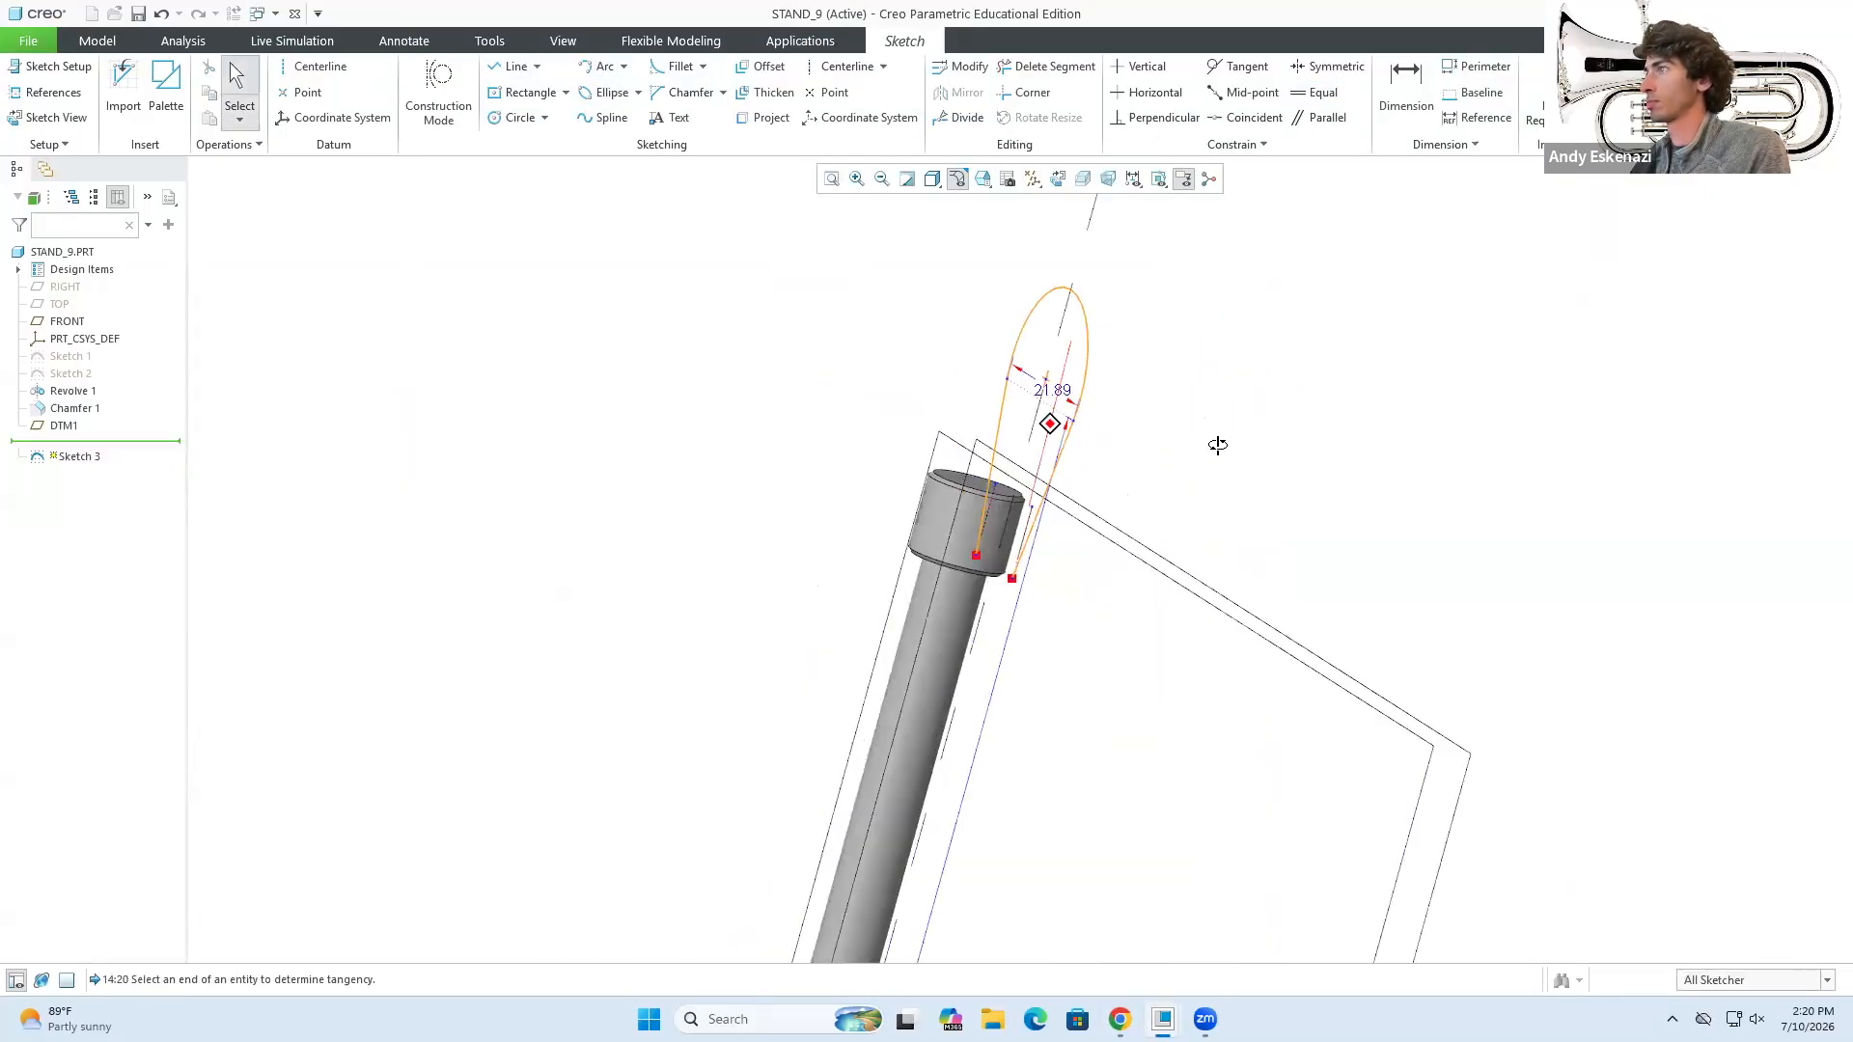
click(516, 67)
click(1079, 821)
click(1319, 832)
- Extrude the closed profile as a solid, symmetric about its sketch plane, with a depth of 2.5
click(659, 89)
middle_drag(1025, 697, 1090, 676)
click(224, 128)
text(5)
key(Return)
text(2.5)
key(Return)
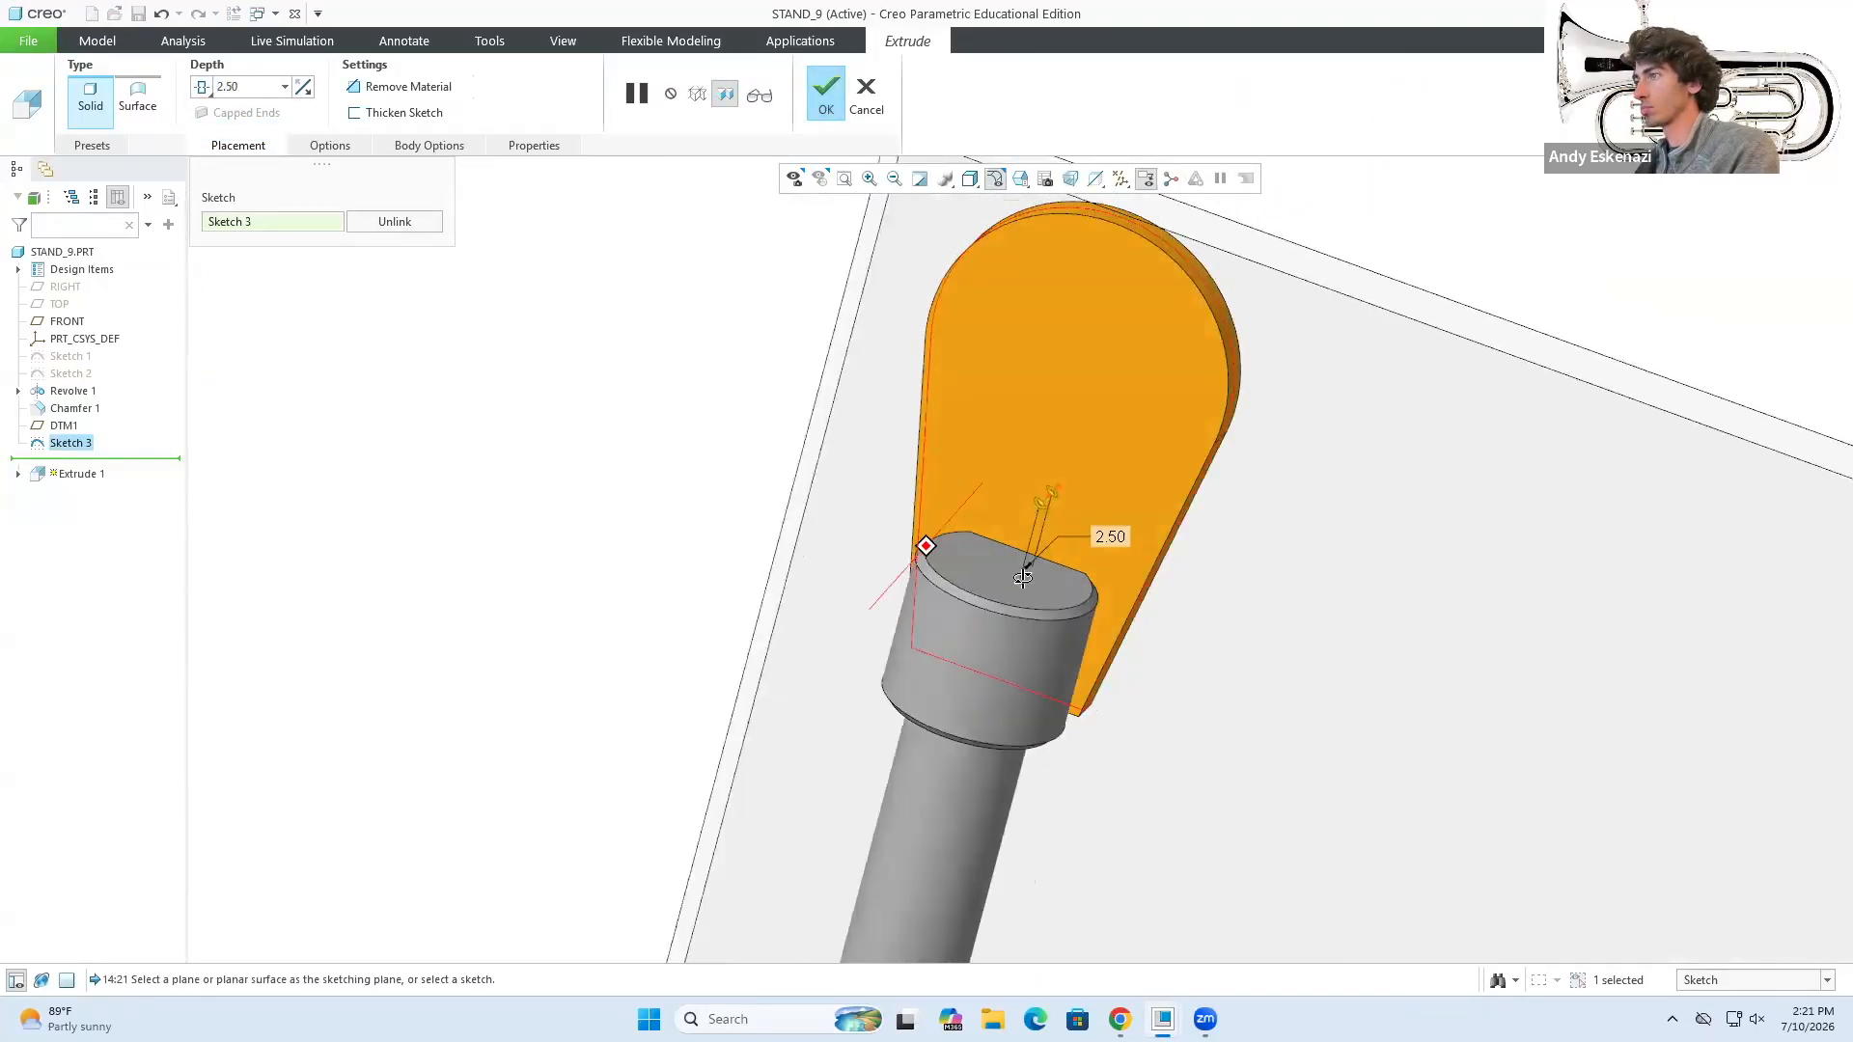
- Try another depth option with a reference on the model, return to the symmetric depth and complete the extrusion
click(210, 91)
click(258, 215)
click(1067, 642)
middle_drag(1071, 579, 898, 551)
click(204, 88)
click(252, 131)
click(826, 93)
- Compare the extruded plate with the boom arm in the browser's reference photo
middle_drag(1139, 579, 1063, 830)
click(1120, 1019)
click(1162, 1019)
mouse_move(1067, 734)
middle_down()
mouse_move(994, 627)
mouse_move(852, 542)
mouse_move(975, 618)
middle_up()
scroll(941, 589, up, 3)
- Reopen the plate's sketch and redraw its outline with straight lines flaring upward from the head's bottom edge
click(18, 461)
click(69, 443)
click(106, 388)
scroll(955, 599, down, 4)
click(948, 658)
click(964, 570)
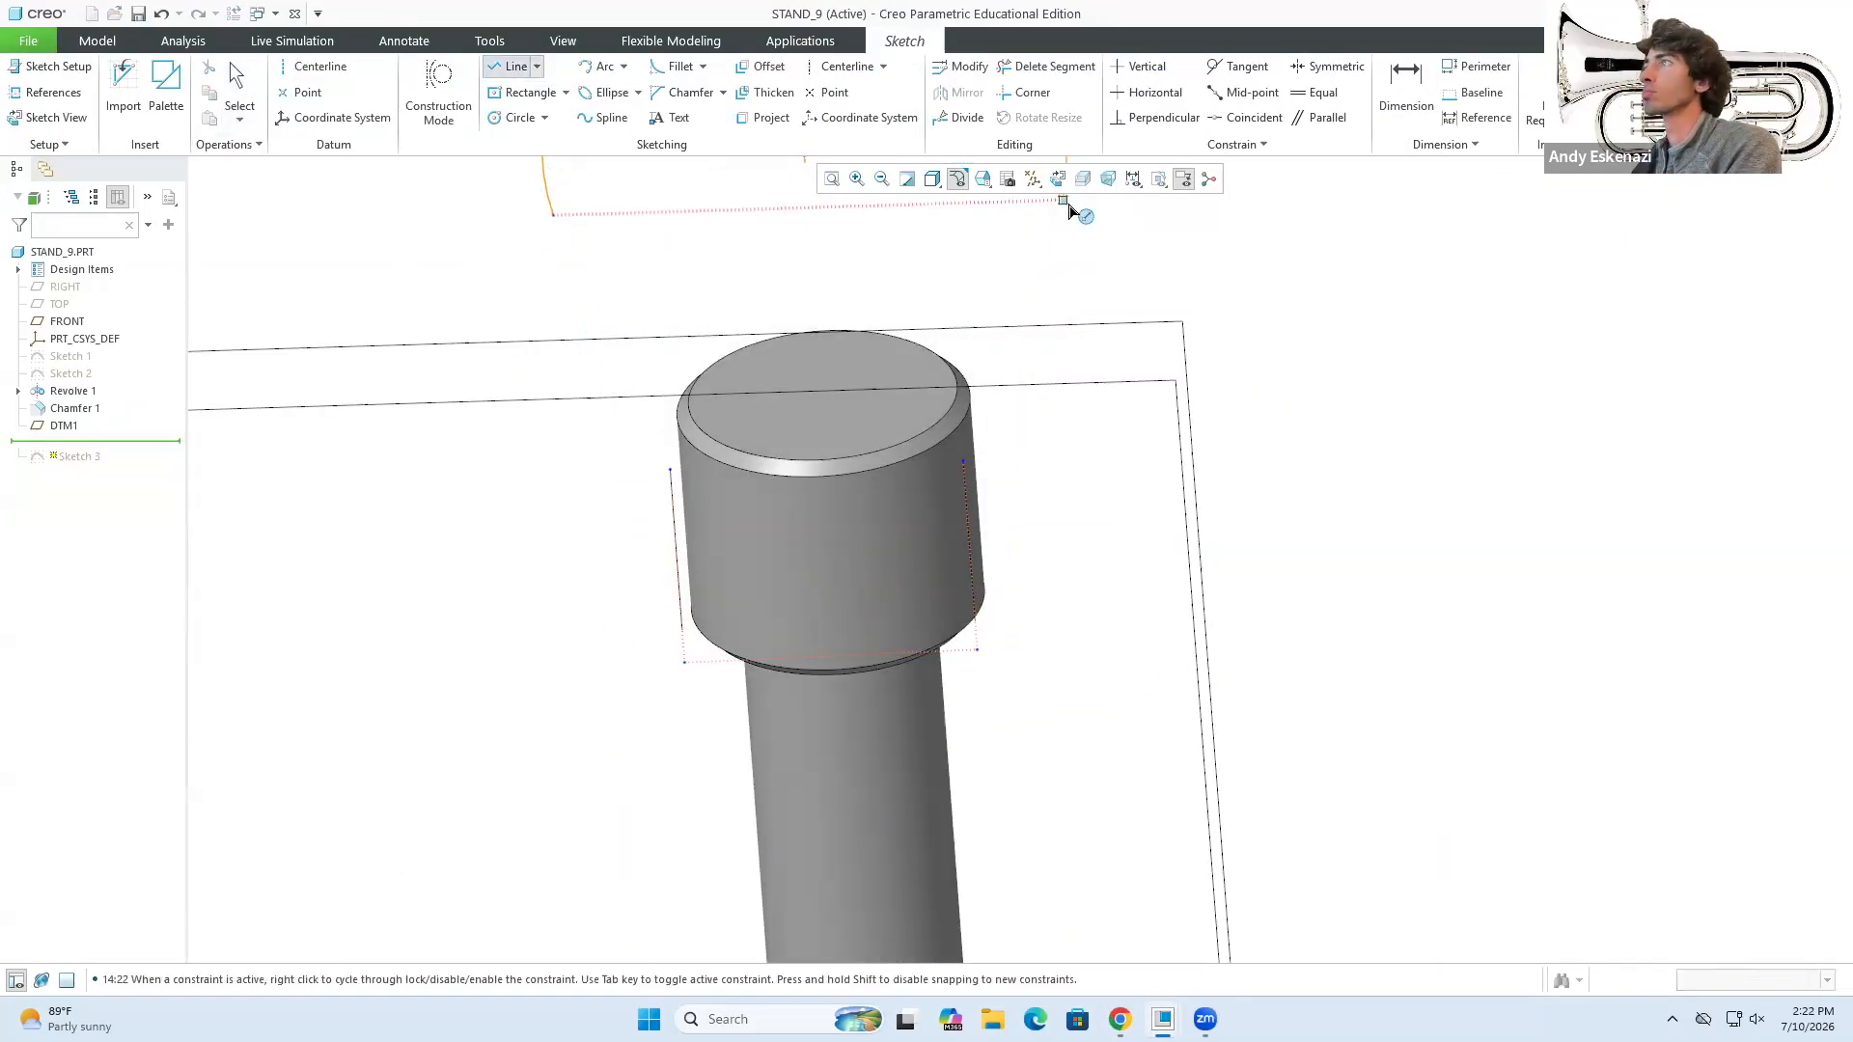
scroll(995, 491, up, 3)
click(1046, 332)
click(963, 593)
- Constrain the outline's upper and lower lines parallel and its slanted sides equal, and set the bottom corner offsets to 2
click(829, 598)
click(859, 596)
middle_drag(859, 597, 853, 511)
scroll(853, 511, up, 1)
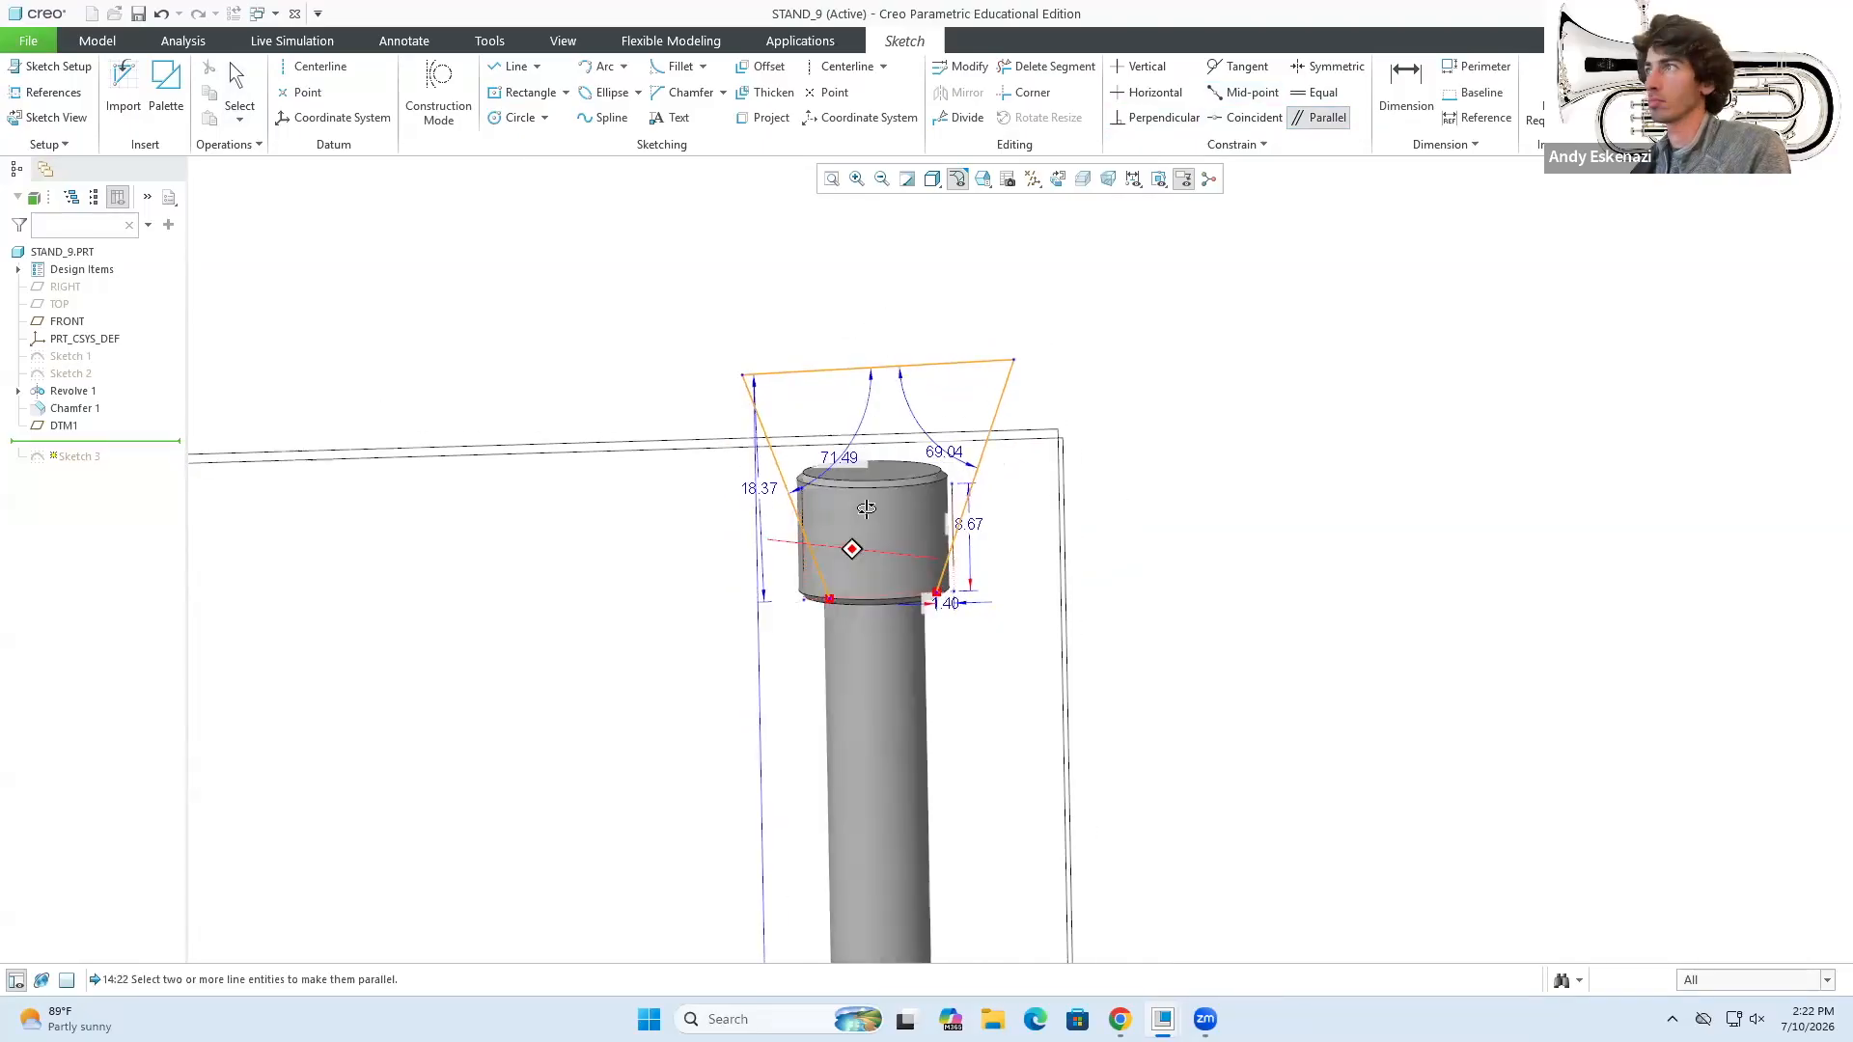
scroll(849, 453, down, 3)
click(1314, 93)
middle_click(668, 347)
drag(667, 346, 692, 348)
scroll(968, 722, down, 1)
double_click(1002, 705)
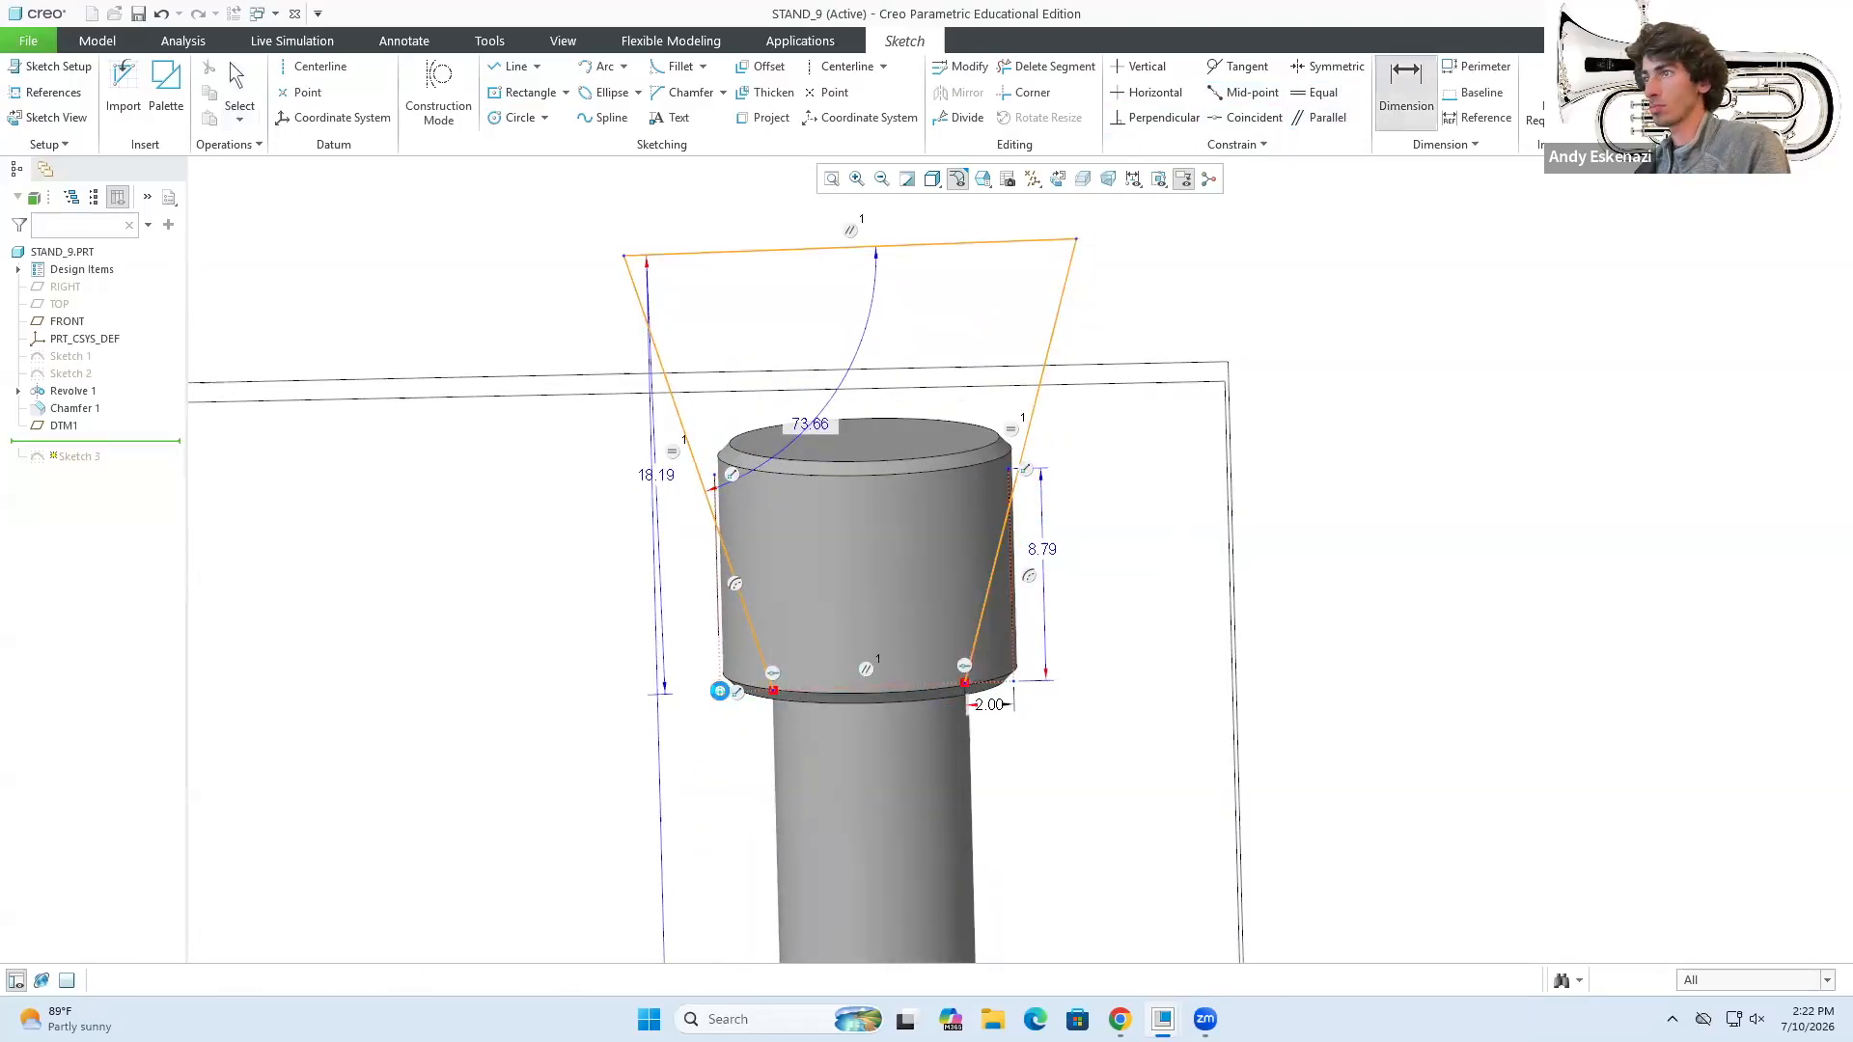
click(1320, 118)
click(849, 438)
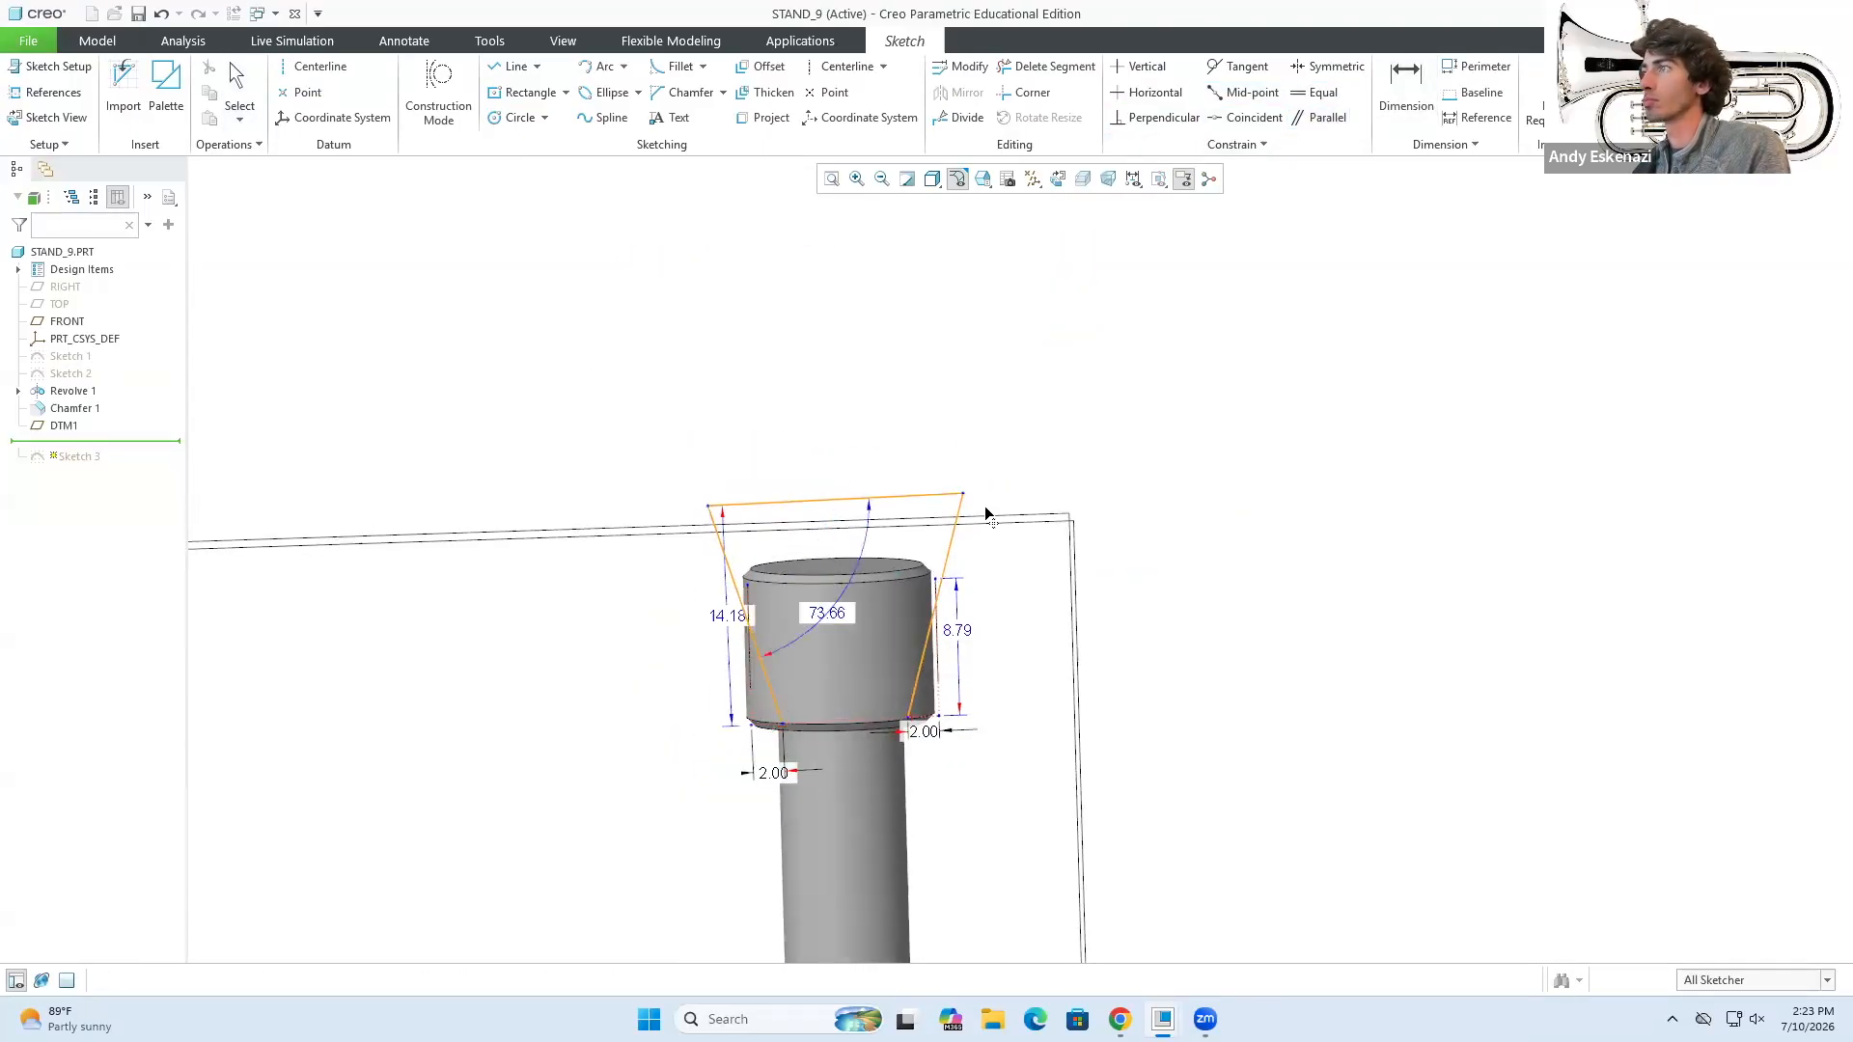
- Dimension the height between the outline's two parallel lines as 20
click(1406, 91)
click(844, 623)
click(809, 732)
middle_click(1192, 673)
text(20)
key(Return)
- Set the outline's bottom corner offsets to 1.5, cap its upper end with a tangent arc and finish the sketch
scroll(816, 448, down, 2)
mouse_move(817, 448)
middle_down()
mouse_move(808, 483)
mouse_move(837, 448)
middle_up()
click(688, 476)
click(832, 245)
middle_click(832, 246)
text(1.5)
key(Return)
middle_drag(837, 540, 849, 618)
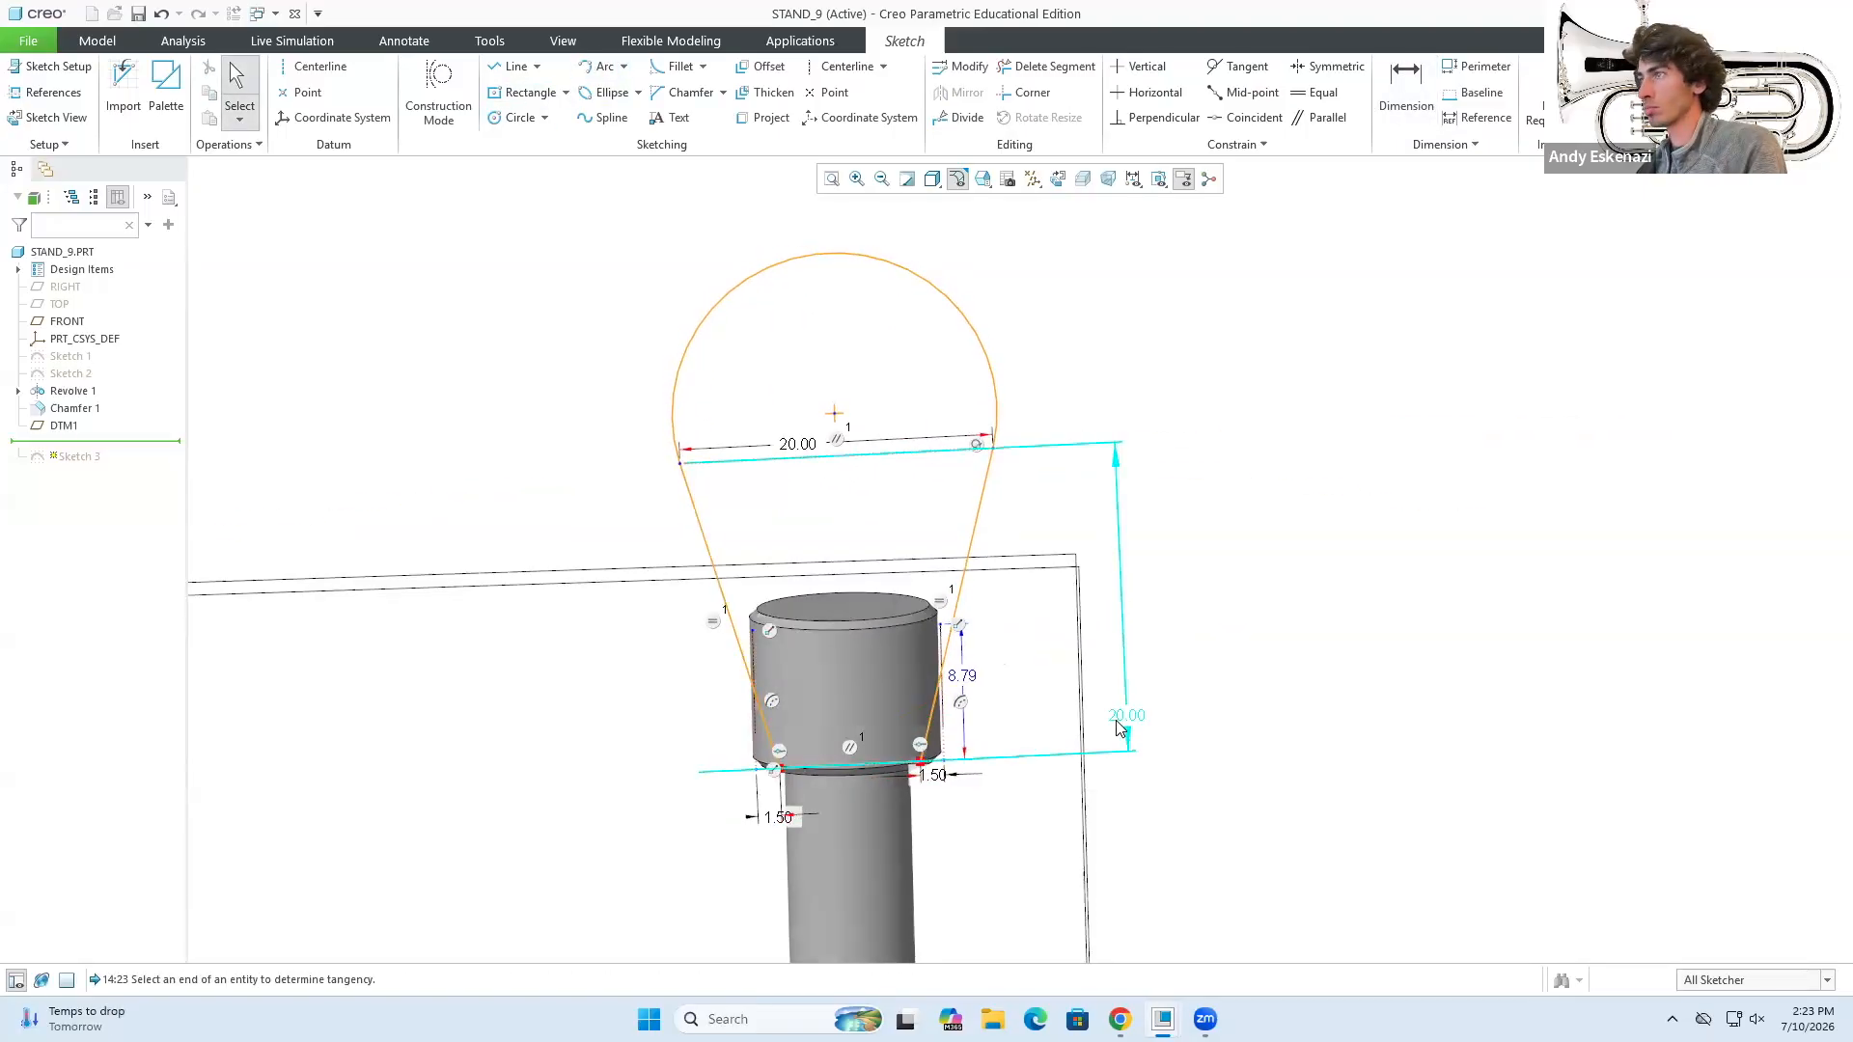
middle_drag(1117, 724, 1254, 618)
click(515, 67)
middle_drag(1062, 618, 1213, 707)
mouse_move(965, 618)
middle_down()
mouse_move(745, 571)
mouse_move(926, 579)
middle_up()
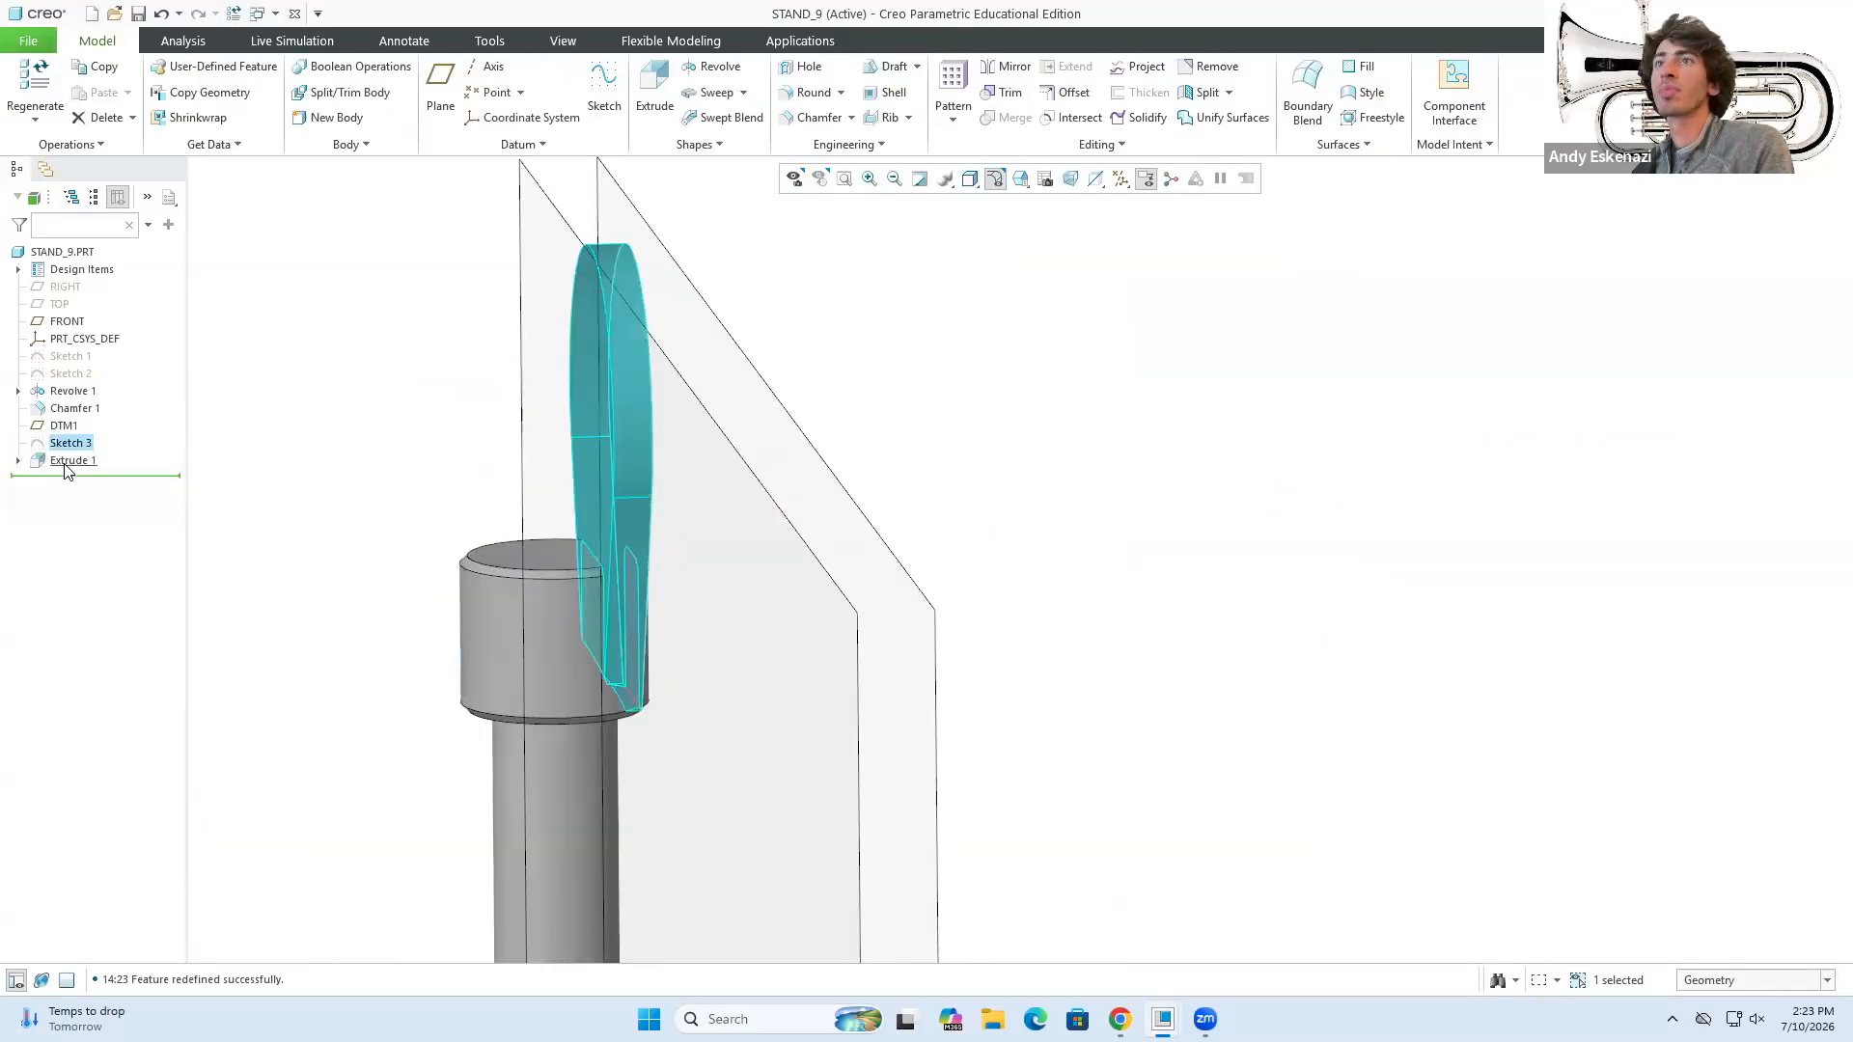
- Redefine the plate's extrusion with a symmetric depth of 2
click(73, 463)
click(97, 412)
click(238, 146)
scroll(590, 618, down, 3)
middle_drag(621, 736, 482, 753)
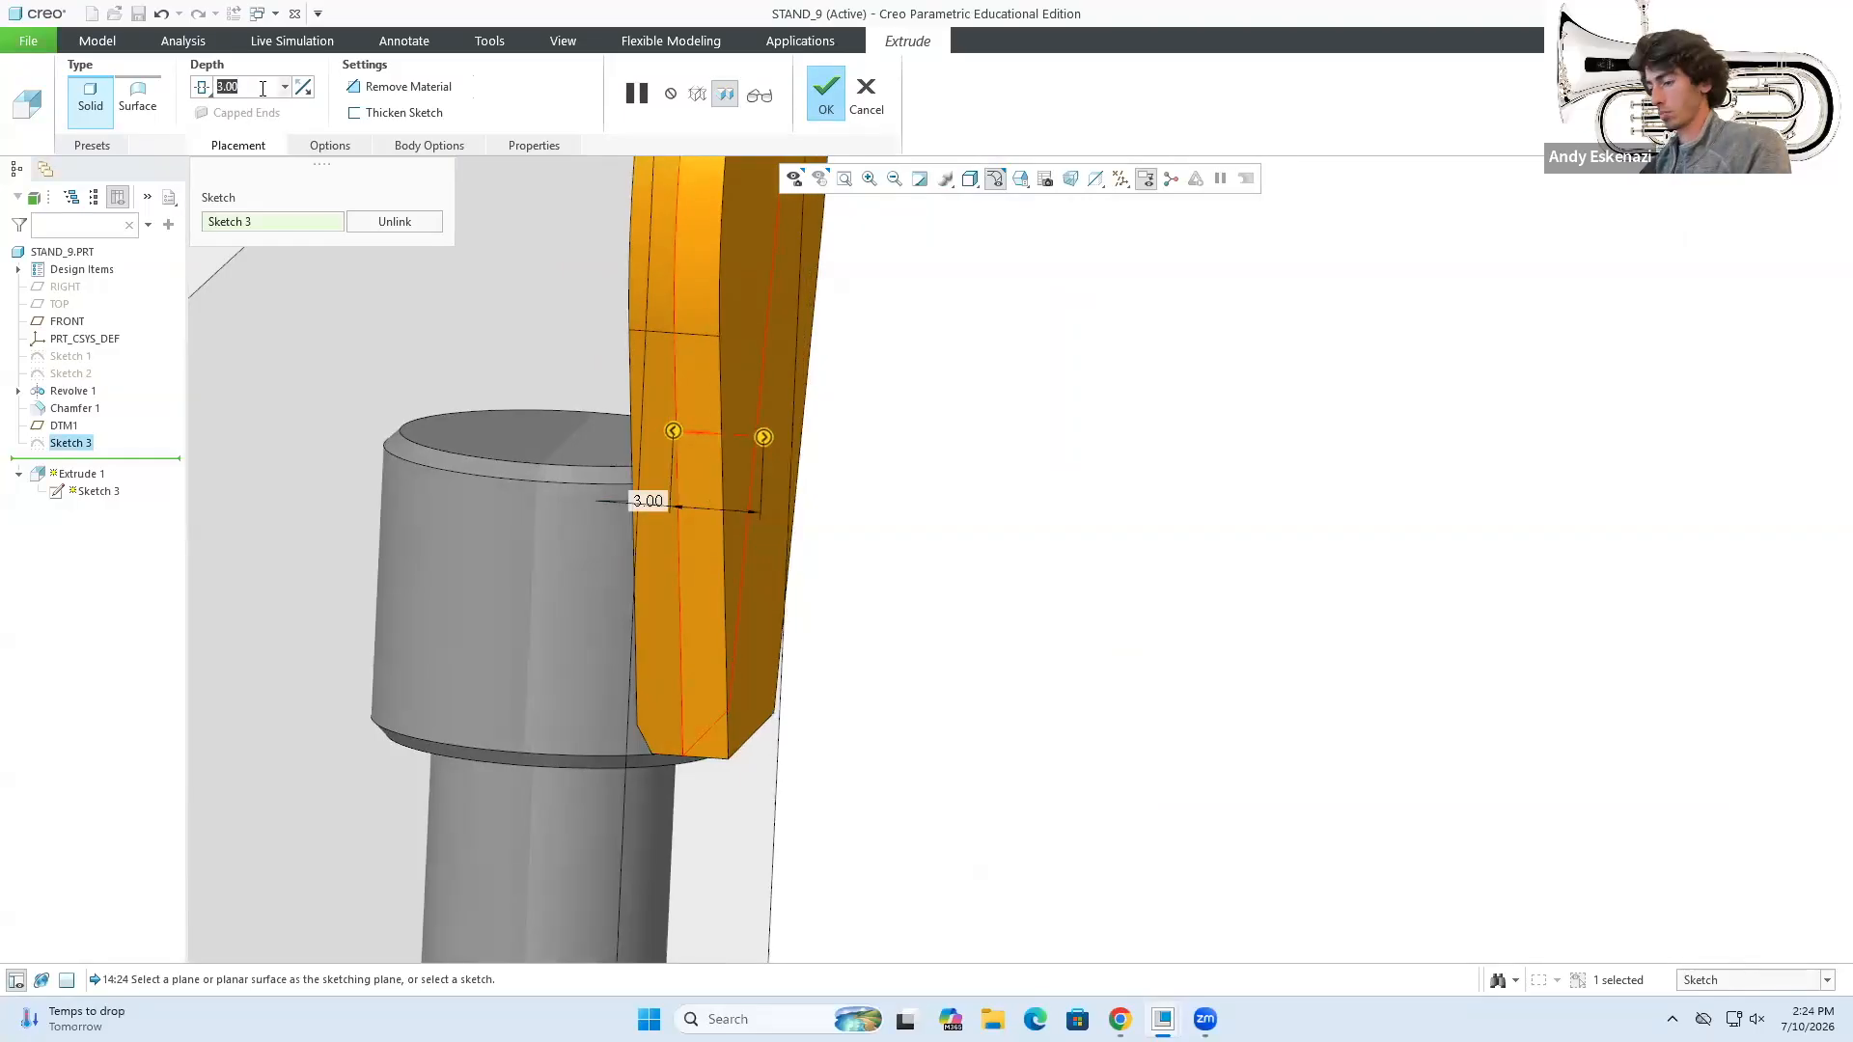
text(2)
key(Return)
middle_drag(676, 618, 575, 711)
scroll(576, 711, up, 5)
middle_click(405, 621)
middle_drag(707, 443, 579, 463)
- Reopen the plate's extrusion and sketch to review the outline and its dimensions
right_click(72, 461)
click(101, 480)
click(825, 93)
click(127, 415)
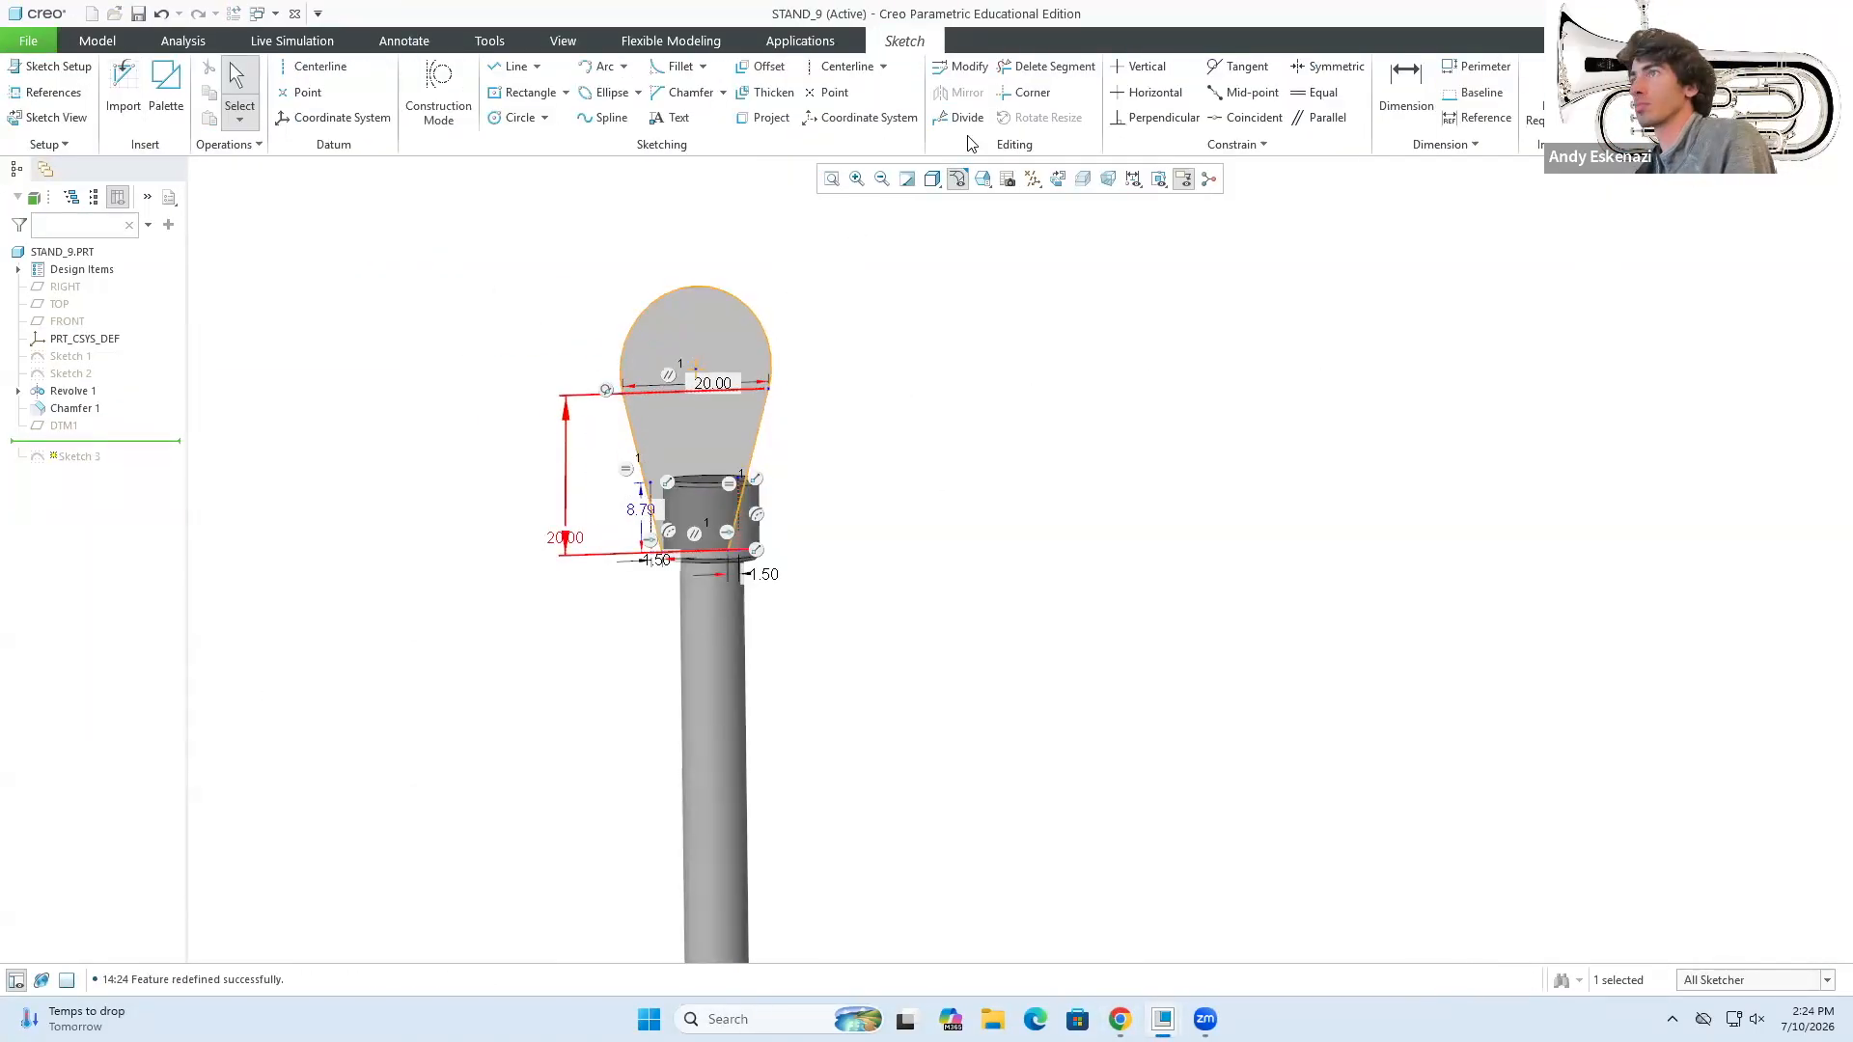
click(1684, 87)
- Sketch a circle on the plate's rod-side face, matching its rounded end and using the RIGHT plane as reference
click(604, 87)
click(65, 287)
click(1746, 464)
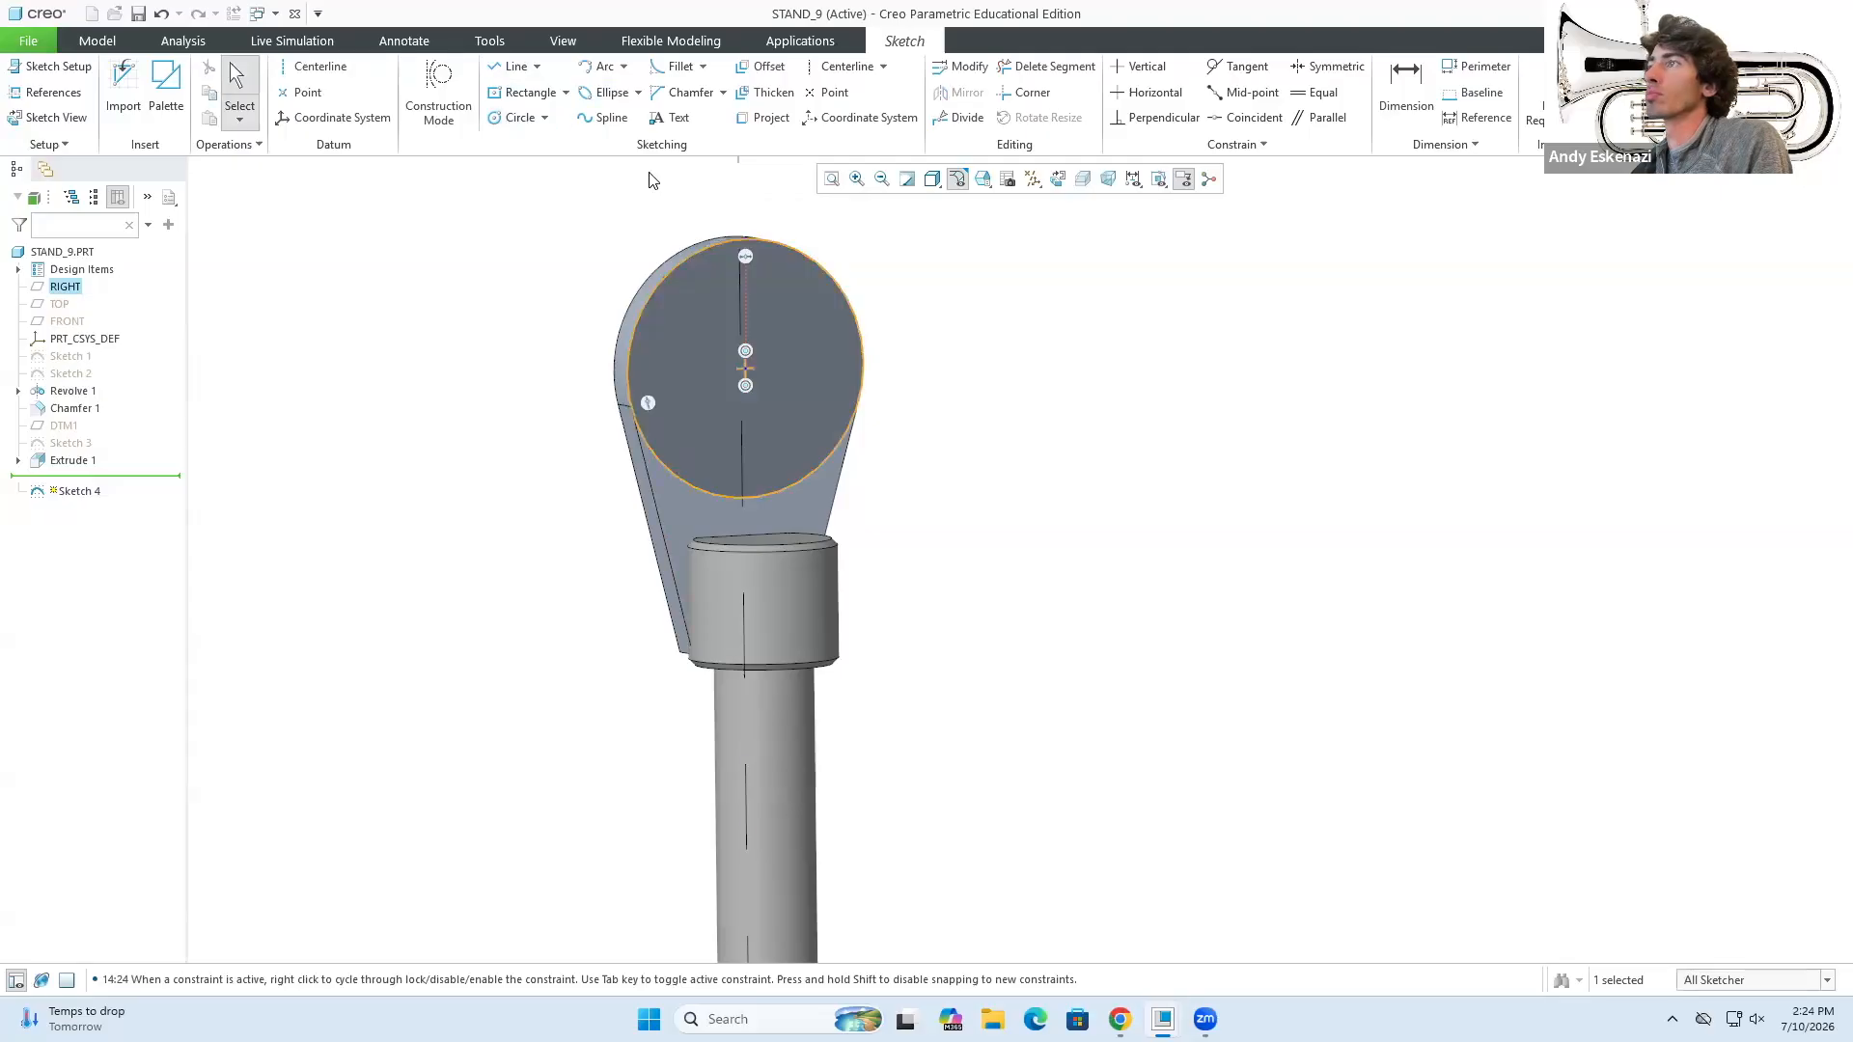
click(1684, 87)
- Extrude the circle by 1 to form a disc on the plate's rod side
click(654, 87)
text(1)
key(Return)
middle_drag(830, 454, 707, 463)
scroll(708, 463, down, 4)
click(825, 93)
- Project the rounded end's circular edge into a sketch on the plate's opposite face and extrude it into a second disc
click(601, 89)
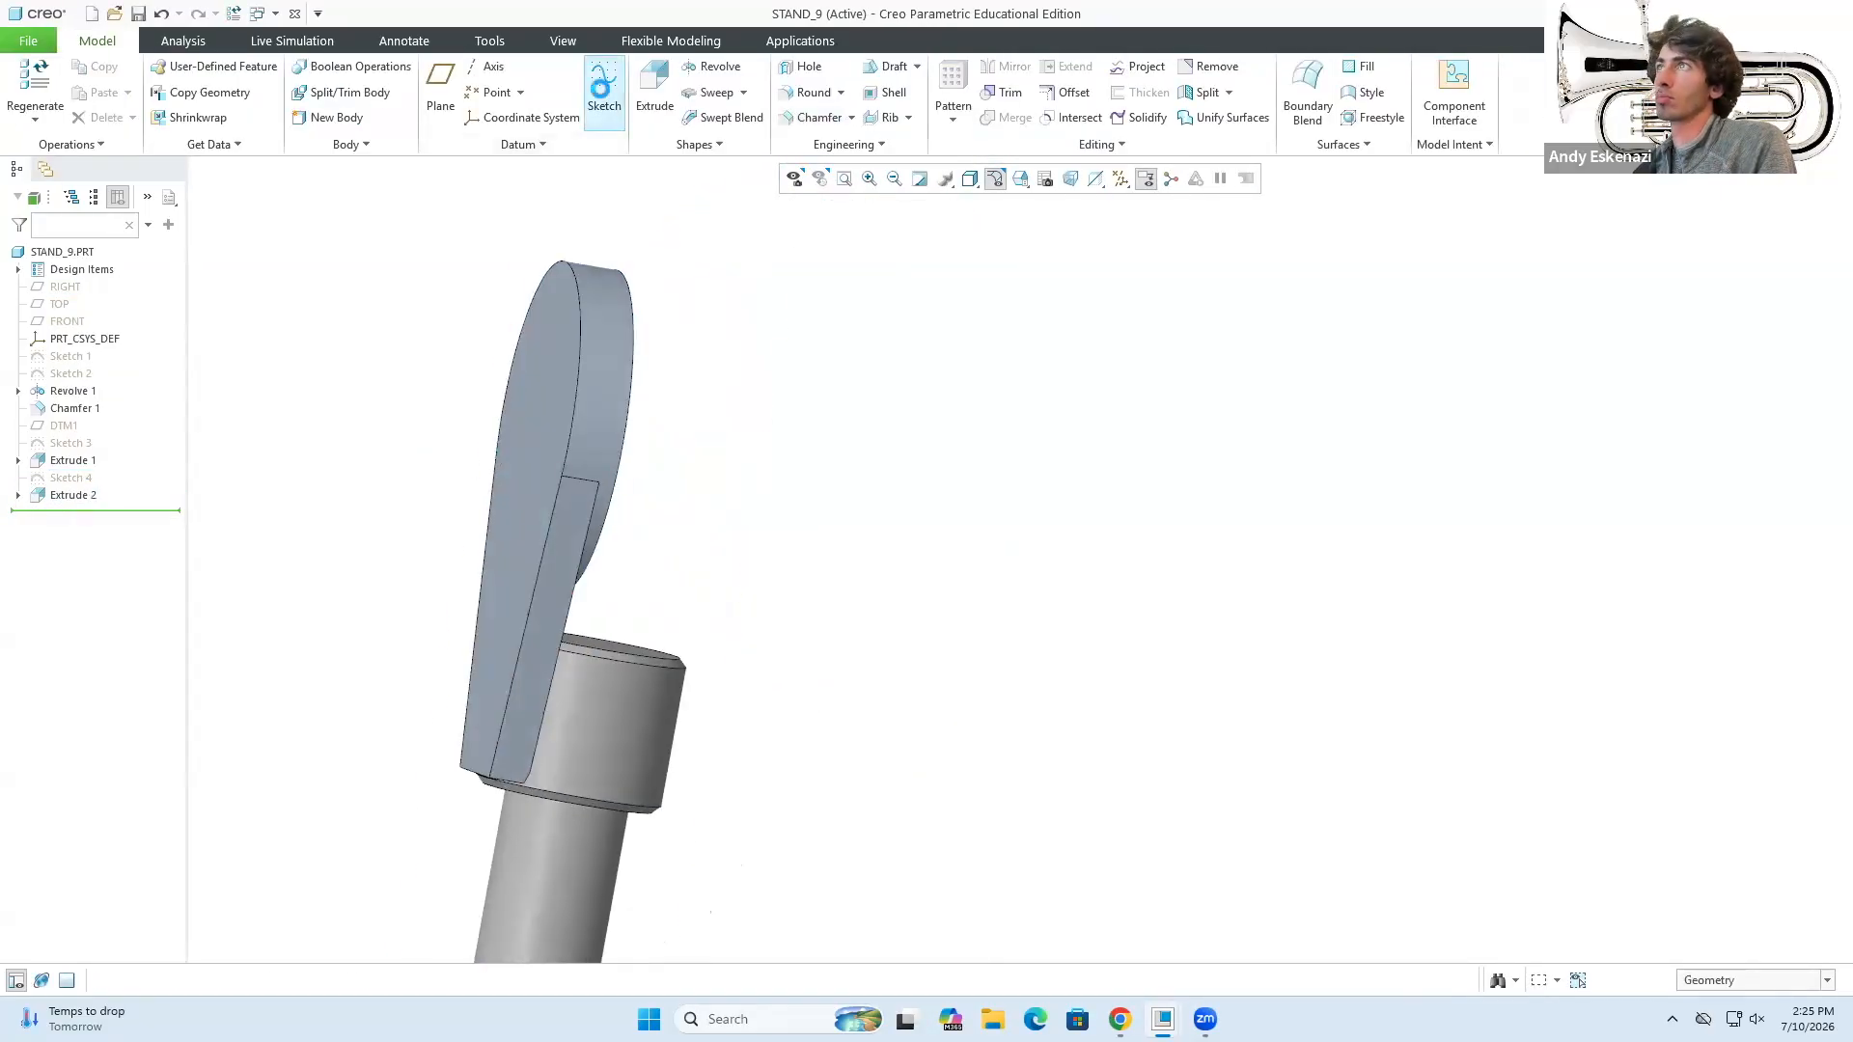
click(531, 434)
click(1746, 463)
click(778, 117)
click(691, 402)
click(1684, 87)
click(654, 87)
click(825, 93)
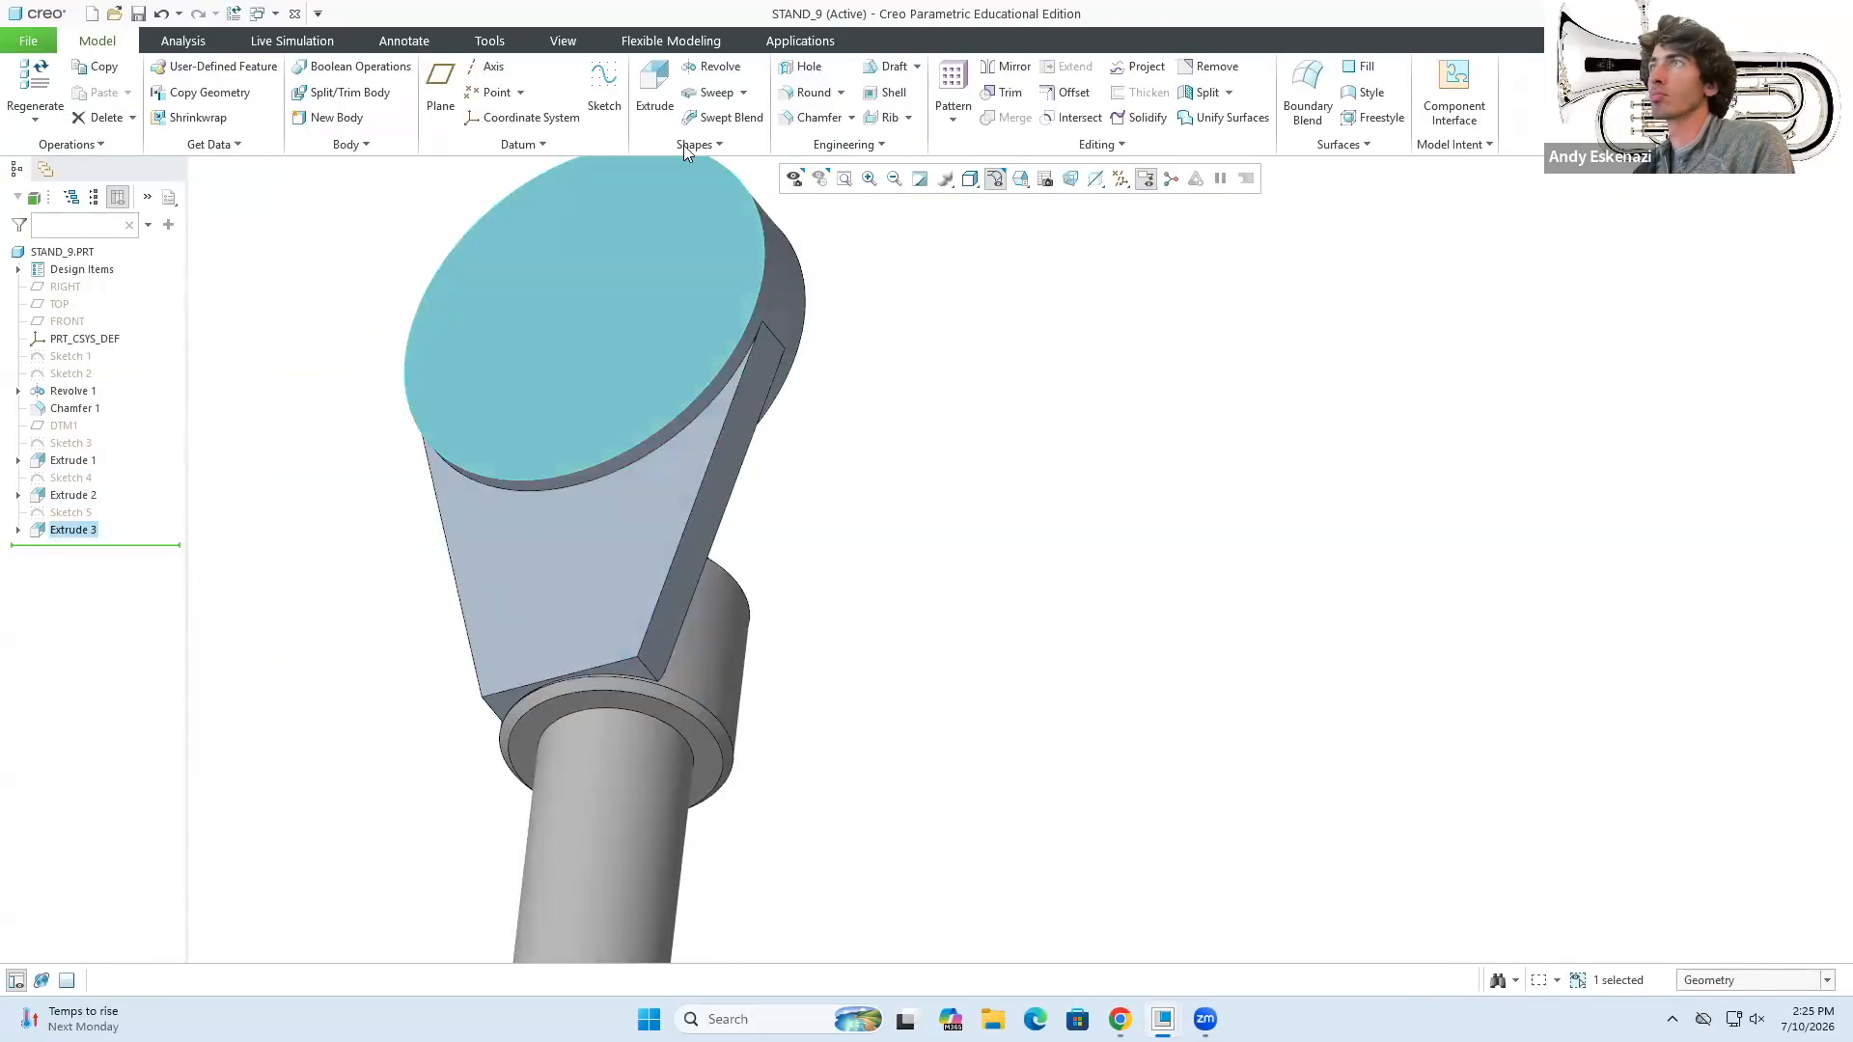
- Chamfer the two lower corner edges of the plate by 1
click(818, 116)
click(648, 669)
click(221, 145)
double_click(247, 382)
text(1)
key(Return)
click(592, 744)
click(585, 97)
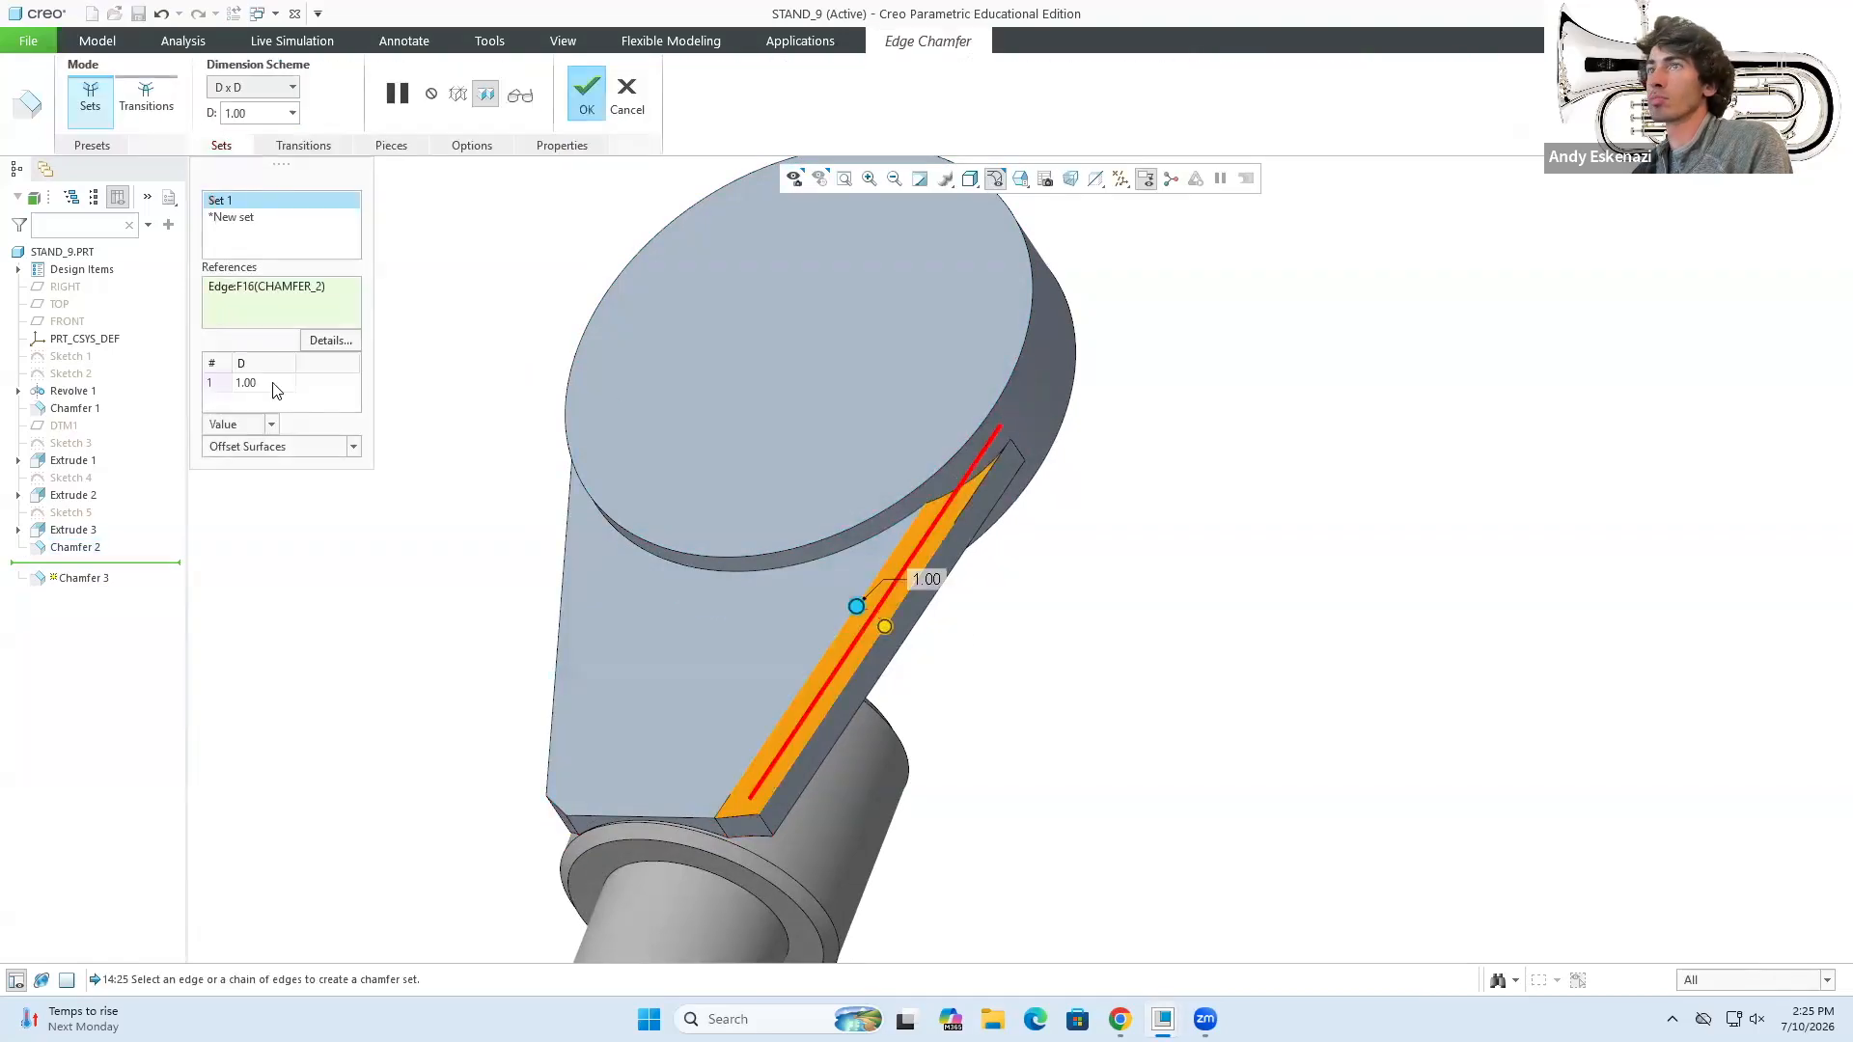
- Set the slanted edge's chamfer to 0.5 and add the opposite slanted edge and the bottom edge of the plate
double_click(273, 383)
text(0.5)
key(Return)
click(401, 670)
middle_drag(766, 760, 840, 733)
click(744, 807)
click(646, 812)
- Delete the bottom edge's chamfer set, select further edges instead and complete the 0.5 chamfer
click(231, 215)
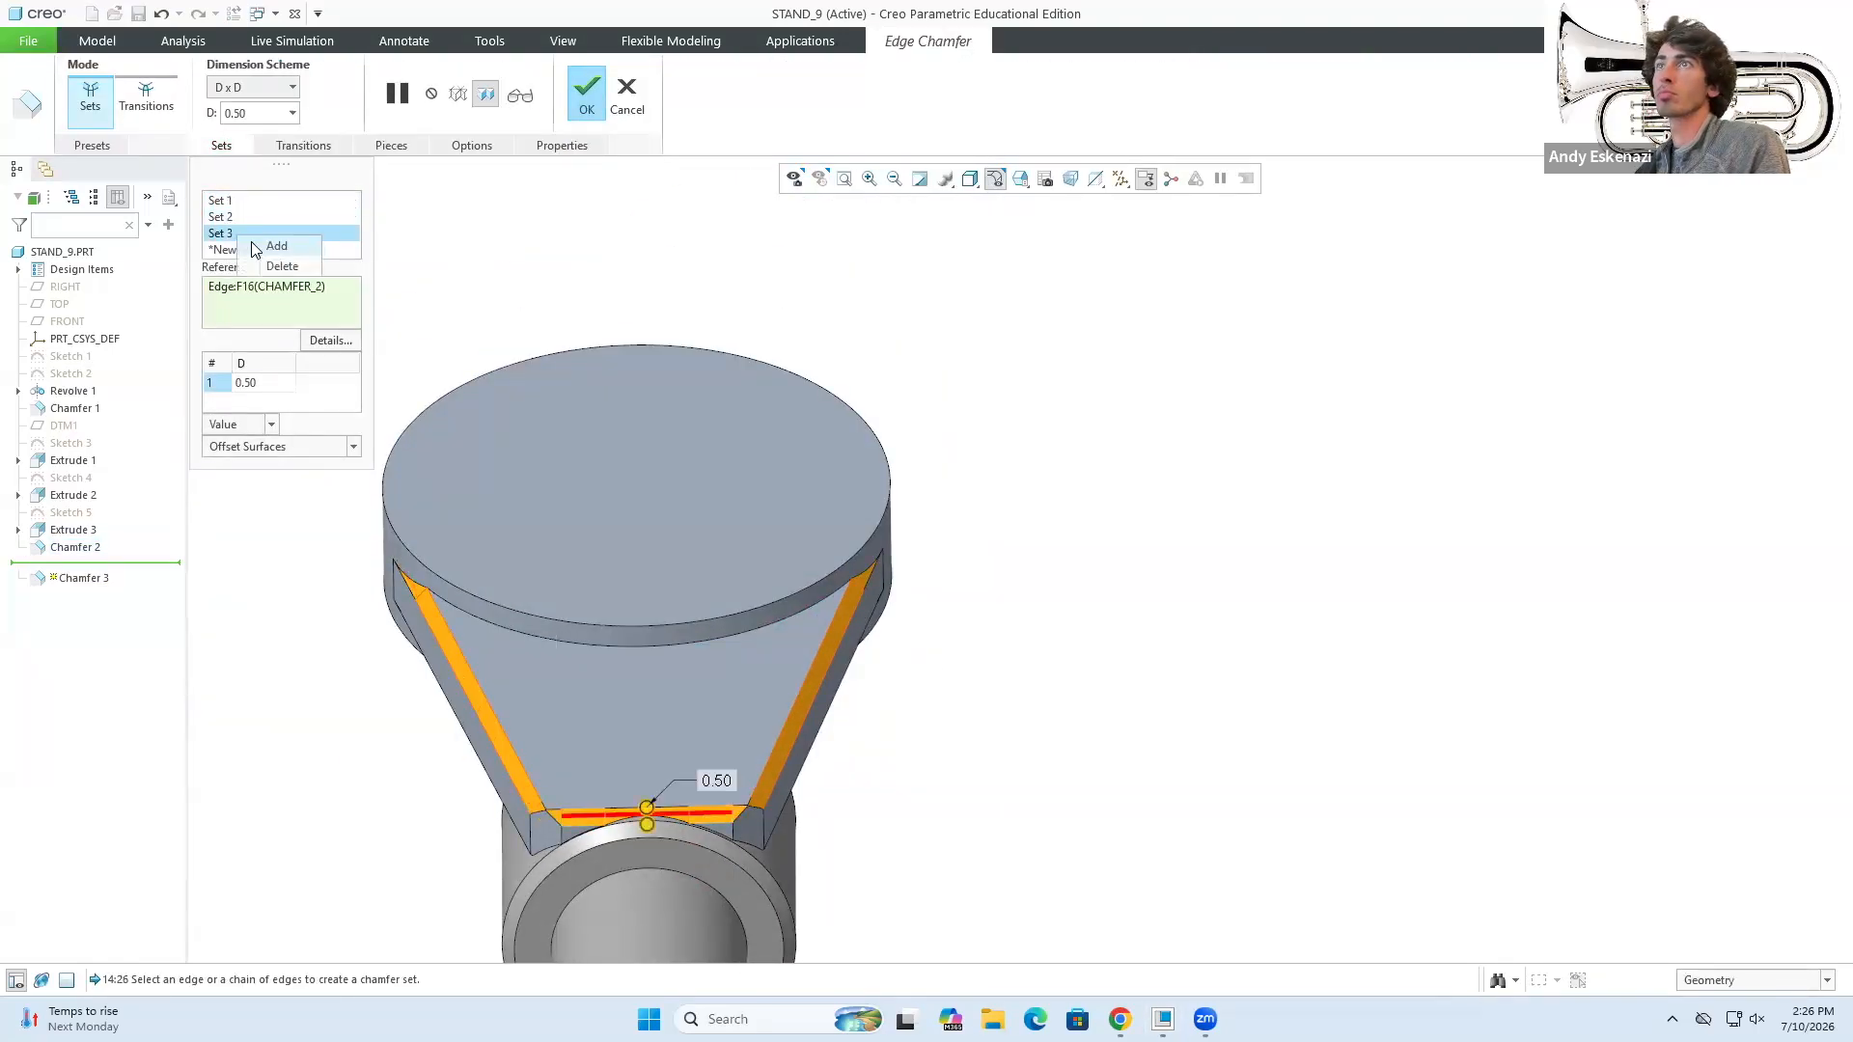
click(282, 266)
middle_drag(618, 714, 389, 694)
click(702, 682)
click(719, 739)
click(586, 94)
- Redefine the extrusion of the disc on the plate's rod side
scroll(707, 483, up, 5)
right_click(74, 495)
click(114, 412)
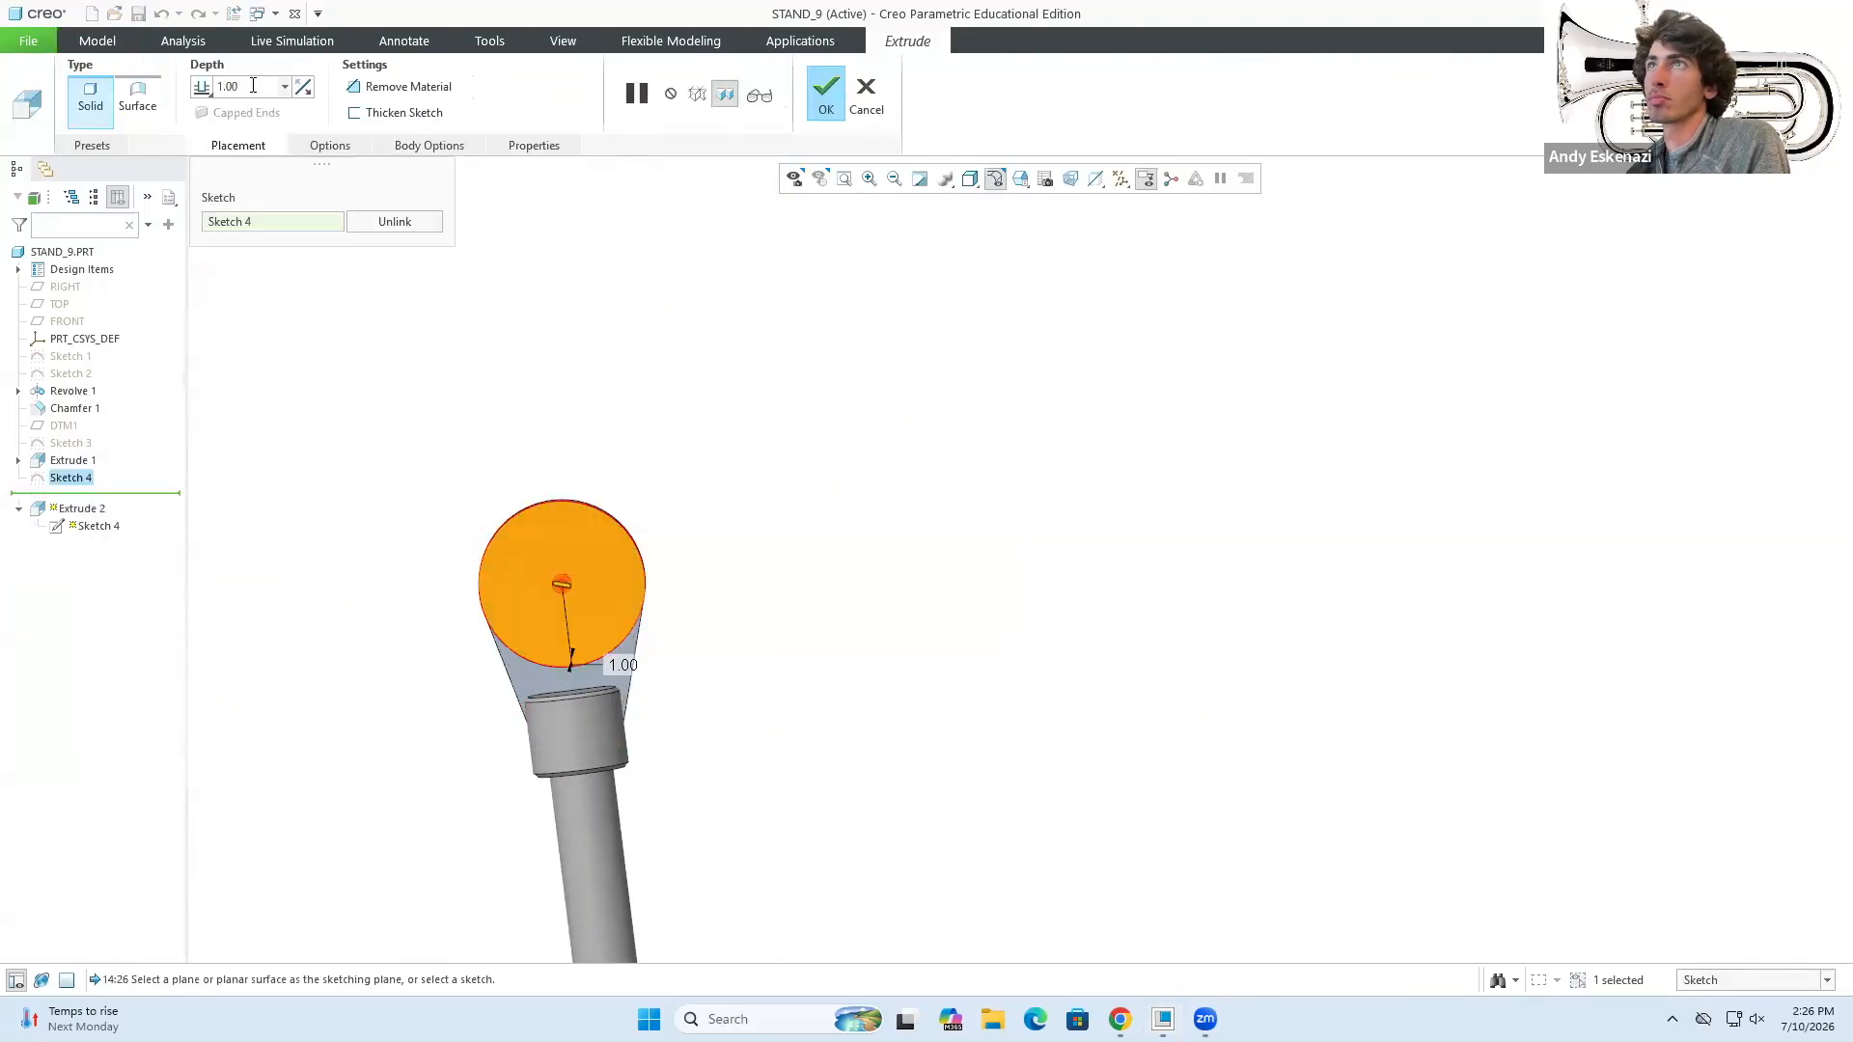
click(825, 95)
middle_drag(666, 540, 749, 521)
scroll(544, 585, down, 5)
middle_drag(483, 666, 415, 758)
scroll(617, 714, up, 5)
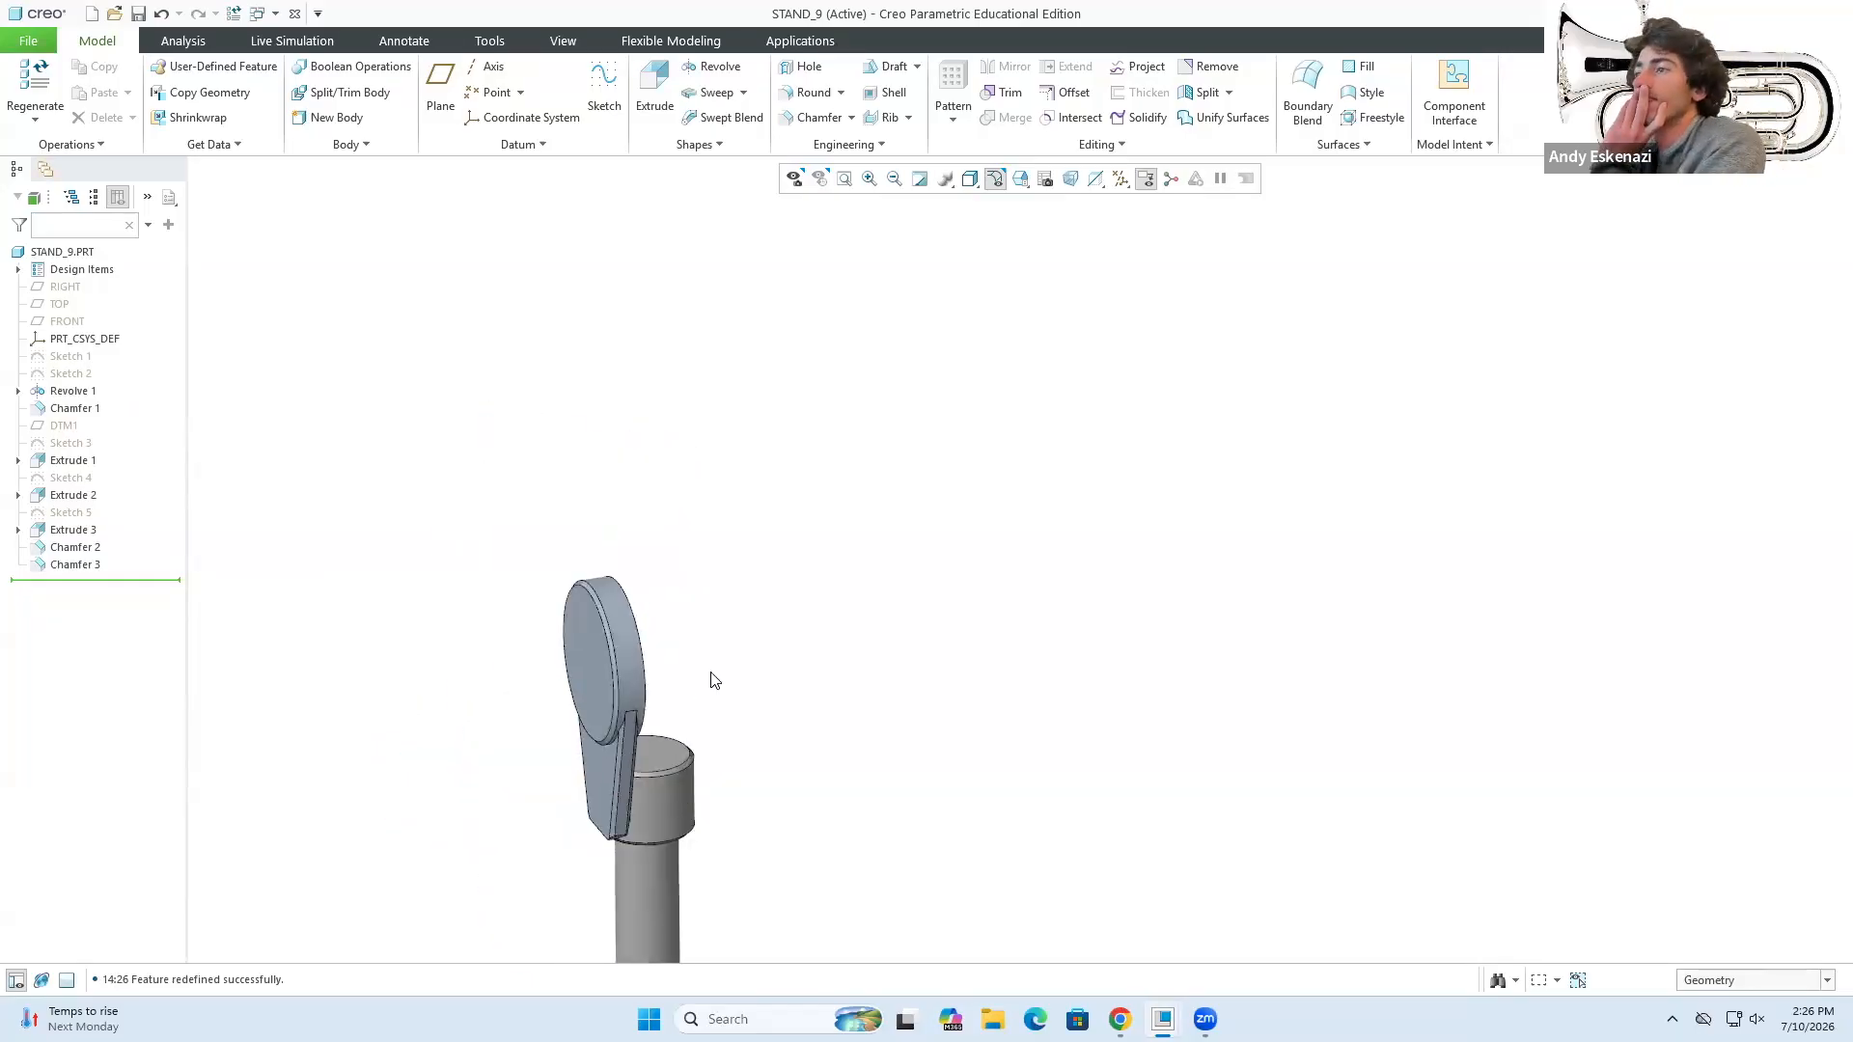
- Sketch a circle of diameter 4 at the centre of the disc's face
middle_drag(715, 681, 821, 705)
click(604, 86)
click(709, 608)
click(1760, 463)
click(515, 67)
scroll(676, 603, down, 5)
click(738, 595)
click(763, 623)
middle_click(748, 618)
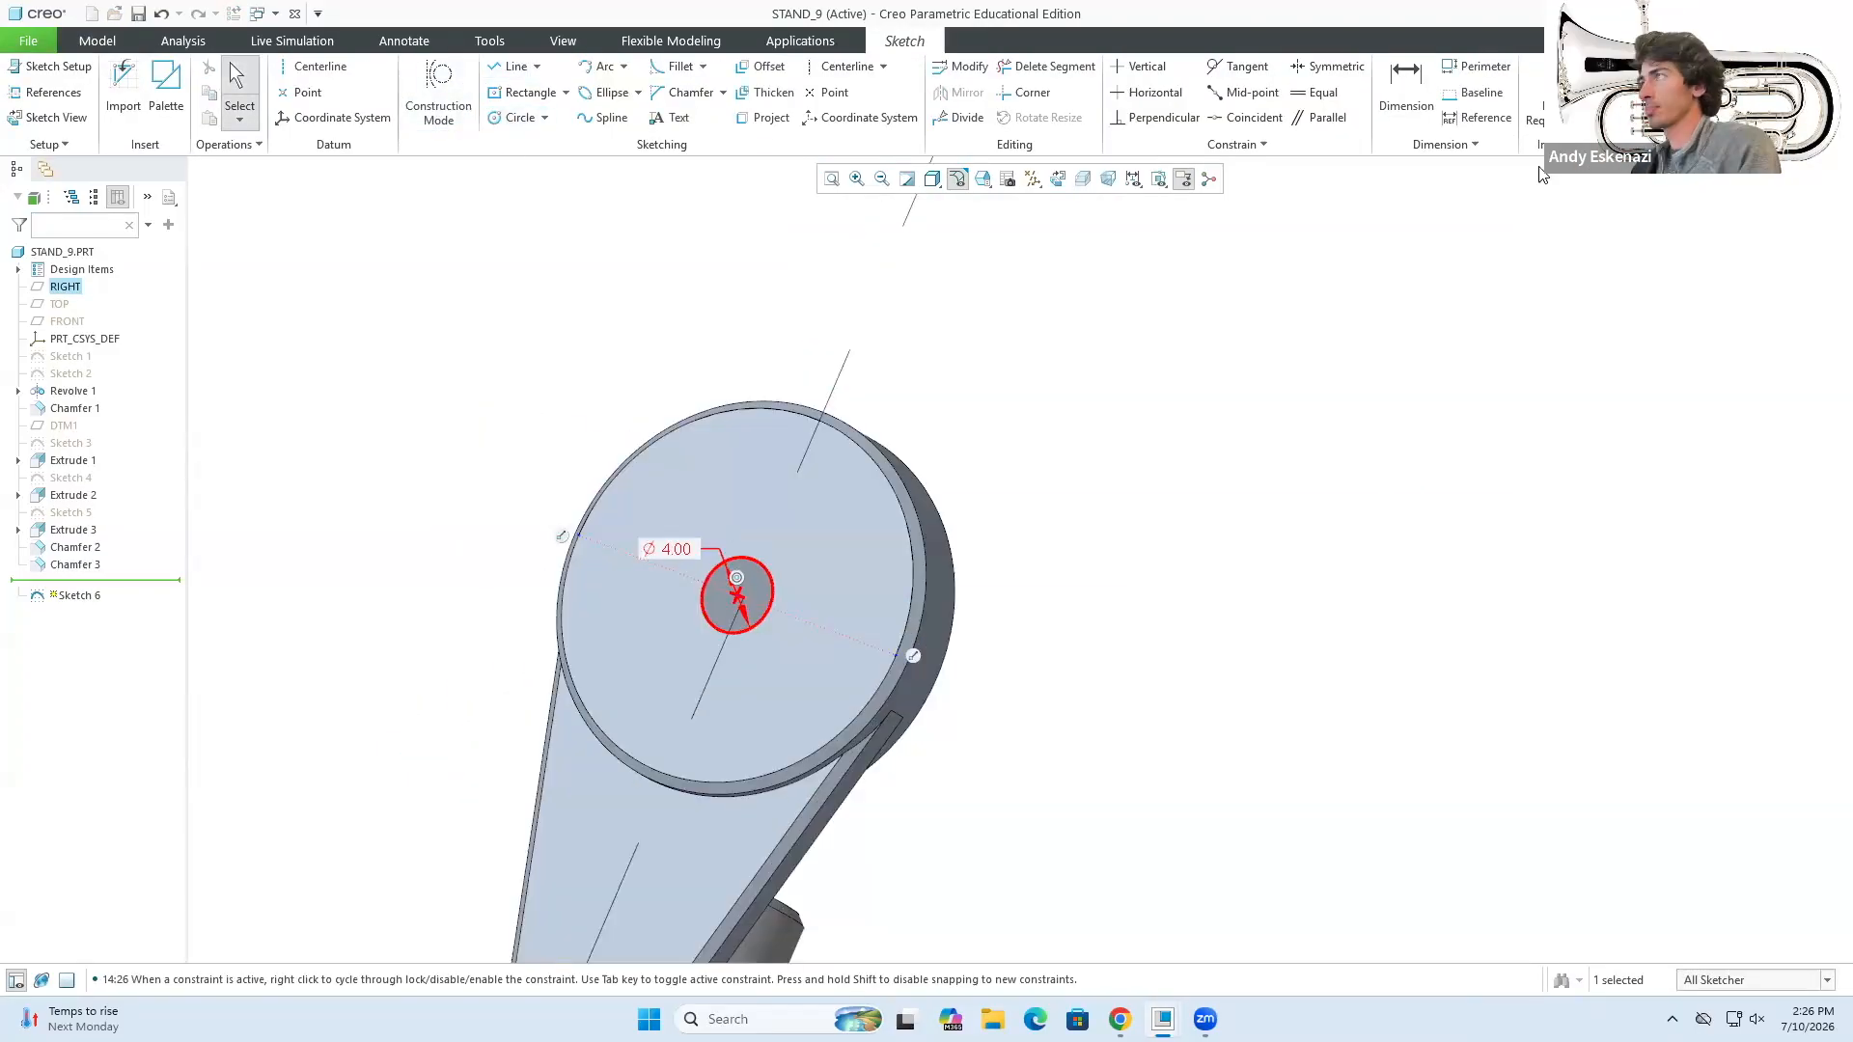
- Extrude the small circle as a cut to make a hole through the plate and discs
click(654, 86)
click(848, 93)
scroll(734, 579, up, 8)
mouse_move(666, 598)
middle_down()
mouse_move(602, 713)
mouse_move(622, 642)
middle_up()
scroll(623, 636, down, 4)
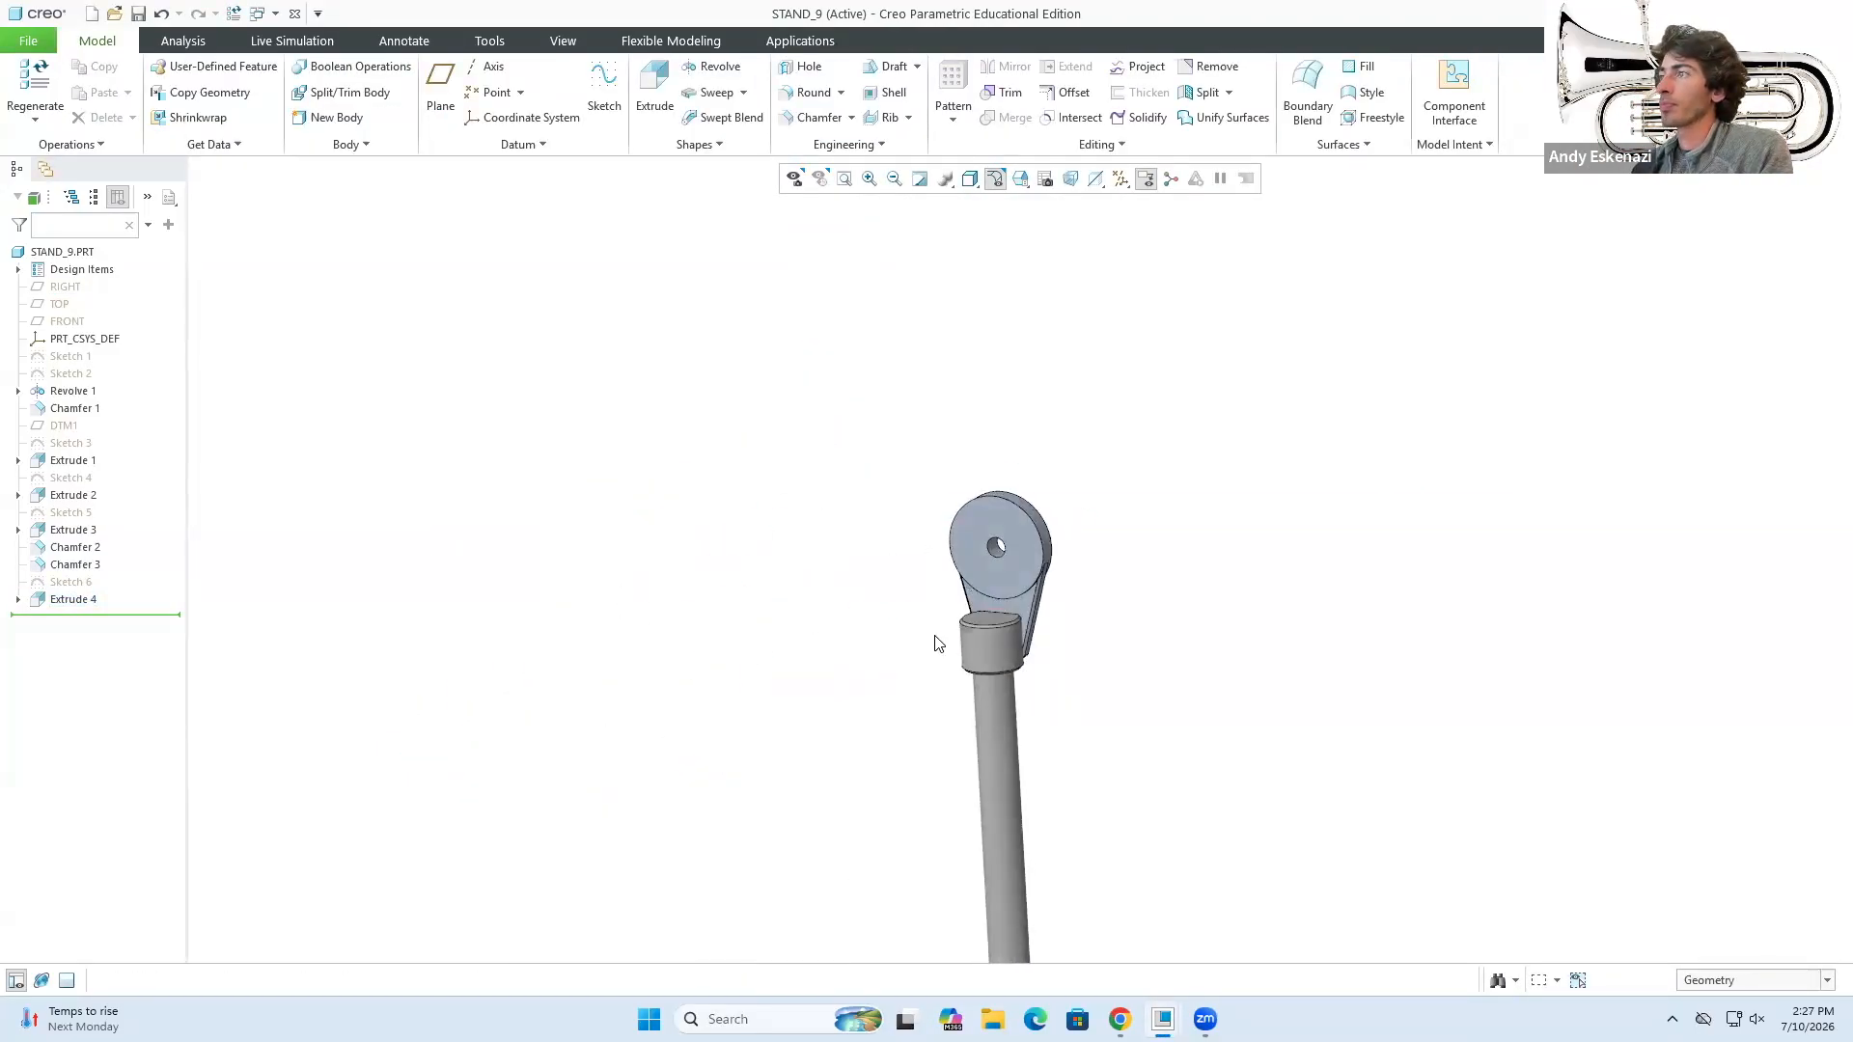
- Change the appearance of the plate and discs to match the rod's grey
scroll(933, 642, up, 1)
click(973, 641)
click(563, 41)
click(299, 114)
- Redefine the extrusion of the disc on the plate's outer side, away from the rod
scroll(1020, 589, down, 5)
middle_drag(931, 613, 1139, 648)
scroll(1139, 648, down, 1)
click(73, 530)
click(87, 463)
click(827, 91)
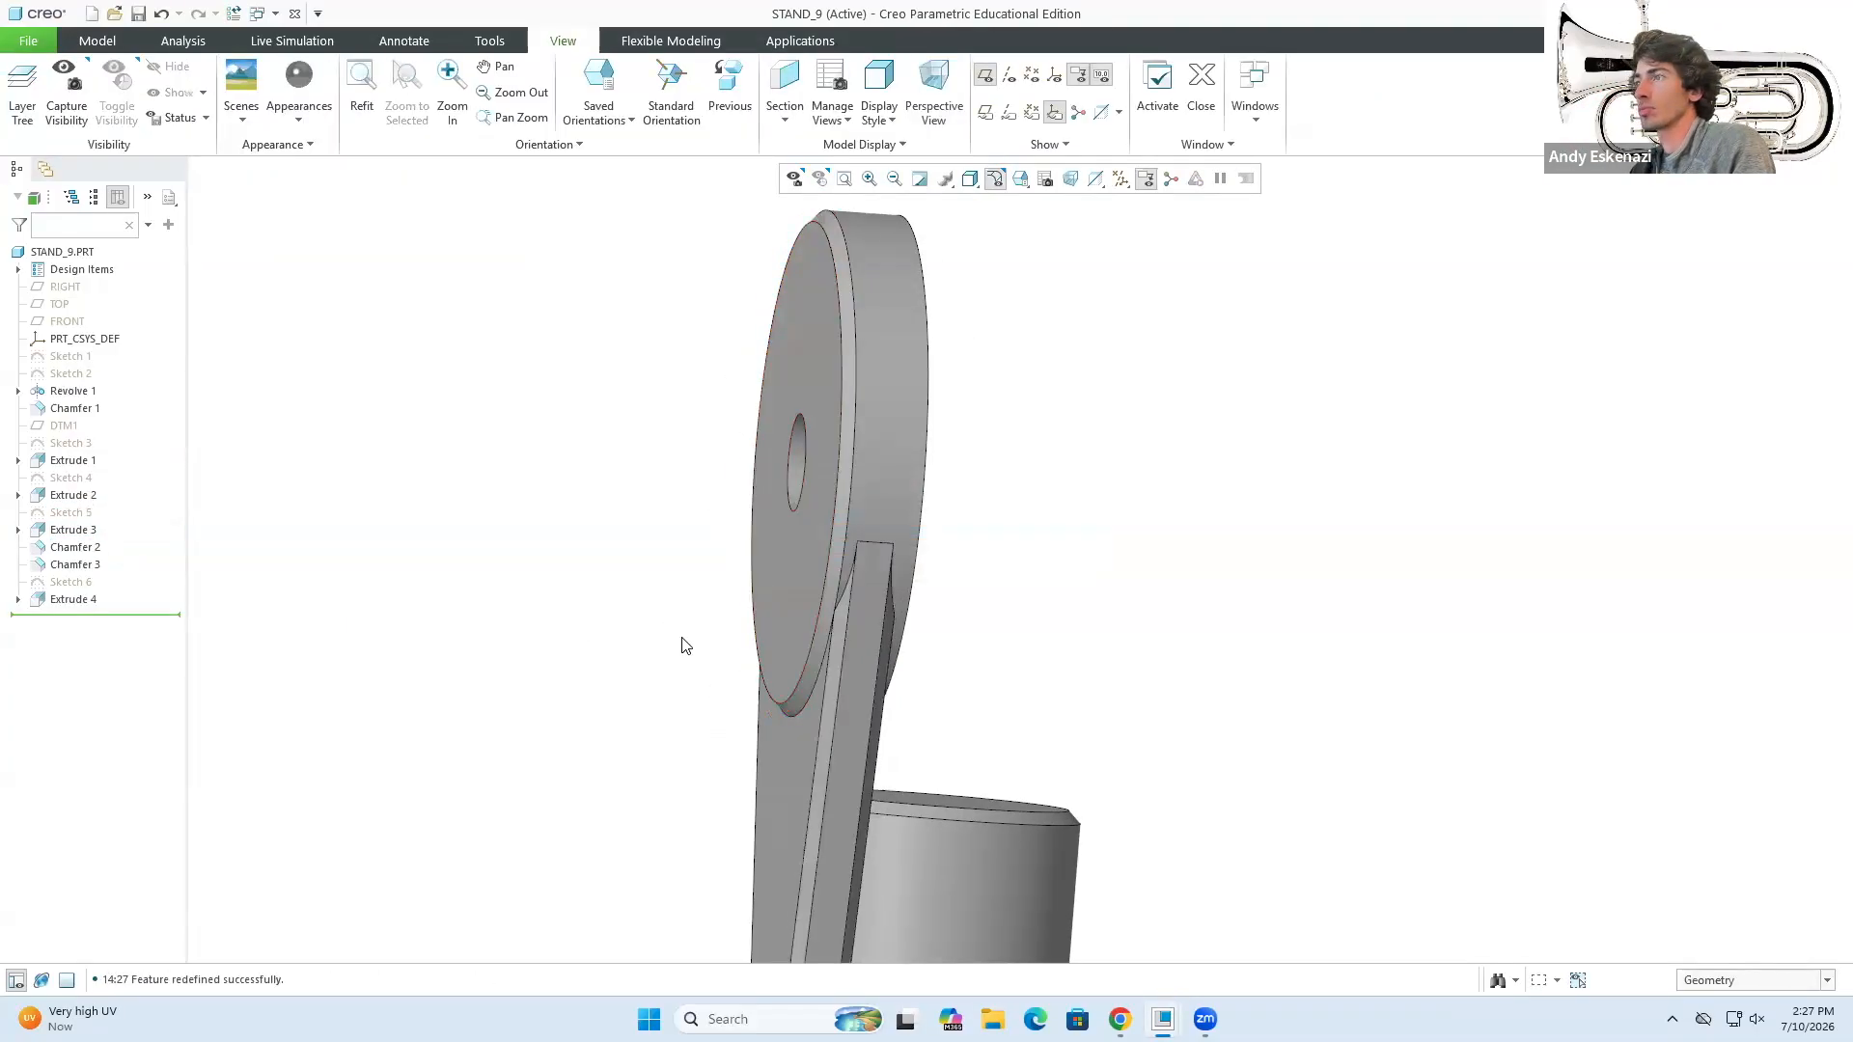
- Redefine the extrusion of the first disc on the pivot plate
middle_drag(594, 665, 482, 661)
click(73, 495)
click(124, 418)
click(827, 92)
- Chamfer the outer edge of the pivot disc
click(98, 40)
click(818, 118)
click(849, 321)
click(615, 89)
click(562, 41)
scroll(604, 521, up, 4)
middle_drag(604, 521, 694, 511)
- Change the depth option of the extruded cut for the pivot hole and save the part
click(73, 601)
click(94, 533)
click(202, 88)
click(255, 173)
click(848, 91)
scroll(902, 632, down, 5)
key(alt+Tab)
key(alt+Tab)
scroll(811, 526, up, 5)
middle_drag(872, 579, 1023, 579)
middle_drag(917, 817, 868, 733)
scroll(869, 618, down, 5)
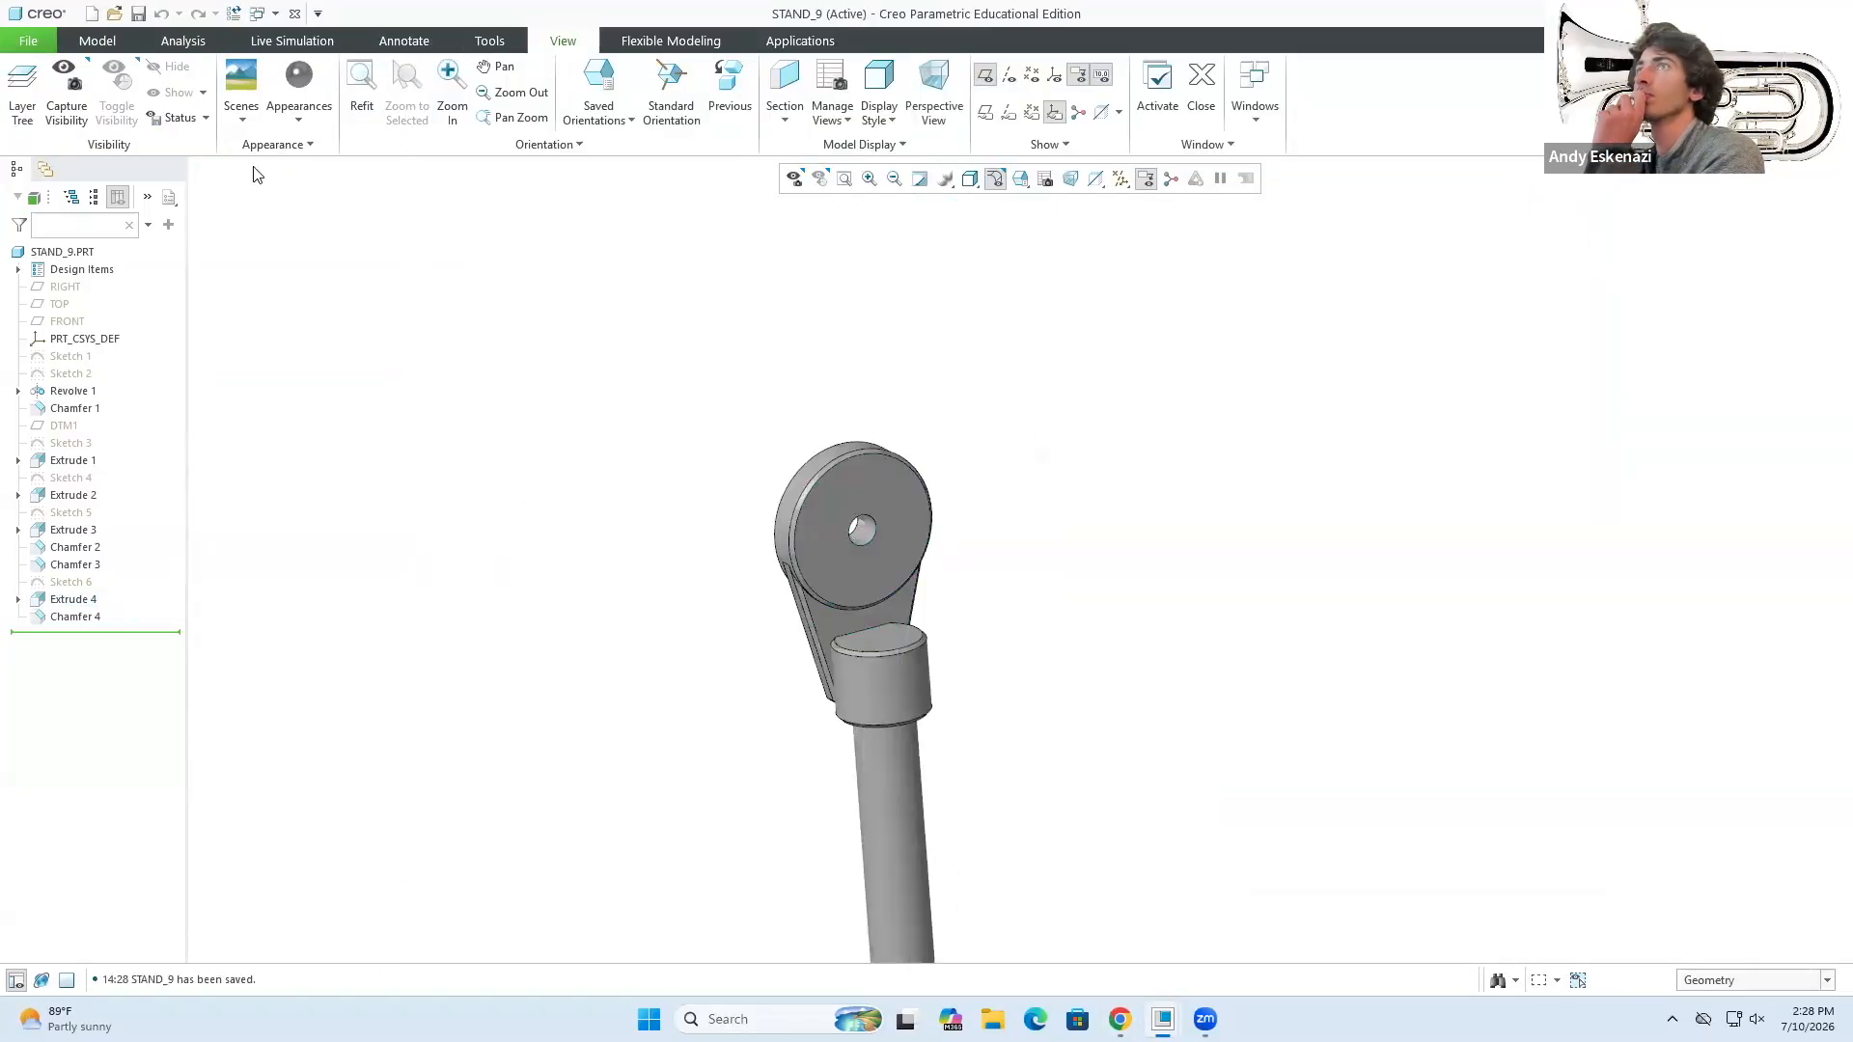
- Create a new part named Stand_10 and change its units in the model properties
click(92, 13)
text(Stand_10)
click(1034, 689)
click(28, 40)
mouse_move(50, 322)
click(220, 105)
click(1241, 253)
click(1395, 346)
click(1537, 347)
click(1576, 877)
click(927, 829)
- Sketch a circle about 327 in diameter centred on the origin of the datum planes
click(604, 85)
click(519, 118)
click(1021, 560)
click(1147, 618)
middle_click(1147, 617)
middle_drag(1146, 637, 1216, 734)
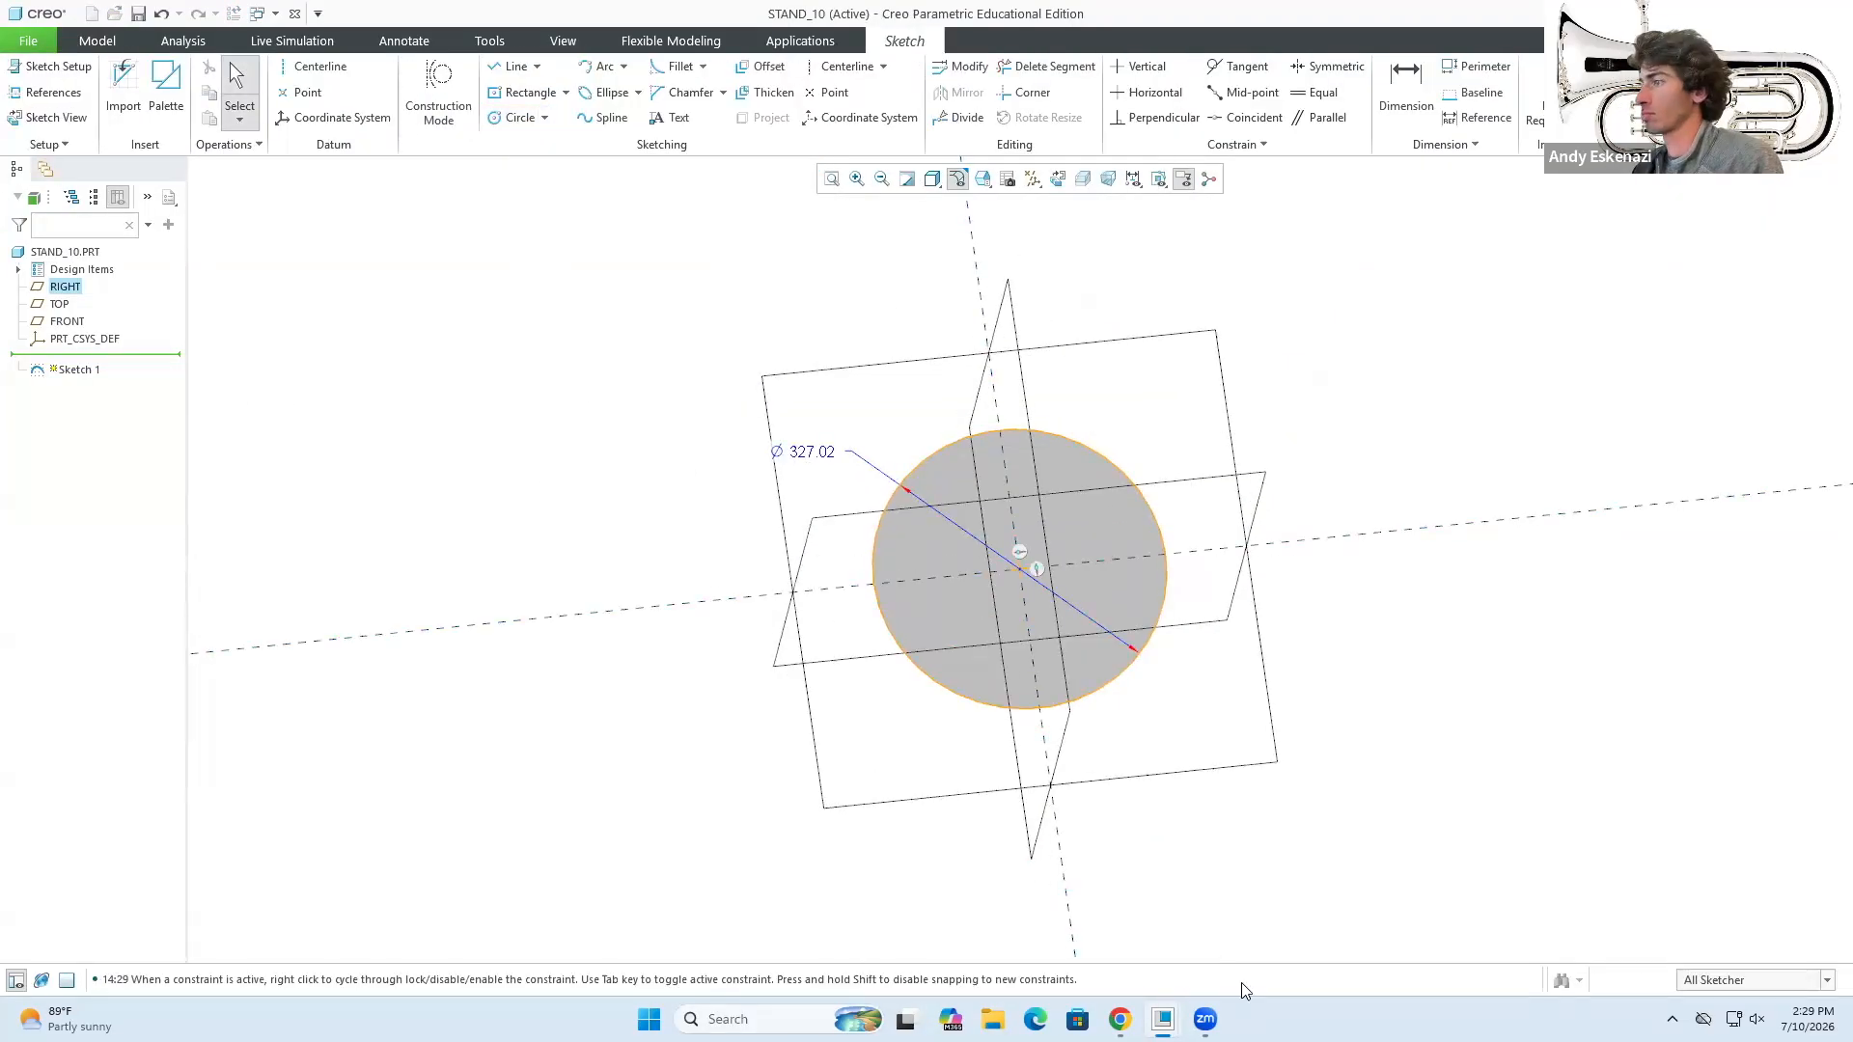
- Switch to STAND_9, open the disc's sketch and try to dimension its circle to check the size
click(1162, 1019)
click(824, 580)
click(115, 447)
scroll(869, 555, down, 3)
click(1406, 88)
click(753, 472)
middle_click(657, 424)
click(1600, 402)
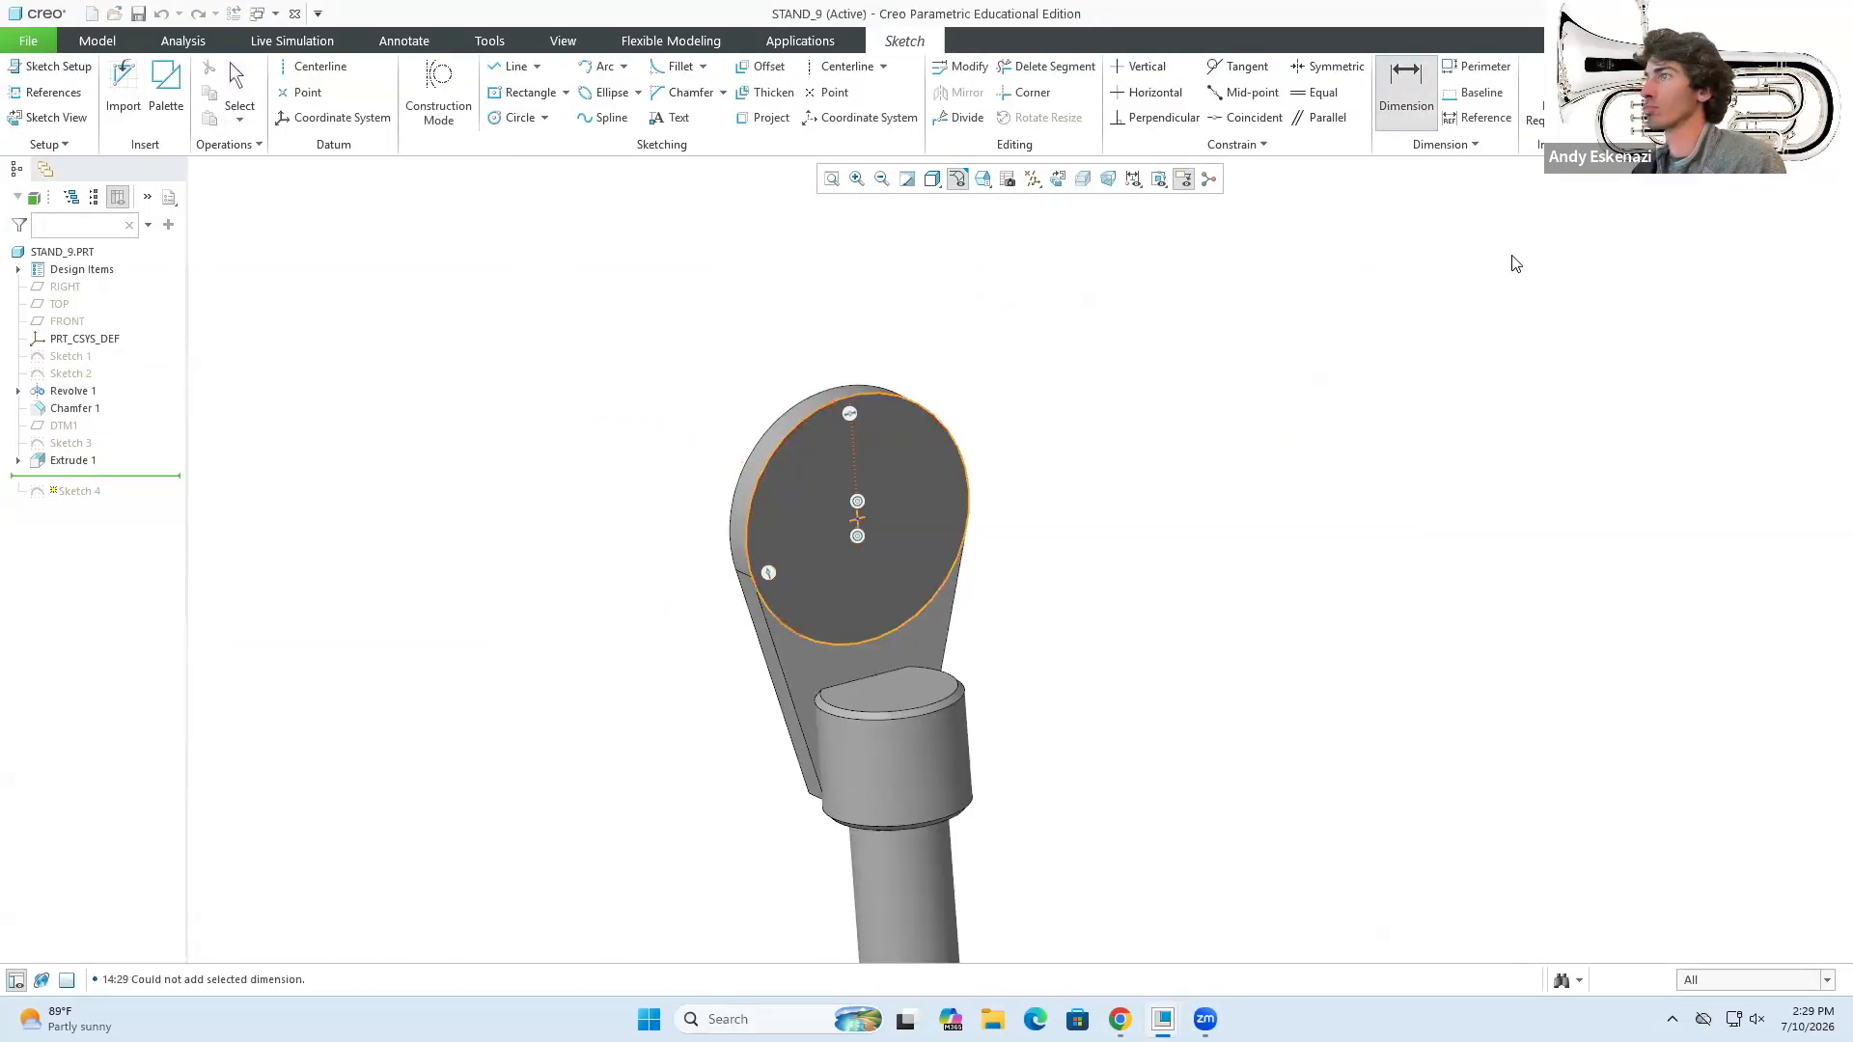
click(1689, 86)
- Check the reference in the browser, return to STAND_10 and set the sketched circle's diameter to 10
click(1119, 1019)
click(1499, 19)
click(1162, 1020)
click(960, 921)
click(850, 425)
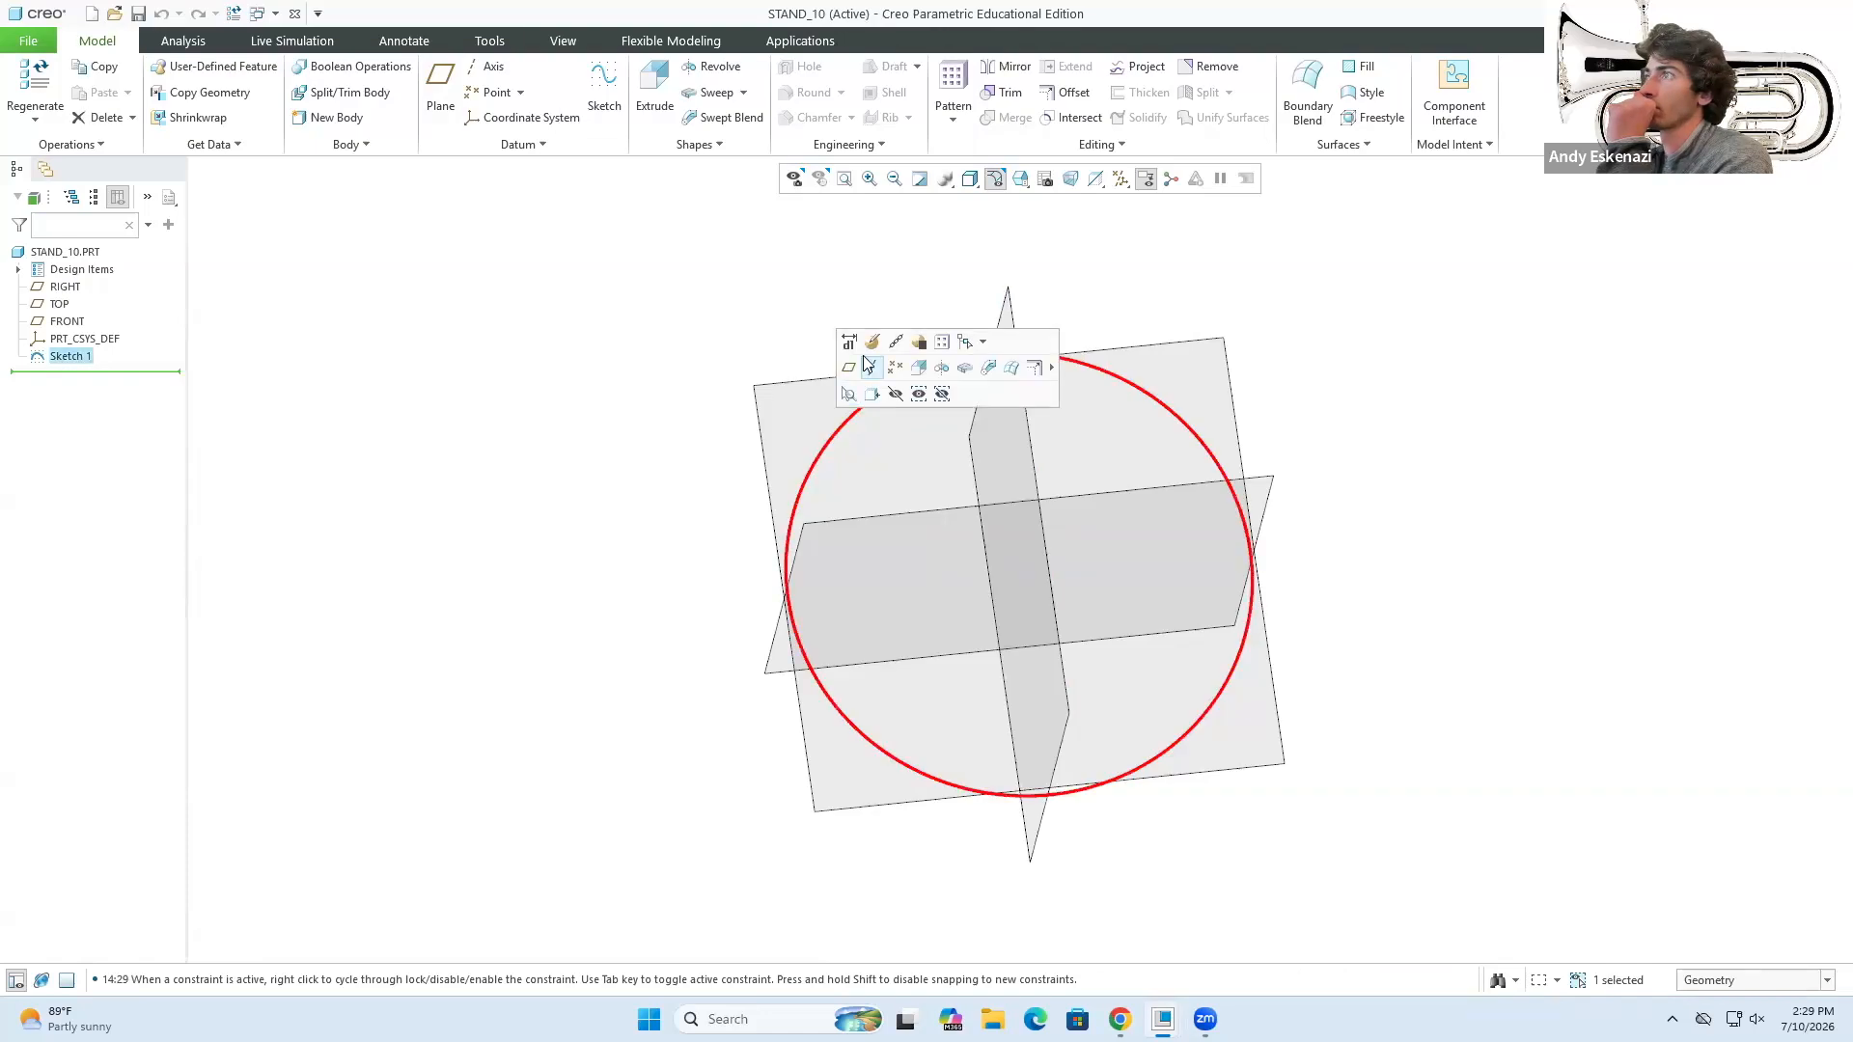
click(857, 344)
double_click(714, 404)
text(10)
click(1689, 87)
- Extrude the circle to a depth of 5 as a solid cylinder
click(604, 85)
click(1804, 466)
click(655, 85)
middle_drag(1159, 559, 1071, 554)
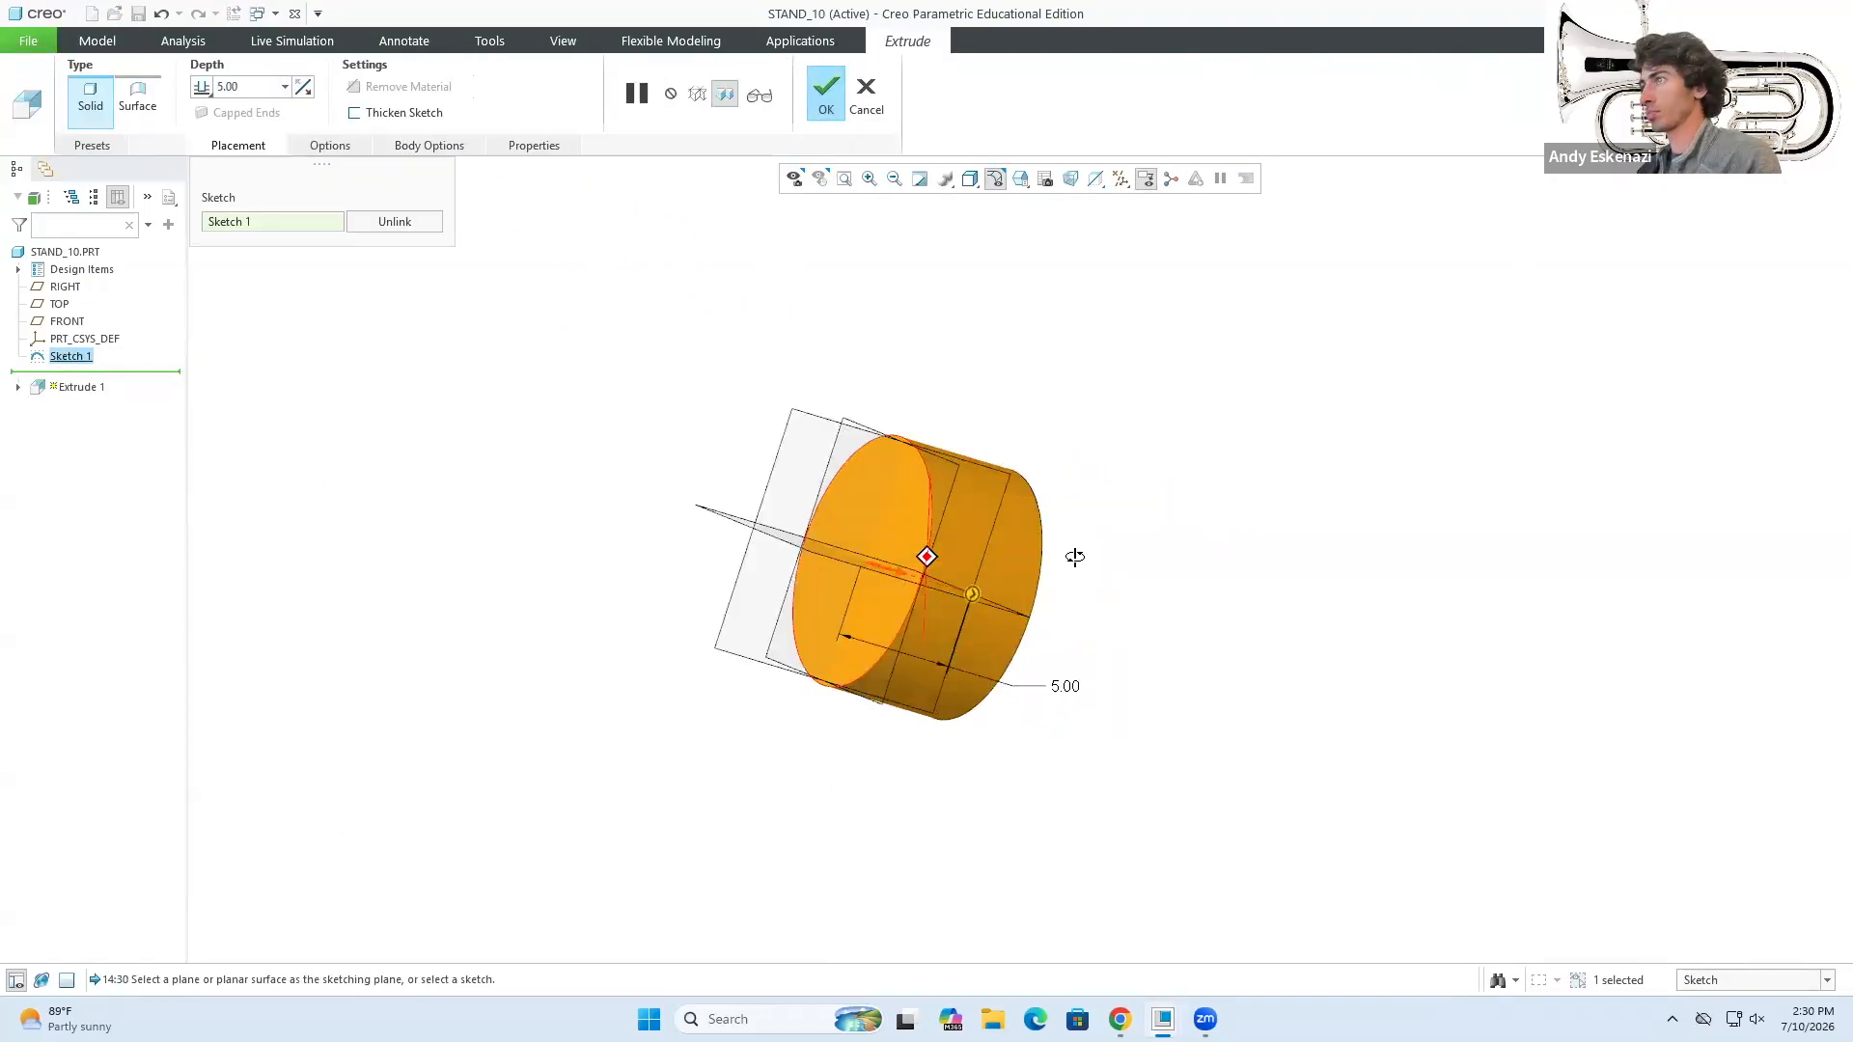
click(825, 97)
- Hide the front datum plane and sketch a line from the cylinder's centre out past its side
click(1069, 491)
click(1147, 456)
click(1208, 483)
click(1240, 421)
click(513, 67)
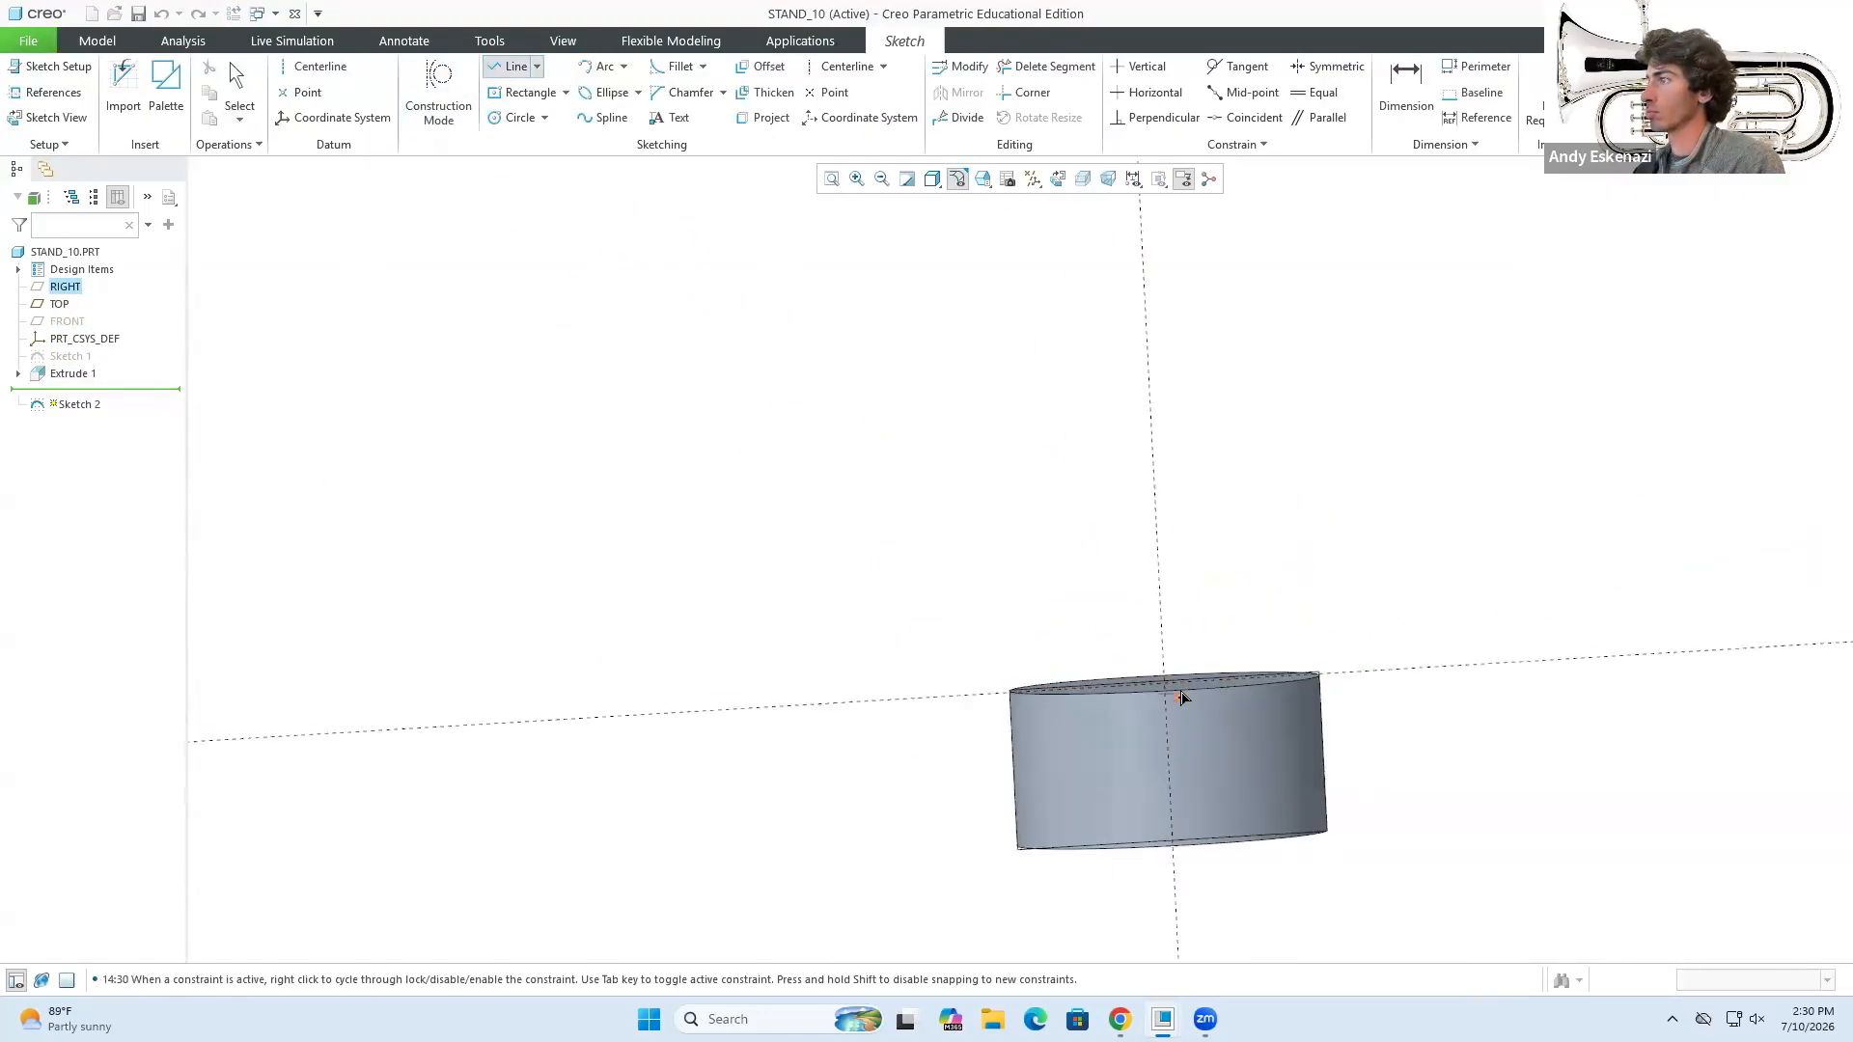
click(1173, 681)
click(1579, 653)
click(1689, 86)
- Redefine the cylinder's extrusion so its depth is symmetric about the sketch plane
click(72, 374)
click(102, 301)
click(202, 86)
click(825, 94)
- Reopen the rod's sketch and draw long profile lines running through the cylinder's centre to both sides
click(77, 391)
click(104, 319)
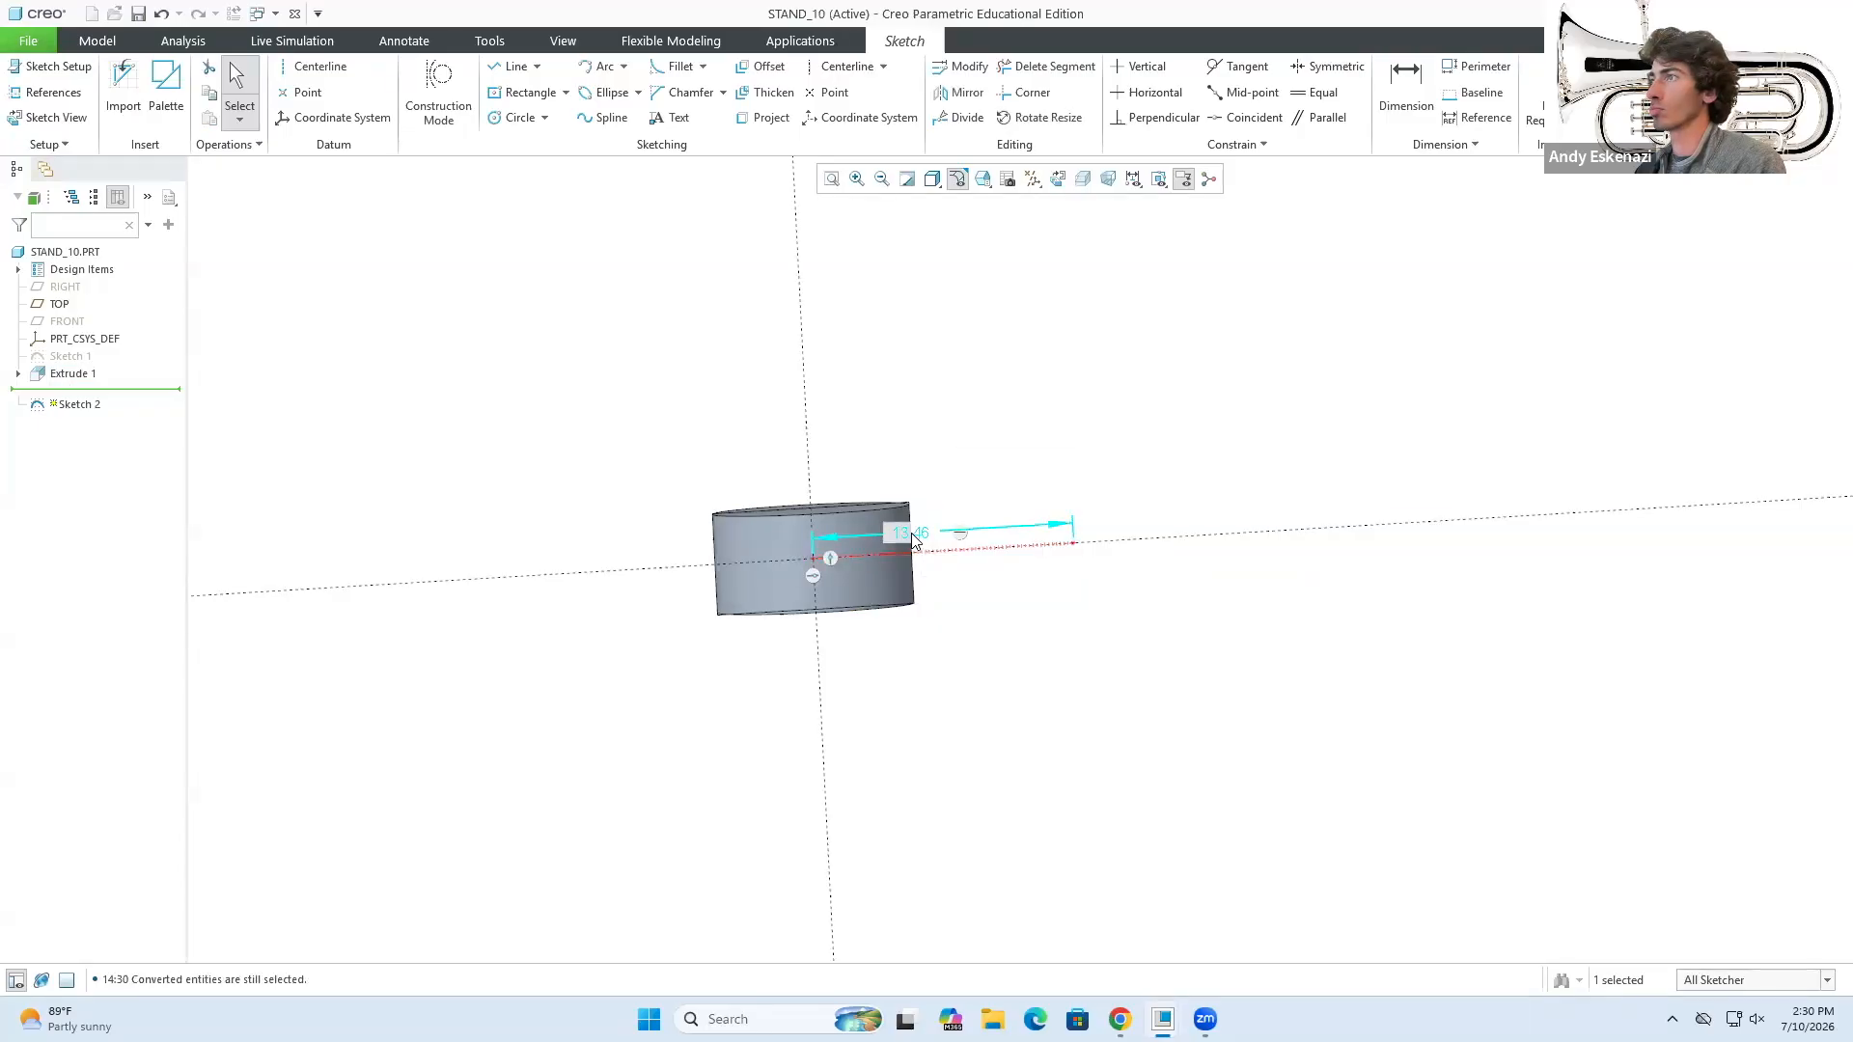
click(507, 68)
click(816, 613)
scroll(1635, 694, down, 3)
click(438, 94)
click(453, 671)
middle_click(454, 671)
click(1120, 1019)
click(1163, 1020)
middle_drag(1138, 559, 1196, 516)
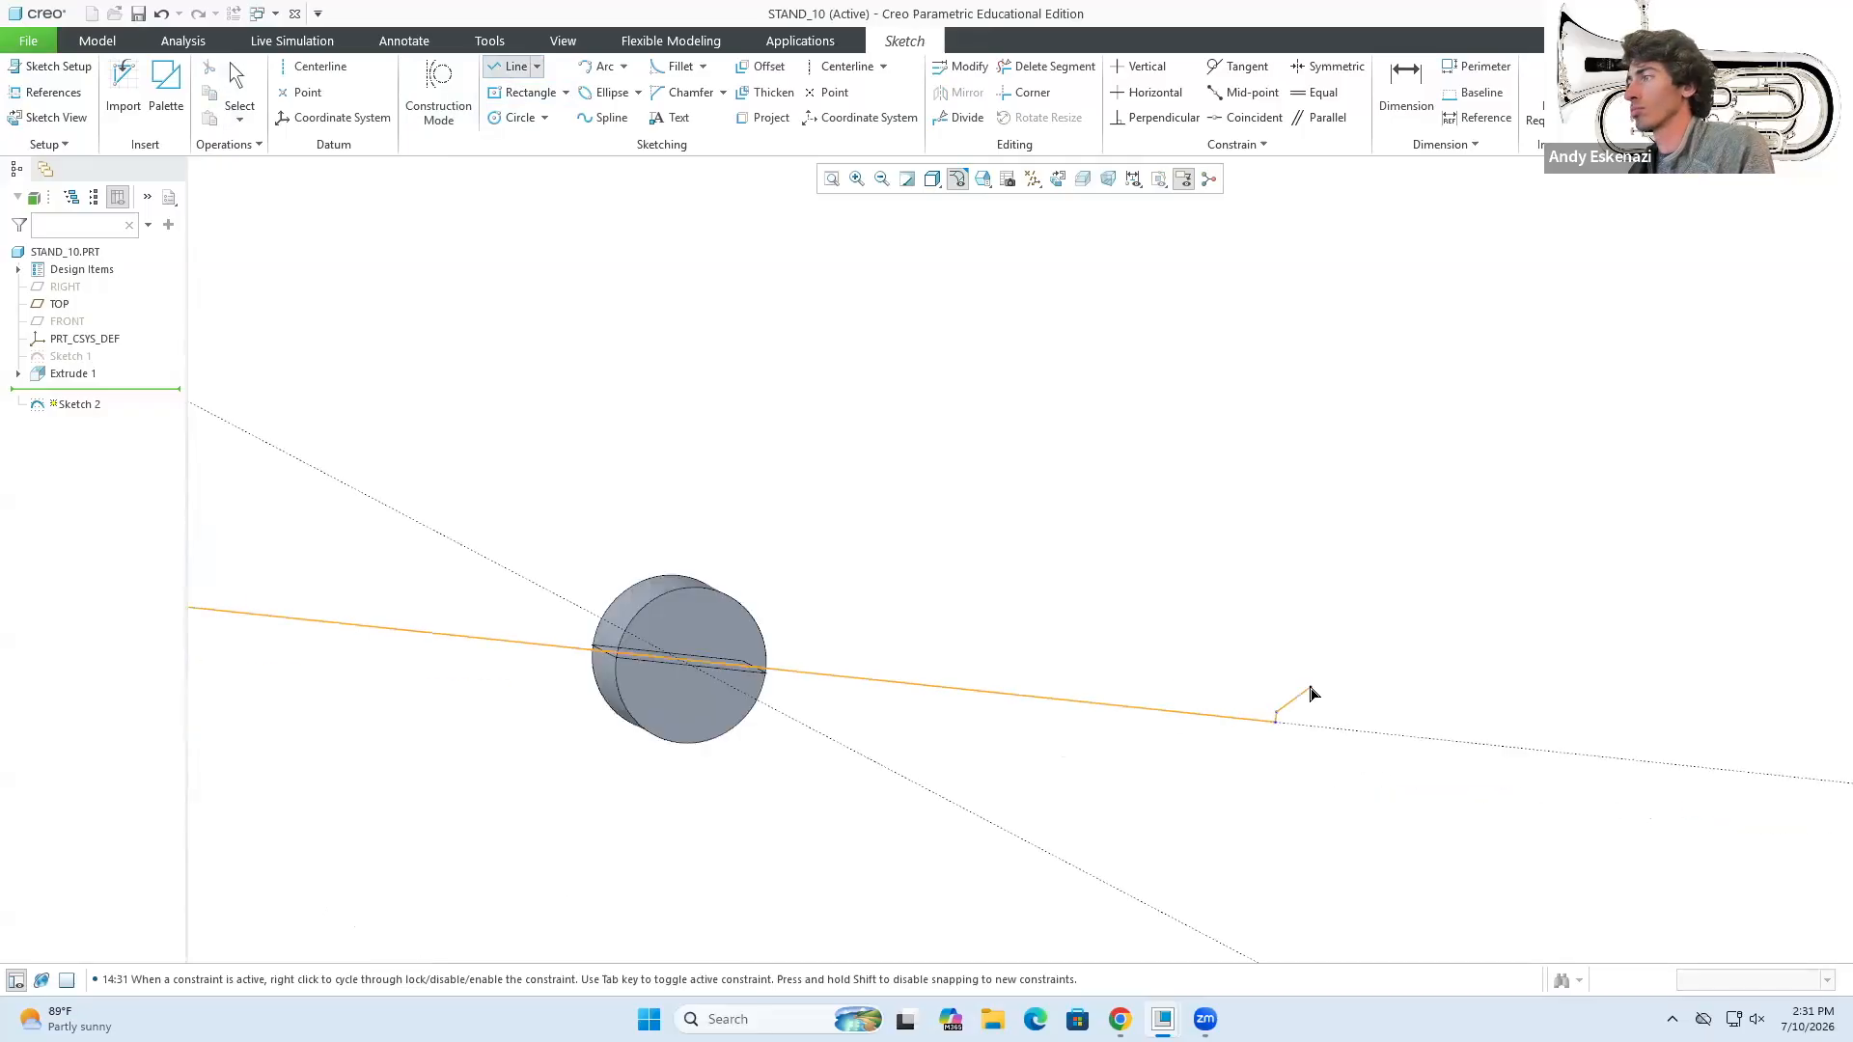
- Constrain the rod profile's end line perpendicular to its adjoining line and finish the sketch
click(1156, 118)
click(494, 612)
click(512, 633)
scroll(579, 627, down, 5)
middle_drag(608, 625, 633, 550)
middle_click(633, 550)
middle_drag(810, 744, 814, 707)
click(1631, 82)
- Revolve the profile into a round rod crossing the cylinder and save the part
click(720, 66)
middle_click(1010, 530)
key(ctrl+s)
key(Return)
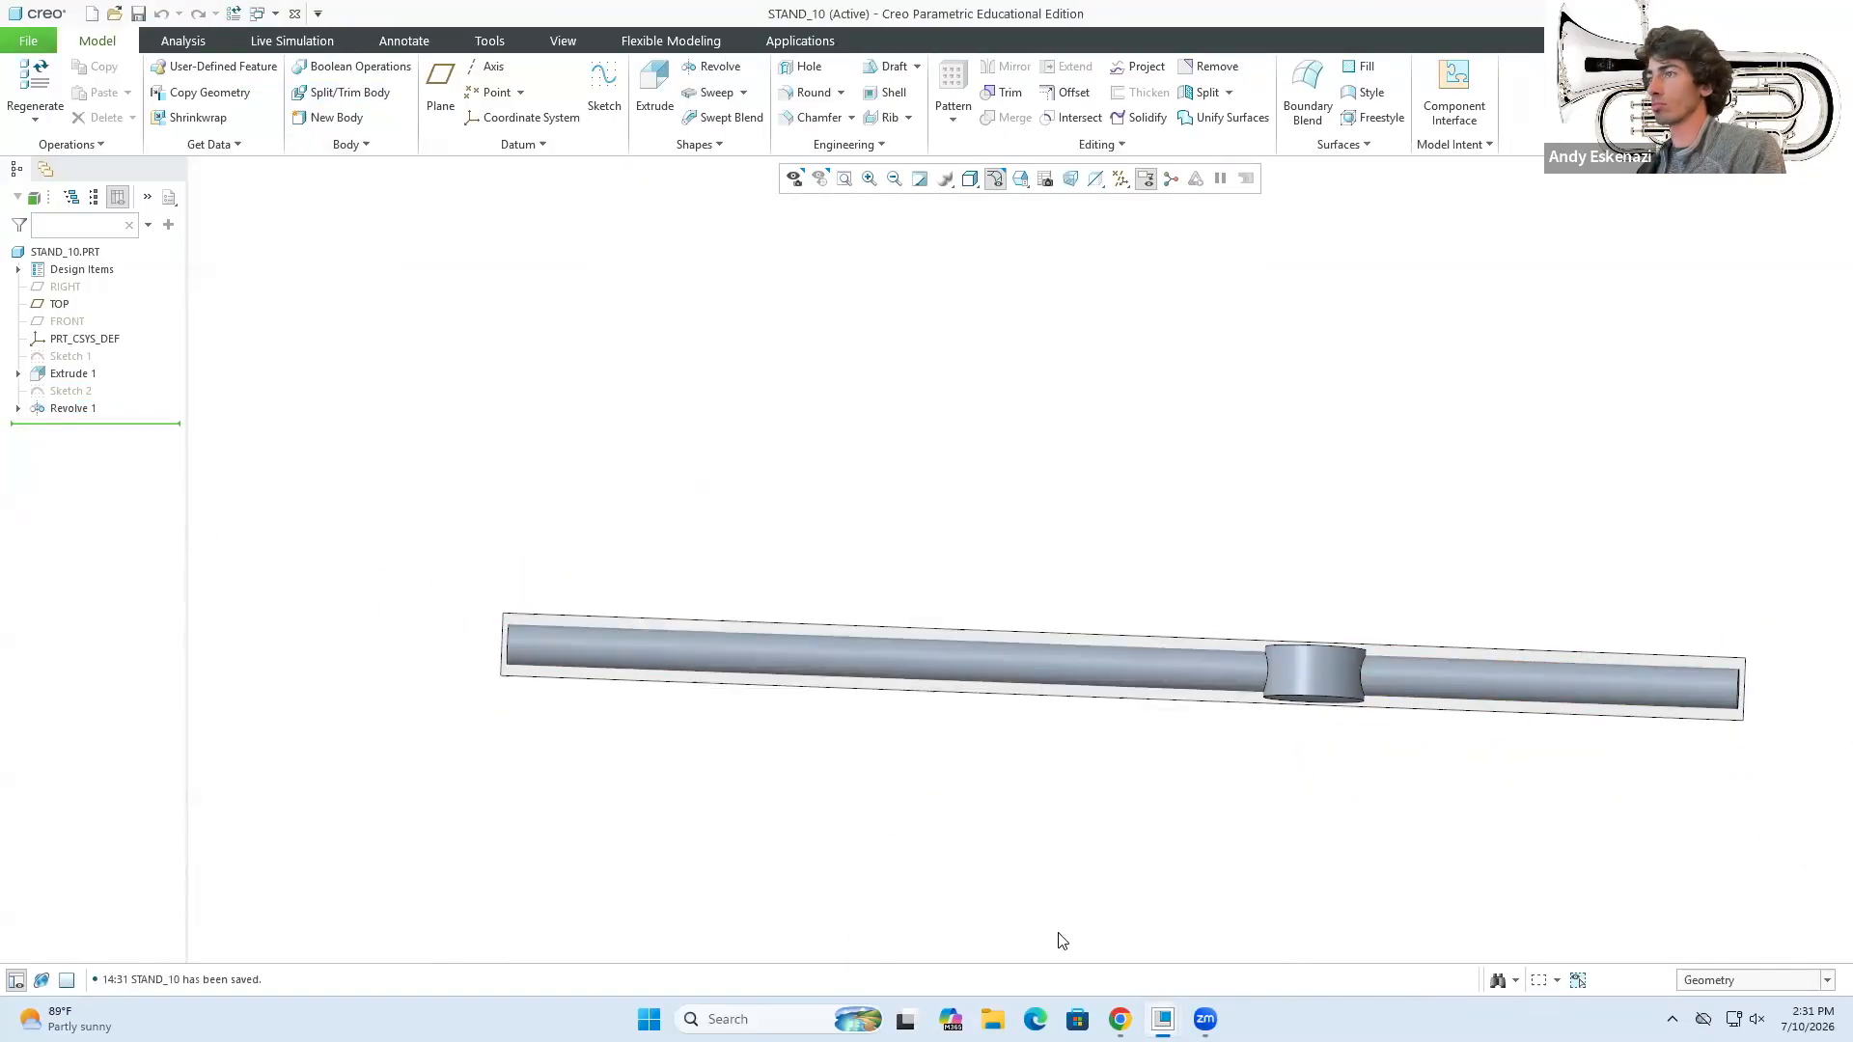
- Switch to STAND_ASSEMBLY and save a copy of it as stand_assembly_cymbal
click(1163, 1019)
click(955, 917)
click(28, 40)
mouse_move(61, 180)
click(221, 118)
text(stand_assembly_cymbal)
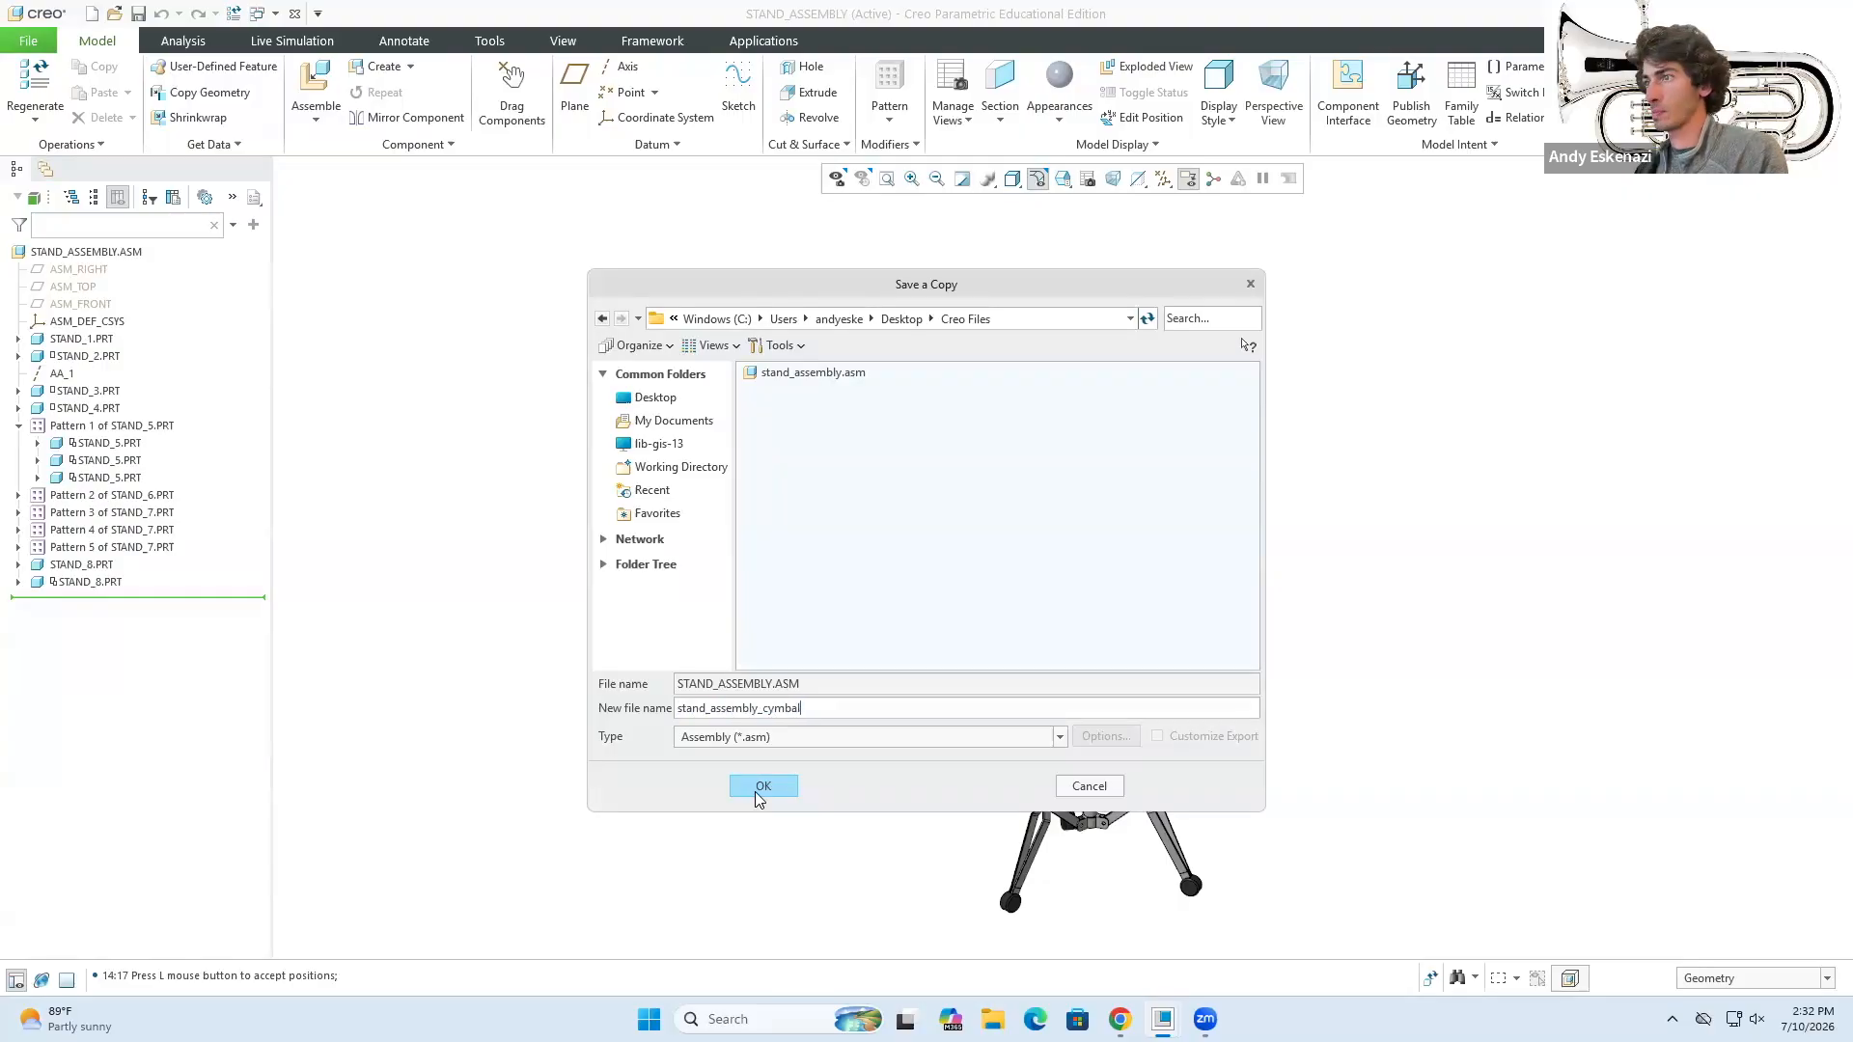
click(756, 793)
- Open the copied assembly stand_assembly_cymbal
click(1191, 645)
click(35, 79)
click(115, 14)
double_click(973, 551)
- Hide the assembly's datum planes
click(971, 468)
click(1030, 428)
click(1034, 346)
click(1093, 306)
click(1124, 821)
click(1184, 783)
- Delete the top tube STAND_3 from the assembly
scroll(1104, 319, down, 3)
click(1065, 376)
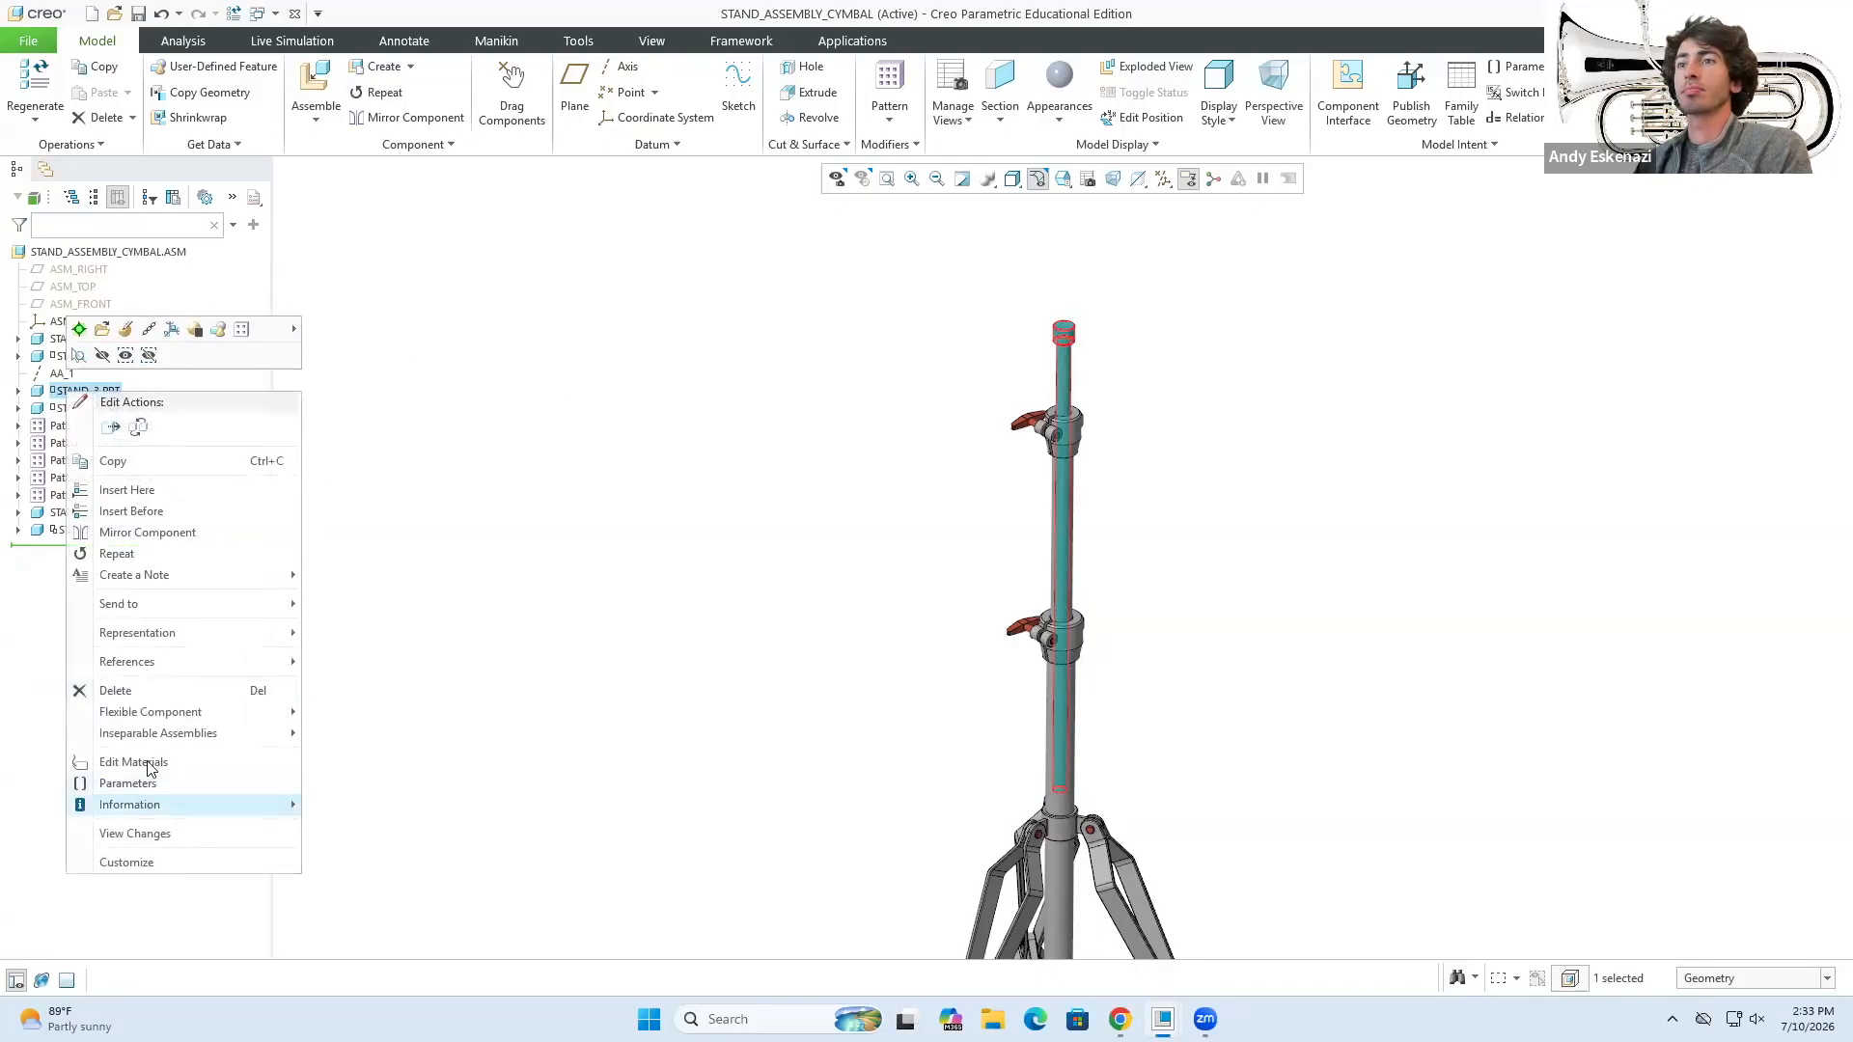
click(115, 691)
- Insert STAND_9 into the assembly and make its rod surface coincident with the upper clamp's bore
click(316, 117)
click(351, 143)
click(960, 493)
click(1047, 750)
click(323, 146)
click(1578, 637)
scroll(1168, 358, down, 4)
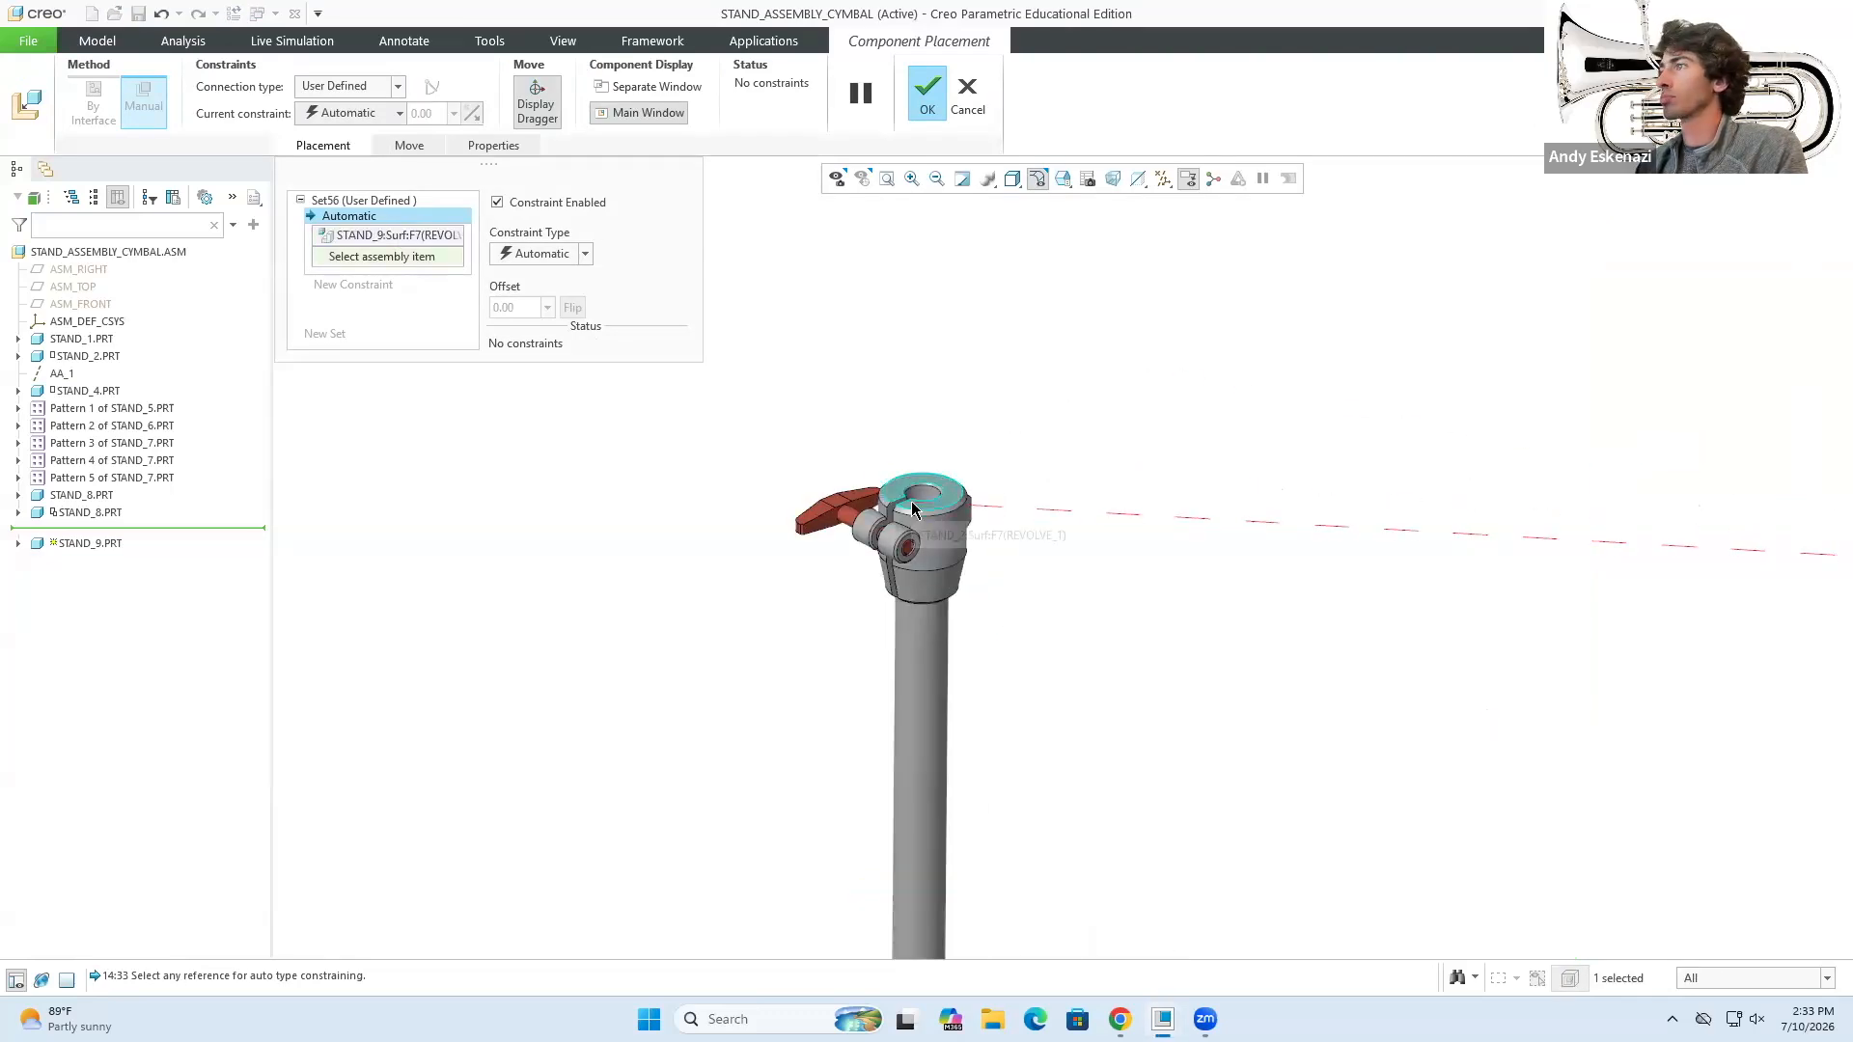
click(912, 503)
- Constrain the face of STAND_9's pivot disc parallel to a flat face on the STAND_2 clamp
scroll(980, 210, down, 3)
click(905, 313)
click(857, 709)
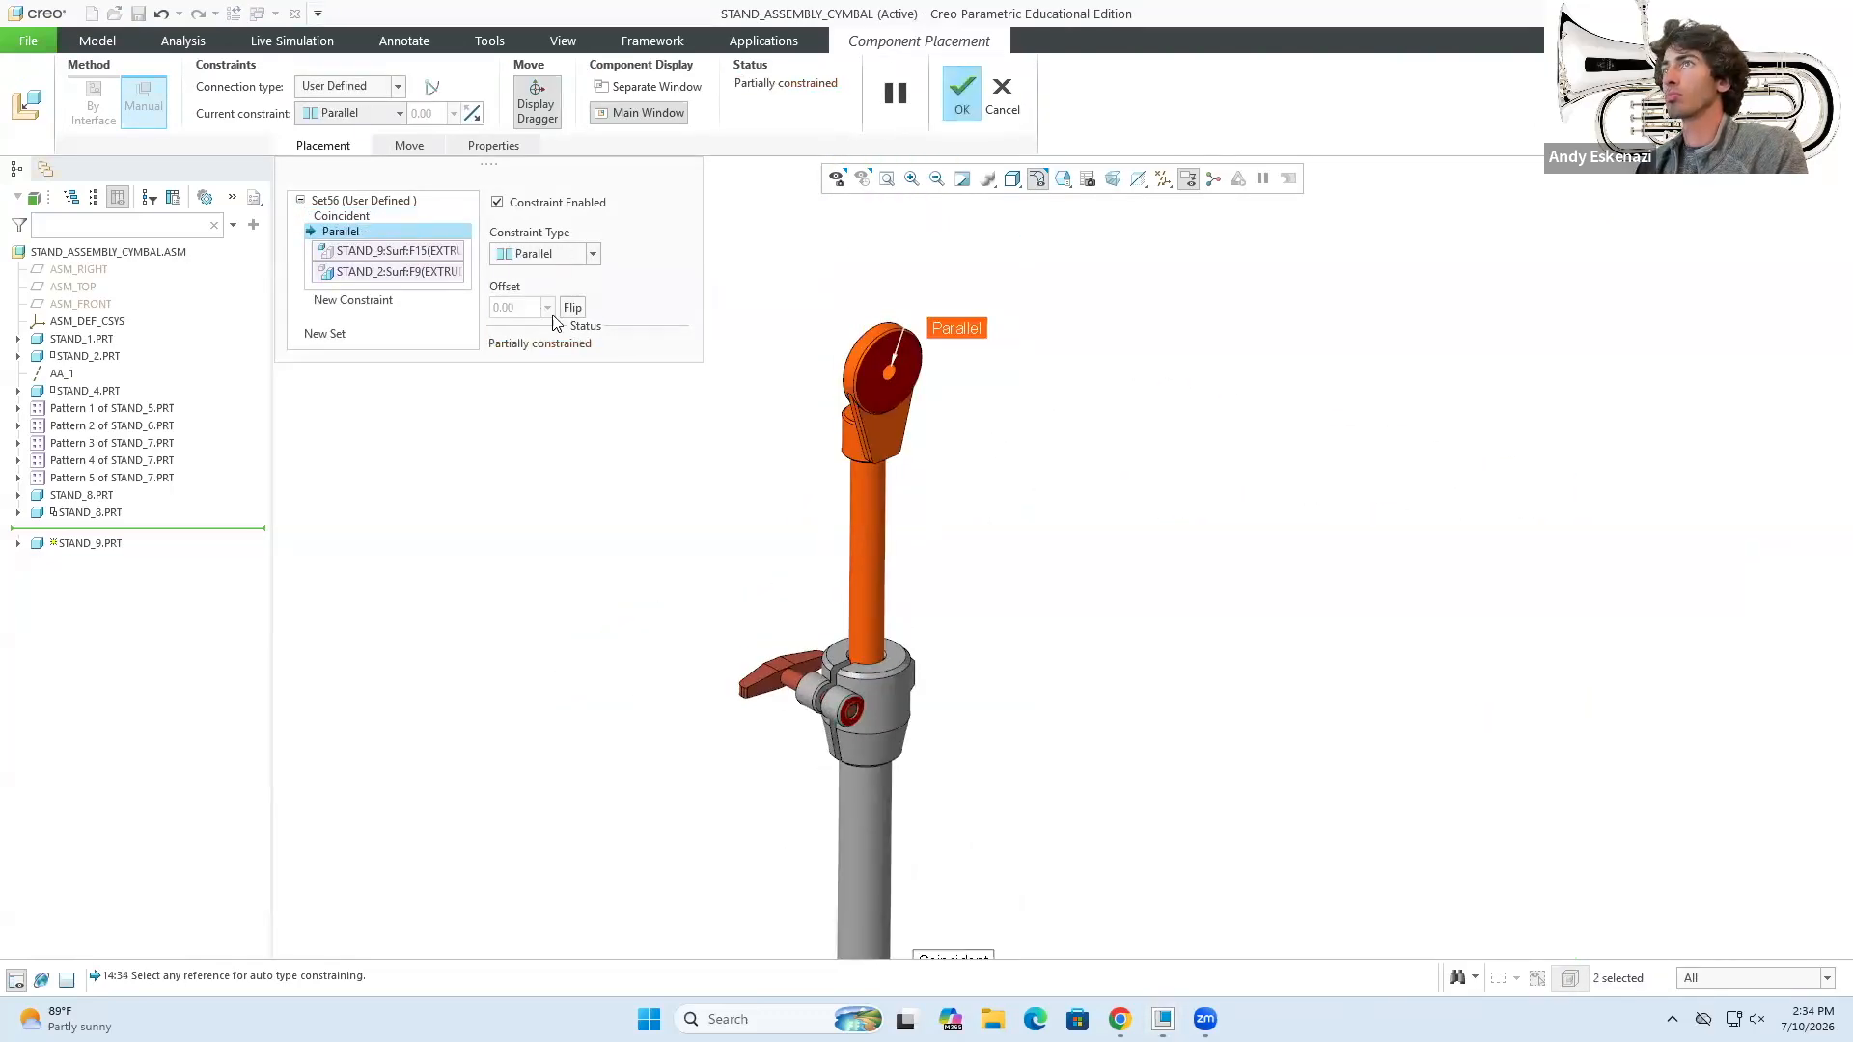
click(962, 94)
- Slide STAND_9 along the tube's axis with the Drag Components command
click(495, 114)
click(869, 514)
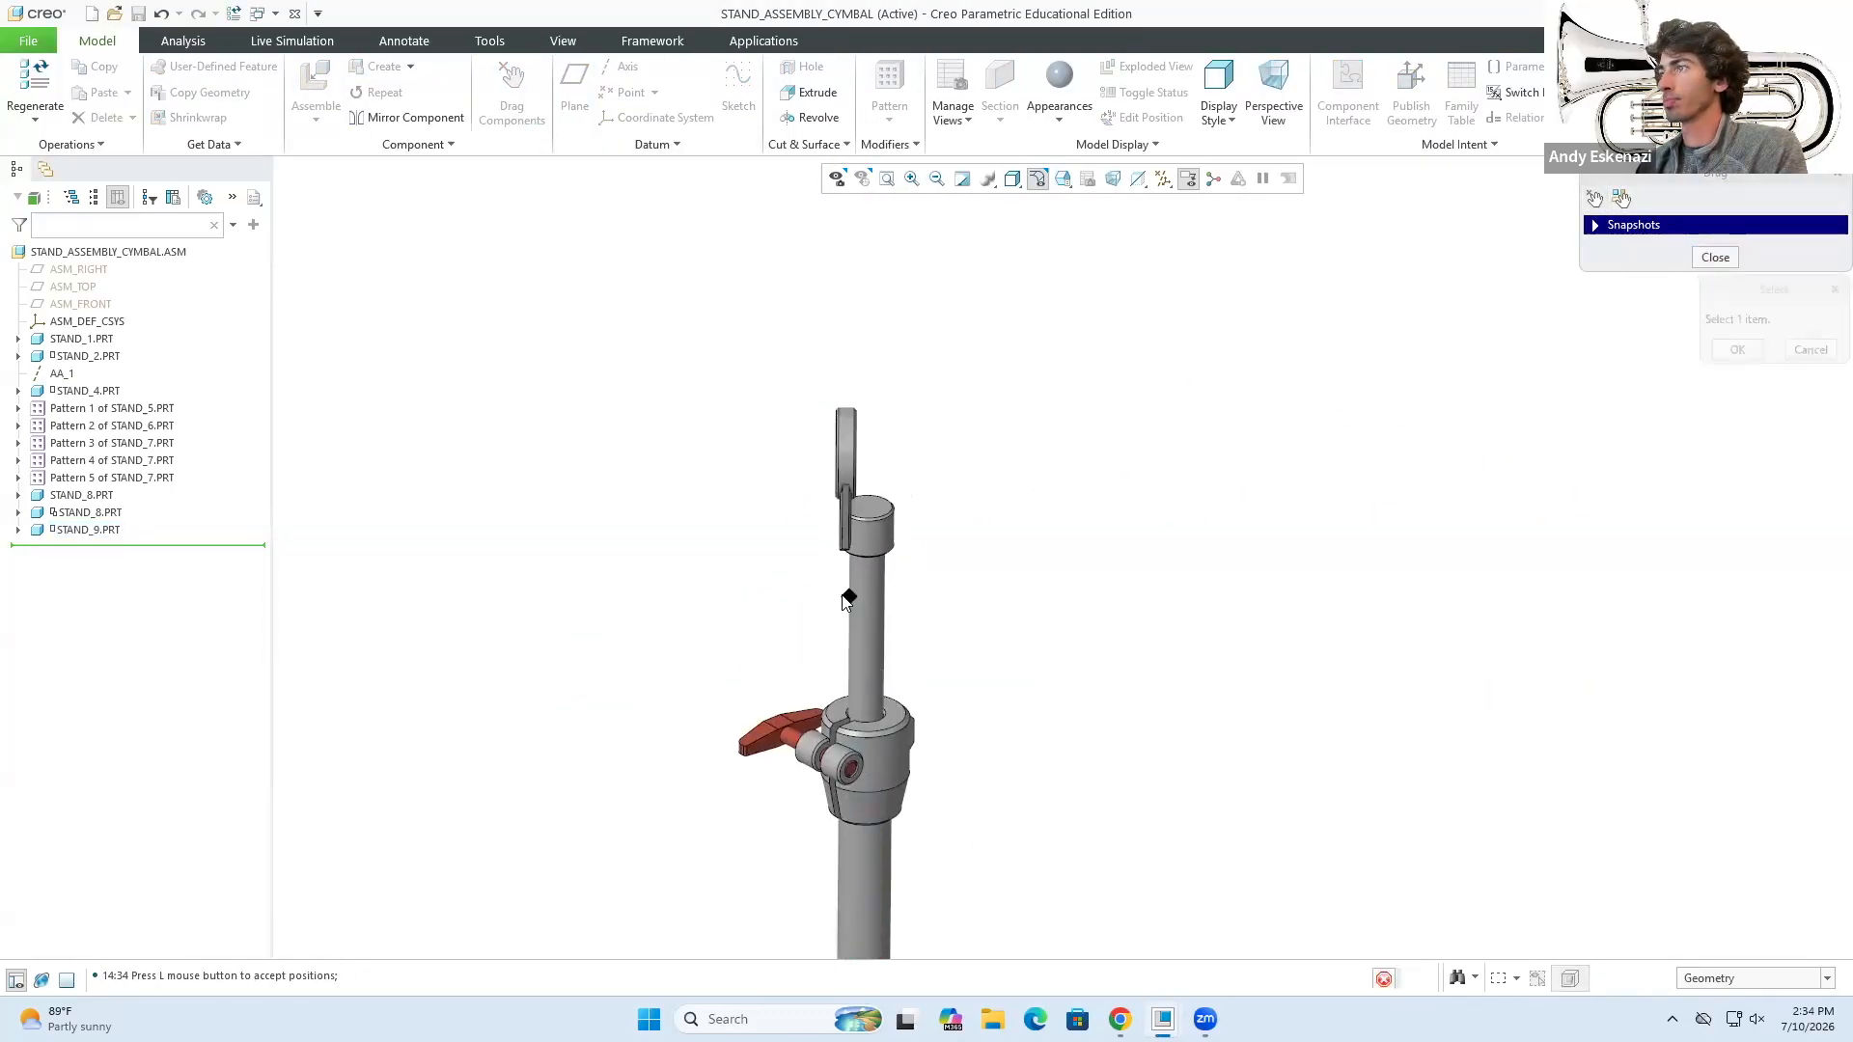
- Redefine STAND_9's placement with a new orientation constraint between its plate and a flat face on the STAND_2 clamp
click(92, 530)
click(121, 470)
middle_drag(965, 410, 848, 412)
click(847, 412)
click(865, 672)
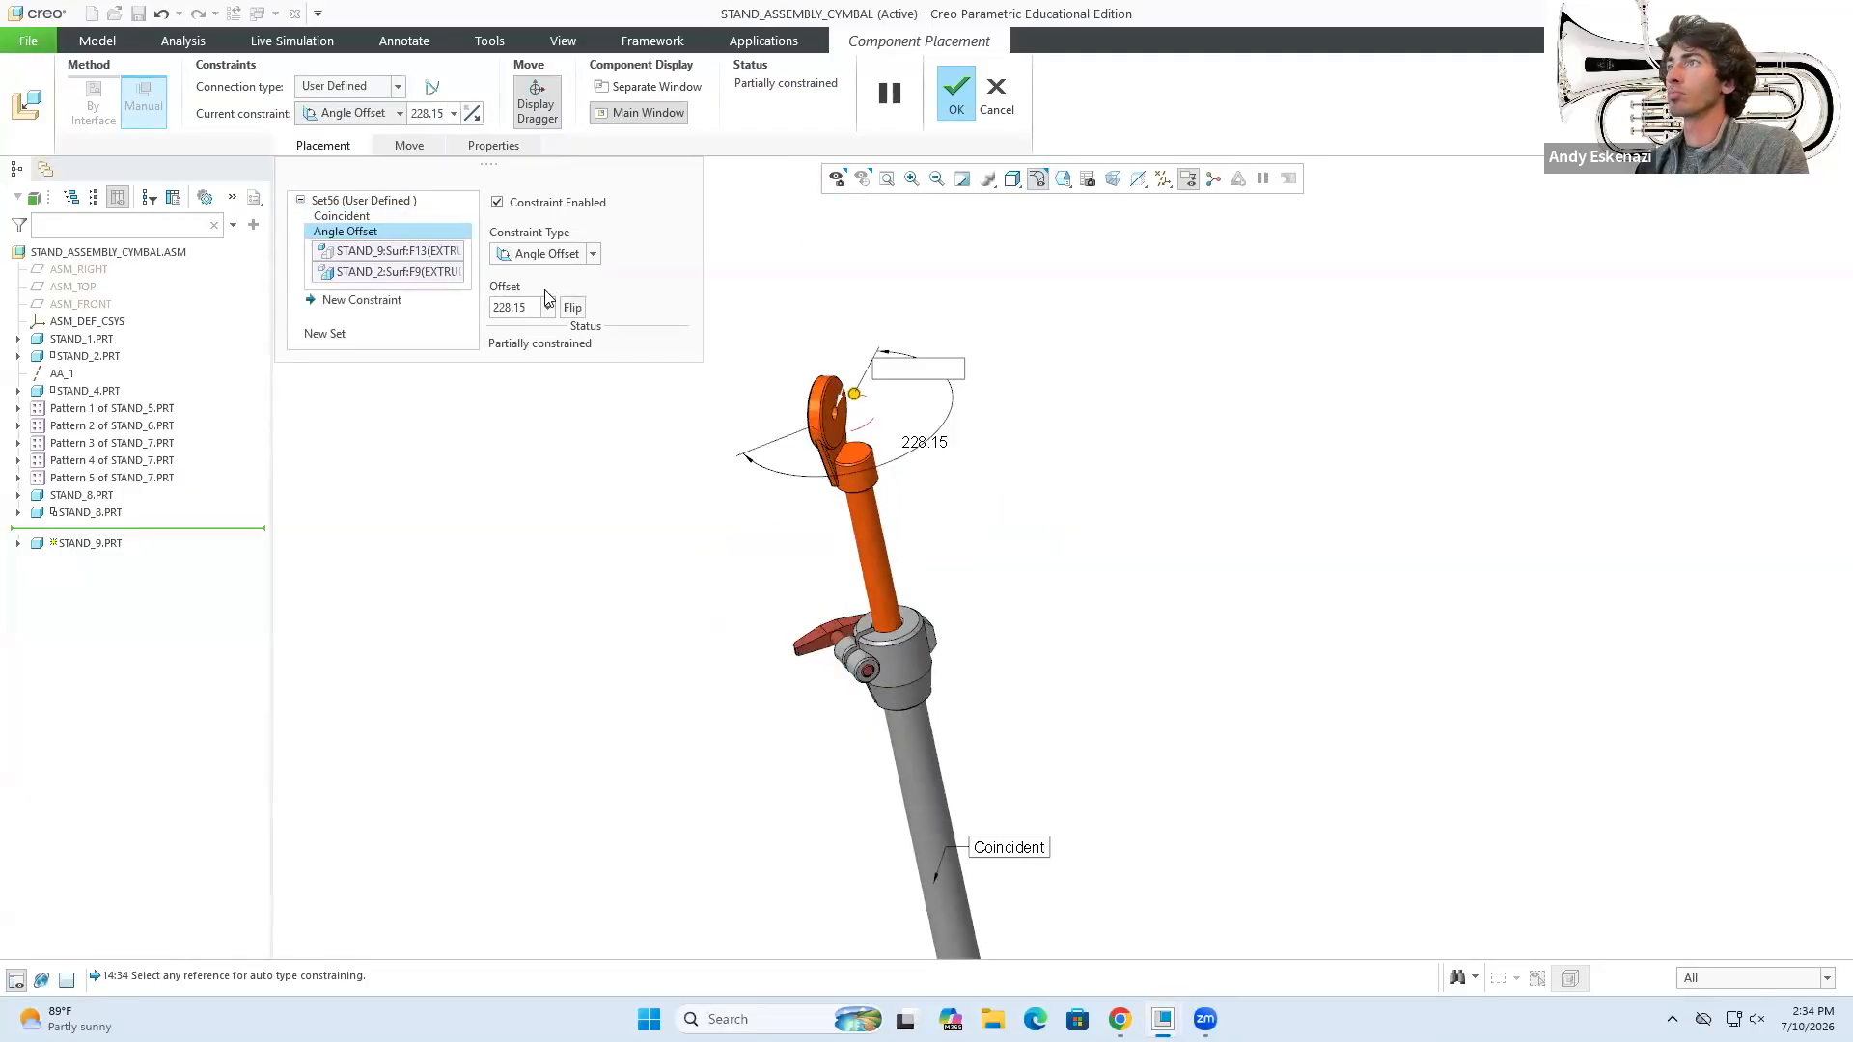
click(958, 93)
- Insert STAND_10 into the assembly and constrain its first reference to STAND_9's pivot head
scroll(905, 414, up, 3)
click(316, 82)
double_click(951, 514)
scroll(1264, 912, down, 8)
click(1085, 650)
scroll(1085, 650, up, 8)
scroll(888, 251, down, 7)
click(932, 382)
scroll(932, 382, up, 3)
- Add a second constraint that seats STAND_10's cylinder centrally against the face of STAND_9's pivot disc
click(353, 284)
click(953, 473)
scroll(1613, 773, down, 4)
click(1684, 771)
middle_drag(666, 444, 481, 383)
click(1038, 94)
middle_drag(830, 483, 955, 487)
- Switch to STAND_10 and set the length dimension in the rod's sketch to 20
click(1161, 1019)
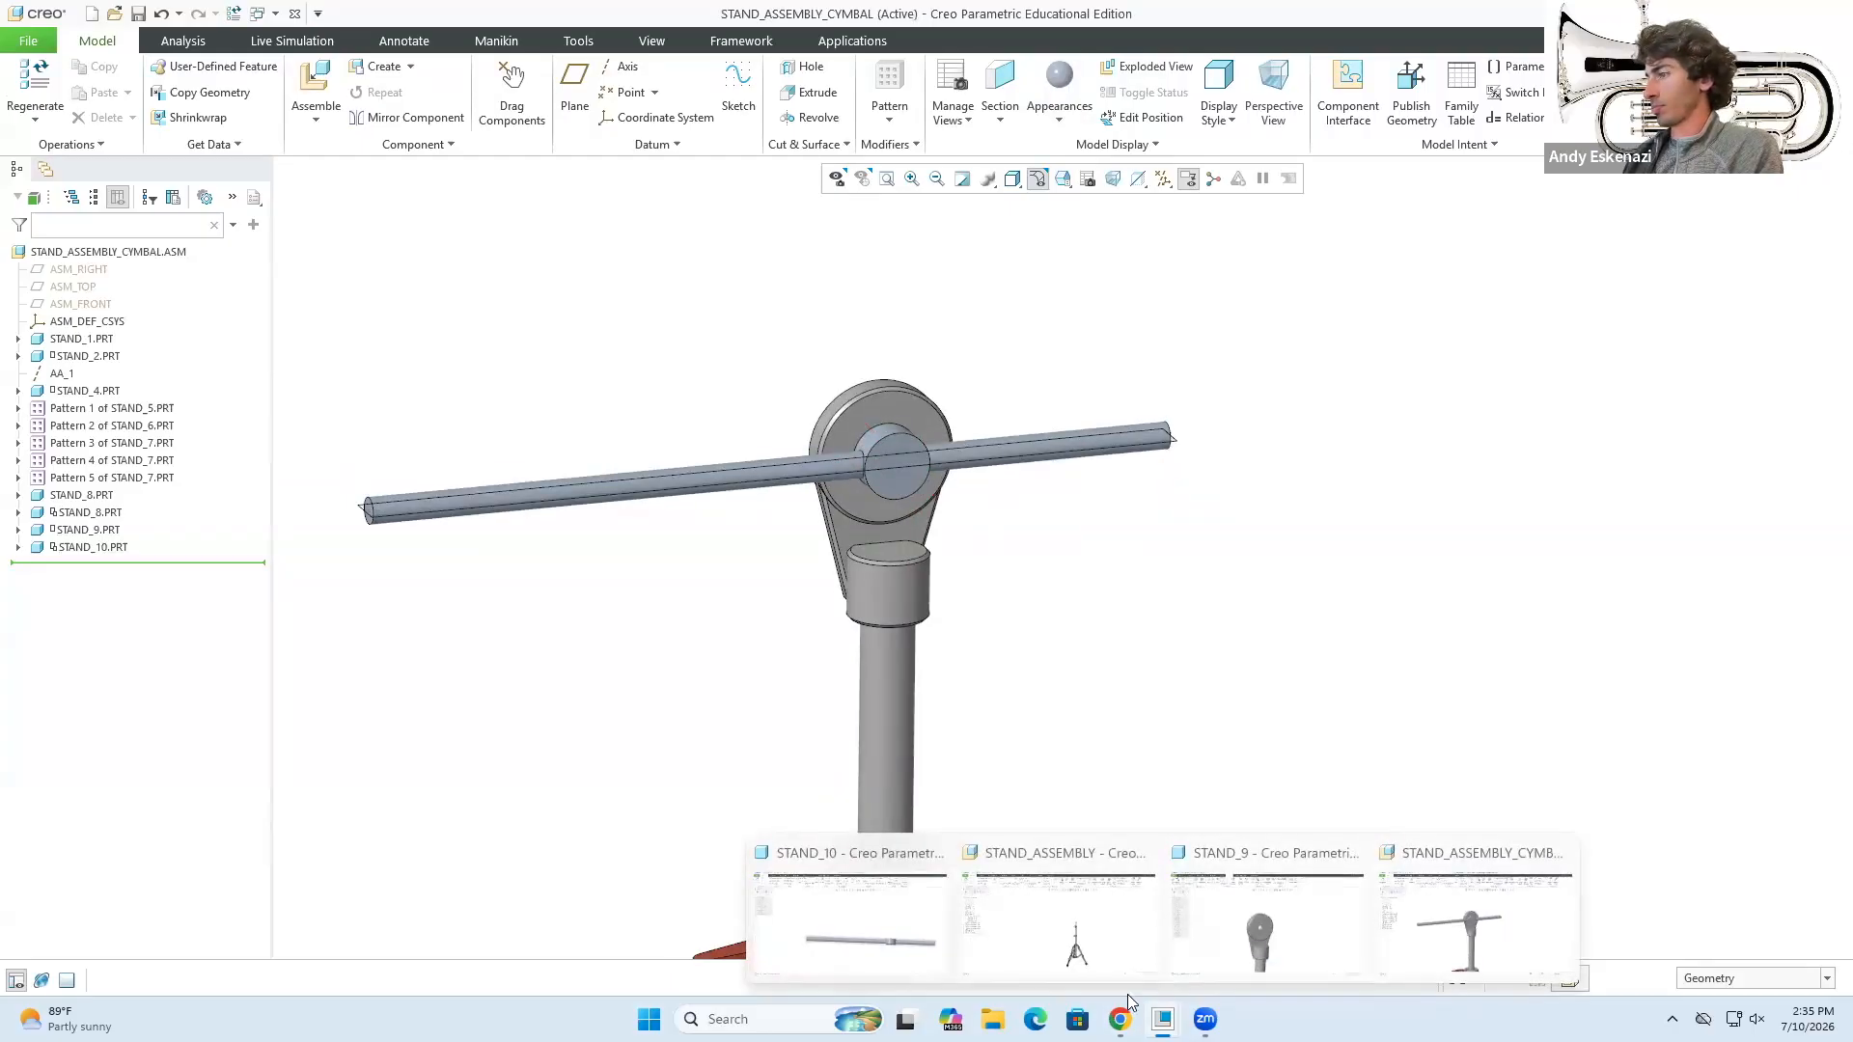
click(865, 922)
click(75, 392)
click(83, 327)
double_click(623, 627)
text(20)
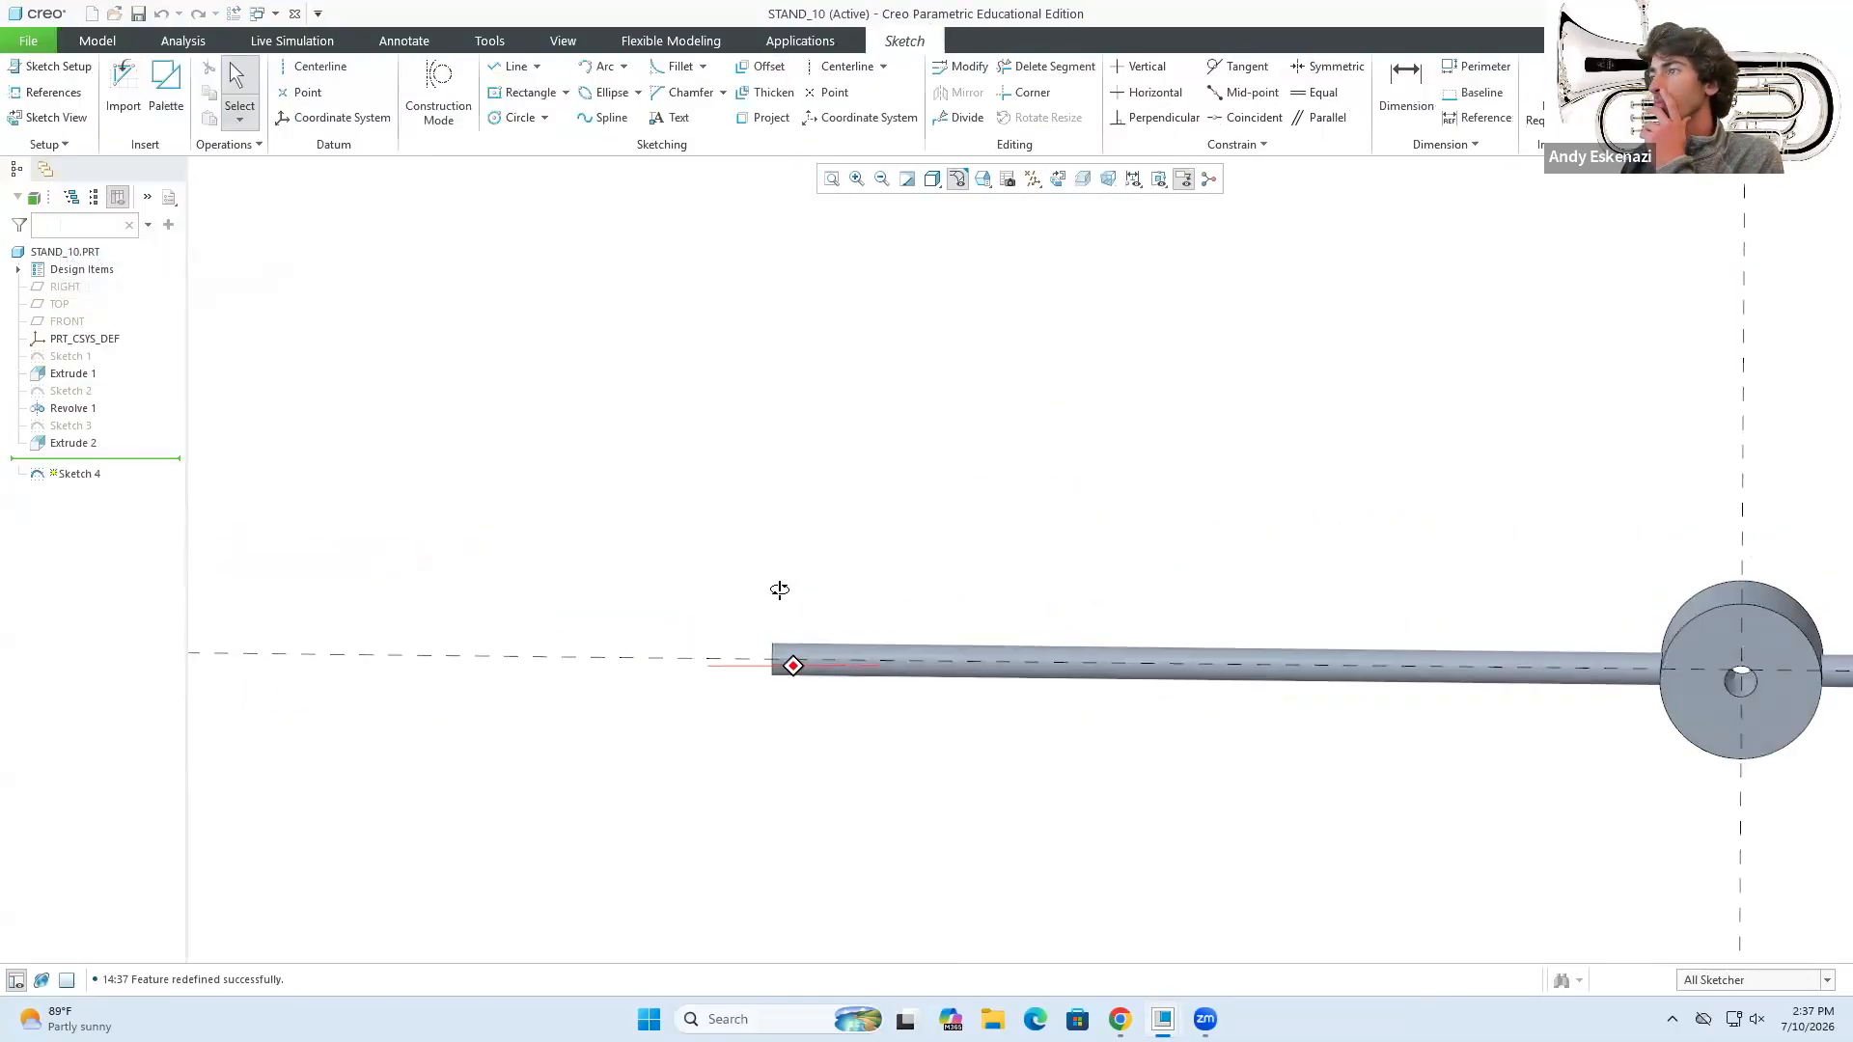
- Sketch a closed teardrop at the rod's free end, 25 long, with a tangent tip arc and 7 from the centreline on each side
click(764, 118)
click(912, 617)
middle_drag(780, 481, 899, 656)
click(509, 67)
click(967, 579)
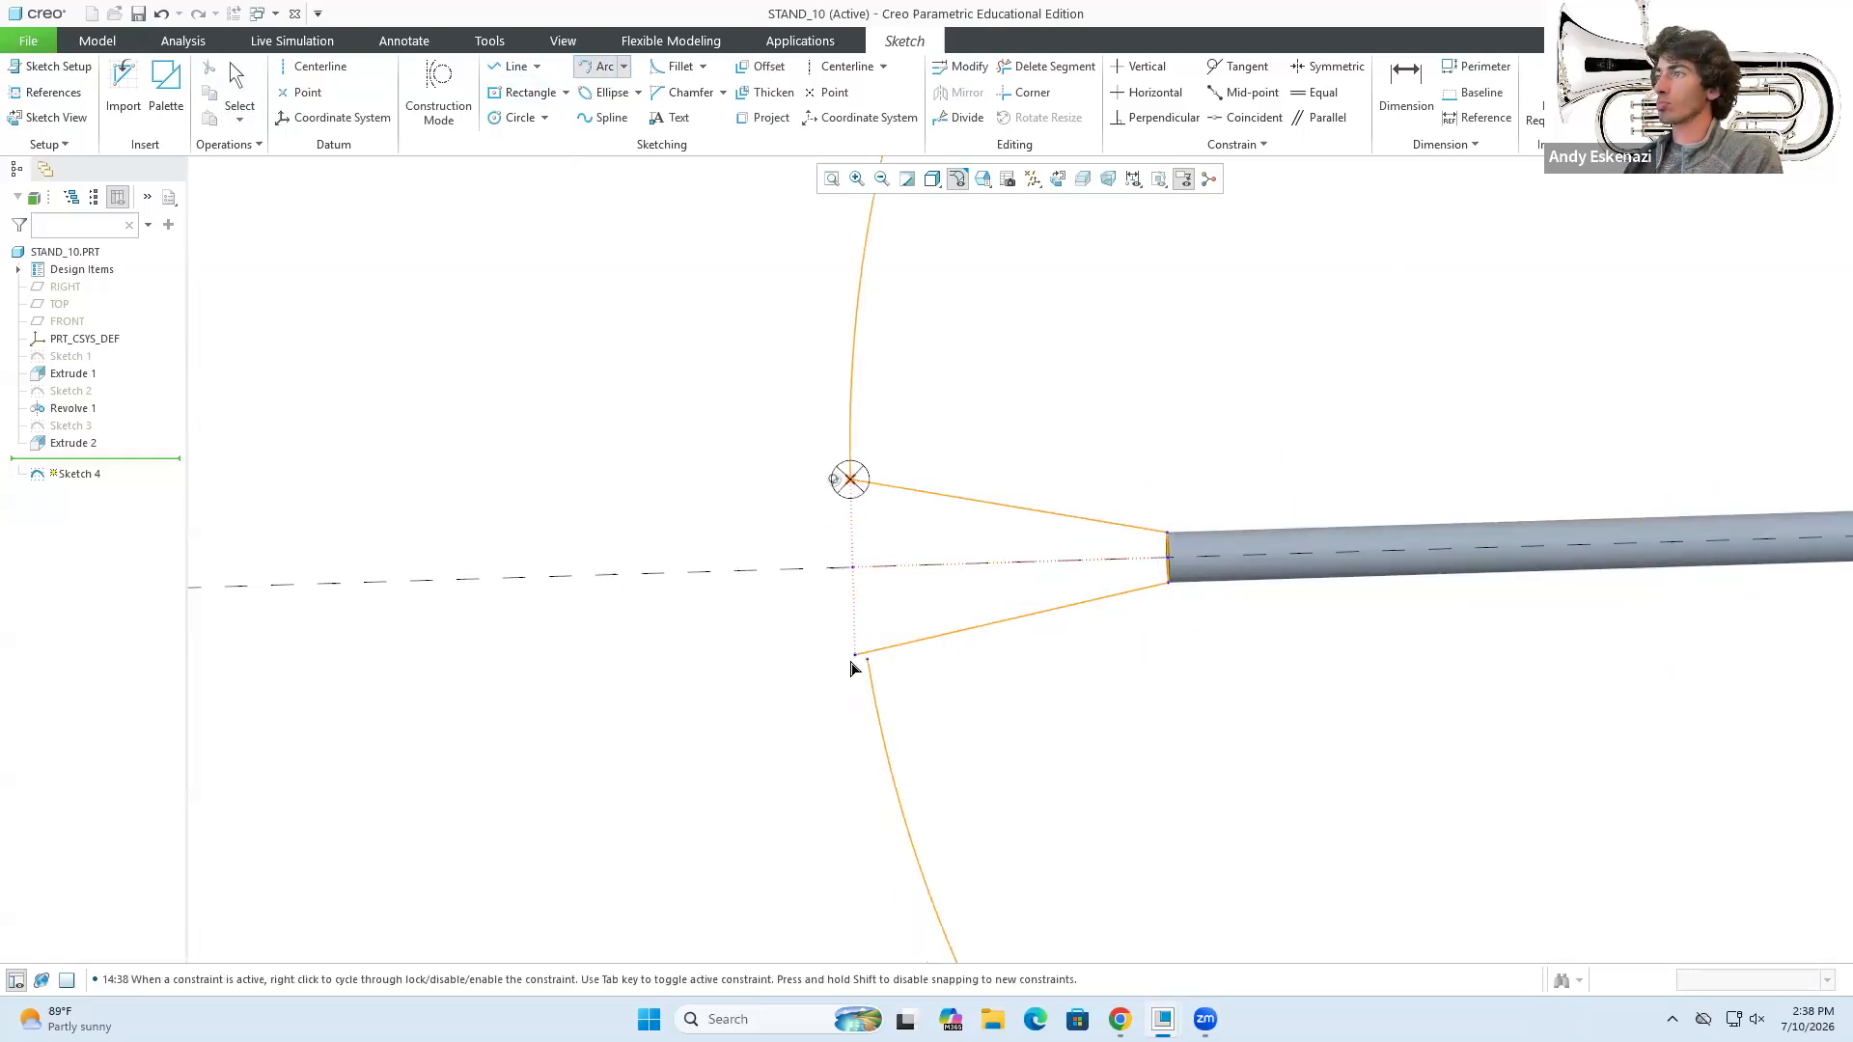
click(855, 656)
scroll(867, 519, down, 4)
click(646, 824)
middle_click(646, 824)
click(1238, 67)
click(775, 419)
middle_click(775, 420)
scroll(758, 307, up, 4)
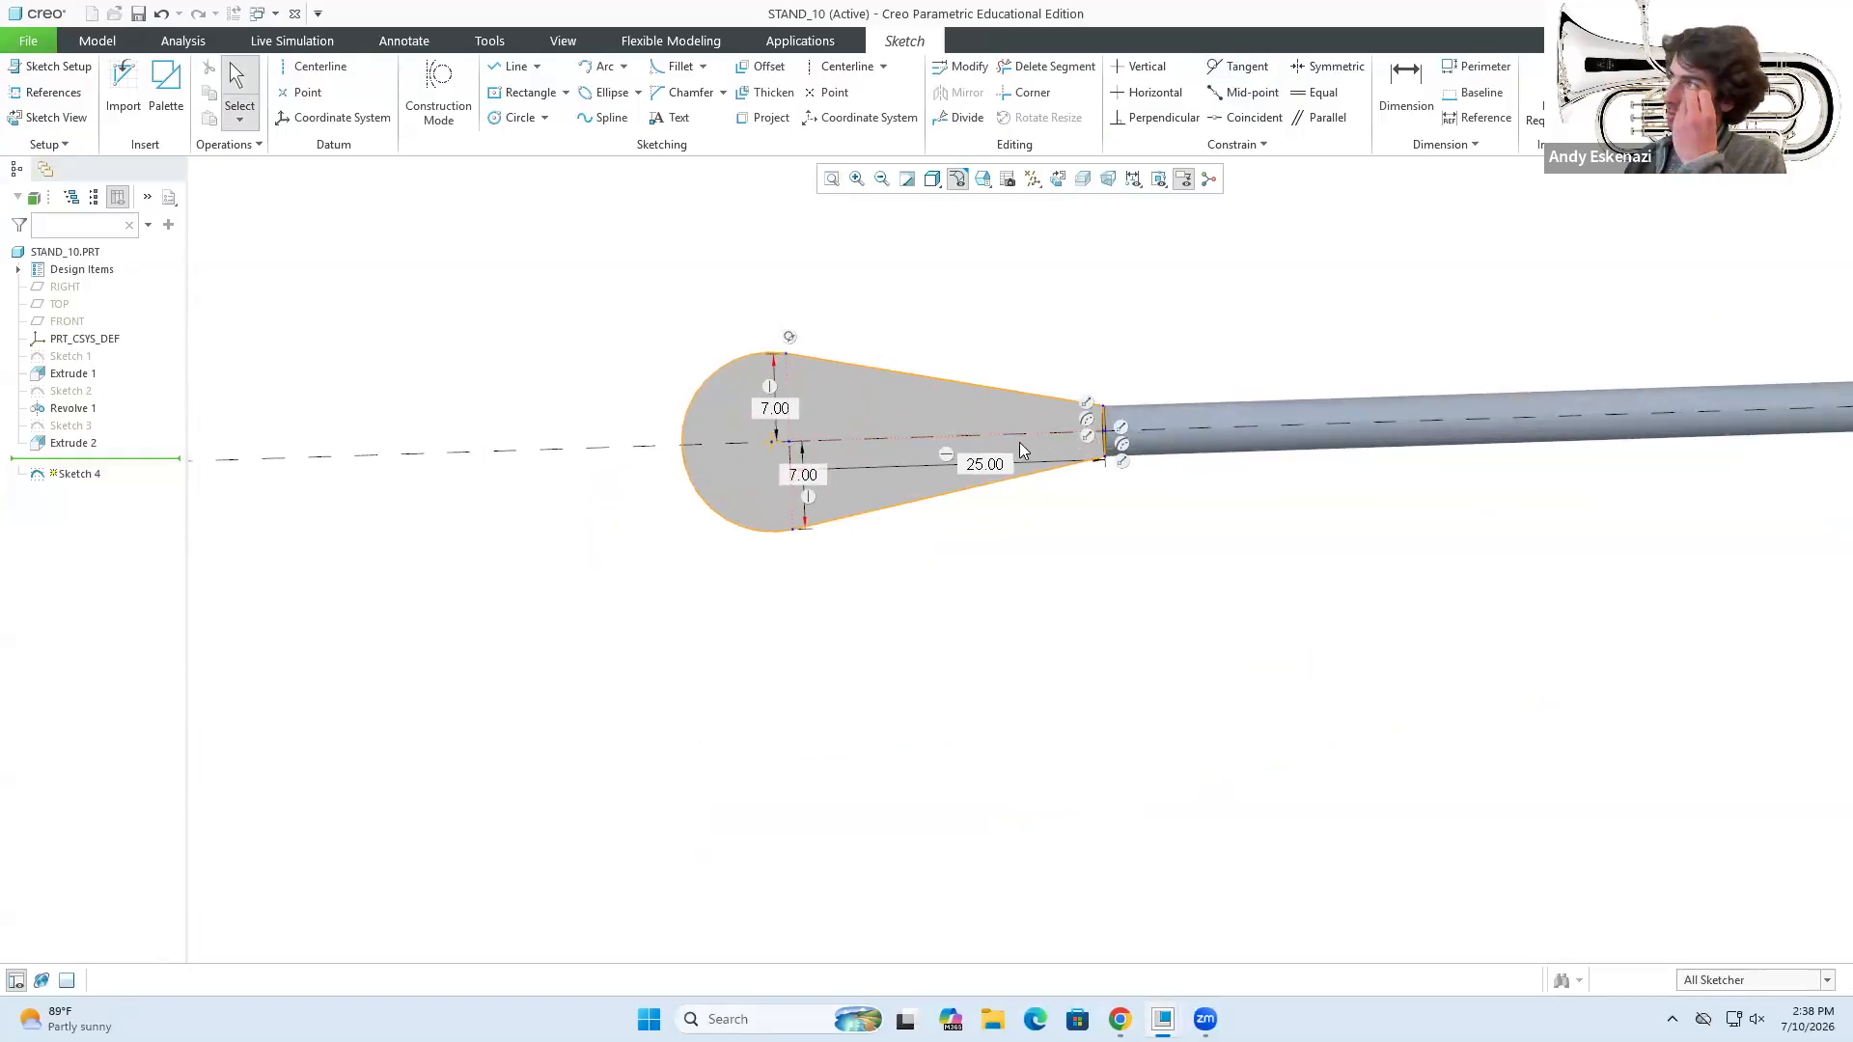
- Extrude the teardrop sketch symmetrically to a total depth of 4
click(1602, 94)
click(568, 87)
click(203, 88)
click(214, 137)
double_click(232, 87)
text(4)
key(Return)
middle_drag(1139, 502, 1223, 331)
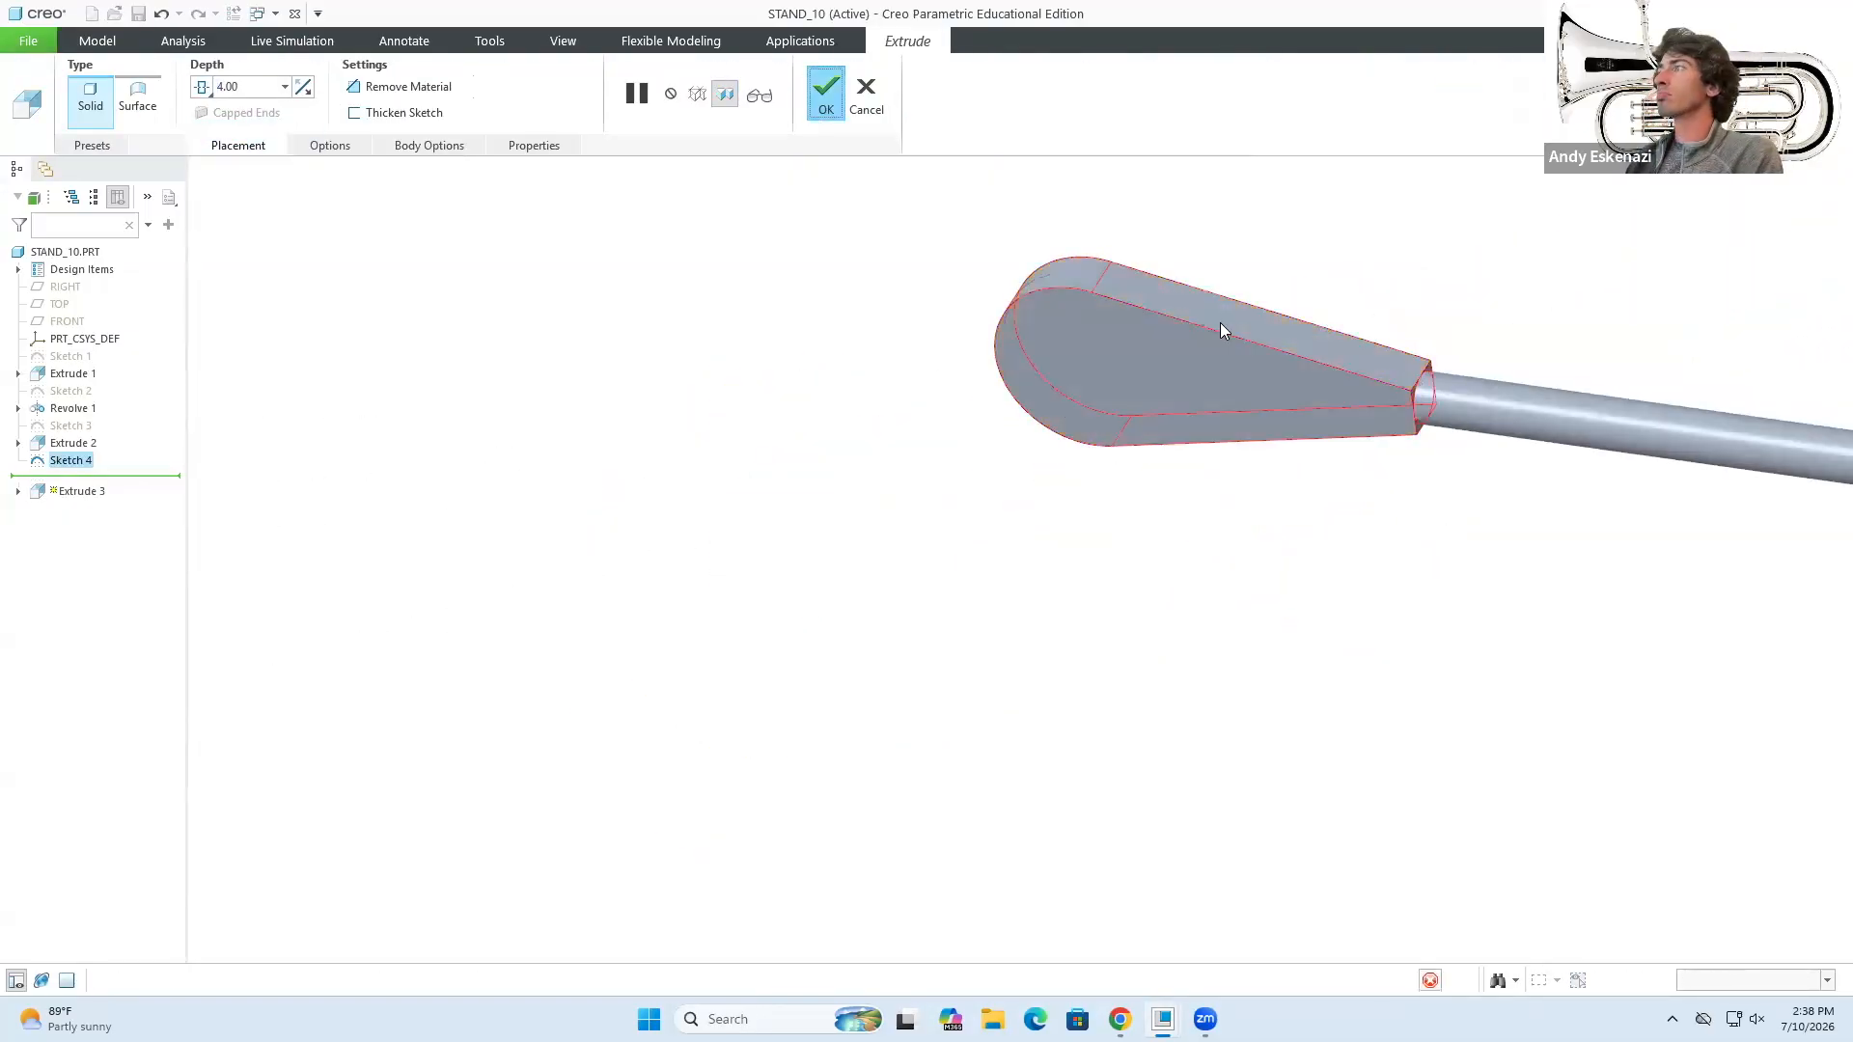
click(721, 90)
click(1224, 331)
scroll(1447, 381, down, 4)
double_click(275, 583)
text(1)
key(Return)
double_click(275, 584)
text(1.5)
scroll(1352, 444, down, 4)
text(1.81.75)
middle_drag(1108, 608, 1265, 488)
click(880, 94)
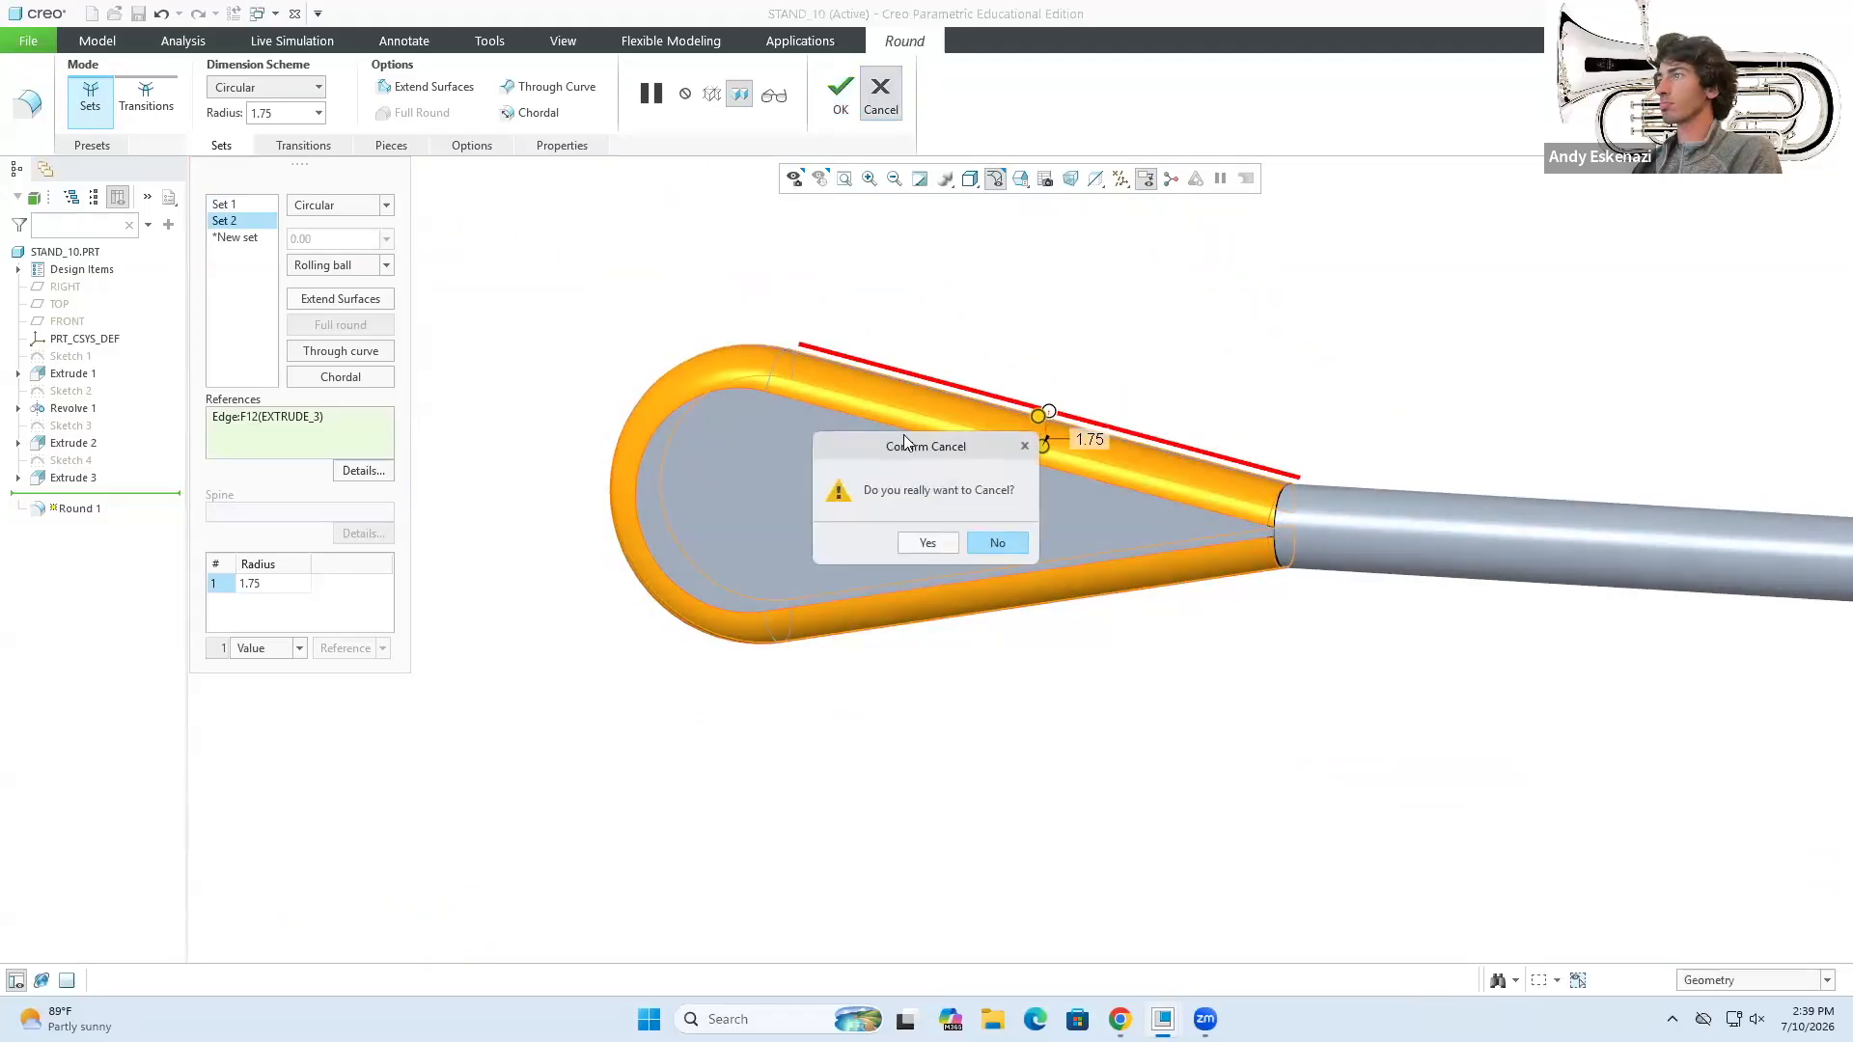
click(928, 542)
- Chamfer the outer edges of the teardrop head by 0.5
click(726, 115)
click(1052, 425)
double_click(253, 384)
text(0.5)
middle_drag(1062, 599, 1202, 466)
click(1199, 449)
click(586, 94)
- Consult the cymbal stand reference photo and set the teardrop head's symmetric extrusion depth to 8
middle_drag(1201, 541, 1162, 740)
click(1120, 1019)
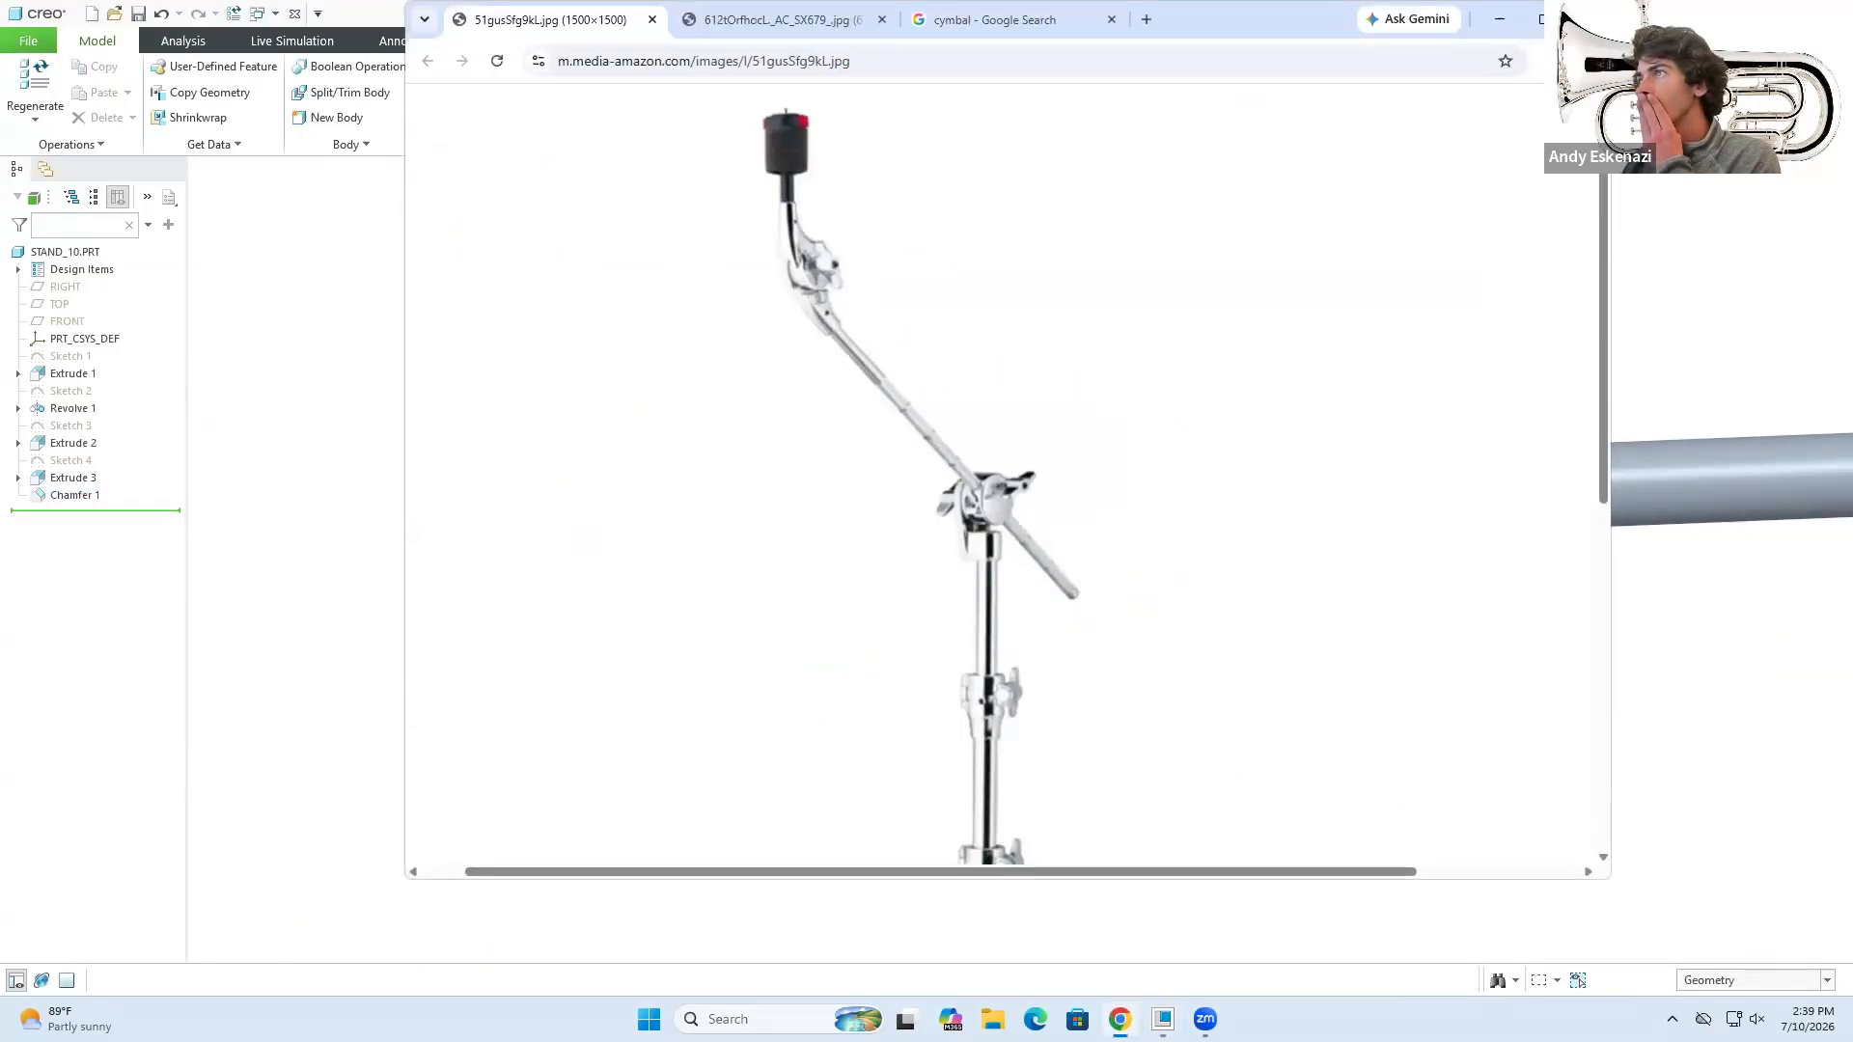
click(1119, 1019)
click(54, 479)
click(72, 425)
double_click(239, 89)
text(8)
key(Return)
click(826, 93)
middle_drag(1125, 444, 1158, 446)
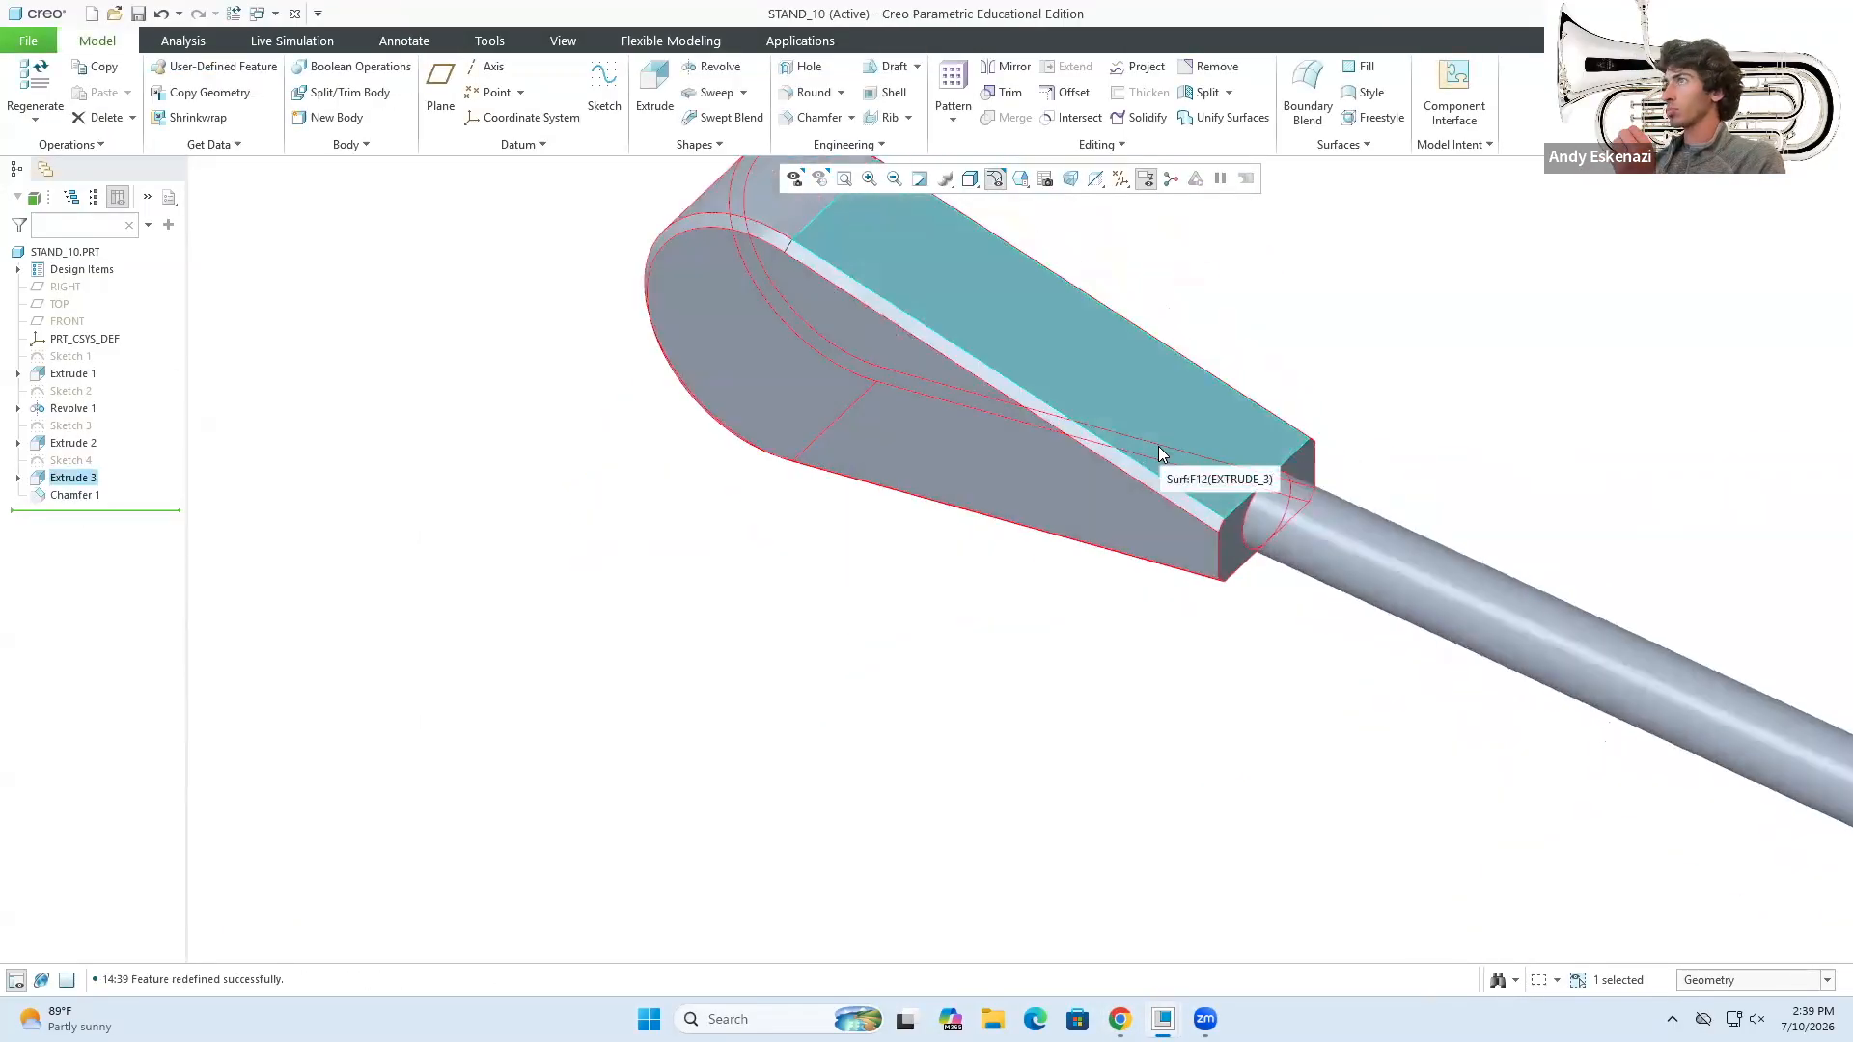
- Delete the chamfer from the teardrop head
middle_drag(1002, 467, 975, 405)
right_click(78, 496)
click(122, 658)
click(864, 551)
- Redefine the teardrop sketch so its rod end extends 4 from the centreline on each side
click(17, 477)
click(93, 495)
click(127, 431)
scroll(1281, 576, down, 4)
middle_drag(1282, 576, 1226, 565)
double_click(1304, 554)
text(4)
key(Return)
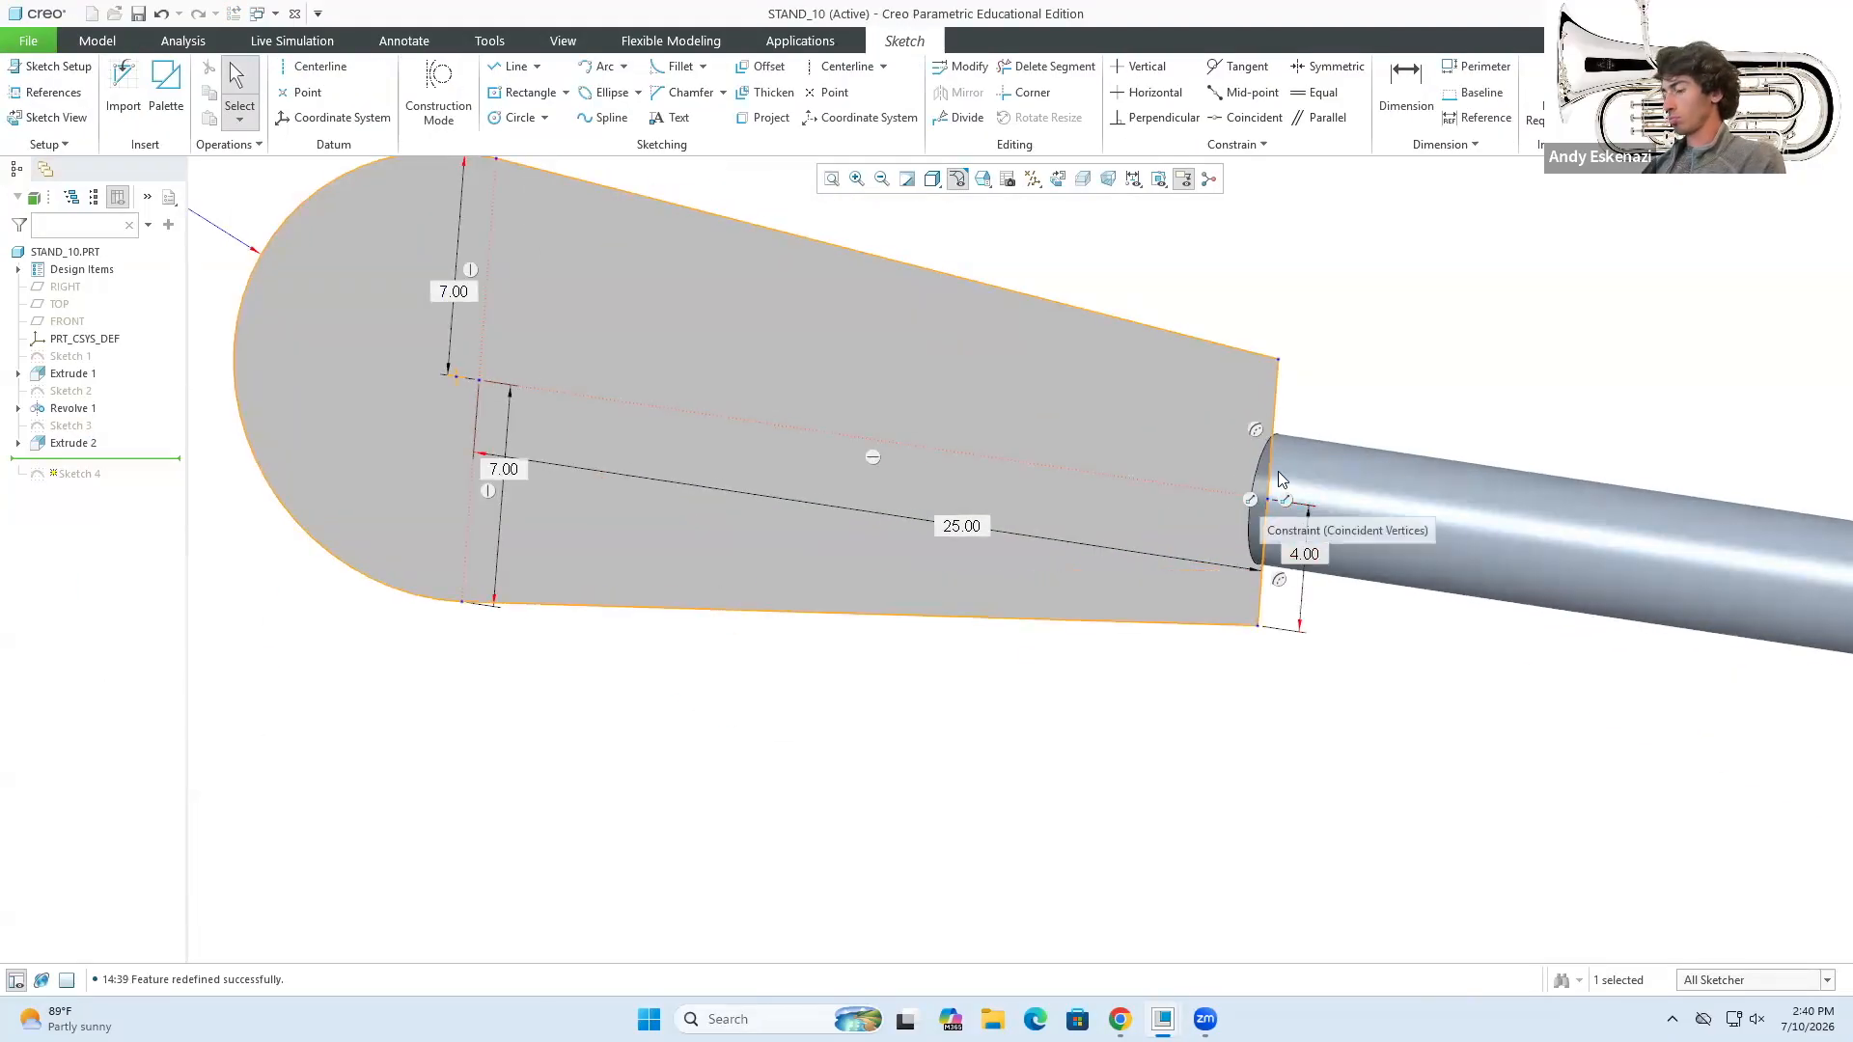
text(4)
key(Return)
click(1631, 91)
- Round the long outer edge chain of the teardrop head with a radius of 2
click(816, 93)
click(221, 145)
middle_drag(1110, 434, 1254, 337)
click(1300, 290)
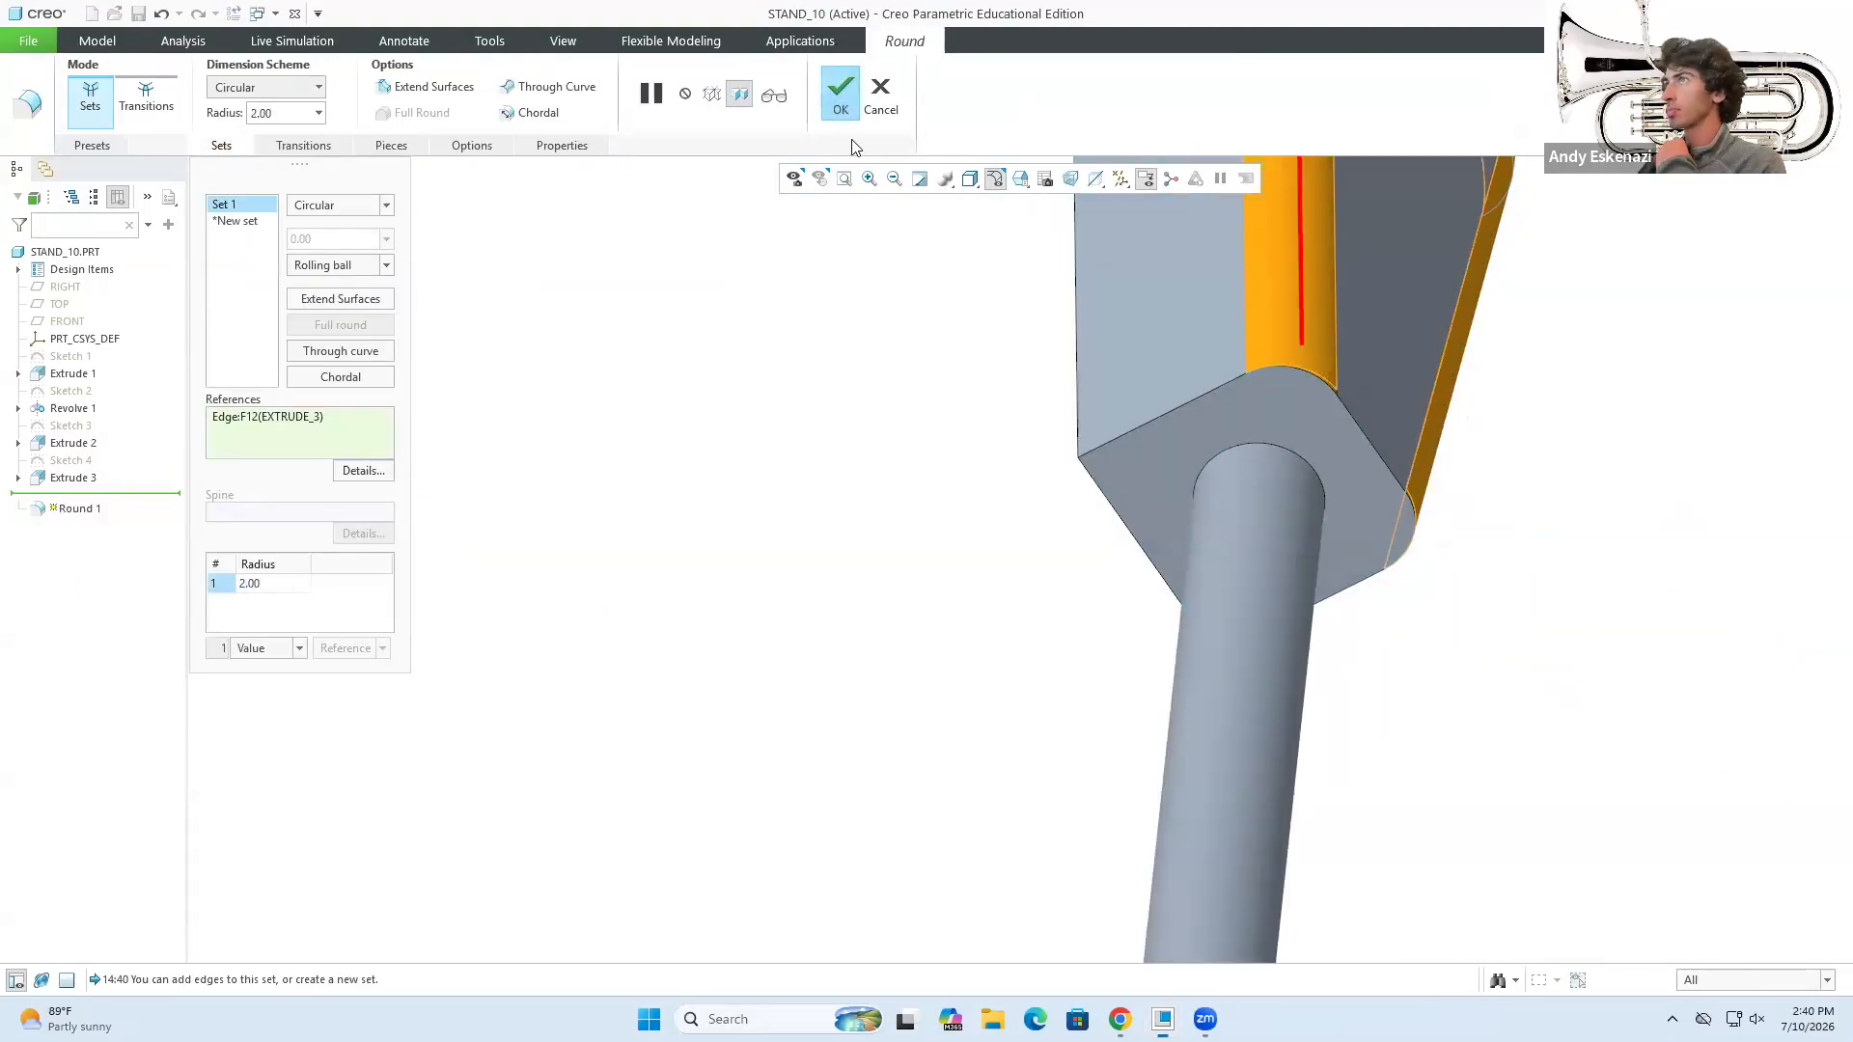
click(841, 94)
middle_drag(1110, 463, 868, 540)
click(603, 91)
middle_drag(772, 434, 792, 367)
click(1674, 92)
- Sketch a rectangle on the FRONT plane over one half of the head's thickness, starting beyond its tip, 25 long and 5 high
click(67, 321)
click(603, 92)
mouse_move(676, 434)
middle_down()
mouse_move(622, 314)
mouse_move(589, 366)
middle_up()
click(763, 119)
middle_drag(1014, 328, 1048, 270)
click(1001, 275)
click(515, 67)
click(1001, 291)
click(309, 316)
mouse_move(357, 198)
middle_down()
mouse_move(391, 239)
mouse_move(641, 269)
middle_up()
click(565, 92)
click(560, 116)
click(1031, 425)
middle_click(1032, 424)
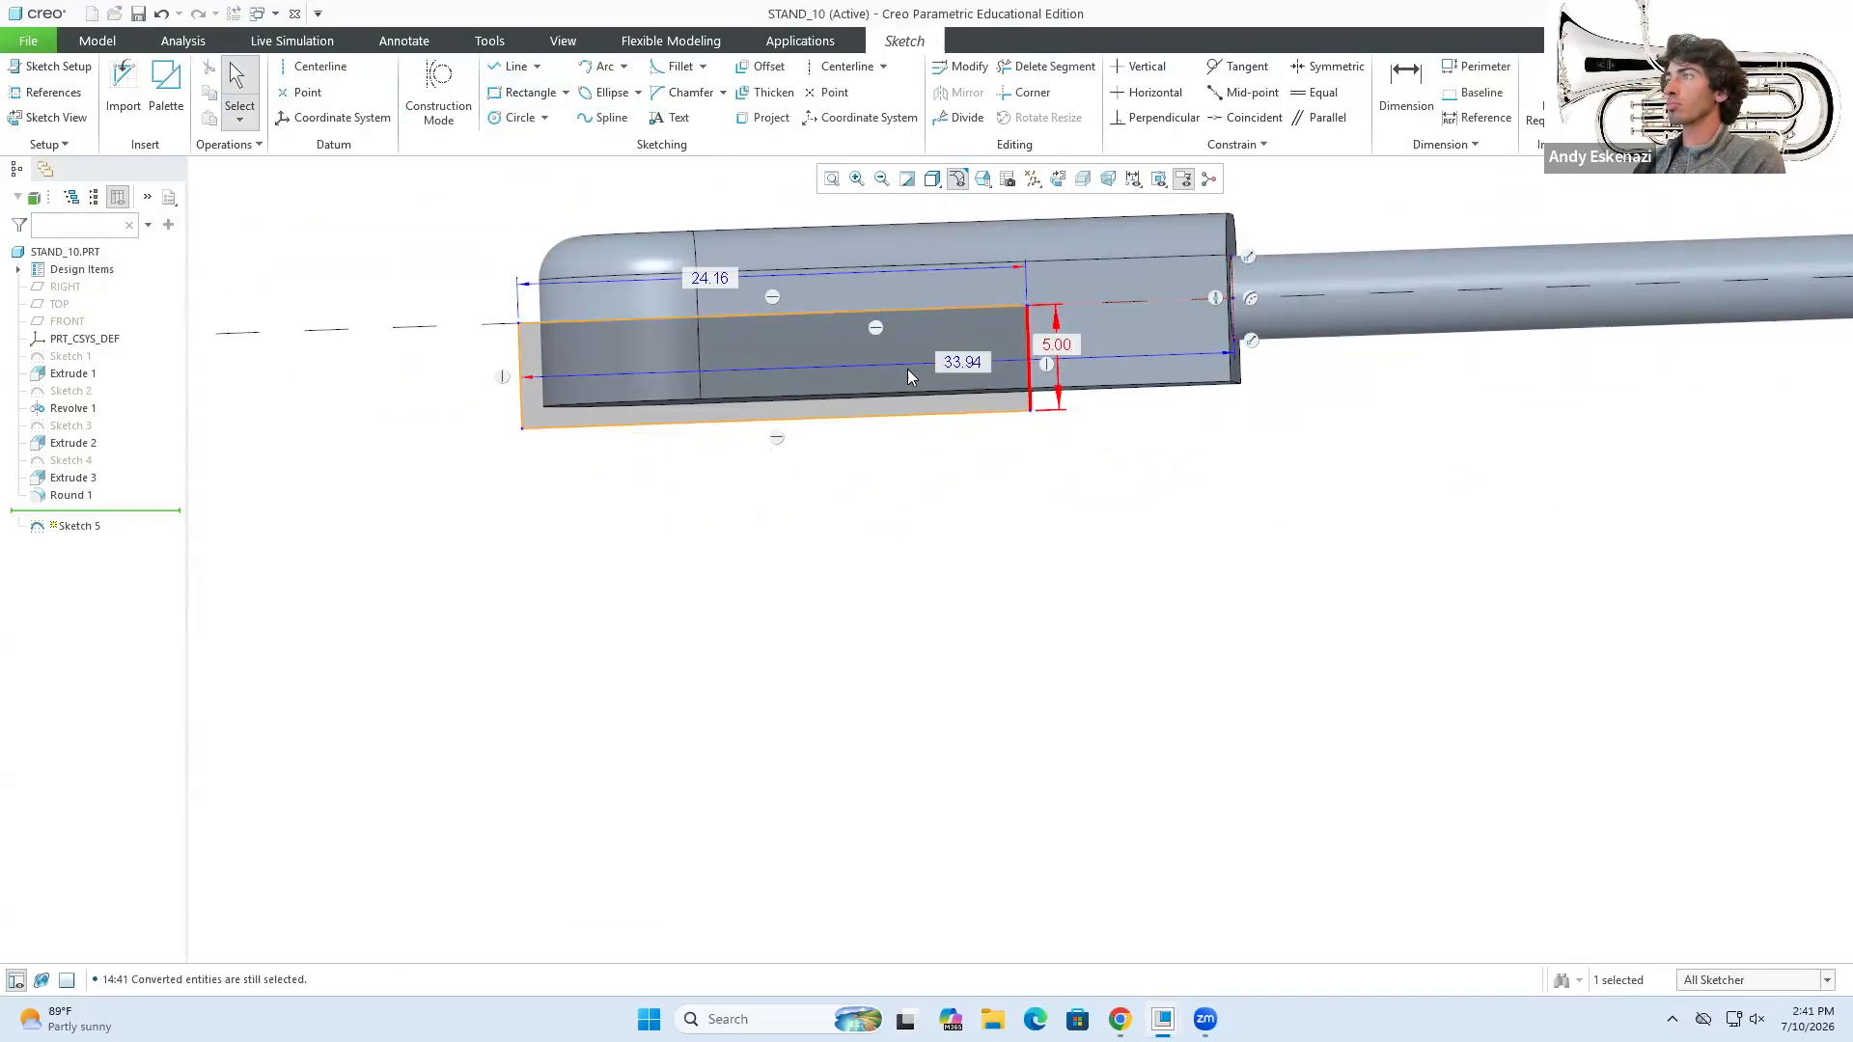
double_click(709, 278)
text(25)
key(Return)
- Extrude the rectangle as a material-removing cut through the teardrop head
middle_drag(1013, 409, 1013, 351)
click(617, 87)
click(444, 87)
click(849, 92)
- Round two edges of the thick block that the cut leaves at the head's rod end
click(784, 93)
click(1109, 318)
click(1107, 459)
click(840, 95)
- Chamfer the edges around the teardrop head's stepped end
click(823, 114)
click(984, 265)
click(994, 257)
click(1045, 386)
mouse_move(1050, 264)
middle_down()
mouse_move(1042, 323)
mouse_move(1091, 405)
middle_up()
click(586, 94)
- Sketch a circle concentric with the rounded tip on the head's flat face and extrude it into a disc
middle_drag(972, 504, 972, 464)
click(604, 87)
click(946, 463)
middle_drag(827, 367, 840, 424)
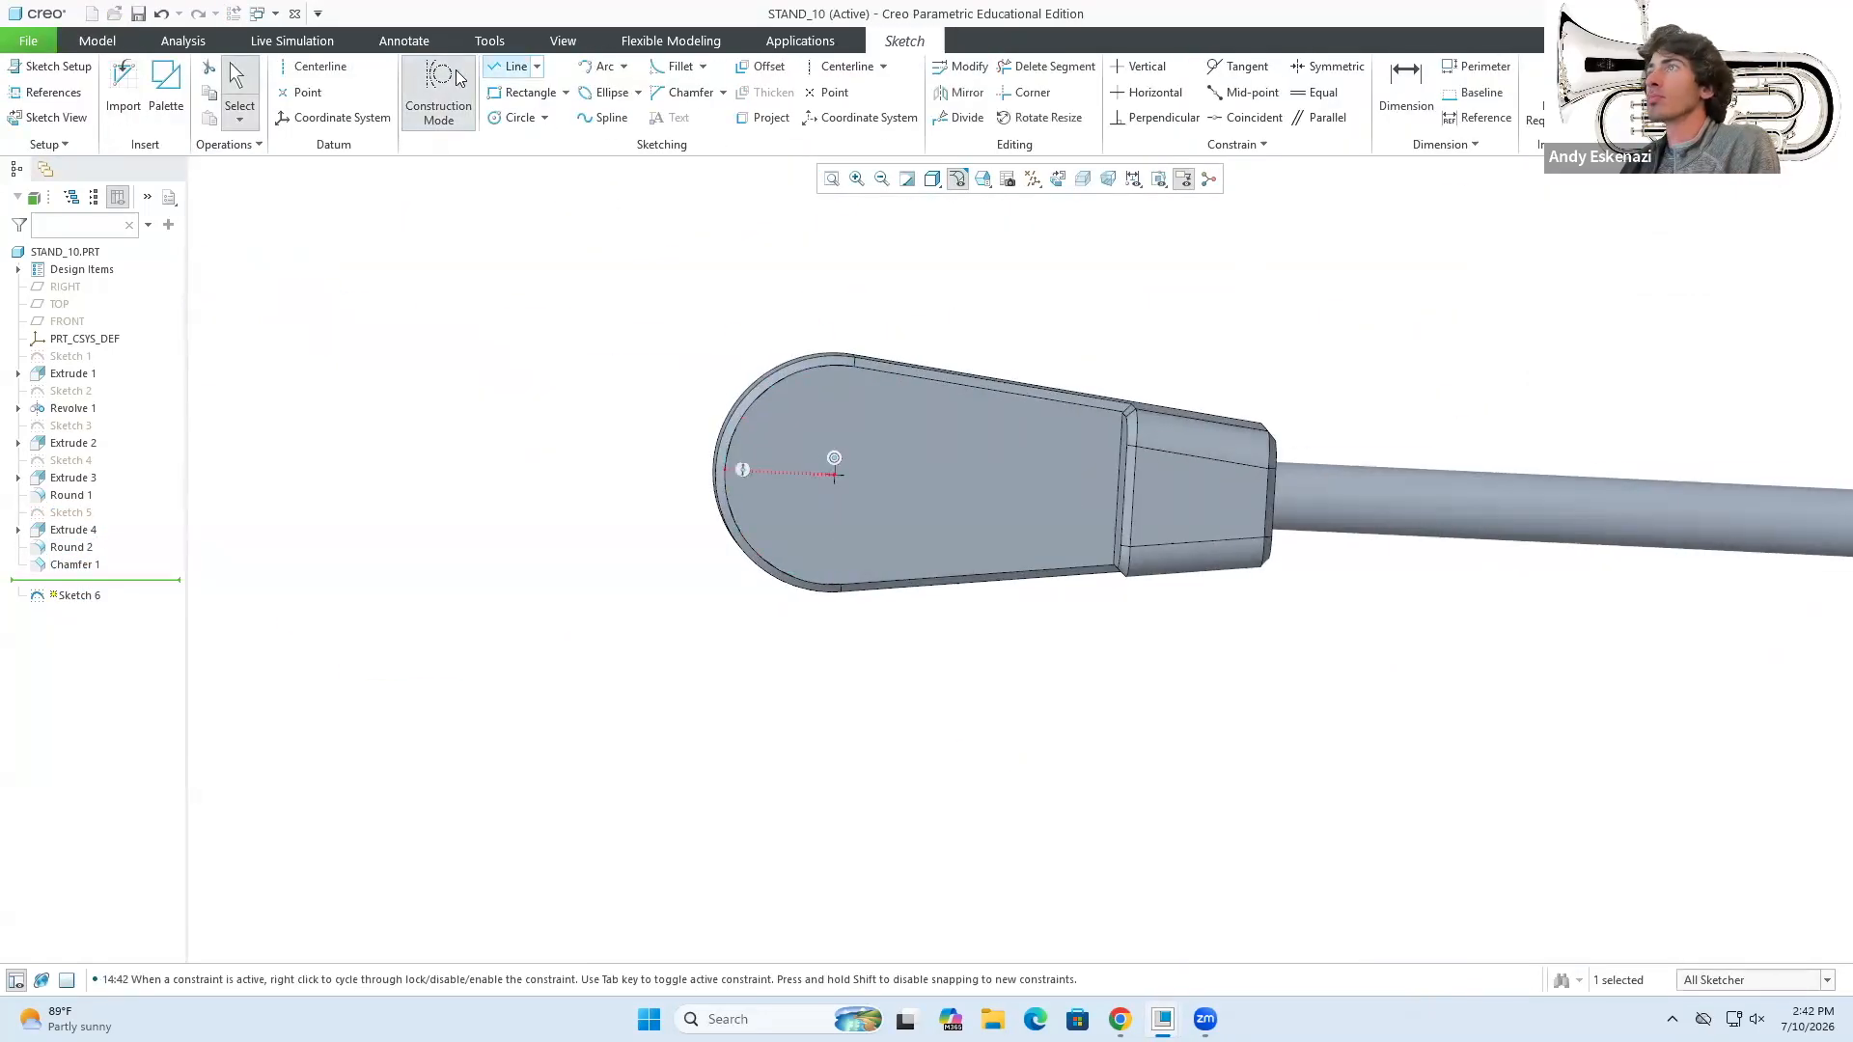
click(456, 73)
click(519, 117)
click(835, 474)
click(725, 470)
click(626, 88)
click(827, 89)
- Chamfer the circular edge of the large pivot cylinder by 0.5
middle_drag(1245, 405, 1374, 472)
click(819, 116)
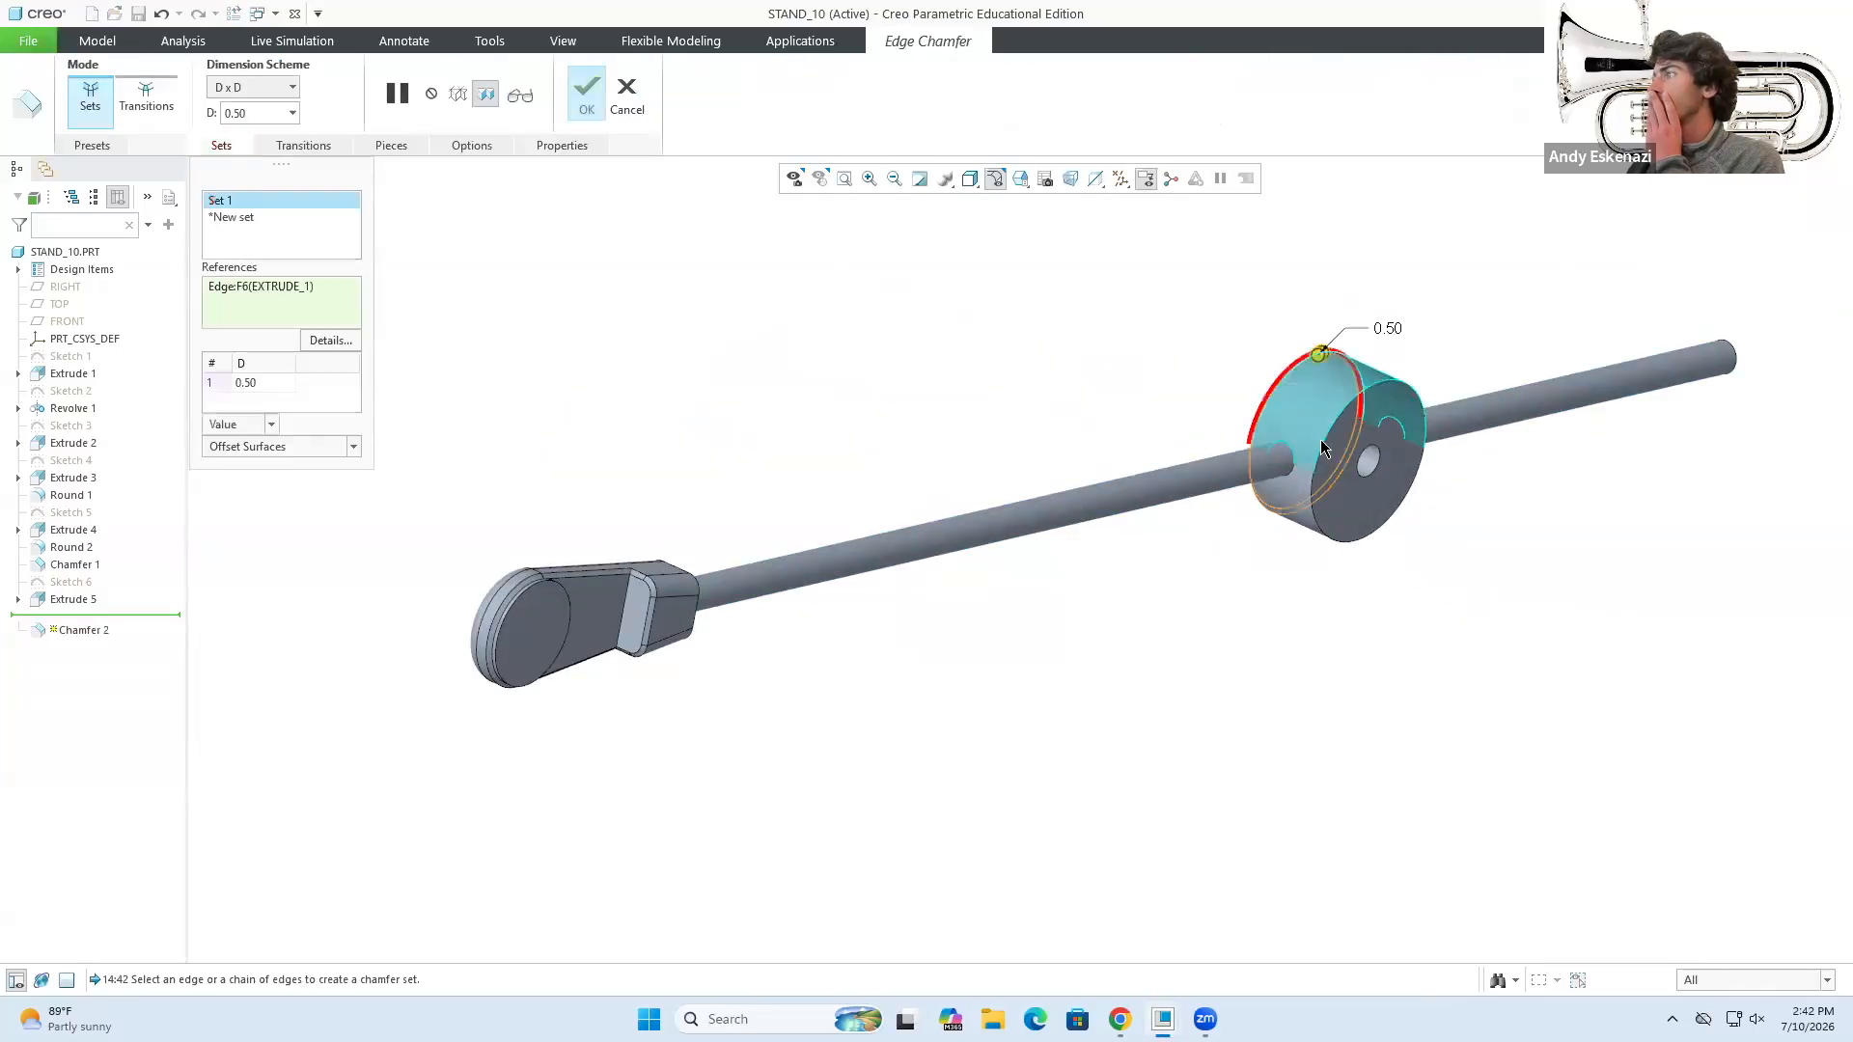
click(587, 94)
- Return to the assembly and add a third placement constraint between STAND_10's head face and a revolved surface of STAND_9
click(294, 13)
middle_drag(954, 482, 898, 492)
click(88, 549)
click(141, 490)
click(323, 146)
click(354, 298)
click(622, 458)
middle_drag(908, 628, 956, 642)
click(1192, 643)
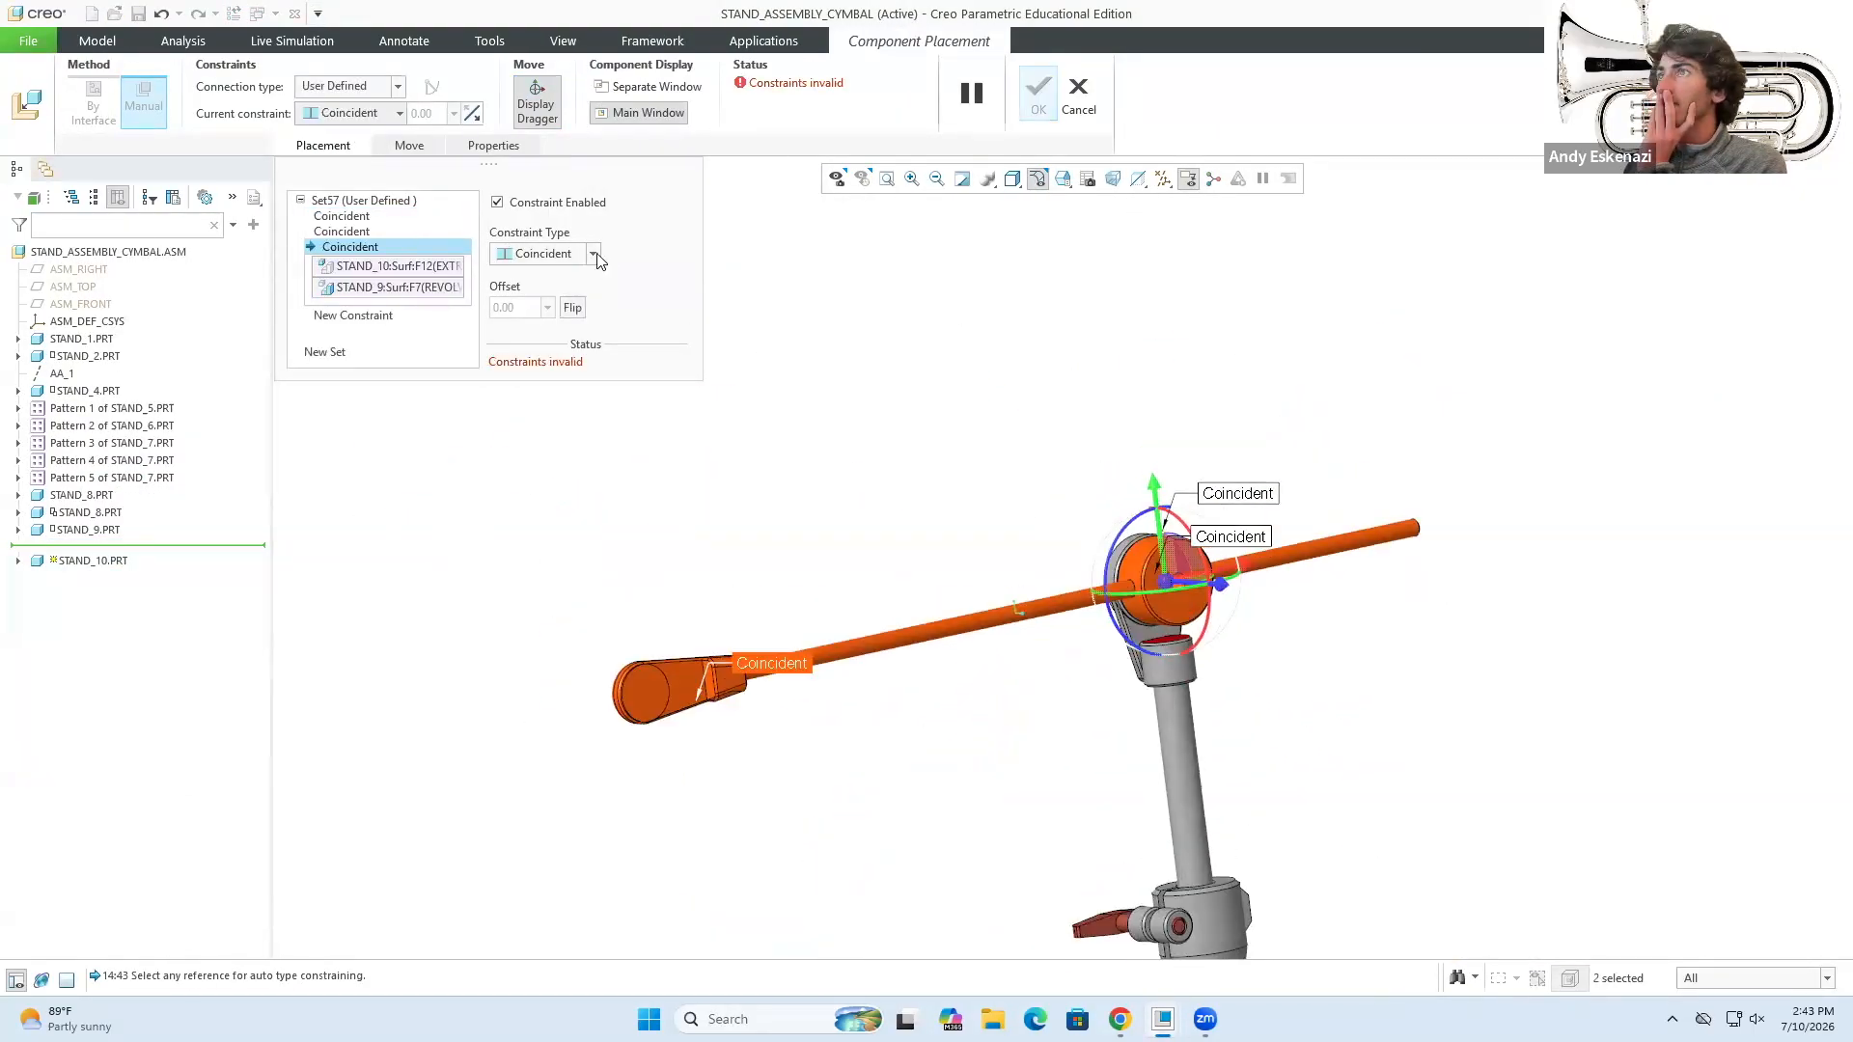
- Change STAND_10's third constraint from Coincident to an offset type with a value of 20 and accept the placement
click(593, 254)
click(542, 318)
middle_drag(928, 495, 881, 534)
double_click(508, 307)
text(20)
key(Return)
scroll(1158, 616, up, 2)
click(1038, 93)
- Compare the assembled boom arm with the cymbal stand reference photo
scroll(1081, 554, up, 6)
middle_drag(1143, 770, 1189, 754)
click(1120, 1019)
scroll(993, 555, down, 1)
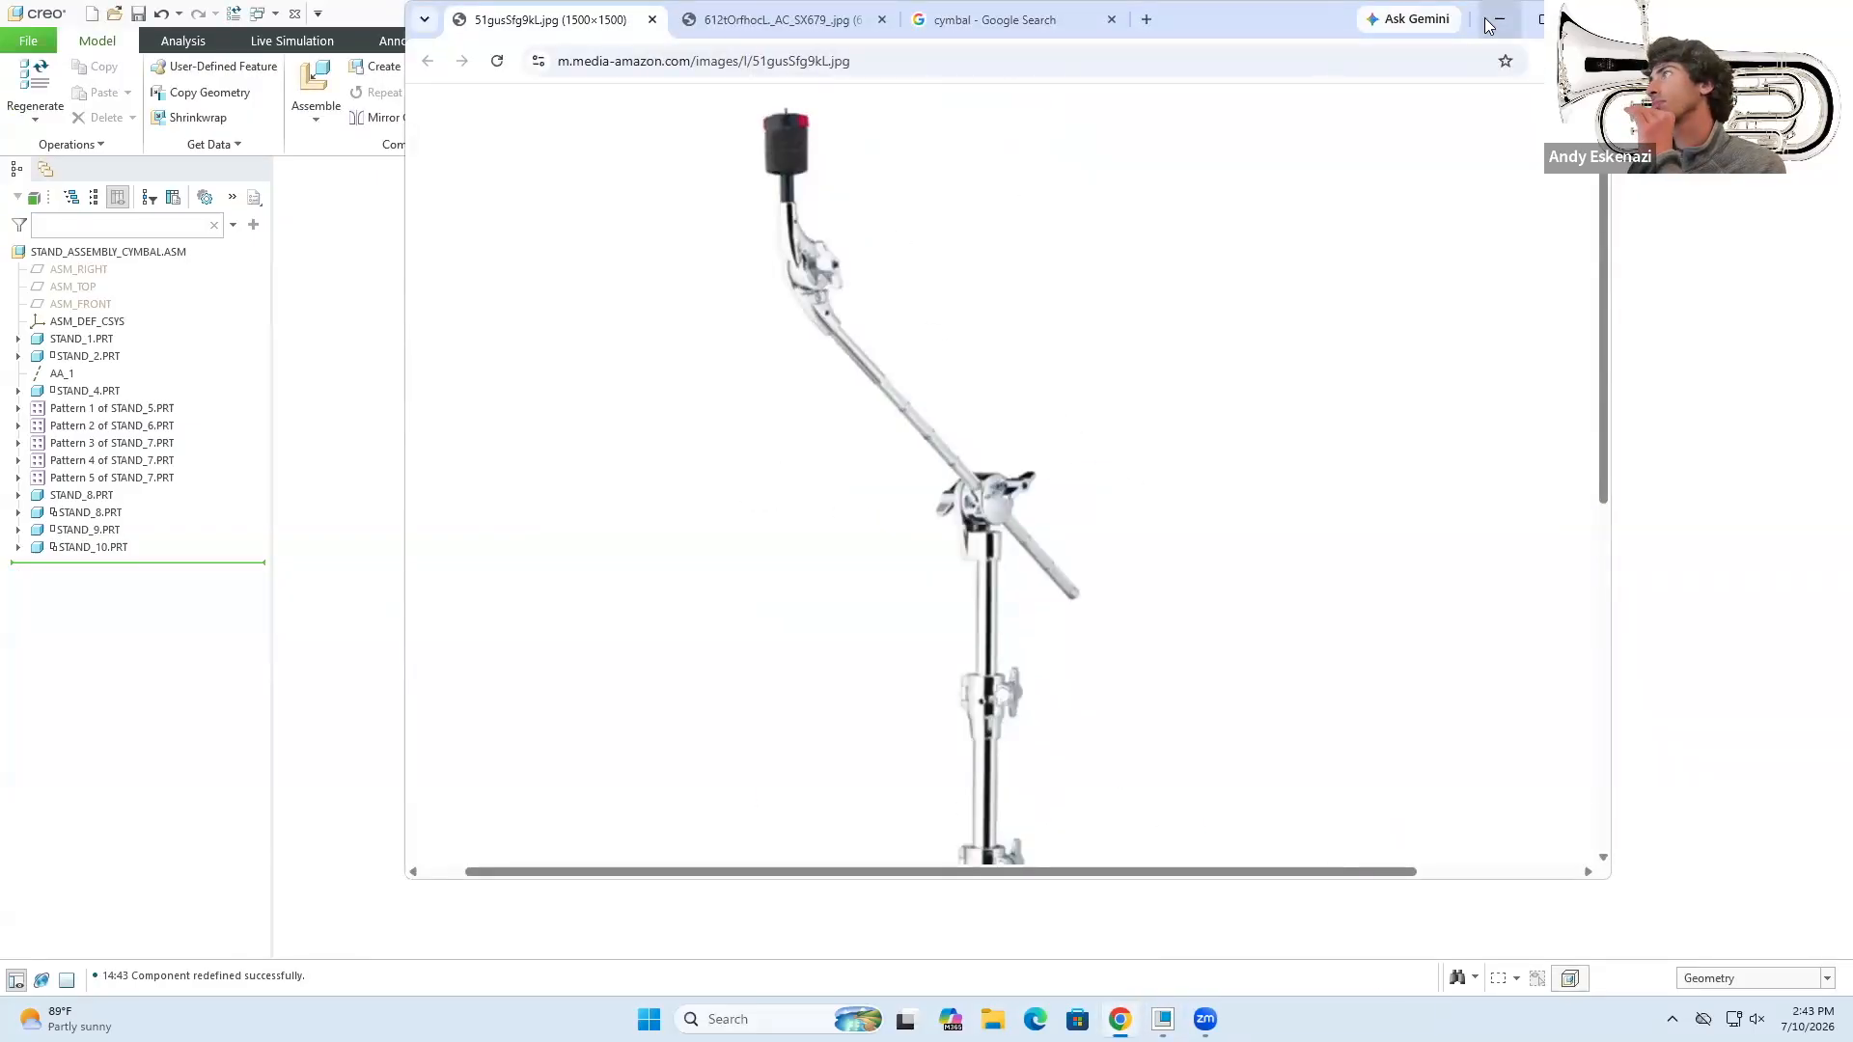
click(1494, 21)
scroll(1173, 541, down, 6)
click(1120, 1019)
click(1494, 21)
- Switch to the STAND_10 part and examine the full boom arm
mouse_move(1162, 1019)
click(951, 917)
middle_drag(974, 559, 951, 482)
scroll(966, 411, up, 2)
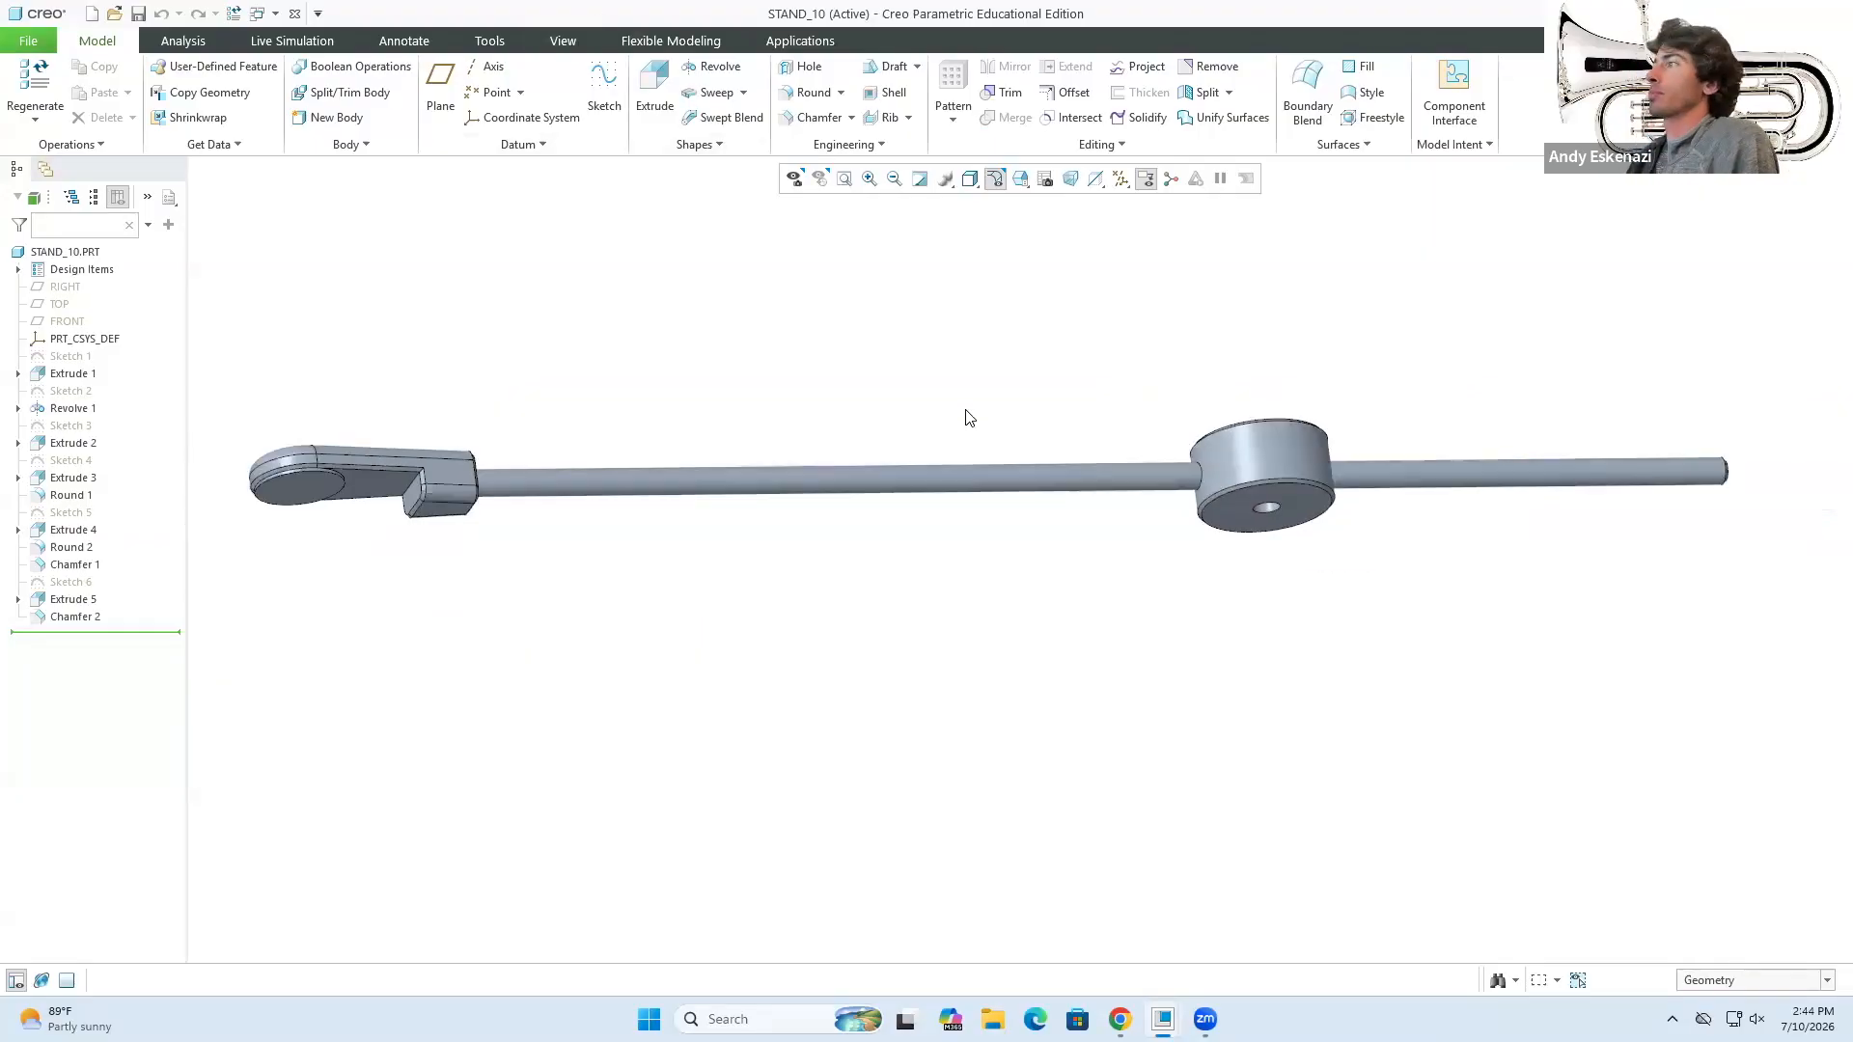
- Create a datum plane in STAND_10 offset by 3 from the TOP plane
scroll(863, 390, up, 2)
scroll(1149, 456, down, 3)
middle_drag(1148, 455, 1144, 493)
click(441, 89)
scroll(573, 468, up, 3)
middle_drag(573, 468, 570, 411)
click(60, 304)
mouse_move(927, 570)
middle_down()
mouse_move(947, 482)
mouse_move(1042, 540)
middle_up()
scroll(947, 478, down, 4)
scroll(946, 483, down, 2)
double_click(1700, 414)
text(3)
key(Return)
click(1748, 470)
- Start a sketch on the new datum plane and project an existing edge of the part into it
click(604, 87)
middle_drag(1054, 394, 1047, 463)
click(762, 118)
click(951, 322)
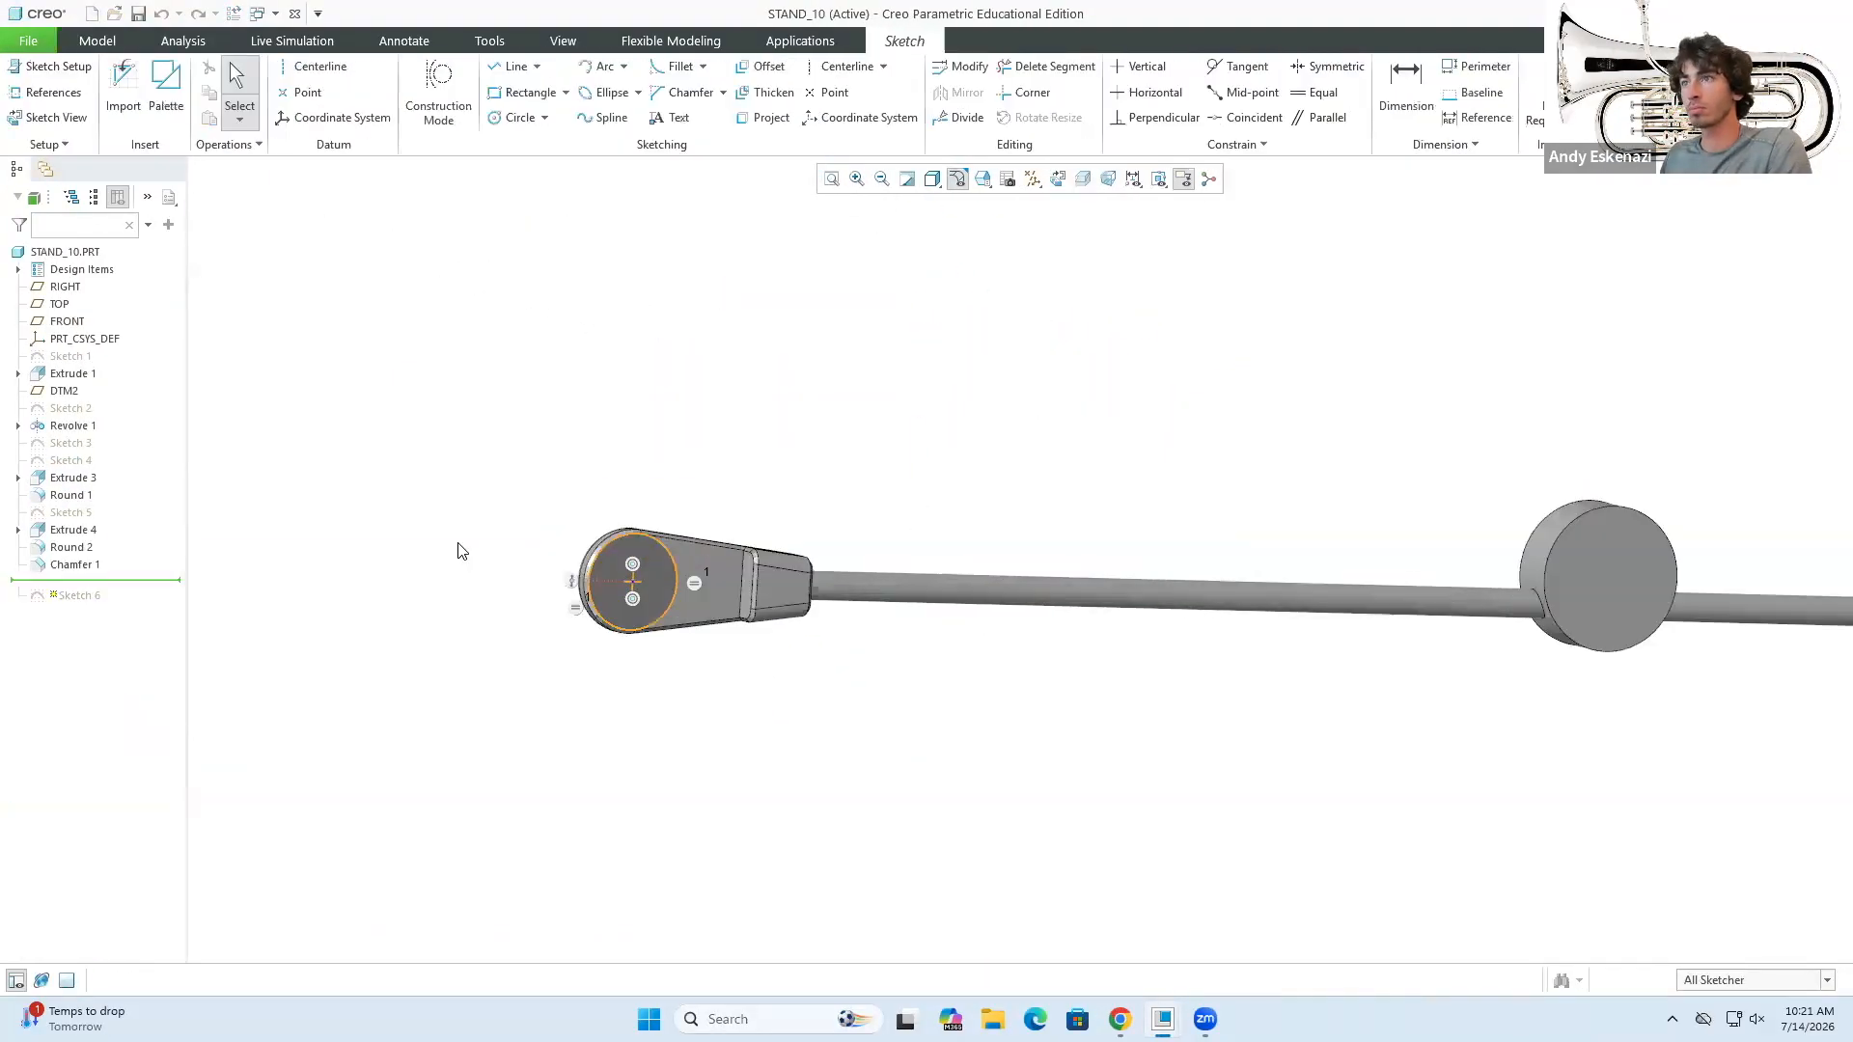
scroll(550, 570, down, 6)
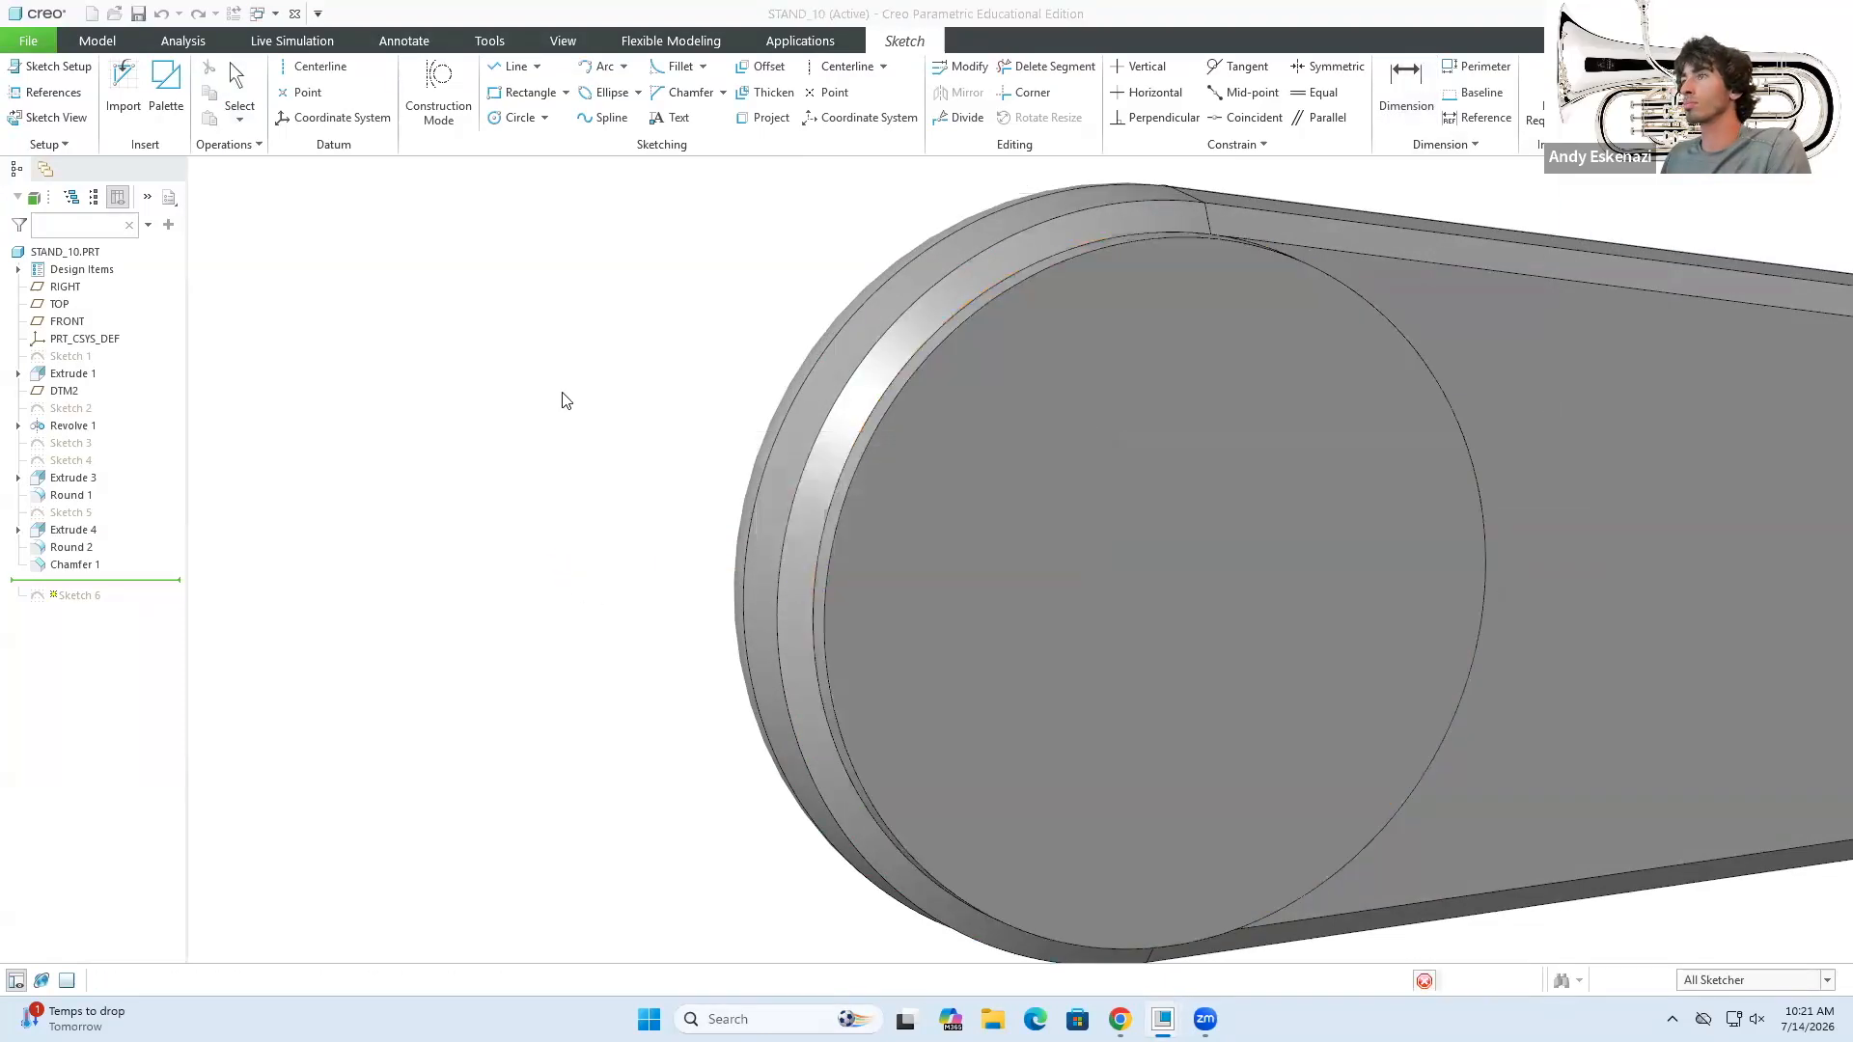
- Create the new part STAND_11 and complete its unit setup with millimeter Newton Second (mmNs)
key(ctrl+n)
click(1036, 690)
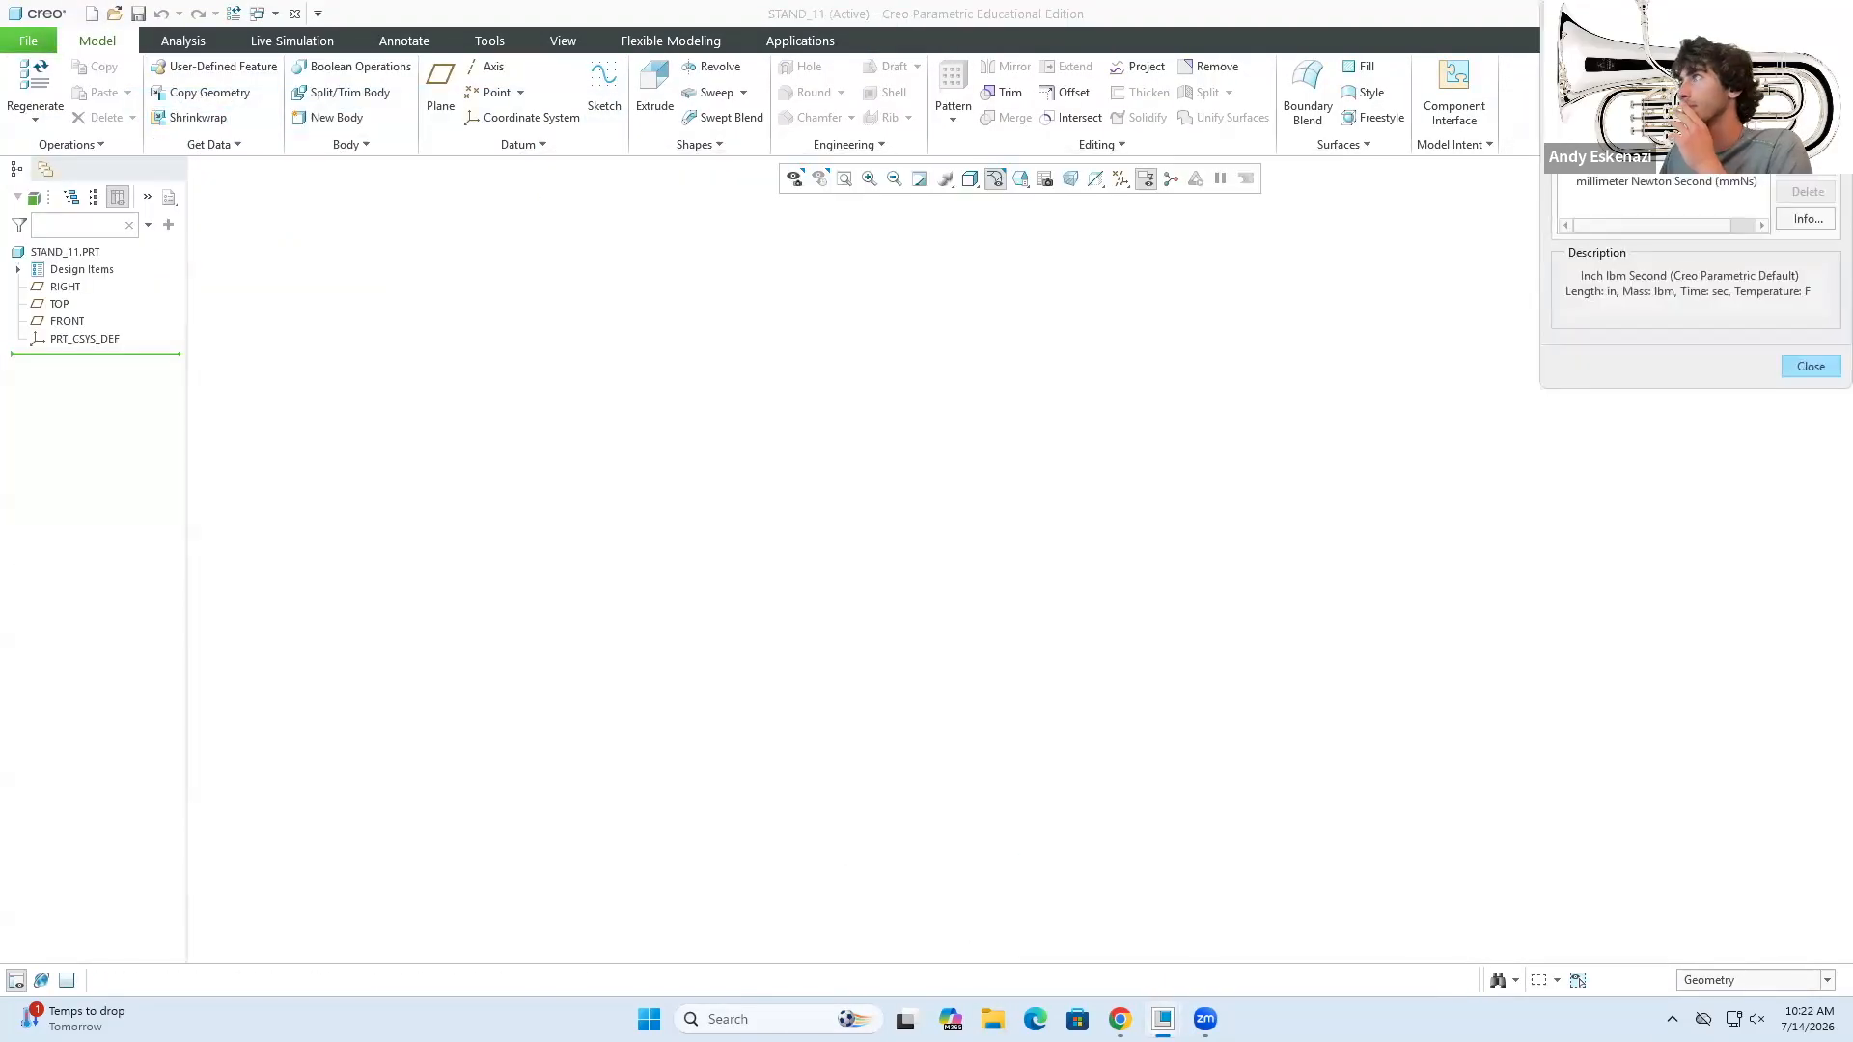
click(1810, 366)
click(930, 836)
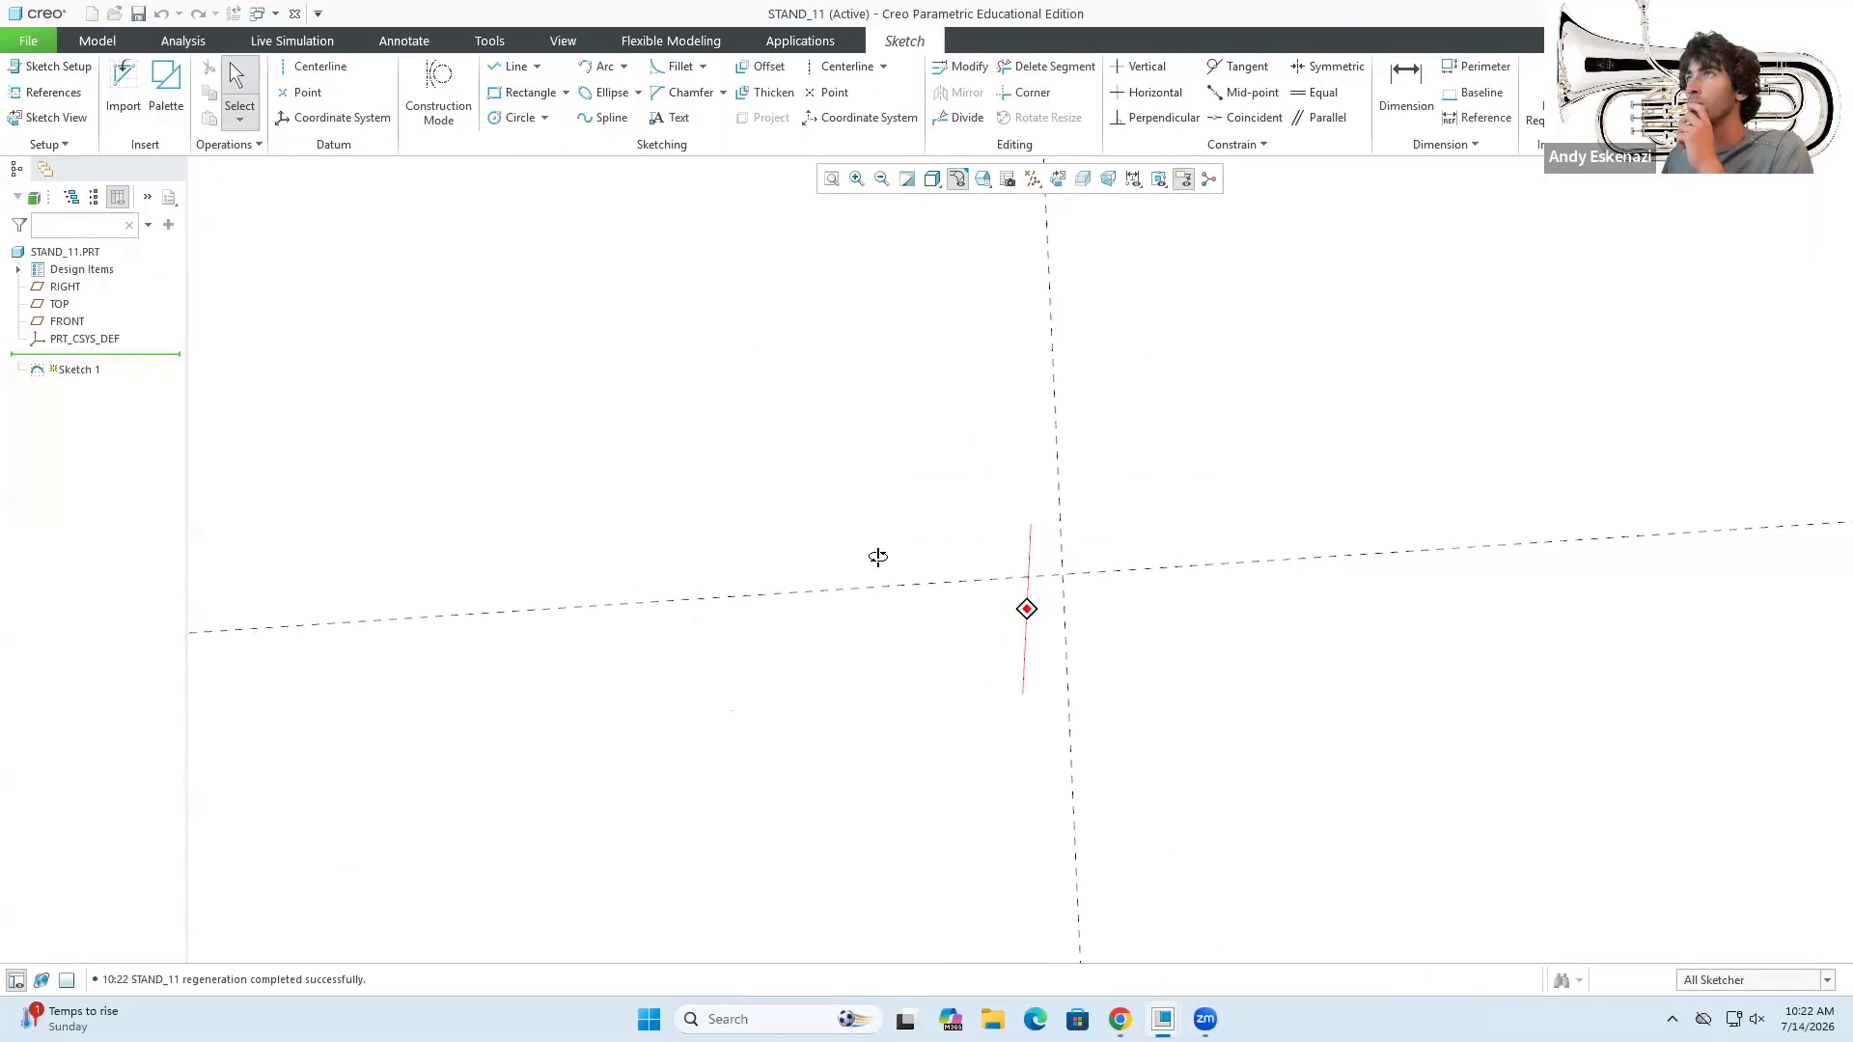
- Sketch a circle centred on the origin with a diameter of 6 and extrude it into a disc
key(c)
click(1063, 577)
double_click(1256, 415)
text(6)
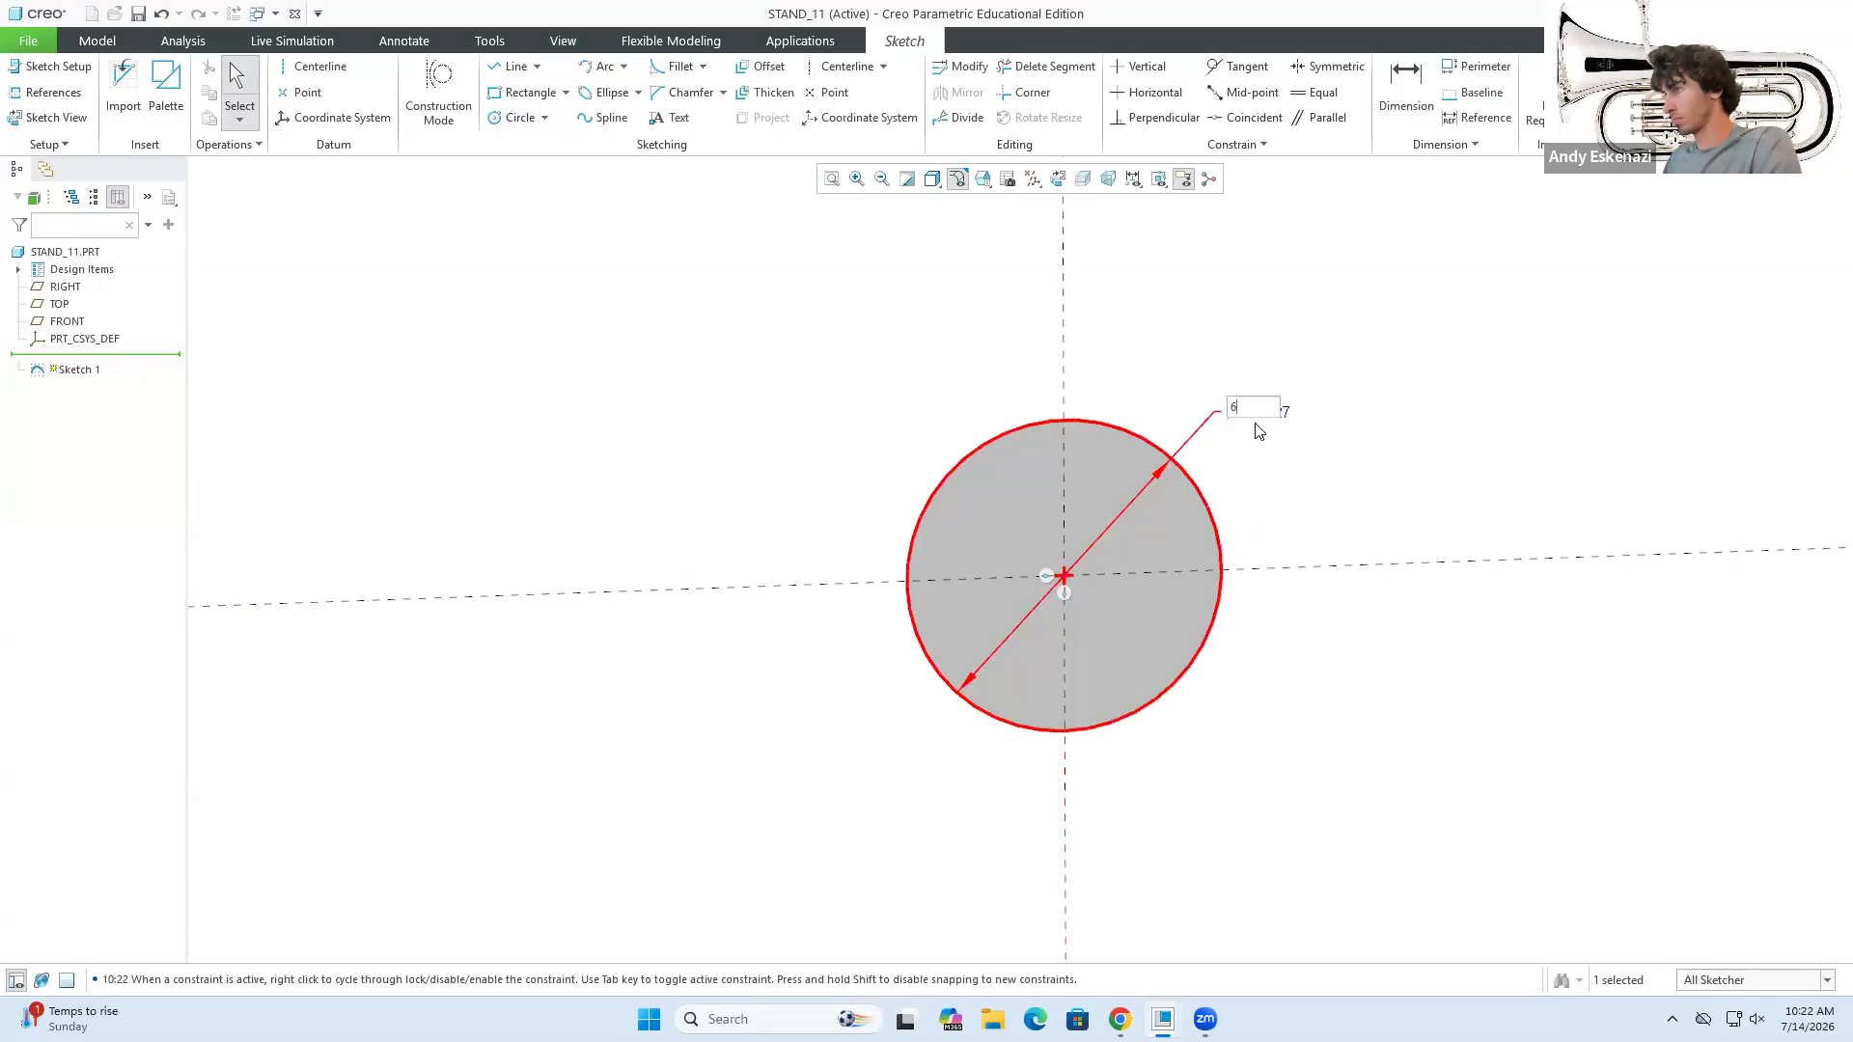
click(1631, 101)
click(654, 92)
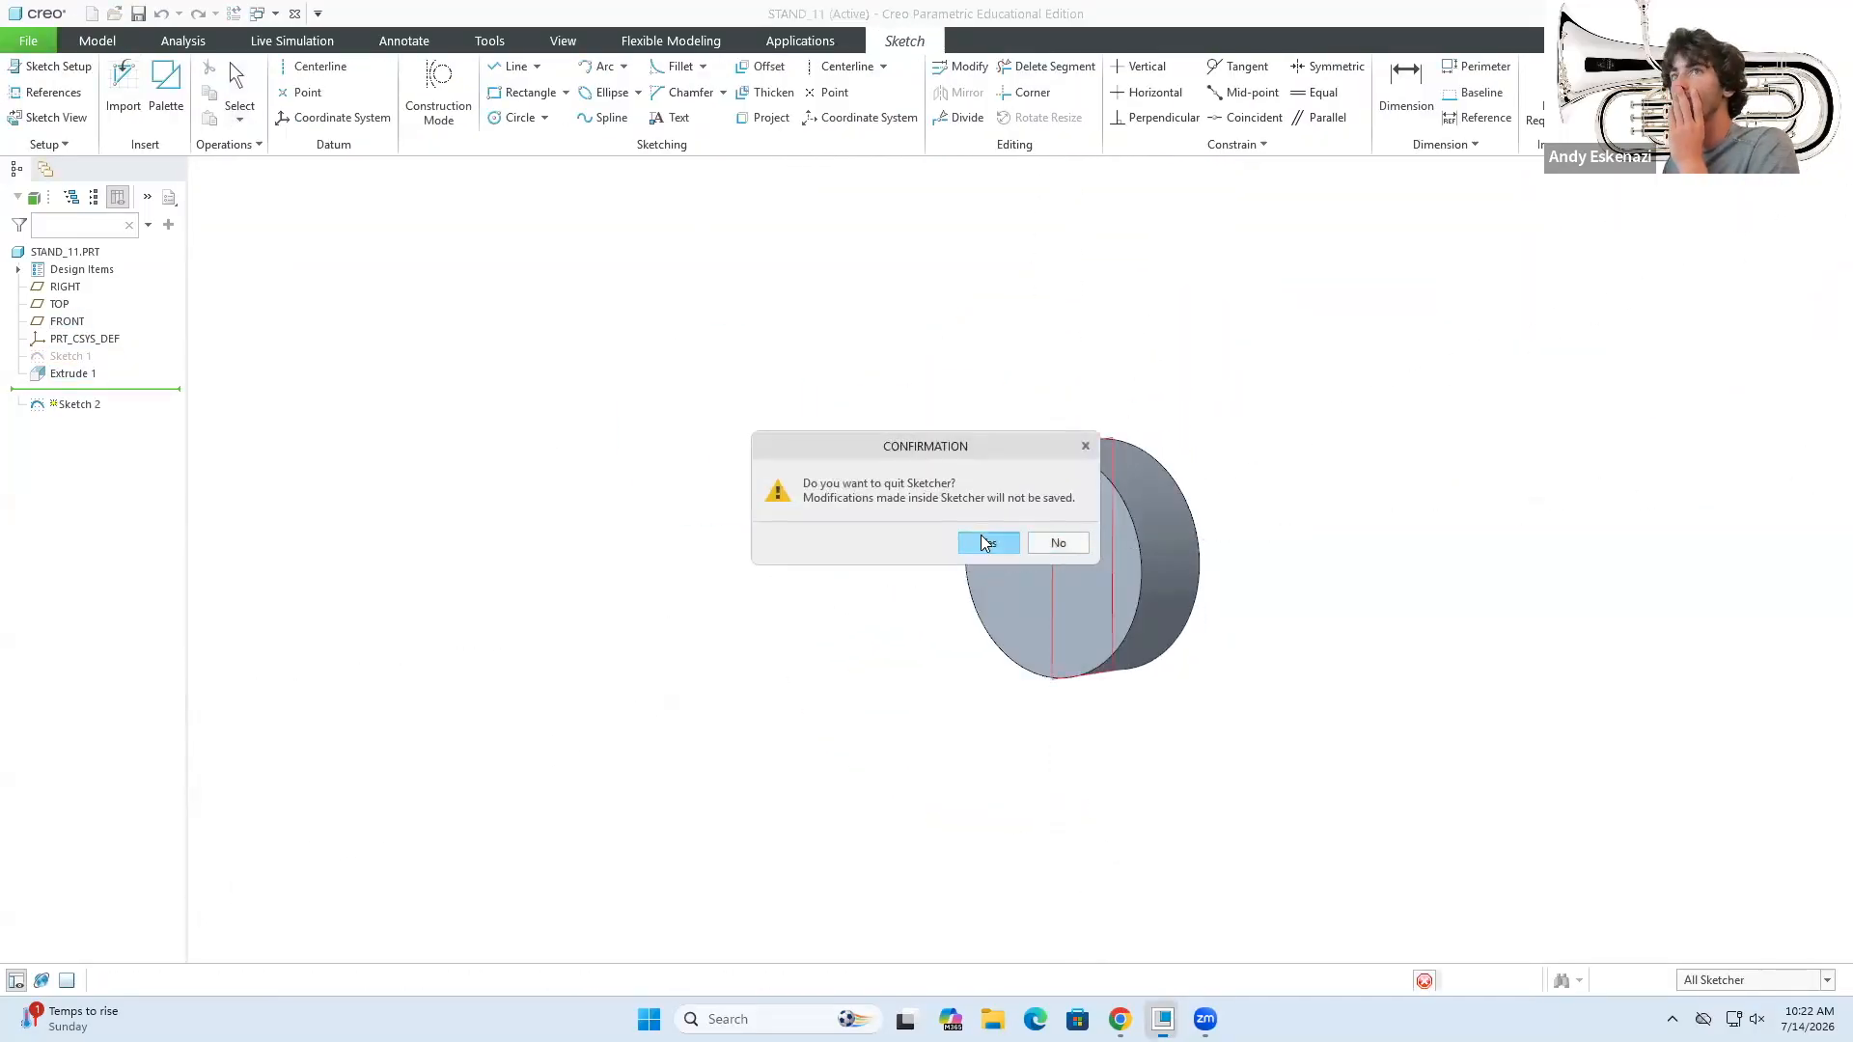
- Quit the open sketch without keeping it and view the Yamaha CS-865 boom cymbal stand among the reference images
click(984, 542)
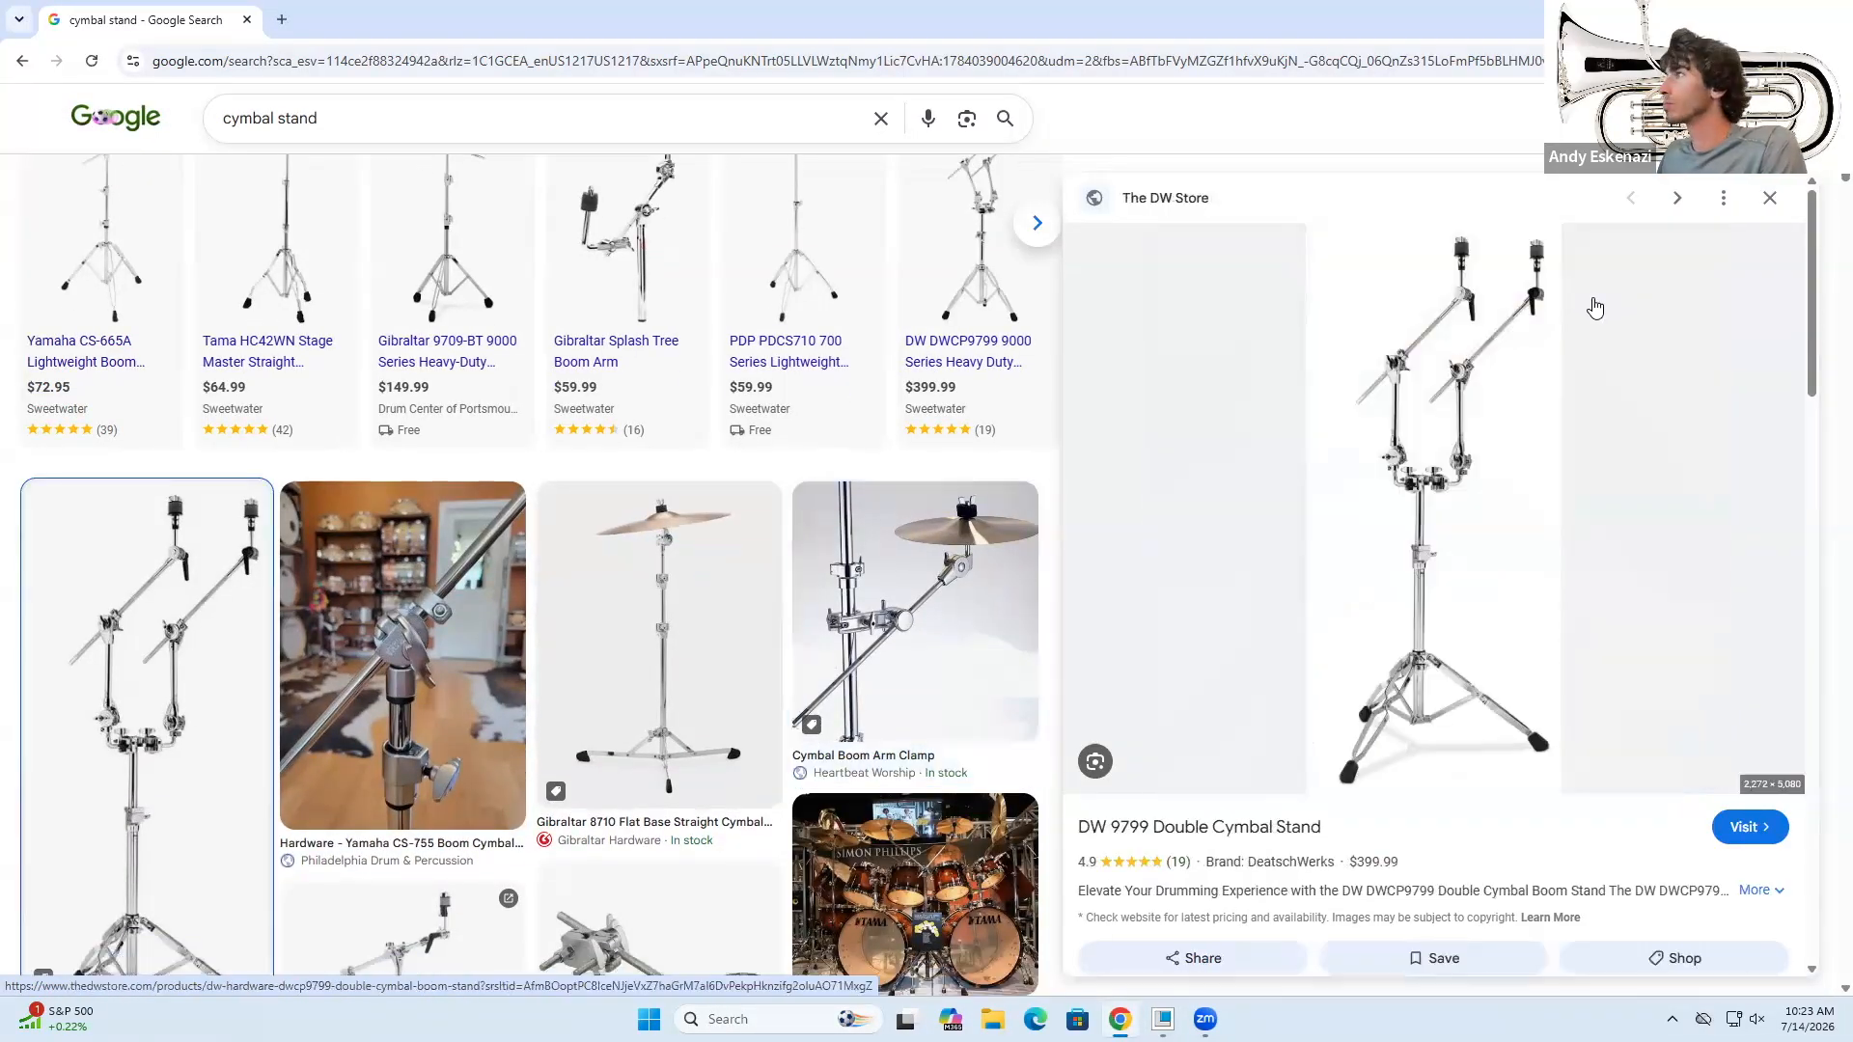
click(476, 314)
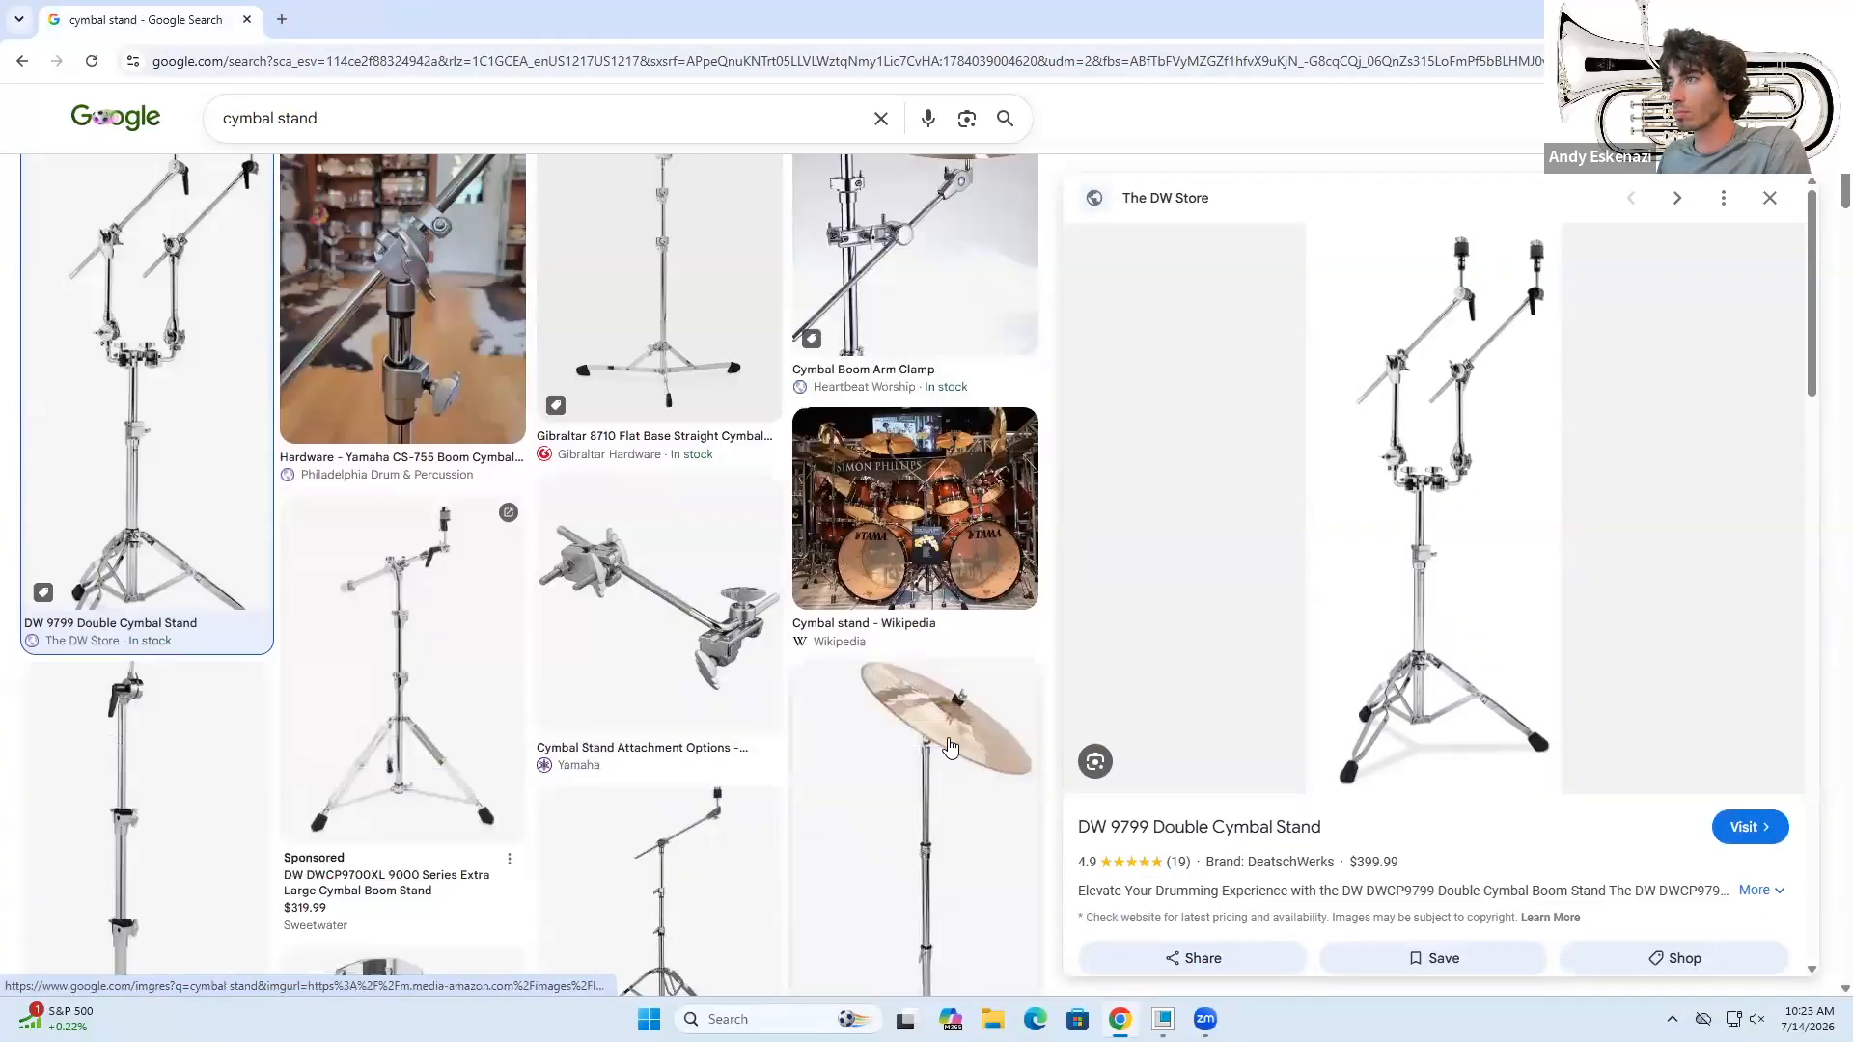
click(659, 820)
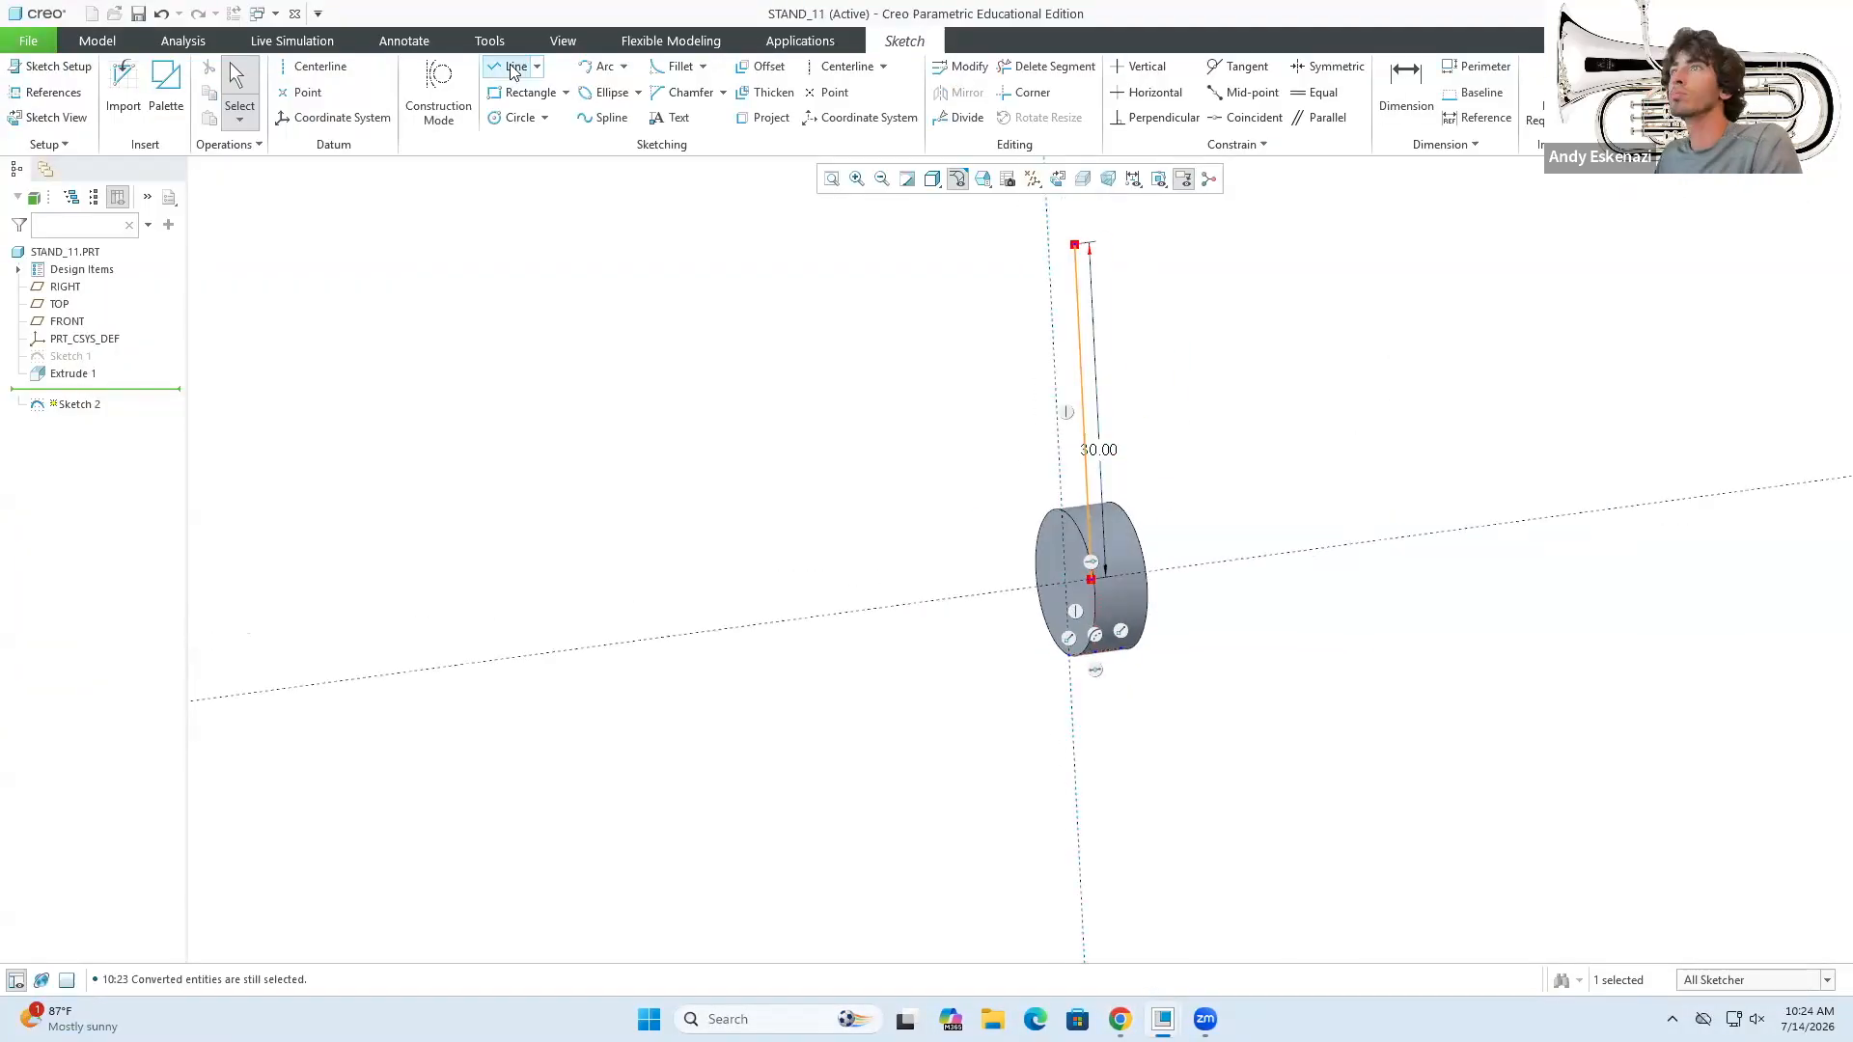
- Draw the remaining lines of the slim rod's half profile alongside the 30 mm vertical line and finish the sketch
click(511, 65)
scroll(1052, 208, up, 4)
click(1070, 228)
scroll(1052, 231, down, 4)
click(1038, 633)
scroll(1038, 633, down, 5)
middle_click(1038, 627)
scroll(1102, 869, up, 4)
click(1626, 82)
- Revolve the half profile into a solid rod standing on the disc and save the part
click(712, 68)
click(1001, 665)
click(984, 82)
click(138, 13)
click(790, 348)
click(761, 794)
- Switch to STAND_ASSEMBLY_CYMBAL and insert stand_11.prt as a new component
click(1162, 1019)
click(1055, 905)
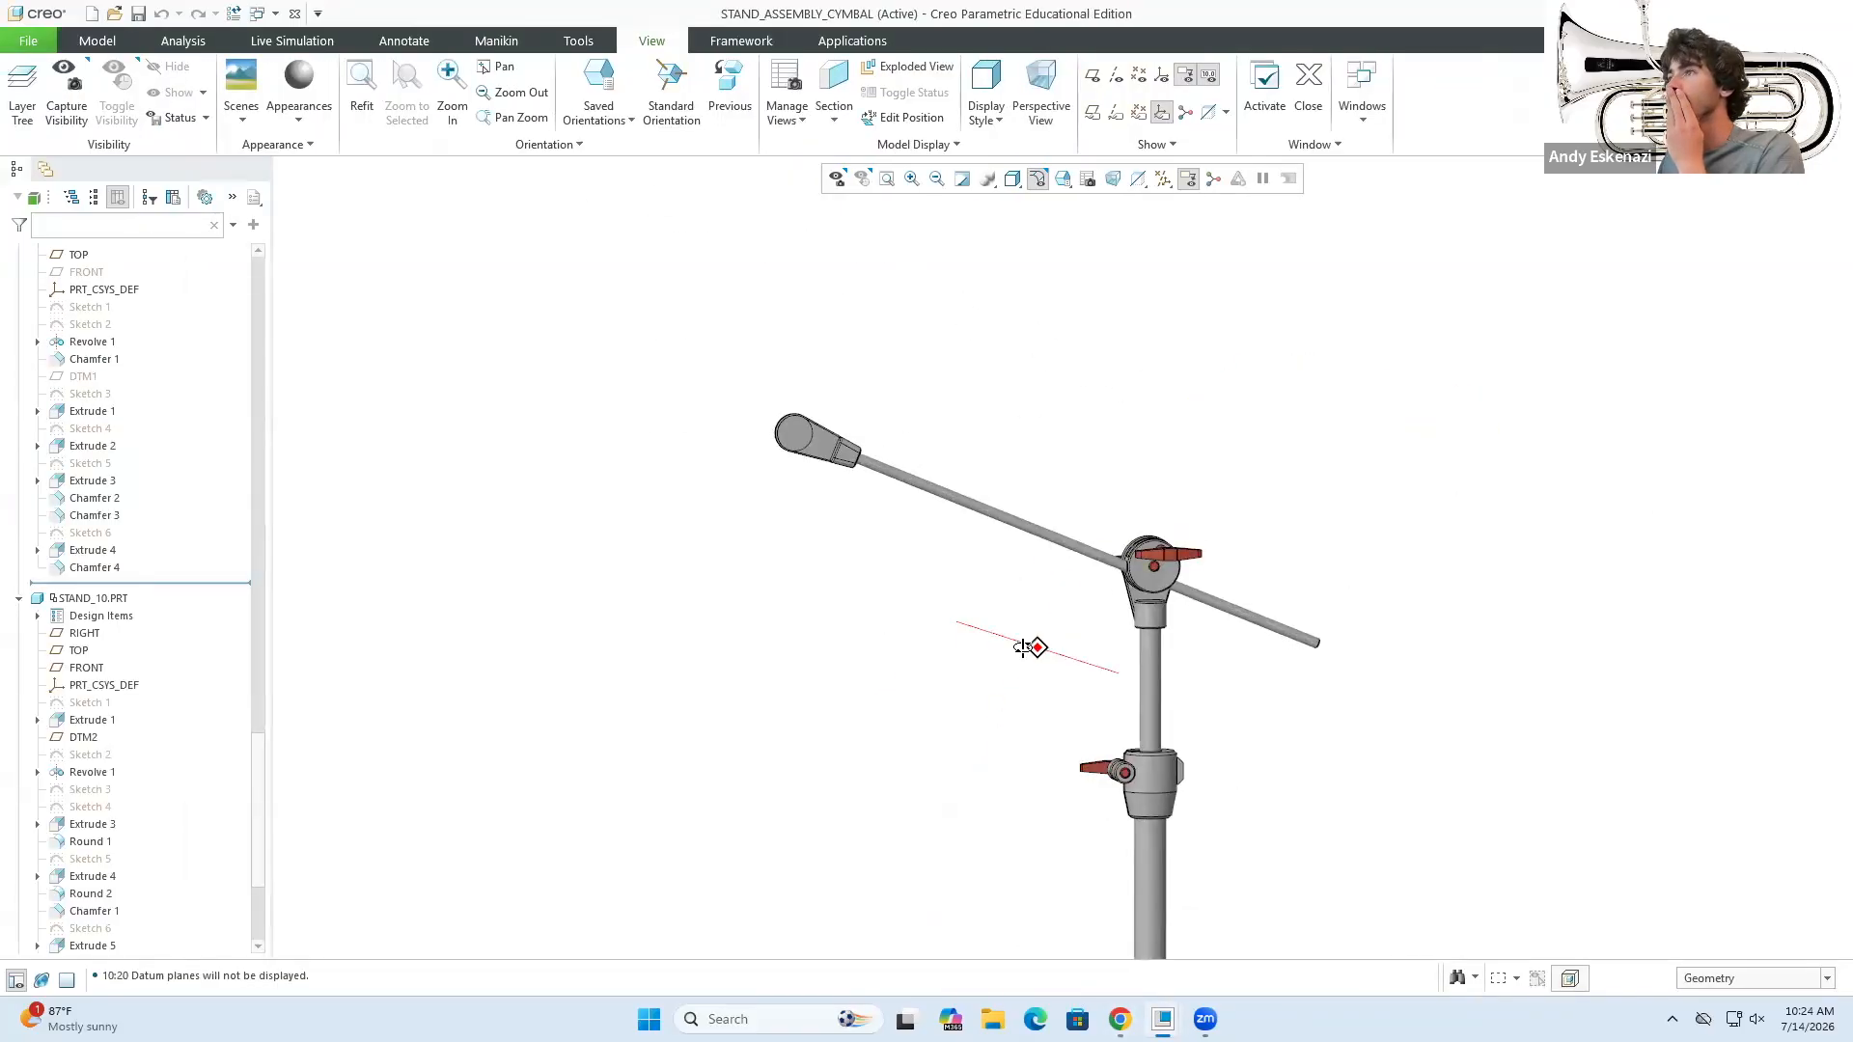
click(96, 41)
click(315, 82)
double_click(928, 532)
scroll(823, 550, down, 5)
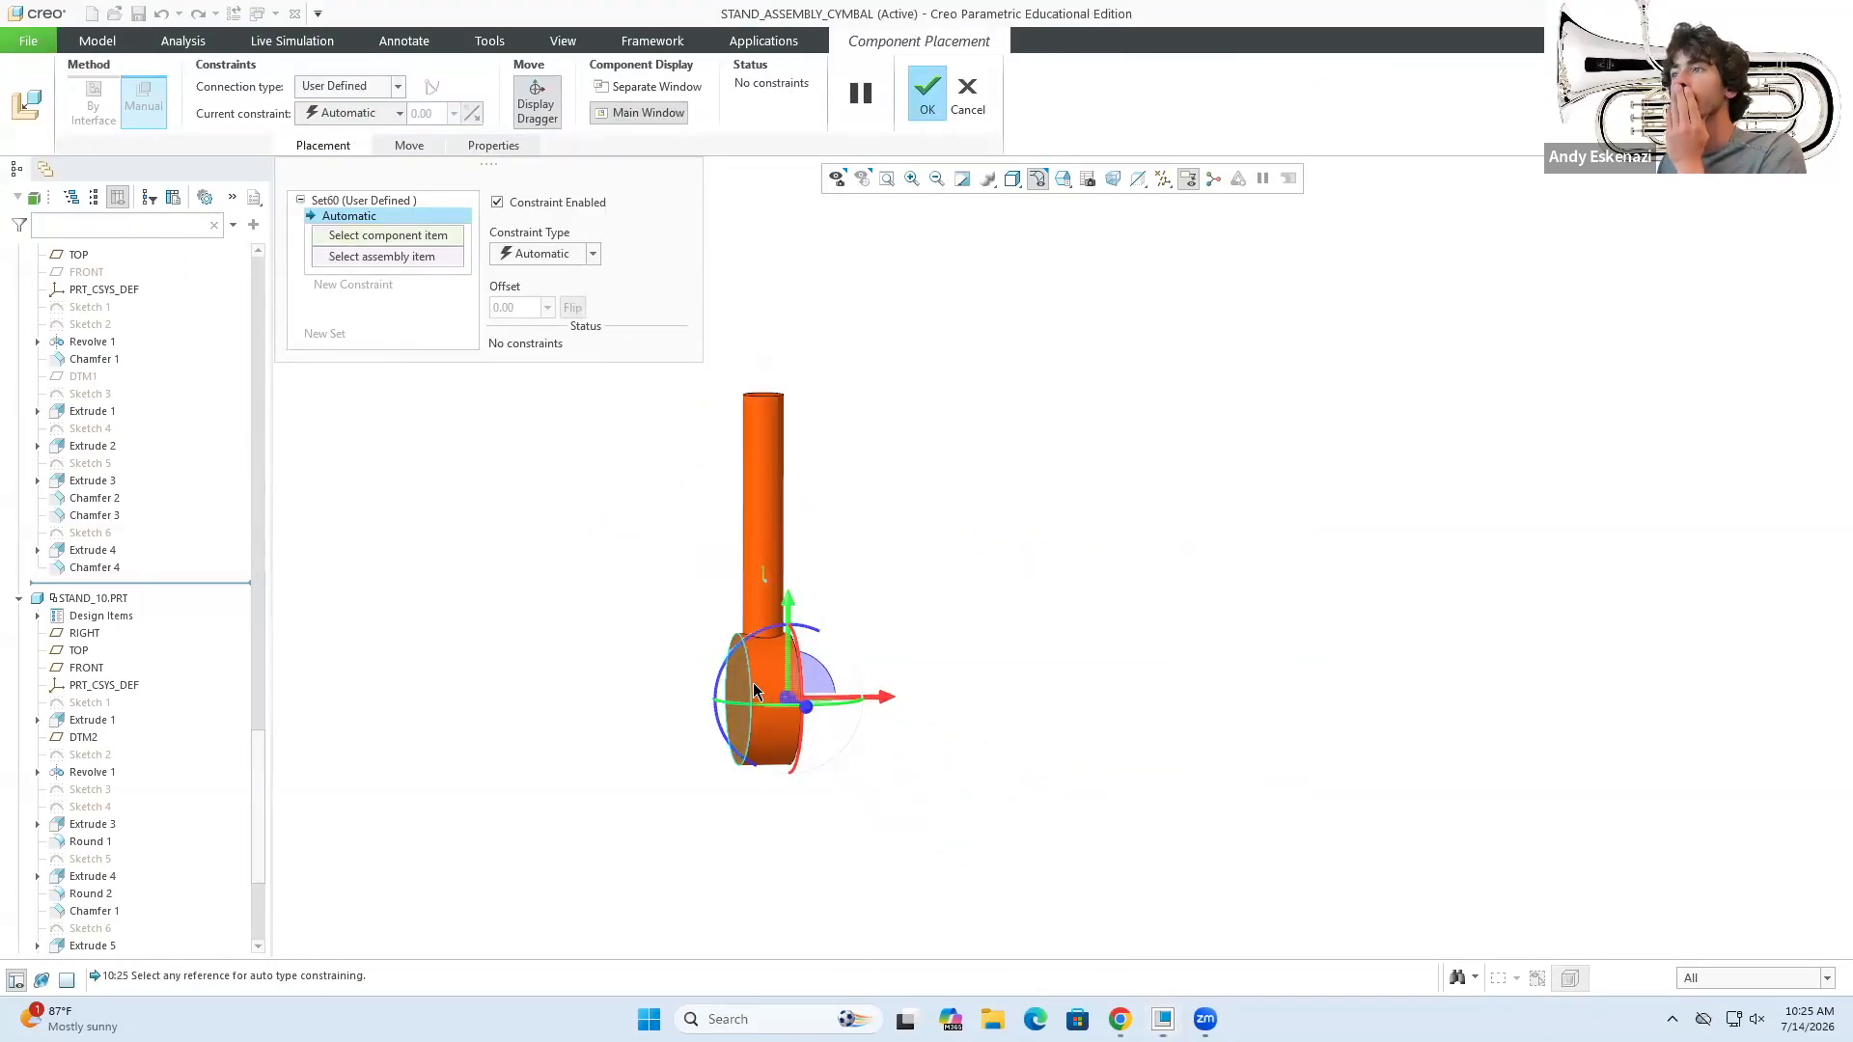
- Add two placement constraints pairing surfaces of STAND_11's disc with surfaces of STAND_10's teardrop head
click(749, 687)
click(746, 447)
click(353, 285)
scroll(767, 353, up, 6)
click(768, 353)
scroll(767, 353, down, 8)
scroll(1119, 753, up, 4)
click(1166, 782)
- Set STAND_11's first constraint to Coincident and accept the component's placement
click(333, 216)
click(585, 254)
click(541, 311)
click(350, 232)
scroll(860, 430, up, 5)
middle_drag(860, 431, 704, 281)
scroll(813, 379, down, 4)
middle_drag(812, 379, 822, 402)
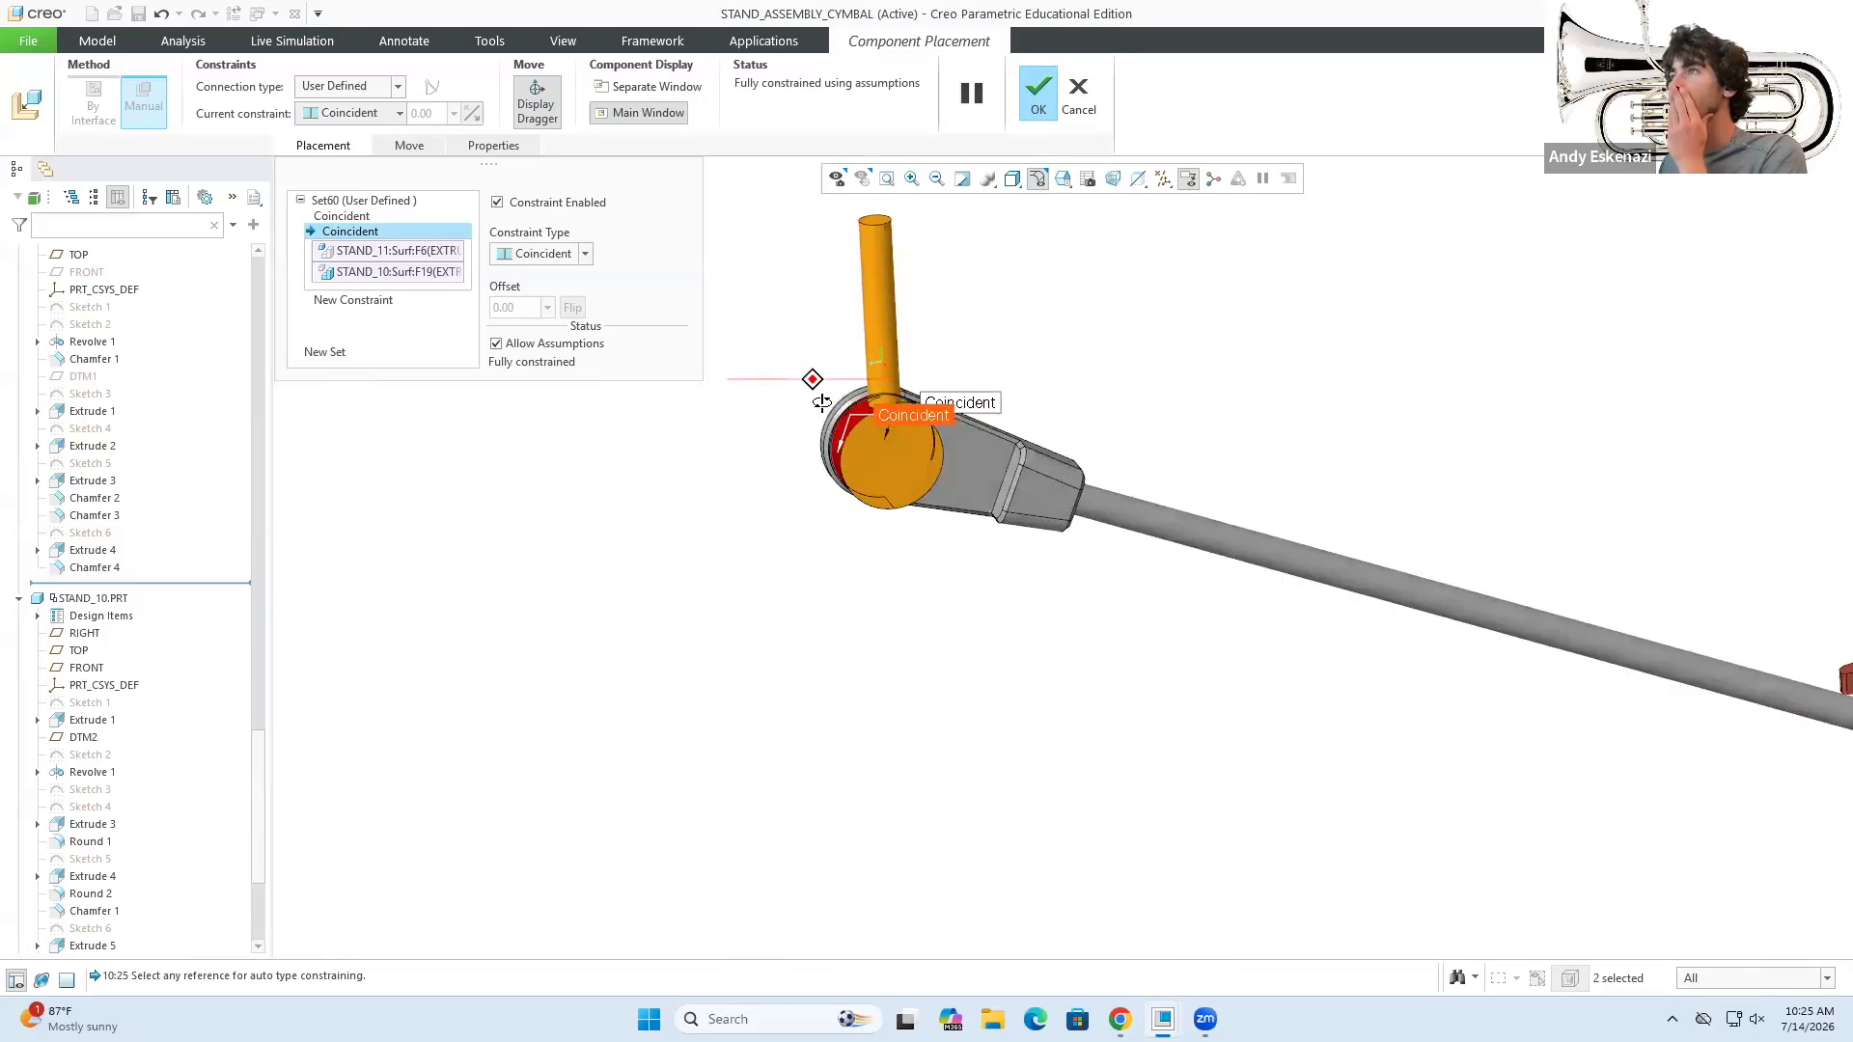
middle_click(822, 402)
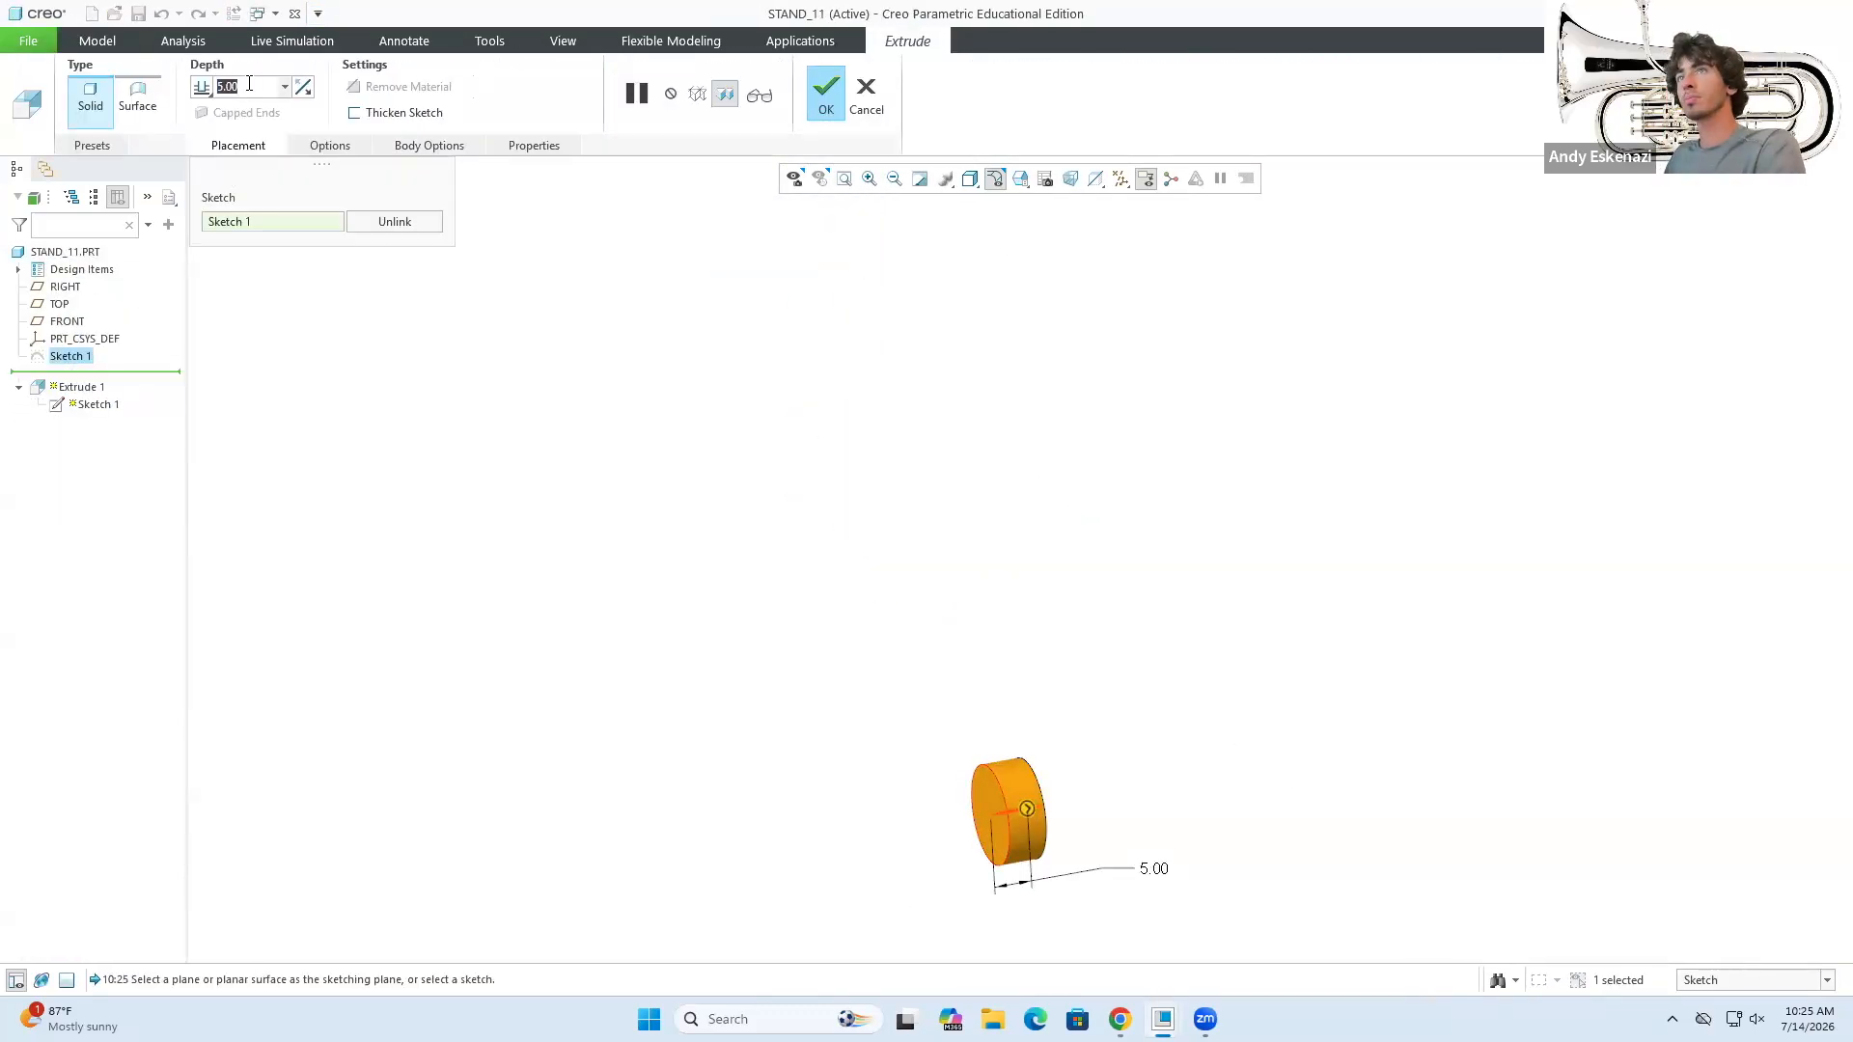
- Accept the redefined disc extrusion in STAND_11, chamfer the disc's rim and return to the stand assembly
click(826, 89)
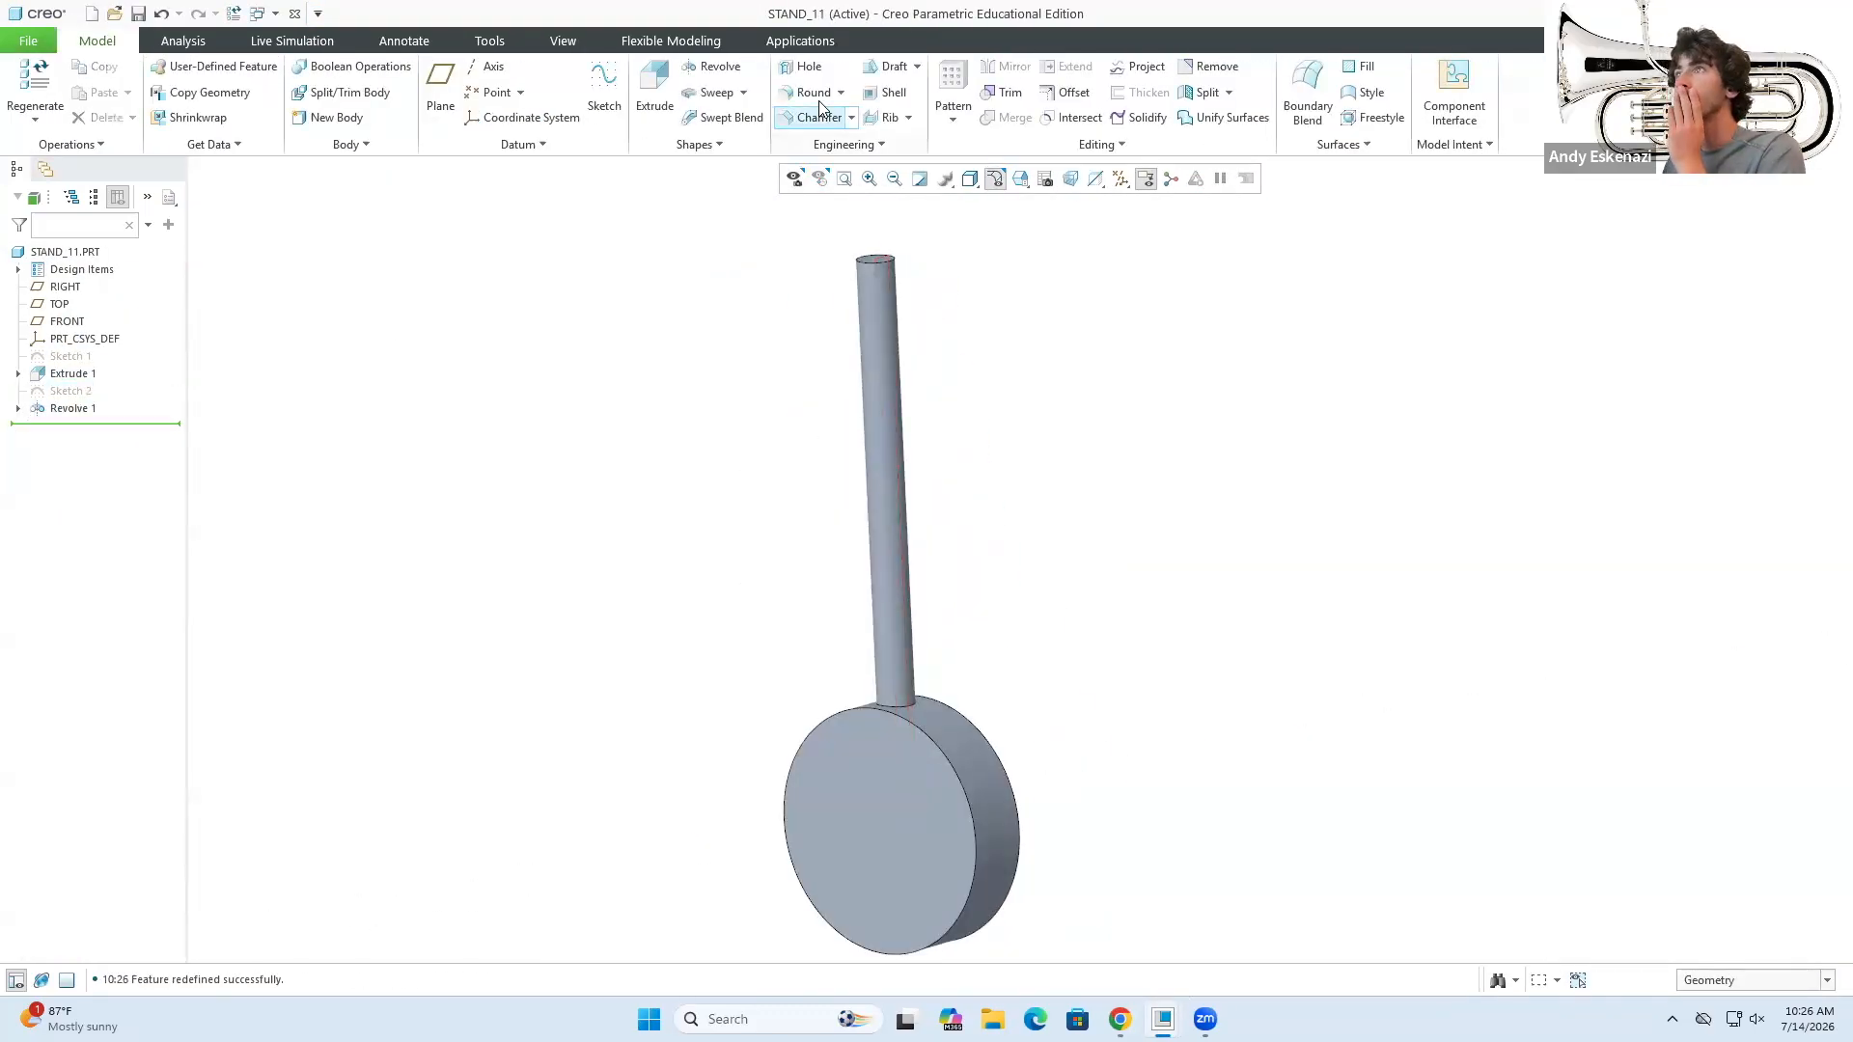
click(819, 117)
click(965, 815)
middle_drag(966, 816, 941, 752)
middle_click(941, 752)
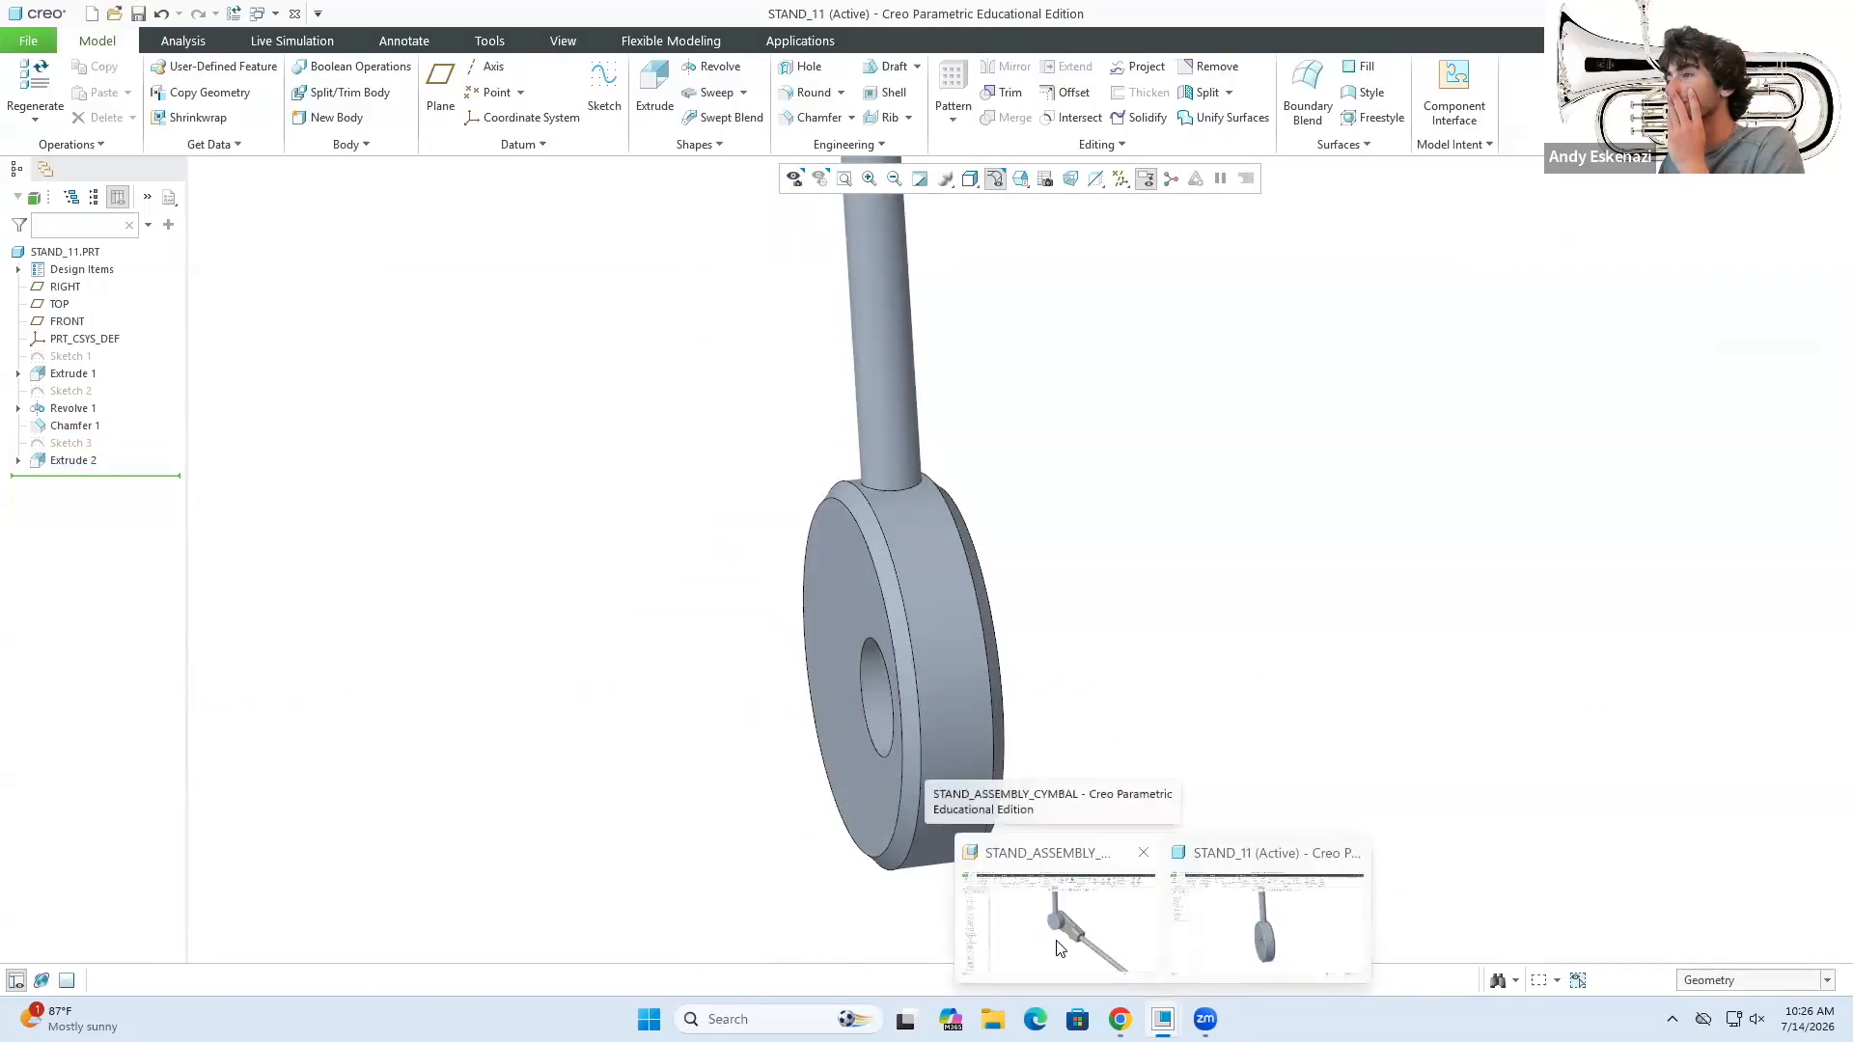
click(1055, 943)
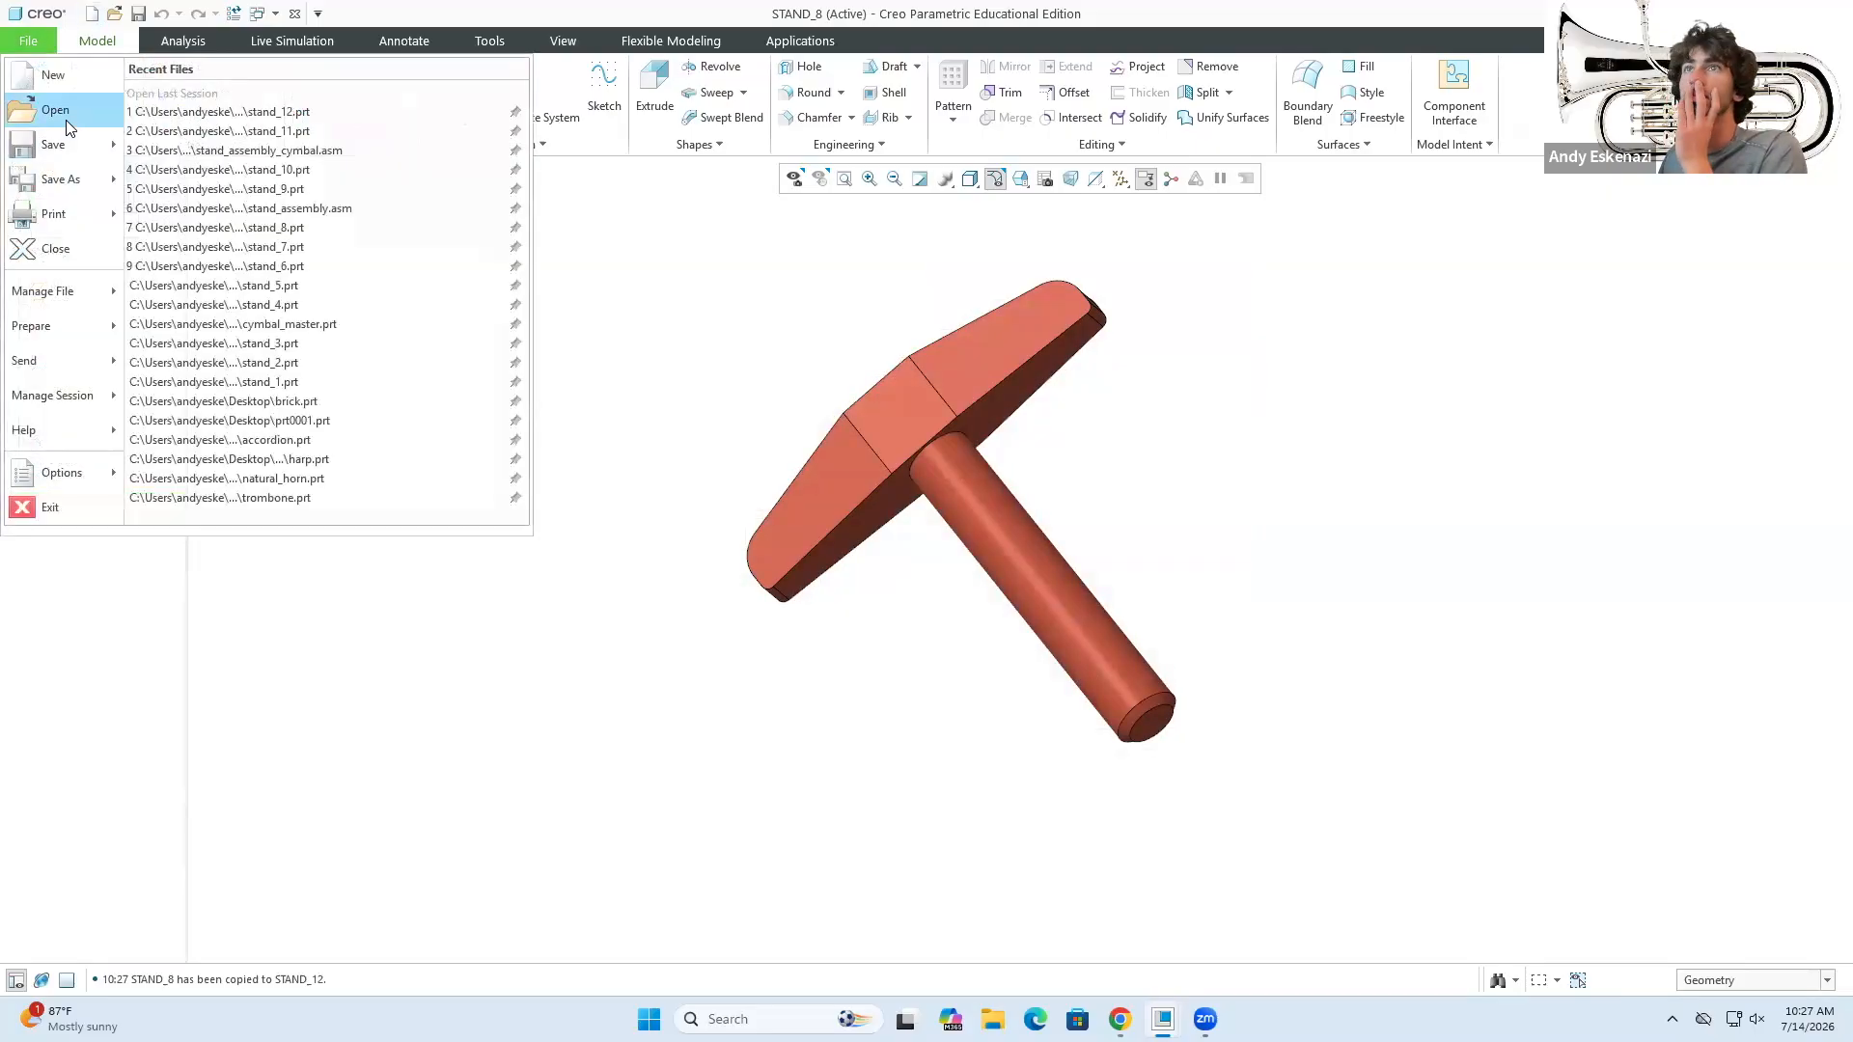
- Start a line in the new sketch on the top face of STAND_11's upper cylinder
click(73, 374)
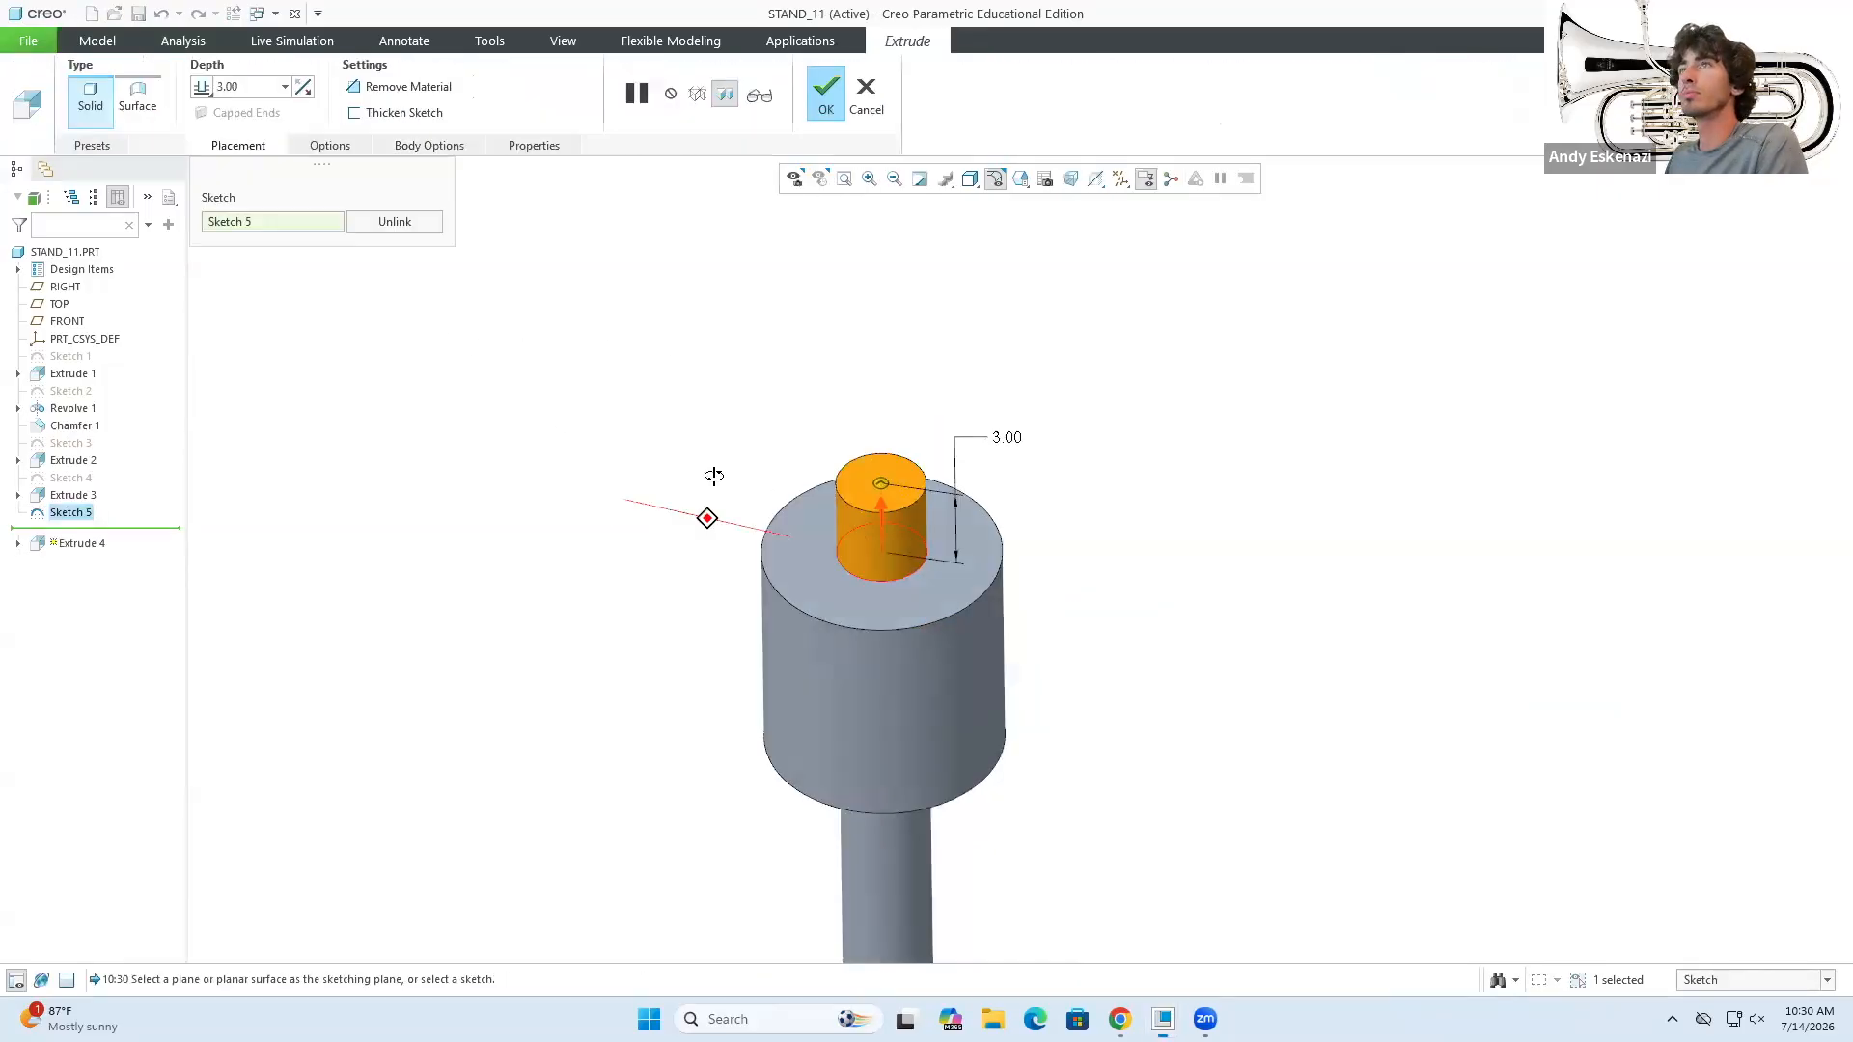
scroll(902, 464, down, 5)
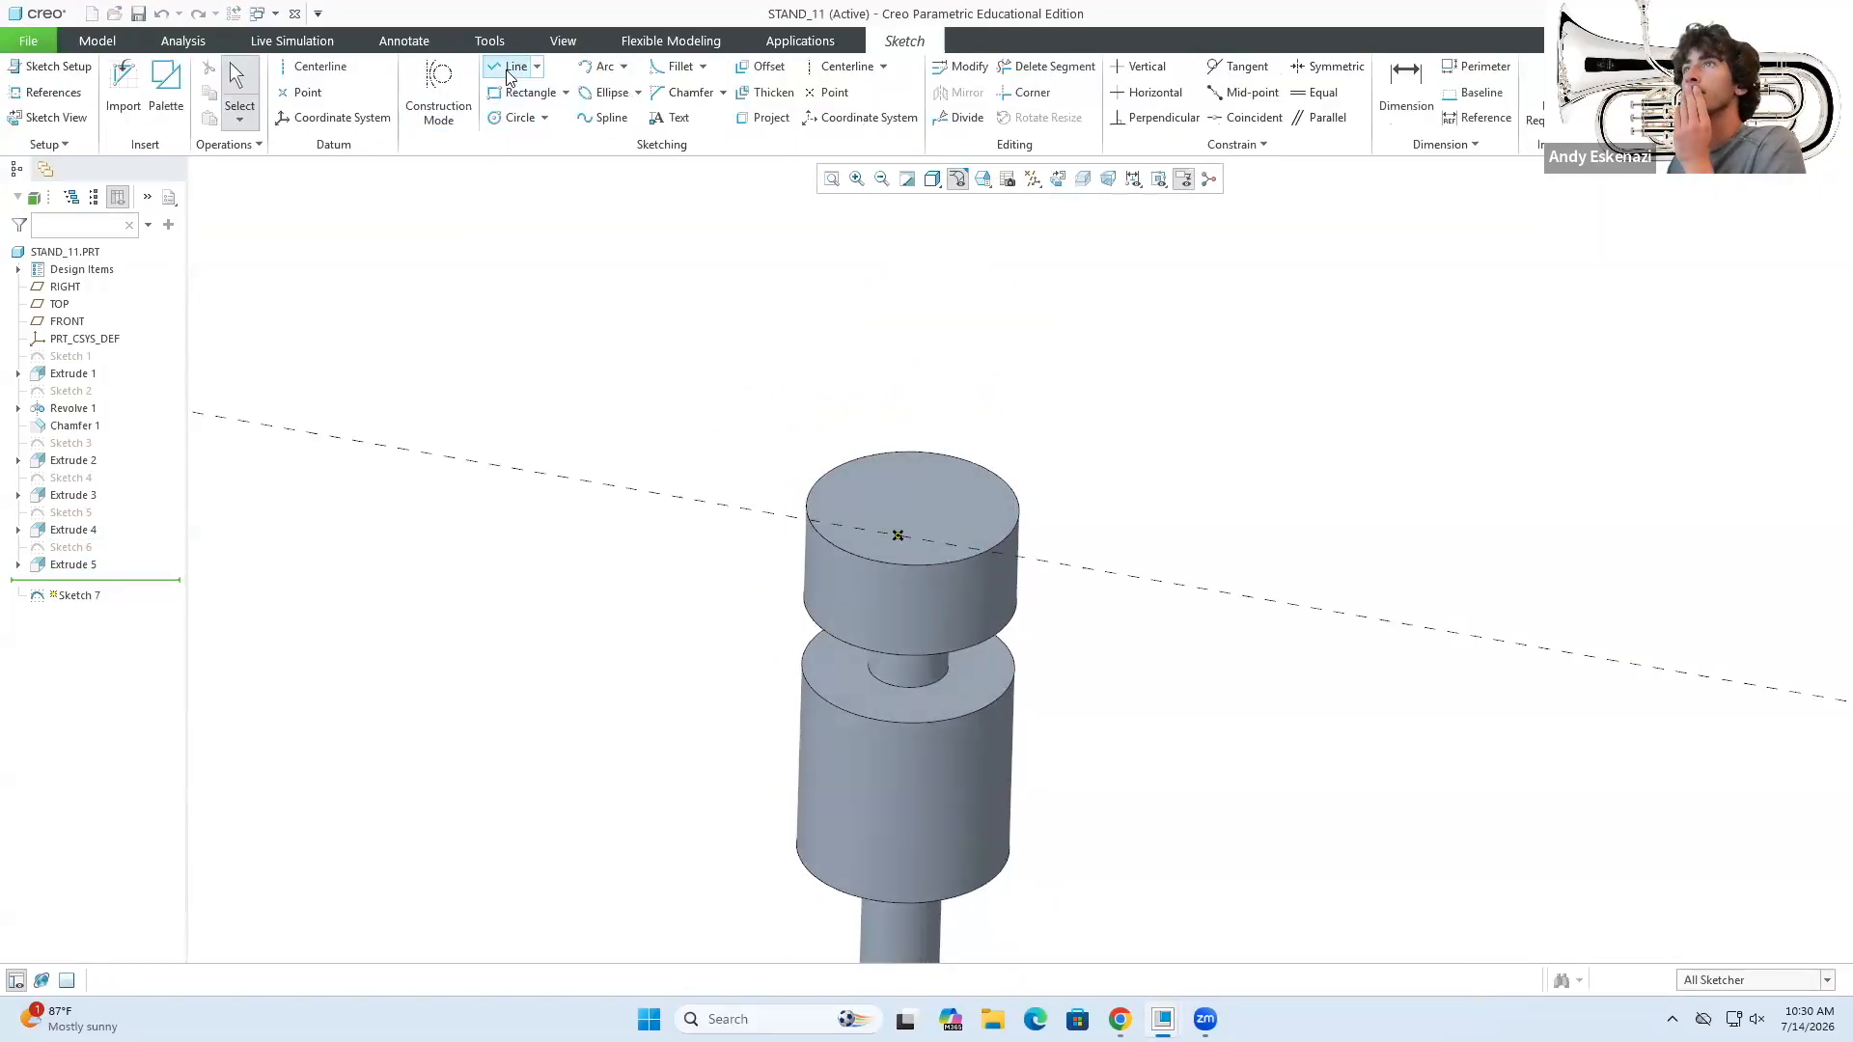
click(509, 77)
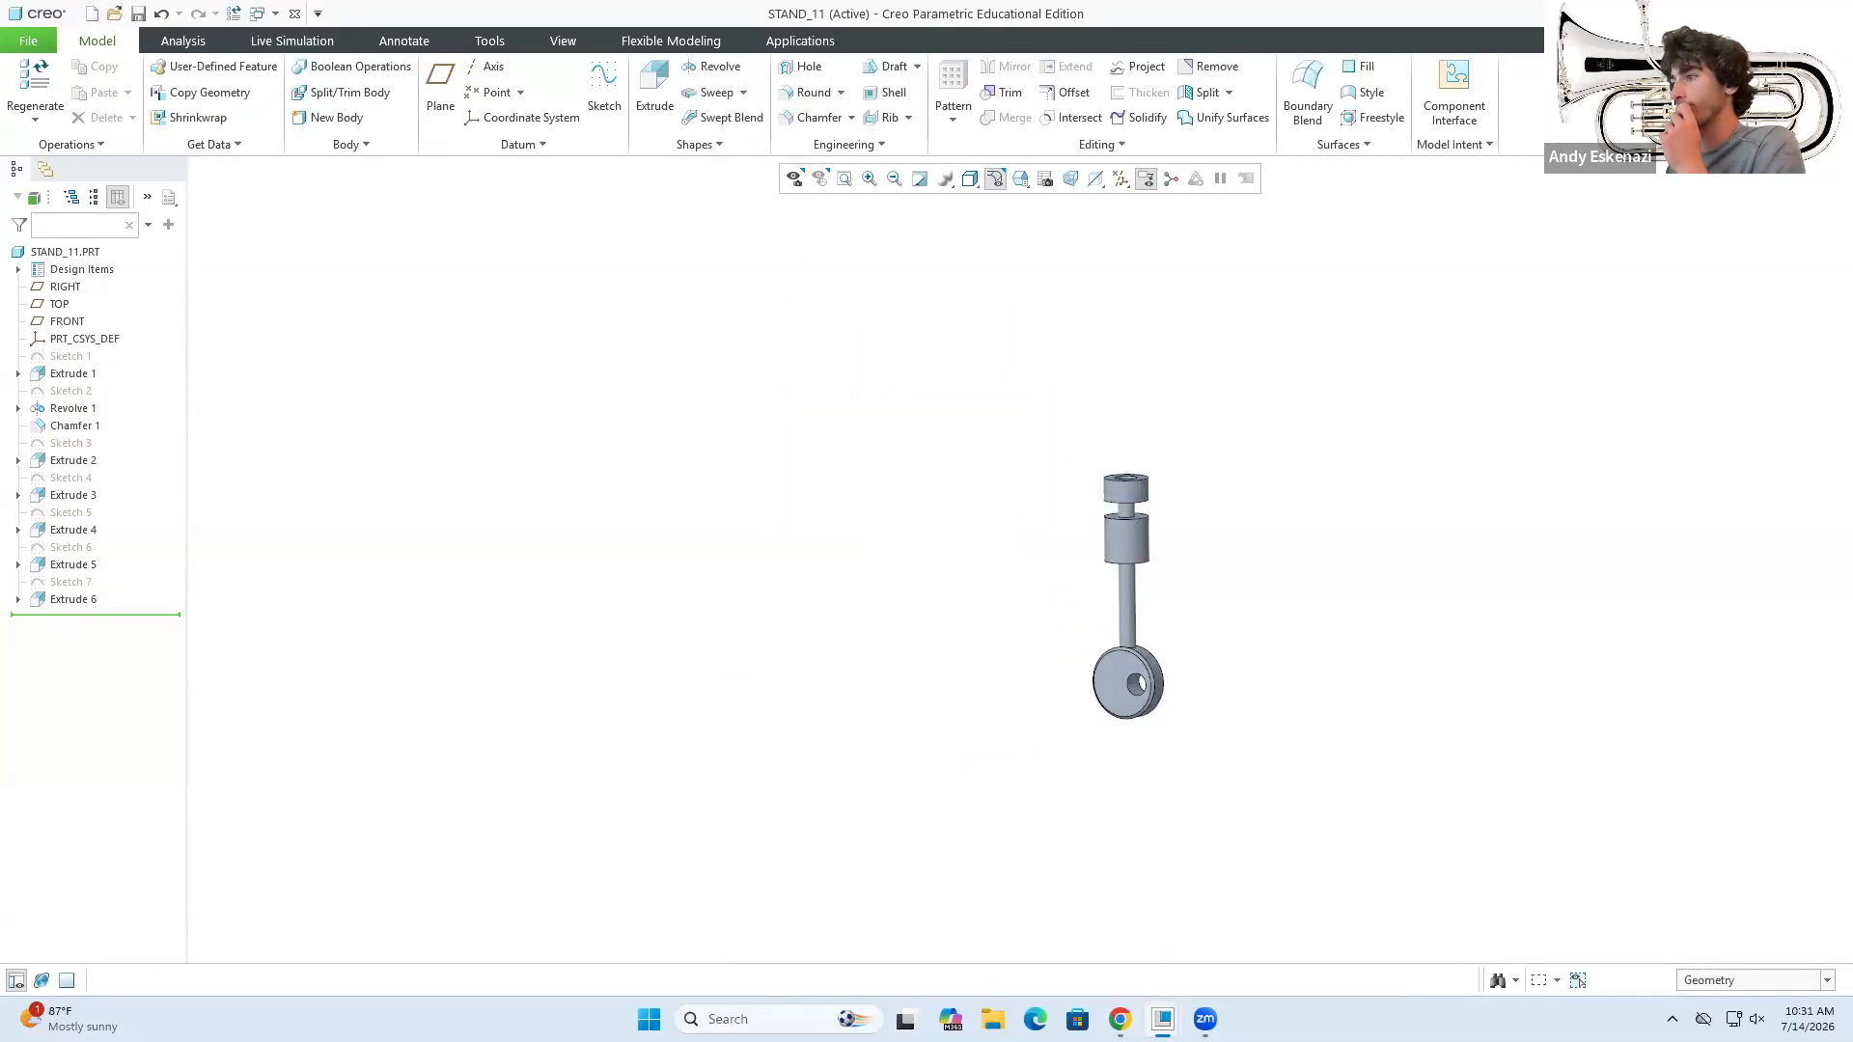
- Redefine the upper cylinder's extrusion, Extrude 5, with a depth of 6
click(94, 568)
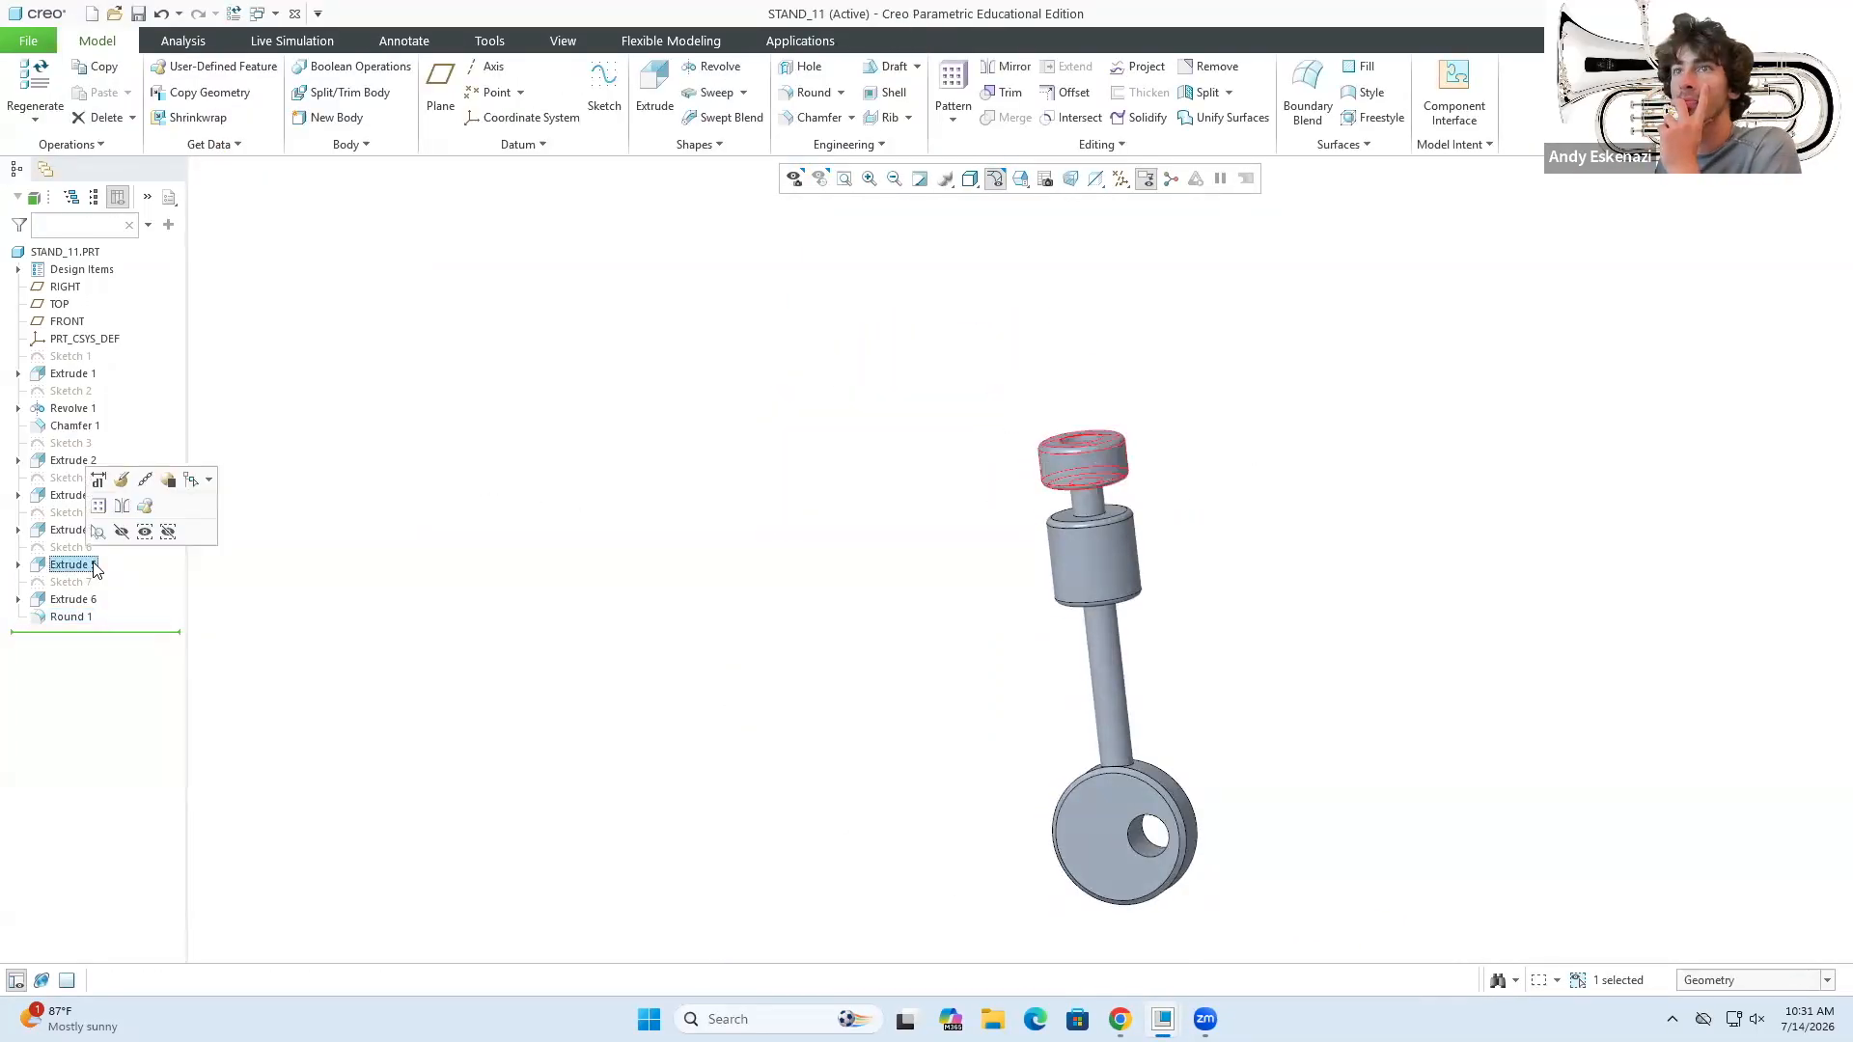
click(121, 479)
text(6)
key(Return)
click(828, 92)
- Reopen the definition of Extrude 6 at the top of the upper cylinder and accept it
click(77, 601)
click(104, 516)
click(848, 92)
middle_drag(938, 580, 900, 578)
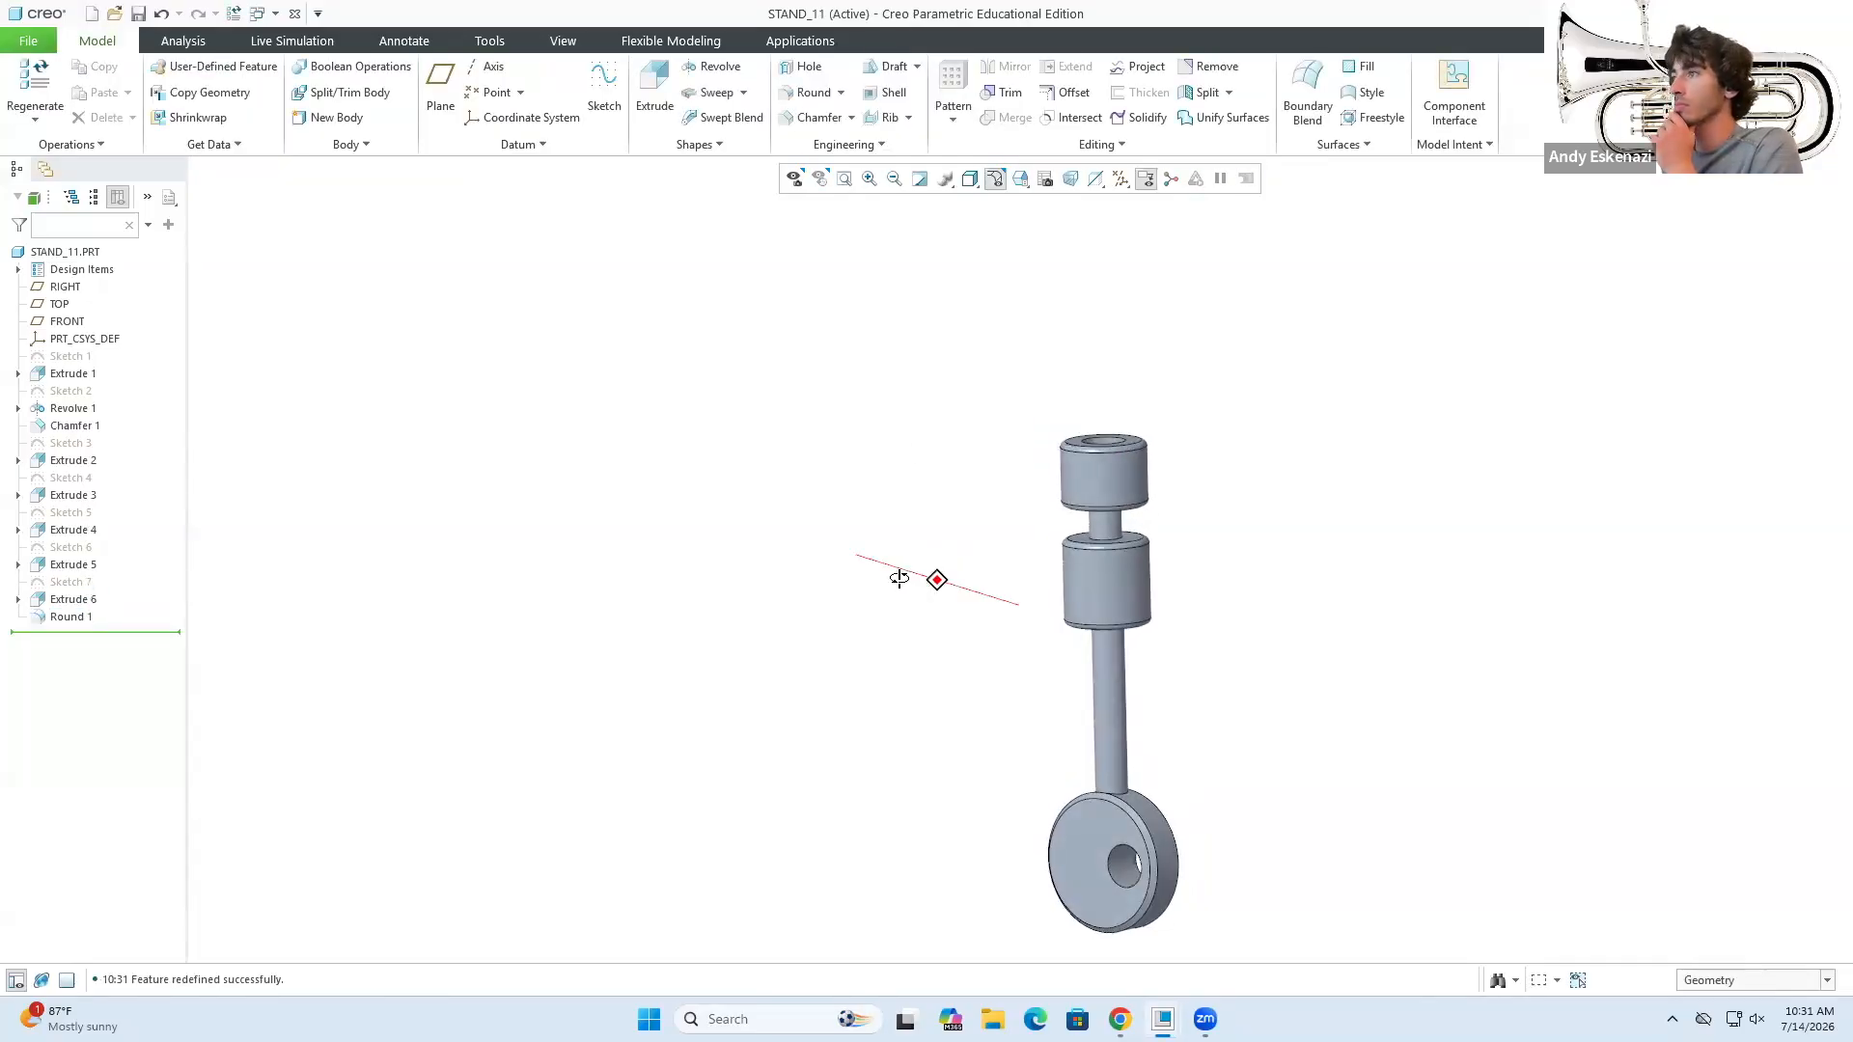
- Select the whole STAND_11 part and apply a silver metal appearance to it
scroll(890, 357, up, 4)
drag(890, 357, 1090, 705)
click(563, 42)
click(299, 114)
click(410, 455)
- Assign a separate appearance to the lower cylinder and edit that model appearance to black
scroll(1024, 405, down, 5)
click(965, 608)
click(299, 114)
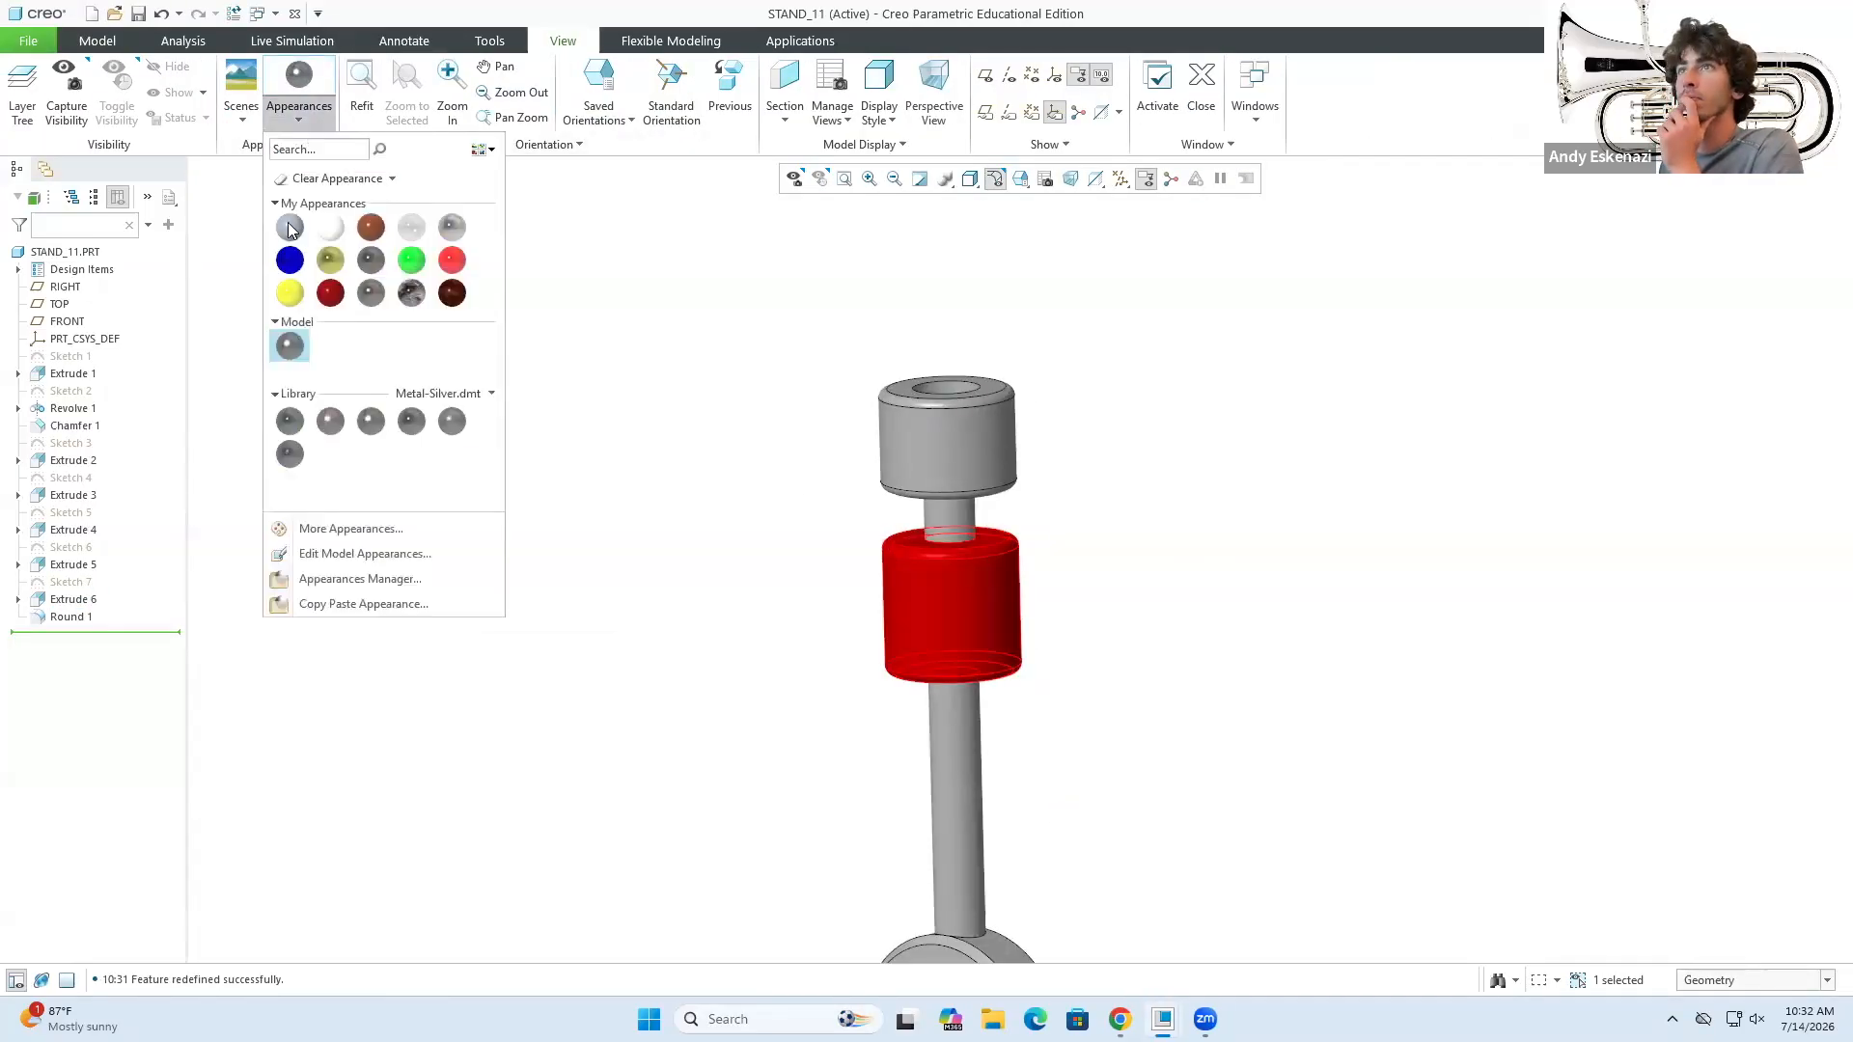
click(289, 227)
click(299, 114)
click(347, 554)
click(281, 463)
click(1755, 496)
- Apply the black appearance to the upper cylinder as well and save the part
click(945, 446)
click(277, 794)
click(299, 77)
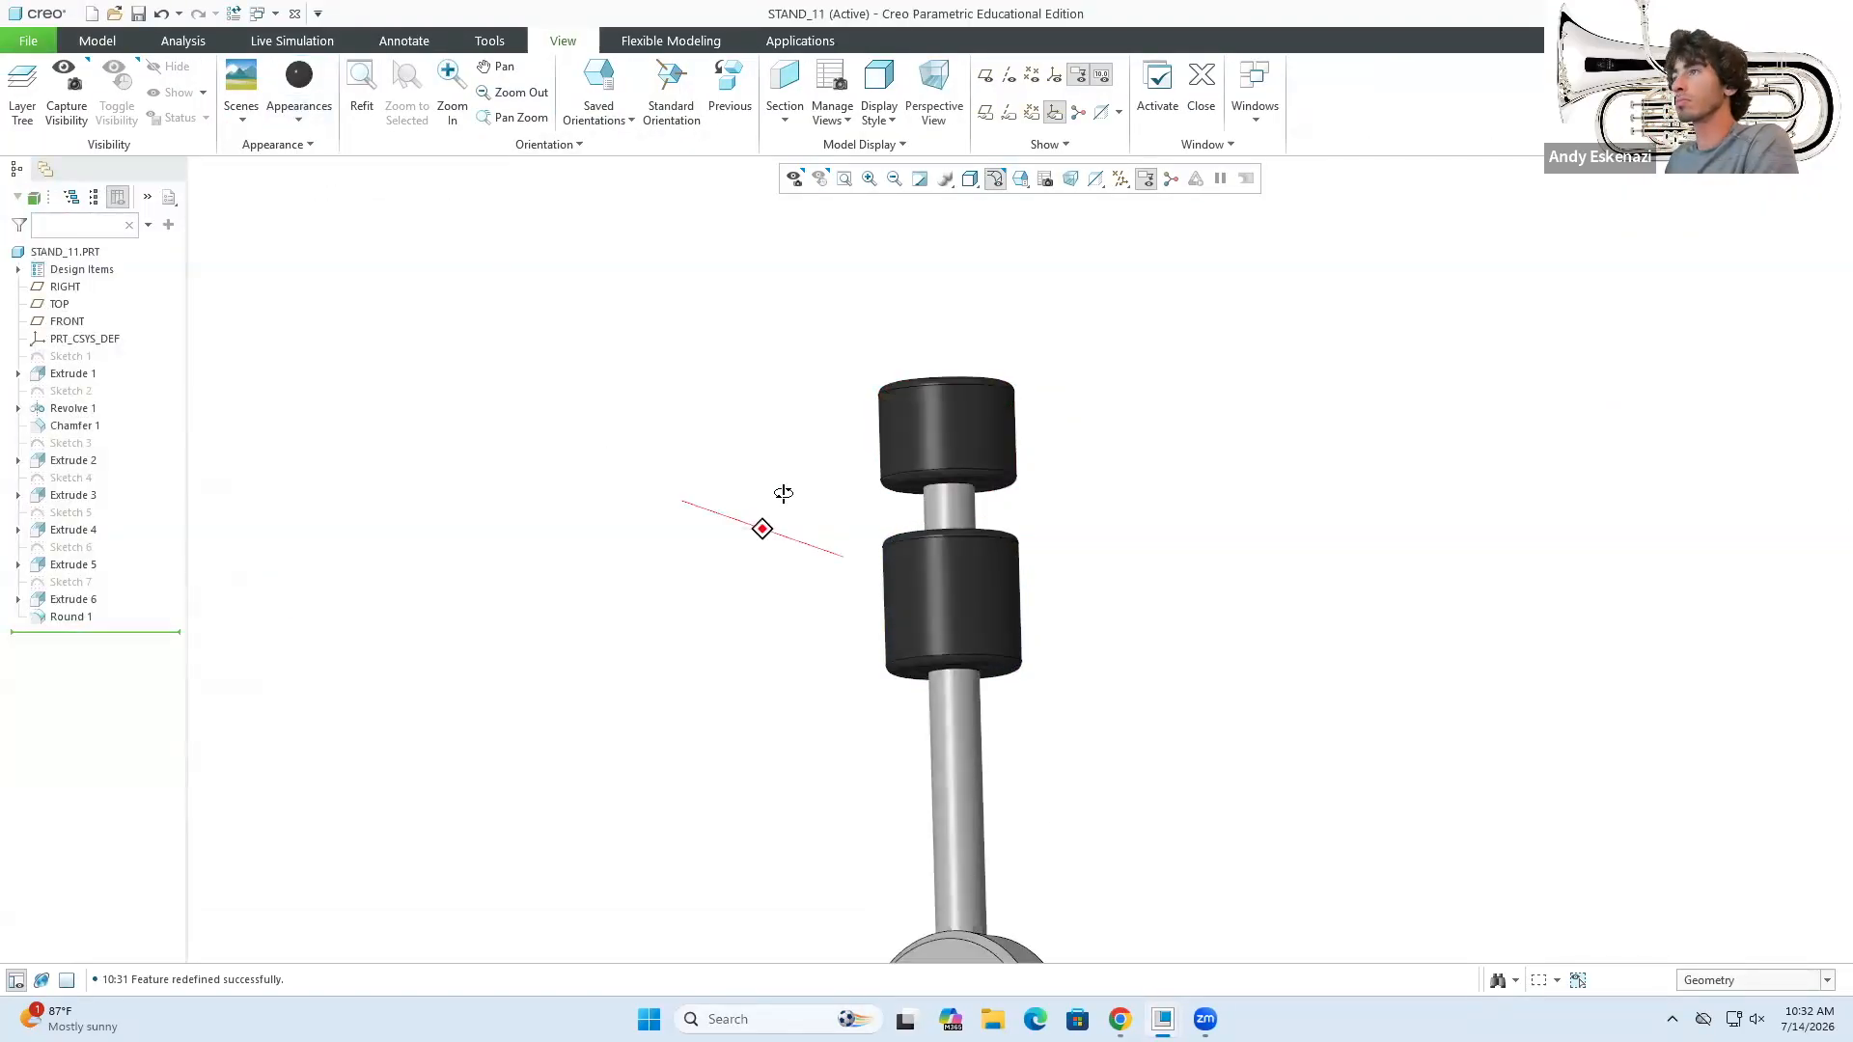
scroll(783, 493, up, 4)
key(ctrl+s)
- Return to the stand assembly and insert stand_12.prt as a new component
click(1163, 1019)
middle_drag(1080, 509, 1145, 475)
scroll(1091, 463, down, 4)
middle_drag(1001, 476, 985, 480)
click(316, 80)
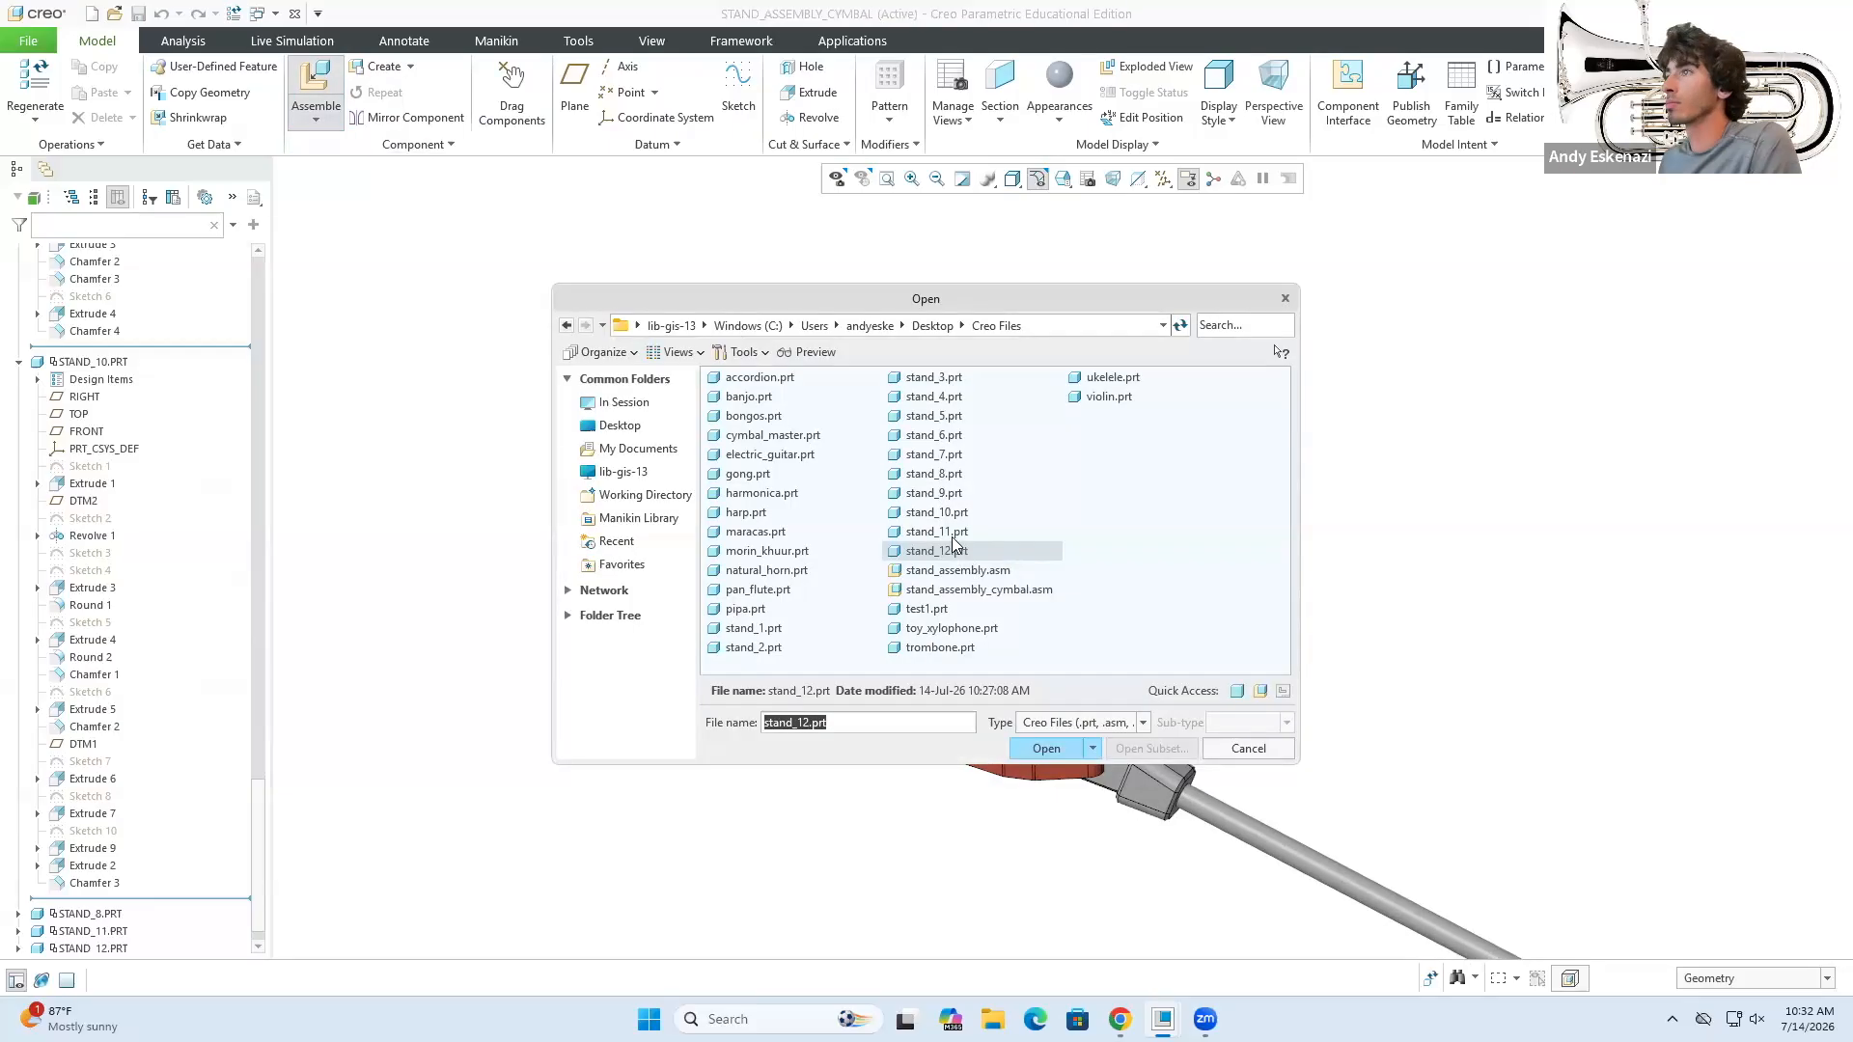
double_click(950, 535)
- Add a first placement constraint between a surface of STAND_12's shaft and a surface of STAND_11's upper cylinder
click(323, 146)
scroll(1043, 579, up, 5)
scroll(1071, 740, down, 5)
click(1065, 719)
scroll(906, 737, up, 5)
scroll(801, 339, down, 6)
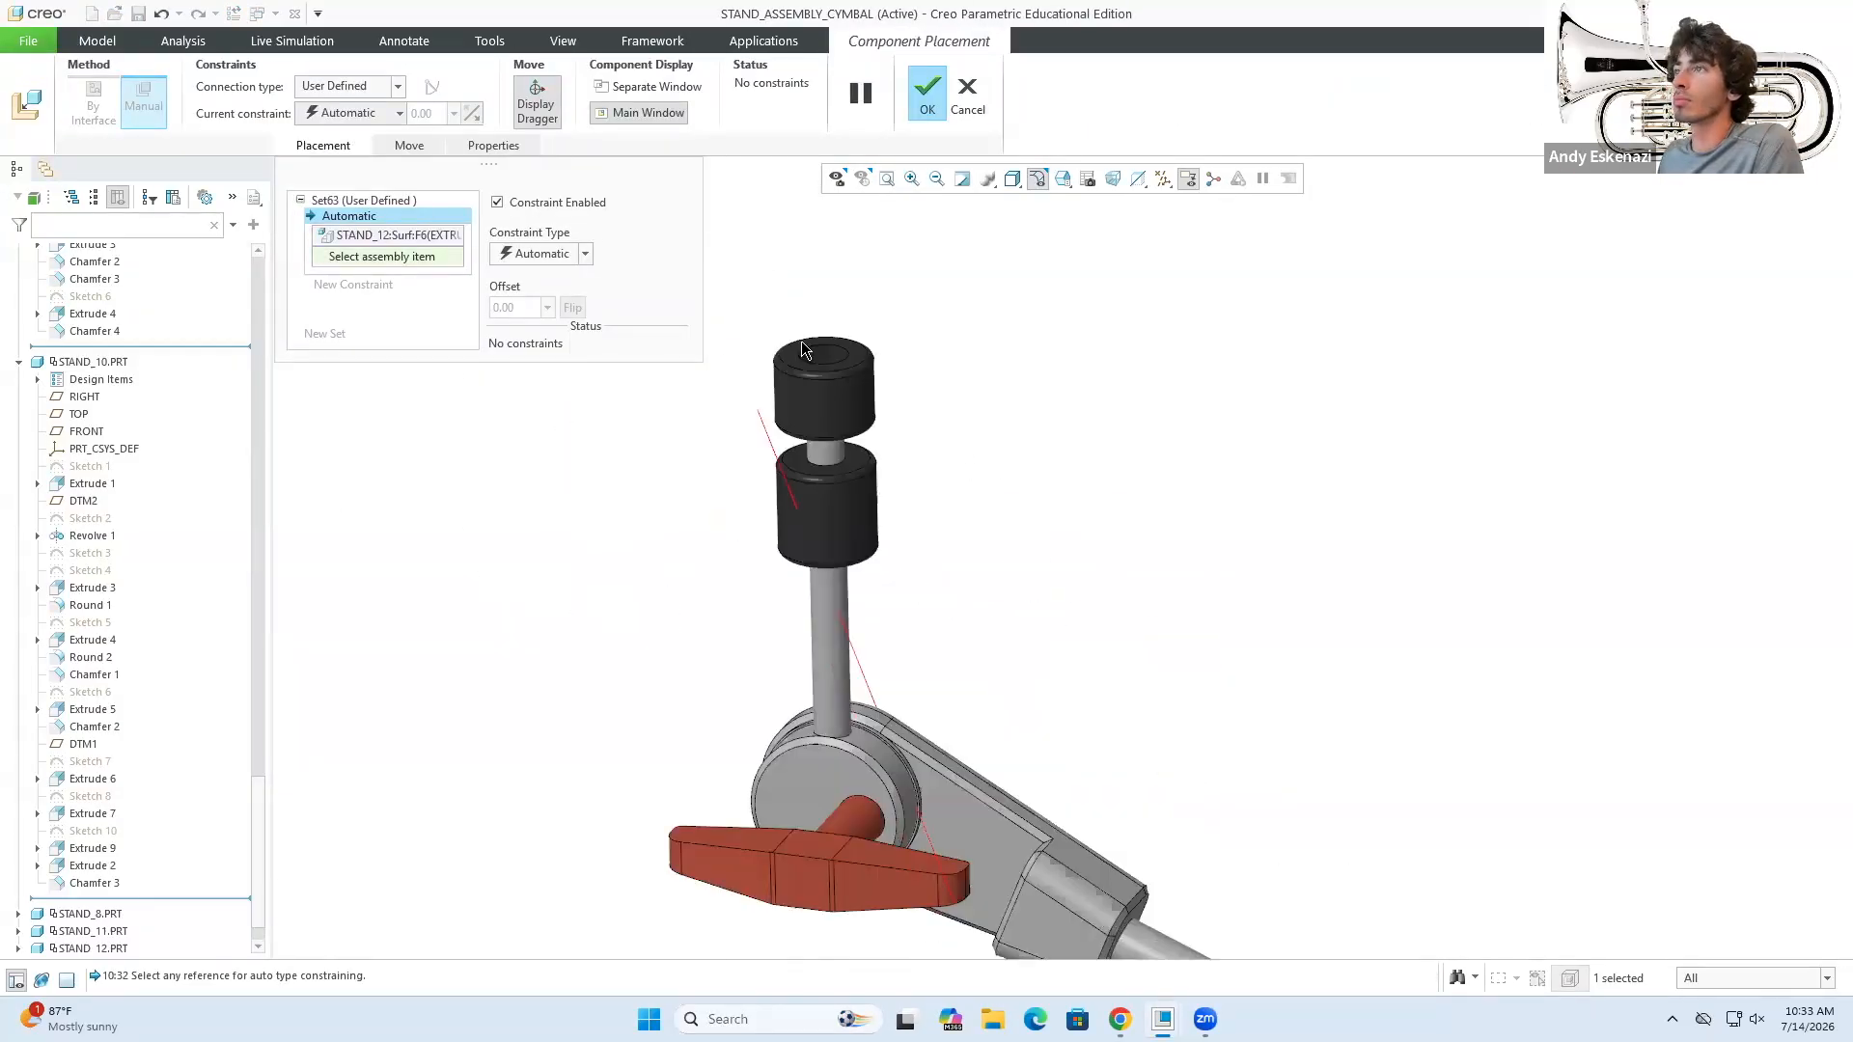
click(832, 405)
- Add a second constraint between STAND_12 and STAND_11 surfaces, set it to Coincident and accept the placement
middle_drag(832, 406, 862, 473)
scroll(863, 473, down, 4)
click(864, 477)
scroll(1242, 799, up, 8)
scroll(1231, 762, down, 8)
click(1202, 687)
click(569, 254)
click(546, 326)
scroll(986, 414, up, 5)
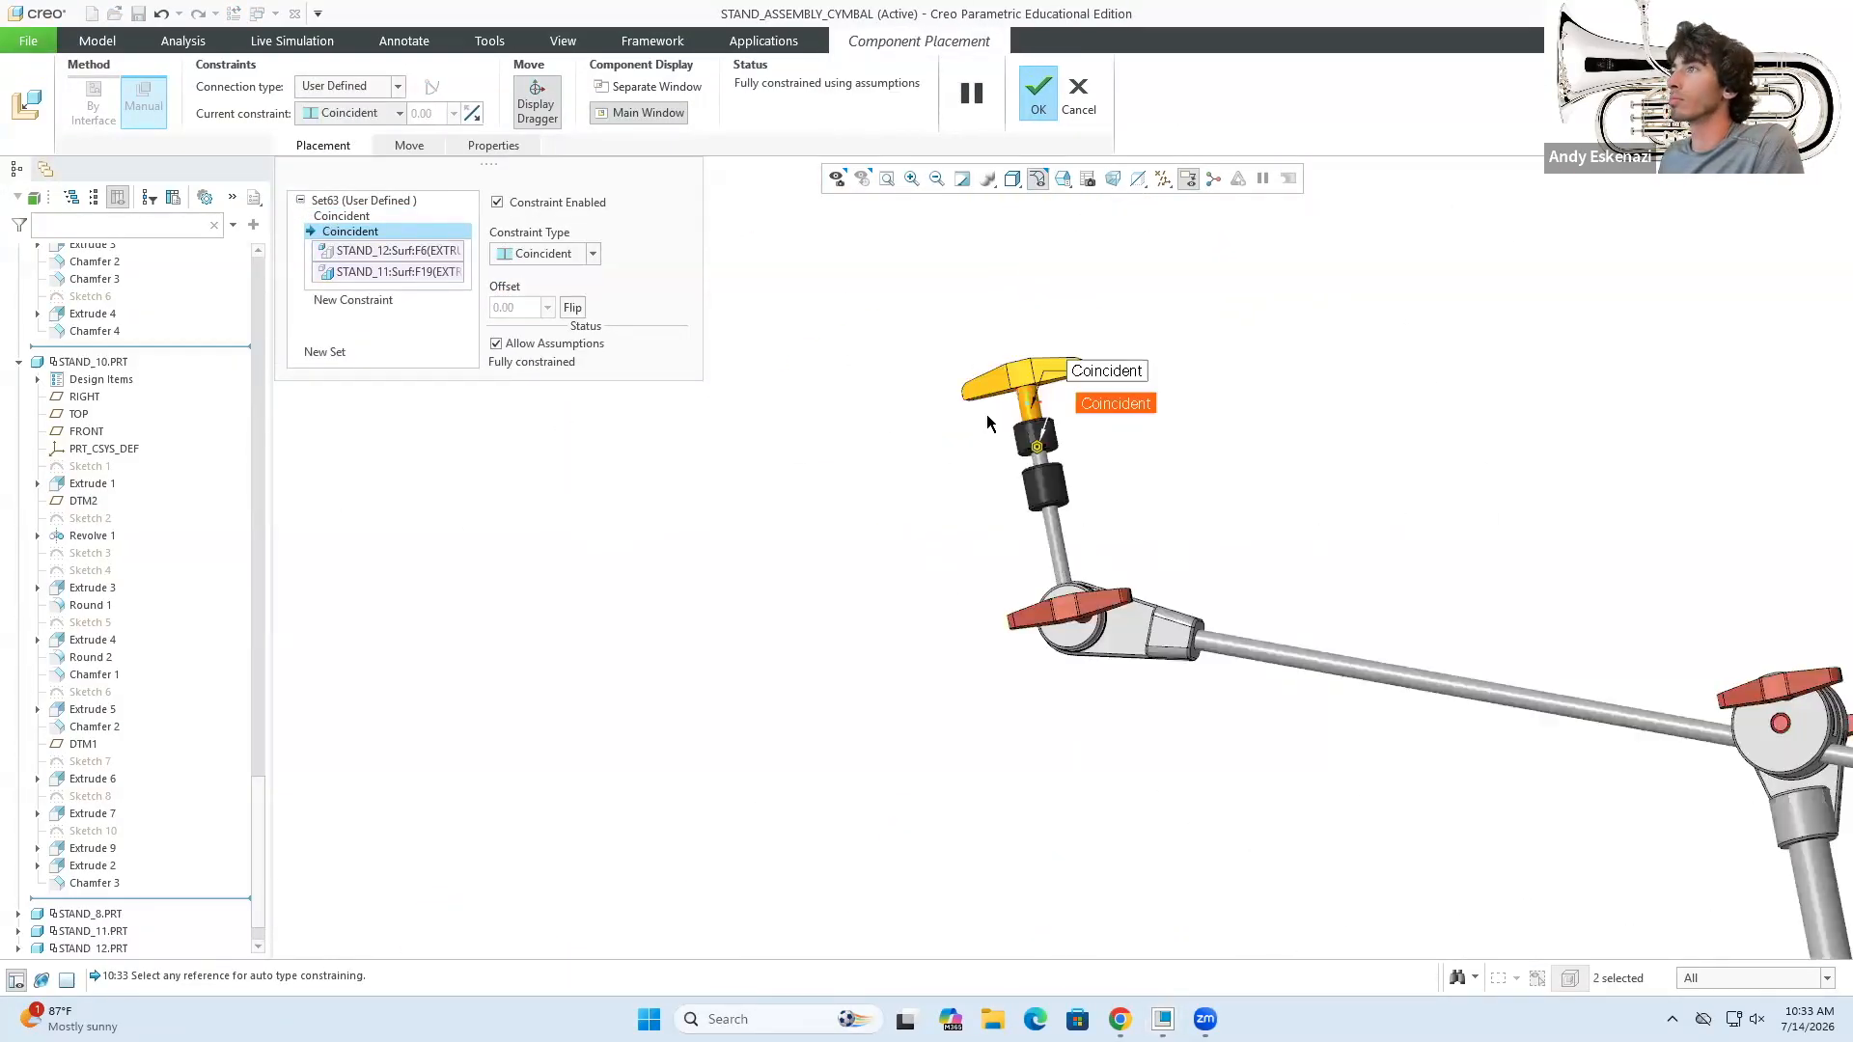
click(956, 94)
- Save the stand assembly with the wing bolt placed on top of the tilter
scroll(1127, 427, up, 3)
middle_drag(1127, 427, 1245, 418)
click(133, 16)
click(1087, 645)
- Look through the cymbal stand reference images in the browser for the cymbal's shape
click(1120, 1019)
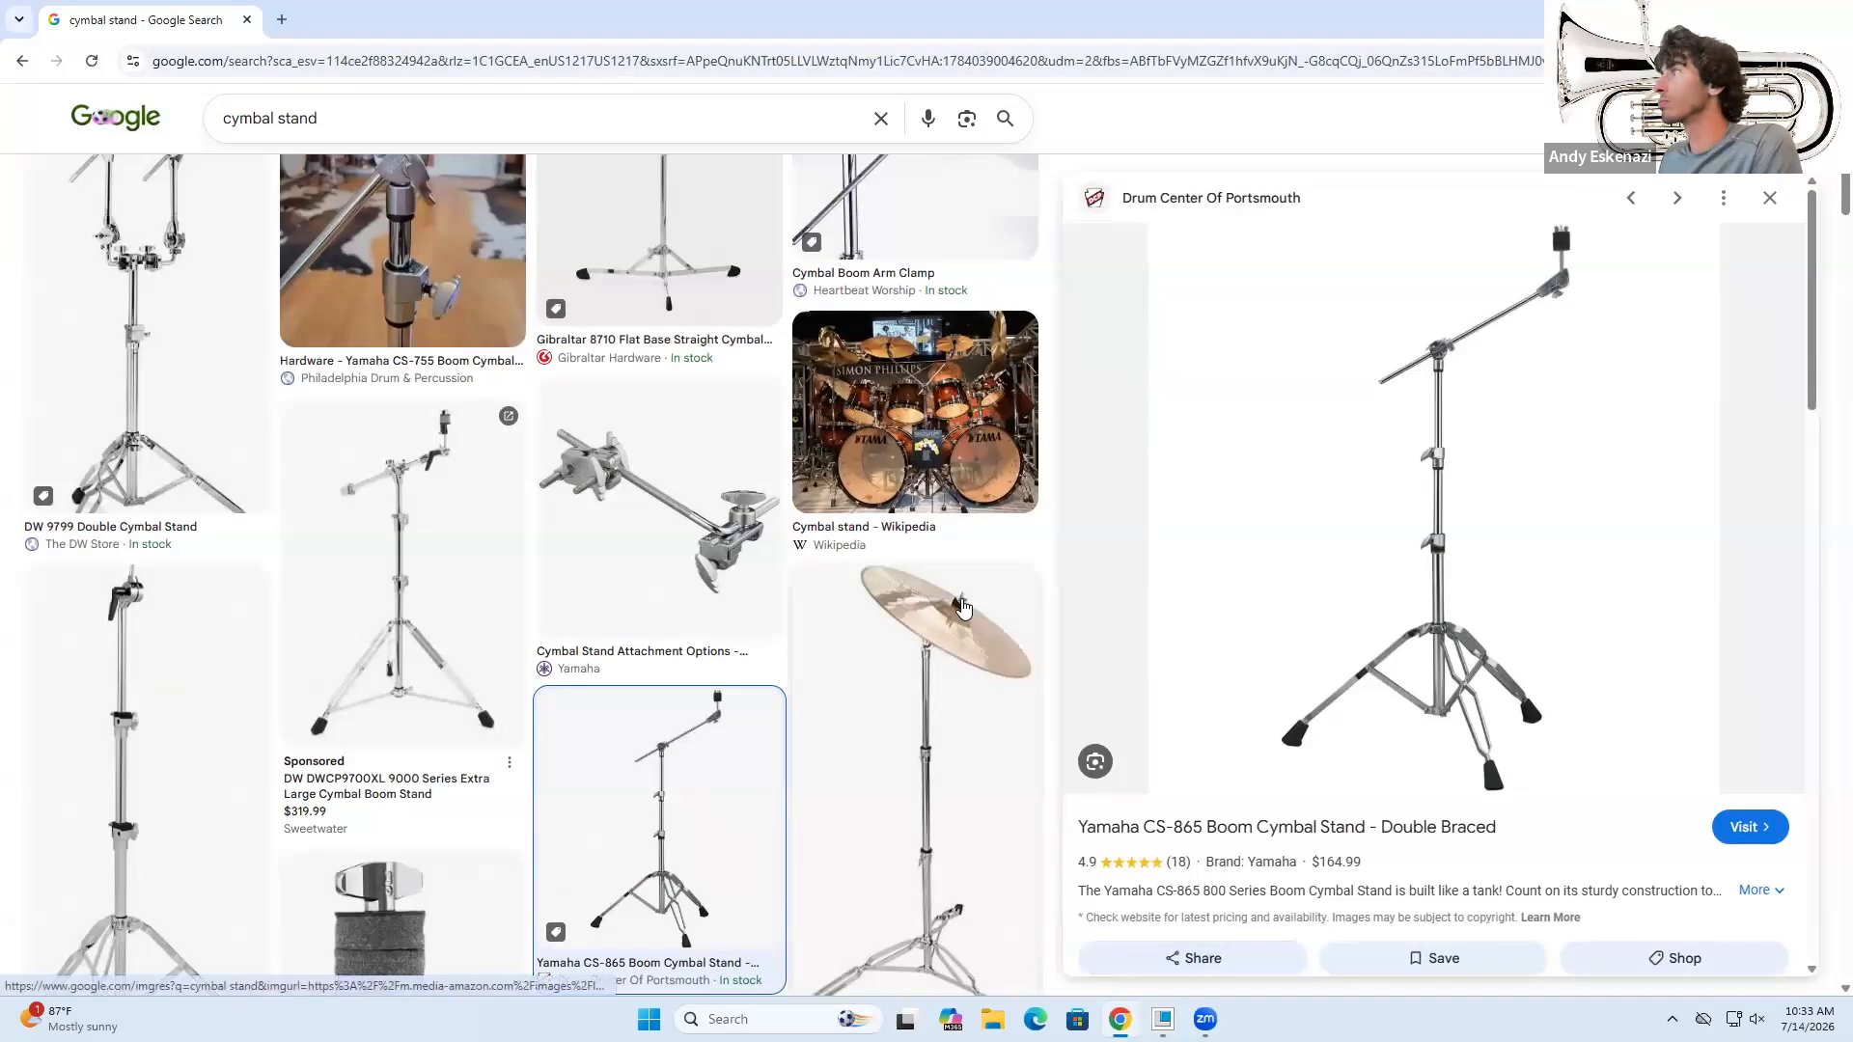
scroll(782, 682, down, 3)
scroll(966, 443, up, 1)
- Return to Creo and create a new solid part named cymbal
click(1162, 1019)
click(92, 14)
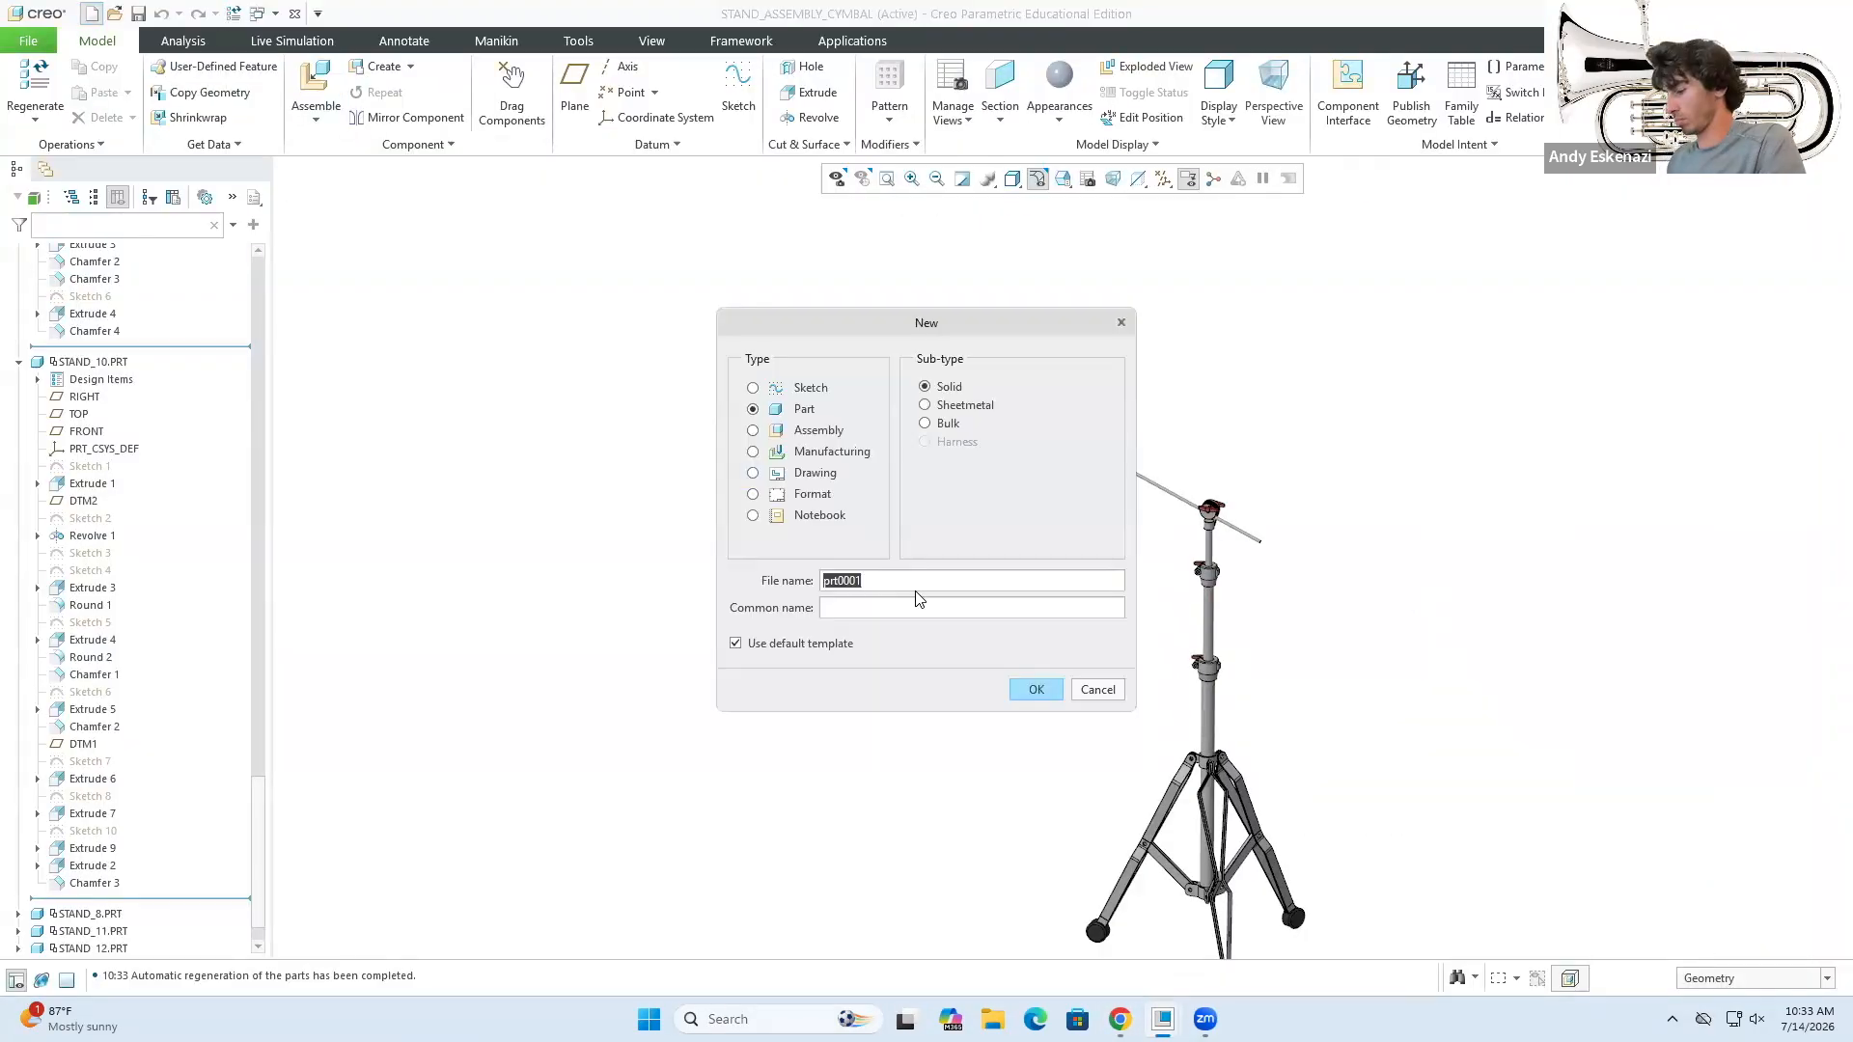
text(cymbal)
click(1015, 688)
- Change the cymbal part's unit system to millimeter Newton Second in its model properties
click(28, 41)
mouse_move(61, 291)
click(241, 105)
click(1245, 256)
click(1631, 73)
click(1808, 59)
click(1728, 614)
click(1813, 363)
click(926, 828)
- Start a new sketch on the TOP plane of the cymbal part
click(604, 92)
click(59, 304)
click(1716, 451)
middle_drag(1098, 531, 1139, 568)
- Sketch a short vertical line down from the origin, a long horizontal base line and a sloping line back toward the axis for the cymbal's half profile
click(514, 66)
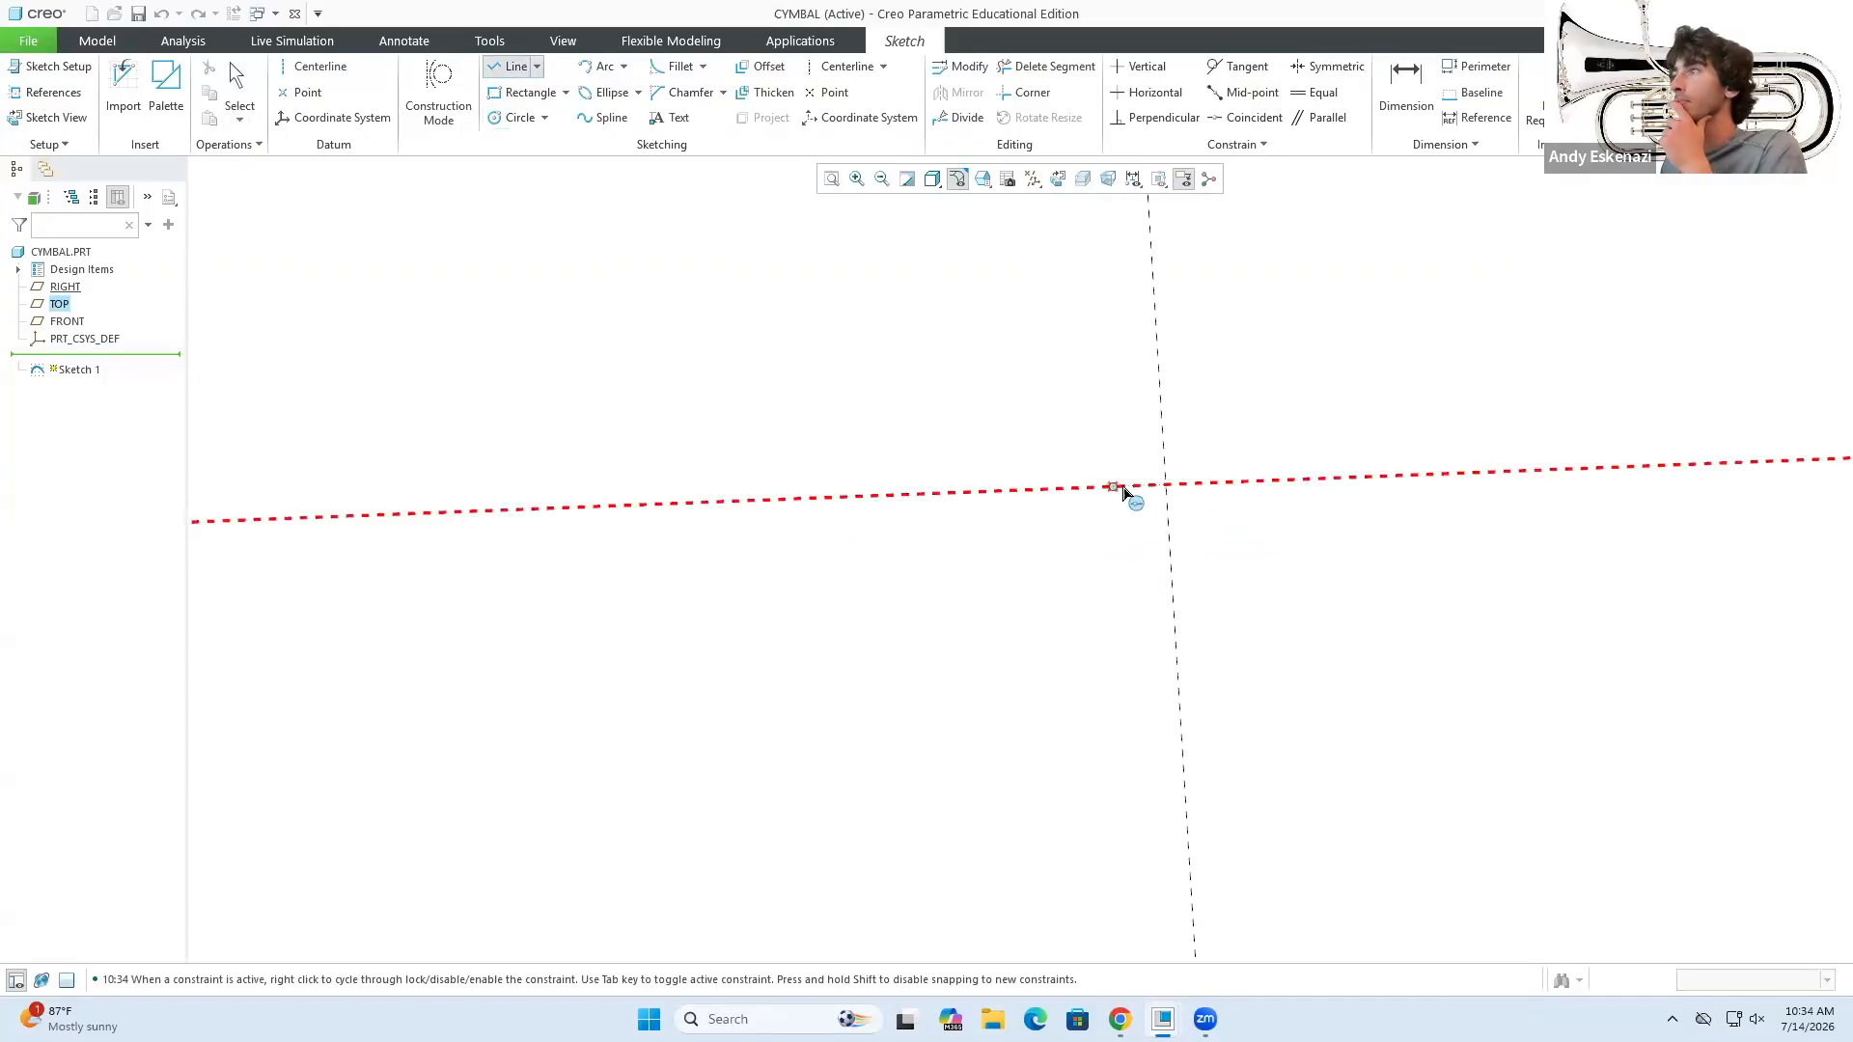
click(1269, 633)
click(1273, 701)
click(901, 714)
middle_click(900, 714)
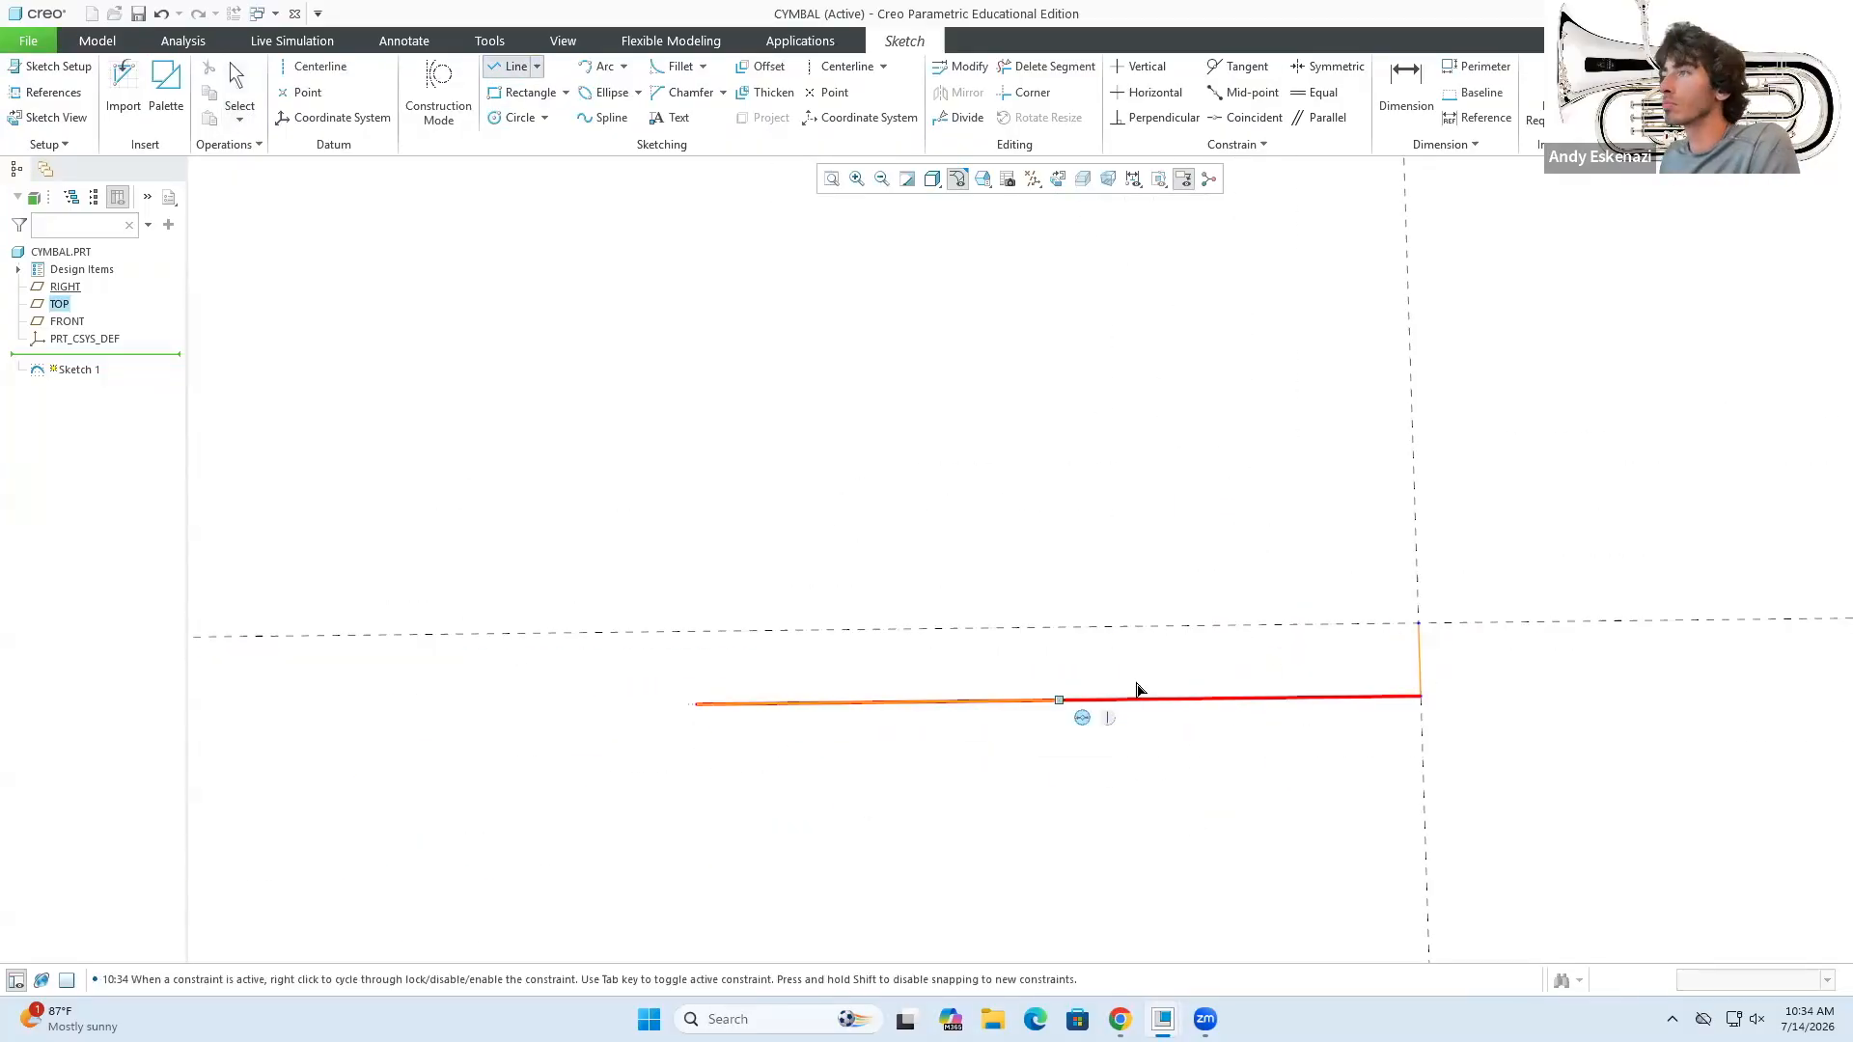
click(1291, 643)
middle_click(1291, 642)
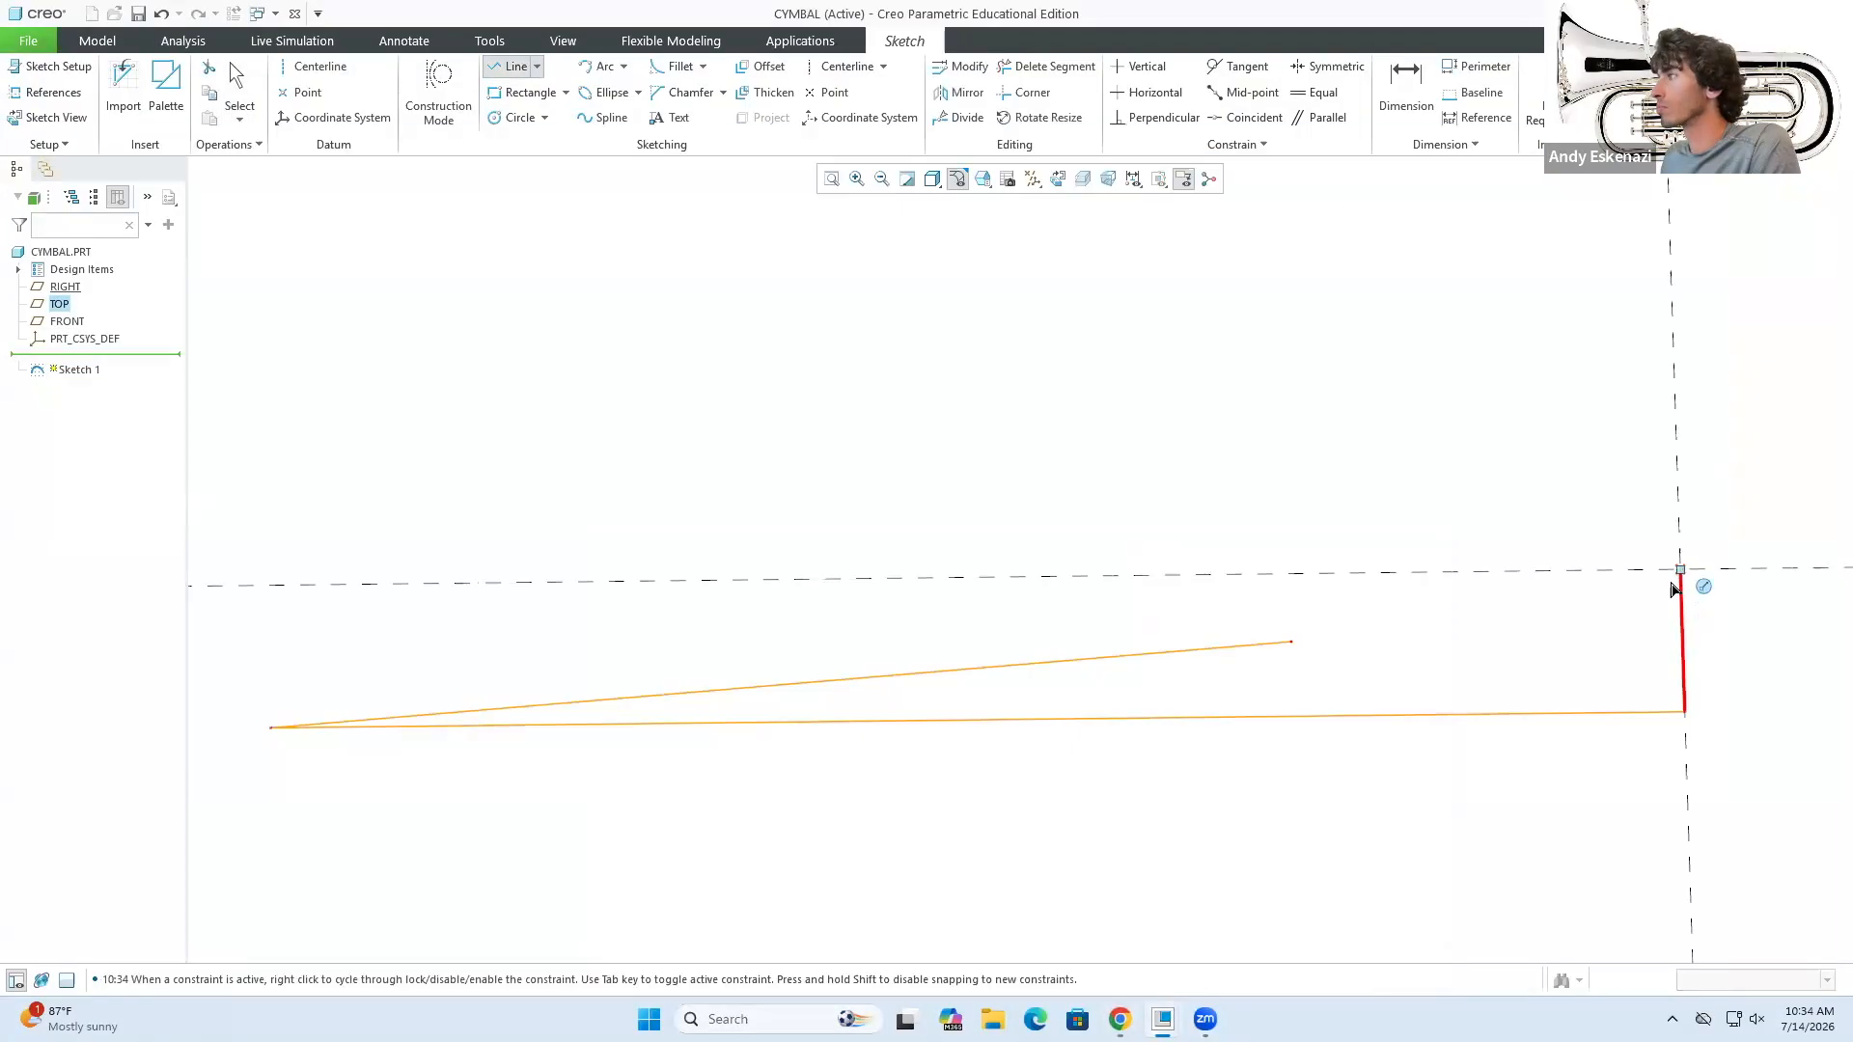
- Shape the dome curve and dimension the profile with a 100 mm overall radius, 25 mm dome radius, 4.5 mm rise and 3 mm flat top
middle_drag(1640, 533, 1651, 540)
click(1311, 616)
ctrl+click(1714, 555)
scroll(1542, 529, down, 1)
click(1406, 87)
scroll(836, 749, up, 1)
click(1255, 588)
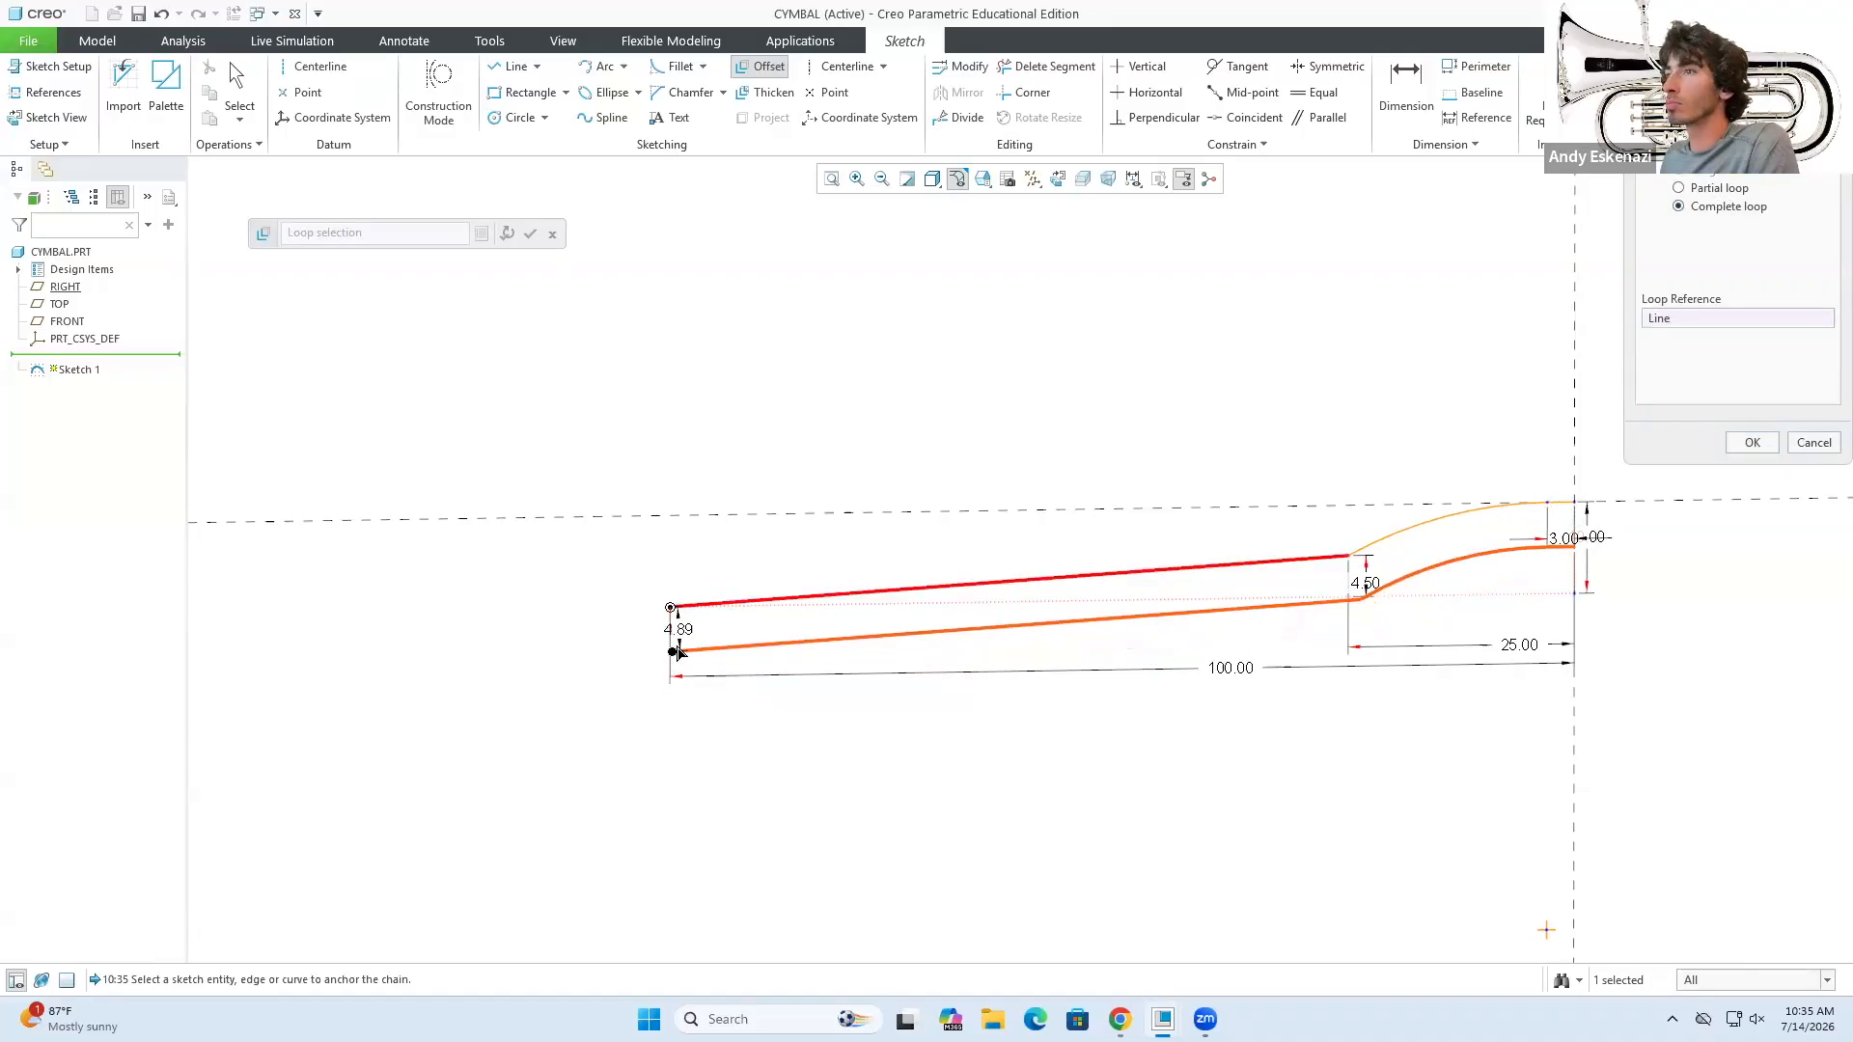
- Offset the complete cymbal profile chain downward by 1 mm to give it thickness
drag(677, 648, 673, 634)
click(1751, 443)
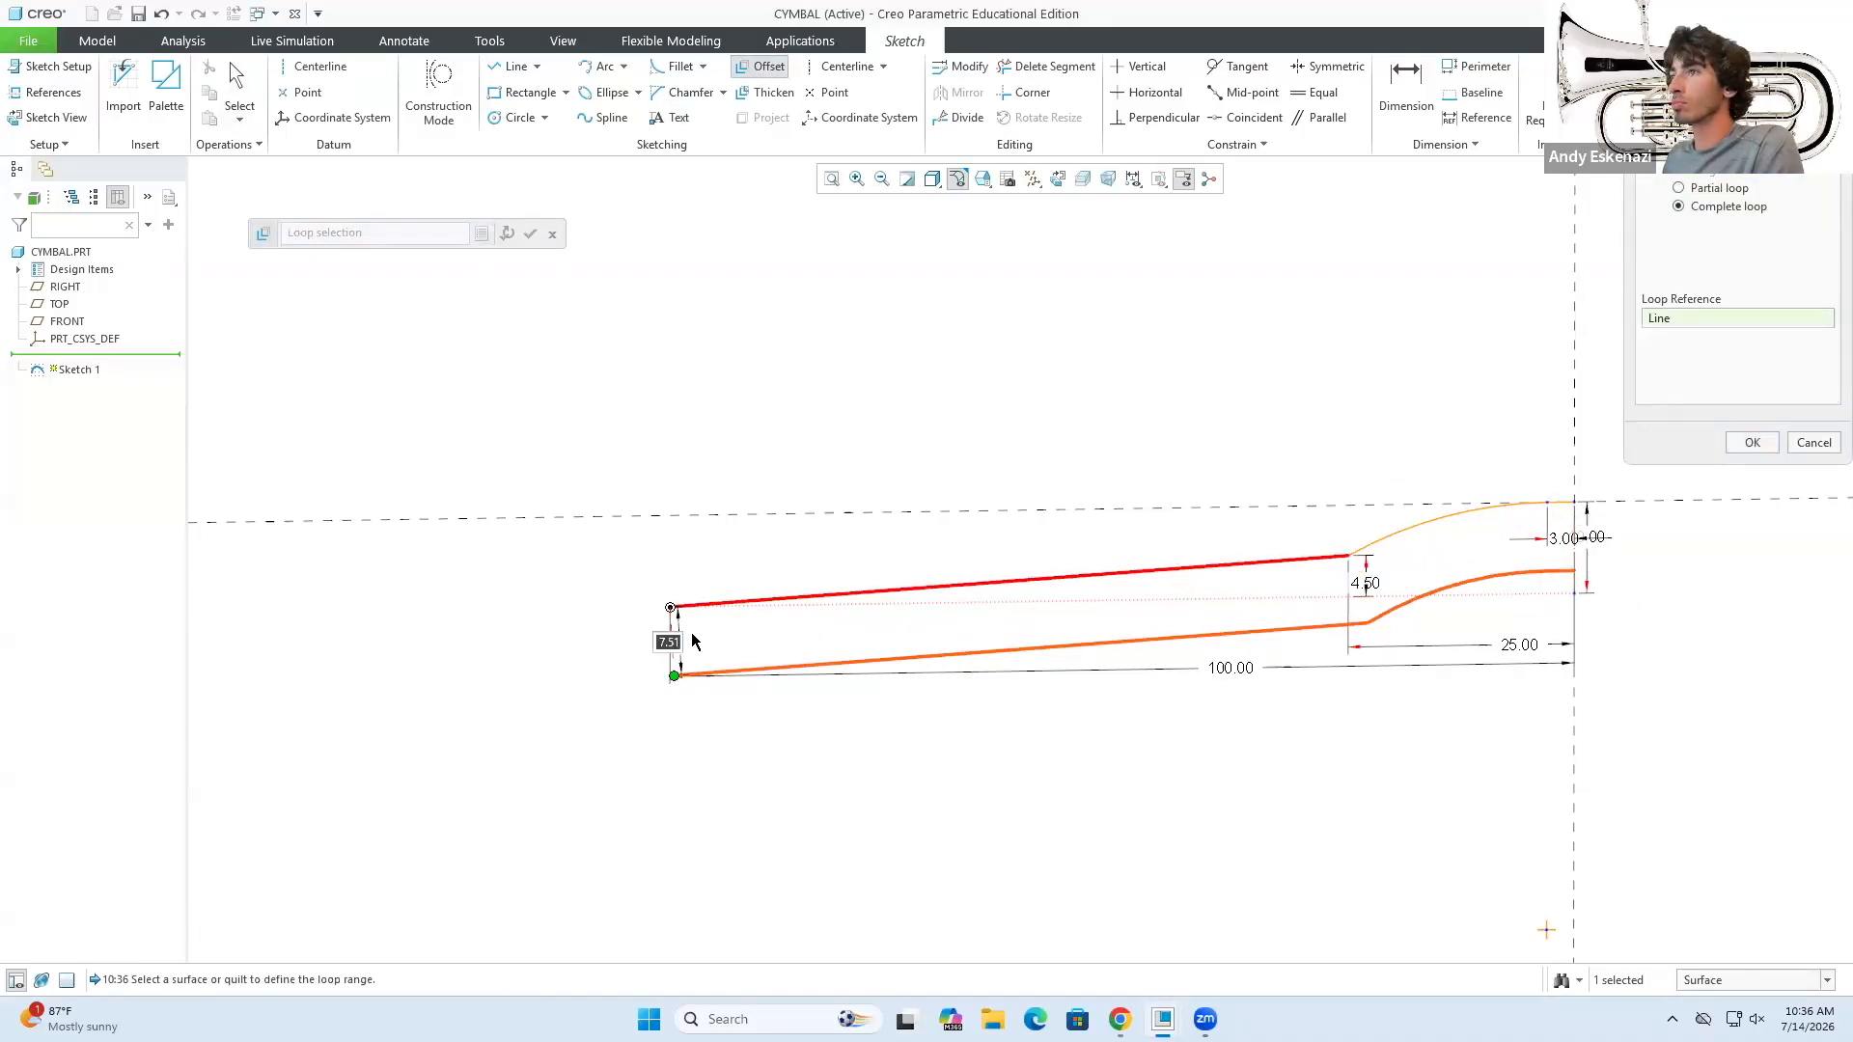
click(1751, 444)
click(530, 234)
- Close the profile with a line at the central axis and an arc around the outer rim
click(516, 66)
scroll(1624, 506, down, 8)
click(1320, 484)
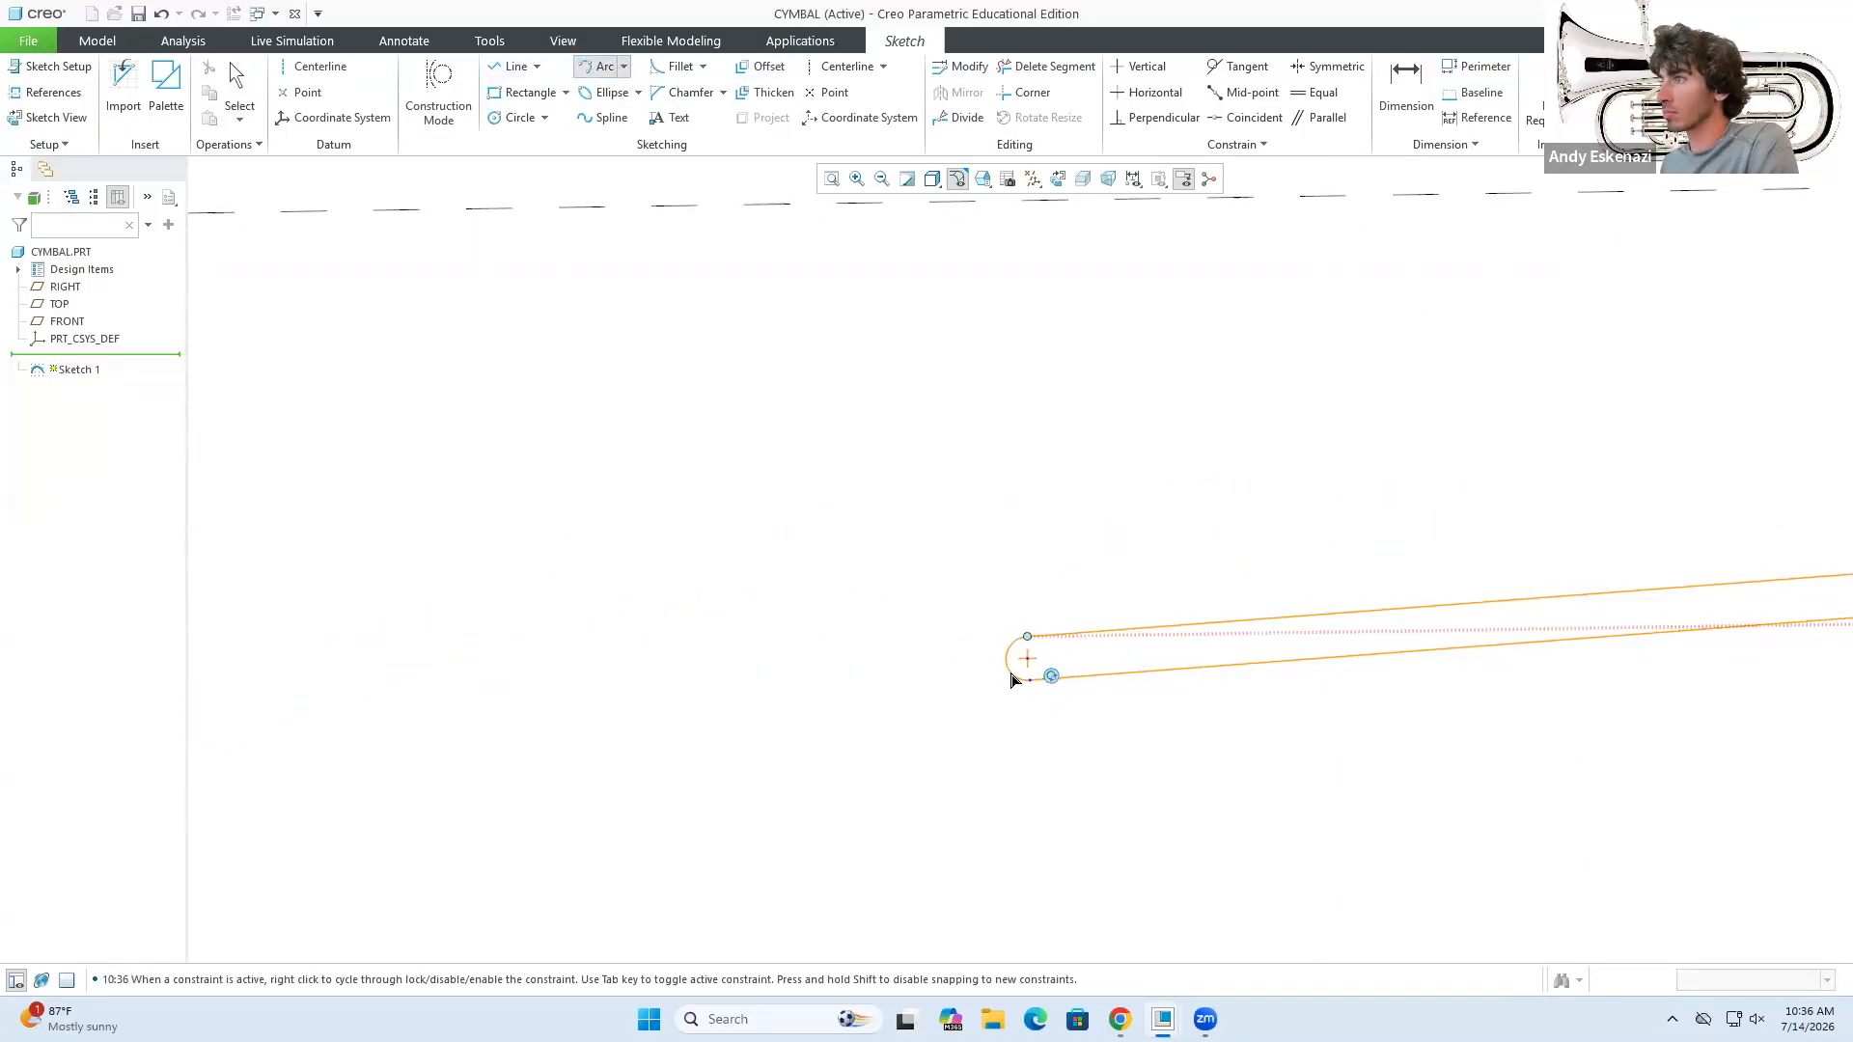
click(1030, 681)
middle_click(1030, 681)
scroll(1030, 680, up, 6)
- Finish the sketch and revolve the closed profile about the vertical axis into the cymbal body
scroll(1219, 606, down, 8)
click(1682, 83)
click(735, 66)
click(1100, 482)
click(942, 83)
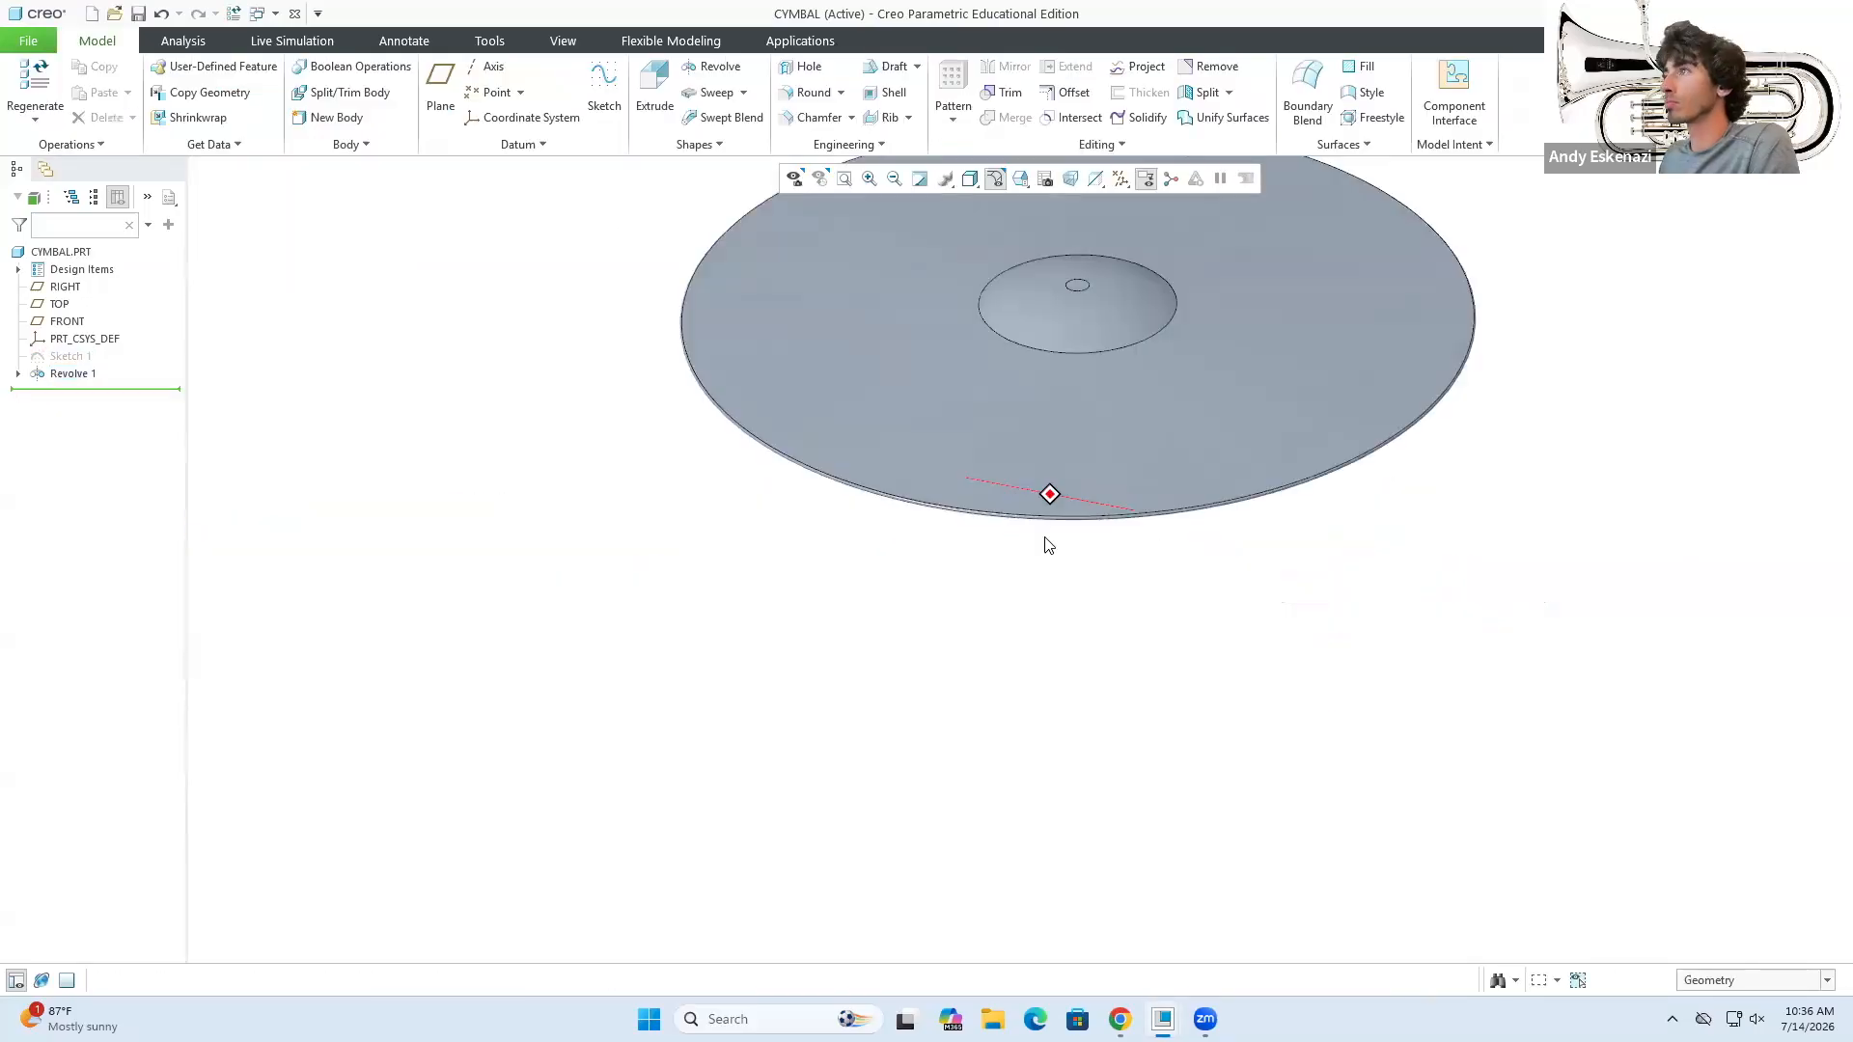
- Sketch a circle centred on the flat top of the cymbal's dome for the mounting hole
click(604, 85)
click(980, 456)
click(1744, 463)
click(516, 118)
key(Return)
click(1681, 82)
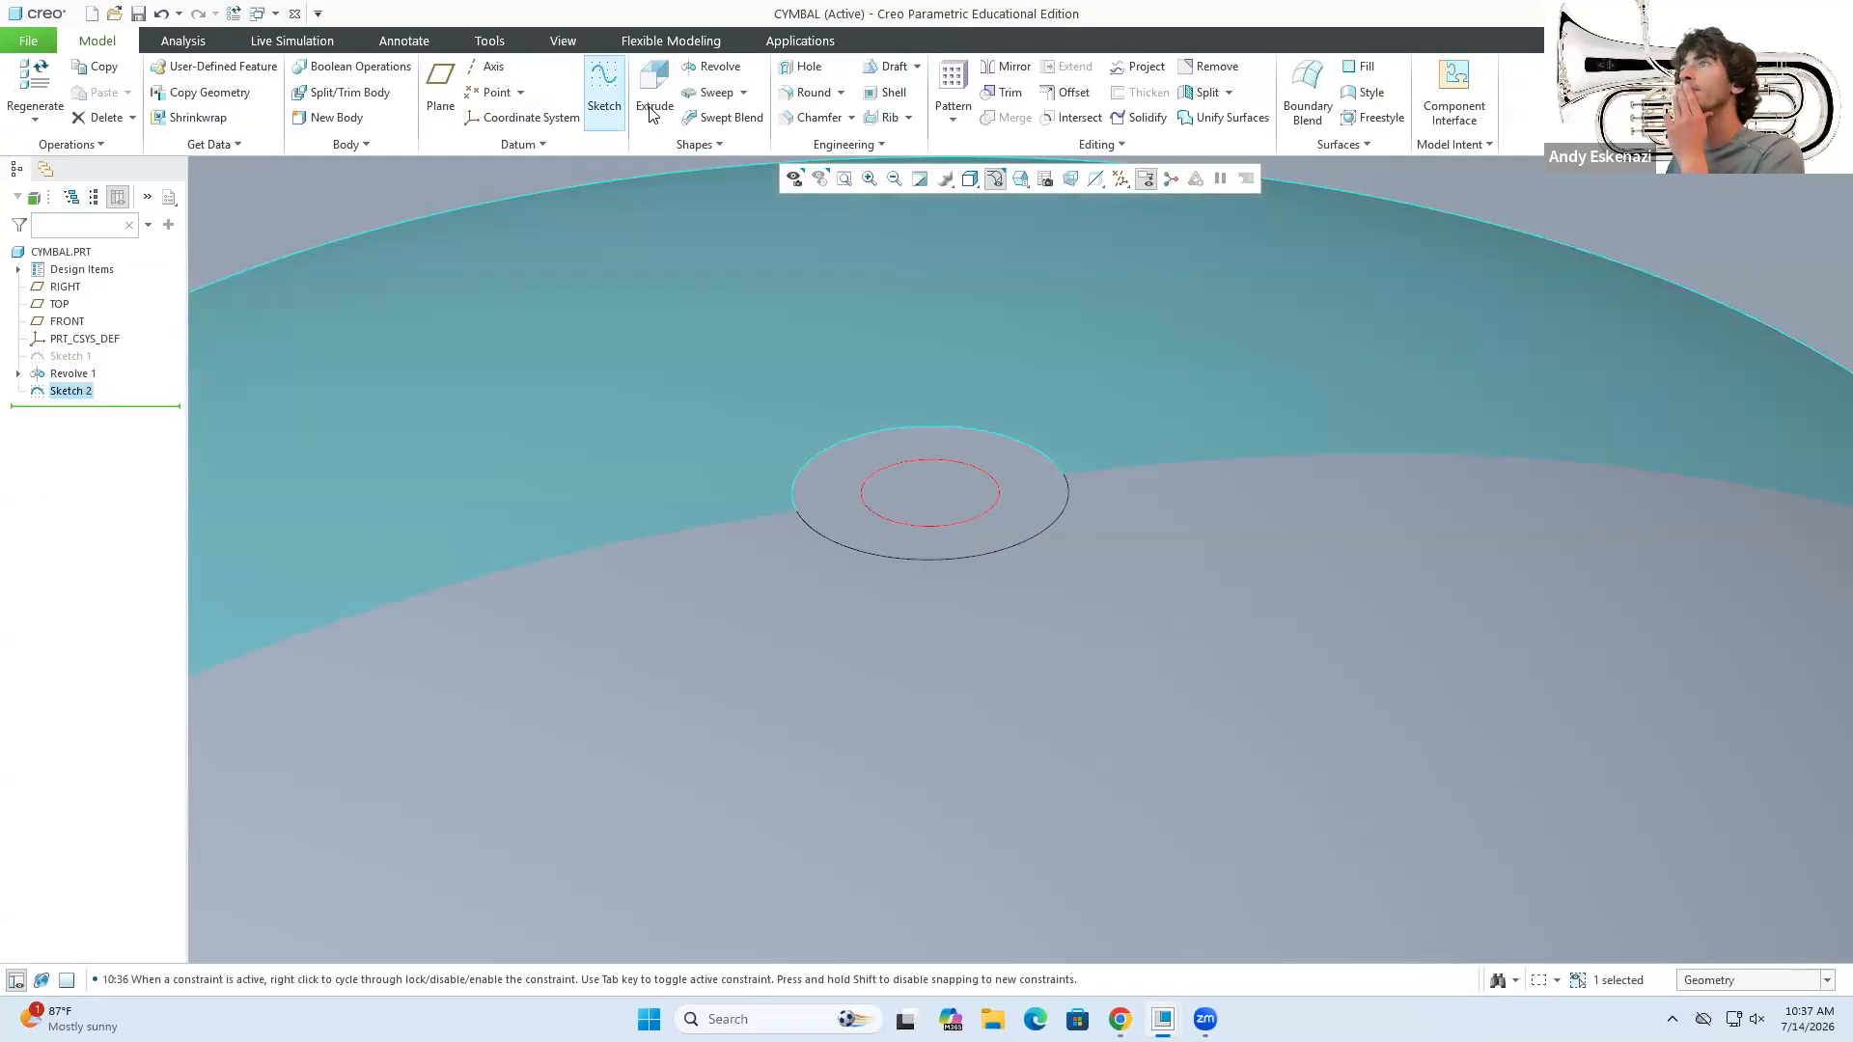
- Cut the sketched circle through the cymbal with an Extrude and save the part
click(654, 85)
click(406, 88)
click(845, 90)
scroll(890, 467, up, 8)
click(138, 13)
click(807, 355)
click(764, 795)
scroll(706, 614, up, 4)
- Apply a golden-orange appearance to the whole cymbal part
click(61, 252)
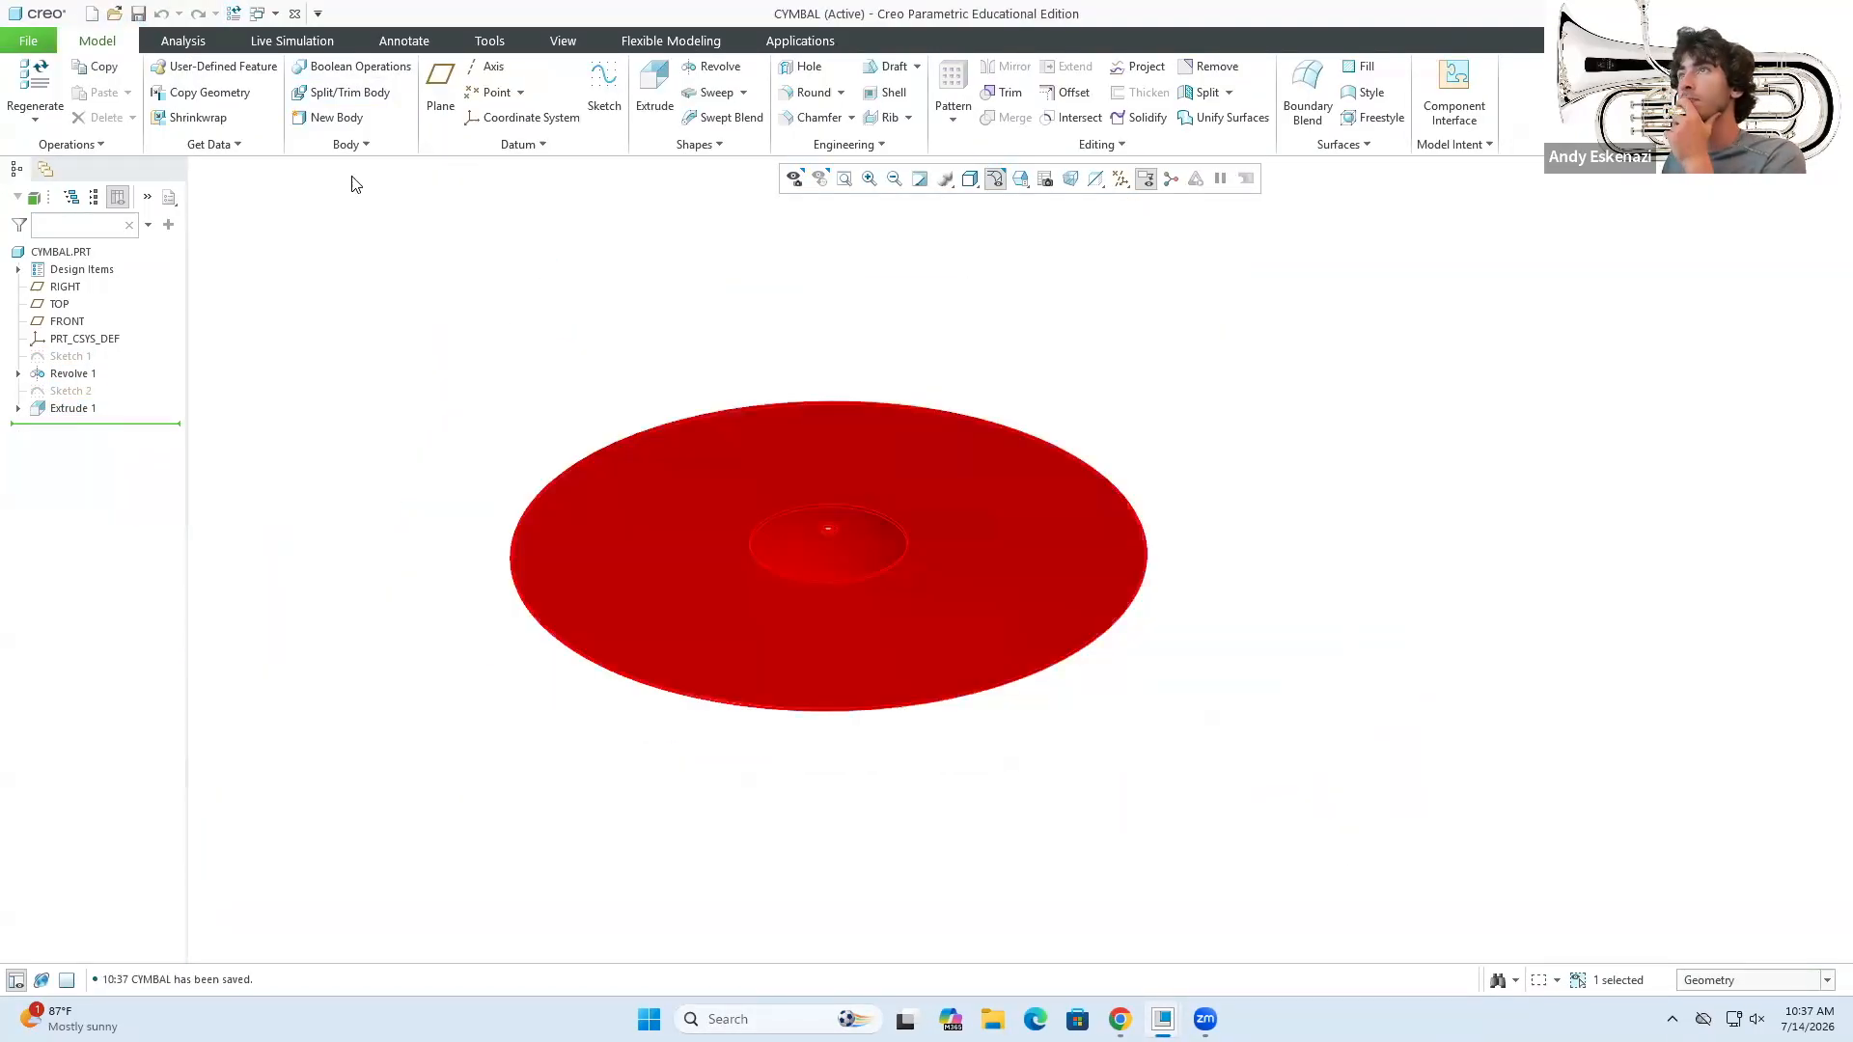
click(563, 40)
click(299, 116)
click(490, 393)
click(477, 493)
click(369, 425)
- Close the cymbal part and insert it as a component in STAND_ASSEMBLY_CYMBAL
click(294, 14)
click(315, 83)
click(773, 436)
click(1046, 749)
- Constrain the surface of the cymbal's centre hole to the STAND_11 rod surface between the two black felts
click(323, 146)
shift+middle_drag(1390, 868, 1100, 666)
scroll(1110, 762, down, 10)
click(1070, 781)
scroll(1070, 784, up, 10)
scroll(972, 569, down, 5)
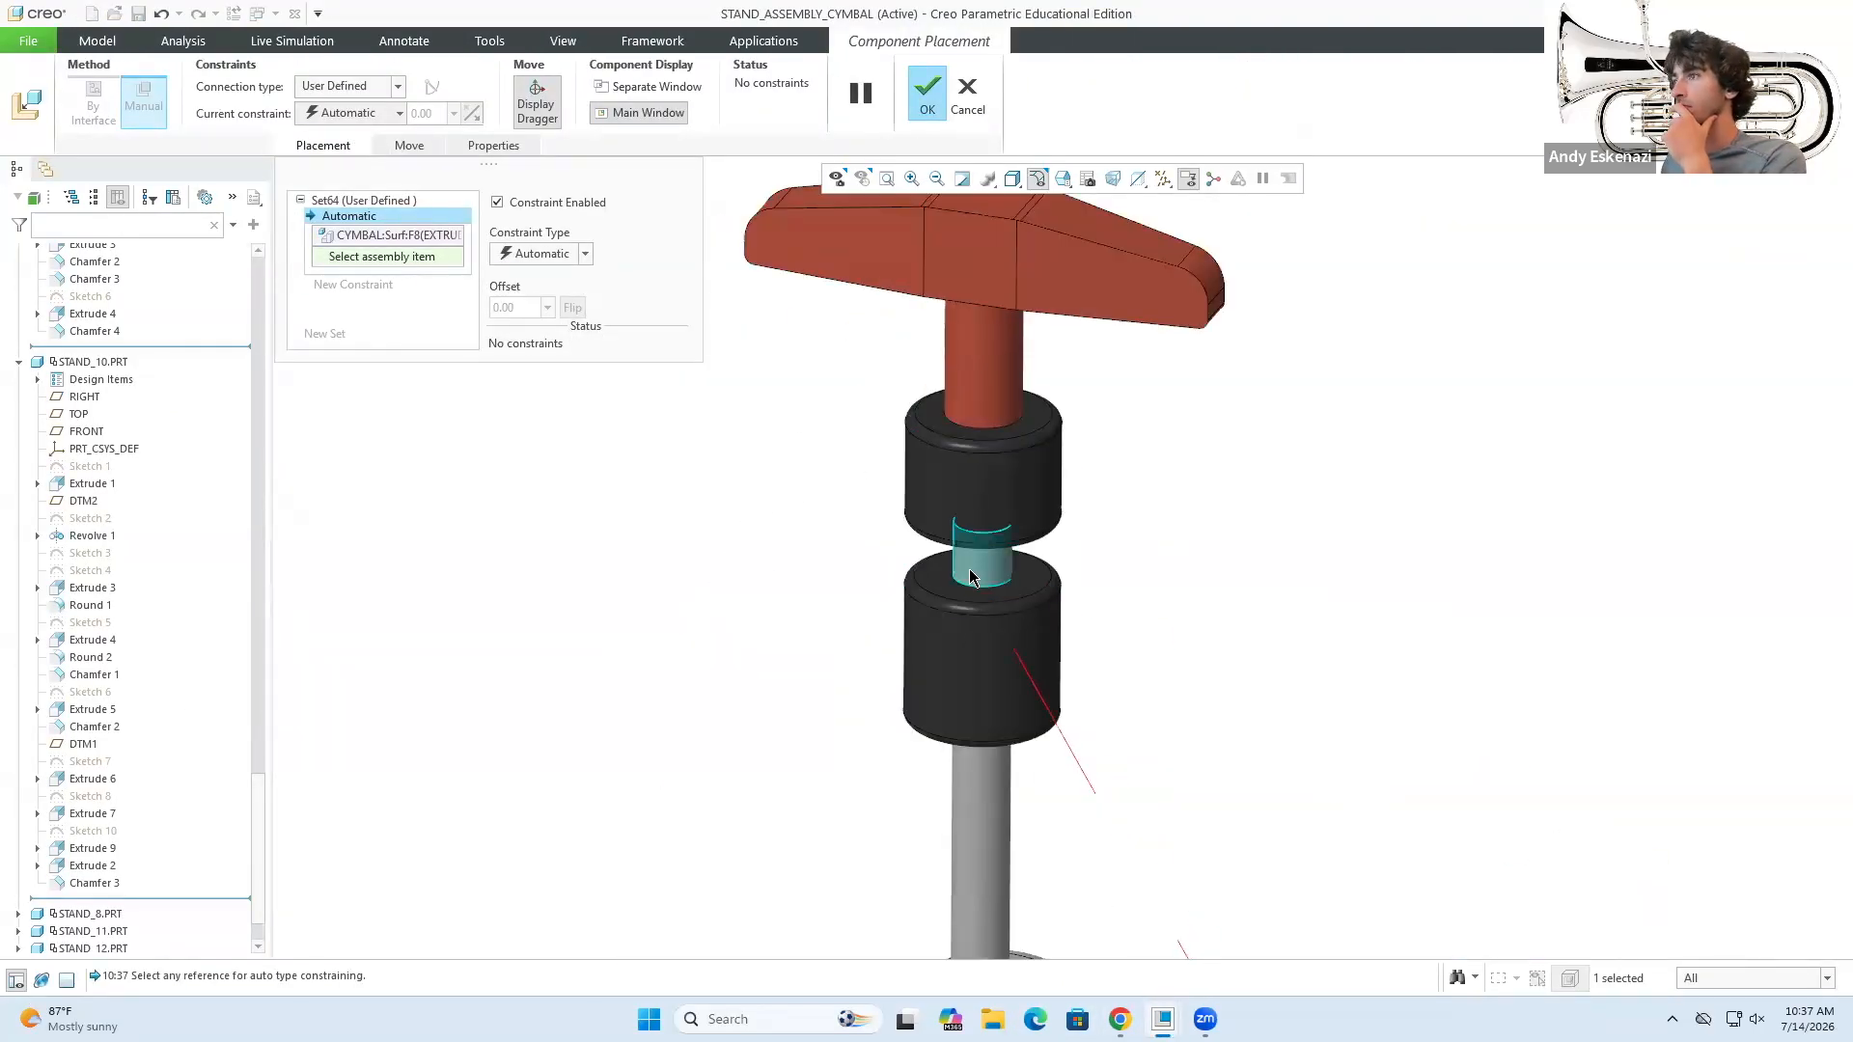
click(973, 571)
- Make the cymbal's revolved face coincident with the STAND_11 seat face and accept the placement
scroll(984, 572, down, 3)
click(1004, 574)
scroll(1009, 579, up, 5)
click(1158, 772)
scroll(1008, 541, up, 5)
scroll(1009, 543, up, 8)
shift+middle_drag(1009, 542, 970, 893)
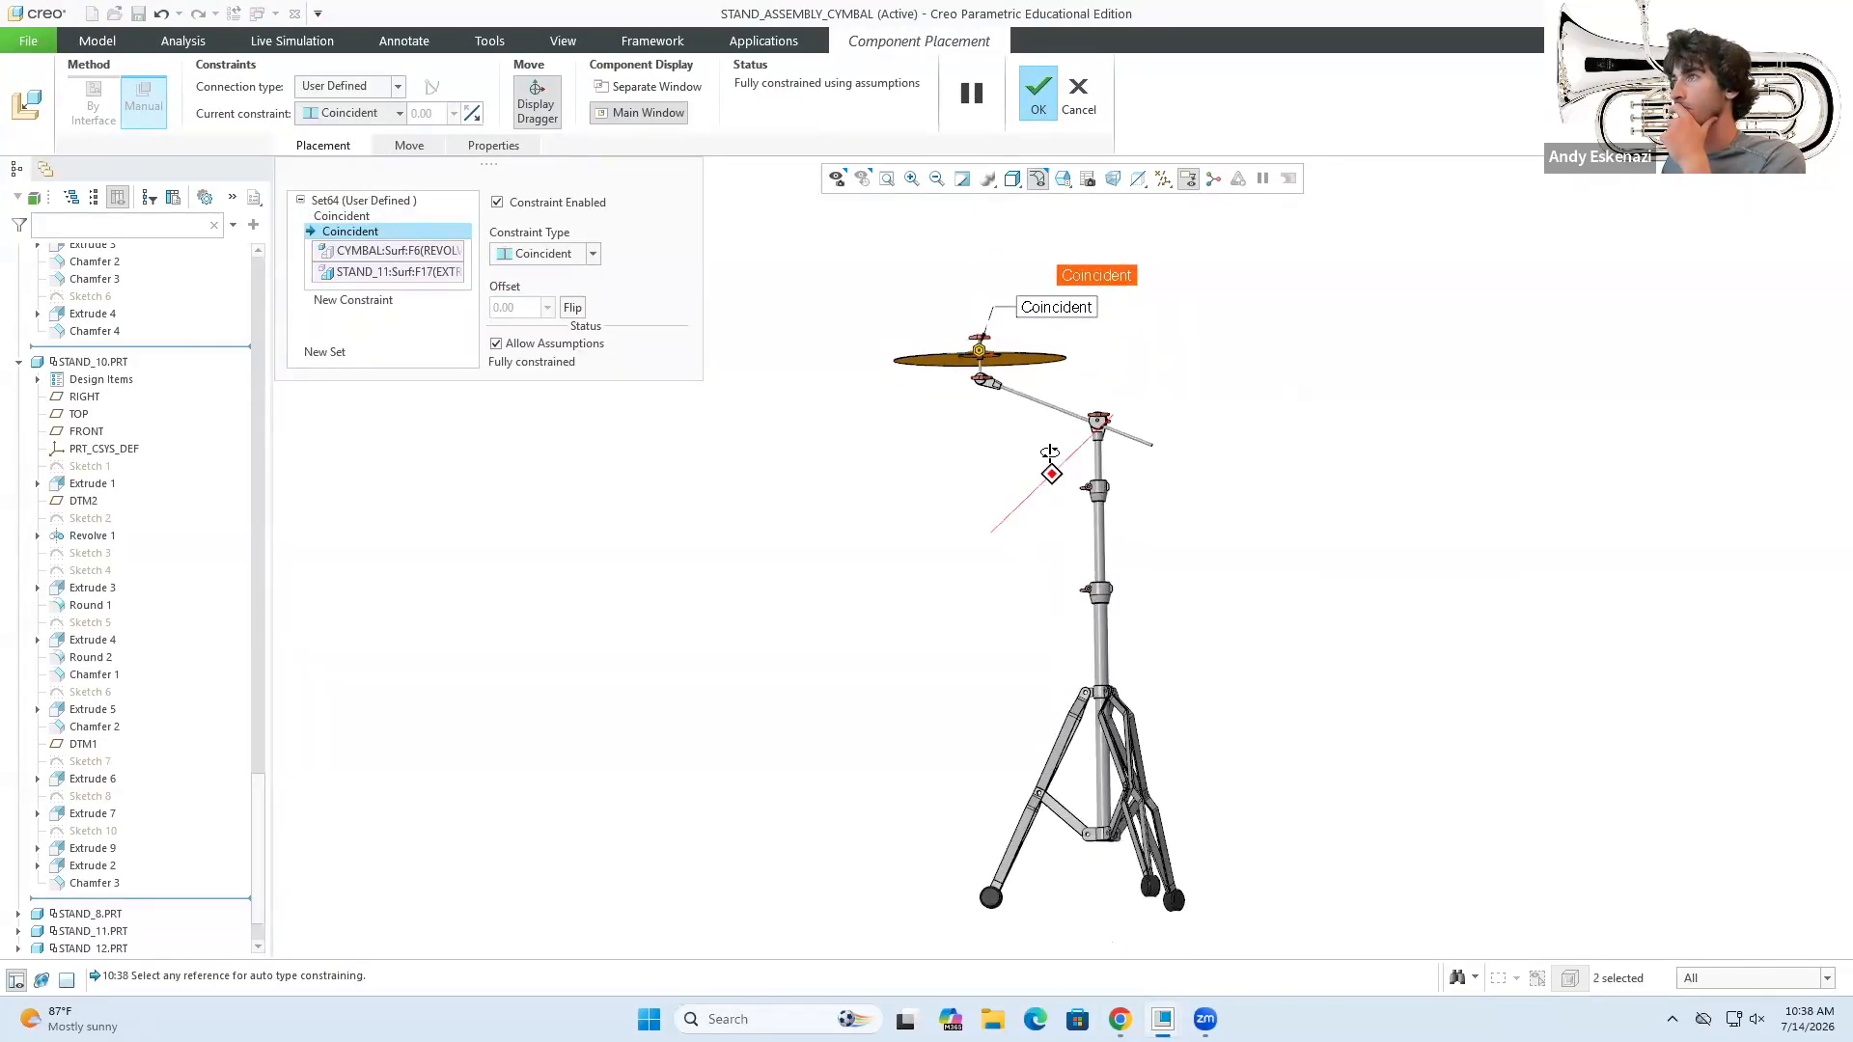
scroll(999, 347, down, 5)
middle_drag(943, 425, 951, 473)
click(1037, 93)
scroll(1290, 357, up, 5)
scroll(1347, 592, up, 3)
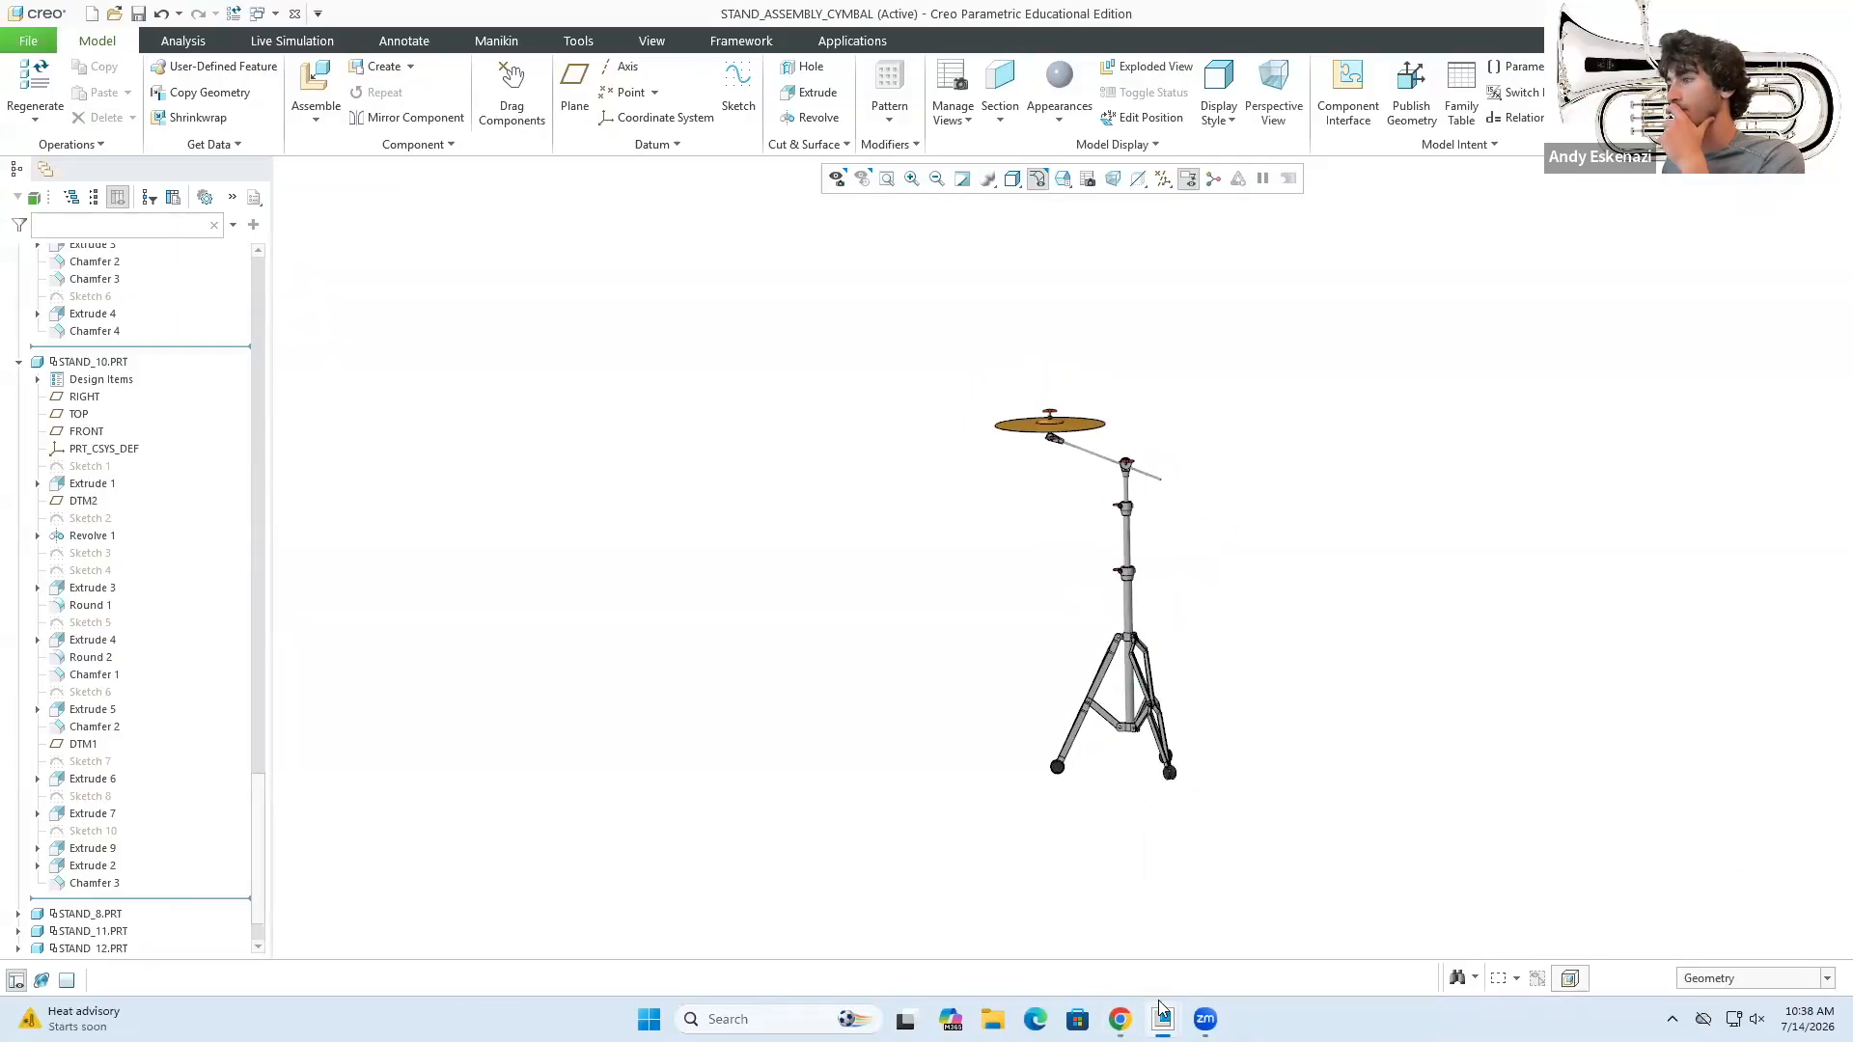
- Switch to the cymbal part and reopen its profile sketch, Sketch 1, for editing
click(1477, 907)
click(73, 356)
click(99, 334)
- Try setting a dimension of the cymbal profile to 12 mm
double_click(1146, 670)
text(12)
key(Return)
key(ctrl+z)
- Set the cymbal profile's overall radius to 130 mm
double_click(823, 705)
scroll(1005, 701, up, 2)
double_click(703, 782)
text(130)
key(Return)
- Undo the last five edits in the cymbal profile sketch and redo them
scroll(923, 666, up, 4)
scroll(862, 688, down, 5)
key(ctrl+z)
key(ctrl+z)
key(ctrl+z)
key(ctrl+z)
key(ctrl+z)
key(ctrl+y)
key(ctrl+y)
key(ctrl+y)
key(ctrl+y)
key(ctrl+y)
scroll(1544, 636, up, 3)
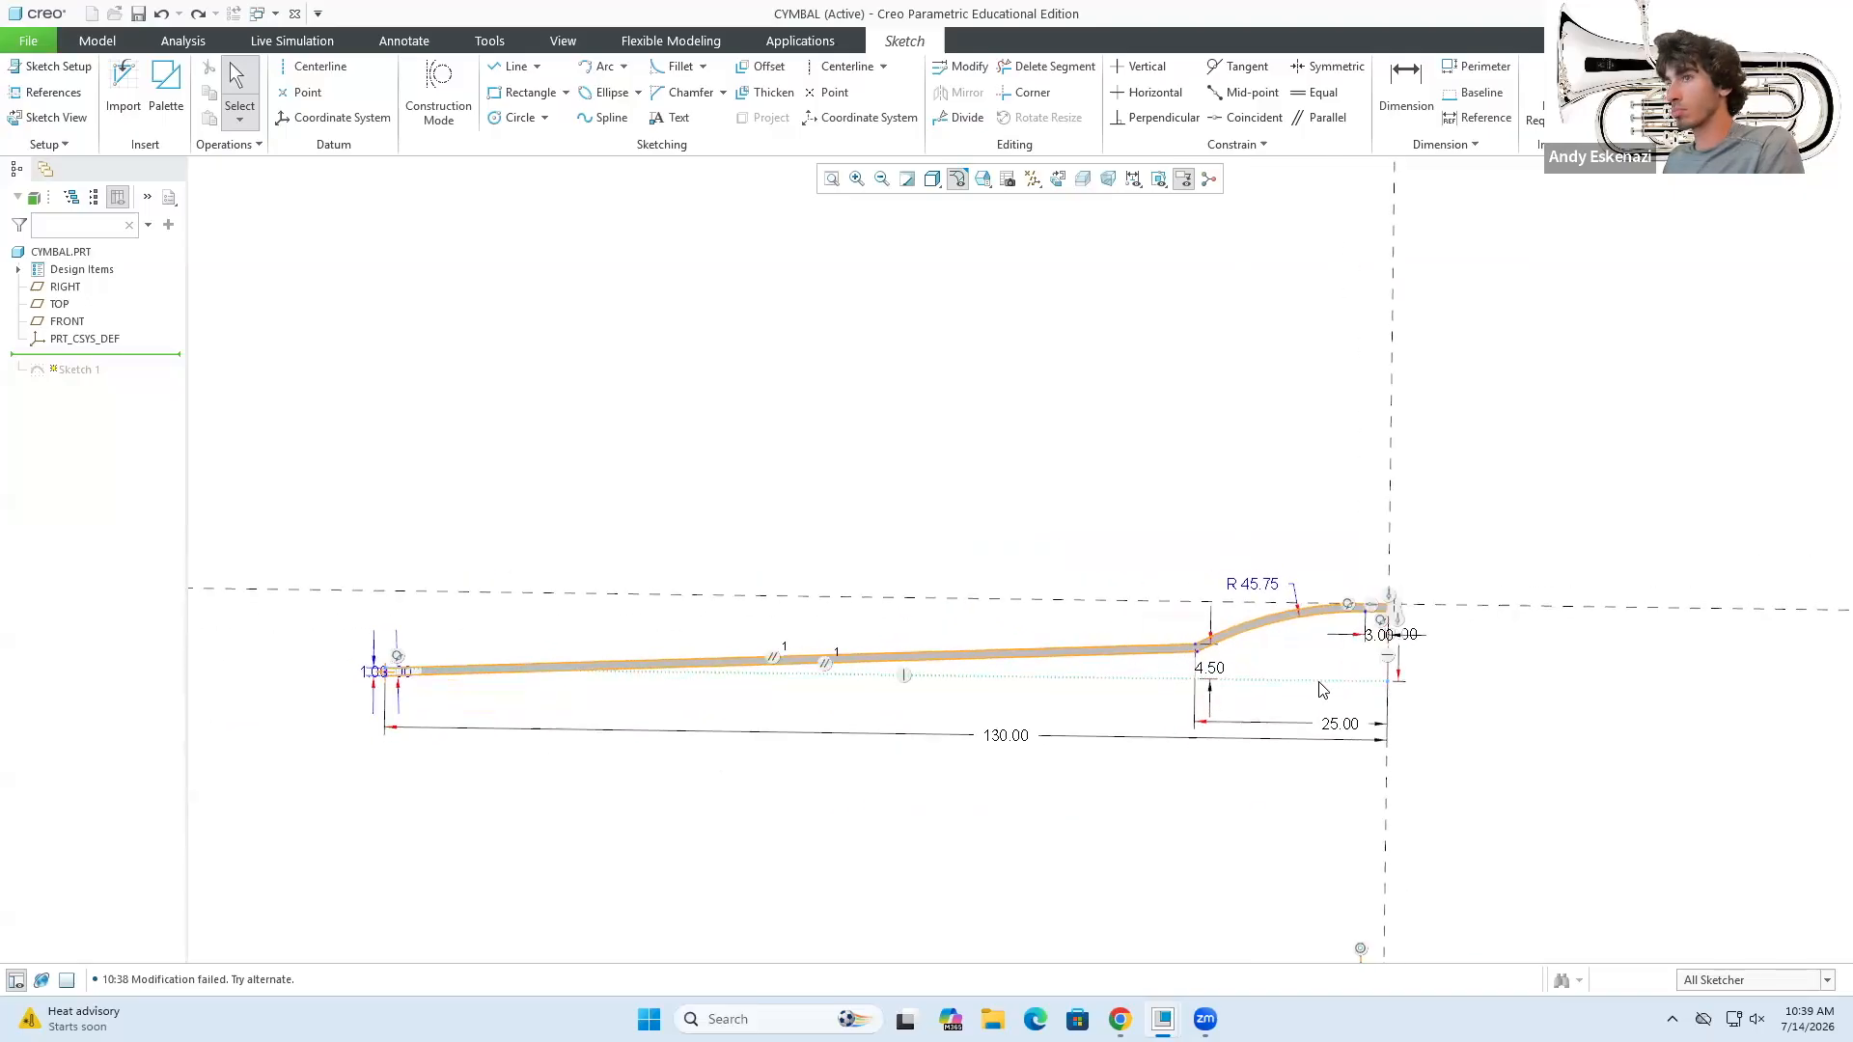
middle_drag(1091, 541, 1092, 461)
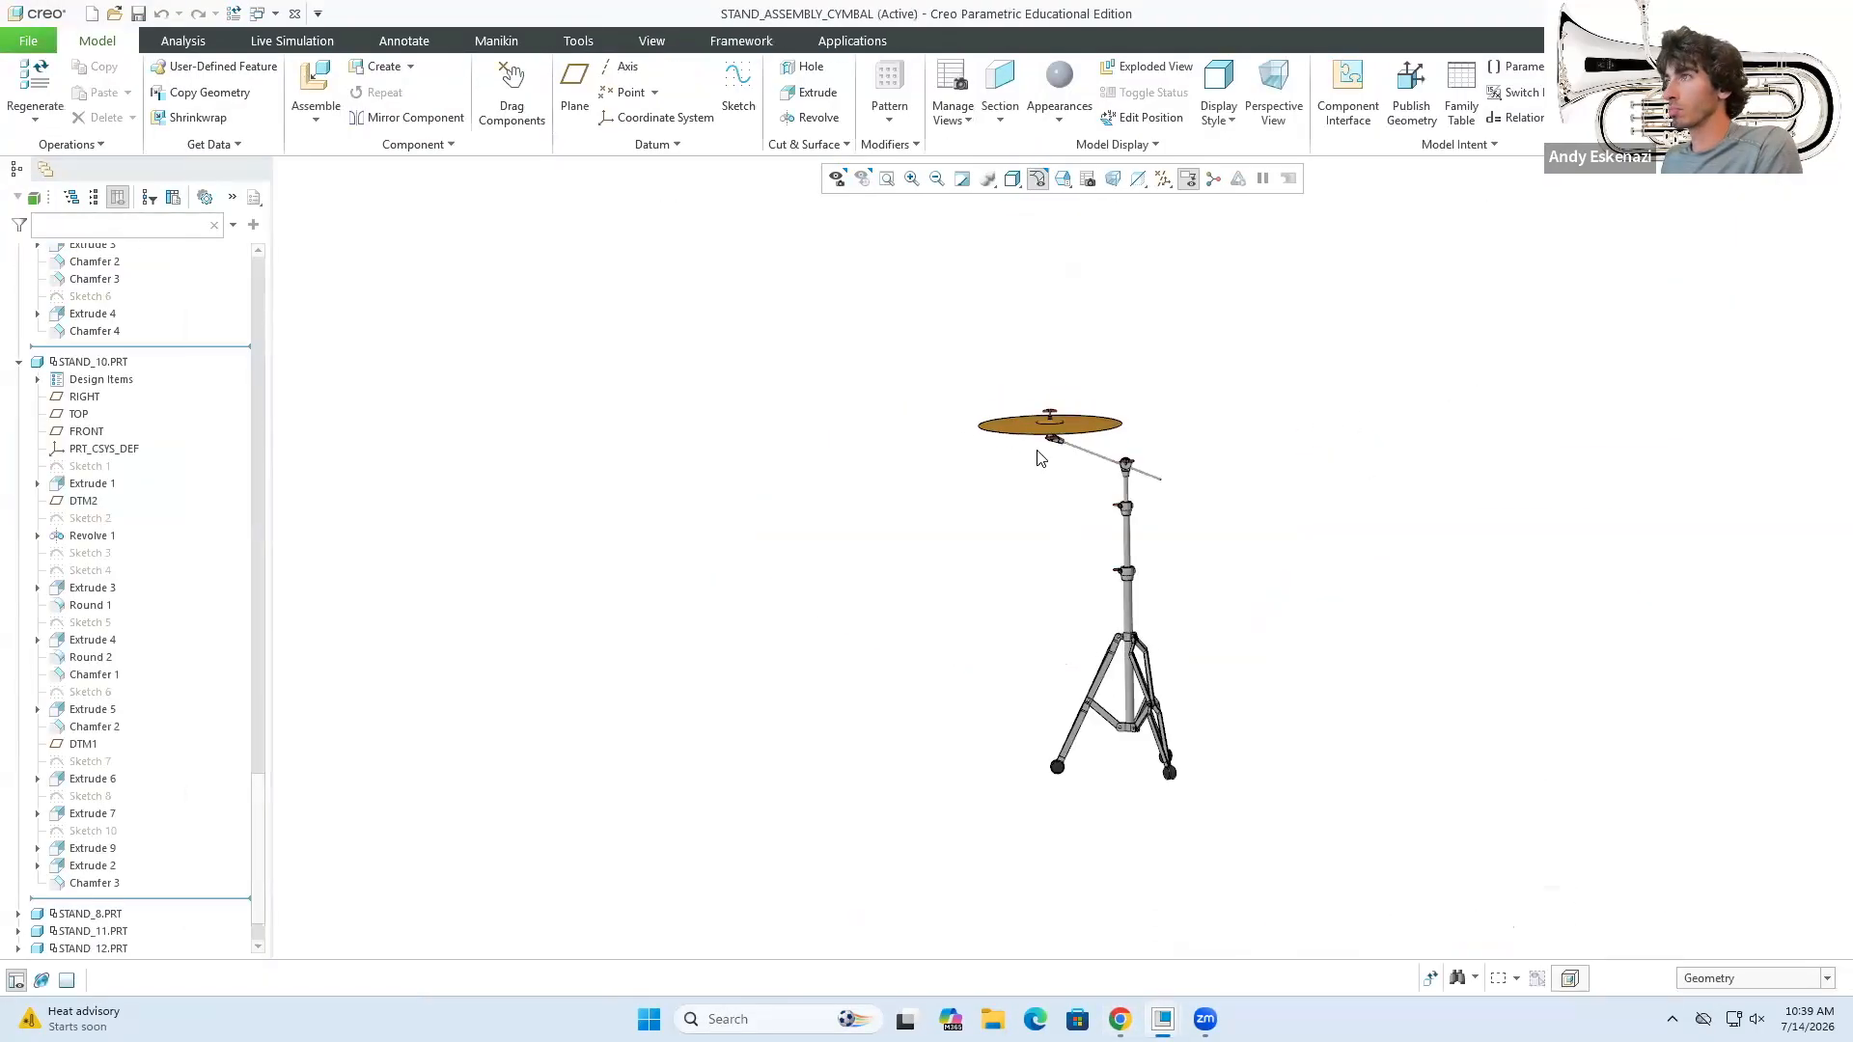
- Open the dimension of the circle at the top of STAND_11's rod for editing in Sketch 4
scroll(889, 442, down, 3)
scroll(783, 386, down, 8)
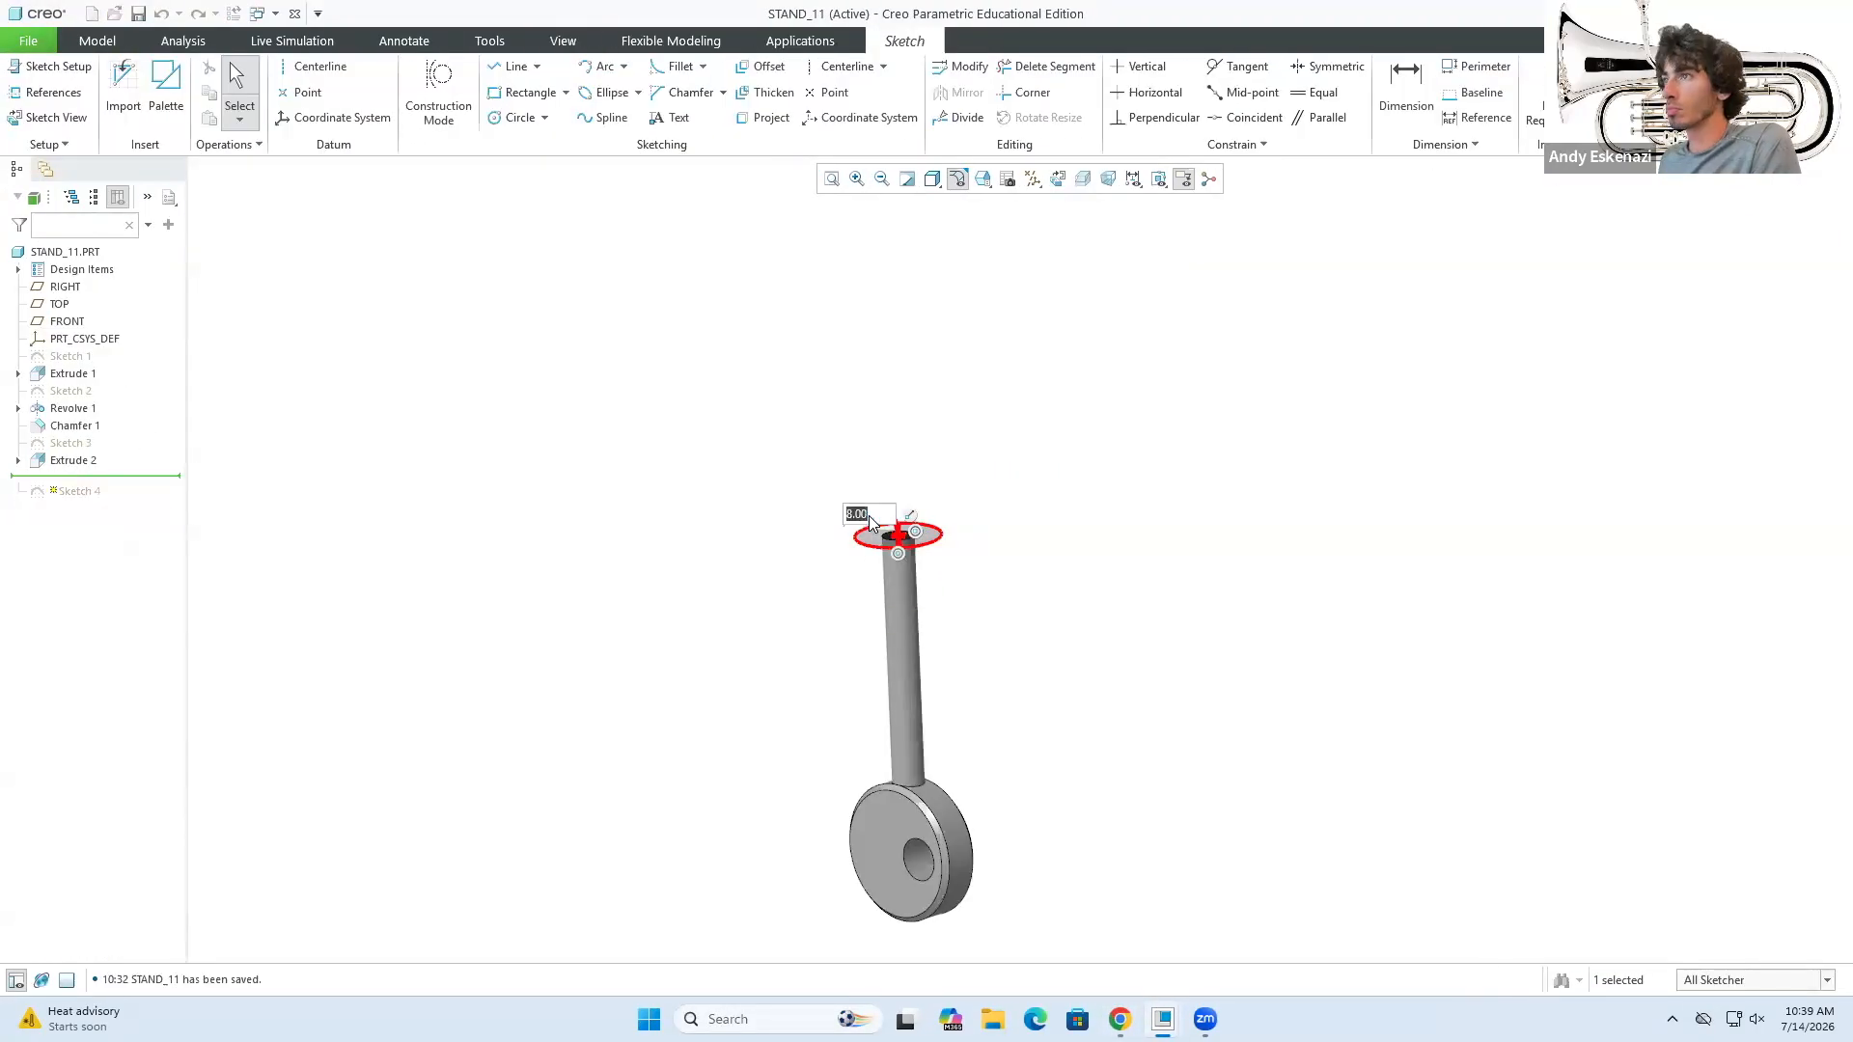
click(921, 472)
click(935, 386)
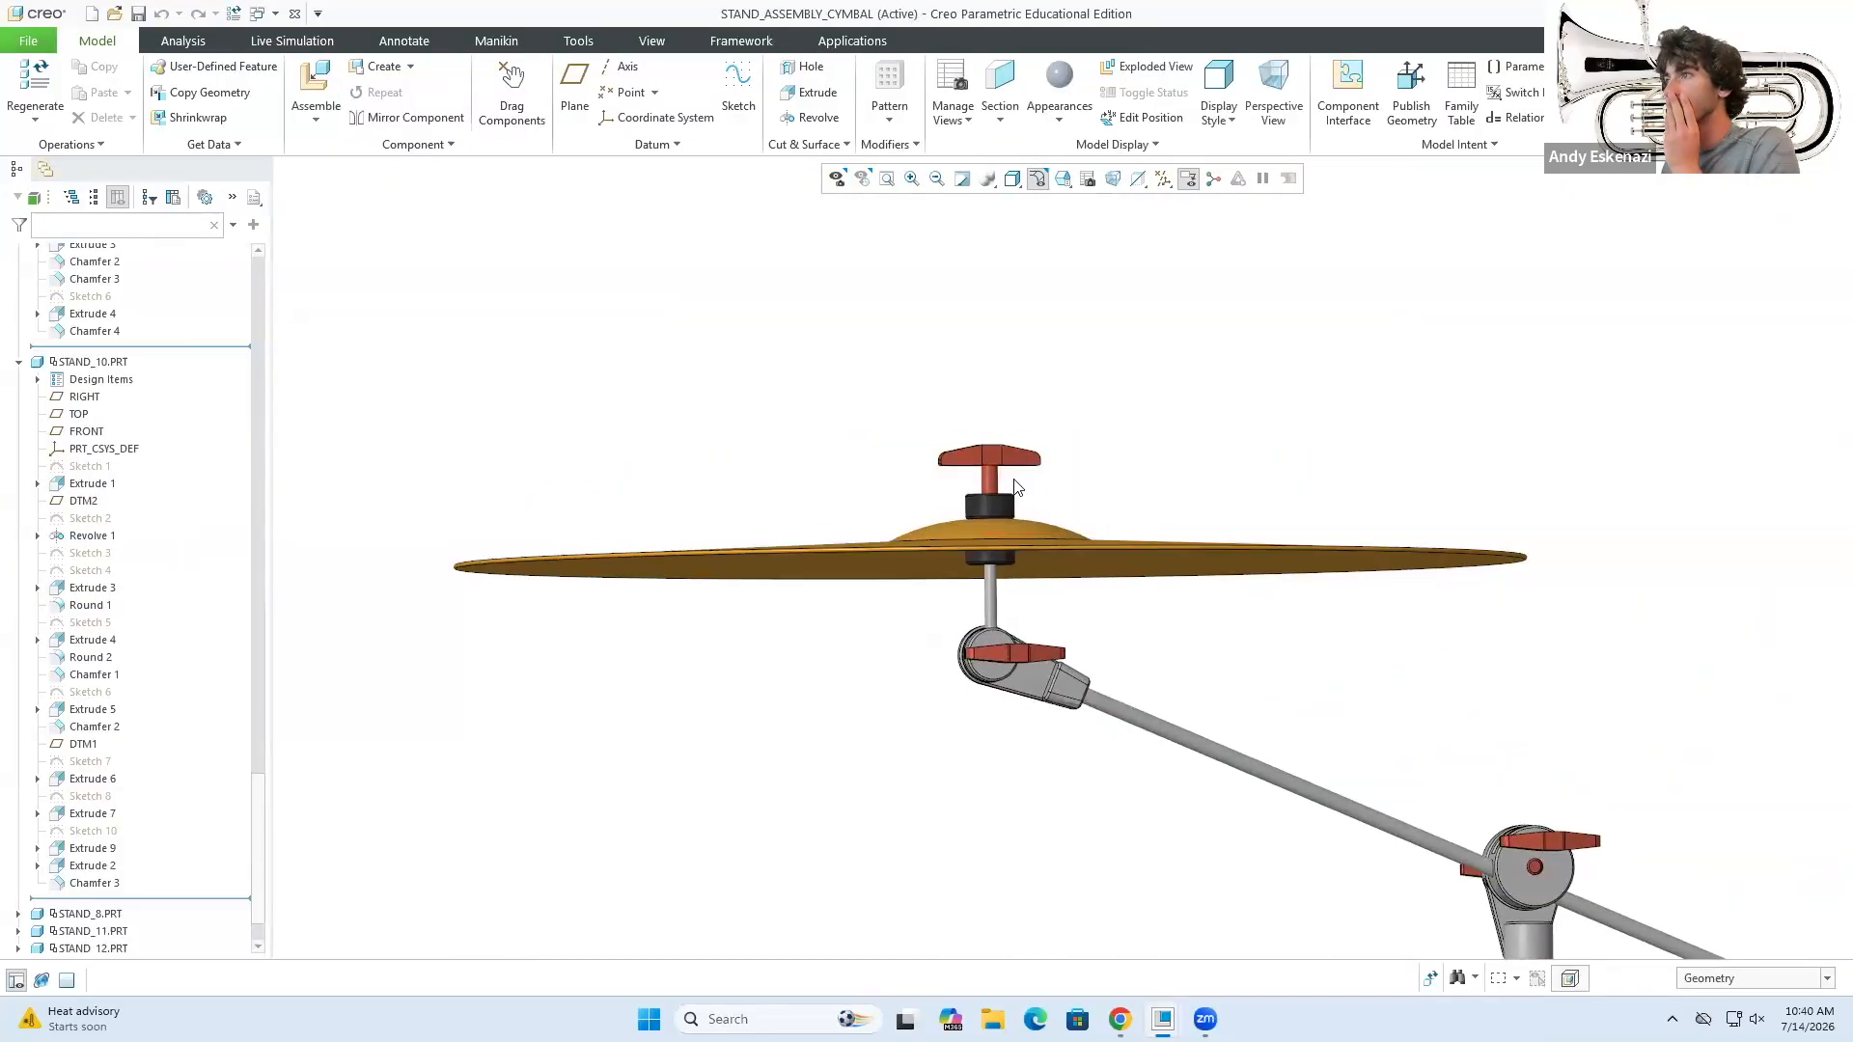
- Check the mounted cymbal and the full stand, and save STAND_ASSEMBLY_CYMBAL
scroll(839, 559, down, 5)
middle_drag(840, 559, 811, 661)
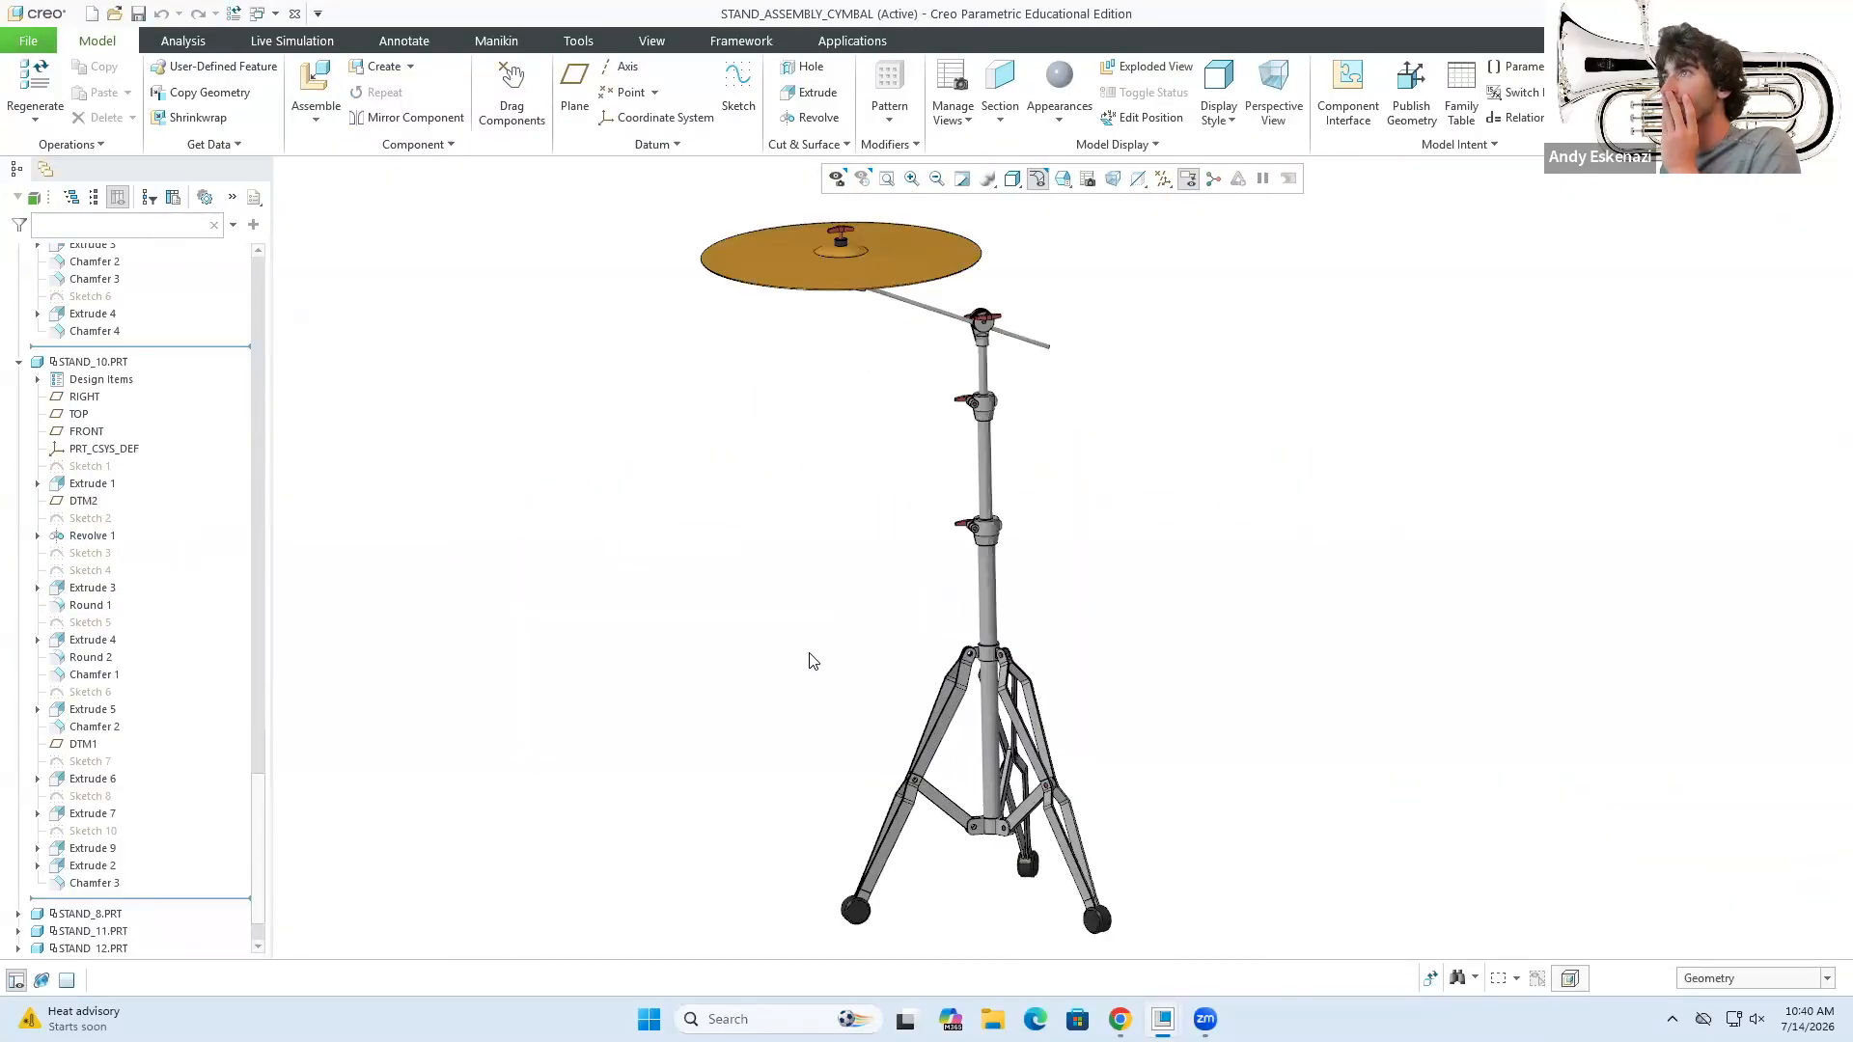
click(138, 11)
- Switch to STAND_ASSEMBLY, save a copy named stand_assembly_bell_kit that reuses all components, and open the copy
mouse_move(1162, 1019)
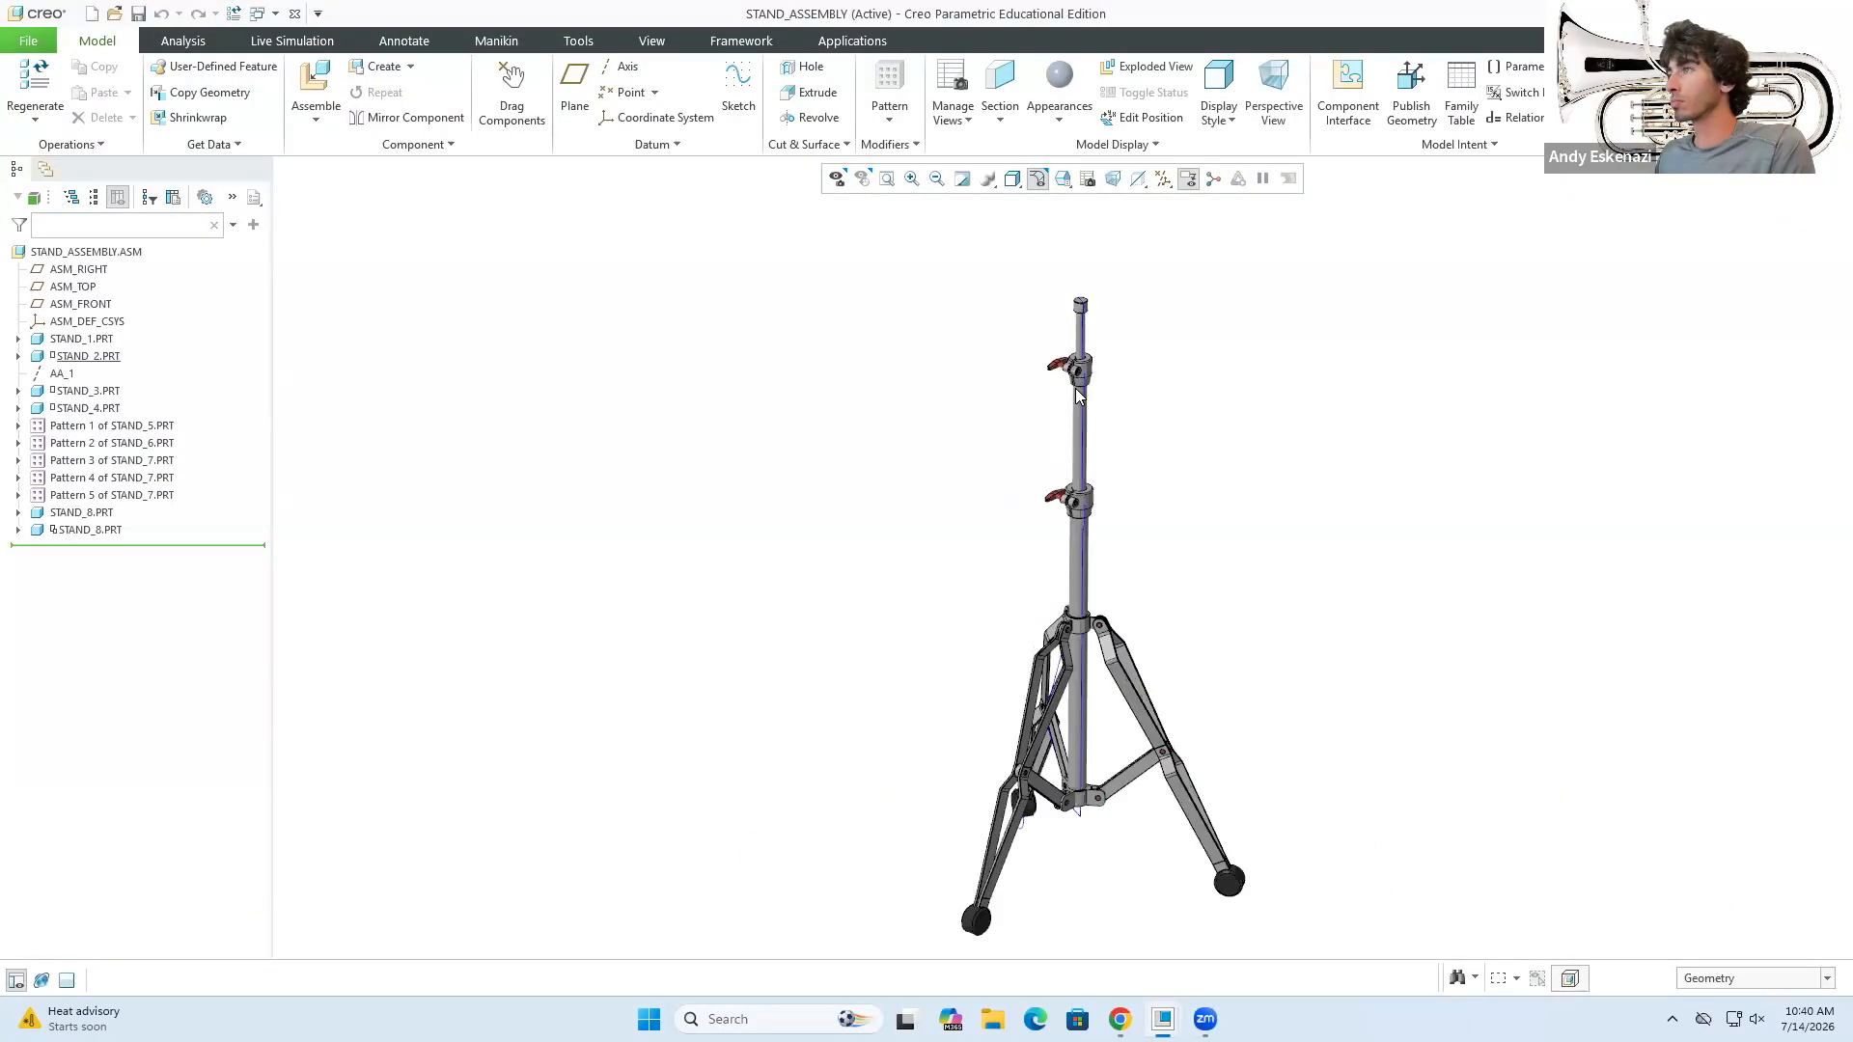
middle_drag(1206, 405, 938, 337)
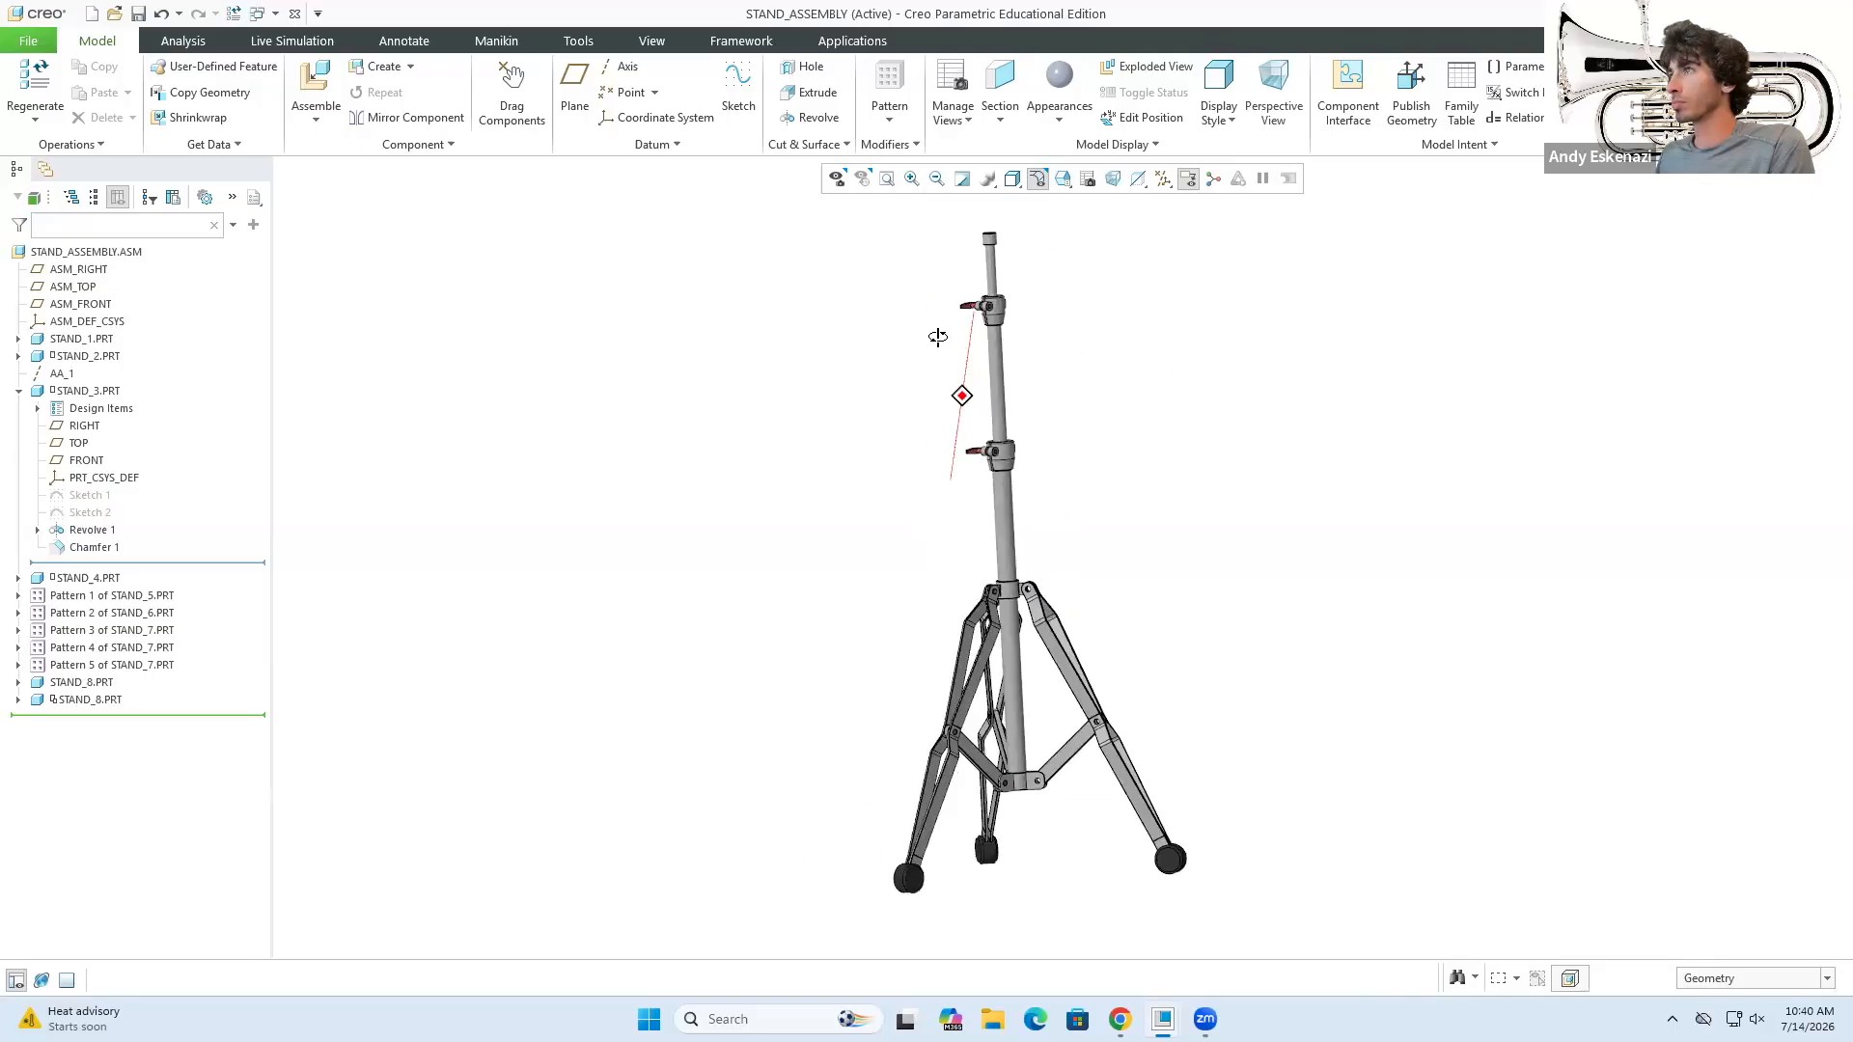
click(28, 40)
mouse_move(57, 190)
click(241, 109)
text(stand_assembly)
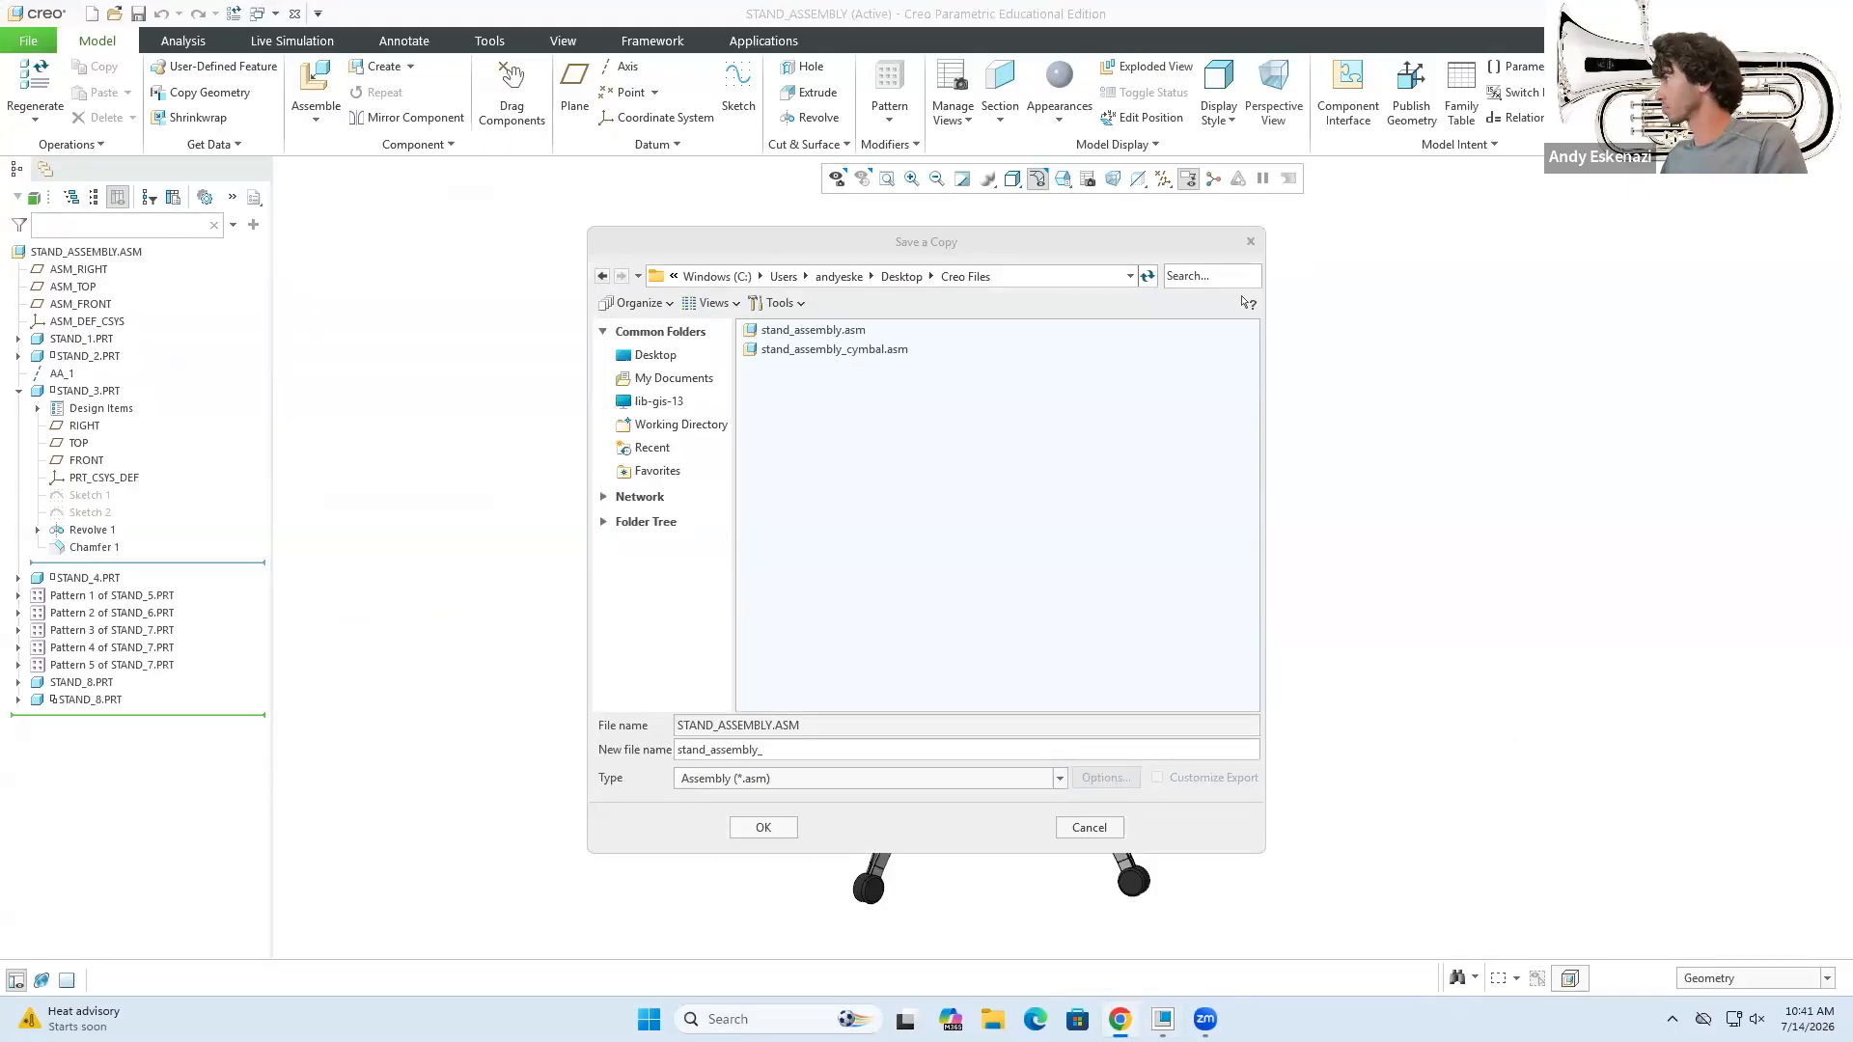
text(_kit)
click(740, 824)
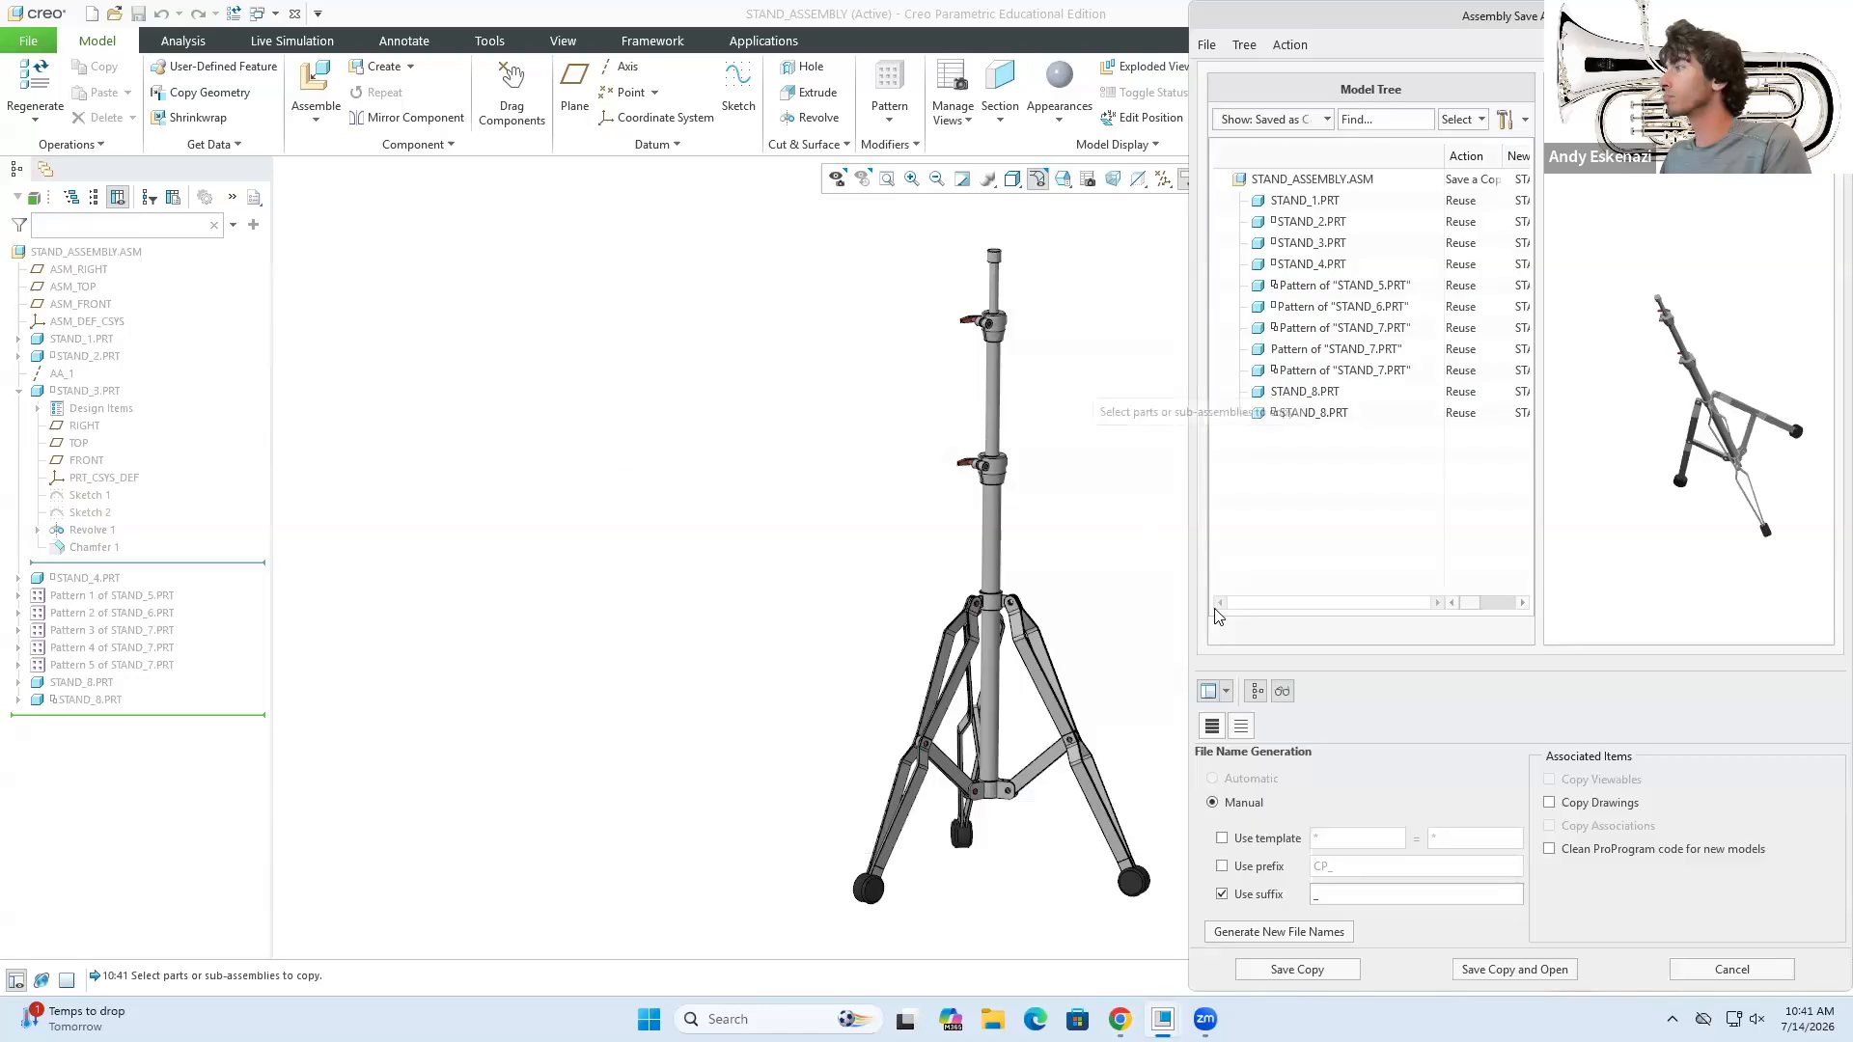
click(1513, 968)
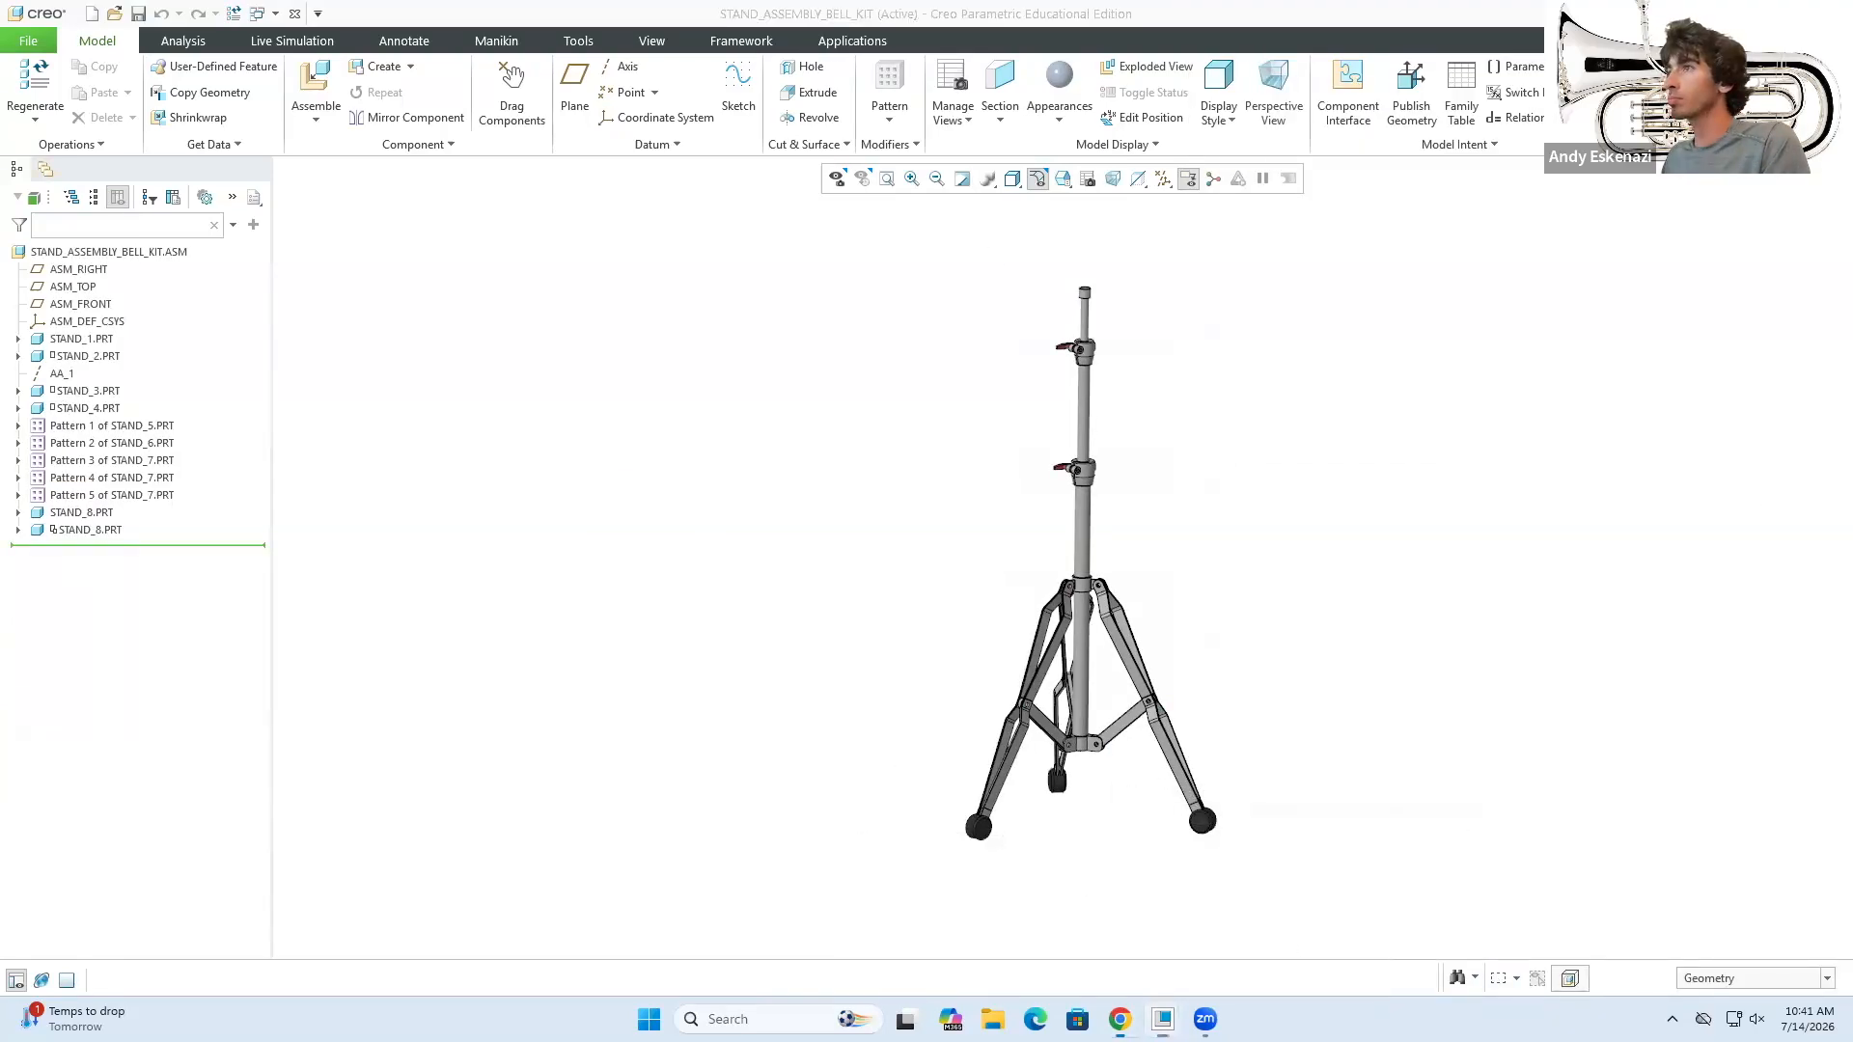
- View the bell kit reference photo in the browser and return to STAND_ASSEMBLY_CYMBAL in Creo
click(1119, 1019)
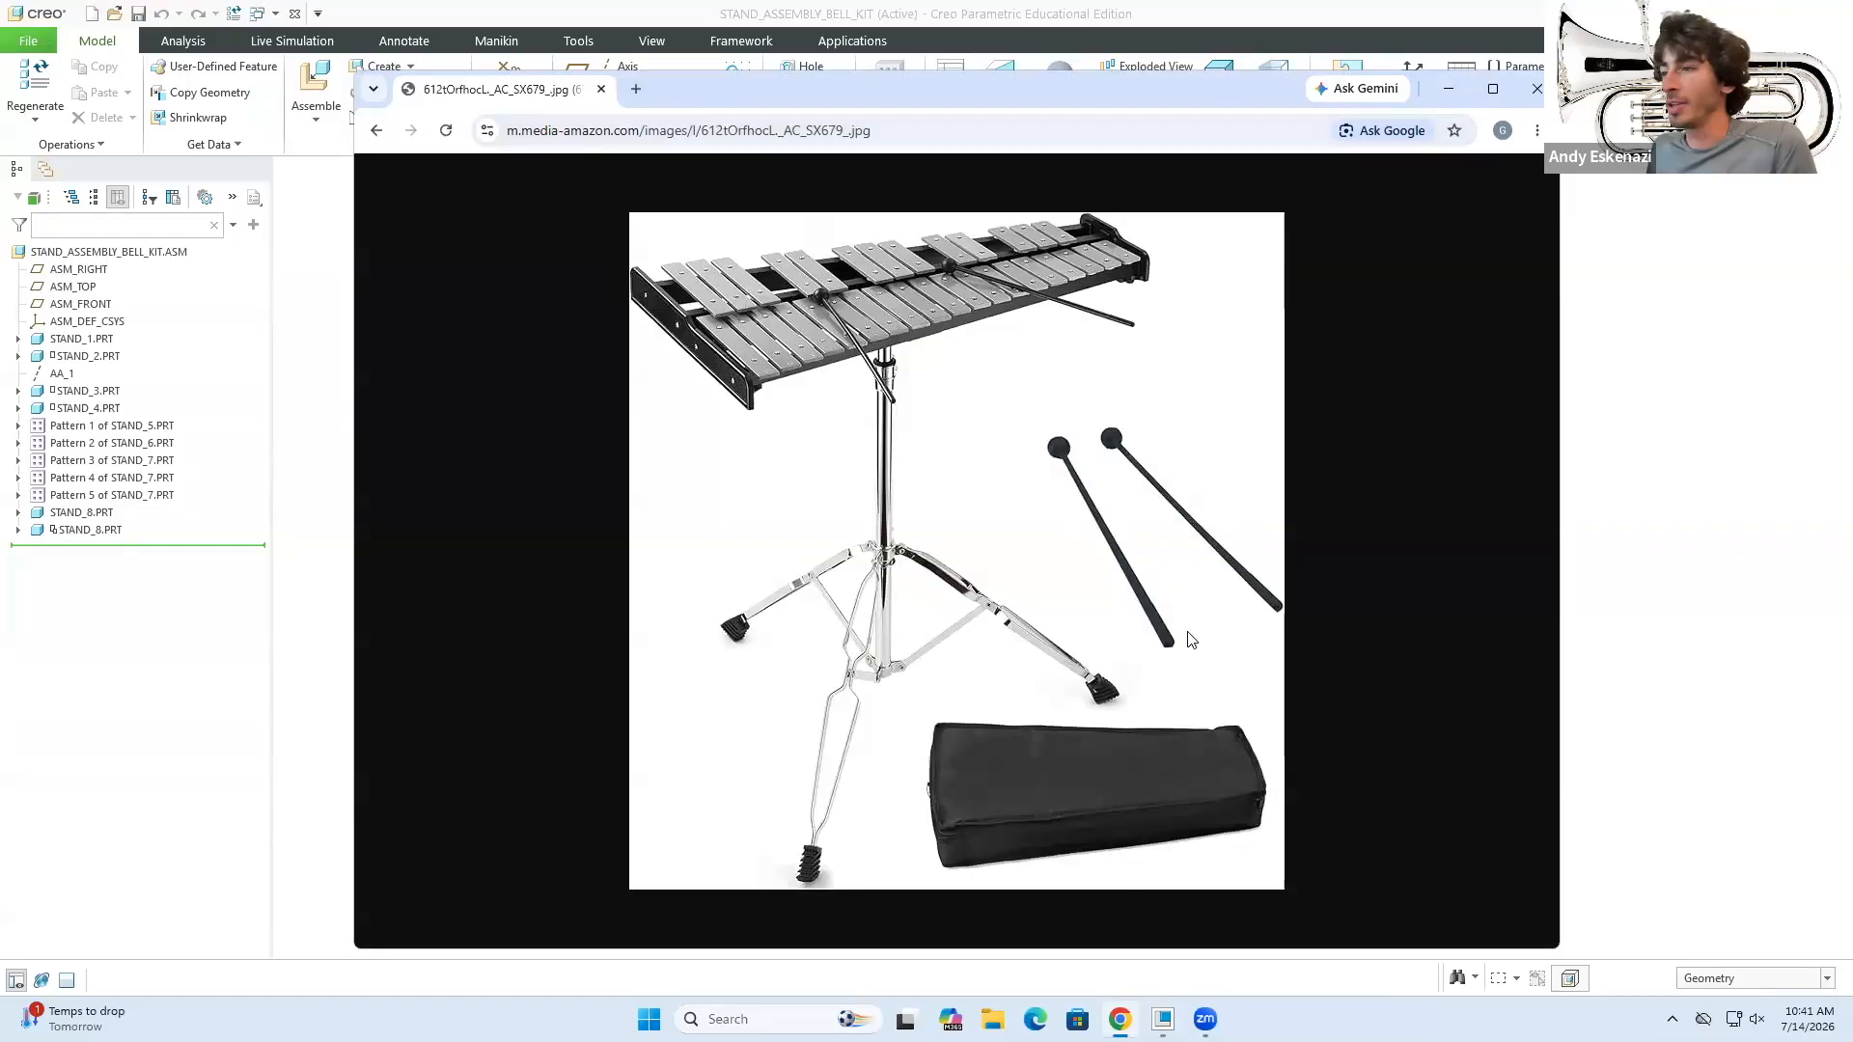
mouse_move(1163, 1020)
click(1105, 917)
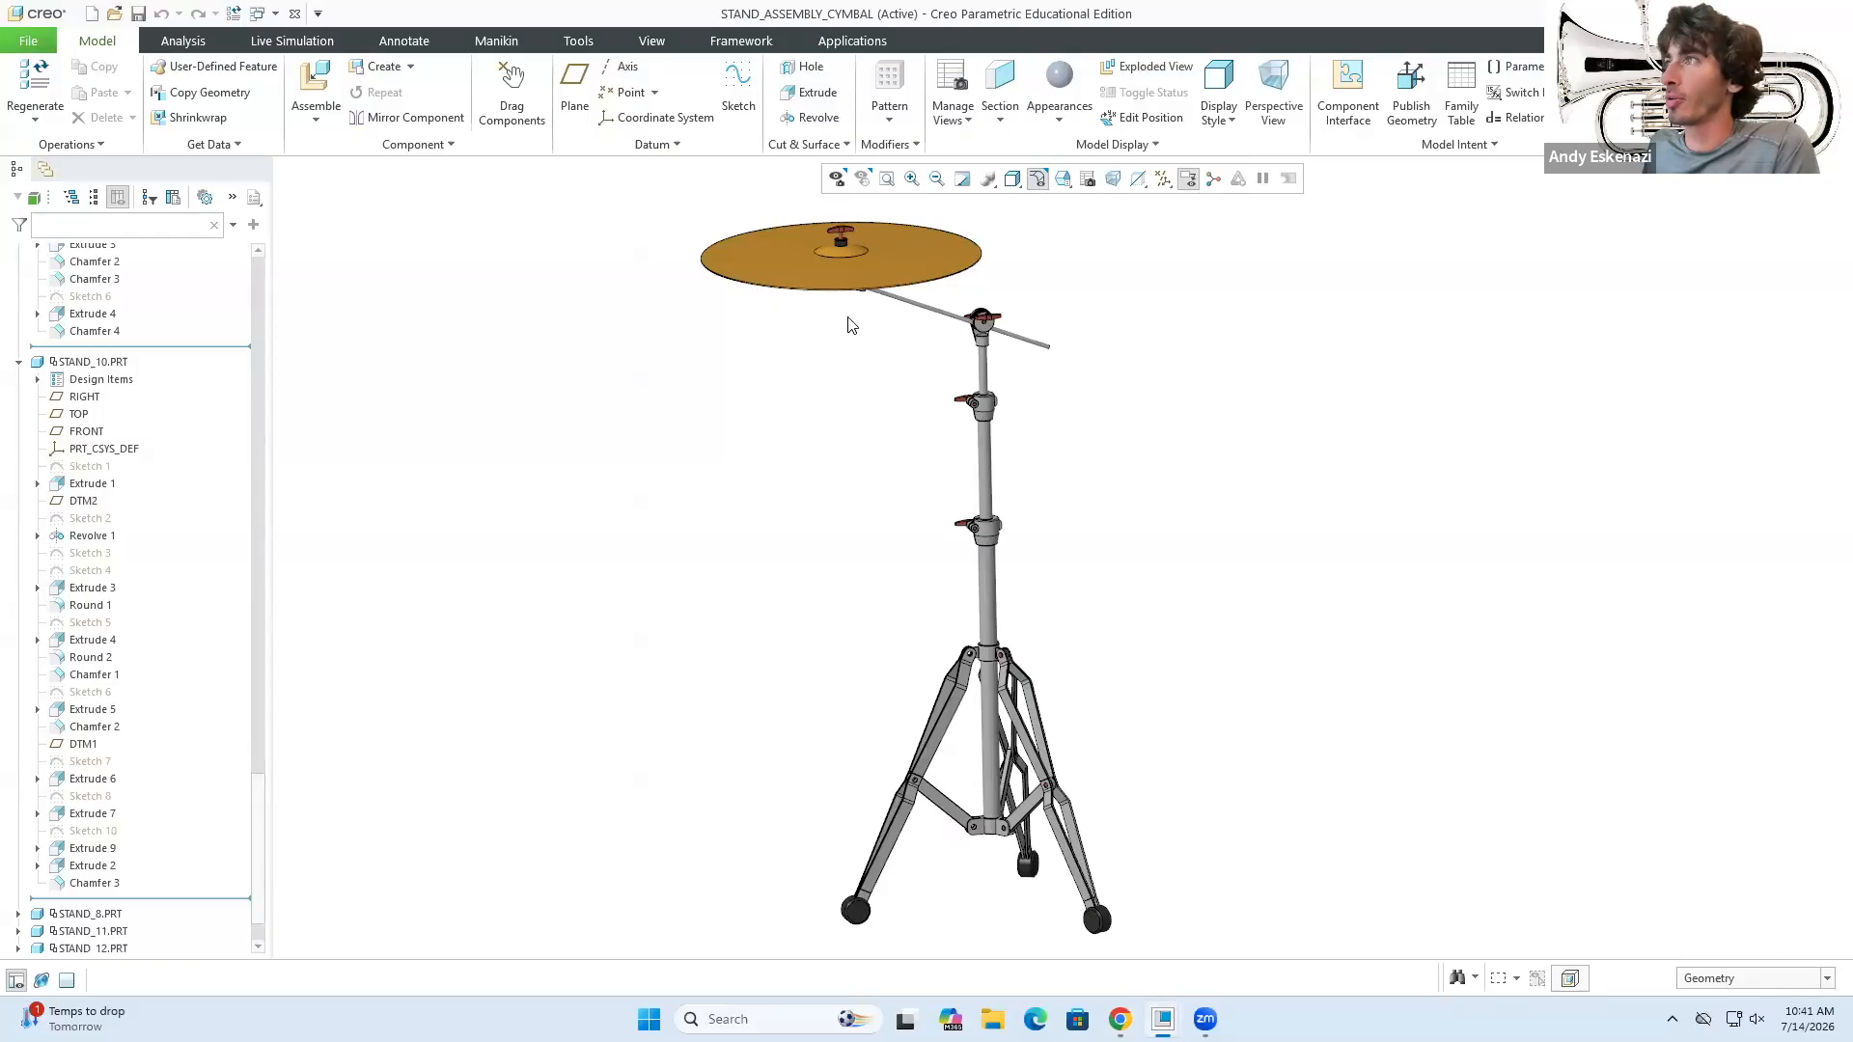
- Examine the cymbal stand's tripod base, pole clamps, boom joint and cymbal tilter from several angles
middle_drag(826, 323, 838, 397)
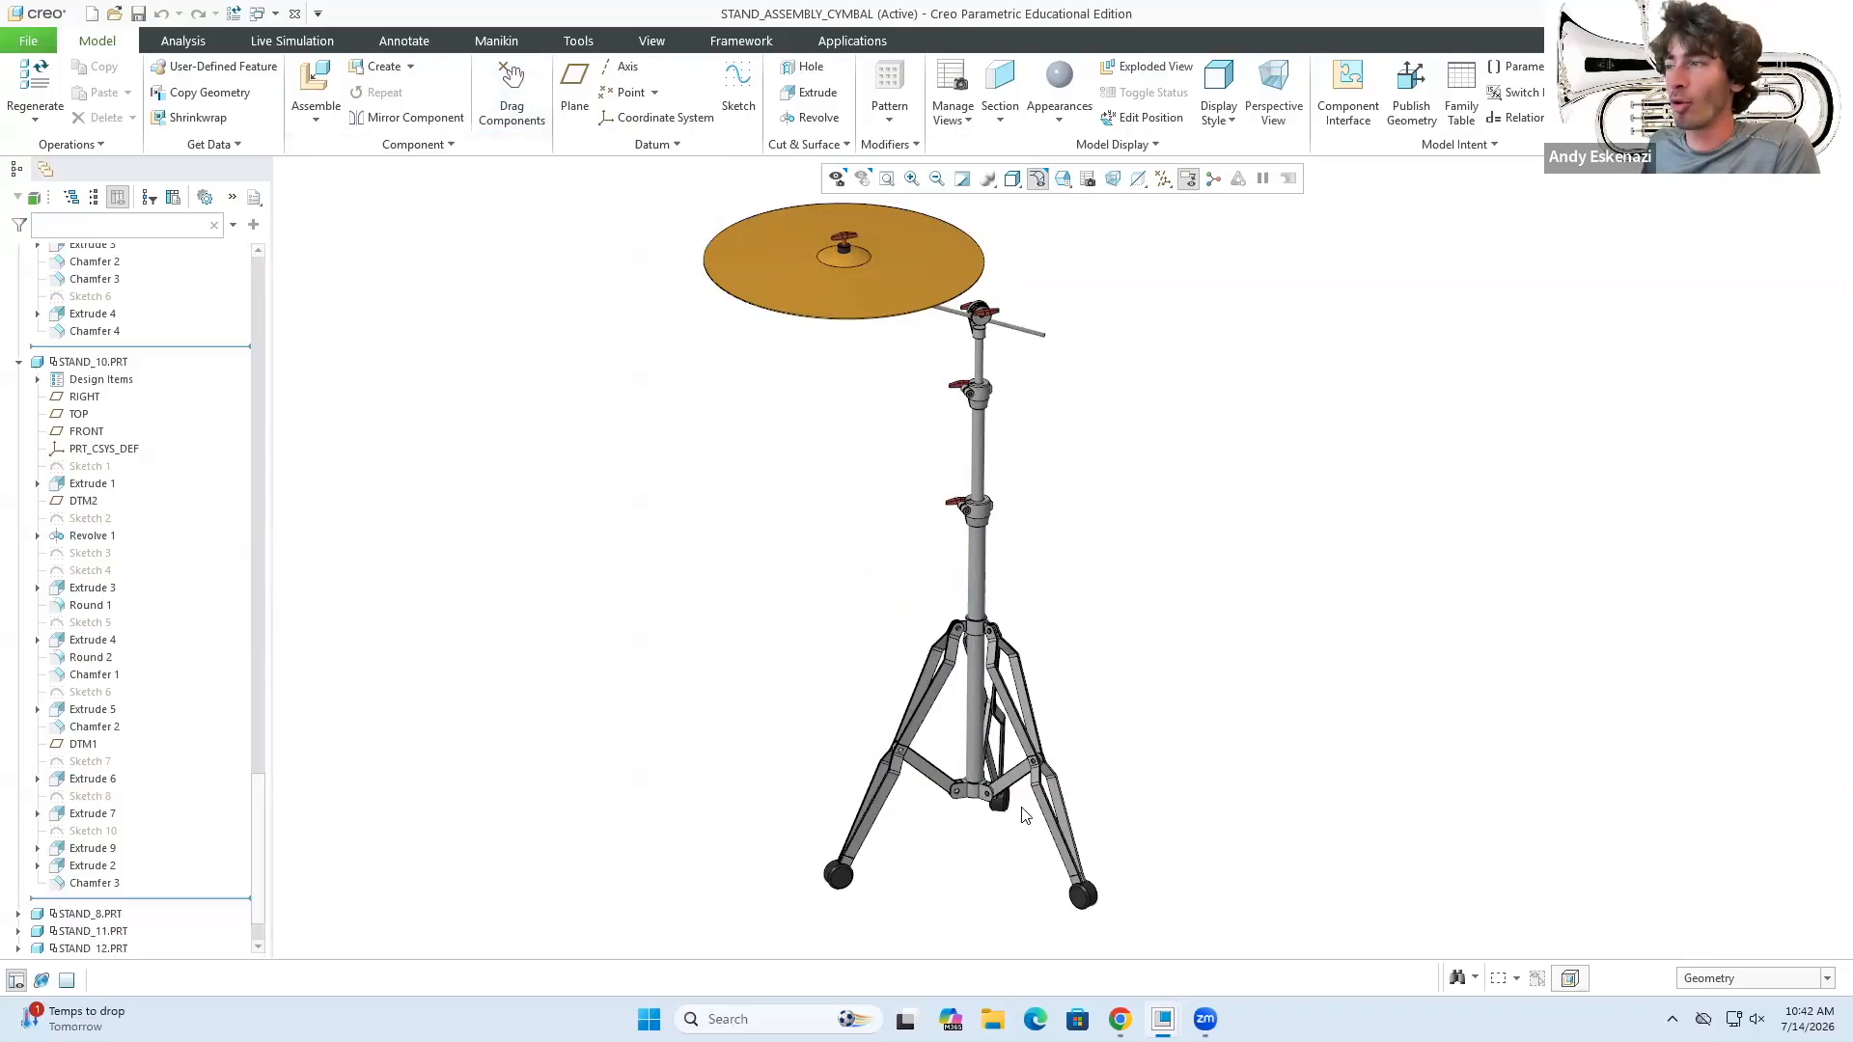
scroll(1026, 786, up, 3)
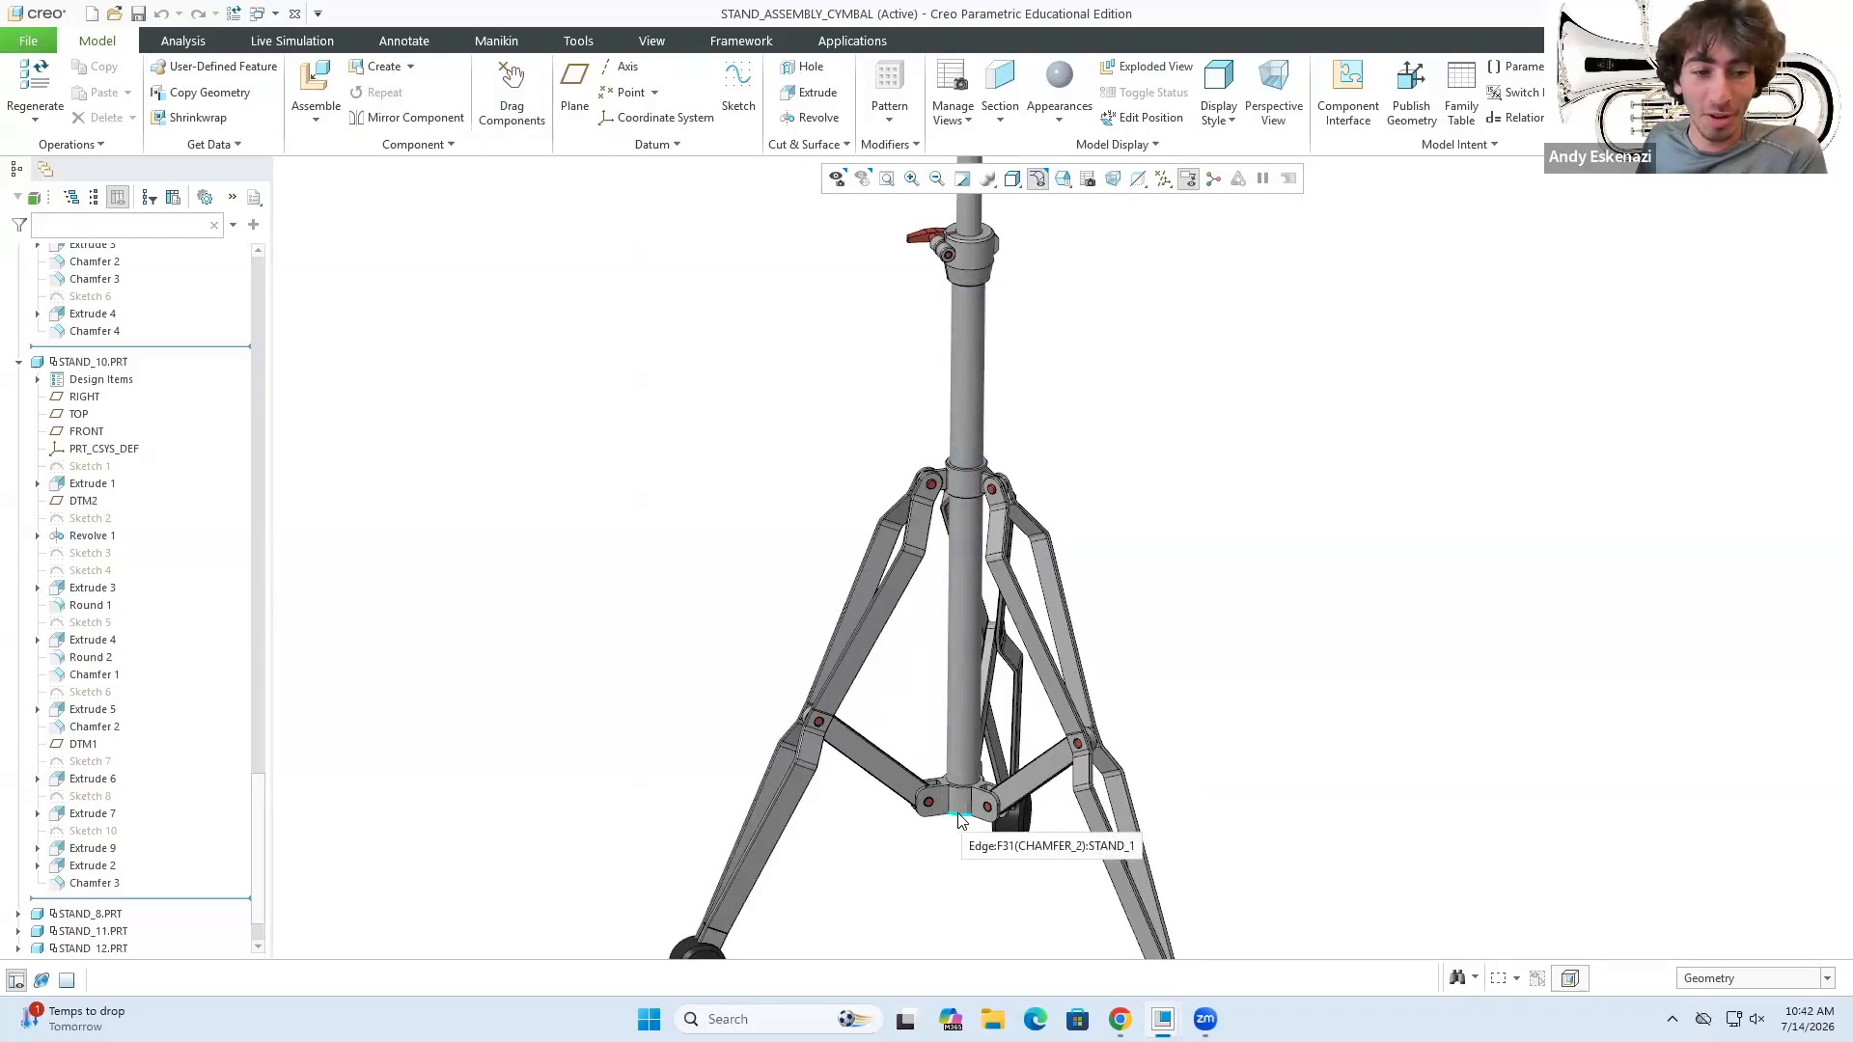
scroll(915, 469, down, 5)
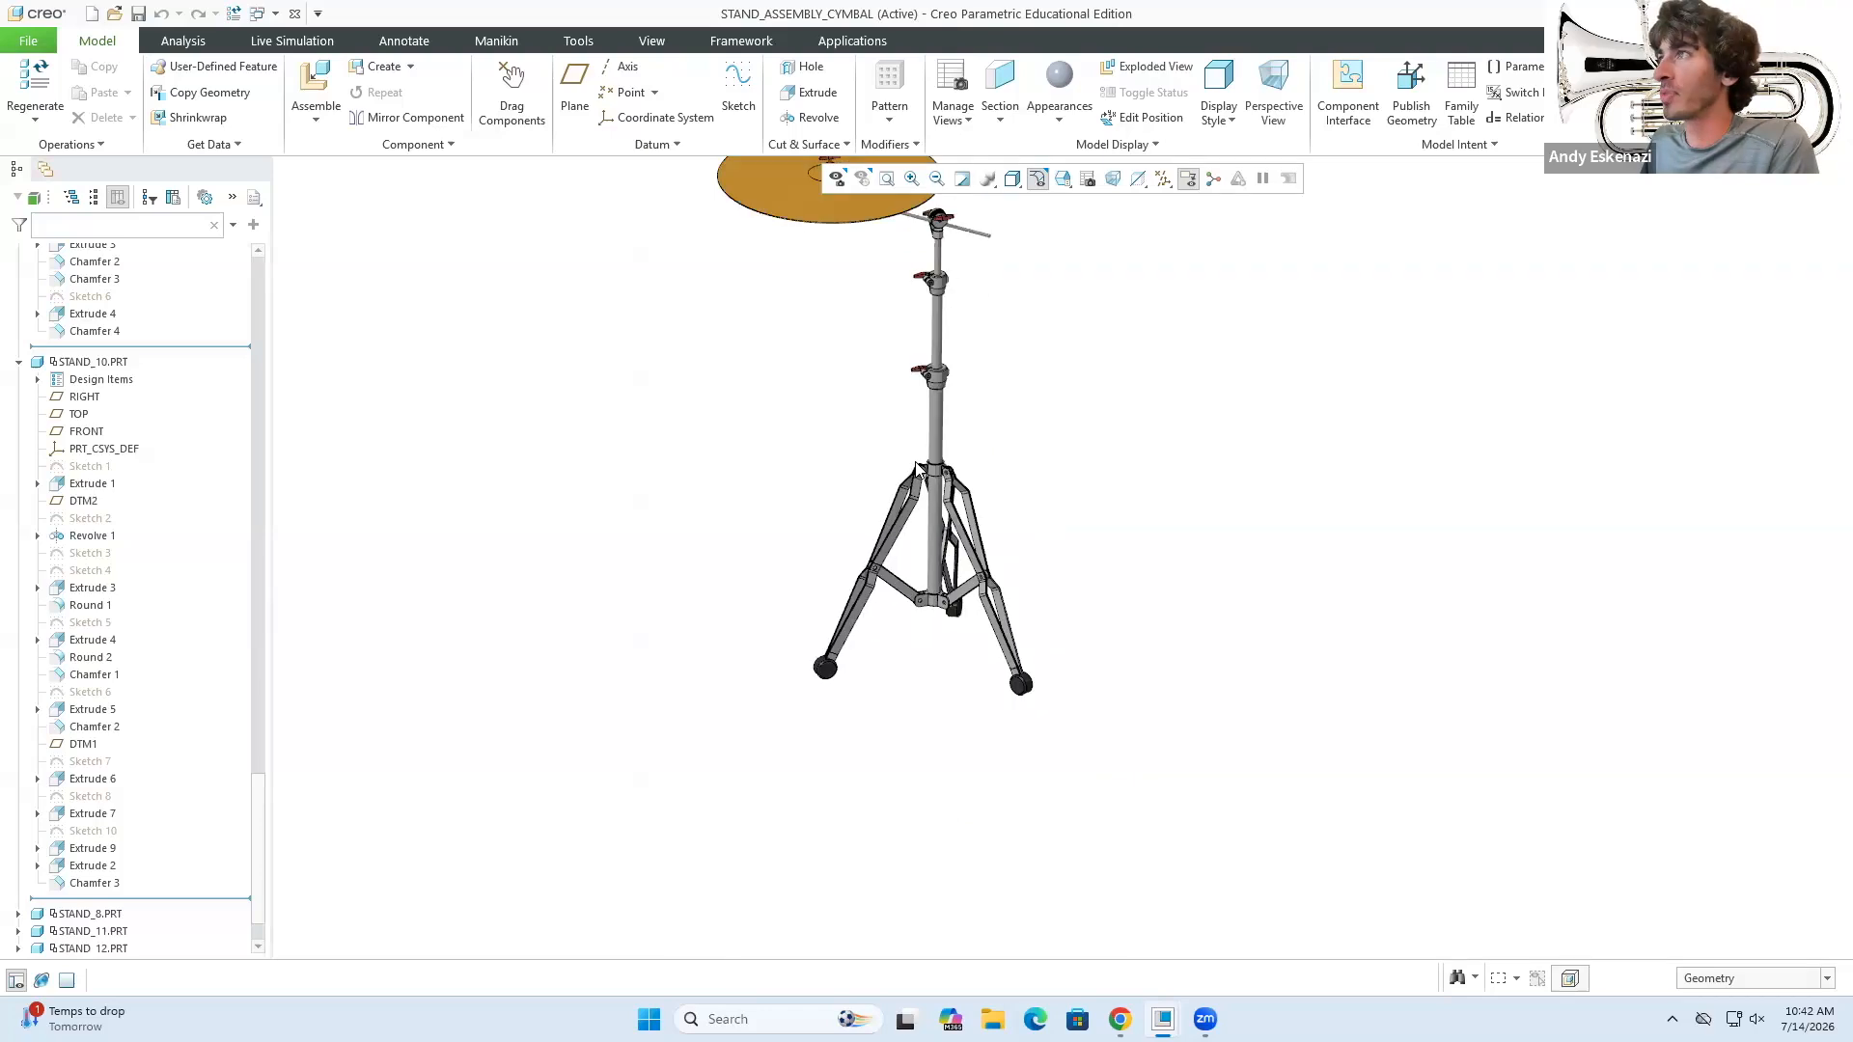
scroll(943, 314, up, 8)
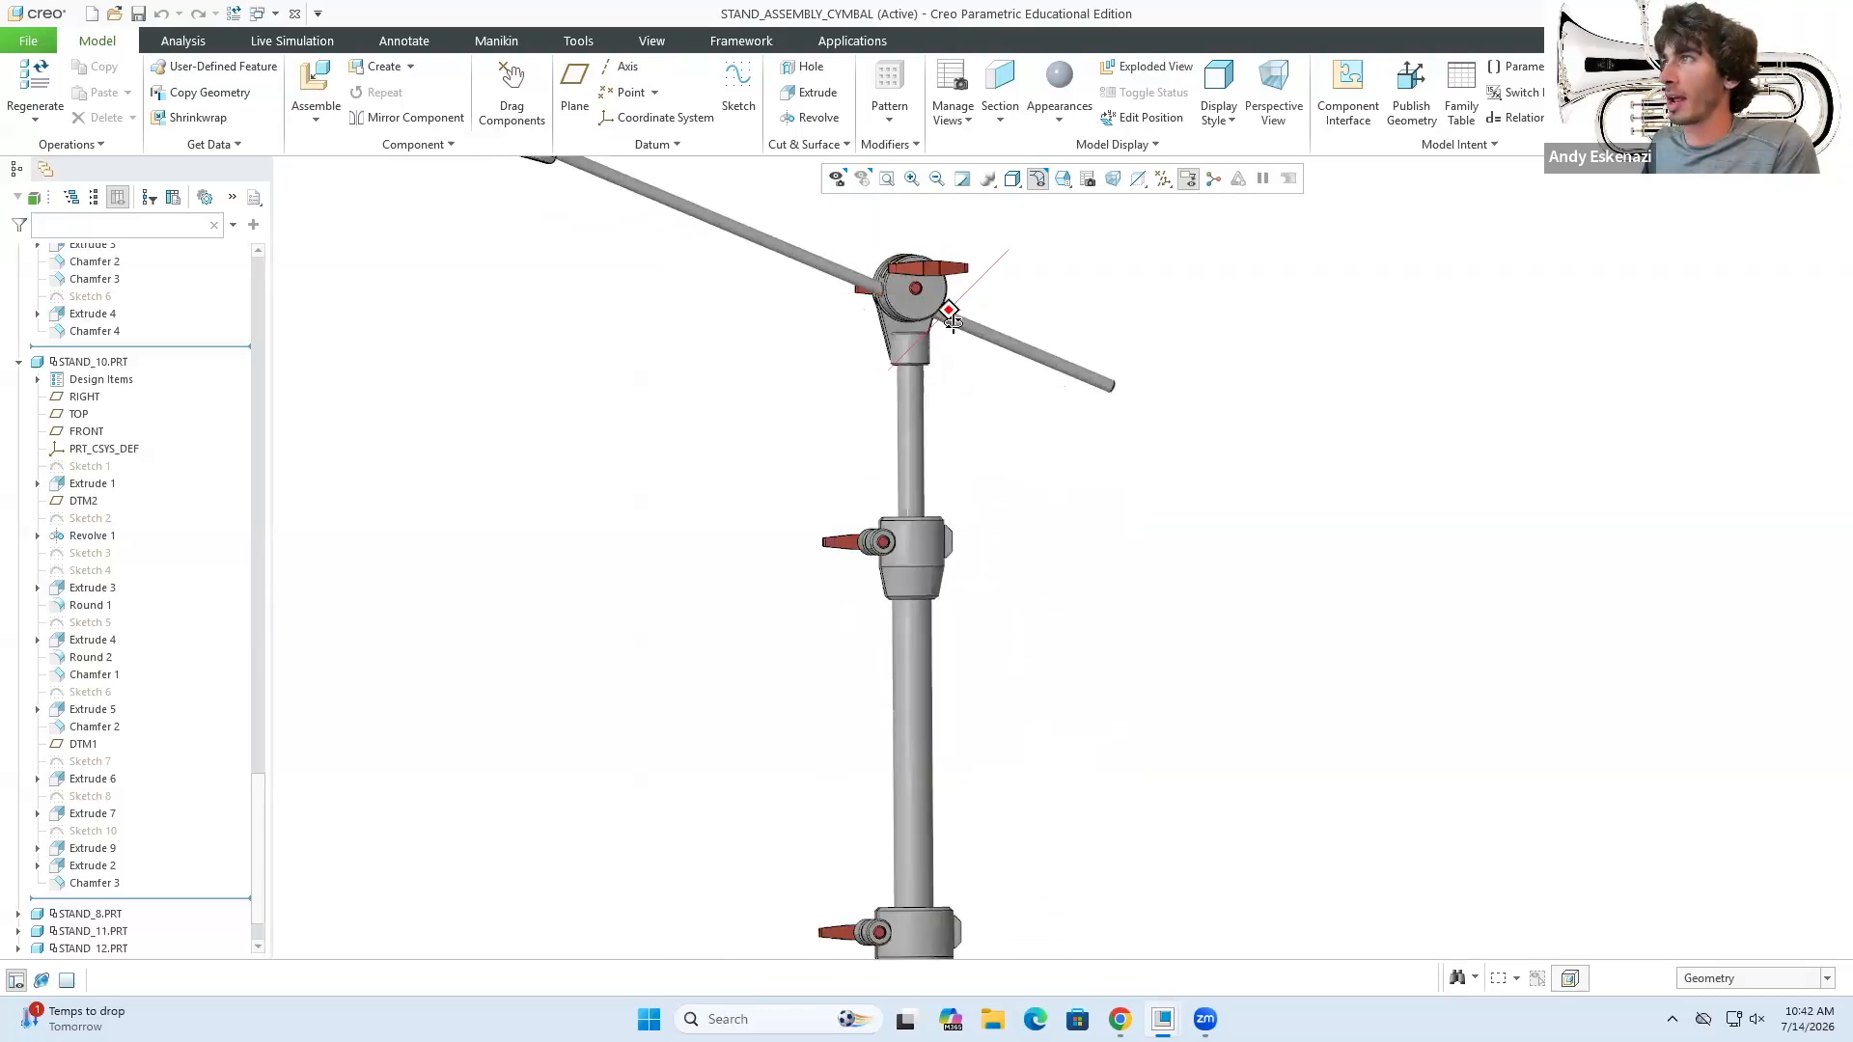
middle_drag(811, 266, 864, 276)
scroll(781, 289, up, 5)
middle_drag(743, 258, 629, 263)
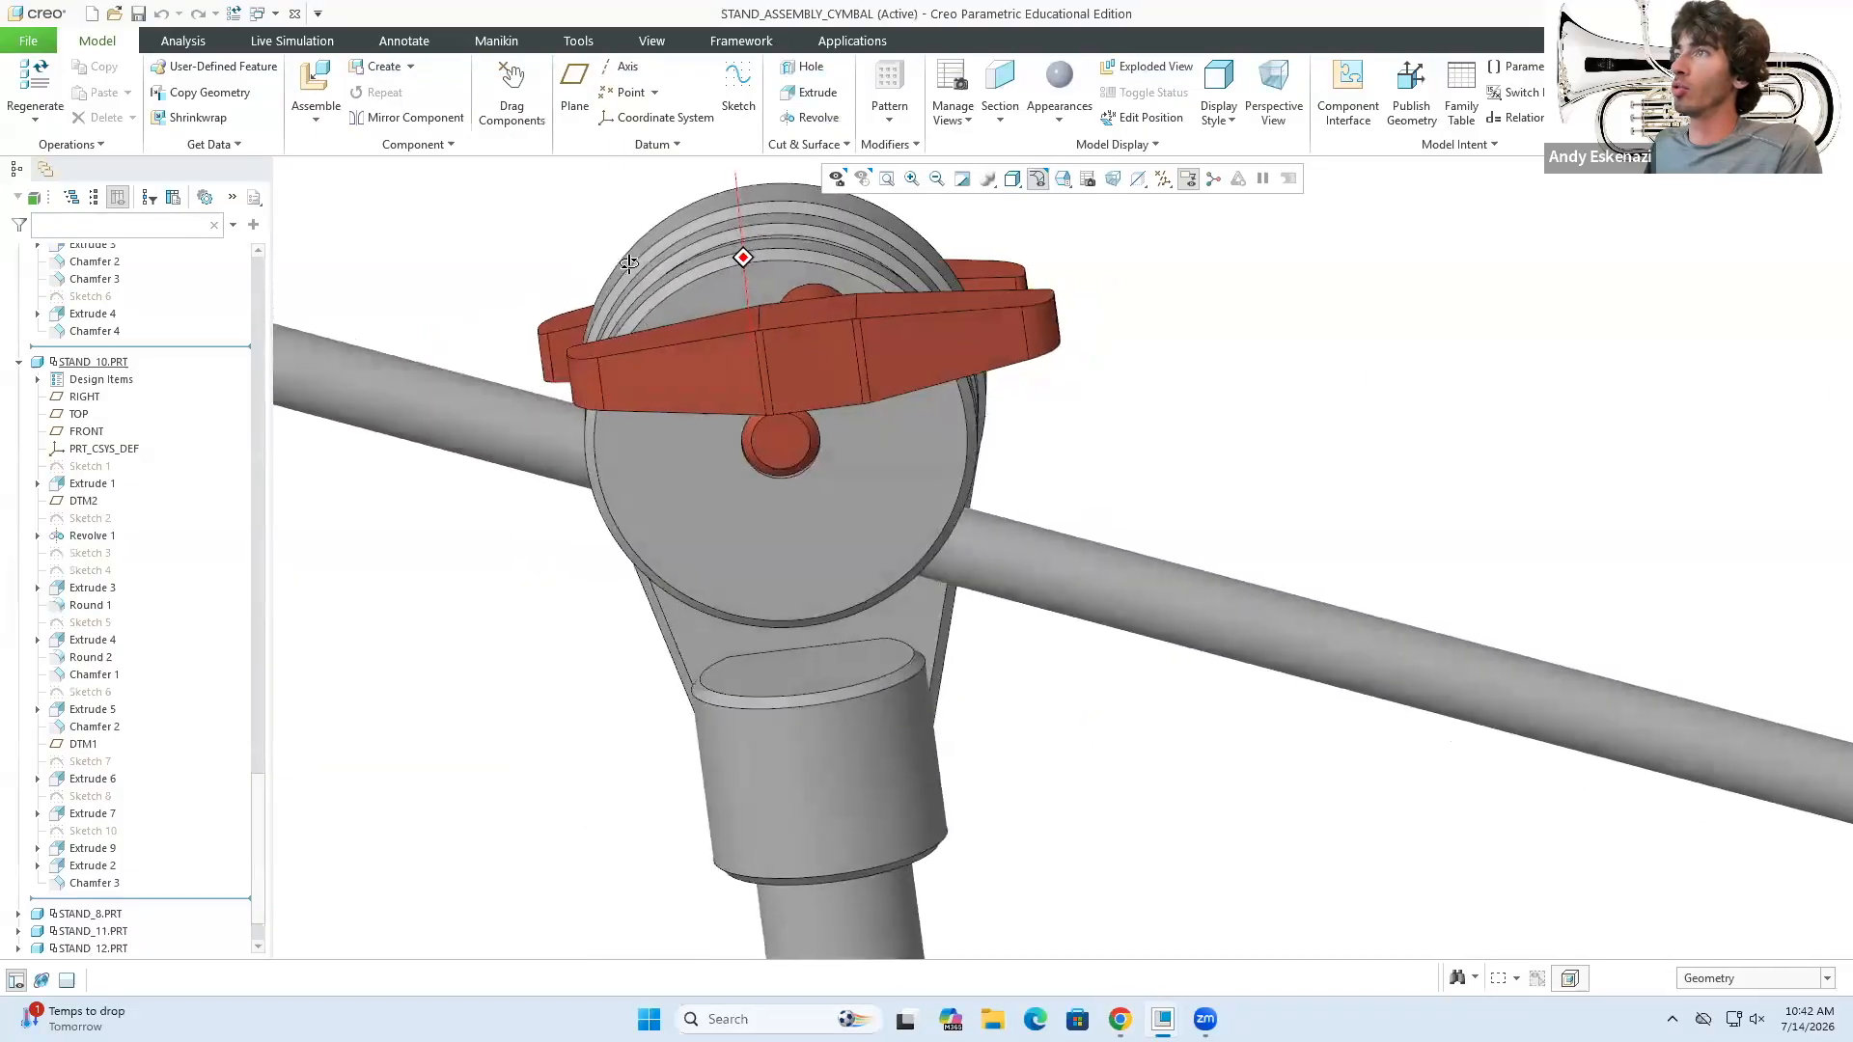
middle_drag(776, 344, 709, 376)
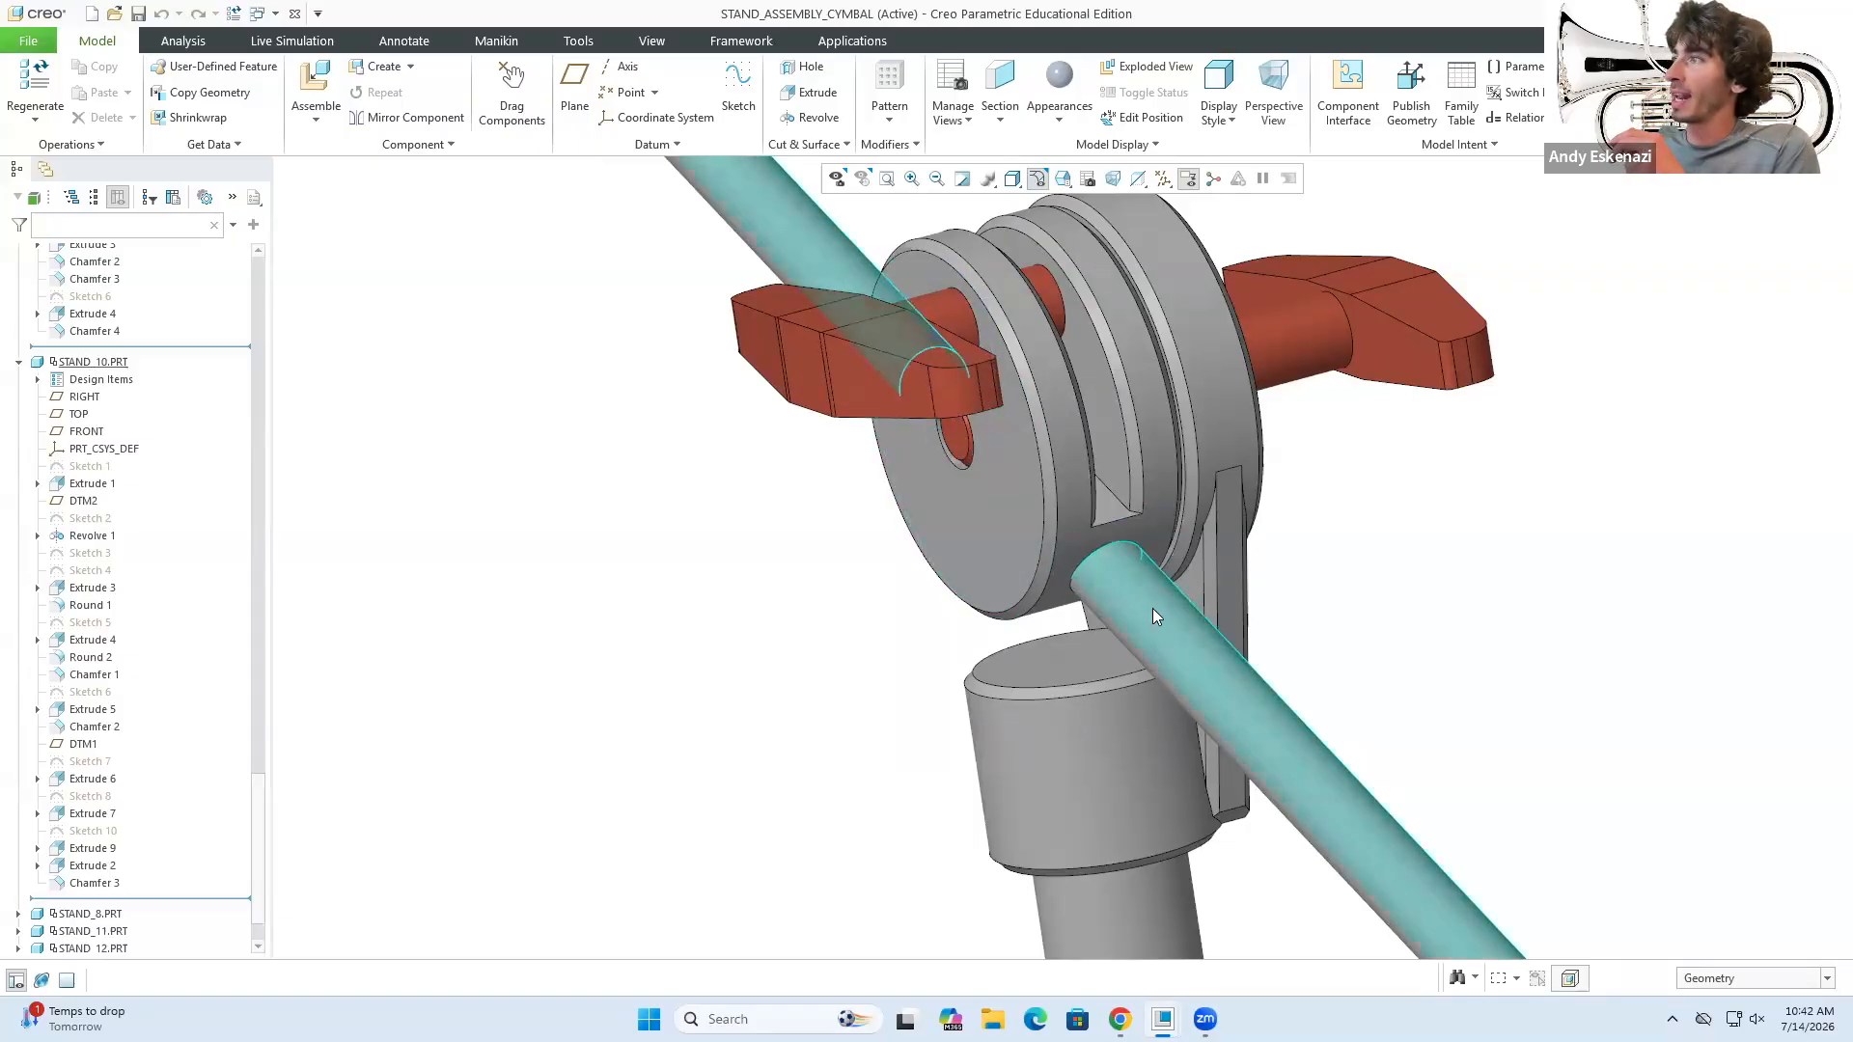
scroll(1085, 617, up, 2)
middle_drag(1070, 577, 1219, 558)
scroll(1175, 661, up, 3)
middle_drag(1109, 590, 1148, 550)
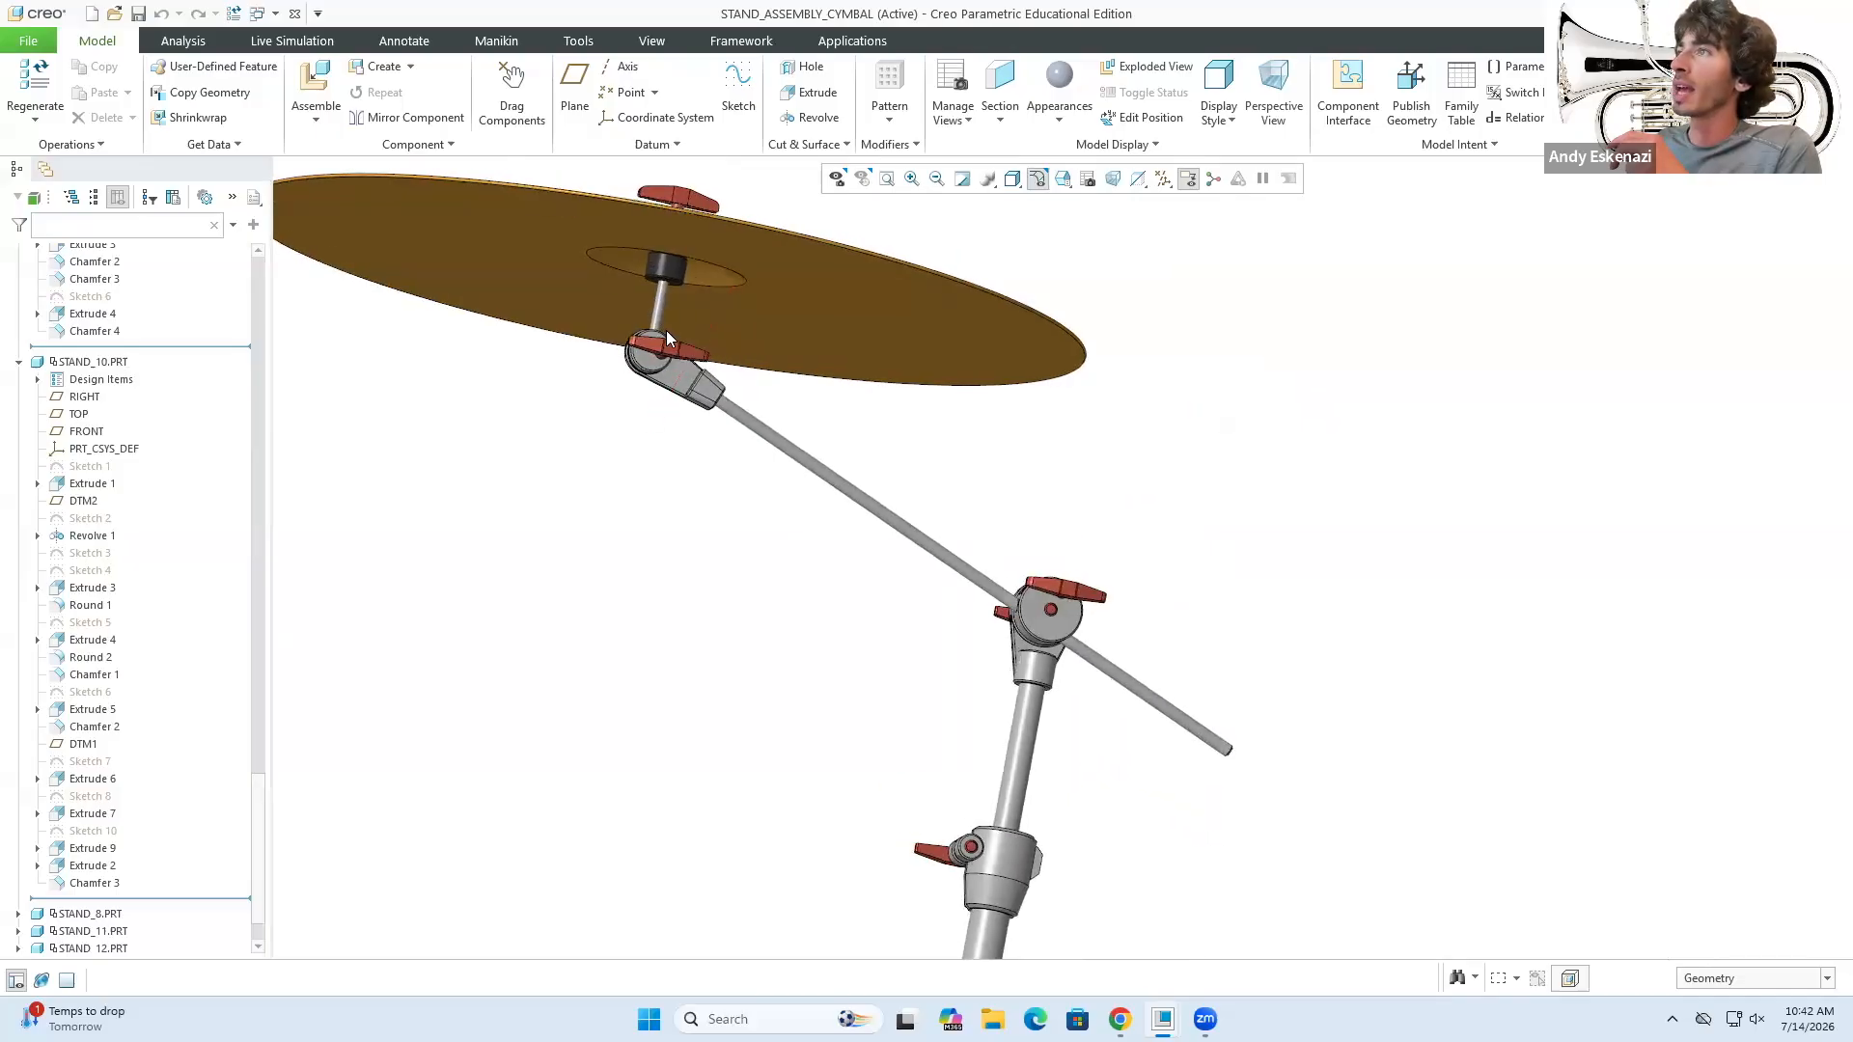
scroll(638, 342, down, 3)
mouse_move(731, 361)
middle_down()
mouse_move(698, 363)
mouse_move(760, 359)
mouse_move(830, 304)
middle_up()
scroll(771, 329, up, 3)
middle_drag(771, 329, 786, 290)
scroll(787, 290, up, 5)
middle_drag(824, 363, 800, 344)
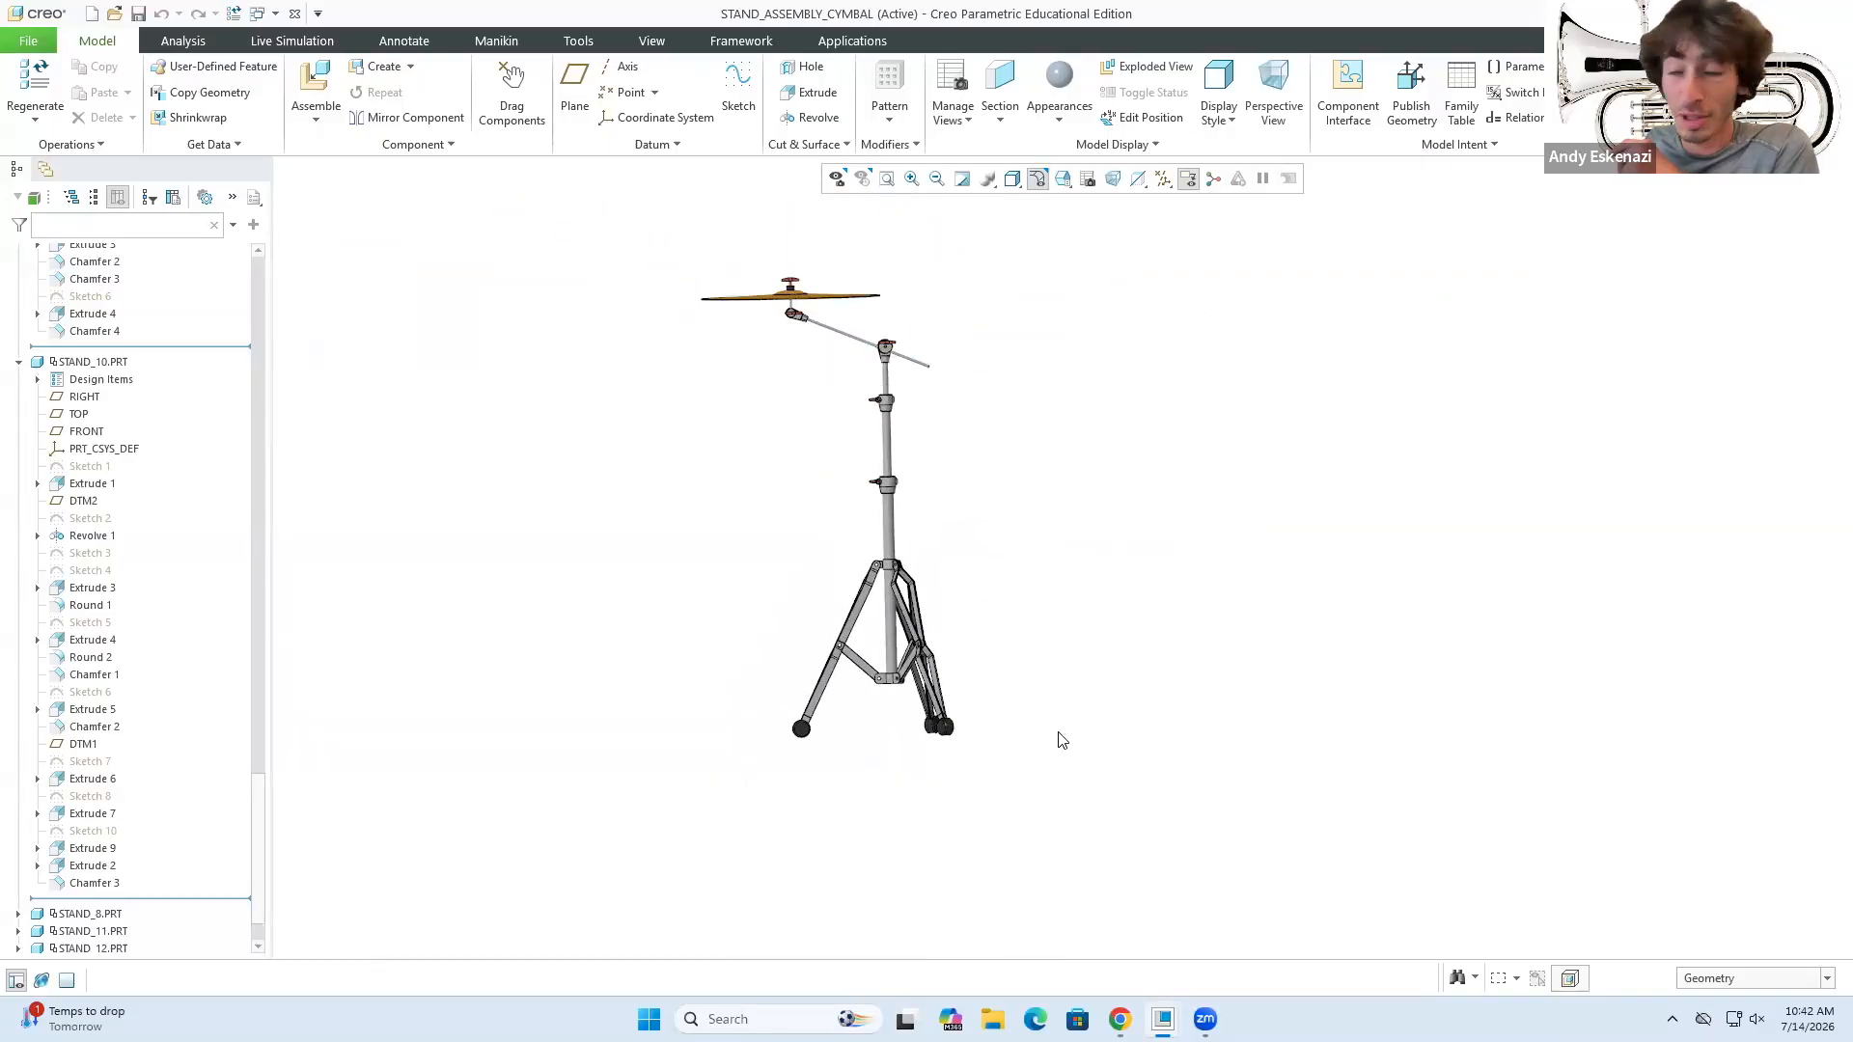
- Check the bell kit photo in the browser again and switch to STAND_ASSEMBLY_BELL_KIT in Creo
click(1119, 1019)
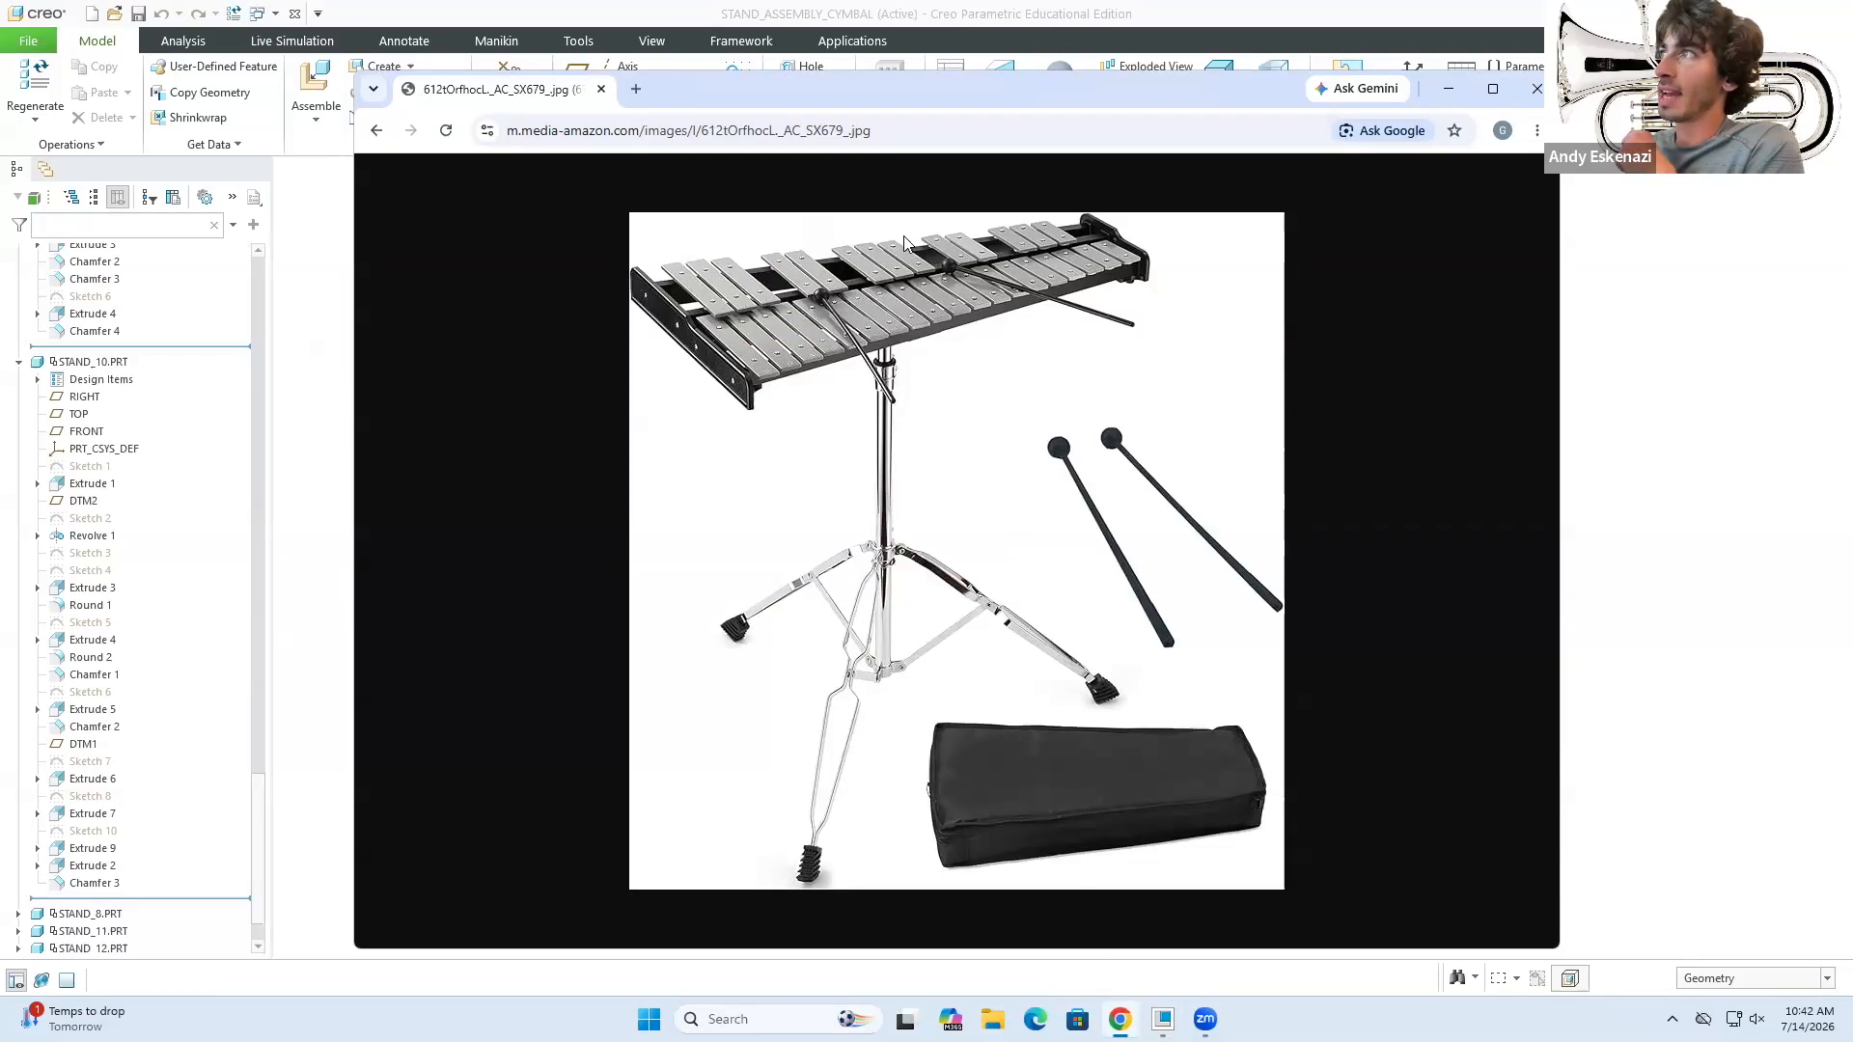
click(1658, 683)
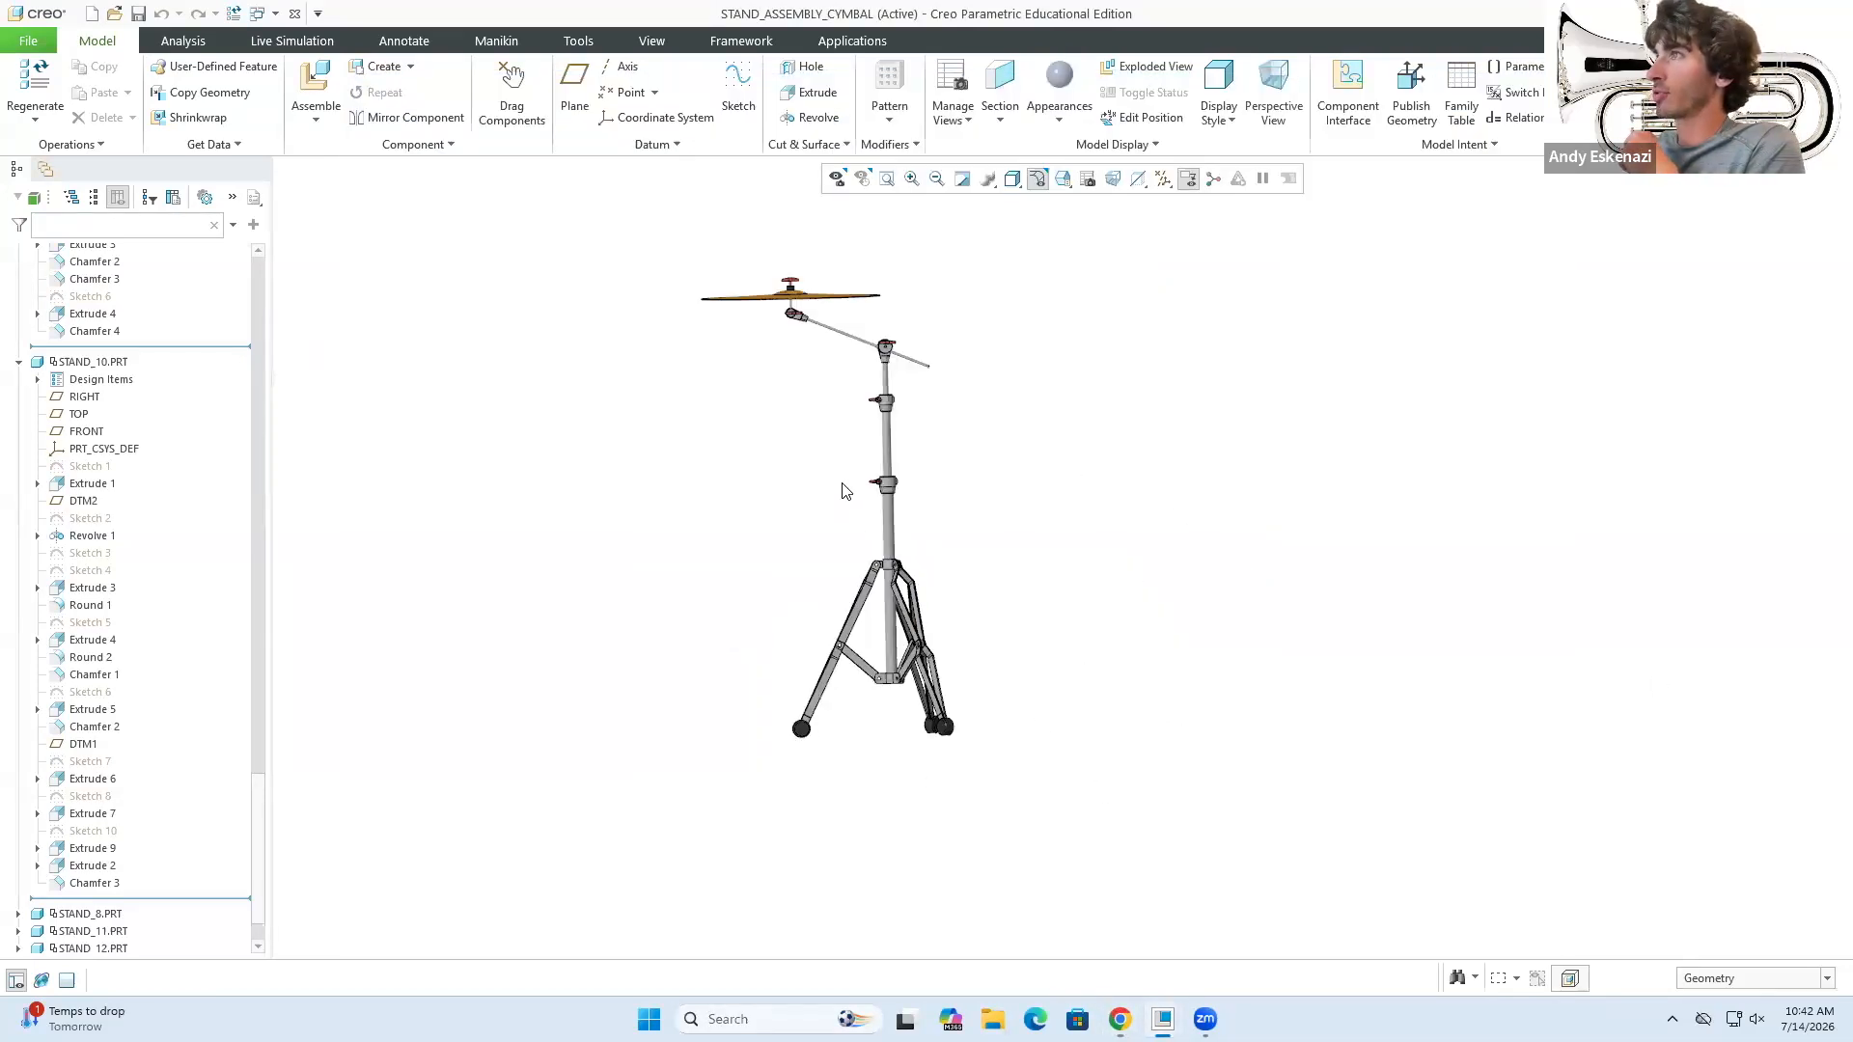
click(1250, 932)
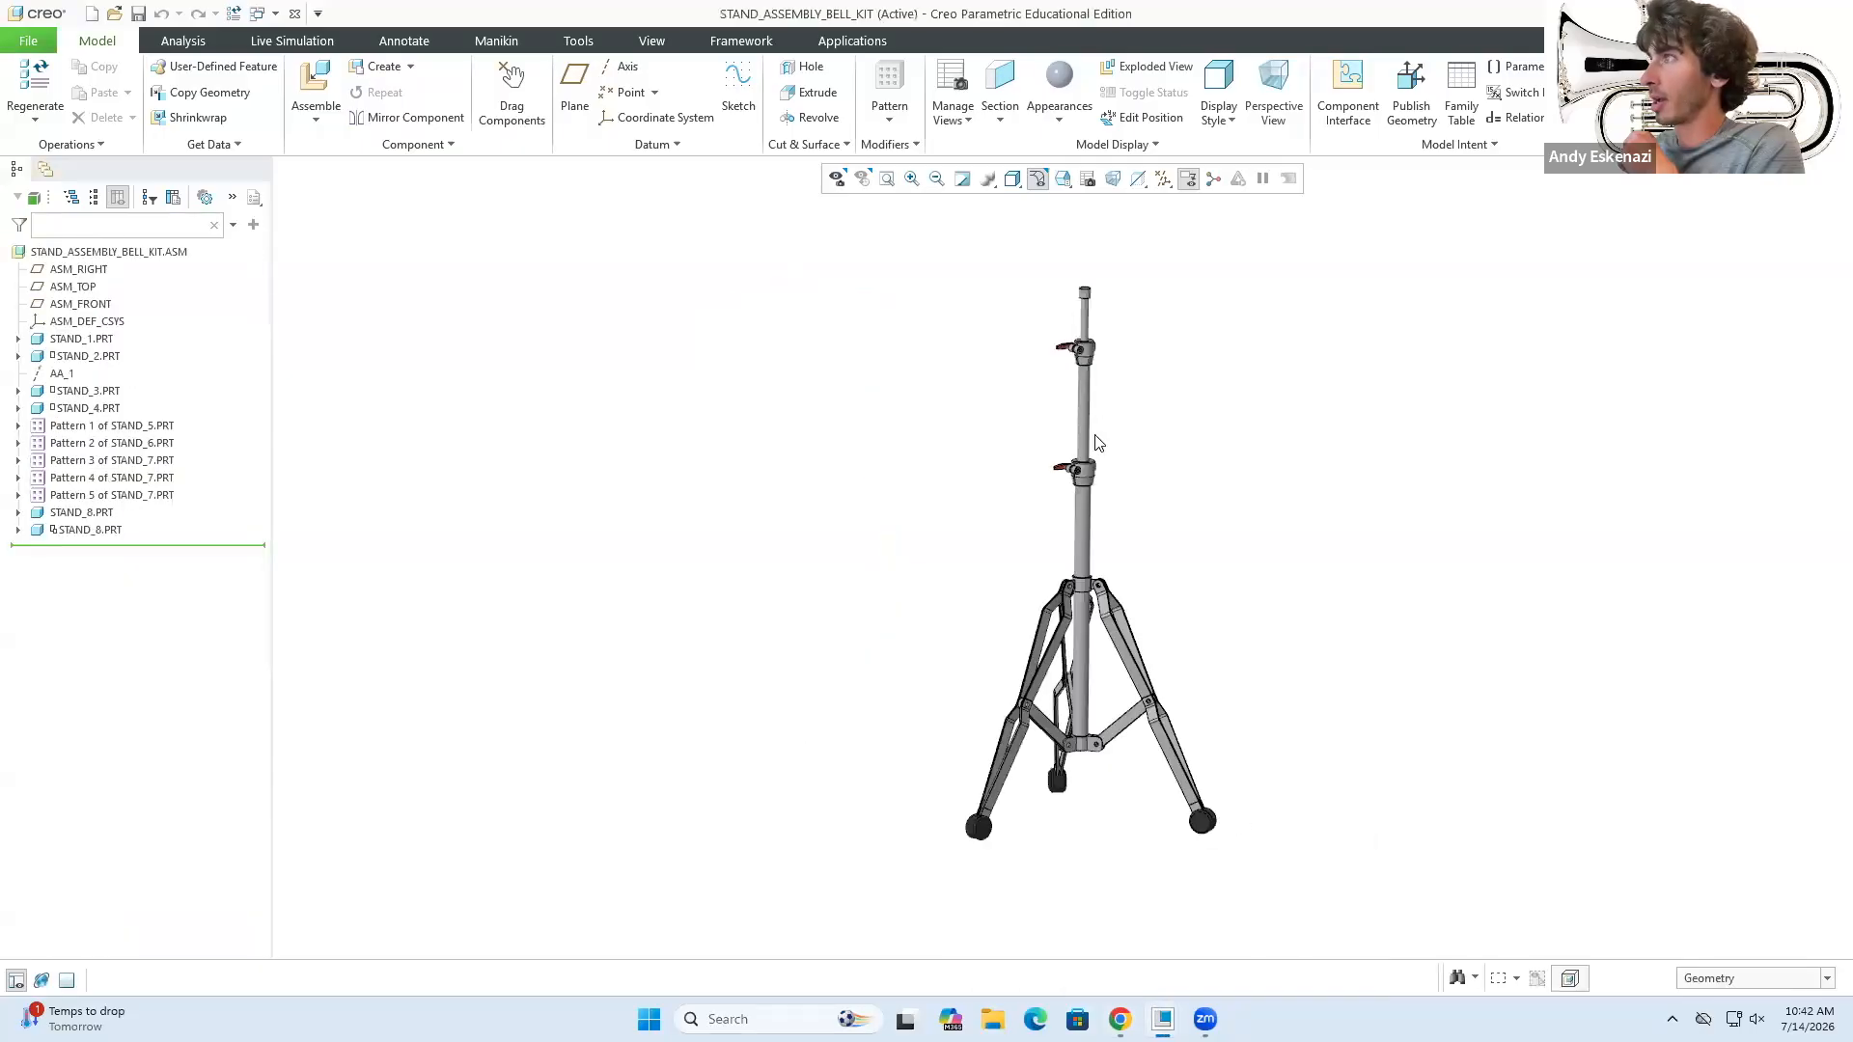
- Examine the top pole and STAND_3 of the bell kit stand against the reference photo in the browser
scroll(1084, 291, up, 10)
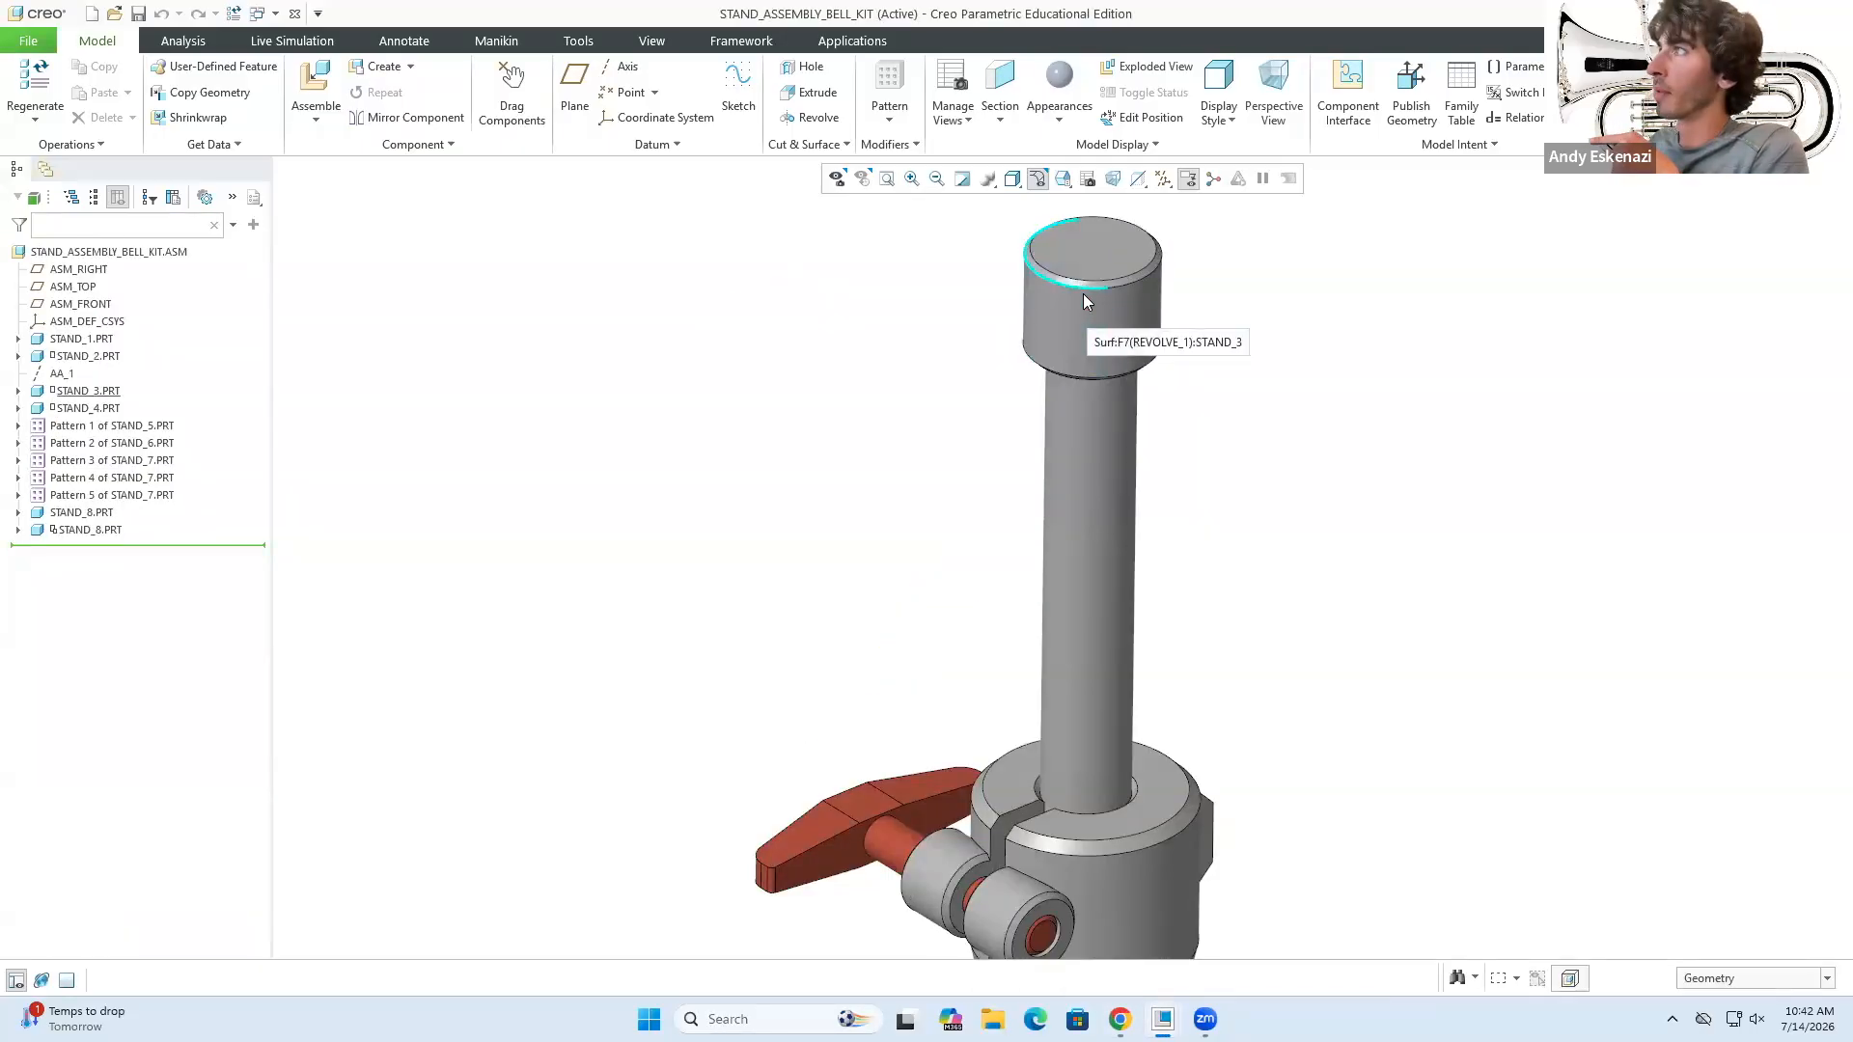
click(1166, 1002)
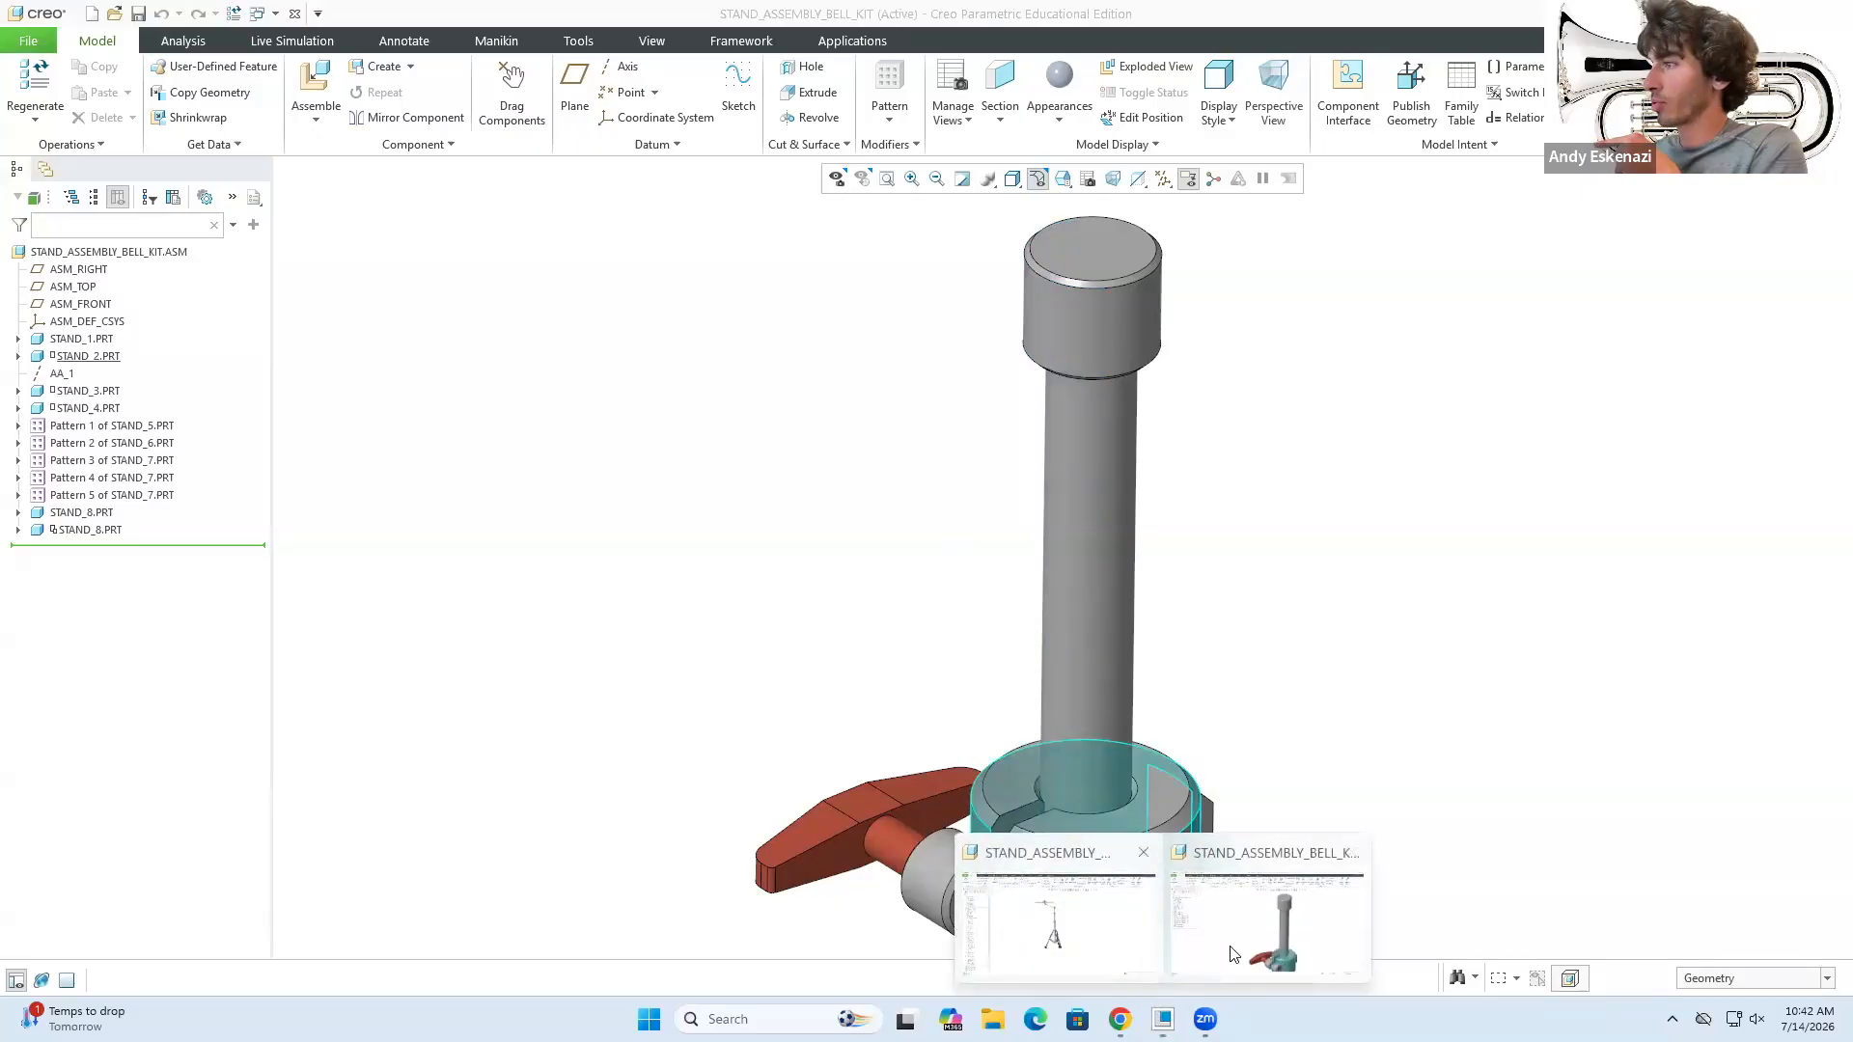
click(1119, 1019)
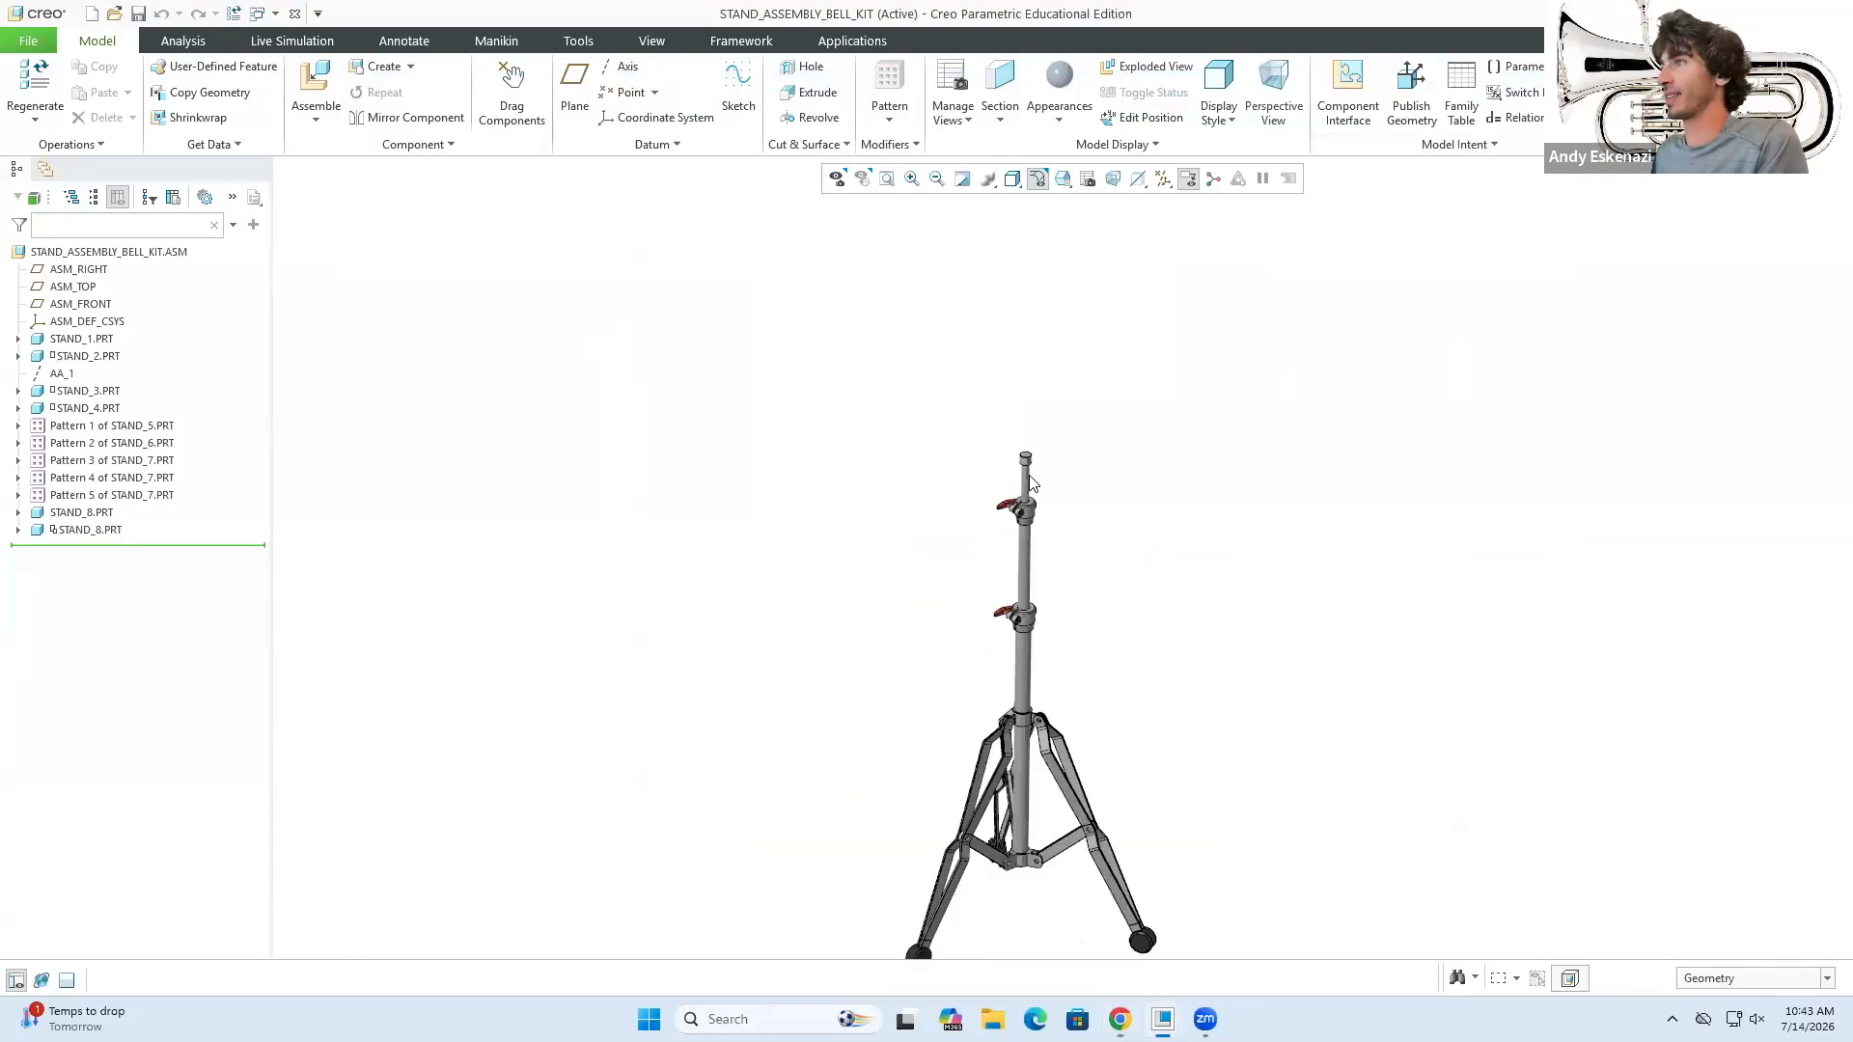
middle_drag(1061, 540, 1073, 526)
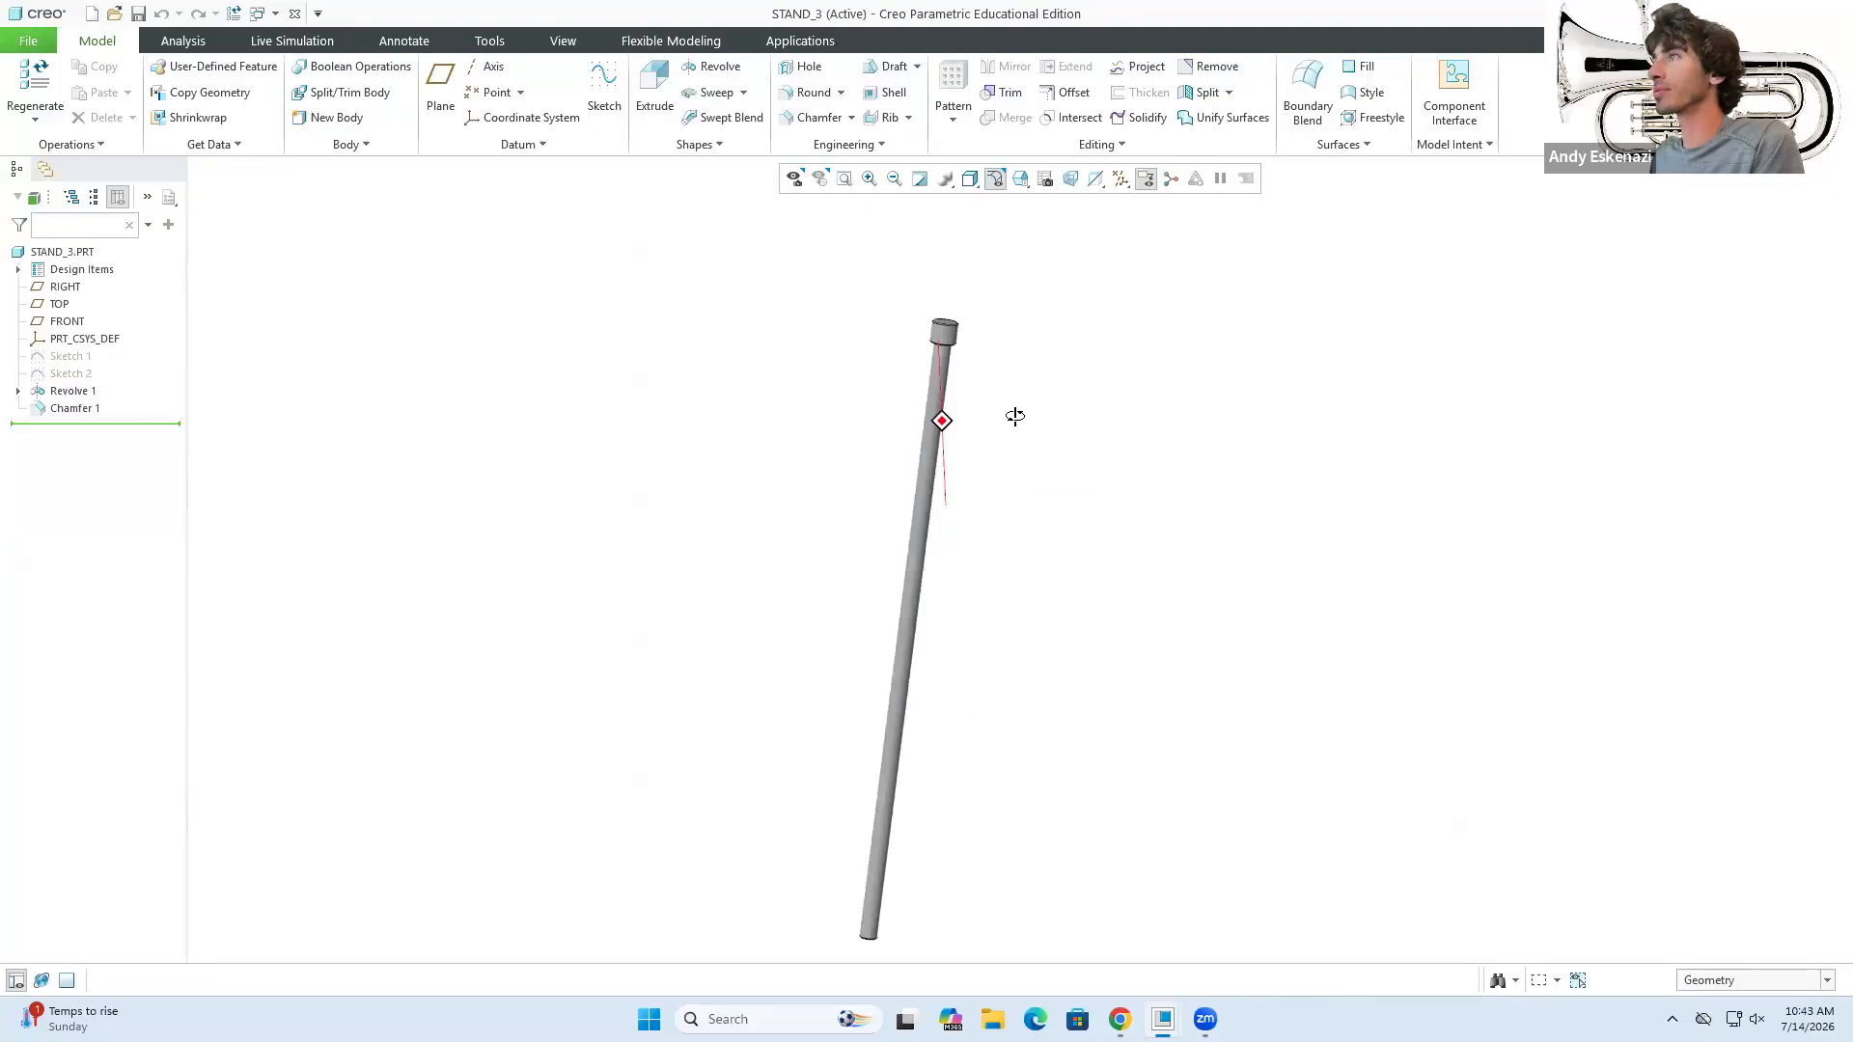
- Create the part BELL_STRUCTURE and sketch a tapered bell frame on the RIGHT plane, 150 long and 50 across its wide end
click(28, 41)
click(62, 183)
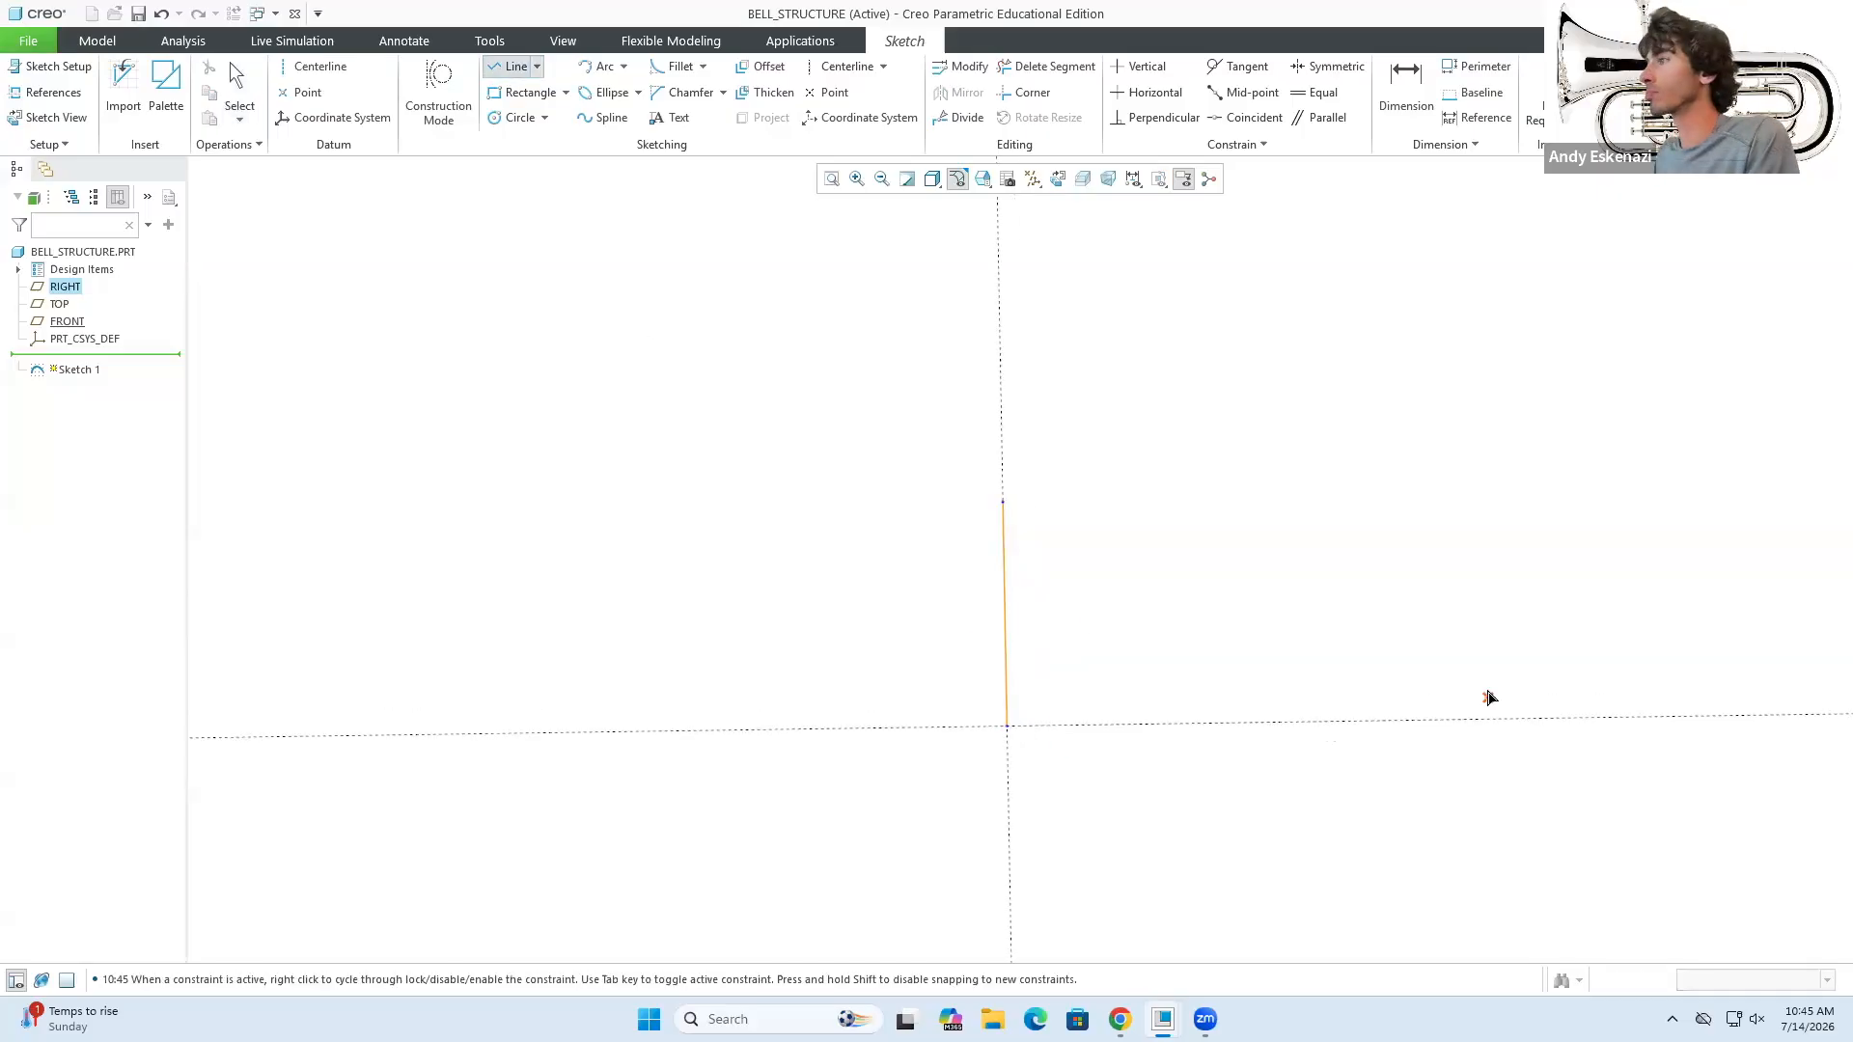
click(1007, 505)
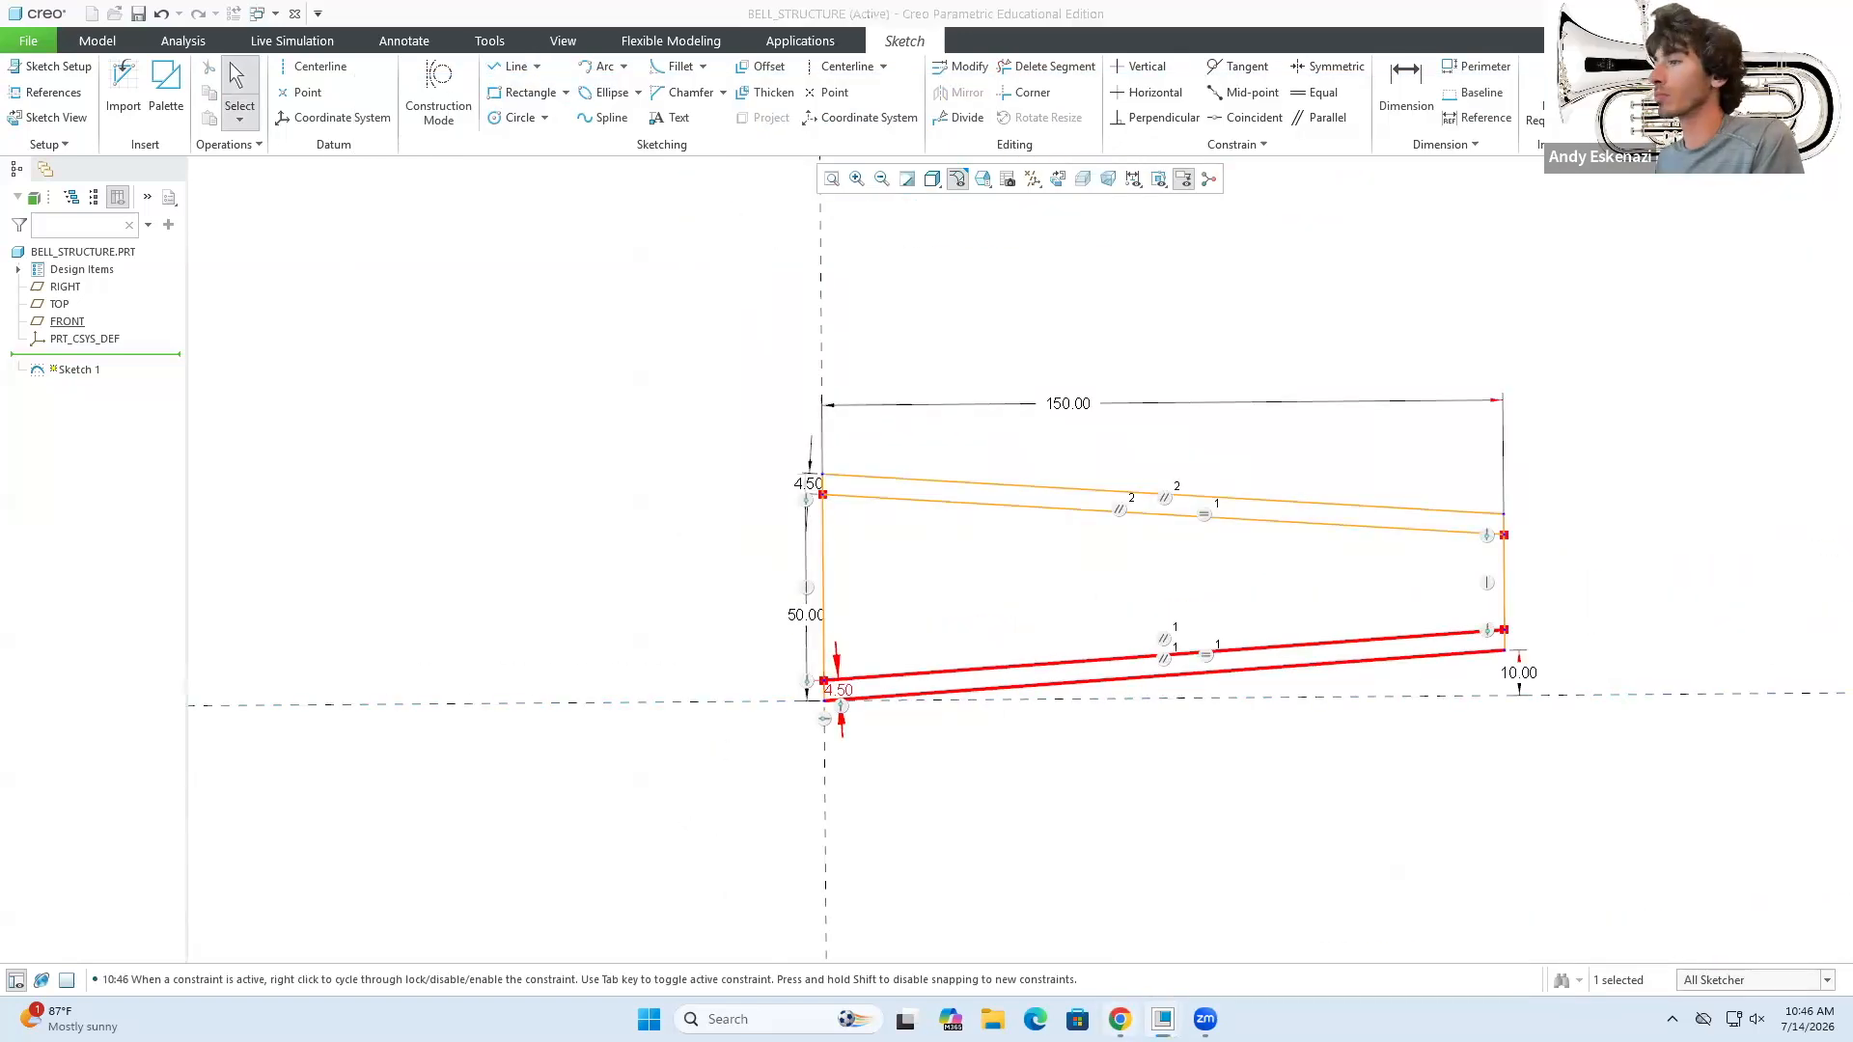
click(509, 67)
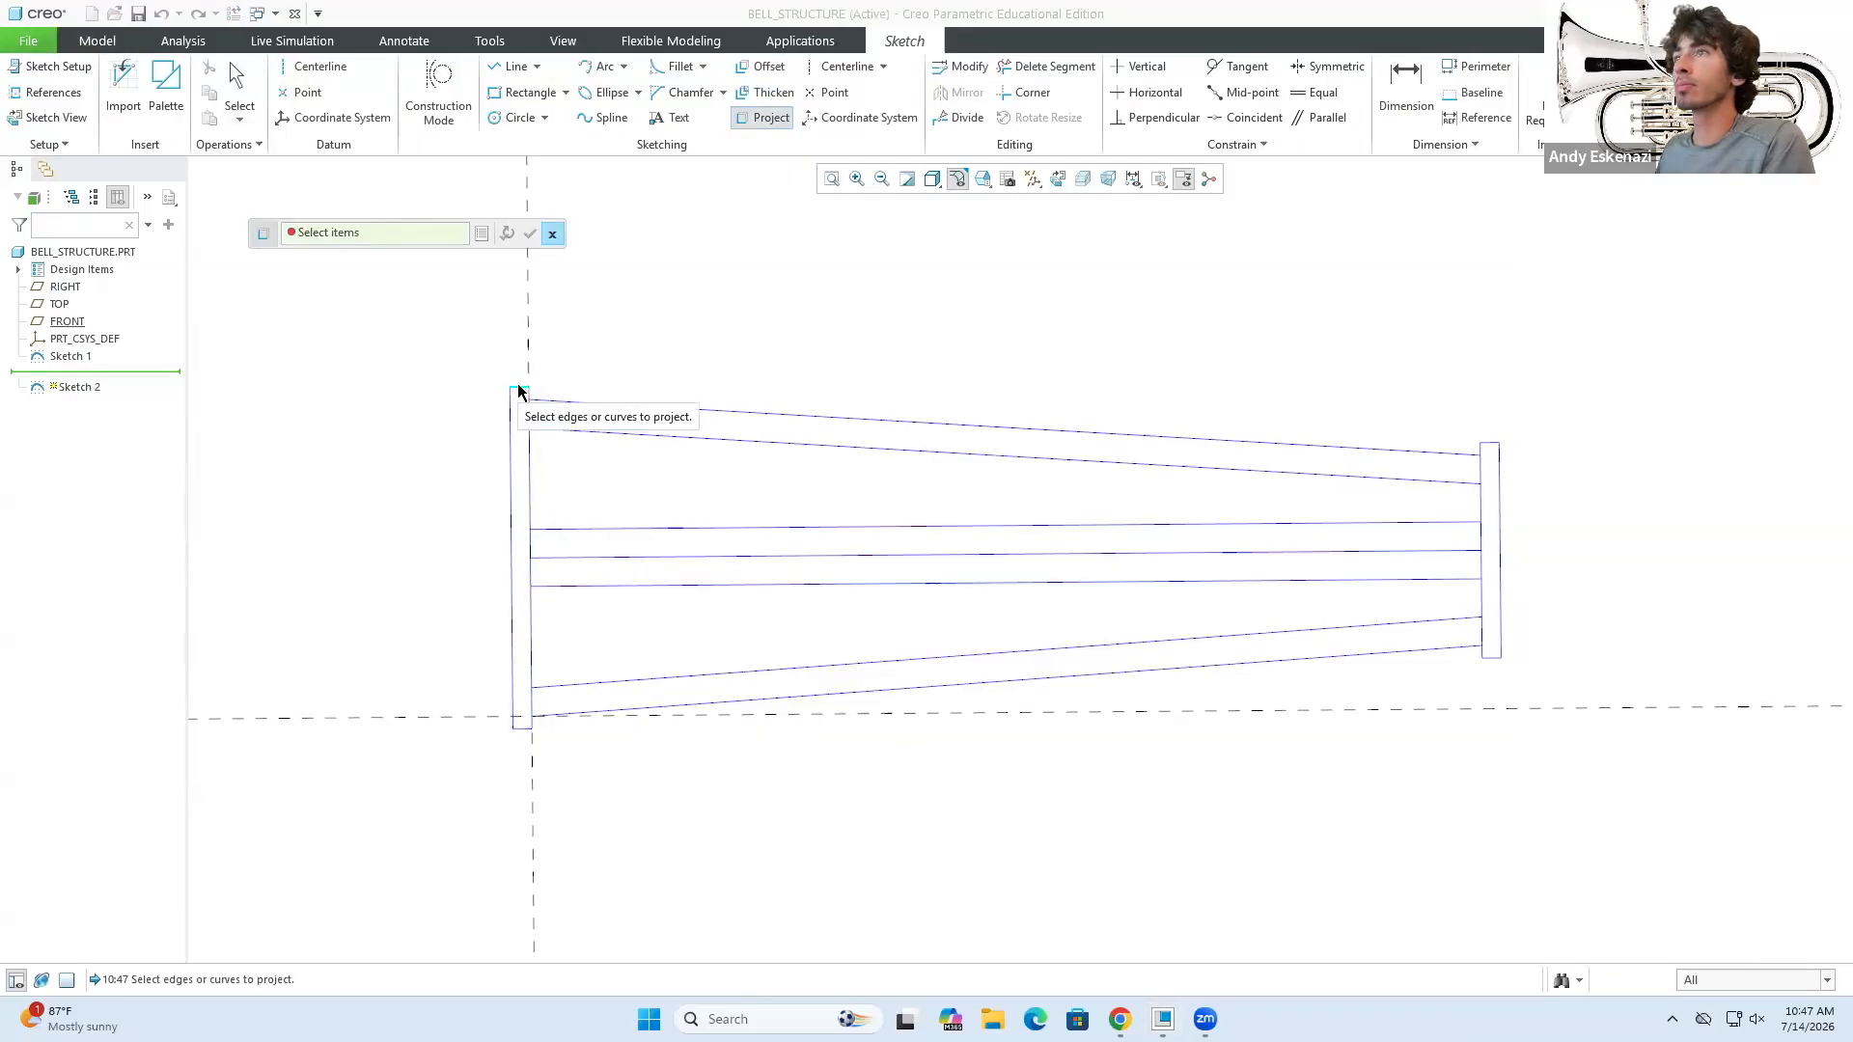
- Project the outlines of the frame's two end bars into a new sketch and extrude them to a depth of 15
click(518, 388)
scroll(526, 419, down, 4)
click(533, 355)
click(531, 397)
scroll(773, 530, up, 4)
scroll(1496, 270, down, 4)
click(1261, 394)
click(1288, 675)
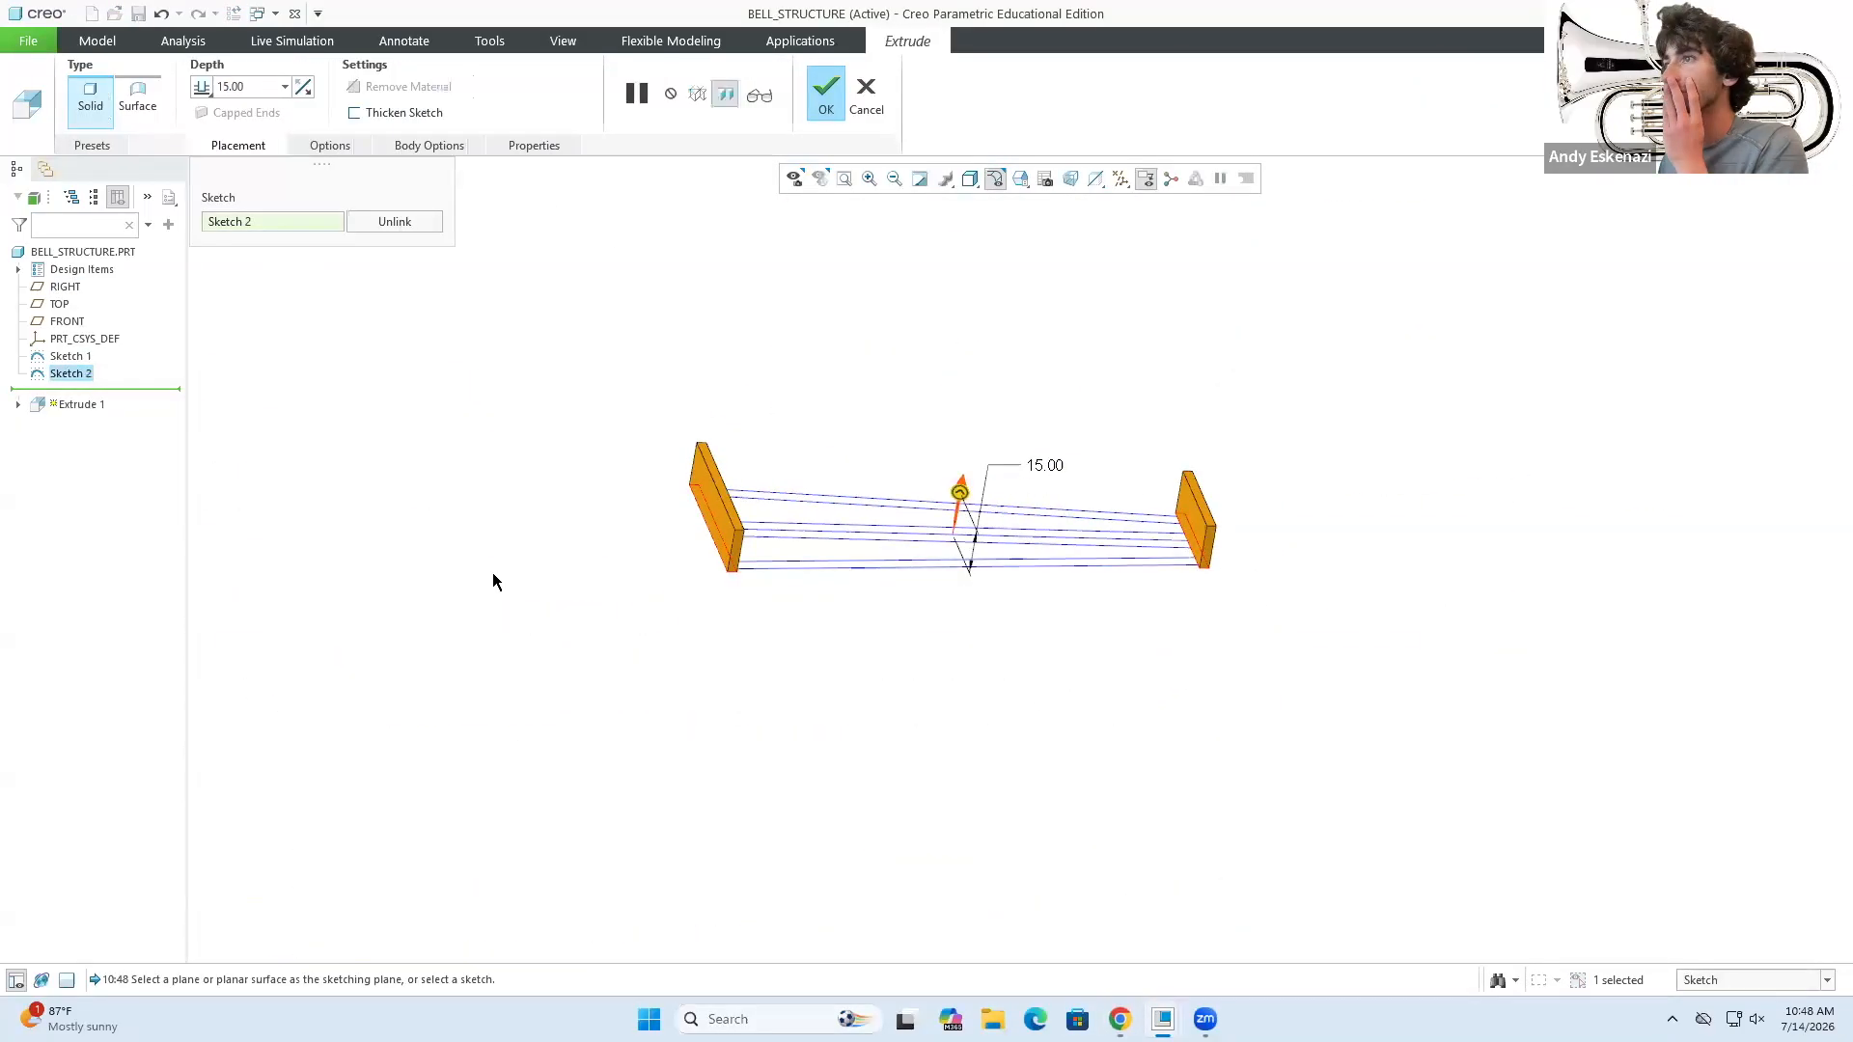
click(825, 94)
- Create a datum plane with an offset of 2 for the first set of rails
middle_drag(616, 326, 603, 513)
click(440, 87)
click(577, 436)
double_click(1705, 408)
text(2)
key(Return)
click(1752, 470)
- Sketch two of the lengthwise rails on the new datum plane by projecting their base-sketch edges and closing their ends with lines
click(604, 87)
click(65, 408)
click(1752, 463)
click(762, 117)
click(586, 567)
click(583, 588)
click(531, 235)
click(516, 67)
scroll(557, 486, down, 5)
click(583, 638)
scroll(583, 639, up, 5)
click(1399, 513)
click(1752, 87)
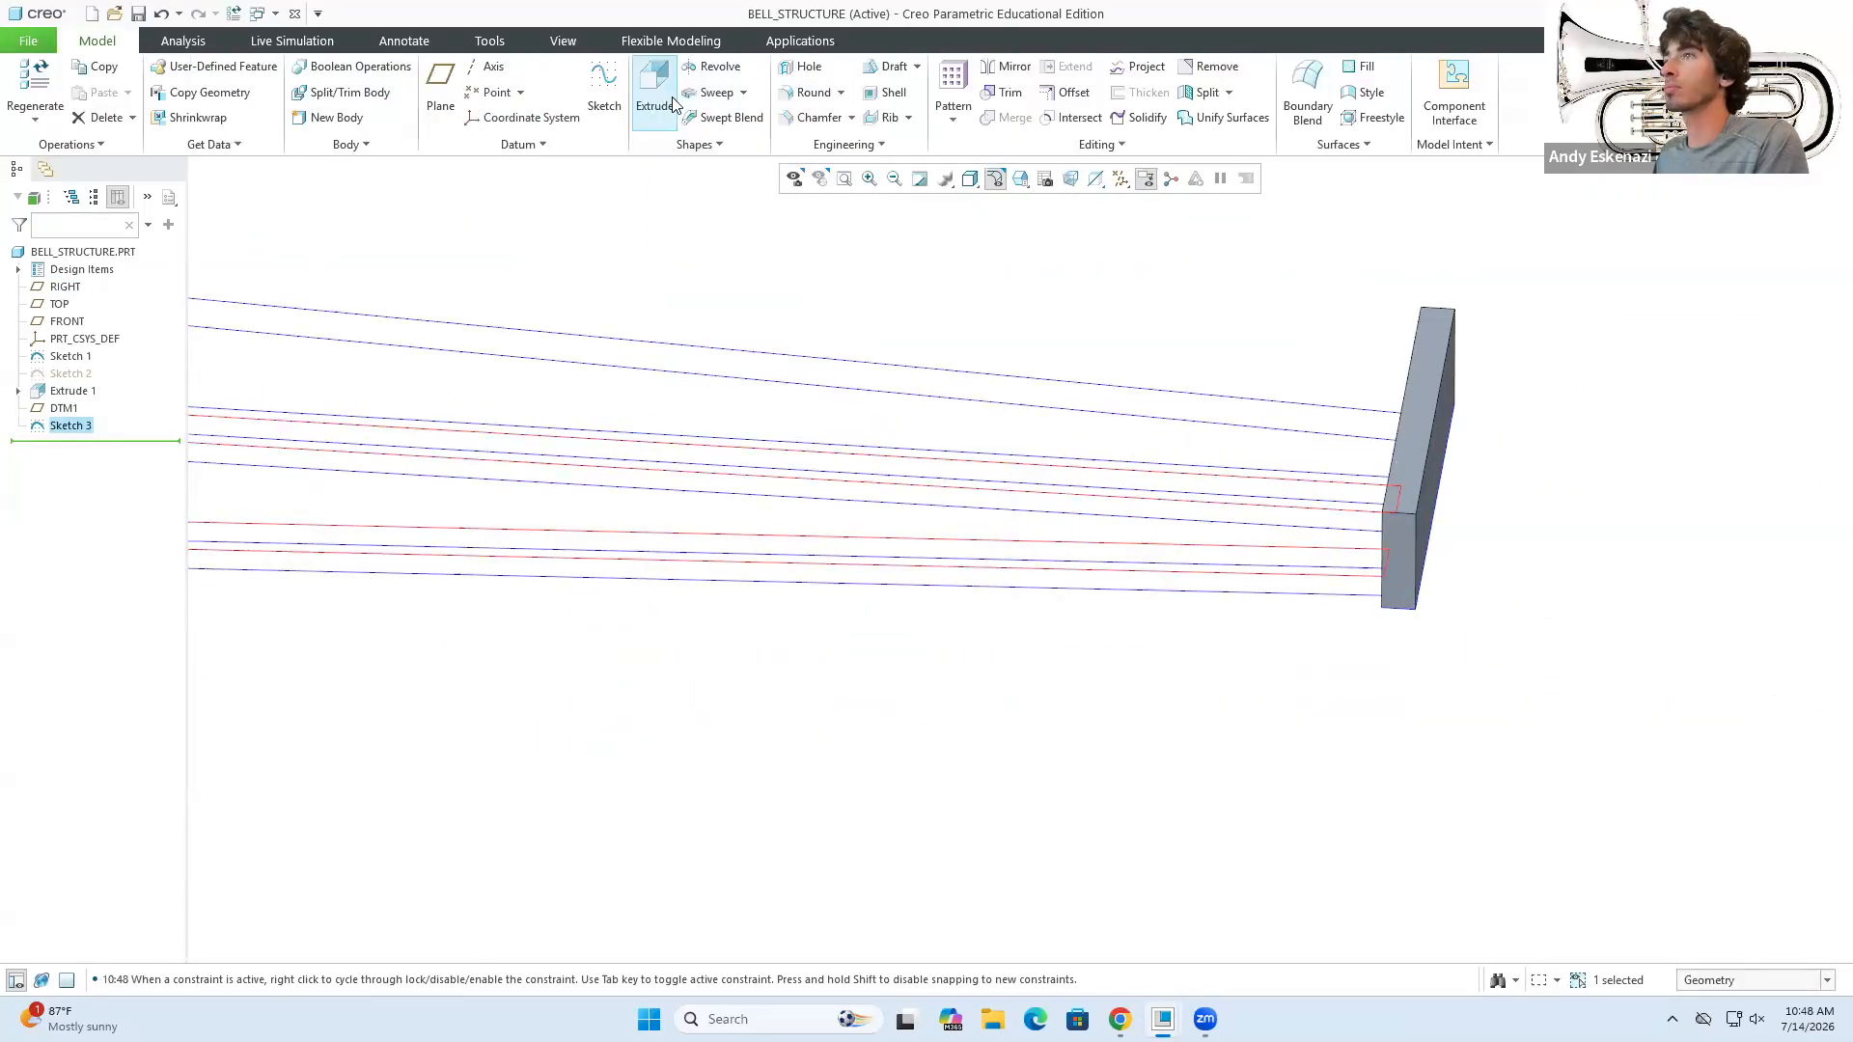
- Extrude the two sketched rails to a depth of 2, checking the bell kit photo in the browser
click(653, 83)
scroll(950, 566, up, 5)
scroll(950, 566, down, 3)
double_click(231, 87)
text(2)
key(Return)
middle_drag(818, 639, 859, 675)
click(1120, 1019)
click(1447, 87)
click(827, 91)
scroll(935, 542, down, 5)
middle_drag(902, 502, 951, 598)
click(605, 87)
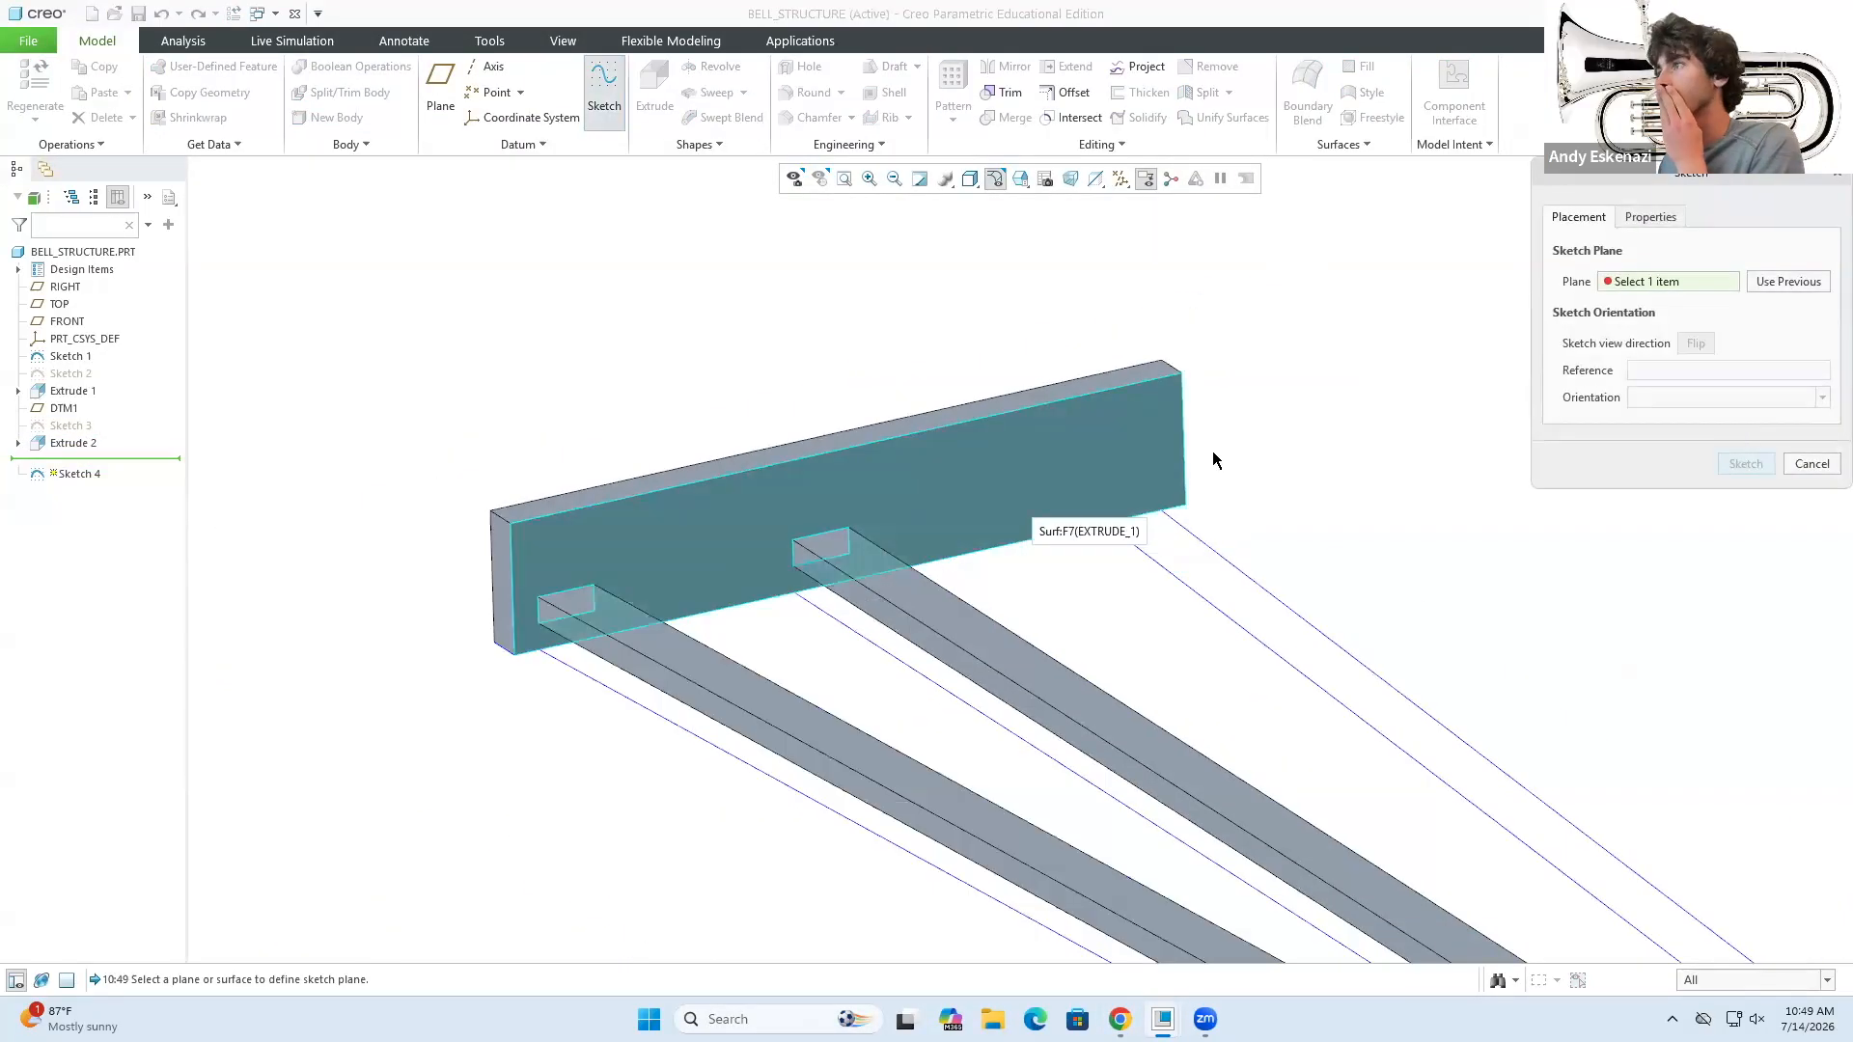
click(1815, 463)
- Create a datum plane offset -2.5 from the face of the extruded rails, consulting the browser reference
click(440, 87)
click(862, 535)
middle_drag(861, 535, 1611, 505)
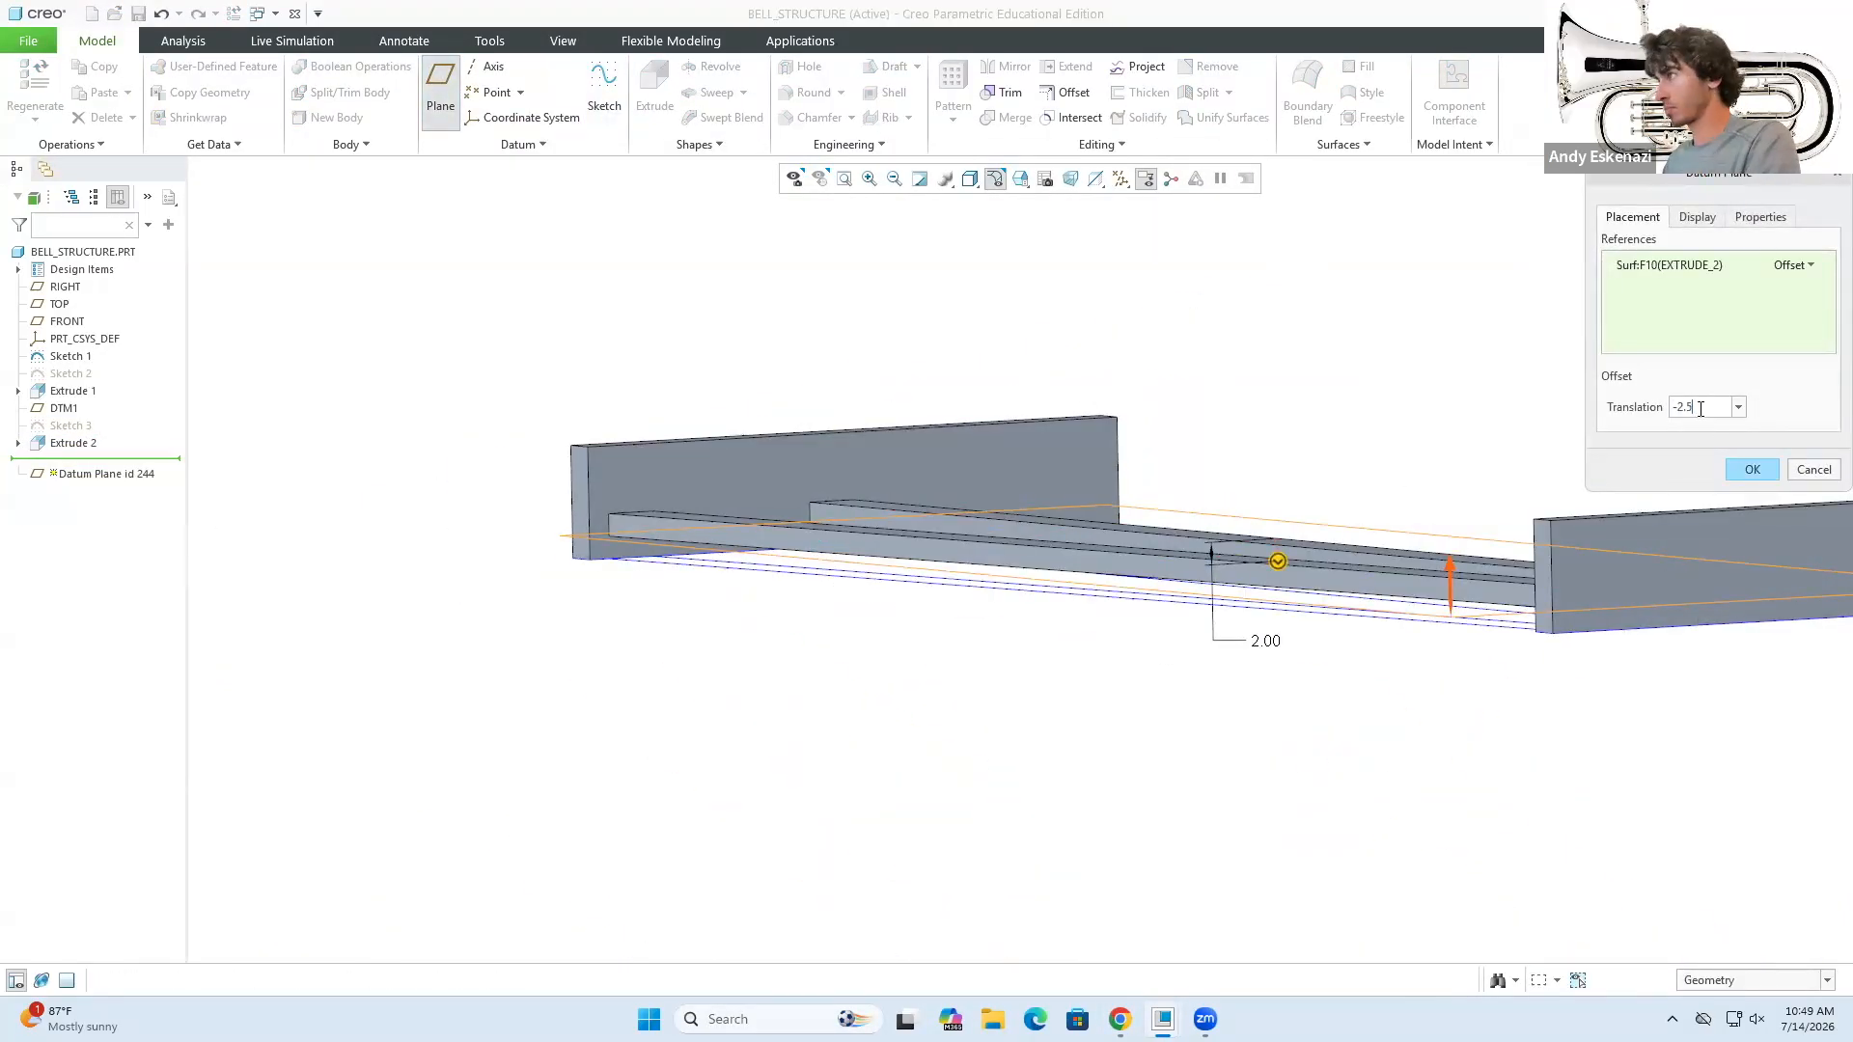
key(Return)
click(1120, 1019)
click(1120, 1019)
click(1752, 470)
- Redefine the second datum plane with an offset of 3 from the rails' face
right_click(68, 458)
click(99, 365)
text(3)
click(1739, 464)
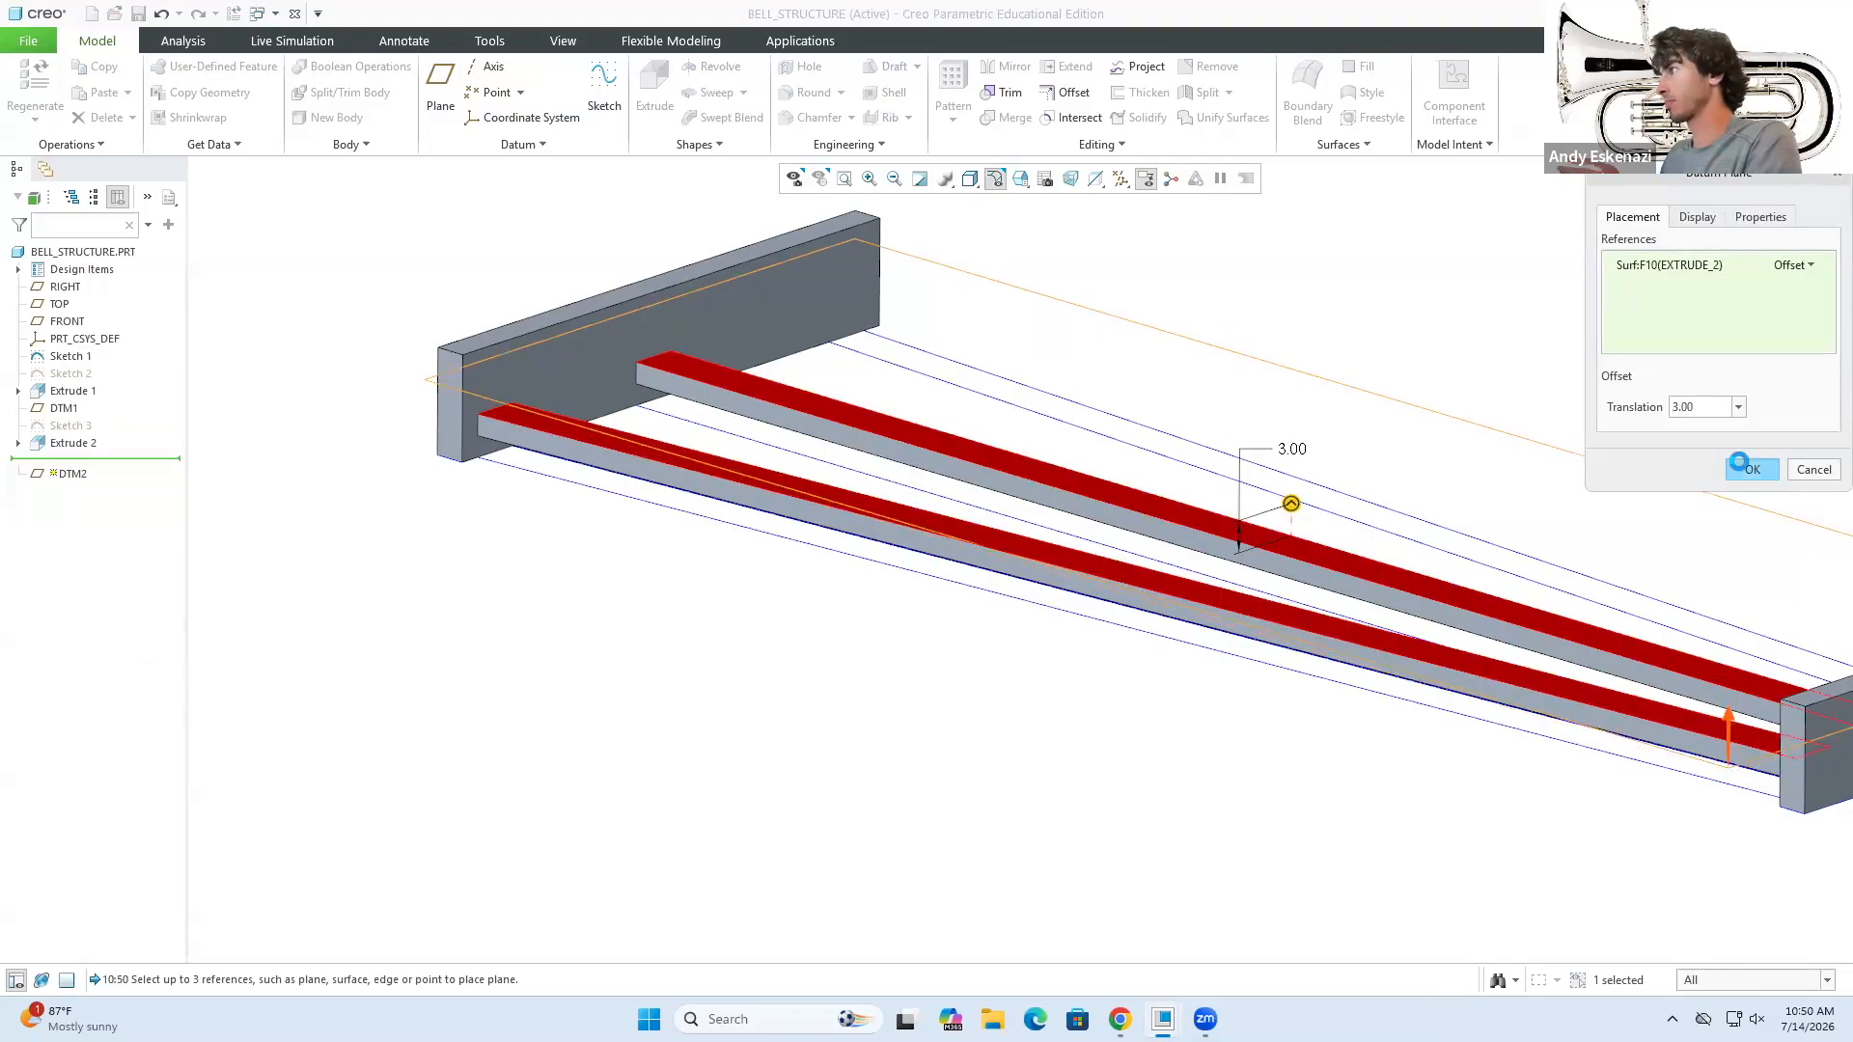
- Set the second datum plane's offset from the rails' face to 2.5
right_click(63, 462)
click(99, 367)
text(2.5)
click(1739, 472)
- Sketch the remaining two lengthwise rails on the second datum plane by projecting their edges and closing the ends with lines
click(604, 89)
middle_drag(830, 463, 868, 599)
click(770, 119)
scroll(753, 483, down, 3)
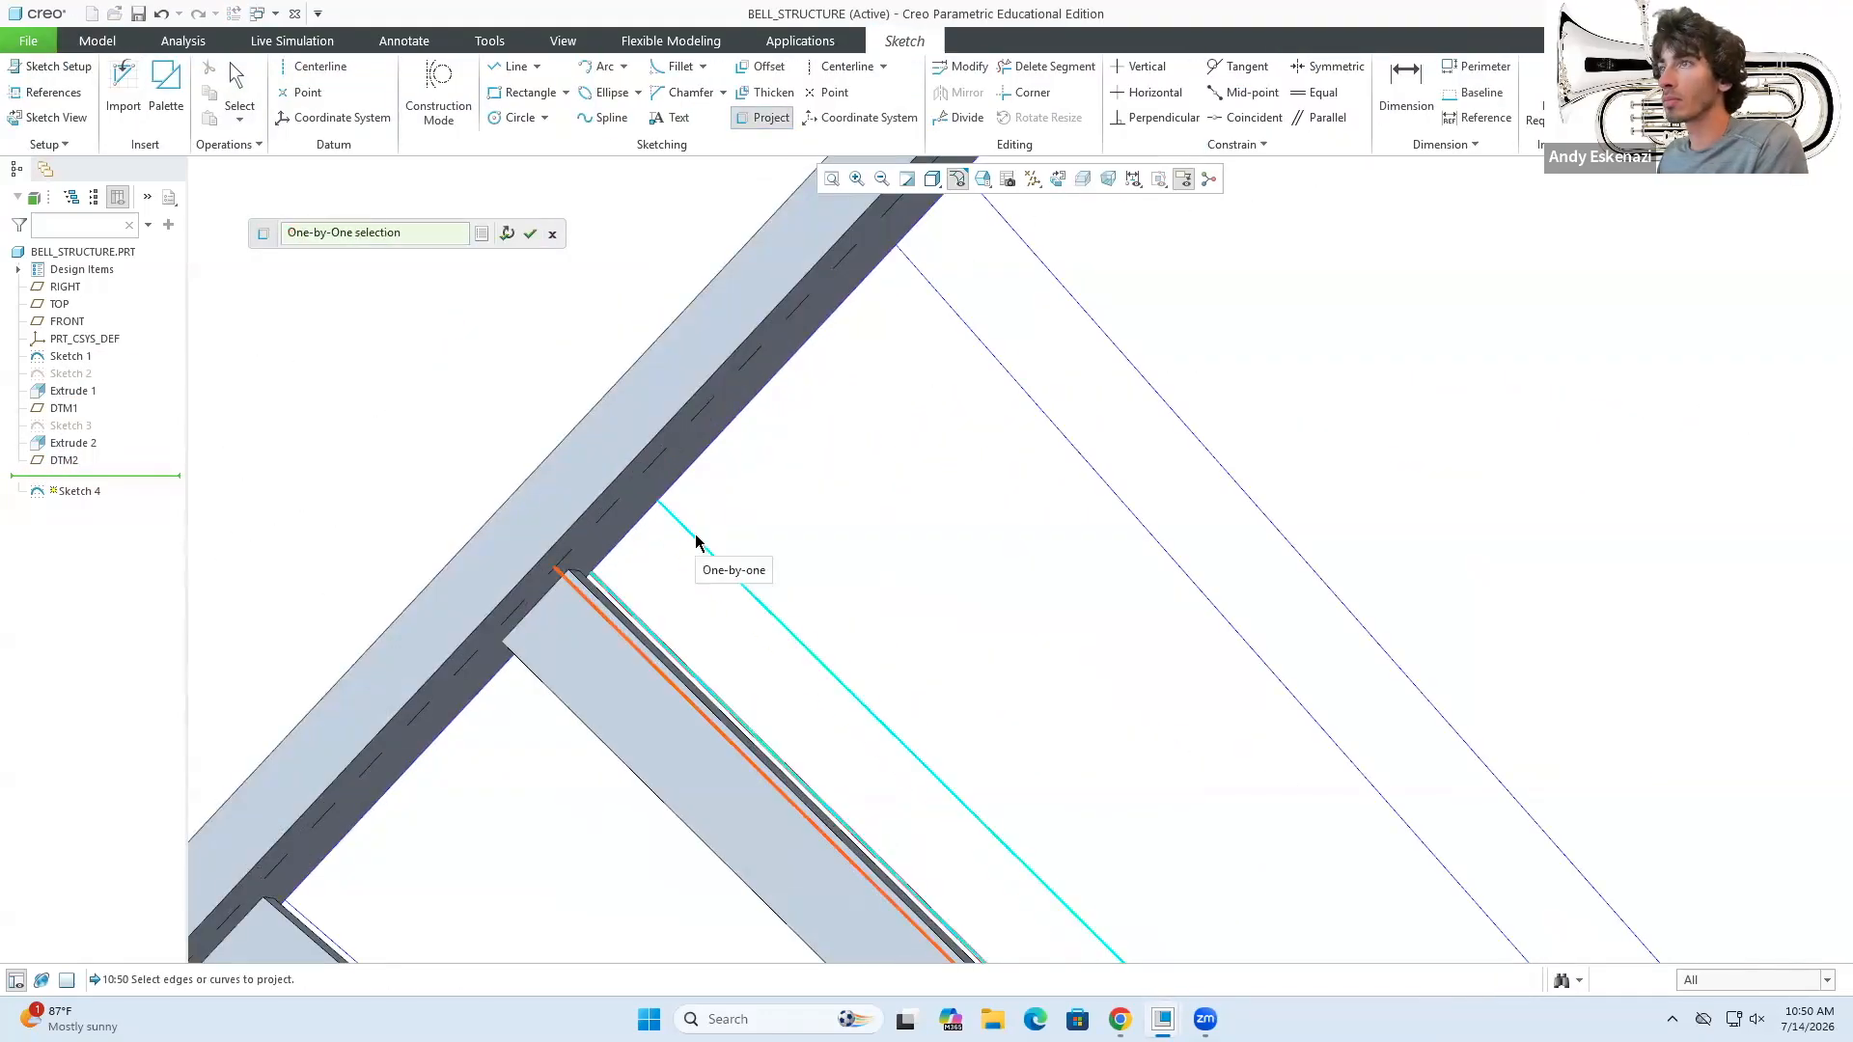
click(695, 536)
click(912, 264)
click(515, 67)
scroll(850, 386, up, 4)
- Extrude the remaining two rails to a depth of 2 between the end bars
middle_drag(869, 459, 1013, 366)
click(662, 87)
double_click(247, 87)
text(2)
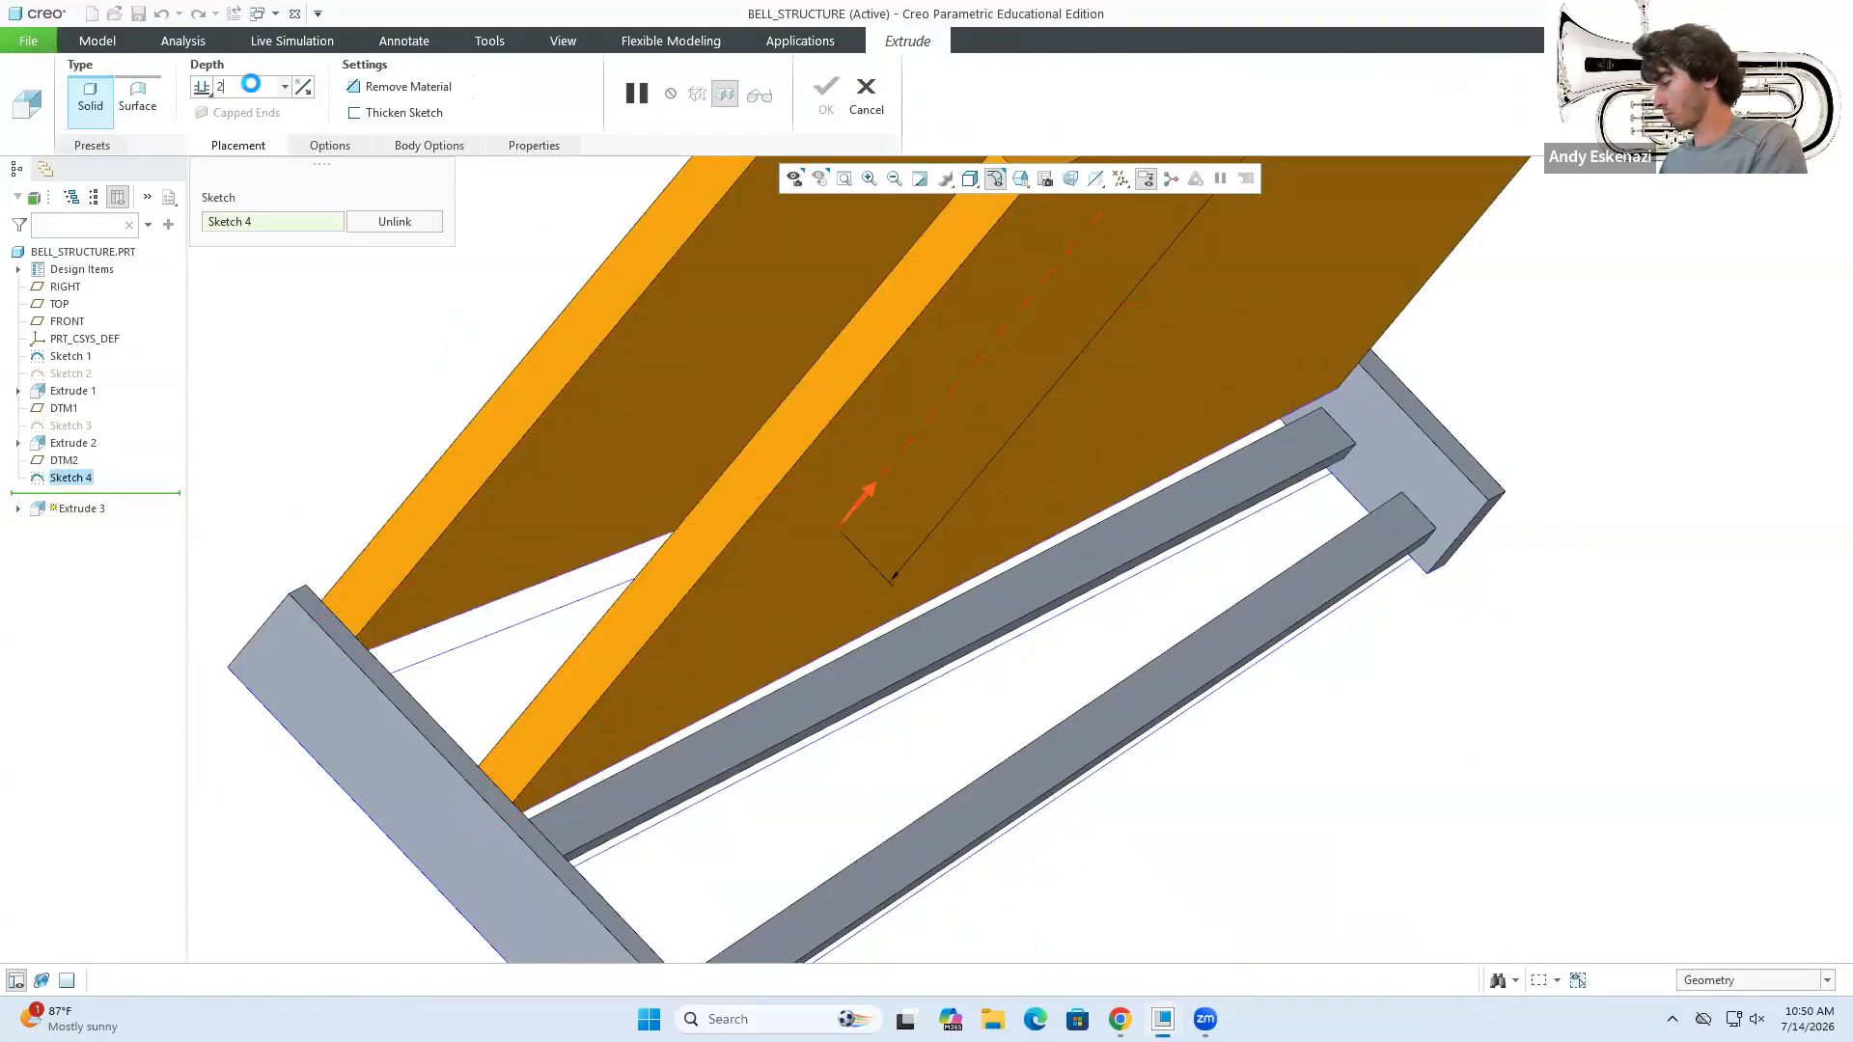
key(Return)
middle_drag(830, 541, 617, 409)
scroll(616, 409, up, 4)
middle_drag(670, 530, 650, 505)
click(826, 93)
- Start a sketch on a middle rail's face and project that rail's long edges and end into it
middle_drag(541, 588, 612, 562)
mouse_move(751, 670)
middle_down()
mouse_move(780, 707)
mouse_move(676, 657)
middle_up()
click(649, 707)
click(737, 635)
scroll(617, 676, down, 4)
click(598, 91)
click(770, 118)
click(965, 768)
click(965, 798)
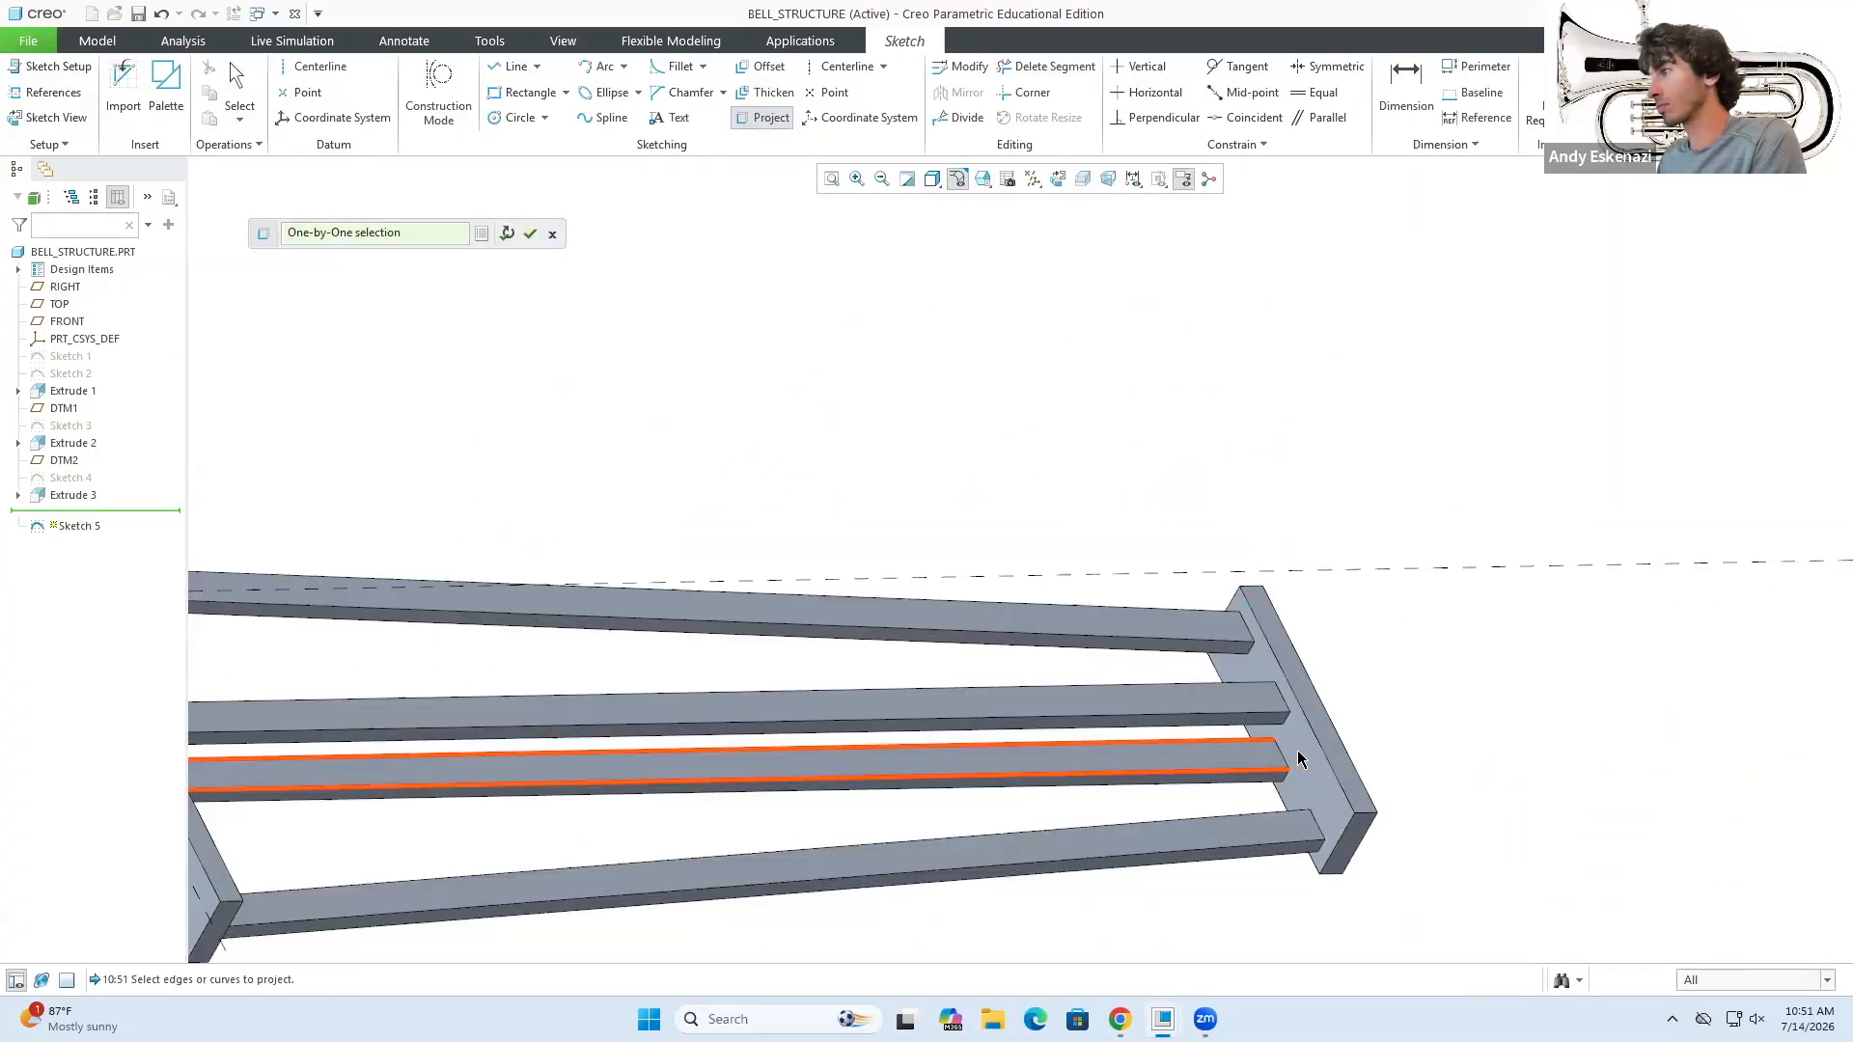
click(1282, 755)
- Extrude the projected middle rail profile so that it bridges to the neighbouring middle rail
click(662, 87)
middle_drag(522, 639, 618, 540)
click(206, 85)
click(250, 215)
click(826, 94)
- Sketch a circle for the pole mount at the middle of the frame's central bar on the RIGHT plane
click(65, 287)
click(601, 106)
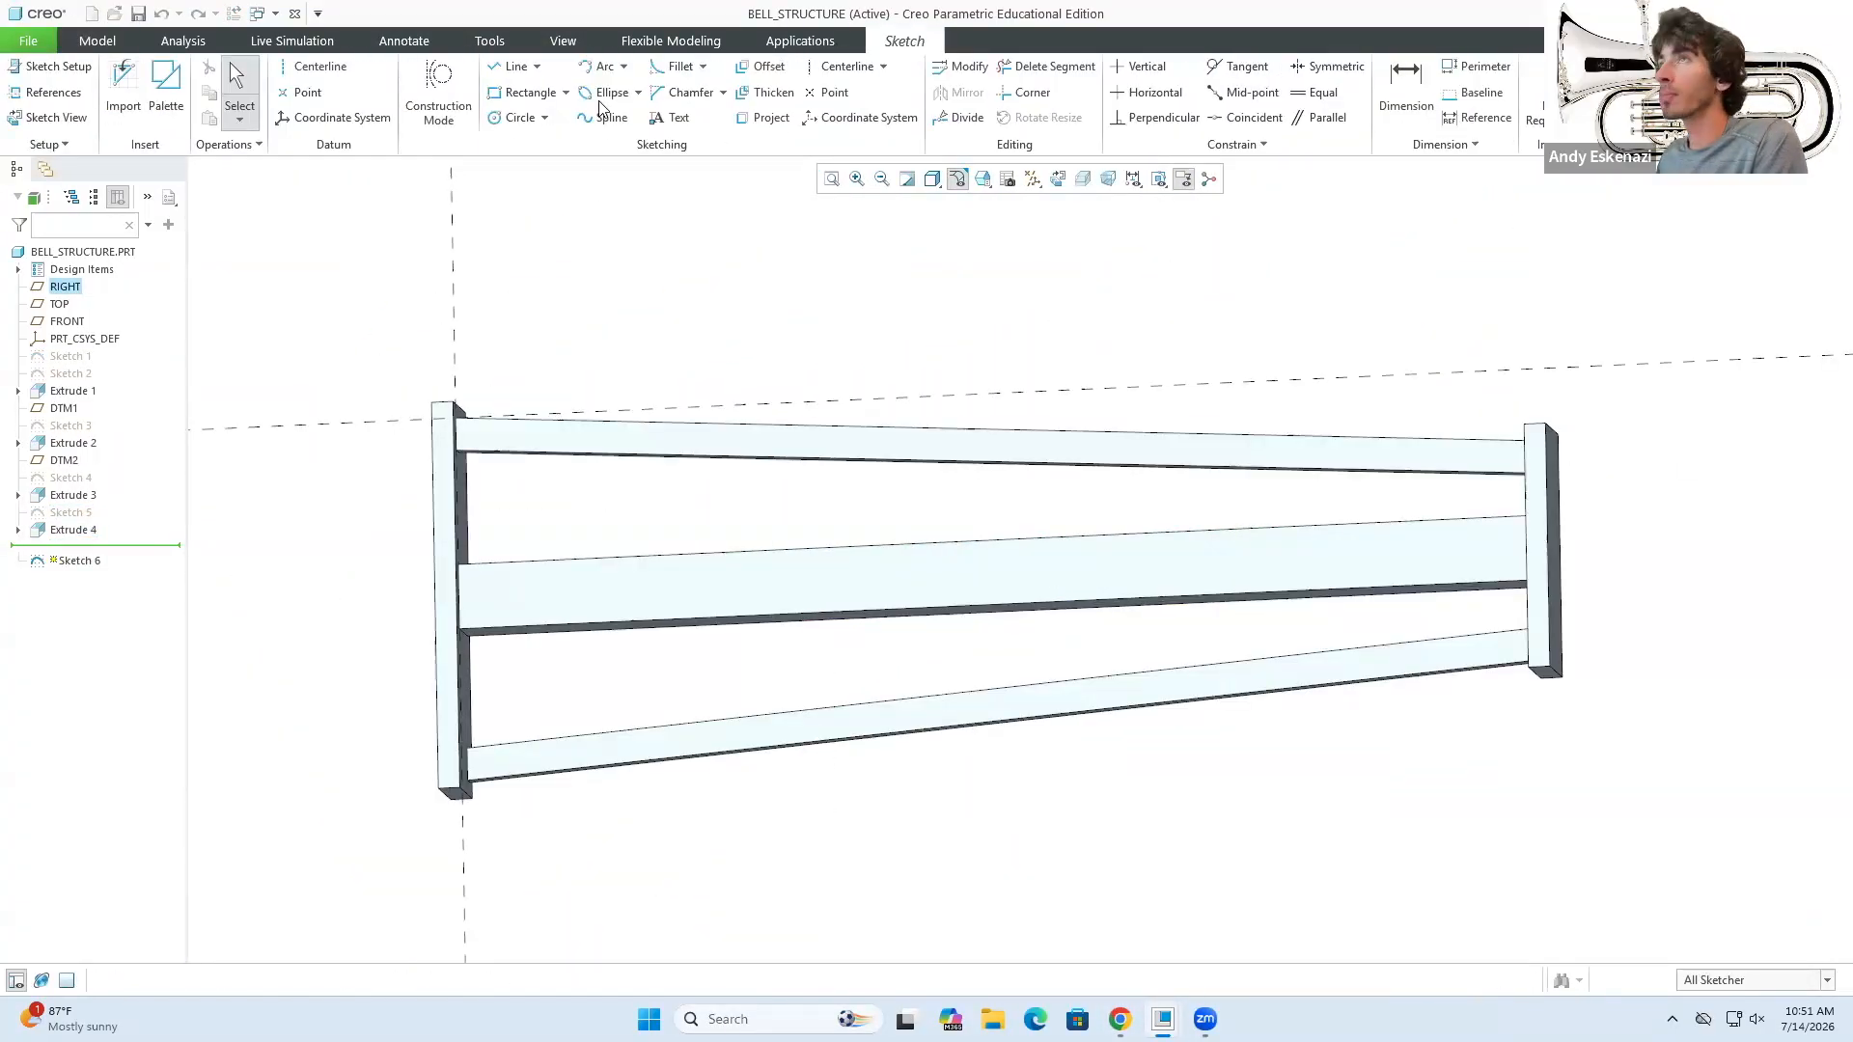
click(458, 111)
click(519, 118)
scroll(994, 573, down, 4)
click(1002, 561)
click(1037, 565)
click(519, 118)
click(1004, 564)
mouse_move(1001, 559)
middle_down()
mouse_move(975, 617)
mouse_move(984, 501)
mouse_move(1055, 628)
mouse_move(965, 540)
middle_up()
- Extrude the pole mount circle to a depth of 3 and save the bell structure part
click(655, 87)
double_click(229, 87)
text(3)
click(827, 94)
scroll(1028, 540, up, 5)
click(136, 17)
click(789, 348)
click(774, 794)
- Switch to STAND_ASSEMBLY_BELL_KIT and insert bell_structure.prt as a new component
click(1163, 1019)
click(1071, 917)
click(319, 123)
click(337, 148)
click(769, 416)
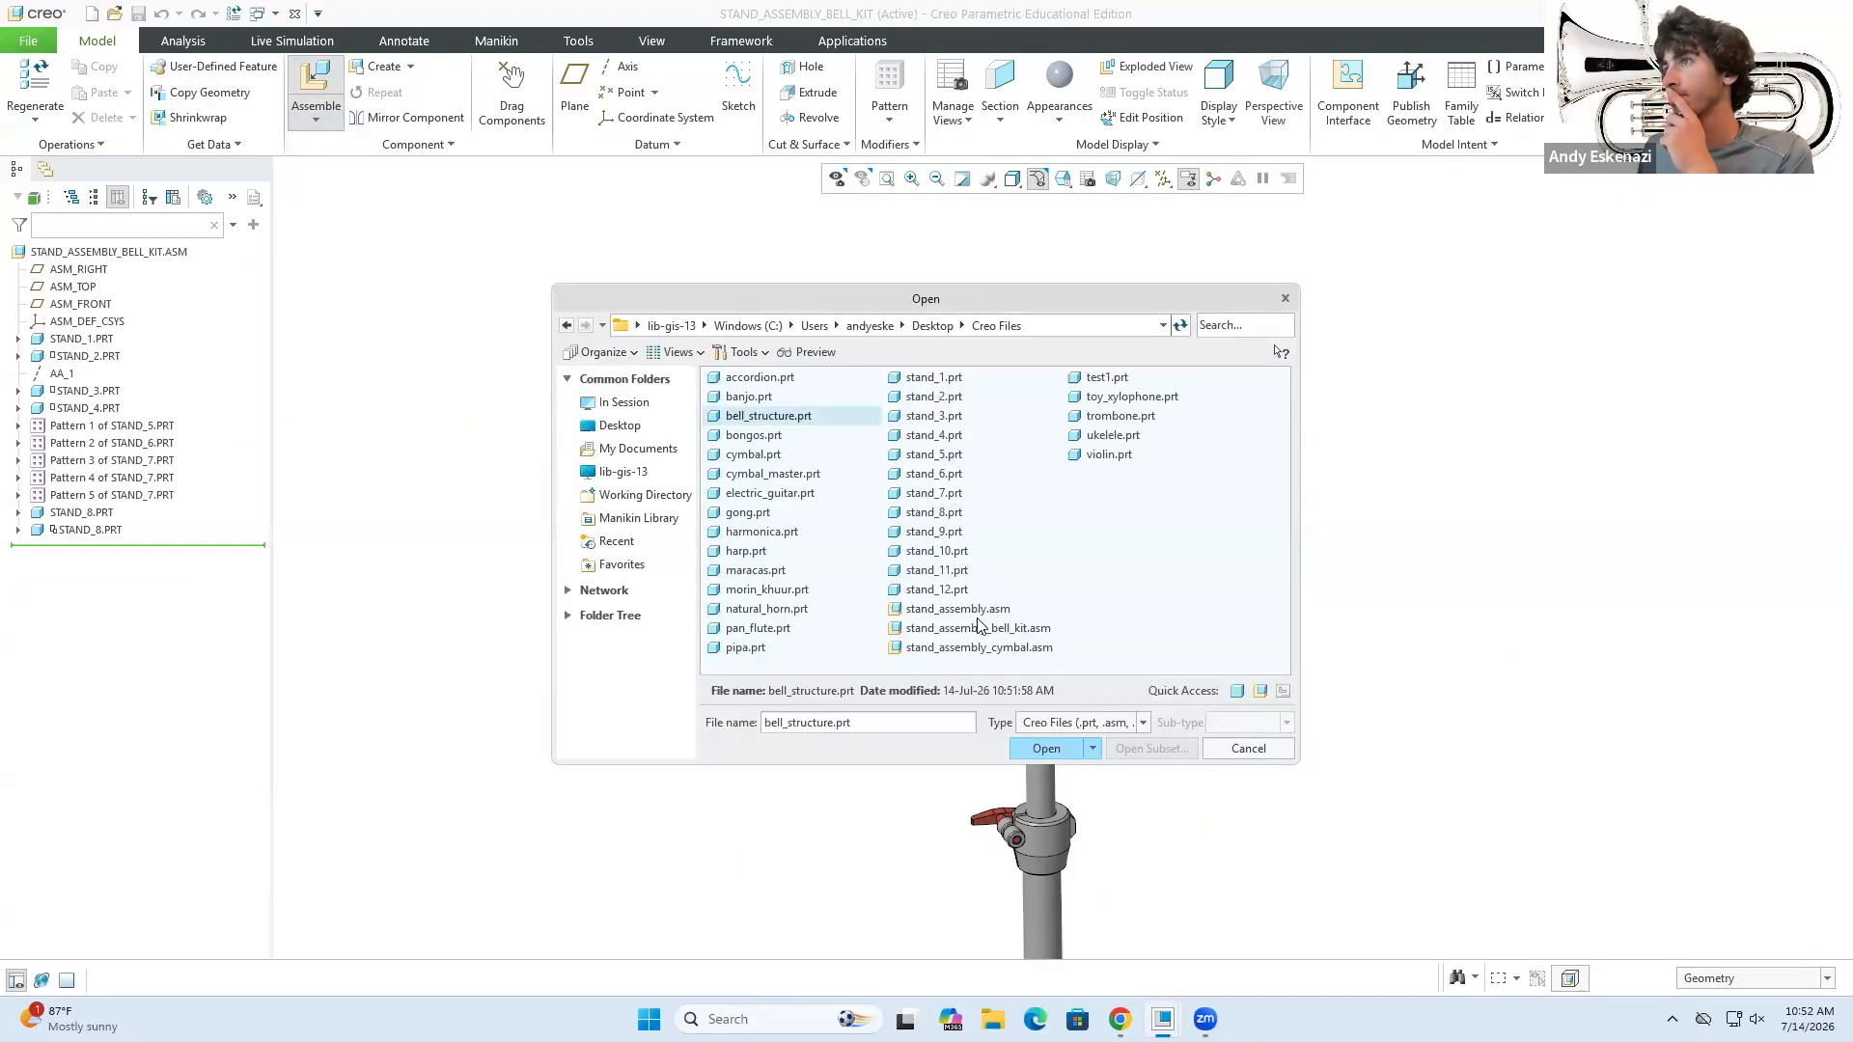
click(1046, 749)
- Constrain the bell structure's pole mount to the stand's top pole with two pairs of matching references
click(324, 146)
scroll(1040, 617, up, 5)
scroll(1158, 685, down, 10)
click(1033, 610)
scroll(965, 521, down, 6)
click(769, 421)
scroll(958, 514, up, 8)
click(951, 649)
scroll(941, 420, down, 8)
click(926, 430)
scroll(922, 439, up, 4)
- Change the placement constraint type, accept the bell structure's placement, and save the assembly
click(592, 254)
click(544, 333)
click(956, 93)
middle_drag(965, 540, 875, 339)
scroll(875, 339, up, 2)
key(ctrl+s)
- Open the bell structure part from the assembly and open its base frame sketch, Sketch 1, for editing
click(110, 547)
click(18, 391)
click(89, 408)
click(120, 351)
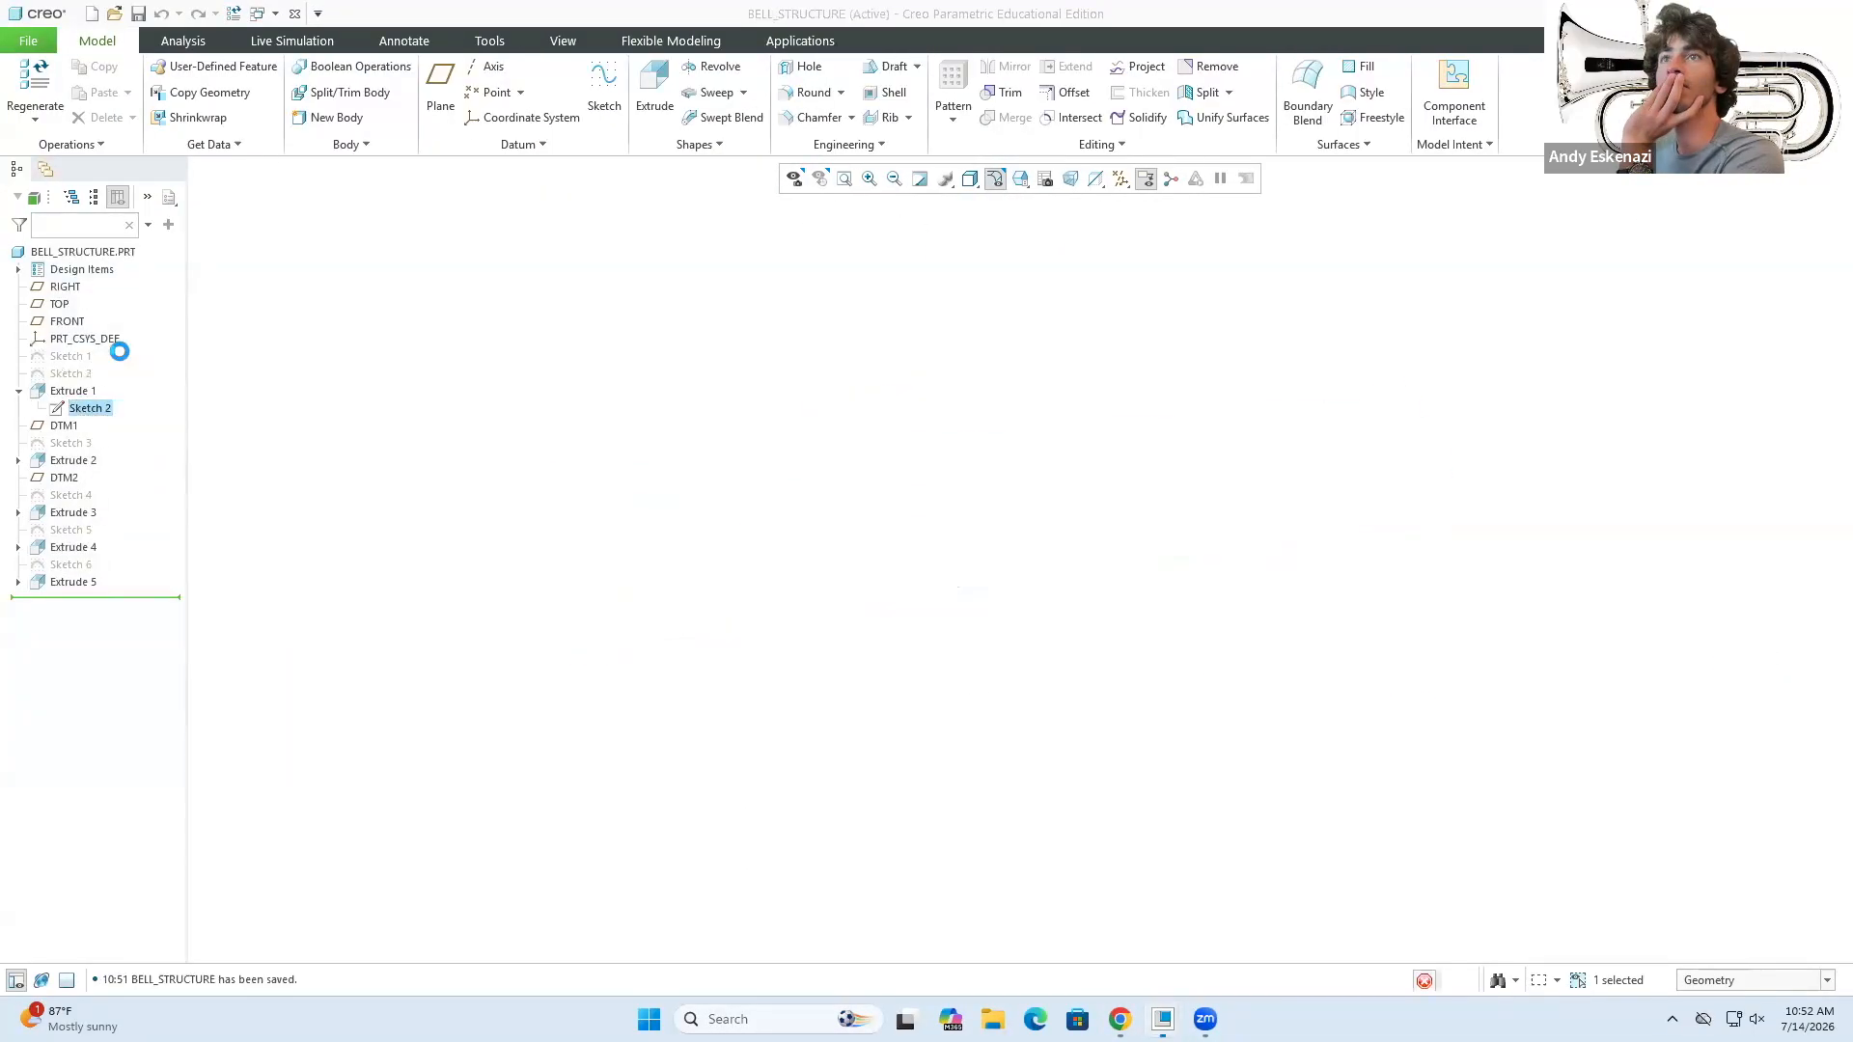
click(988, 541)
click(79, 356)
- Set the frame's length to 250 and the height of its wide end to 100
double_click(890, 278)
text(250)
key(Return)
double_click(737, 562)
text(100)
key(Return)
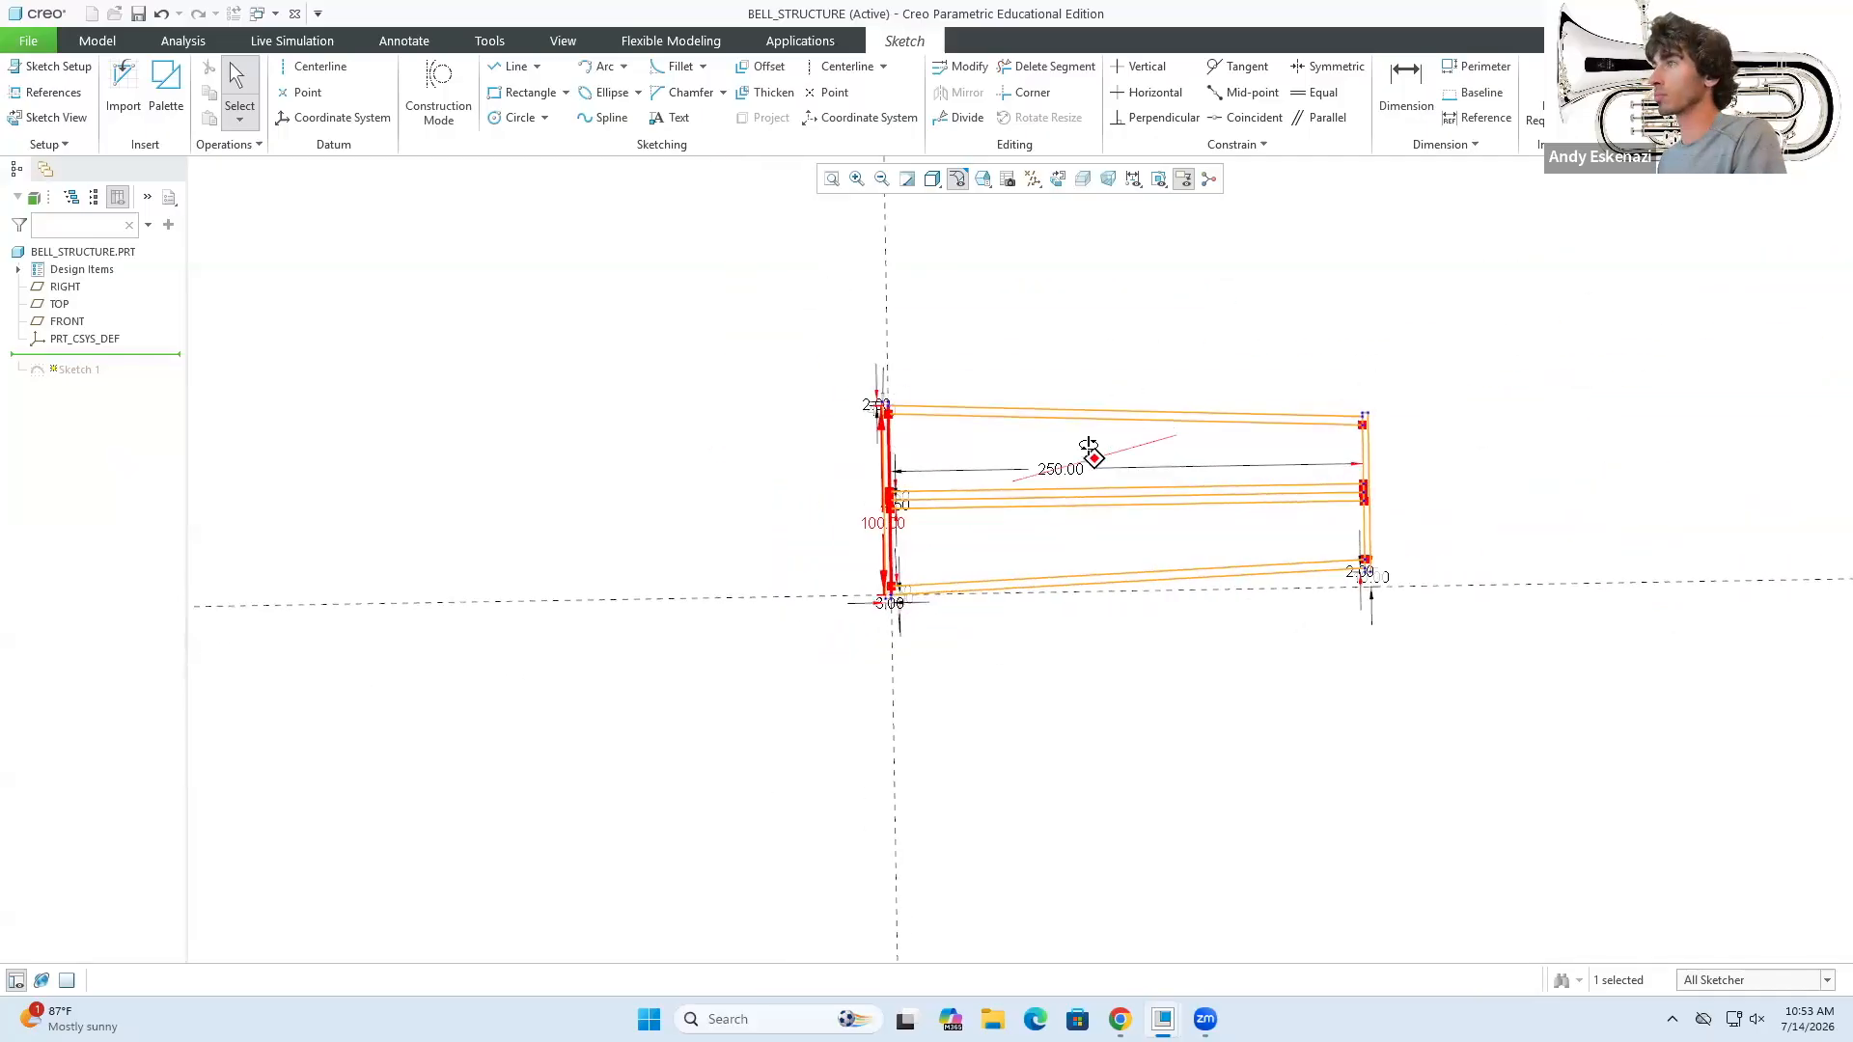
- Set the width of the lengthwise rails to 6, including the lowest rail
double_click(567, 617)
text(6)
key(Return)
scroll(645, 617, up, 5)
scroll(649, 711, down, 5)
double_click(575, 640)
text(6)
key(Return)
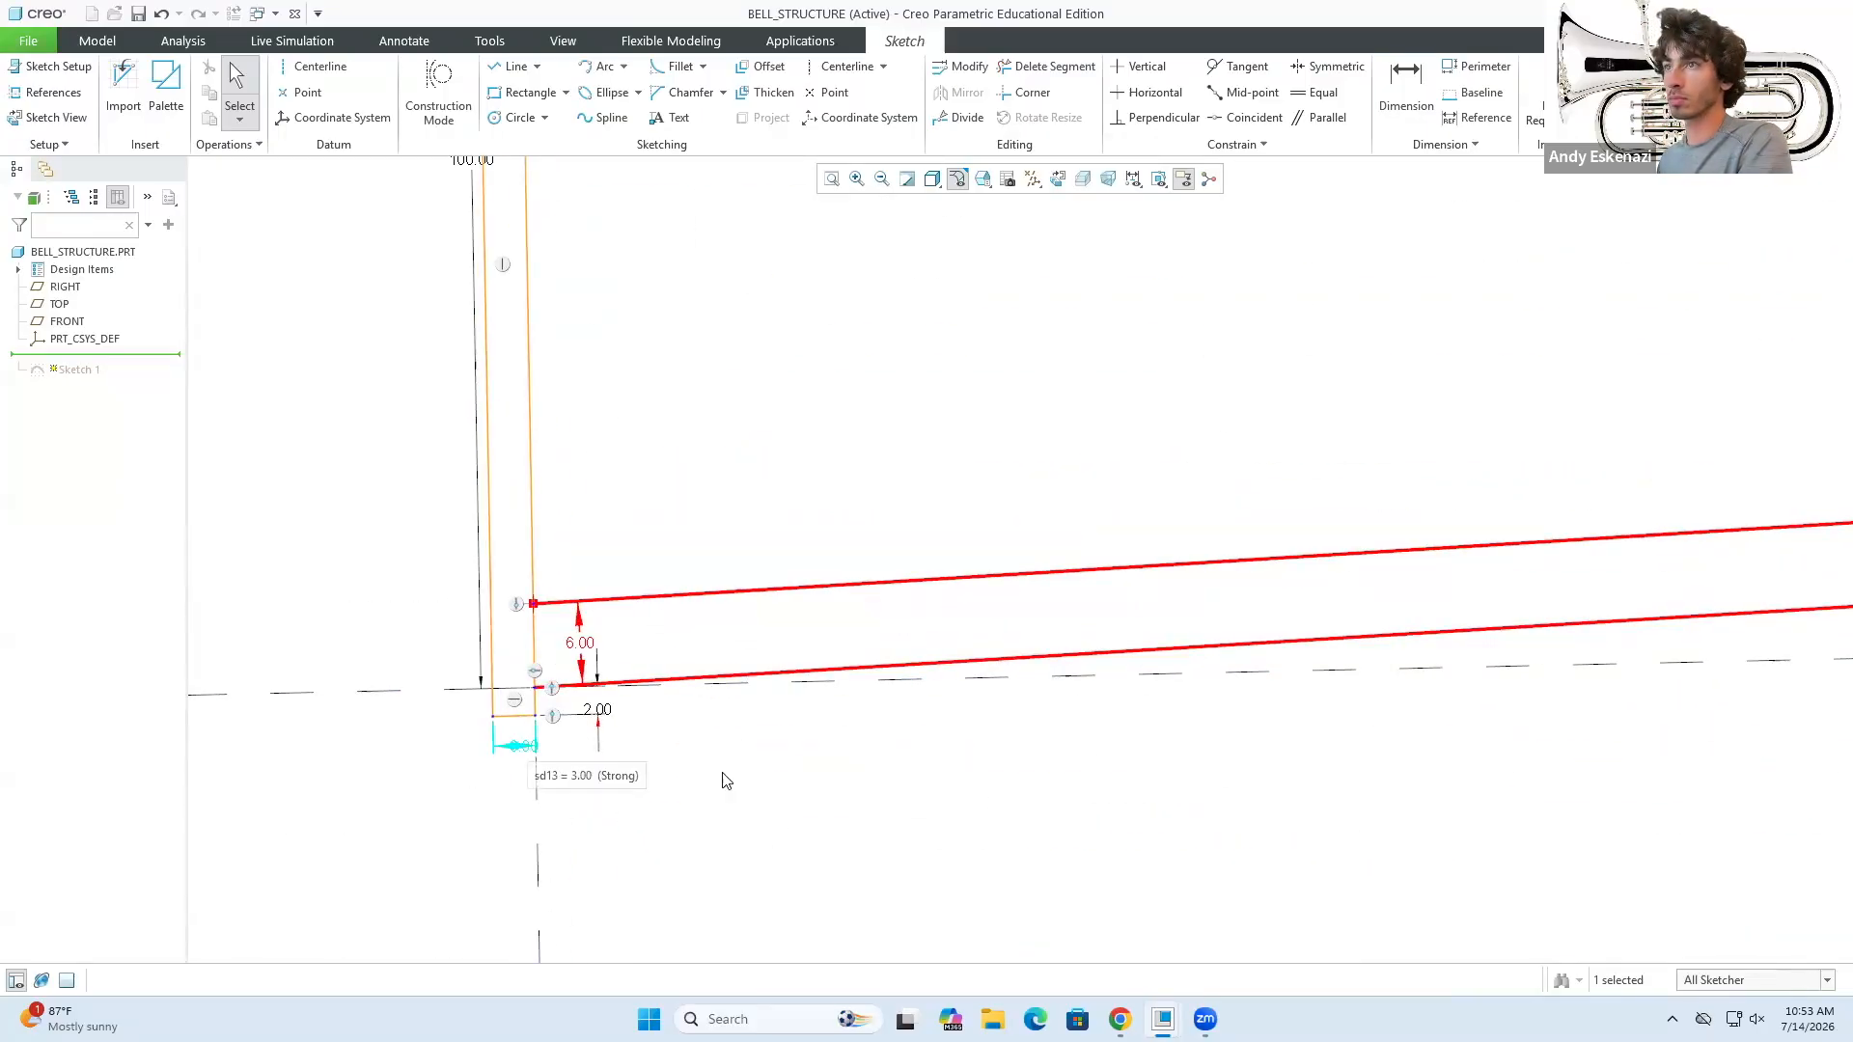
- Finish the base frame sketch and open the mounting ring's sketch, Sketch 6, for editing
scroll(1226, 406, down, 6)
click(19, 565)
click(86, 583)
click(114, 531)
middle_drag(1218, 570, 1206, 473)
scroll(1206, 473, down, 4)
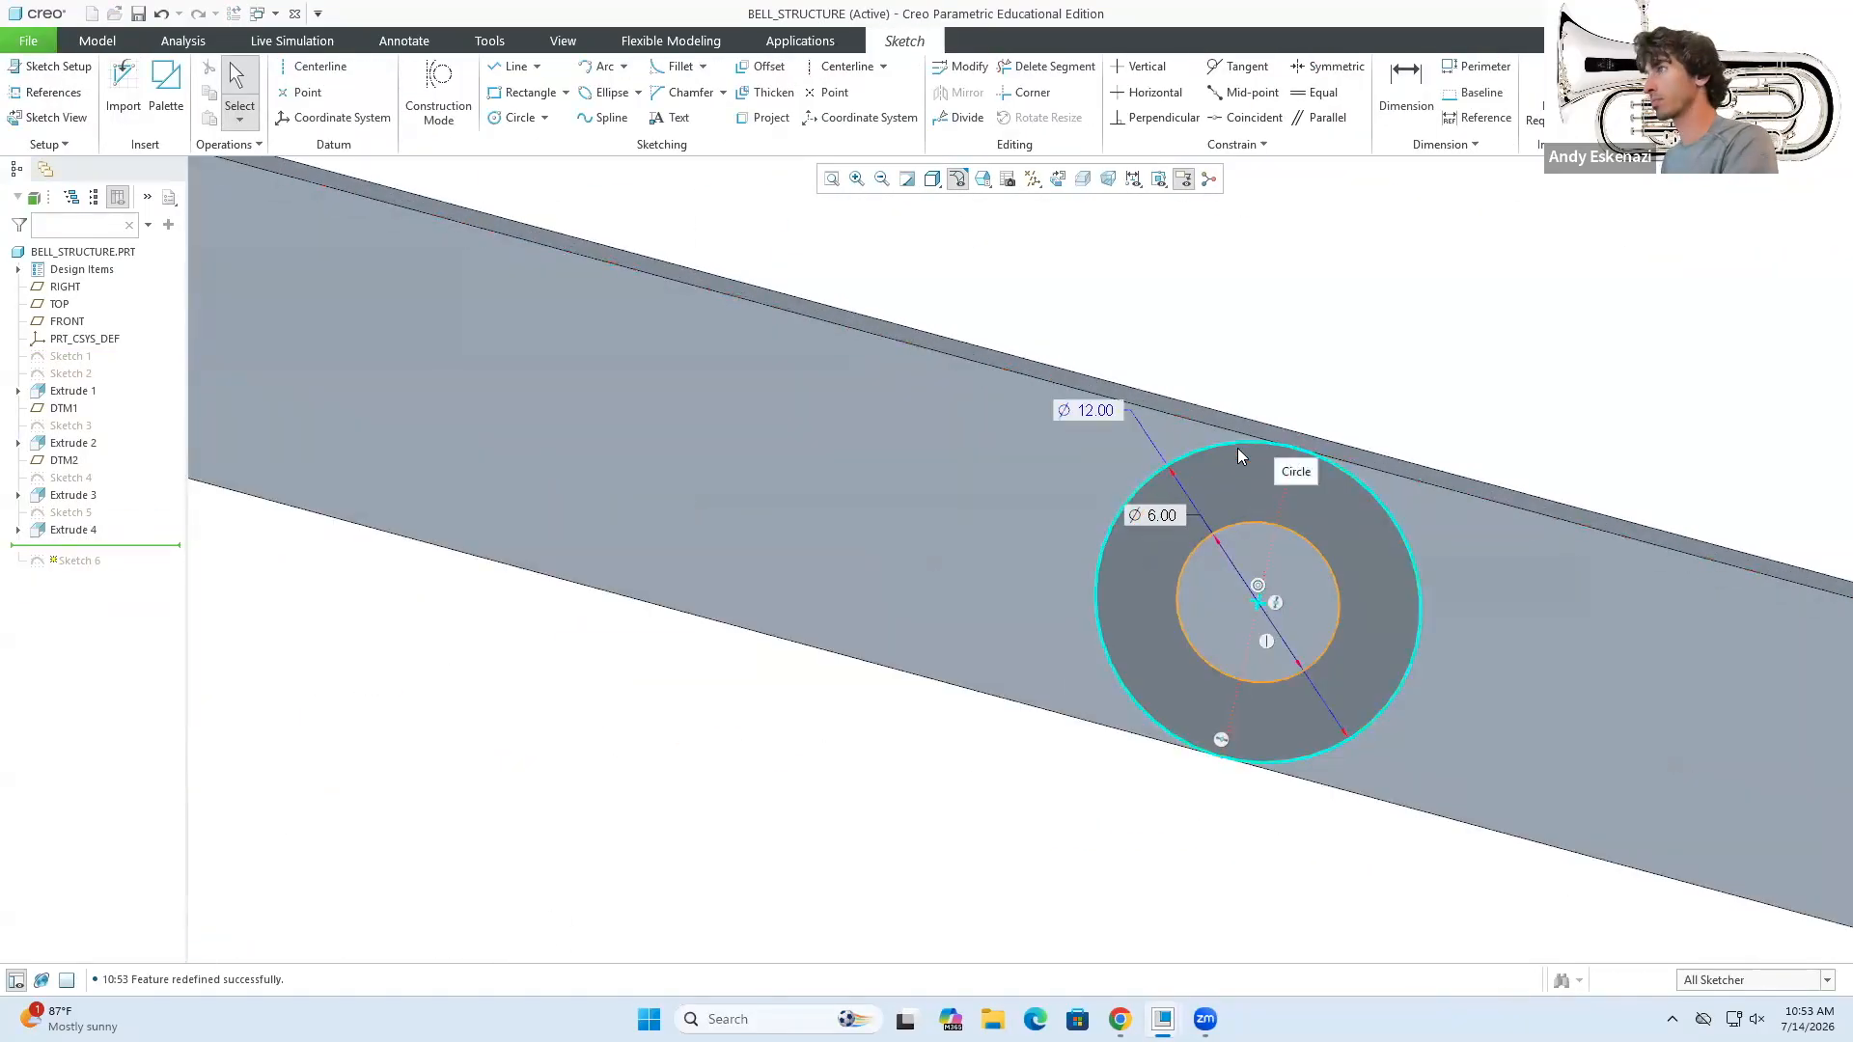
- Replace the mounting ring's outer circle with a new circle concentric with the inner one
click(1372, 493)
key(Delete)
click(520, 118)
click(1258, 602)
click(1129, 579)
- Check the resized bell structure in the stand assembly from several angles and return to the part
click(1163, 1019)
scroll(898, 405, down, 6)
middle_drag(870, 600, 846, 518)
scroll(898, 482, up, 5)
middle_drag(964, 447, 907, 483)
scroll(908, 483, up, 5)
click(1174, 1010)
click(1340, 918)
- Reopen Sketch 1 and set the frame's length to 300 and the height of its wide end to 150
scroll(1099, 673, up, 10)
click(70, 356)
click(83, 275)
double_click(1010, 374)
scroll(817, 531, down, 4)
click(813, 526)
scroll(1107, 583, up, 4)
middle_drag(1107, 583, 1106, 536)
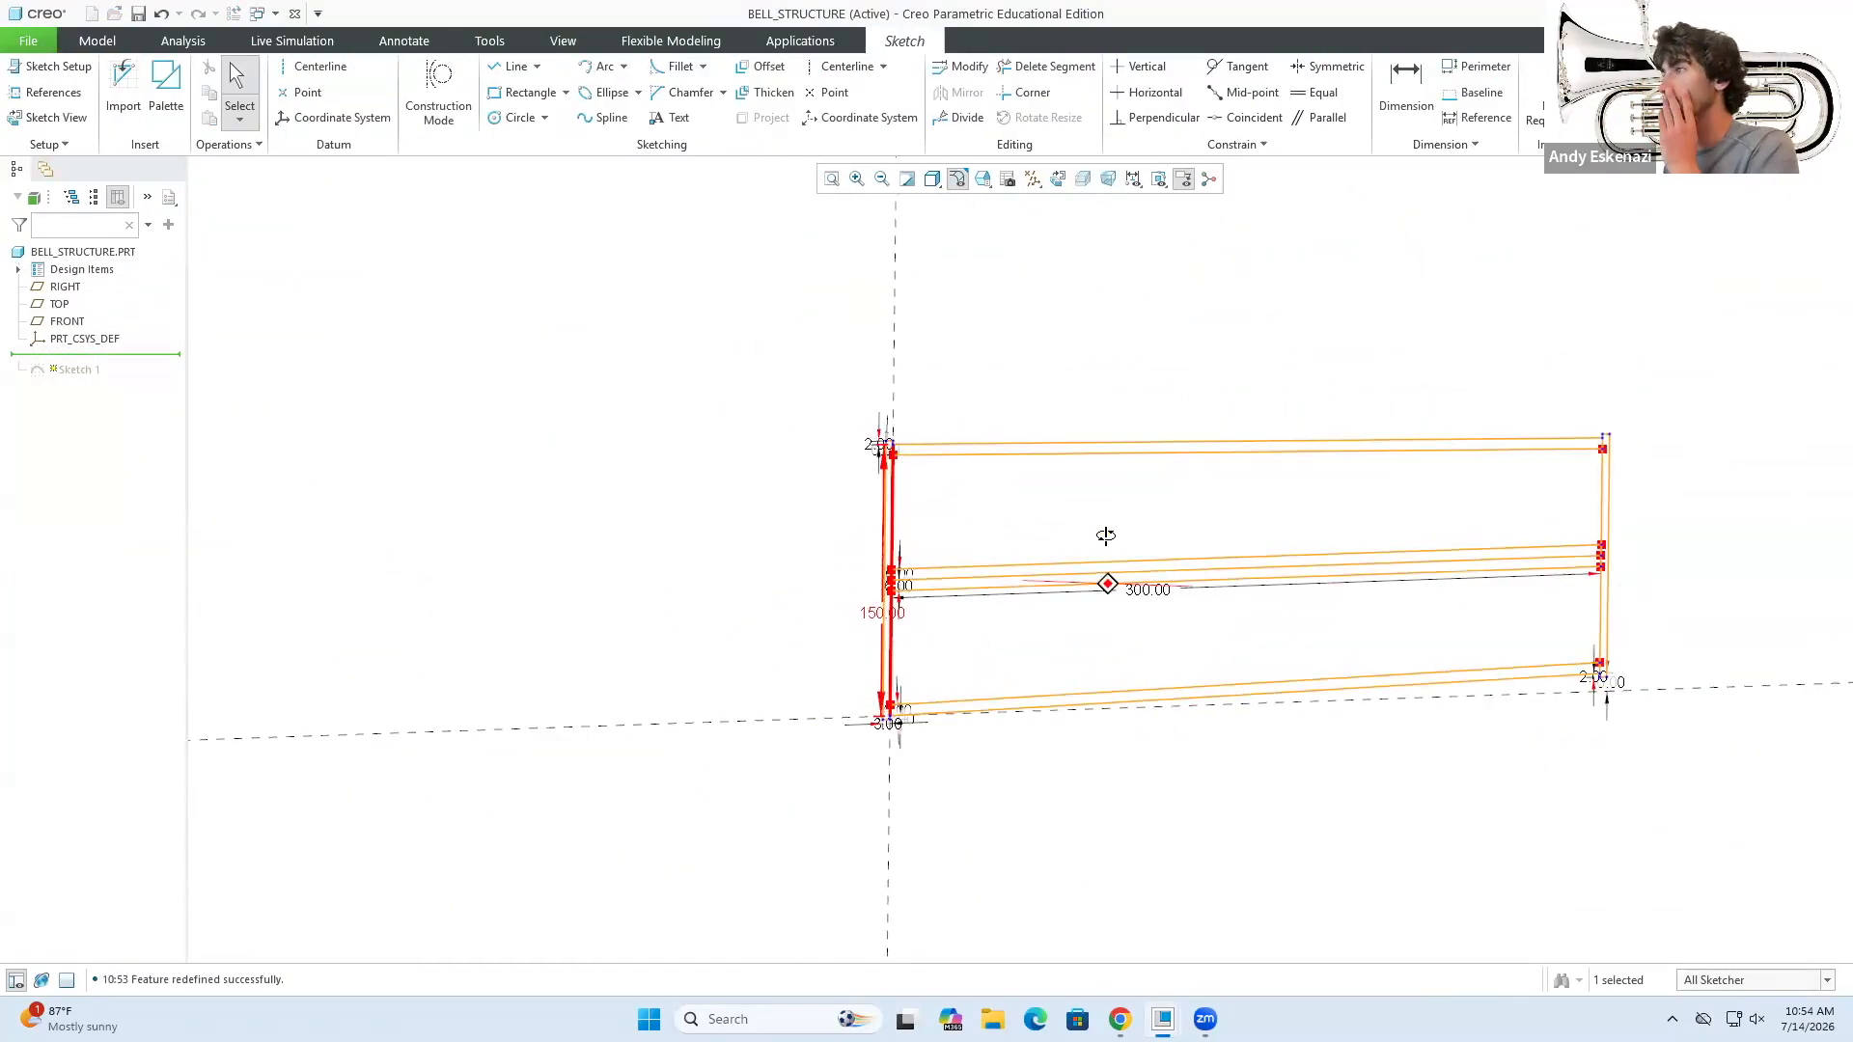
- Check the enlarged frame's proportions against the stand in the assembly and return to the part
click(1163, 1019)
click(1163, 918)
mouse_move(993, 425)
middle_down()
mouse_move(973, 377)
mouse_move(976, 429)
middle_up()
scroll(1013, 465, down, 4)
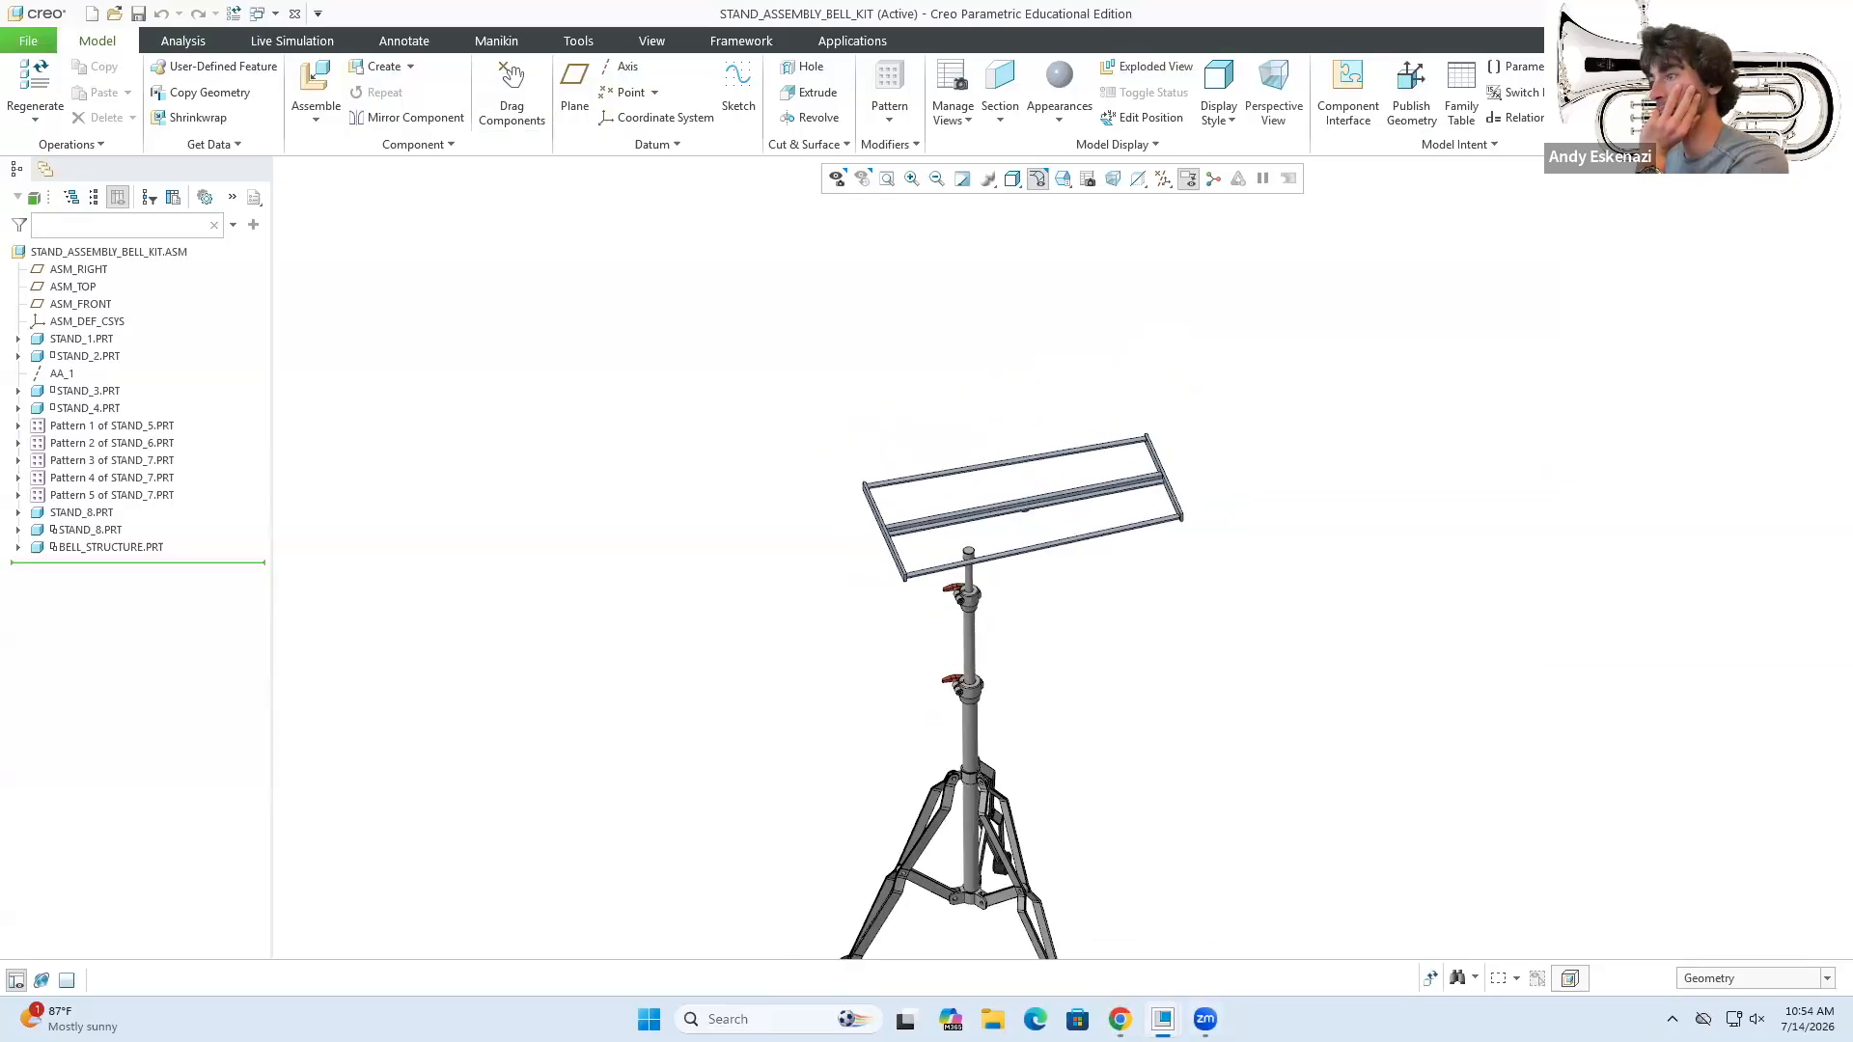
click(1163, 1019)
click(1340, 919)
- Set the frame's length to 350 and edit the widths of its rails
double_click(1148, 581)
text(350)
key(Return)
scroll(893, 579, down, 5)
double_click(907, 478)
double_click(874, 349)
scroll(874, 348, up, 5)
scroll(917, 695, down, 5)
double_click(955, 675)
scroll(956, 675, up, 5)
scroll(1106, 676, down, 5)
- Open Sketch 6 and set the mounting ring's outer circle diameter to 12
click(70, 548)
click(83, 466)
scroll(1139, 772, down, 4)
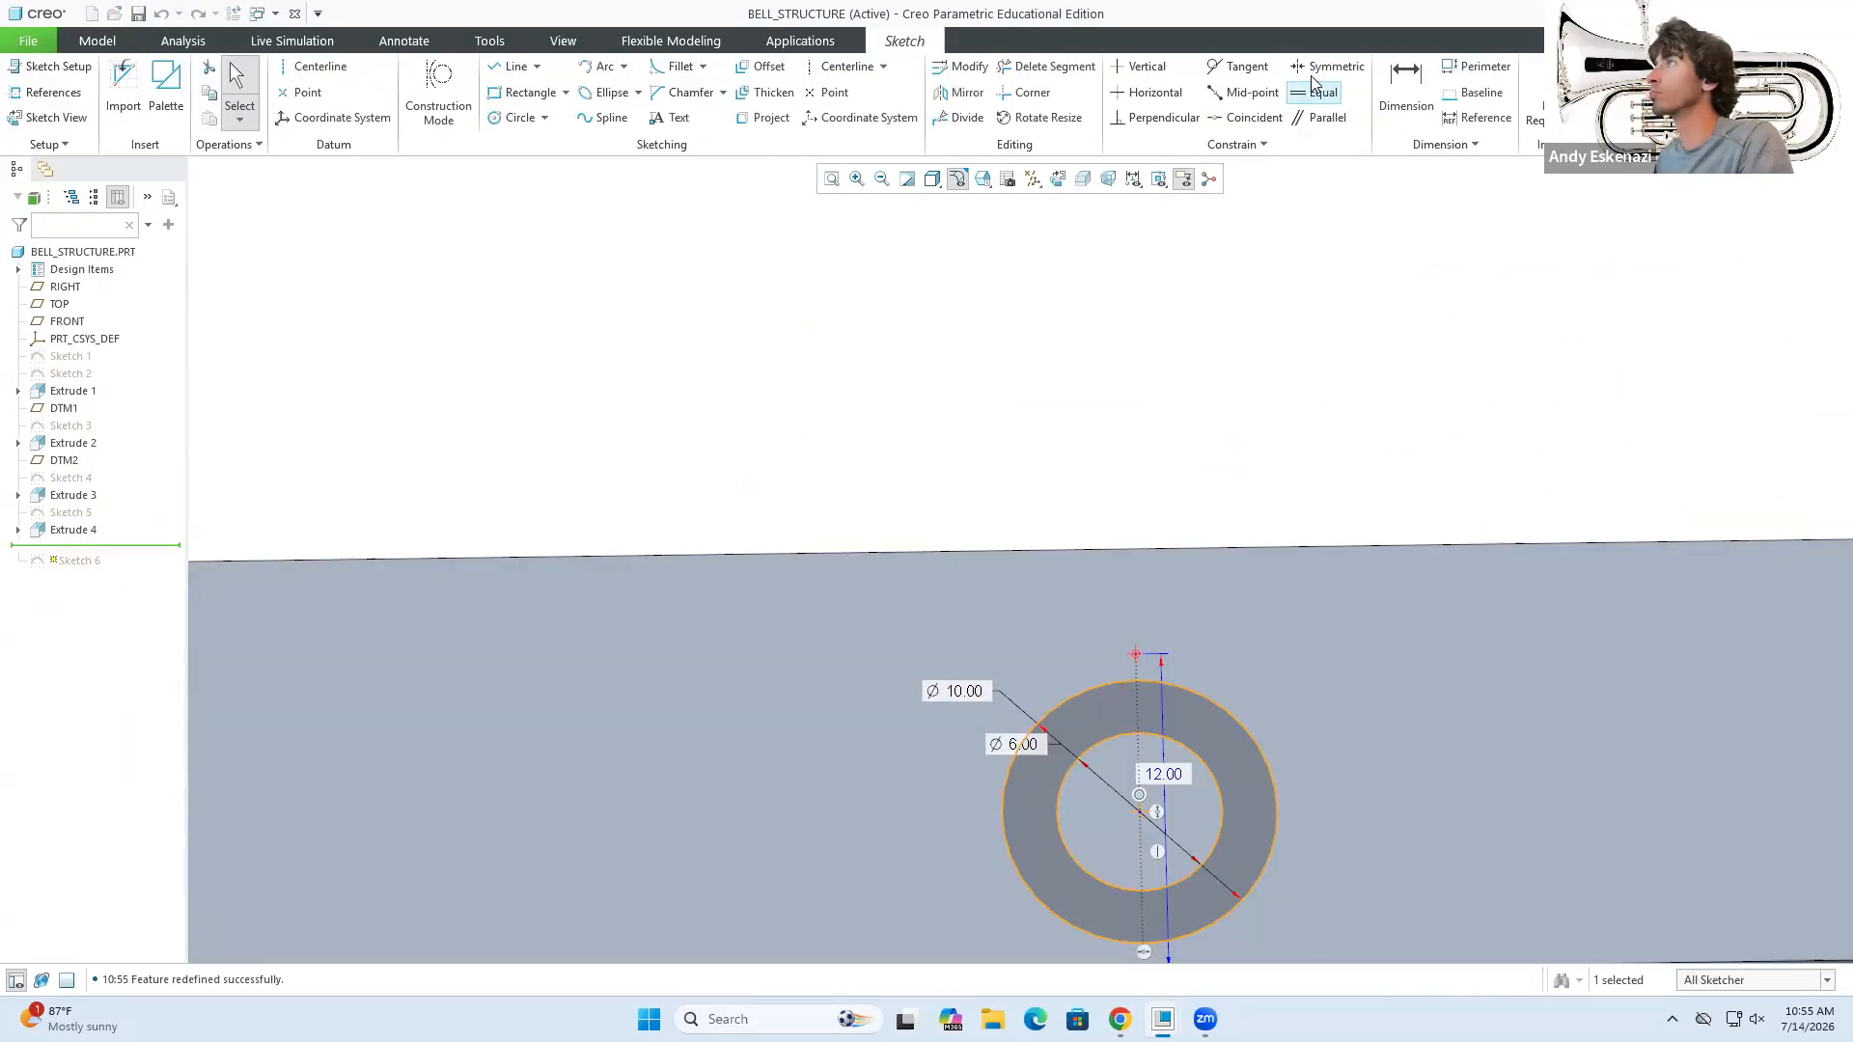
click(1135, 548)
double_click(1015, 689)
text(120)
scroll(1015, 690, up, 5)
double_click(865, 447)
text(12)
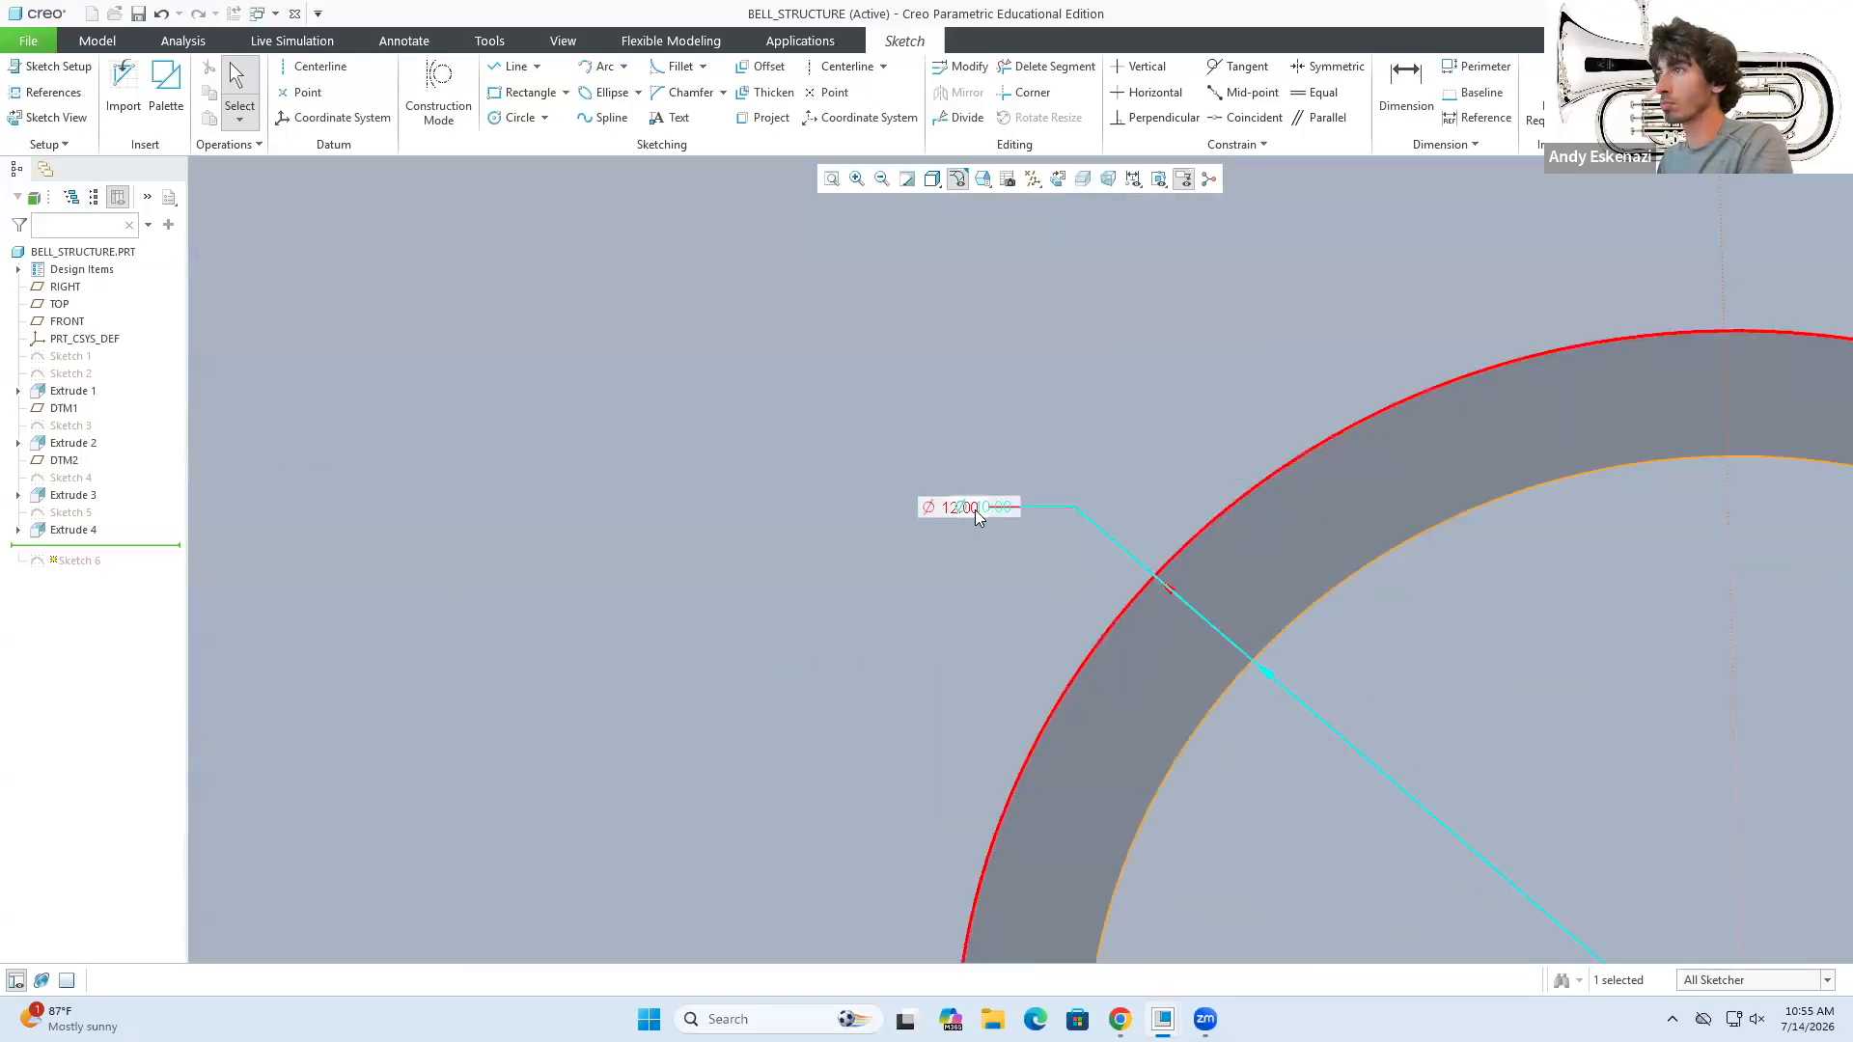
- Enlarge the mounting ring's outer circle diameter to 15 and switch to the stand assembly
double_click(975, 510)
text(14)
double_click(974, 475)
text(15)
key(Return)
click(1163, 1020)
click(1163, 919)
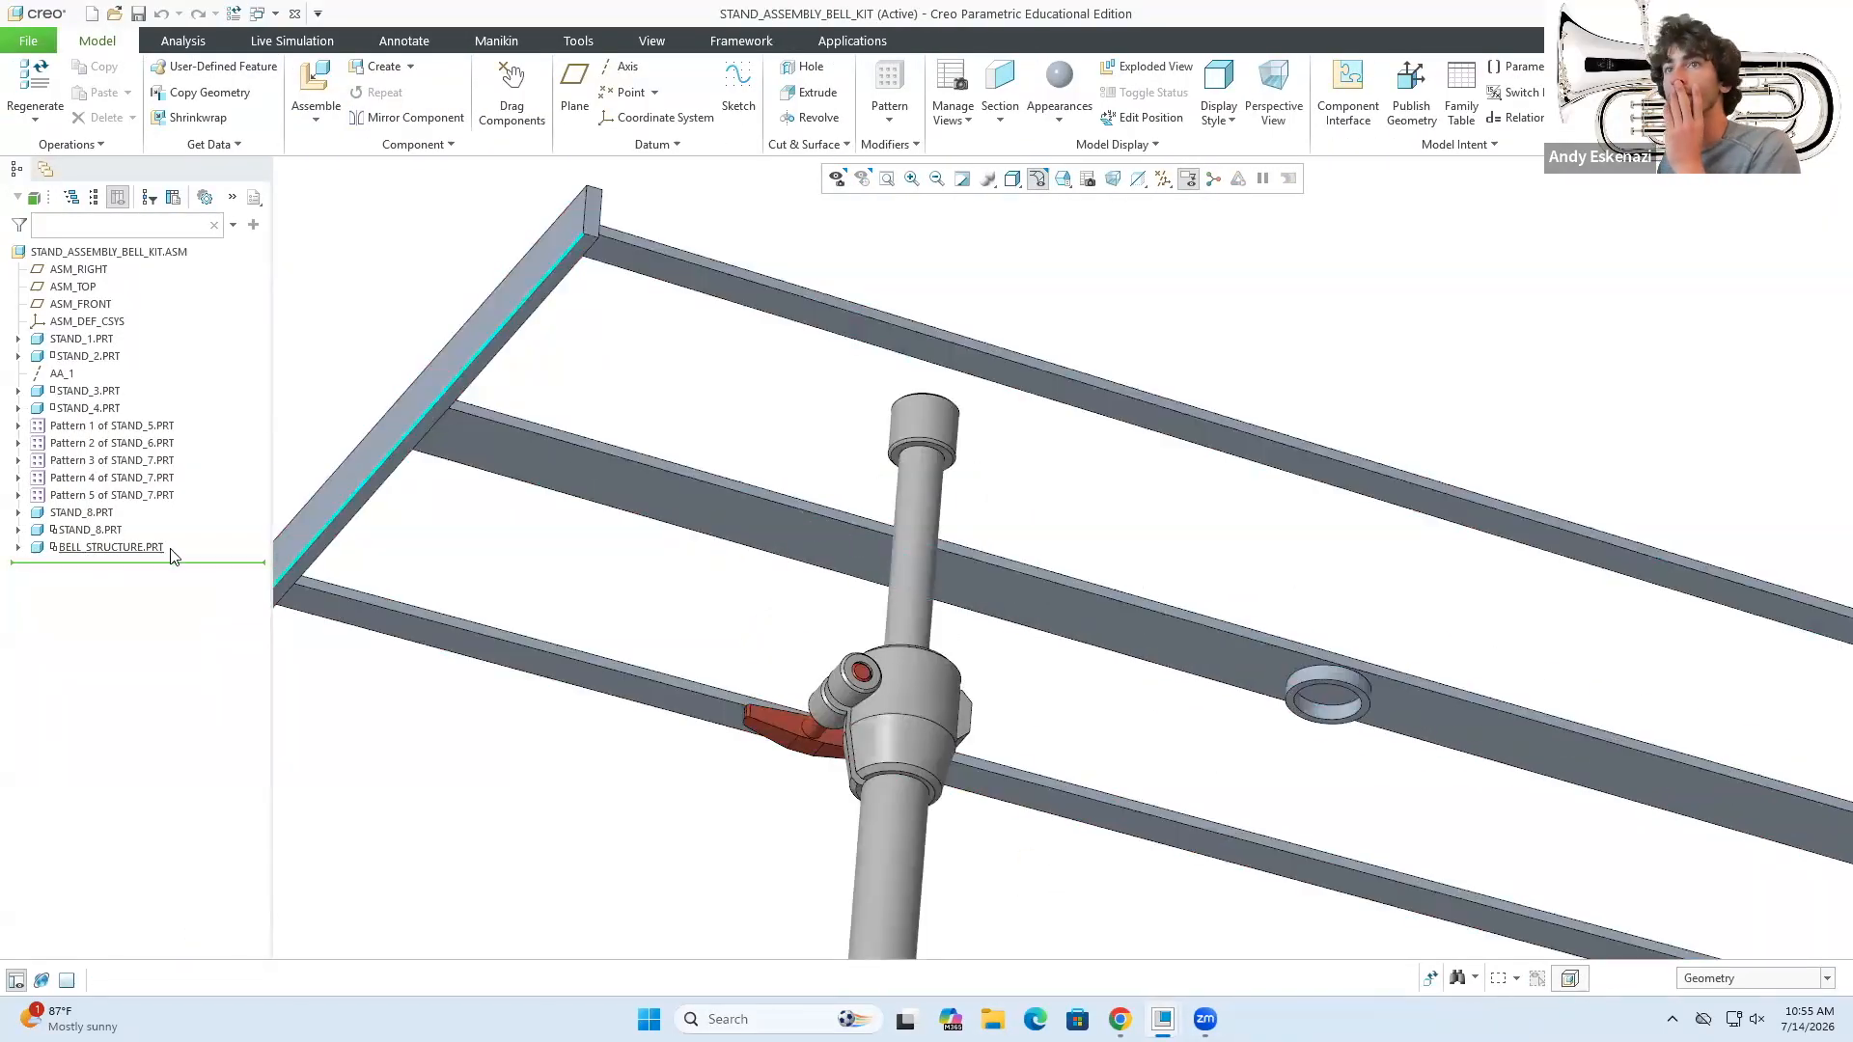
- Redefine the bell structure's placement on the stand, review its constraints, and accept the placement
click(168, 548)
click(183, 470)
click(323, 145)
click(1038, 95)
middle_drag(1067, 678, 1146, 684)
scroll(1050, 444, down, 5)
- Return to the bell structure part and save a copy of it as BELLS_MASTER
click(1163, 1019)
click(1371, 912)
scroll(1146, 540, up, 3)
click(29, 42)
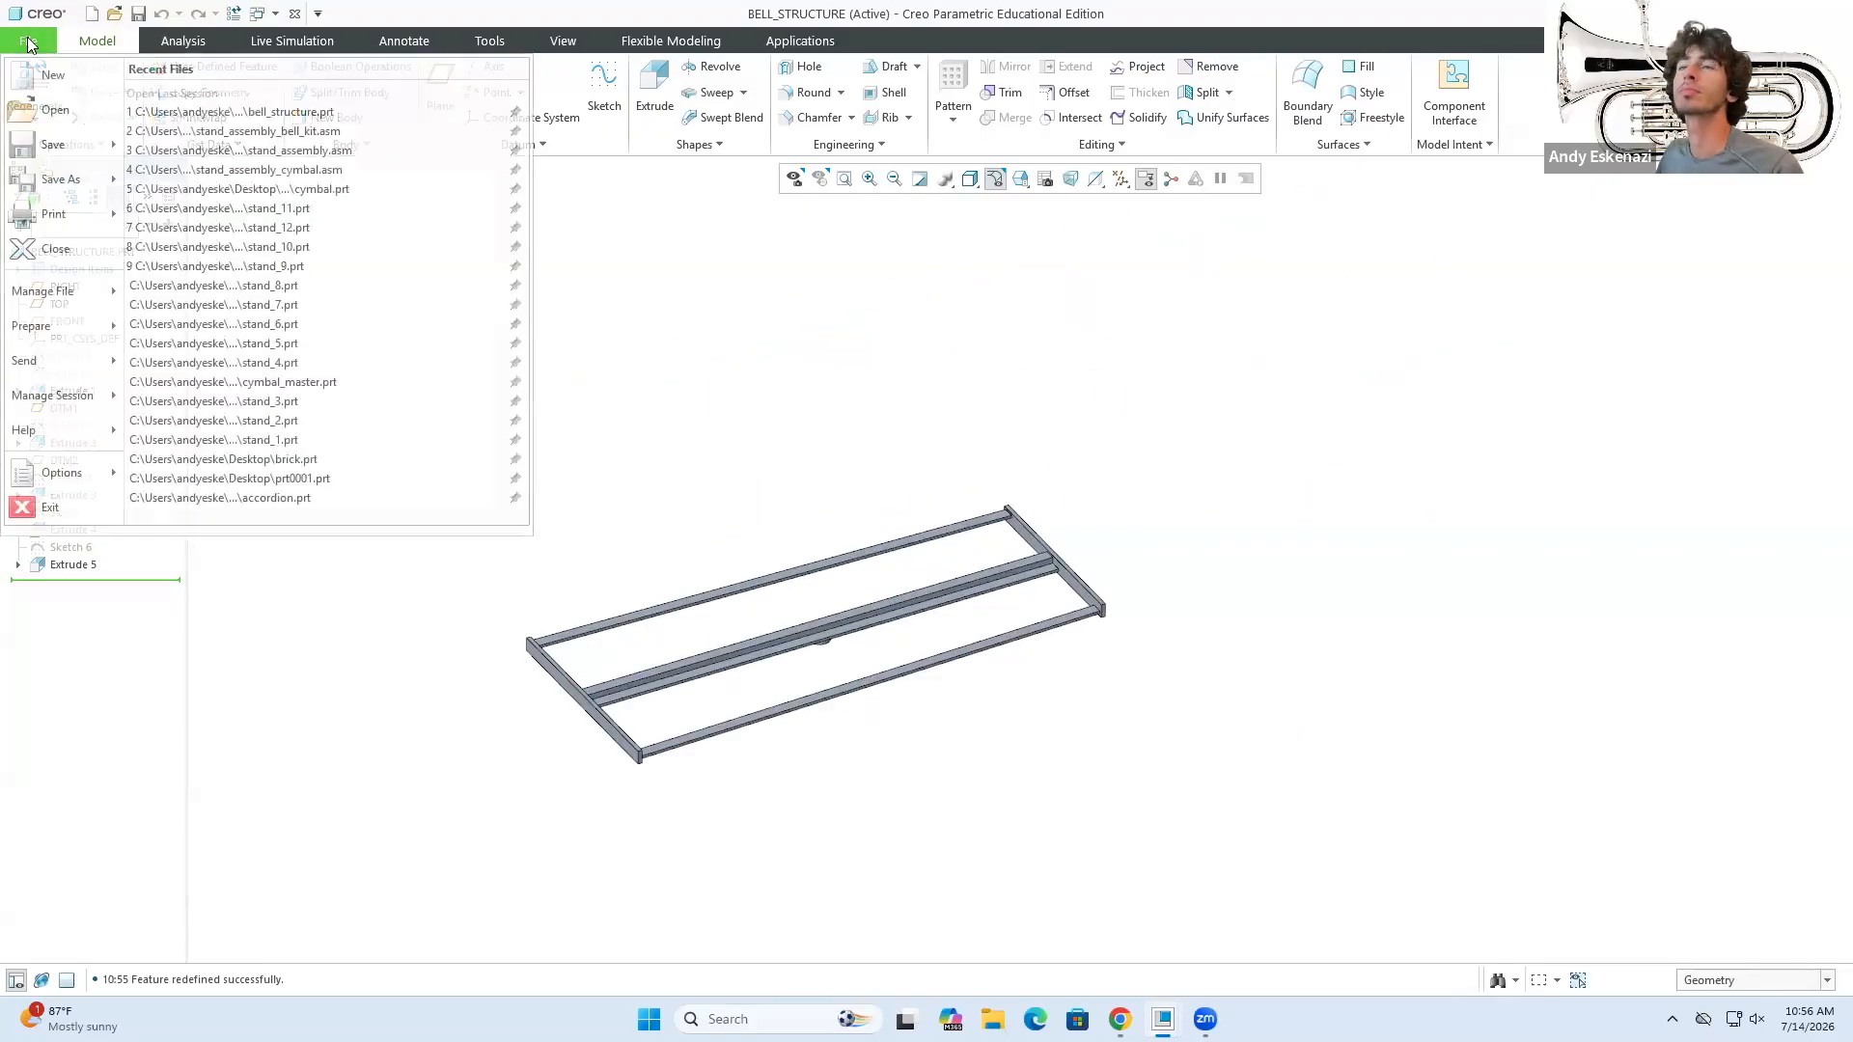
click(49, 183)
click(779, 828)
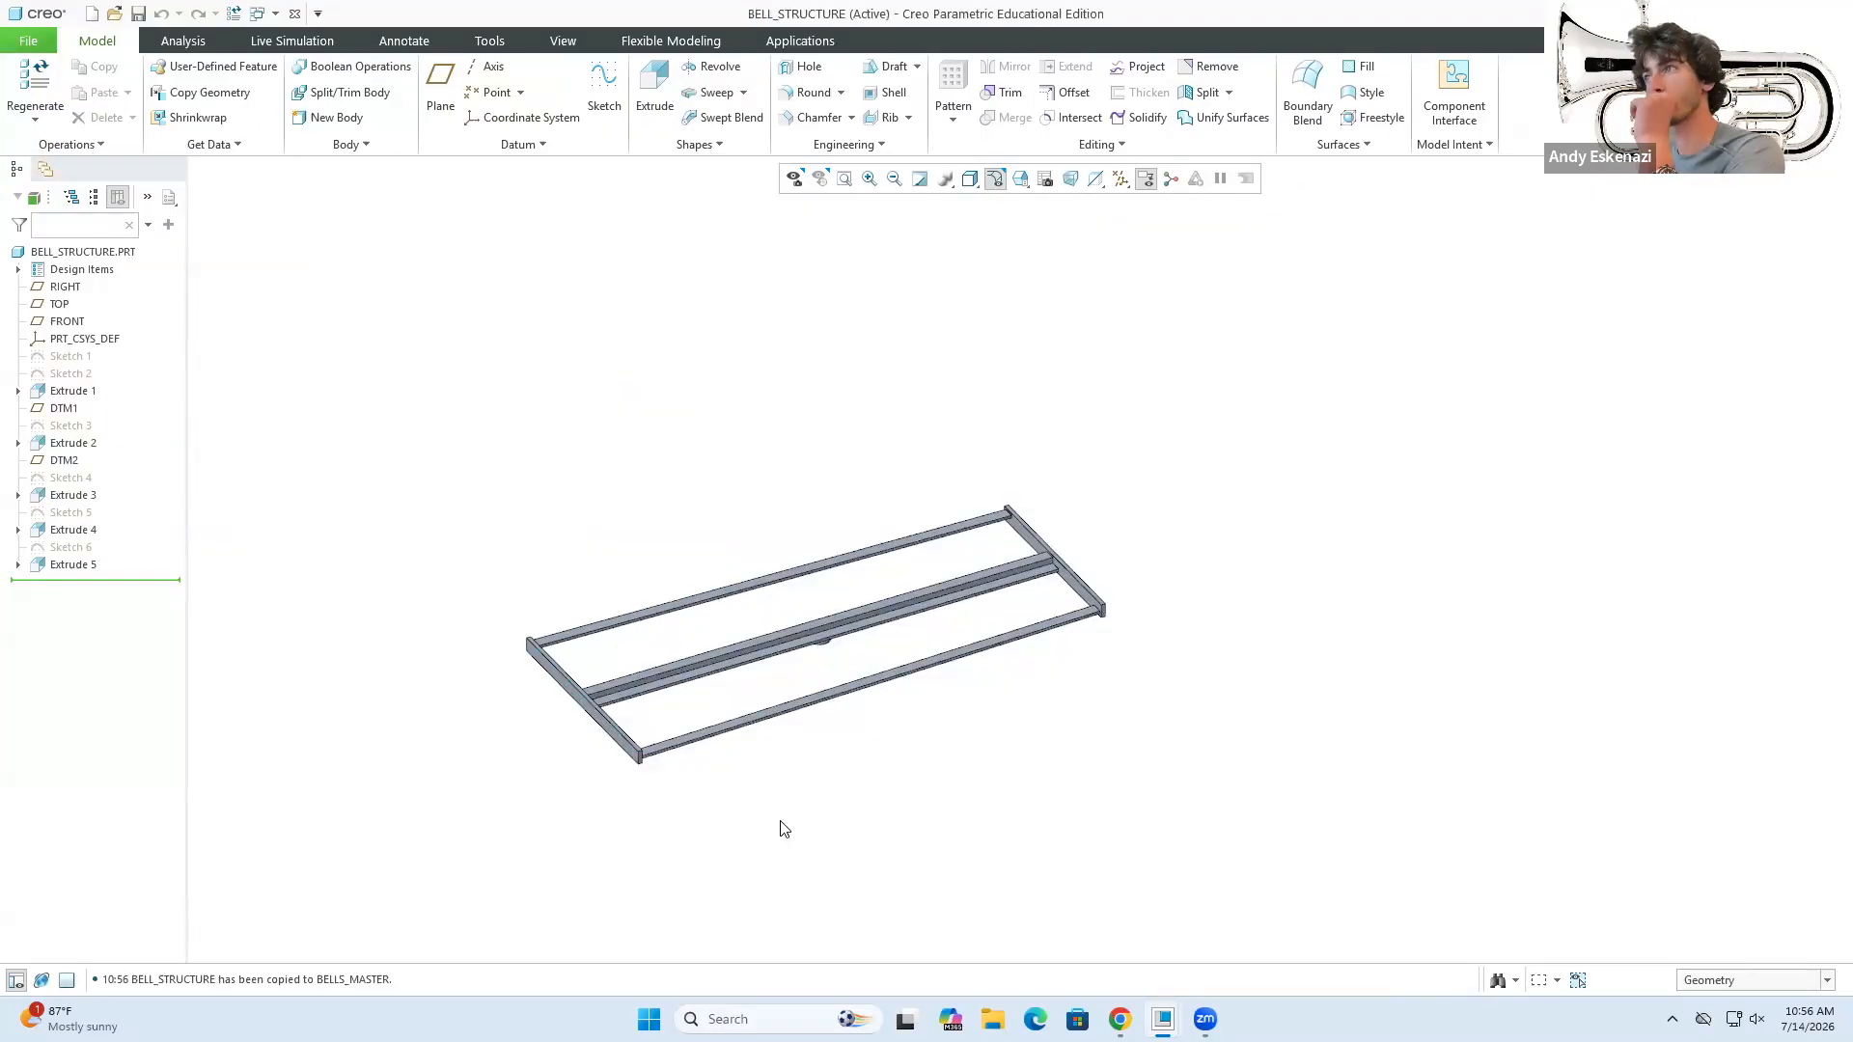
click(92, 13)
click(1028, 686)
click(29, 42)
click(56, 114)
click(1058, 747)
- Round the corner edges of the frame's end pieces with a radius of 2
middle_drag(883, 571, 968, 363)
scroll(666, 704, down, 8)
click(814, 93)
click(748, 722)
click(719, 490)
click(1207, 508)
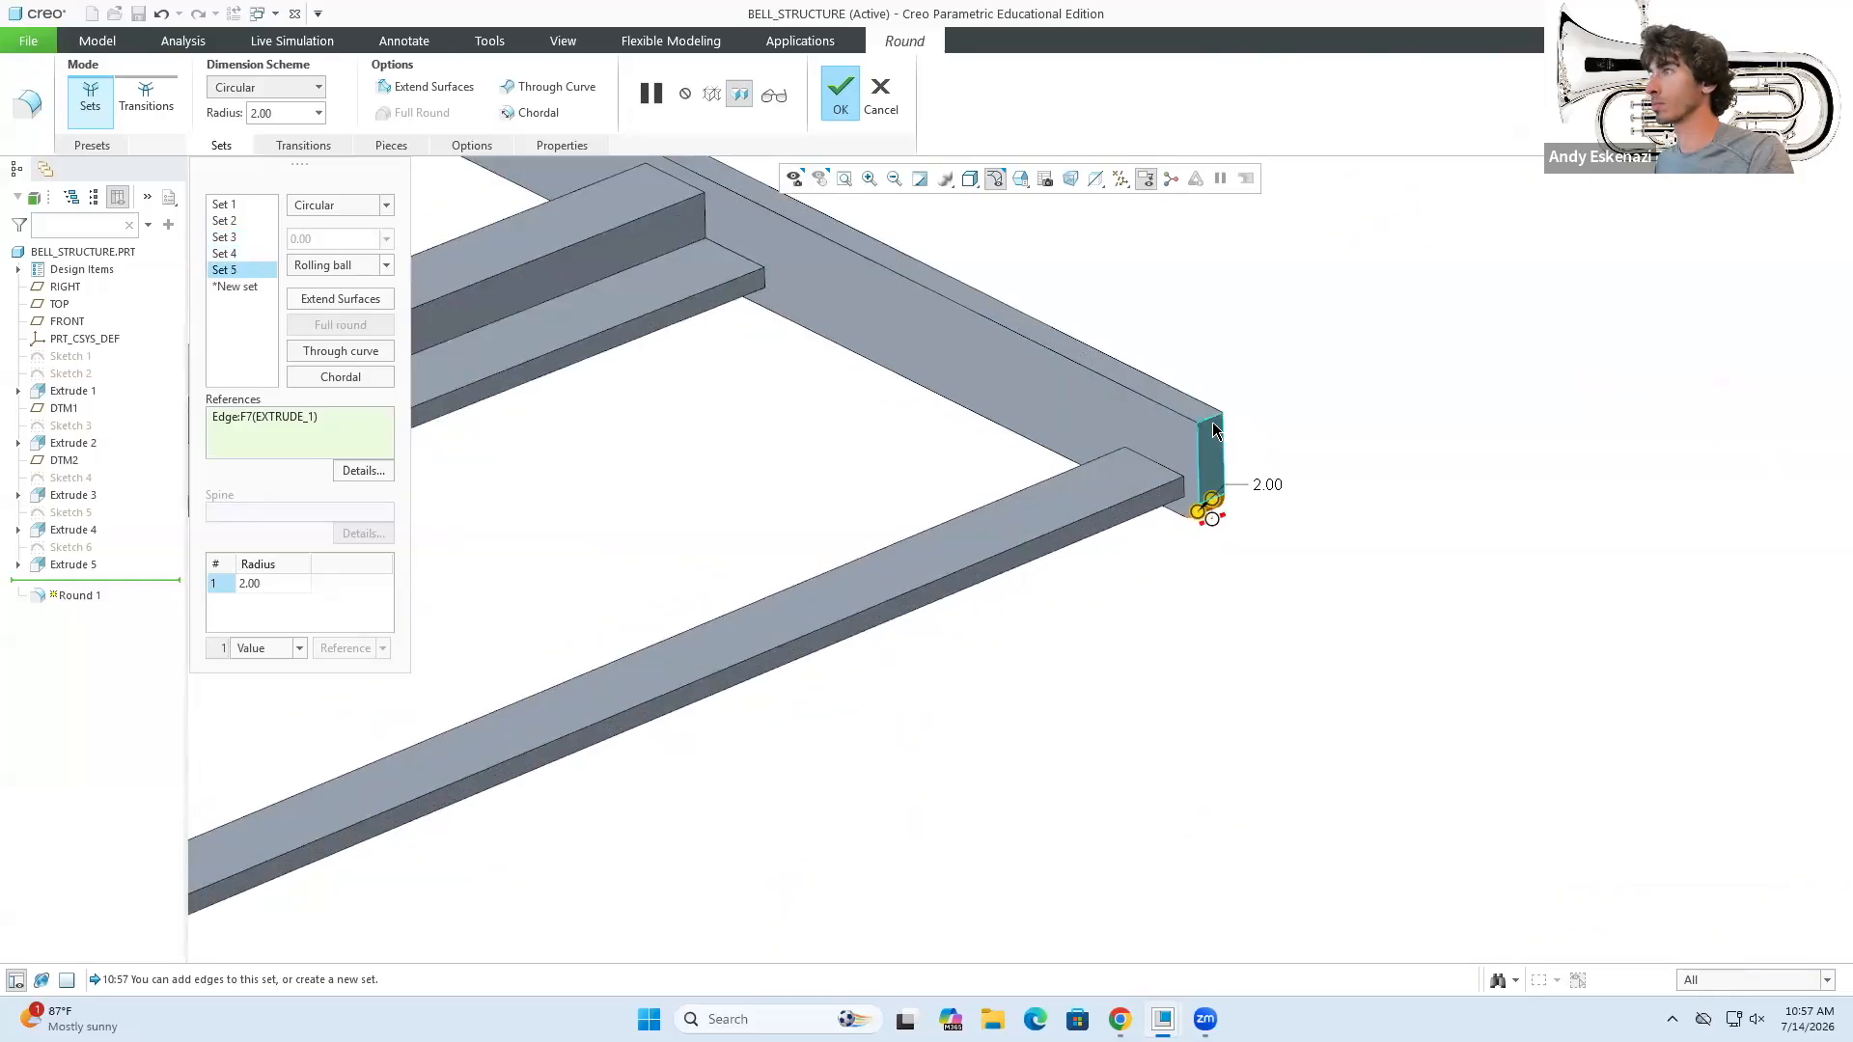
click(1204, 415)
click(885, 557)
click(885, 556)
click(840, 94)
- Save the bell structure part with its rounded corners
scroll(898, 467, up, 5)
middle_drag(898, 468, 1004, 666)
scroll(1014, 704, down, 3)
click(138, 14)
- Roll the part back to just after Sketch 1 and start a new sketch on the FRONT plane
drag(96, 597, 125, 357)
middle_drag(973, 675, 981, 789)
click(604, 87)
click(66, 321)
click(1745, 461)
middle_drag(676, 540, 567, 431)
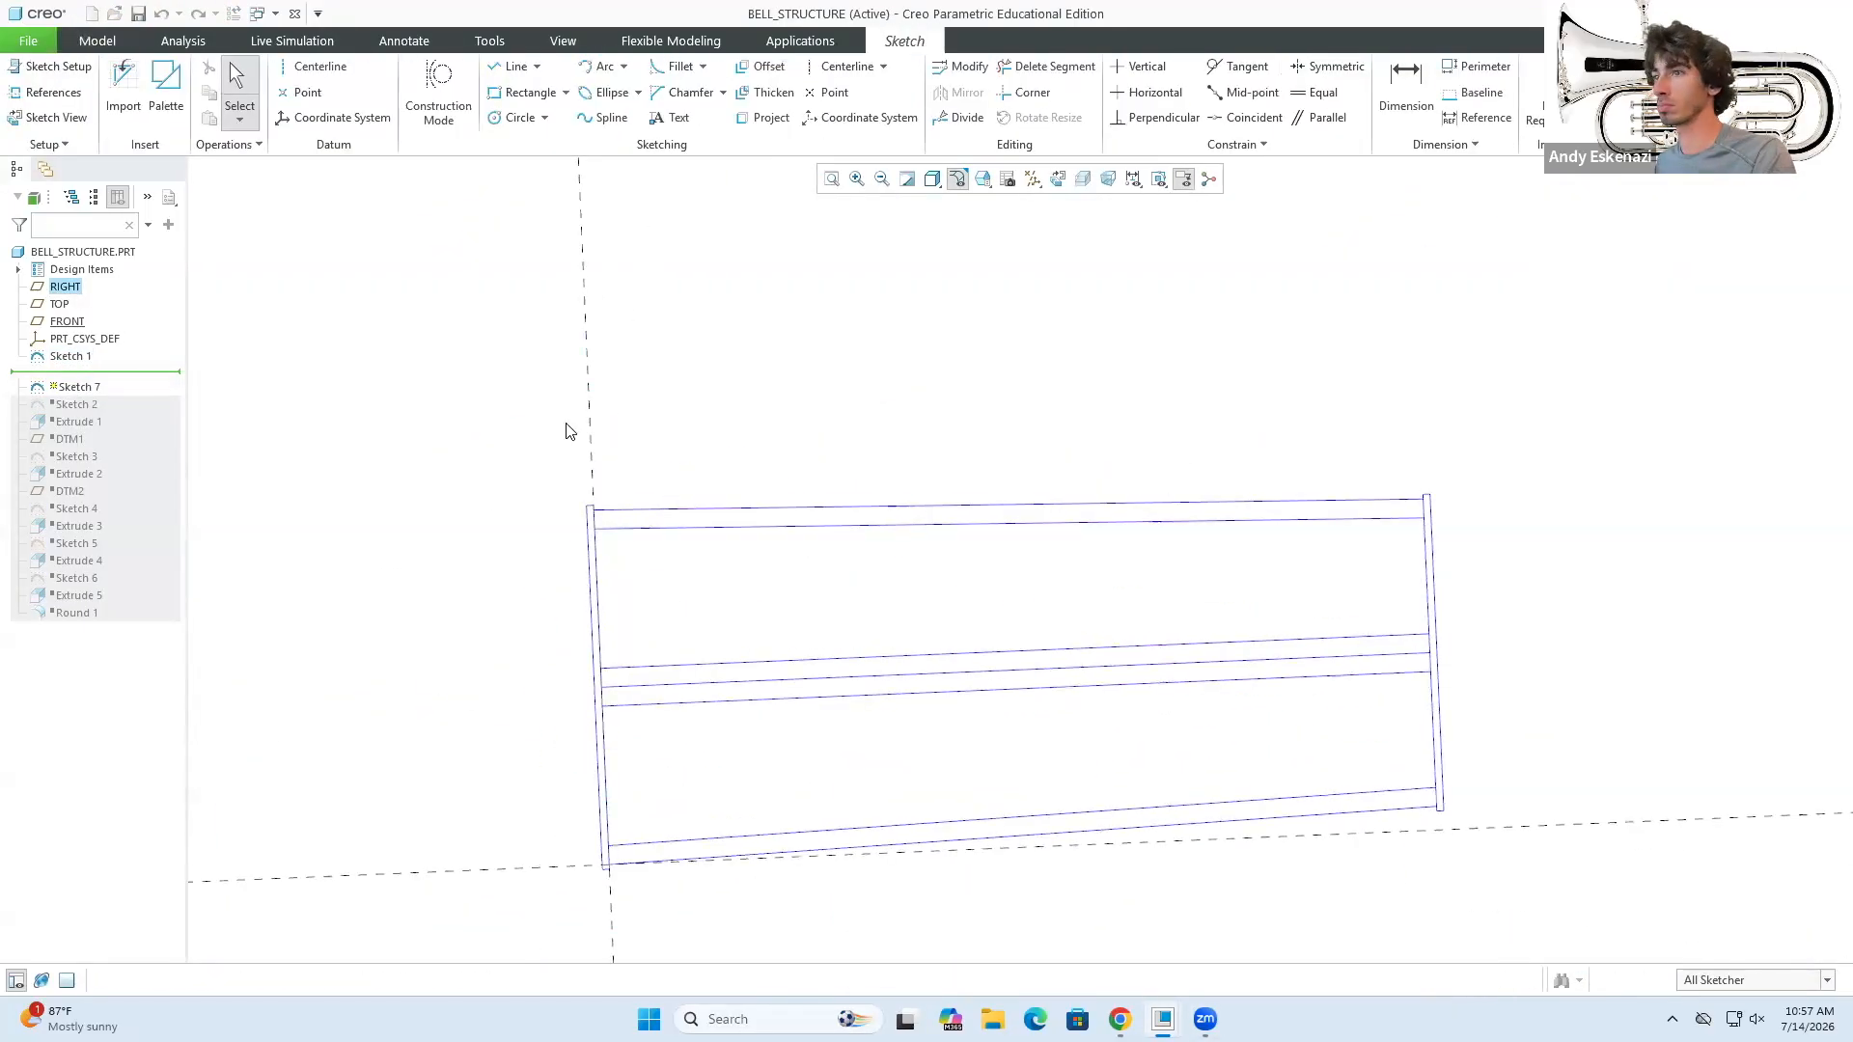
- Project the rail lines of Sketch 1 into the new sketch as construction lines
click(768, 120)
scroll(666, 868, down, 5)
click(438, 92)
scroll(760, 727, up, 5)
click(686, 720)
click(686, 696)
click(686, 541)
click(686, 383)
click(530, 235)
scroll(641, 391, down, 4)
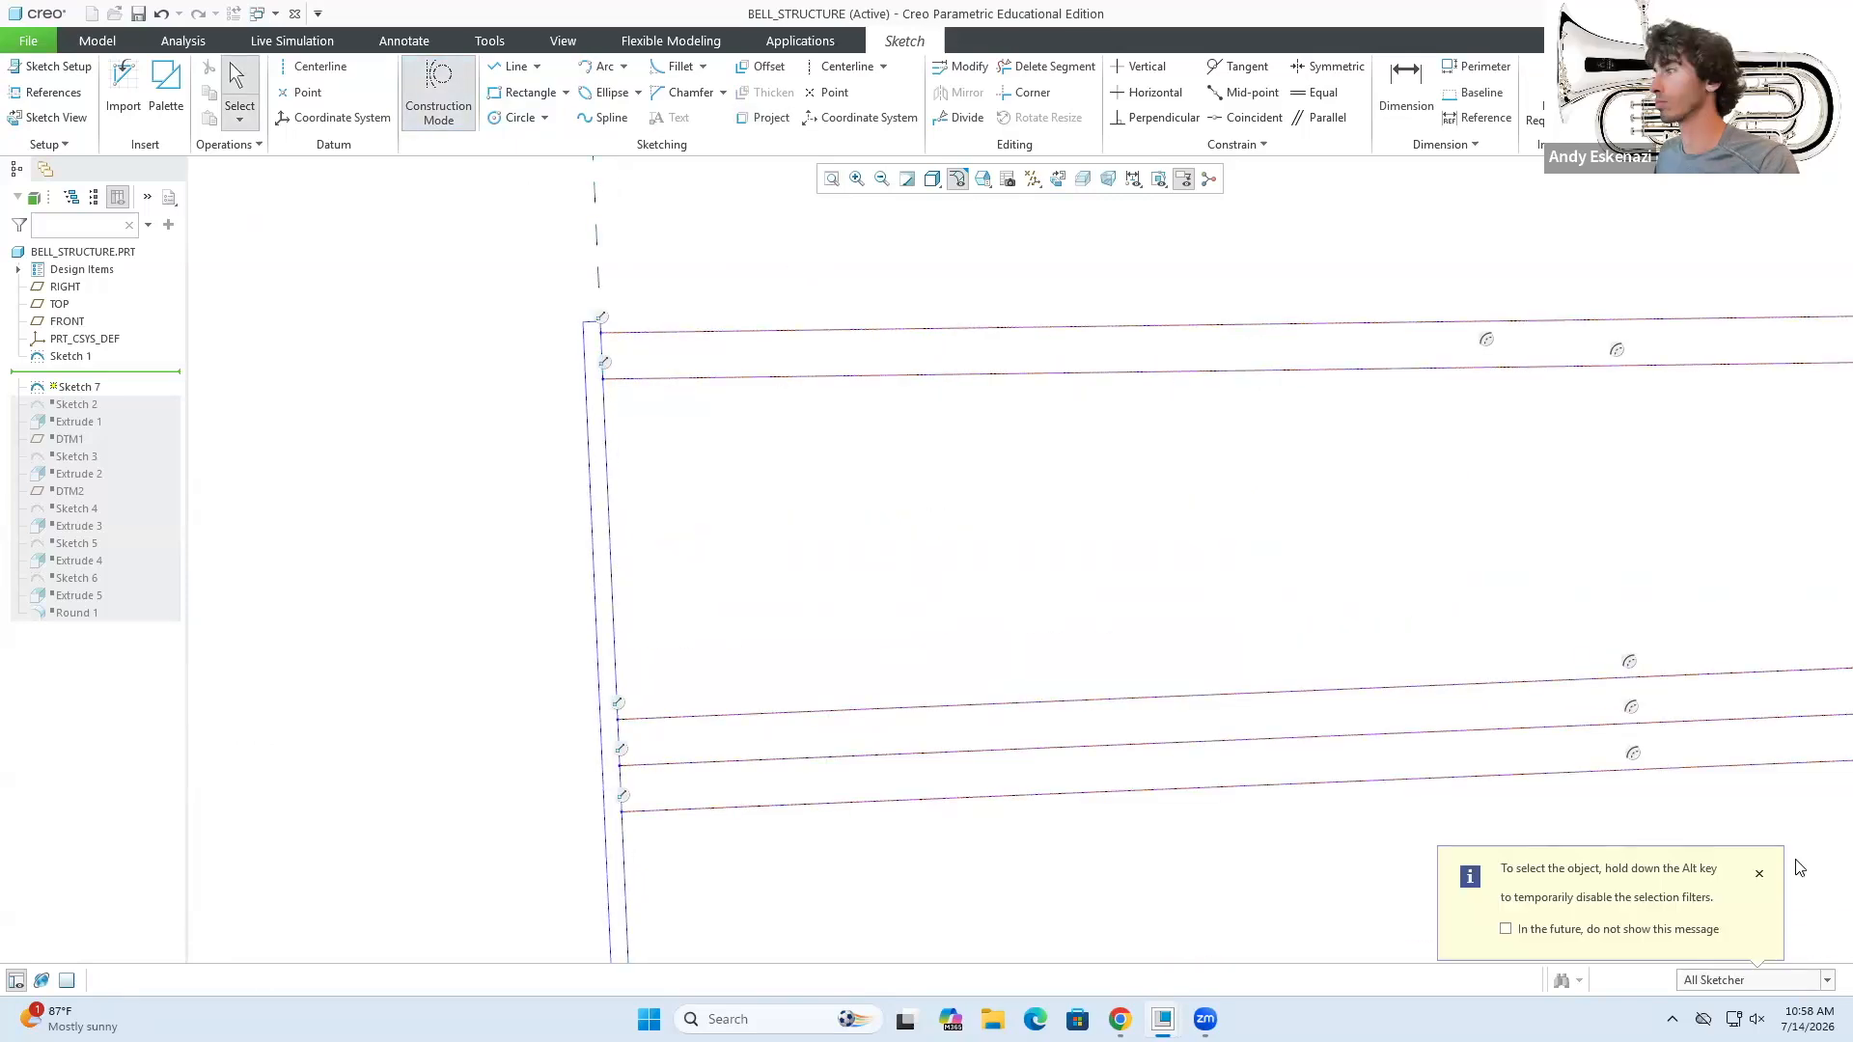
- Draw construction lines across the ends of the projected rails
click(496, 65)
click(602, 378)
scroll(579, 367, up, 4)
scroll(1403, 483, down, 4)
click(1421, 517)
scroll(656, 627, down, 4)
click(709, 633)
scroll(772, 617, up, 3)
click(801, 816)
- Draw lengthwise construction lines along the middle of the rails
click(438, 92)
scroll(753, 386, down, 3)
click(707, 441)
scroll(1483, 402, down, 4)
click(1481, 401)
click(587, 473)
scroll(1467, 637, down, 4)
click(1456, 642)
scroll(1232, 518, up, 4)
- Hide Sketch 1 and consult the bell kit reference photo in Chrome before returning to the sketch
click(70, 356)
scroll(856, 550, up, 4)
click(77, 374)
click(1120, 1019)
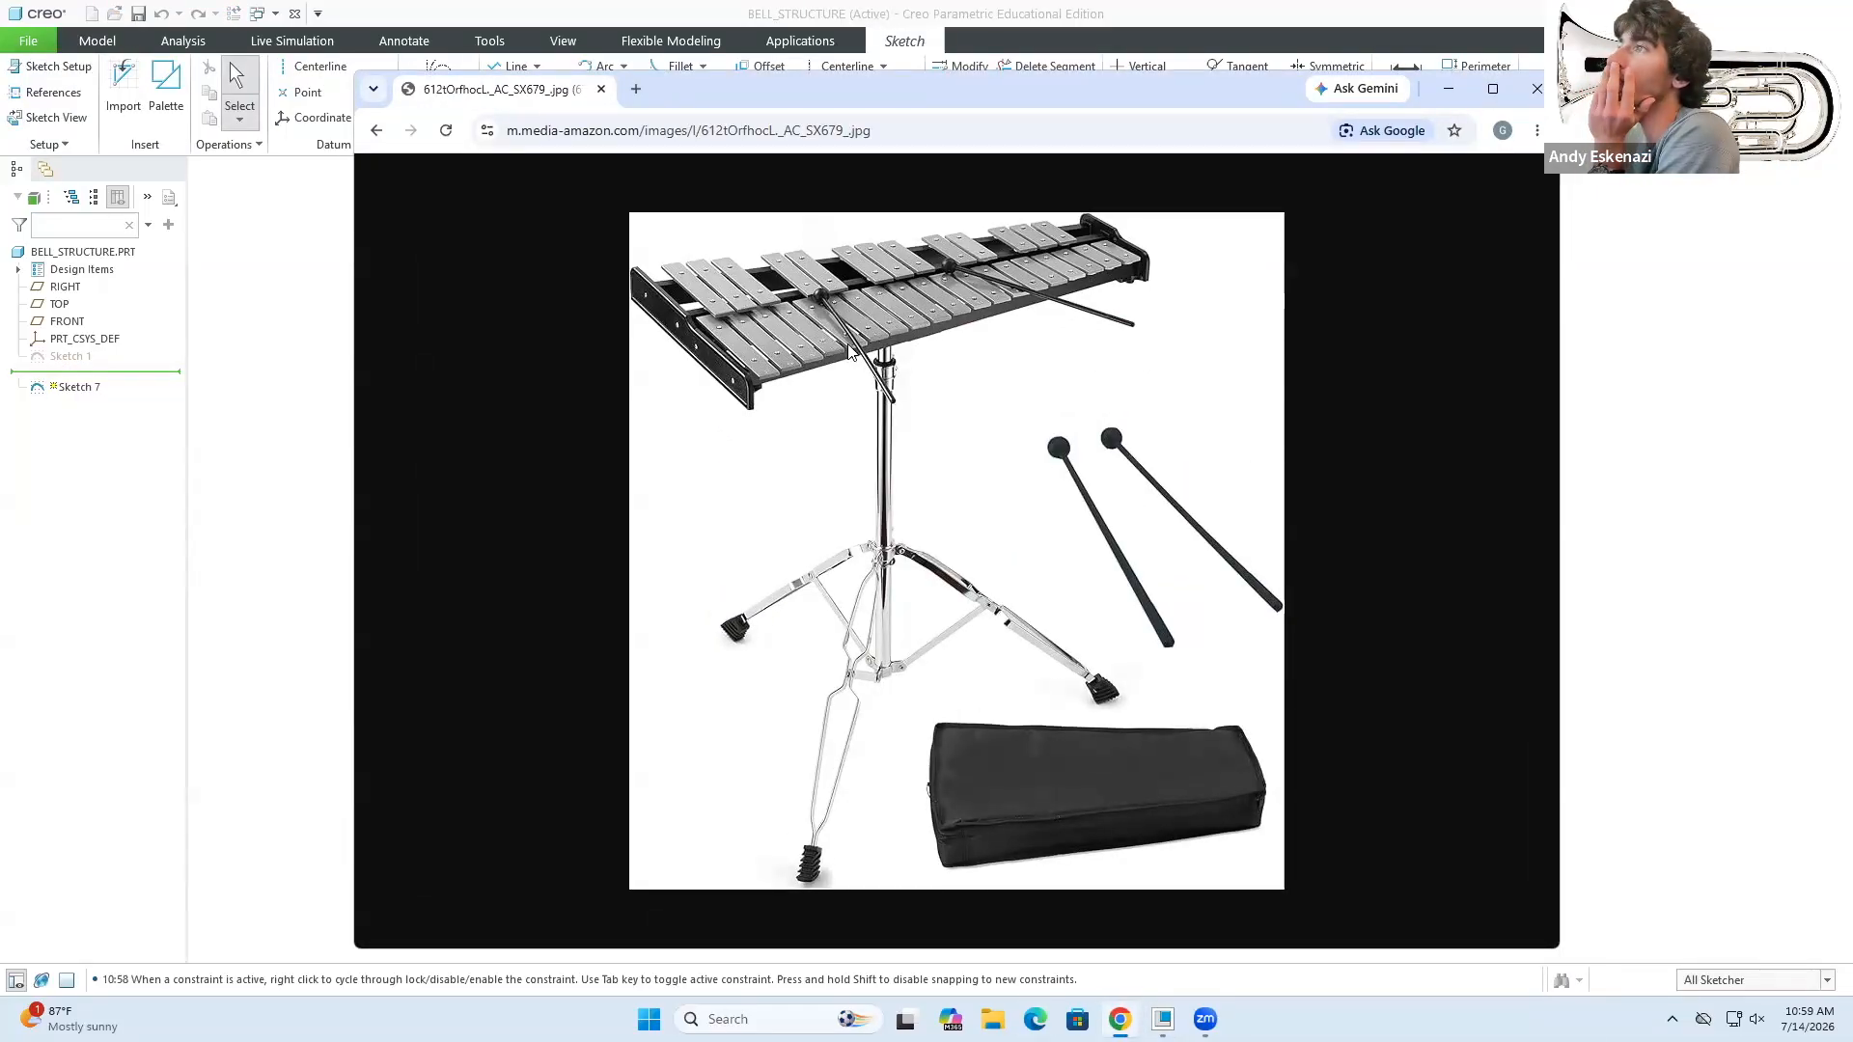
click(1446, 98)
- Draw a chain of consecutive line segments along the centre line of the lowest rail
scroll(673, 591, down, 3)
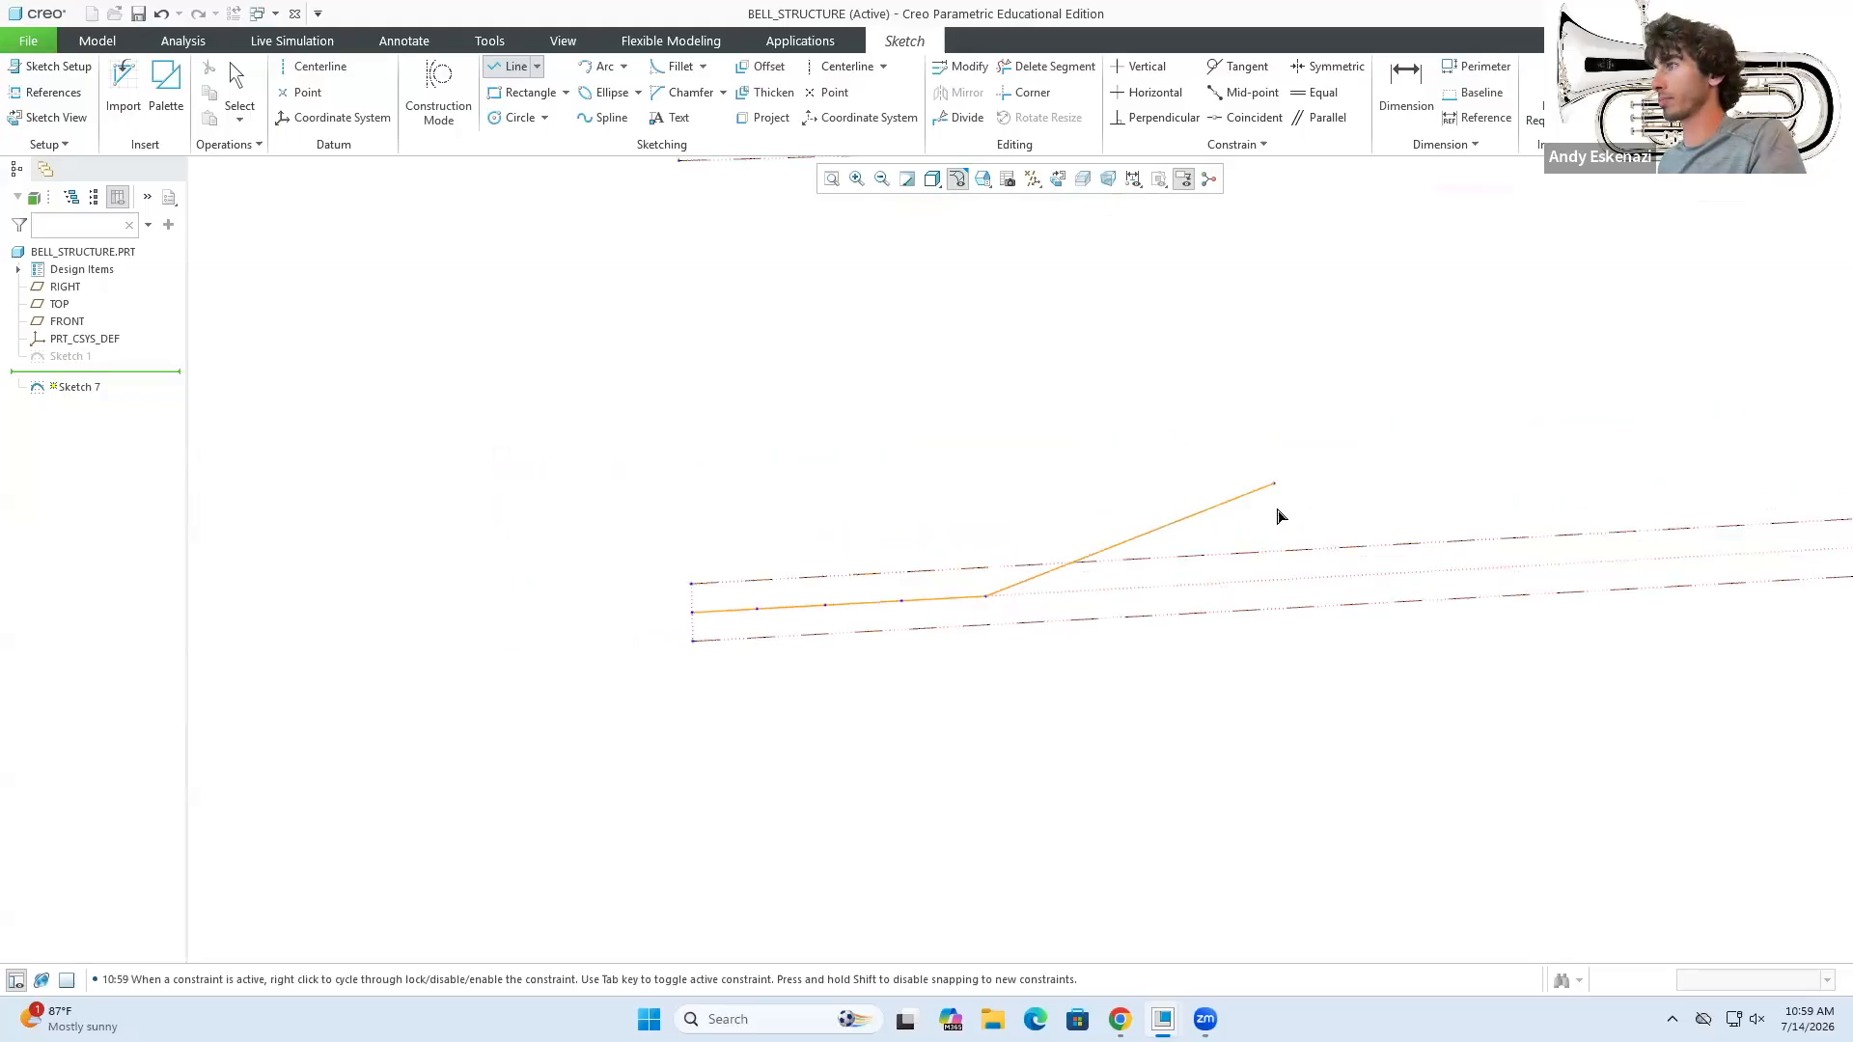
click(1595, 657)
scroll(1187, 722, up, 5)
scroll(1415, 719, down, 5)
click(1631, 632)
click(1607, 679)
scroll(1351, 724, up, 2)
click(1599, 656)
scroll(1274, 732, up, 3)
click(1438, 715)
scroll(1240, 728, up, 2)
click(1233, 728)
scroll(1409, 748, down, 4)
click(1415, 750)
scroll(1415, 719, up, 2)
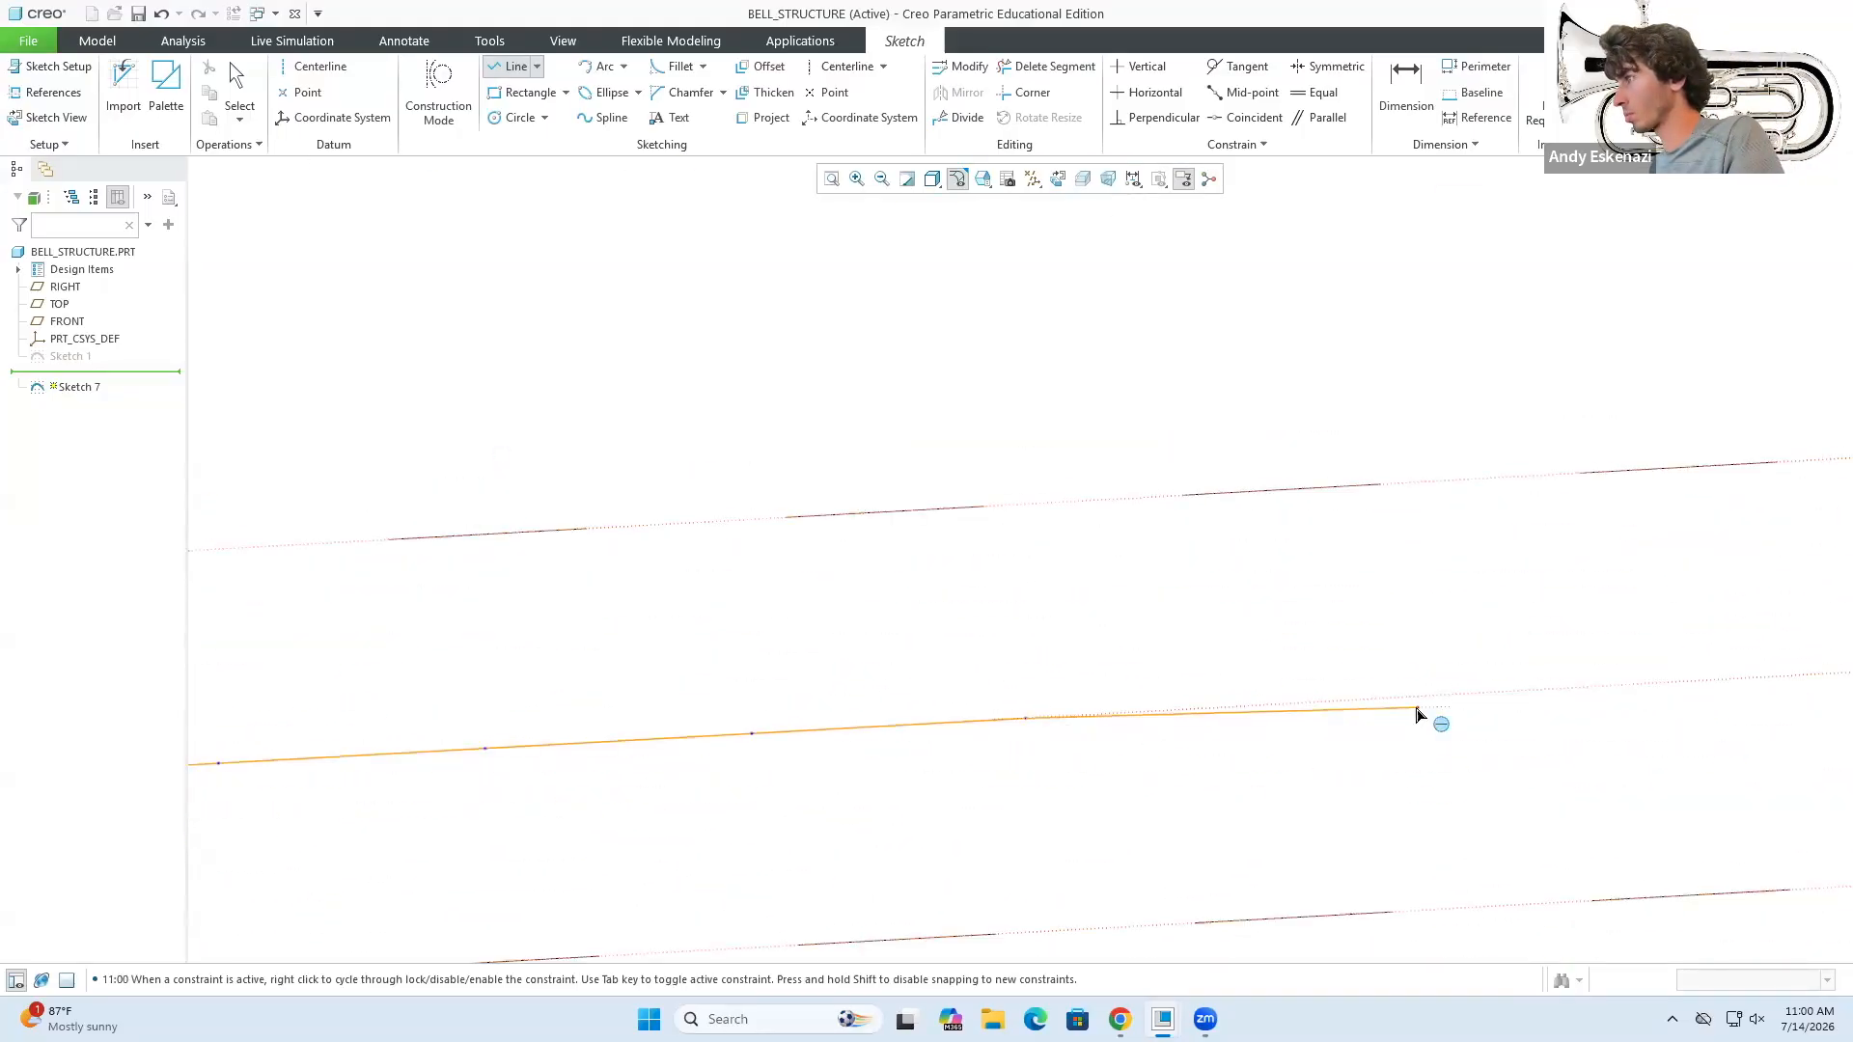
middle_click(1415, 711)
- Extend the chain of consecutive line segments along the centre line of the lowest rail towards its far end
scroll(1062, 702, up, 5)
click(1053, 692)
click(1173, 684)
click(1390, 673)
click(1791, 650)
scroll(1791, 650, up, 3)
click(965, 665)
- Constrain the segments of the chain along the lowest rail to equal length
scroll(1390, 639, down, 3)
click(1427, 626)
click(1391, 594)
scroll(1506, 589, down, 4)
click(1624, 583)
scroll(1448, 618, up, 3)
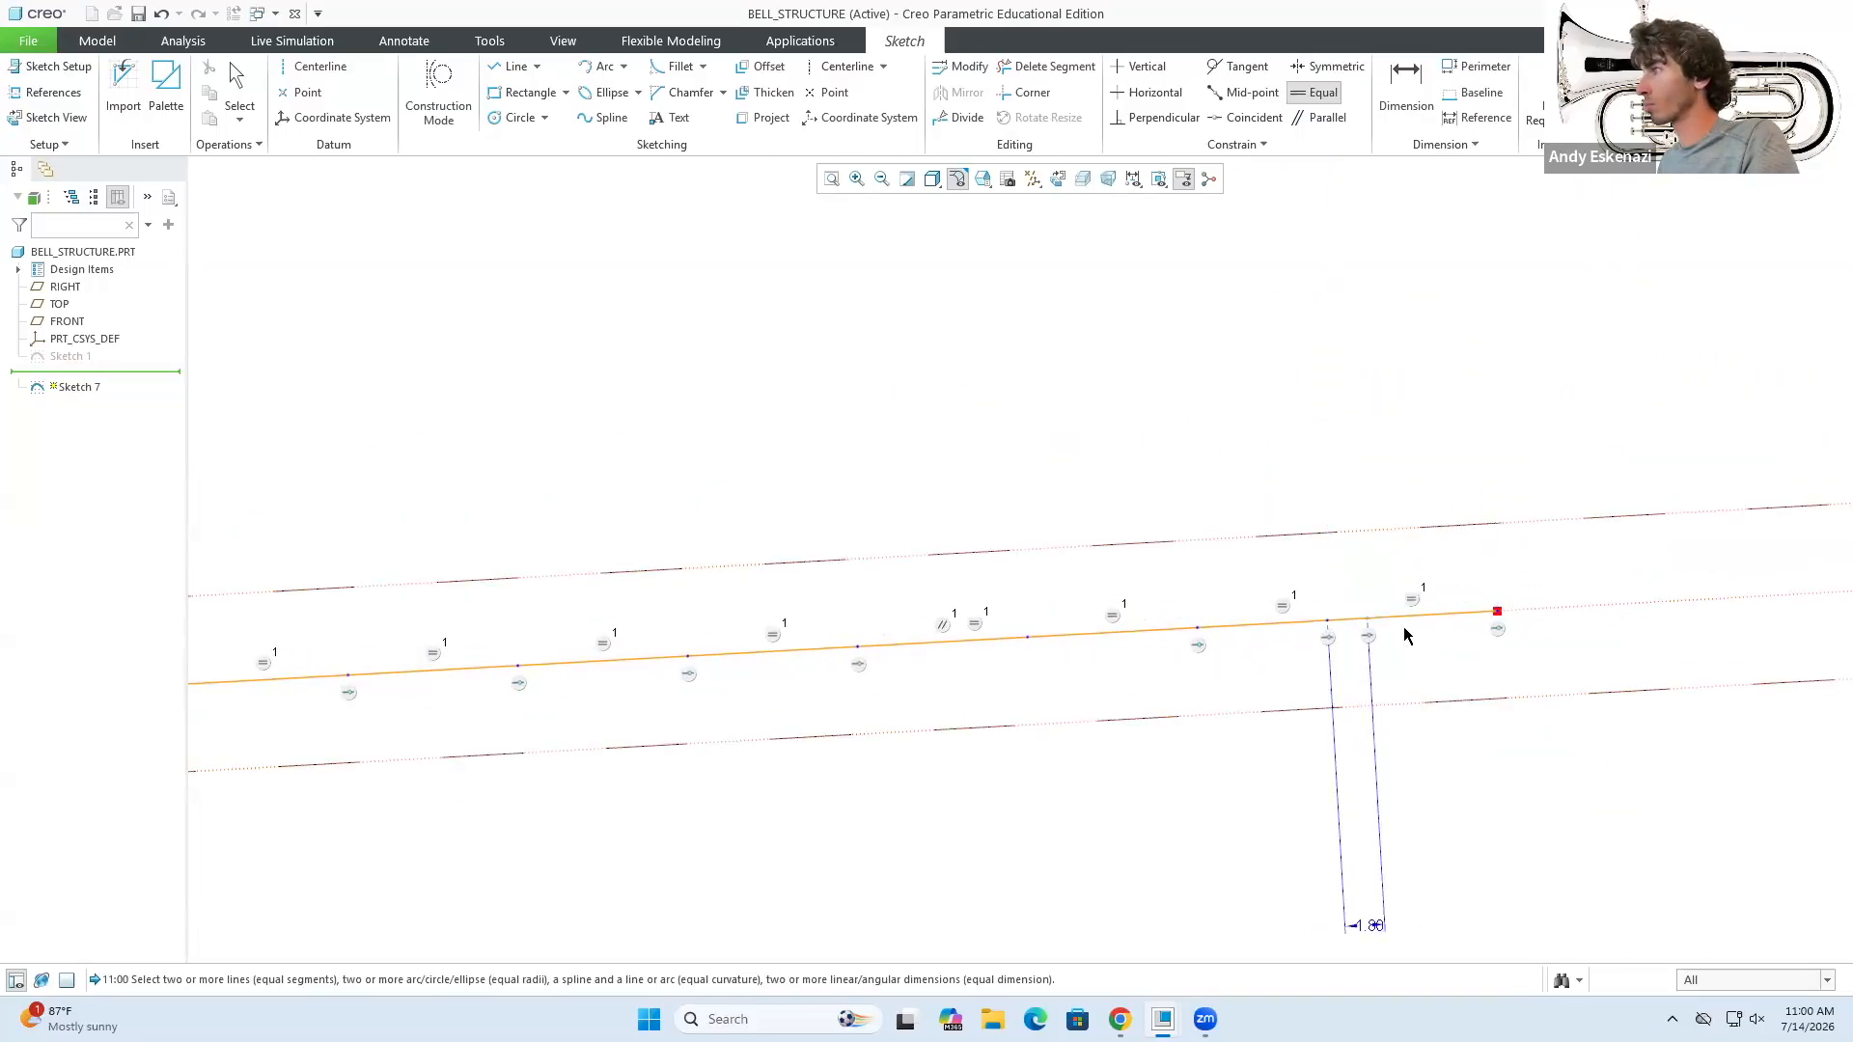
scroll(1382, 622, down, 4)
click(1374, 607)
scroll(1311, 618, up, 5)
scroll(821, 675, down, 3)
scroll(815, 684, up, 2)
click(1303, 641)
scroll(1303, 641, up, 2)
scroll(1464, 629, down, 2)
click(1163, 666)
scroll(1158, 705, up, 3)
scroll(1809, 589, down, 3)
click(1479, 717)
- Add further line segments to the end of the chain on the lowest rail's centre line
click(516, 66)
click(975, 671)
click(1249, 653)
click(1579, 637)
click(1341, 761)
middle_click(1341, 762)
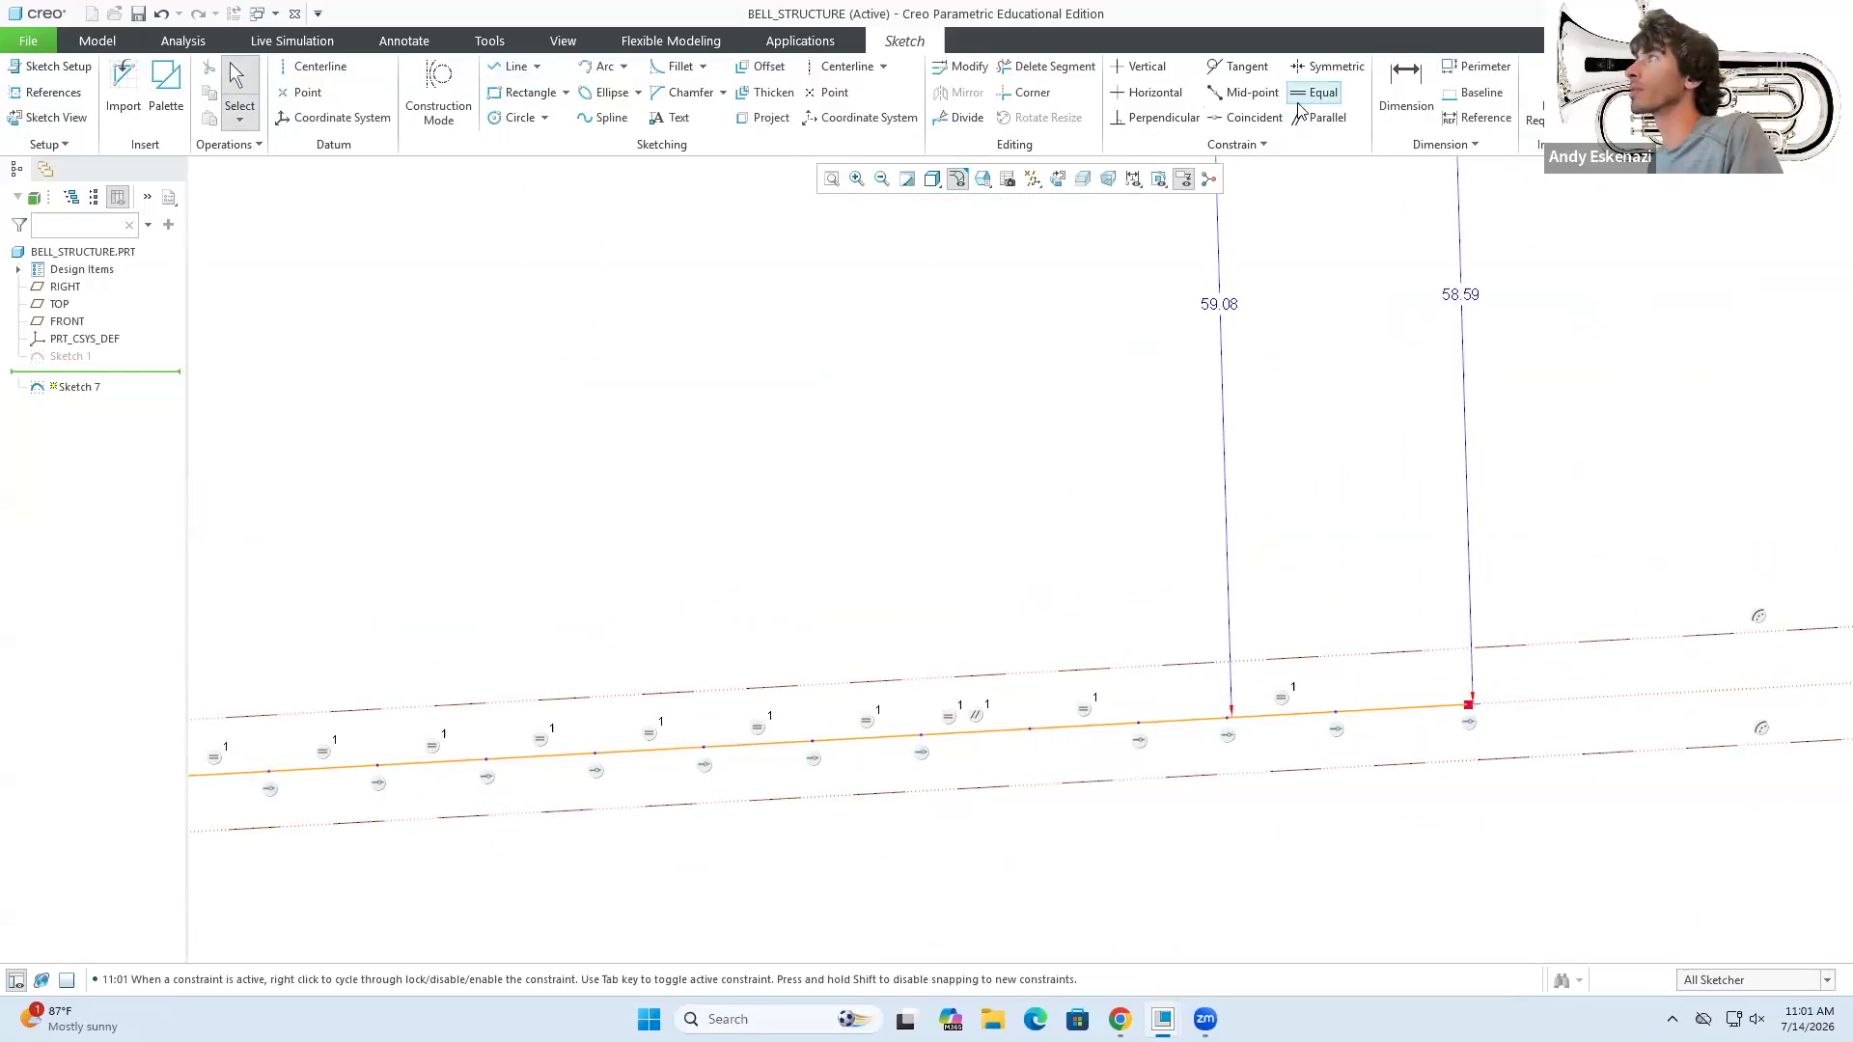
- Apply a coincident constraint to tie the chain's last end point to the end of the rail
click(1245, 118)
click(1196, 571)
scroll(1211, 584, up, 4)
scroll(1814, 502, down, 4)
click(1643, 705)
scroll(1674, 415, up, 3)
scroll(801, 559, up, 2)
click(1671, 225)
scroll(1675, 415, up, 3)
scroll(675, 560, down, 4)
- Draw parallel cross lines from each segment point on the lowest rail up to the centre line of the lower middle rail
click(517, 66)
click(831, 576)
scroll(881, 434, up, 2)
scroll(881, 378, down, 3)
click(900, 399)
middle_click(900, 399)
scroll(1416, 571, up, 3)
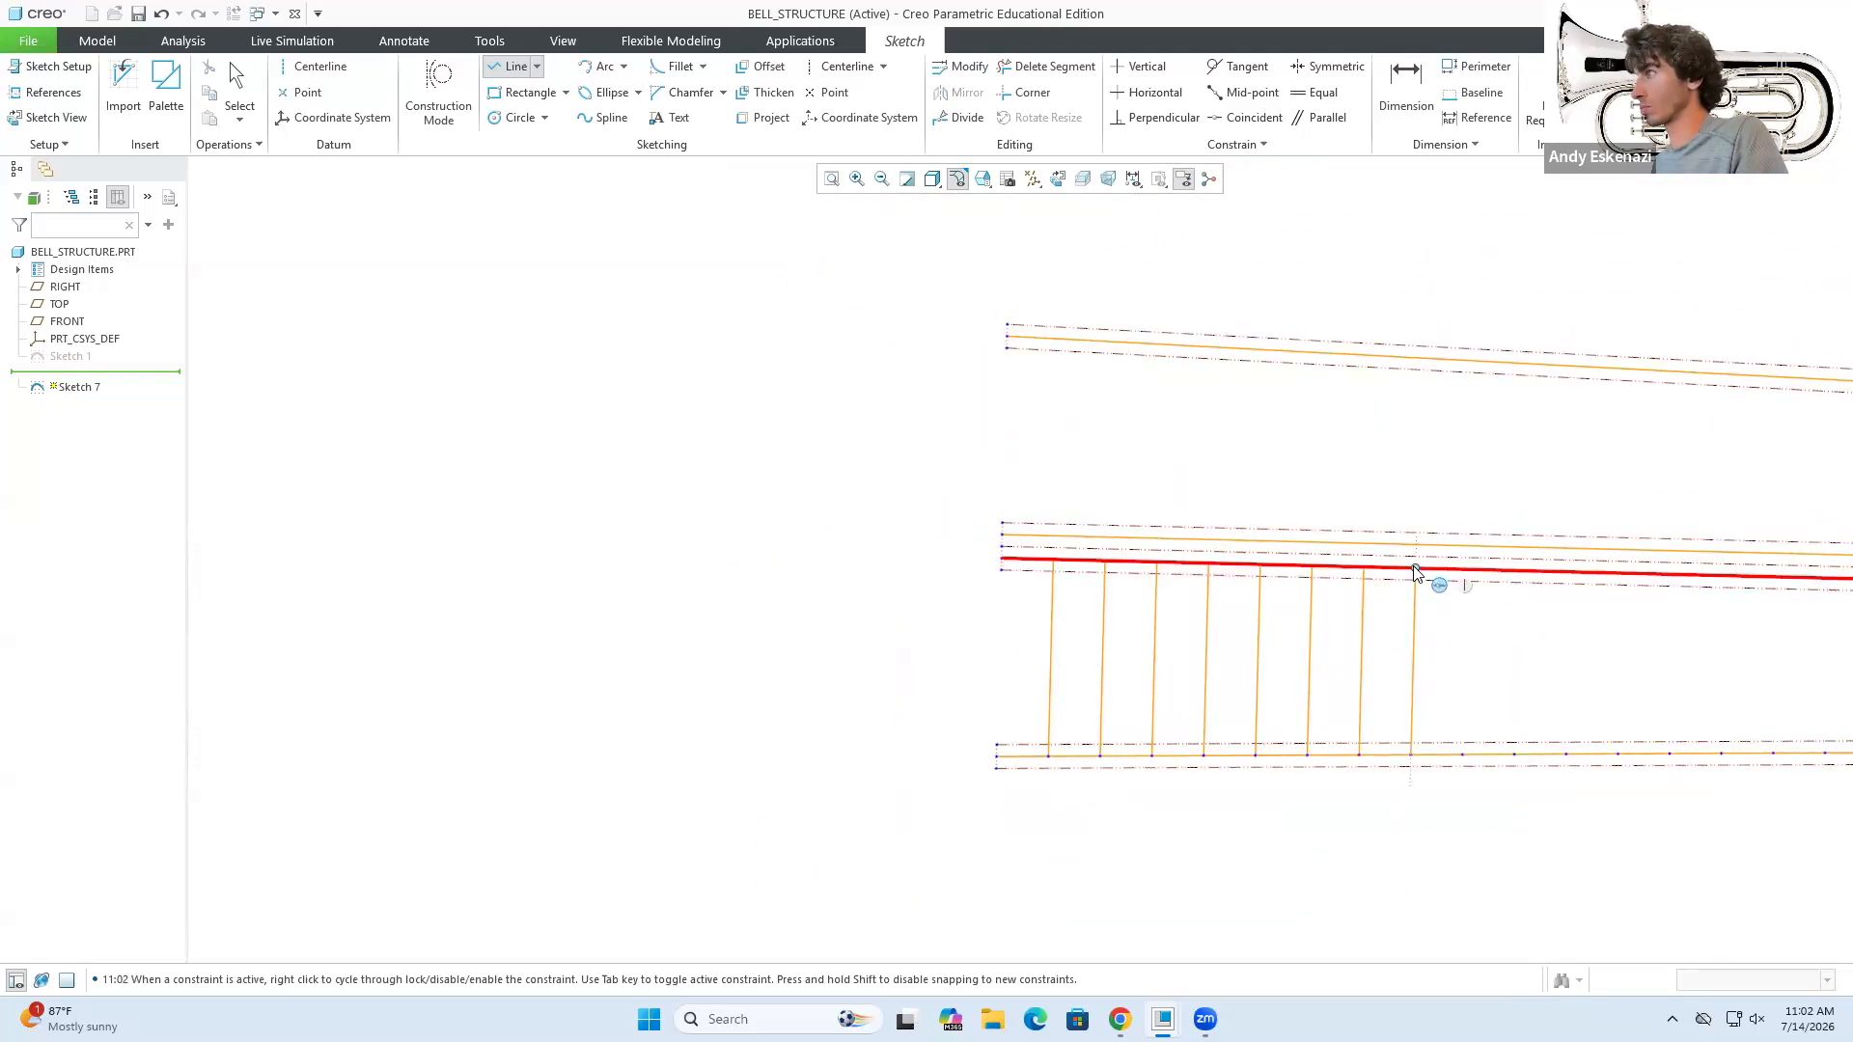
scroll(1539, 629, down, 2)
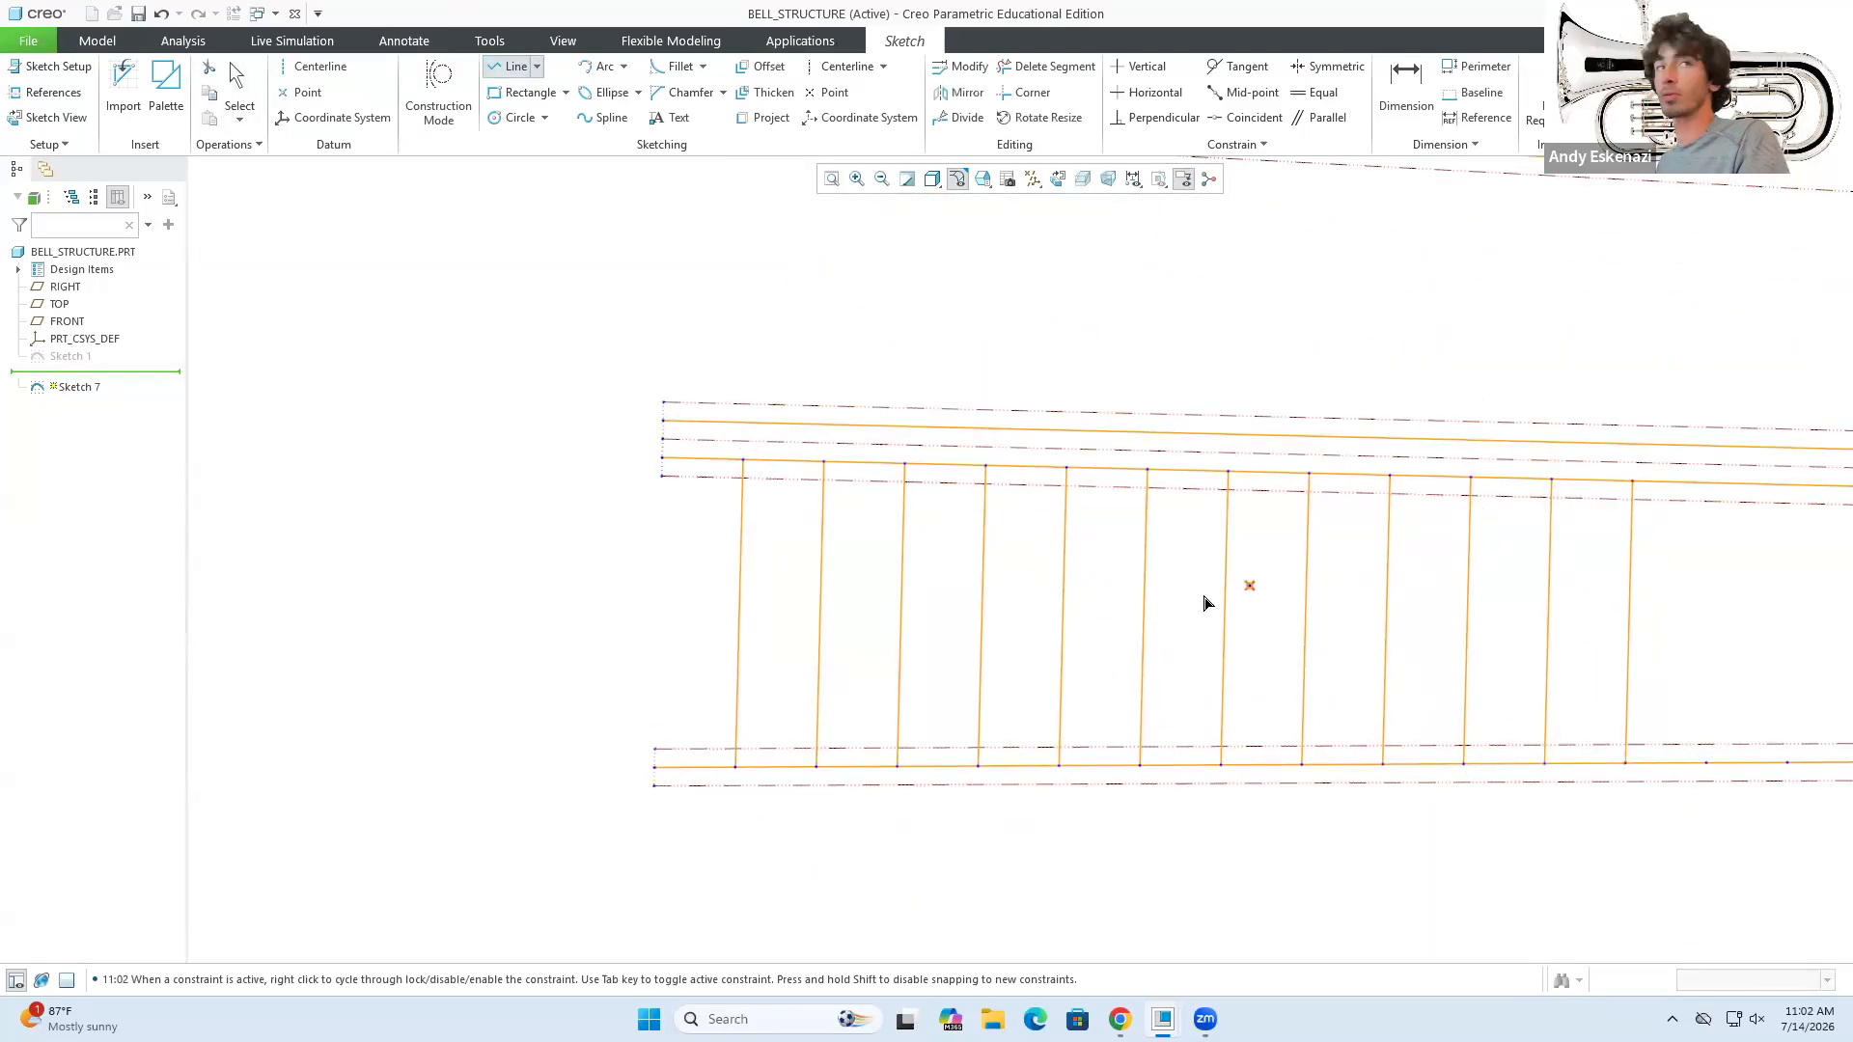
scroll(1204, 603, up, 3)
scroll(1577, 639, down, 2)
click(1383, 704)
click(1388, 479)
middle_click(1388, 480)
click(1448, 702)
click(1453, 481)
middle_click(1453, 482)
- Convert the cross lines between the two lower rails into construction geometry
click(519, 118)
scroll(520, 510, down, 5)
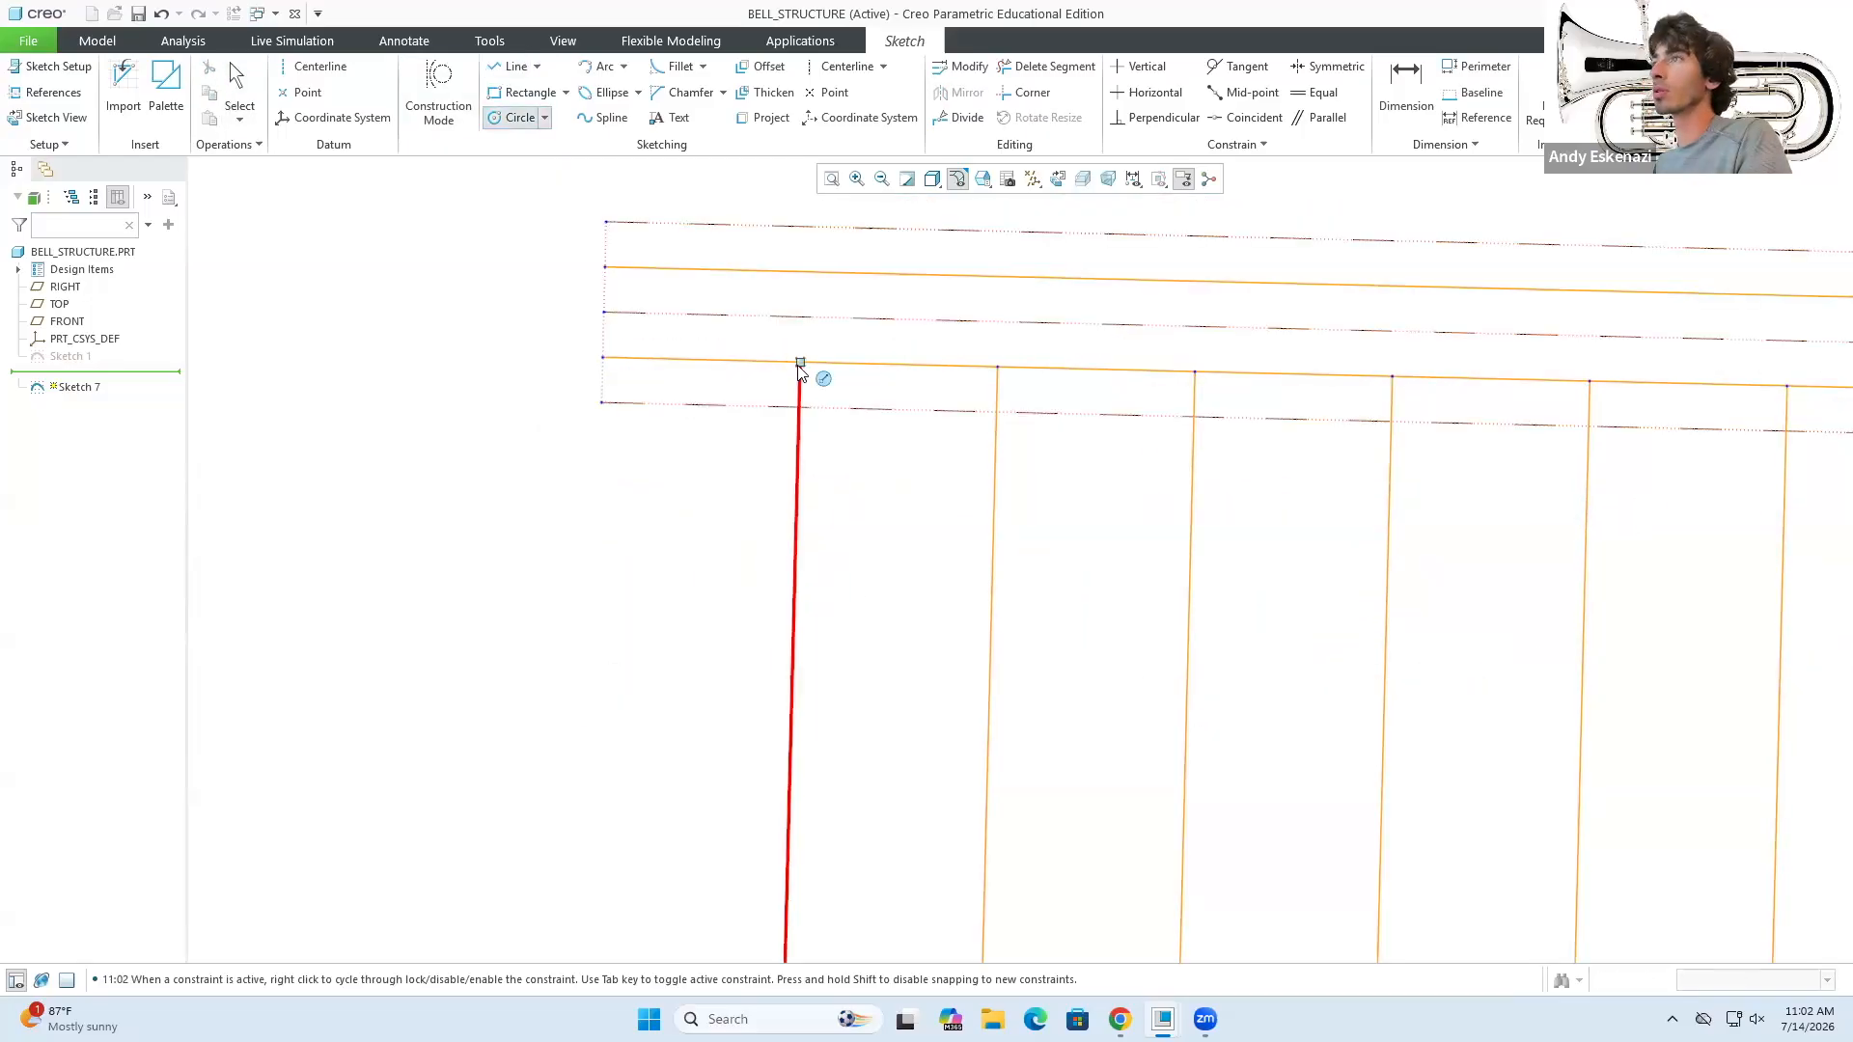
scroll(857, 419, up, 5)
drag(748, 382, 1670, 637)
click(1721, 633)
scroll(818, 390, down, 5)
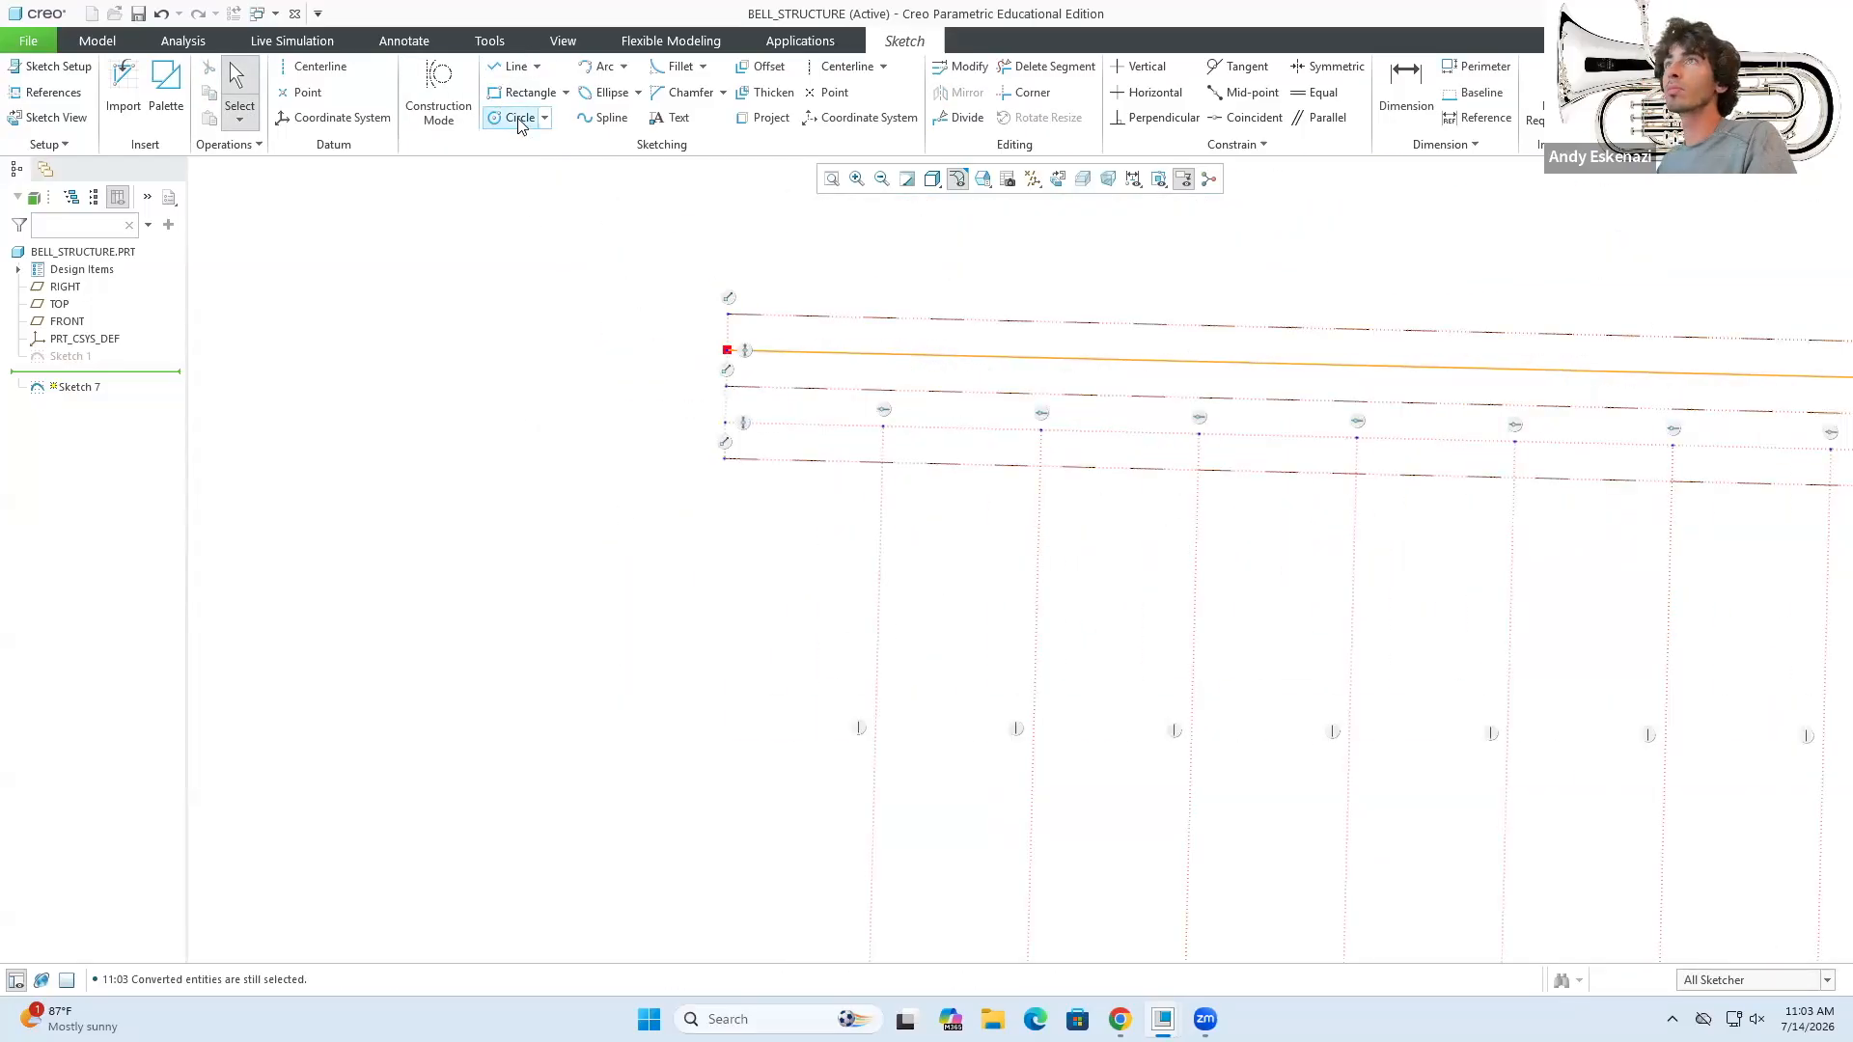
- Draw equal small circles where the construction cross lines meet the centre line of the lower middle rail
click(1200, 448)
click(1357, 438)
click(1358, 452)
scroll(1062, 516, up, 5)
scroll(1544, 450, down, 4)
click(1108, 560)
click(1109, 572)
click(1235, 563)
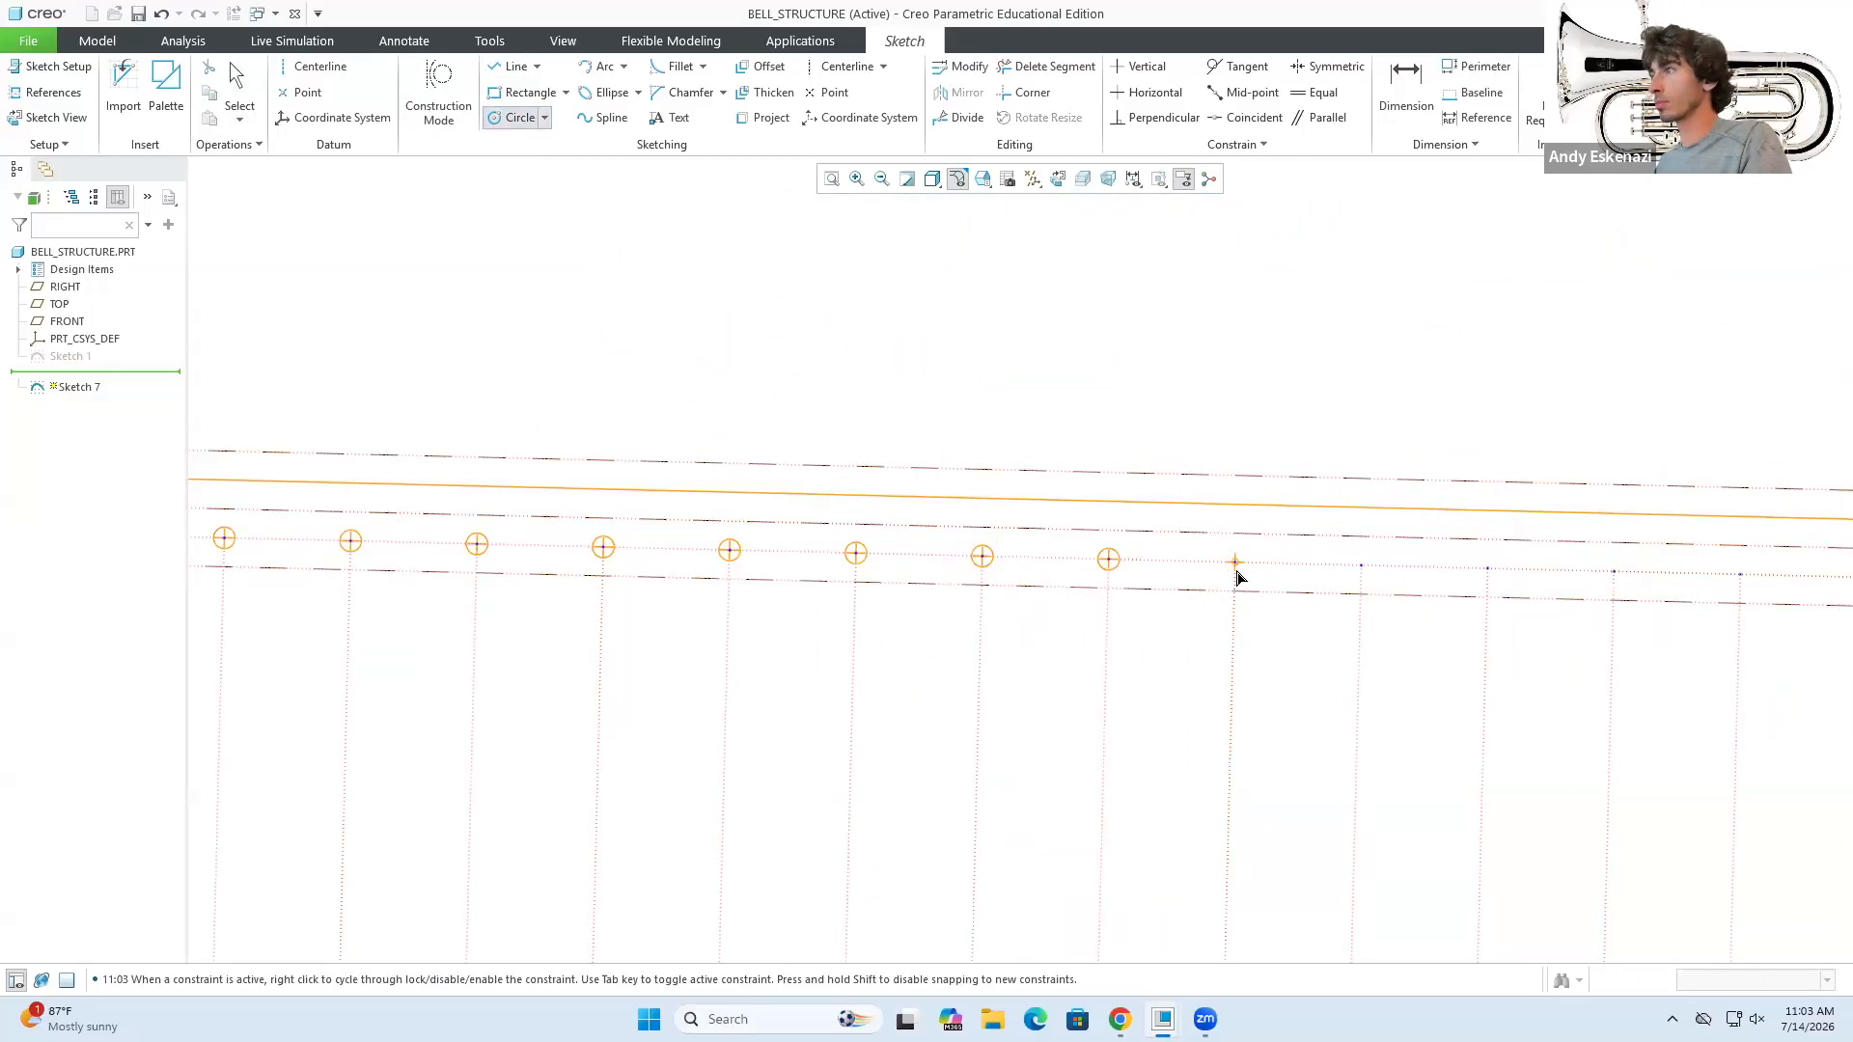
scroll(1091, 606, up, 2)
middle_click(1415, 621)
scroll(1432, 869, down, 5)
click(161, 13)
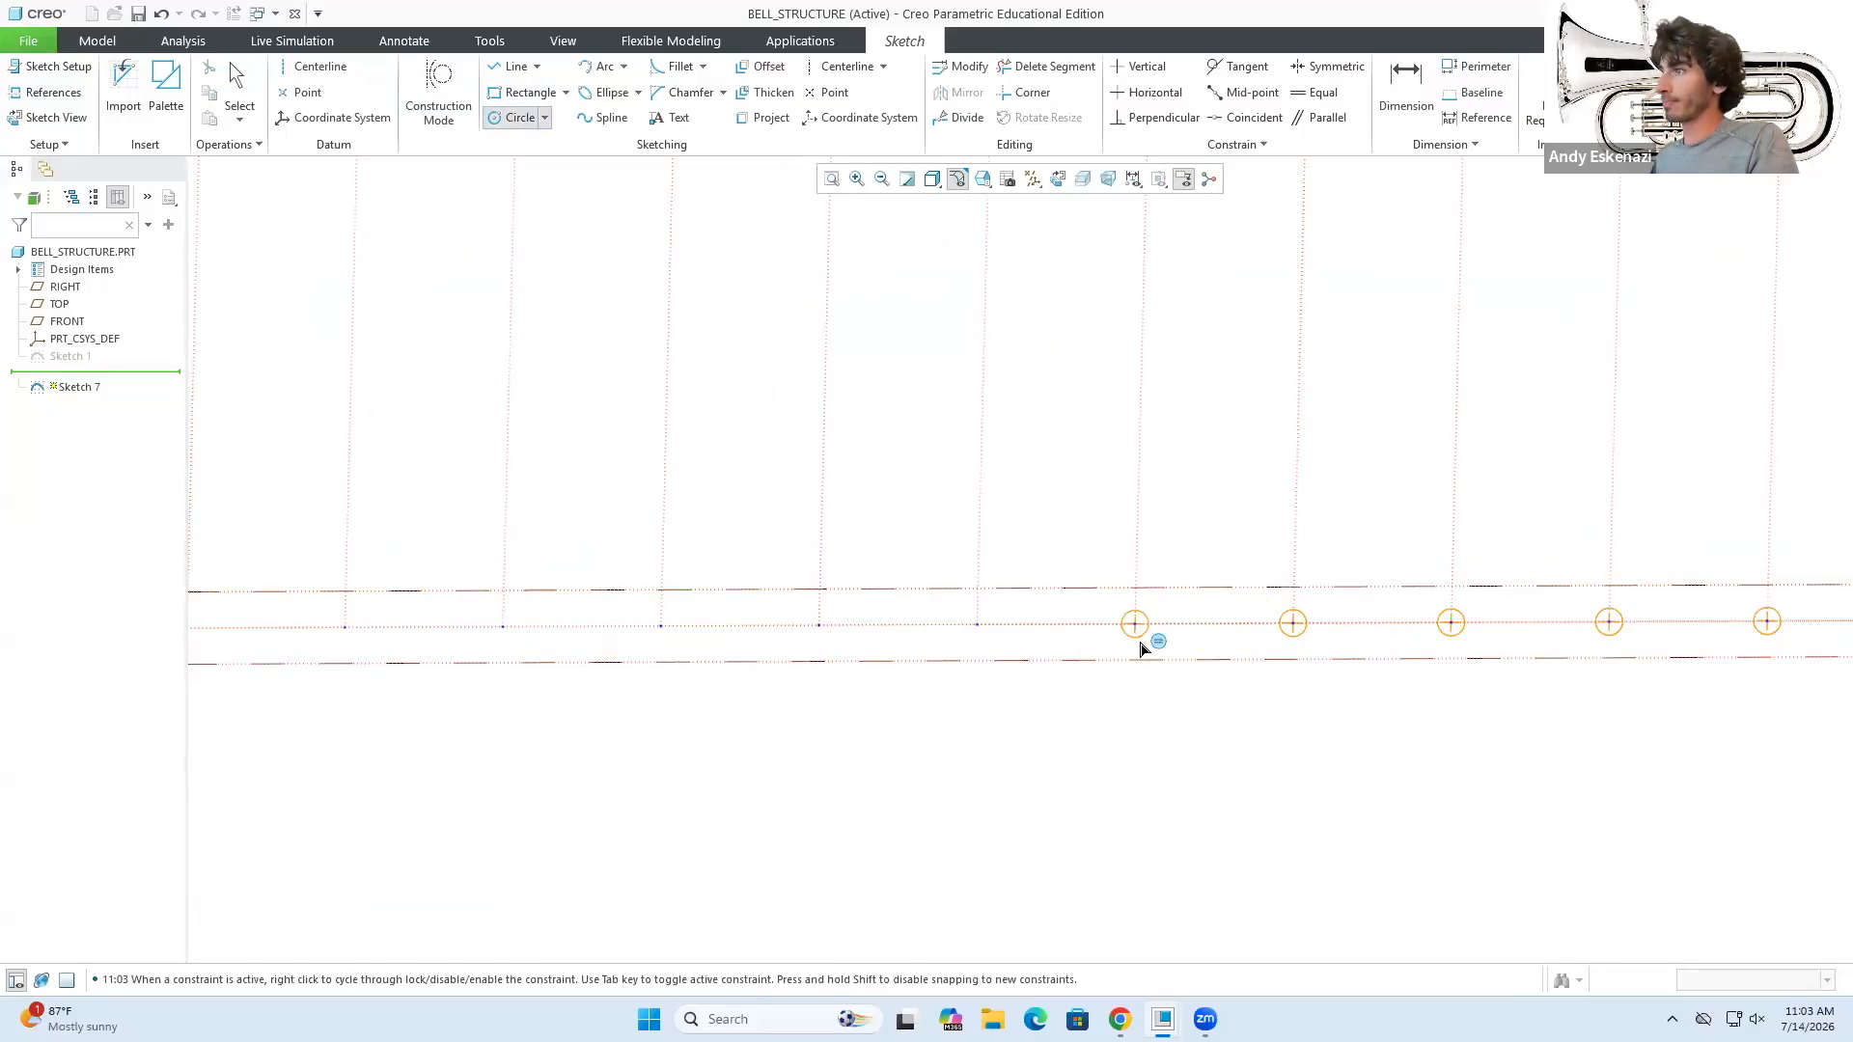
- Draw matching small circles at the remaining cross line ends along the lowest rail
click(503, 627)
click(517, 629)
click(346, 629)
click(359, 629)
scroll(337, 633, up, 3)
shift+middle_drag(338, 632, 1235, 623)
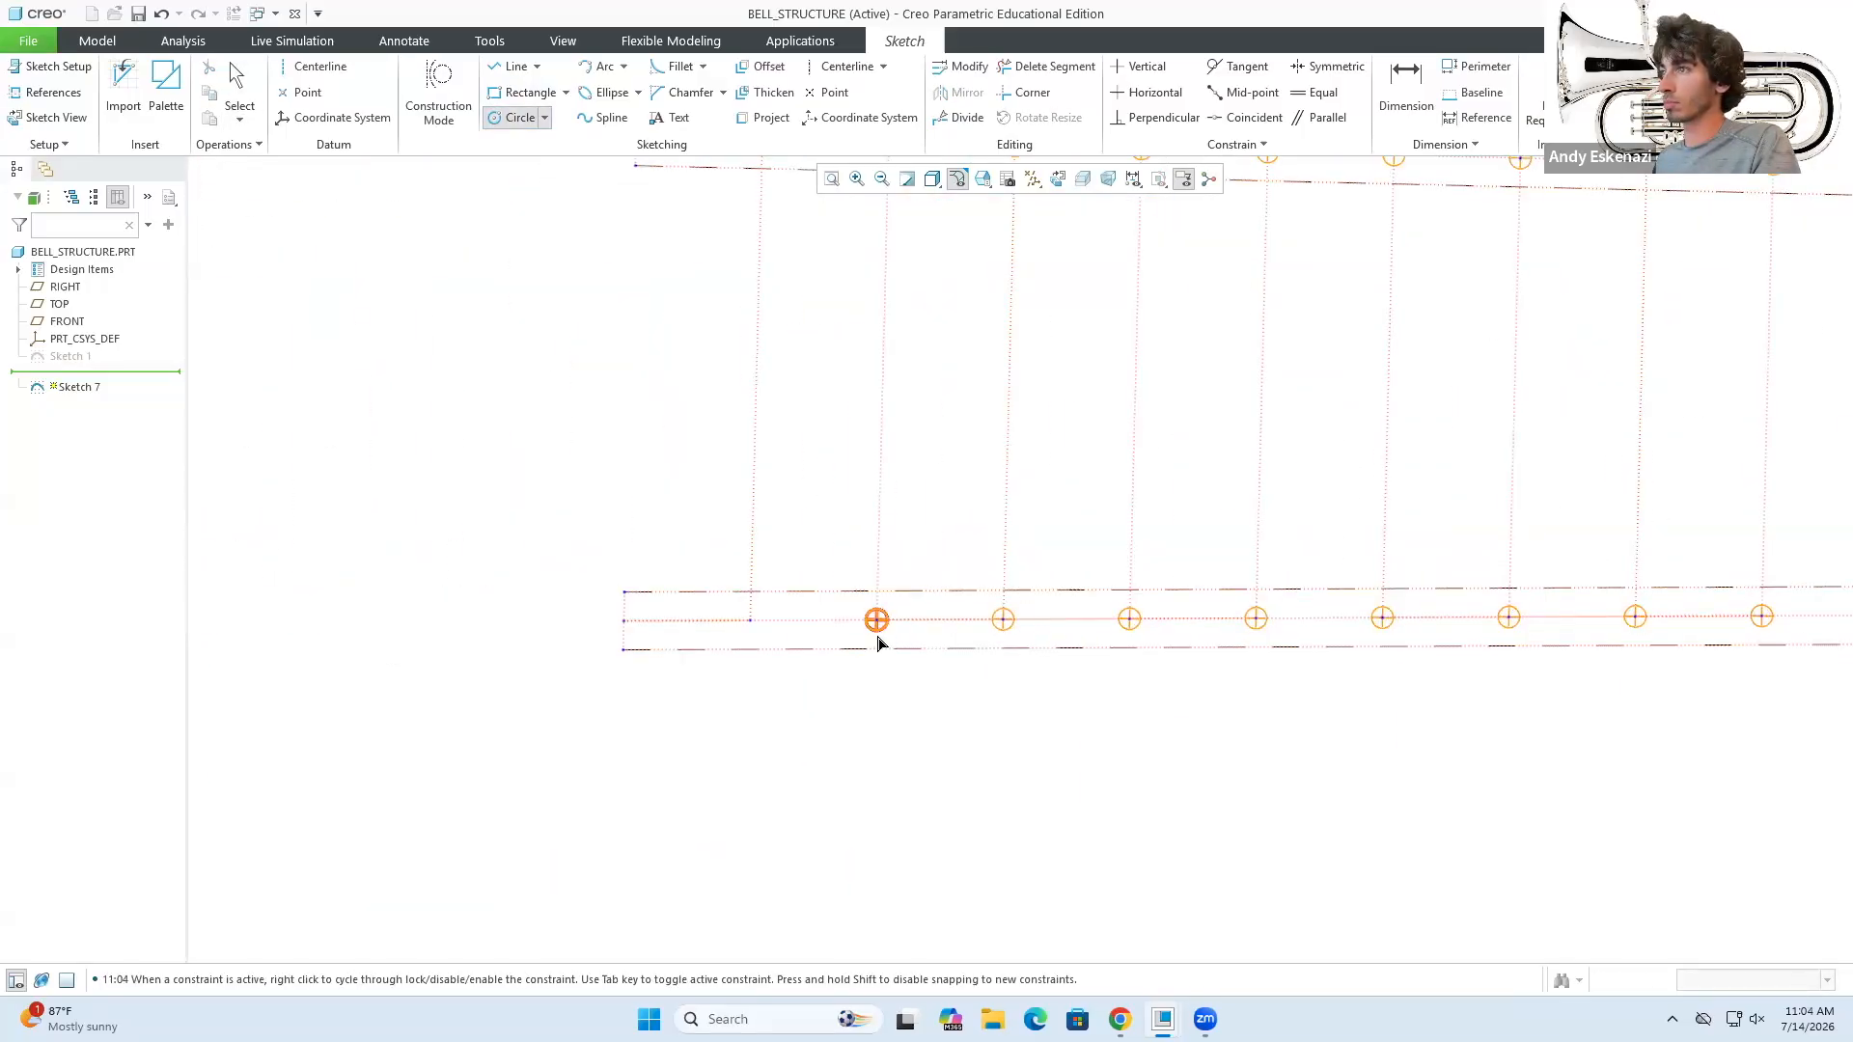
click(877, 637)
click(750, 620)
click(752, 637)
middle_click(772, 700)
scroll(779, 716, up, 2)
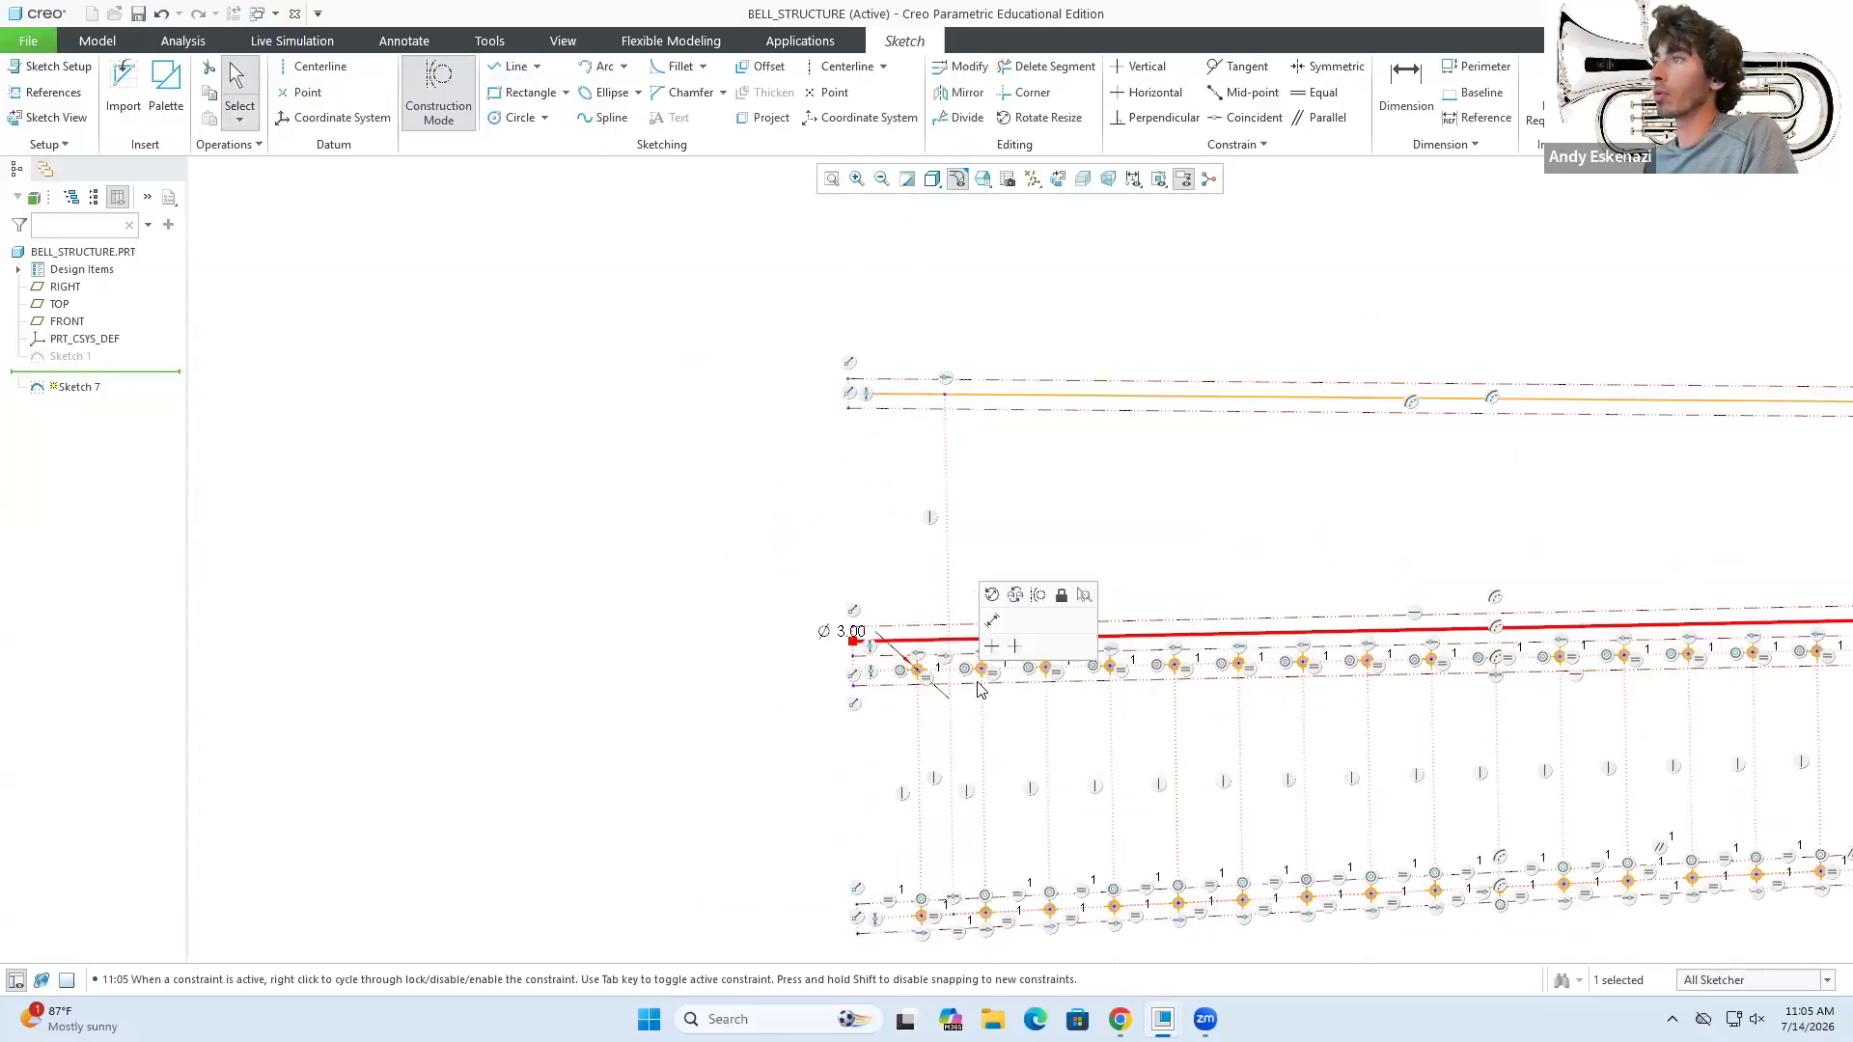
- Draw another construction cross line from the upper middle rail to the top rail, and consult the reference photo in Chrome
click(513, 68)
click(1077, 637)
click(1073, 396)
middle_click(1074, 396)
click(1119, 1019)
click(1163, 1019)
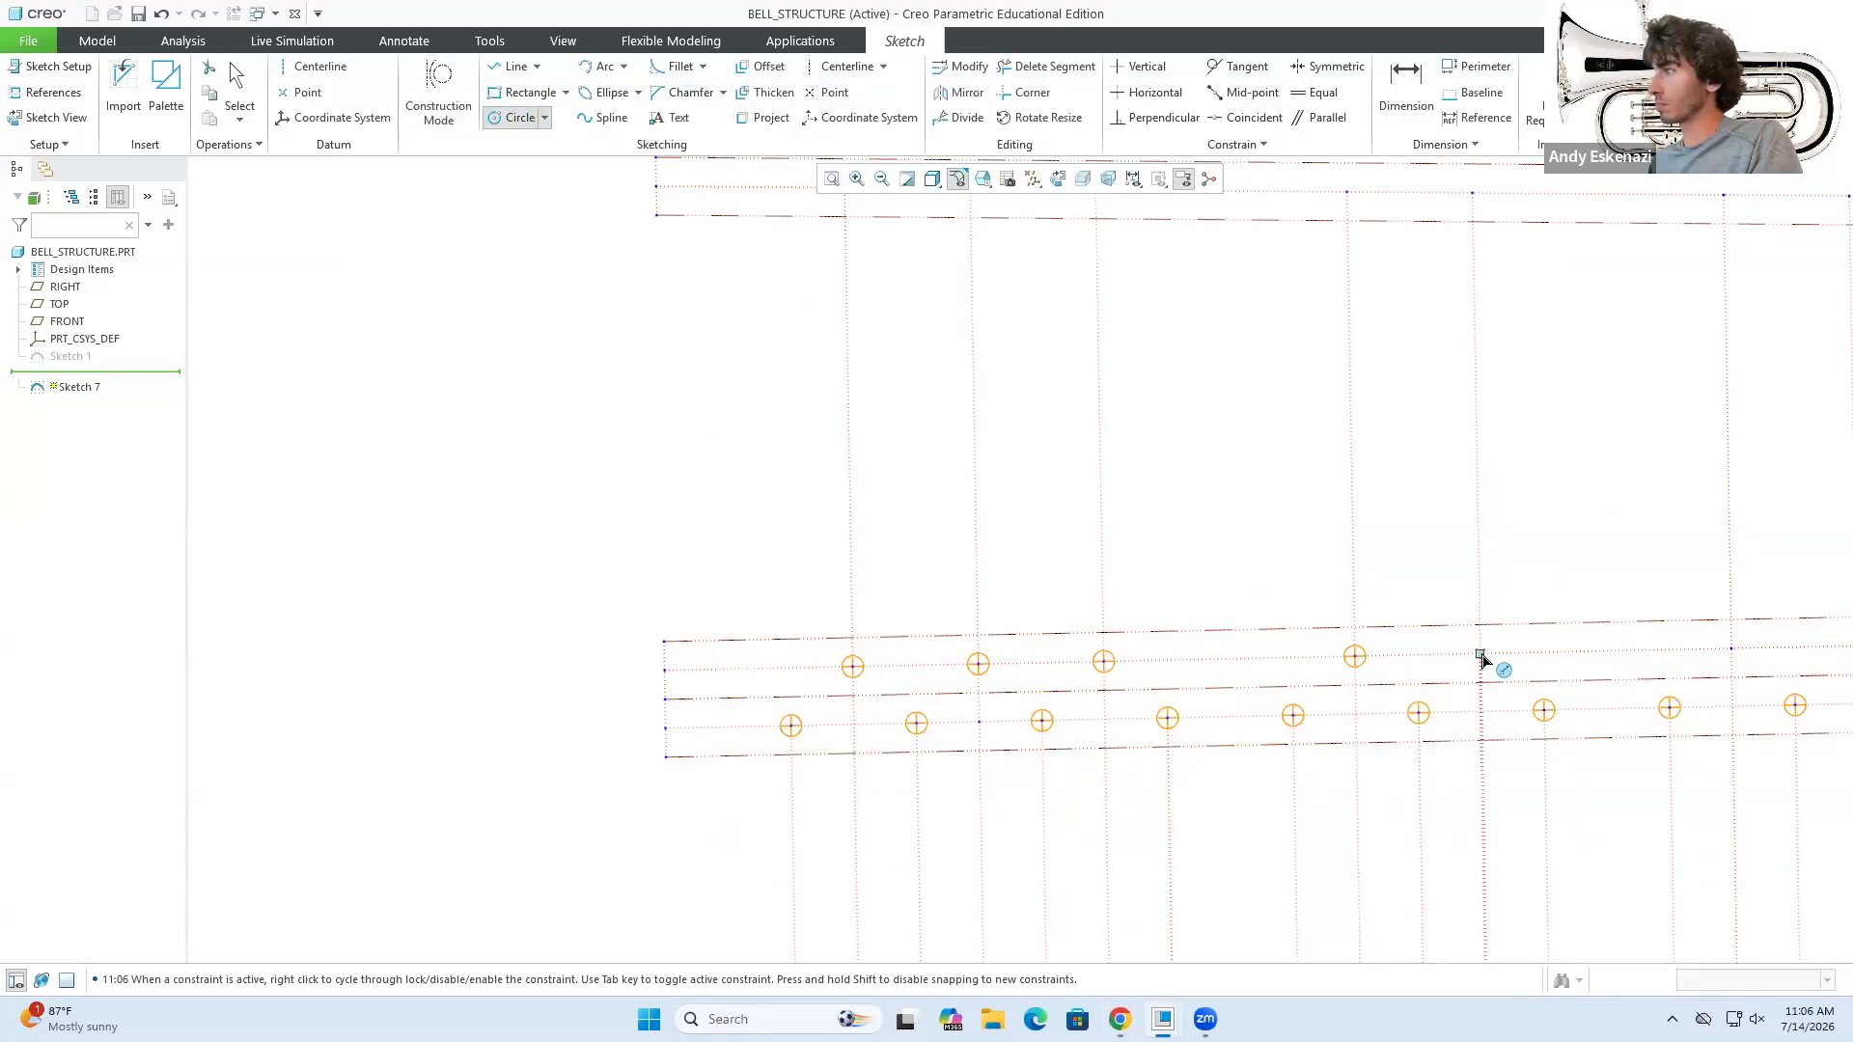
- Draw equal circles at the cross line ends along the centre line of the upper middle rail
click(1479, 655)
scroll(1332, 650, up, 4)
scroll(1631, 641, down, 3)
click(981, 628)
click(1081, 627)
click(1181, 624)
click(1382, 620)
click(1482, 617)
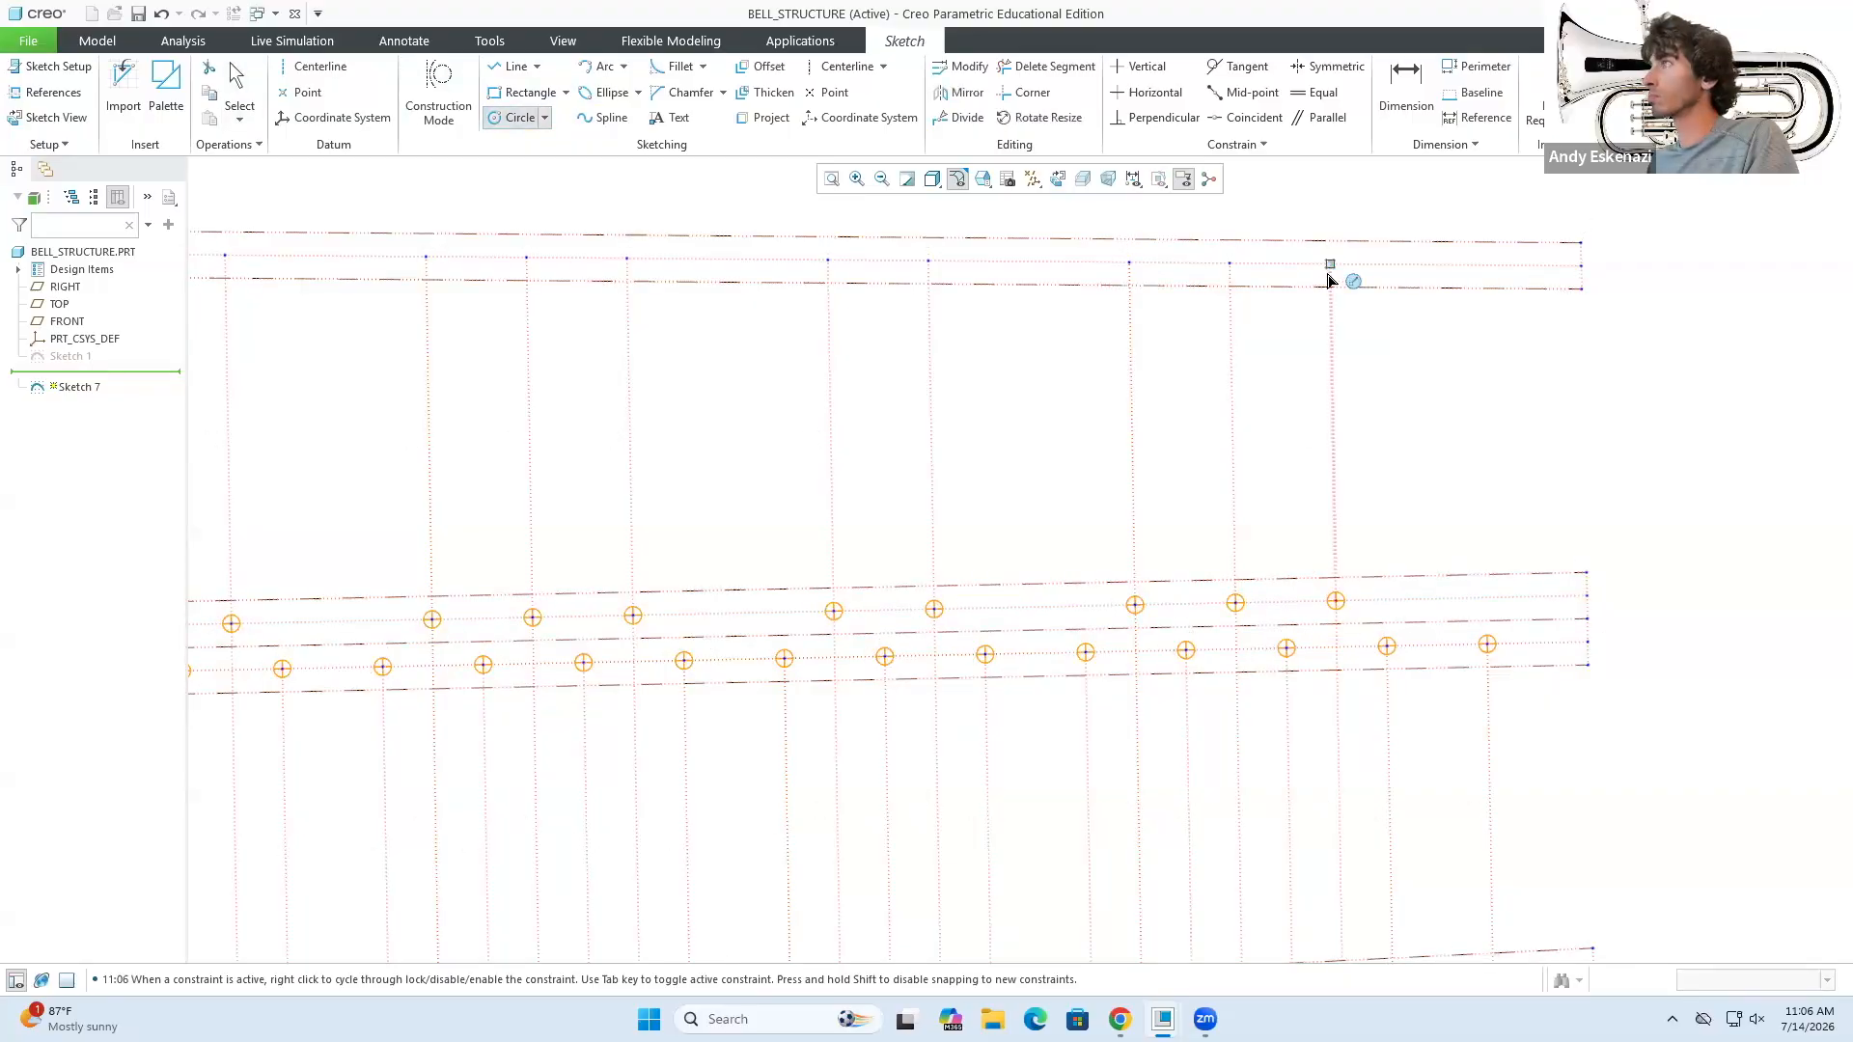
- Draw matching circles at the cross line ends along the centre line of the top rail
click(426, 257)
shift+middle_drag(257, 261, 1113, 418)
middle_click(1113, 418)
click(519, 118)
click(1081, 412)
click(980, 412)
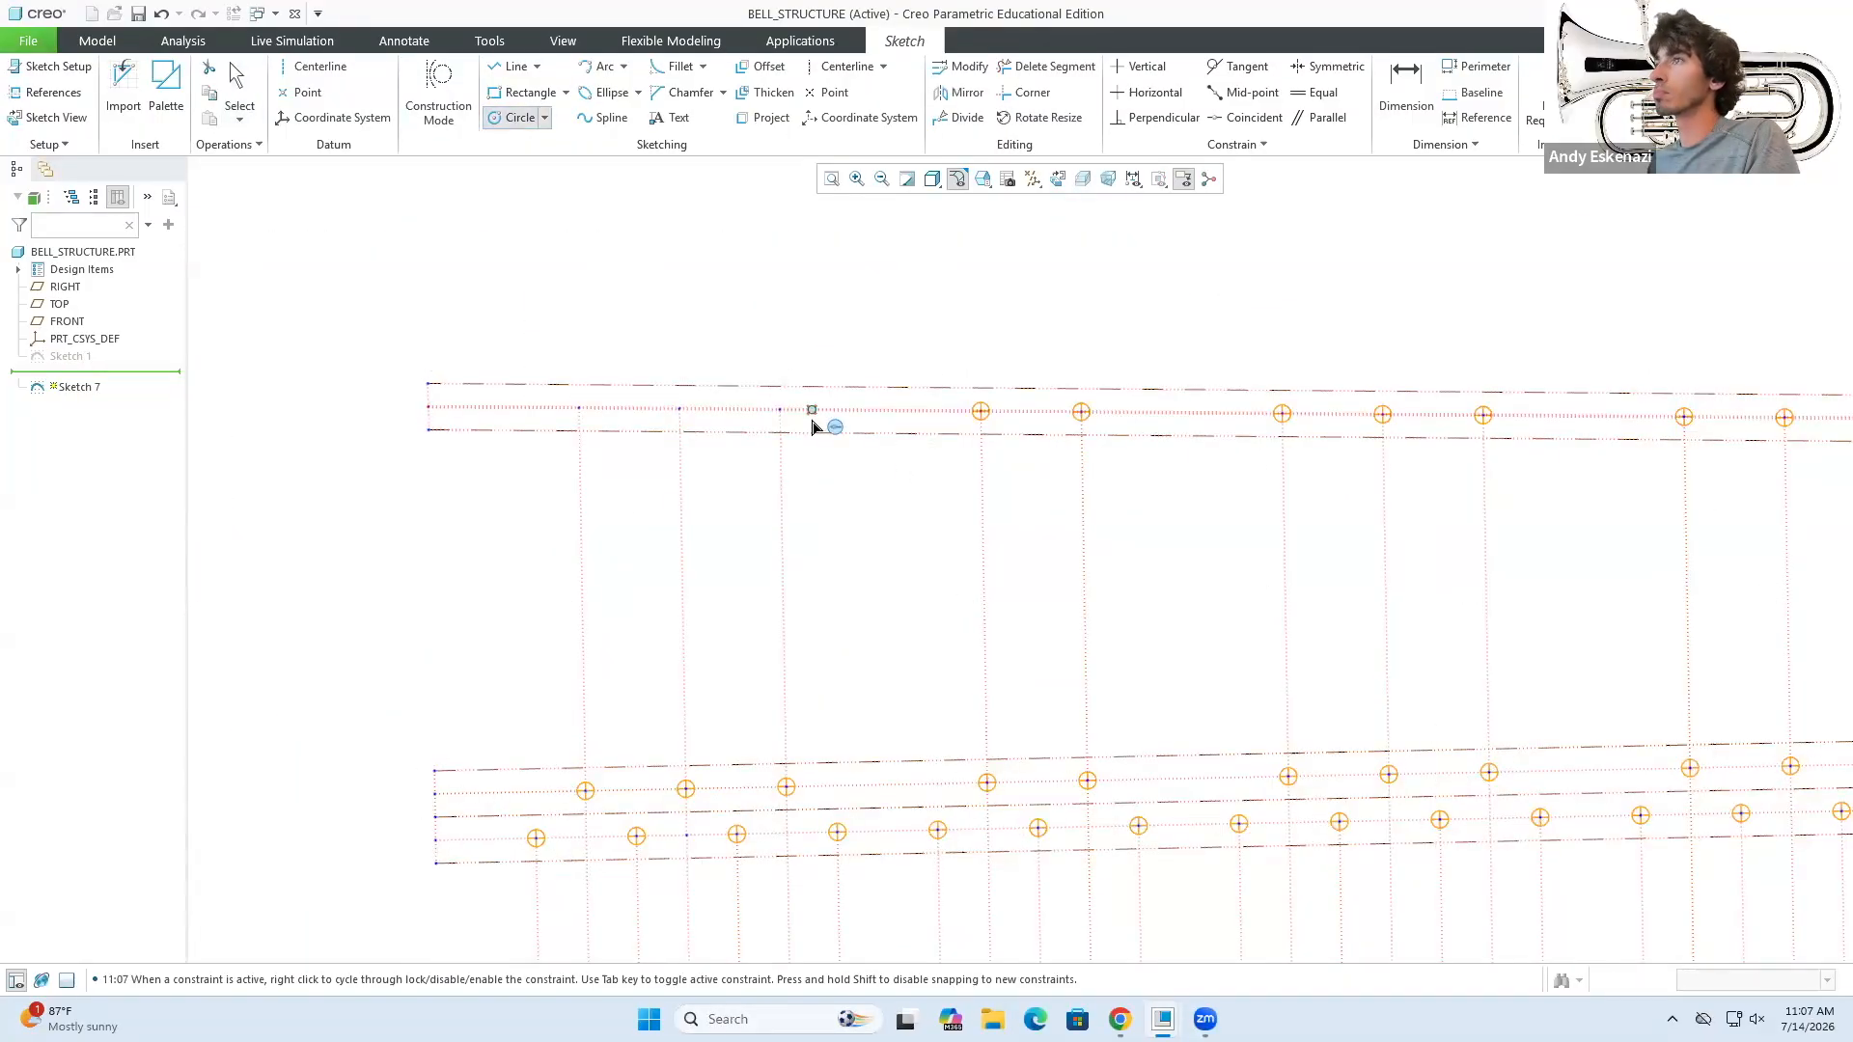
- Finish the sketch and move the model tree's insertion marker below Round 1 to restore the rolled-back features
click(1674, 82)
drag(161, 389, 159, 616)
middle_drag(831, 575, 885, 650)
scroll(831, 541, down, 3)
- Create a sketch on the RIGHT plane containing the projected peg circles of the two lower rails
click(602, 89)
click(65, 287)
click(1733, 473)
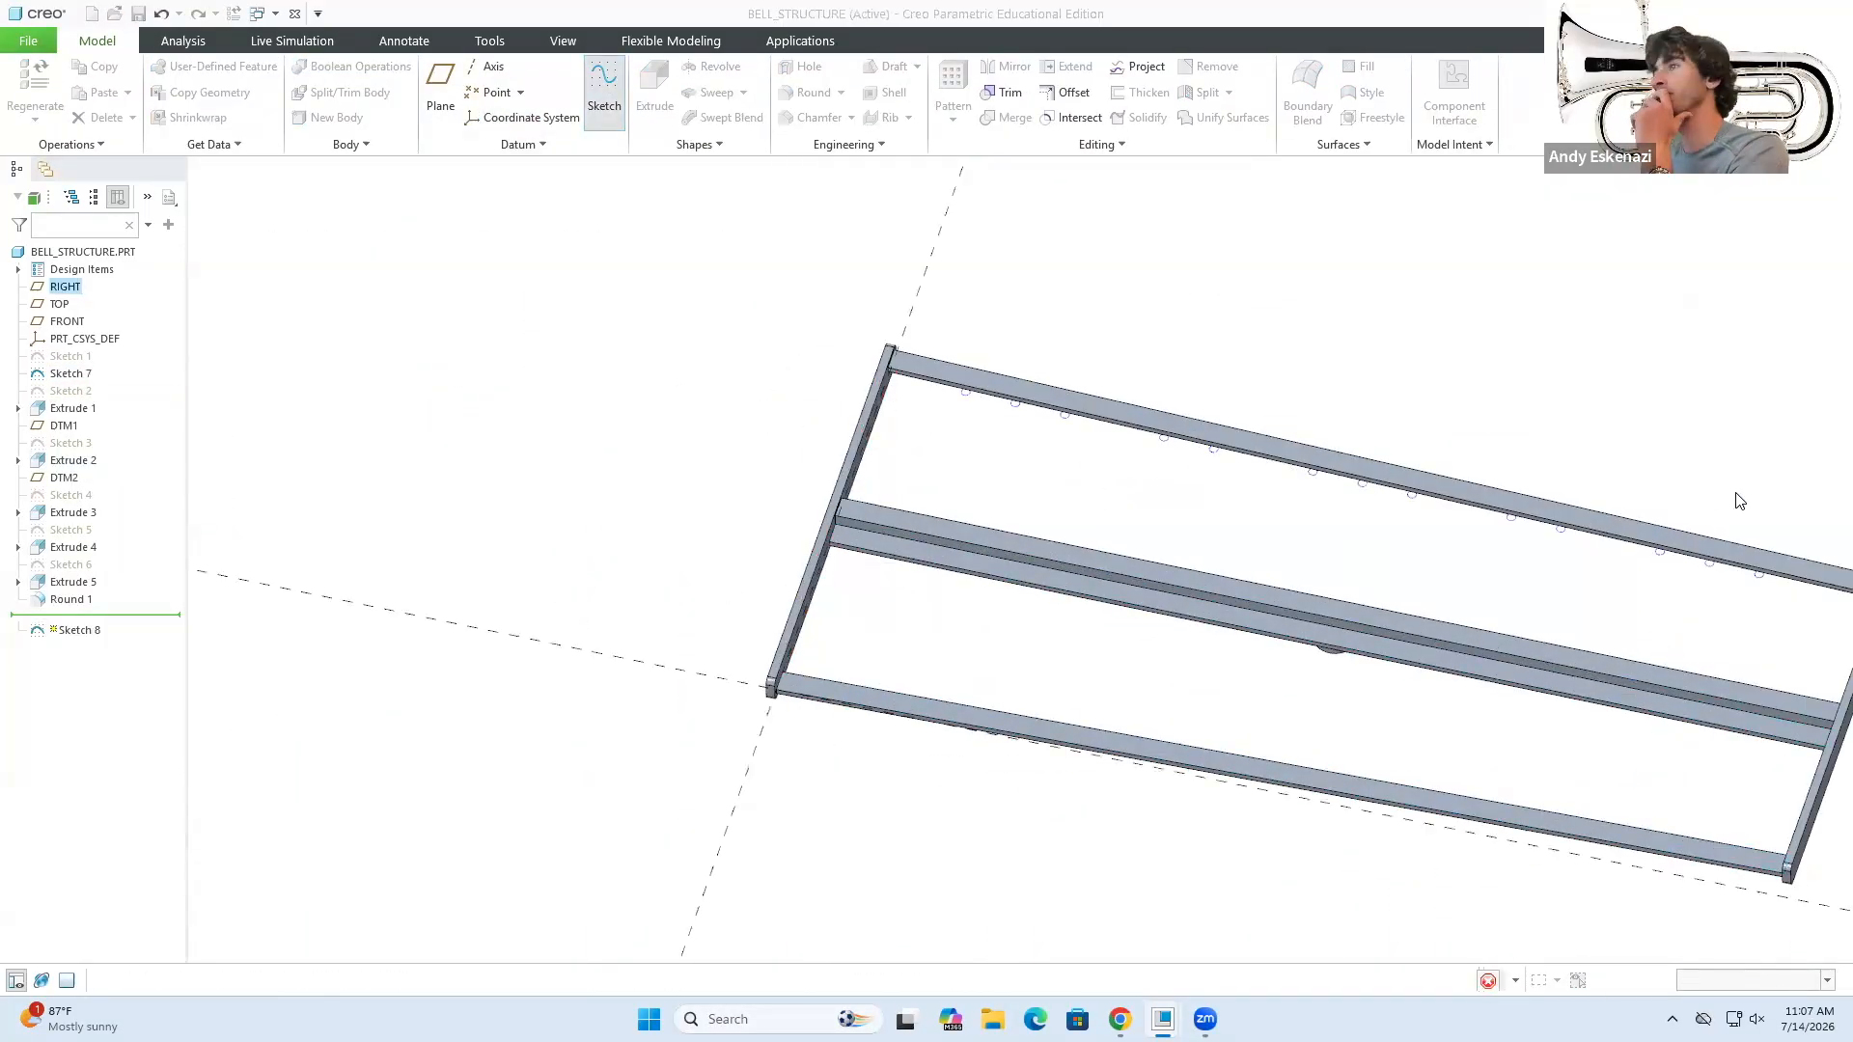
click(762, 118)
click(531, 238)
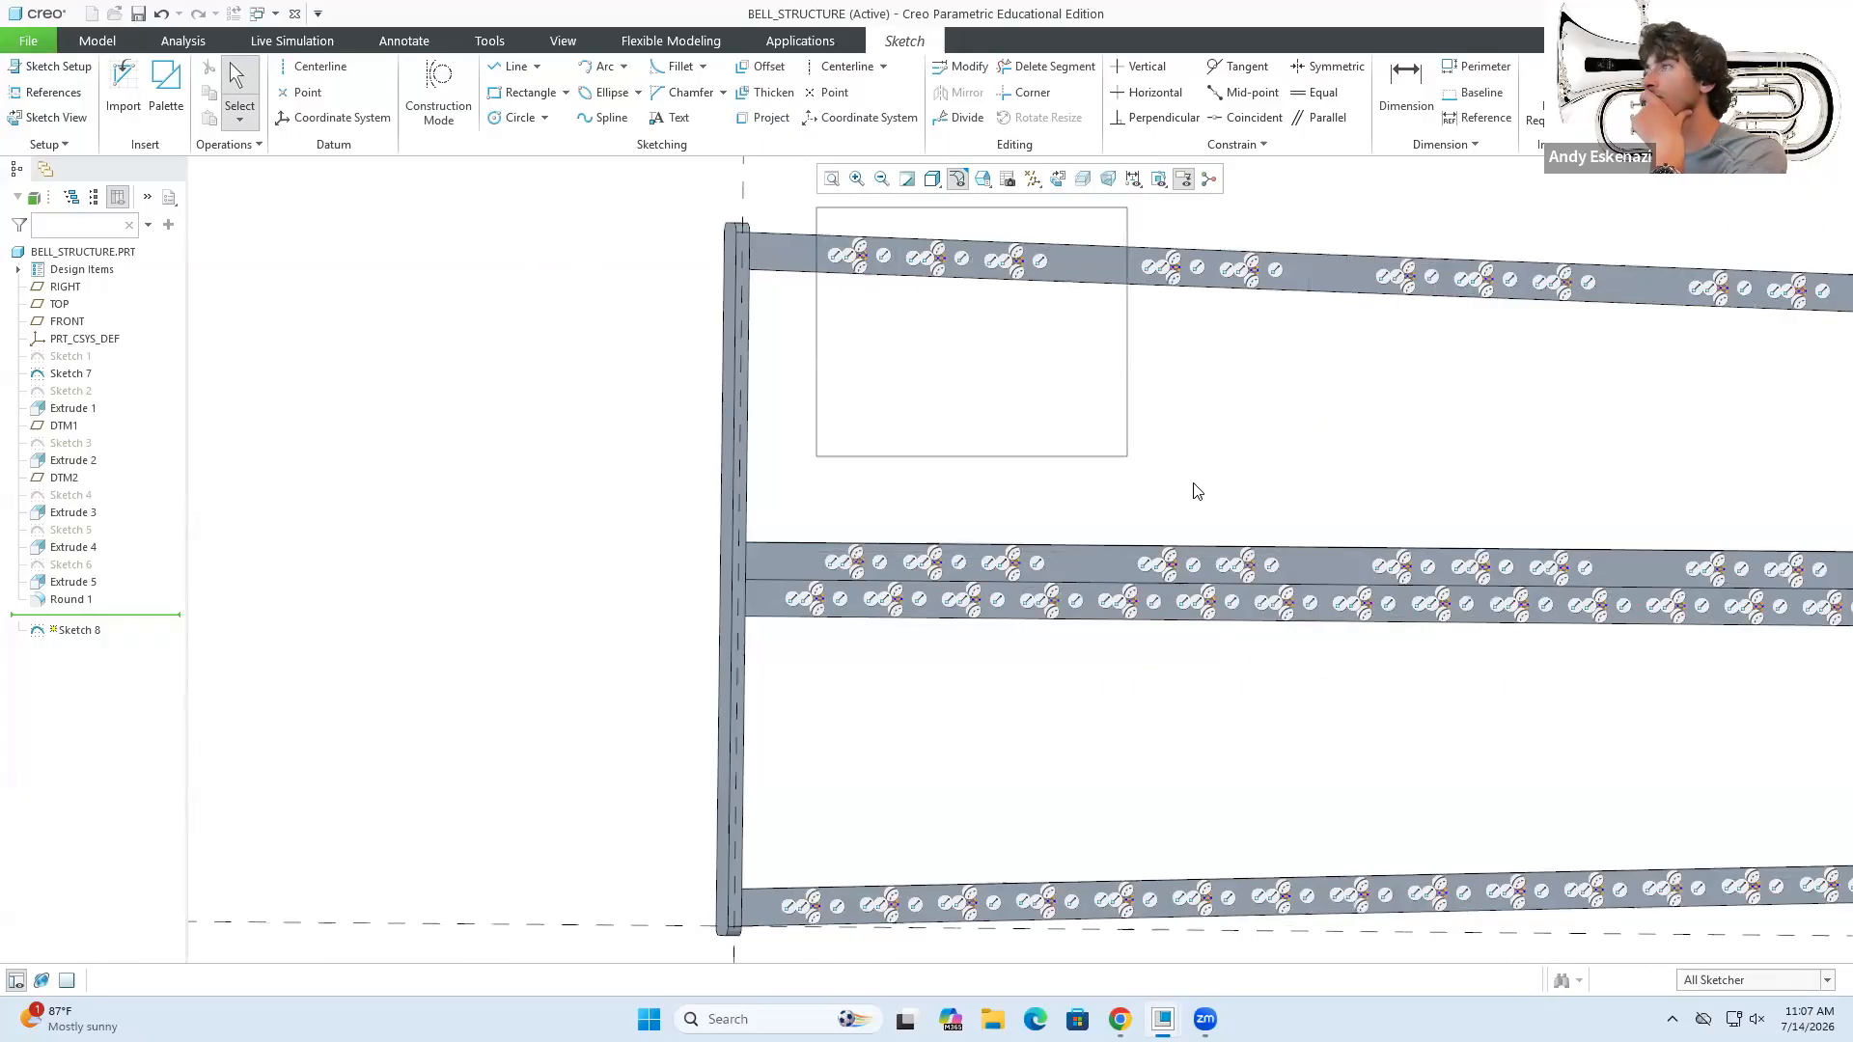
middle_drag(1465, 666, 1461, 579)
scroll(1170, 570, up, 4)
click(1674, 82)
- Extrude the projected circles on the lower rails with a depth of 1.5
click(659, 85)
double_click(242, 87)
text(1.5)
key(Return)
mouse_move(933, 668)
middle_down()
mouse_move(917, 630)
mouse_move(889, 644)
mouse_move(932, 678)
middle_up()
scroll(912, 647, up, 3)
scroll(873, 681, down, 5)
click(825, 94)
- Review the definition of Extrude 3
scroll(811, 443, up, 1)
middle_drag(811, 443, 763, 424)
click(73, 513)
click(116, 427)
middle_drag(830, 540, 810, 453)
click(825, 93)
- Redefine the lower rails' peg extrusion using DTM2 as the reference plane
click(63, 478)
click(1750, 467)
mouse_move(944, 480)
middle_down()
mouse_move(965, 462)
mouse_move(984, 551)
mouse_move(926, 598)
middle_up()
click(1026, 591)
click(1057, 502)
click(223, 145)
click(825, 87)
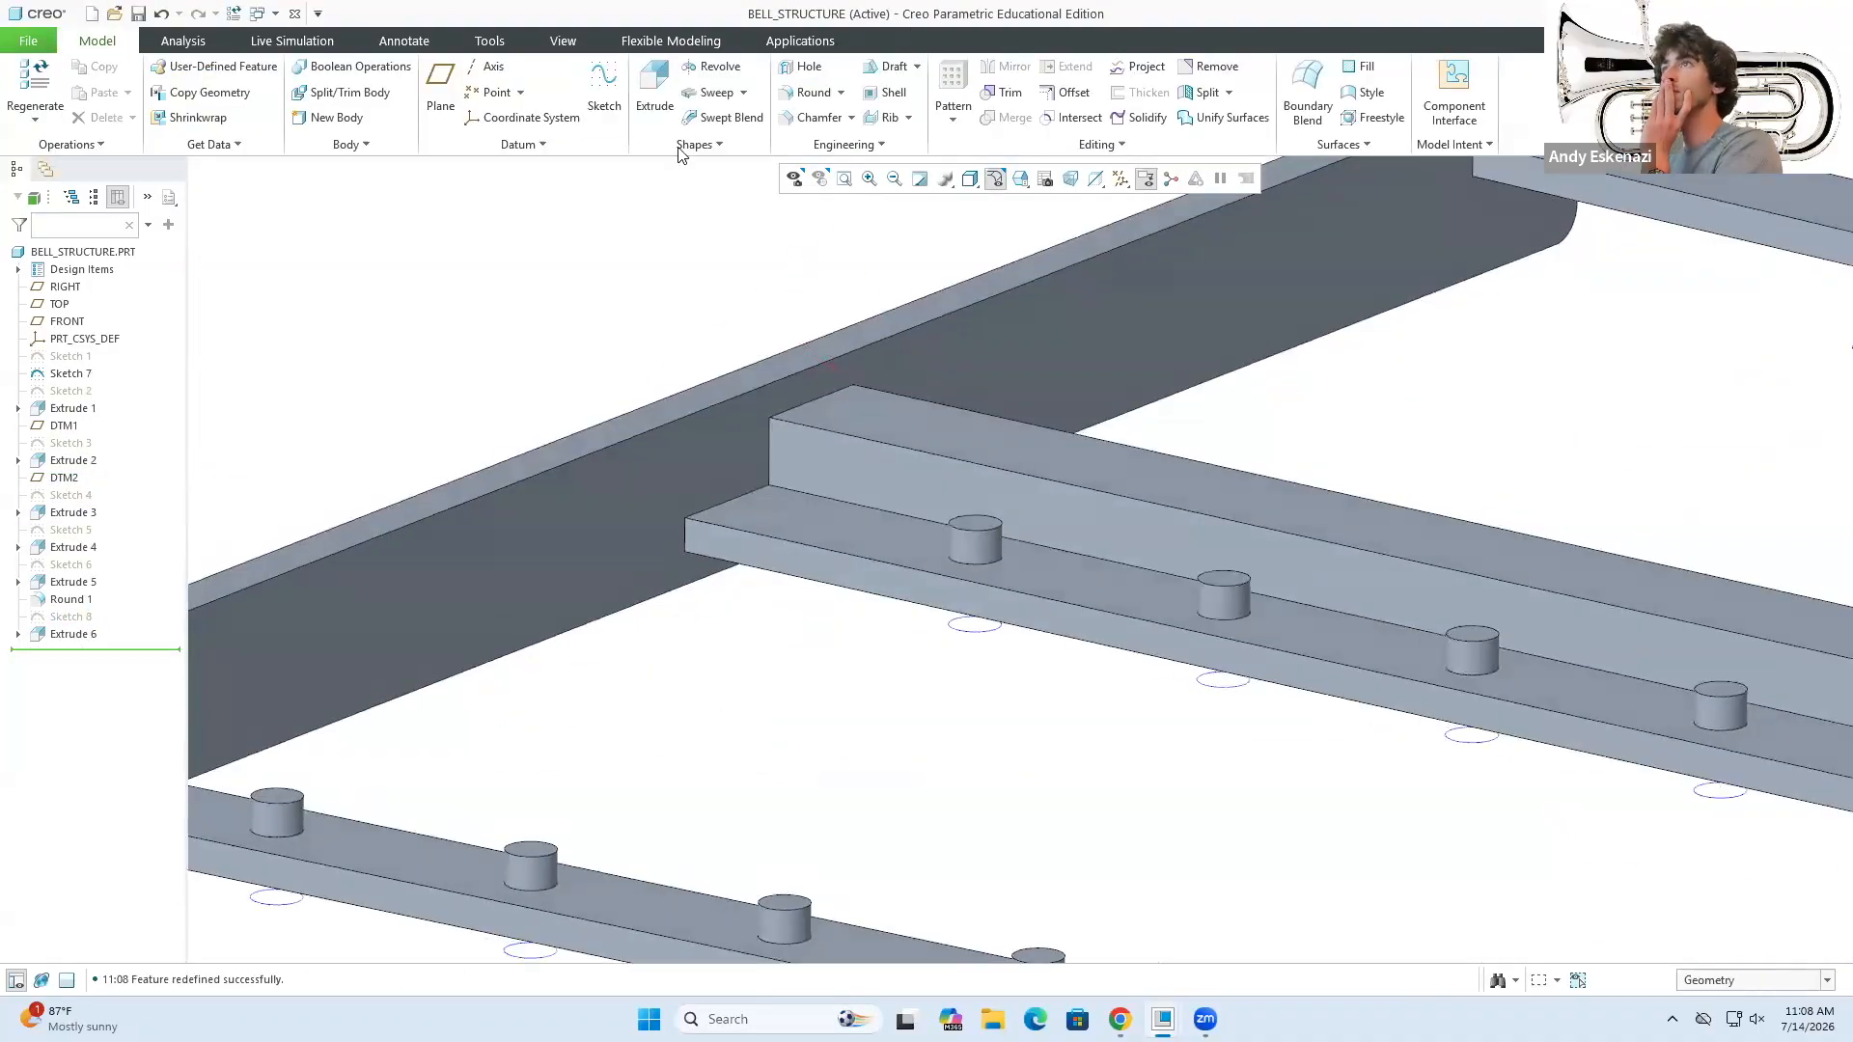
- Create a sketch of the projected peg circles for the upper rails, deleting the unneeded circles
click(604, 87)
click(762, 117)
scroll(1001, 570, up, 4)
click(482, 232)
click(1753, 443)
shift+middle_drag(1067, 446, 1179, 617)
drag(619, 417, 1438, 776)
key(Delete)
shift+middle_drag(1438, 675, 966, 666)
drag(1029, 453, 1684, 796)
key(Delete)
click(1753, 87)
- Extrude the upper rails' peg circles with a depth of 4
click(654, 87)
text(4)
click(828, 92)
- Start a 0.50 round on the top edges of the pegs near one end of the middle and rear rails
middle_drag(1038, 347, 1026, 621)
scroll(949, 526, up, 3)
click(813, 93)
click(221, 146)
scroll(980, 567, down, 6)
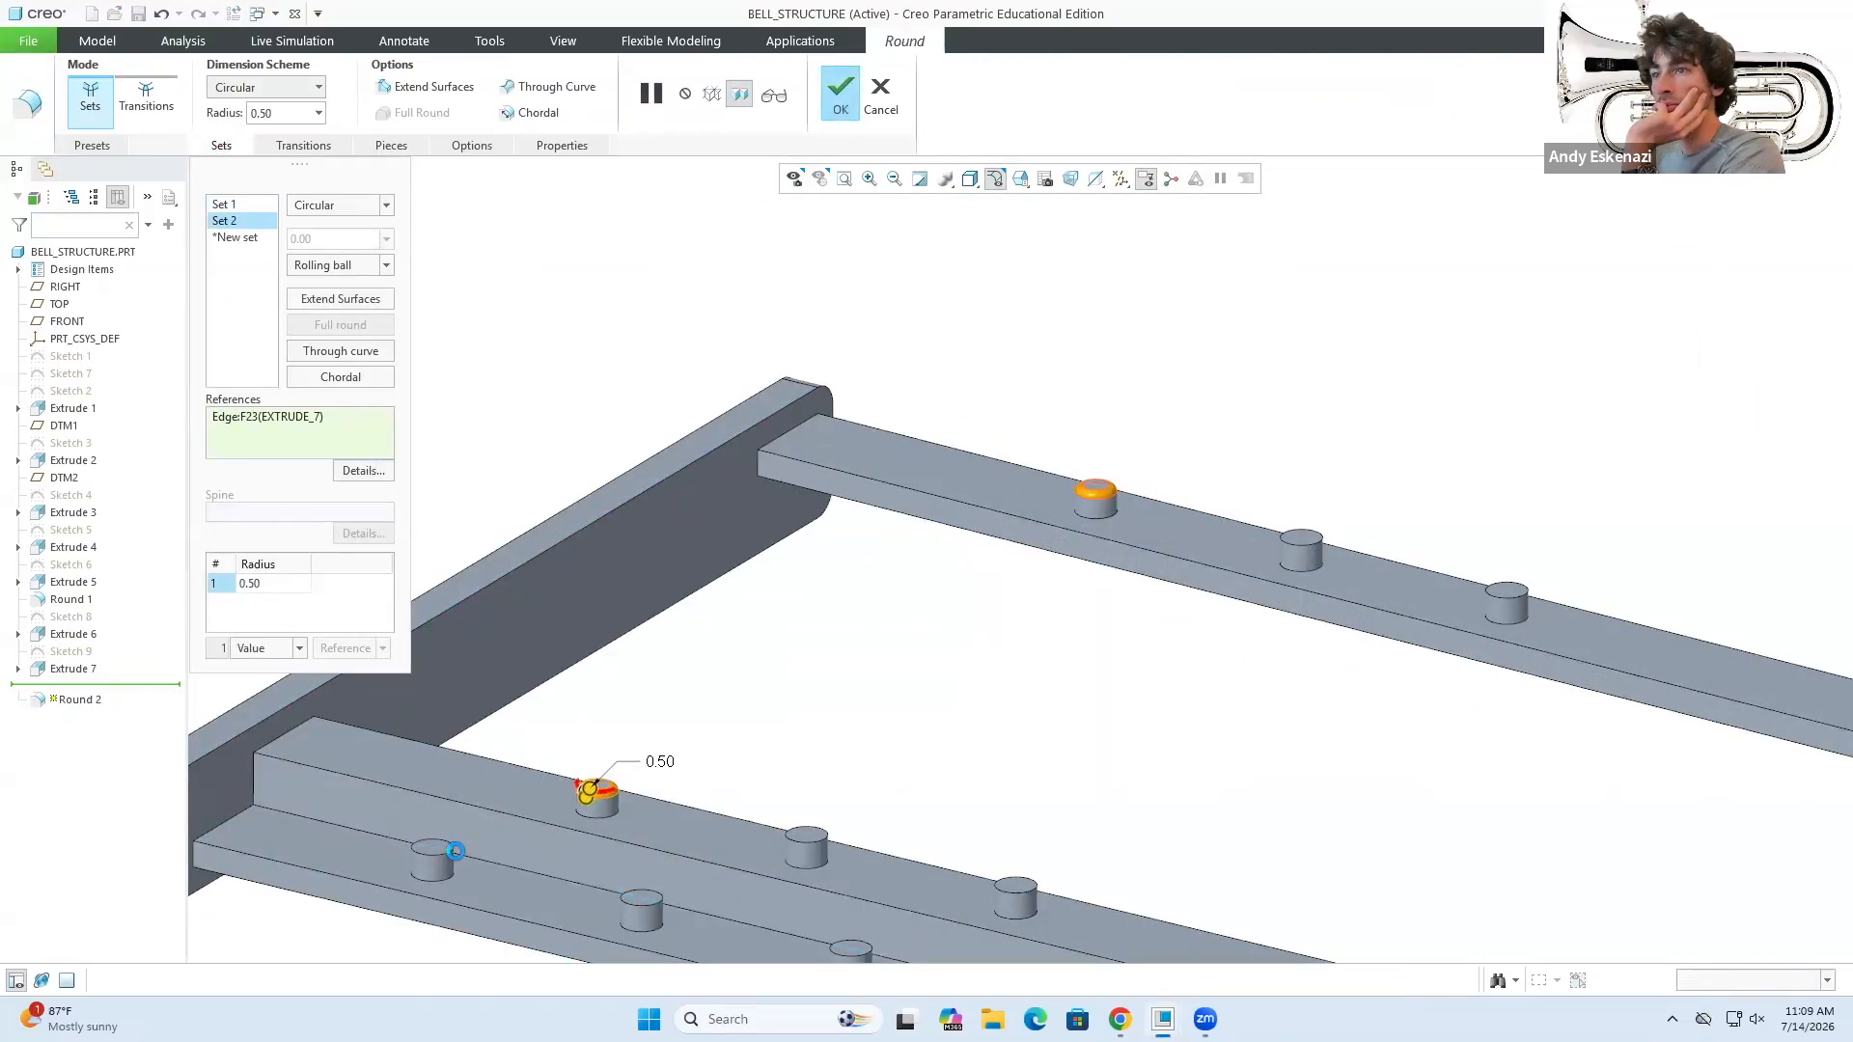
click(1511, 598)
scroll(1512, 603, up, 3)
shift+middle_drag(1512, 606, 1139, 347)
click(858, 599)
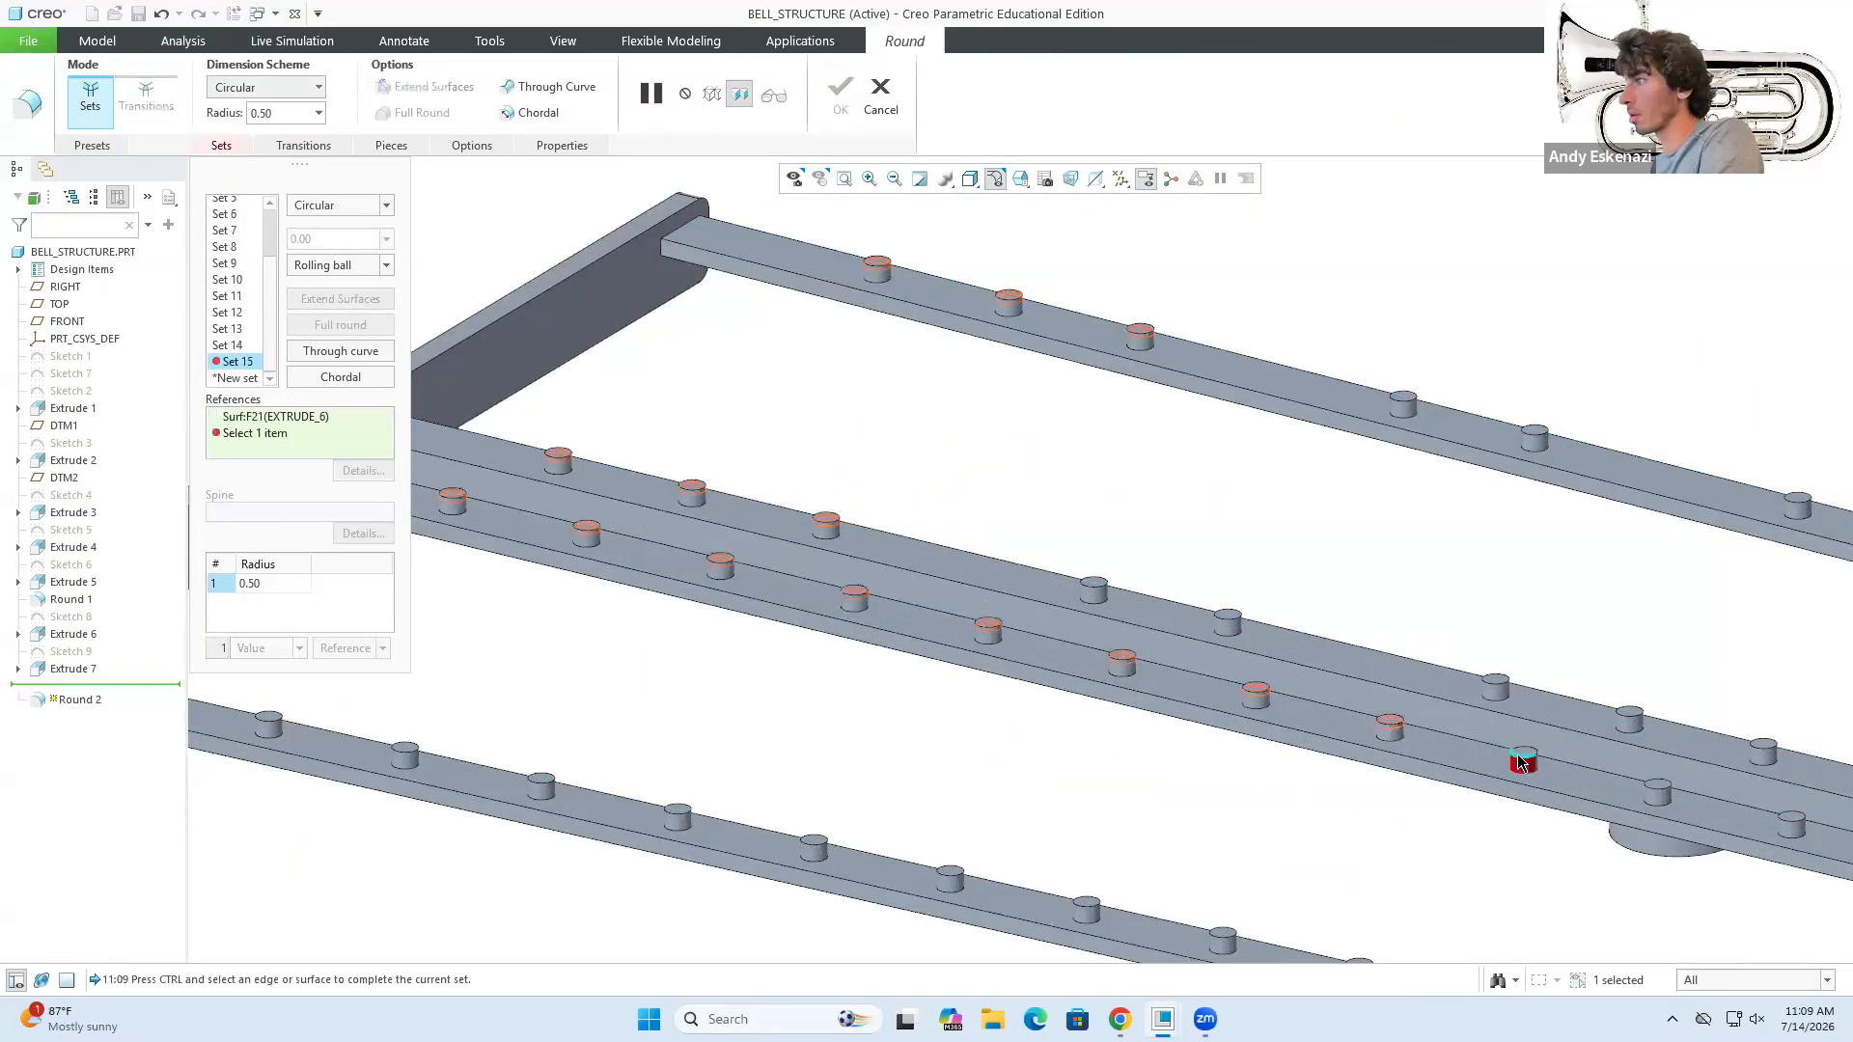
click(1773, 752)
click(1795, 824)
shift+middle_drag(1795, 820, 1093, 753)
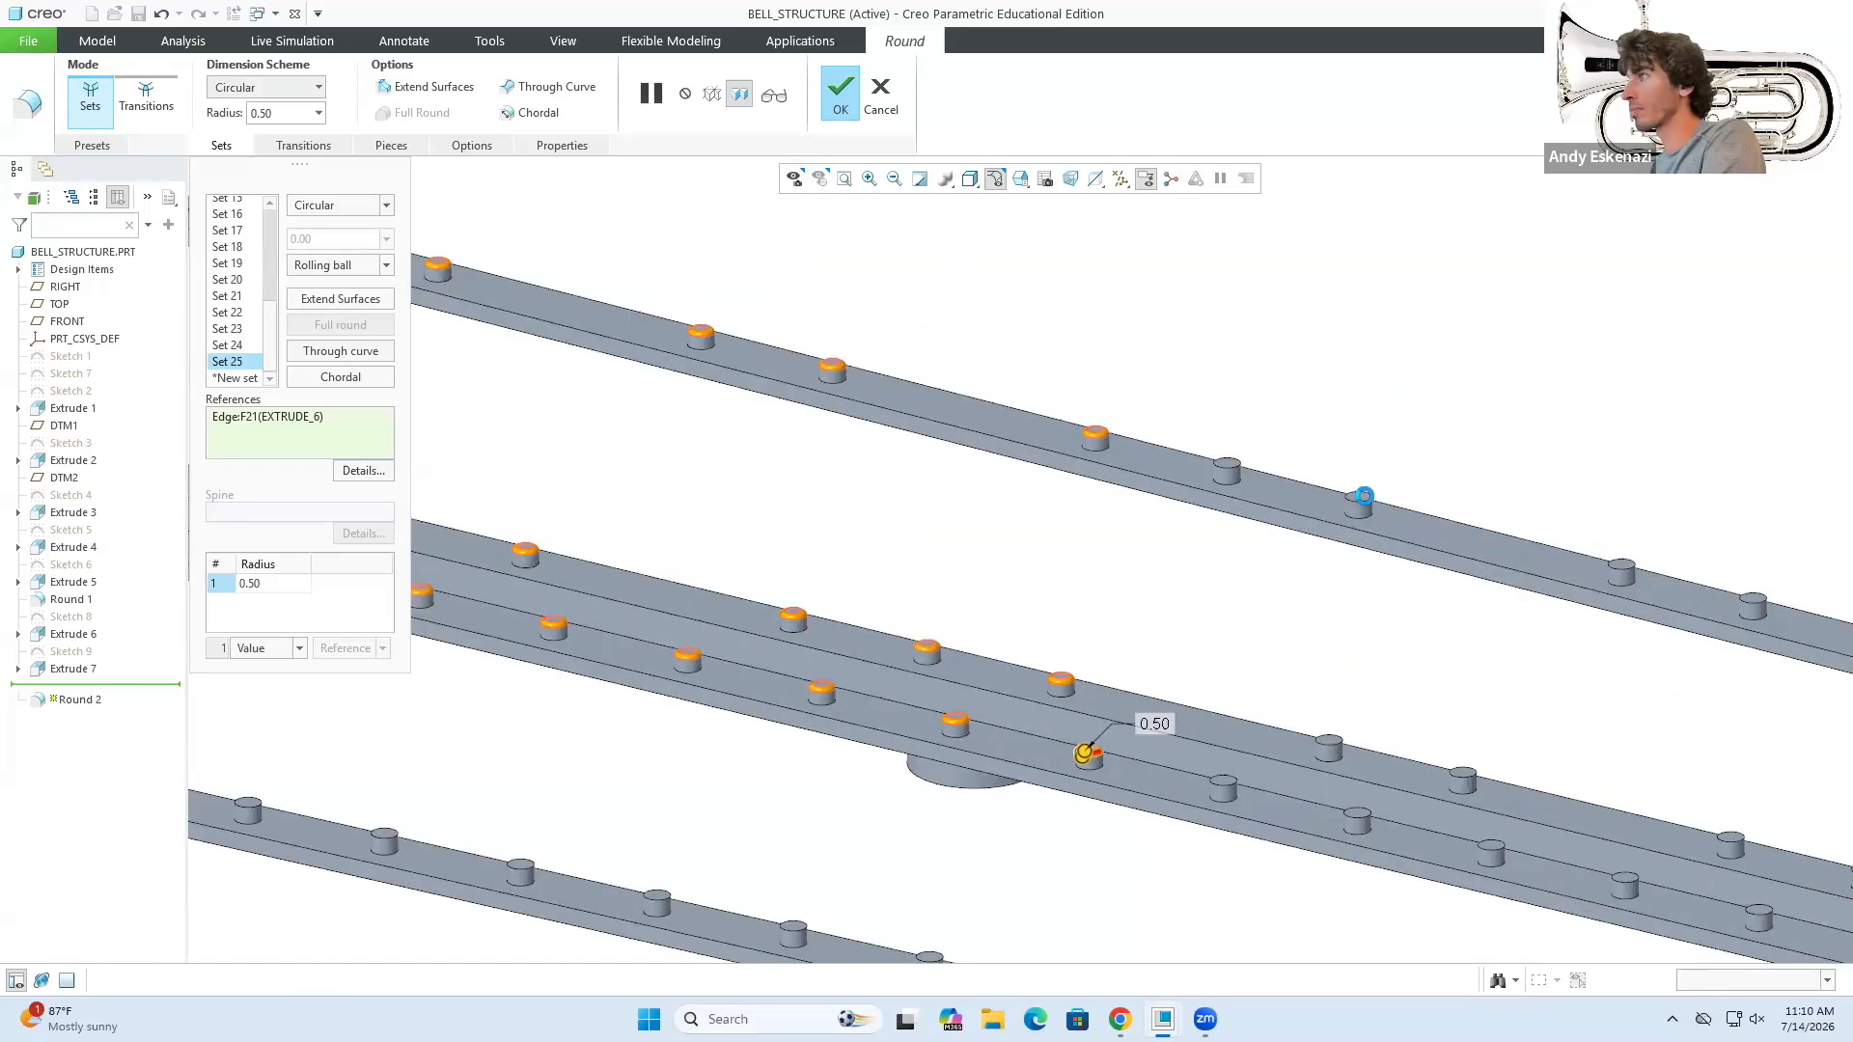
- Add the remaining pegs' top edges along the middle and rear rails to the 0.50 round, up to their far end
click(1493, 851)
click(1627, 883)
click(1759, 915)
click(1730, 842)
scroll(1129, 762, up, 5)
scroll(1322, 815, down, 5)
click(1252, 773)
click(1222, 701)
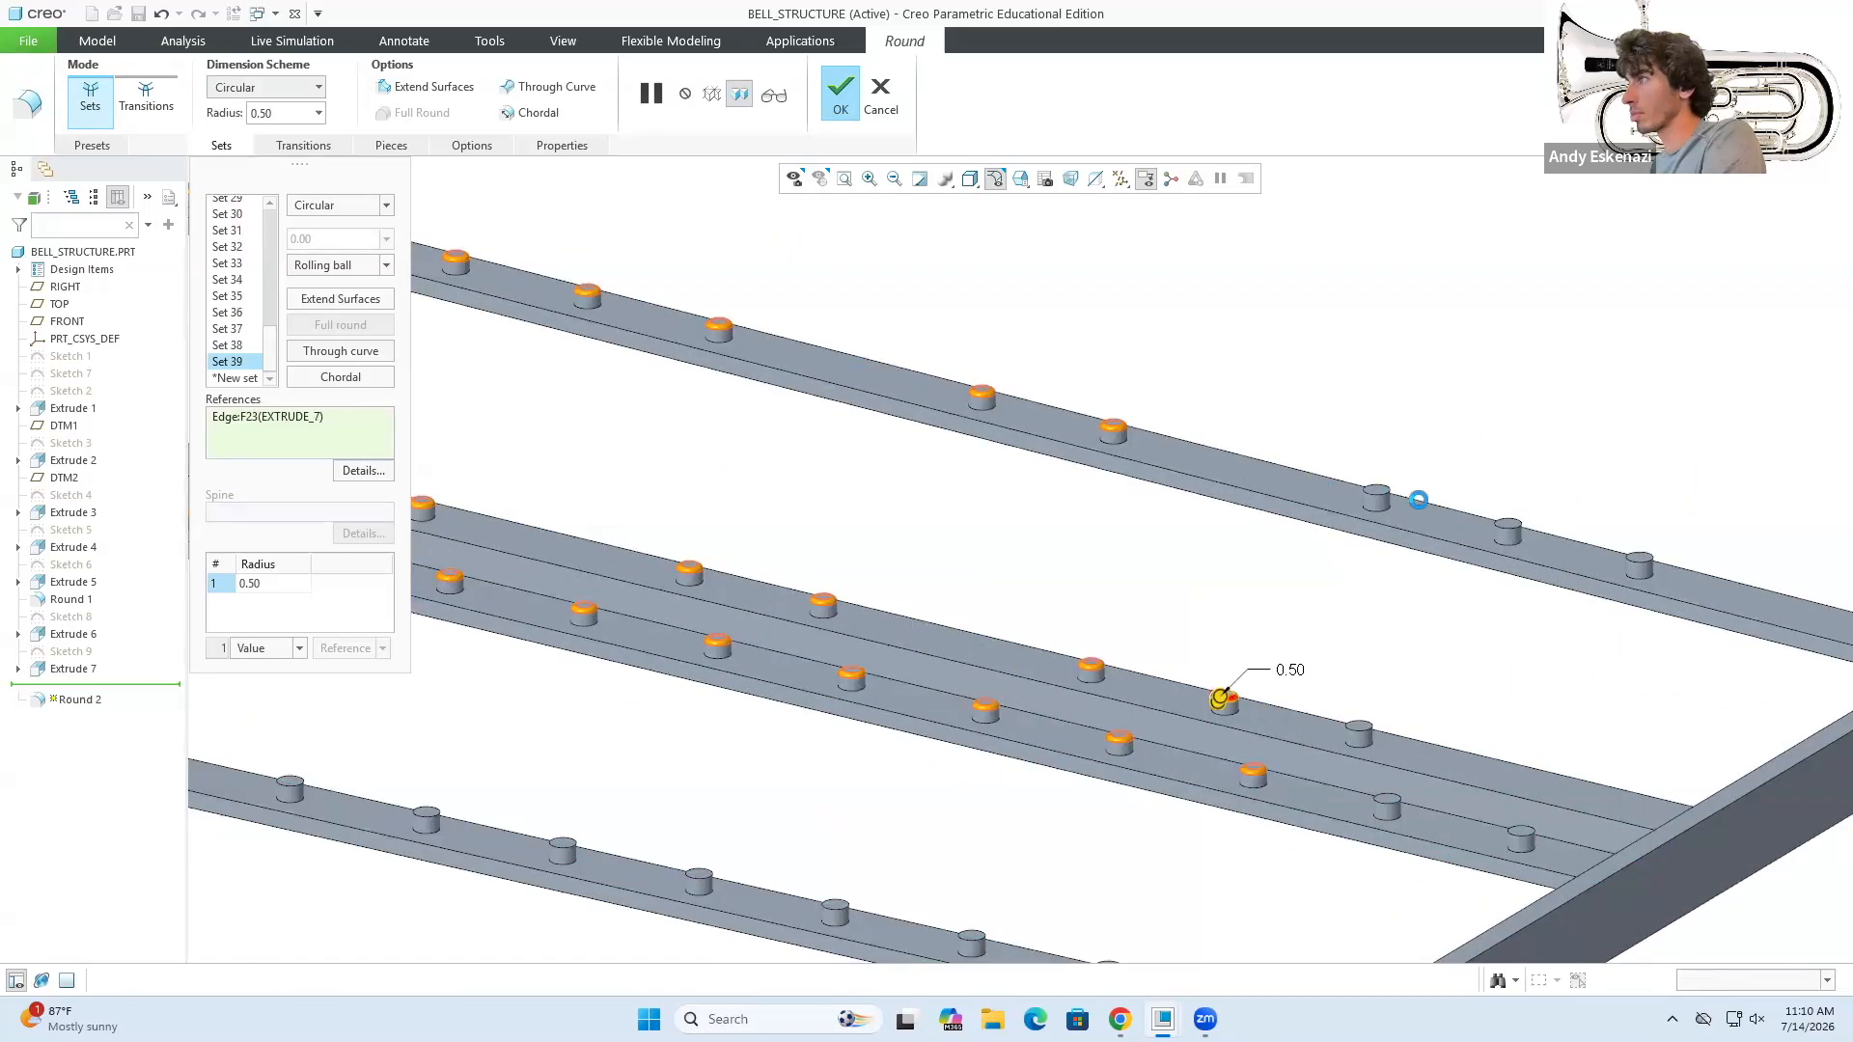
click(1523, 831)
- Add the top edges of all front-rail pegs to the 0.50 round and complete the feature
scroll(1486, 685, up, 5)
scroll(699, 613, down, 5)
click(698, 612)
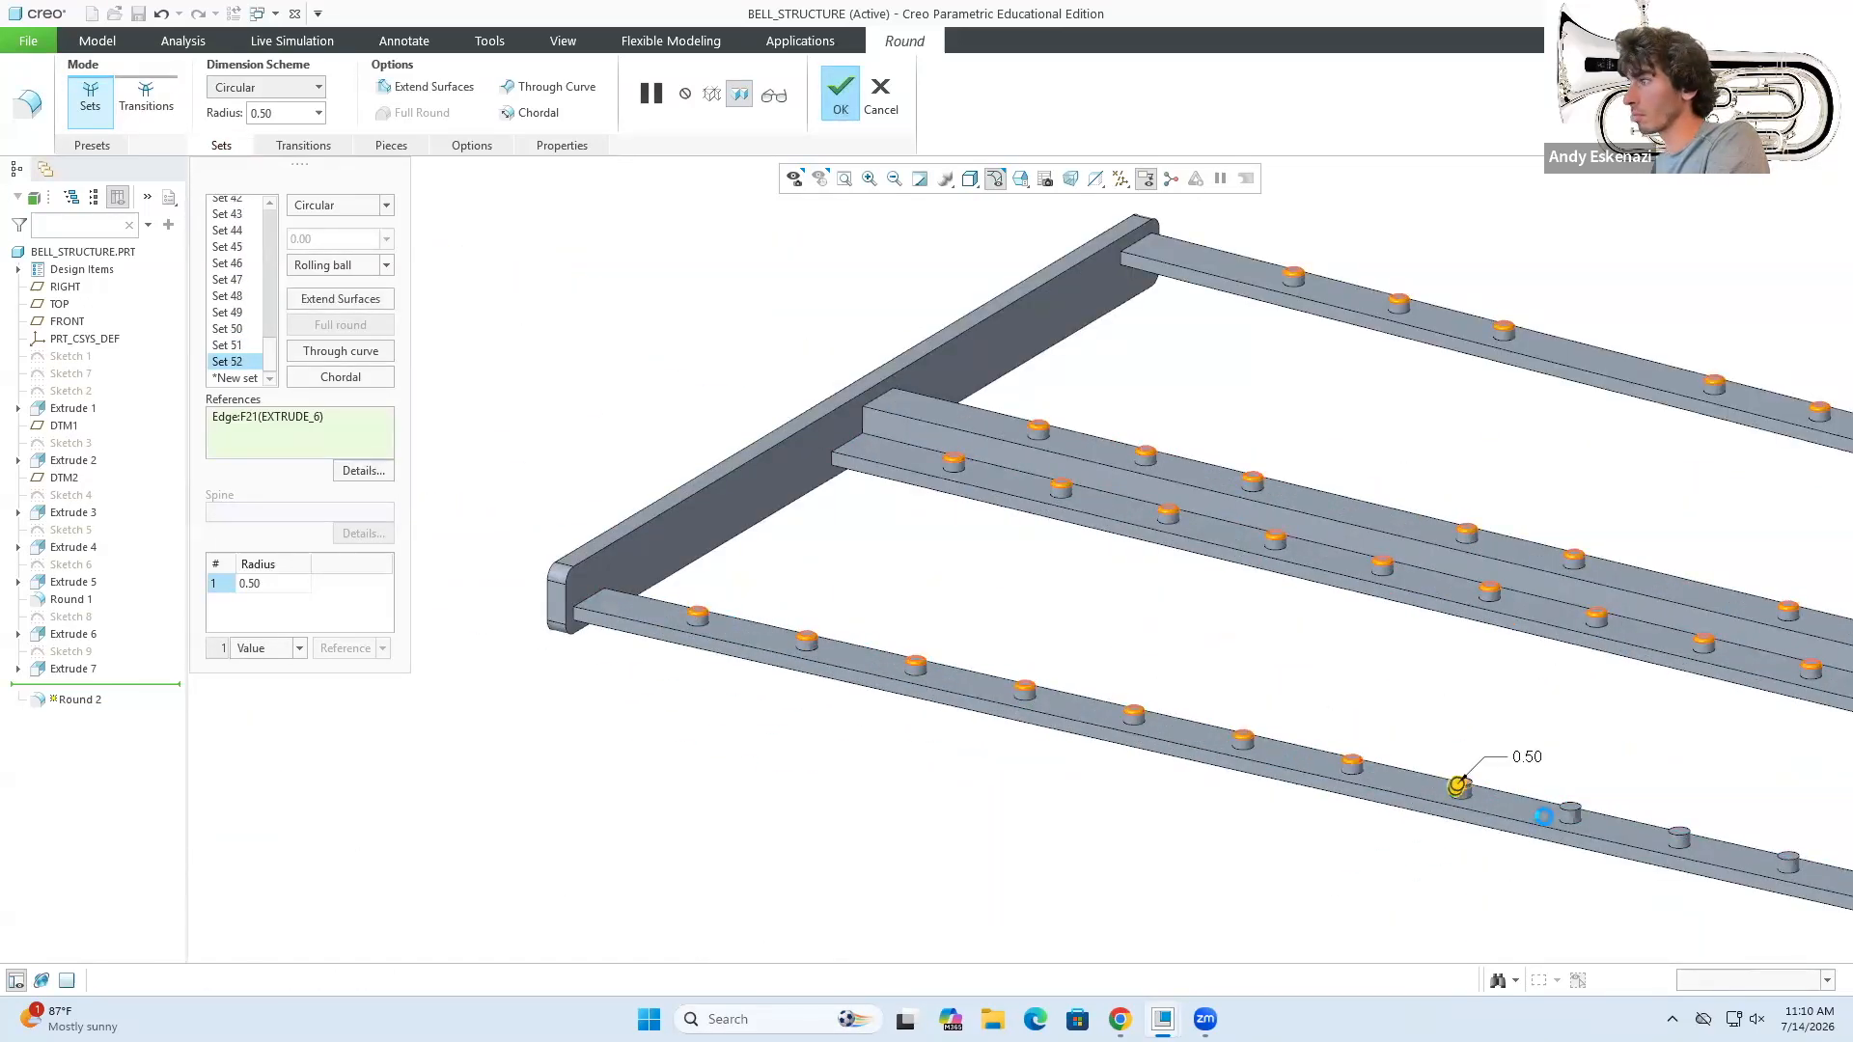
click(1570, 807)
click(1679, 832)
scroll(1159, 763, up, 5)
scroll(1419, 806, down, 5)
click(910, 712)
click(1453, 839)
click(1562, 863)
scroll(868, 579, up, 5)
scroll(1361, 758, down, 5)
click(1137, 701)
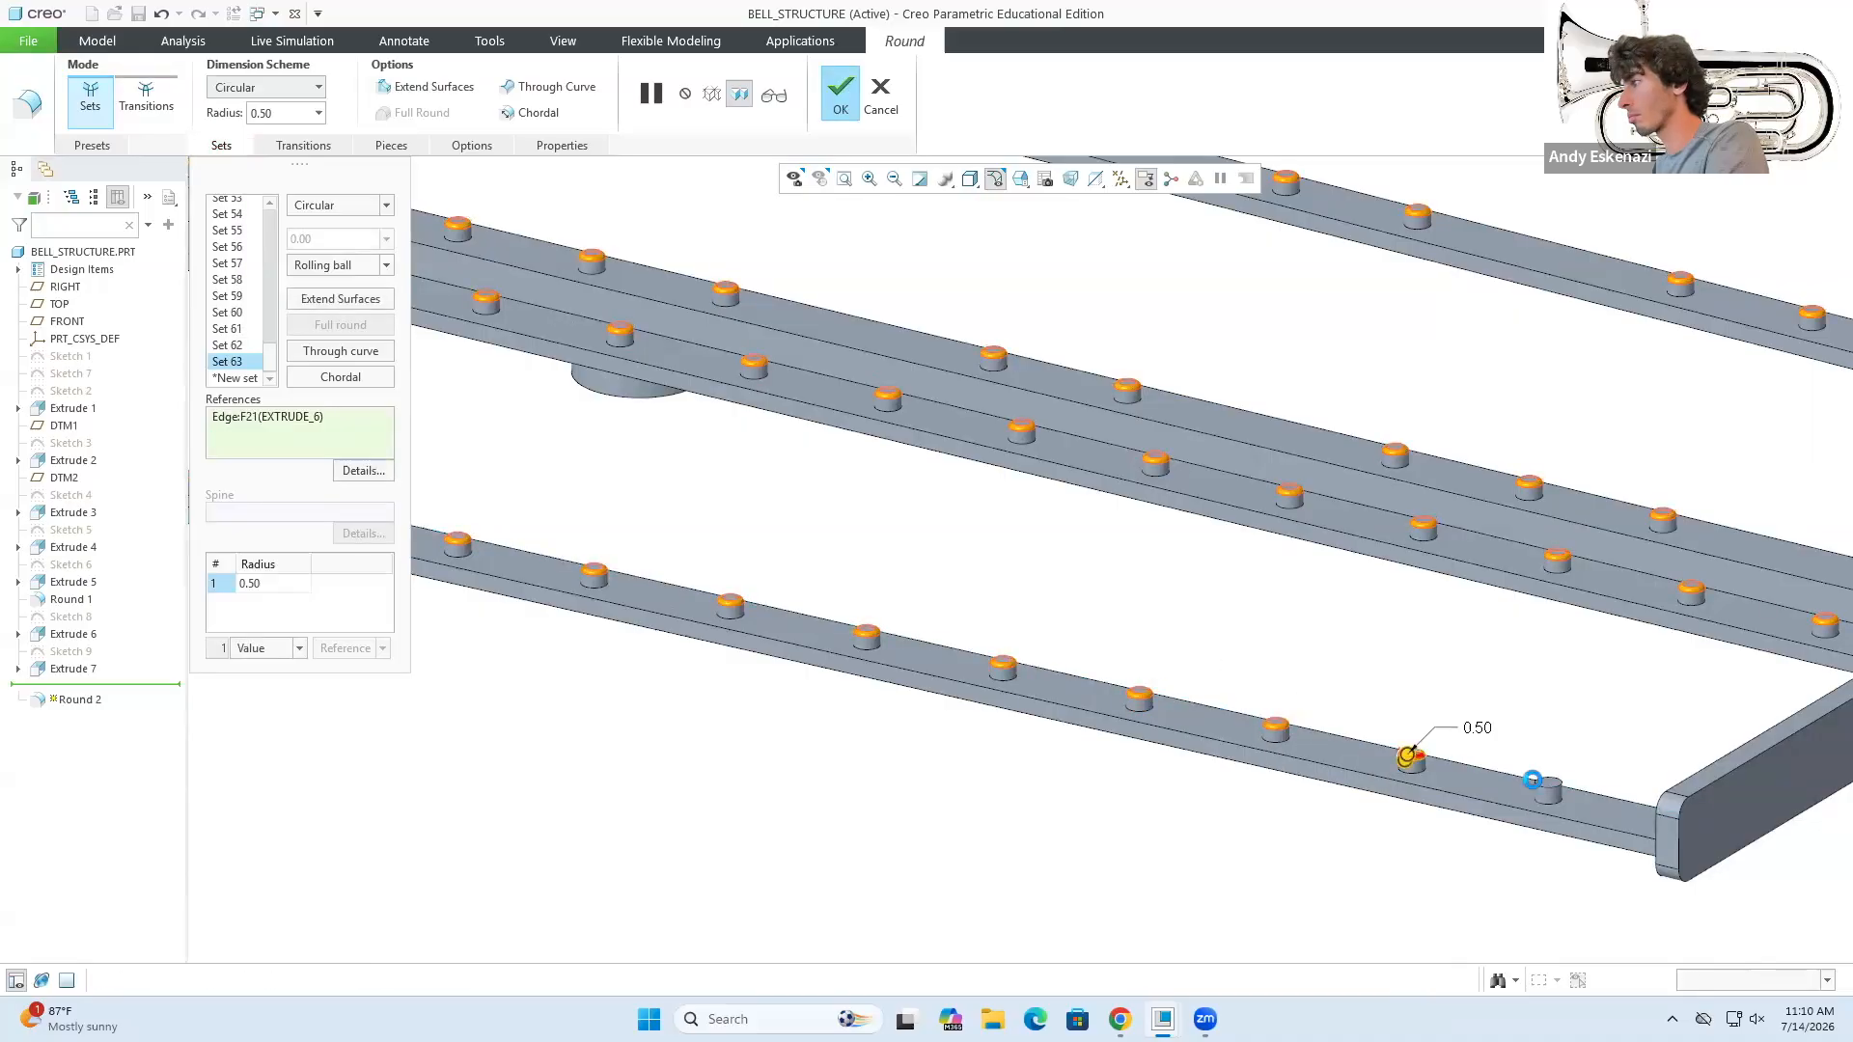
click(1538, 781)
click(839, 94)
- Start a D x D edge chamfer of 0.50 on the long edges of the first rail
scroll(935, 473, up, 8)
scroll(774, 393, down, 5)
click(809, 114)
click(534, 708)
click(534, 595)
click(483, 746)
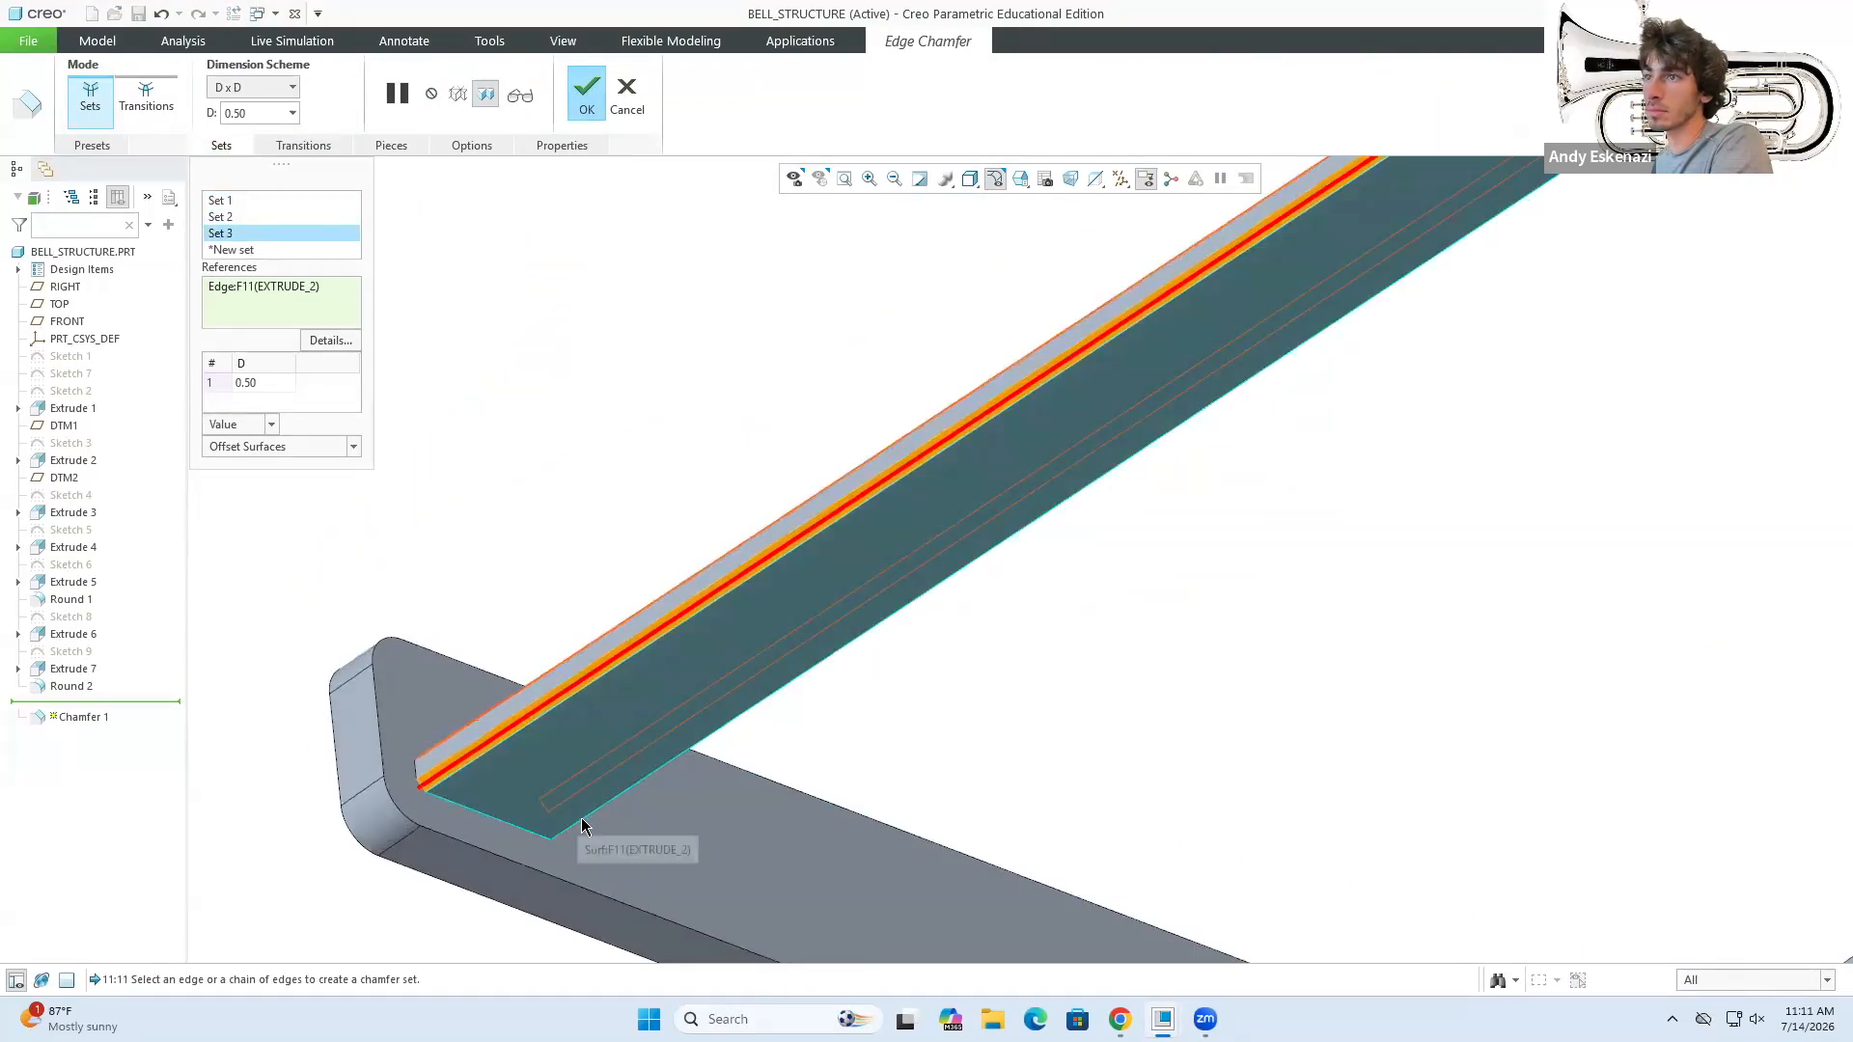
click(582, 822)
middle_drag(582, 826, 831, 467)
click(831, 467)
- Add the long edges of the other rails to the 0.50 chamfer and complete the feature
scroll(1555, 691, up, 5)
scroll(1348, 600, down, 5)
shift+middle_drag(1282, 645, 1451, 390)
click(1708, 441)
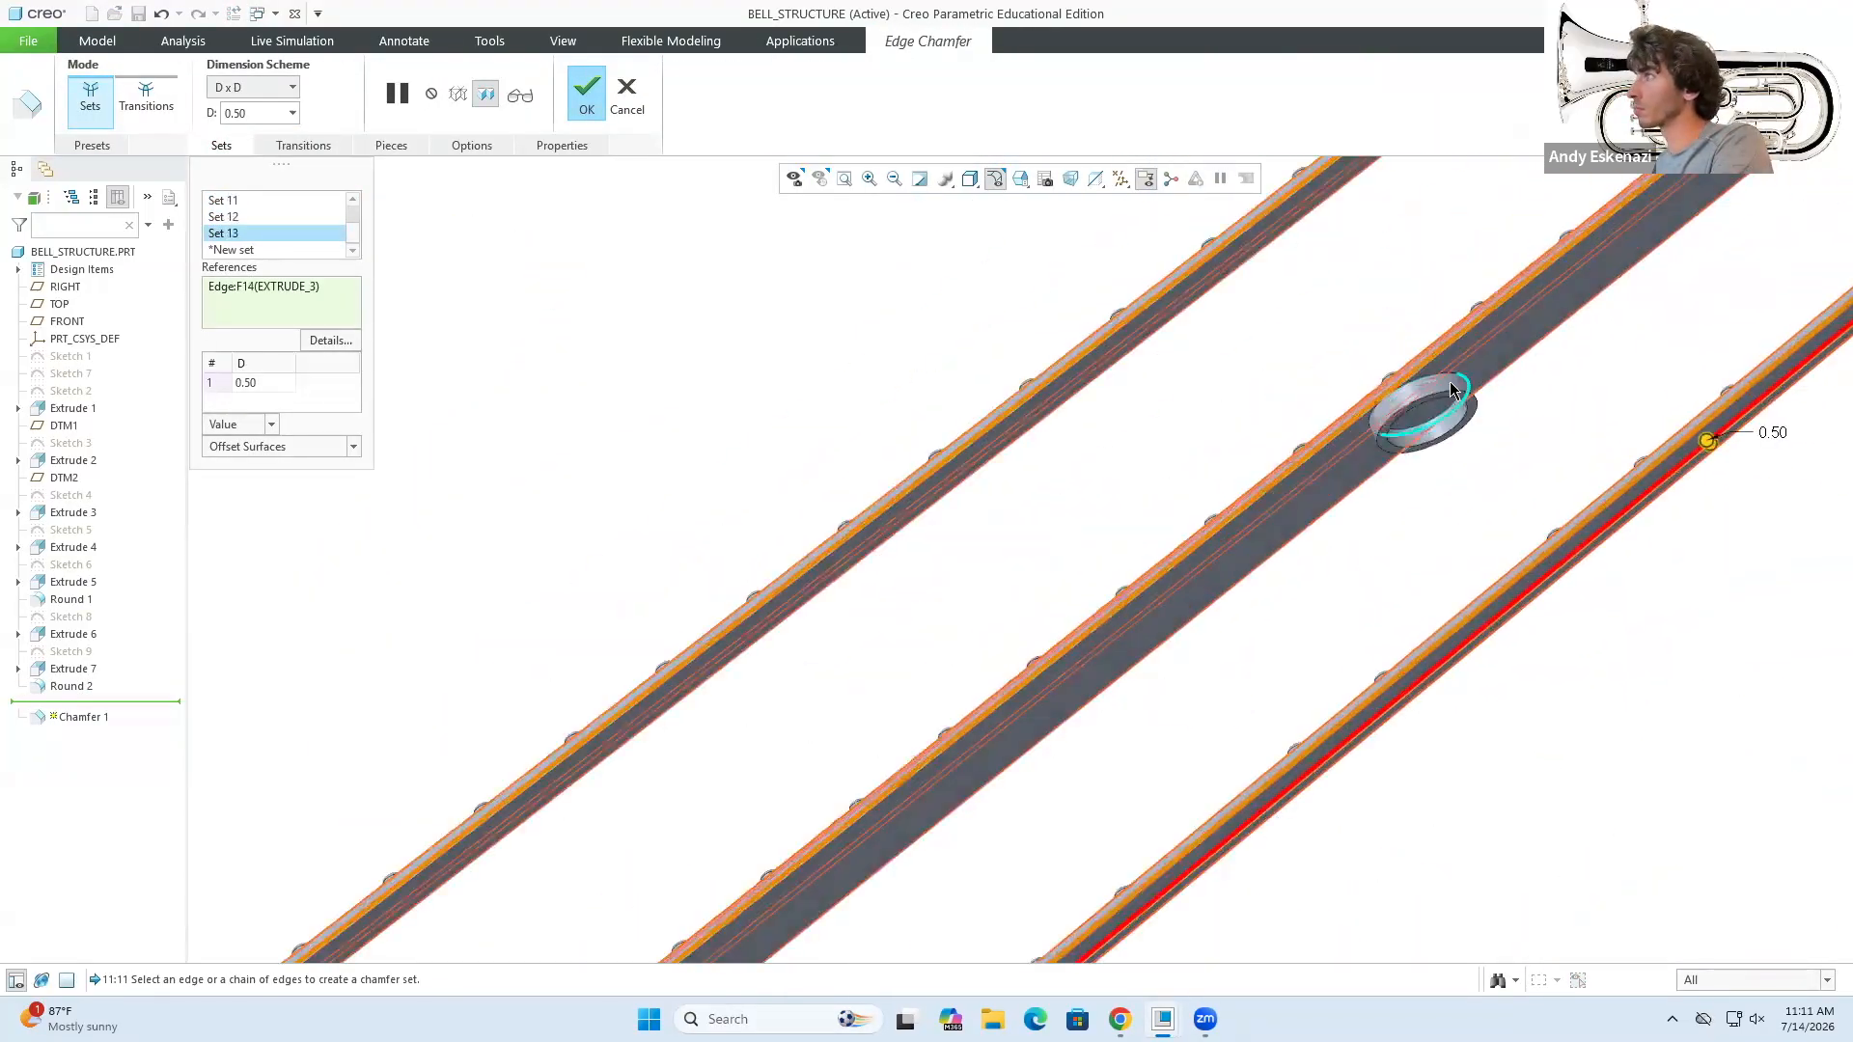
scroll(1451, 390, down, 4)
click(586, 94)
- Create another round on additional edges of the stand structure
middle_drag(1203, 430, 876, 564)
scroll(1071, 587, up, 5)
click(807, 90)
click(670, 568)
scroll(670, 568, up, 5)
click(1396, 633)
click(840, 95)
scroll(839, 432, down, 5)
scroll(840, 432, up, 5)
middle_drag(840, 433, 941, 522)
click(1119, 1019)
click(1162, 1019)
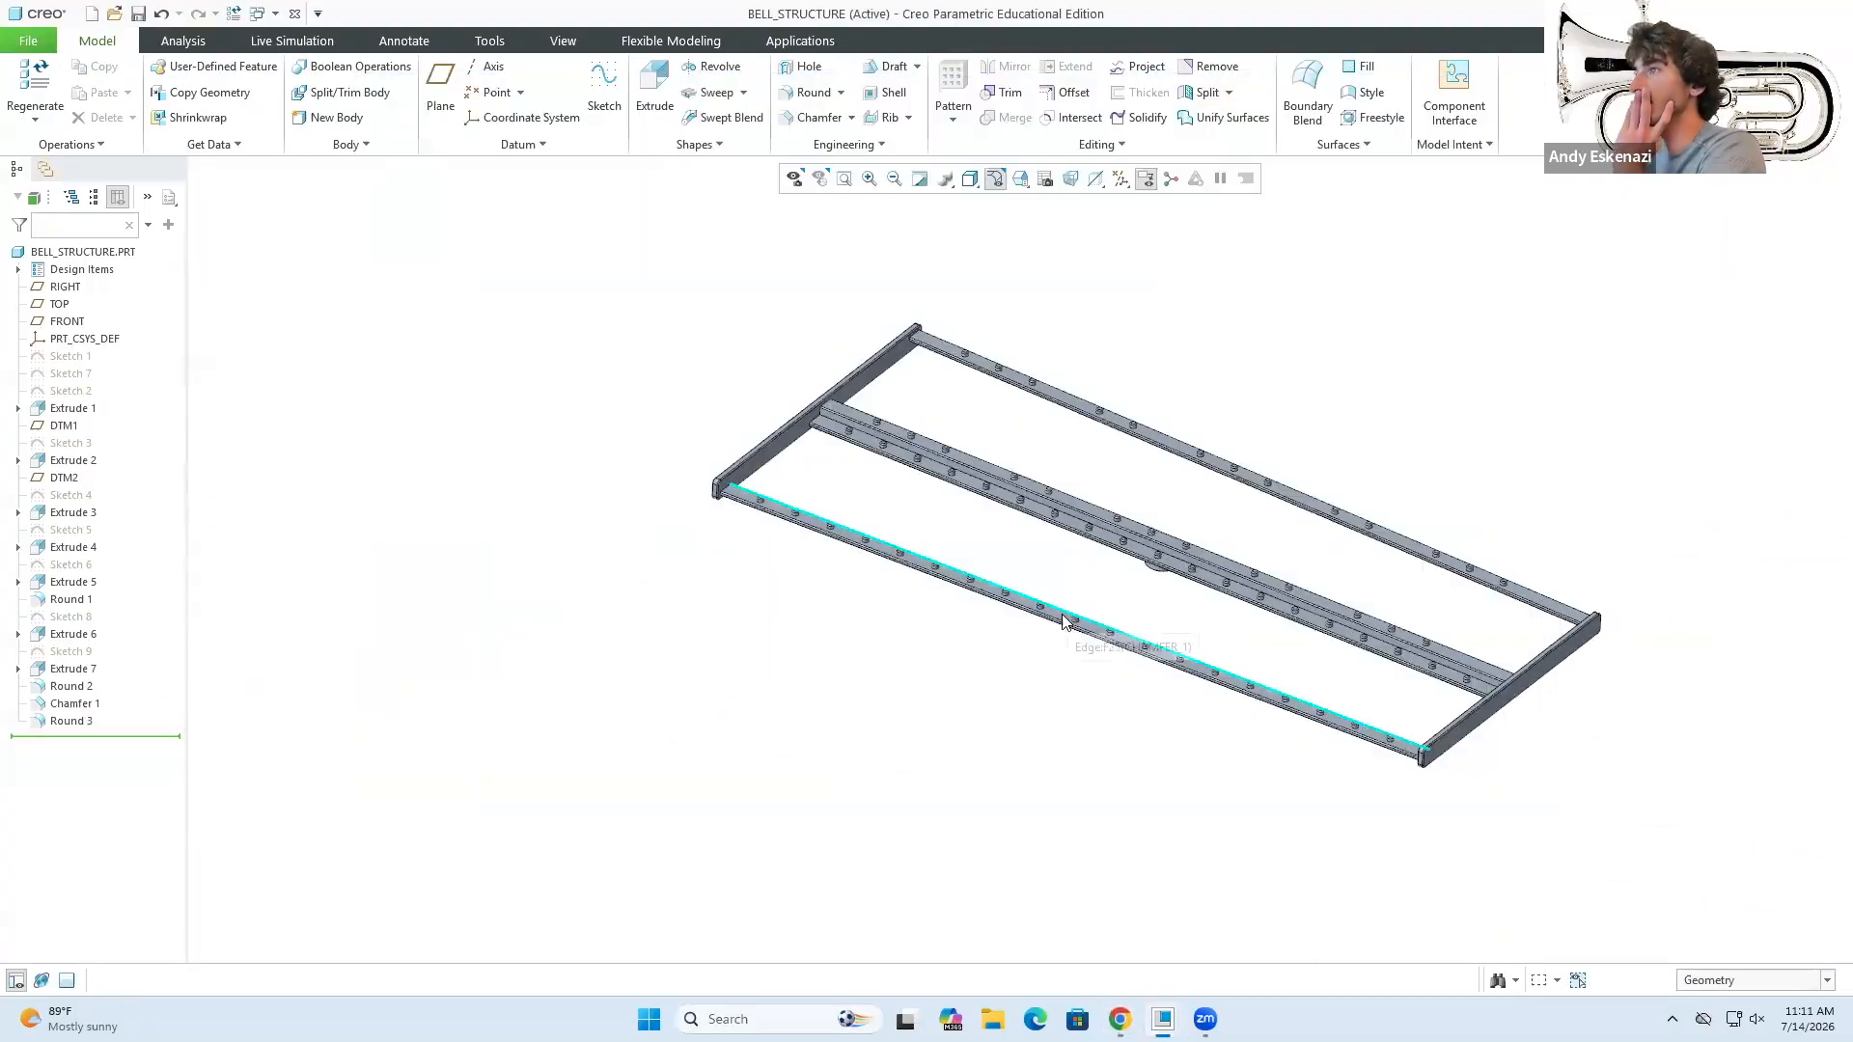
middle_drag(1061, 615, 1037, 579)
- Edit the whole part's model appearance ref_color1, setting its colour to RGB 40, 40, 40
click(83, 252)
click(563, 41)
click(299, 108)
click(289, 345)
click(324, 555)
click(266, 466)
double_click(1817, 378)
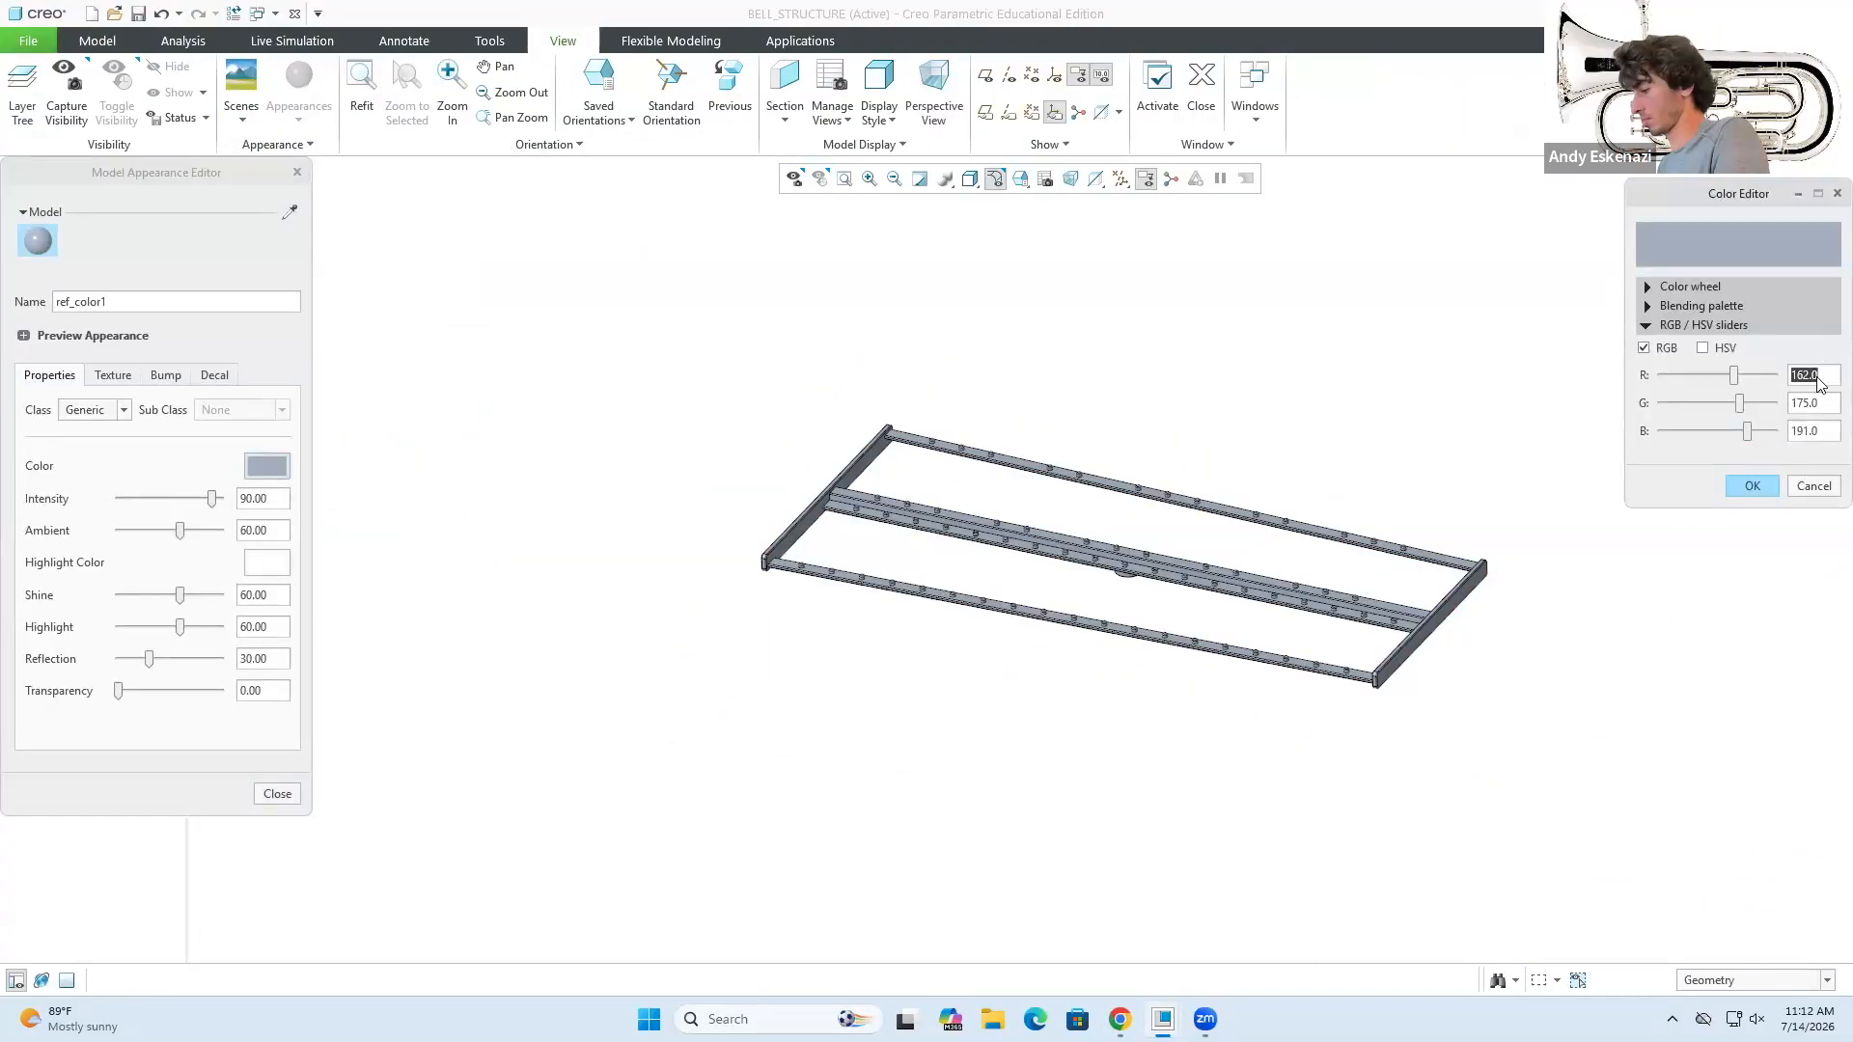
text(40)
key(Tab)
text(40)
key(Tab)
text(40)
click(1752, 486)
click(277, 794)
middle_drag(675, 633, 1146, 914)
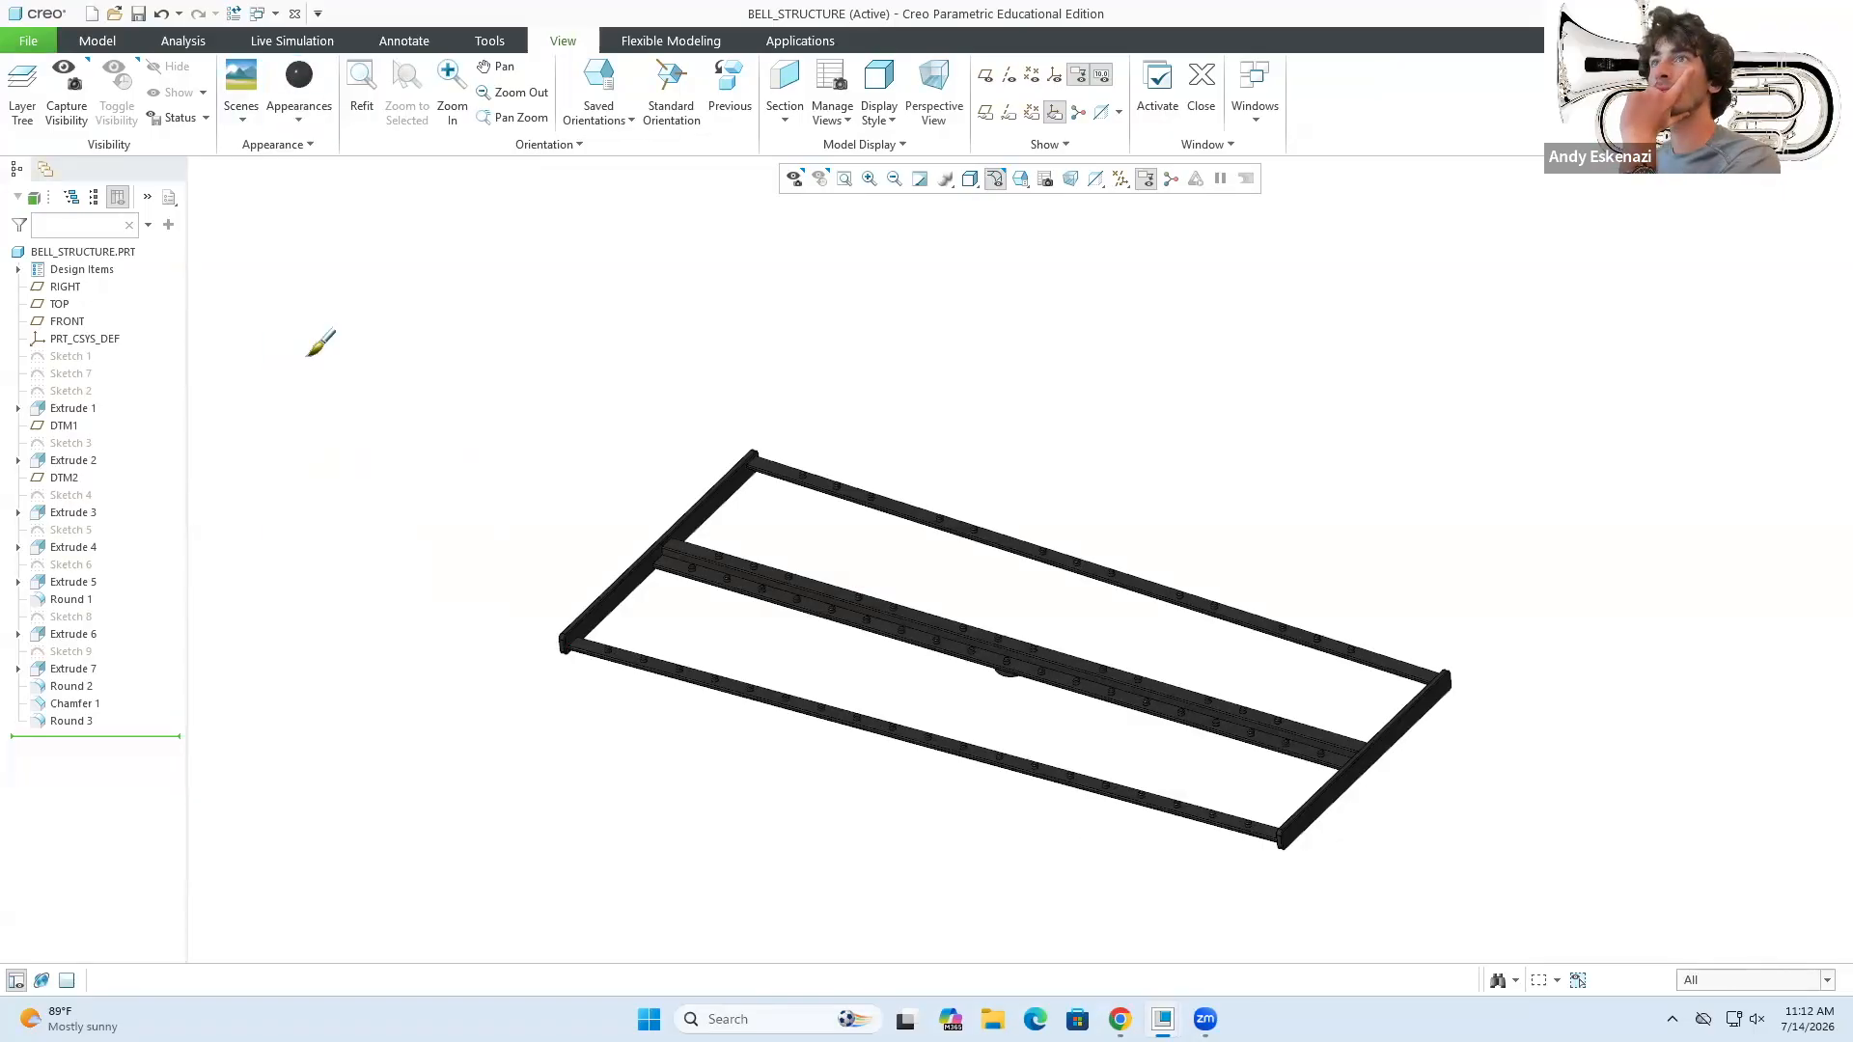
- Lighten the model appearance to a dark grey by entering a colour value of 60
click(299, 108)
click(346, 555)
click(266, 468)
text(60)
click(1753, 486)
click(277, 794)
- Apply a red appearance to the pegs on all the rails
click(299, 108)
click(444, 395)
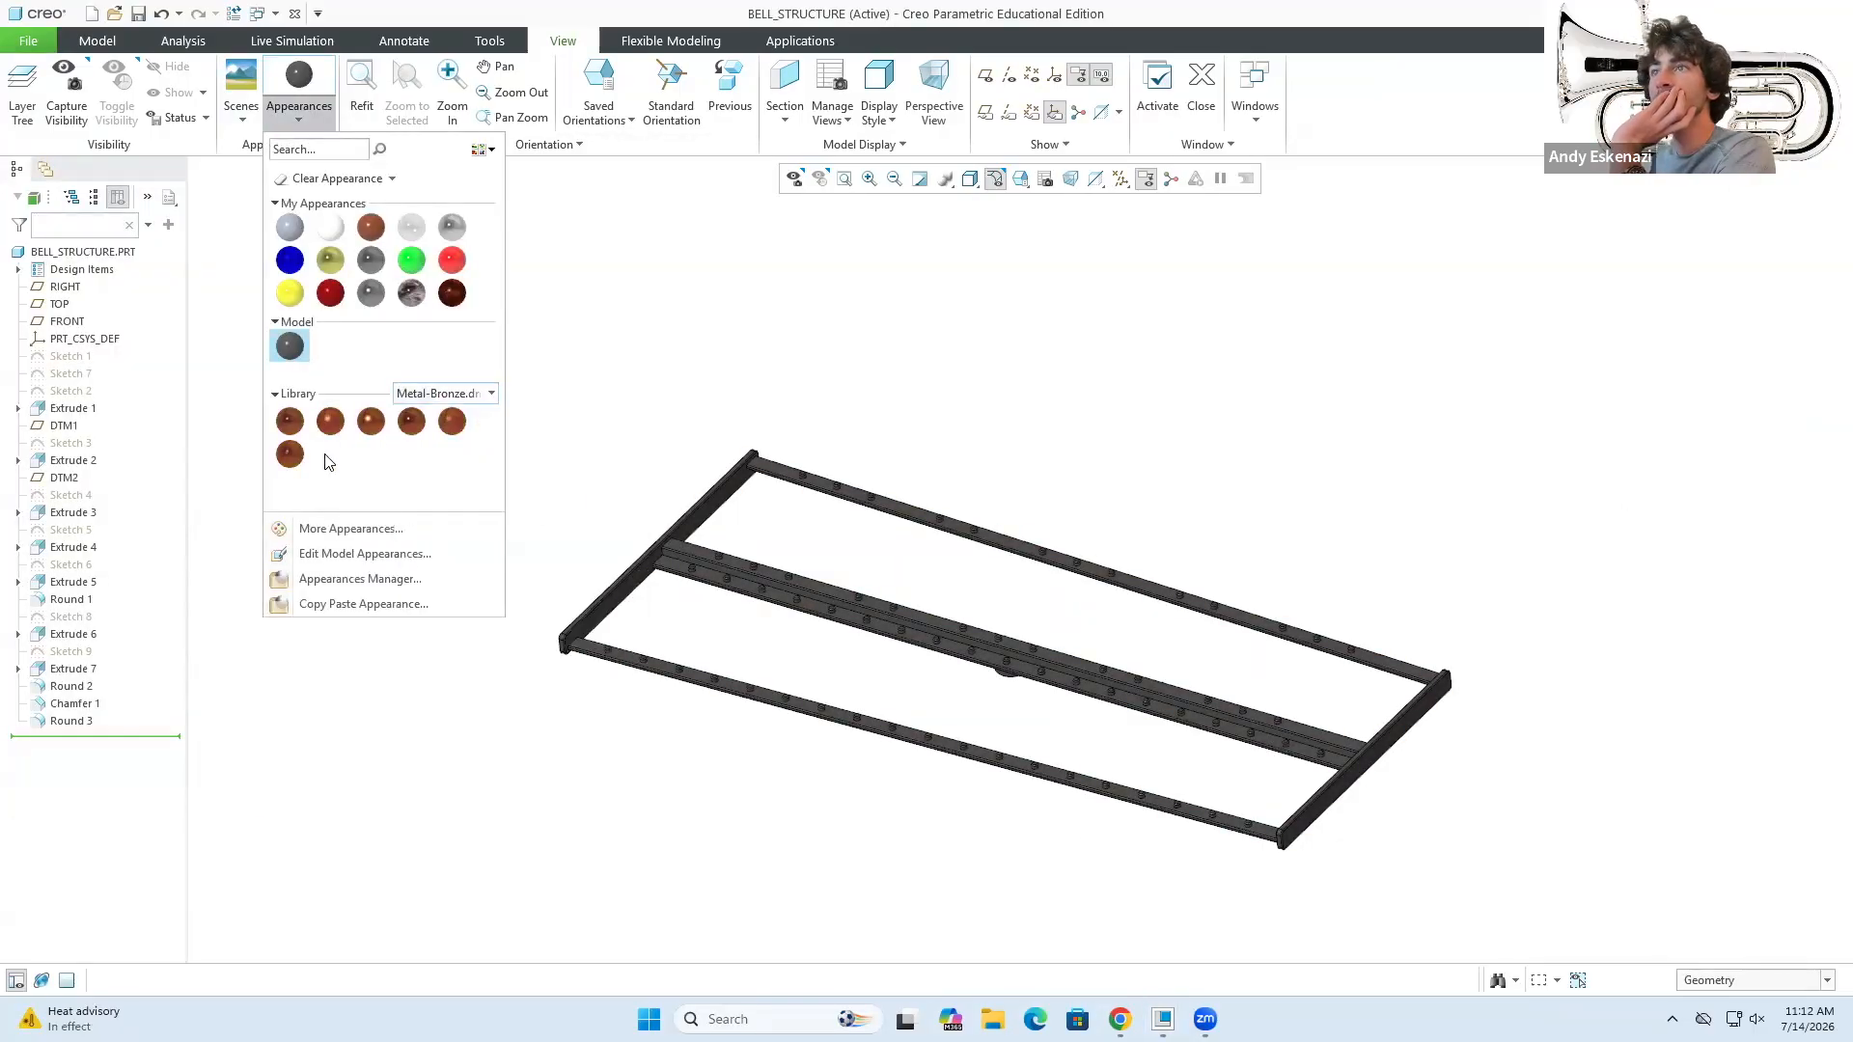
click(1756, 927)
scroll(894, 367, up, 8)
middle_click(894, 367)
scroll(1146, 360, down, 10)
scroll(1145, 360, up, 3)
- Examine the model in the other open window and return to the bell structure part
click(1162, 1019)
click(954, 917)
middle_drag(965, 617, 1062, 521)
scroll(1125, 498, down, 5)
scroll(1254, 434, up, 10)
scroll(1287, 455, down, 3)
middle_drag(1288, 456, 1095, 437)
scroll(1291, 367, down, 6)
middle_drag(1290, 367, 1264, 406)
click(1162, 1019)
click(1373, 917)
click(28, 41)
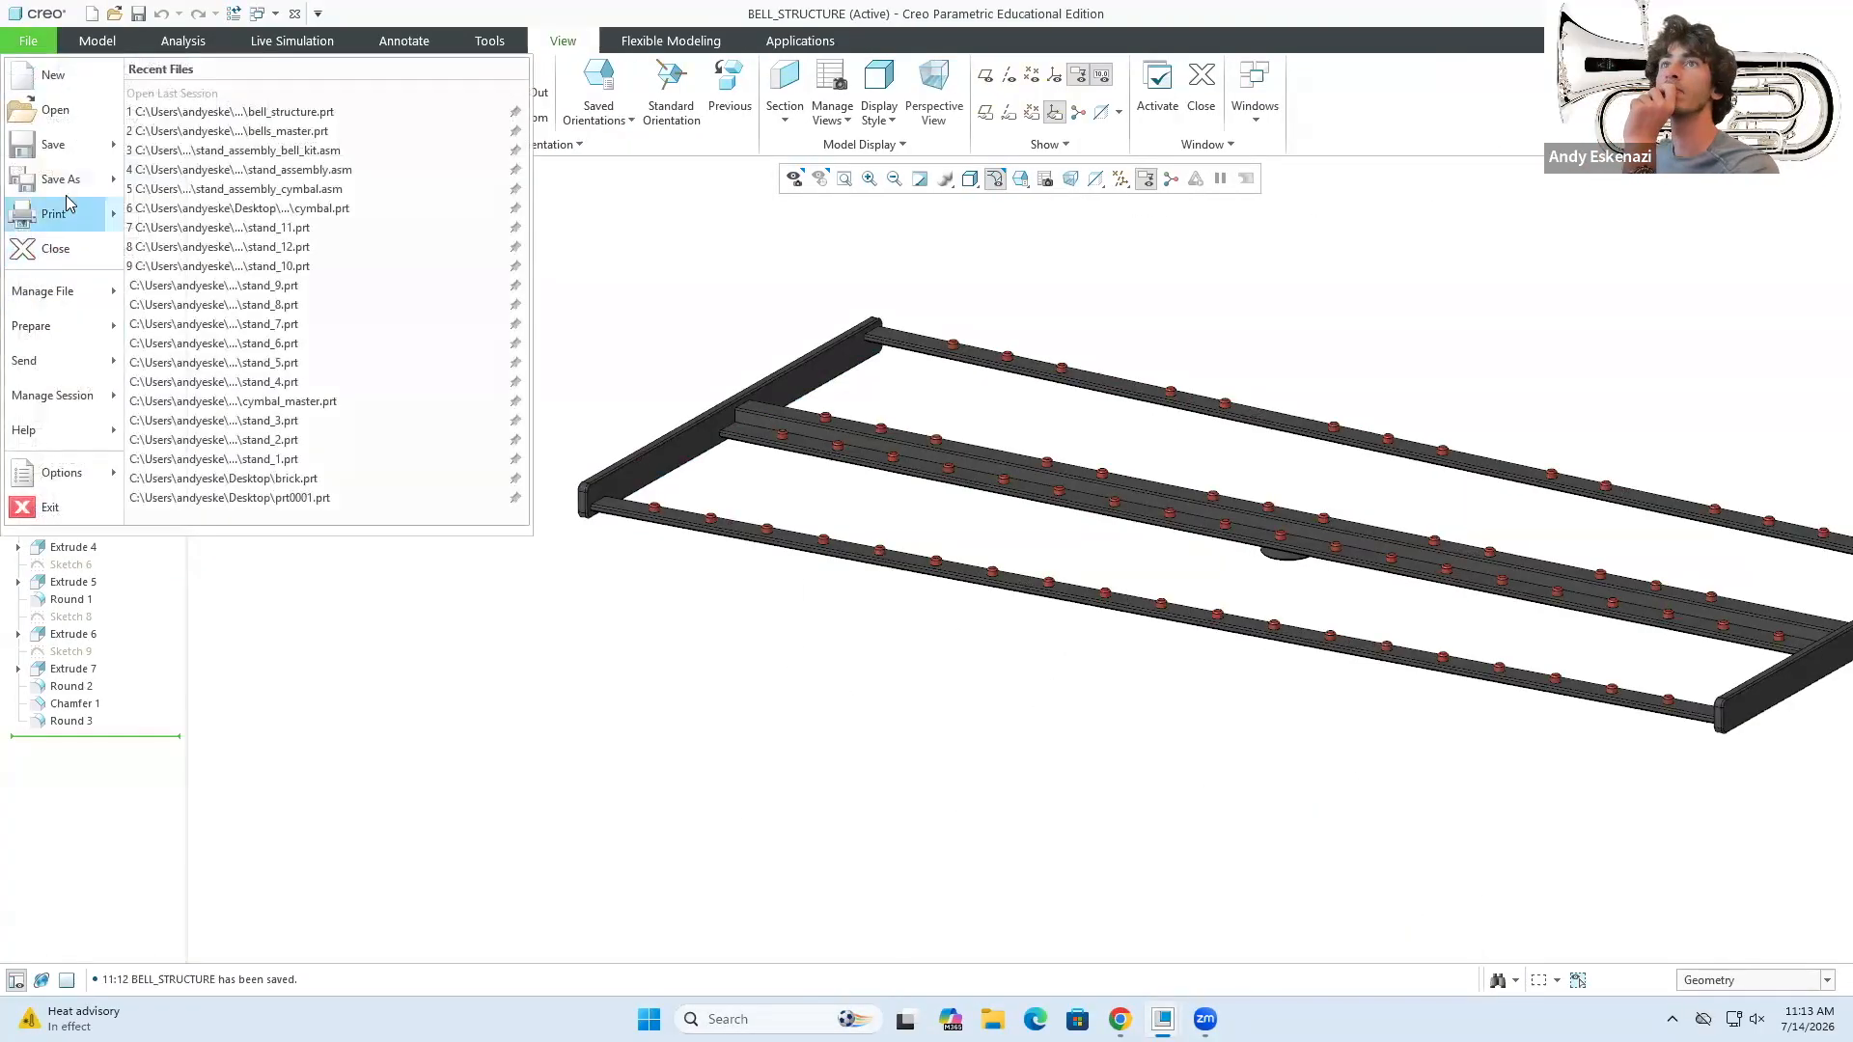
click(60, 181)
text(bell)
click(762, 828)
click(1089, 828)
- Delete the old bells_master.prt.1 file from the Creo Files folder in File Explorer
click(992, 1019)
click(471, 690)
scroll(1274, 724, down, 5)
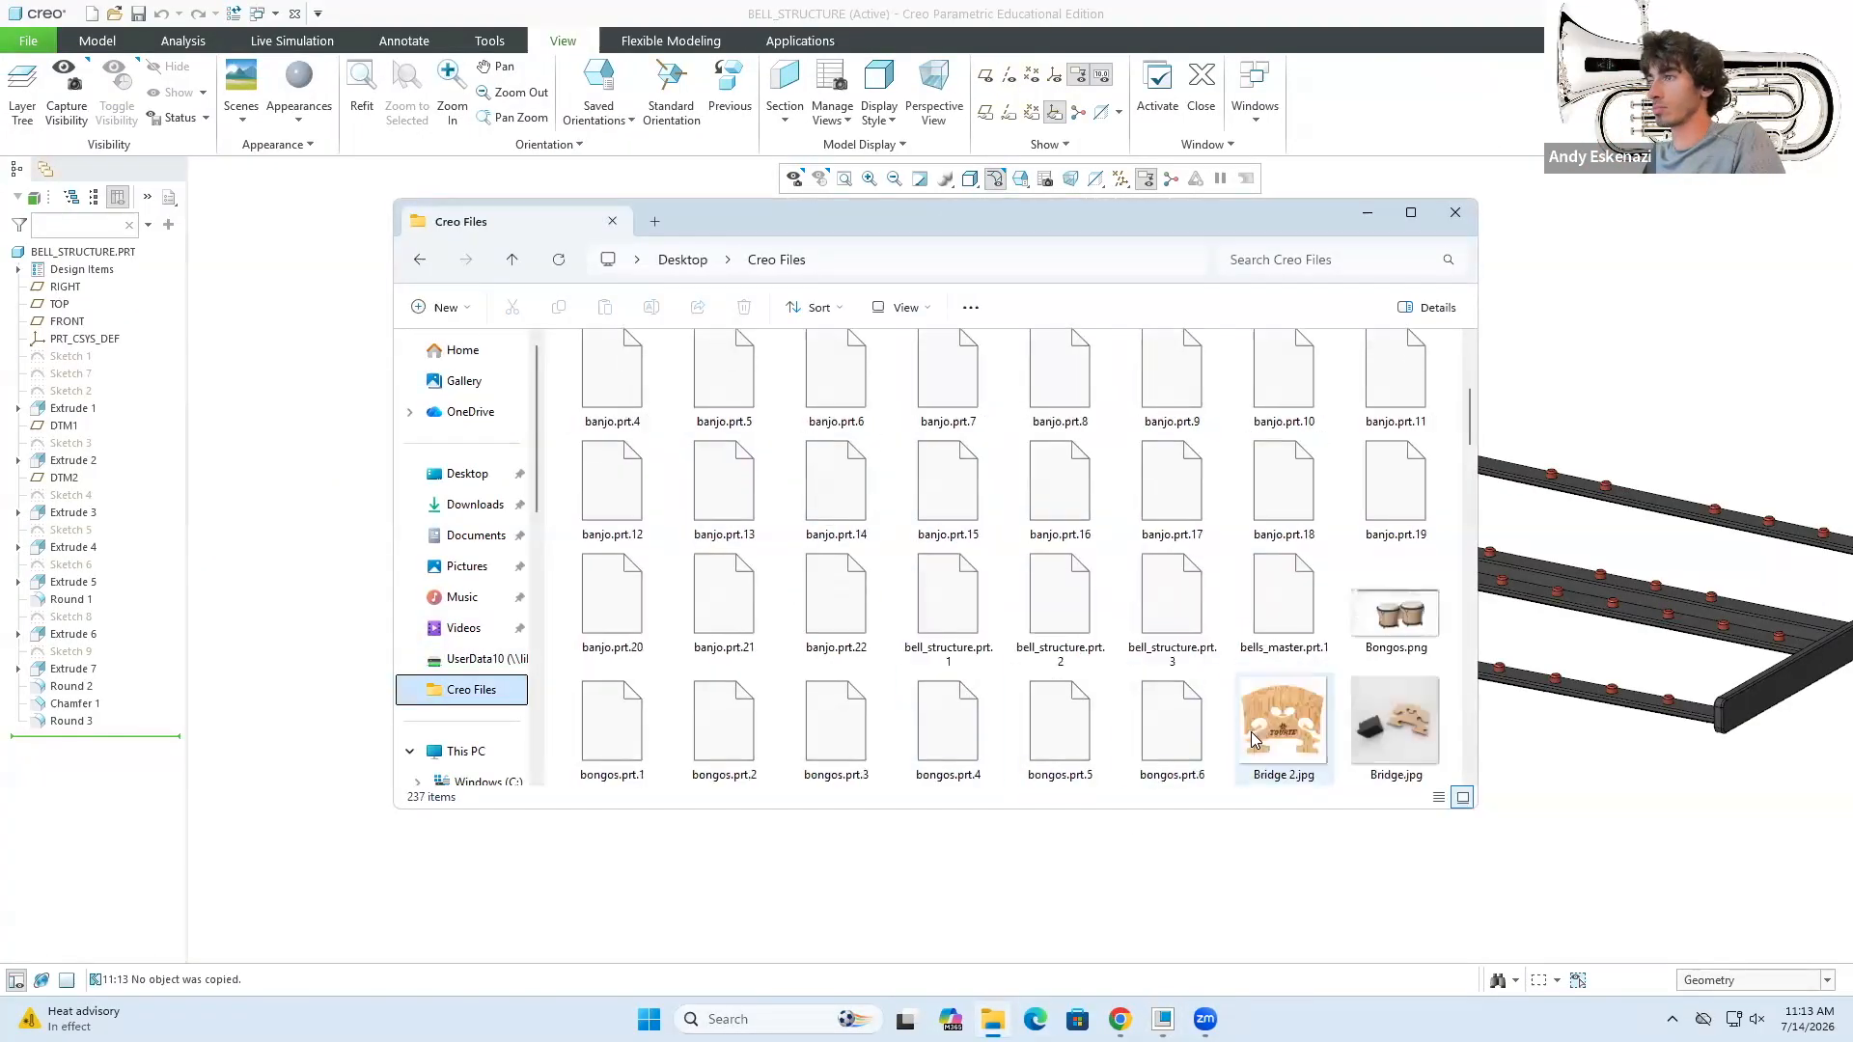
right_click(1284, 523)
click(1568, 546)
click(1455, 212)
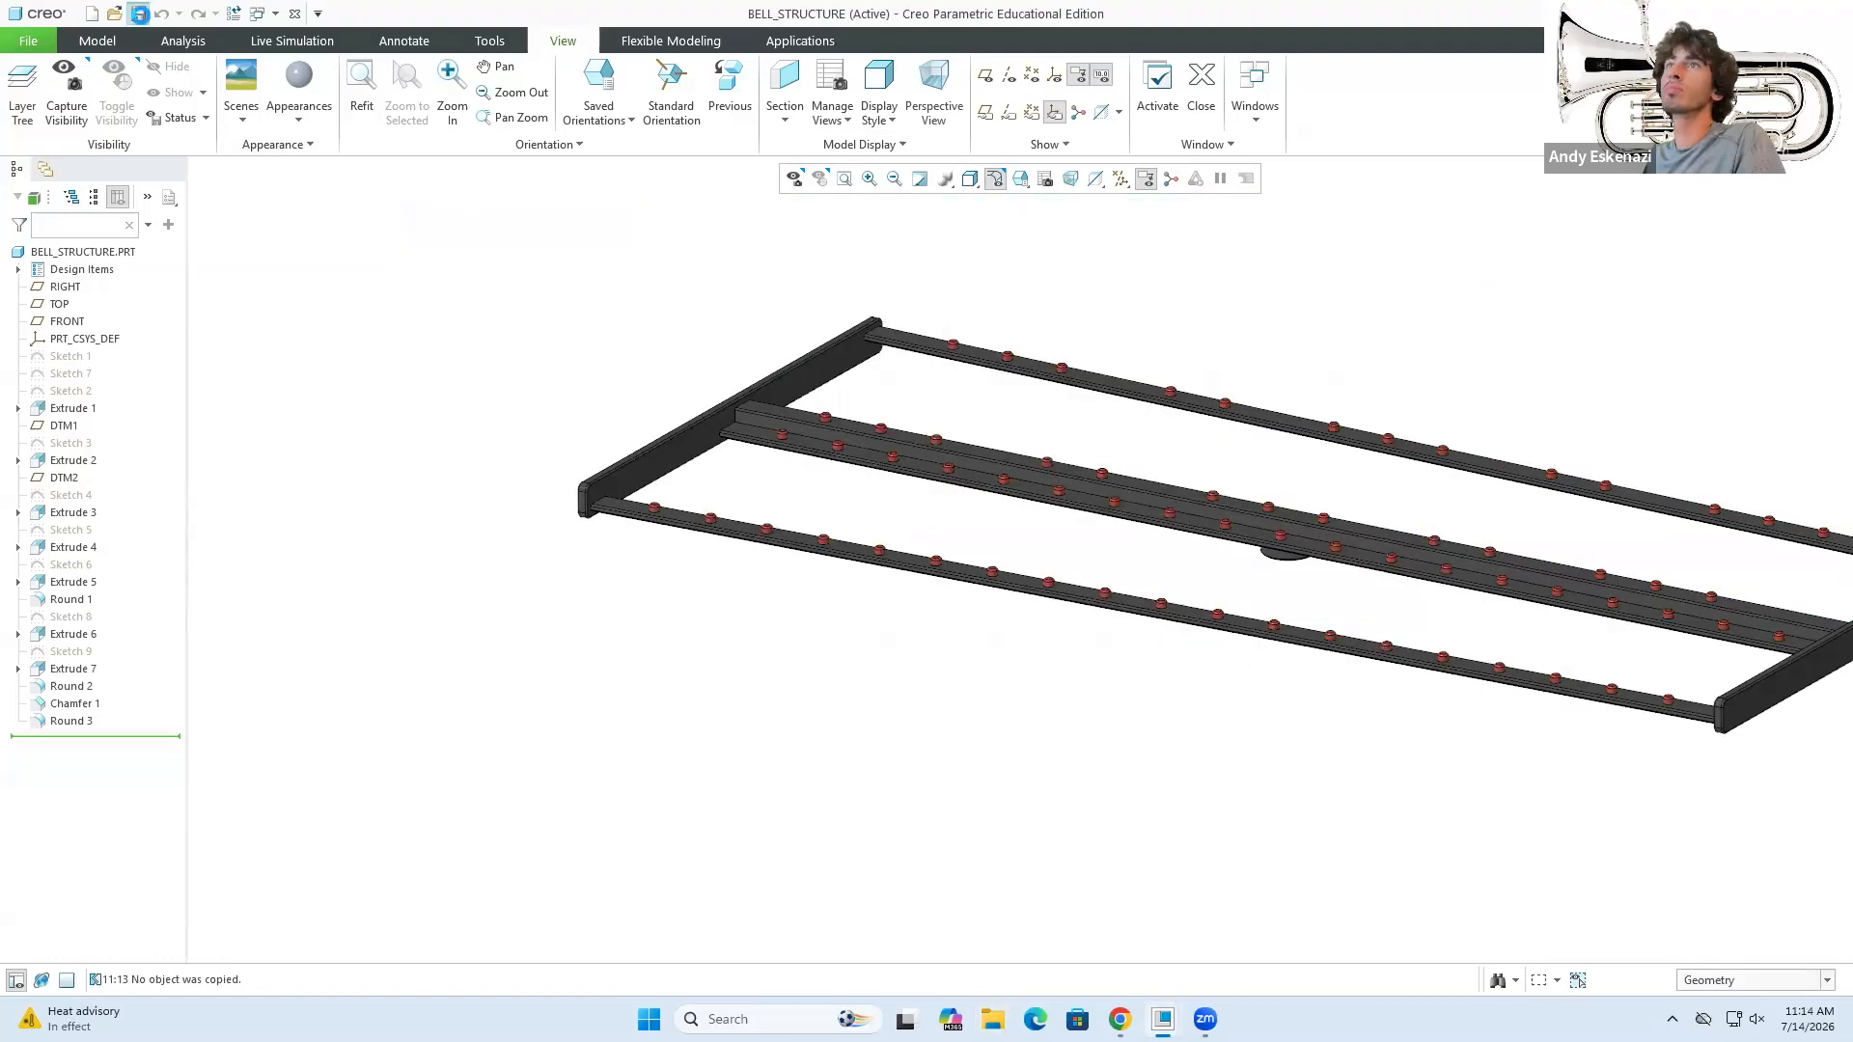
click(97, 40)
click(114, 14)
click(1254, 749)
- Save a copy of the bell structure part as bells_master_sketch
click(28, 40)
click(69, 181)
text(bells_master)
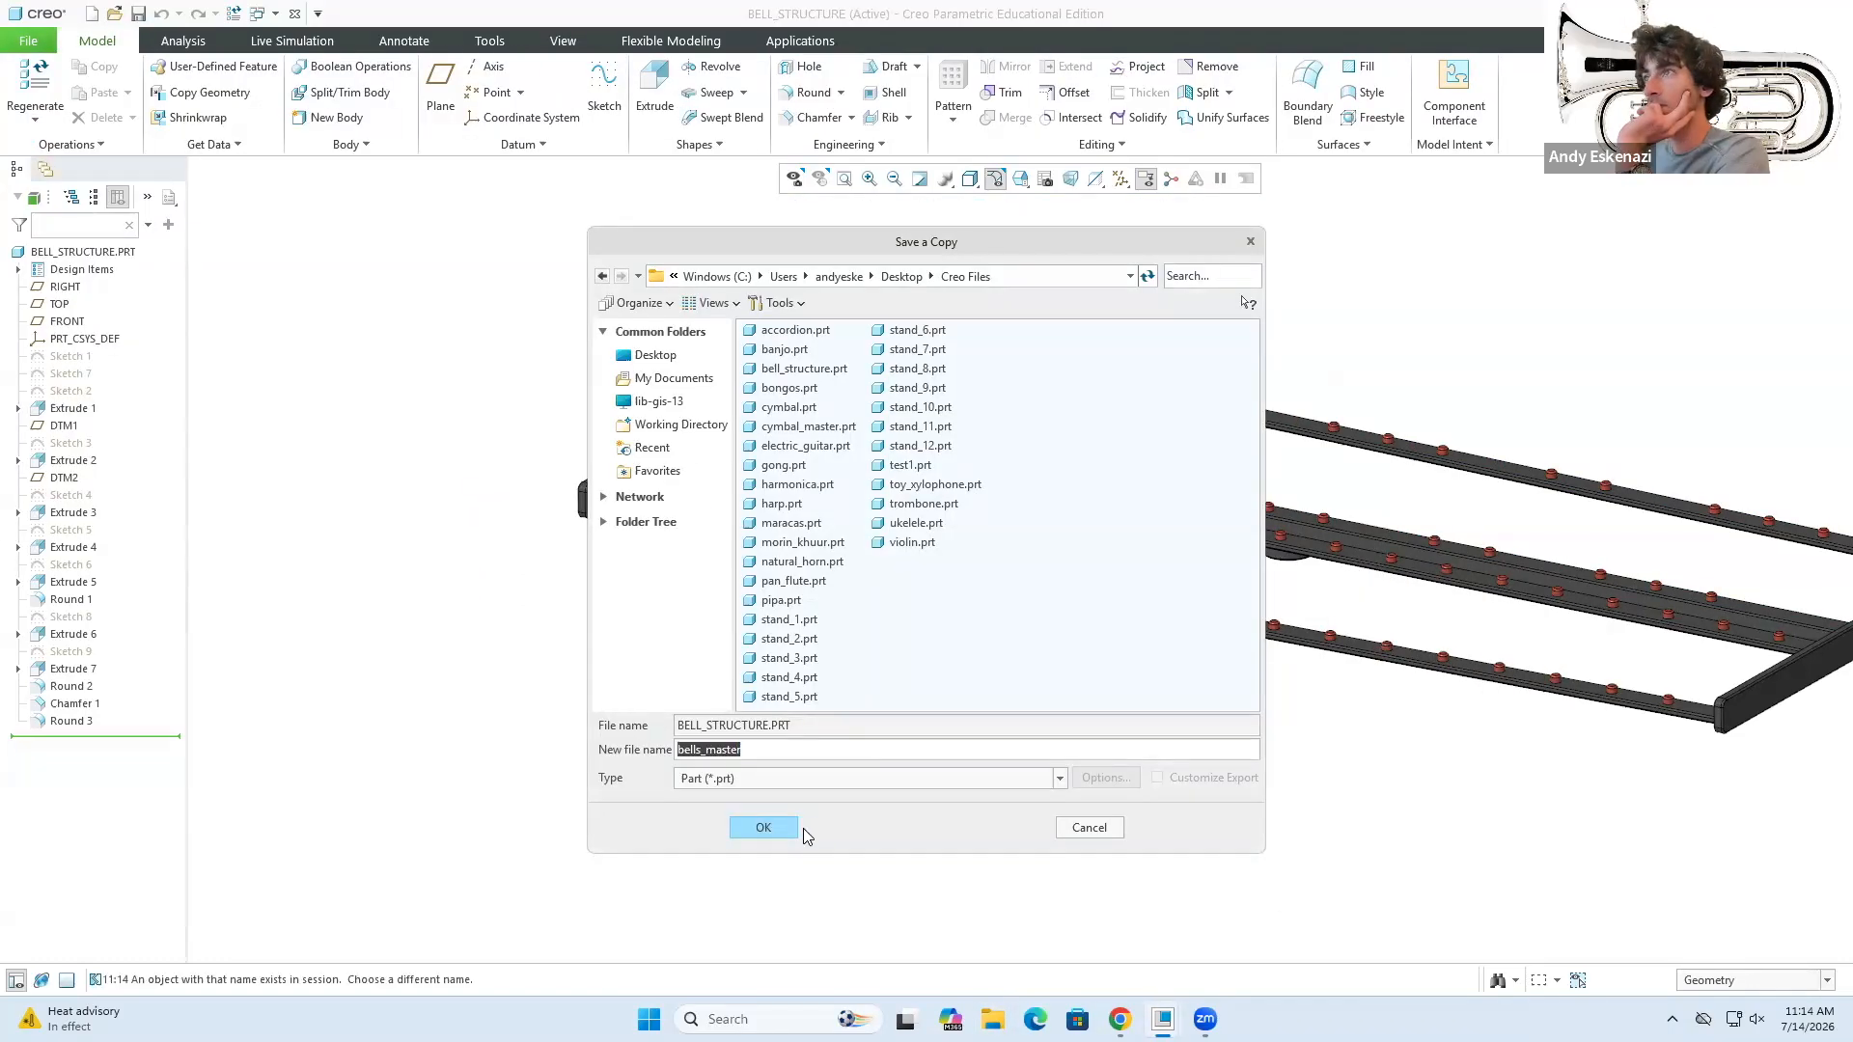
text(_sketch)
click(764, 828)
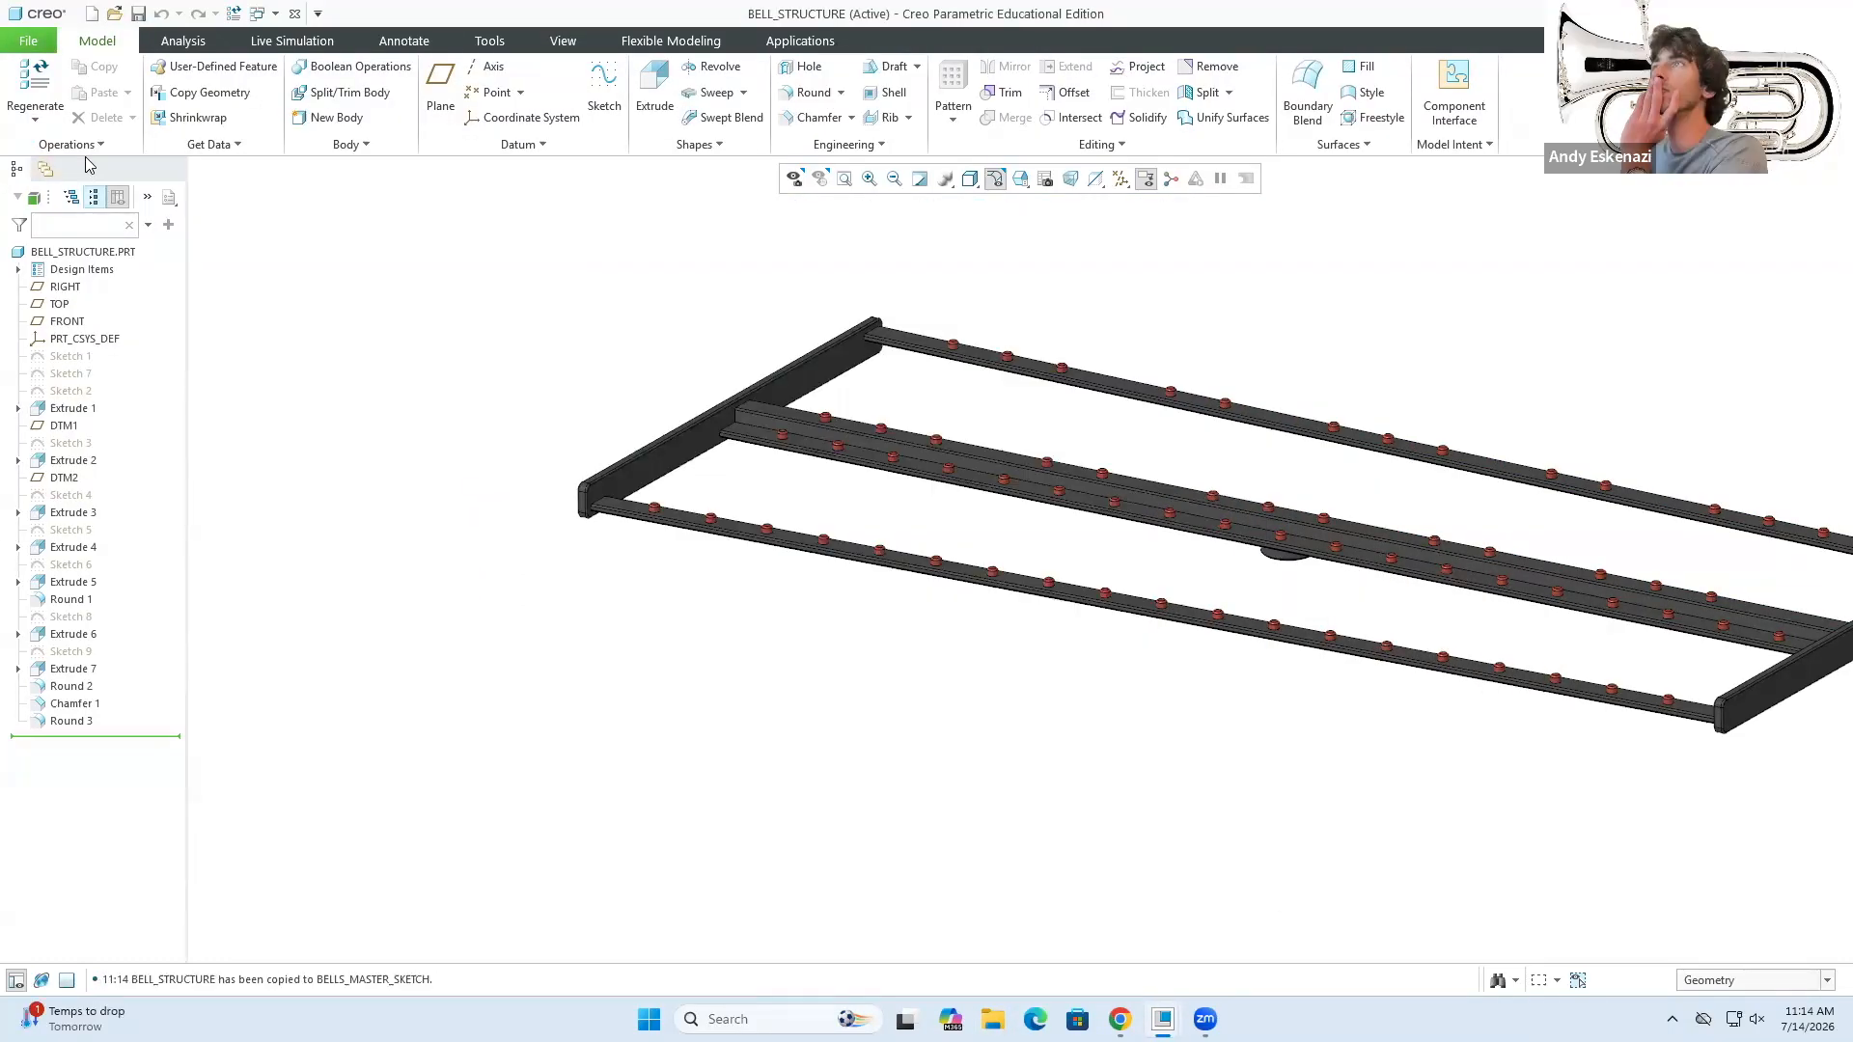
- Open the bells_master_sketch part
click(28, 41)
click(58, 109)
double_click(767, 437)
- Delete all features from Extrude 1 through Round 3, keeping only the first three sketches, and save the part
click(71, 410)
shift+click(70, 513)
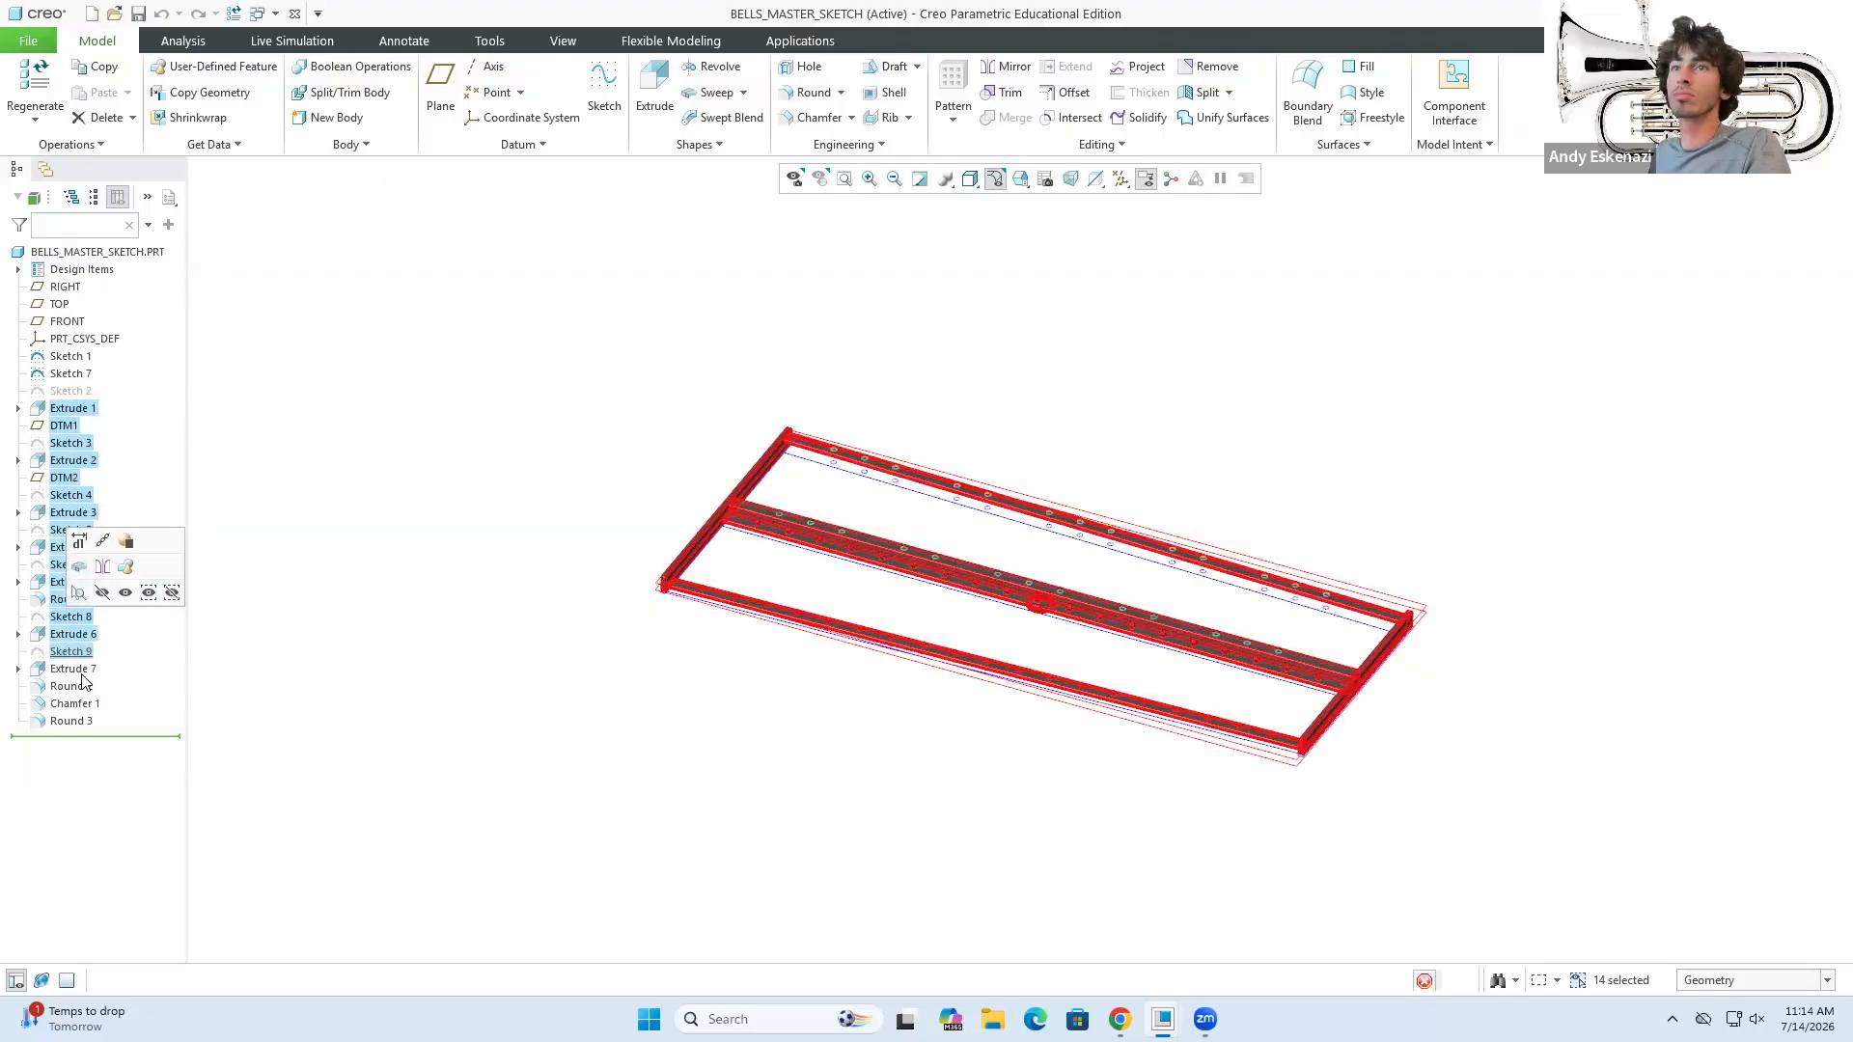
click(125, 779)
key(ctrl+s)
- Save a copy of the master sketch part as bells_1 and open that copy
click(28, 40)
click(58, 178)
click(781, 831)
click(28, 41)
click(44, 98)
click(772, 434)
click(1046, 748)
- Start a new sketch on the TOP plane of the bells_1 part
click(70, 356)
click(128, 311)
click(604, 87)
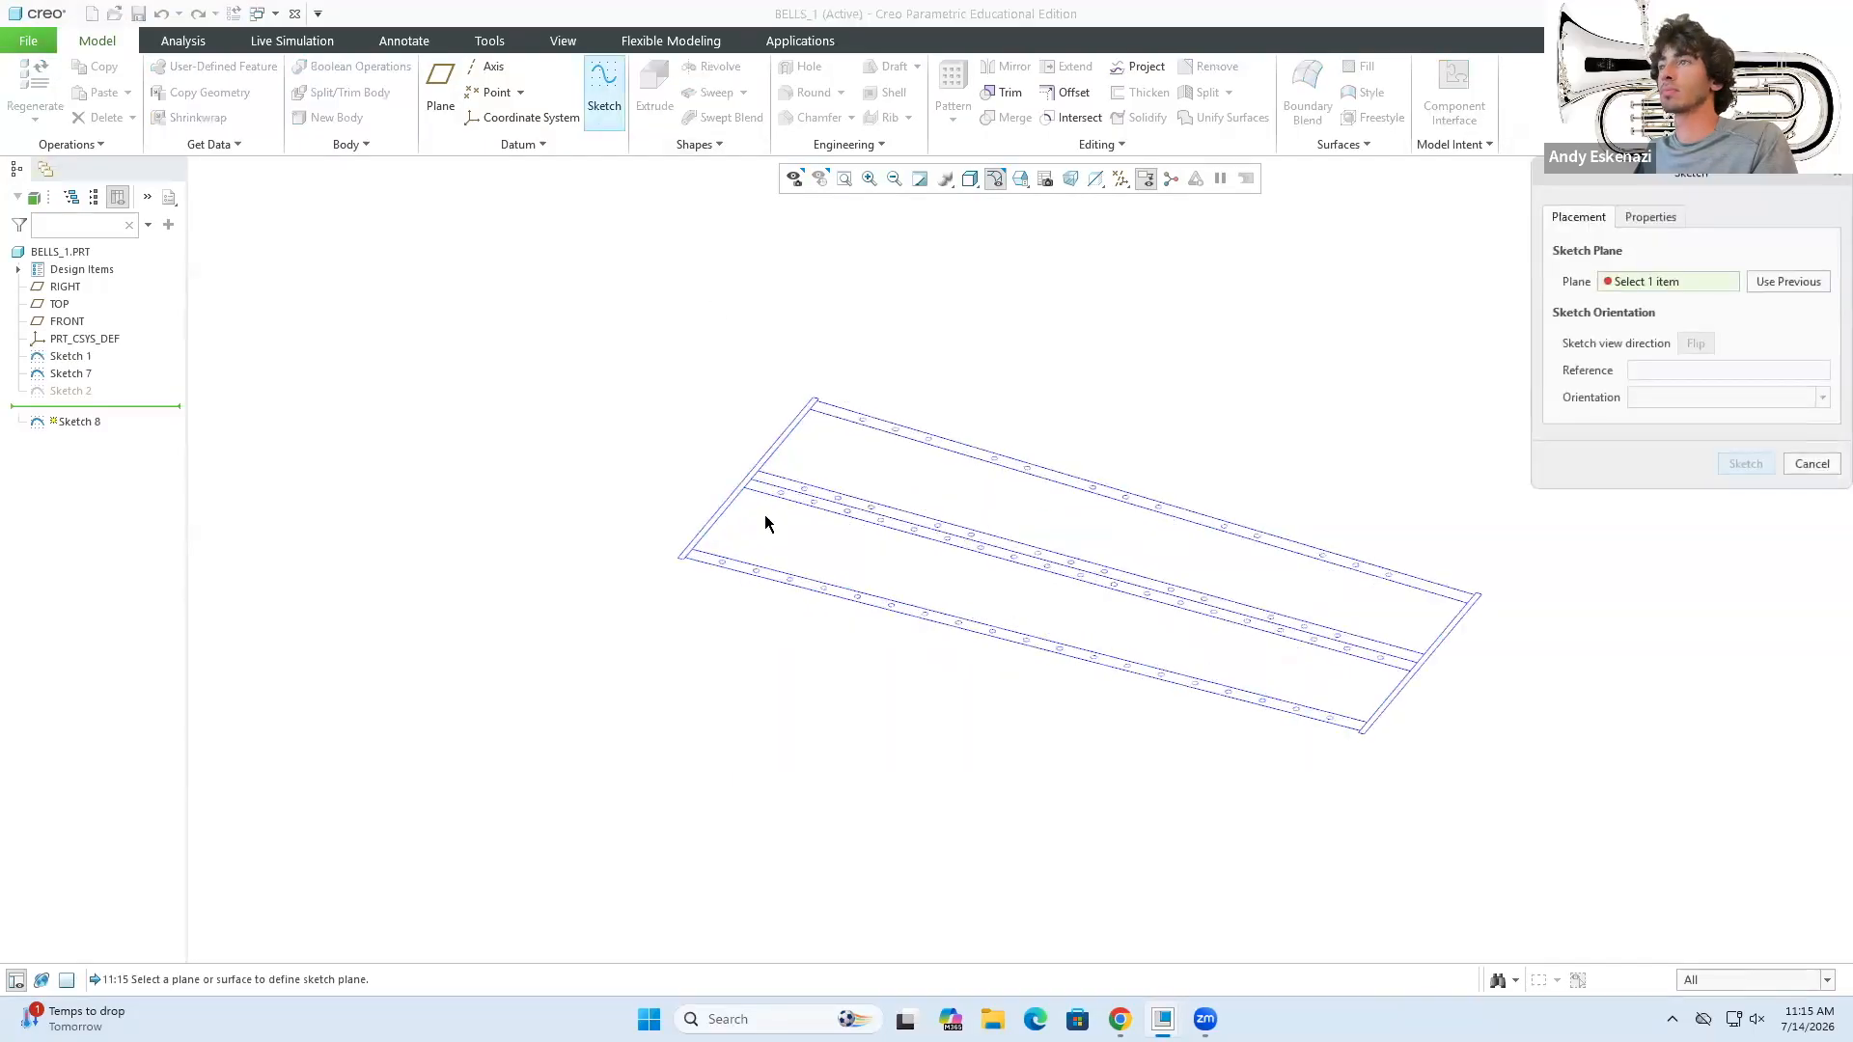
scroll(766, 522, down, 2)
click(59, 304)
click(1746, 465)
- Project the first hole circle of the outer rail and its counterpart on the middle rail into the sketch
click(762, 118)
scroll(754, 502, down, 5)
click(872, 435)
ctrl+click(570, 757)
click(530, 233)
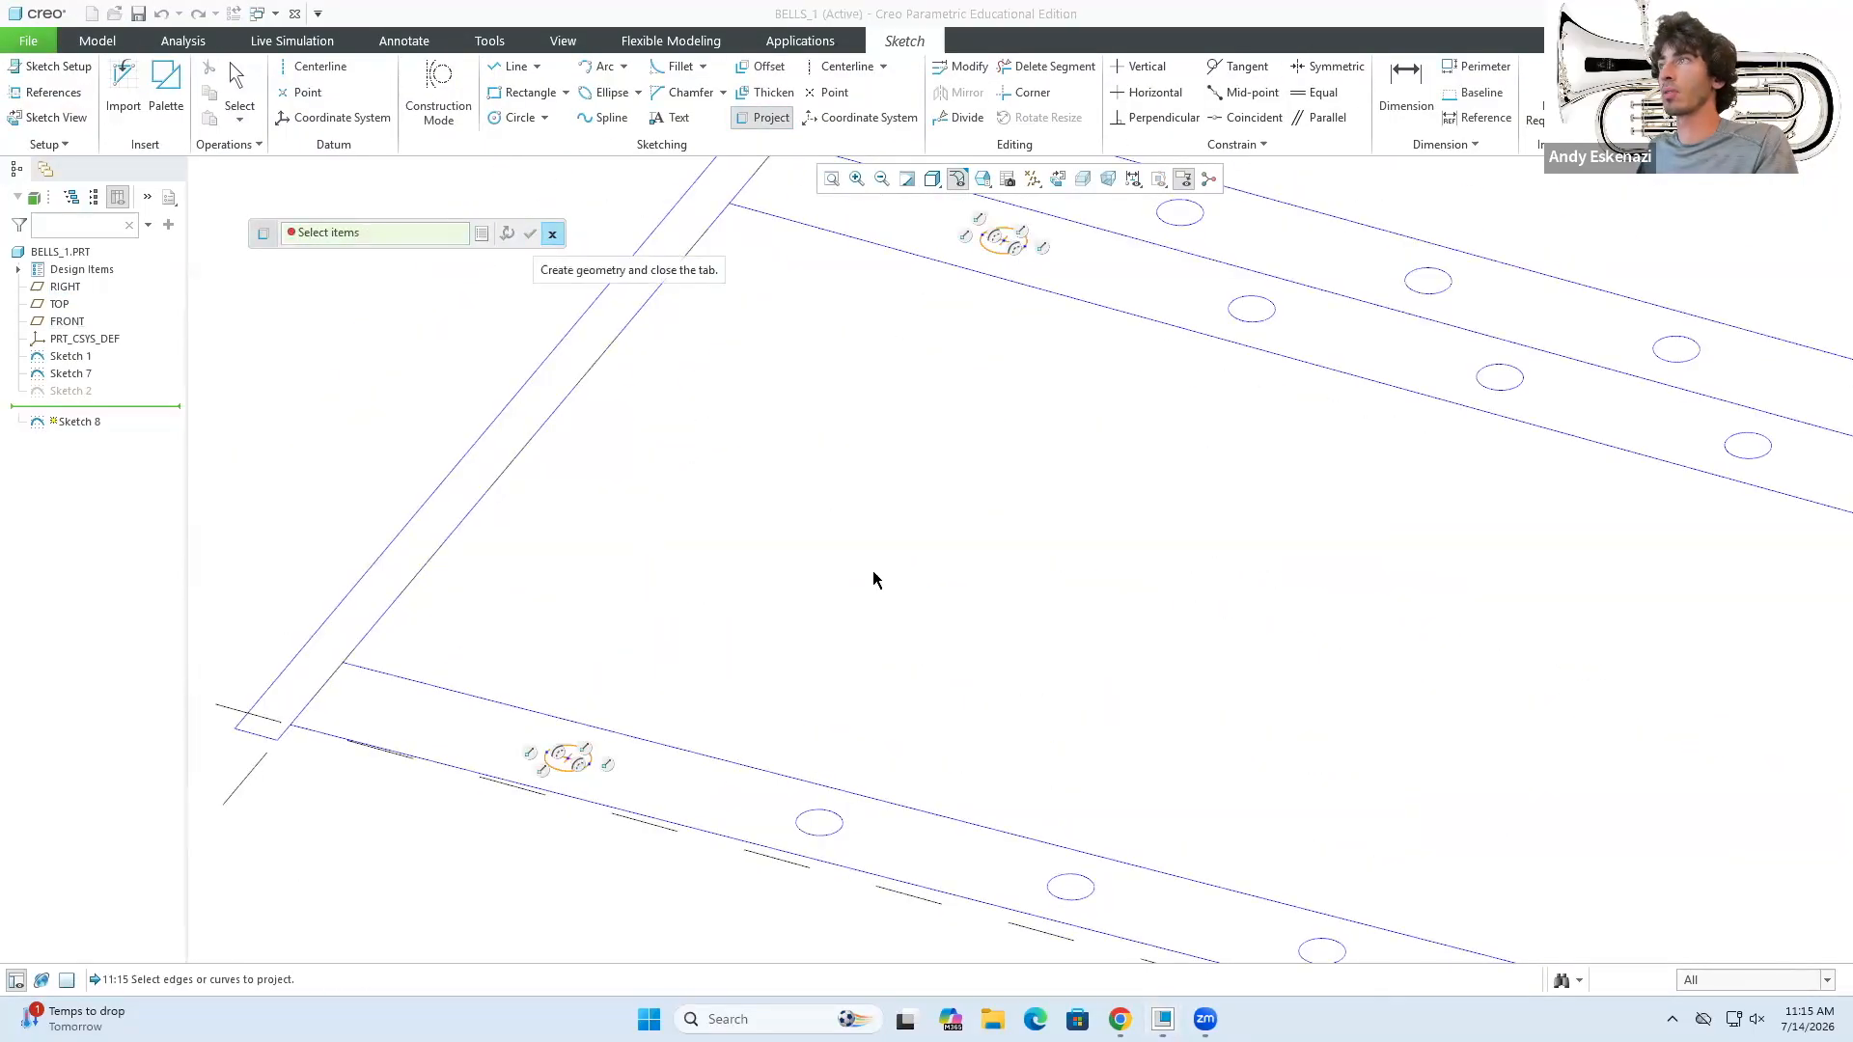
- Draw a solid center rectangle enclosing the first pair of holes as the bell outline
click(568, 92)
click(899, 587)
scroll(919, 310, down, 5)
click(1026, 286)
- Add a construction line joining the second pair of holes and a construction center rectangle around them
click(439, 92)
click(510, 67)
click(1283, 349)
click(1316, 778)
click(527, 93)
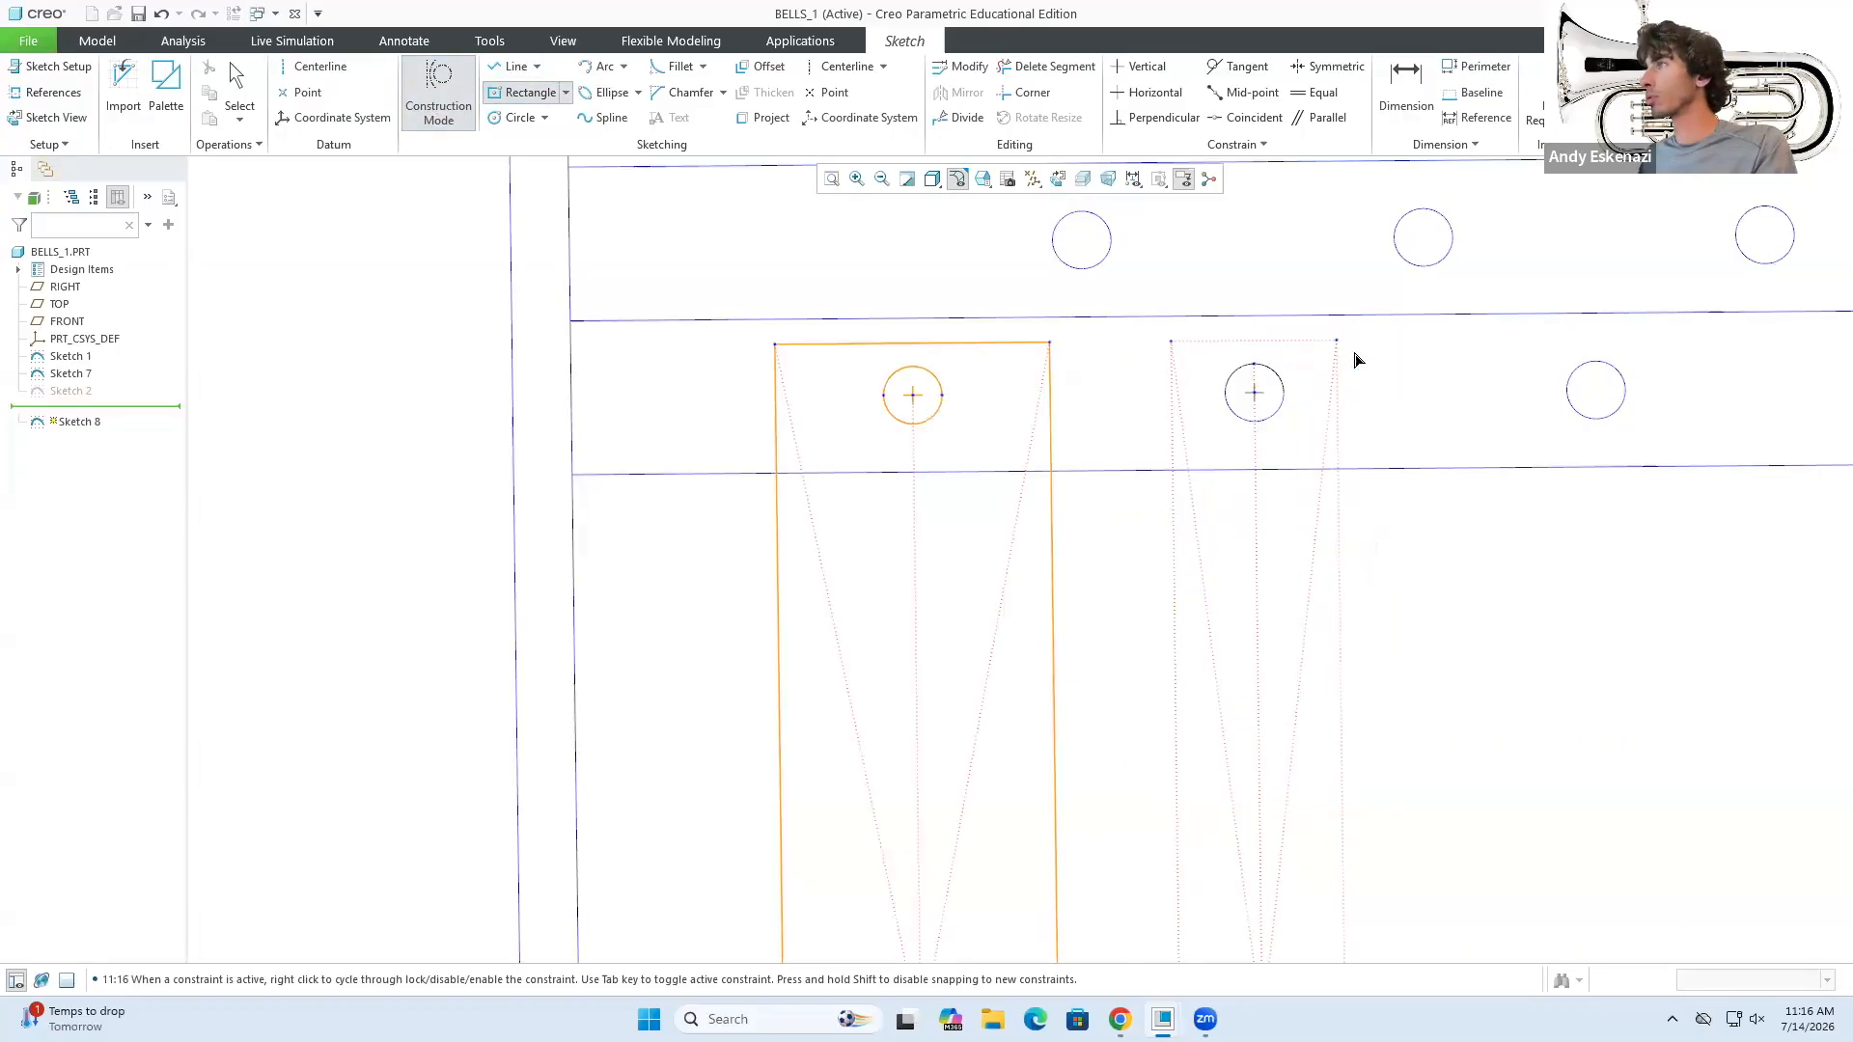
- Set the widths of the solid and the construction rectangle to 15
double_click(1213, 286)
text(15)
key(Return)
double_click(894, 293)
text(15)
key(Return)
- Set the widths of both rectangles to 16 and finish the sketch
double_click(857, 313)
text(15.)
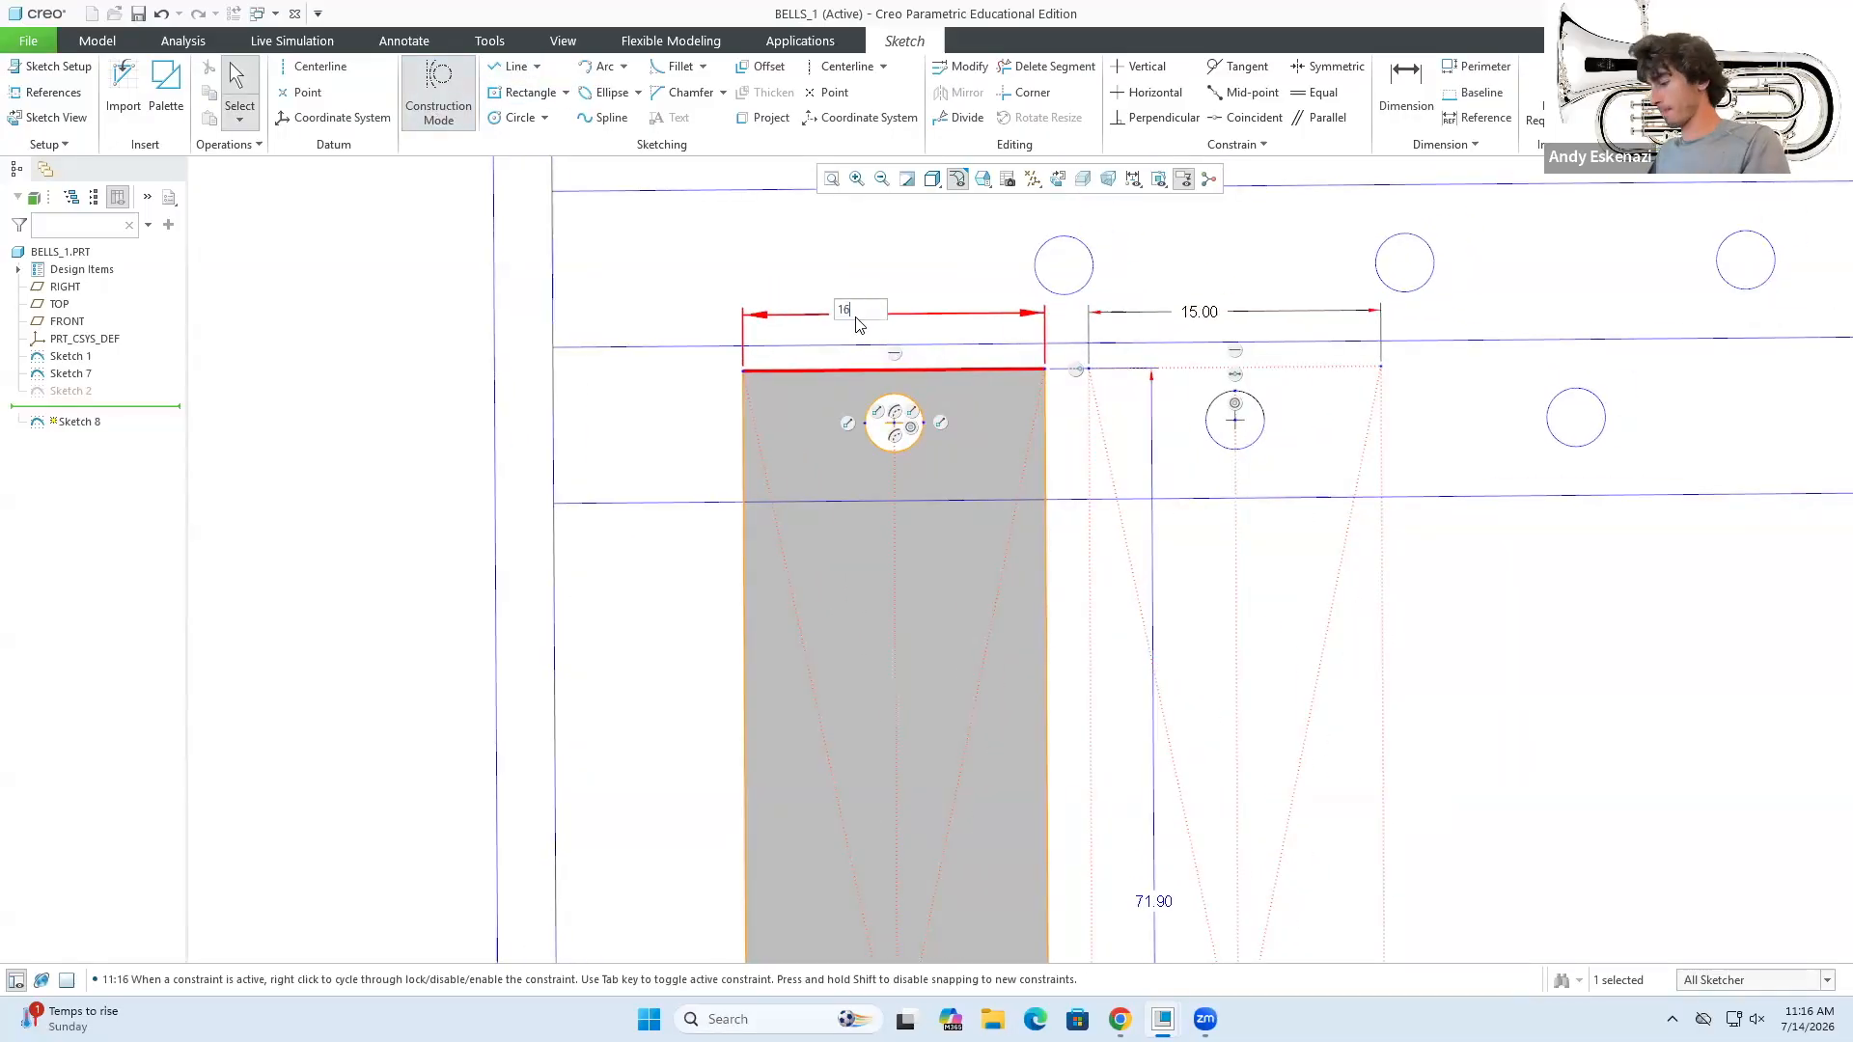
key(Return)
double_click(1199, 311)
text(16)
key(Return)
scroll(1149, 304, down, 5)
scroll(989, 664, up, 2)
click(1761, 86)
- Extrude the bell outline sketch to a depth of 1
click(680, 89)
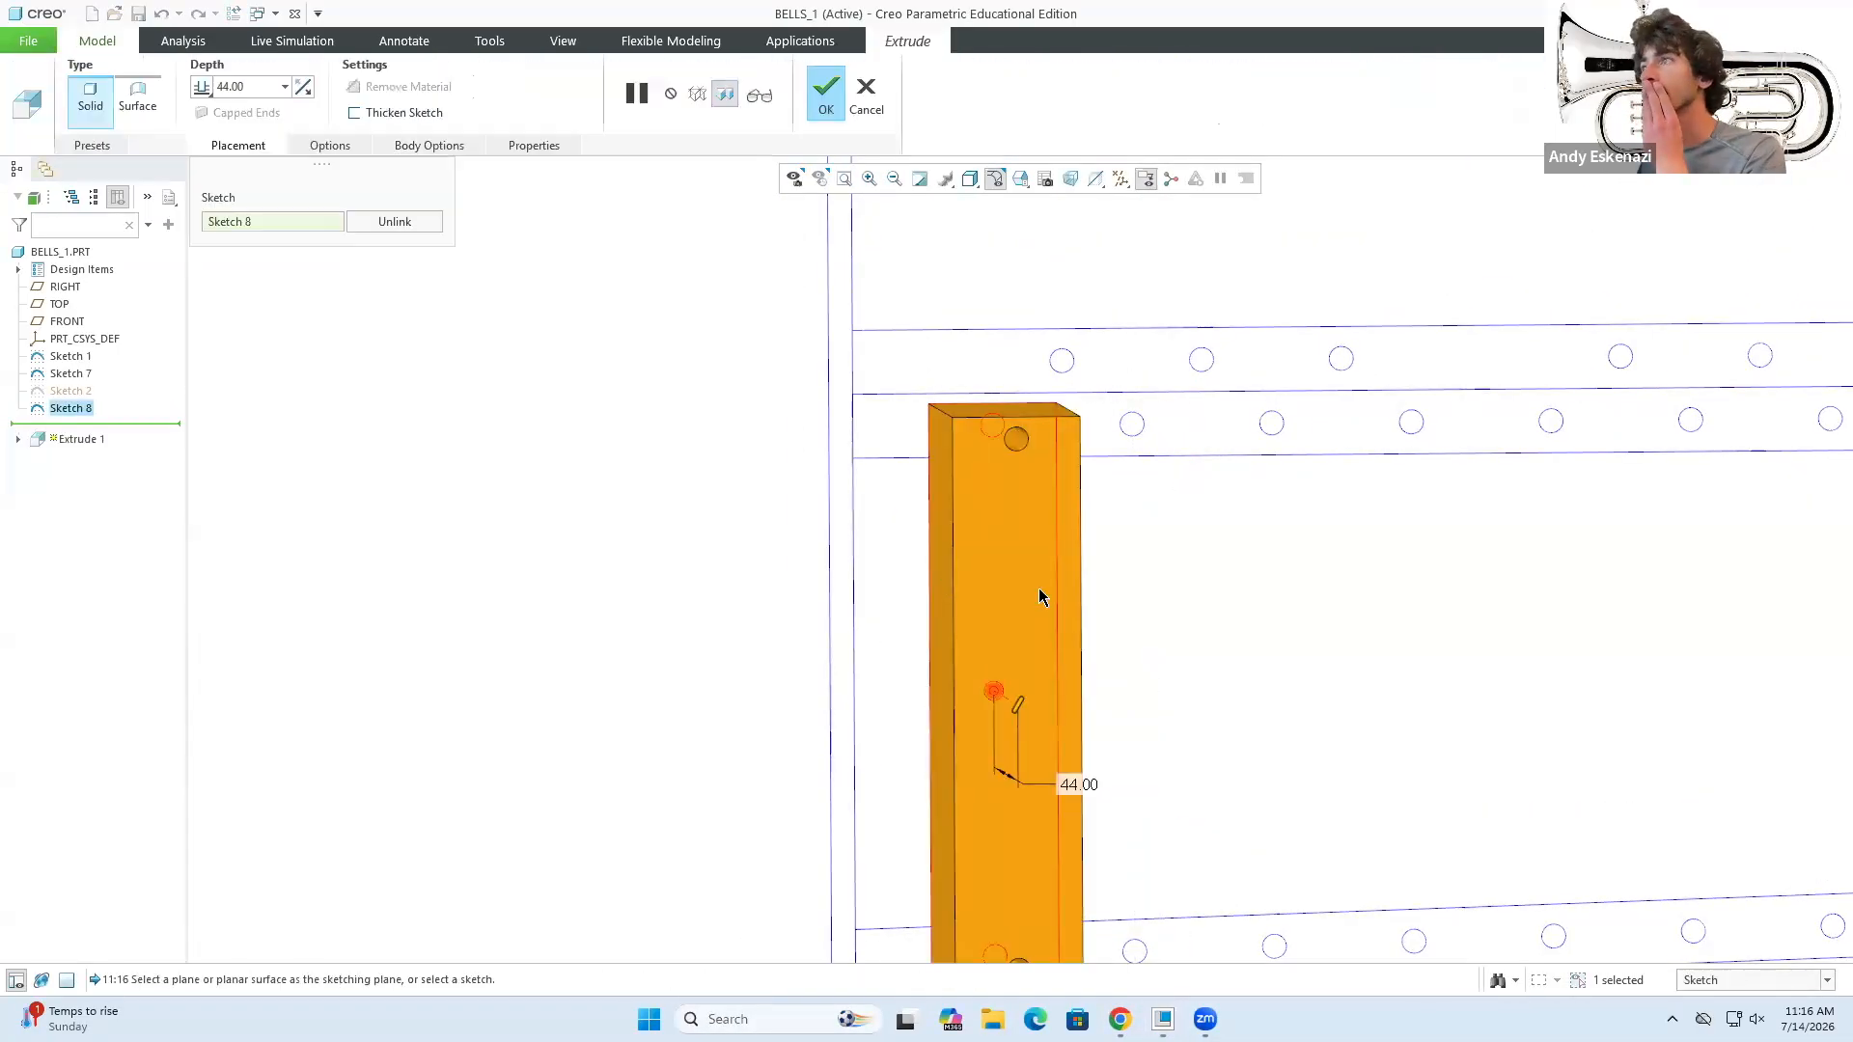
middle_drag(1039, 589, 1091, 434)
double_click(253, 87)
text(1)
key(Return)
click(825, 94)
- Round the four vertical corner edges of the bell plate as separate sets
click(854, 89)
click(951, 498)
click(541, 420)
middle_drag(935, 571, 974, 444)
click(1054, 524)
click(647, 569)
click(225, 205)
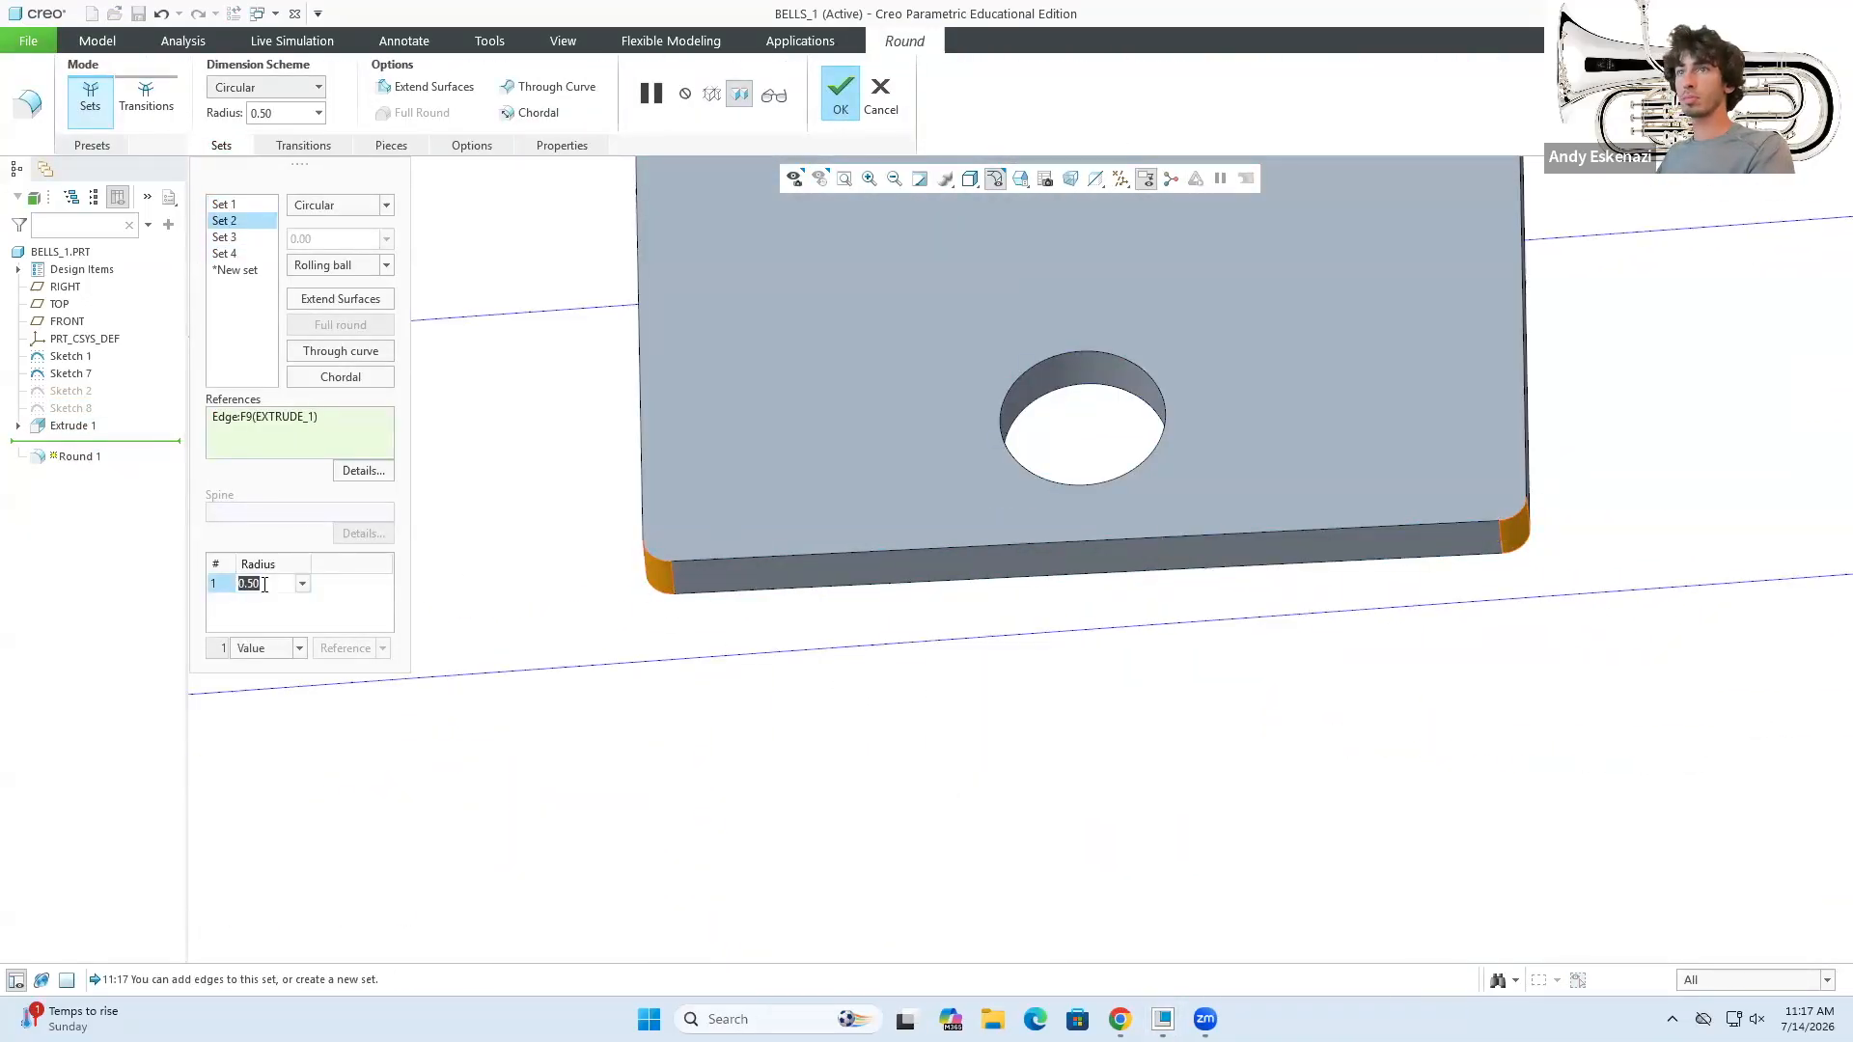
- Insert the bells_1 part into the stand_assembly_bell_kit assembly on the first pair of pegs
click(751, 434)
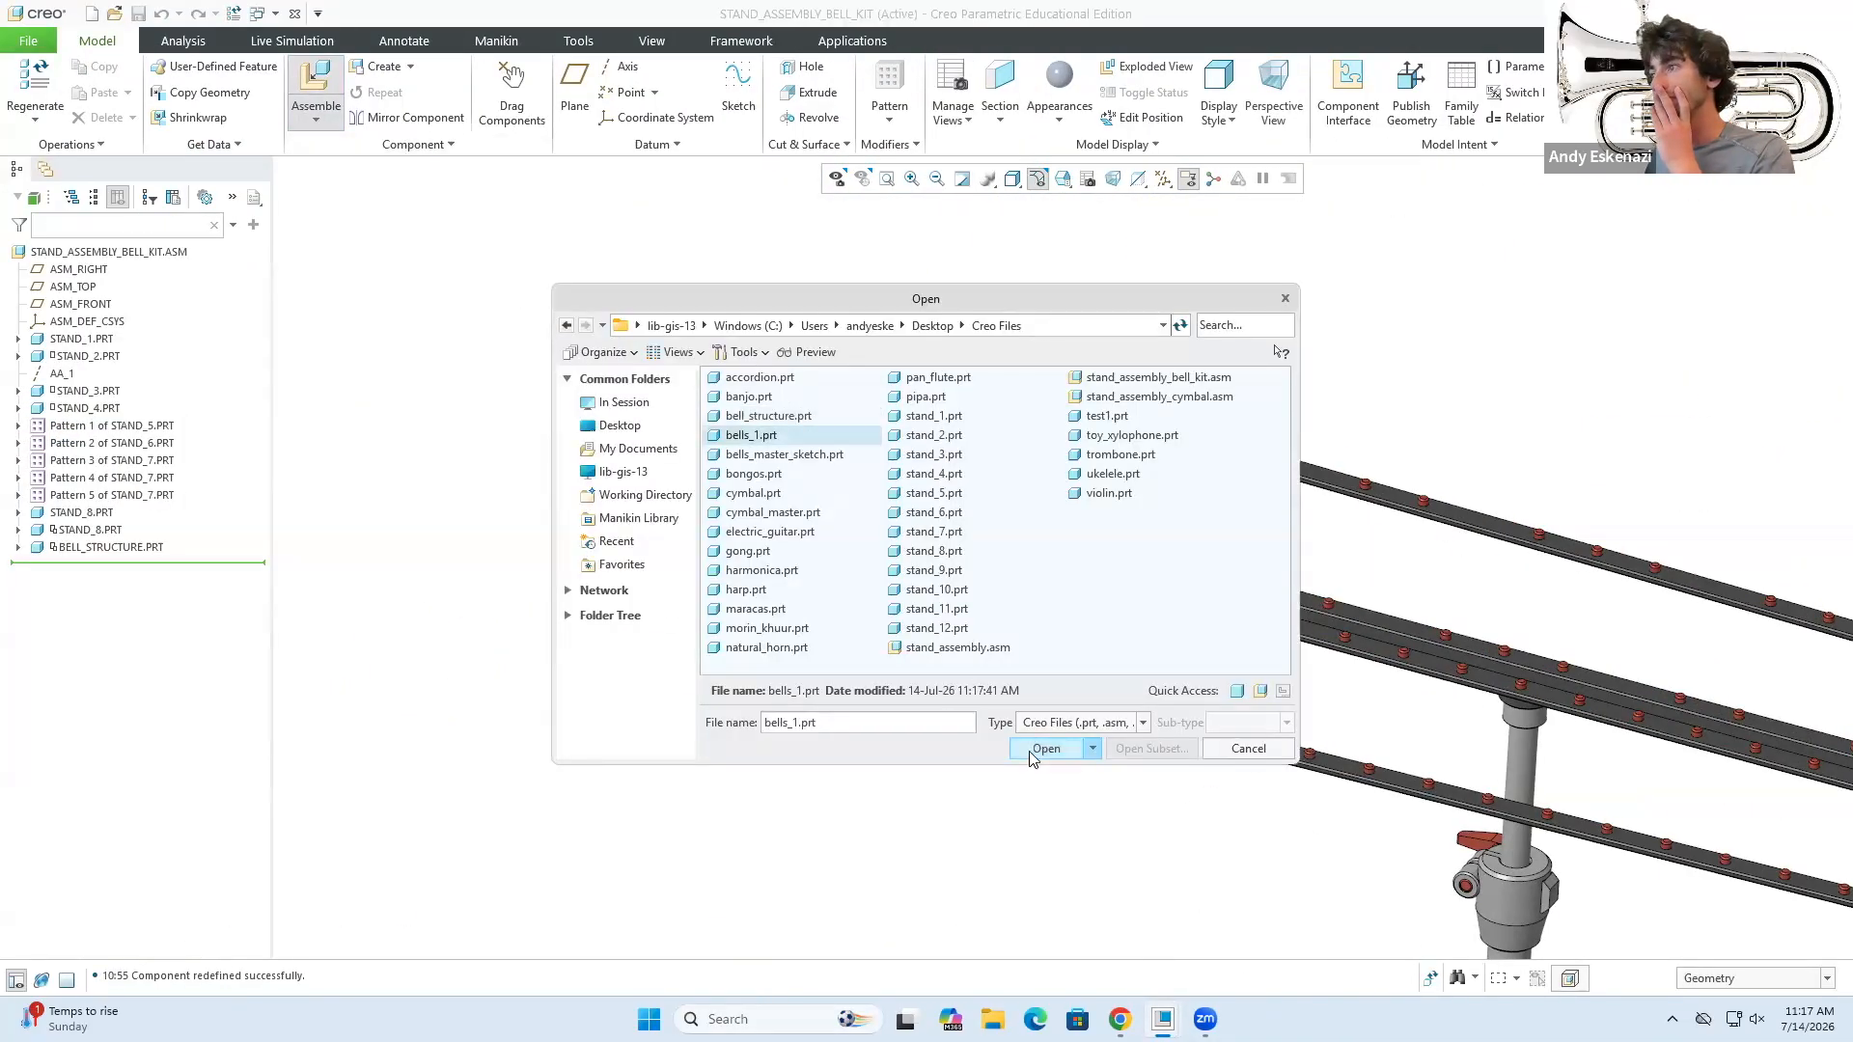
click(1046, 749)
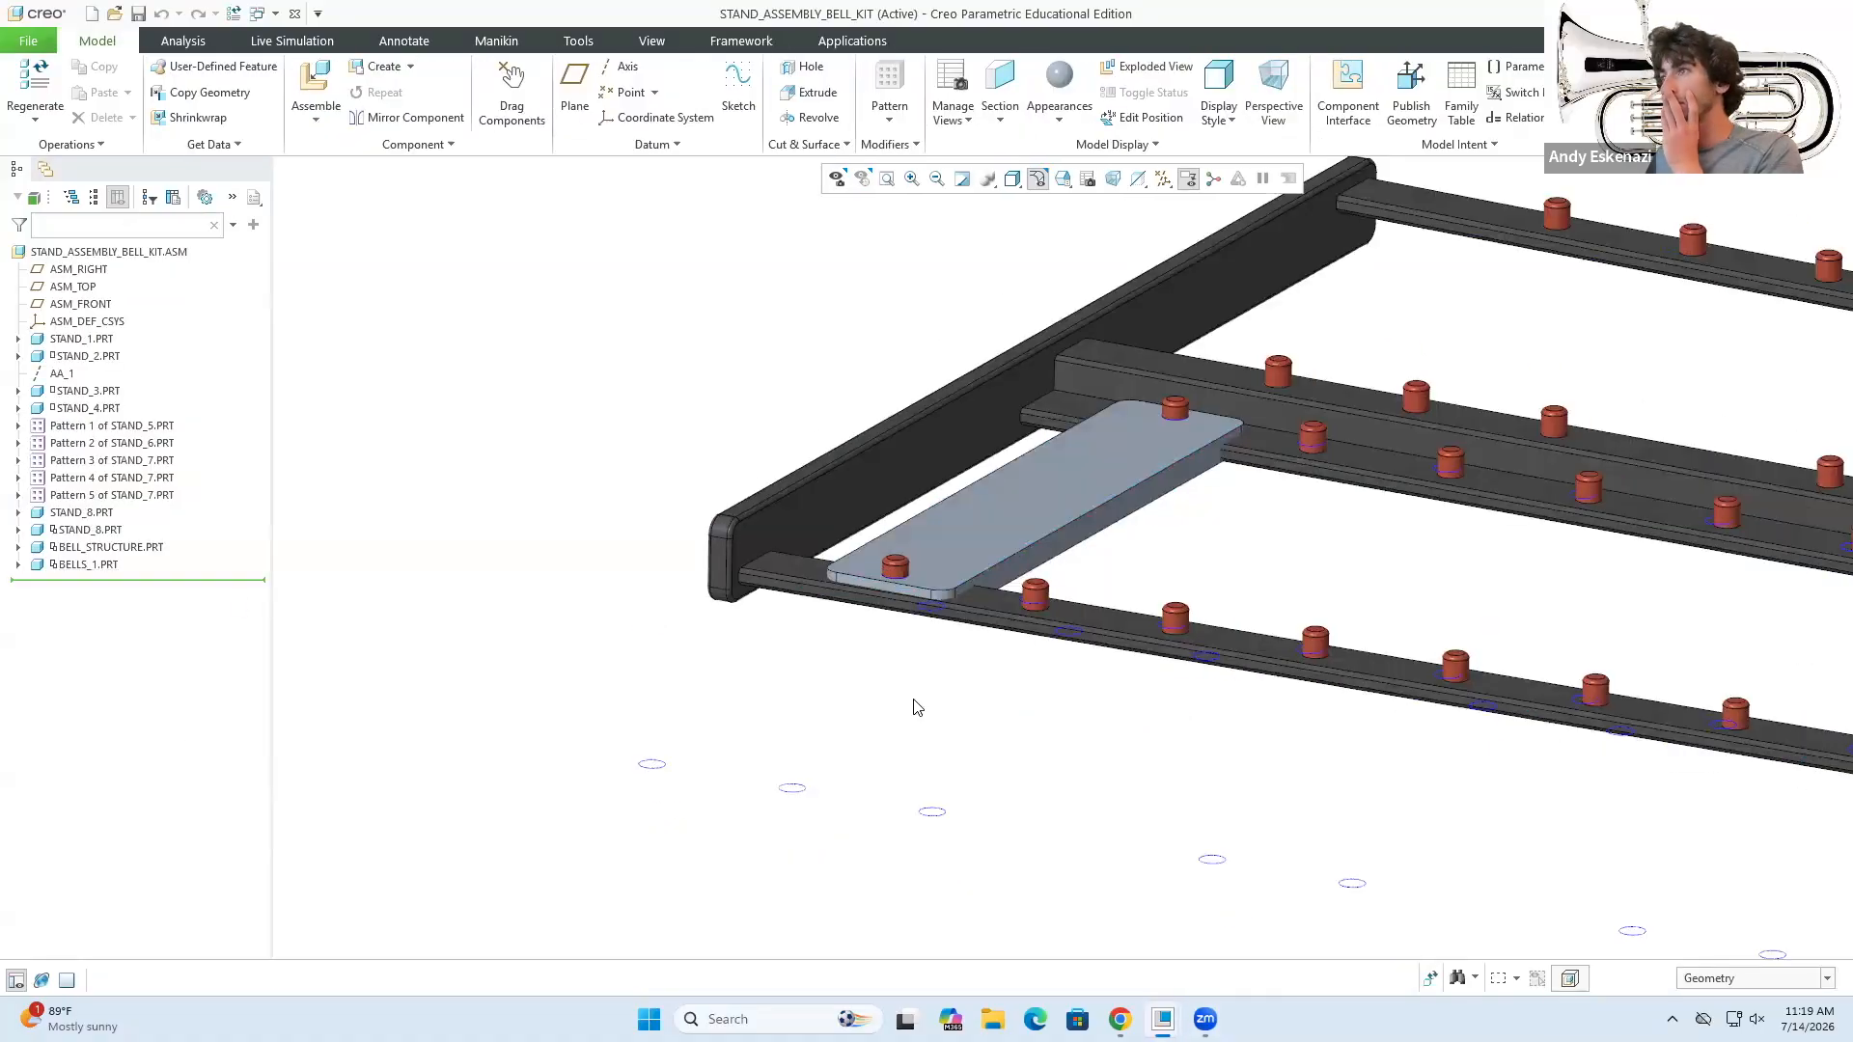
middle_drag(799, 632, 1081, 319)
middle_drag(1125, 405, 1091, 314)
- Redefine the placement of bells_1, editing the coincident constraint between its flat surface and the bell structure's rail surface
click(1081, 323)
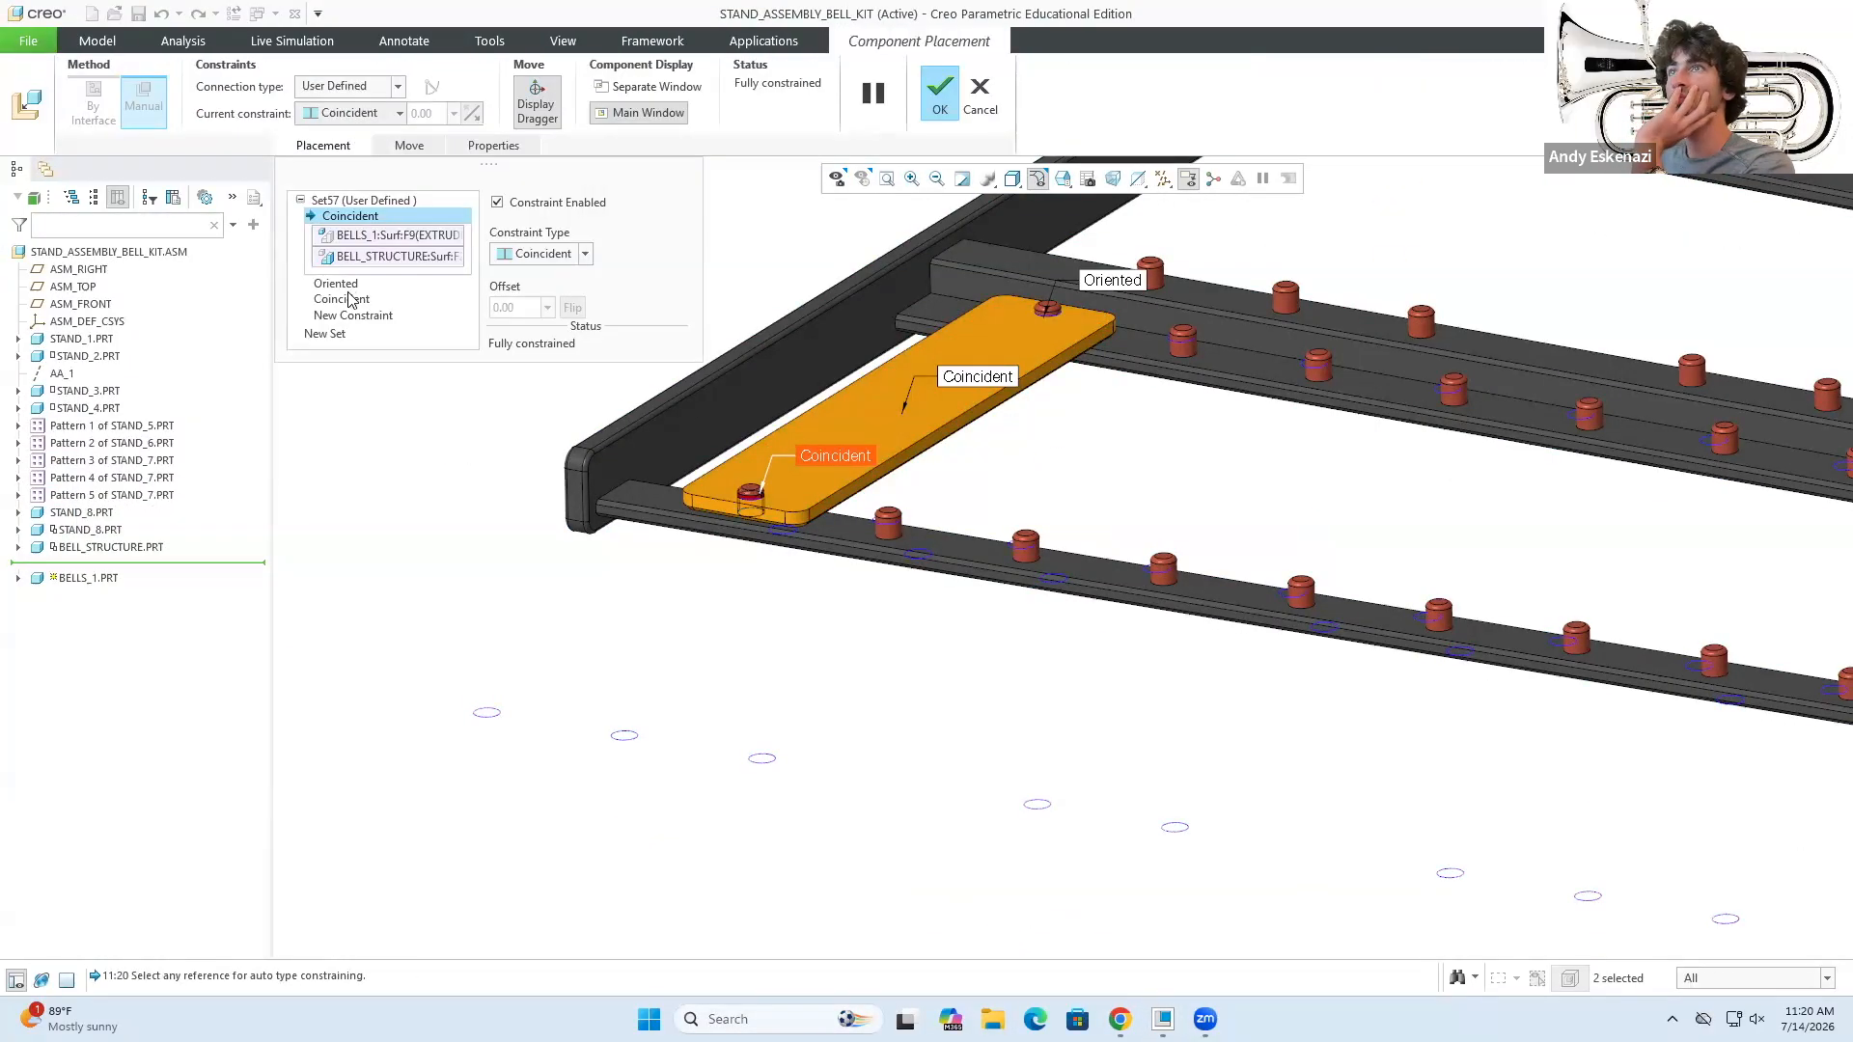
click(349, 298)
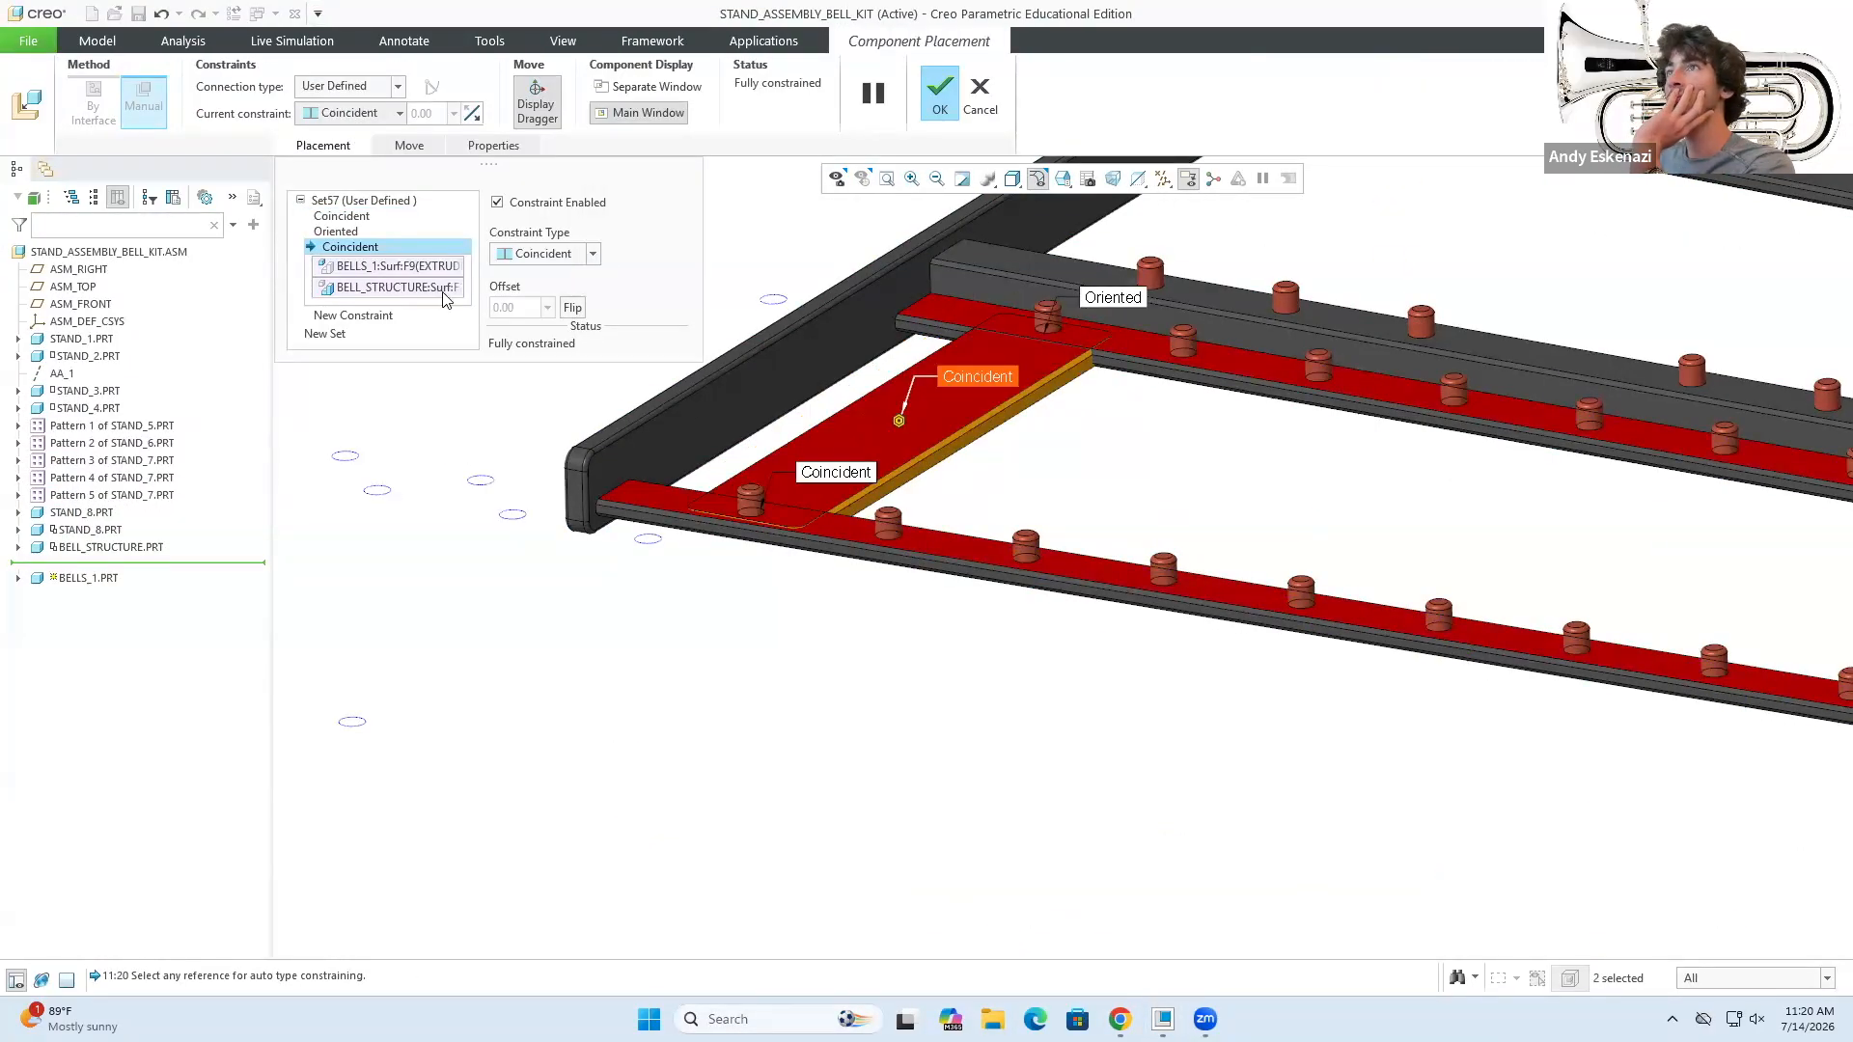
click(425, 274)
click(939, 93)
scroll(992, 517, up, 3)
scroll(1220, 538, up, 3)
middle_drag(1219, 537, 1228, 566)
scroll(1254, 646, down, 4)
middle_drag(946, 777, 1041, 744)
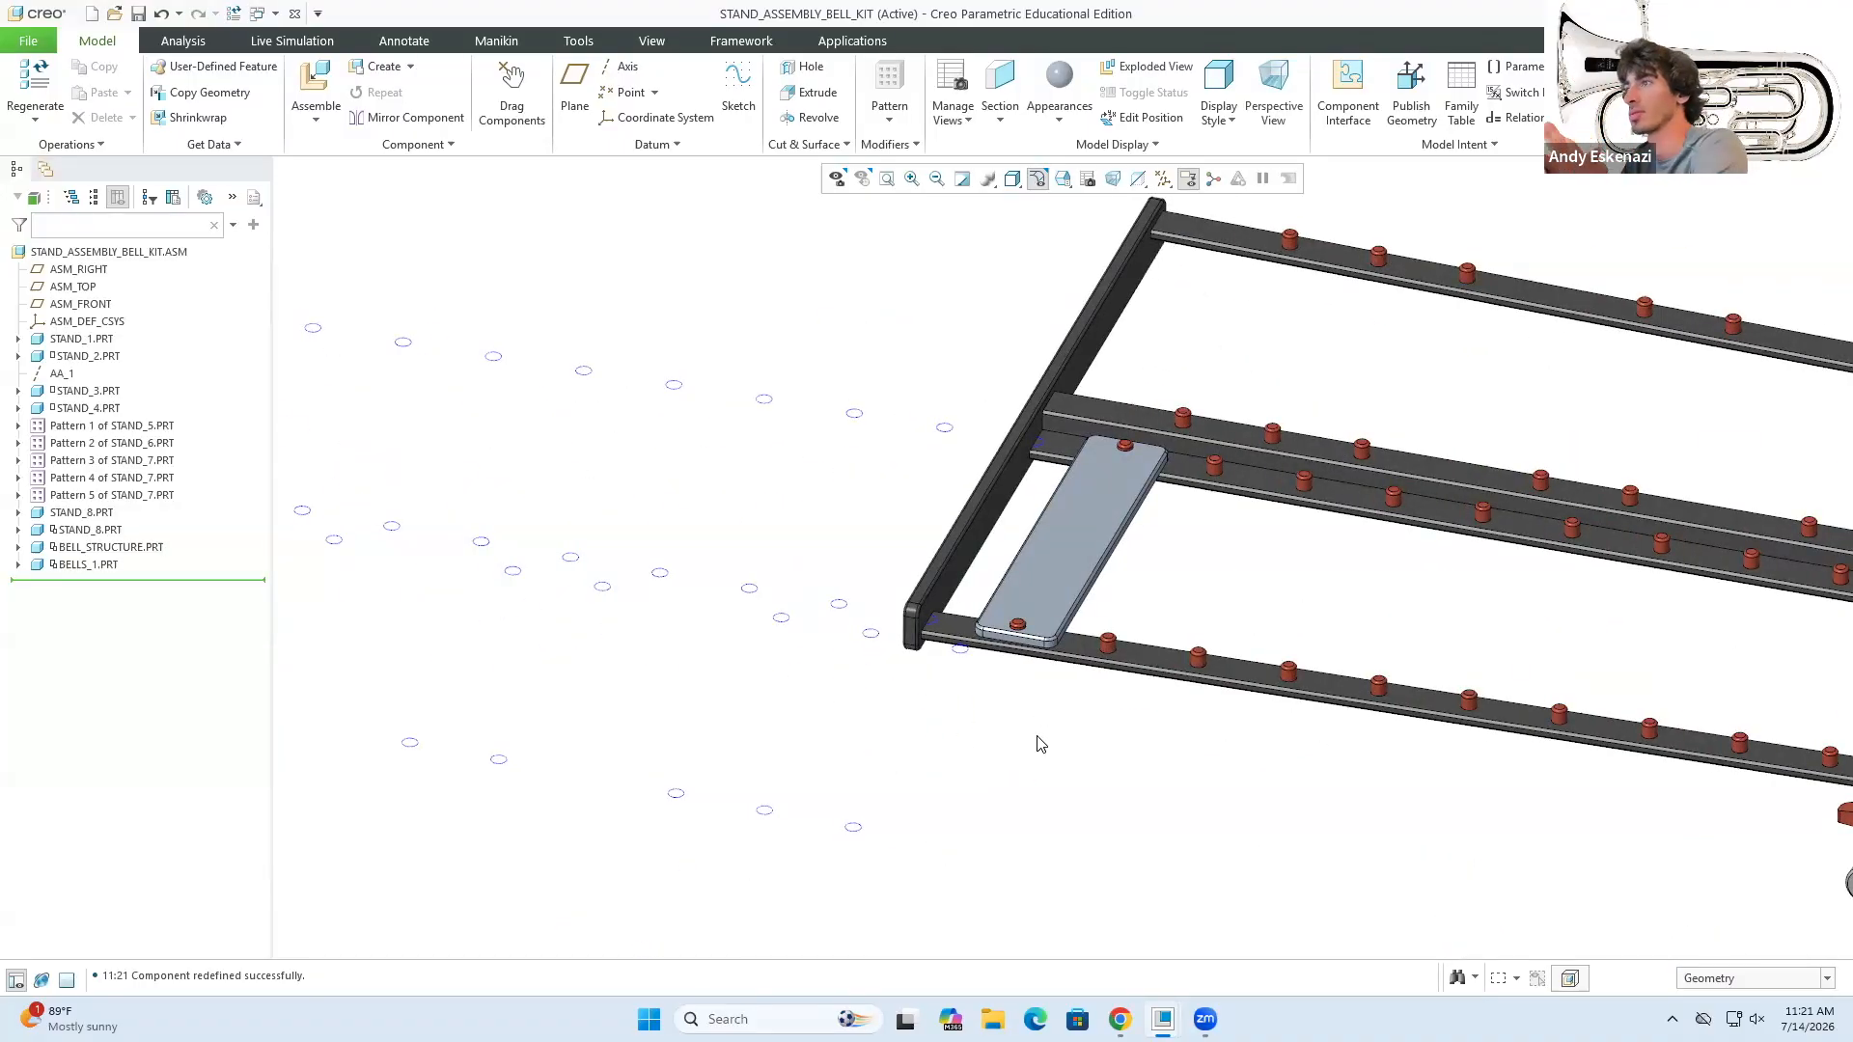
mouse_move(889, 443)
middle_down()
mouse_move(1080, 434)
mouse_move(917, 454)
middle_up()
- Switch to the bells_1 part and reopen the bell outline sketch for editing
click(1163, 1020)
click(1526, 893)
middle_drag(1170, 622, 1170, 524)
click(90, 442)
click(129, 390)
middle_drag(975, 719, 1039, 820)
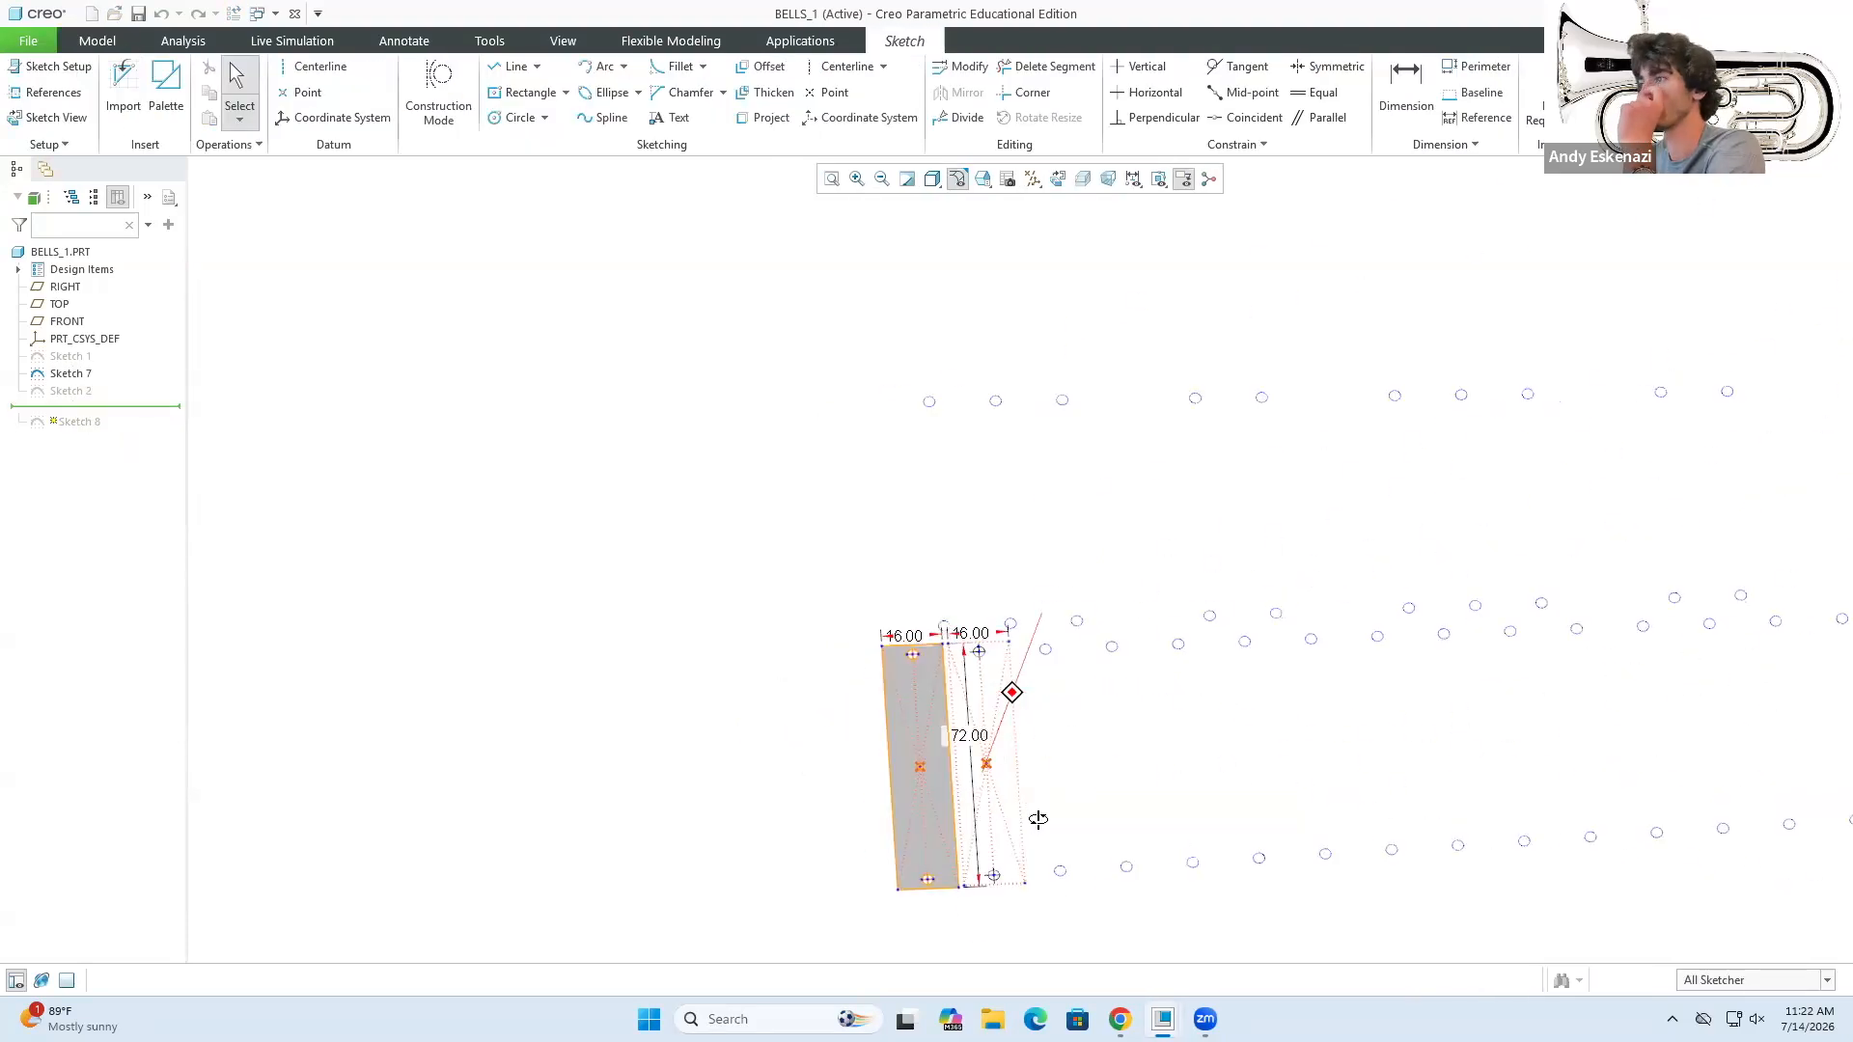
- Project the remaining hole circles of the outer rail and matching middle-rail row into the sketch, deleting the unwanted items
click(762, 118)
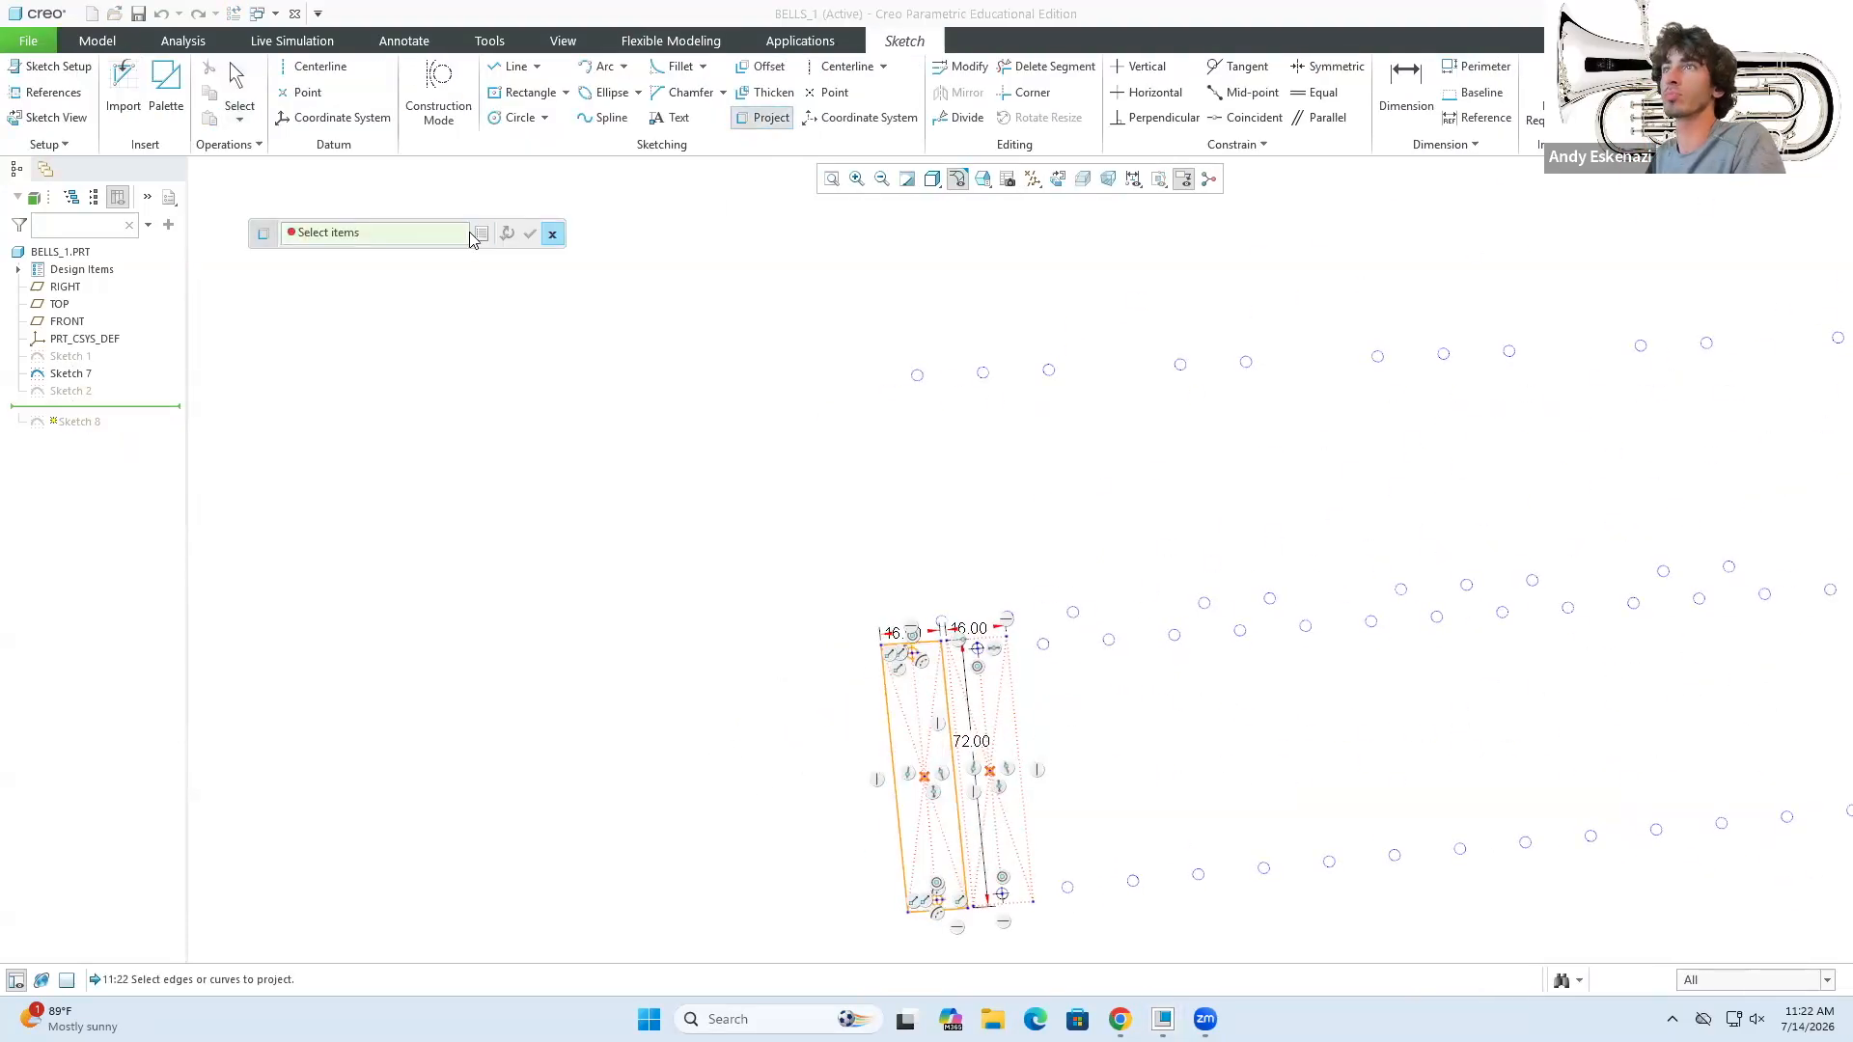
click(1443, 628)
key(Delete)
shift+middle_drag(1574, 644, 1157, 769)
drag(1197, 463, 1679, 757)
key(Delete)
scroll(965, 425, down, 5)
click(1262, 494)
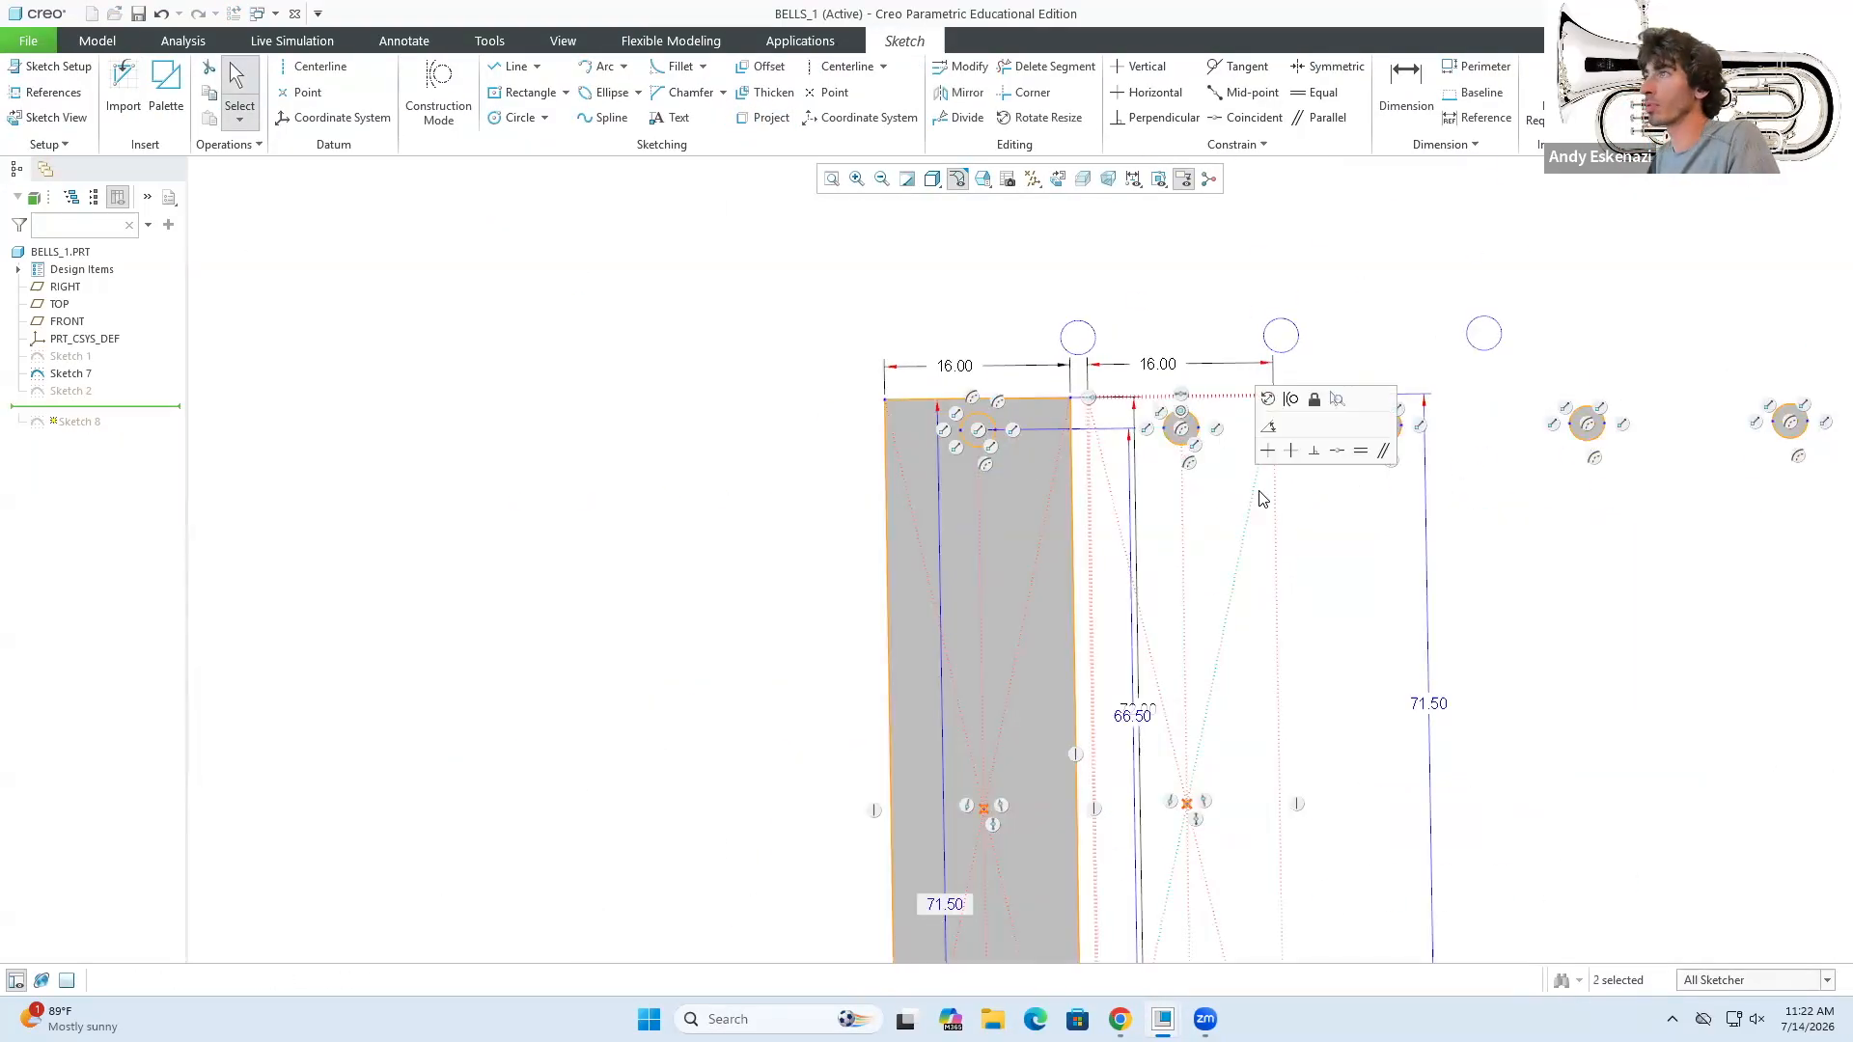
- Draw construction lines joining the centers of every remaining pair of opposite holes, from the third pair to the last
click(438, 93)
click(516, 67)
click(1273, 700)
middle_click(1273, 701)
click(1527, 698)
scroll(1527, 698, up, 5)
scroll(1544, 888, down, 4)
click(1249, 855)
middle_click(1250, 855)
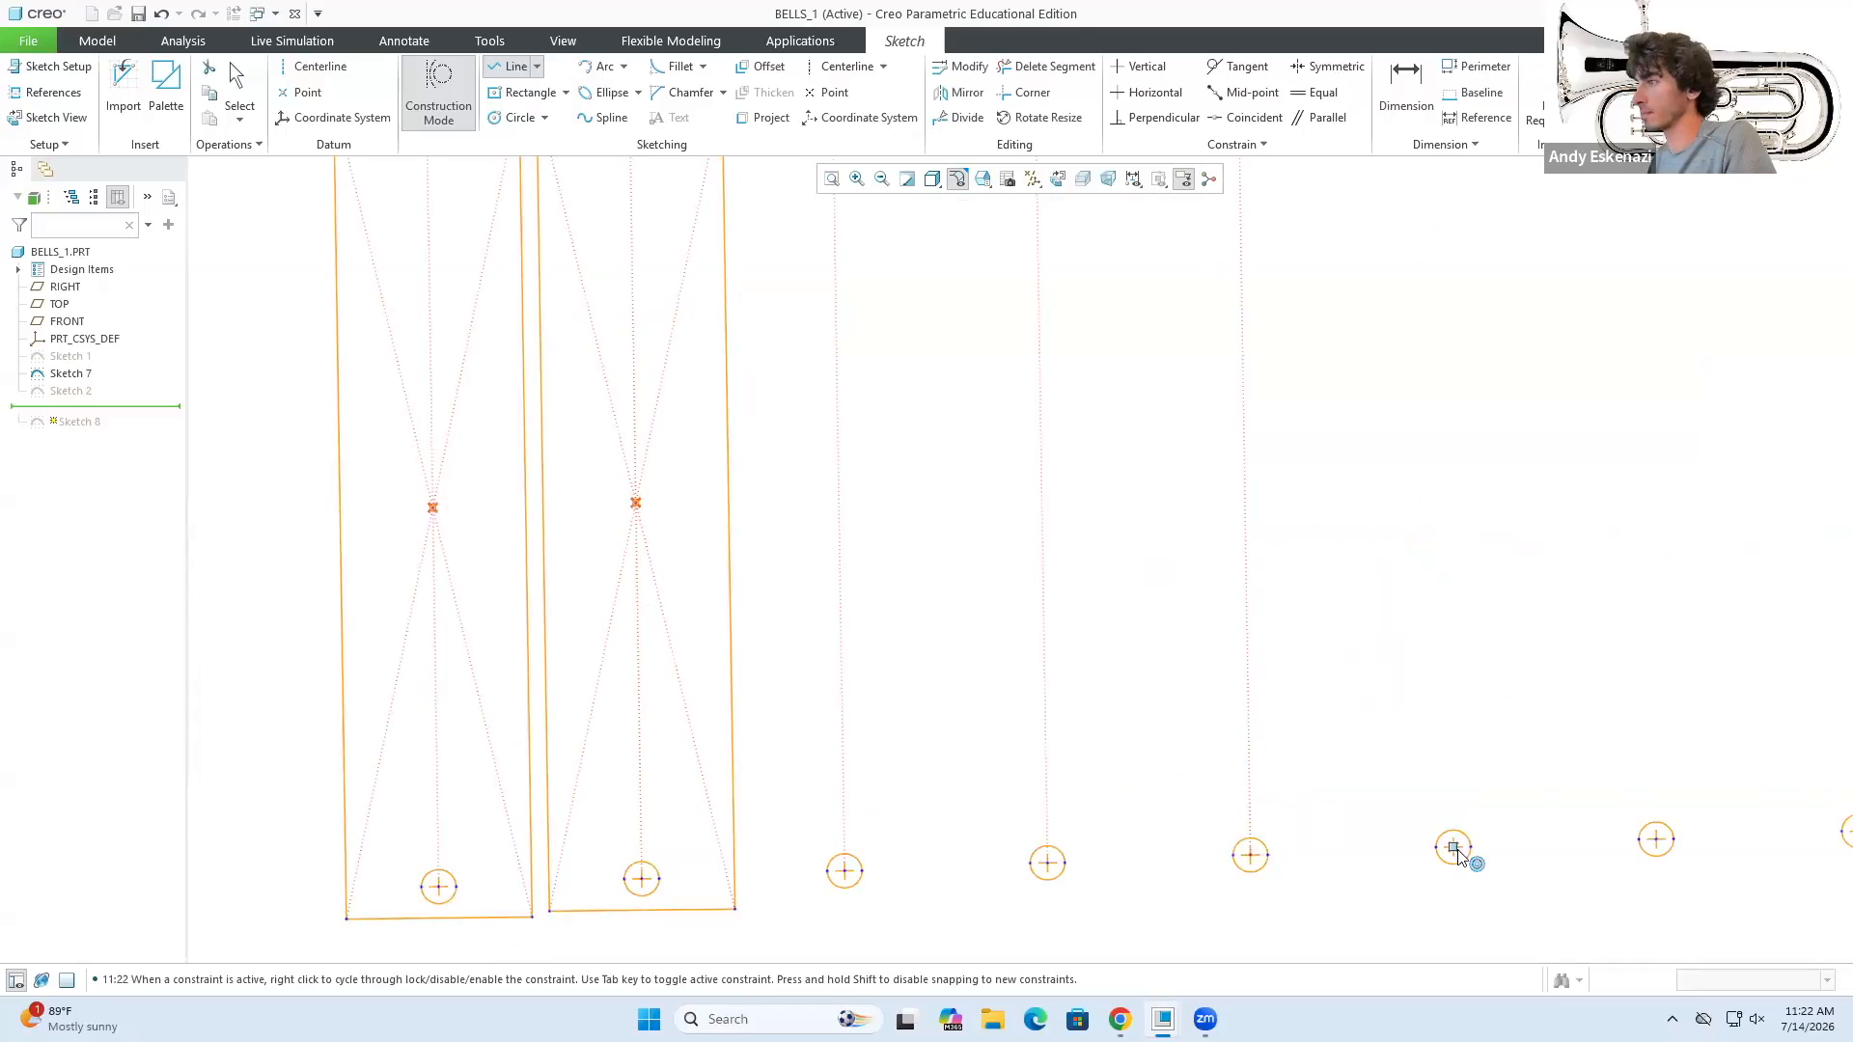
click(1444, 726)
middle_click(1444, 725)
click(1606, 719)
shift+middle_drag(1602, 241, 1471, 642)
click(1466, 545)
middle_click(1466, 546)
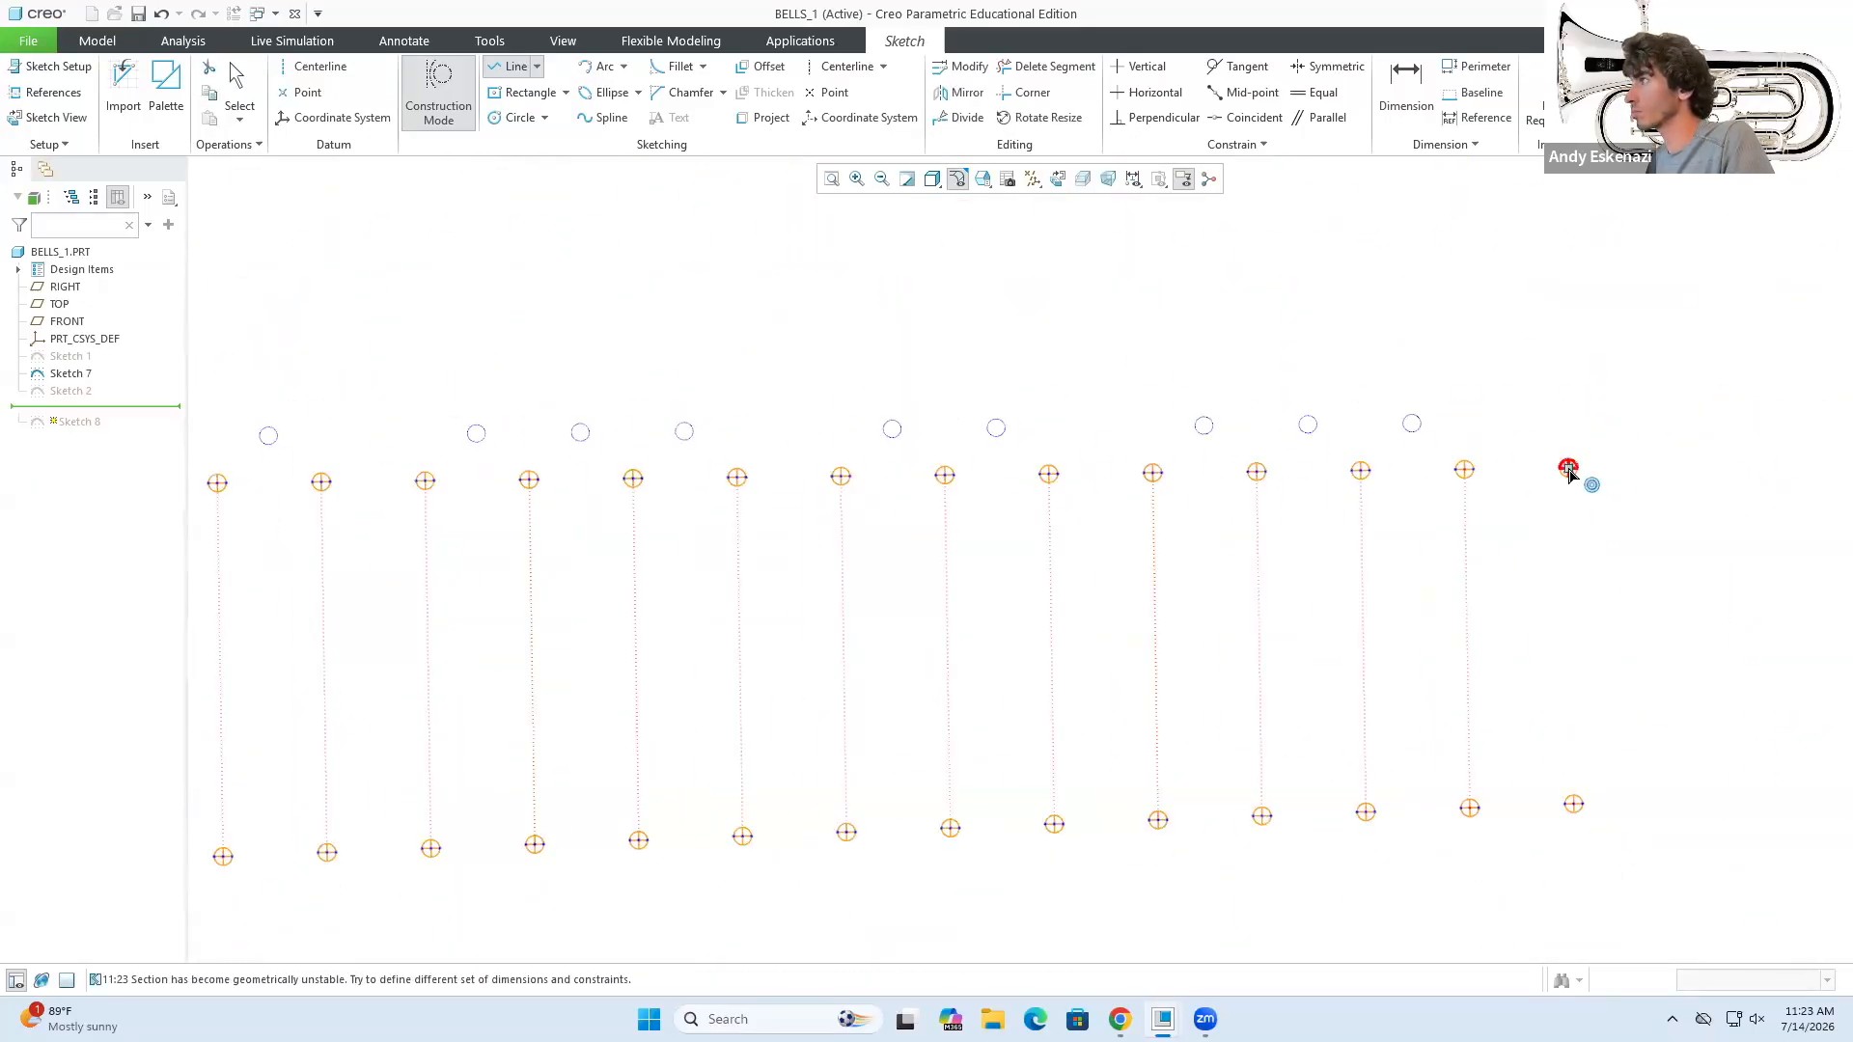
click(1568, 469)
click(1573, 804)
middle_click(1573, 804)
- Draw a solid center rectangle about 8.3 wide and 71 long around the third pair of holes
click(438, 93)
click(530, 93)
click(1042, 553)
click(1150, 236)
drag(670, 764, 837, 748)
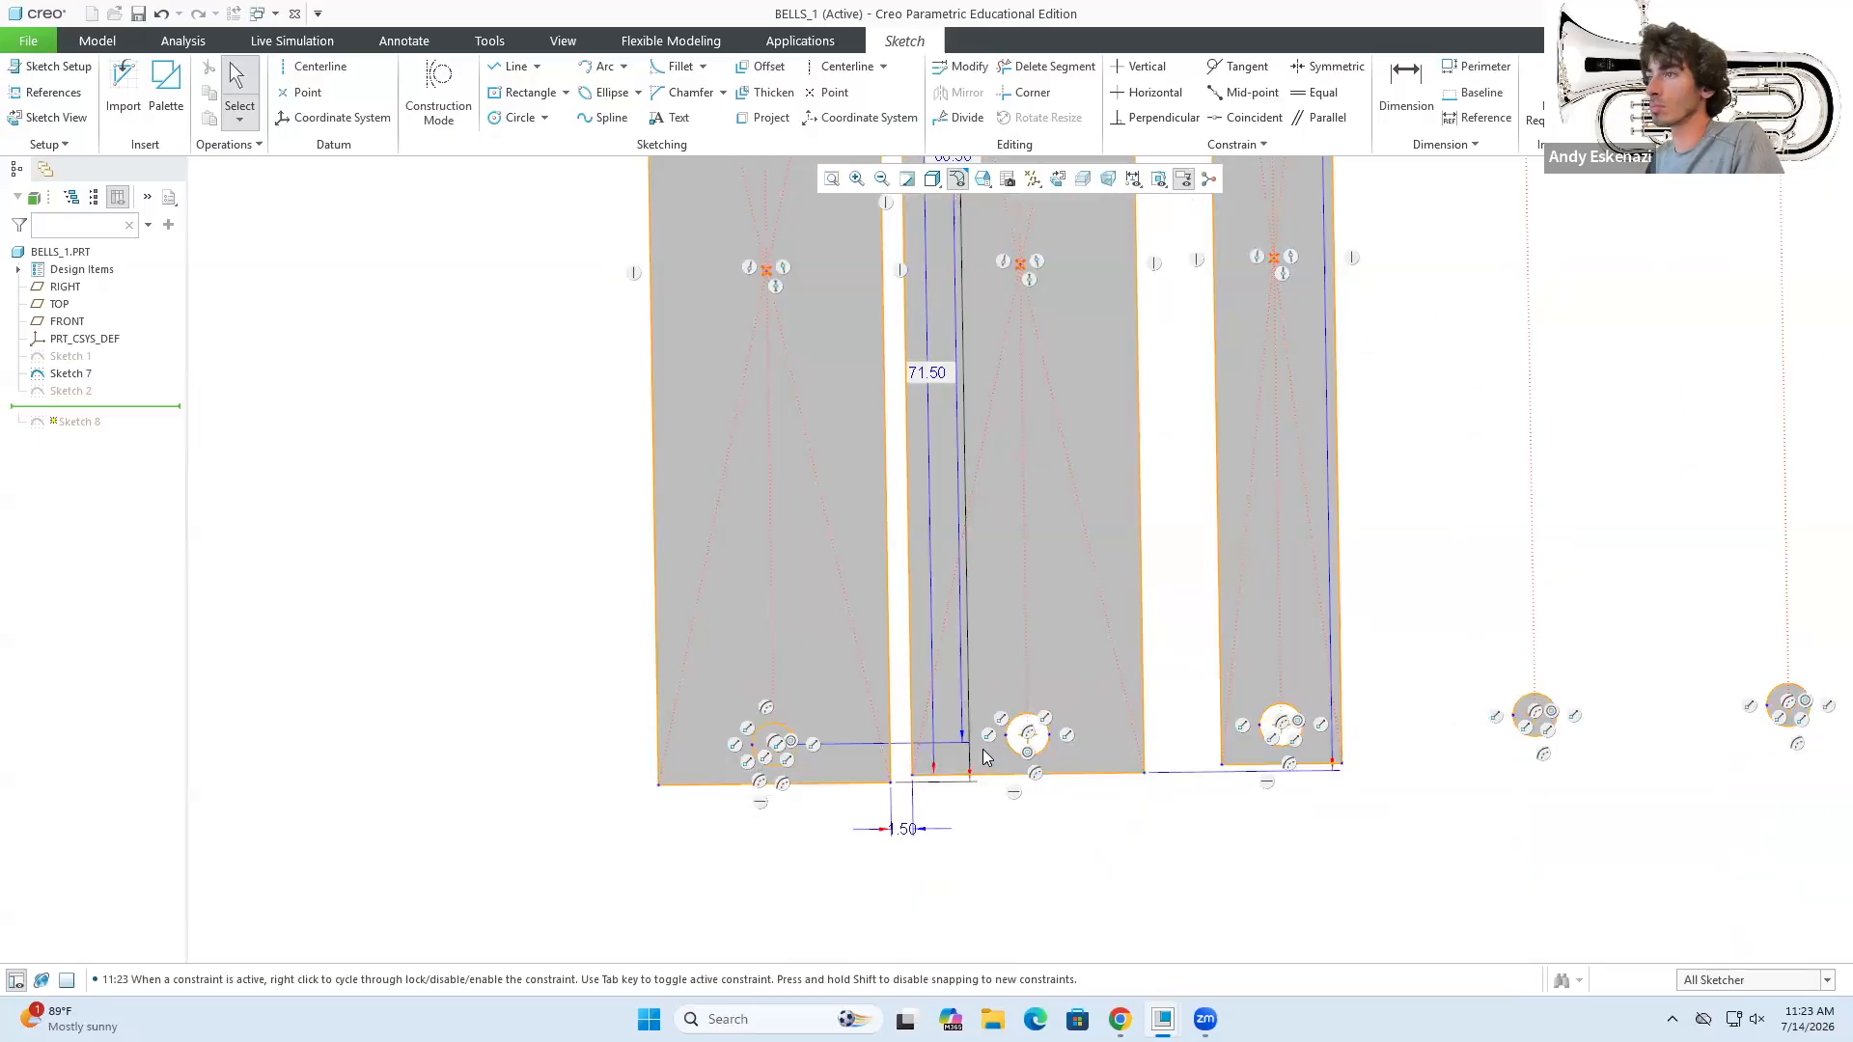
scroll(729, 777, down, 5)
scroll(793, 739, up, 9)
scroll(803, 381, down, 4)
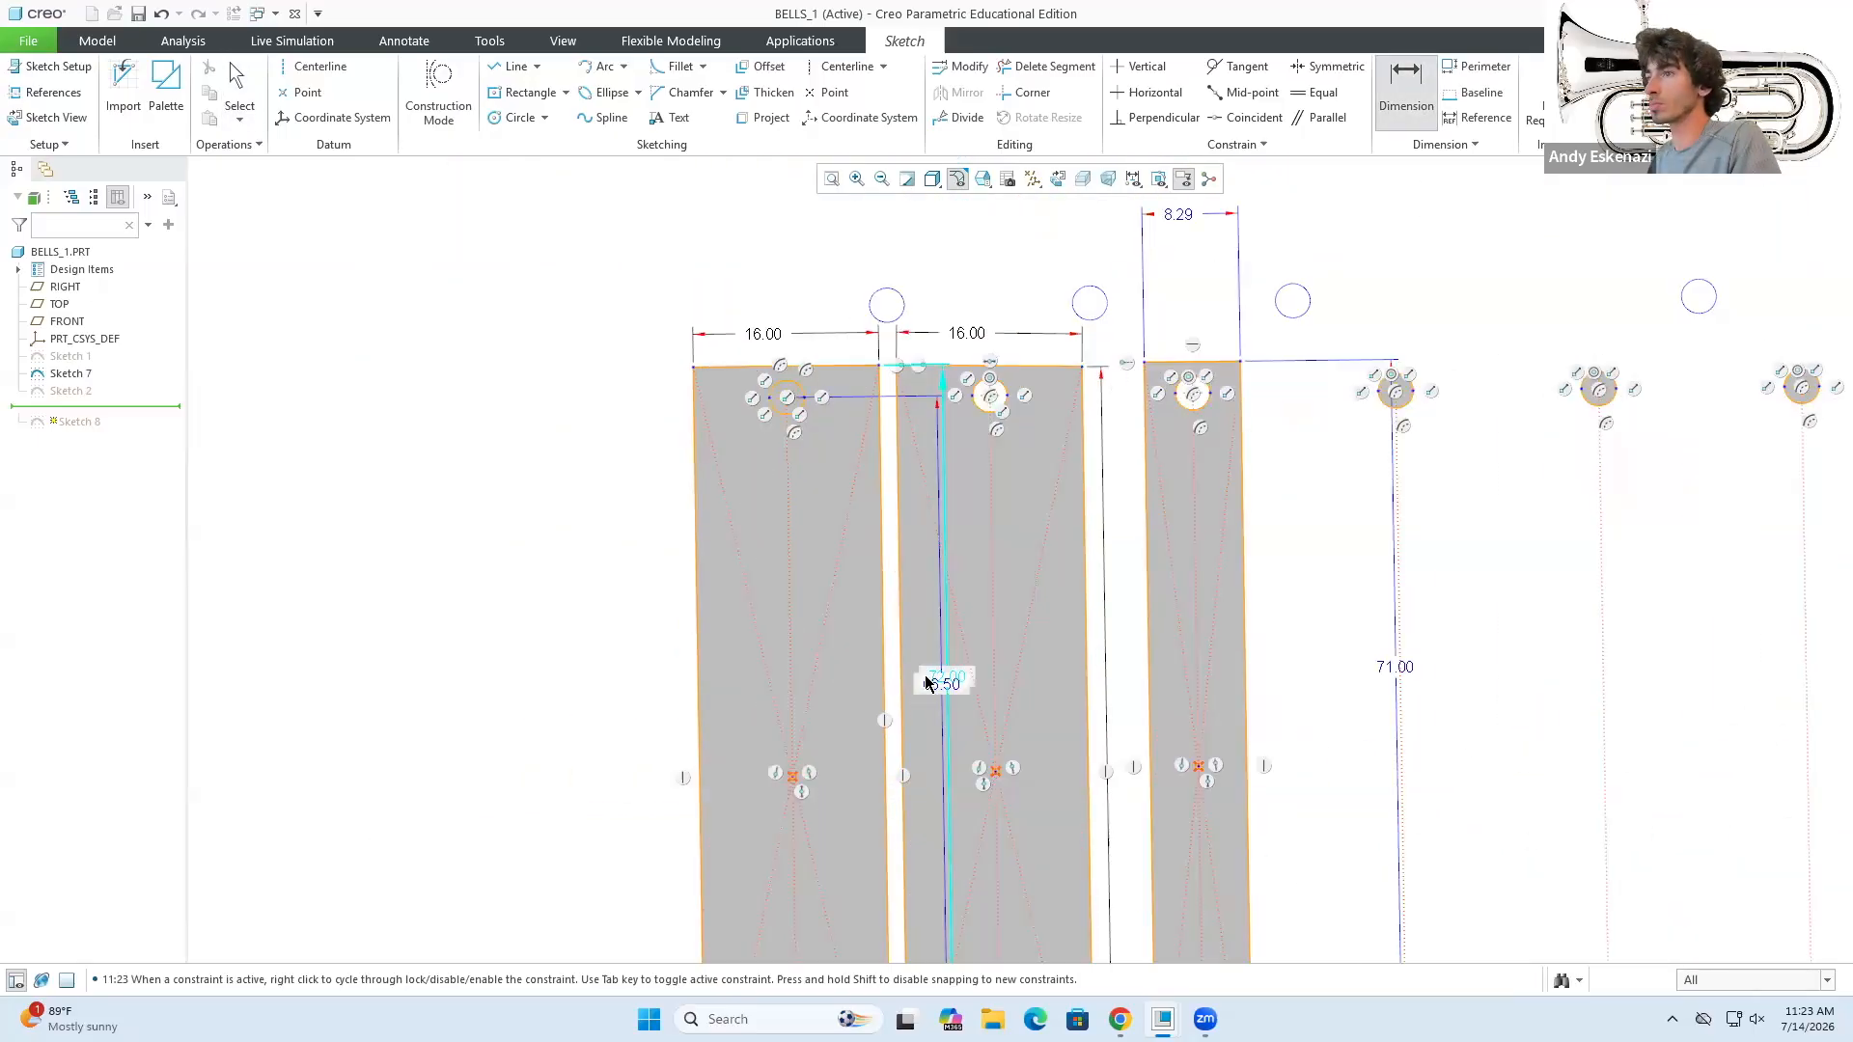
- Dimension the third rectangle's width at 16
scroll(906, 295, down, 3)
scroll(1184, 410, up, 3)
middle_drag(1181, 415, 1190, 425)
click(1406, 93)
click(1334, 408)
middle_click(1394, 252)
text(16)
key(Return)
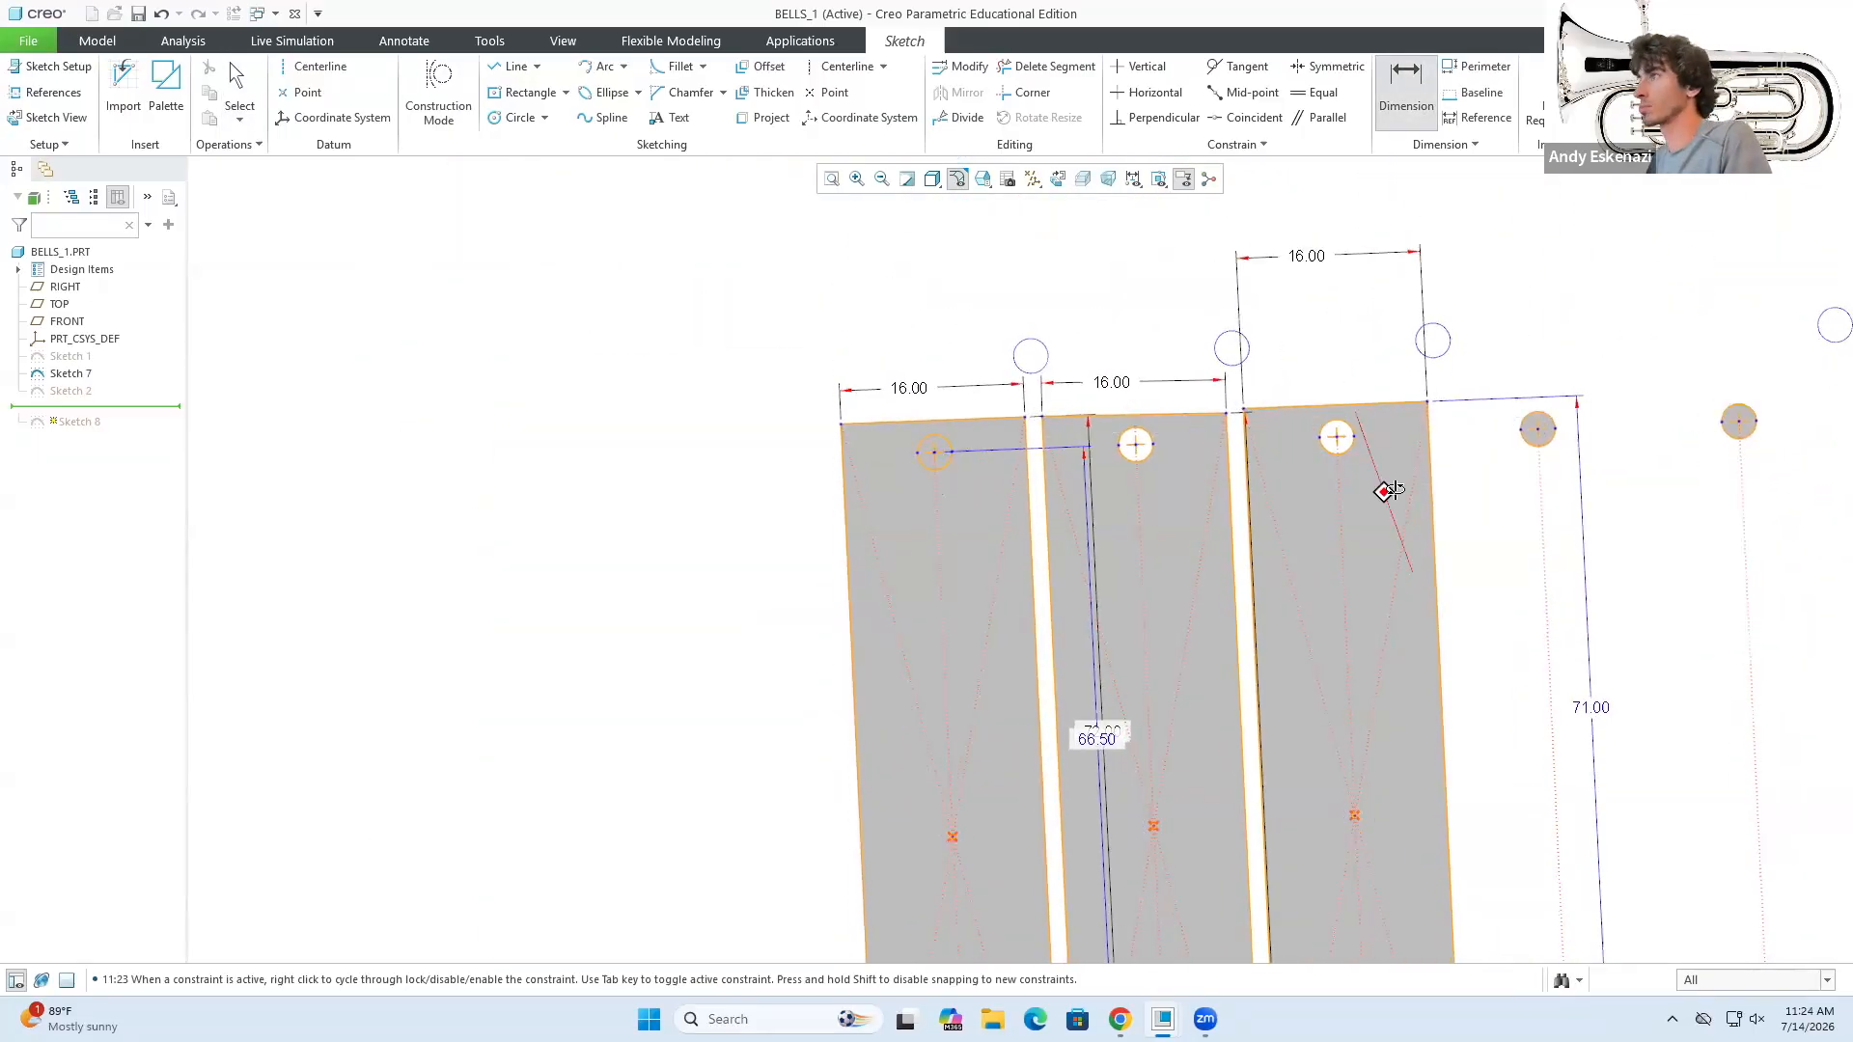
- Delete the rectangle around the second pair of holes, keeping its circles and center line
scroll(1141, 395, down, 4)
key(Delete)
click(937, 487)
scroll(1262, 329, up, 4)
click(1274, 854)
key(Delete)
scroll(1231, 752, up, 4)
click(530, 92)
click(1169, 671)
click(1191, 521)
scroll(1163, 507, down, 4)
key(ctrl+z)
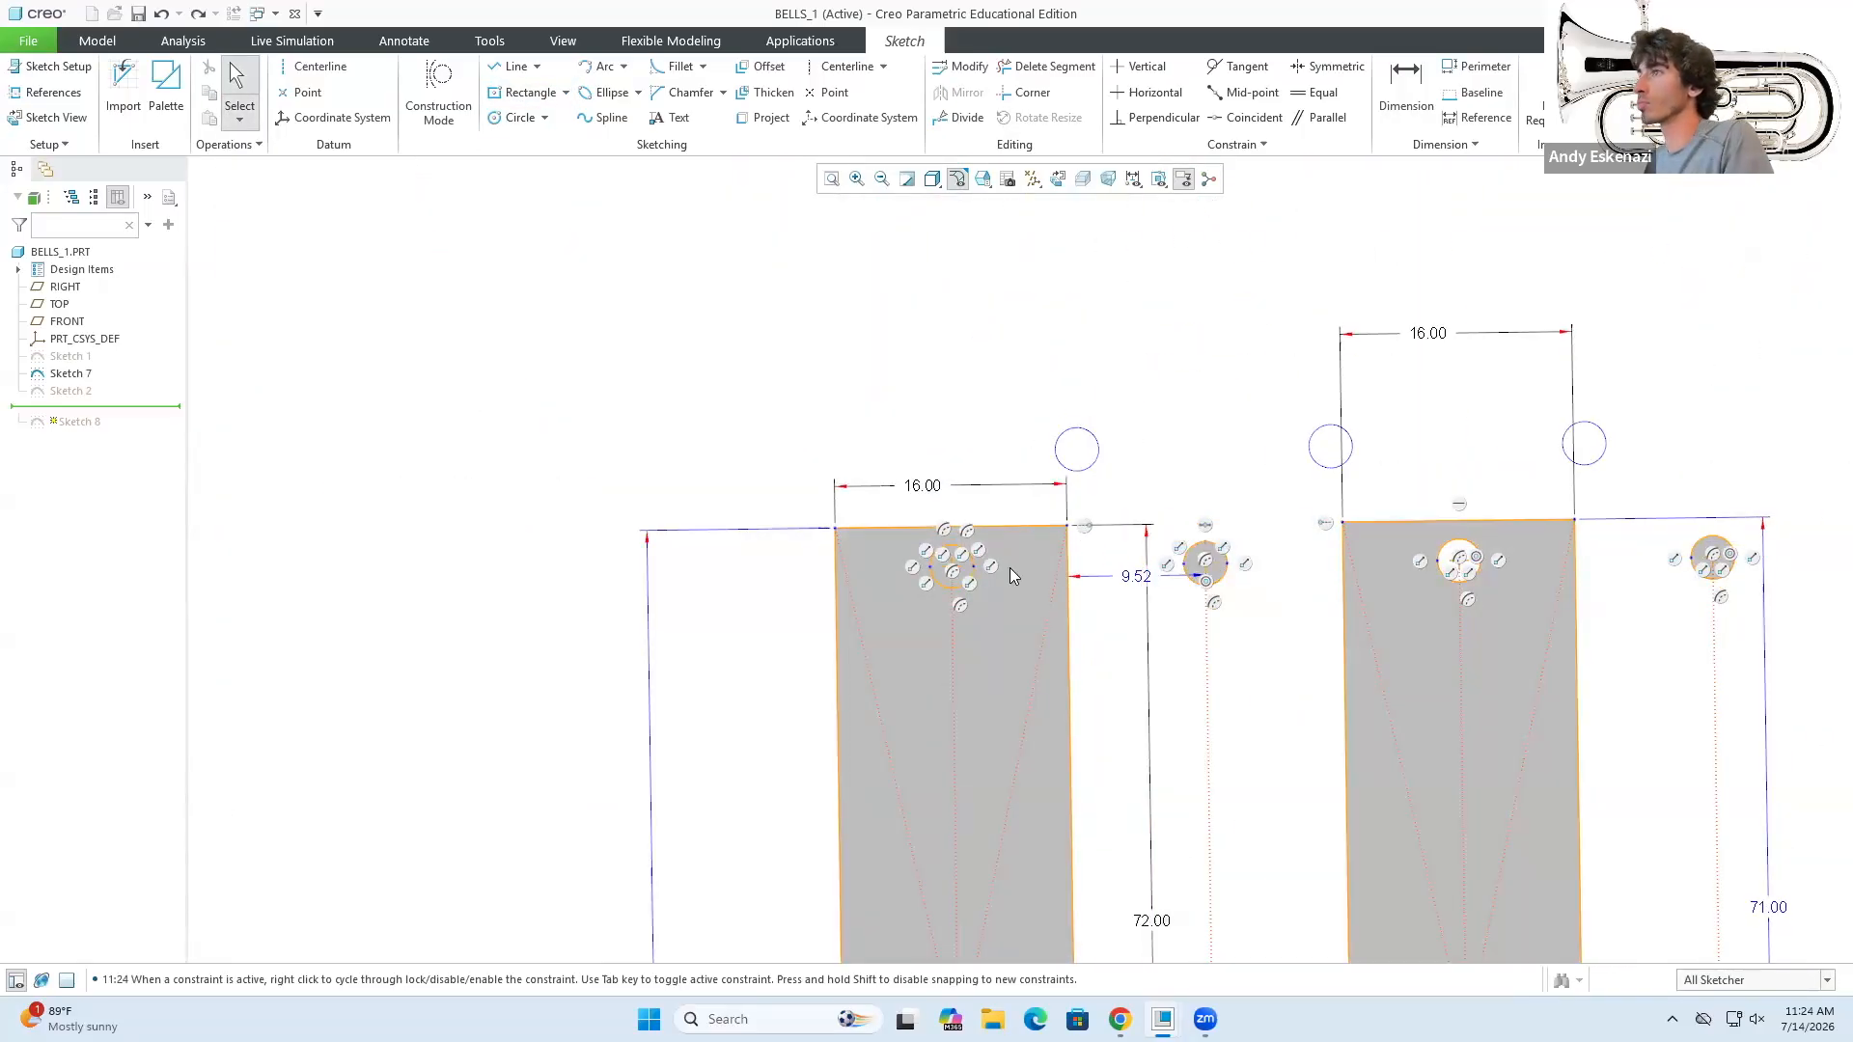
- Draw a construction line across the centers of the middle-rail row of projected holes
scroll(1347, 465, up, 2)
click(513, 67)
click(1659, 401)
middle_click(1659, 406)
scroll(1544, 483, up, 5)
scroll(1090, 579, down, 6)
- Constrain the upper edges of the first and third rectangles to be parallel
click(1320, 117)
click(950, 519)
scroll(941, 553, up, 4)
click(1481, 580)
- Draw a center rectangle around the second pair of holes and set it to 16 wide and 71 long
click(499, 91)
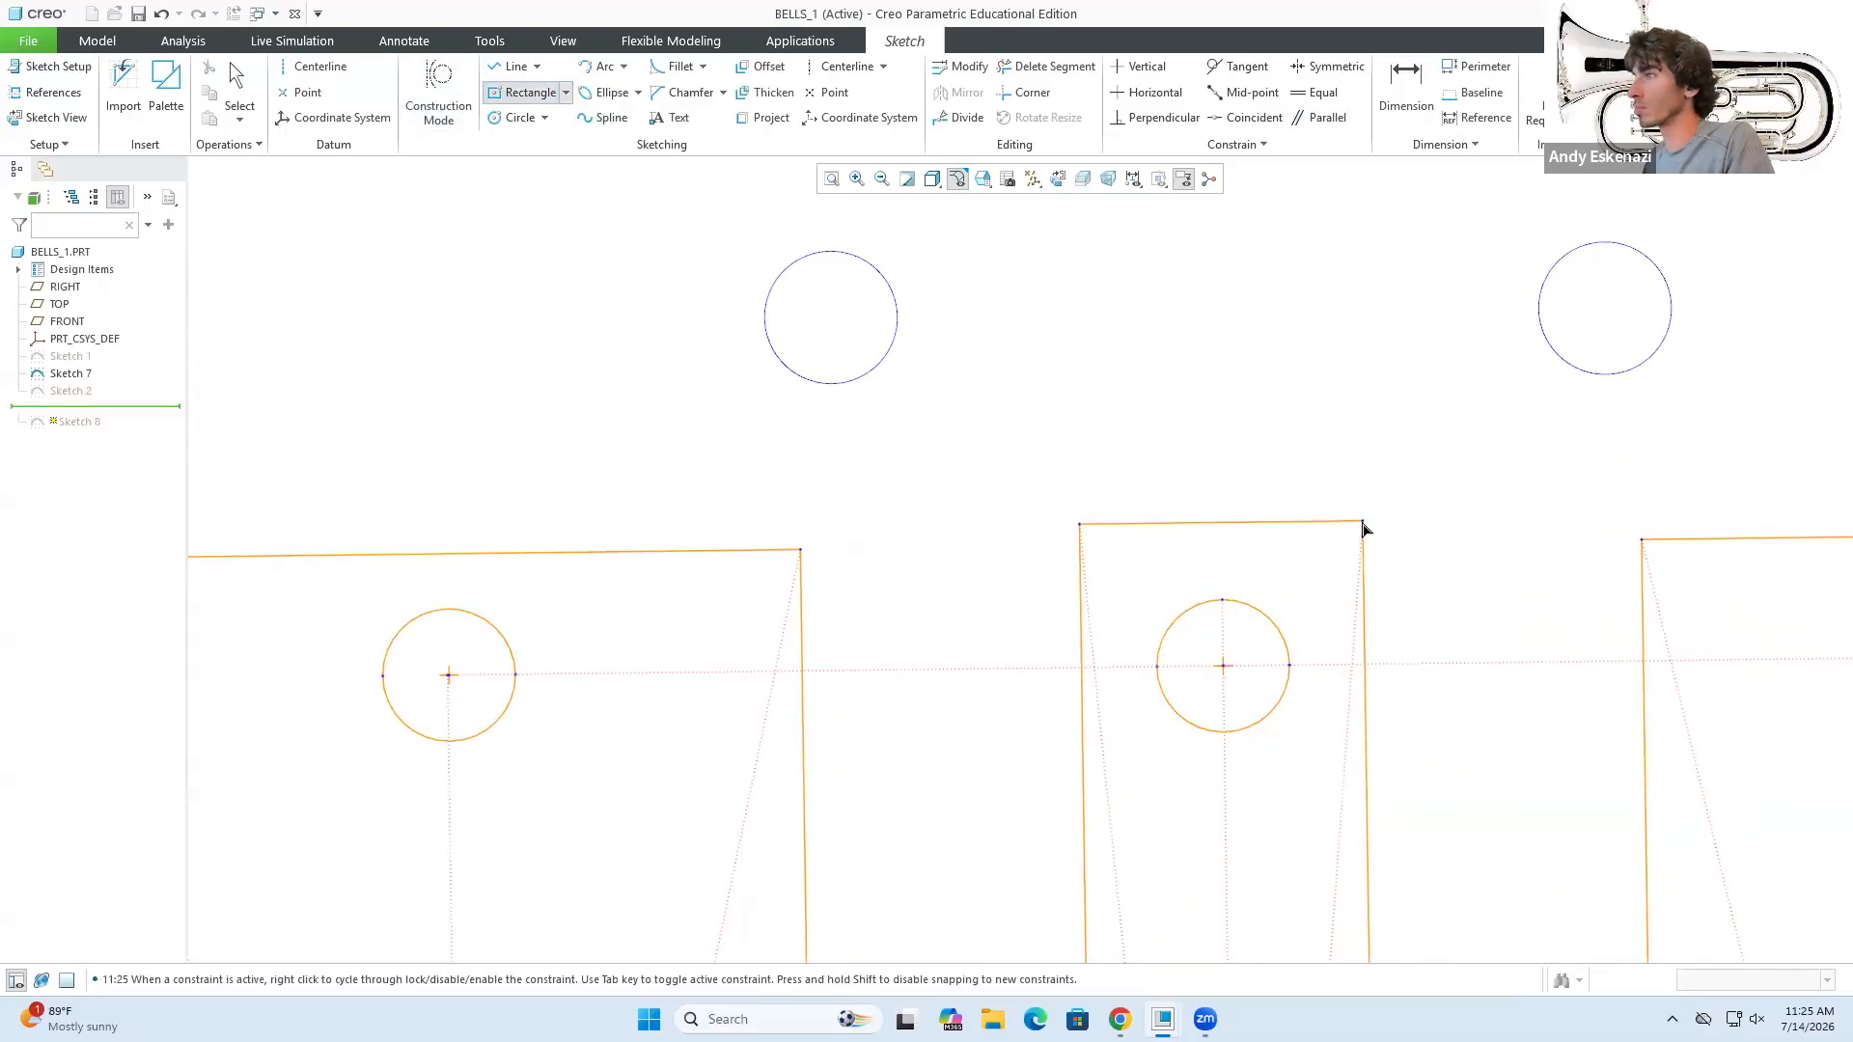
click(1365, 526)
double_click(1213, 199)
text(16)
key(Return)
double_click(1567, 815)
text(71)
key(Return)
- Try to dimension the length of the rectangle around the third pair of holes
click(1406, 85)
scroll(1420, 732, down, 2)
click(1320, 762)
middle_click(1348, 769)
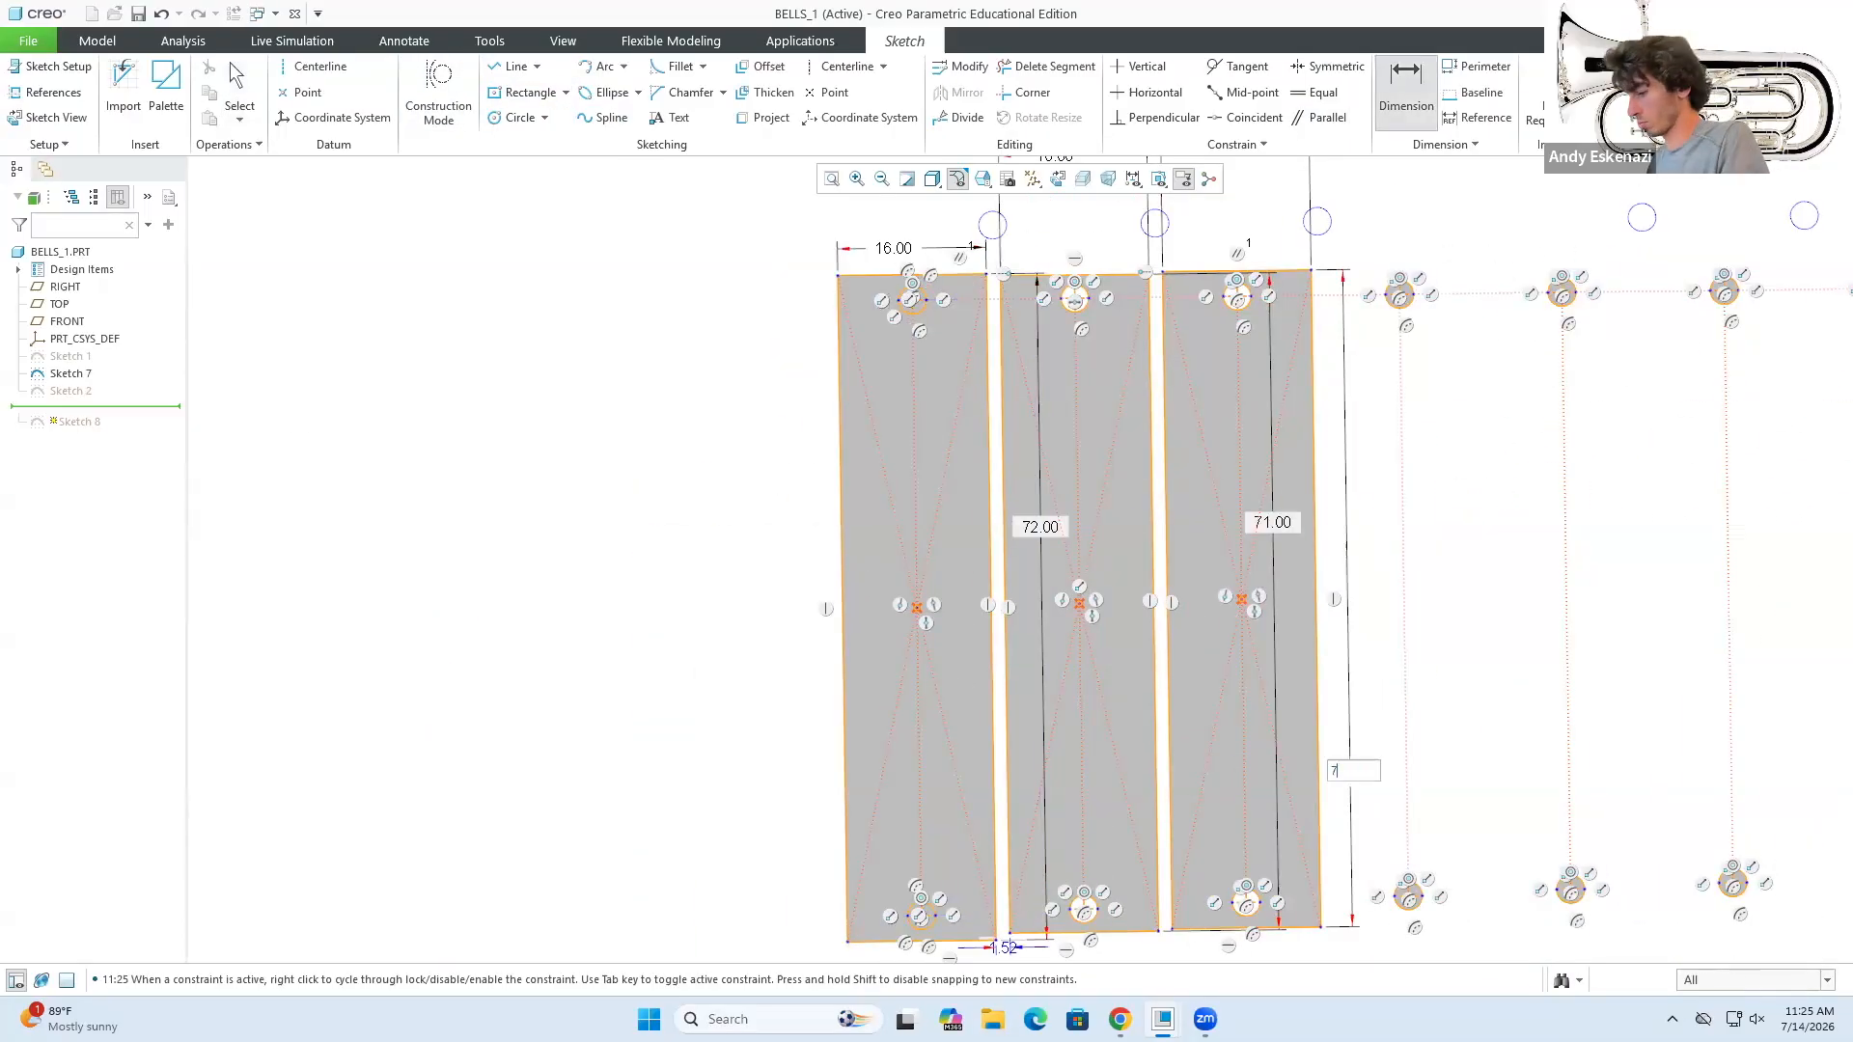
key(Return)
- Delete the rectangle around the third pair of holes, keeping its circles and center line
scroll(1422, 720, down, 2)
click(1425, 722)
scroll(1404, 349, down, 2)
click(1338, 358)
key(Delete)
- Draw a center rectangle around the third pair of holes and set its width to 16
scroll(1428, 552, up, 4)
scroll(1351, 289, down, 3)
click(530, 92)
click(1344, 405)
click(1381, 816)
scroll(1356, 811, down, 3)
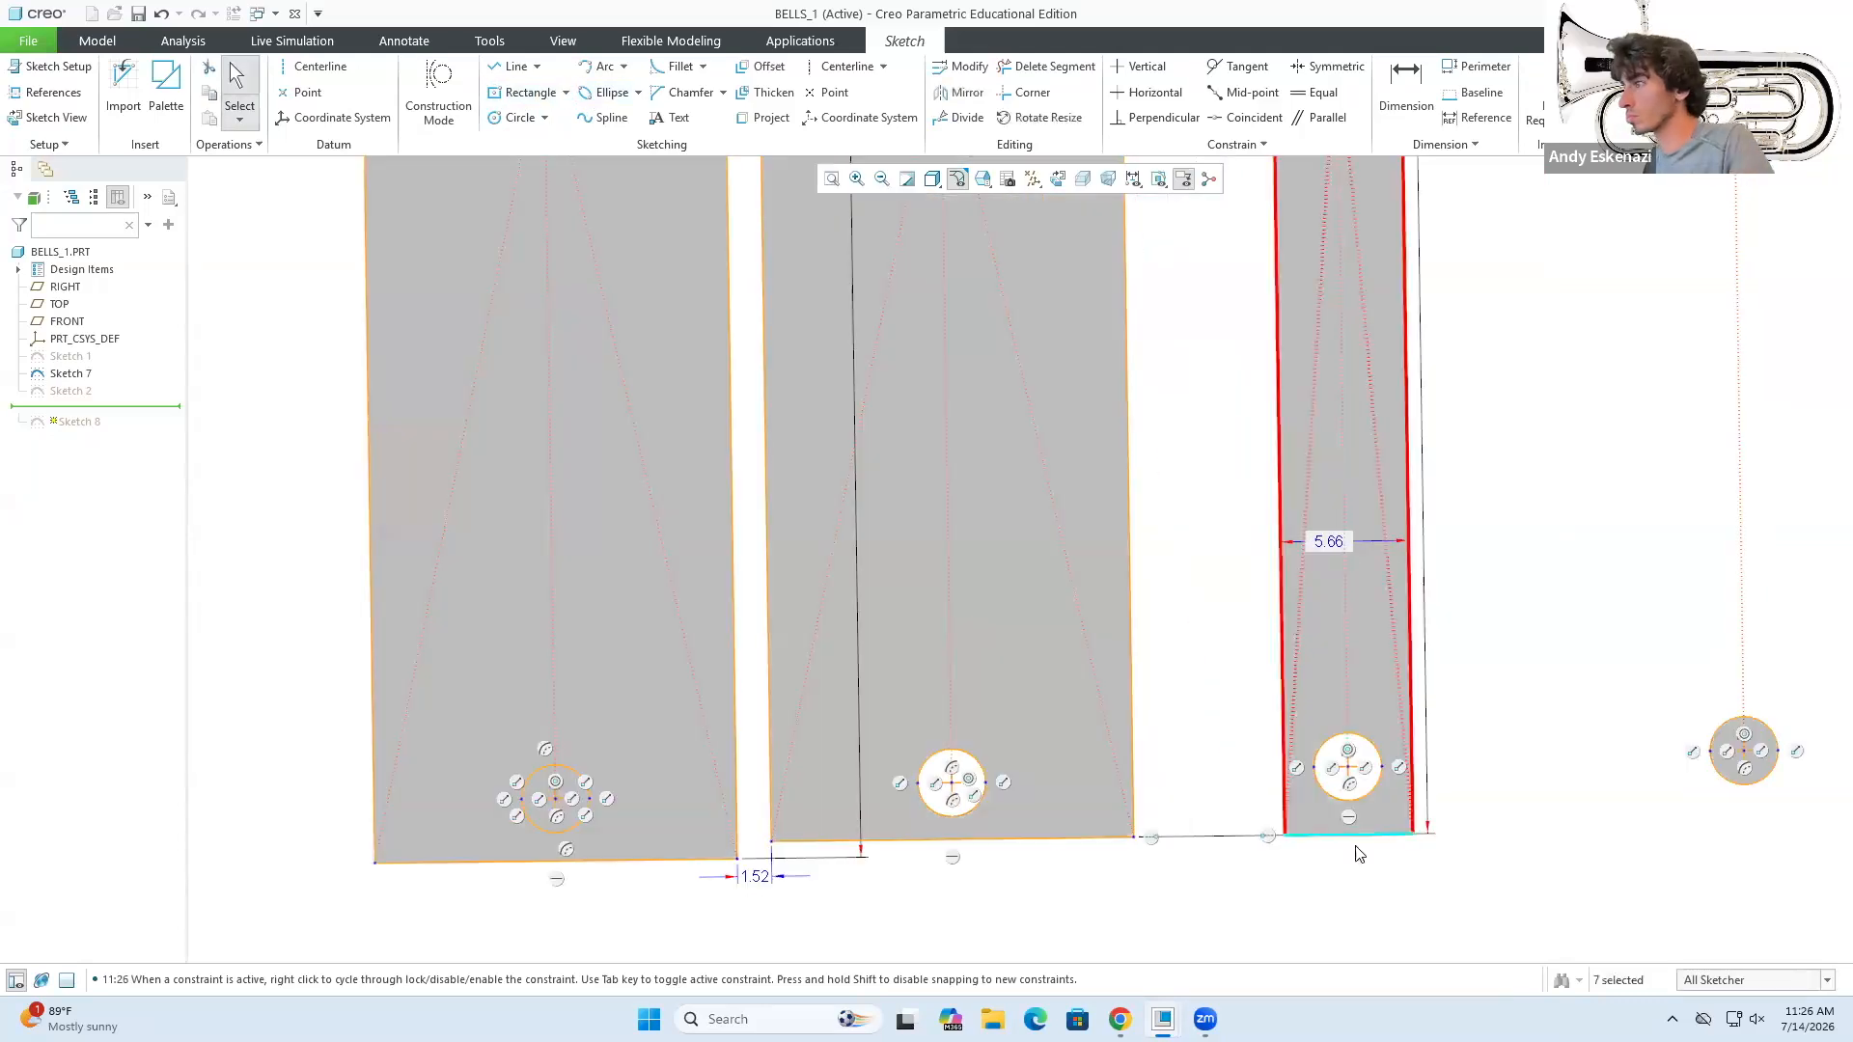
double_click(1328, 542)
text(16)
key(Return)
- Try to add a length dimension to the redrawn third rectangle, and remove that rectangle
click(1406, 85)
click(1530, 671)
click(1597, 227)
scroll(1248, 489, up, 3)
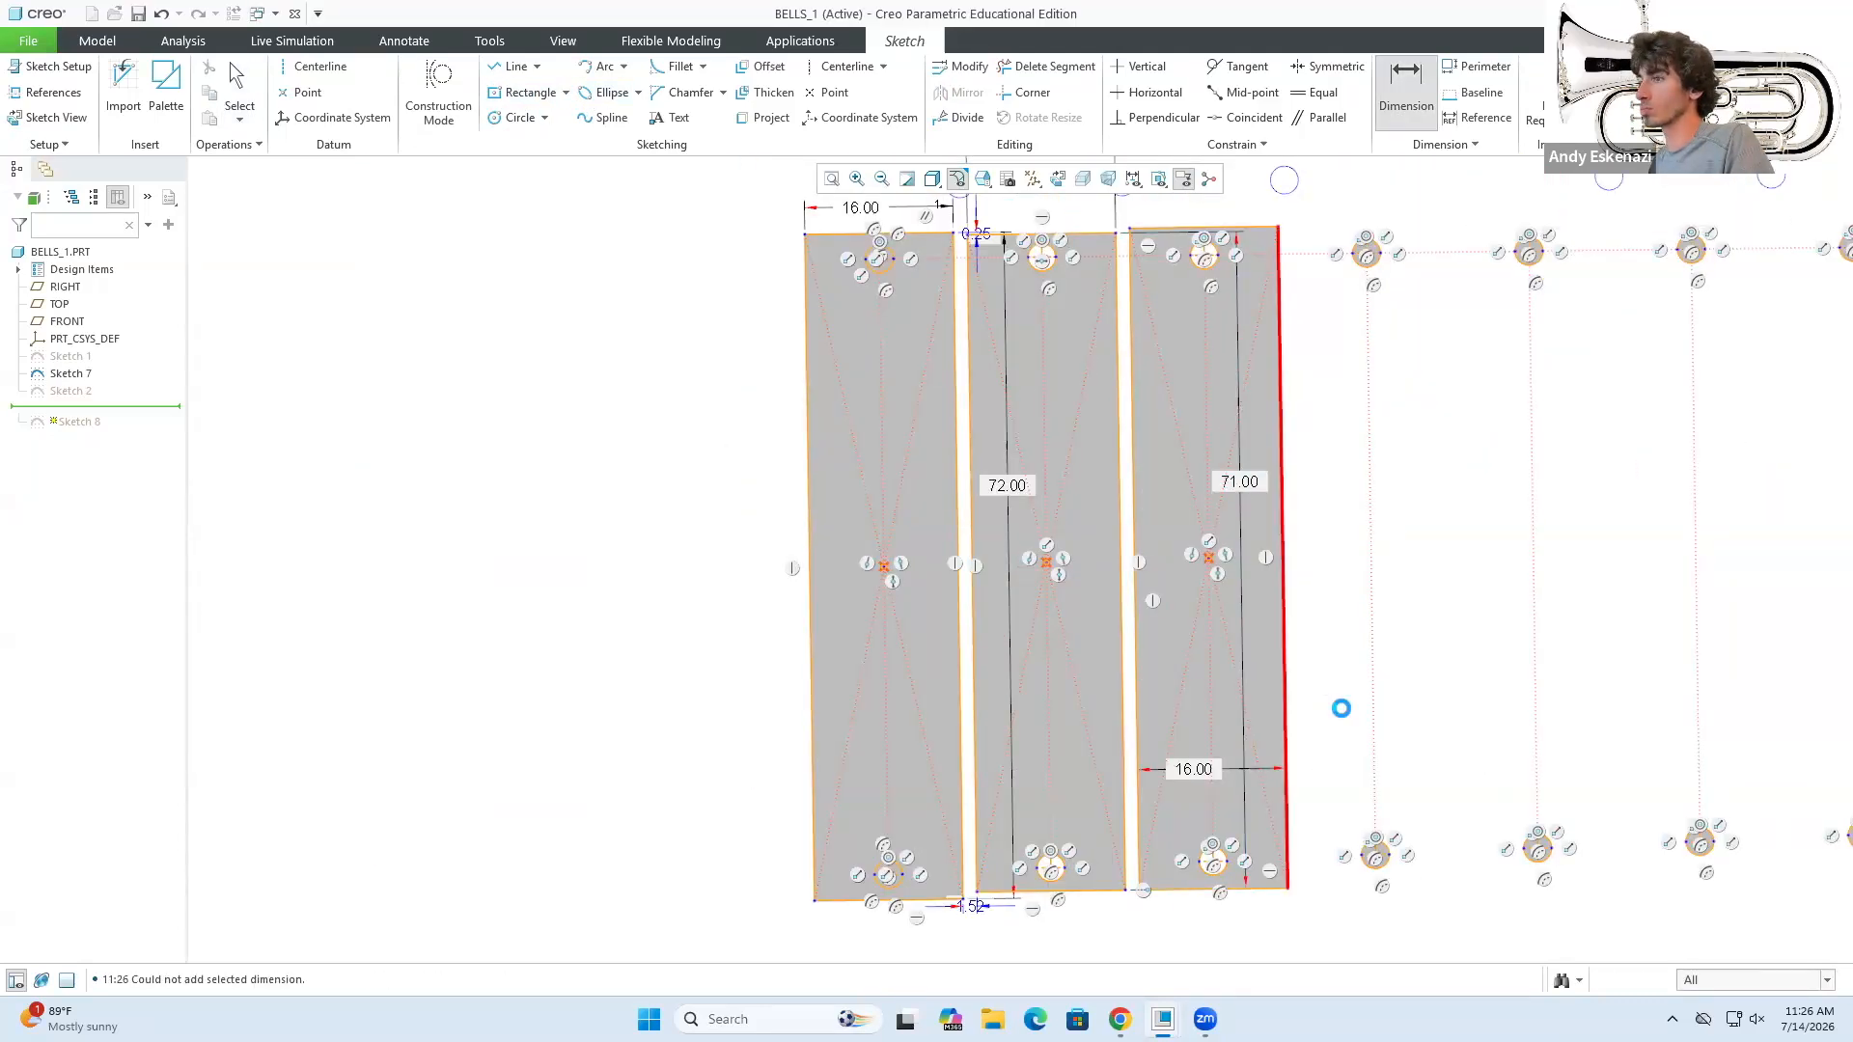
click(1597, 227)
scroll(1124, 205, down, 2)
drag(1134, 318, 1214, 327)
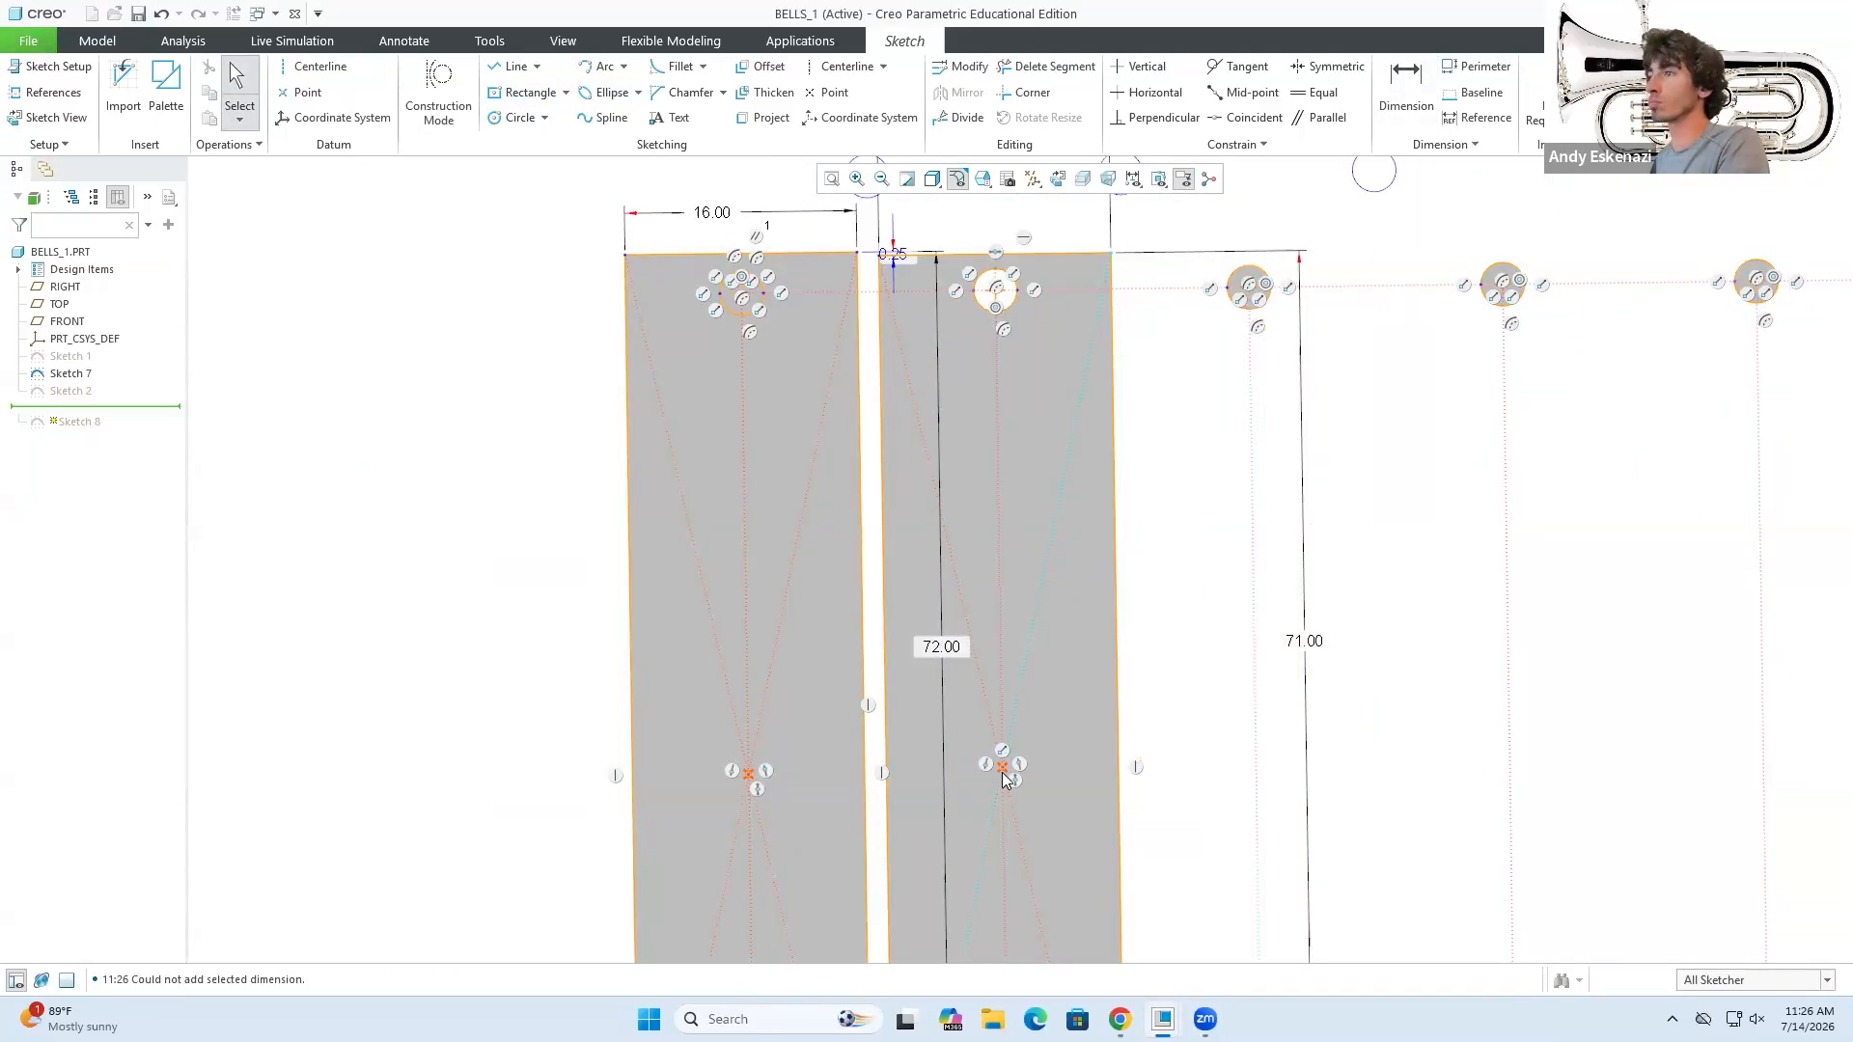
- Draw a new center rectangle around the third pair of holes, 16 wide and 71 long
click(530, 92)
click(1256, 760)
click(1294, 252)
middle_click(1294, 255)
scroll(1276, 388, up, 2)
double_click(1239, 178)
text(16)
key(Return)
key(Return)
scroll(1245, 252, down, 3)
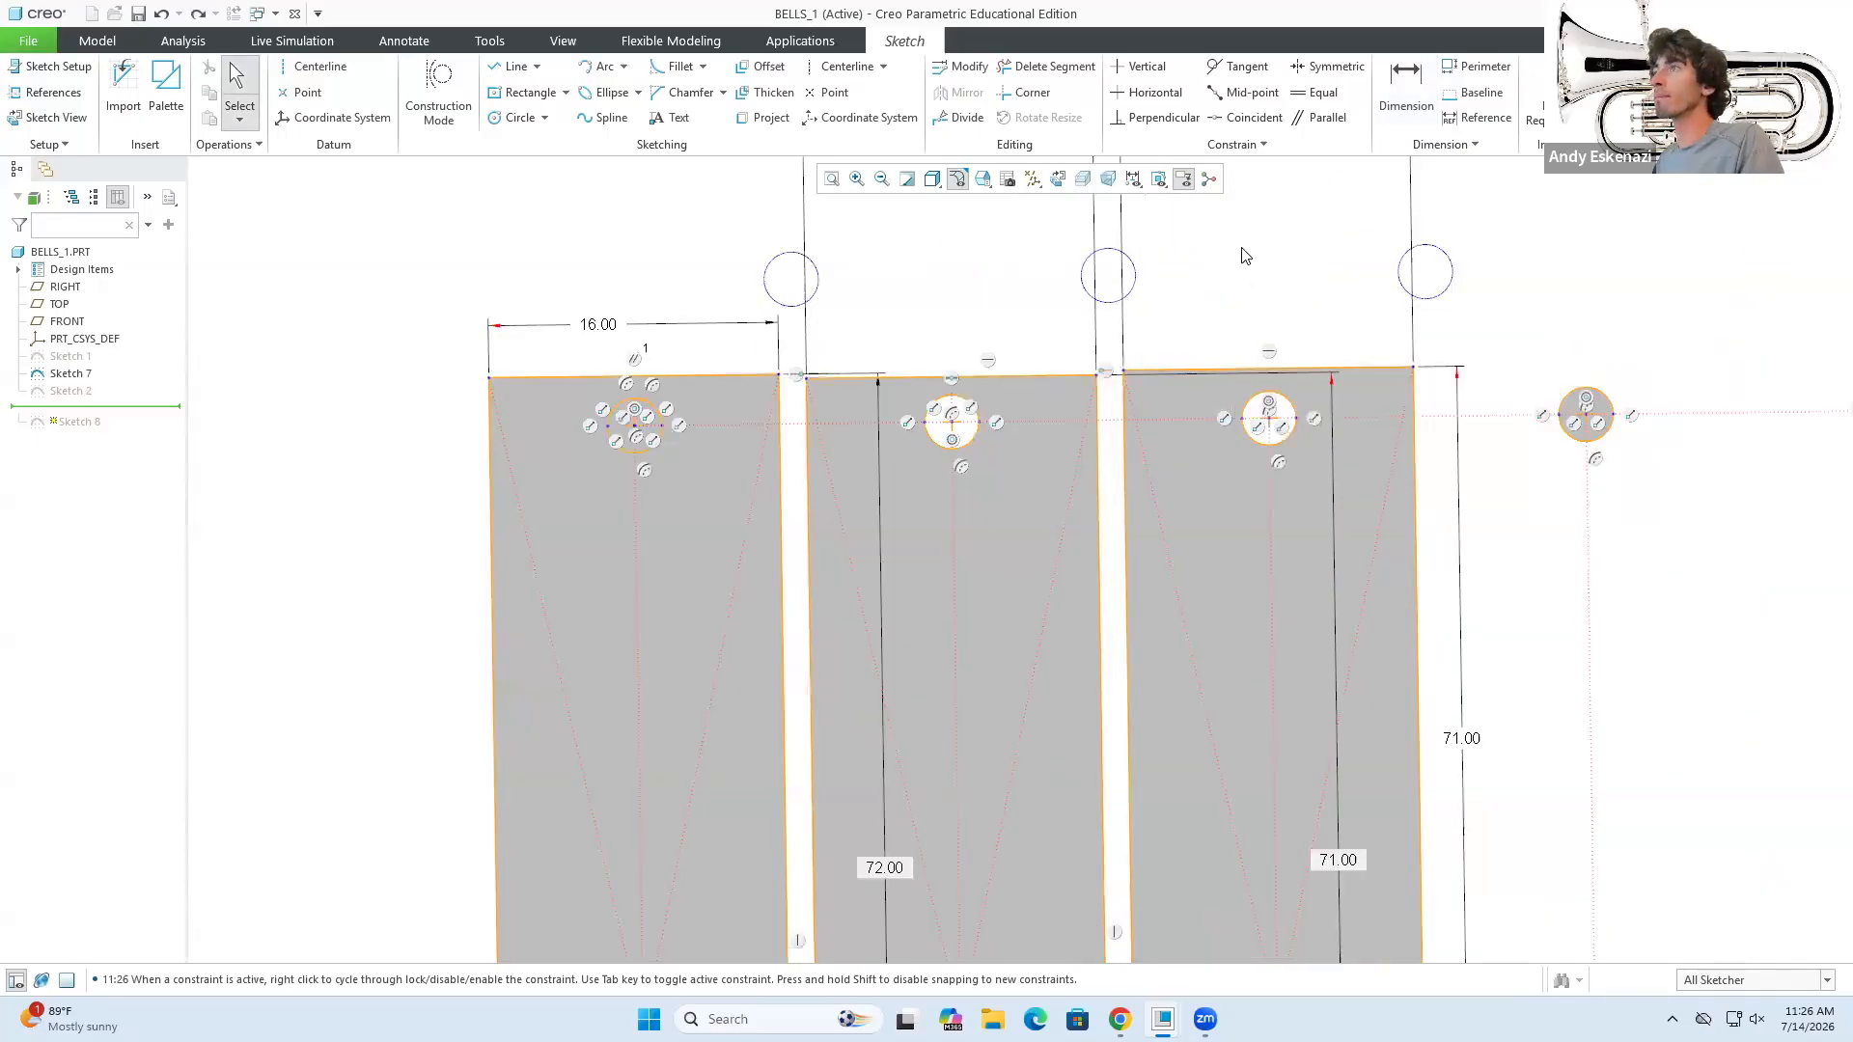
- Undo the newly drawn third rectangle and its dimensions
key(ctrl+z)
key(ctrl+z)
key(ctrl+z)
- Draw a center rectangle around the third pair of holes and set it to 16 wide and 70 long
scroll(1226, 632, up, 3)
click(530, 93)
click(1254, 827)
click(1270, 500)
click(1406, 87)
double_click(1240, 385)
text(16)
key(Return)
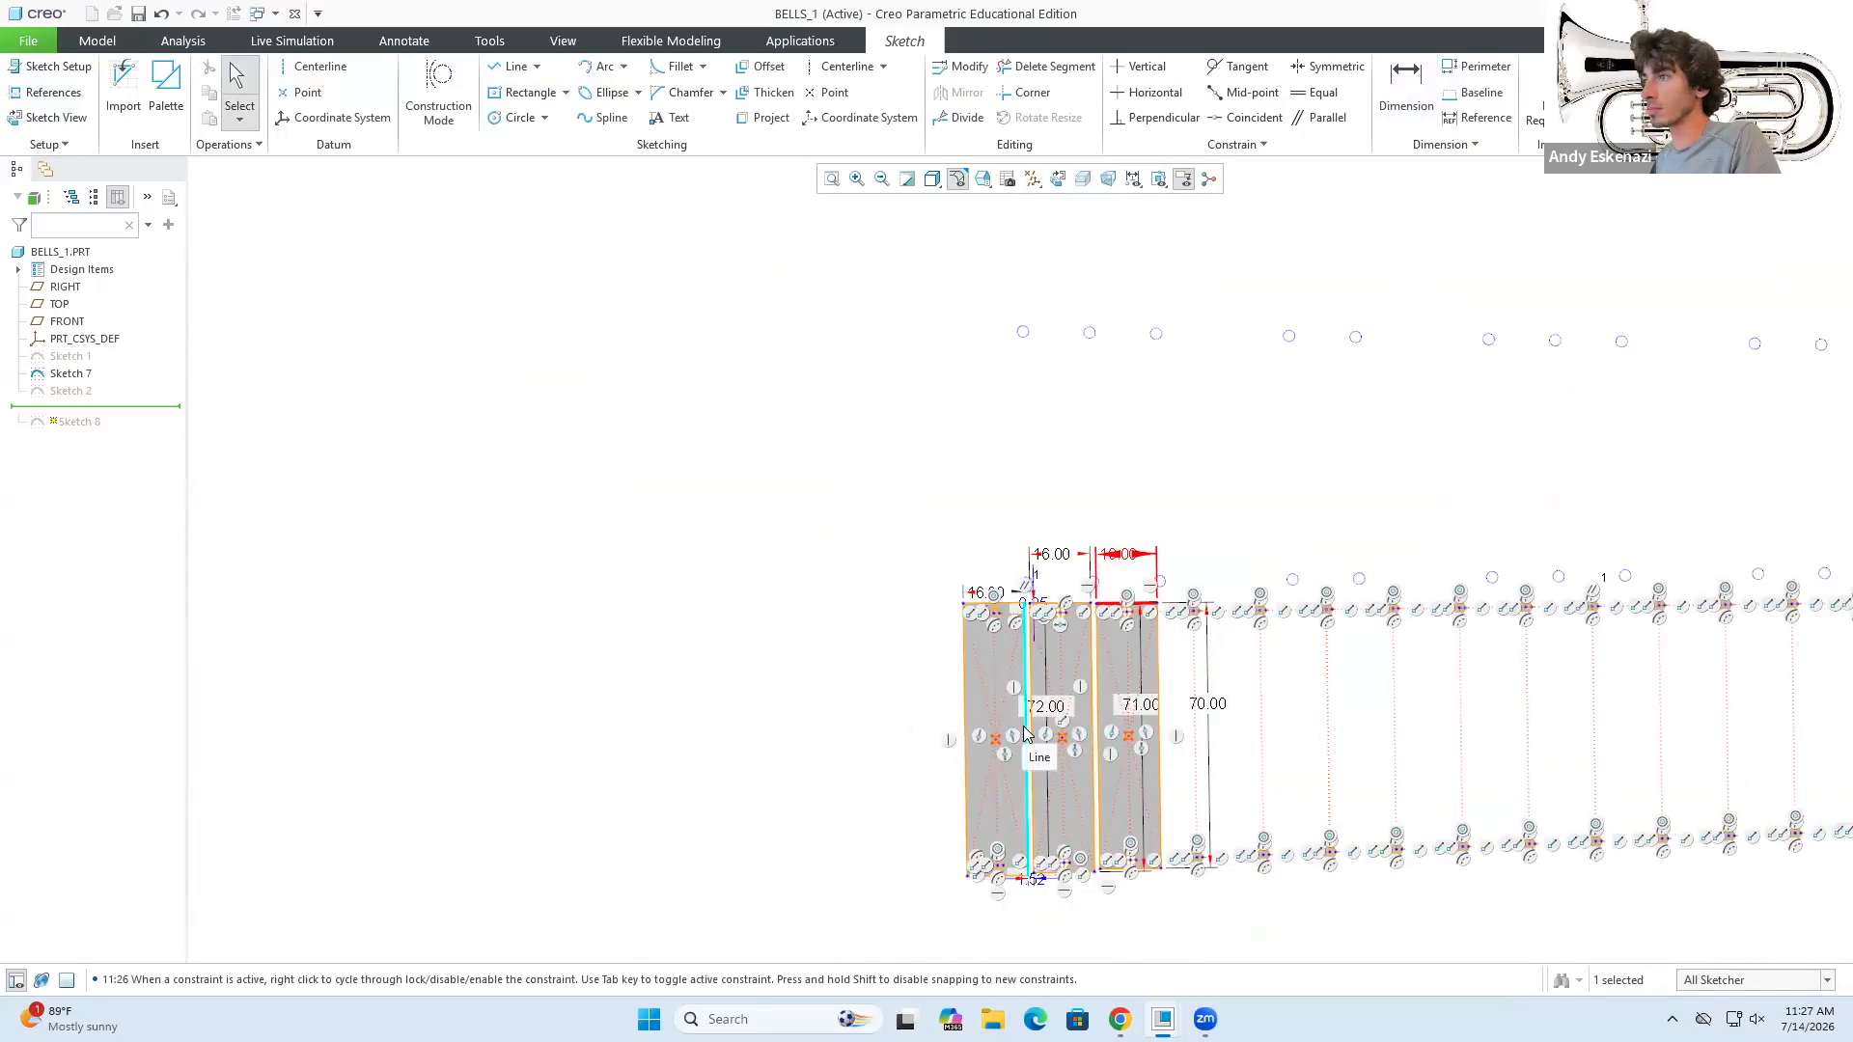
- Draw a center rectangle around the fourth pair of holes and set it to 16 wide and 69.5 long
scroll(1172, 703, down, 3)
click(530, 92)
click(1239, 773)
click(1273, 742)
double_click(1225, 596)
text(69)
key(Return)
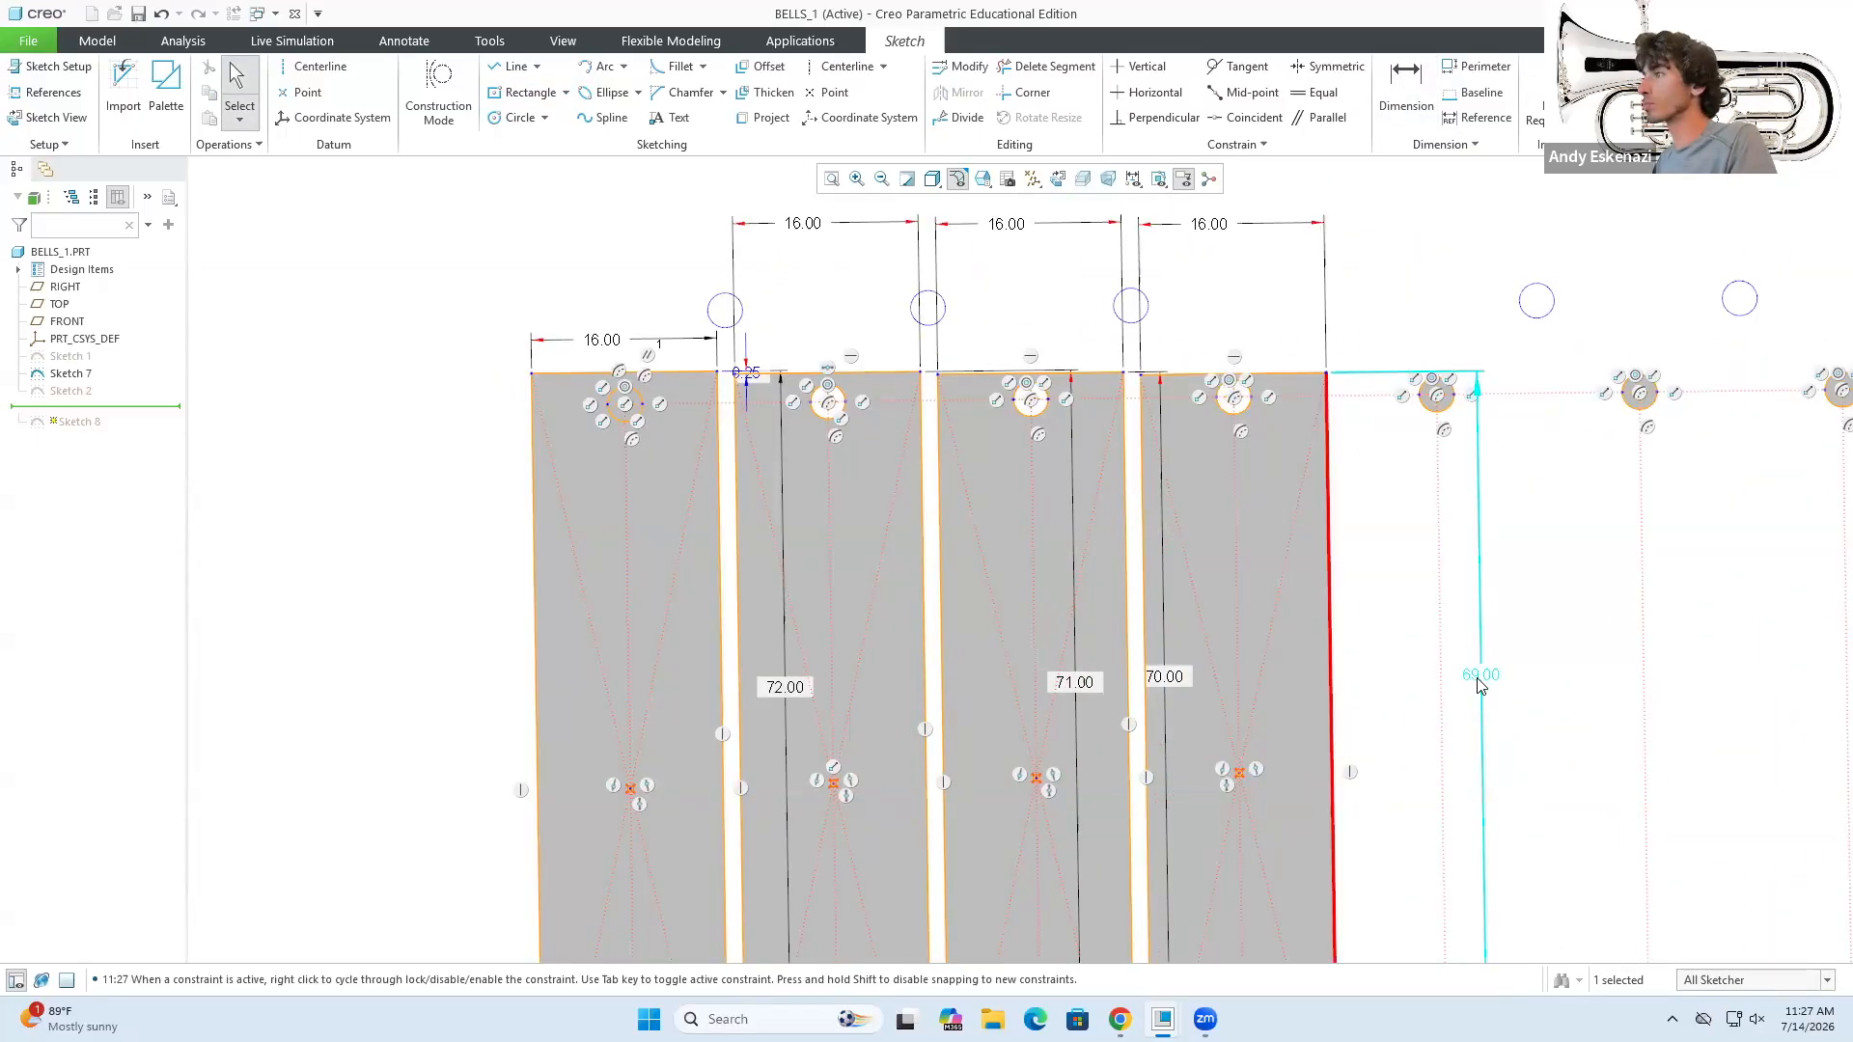
key(Return)
- Try a 2.5 dimension between the first rectangle's upper edge and its upper hole center, and undo it
scroll(623, 454, down, 3)
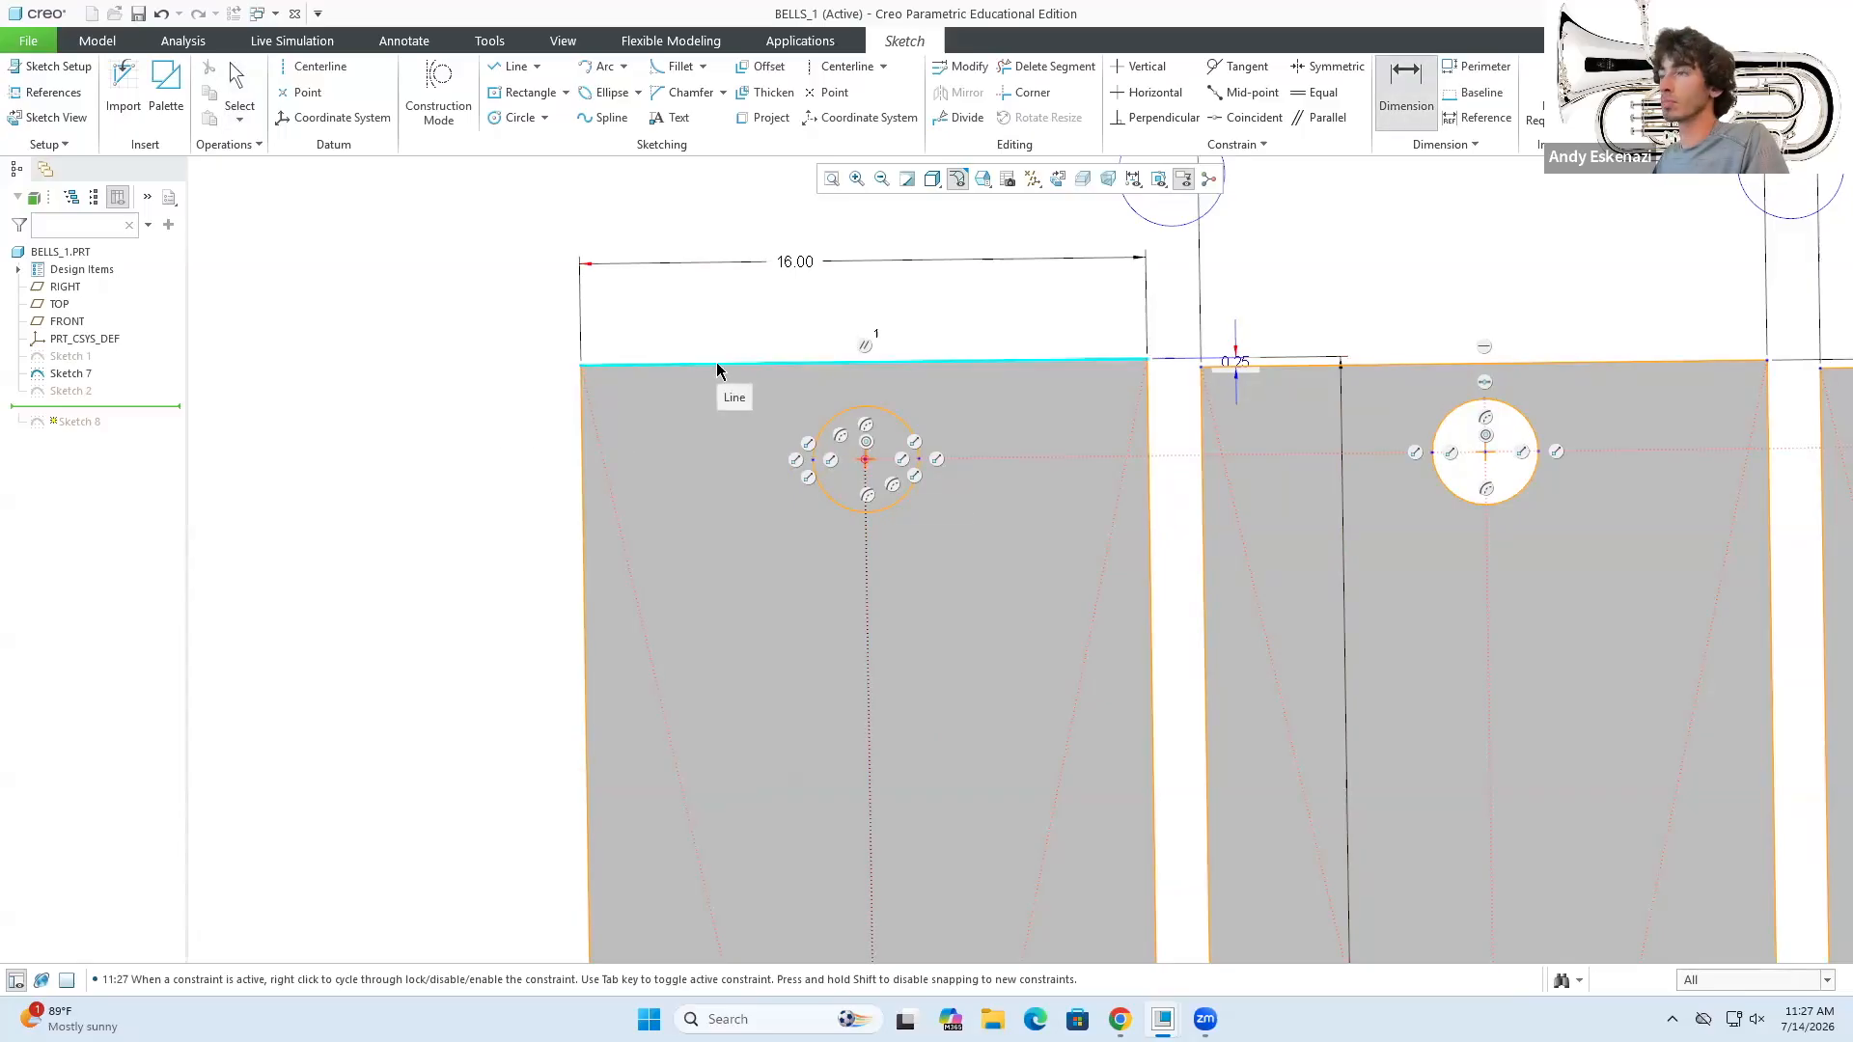
text(2.5)
key(Return)
scroll(1193, 352, up, 3)
scroll(1195, 386, down, 2)
key(ctrl+z)
- Reposition the 72 and 71 length dimensions beside the first and second rectangles they belong to
scroll(1094, 415, up, 2)
drag(1180, 724, 881, 720)
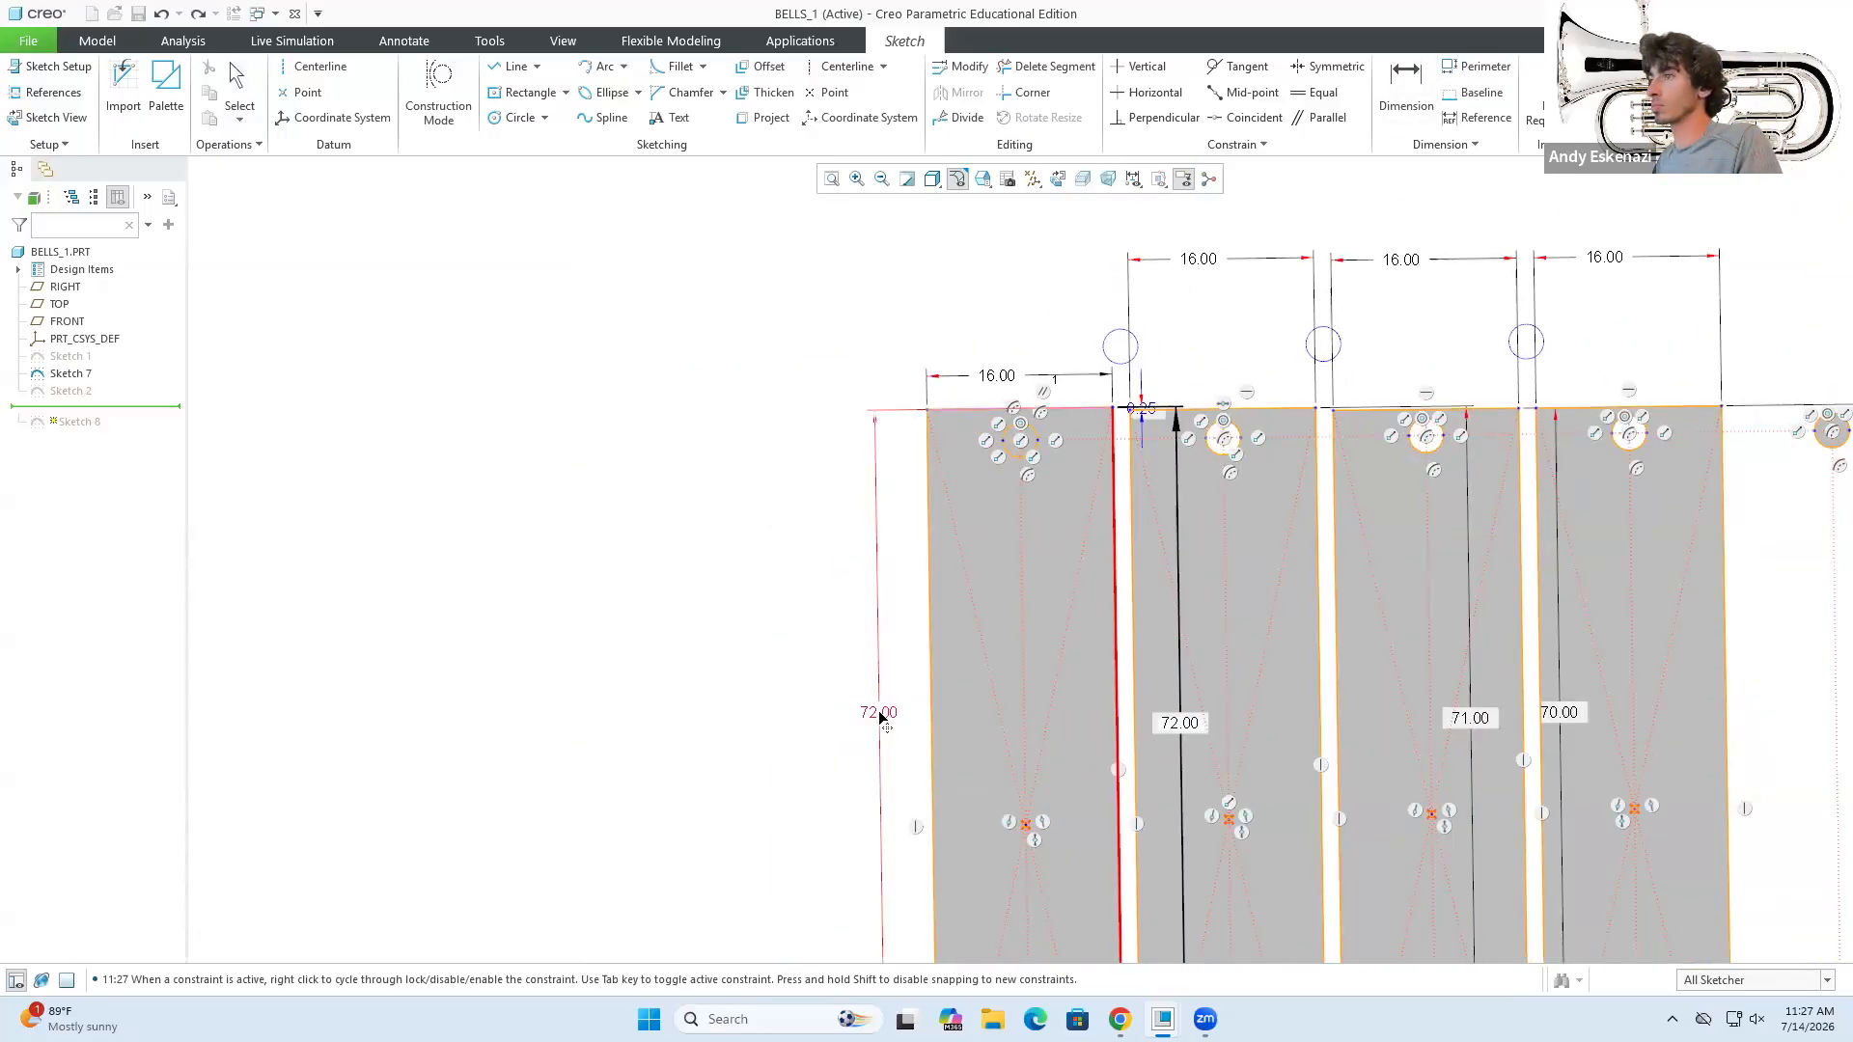
drag(1481, 715, 1205, 725)
- Draw a center rectangle around the fifth pair of holes and set it to 16 wide and 69 long
scroll(1425, 697, down, 3)
scroll(1342, 712, up, 2)
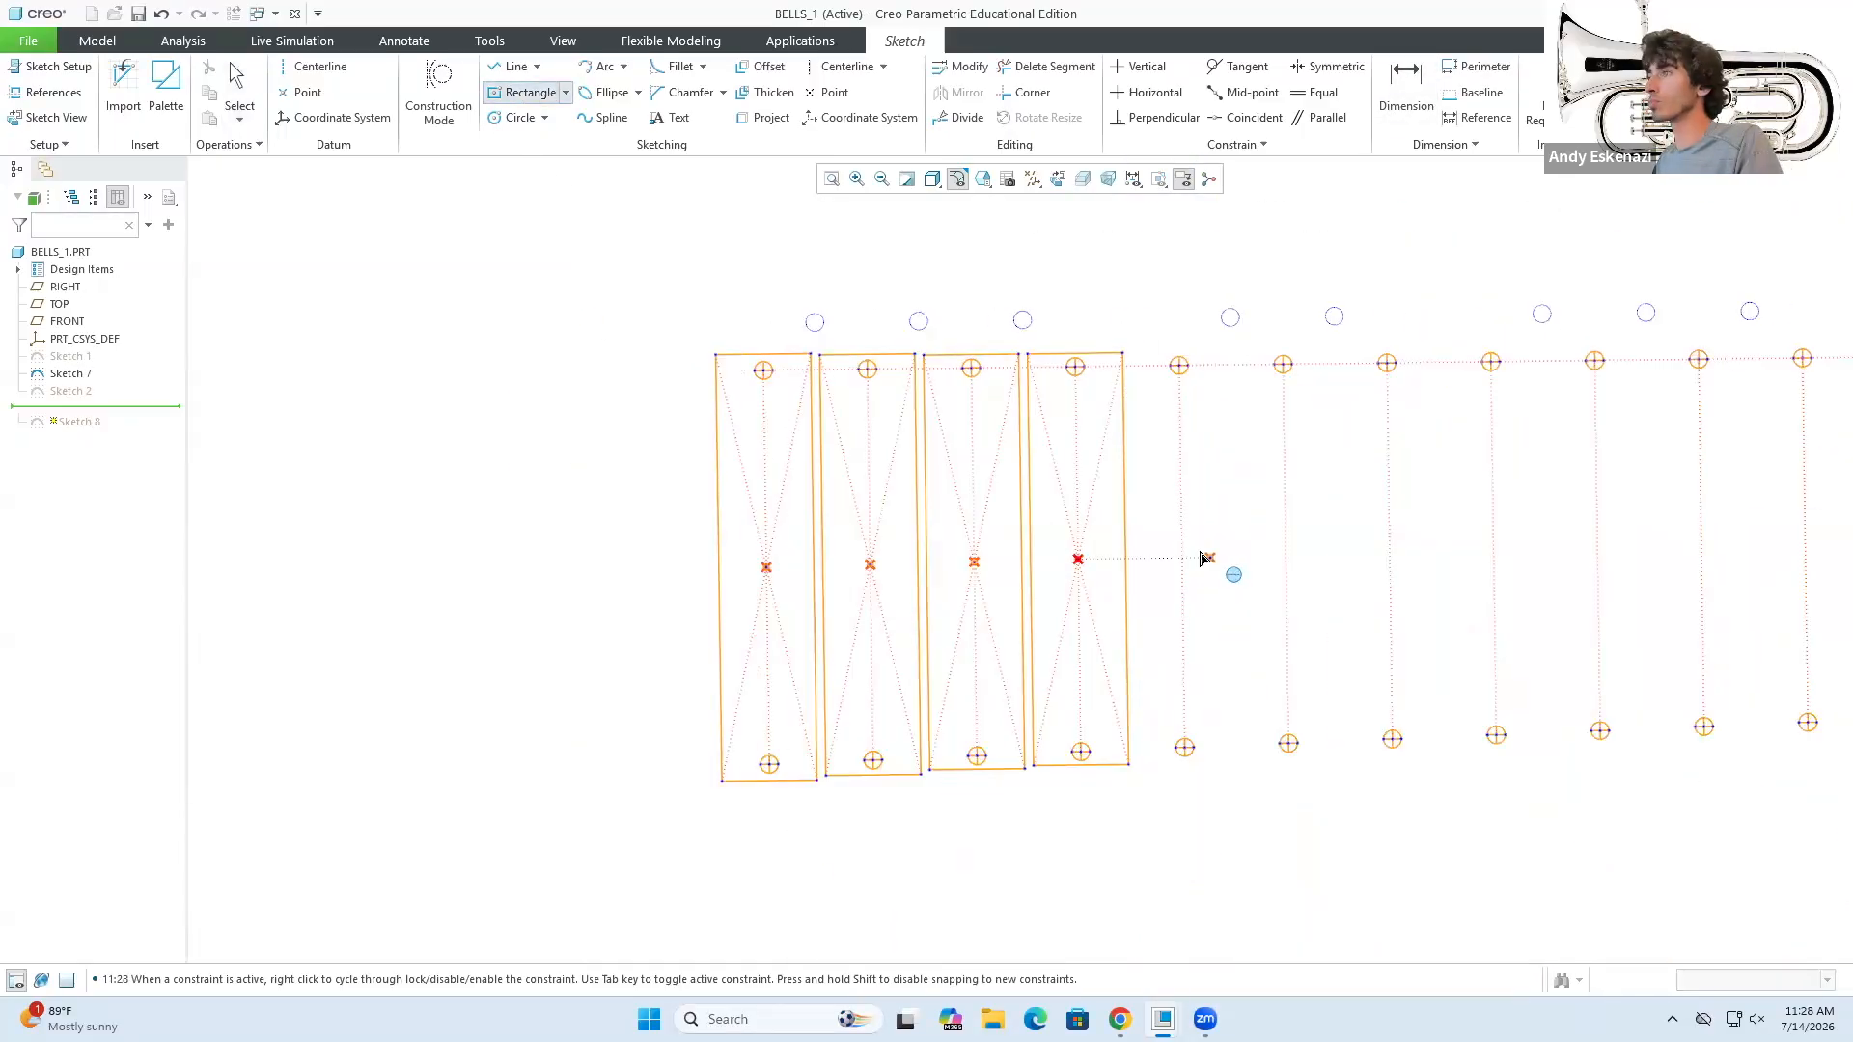
scroll(1208, 557, down, 2)
text(69)
key(Return)
- Draw a center rectangle around the sixth pair of holes and set it to 16 wide and 68.5 long
click(1462, 831)
text(16)
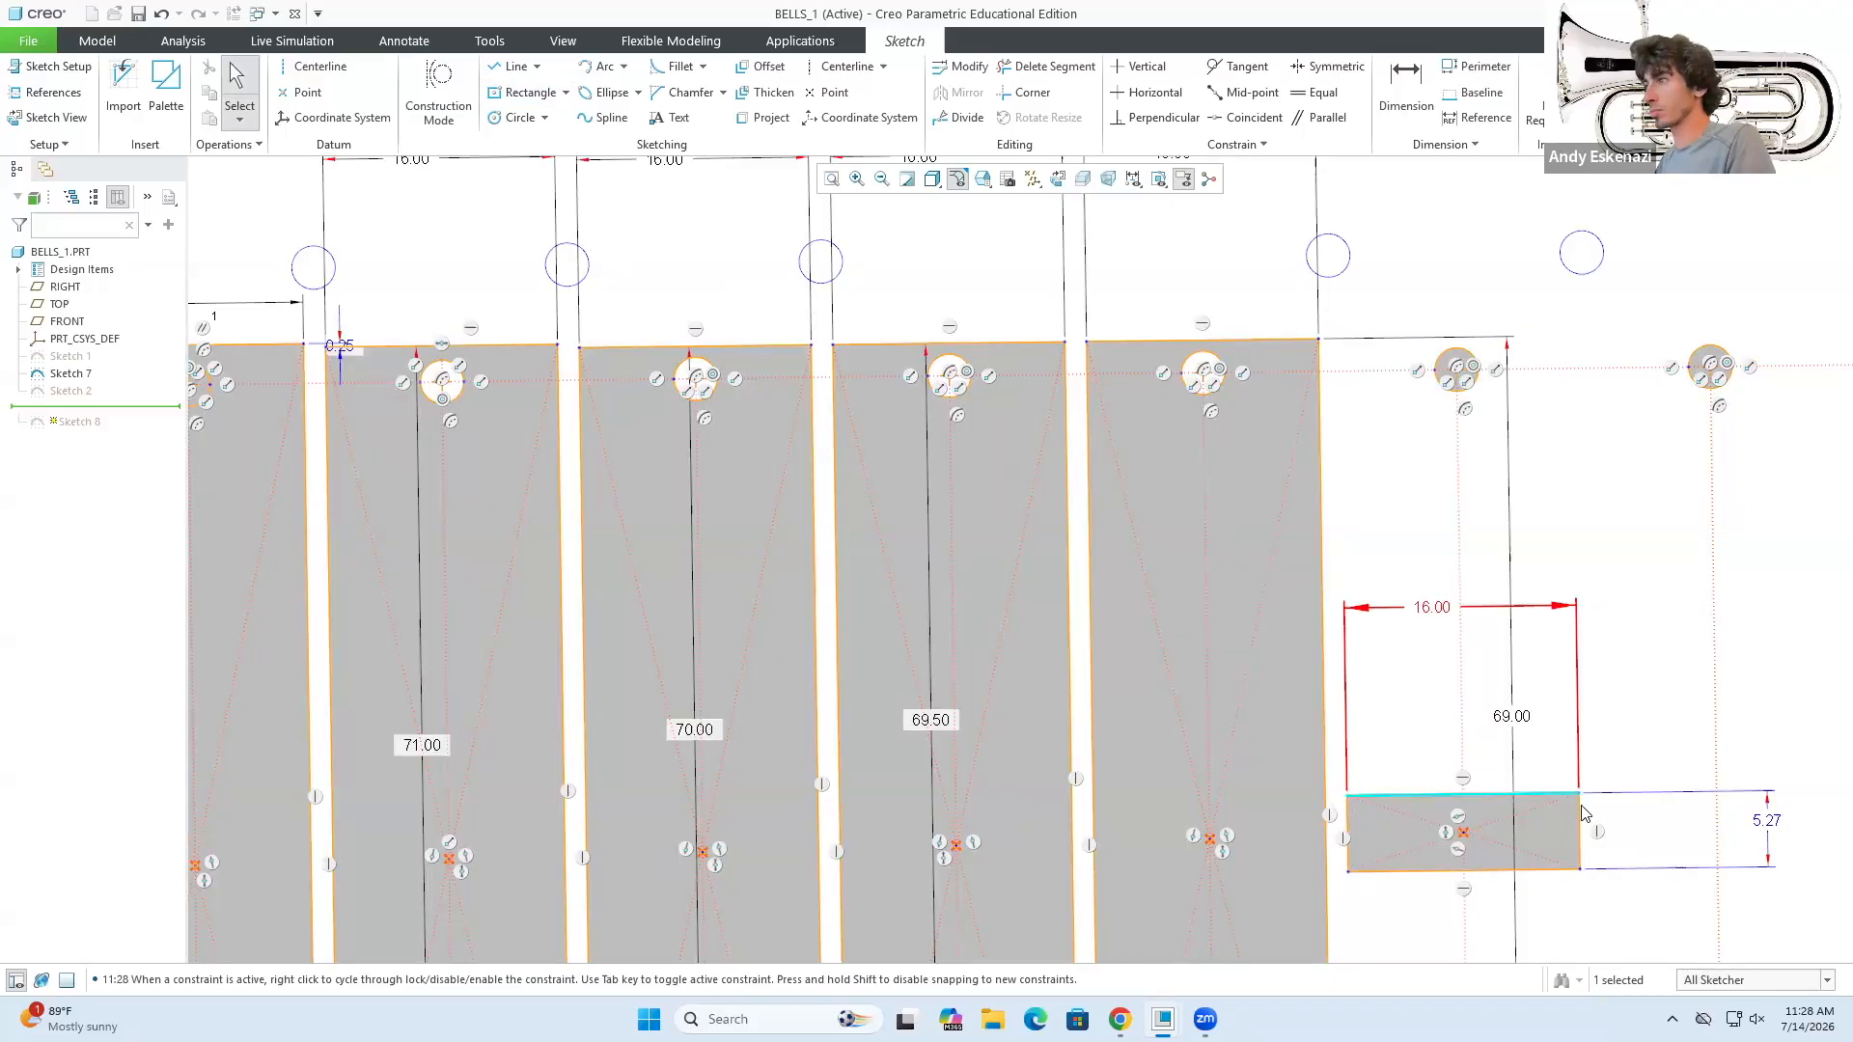
double_click(1769, 819)
text(68.5)
key(Return)
- Try a center rectangle 16 wide and 68.5 long around the seventh pair of holes, and undo its length
click(1286, 686)
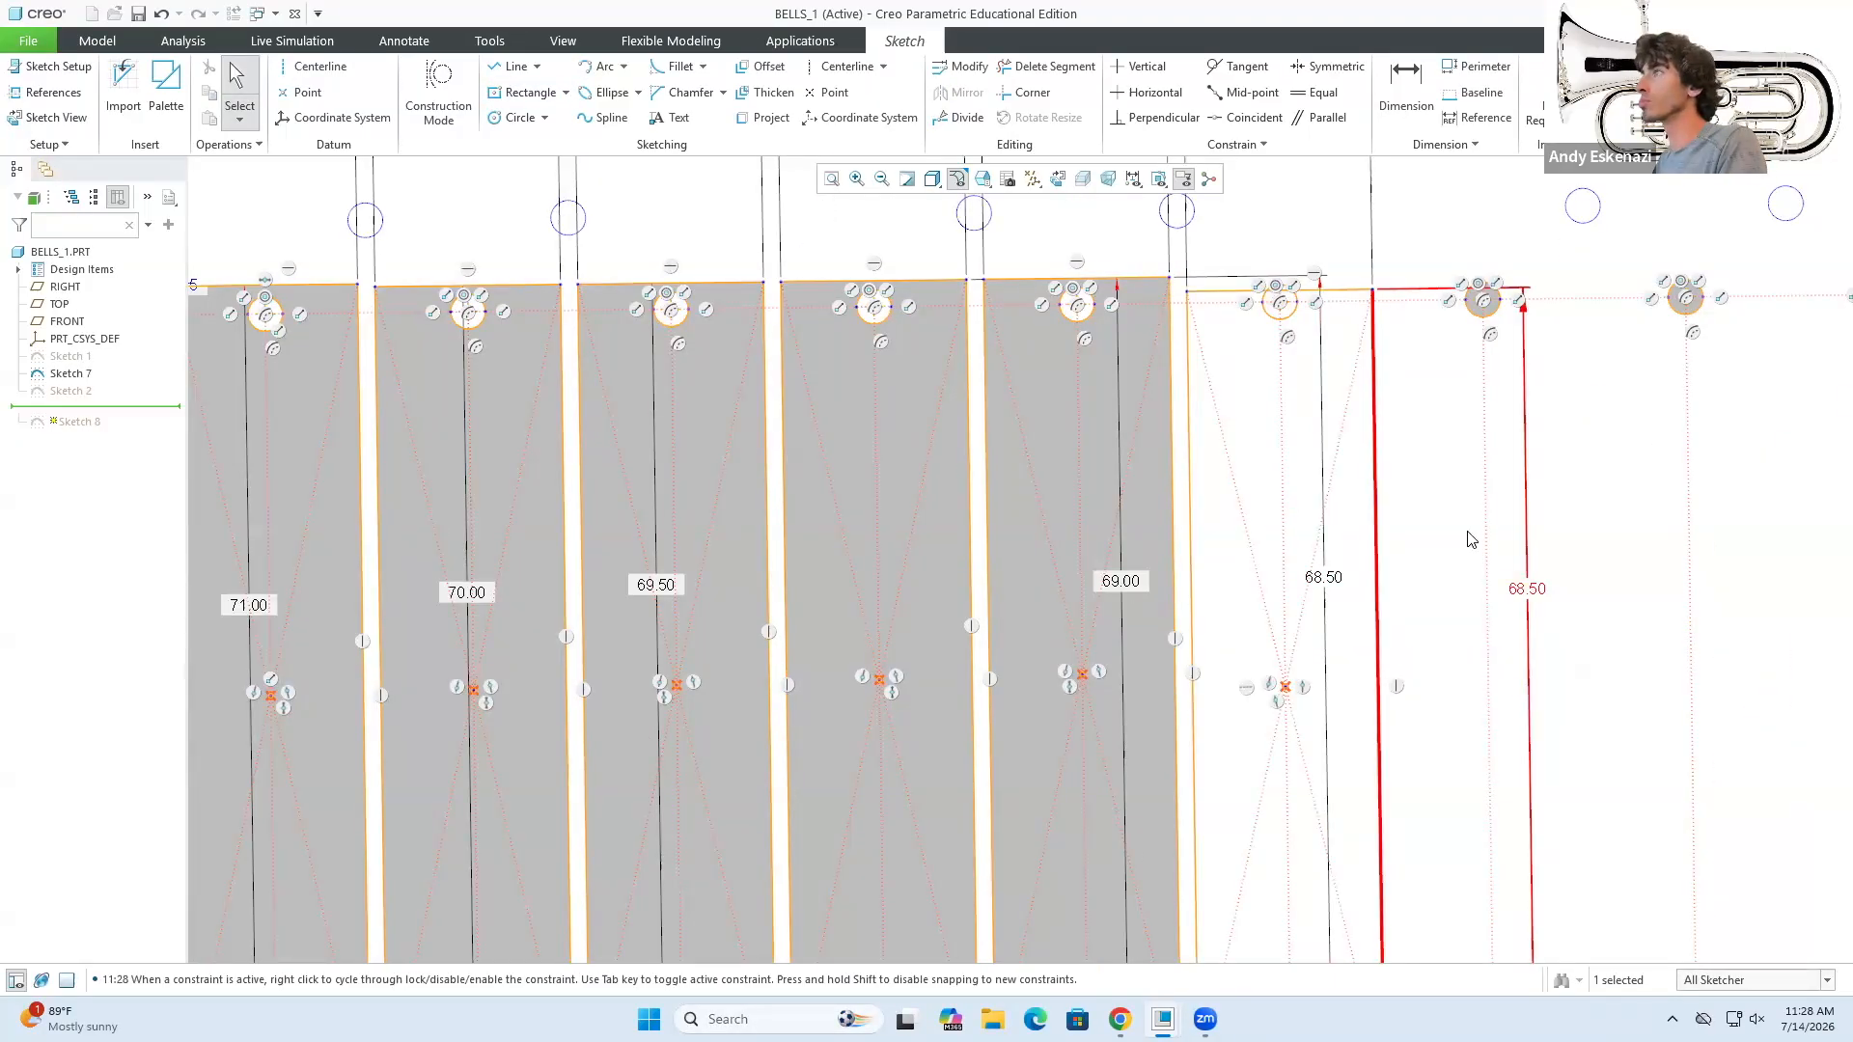
key(ctrl+z)
key(ctrl+z)
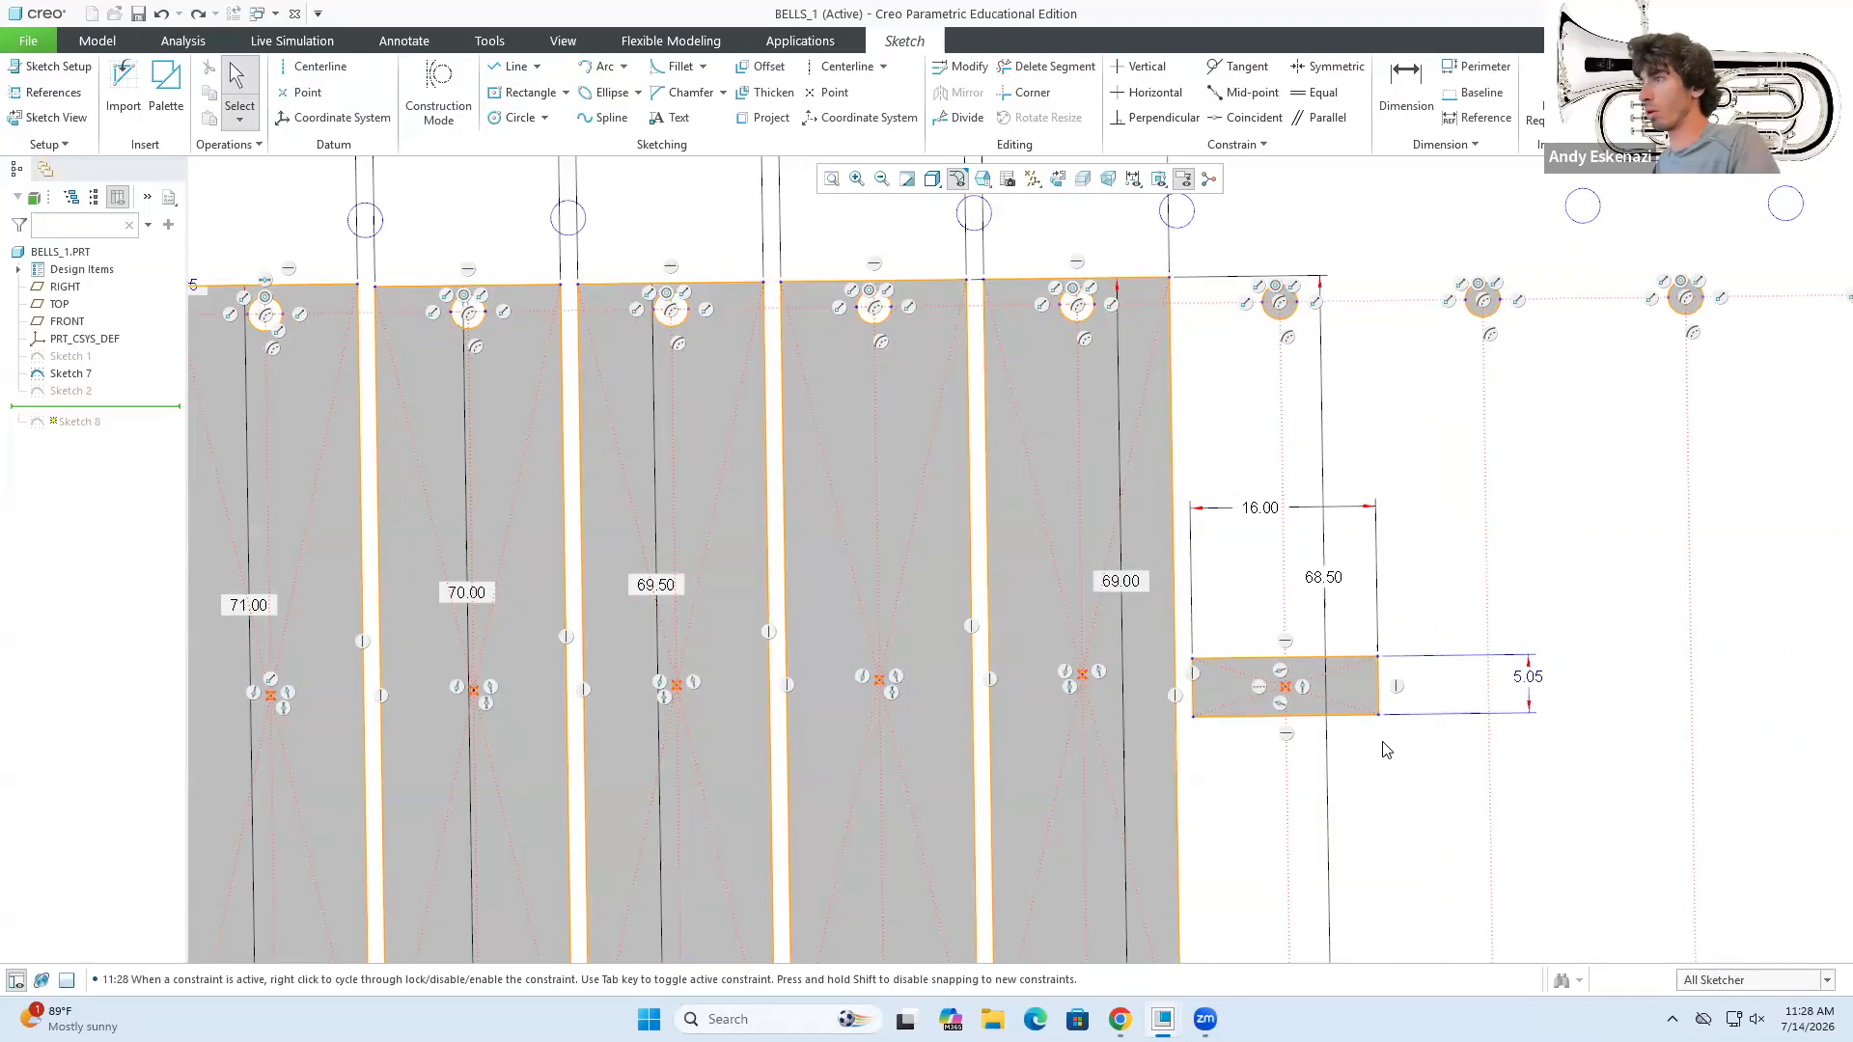
- Move the 69 dimension onto the fifth rectangle and draw a center rectangle 16 wide and 68 long around the seventh pair of holes
drag(902, 596, 887, 606)
click(1286, 669)
click(1324, 631)
double_click(1552, 651)
text(68)
key(Return)
- Draw a center rectangle around the eighth pair of holes and set it to 16 wide and 67.5 long
click(1488, 664)
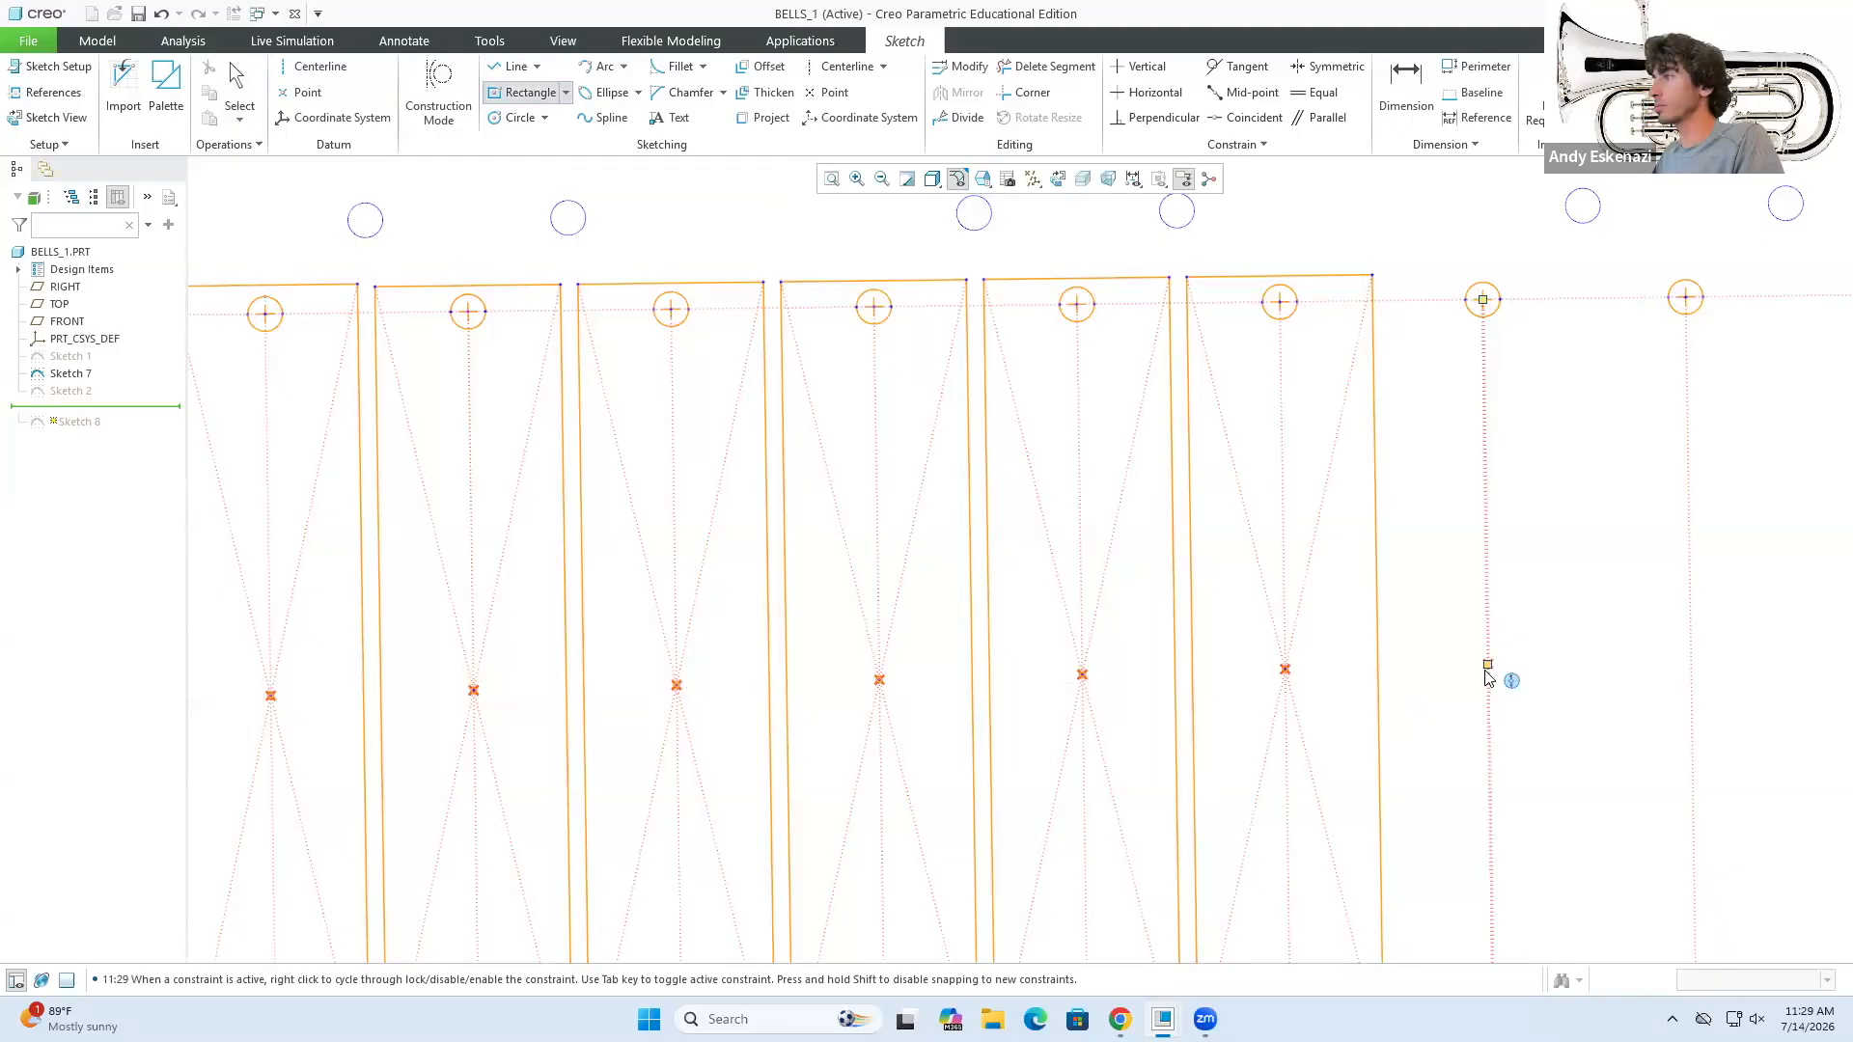
click(1583, 636)
text(68)
key(Return)
scroll(1469, 716, up, 2)
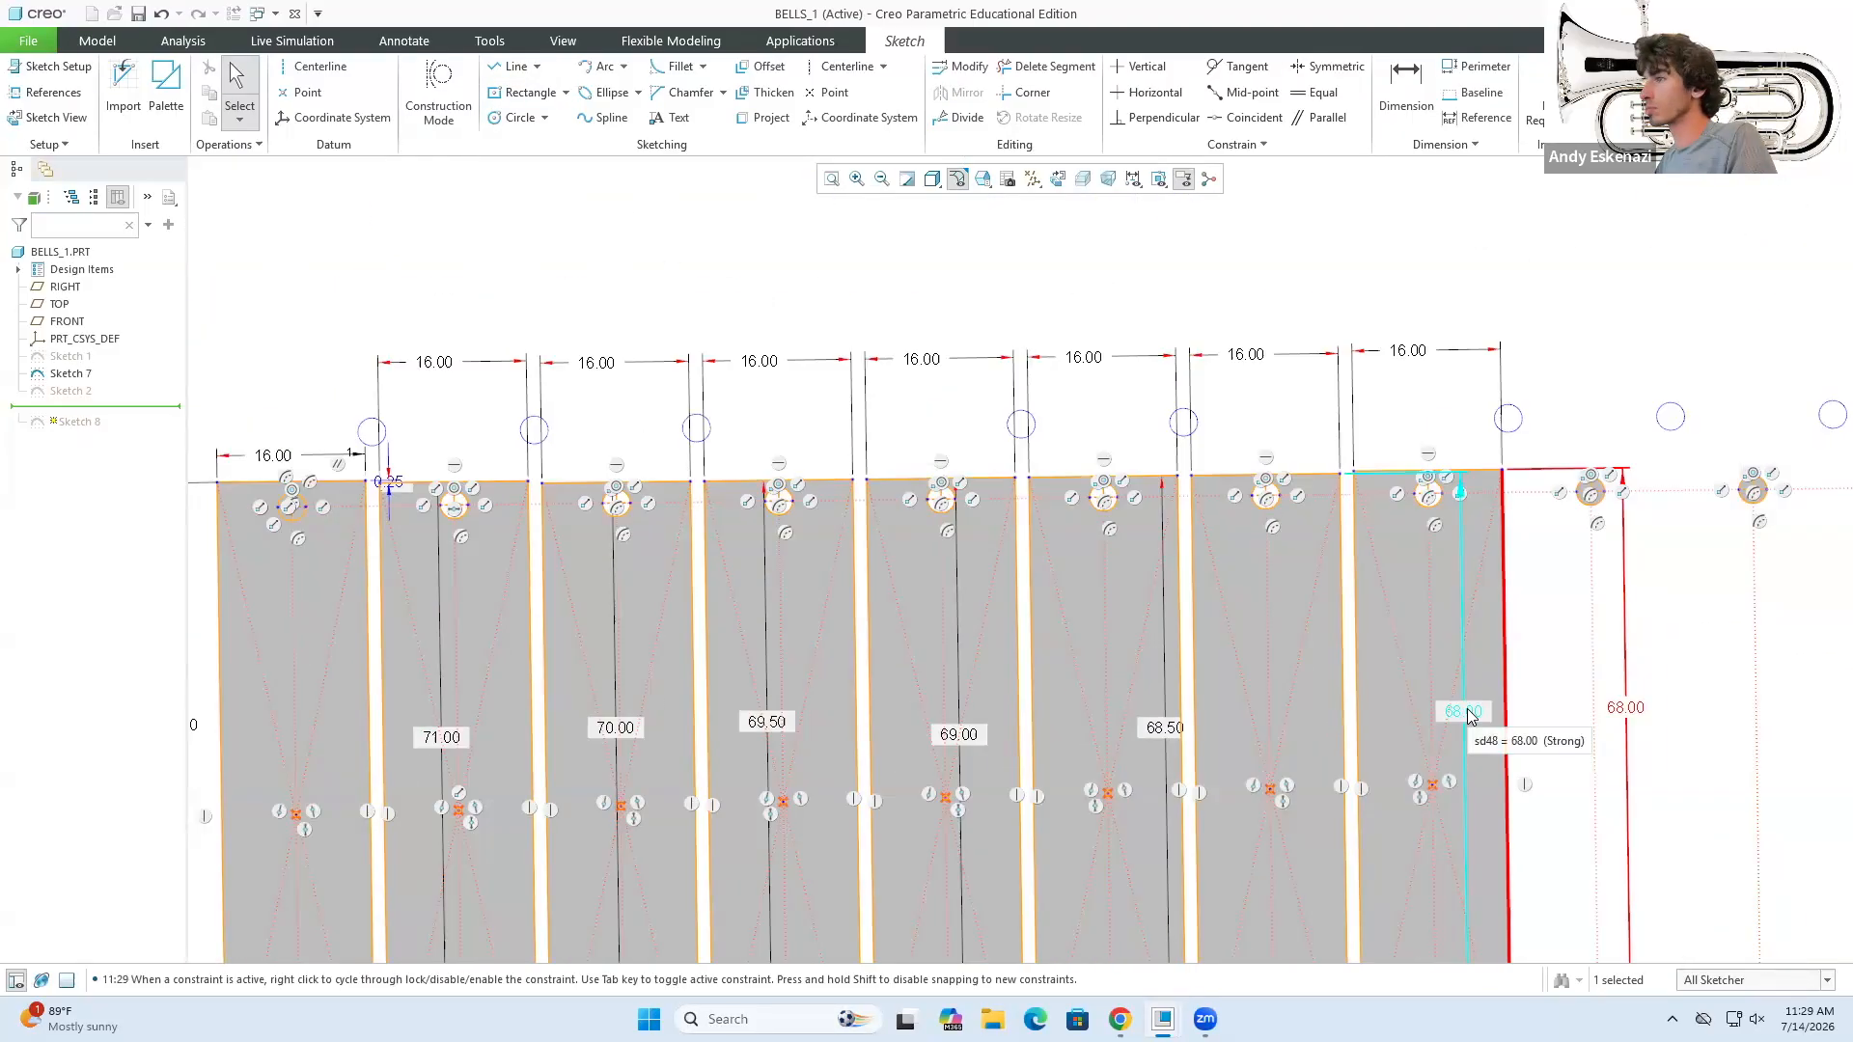
shift+middle_drag(1407, 514, 1323, 503)
double_click(1542, 696)
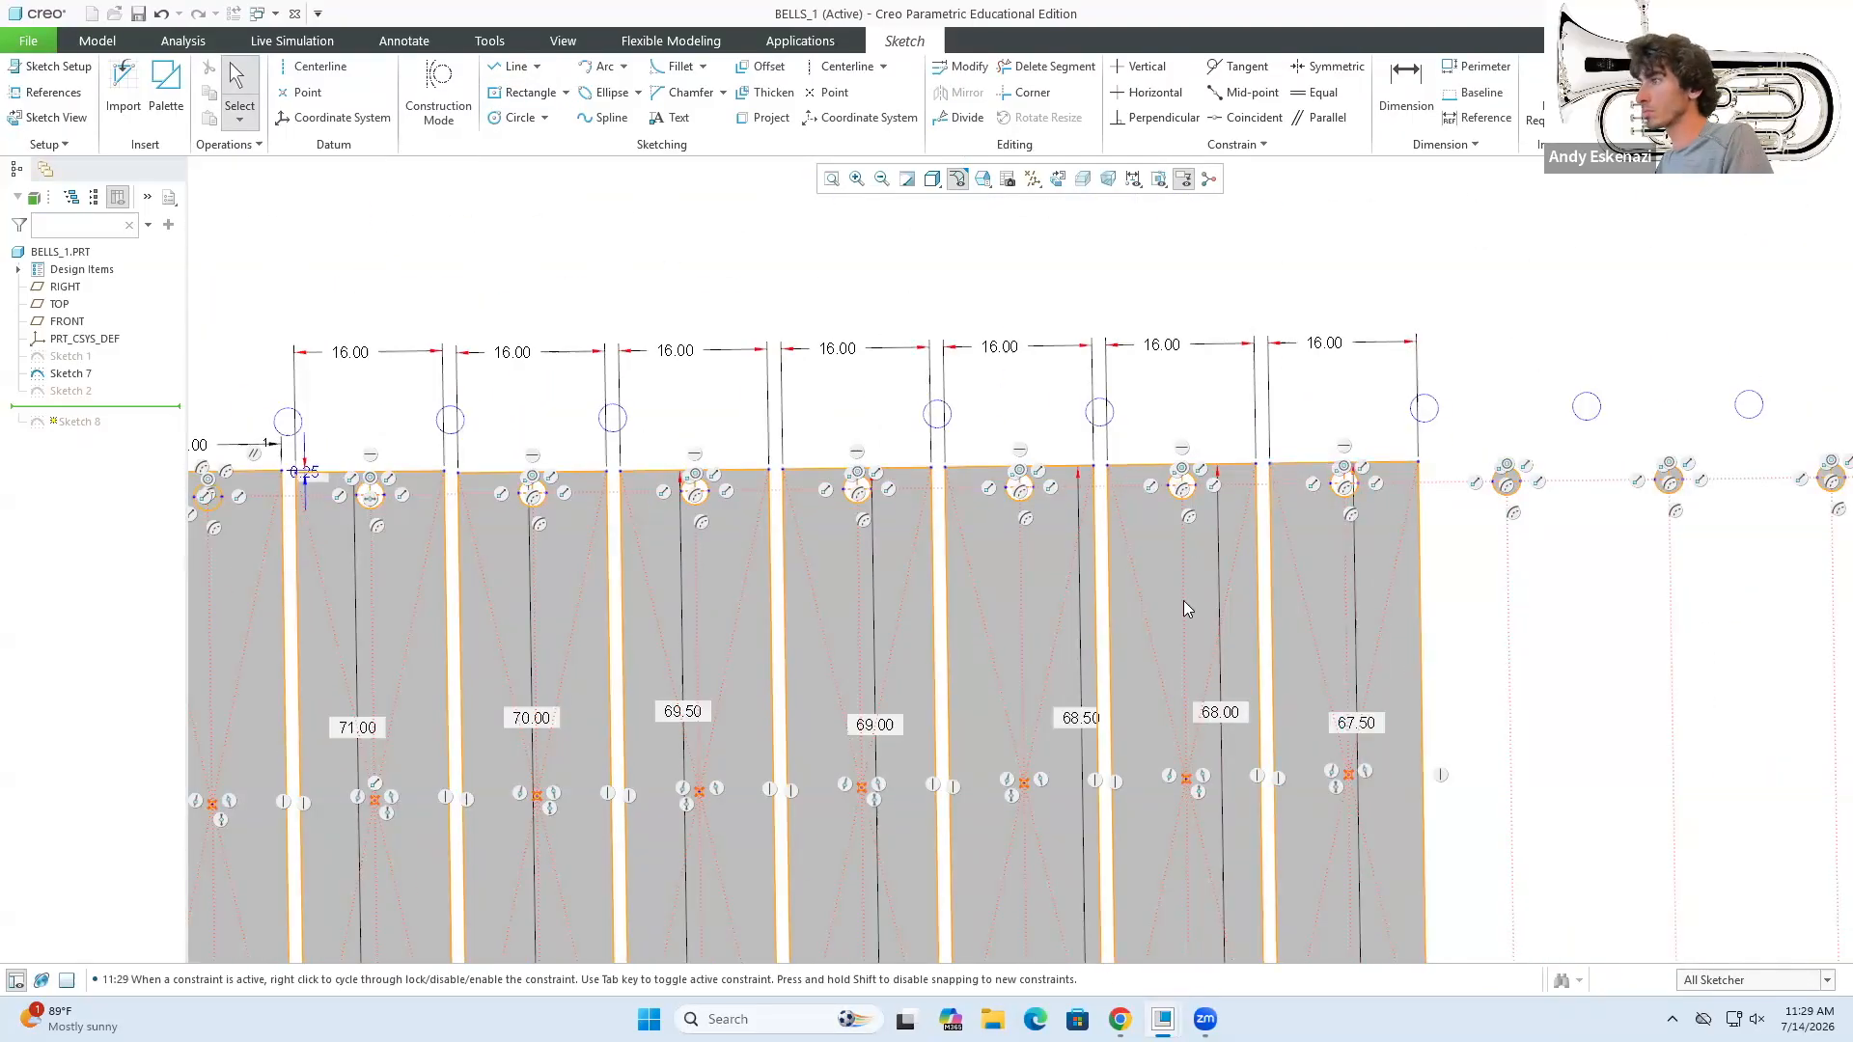
- Draw a center rectangle around the ninth pair of holes and set its length to 67
click(530, 93)
click(1241, 670)
click(1274, 658)
scroll(1243, 658, down, 2)
double_click(1485, 678)
text(67)
key(Return)
- Draw a center rectangle centered on the tenth pair of holes
click(1436, 679)
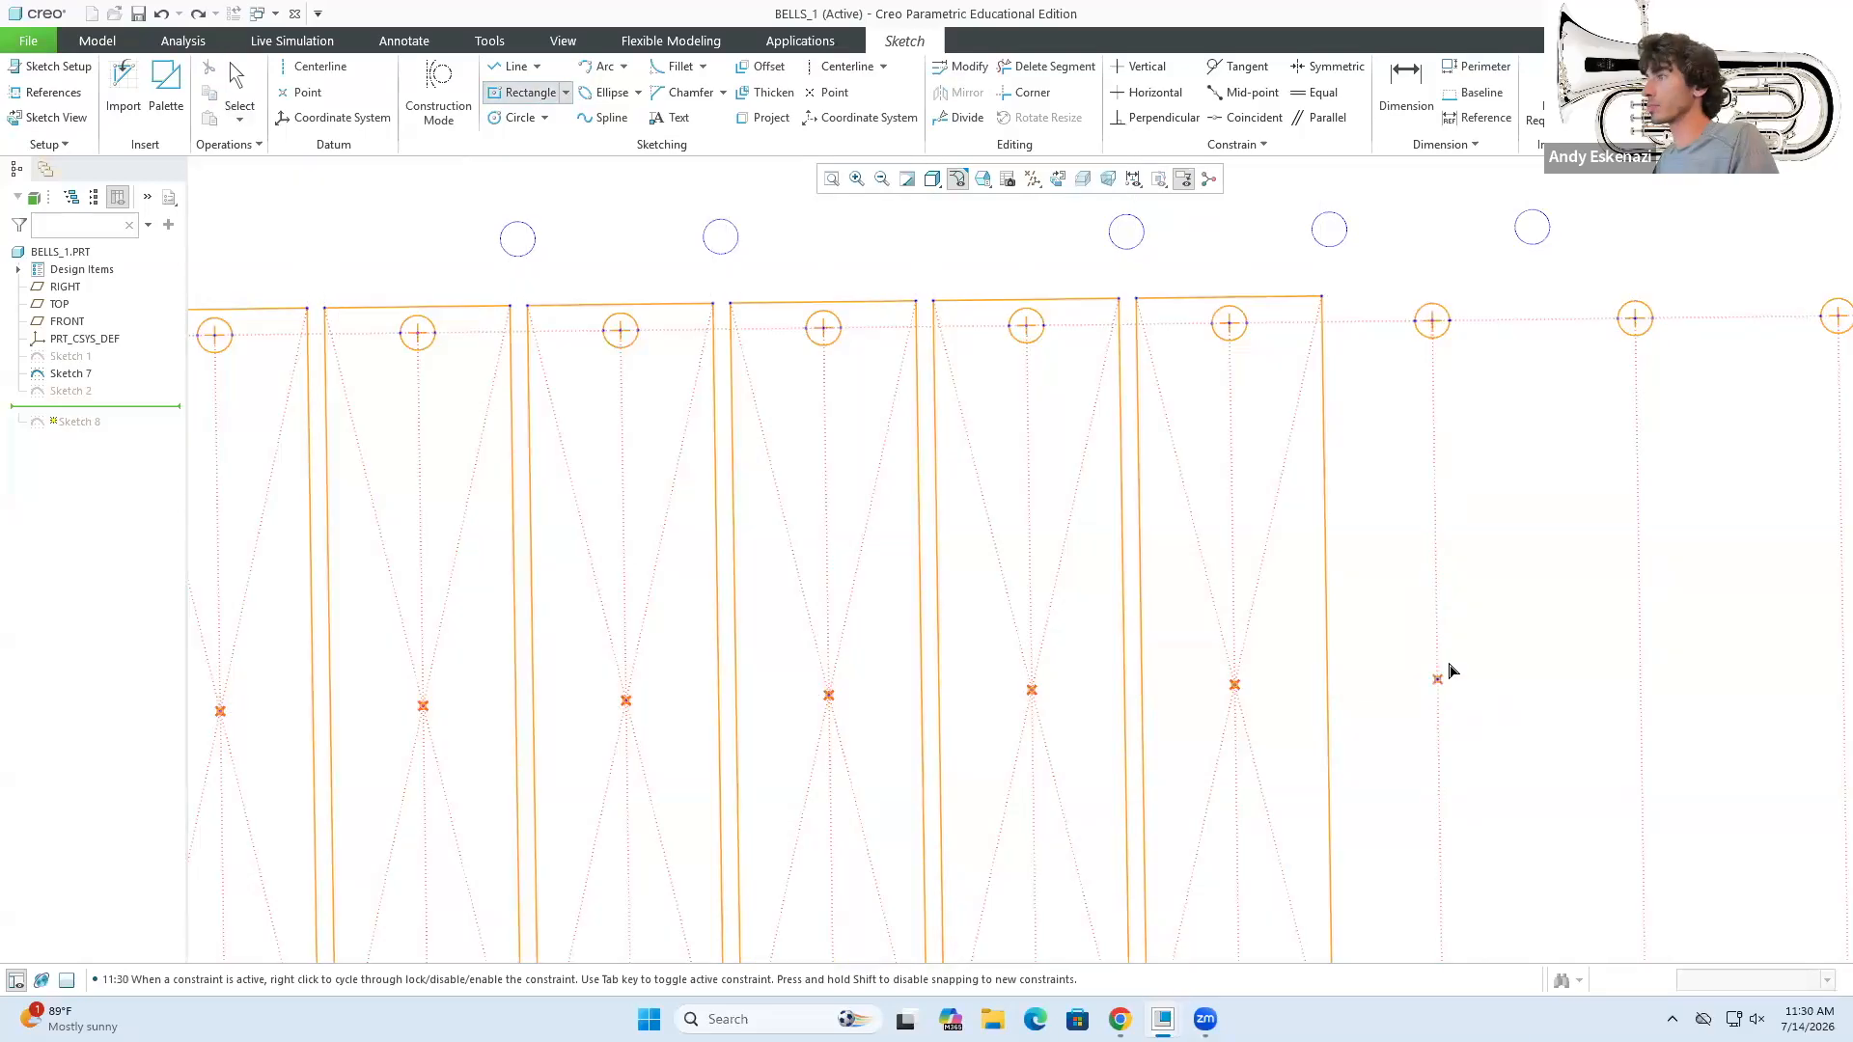
- Sketch a center rectangle on the line joining the next bar's two holes, 16 wide and 66.5 long
click(1469, 658)
middle_click(1469, 658)
double_click(1413, 508)
text(16)
key(Return)
drag(1332, 593, 1257, 597)
drag(1679, 584, 1422, 589)
- Sketch the following bar's center rectangle midway between its two holes, 16 wide and 66 long
click(521, 93)
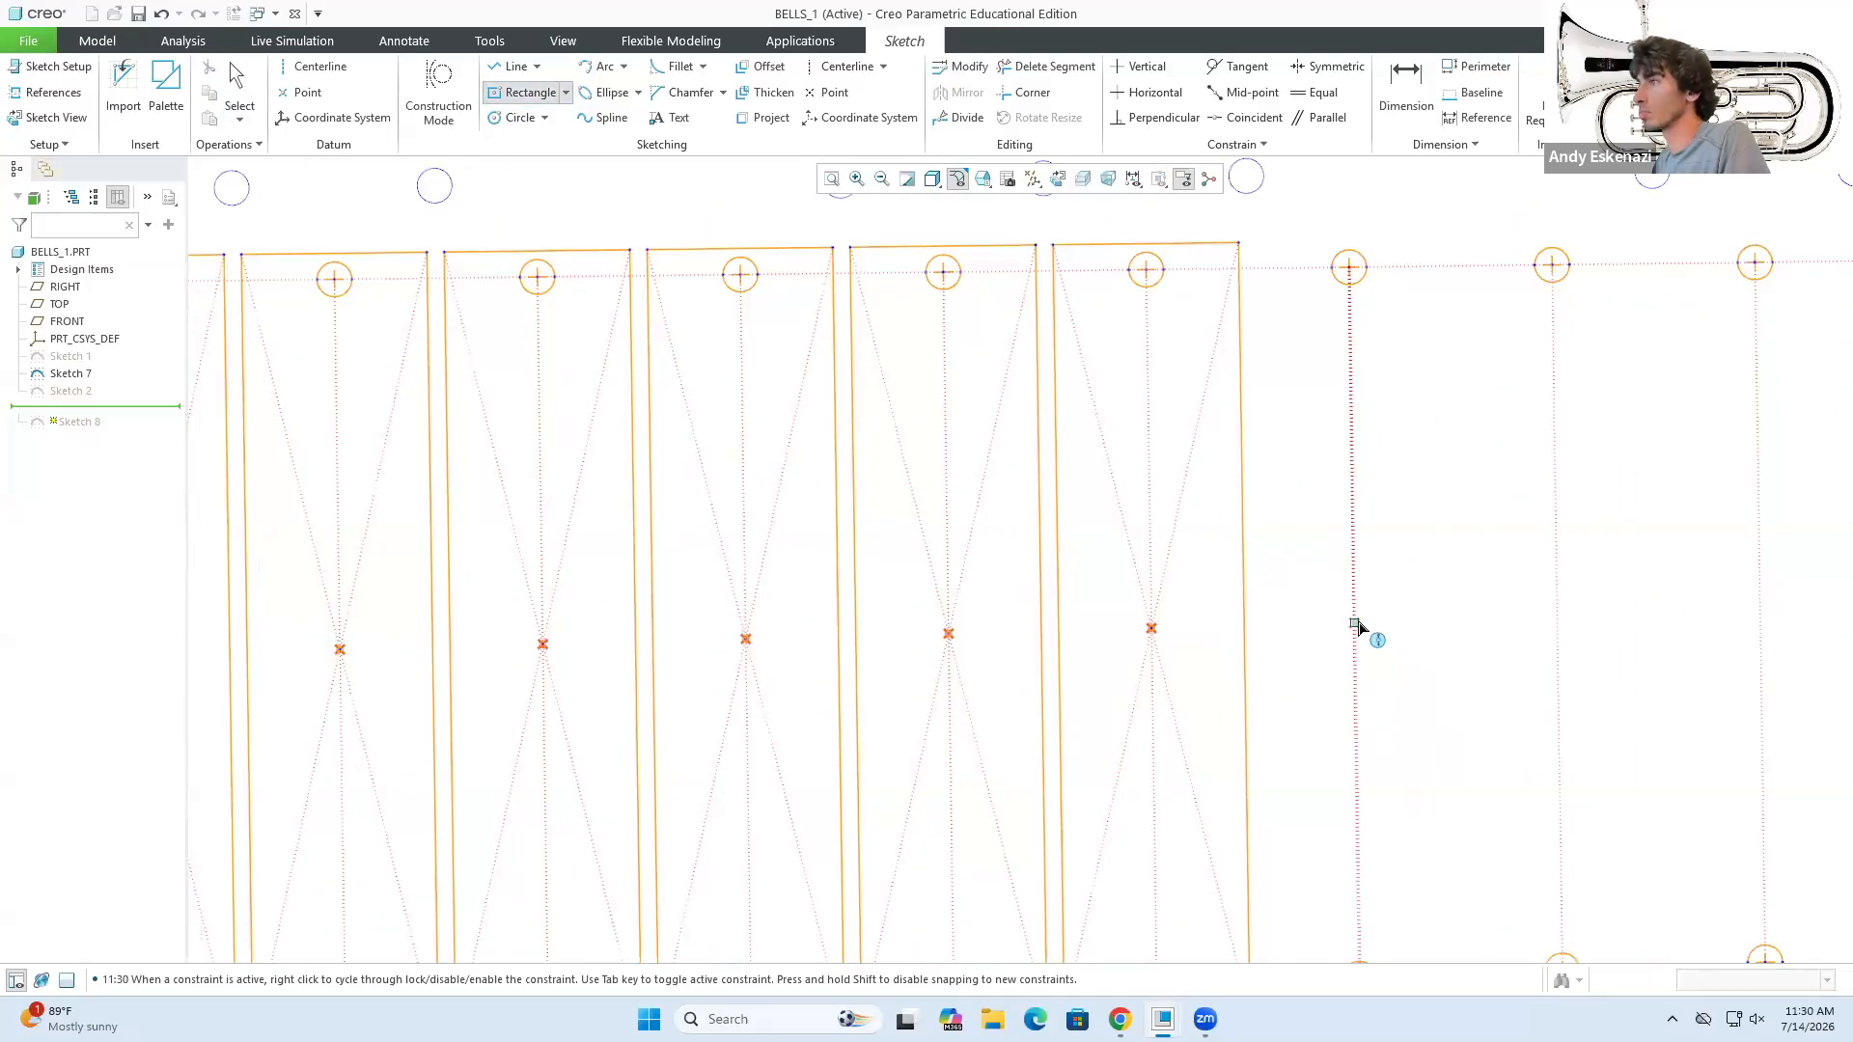
click(1353, 625)
click(1382, 597)
double_click(1328, 443)
text(16)
- Add a center rectangle for the bar after the 66-long one, 16 wide and 65.5 long
click(505, 90)
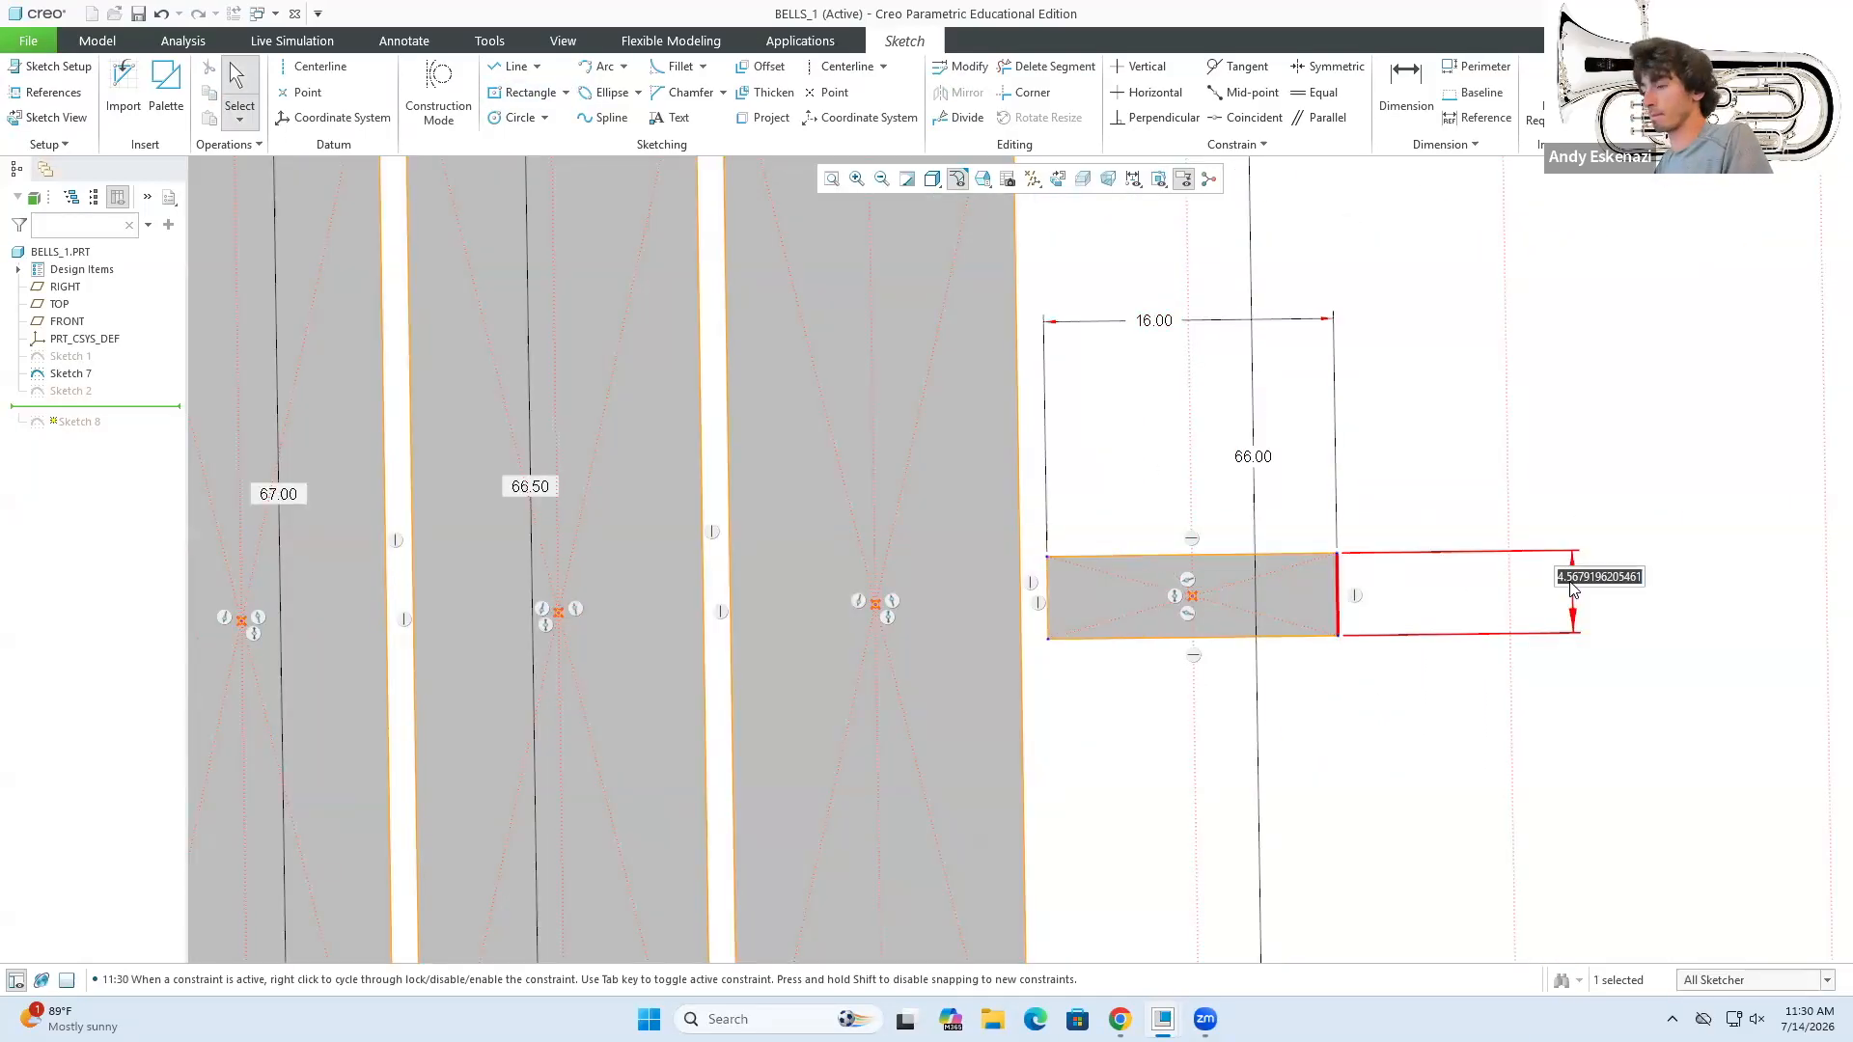
text(65.5)
key(Return)
scroll(1256, 633, up, 4)
- Sketch the next bar's center rectangle on its hole line, 16 wide and 65 long
click(521, 93)
click(1386, 610)
click(1430, 588)
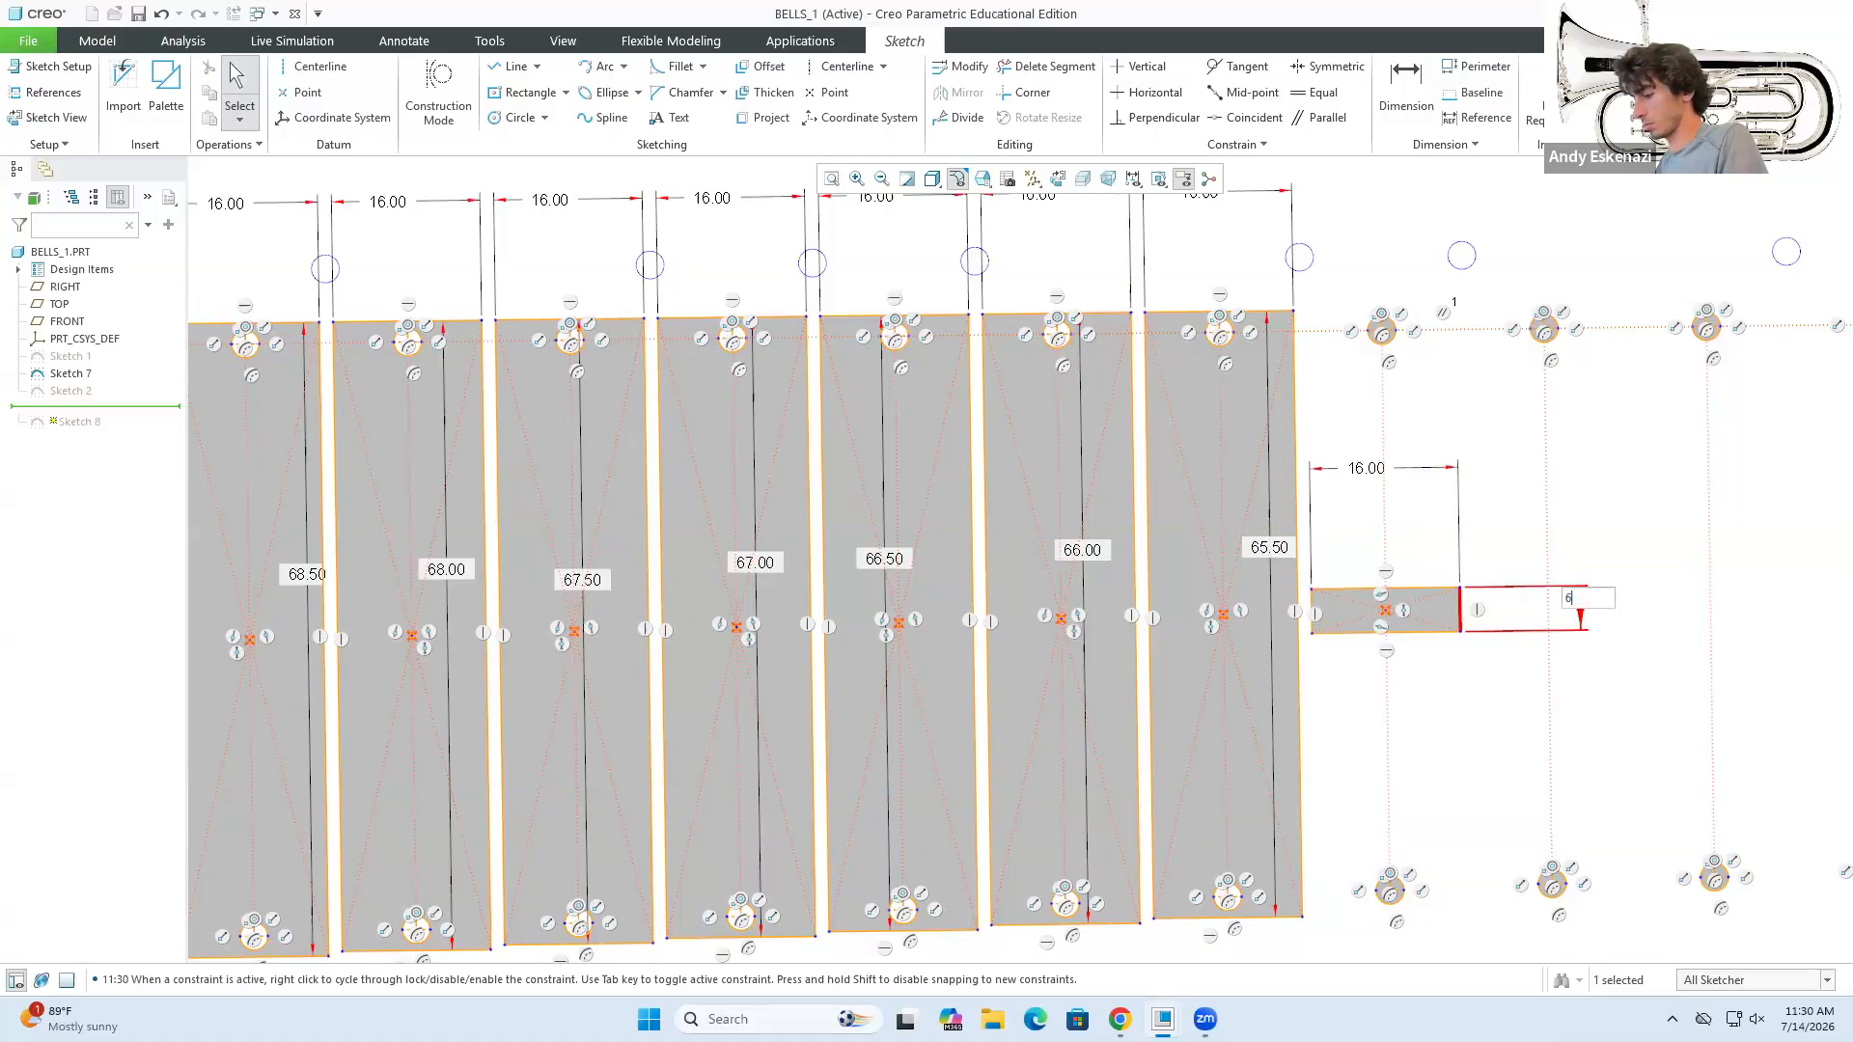
text(5)
key(Return)
- Sketch the next bar's center rectangle beside the 65-long bar, 16 wide and 64.5 long
click(522, 92)
click(1160, 492)
click(1195, 553)
scroll(1214, 484, up, 3)
text(1664.5)
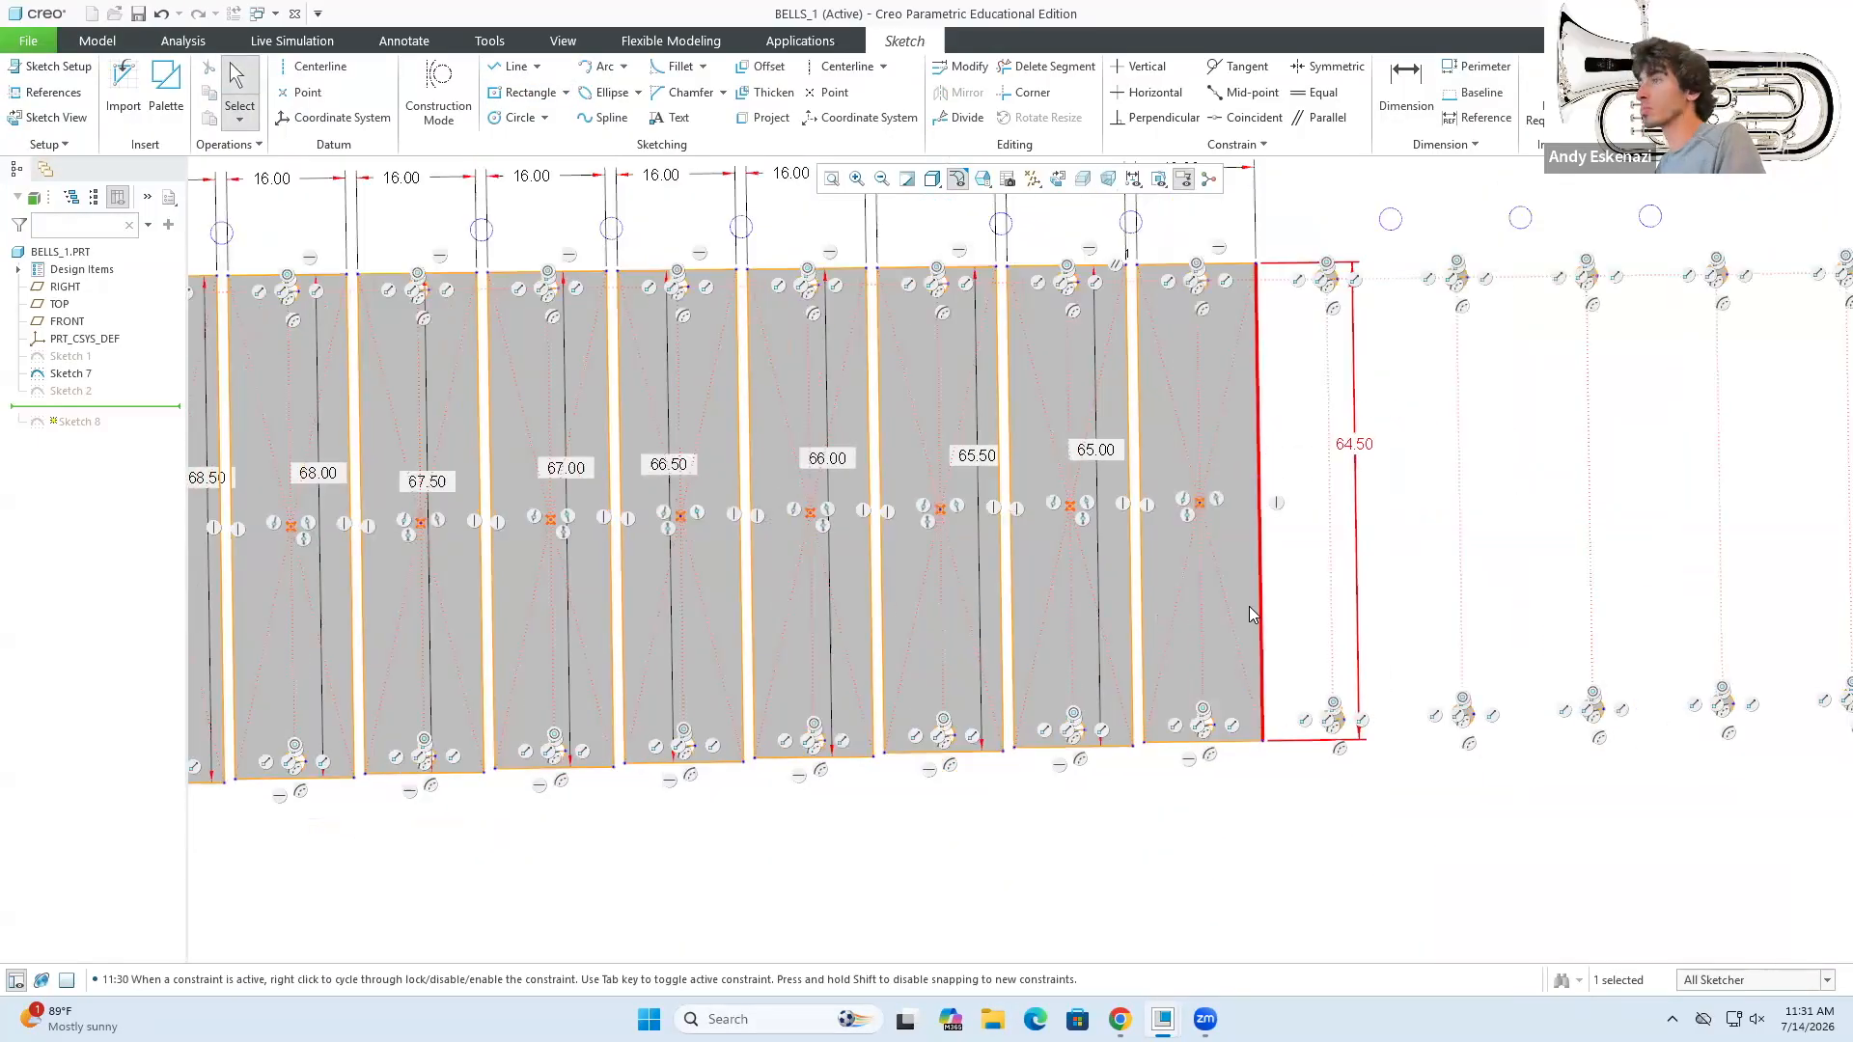
scroll(1360, 653, down, 3)
- Sketch a center rectangle on the next hole pair's line, 16 wide and 64 long
click(521, 93)
click(1312, 413)
click(1357, 345)
text(16)
double_click(1571, 563)
text(64)
- Sketch a center rectangle on the next hole pair's line, 16 wide and 63.5 long
click(521, 93)
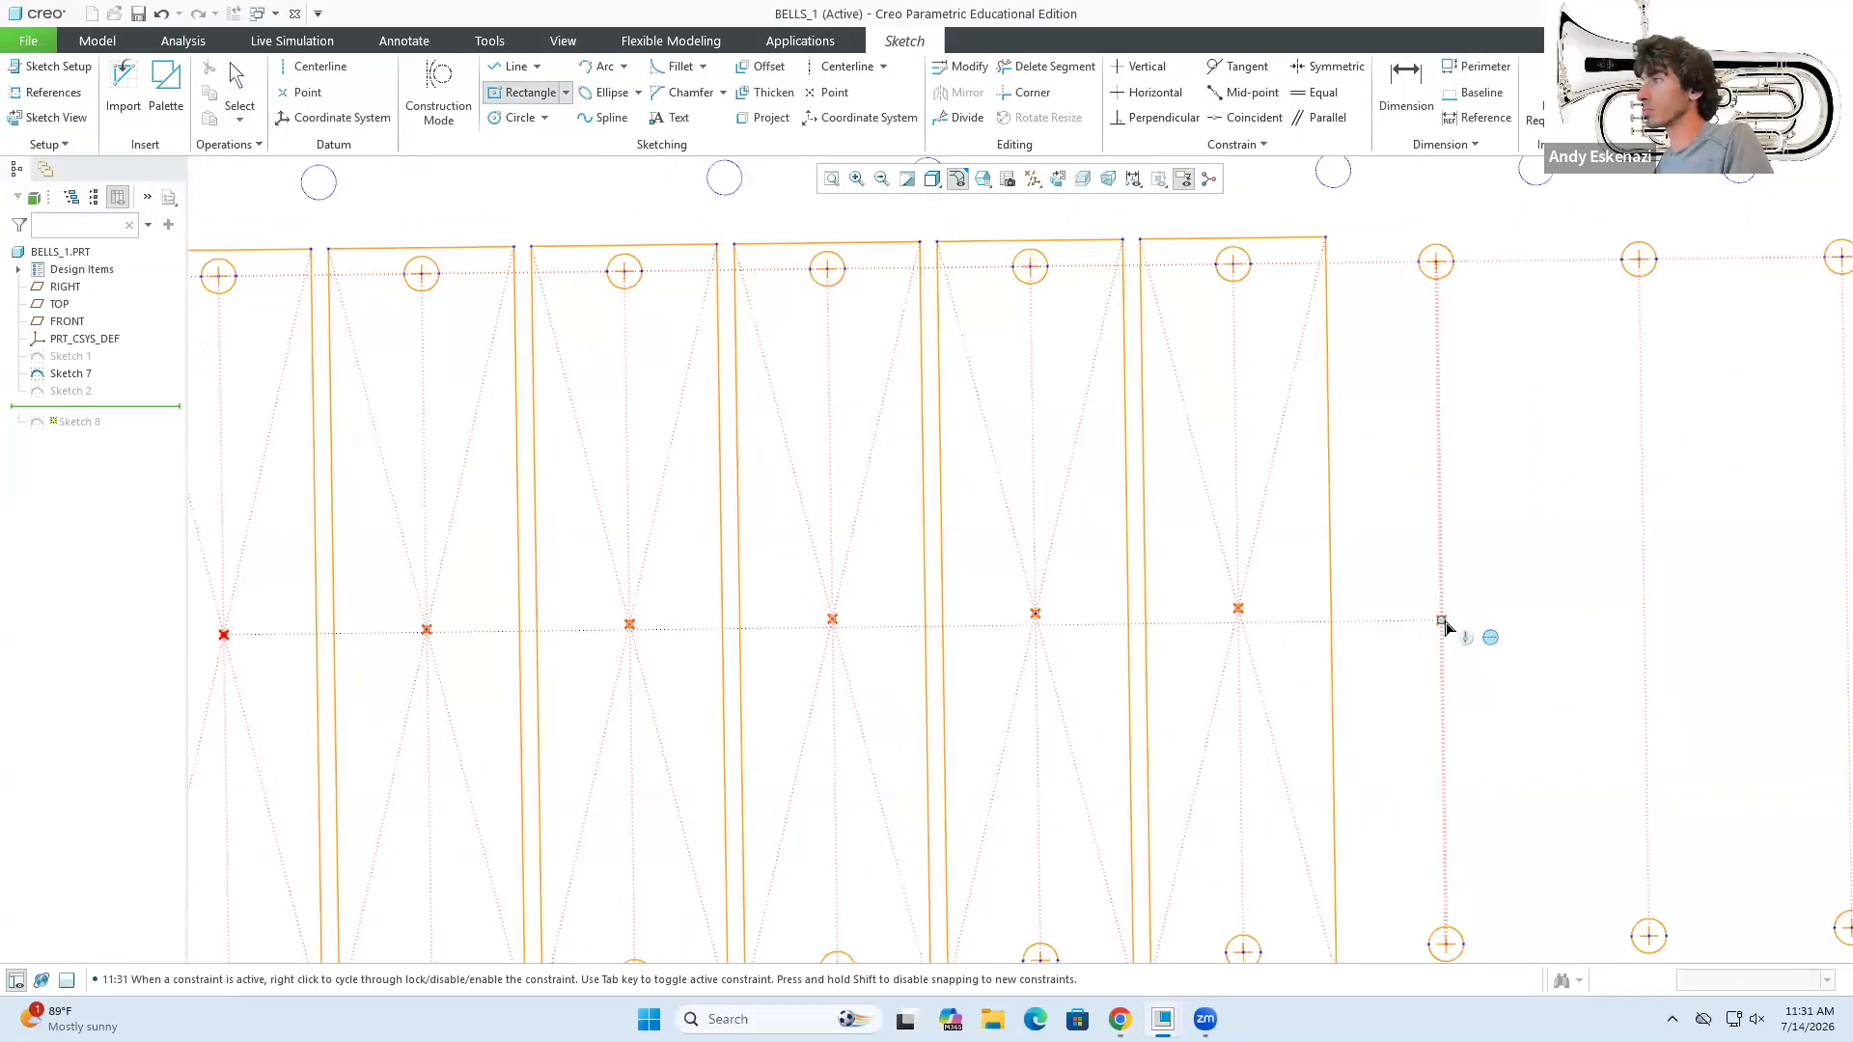
click(1440, 604)
click(1478, 580)
text(1)
text(63.5)
key(Return)
scroll(1069, 545, up, 1)
- Sketch a center rectangle on the next hole pair's line, 16 wide and 63 long
click(521, 93)
click(1529, 588)
click(1554, 555)
middle_click(1554, 554)
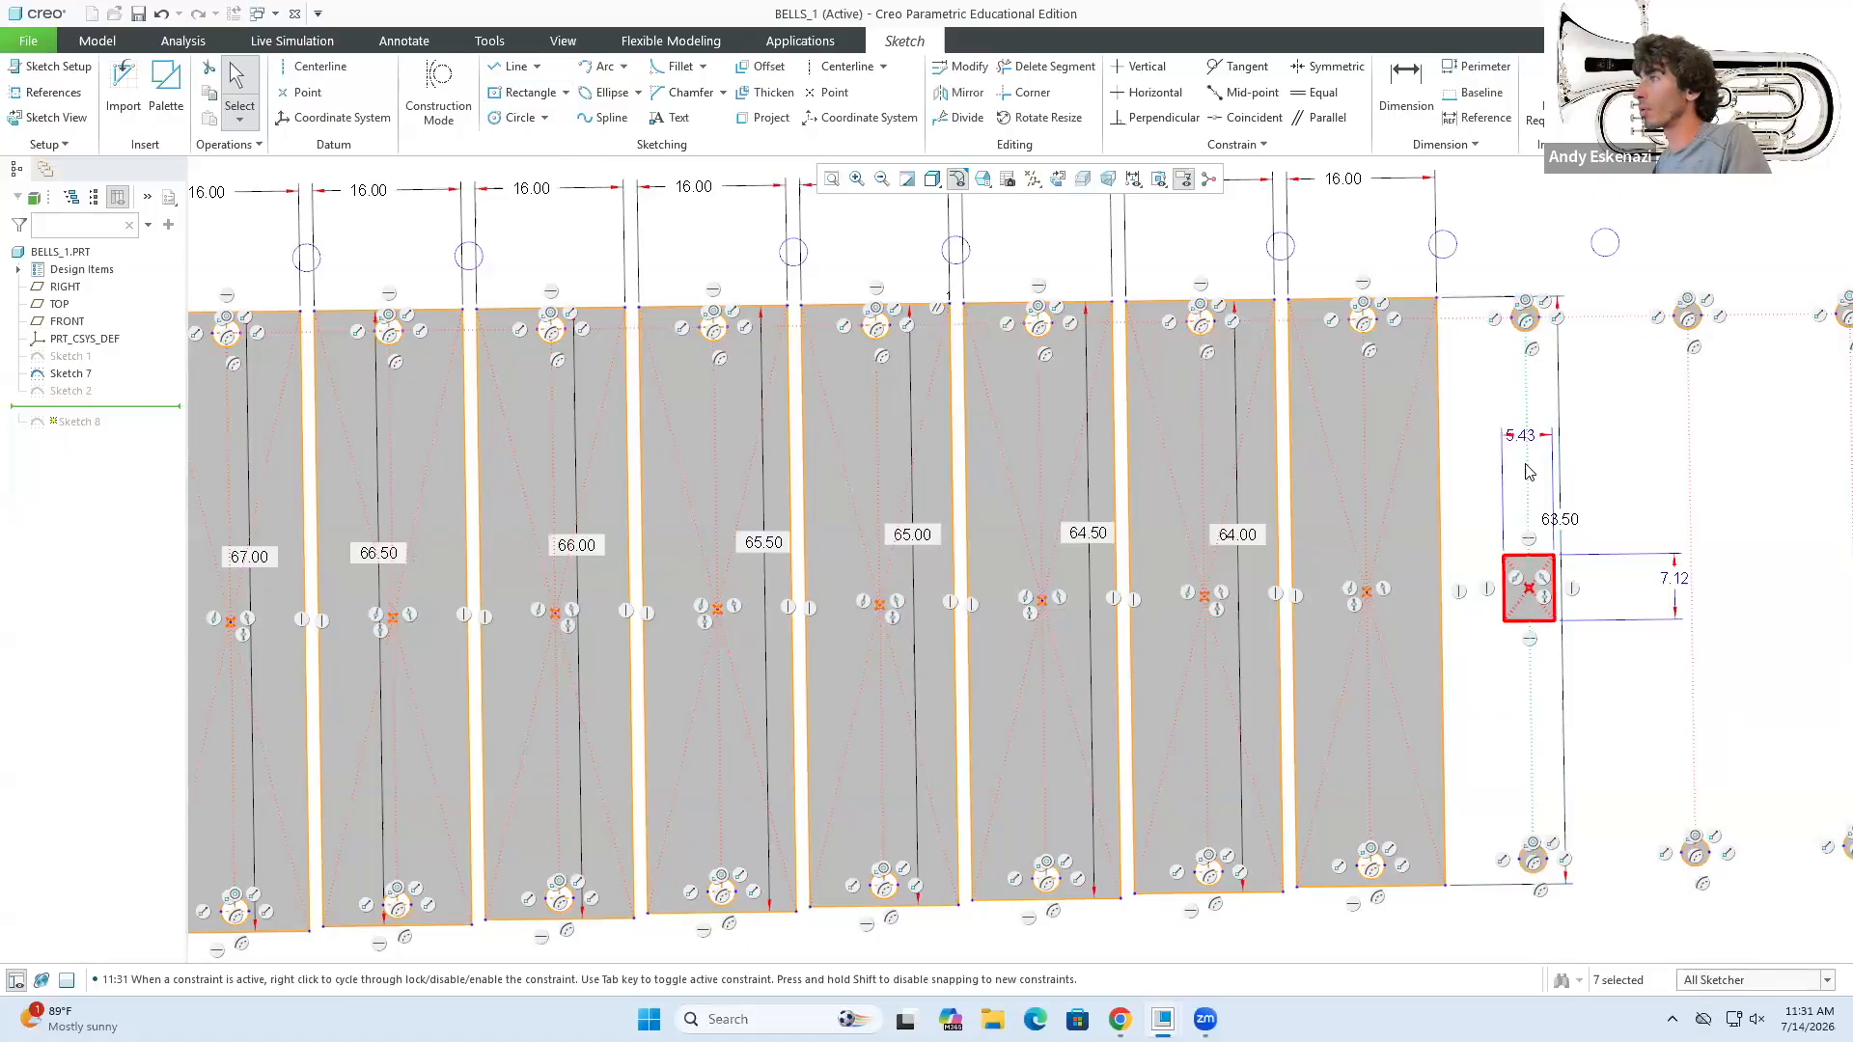
double_click(1723, 579)
text(63)
key(Return)
shift+middle_drag(1723, 579, 1457, 622)
- Sketch the second-to-last bar's center rectangle between its holes, 16 wide and 62.5 long
click(531, 93)
click(1426, 628)
click(1451, 595)
drag(1453, 567, 1420, 573)
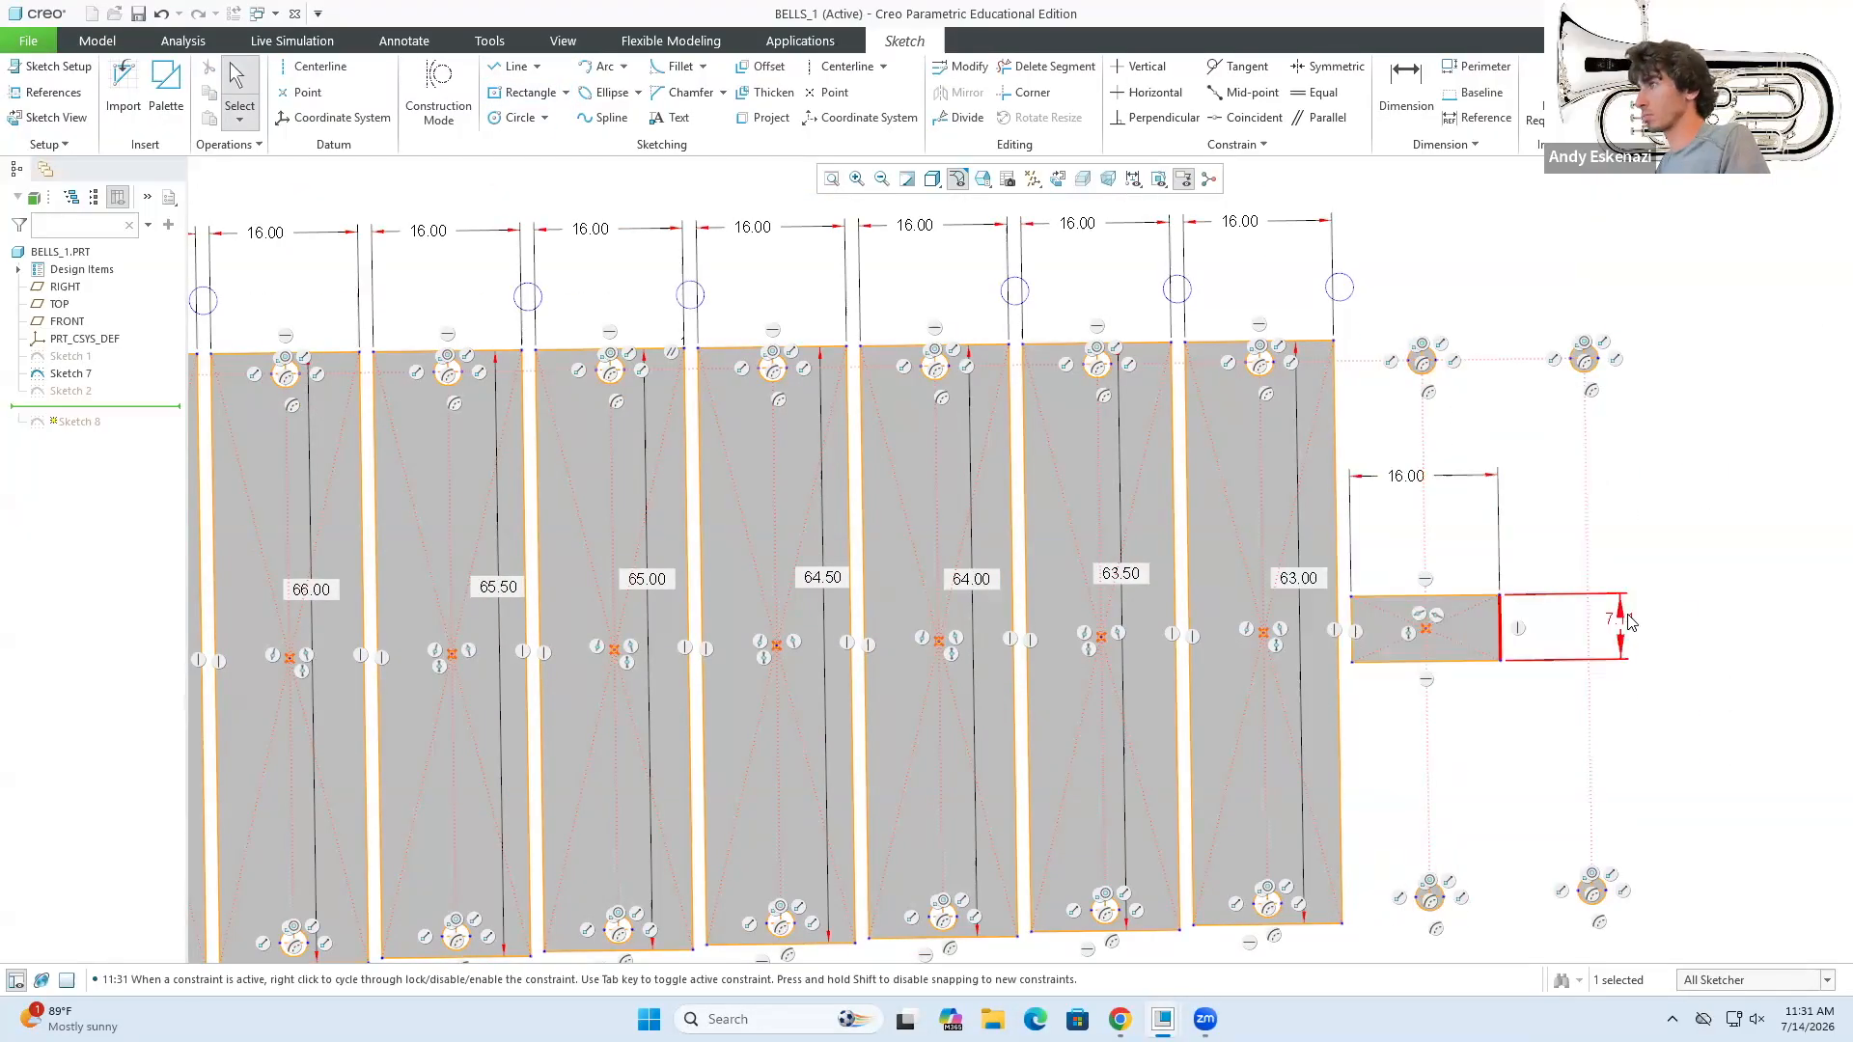
double_click(1629, 619)
text(62.5)
key(Return)
- Sketch the last bar's center rectangle between its holes, 16 wide and 62 long, and finish the sketch
click(528, 93)
click(1588, 624)
click(1610, 594)
middle_click(1610, 594)
double_click(1778, 614)
text(62)
key(Return)
click(1662, 91)
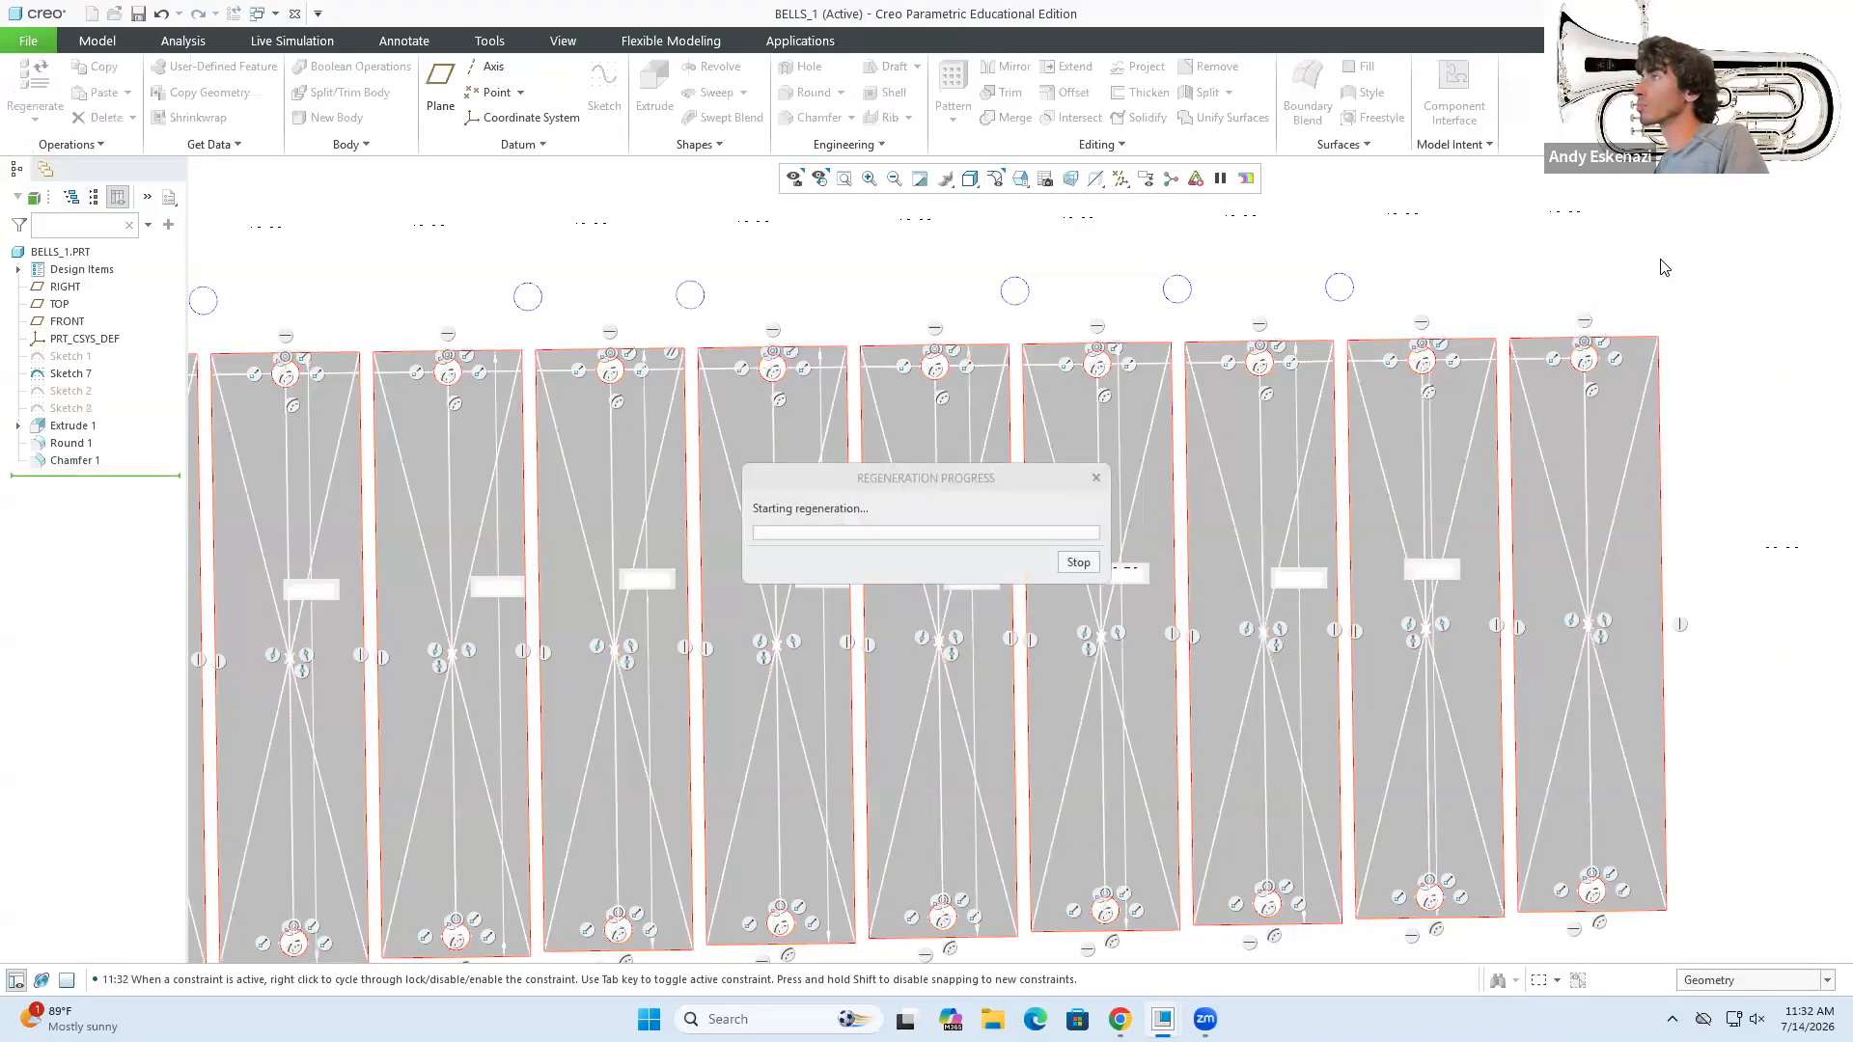
click(91, 427)
click(109, 364)
click(239, 146)
scroll(1397, 498, down, 1)
click(865, 108)
- Delete the failed Extrude 1 together with its dependent round and chamfer
right_click(82, 427)
click(101, 482)
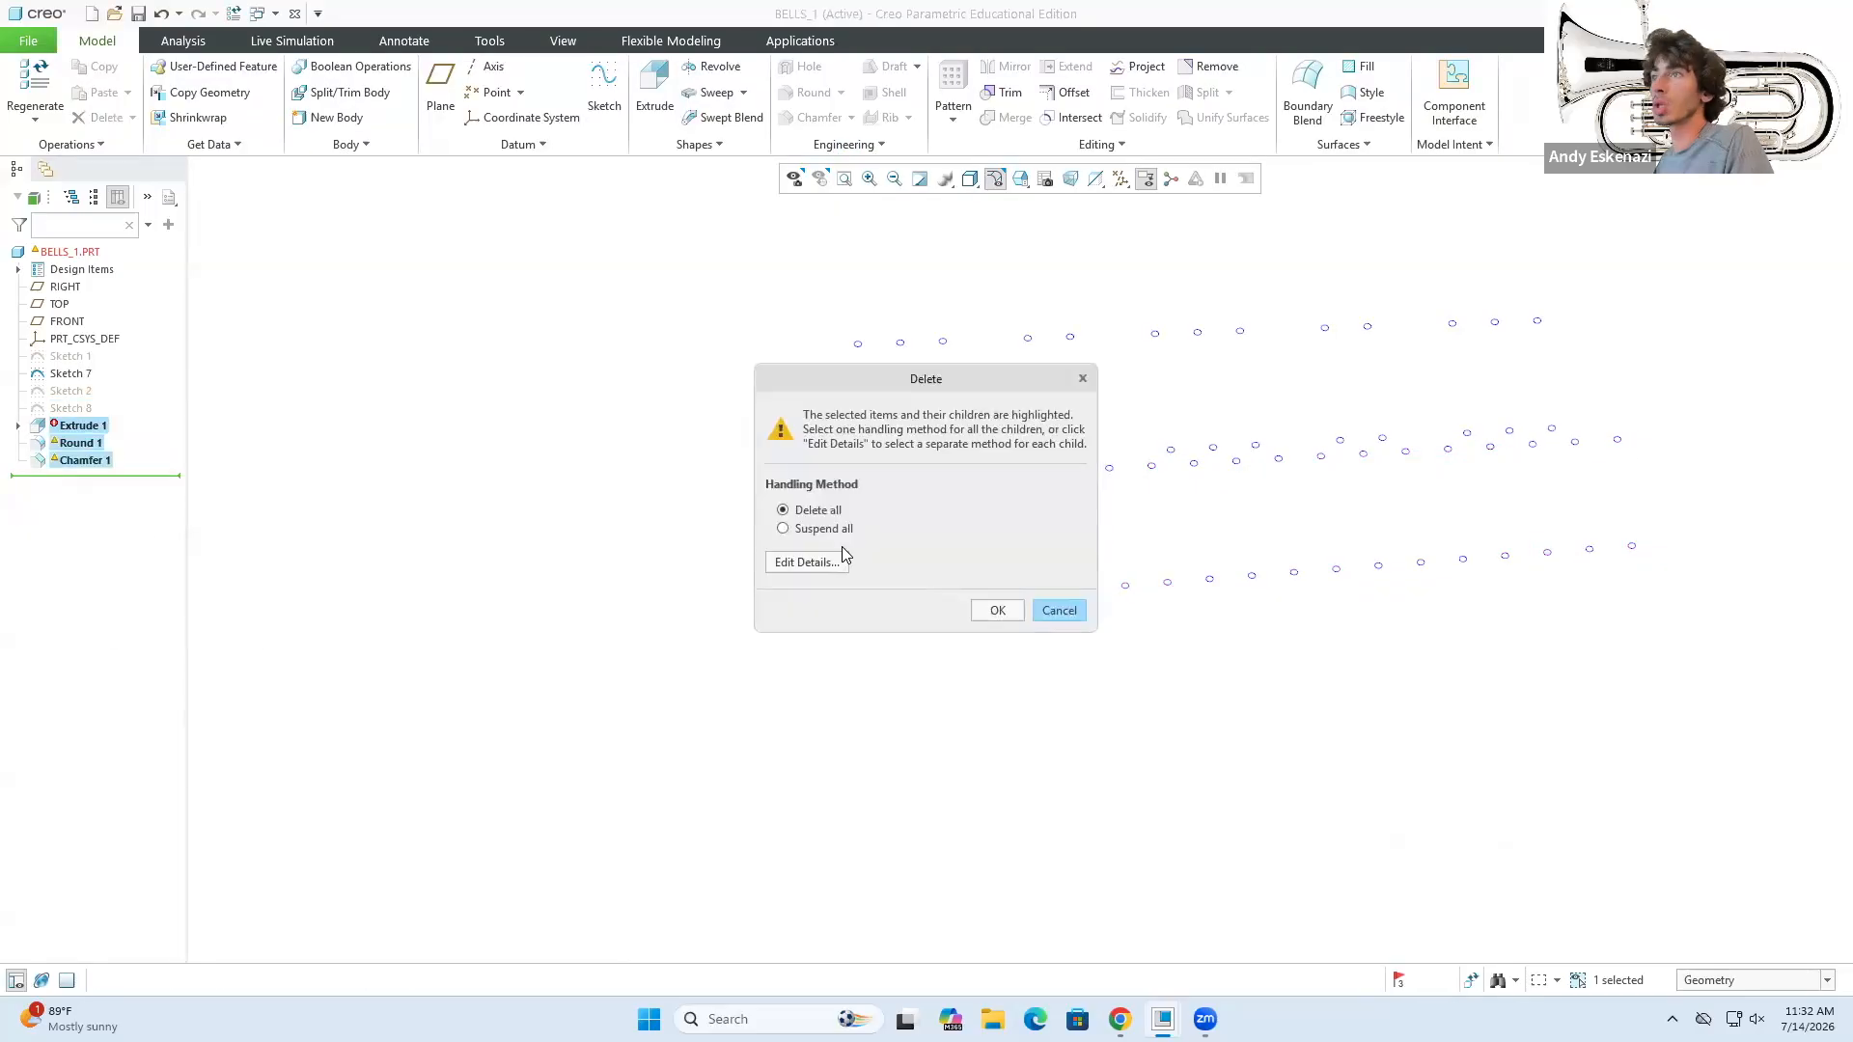
click(997, 610)
- Try to extrude the revised bar sketch, Sketch 8
click(70, 408)
click(88, 345)
scroll(1506, 415, down, 3)
click(1662, 92)
click(654, 87)
middle_drag(1116, 209, 621, 587)
scroll(938, 614, up, 3)
click(865, 96)
- Reopen Sketch 8 for editing and delete the rectangle of the first, longest bar
click(70, 408)
click(88, 344)
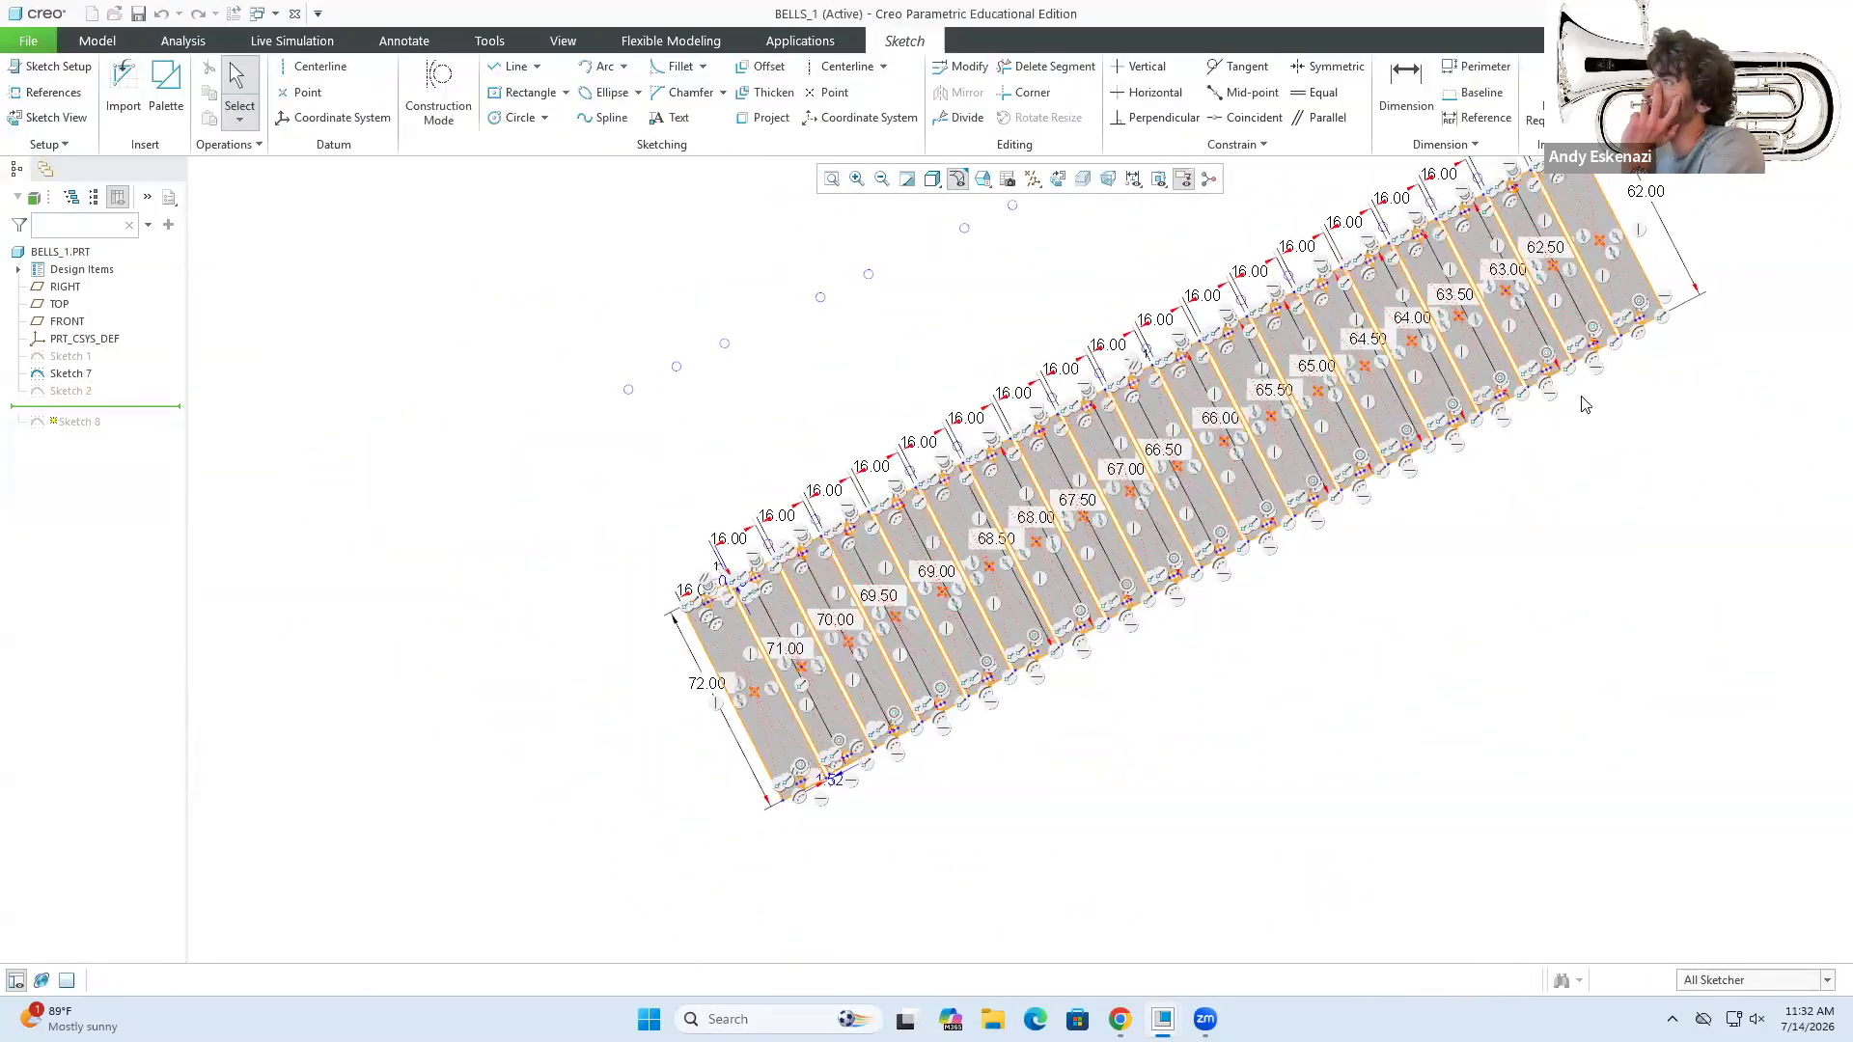
scroll(1584, 401, down, 5)
scroll(1384, 388, up, 5)
scroll(762, 627, down, 6)
middle_drag(1110, 648, 1033, 539)
scroll(1033, 540, up, 3)
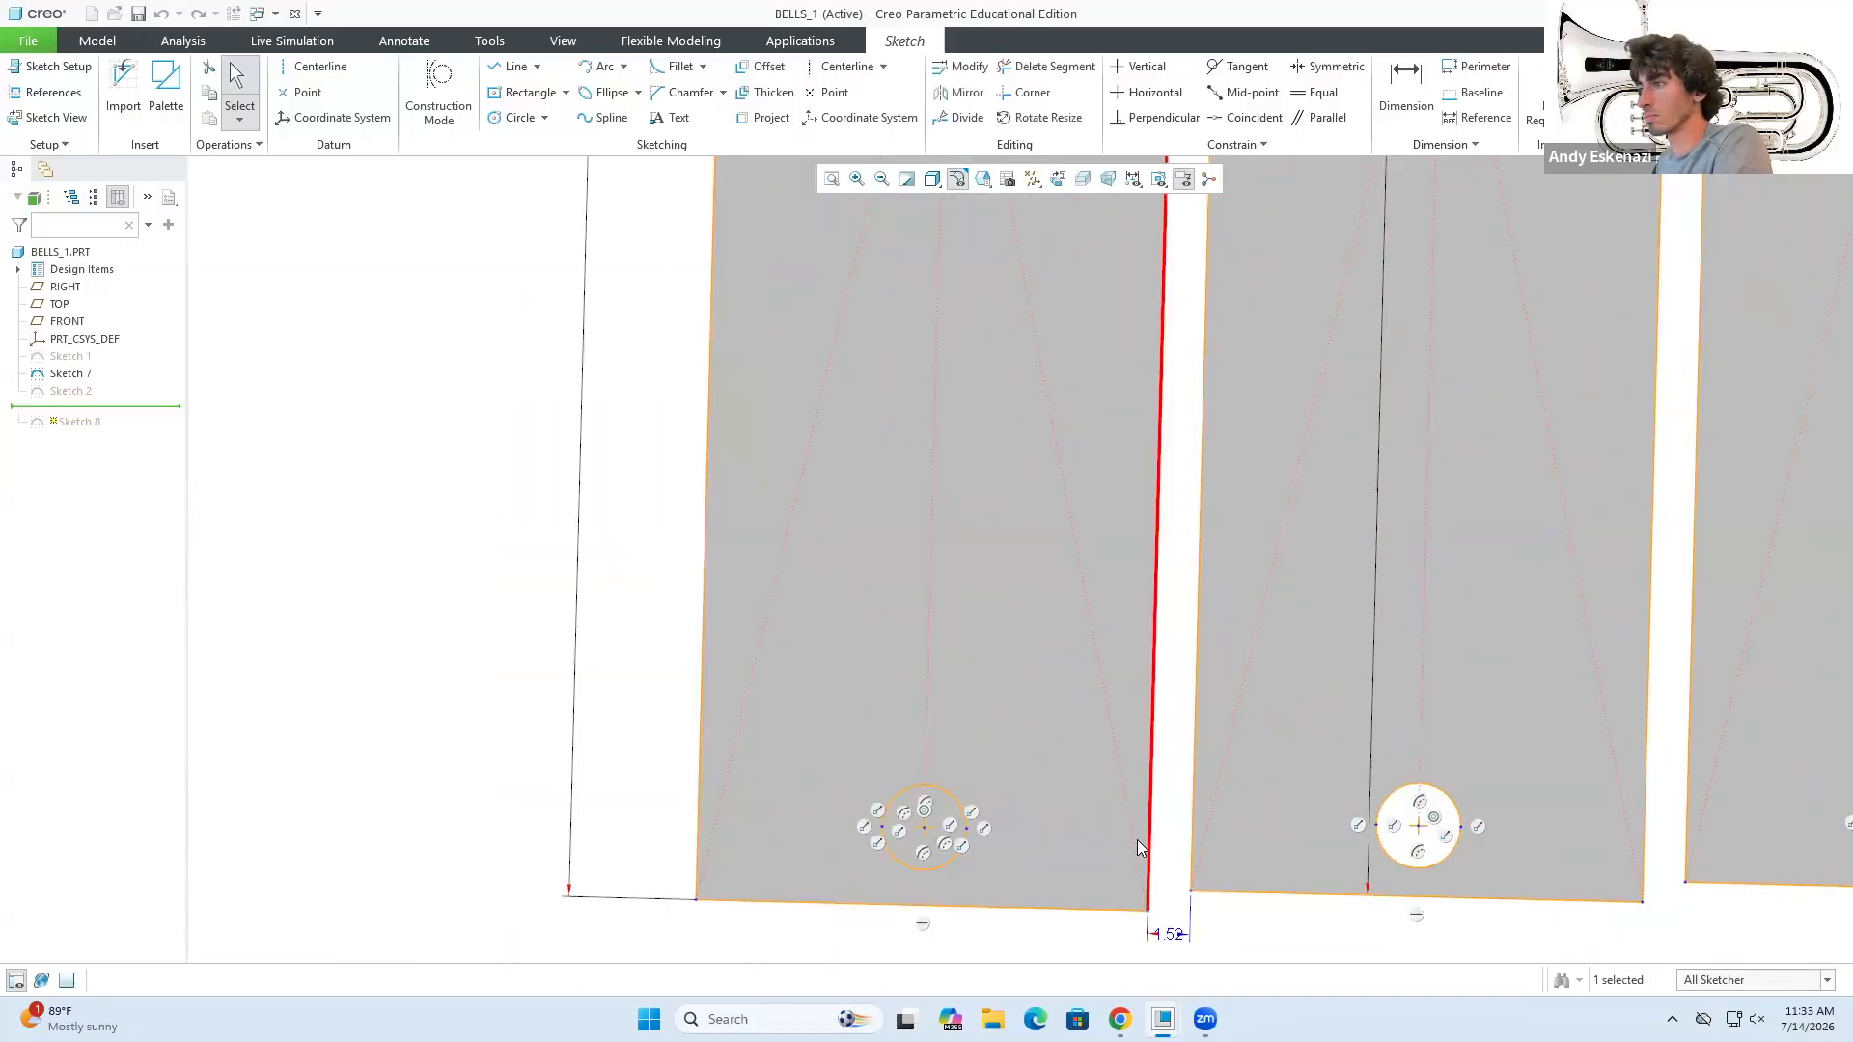
click(1136, 840)
key(Delete)
scroll(1104, 765, up, 3)
click(1104, 333)
key(Delete)
- Redraw the first bar as a center rectangle between its two holes, 16 wide and 72 long
click(529, 92)
click(1048, 868)
click(1094, 828)
middle_click(1093, 828)
double_click(1047, 448)
text(16)
key(Return)
double_click(1638, 872)
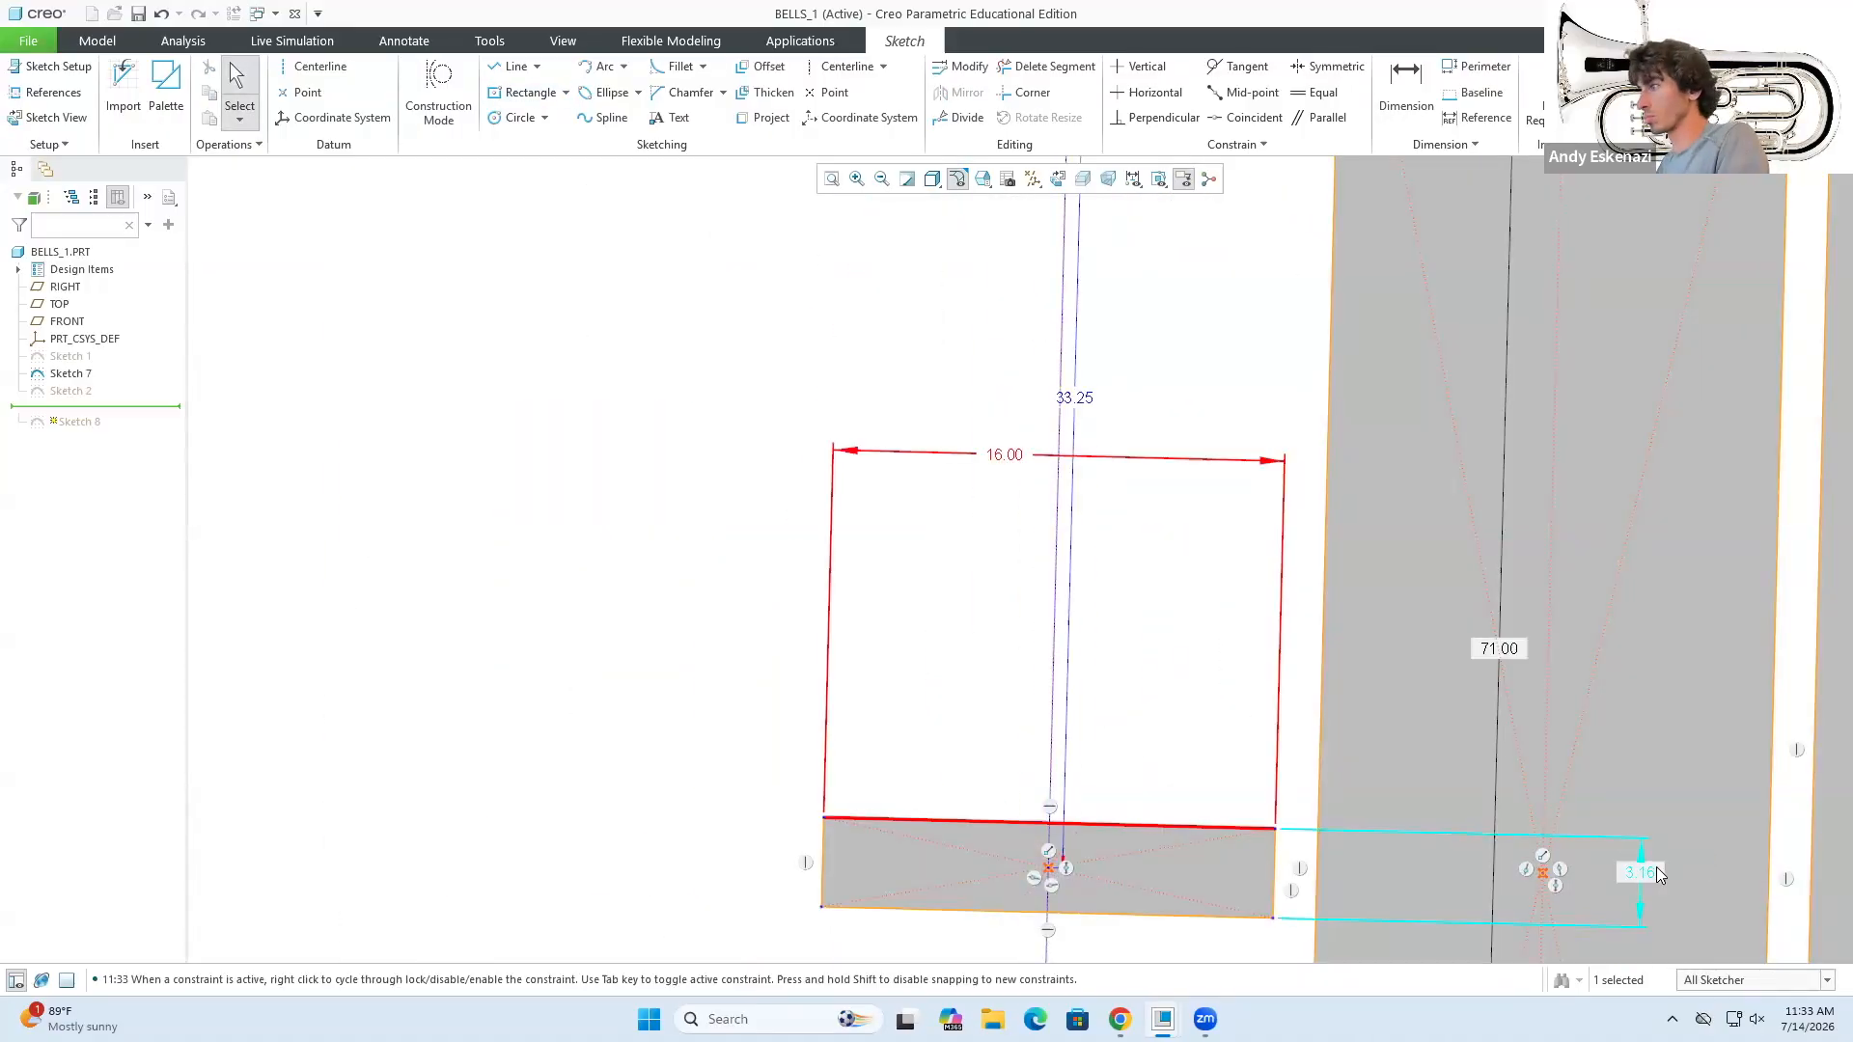
text(72)
key(Return)
- Remove the duplicate circle overlapping the lower hole of the first bar
scroll(1161, 388, up, 4)
scroll(1091, 903, down, 3)
click(1071, 862)
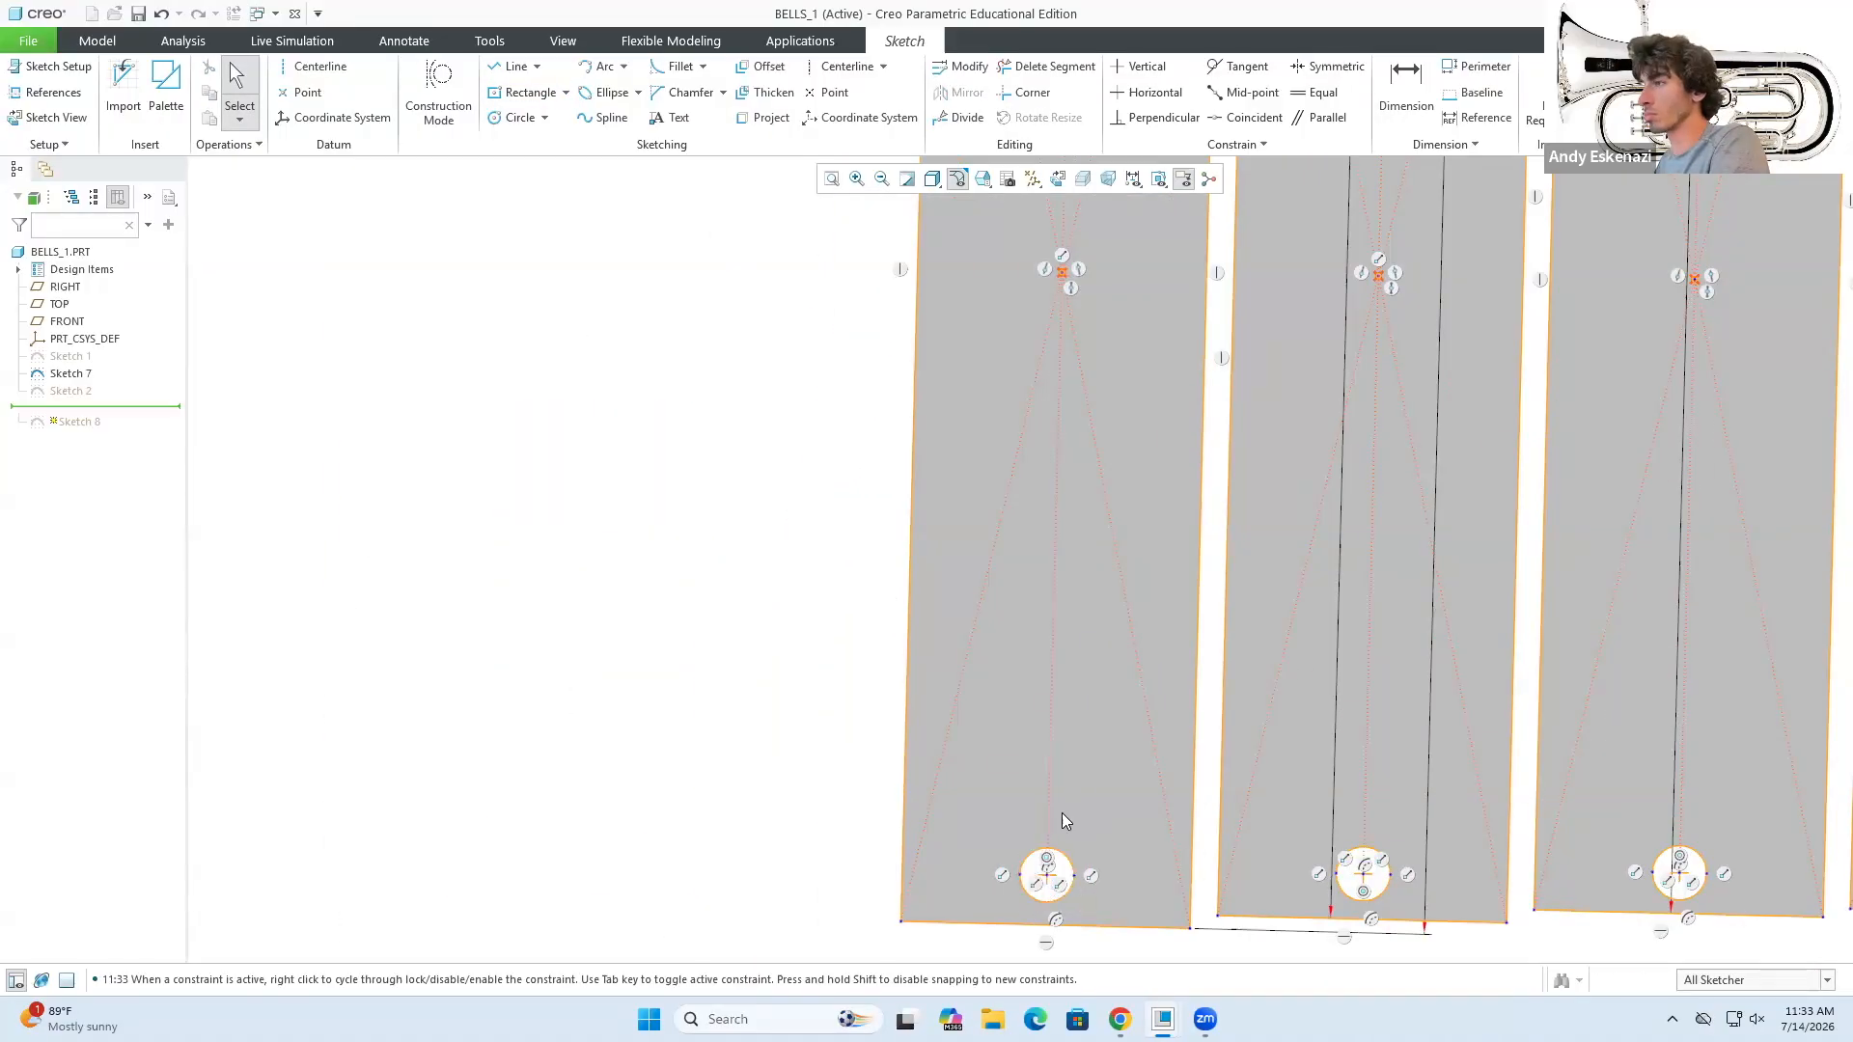
- Extrude the bar sketch to a depth of 2
scroll(1062, 813, up, 4)
click(664, 101)
text(2)
click(840, 95)
- Start a round with radius 2 on a vertical corner edge at one end of the bars
middle_drag(1109, 618, 1023, 501)
click(813, 94)
click(733, 731)
click(280, 584)
text(2)
key(Return)
- Add the vertical corner edges at the same end of the neighbouring bars to the radius 2 round
click(1085, 768)
click(1121, 761)
click(1136, 743)
click(1387, 774)
click(1655, 820)
click(1534, 832)
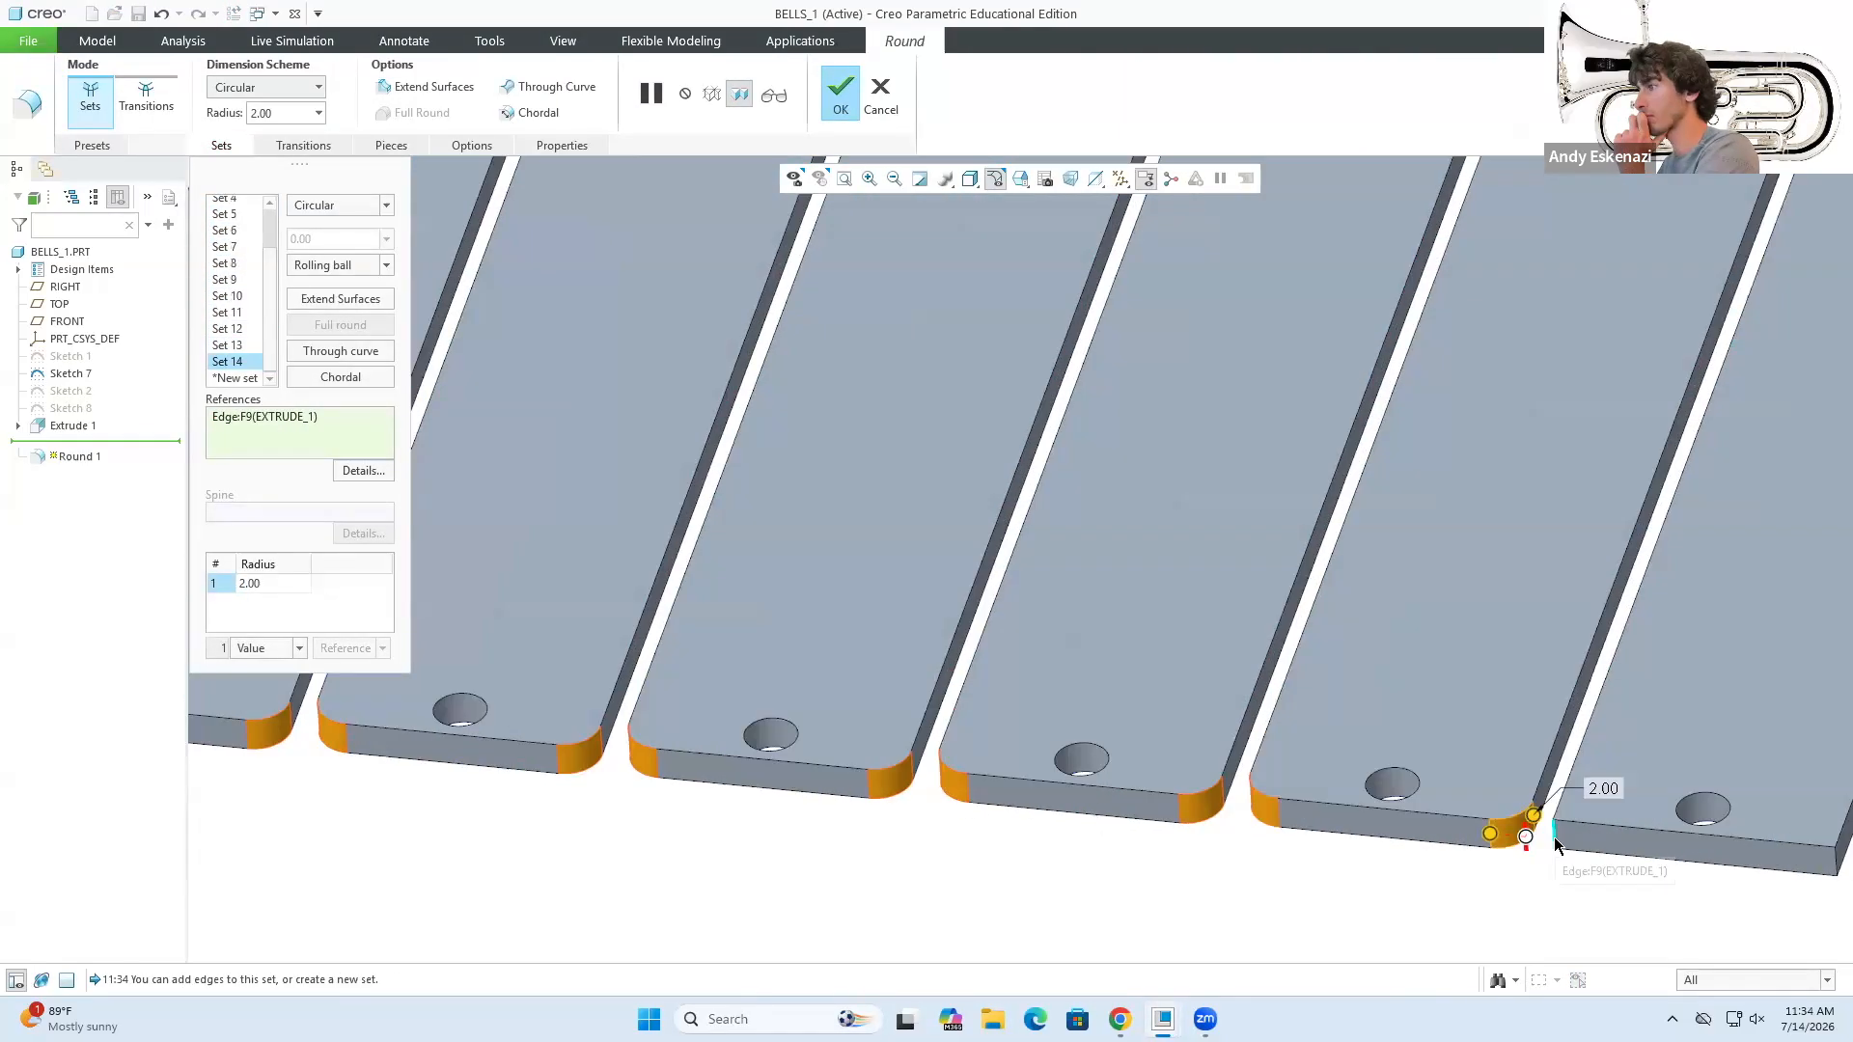
click(1554, 838)
click(1838, 861)
- Continue the radius 2 round over the remaining bars' corner edges at this end of the row
click(1306, 782)
click(1535, 799)
click(1550, 803)
click(1784, 824)
click(1803, 821)
scroll(1011, 706, up, 1)
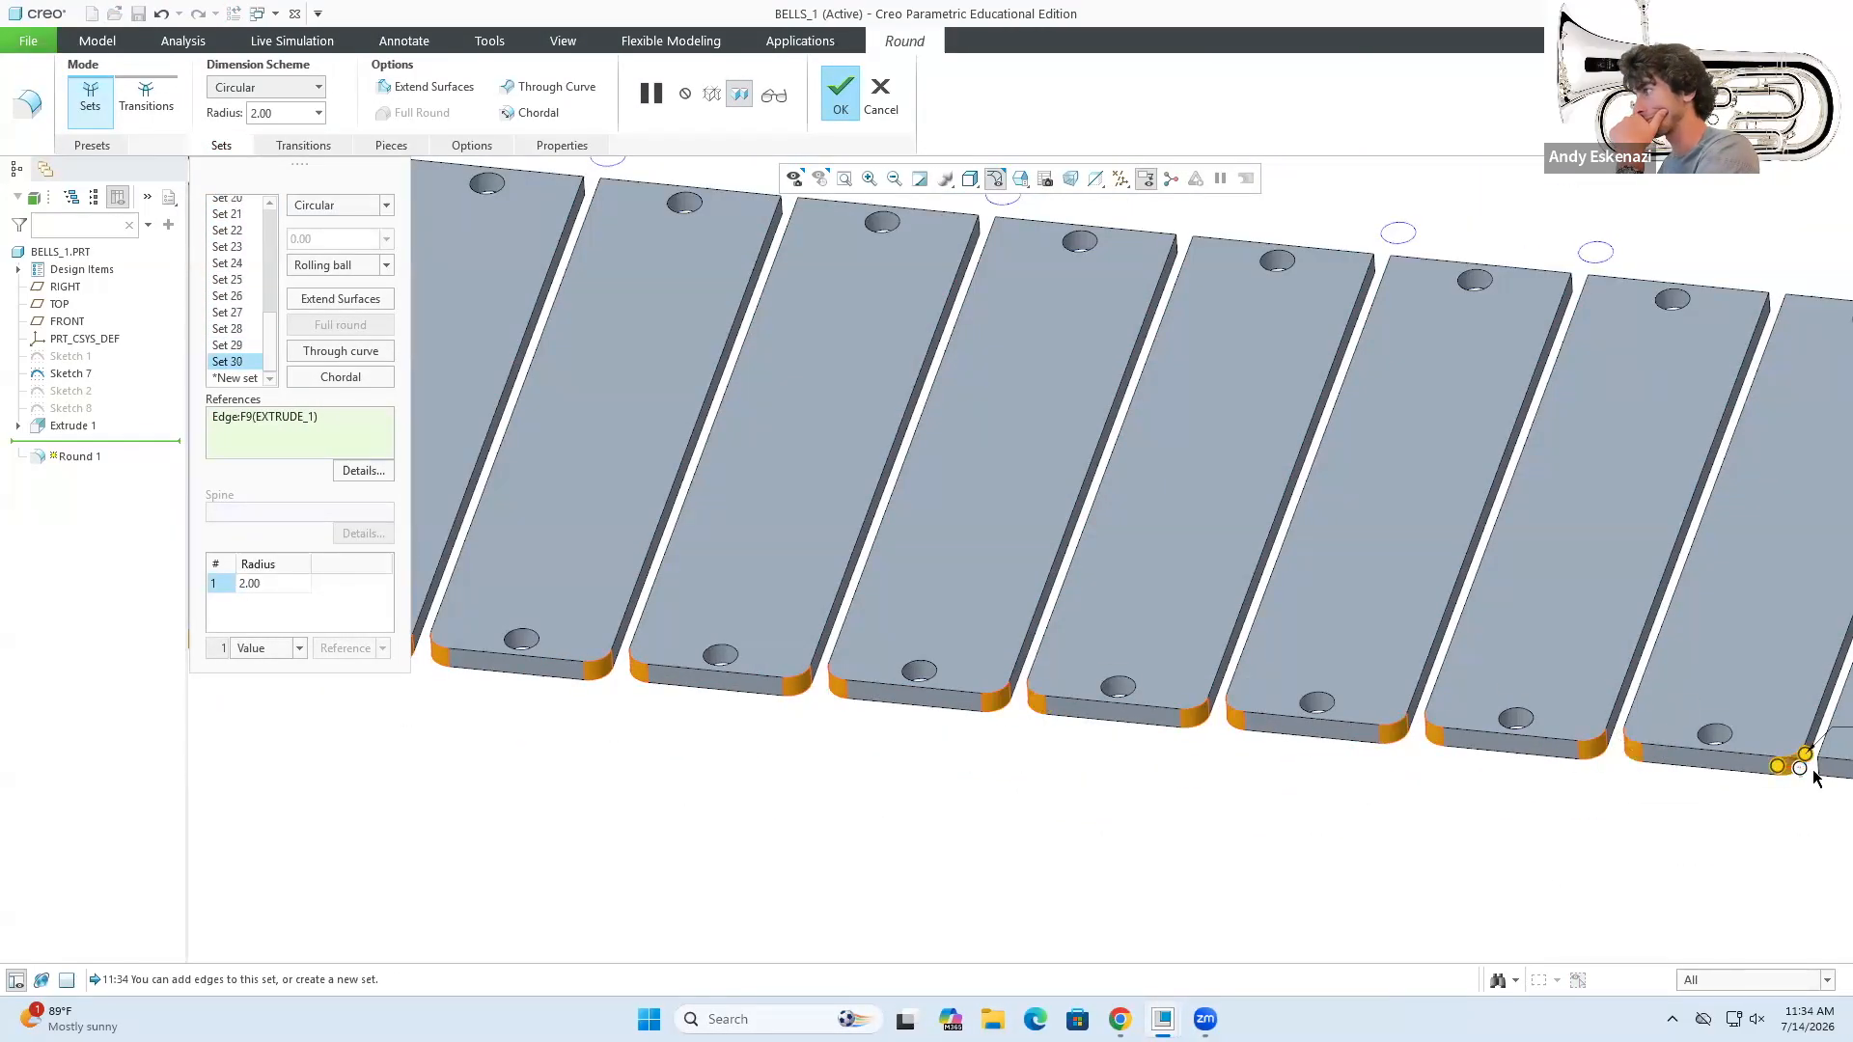
click(1817, 774)
shift+middle_drag(1814, 778, 999, 661)
click(1185, 668)
click(1203, 667)
click(1779, 718)
- Round the opposite-end vertical corner edges with radius 2, working from the shortest bars toward the longer ones
key(ctrl+d)
scroll(1303, 597, down, 5)
click(1262, 608)
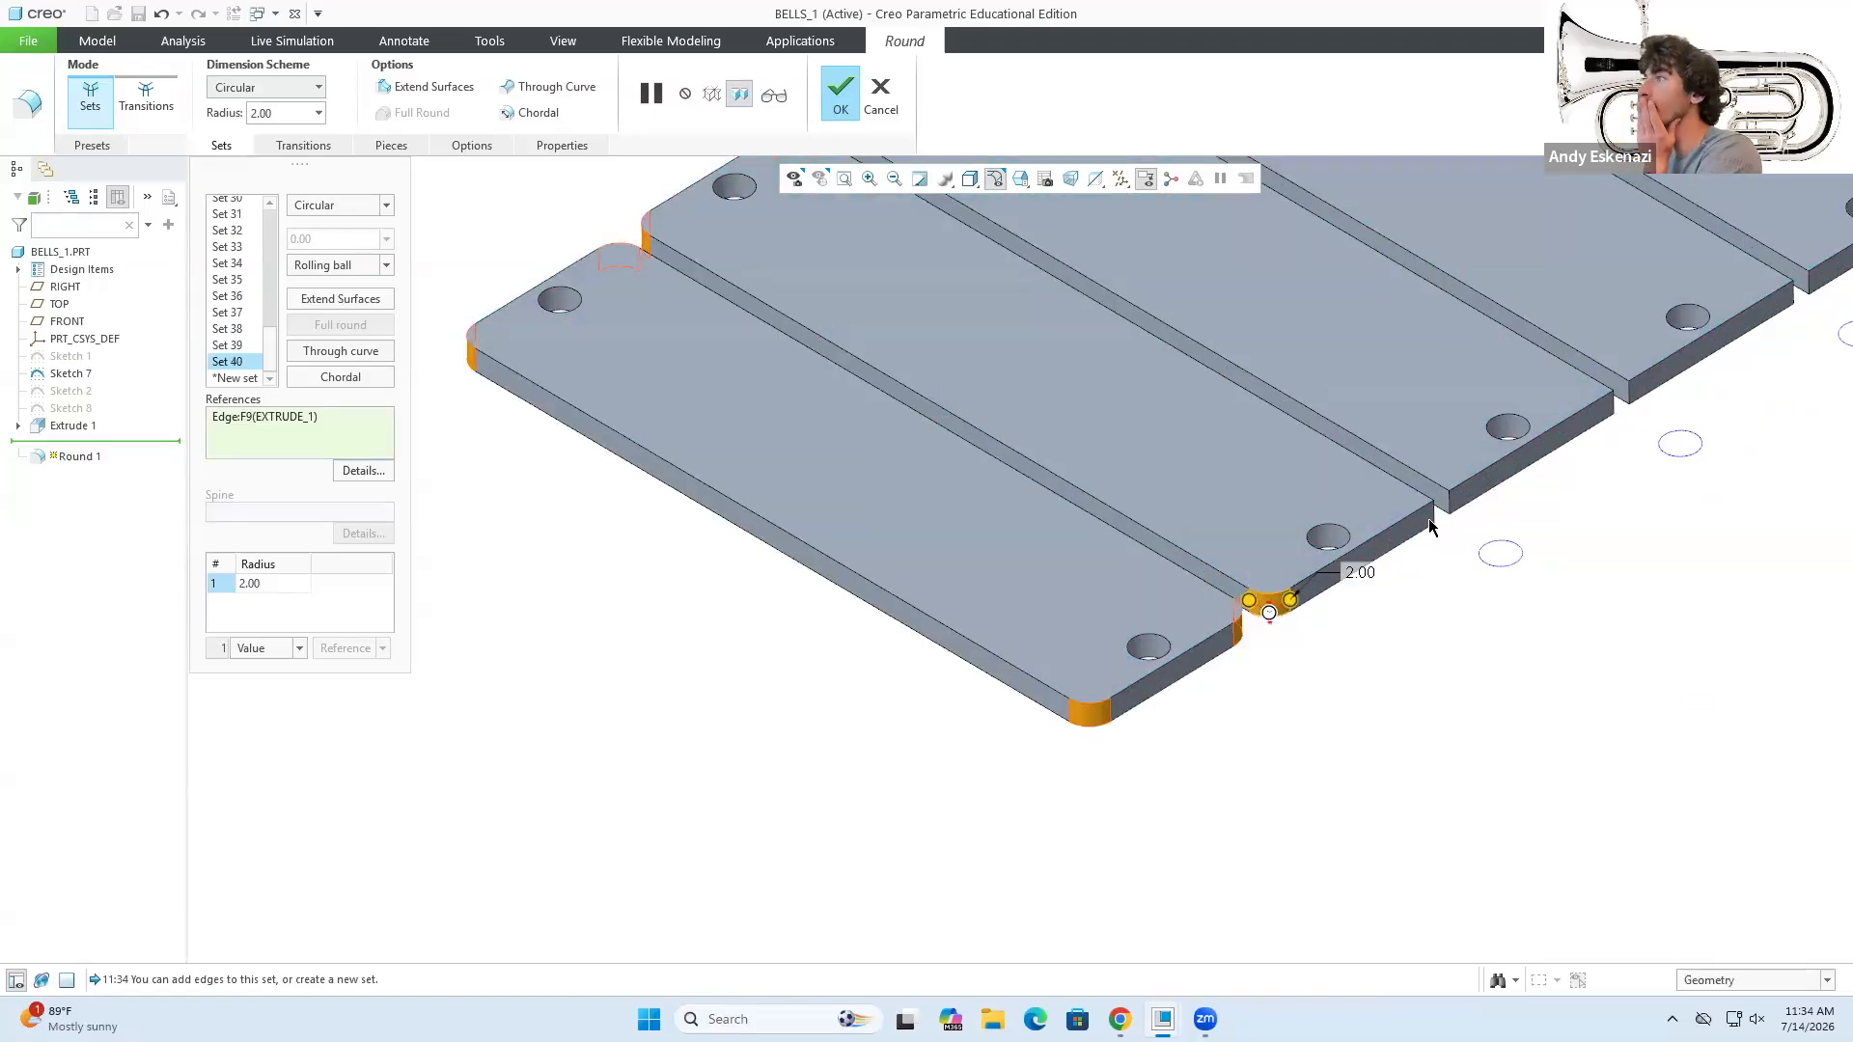
click(1432, 517)
scroll(1457, 415, up, 4)
scroll(1638, 357, down, 4)
click(1438, 363)
click(1455, 349)
- Add the opposite-end corner edges of the middle bars to the radius 2 round
scroll(677, 645, up, 4)
scroll(1170, 426, down, 4)
click(1192, 432)
click(1430, 296)
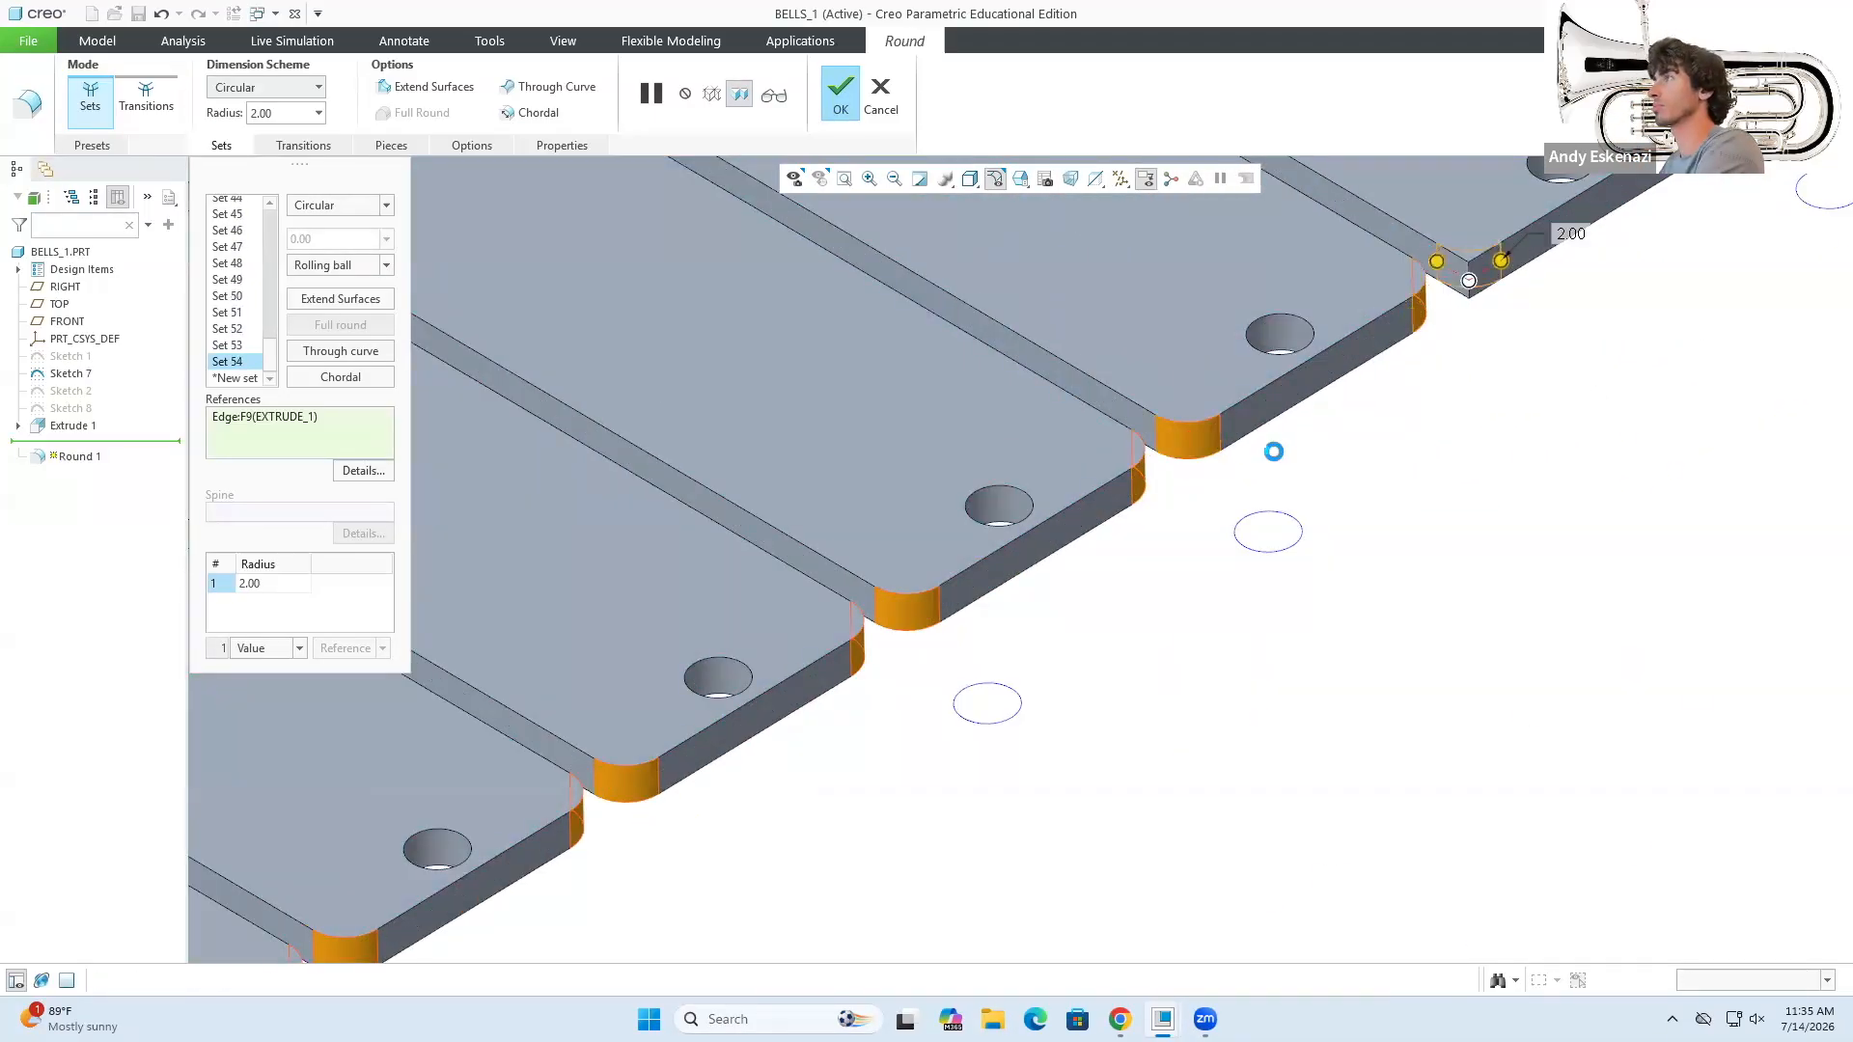
click(1479, 380)
scroll(598, 849, up, 4)
scroll(1332, 425, down, 4)
click(1631, 249)
click(1651, 231)
- Extend the radius 2 round over the vertical corner edges of the longer bars at the same end
scroll(1307, 483, up, 5)
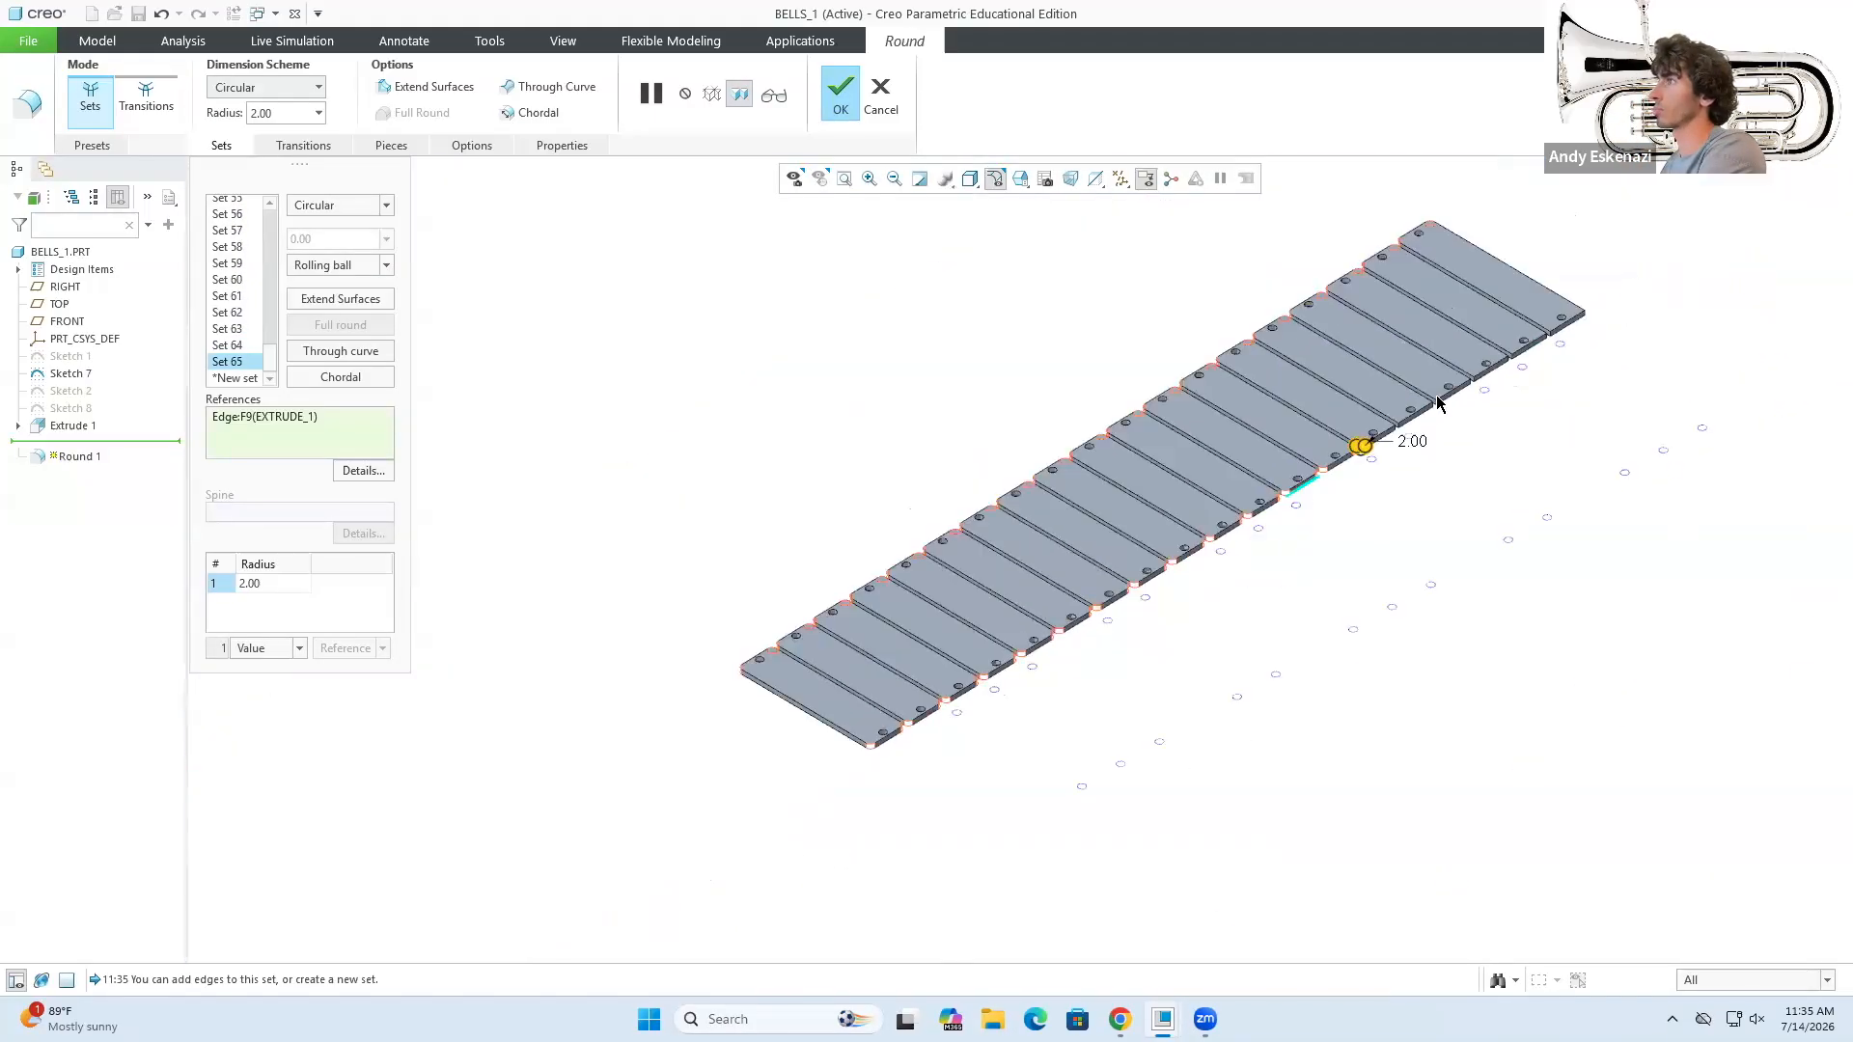
scroll(1431, 397, down, 4)
click(1189, 583)
click(1203, 570)
click(1565, 354)
click(1727, 252)
- Add the final corner edges, including the row's outermost corner, to the radius 2 round and complete the feature
scroll(1145, 733, up, 4)
scroll(1344, 604, down, 5)
click(1331, 533)
click(1597, 397)
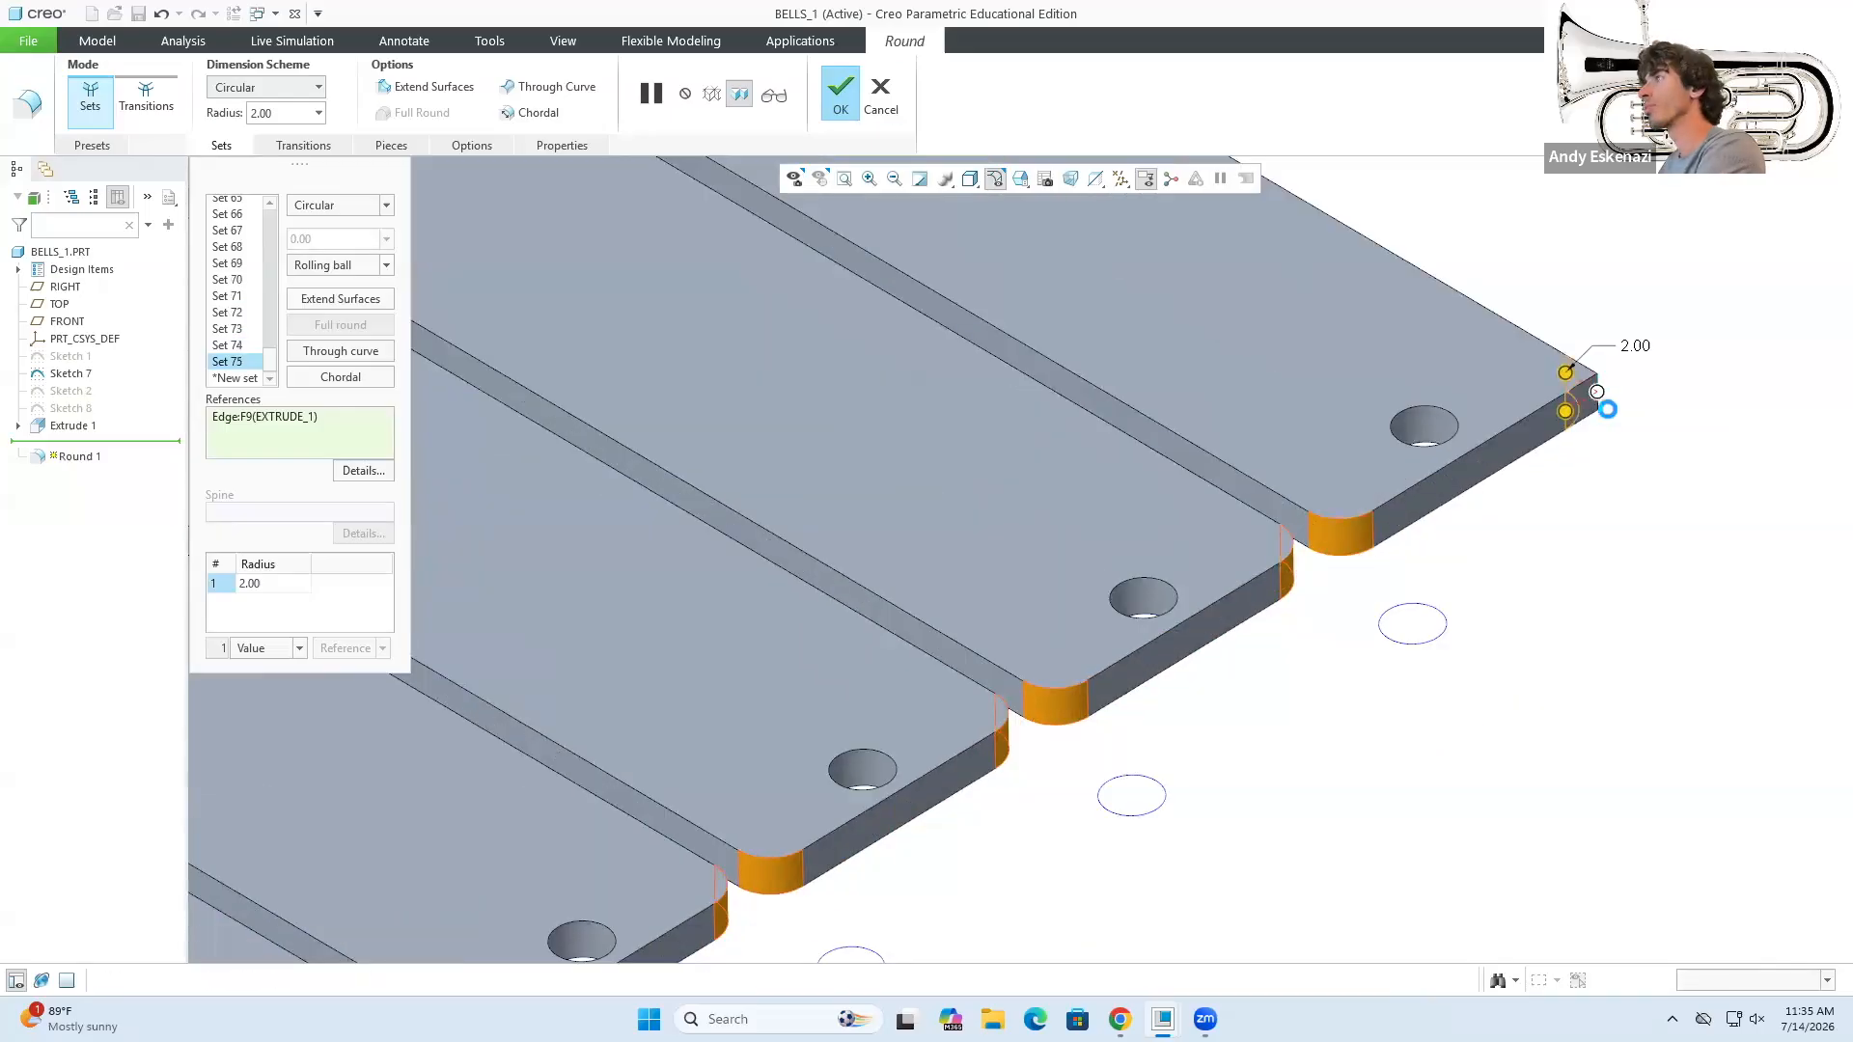
click(840, 96)
- Chamfer the top perimeter edges of the first bars in the row with a D x D value of 0.50
scroll(1023, 676, down, 5)
click(818, 118)
click(785, 632)
click(985, 644)
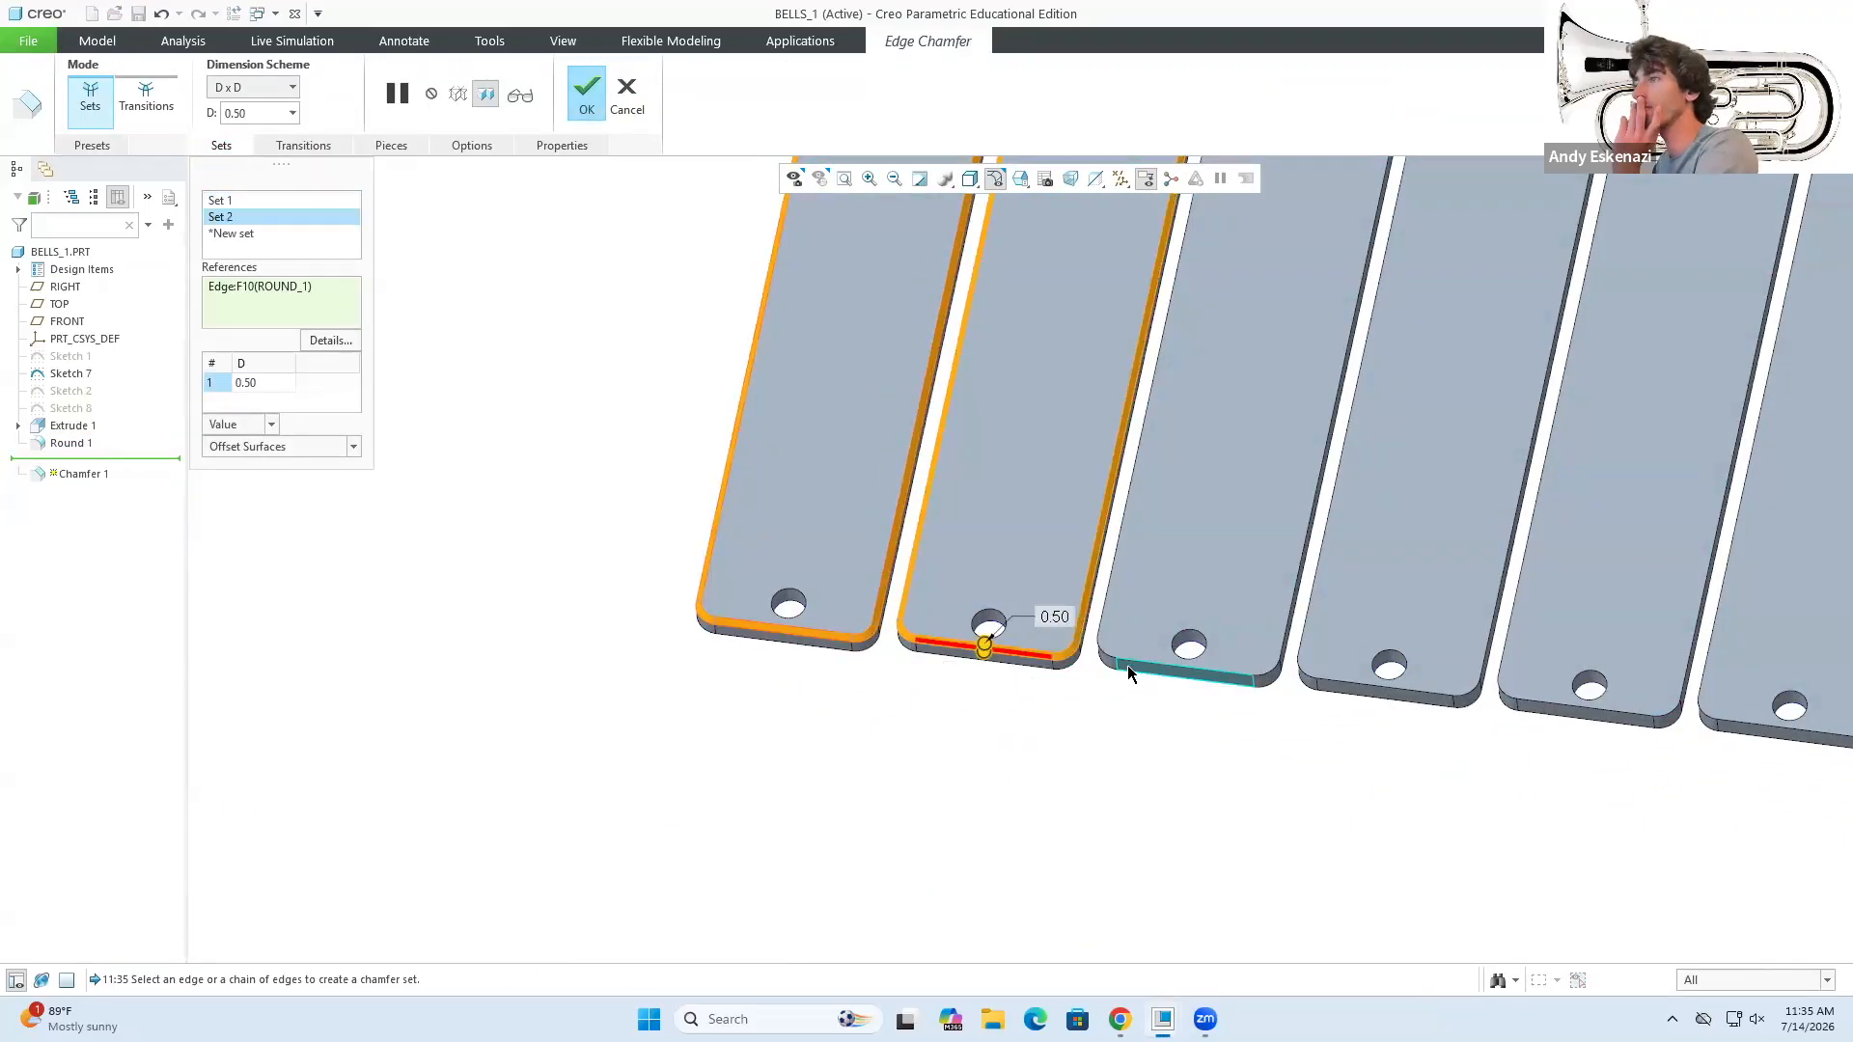
click(1128, 664)
click(1389, 690)
click(1583, 710)
click(1708, 707)
- Add the top perimeter edges of the remaining bars to the 0.50 edge chamfer and complete it
click(1053, 681)
click(1108, 685)
click(1315, 708)
click(1566, 734)
click(1705, 754)
click(1153, 757)
click(1270, 725)
click(1713, 759)
scroll(1489, 731, up, 4)
click(586, 93)
- Switch to the browser's reference photo and compare its bell bars with the modelled row
click(1119, 1020)
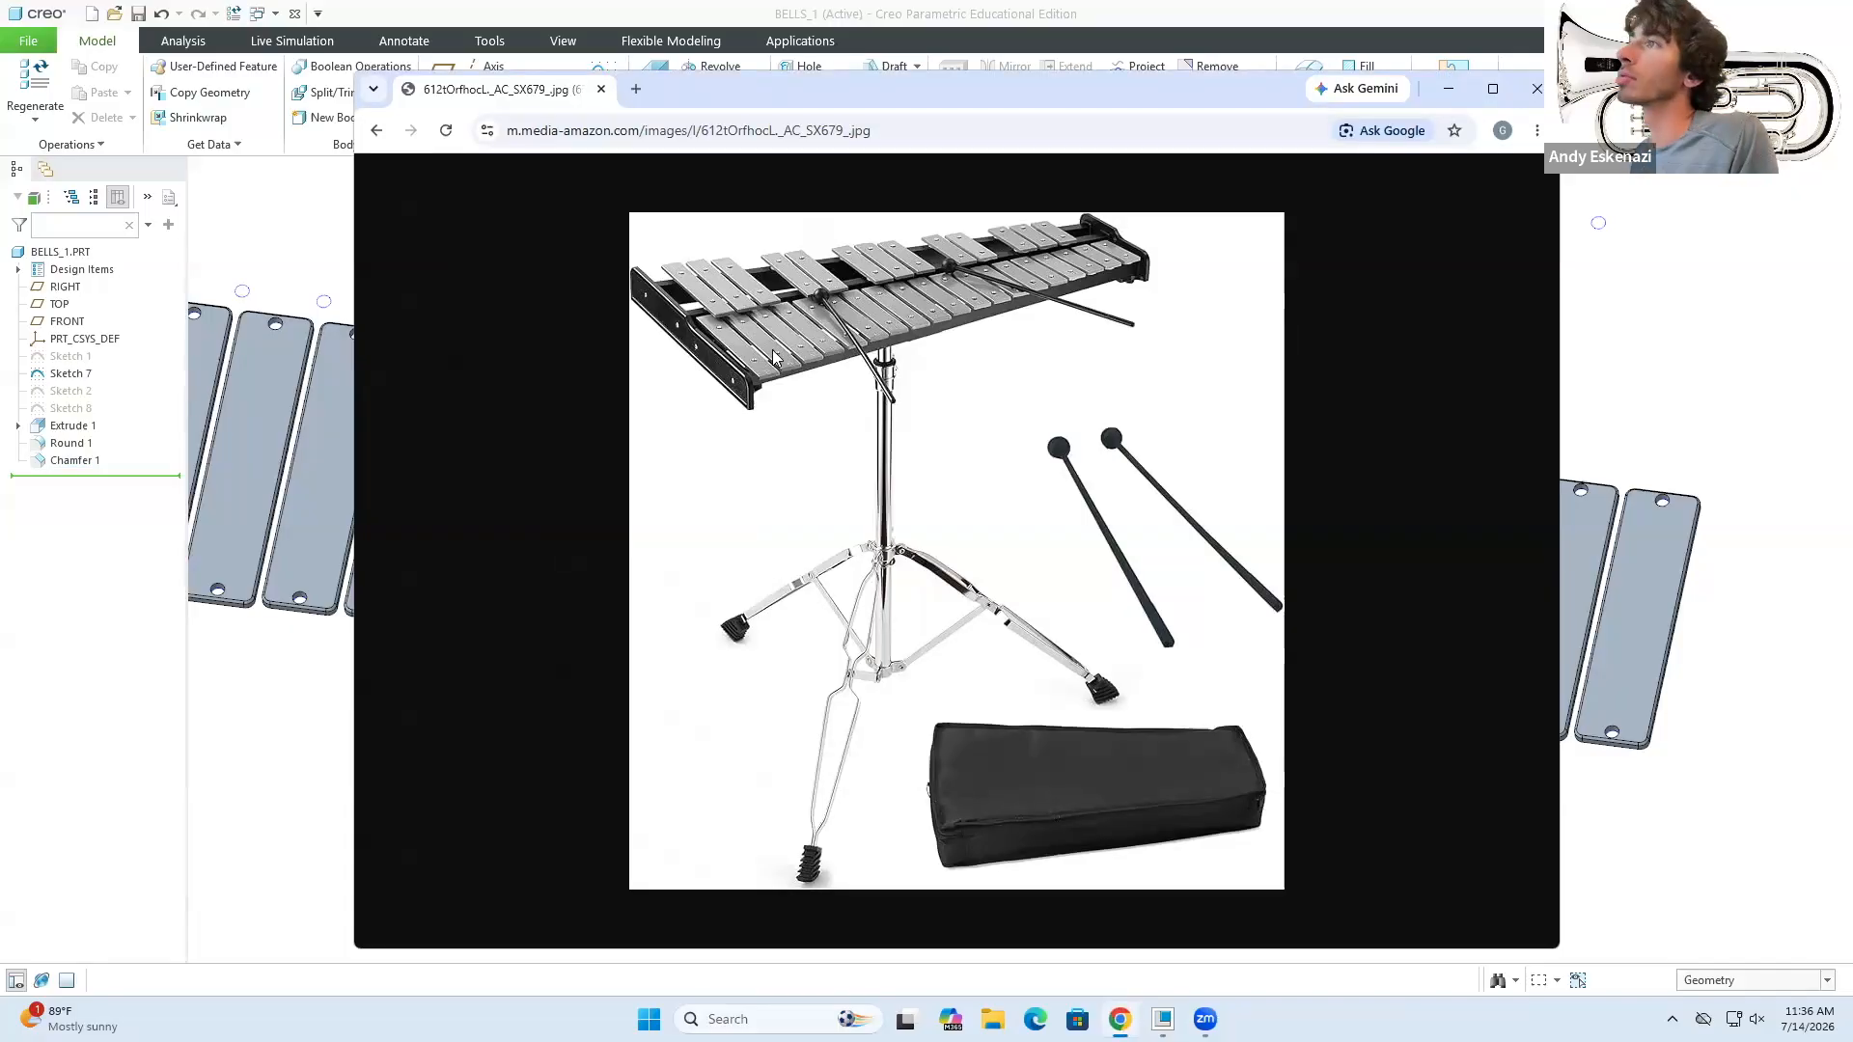
click(1120, 1019)
scroll(1129, 439, up, 5)
middle_drag(1139, 425, 1125, 447)
click(1119, 1019)
click(1120, 1019)
click(598, 81)
click(64, 287)
mouse_move(923, 490)
middle_down()
mouse_move(919, 468)
mouse_move(1035, 448)
middle_up()
- Apply the first Metal-Silver appearance from the library to the whole BELLS_1 part
click(60, 252)
click(562, 41)
click(299, 114)
click(509, 393)
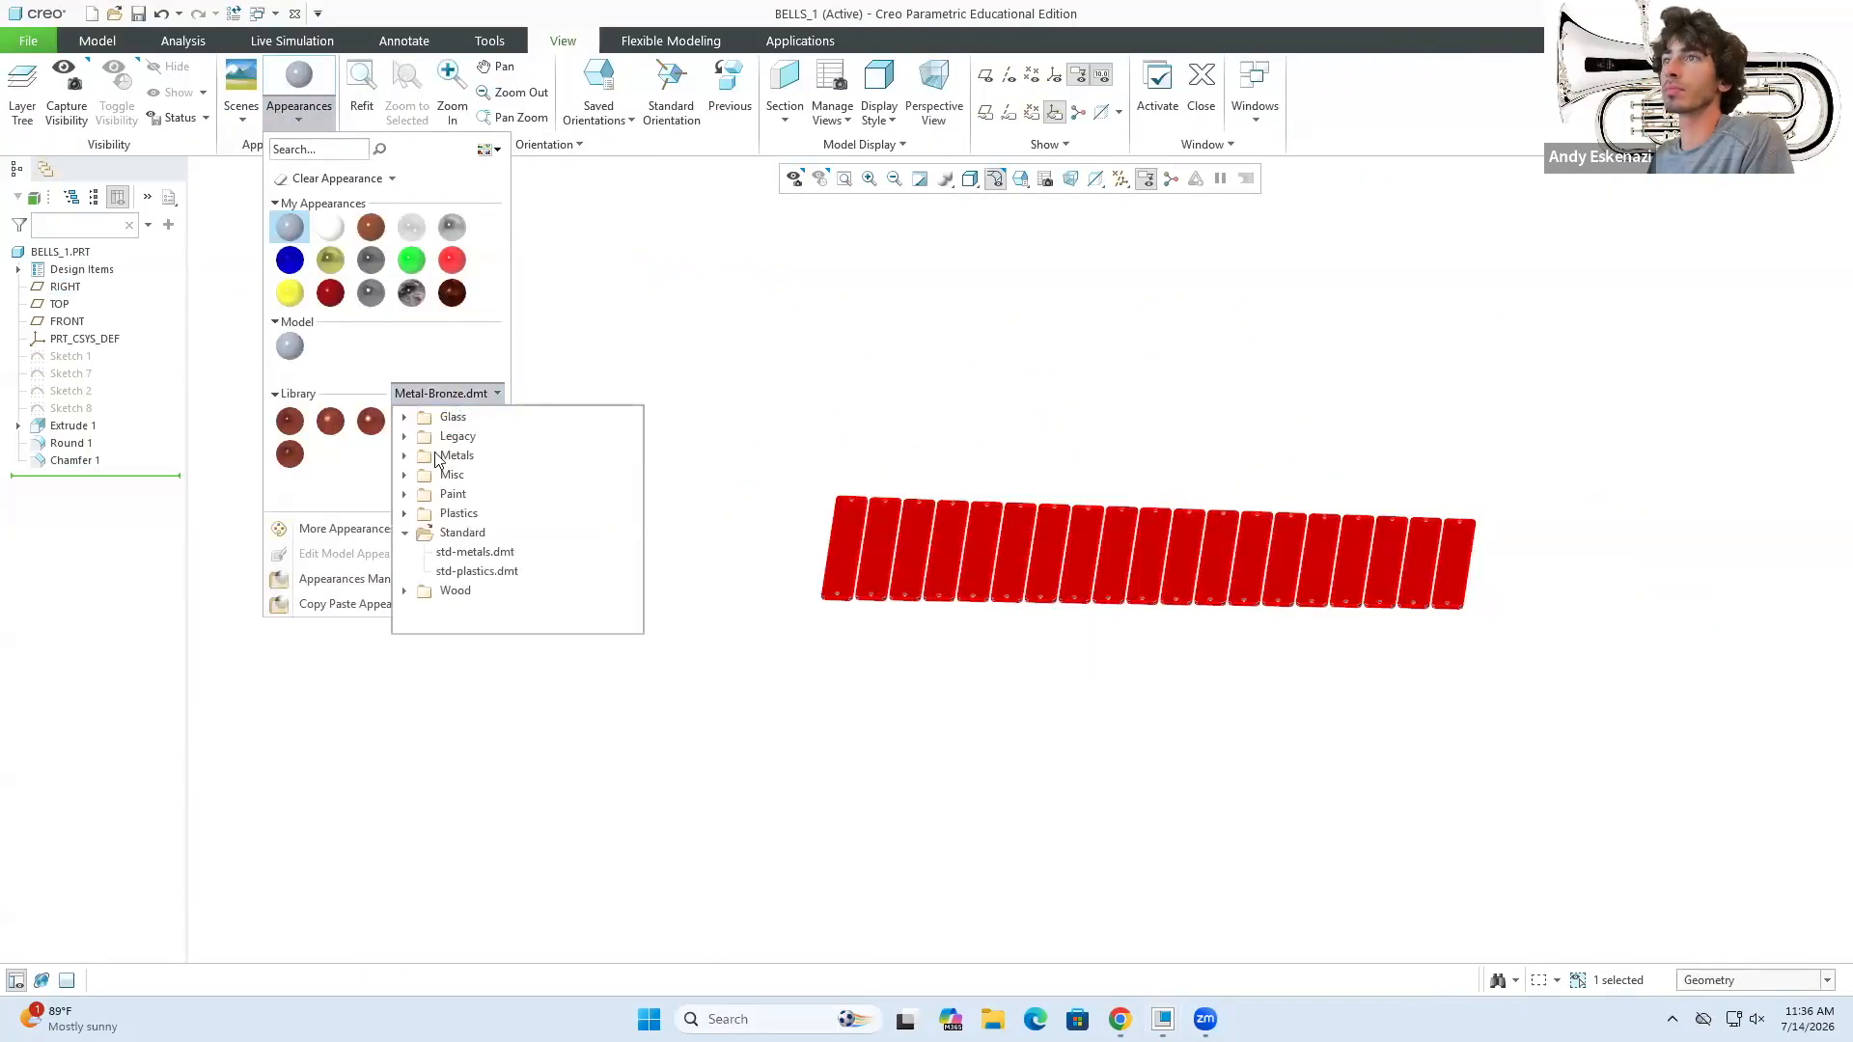
click(434, 453)
click(486, 533)
click(290, 426)
- Save the bell bars part and switch to the STAND_ASSEMBLY_BELL_KIT assembly window
click(138, 14)
click(1162, 1019)
click(1029, 944)
scroll(1001, 566, up, 5)
middle_drag(1001, 566, 980, 608)
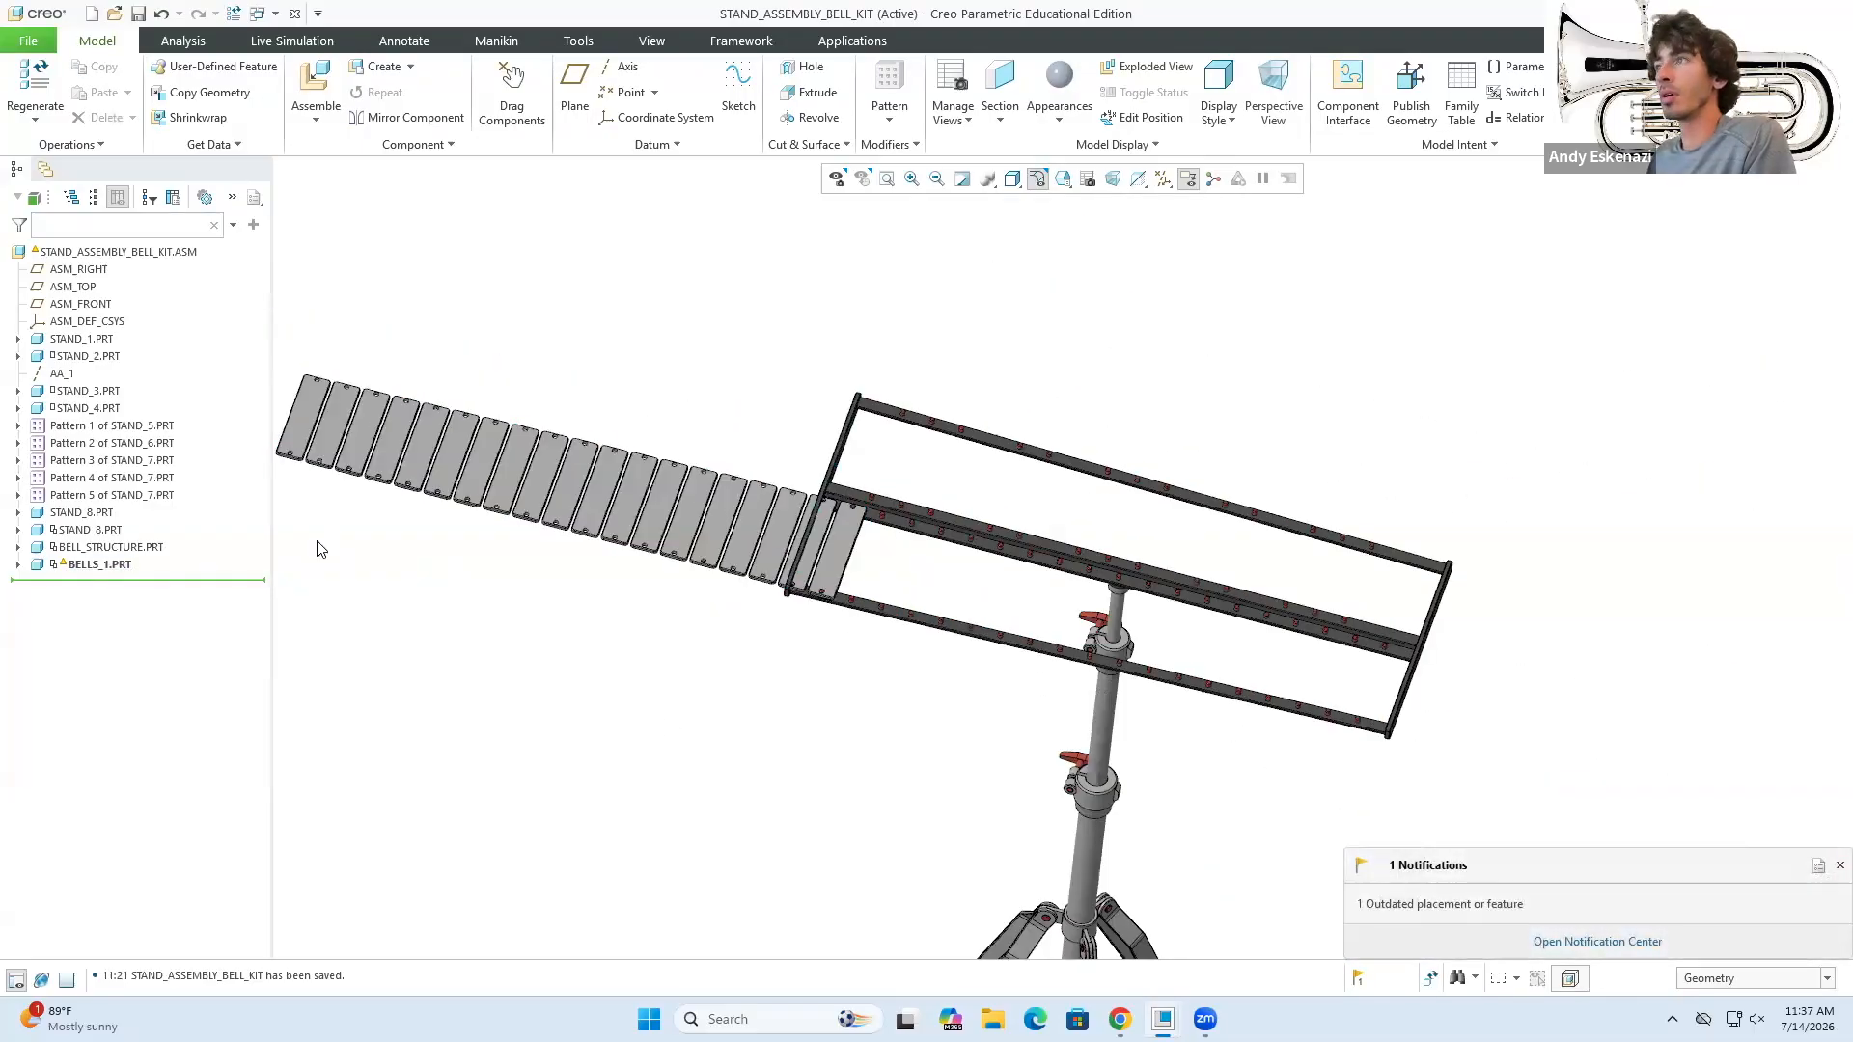
- Delete the misplaced BELLS_1 component from the stand assembly and insert bells_1.prt again
right_click(90, 567)
click(139, 357)
click(315, 79)
double_click(774, 431)
- Define the first placement constraint between the bell bars and the bell frame on the stand
click(323, 145)
middle_drag(1090, 675, 1110, 541)
scroll(1110, 541, down, 3)
click(1091, 481)
scroll(1109, 579, down, 5)
click(1109, 591)
- Add a second placement constraint that ties the bell bars to the bell frame
click(364, 284)
click(1001, 628)
scroll(1229, 356, up, 5)
click(1228, 356)
- Add a third placement constraint between the bars and the frame, change its type, and complete the placement
click(353, 300)
click(980, 374)
scroll(980, 374, up, 5)
click(1613, 622)
click(544, 257)
click(544, 321)
click(956, 93)
- Examine how the placed bell bars sit on the stand's frame from several angles
scroll(1005, 364, up, 5)
scroll(990, 358, up, 5)
middle_drag(990, 358, 1071, 435)
scroll(1096, 405, down, 4)
scroll(1096, 406, up, 4)
middle_drag(993, 521, 1052, 541)
key(alt+Tab)
key(alt+Tab)
click(111, 478)
key(alt+Tab)
key(alt+Tab)
- Replace the BELLS_1 part's appearance with another metal from the appearance library
click(88, 564)
click(563, 41)
click(299, 119)
click(449, 394)
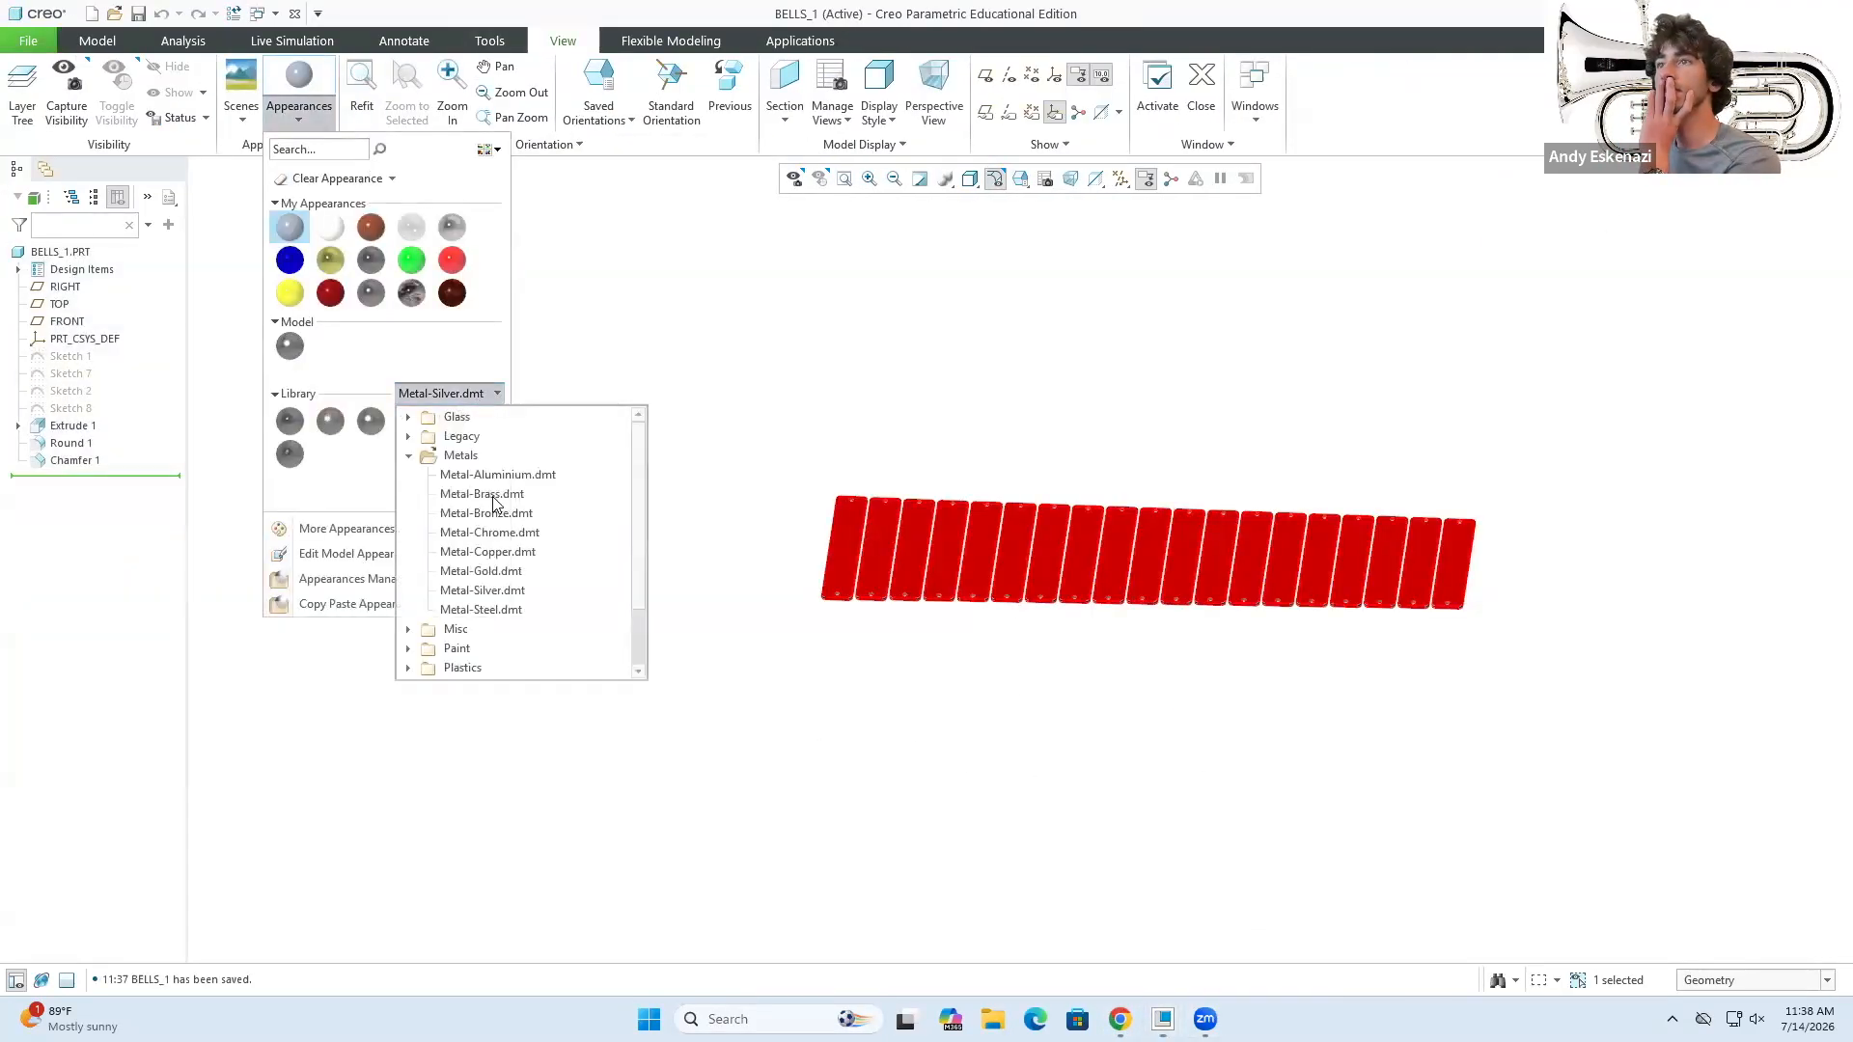
click(291, 425)
- Review the recoloured bell bars in the stand assembly and save the assembly
click(1163, 1019)
click(1060, 912)
scroll(1091, 400, down, 3)
scroll(1095, 400, up, 4)
mouse_move(1095, 400)
middle_down()
mouse_move(1139, 391)
mouse_move(1120, 415)
middle_up()
scroll(1139, 390, down, 5)
click(138, 13)
- Save a copy of the BELLS_MASTER_SKETCH part as BELLS_2 and open the new part
click(1163, 1019)
click(1270, 915)
click(28, 40)
click(66, 180)
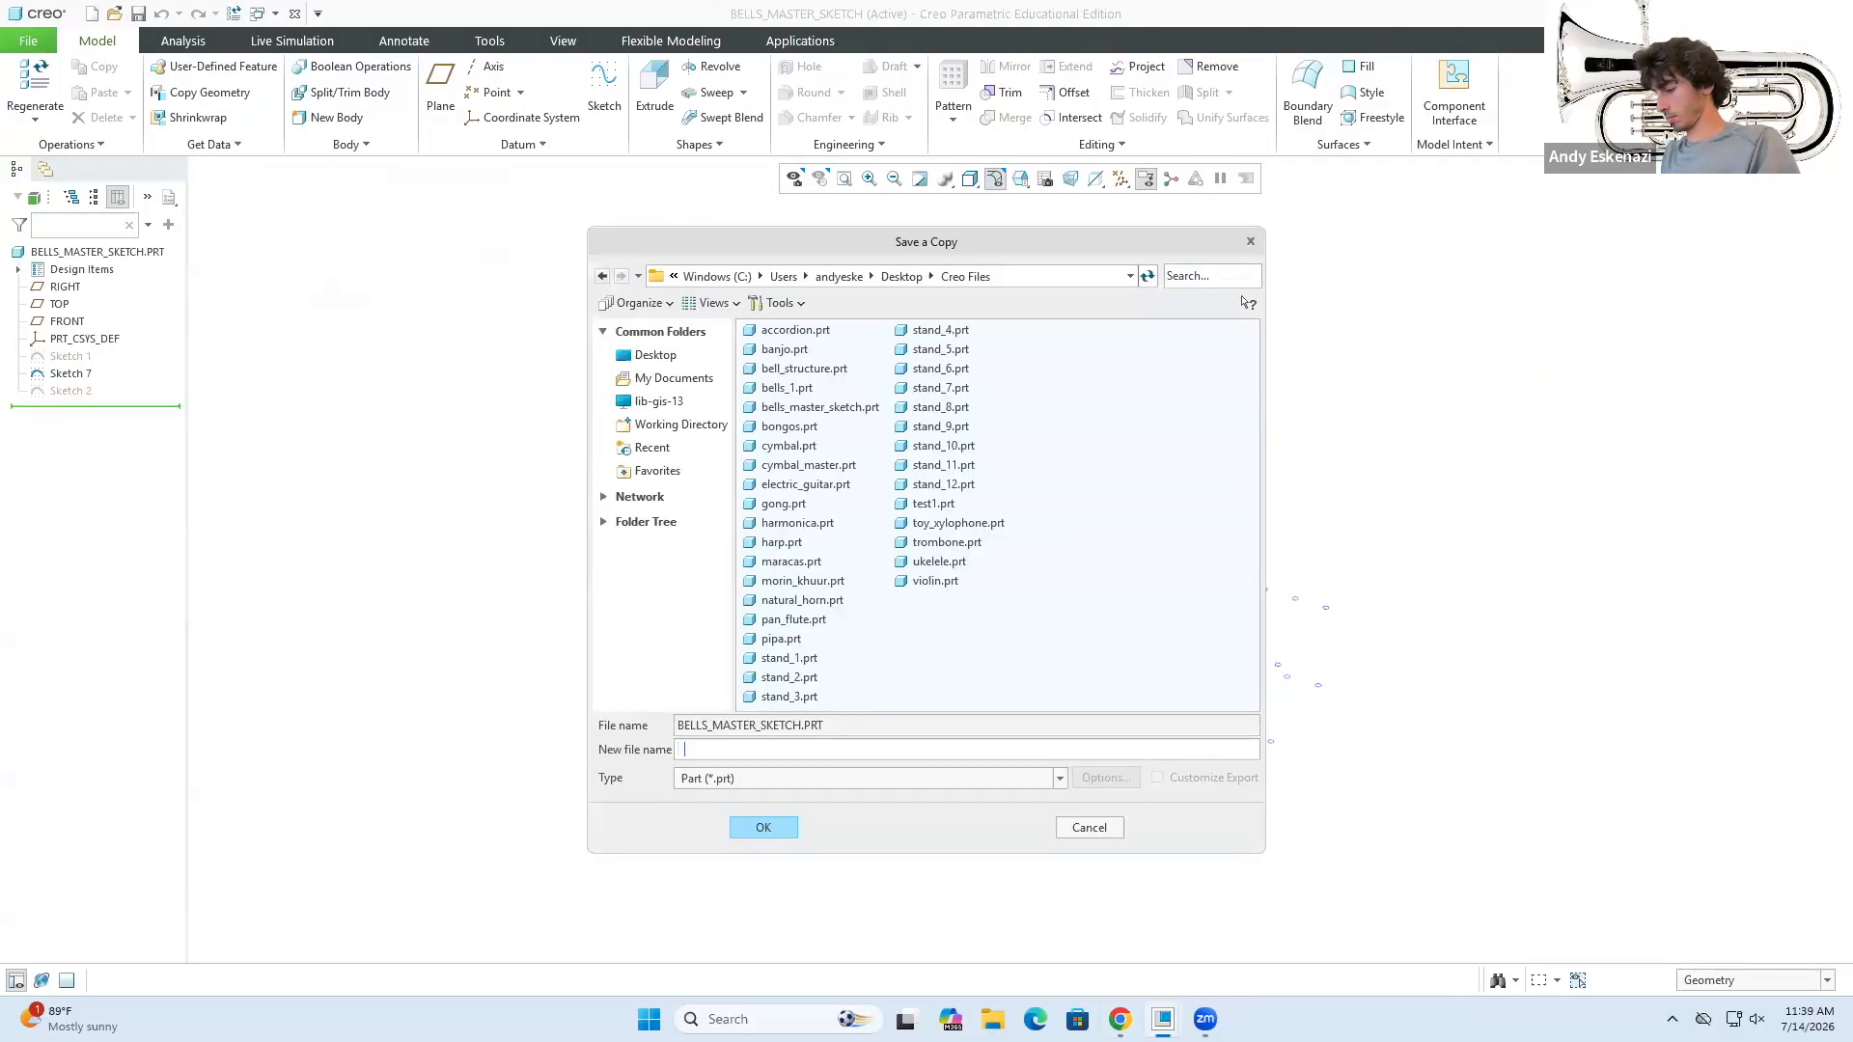
click(784, 830)
click(113, 13)
double_click(776, 455)
- Start a sketch on the FRONT plane of BELLS_2 and project the master sketch's mounting hole circles into it
click(604, 87)
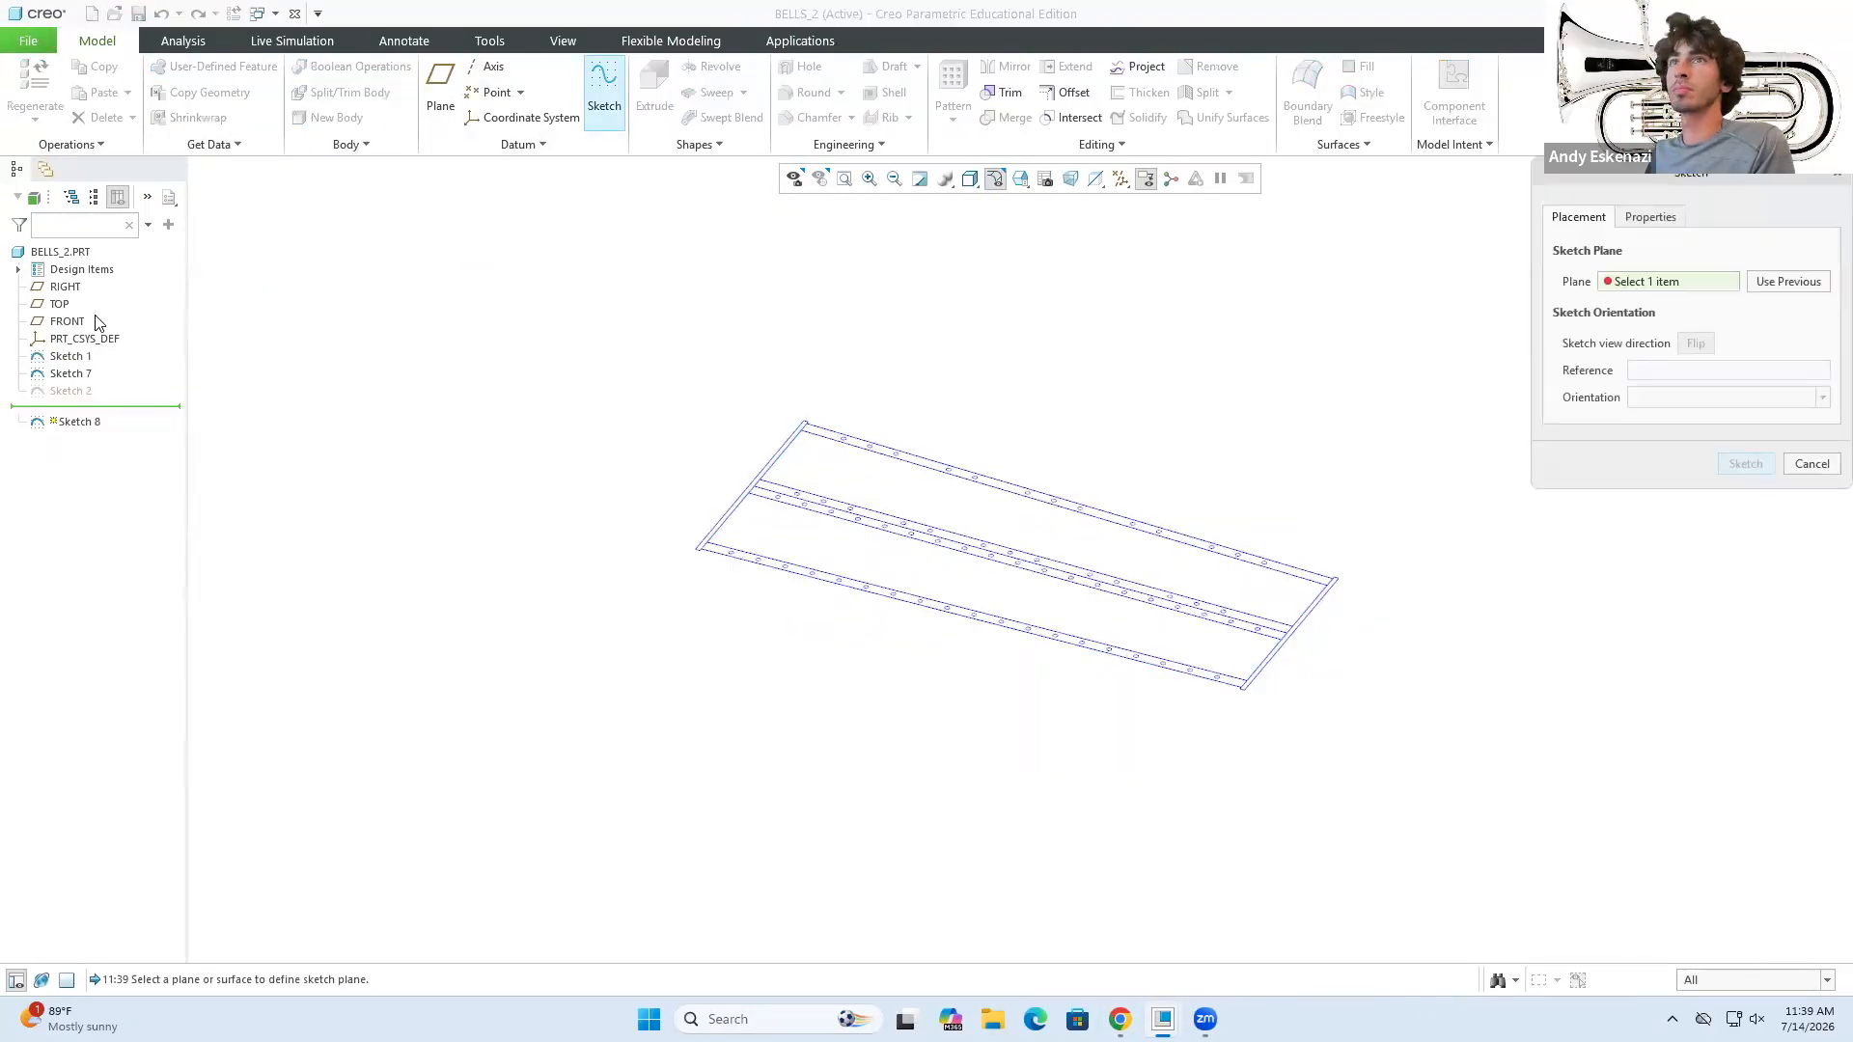
click(77, 322)
click(1749, 463)
scroll(772, 482, down, 5)
click(764, 117)
click(481, 233)
click(1663, 223)
click(1370, 506)
click(1753, 441)
- Delete the unneeded projected geometry, keeping the two rows of grouped hole circles
scroll(1215, 434, up, 4)
scroll(1051, 562, down, 5)
key(Delete)
scroll(1167, 726, up, 5)
scroll(1679, 697, down, 5)
key(Delete)
click(1527, 595)
click(1612, 512)
- Edit the hole sketch and connect the first upper and lower hole centres with construction lines
click(72, 408)
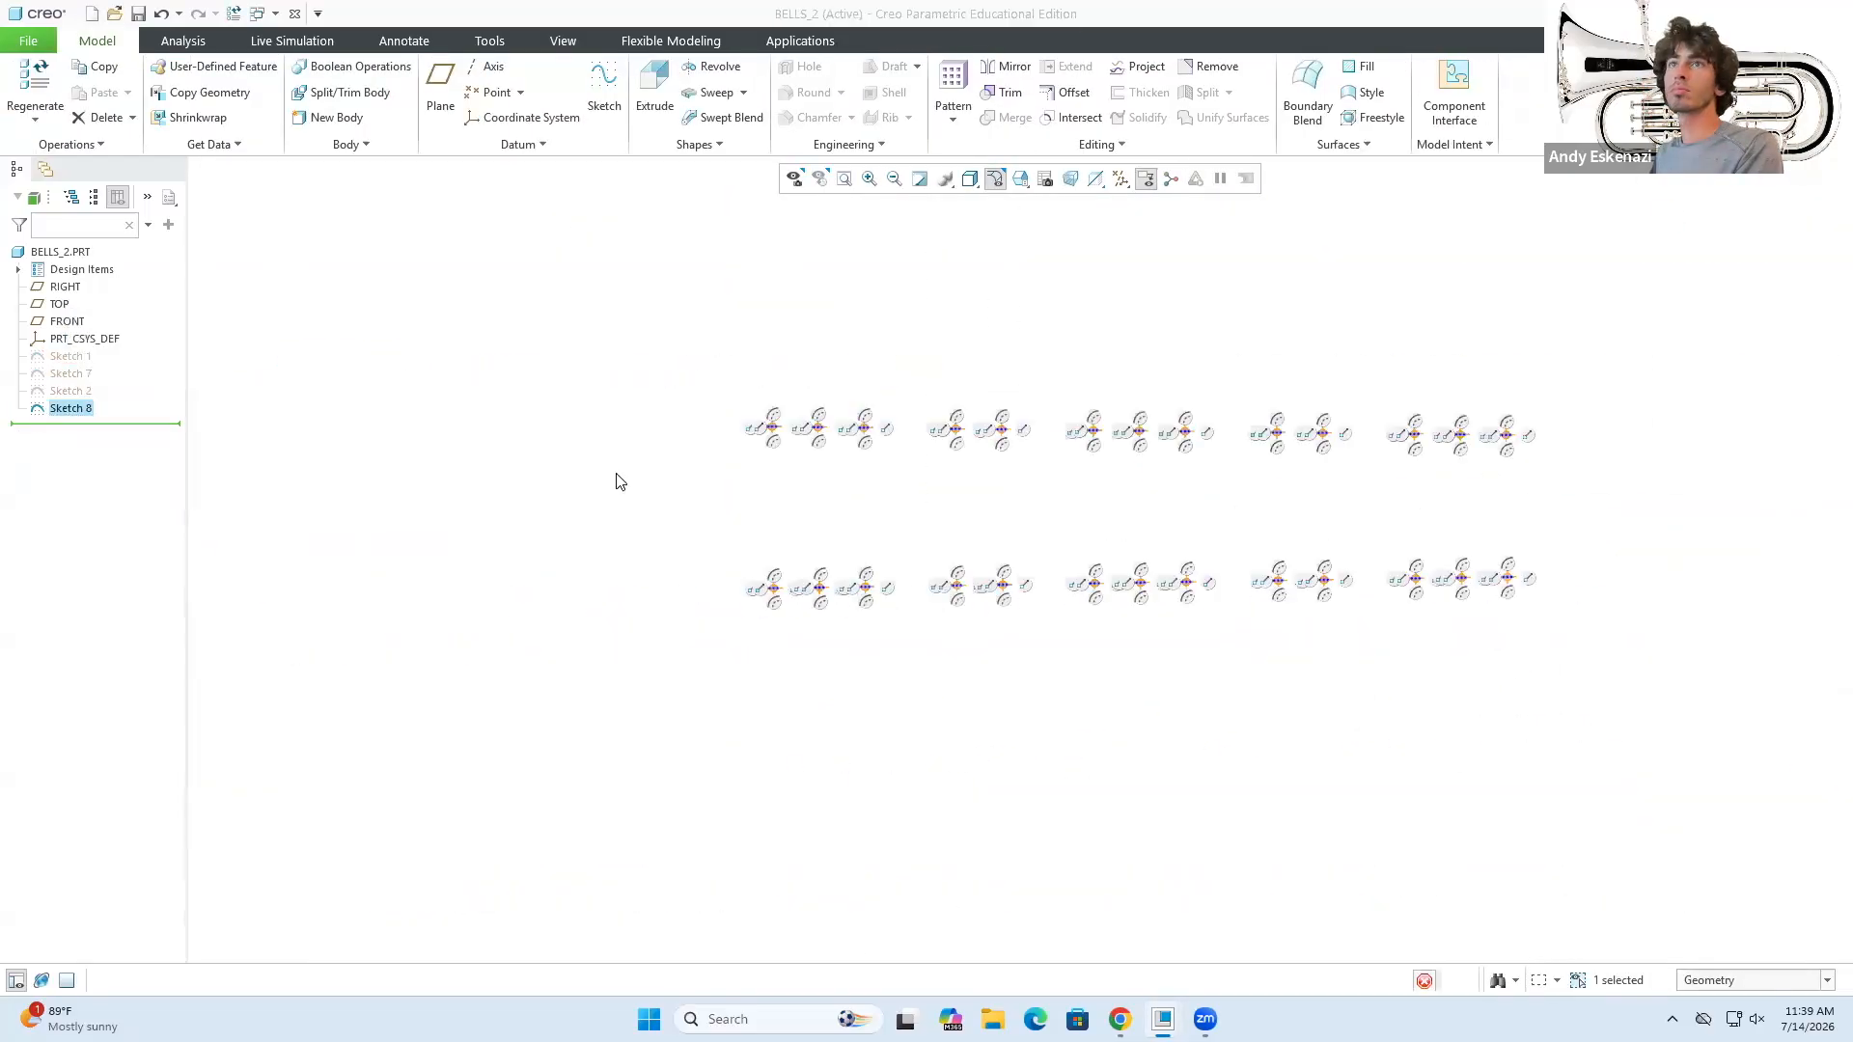
click(438, 92)
click(516, 66)
click(777, 390)
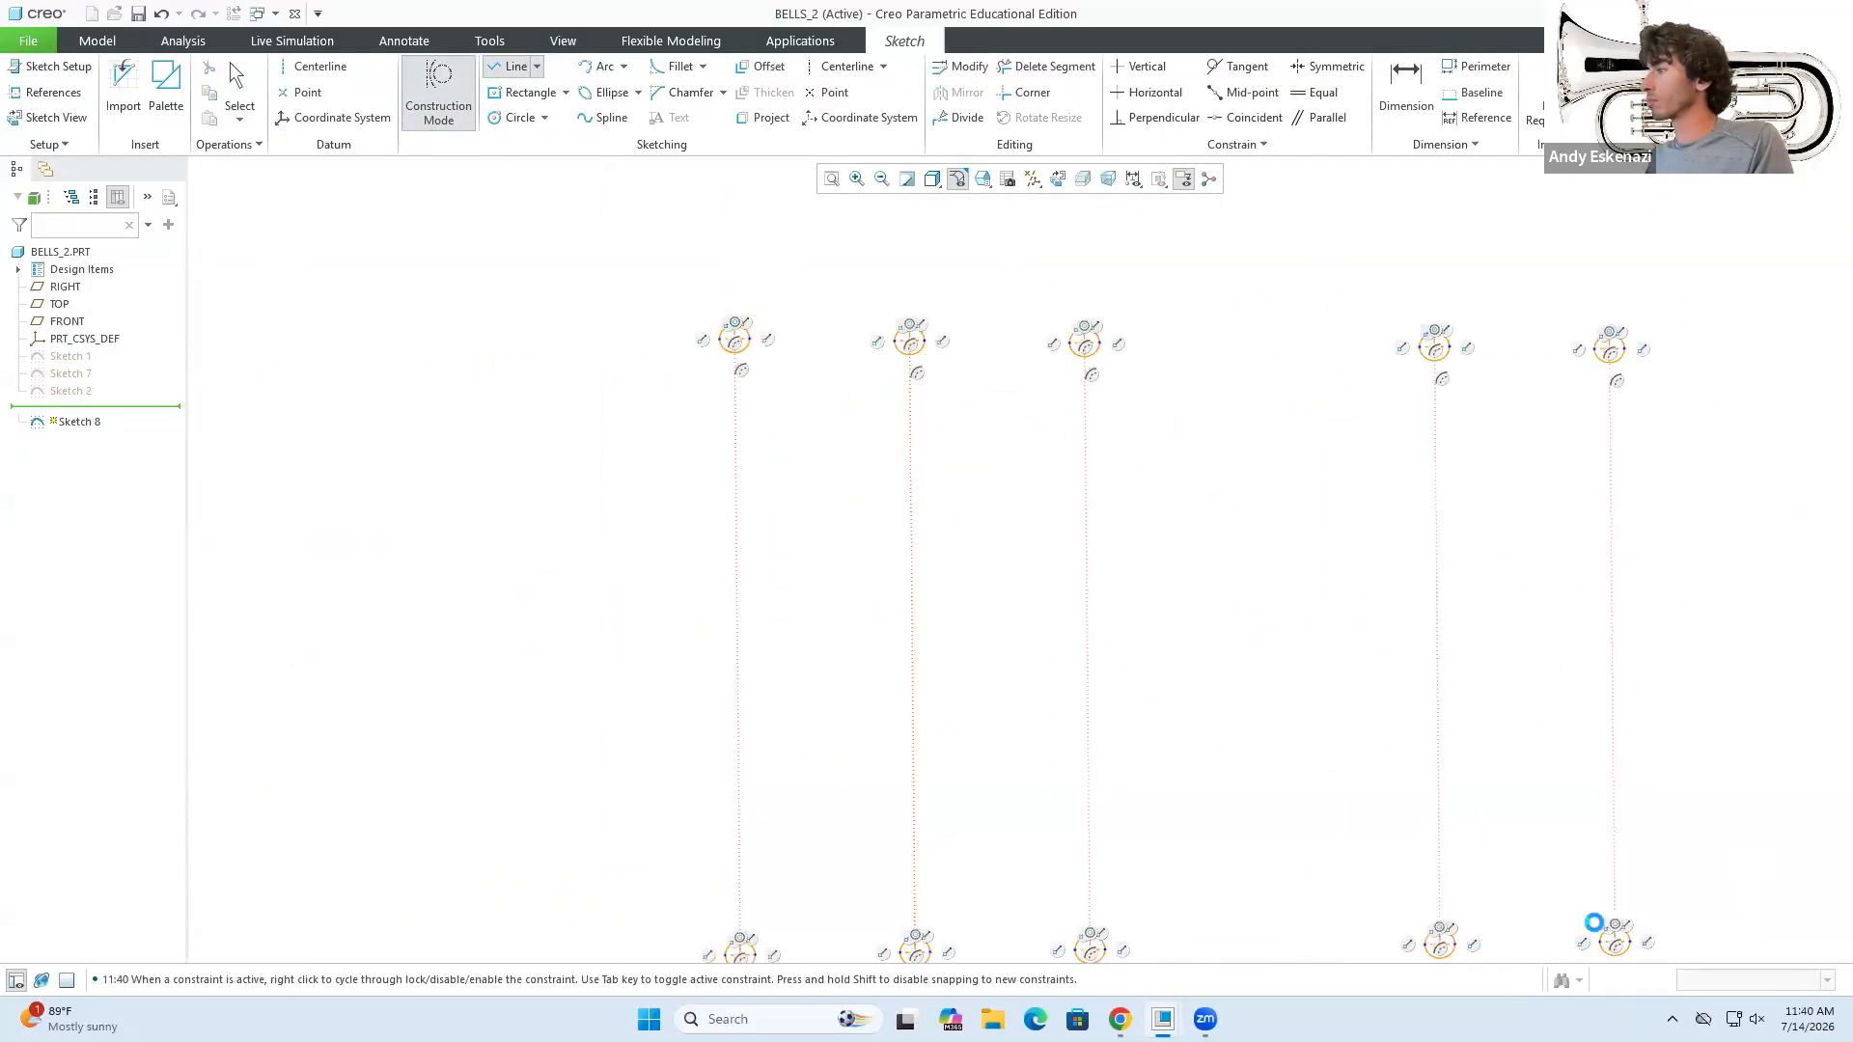
scroll(1595, 924, up, 1)
shift+middle_drag(1594, 924, 915, 679)
click(1208, 222)
click(1212, 689)
middle_click(1212, 689)
- Continue the construction lines between the upper and lower hole centres of the following bars along the row
click(1348, 224)
click(1488, 226)
middle_click(1488, 226)
click(1768, 229)
click(1772, 680)
middle_click(1772, 681)
shift+middle_drag(1772, 681, 1025, 742)
click(1165, 741)
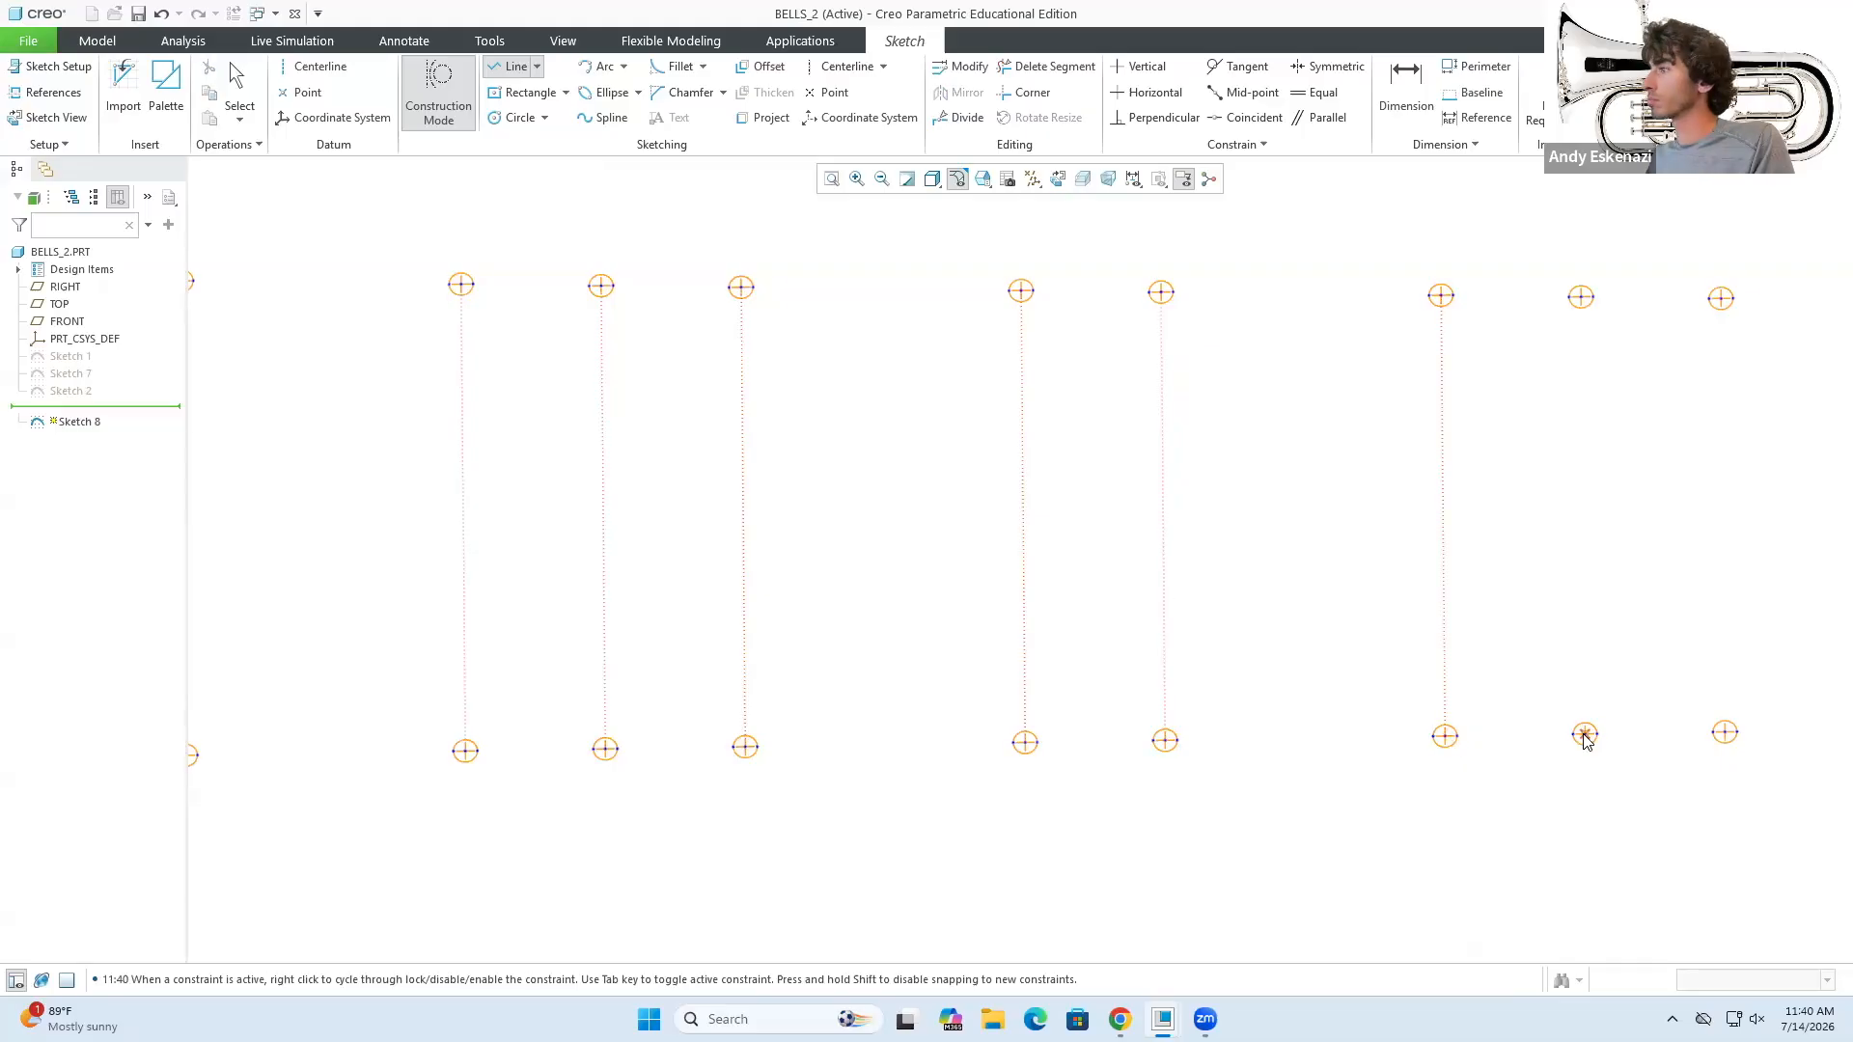
- Draw a solid center rectangle around the first hole pair, centred on its construction line, 16 wide and 72 long
click(438, 93)
click(565, 93)
click(546, 165)
click(1050, 619)
click(1092, 397)
middle_click(1093, 398)
double_click(1044, 335)
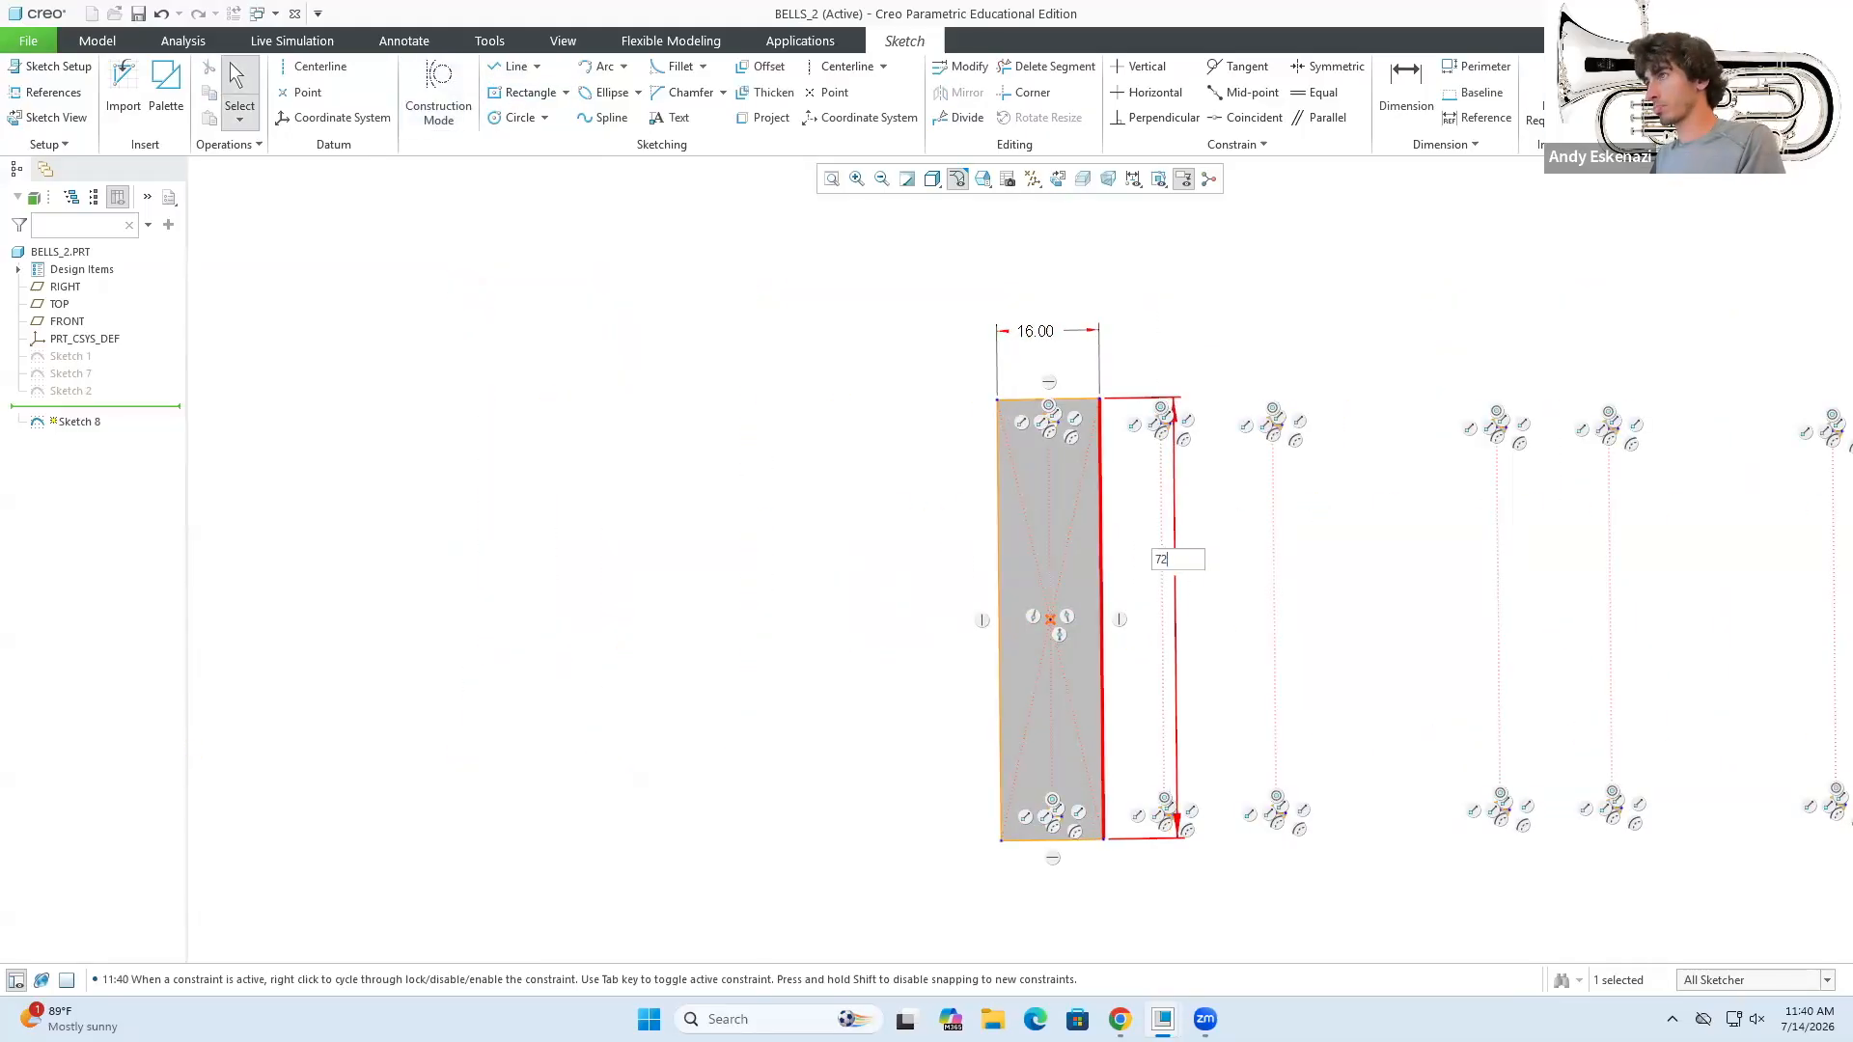
key(Return)
- Draw a center rectangle around the second hole pair, 16 wide and 71 long
click(524, 93)
click(1083, 616)
double_click(1087, 426)
text(16)
key(Return)
text(71)
- Draw a center rectangle around the third hole pair, centred on its construction line, 16 wide and 73.5 long
click(524, 93)
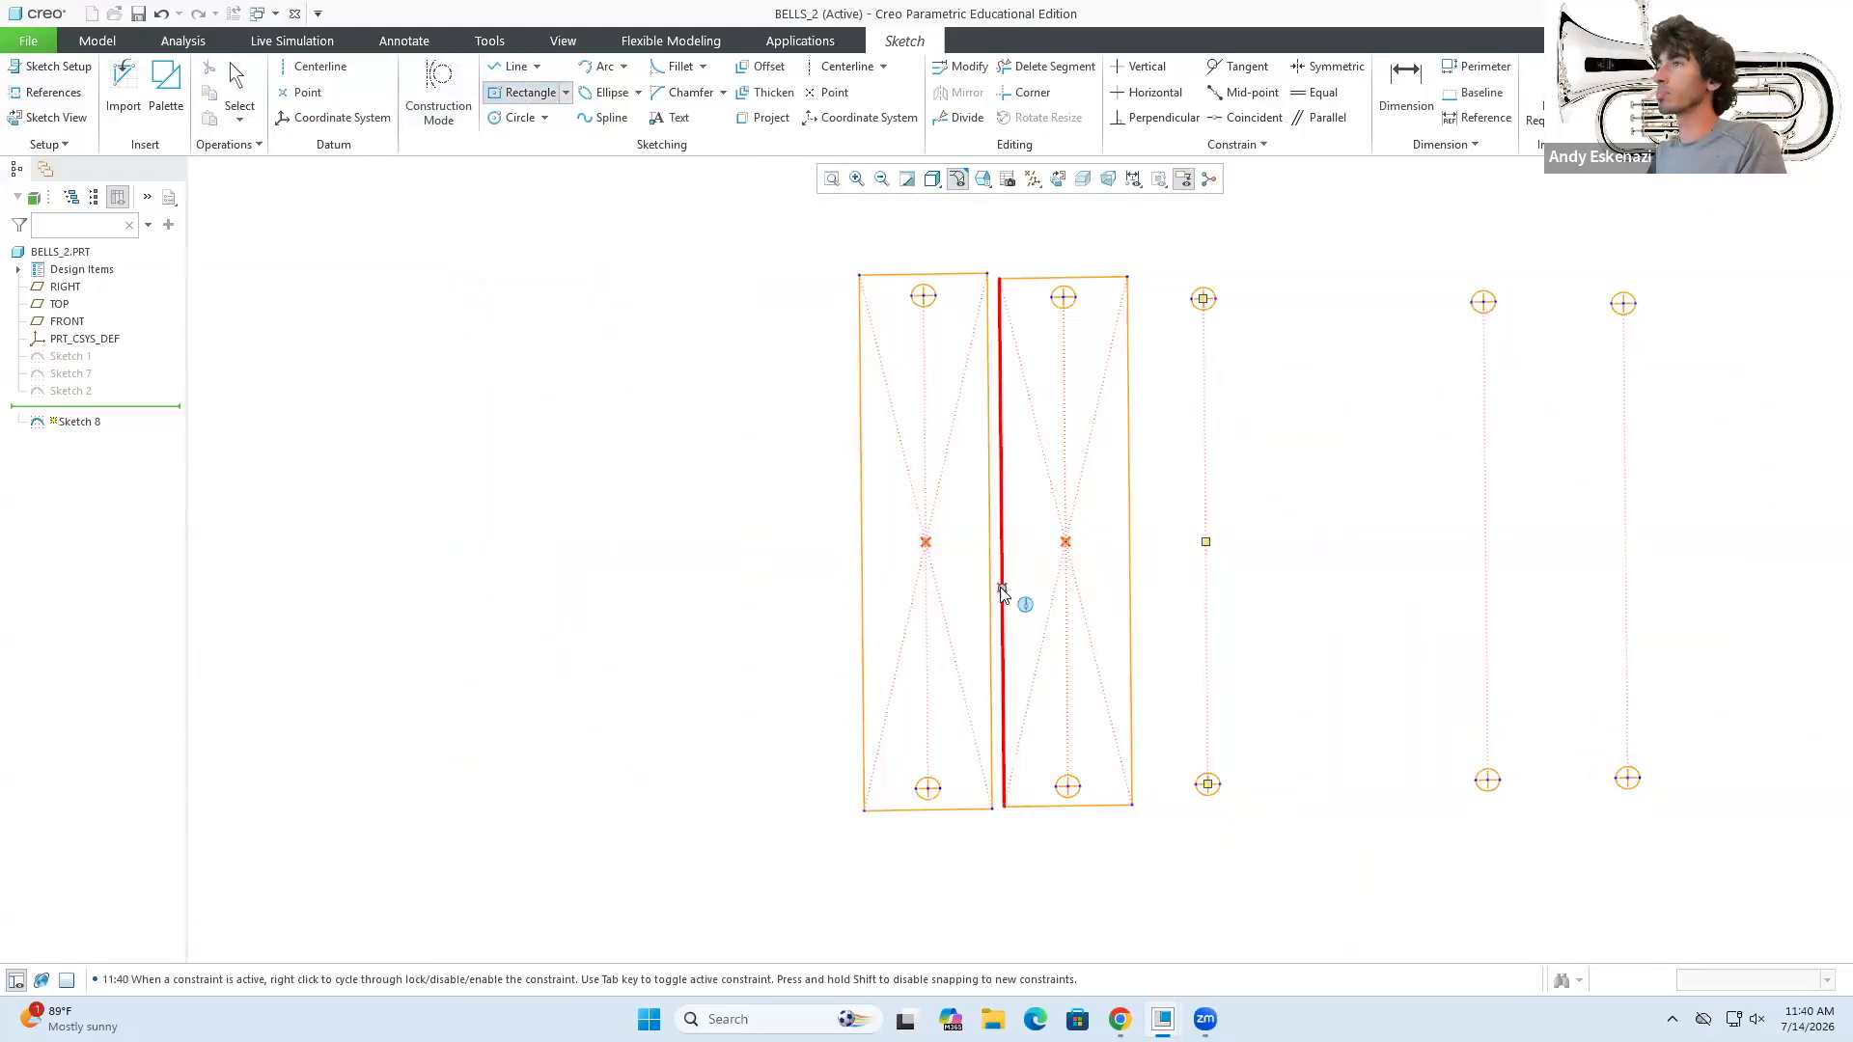
middle_click(1004, 595)
scroll(1004, 594, down, 2)
double_click(832, 582)
drag(1226, 577, 1063, 605)
click(524, 93)
click(1204, 659)
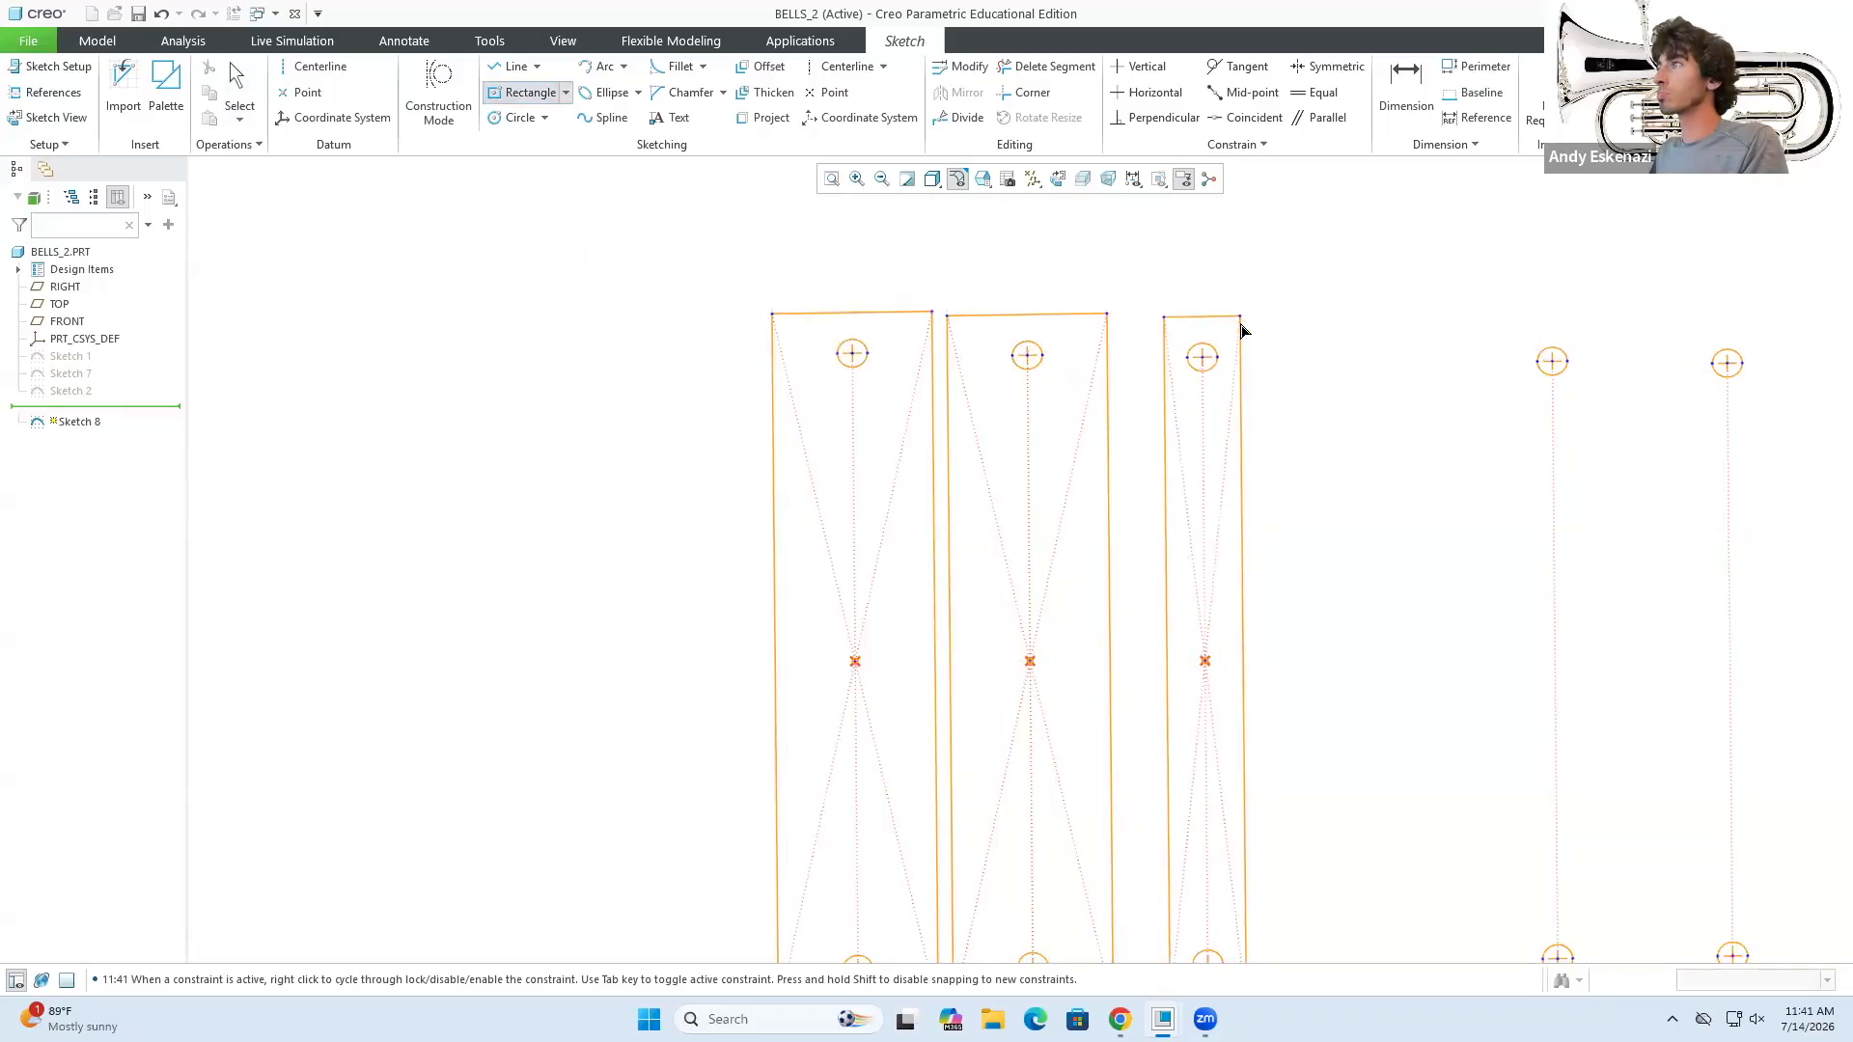
click(1248, 550)
text(1673.5)
- Draw a center rectangle around the fourth hole pair, centred on its construction line, 16 wide and 73 long
click(524, 92)
click(1211, 487)
click(1228, 465)
middle_click(1228, 465)
double_click(1198, 396)
text(16)
key(Return)
double_click(1342, 481)
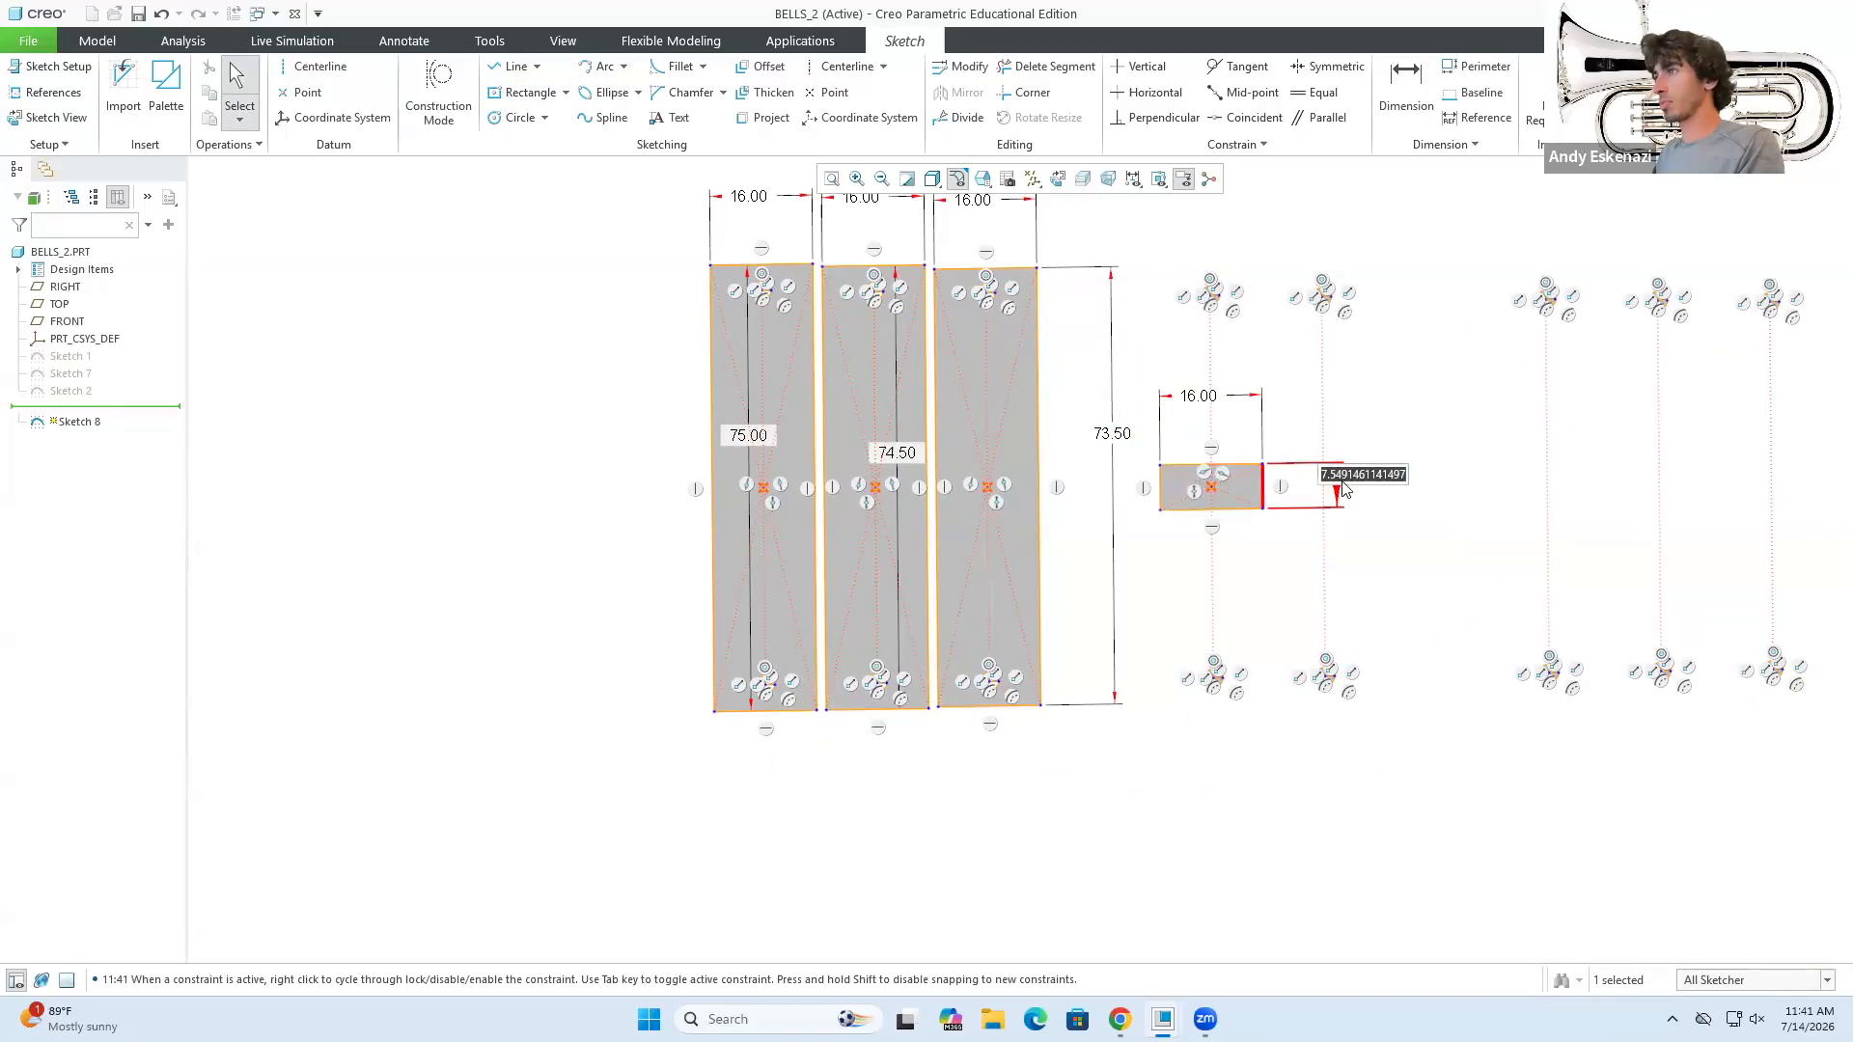
text(70)
key(Return)
scroll(1117, 518, down, 1)
text(73)
key(Return)
- Draw a center rectangle around the fifth hole pair, 16 wide and 72.5 long
click(525, 92)
click(1391, 578)
click(1421, 544)
middle_click(1420, 544)
double_click(1390, 456)
text(172.5)
key(Return)
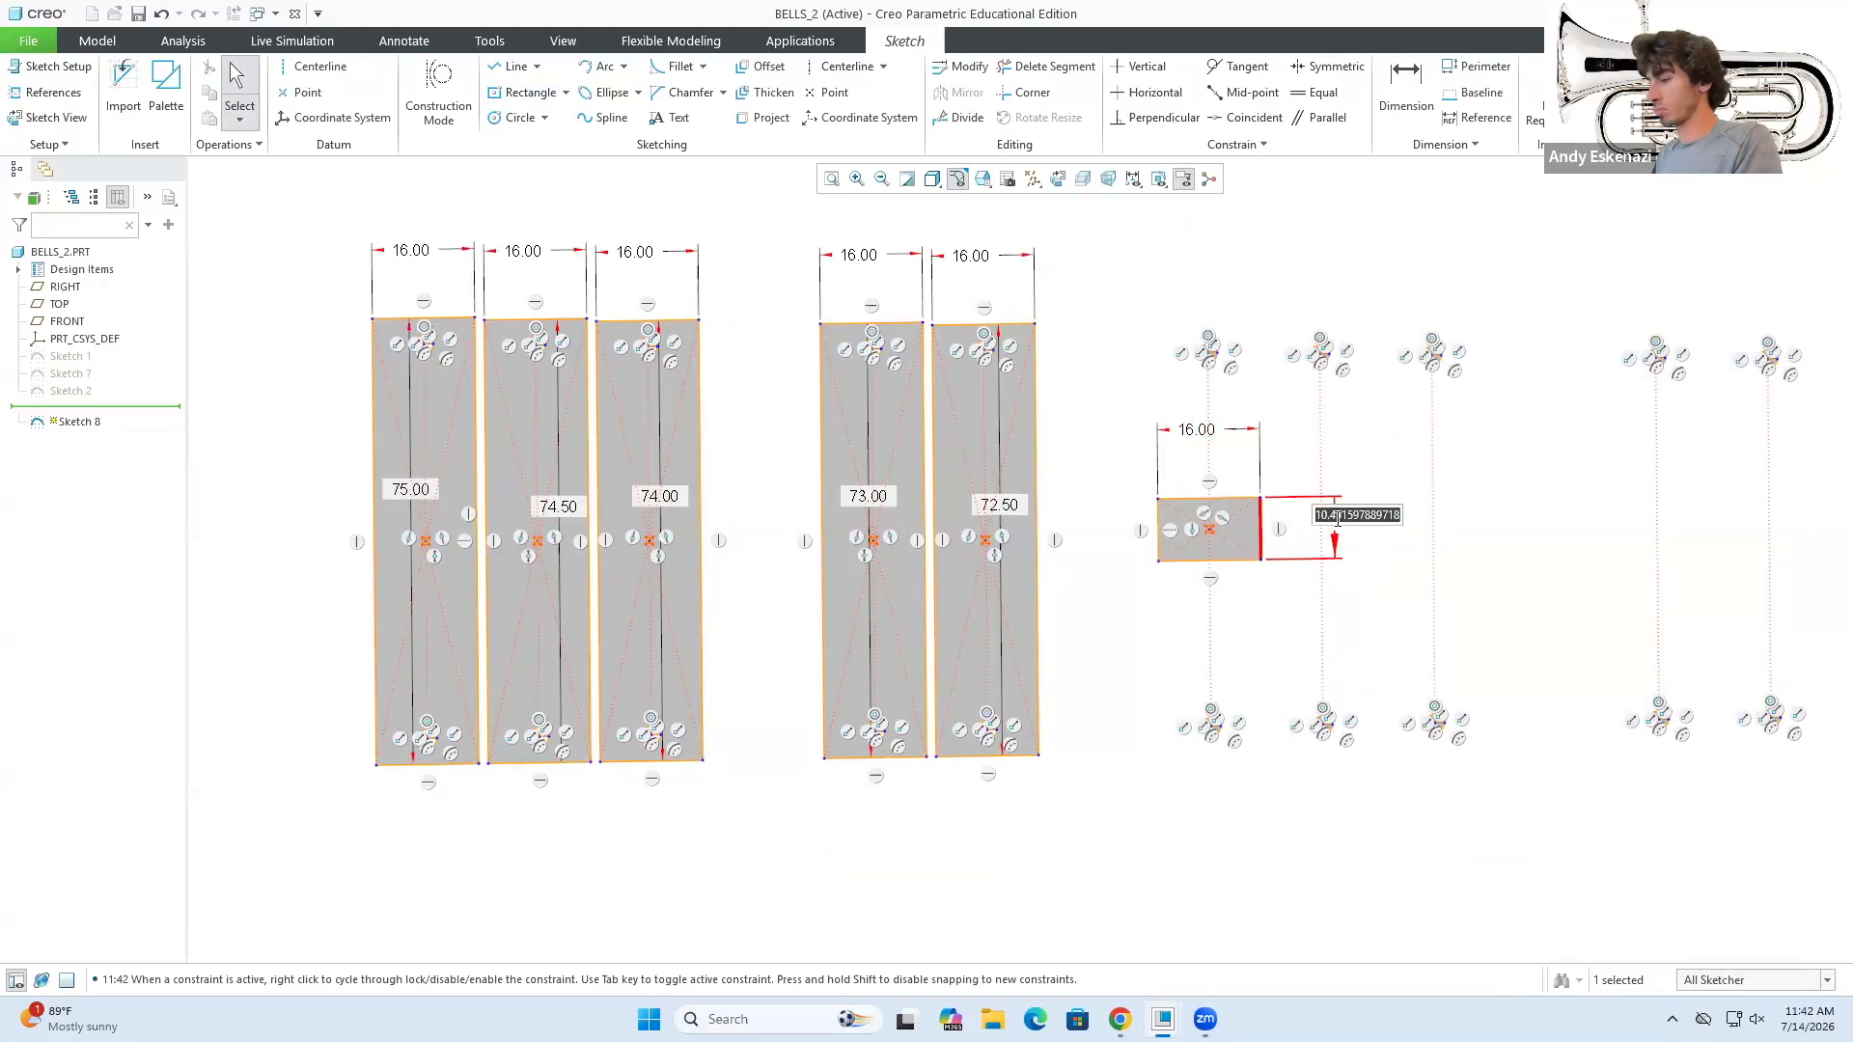
- Set the sixth rectangle's length to 71.5 and move its length dimension inside the rectangle
text(71.5)
key(Return)
drag(1331, 468, 1216, 482)
- Draw a center rectangle around the seventh hole pair, 71 long, and delete the selected lines of the sixth rectangle
click(524, 93)
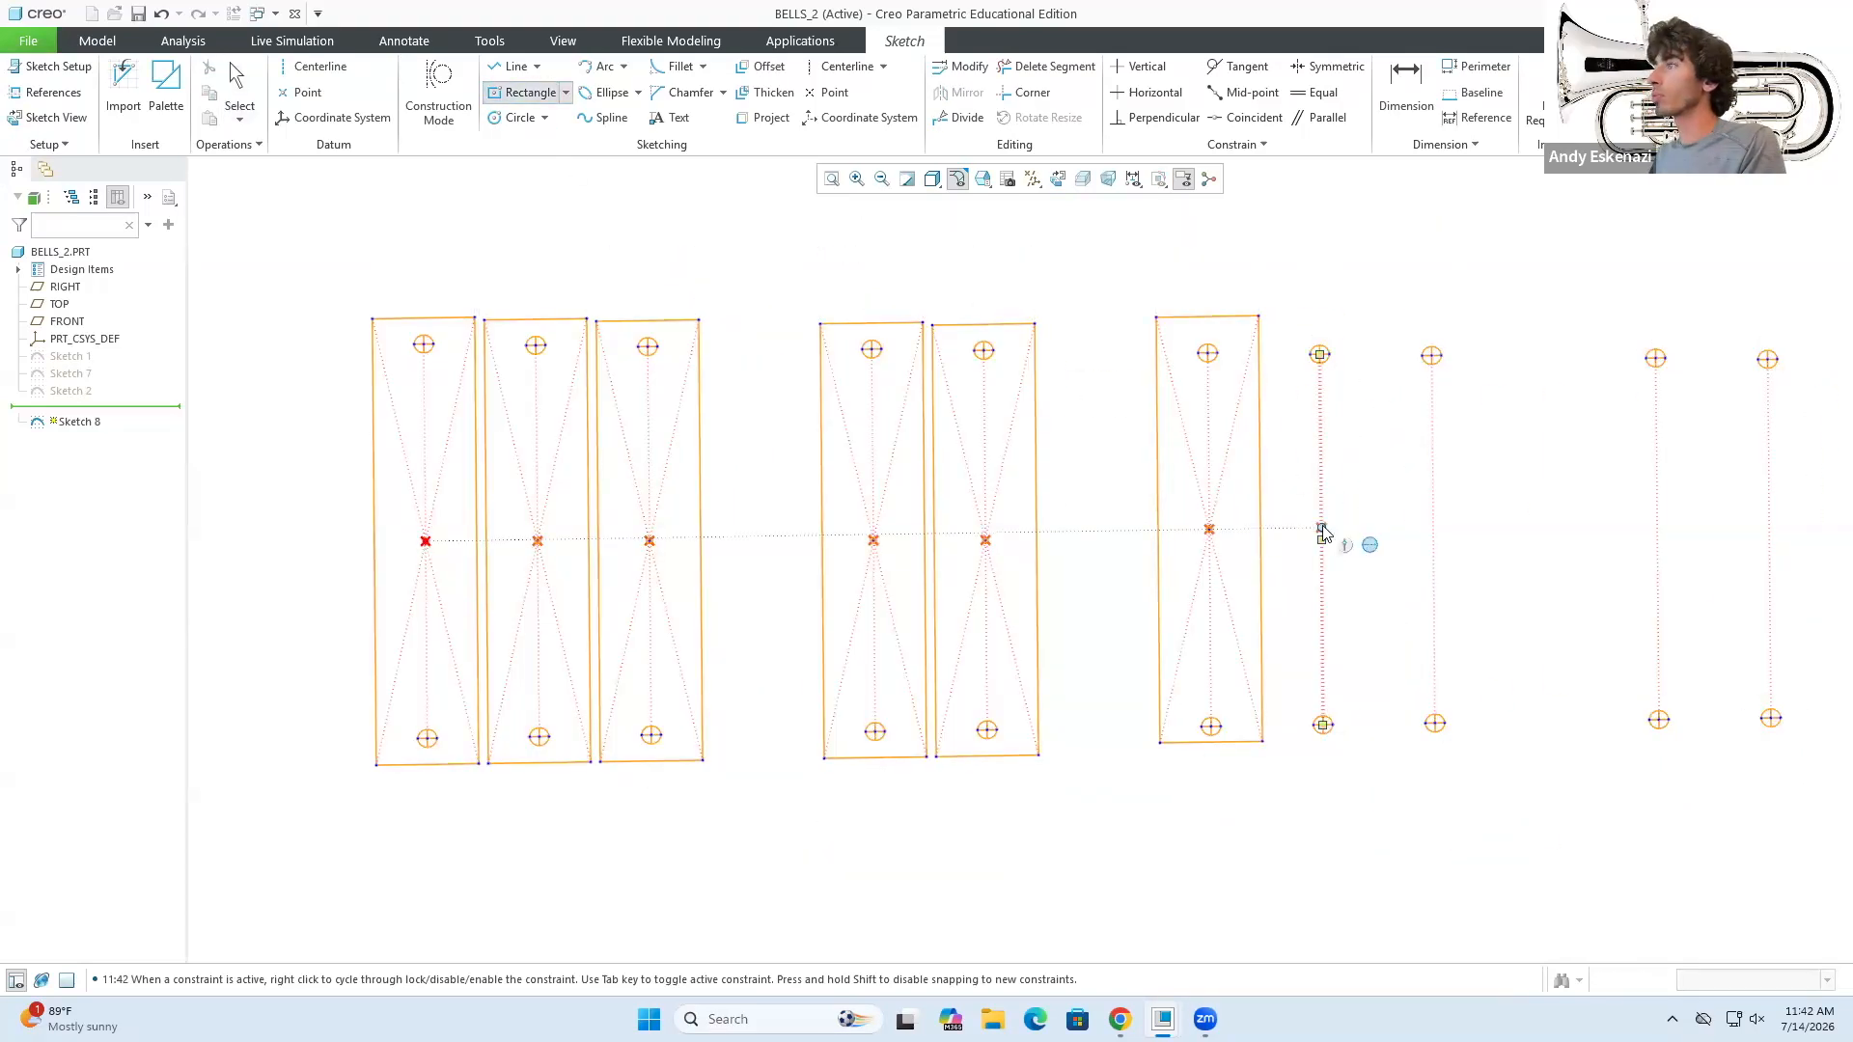
click(1322, 529)
click(1333, 508)
scroll(1327, 505, down, 3)
text(17)
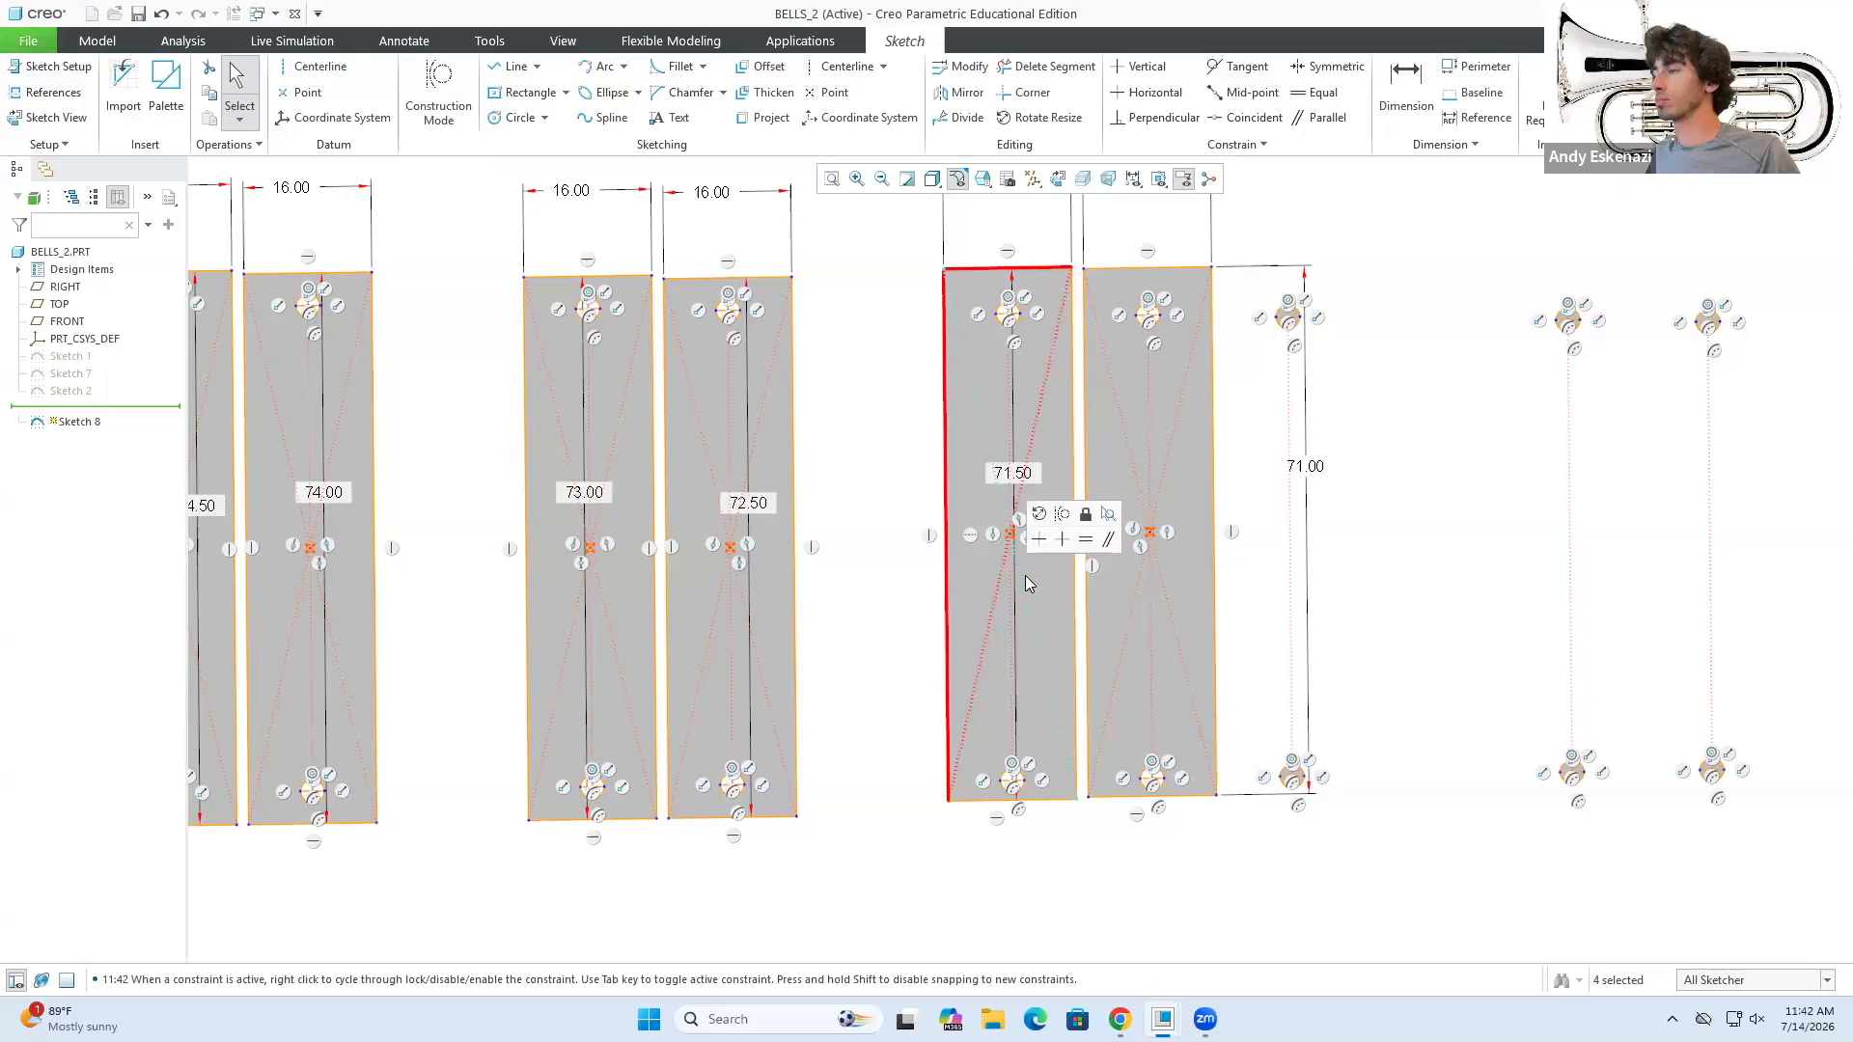
key(Delete)
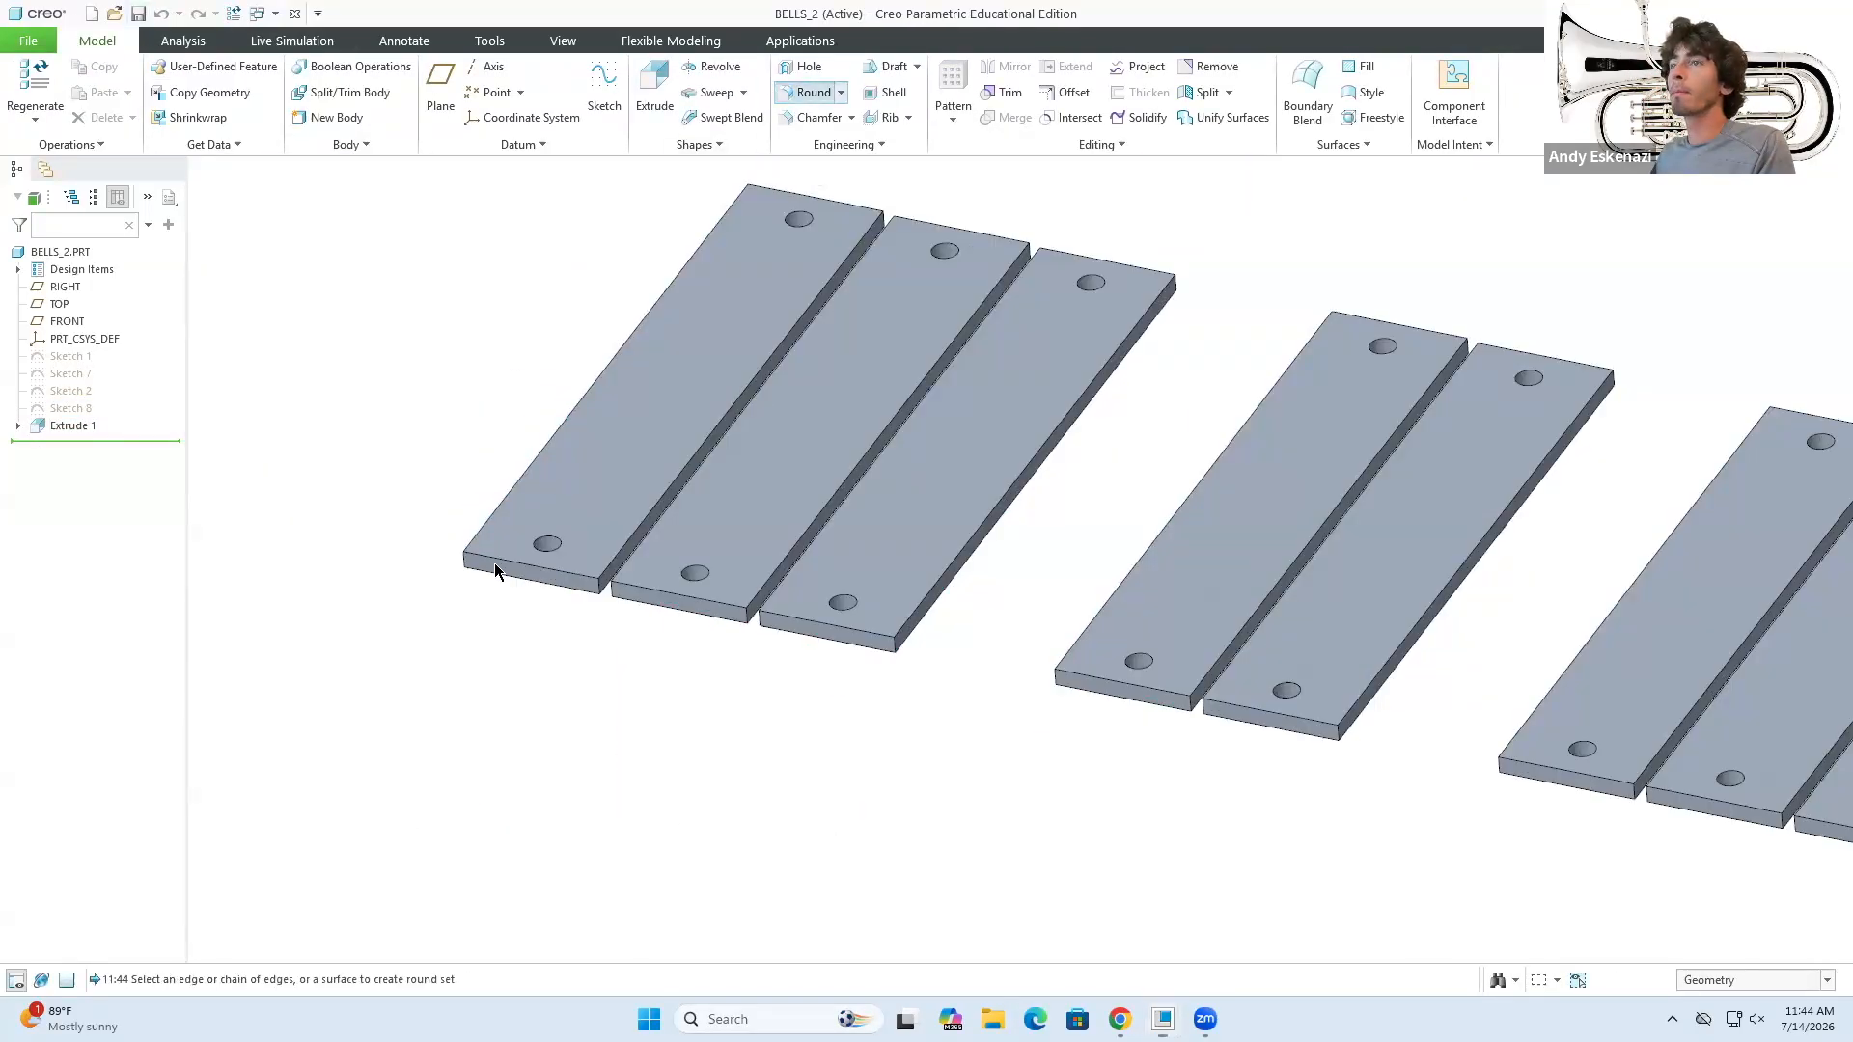
- Pick an edge at the near end of the second bar for the Round feature
click(712, 606)
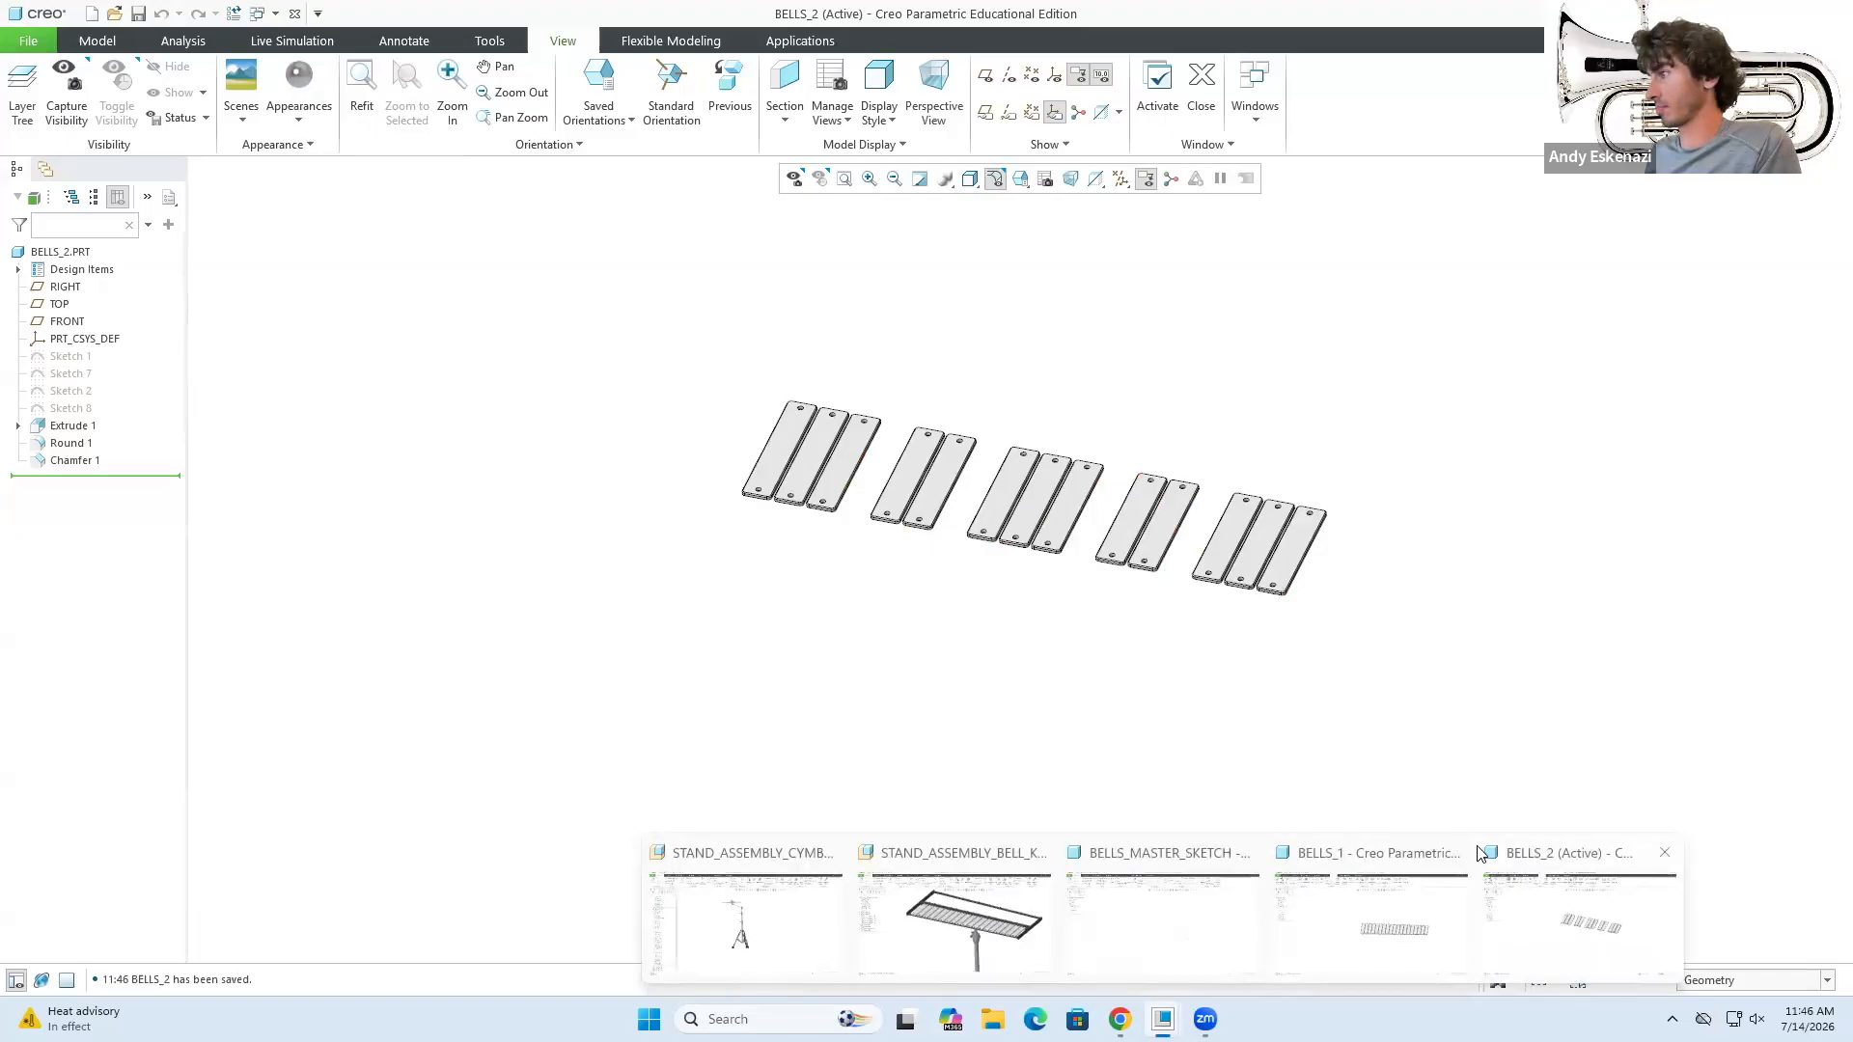
- Switch to the STAND_ASSEMBLY_BELL_KIT assembly and examine both rows of bars mounted on the frame
click(968, 922)
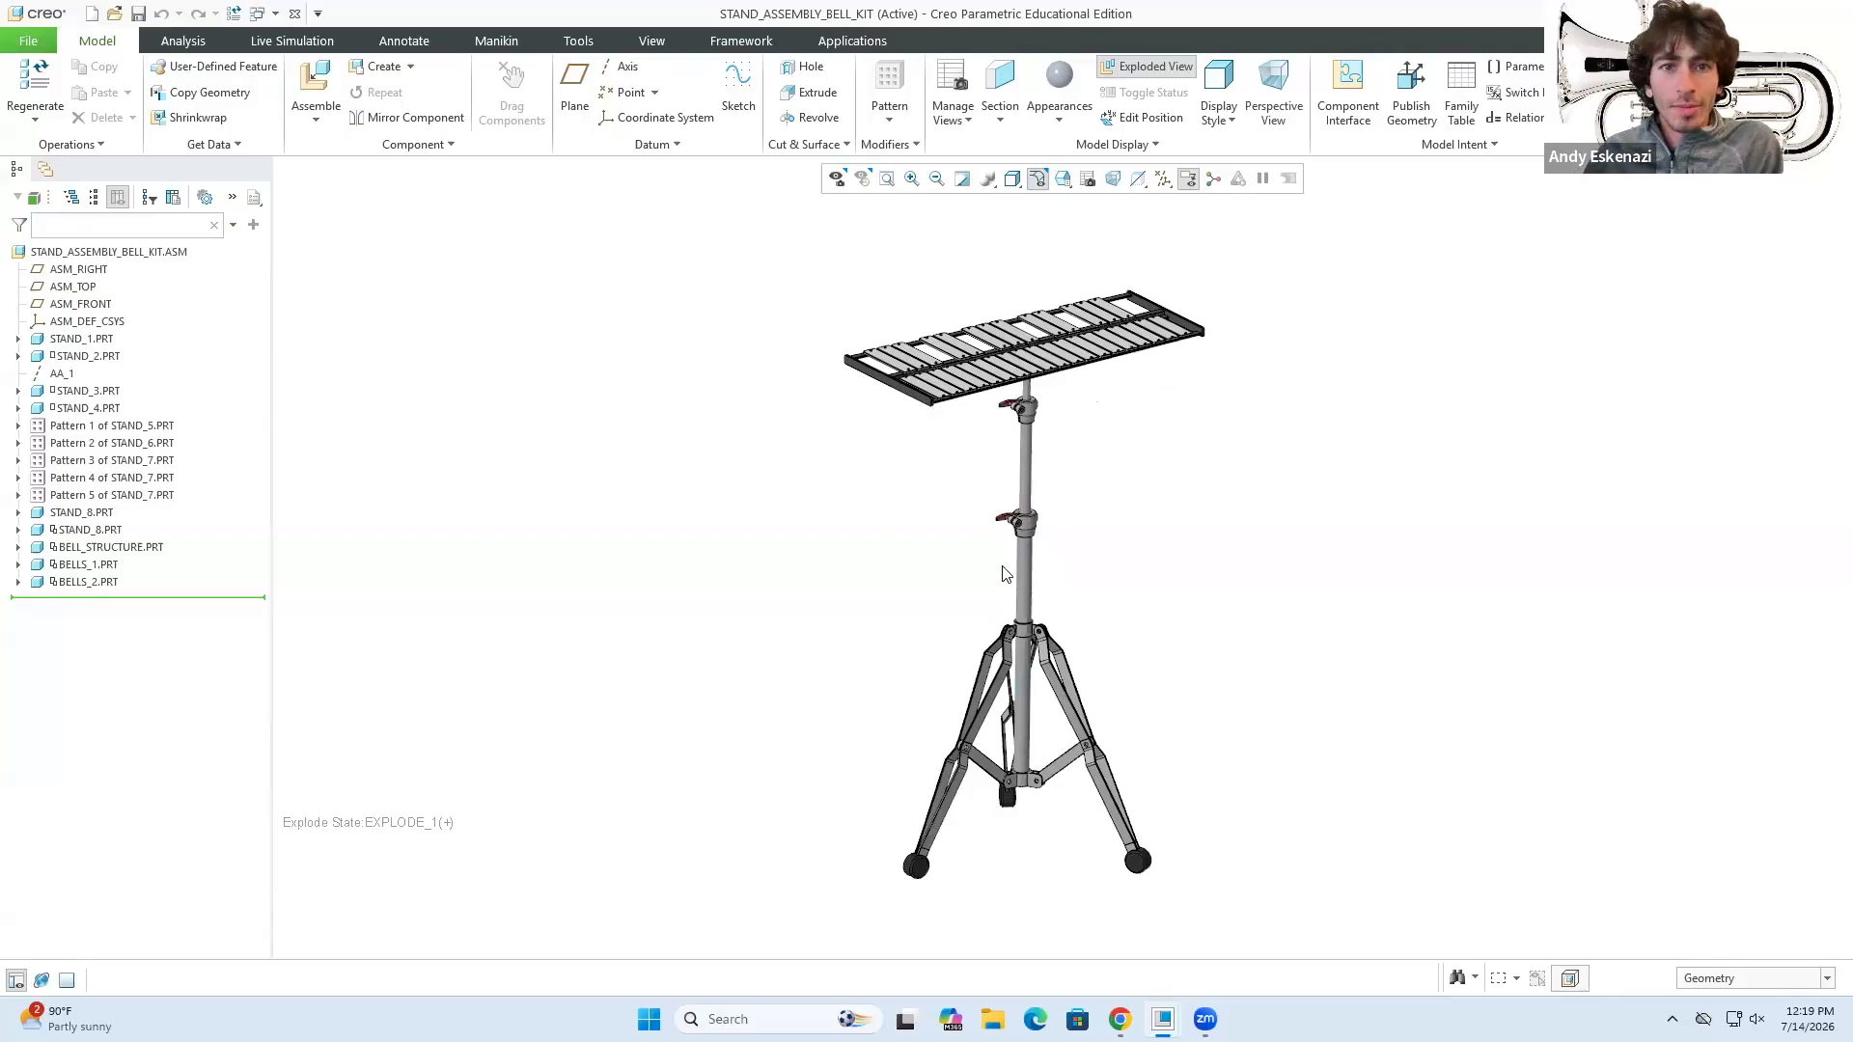
scroll(985, 541, down, 2)
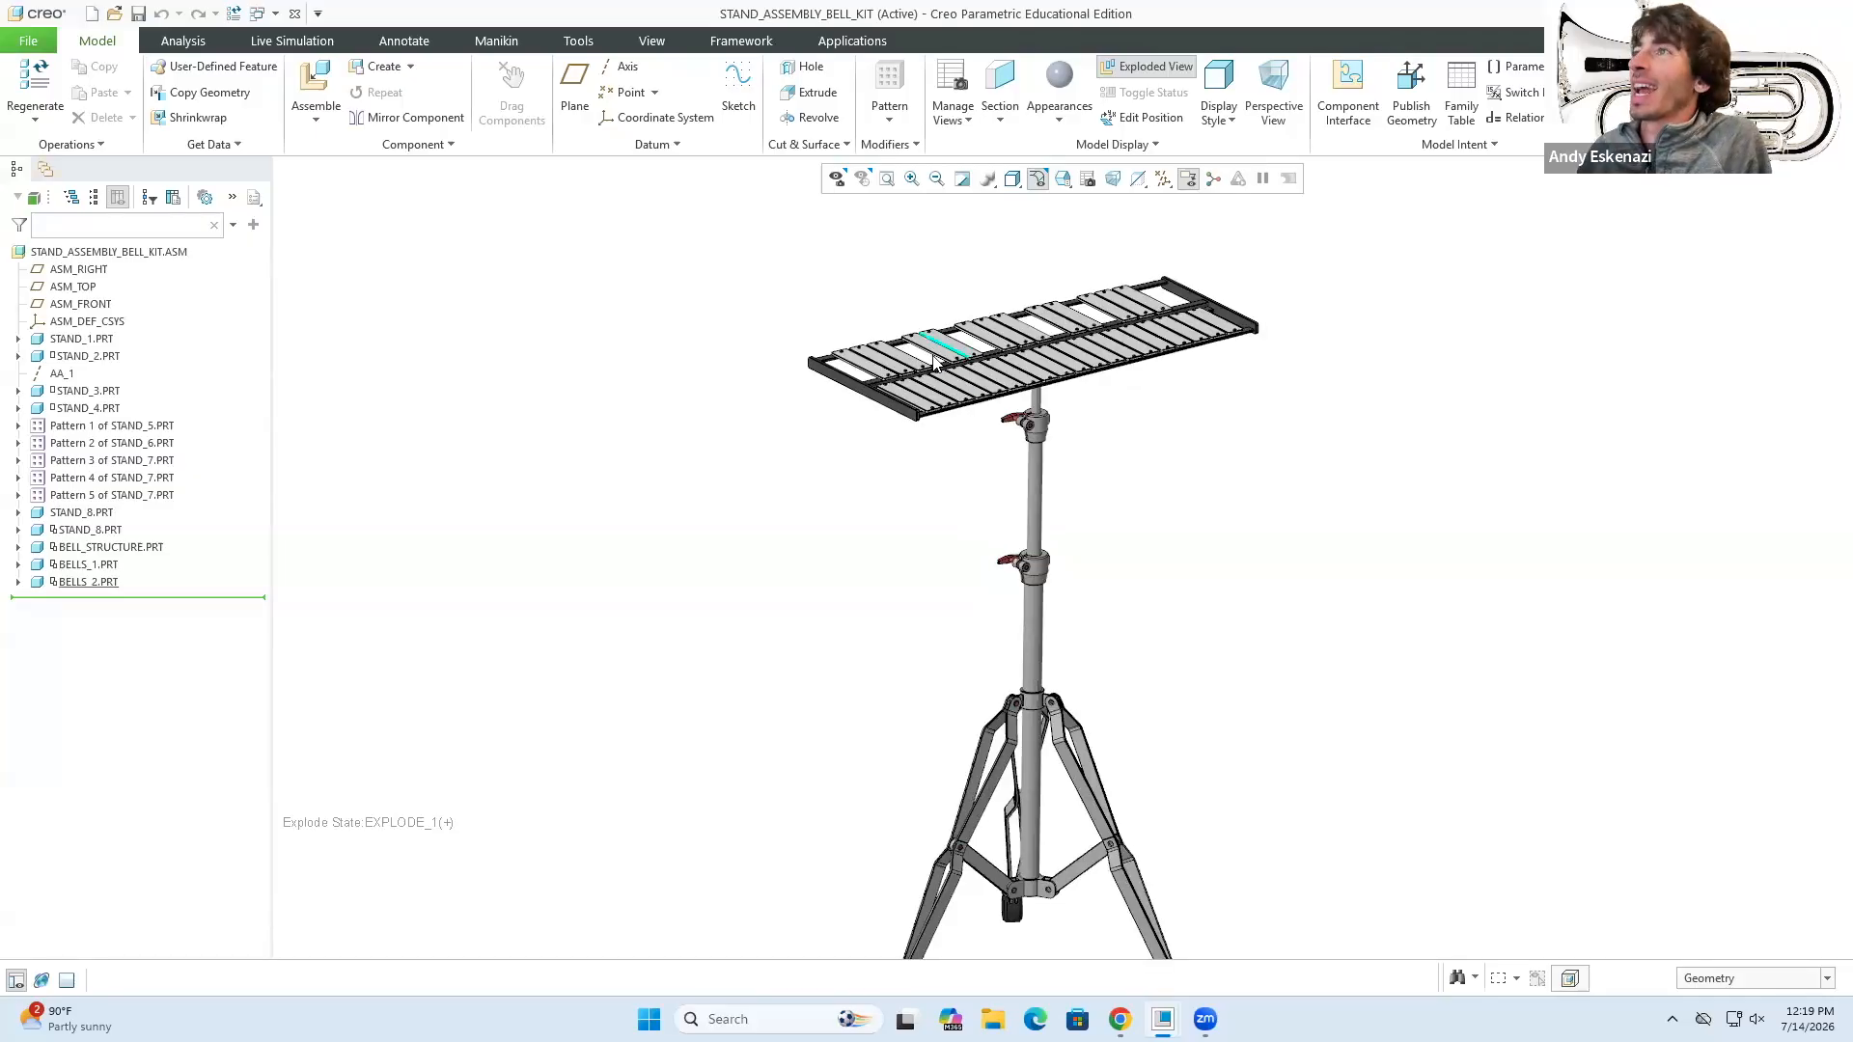
scroll(988, 468, up, 5)
middle_drag(816, 451, 870, 496)
scroll(874, 525, down, 1)
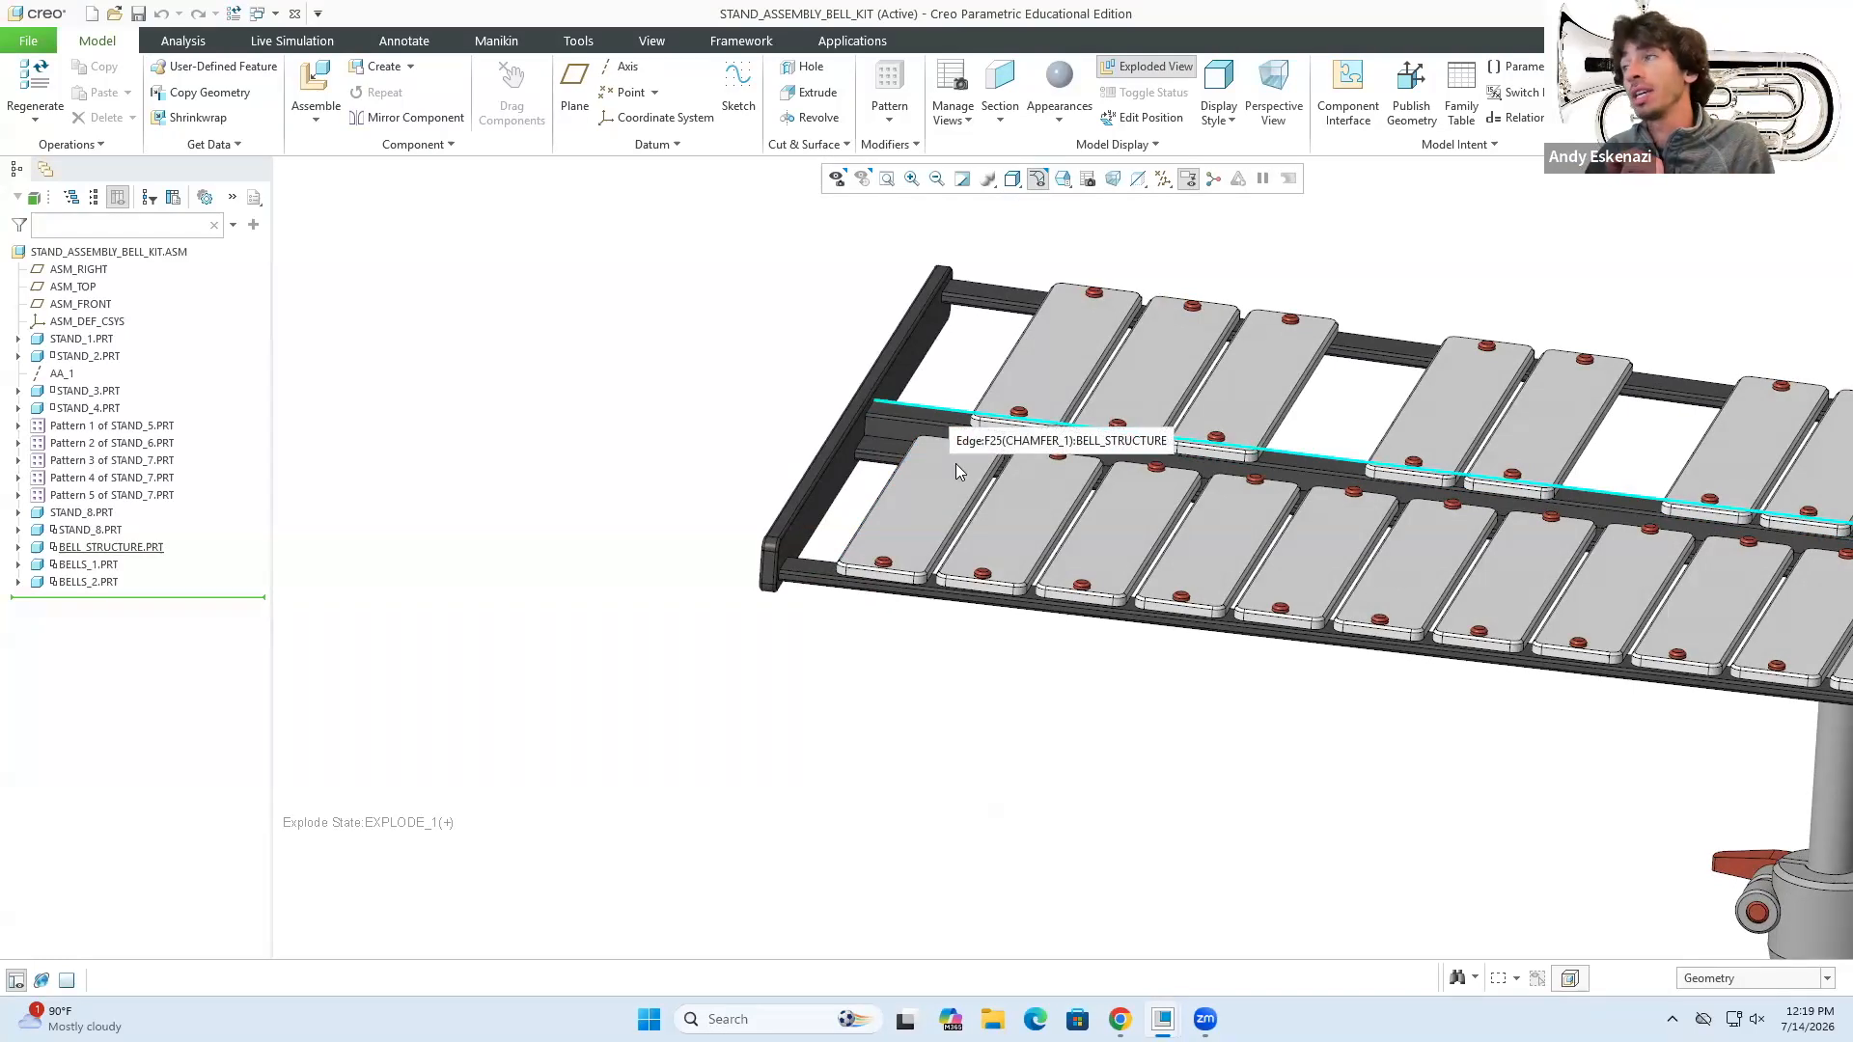
scroll(984, 551, down, 4)
middle_drag(984, 550, 1371, 546)
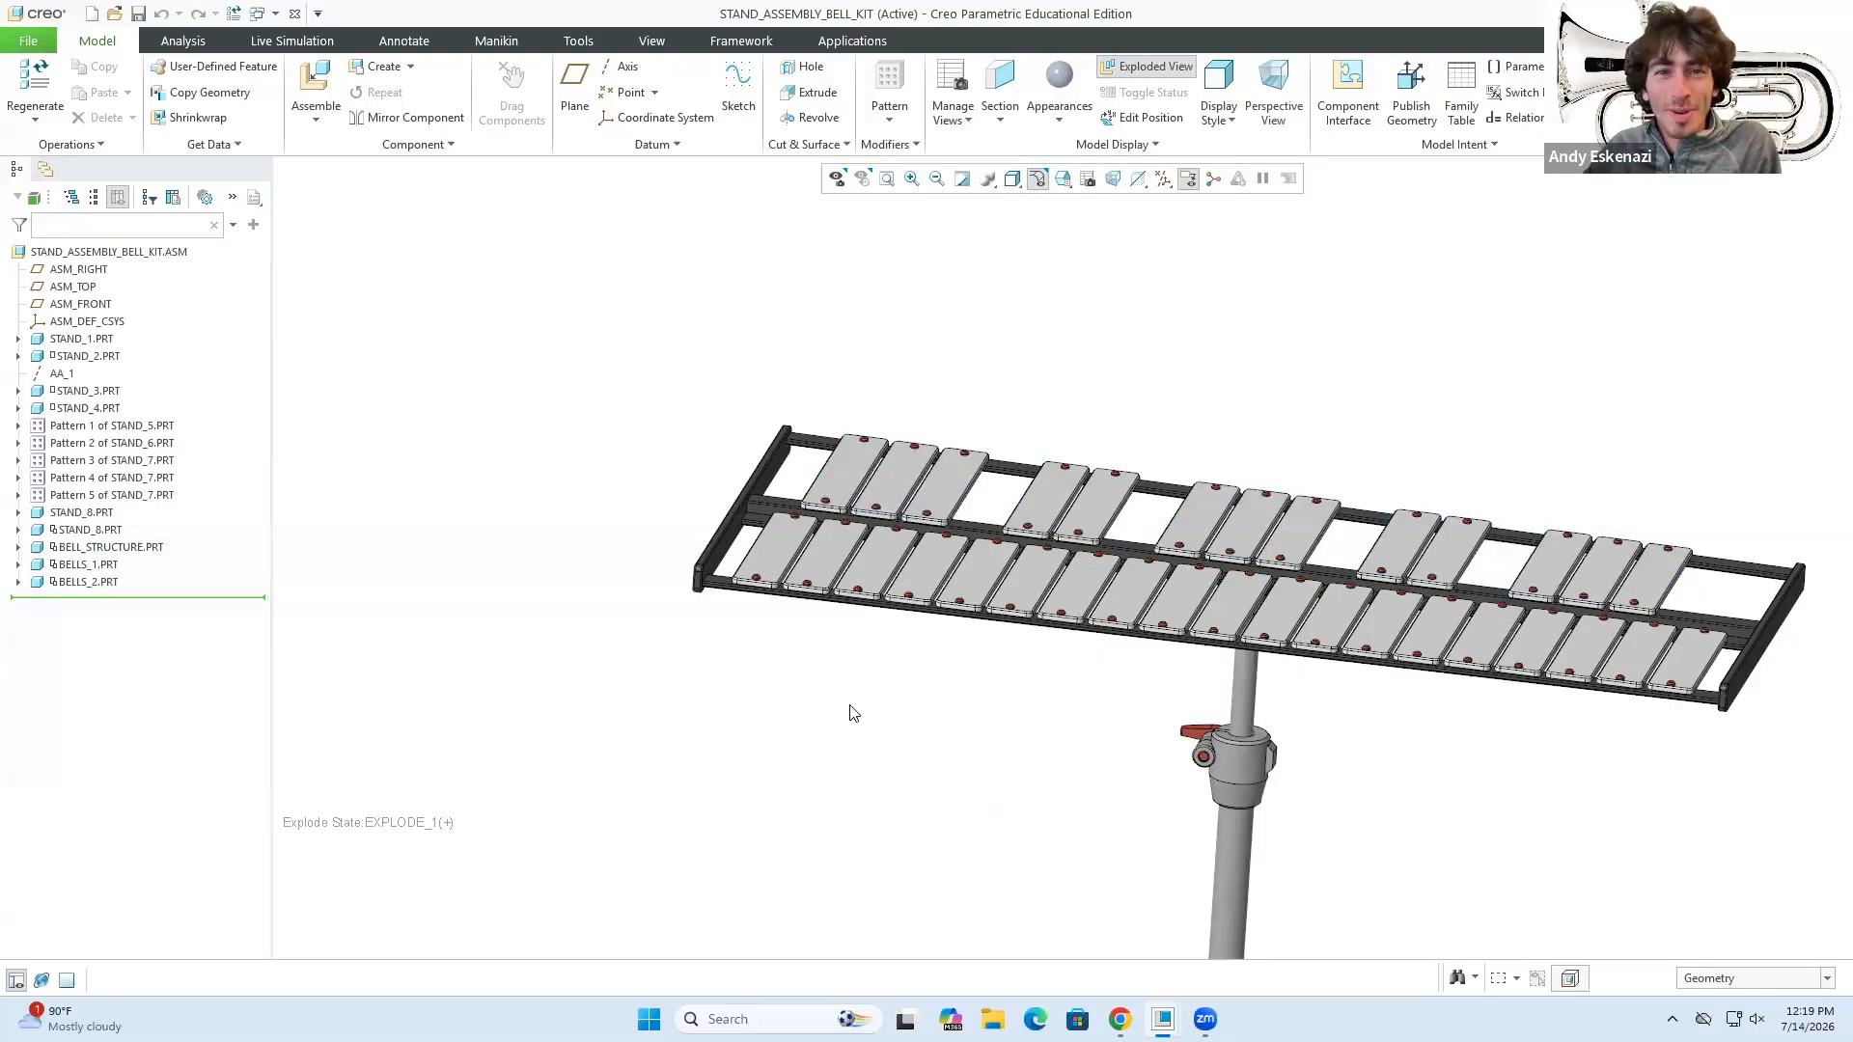
- Select the BELLS_1 row and the BELLS_2 row in turn and examine each on the complete stand
click(756, 575)
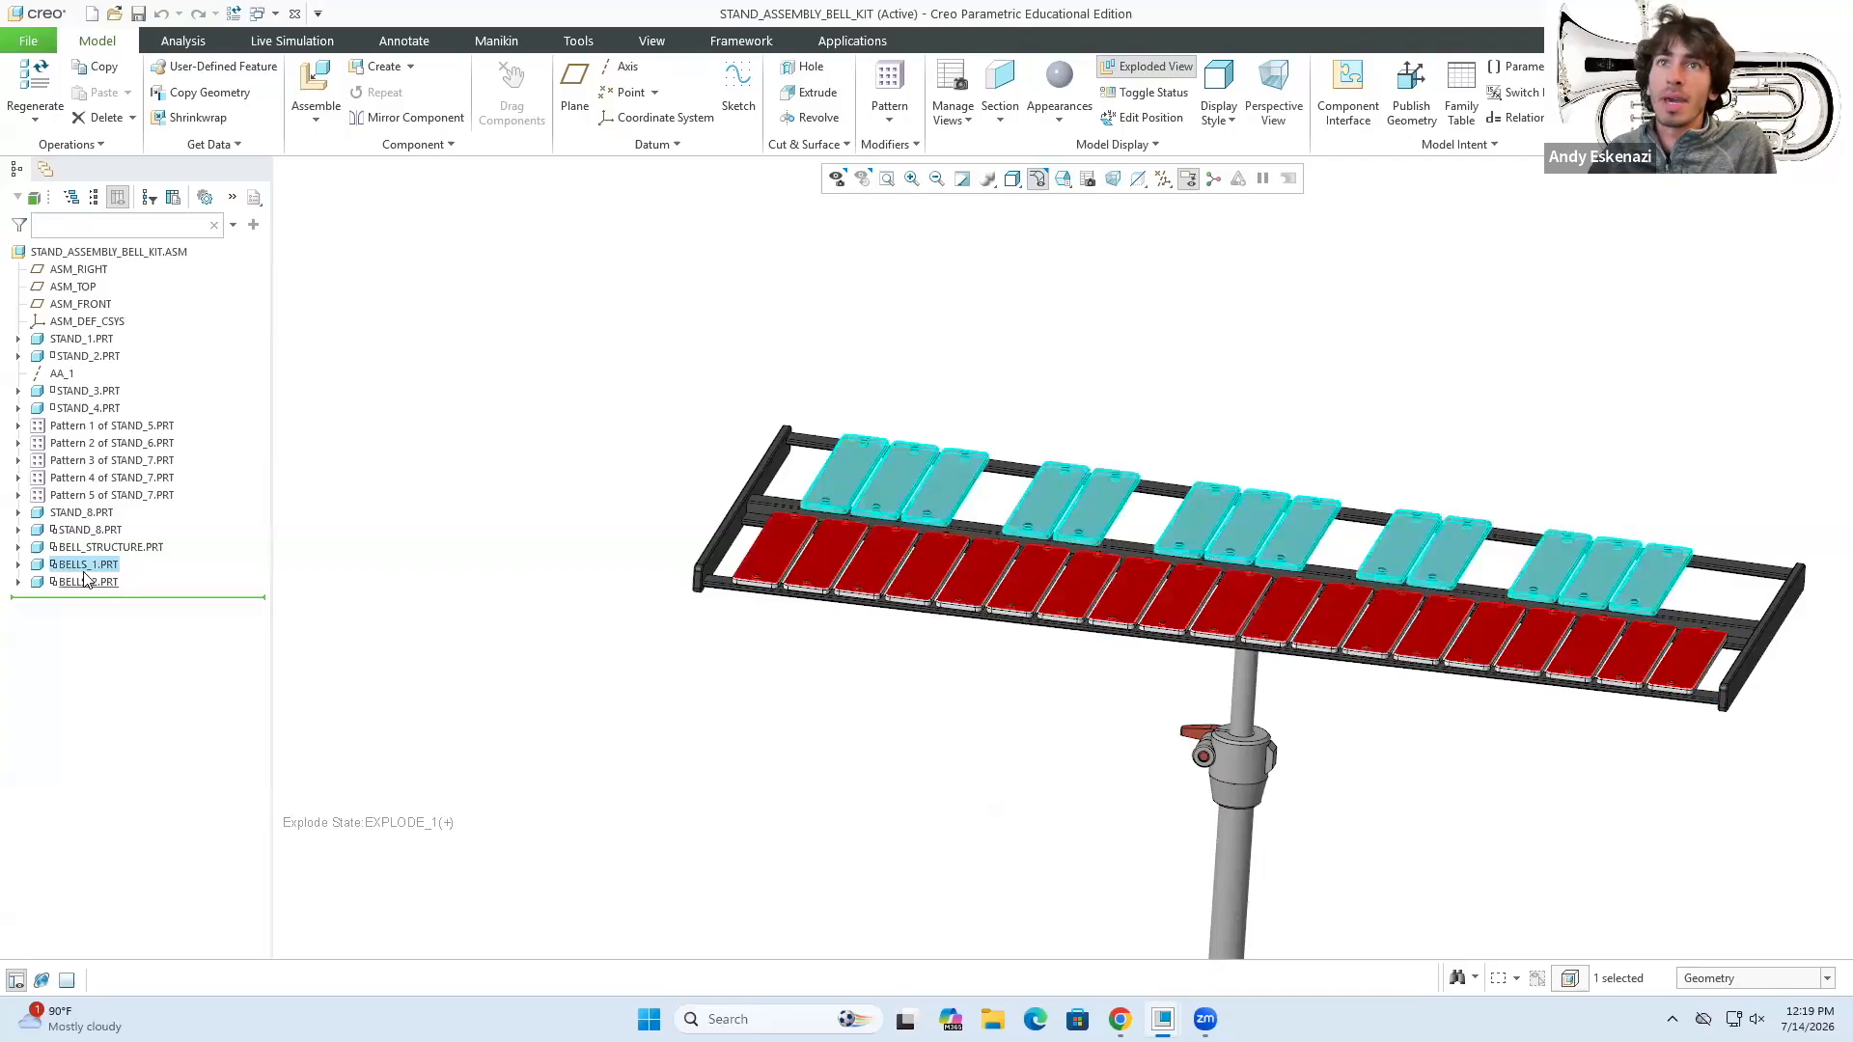
scroll(830, 589, up, 3)
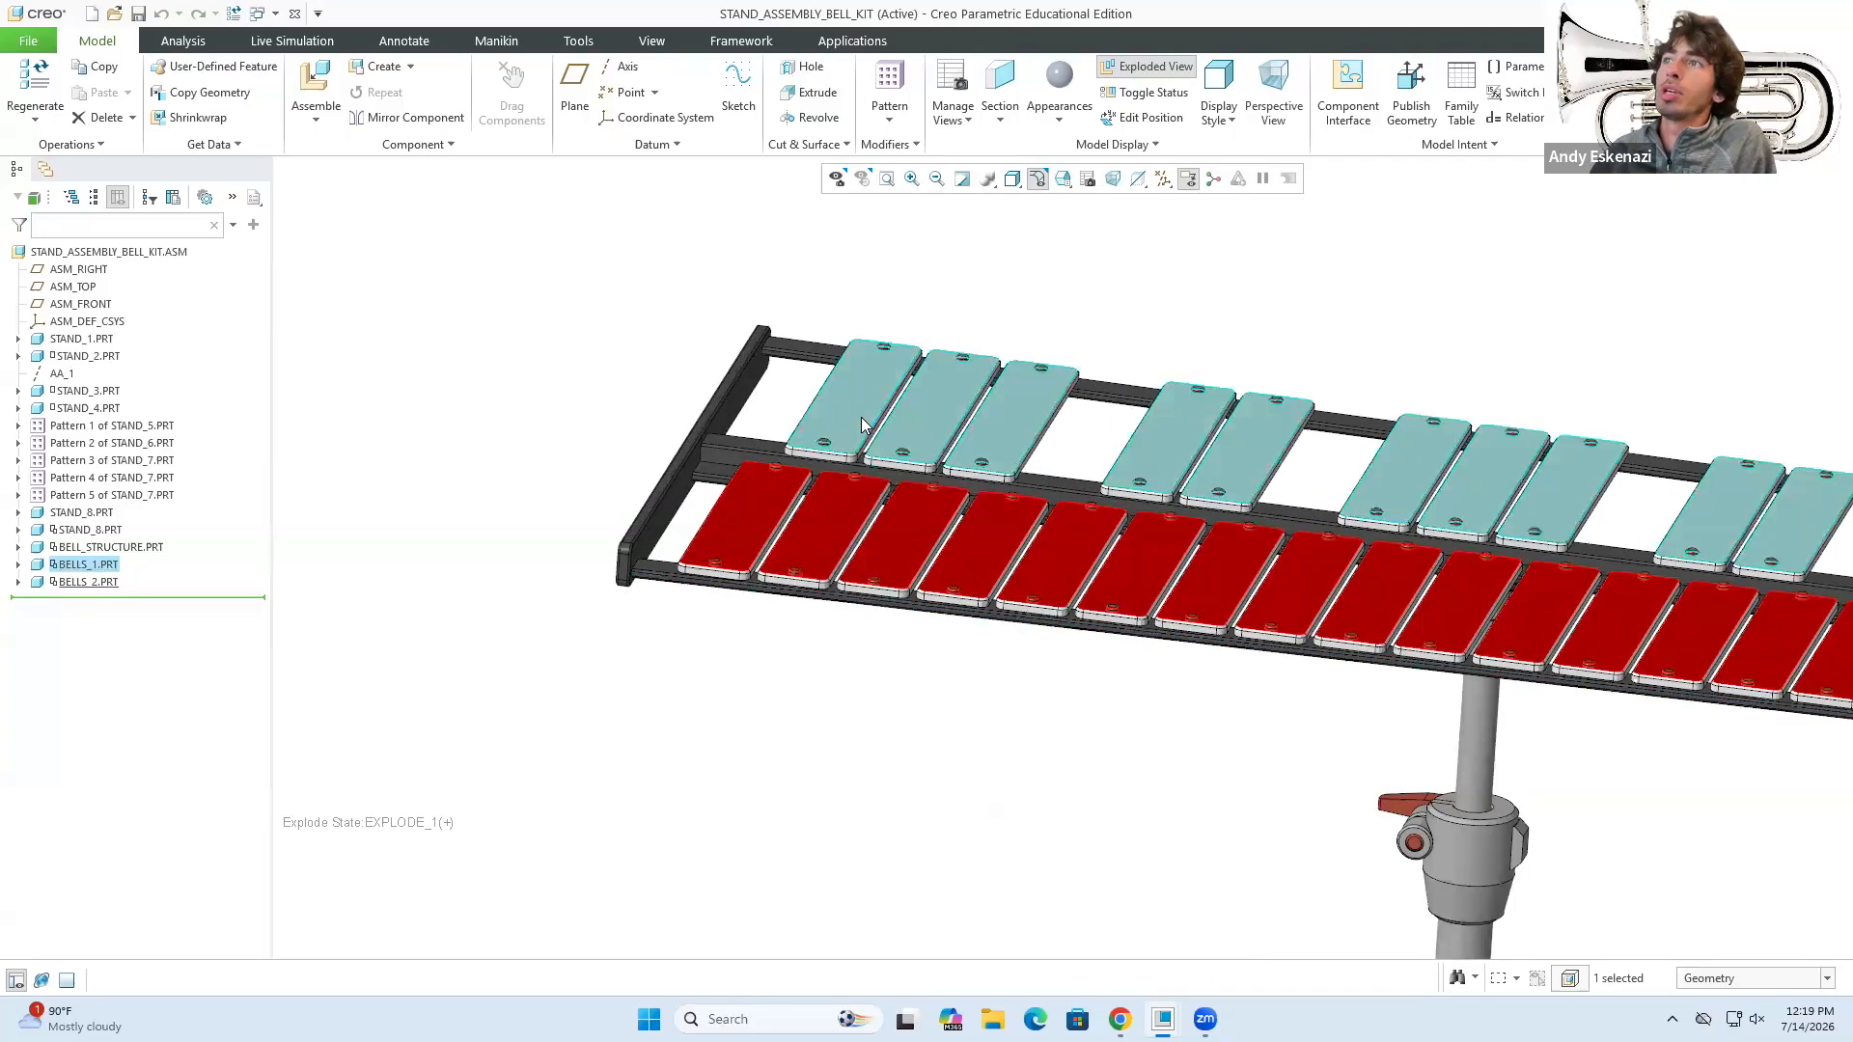
click(830, 427)
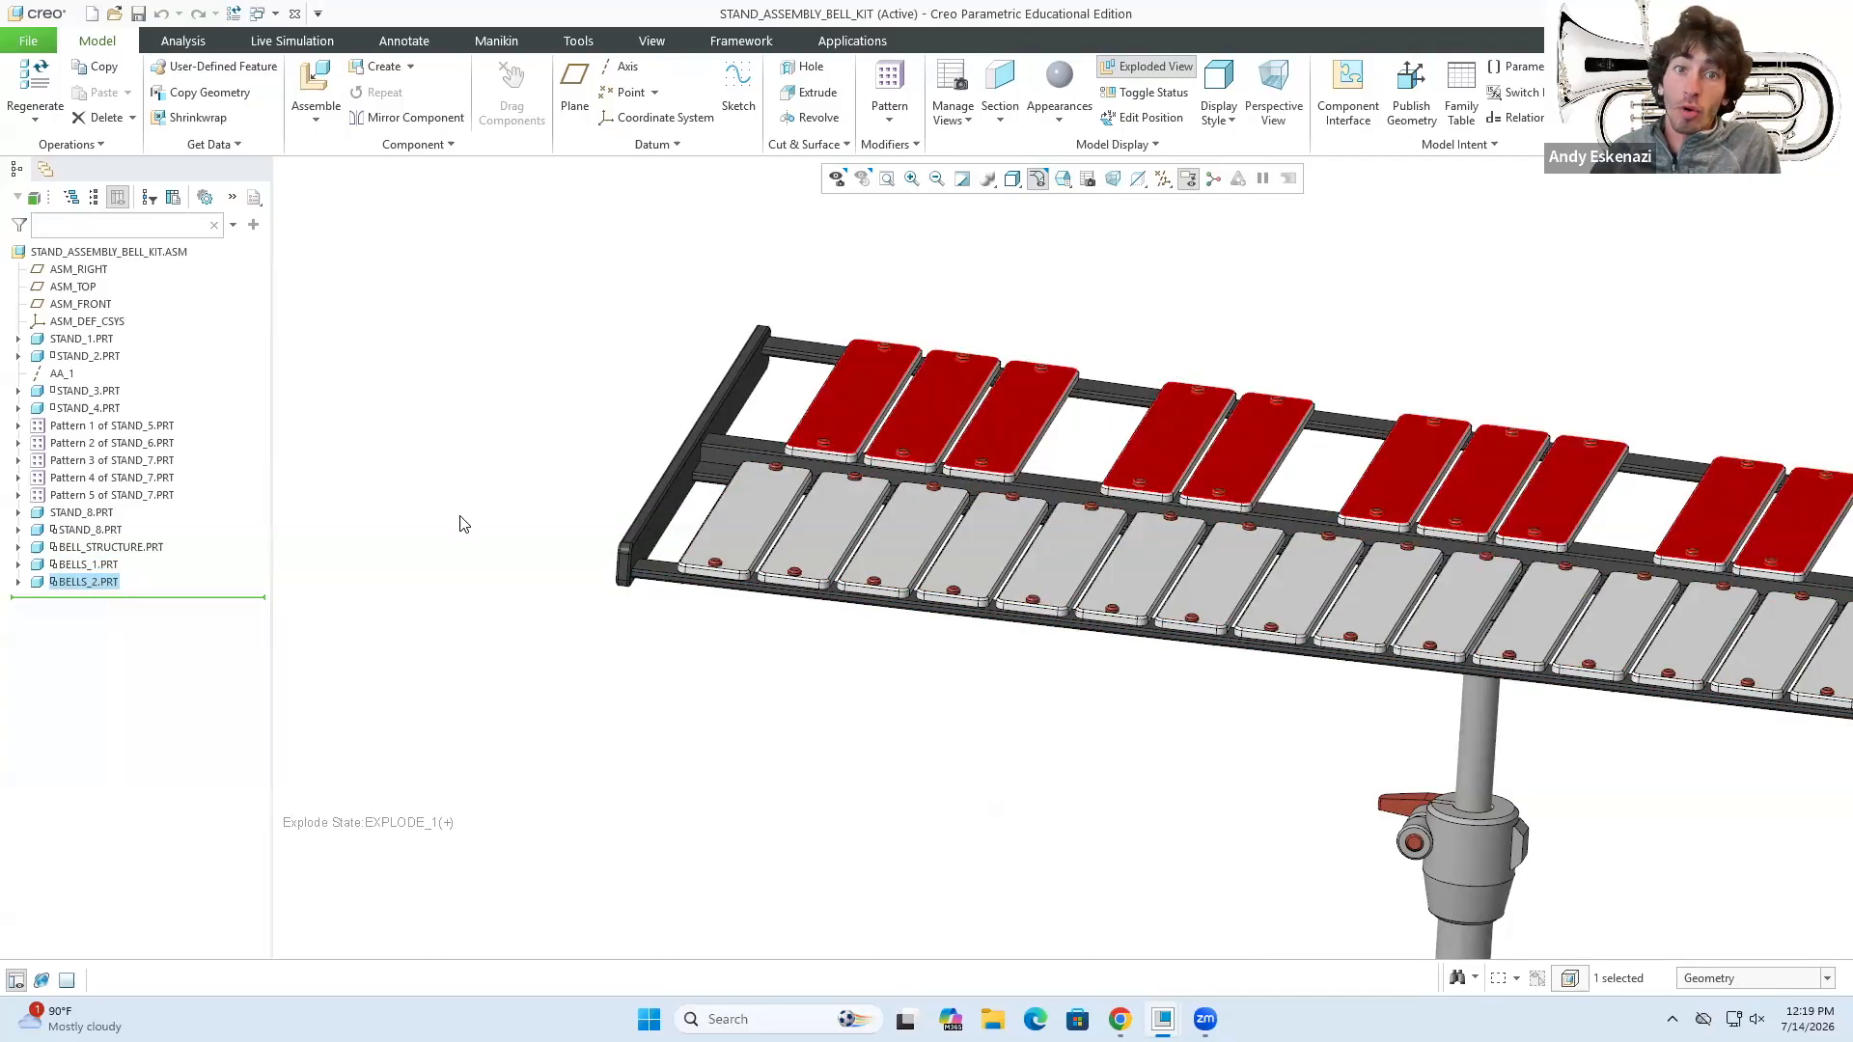
scroll(460, 543, down, 4)
middle_drag(537, 616, 618, 606)
middle_drag(786, 563, 786, 675)
scroll(786, 676, down, 4)
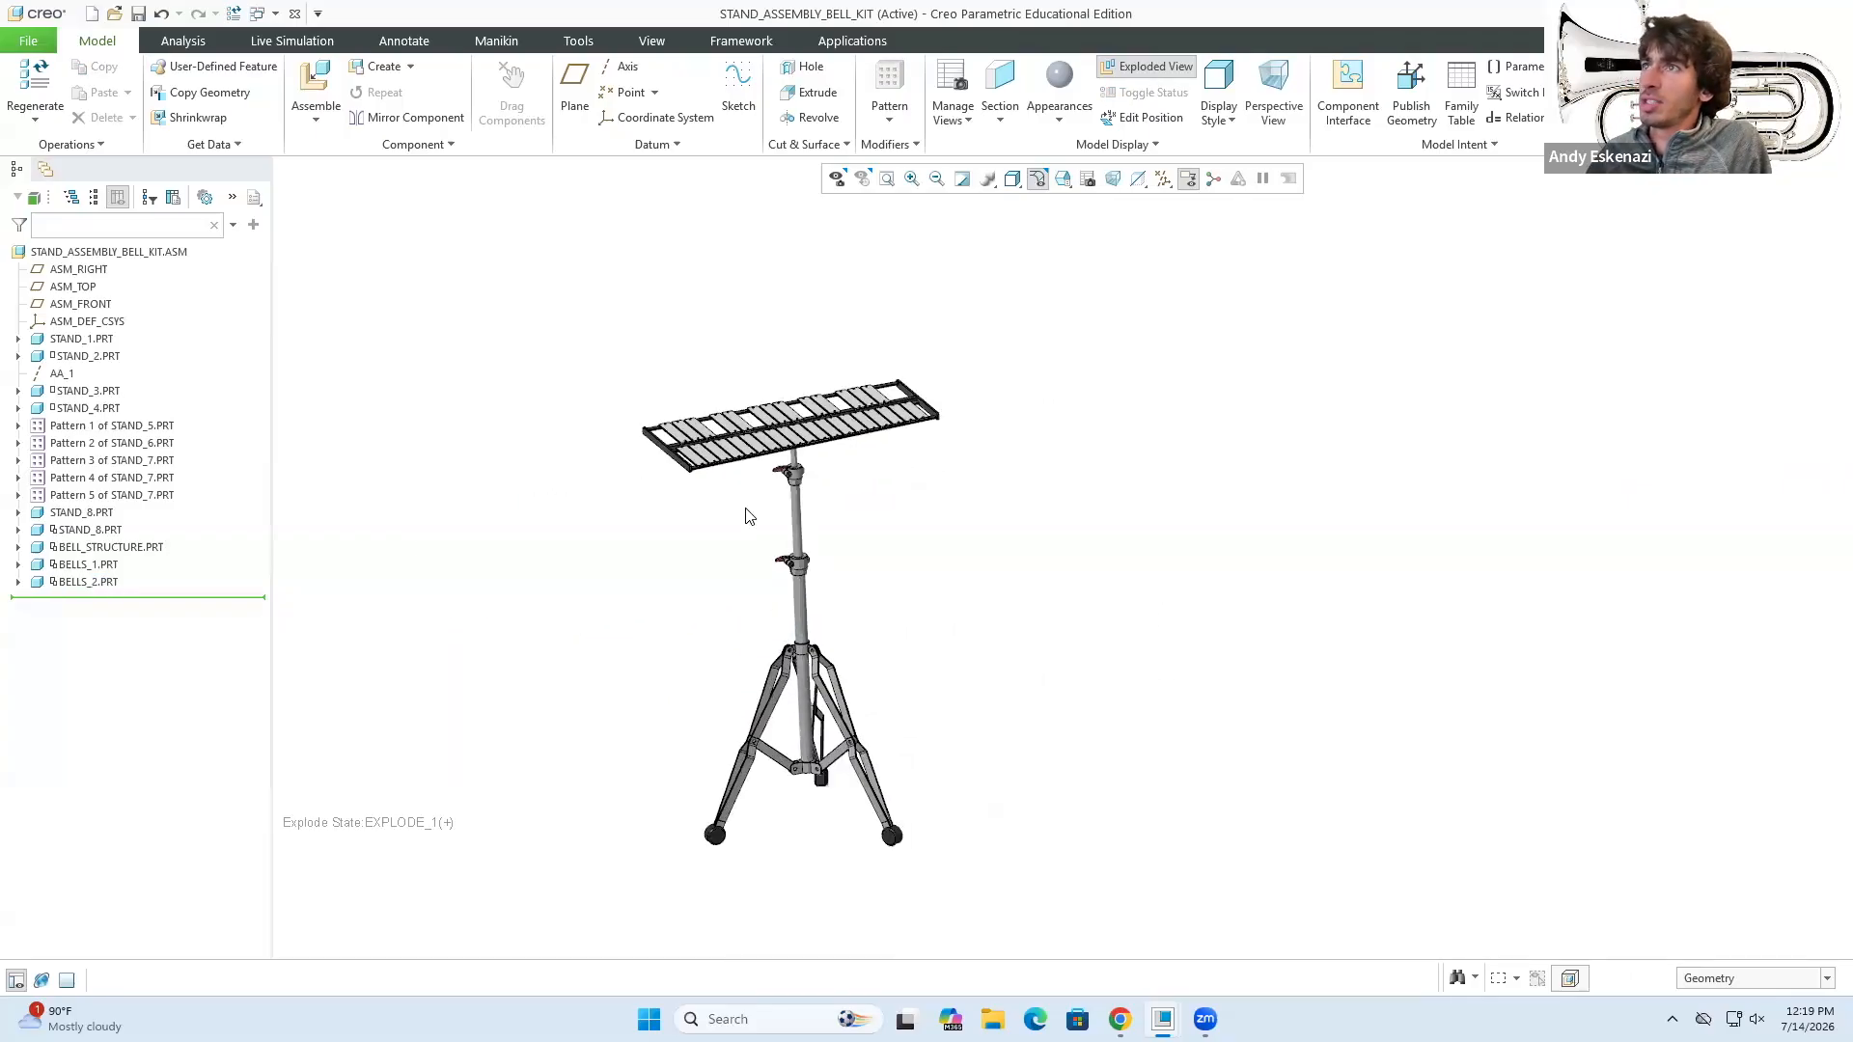
scroll(934, 447, up, 2)
scroll(784, 522, down, 3)
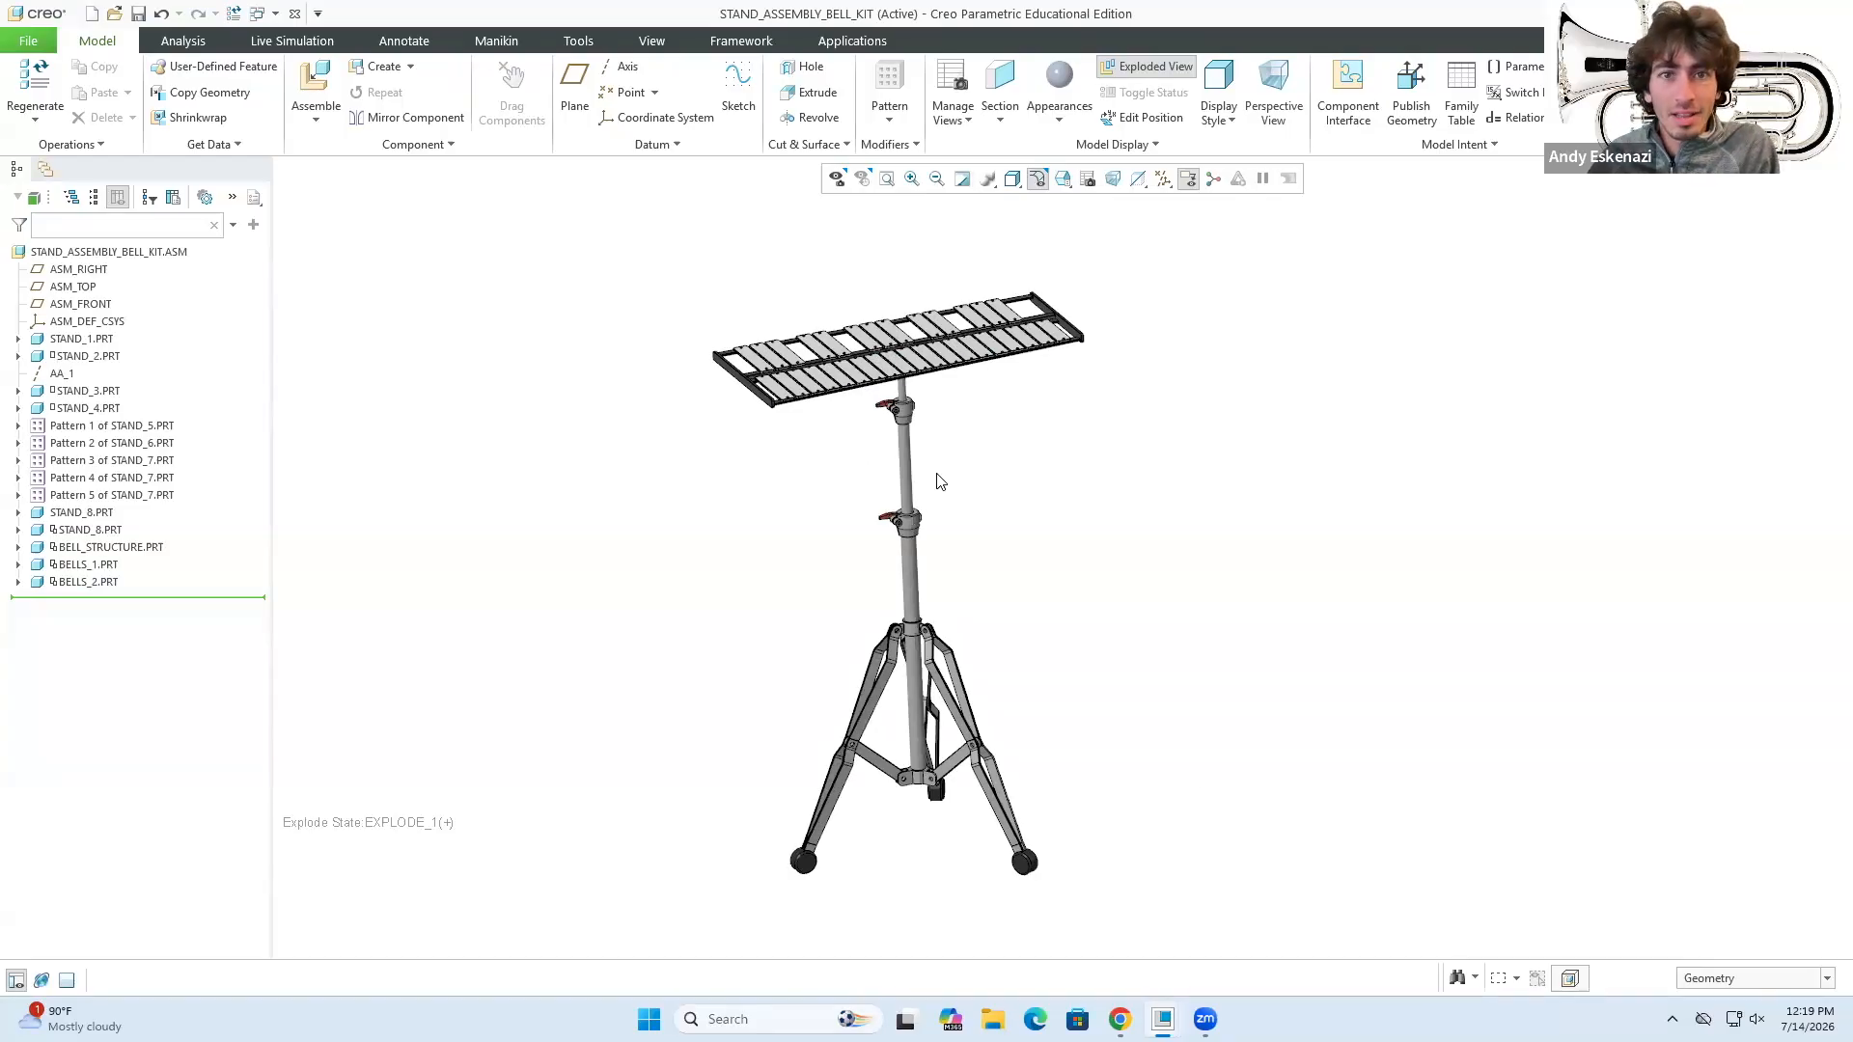
- Switch to the STAND_ASSEMBLY_CYMBAL assembly and examine the cymbal and its stand from several angles
click(1076, 928)
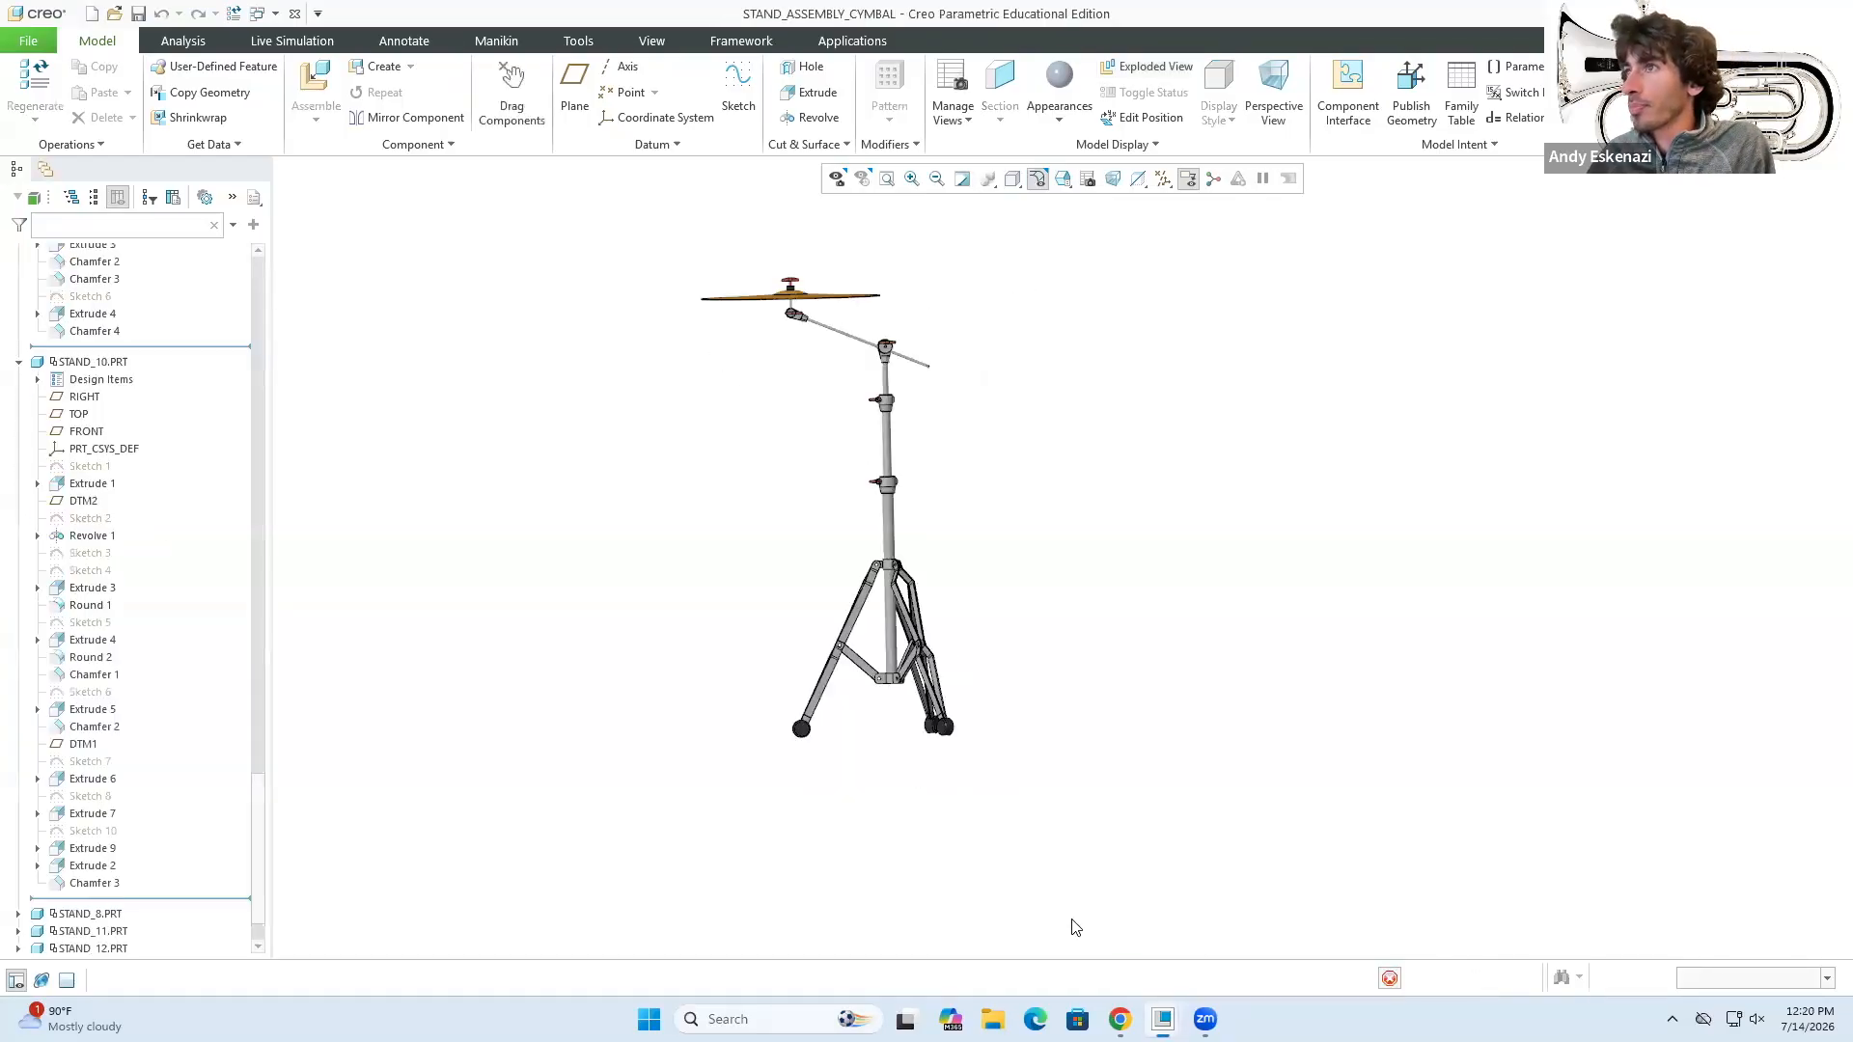
mouse_move(829, 398)
middle_down()
mouse_move(834, 425)
mouse_move(886, 423)
mouse_move(881, 469)
mouse_move(902, 461)
mouse_move(912, 482)
middle_up()
scroll(832, 266, down, 4)
scroll(832, 419, up, 1)
scroll(887, 423, up, 1)
scroll(886, 423, up, 2)
scroll(933, 507, up, 2)
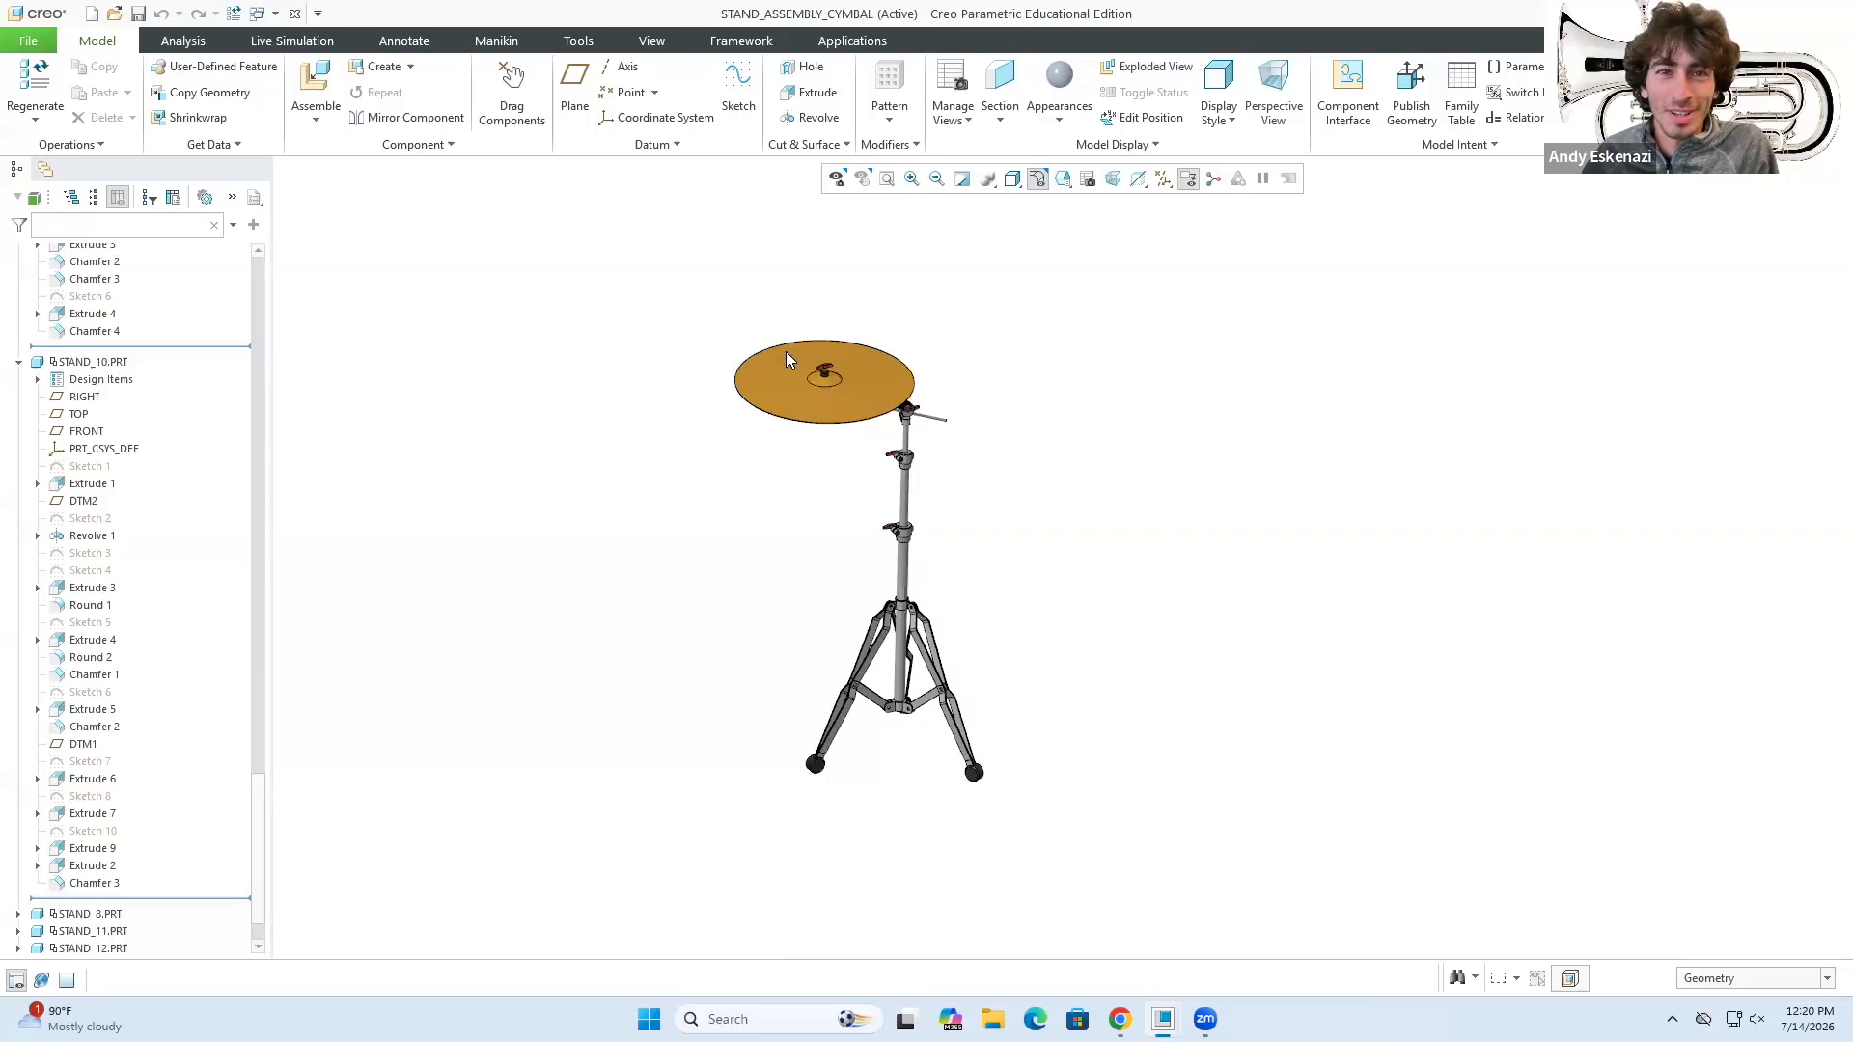
scroll(1100, 551, up, 1)
scroll(871, 403, down, 3)
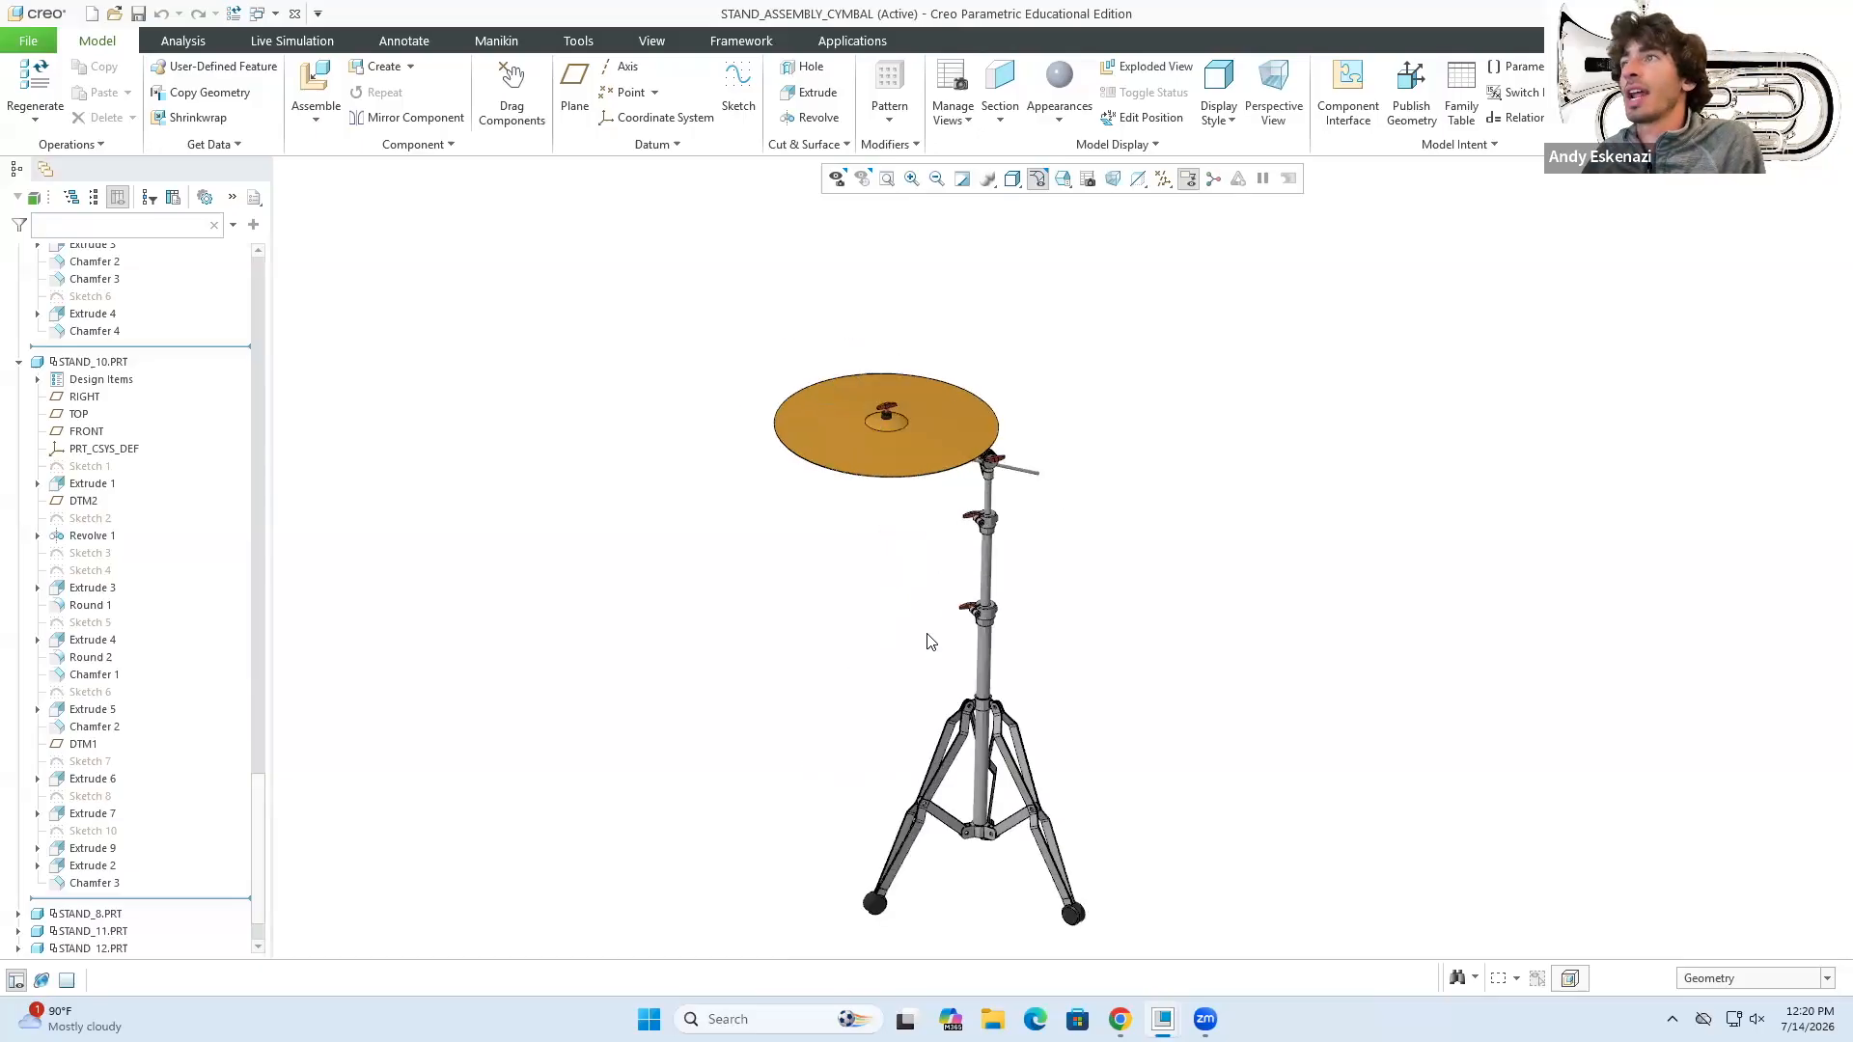
middle_drag(927, 641, 923, 629)
scroll(971, 459, up, 3)
middle_drag(971, 459, 968, 608)
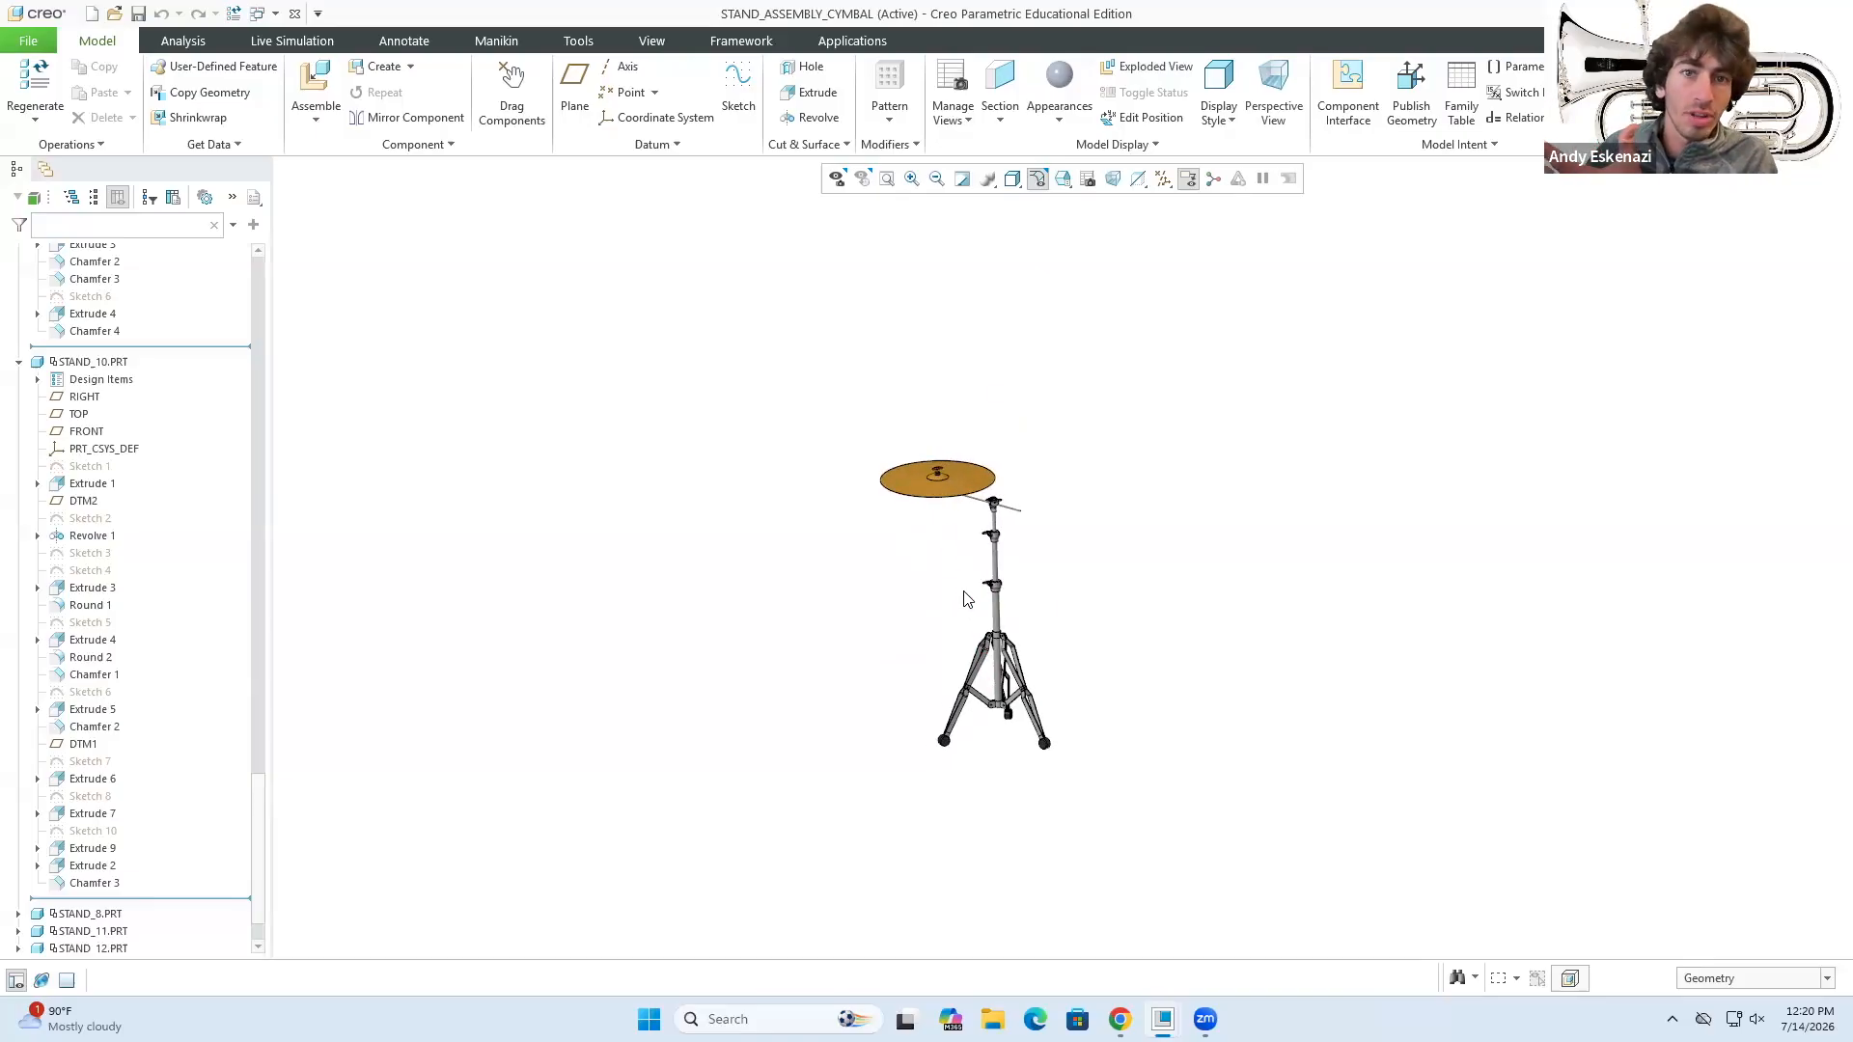
scroll(1025, 583, down, 2)
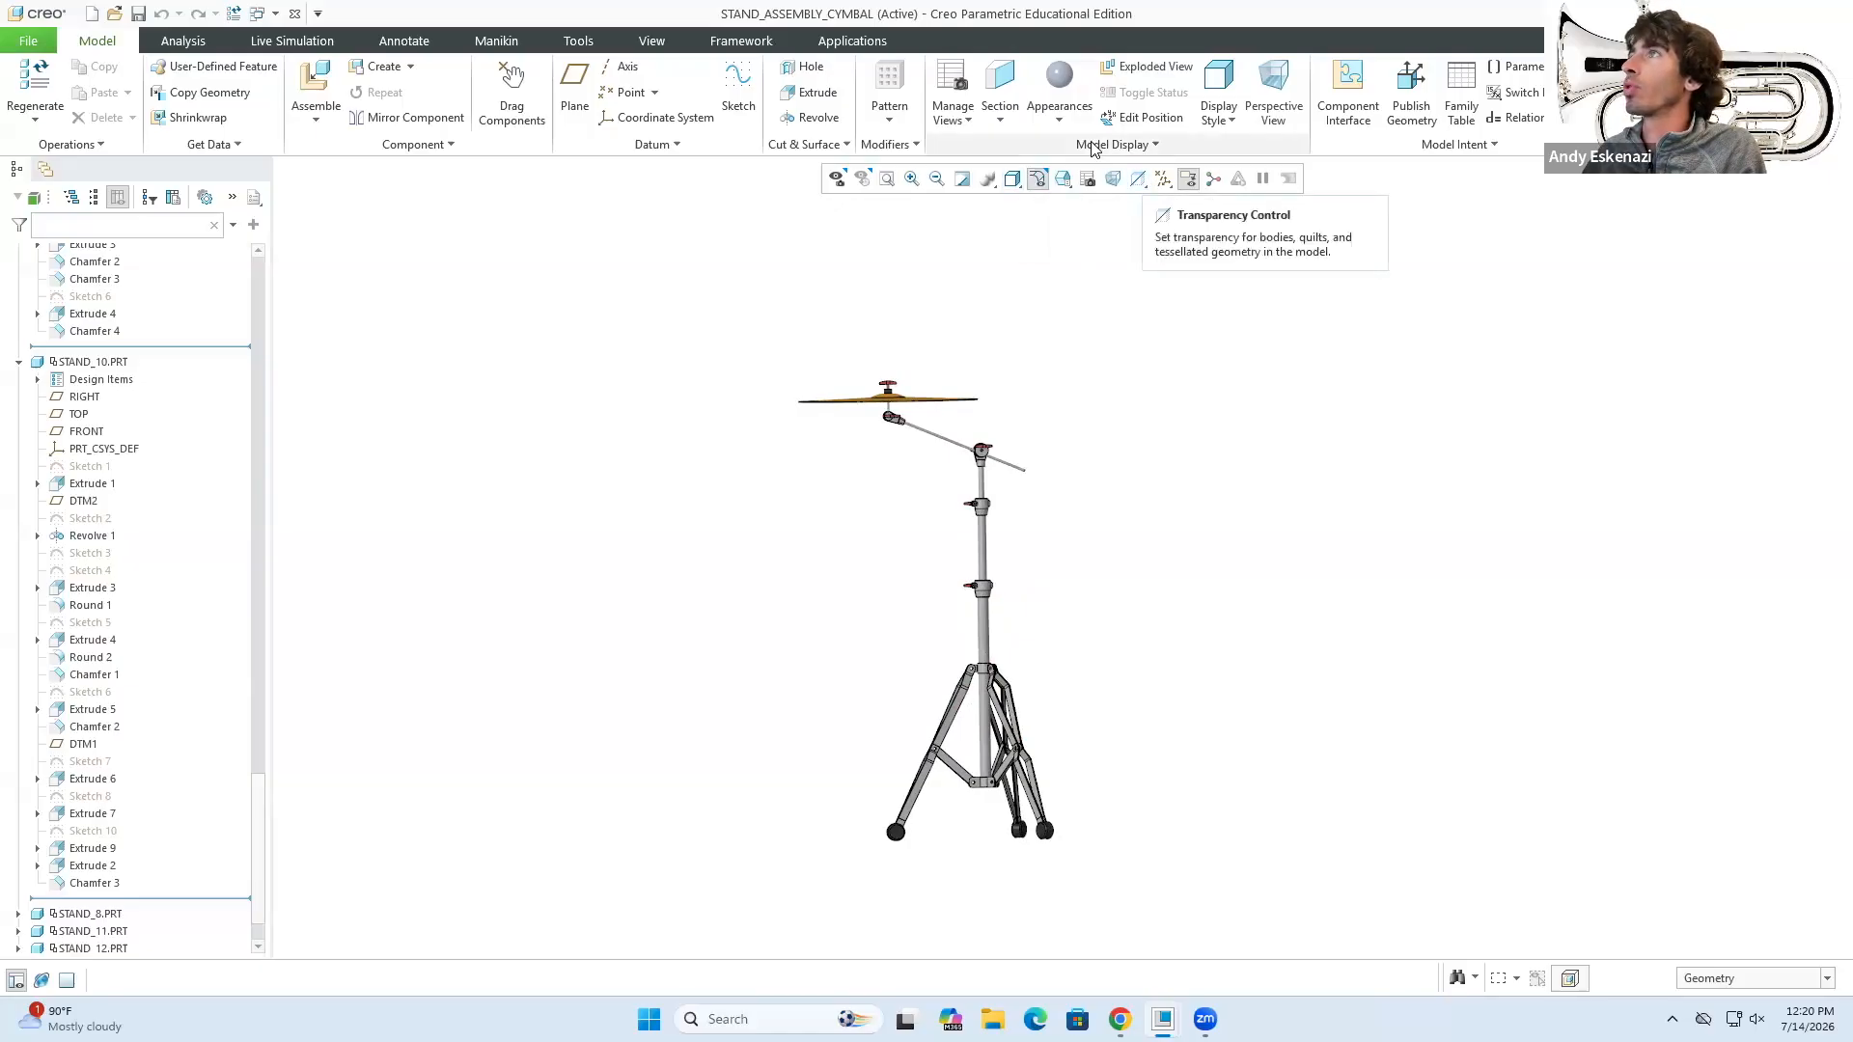
- Display the cymbal stand in the saved Bottom orientation and in the saved Front orientation
click(995, 144)
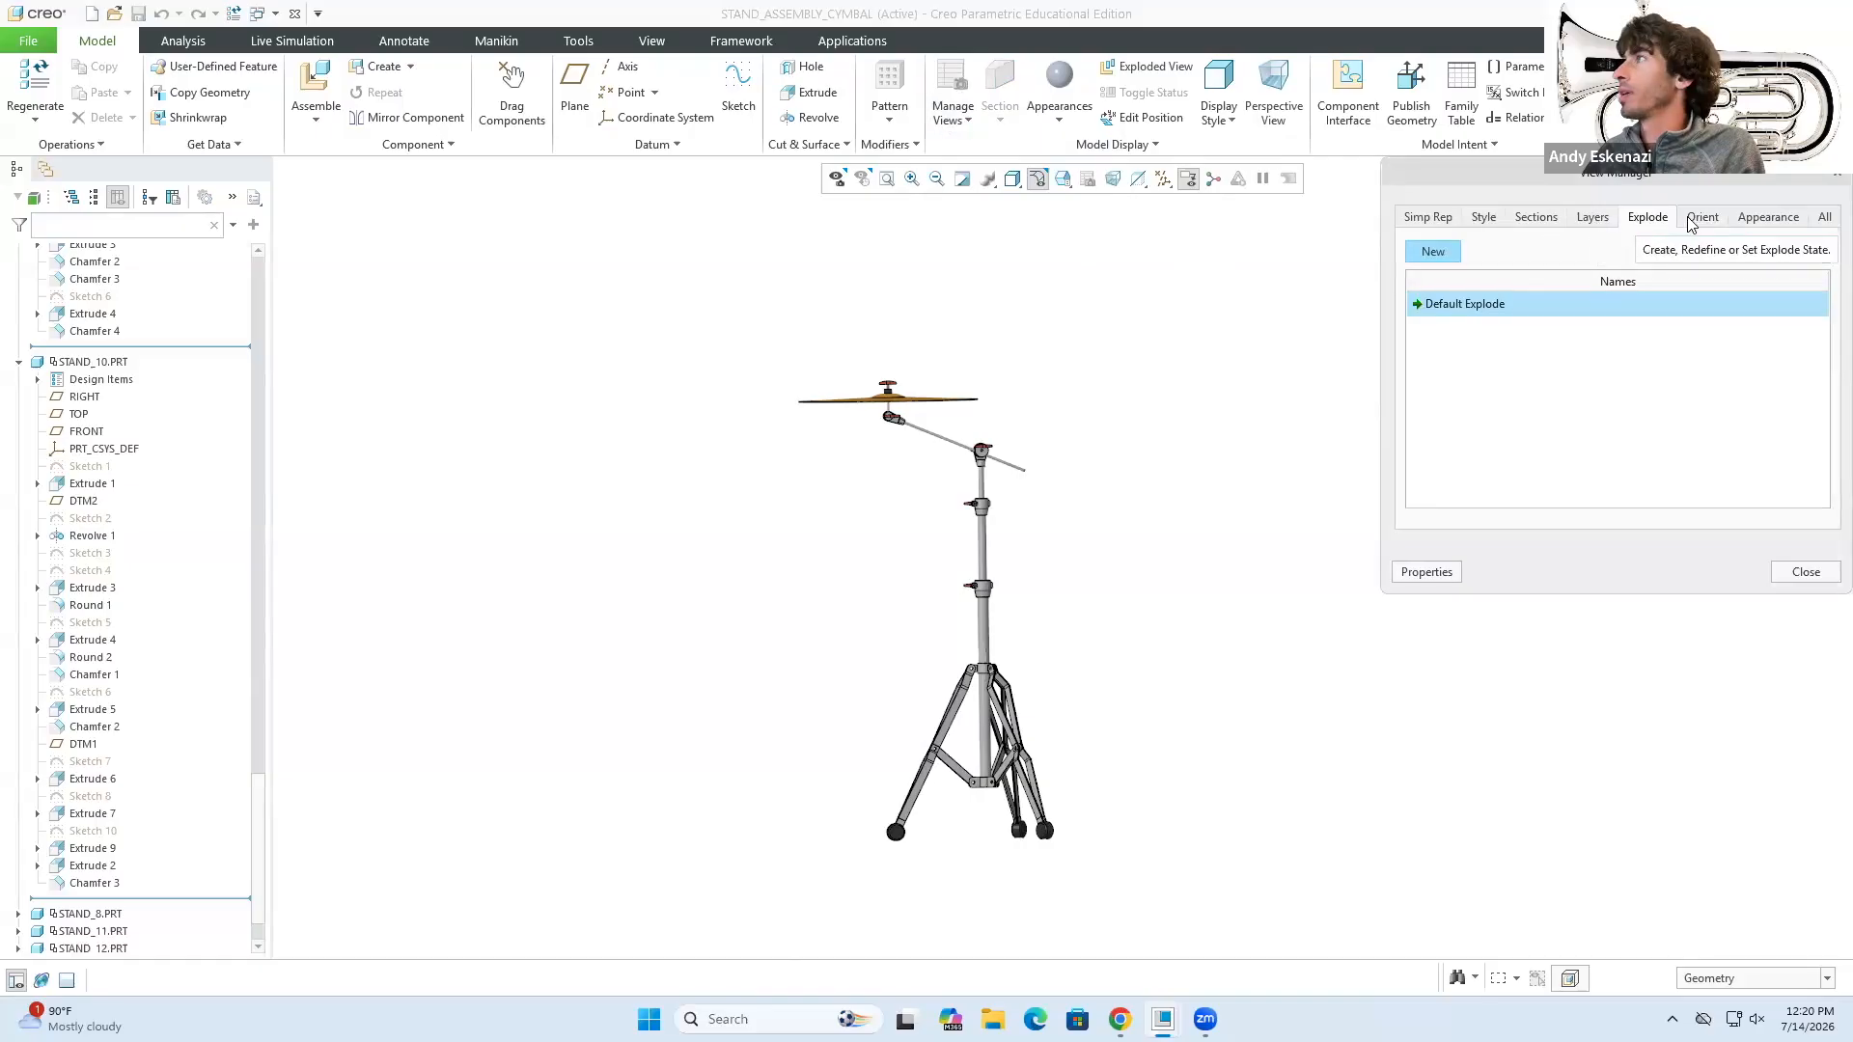
click(1438, 217)
click(1593, 217)
click(1703, 217)
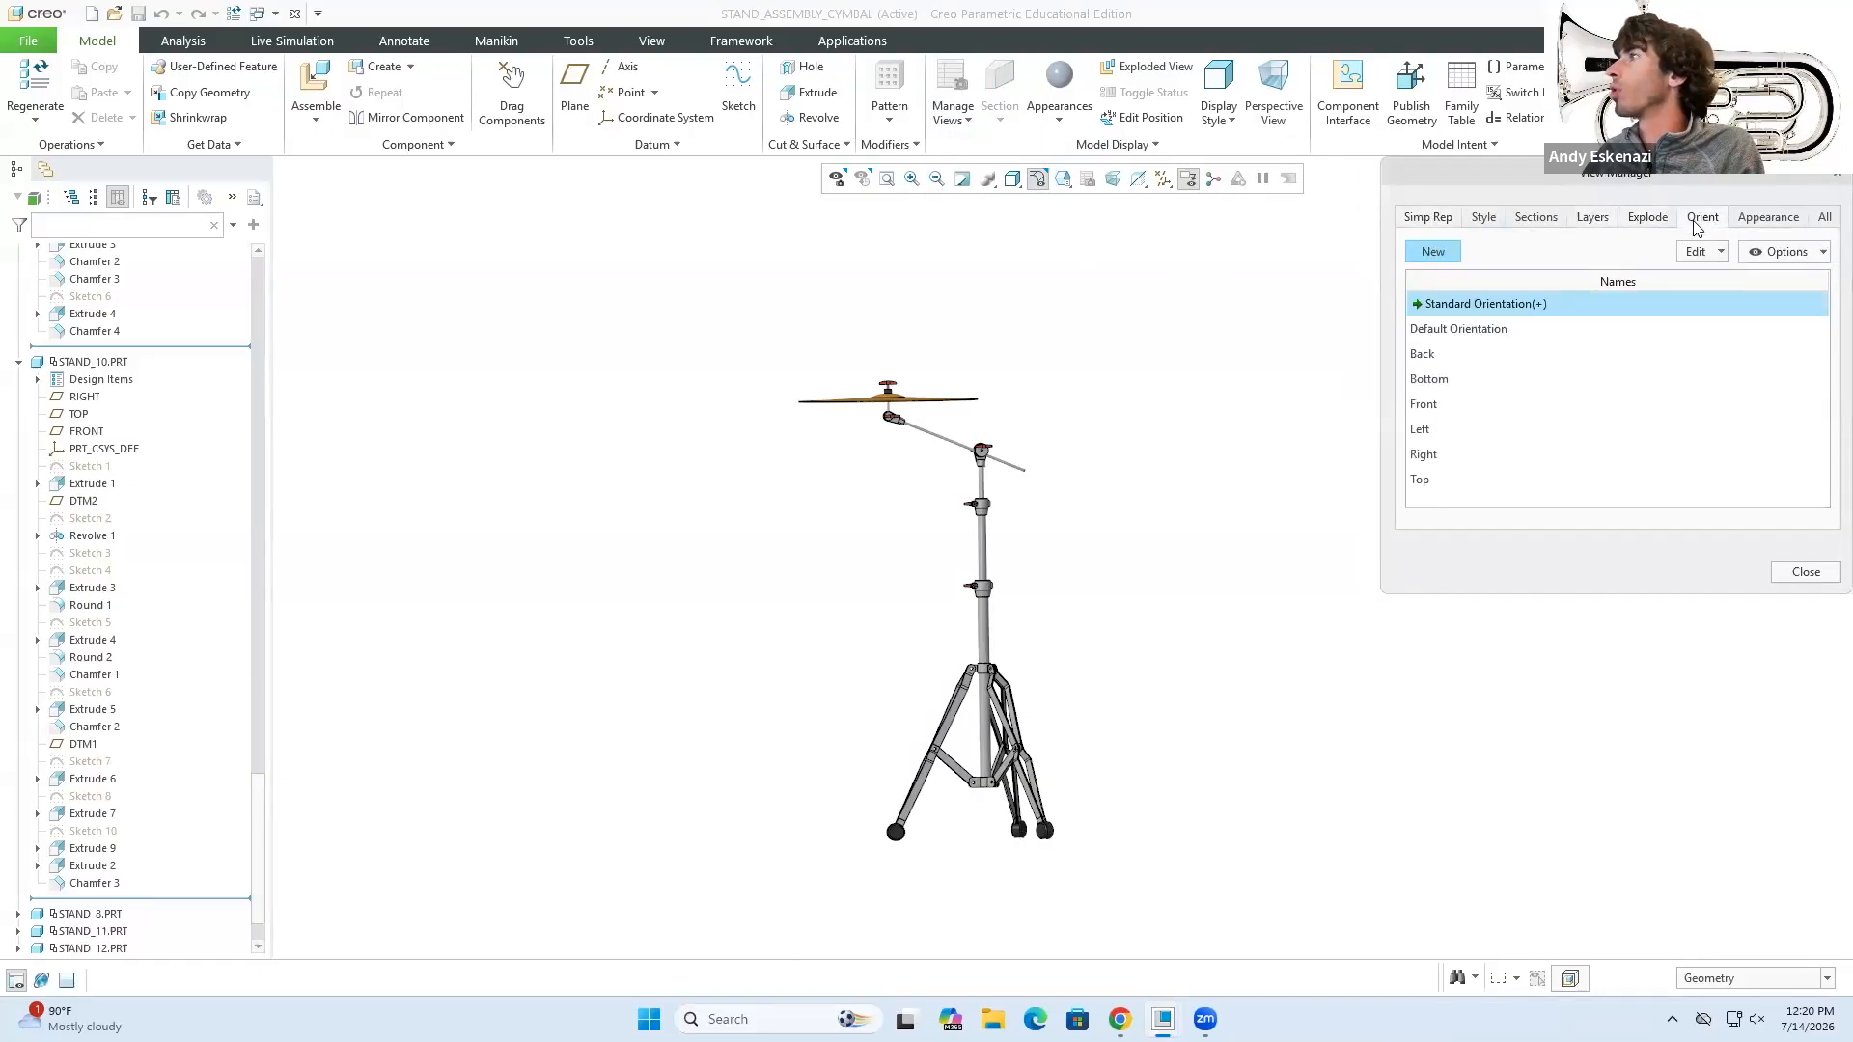
double_click(1442, 381)
click(1431, 403)
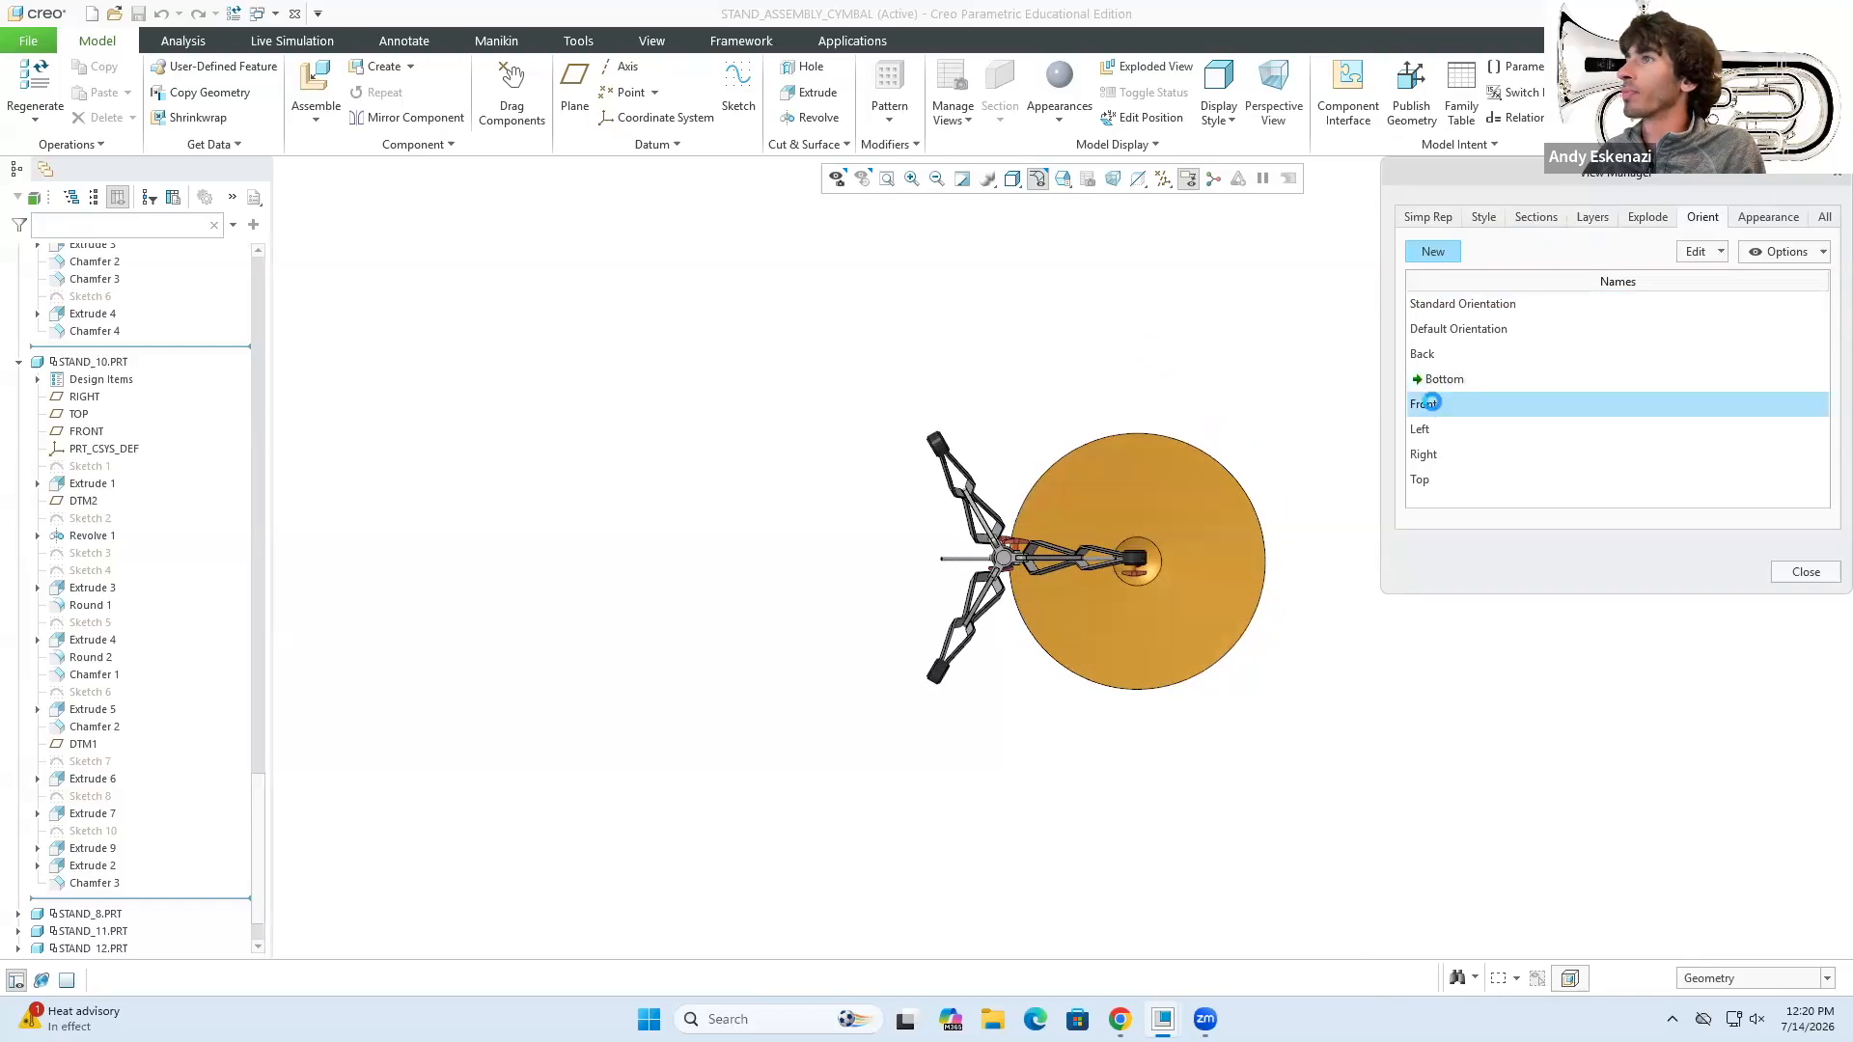
click(1431, 403)
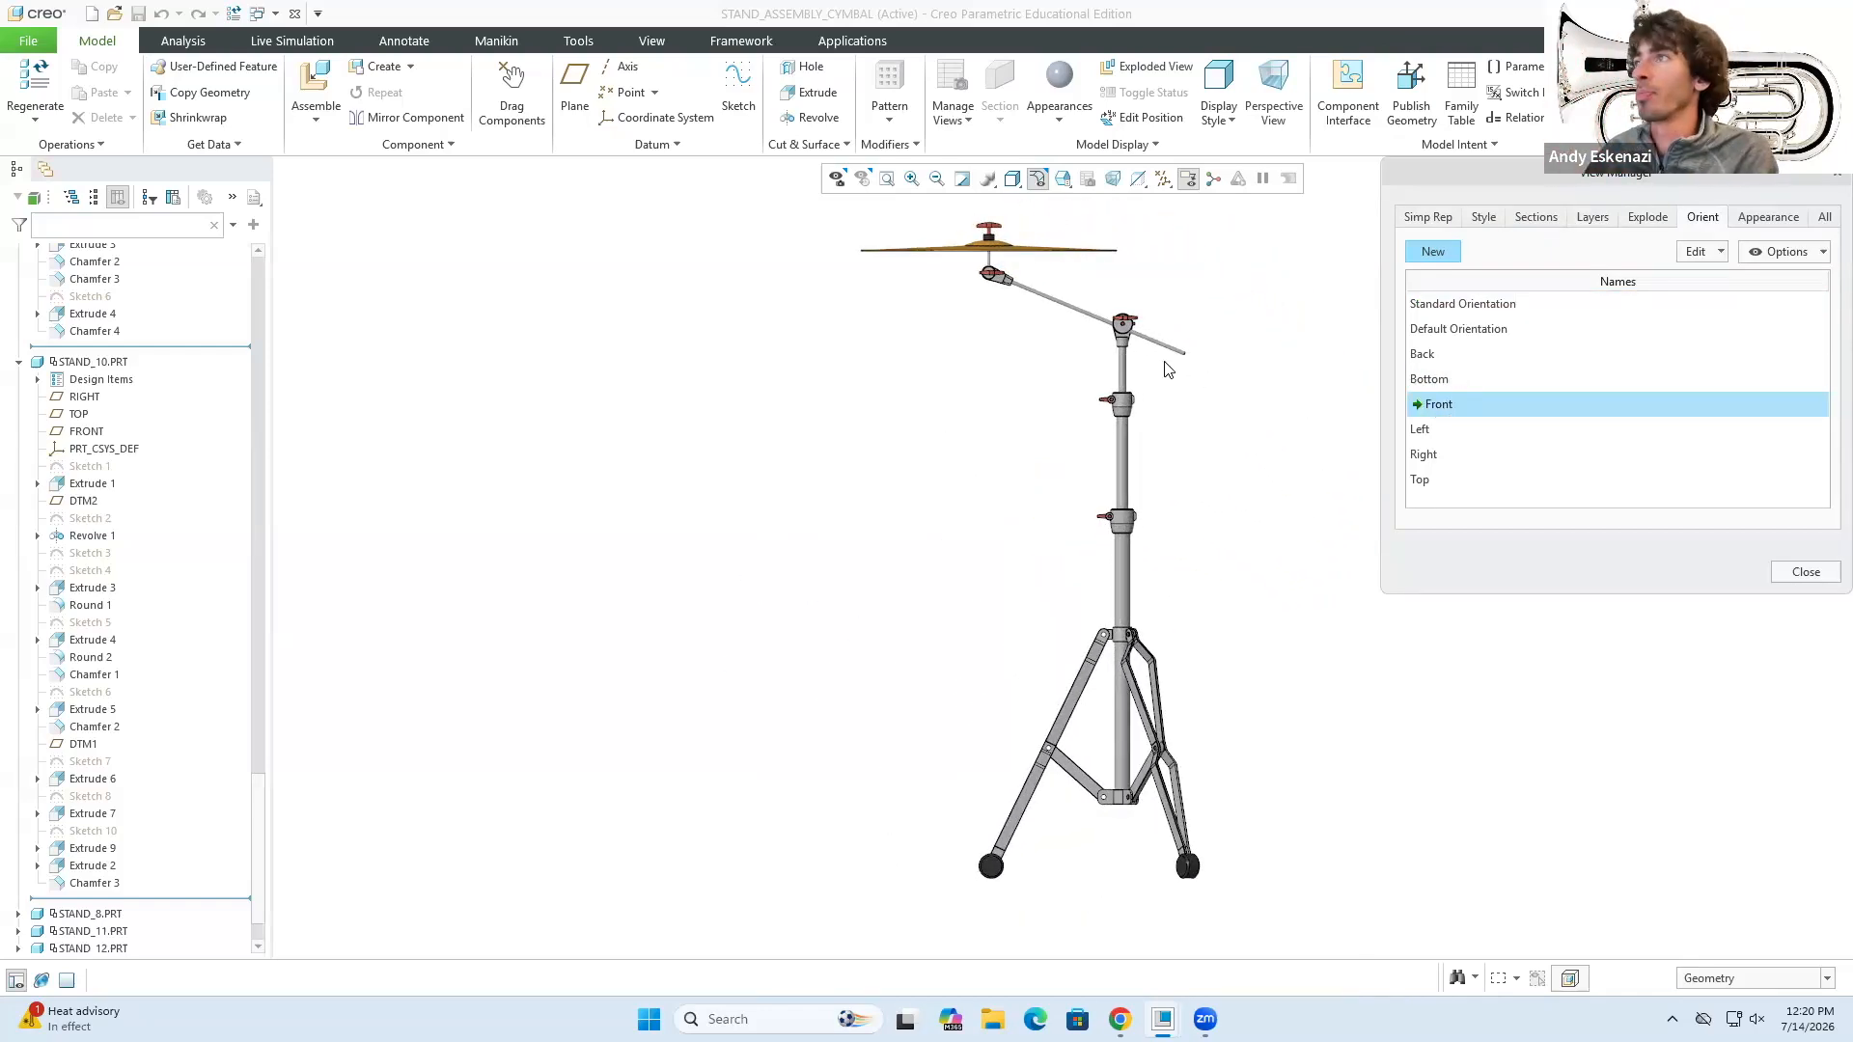
- Orient the whole cymbal stand to an angled view from above and close the View Manager
mouse_move(1008, 355)
middle_down()
mouse_move(1019, 389)
mouse_move(1039, 356)
mouse_move(1052, 395)
middle_up()
scroll(980, 529, up, 3)
scroll(1088, 426, down, 3)
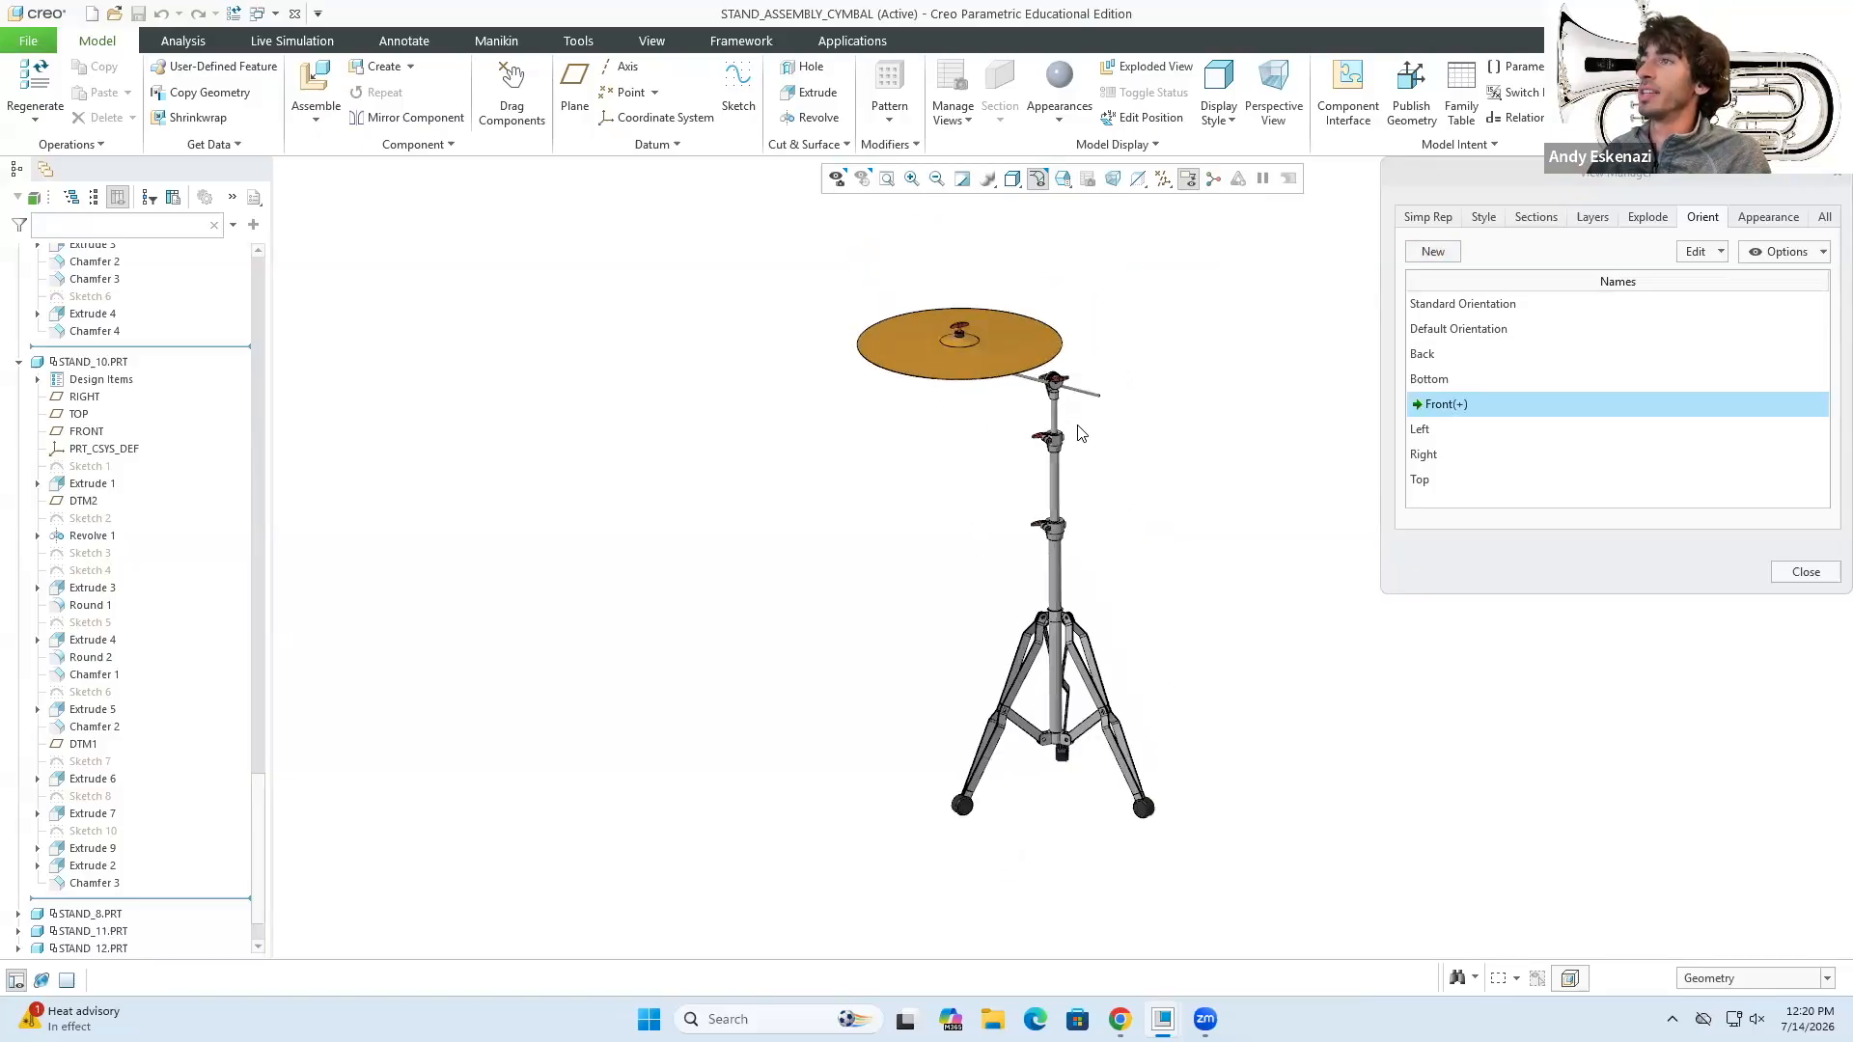
scroll(1004, 505, up, 2)
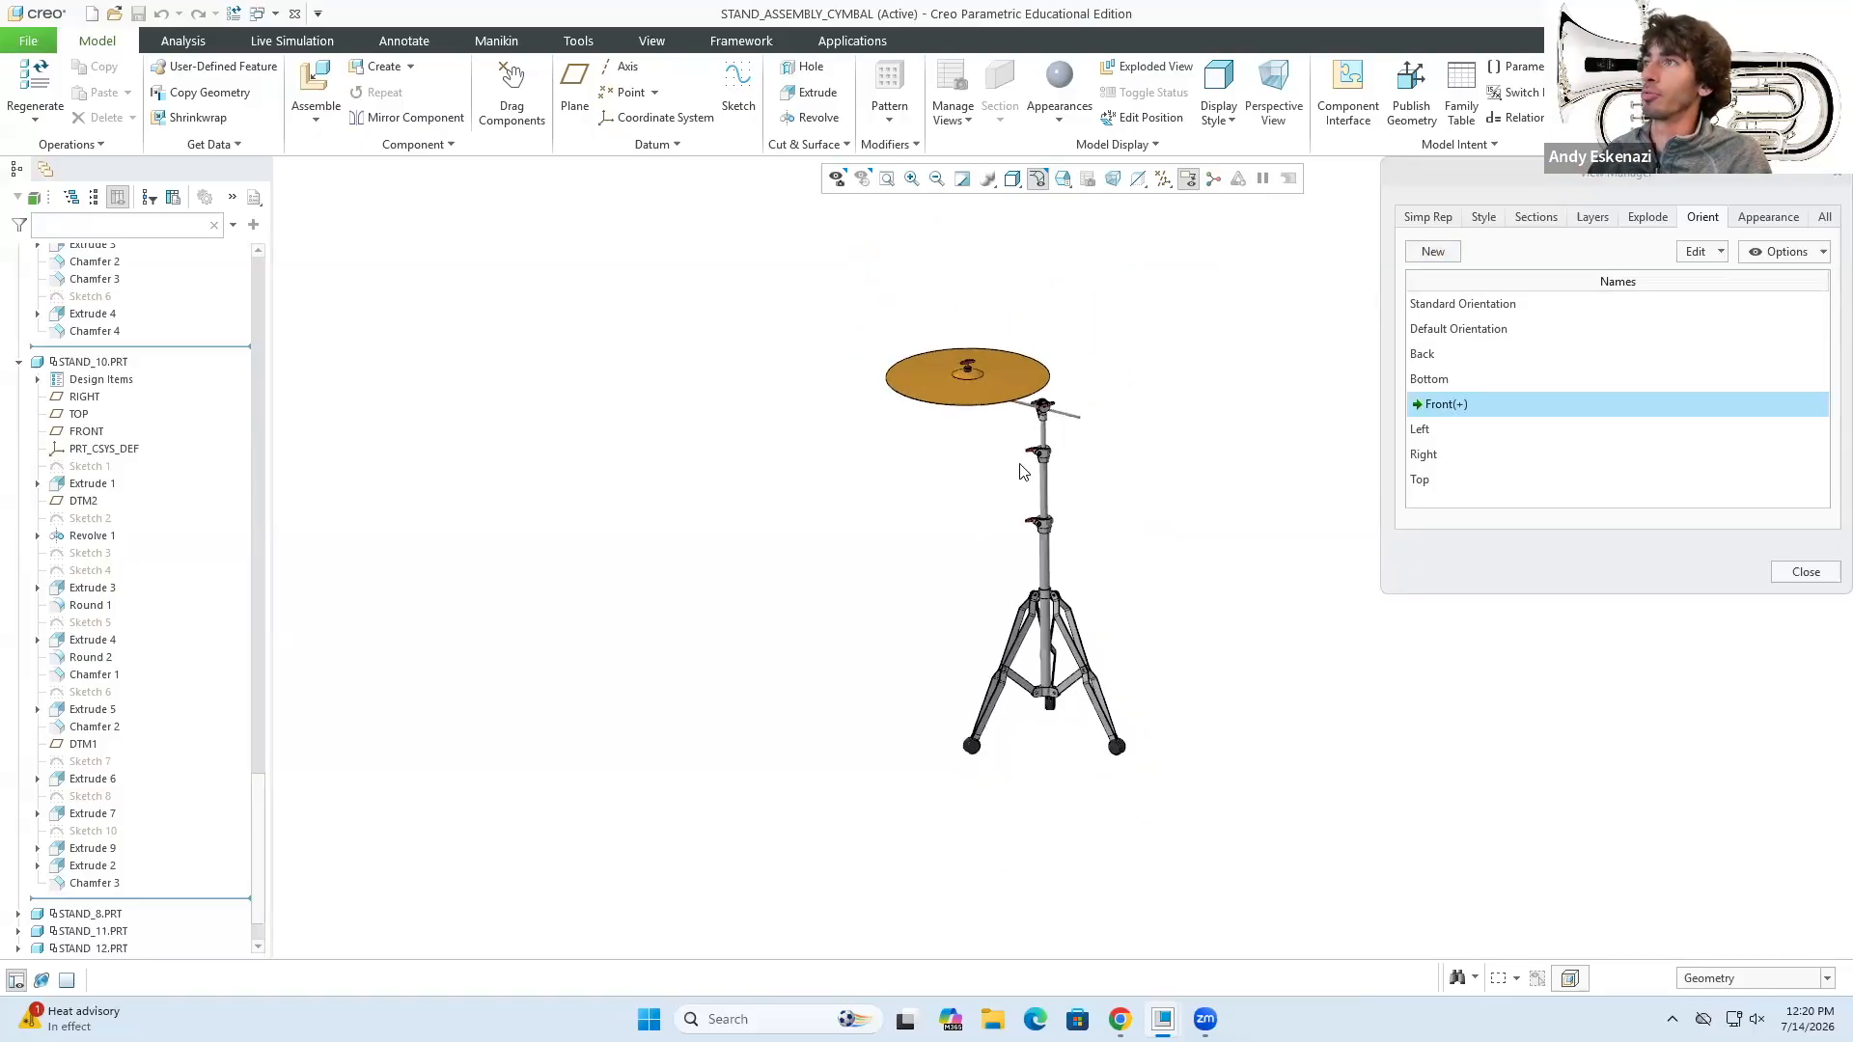
scroll(1053, 419, down, 2)
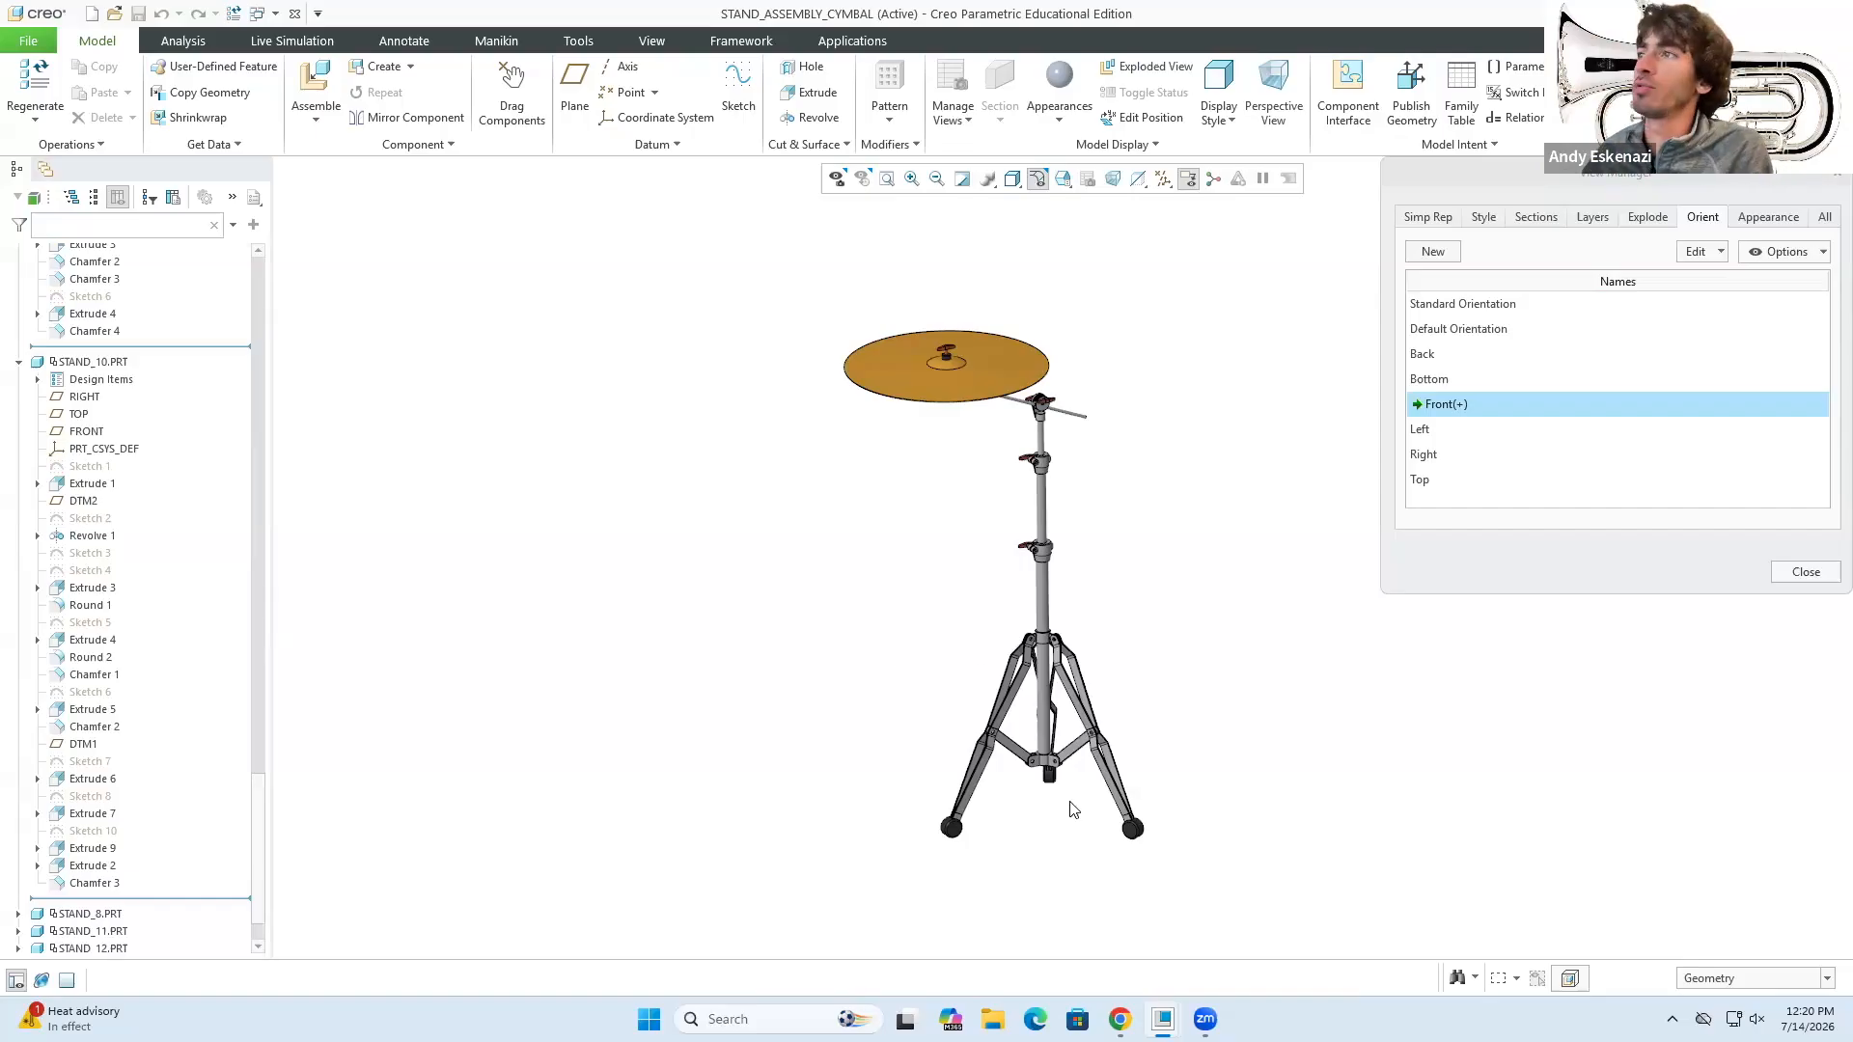
scroll(1120, 500, up, 2)
middle_drag(1025, 476, 1030, 488)
scroll(1110, 479, down, 1)
scroll(988, 575, up, 1)
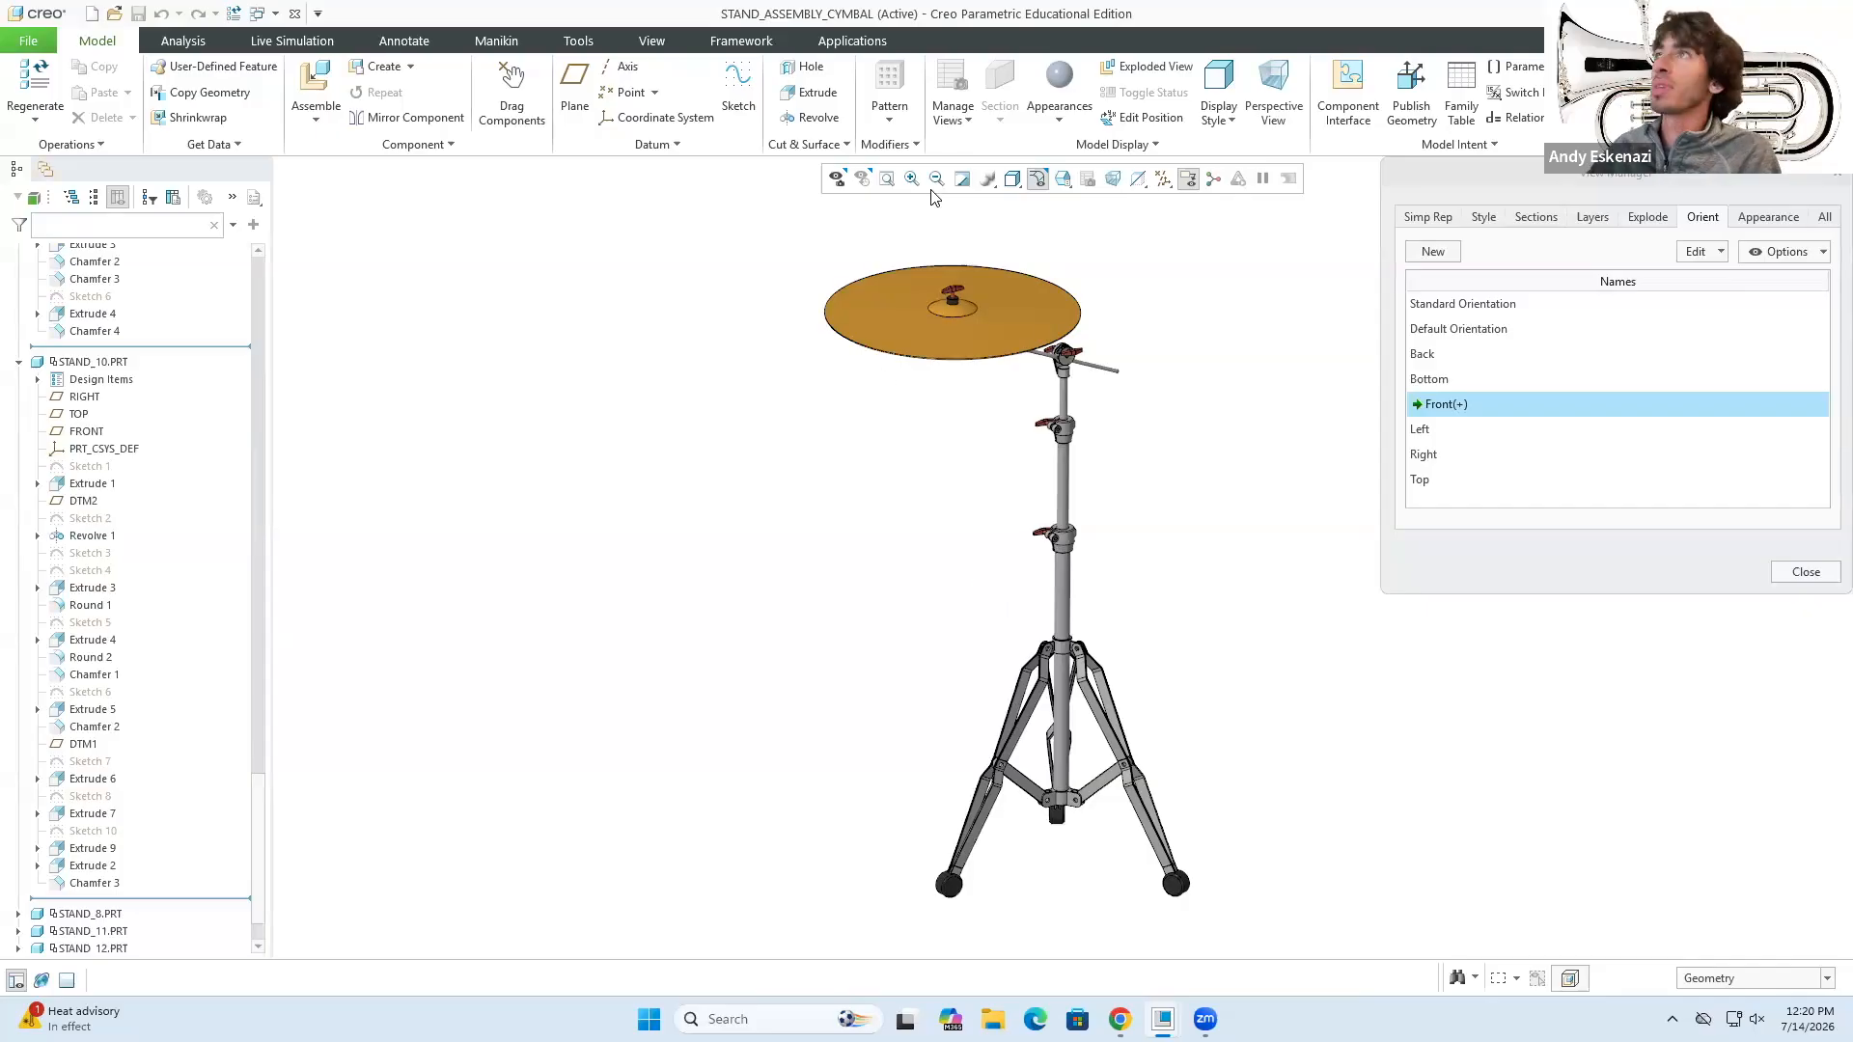
click(1806, 571)
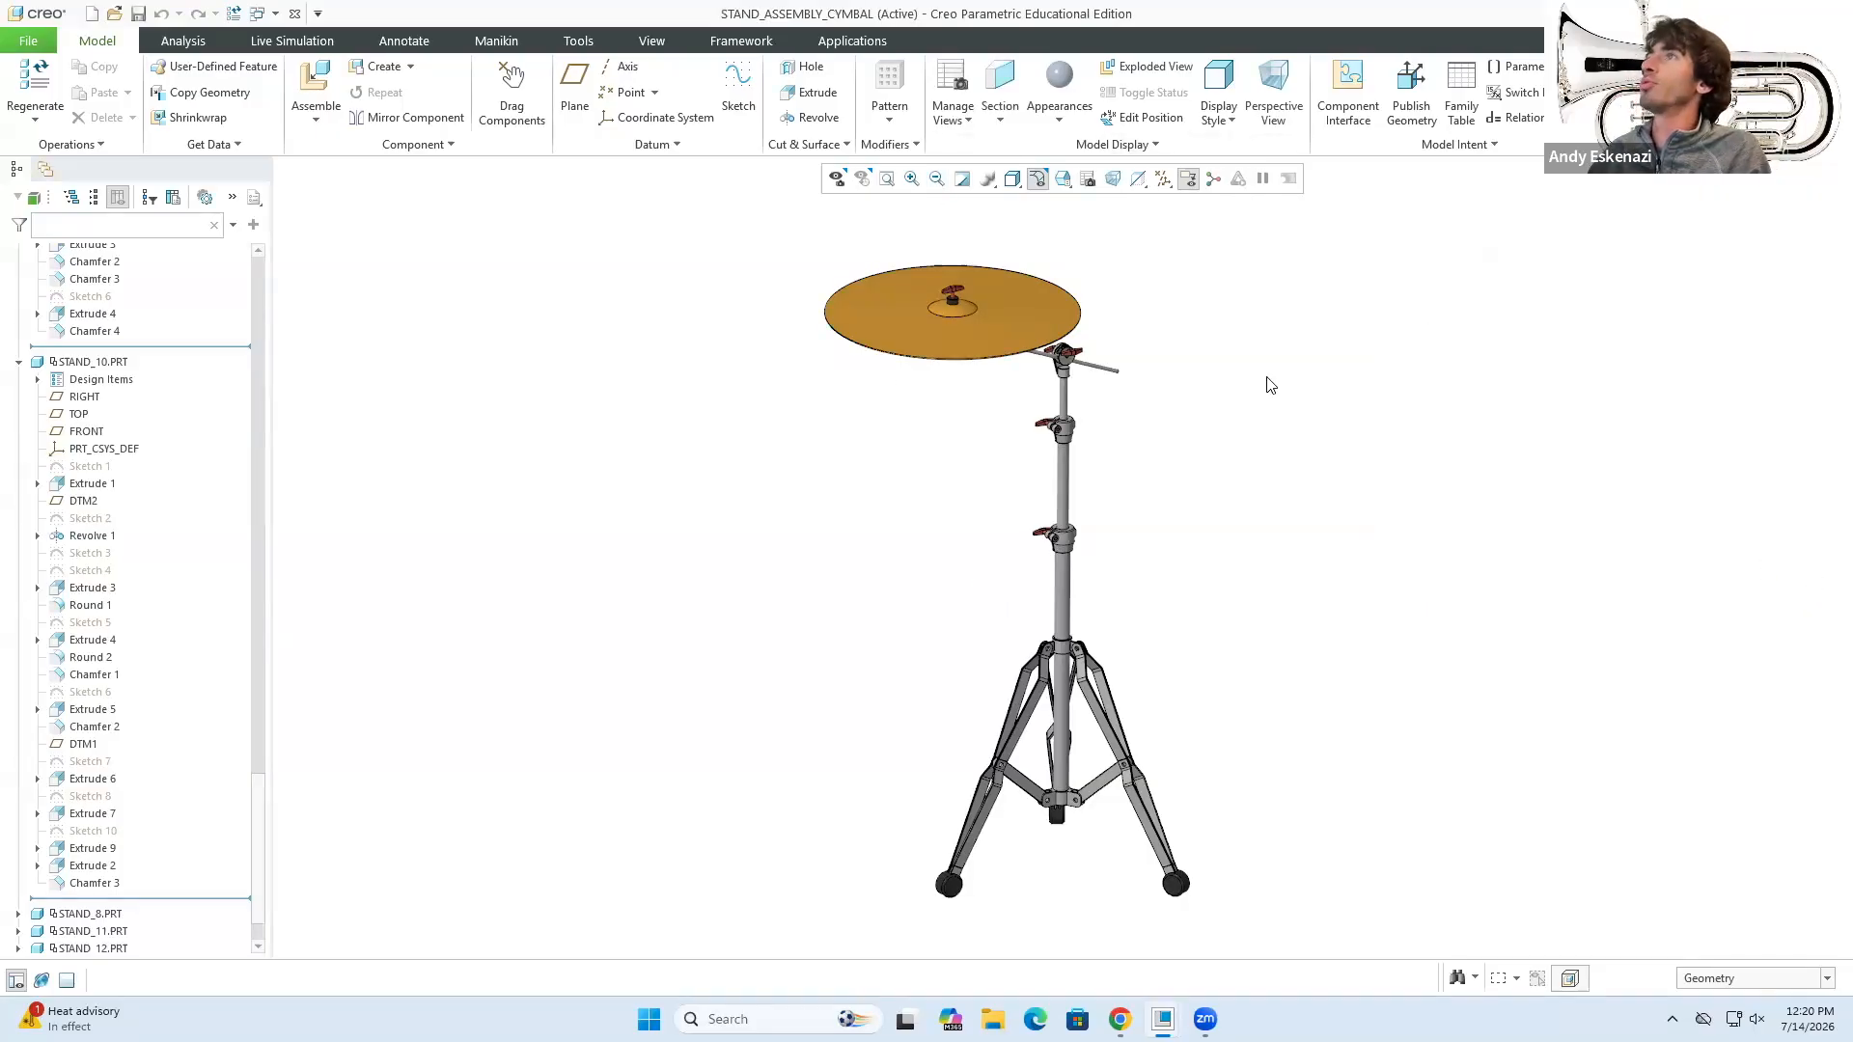
- Save the cymbal stand's current angled view as a new orientation named Isometric View and close the View Manager
click(952, 121)
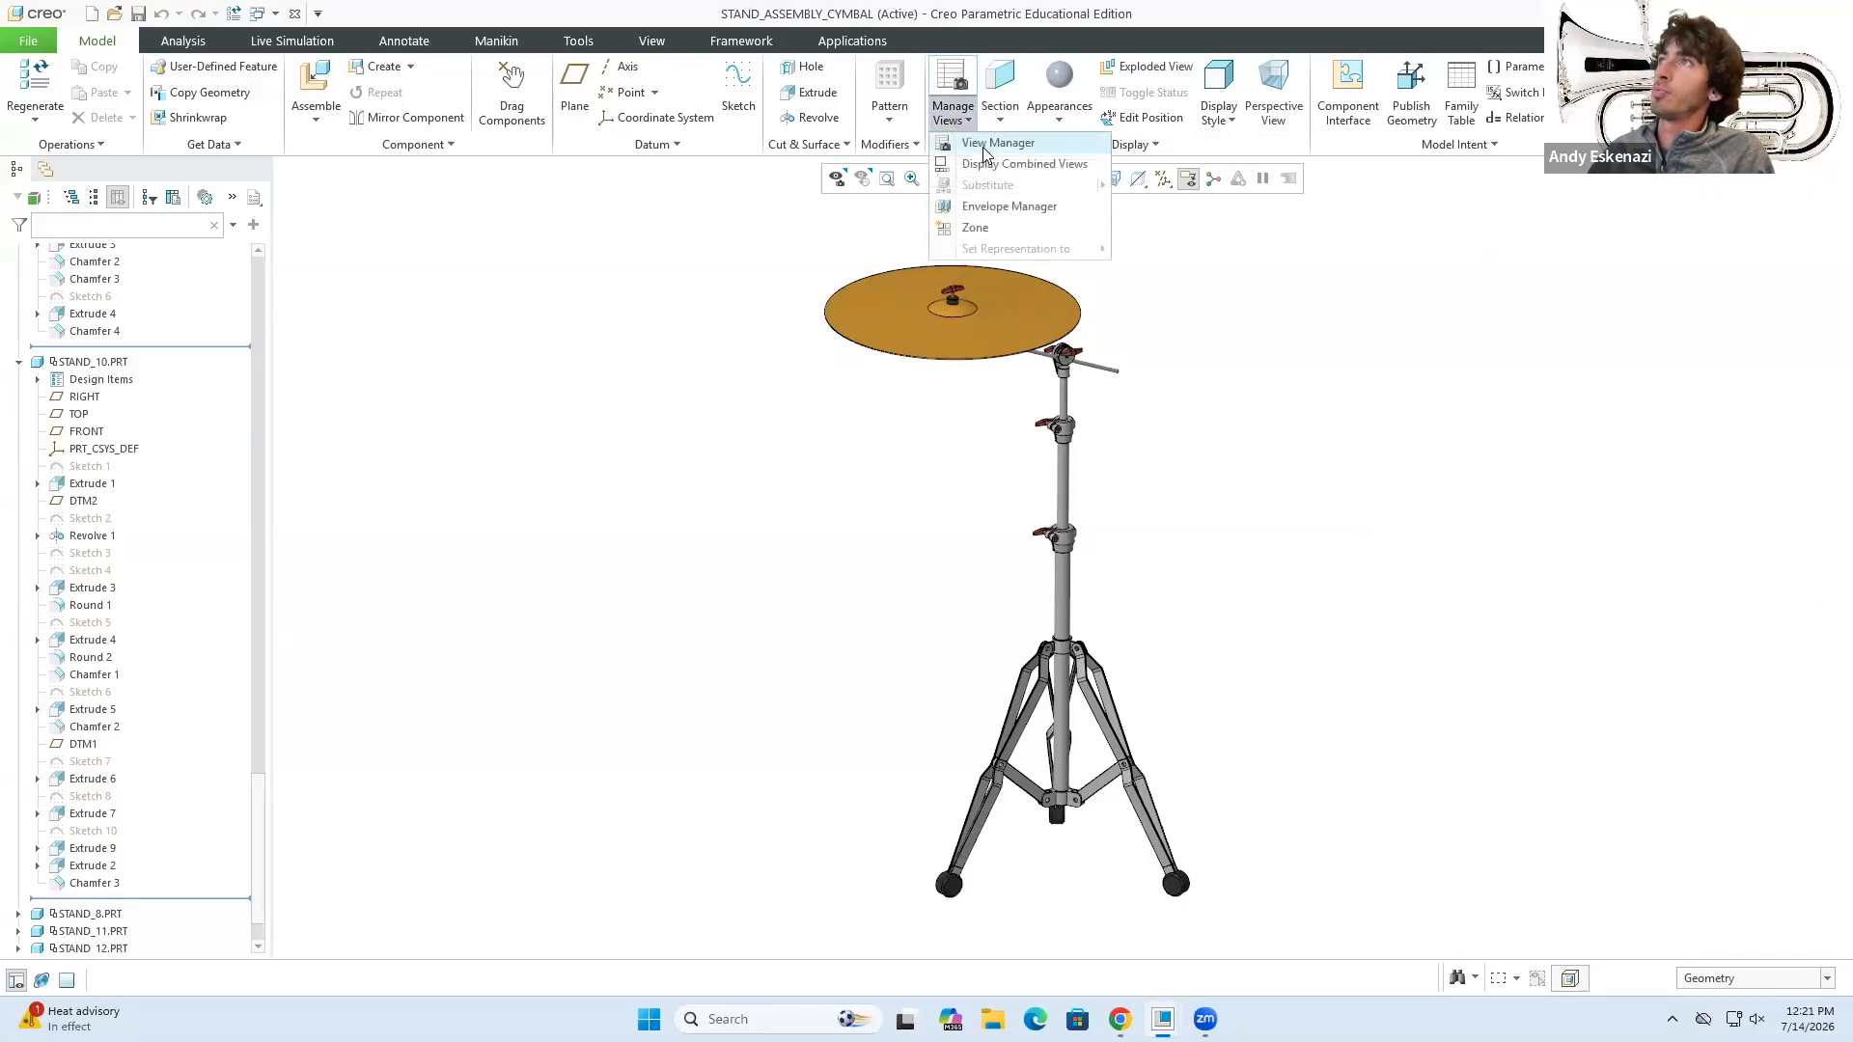
click(985, 145)
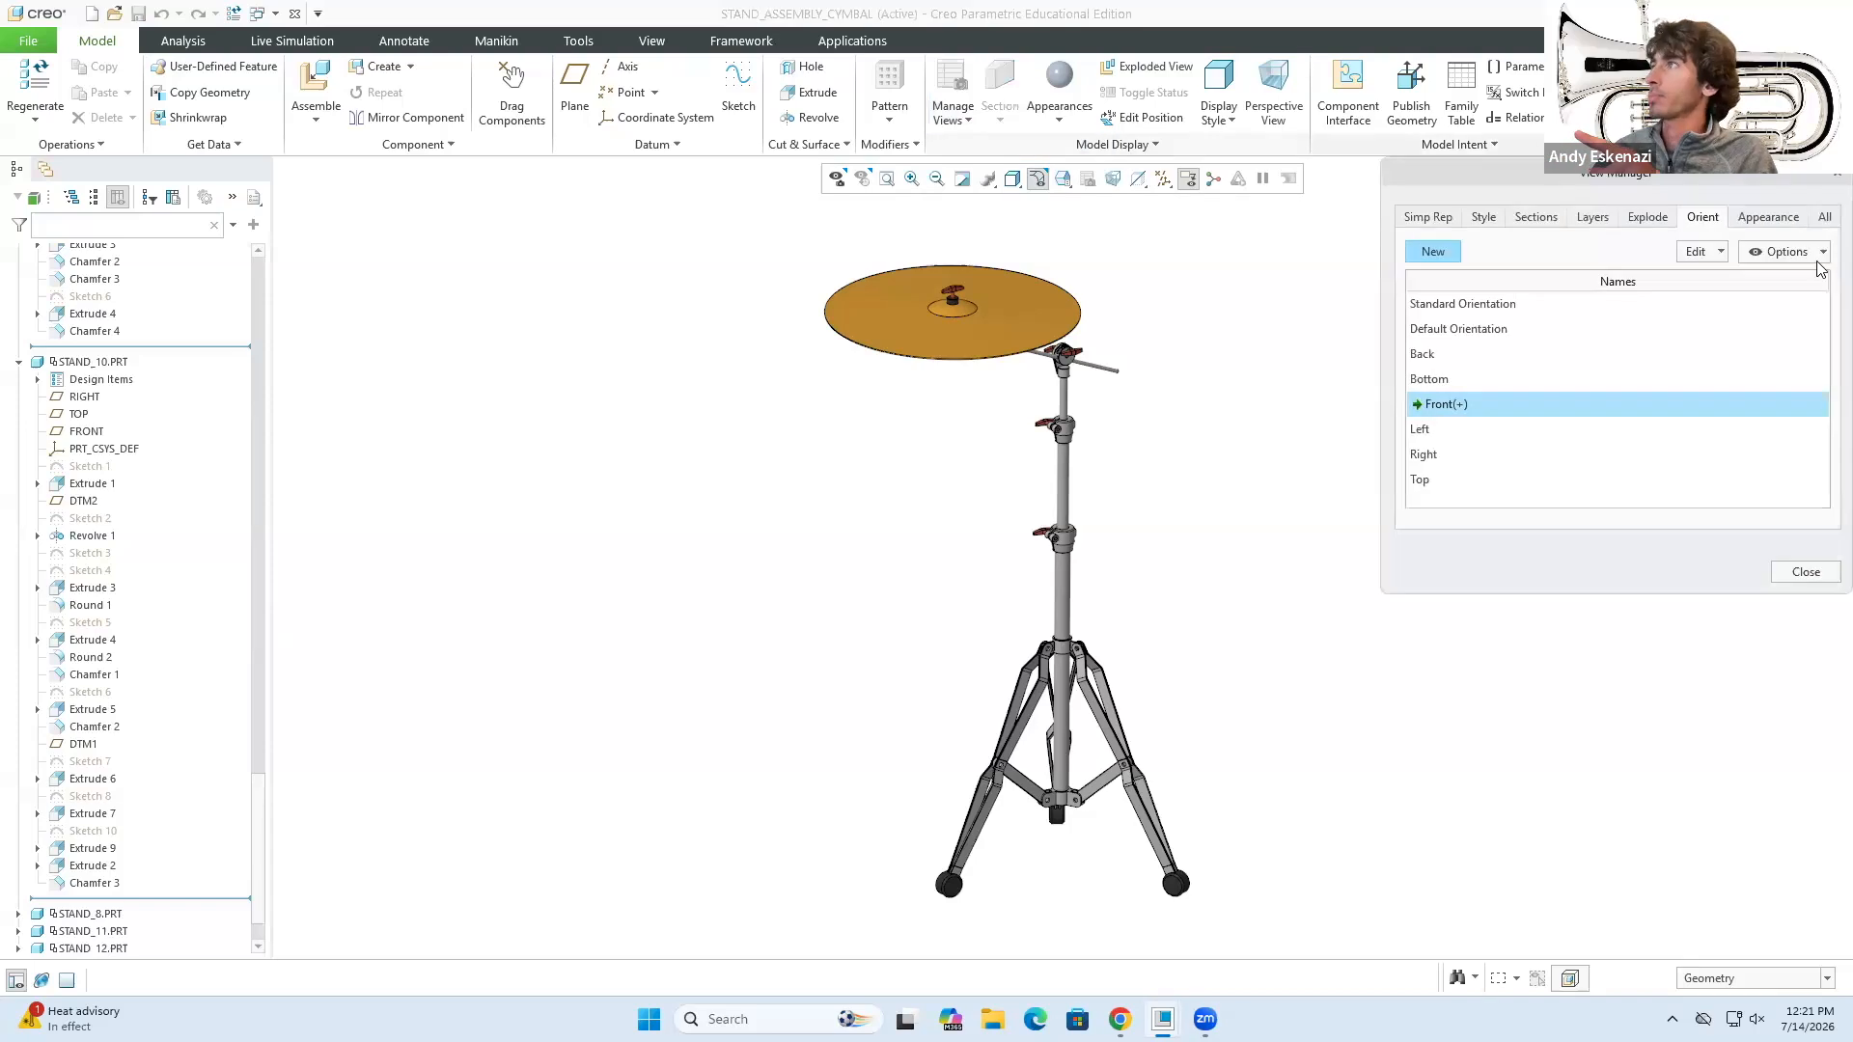
click(1431, 251)
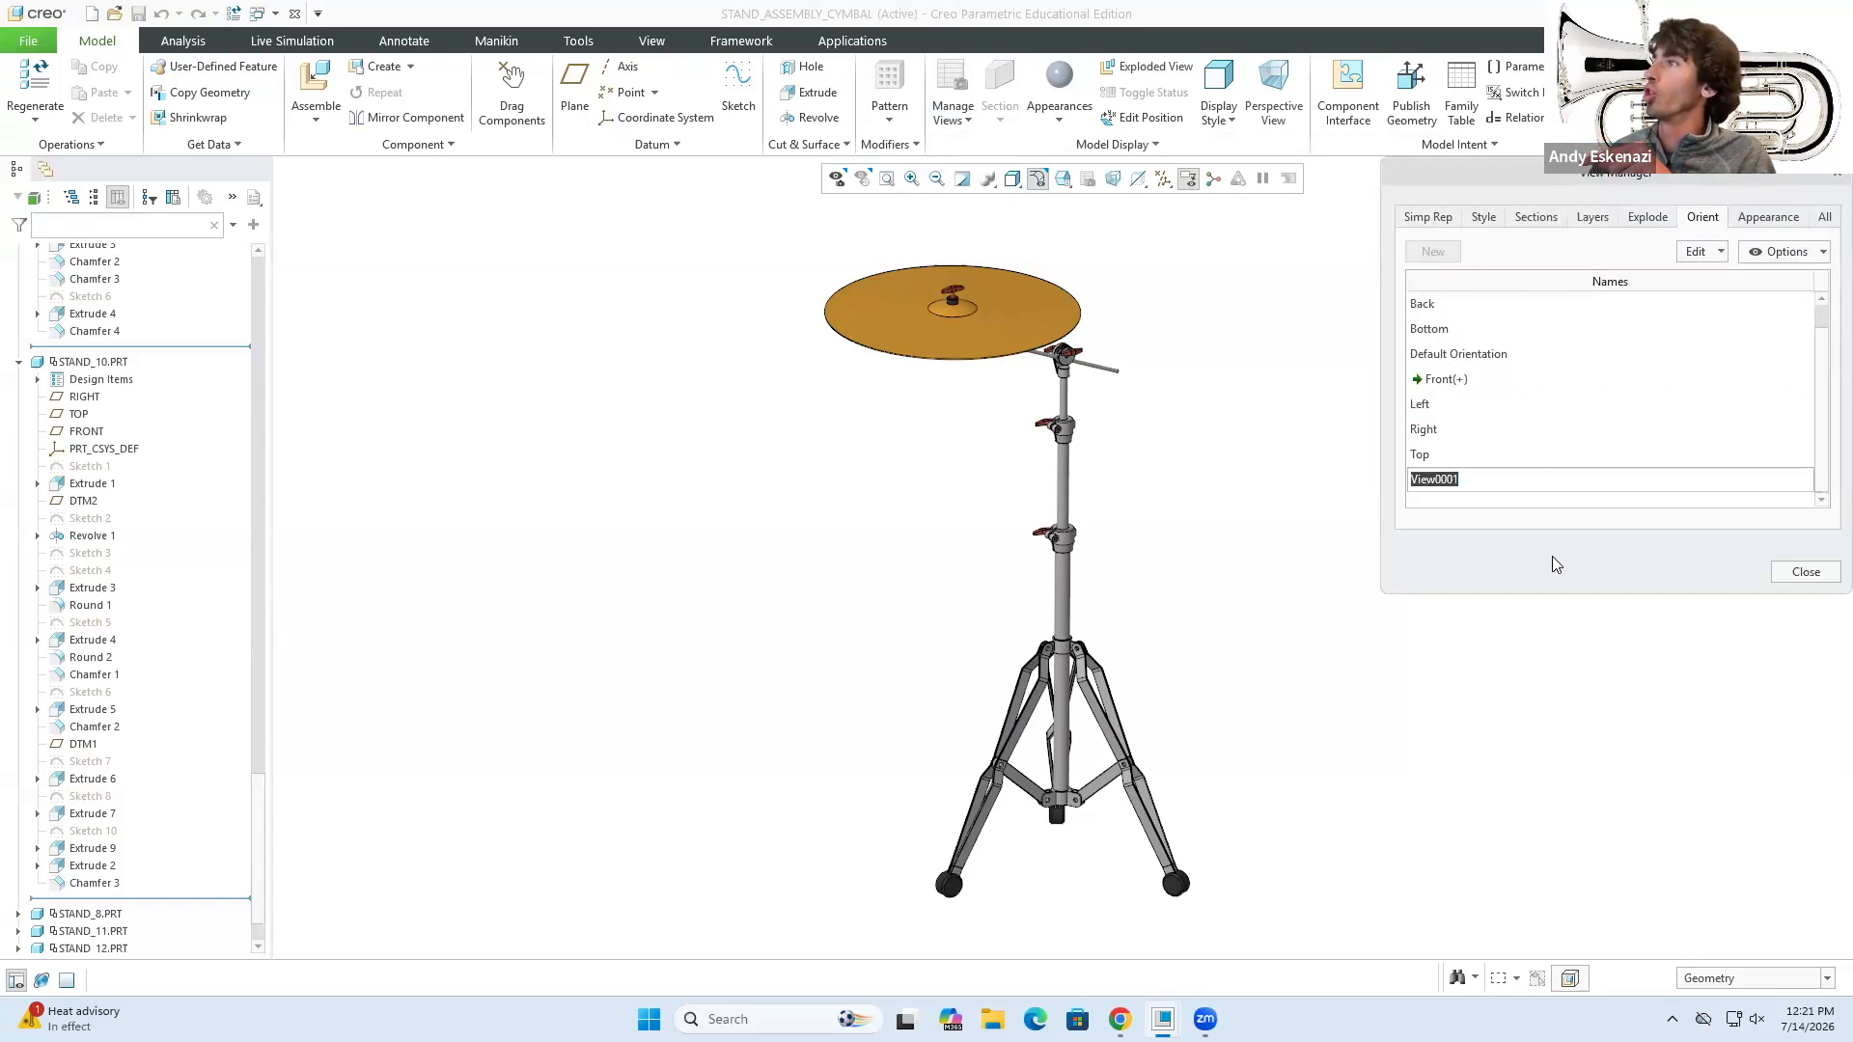
text(I)
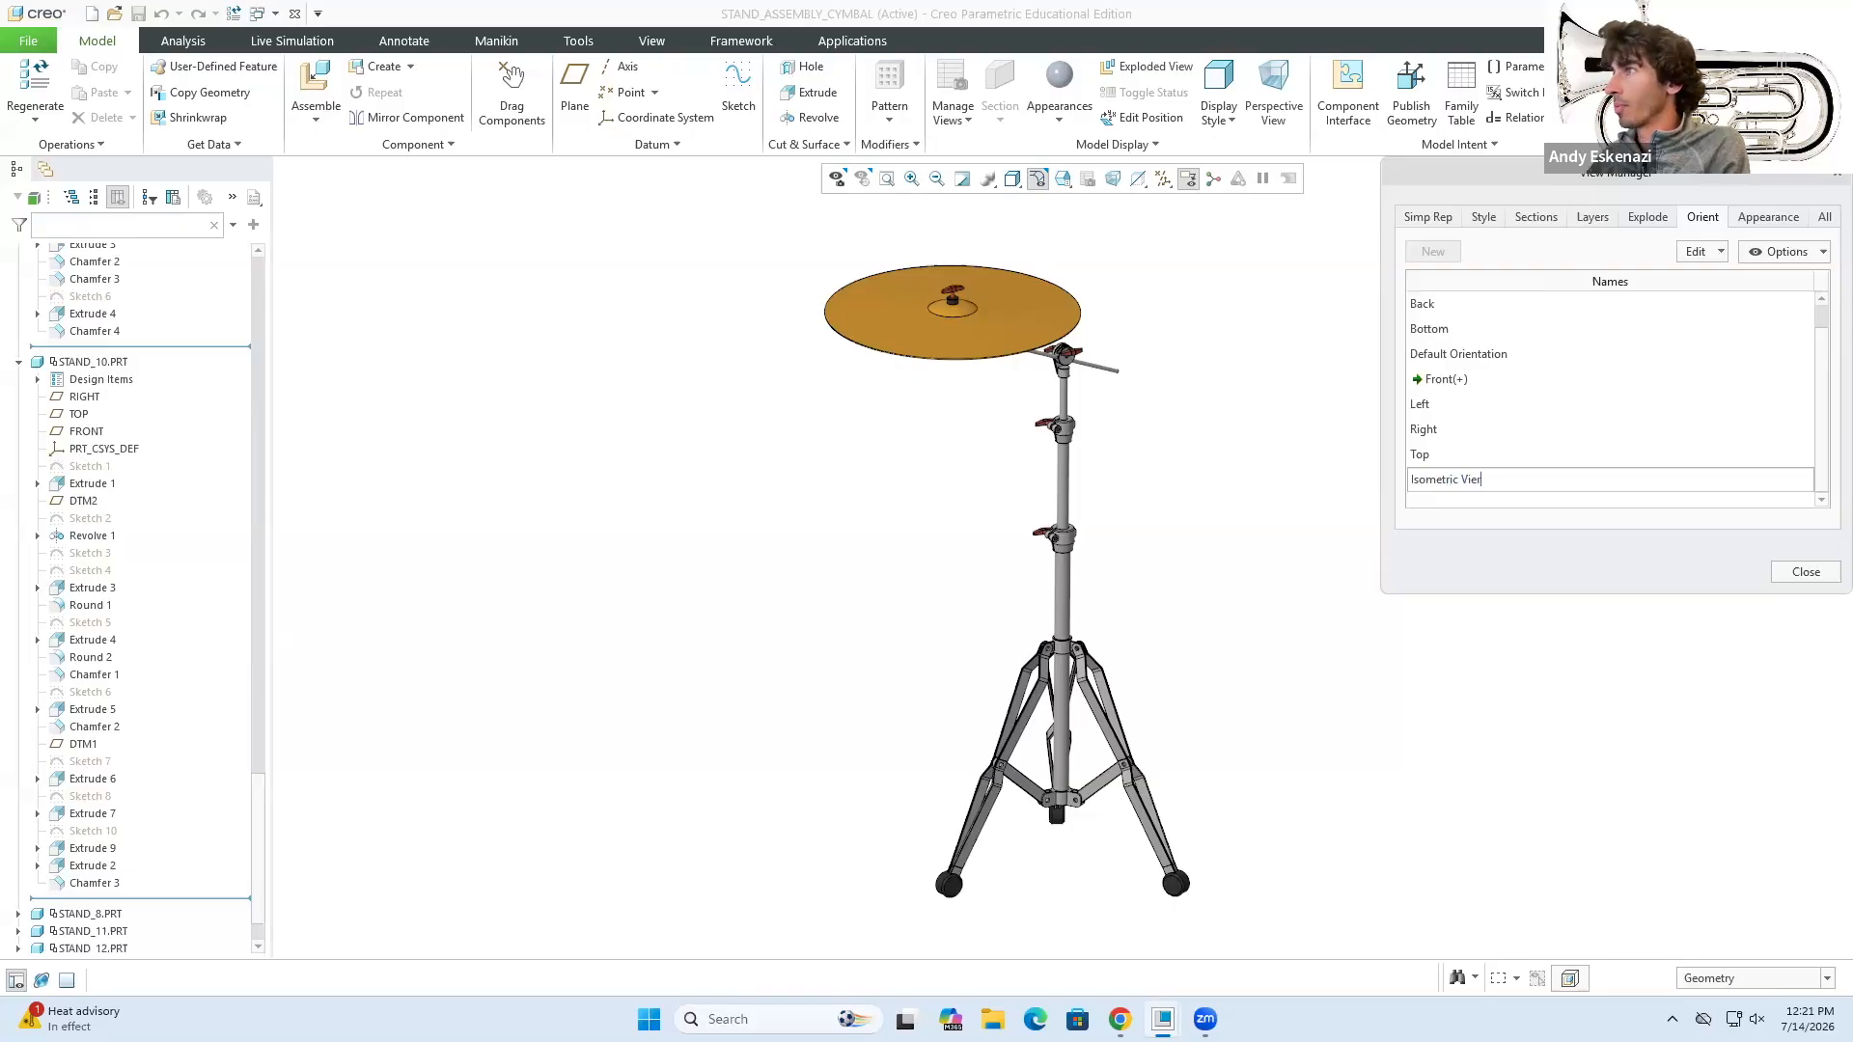
text(sometric View)
key(Return)
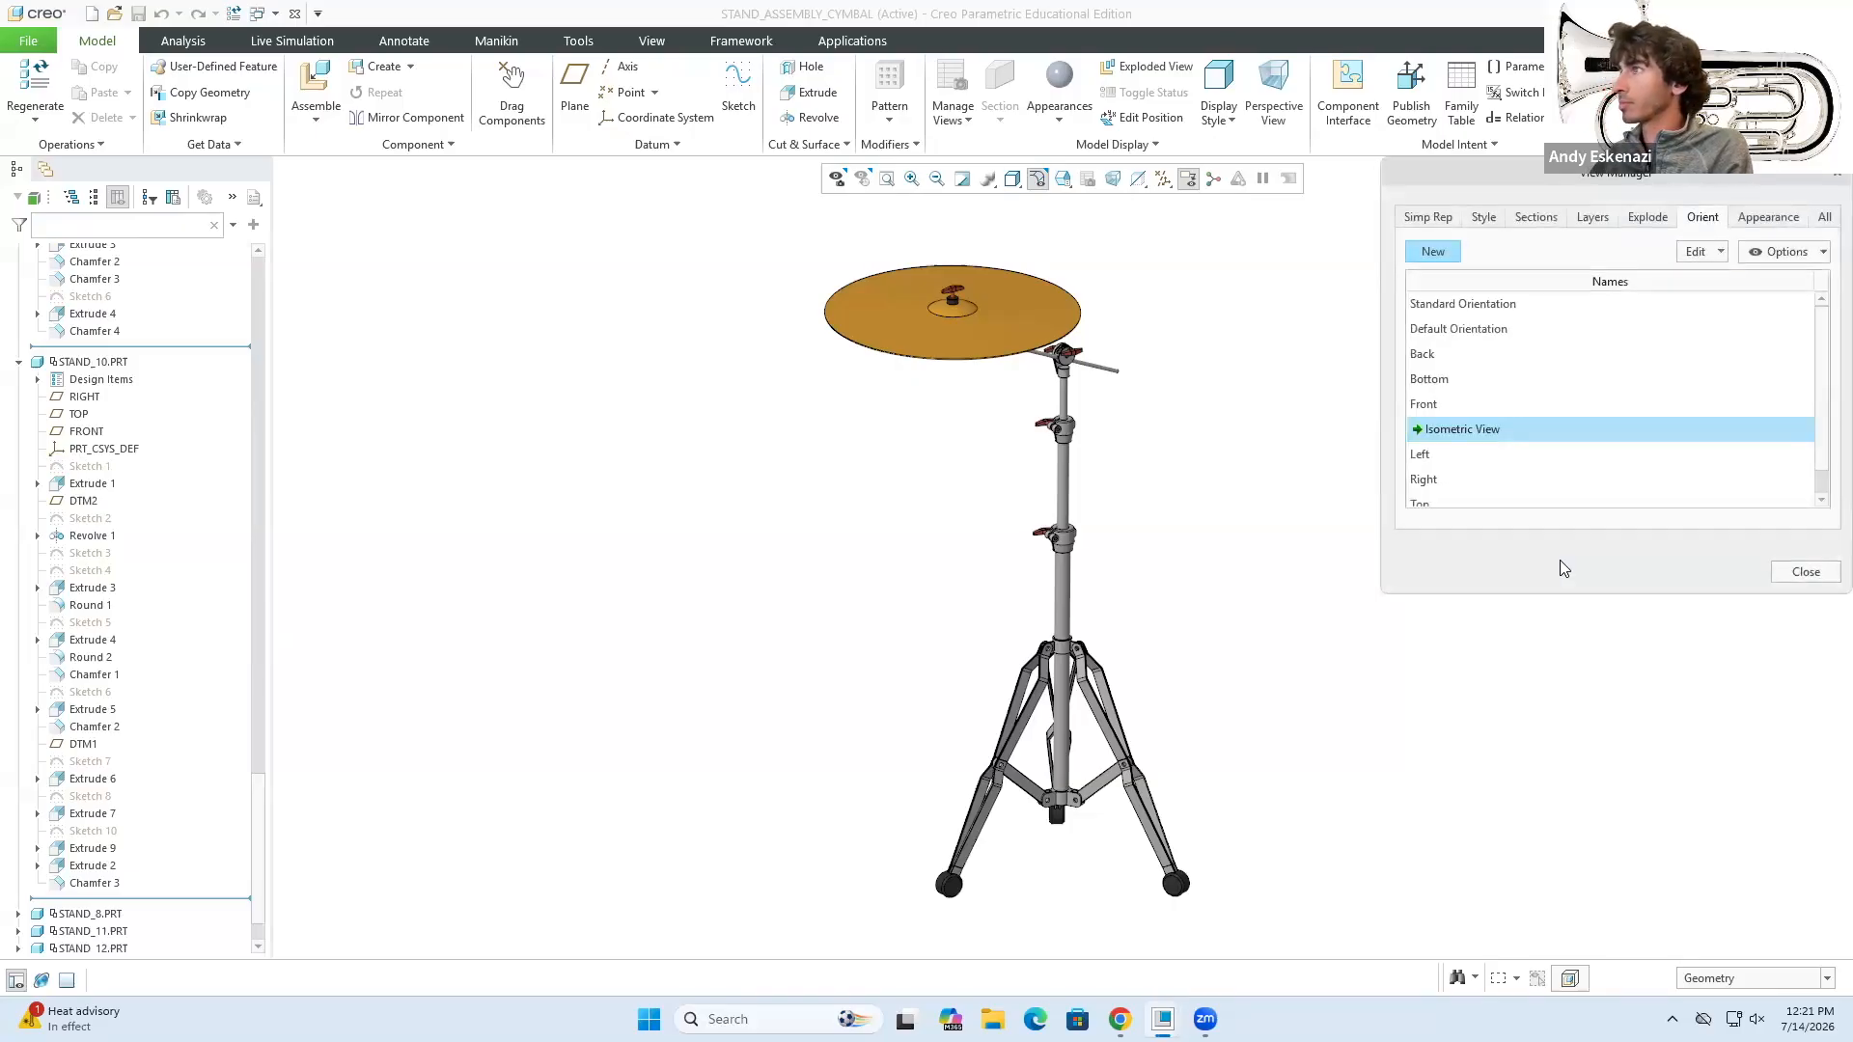
click(1806, 573)
- Display the saved Bottom orientation, restore the saved Isometric View of the cymbal stand, and close the View Manager
click(959, 124)
click(977, 145)
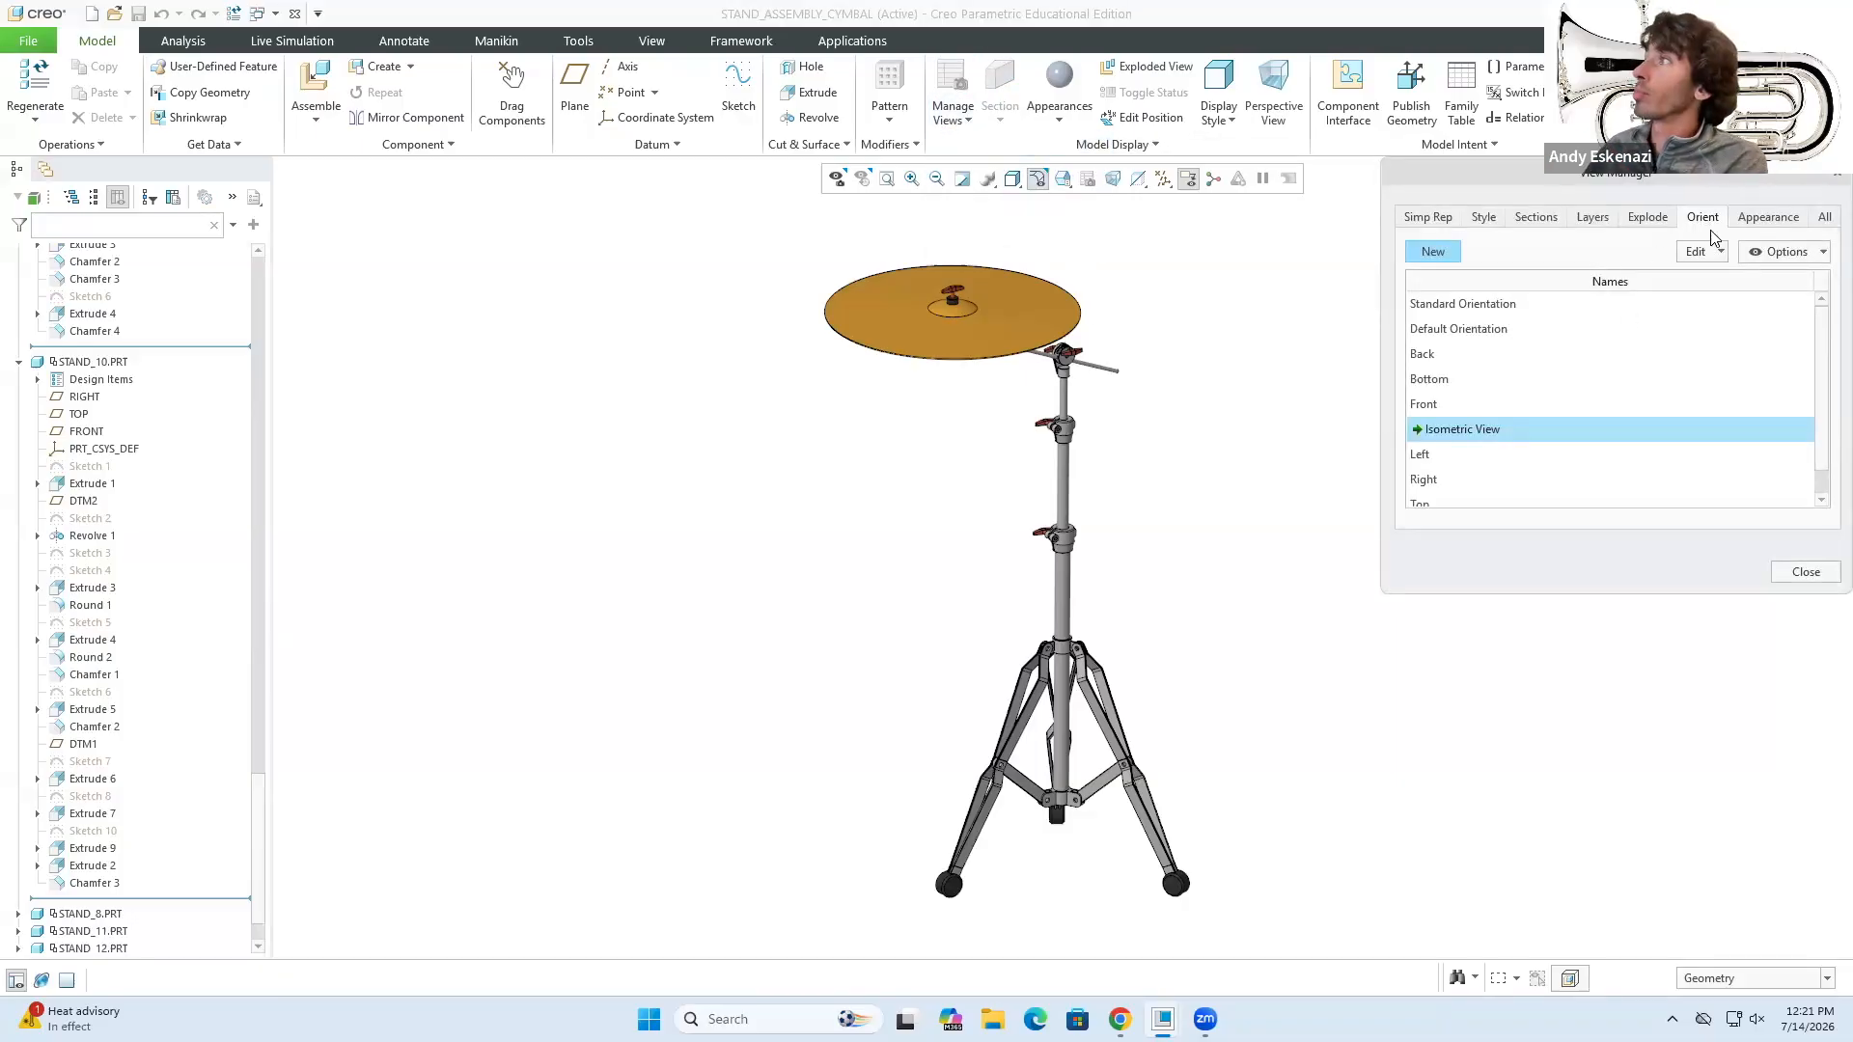
double_click(1435, 378)
click(1465, 428)
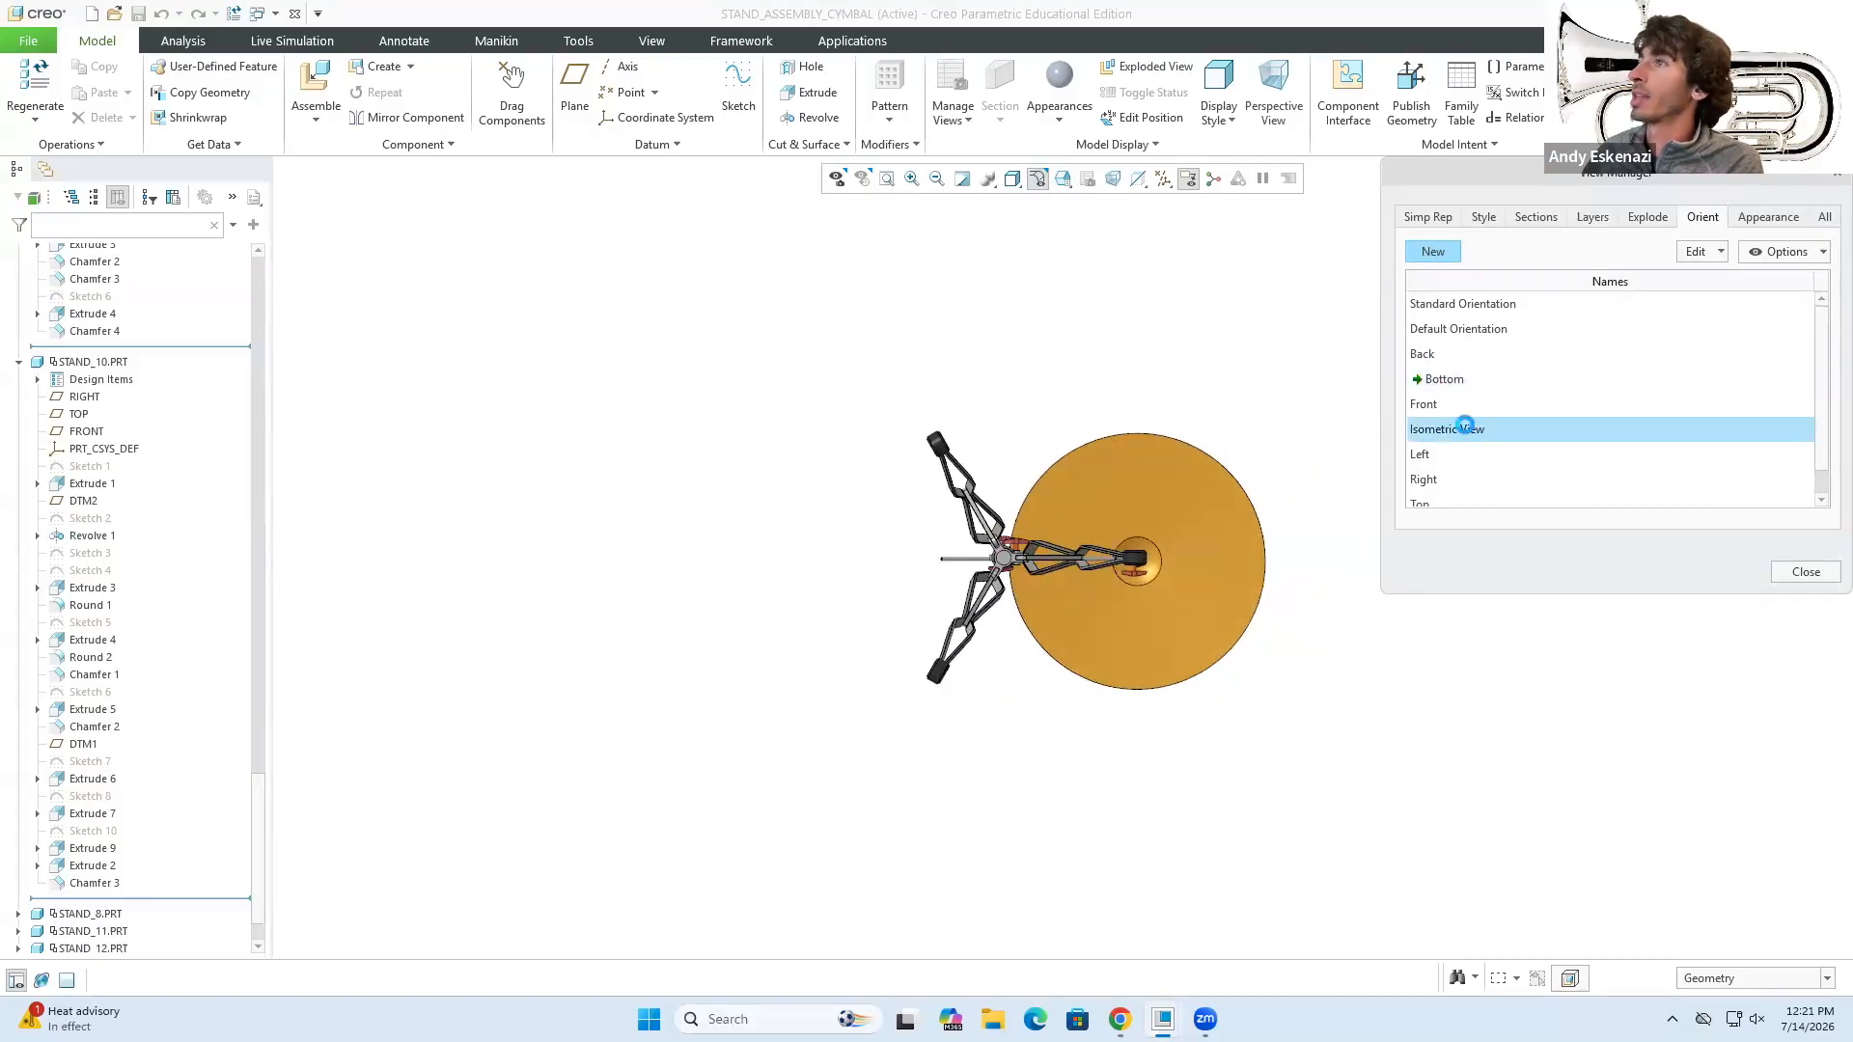
double_click(1465, 429)
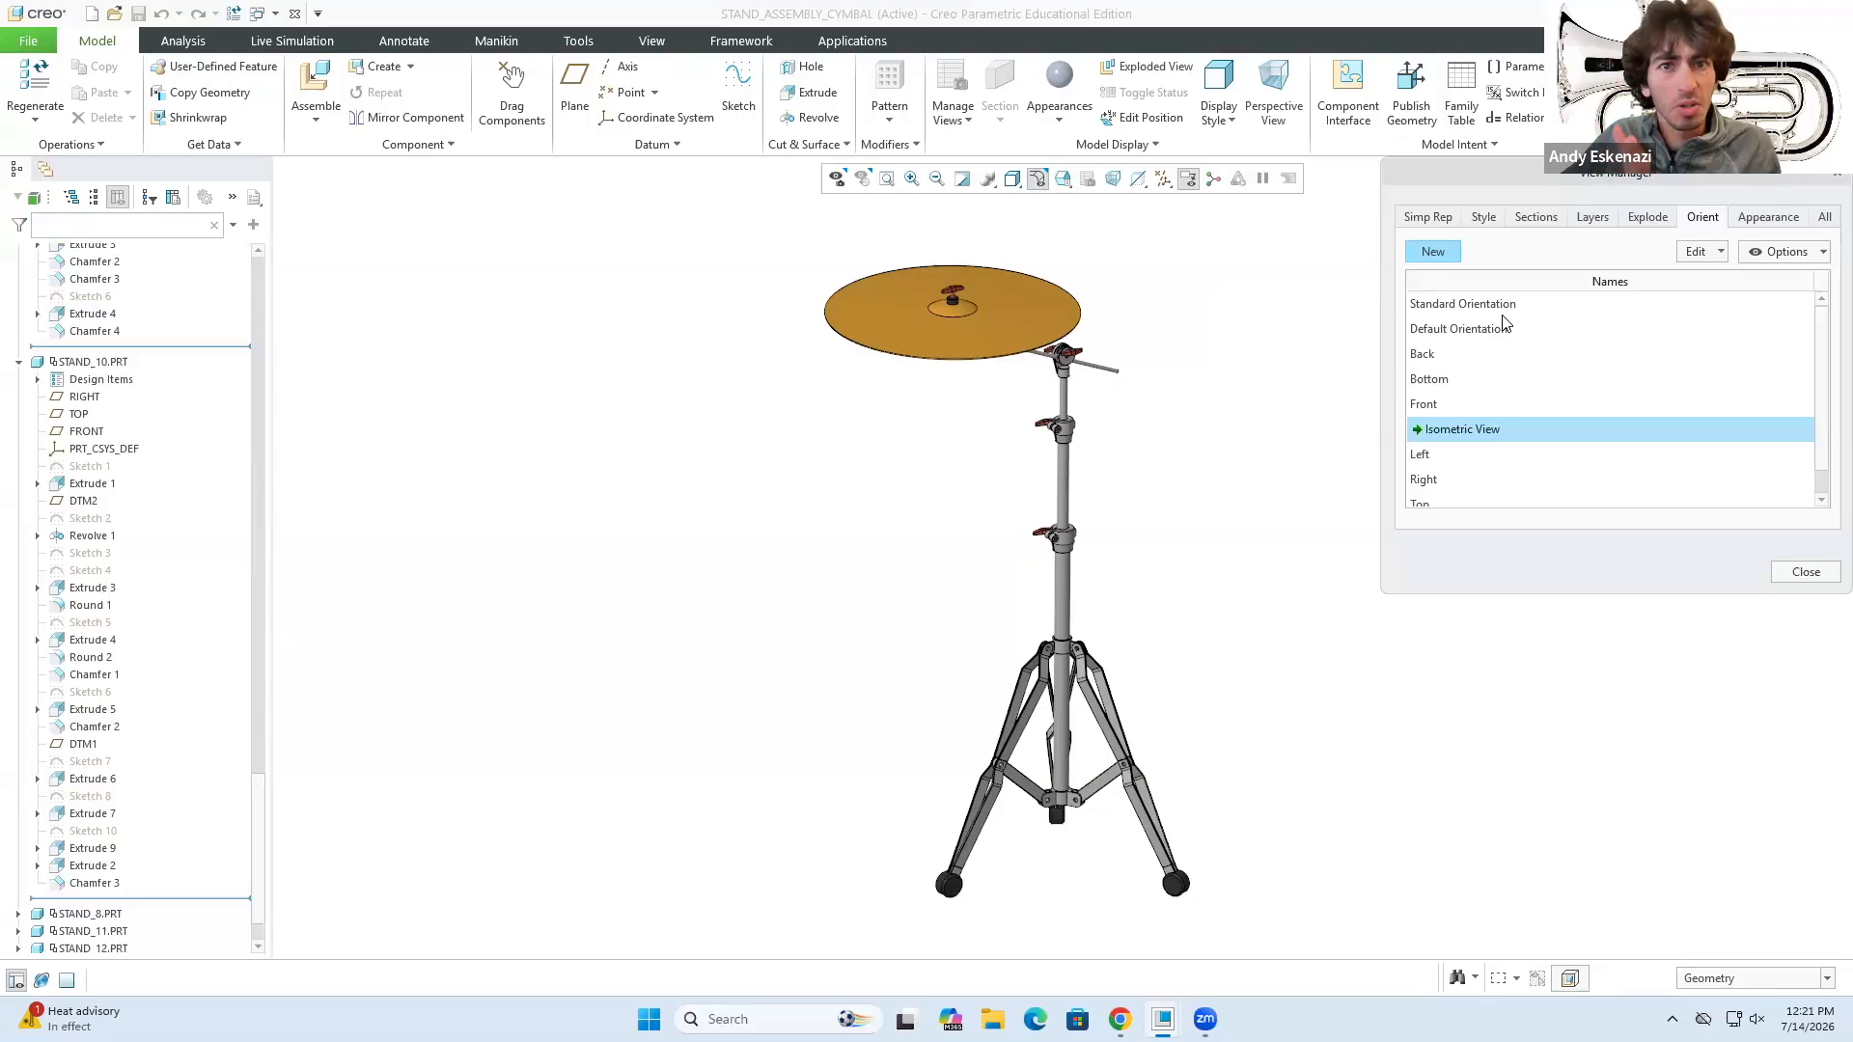
click(1806, 574)
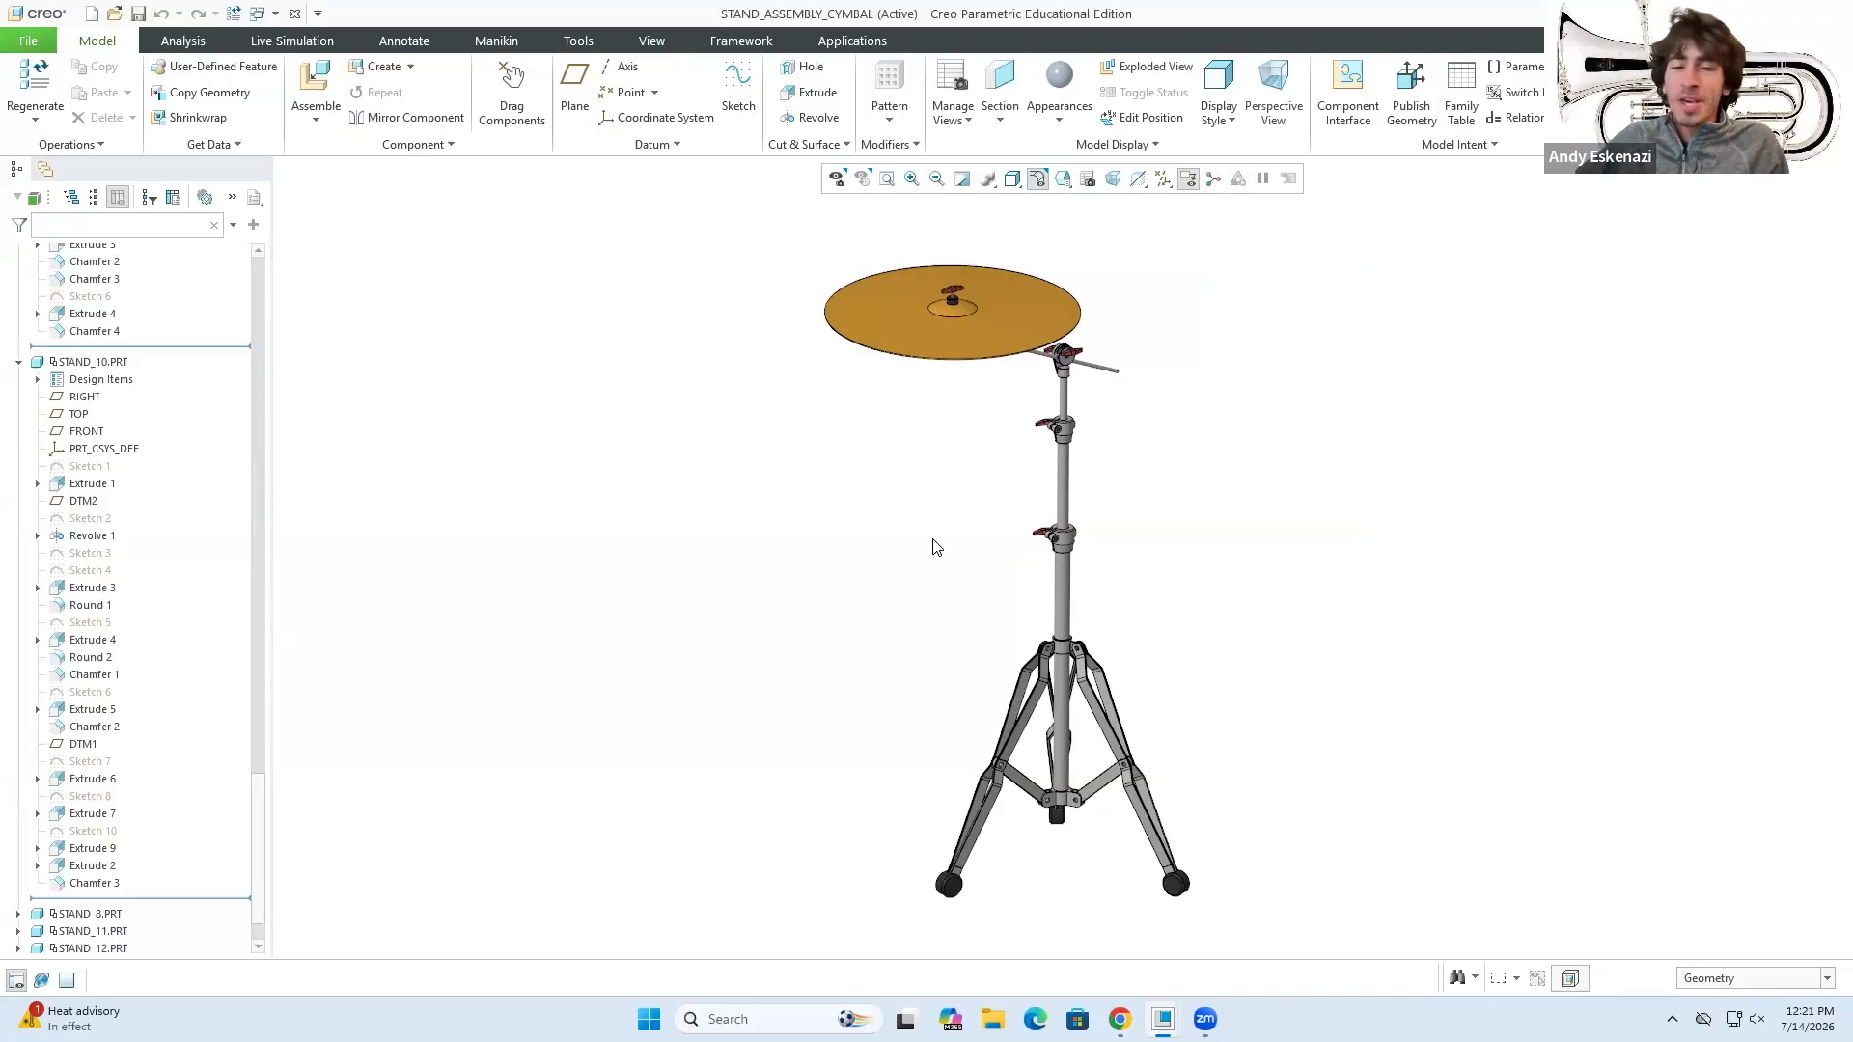
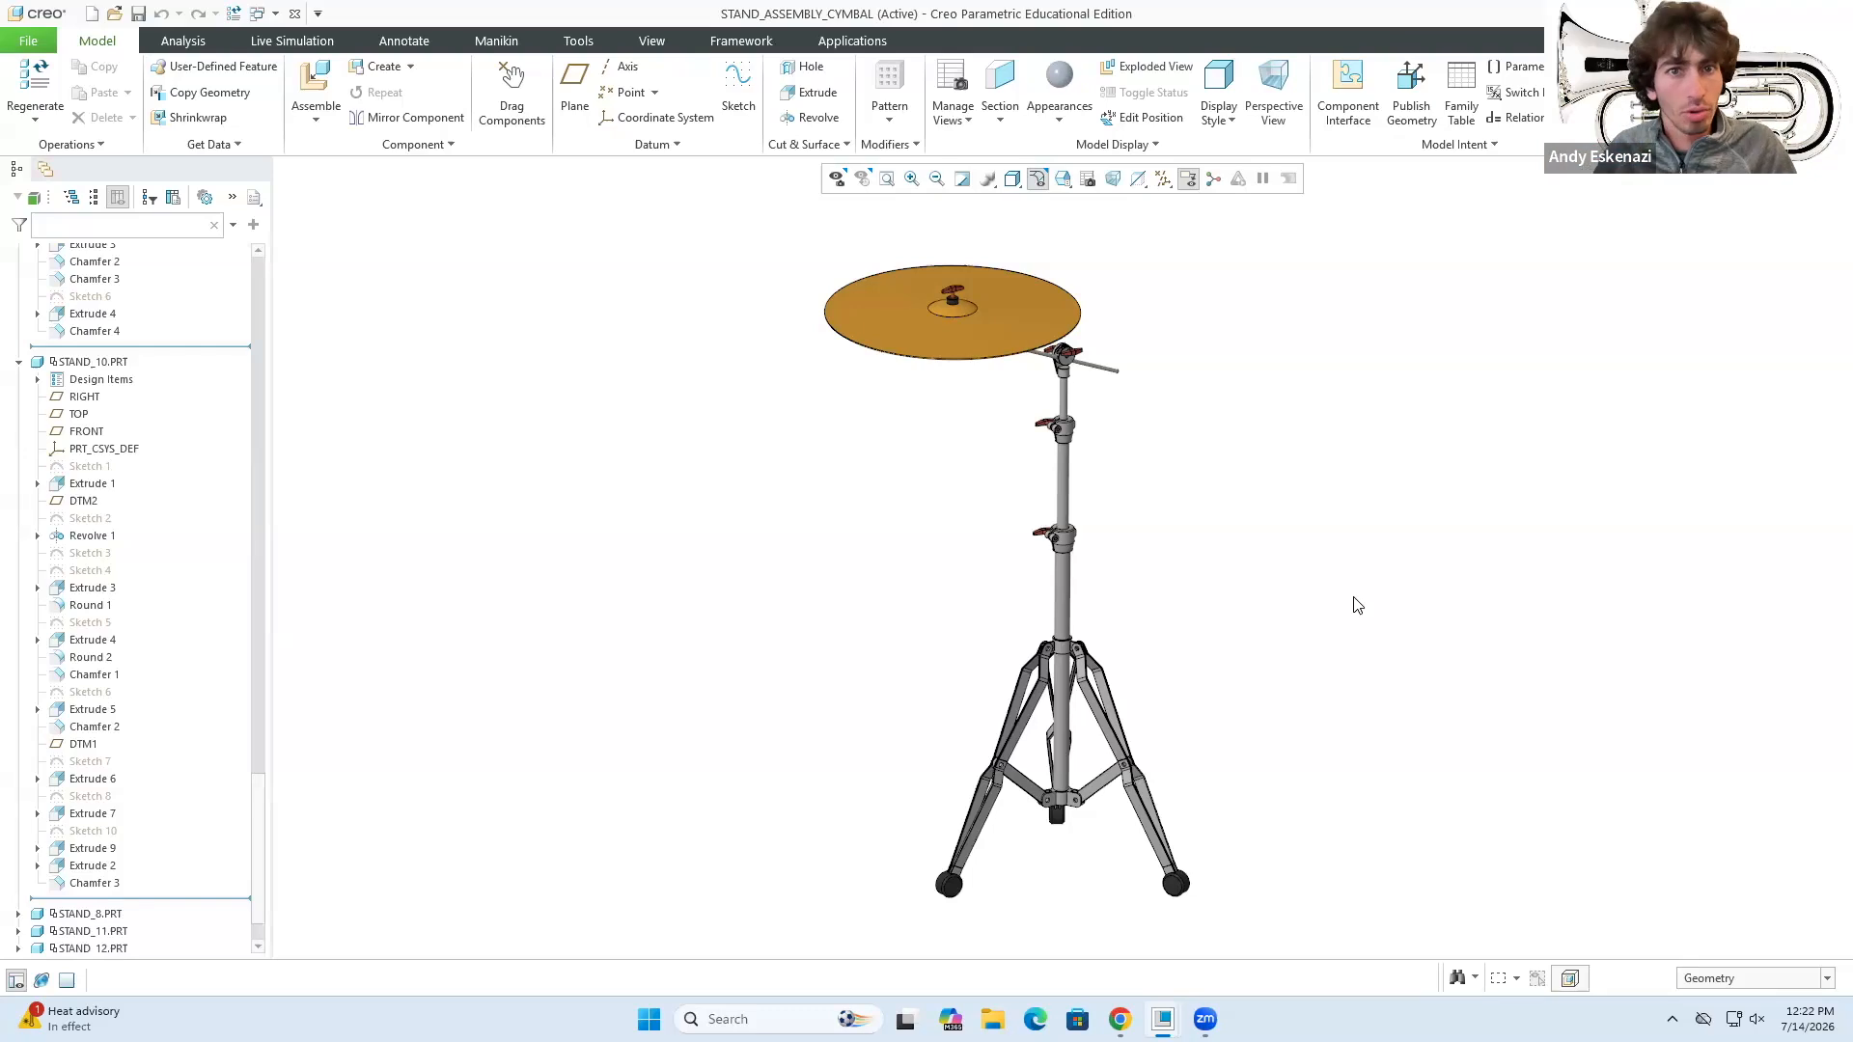
- Explode the cymbal stand assembly, examine it from a rotated angle, and return it to the unexploded display
click(1139, 65)
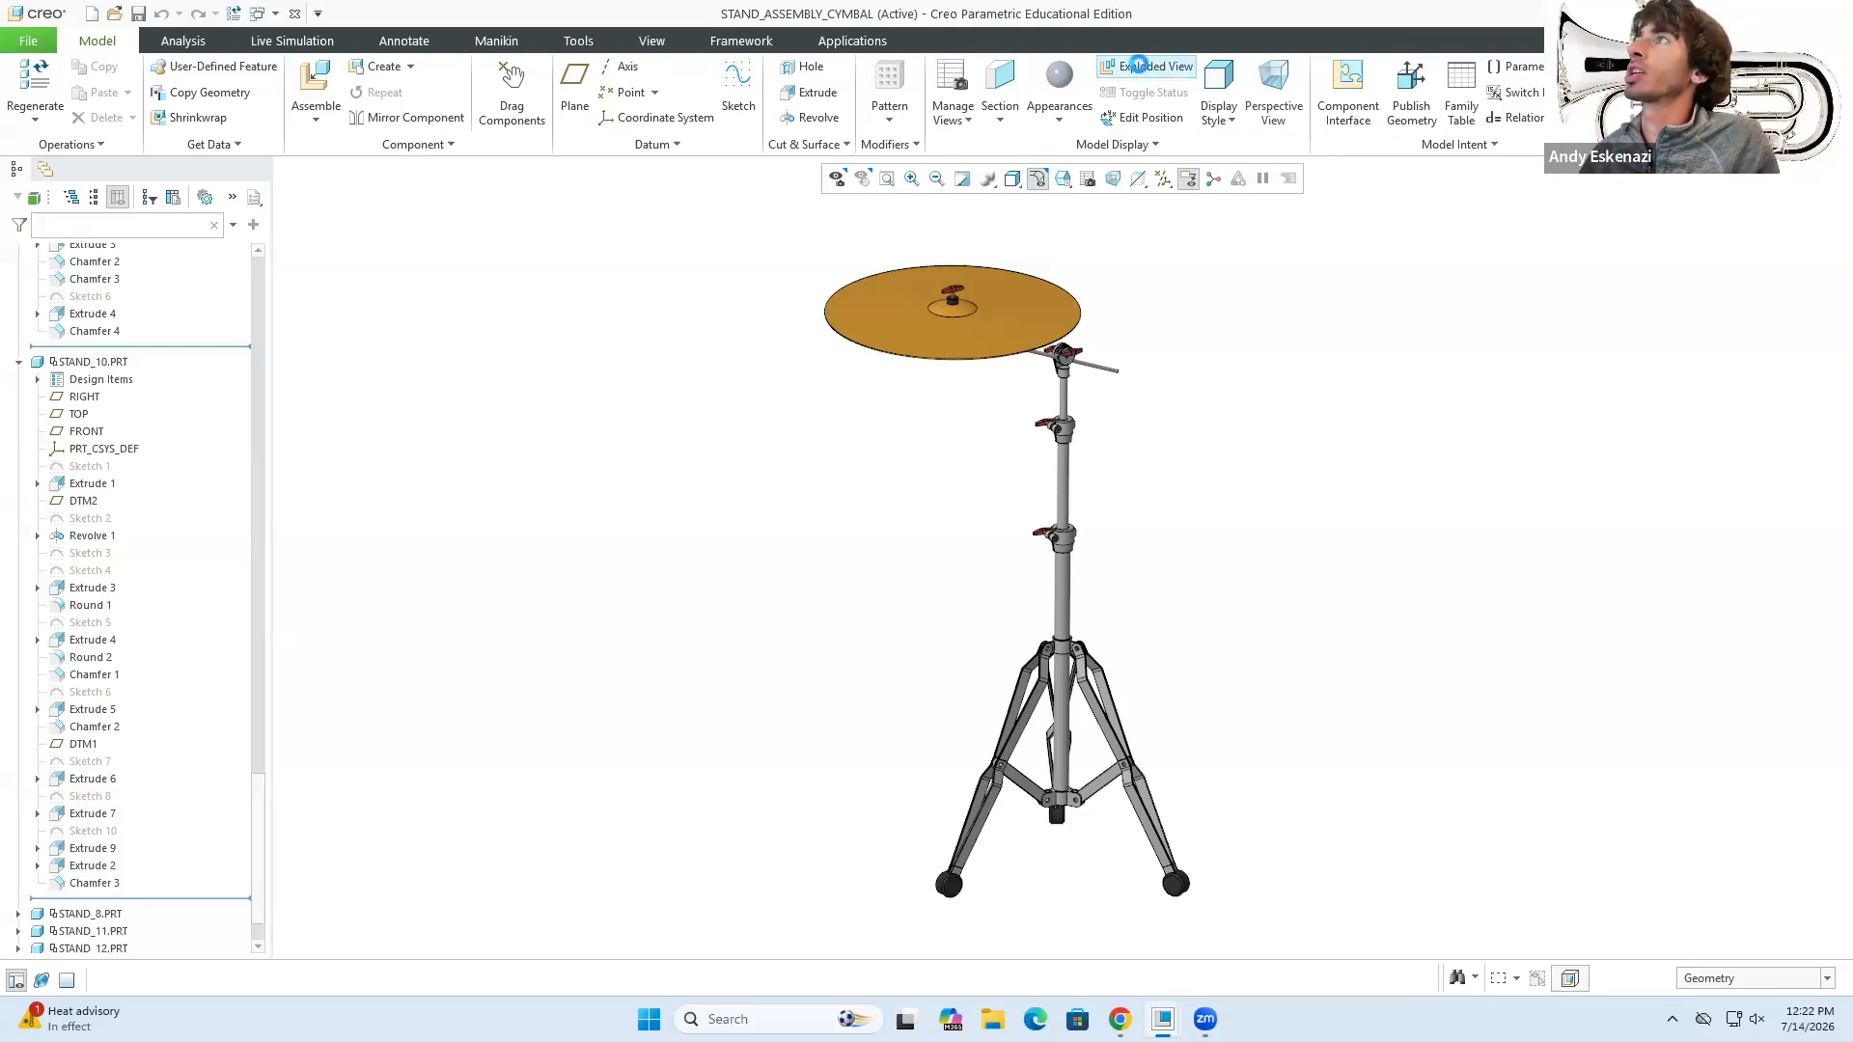
middle_drag(1179, 510, 1216, 496)
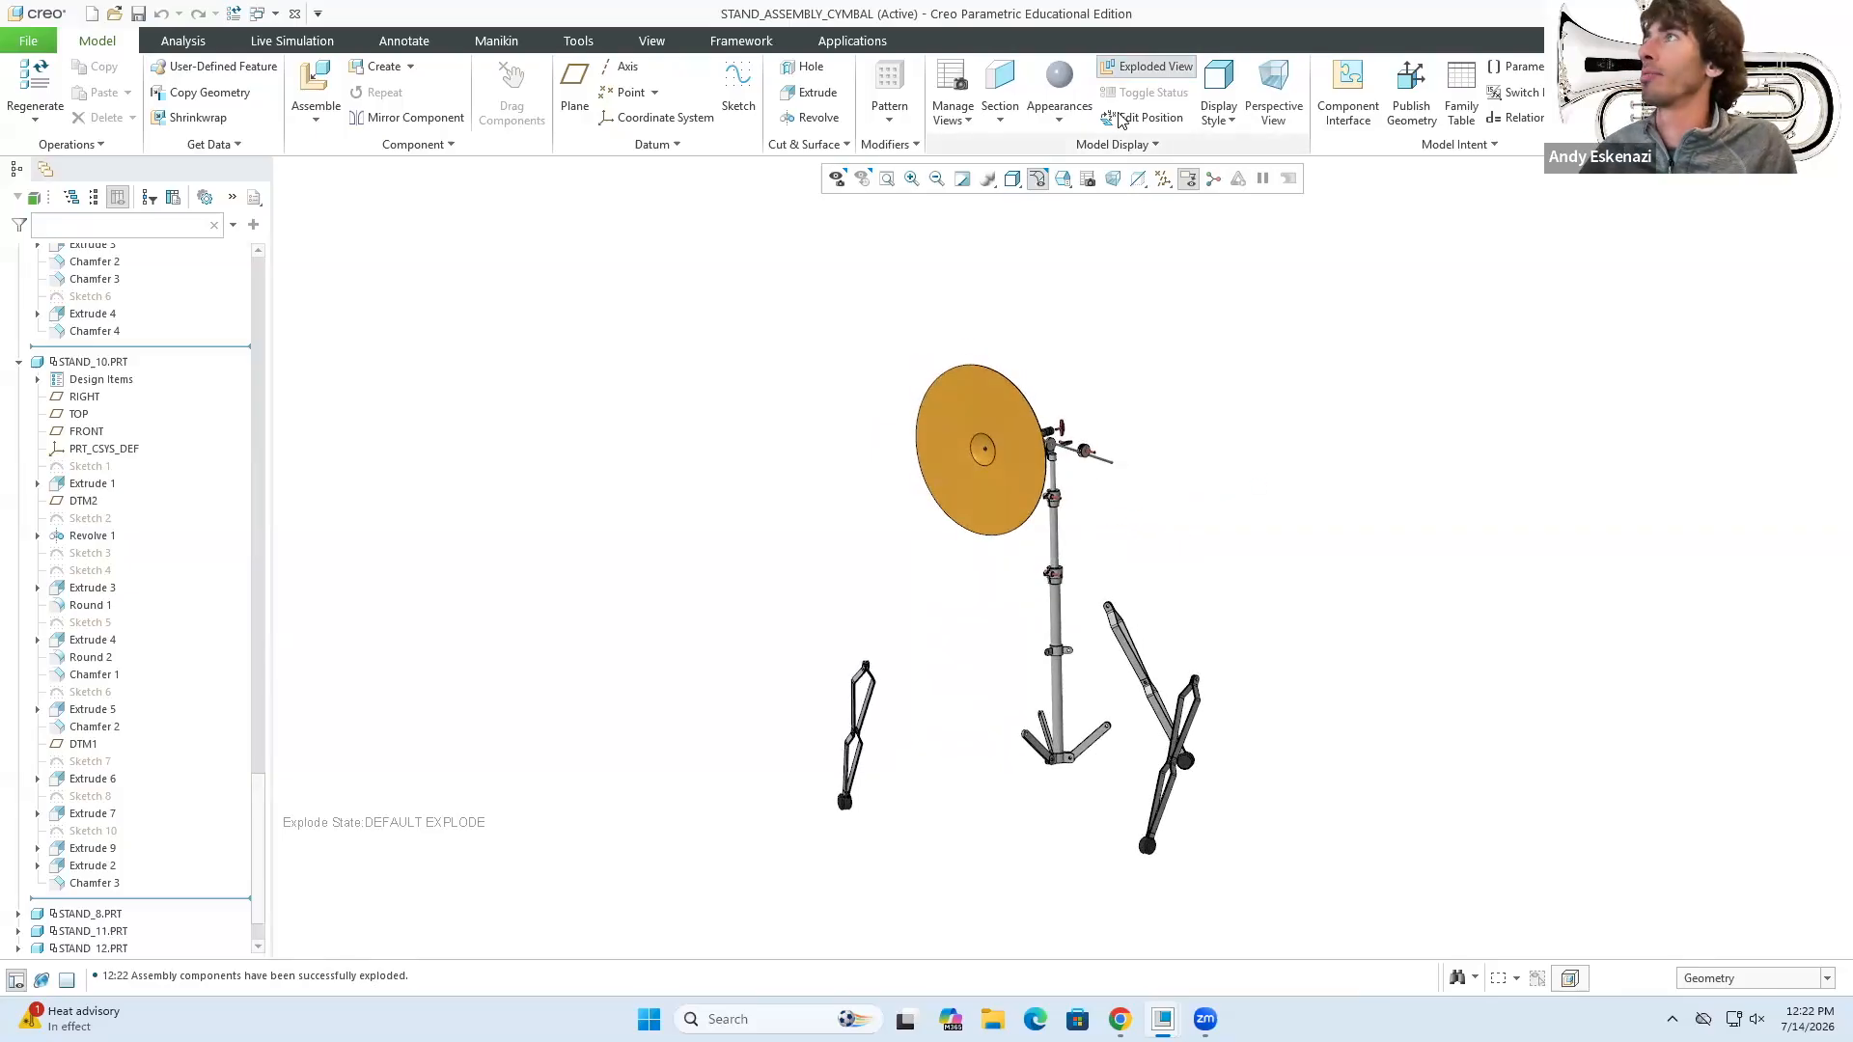
click(1143, 68)
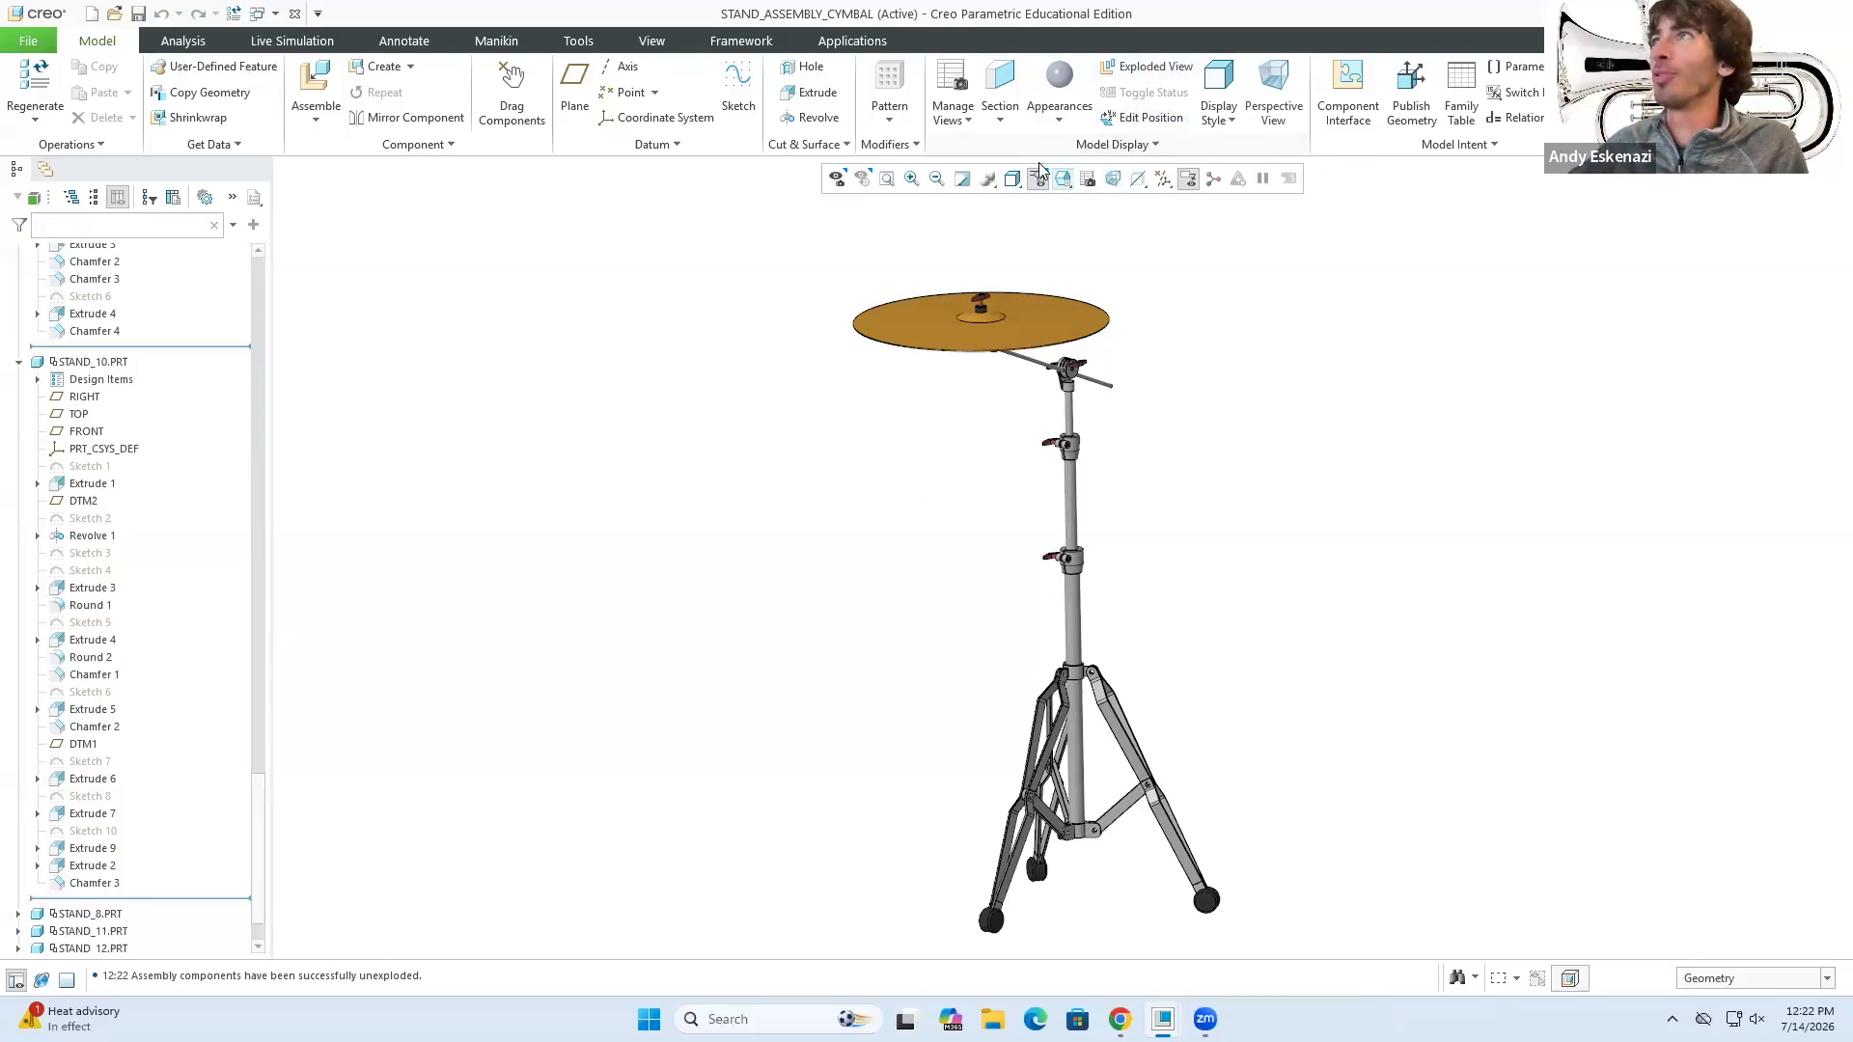
- Display the Default Explode state through the View Manager and switch the exploded view off again
click(965, 123)
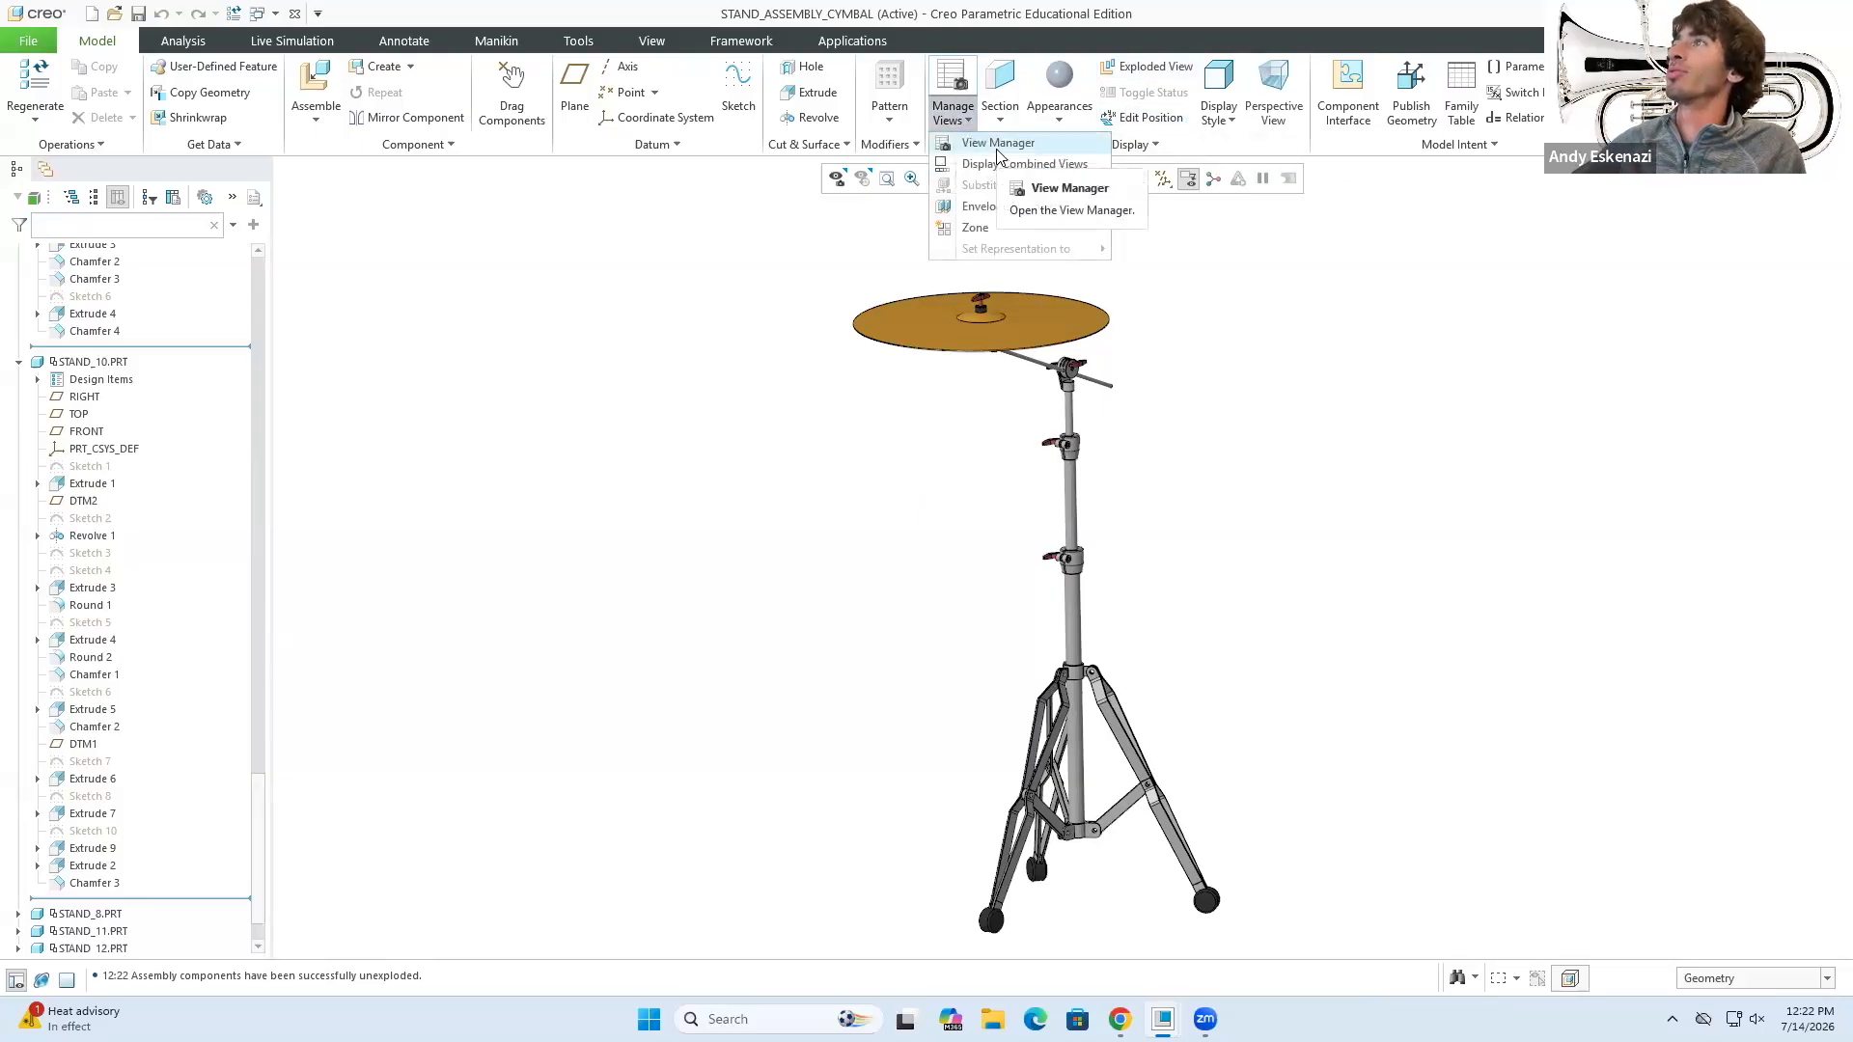
click(989, 143)
click(1651, 220)
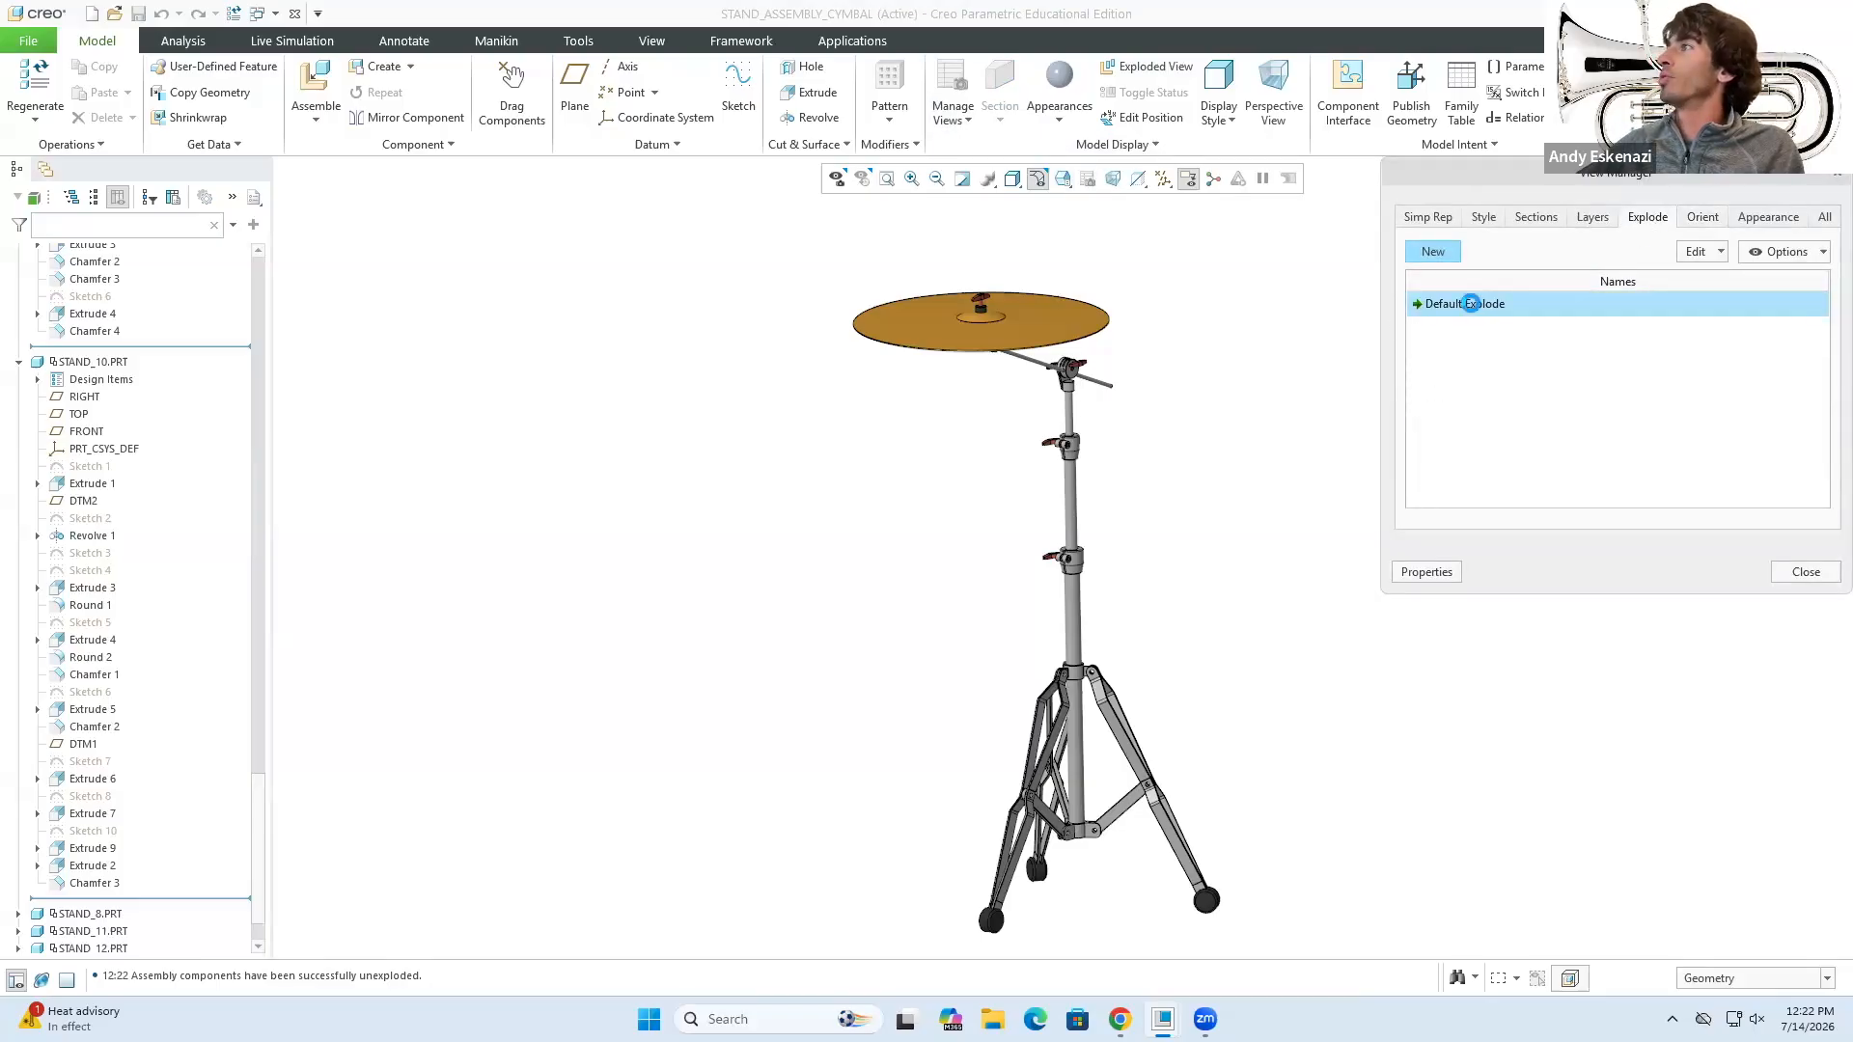
double_click(1472, 306)
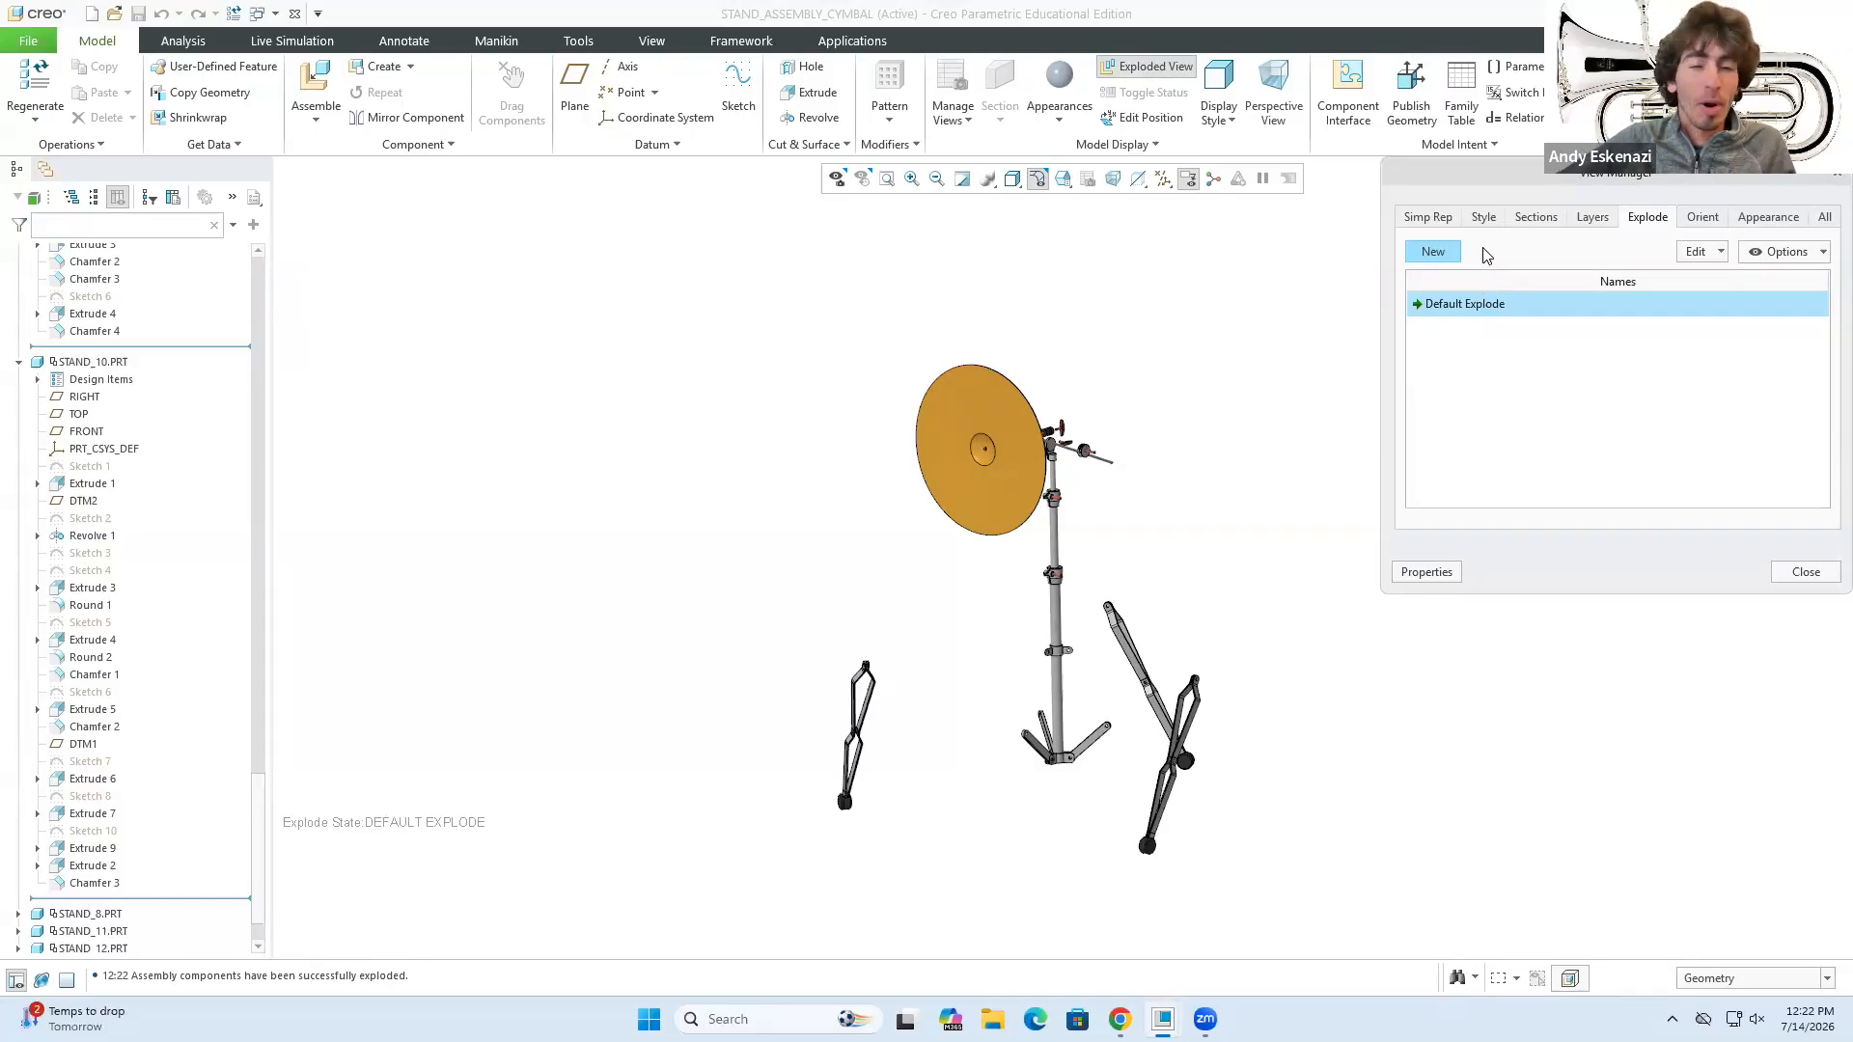
right_click(1464, 311)
click(1444, 315)
click(1132, 69)
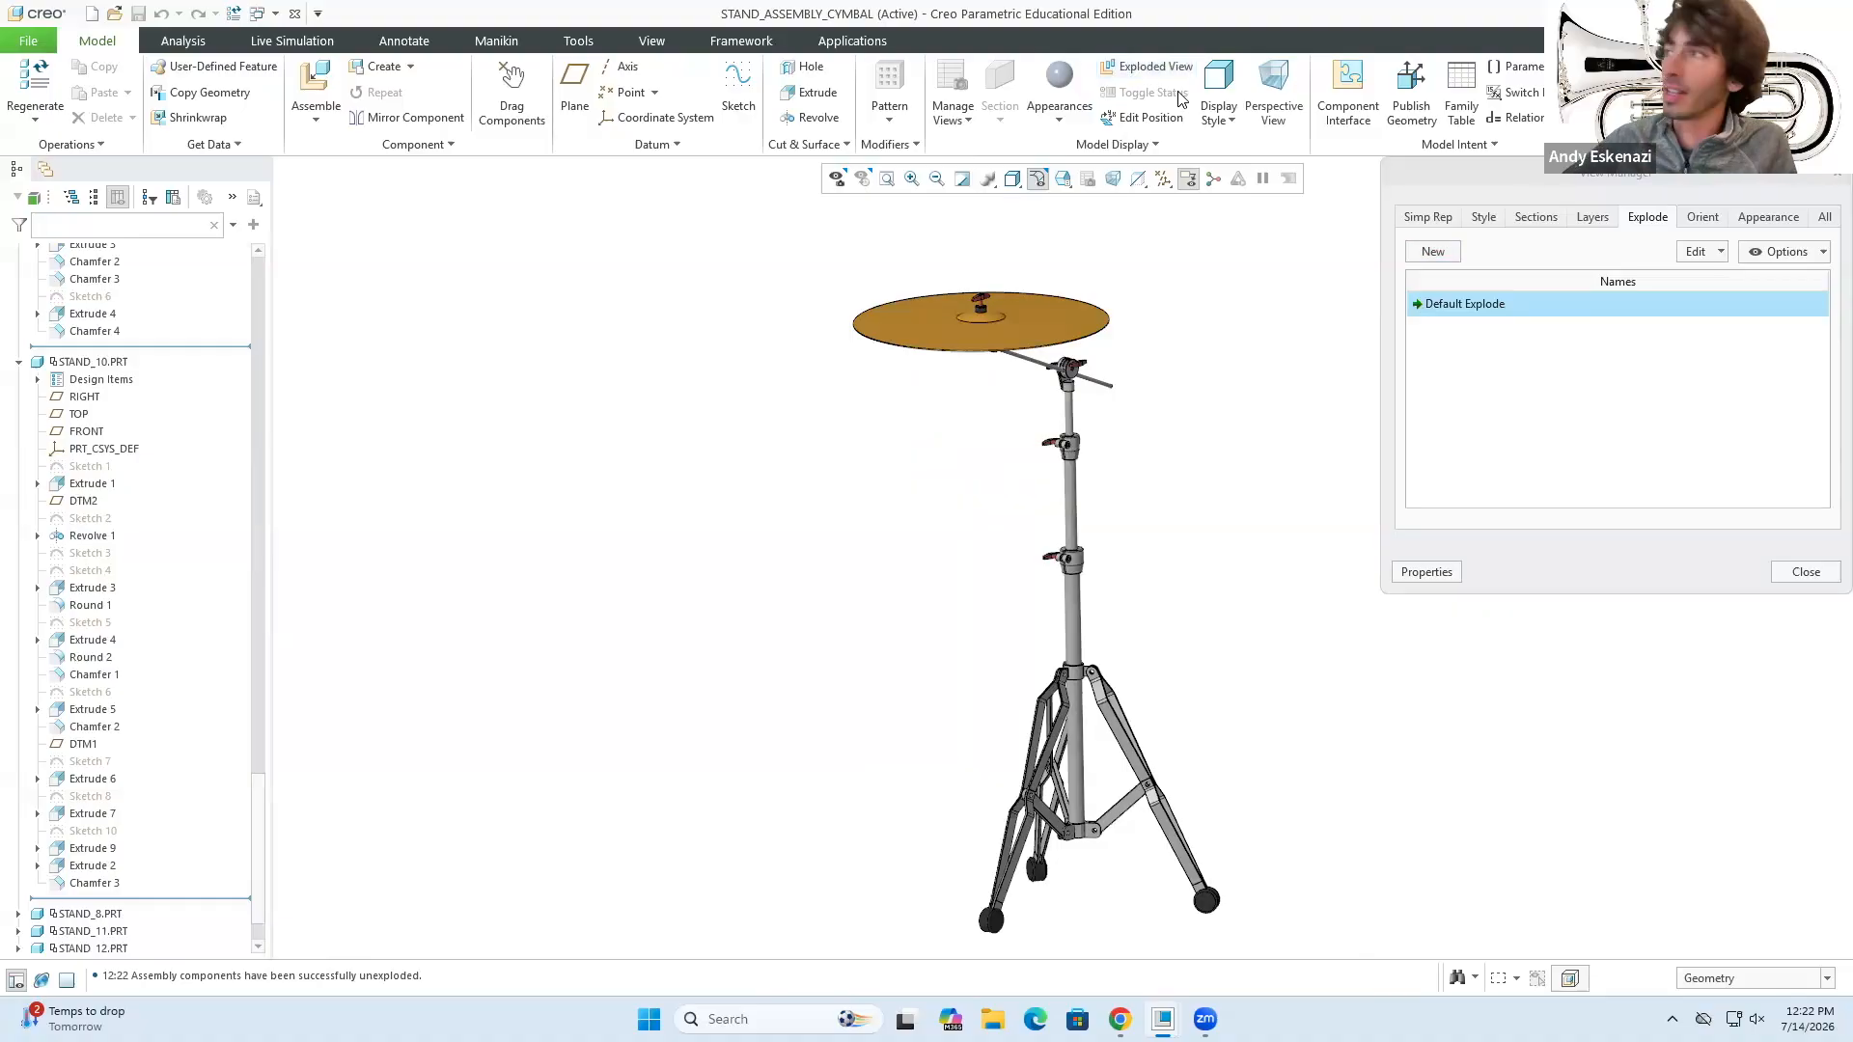
- Create a new explode state named Explode_1 for the cymbal stand assembly
click(1428, 253)
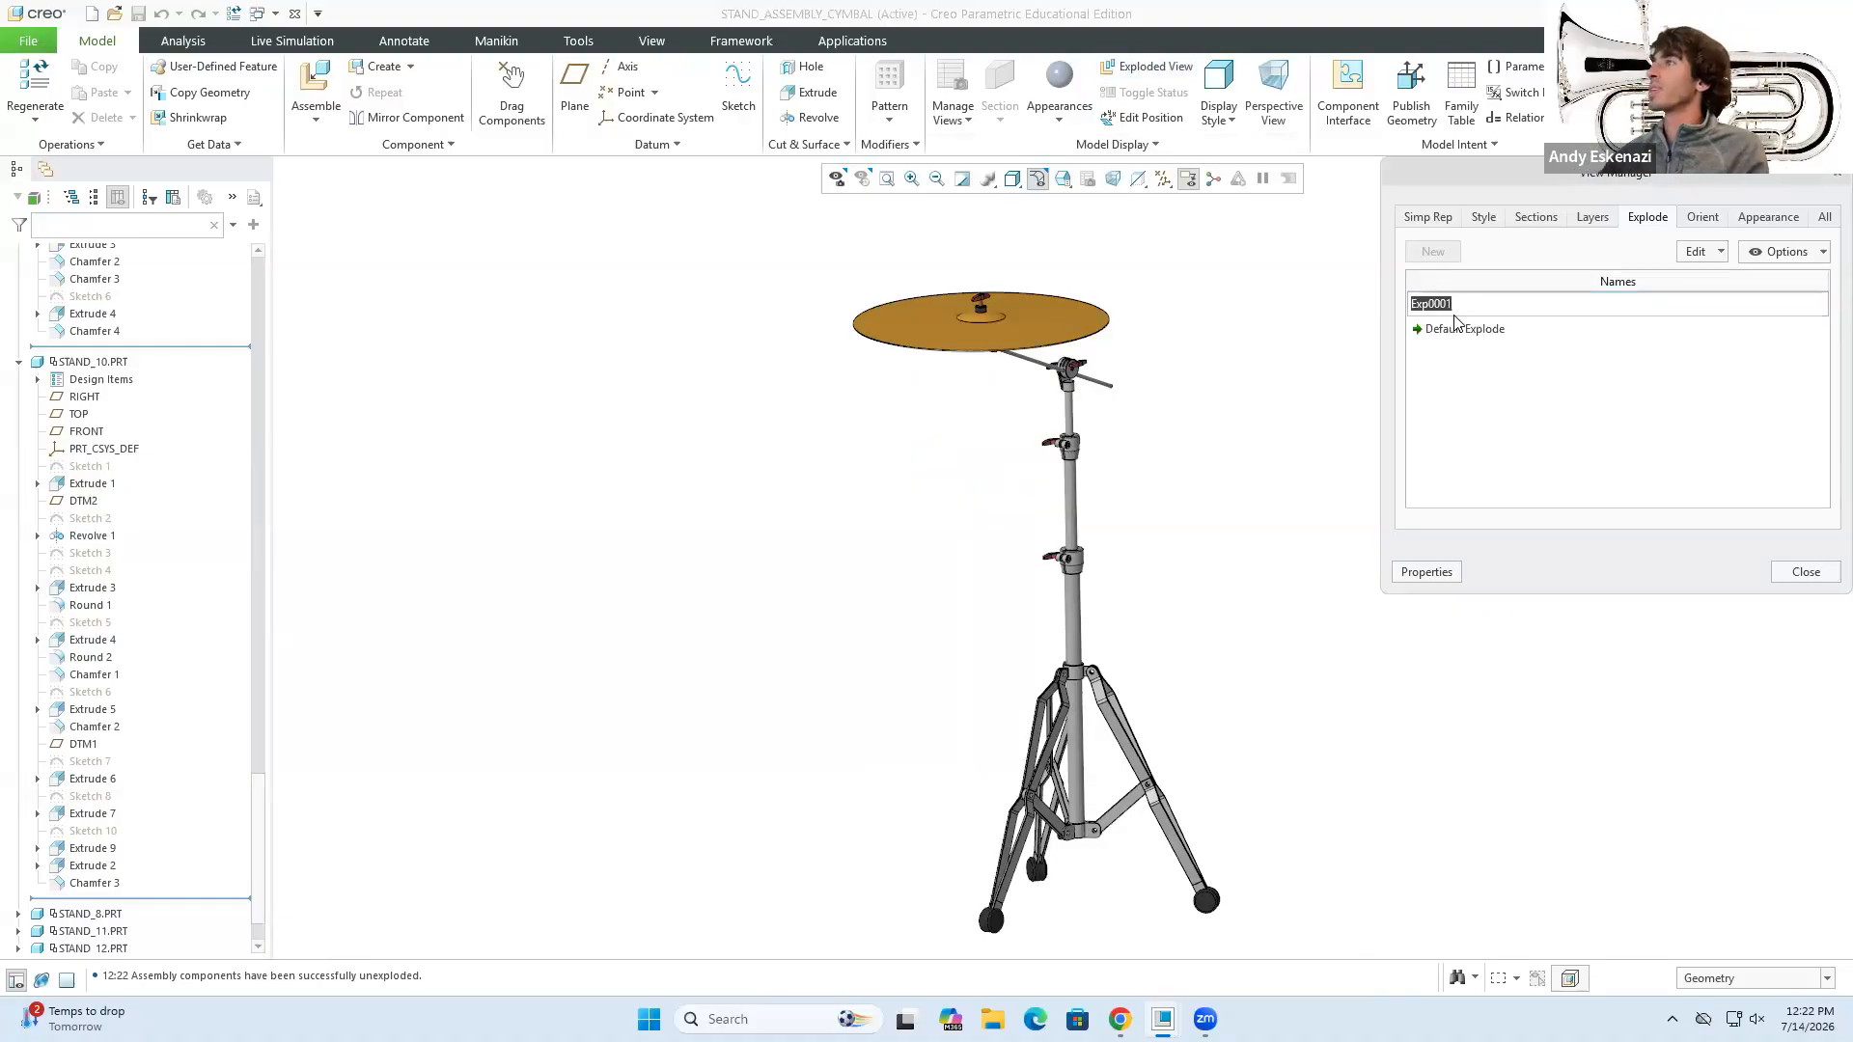
text(Explode)
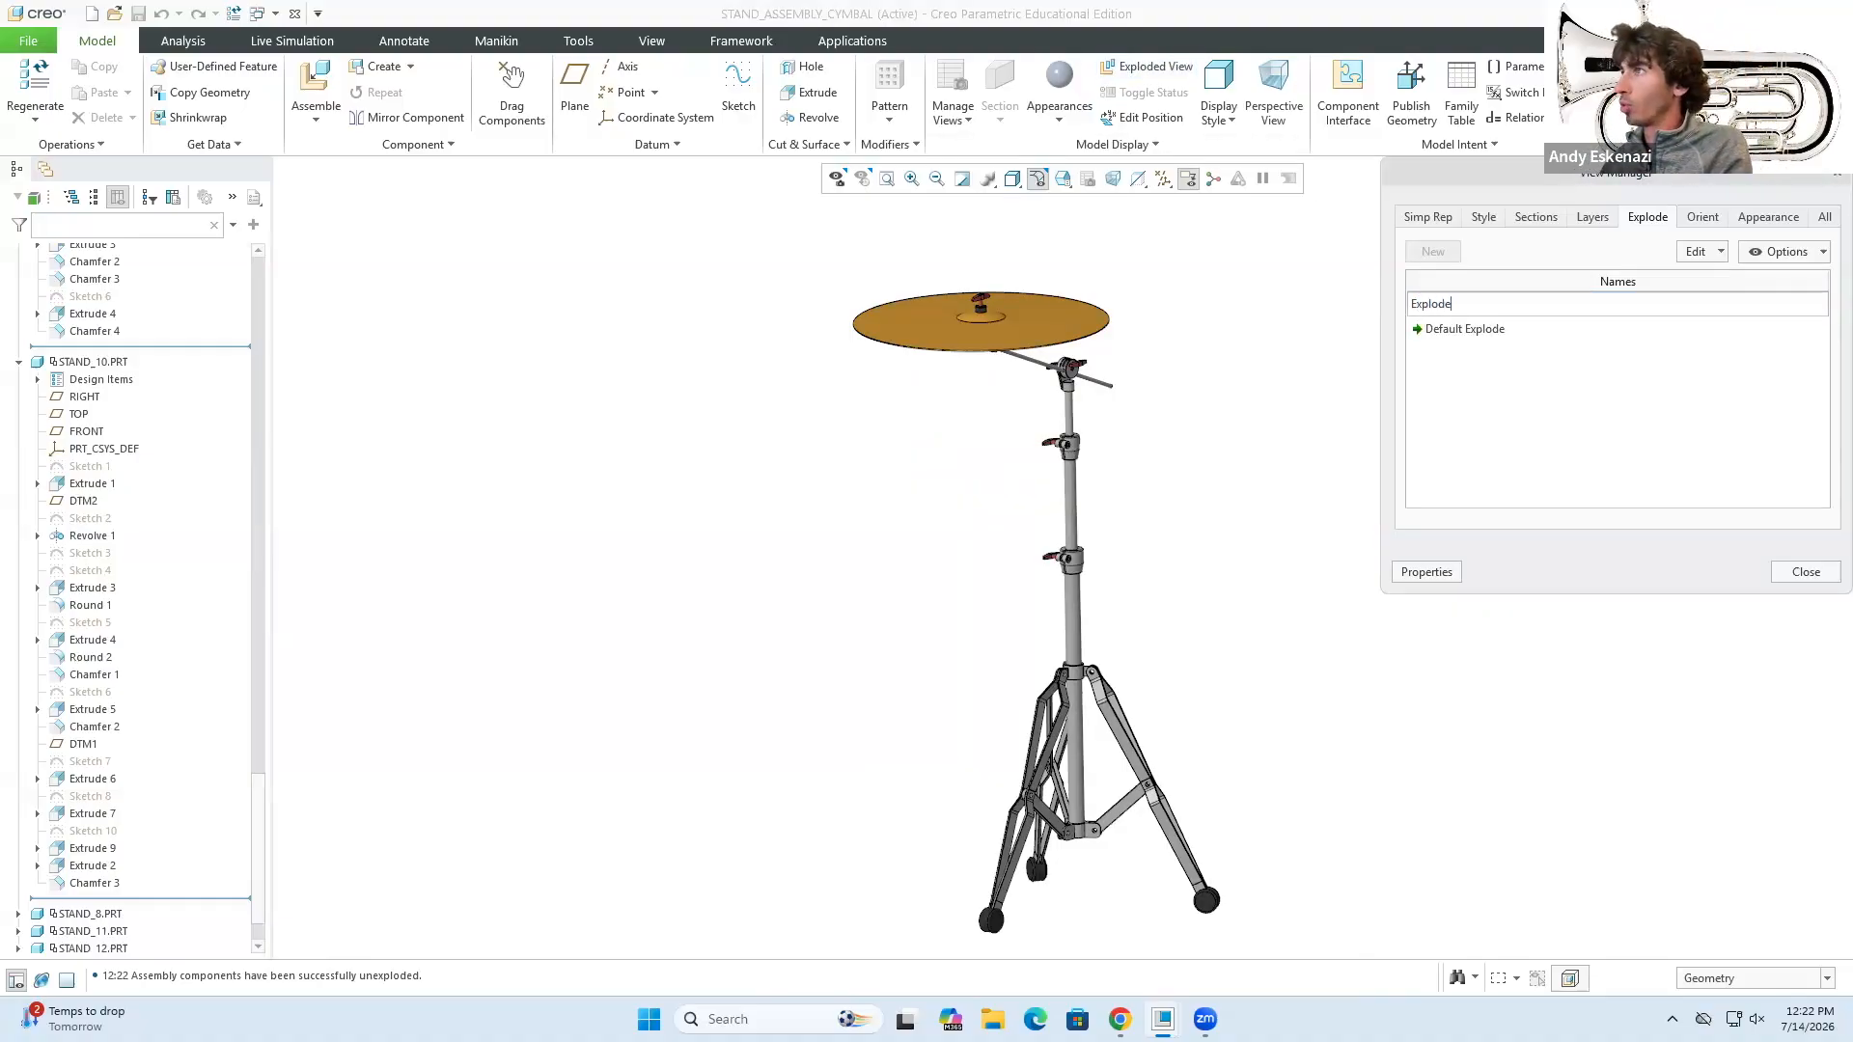
key(Return)
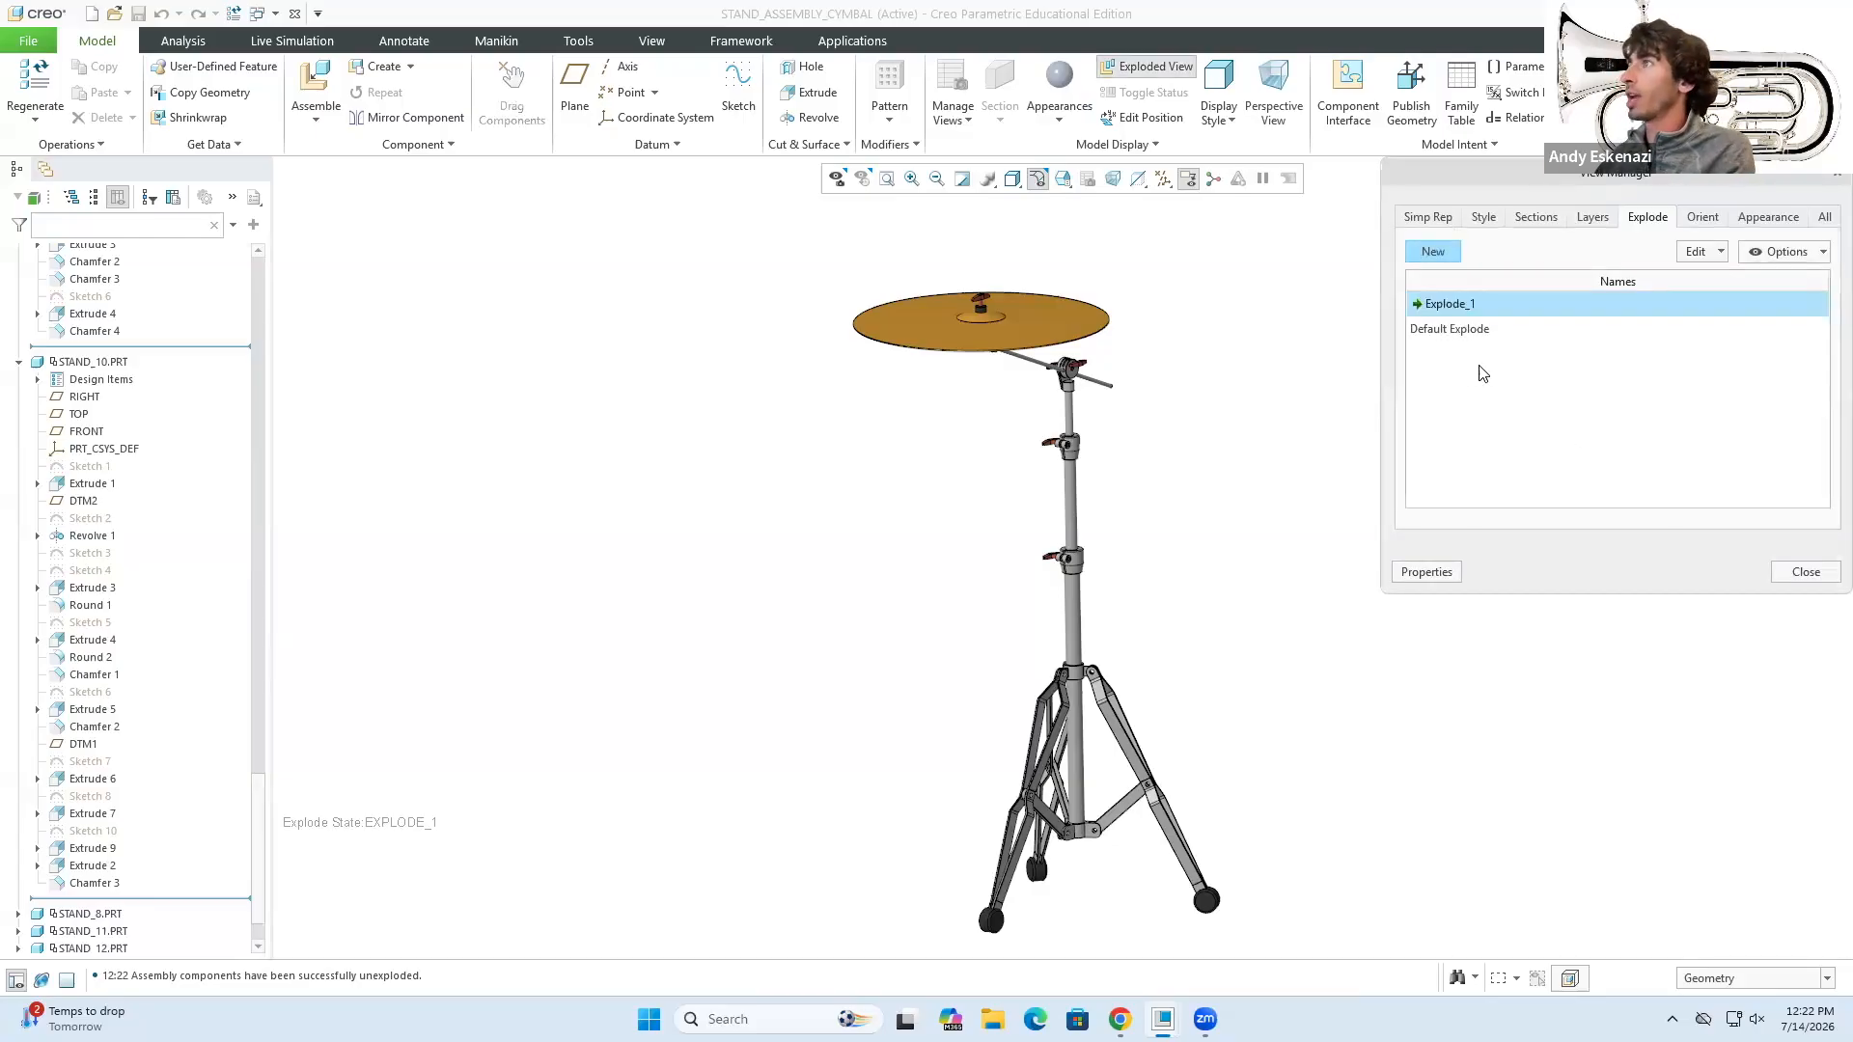
- Edit Explode_1's component positions and raise the STAND_12 wing nut above the cymbal by about 104 units and another 22 units
right_click(1491, 307)
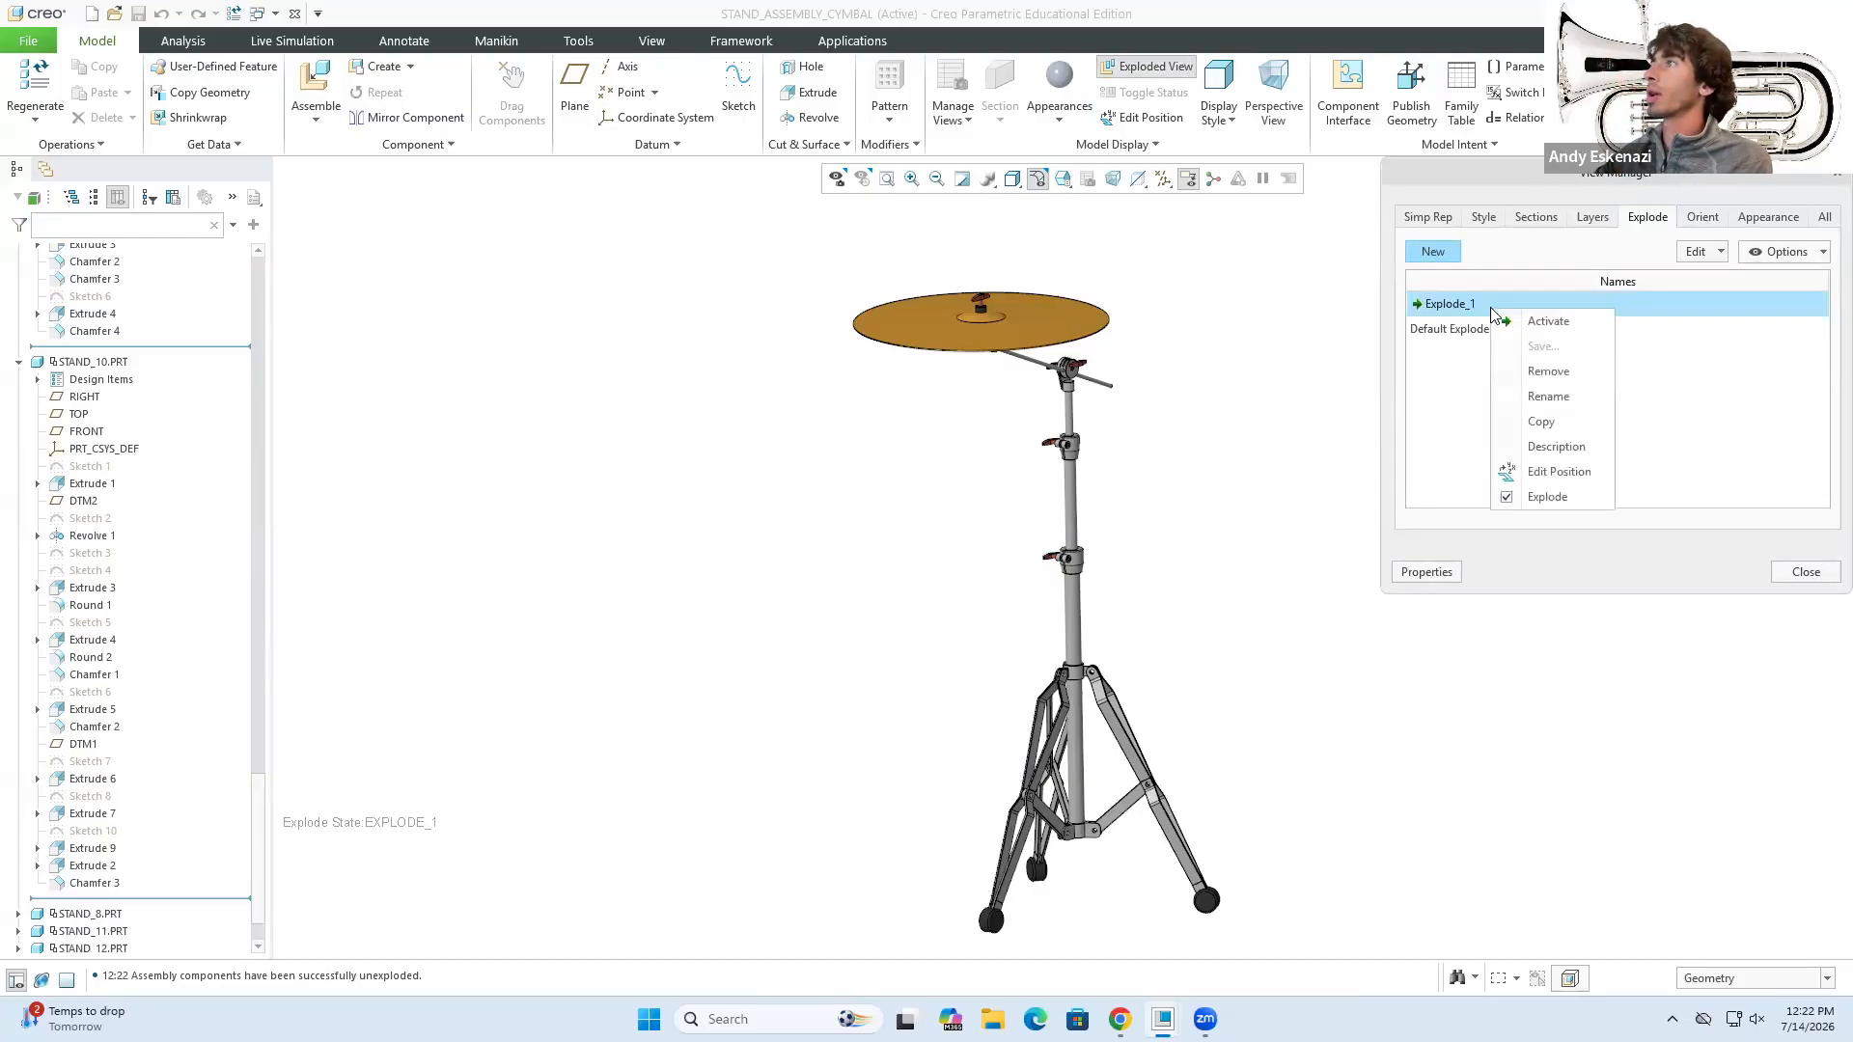
click(1560, 472)
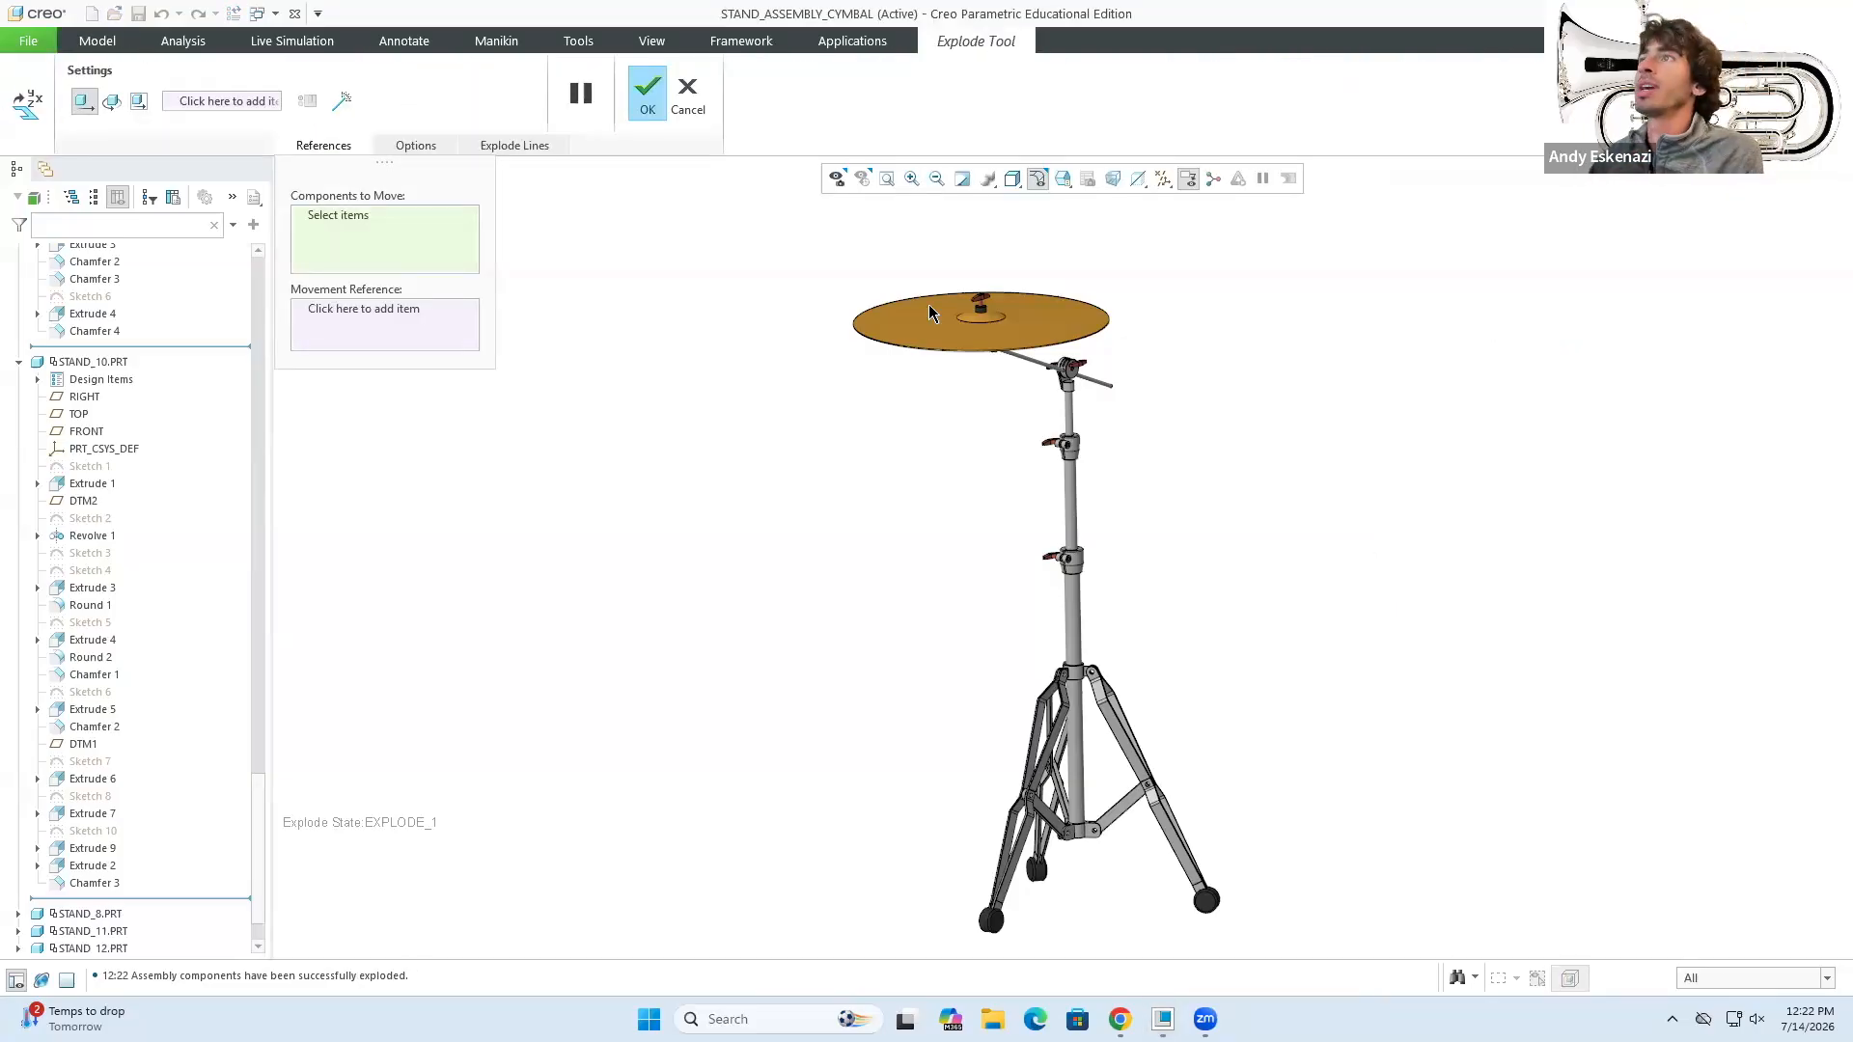
scroll(968, 266, up, 8)
click(1067, 452)
scroll(1132, 600, down, 4)
drag(1077, 418, 1079, 182)
scroll(1126, 288, down, 2)
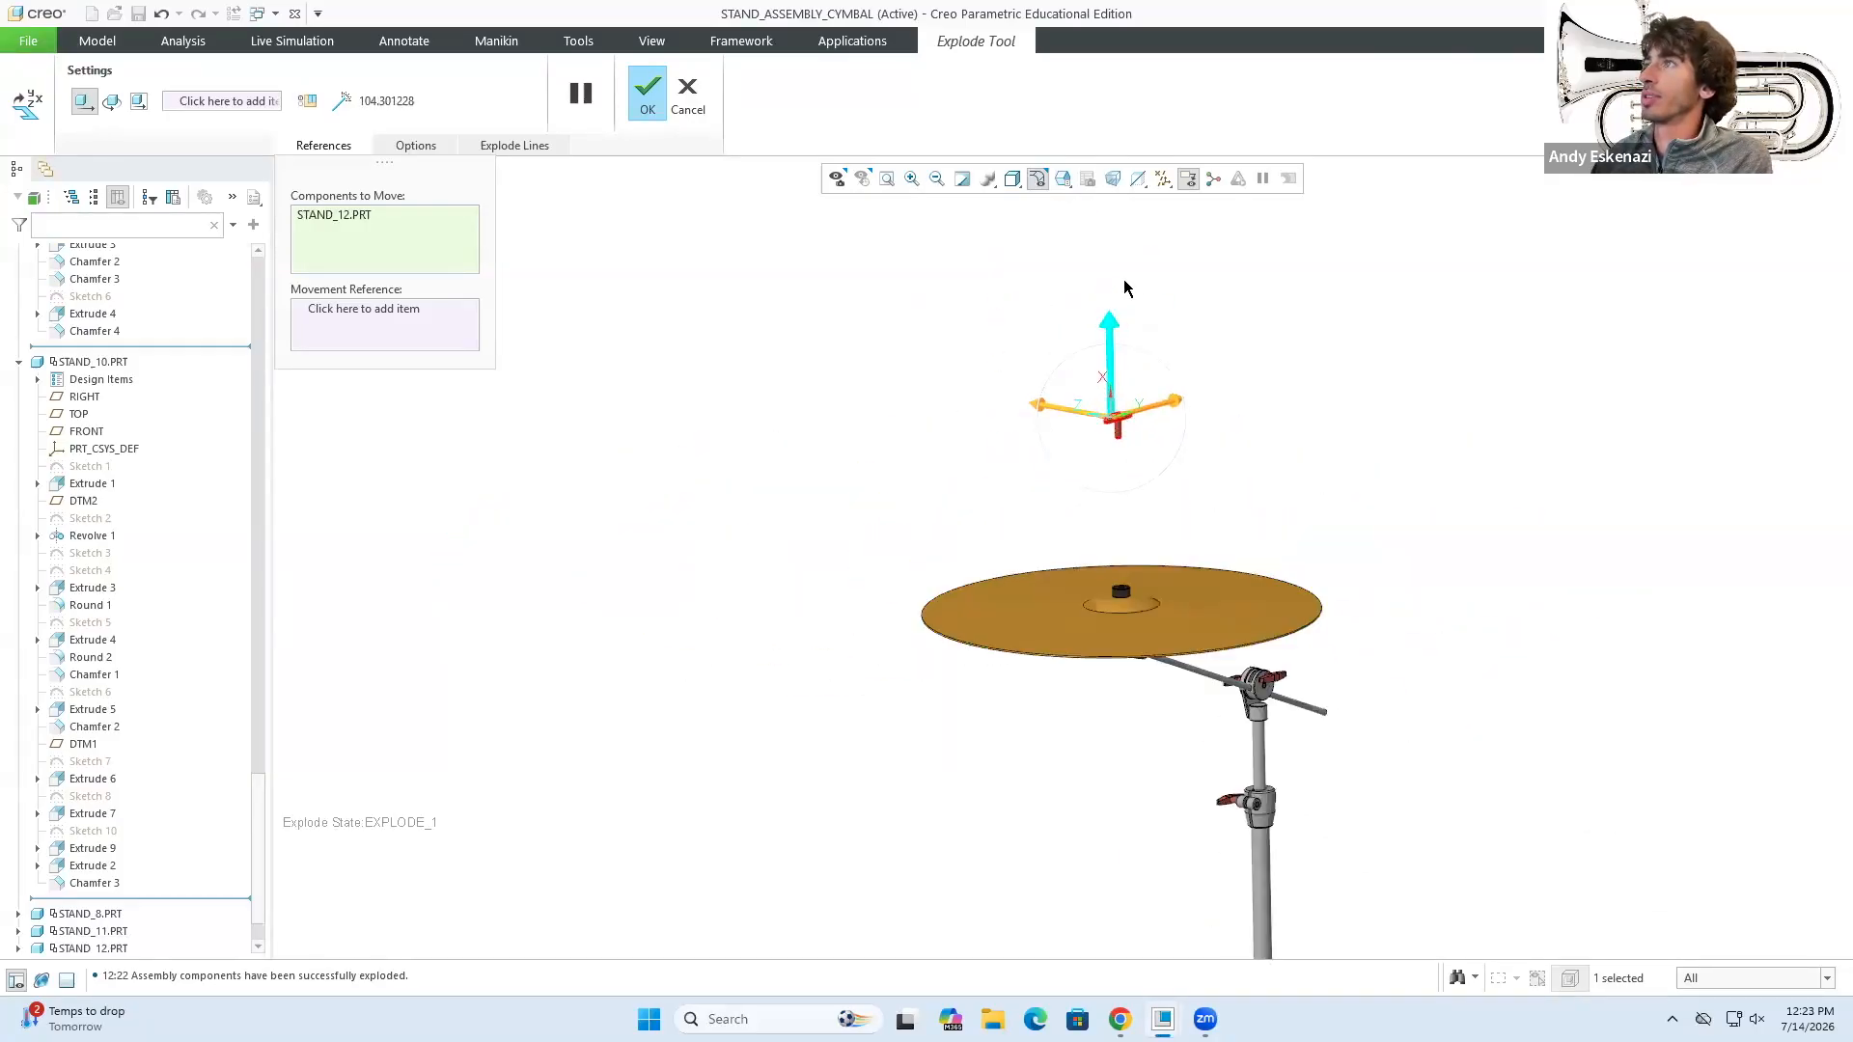
scroll(1125, 287, up, 1)
drag(1108, 360, 1106, 318)
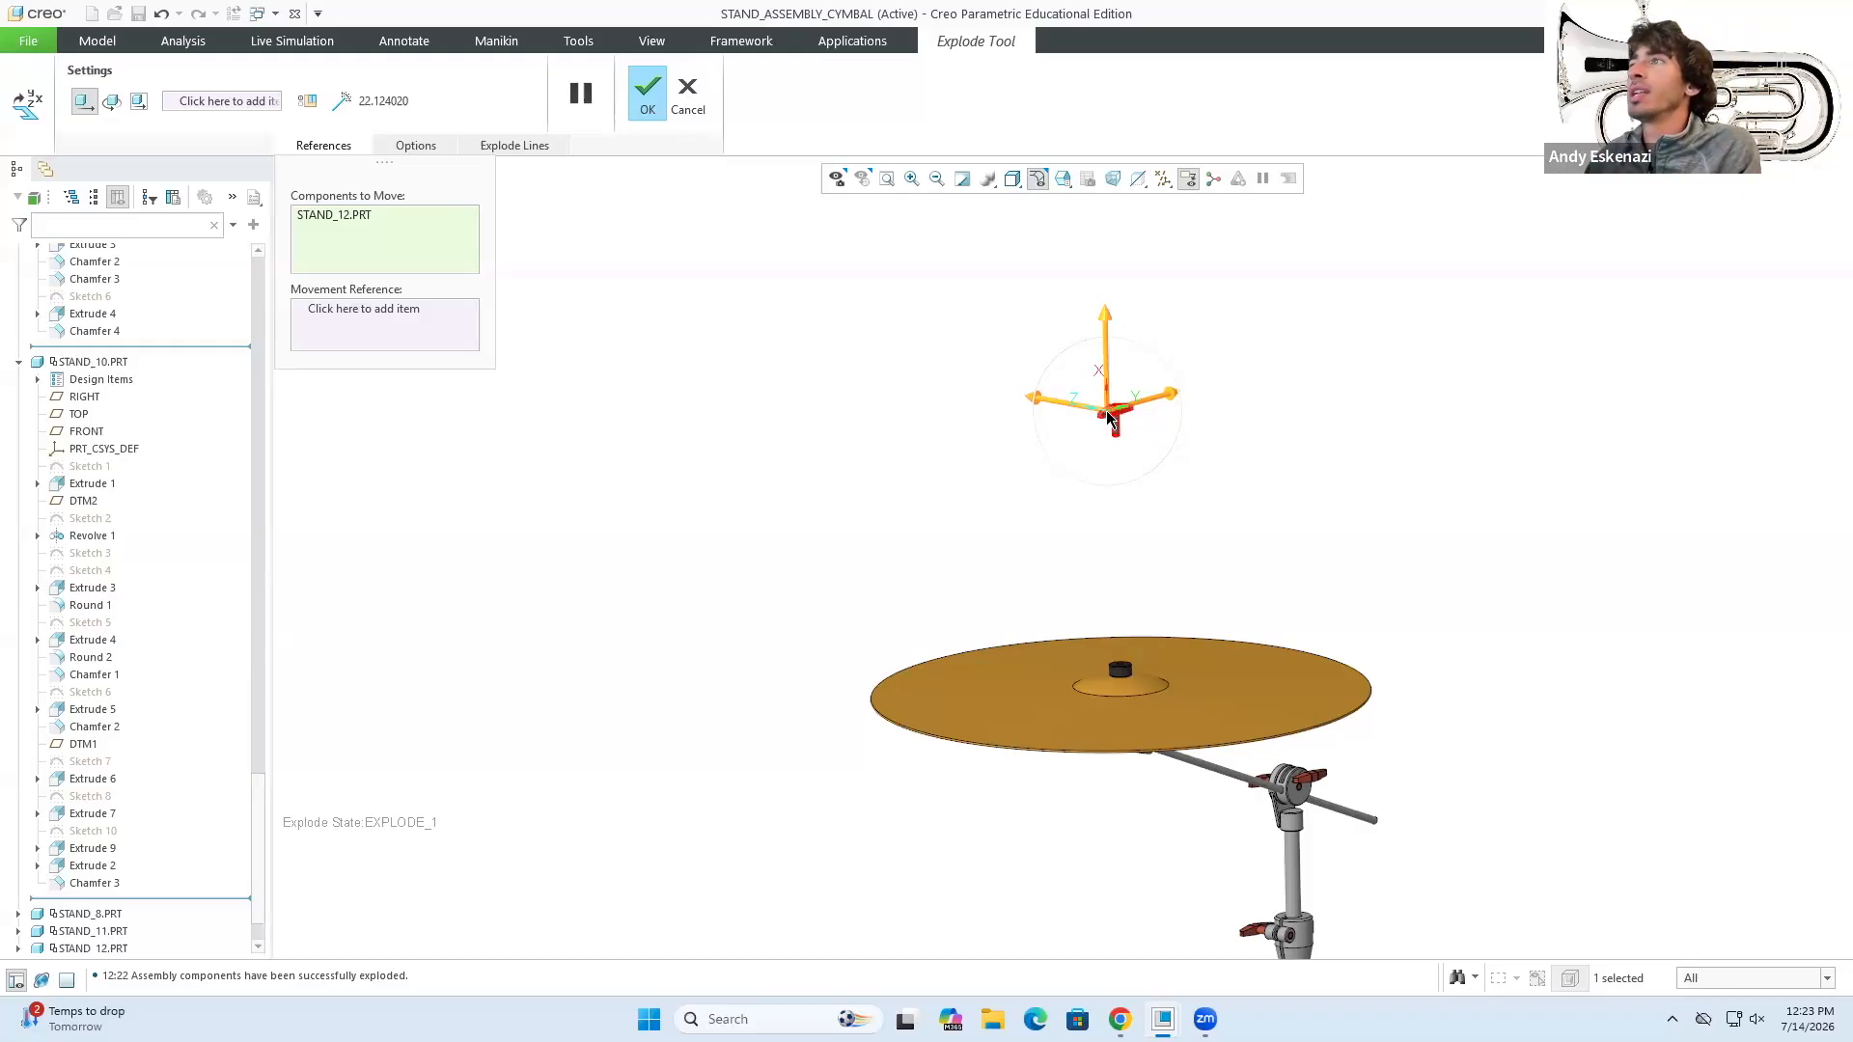
- Raise the cymbal about 111 units vertically so it sits just below the lifted wing nut
scroll(1197, 669, up, 2)
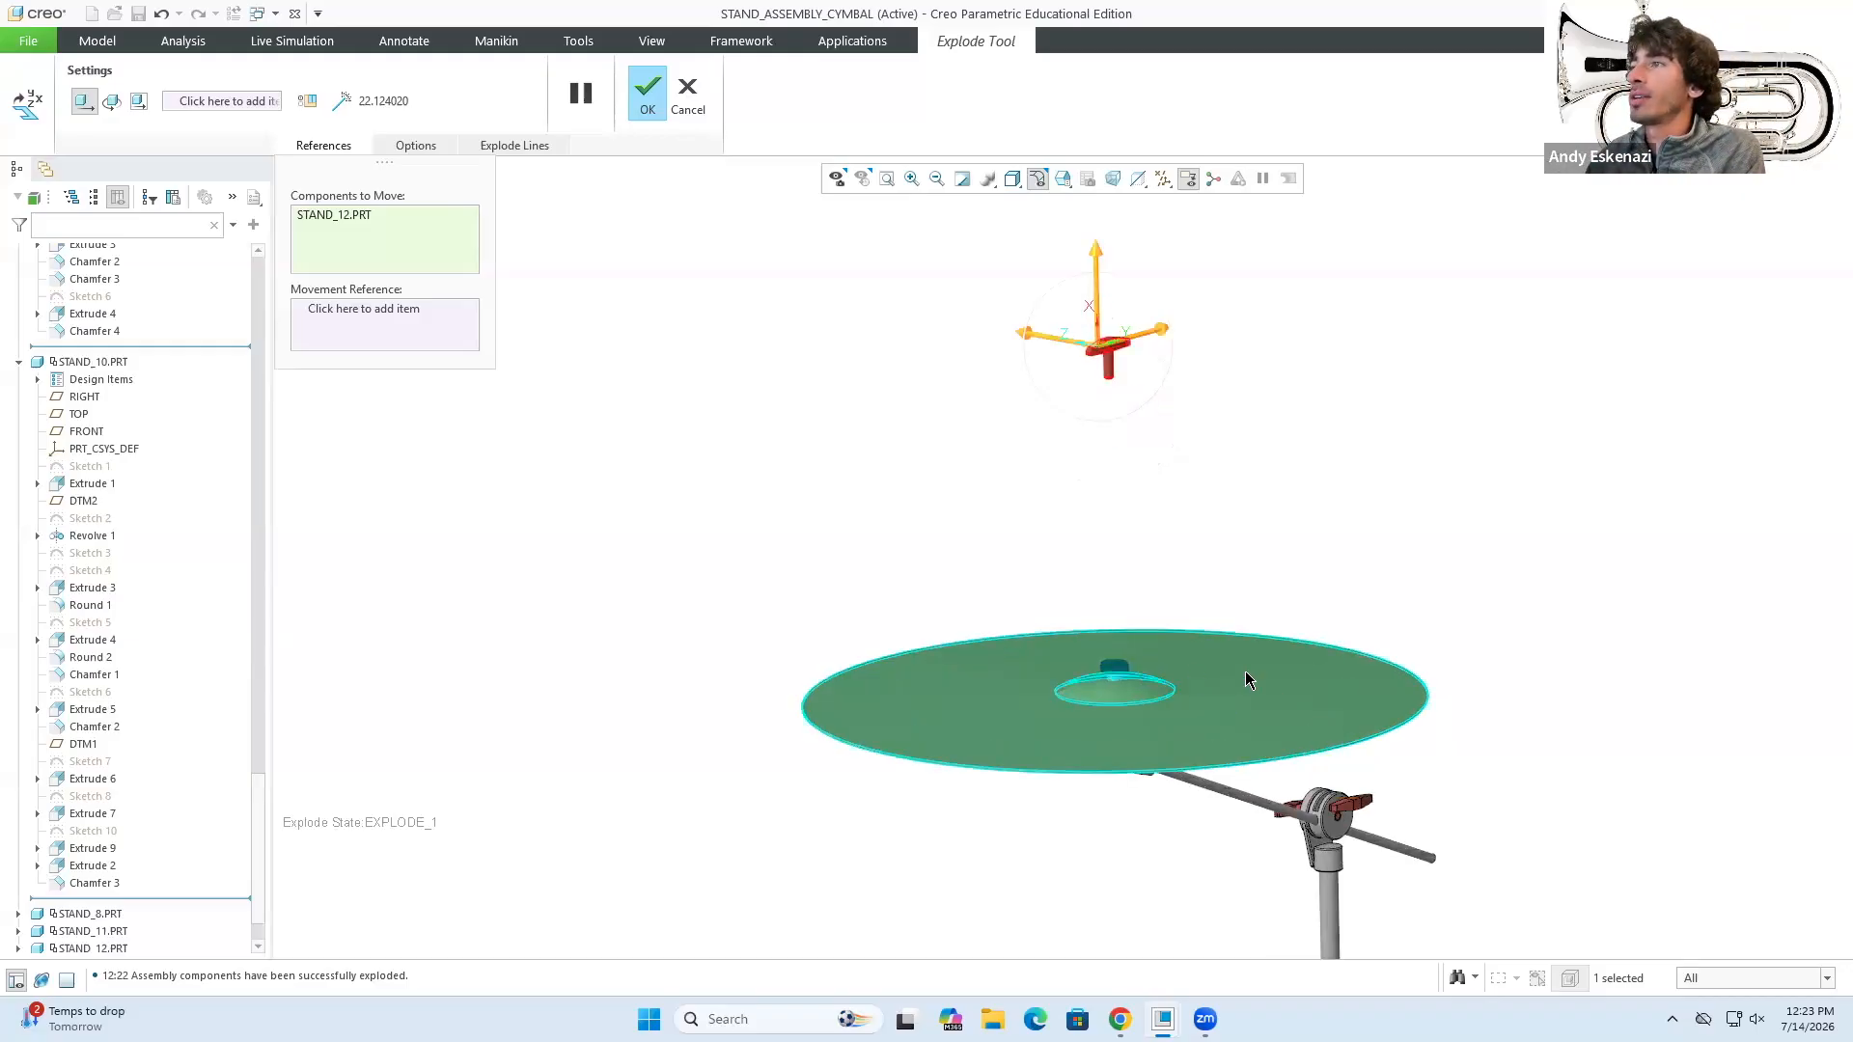
click(1245, 669)
drag(1243, 584, 1222, 324)
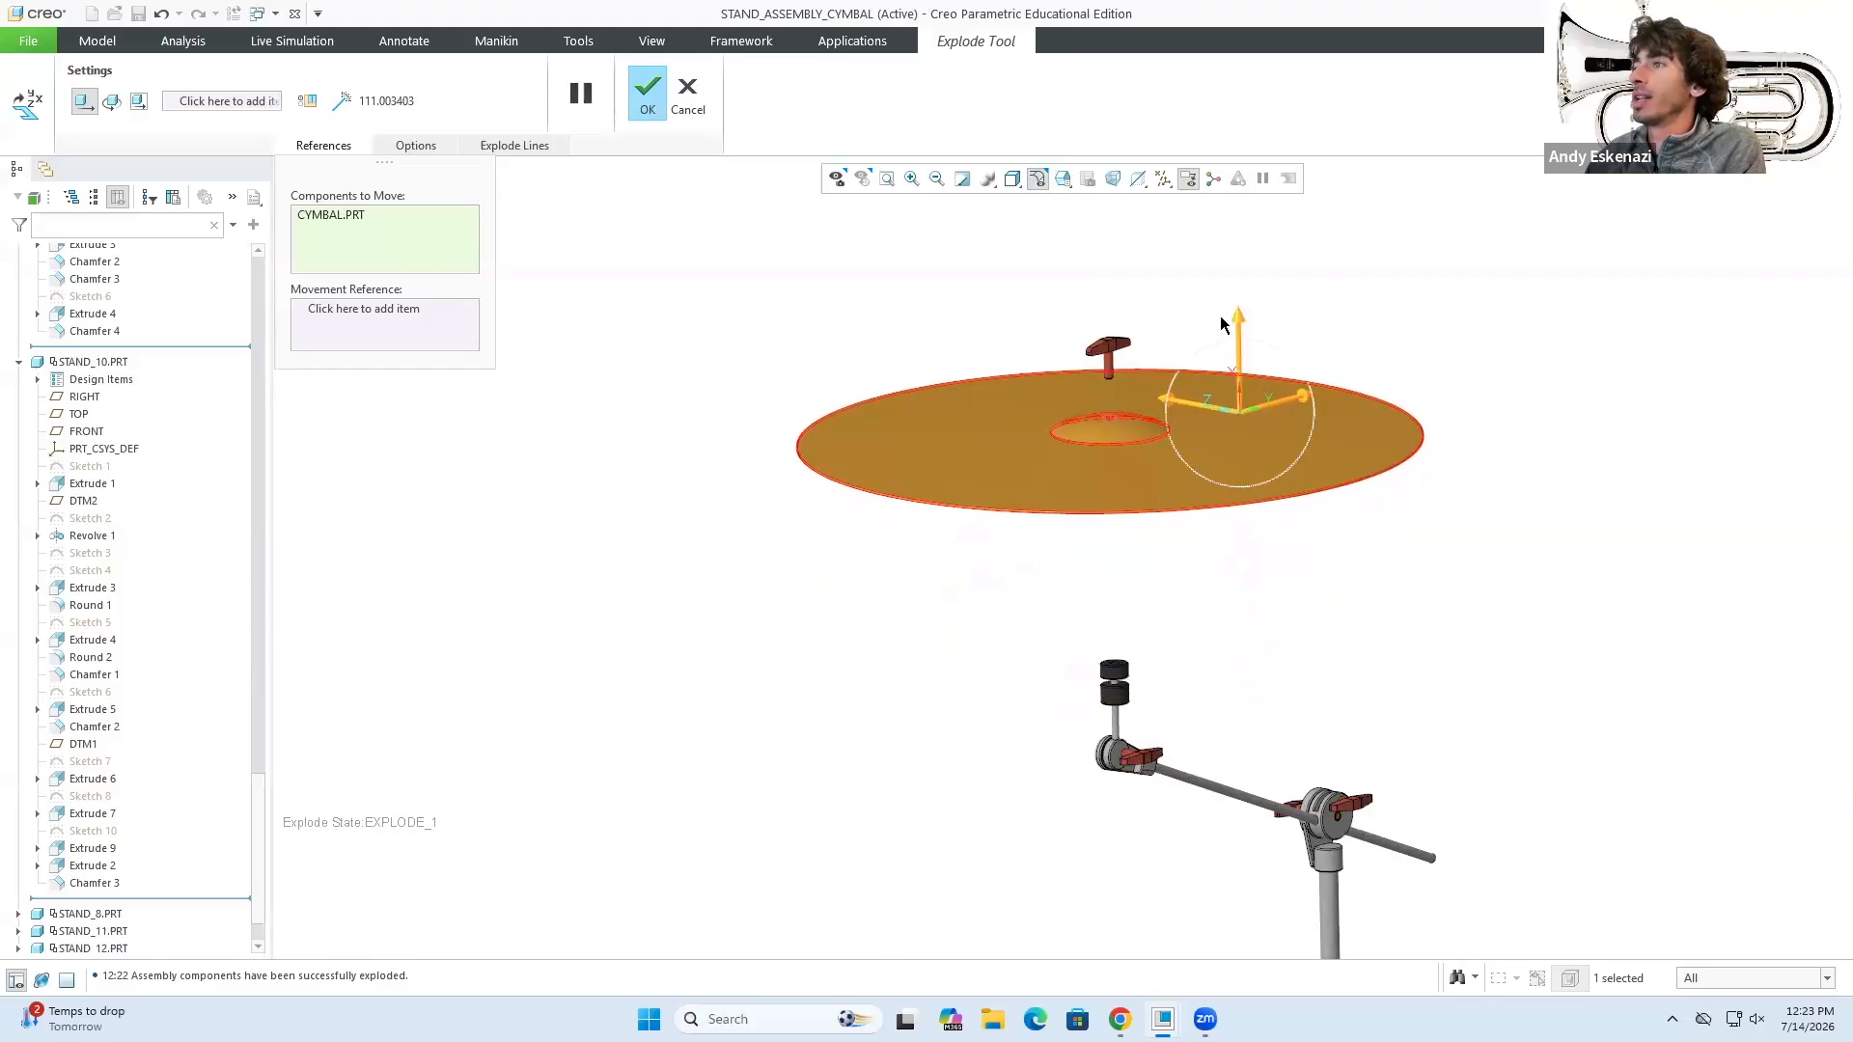
- Raise STAND_11 with its STAND_12 wing nut about 59 units, and pull that wing nut about 59 units sideways along X
click(1119, 755)
scroll(1165, 789, up, 2)
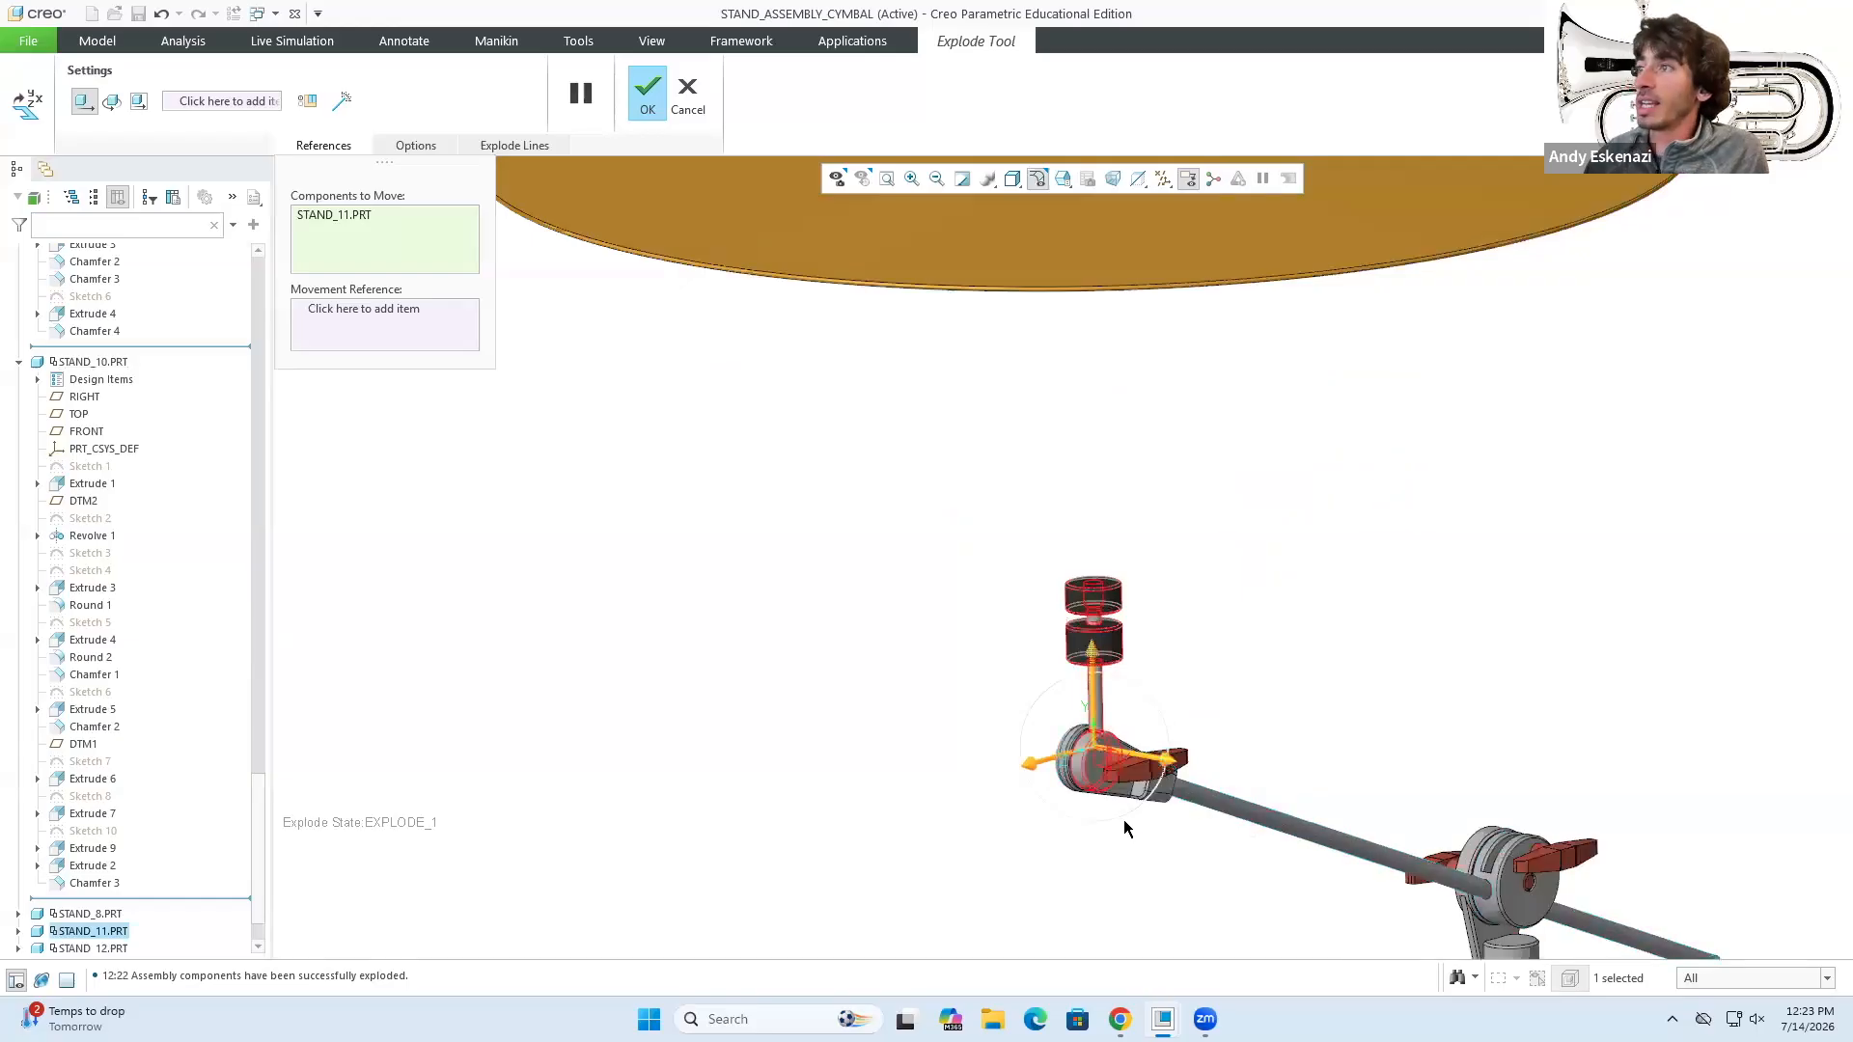
ctrl+click(1154, 786)
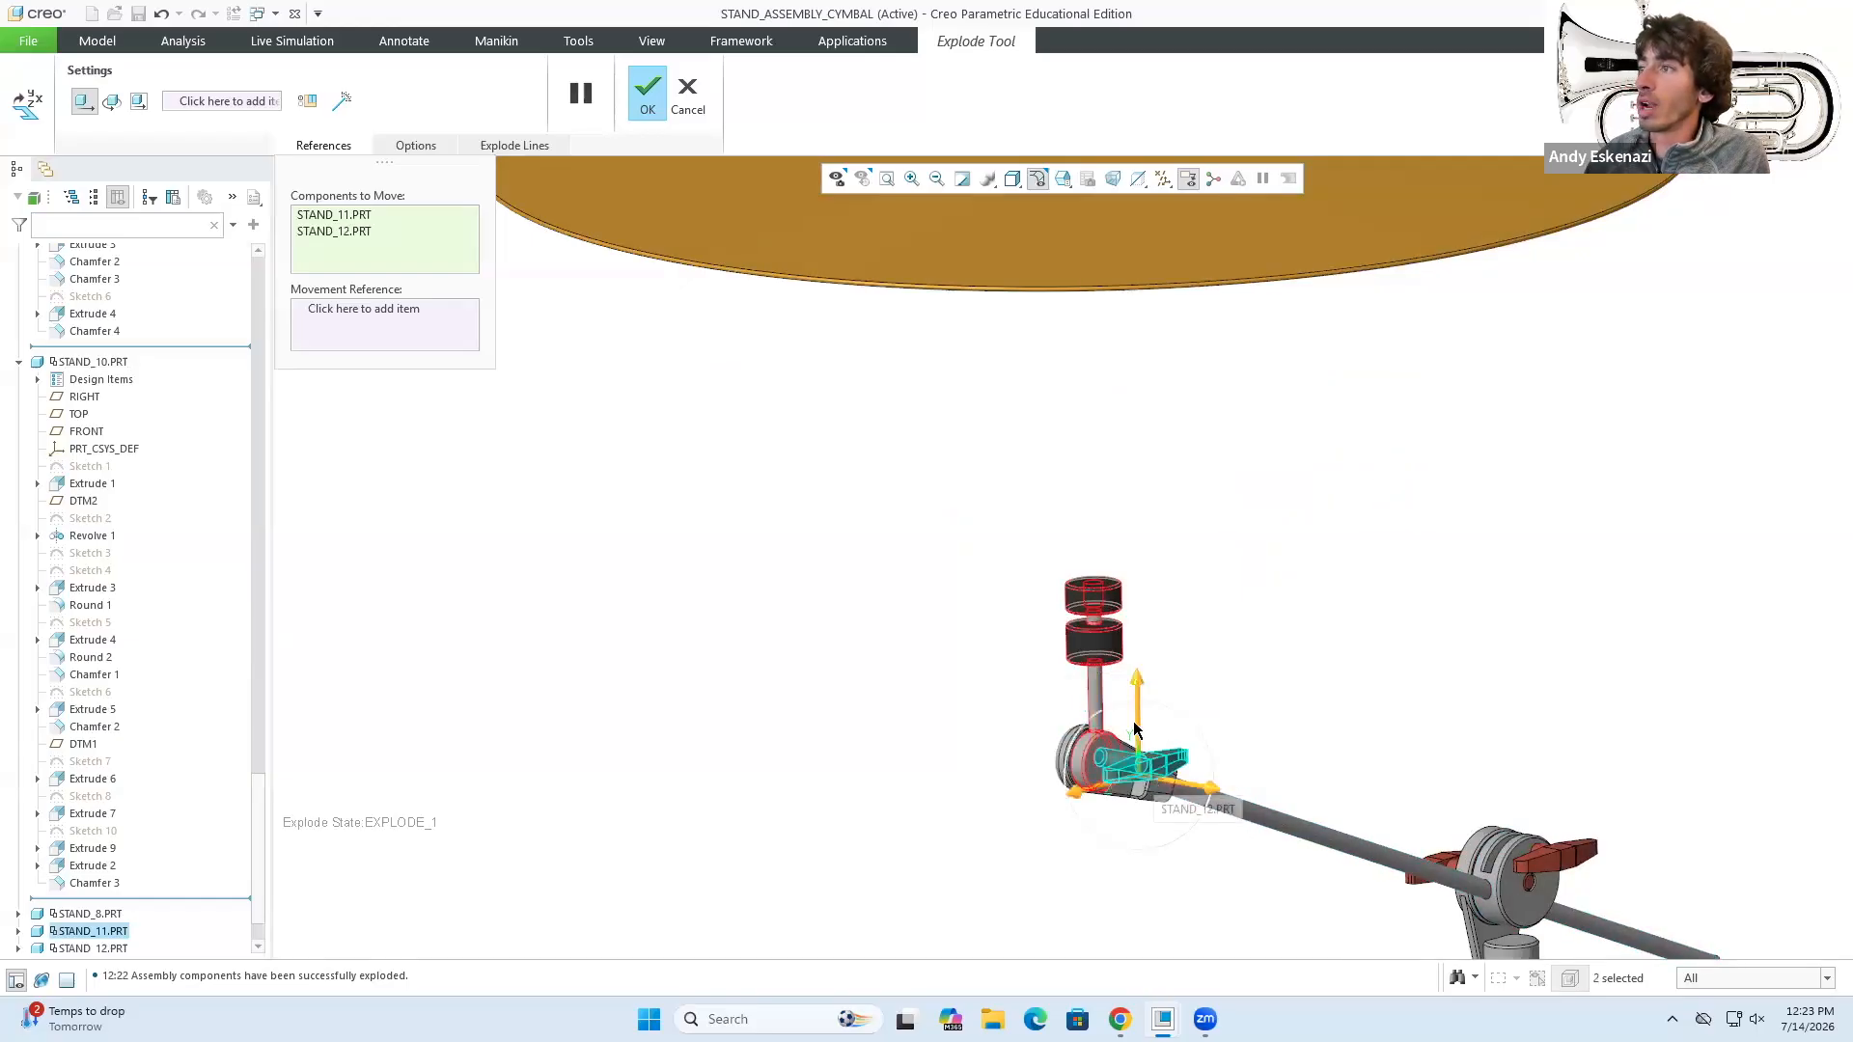
drag(1136, 695, 1137, 405)
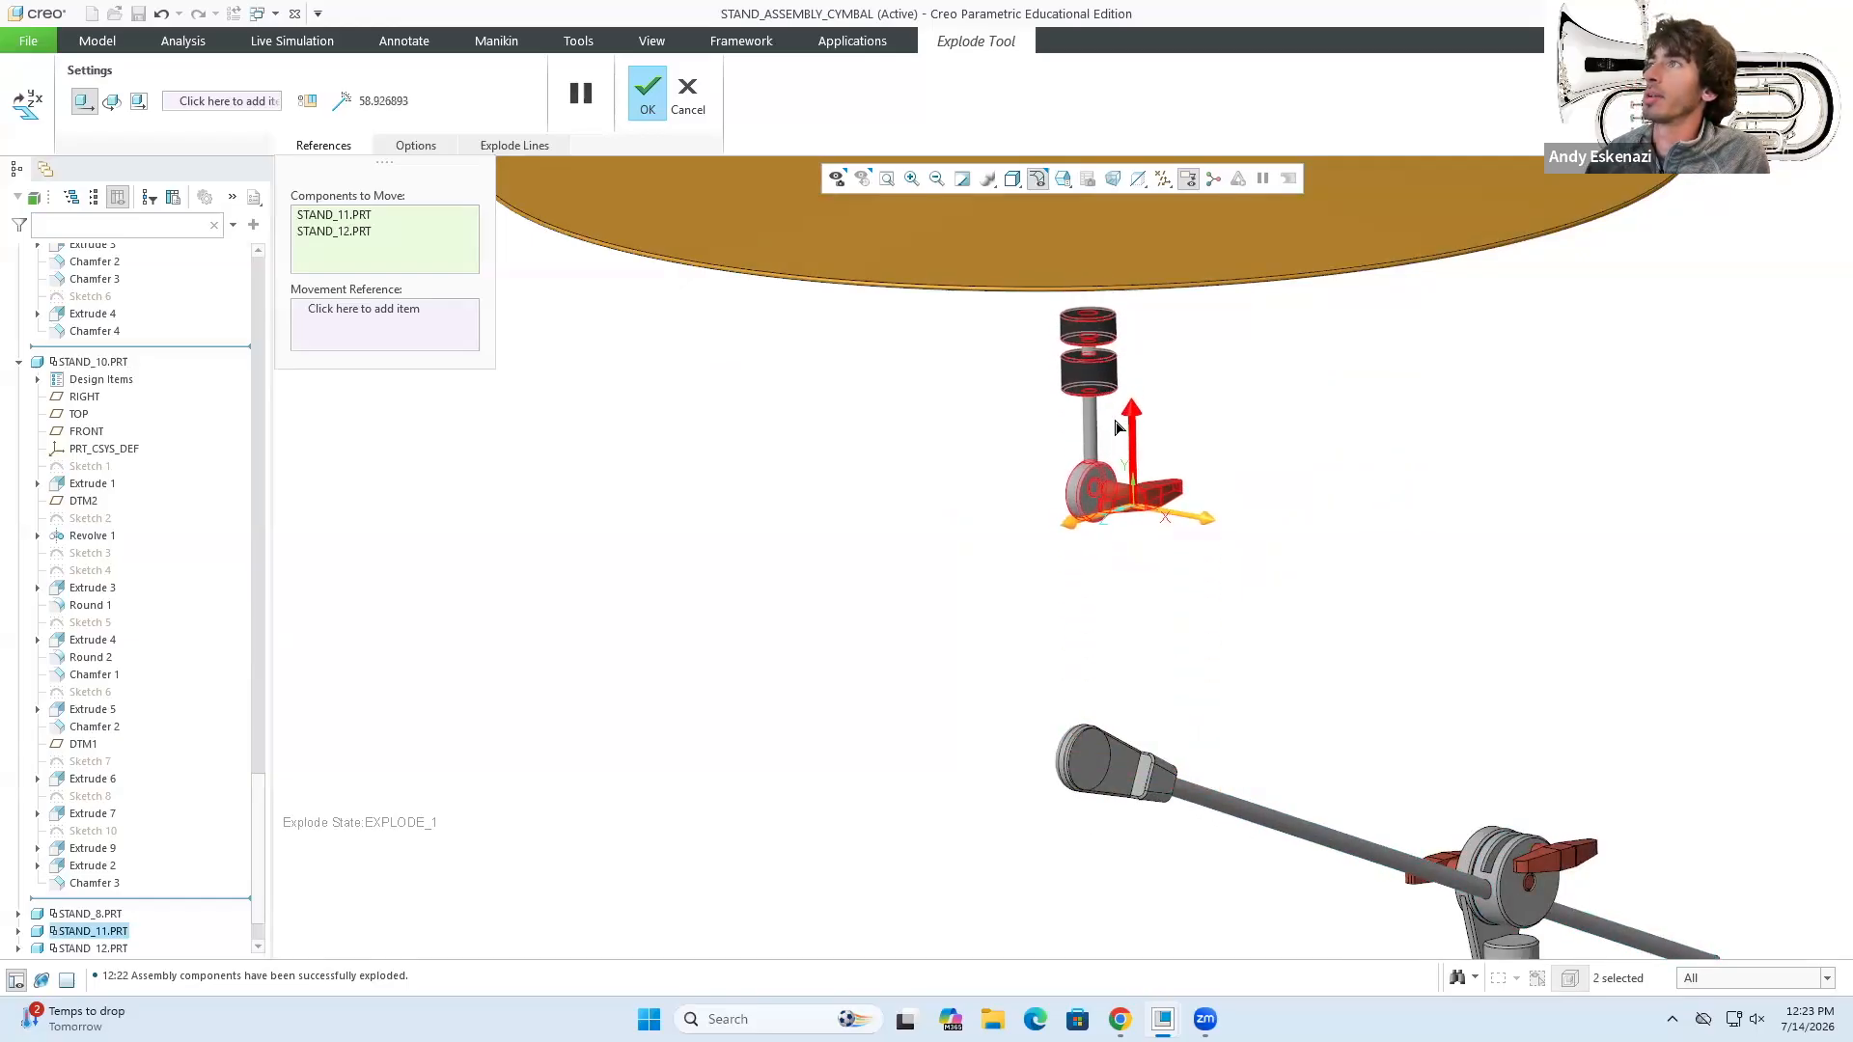
scroll(1245, 654, down, 2)
scroll(1245, 655, down, 1)
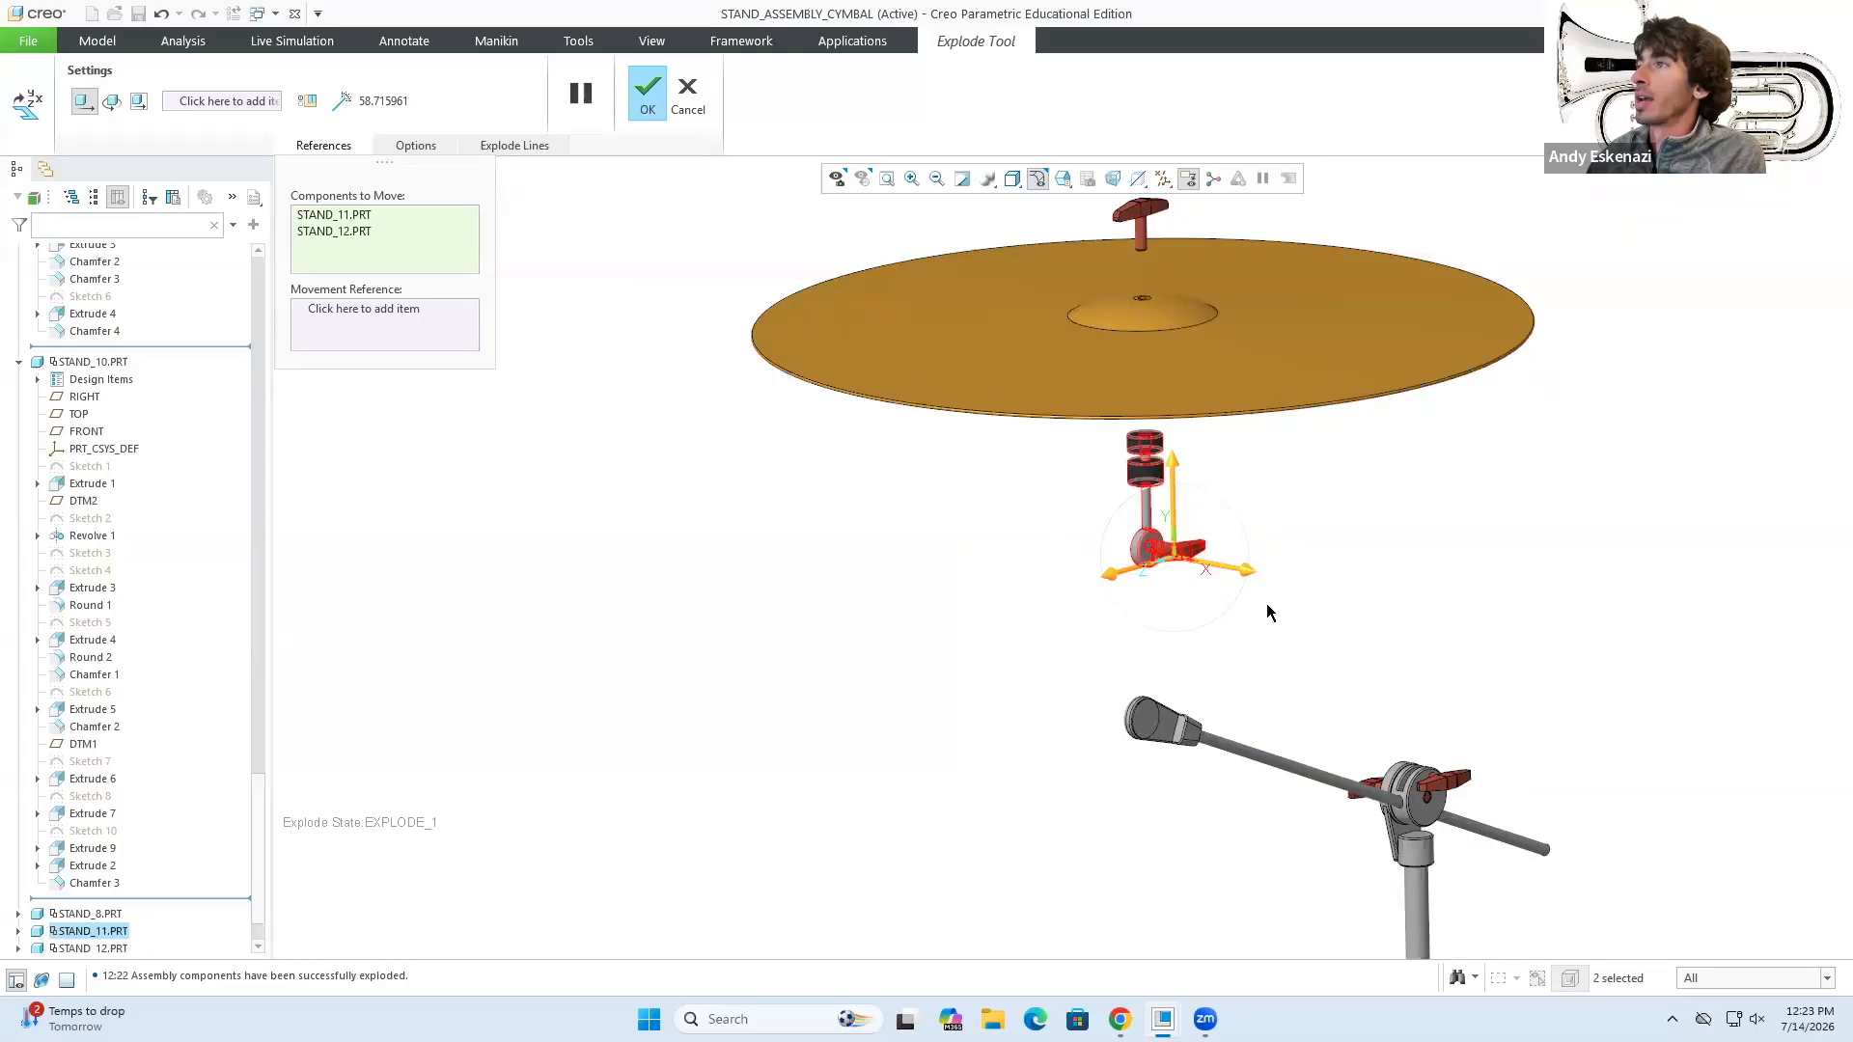
click(1202, 556)
drag(1249, 565, 1405, 612)
- Move the STAND_10 boom arm together with its STAND_12 wing nut about 216 units along X away from the stand
scroll(1043, 584, down, 1)
scroll(1043, 579, down, 1)
middle_drag(1202, 592, 1197, 618)
scroll(1413, 749, up, 2)
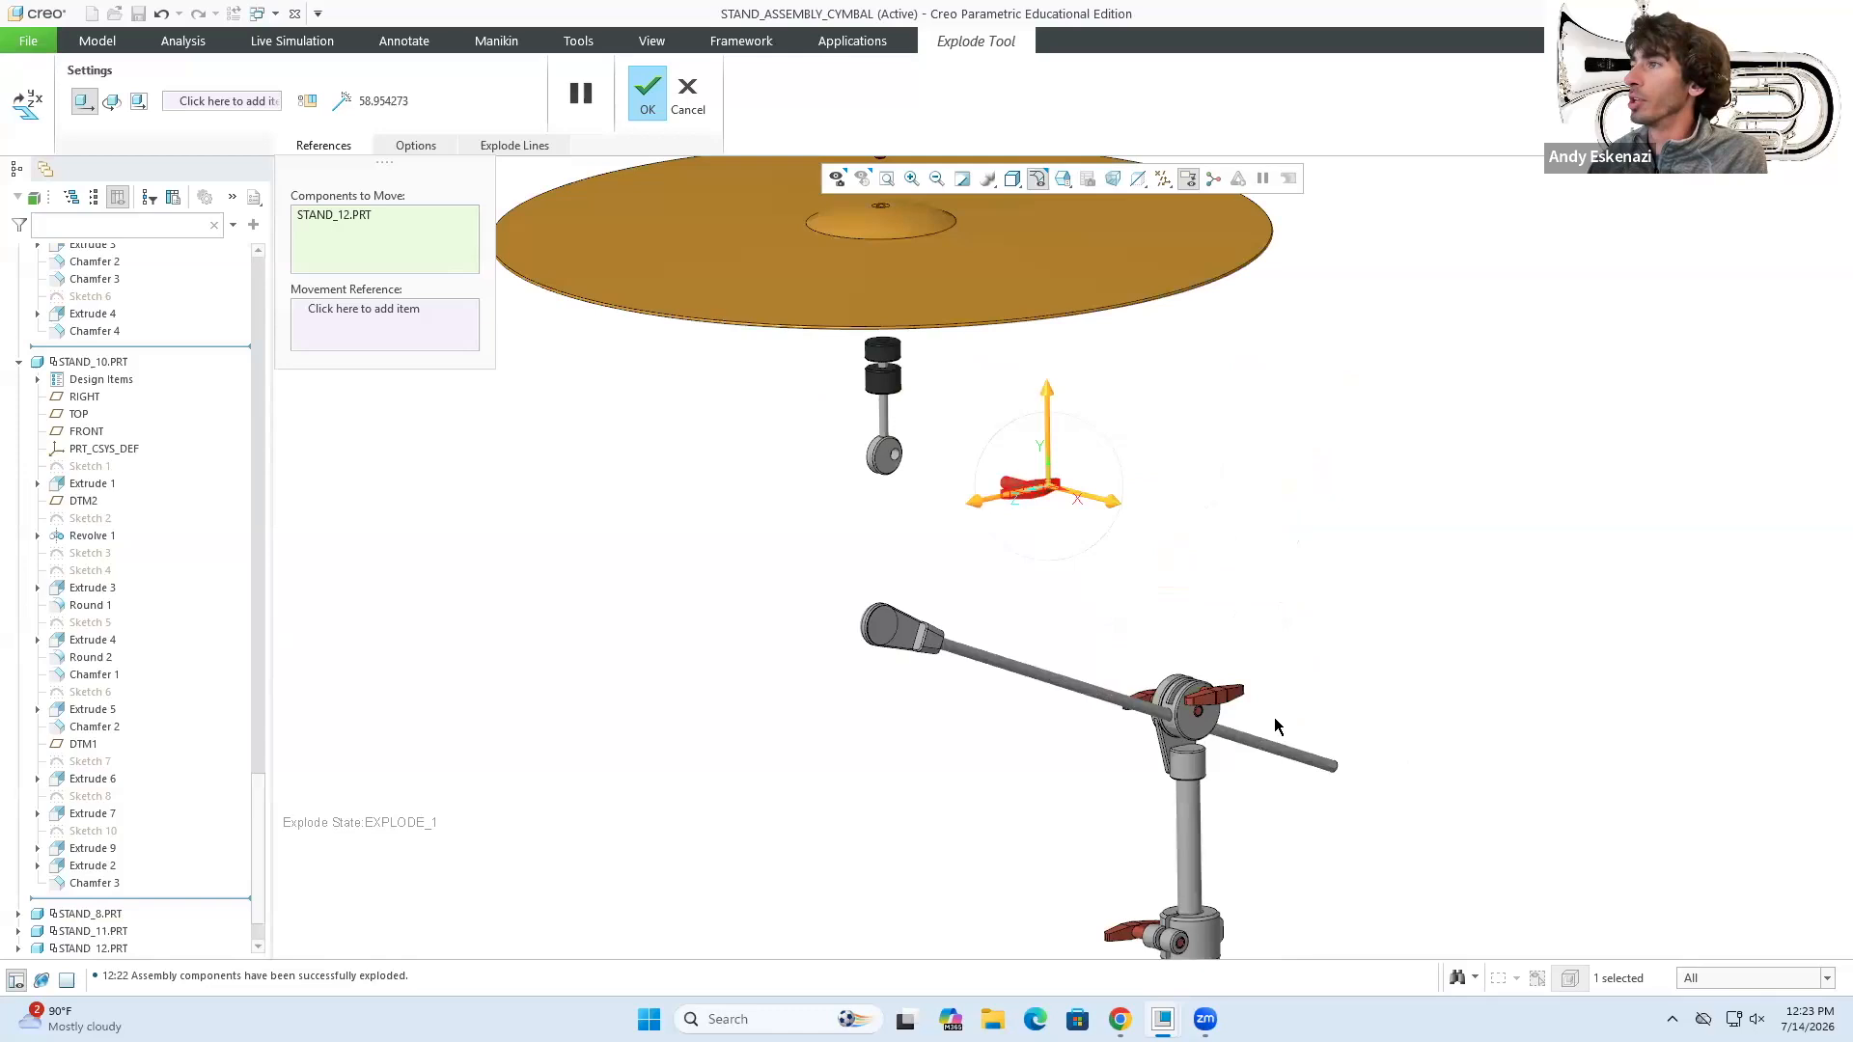
click(1229, 697)
ctrl+click(1204, 734)
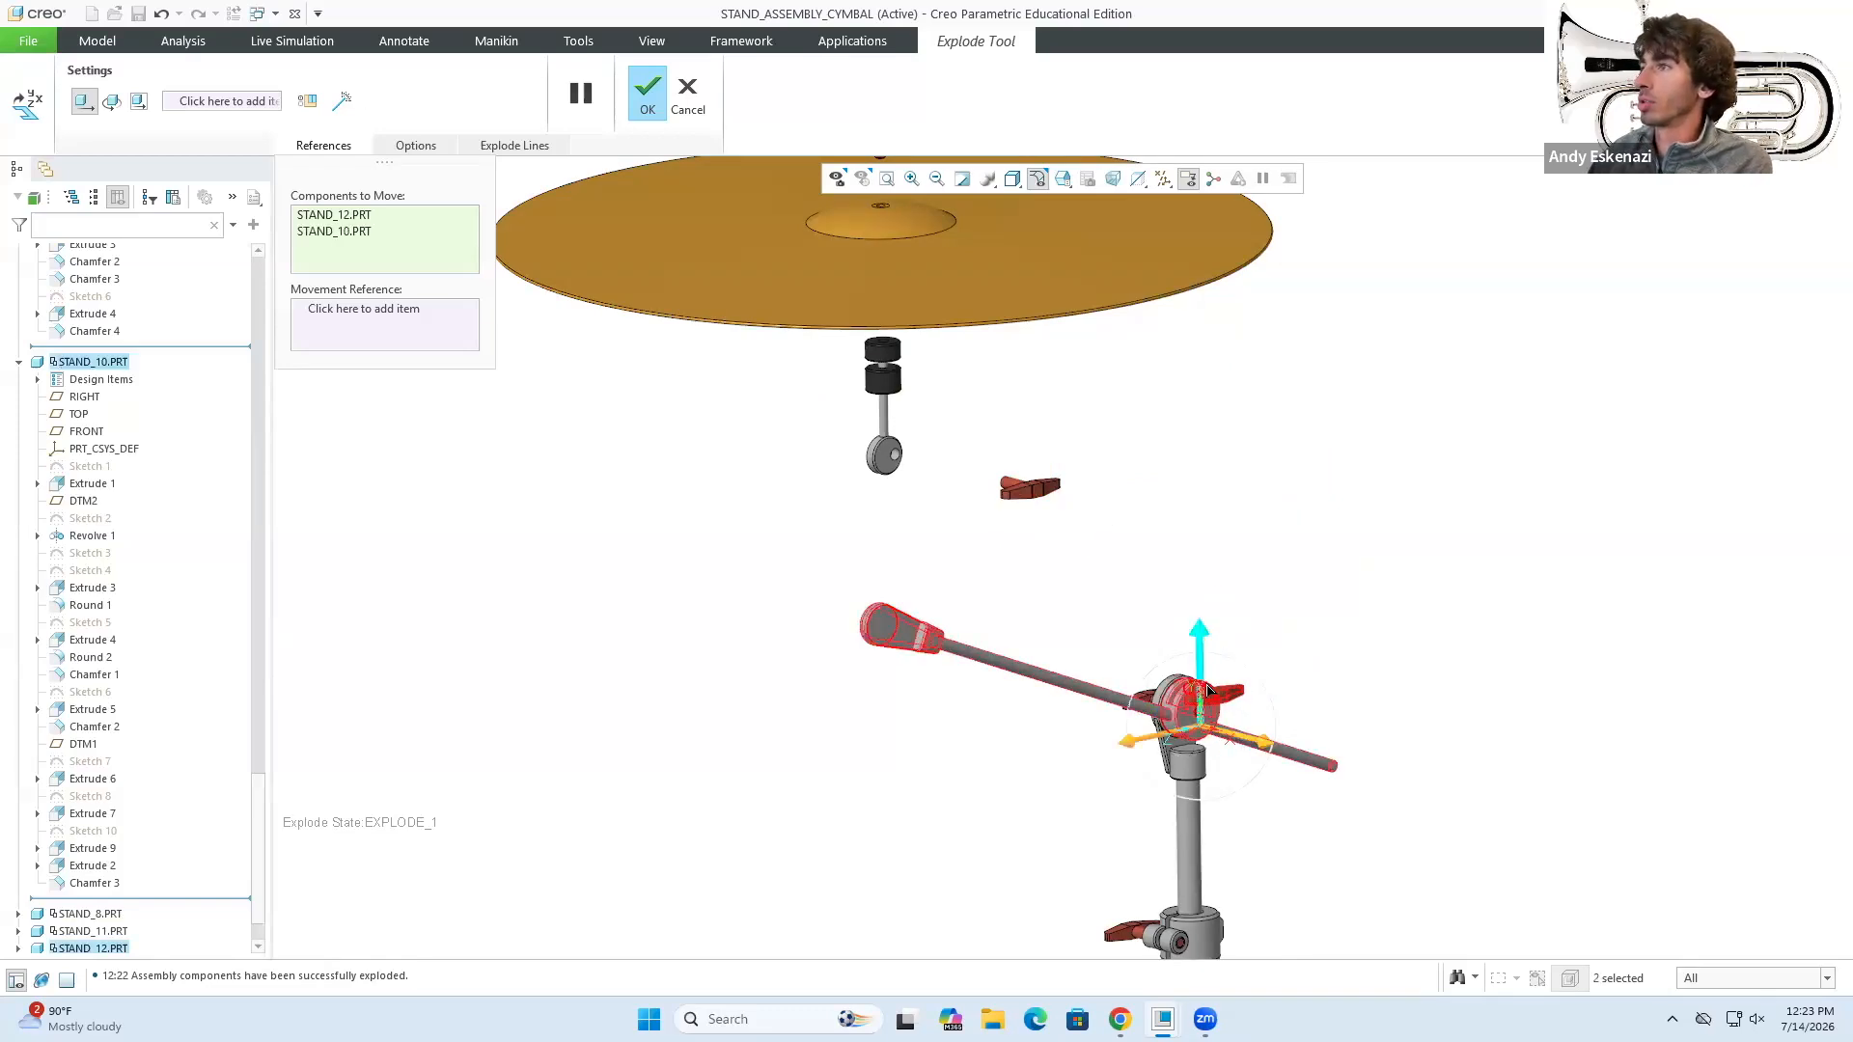
drag(1279, 757, 1703, 880)
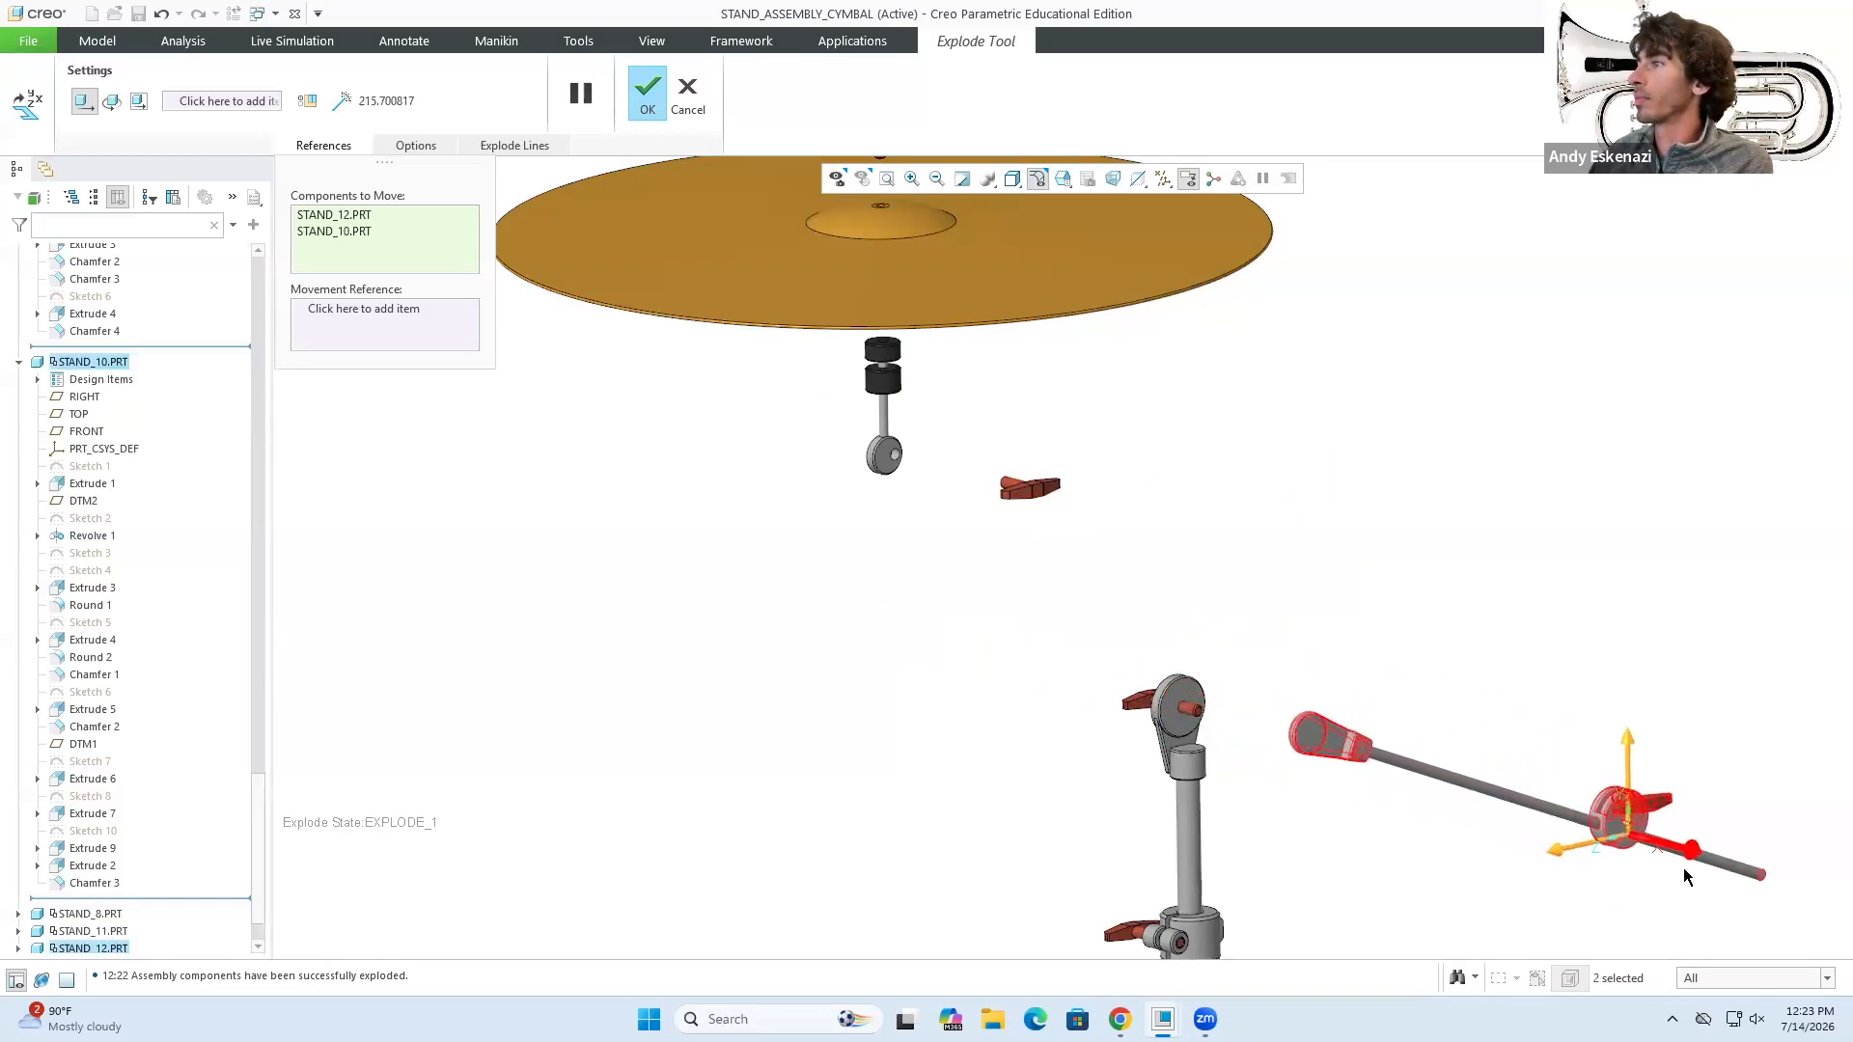
- Pull the boom arm's STAND_12 wing nut about 73 units farther out along X, away from its clamp
scroll(1477, 705, down, 3)
scroll(1611, 730, up, 3)
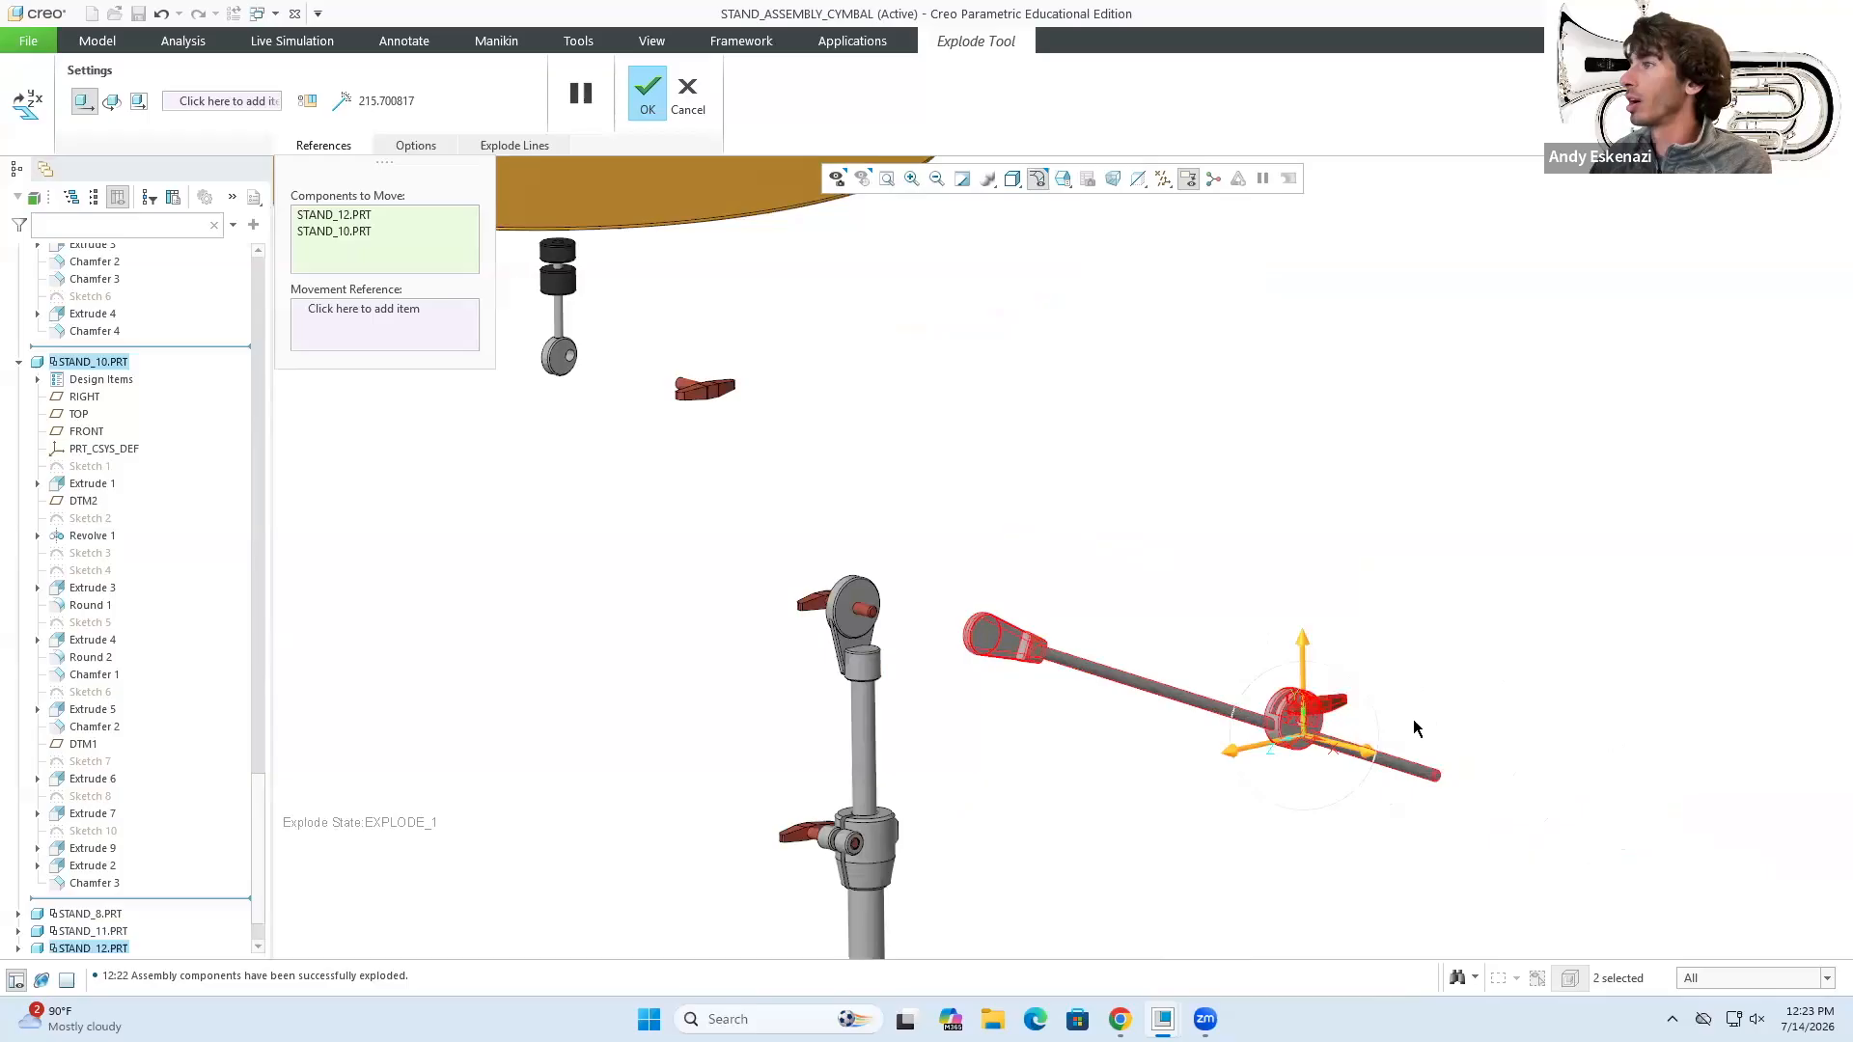
click(1330, 706)
drag(1390, 729, 1534, 767)
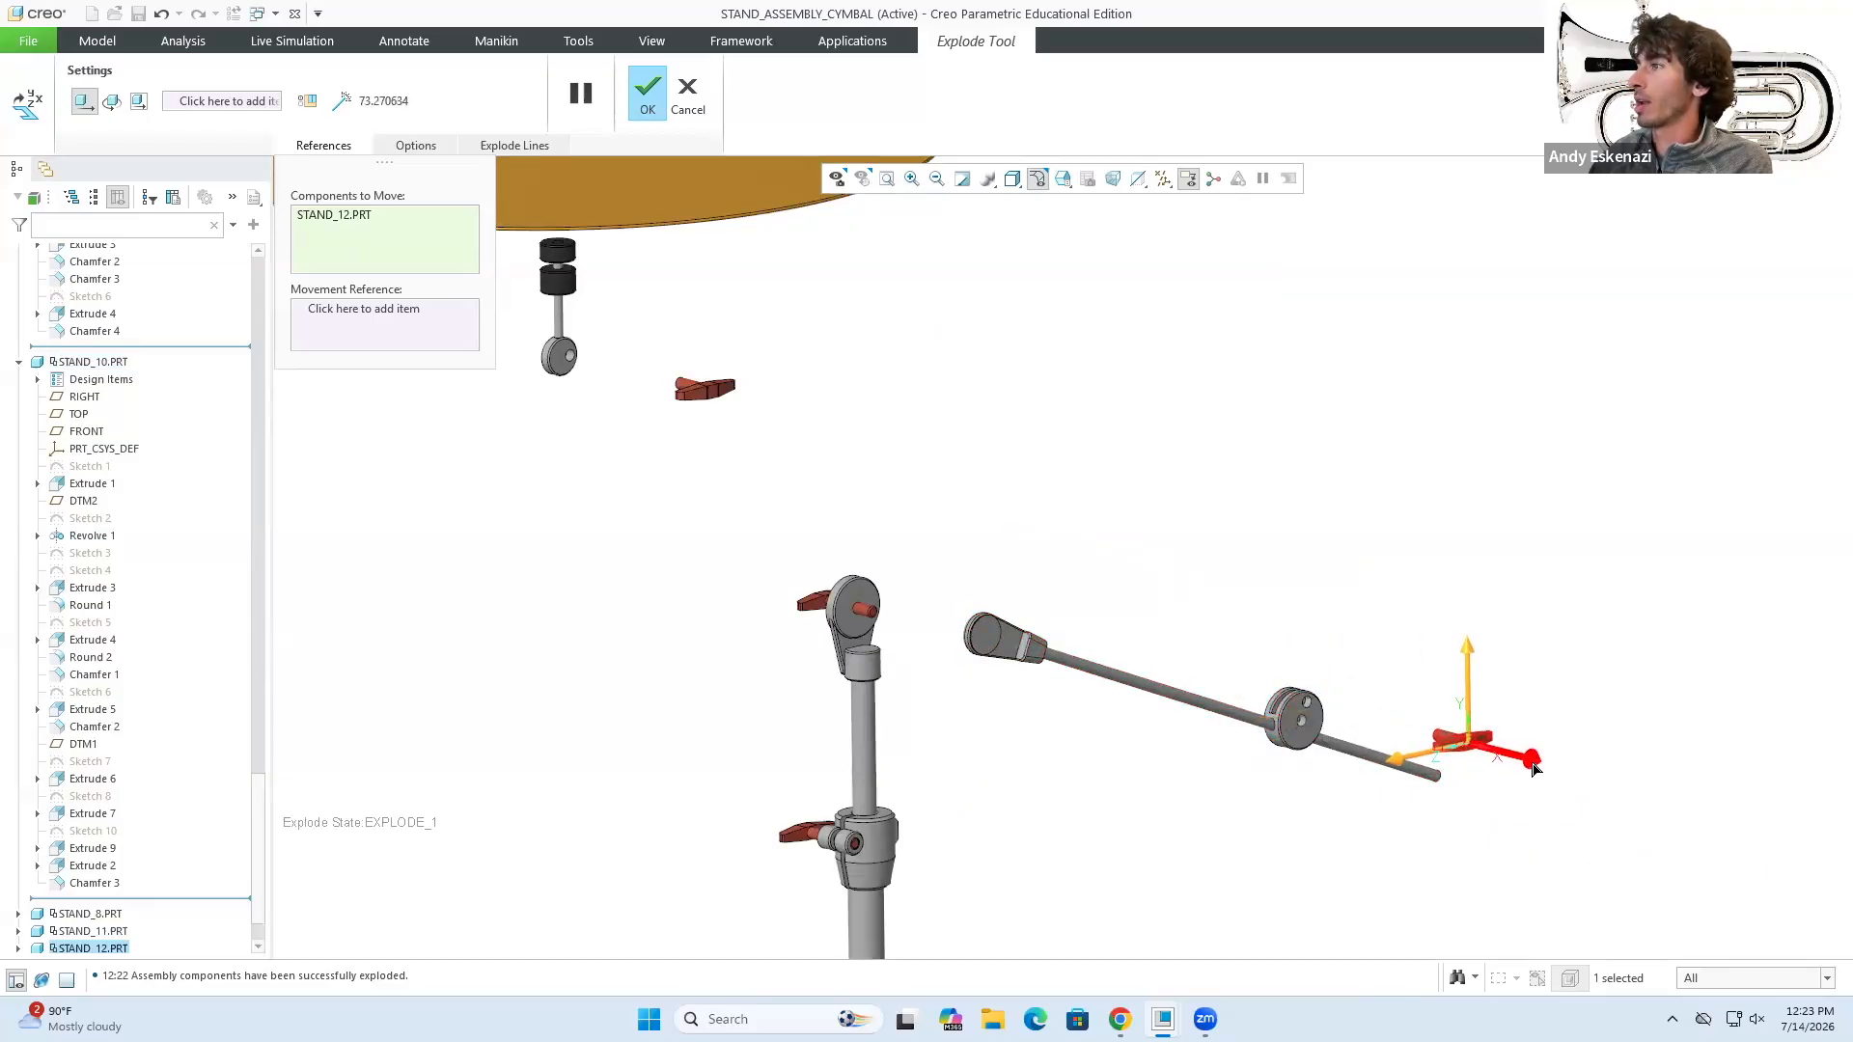
- Pull the STAND_8 wing nut at the pole's head out about 40 units, and shift it together with STAND_9 about 87 units sideways
click(864, 610)
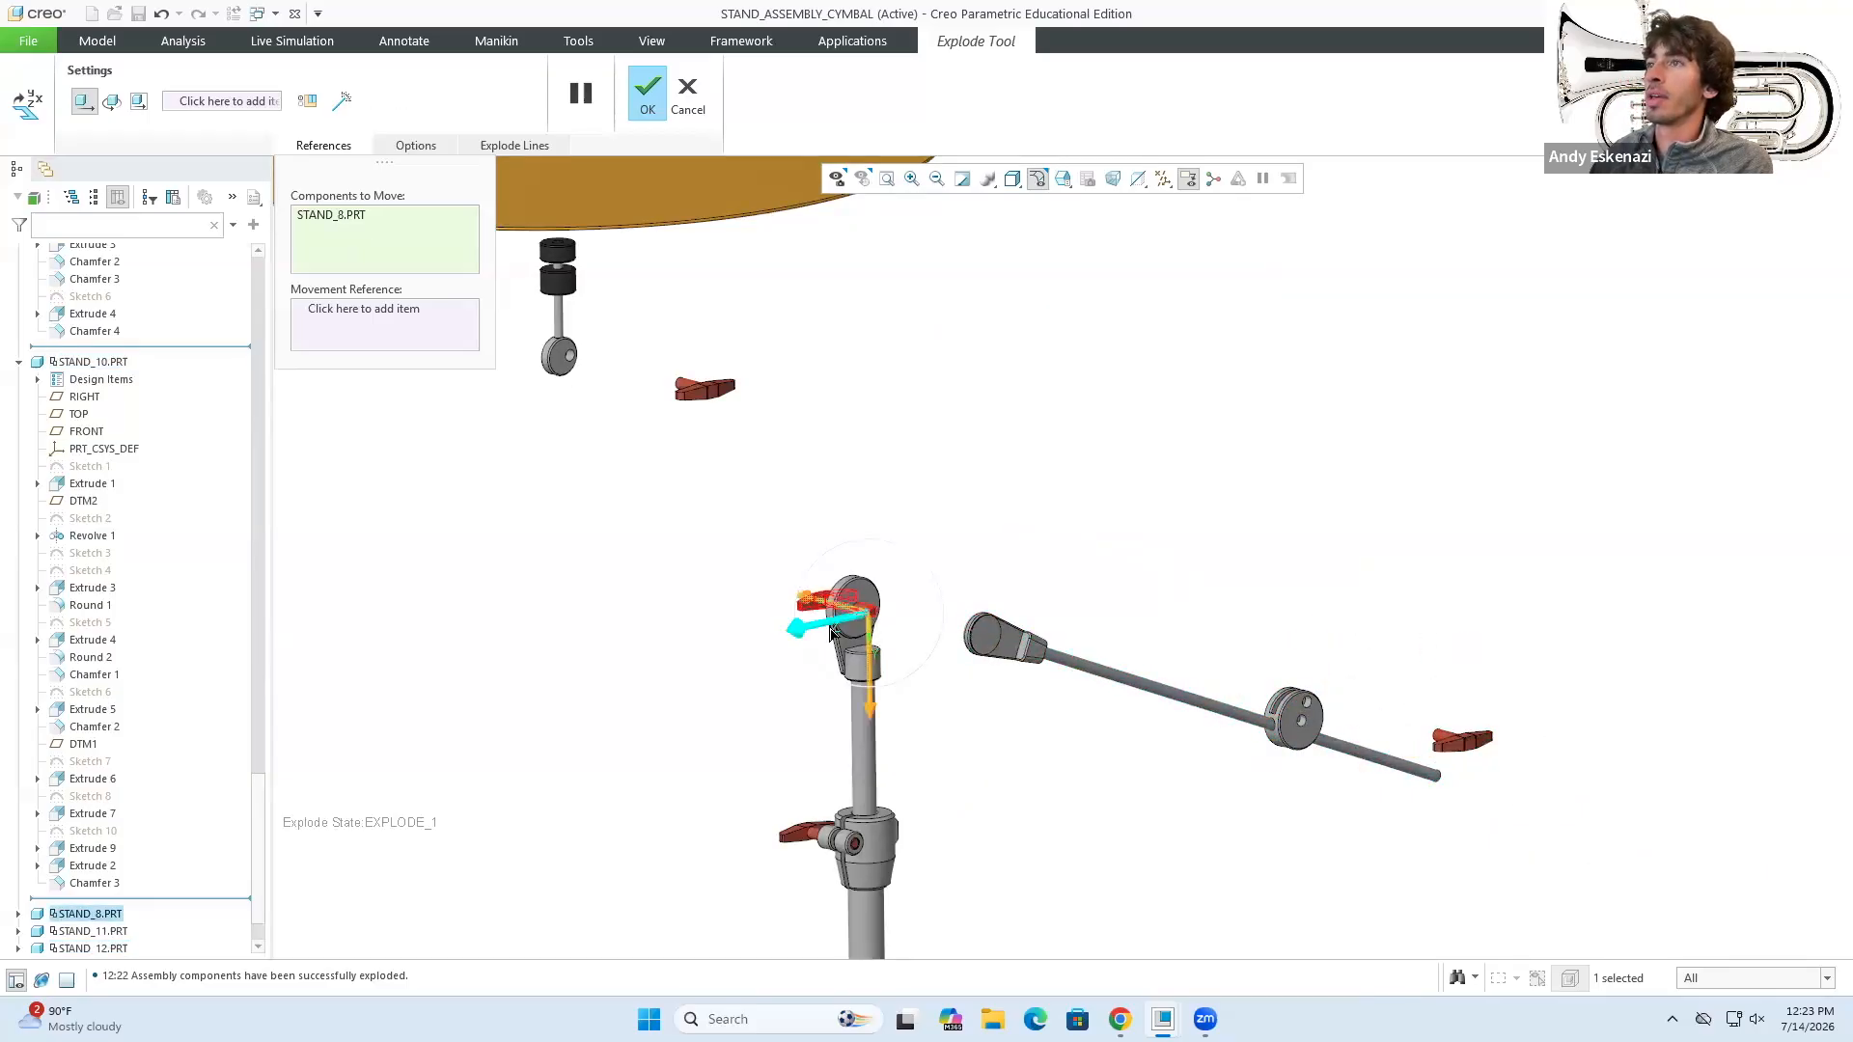
drag(811, 600, 757, 594)
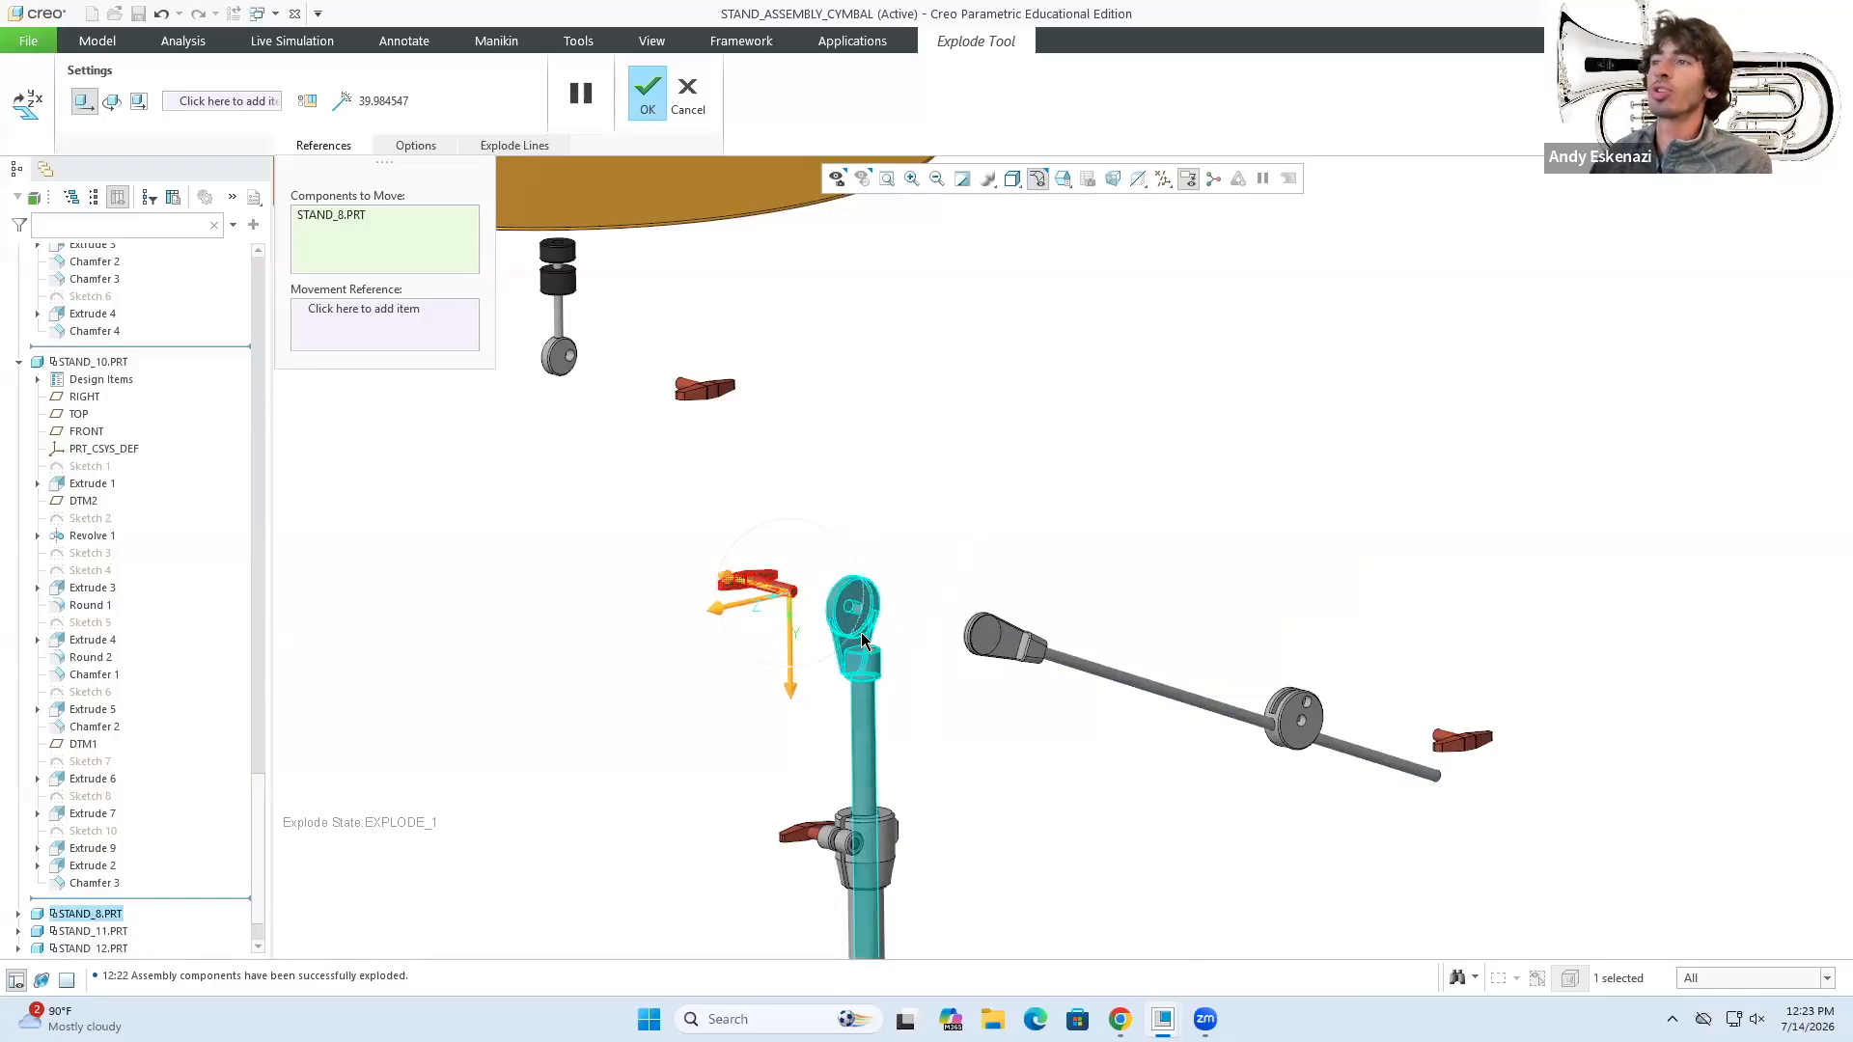
scroll(861, 633, up, 3)
ctrl+click(872, 738)
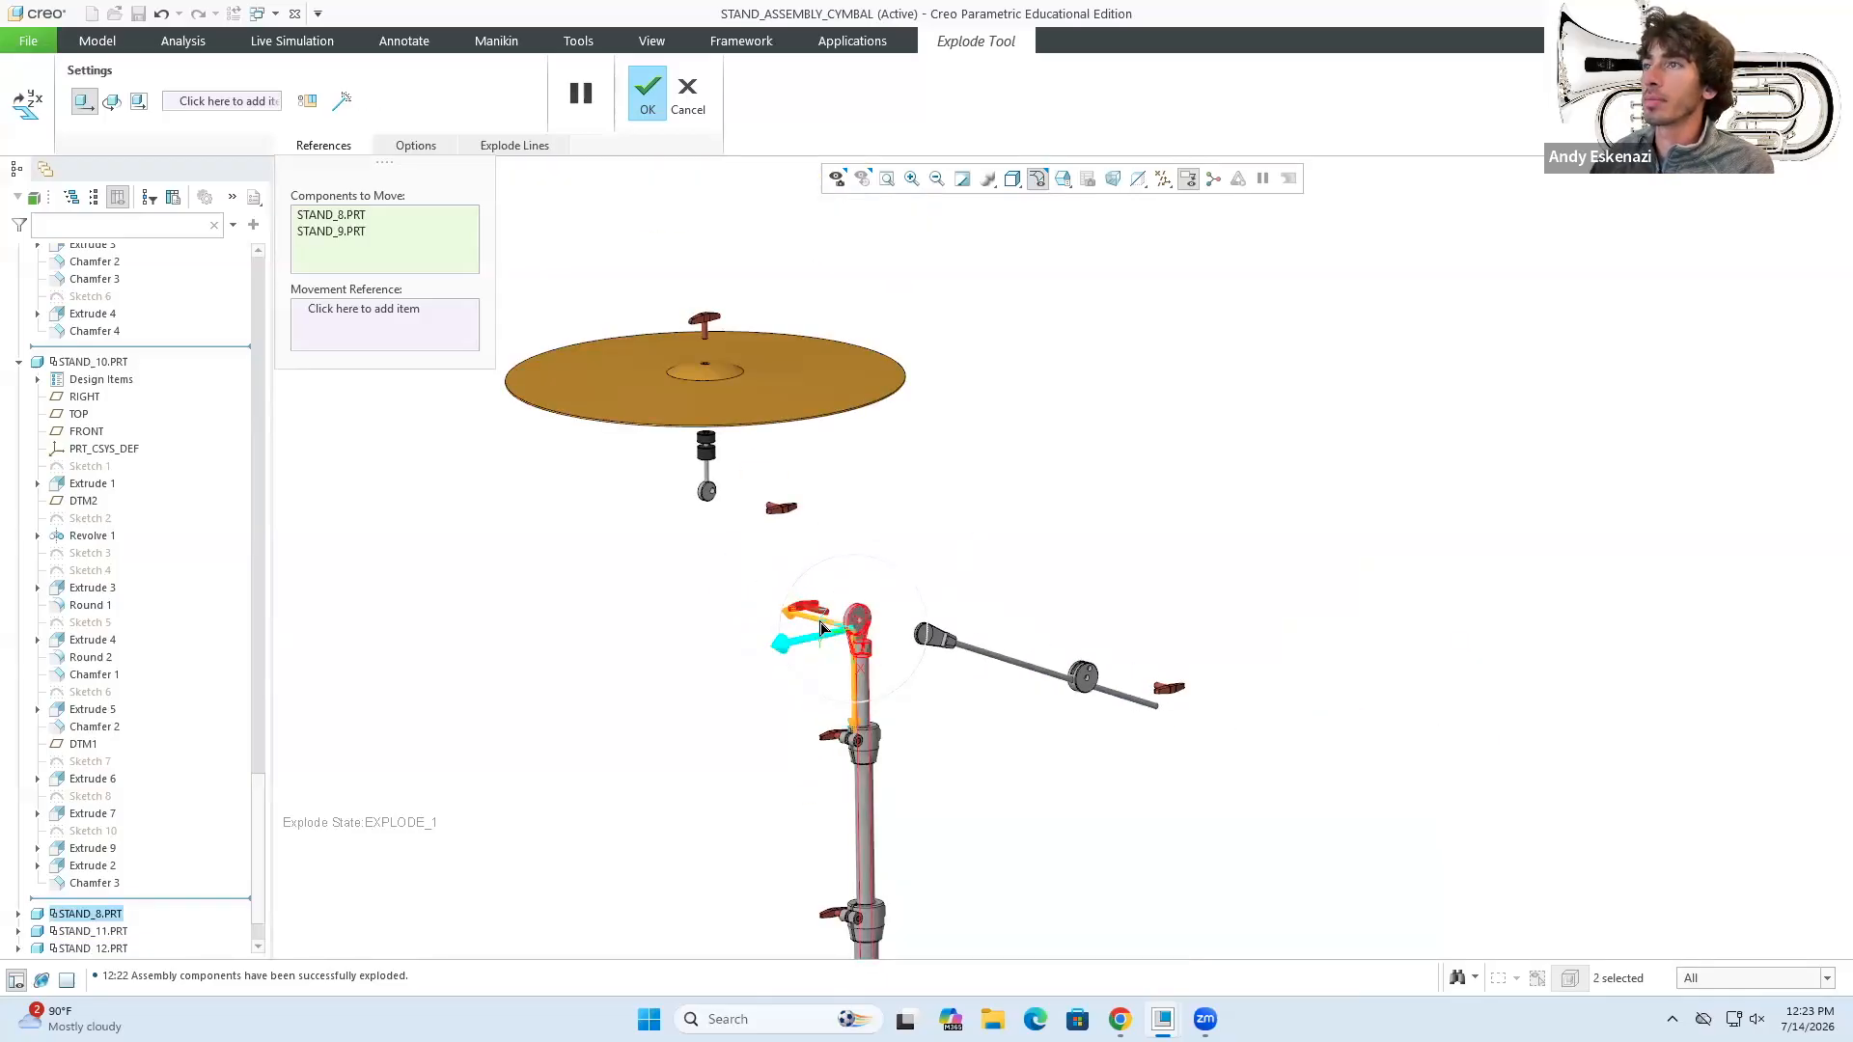
scroll(816, 610, down, 1)
drag(827, 633, 676, 627)
scroll(882, 676, up, 3)
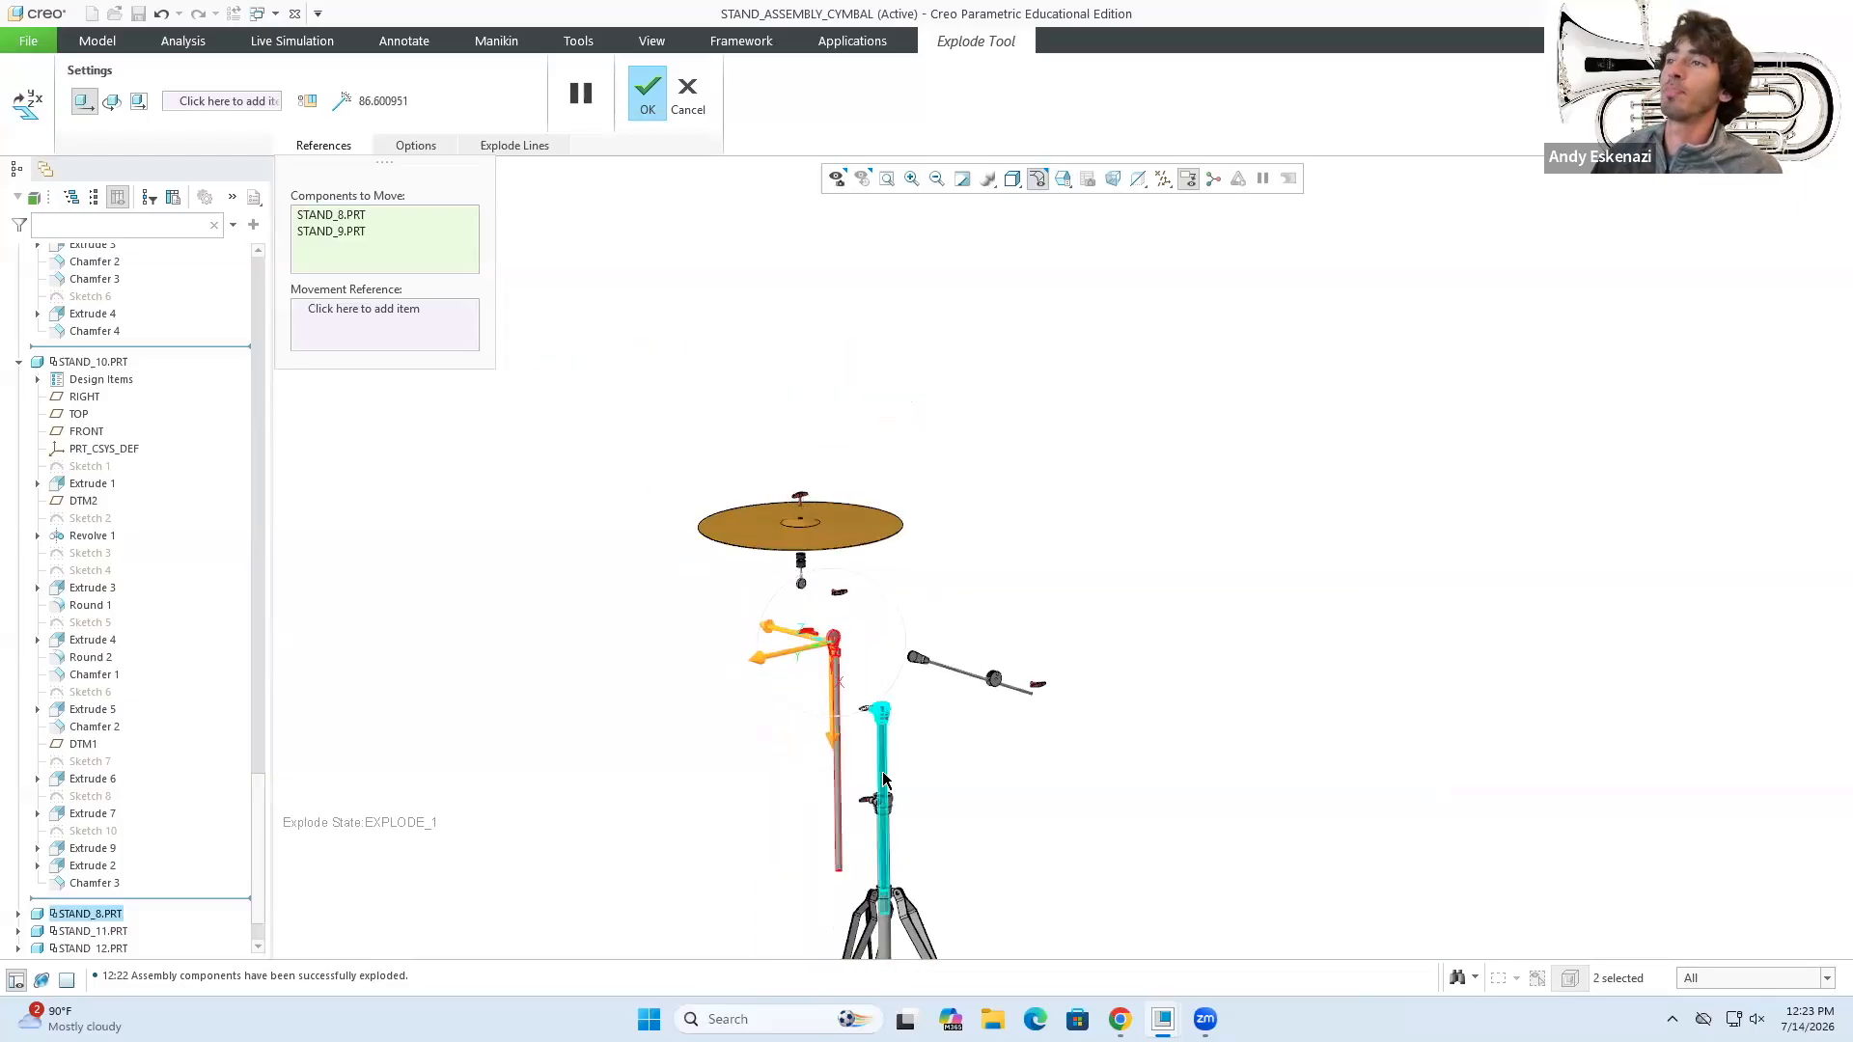
scroll(883, 780, up, 4)
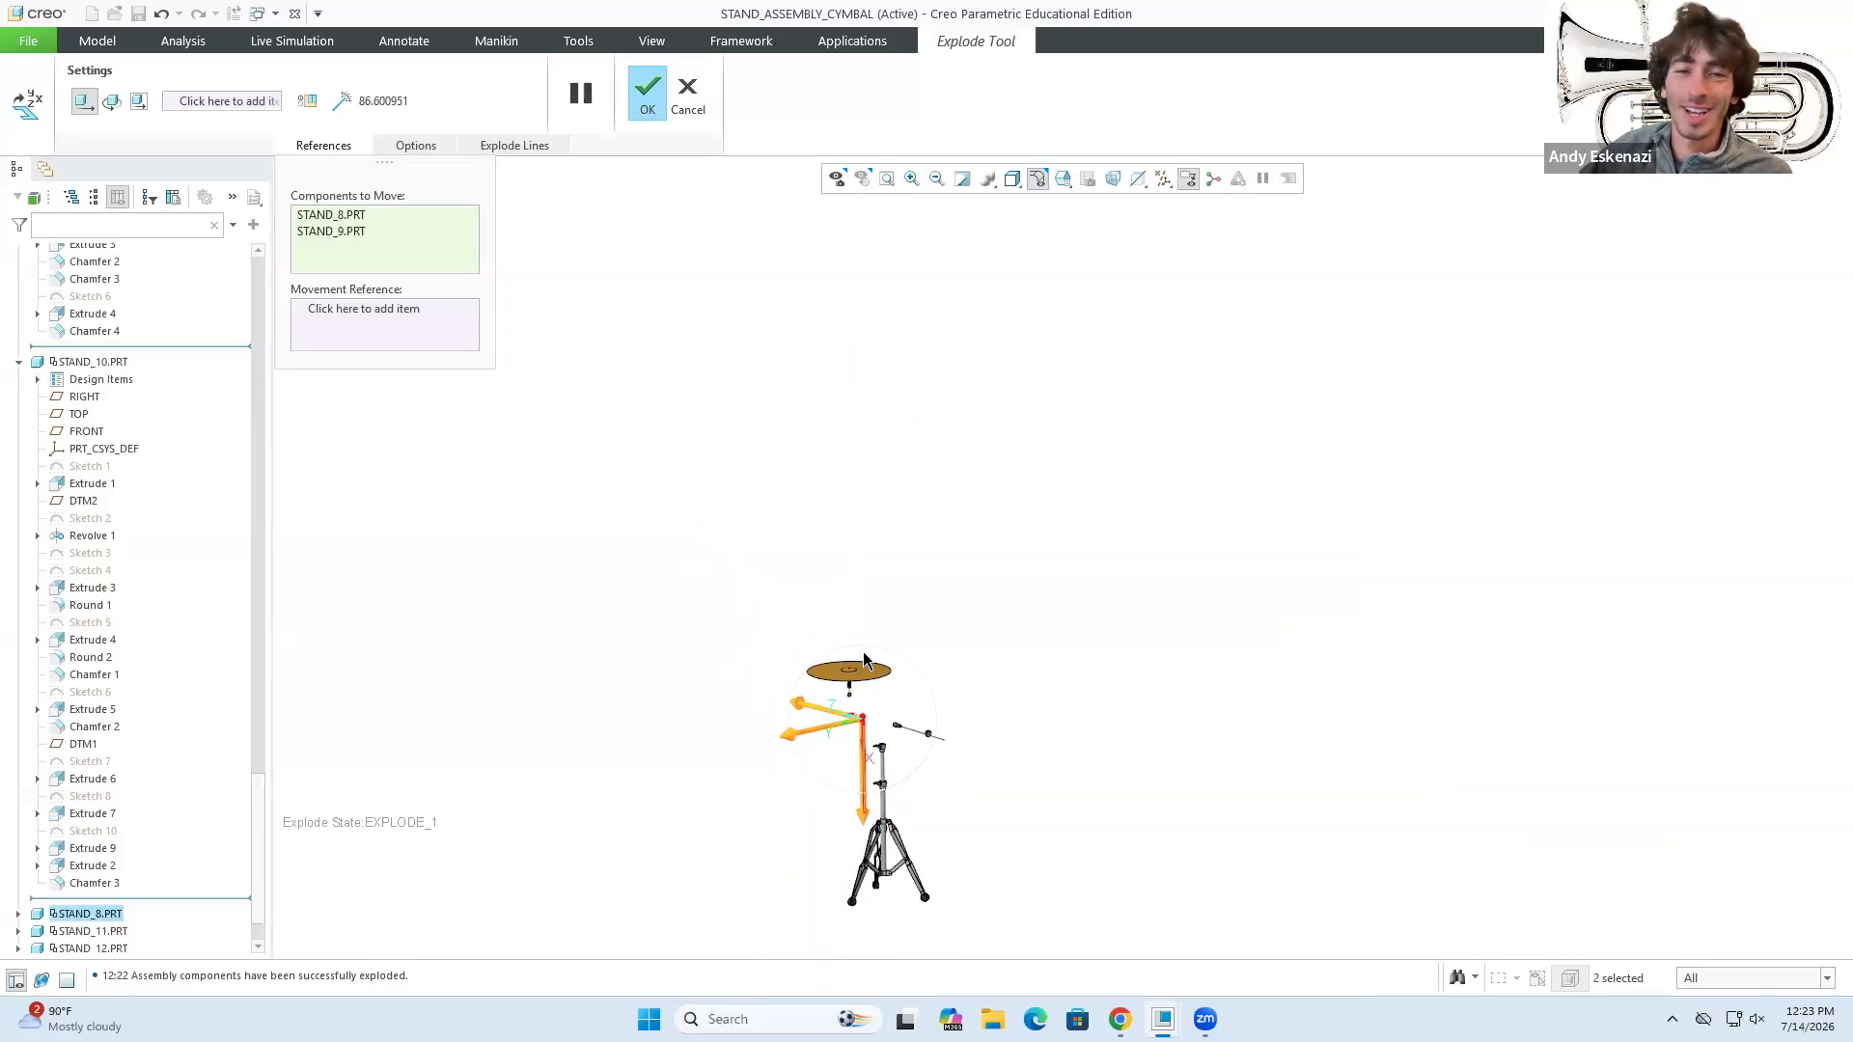
- Move the STAND_2 tube and its STAND_8 wing nut about 133 units sideways, opposite to STAND_9, and pull that nut out about 33 units
scroll(865, 666, down, 5)
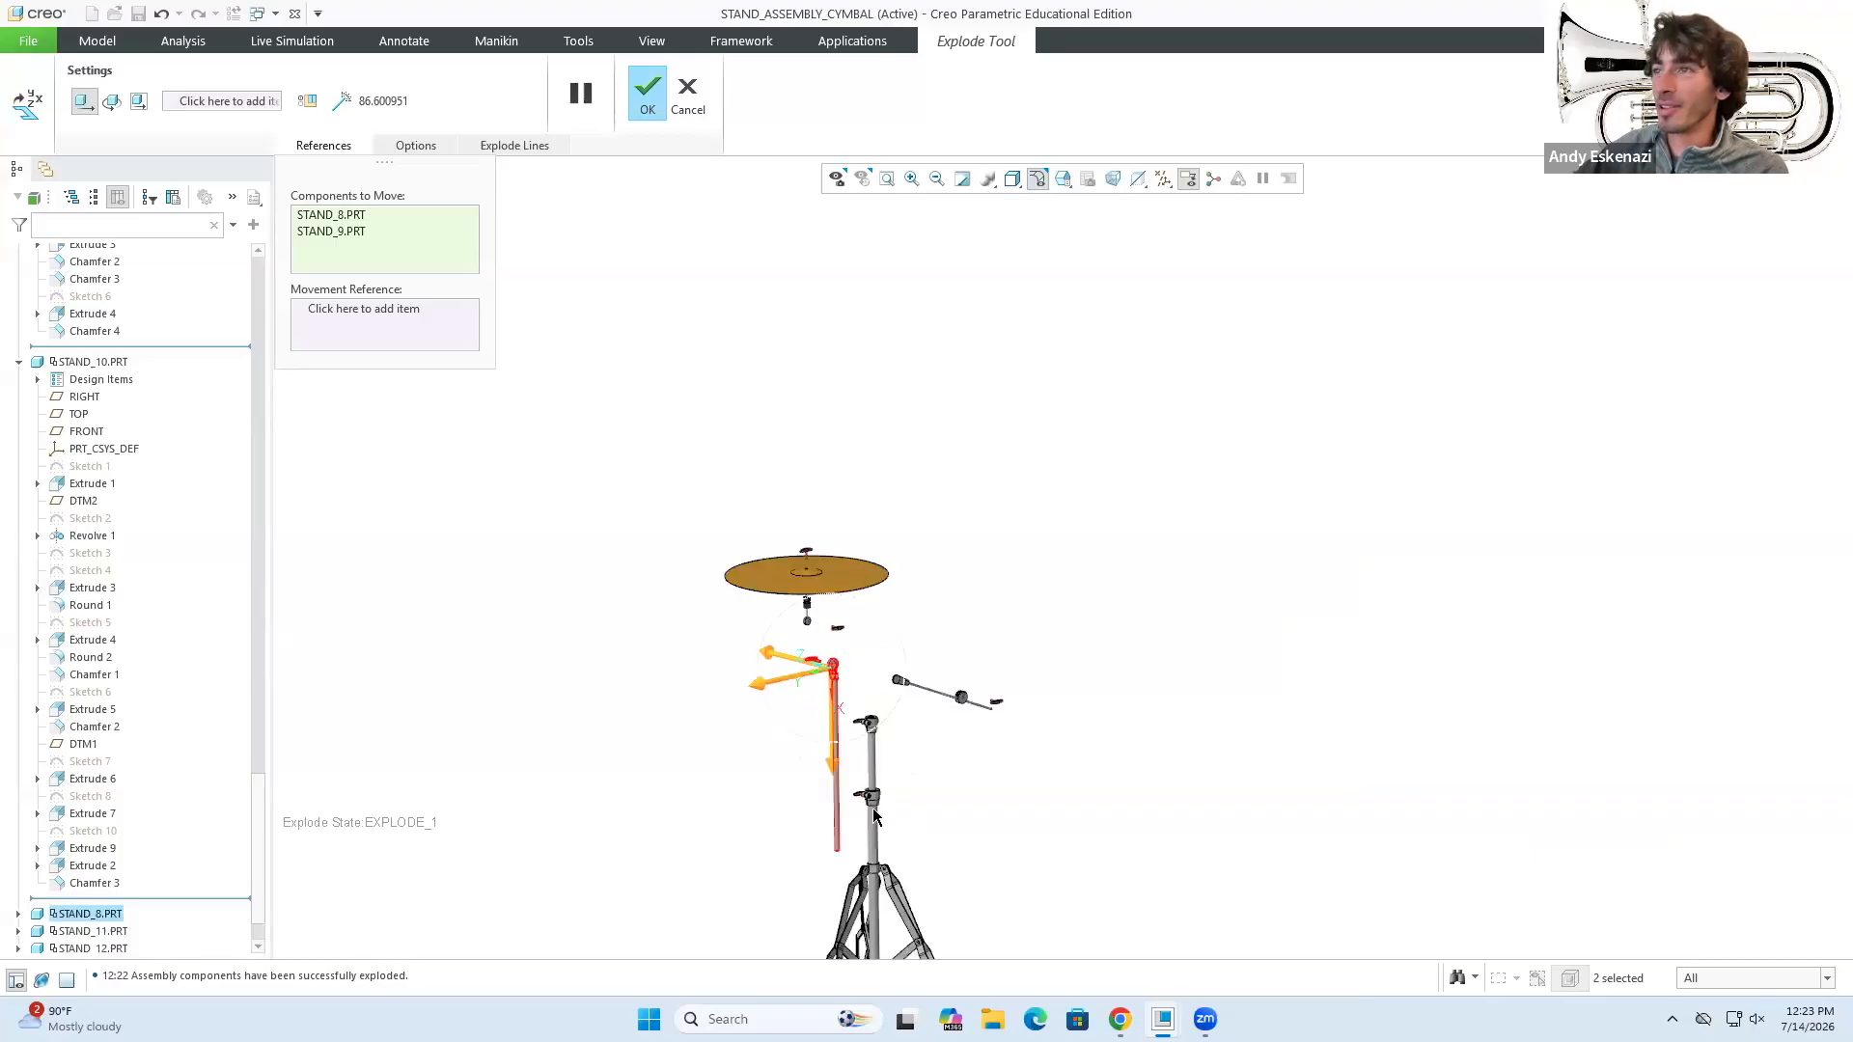
click(866, 632)
ctrl+click(865, 632)
drag(818, 632, 952, 664)
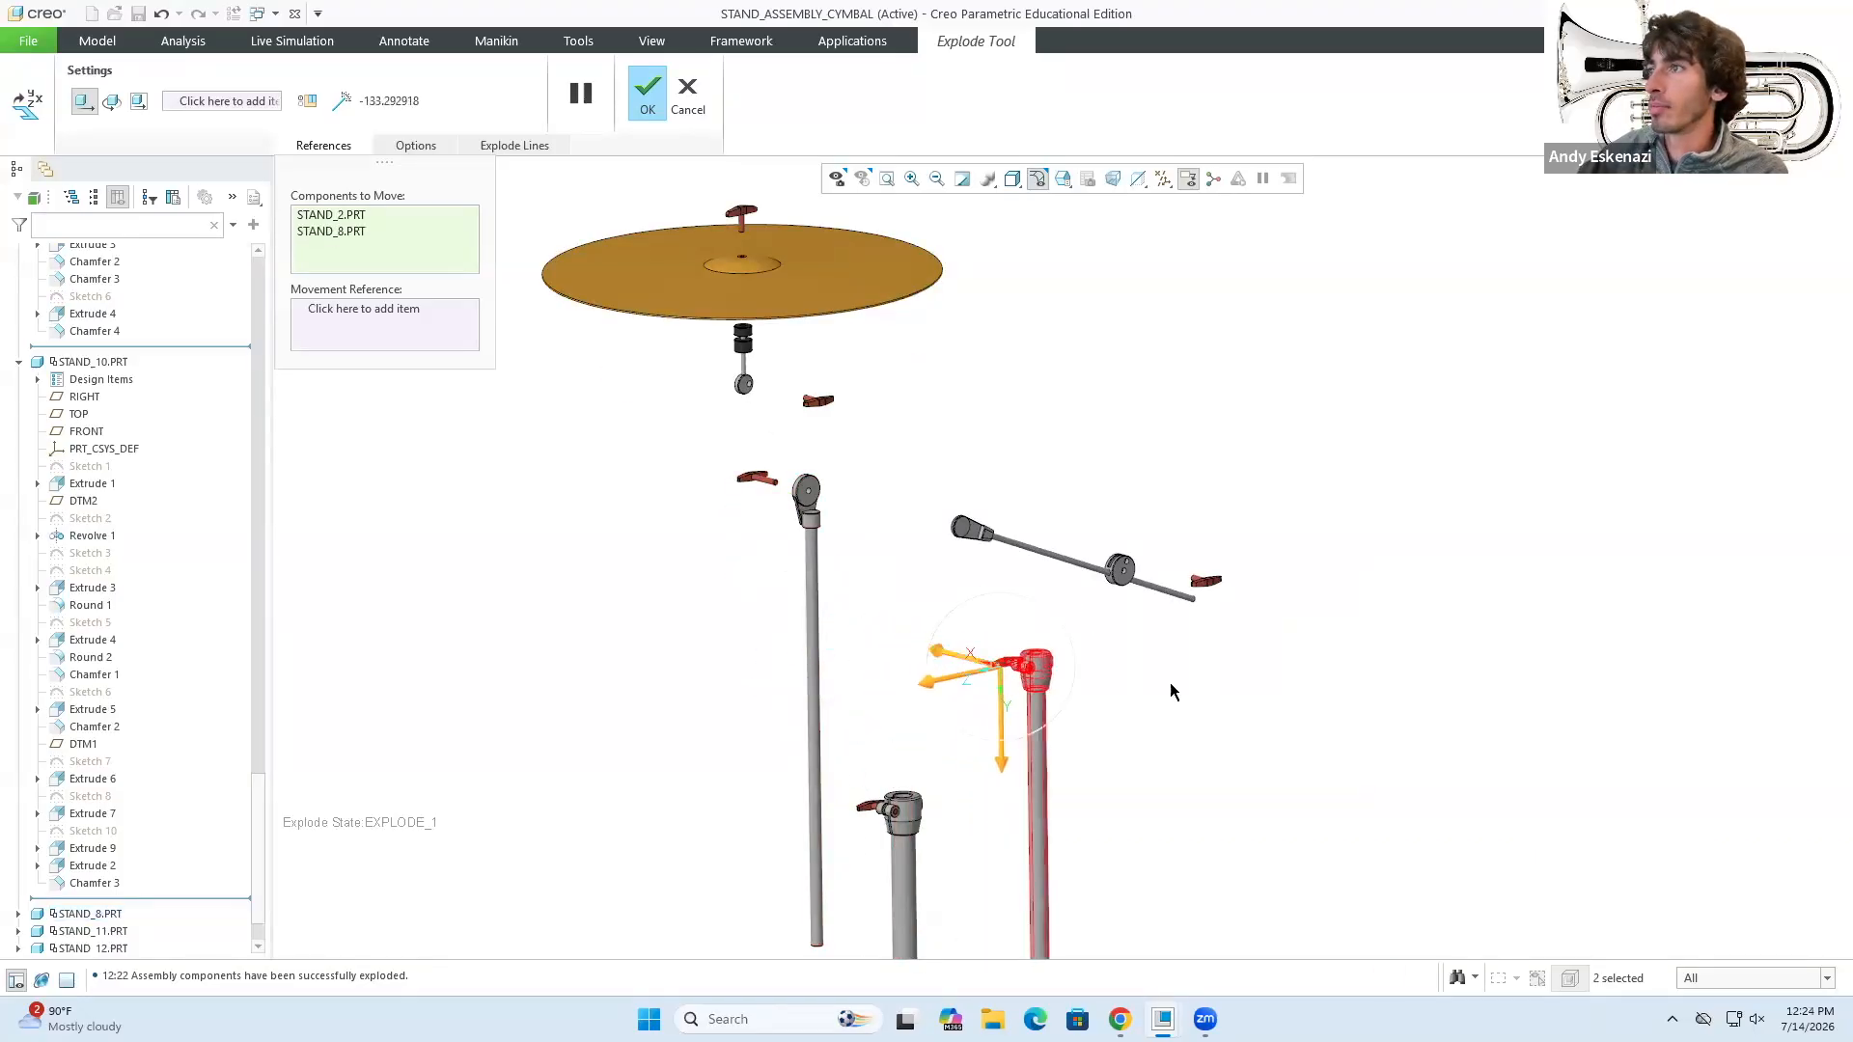
scroll(1009, 666, down, 2)
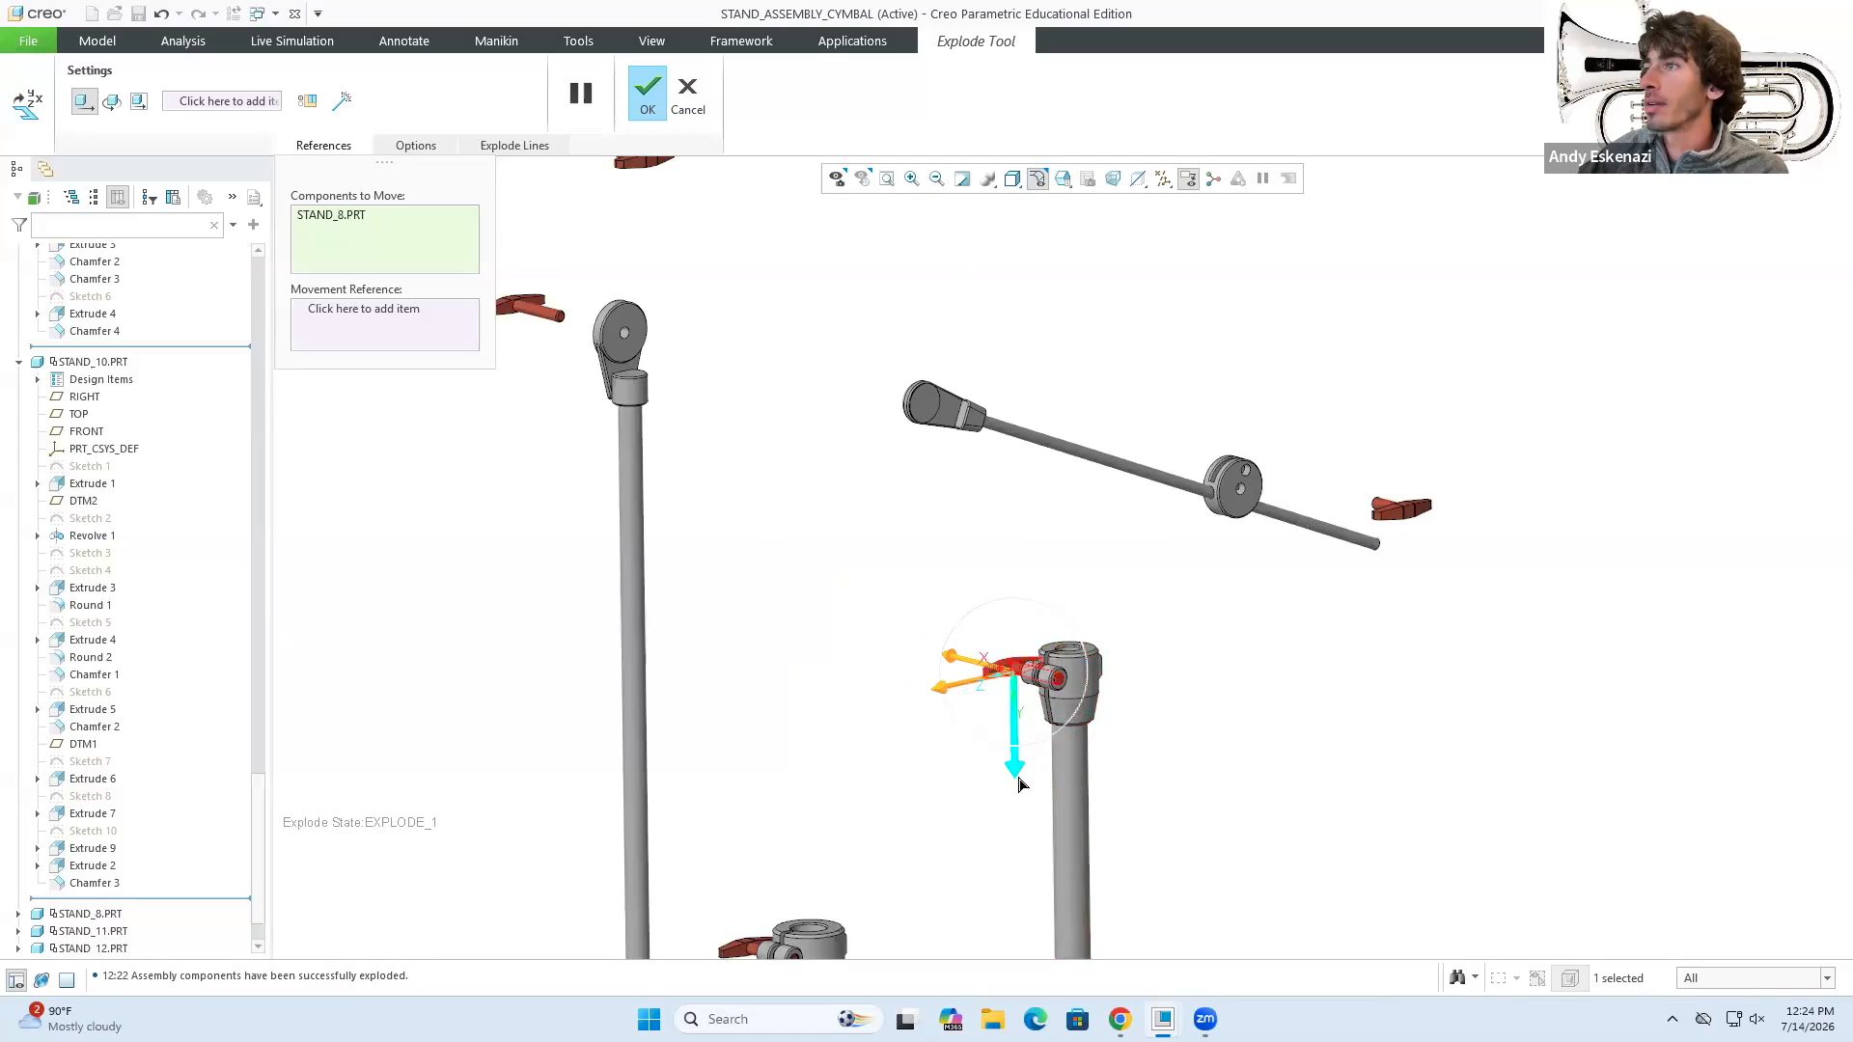
drag(956, 660, 890, 643)
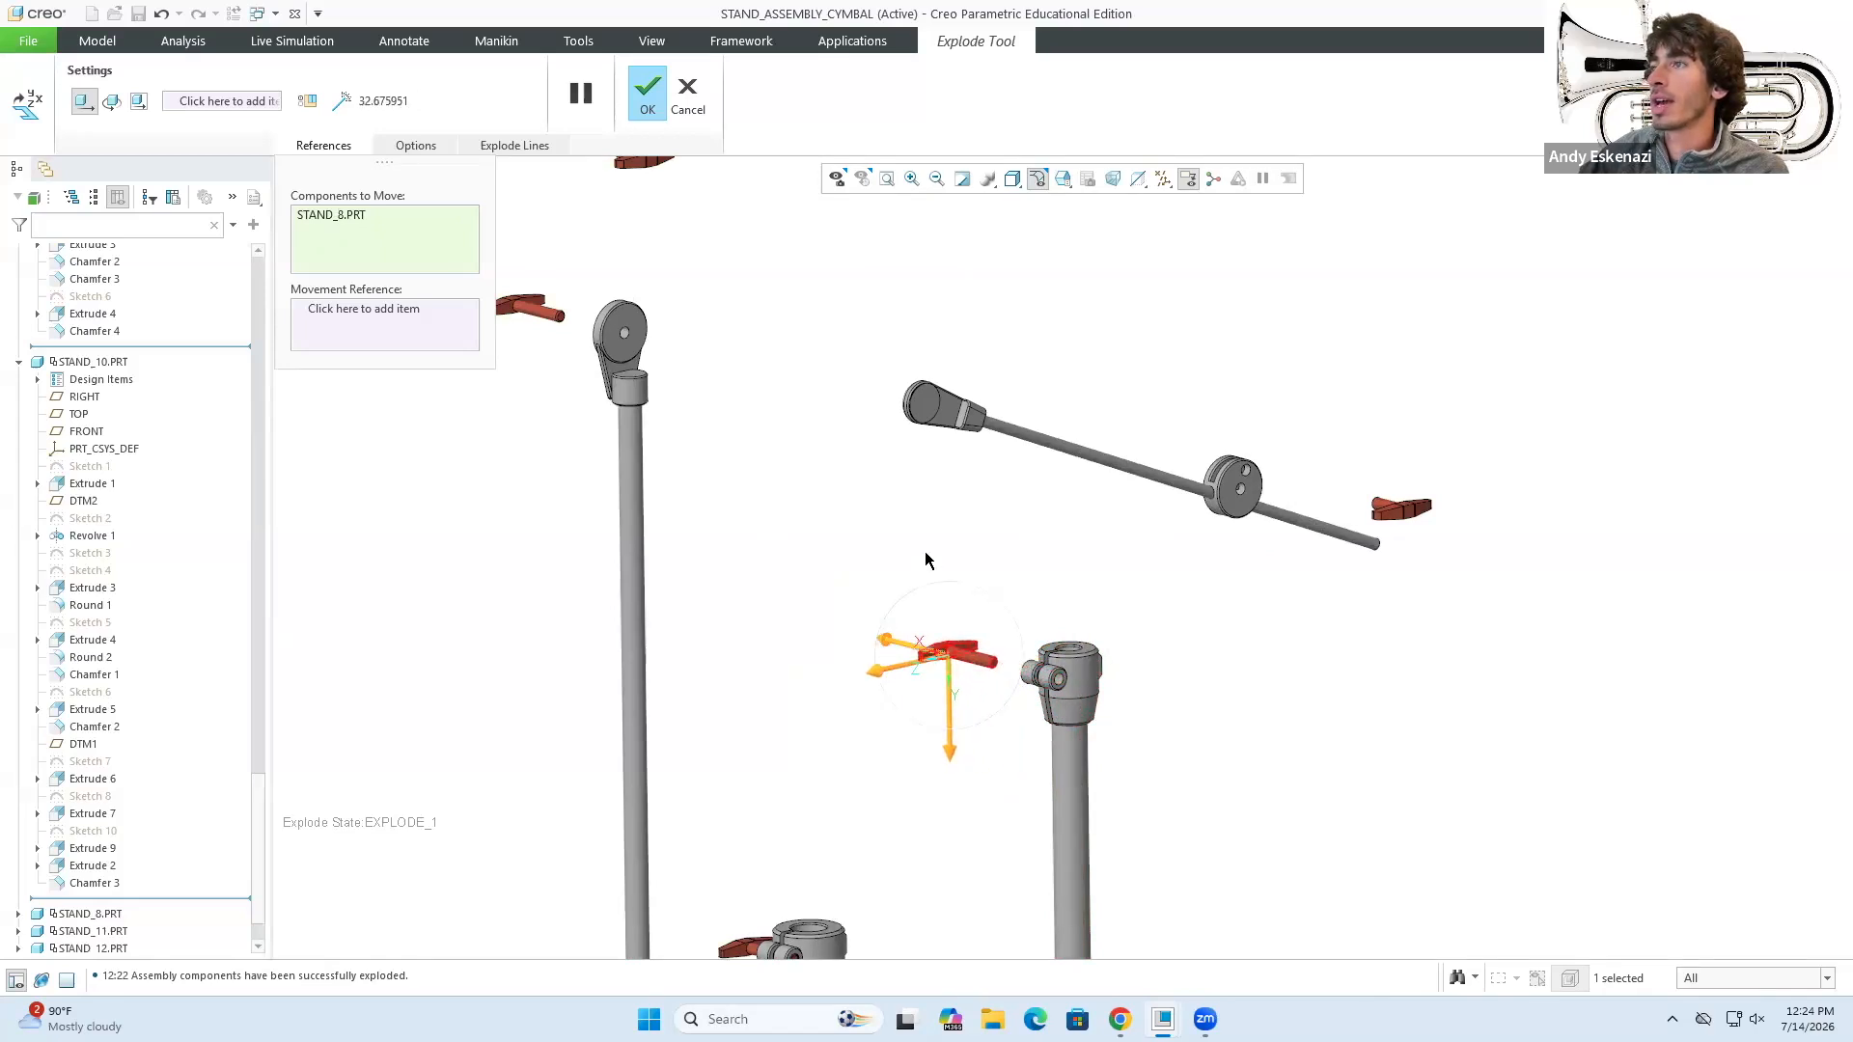
- Move one tripod leg, STAND_5, with its STAND_6 brace and three STAND_7 pins about 187 units outward from the center tube
scroll(925, 560, up, 4)
scroll(834, 782, down, 3)
scroll(864, 580, up, 4)
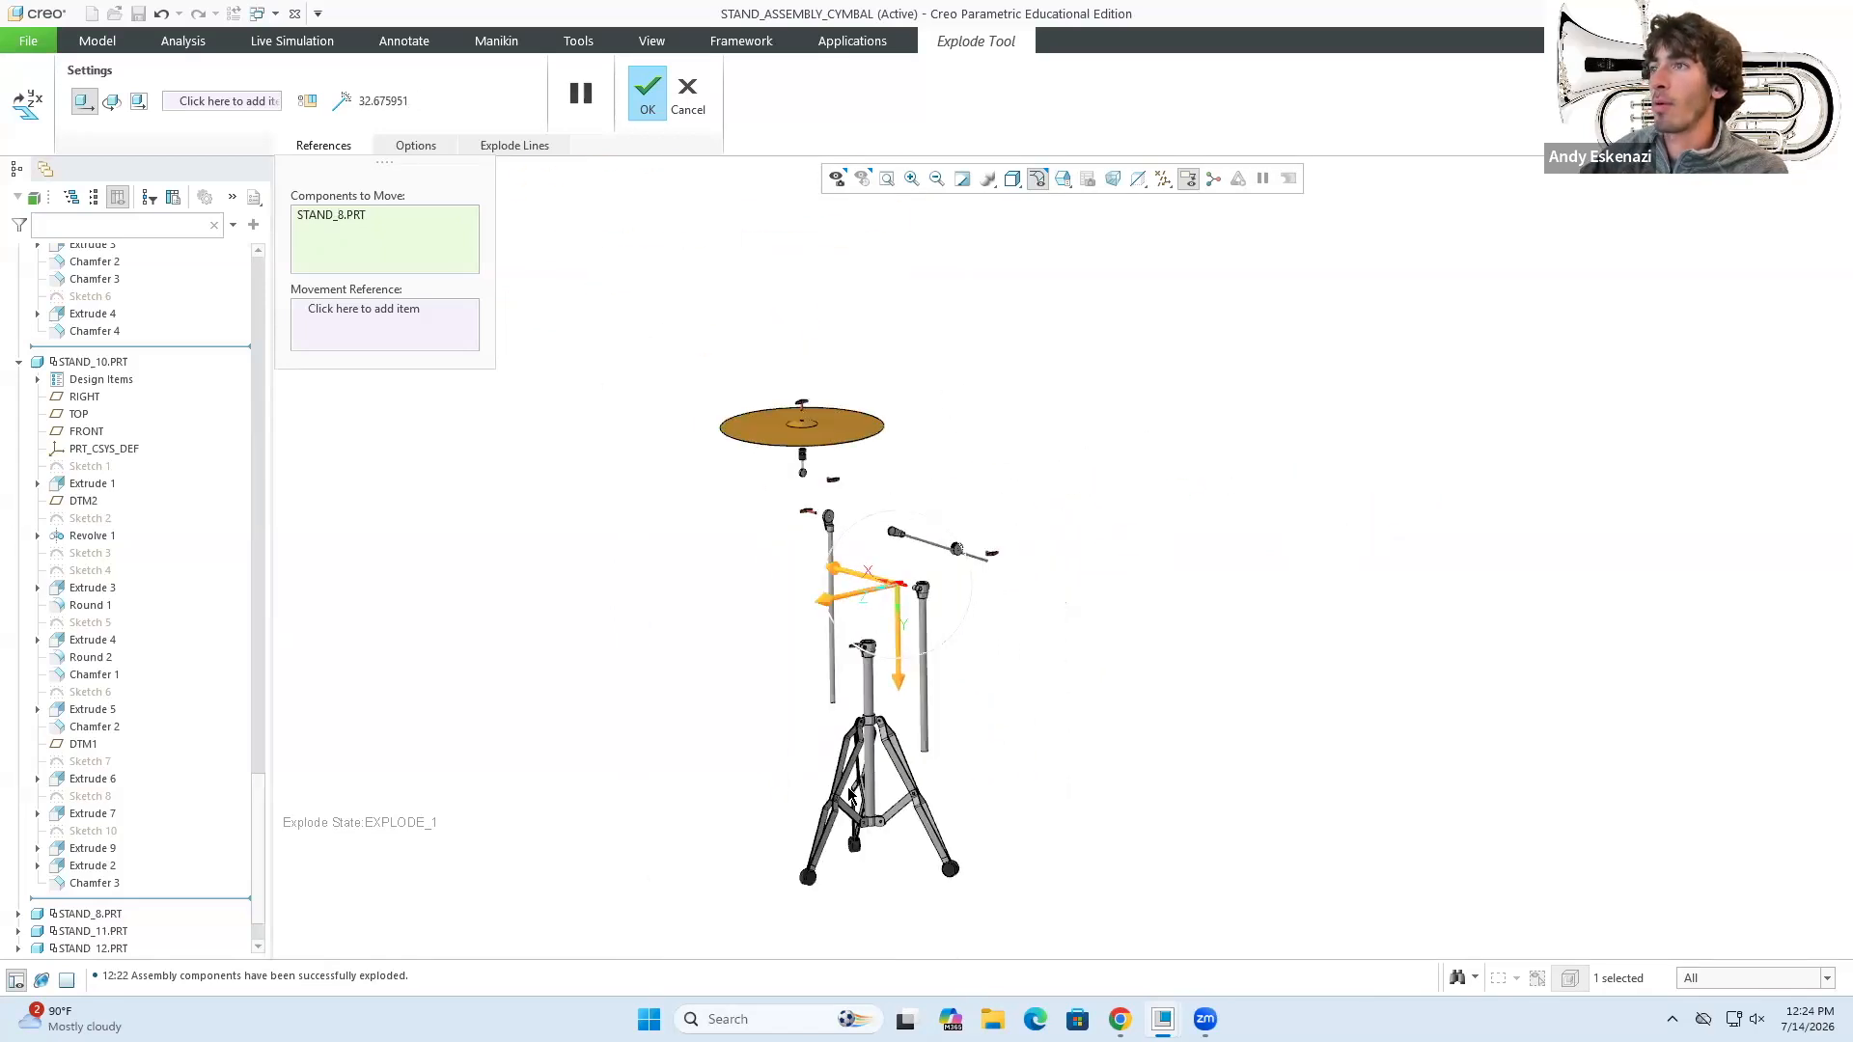
scroll(873, 723, down, 4)
click(924, 739)
scroll(955, 579, up, 3)
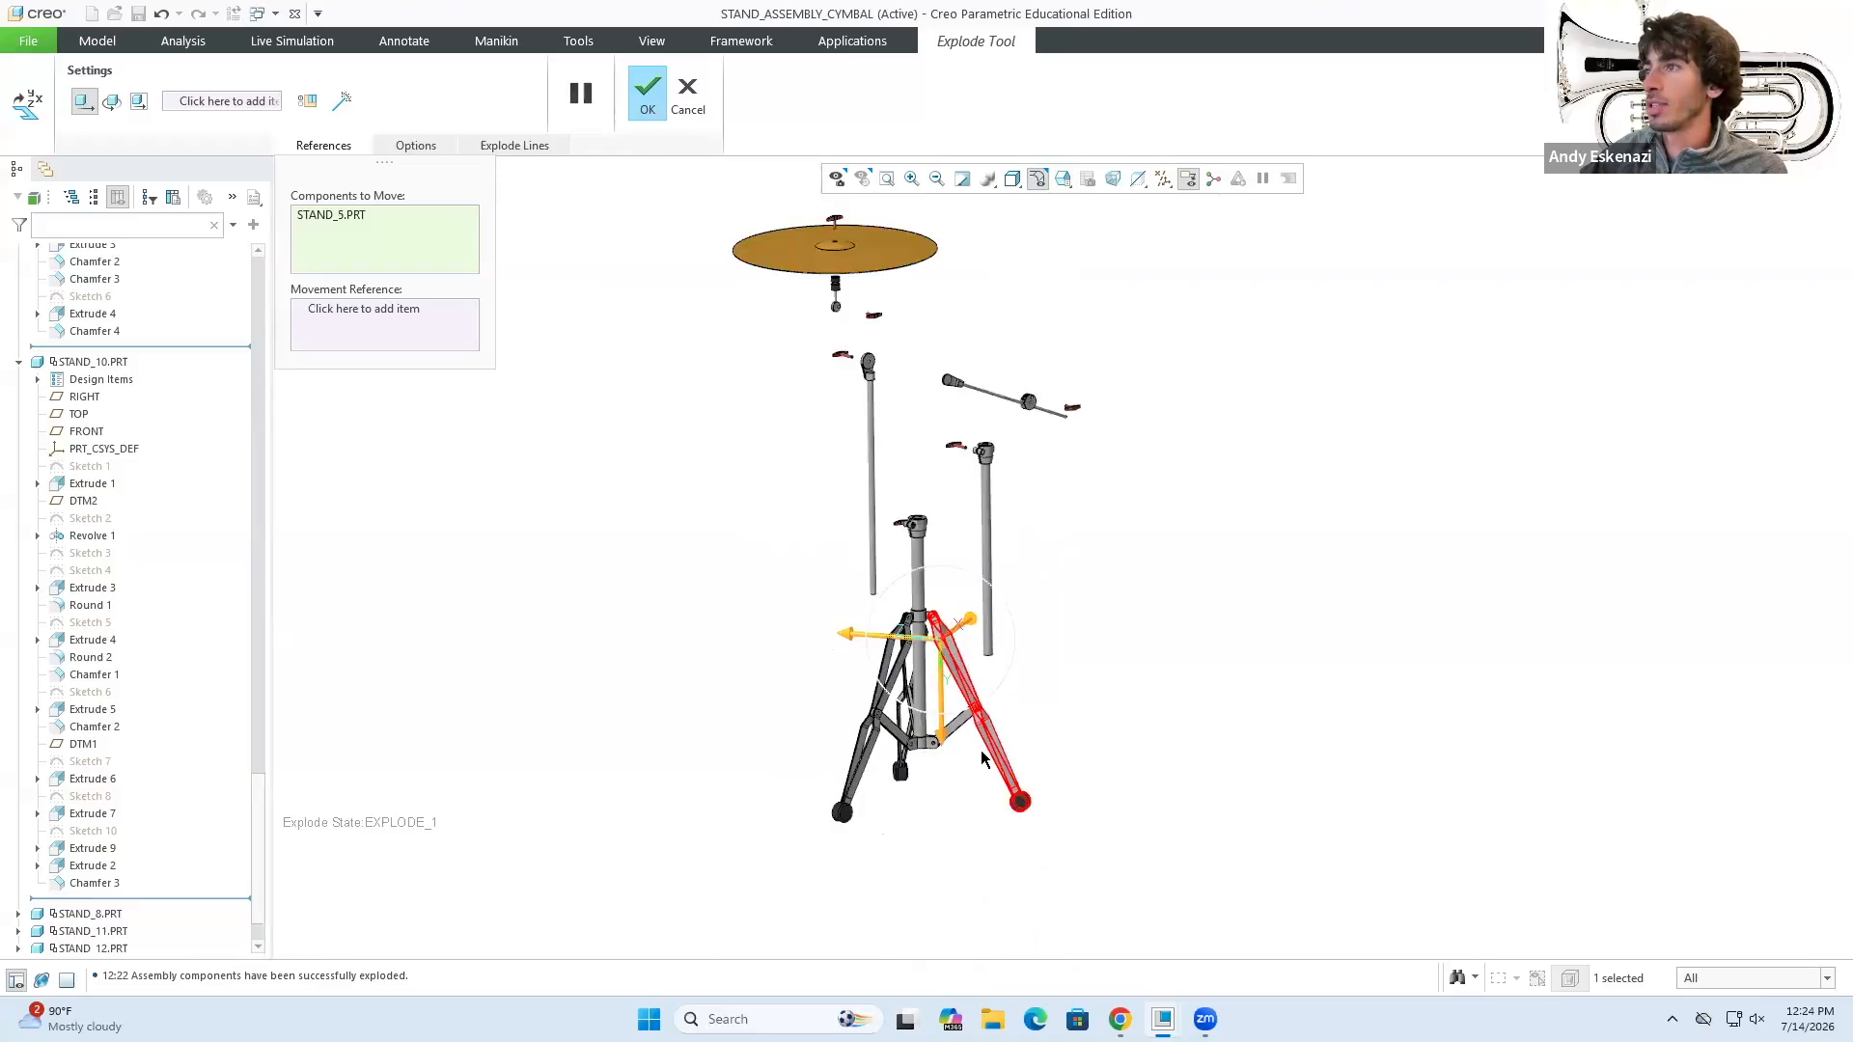
scroll(955, 619, down, 6)
ctrl+click(956, 619)
ctrl+click(916, 674)
ctrl+click(717, 832)
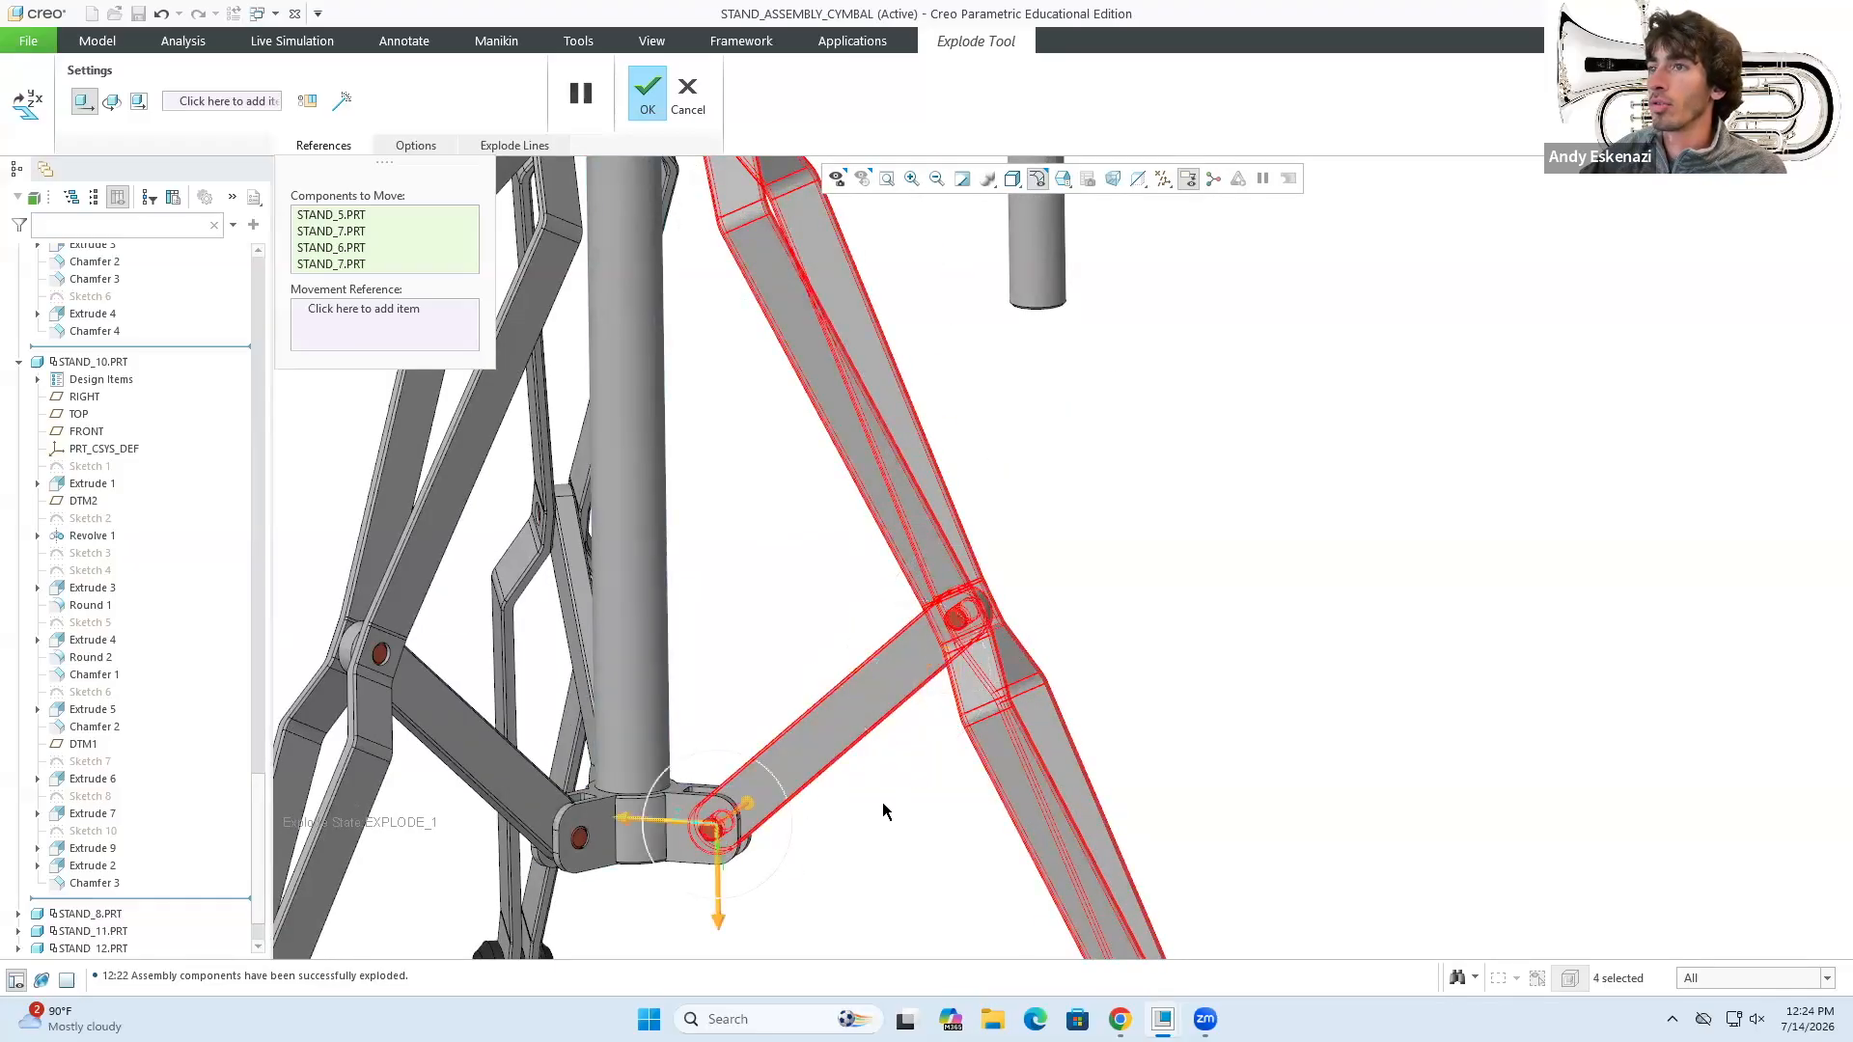
scroll(882, 802, up, 3)
scroll(789, 479, down, 5)
ctrl+click(857, 495)
scroll(921, 547, up, 5)
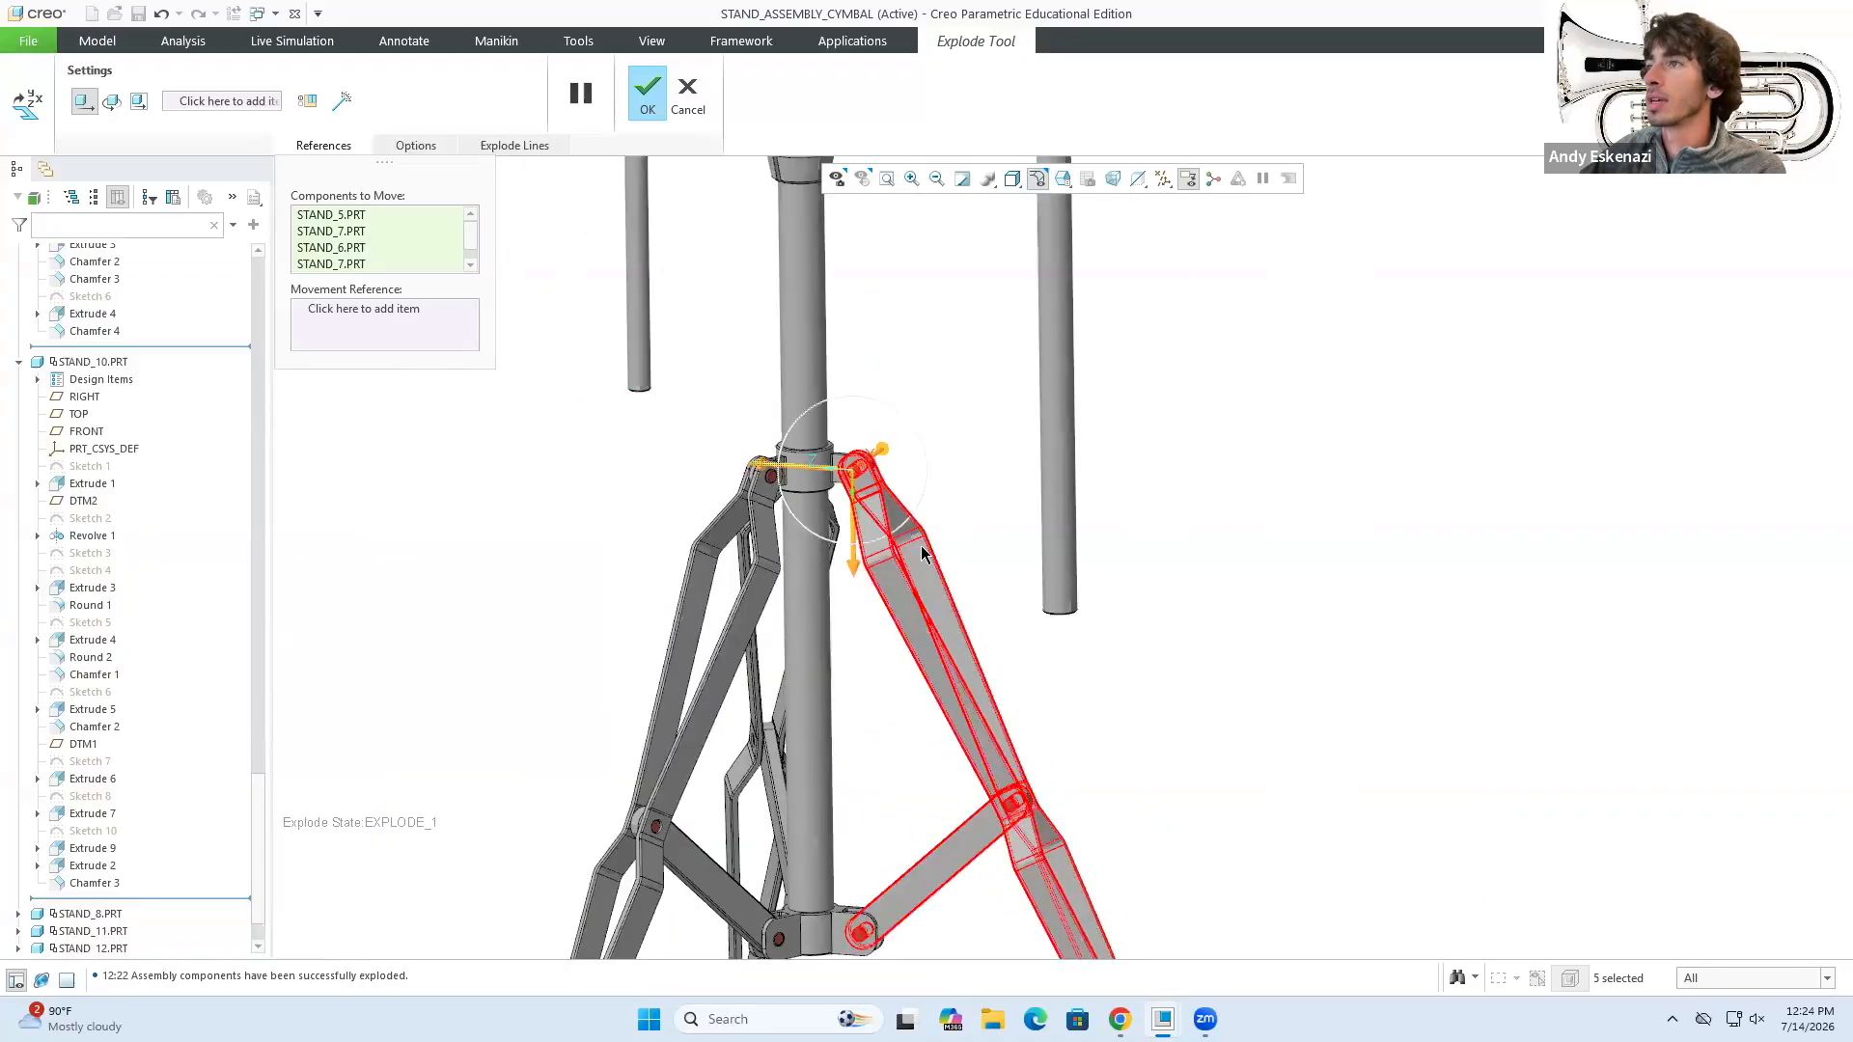
drag(849, 505, 1052, 579)
- Shift the displaced leg's STAND_6 brace together with its lower STAND_7 pin about 30 units away from the leg, toward the center tube
scroll(1274, 704, down, 2)
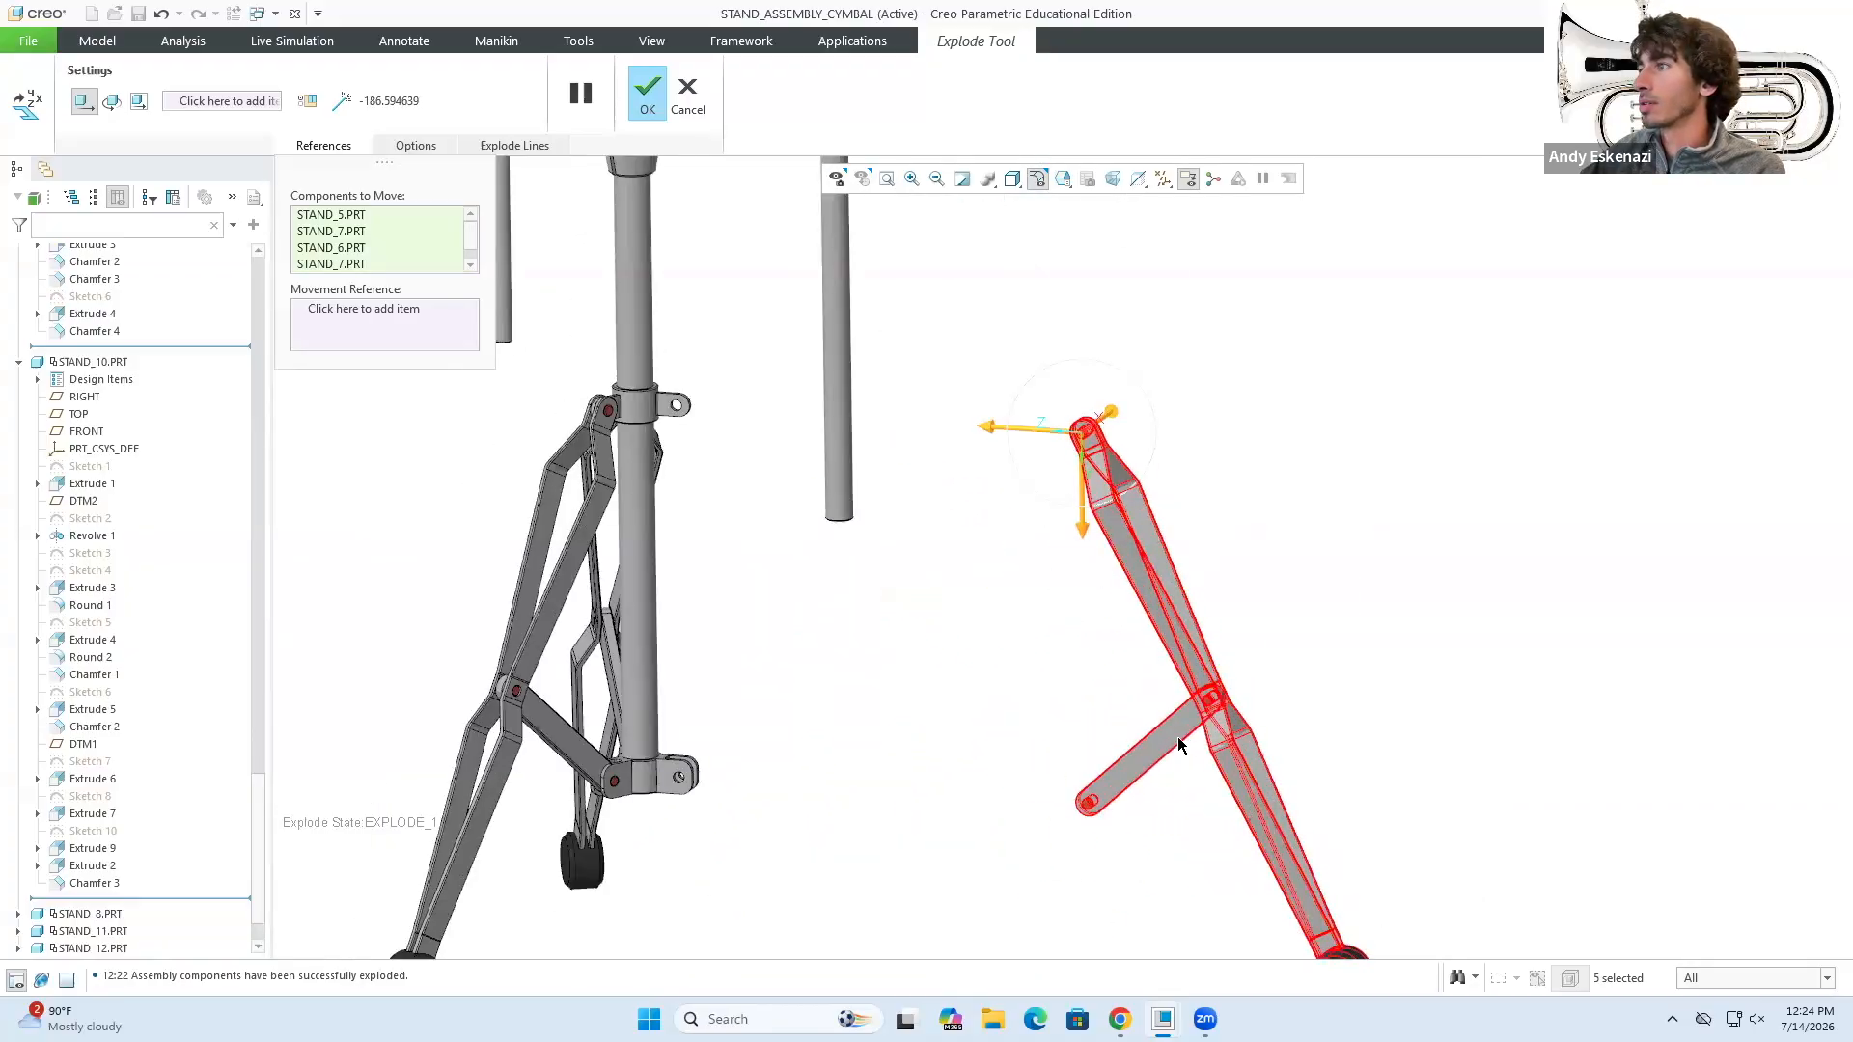
click(1180, 744)
scroll(1201, 719, down, 3)
ctrl+click(913, 925)
click(1025, 808)
ctrl+click(919, 919)
scroll(950, 773, up, 3)
drag(862, 816, 784, 809)
- Pull that leg's three STAND_7 pins about 44 units out of their holes along the pin axis, keeping the Explode Tool session open
scroll(1057, 580, down, 2)
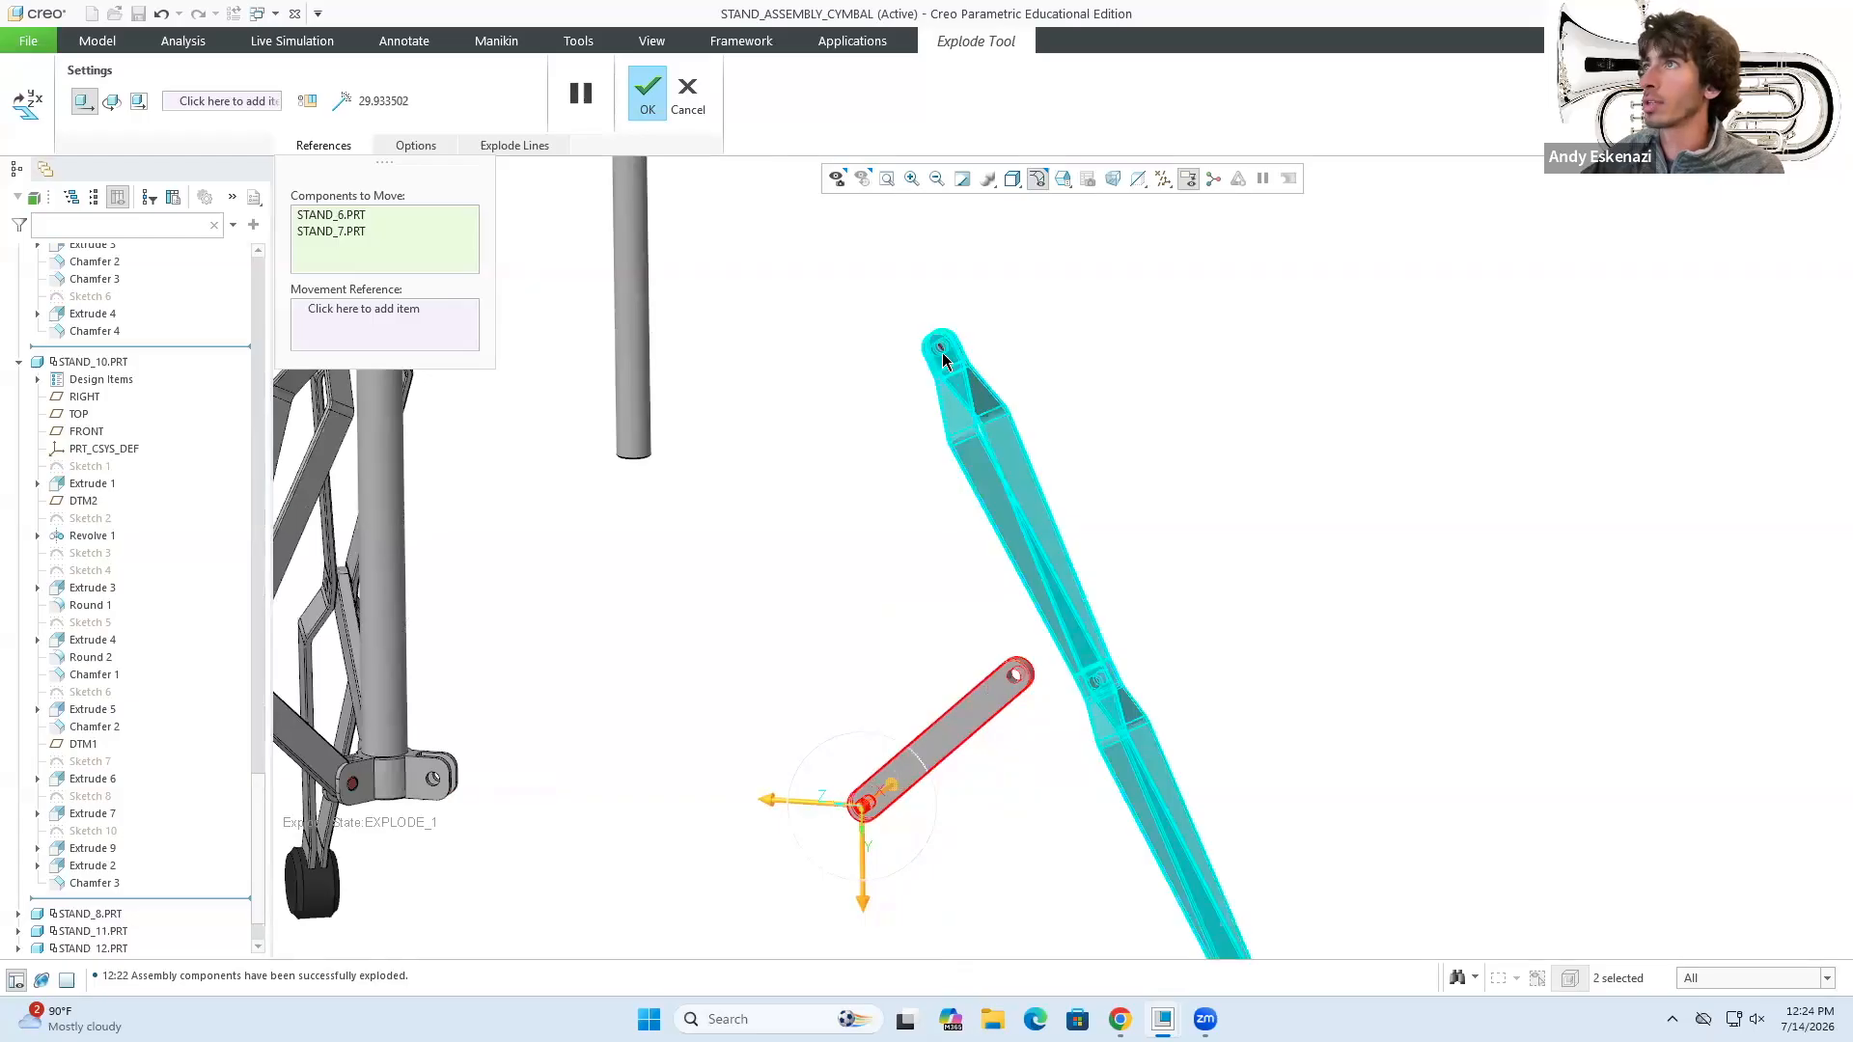
click(1089, 713)
scroll(1100, 734, down, 3)
ctrl+click(1090, 591)
ctrl+click(637, 836)
scroll(1017, 681, up, 4)
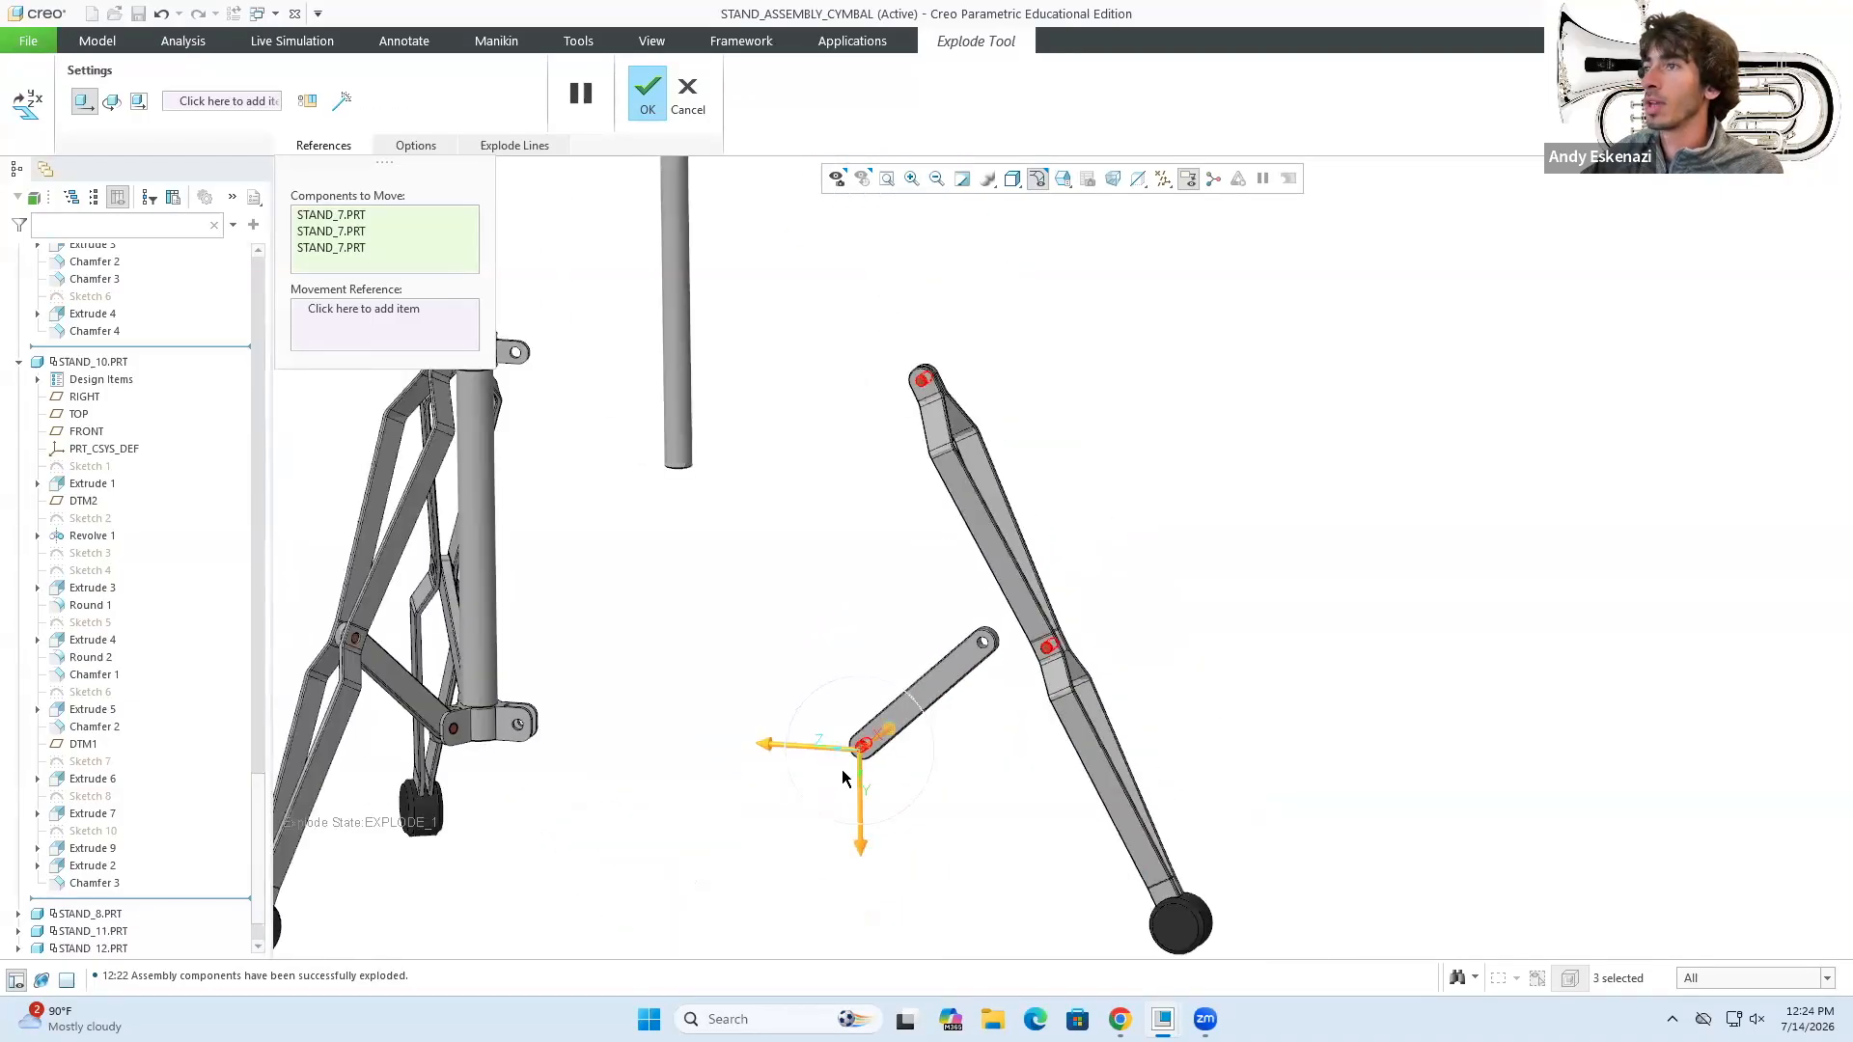
drag(890, 734, 876, 788)
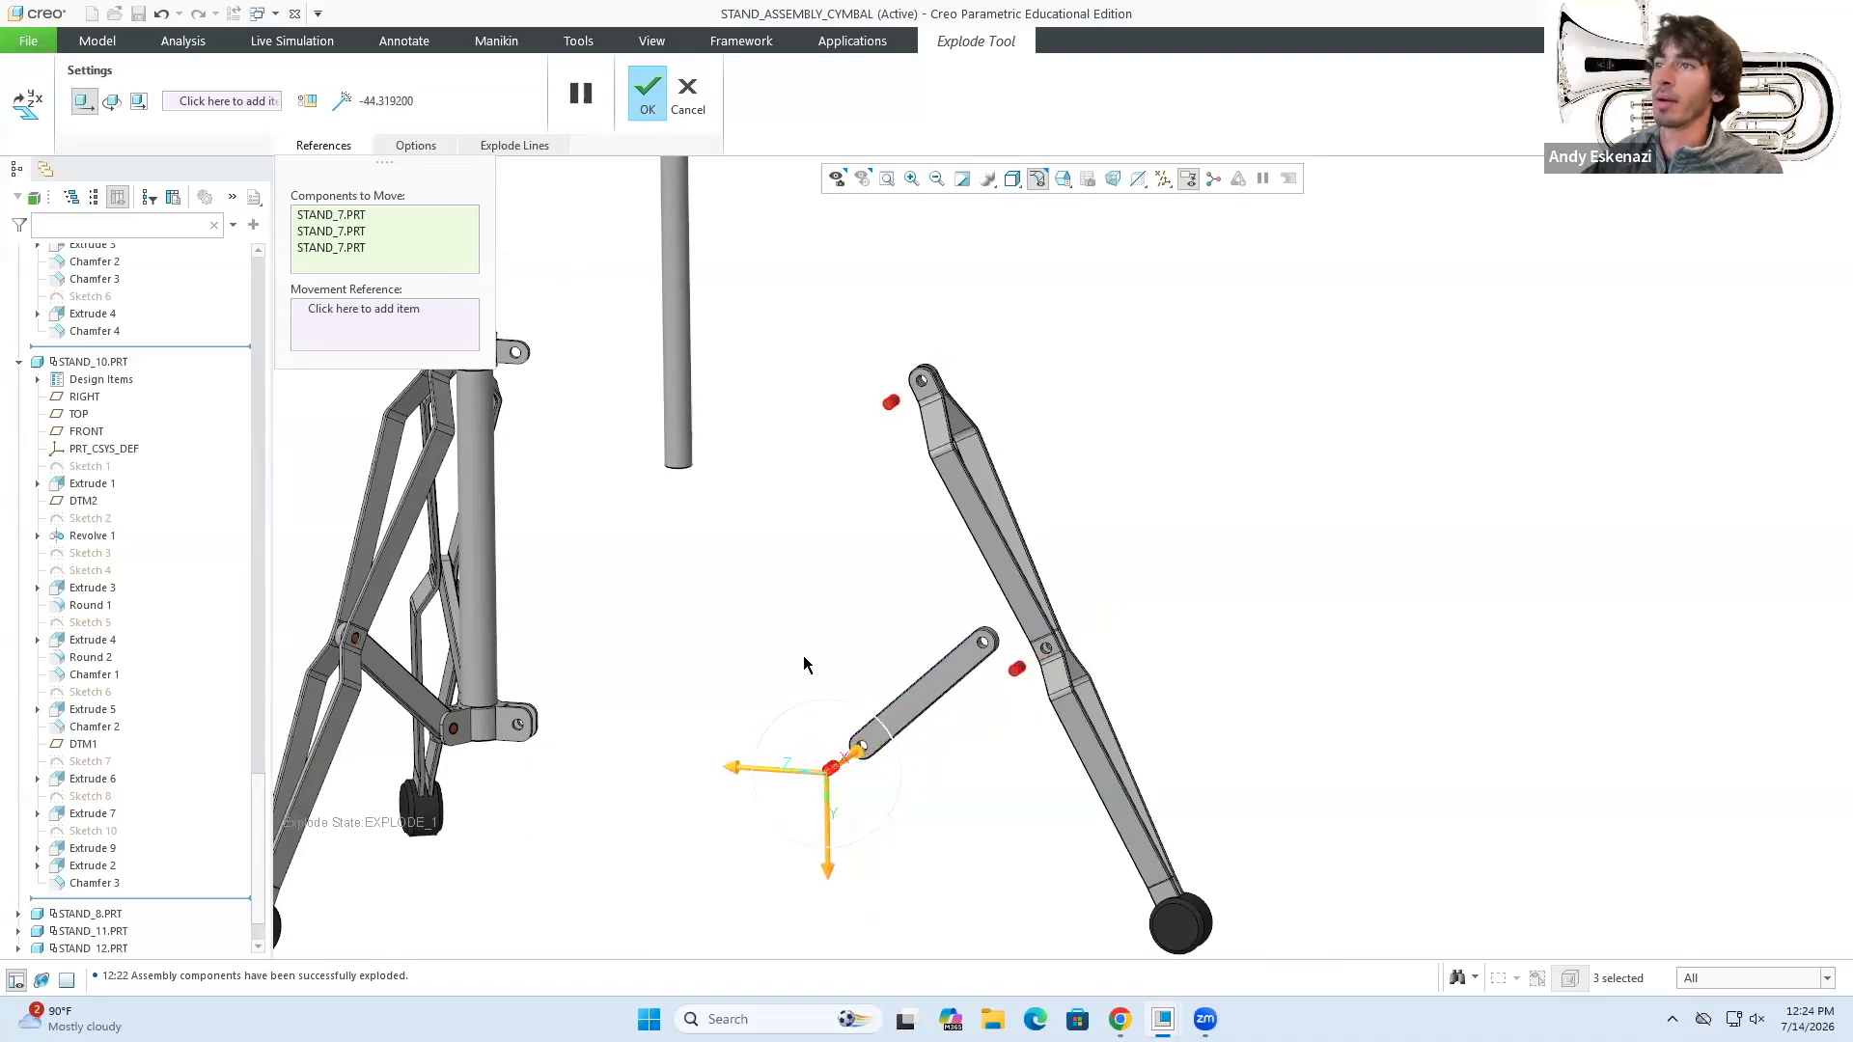
key(Escape)
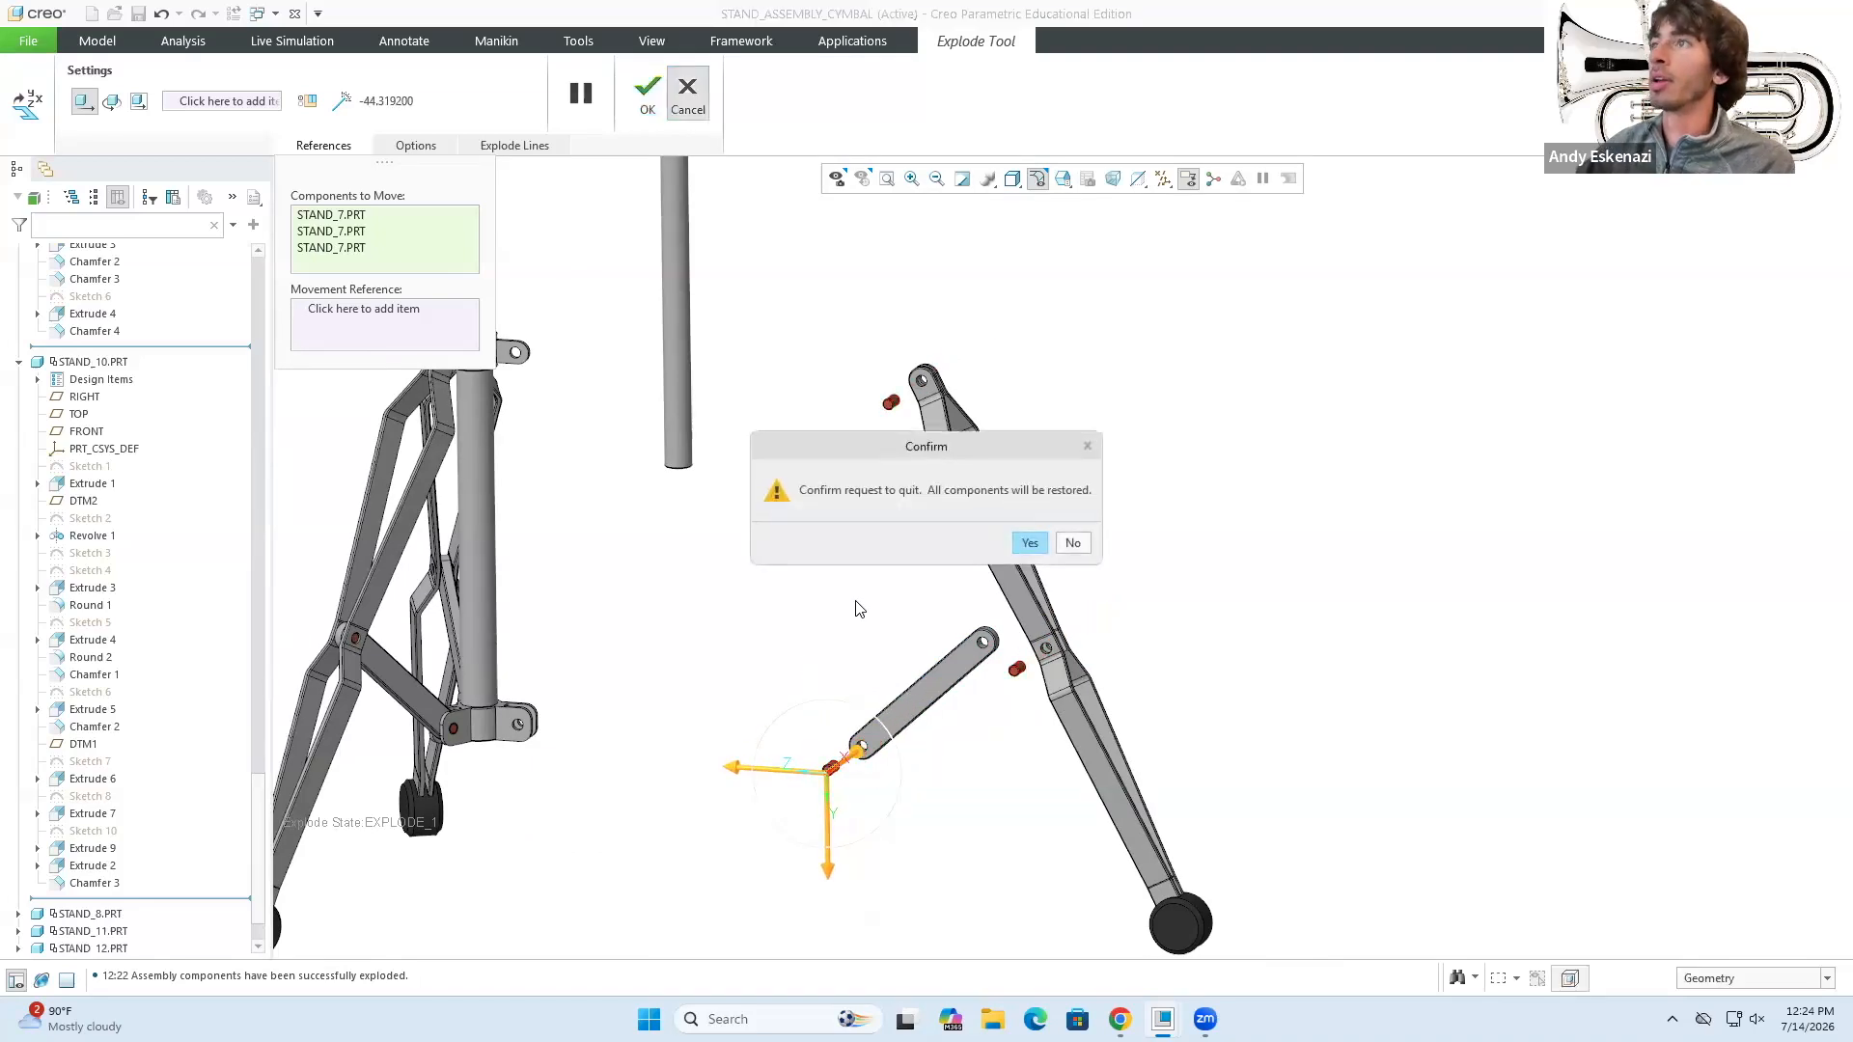
click(1074, 545)
- Move the opposite tripod leg, STAND_5, with its STAND_6 brace and three STAND_7 pins about 75 units outward from the center tube
scroll(1048, 575, down, 3)
scroll(886, 511, up, 5)
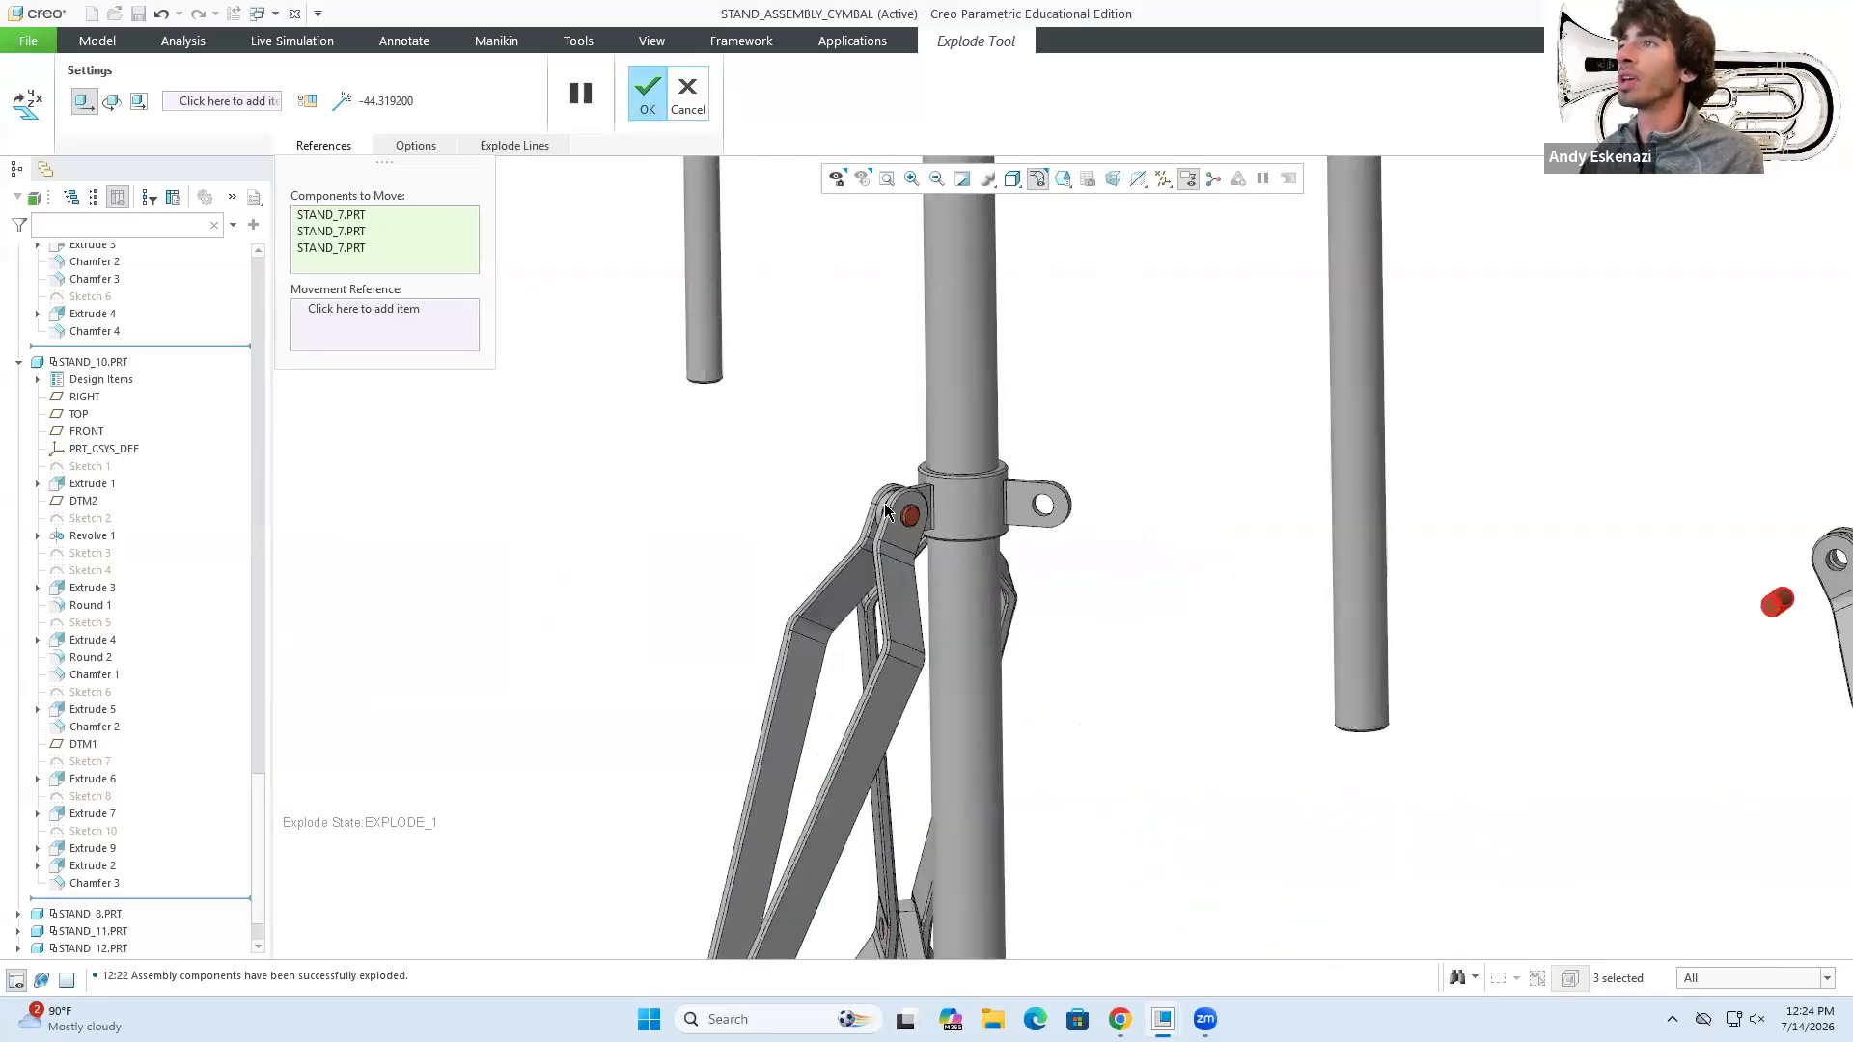
click(907, 515)
ctrl+click(888, 555)
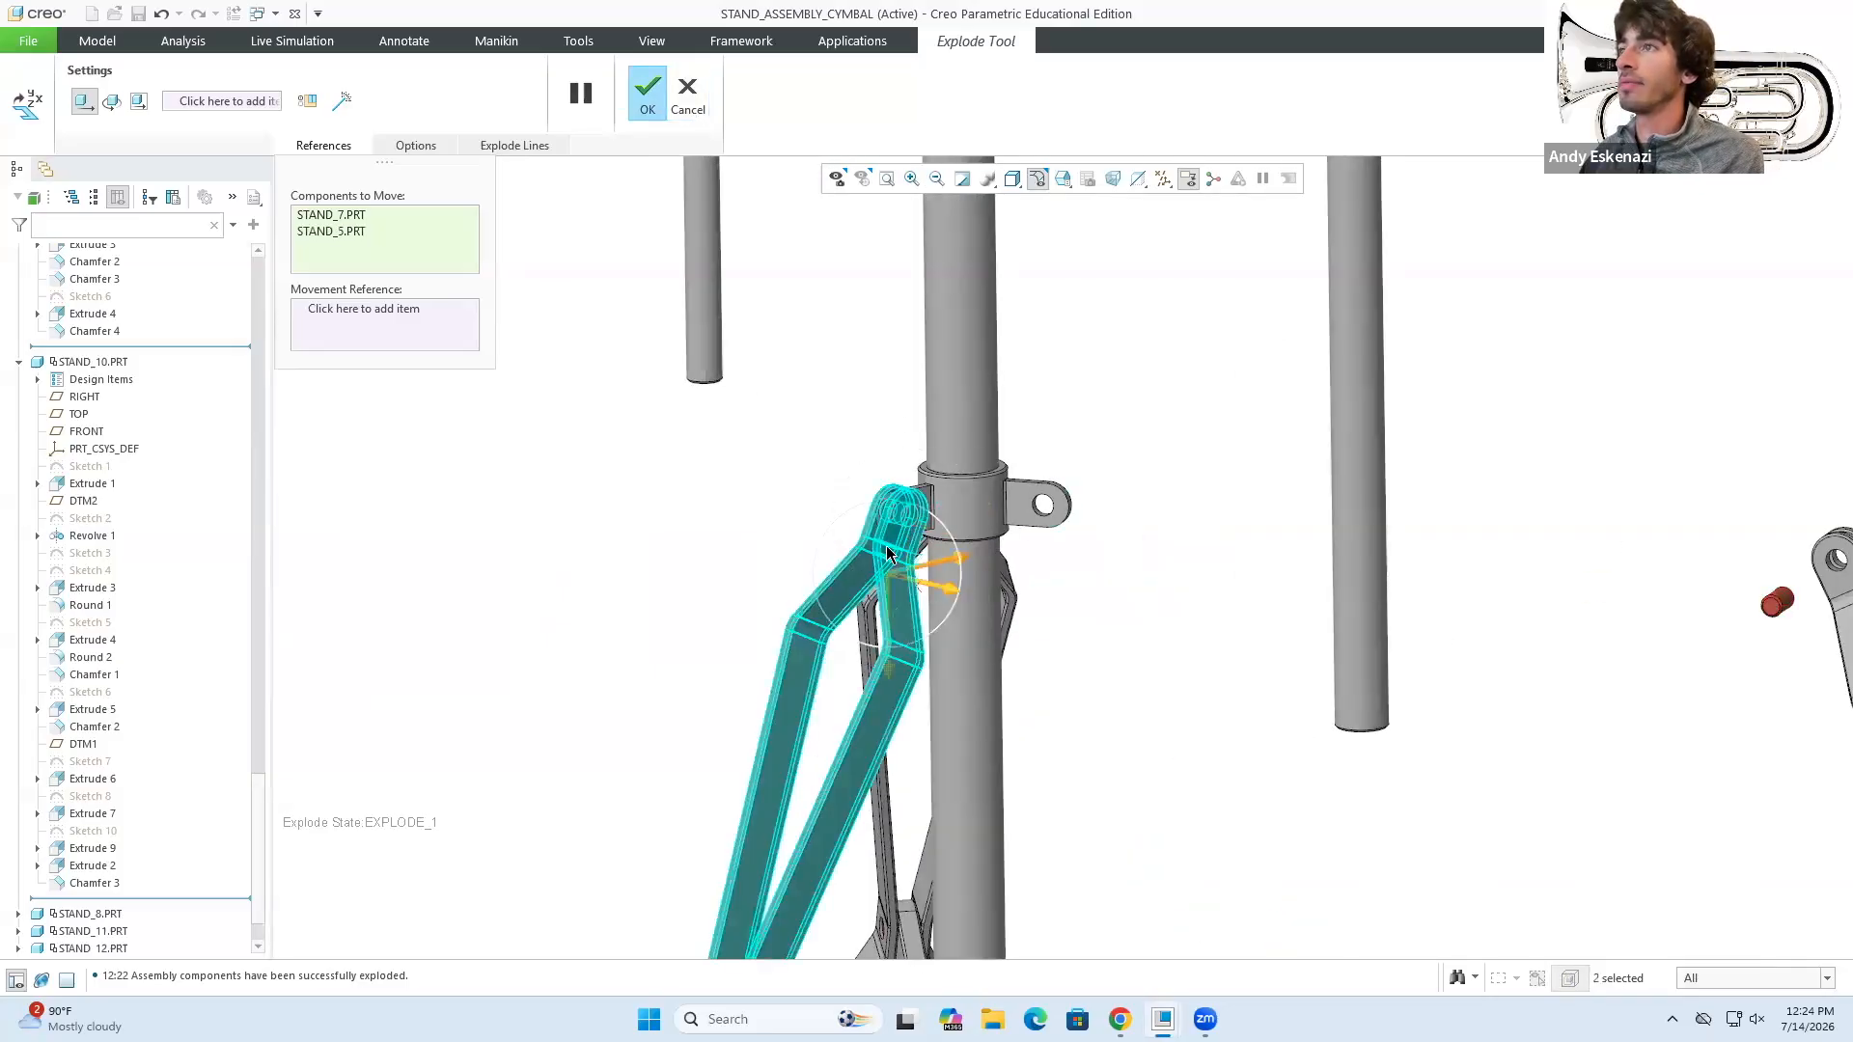
scroll(888, 555, down, 3)
scroll(857, 605, up, 5)
ctrl+click(857, 605)
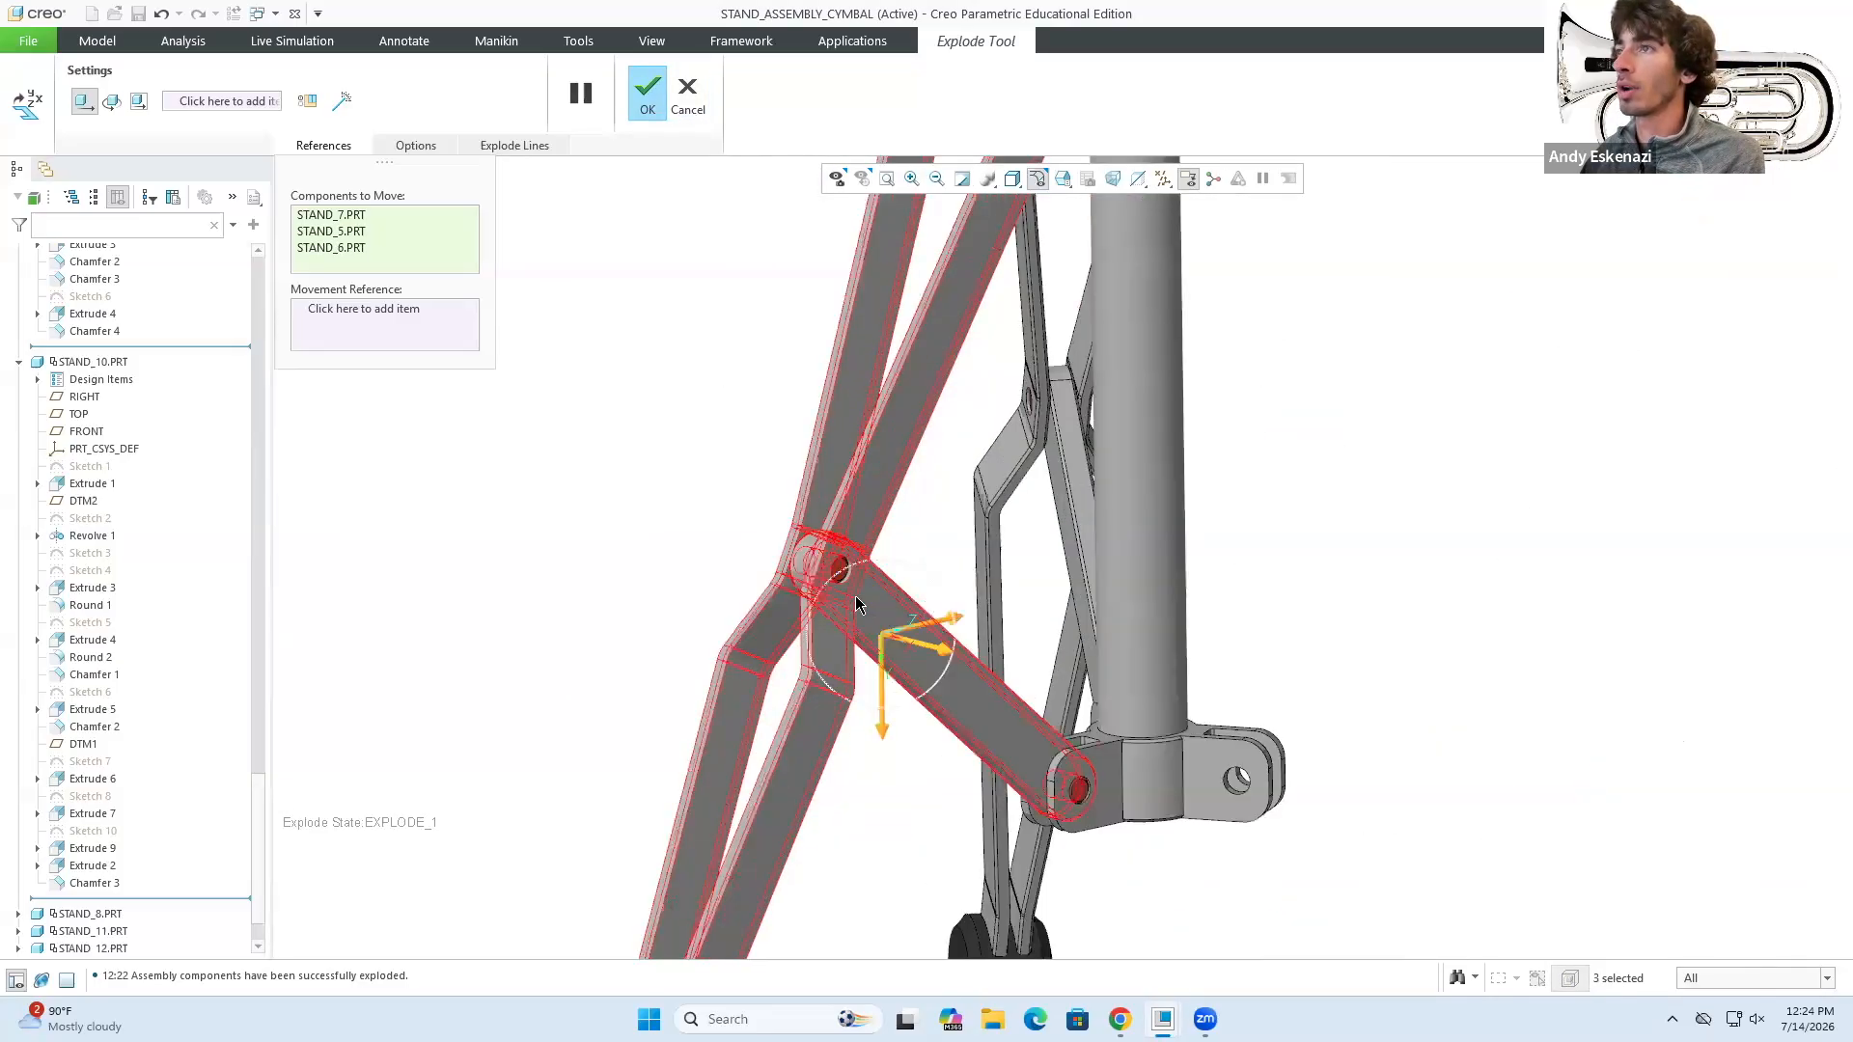
scroll(857, 605, up, 2)
ctrl+click(1177, 883)
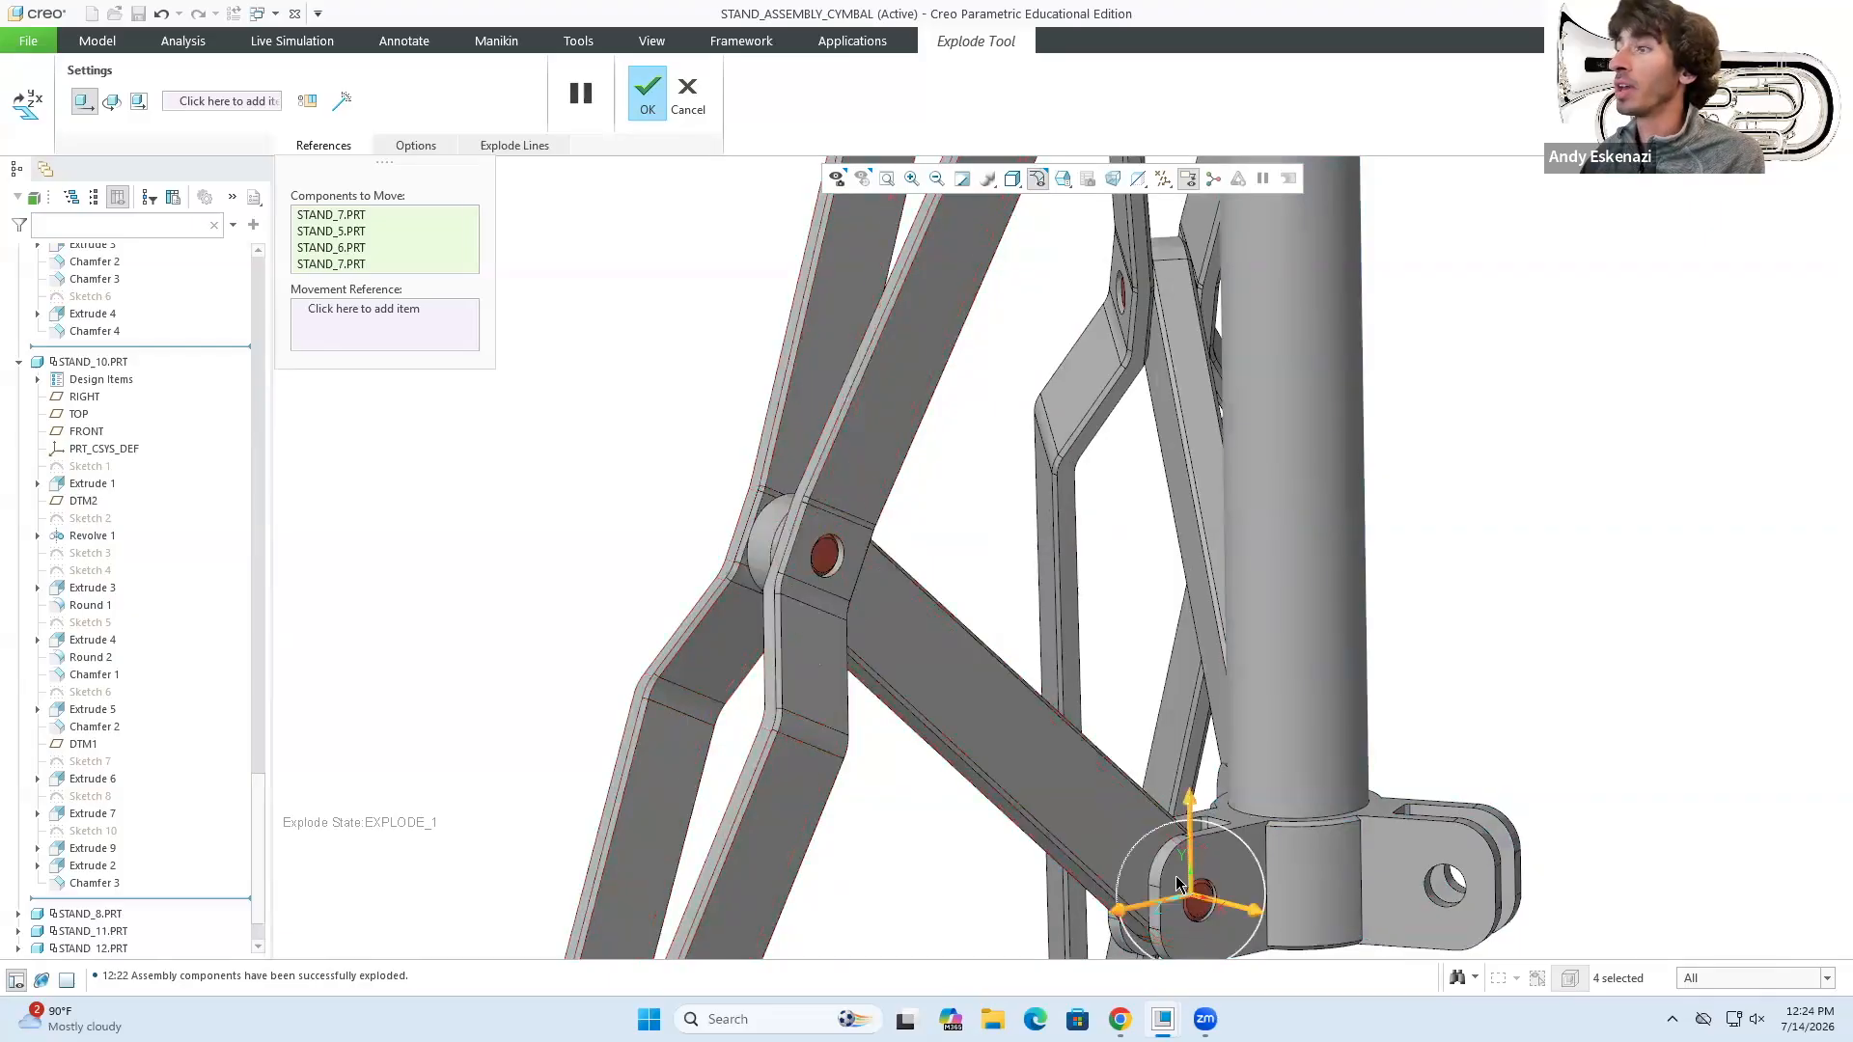
ctrl+click(1052, 759)
scroll(1052, 759, down, 5)
drag(1012, 792, 912, 807)
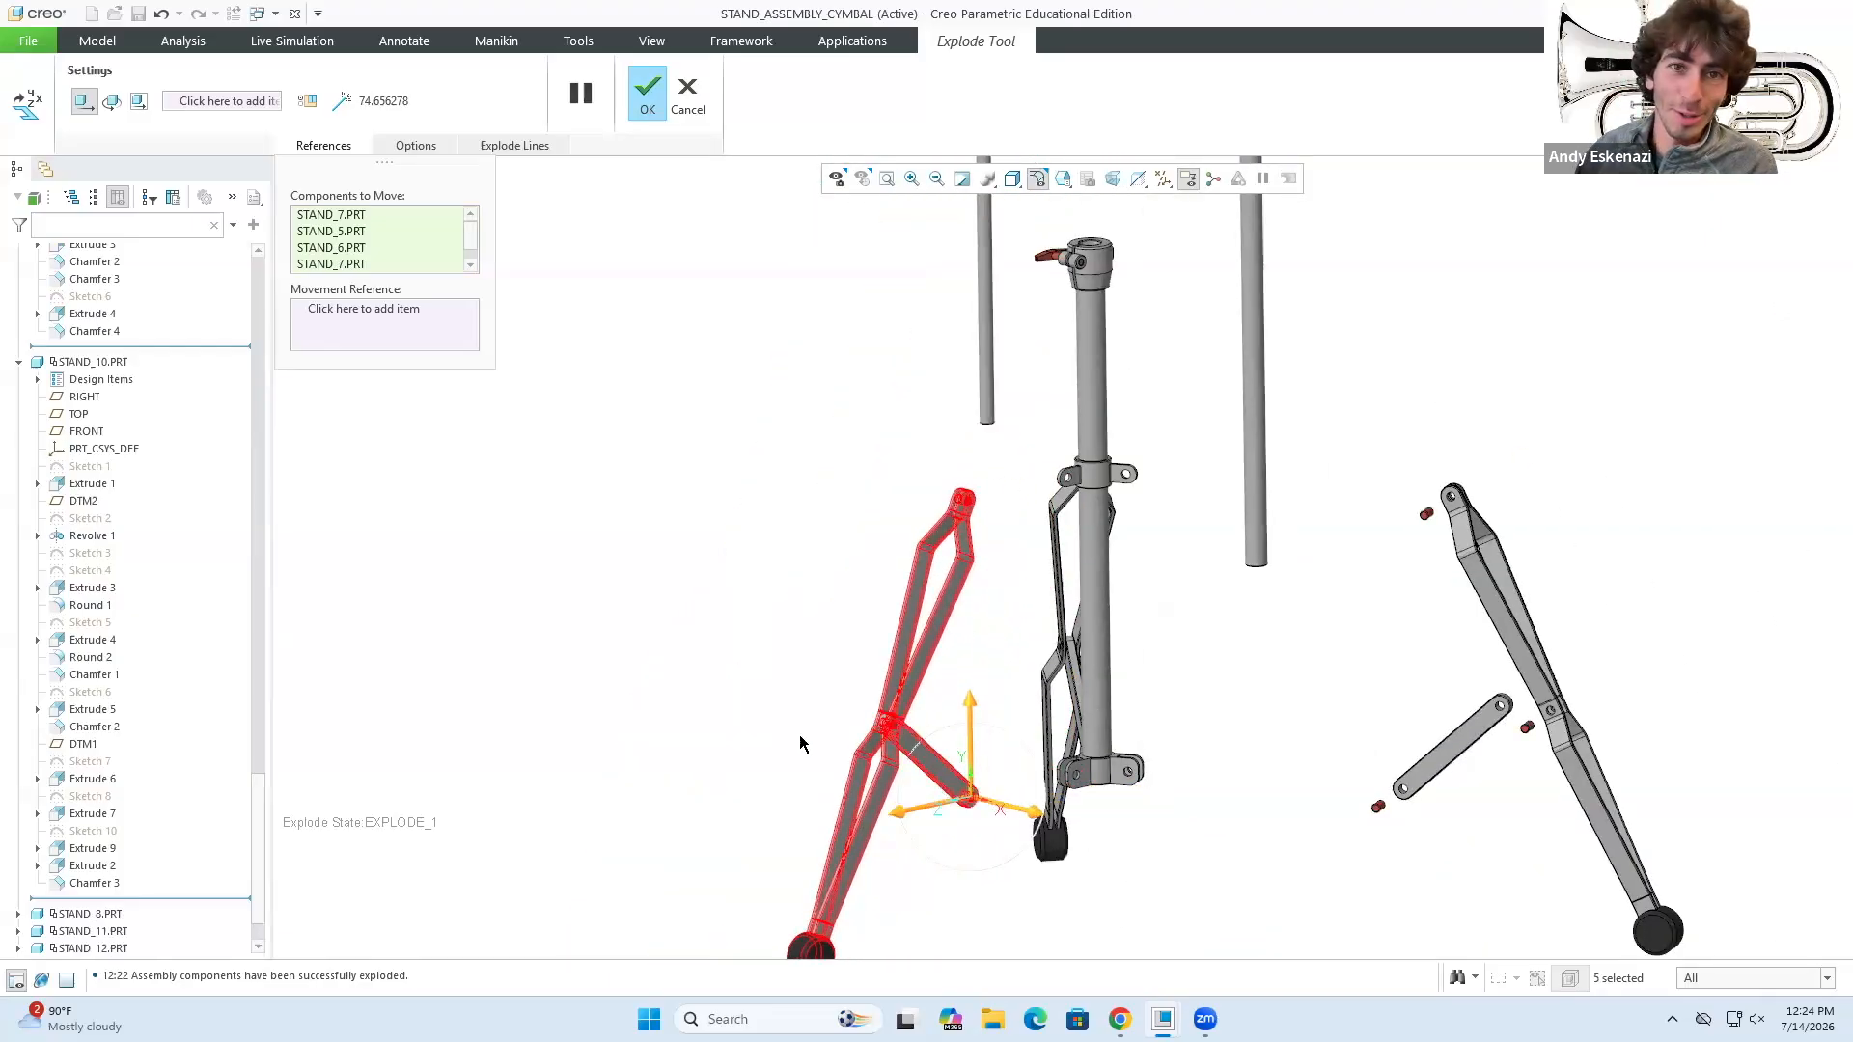
- Separate the second leg's STAND_6 brace and its lower STAND_7 pin from the leg by shifting them toward the center tube
scroll(965, 530, up, 3)
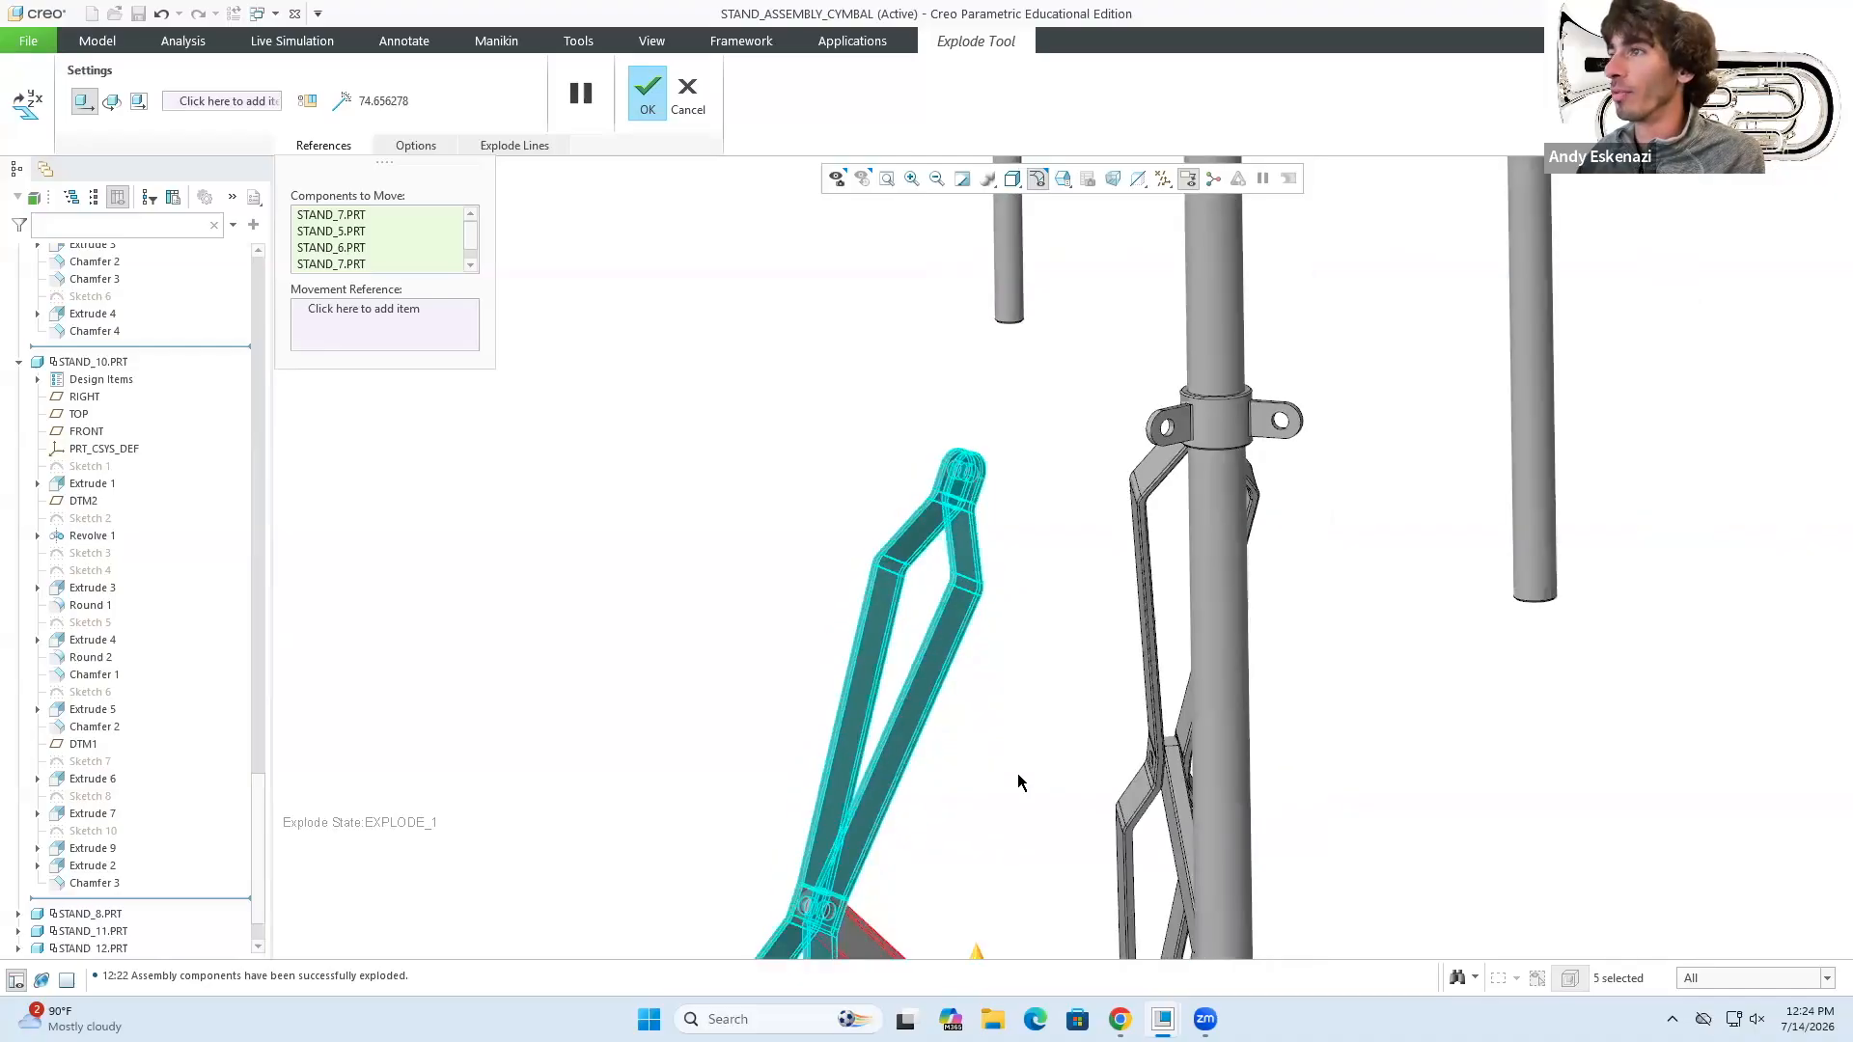
scroll(1017, 778, down, 5)
scroll(960, 799, up, 3)
click(972, 799)
scroll(975, 802, up, 3)
ctrl+click(976, 752)
drag(1027, 772, 1182, 823)
- Pull the second leg's three STAND_7 pins about 64 units out of their holes along the pin axis
ctrl+click(1090, 782)
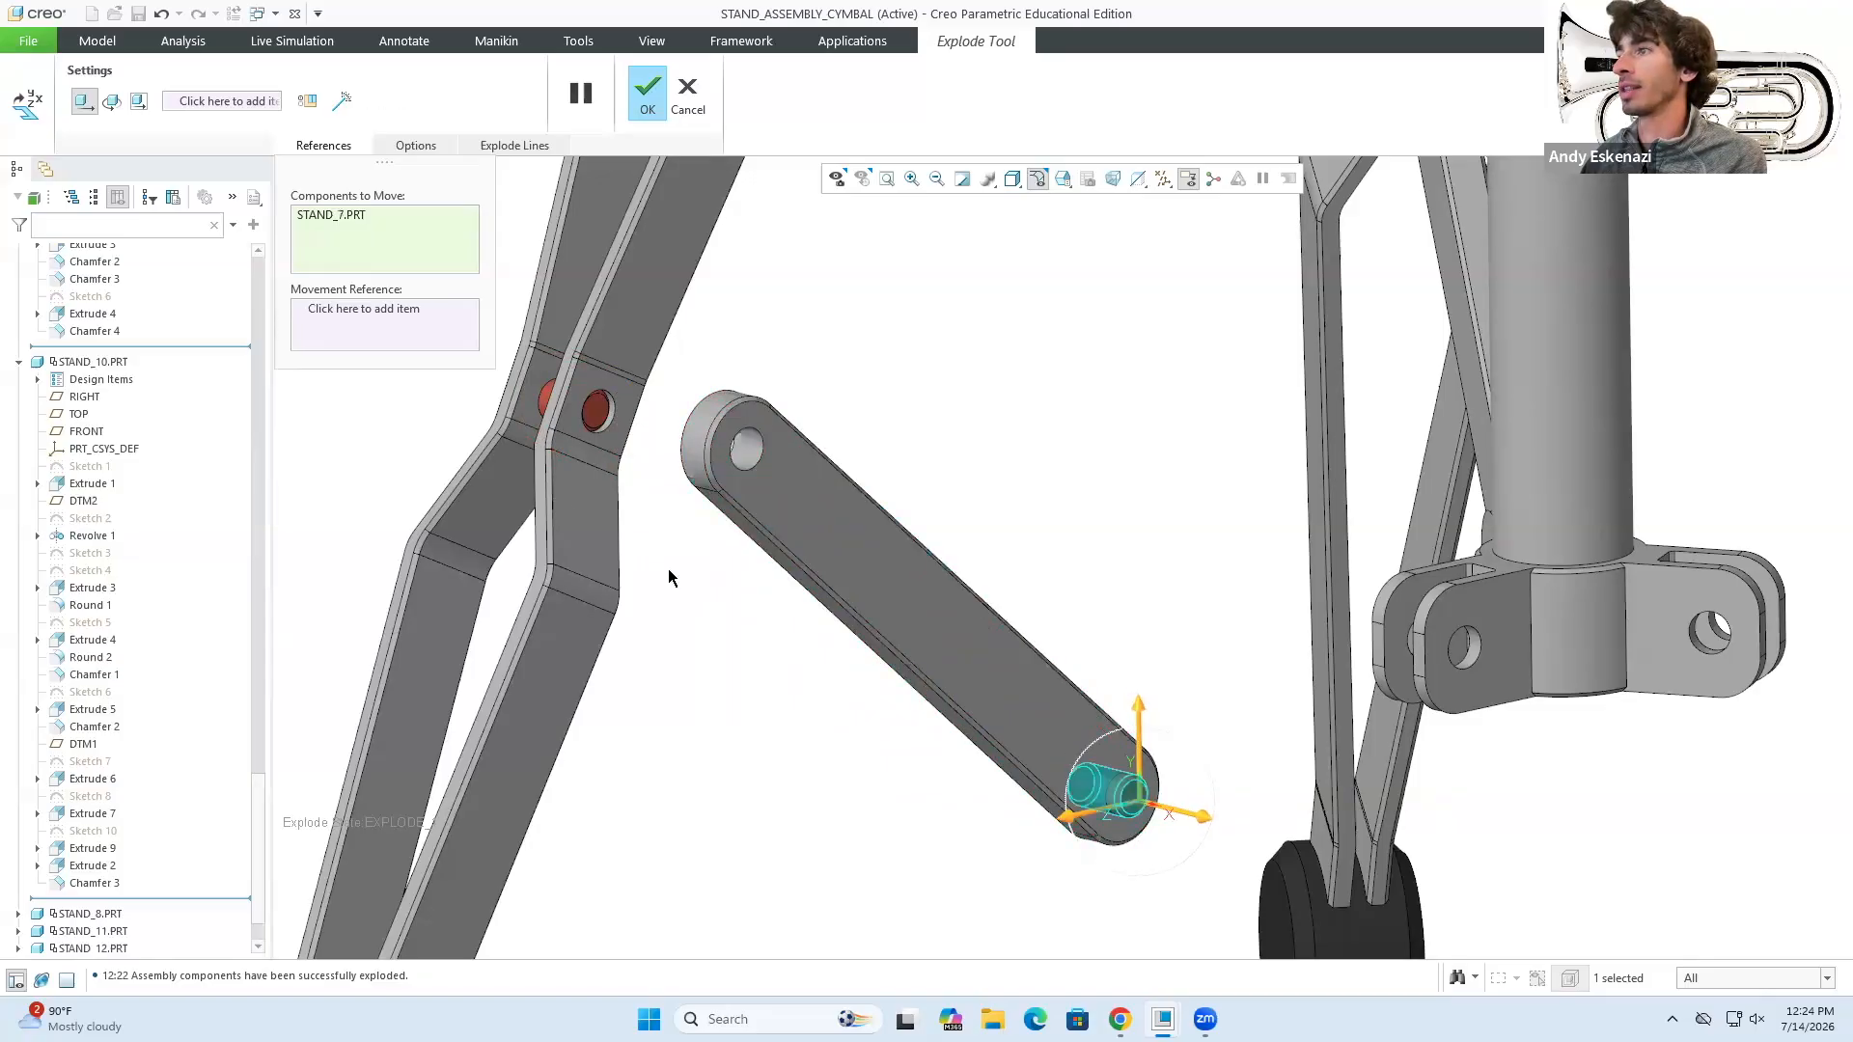
ctrl+click(591, 413)
scroll(608, 429, down, 3)
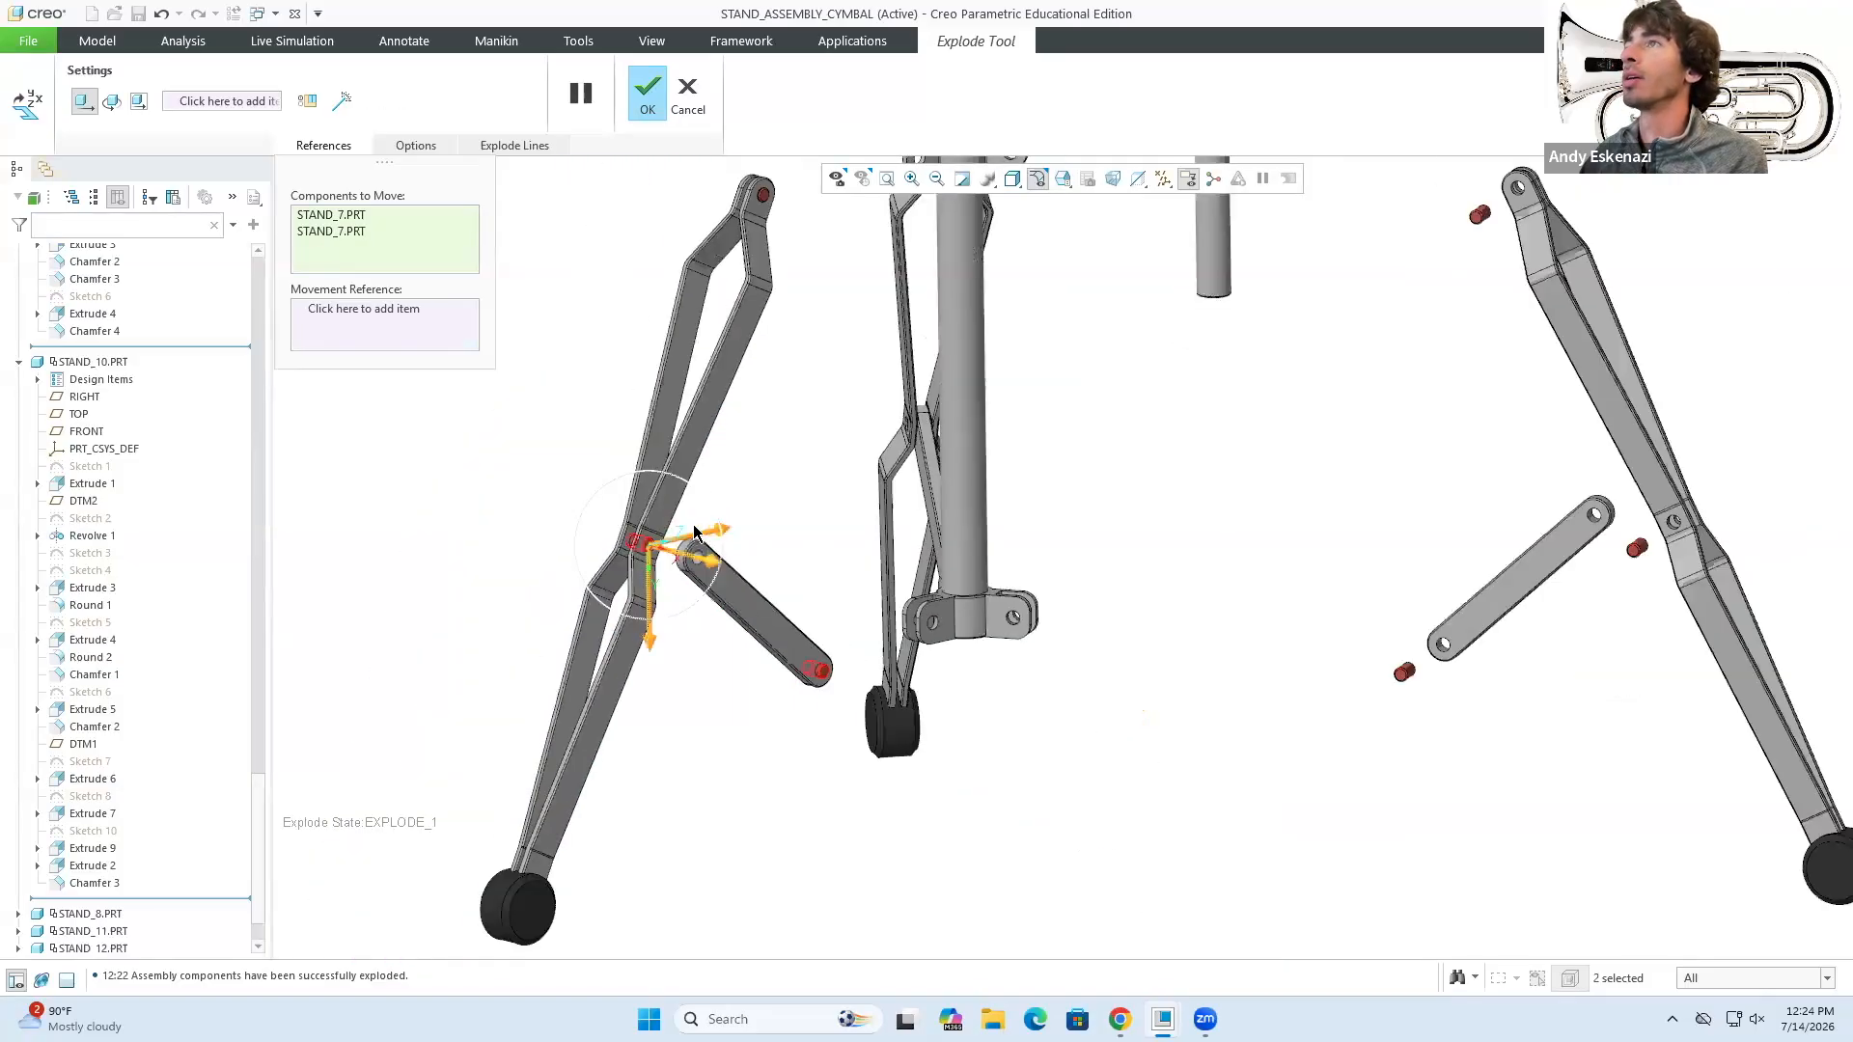
ctrl+click(759, 194)
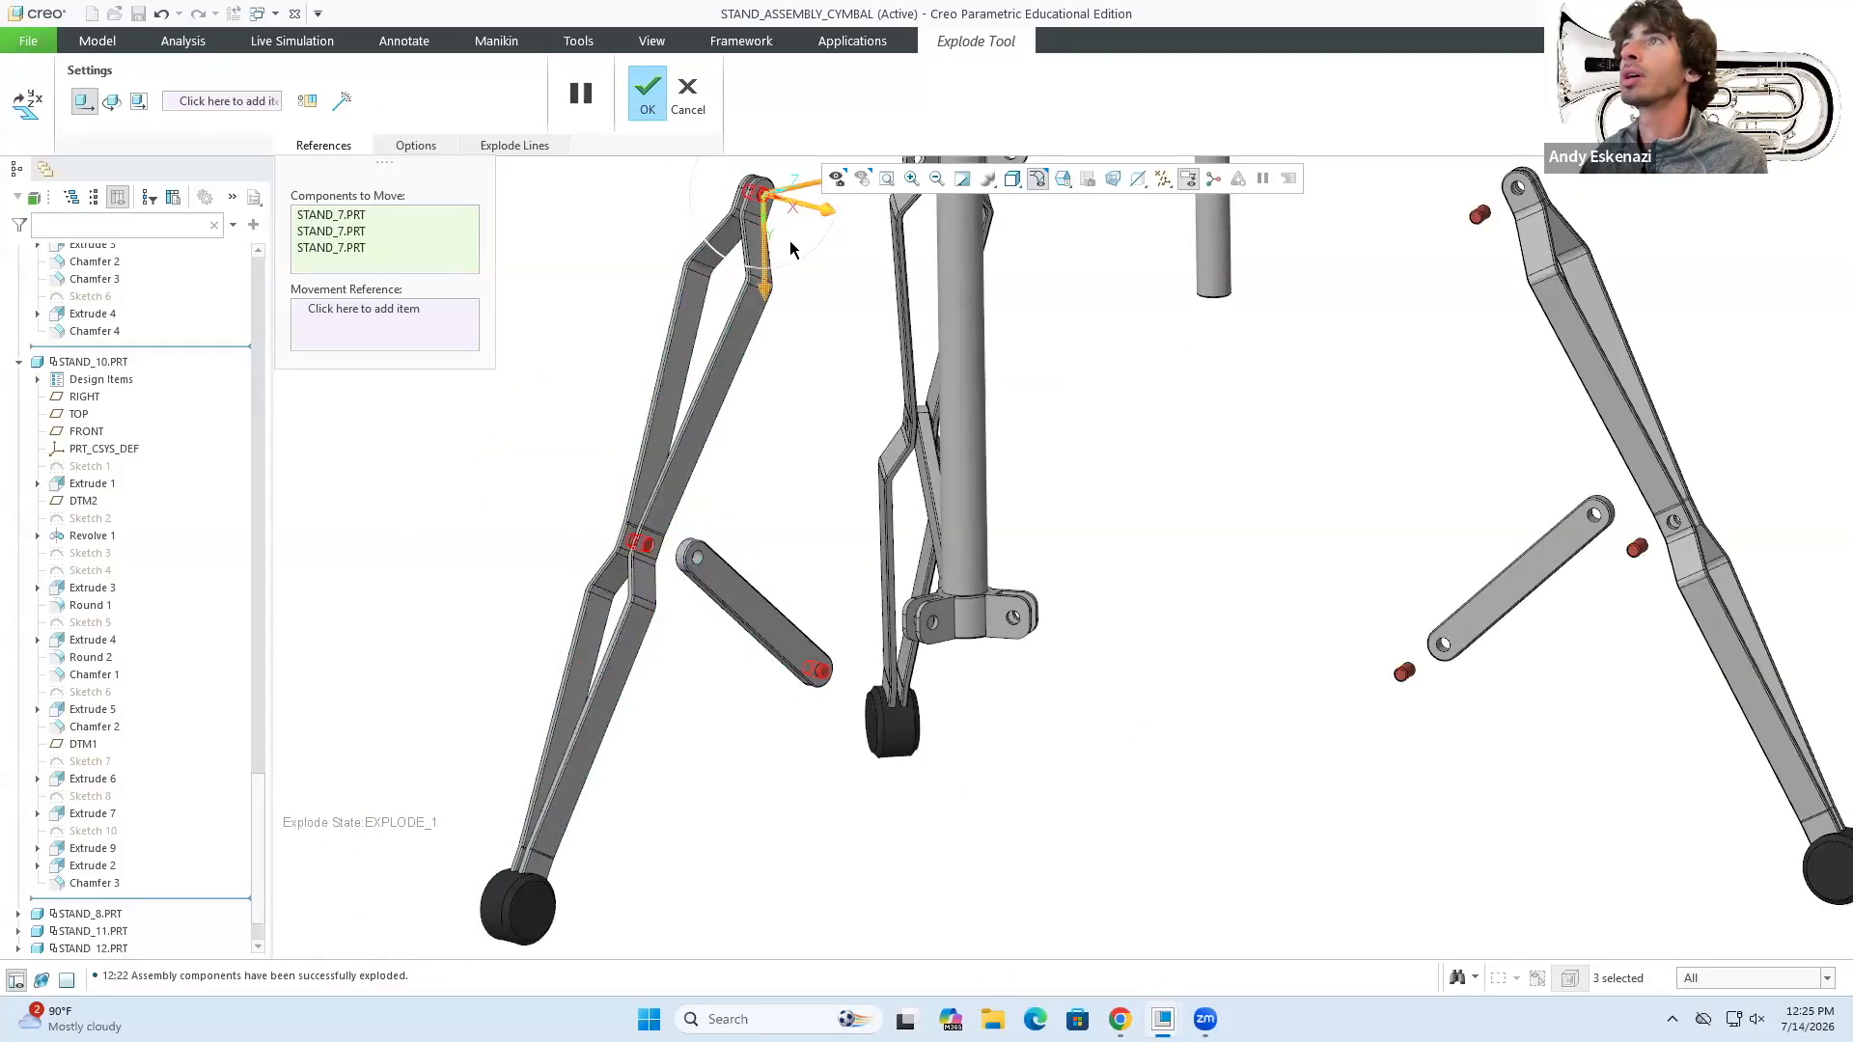
drag(832, 222, 697, 239)
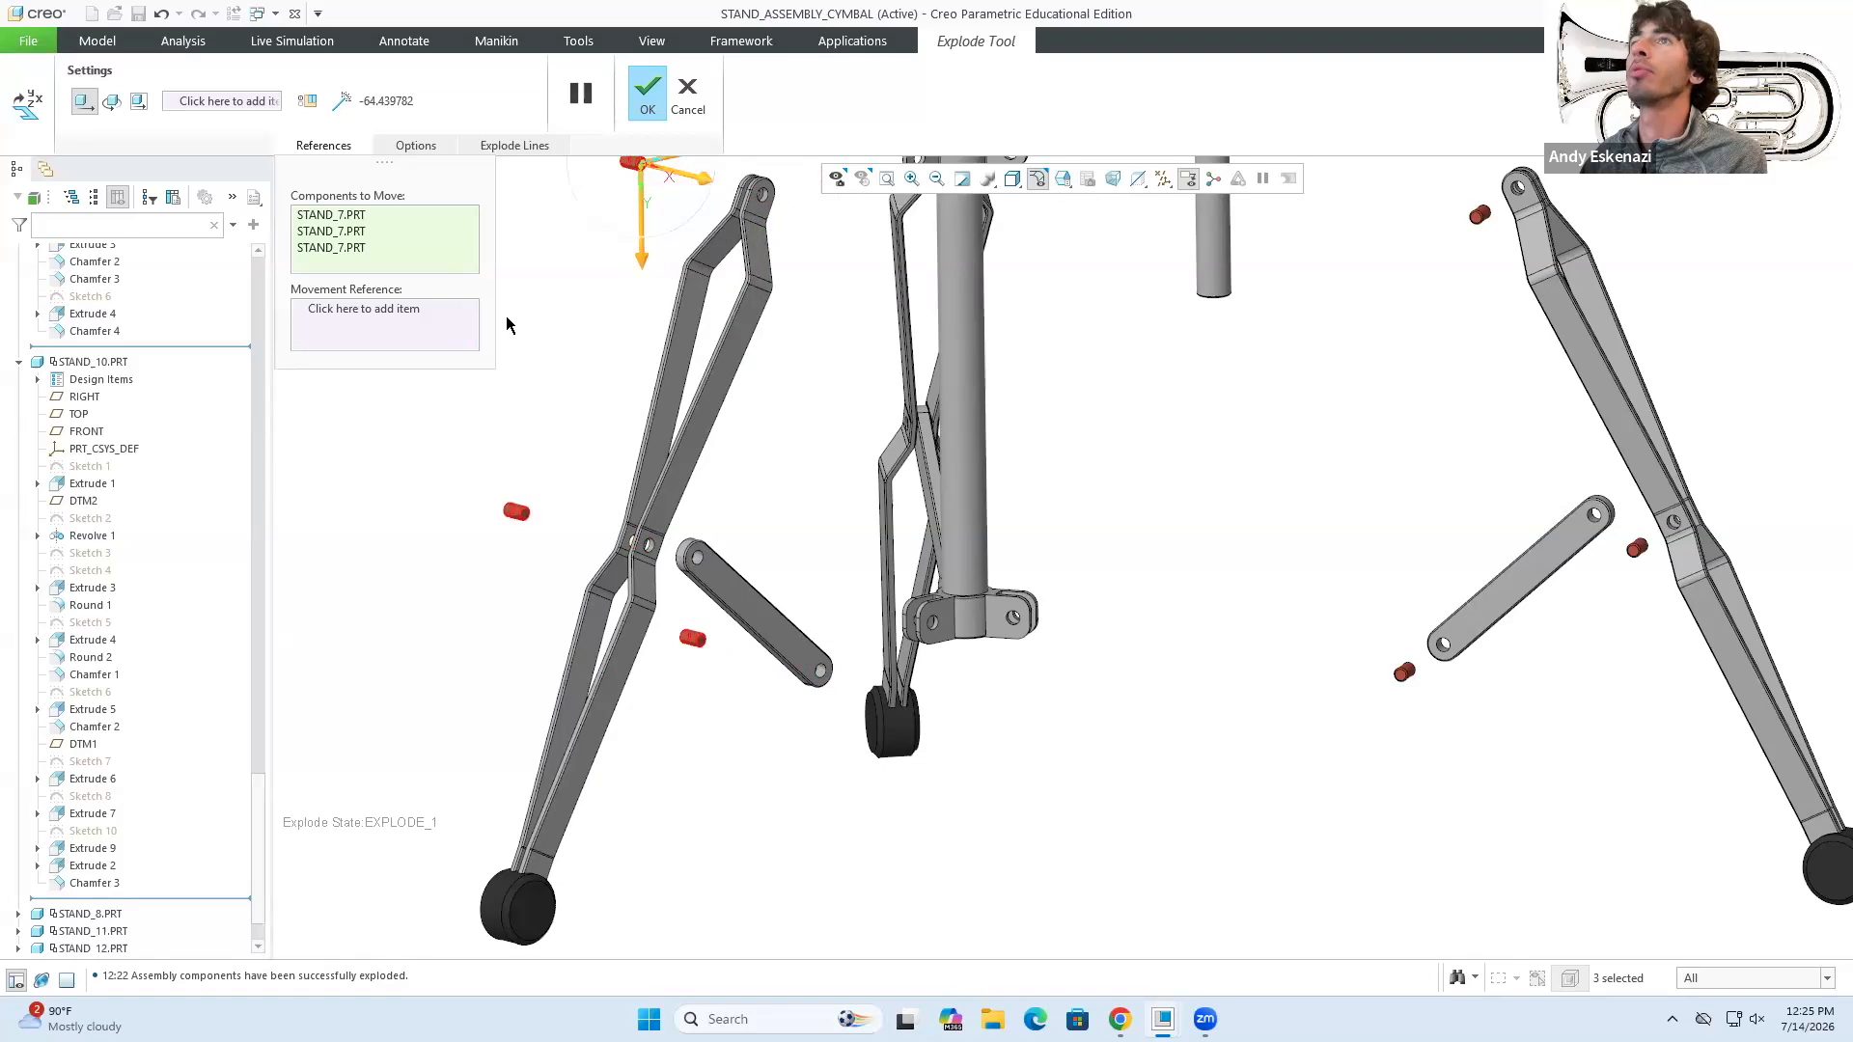
- Lower the STAND_4 collar about 240 units below the center tube, and pull the tube's STAND_8 wing nut out about 26 units
scroll(826, 570, down, 4)
scroll(885, 518, up, 2)
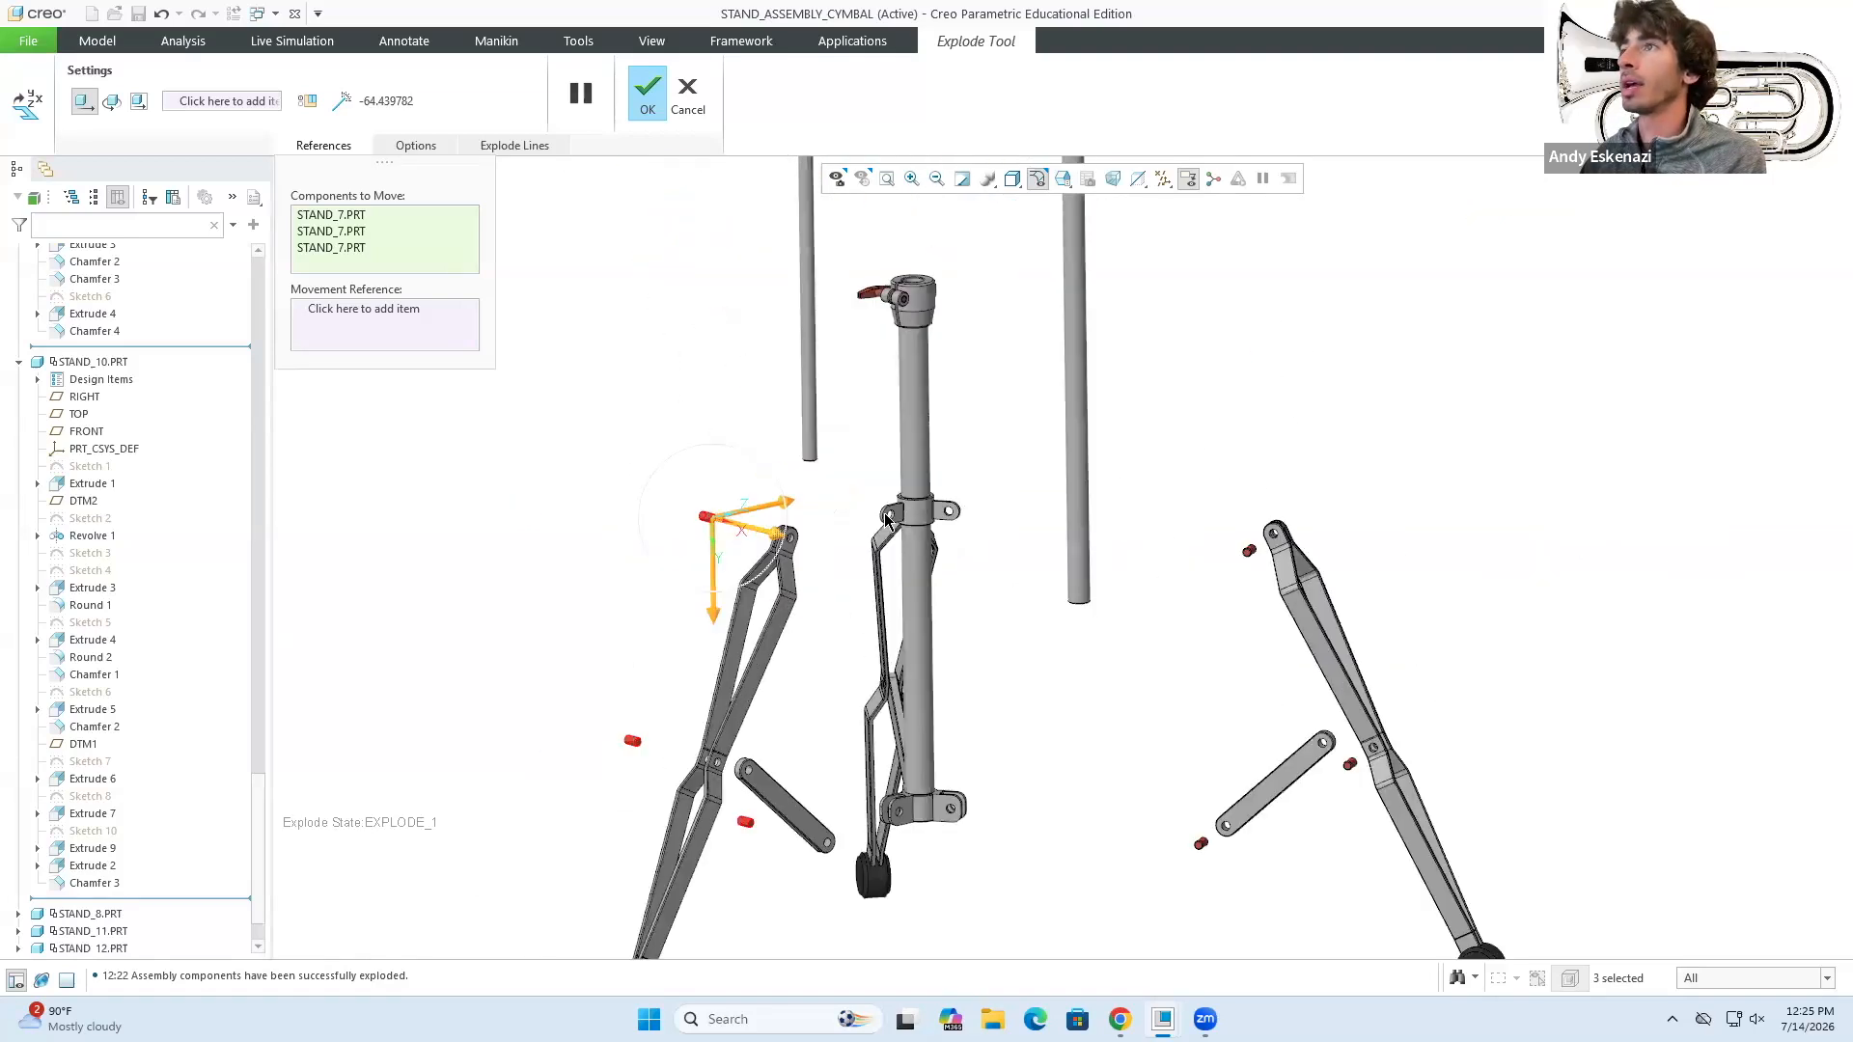
click(922, 519)
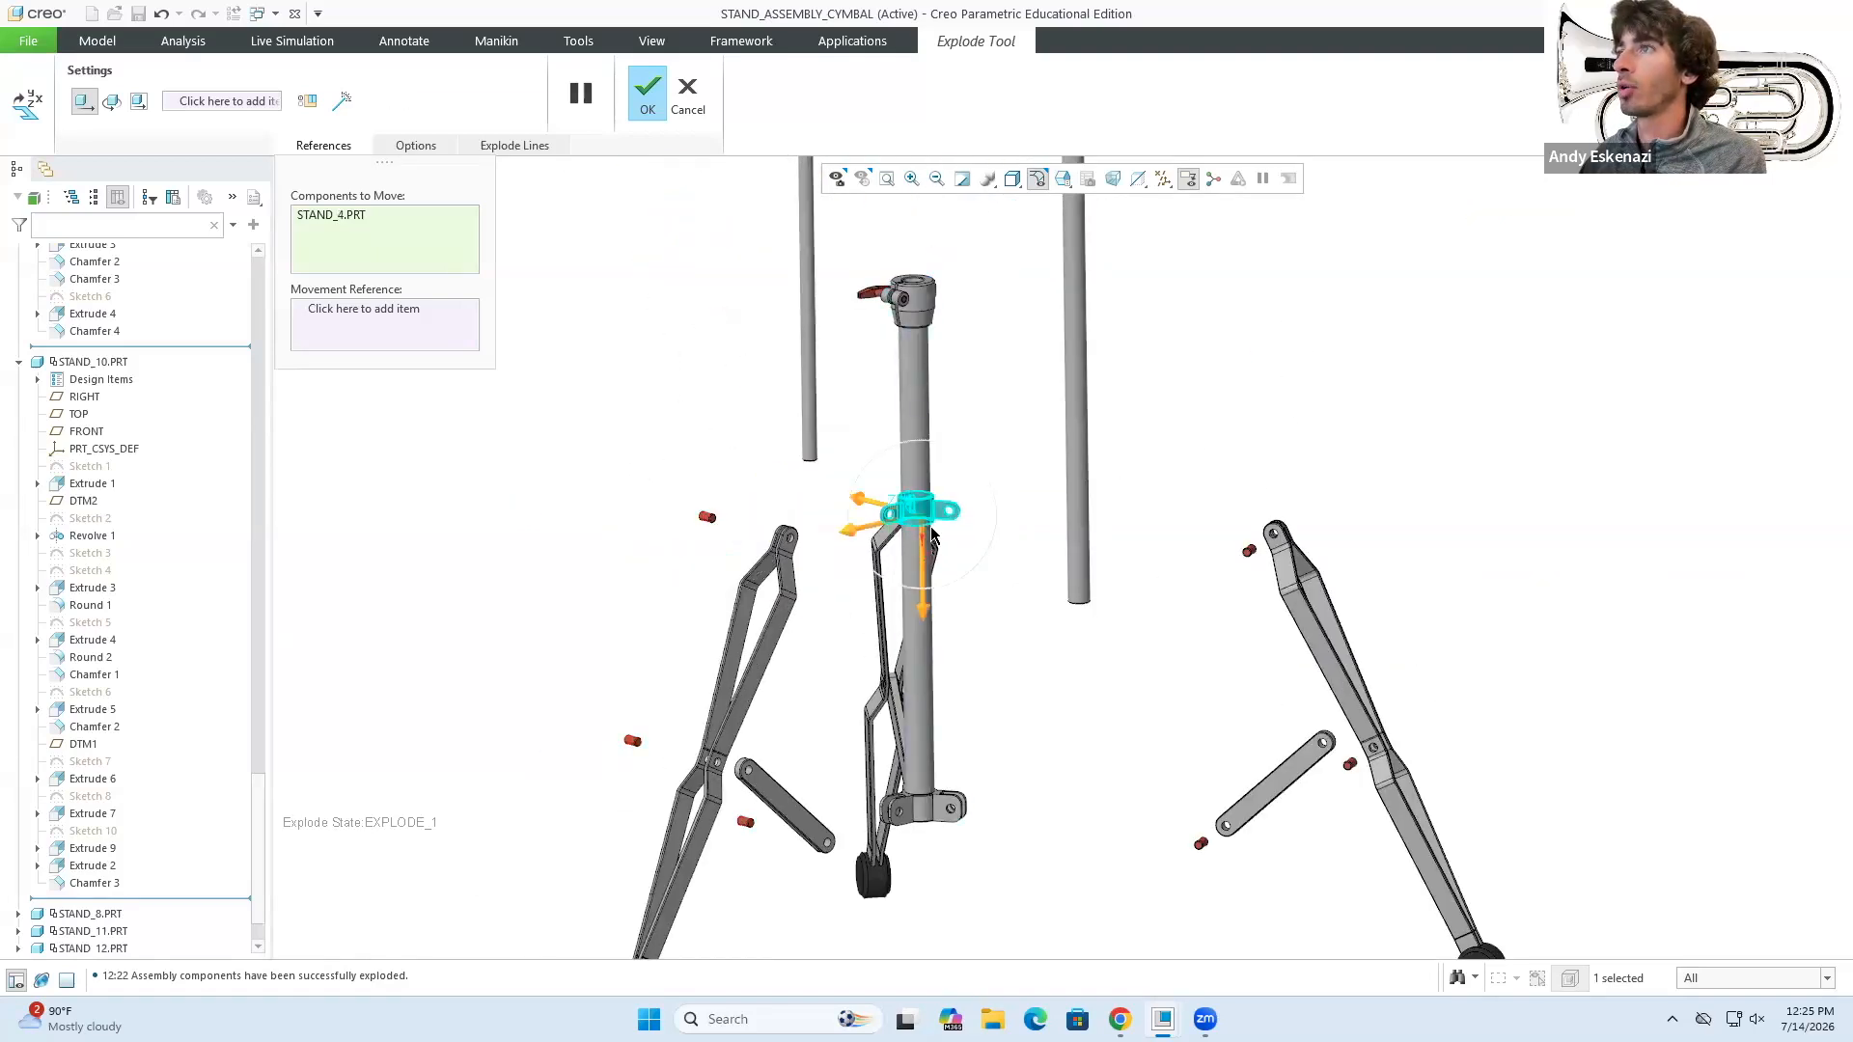
drag(930, 613, 917, 1041)
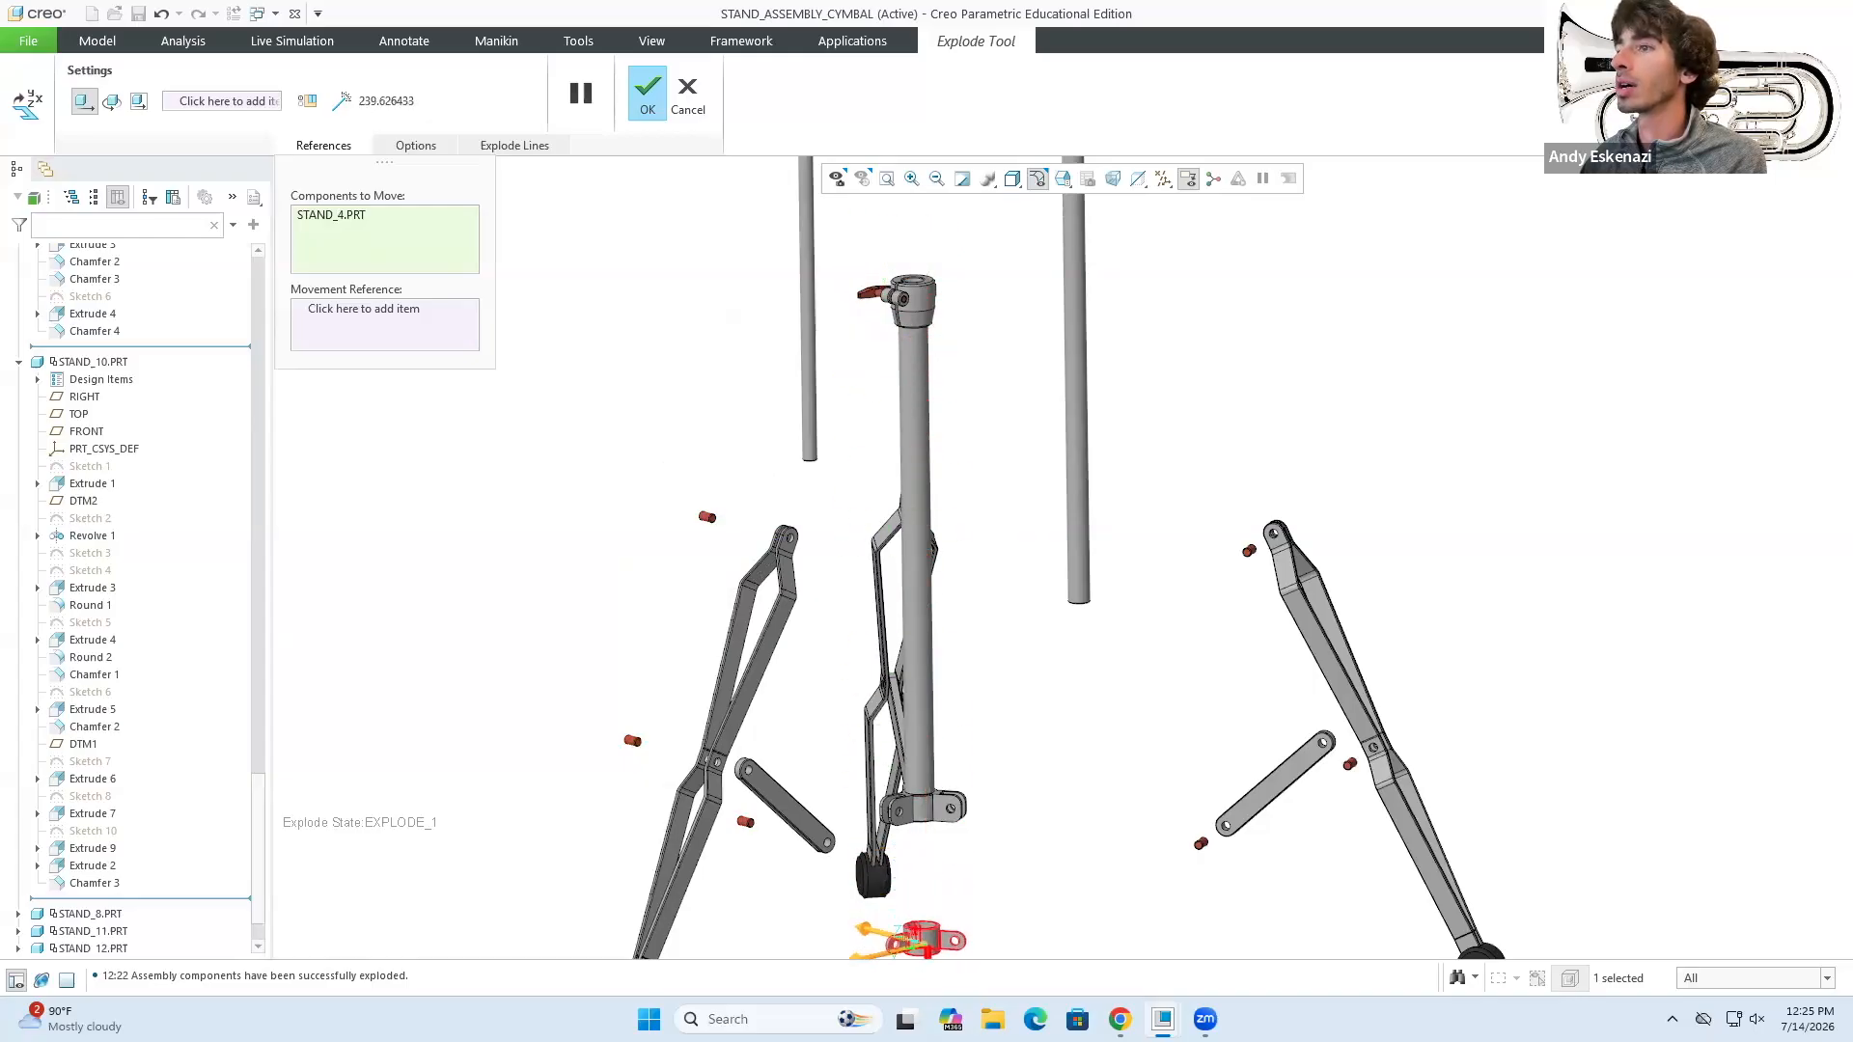
click(876, 301)
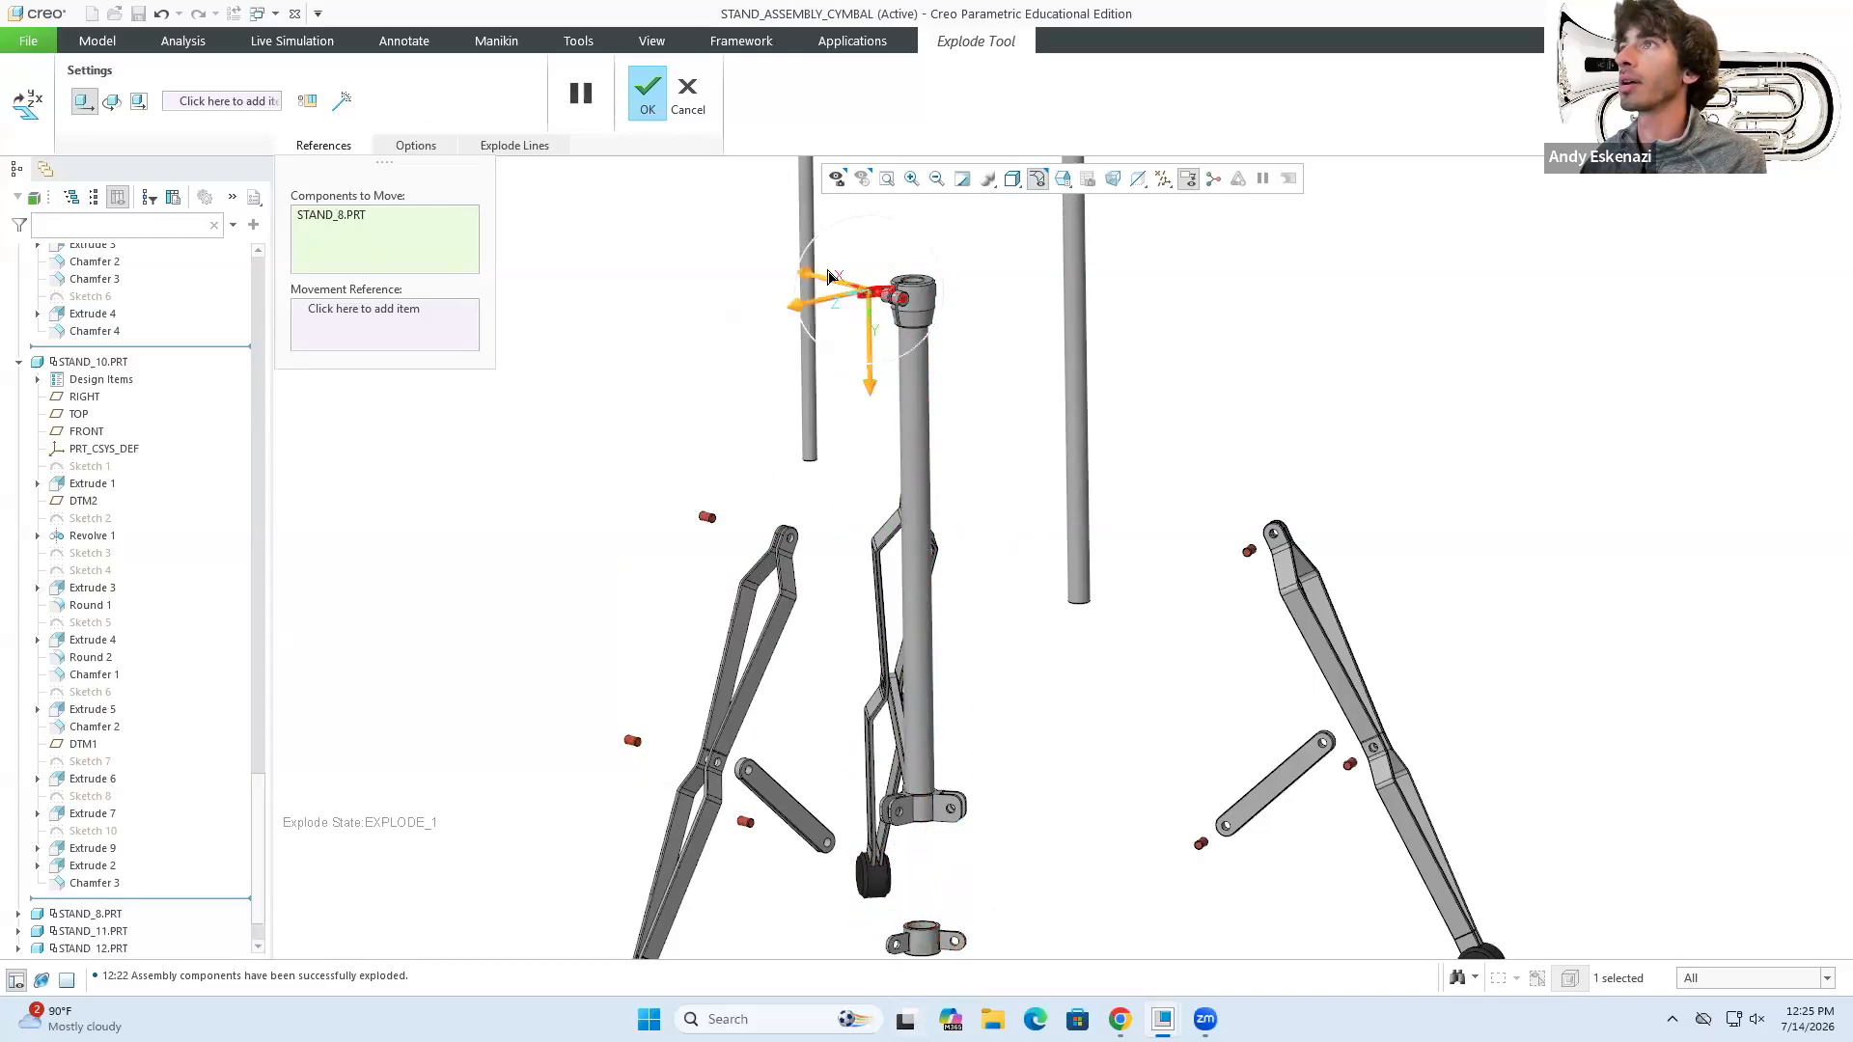
drag(804, 279, 772, 275)
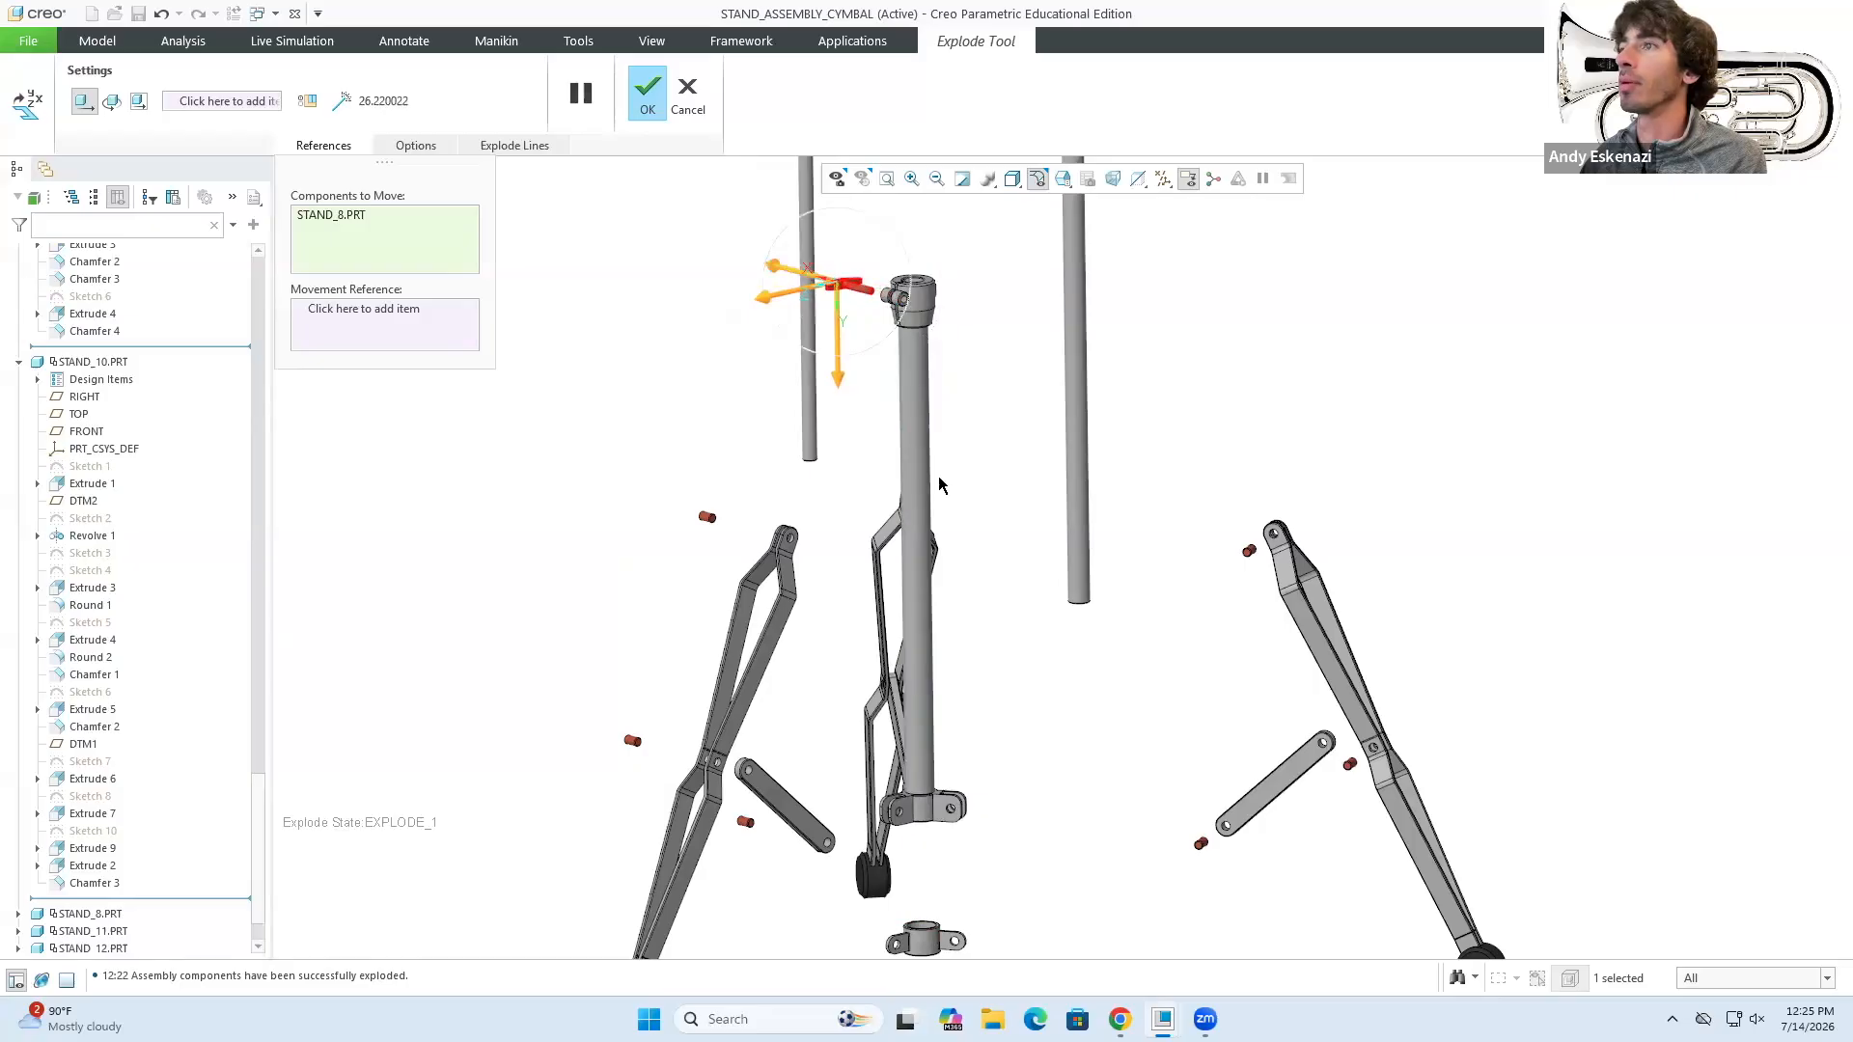
- Move the third tripod leg, STAND_5, with its STAND_6 brace and three STAND_7 pins outward from the center tube, ending with a shift of about 73 units
mouse_move(855, 669)
middle_down()
mouse_move(981, 665)
mouse_move(975, 692)
middle_up()
scroll(775, 757, down, 3)
click(768, 744)
ctrl+click(673, 570)
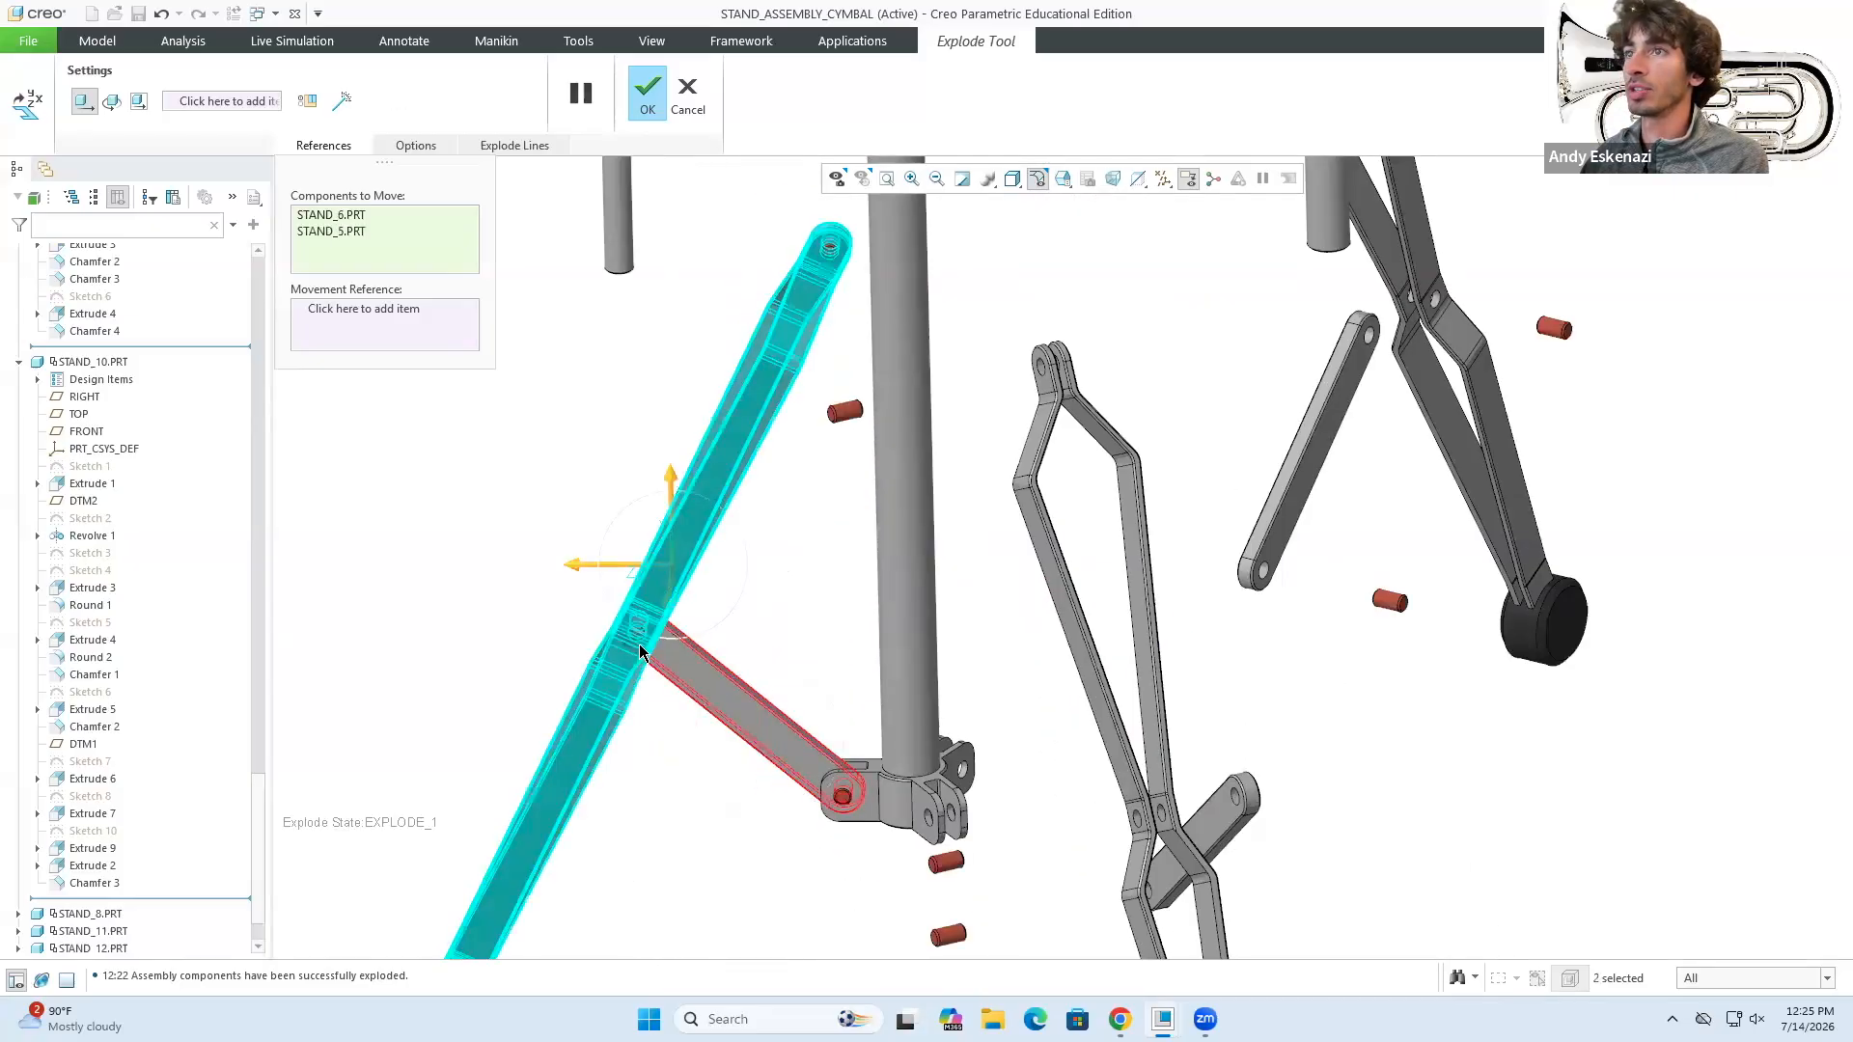
ctrl+click(845, 792)
ctrl+click(826, 263)
ctrl+click(829, 255)
drag(736, 255, 652, 293)
scroll(888, 406, up, 5)
middle_drag(891, 413, 699, 434)
scroll(945, 371, up, 2)
drag(1028, 348, 1124, 333)
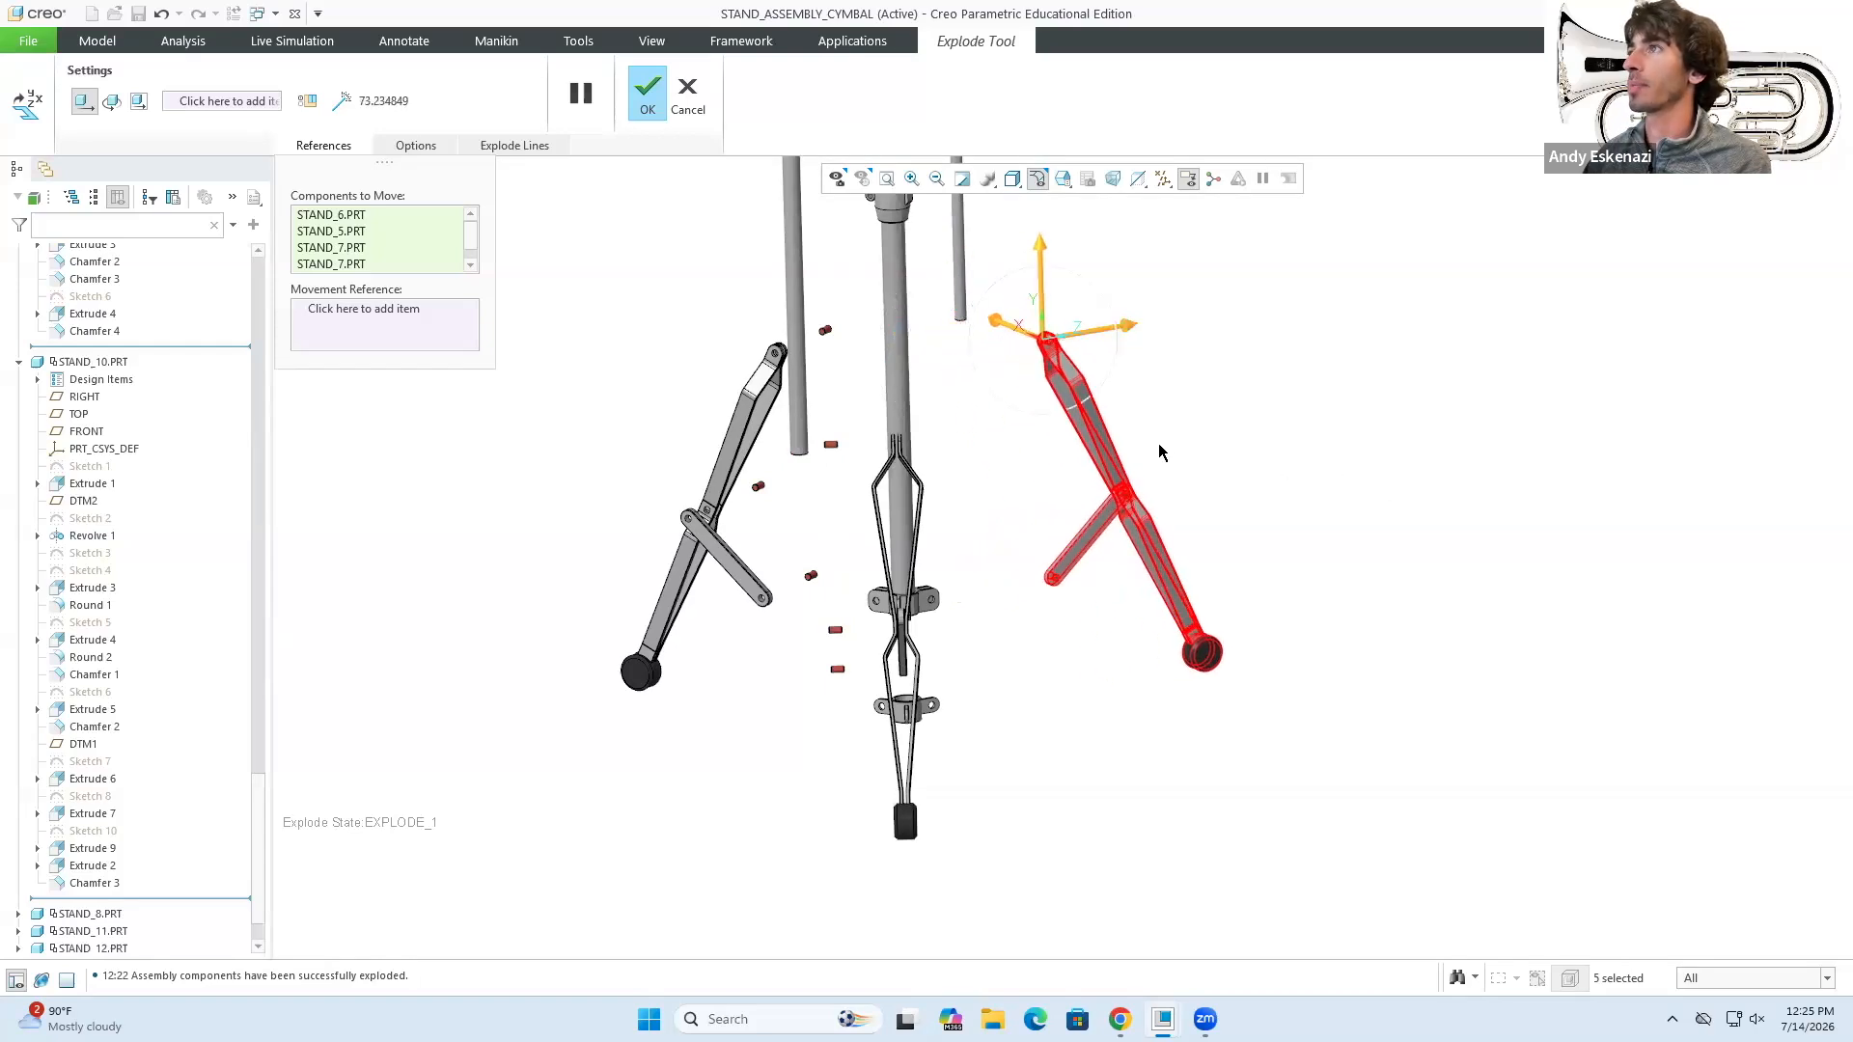
- Separate the third leg's STAND_6 brace and its lower STAND_7 pin from the leg by shifting them down and toward the center tube
click(1076, 555)
scroll(1060, 600, up, 5)
ctrl+click(1024, 541)
drag(1035, 456, 994, 676)
drag(1134, 754, 951, 773)
- Pull the third leg's three STAND_7 pins about 55 units out of their holes along the pin axis
click(951, 769)
ctrl+click(1248, 287)
scroll(1209, 522, up, 4)
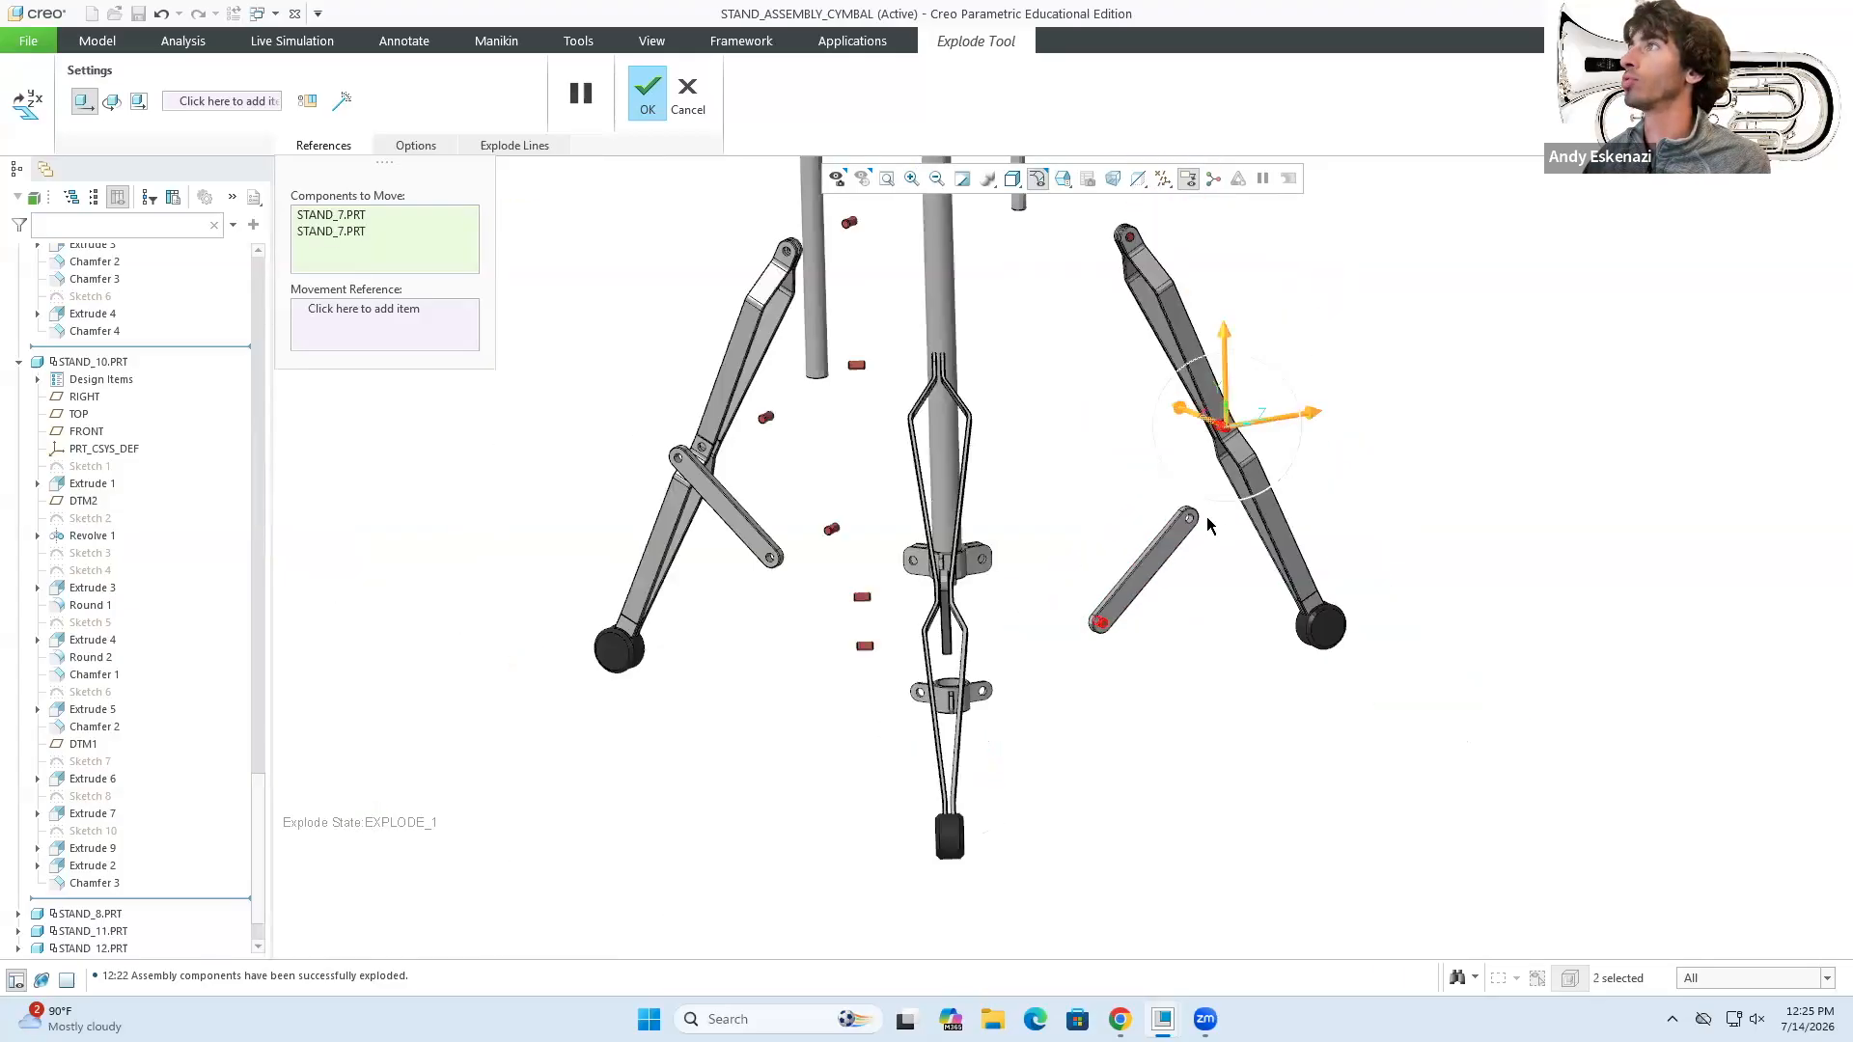
ctrl+click(1129, 242)
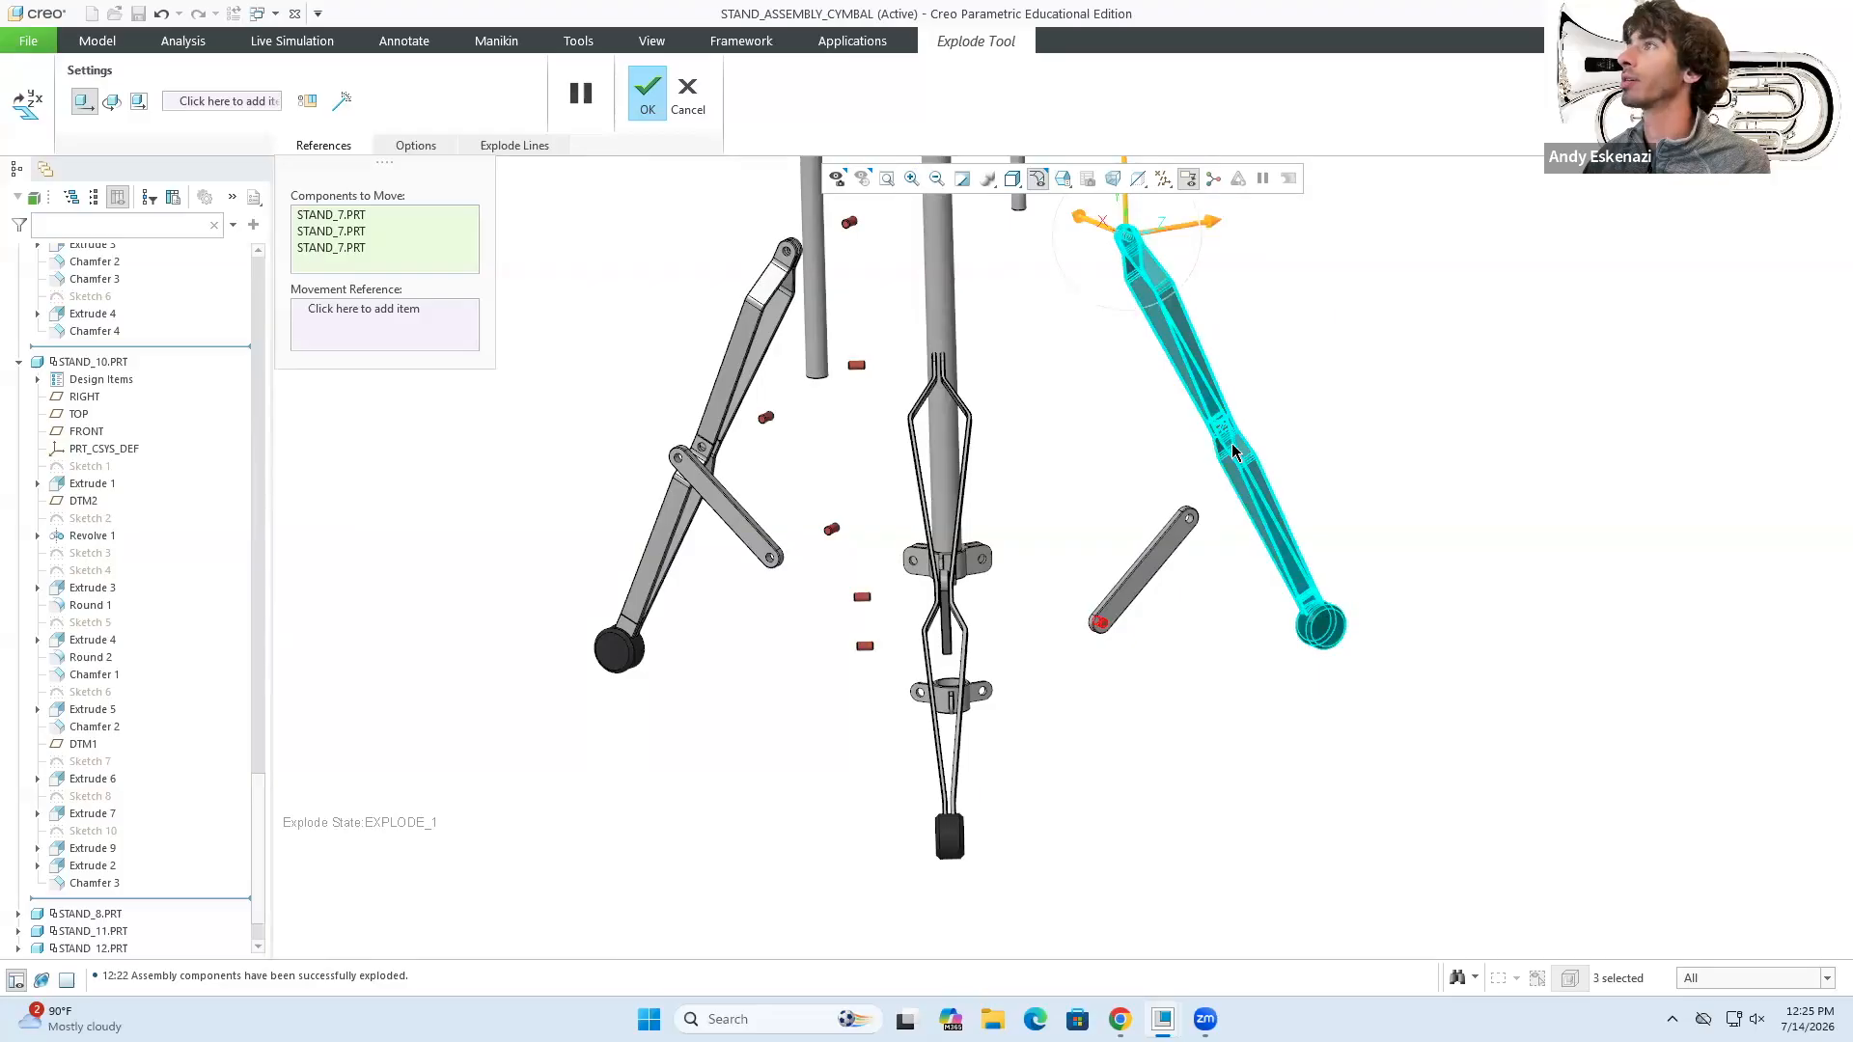
drag(1096, 226, 1042, 218)
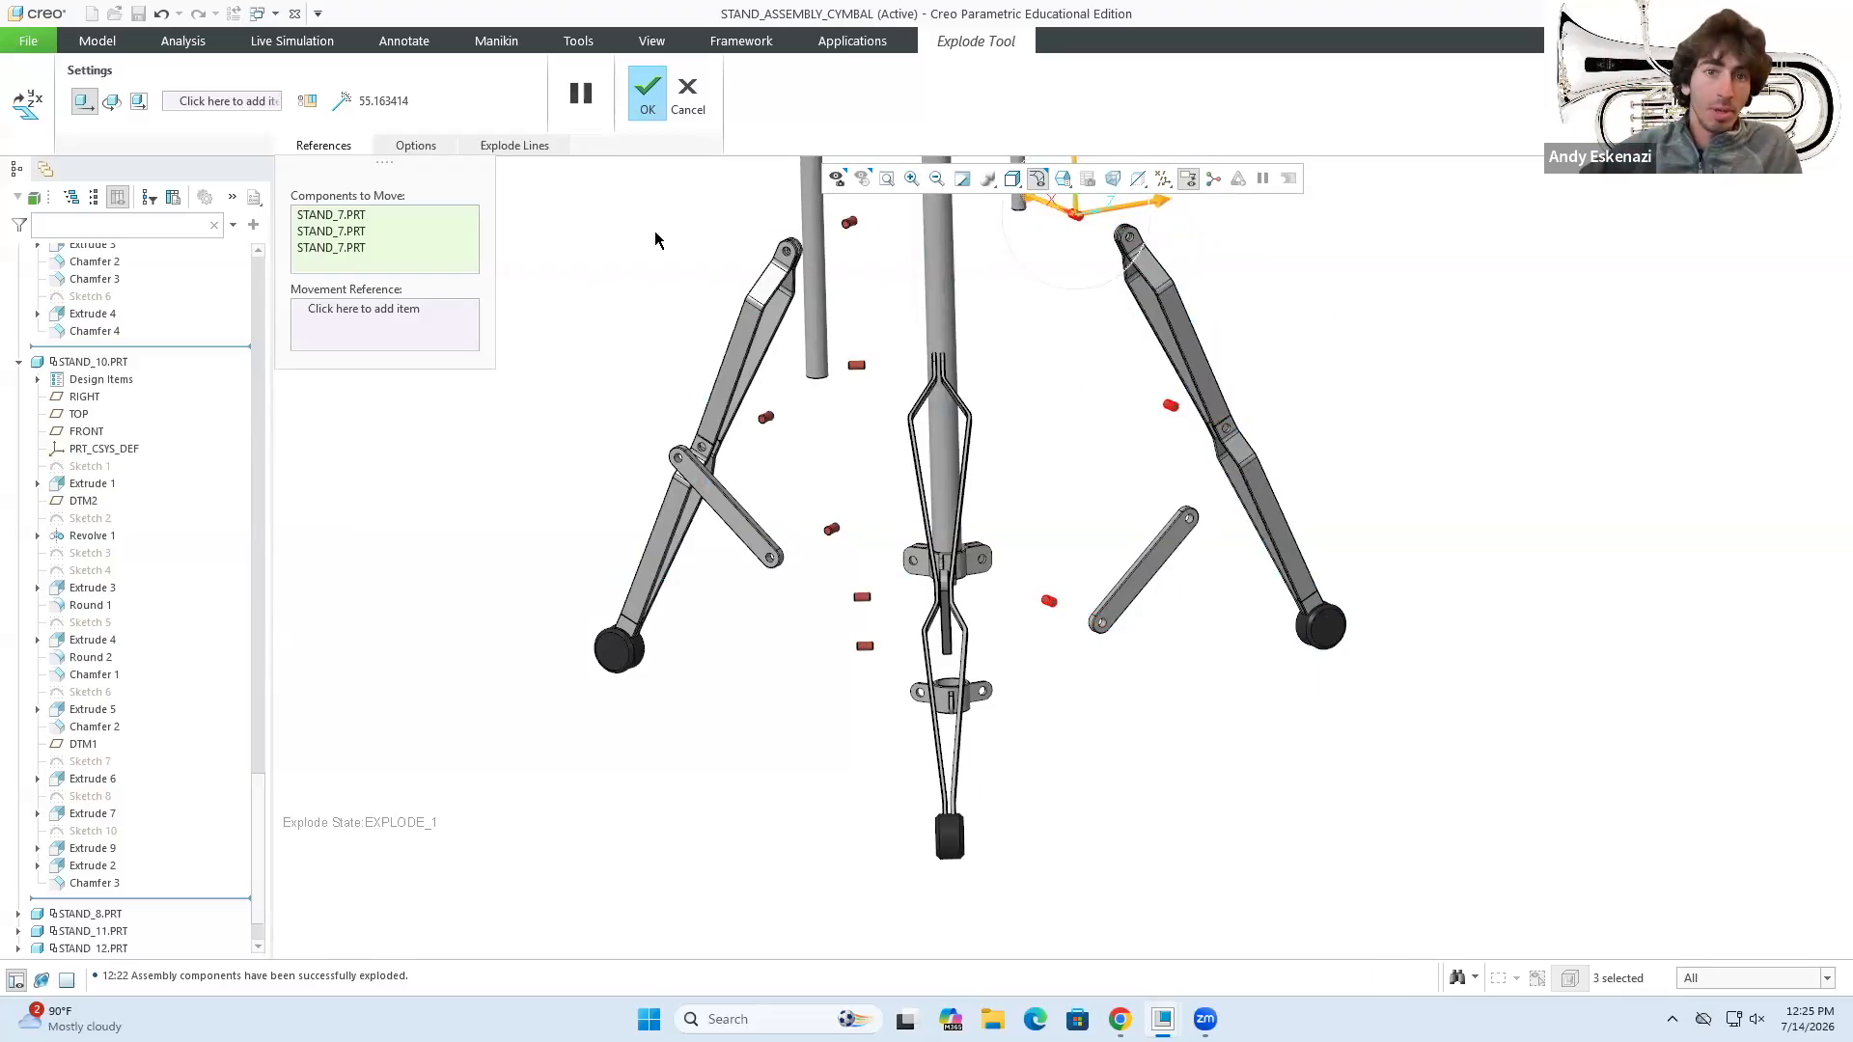
- Accept the component positions and save them to the Explode_1 state, closing the view manager
click(647, 97)
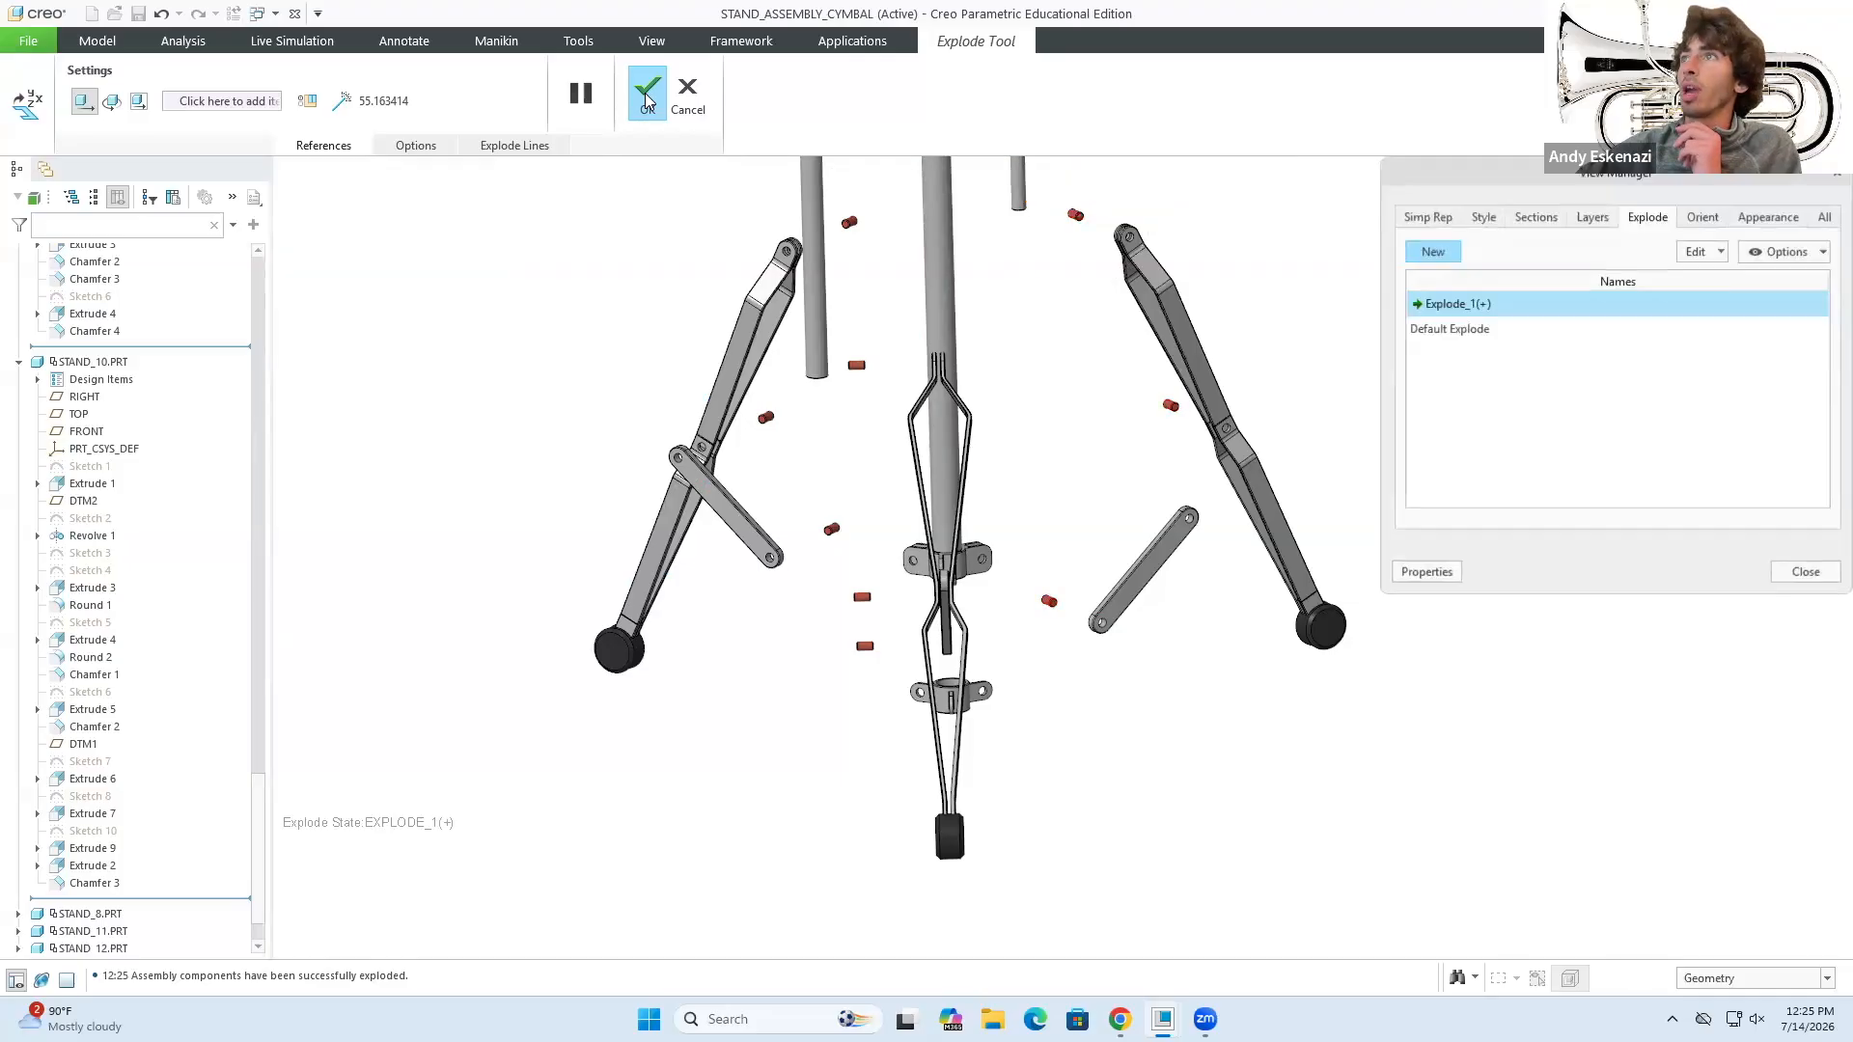
right_click(1466, 306)
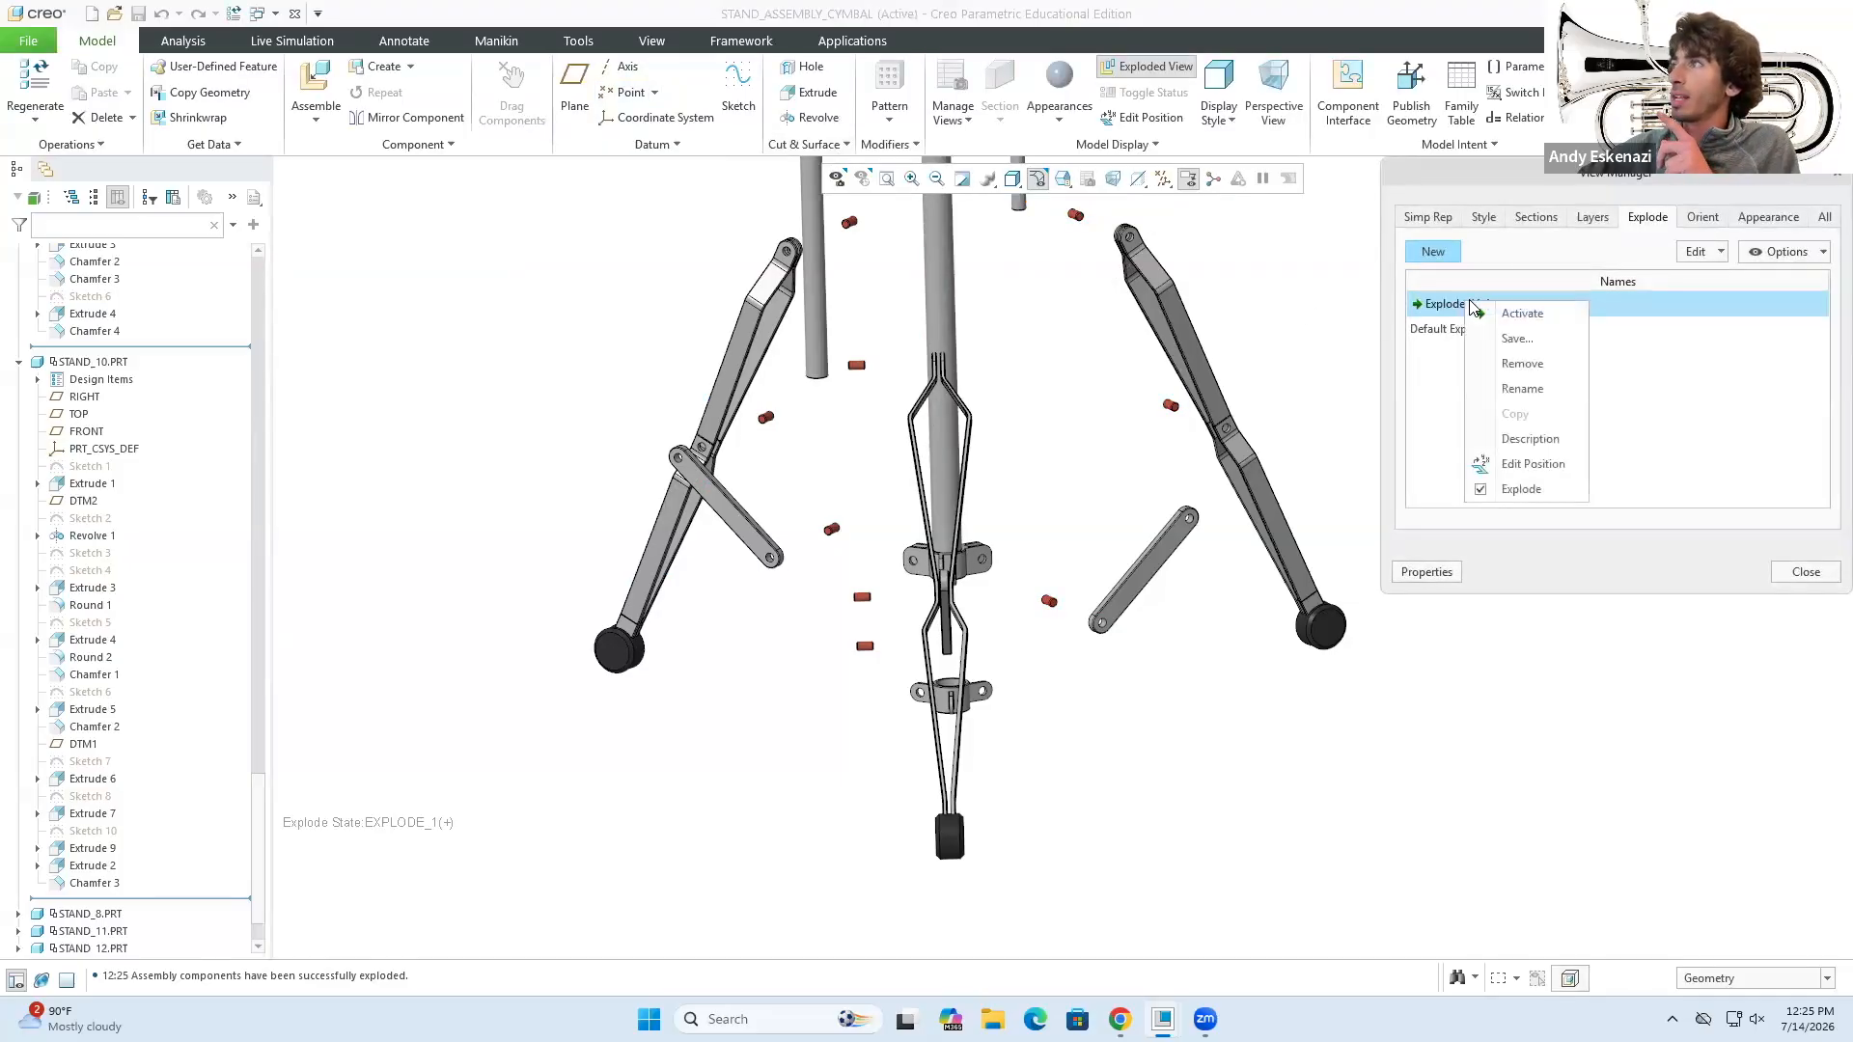
click(1518, 339)
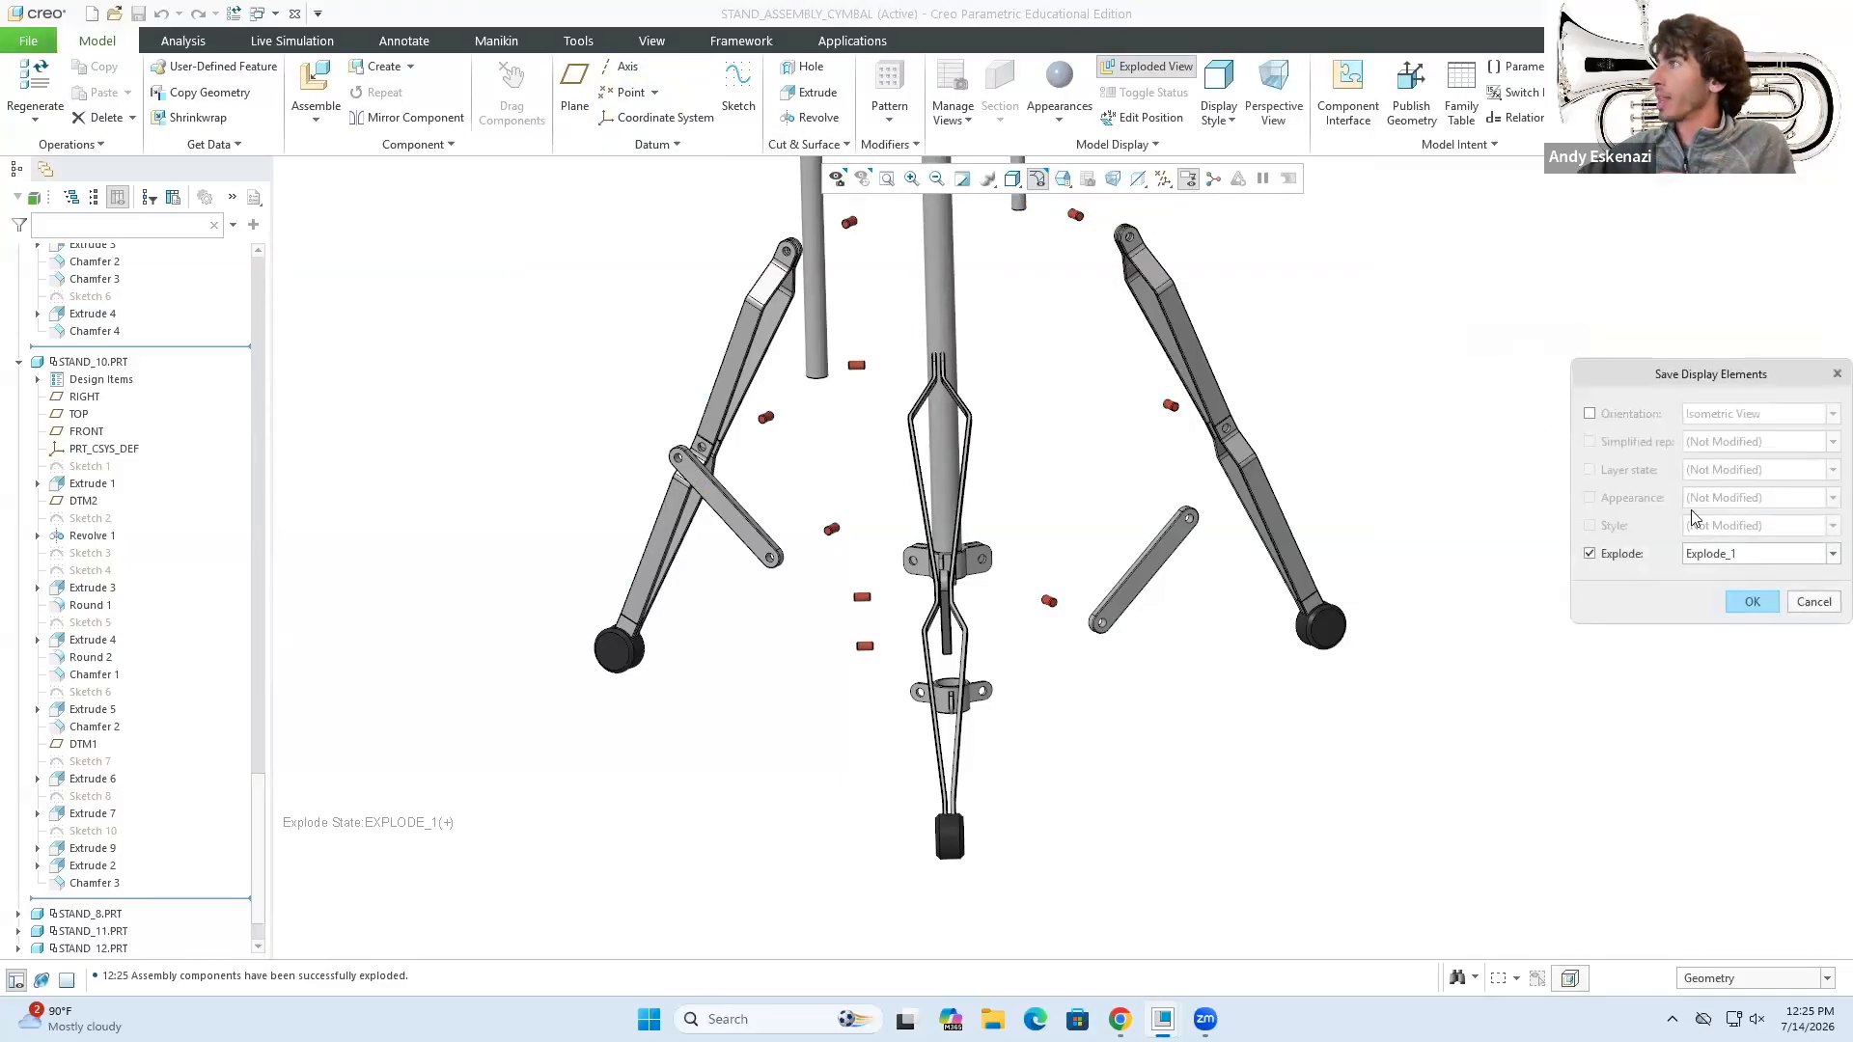
click(1749, 602)
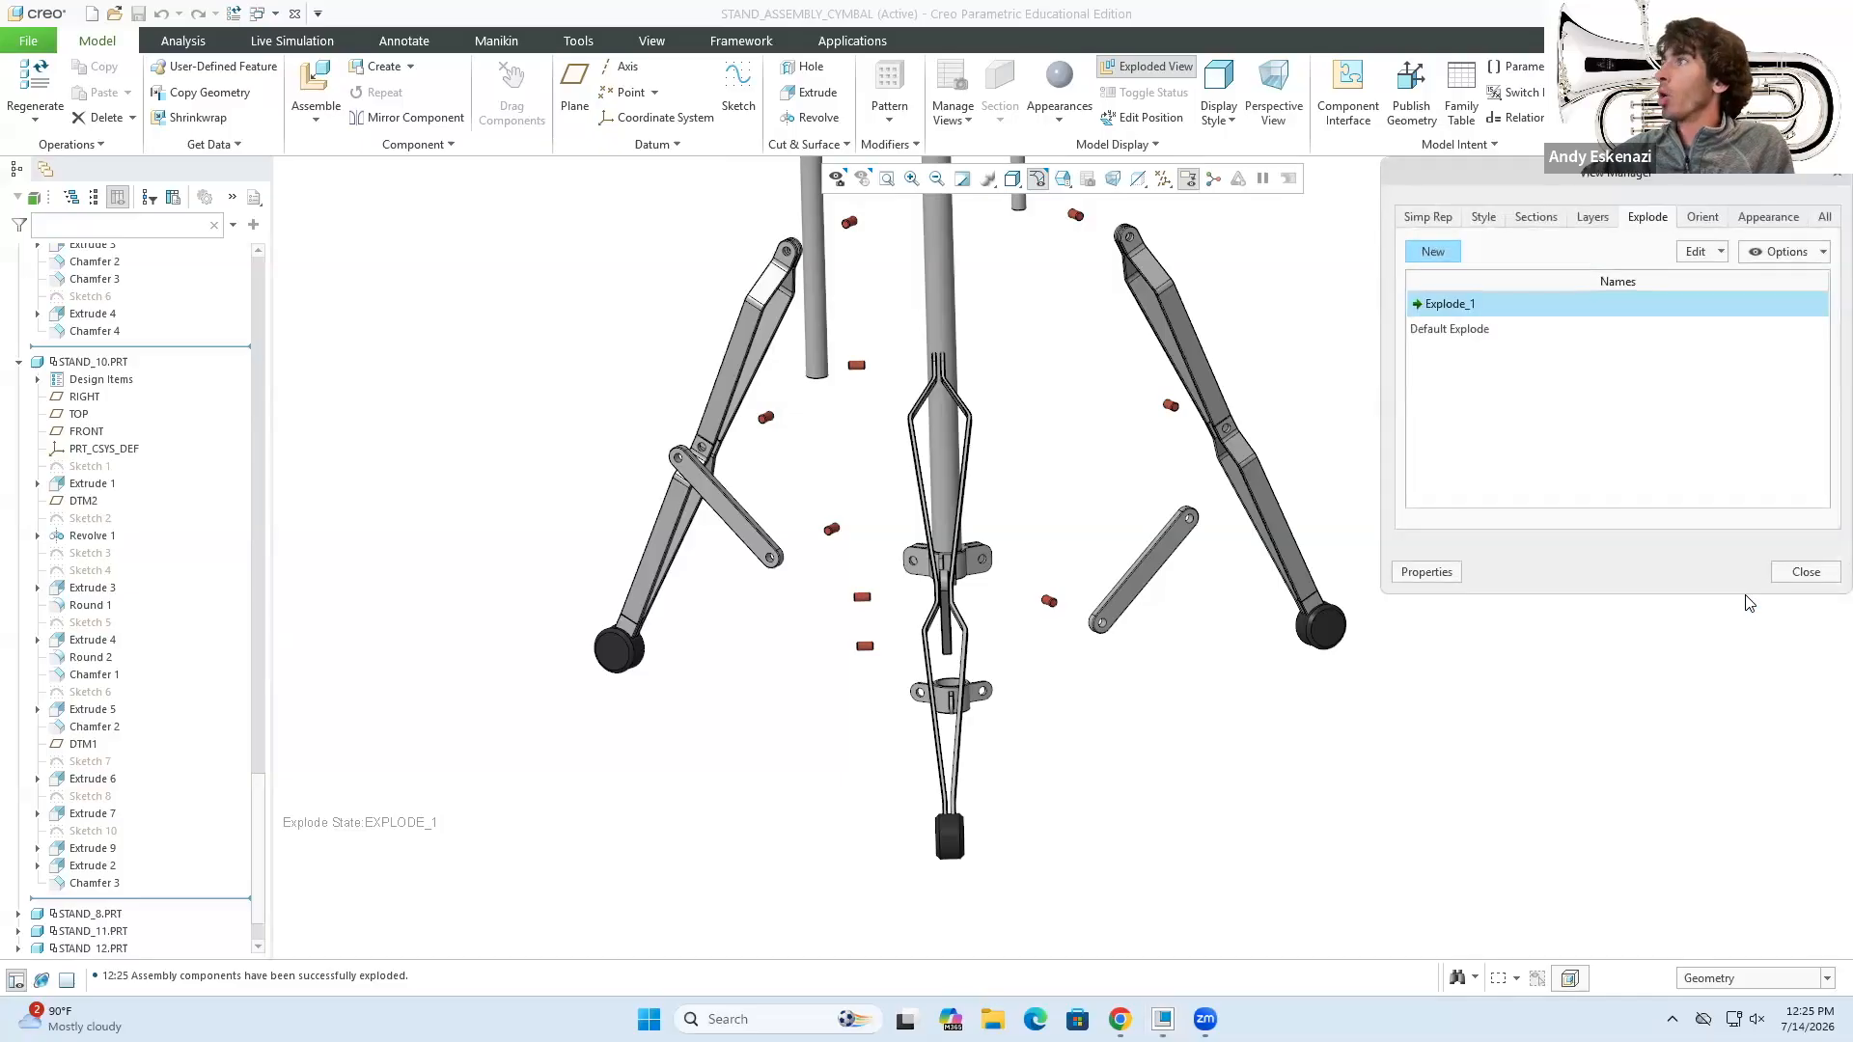
click(1805, 572)
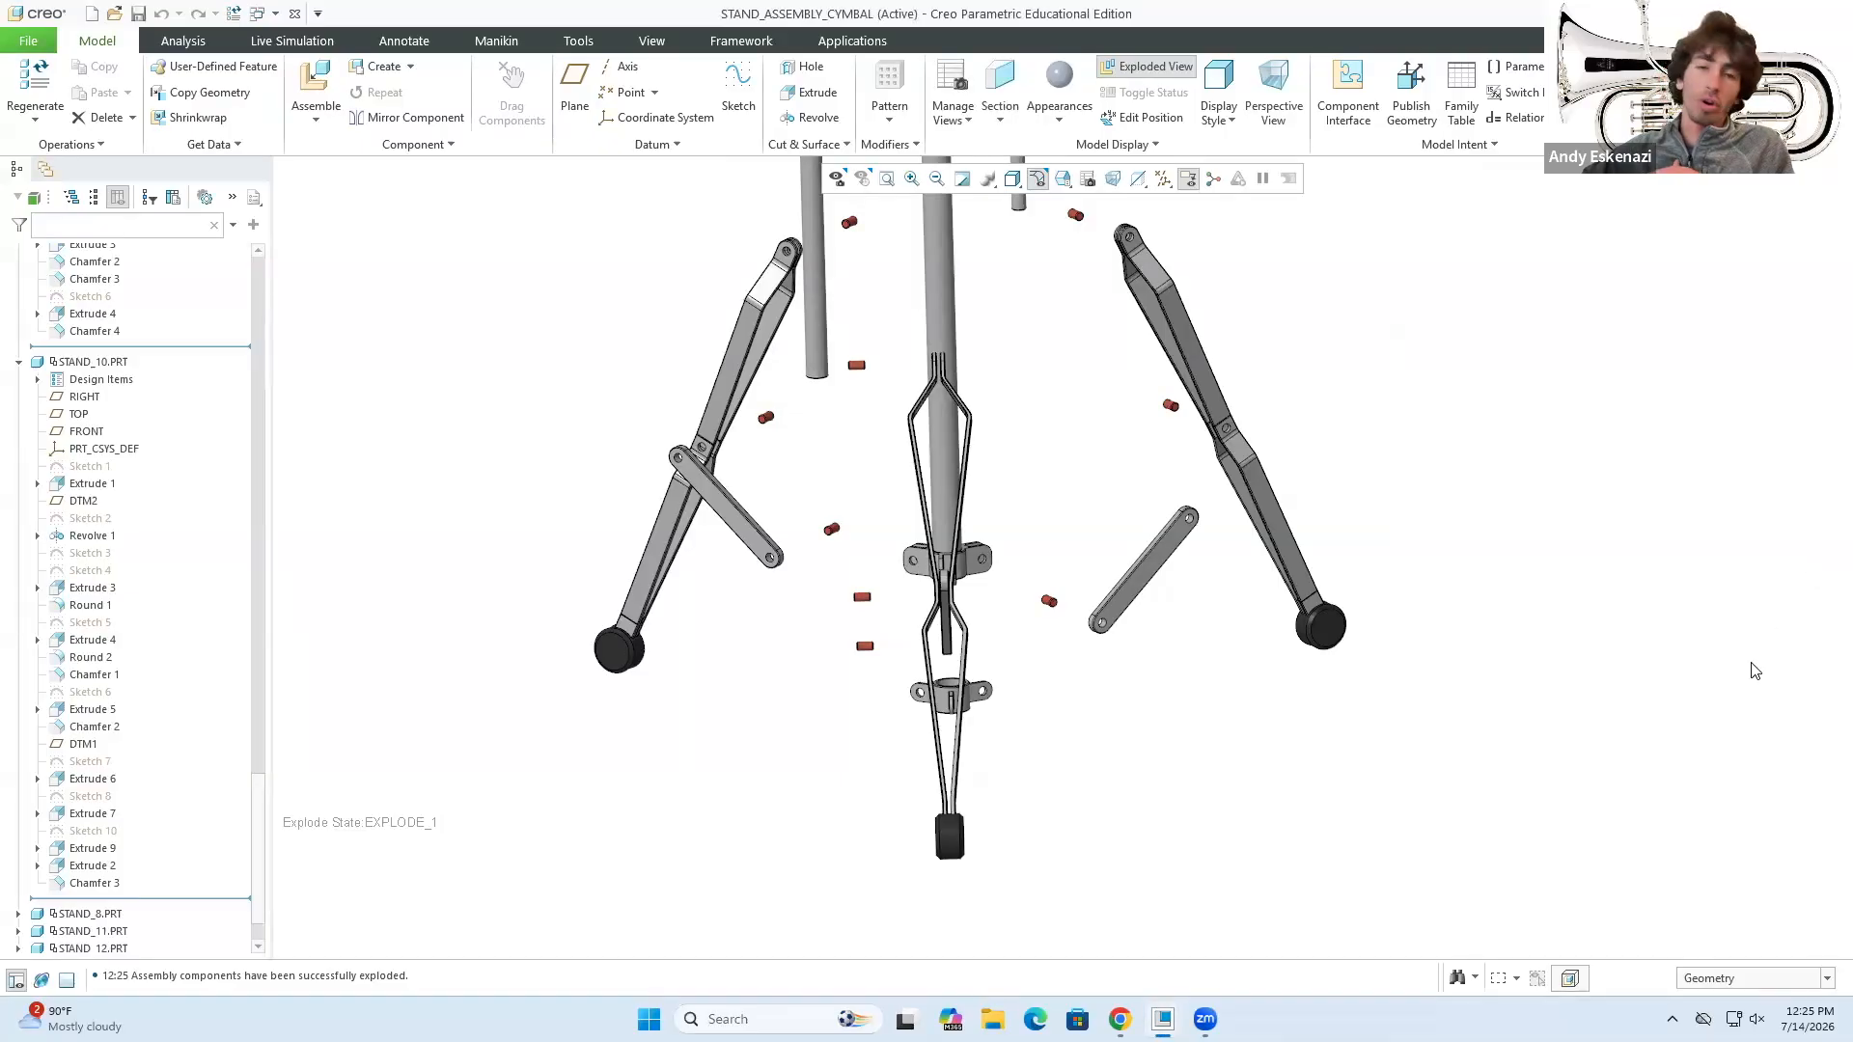
- Compare the whole stand assembled and exploded by turning the exploded view off and back on
scroll(988, 591, up, 4)
mouse_move(954, 534)
middle_down()
mouse_move(994, 496)
mouse_move(914, 529)
mouse_move(918, 488)
mouse_move(1012, 494)
mouse_move(984, 476)
mouse_move(977, 542)
mouse_move(971, 518)
middle_up()
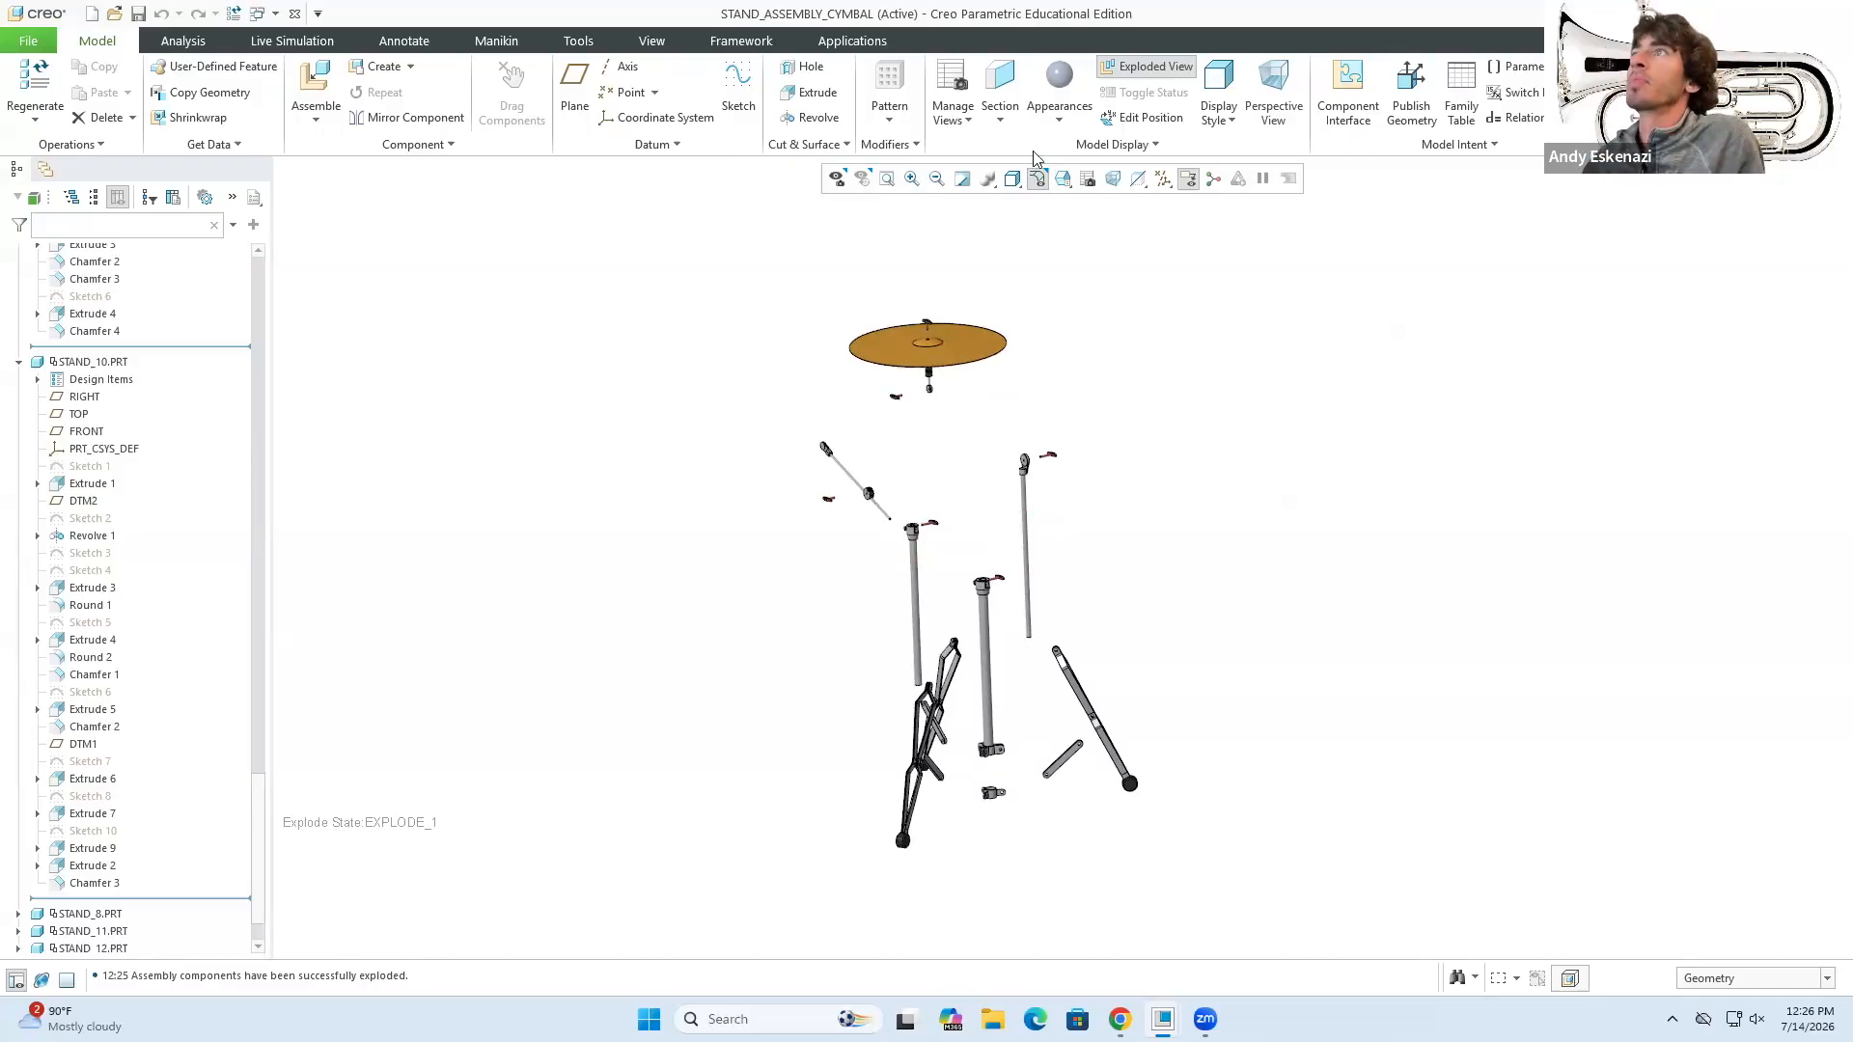
click(1145, 66)
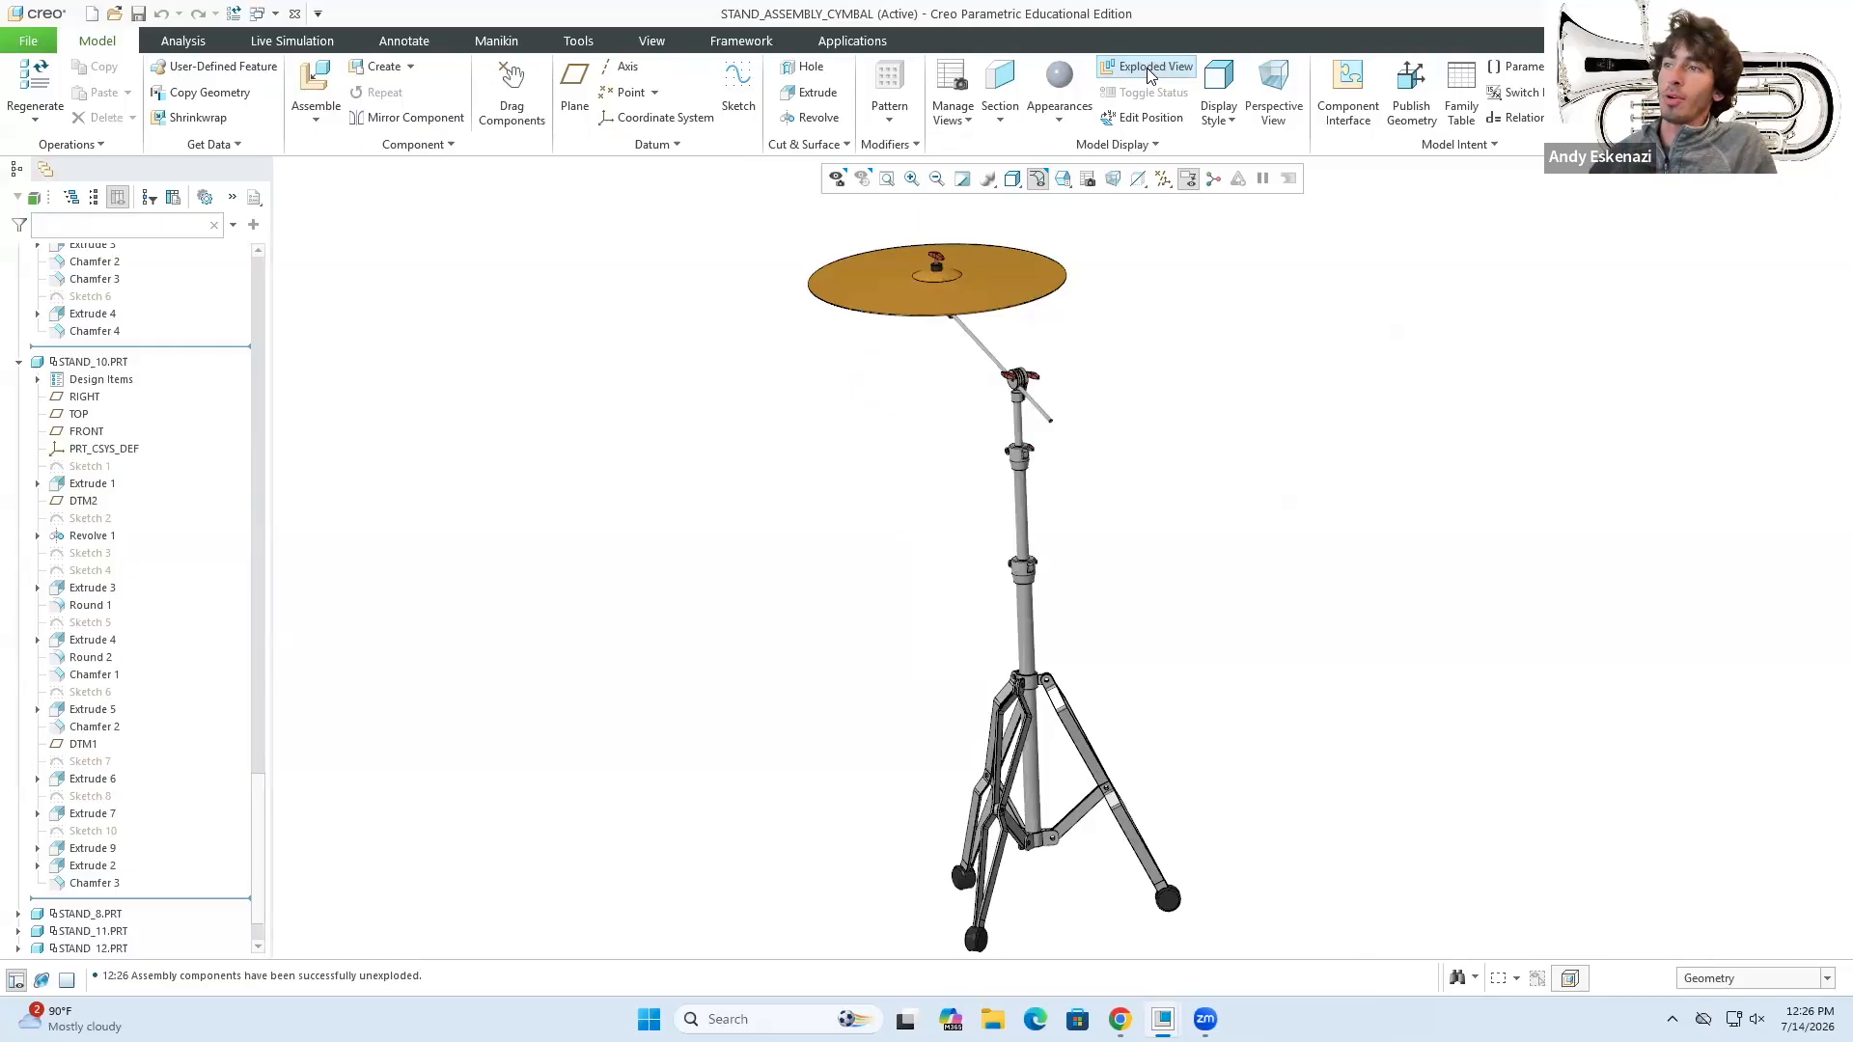
click(1148, 69)
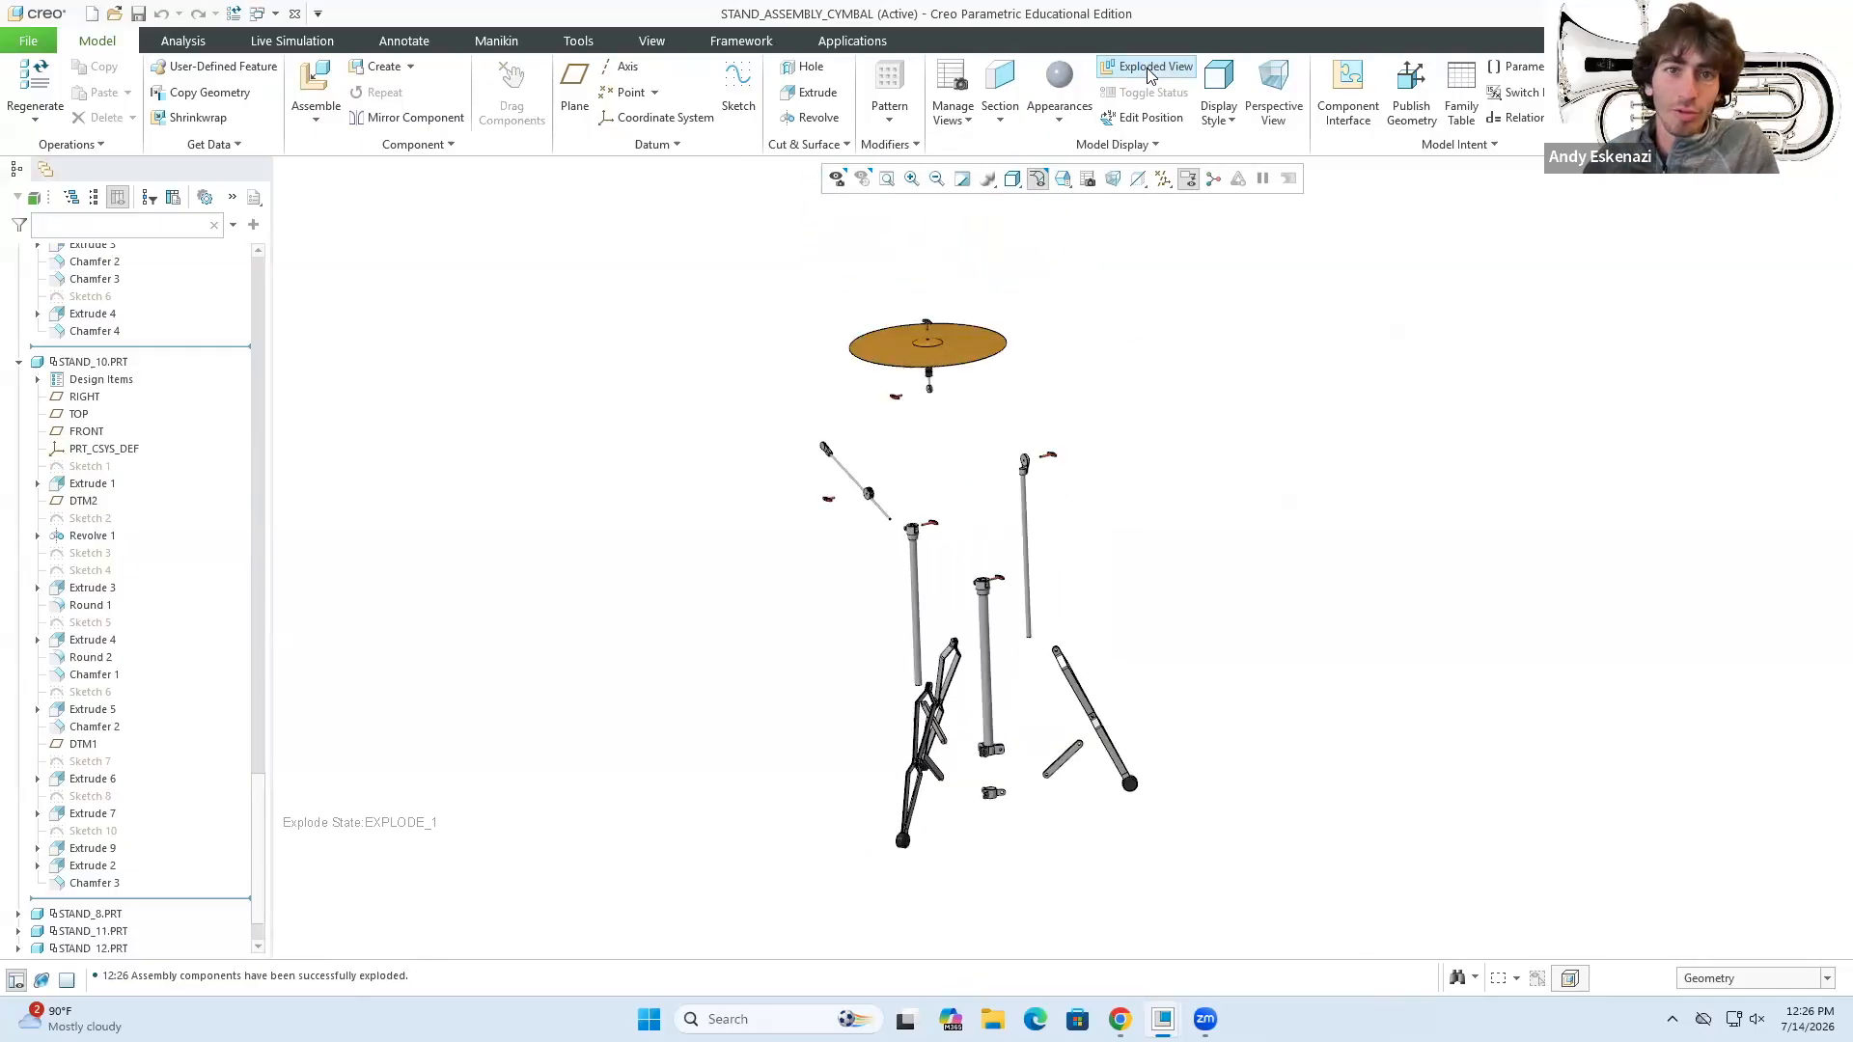
- Reopen Explode_1 for position editing and lower the cymbal, its STAND_11 rod and both STAND_12 wing nuts about 114 units
click(954, 122)
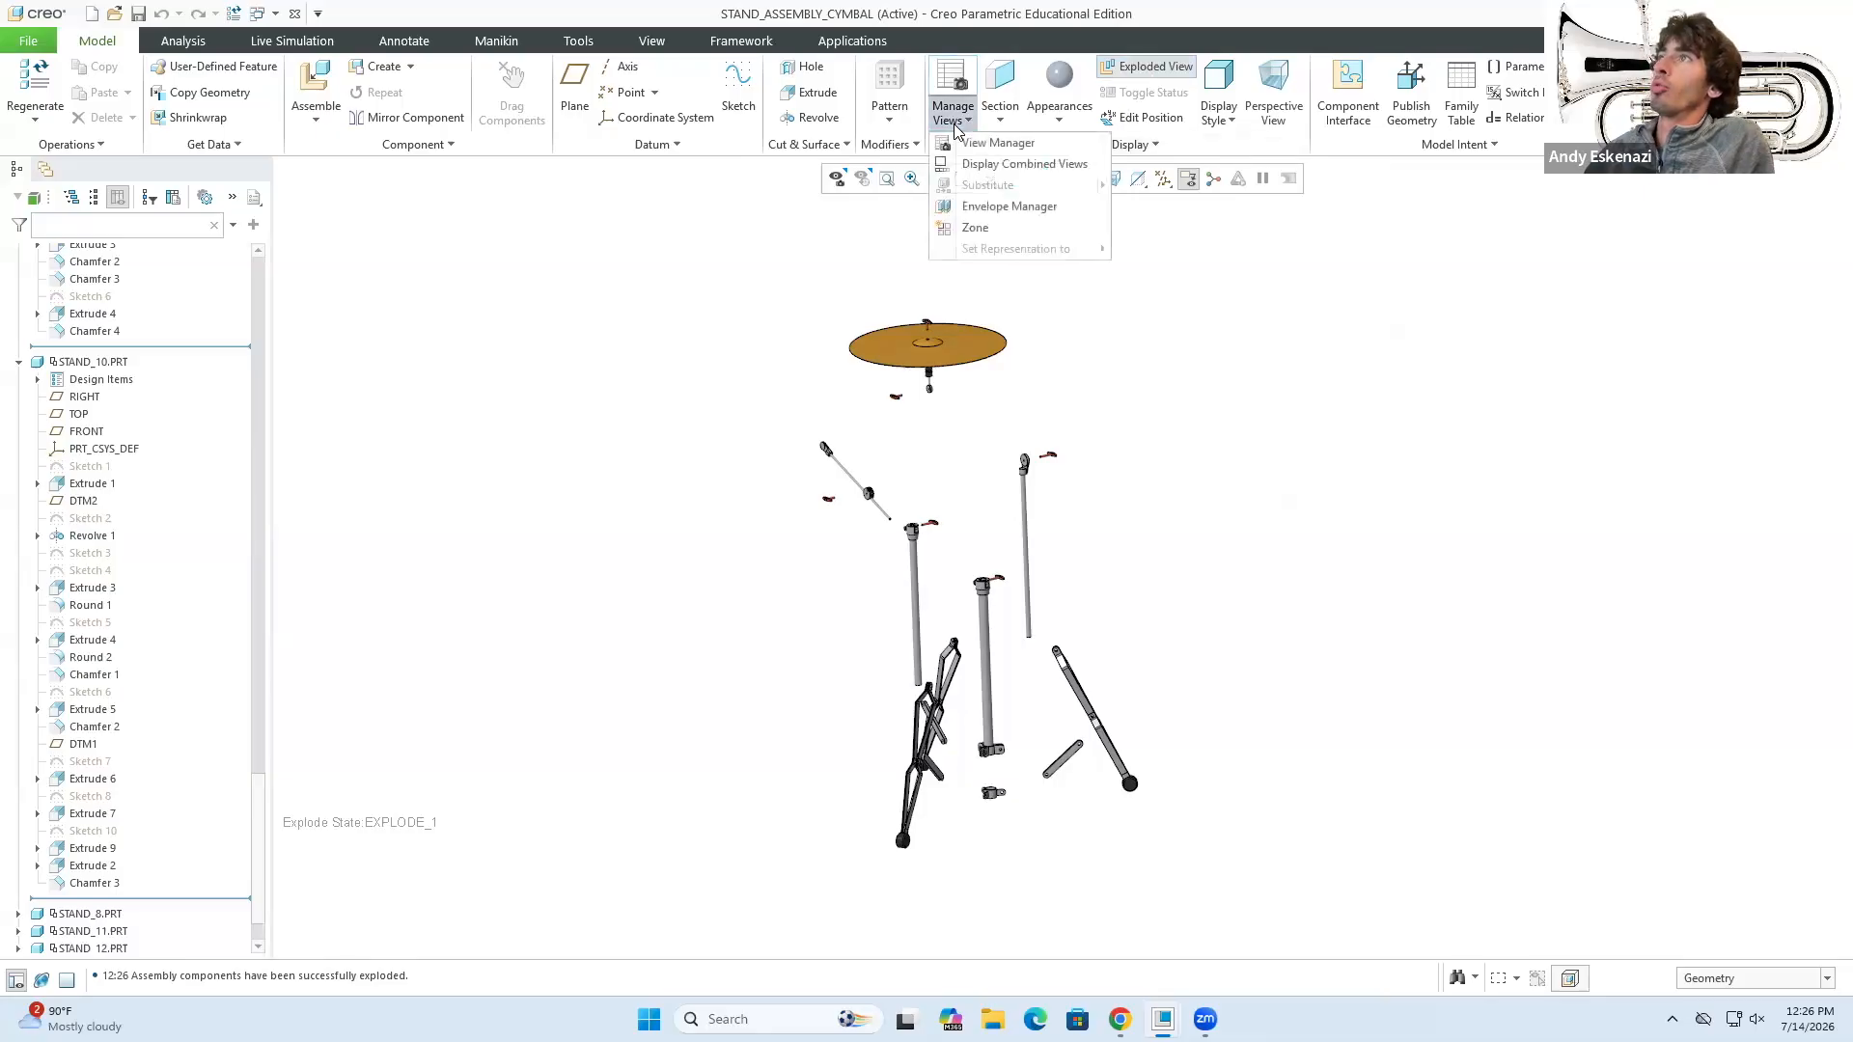
click(998, 142)
right_click(1461, 304)
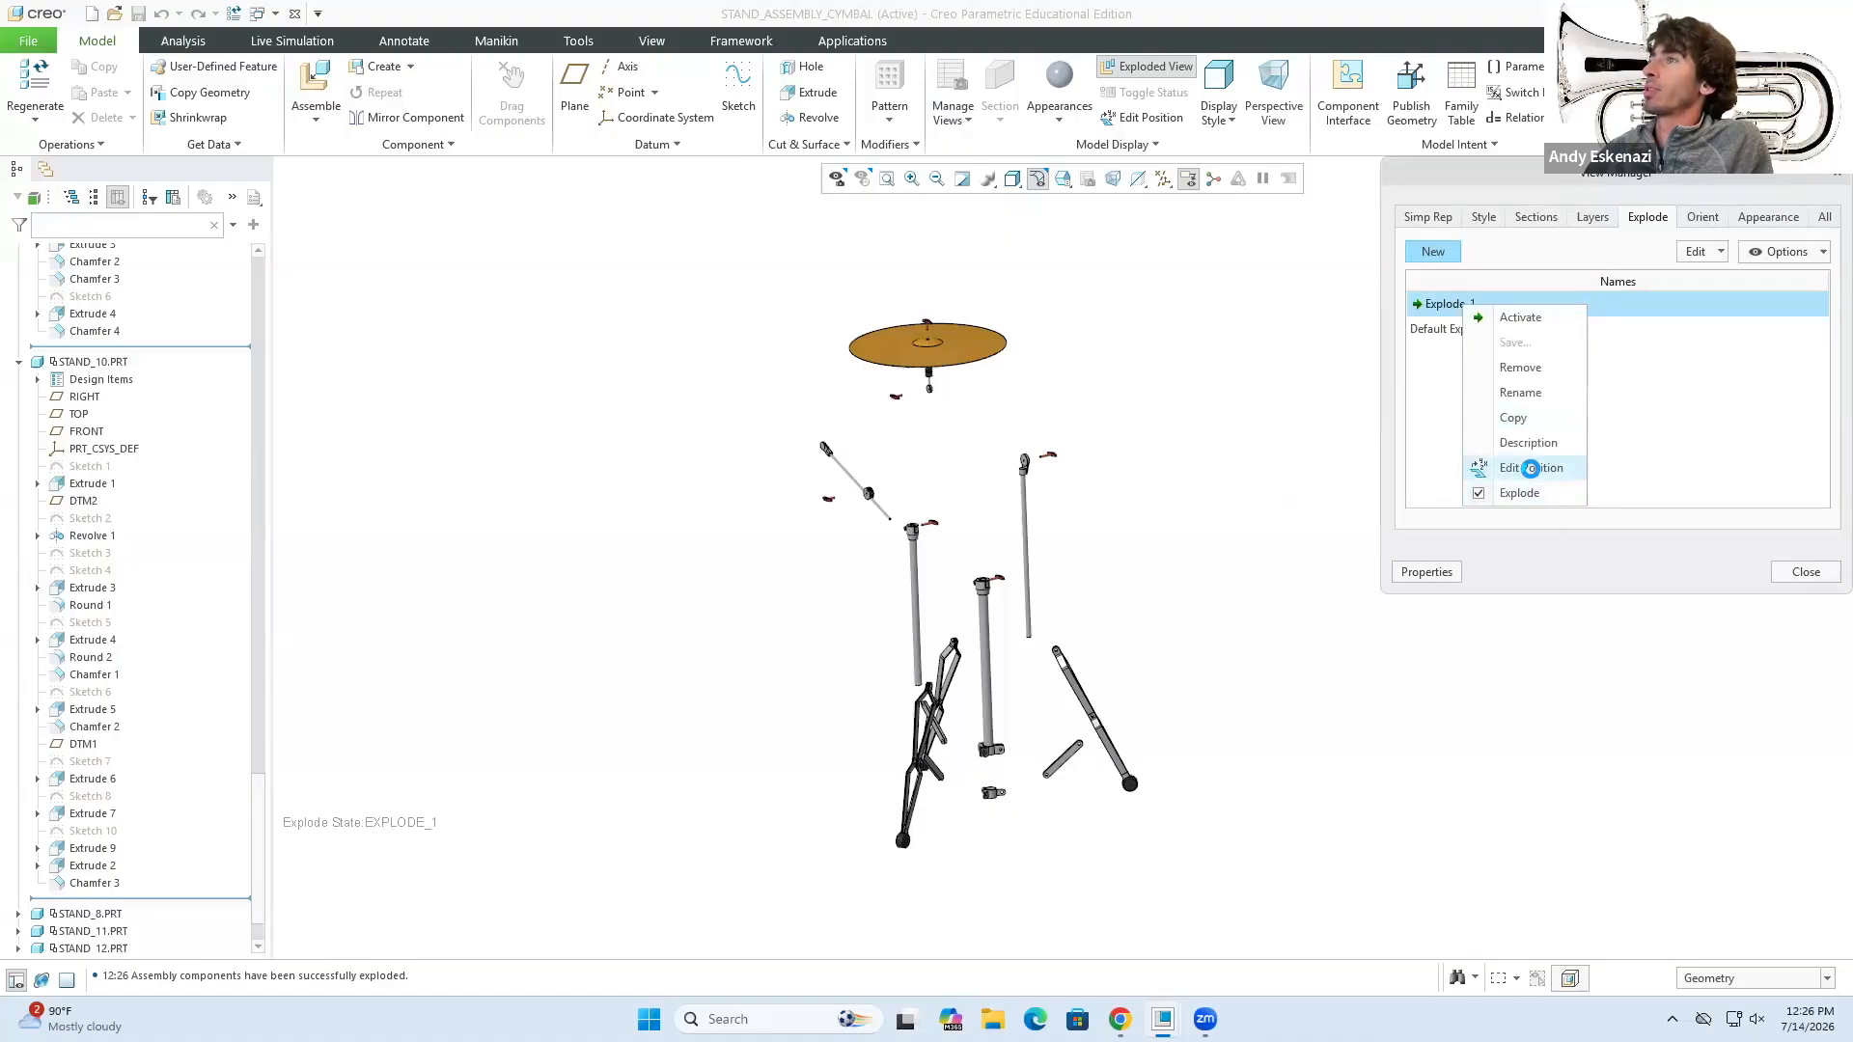
click(1531, 468)
scroll(934, 269, up, 5)
click(902, 267)
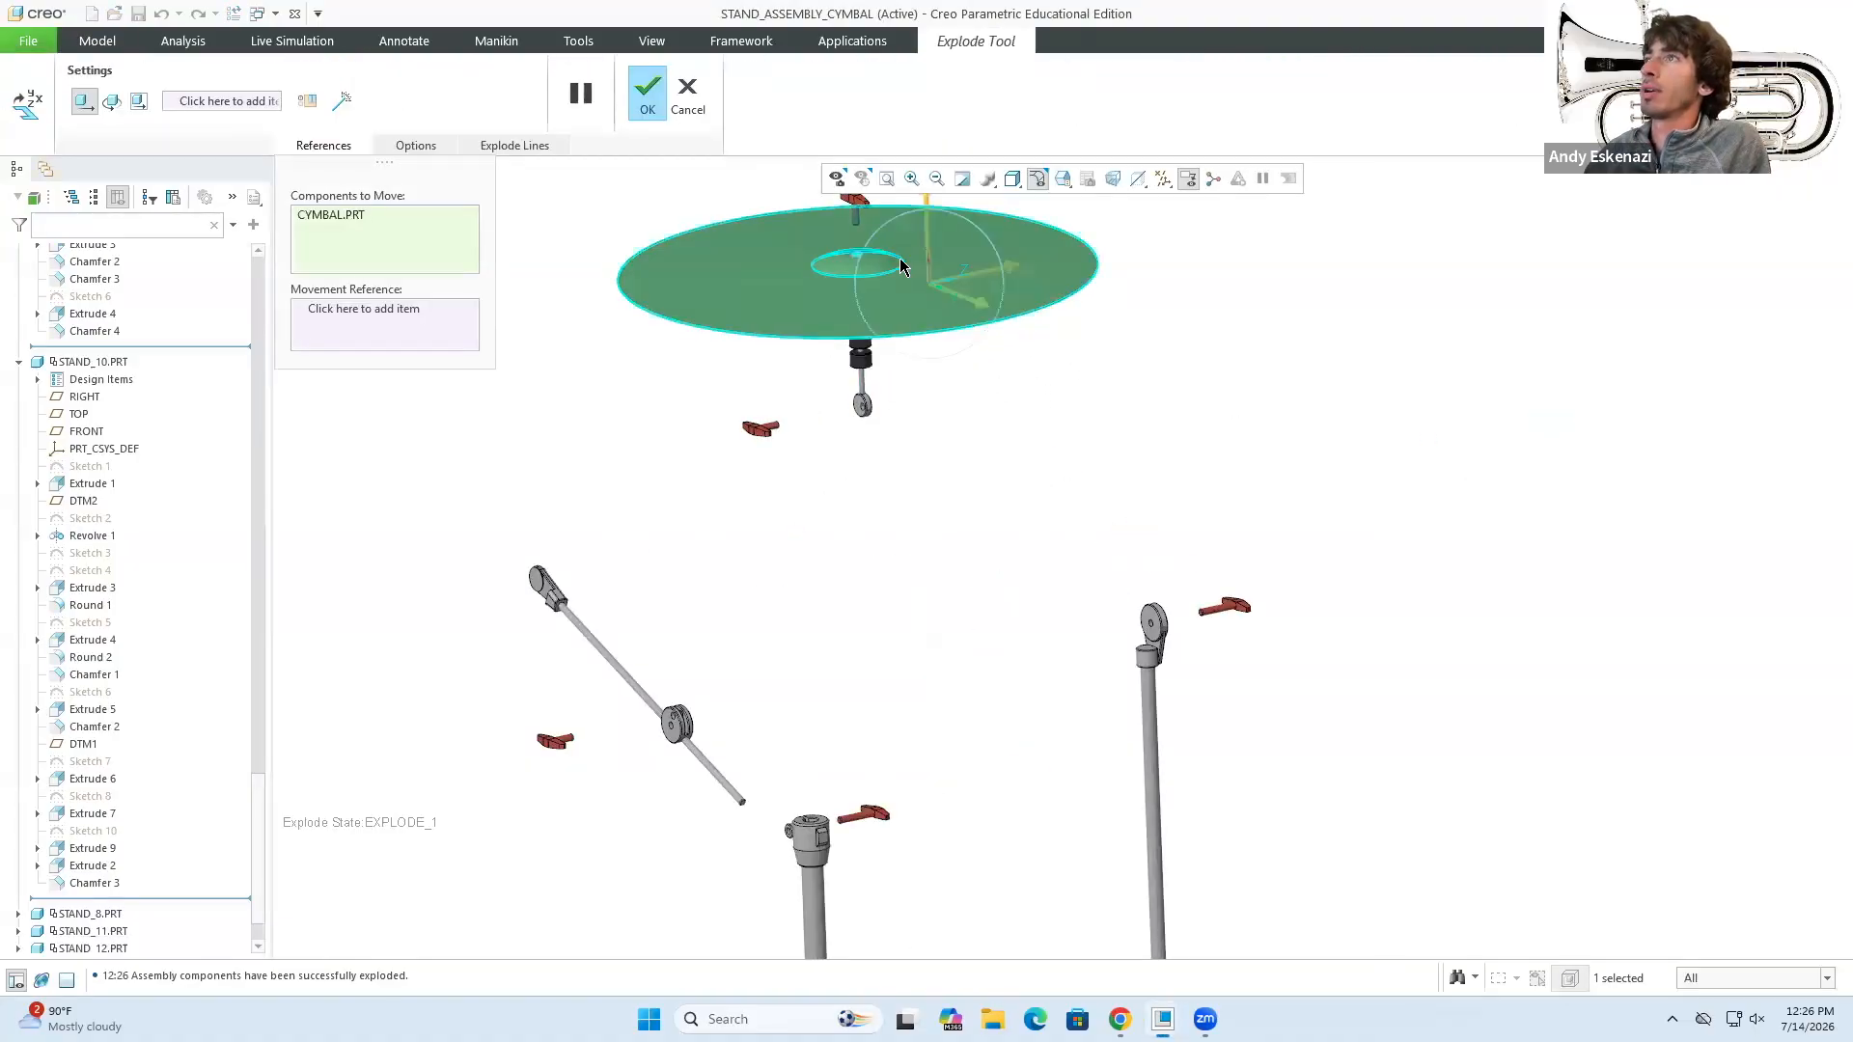
ctrl+click(856, 205)
ctrl+click(862, 401)
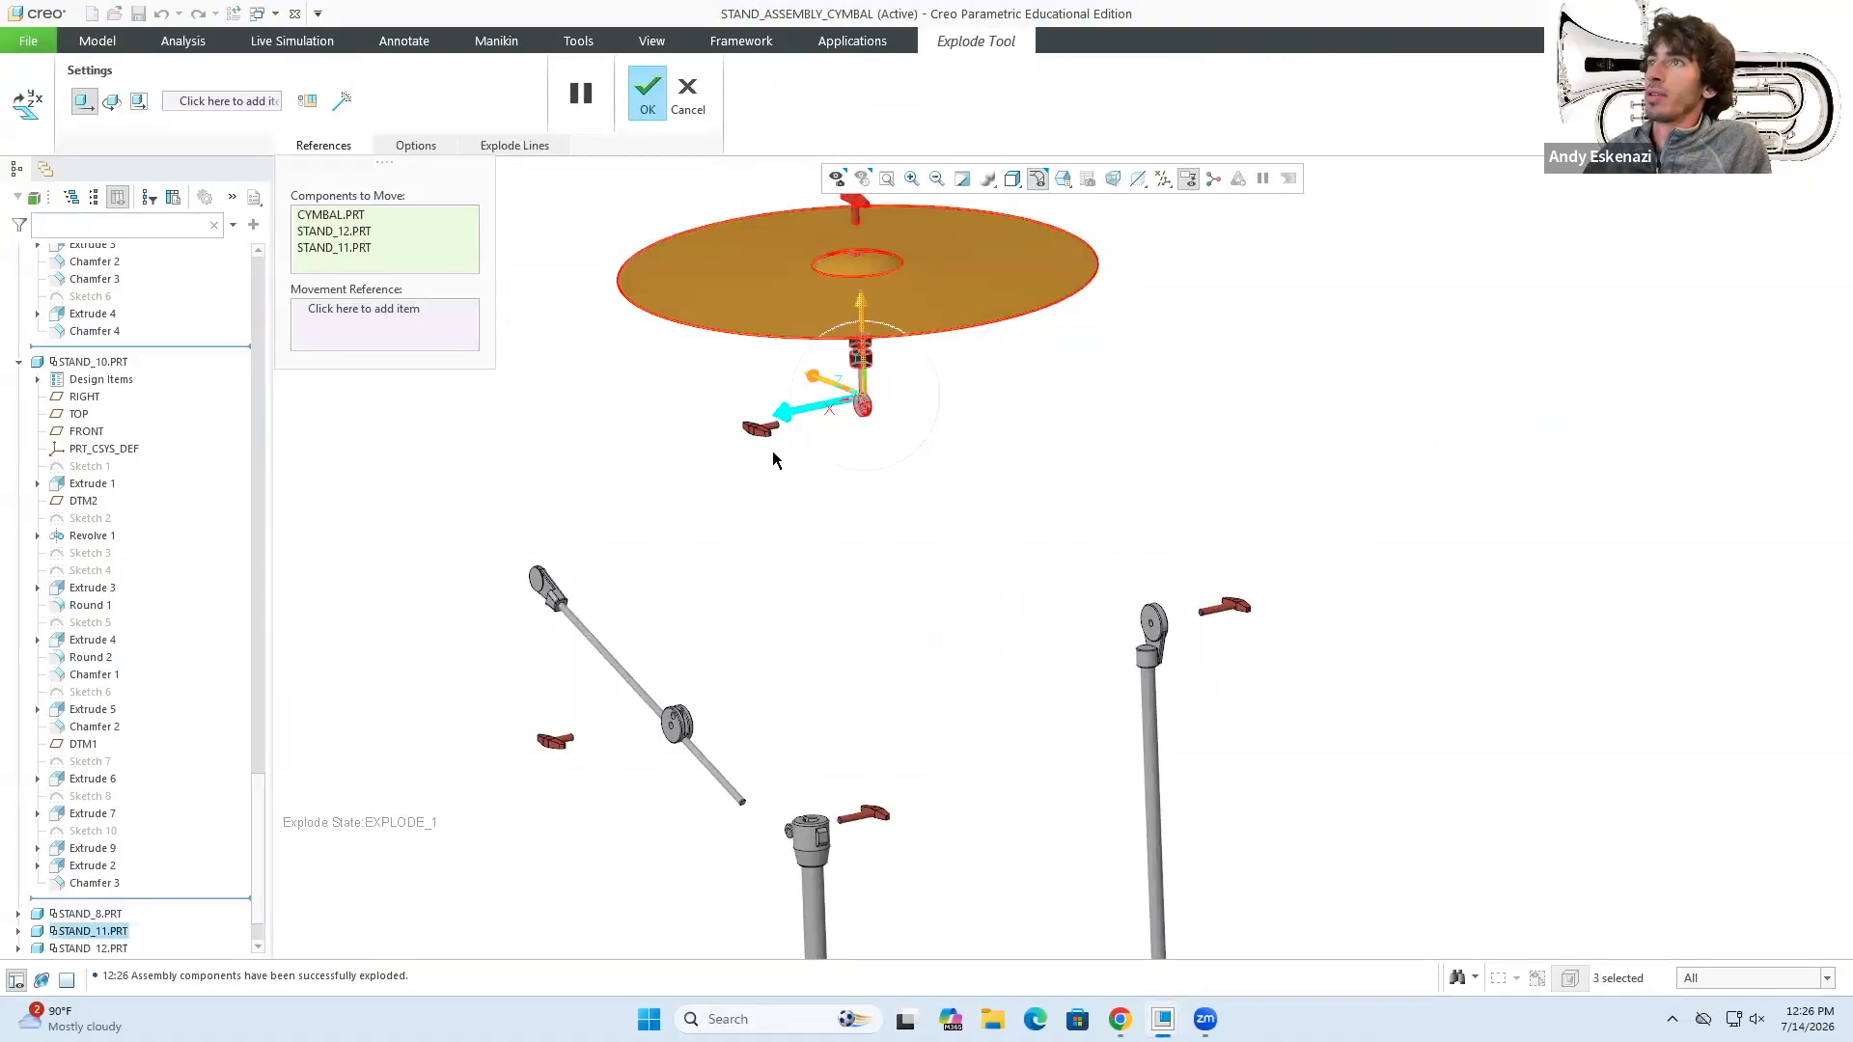
ctrl+click(760, 428)
drag(762, 354, 763, 550)
scroll(1100, 458, down, 3)
middle_drag(946, 612, 950, 426)
scroll(950, 426, down, 3)
scroll(965, 526, up, 2)
middle_drag(1026, 481, 1021, 493)
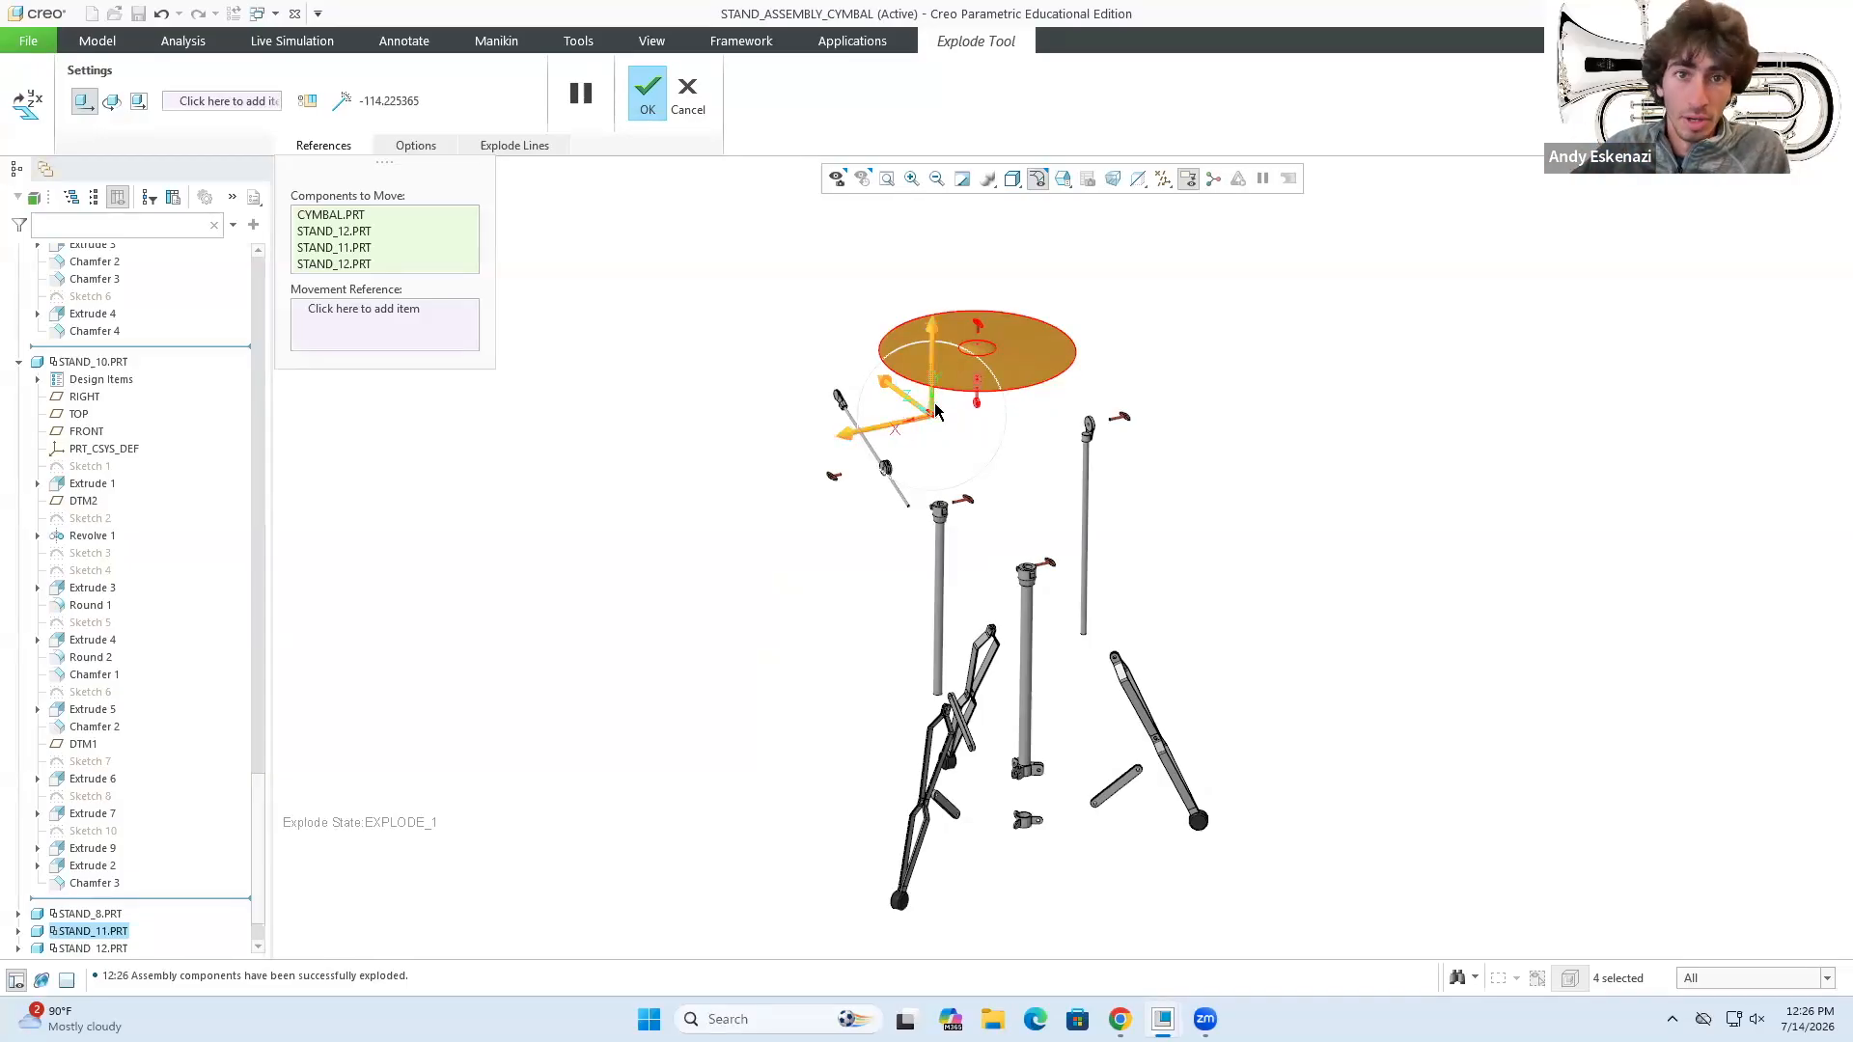
- Prepare to rotate only the STAND_12 wing nut beside the STAND_11 rod, with datum axes displayed
click(113, 102)
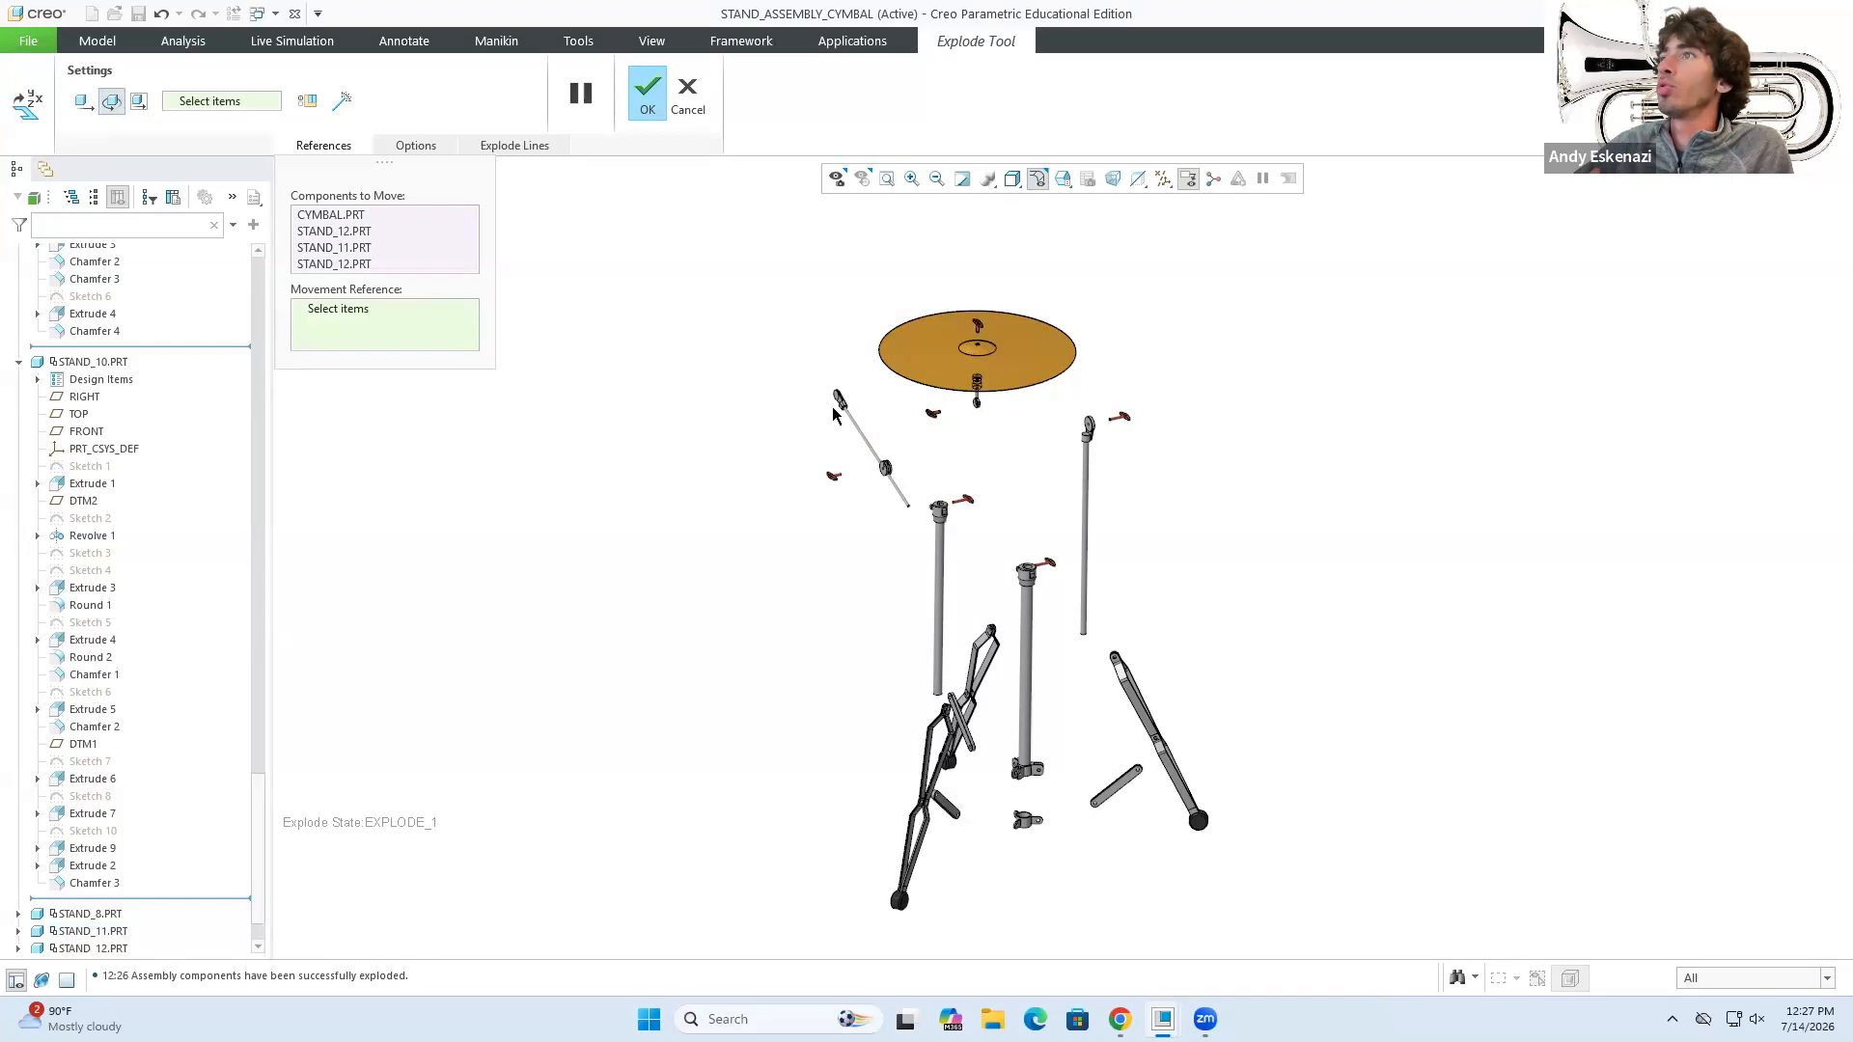
scroll(866, 437, up, 4)
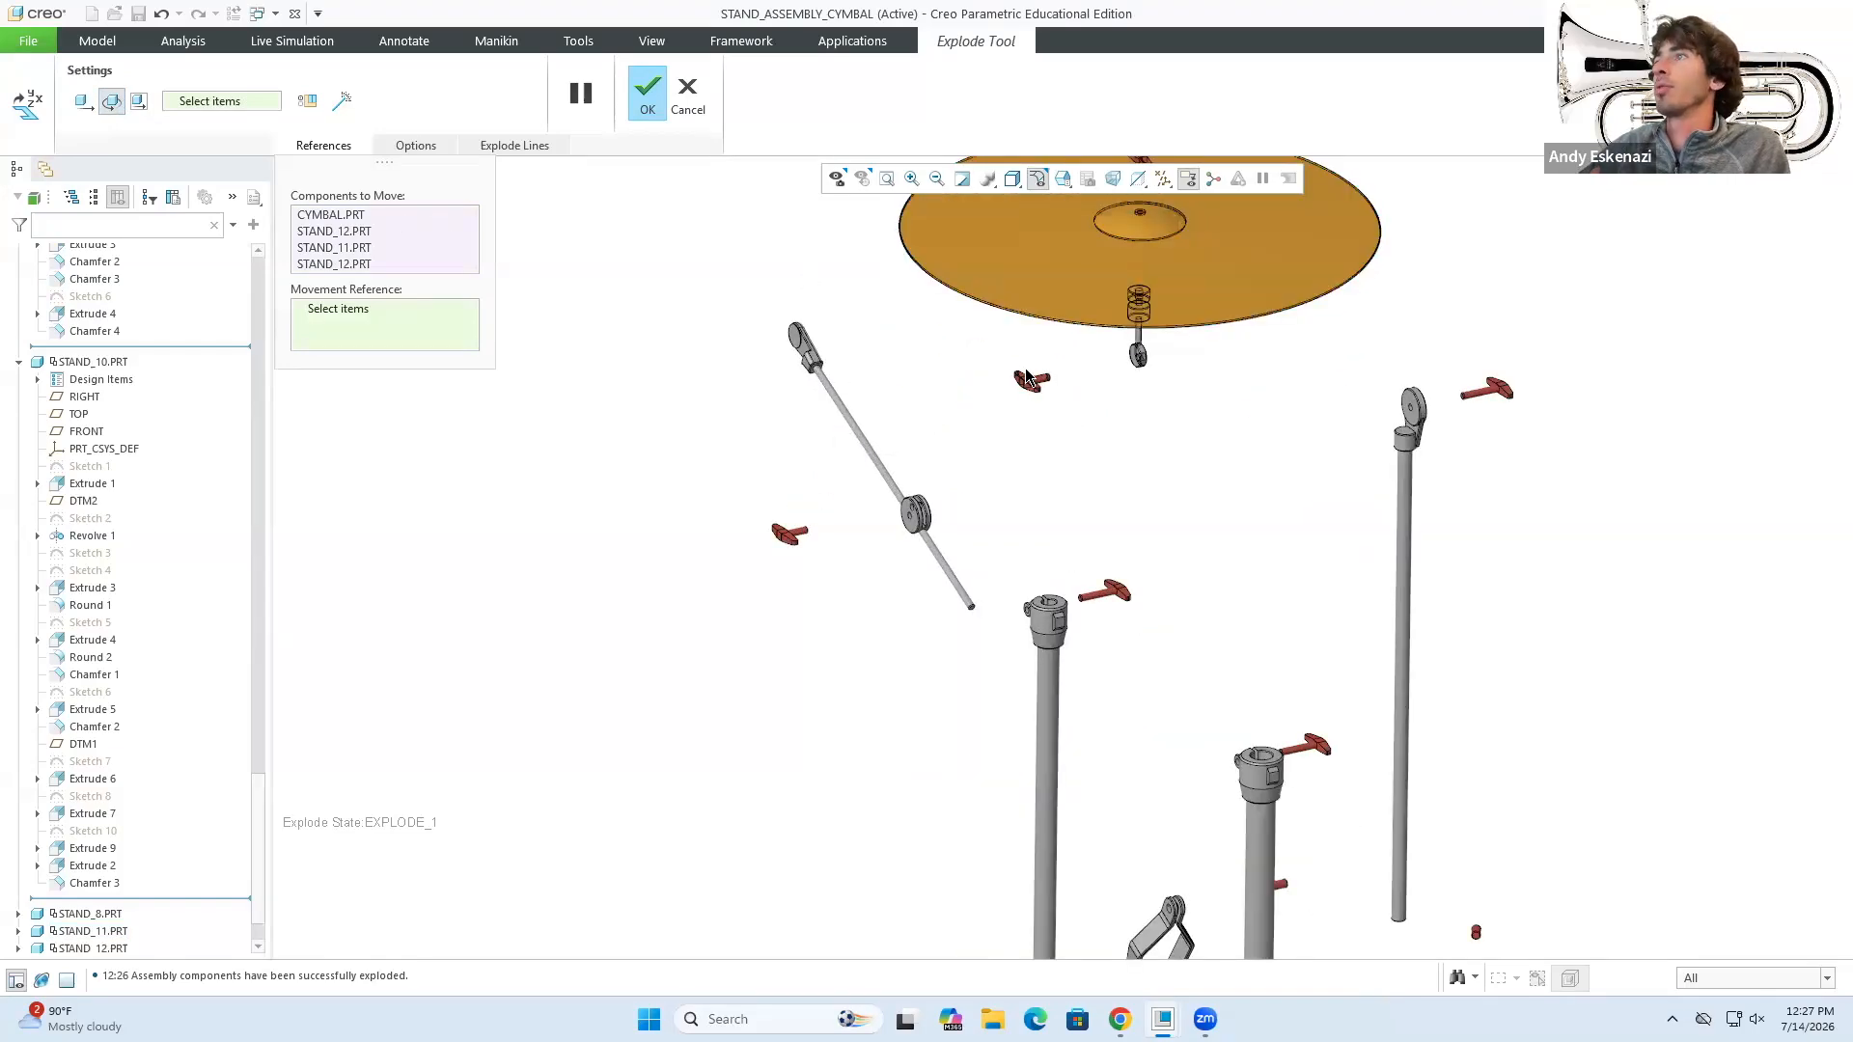
right_click(407, 249)
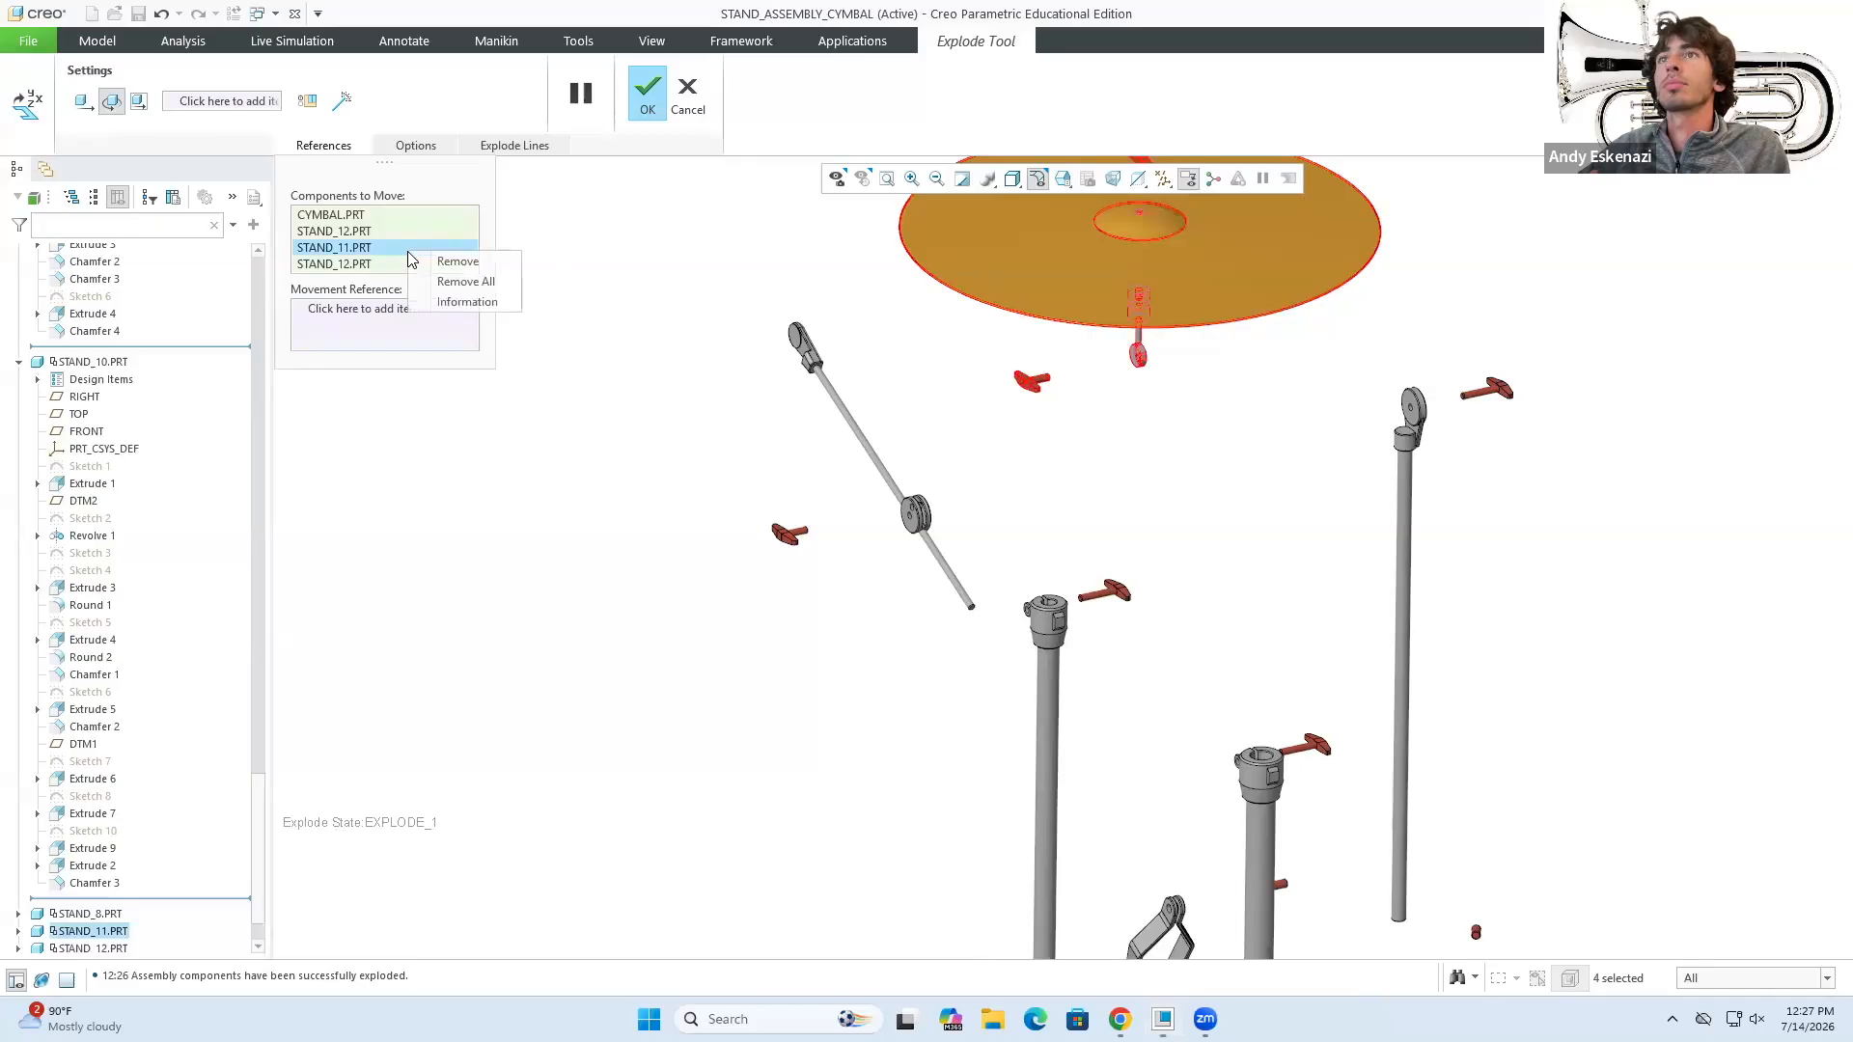
click(467, 282)
click(1031, 382)
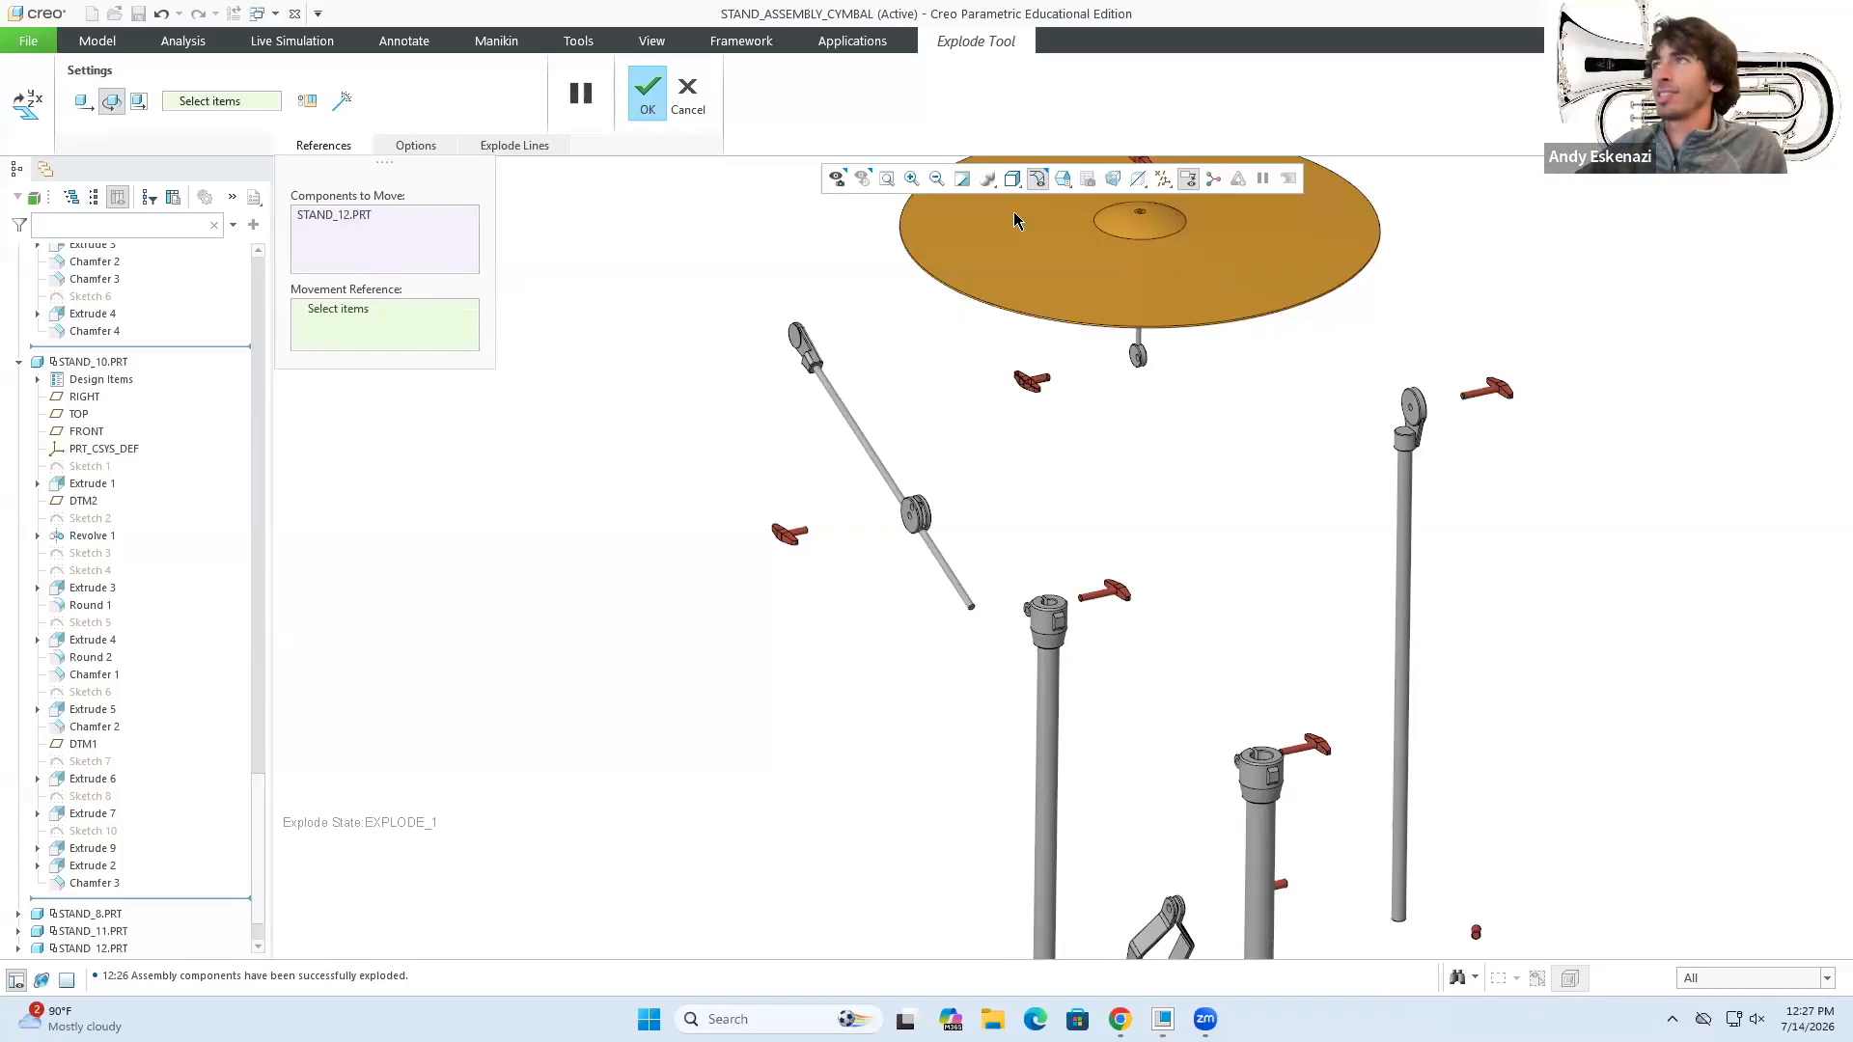
click(1164, 181)
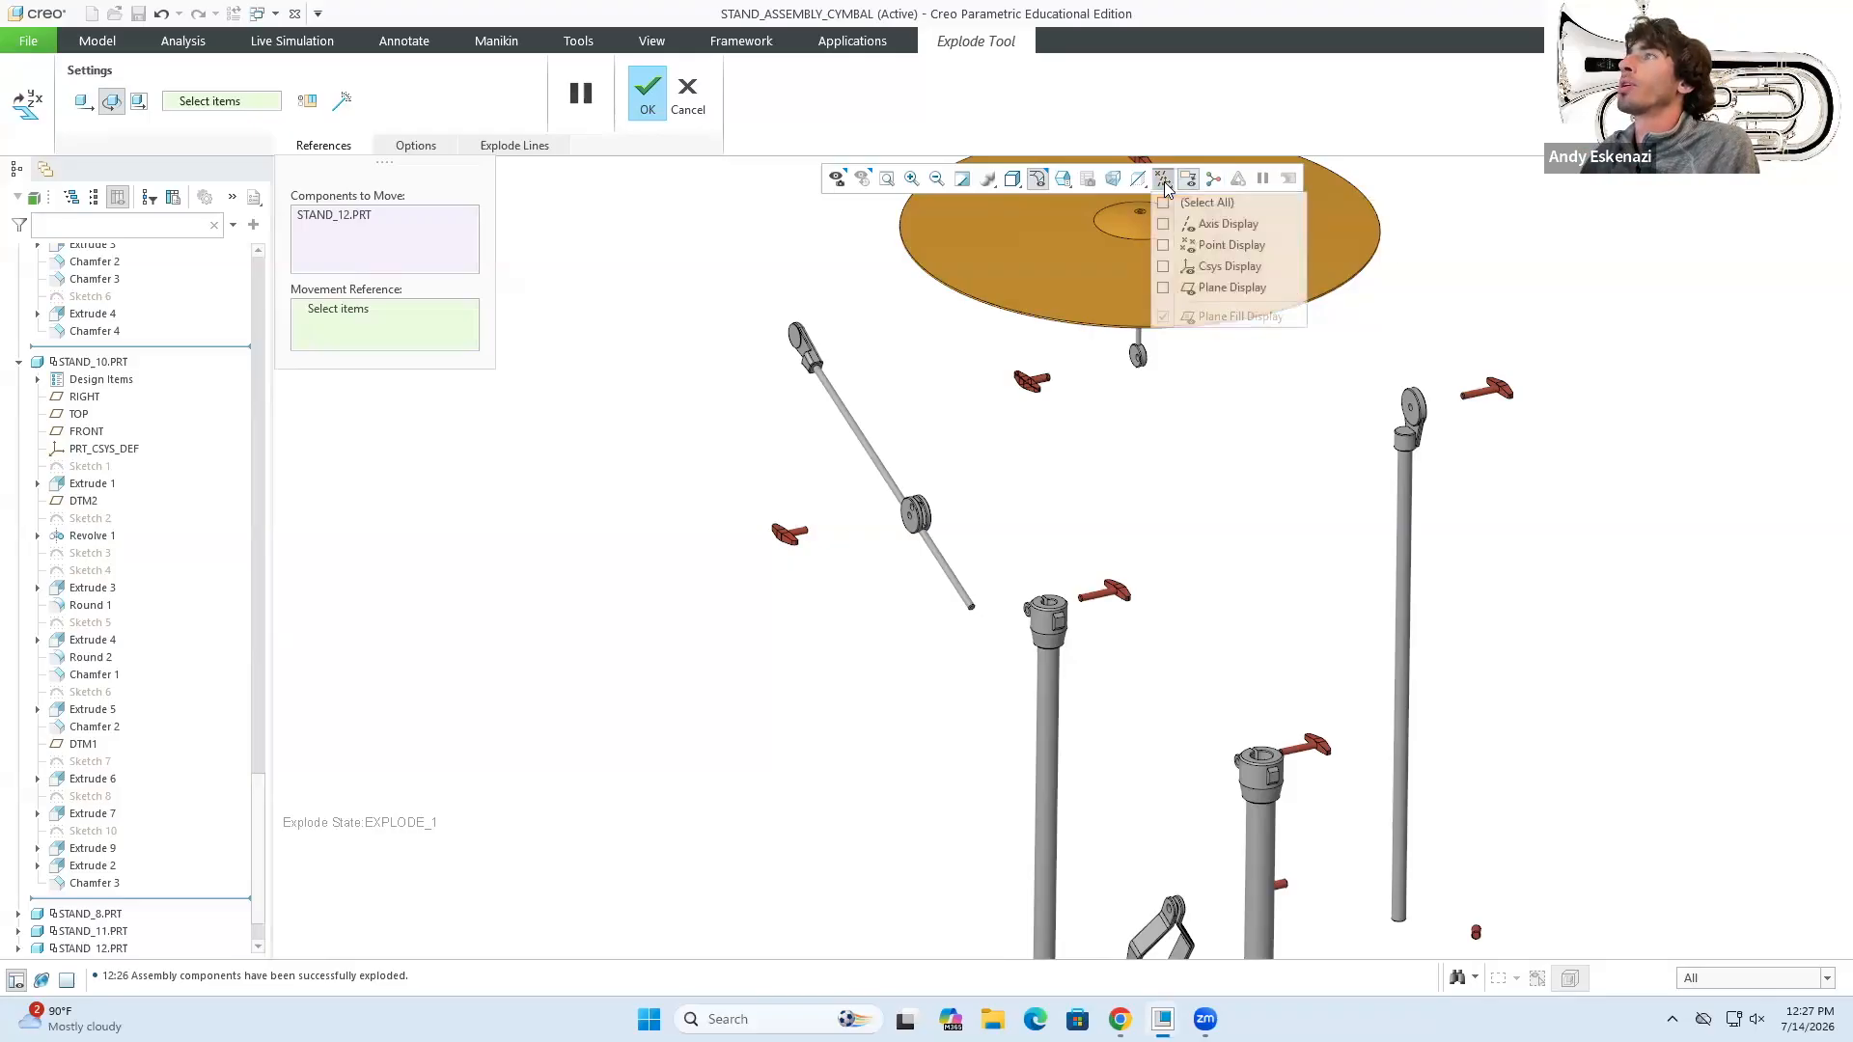
click(1215, 224)
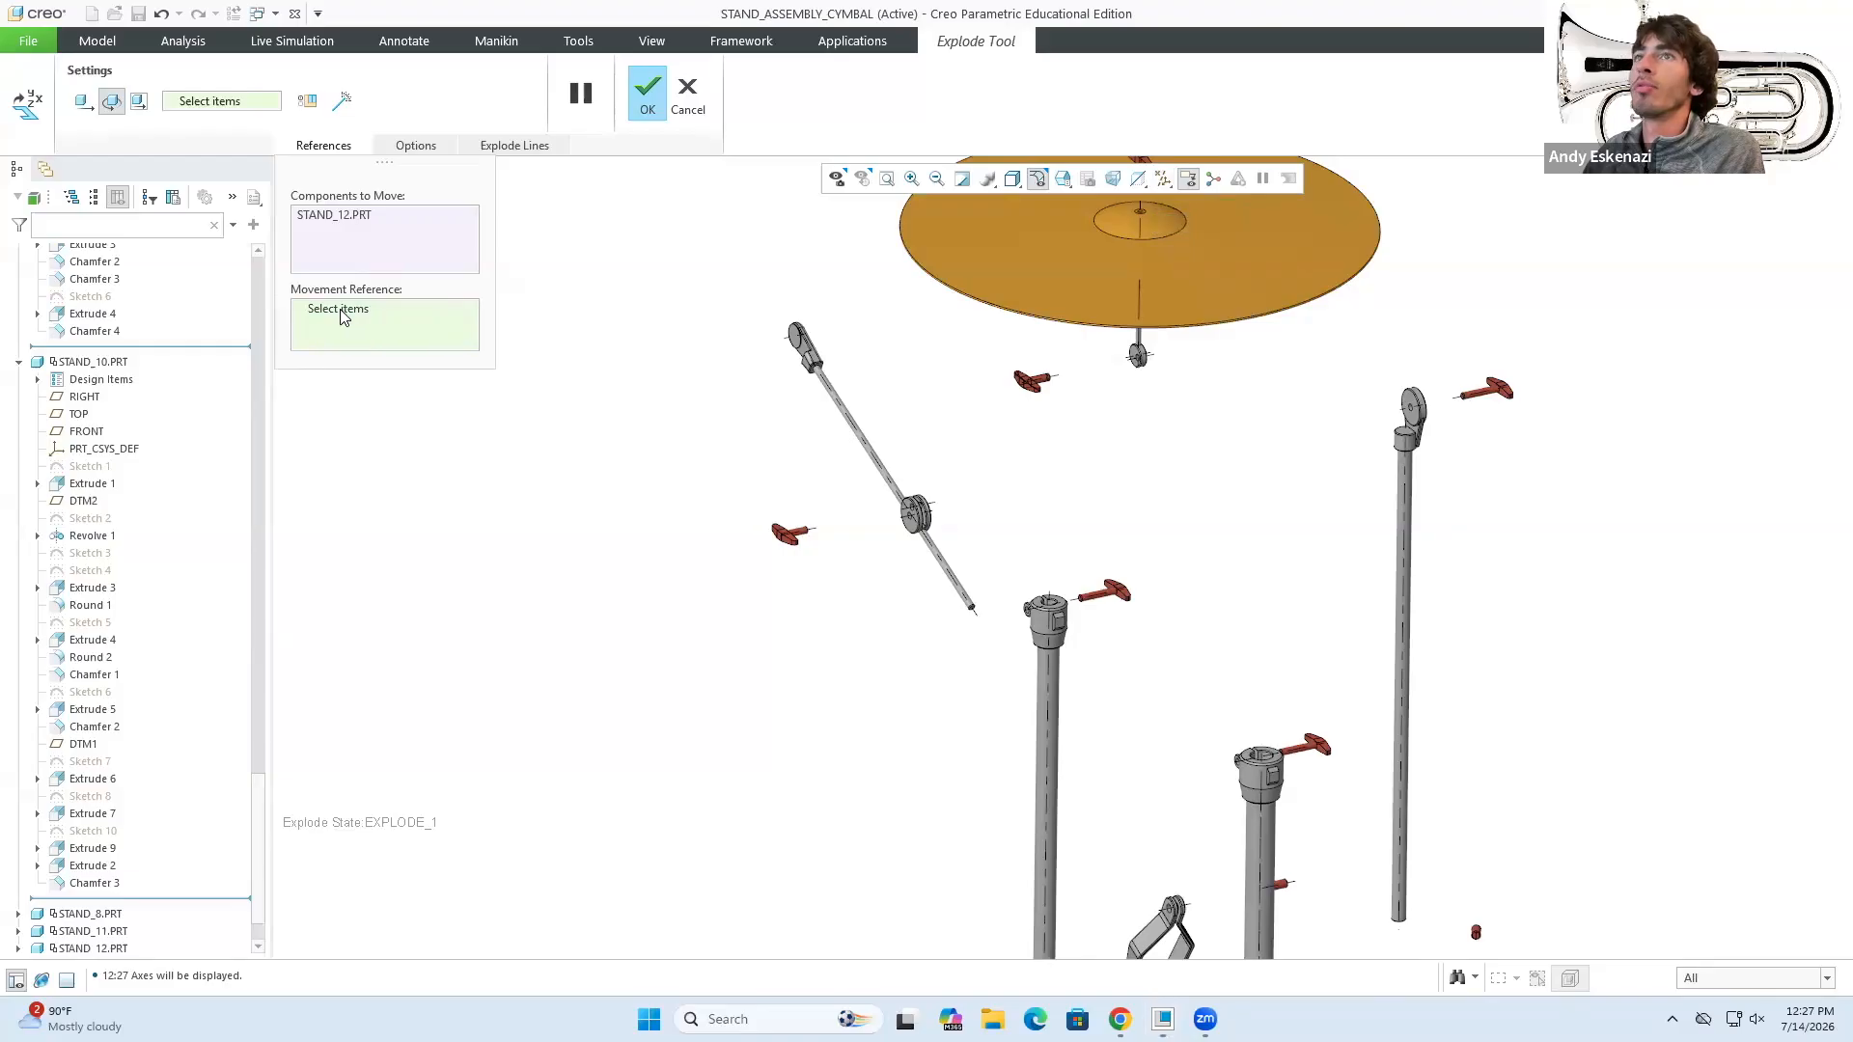
- Rotate the STAND_12 wing nut about 91 degrees around its own A_1 axis
scroll(1092, 379, down, 4)
scroll(1092, 379, down, 3)
click(1061, 391)
scroll(1025, 431, up, 3)
scroll(958, 396, down, 1)
drag(958, 396, 949, 436)
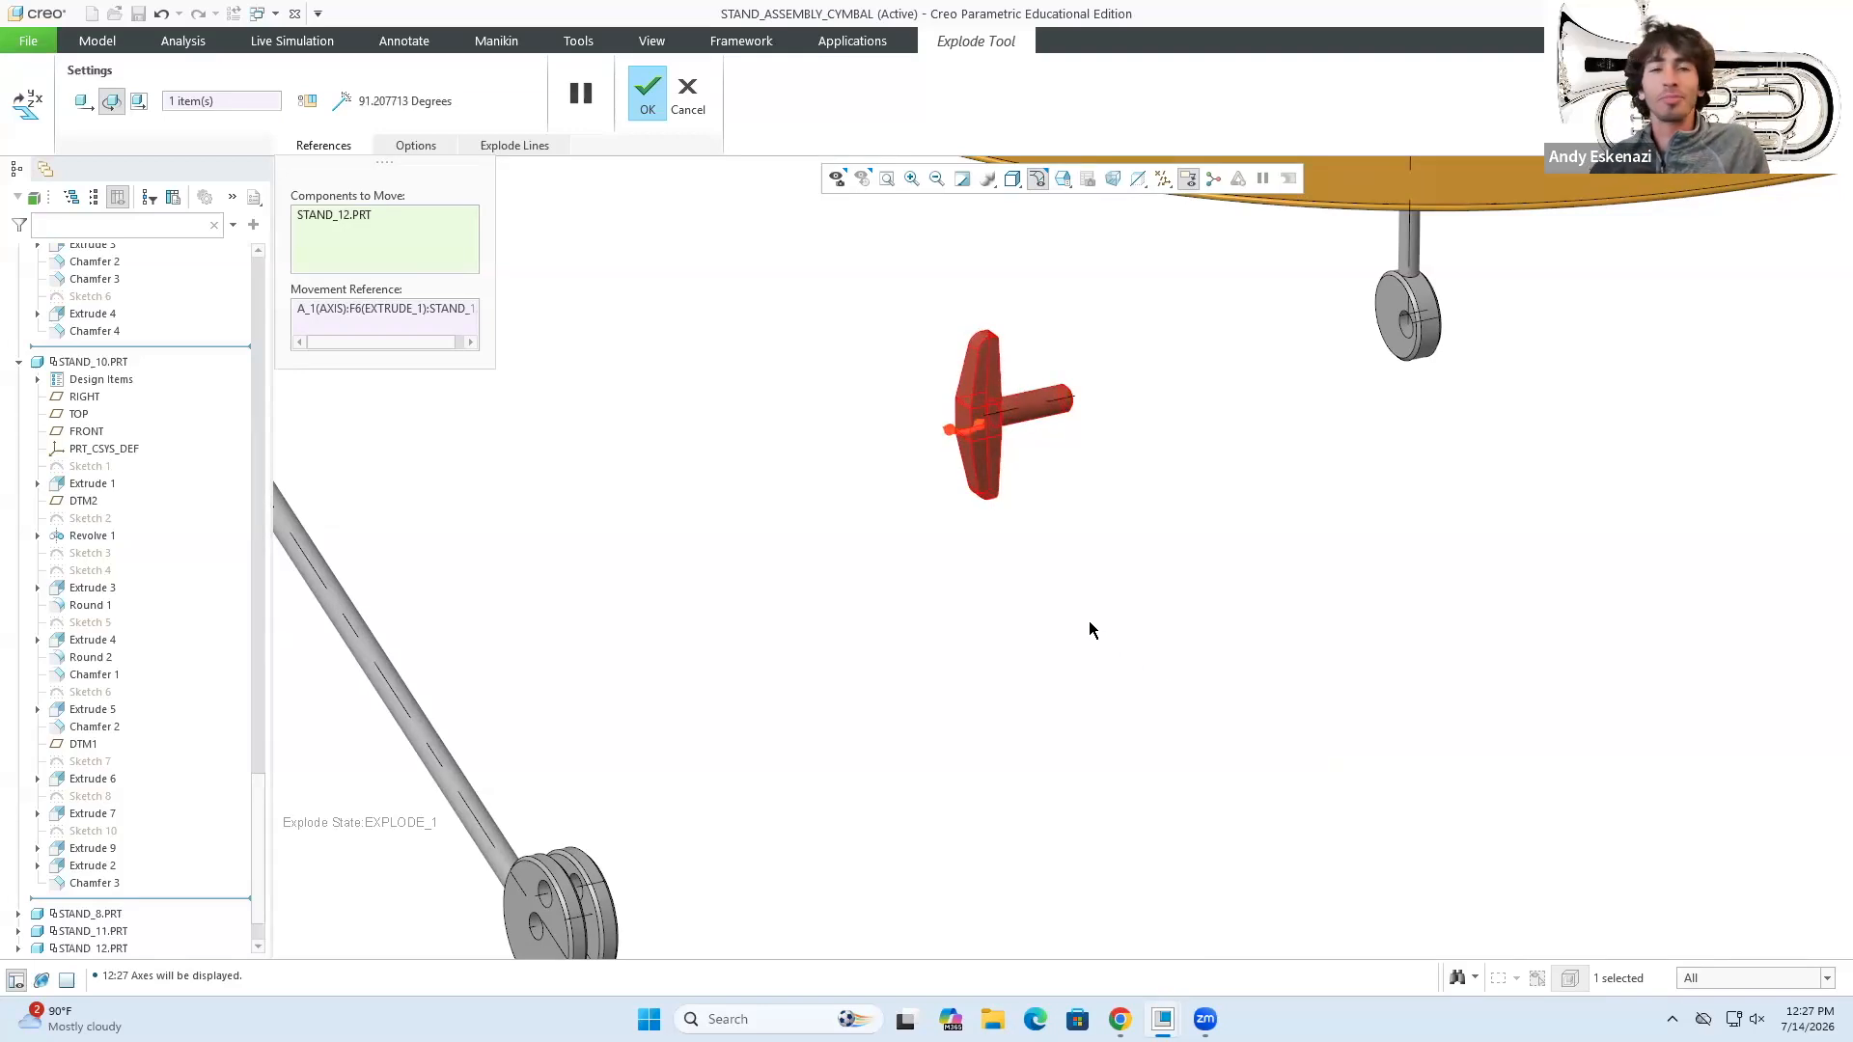
scroll(1112, 574, up, 4)
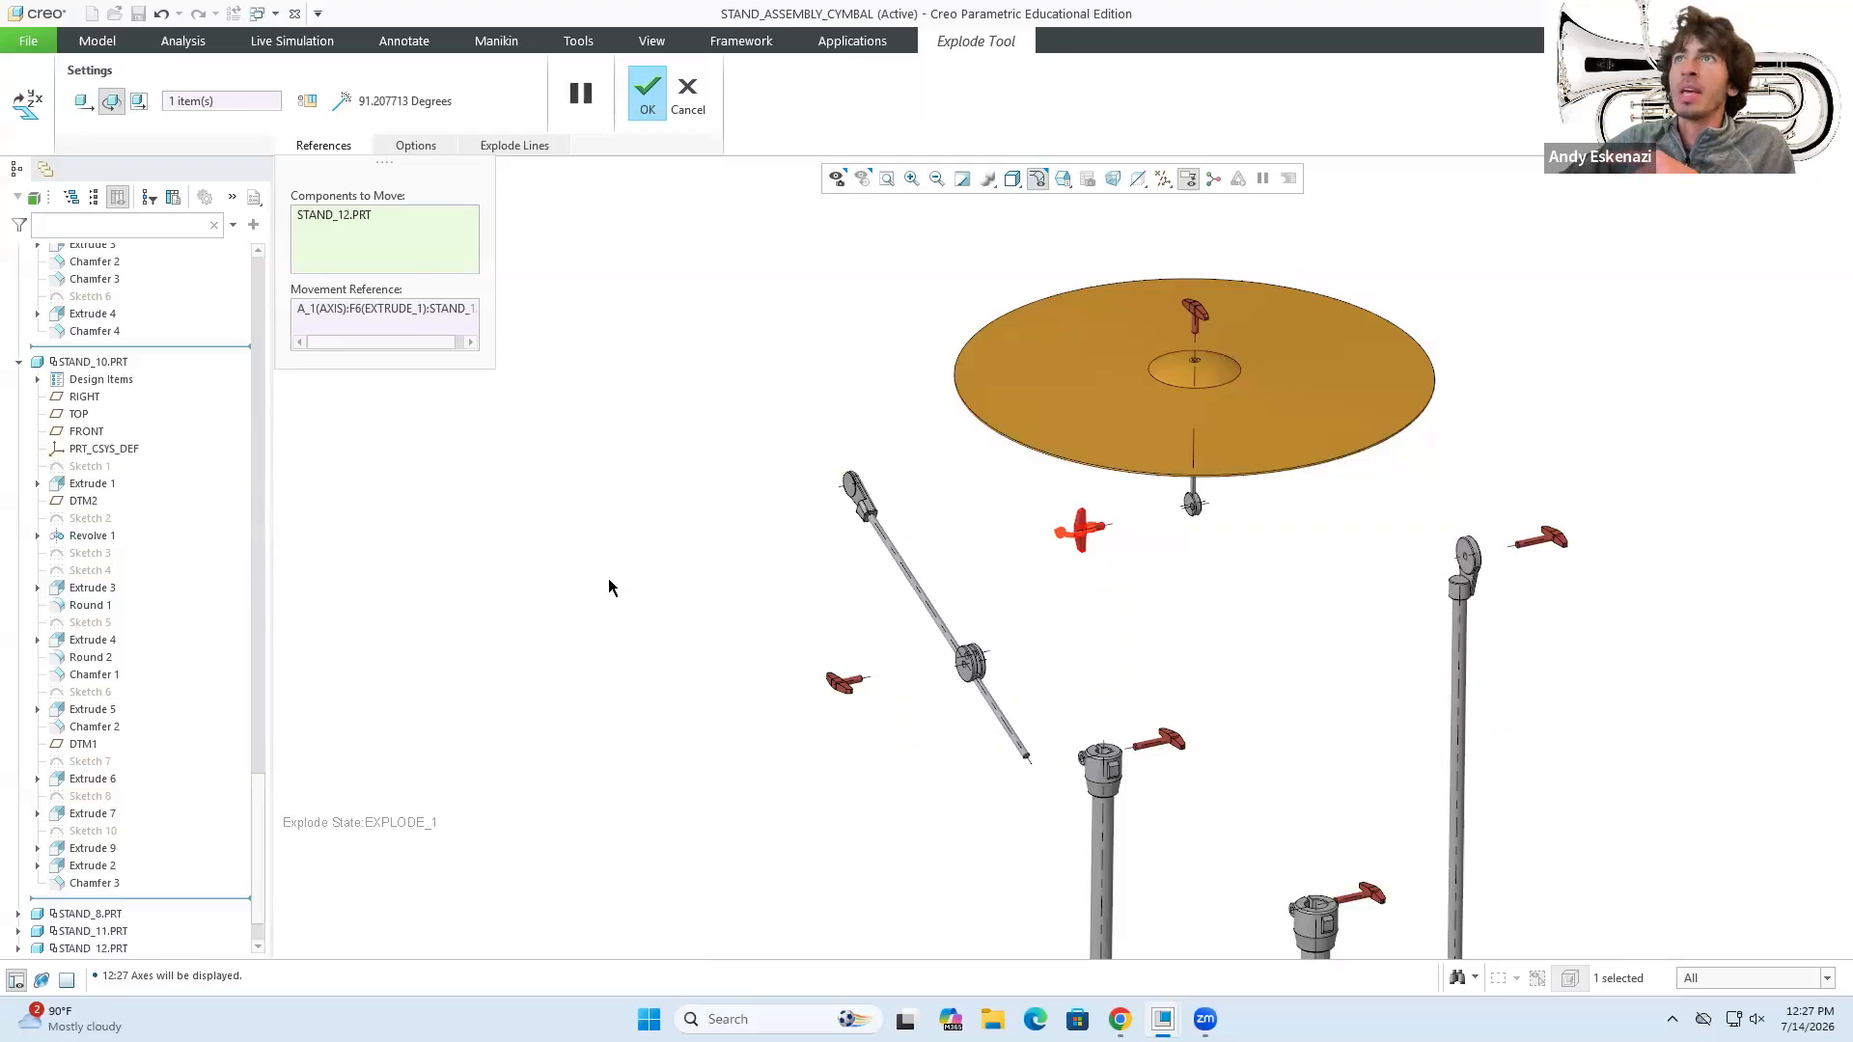
- Translate the rotated STAND_12 wing nut about 25 units outward along X, and bring it back about 20.5 units
click(439, 149)
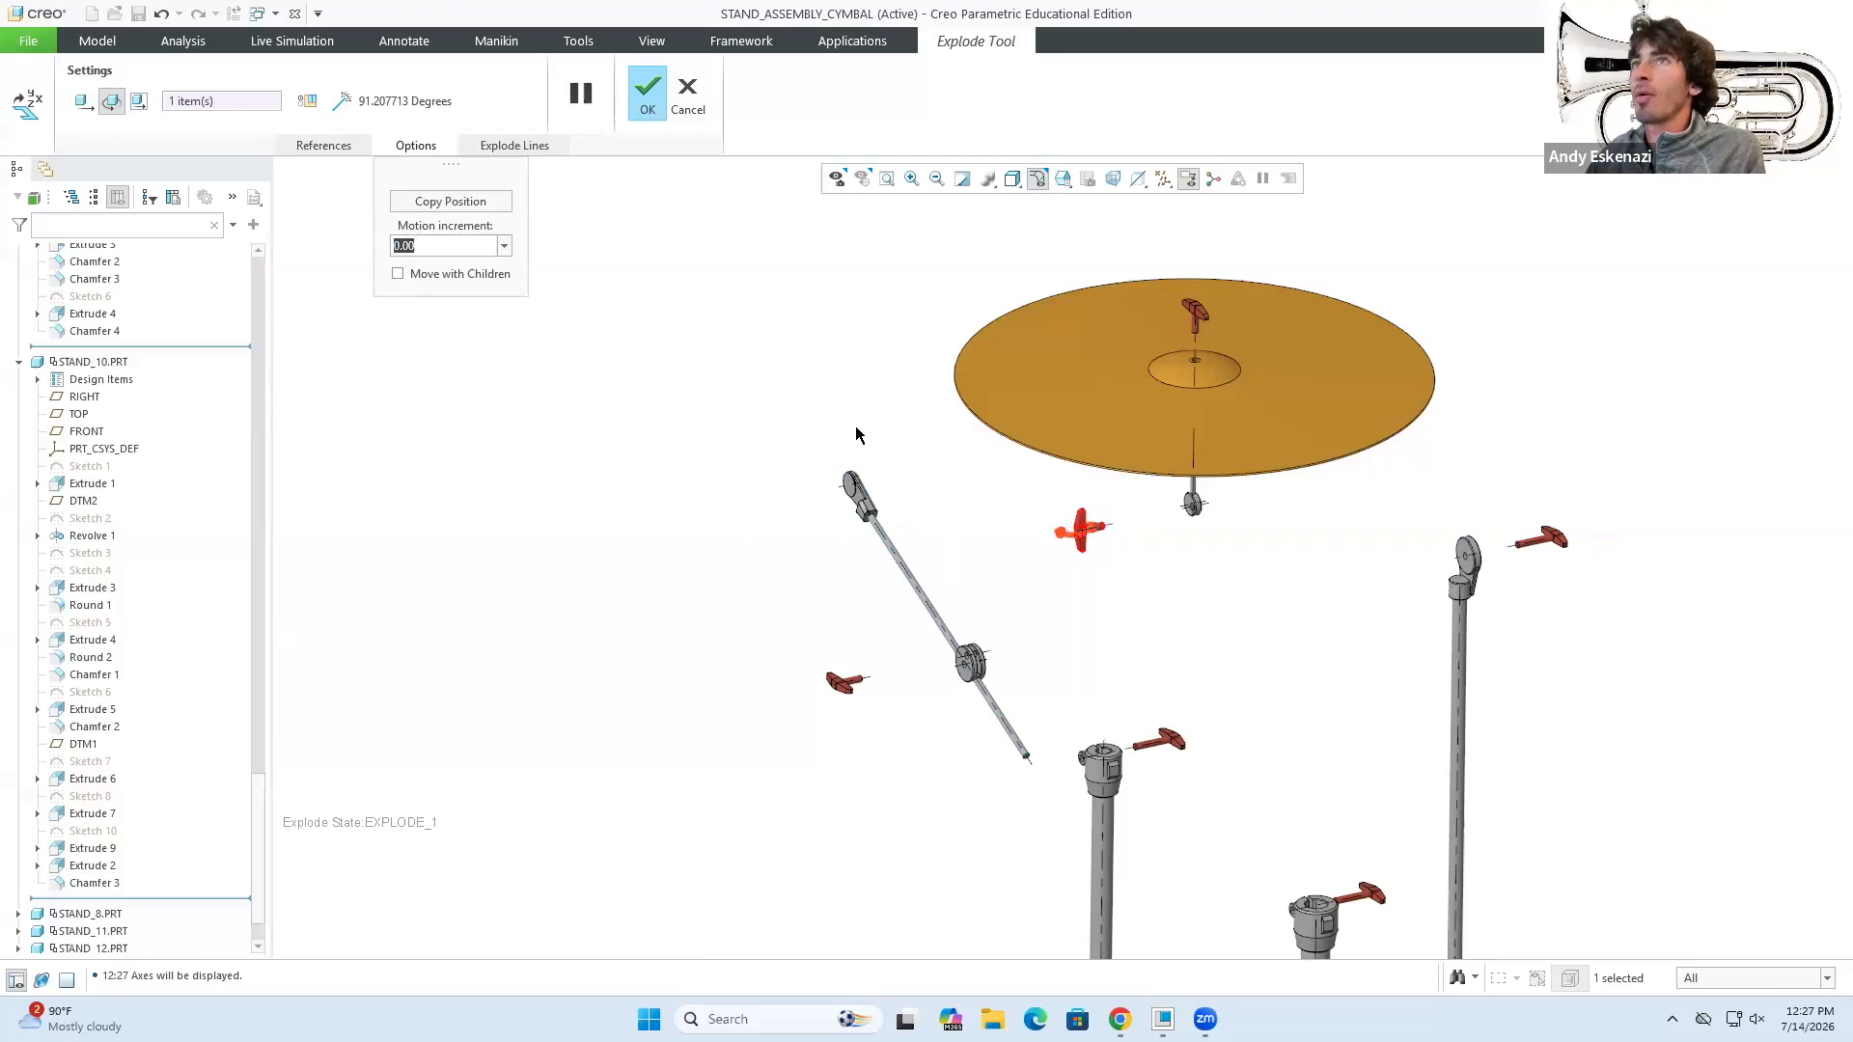
click(84, 101)
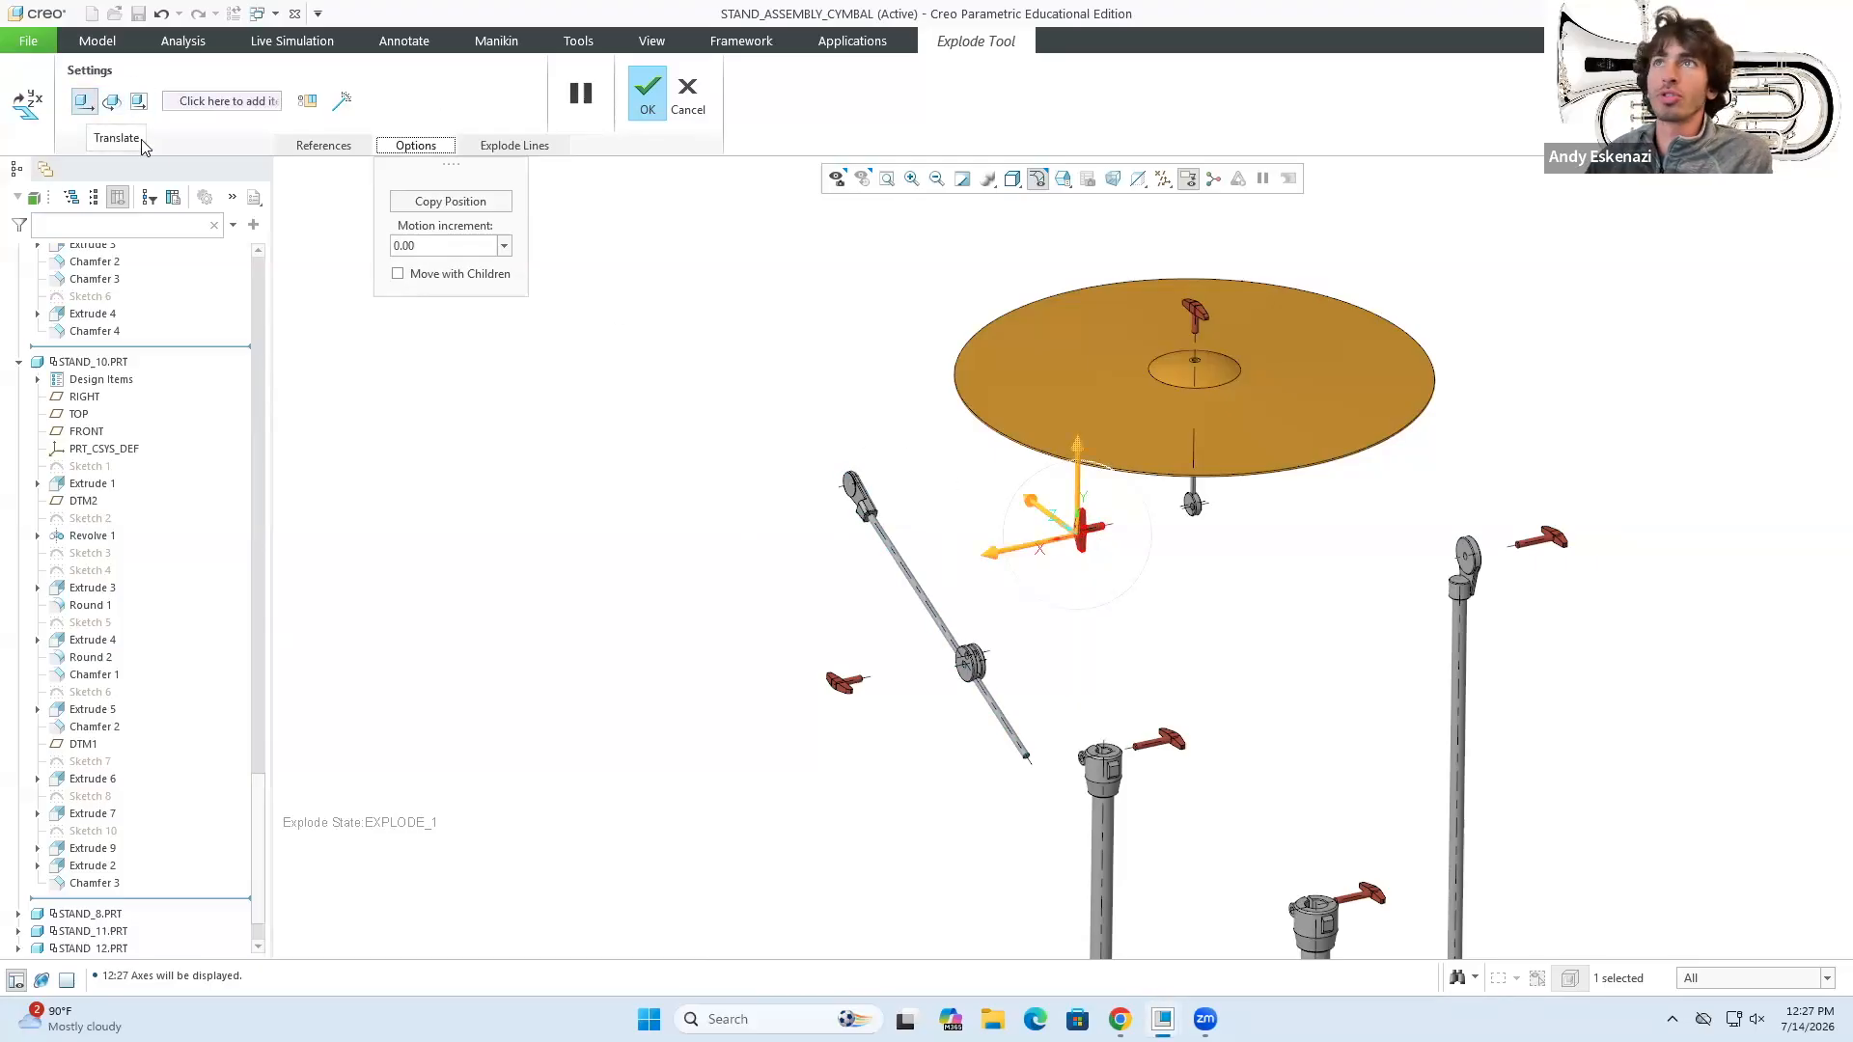
mouse_move(991, 550)
mouse_down()
mouse_move(961, 574)
mouse_move(1041, 565)
mouse_move(961, 569)
mouse_up()
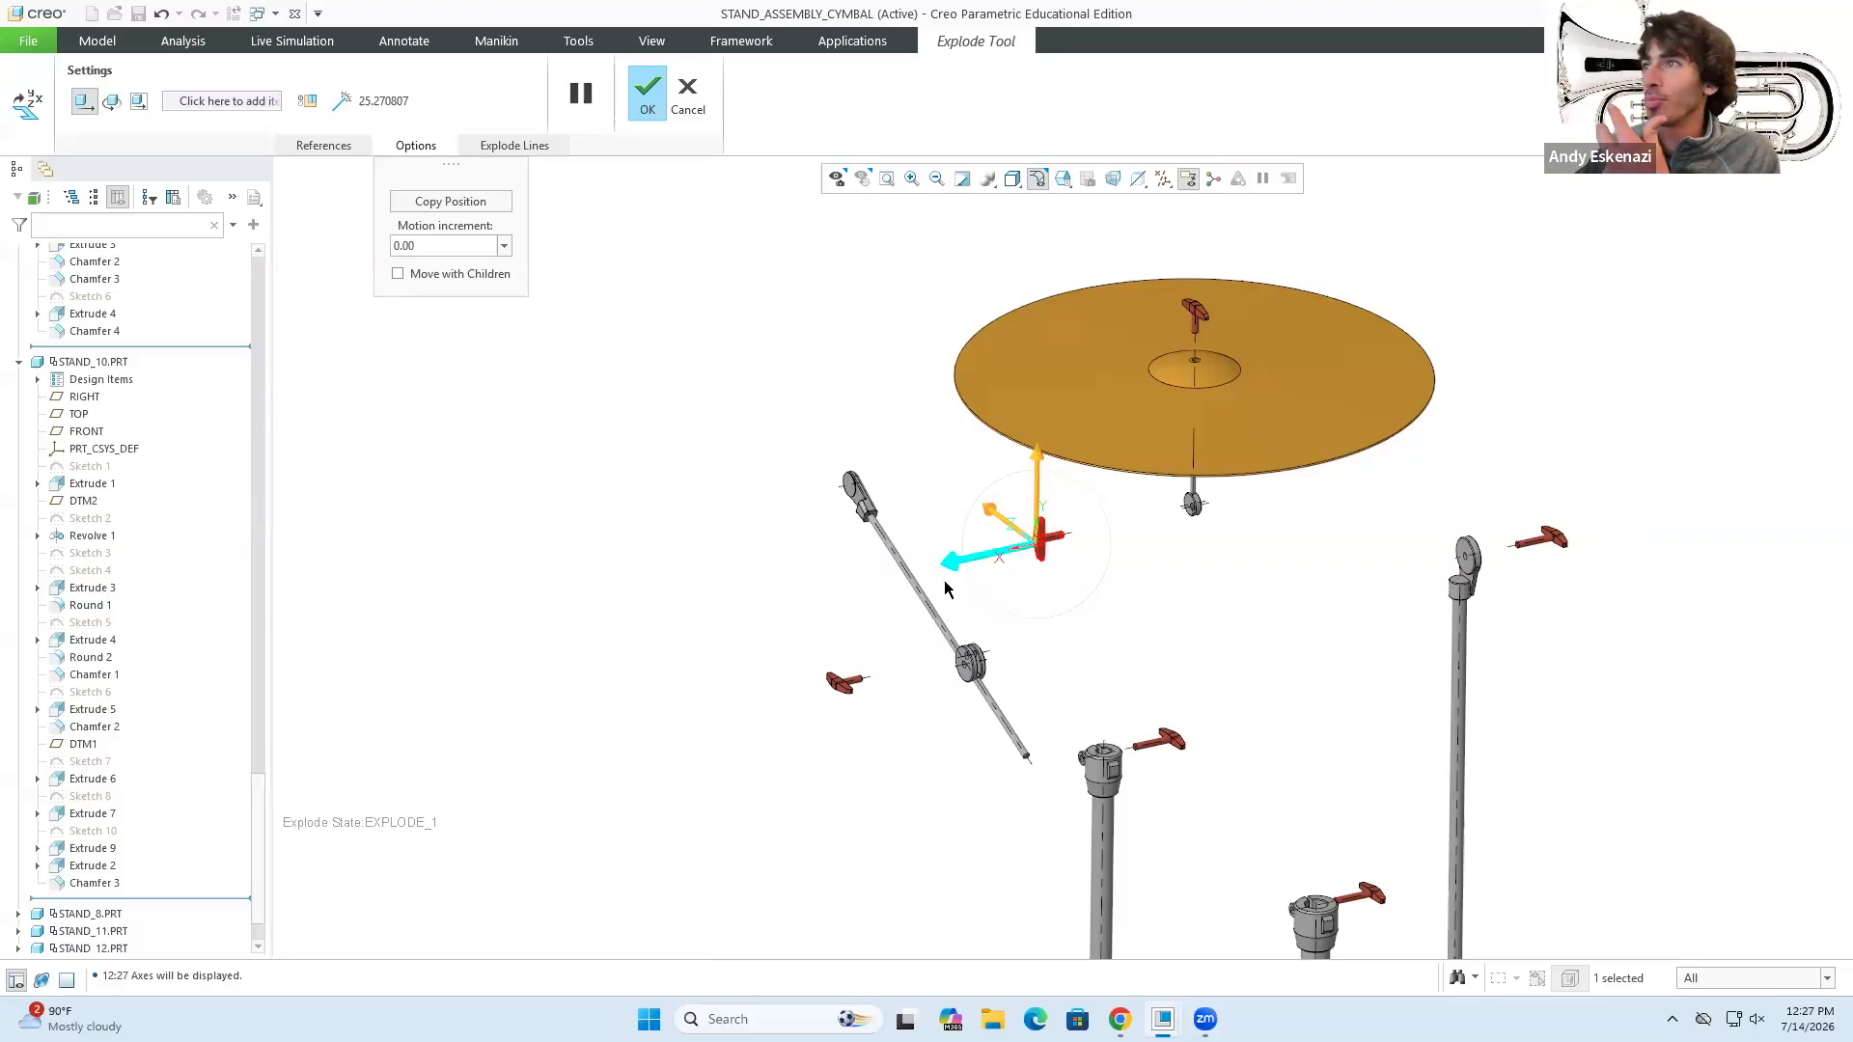
mouse_move(951, 565)
mouse_down()
mouse_move(932, 569)
mouse_move(986, 572)
mouse_up()
- Set the motion increment to 2 and shift the STAND_12 wing nut outward along X by 4 and another 12 units
double_click(455, 245)
text(2)
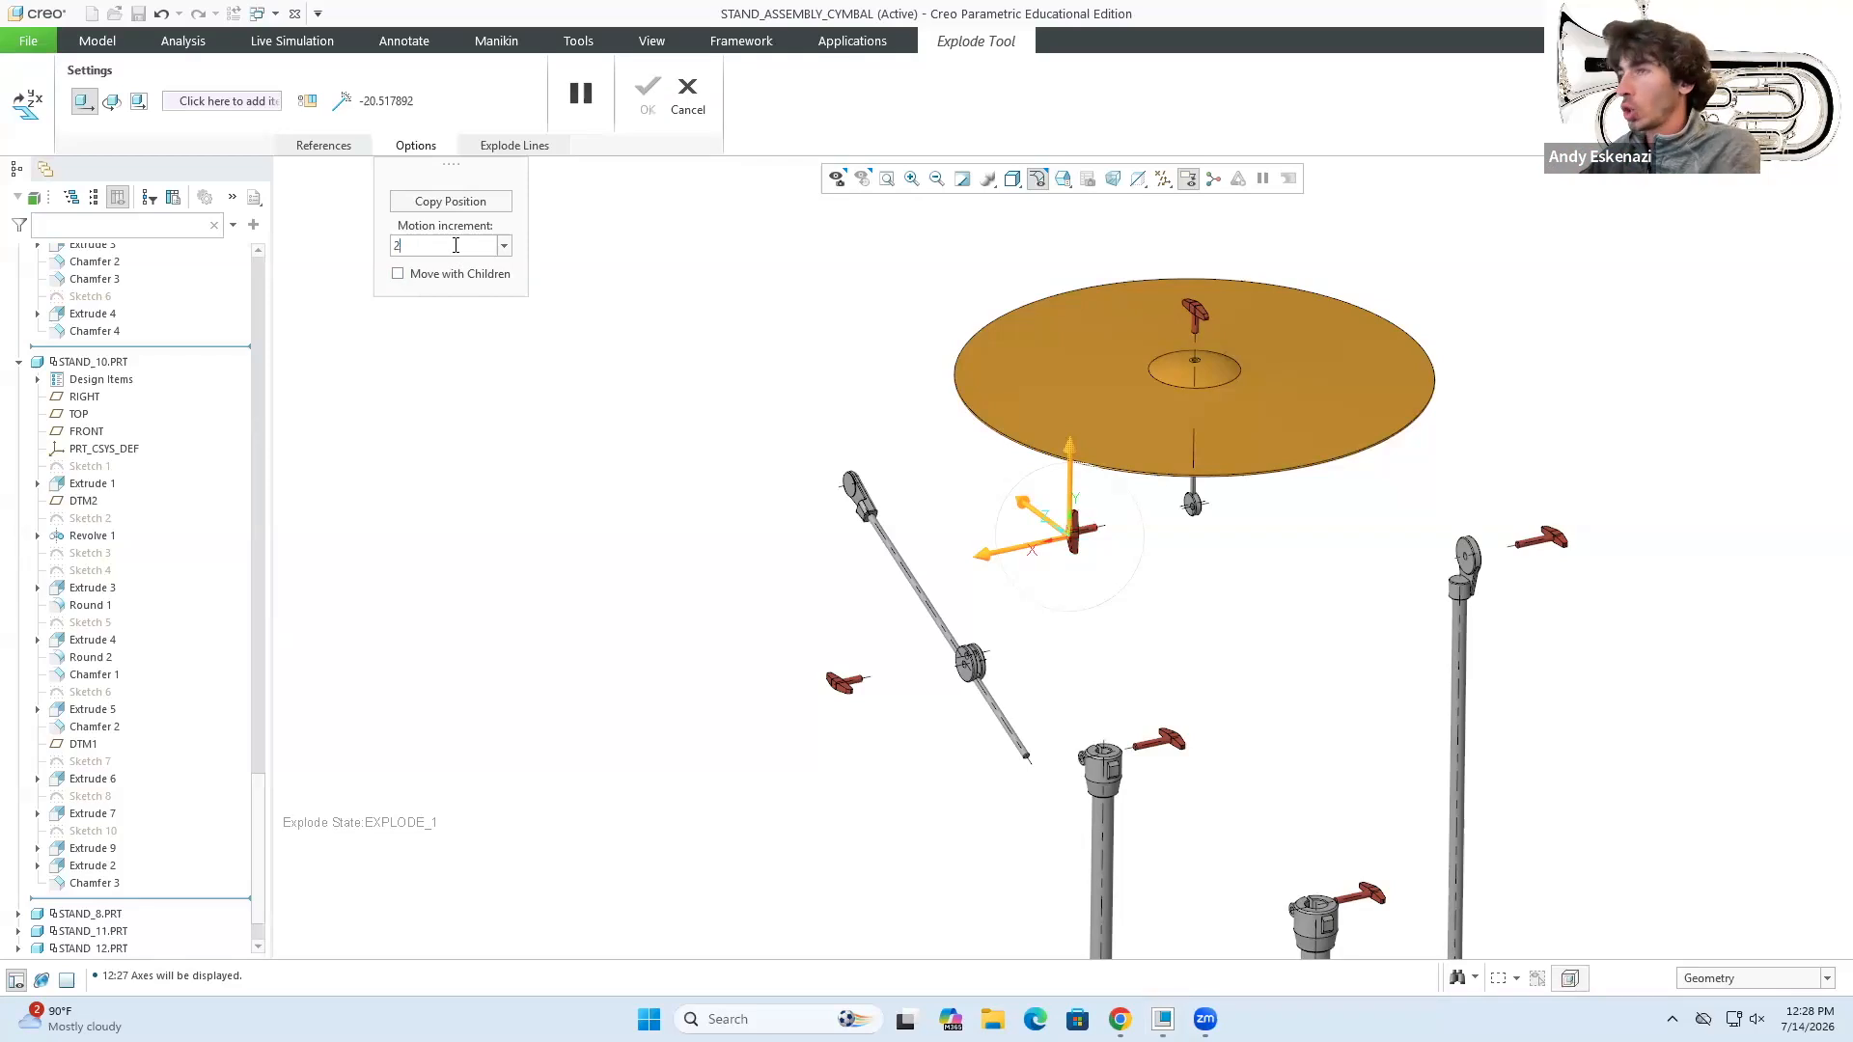
mouse_move(990, 564)
mouse_down()
mouse_move(955, 565)
mouse_move(986, 572)
mouse_up()
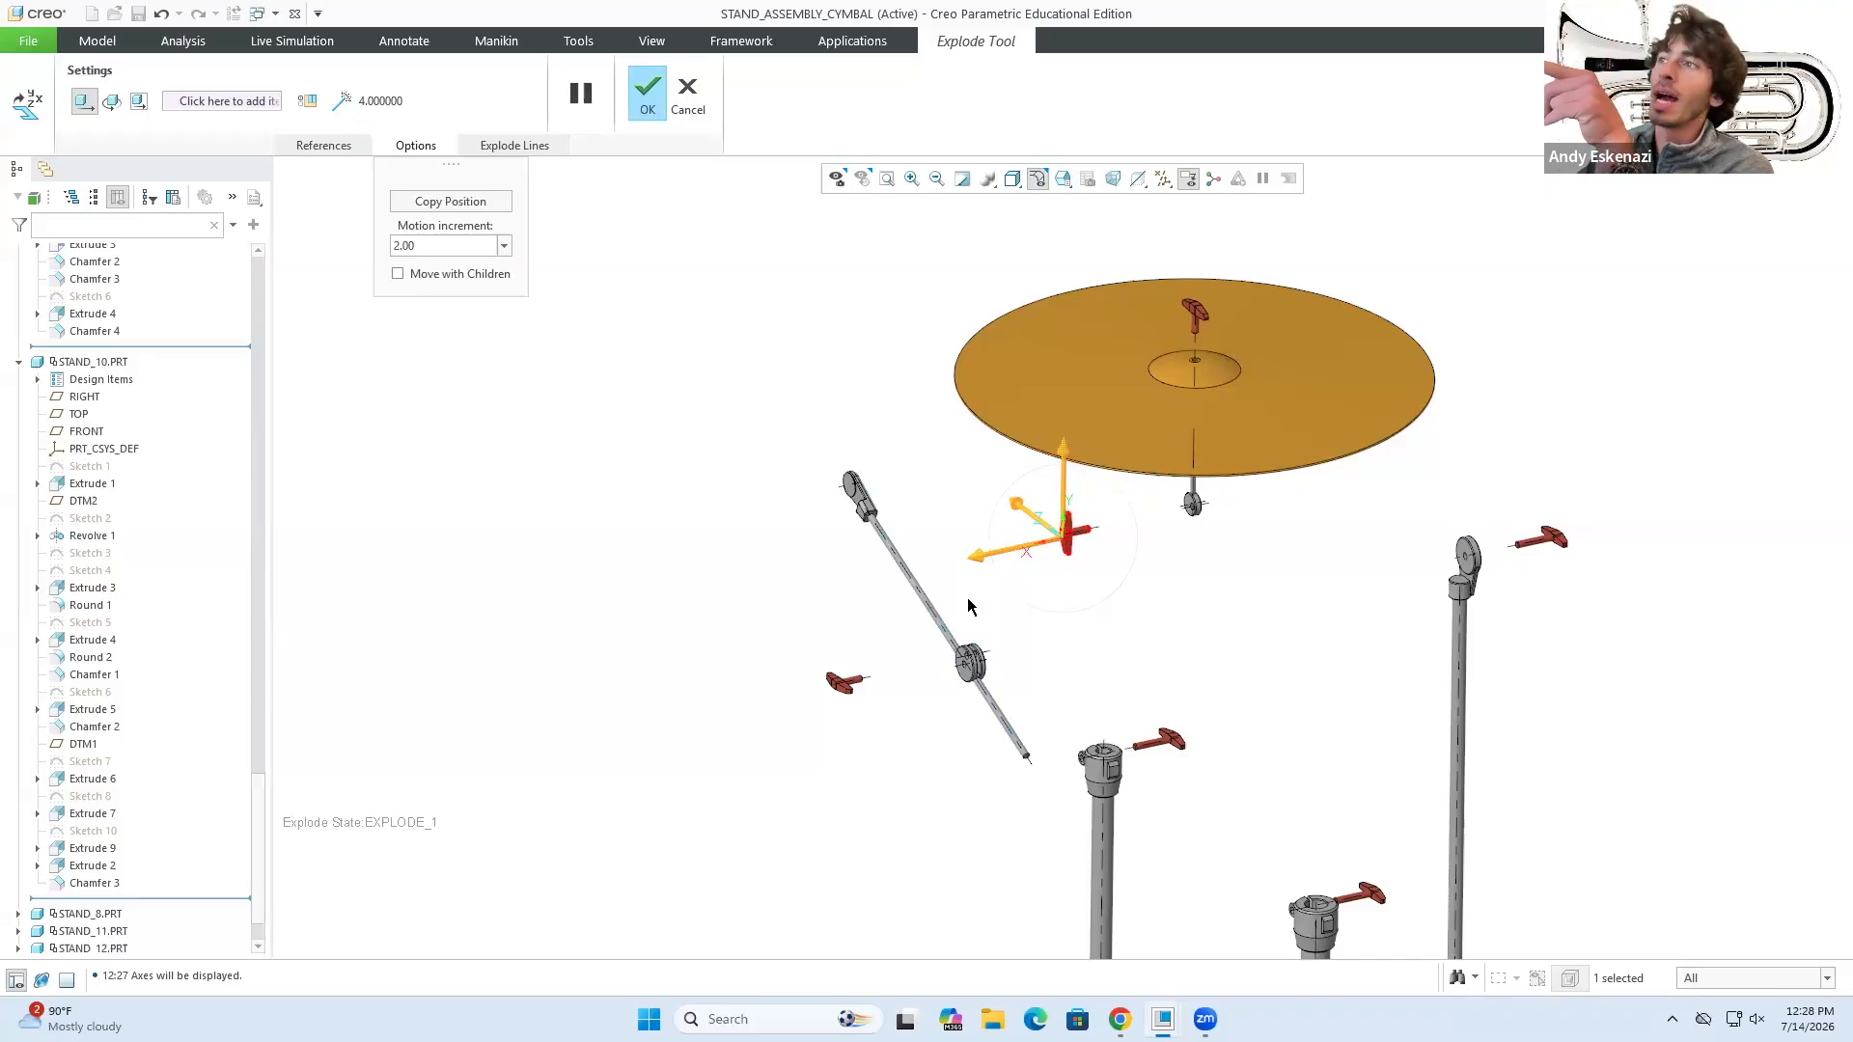
drag(971, 572, 953, 572)
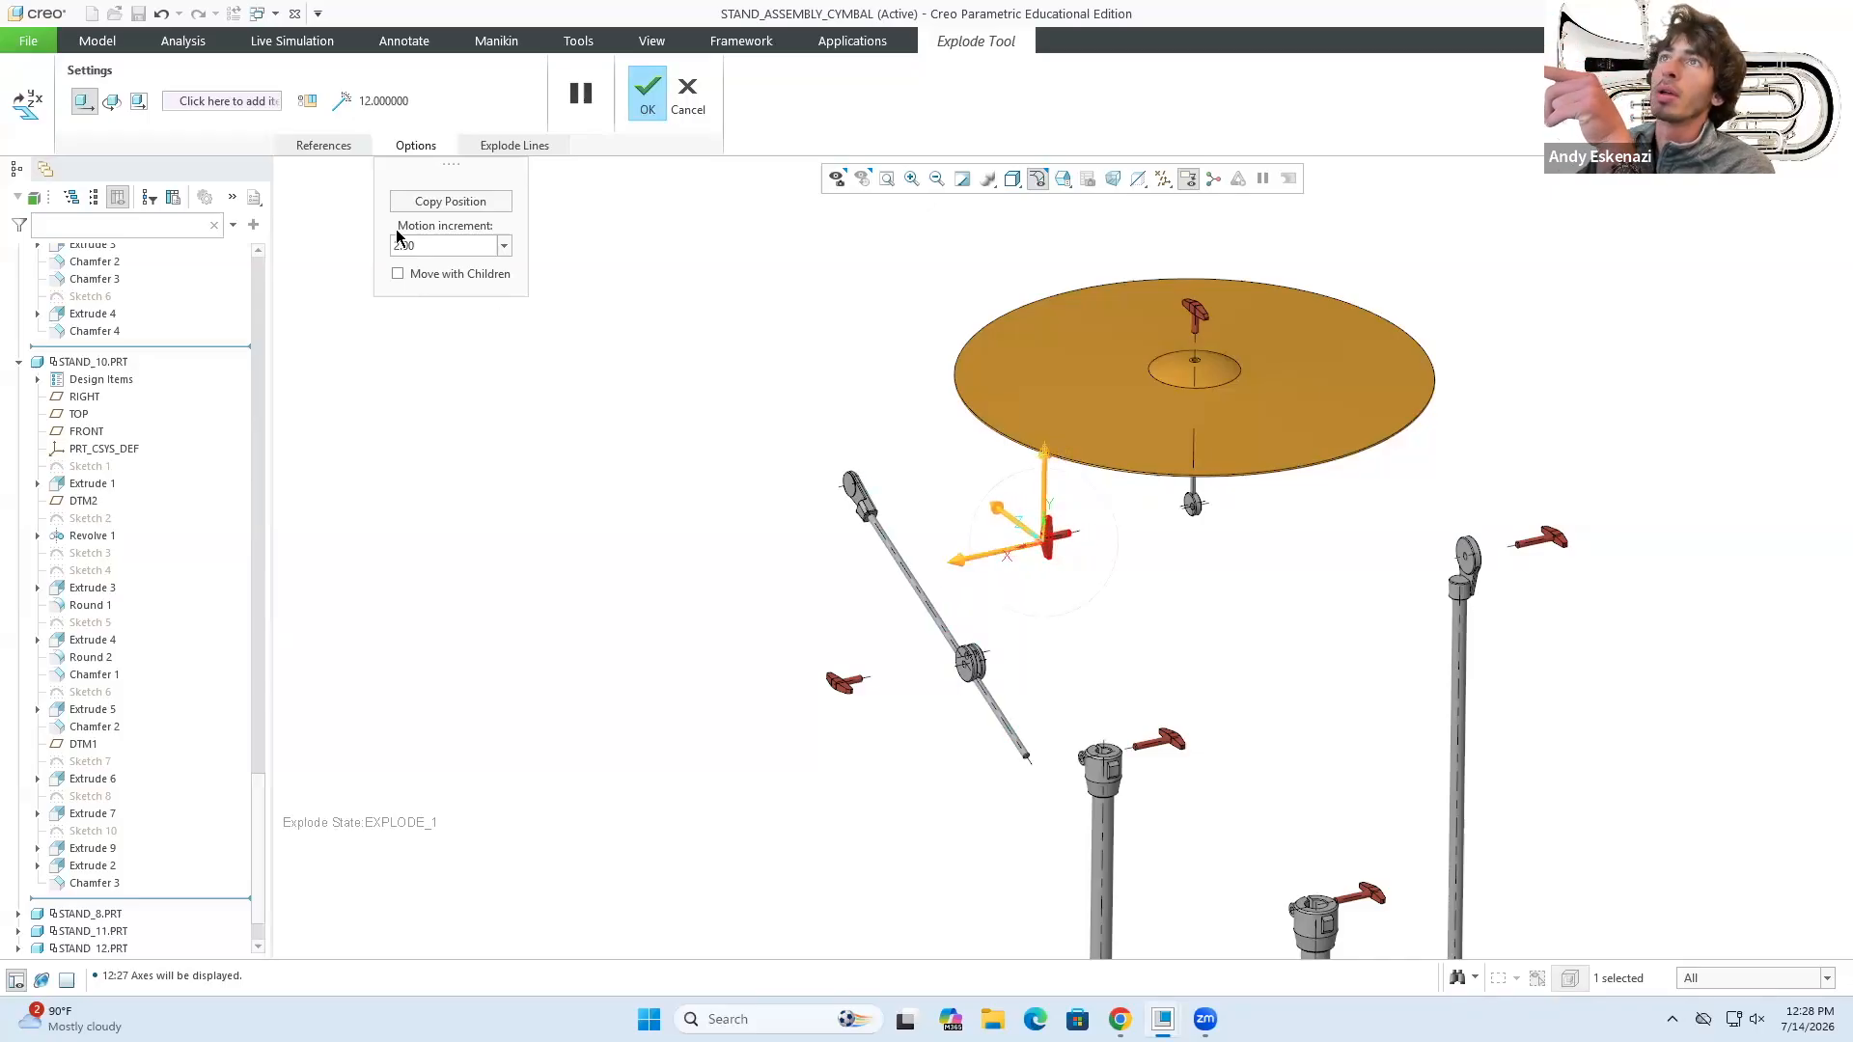
- Set the motion increment to 10 and shift the STAND_12 wing nut back 20 units along X
double_click(431, 243)
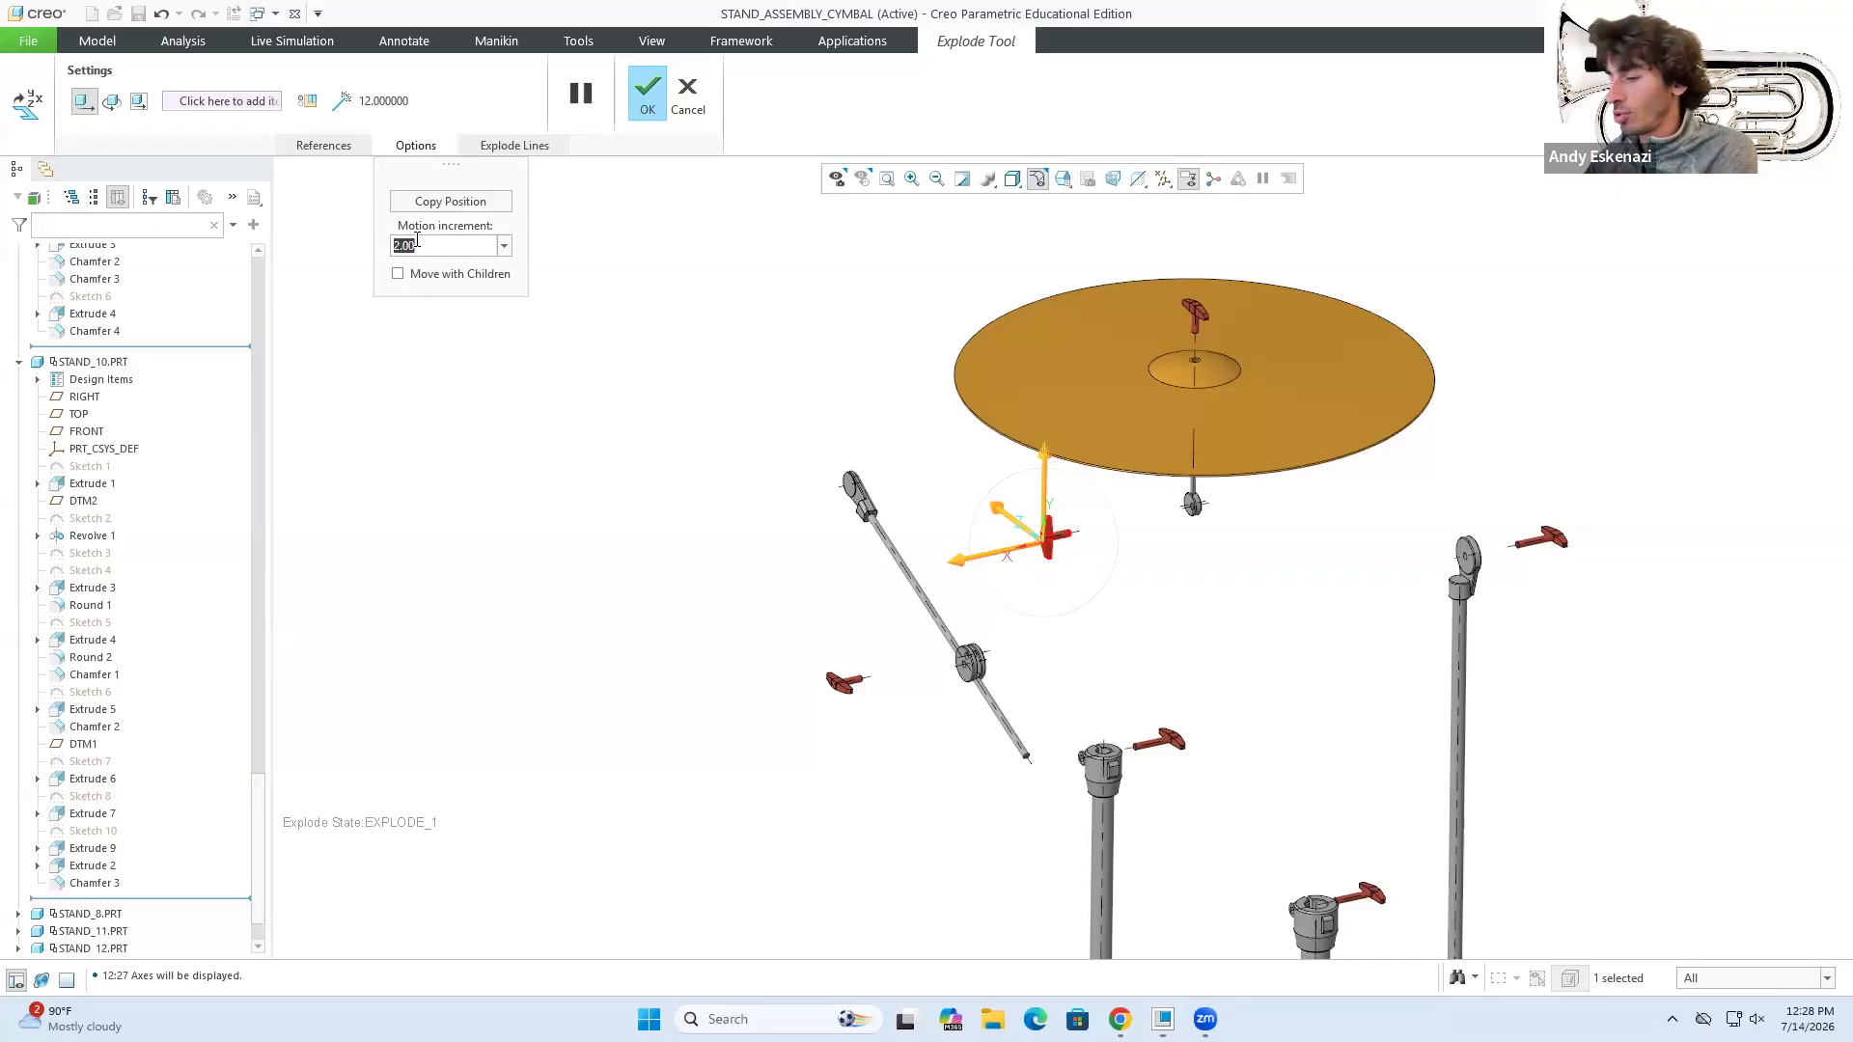
text(10)
drag(962, 579, 1079, 576)
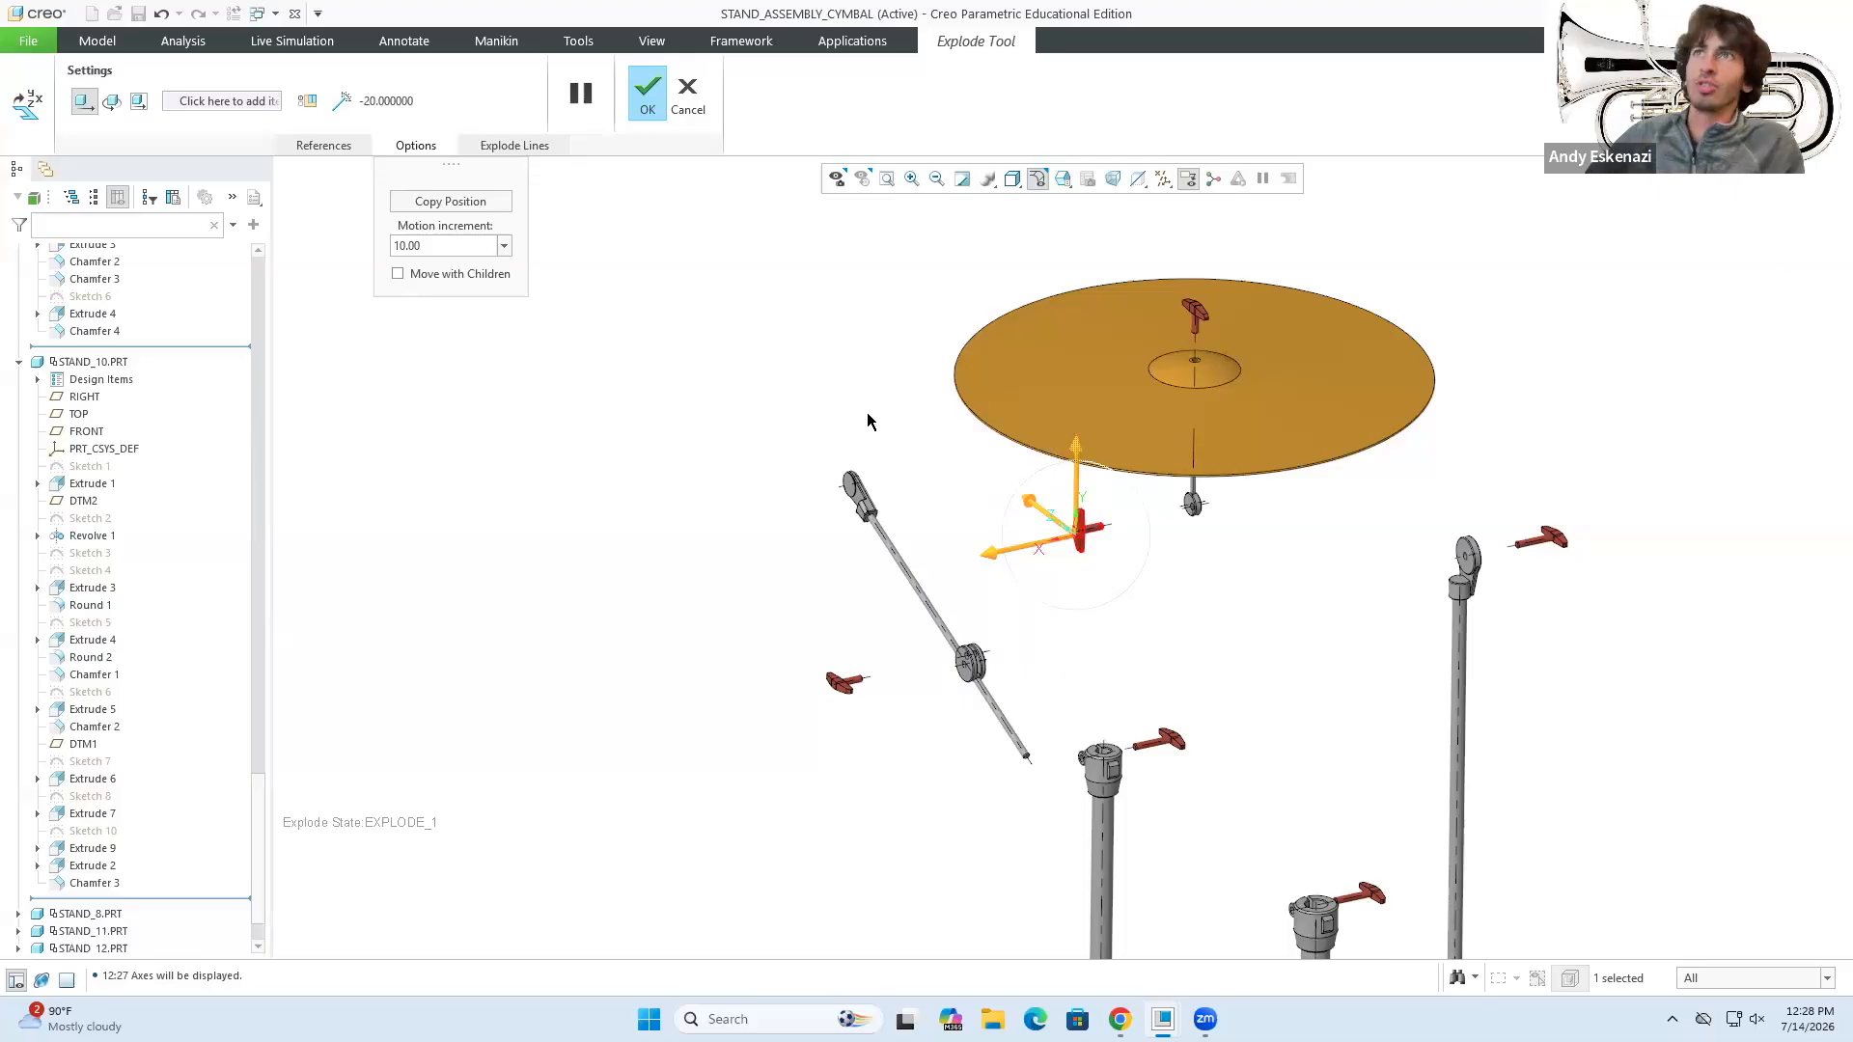
- Reset the explode motion increment to 0
scroll(867, 413, up, 1)
shift+middle_drag(867, 413, 1006, 330)
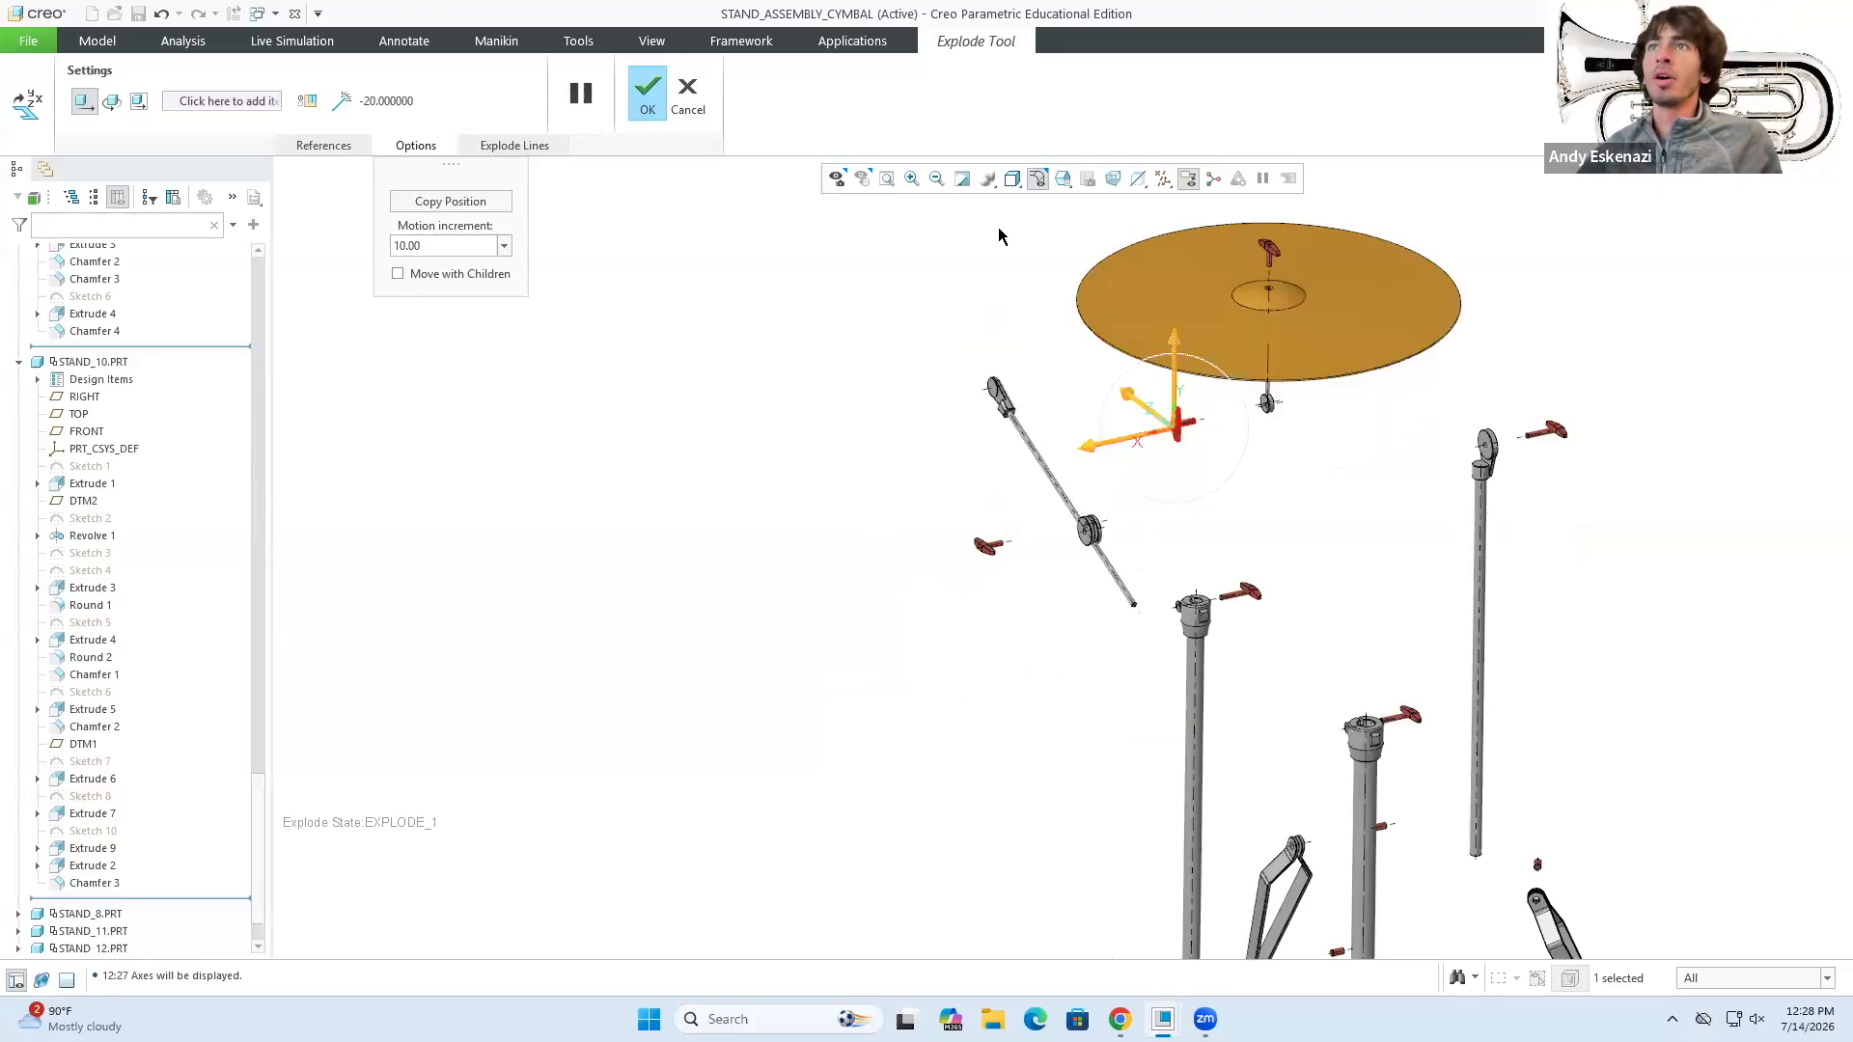
double_click(471, 249)
text(0)
key(Return)
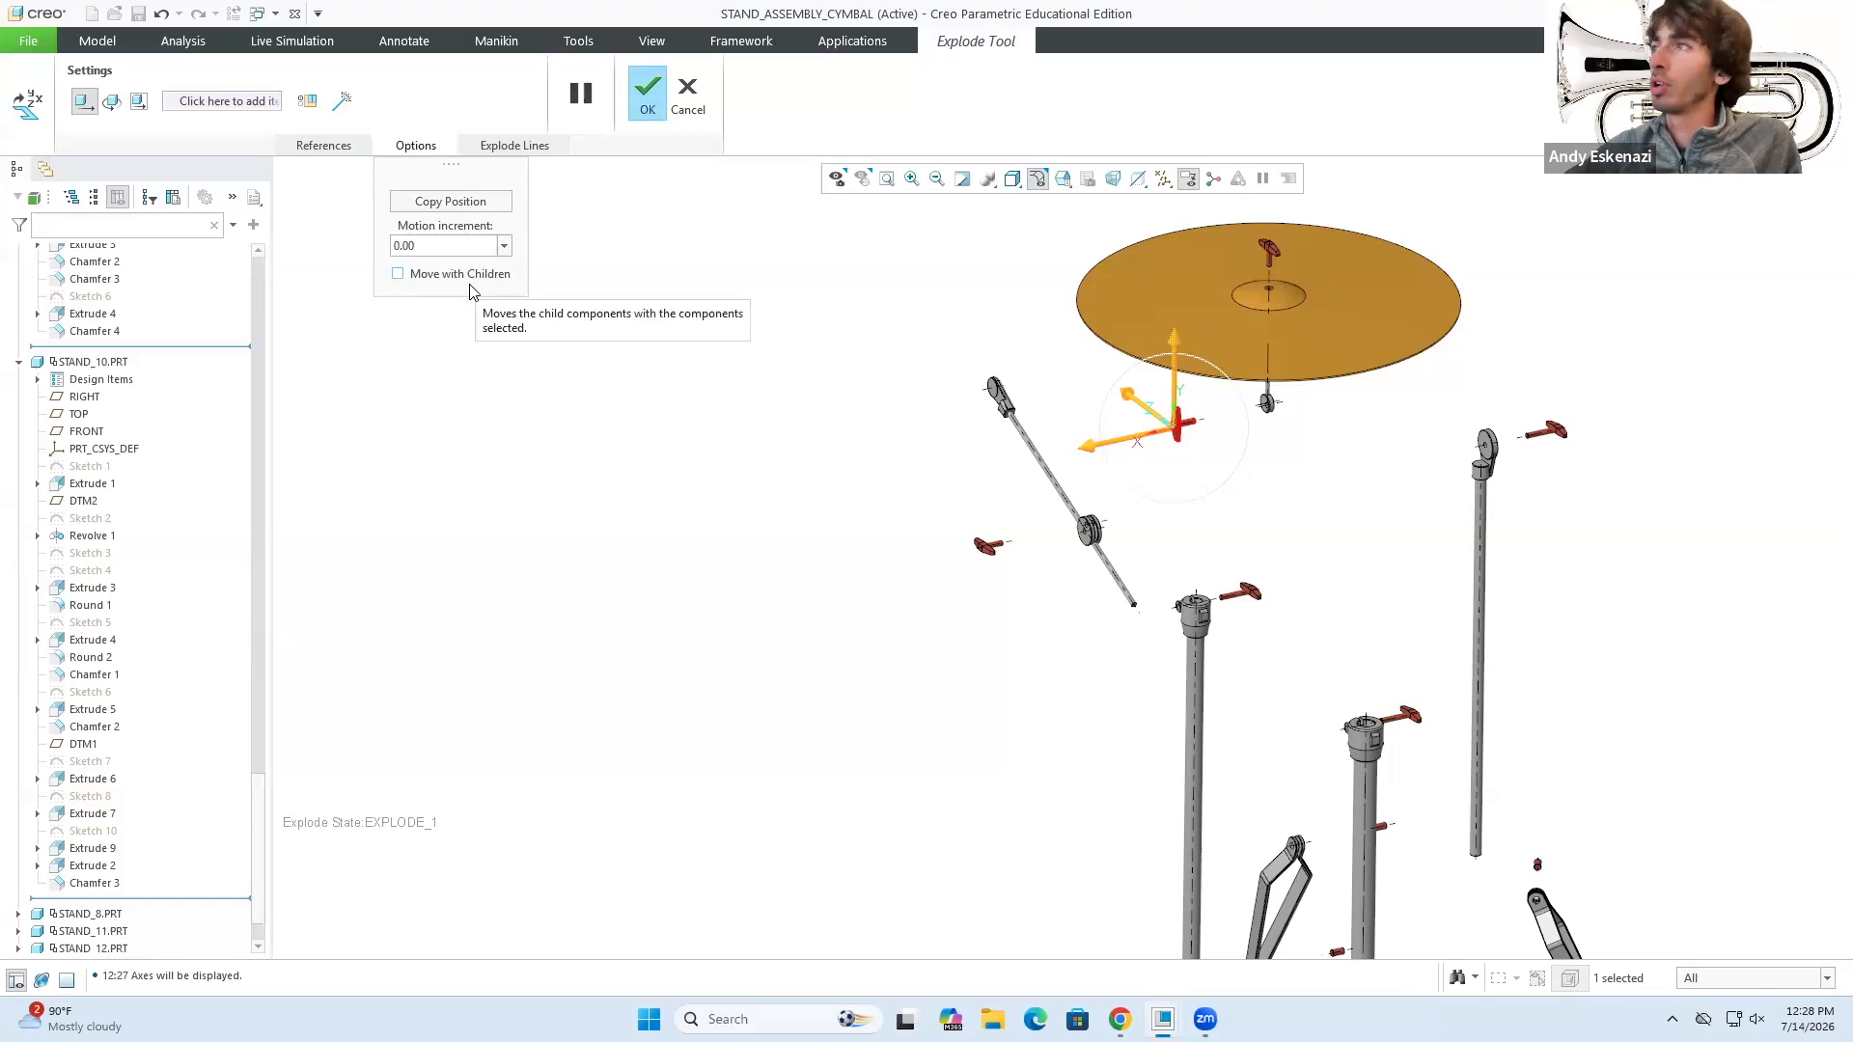
scroll(470, 293, up, 5)
scroll(569, 287, down, 2)
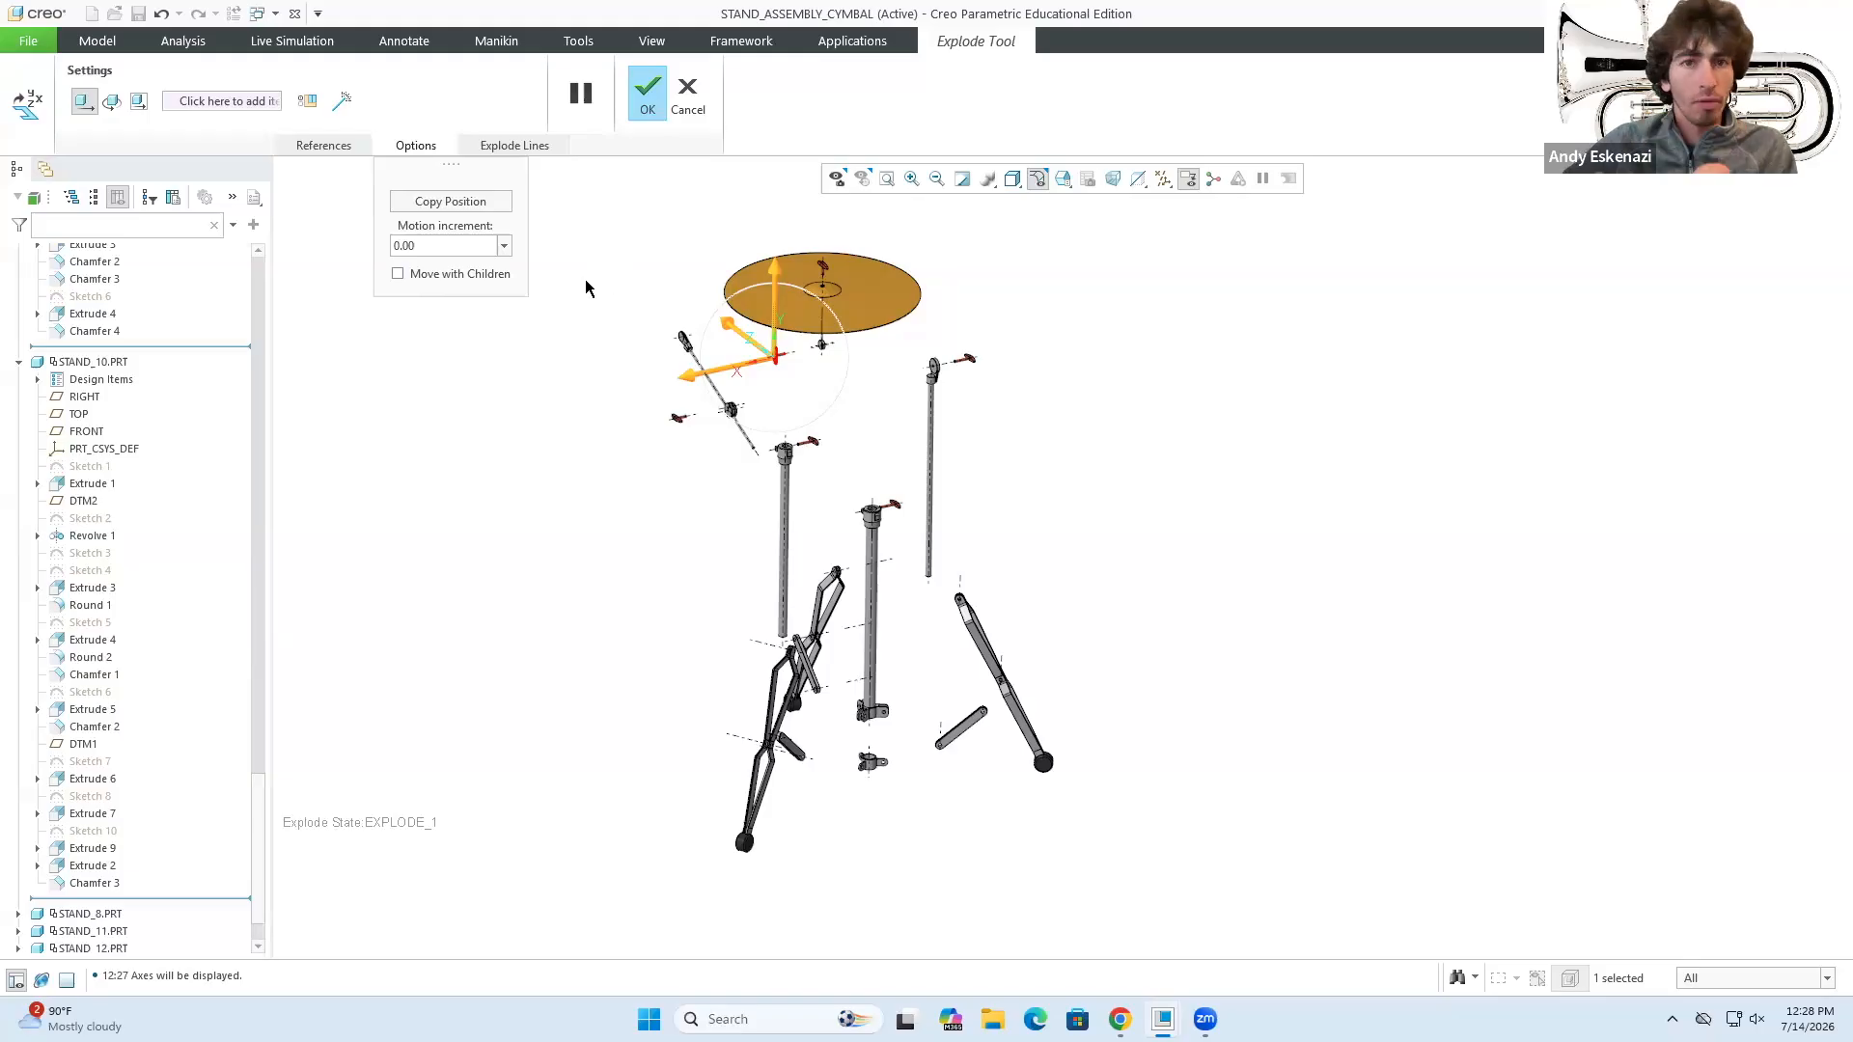
- Turn off the display of datum axes in the graphics view
click(1163, 179)
click(1163, 225)
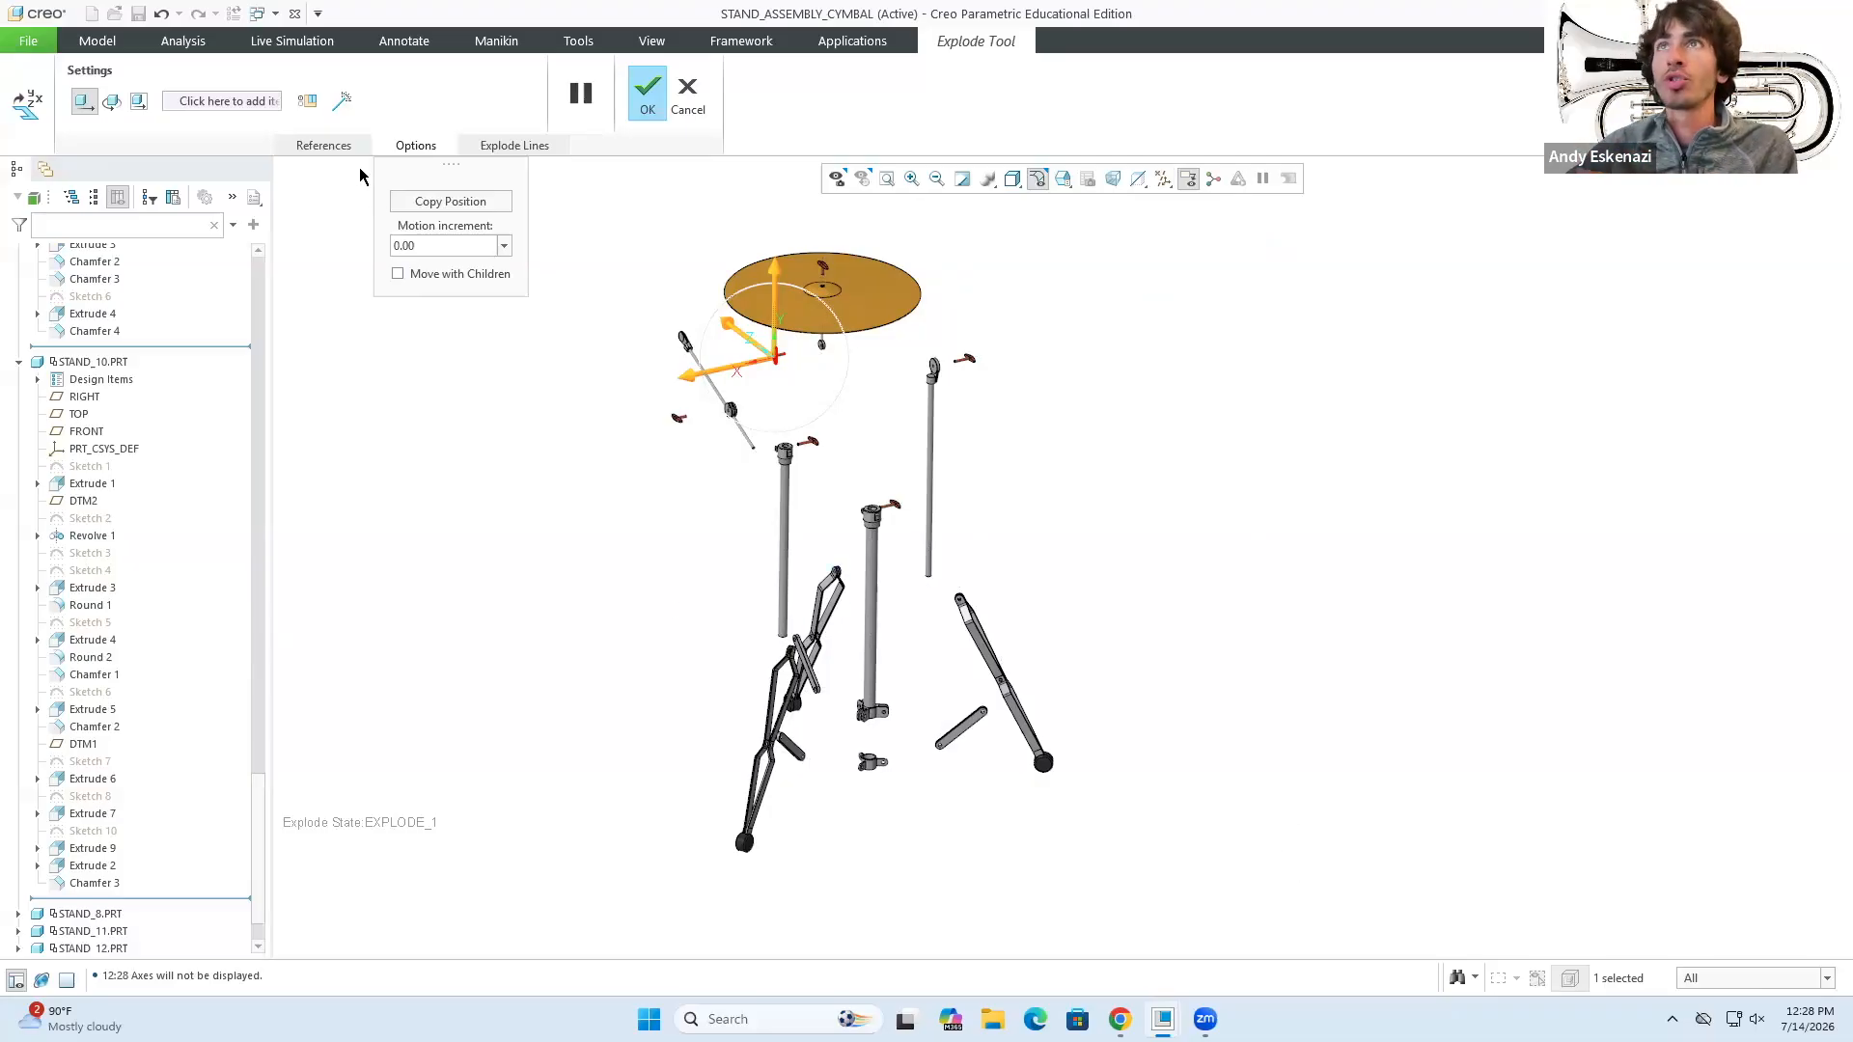
- Add an explode line from the STAND_8 wing nut's shaft to the hole in the STAND_9 head, using both cylinder axes
click(526, 147)
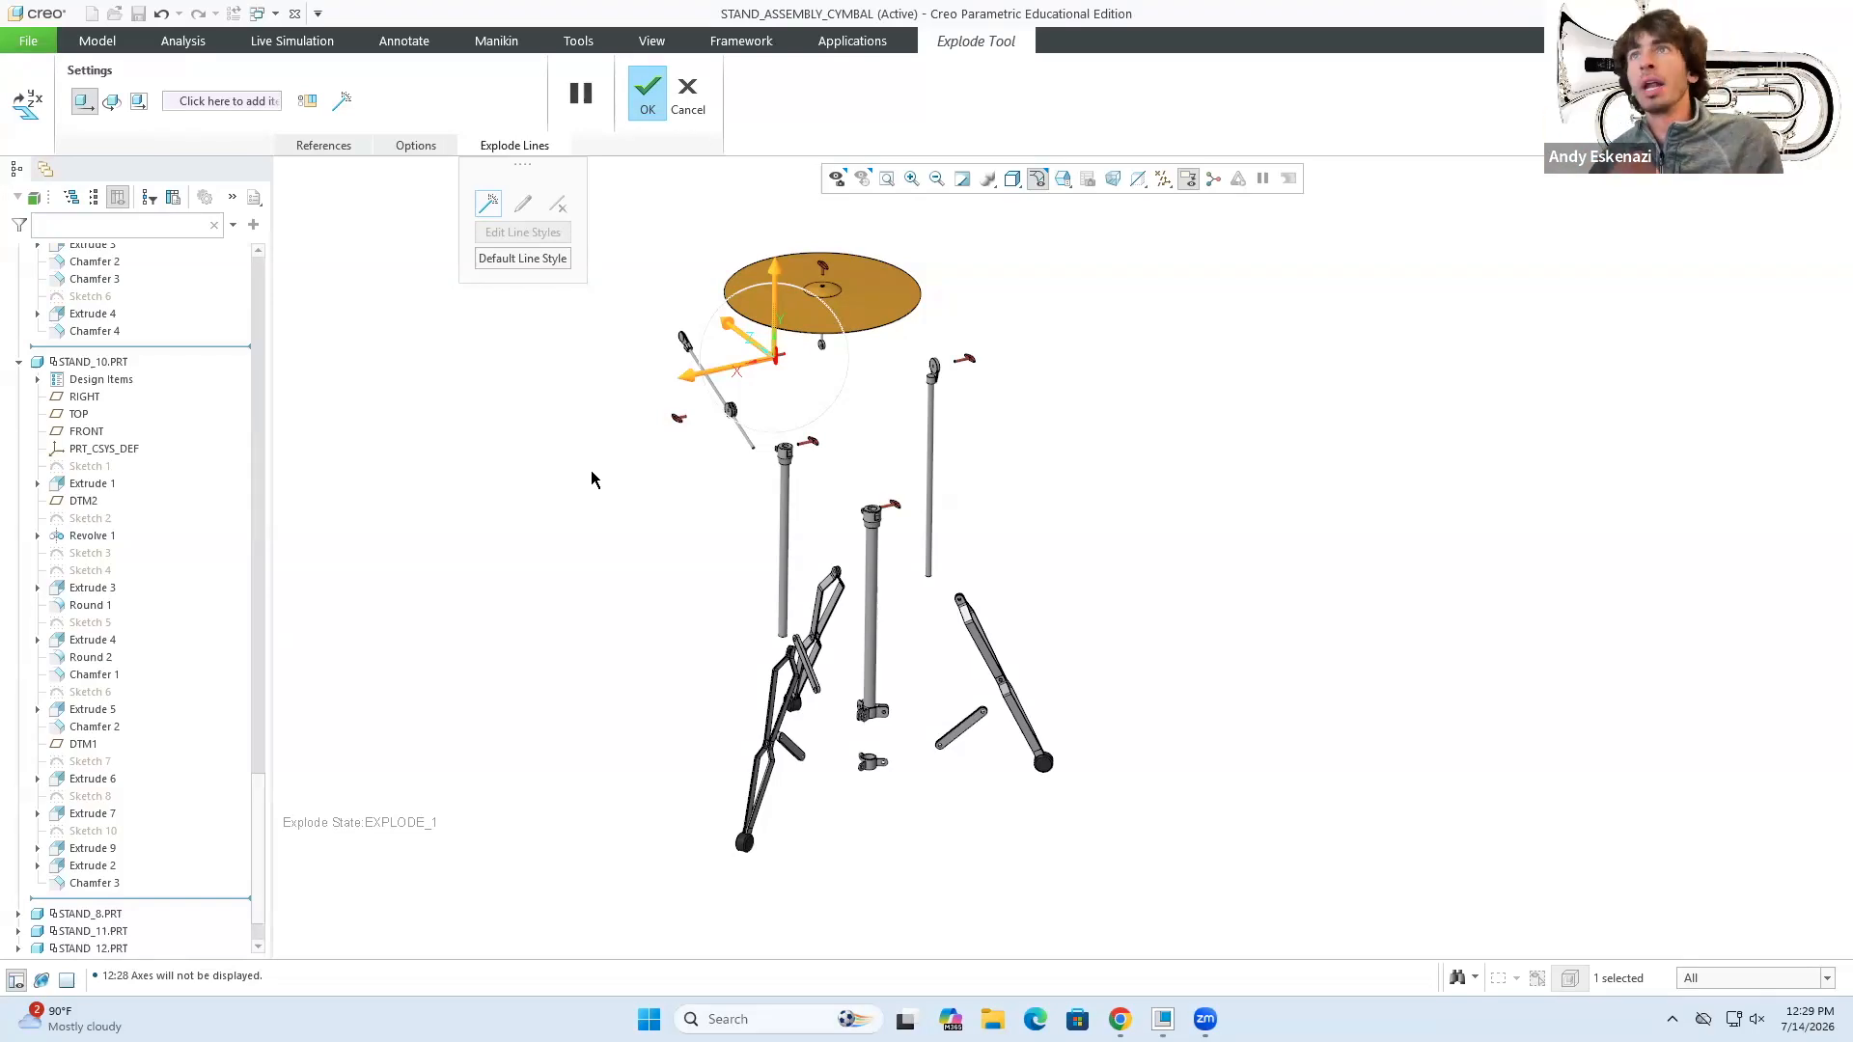
click(488, 203)
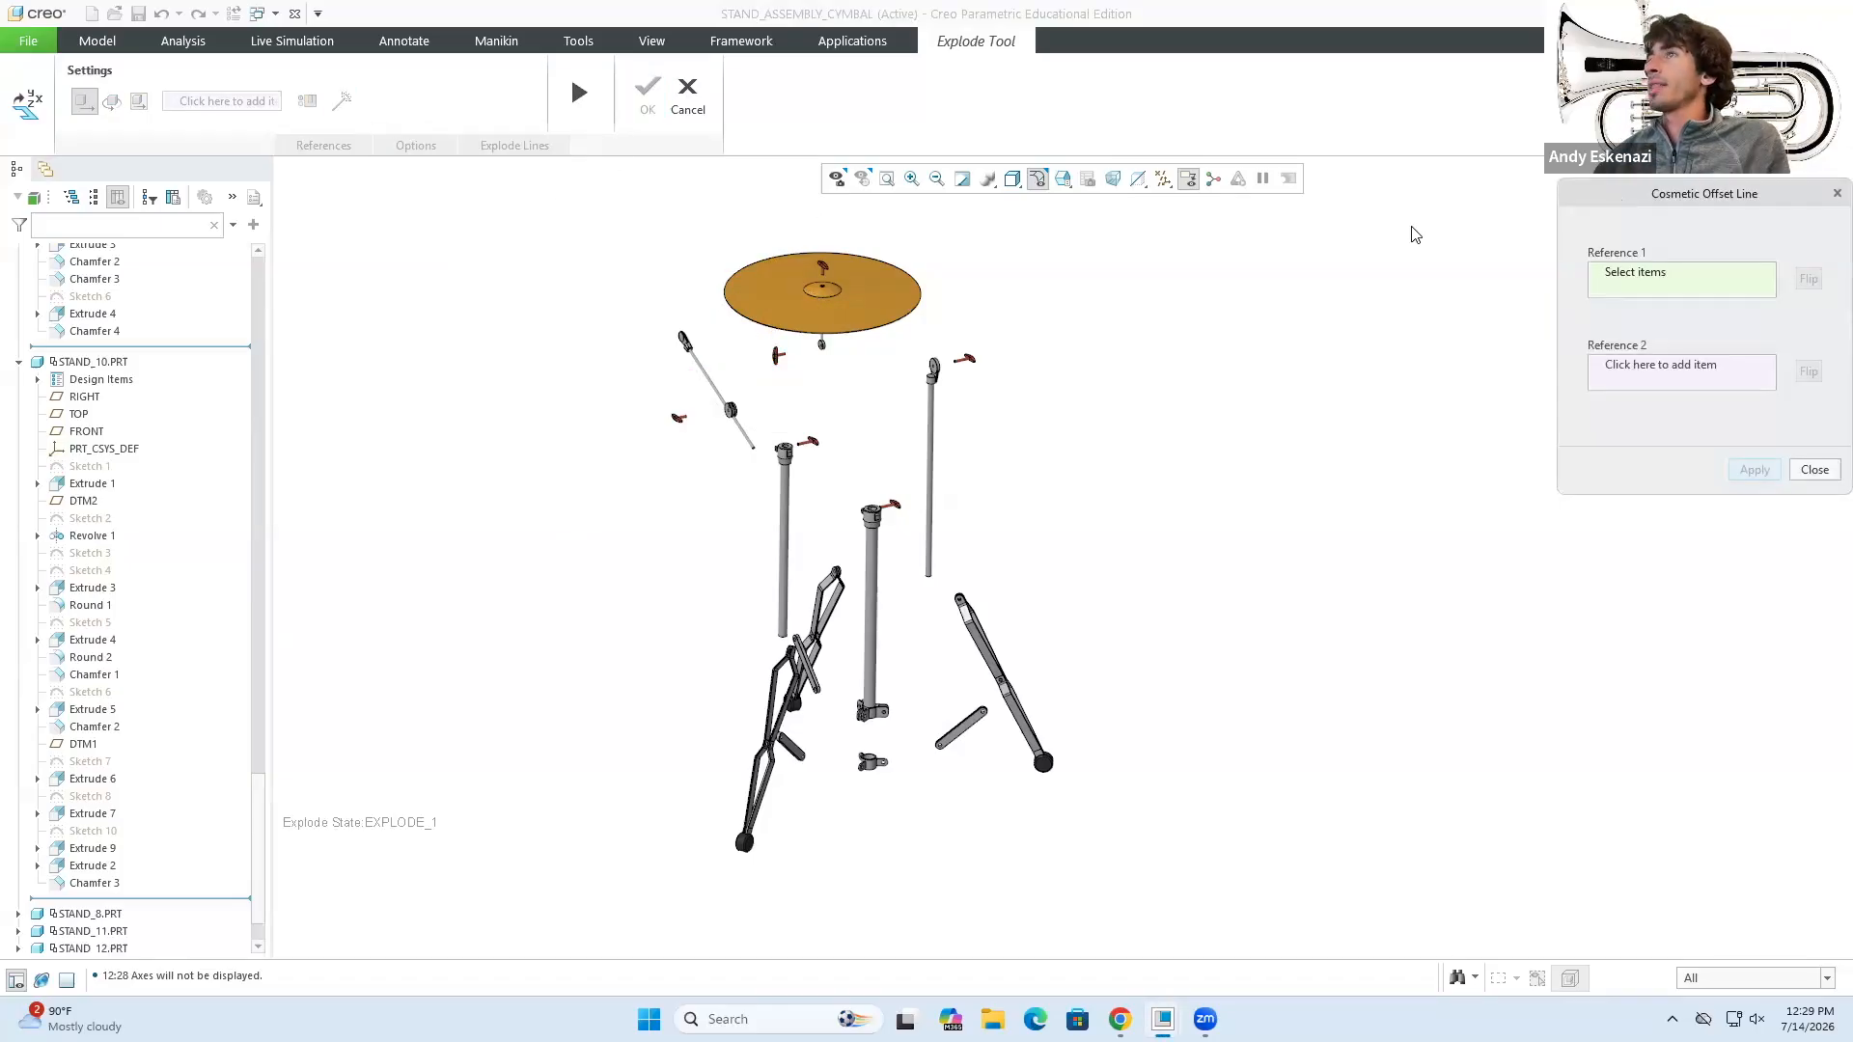
scroll(918, 330, down, 10)
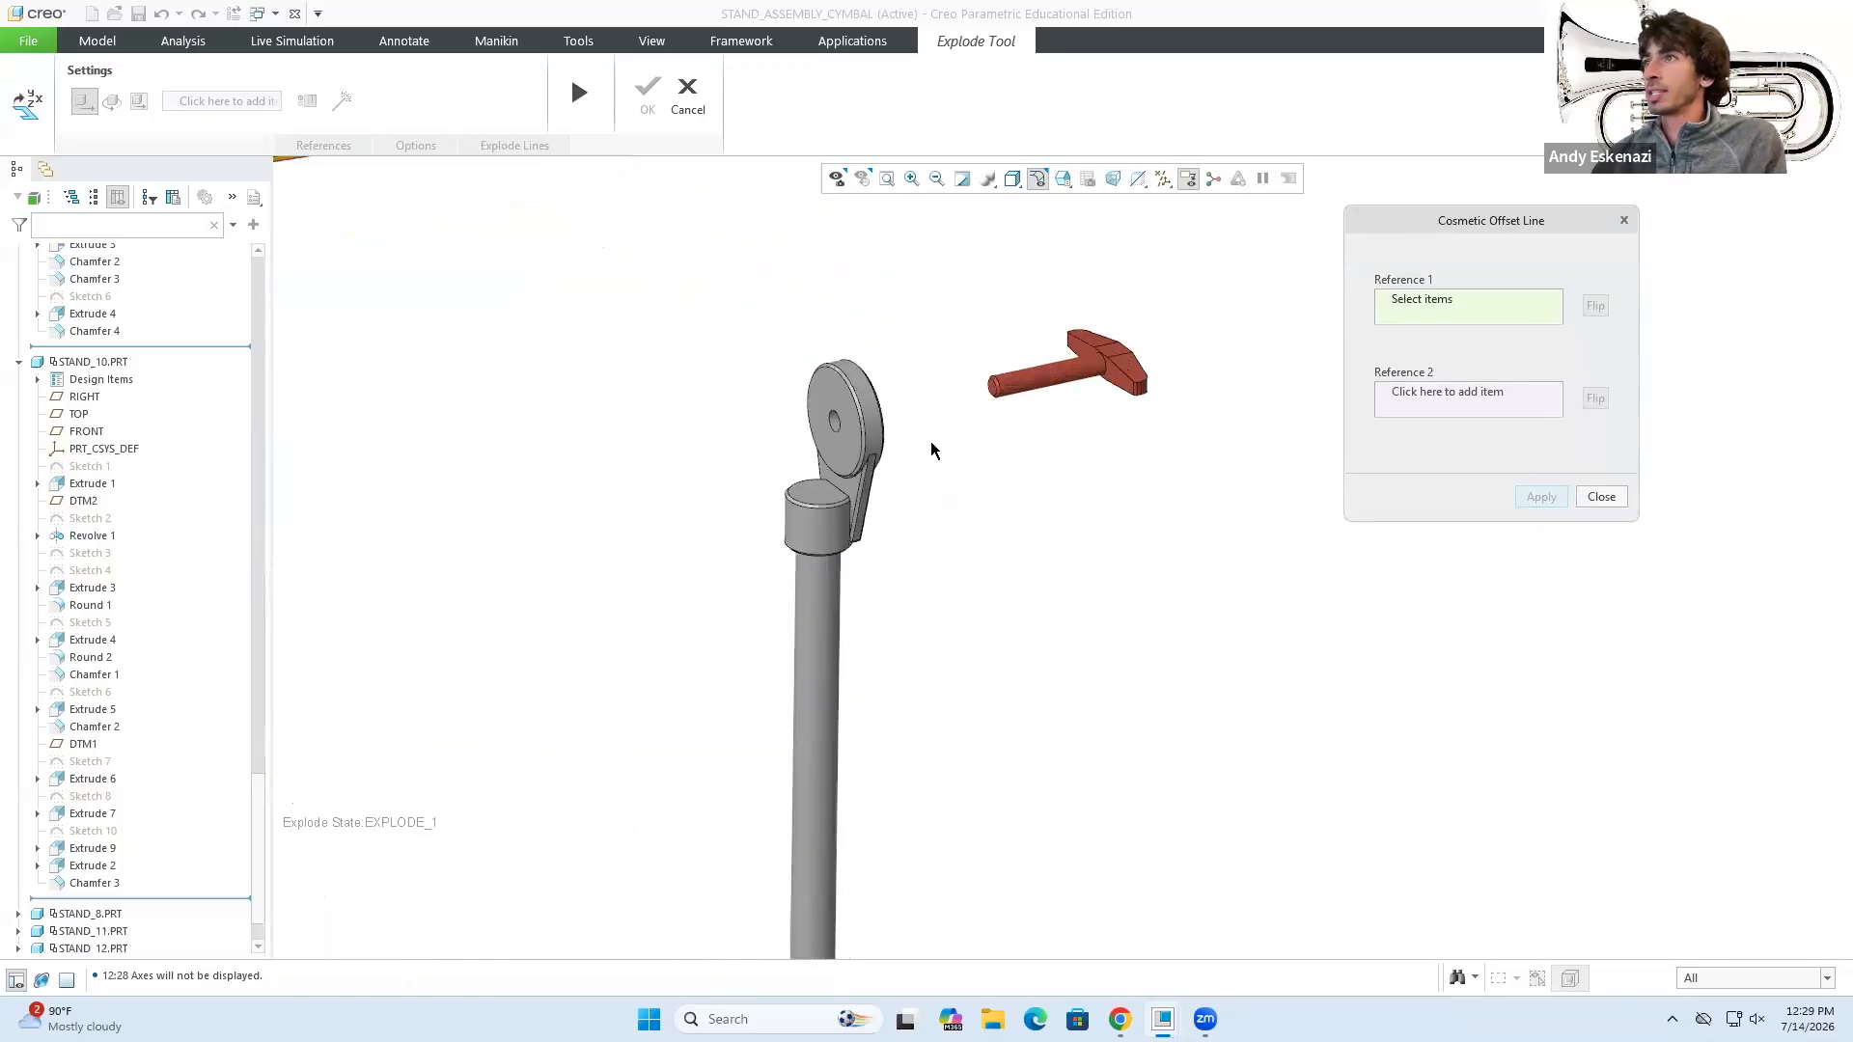
click(1062, 360)
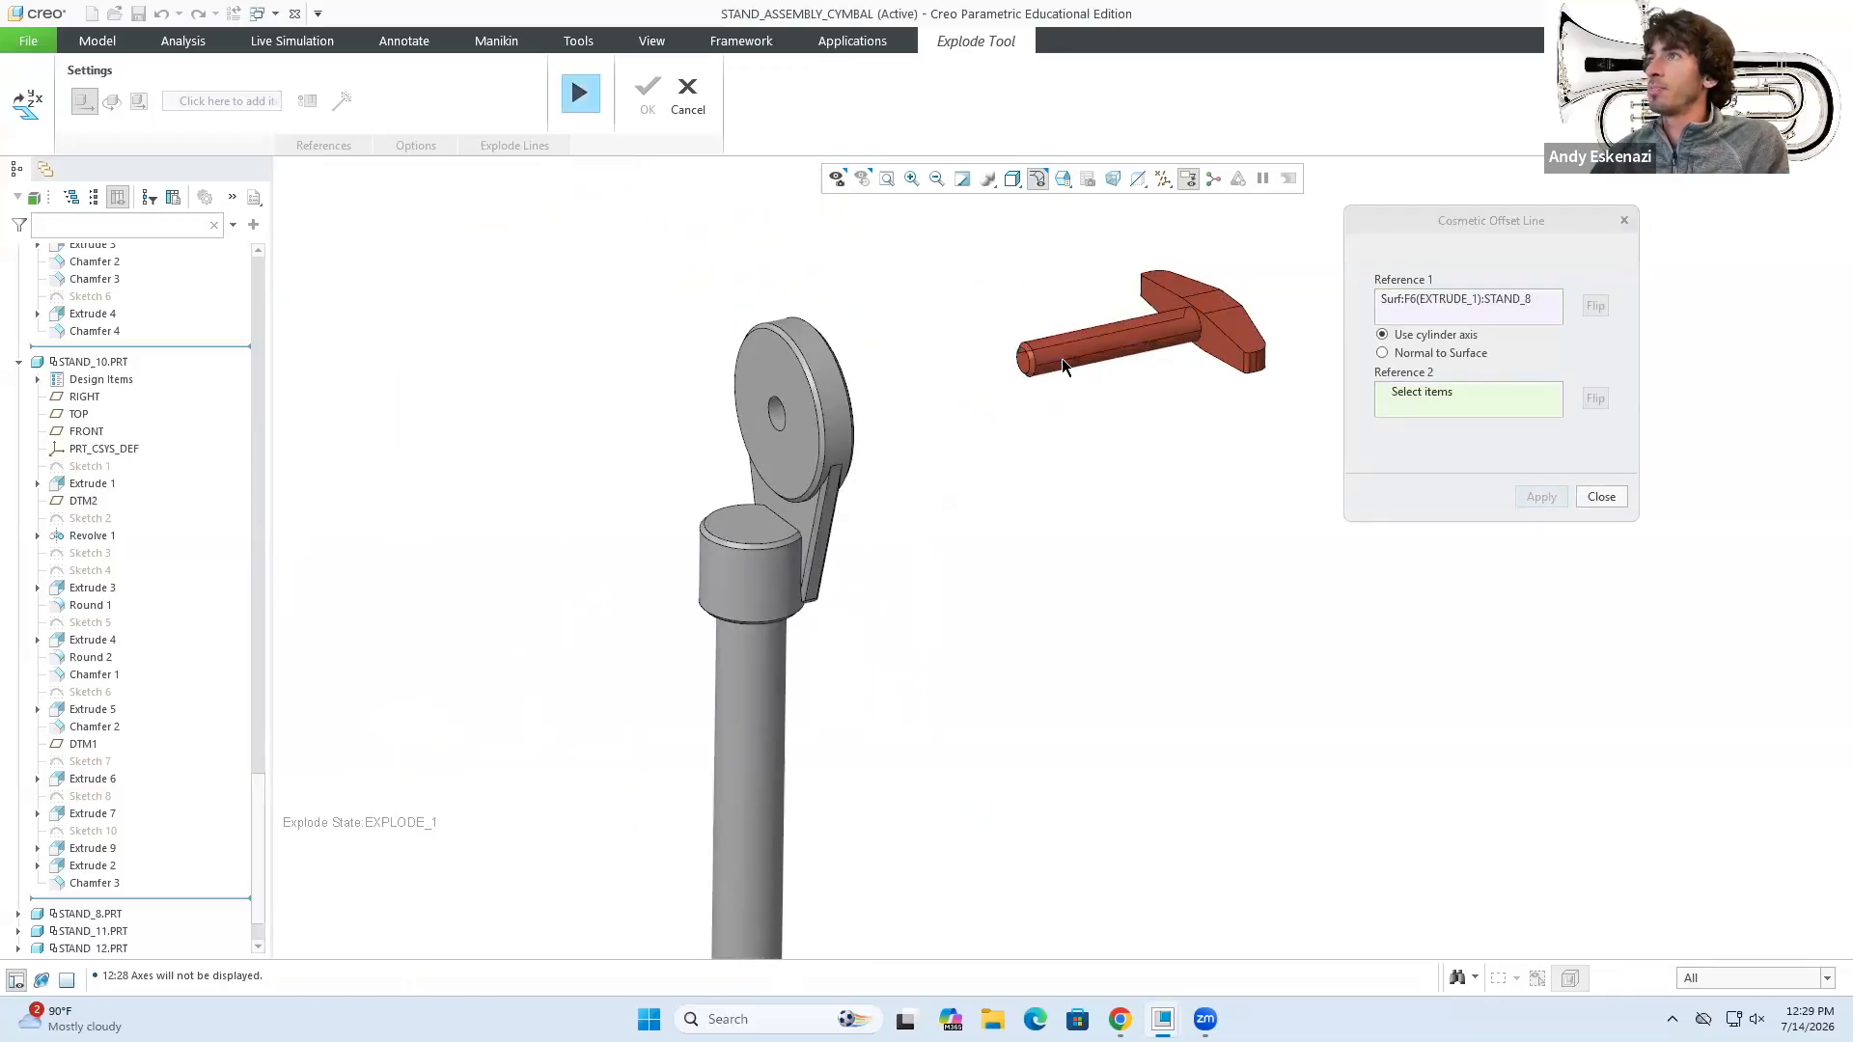
click(778, 421)
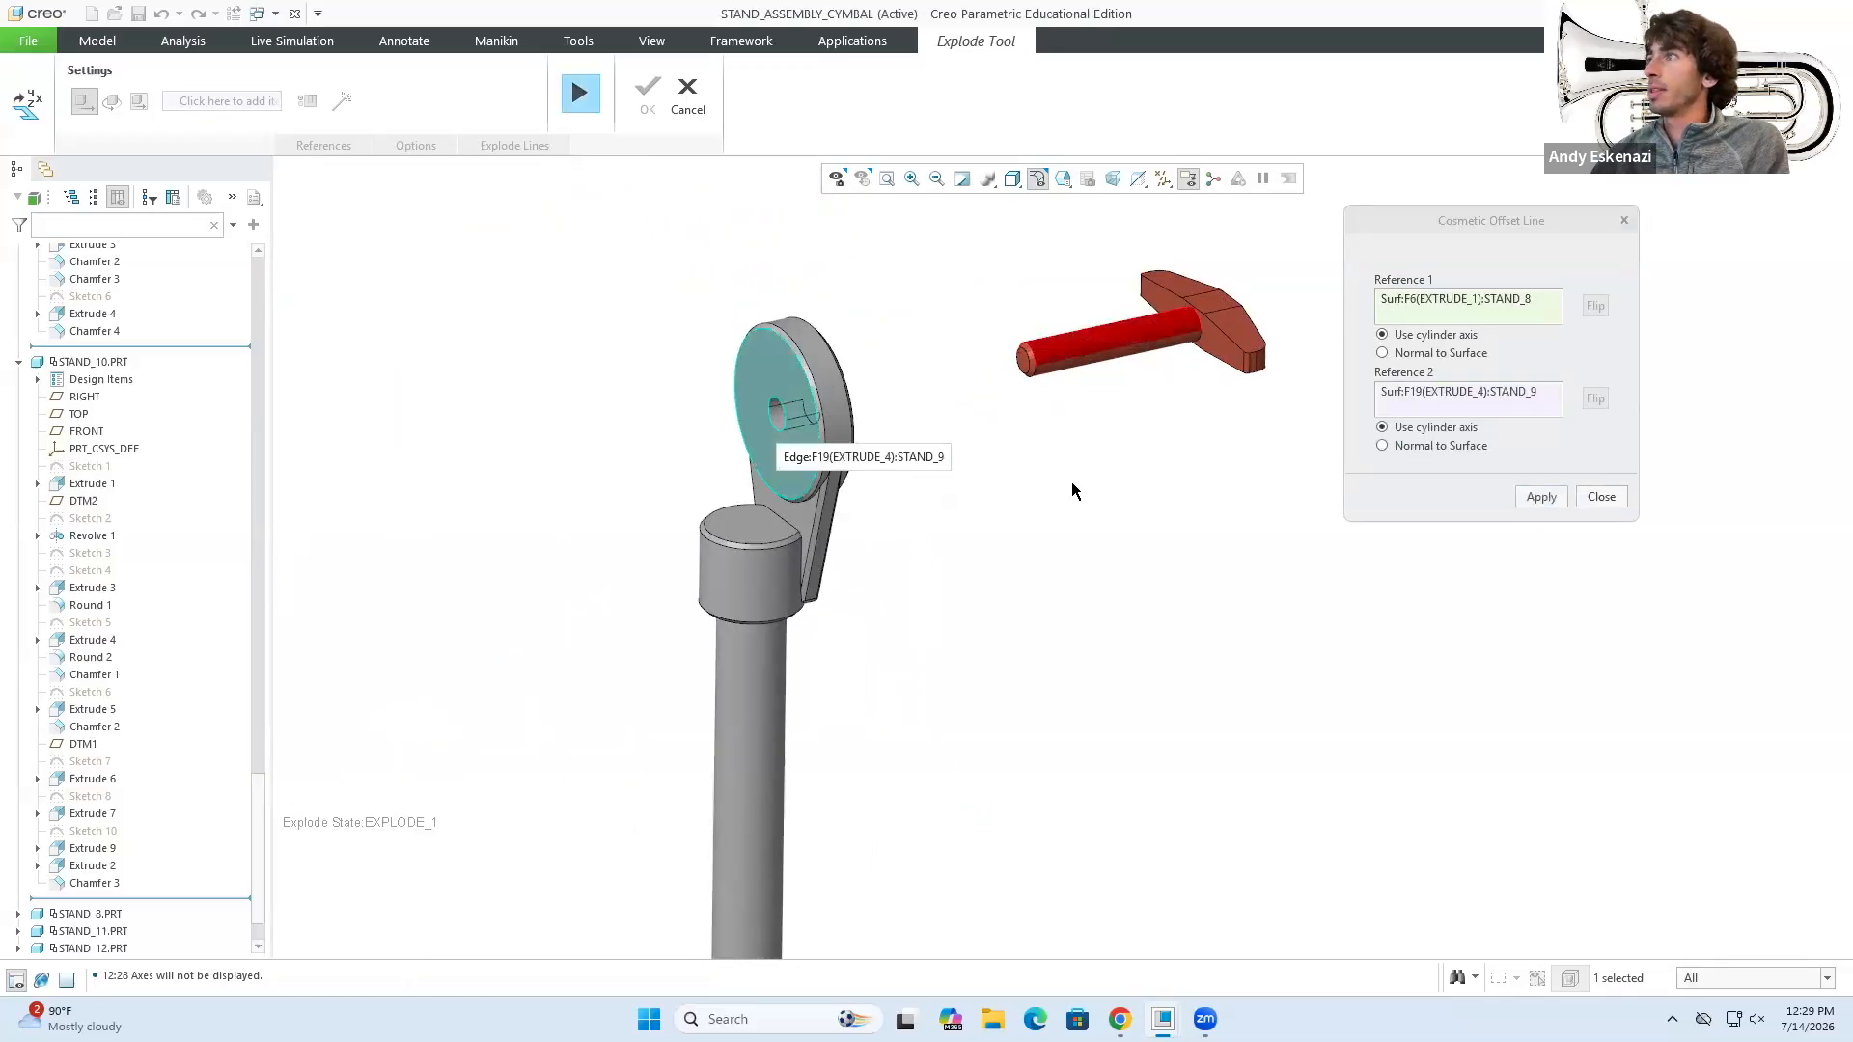
click(1543, 497)
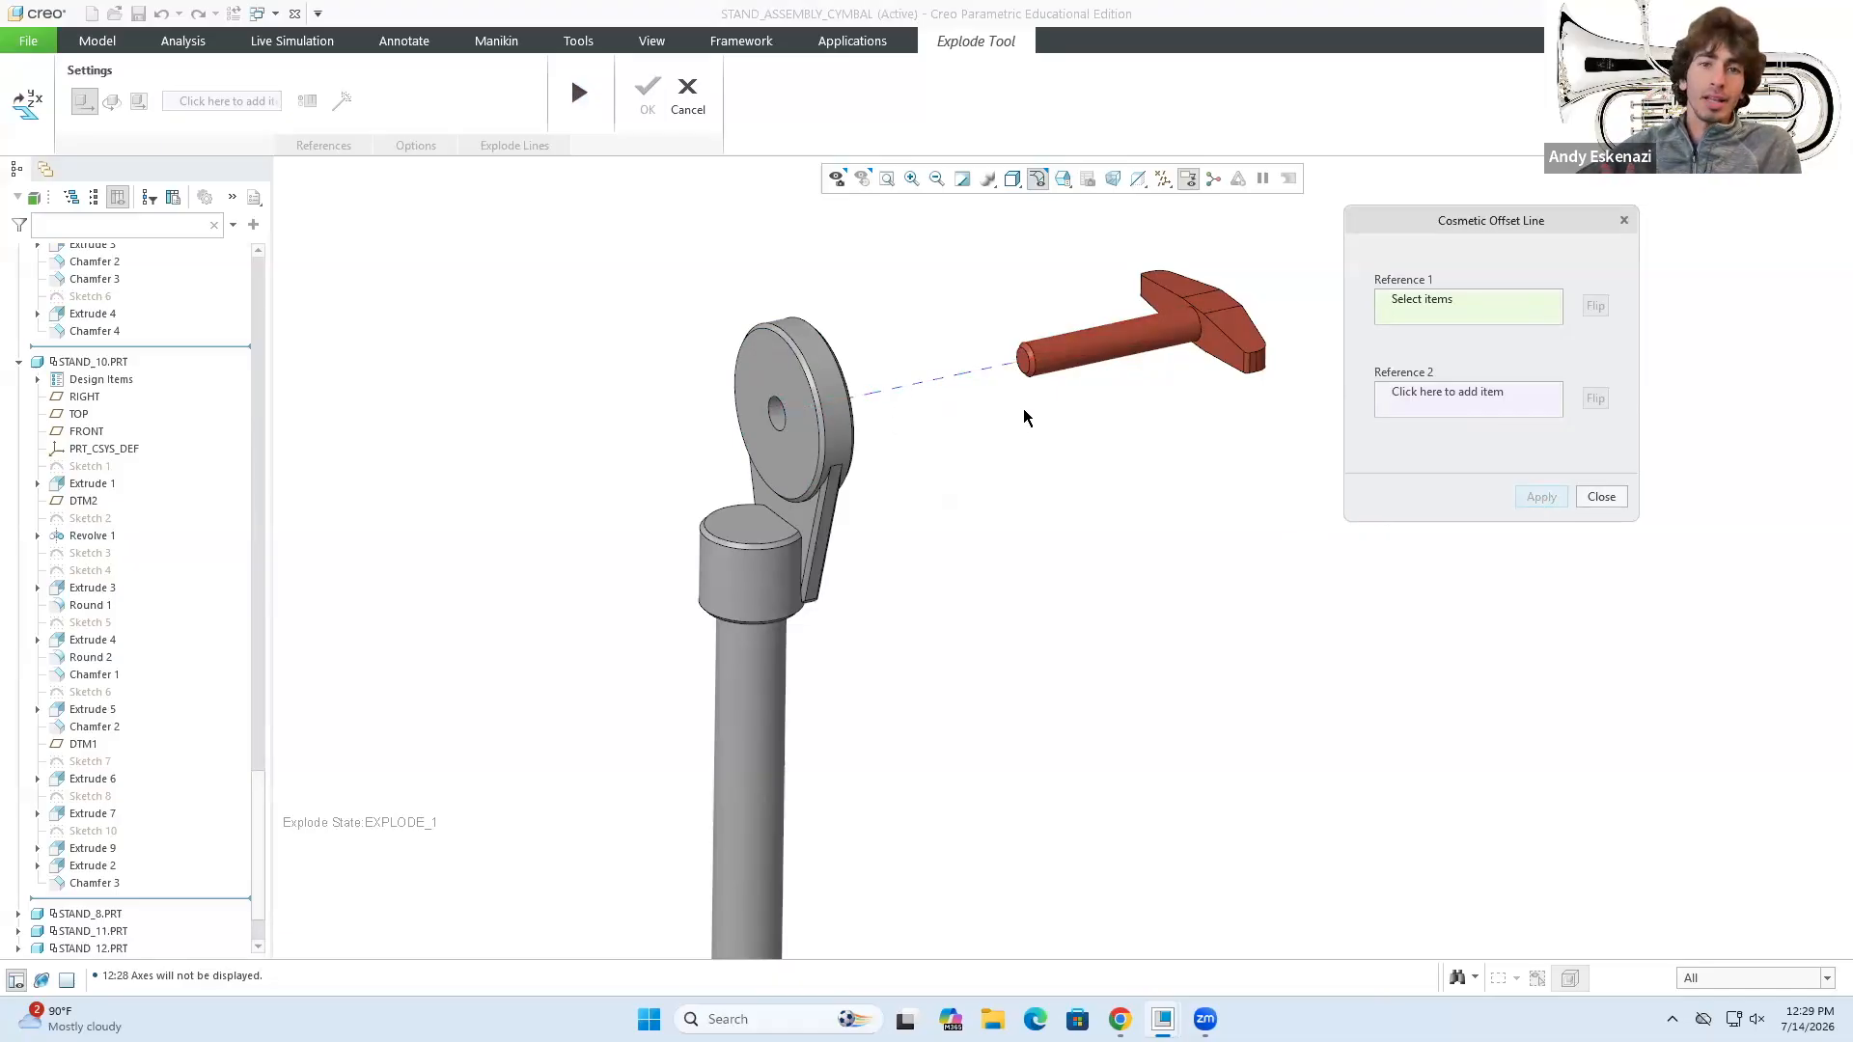
- Add an explode line between the STAND_9 tube and the STAND_2 clamp bore, using both cylinder axes, and finish the line creation
scroll(973, 447, down, 6)
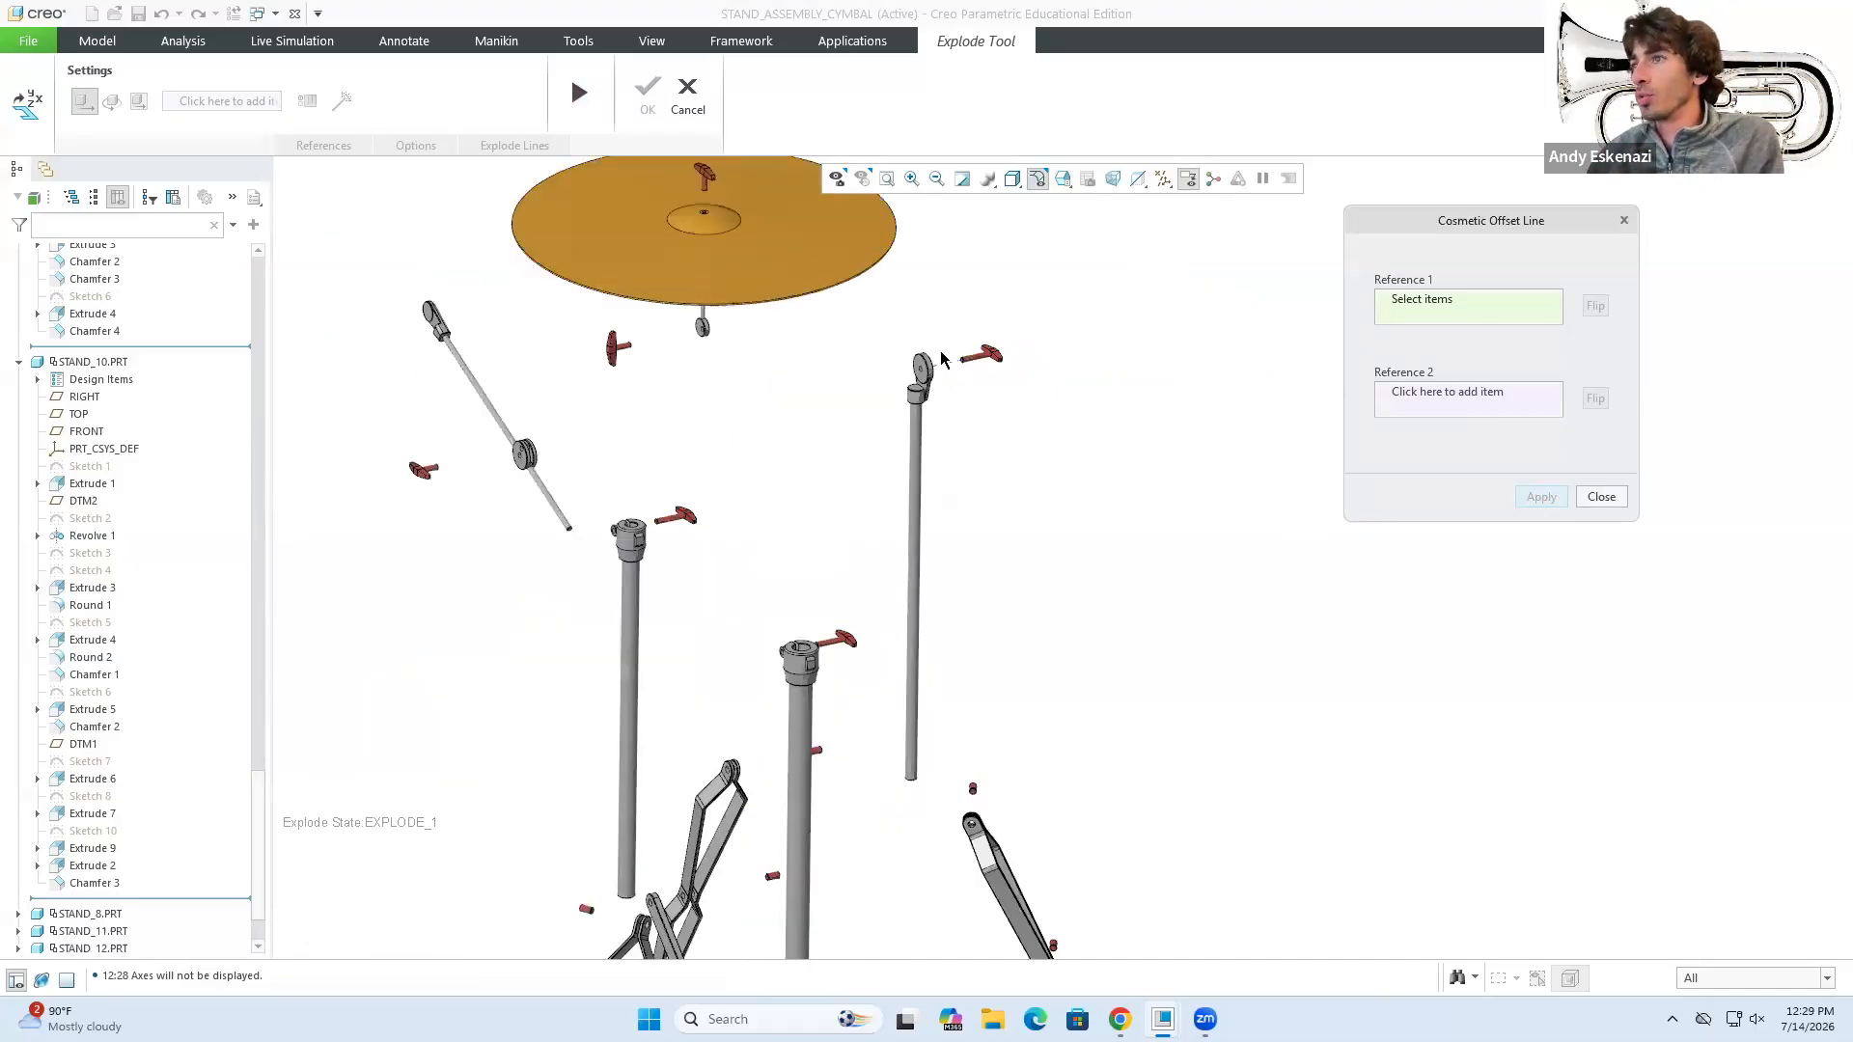
scroll(810, 459, up, 3)
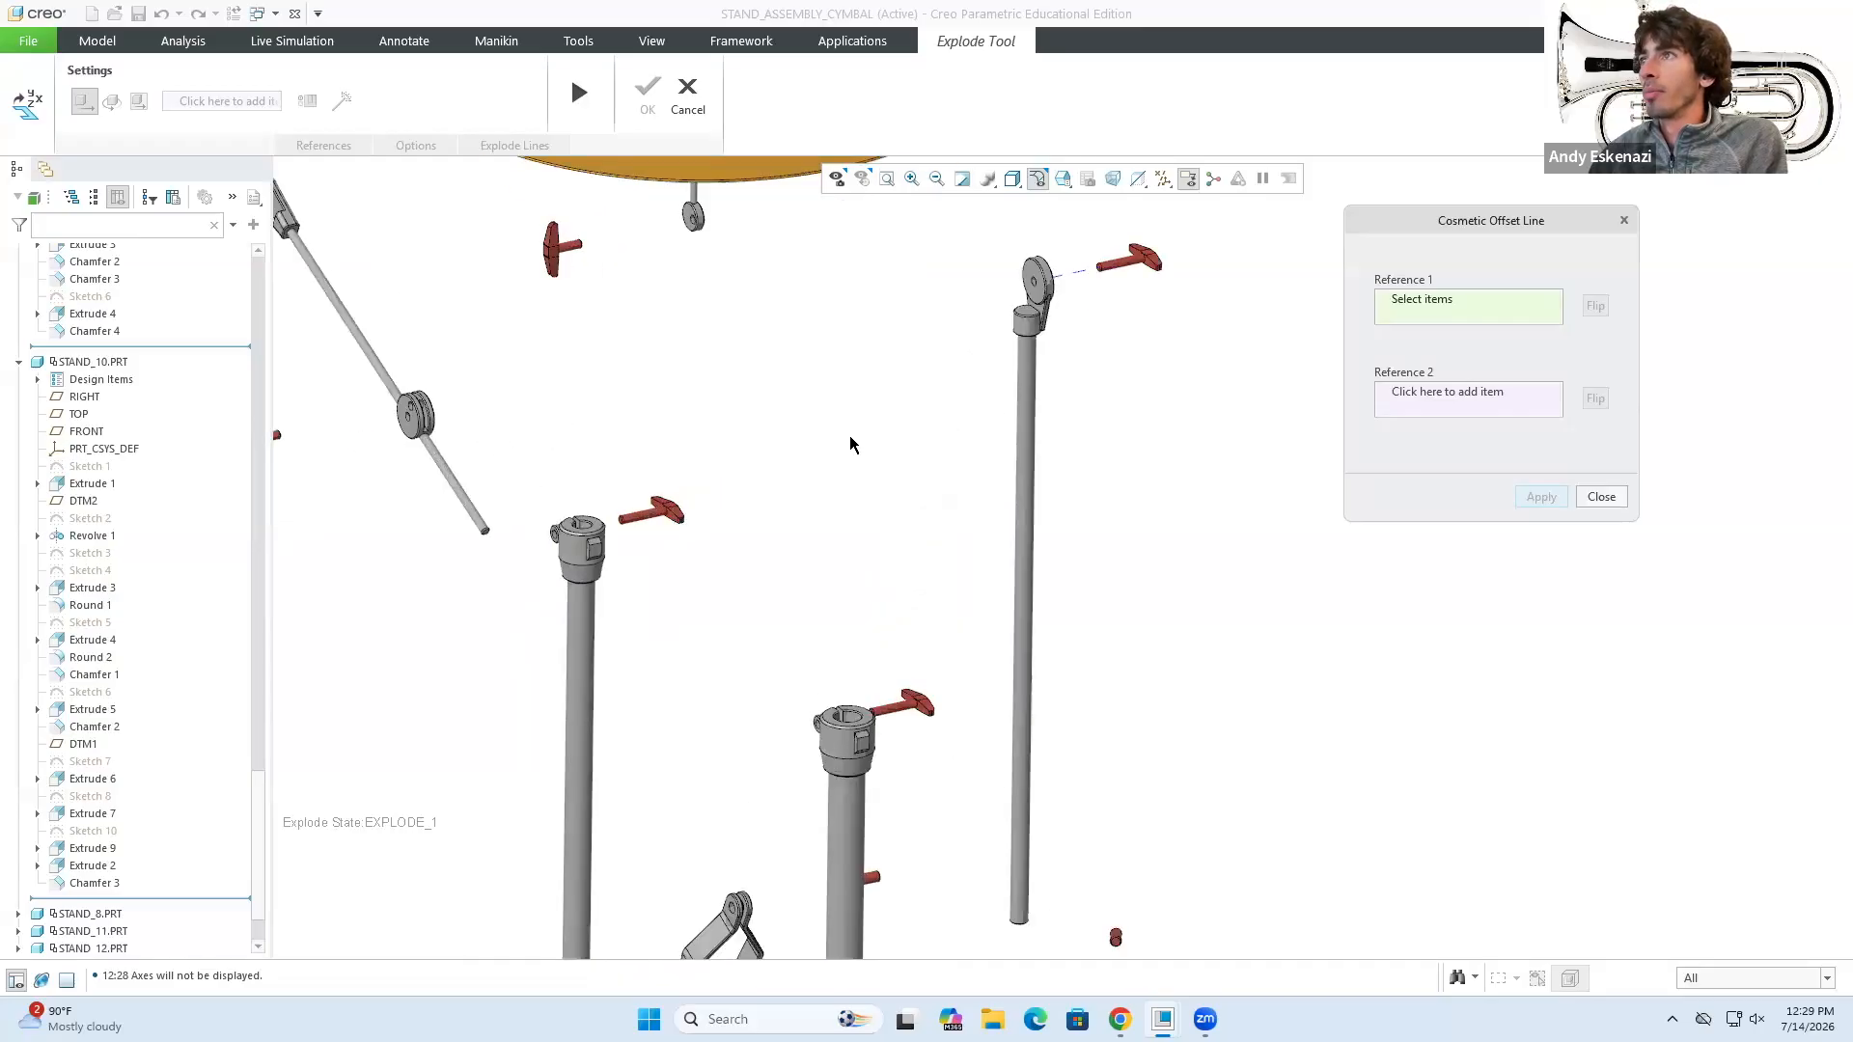
click(1034, 417)
scroll(504, 513, up, 4)
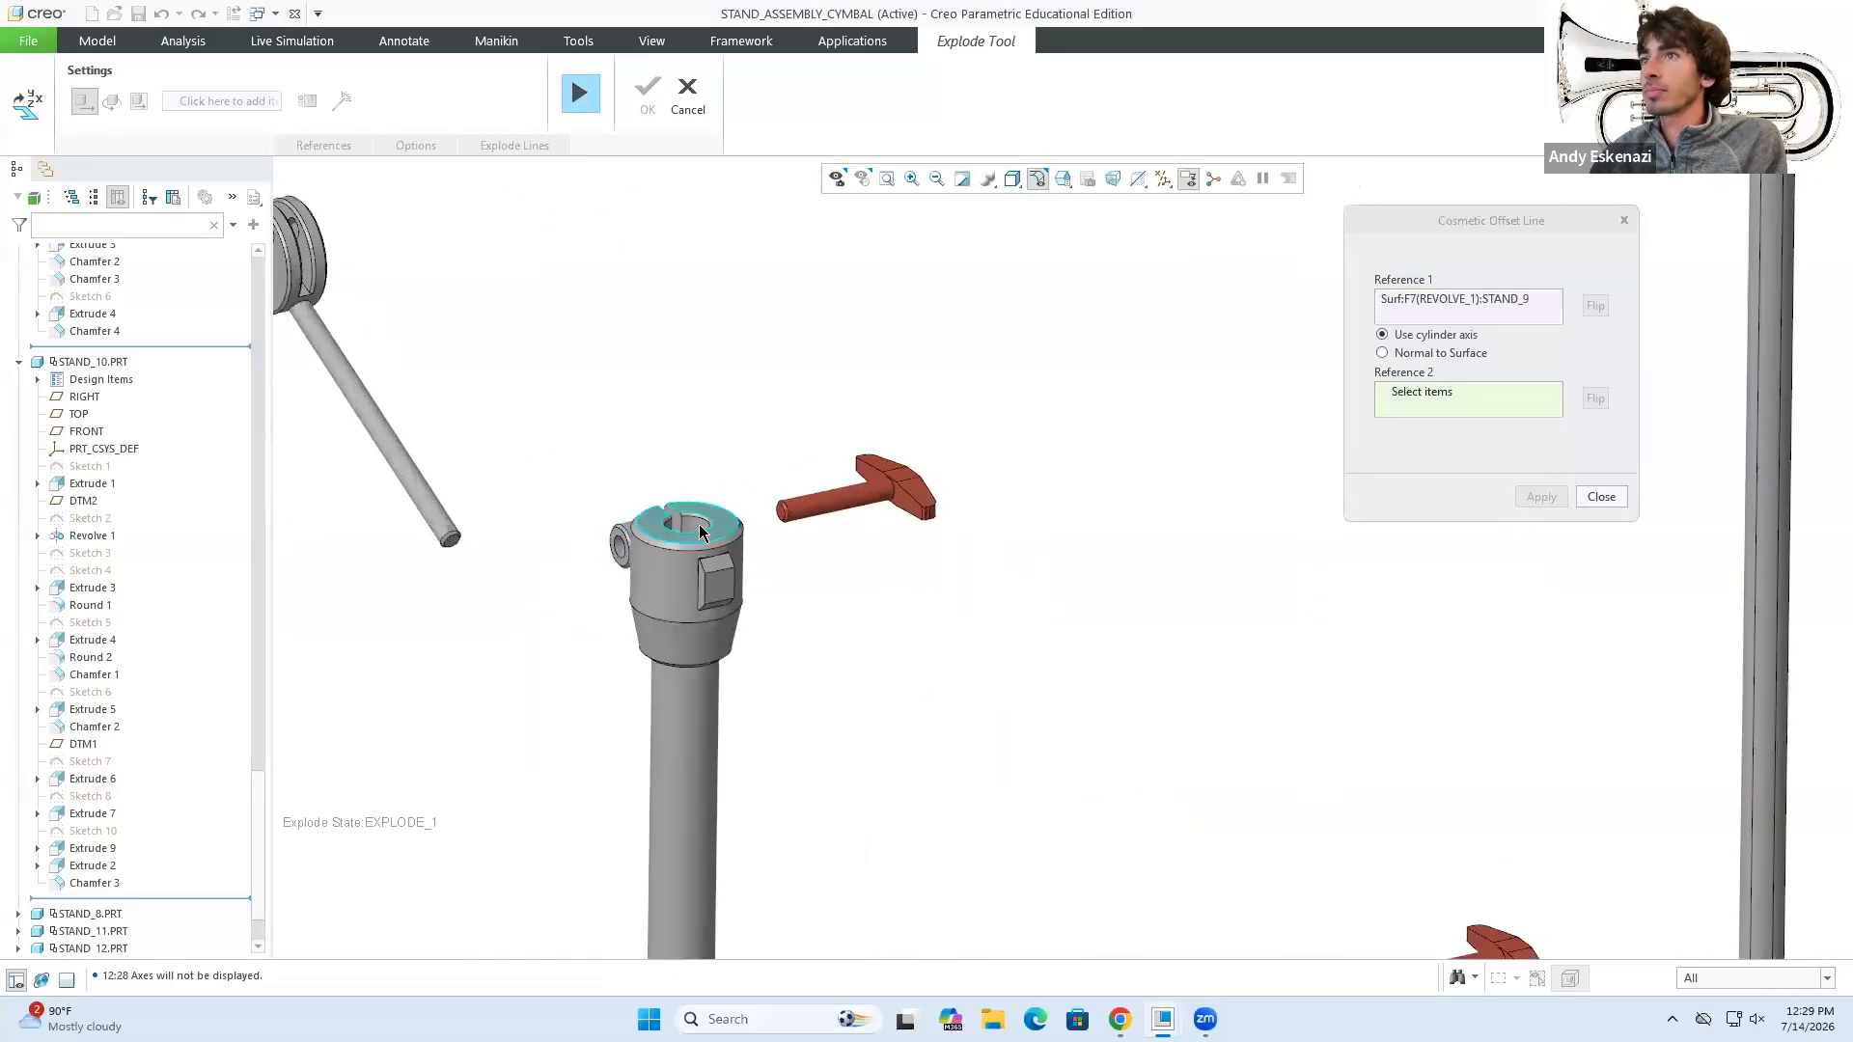
click(697, 531)
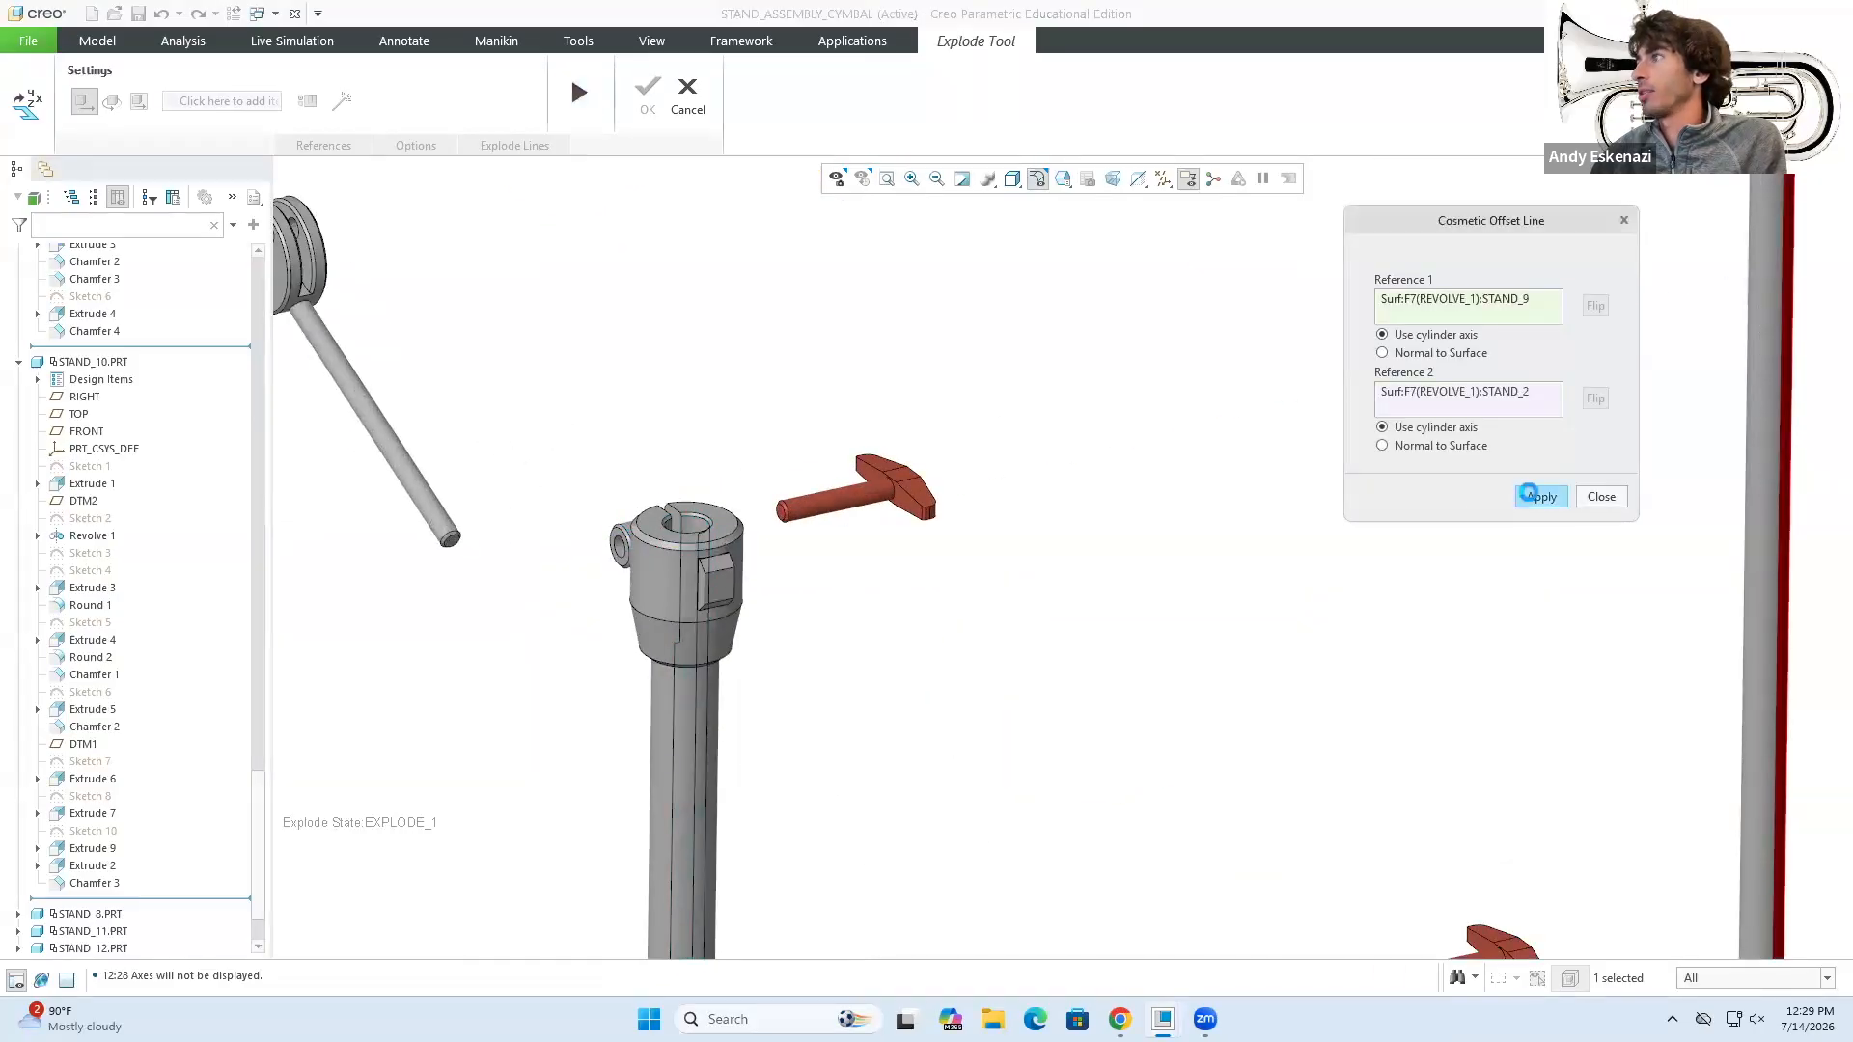
click(1541, 496)
scroll(756, 510, down, 5)
scroll(755, 509, down, 2)
scroll(868, 447, up, 2)
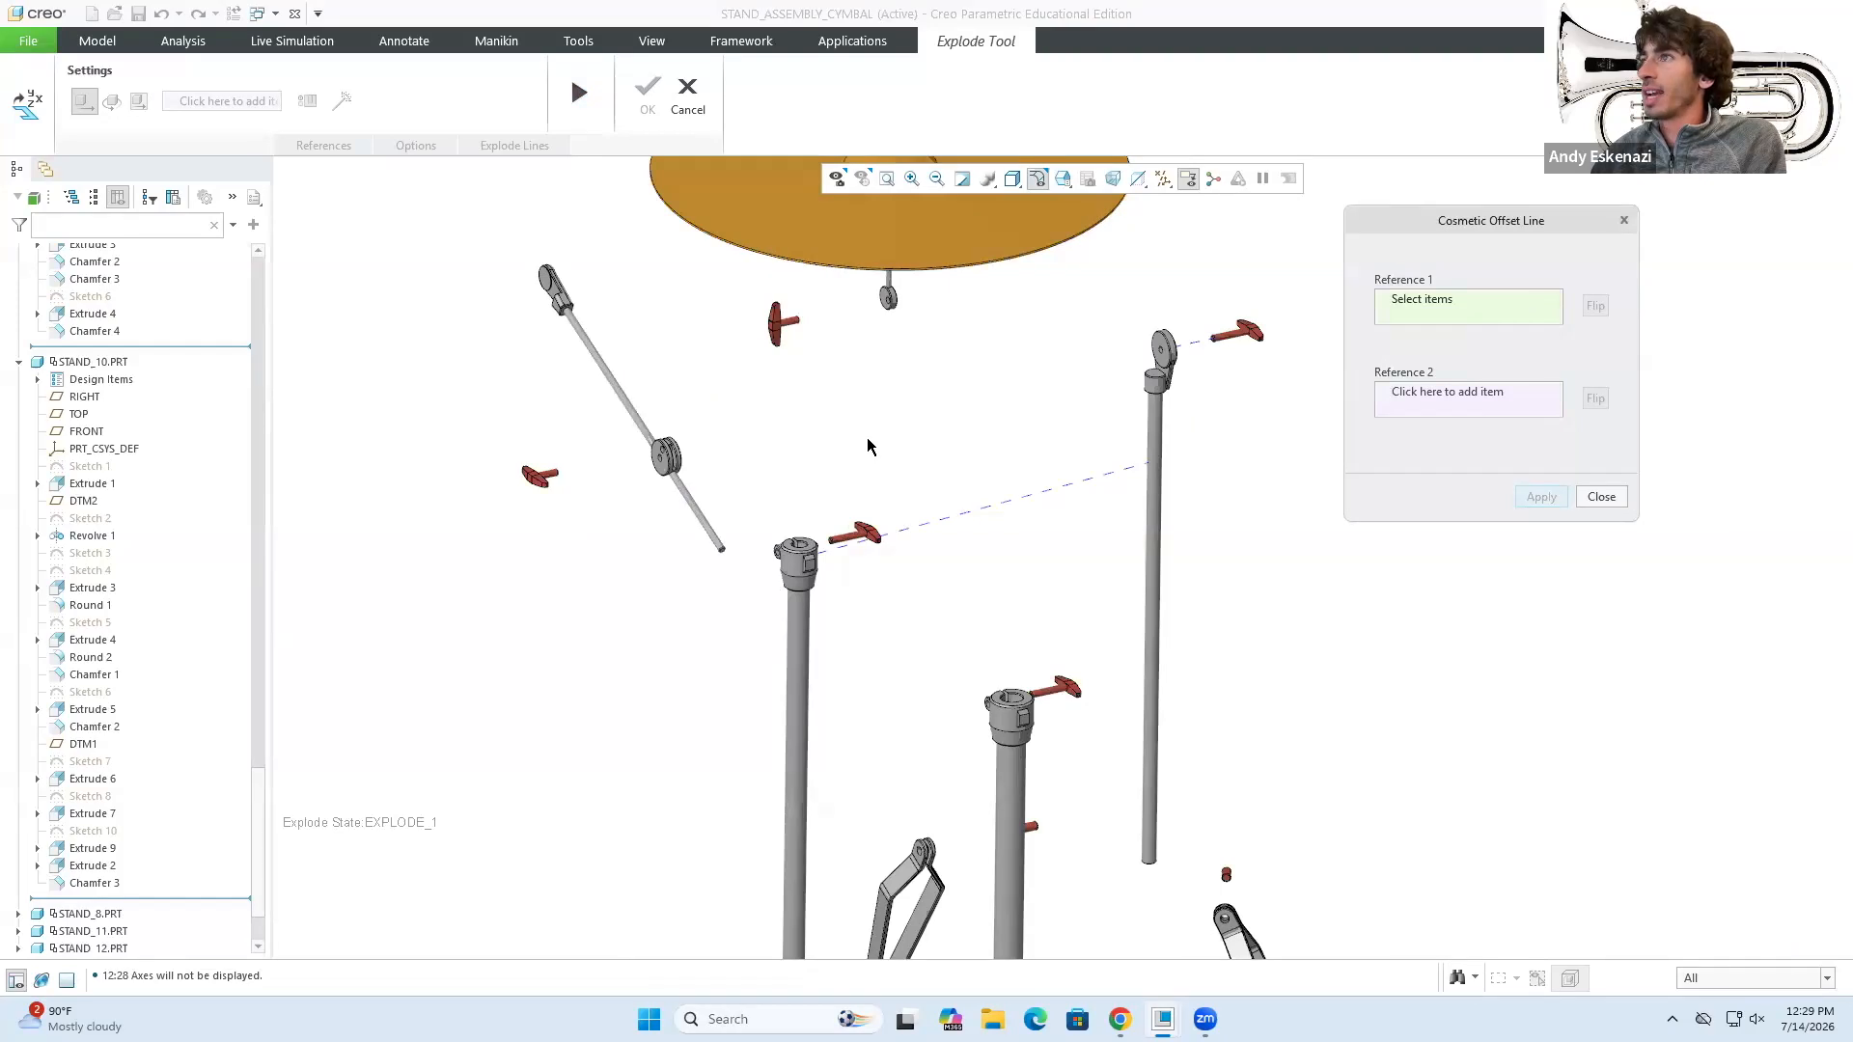
click(1095, 473)
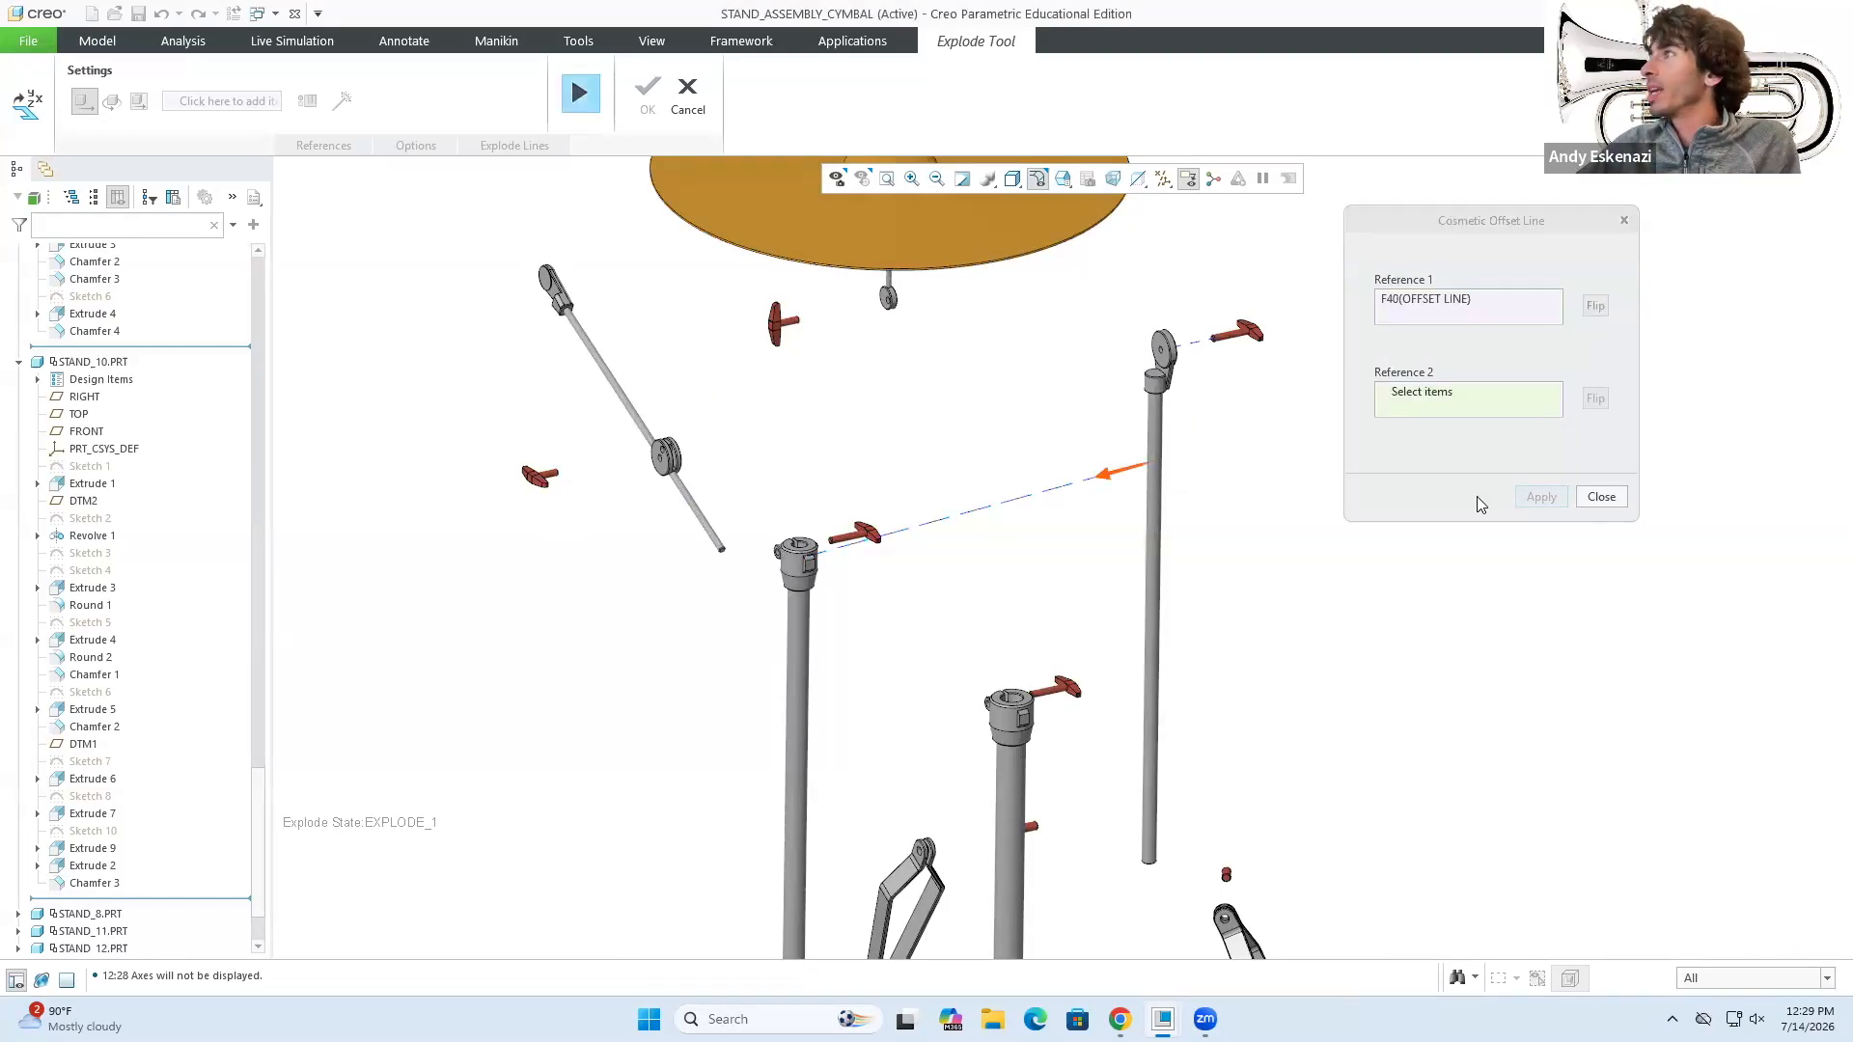
click(1601, 496)
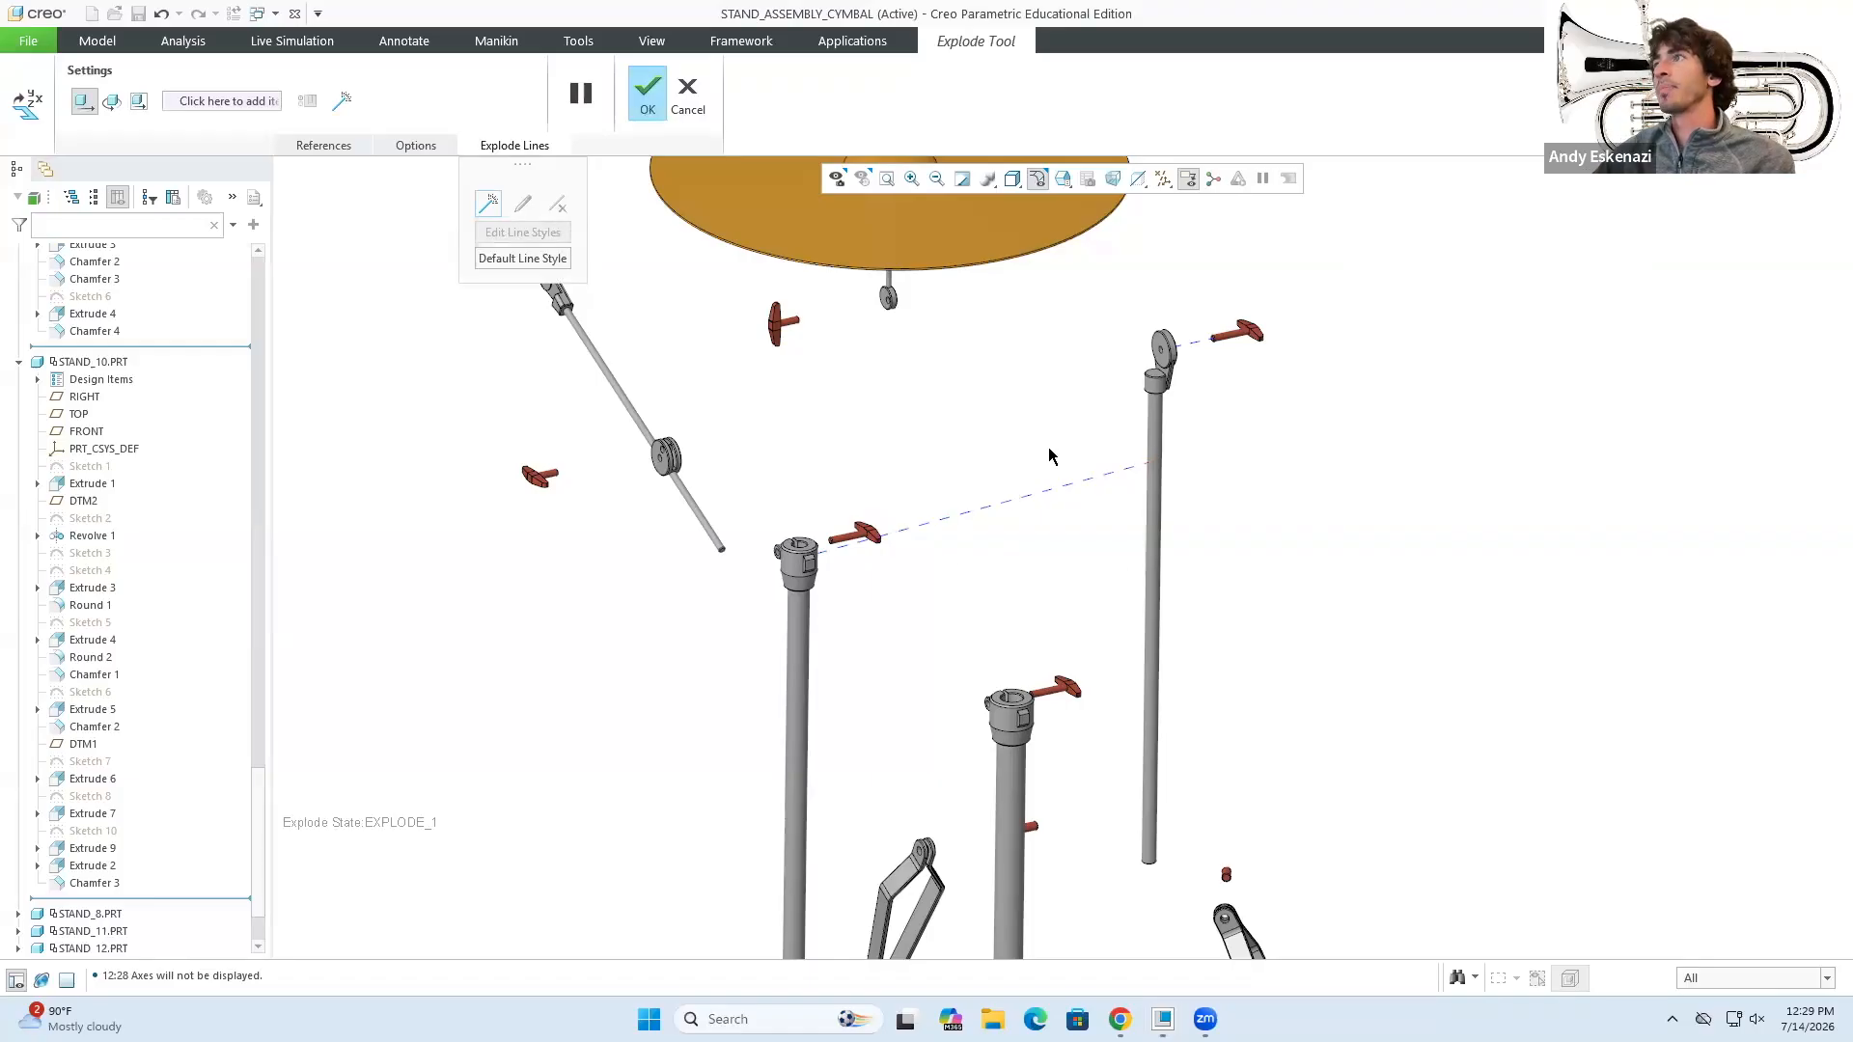
- Move the STAND_9 end of the tube-to-clamp explode line down along the tube, and delete that line
click(1047, 490)
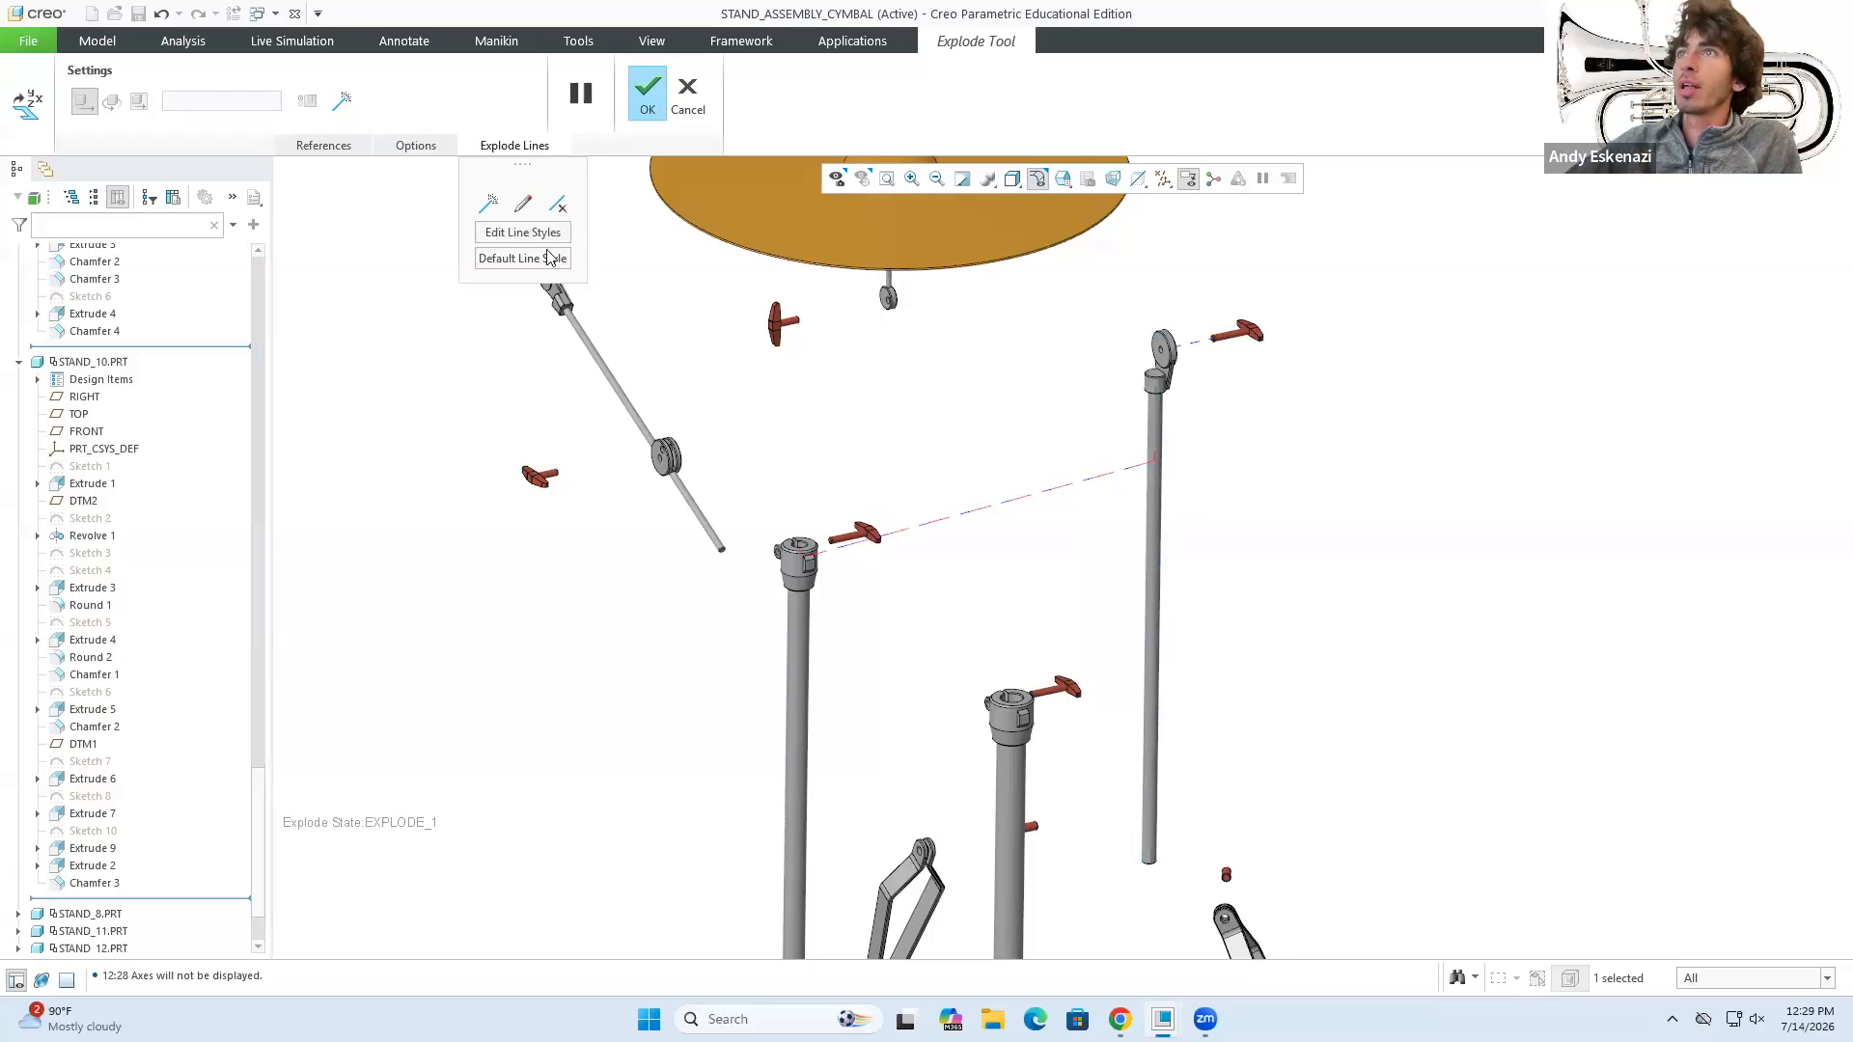
click(522, 206)
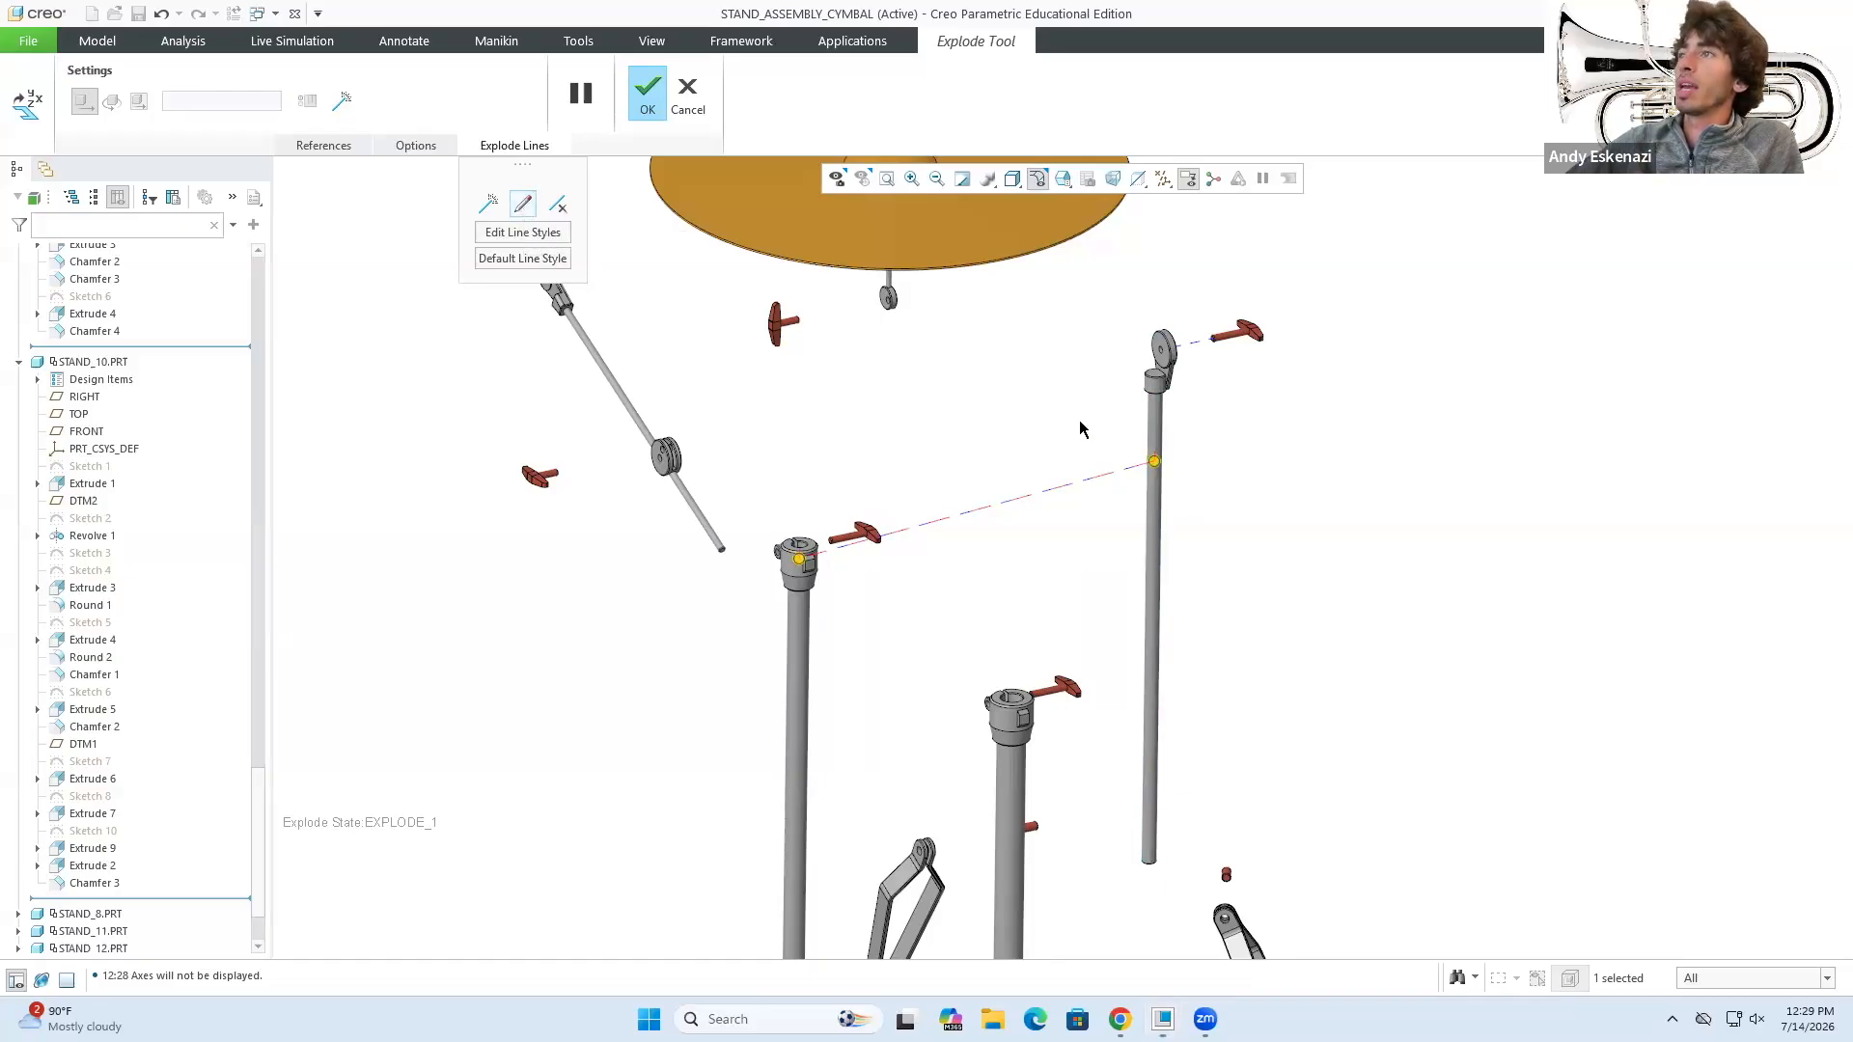
drag(1151, 424, 1153, 603)
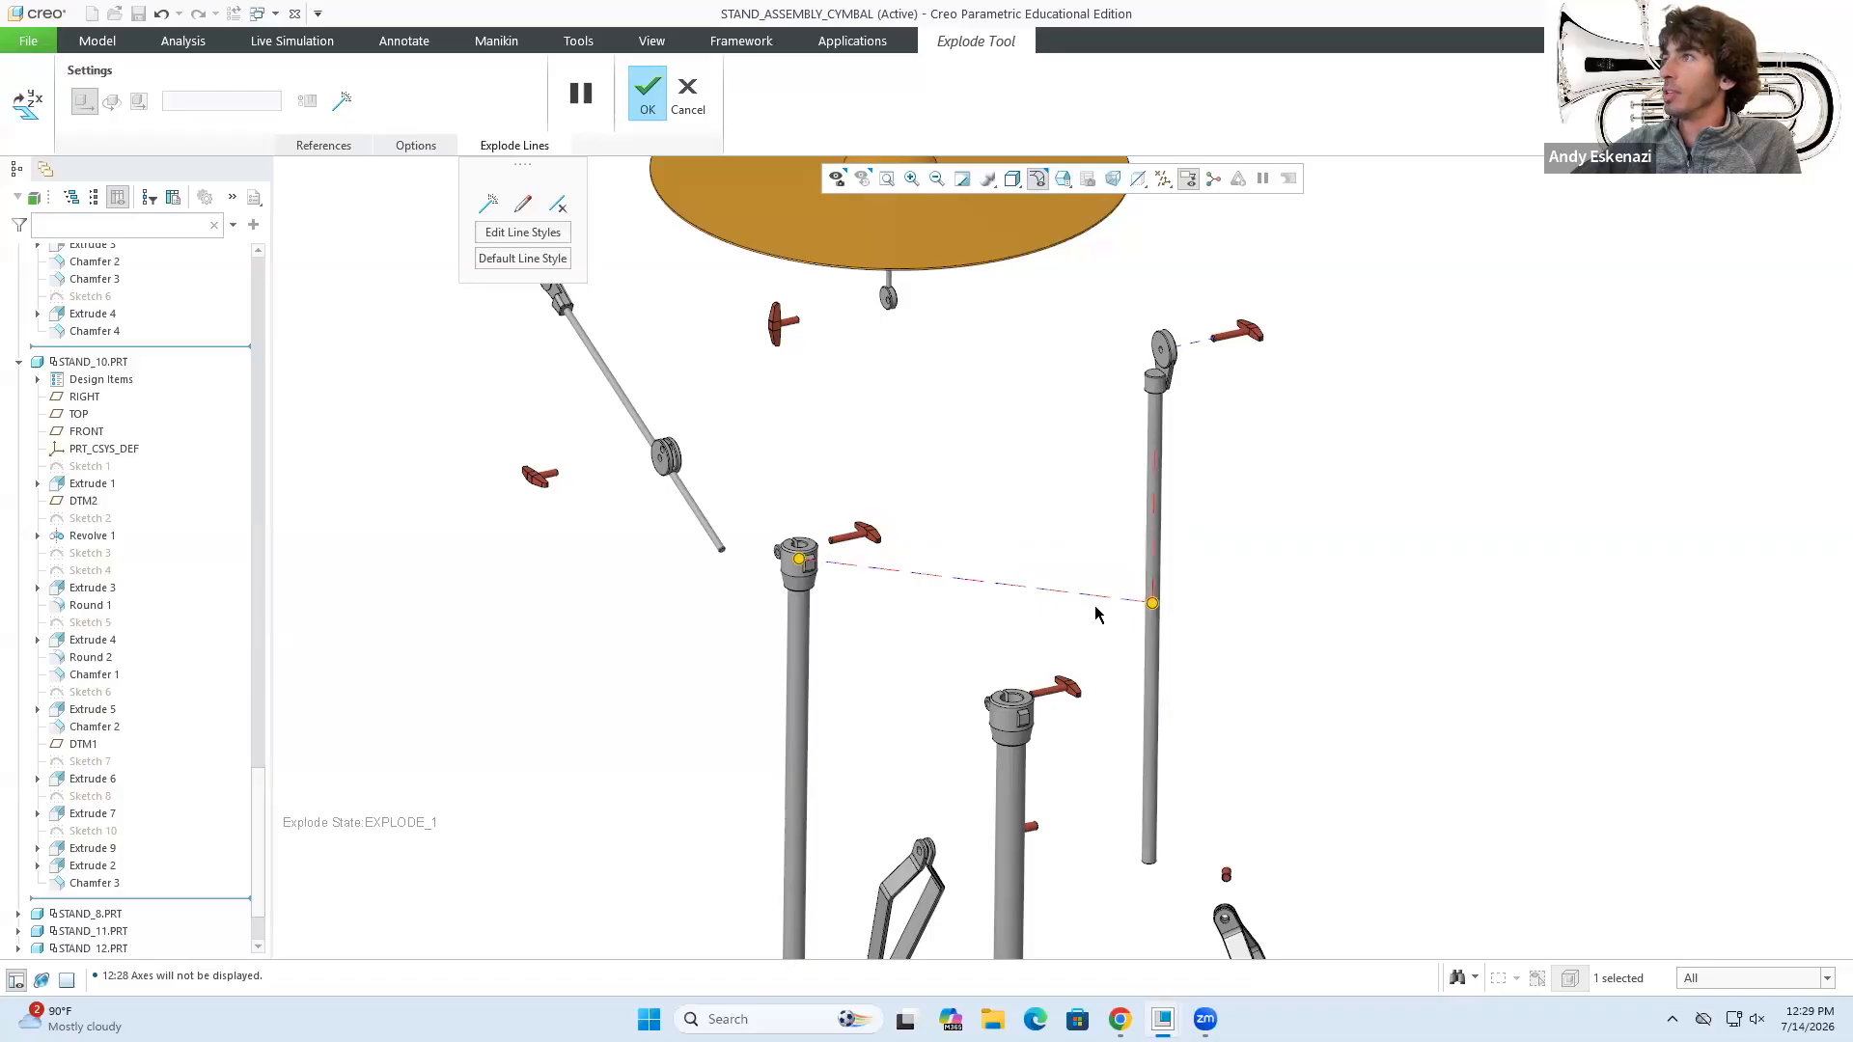
key(Escape)
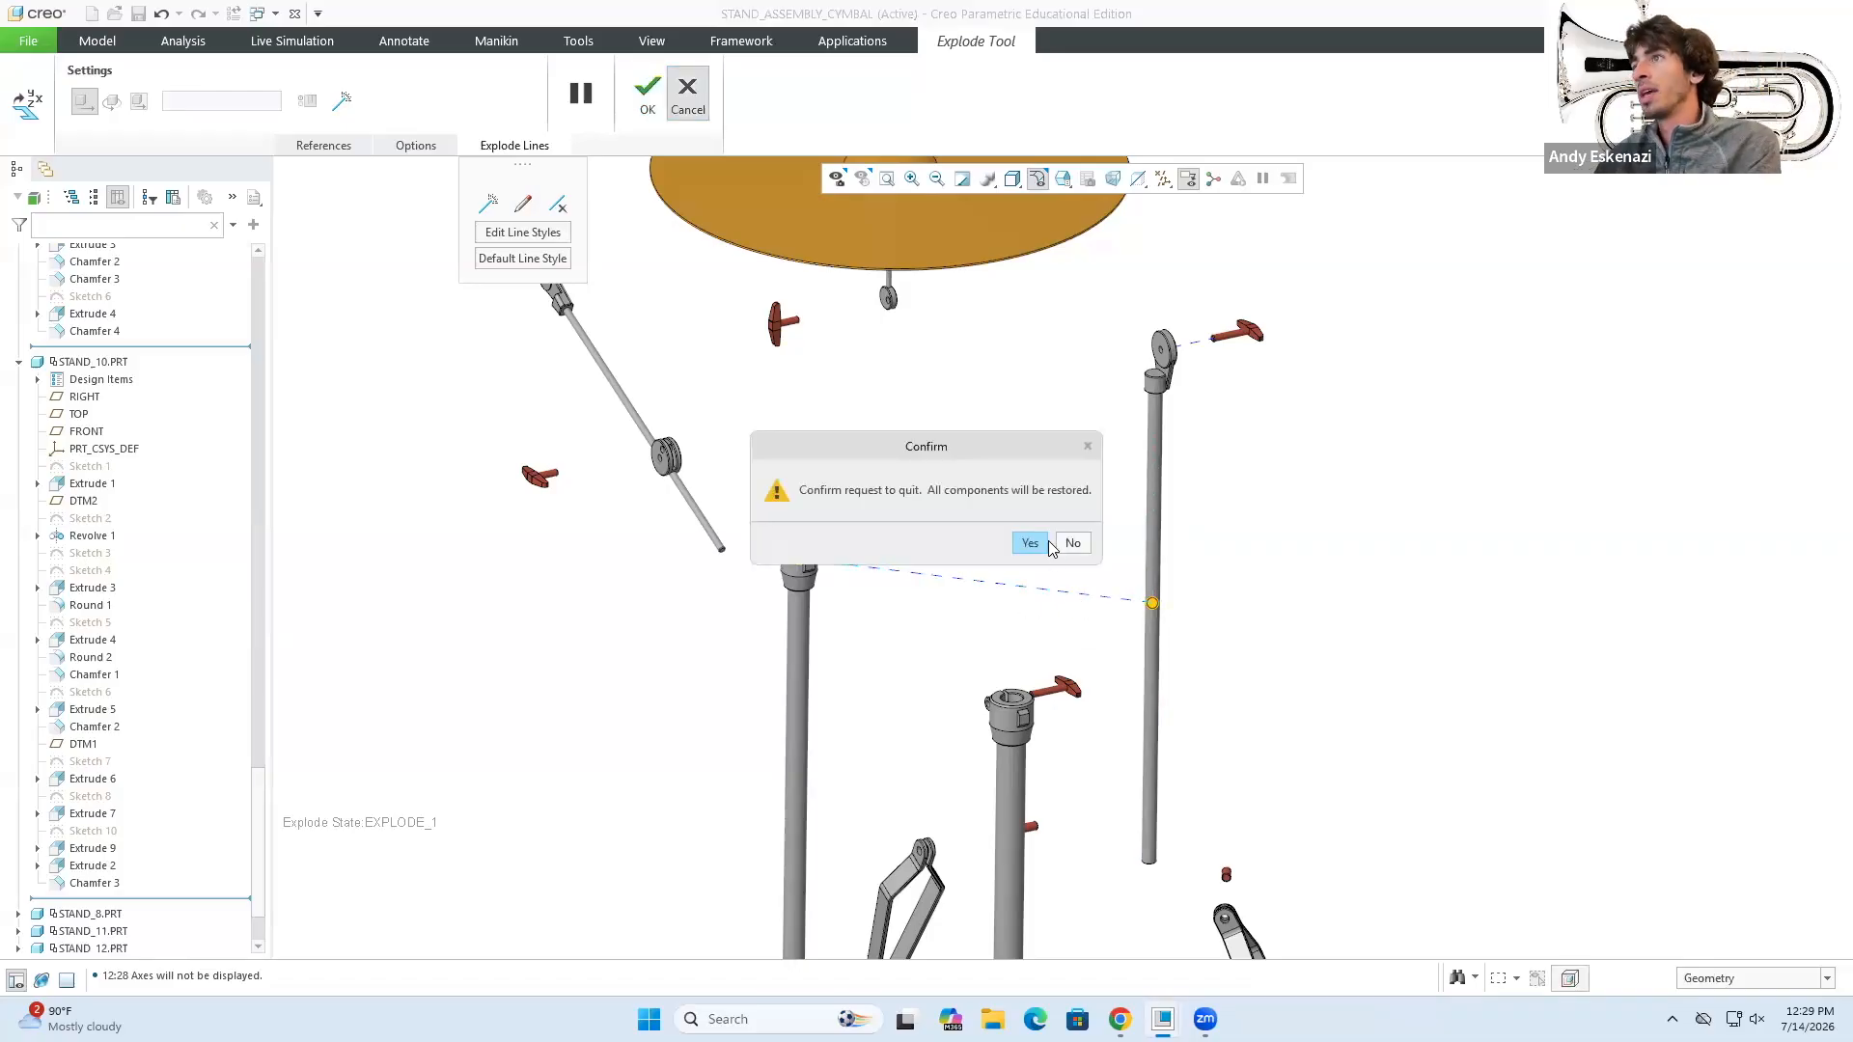
click(1071, 543)
click(556, 206)
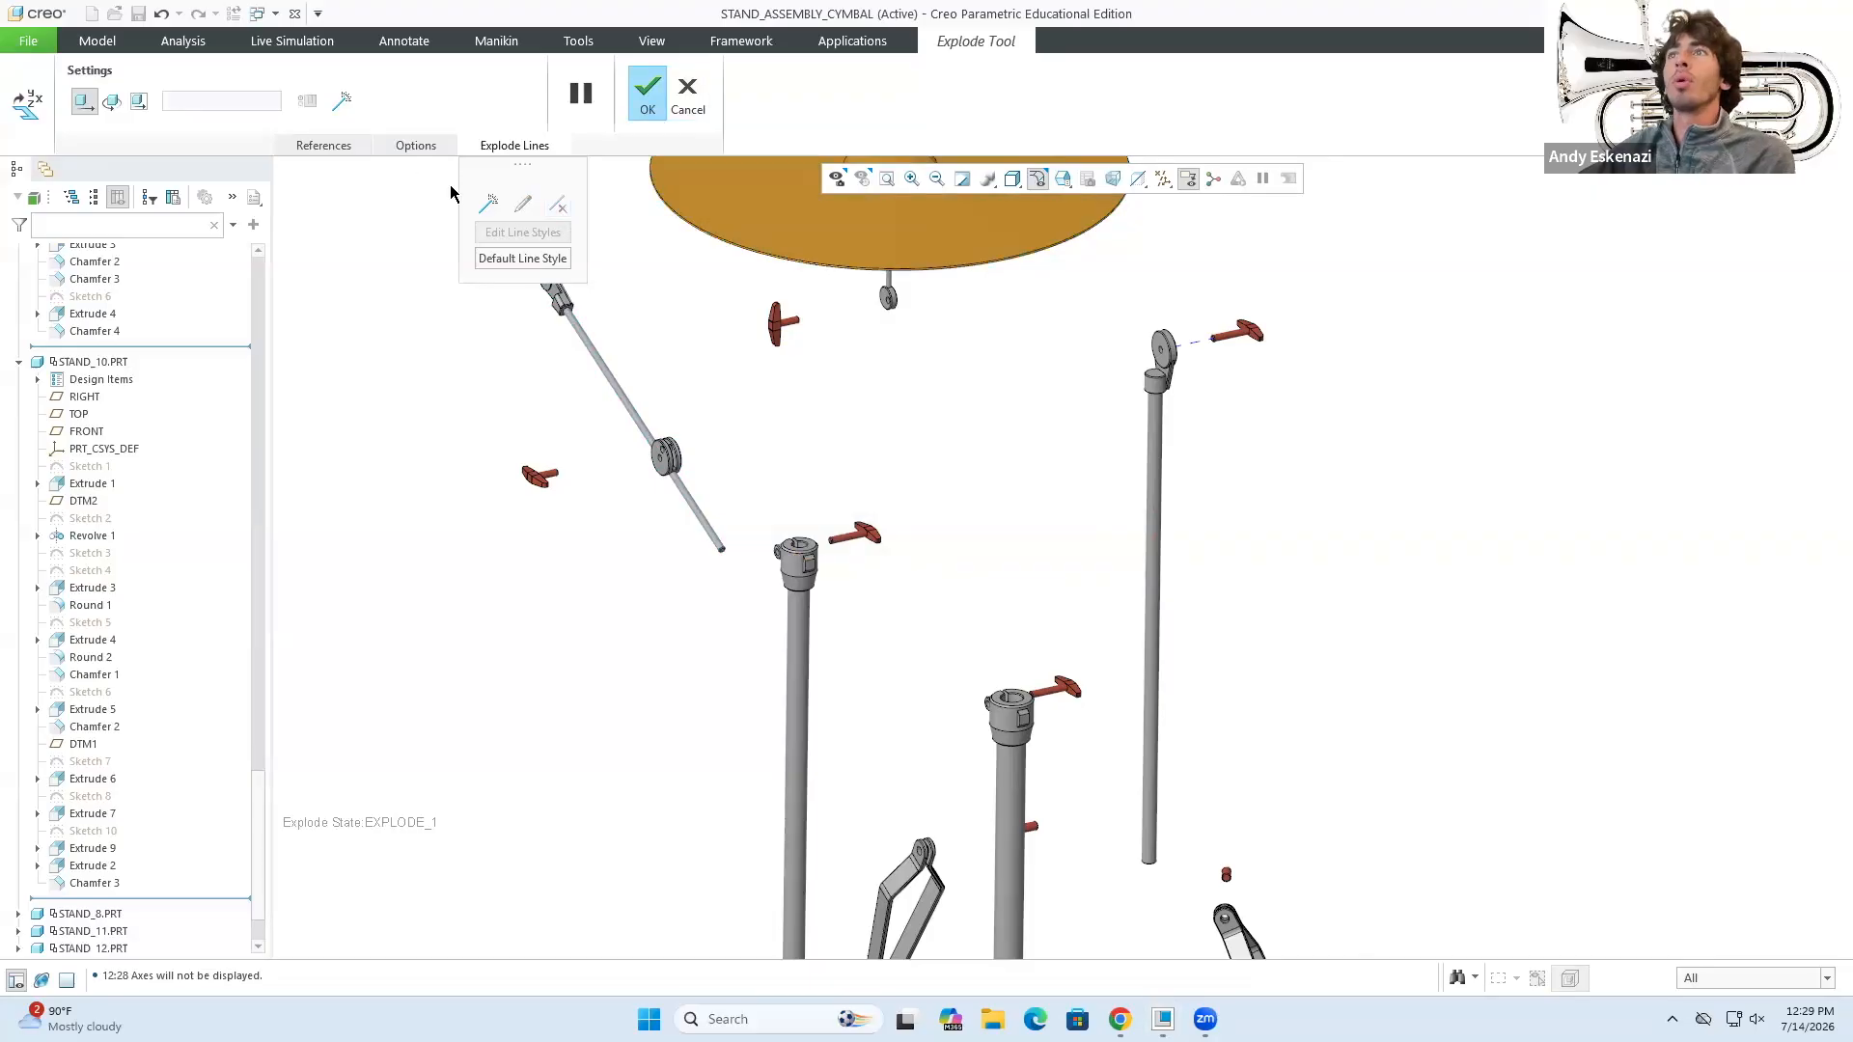
- Add an explode line between the outer cylindrical surfaces of the STAND_9 and STAND_2 tubes, using their cylinder axes
click(489, 205)
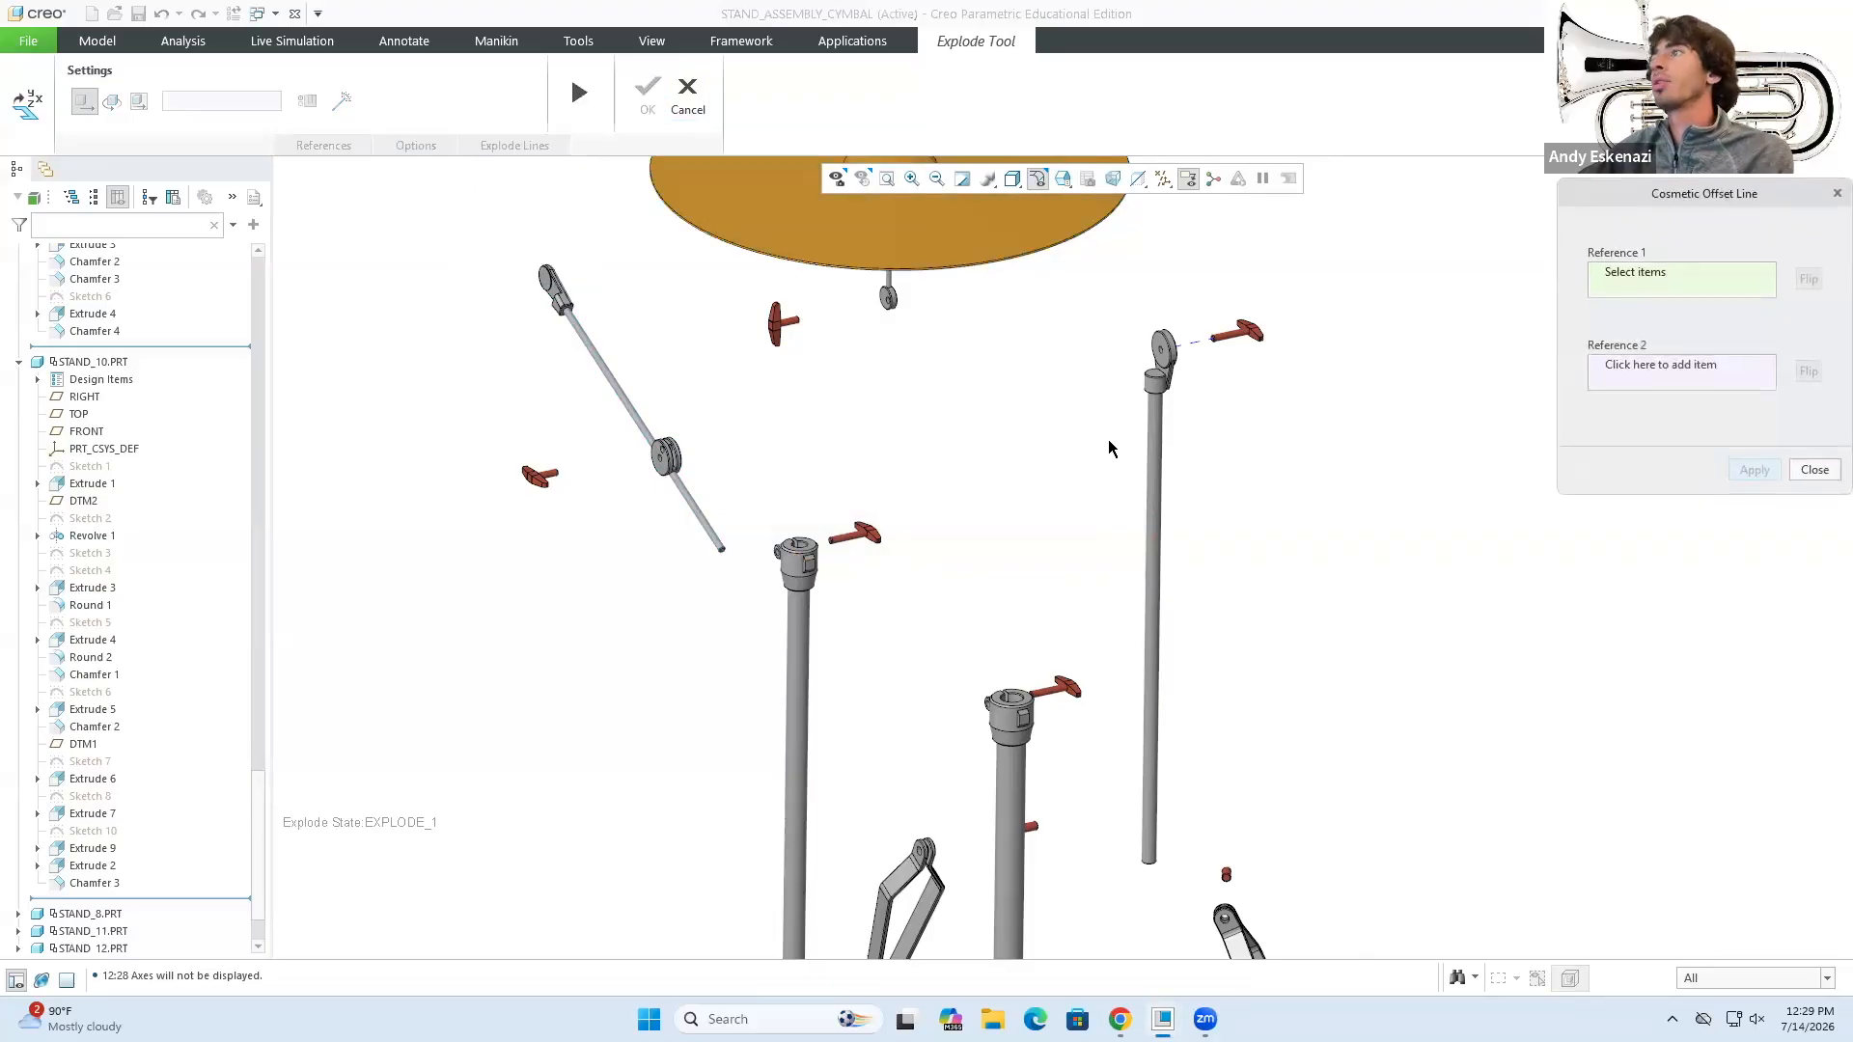
click(1158, 420)
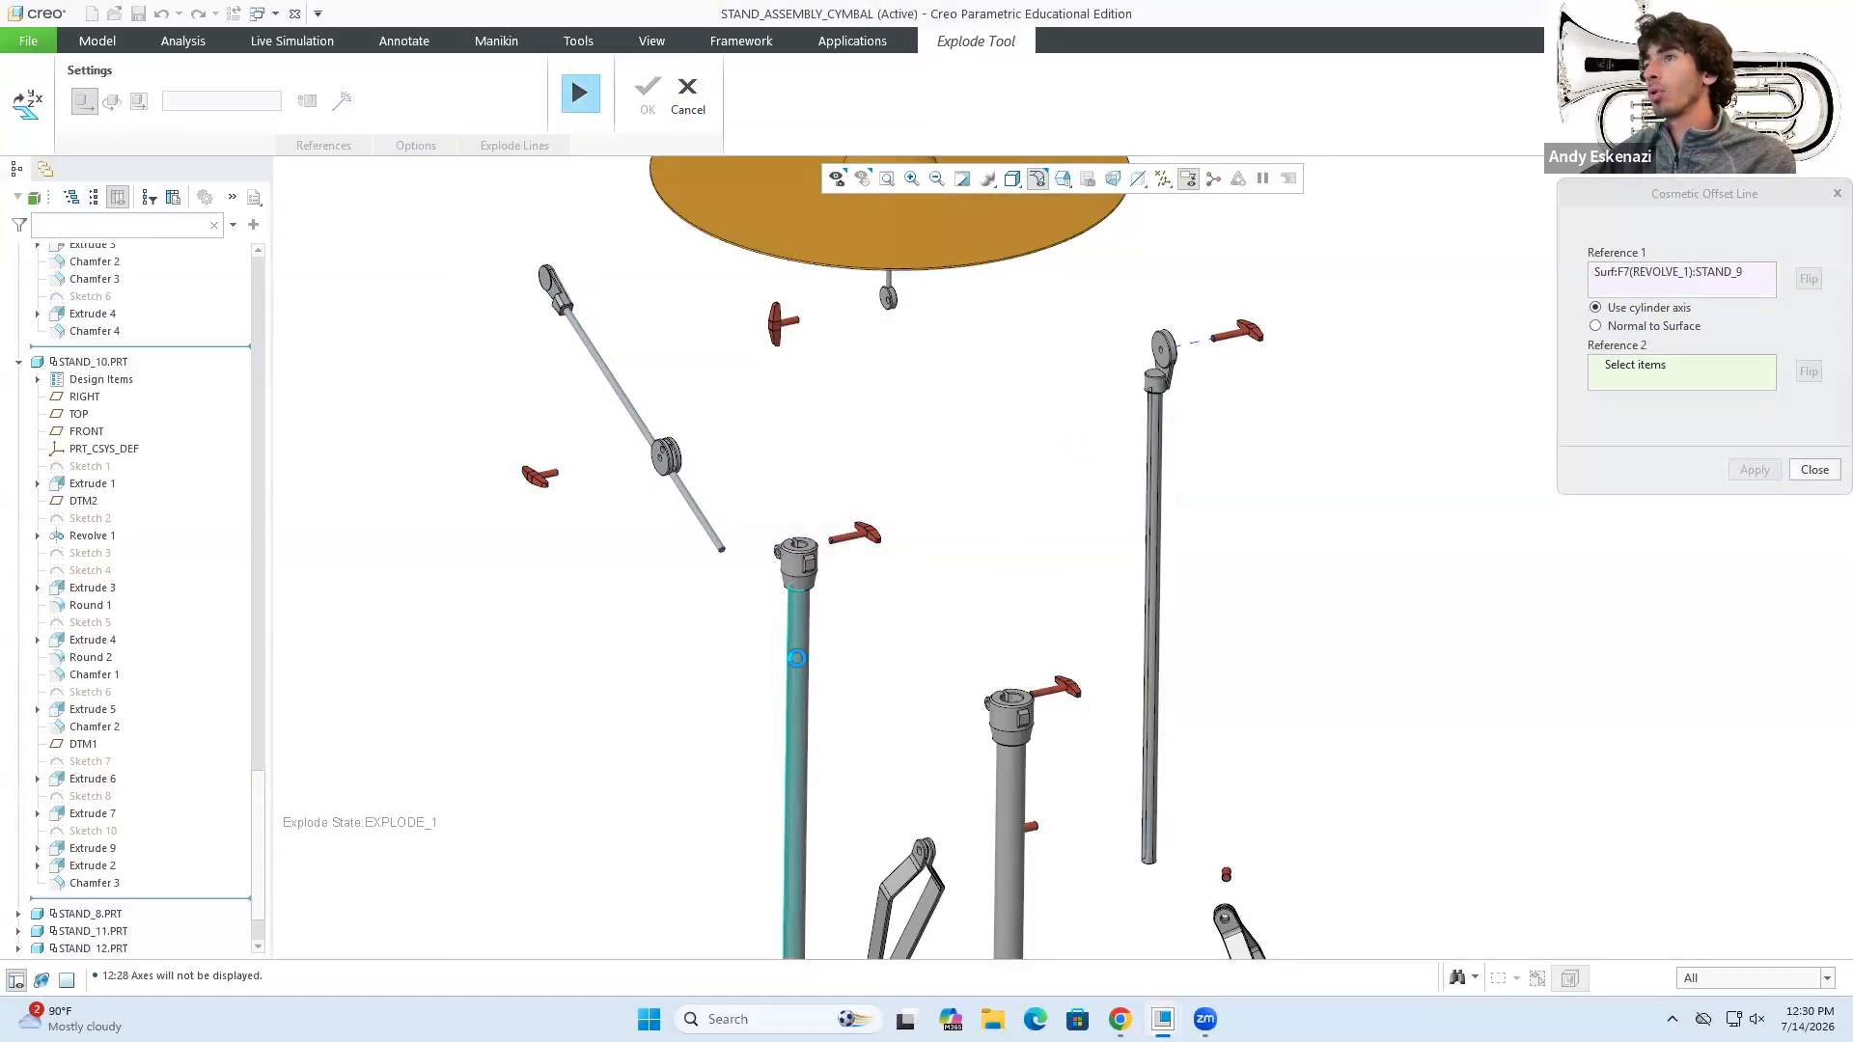
click(796, 658)
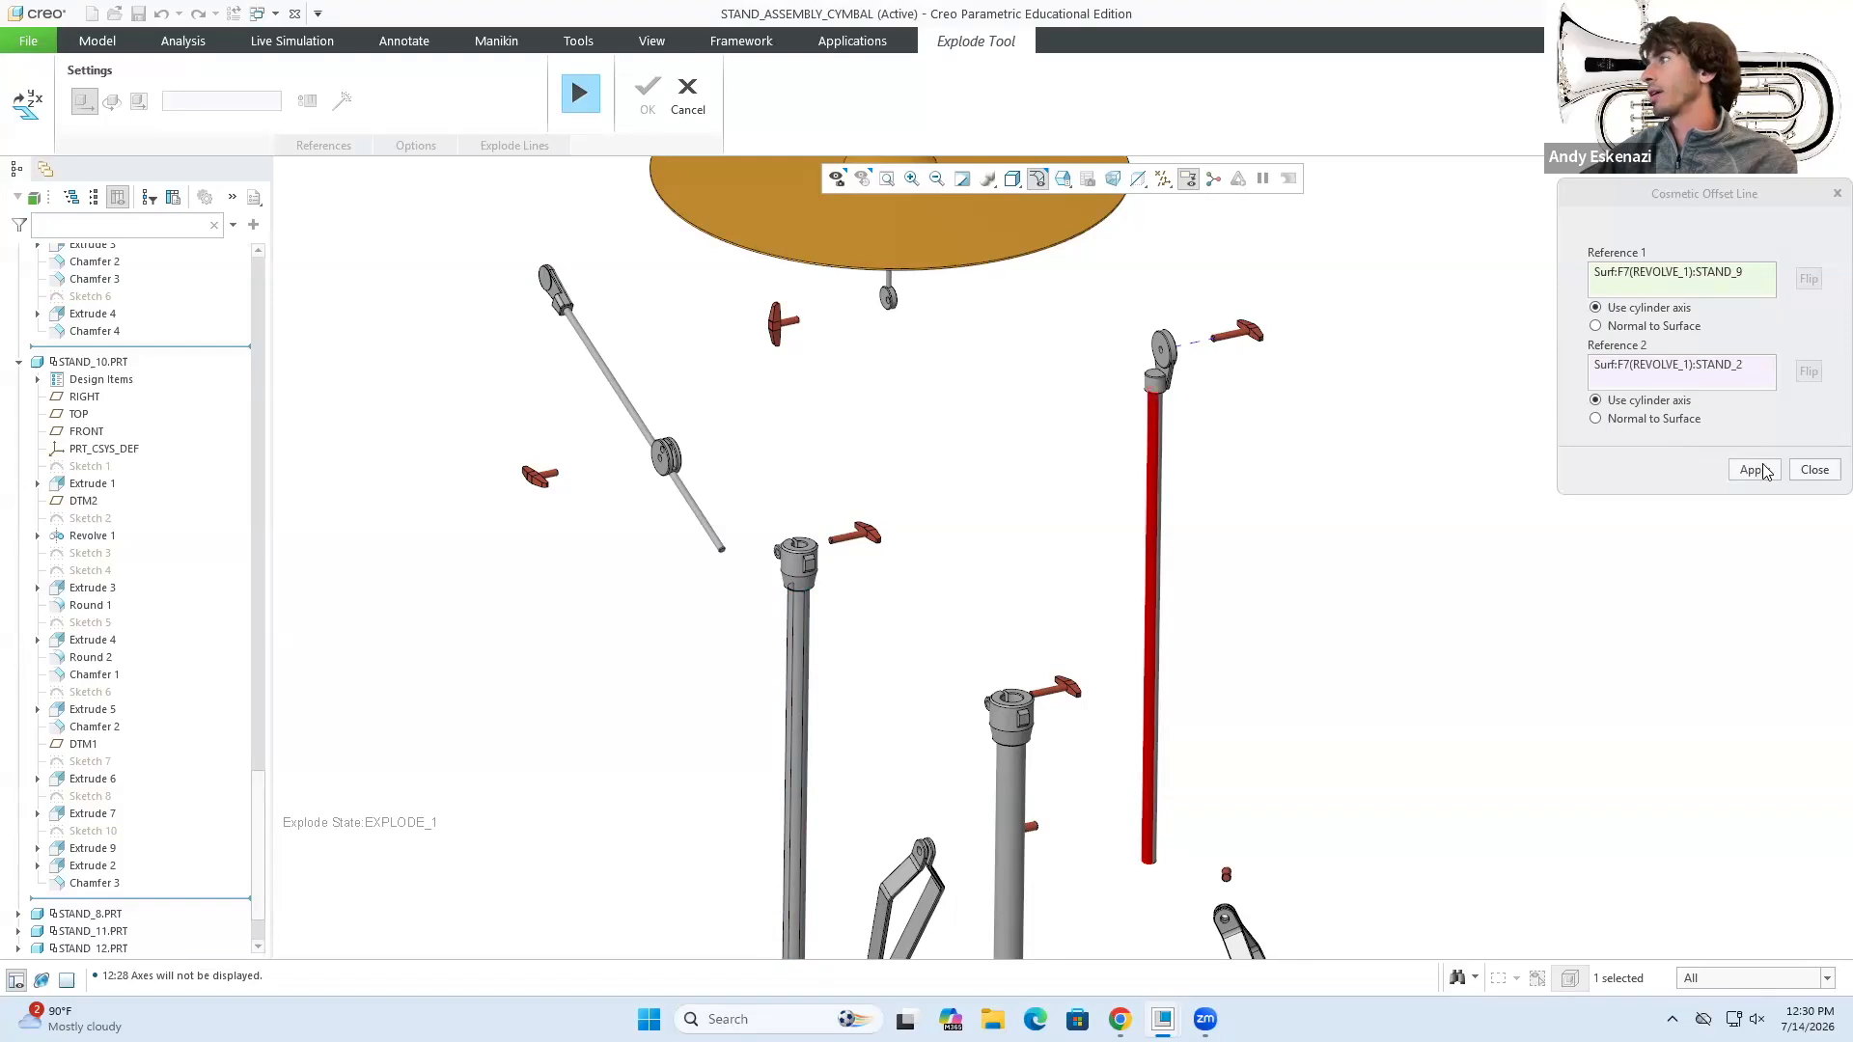
click(1755, 470)
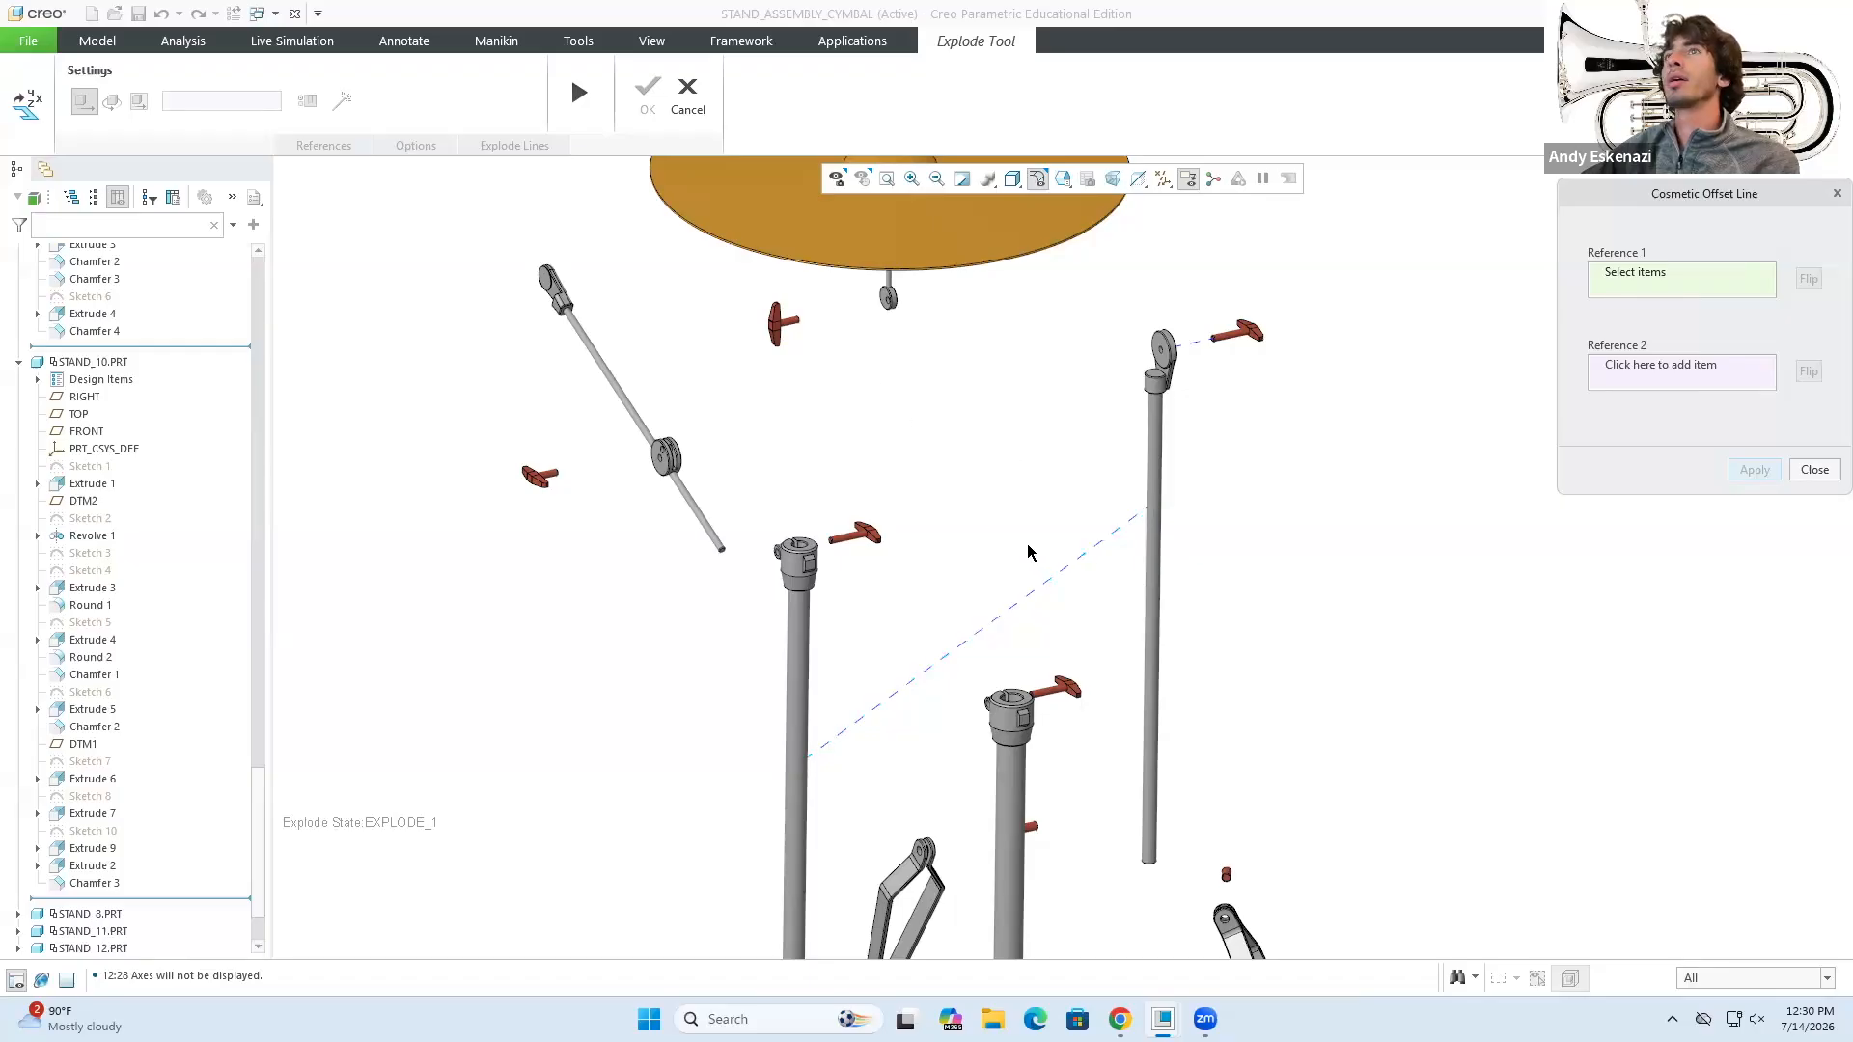
click(1814, 471)
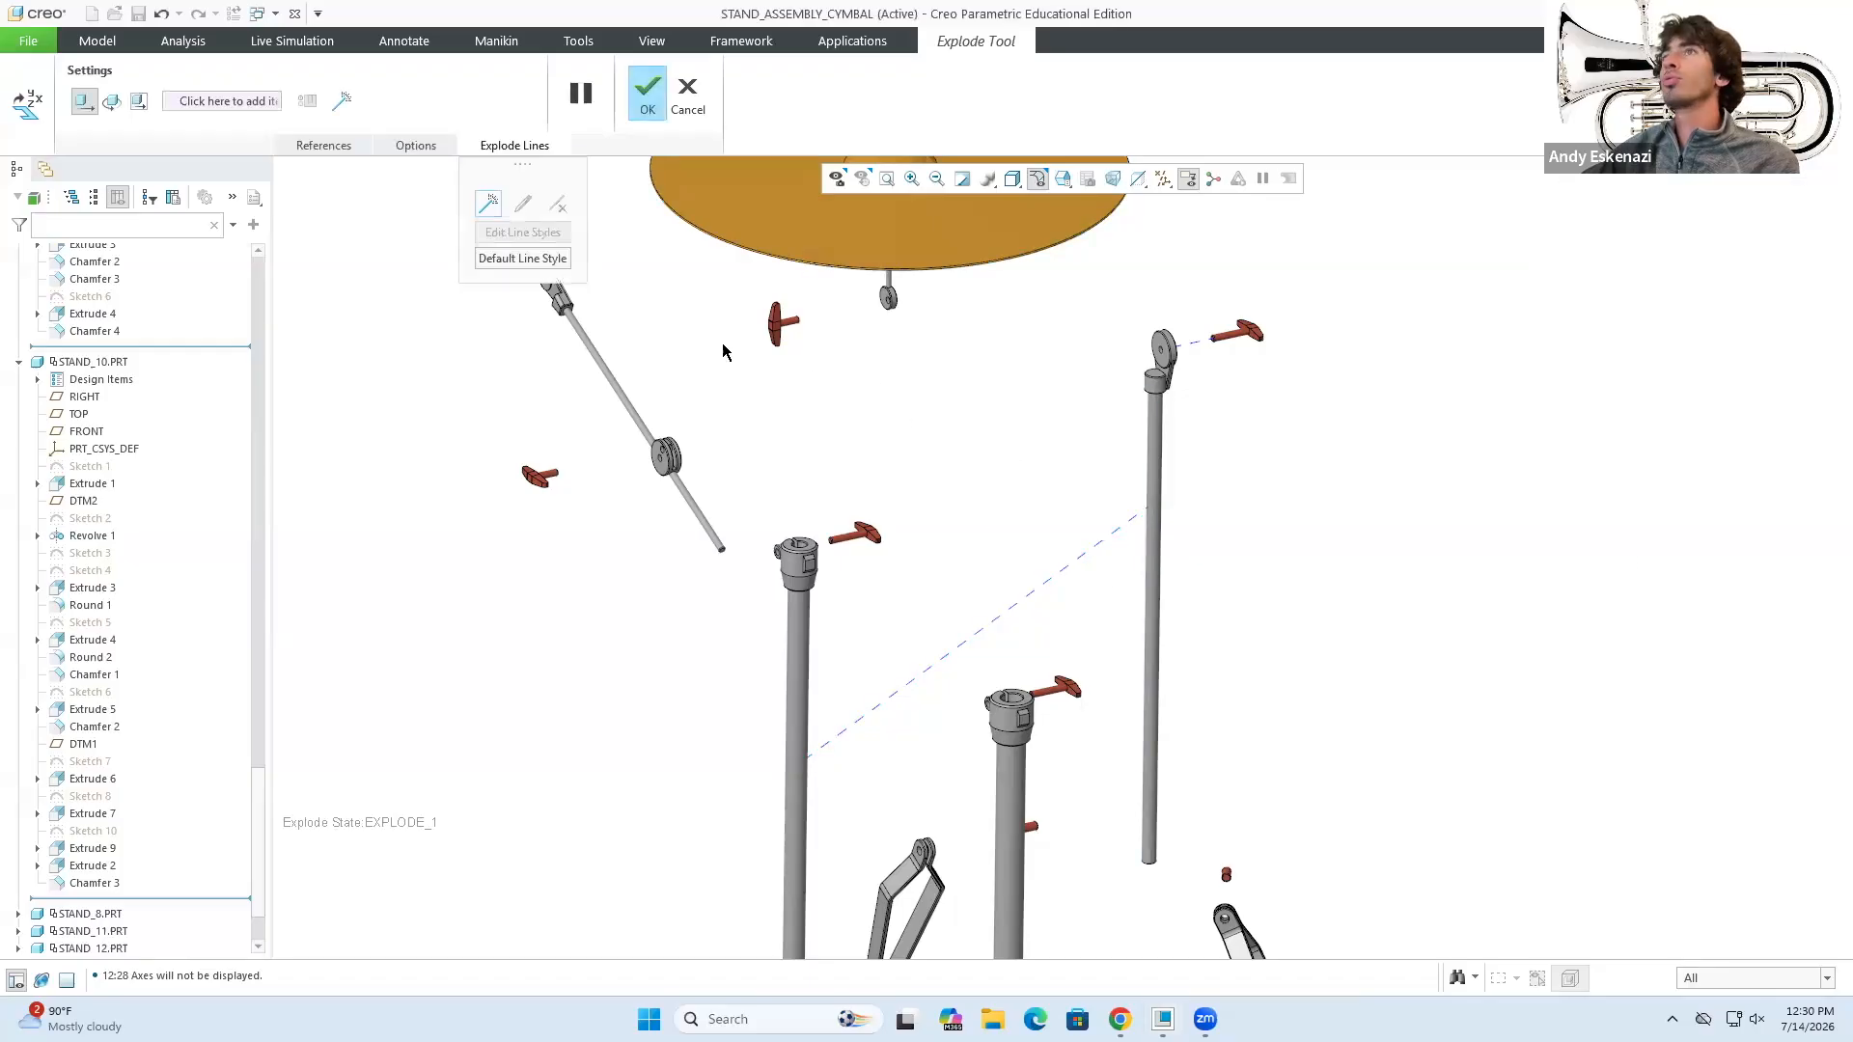
- Move the STAND_9 end of the tube-to-tube explode line below the tube's lower end, and delete that line
click(987, 626)
click(522, 203)
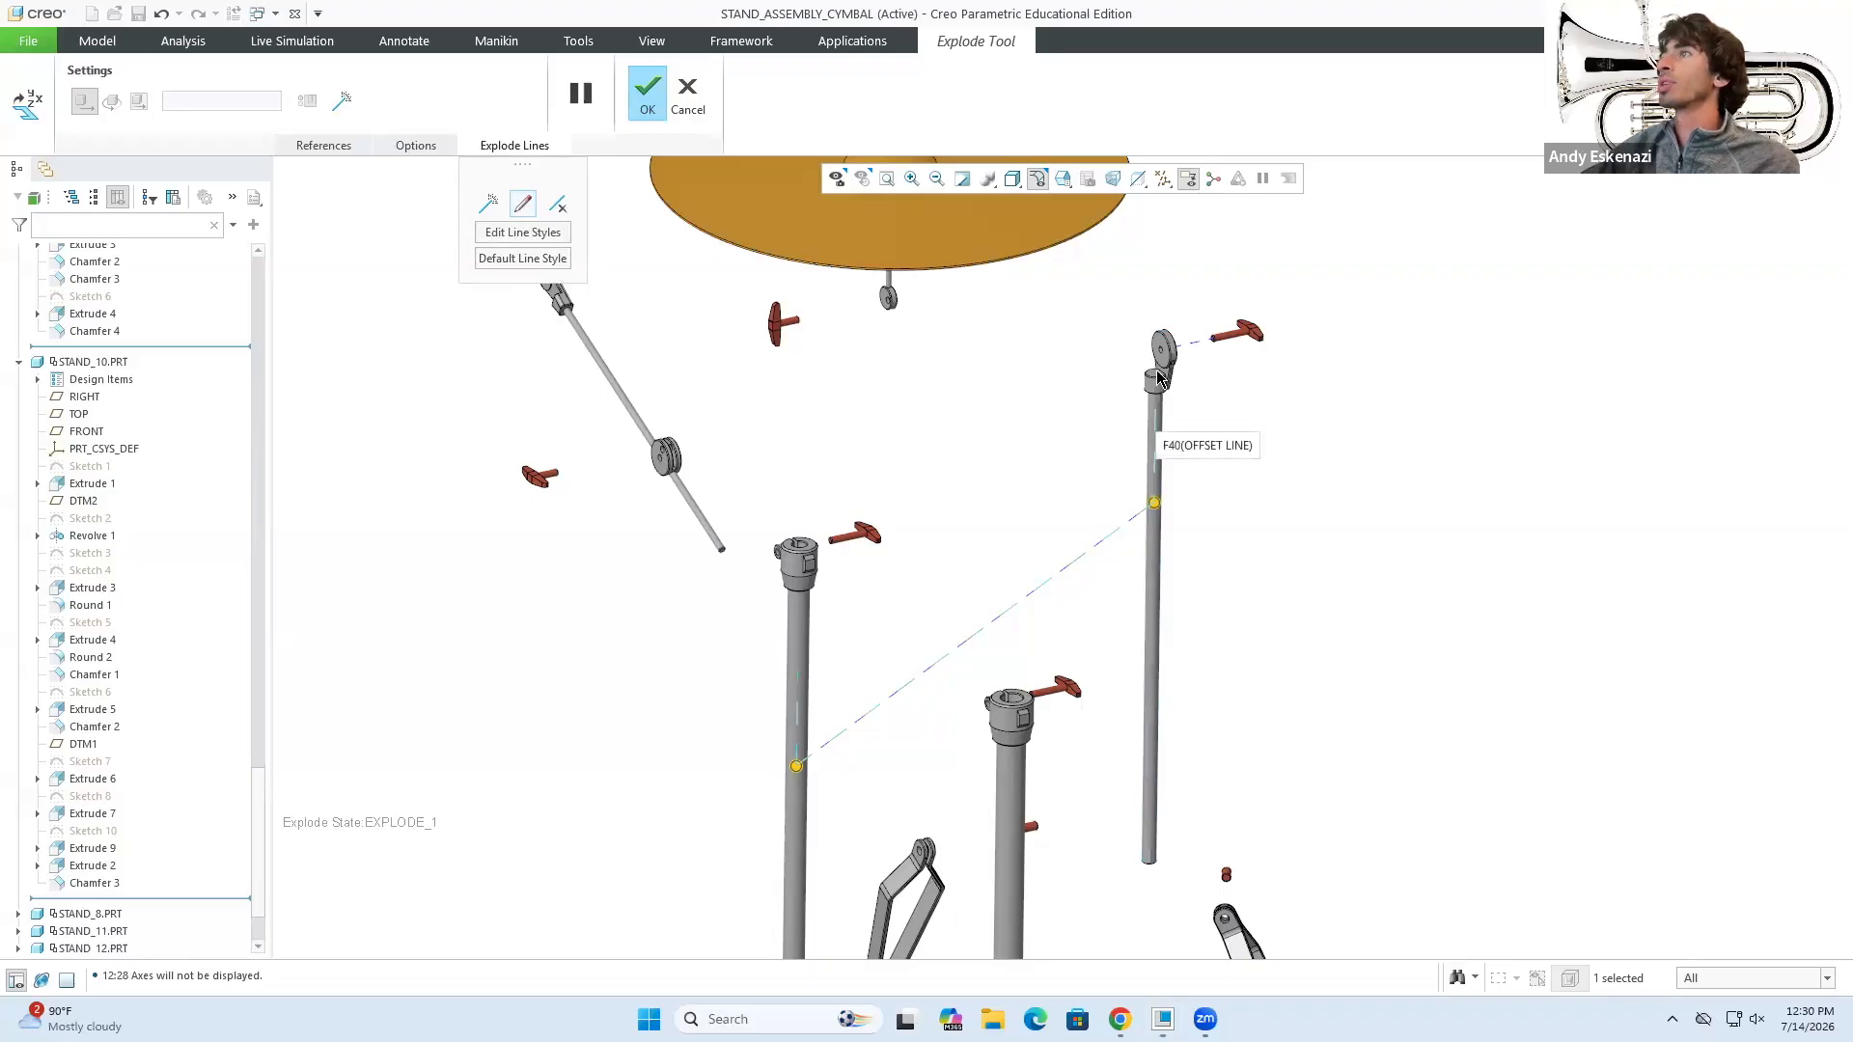
drag(1156, 503, 1110, 913)
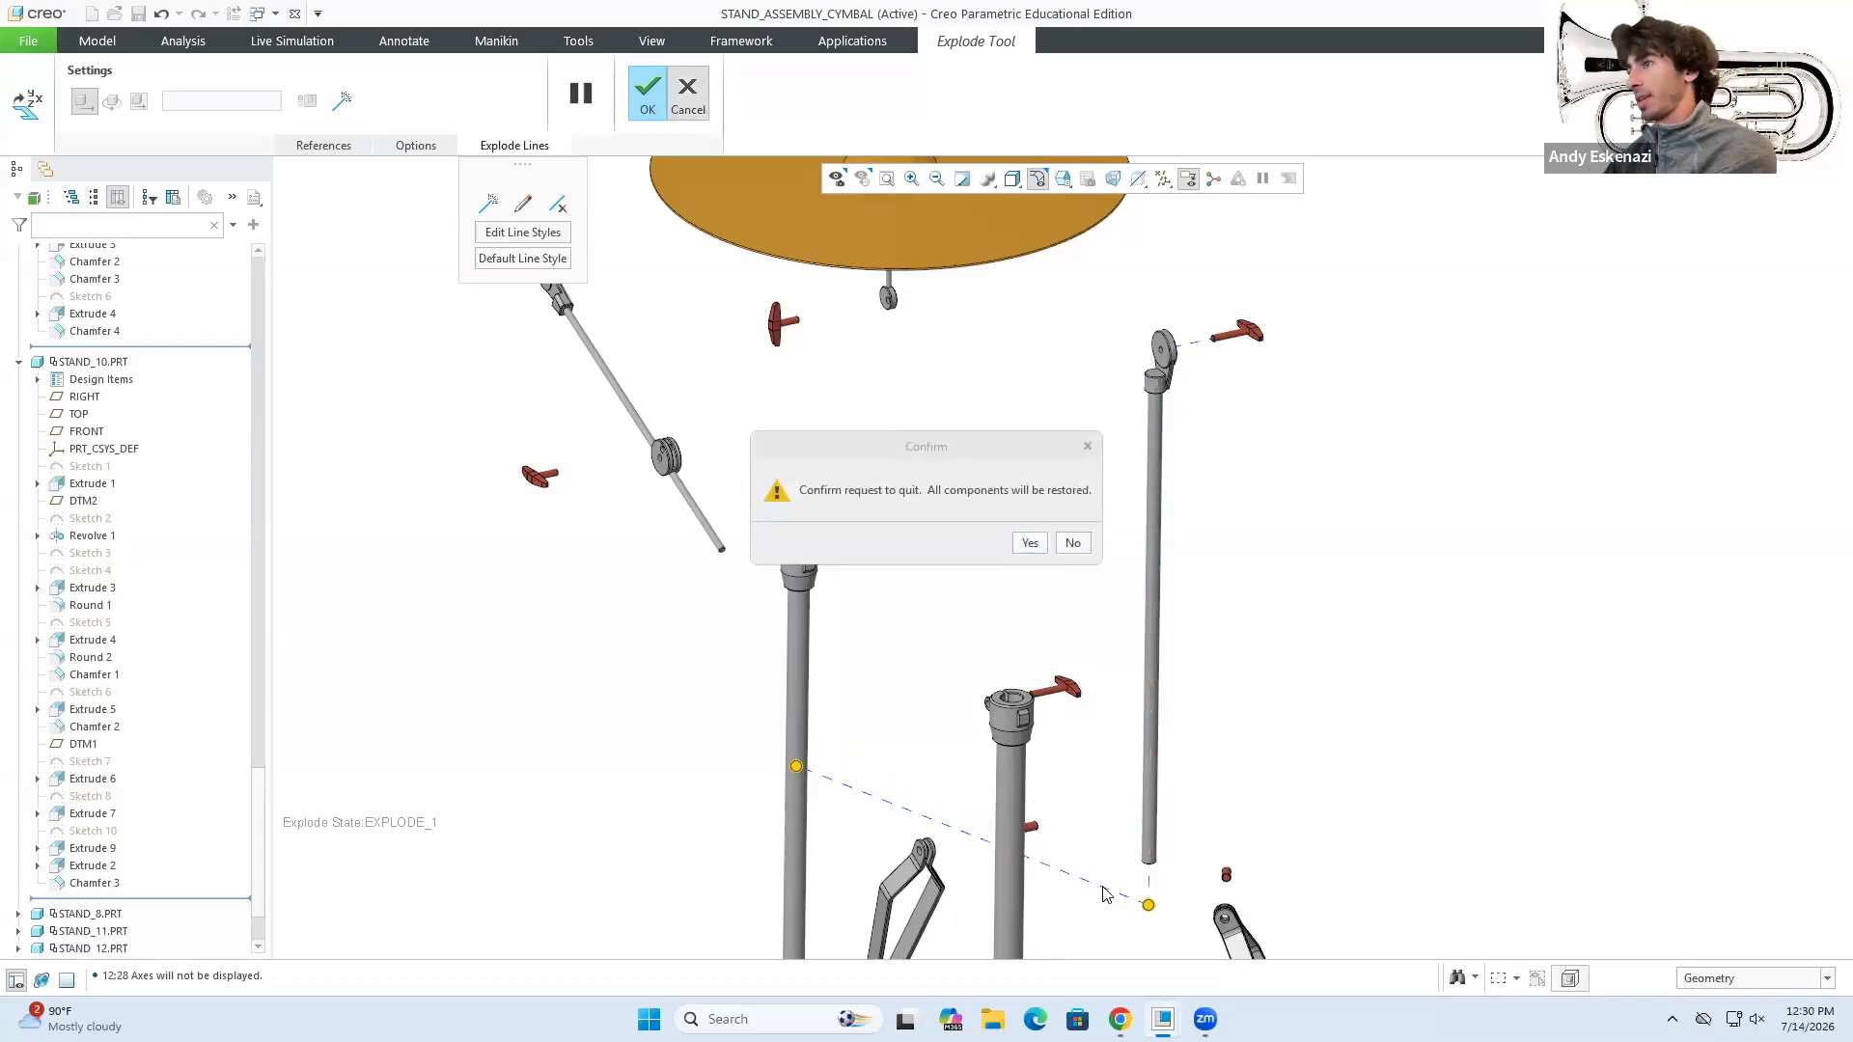
click(1030, 543)
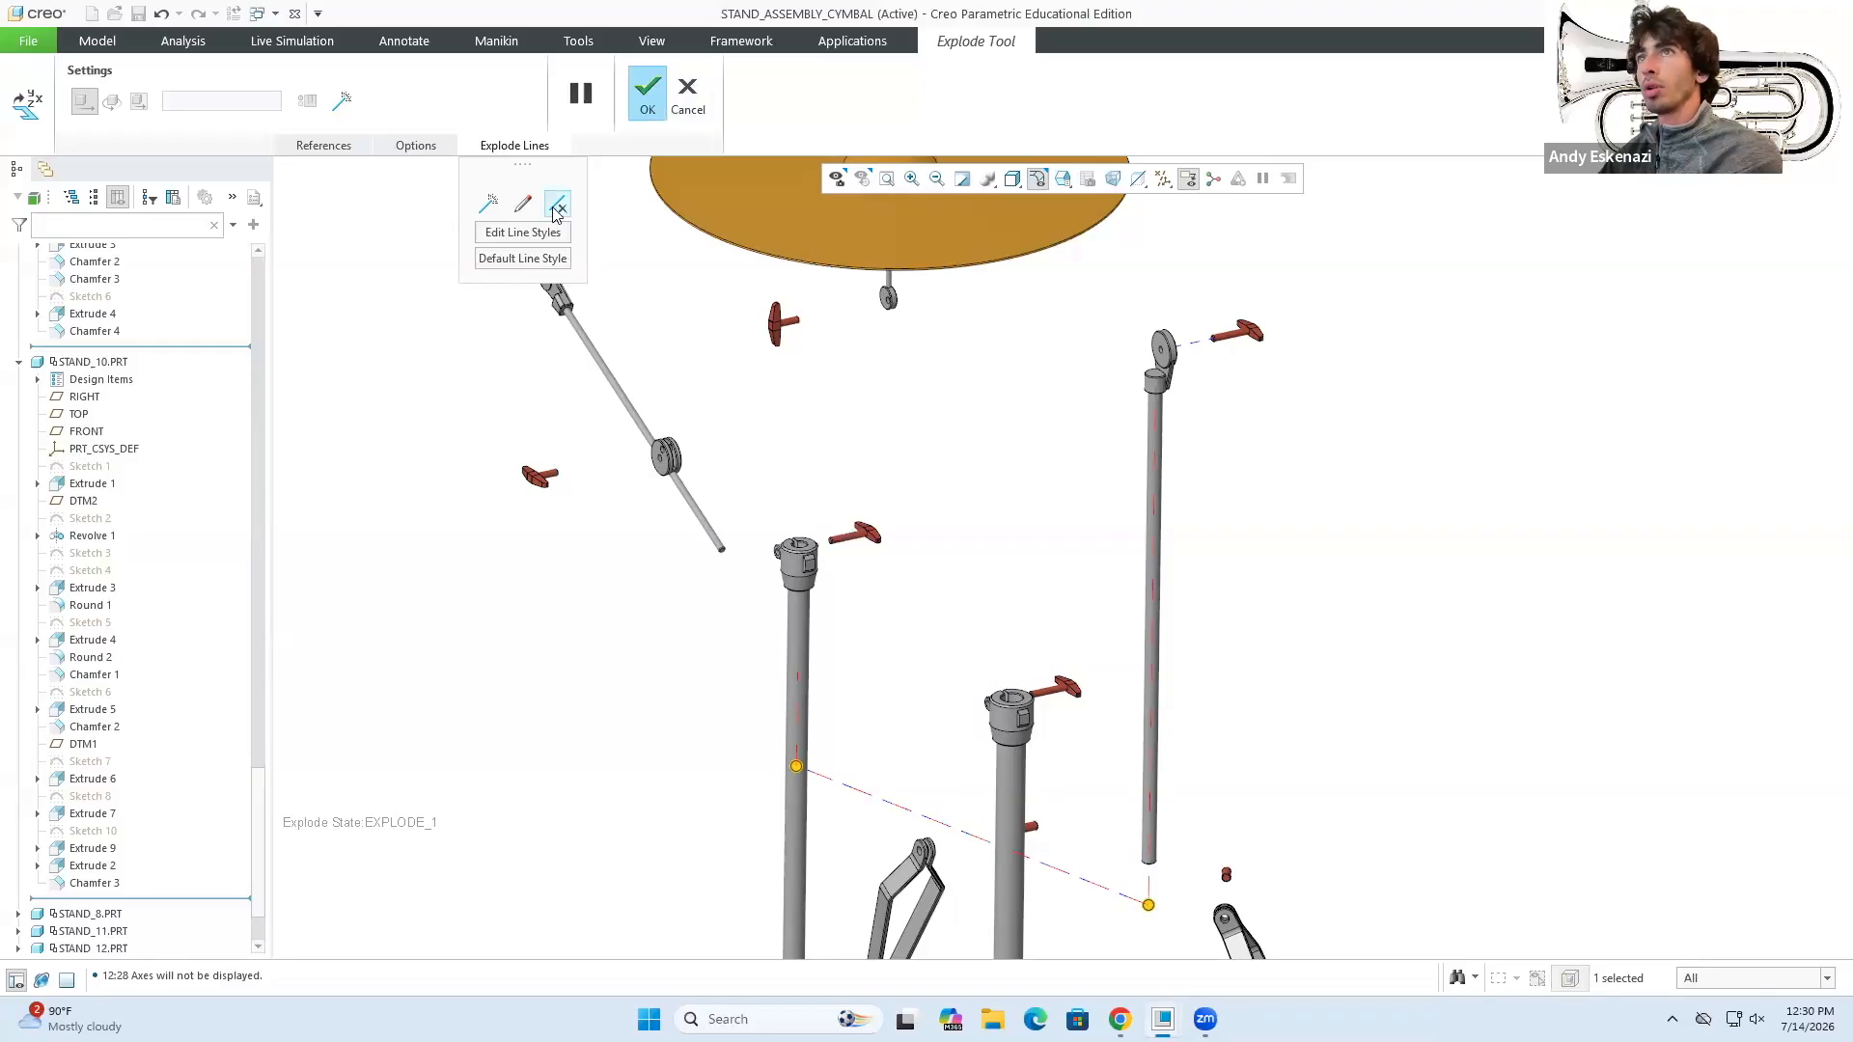
- Add a new explode line from the revolved surface at the STAND_9 tube's upper end to the STAND_2 clamp bore
click(488, 204)
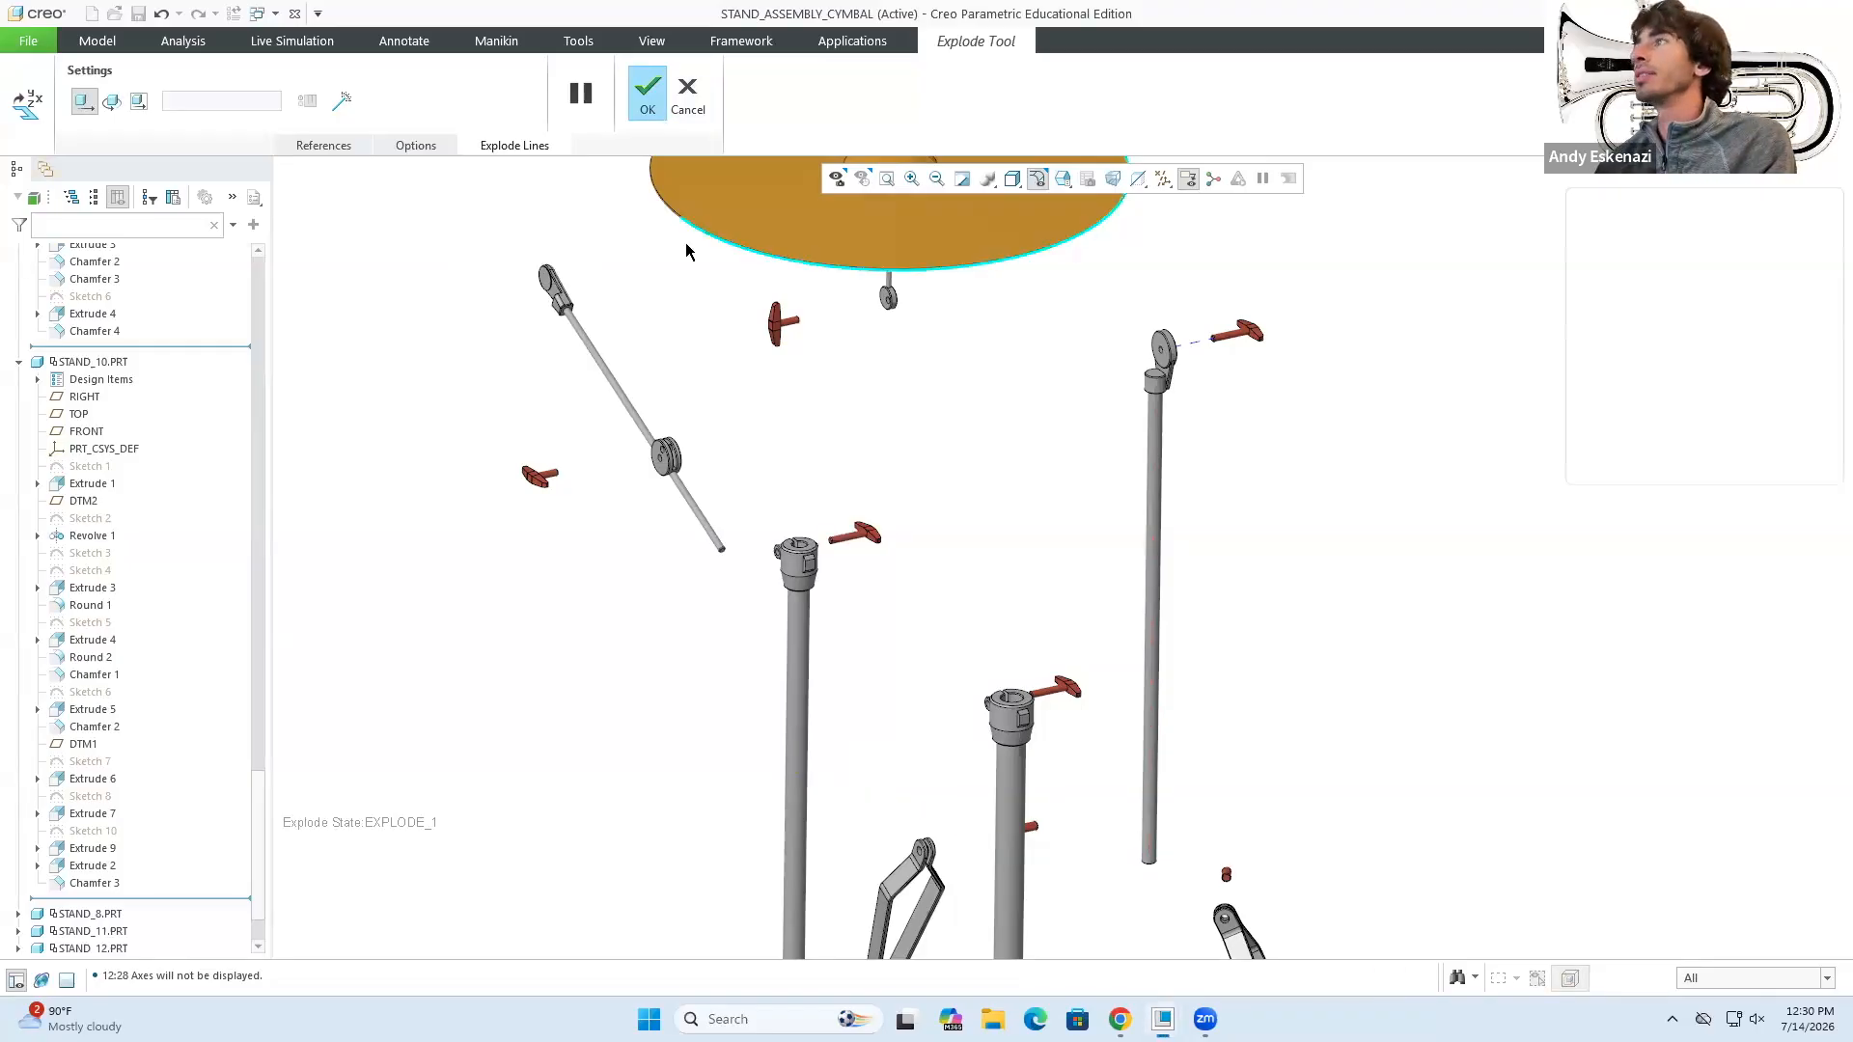
scroll(1148, 376, down, 4)
click(1154, 400)
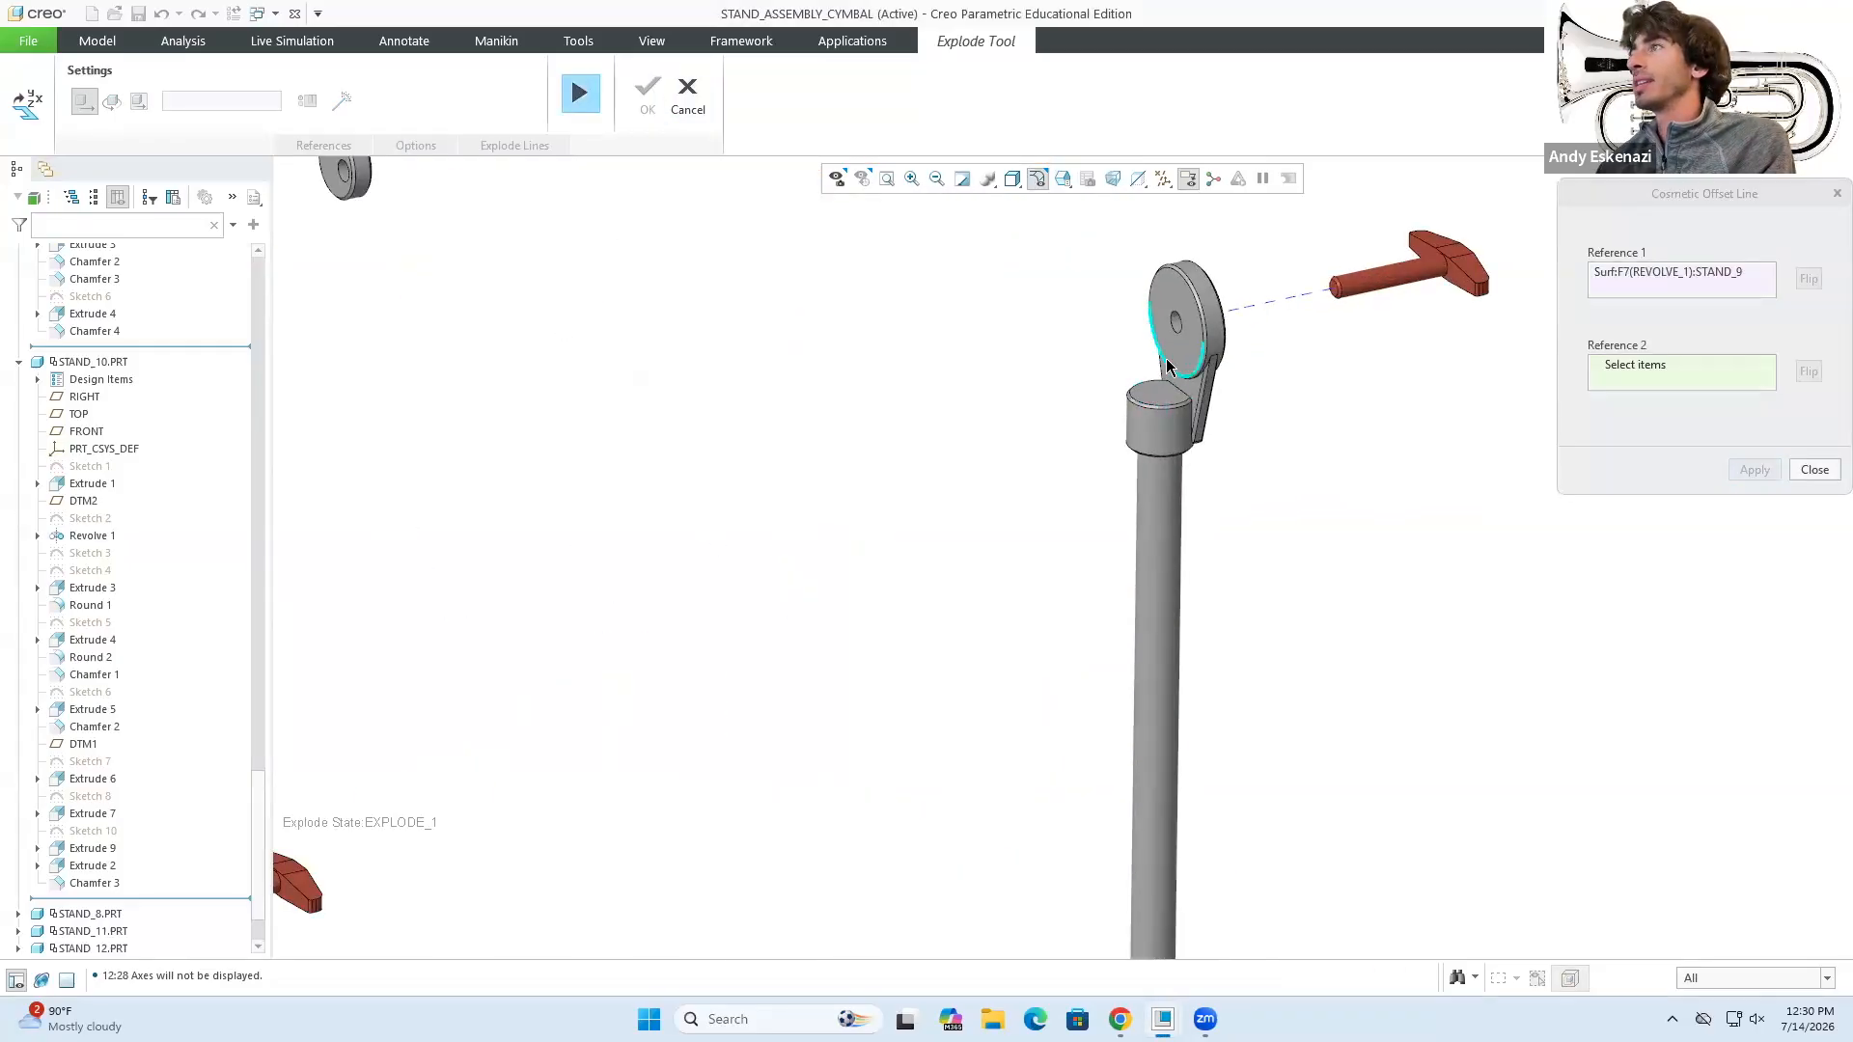
scroll(1197, 372, up, 5)
scroll(762, 607, down, 5)
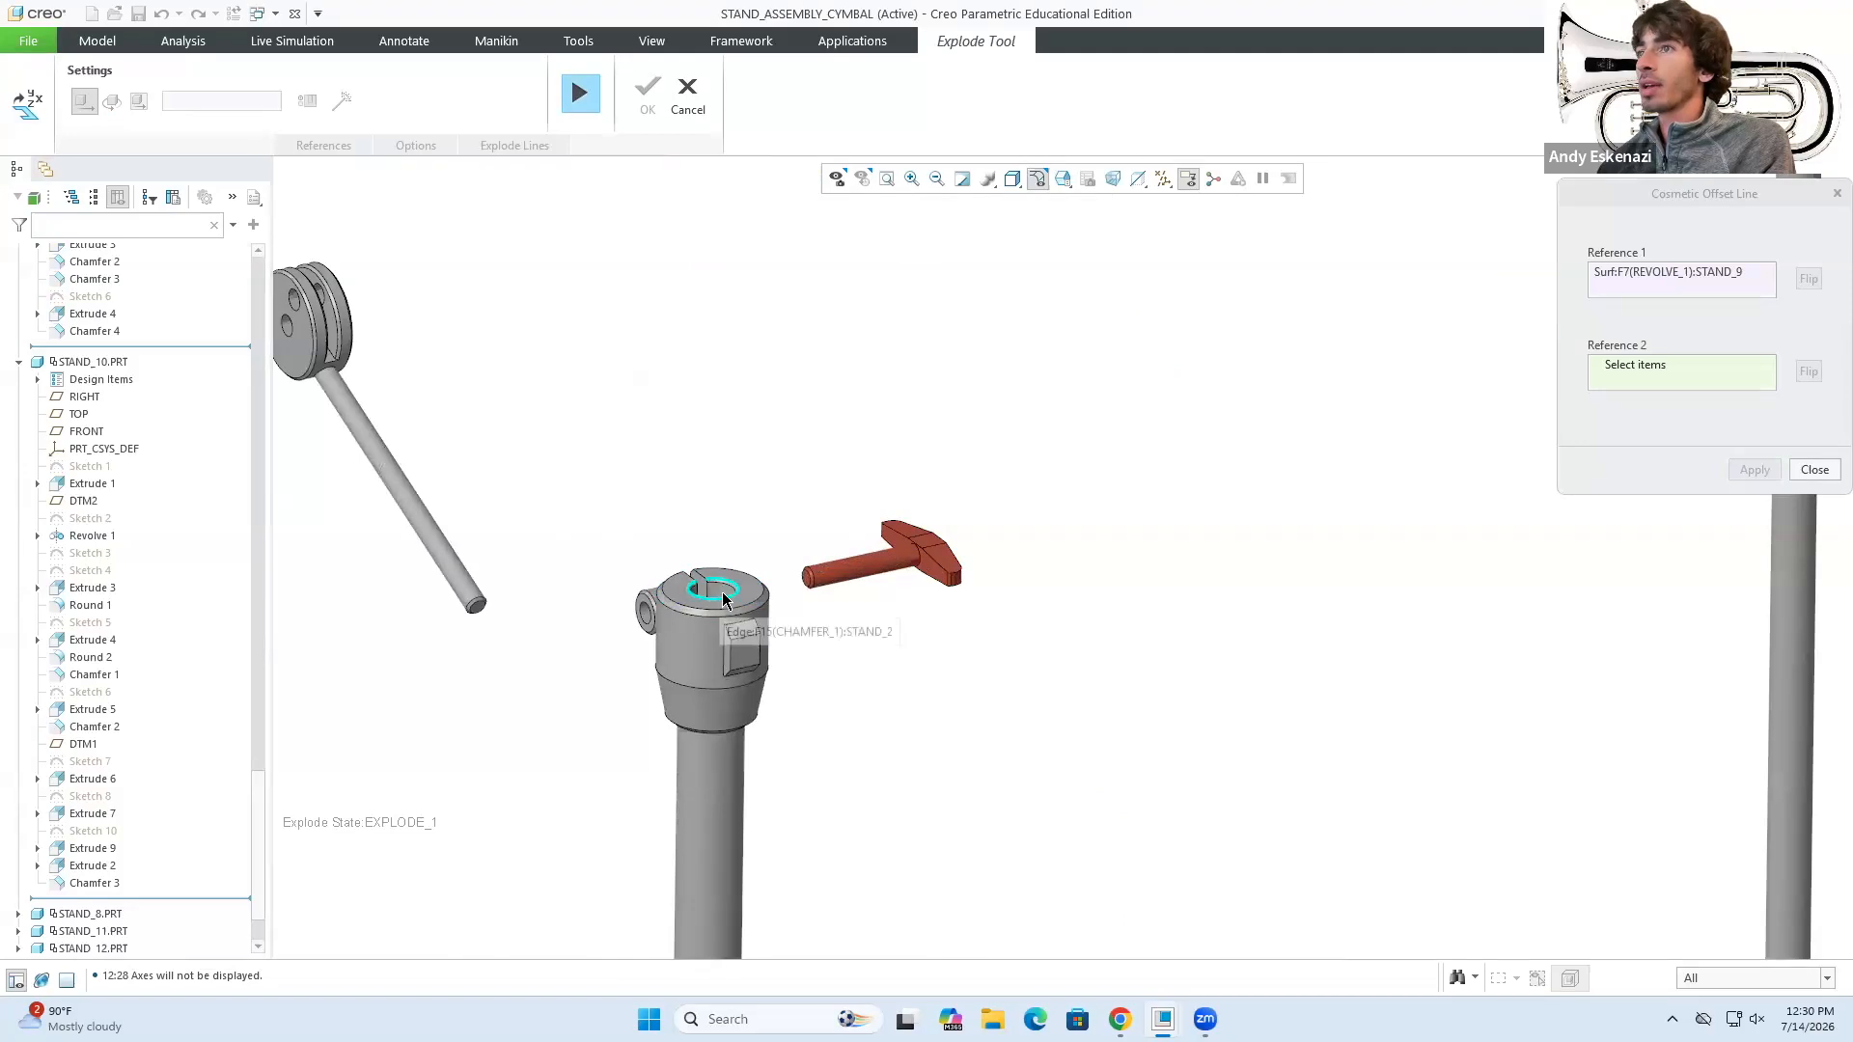
click(723, 598)
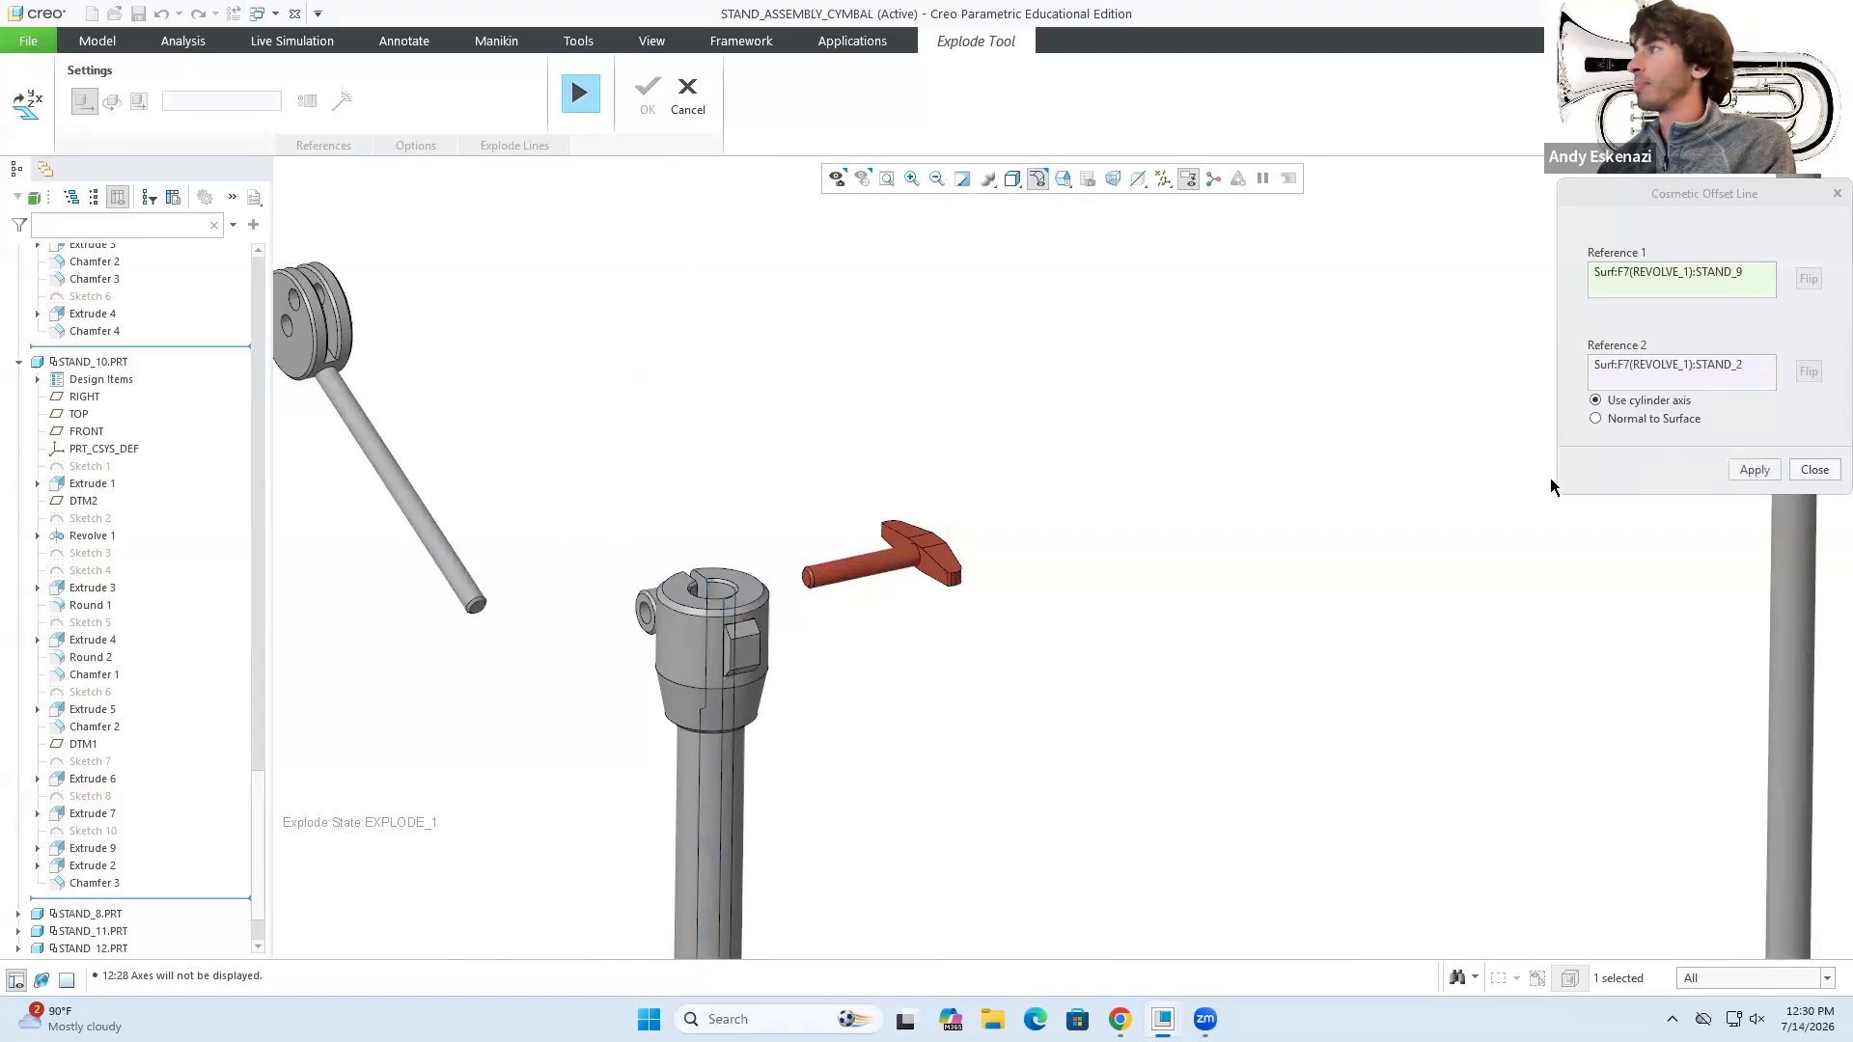
click(1753, 470)
scroll(1097, 496, up, 3)
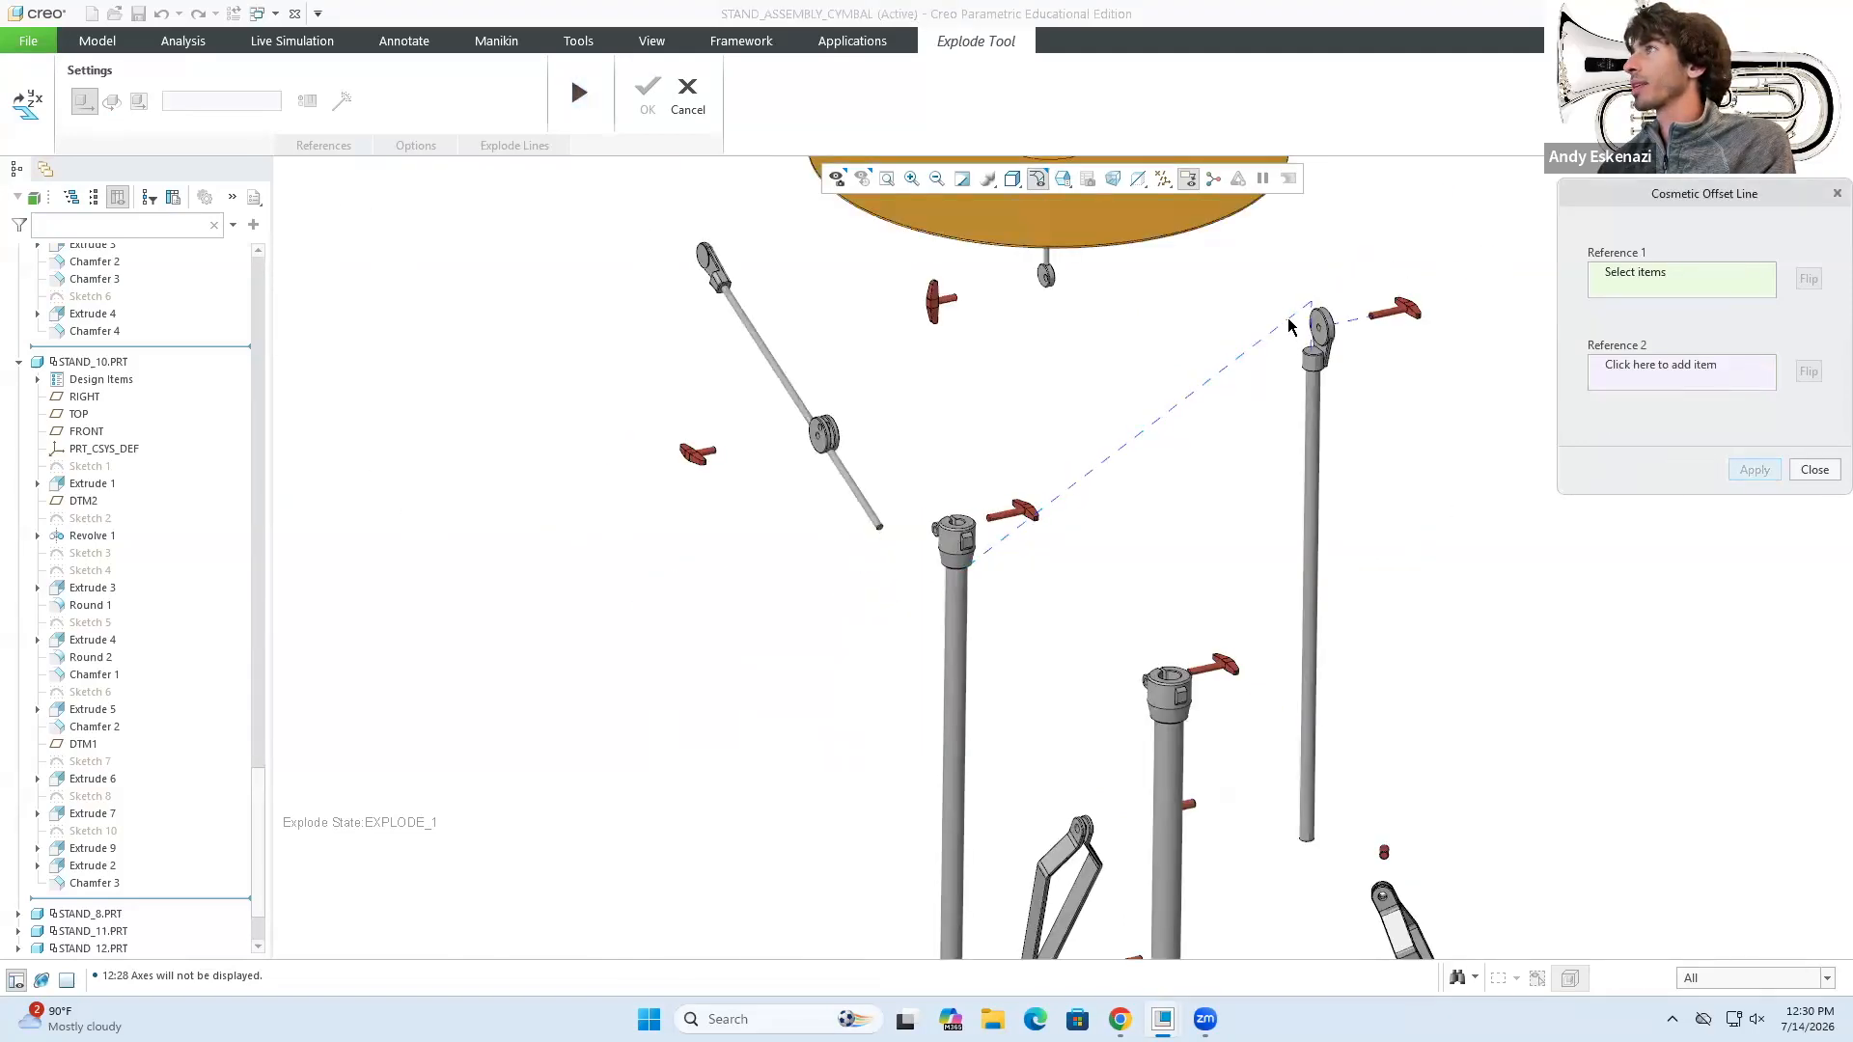
scroll(1288, 317, down, 2)
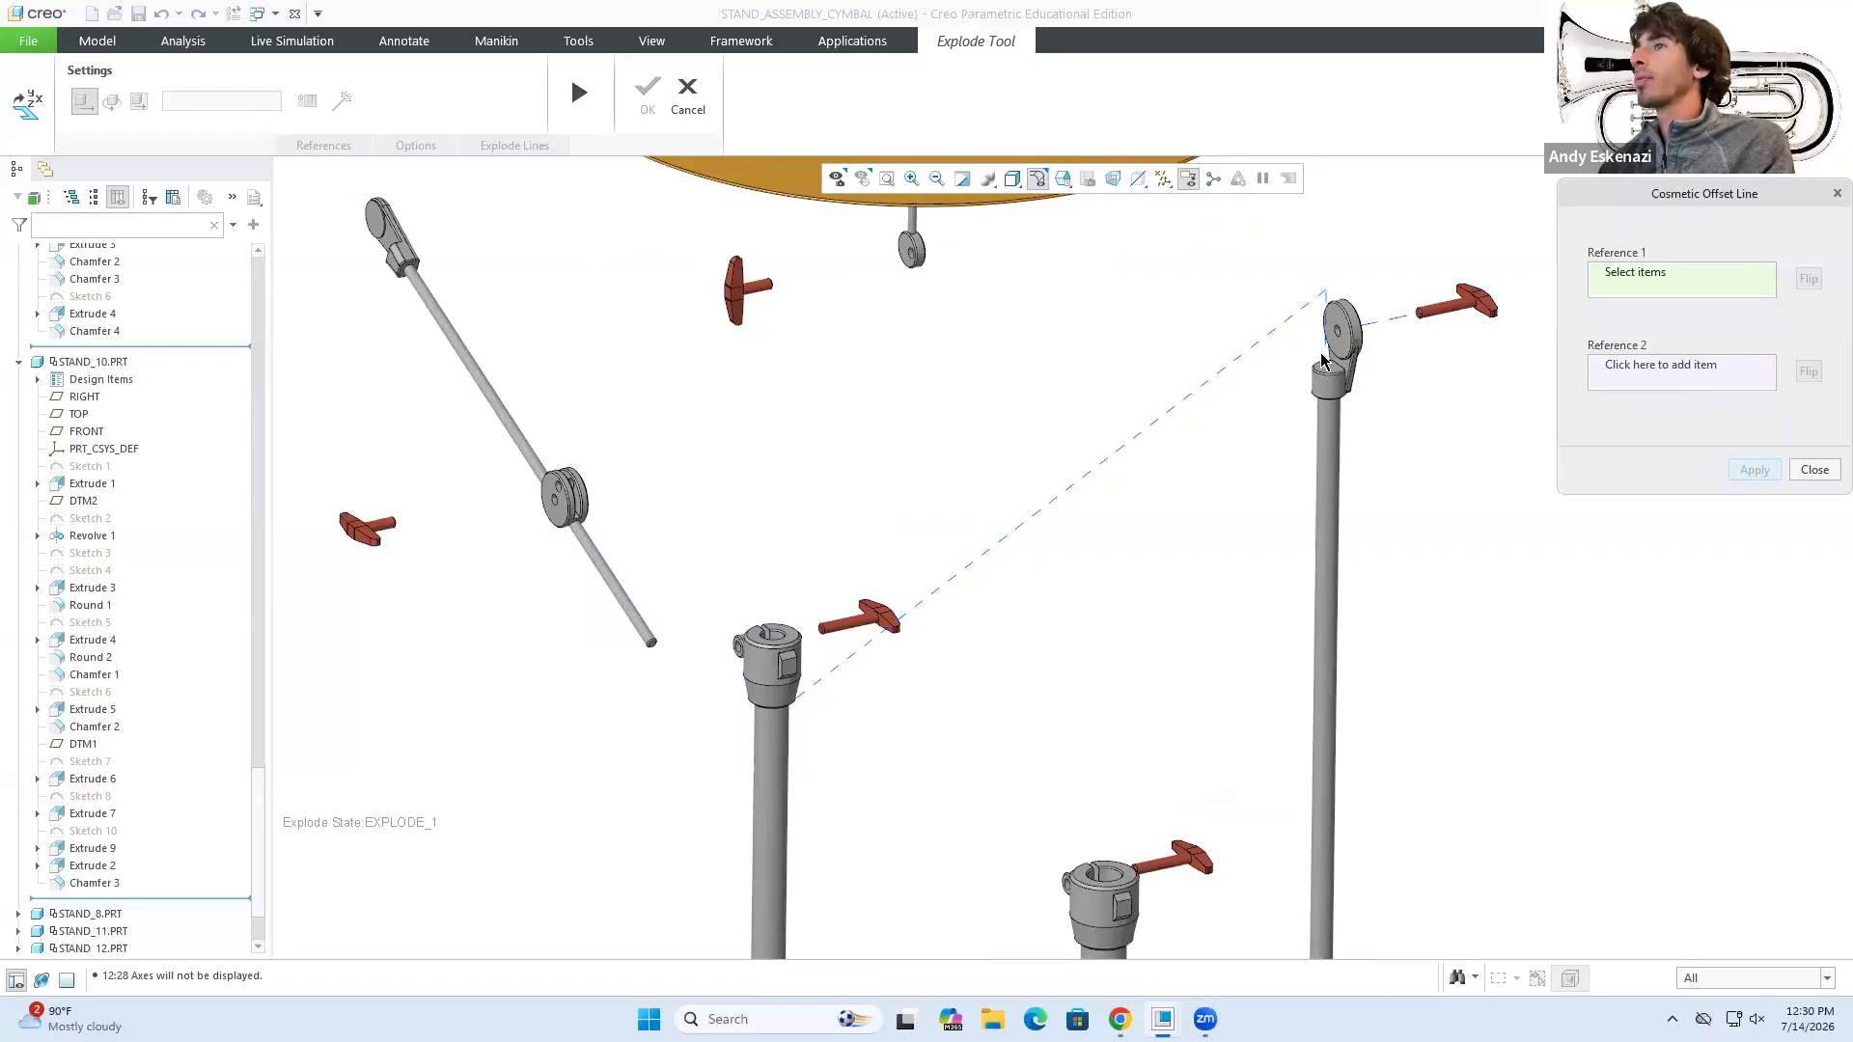
- Move the STAND_2 end of the new explode line up to the top opening of the clamp bore
click(1814, 470)
click(1019, 526)
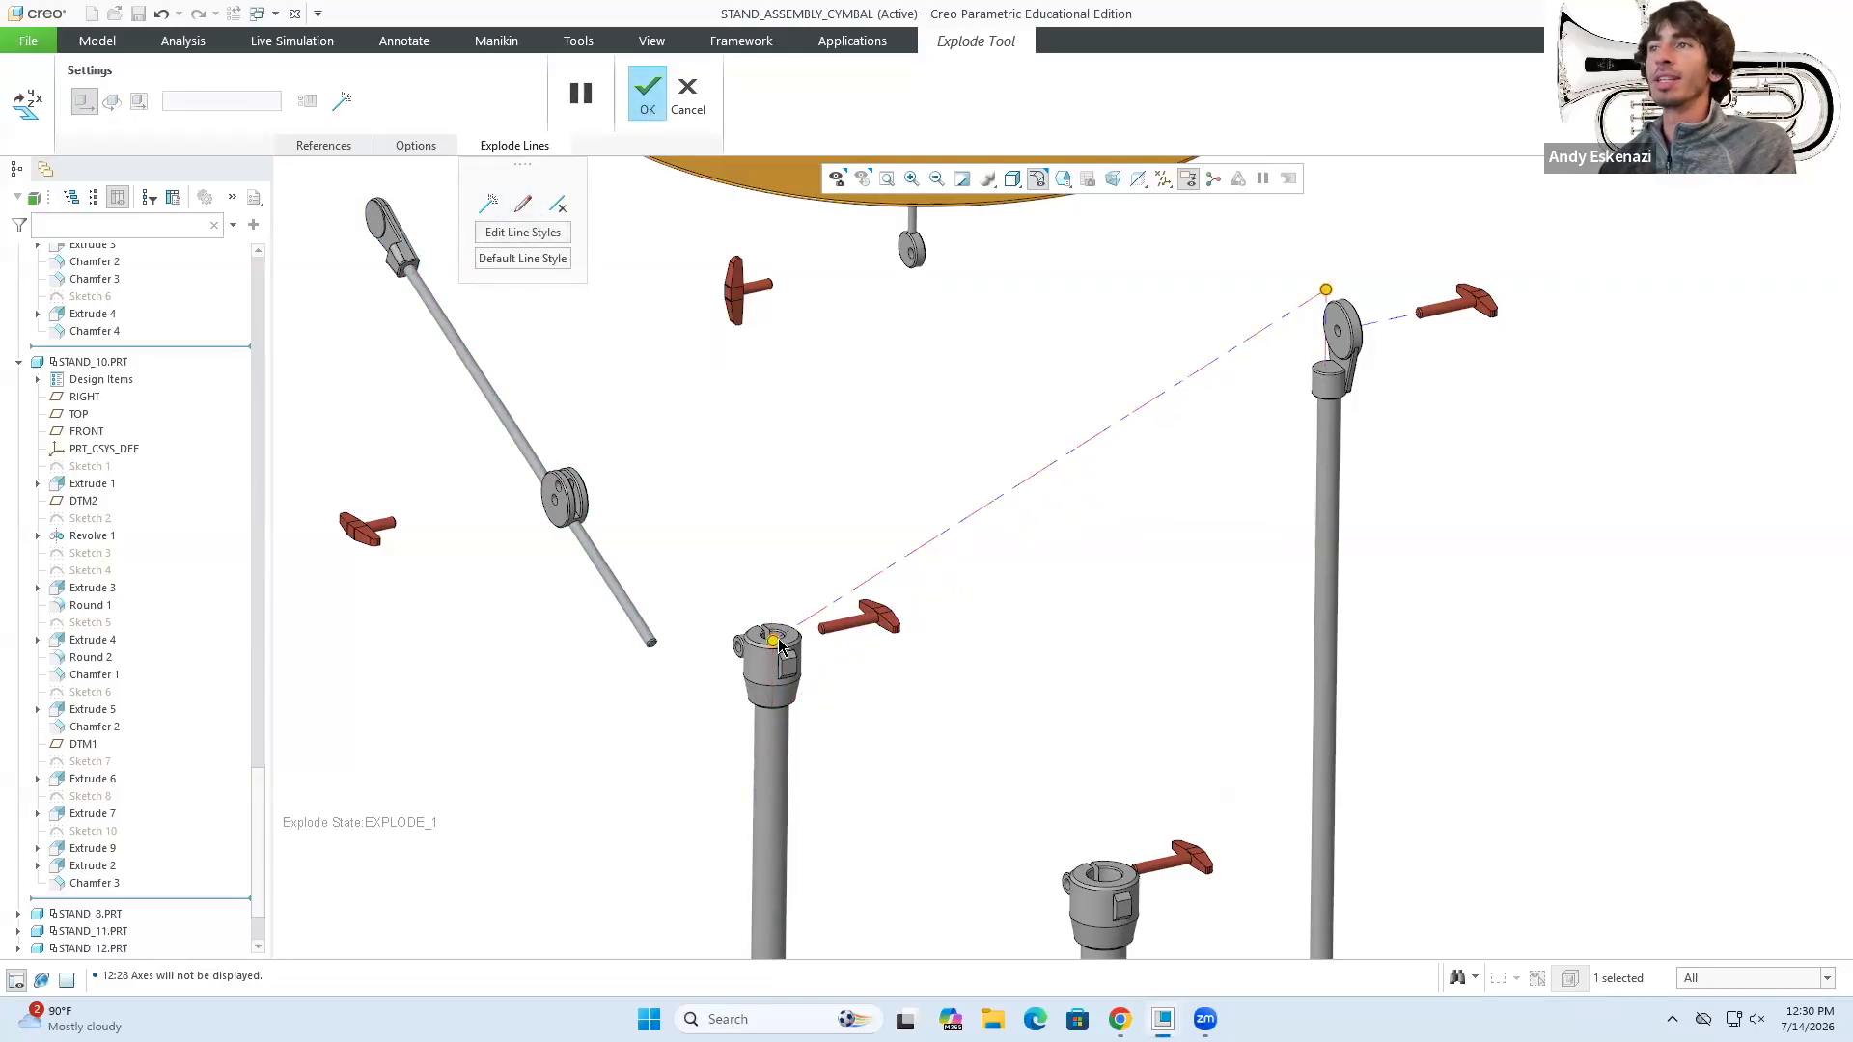
scroll(780, 647, down, 5)
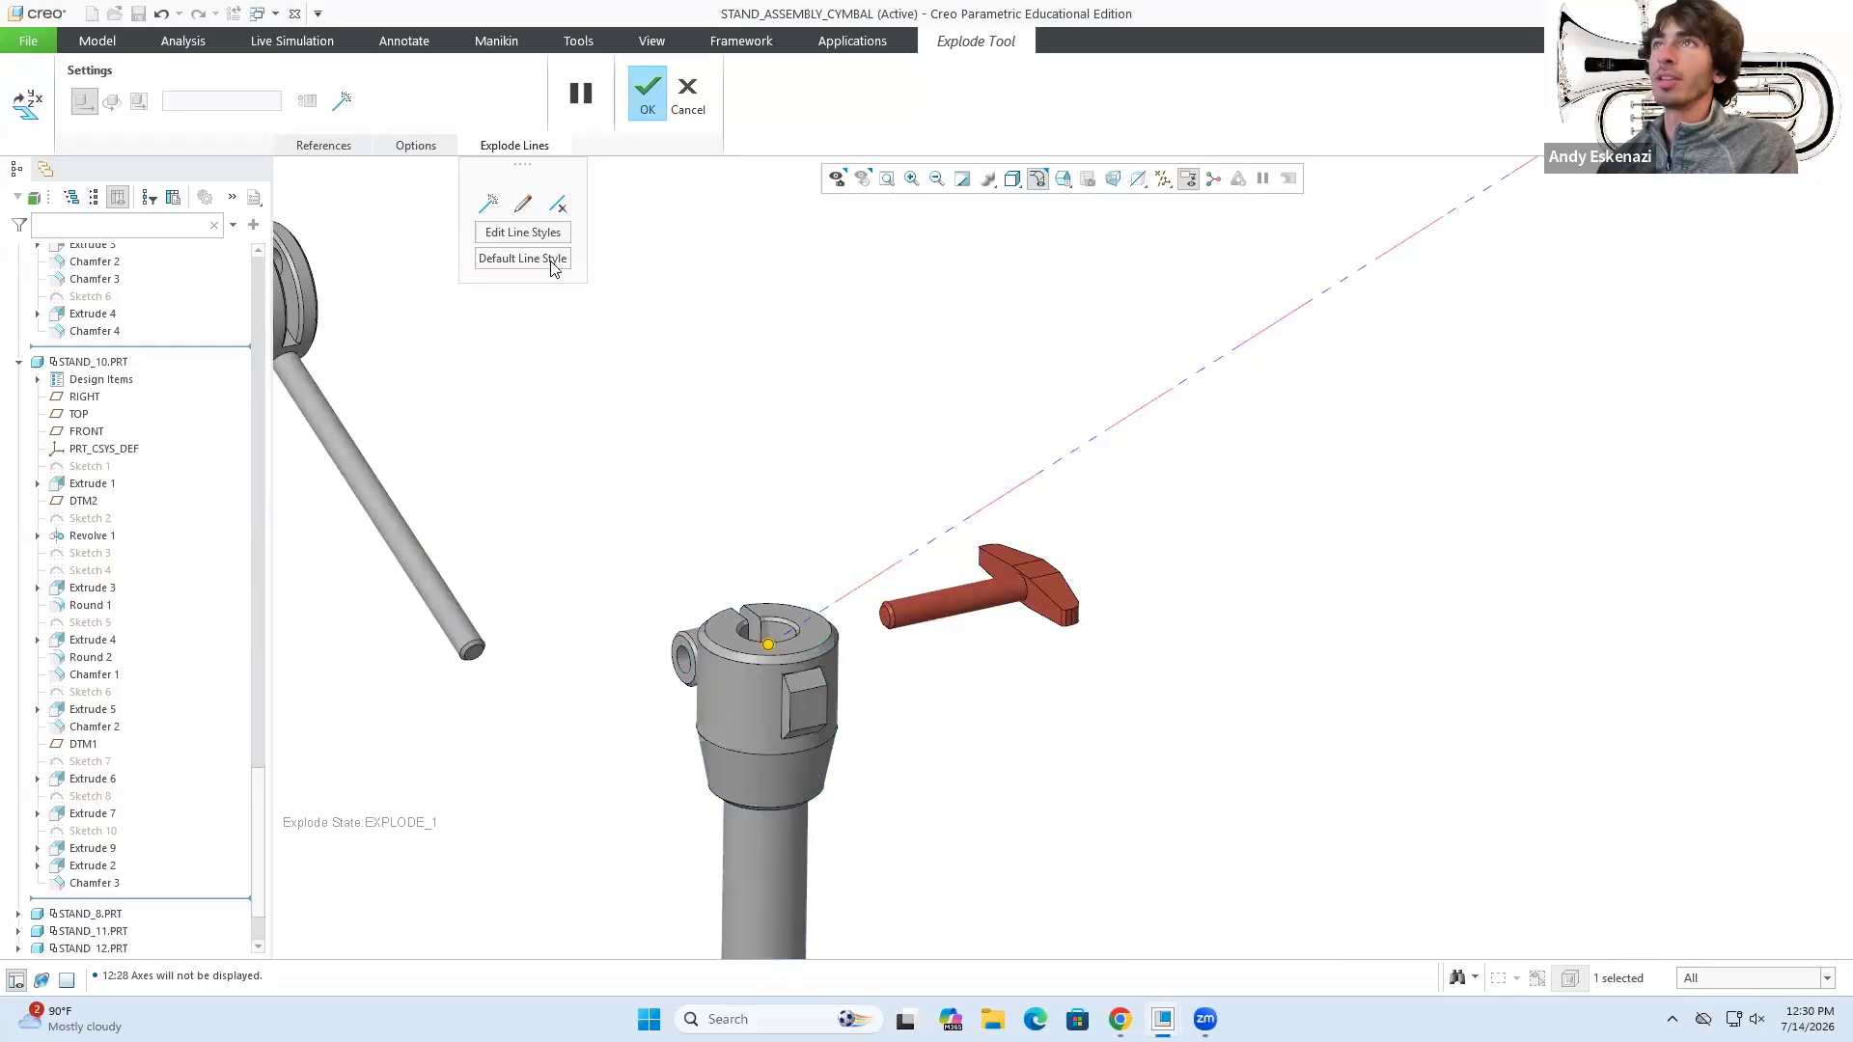
- Delete the selected STAND_9 to STAND_2 explode line and add one from the STAND_2 clamp's revolved surface to the STAND_9 upper-end edge
click(557, 206)
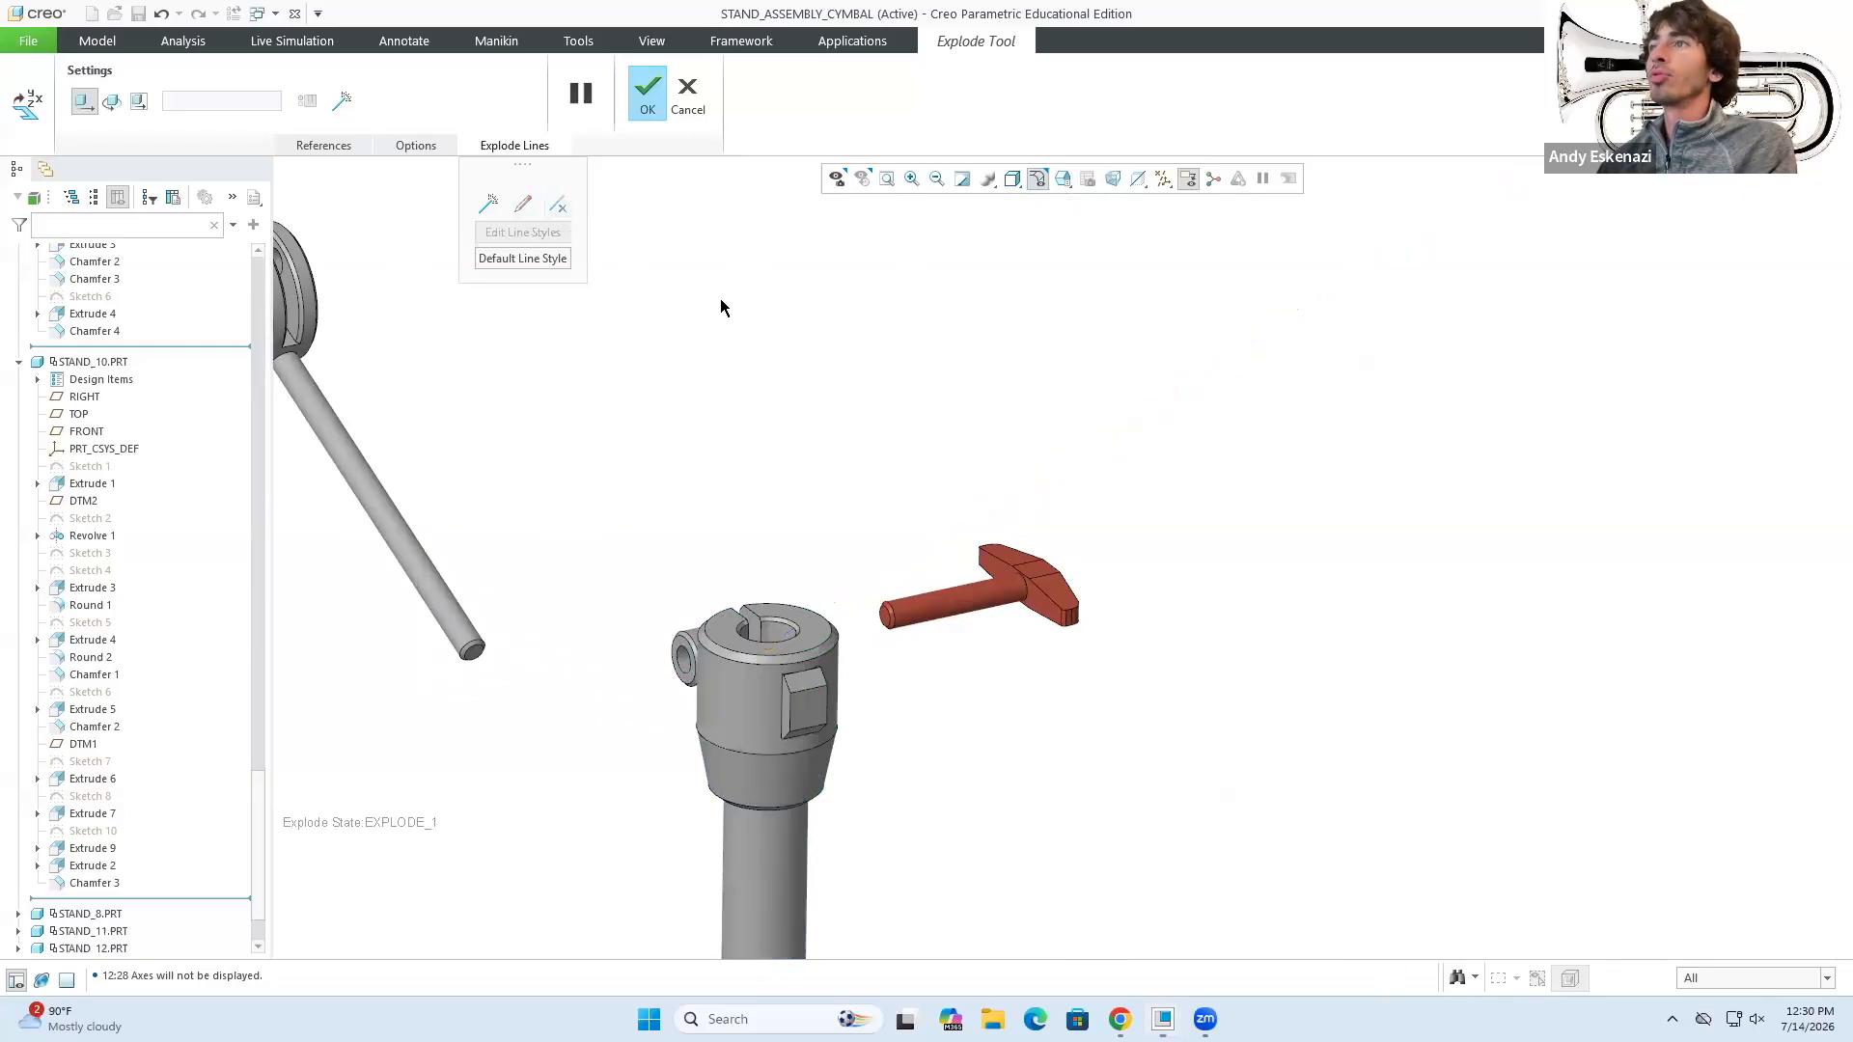
click(488, 205)
click(805, 637)
scroll(649, 641, up, 8)
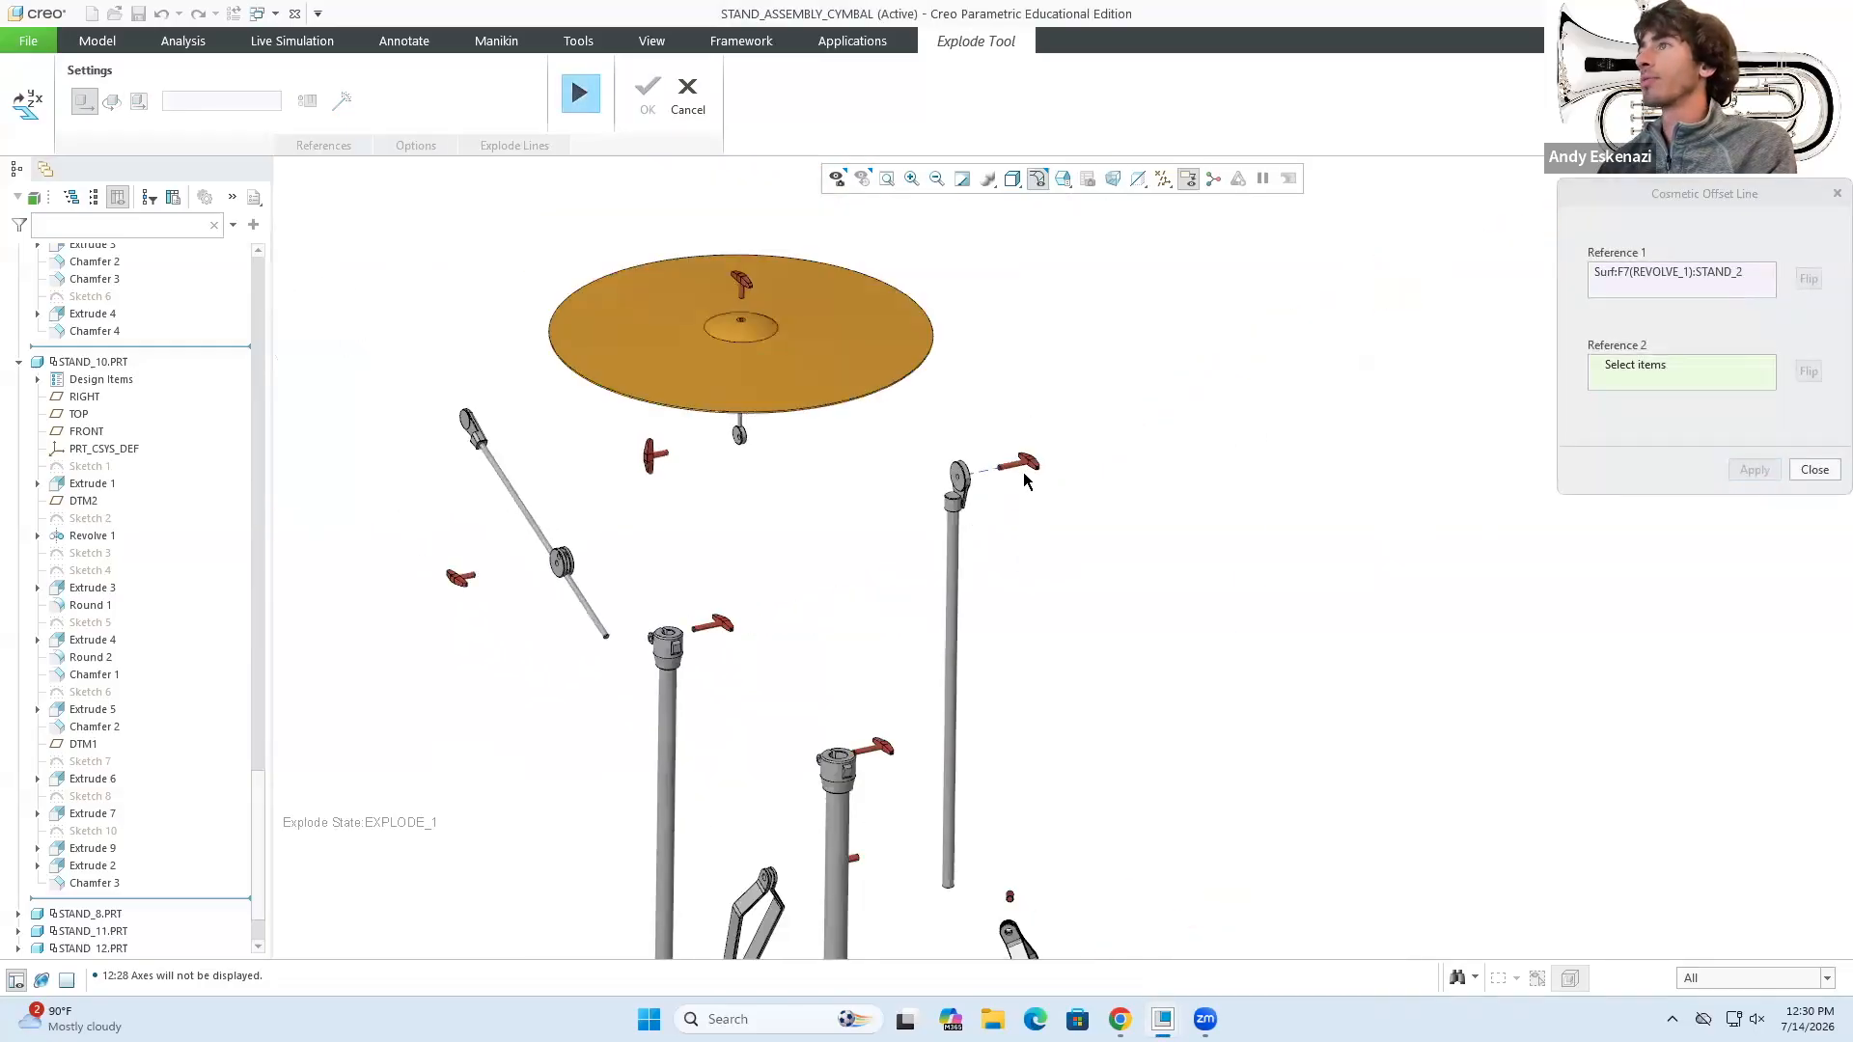
scroll(994, 490, down, 4)
click(895, 506)
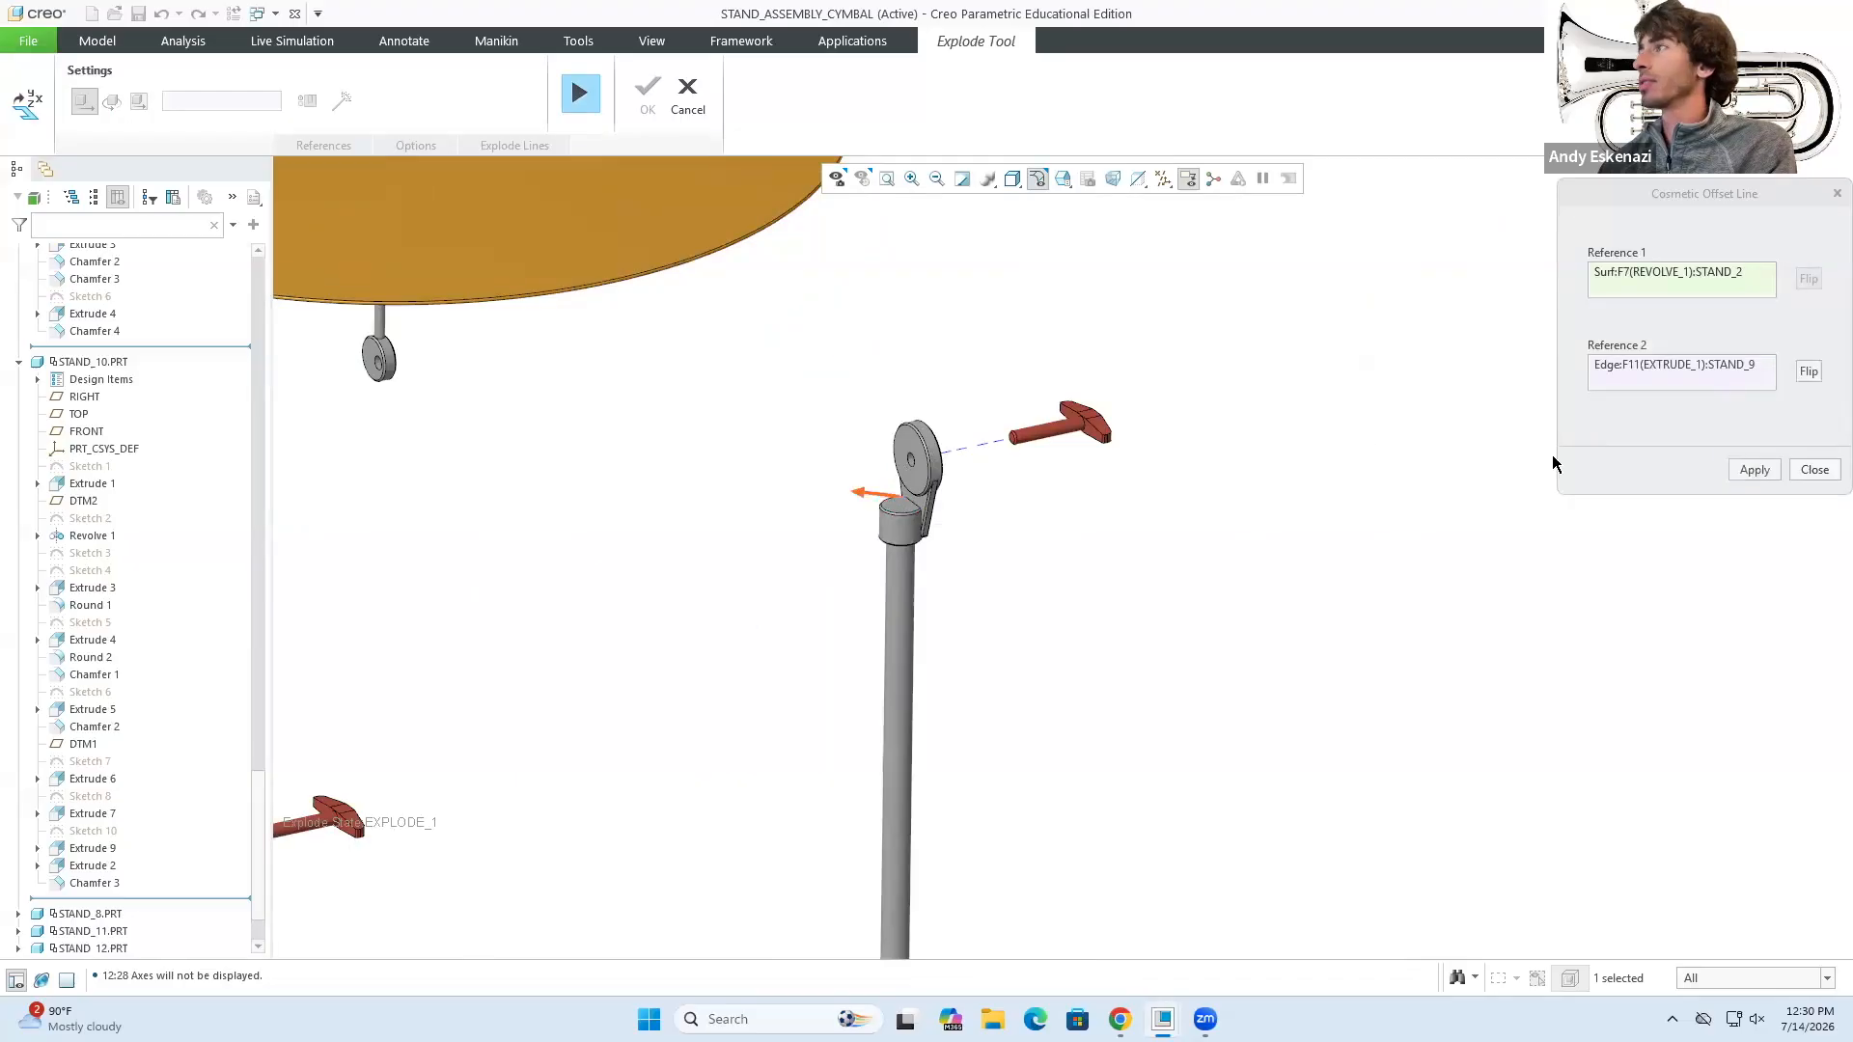
click(1755, 471)
scroll(1193, 443, up, 3)
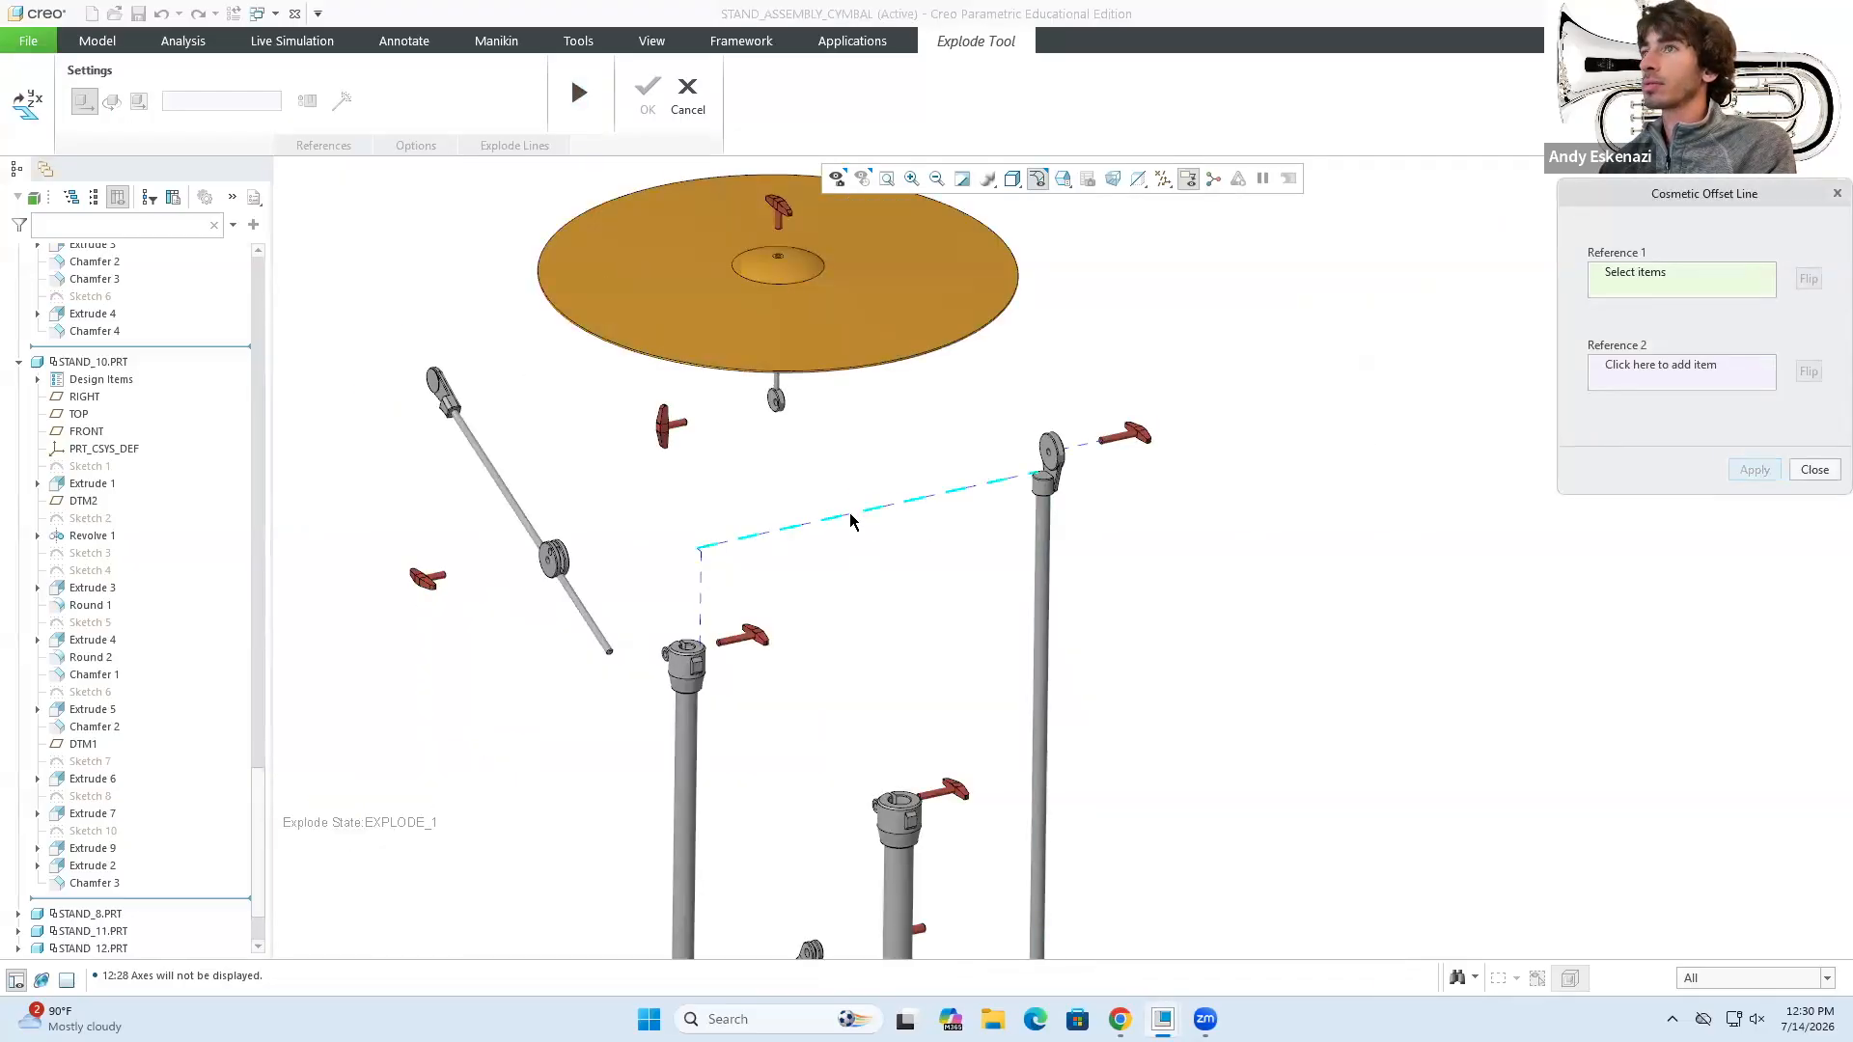
click(843, 502)
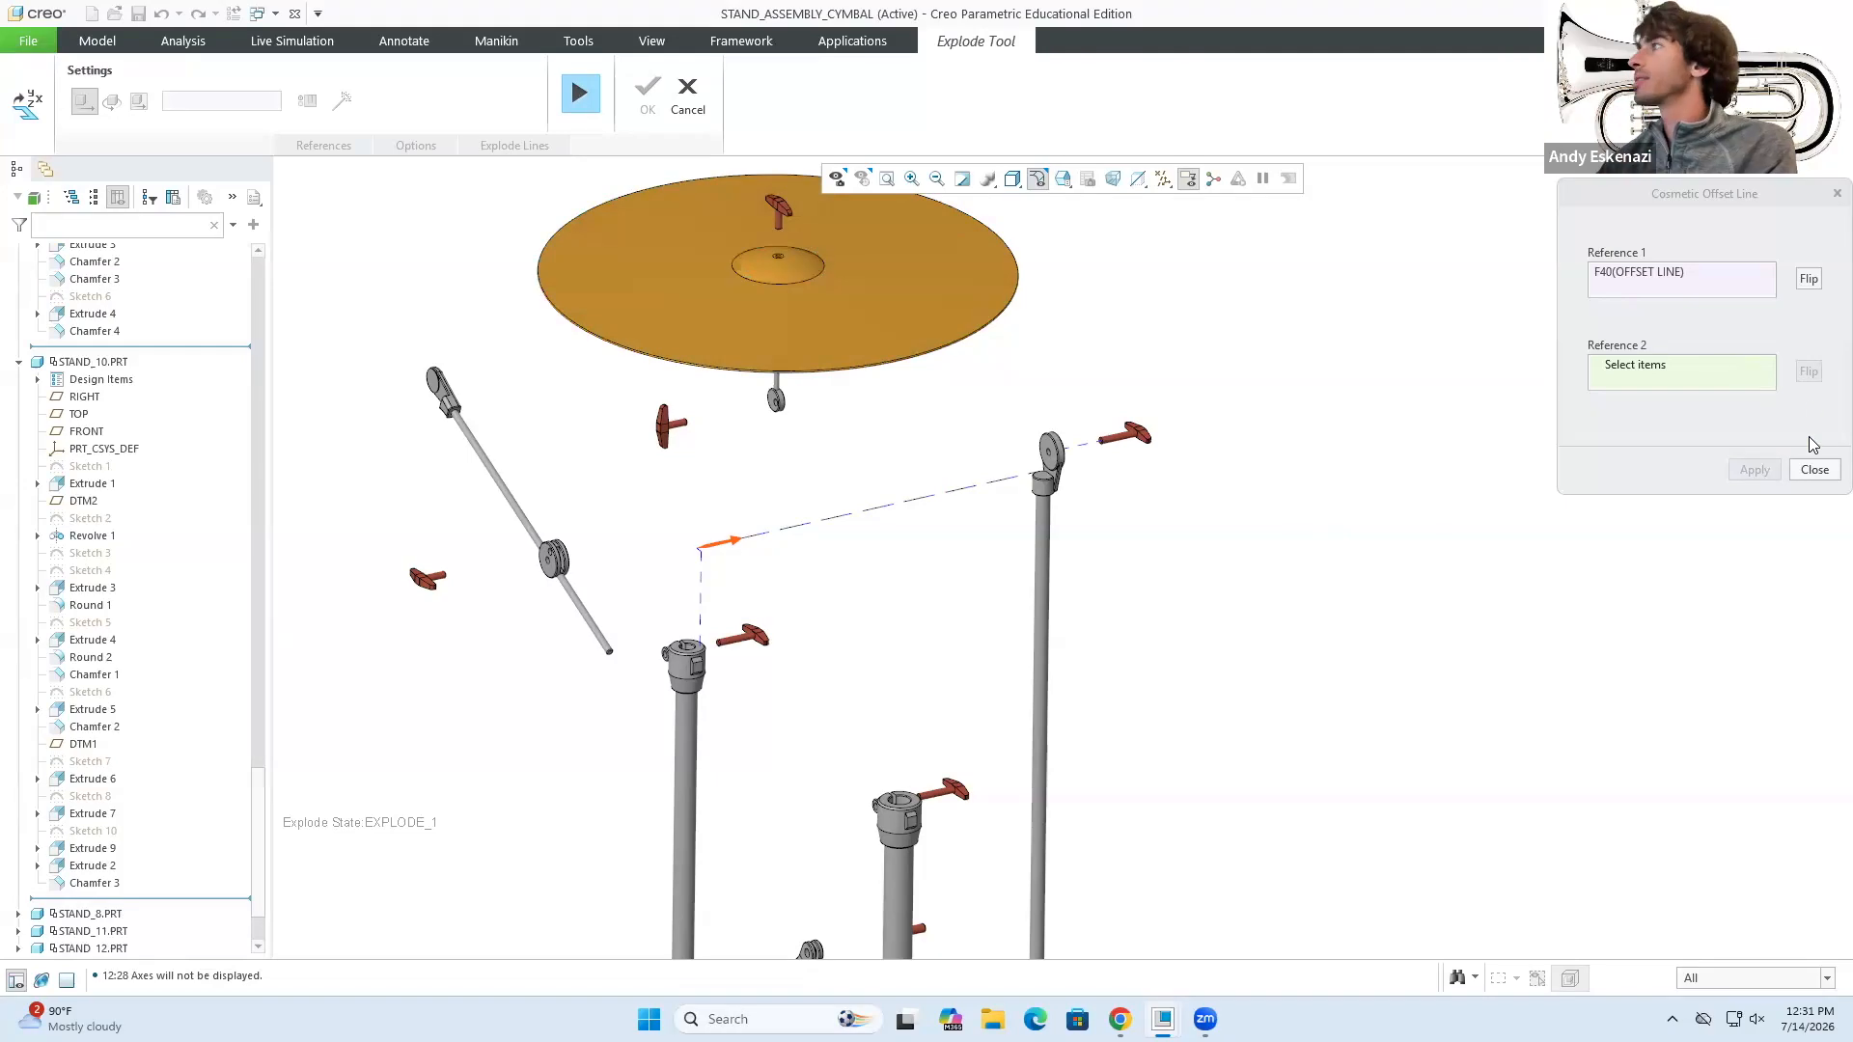
click(1814, 470)
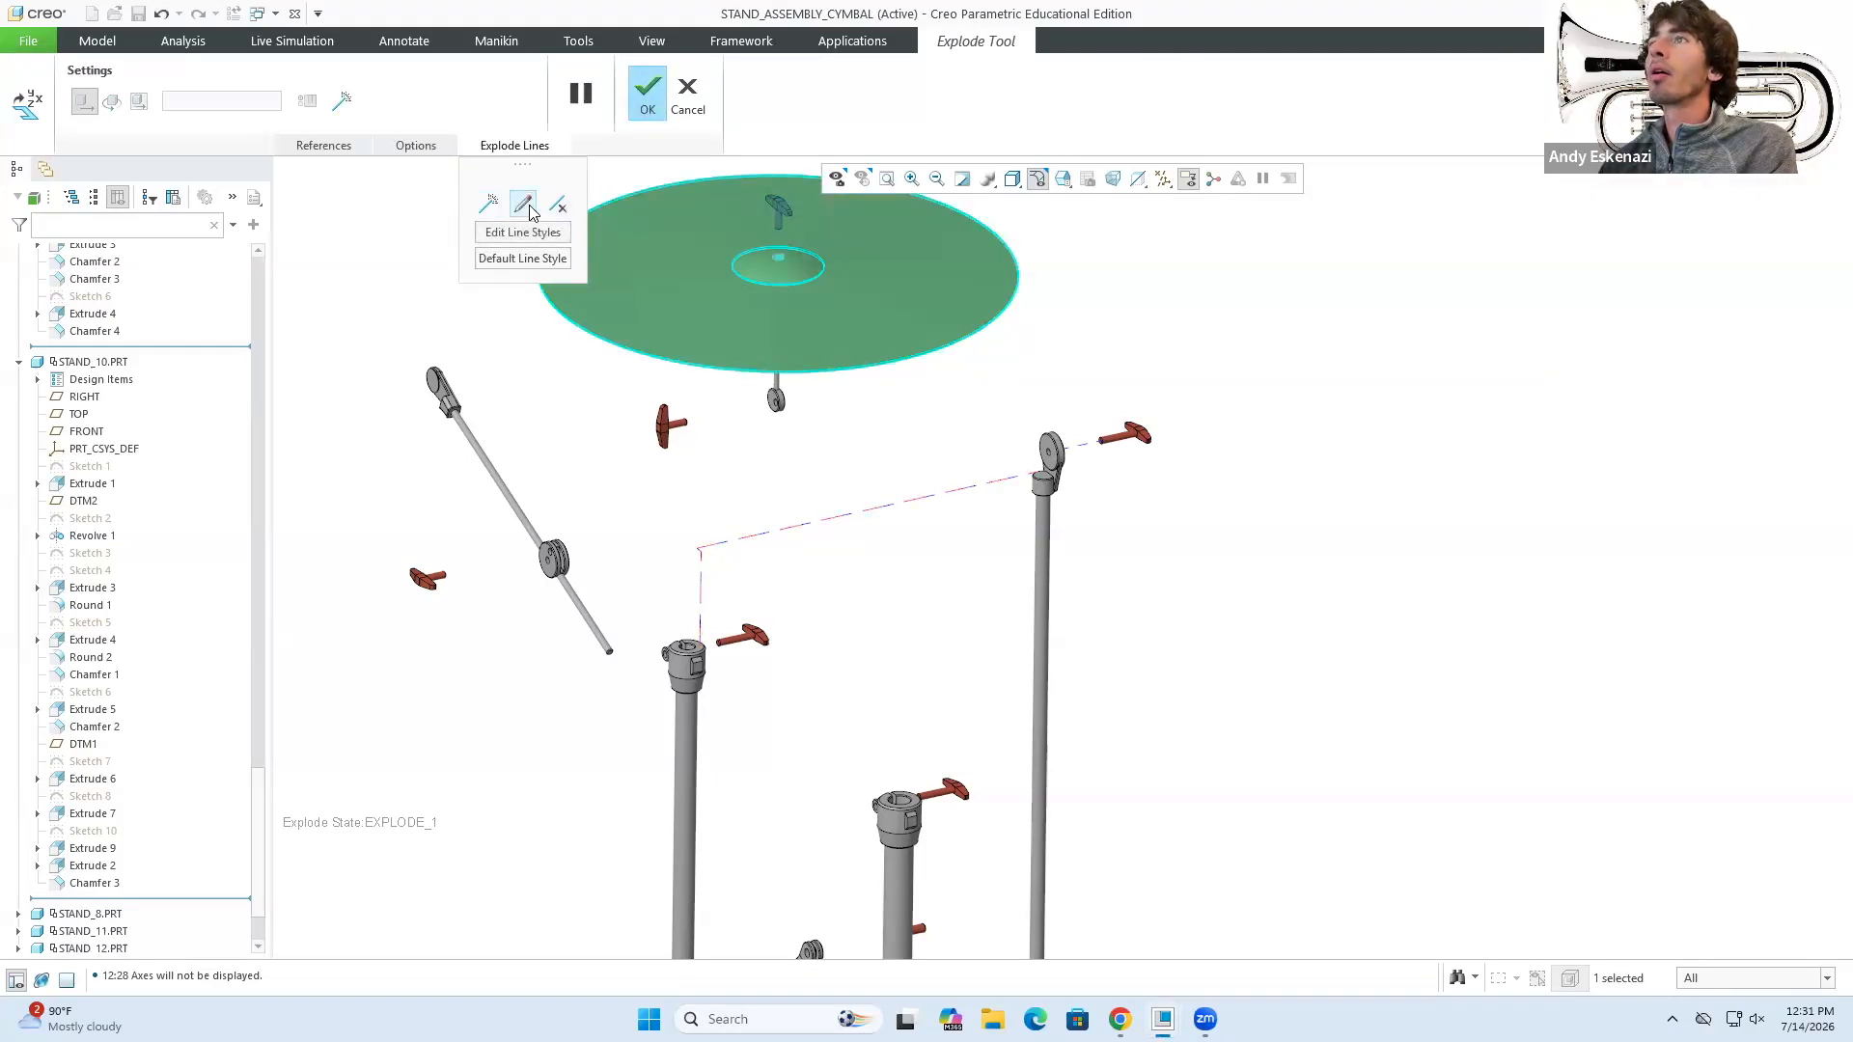
- Reposition the bend points of the new STAND_2 to STAND_9 explode line just above the STAND_2 clamp
click(699, 551)
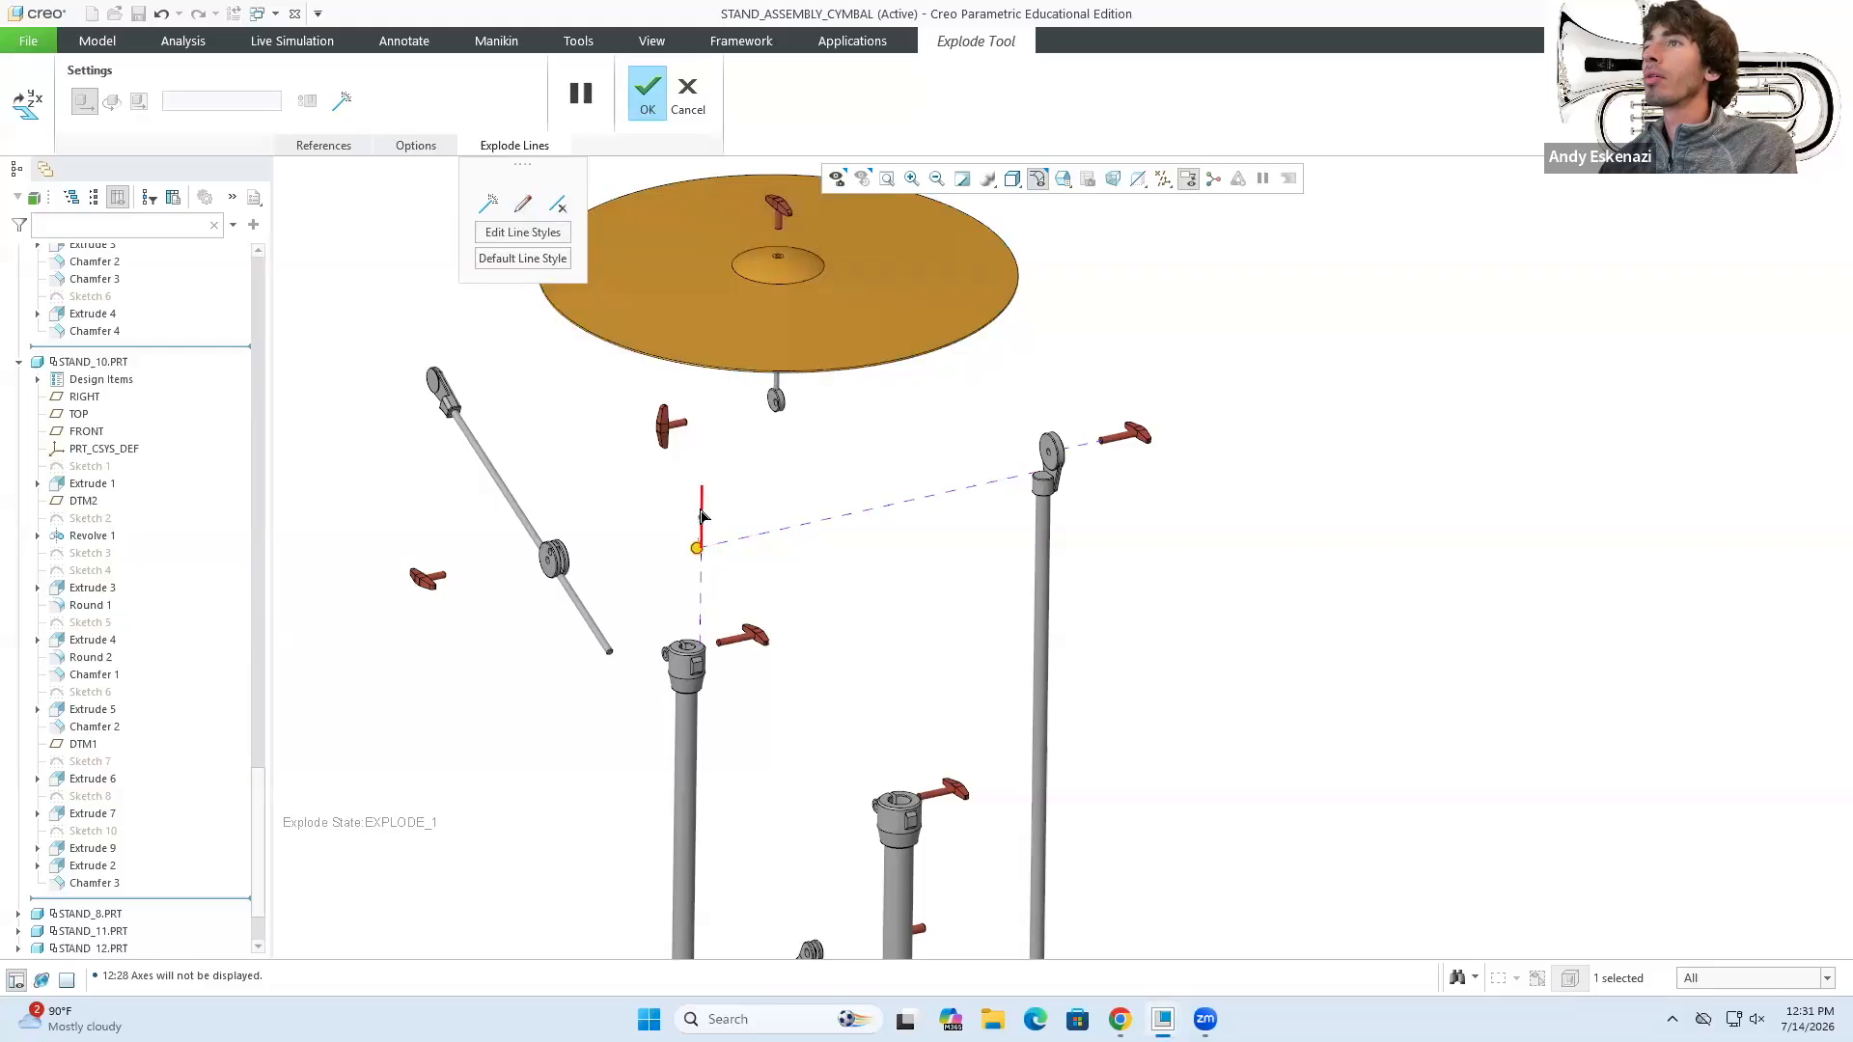
scroll(703, 560, down, 3)
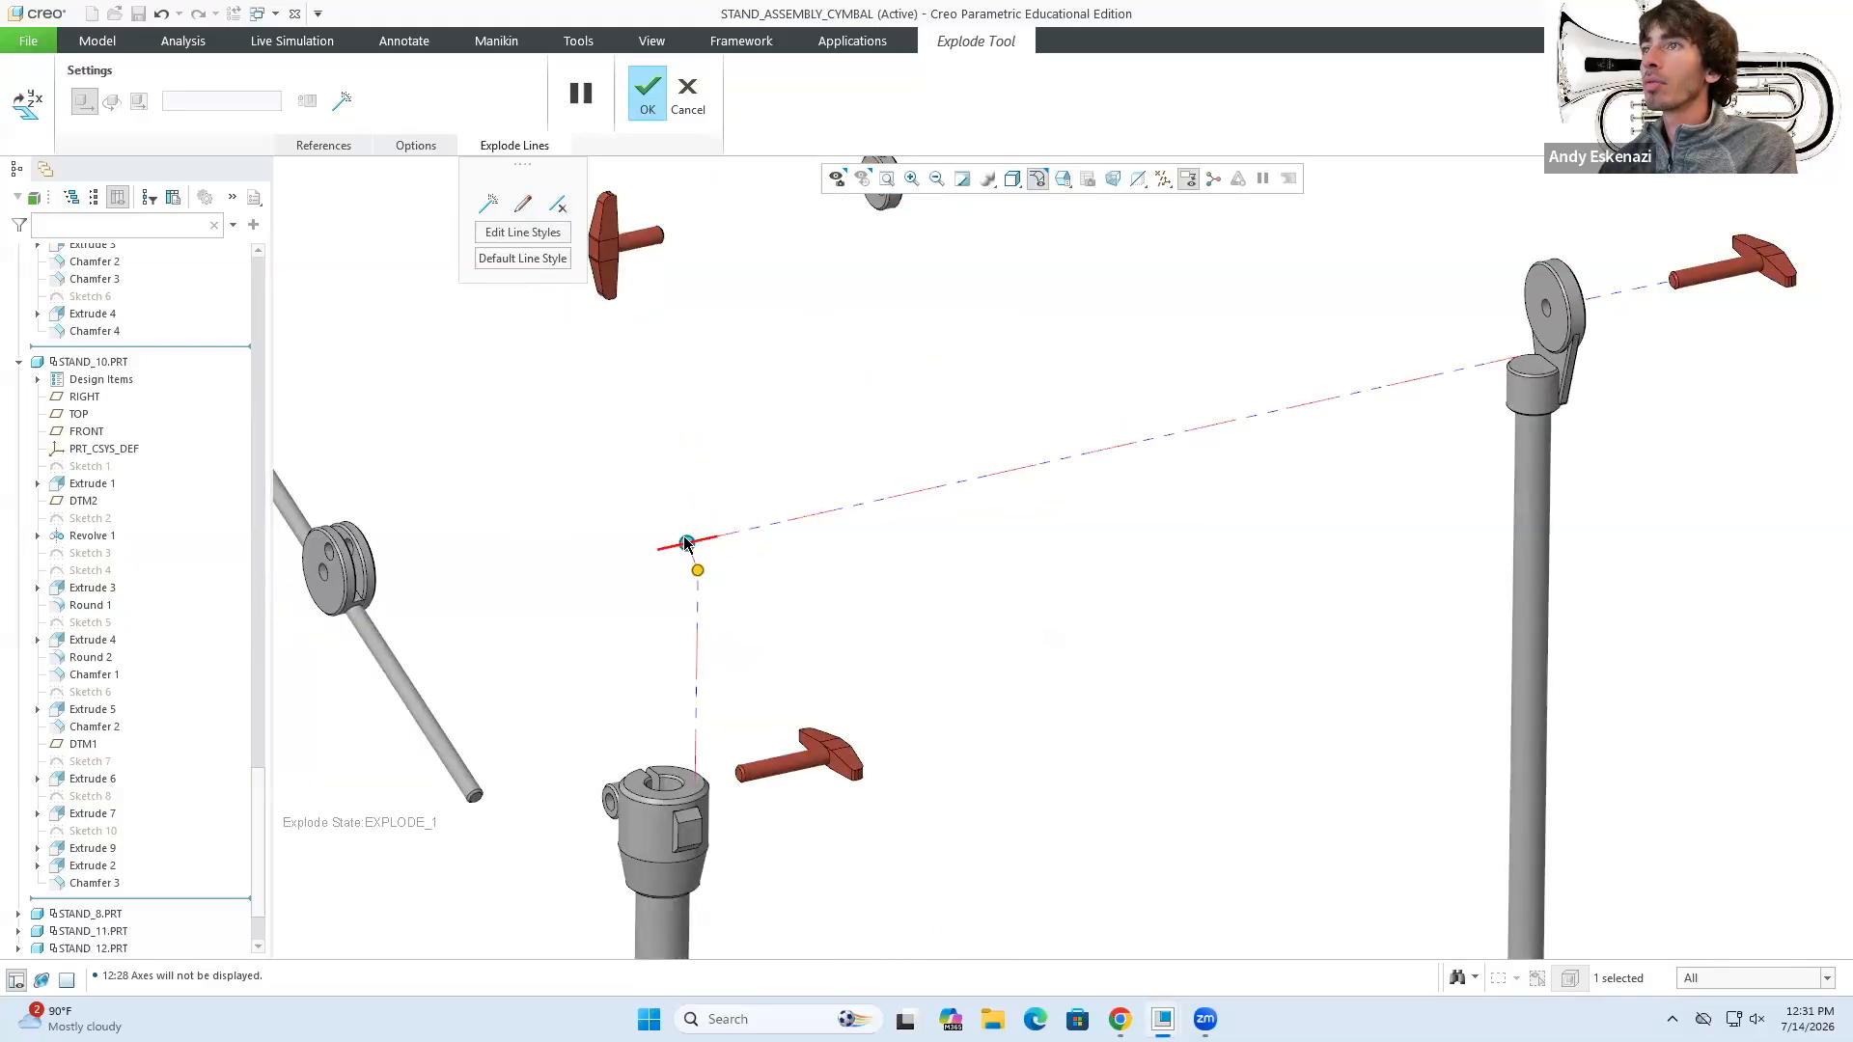
drag(691, 536, 659, 526)
scroll(721, 472, up, 4)
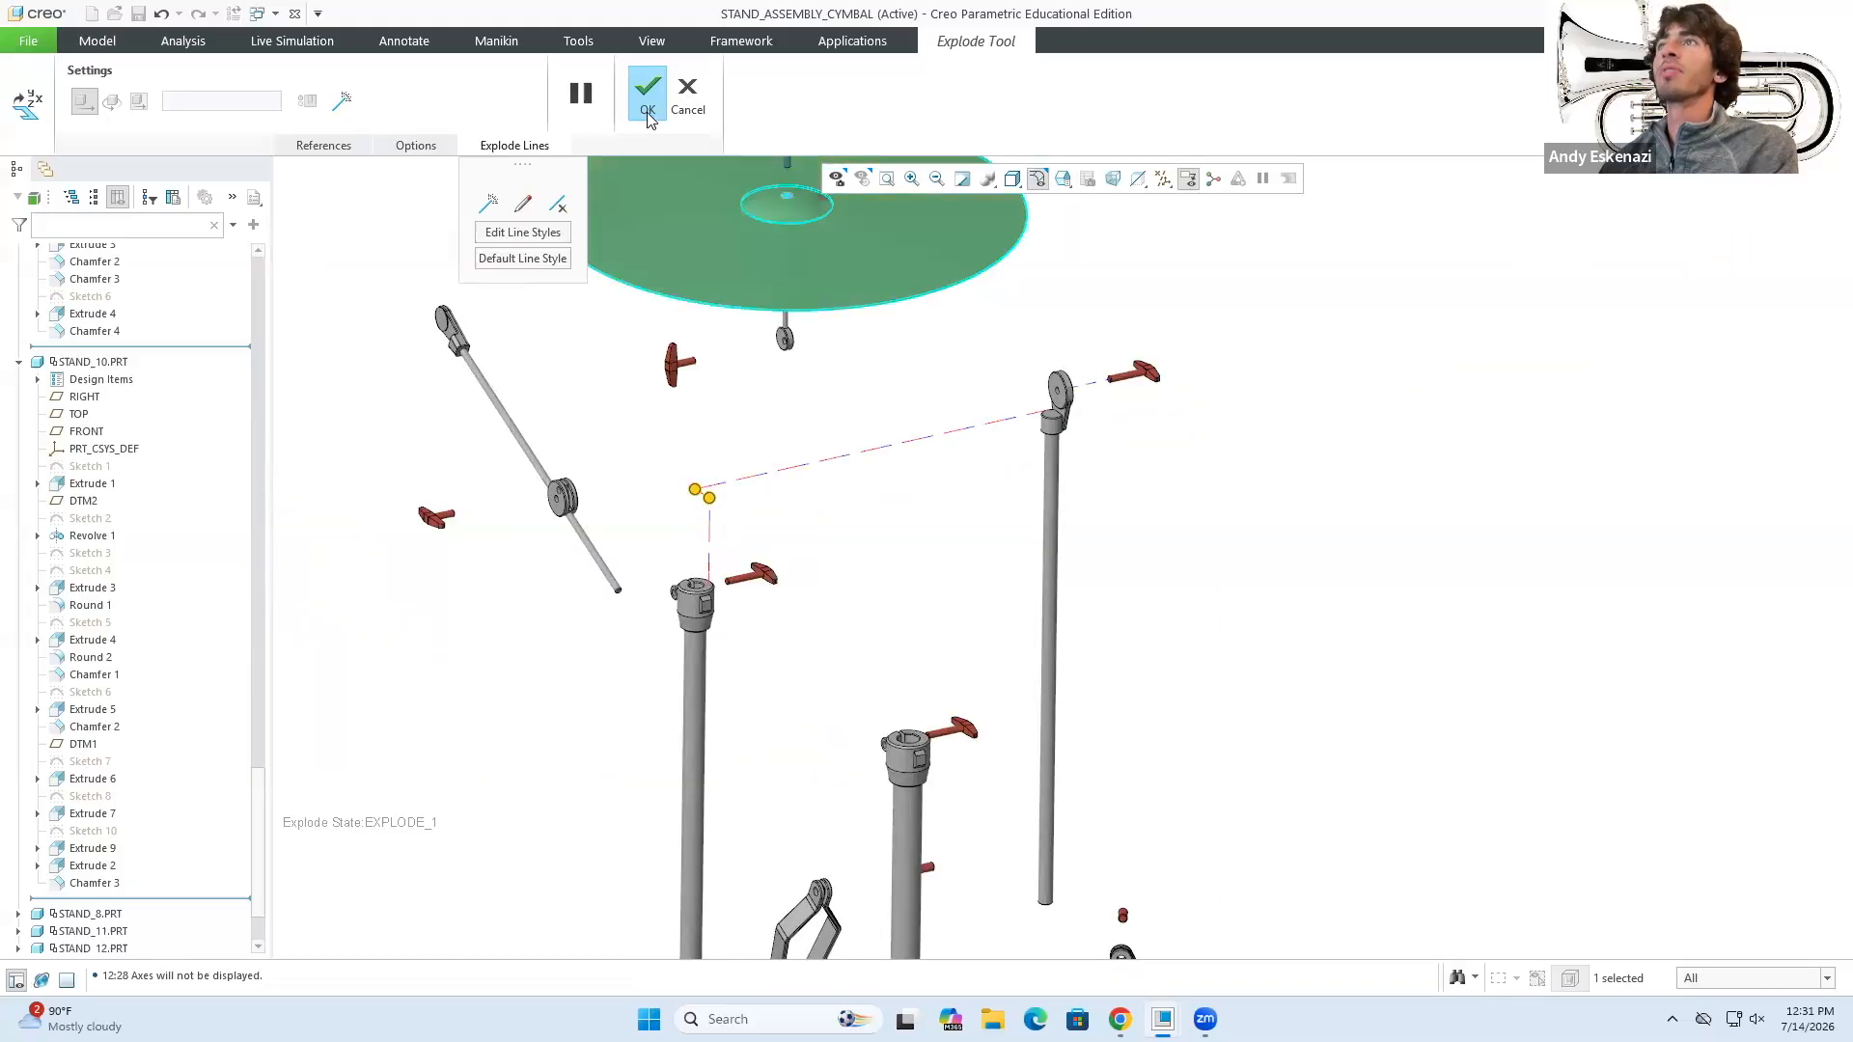
- Add an explode line from the STAND_8 wing screw's shaft, using its cylinder axis, to the EXTRUDE_4 edge on the STAND_2 clamp's side lug
click(487, 203)
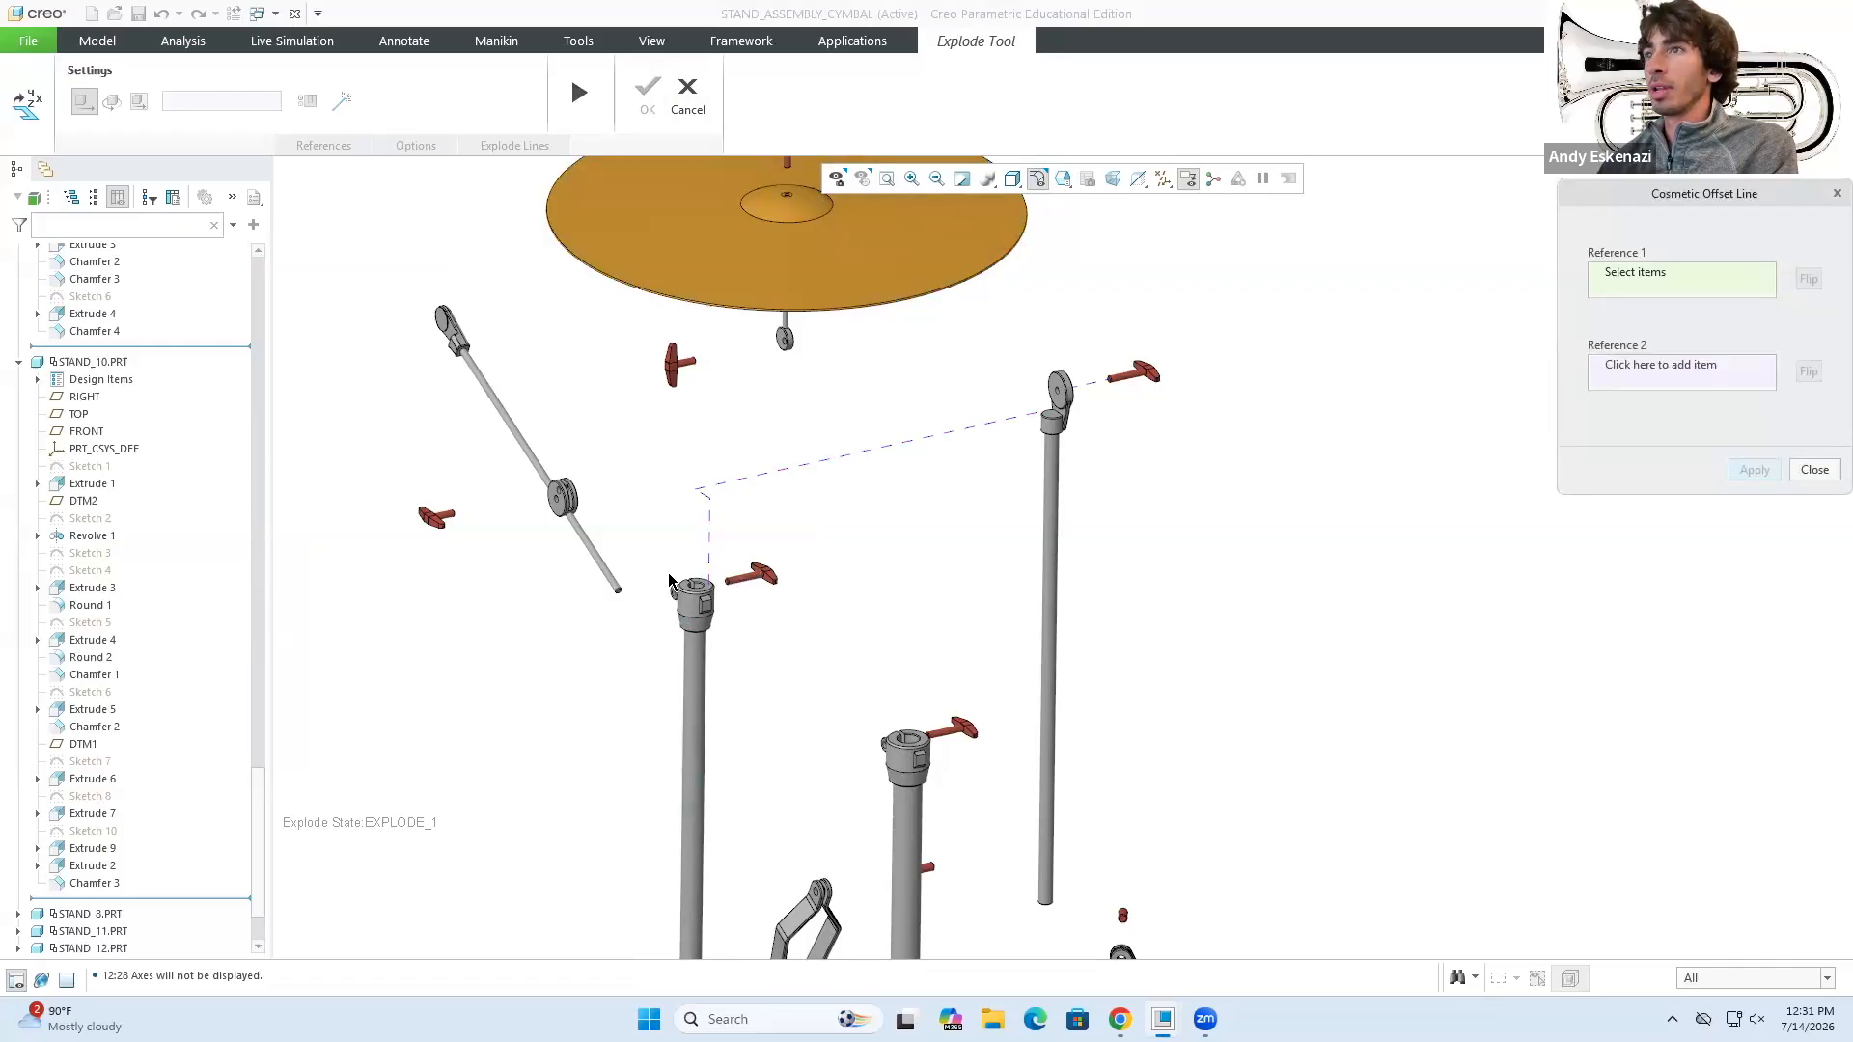
scroll(750, 586, down, 5)
click(853, 605)
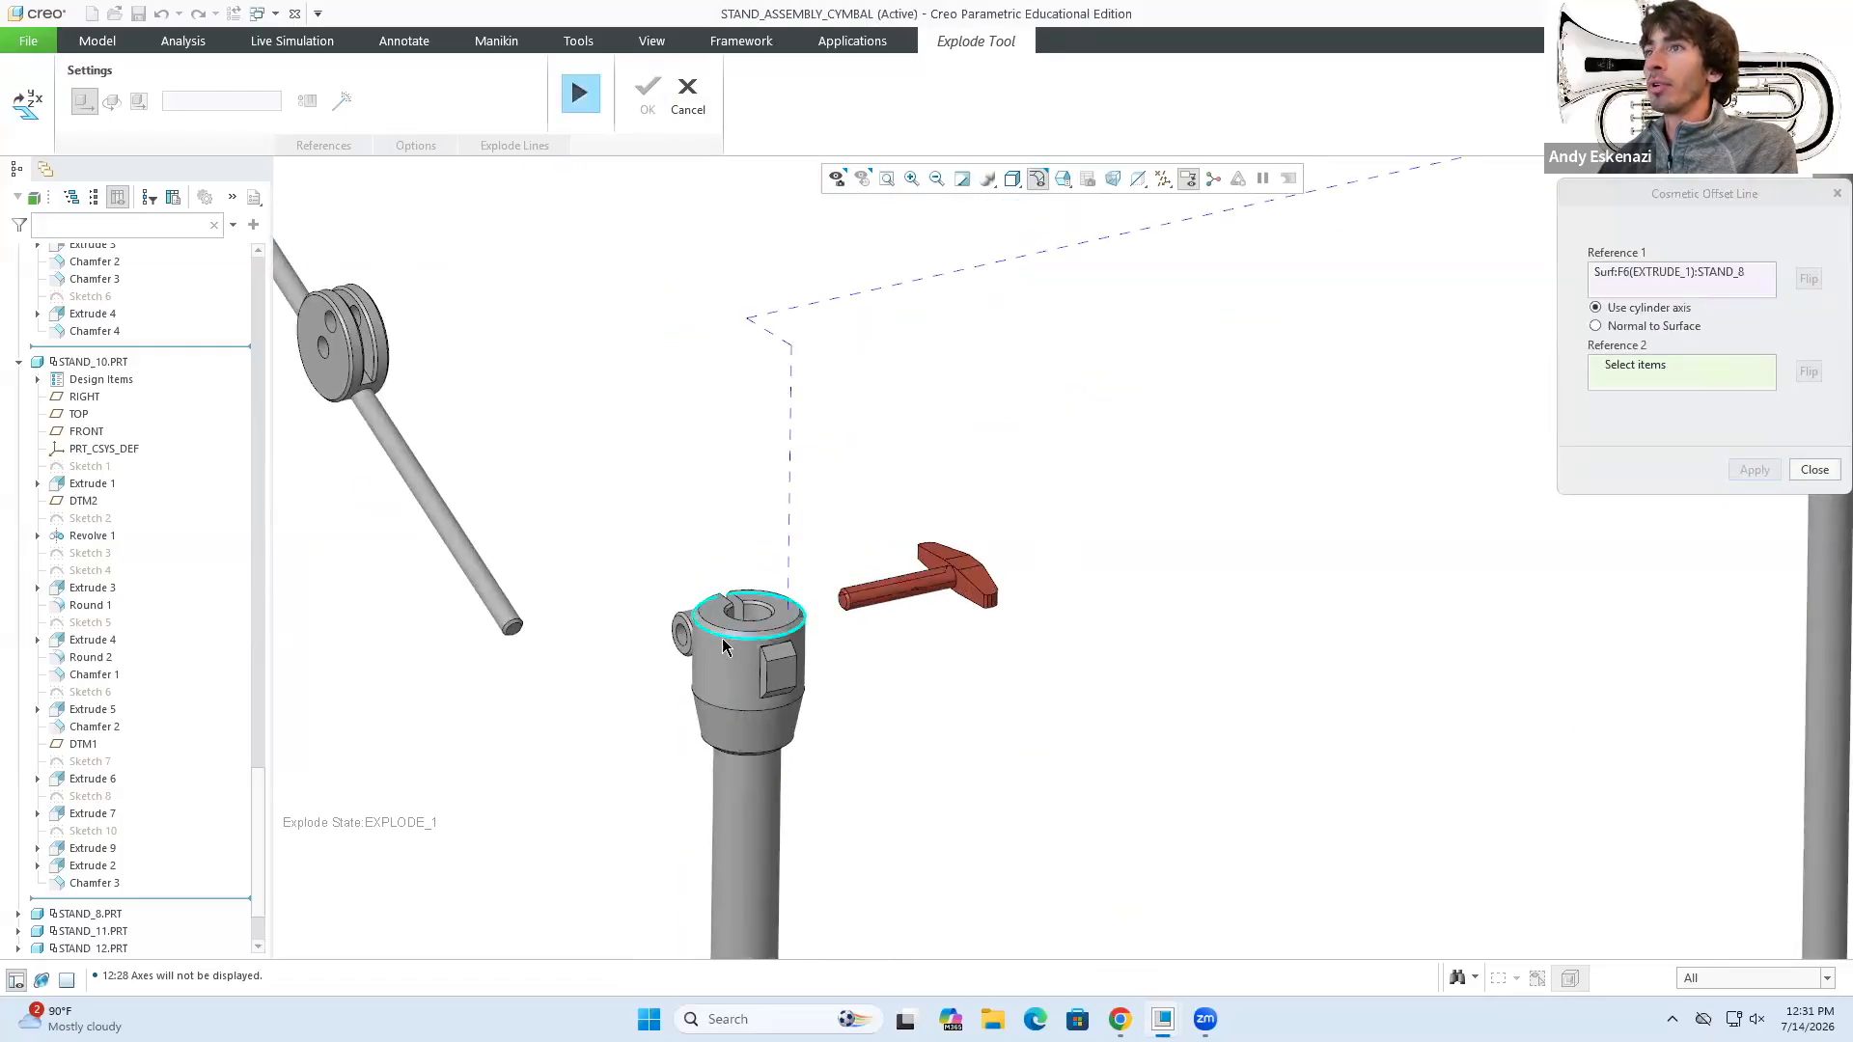
scroll(743, 628, down, 2)
click(647, 623)
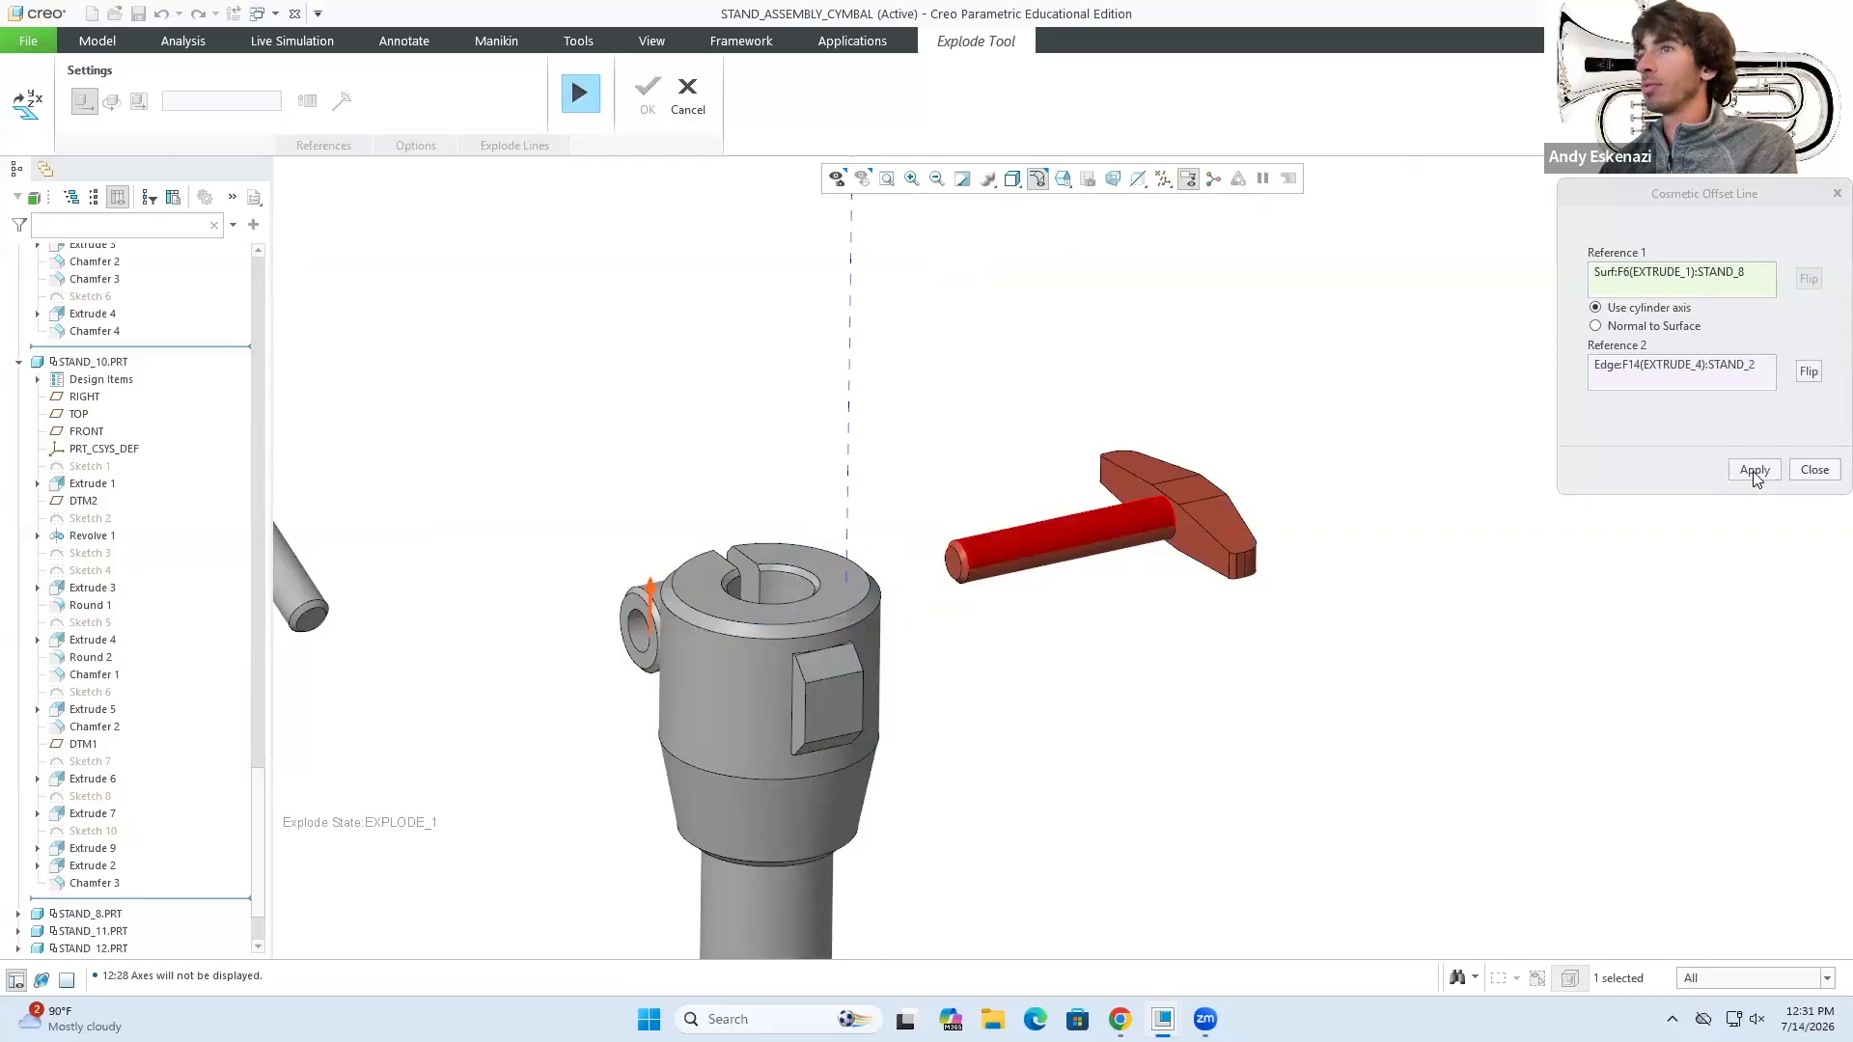
click(1755, 471)
scroll(672, 421, up, 4)
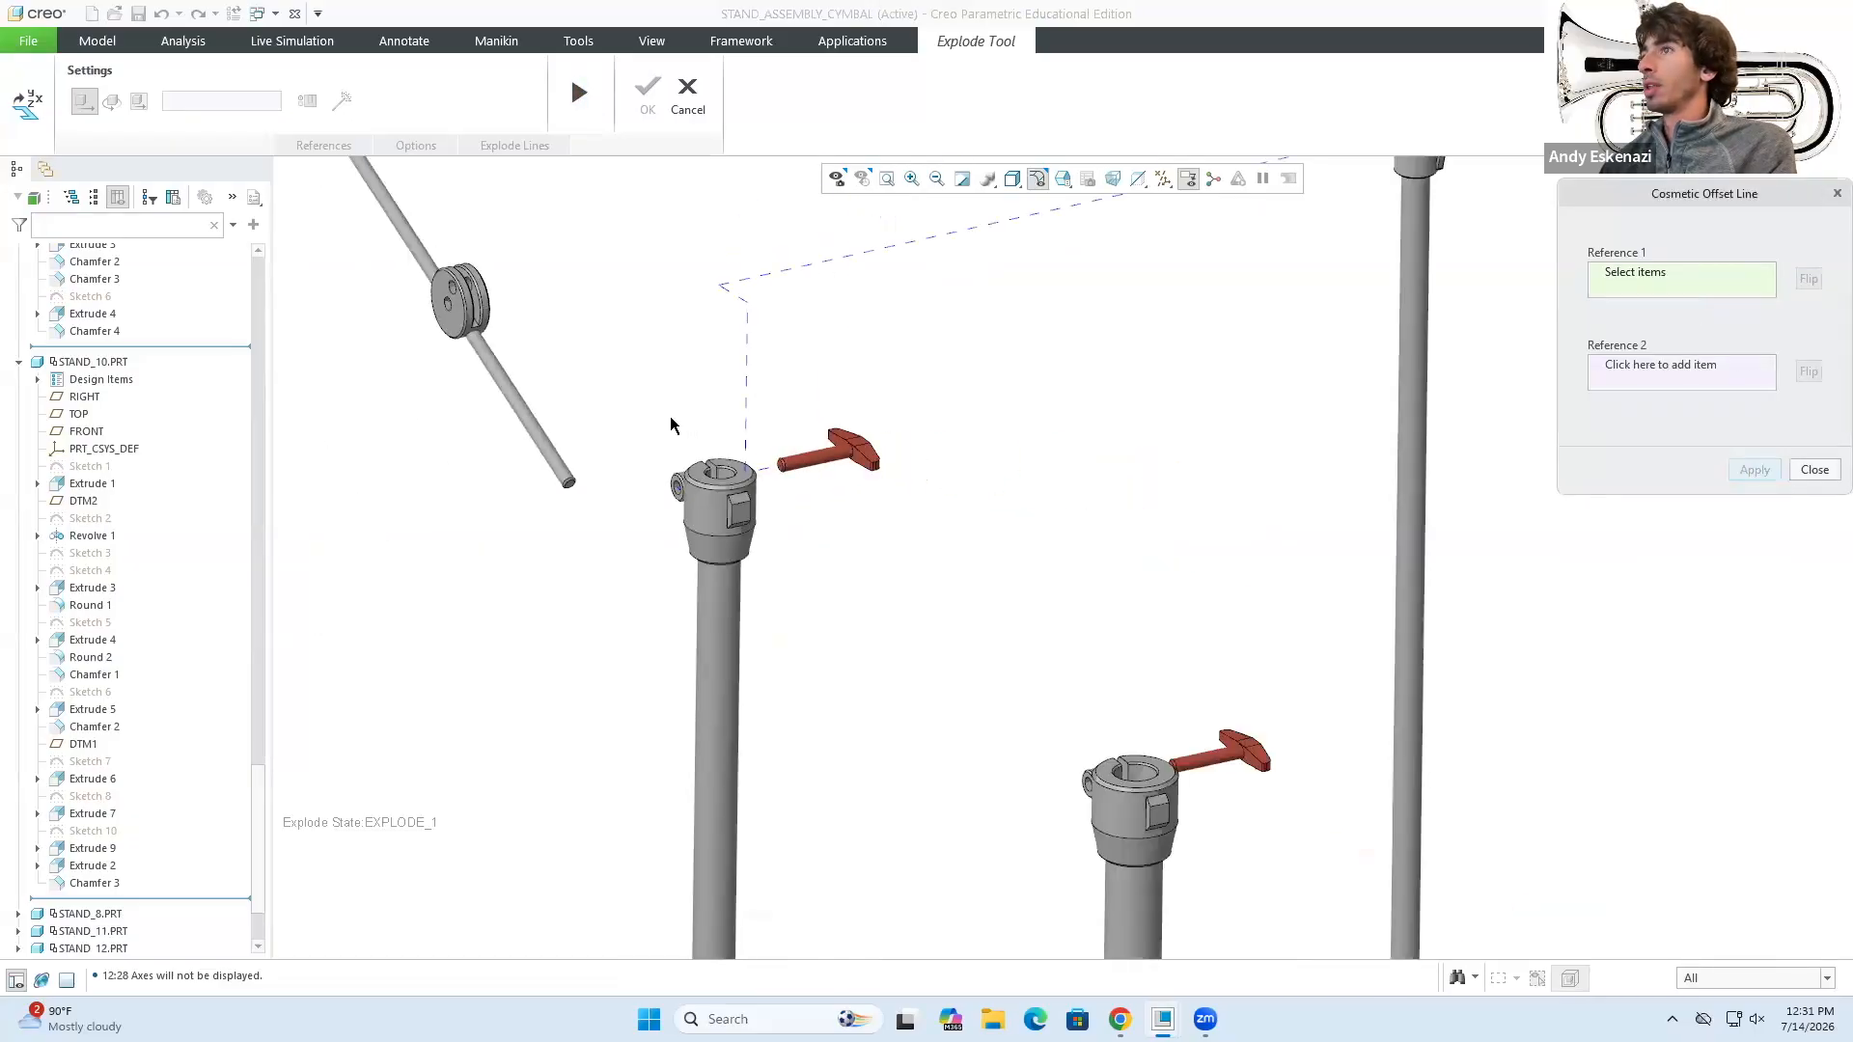
- Add an explode line between the lower STAND_8 wing screw's shaft and its clamp's side lug hole, using both cylinder axes
scroll(1162, 738, down, 5)
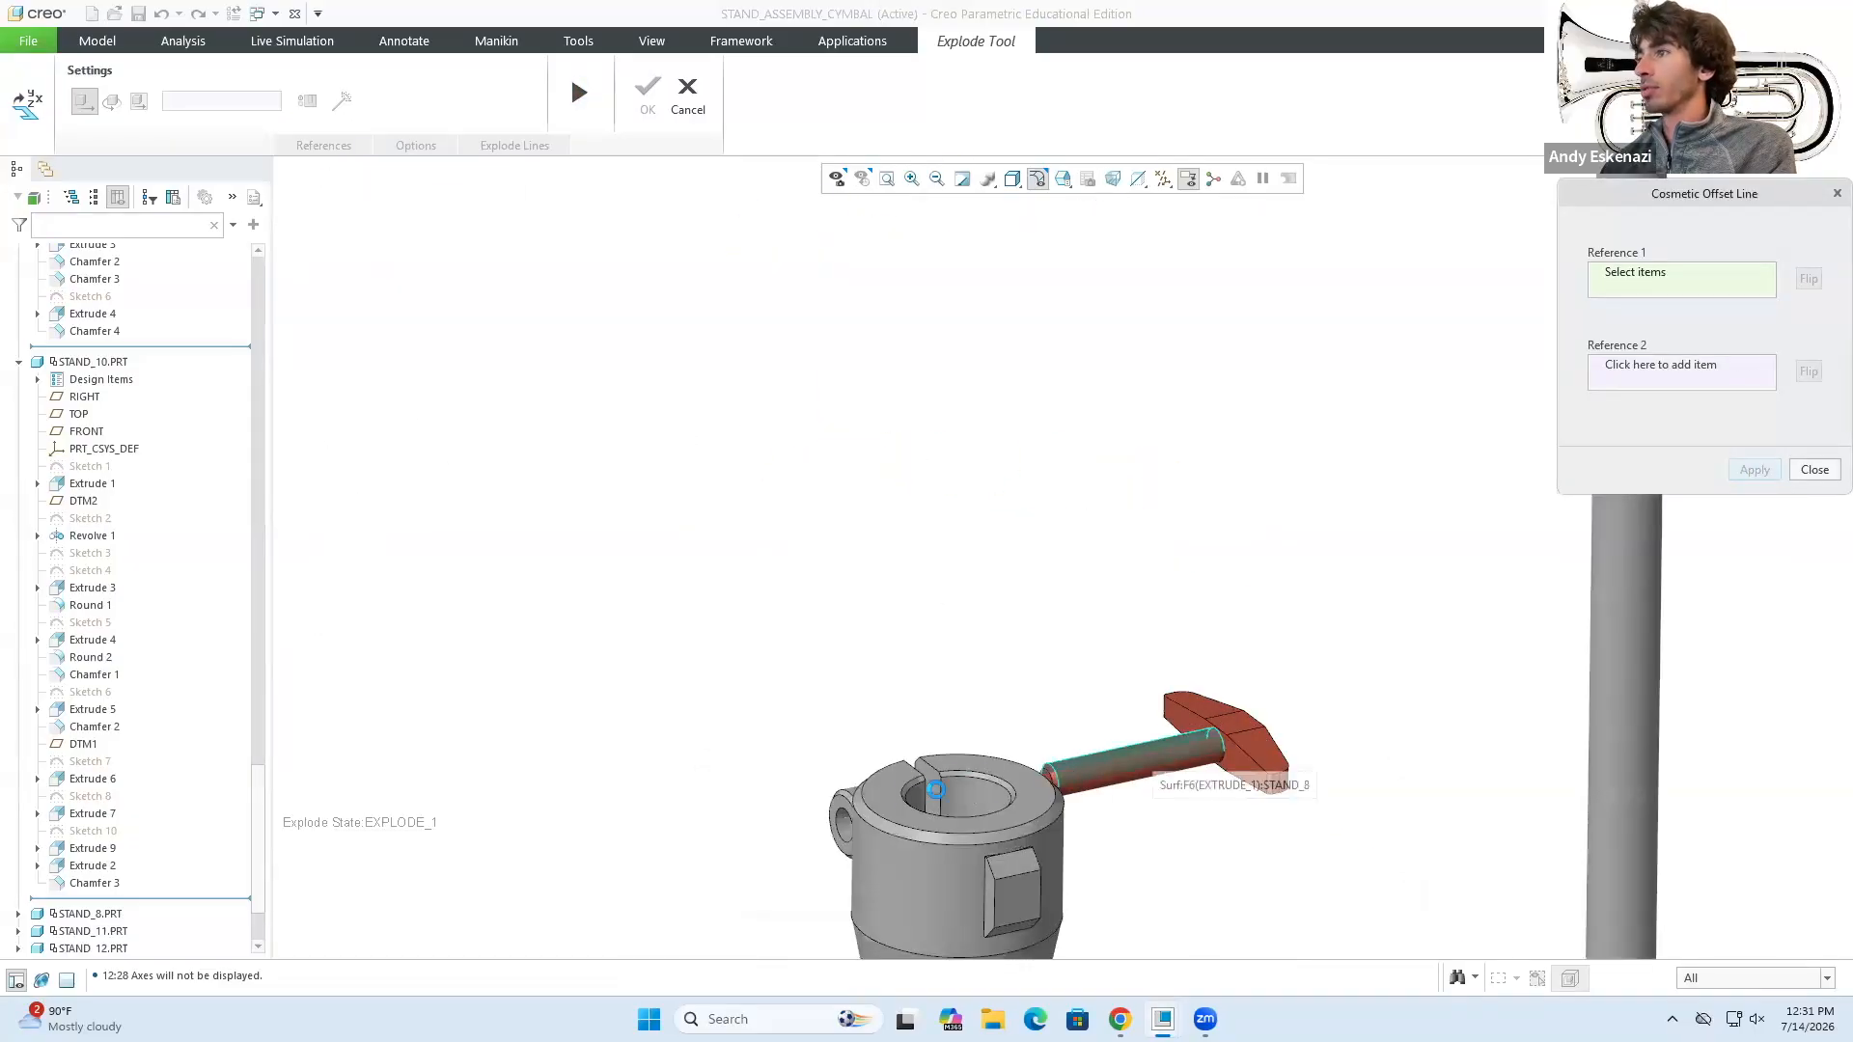
click(1255, 784)
scroll(851, 823, down, 1)
click(850, 823)
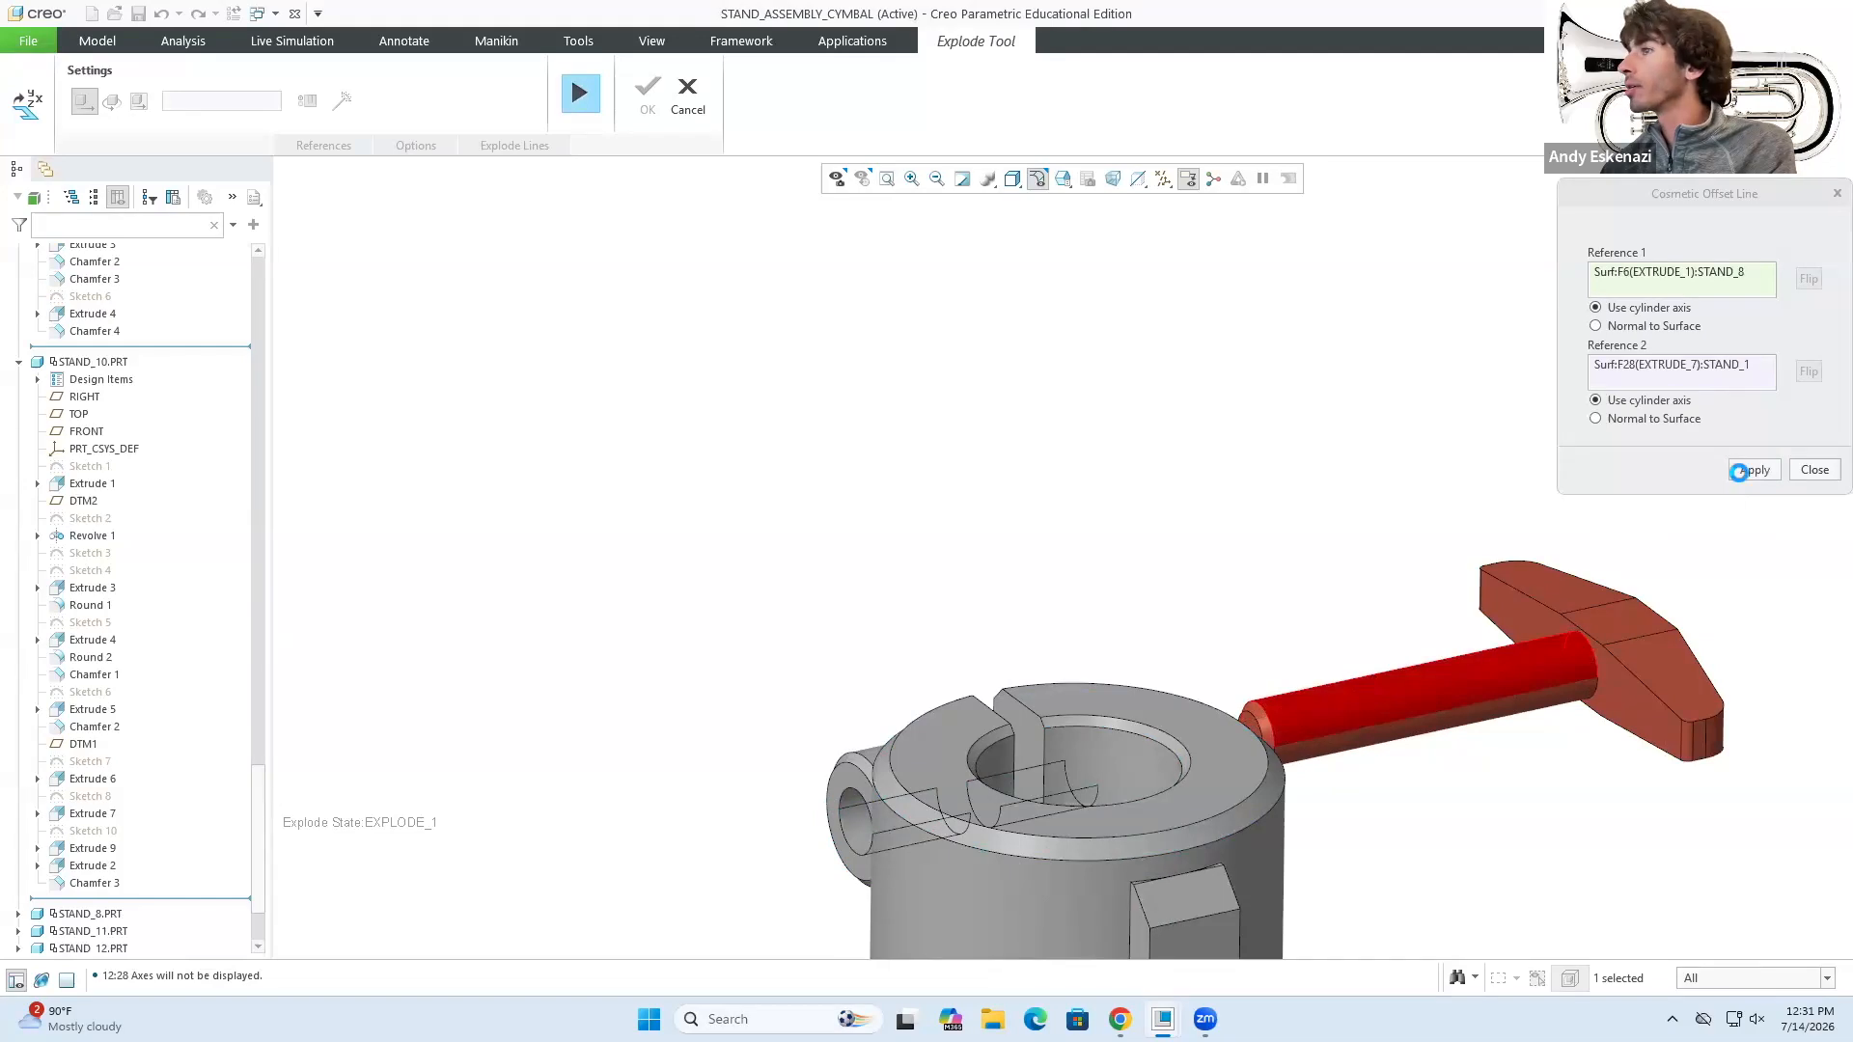
click(1738, 471)
scroll(1061, 483, up, 5)
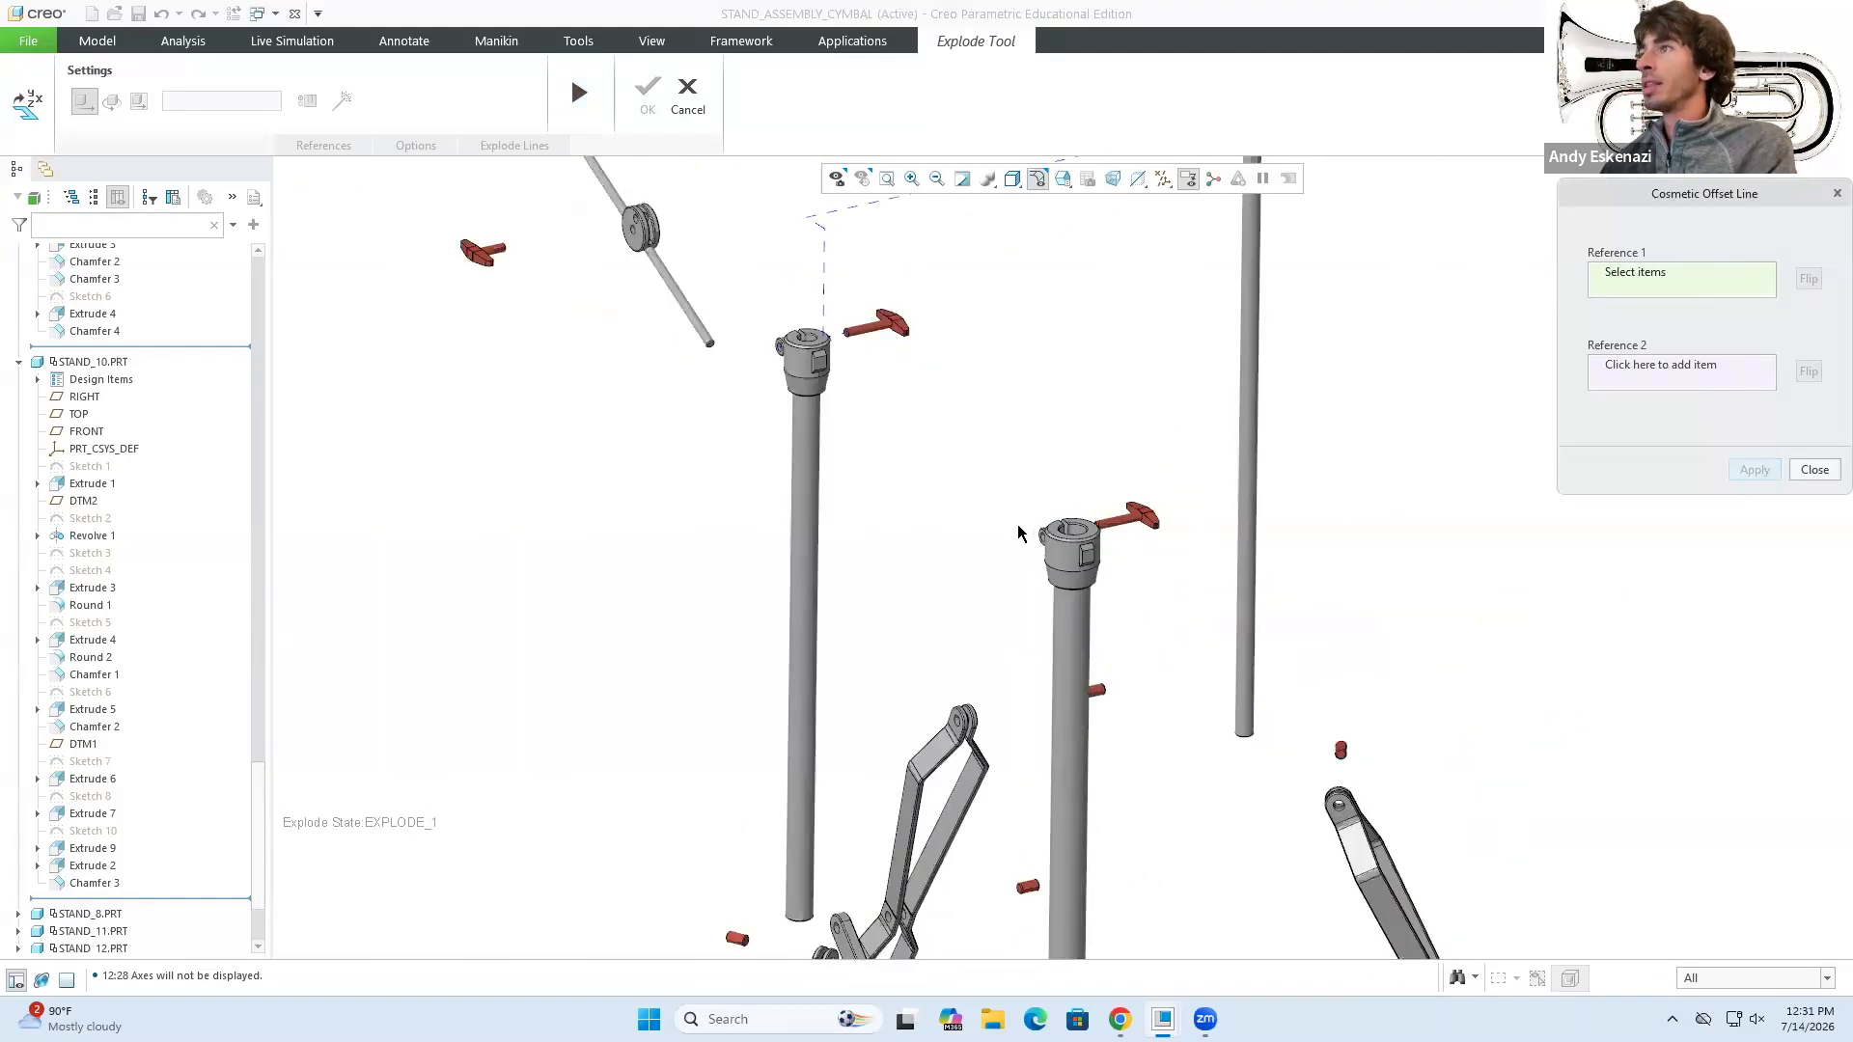
- Add an explode line from the STAND_2 clamp to the top of the clamp on the neighbouring lower tube
scroll(830, 330, down, 4)
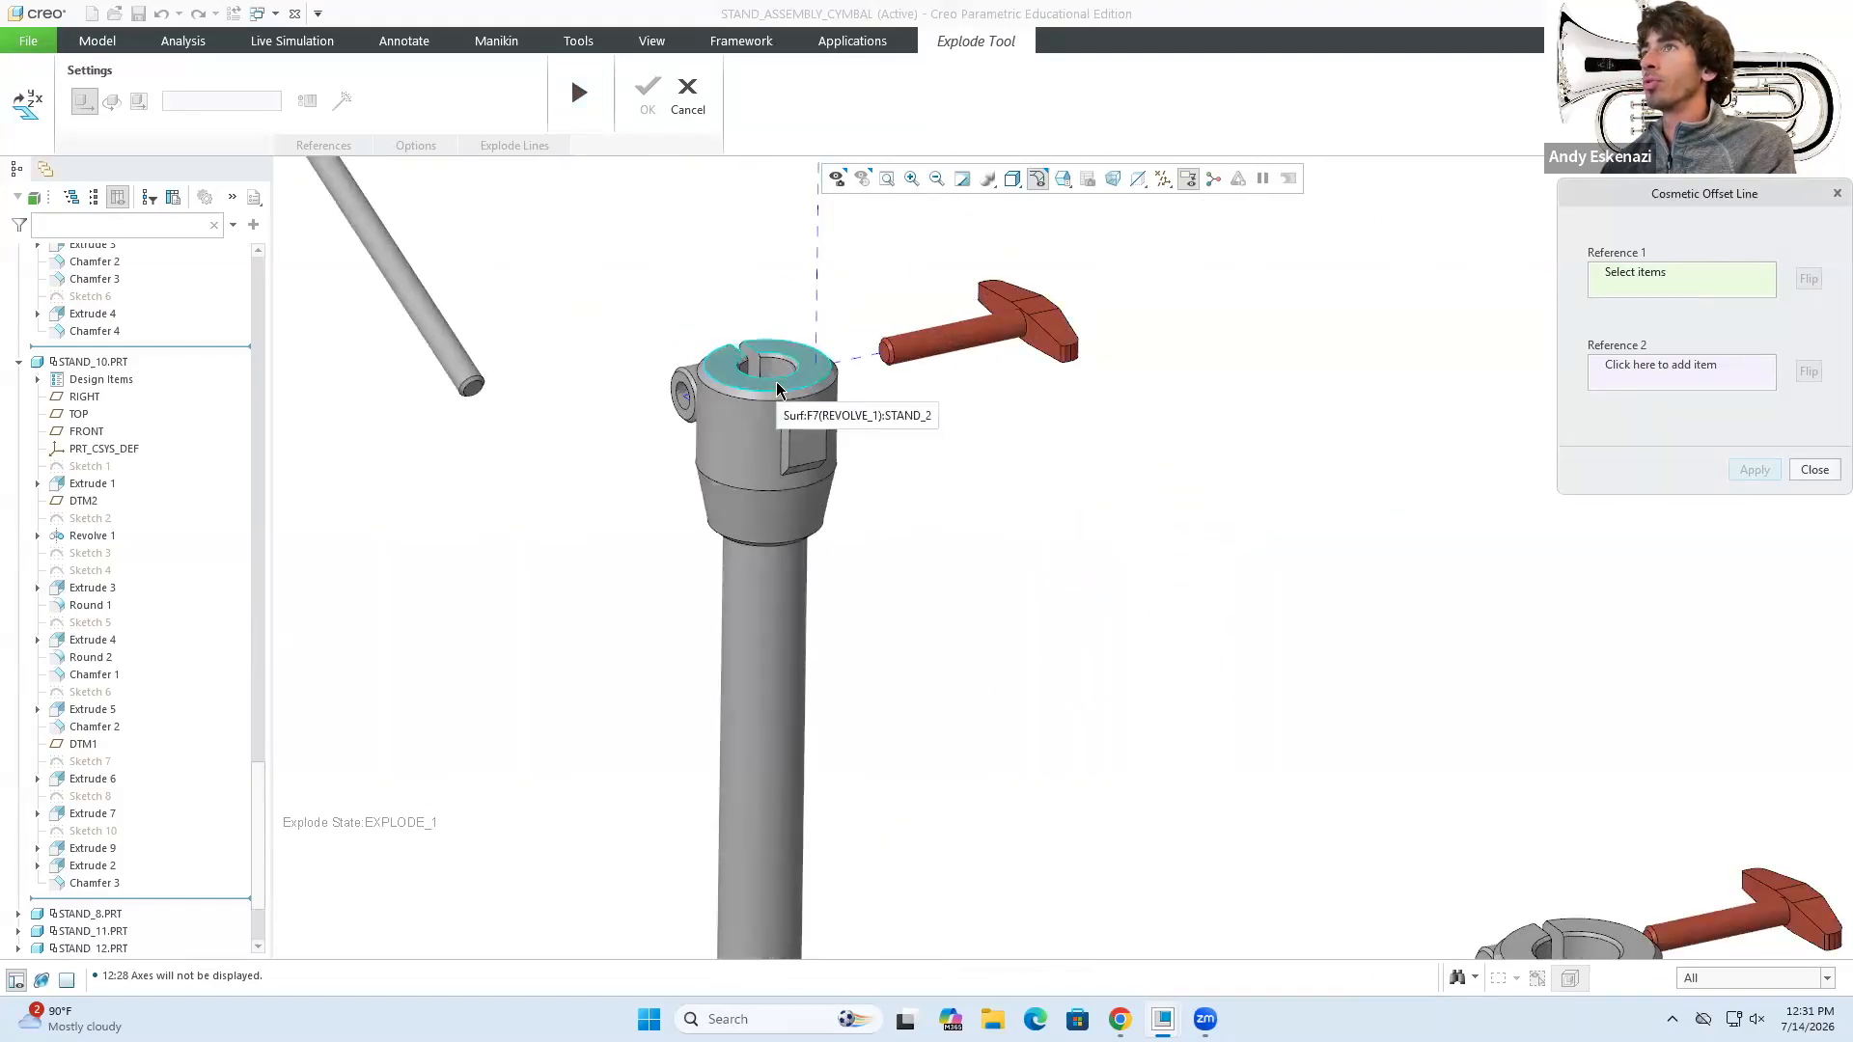
click(794, 397)
scroll(794, 396, up, 5)
scroll(1062, 599, down, 5)
click(1044, 569)
click(1742, 471)
scroll(1010, 421, up, 6)
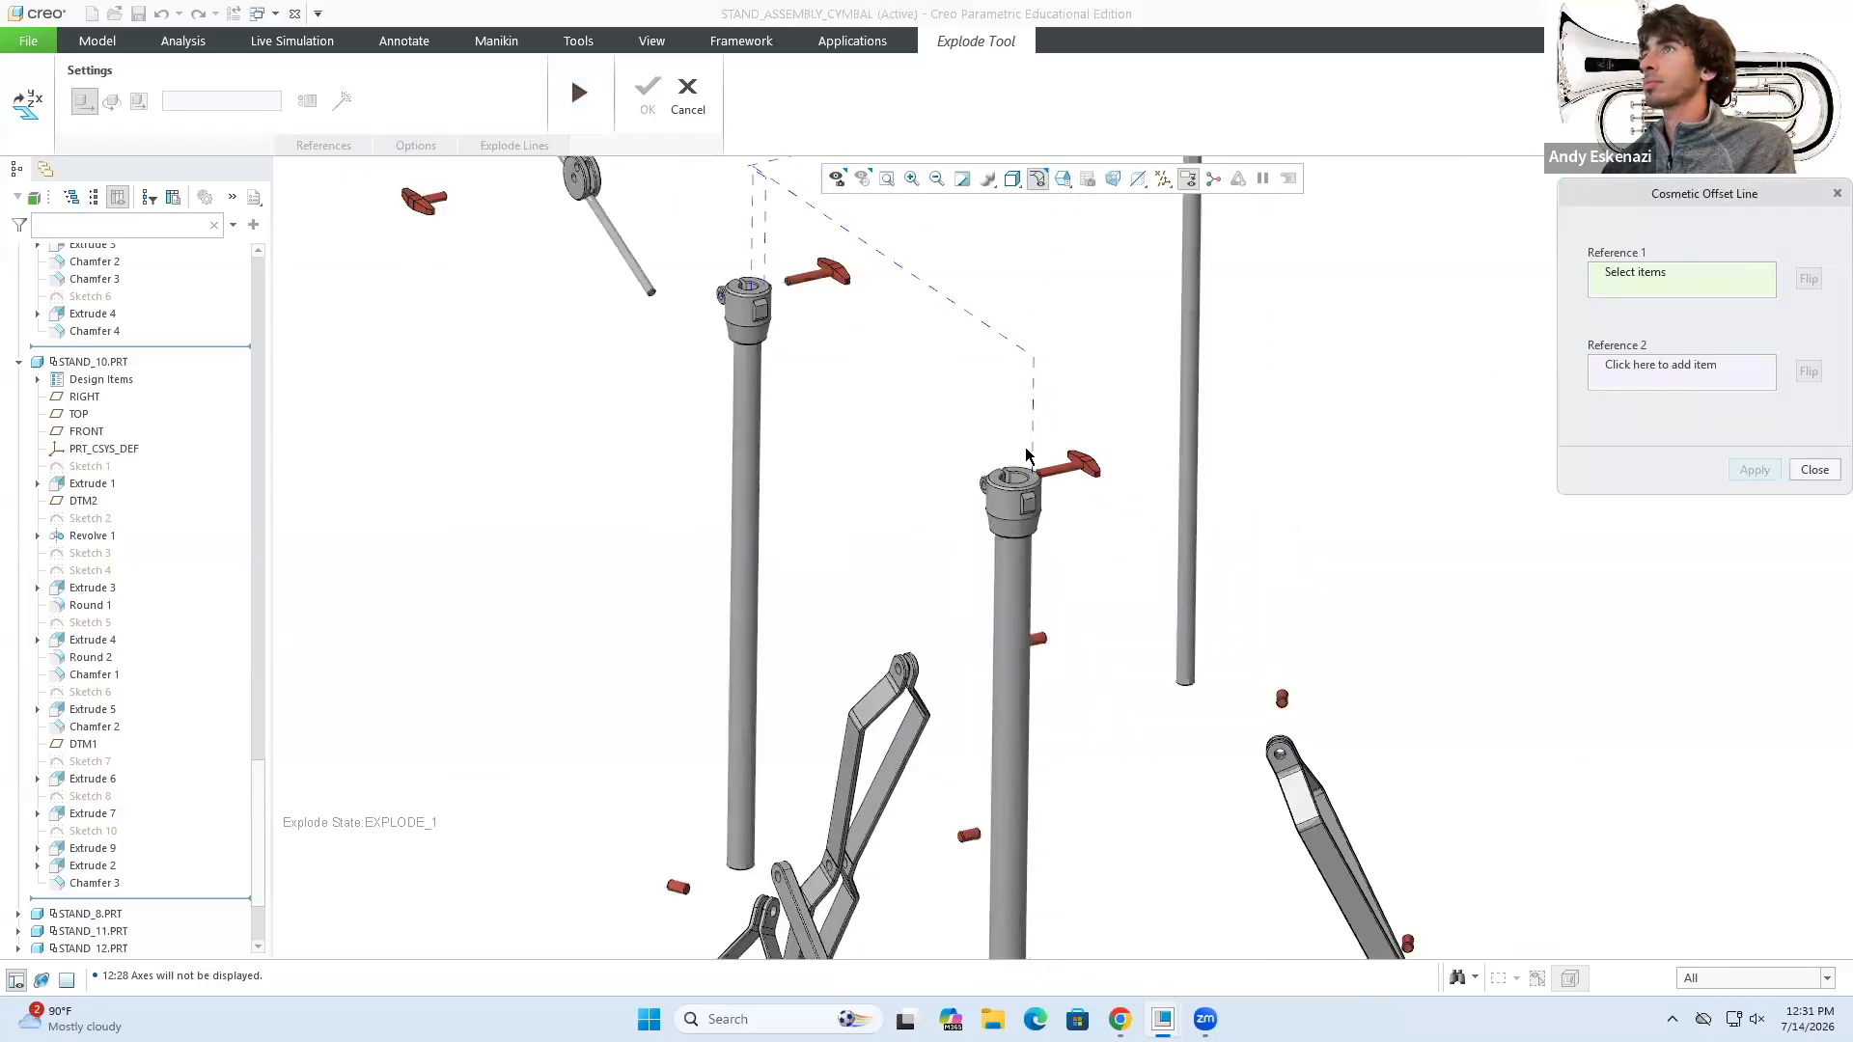
scroll(801, 222, down, 3)
scroll(948, 355, down, 3)
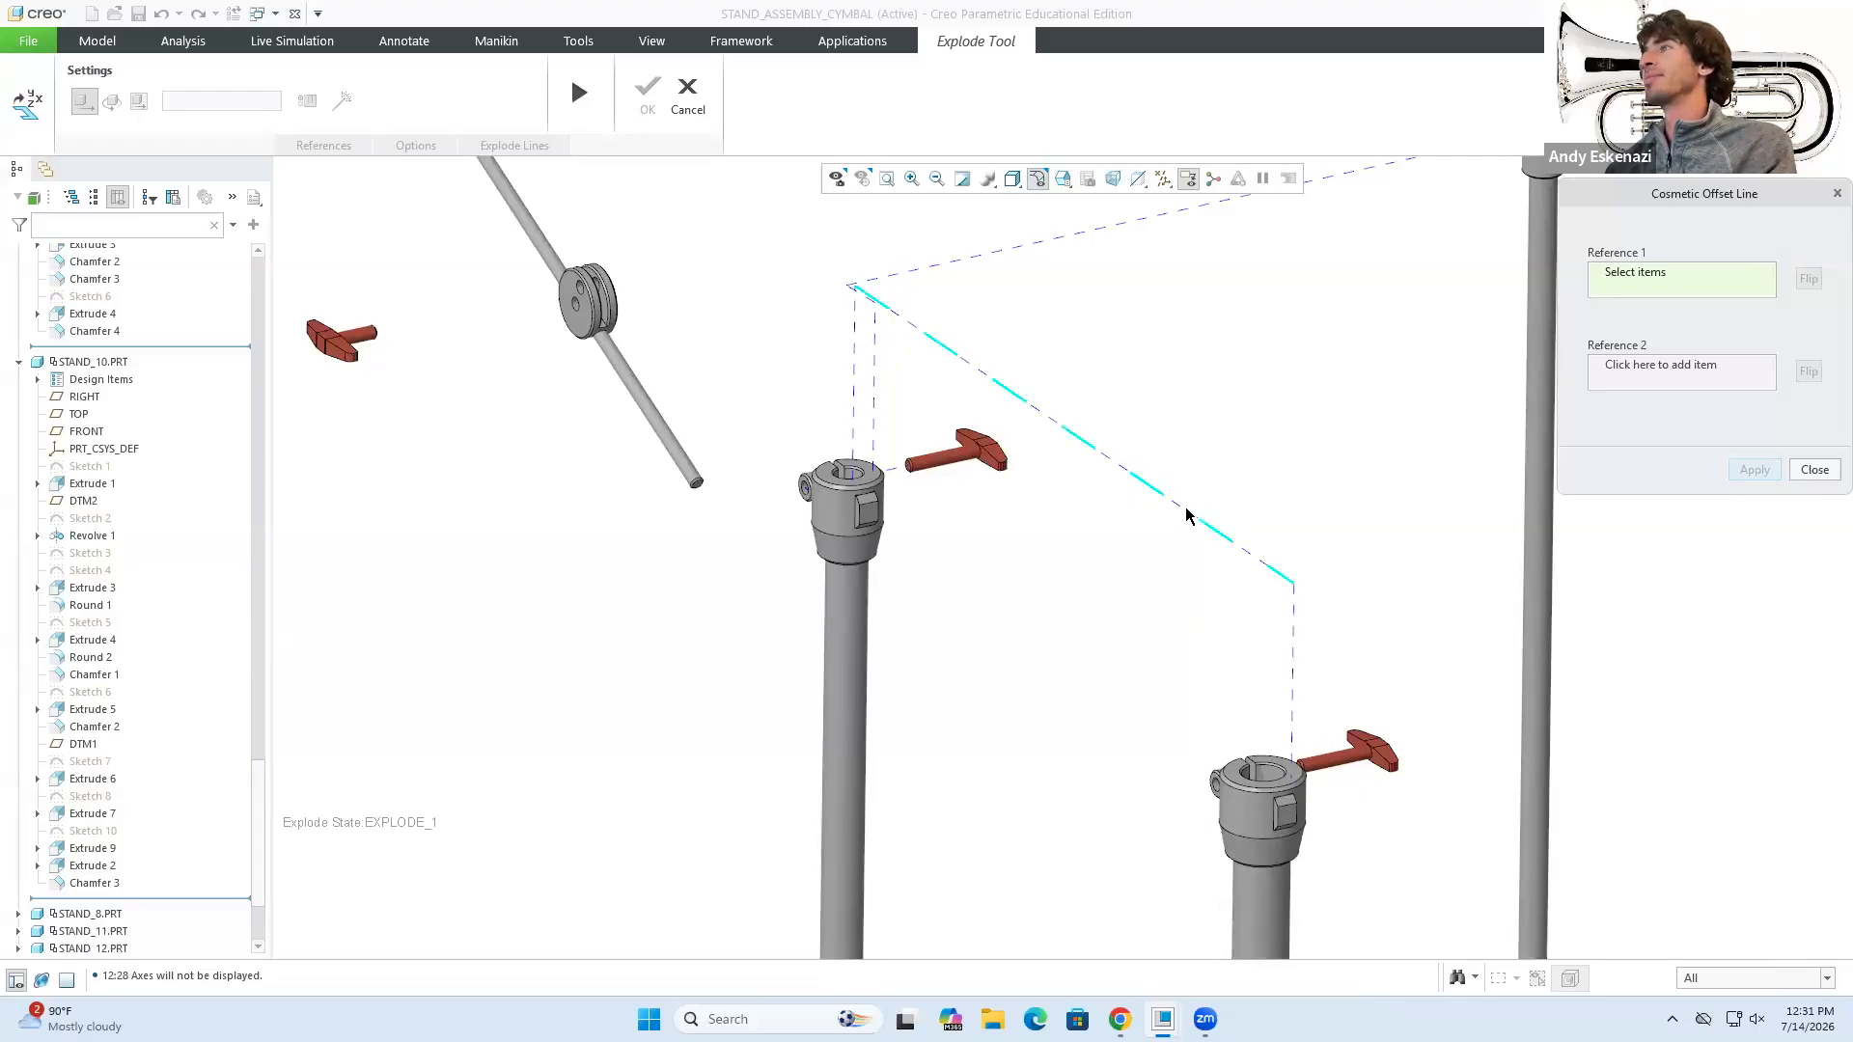
click(1814, 471)
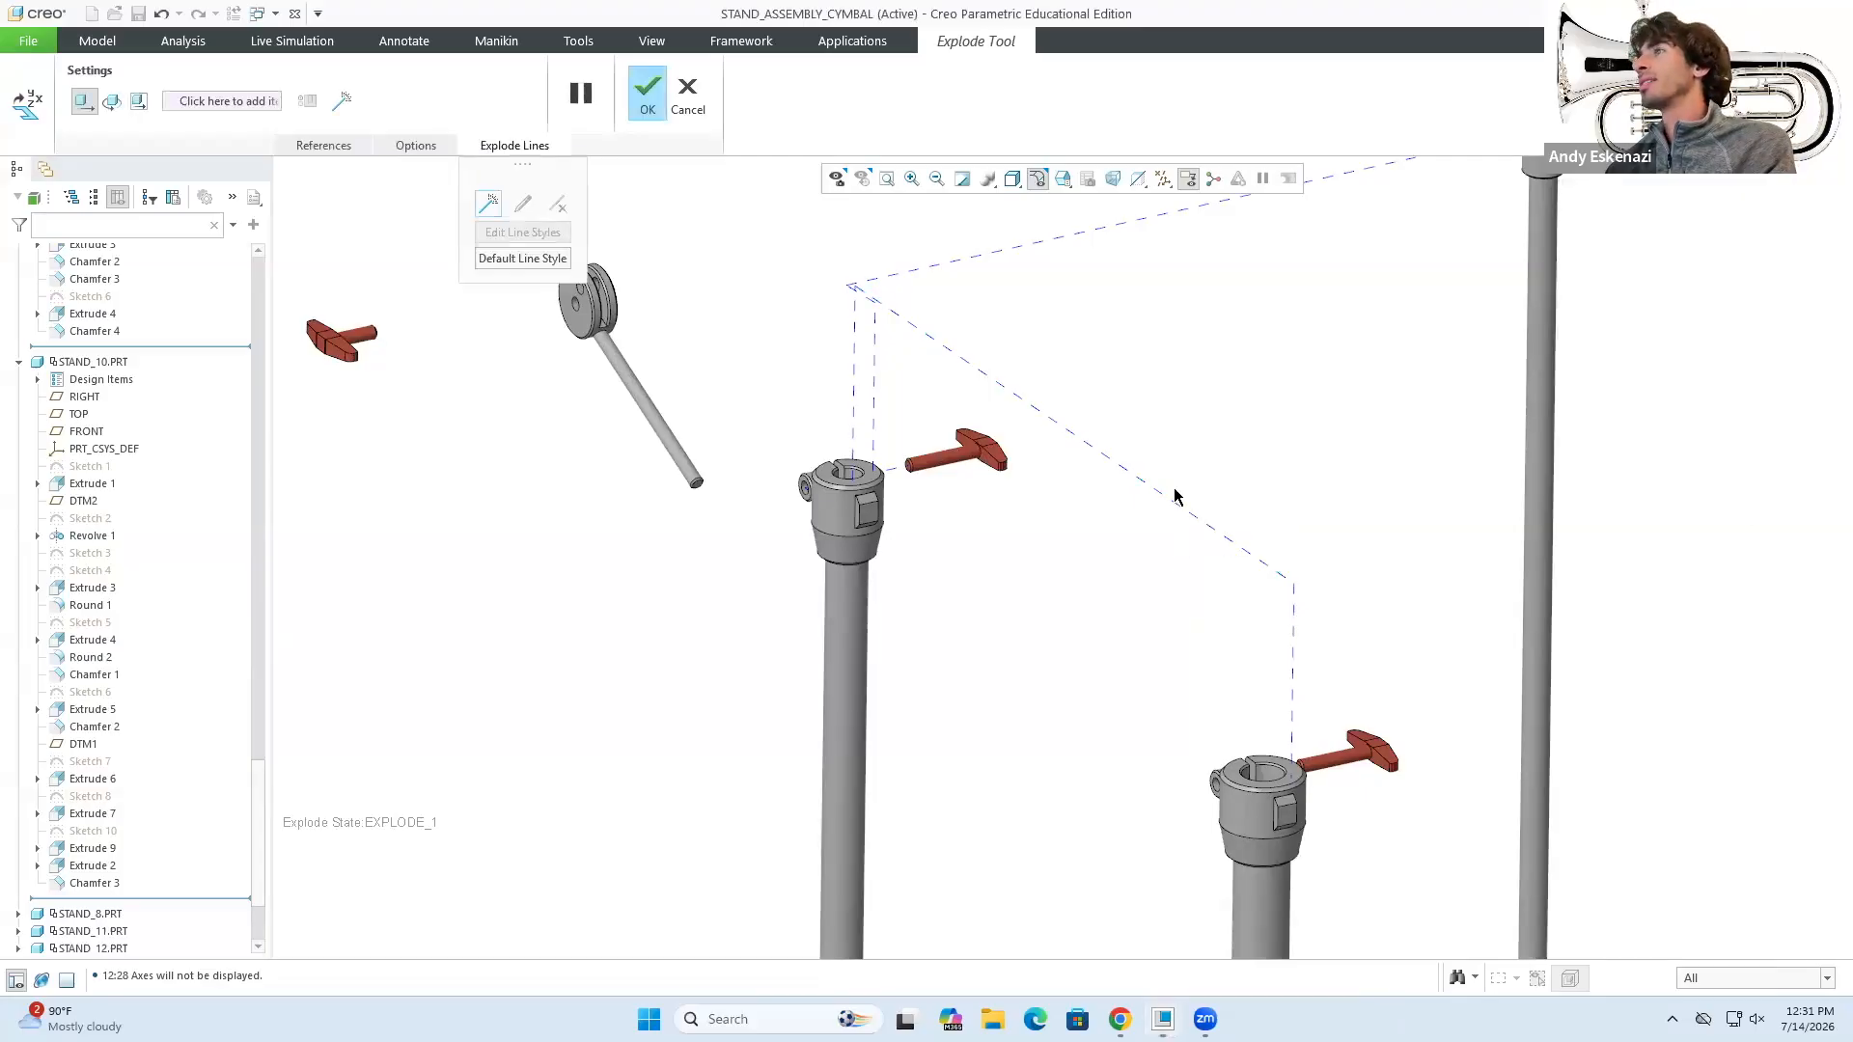
- Move both bend points of the clamp-to-clamp explode line vertically, ending below the STAND_9 line's bend and well above the lower clamp
click(1074, 437)
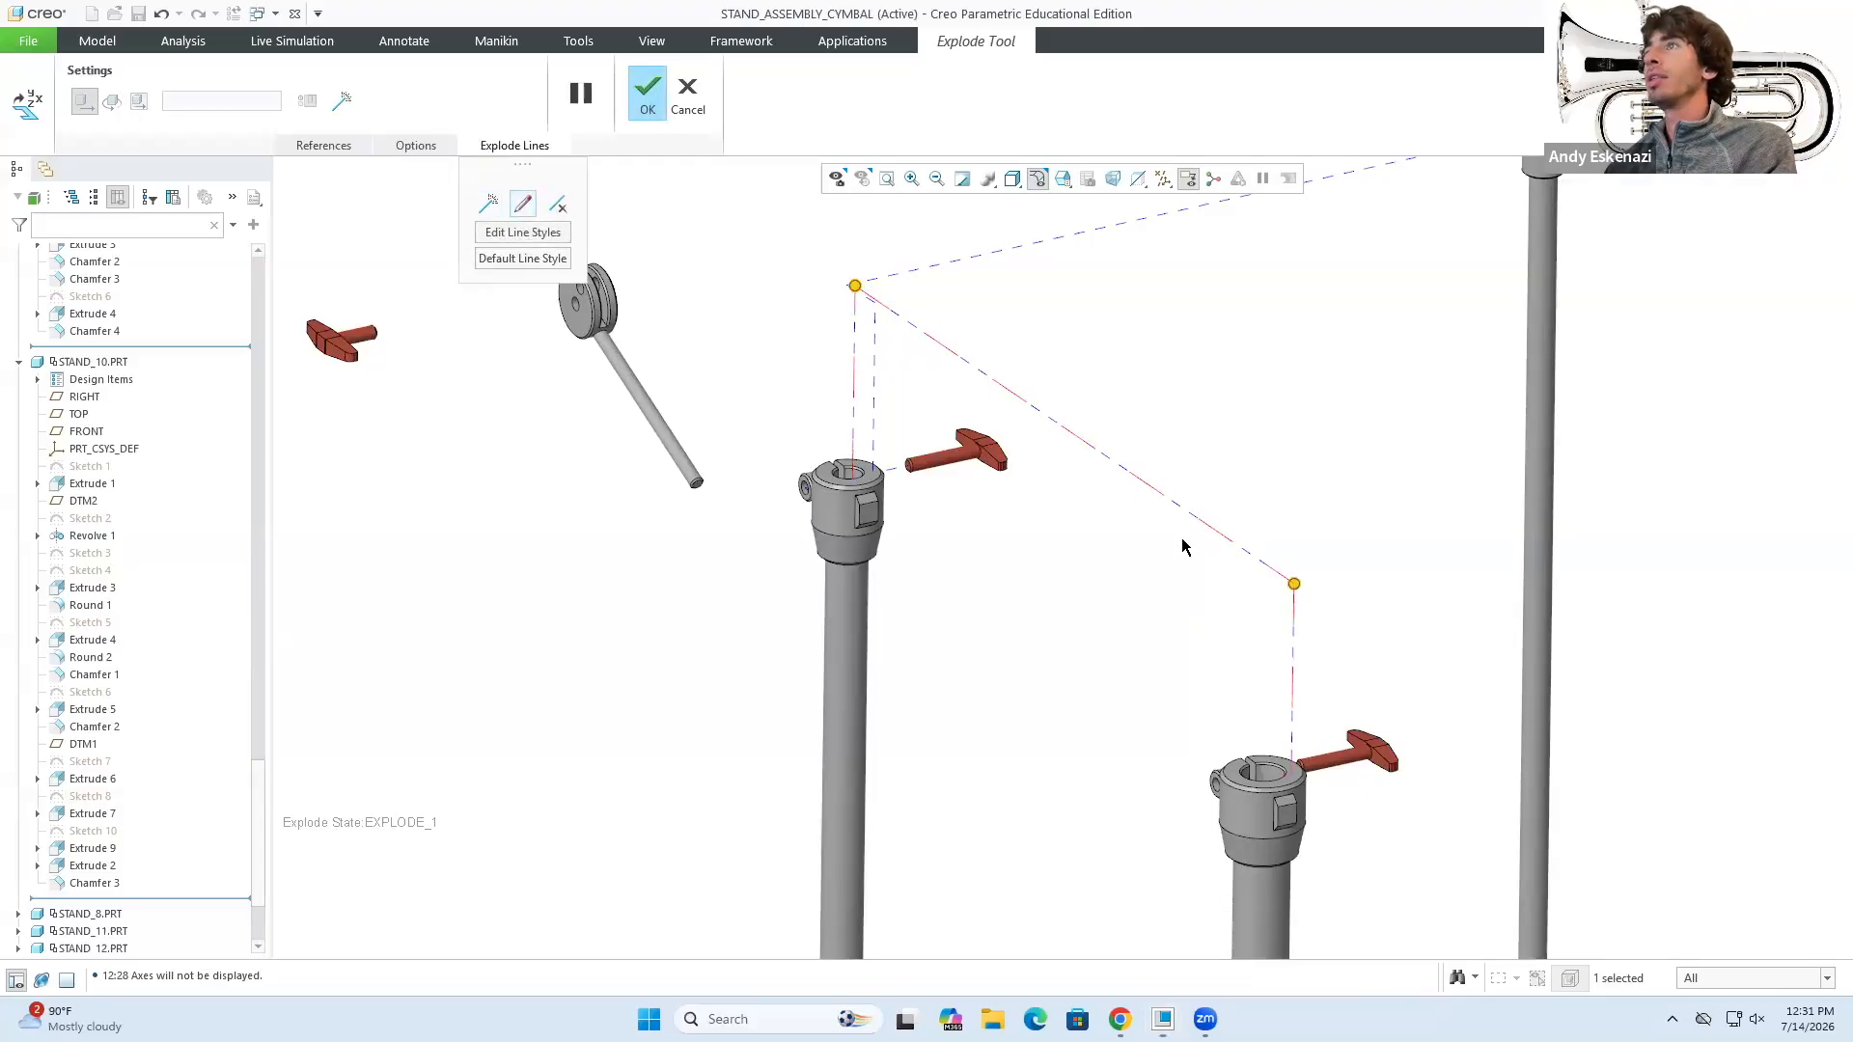
drag(1294, 589, 1224, 419)
drag(1221, 493, 1241, 685)
drag(861, 290, 857, 410)
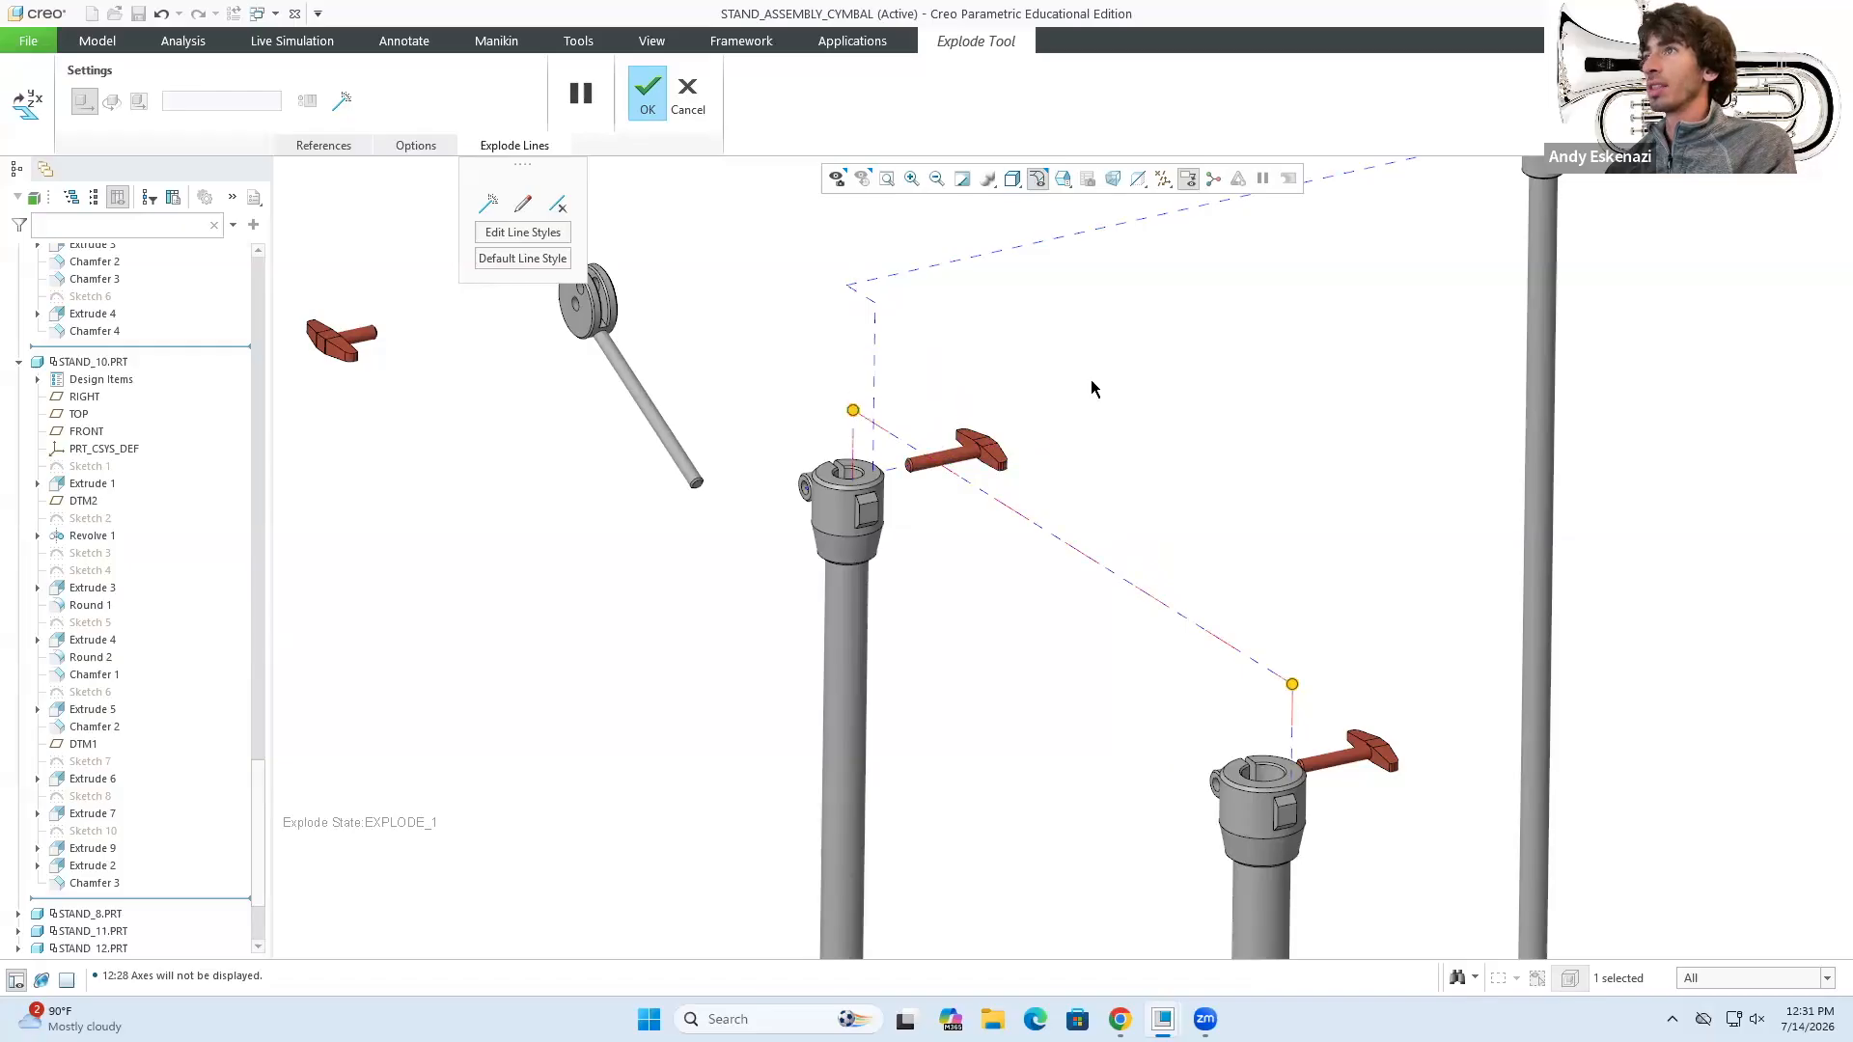
drag(856, 415, 857, 378)
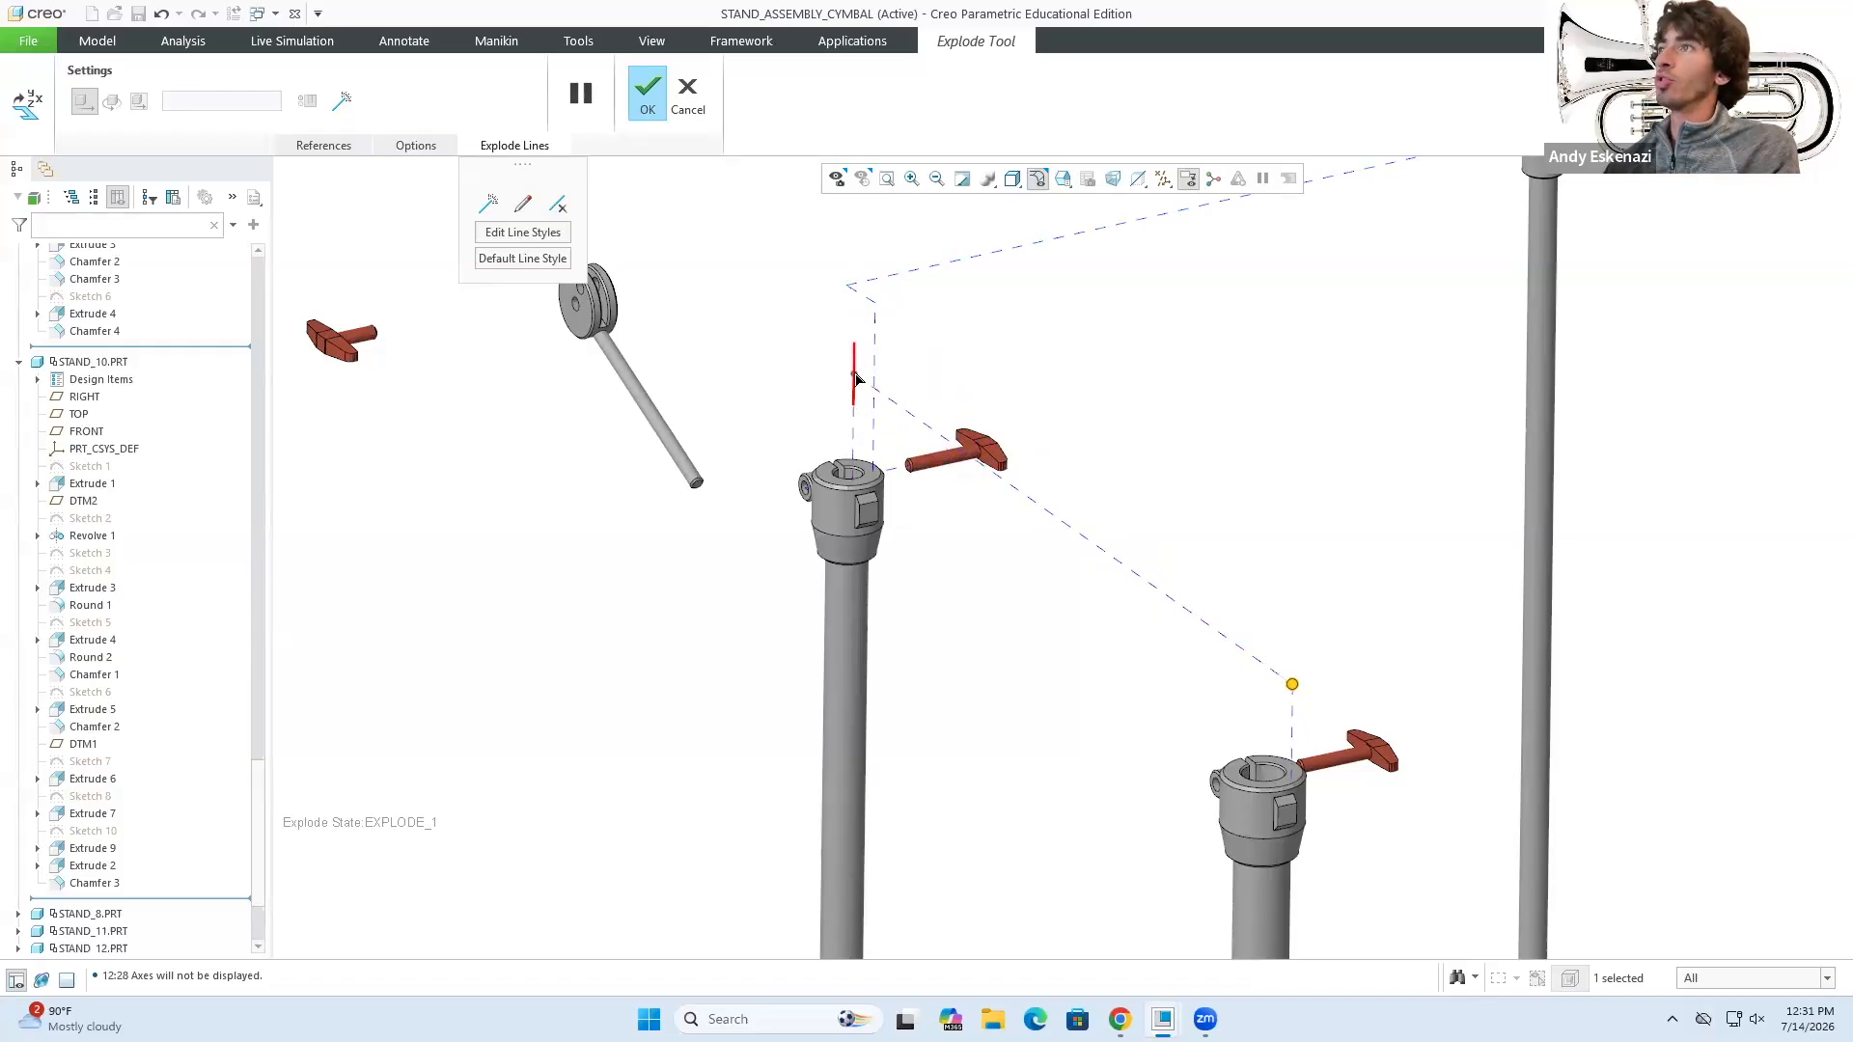
drag(1293, 648, 1292, 552)
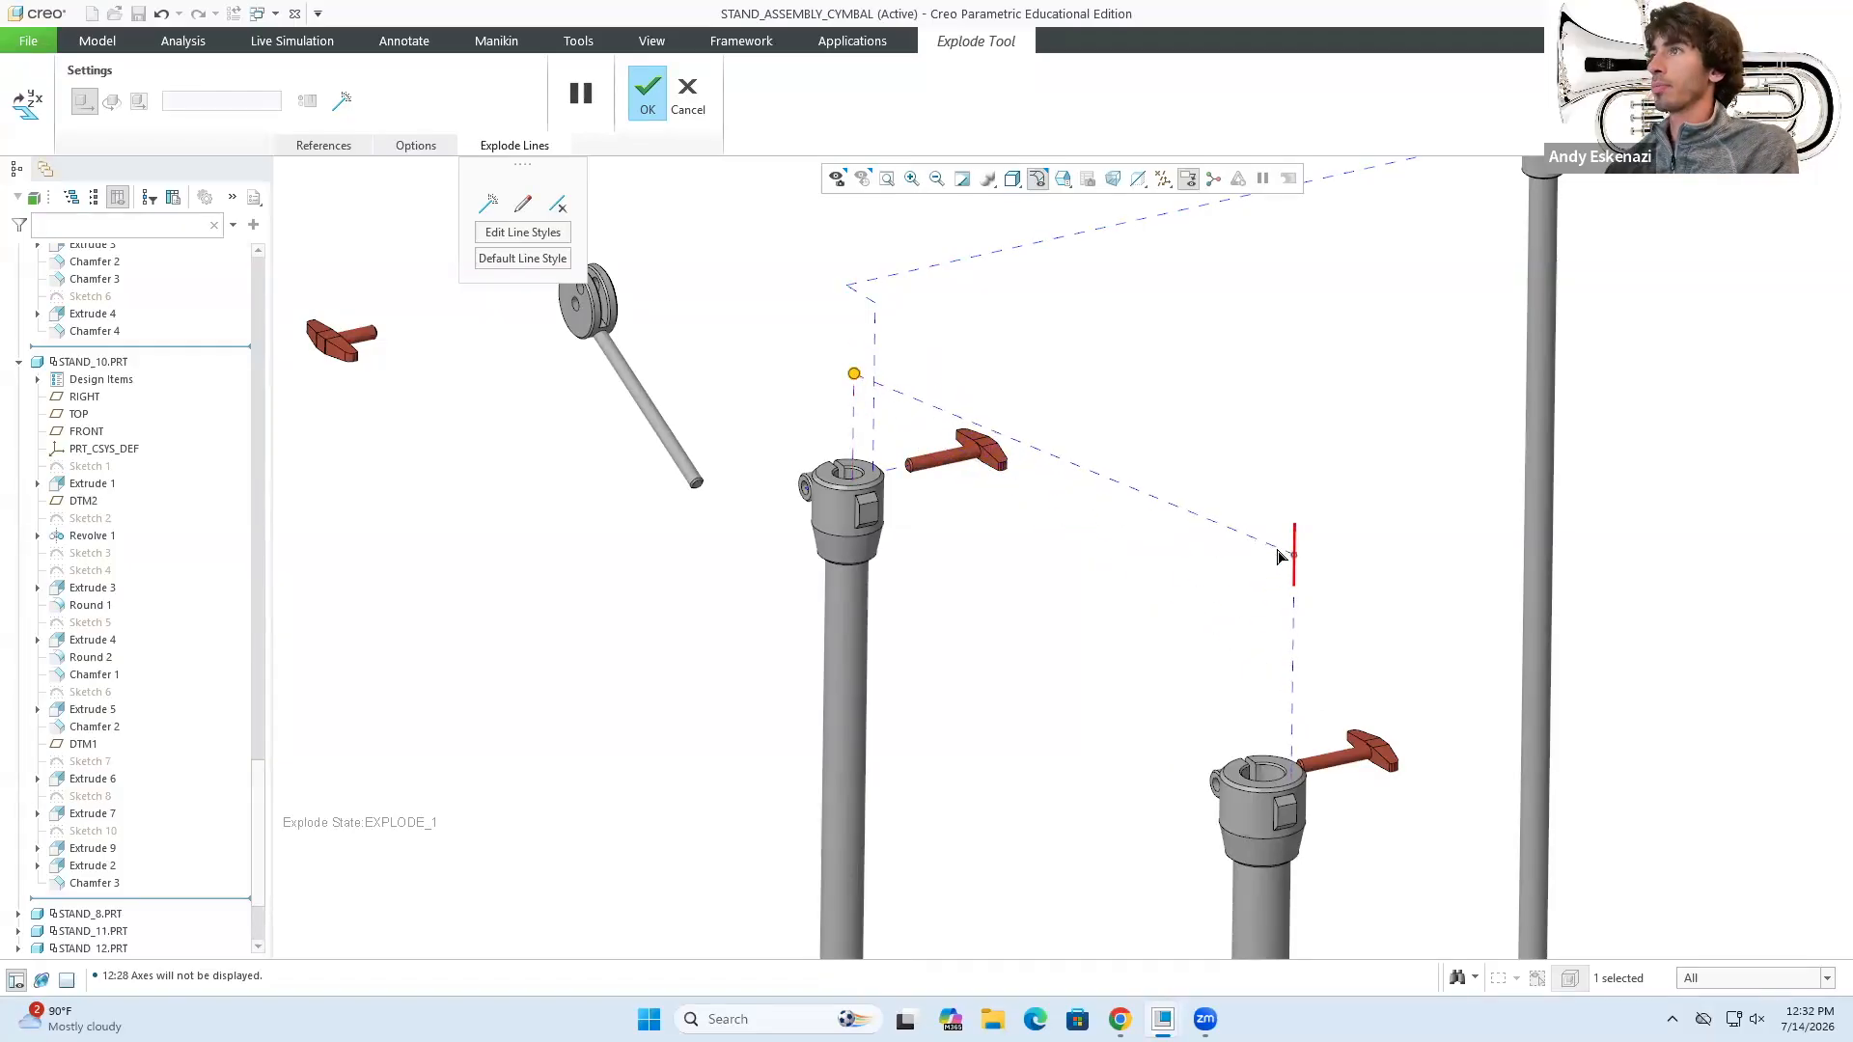
drag(855, 364, 855, 351)
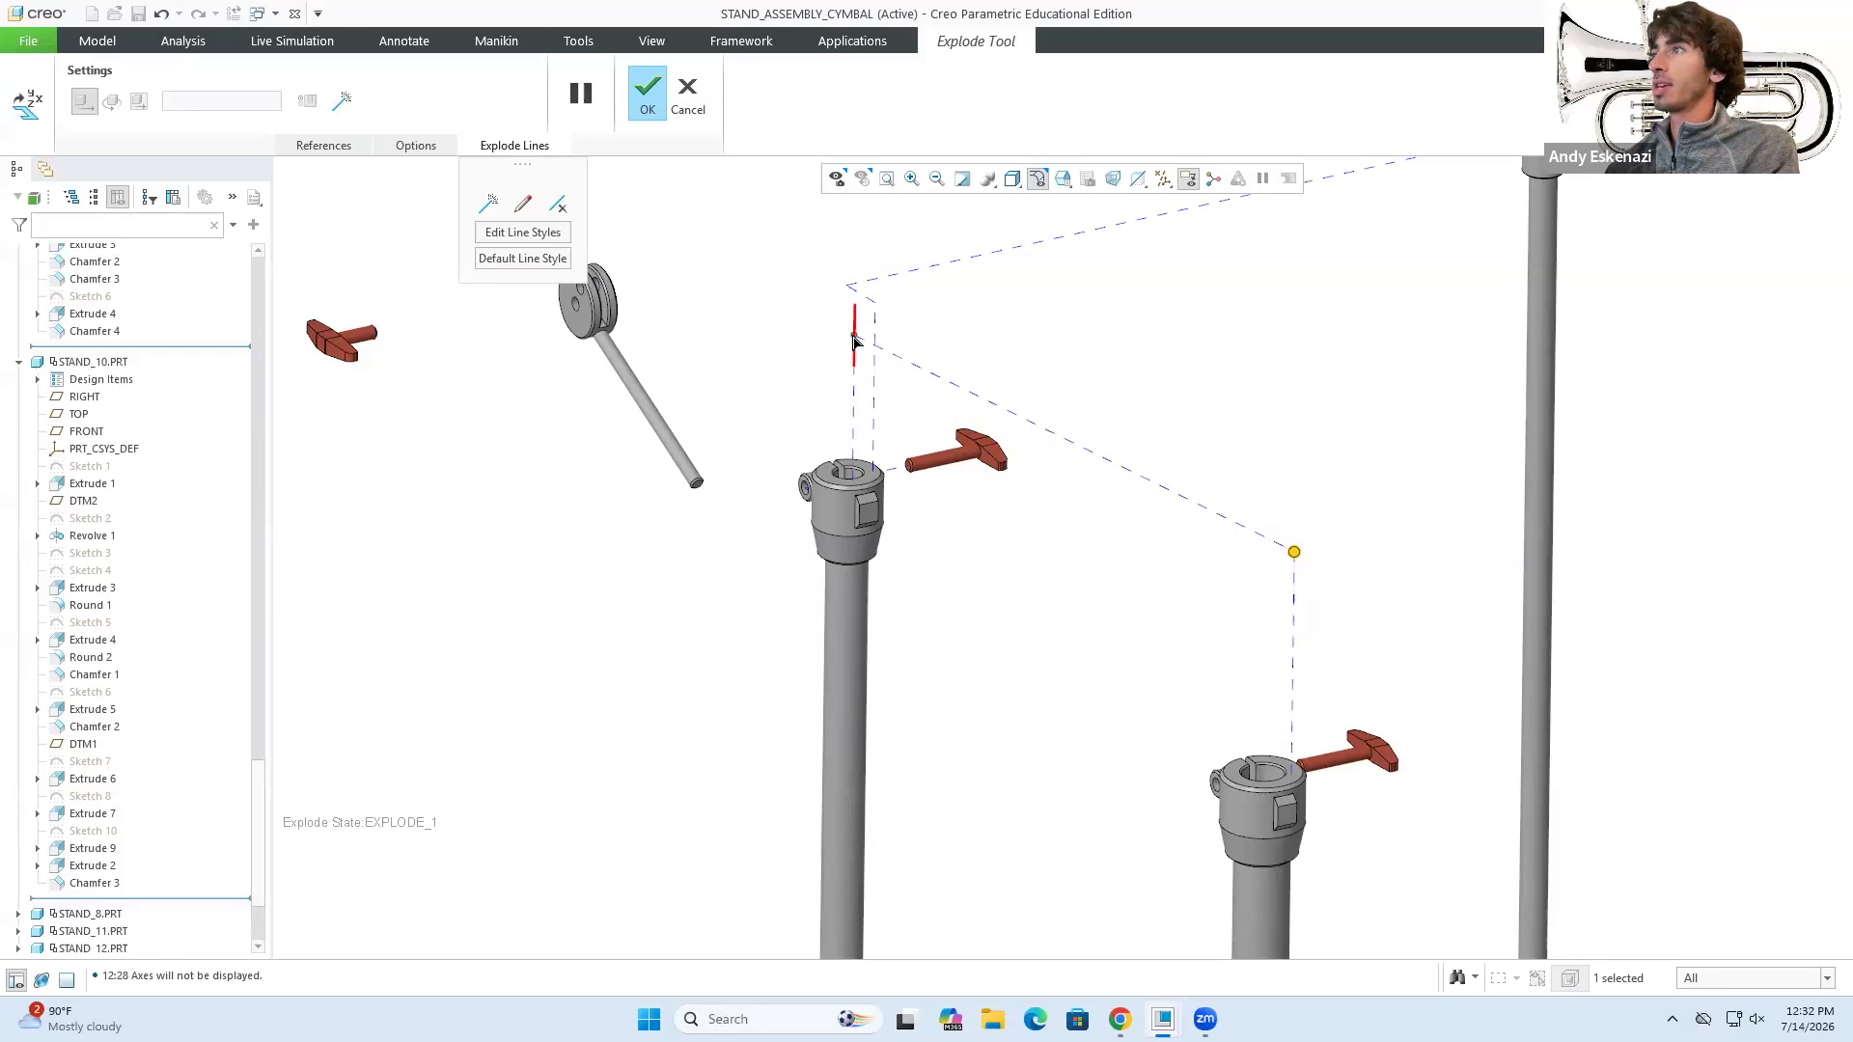
- Add an explode line from the upper STAND_7 pin's cylindrical surface to the hole at the leg's upper end
click(493, 205)
scroll(864, 396, down, 5)
scroll(1054, 652, up, 6)
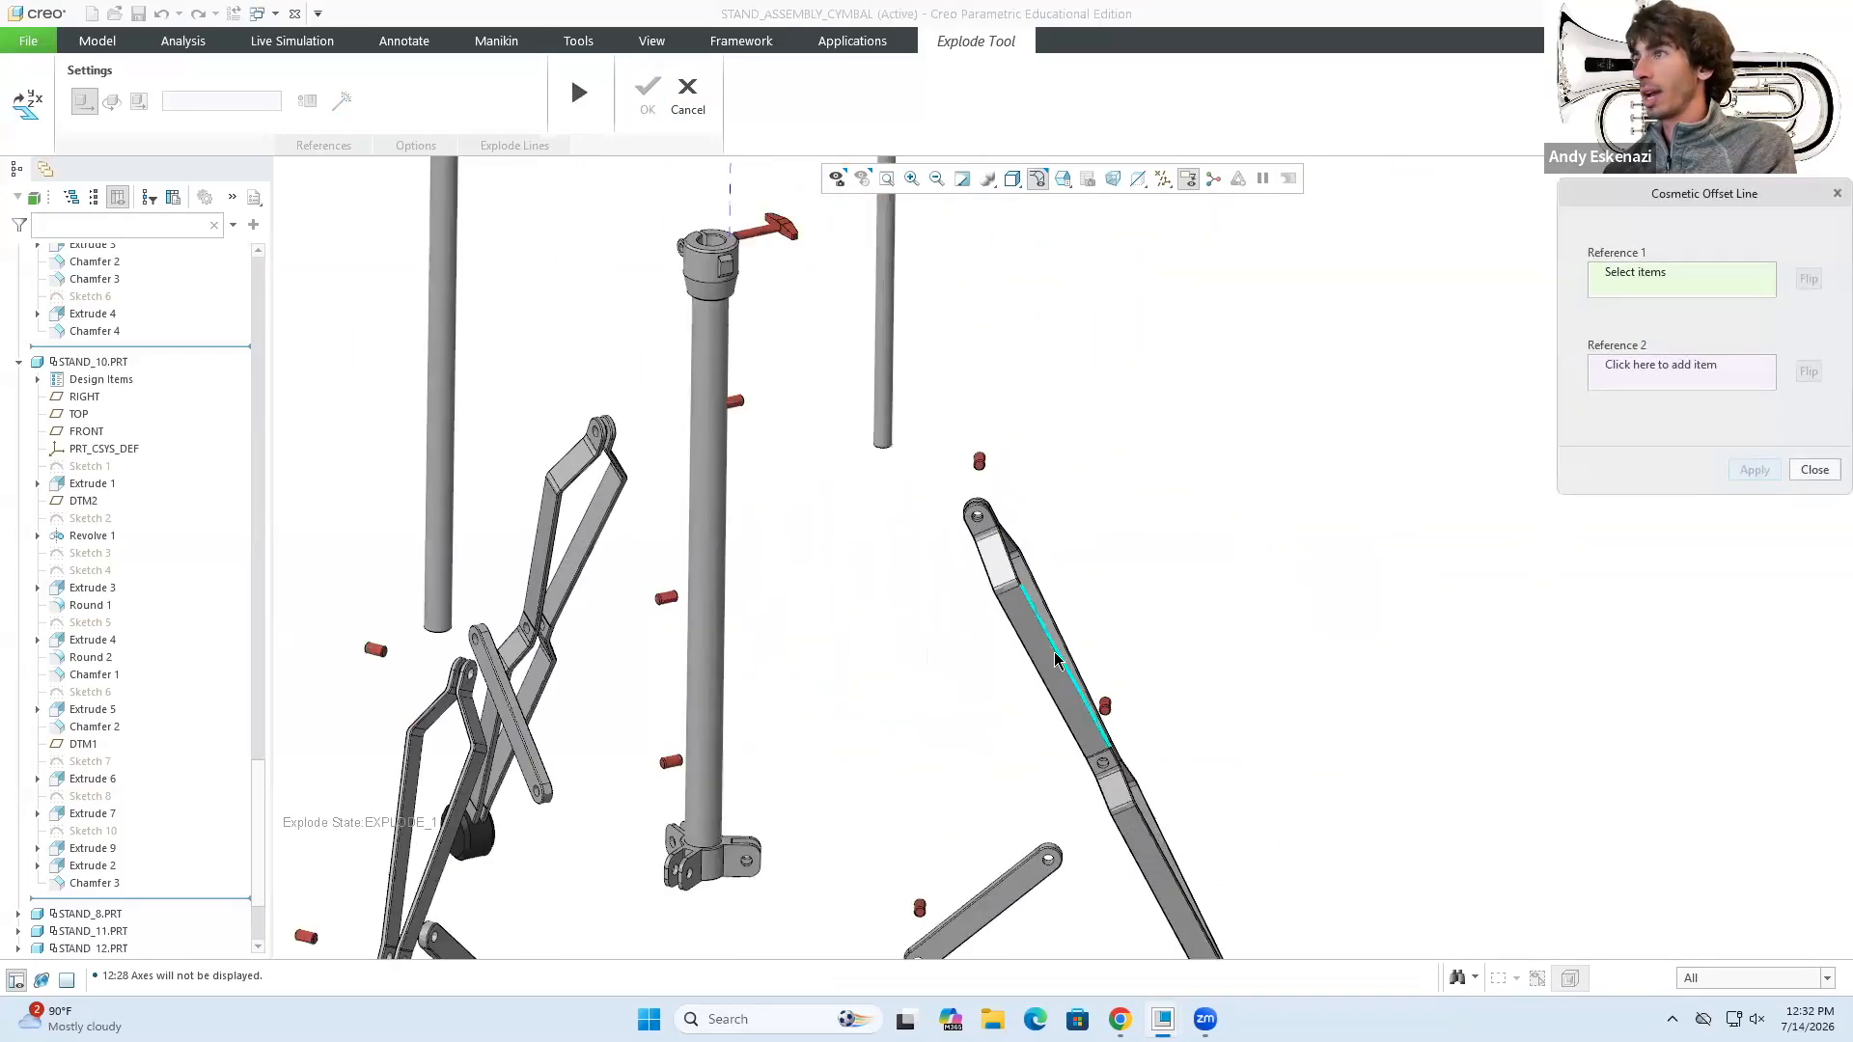
scroll(1045, 574, up, 4)
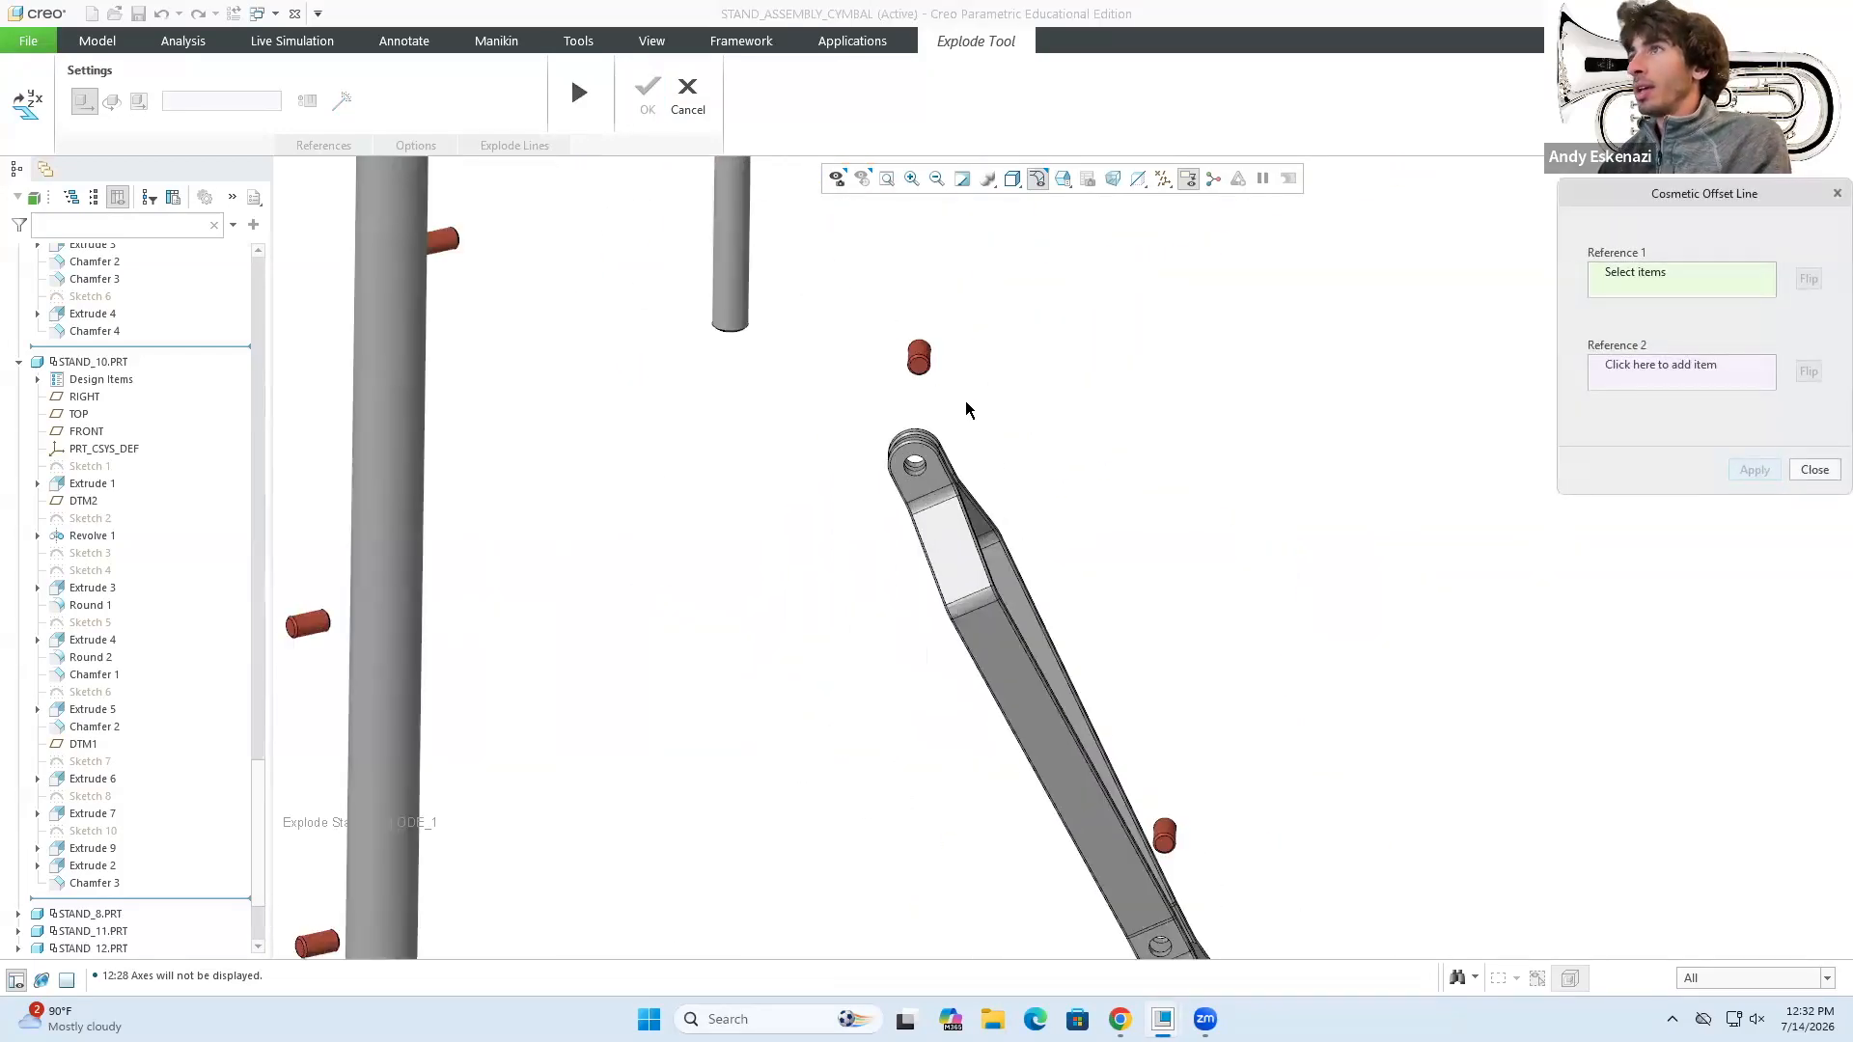
click(921, 356)
scroll(941, 456, up, 2)
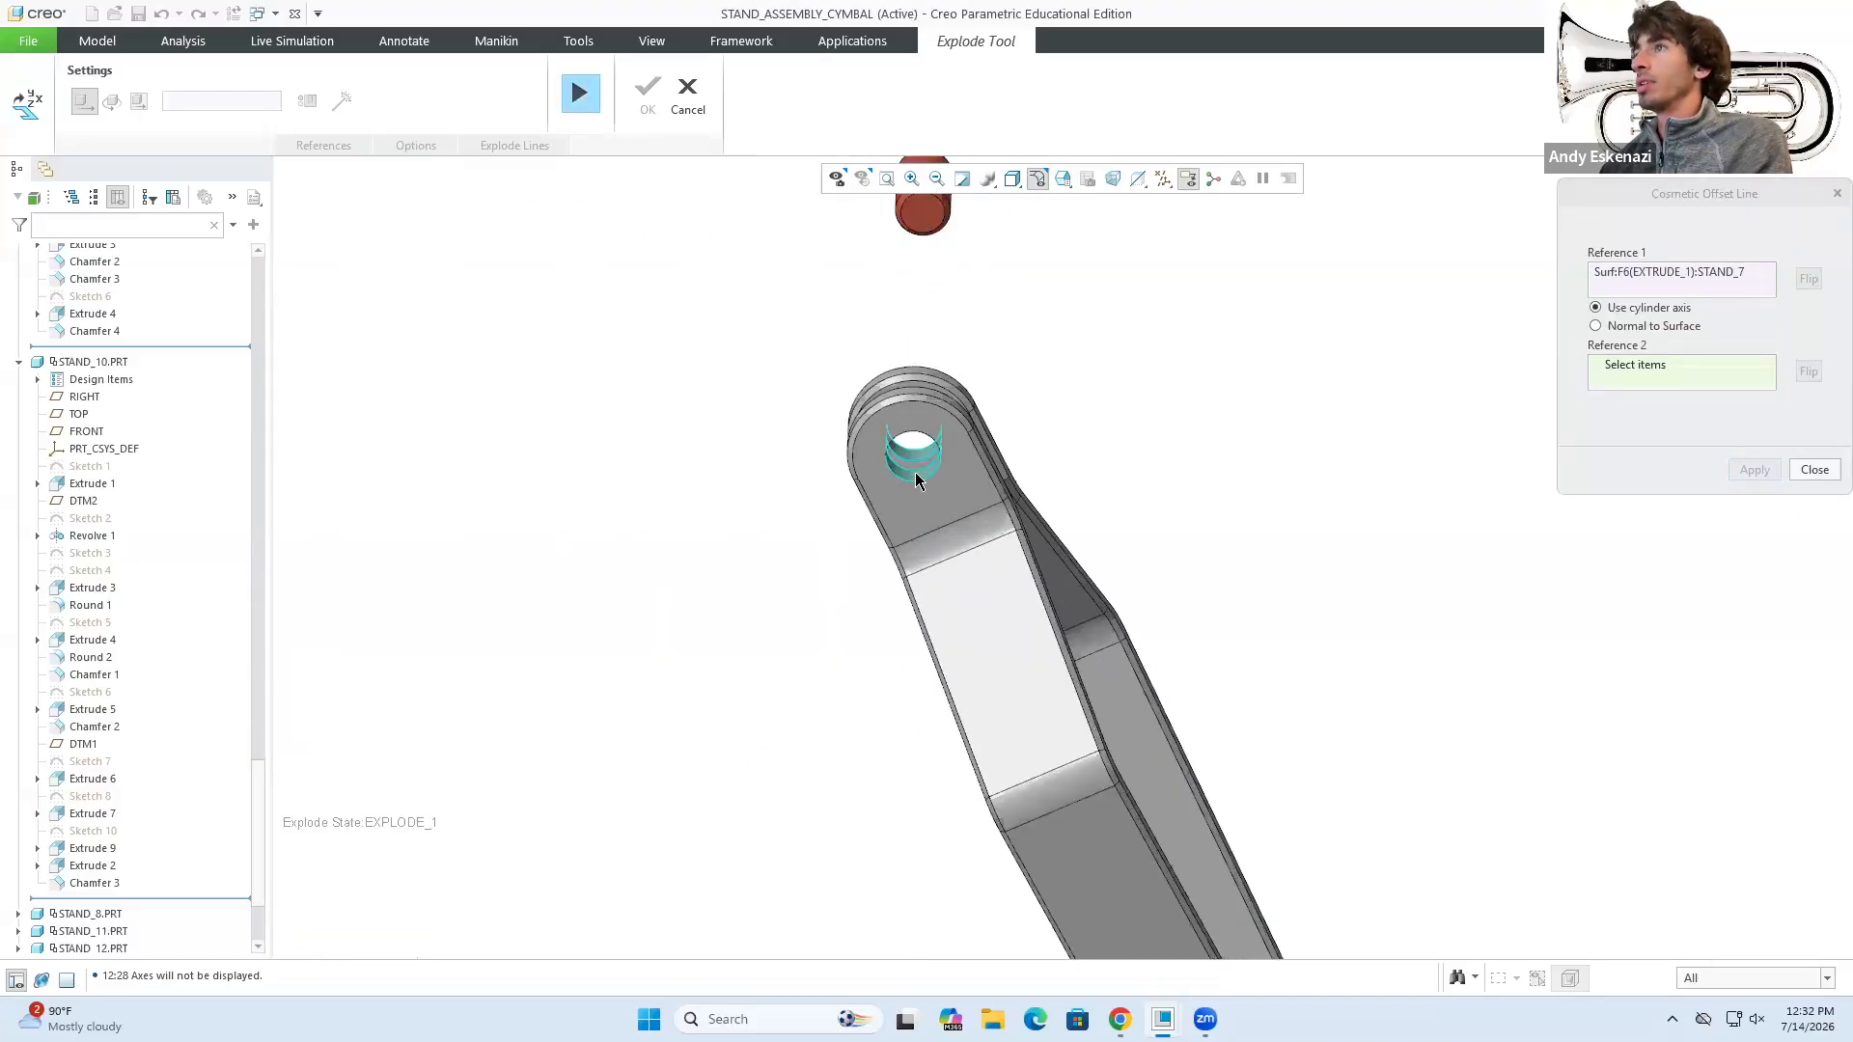
click(917, 446)
click(1754, 470)
- Add an explode line from the middle STAND_7 pin to the EXTRUDE_2 hole edge midway along the STAND_5 leg
scroll(992, 331, down, 3)
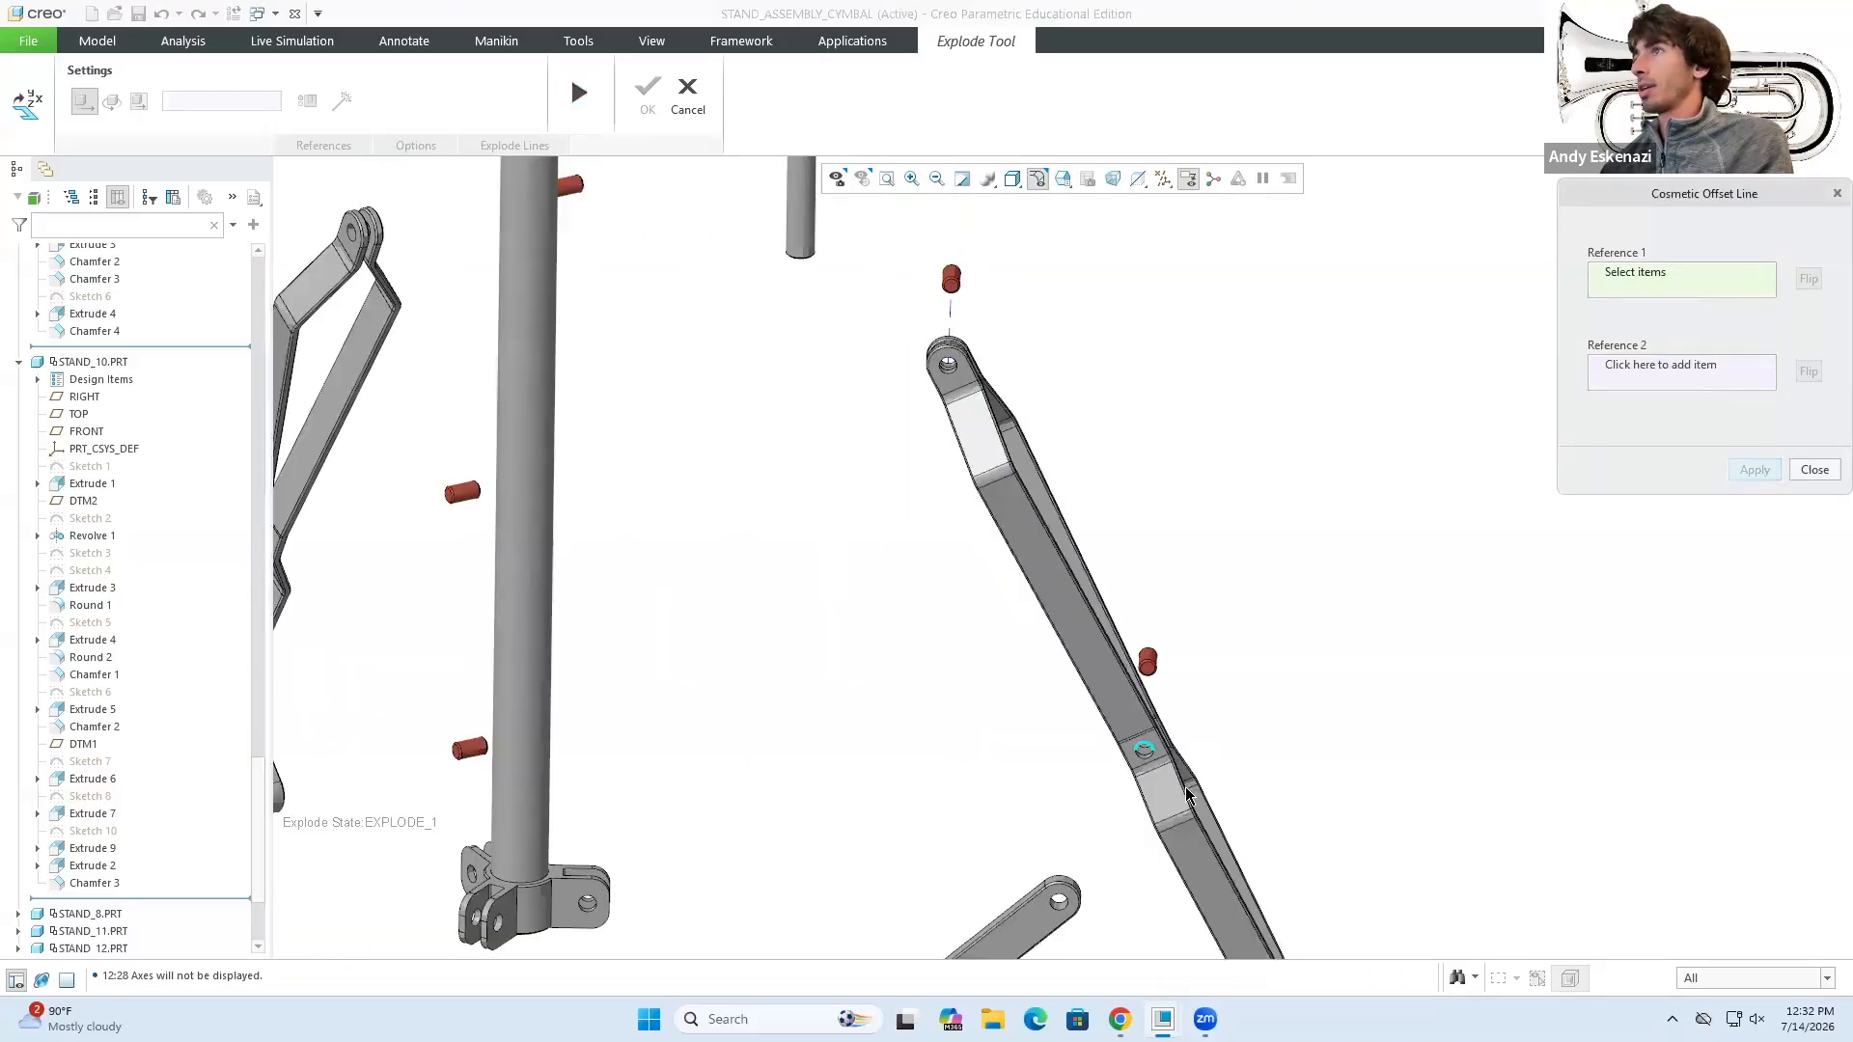
scroll(1117, 442, up, 5)
click(1073, 413)
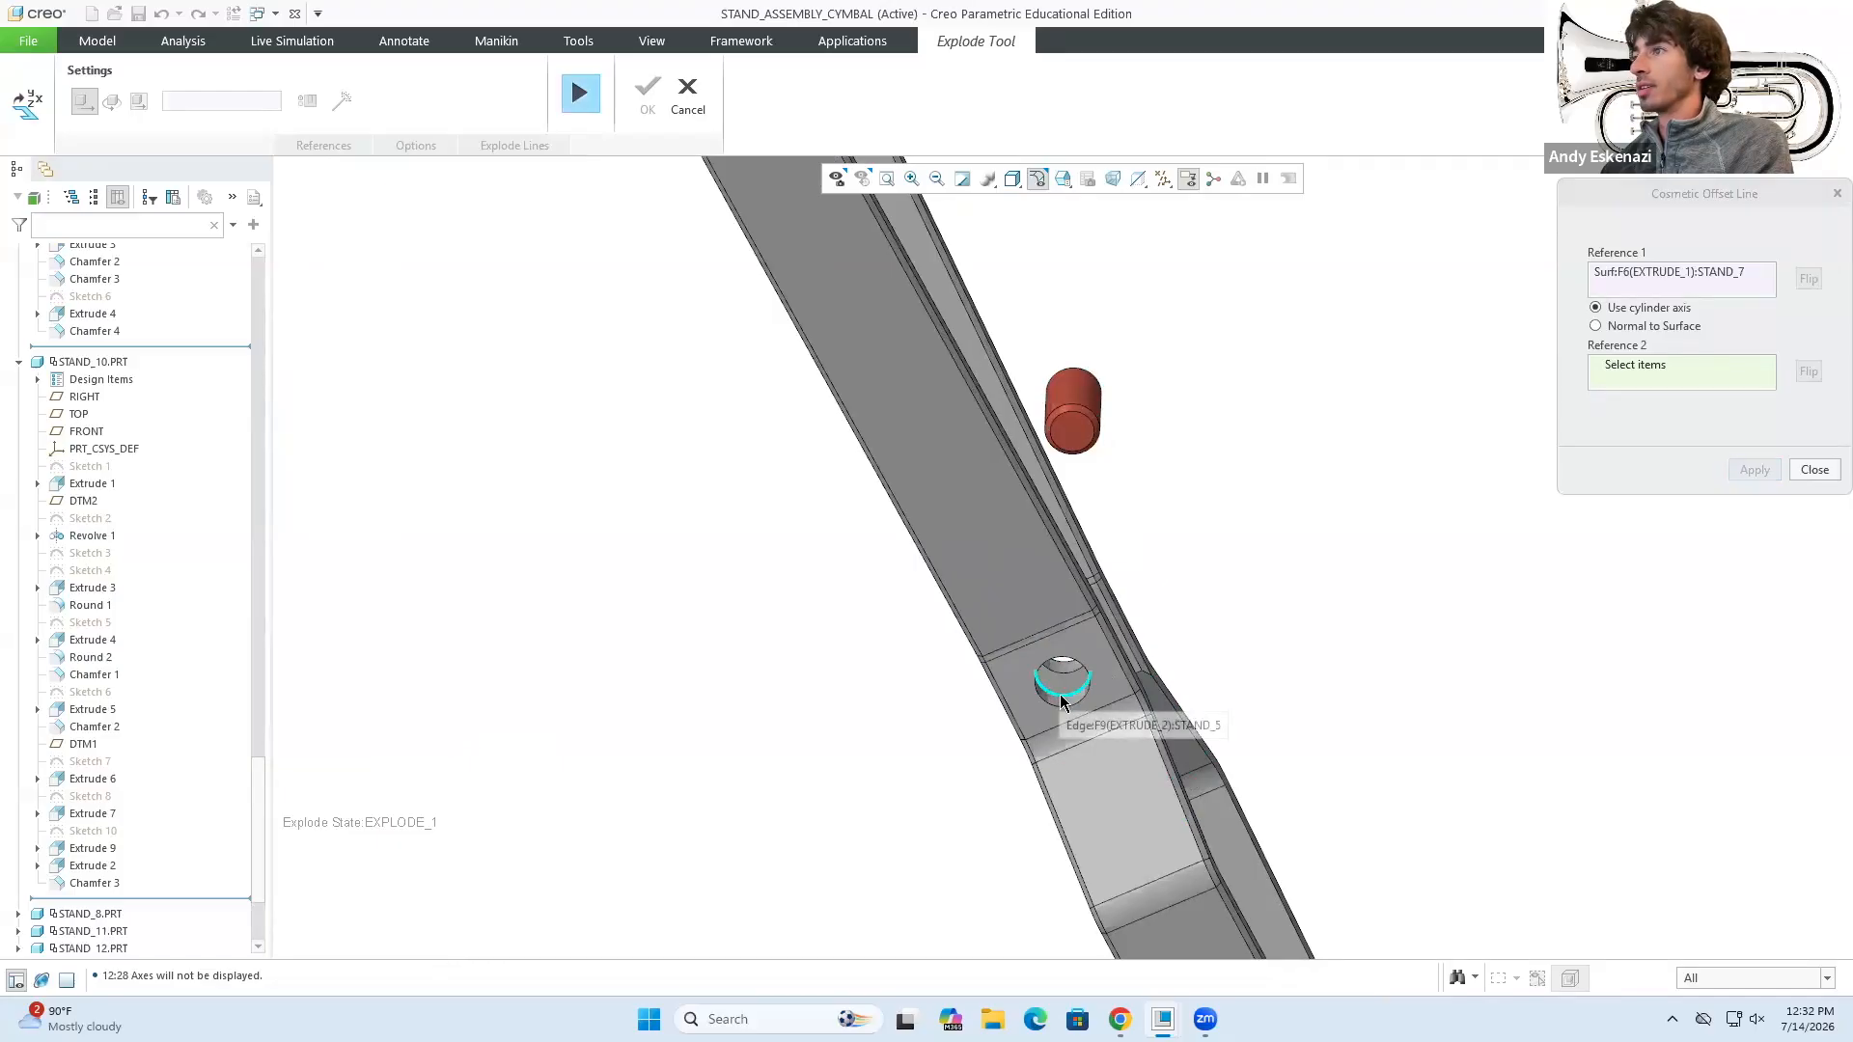
click(1062, 702)
click(1755, 471)
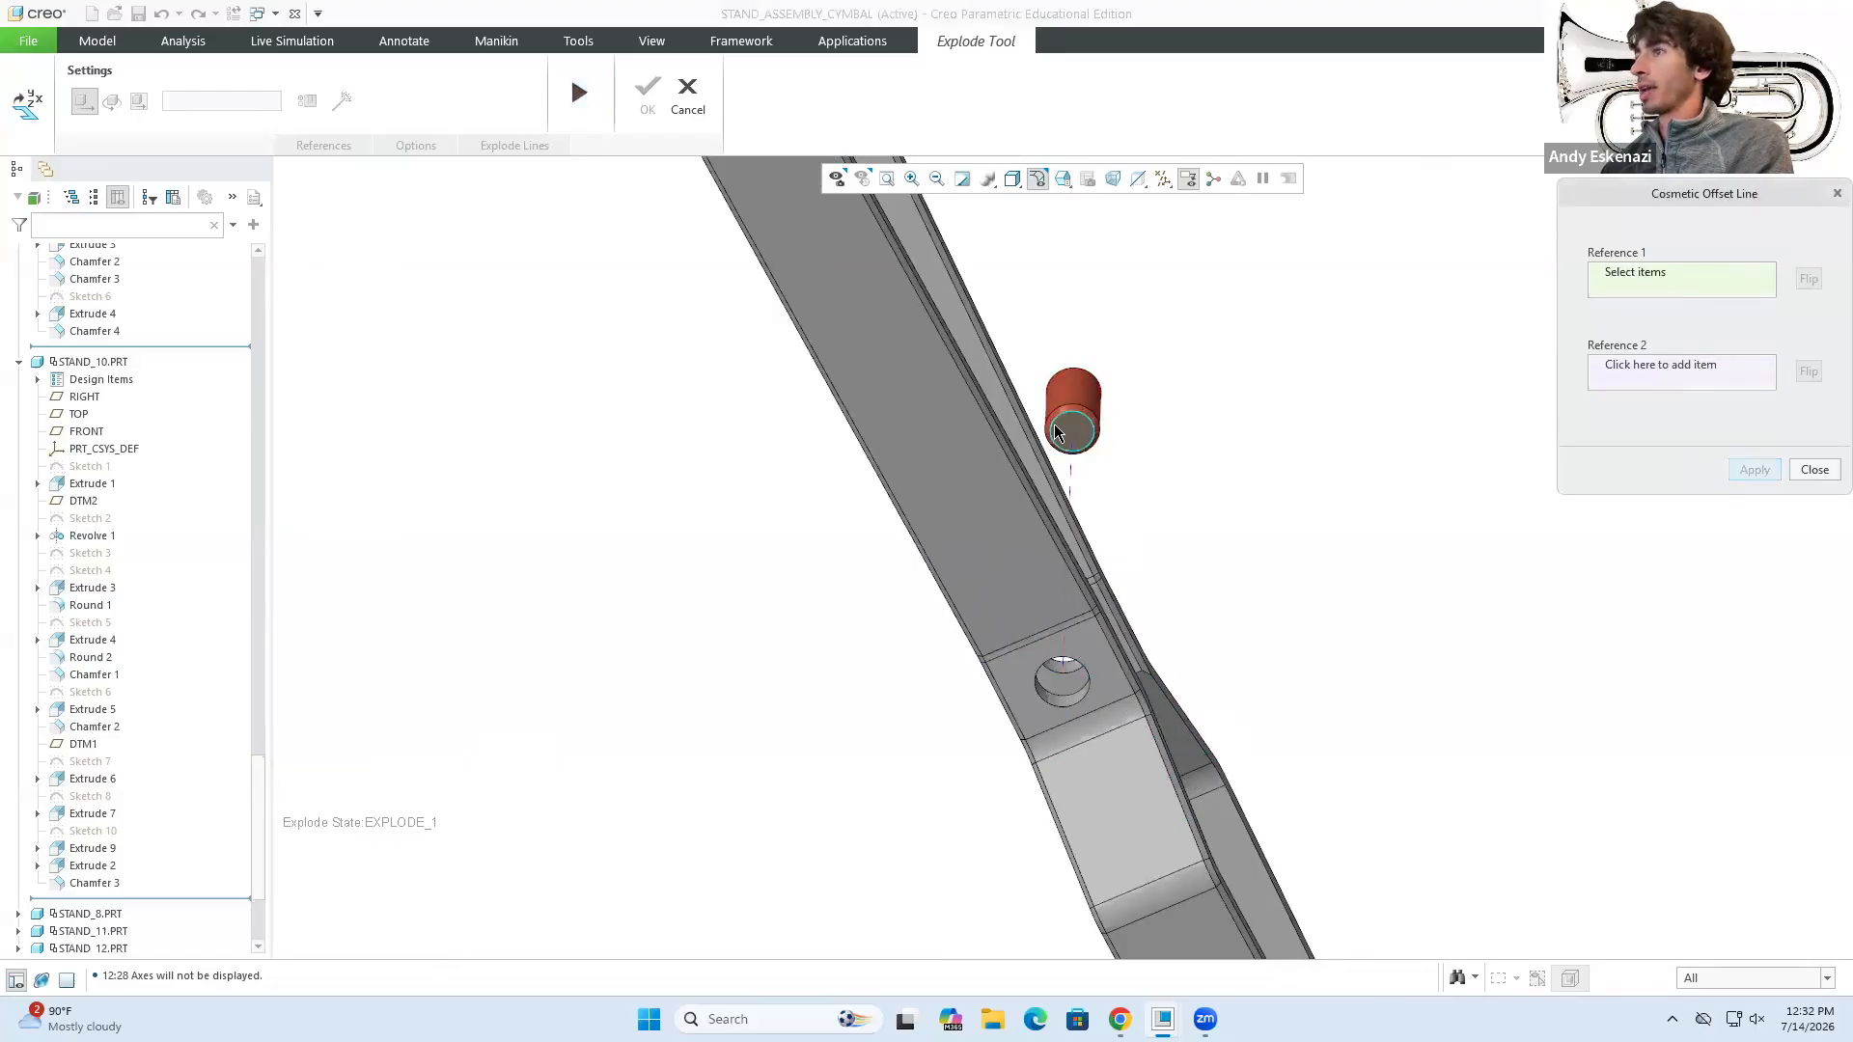
- Add an explode line between the STAND_7 pin and the STAND_6 link's lower hole, using both cylinder axes
scroll(957, 605, down, 4)
scroll(819, 563, up, 3)
scroll(818, 564, up, 3)
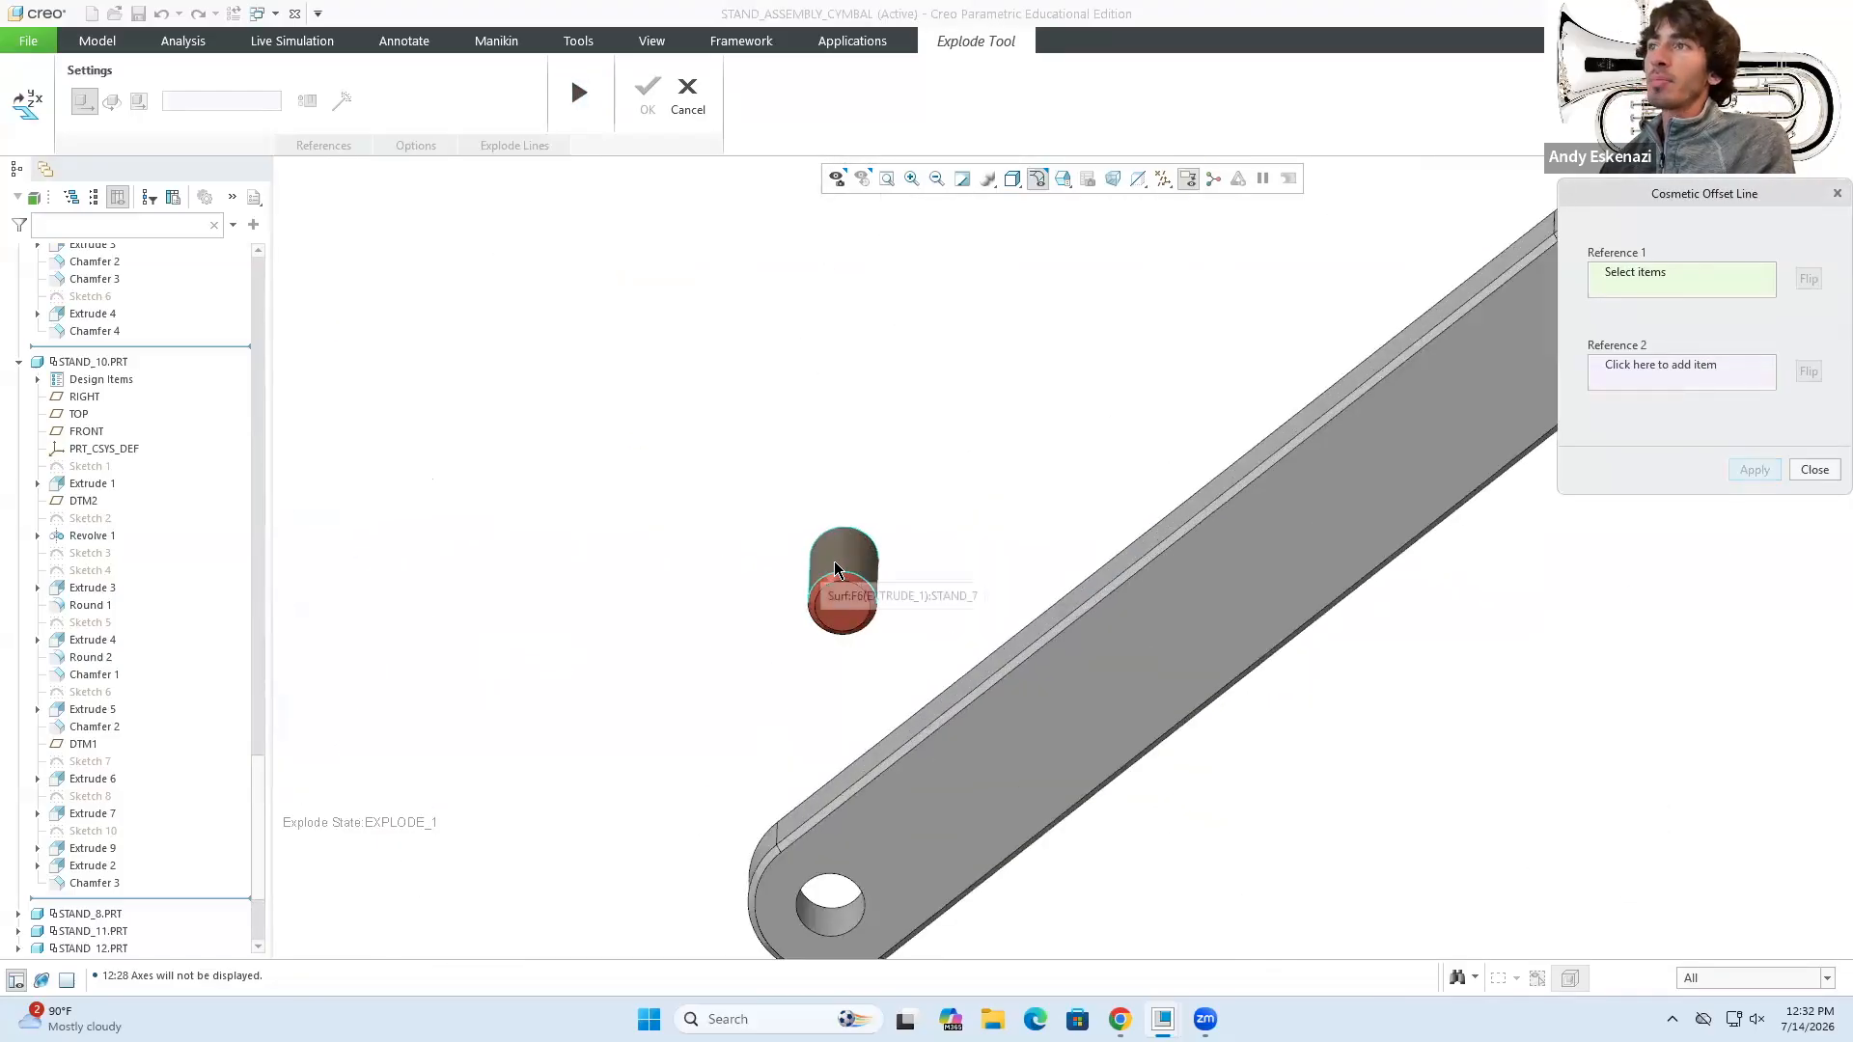
click(842, 579)
click(819, 896)
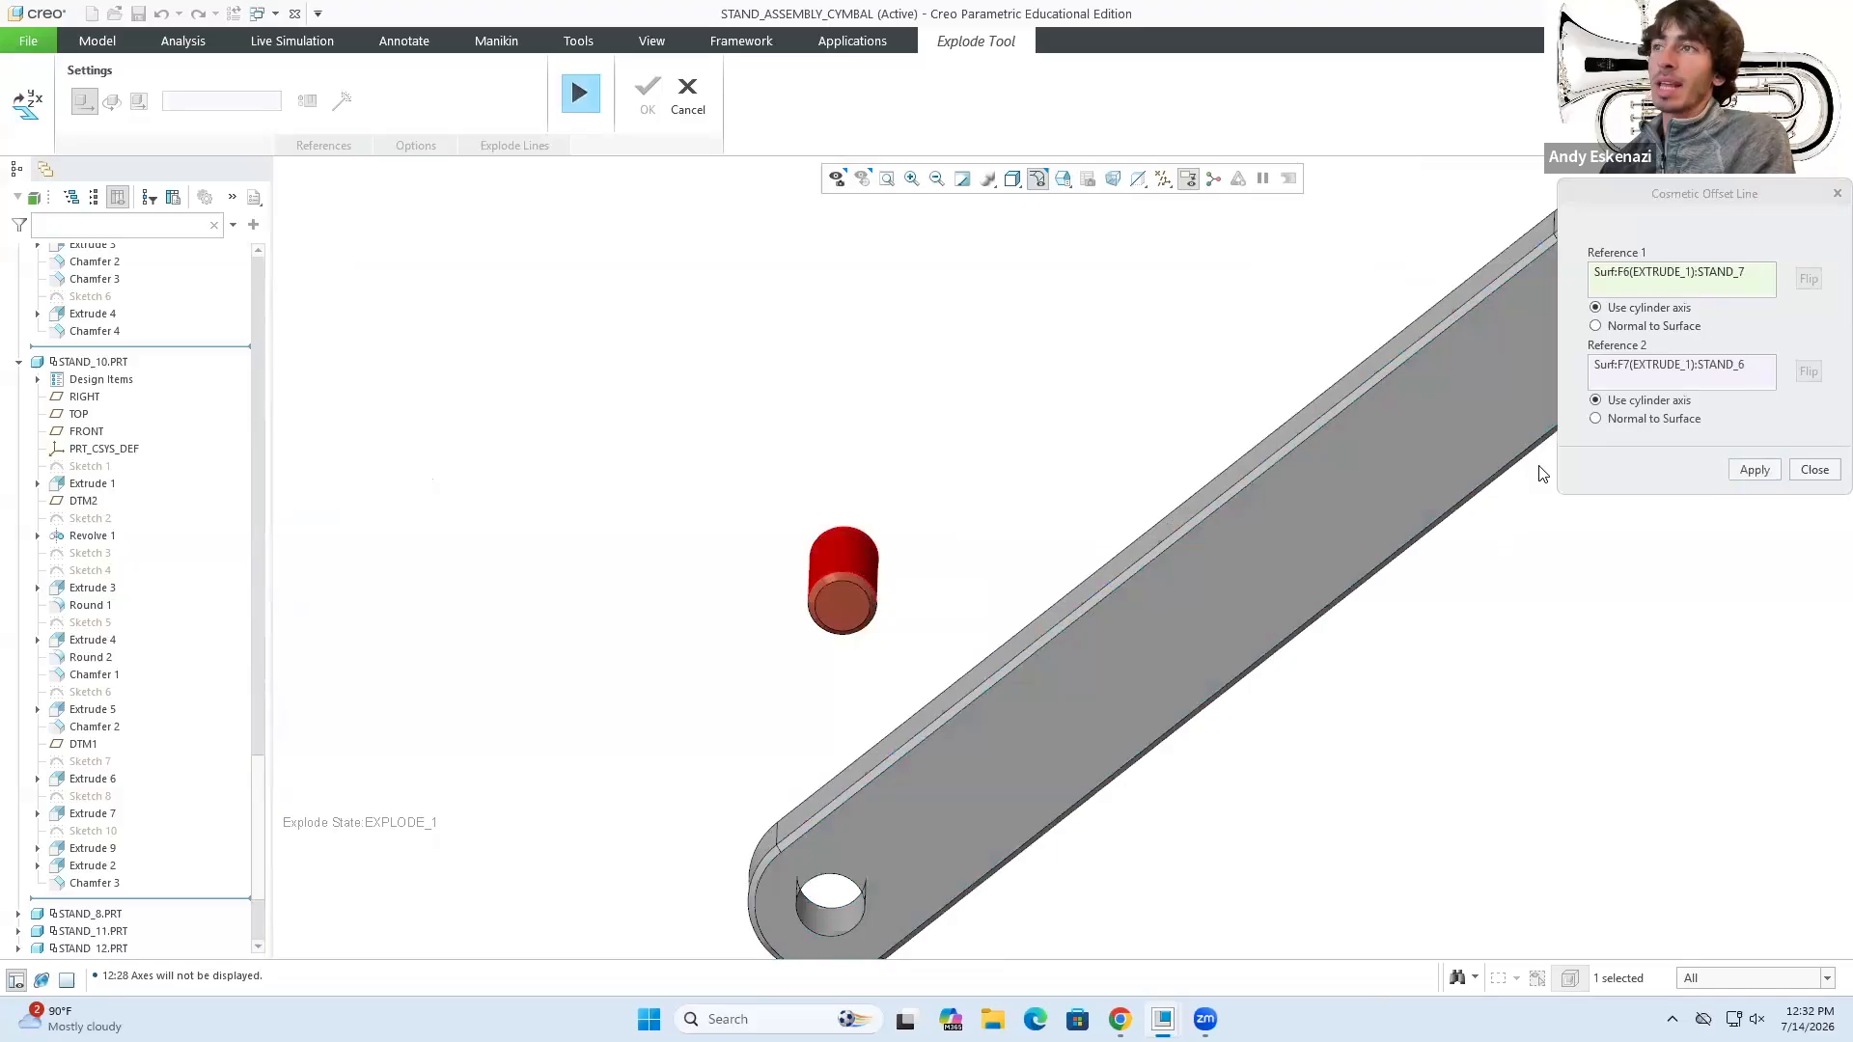
click(1774, 471)
scroll(951, 592, down, 5)
scroll(985, 578, up, 4)
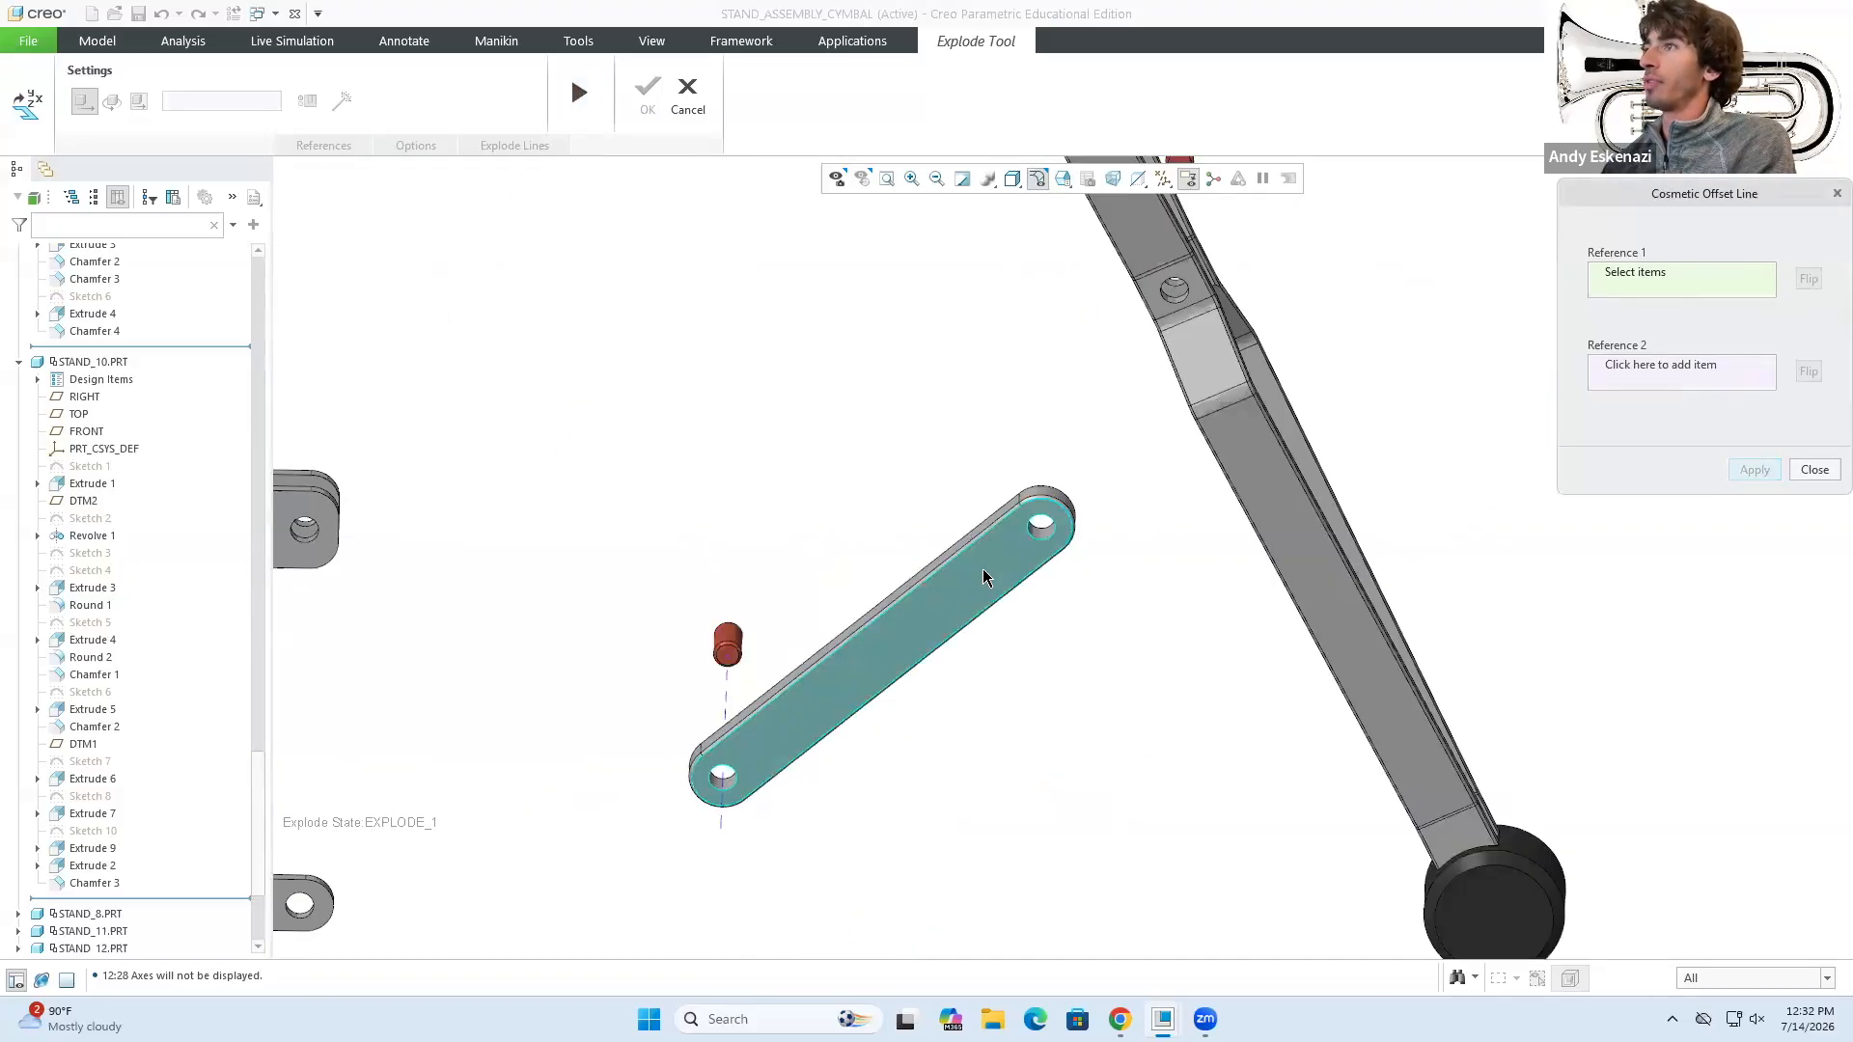
scroll(1027, 536, up, 2)
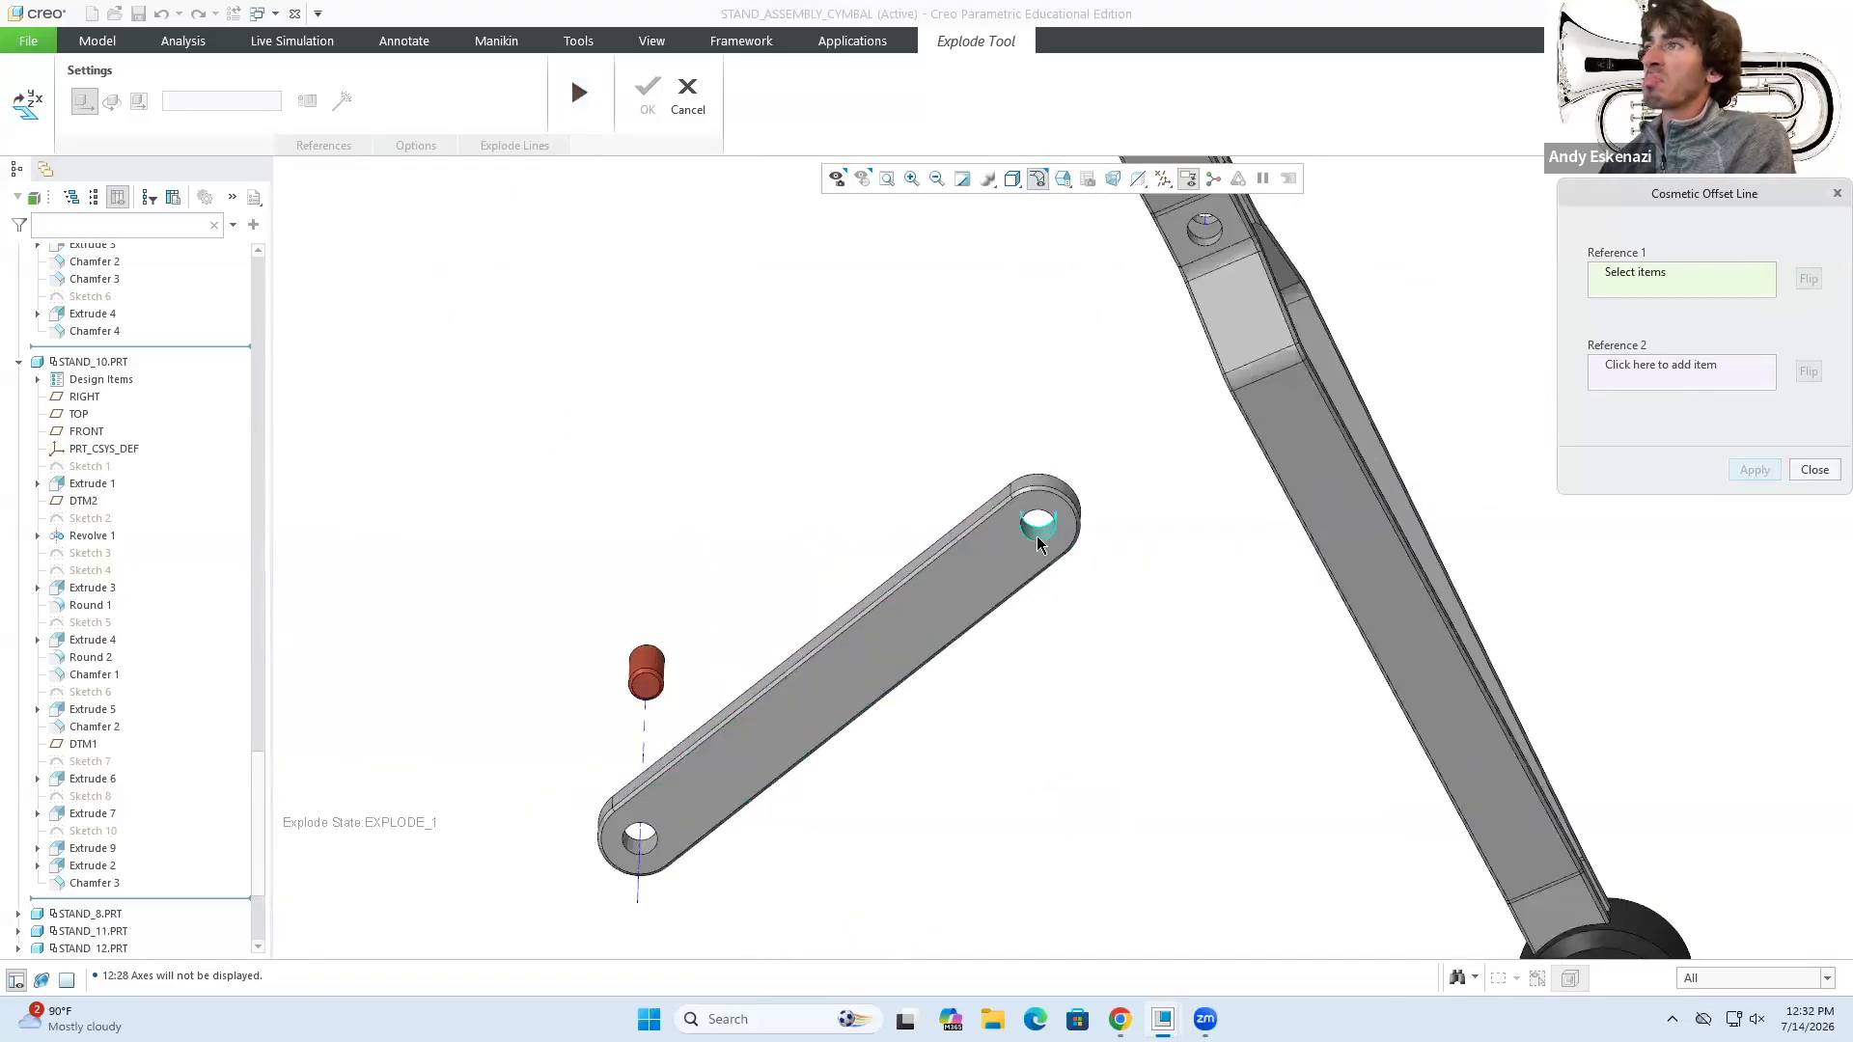
- Add an explode line from the STAND_6 link's upper hole to the pivot hole midway along its leg, using cylinder axes
scroll(1037, 543, up, 1)
click(1050, 531)
scroll(951, 592, down, 4)
scroll(1107, 333, up, 4)
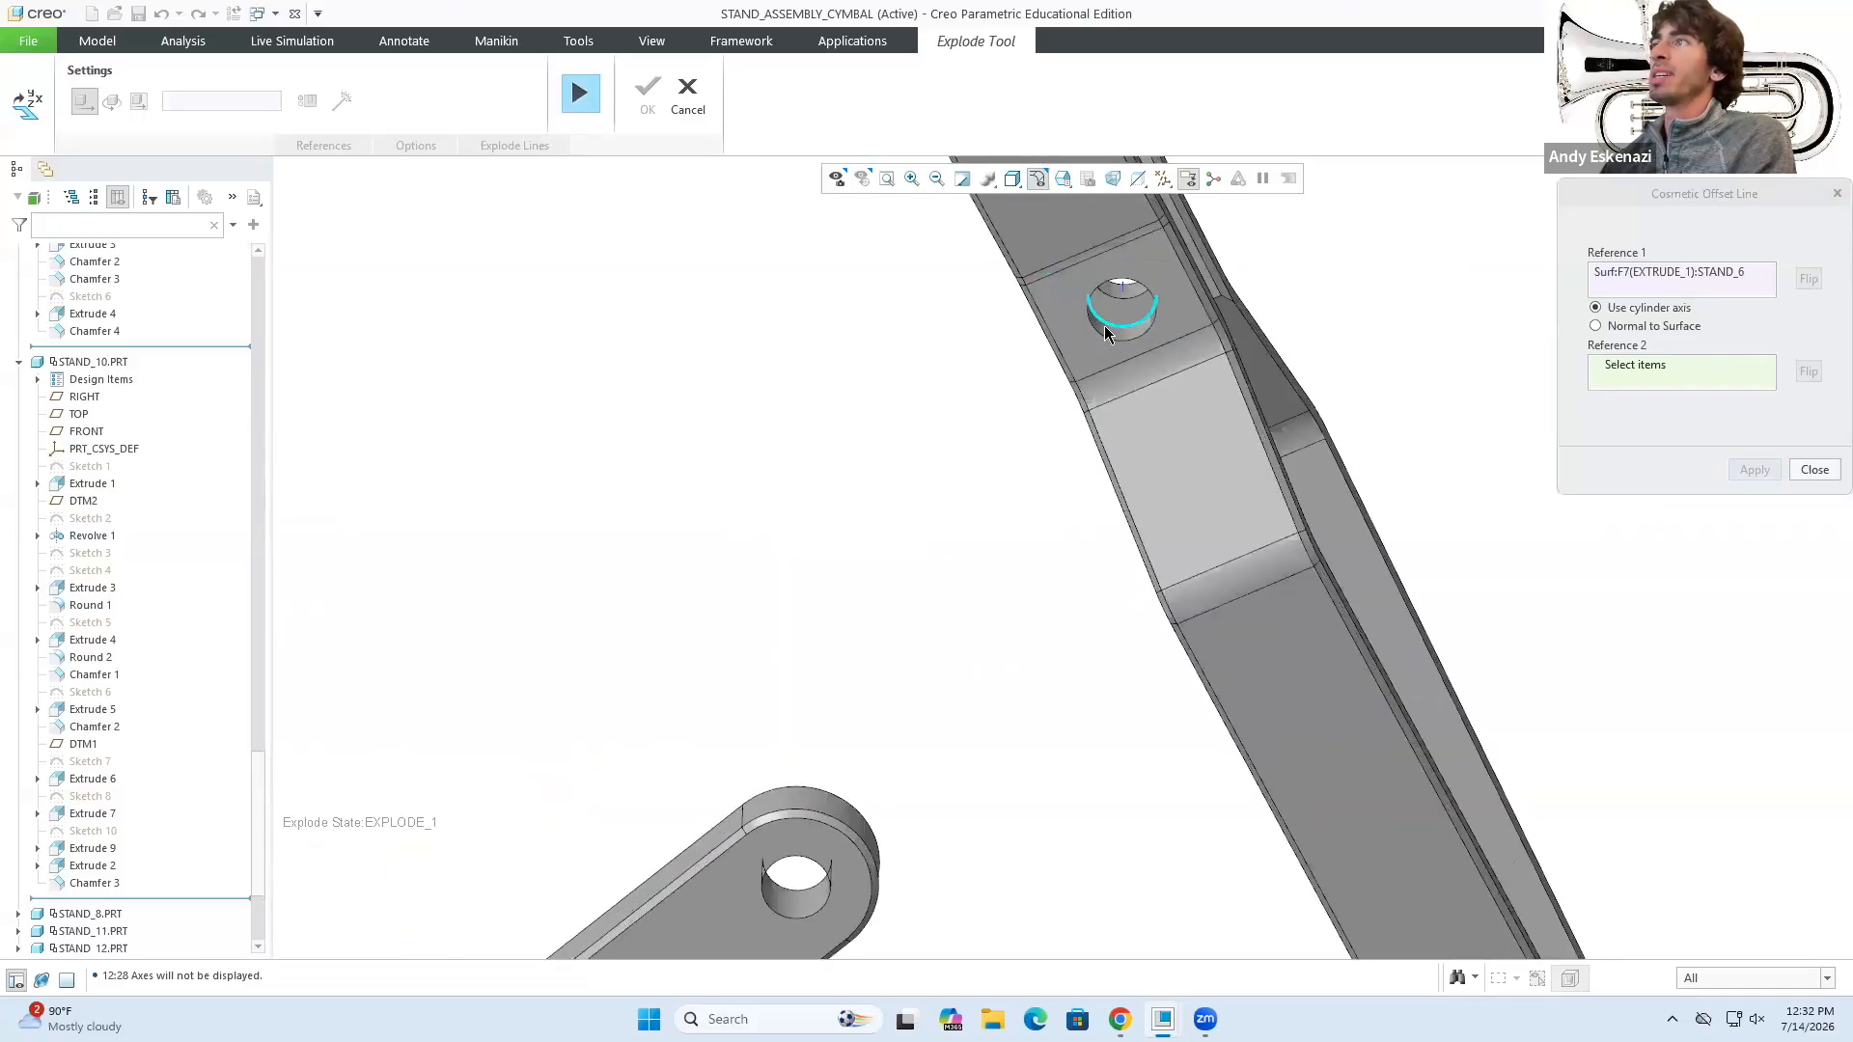
click(1109, 335)
click(1757, 470)
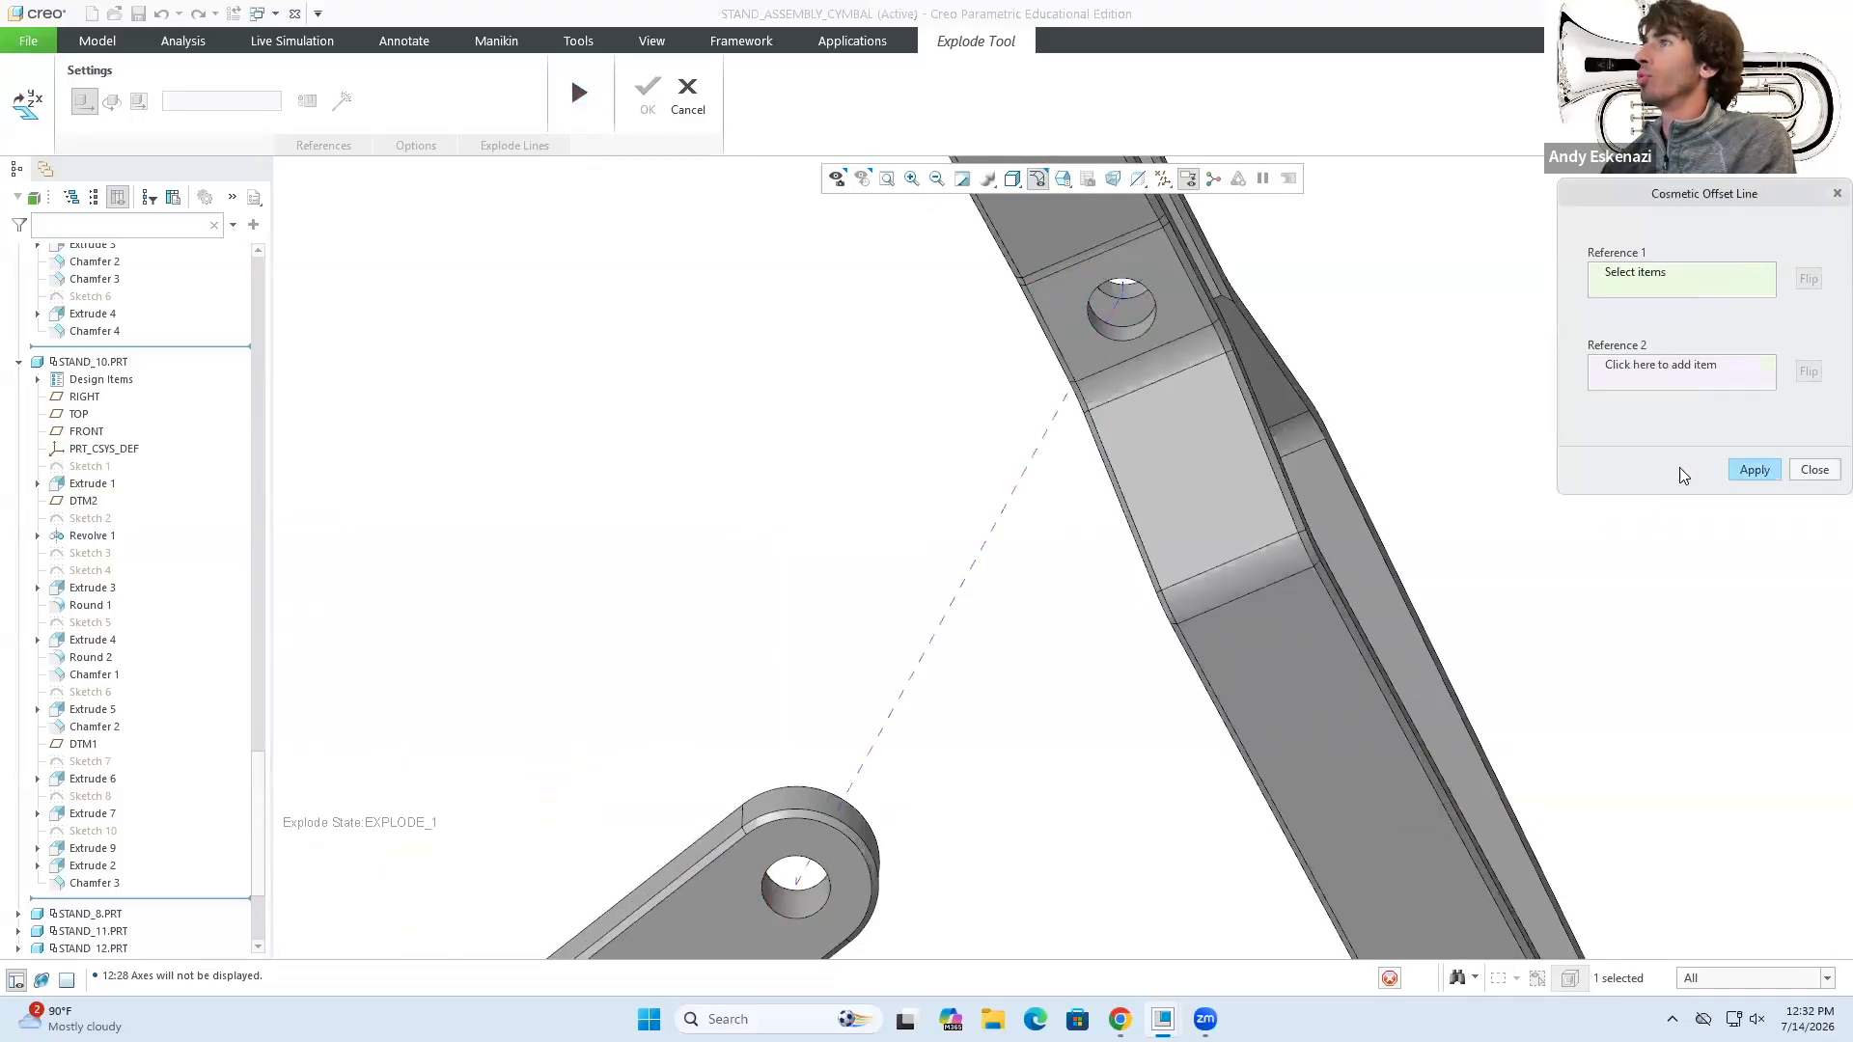
- Add an explode line between the lower STAND_4 clamp's bore and the STAND_1 tube above it, using both cylinder axes
scroll(1258, 442, down, 4)
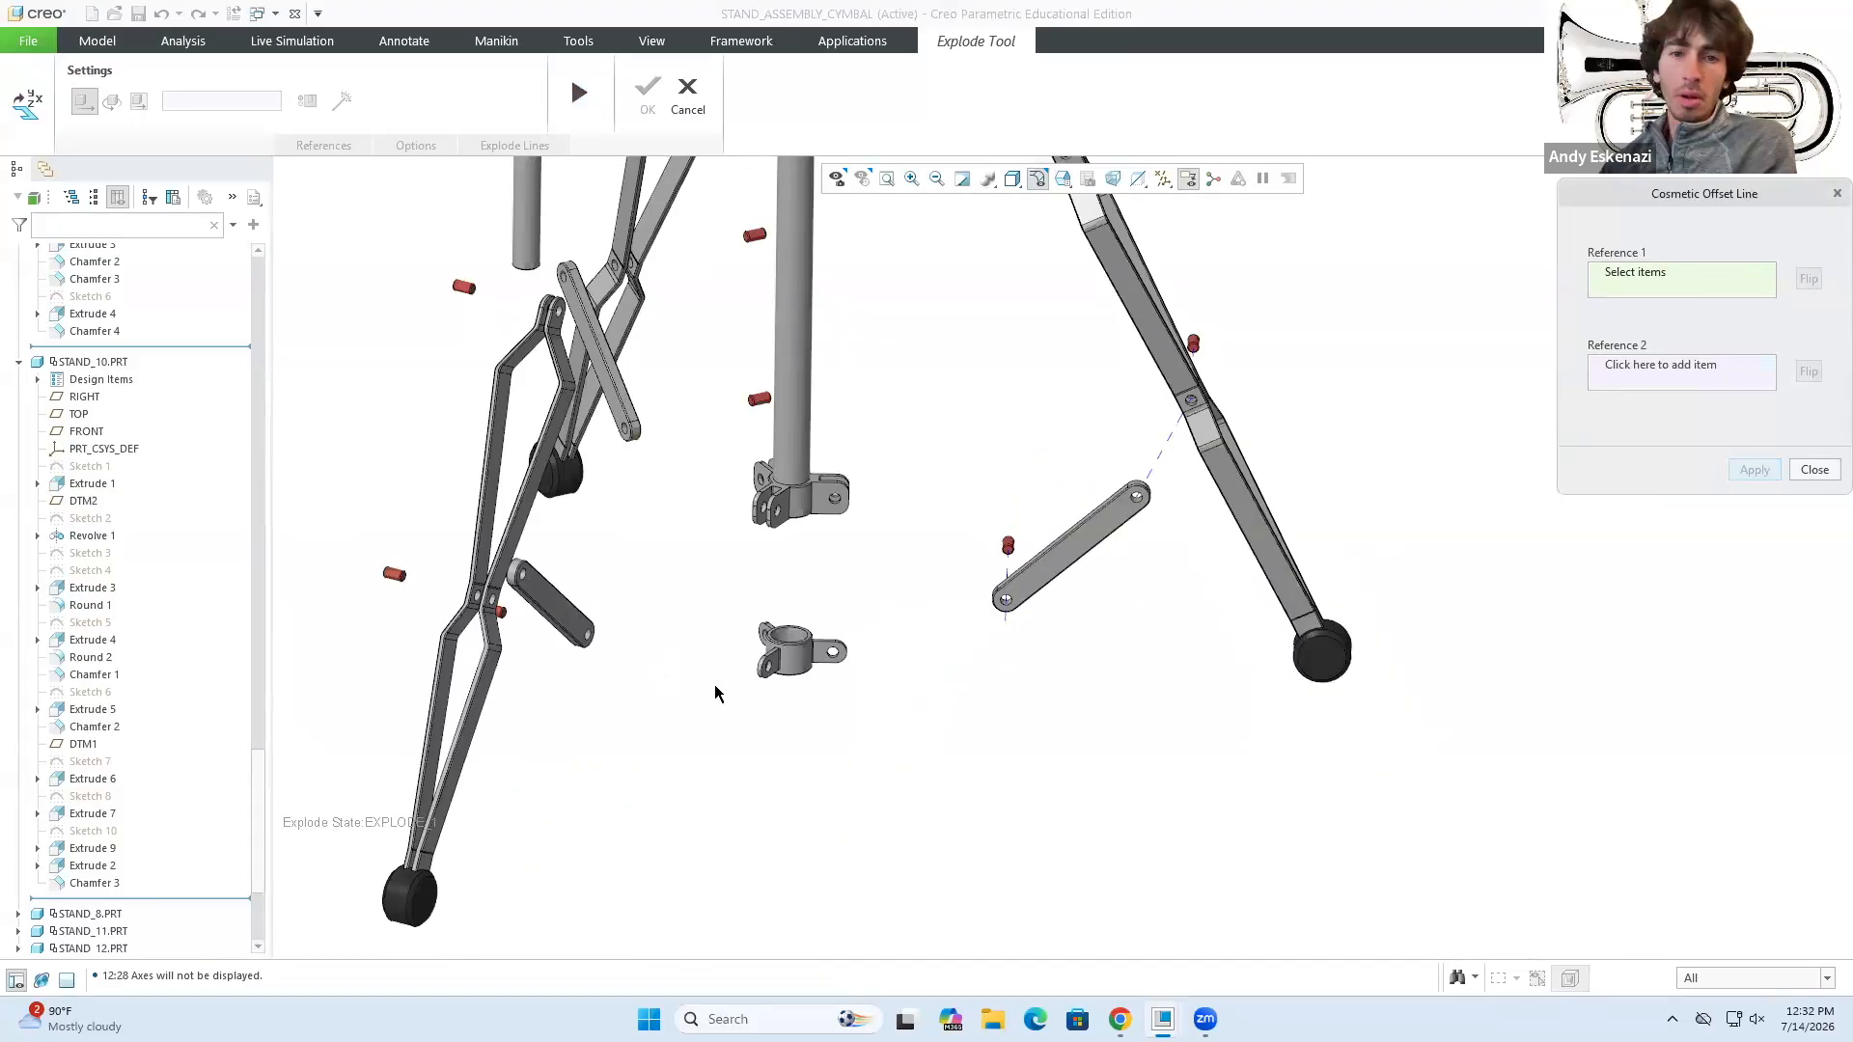
scroll(801, 648, up, 6)
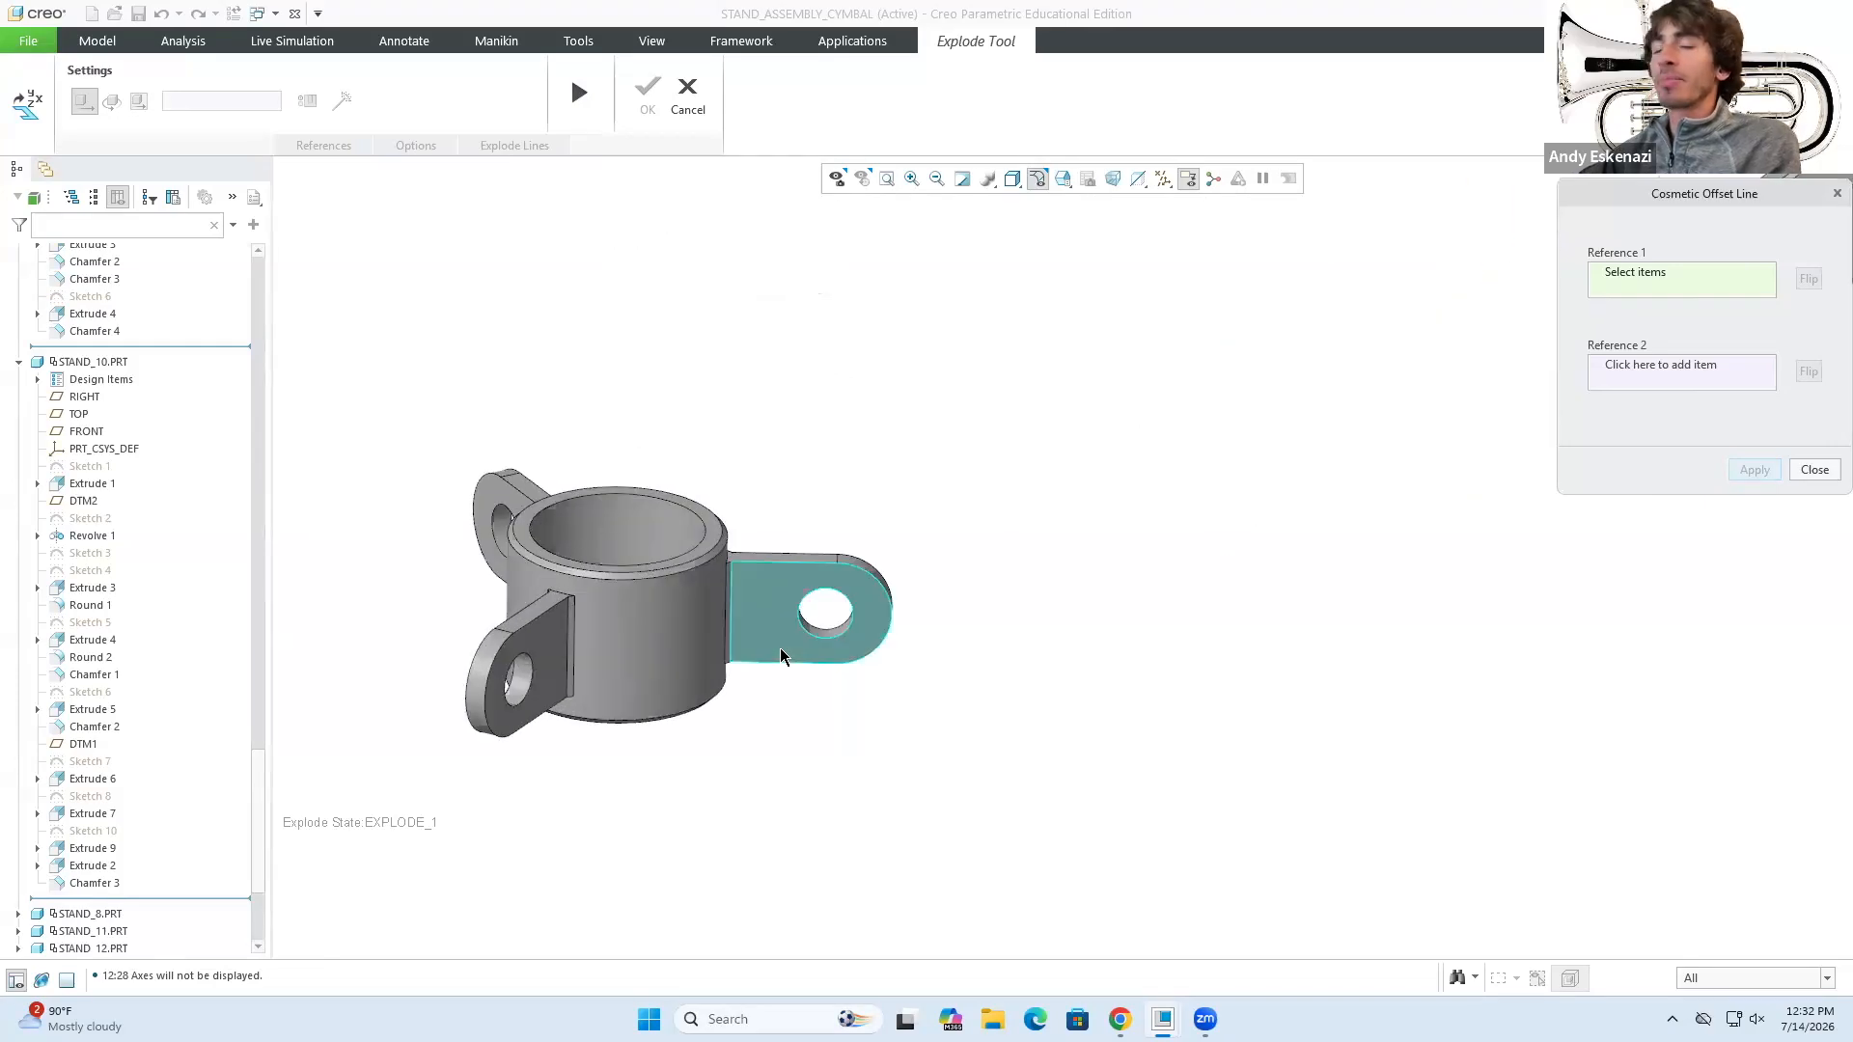
click(673, 539)
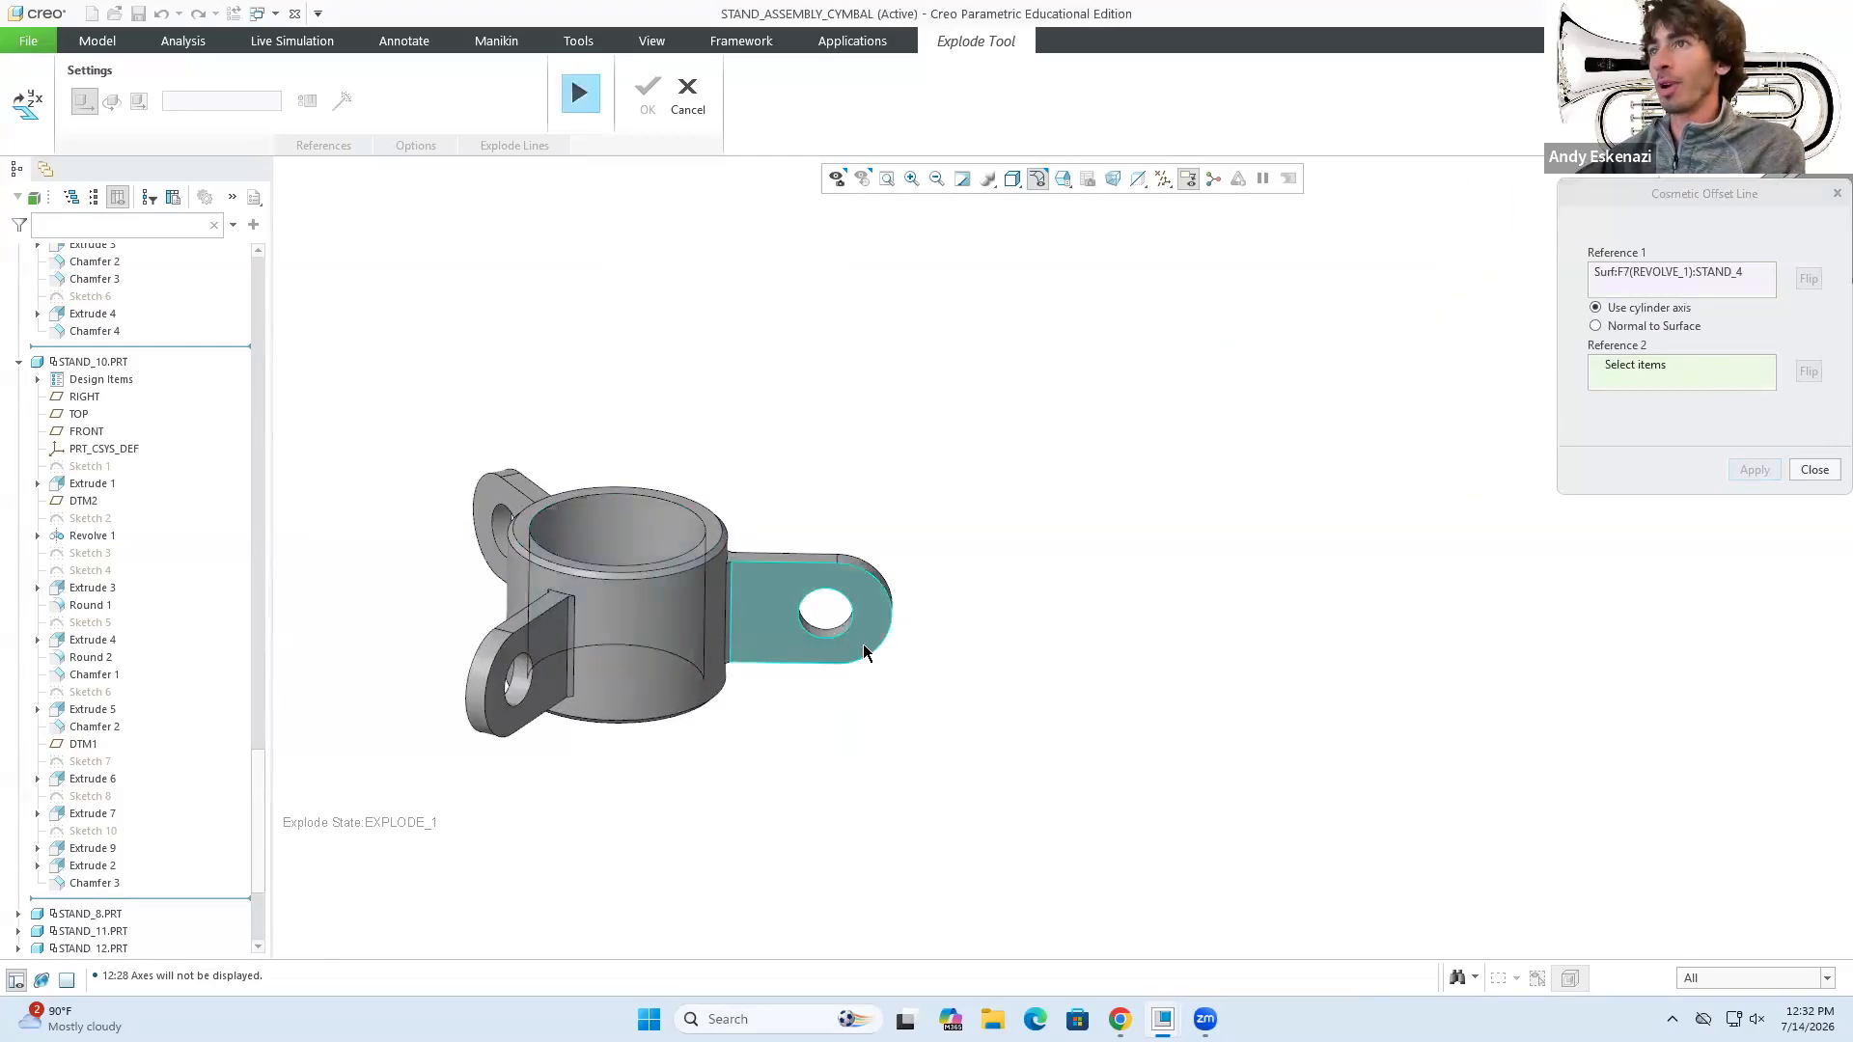
scroll(862, 645, down, 5)
click(804, 346)
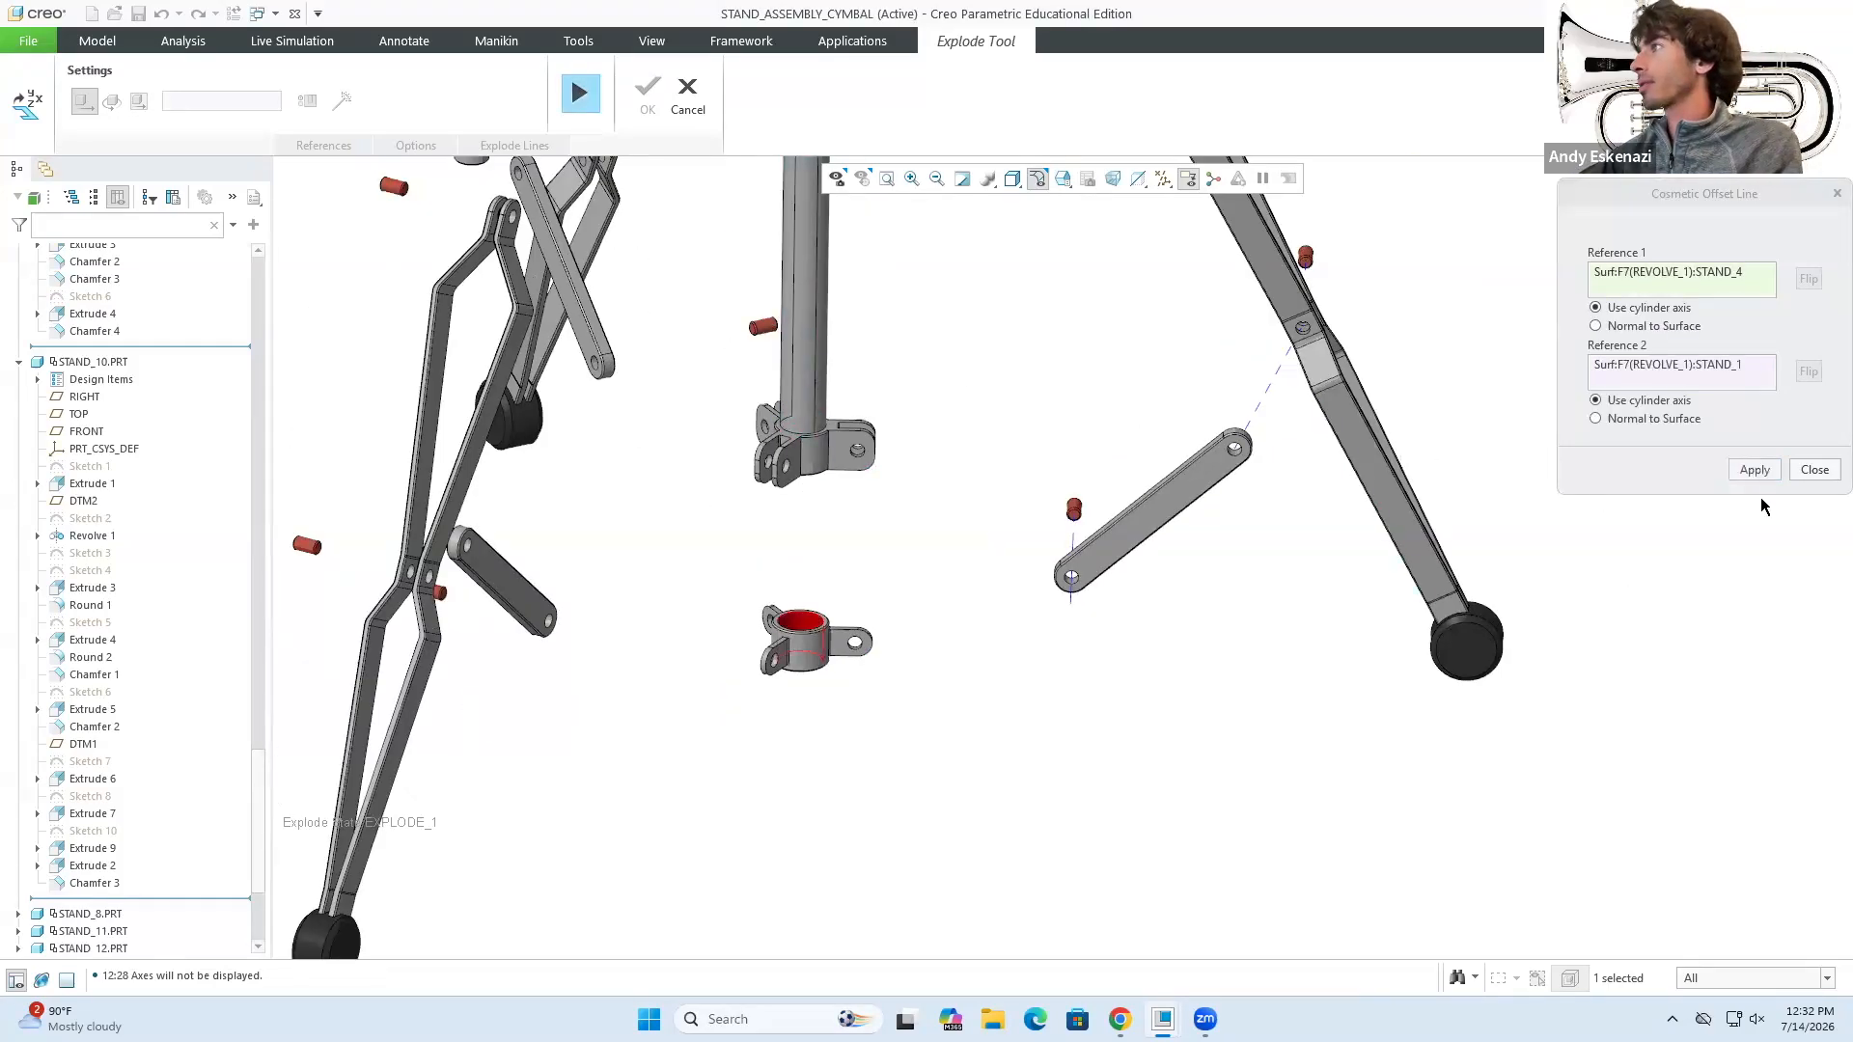
click(1755, 470)
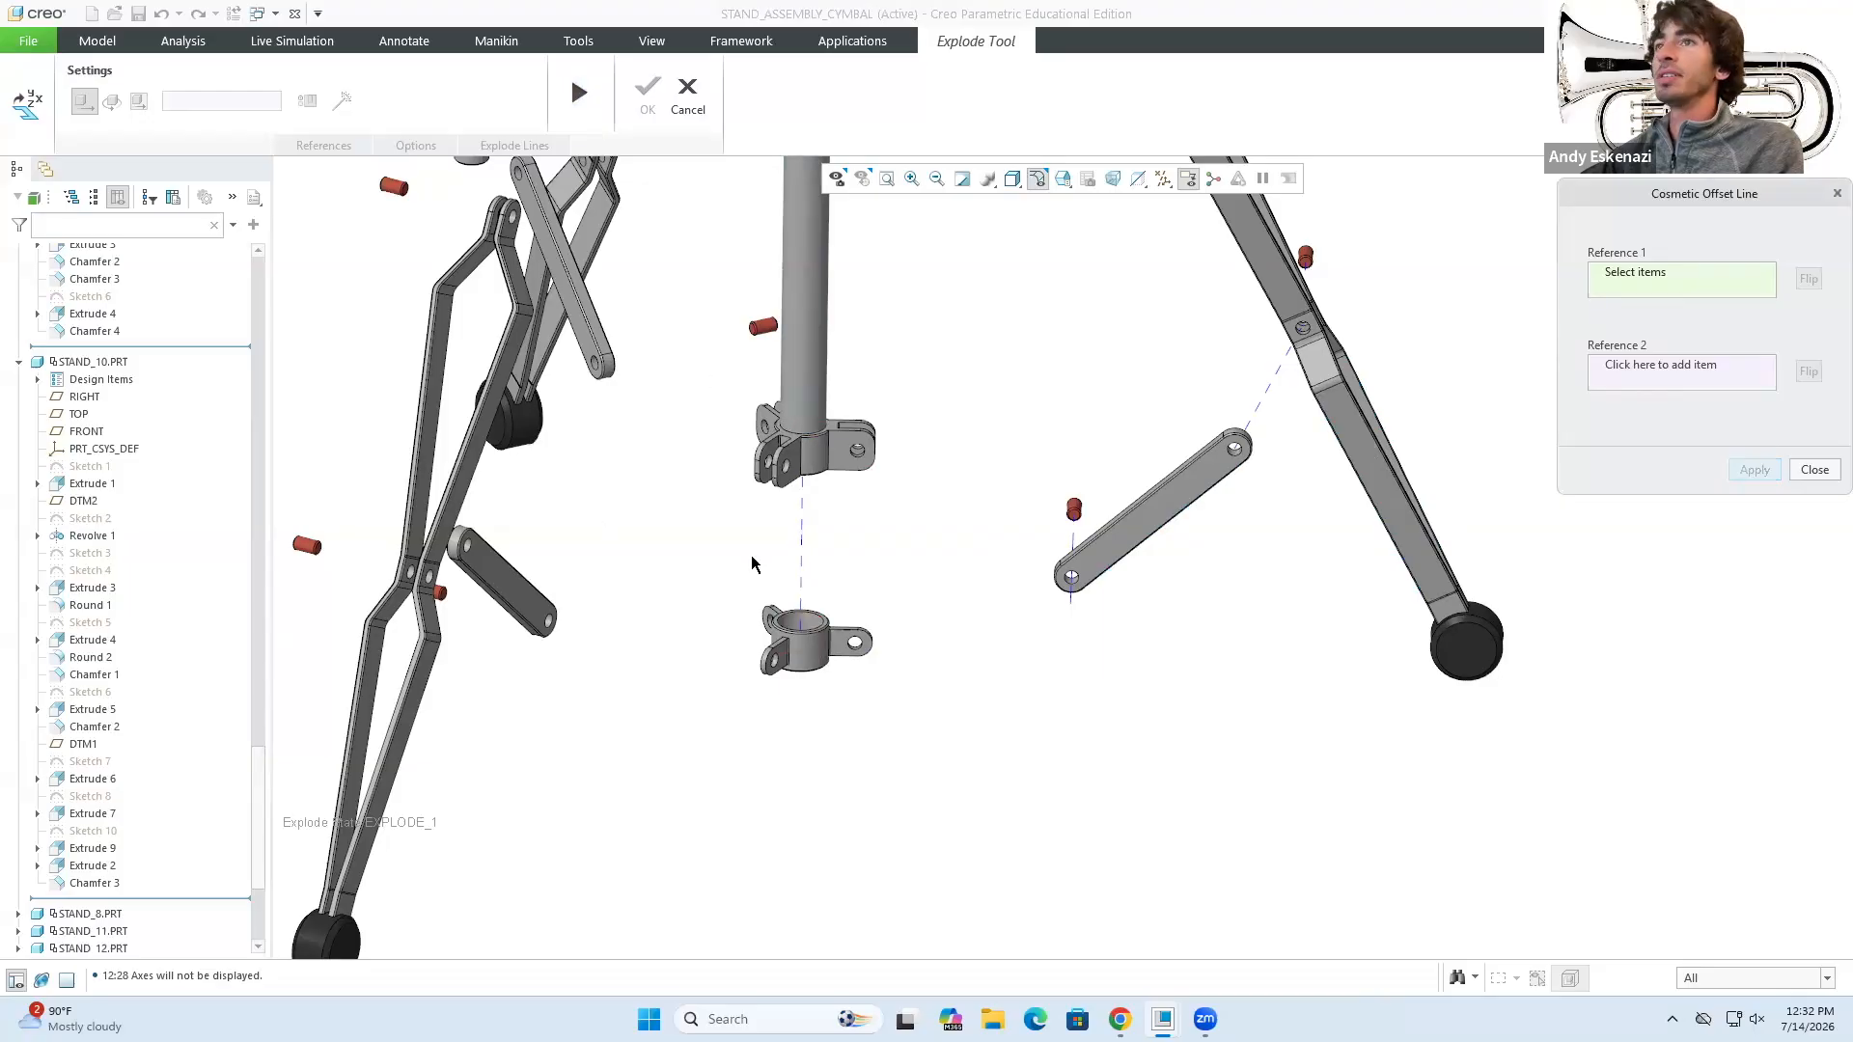
- Add an explode line from the outer STAND_7 pin to the hole midway along the adjacent STAND_5 leg
scroll(752, 494, up, 10)
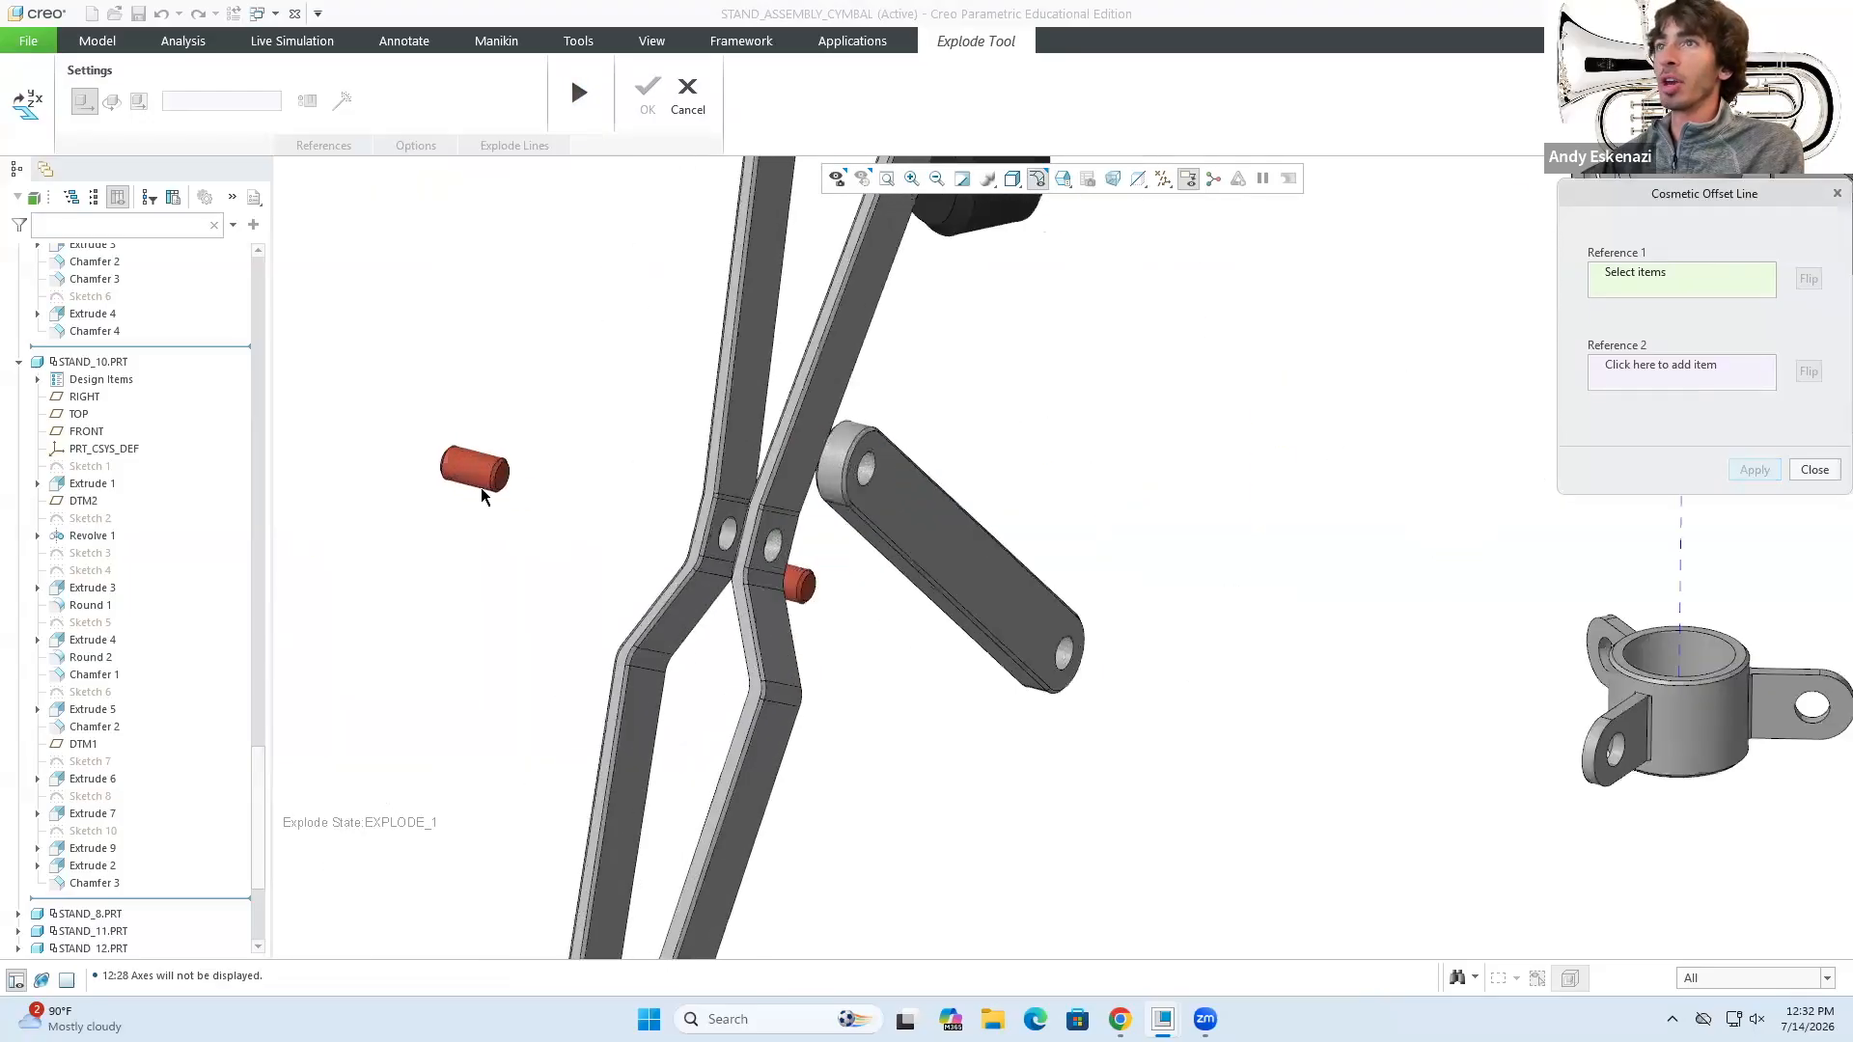
click(492, 480)
scroll(751, 547, up, 3)
click(849, 584)
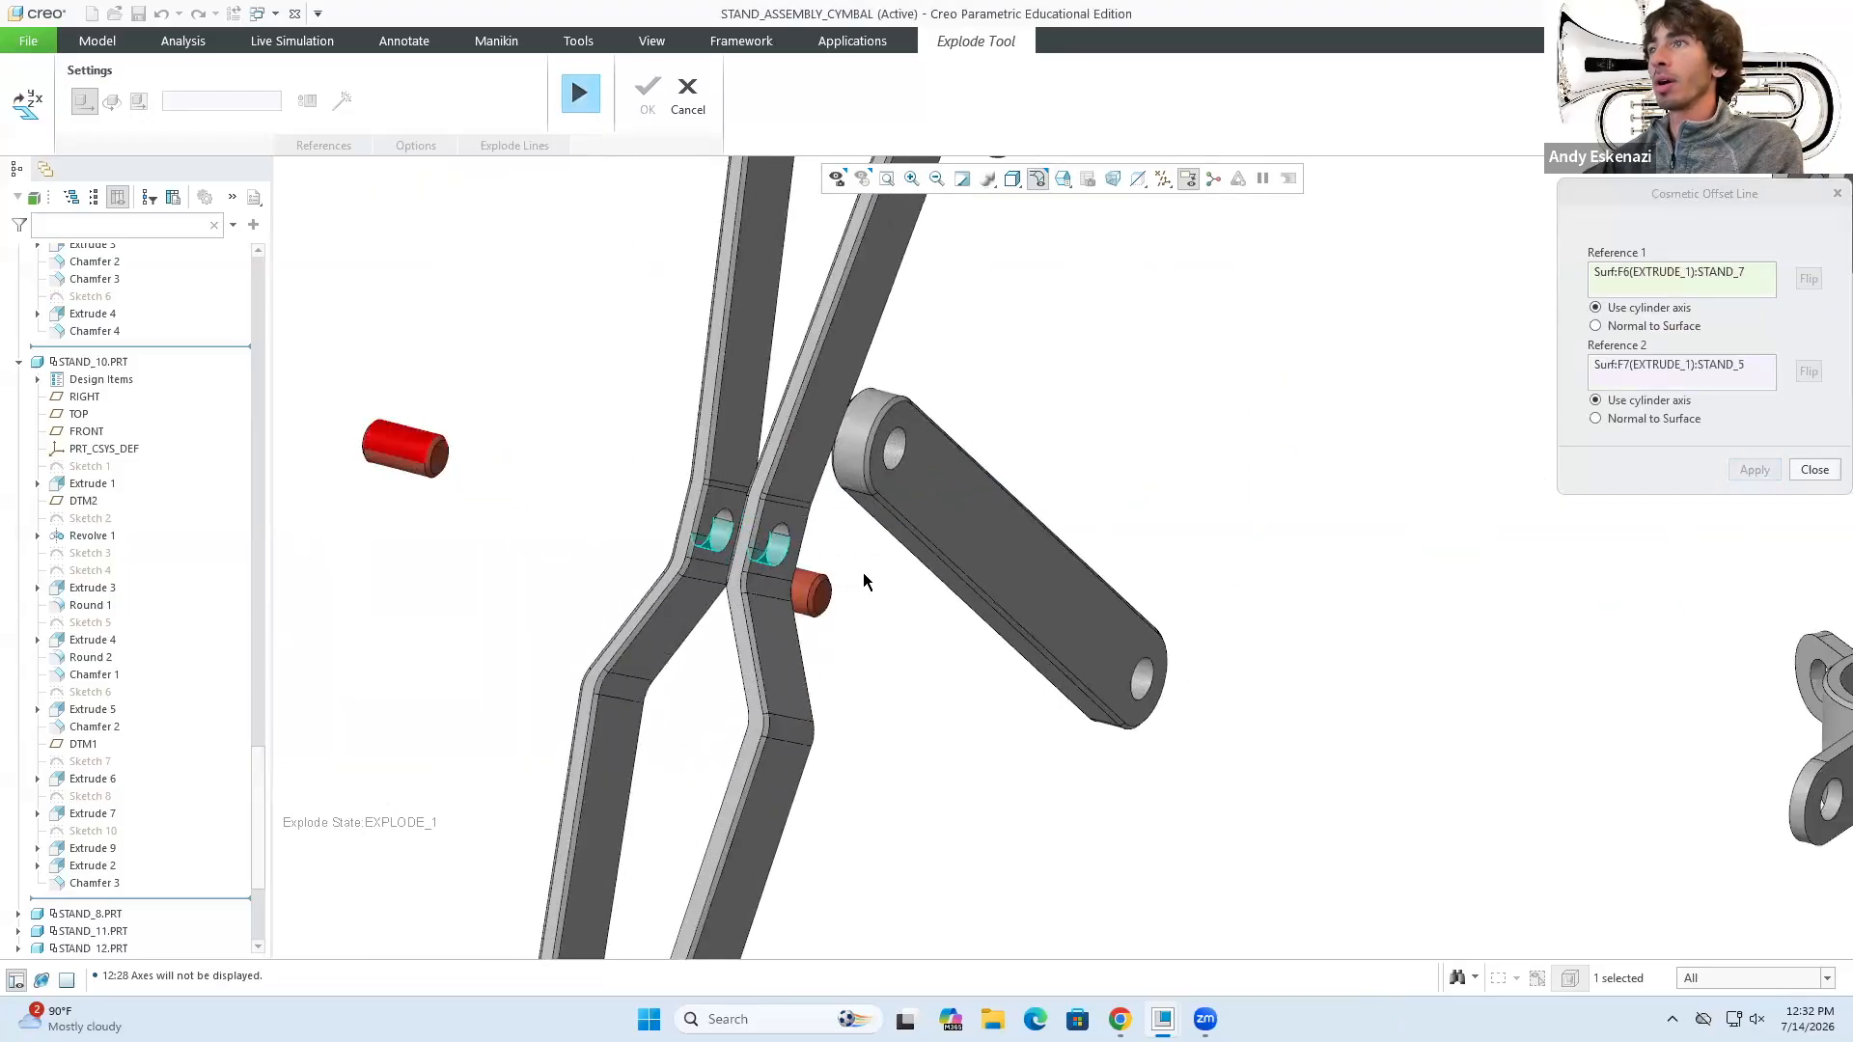
scroll(837, 593, down, 3)
scroll(838, 593, up, 3)
click(1755, 471)
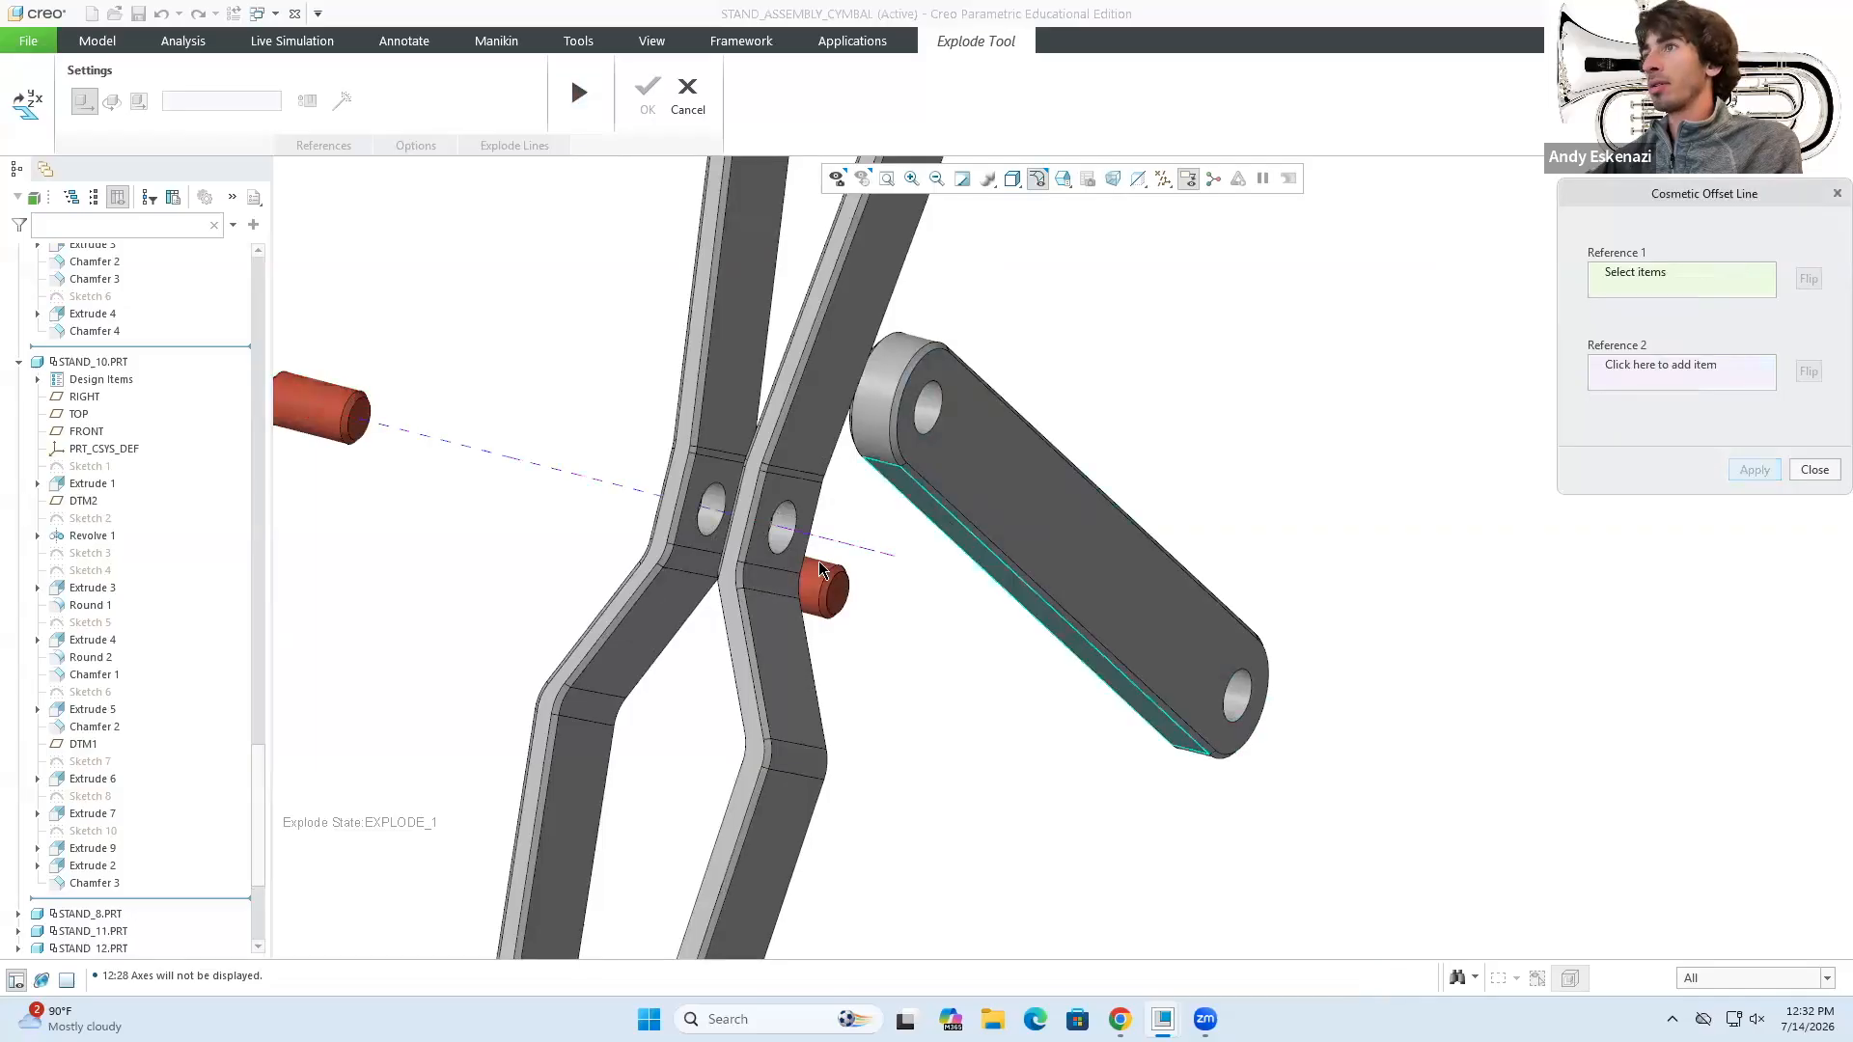
- Add an explode line from the STAND_7 pin behind the same leg to the STAND_6 link's lower hole
click(799, 569)
click(1239, 693)
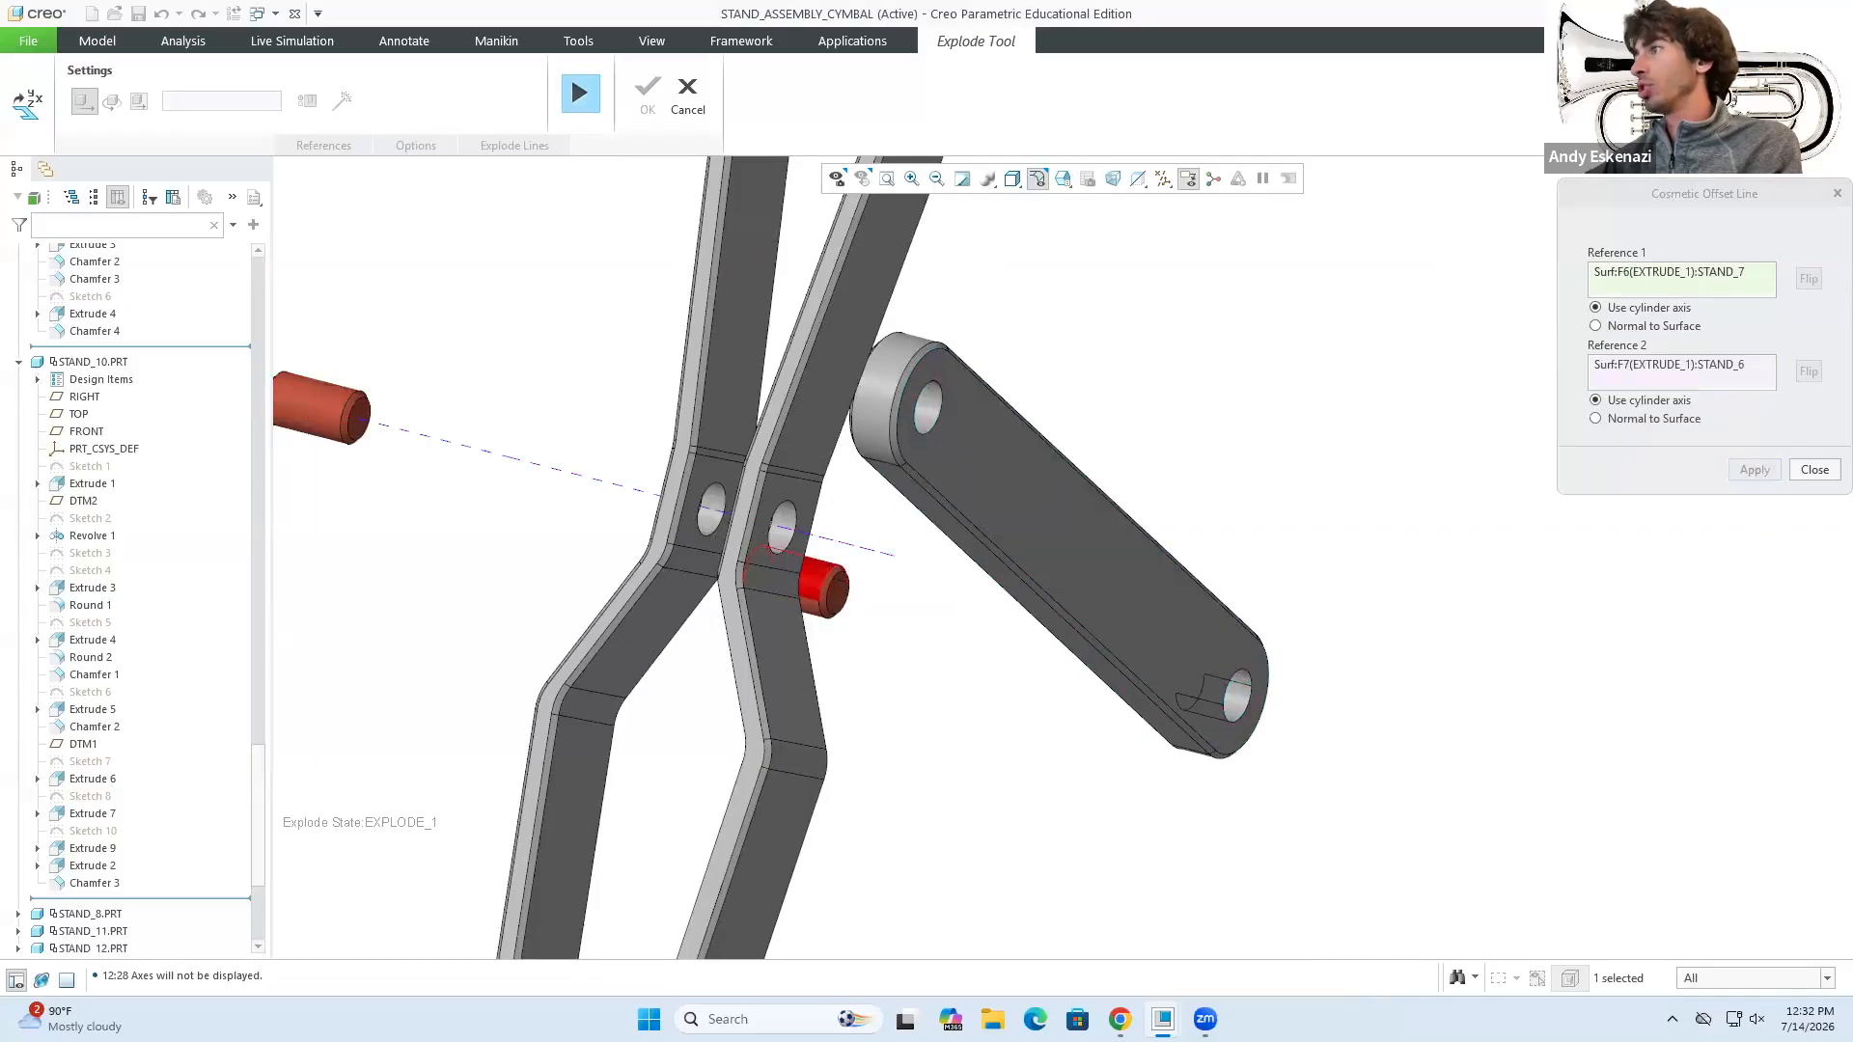
click(1743, 475)
- Add an explode line from the upper STAND_7 pin to the hole at the same leg's upper end
scroll(1002, 579, down, 3)
middle_drag(1002, 583, 960, 579)
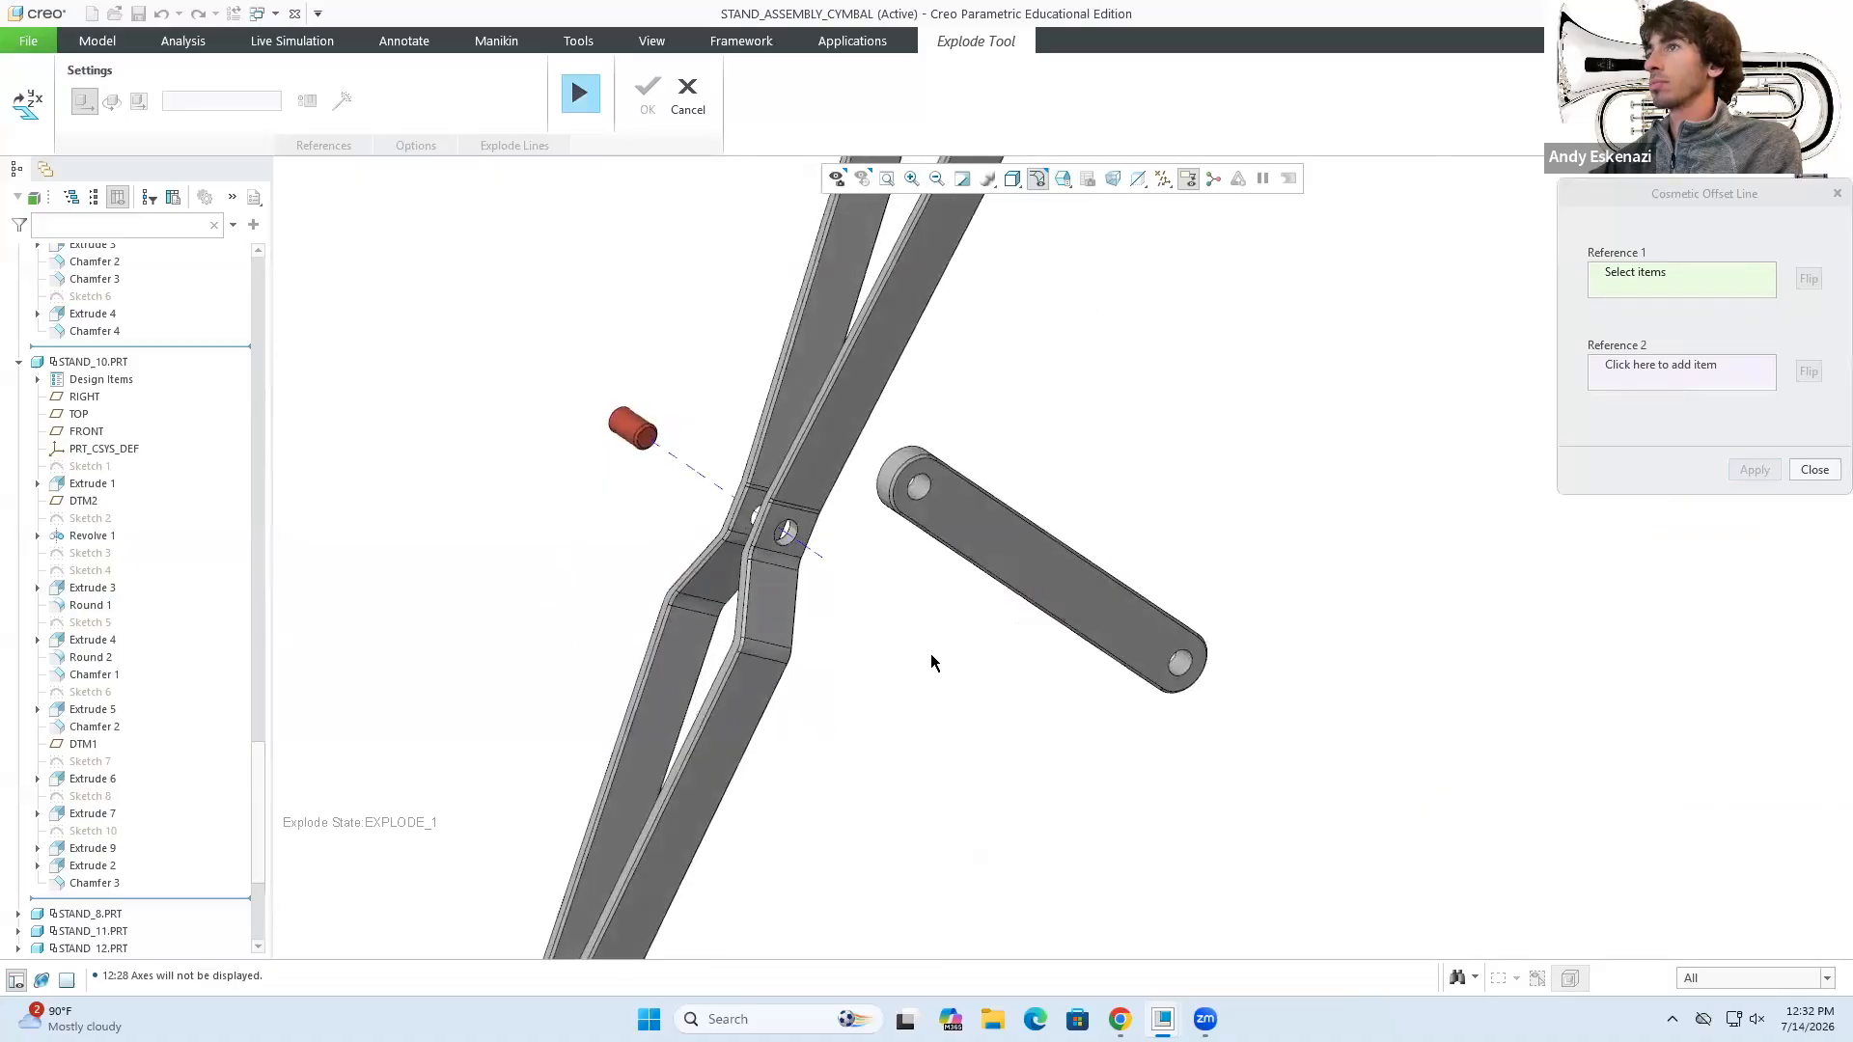
scroll(935, 654, down, 3)
scroll(945, 358, up, 5)
click(866, 397)
scroll(978, 493, up, 5)
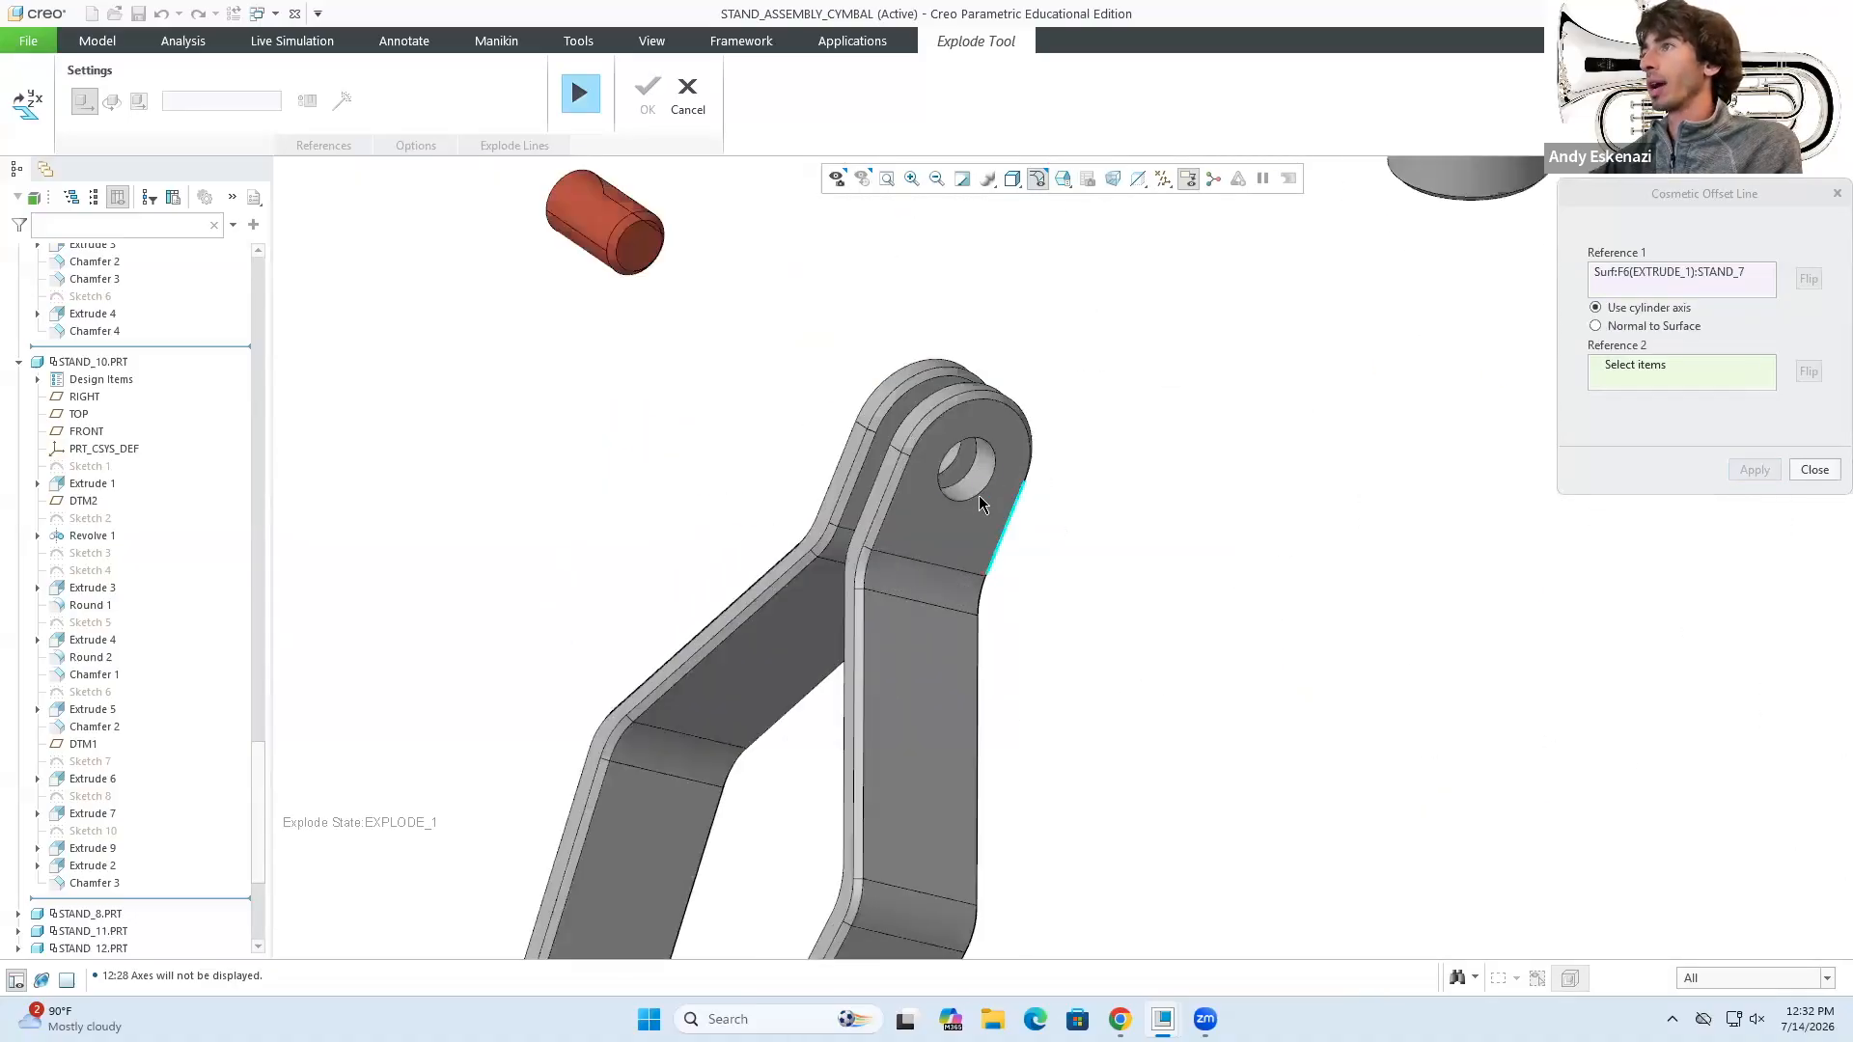
click(977, 490)
click(1754, 470)
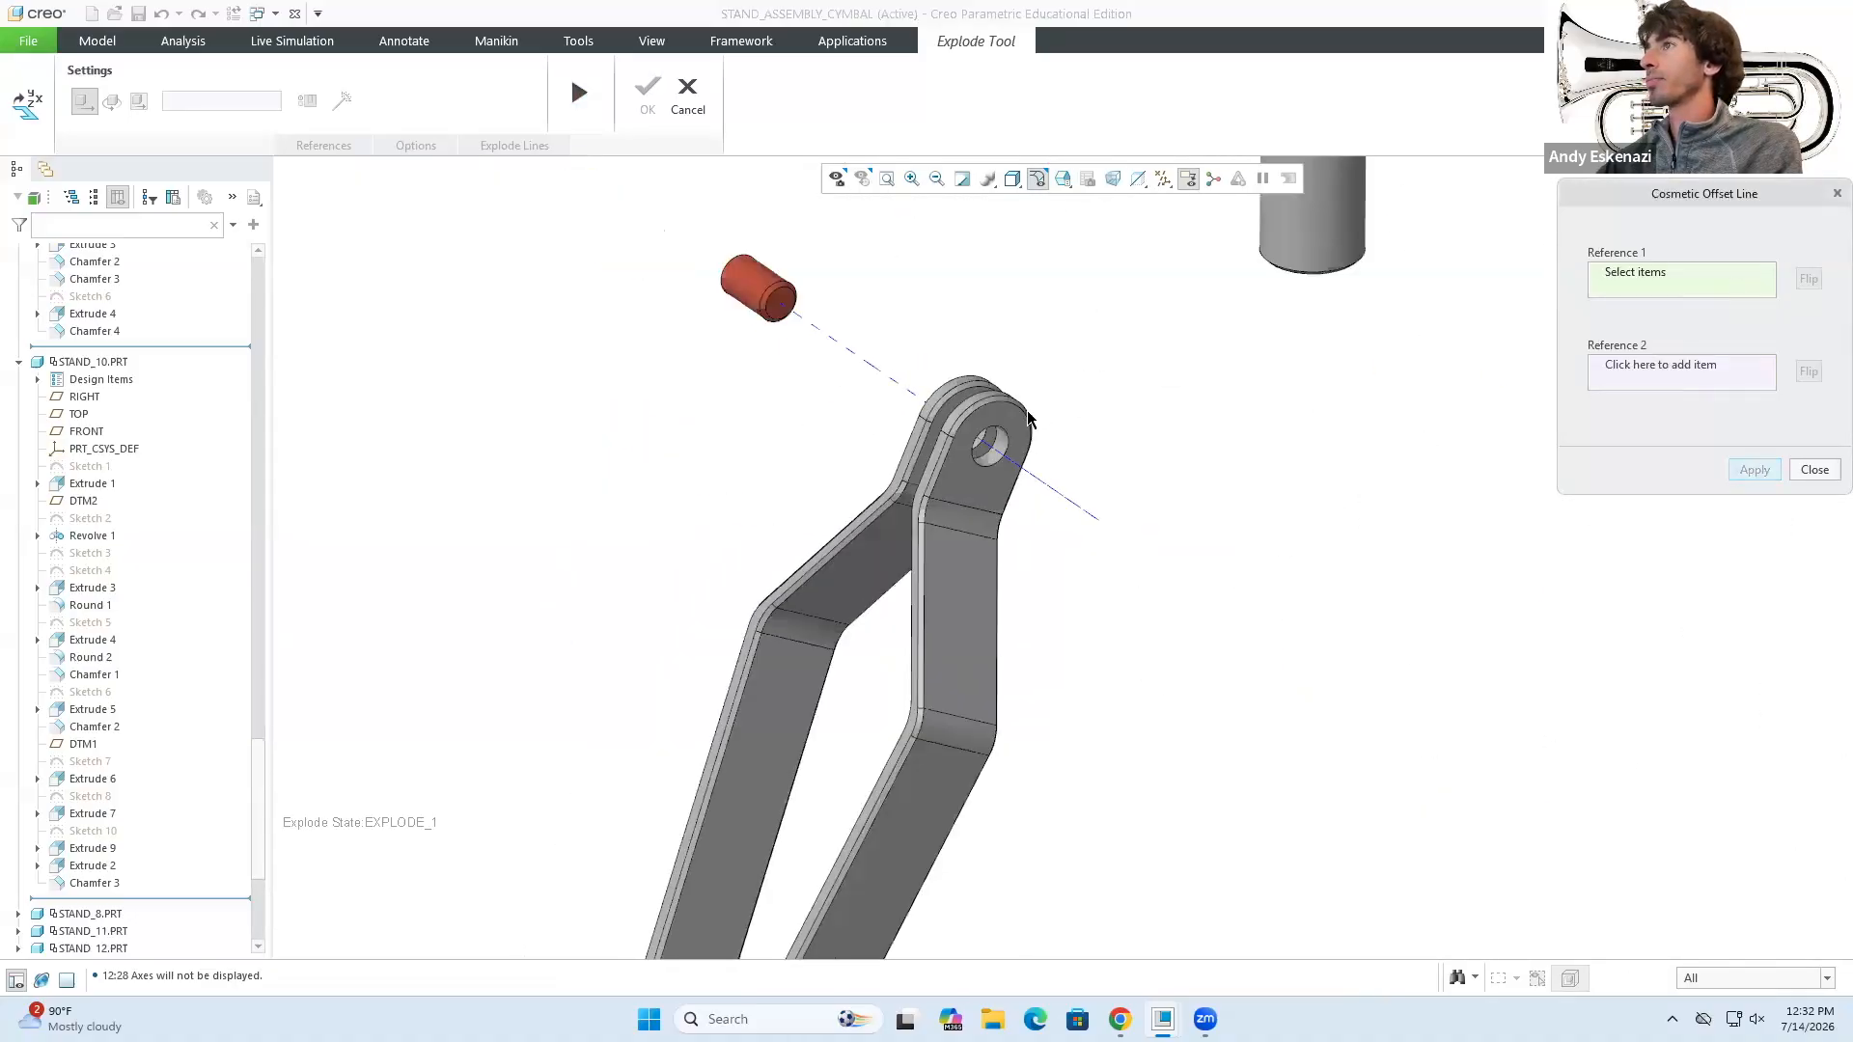
- Connect the STAND_5 leg's upper hole to the nearest STAND_4 clamp lug hole (EXTRUDE_1_2) with an explode line
scroll(965, 434, down, 5)
scroll(1030, 442, up, 6)
scroll(927, 452, up, 3)
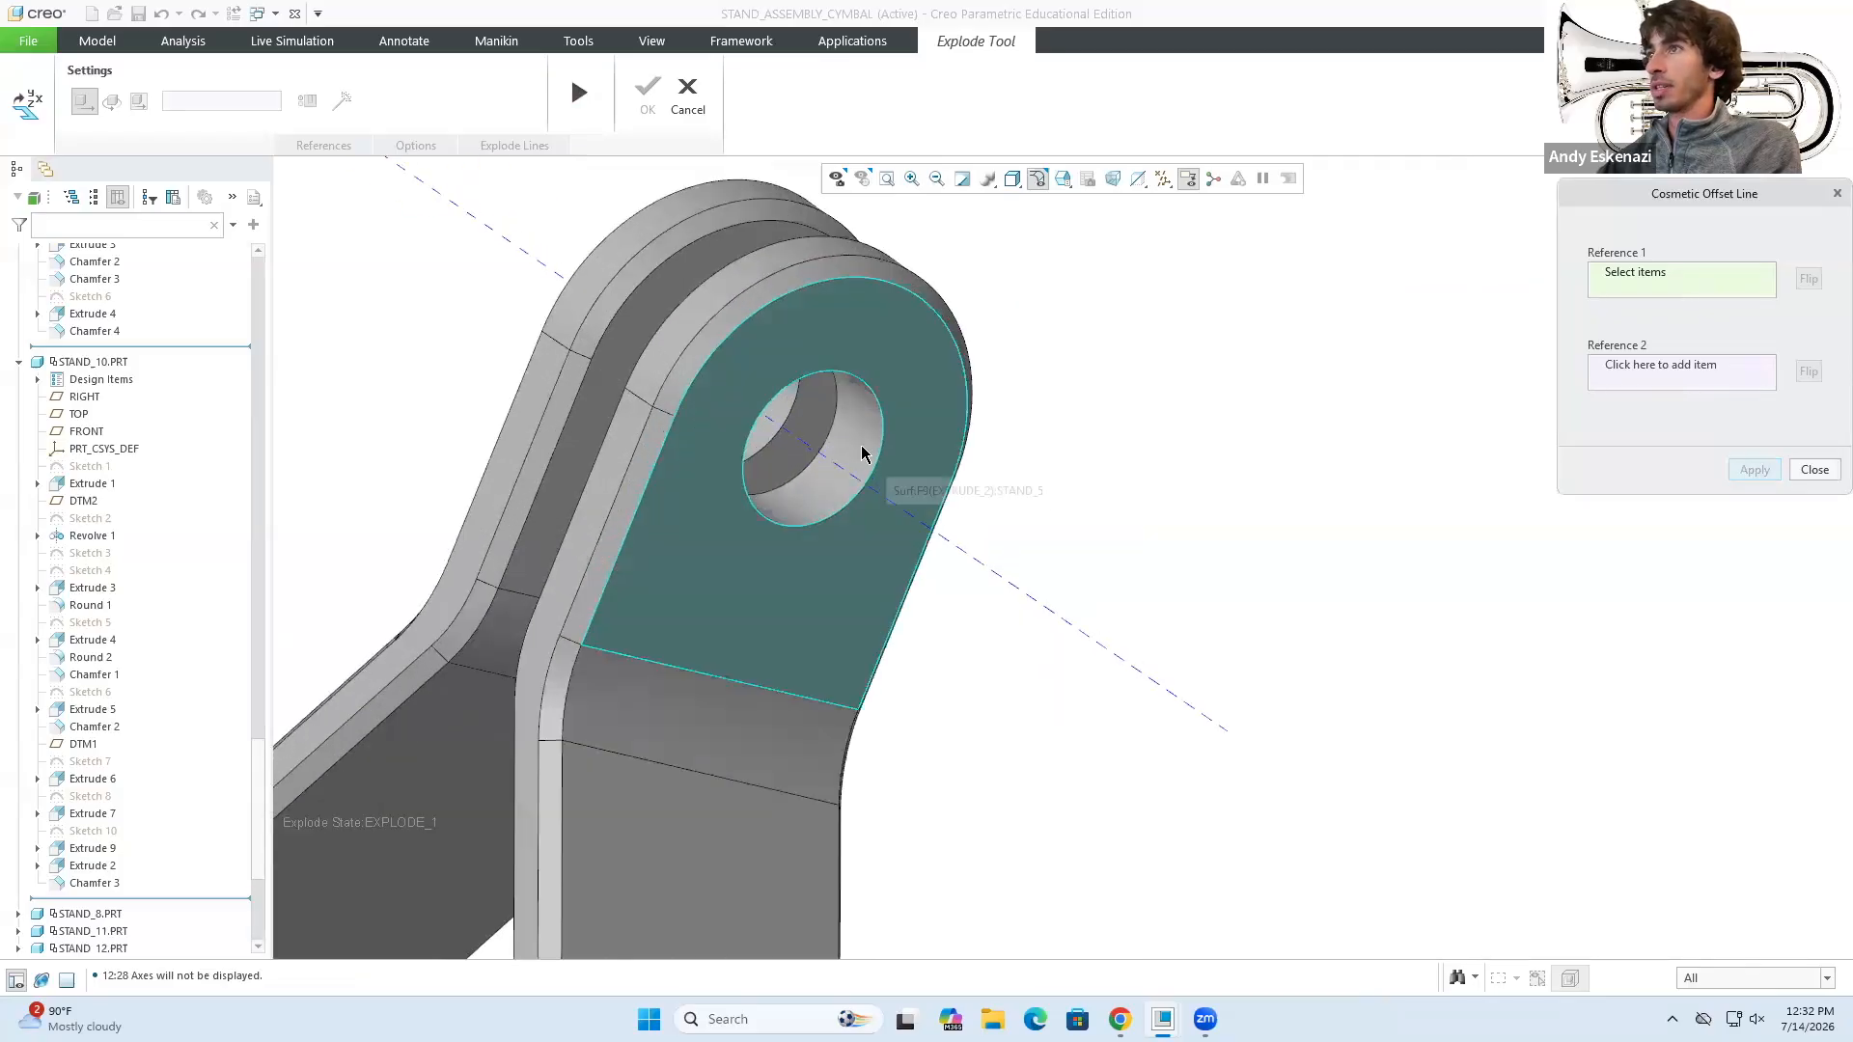
click(857, 450)
scroll(857, 450, down, 6)
scroll(1041, 518, down, 2)
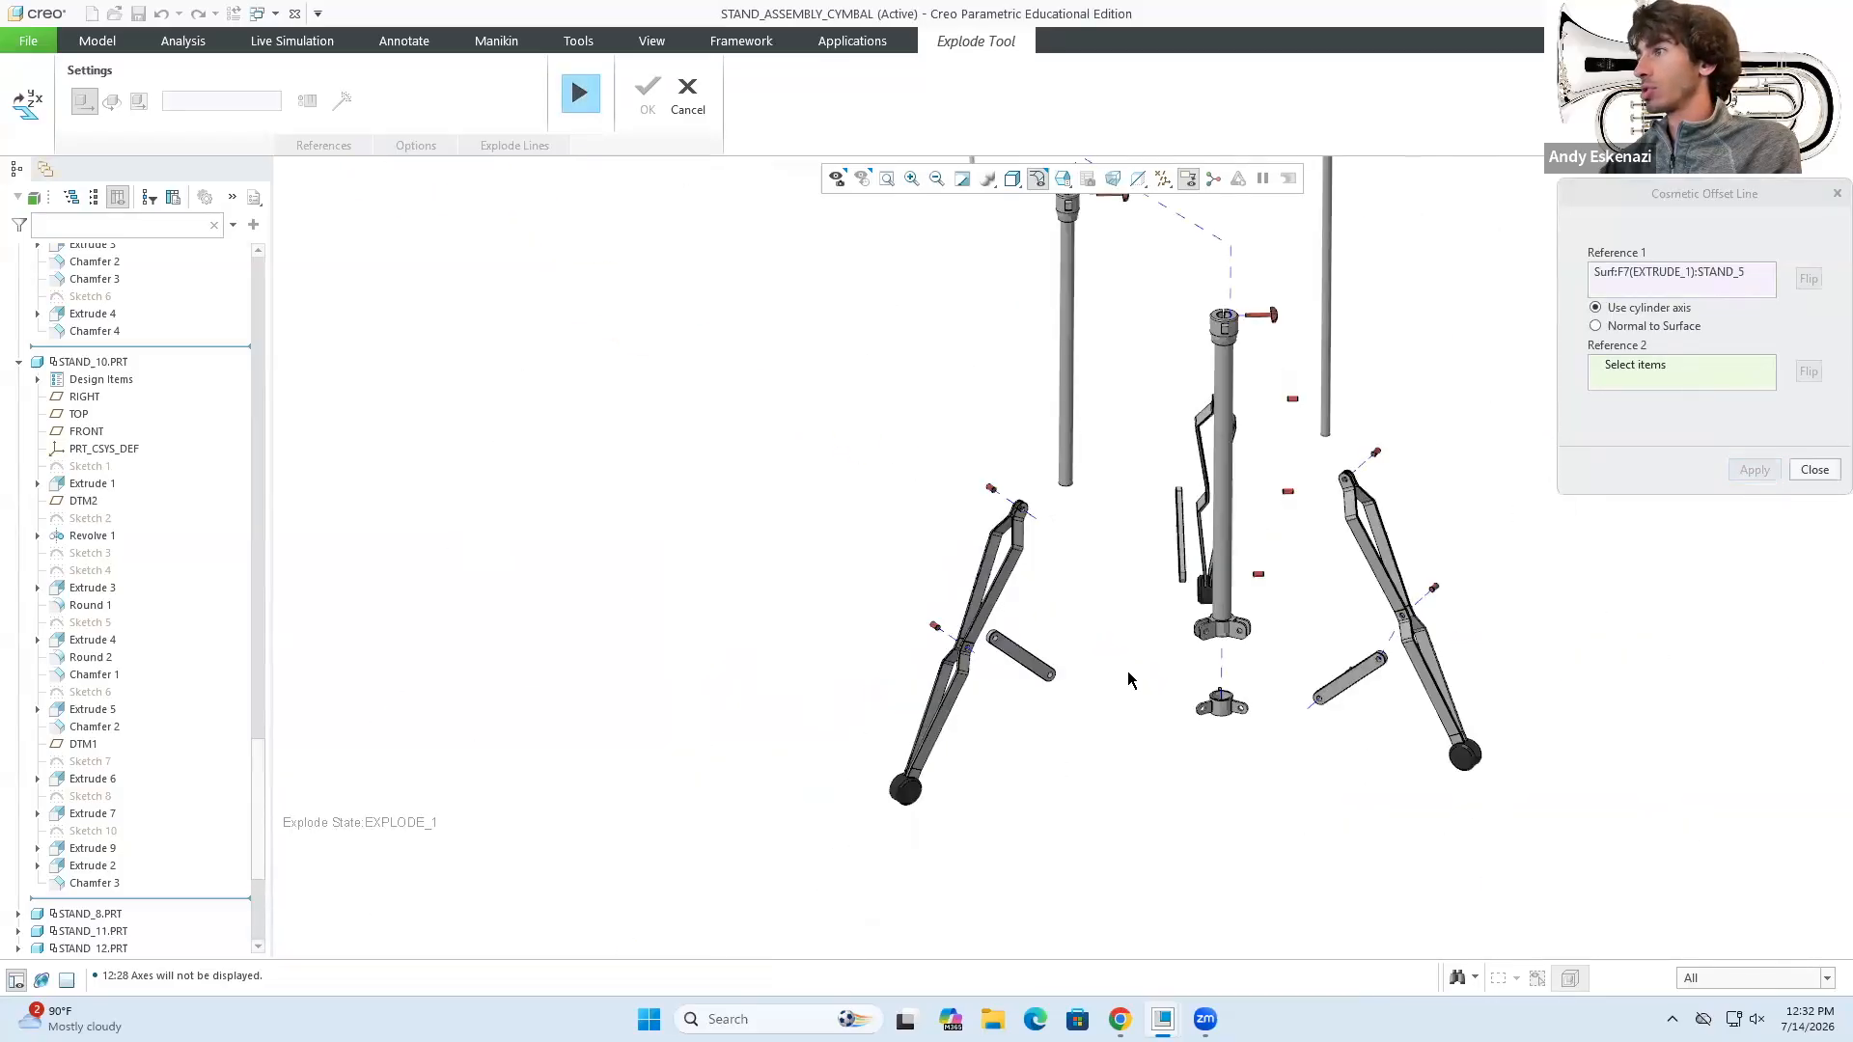
scroll(1255, 733, up, 8)
click(1305, 739)
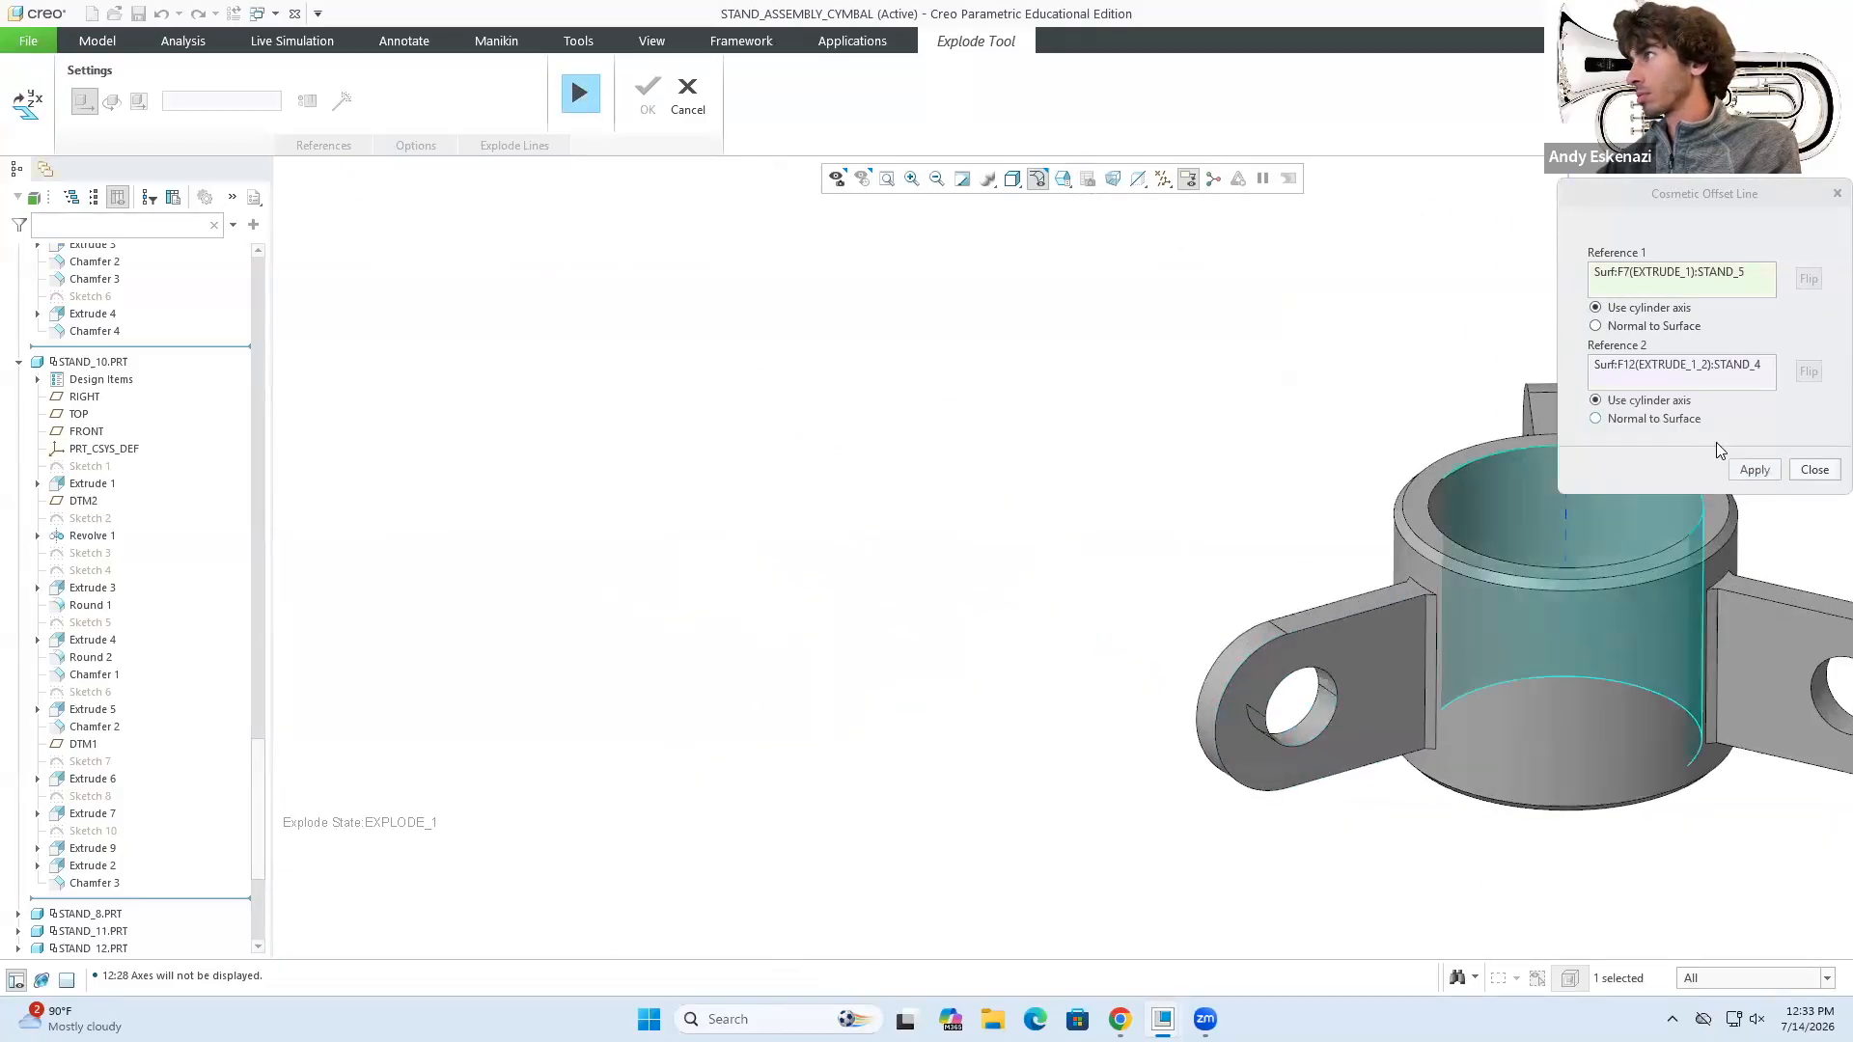
click(1753, 470)
- Add an explode line from the STAND_4 lug hole (EXTRUDE_1_1) to the upper hole of the opposite leg
scroll(807, 518, down, 6)
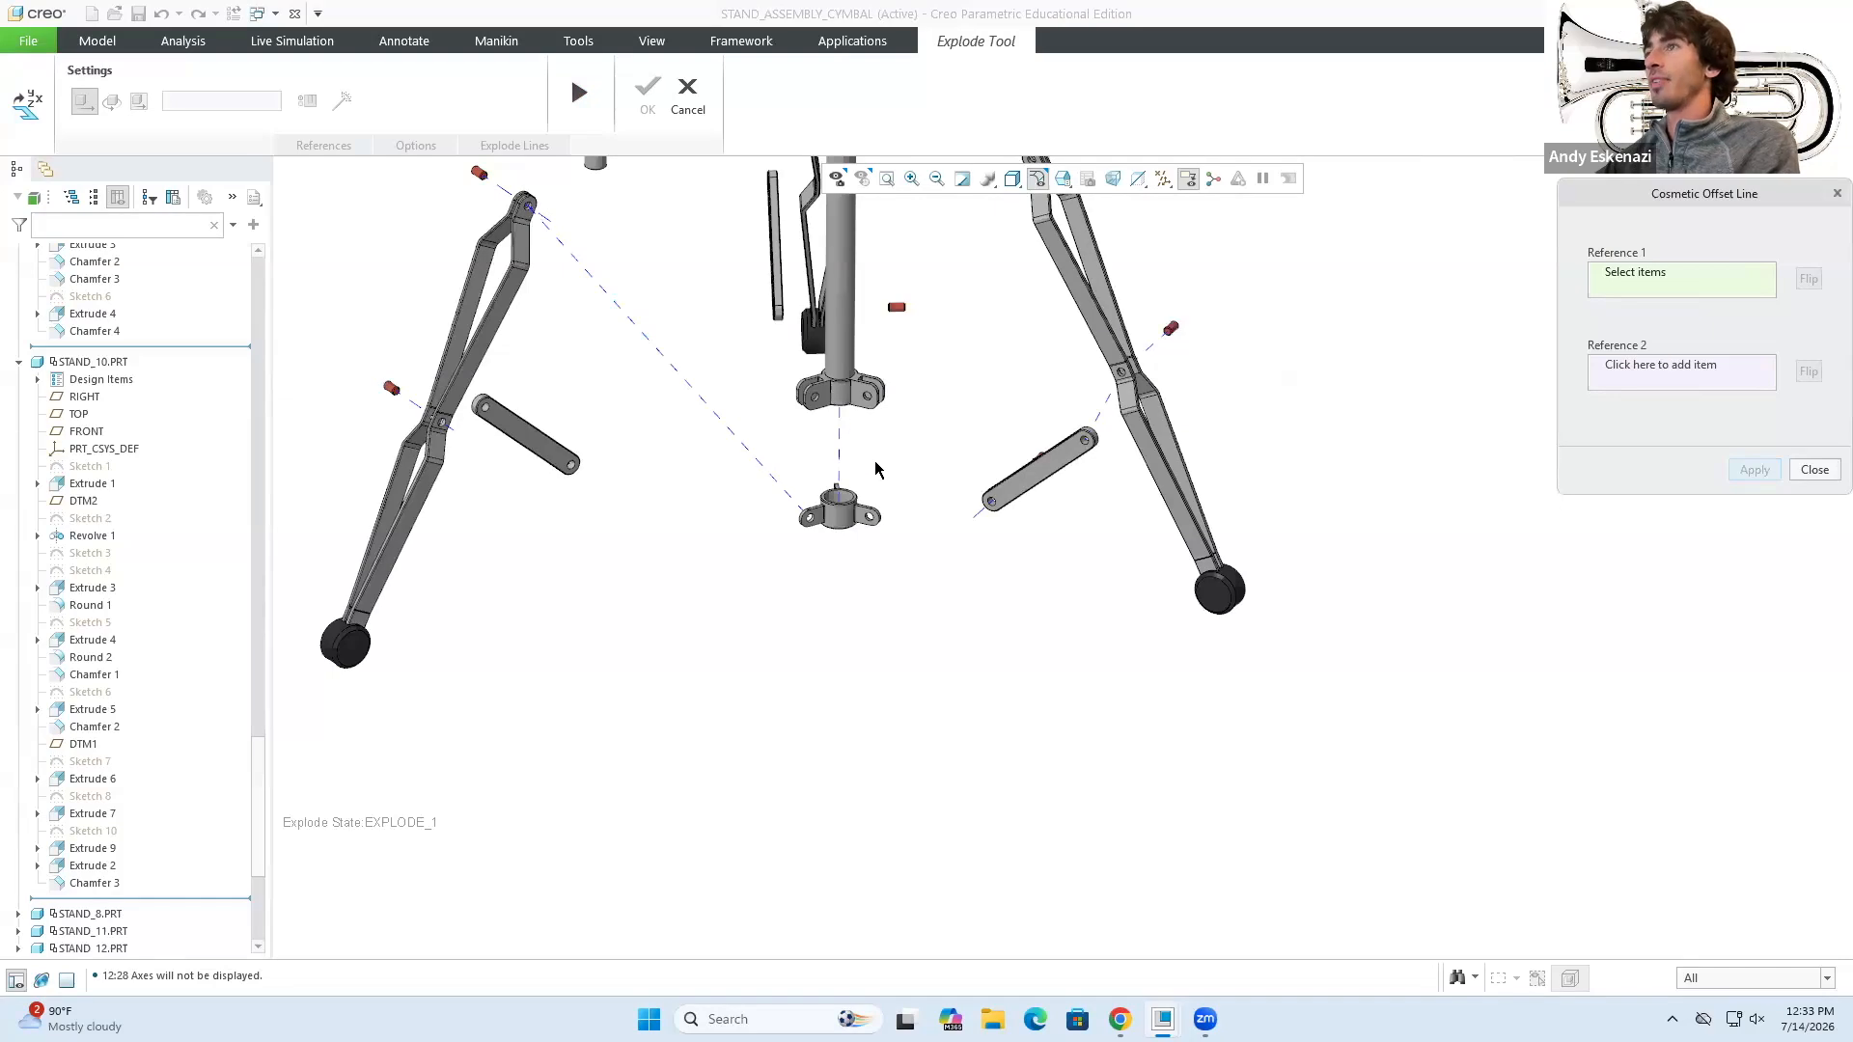
scroll(868, 478, up, 8)
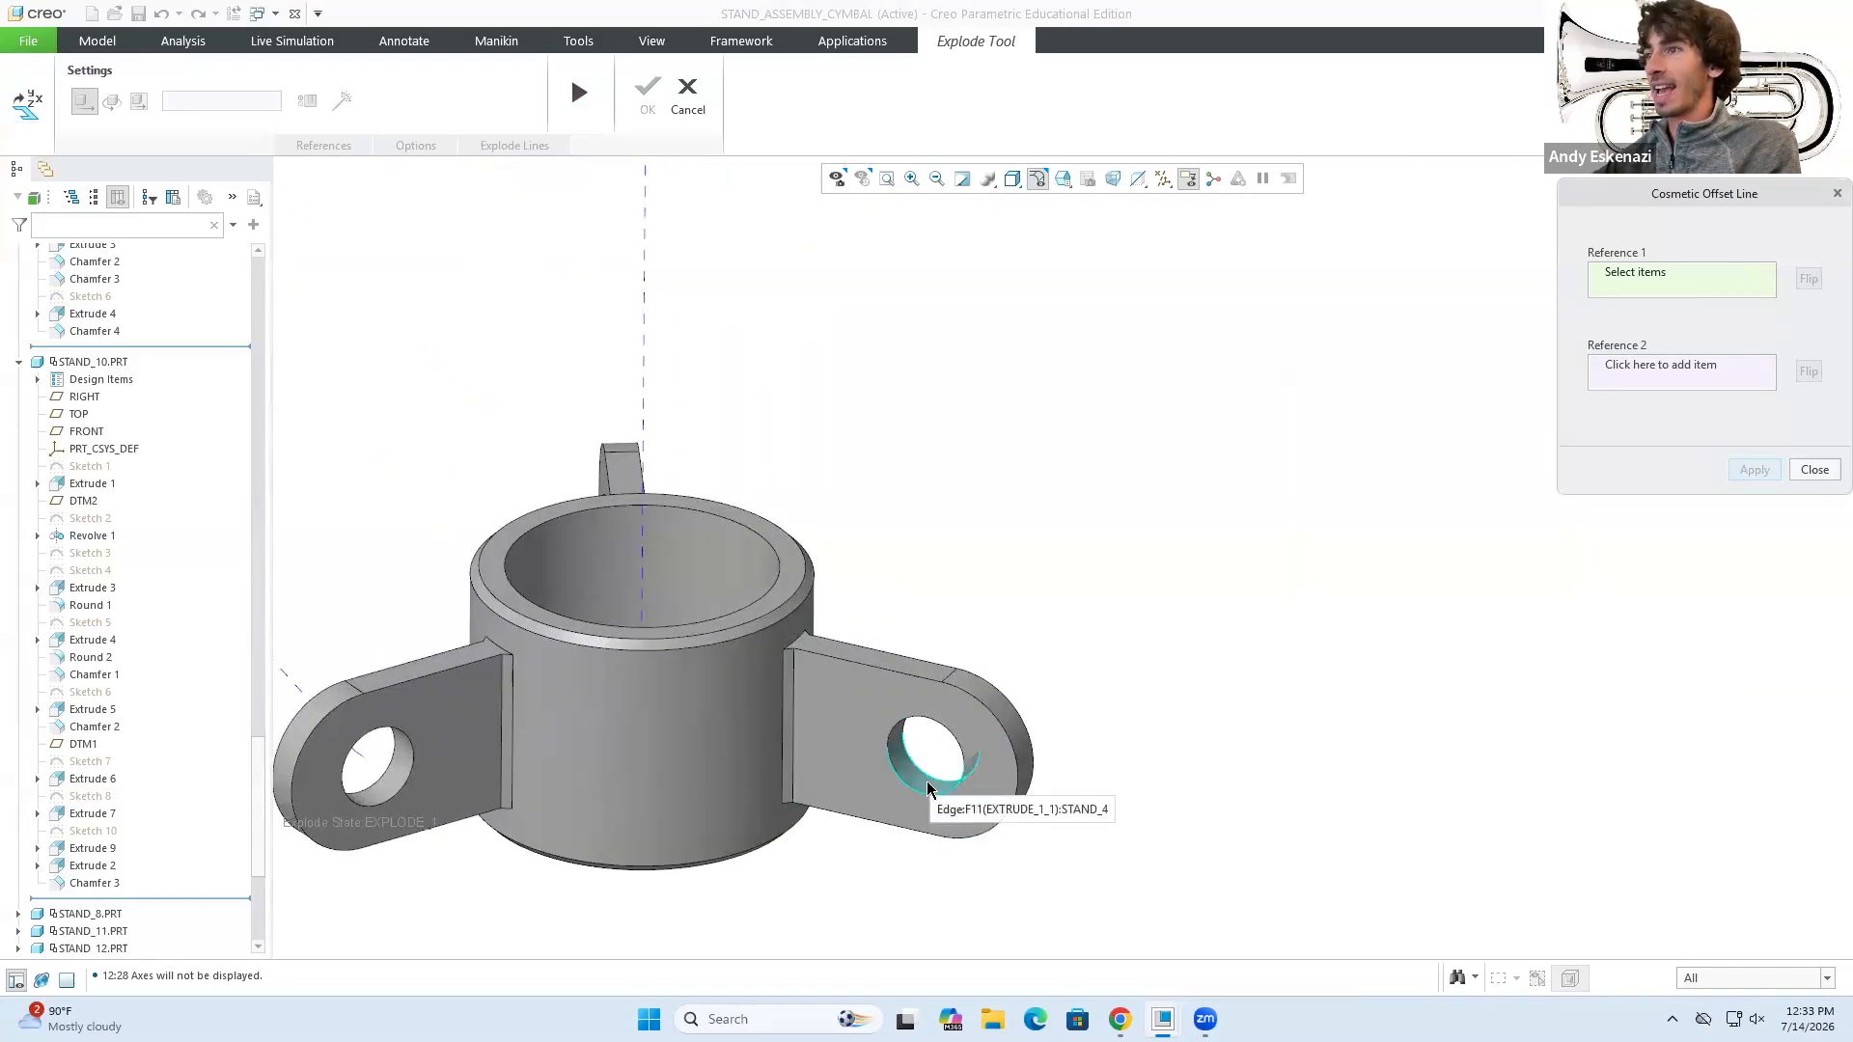
click(929, 789)
scroll(929, 790, down, 6)
scroll(1127, 410, up, 8)
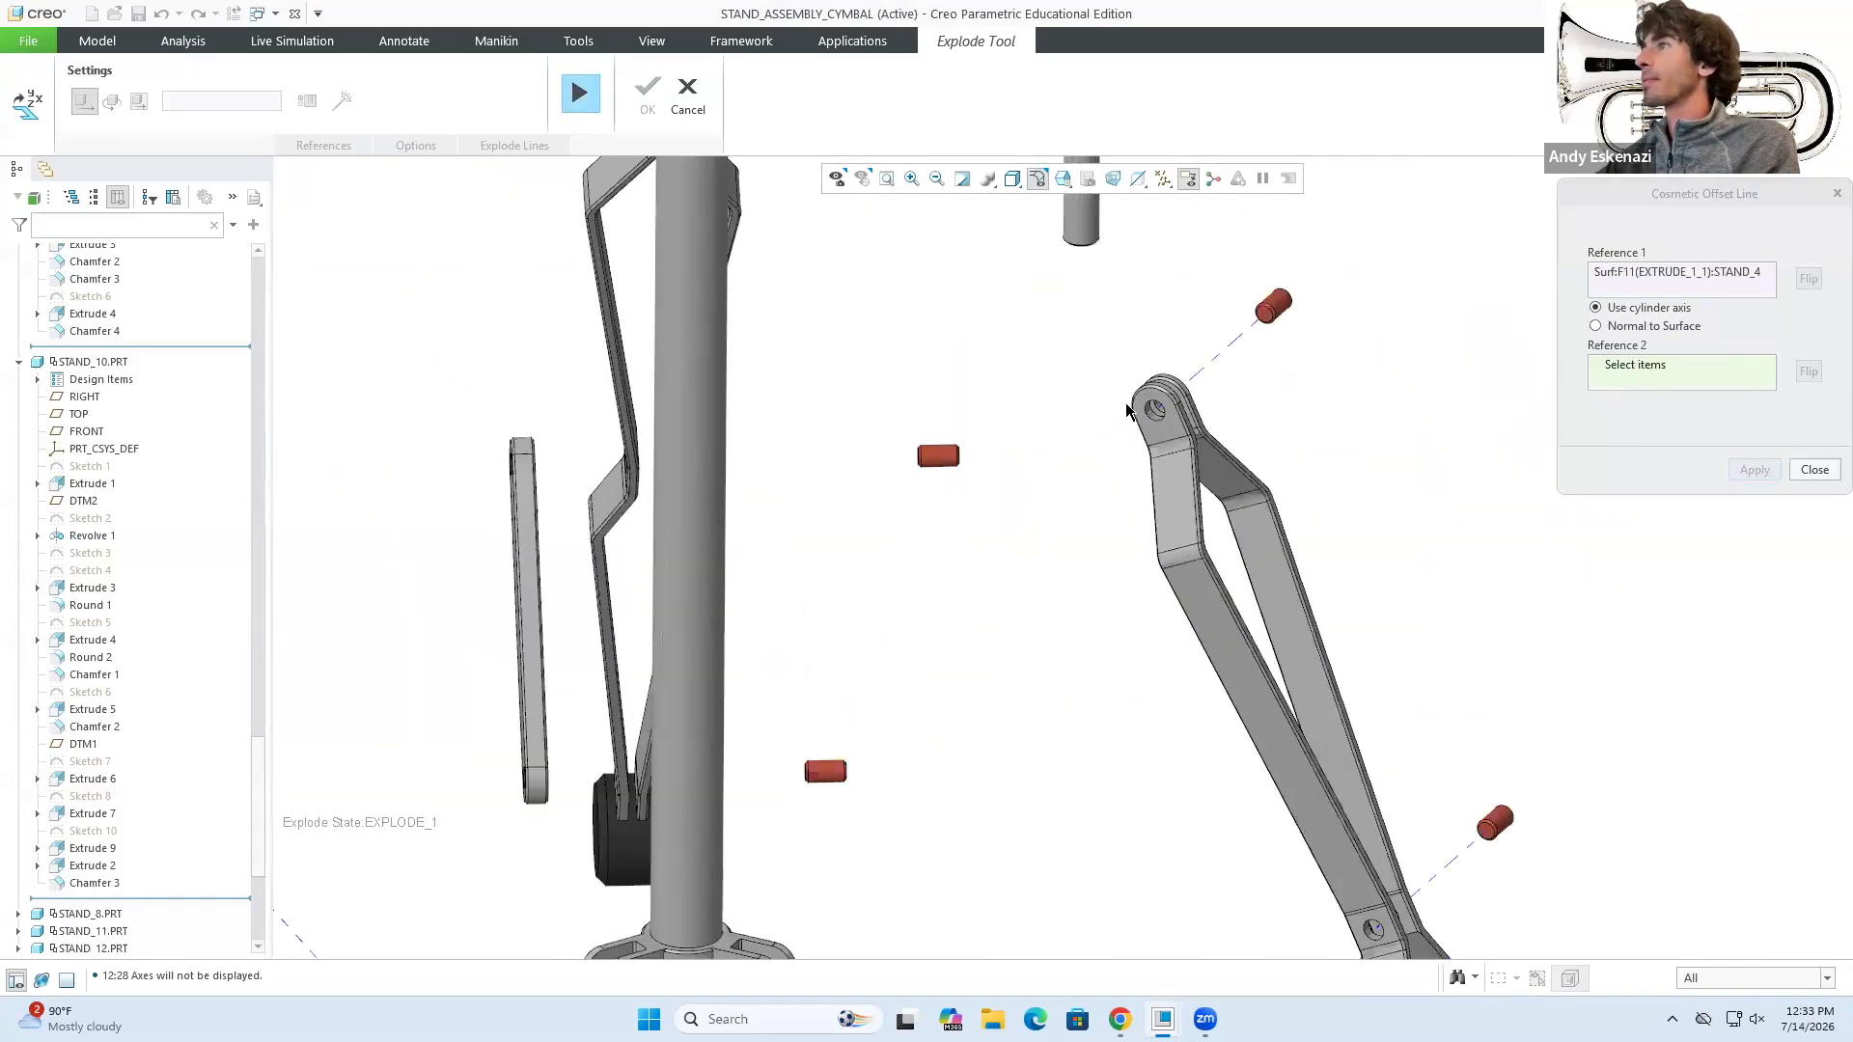
scroll(1127, 411, up, 3)
click(1216, 395)
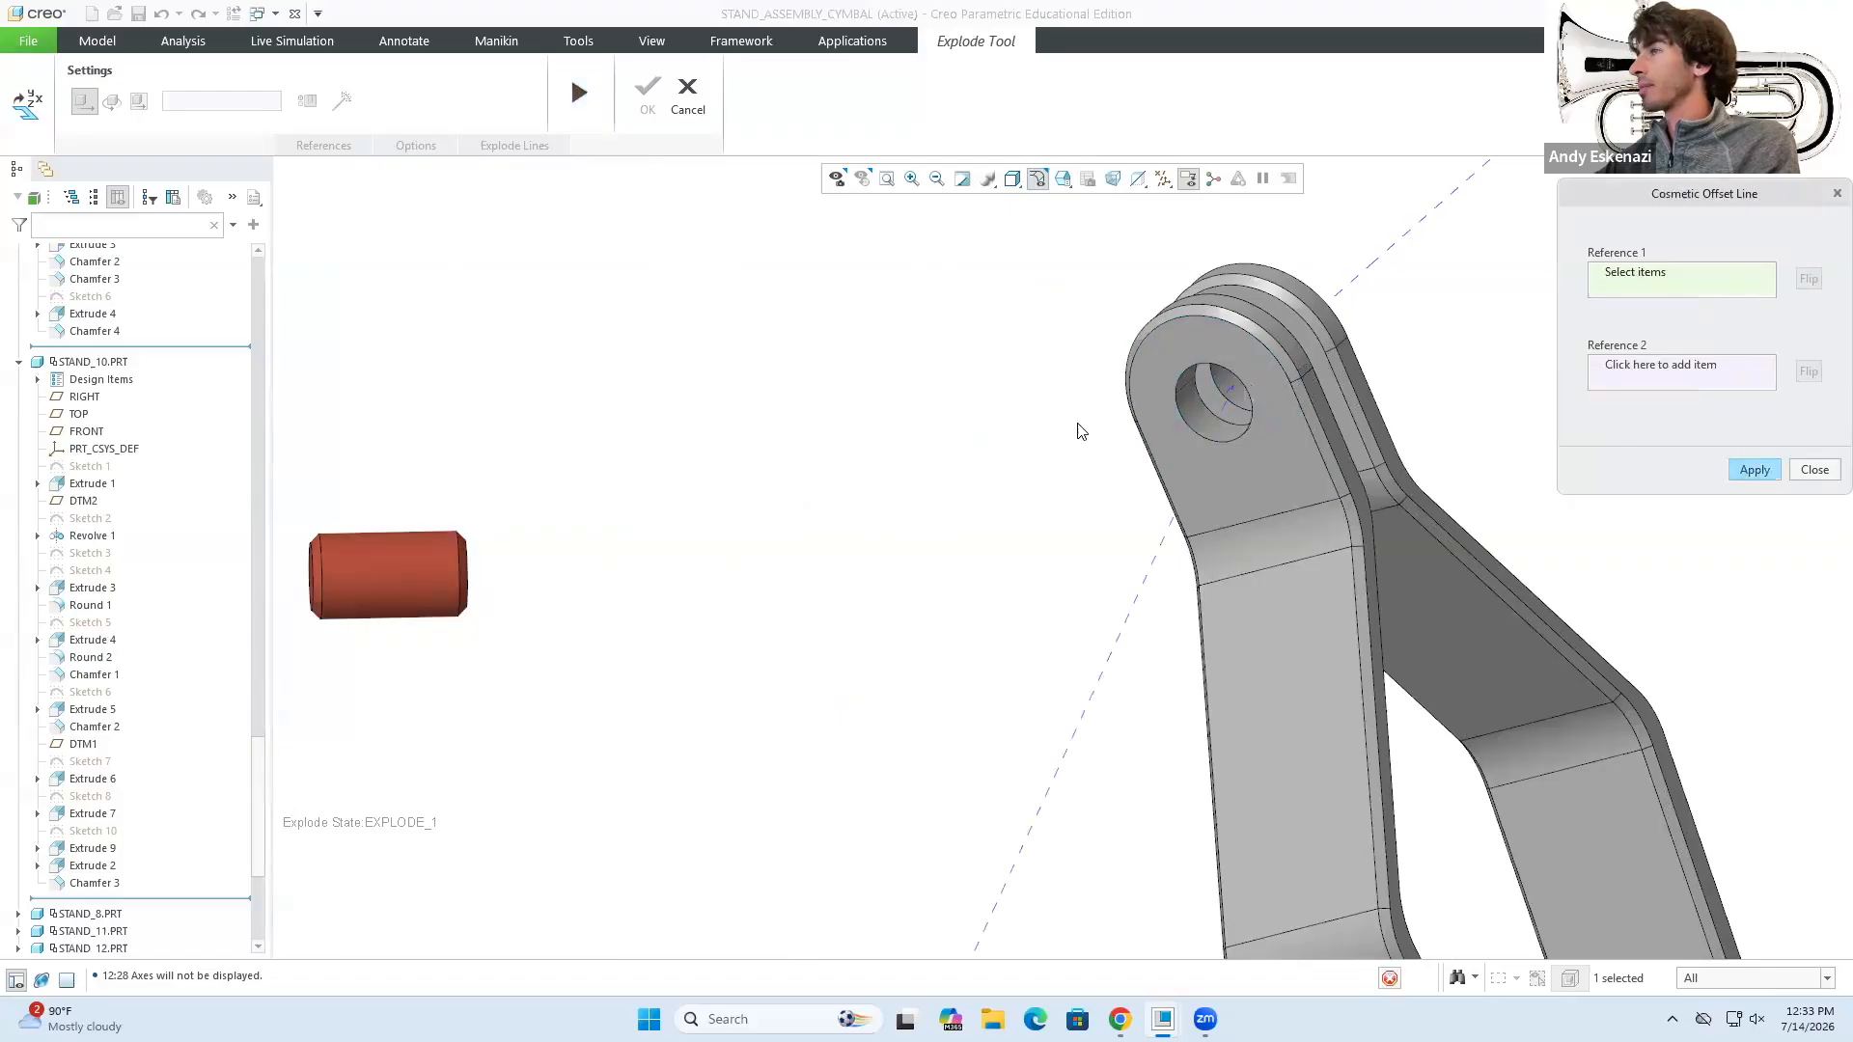
- Try an explode line from the lower hole of the STAND_6 link beside its pin to the STAND_4 EXTRUDE_1_2 lug hole
scroll(1080, 431, down, 10)
mouse_move(1072, 434)
middle_down()
mouse_move(1173, 479)
mouse_move(1191, 525)
mouse_move(1159, 560)
middle_up()
scroll(702, 709, up, 10)
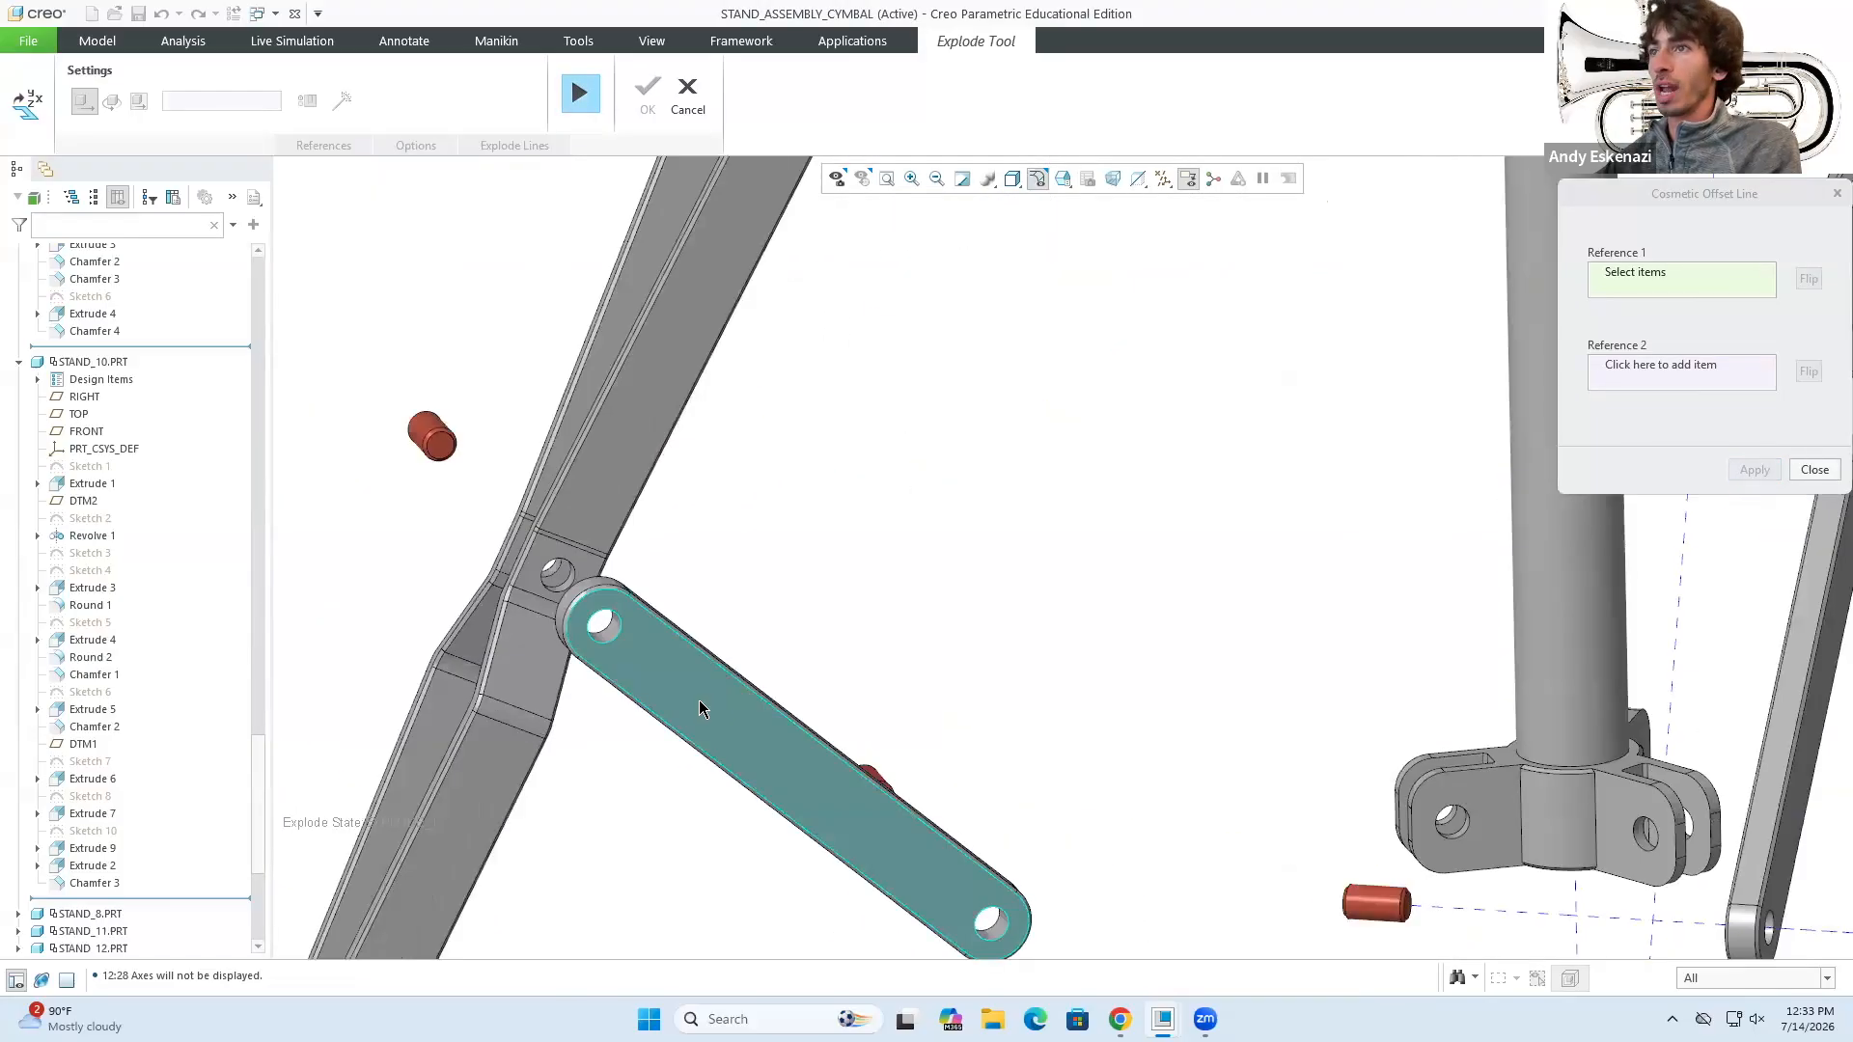
scroll(1061, 608, down, 5)
mouse_move(1417, 732)
middle_down()
mouse_move(1458, 729)
mouse_move(1443, 709)
middle_up()
scroll(1452, 686, up, 8)
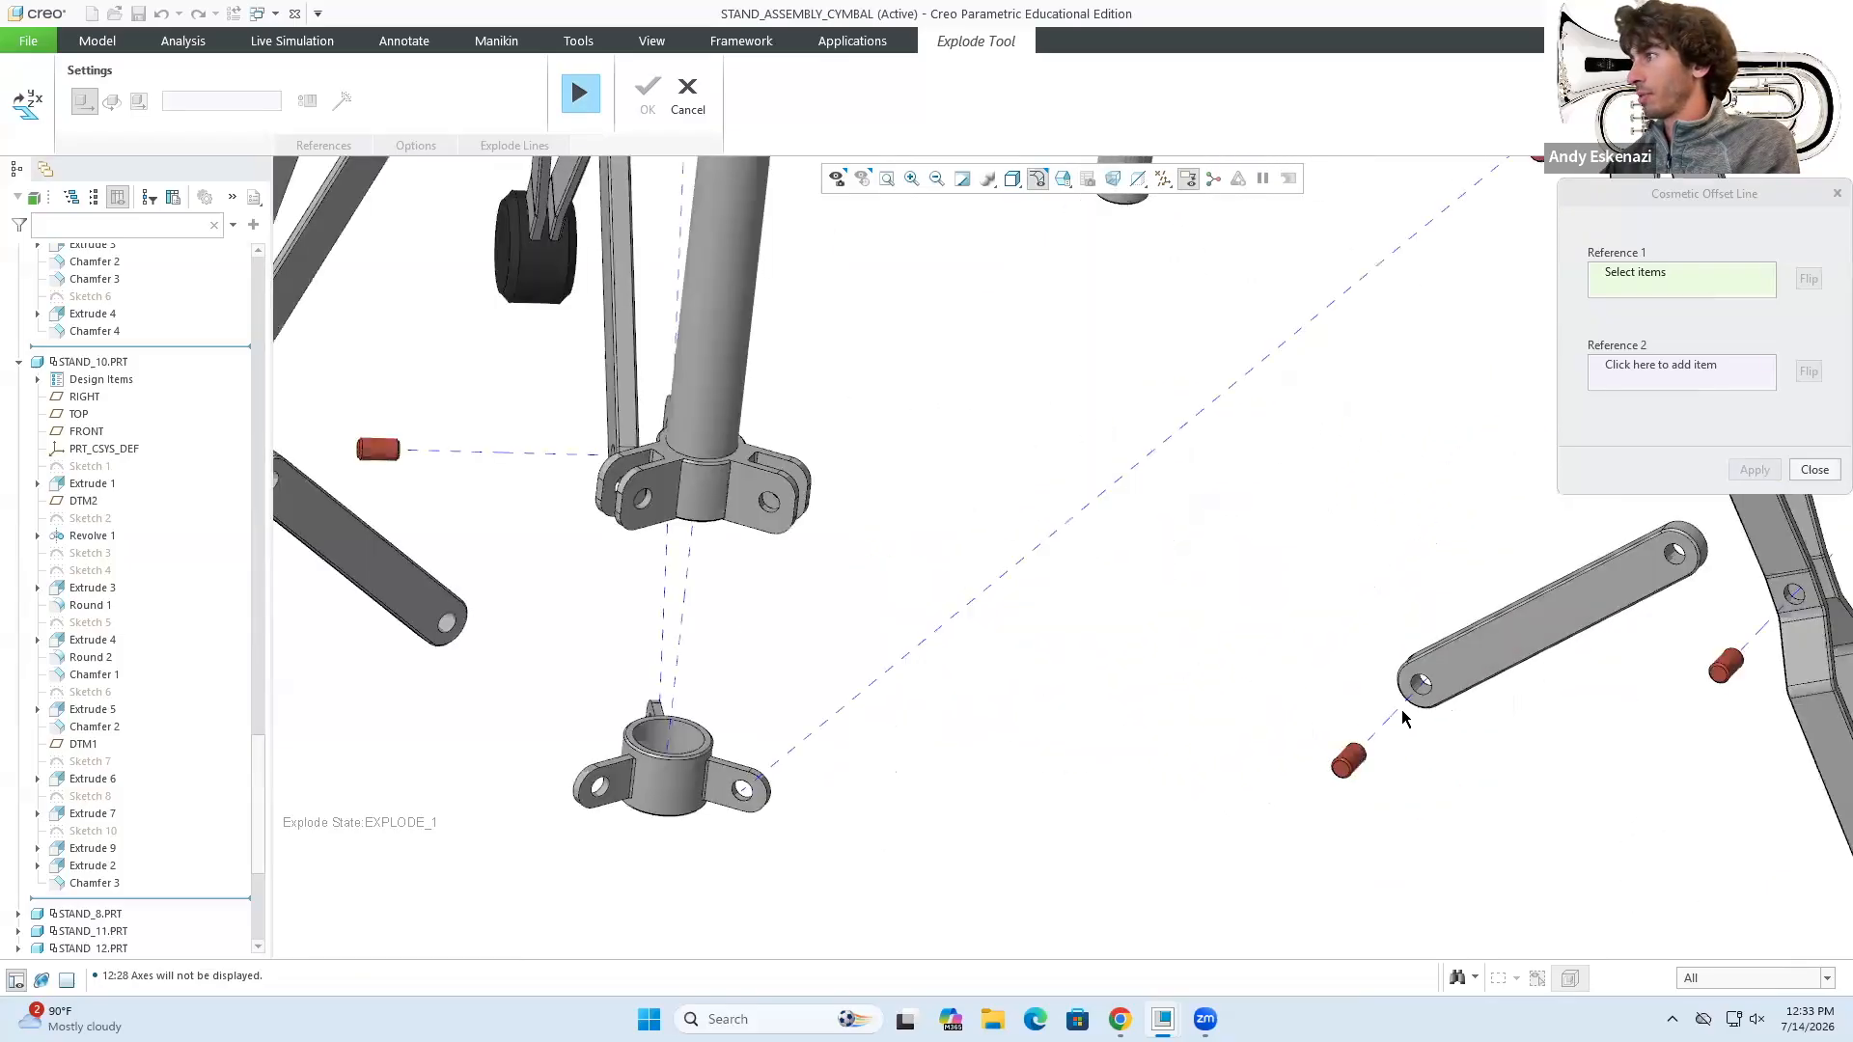
click(1456, 649)
scroll(1432, 689, down, 5)
scroll(898, 751, up, 5)
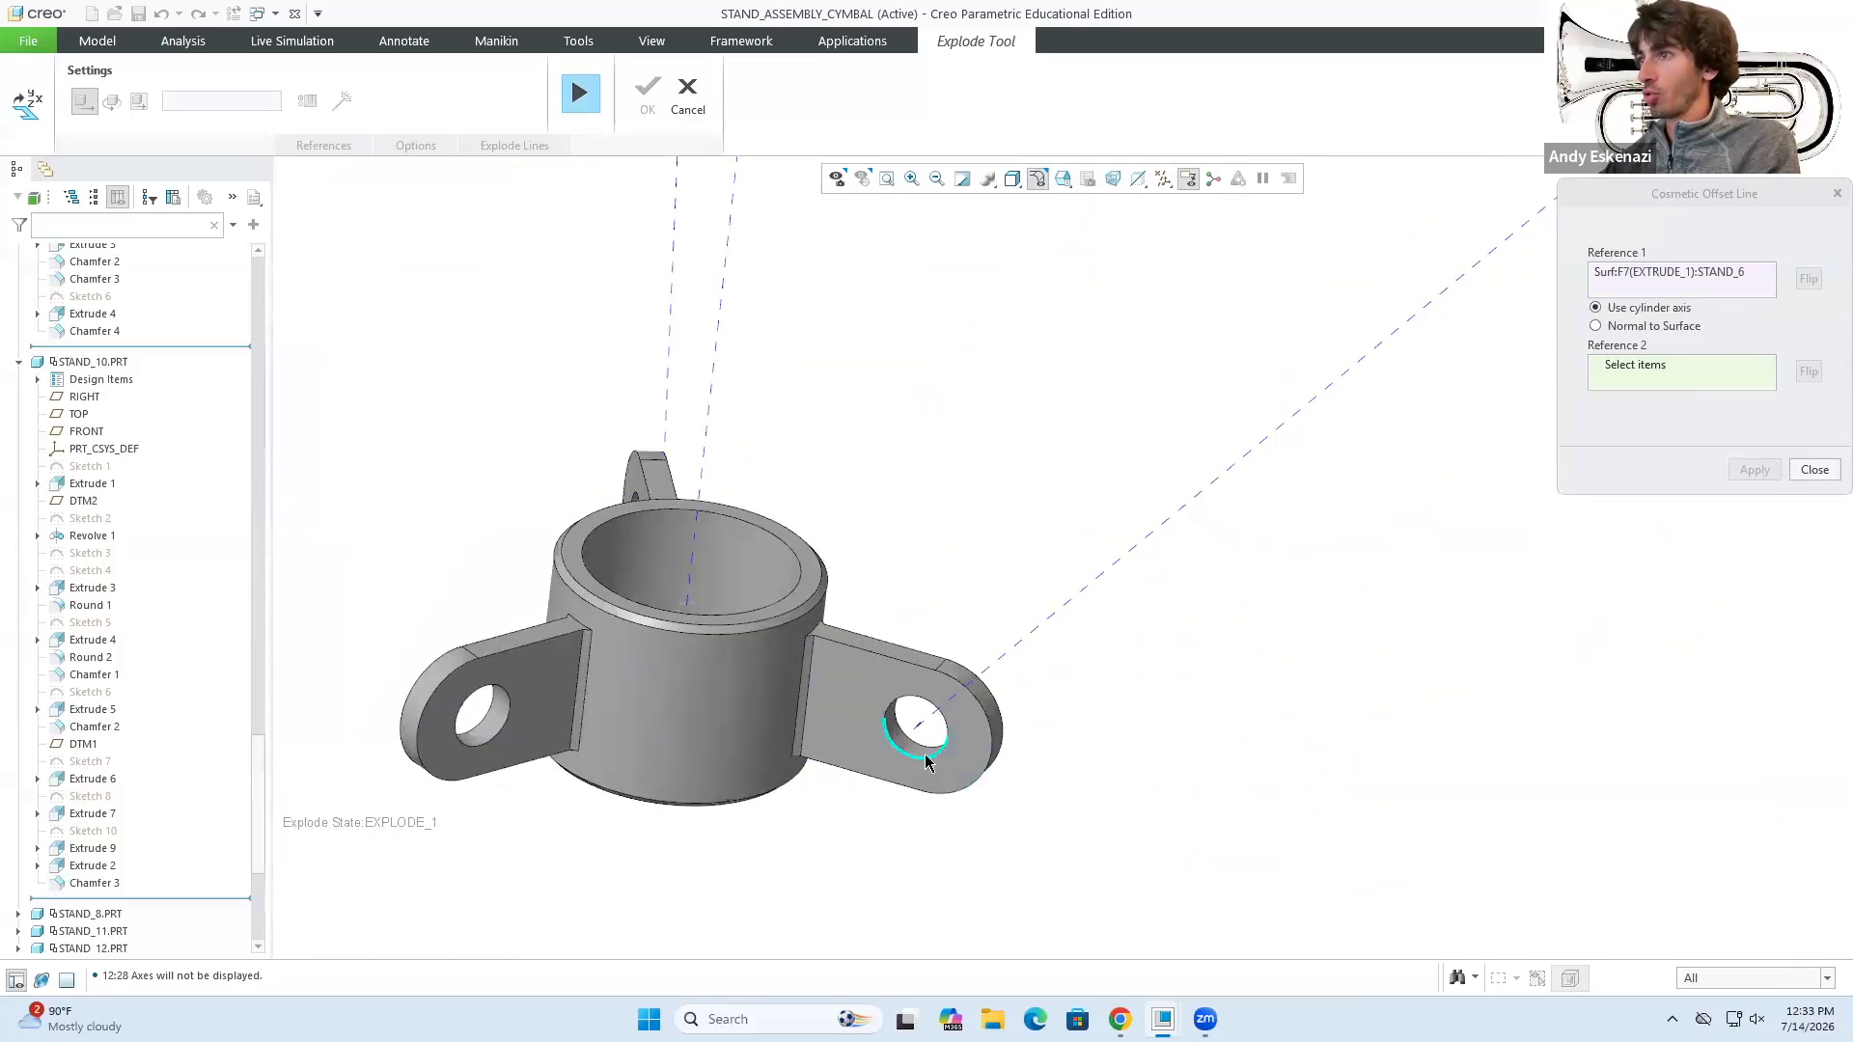
click(920, 761)
click(1753, 470)
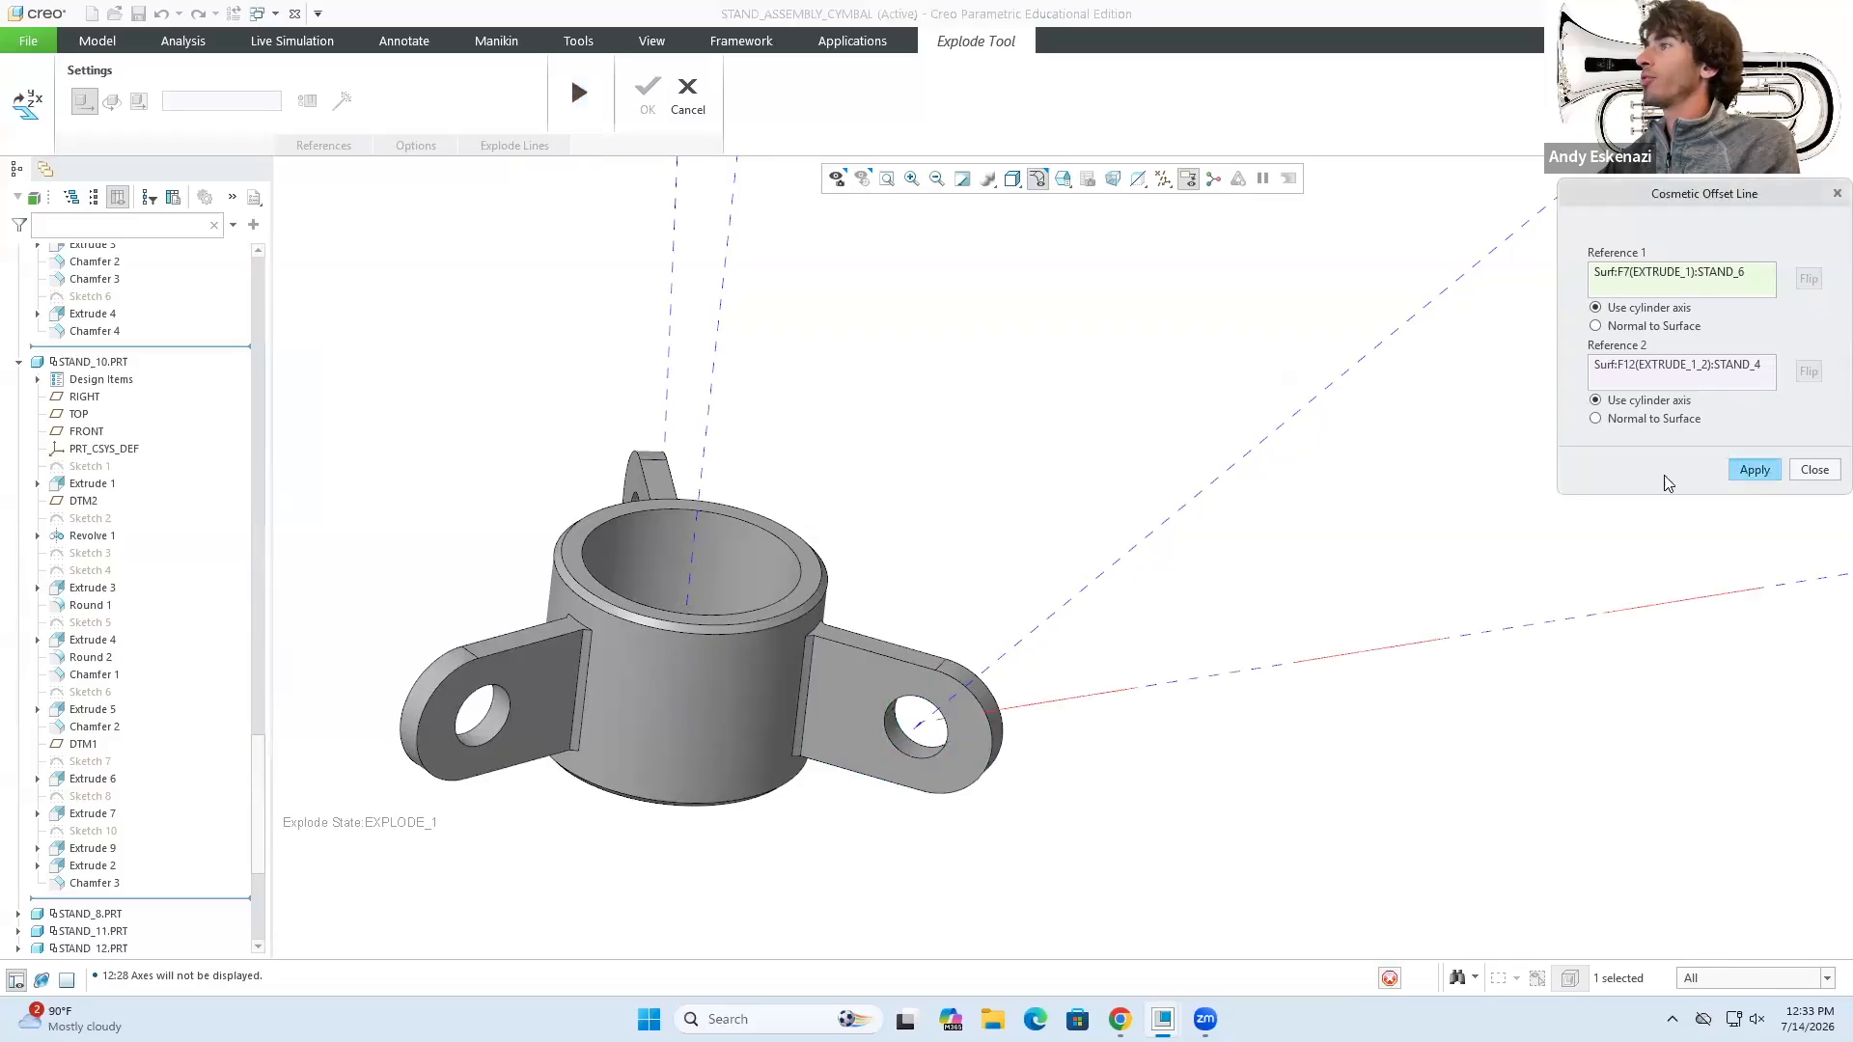
- Try an explode line from the opposite STAND_6 link's lower hole to the facing lug hole of the lower clamp
scroll(1077, 622, down, 5)
scroll(1155, 644, up, 5)
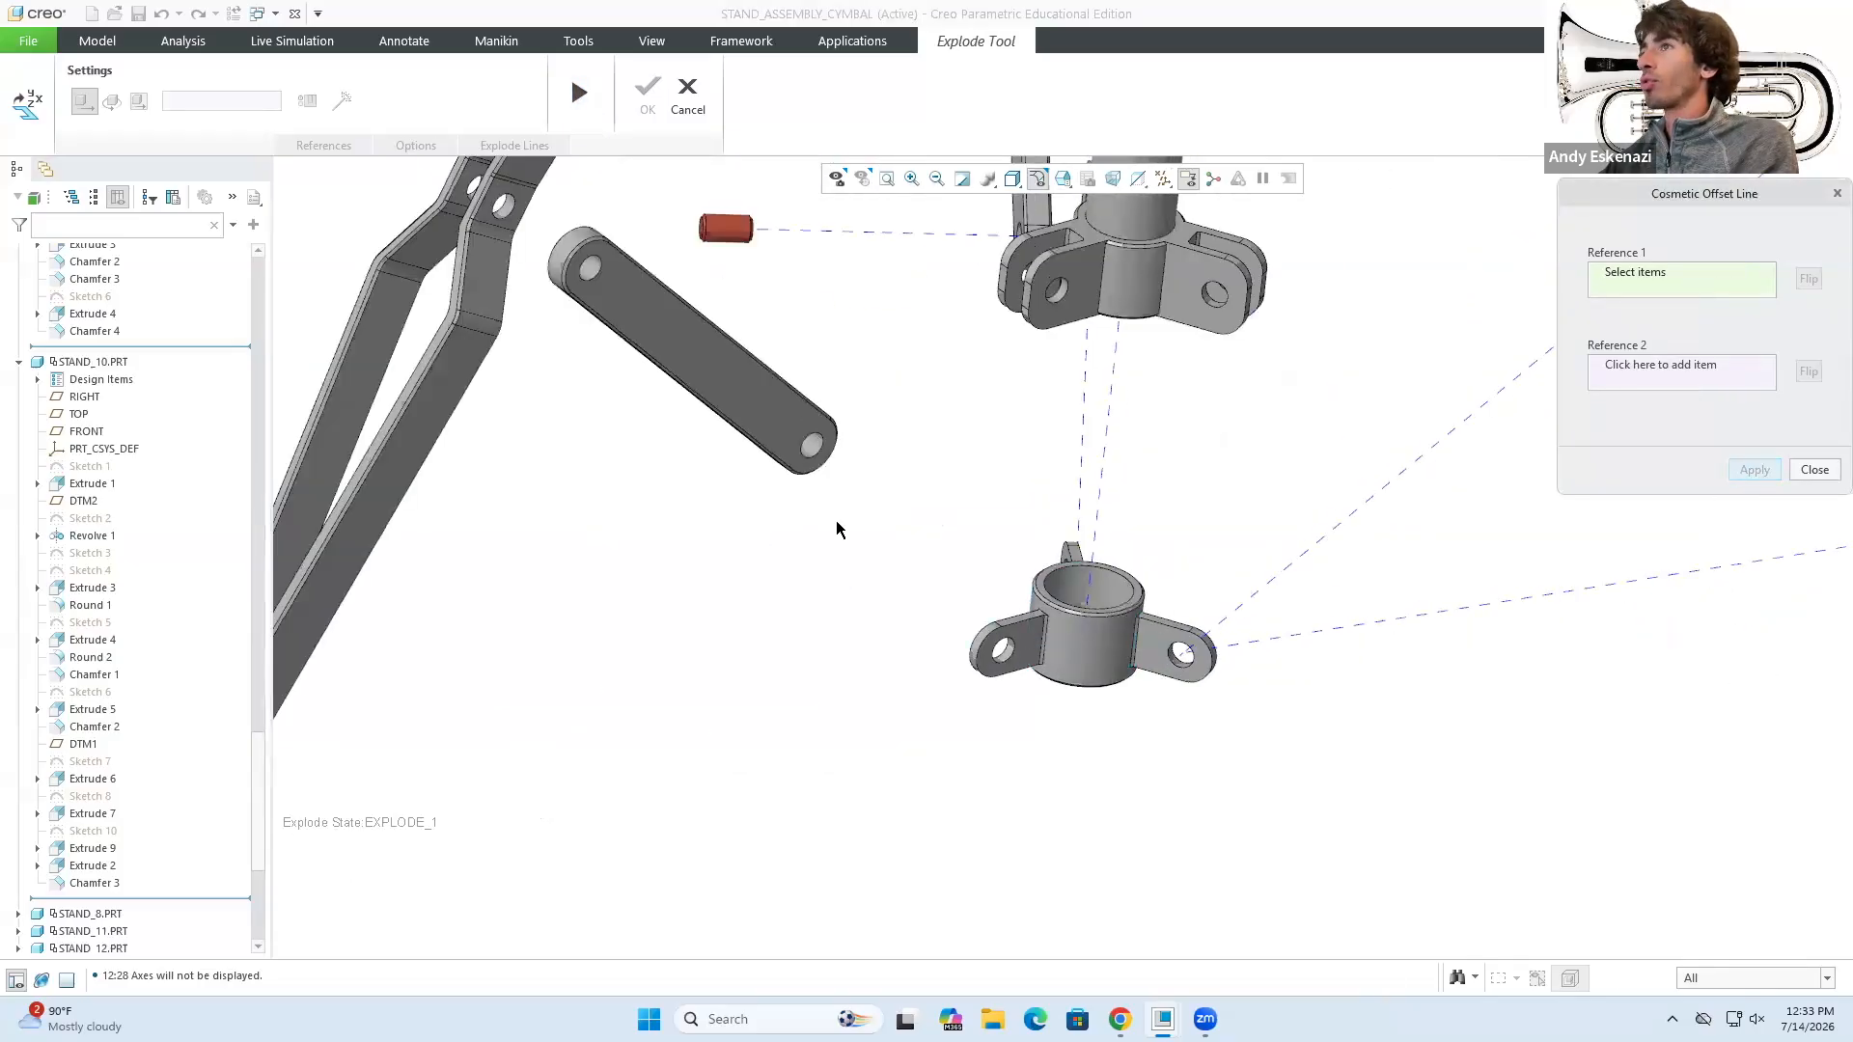
click(777, 338)
click(1258, 850)
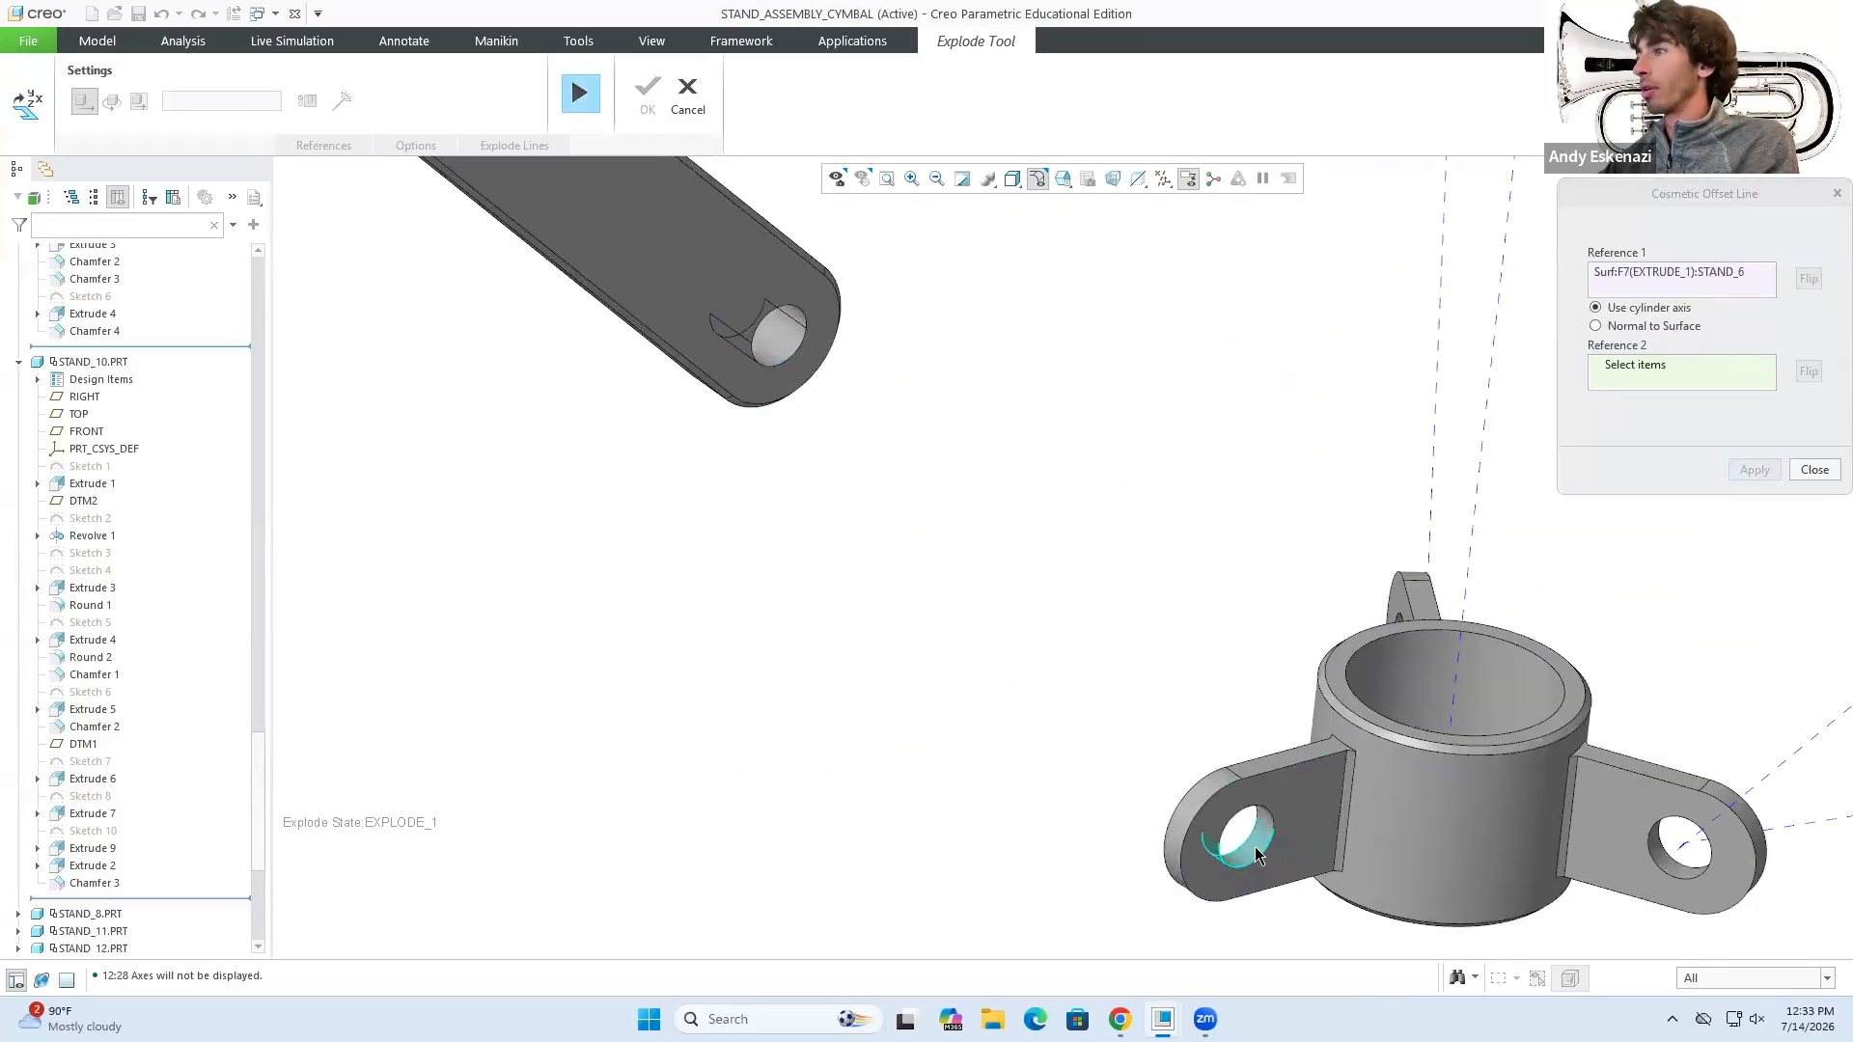
click(1754, 470)
scroll(1284, 644, down, 5)
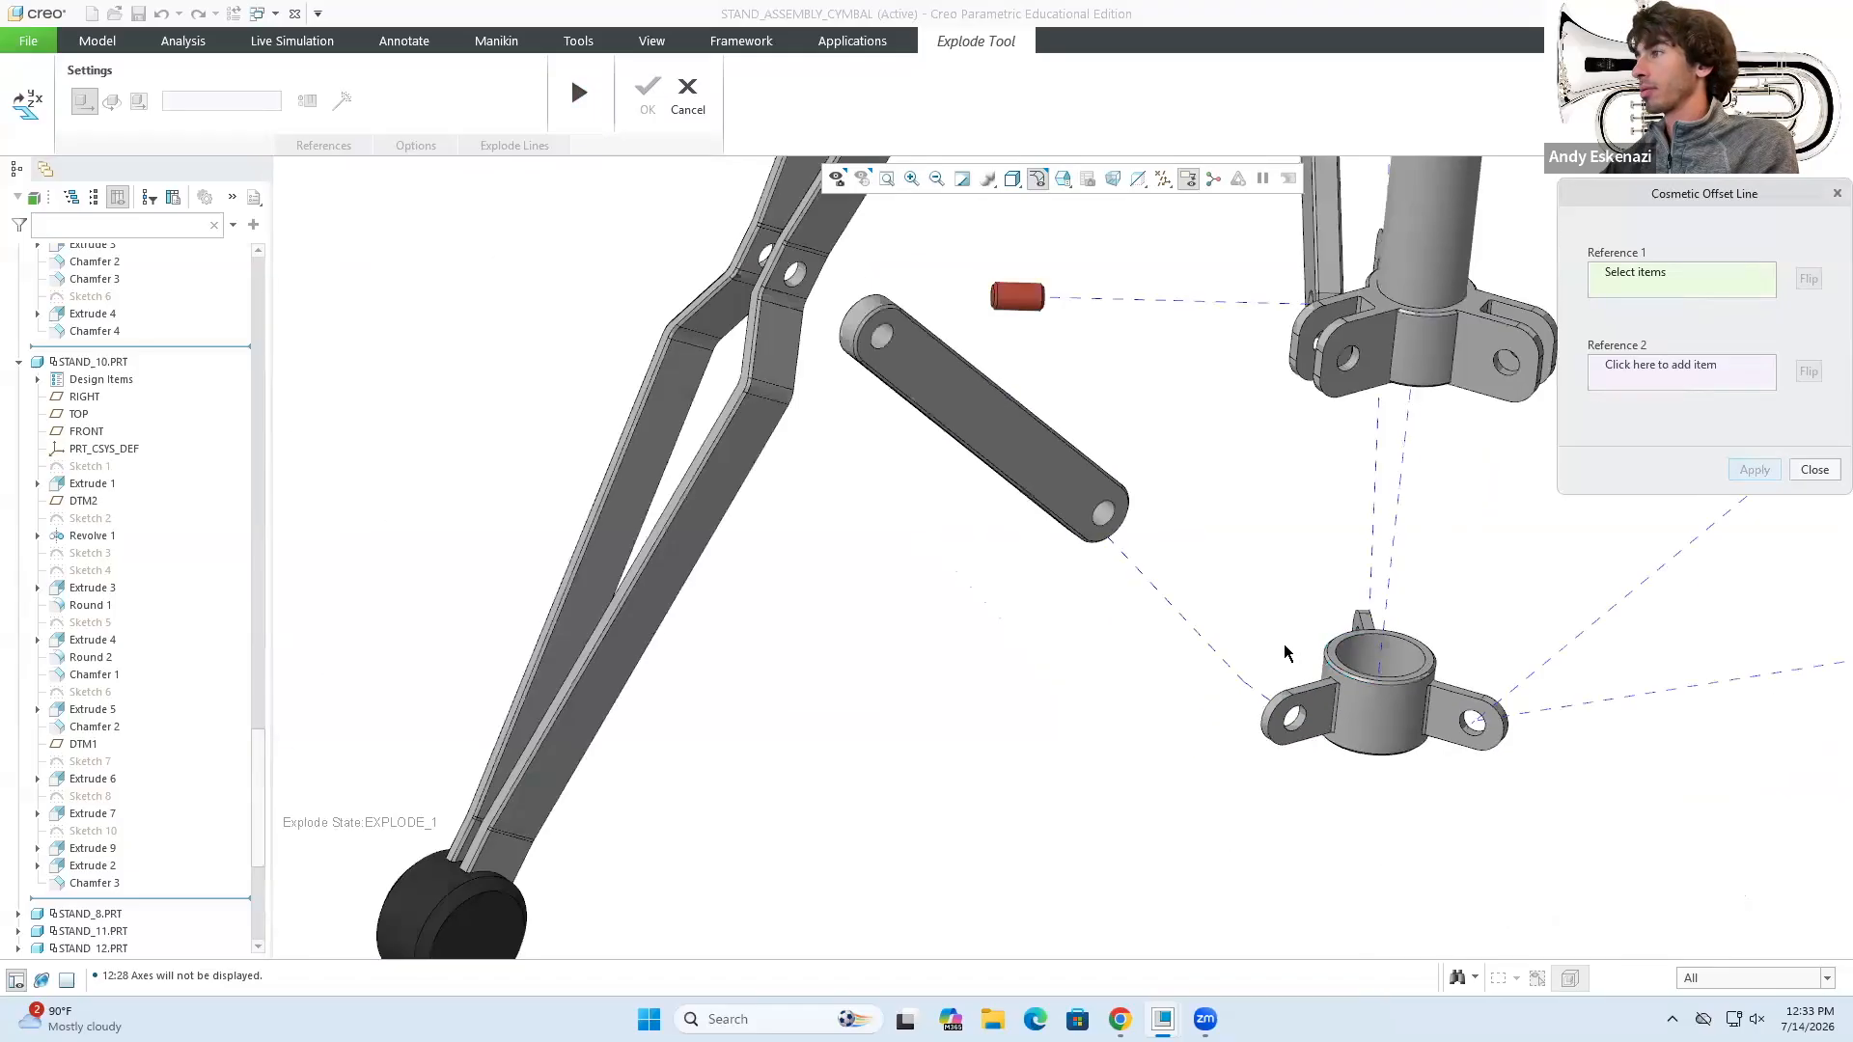
- Finish adding lines and delete the two explode lines joining the STAND_6 links to the lower STAND_4 clamp
click(1814, 471)
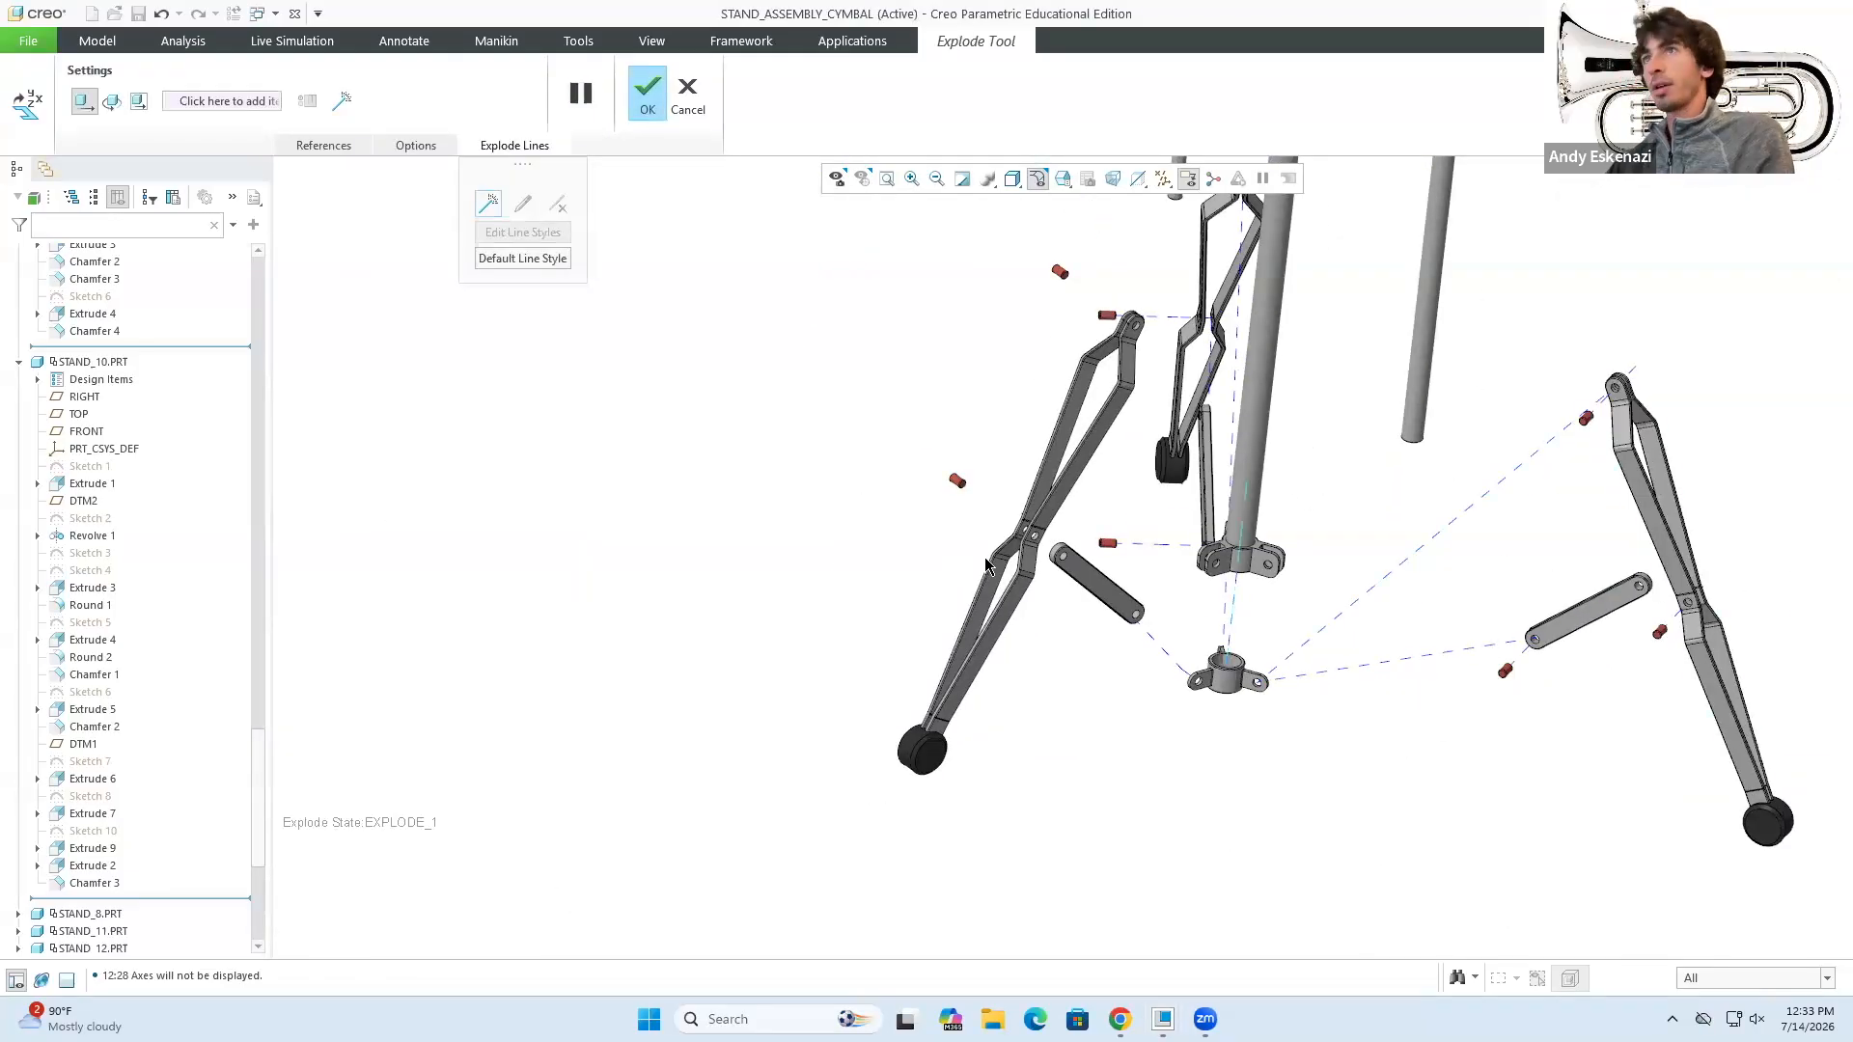
click(1370, 664)
click(558, 204)
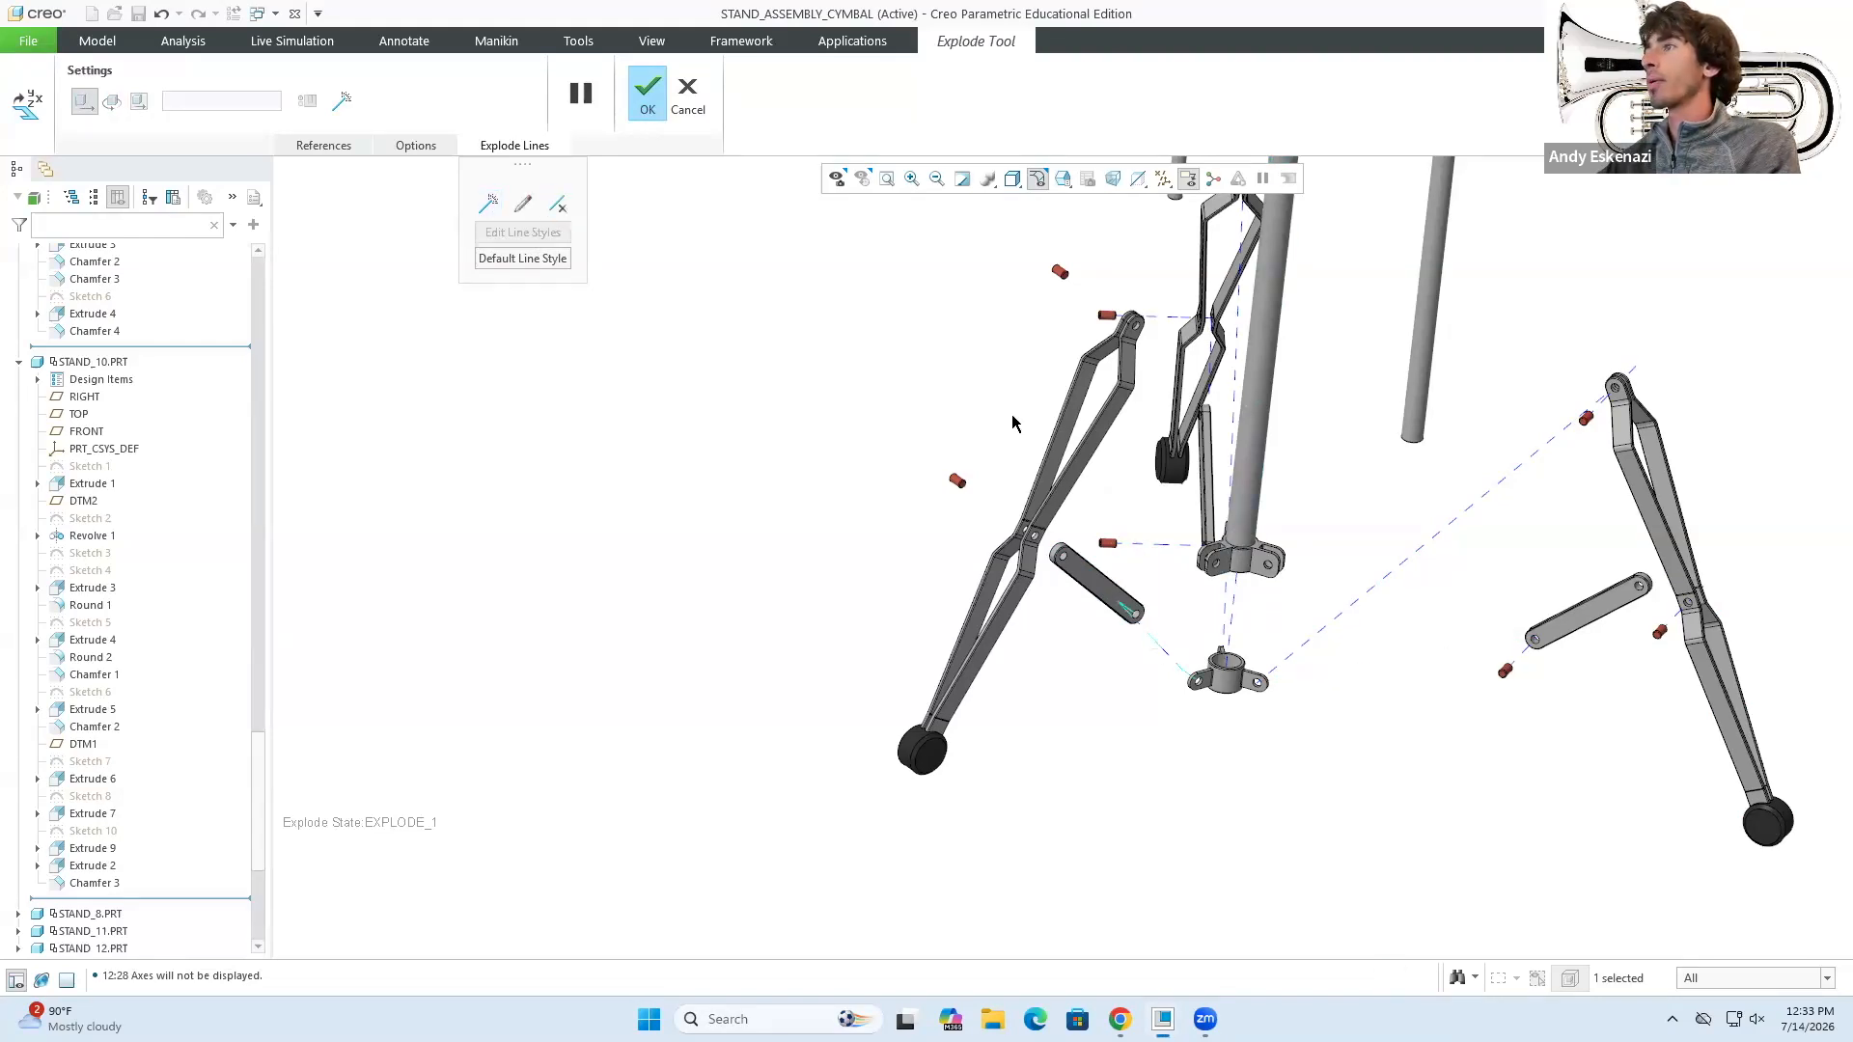
- Add an explode line from the STAND_6 link's lower hole, beside its pin, to the upper clamp's facing lug hole
click(342, 101)
scroll(1415, 600, down, 3)
scroll(1769, 720, down, 5)
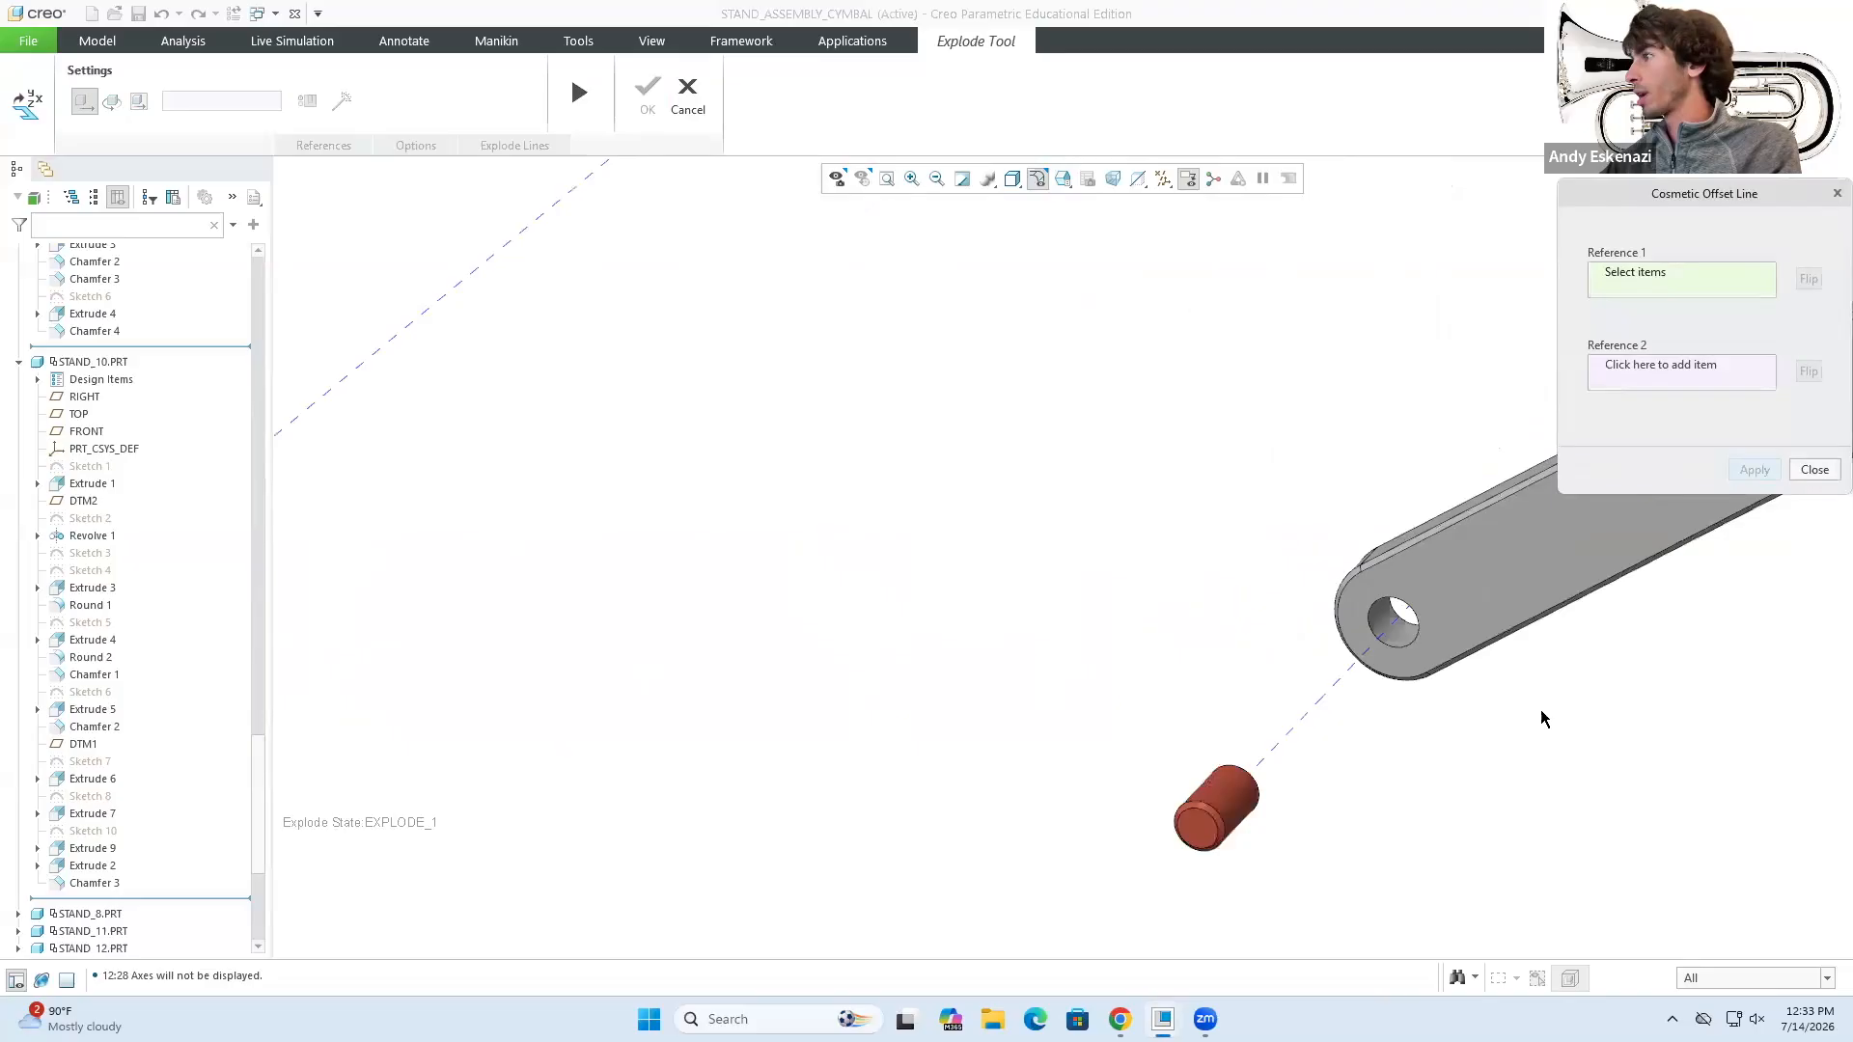
click(1412, 639)
scroll(865, 564, up, 5)
scroll(758, 569, down, 4)
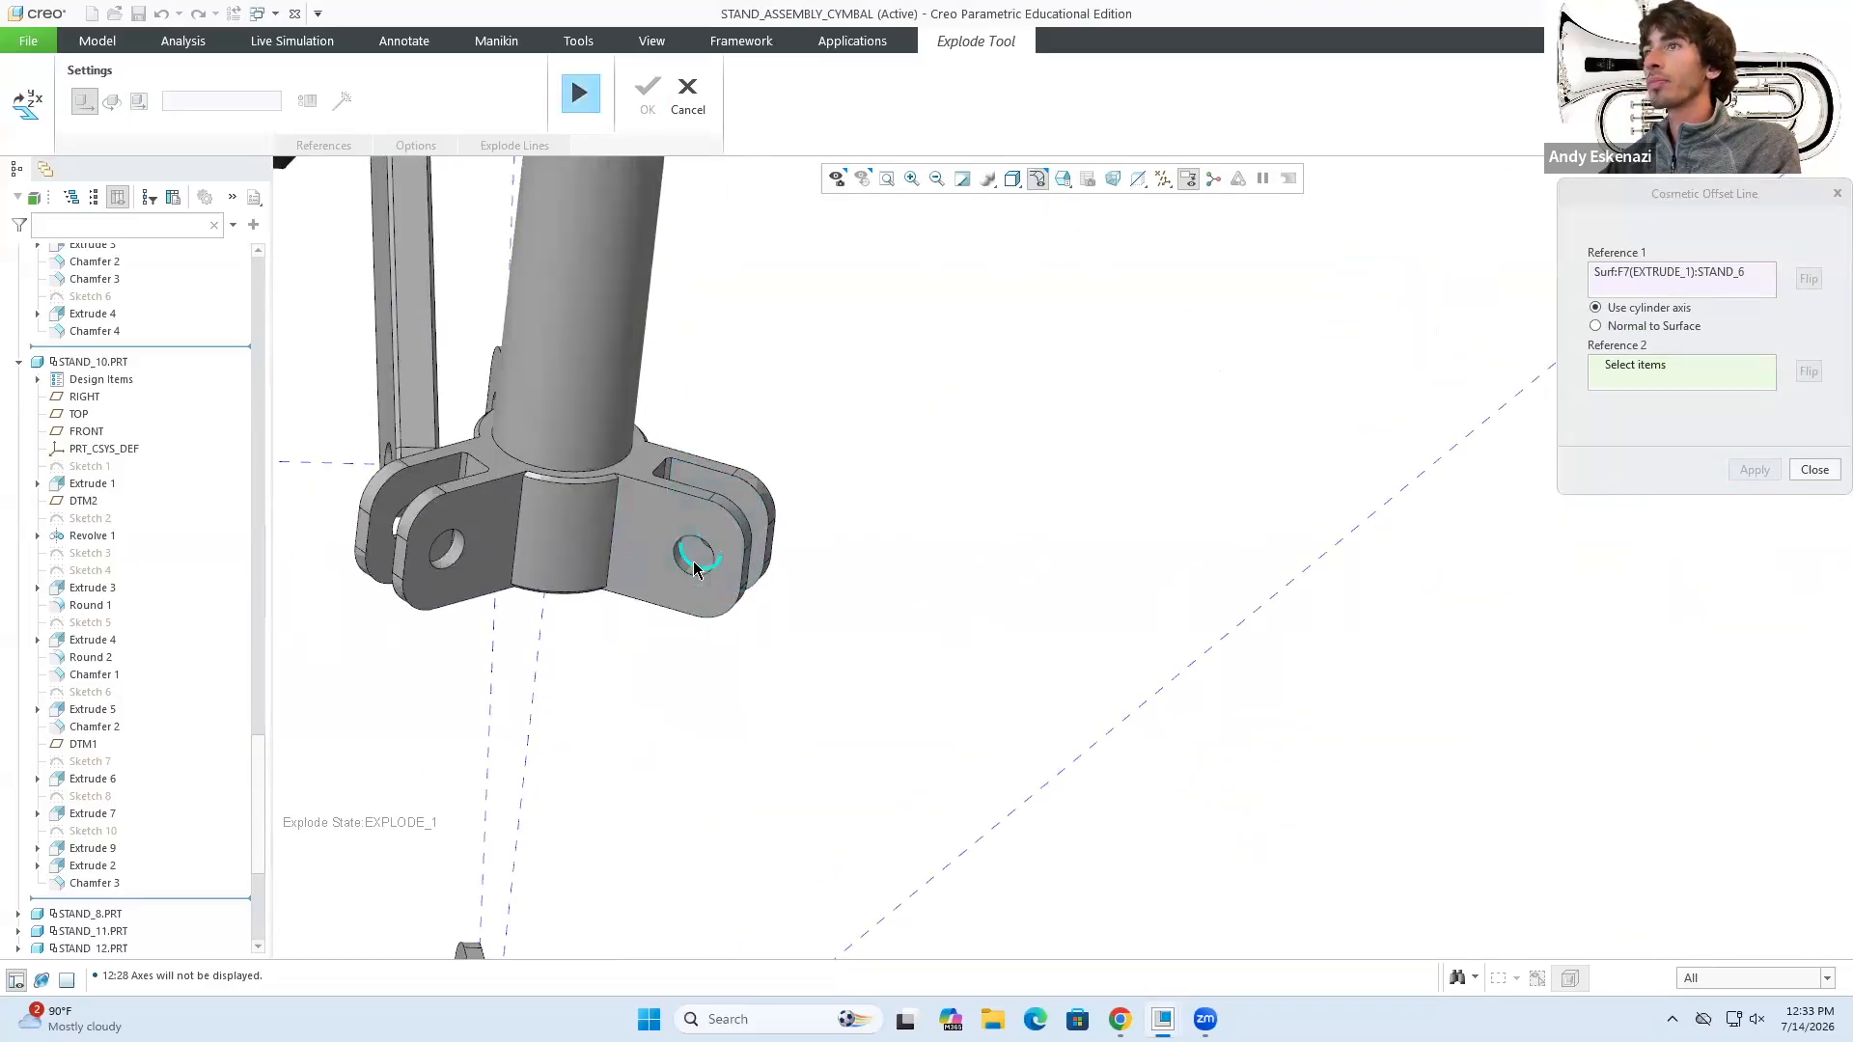
scroll(694, 568, down, 4)
click(734, 516)
click(1753, 470)
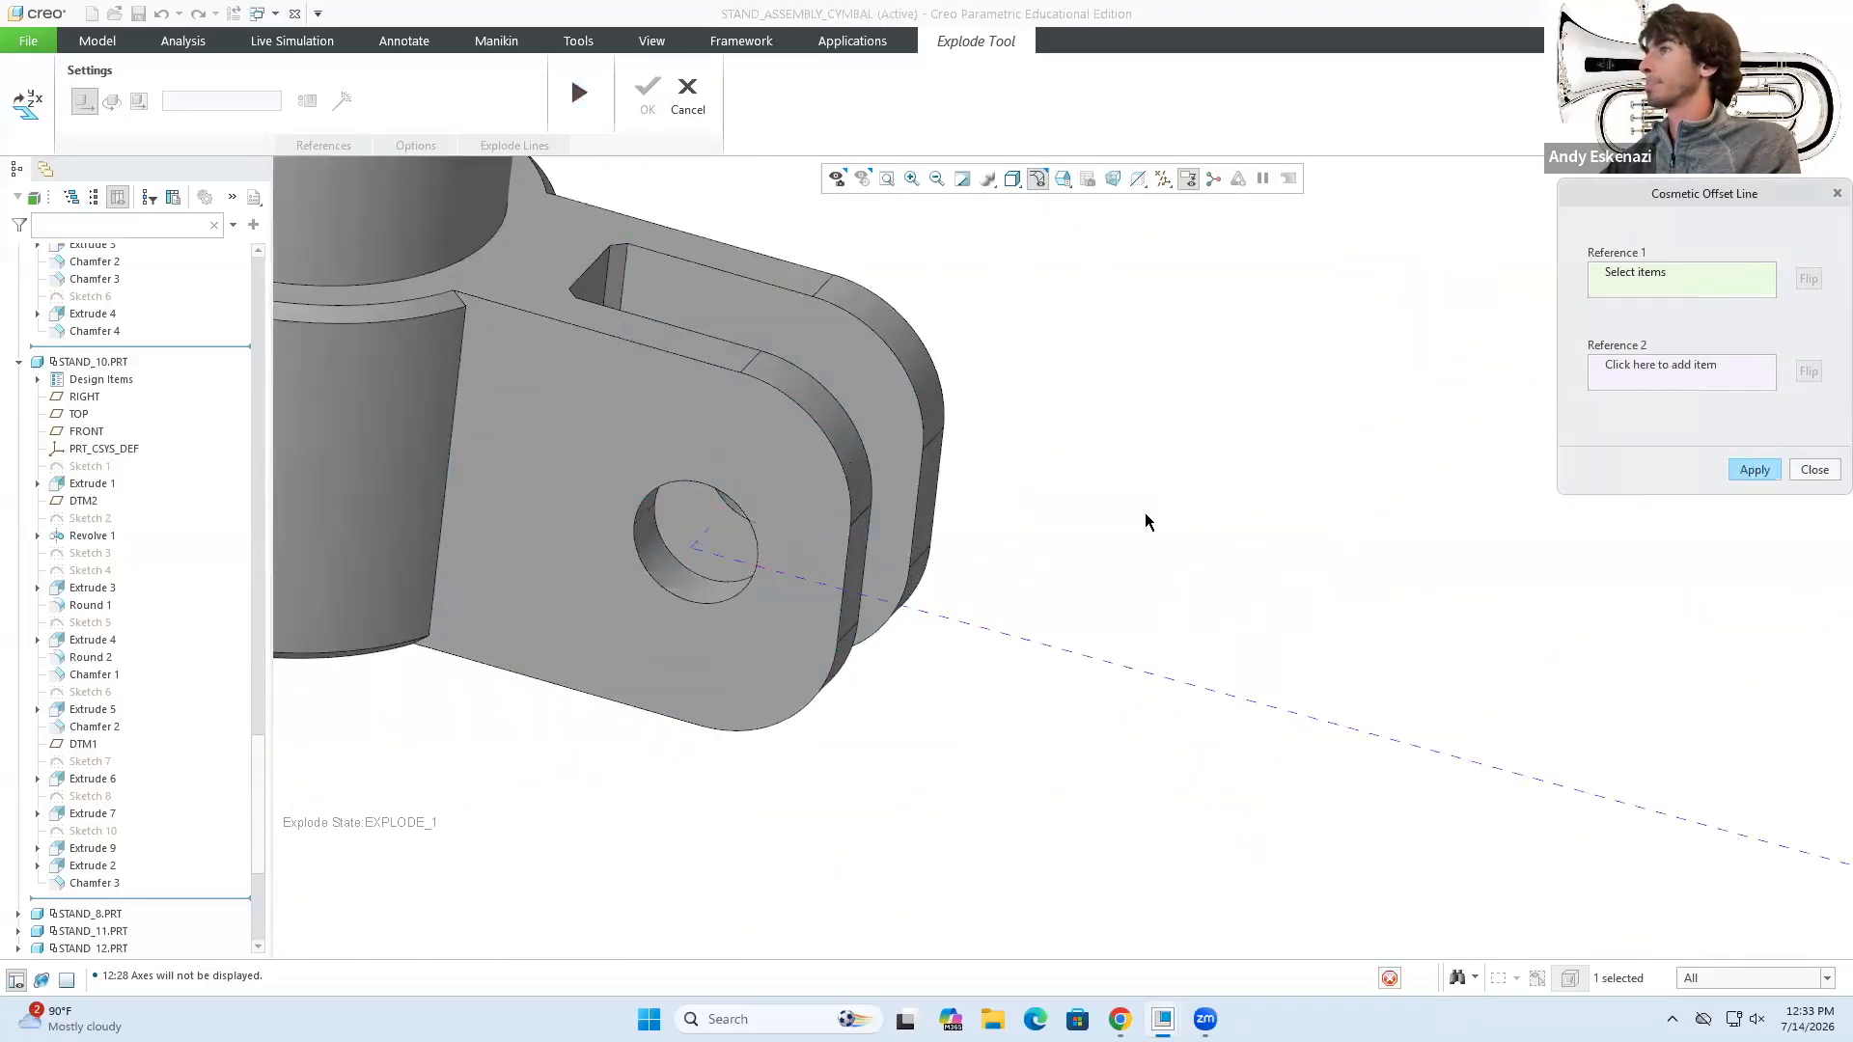
- Add an explode line from the opposite STAND_6 link's lower hole to the matching lug hole on the upper clamp
scroll(944, 679, up, 6)
scroll(858, 627, up, 5)
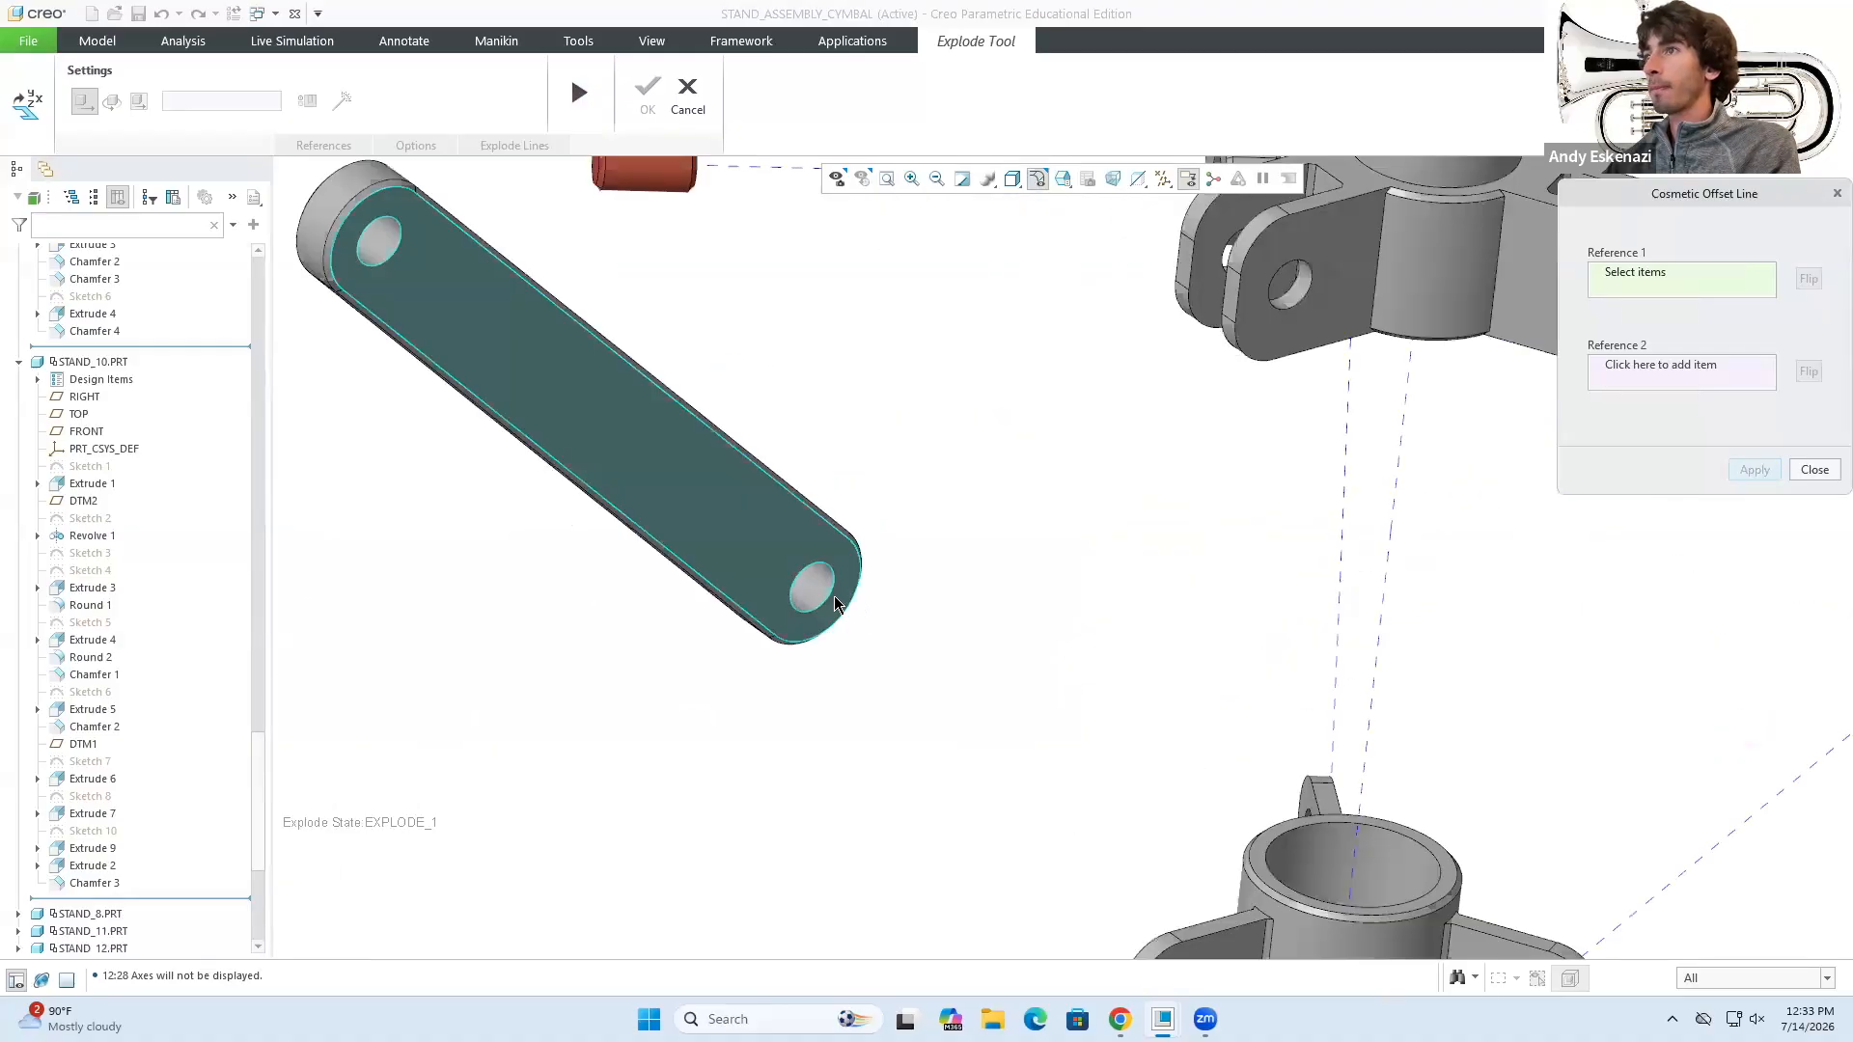
click(1374, 276)
scroll(1282, 293, up, 5)
click(1245, 294)
scroll(1351, 502, down, 5)
click(1747, 475)
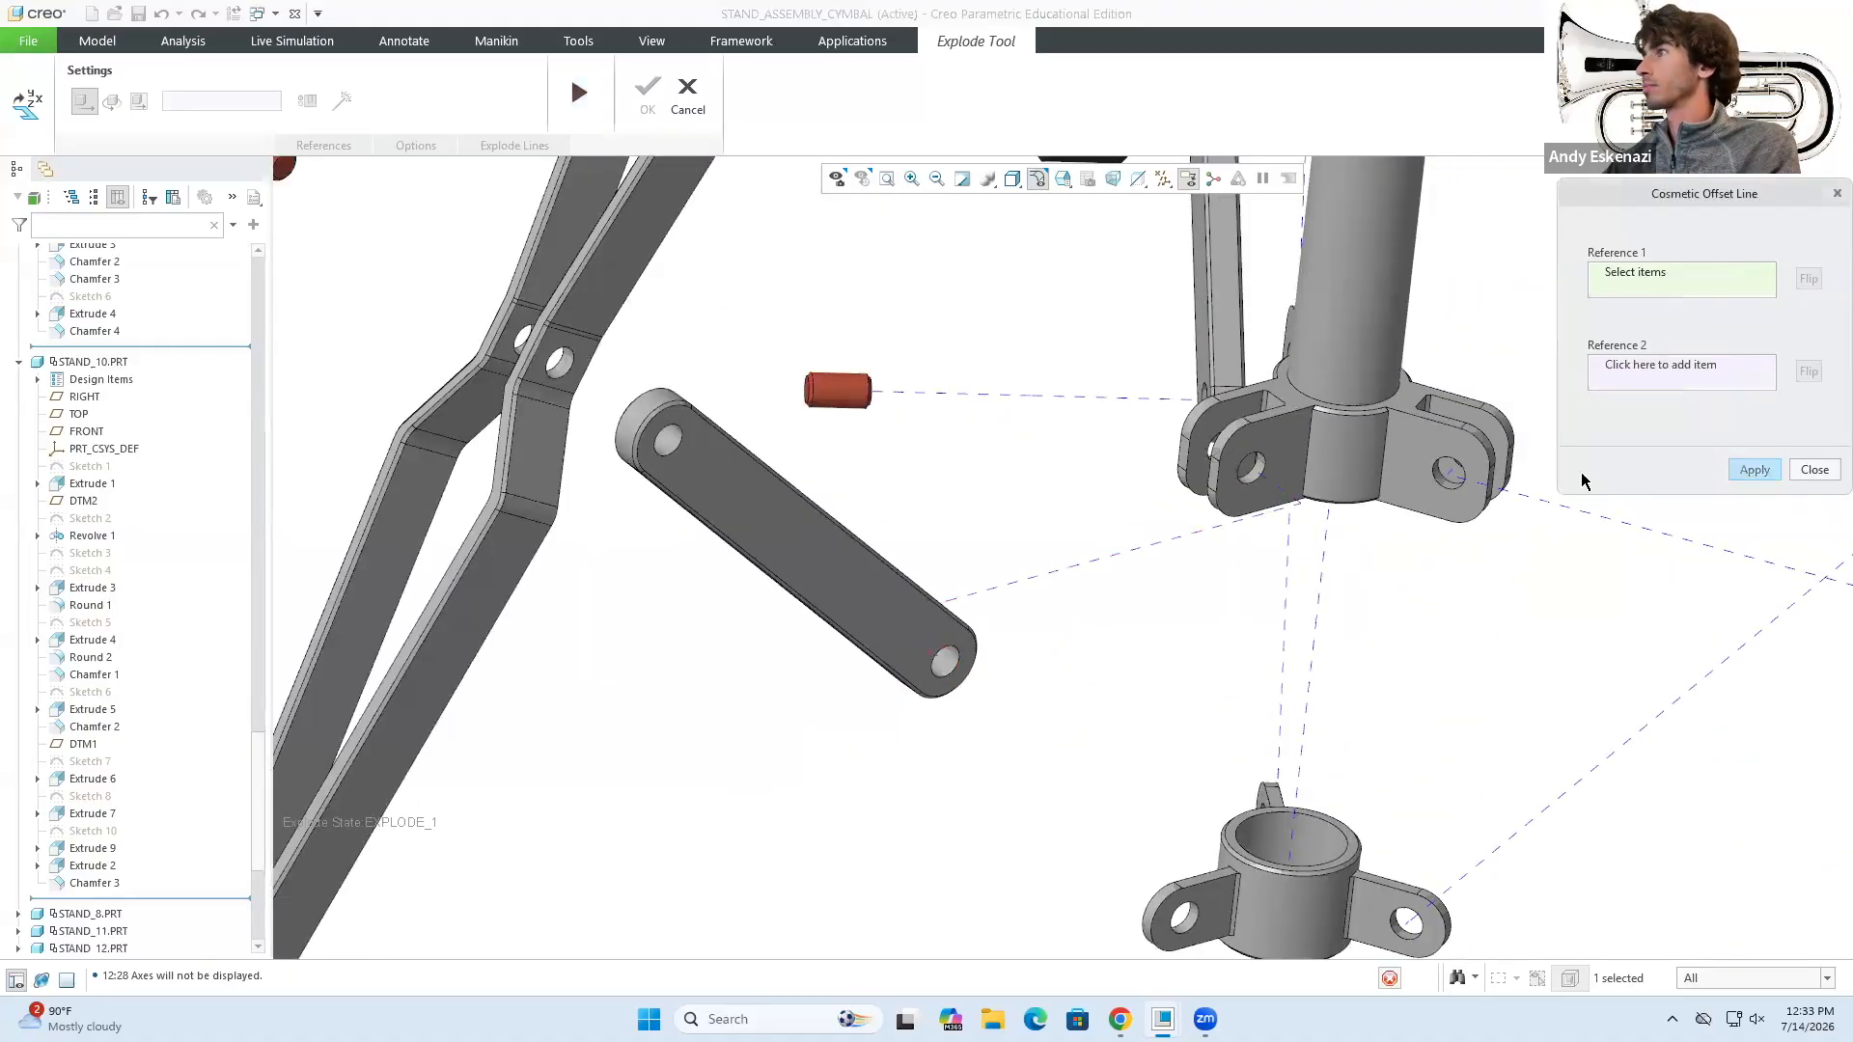
- Add an explode line from the STAND_6 link's upper hole to the adjacent hole in the STAND_5 leg
scroll(1095, 516, down, 5)
mouse_move(1175, 528)
middle_down()
mouse_move(1142, 513)
mouse_move(1155, 481)
mouse_move(1180, 526)
middle_up()
scroll(1180, 526, up, 3)
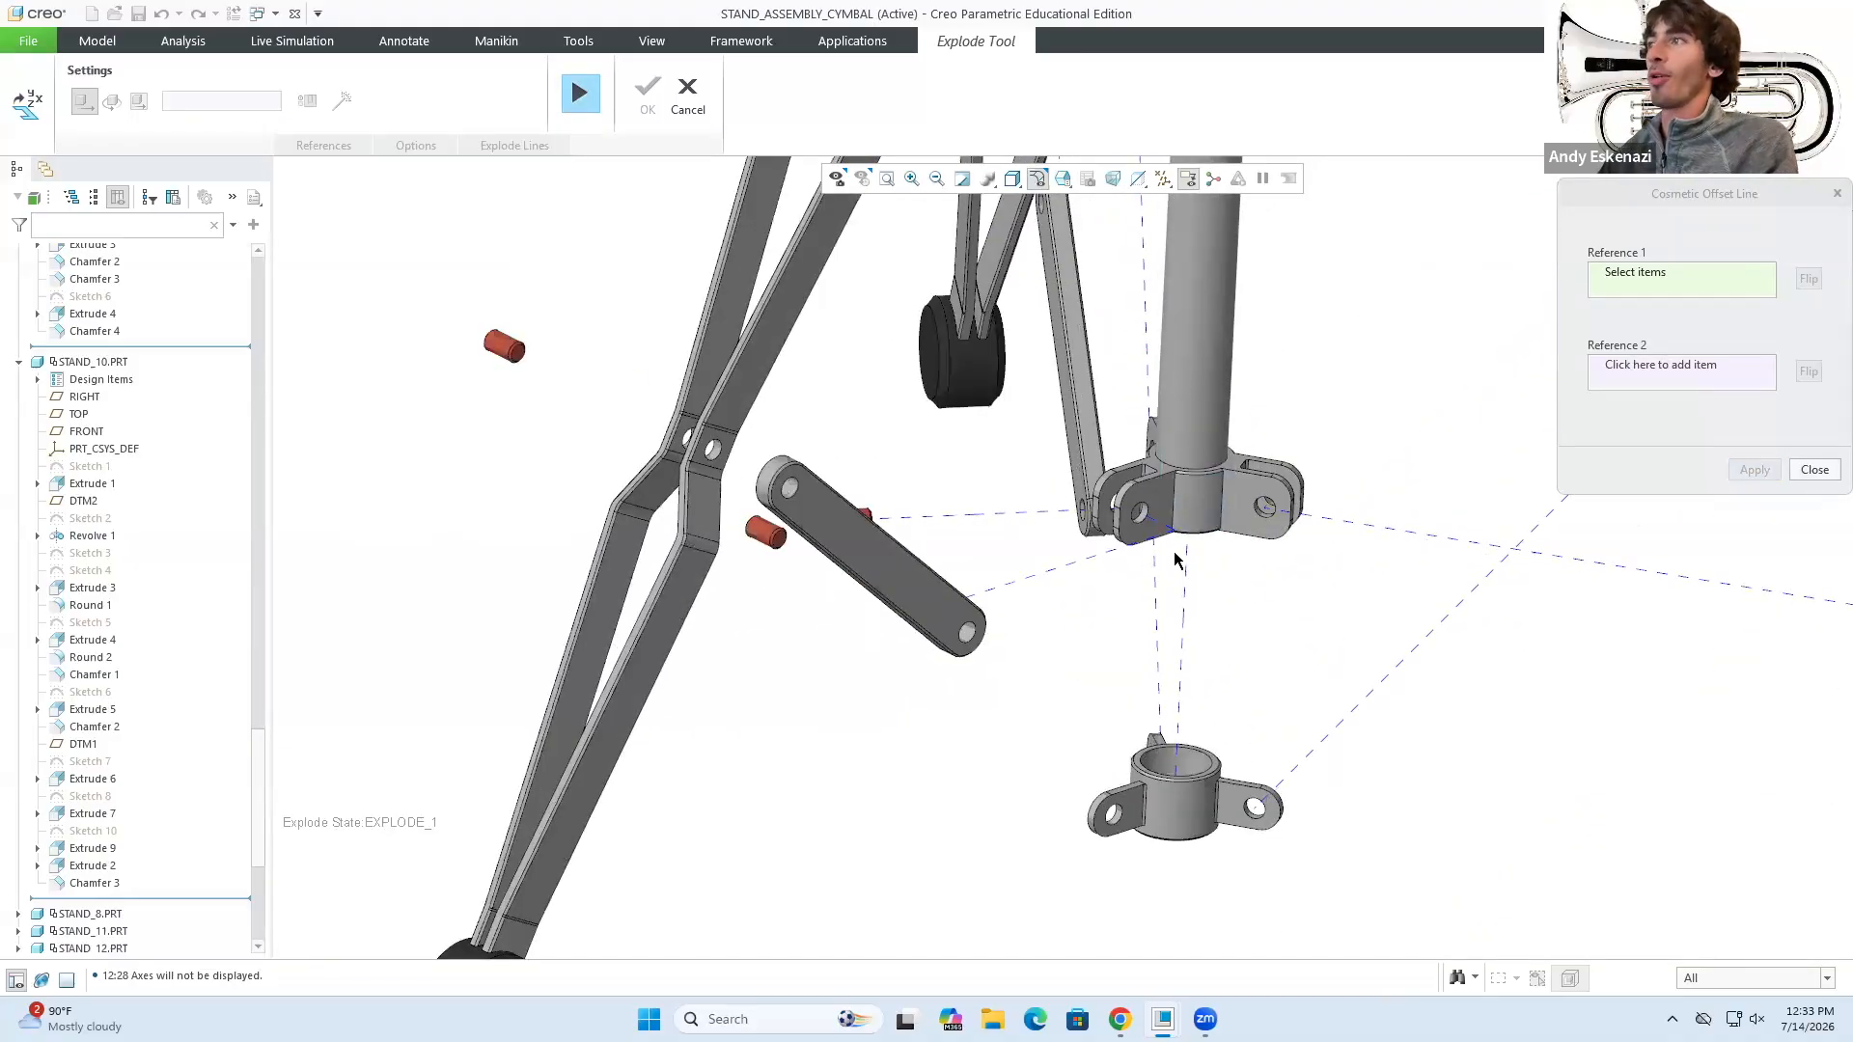
middle_drag(994, 518, 950, 505)
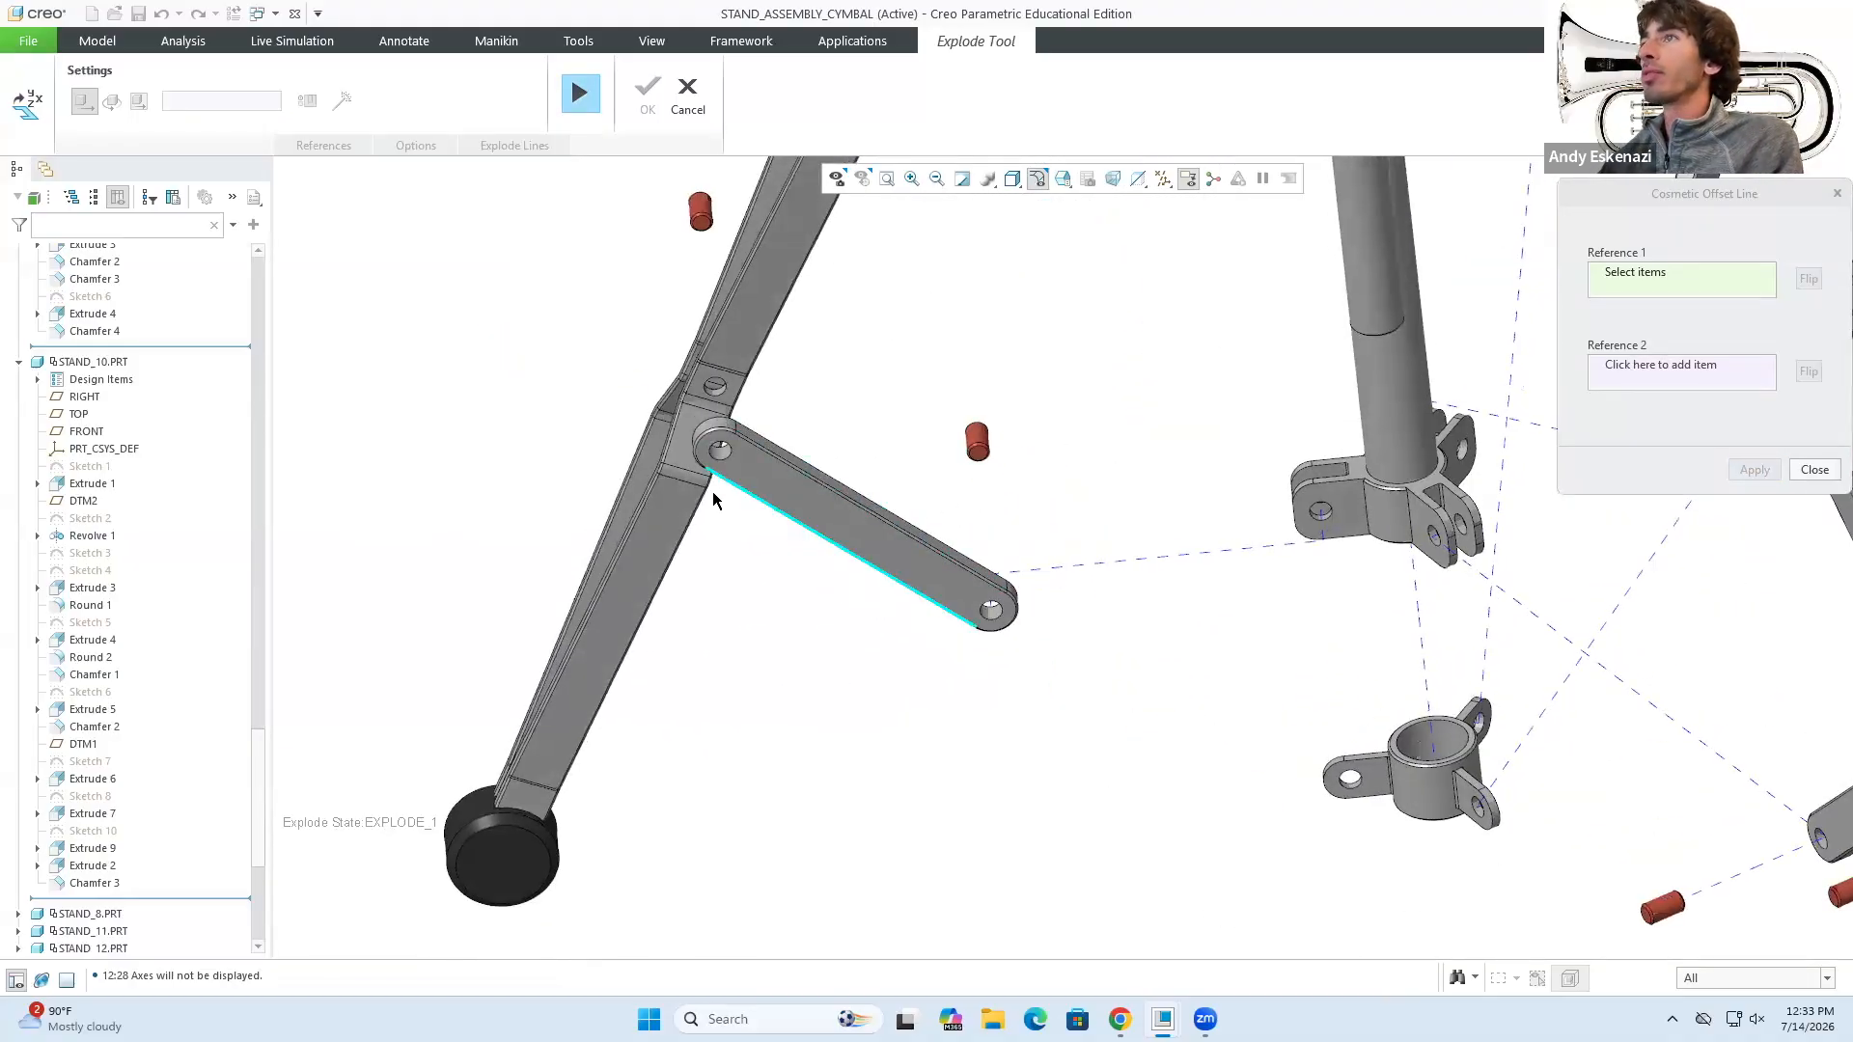
scroll(723, 446, up, 2)
click(725, 459)
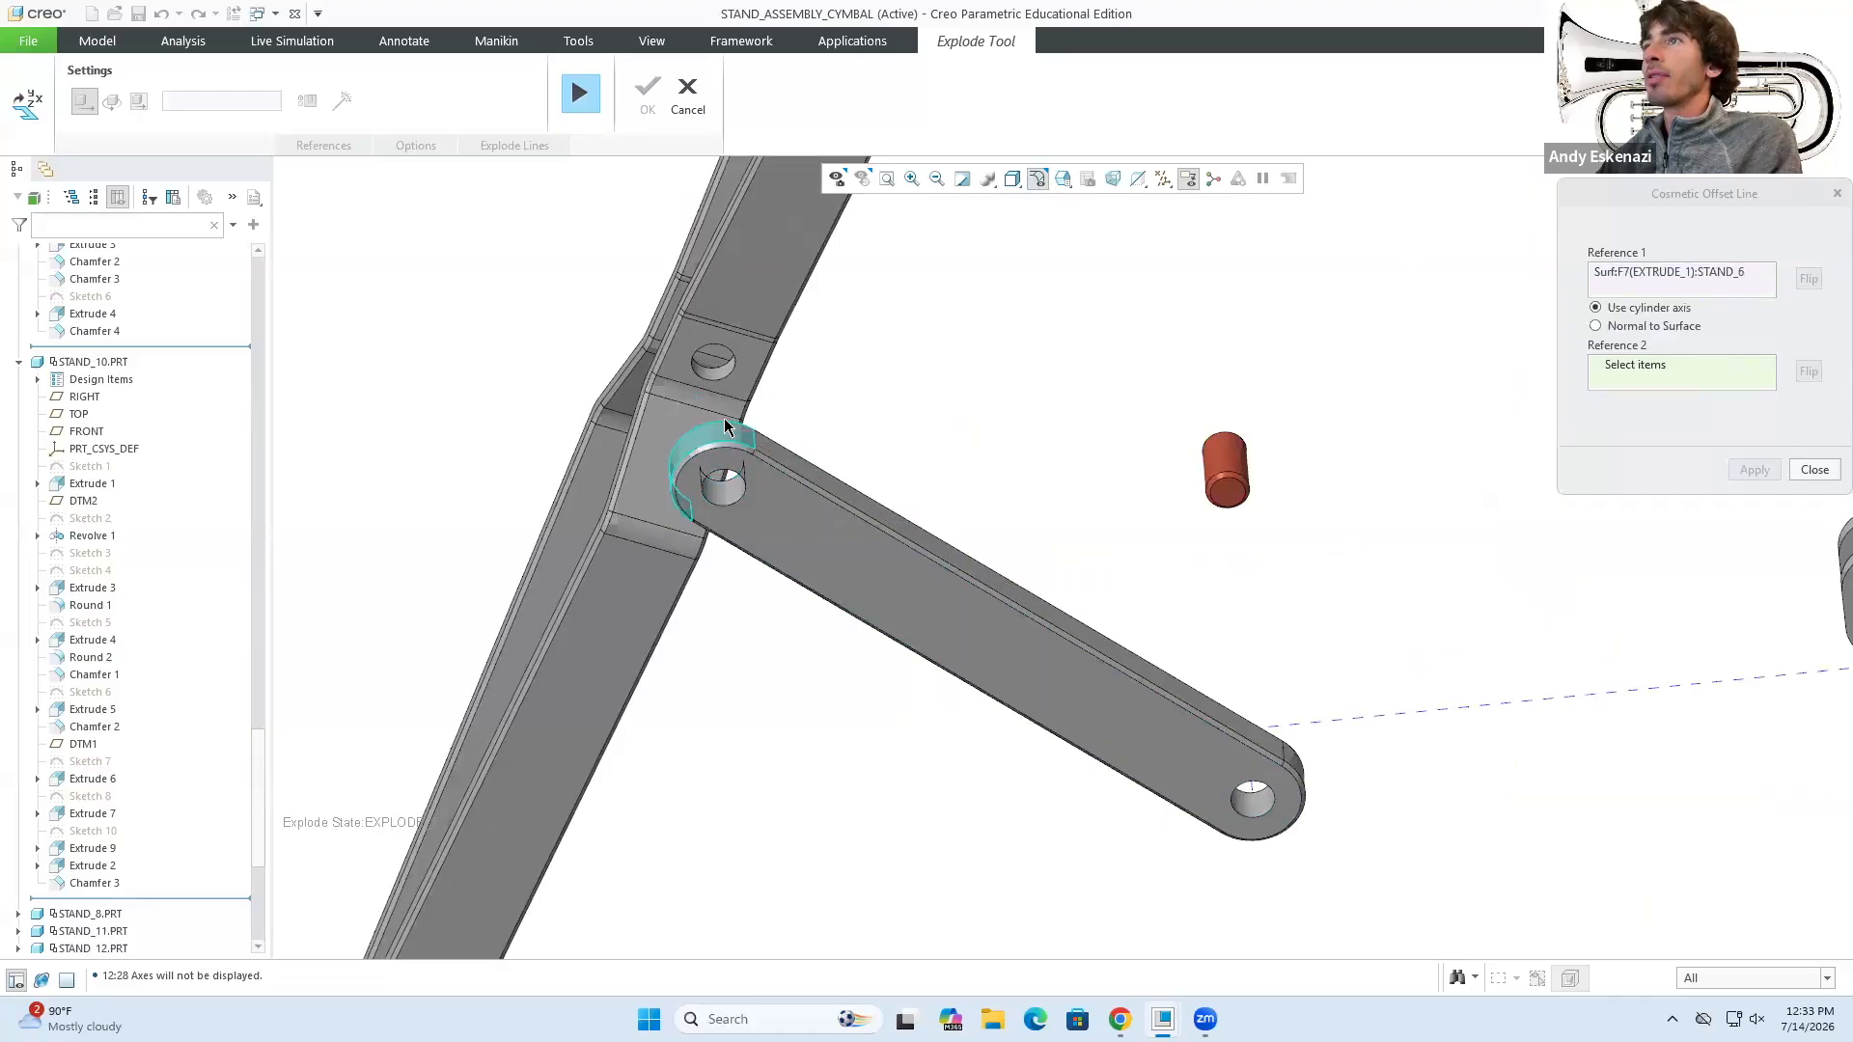
scroll(727, 376, up, 3)
click(719, 656)
click(1755, 469)
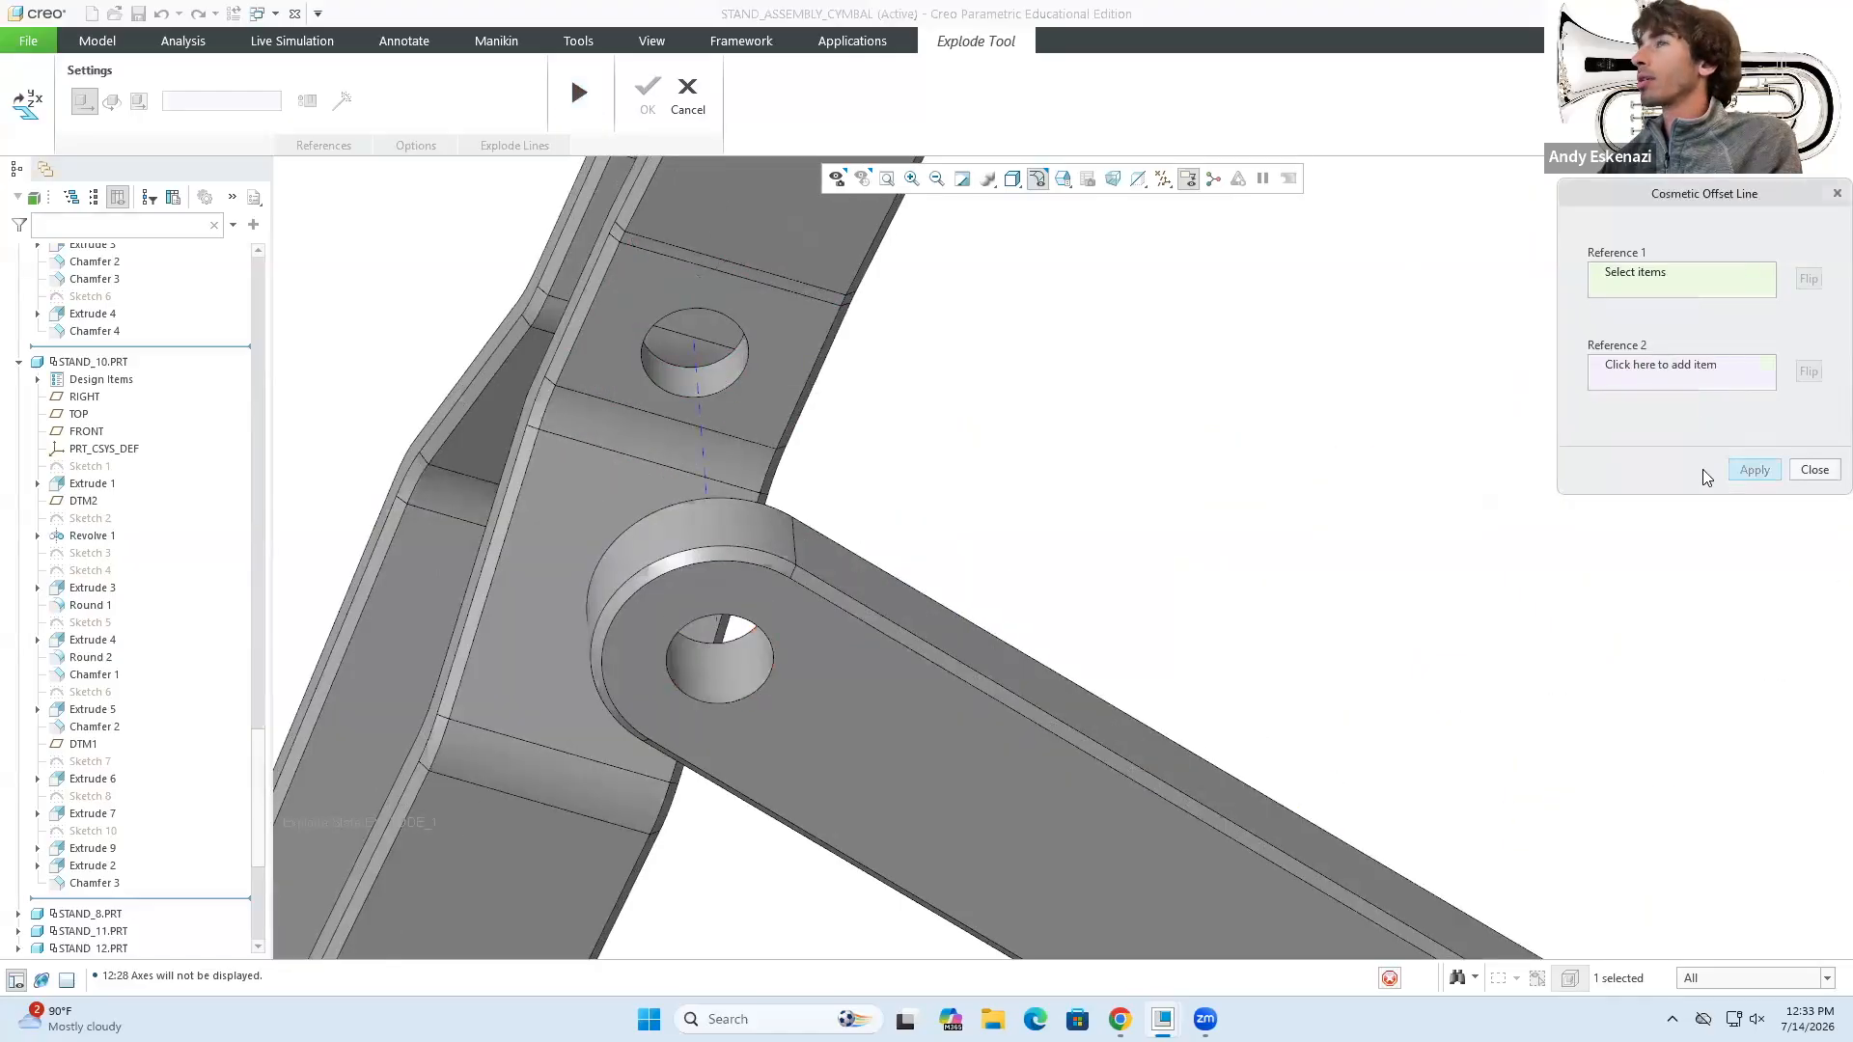
- Add an explode line from the nearby STAND_7 pin to the middle hole of the STAND_5 leg
scroll(723, 511, down, 3)
click(722, 521)
scroll(719, 492, up, 3)
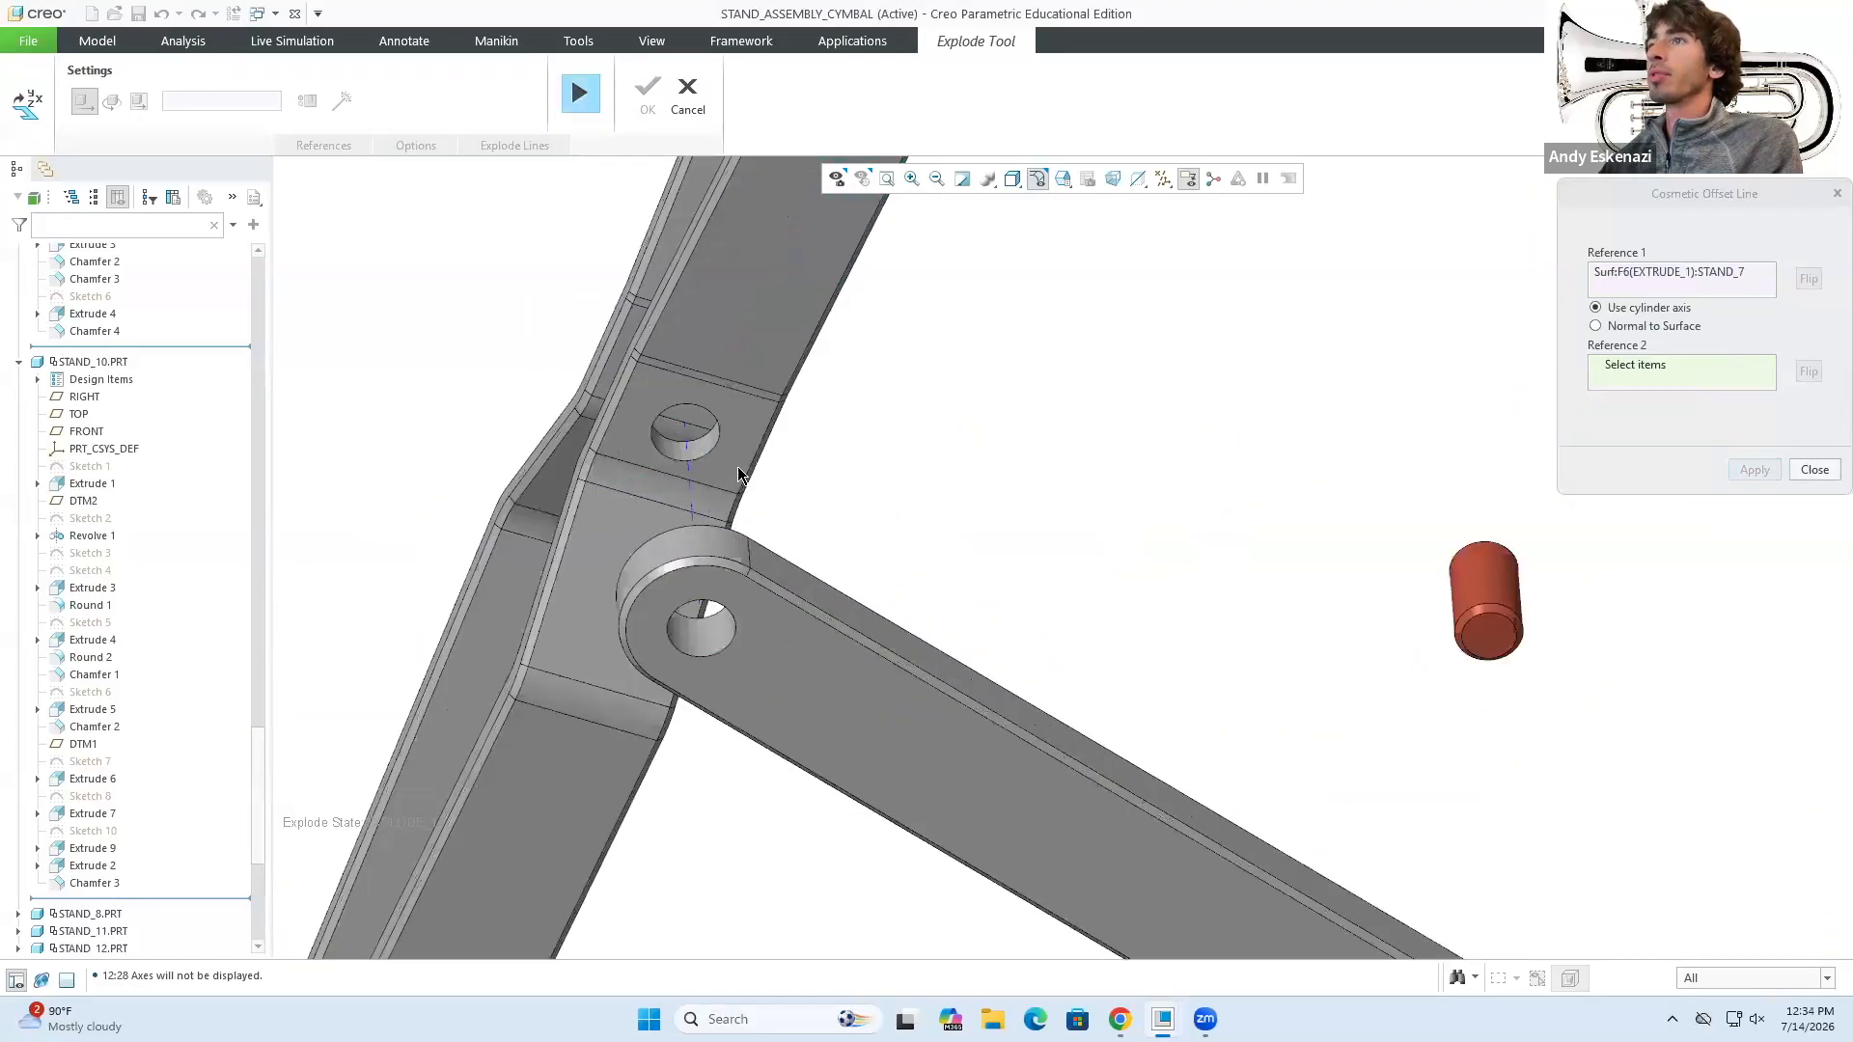
click(688, 436)
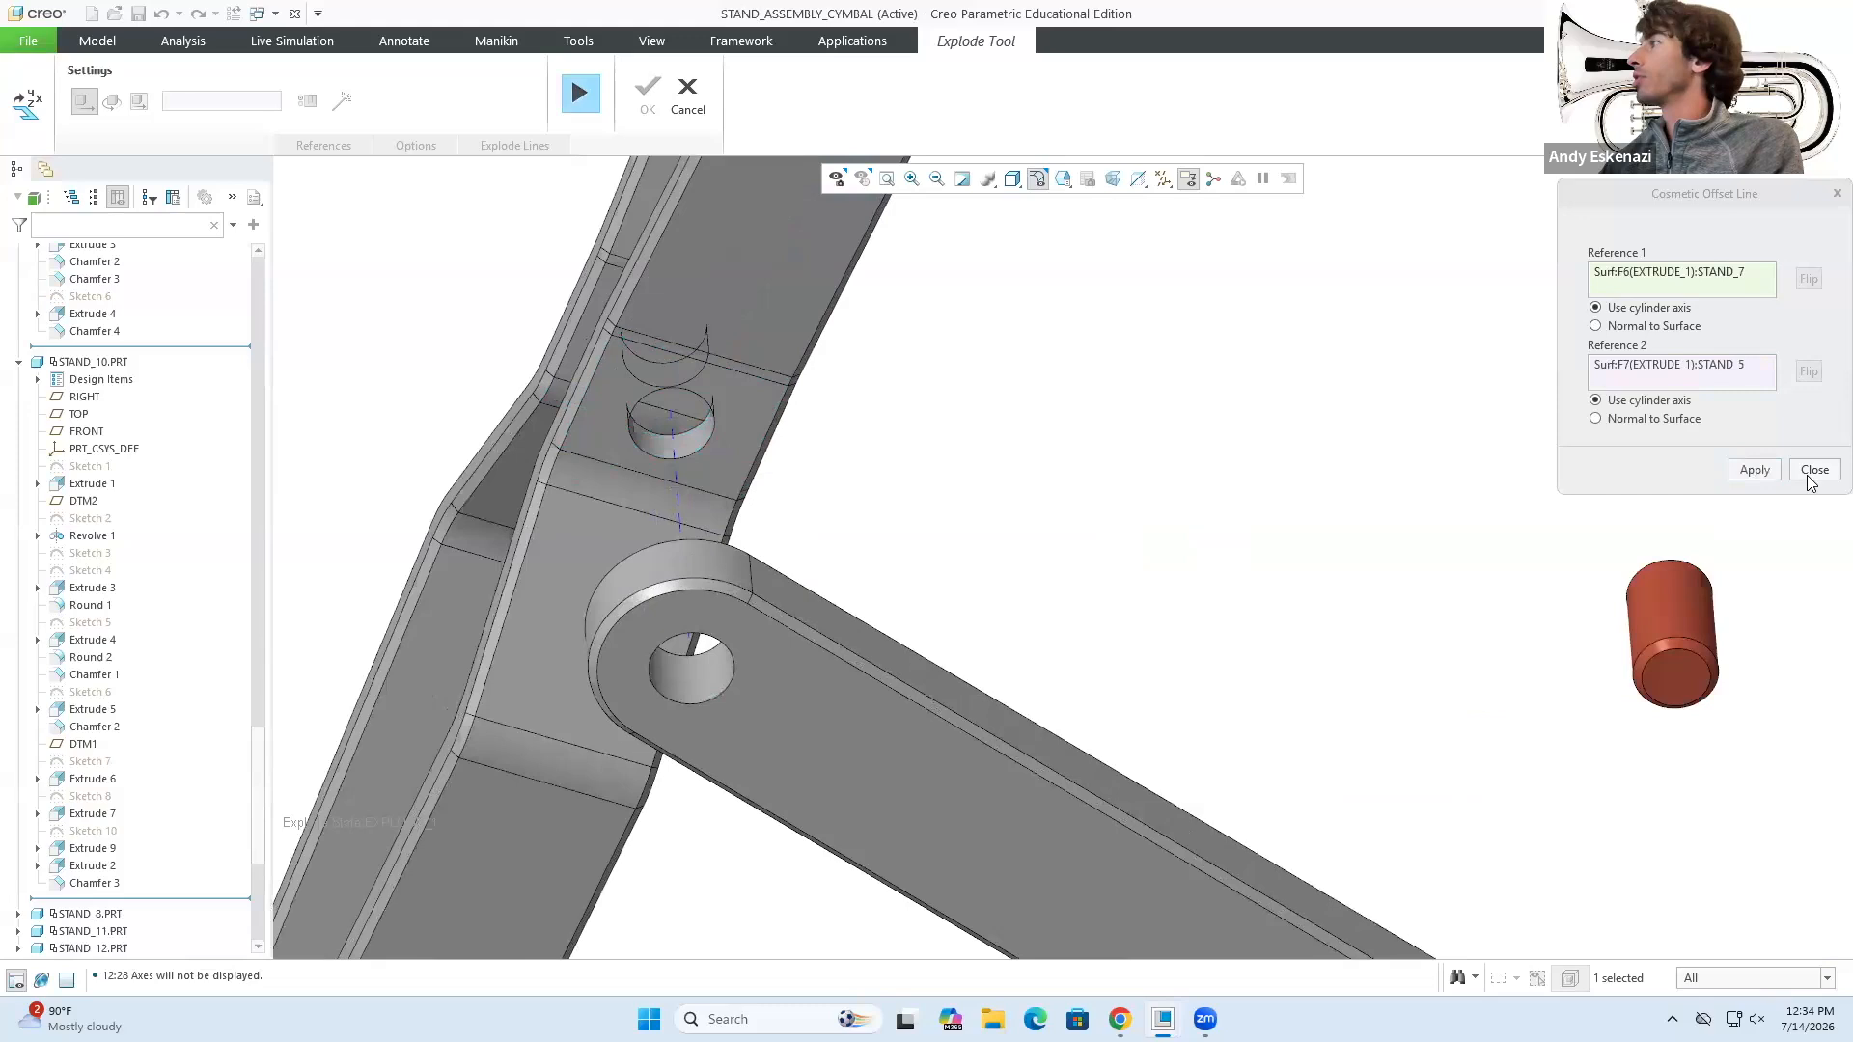
click(1757, 472)
- Add an explode line from the STAND_7 pin above the link to the STAND_6 link's lower hole
scroll(1295, 594, down, 3)
scroll(1299, 586, up, 3)
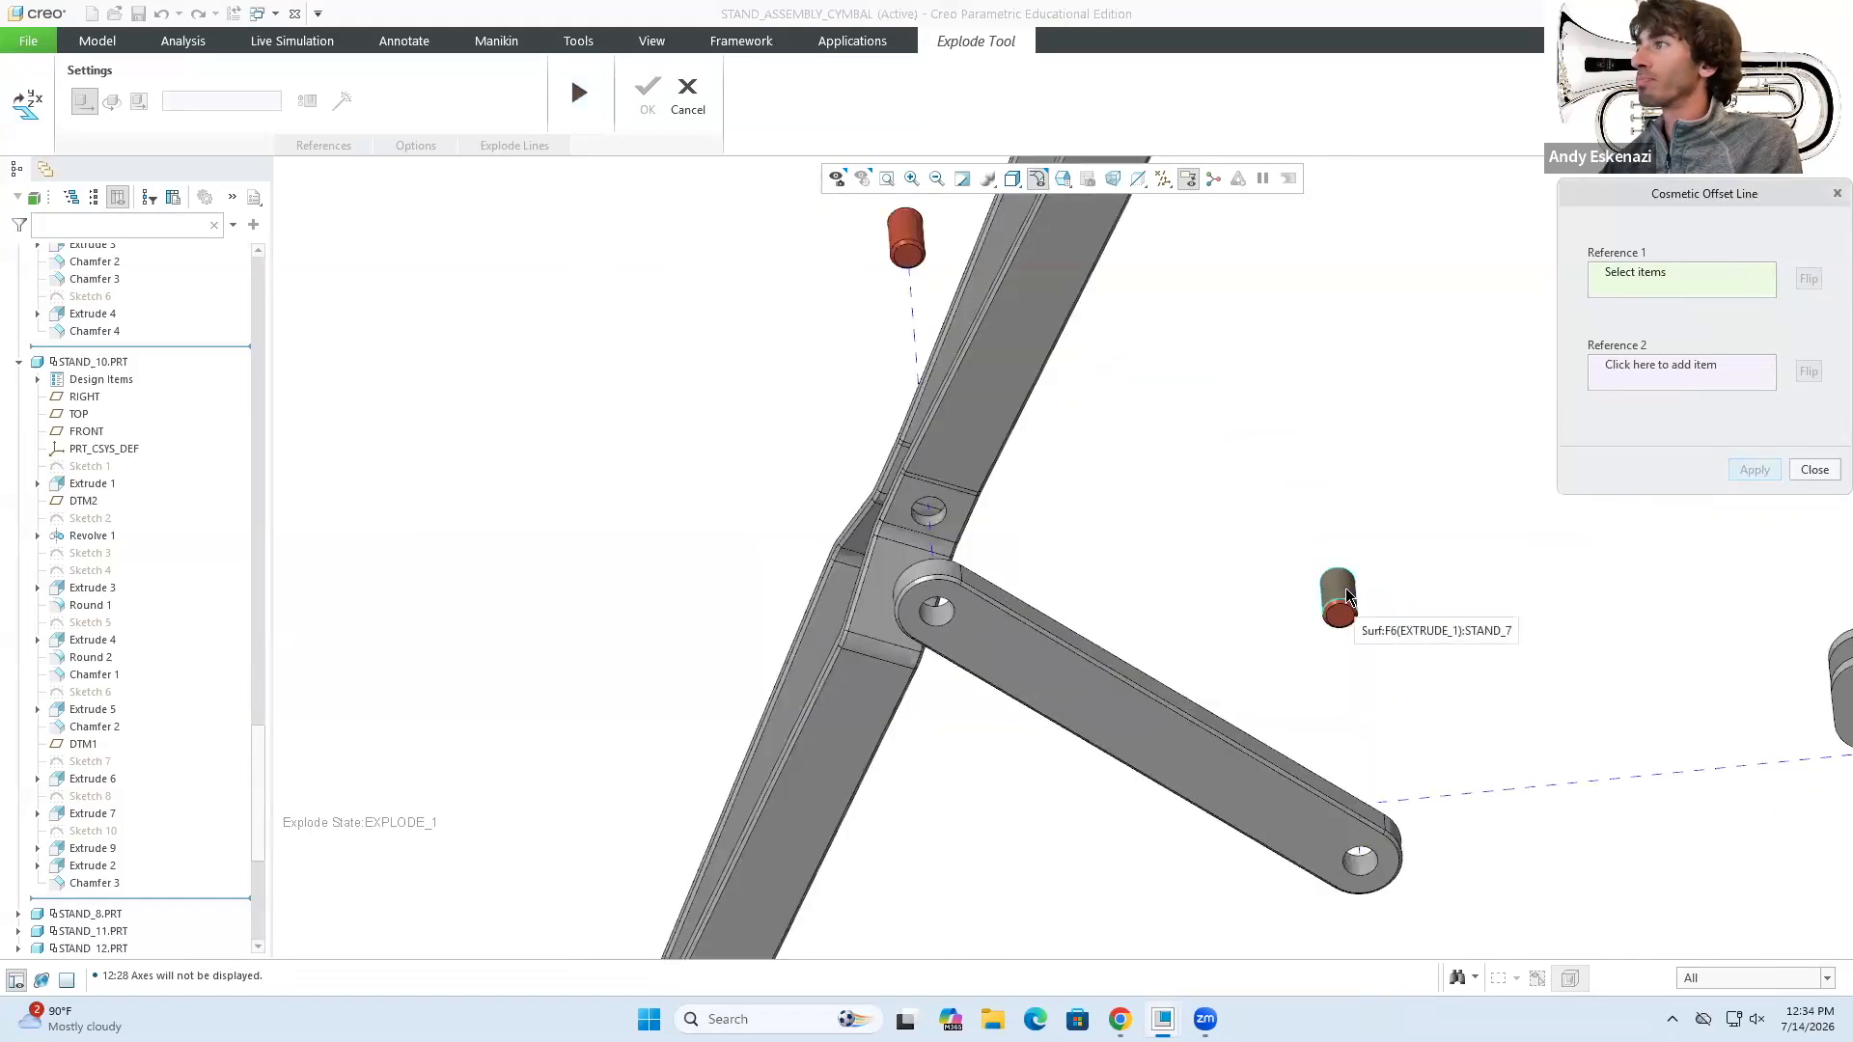
click(1347, 596)
scroll(1330, 785, up, 3)
scroll(1231, 601, down, 2)
scroll(1264, 773, up, 3)
click(1269, 774)
click(1754, 469)
- Add an explode line from the uppermost STAND_7 pin to the hole at the top end of the STAND_5 leg
scroll(1207, 501, down, 5)
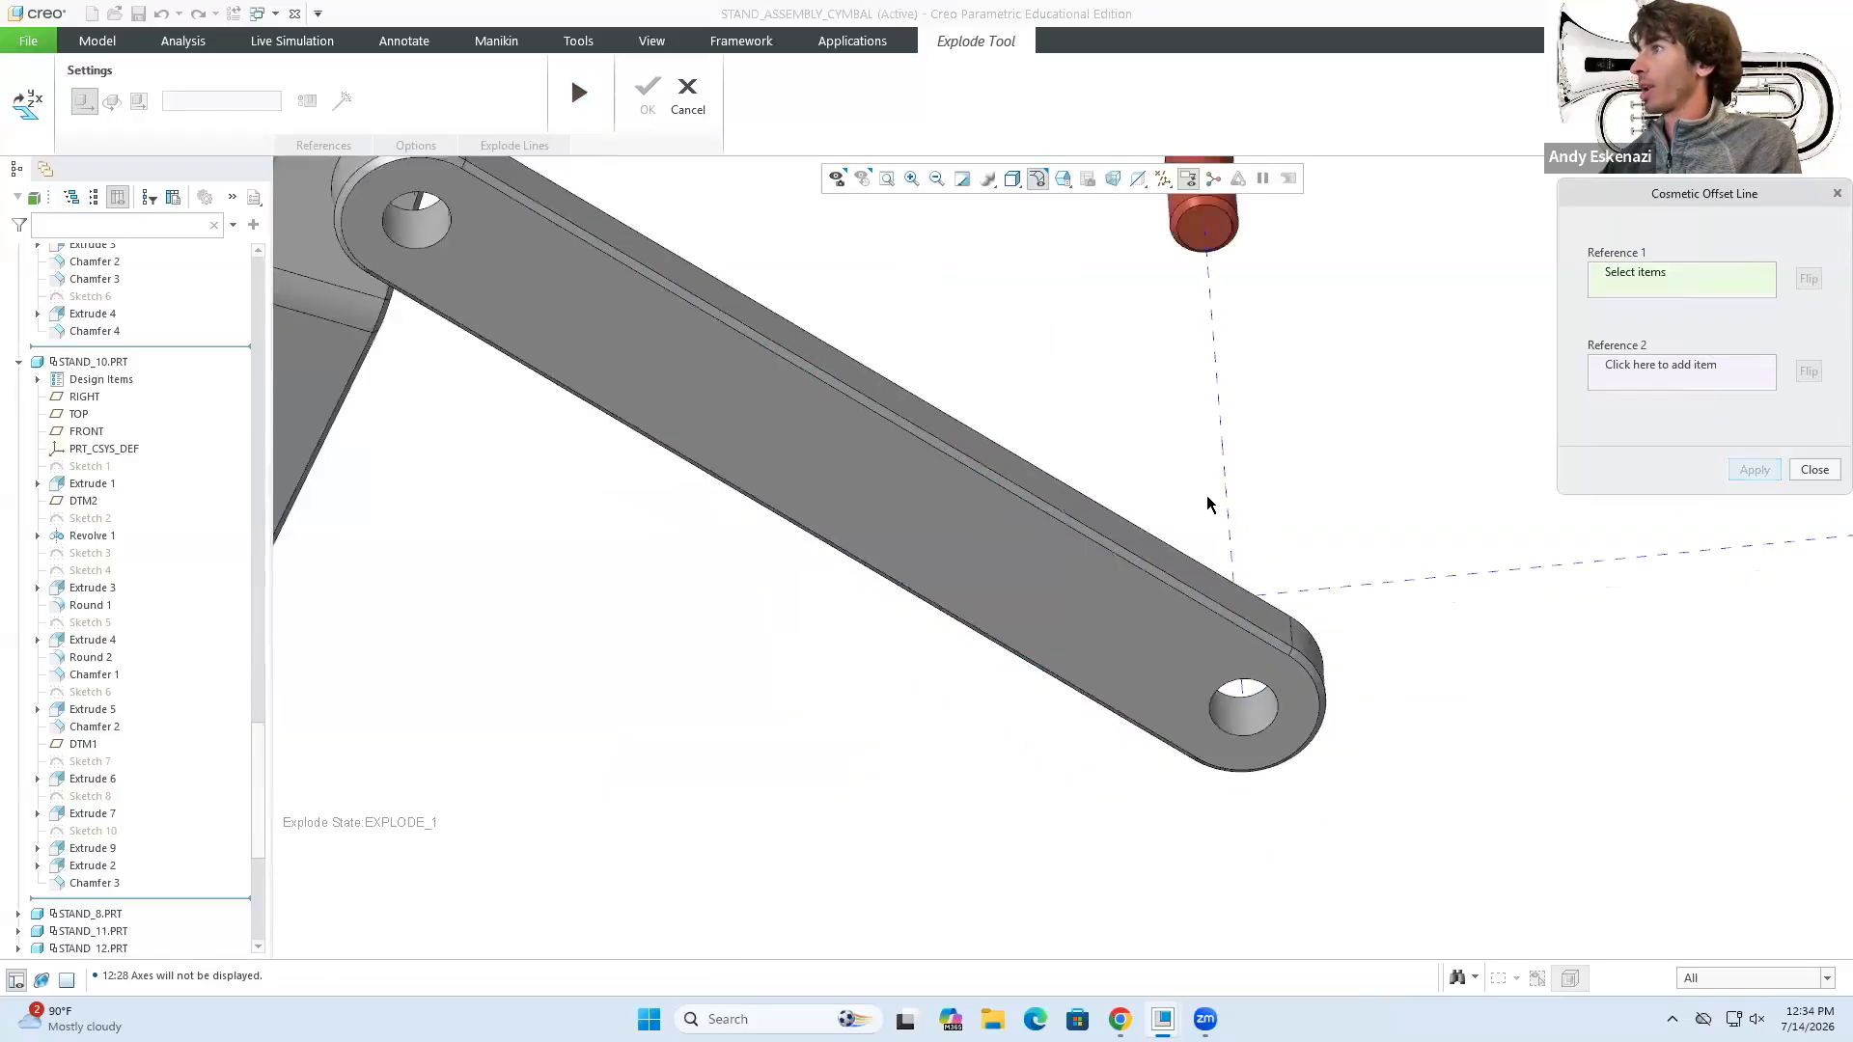
scroll(878, 589, down, 3)
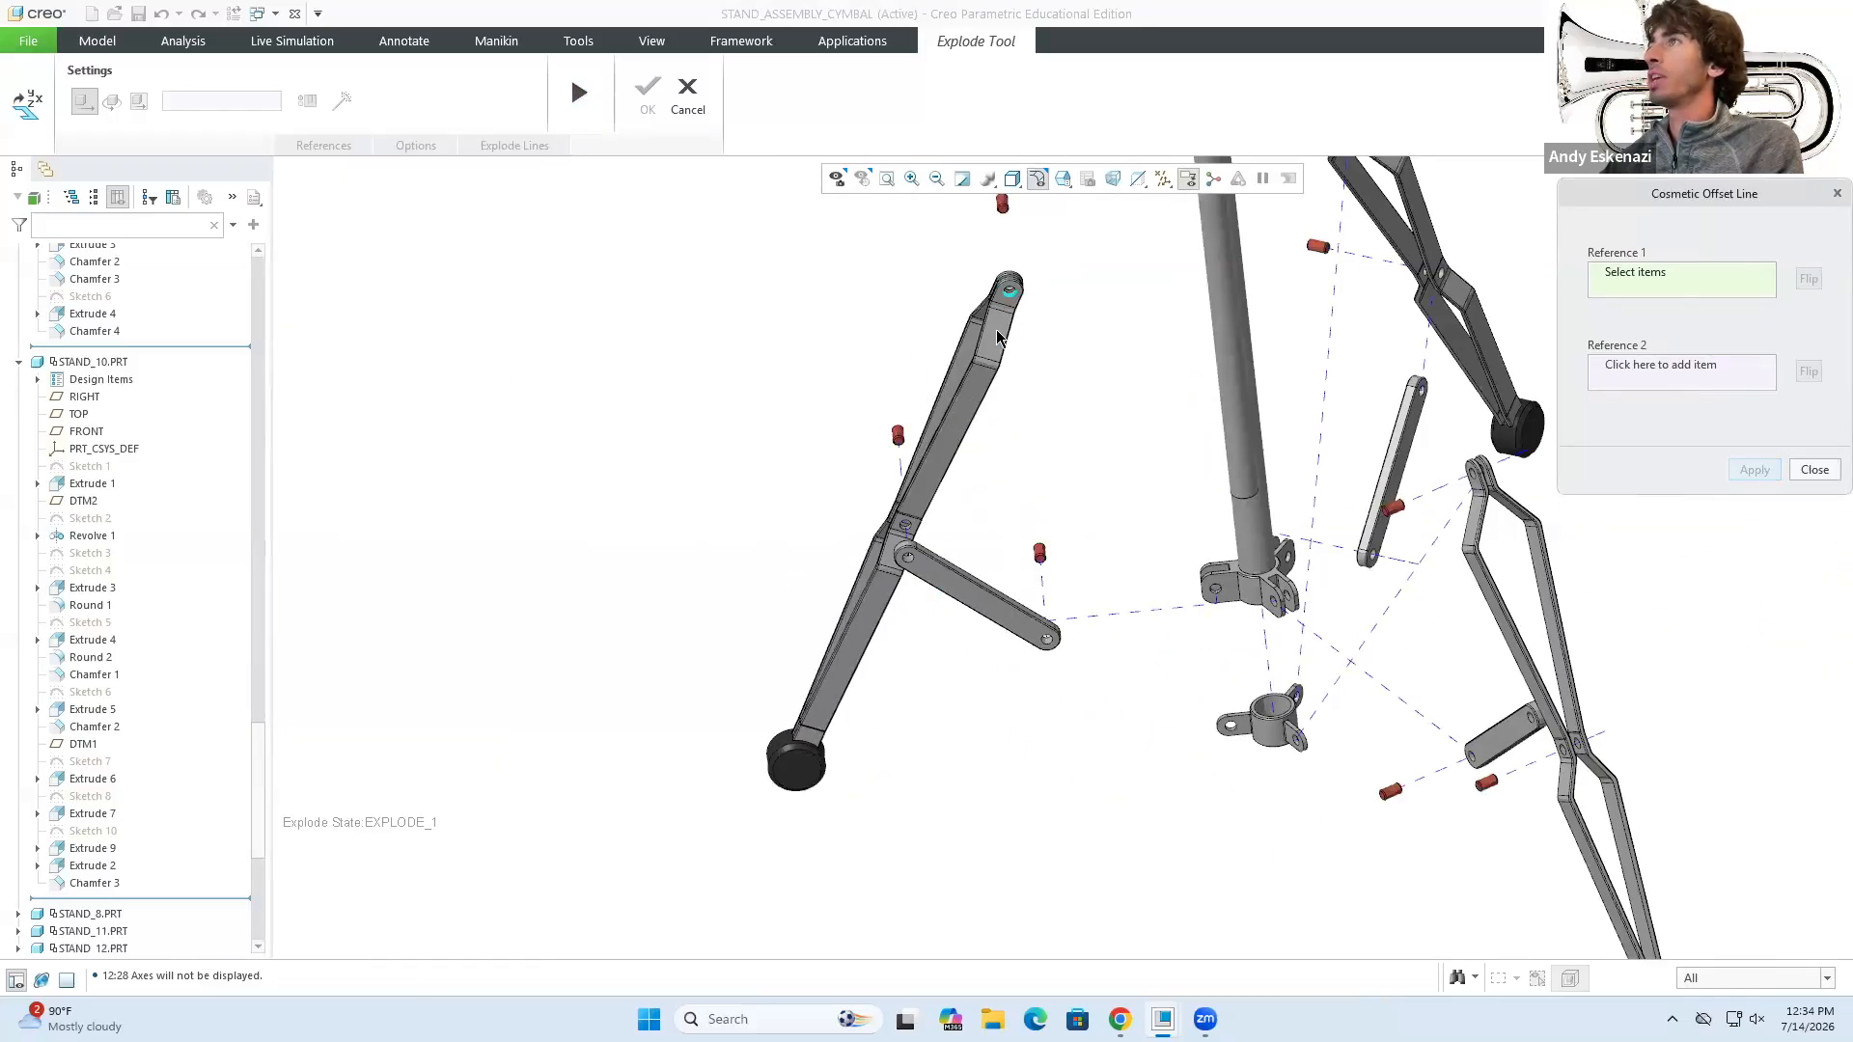
scroll(1002, 373, up, 6)
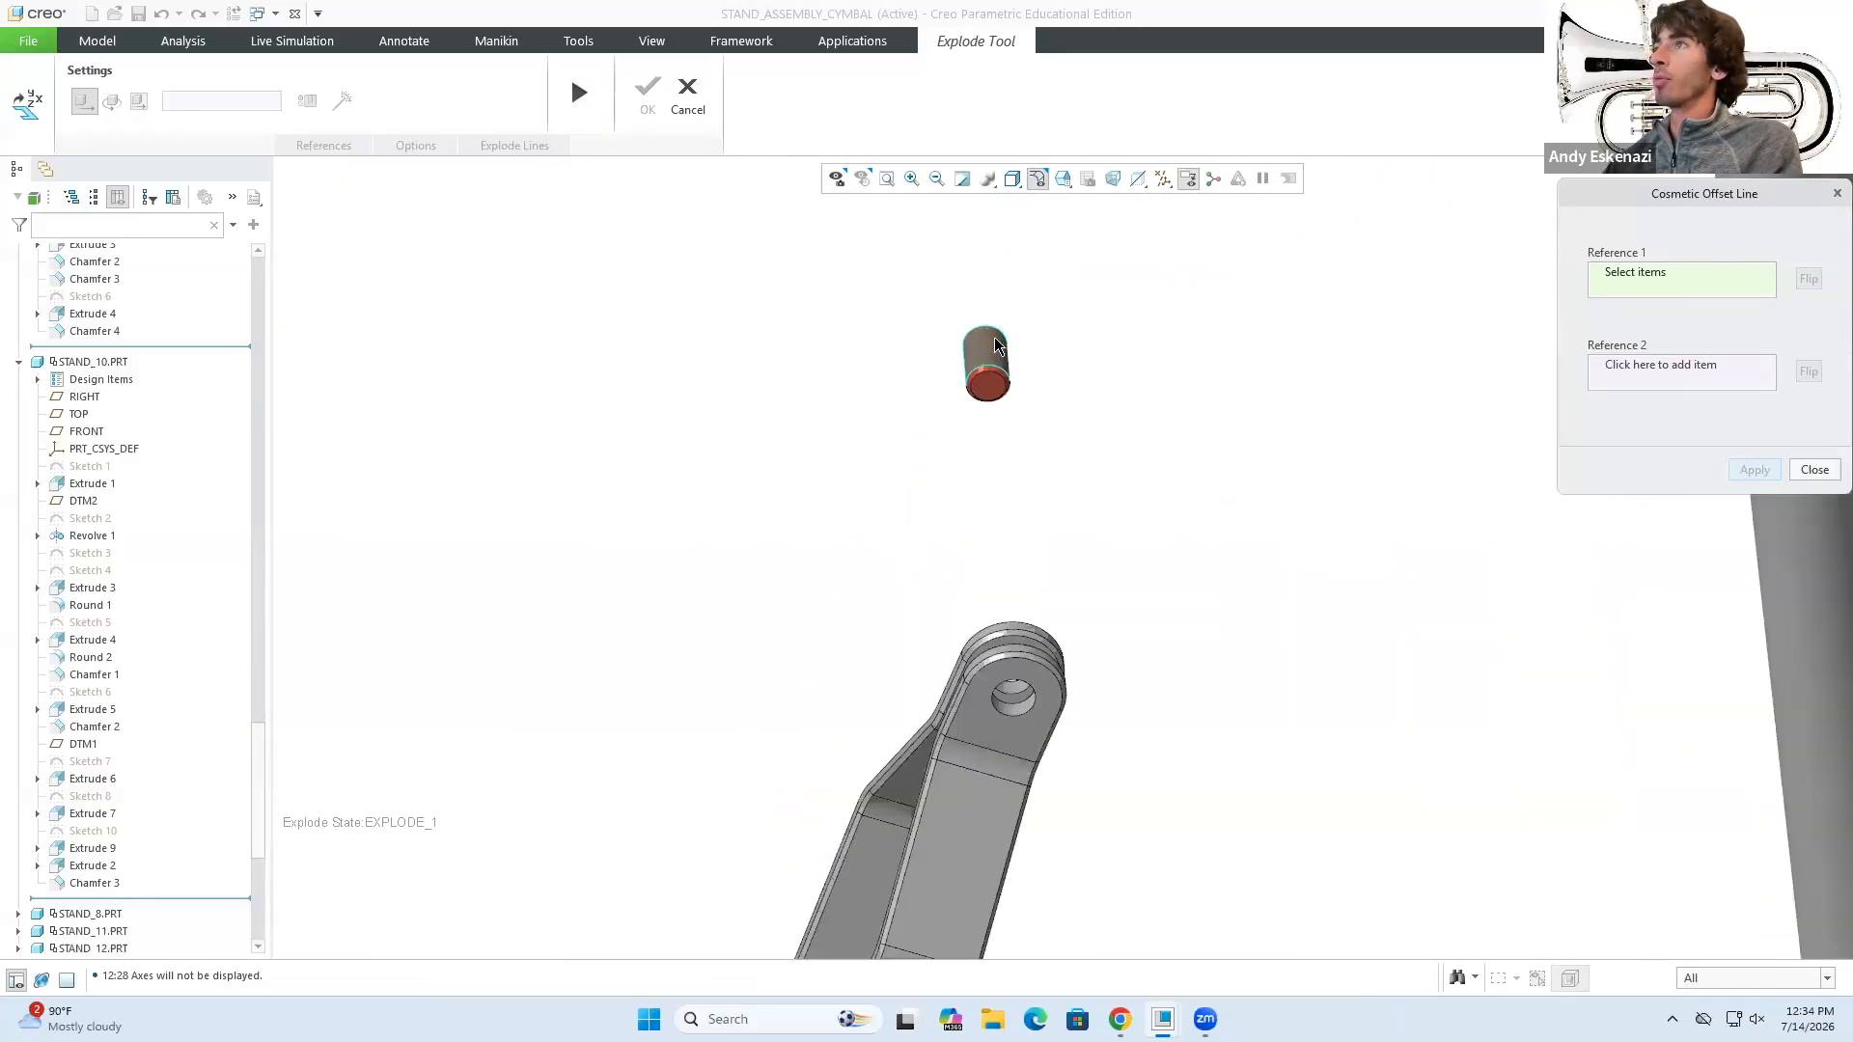
click(996, 357)
scroll(1056, 584, up, 4)
click(987, 697)
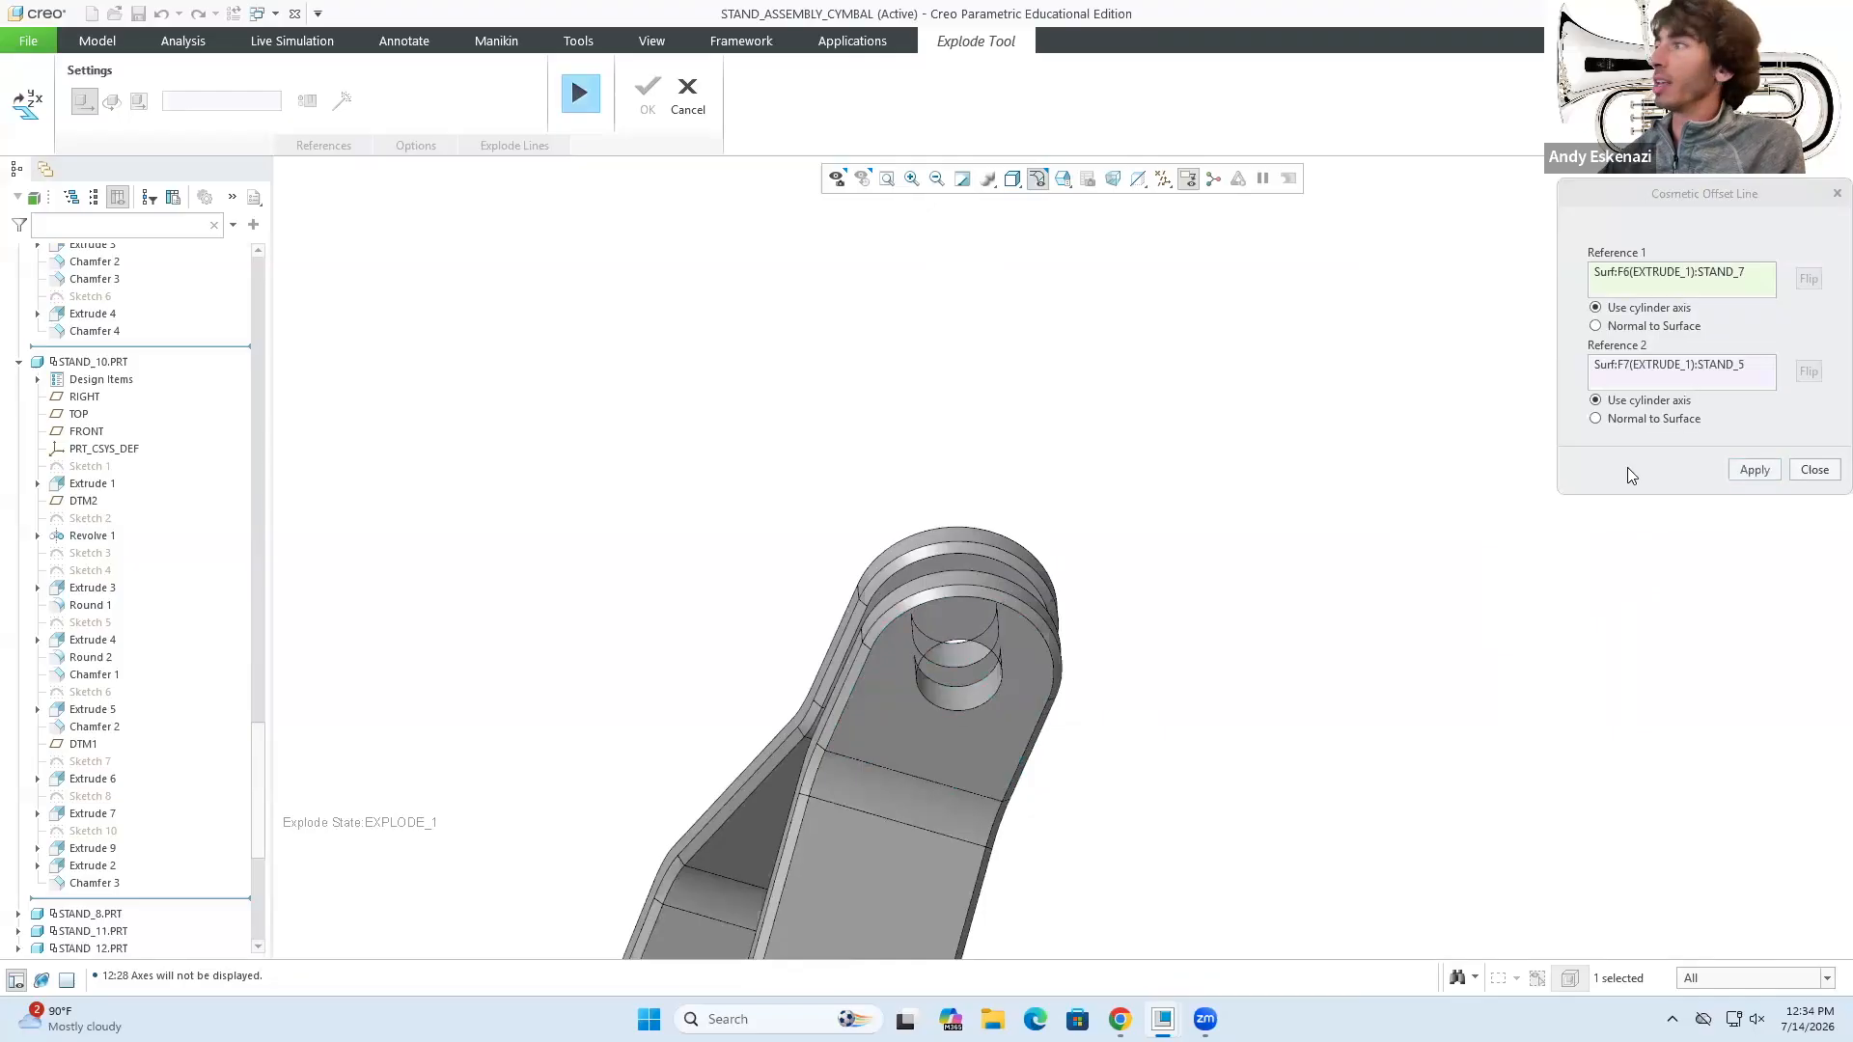
click(1753, 470)
- Add an explode line from the opposite STAND_6 link's lower hole to the facing lug hole of the upper clamp
scroll(541, 550, down, 8)
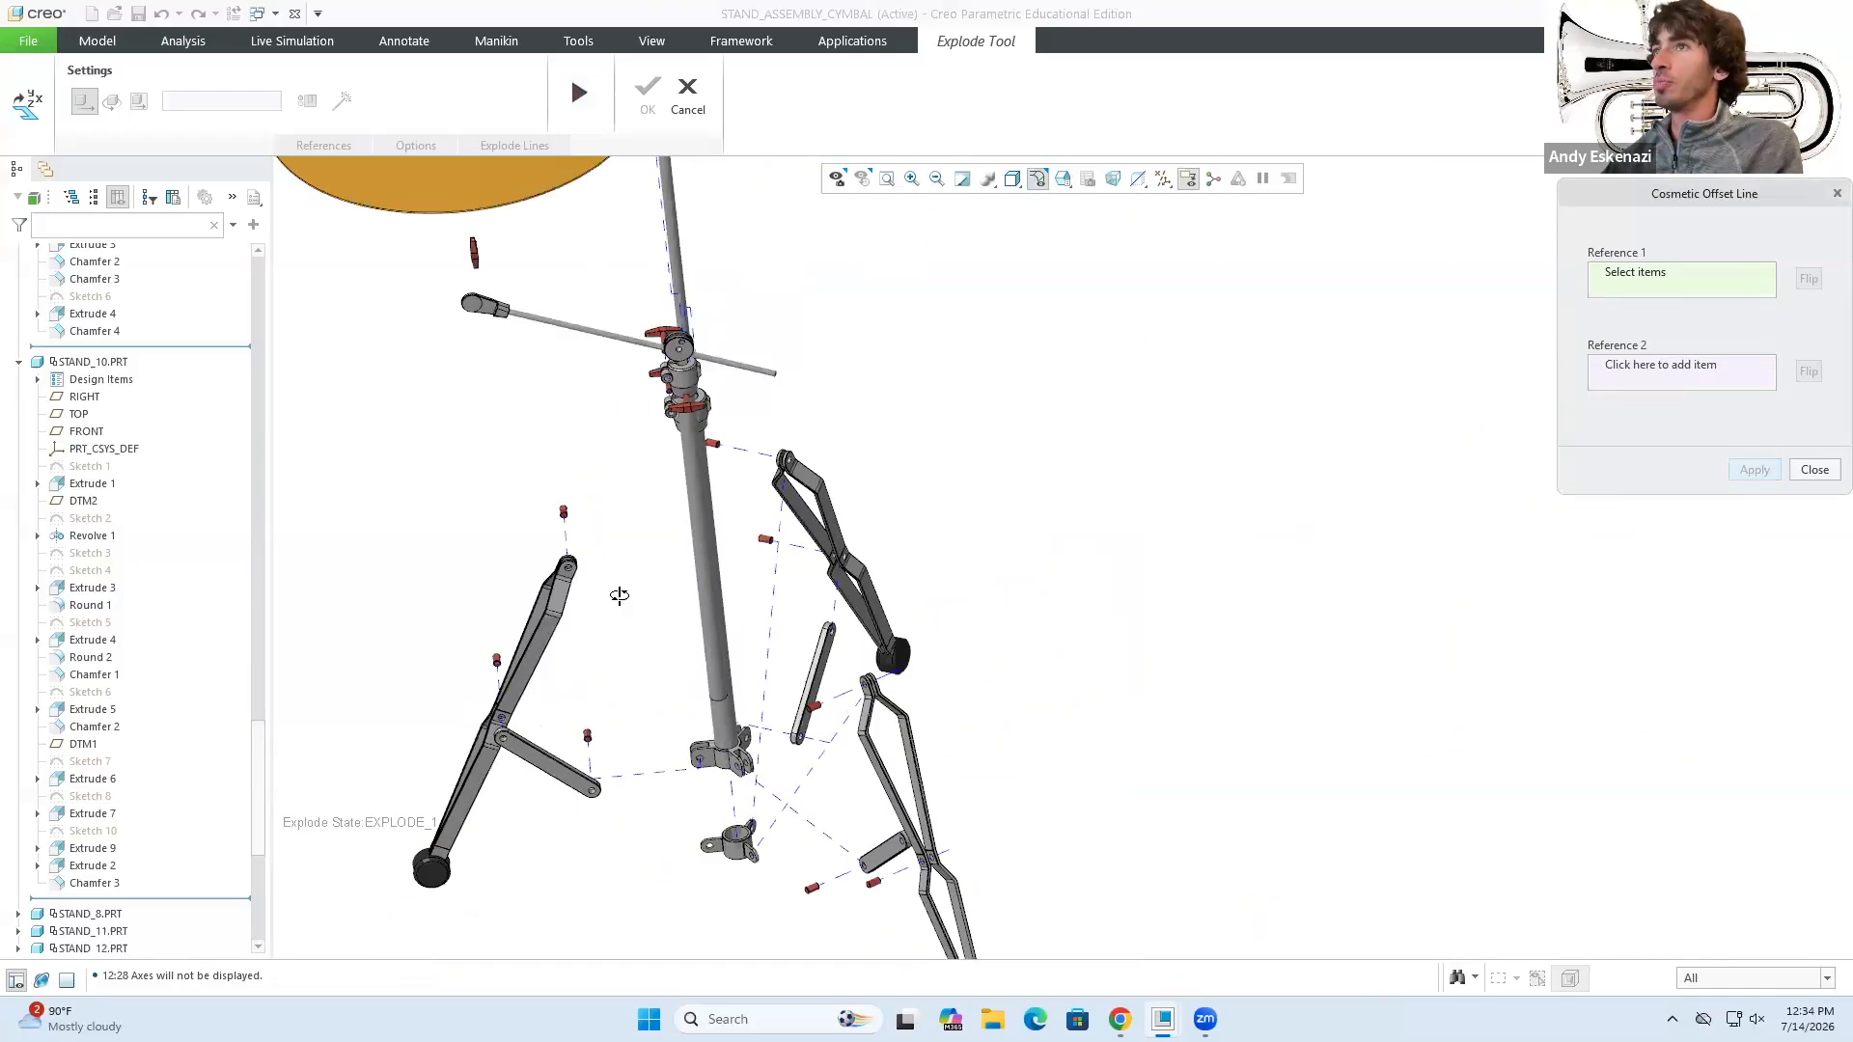
middle_drag(616, 536, 772, 579)
scroll(773, 579, down, 2)
scroll(645, 671, up, 6)
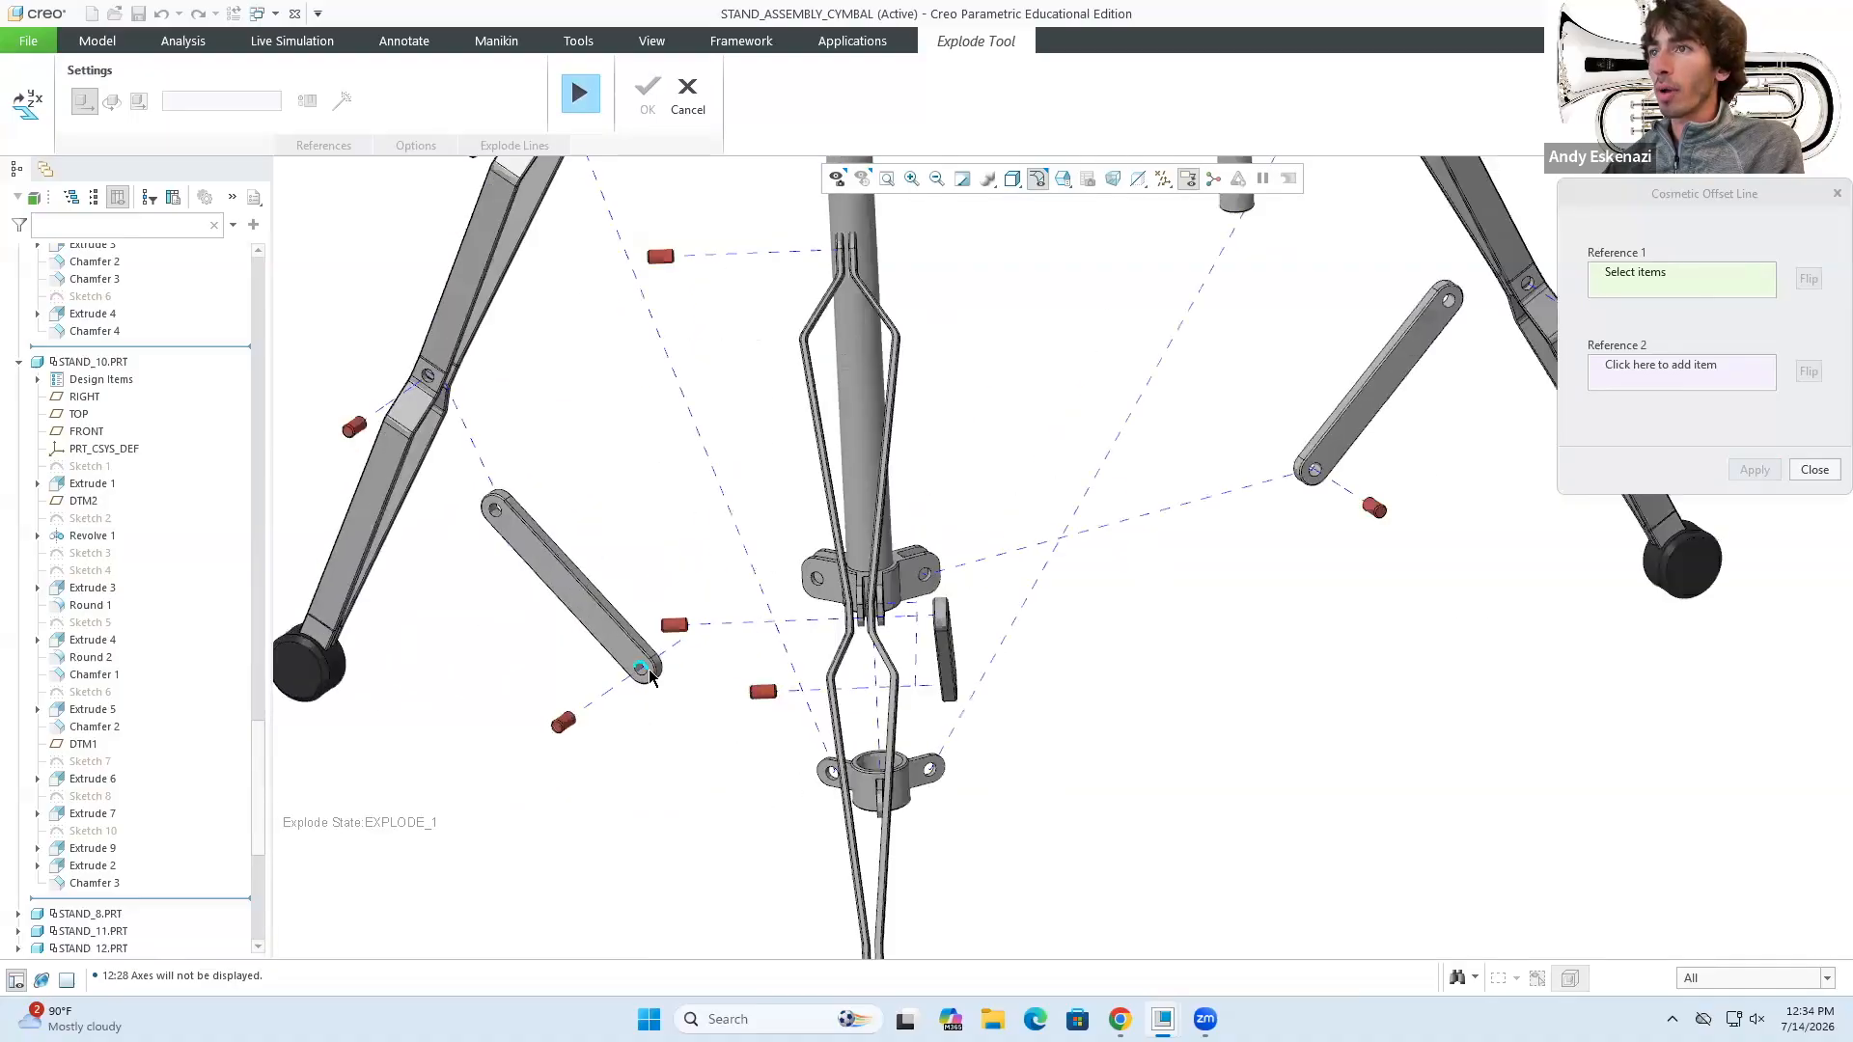
scroll(644, 675, up, 2)
click(637, 668)
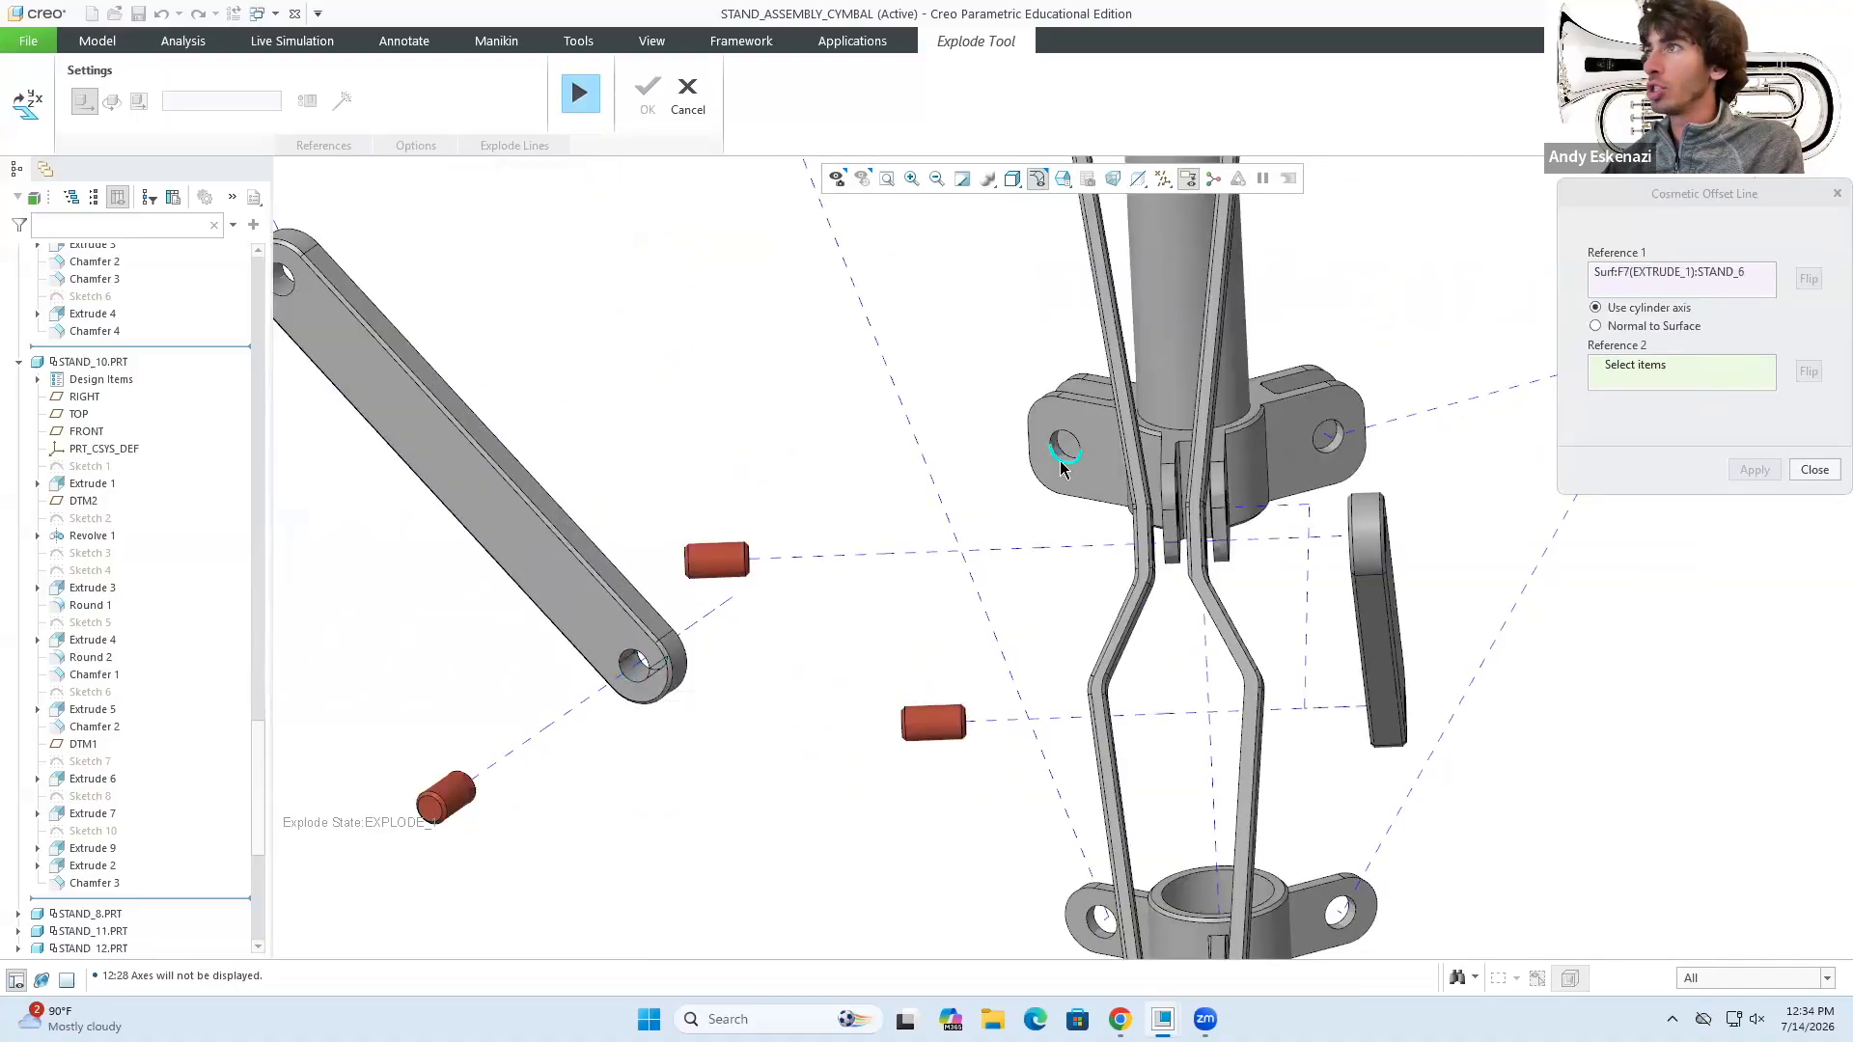
scroll(1061, 469, up, 3)
click(1515, 439)
click(1743, 479)
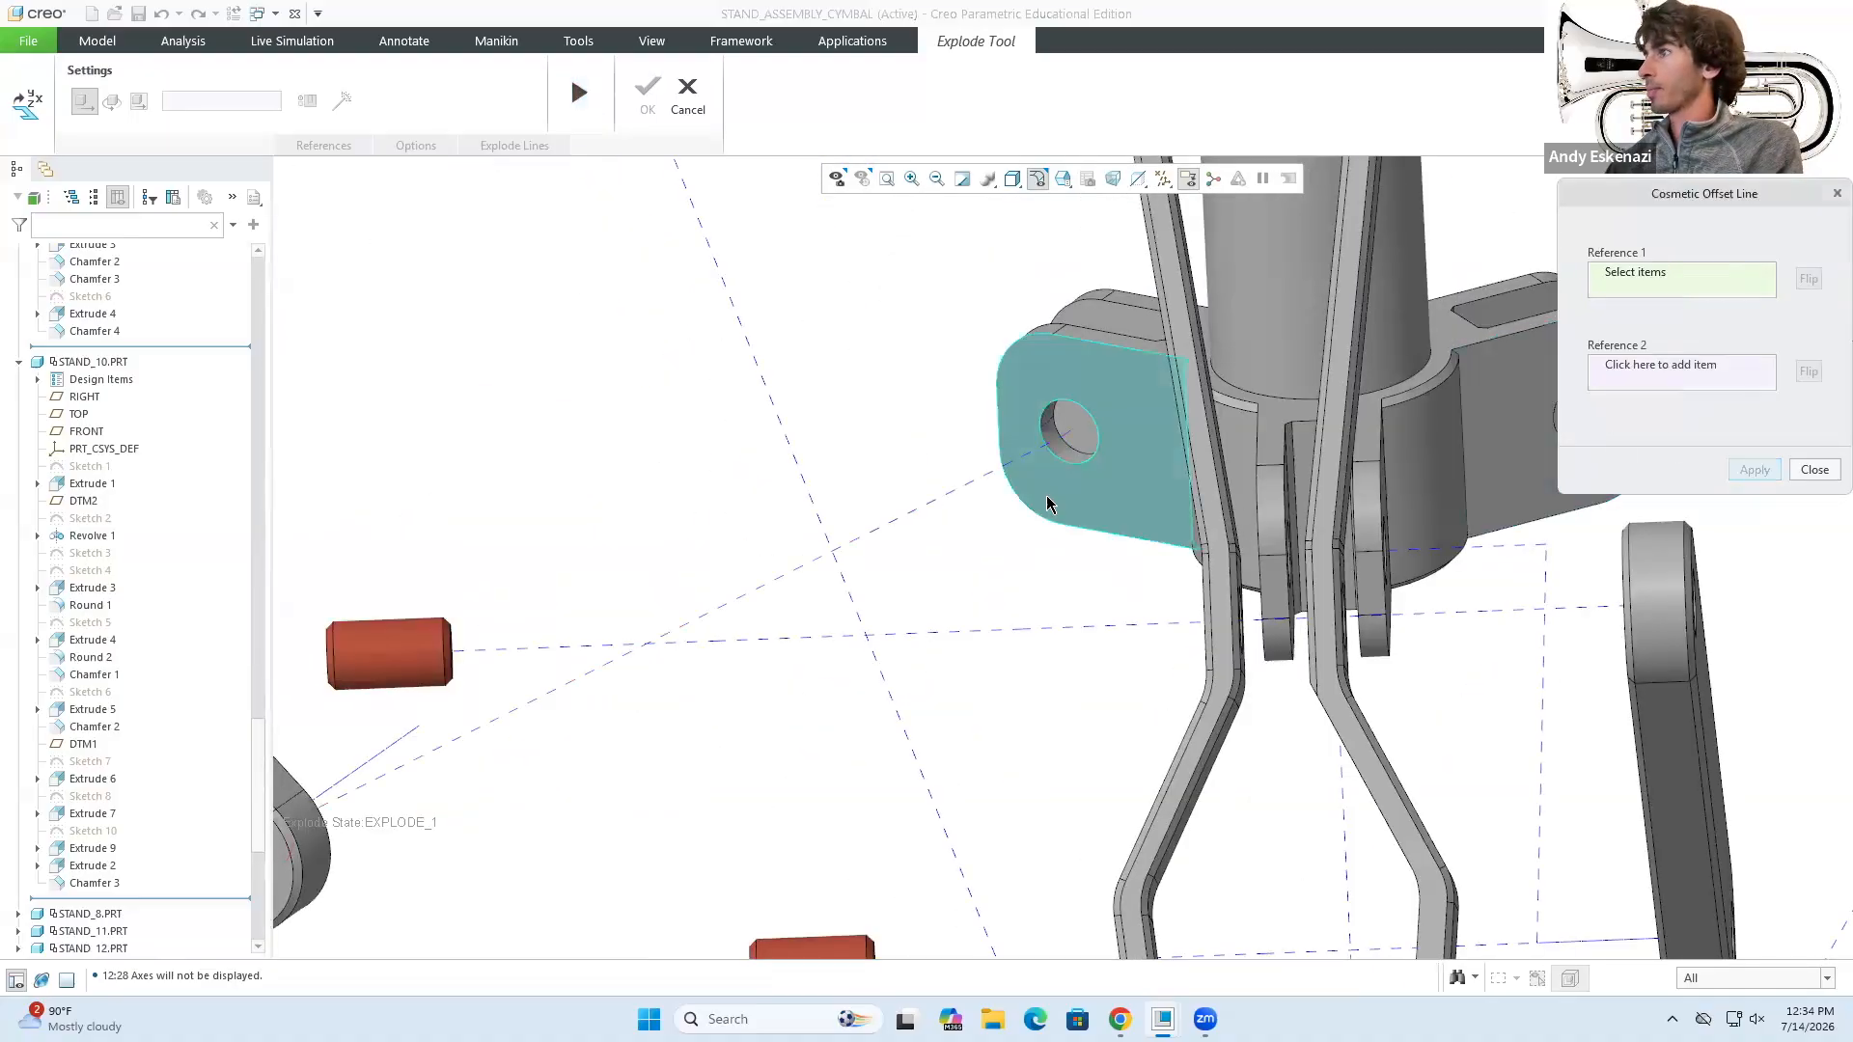
- Finish adding lines and reshape the explode line joining the two tube clamps by repositioning its bend points
scroll(1056, 504, down, 7)
middle_drag(1156, 505, 909, 546)
scroll(909, 540, down, 3)
mouse_move(1130, 401)
middle_down()
mouse_move(1127, 359)
mouse_move(1117, 378)
middle_up()
scroll(1098, 298, up, 5)
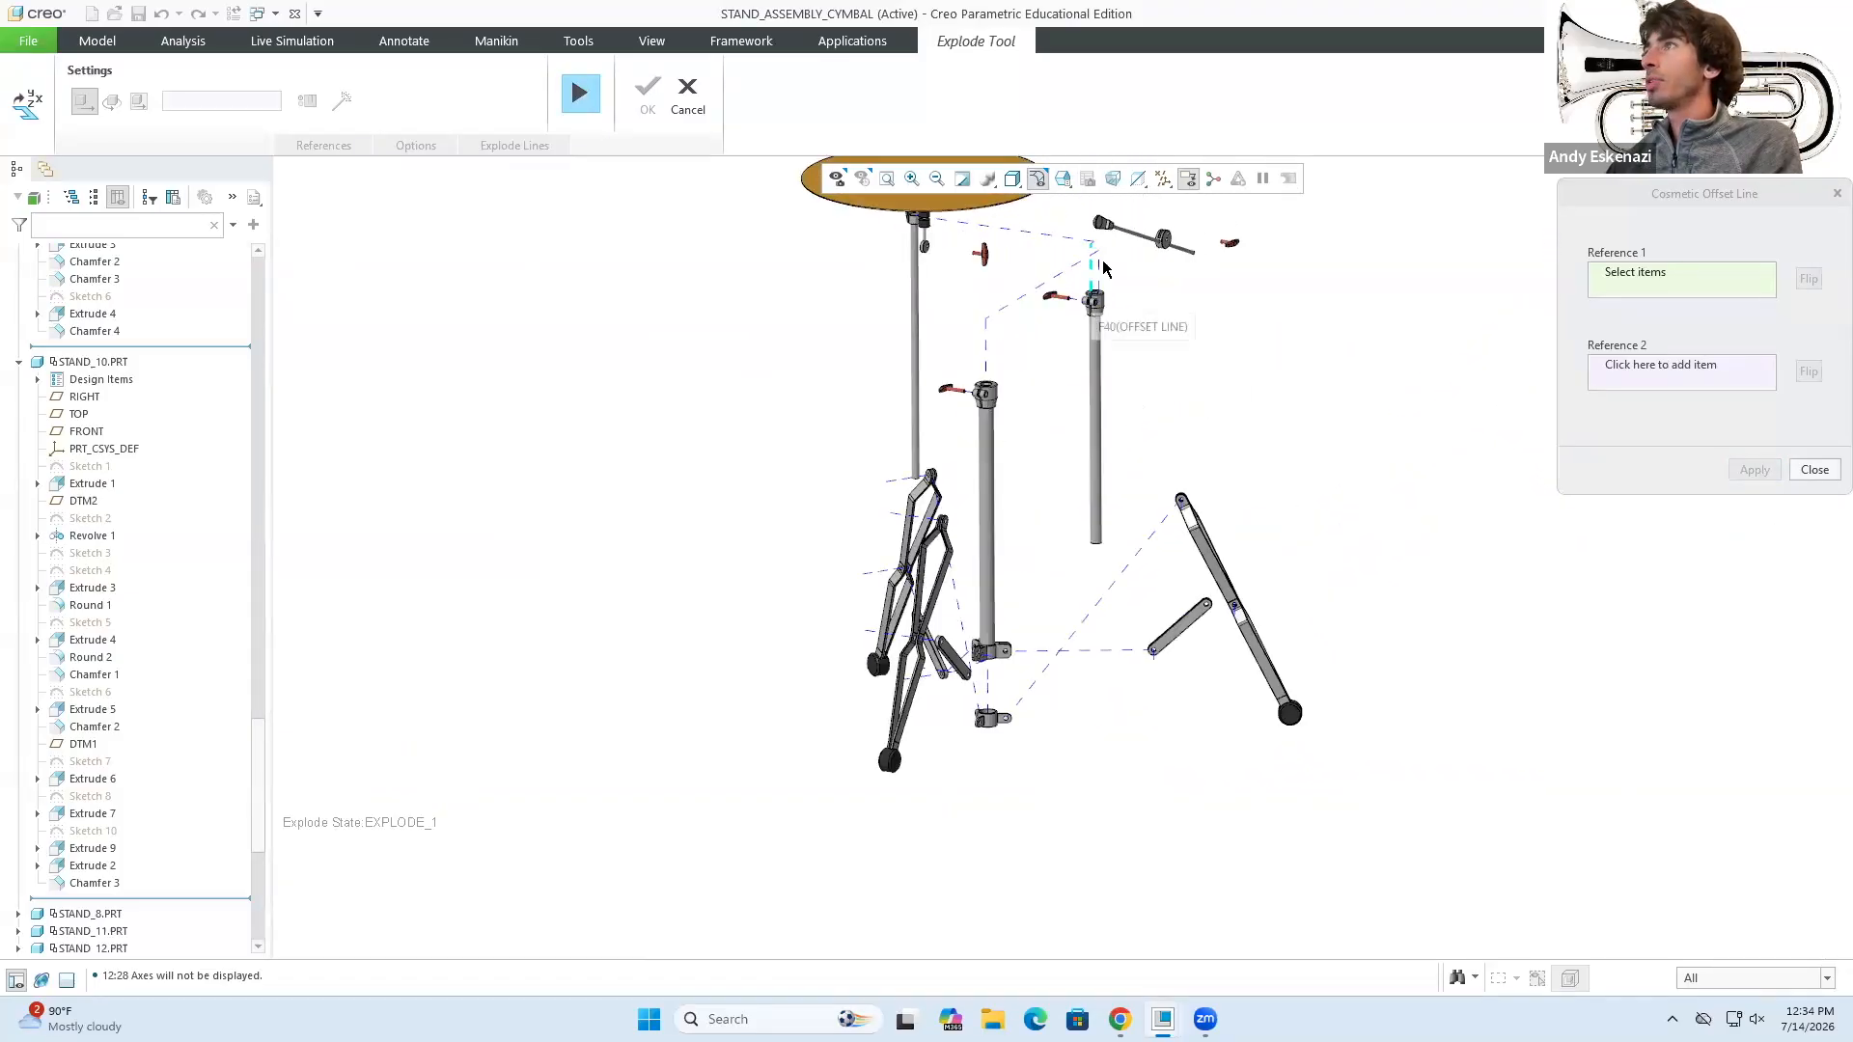
click(1813, 470)
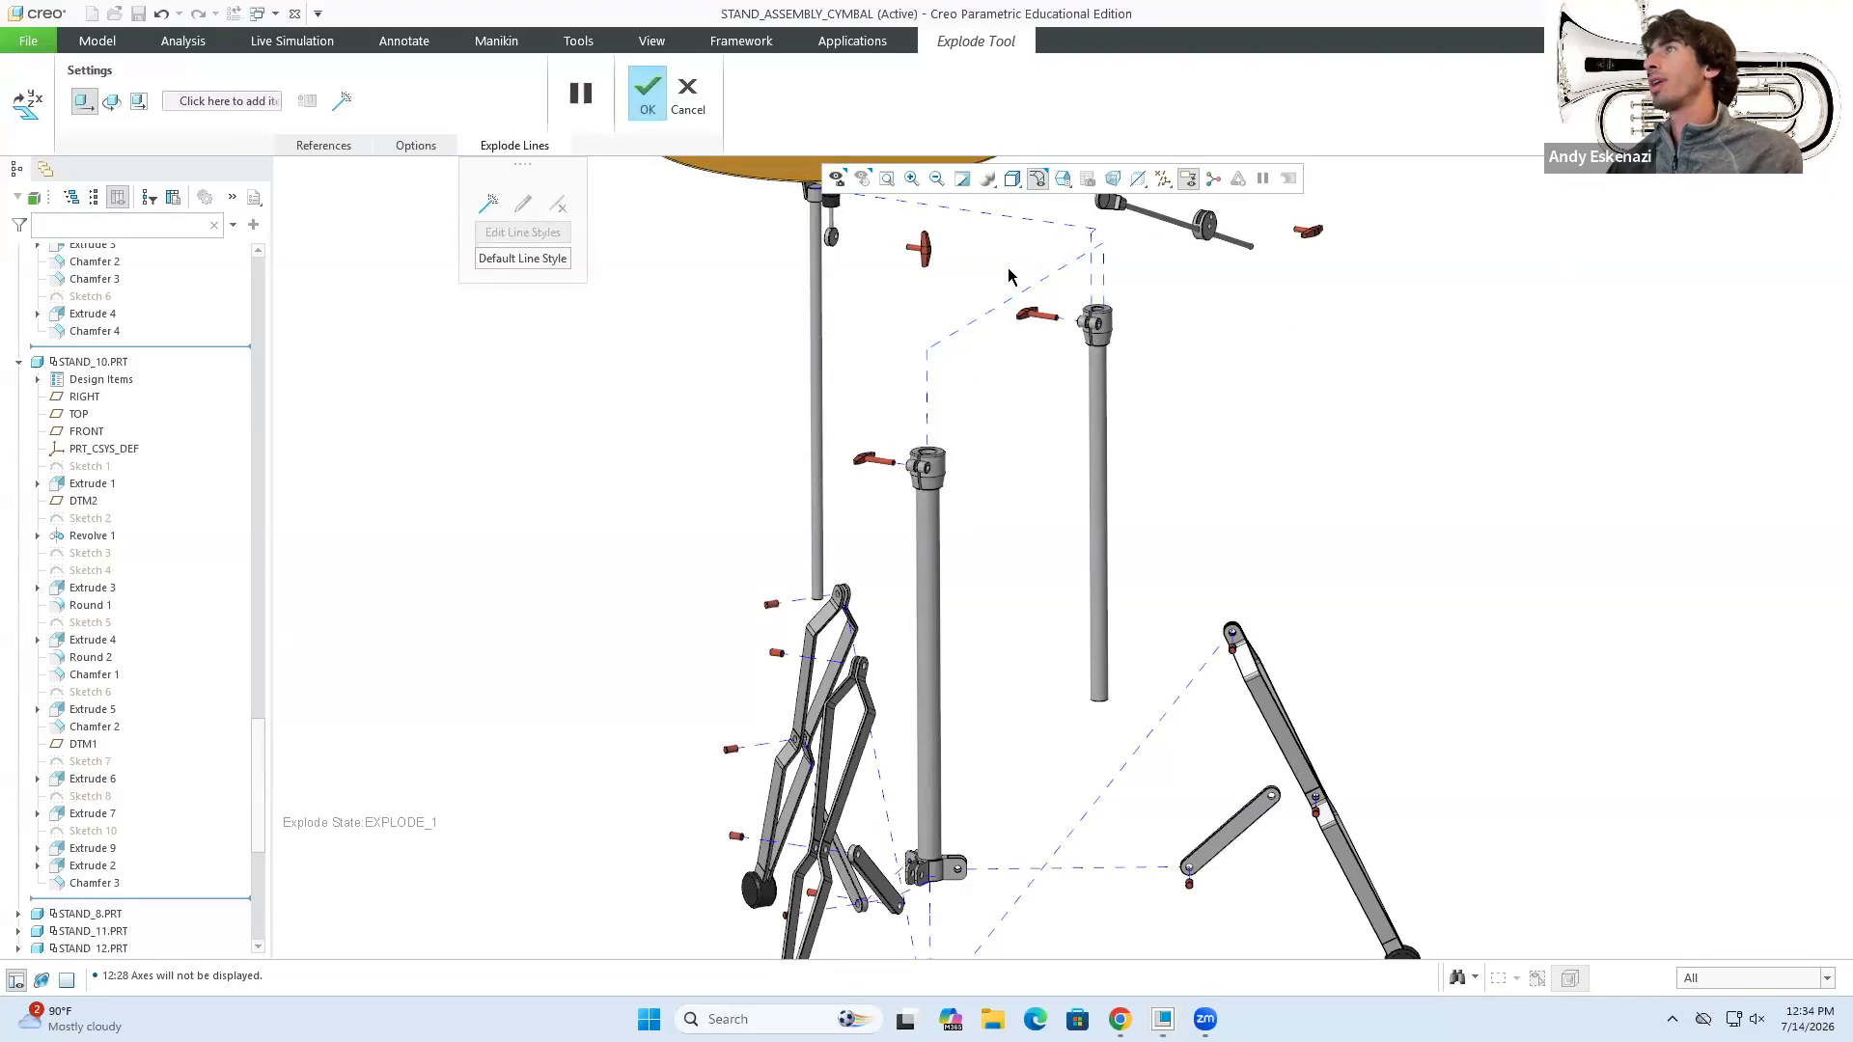
click(1005, 311)
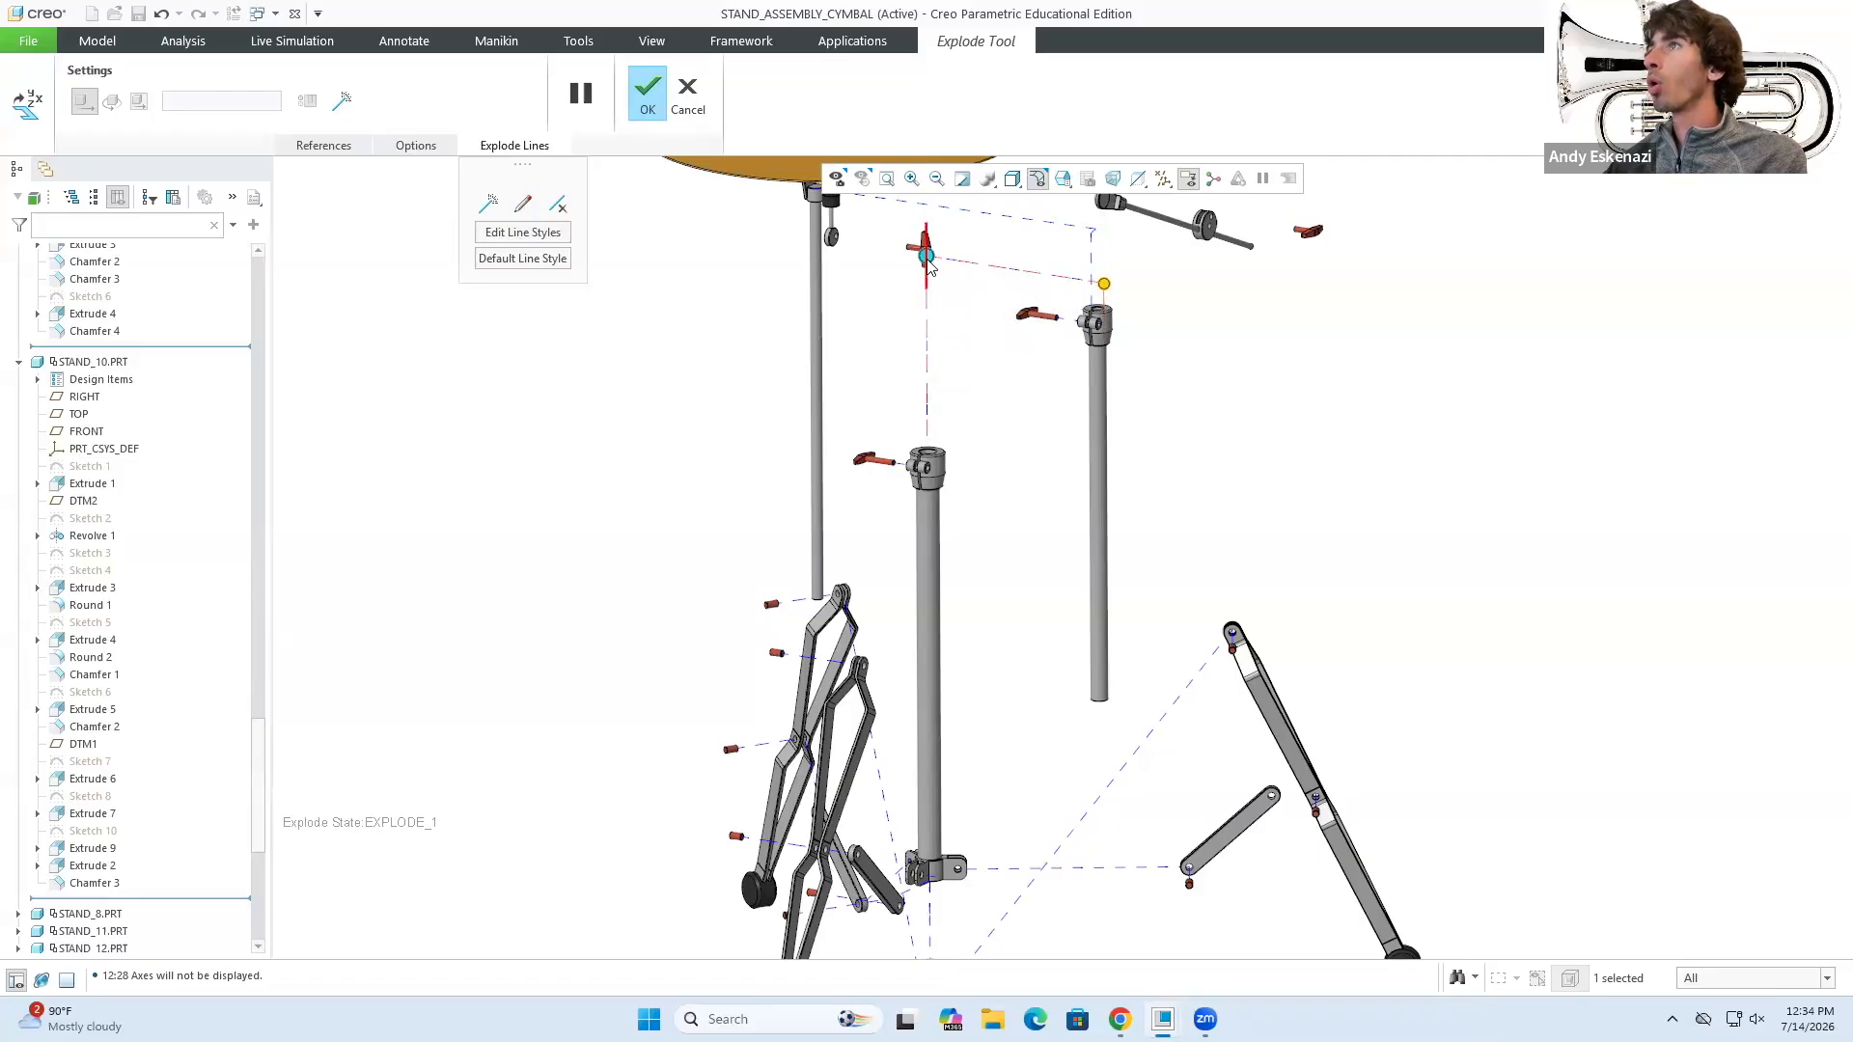
scroll(969, 463, down, 3)
scroll(1255, 473, up, 6)
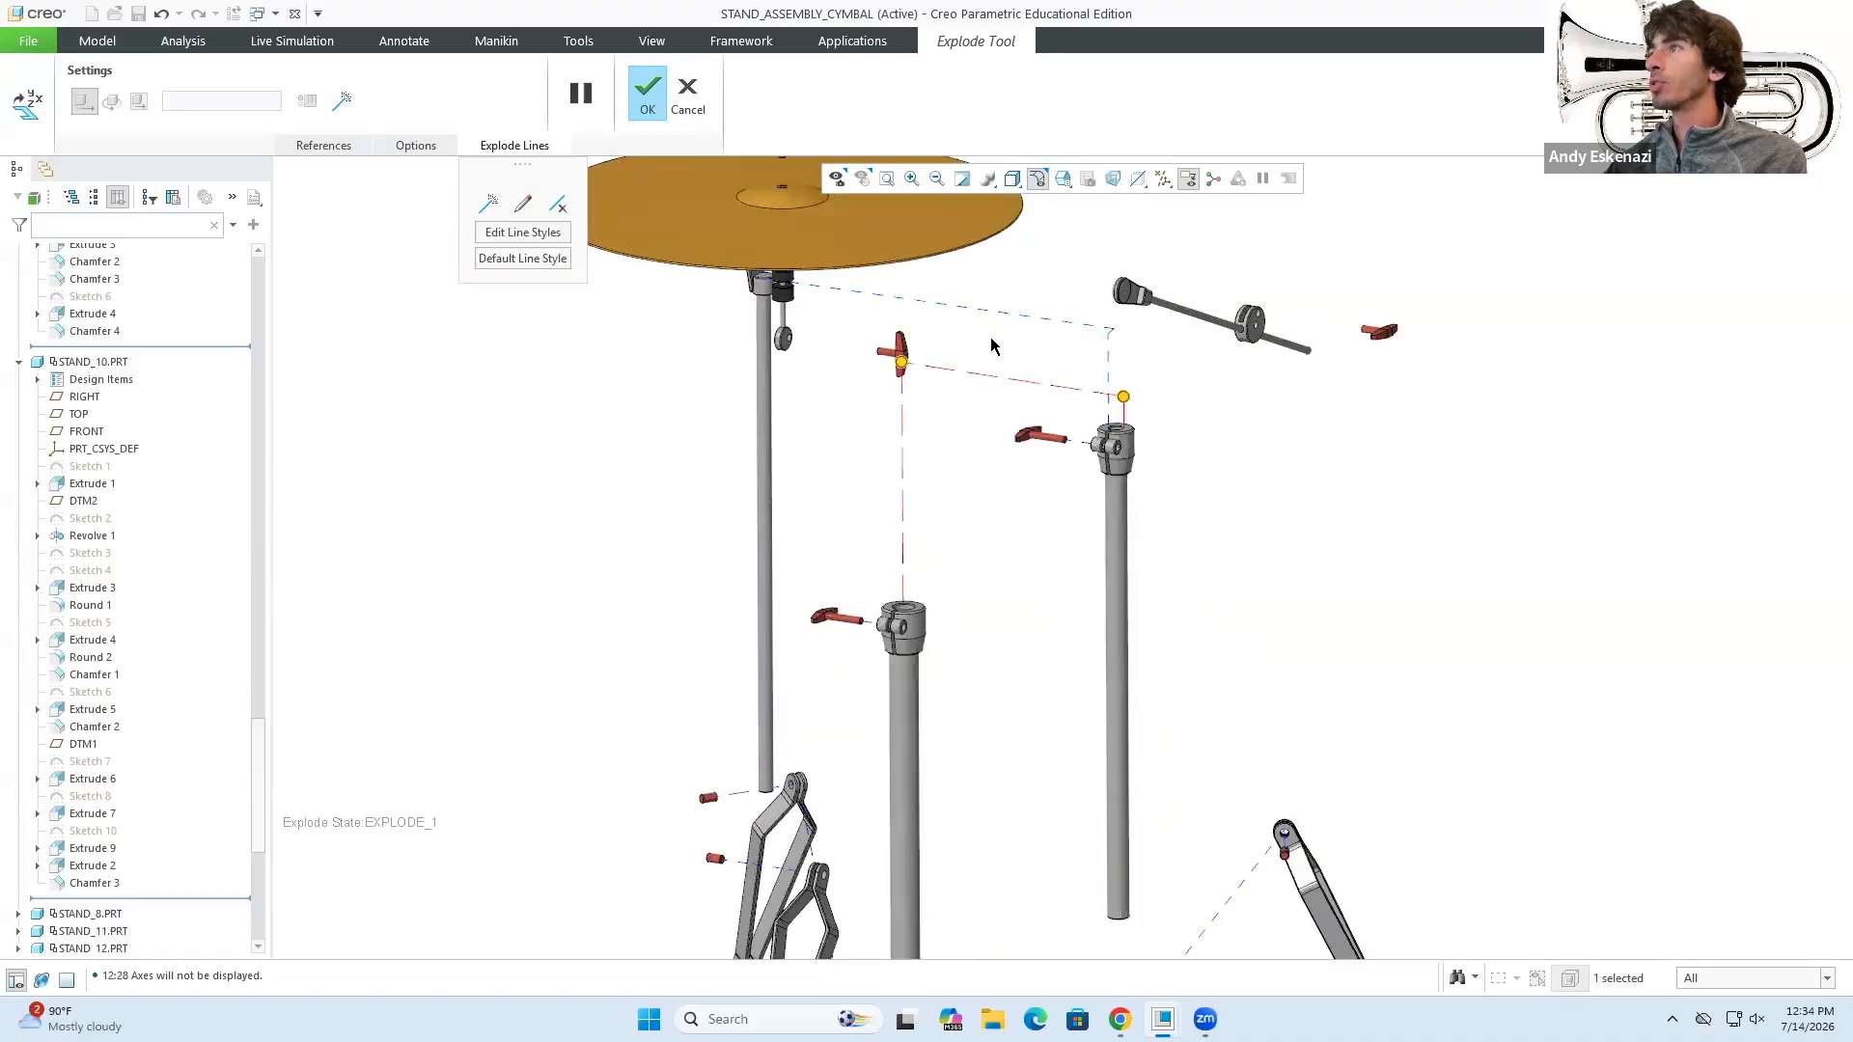
click(1254, 472)
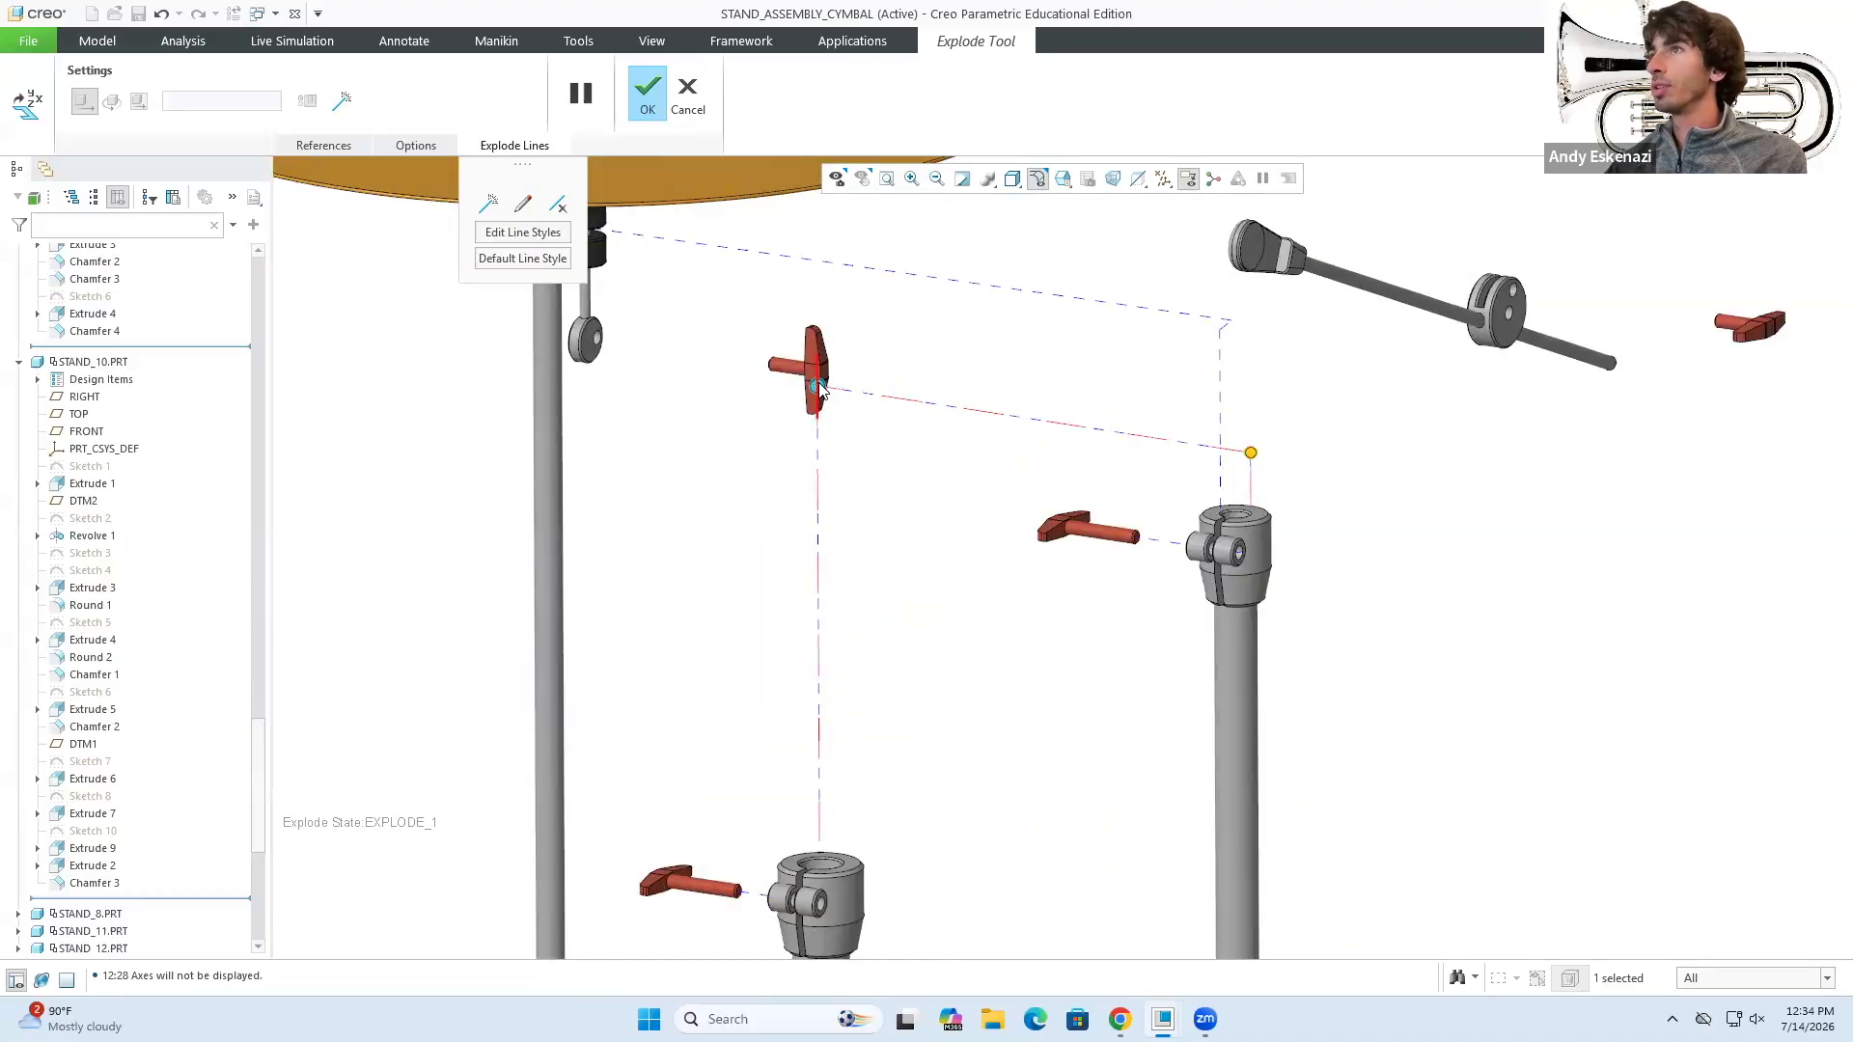
click(825, 434)
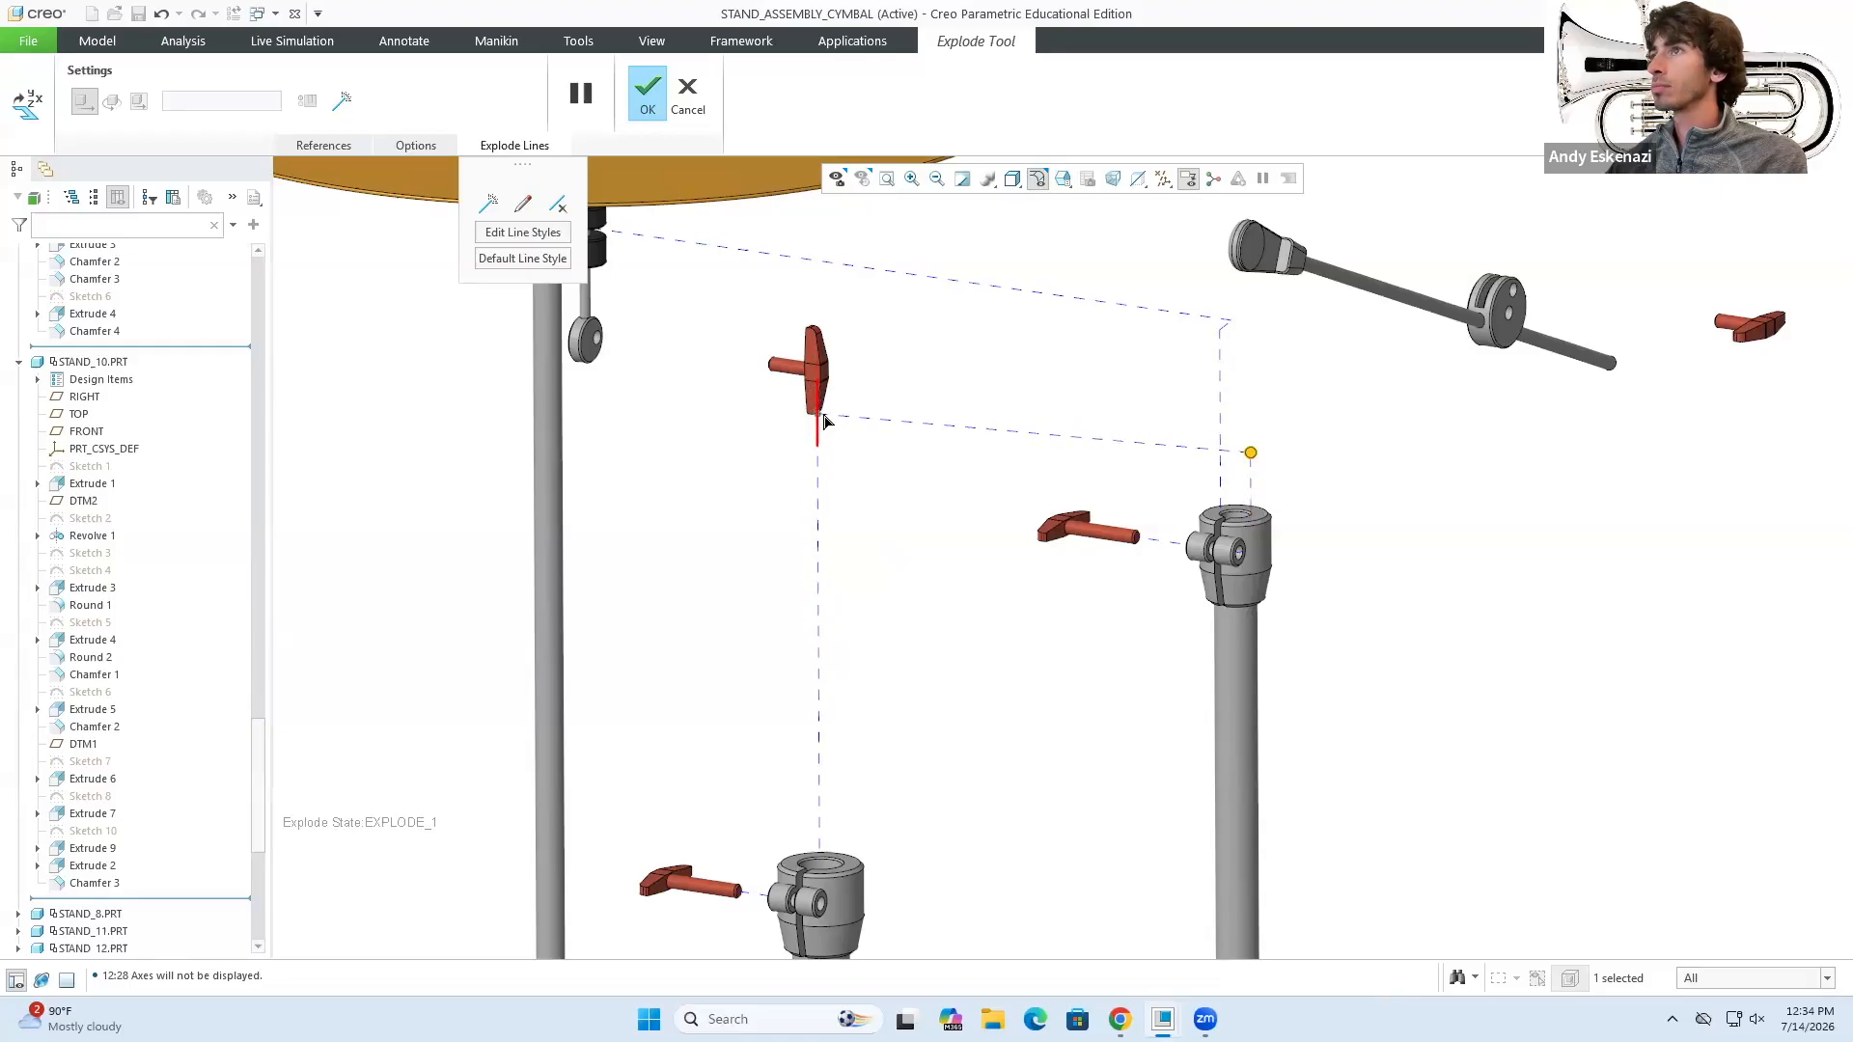
click(1252, 460)
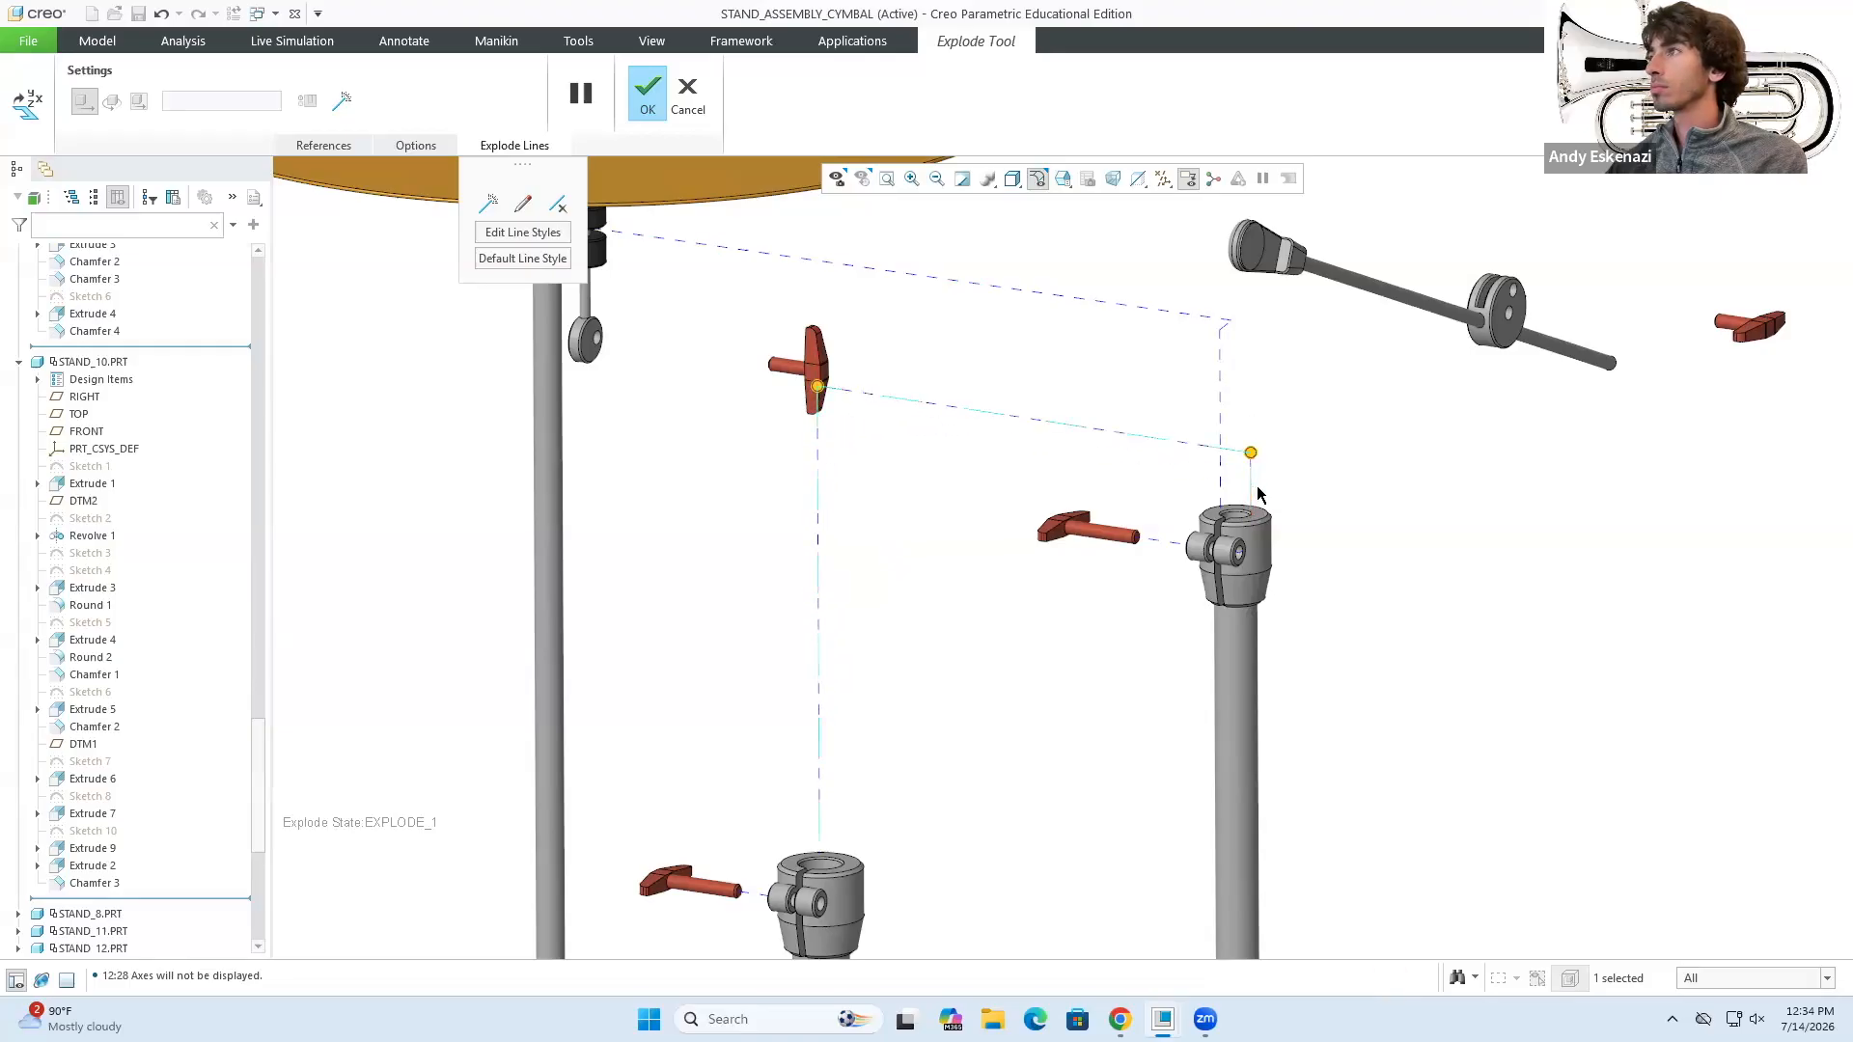
scroll(797, 490, up, 2)
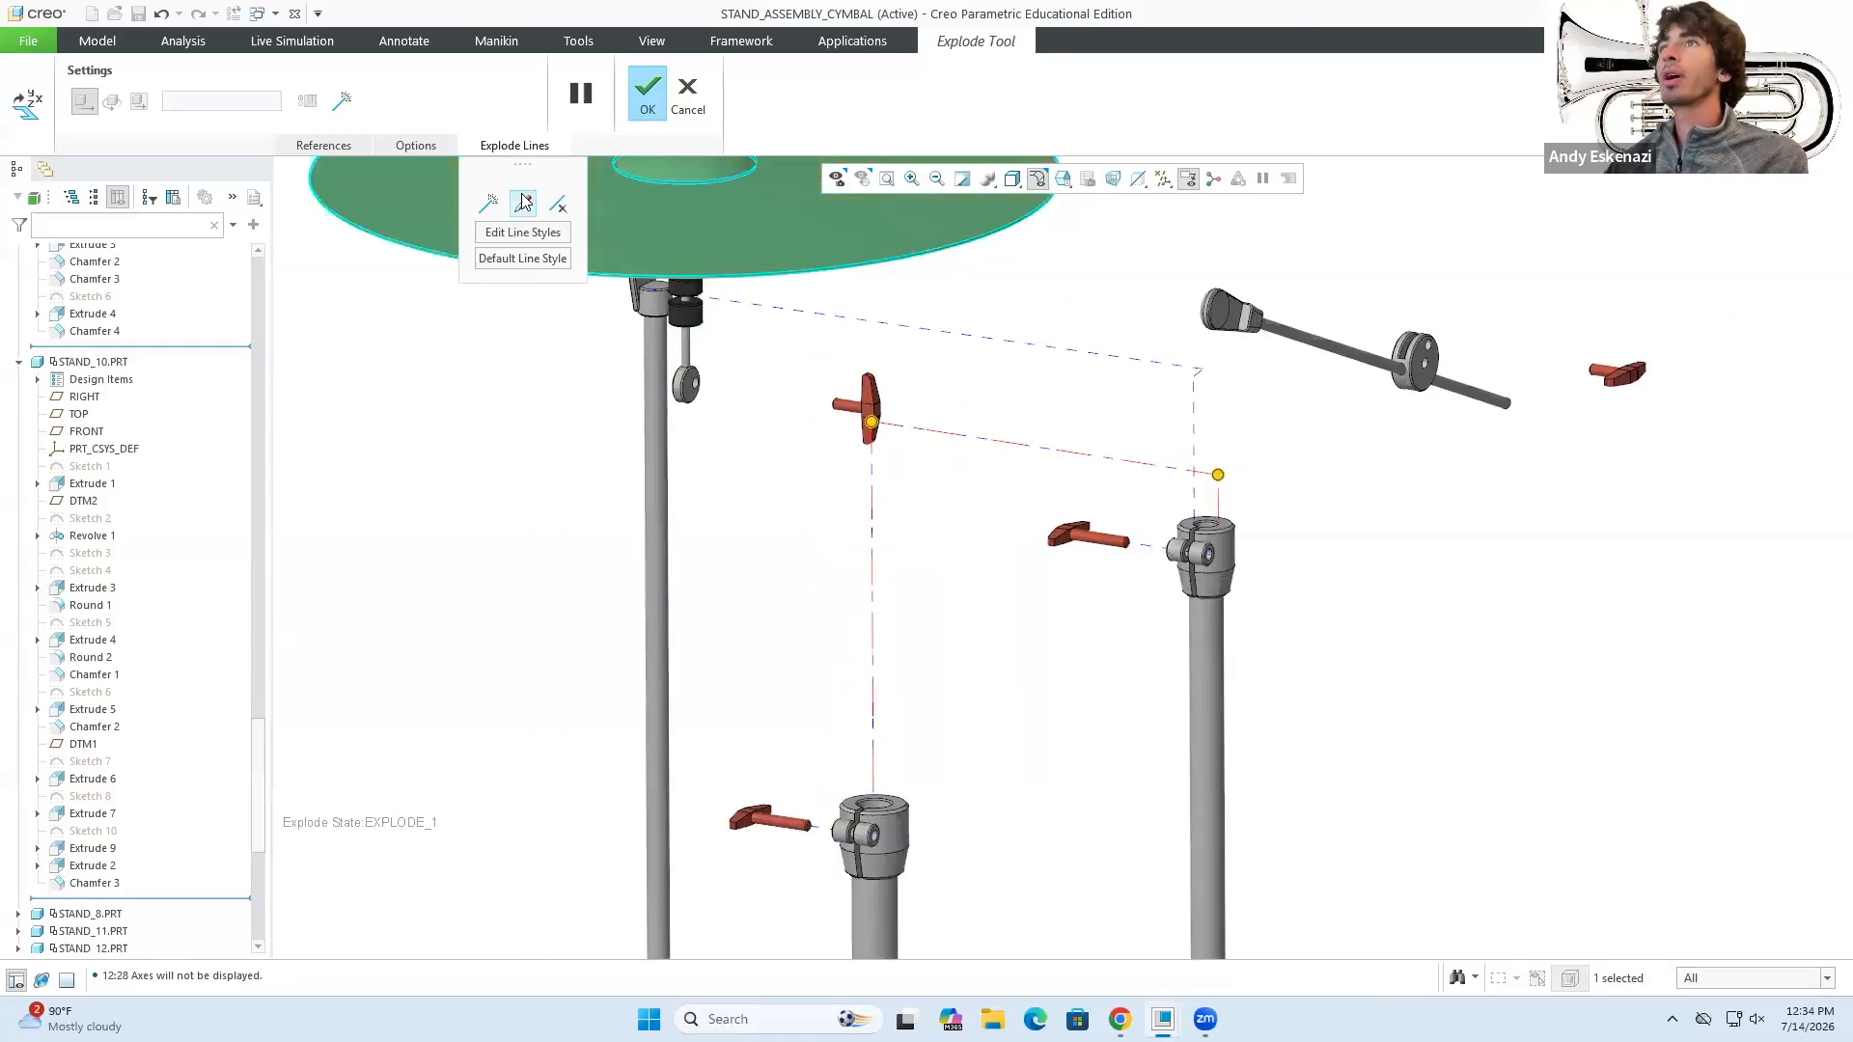
- Add an explode line from the STAND_12 wing screw's shank to the hole in STAND_11's lower disc
click(487, 203)
scroll(837, 405, down, 4)
click(848, 426)
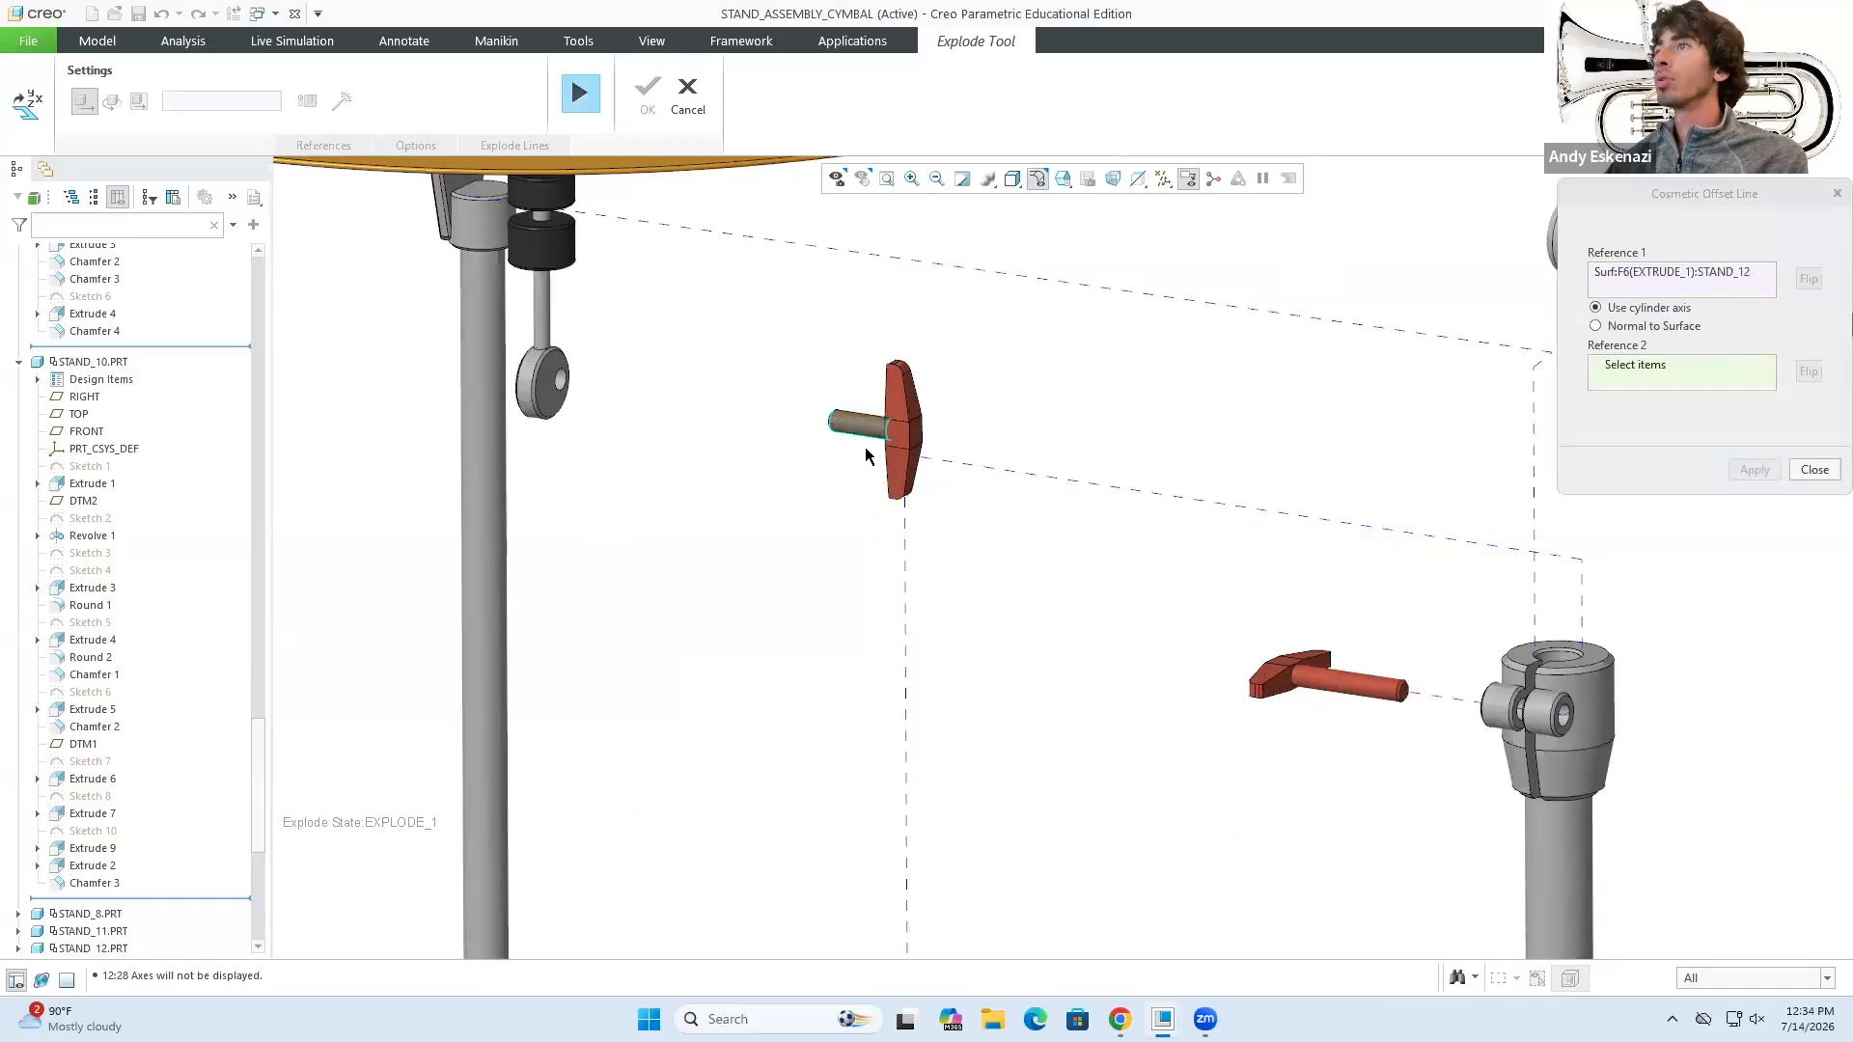
scroll(542, 365, down, 5)
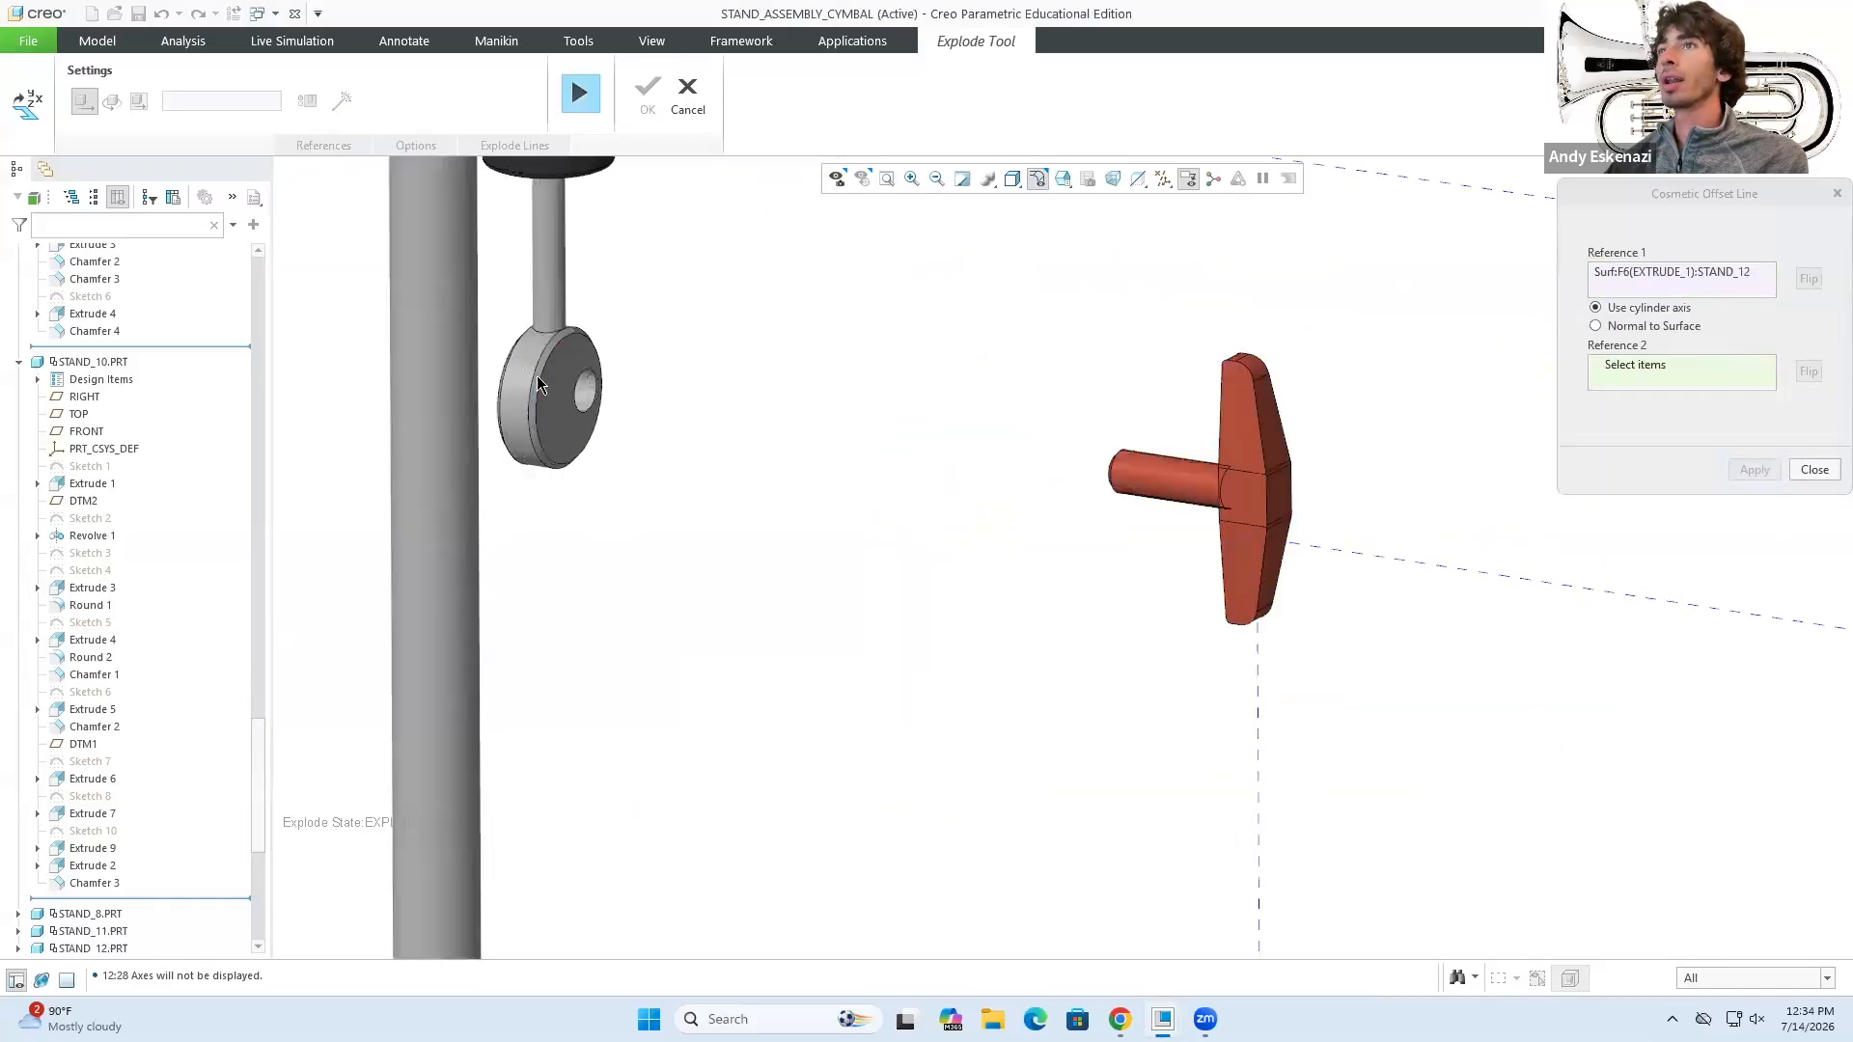
click(592, 400)
click(1754, 470)
scroll(1062, 482, up, 6)
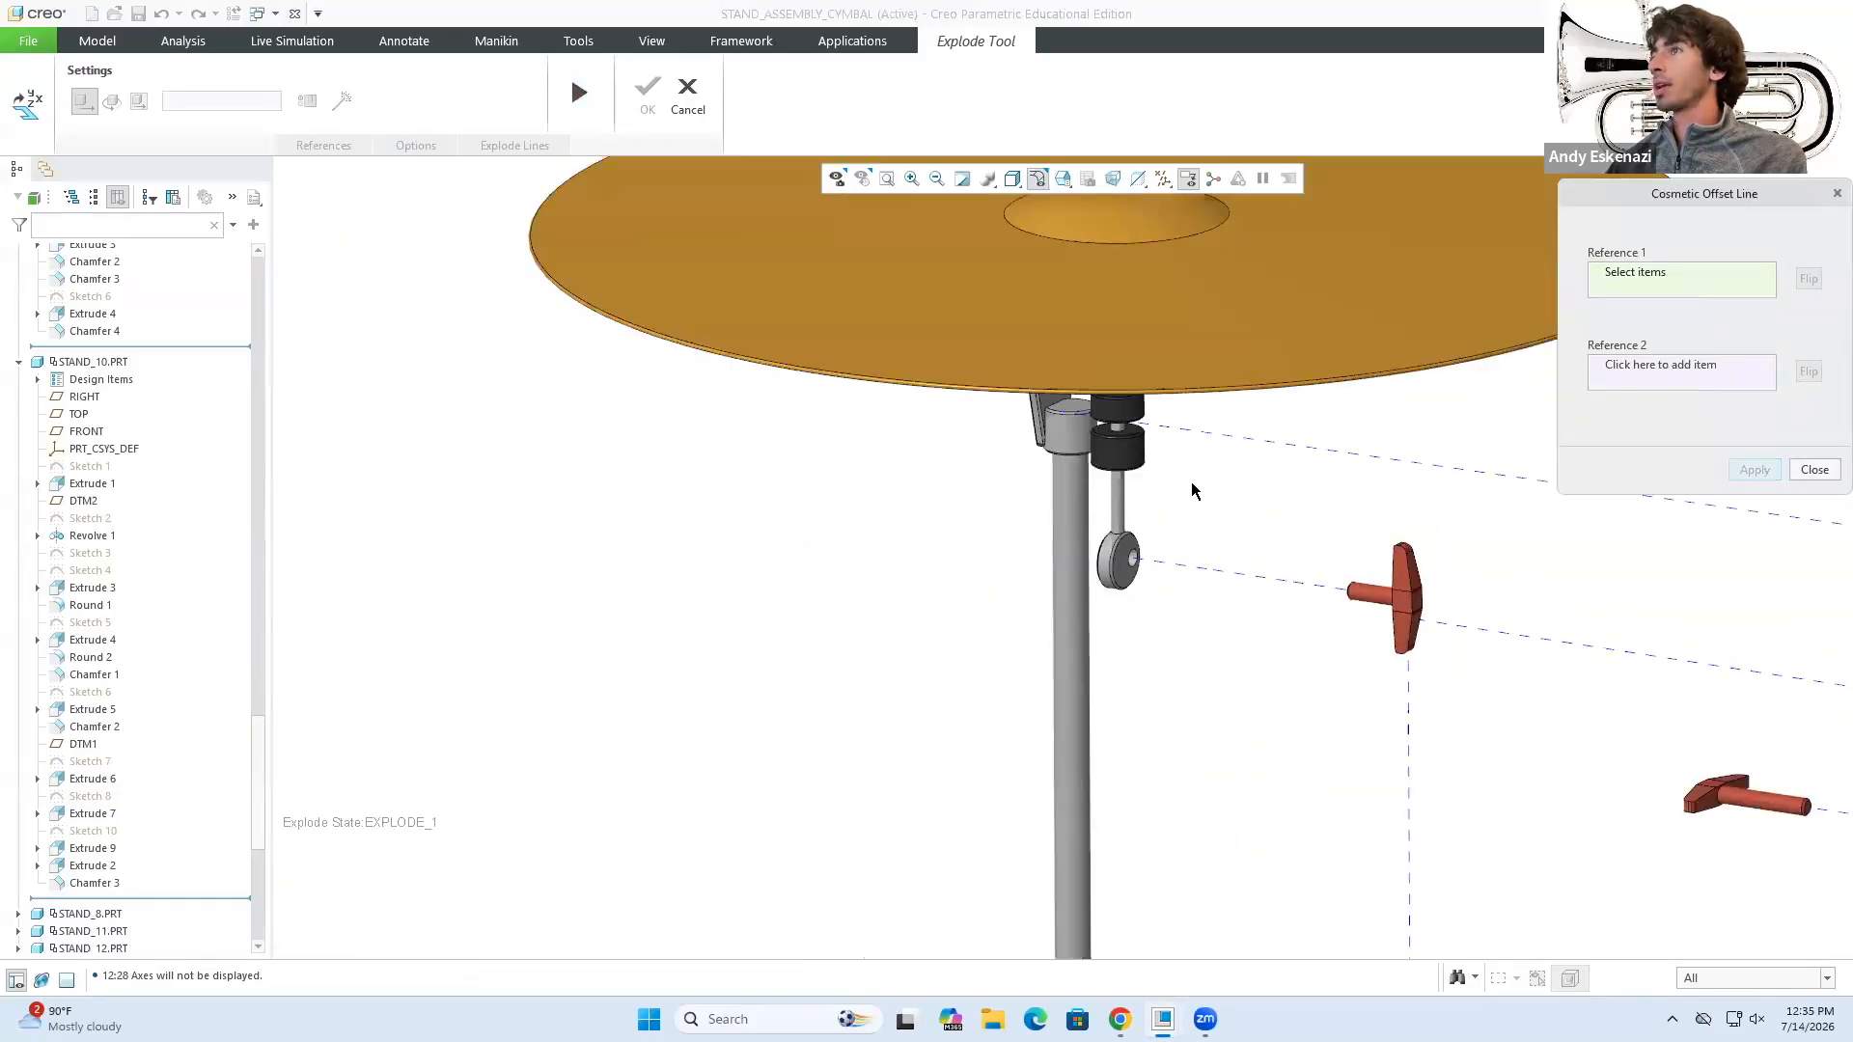
scroll(717, 396, up, 2)
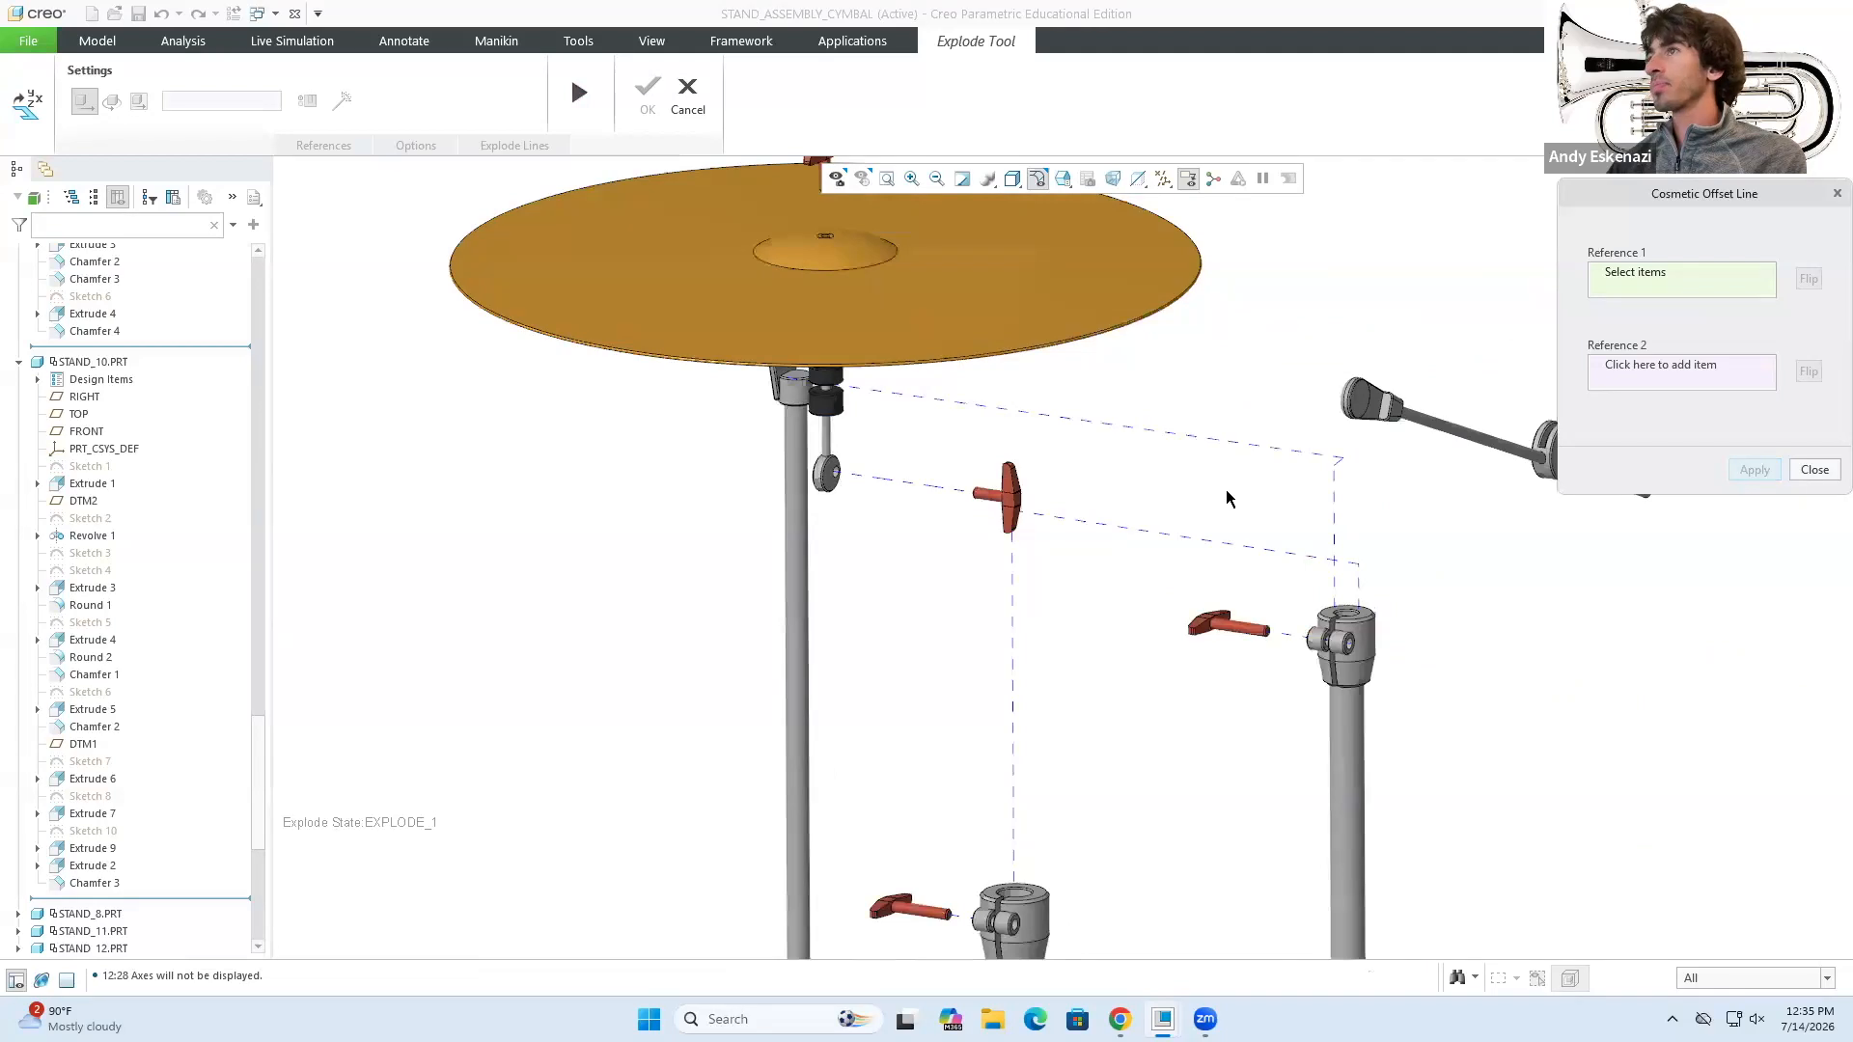
- Add an explode line from STAND_11's vertical rod up to the cymbal above it
mouse_move(848, 435)
middle_down()
mouse_move(908, 429)
mouse_move(860, 425)
mouse_move(838, 449)
middle_up()
scroll(817, 431, down, 3)
click(817, 432)
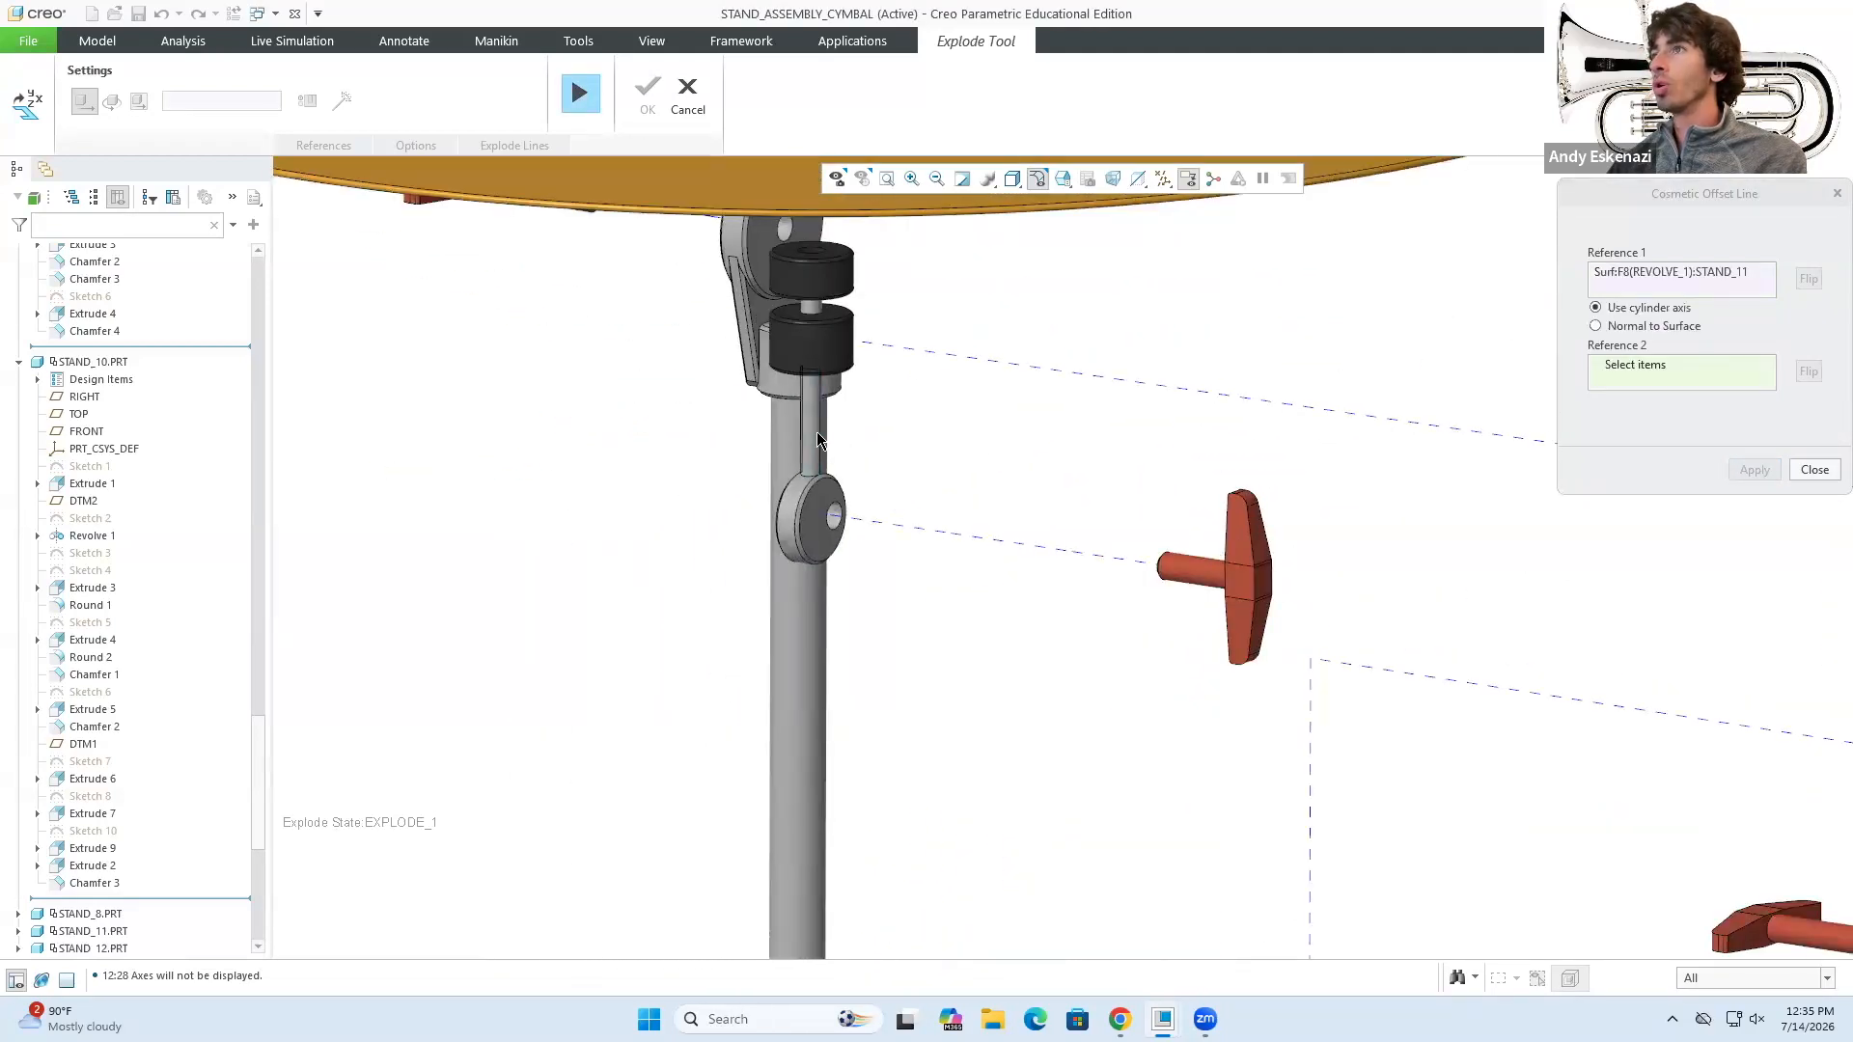
scroll(817, 431, up, 3)
scroll(832, 201, down, 5)
scroll(786, 256, down, 2)
click(782, 247)
click(1754, 469)
scroll(936, 340, up, 4)
scroll(988, 473, up, 1)
middle_drag(987, 471, 1025, 548)
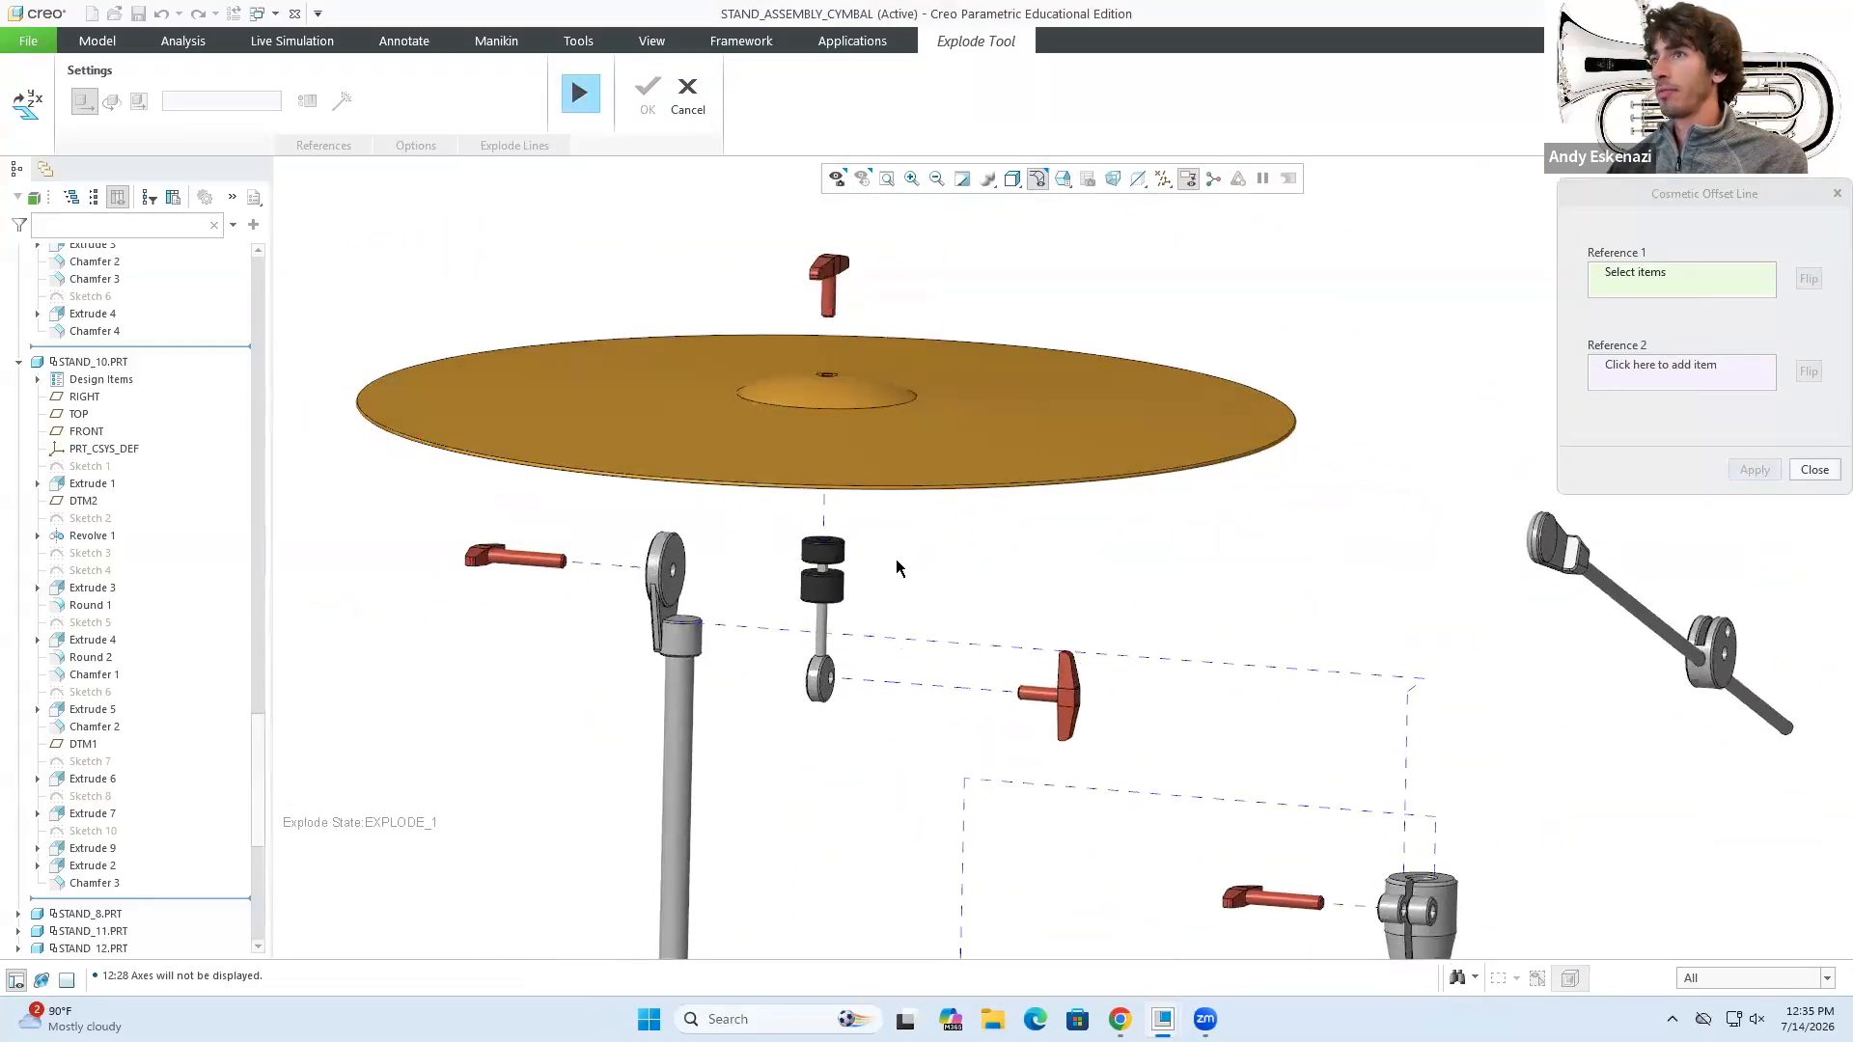
- Add an explode line from STAND_11's lower disc to the rounded, slotted end of the separate angled rod
scroll(946, 618, up, 3)
scroll(955, 666, down, 8)
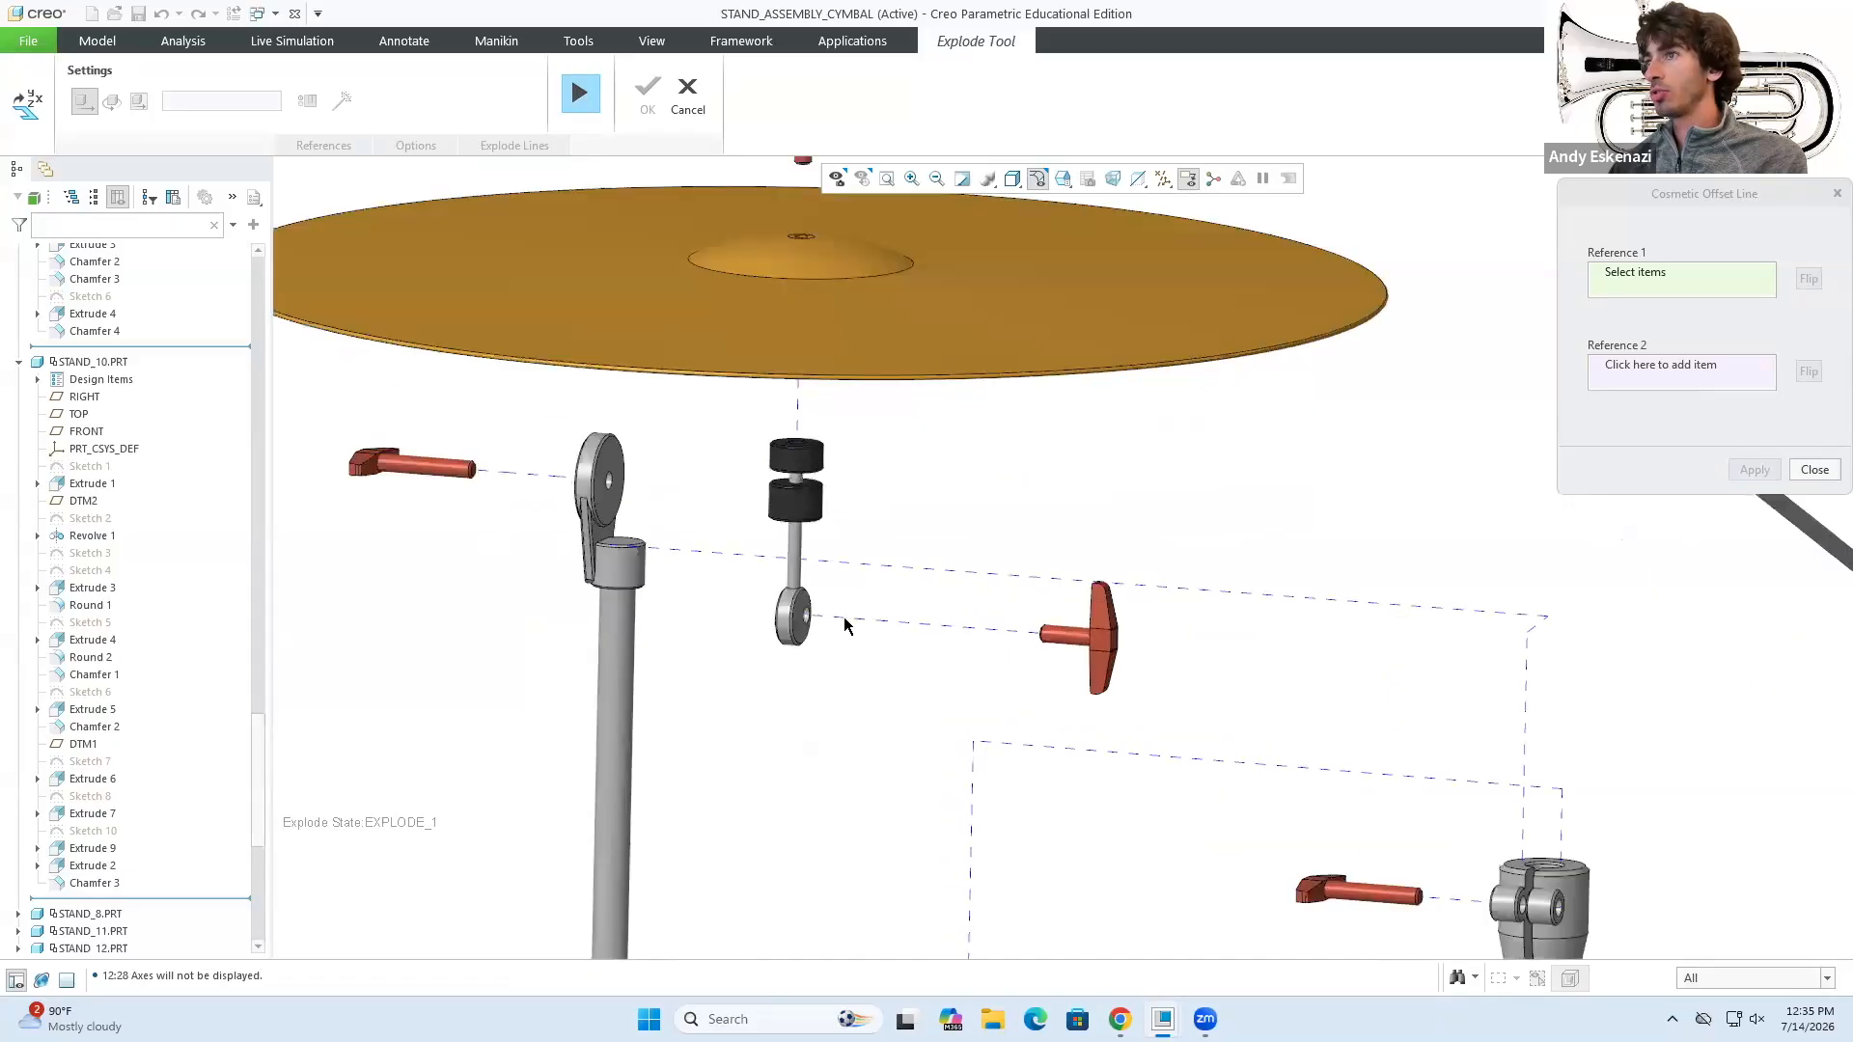
click(670, 627)
scroll(668, 629, up, 4)
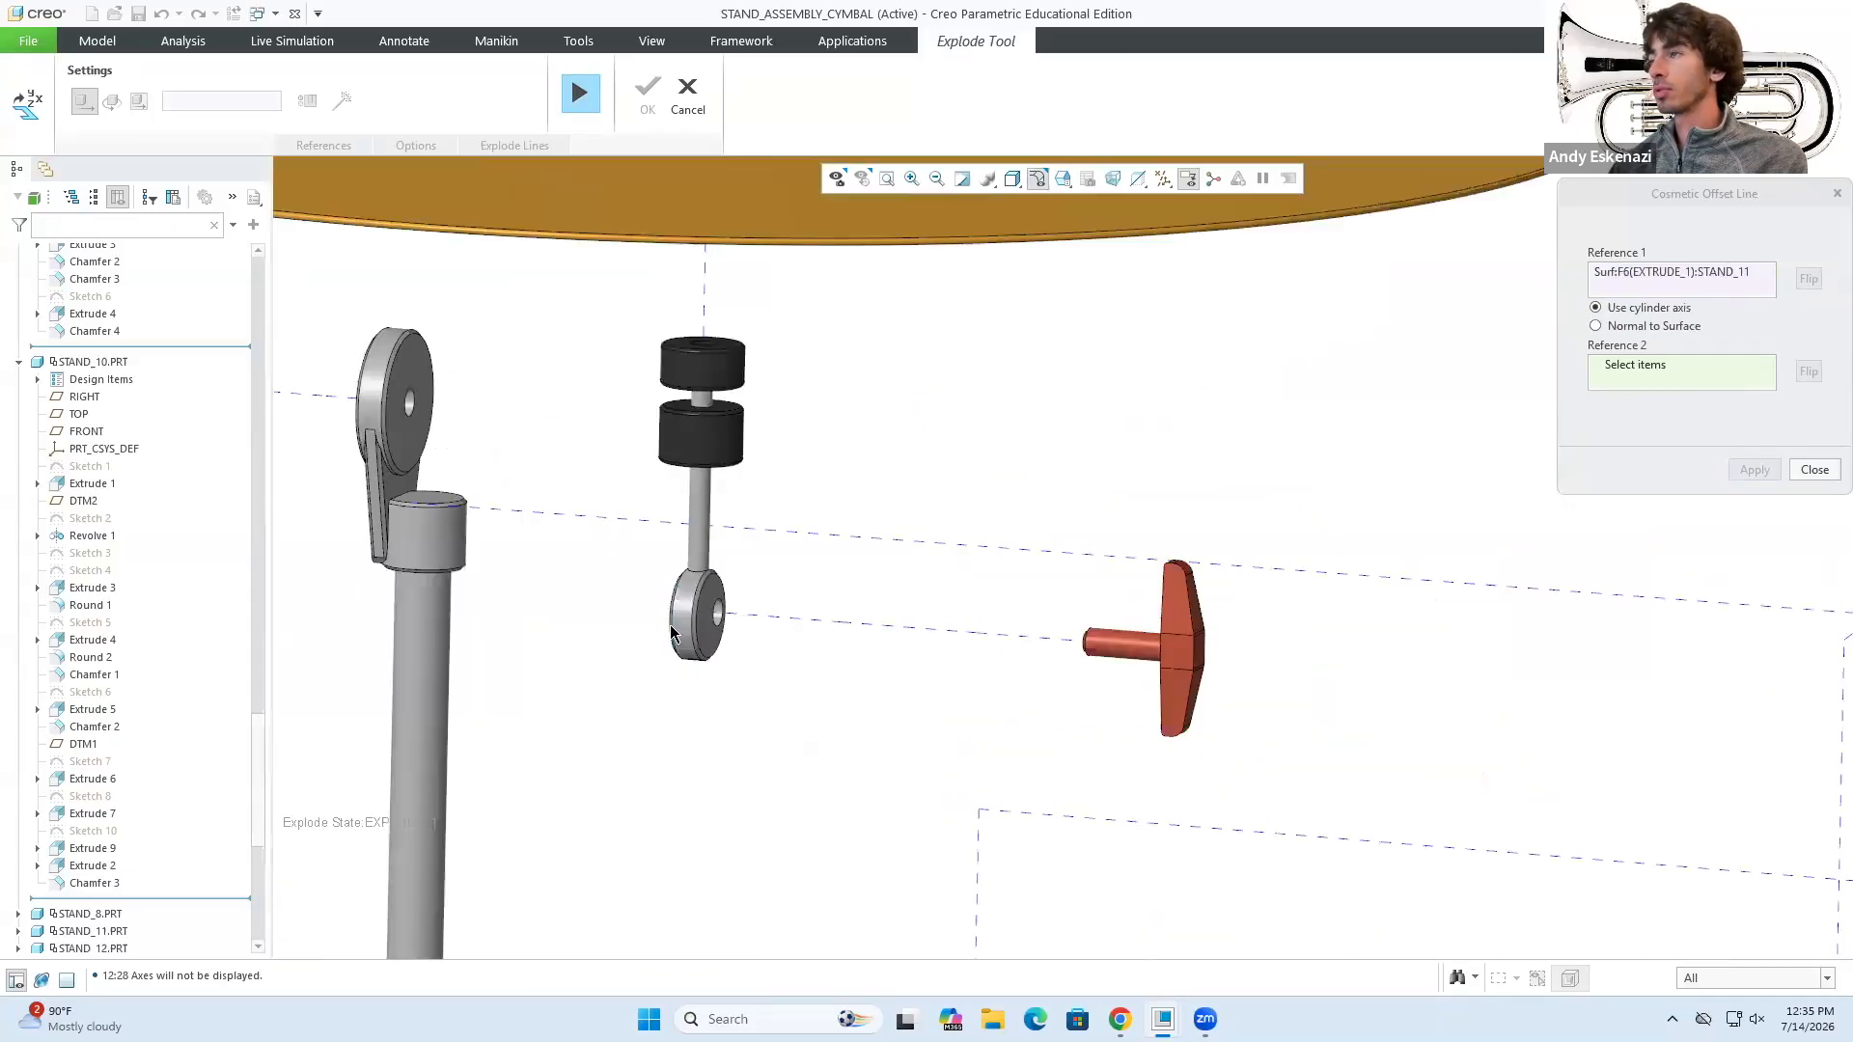
scroll(1391, 455, down, 6)
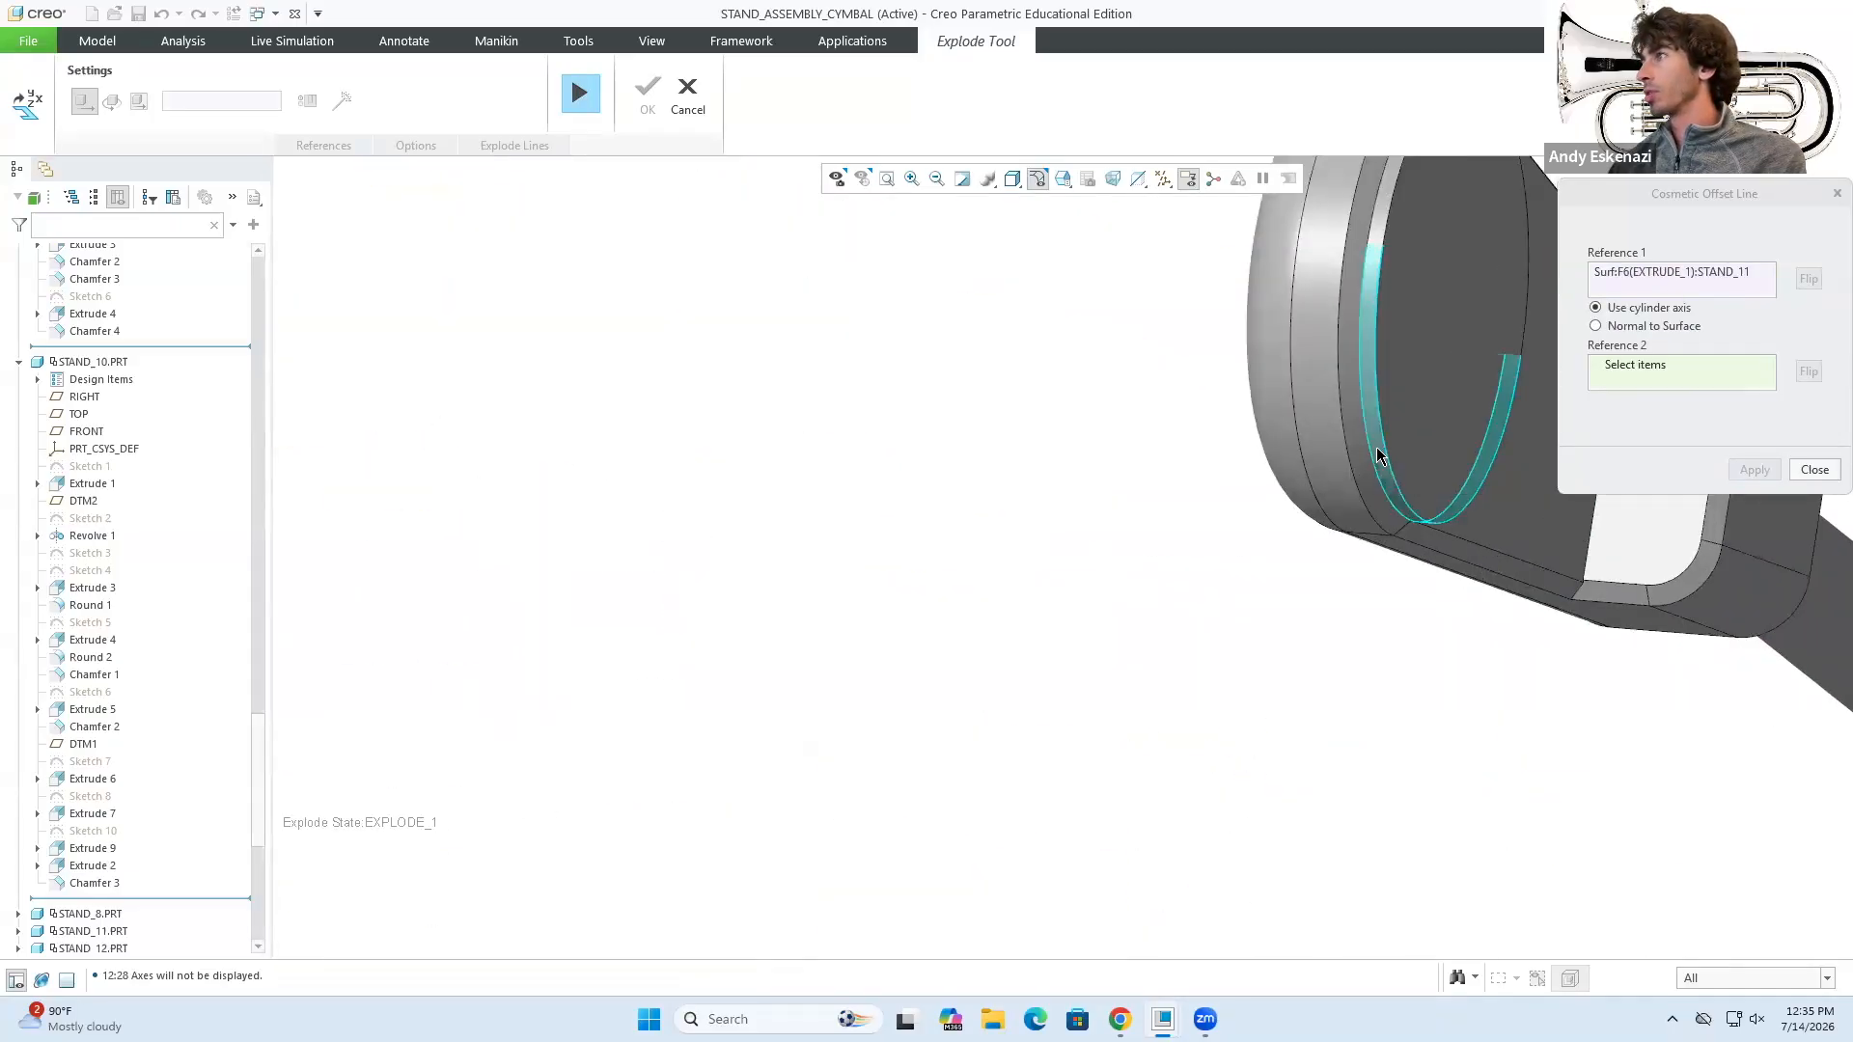
click(1380, 456)
click(1754, 469)
scroll(1199, 525, up, 5)
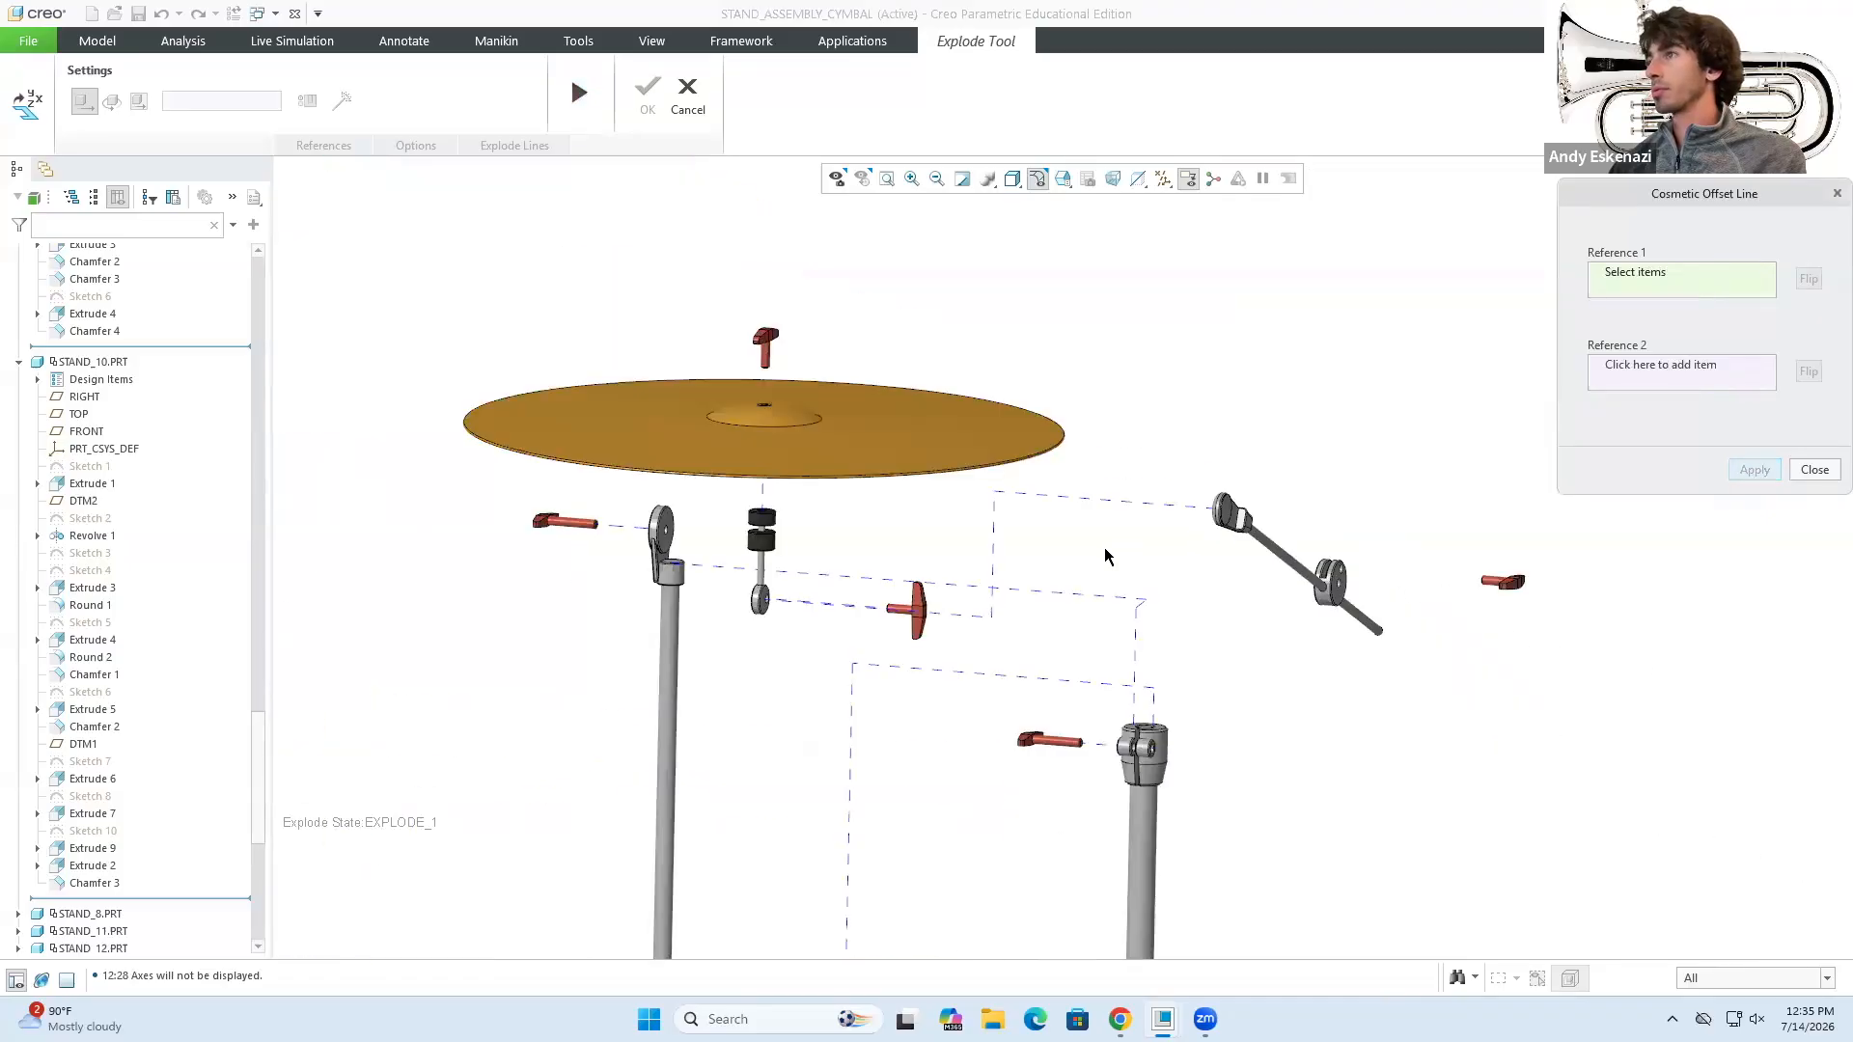
middle_drag(1074, 550, 1066, 553)
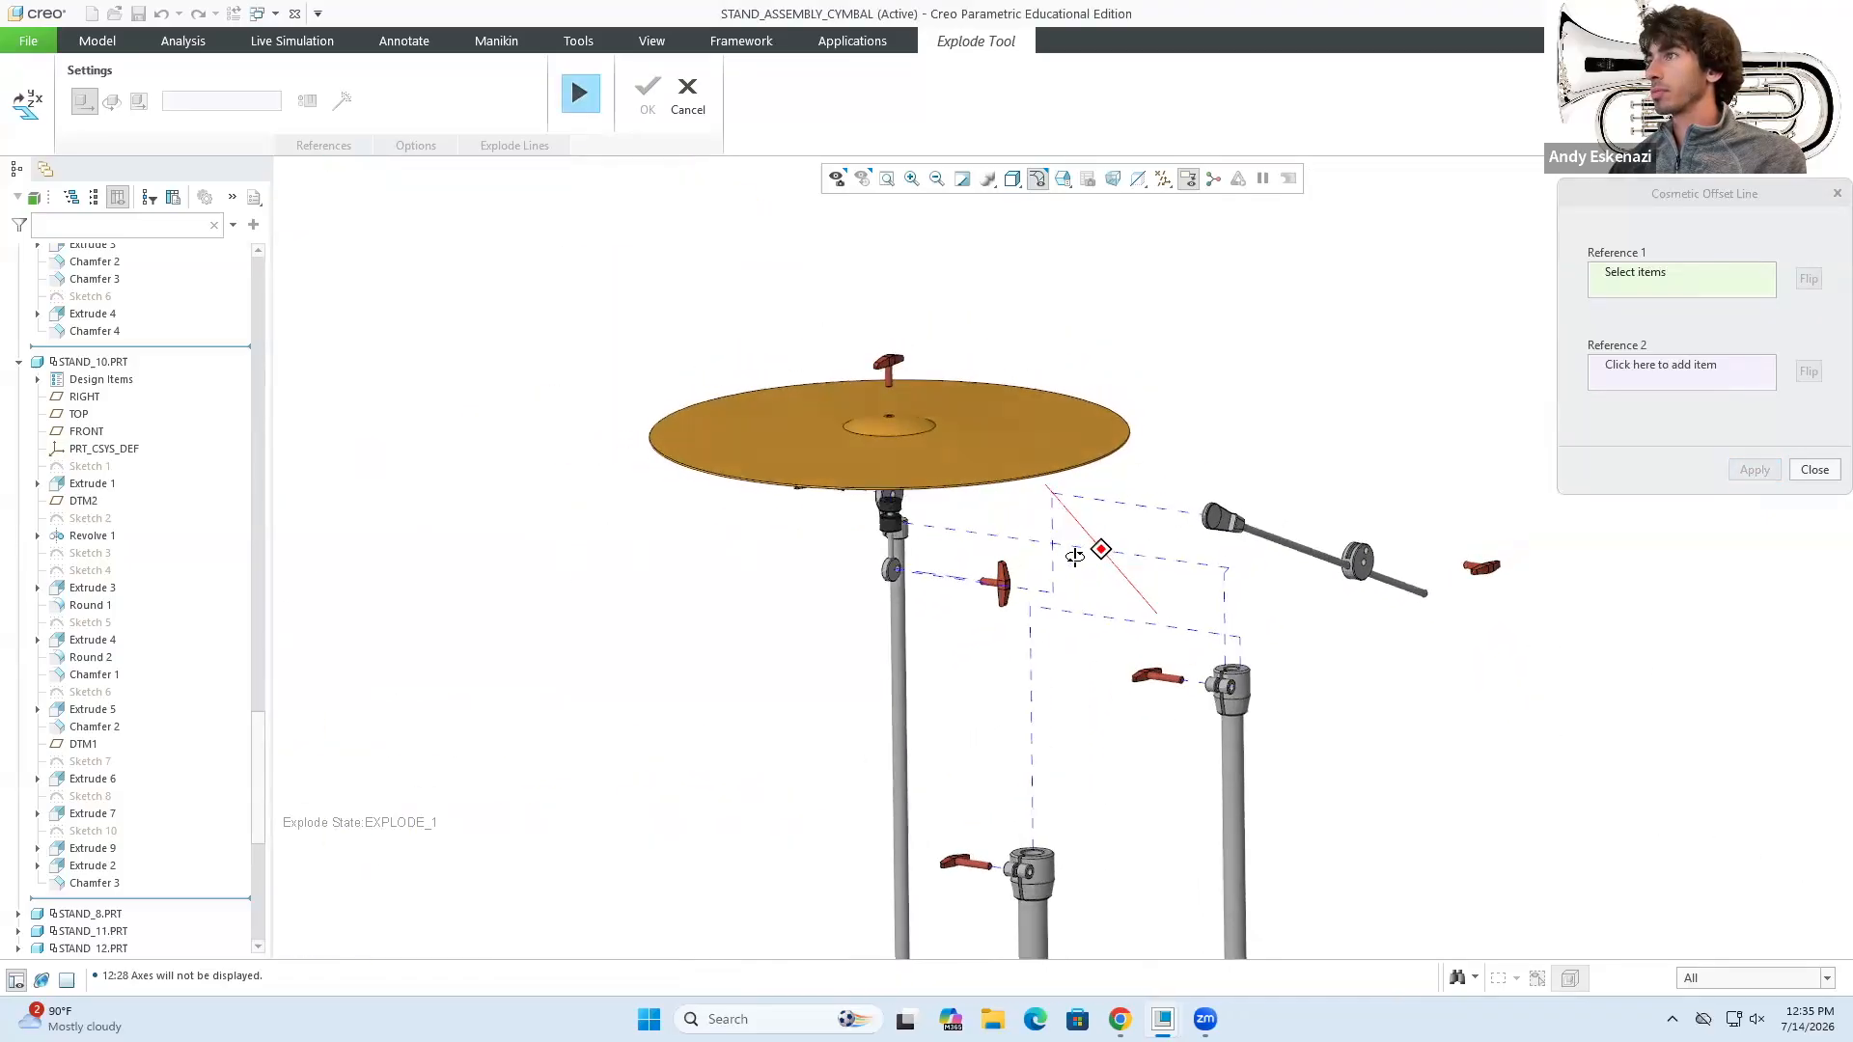
scroll(1142, 497, up, 3)
scroll(1280, 559, down, 3)
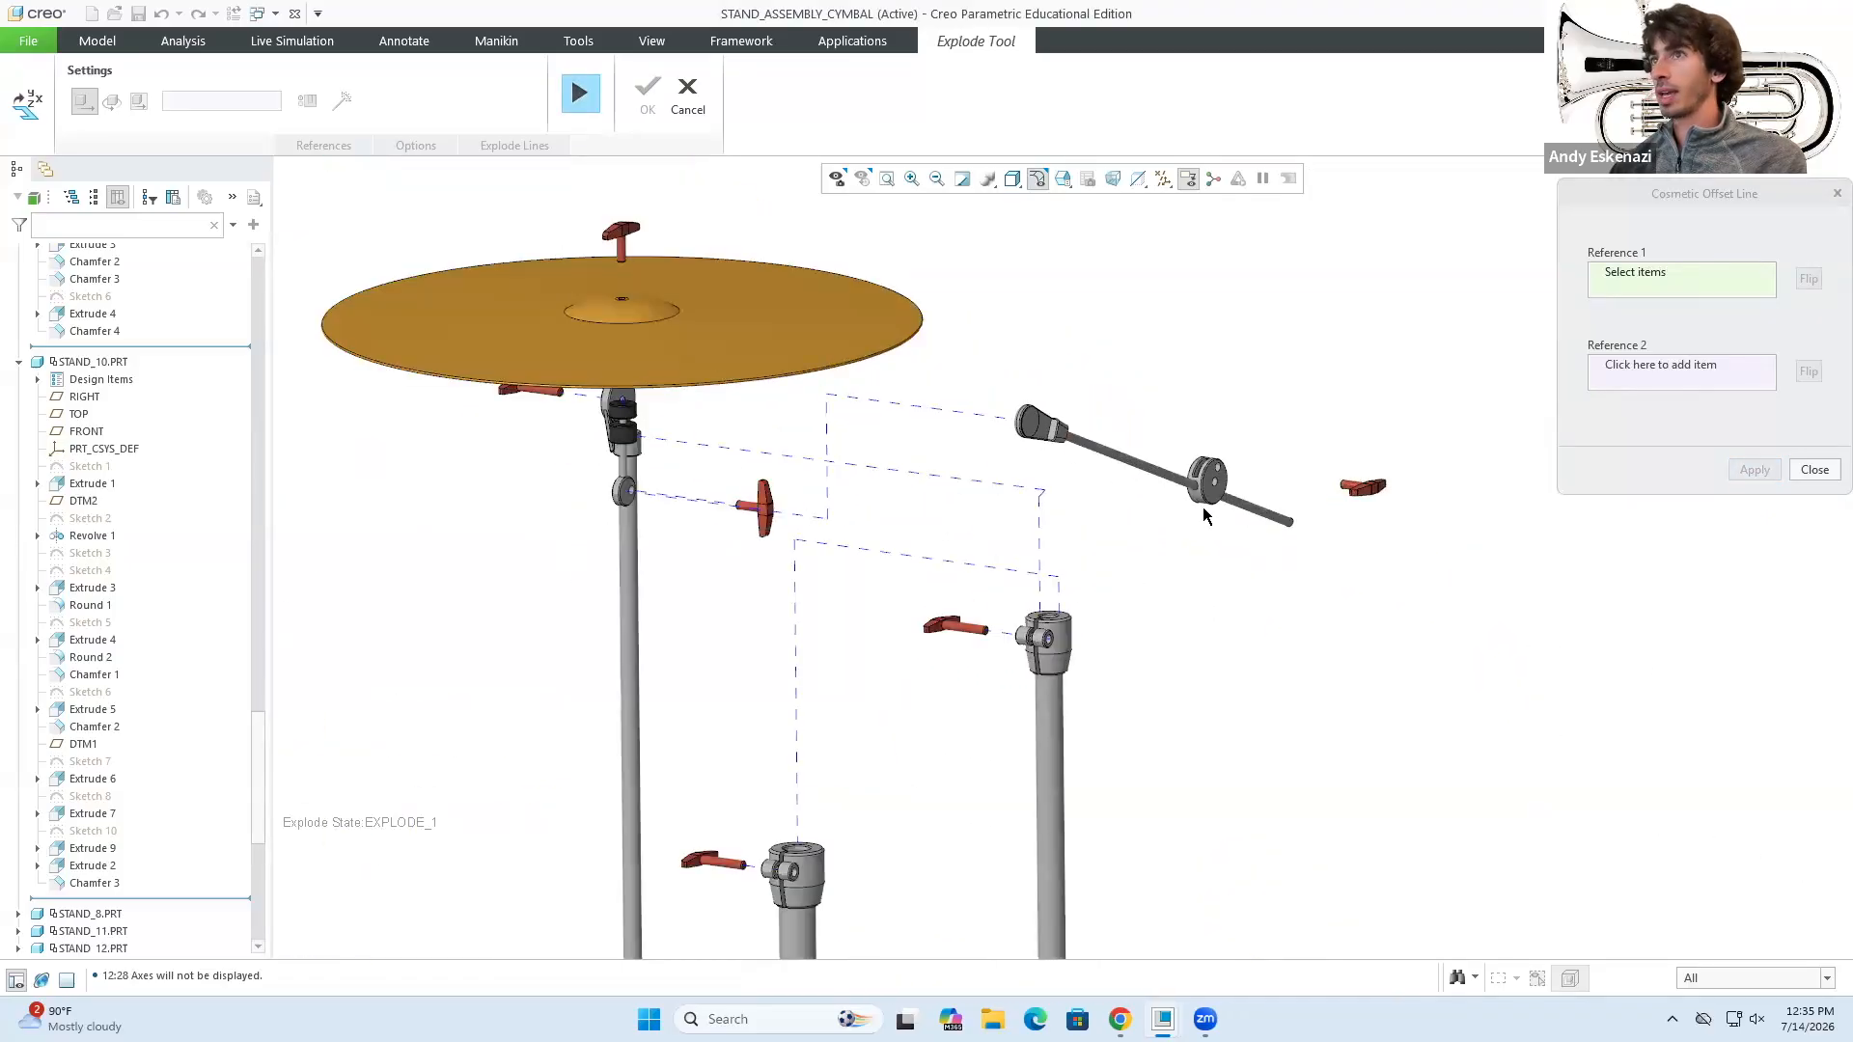
- Add an explode line from the round end face of STAND_10 to the slotted disc on the separate angled rod
scroll(1216, 485, down, 1)
middle_drag(1221, 486, 1125, 641)
scroll(936, 501, down, 4)
middle_drag(935, 501, 1004, 501)
click(425, 466)
scroll(1110, 516, up, 4)
scroll(1110, 508, up, 1)
middle_drag(468, 500, 509, 541)
scroll(554, 510, down, 5)
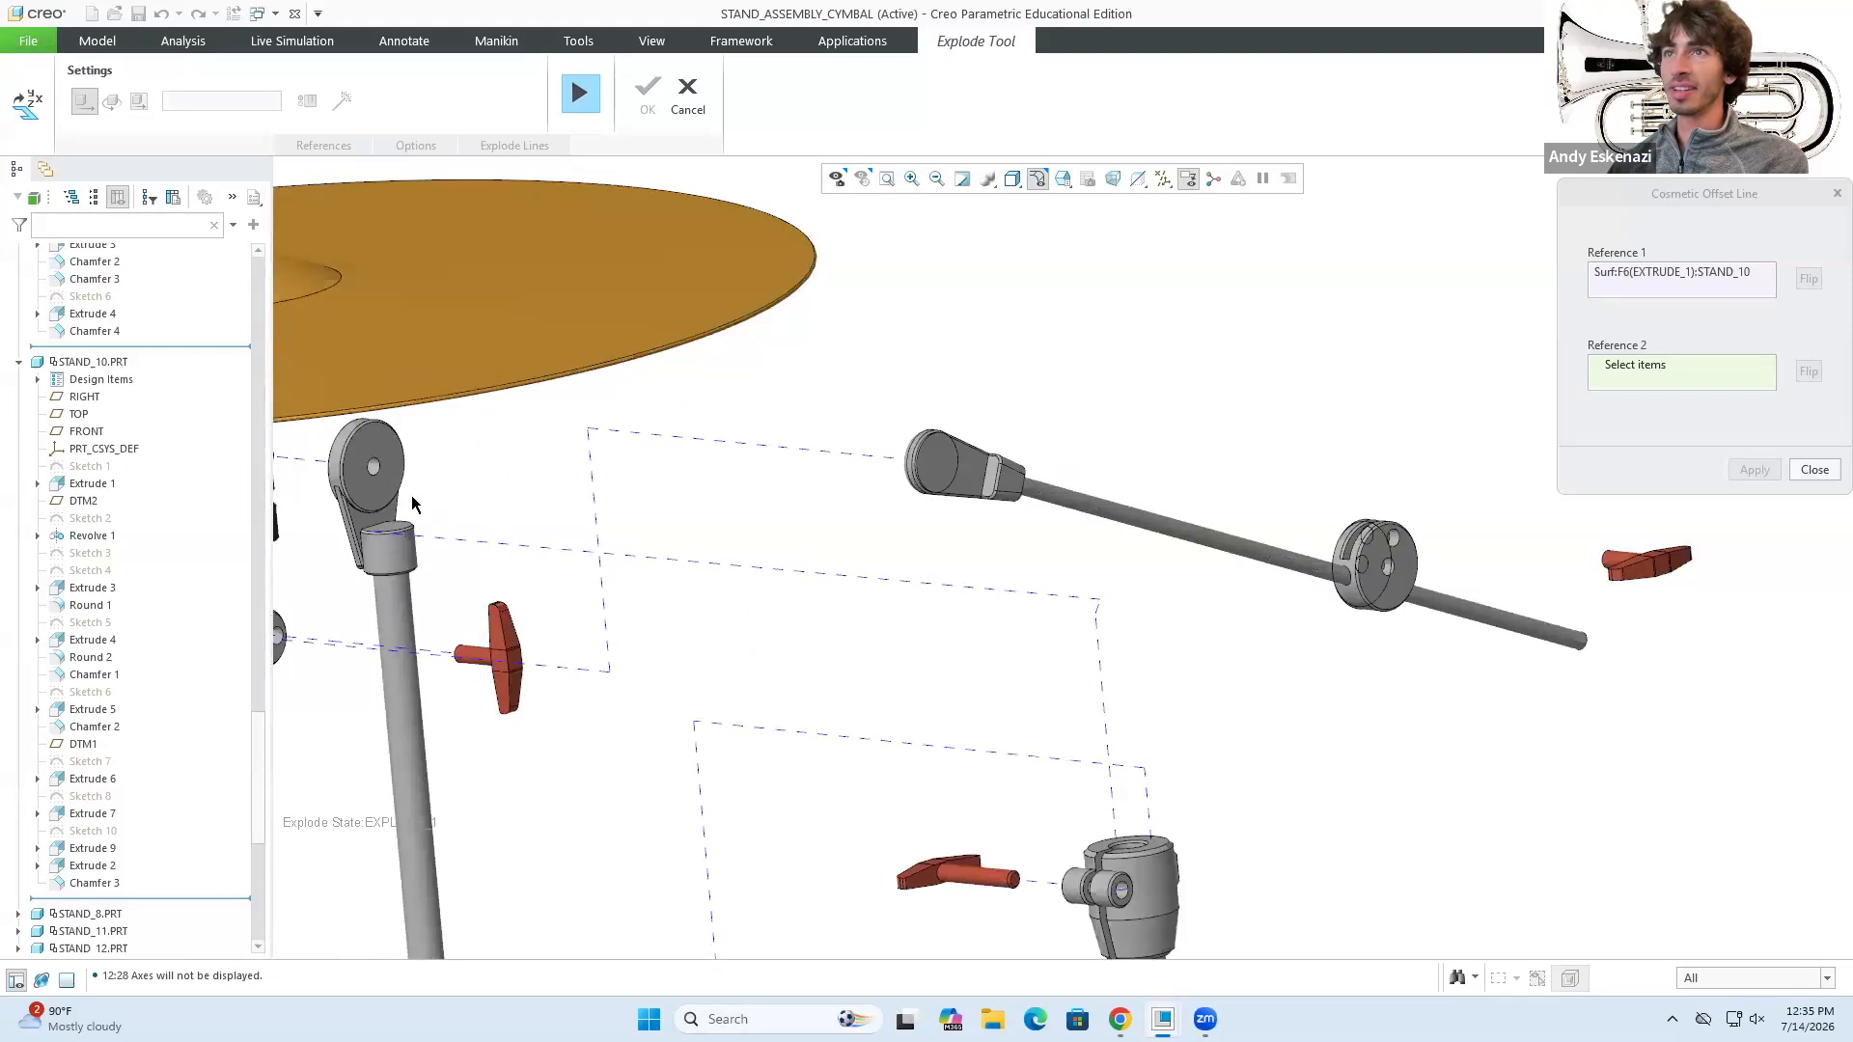
click(1368, 568)
click(1751, 478)
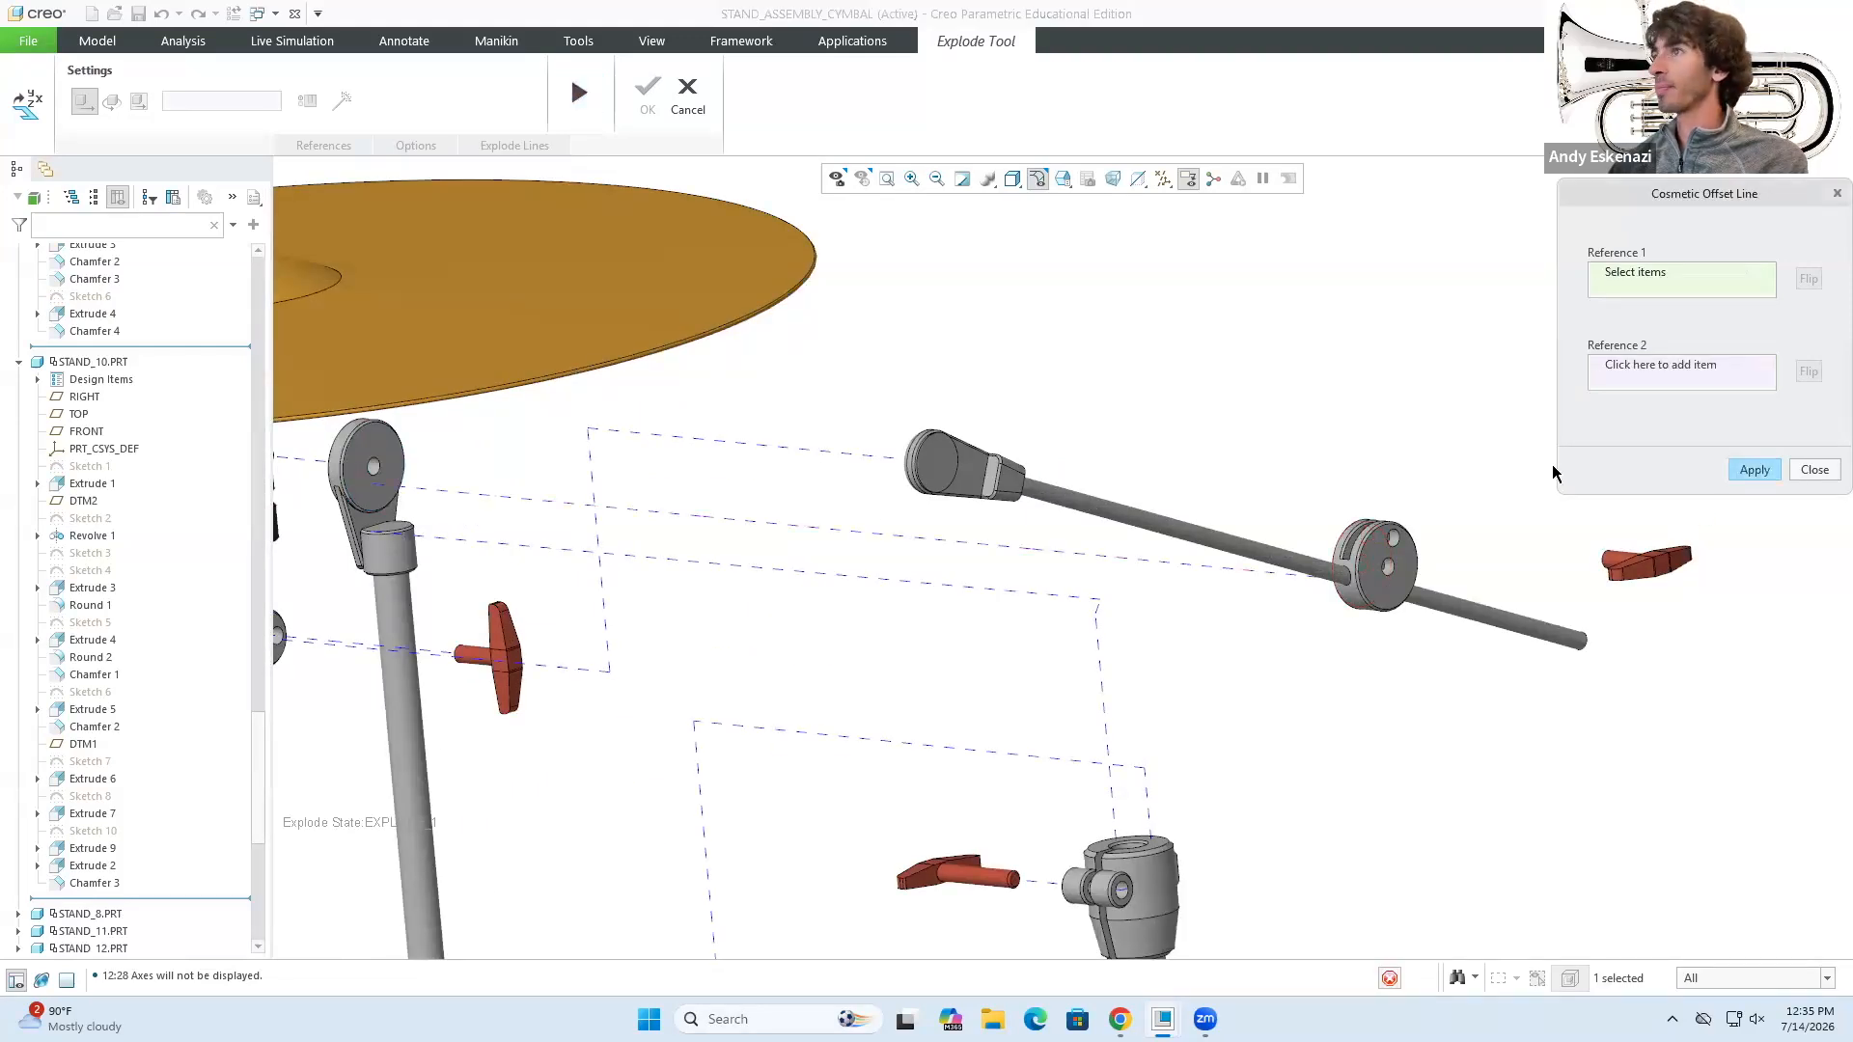
- Finish adding explode lines and accept the exploded view edits
scroll(1093, 435, up, 5)
mouse_move(861, 507)
middle_down()
mouse_move(873, 491)
mouse_move(870, 518)
middle_up()
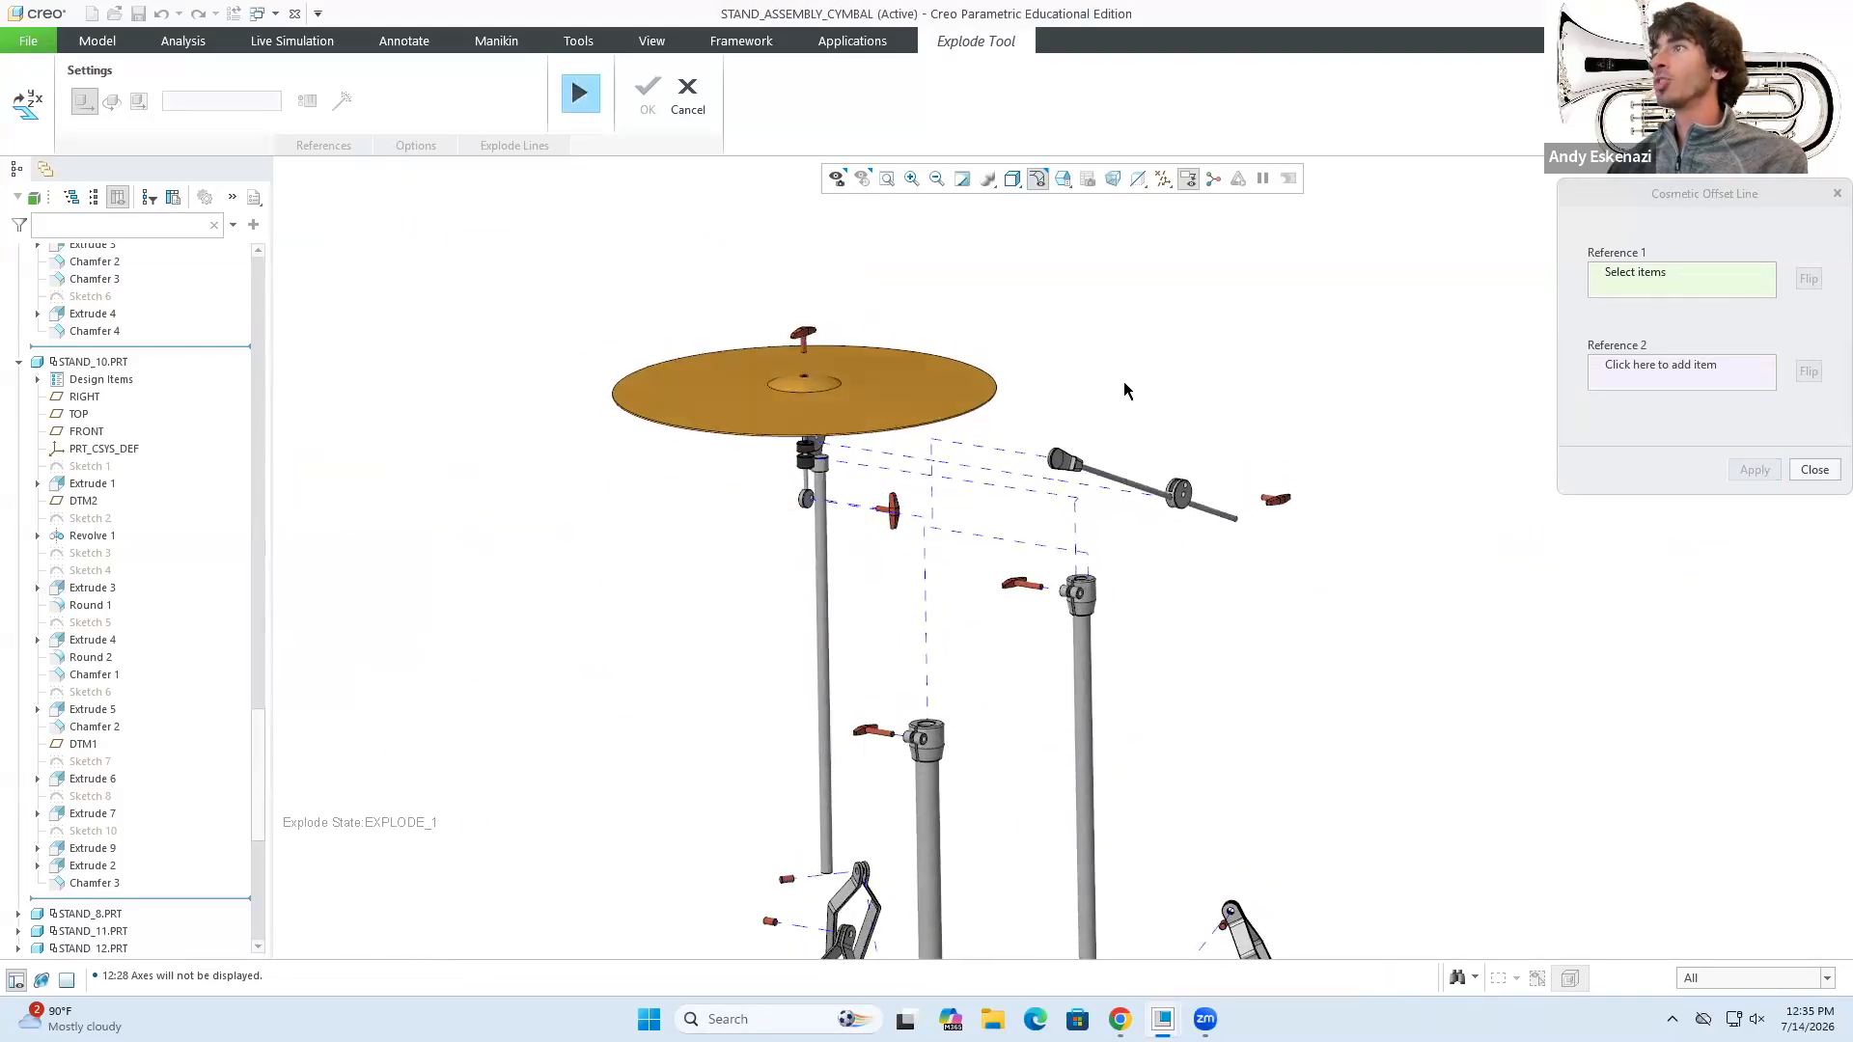
scroll(1123, 380, up, 5)
middle_drag(1154, 525, 1143, 516)
scroll(1105, 525, down, 4)
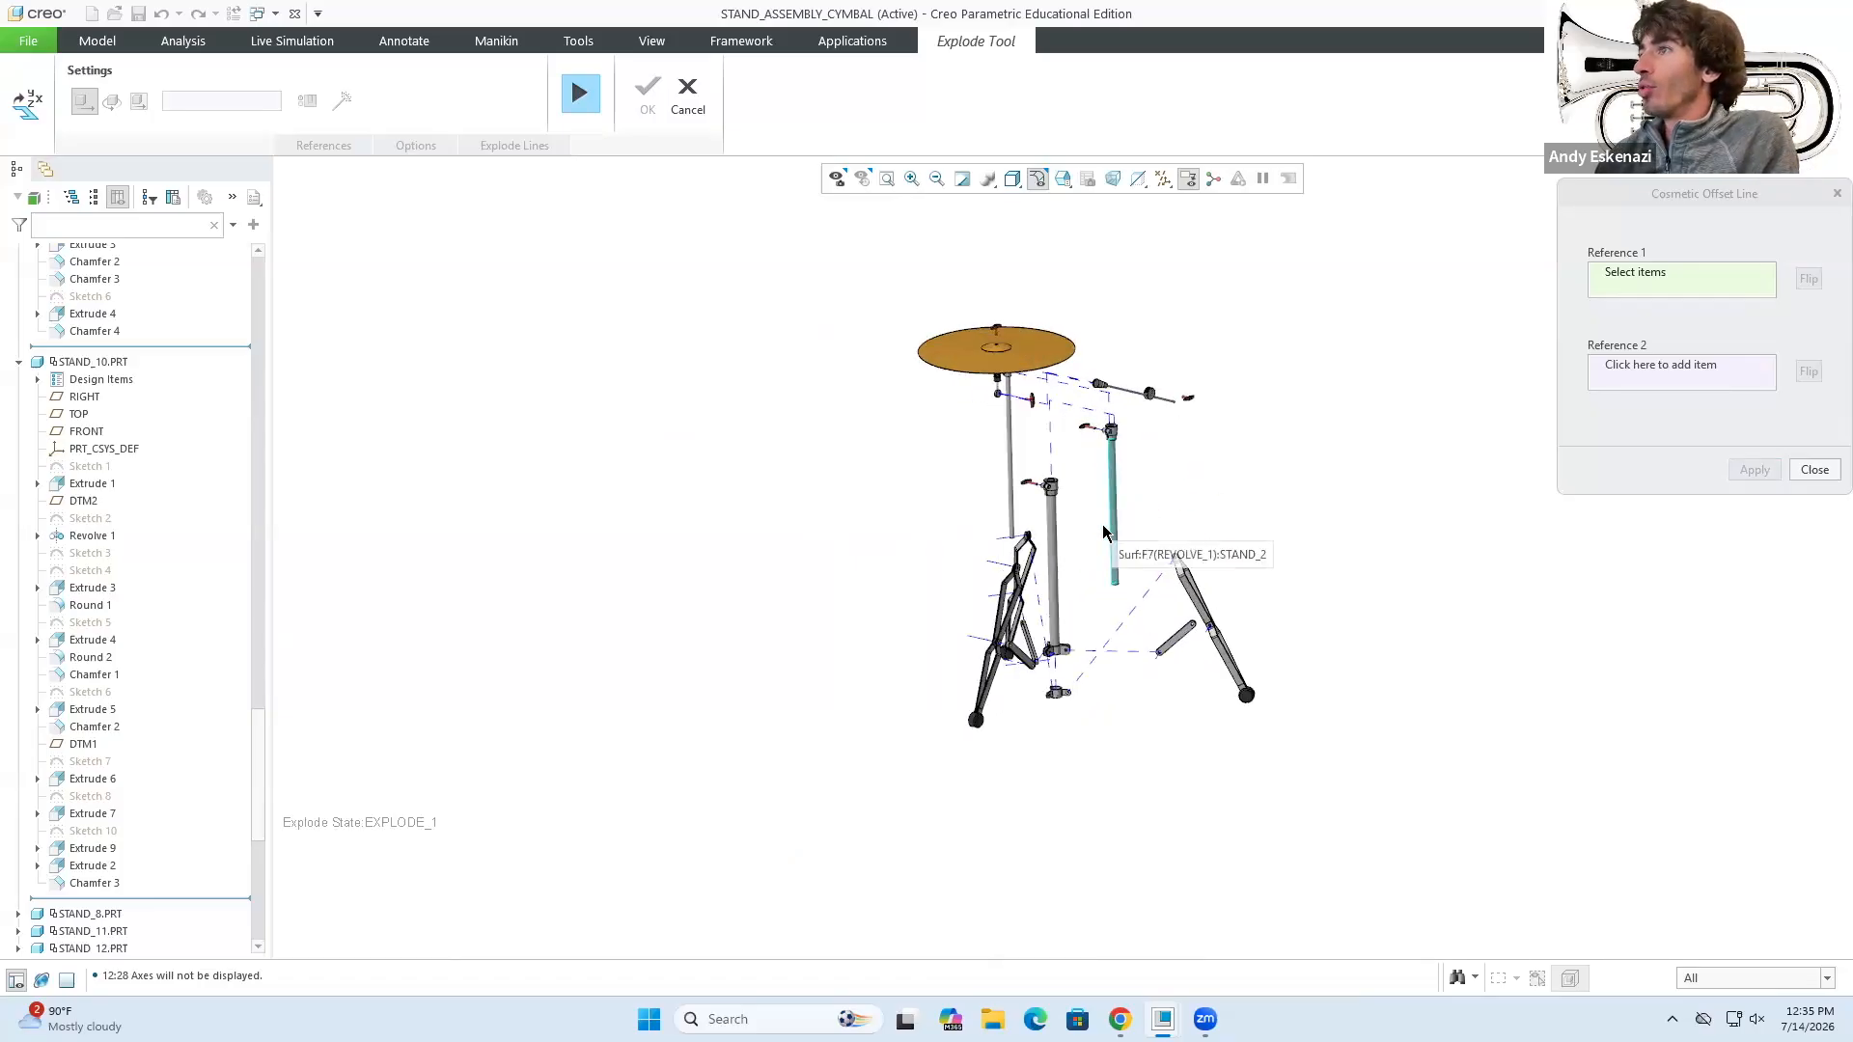
middle_drag(1084, 553, 1105, 560)
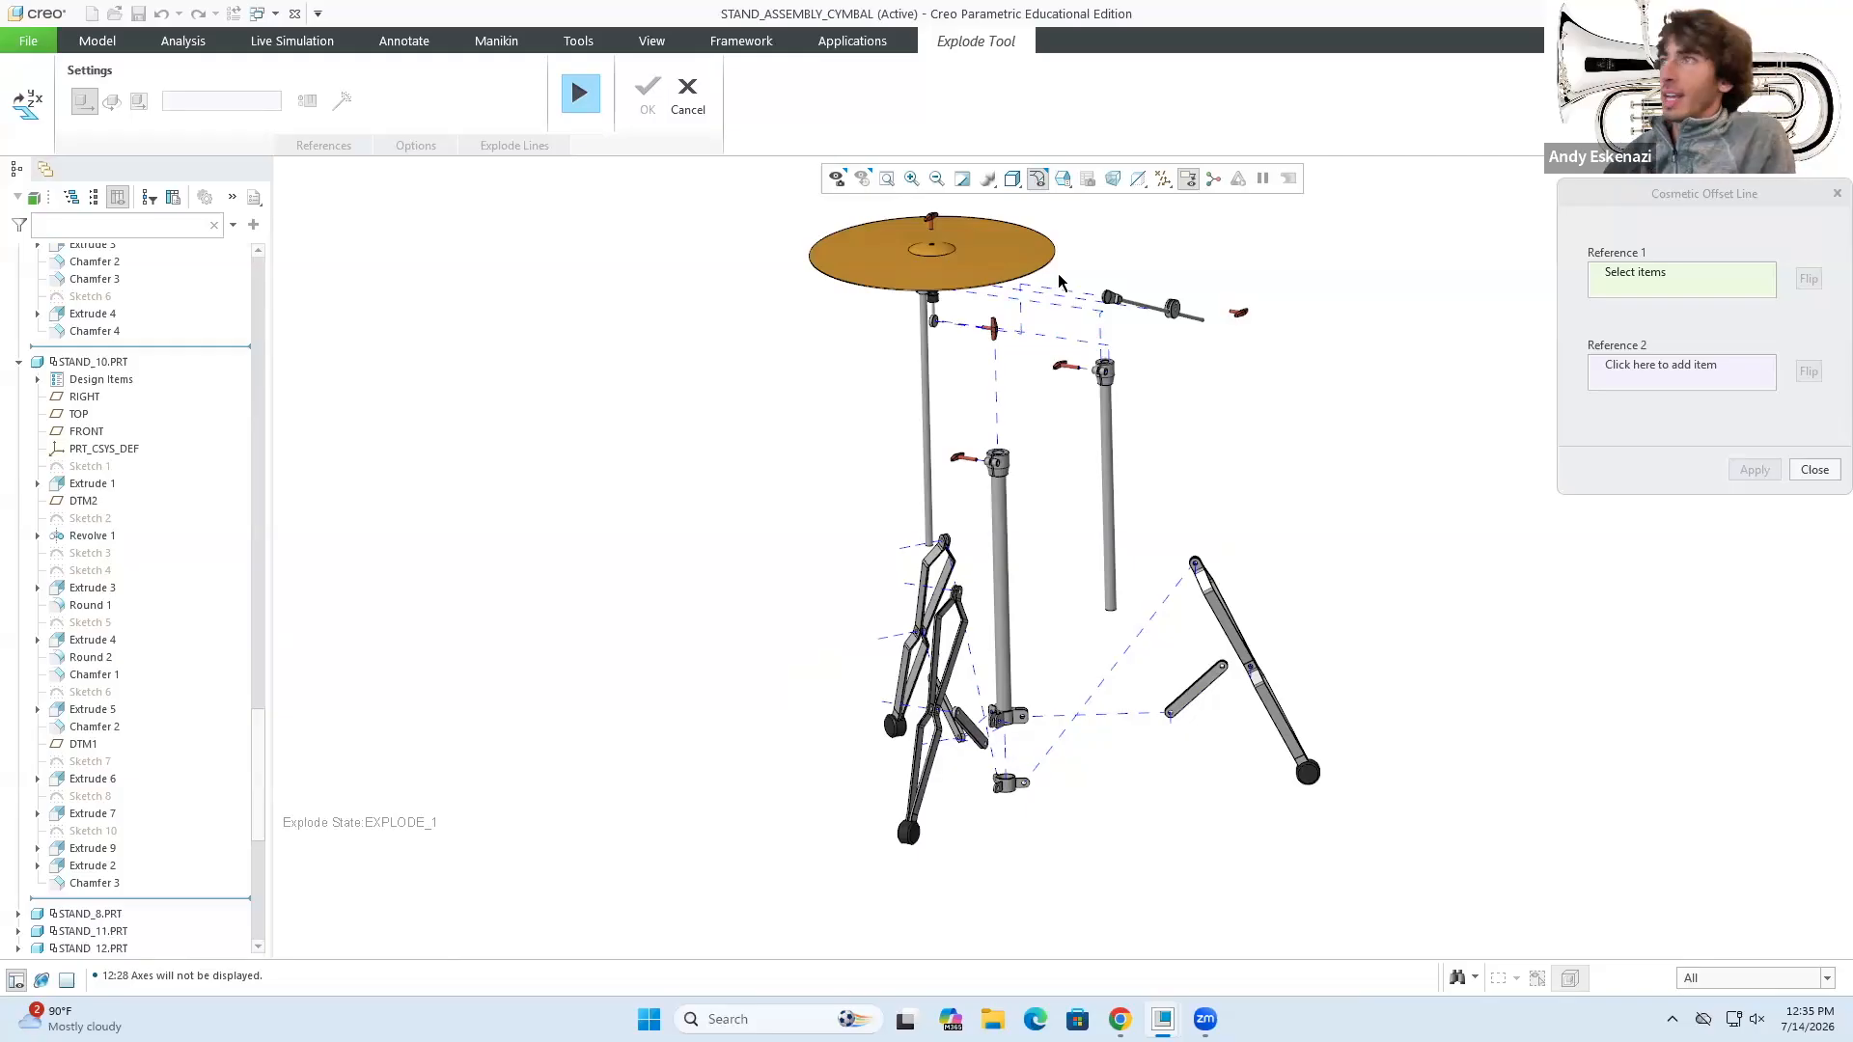
middle_drag(1087, 460, 1091, 450)
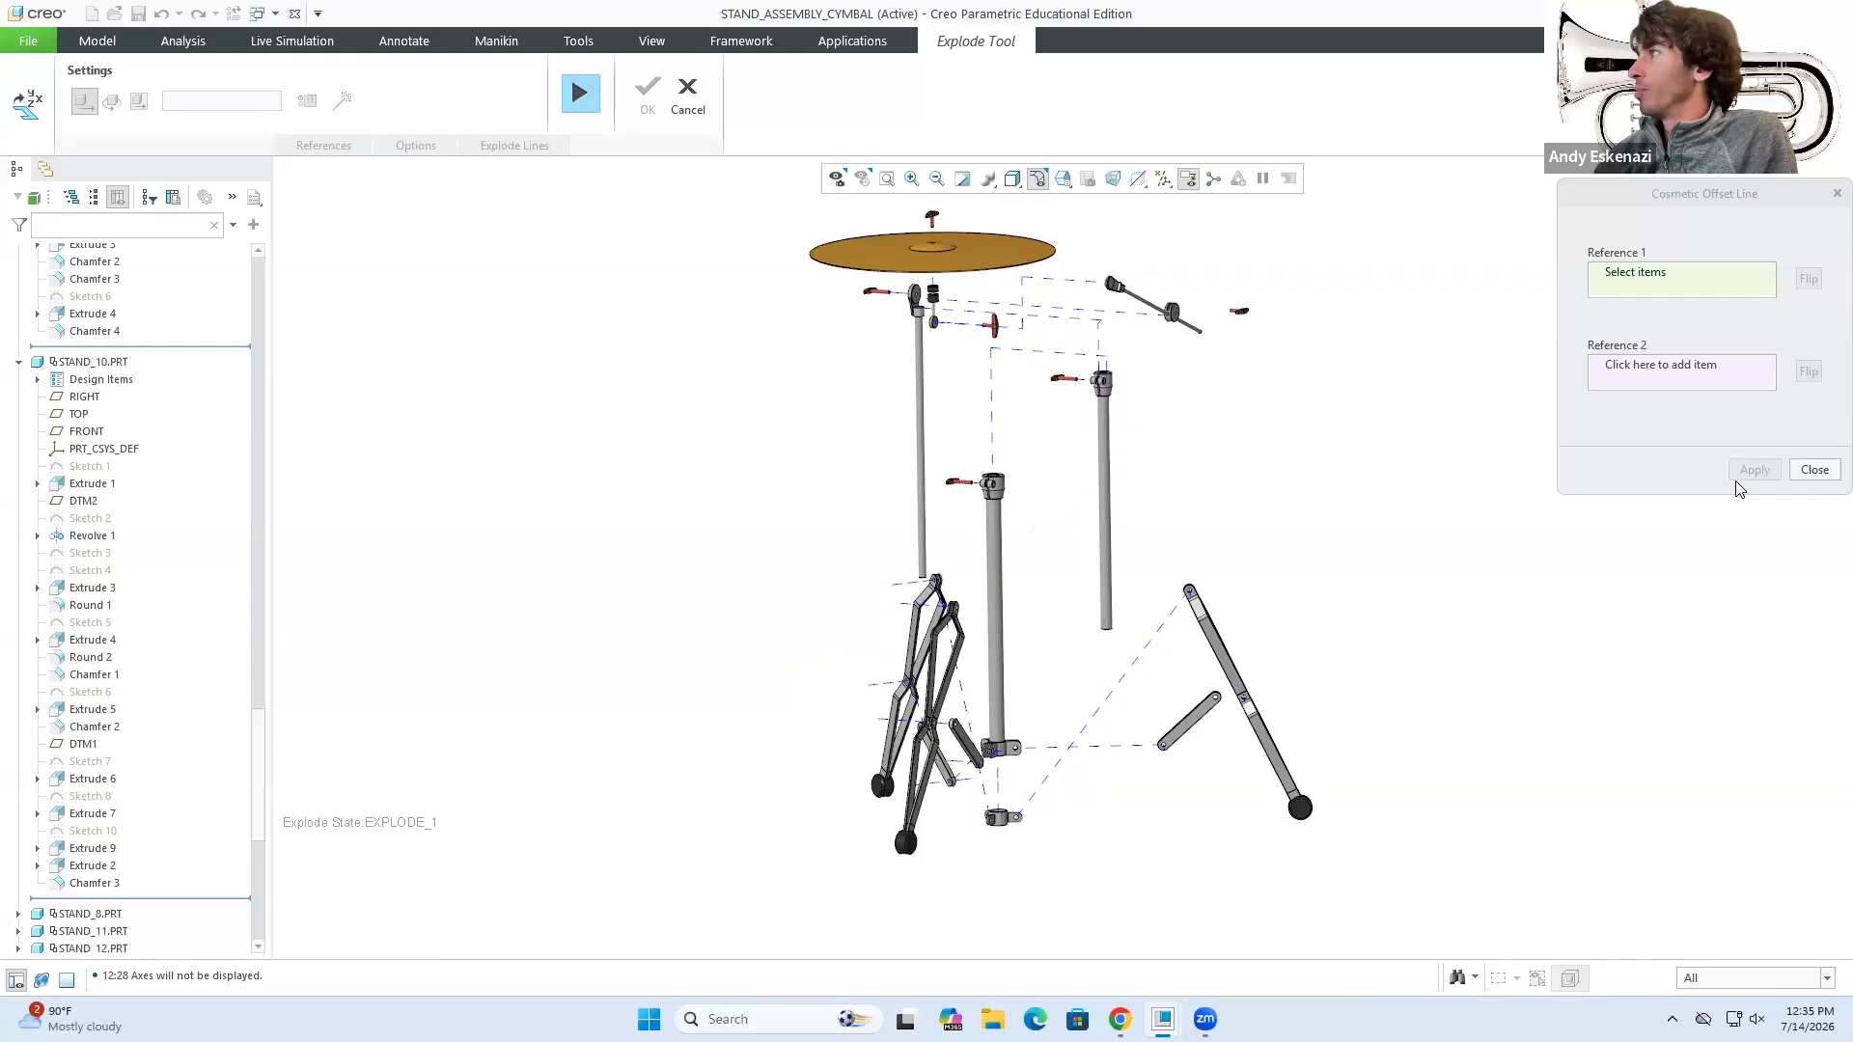
click(1824, 479)
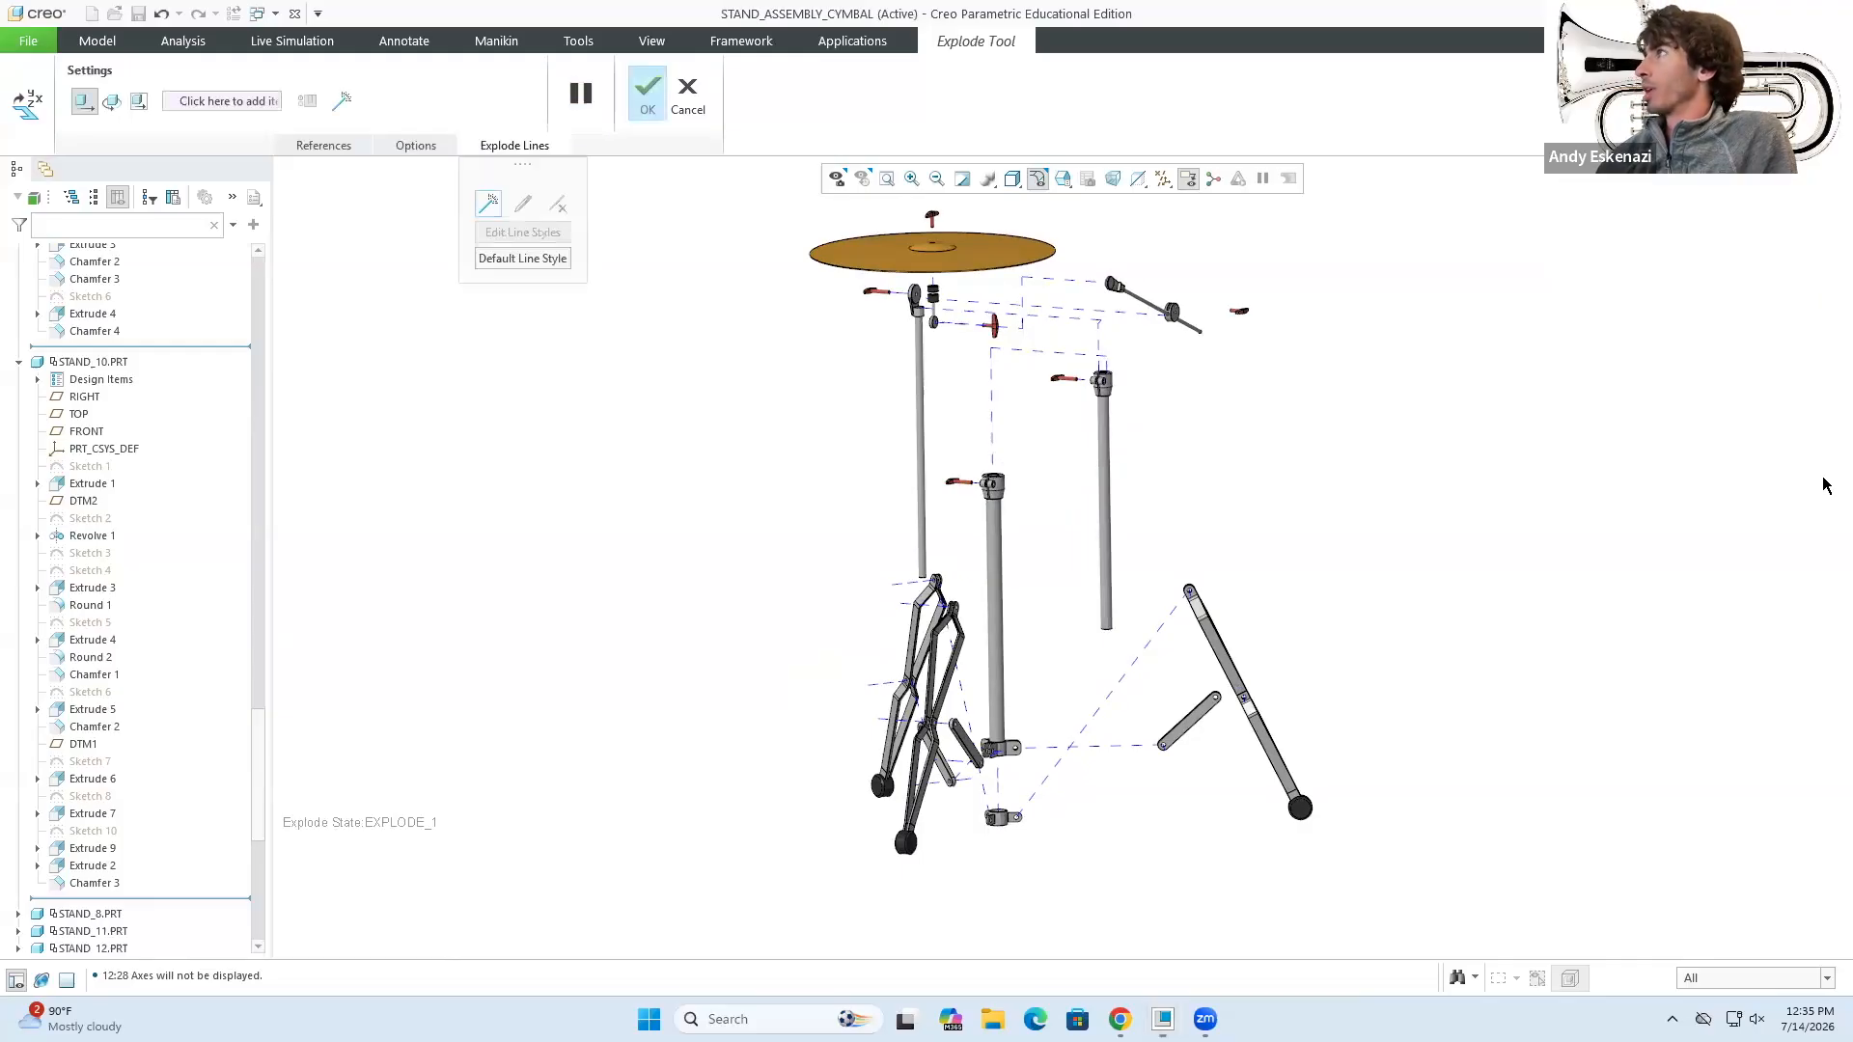
click(645, 99)
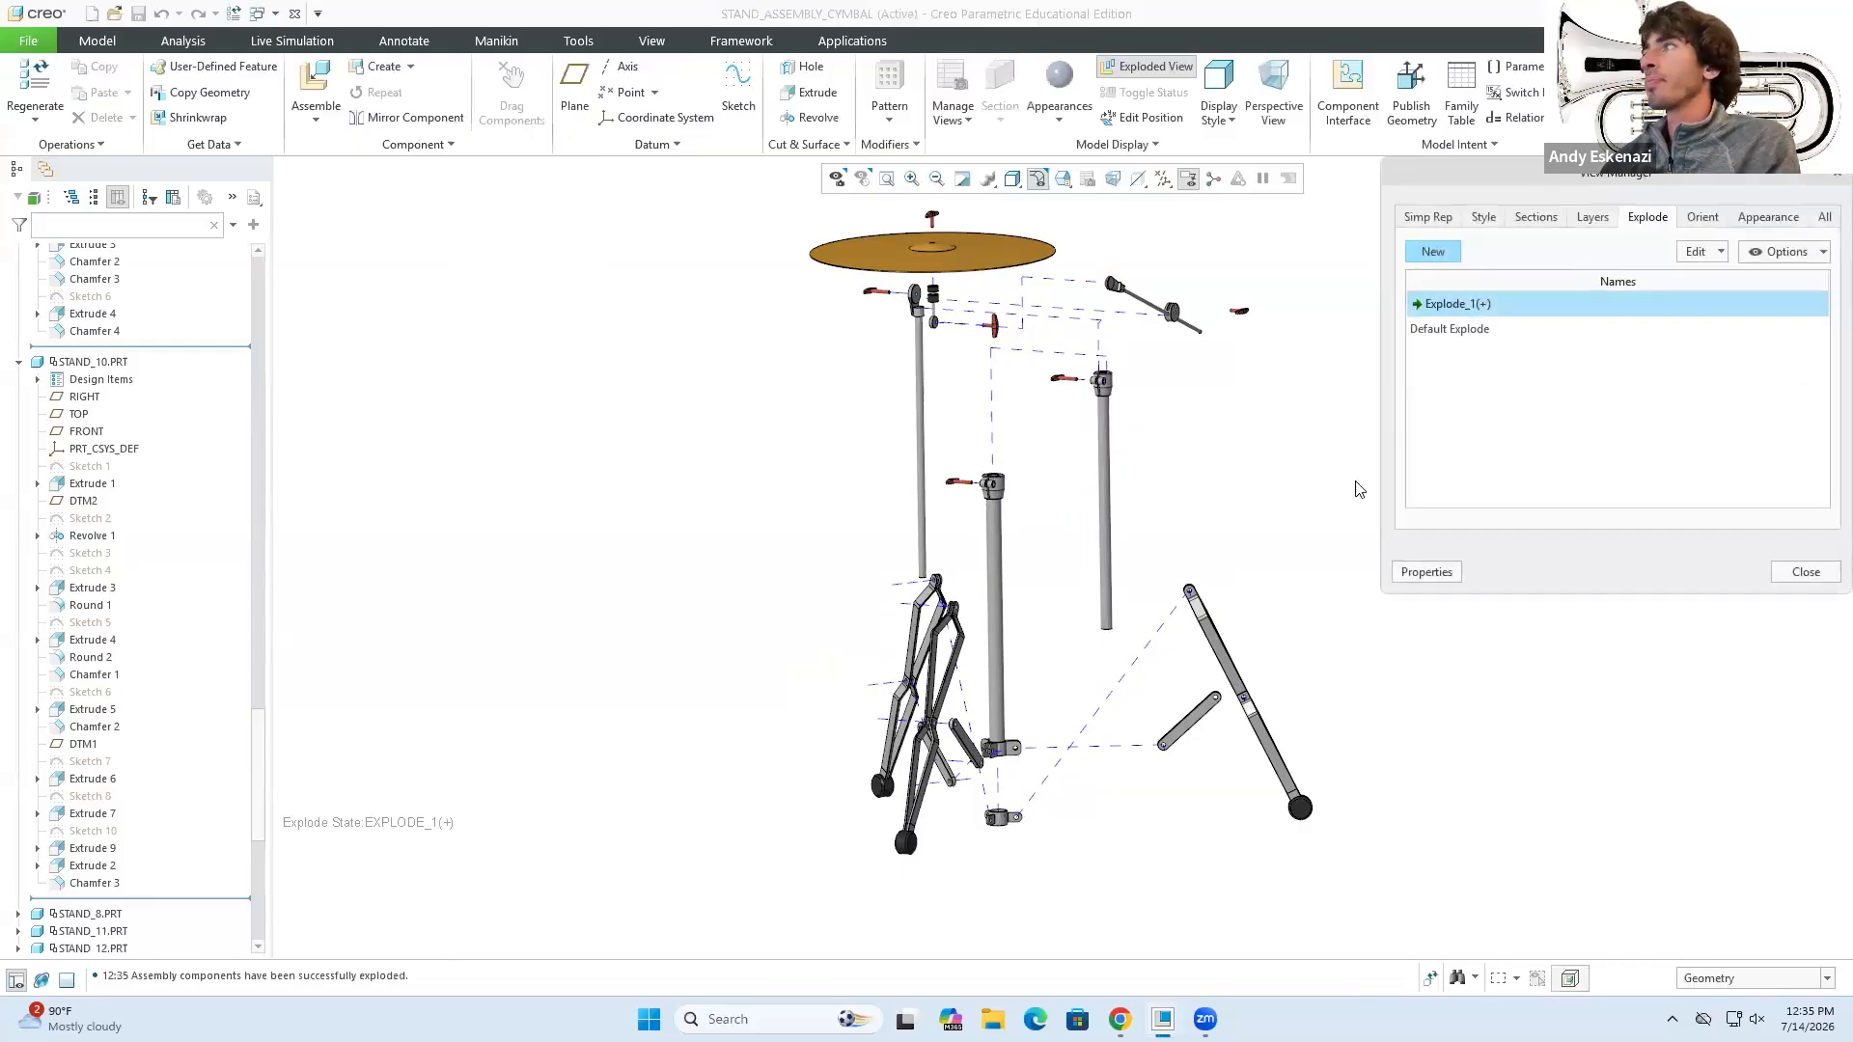
- Save the modified explode state Explode_1 and close the view manager
right_click(1472, 310)
click(1525, 343)
click(1752, 603)
click(1803, 573)
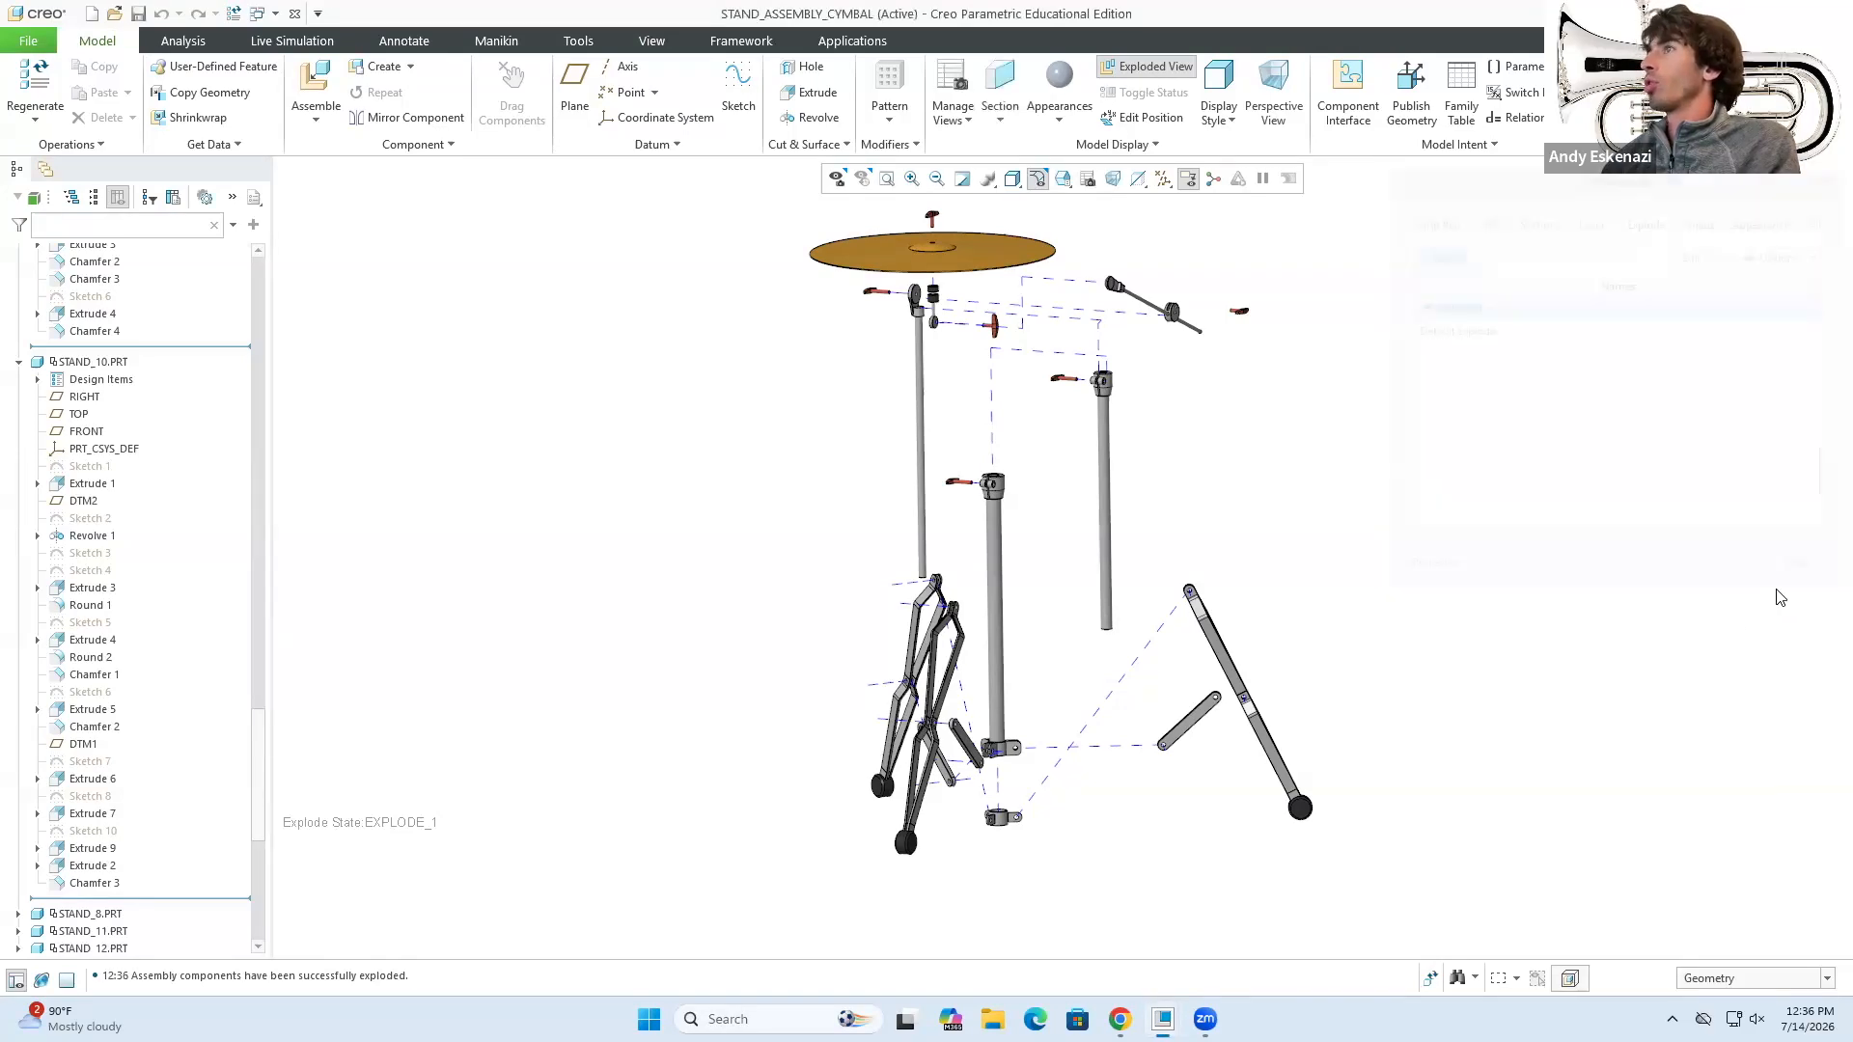
- Compare the assembled and exploded stand by toggling the exploded view off and on, and examine the explode lines
click(1142, 70)
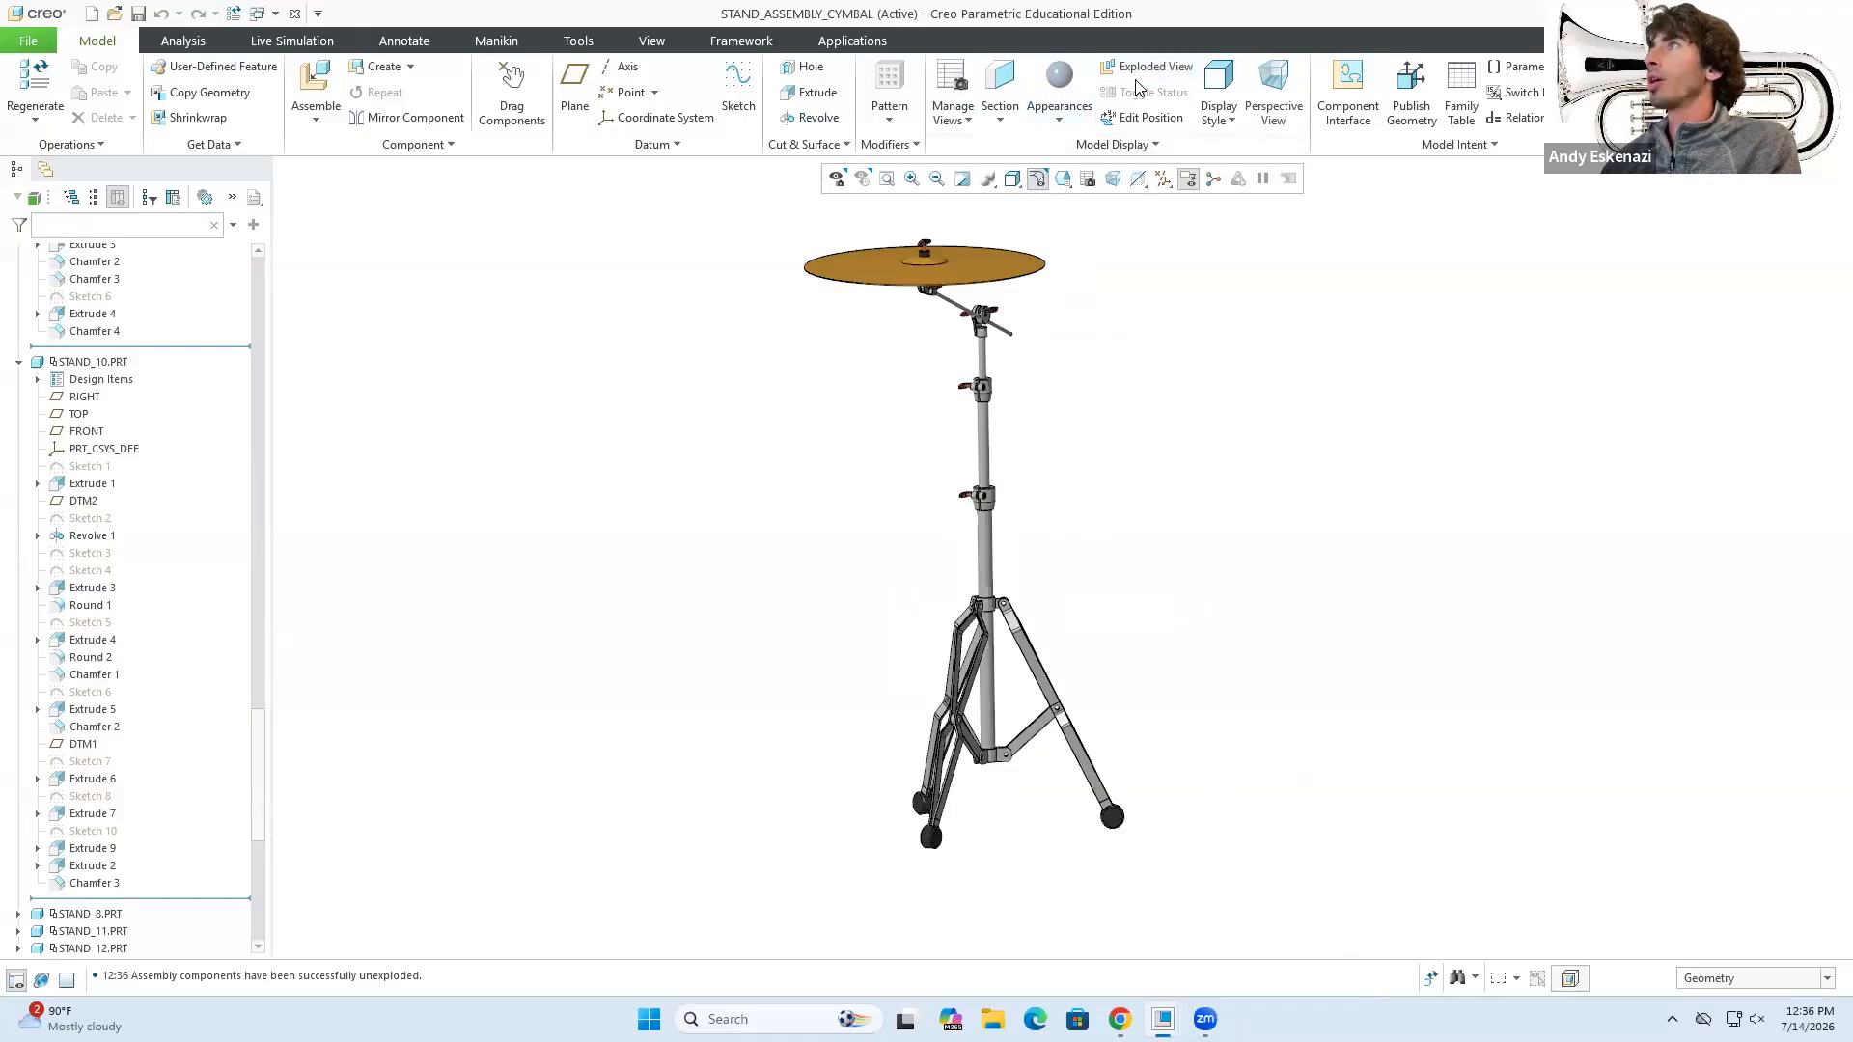
click(1139, 70)
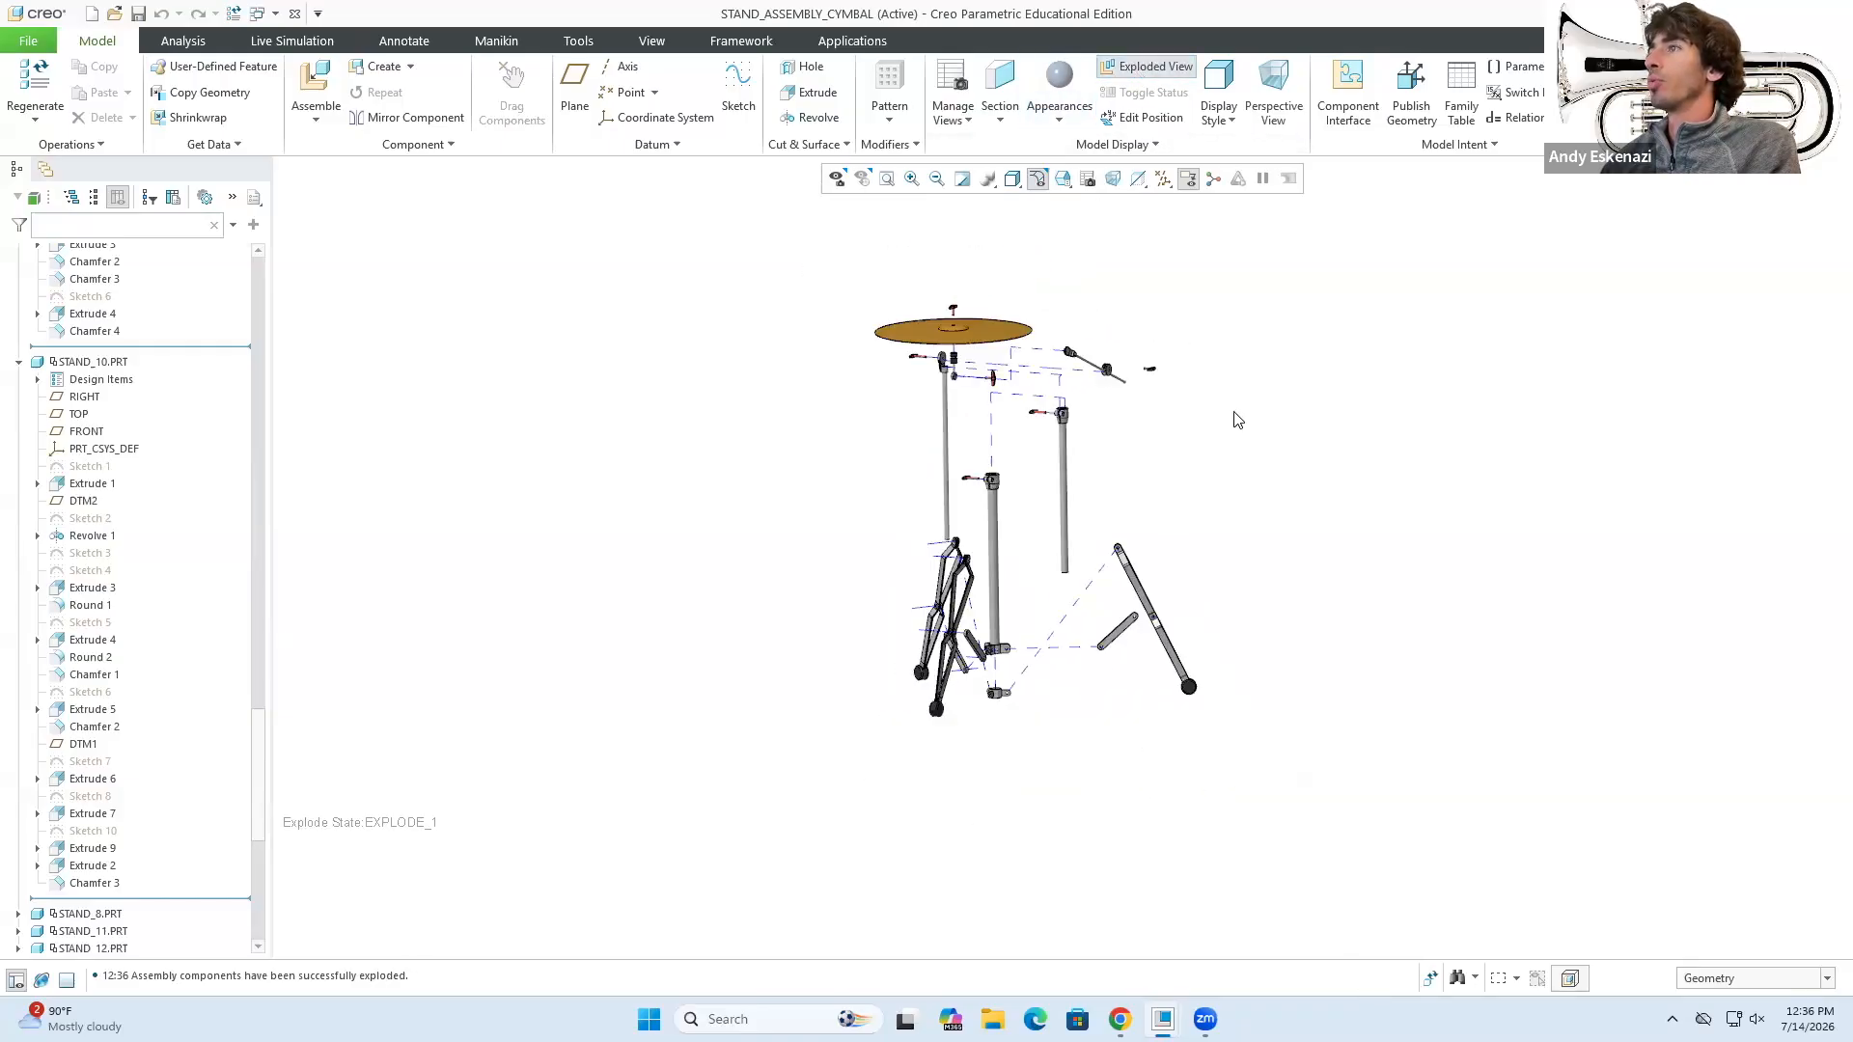
scroll(1246, 599, up, 1)
mouse_move(1234, 576)
middle_down()
mouse_move(1224, 555)
mouse_move(1228, 587)
middle_up()
scroll(1114, 393, down, 2)
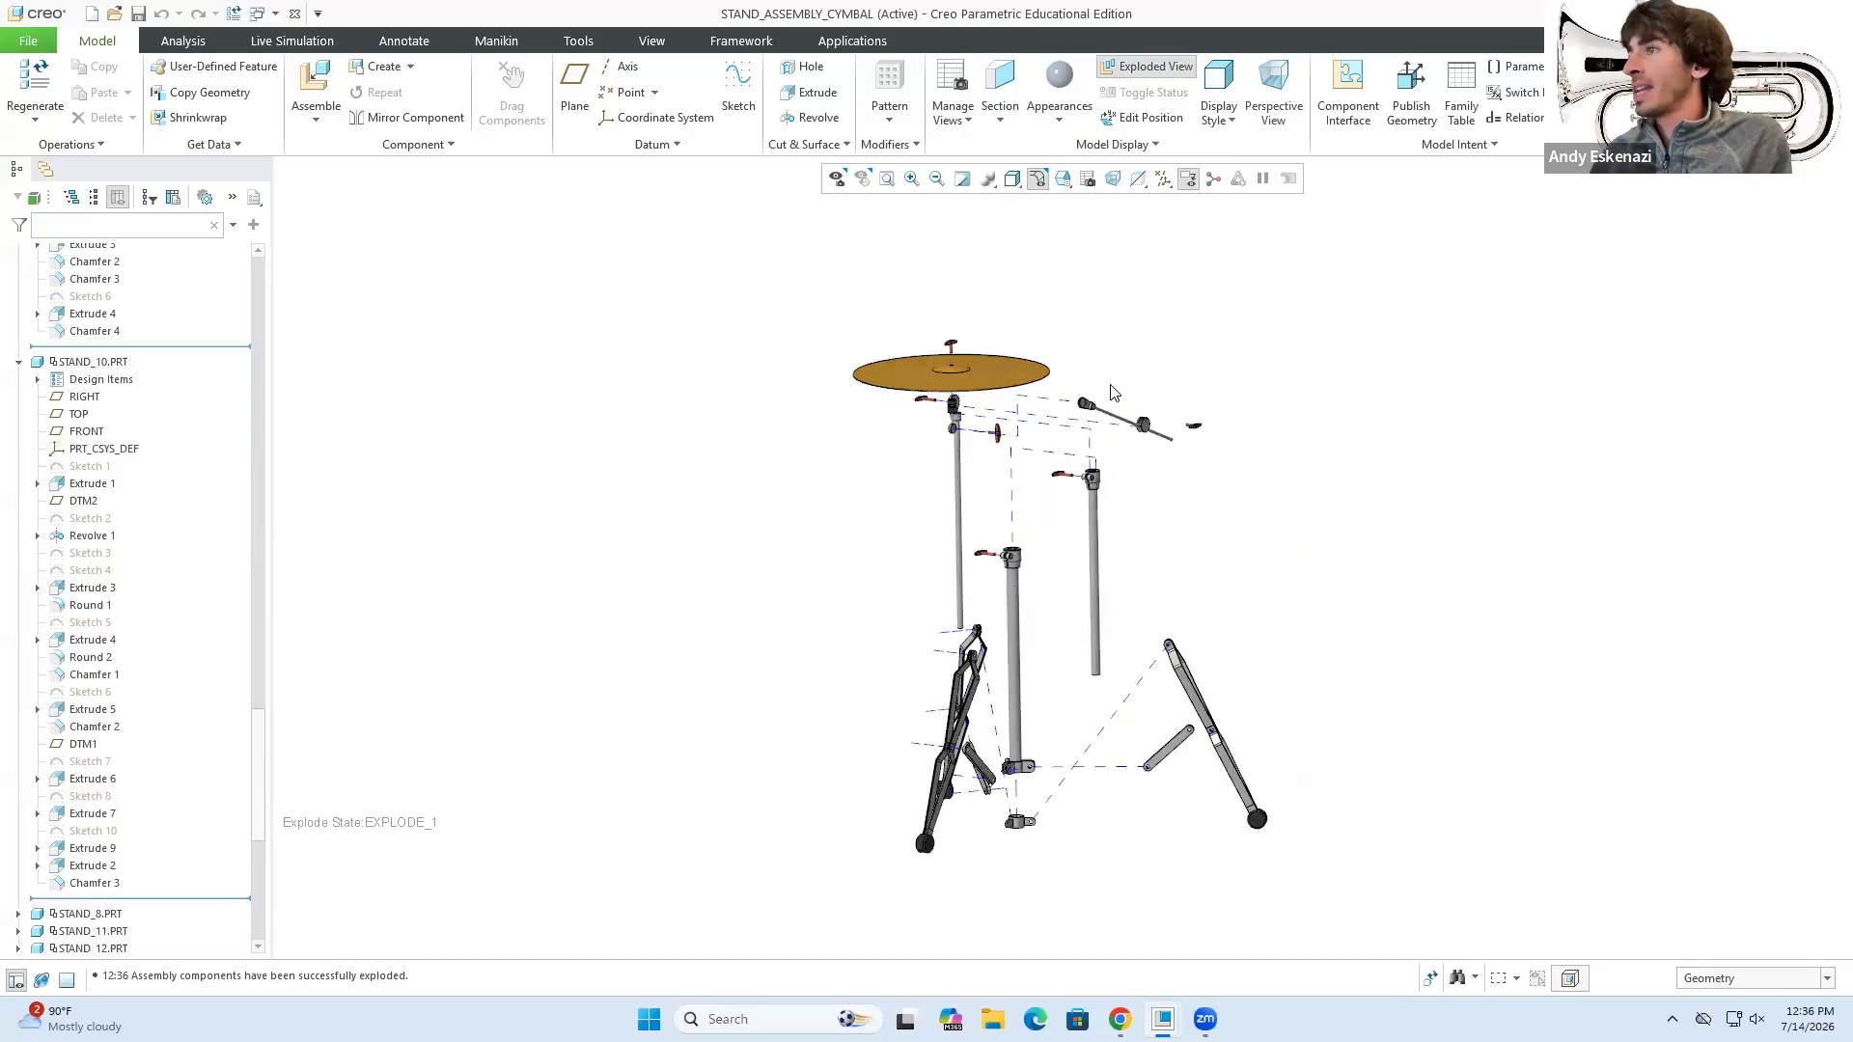
mouse_move(941, 558)
middle_down()
mouse_move(917, 552)
mouse_move(977, 529)
mouse_move(1010, 549)
mouse_move(993, 539)
middle_up()
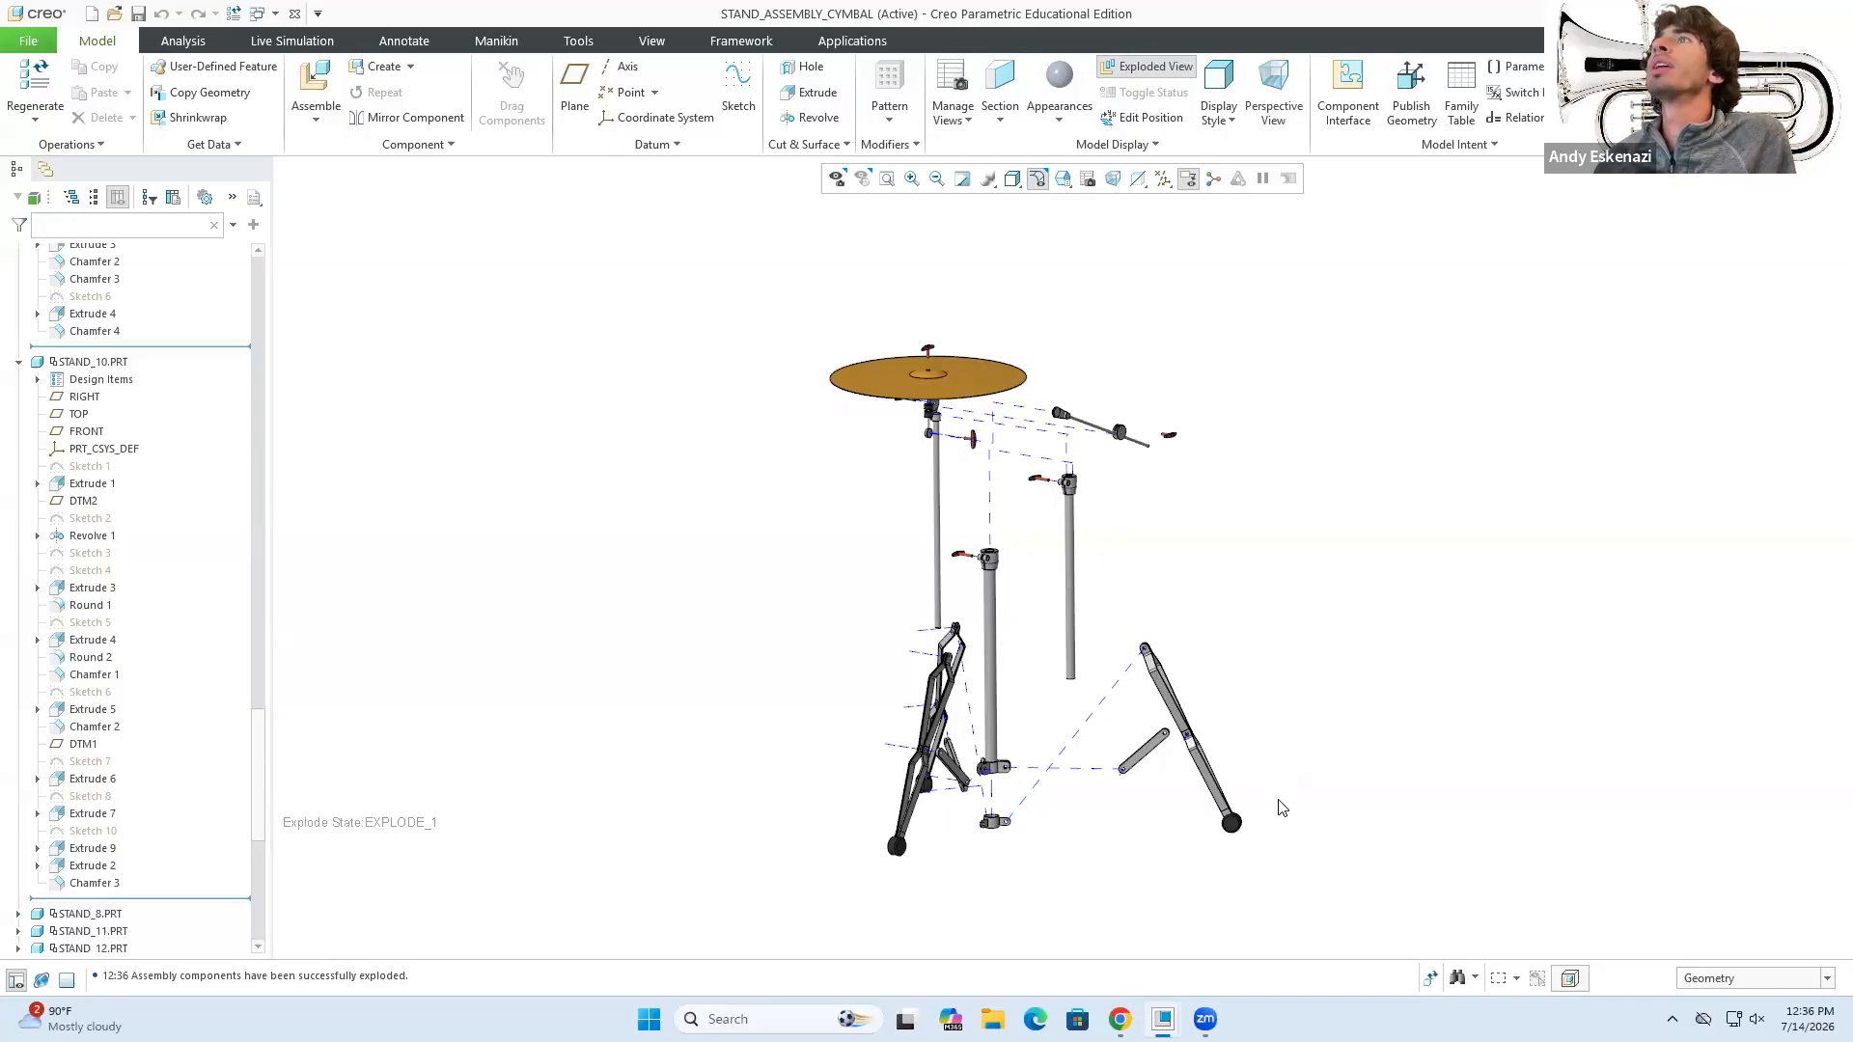
- Open the Animation application for the cymbal stand assembly
click(849, 41)
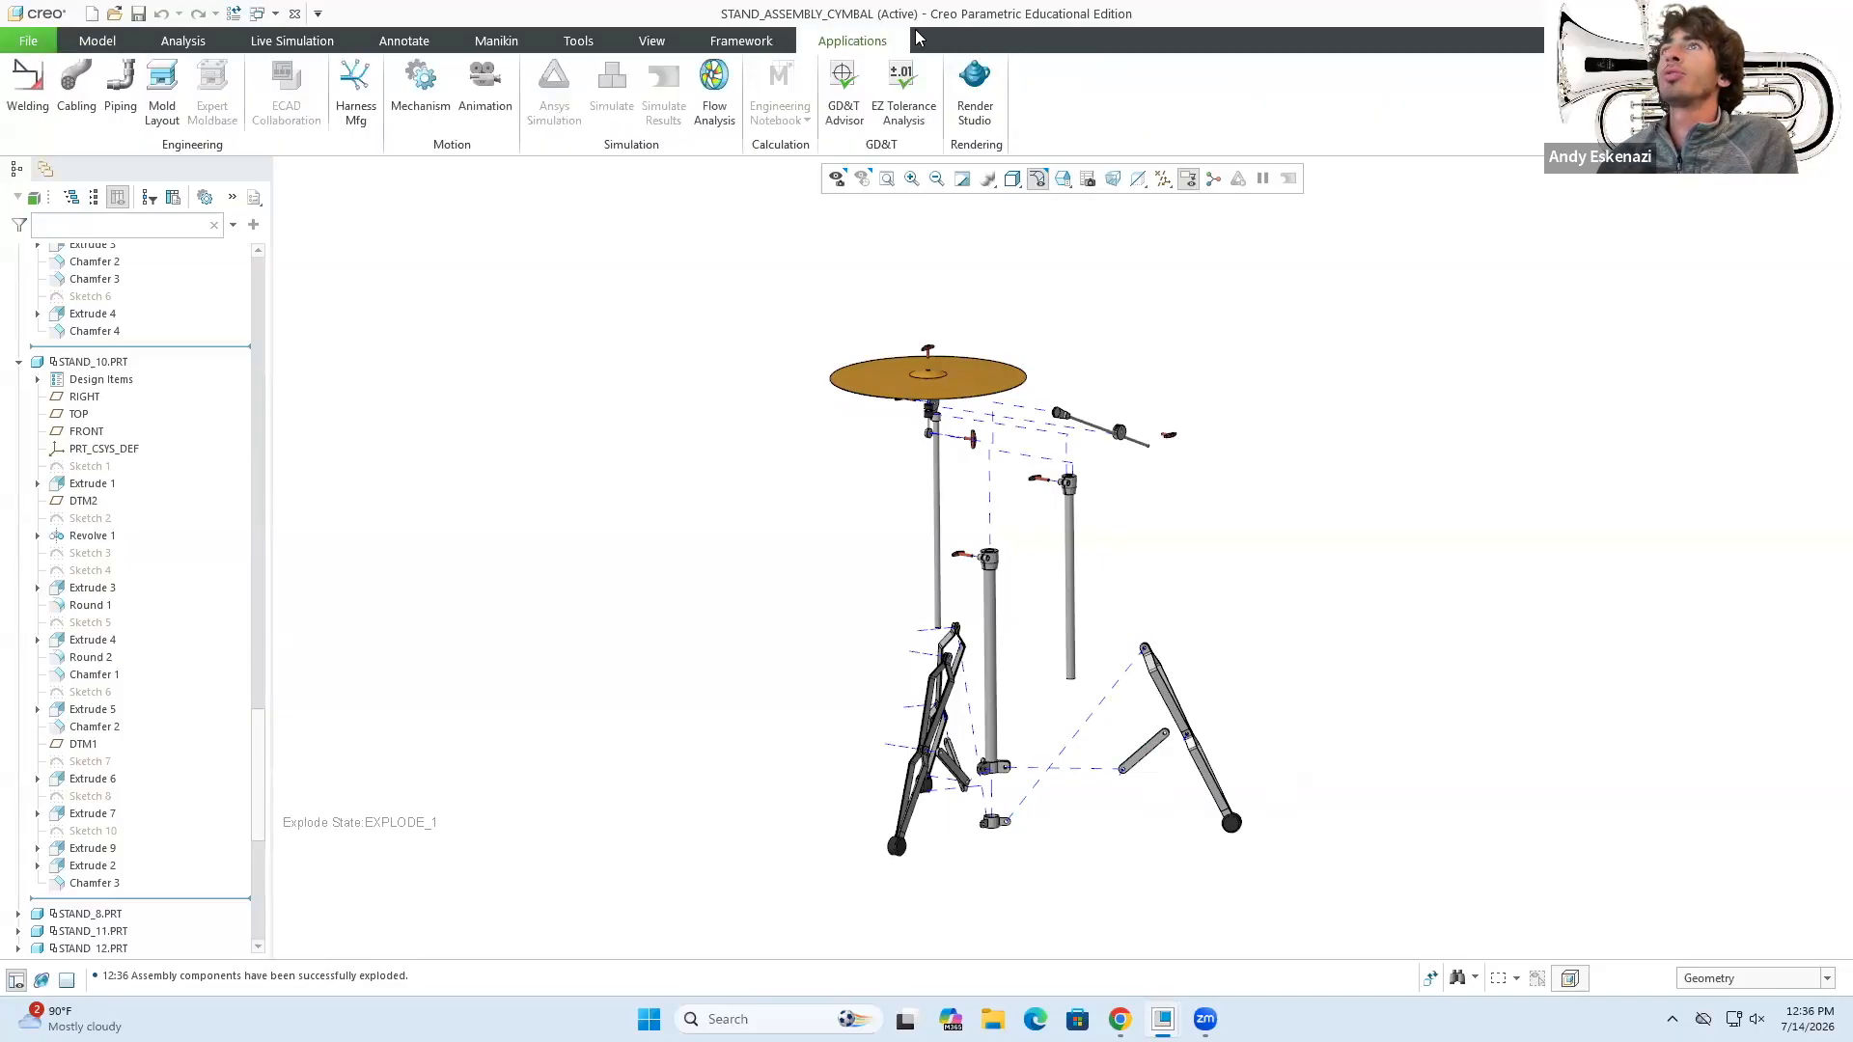
click(499, 118)
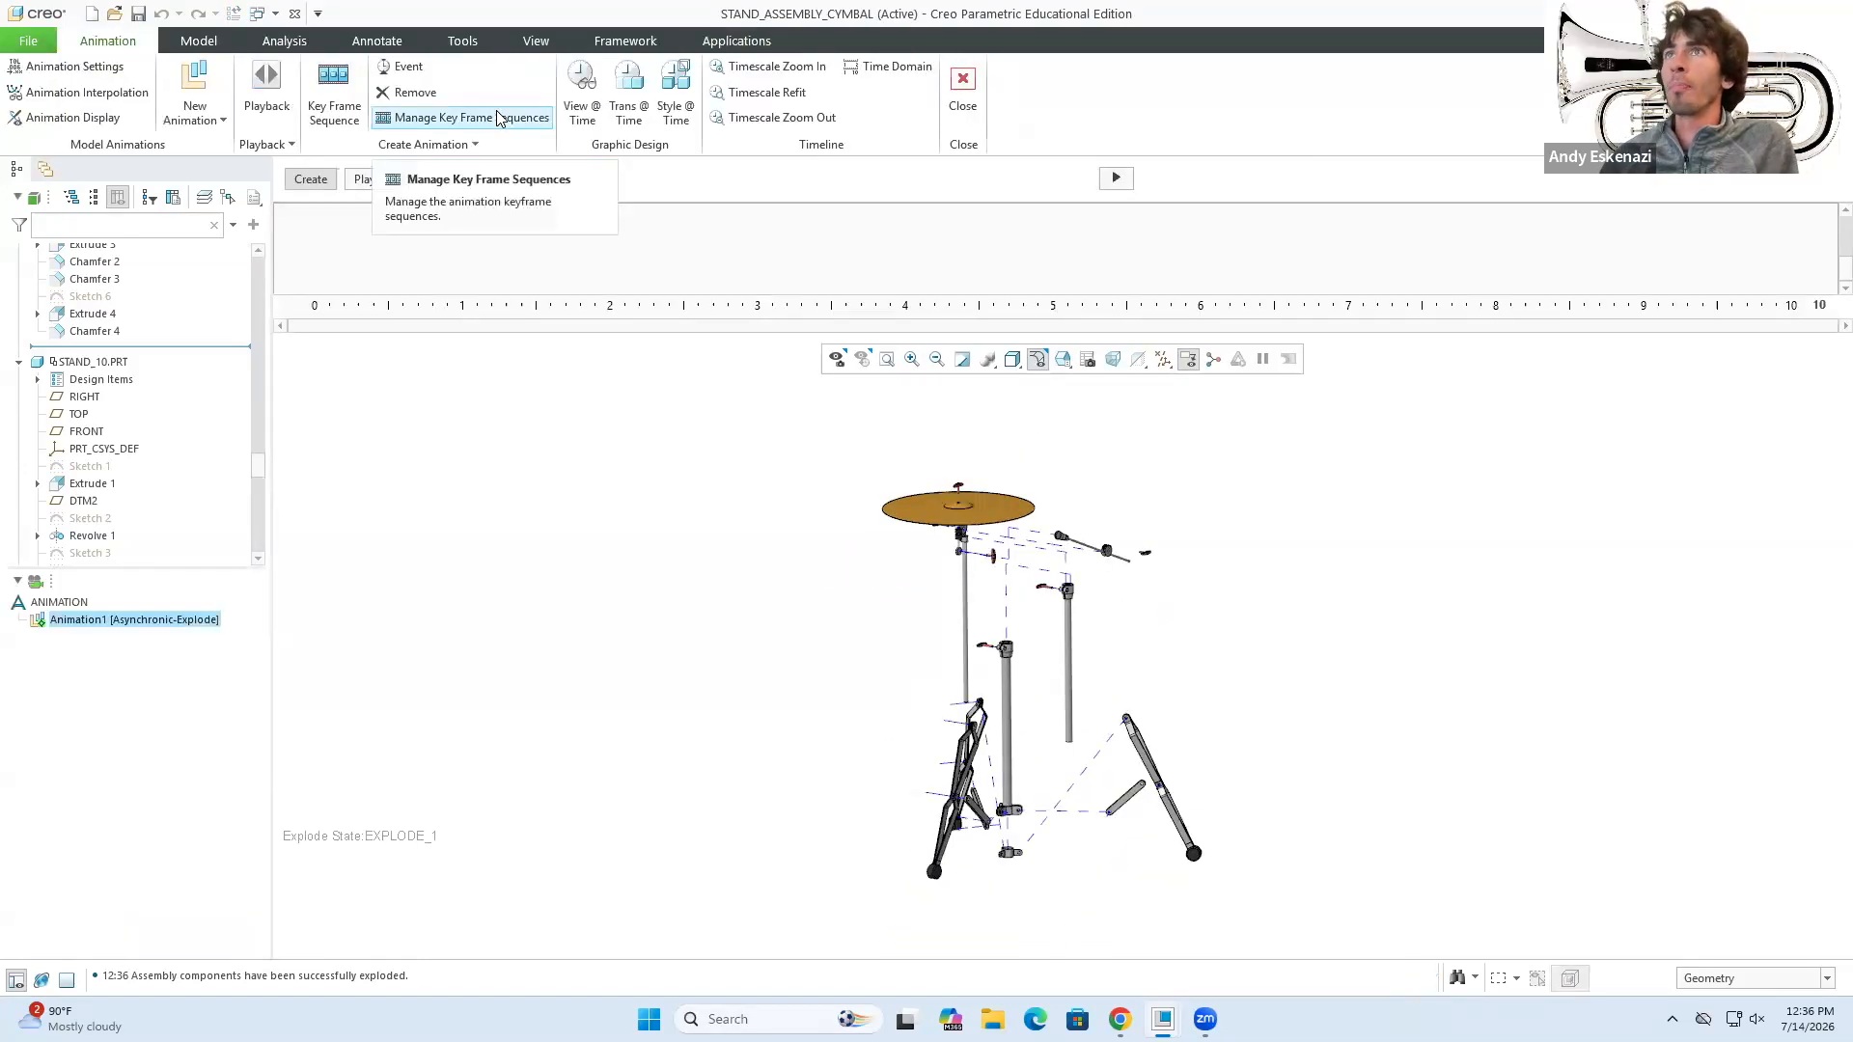
click(221, 120)
click(224, 143)
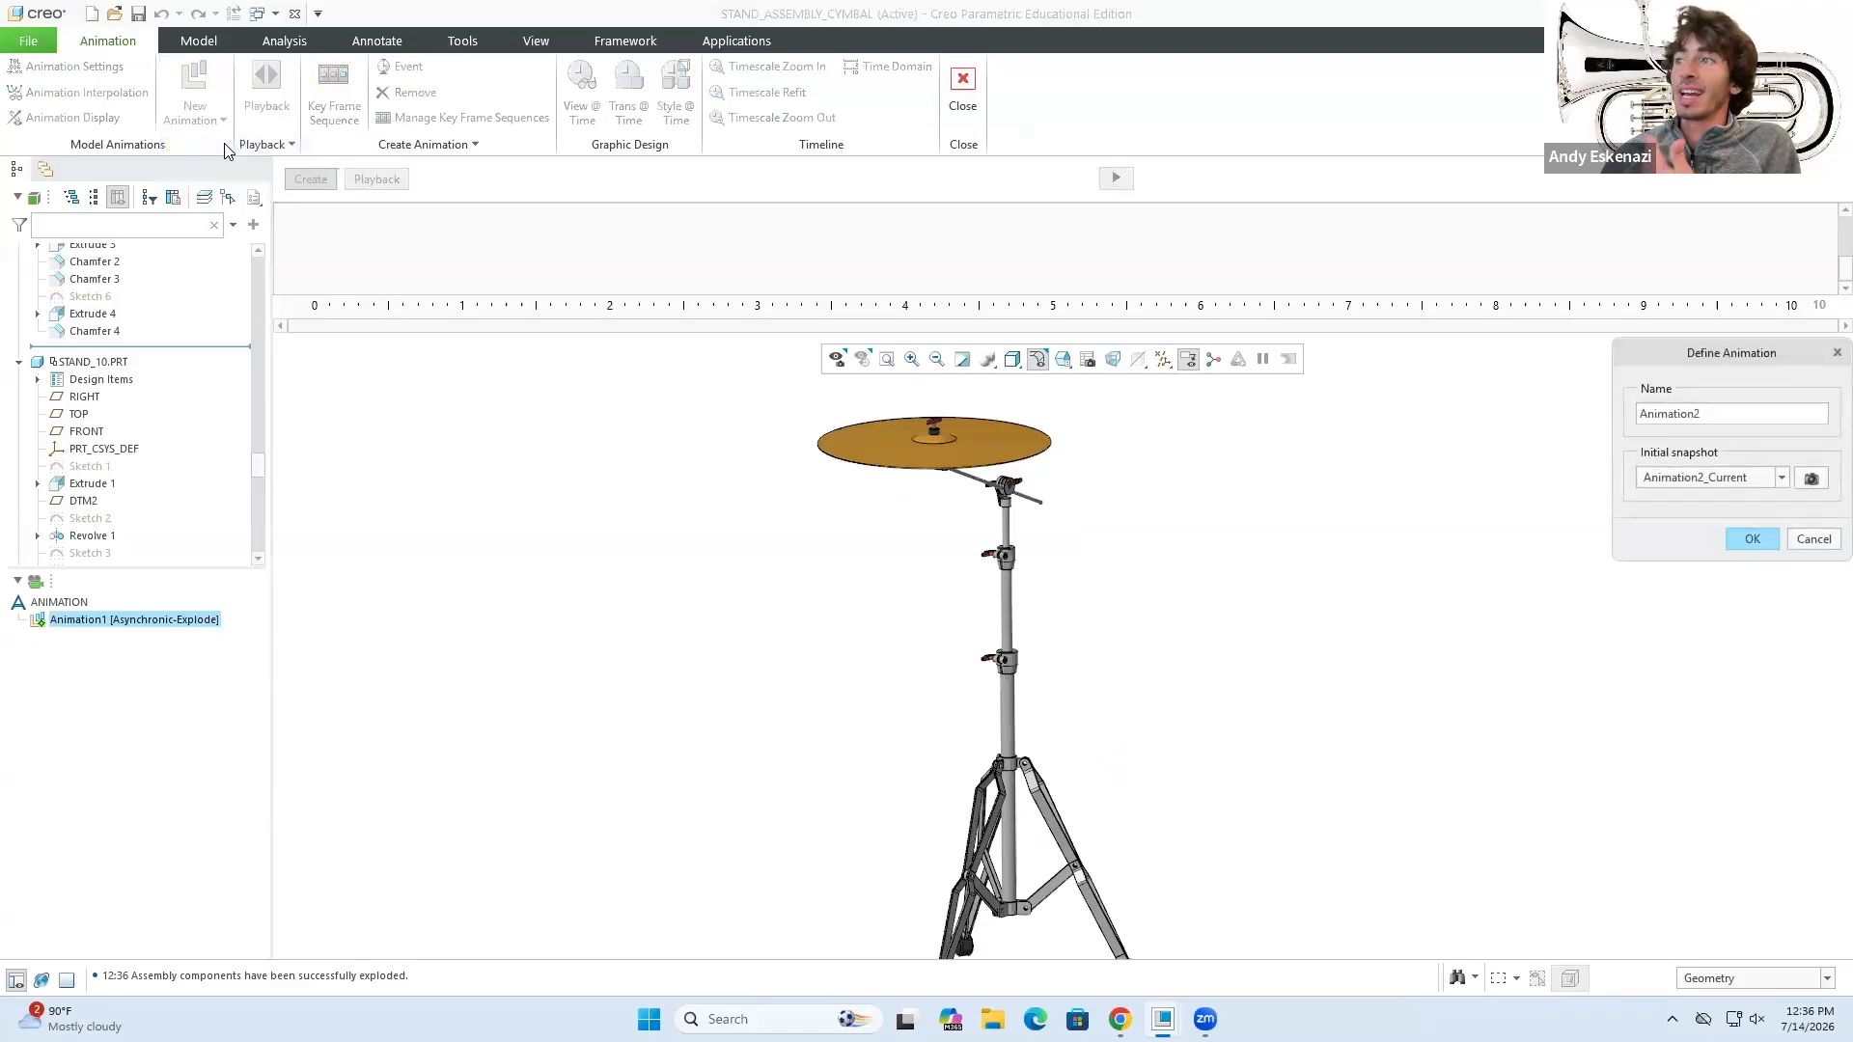
click(1753, 538)
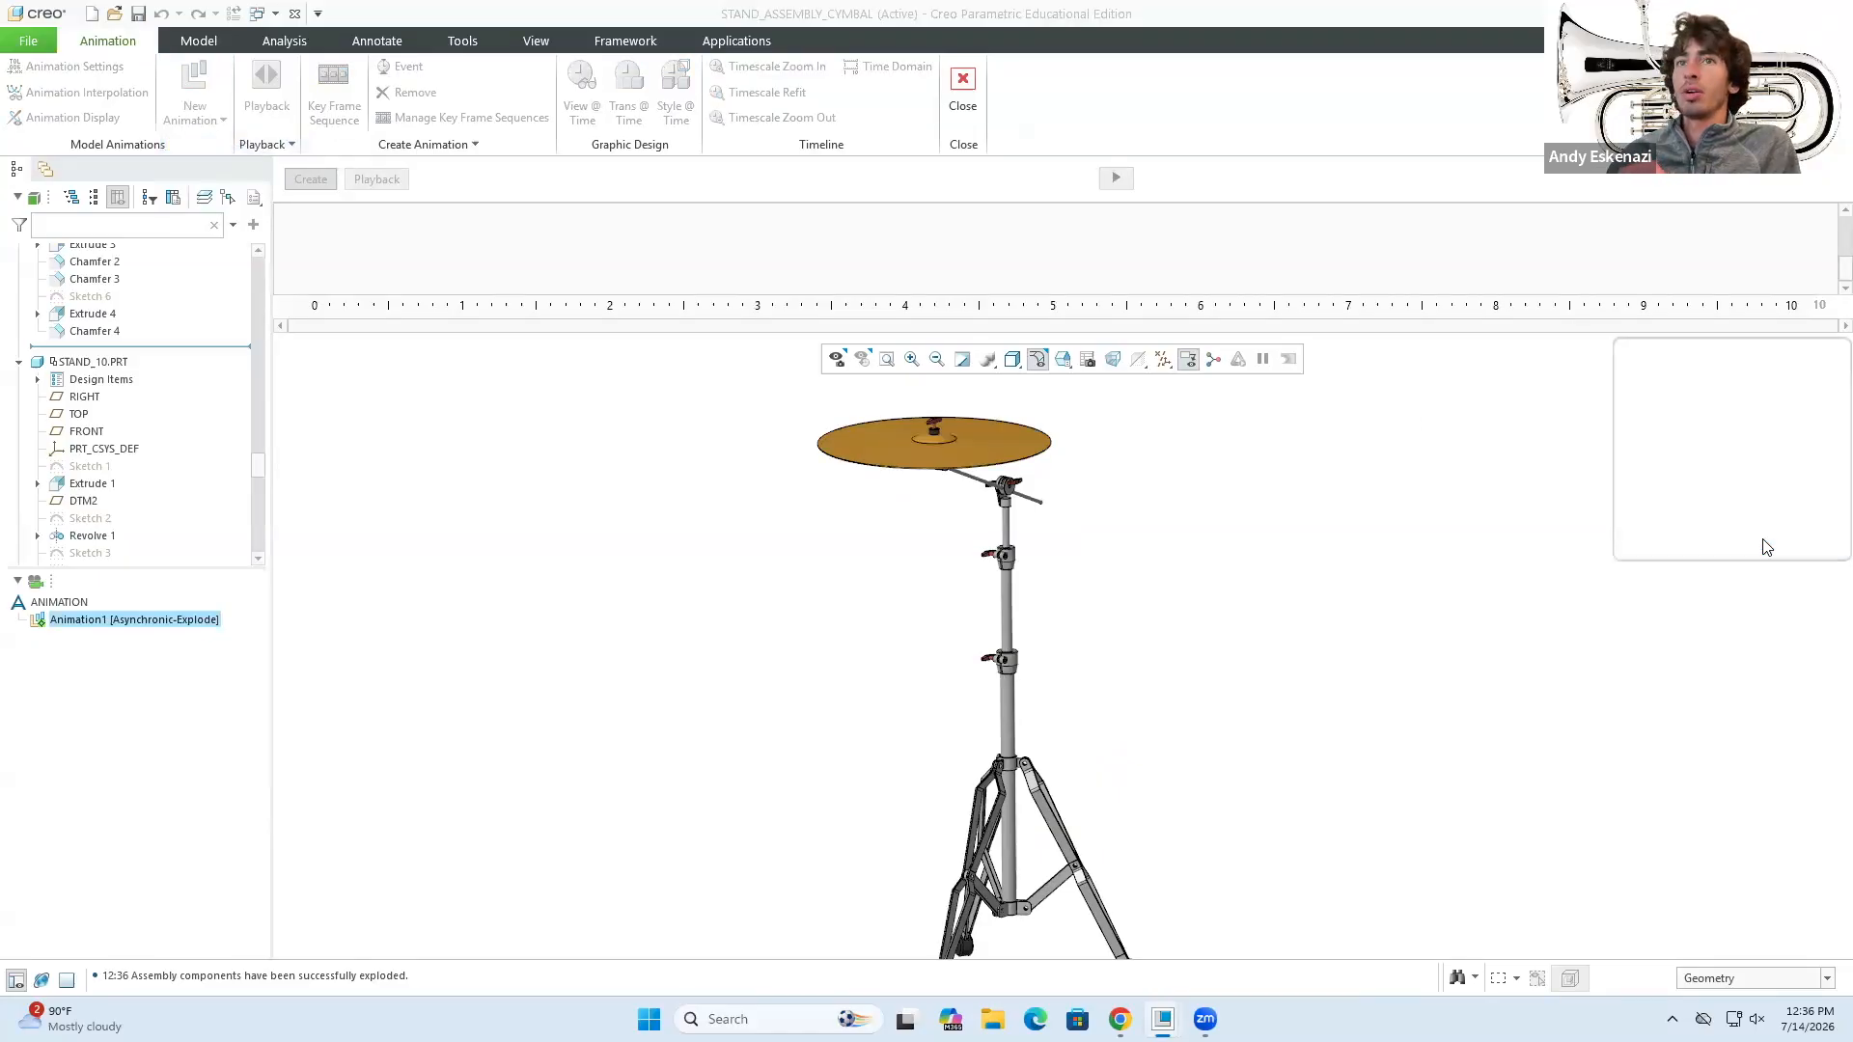
right_click(185, 639)
click(228, 691)
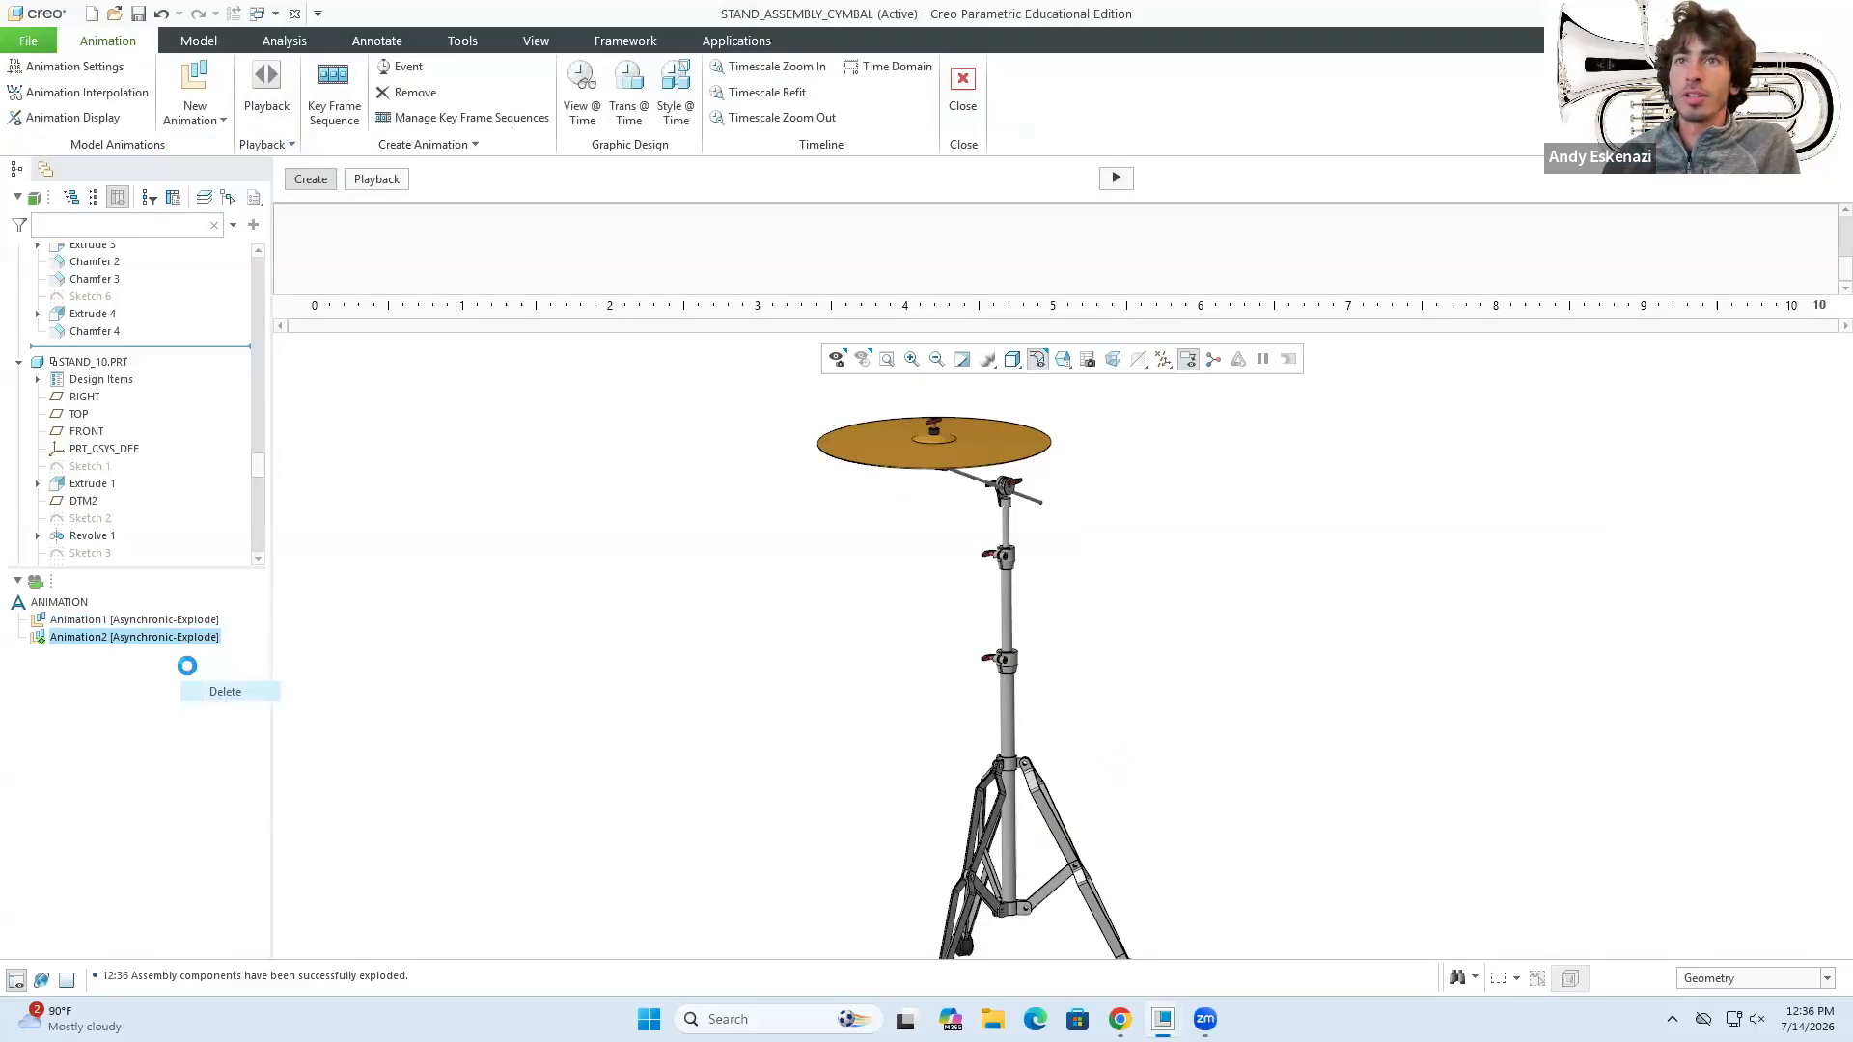
- Create a key frame sequence with Unexploded at 0 and EXPLODE_1 at 10, following the explode sequence, and play the animation
click(335, 106)
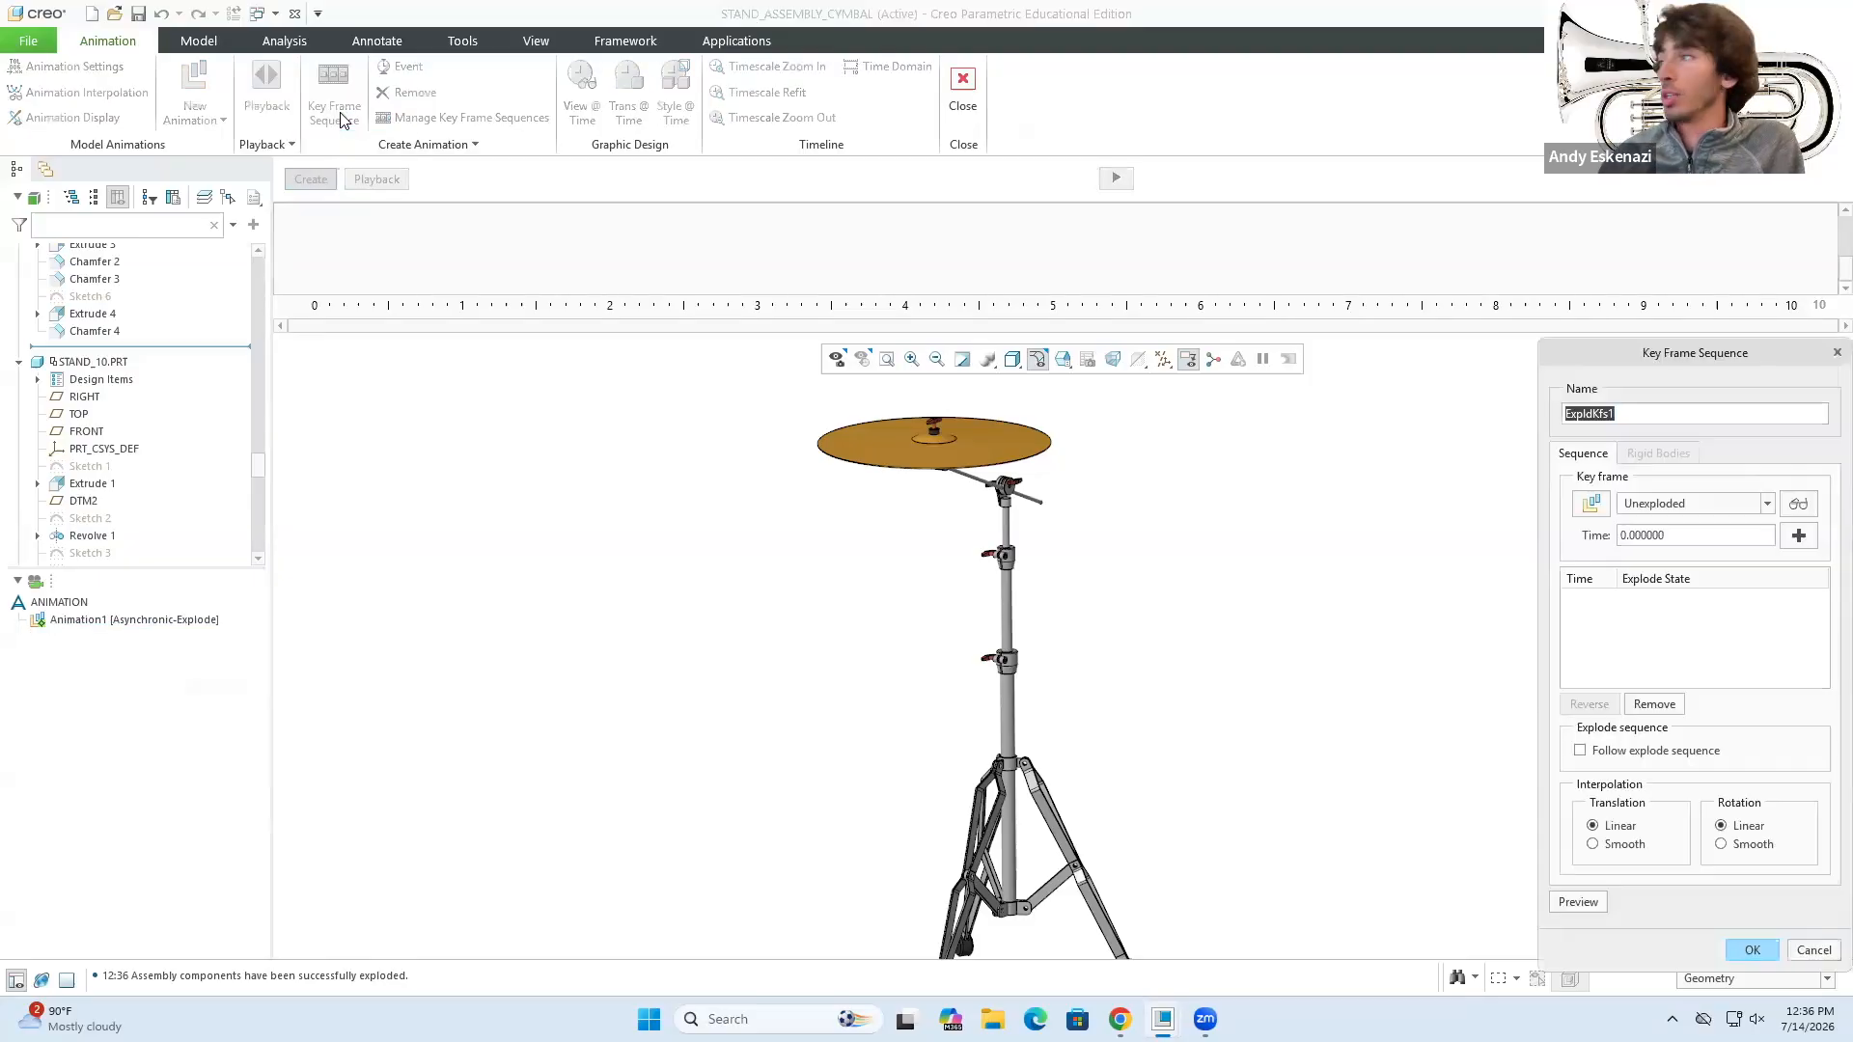
drag(1556, 352, 1434, 213)
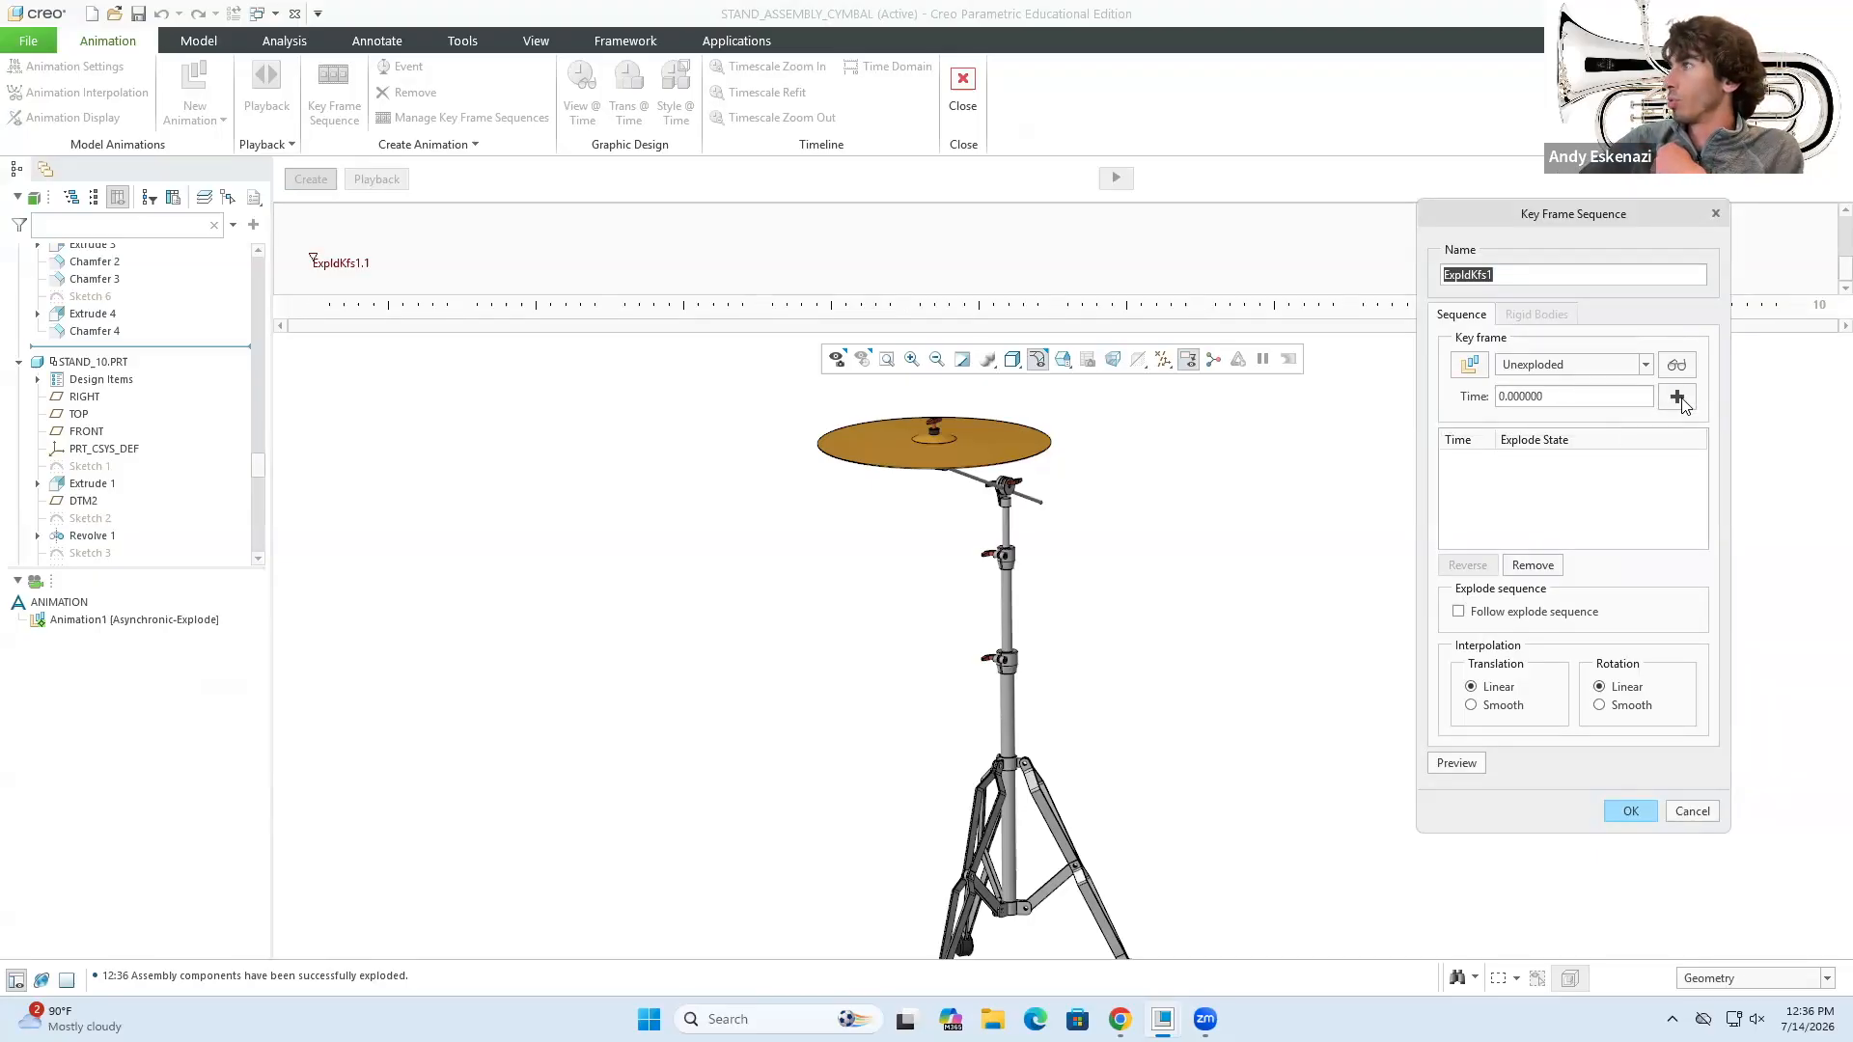
click(1678, 398)
click(1647, 365)
click(1588, 405)
double_click(1577, 404)
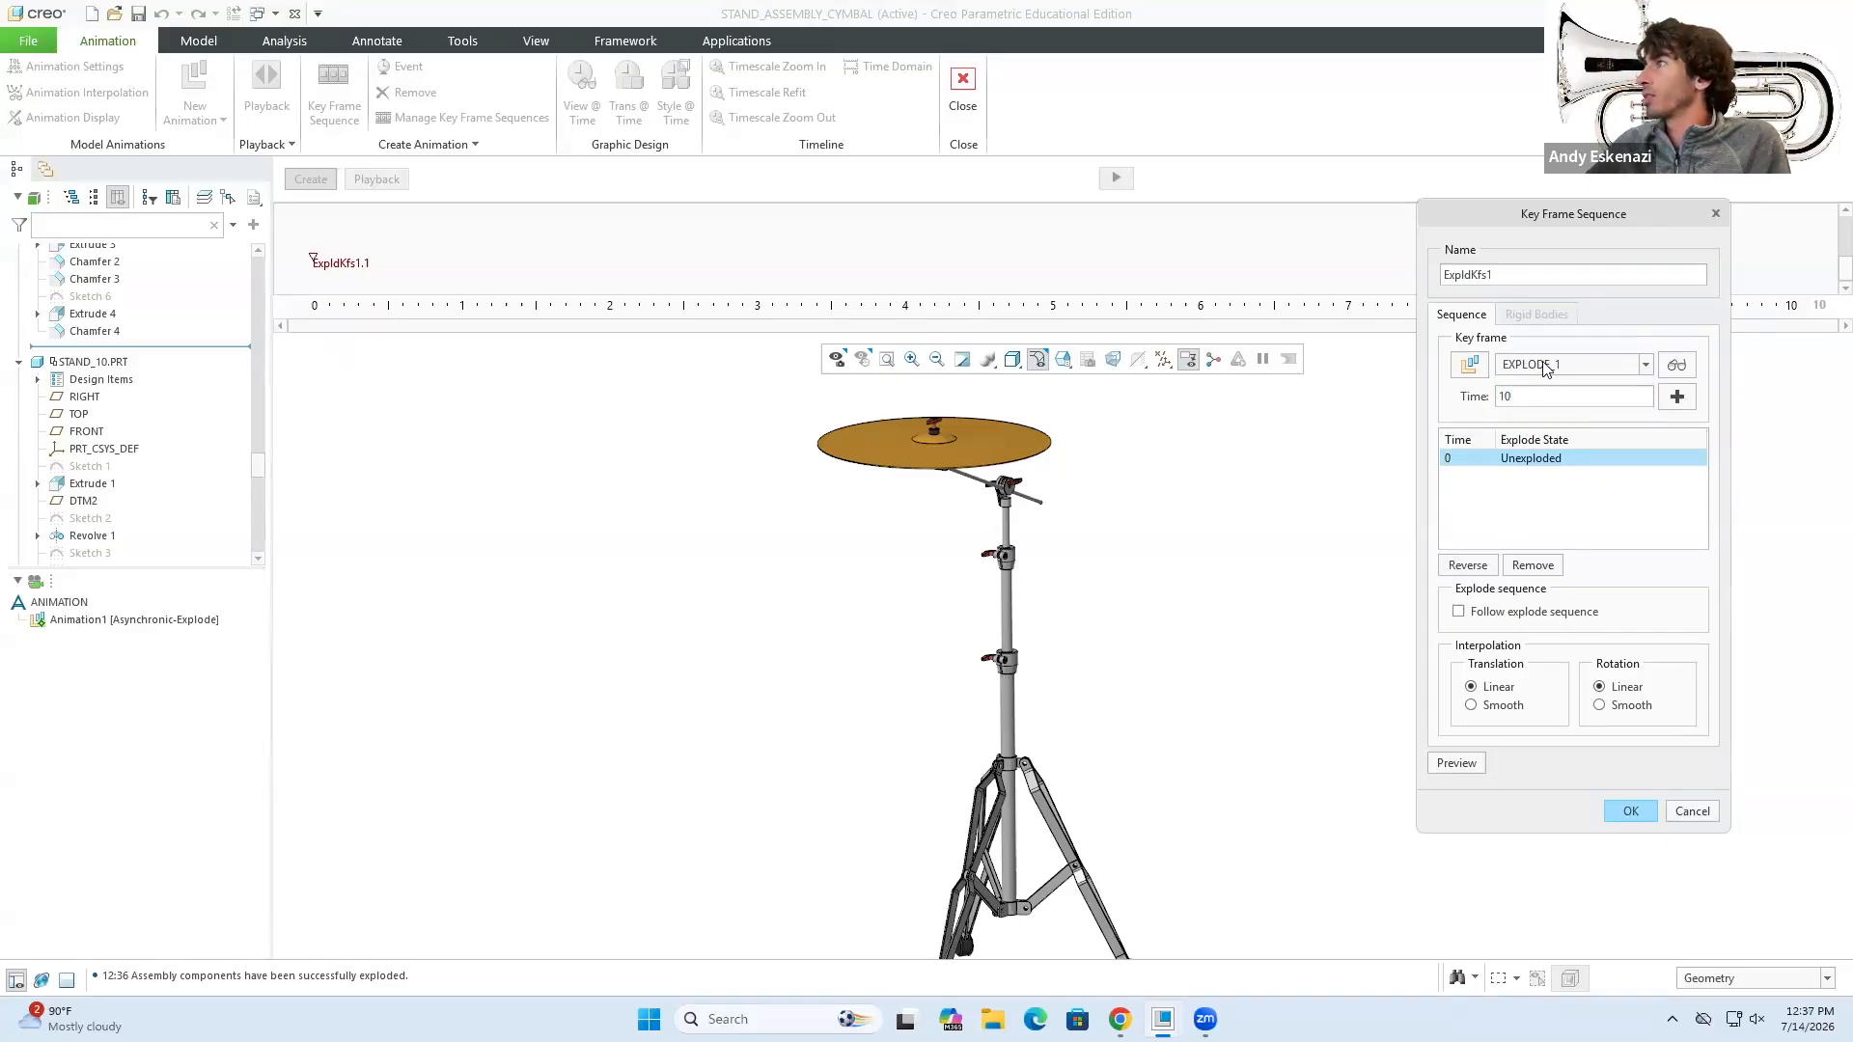
click(1678, 397)
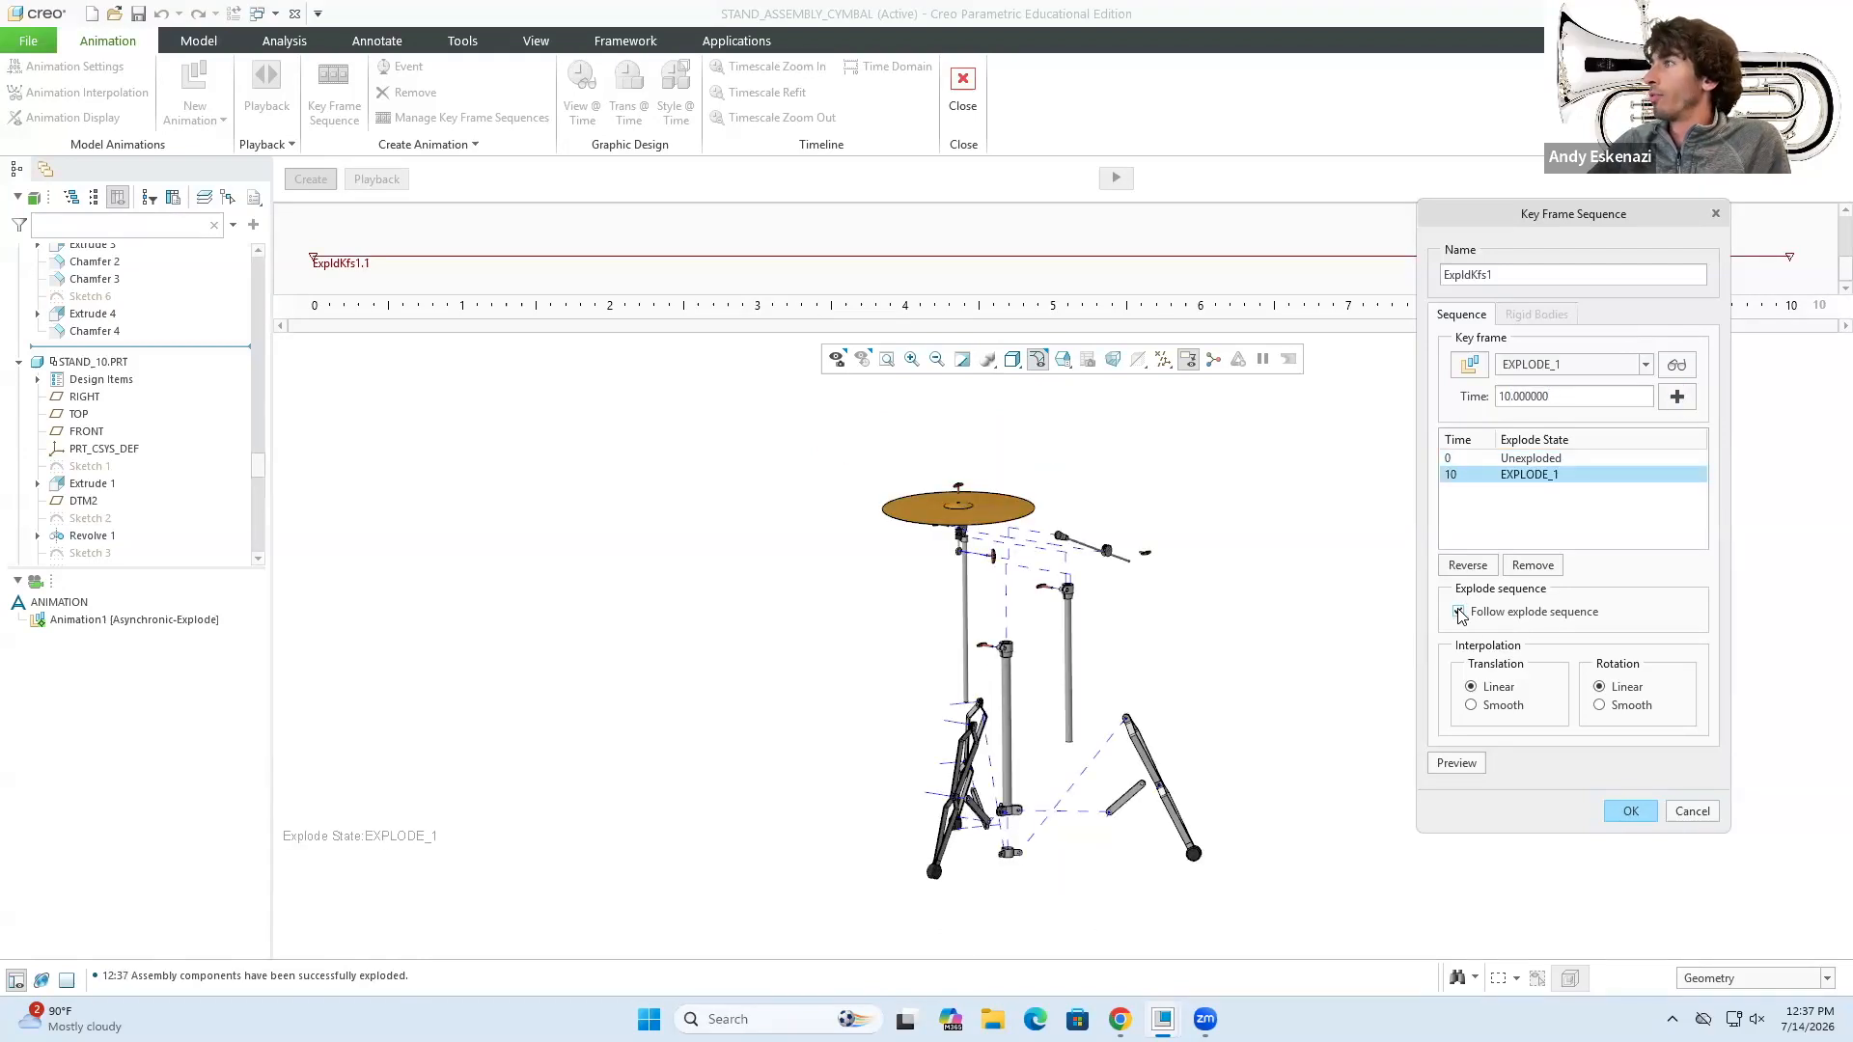
click(1629, 814)
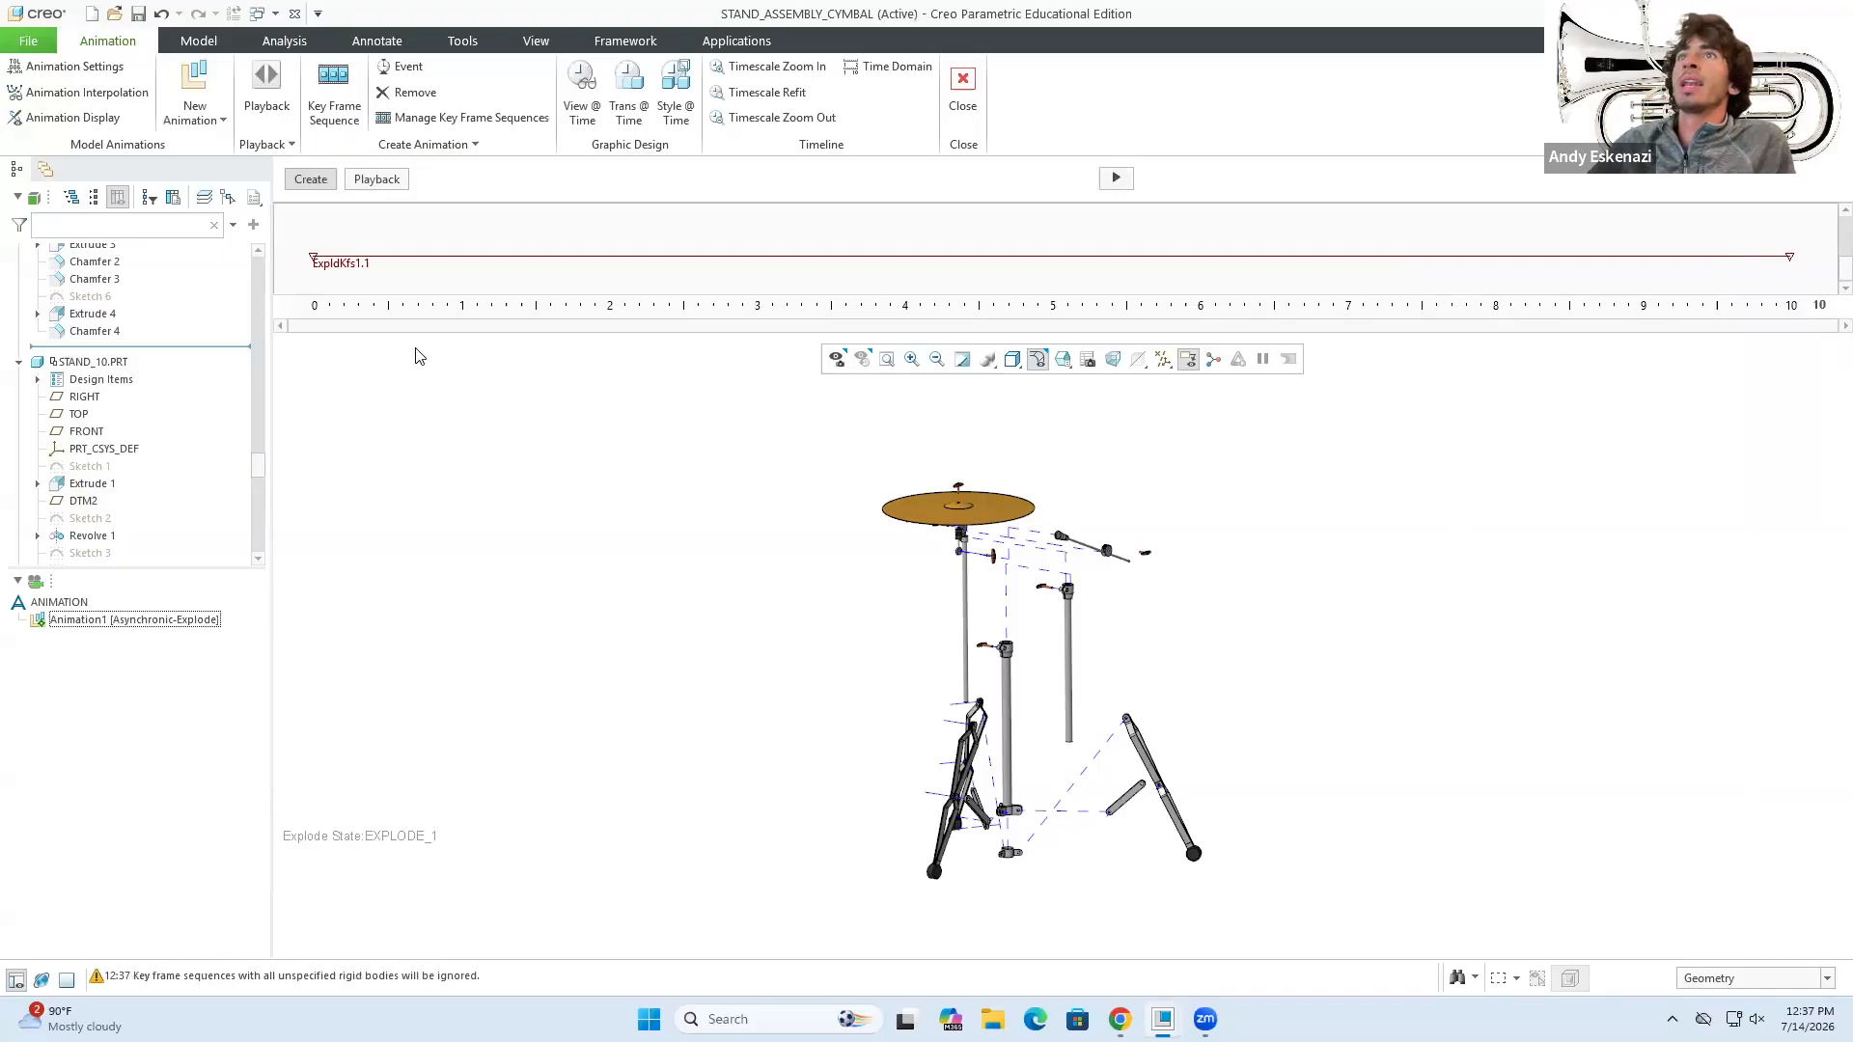
click(1118, 179)
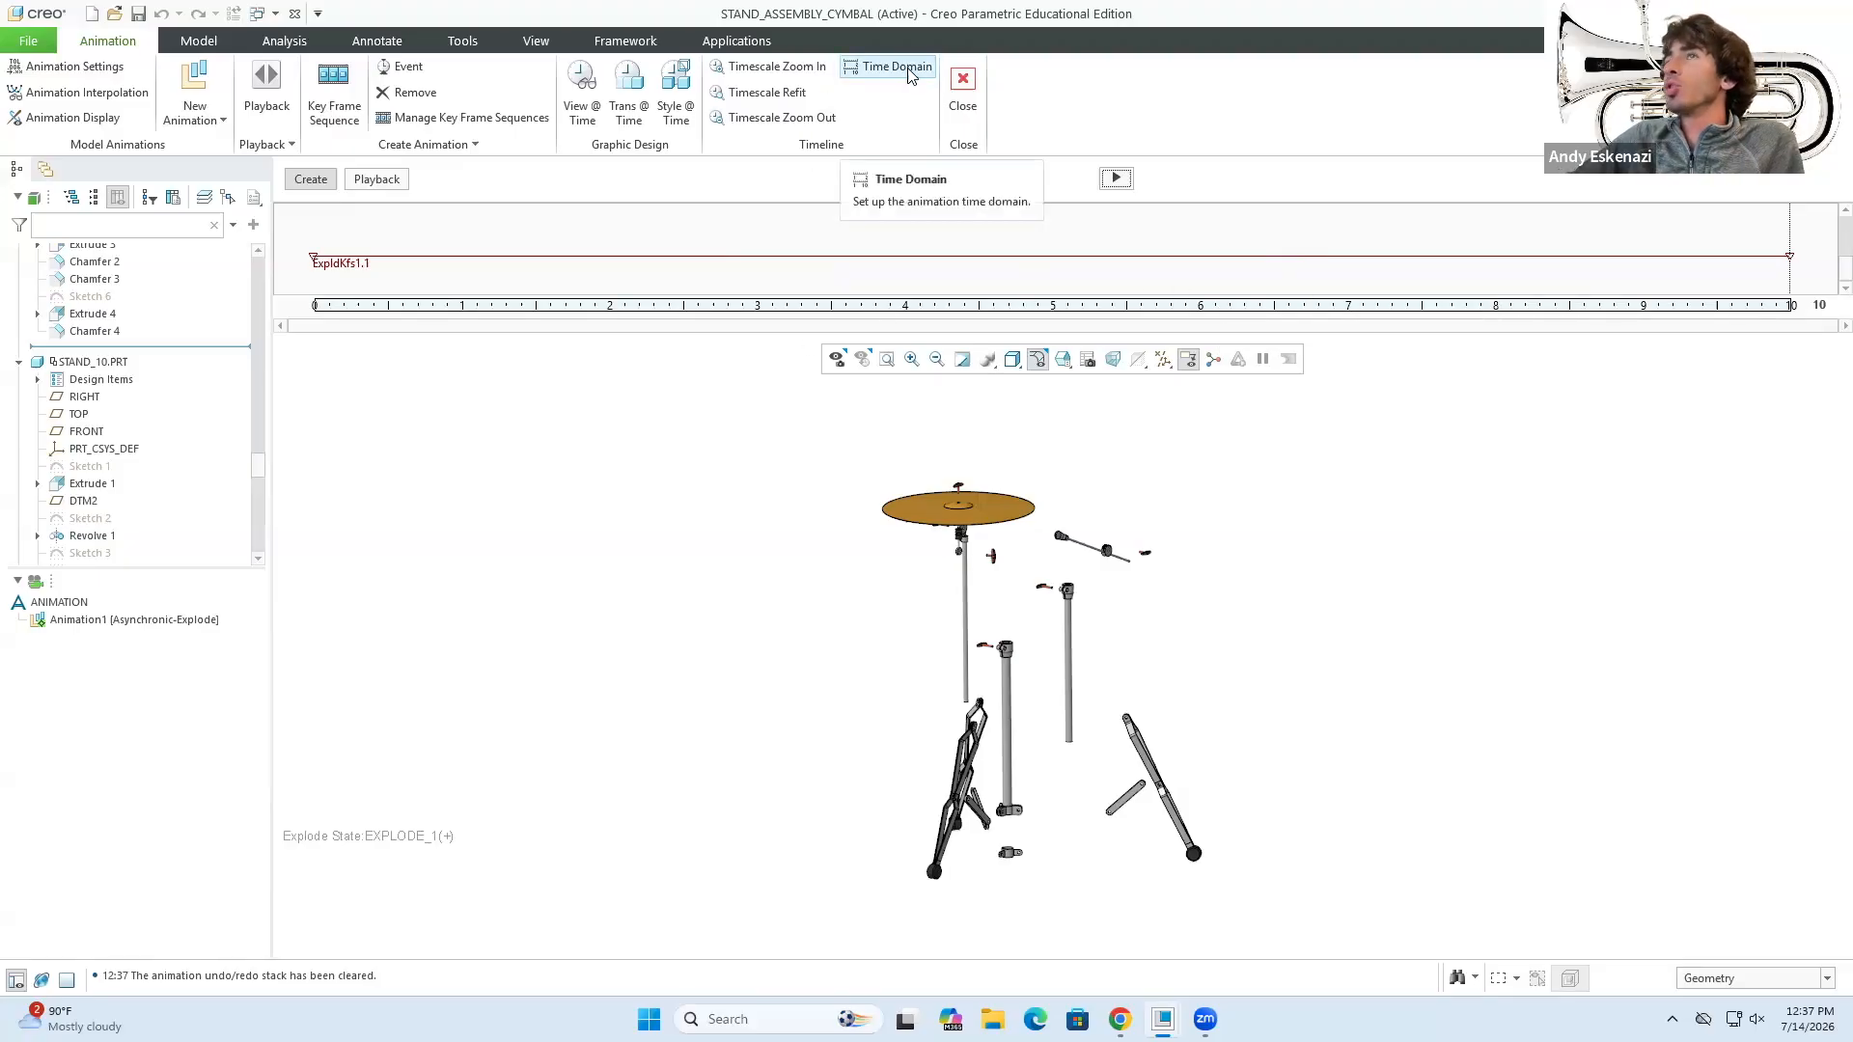
click(333, 92)
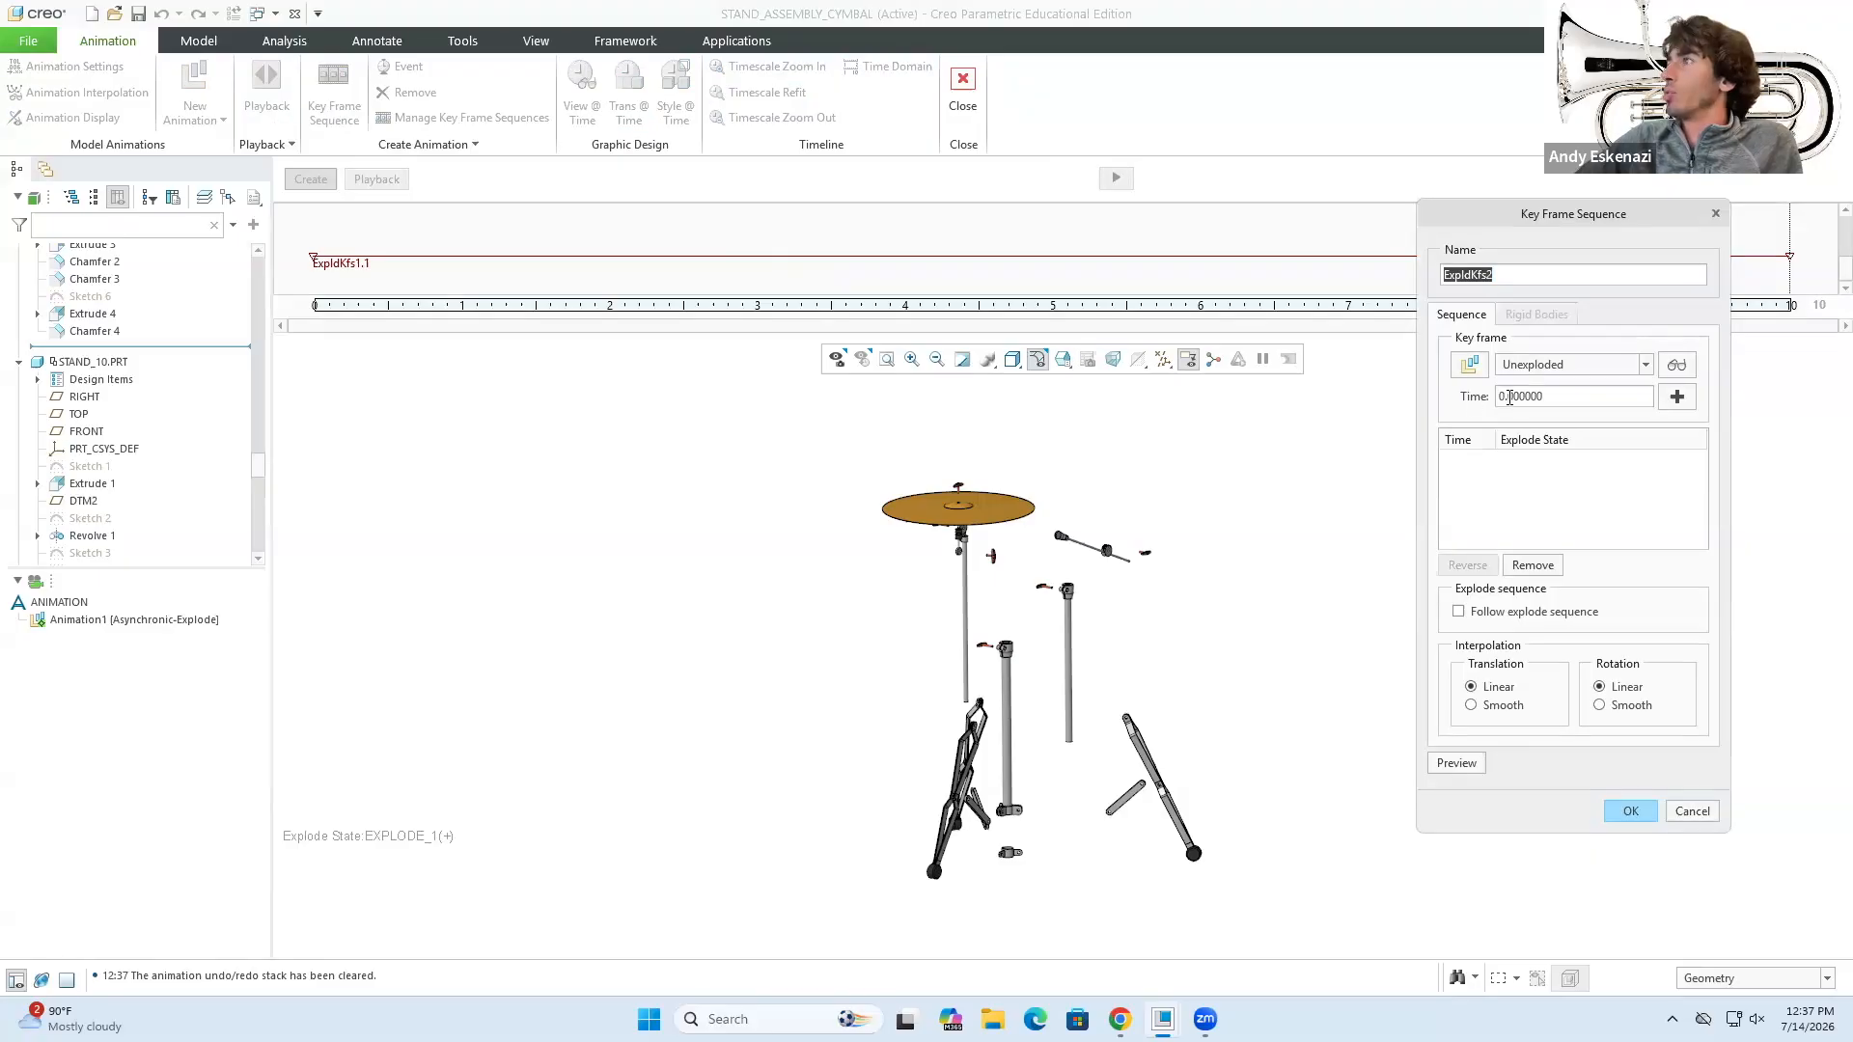
click(1540, 371)
click(1554, 408)
double_click(1558, 398)
text(10)
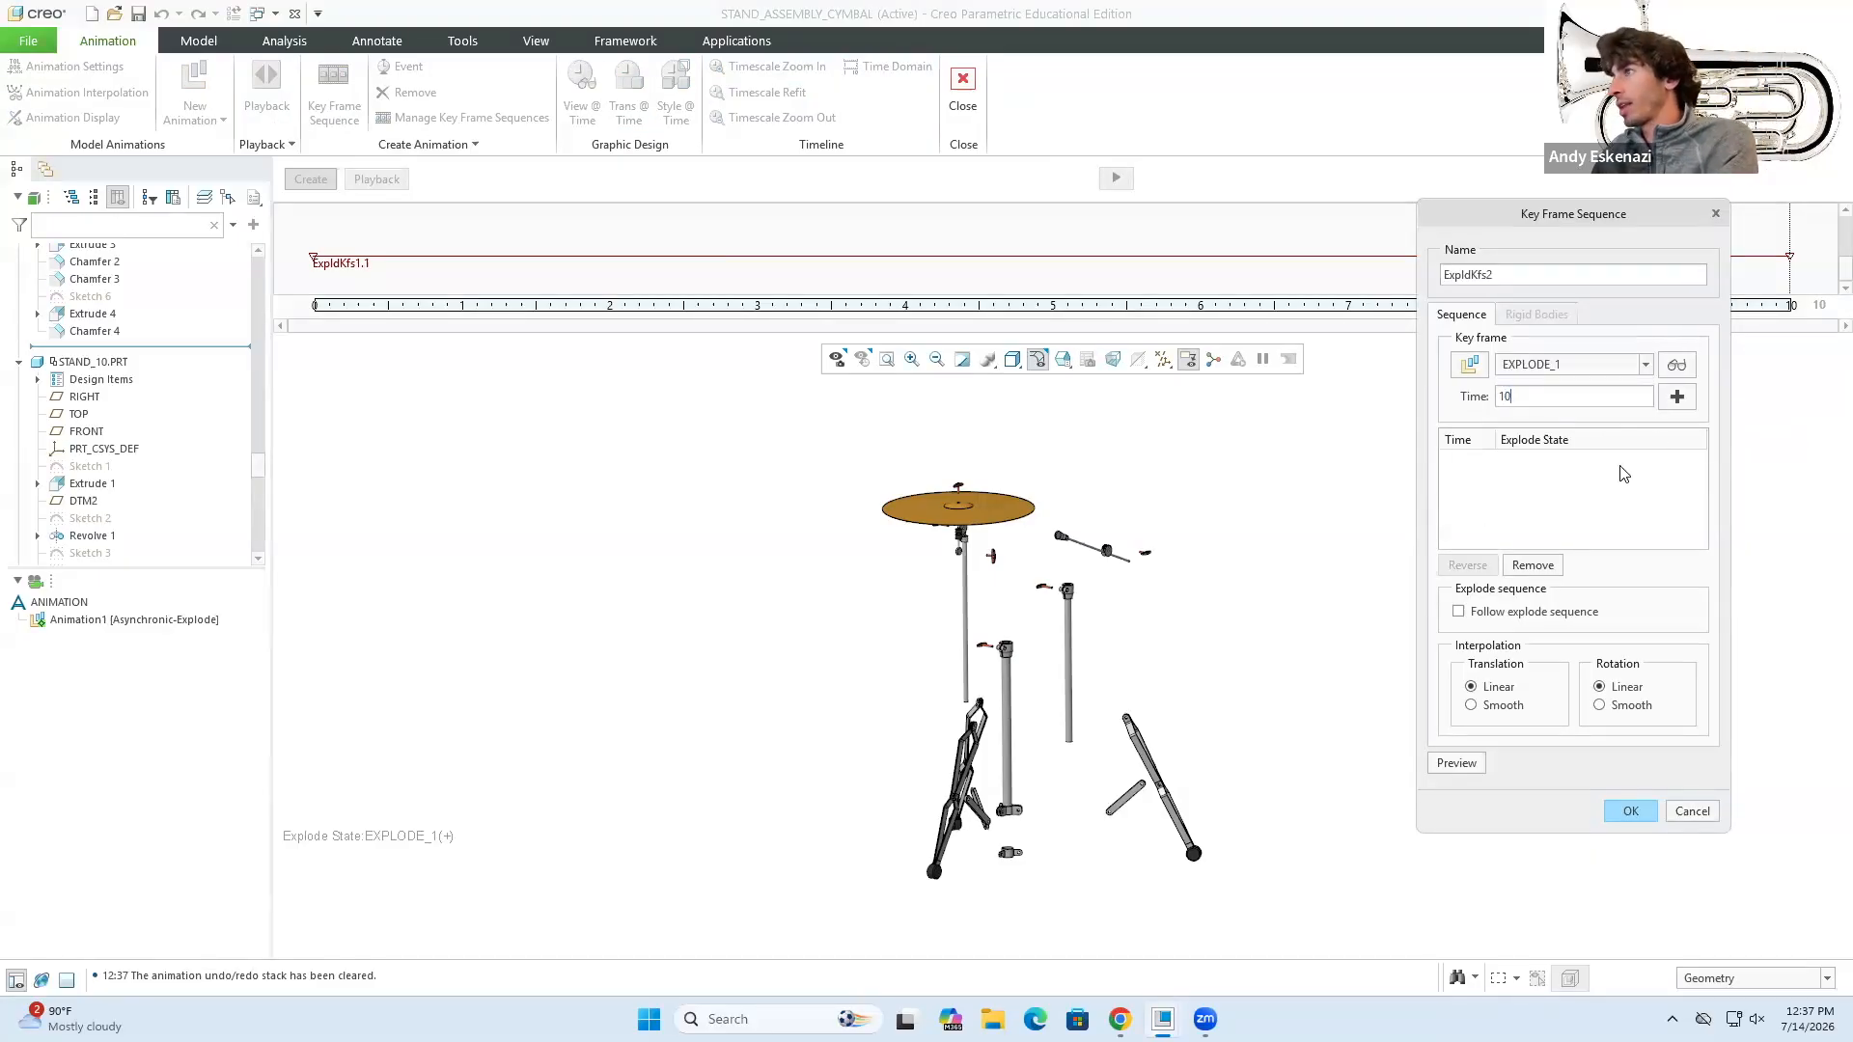
click(1678, 397)
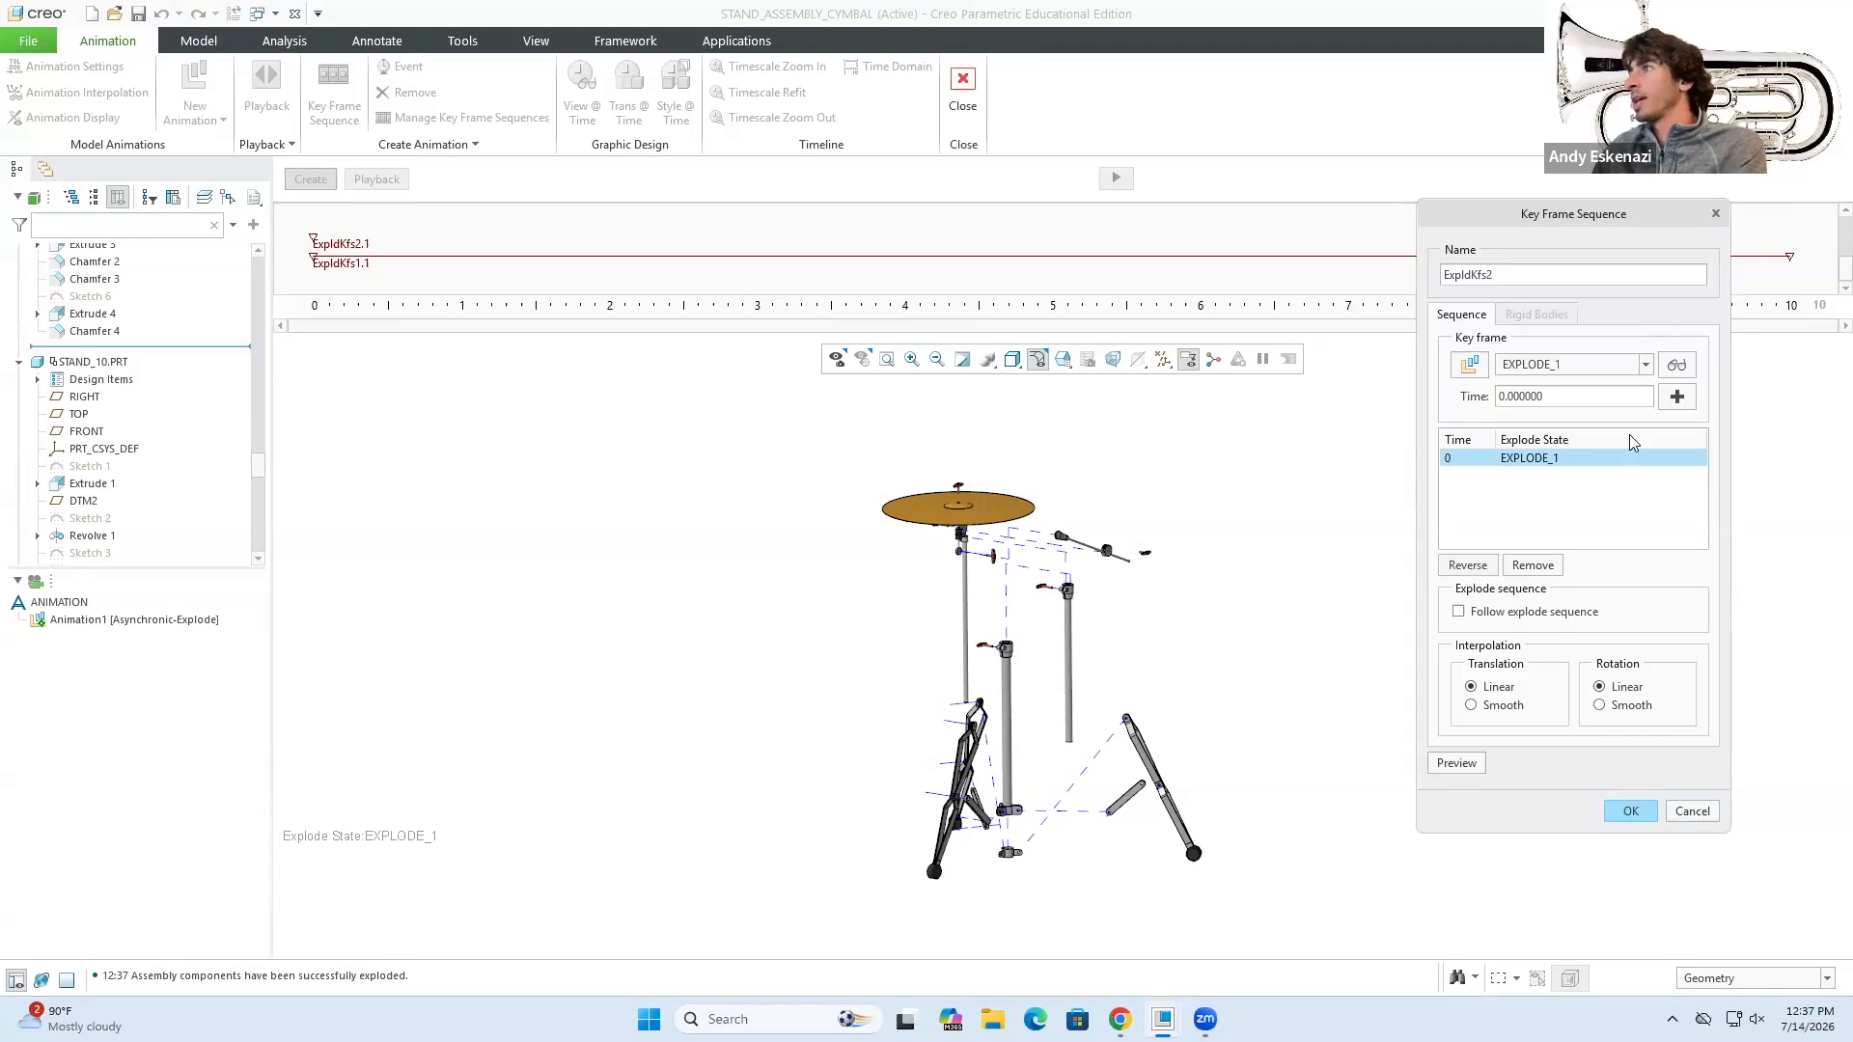
click(1691, 810)
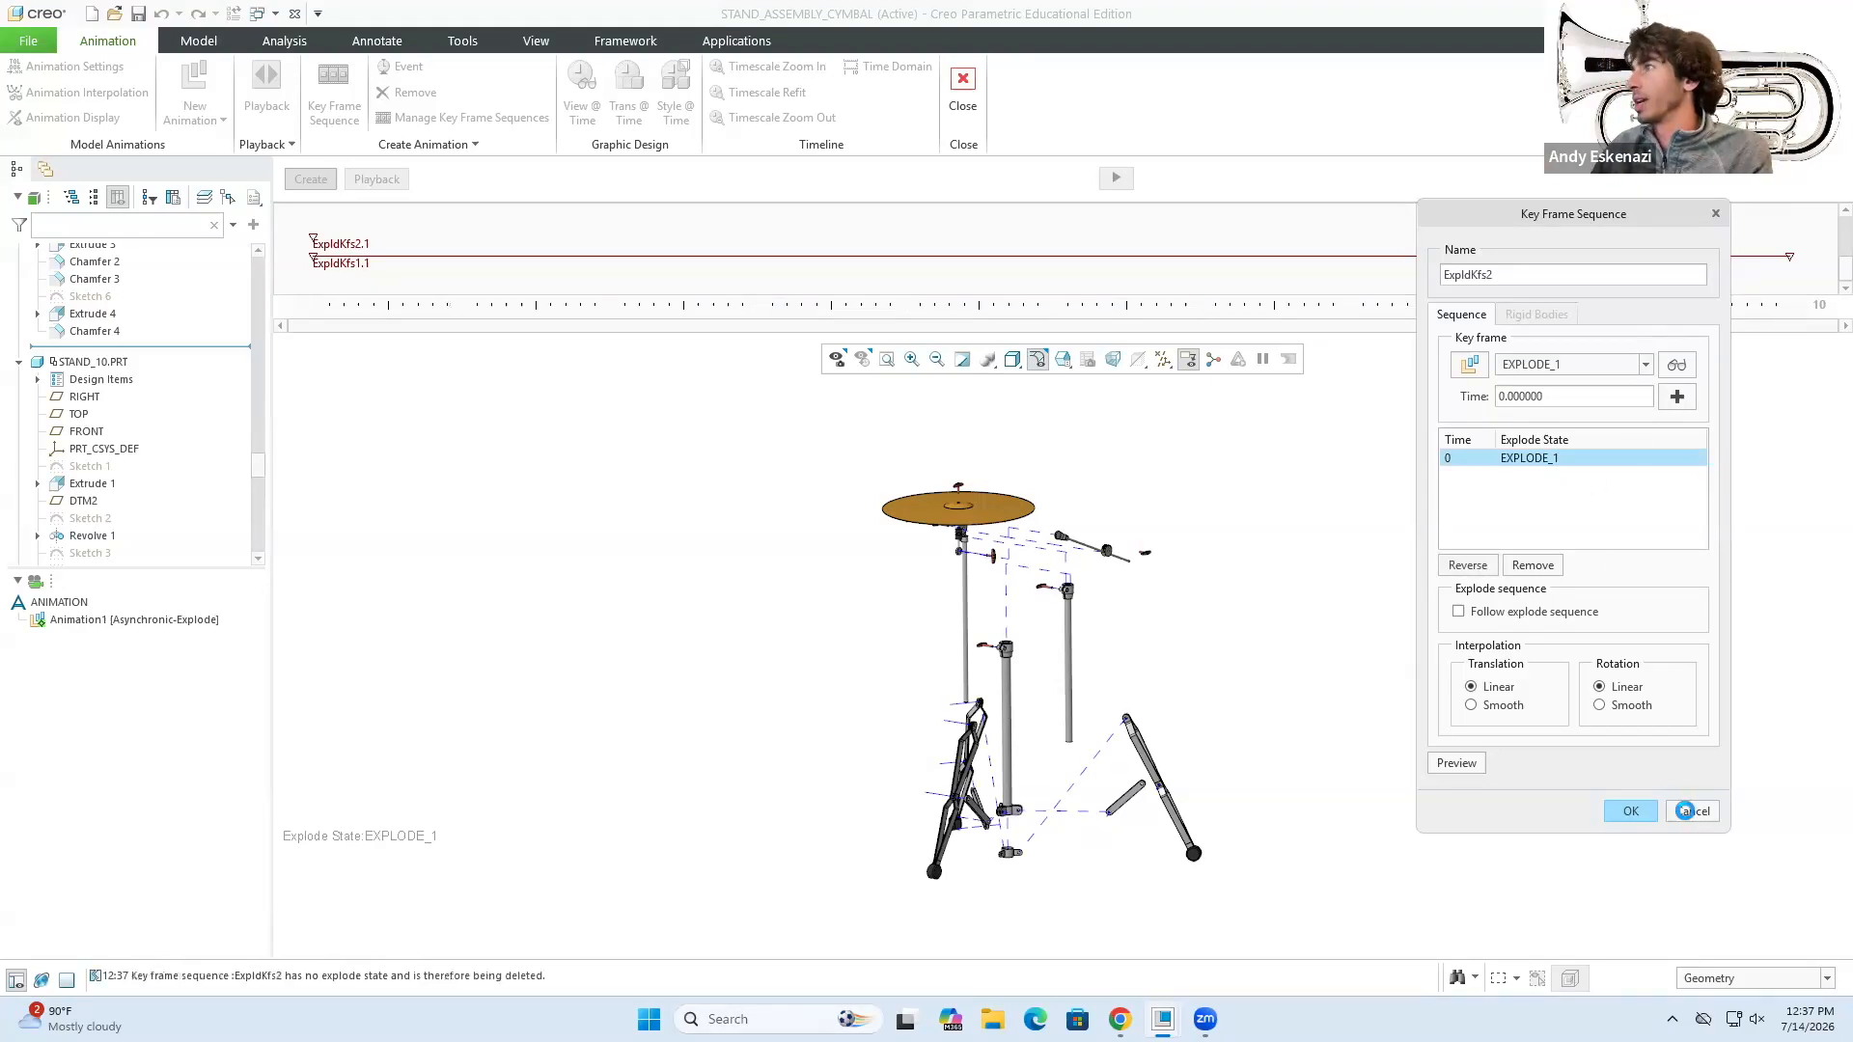
- Edit the key frame sequence ExpldKfs1 to add an Unexploded key frame at time 20
right_click(314, 258)
click(367, 287)
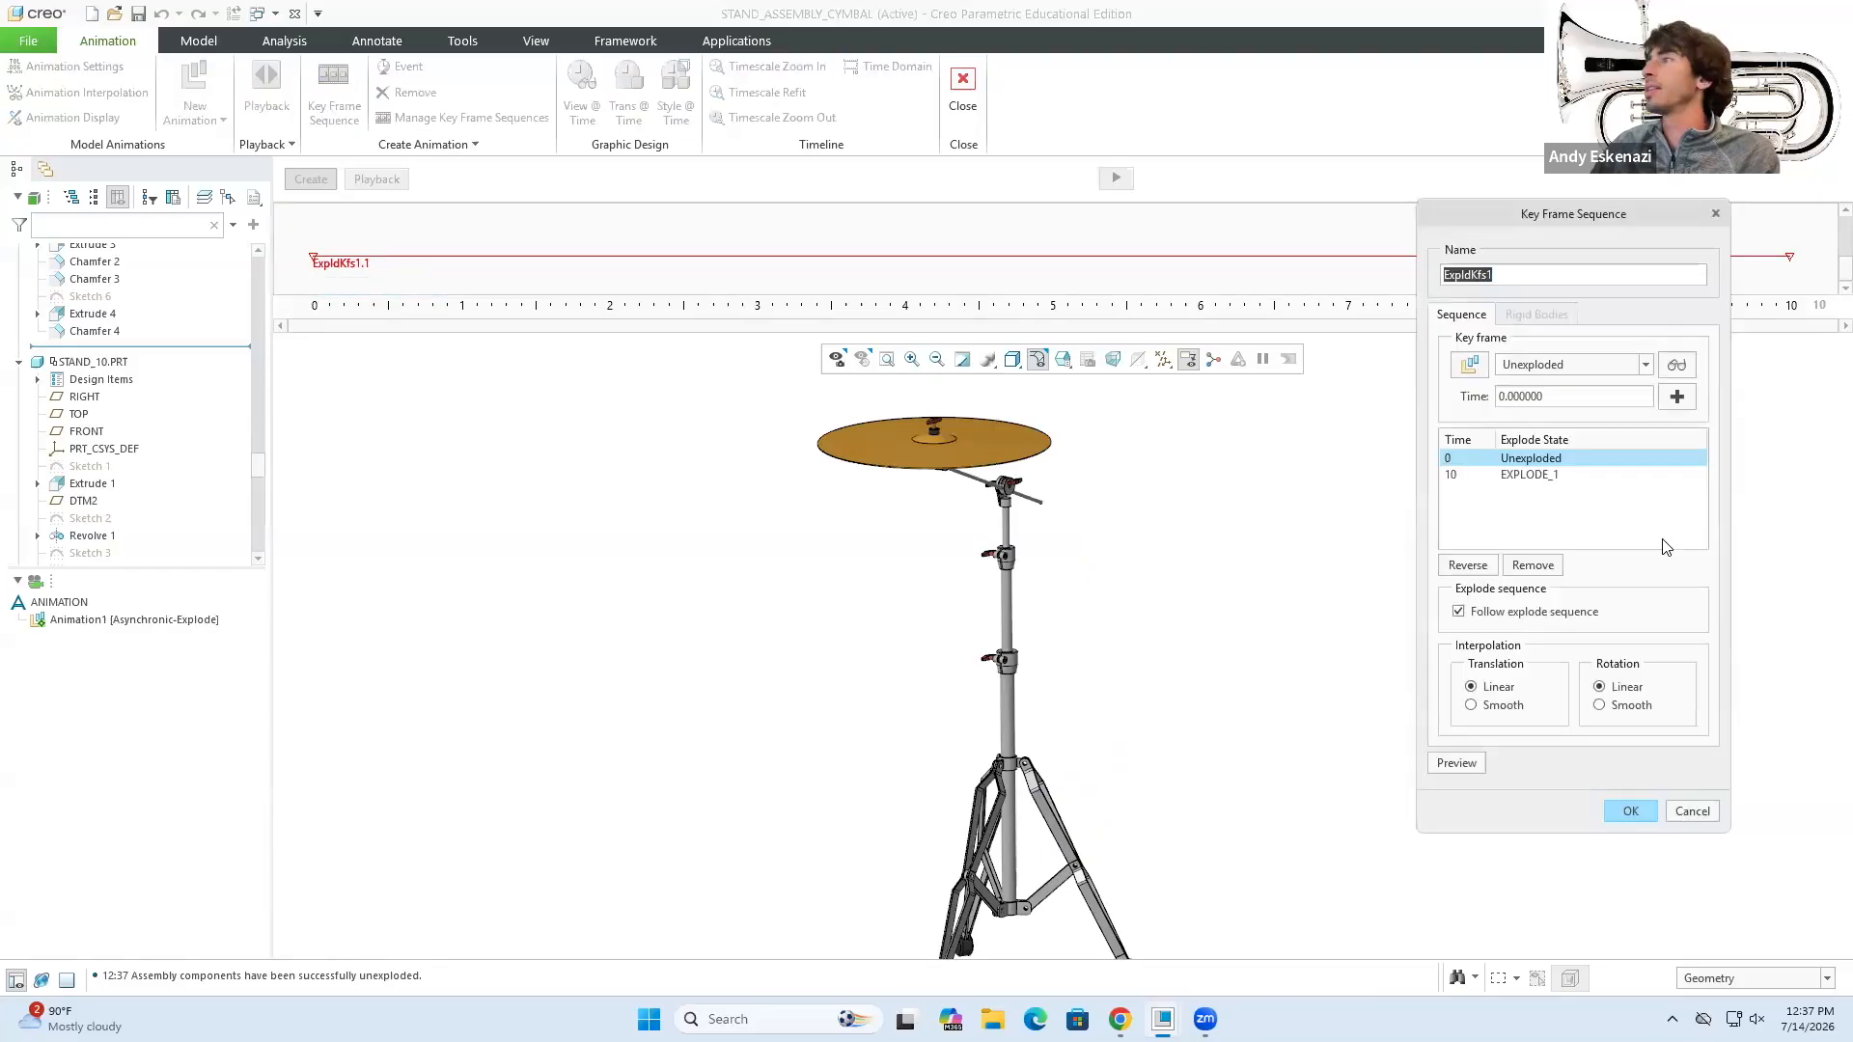
click(1578, 476)
click(1646, 365)
click(1577, 417)
double_click(1565, 392)
click(1677, 398)
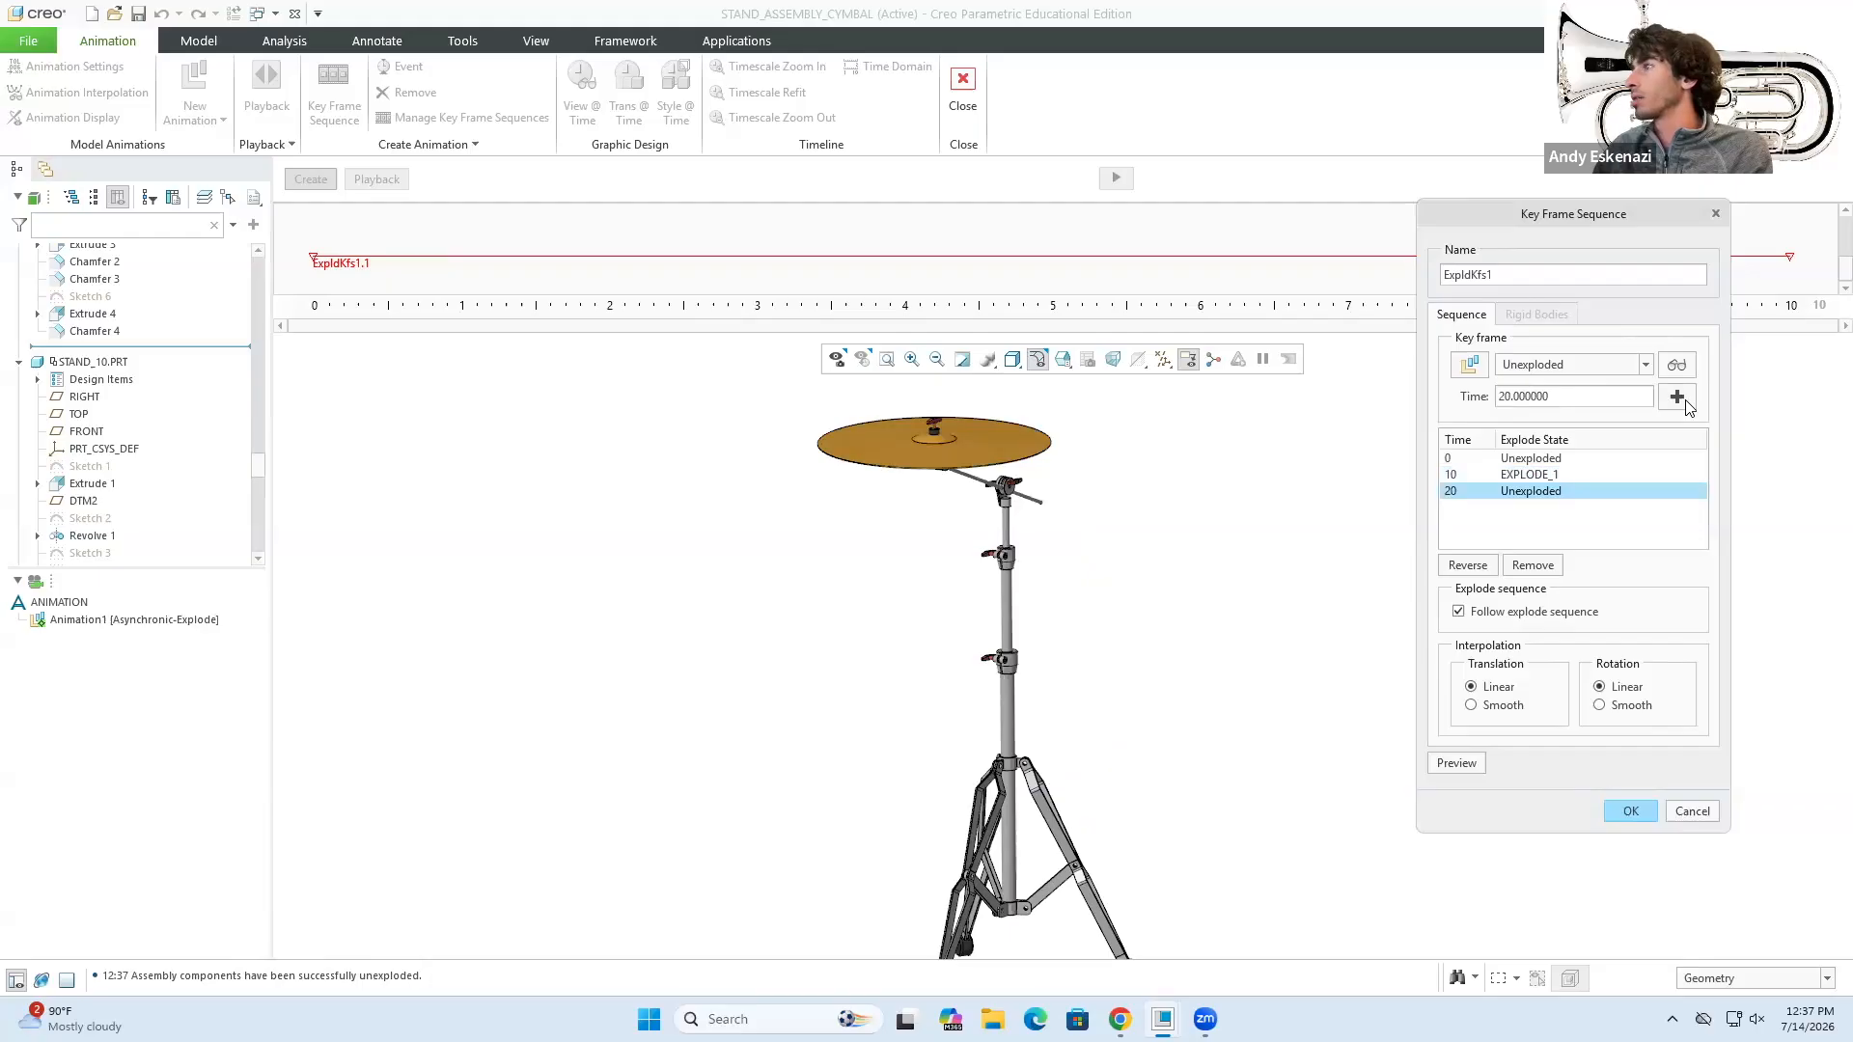
click(1629, 812)
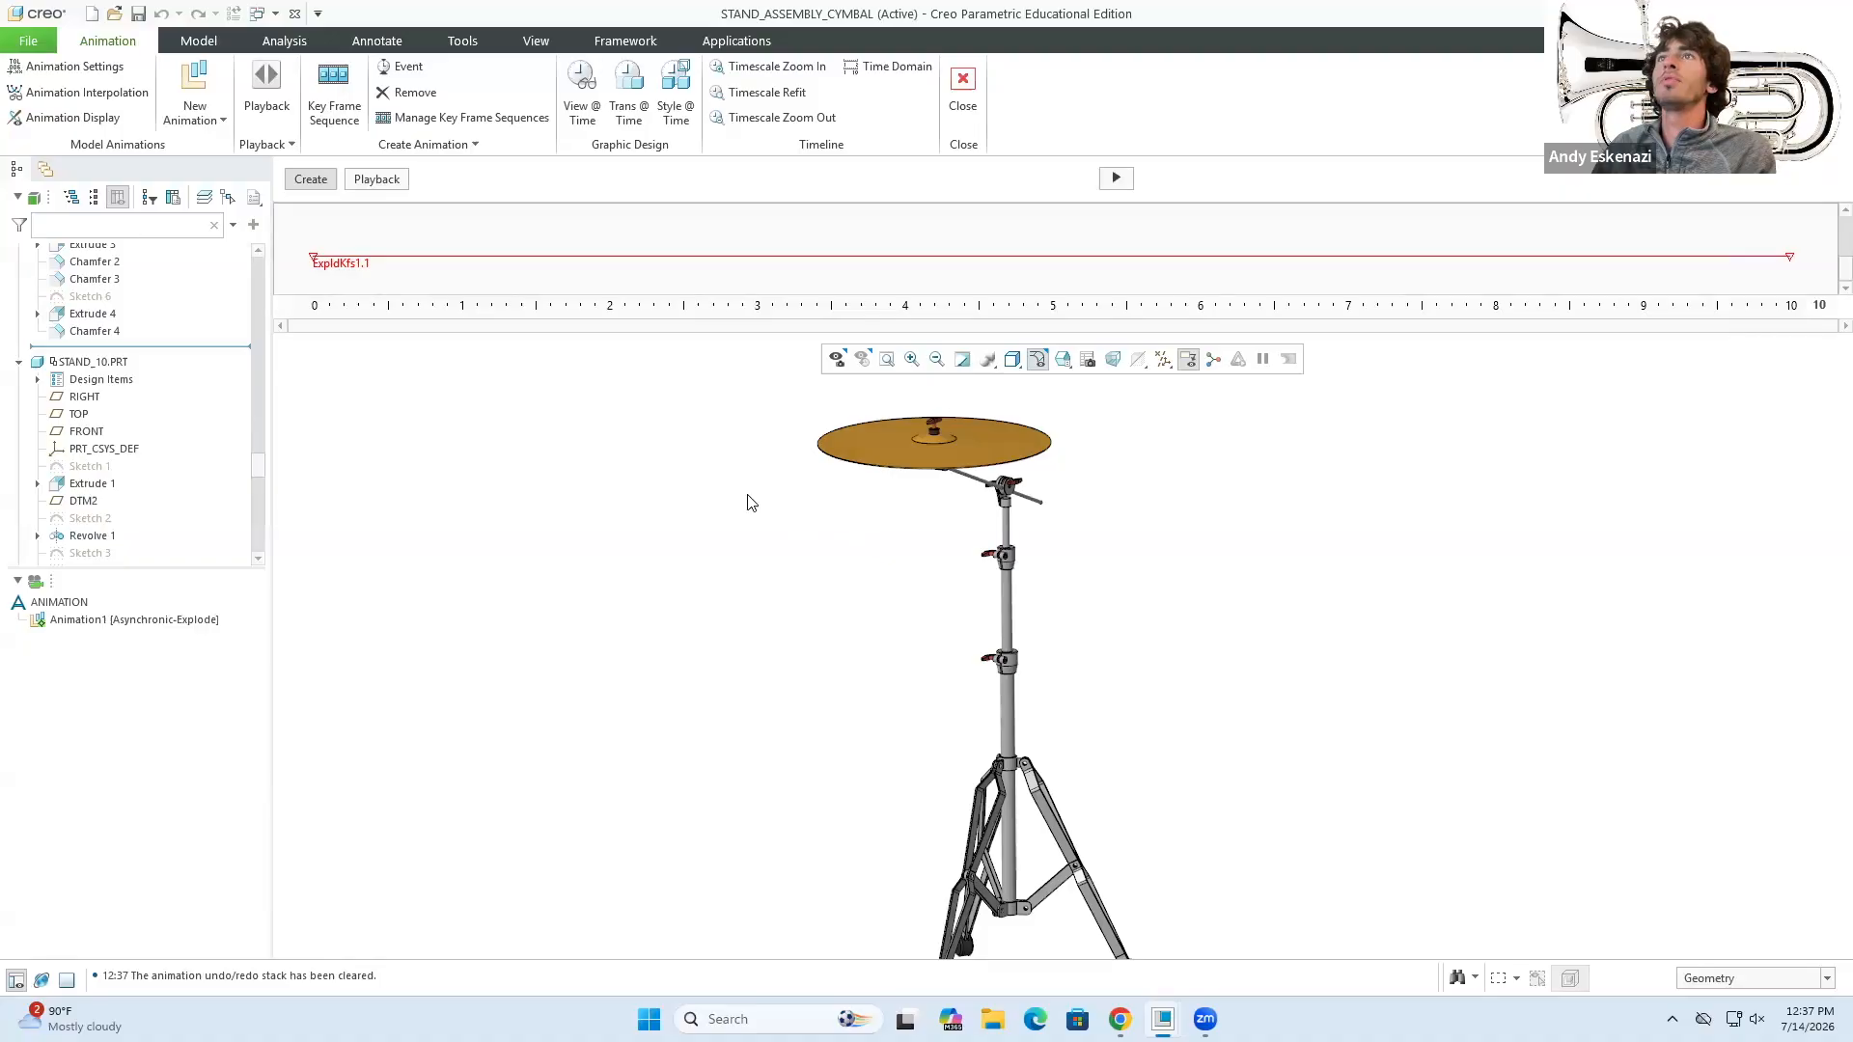
- Play the edited animation, overwriting the existing result set
click(1112, 181)
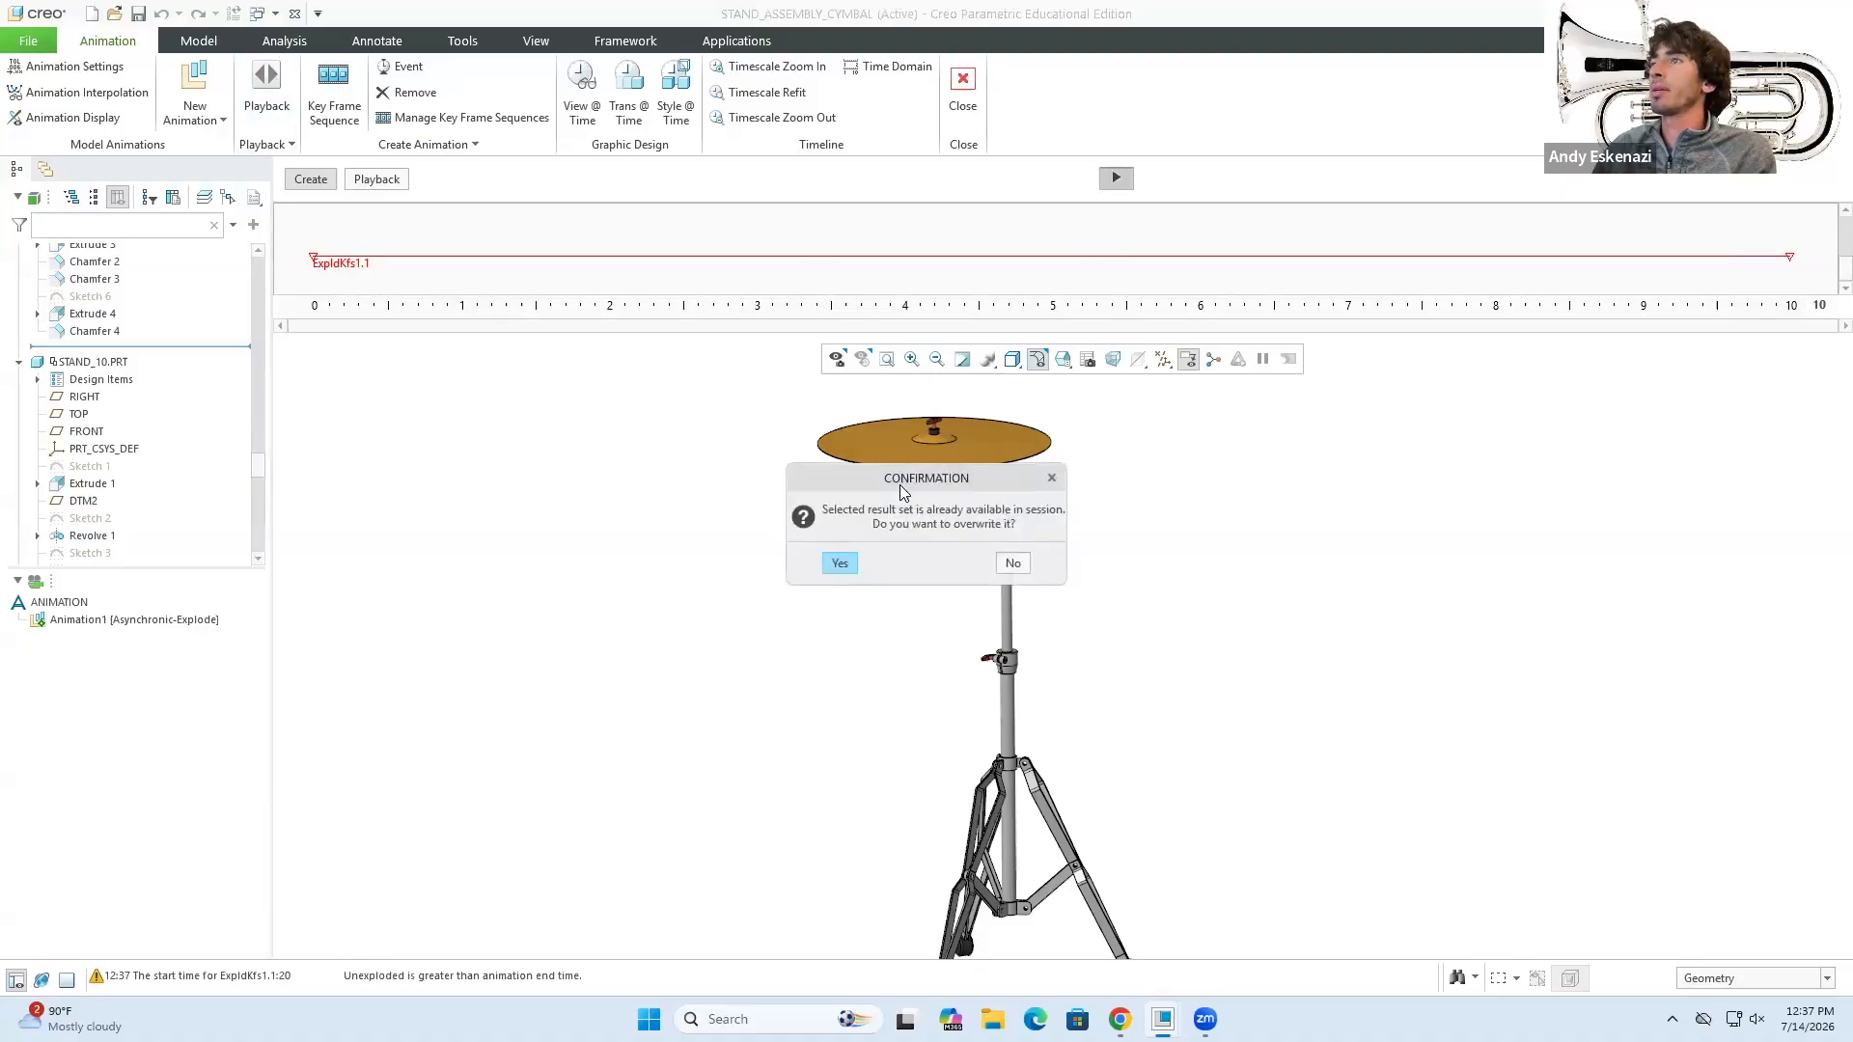
click(840, 564)
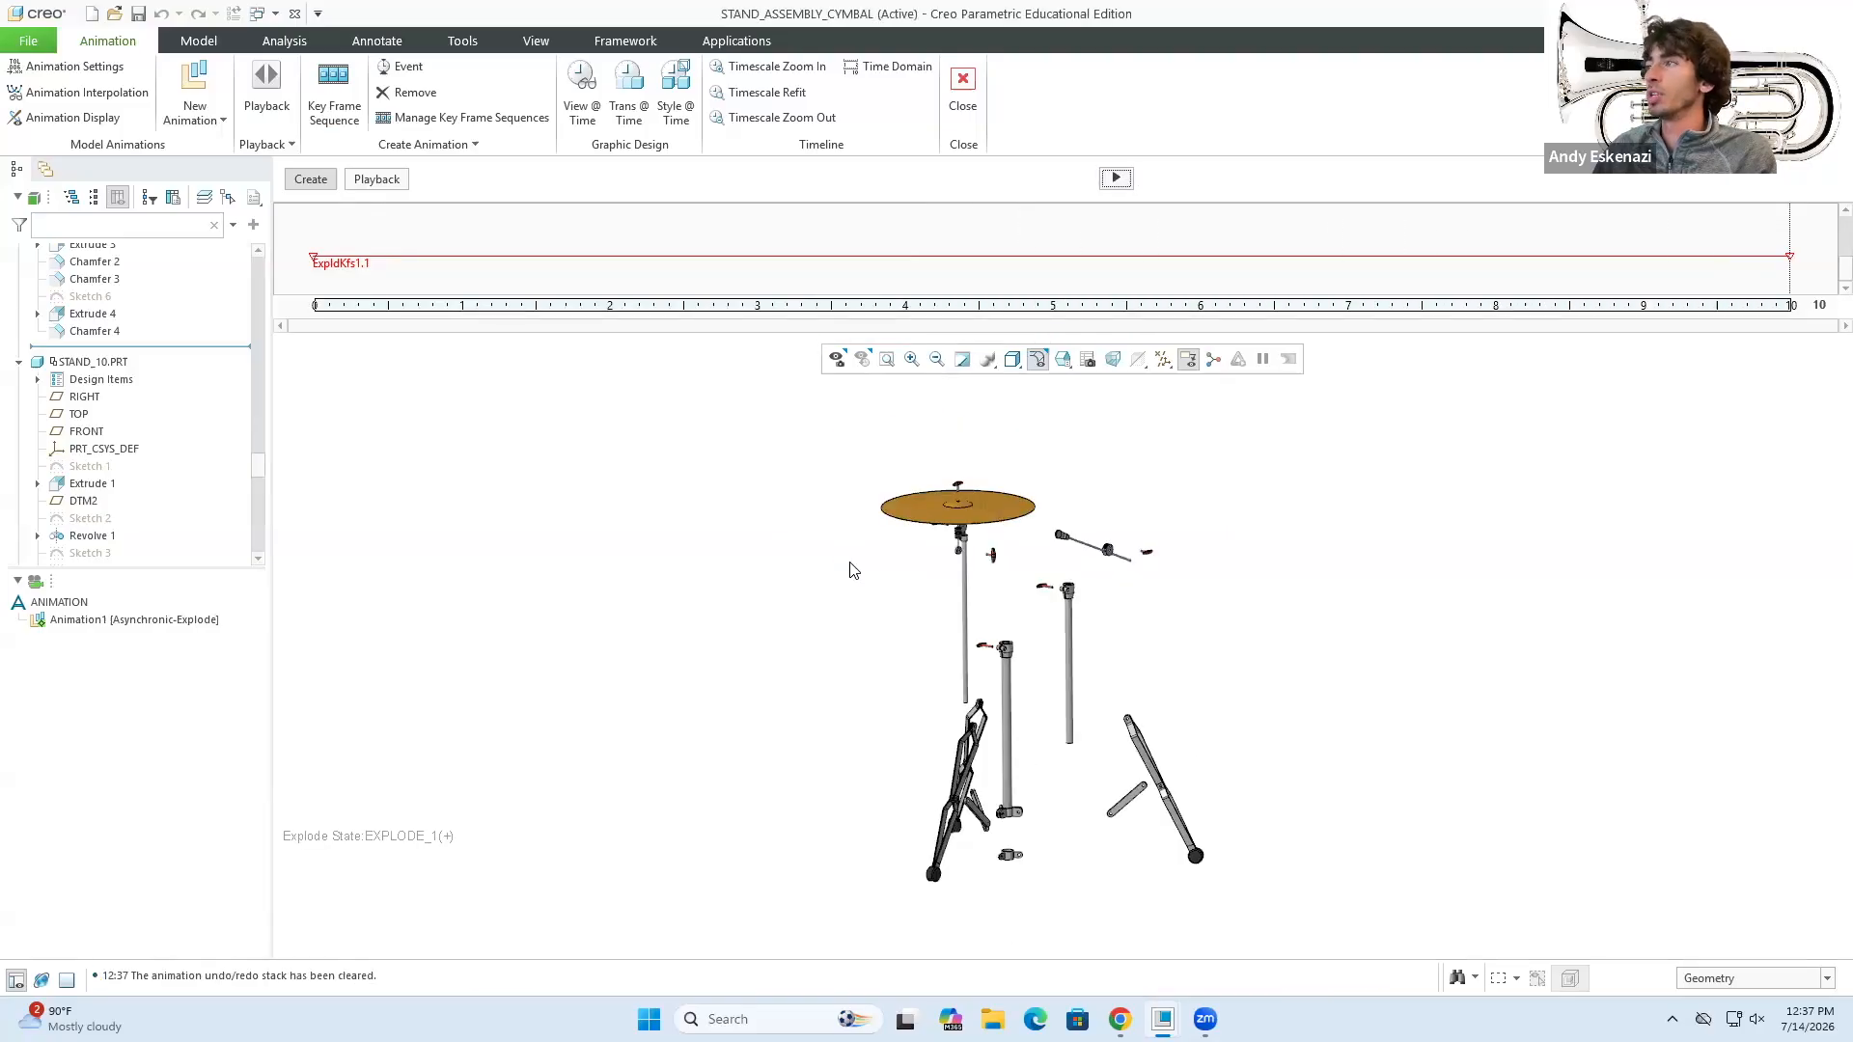
scroll(853, 570, down, 1)
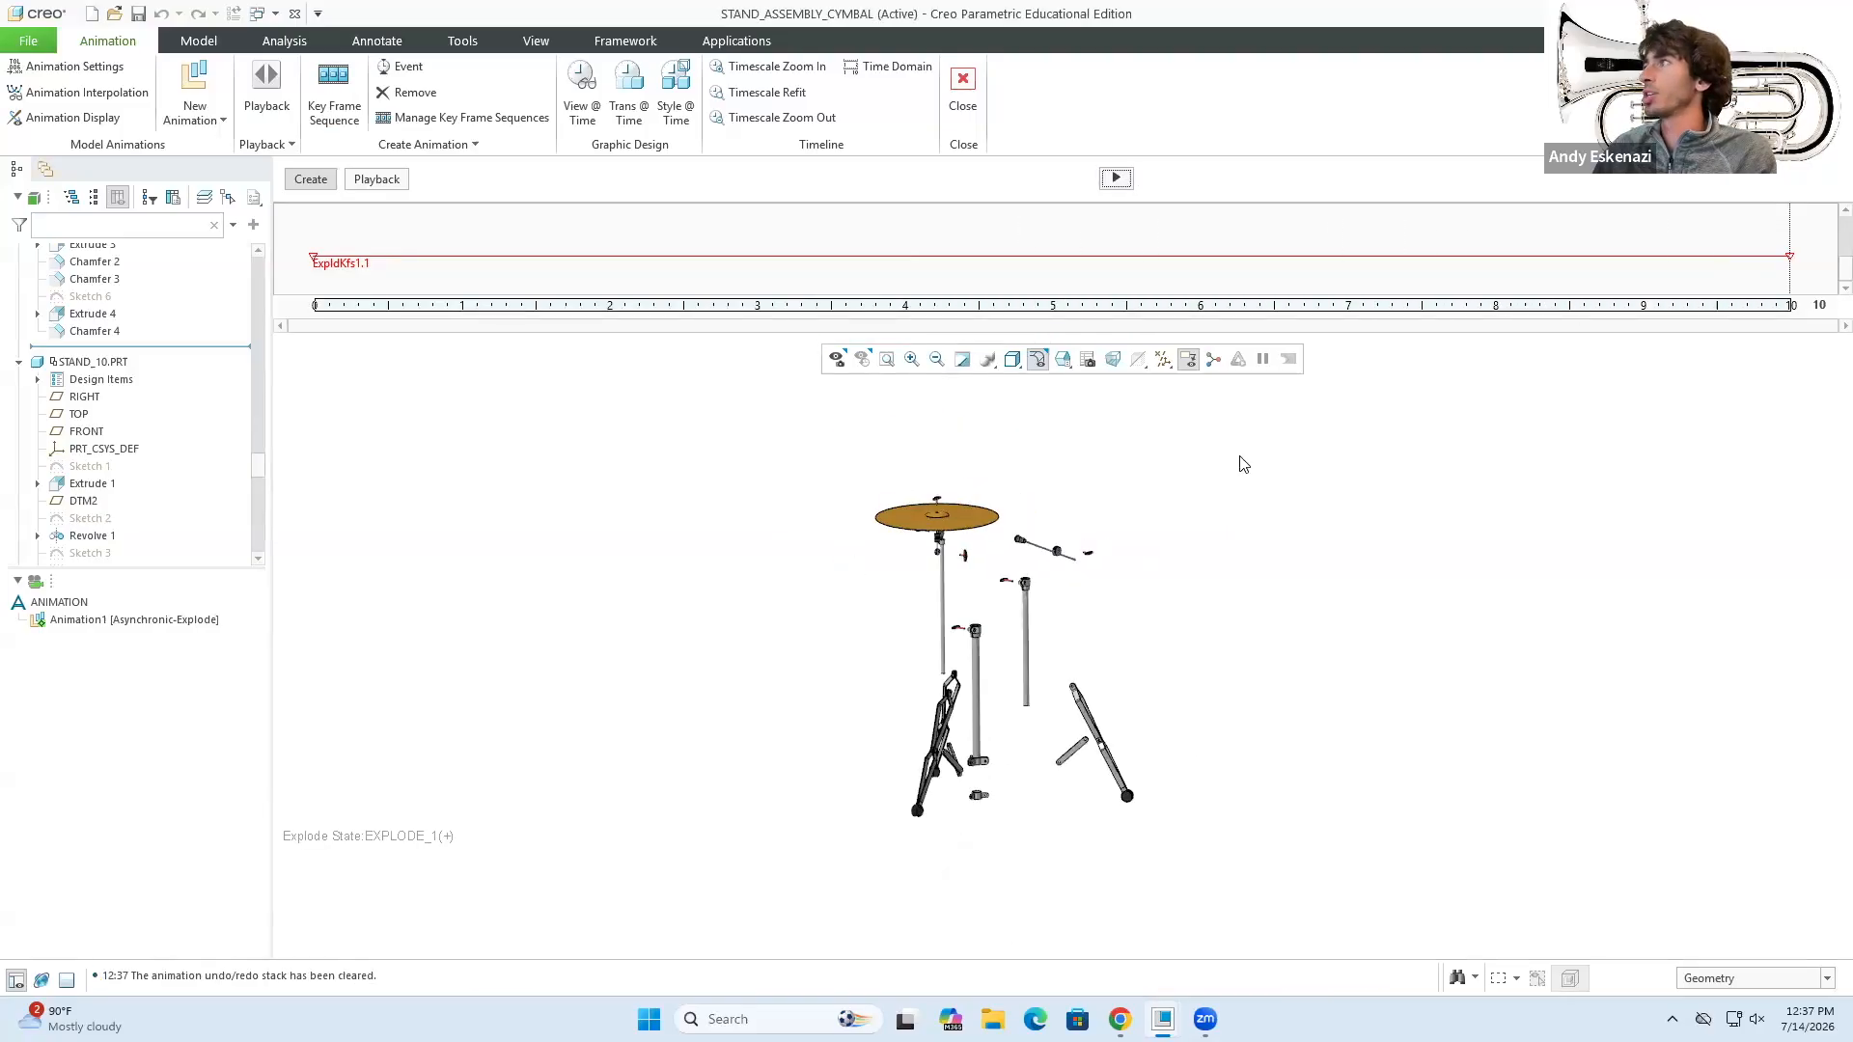
- Reopen the key frame sequence ExpldKfs1, check its key frames at 10 and 20, and preview the sequence
right_click(318, 263)
click(369, 286)
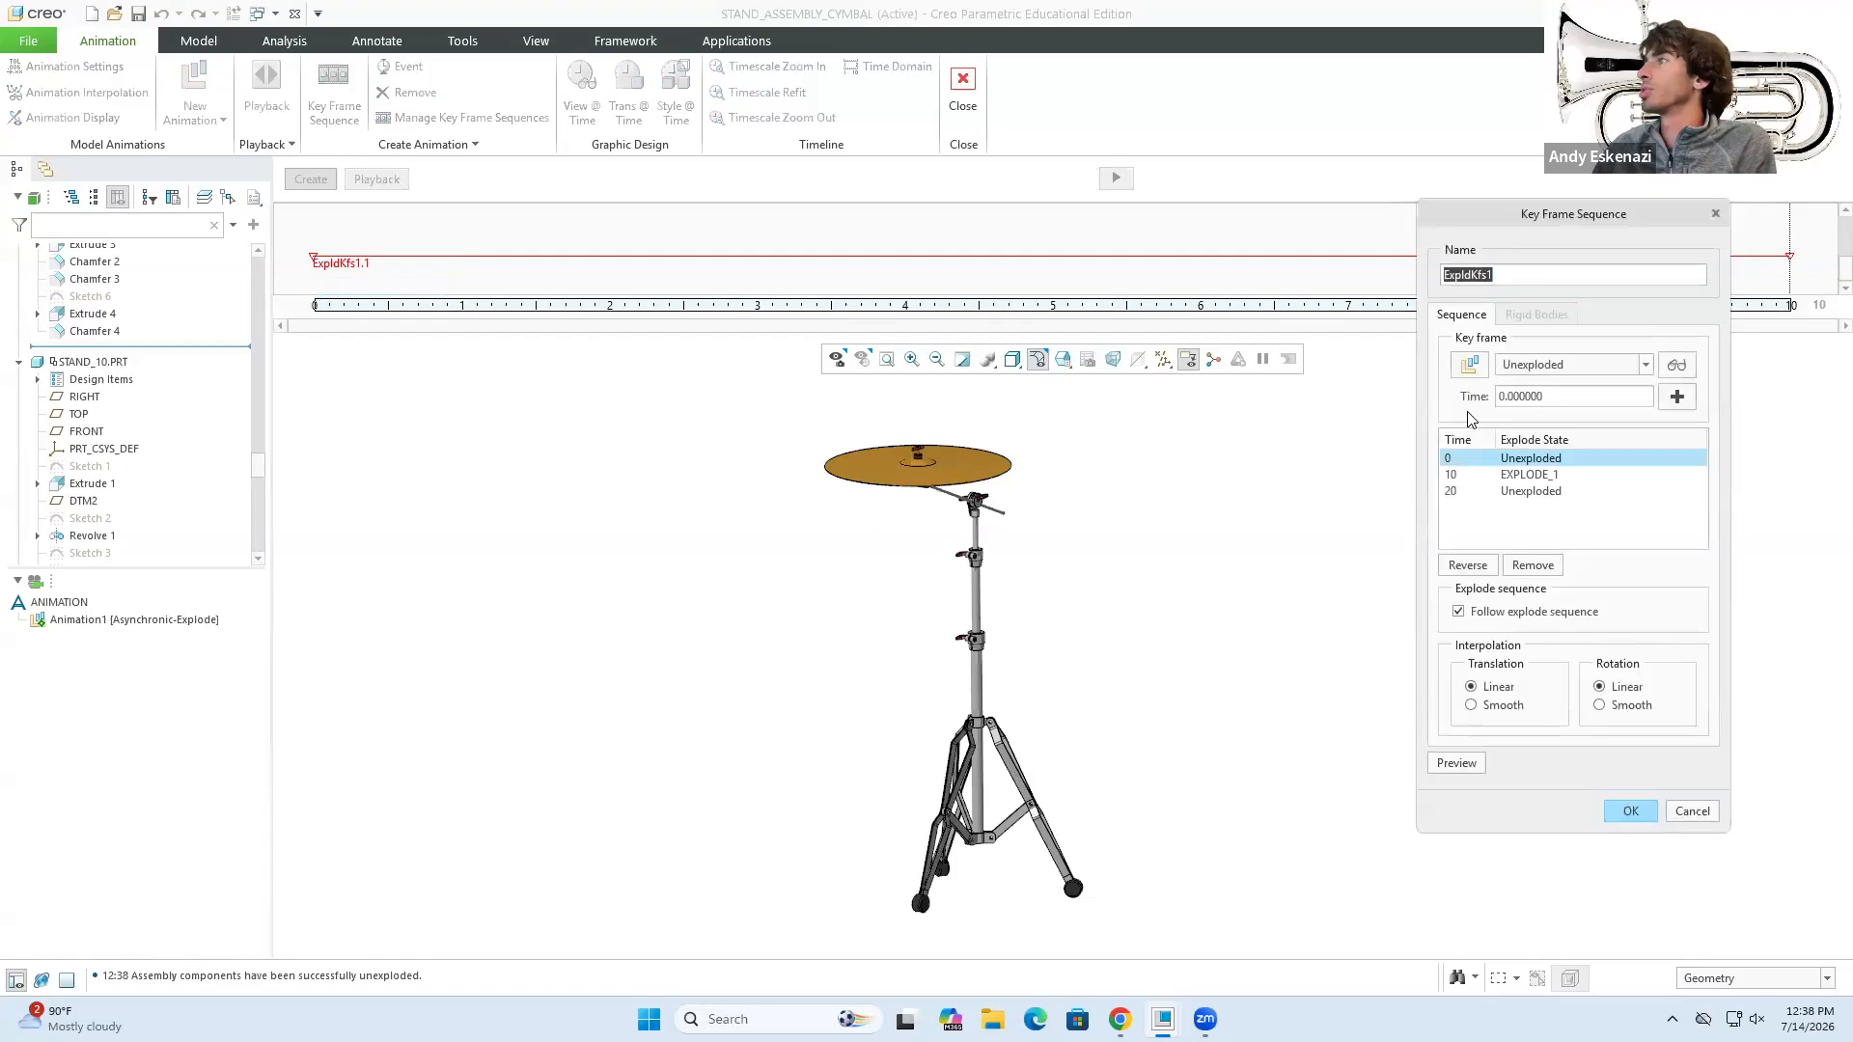
click(1488, 477)
click(1489, 491)
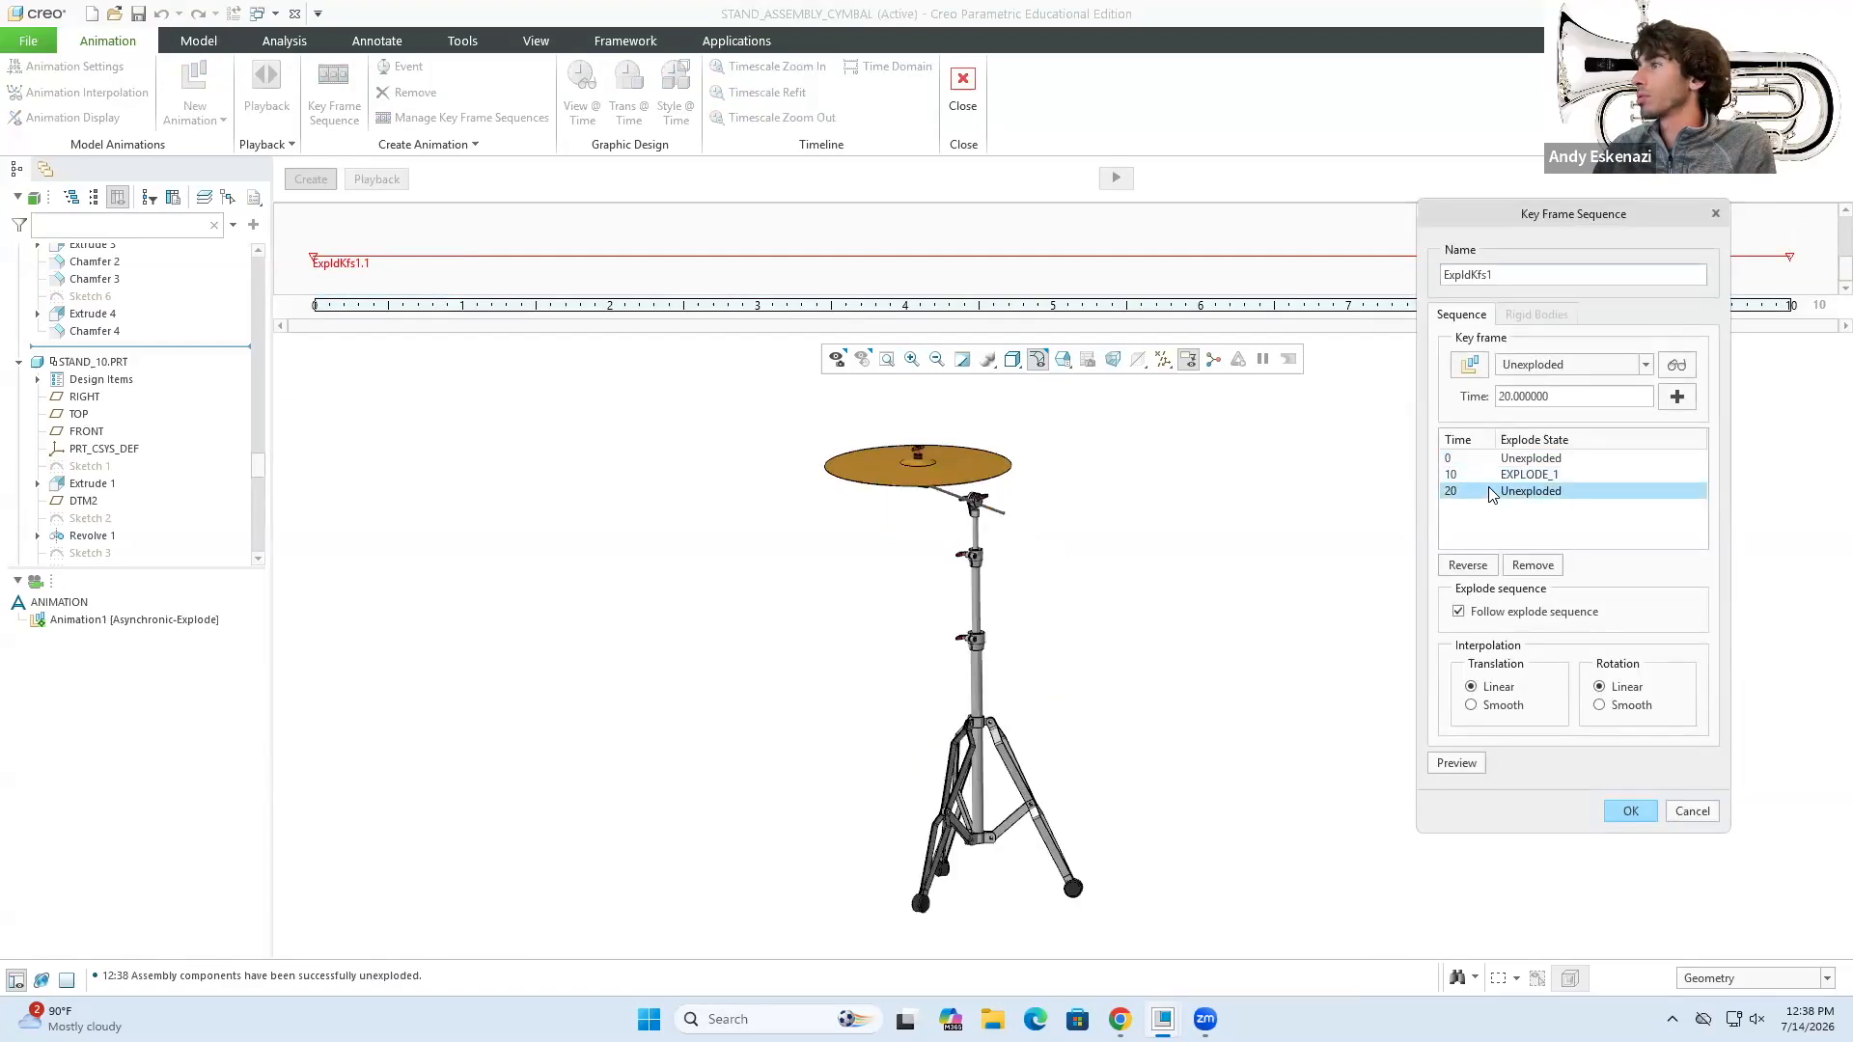
click(1469, 764)
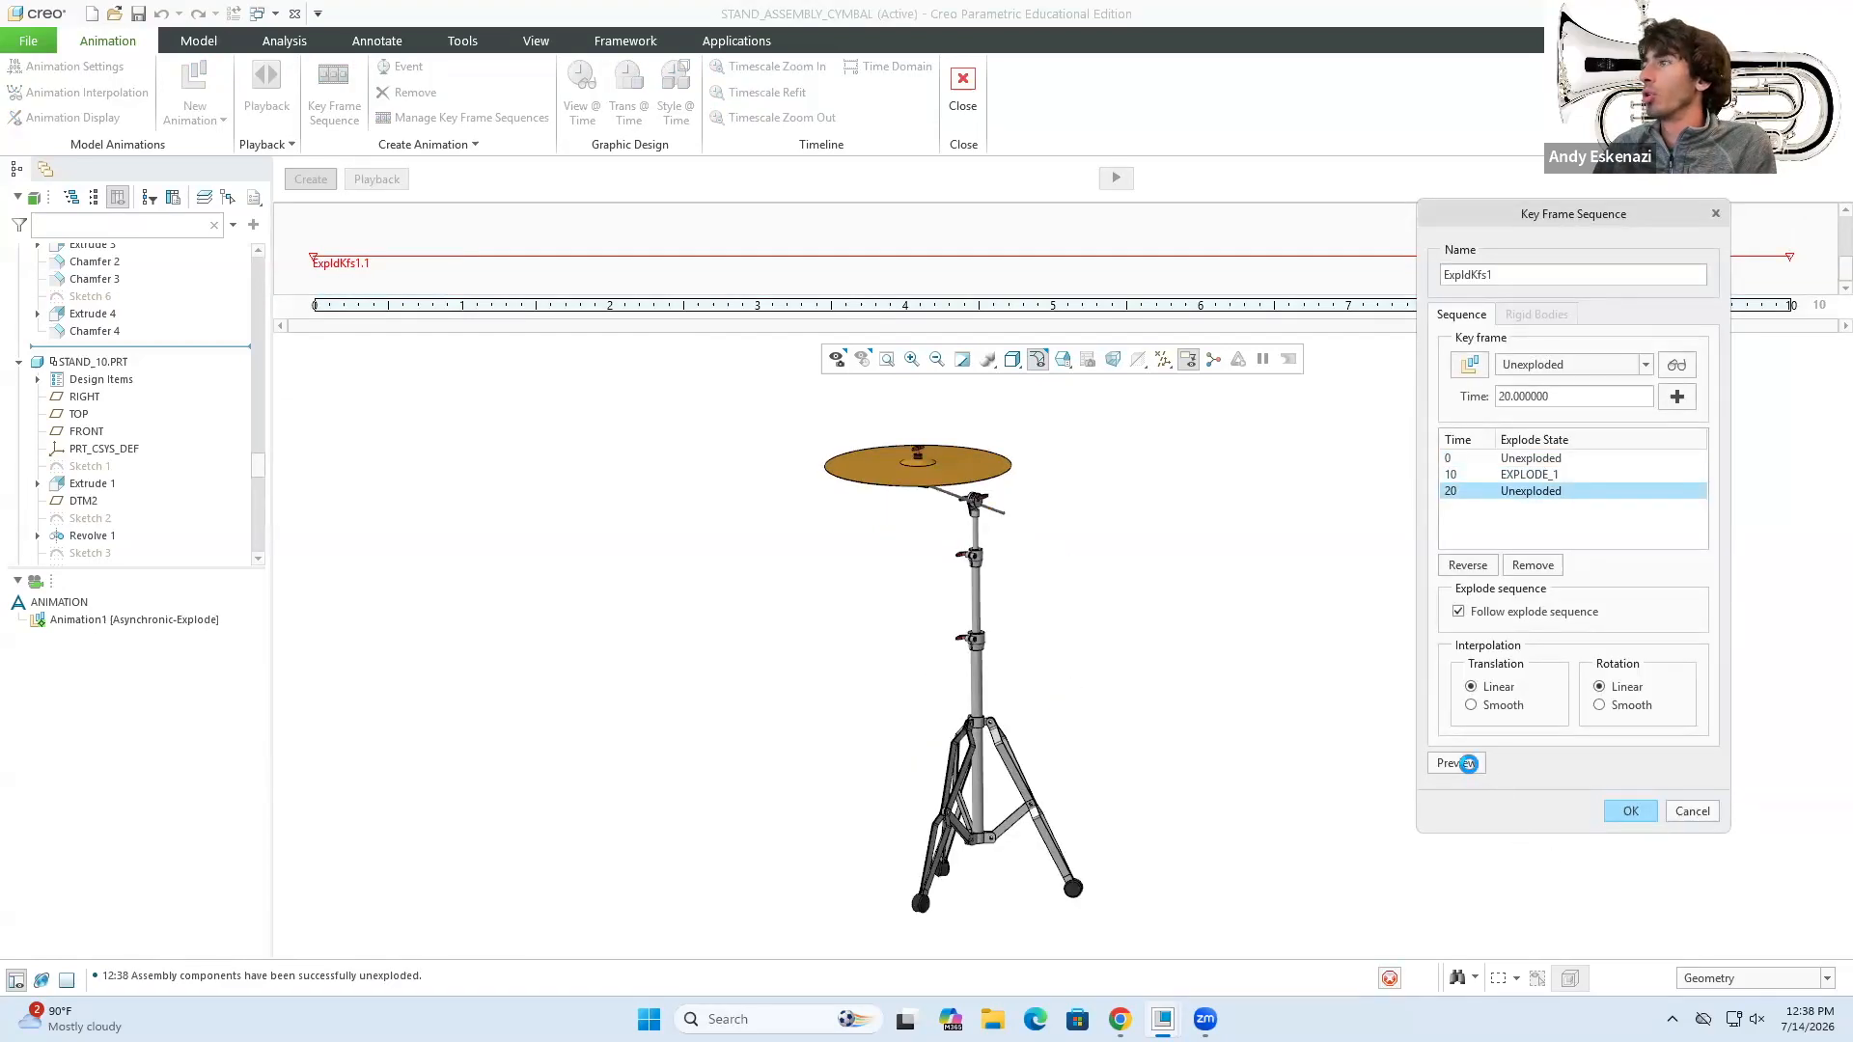
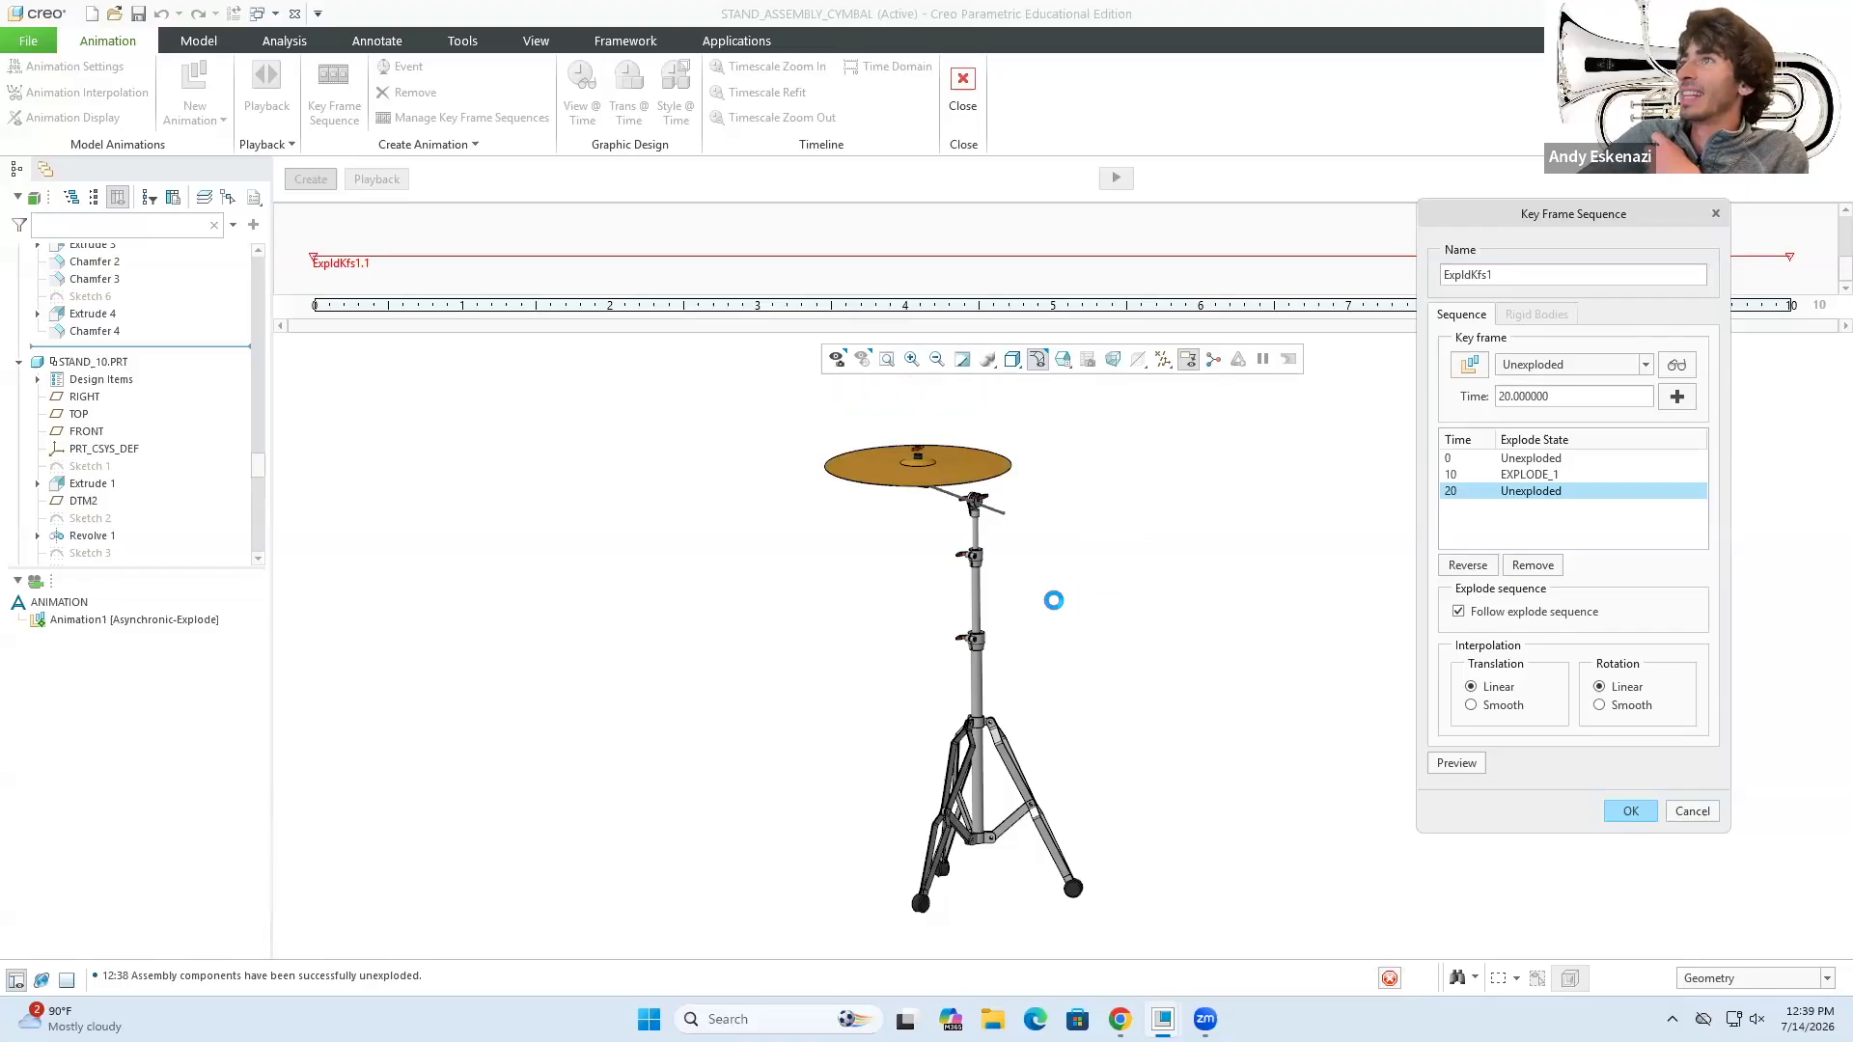
click(1631, 812)
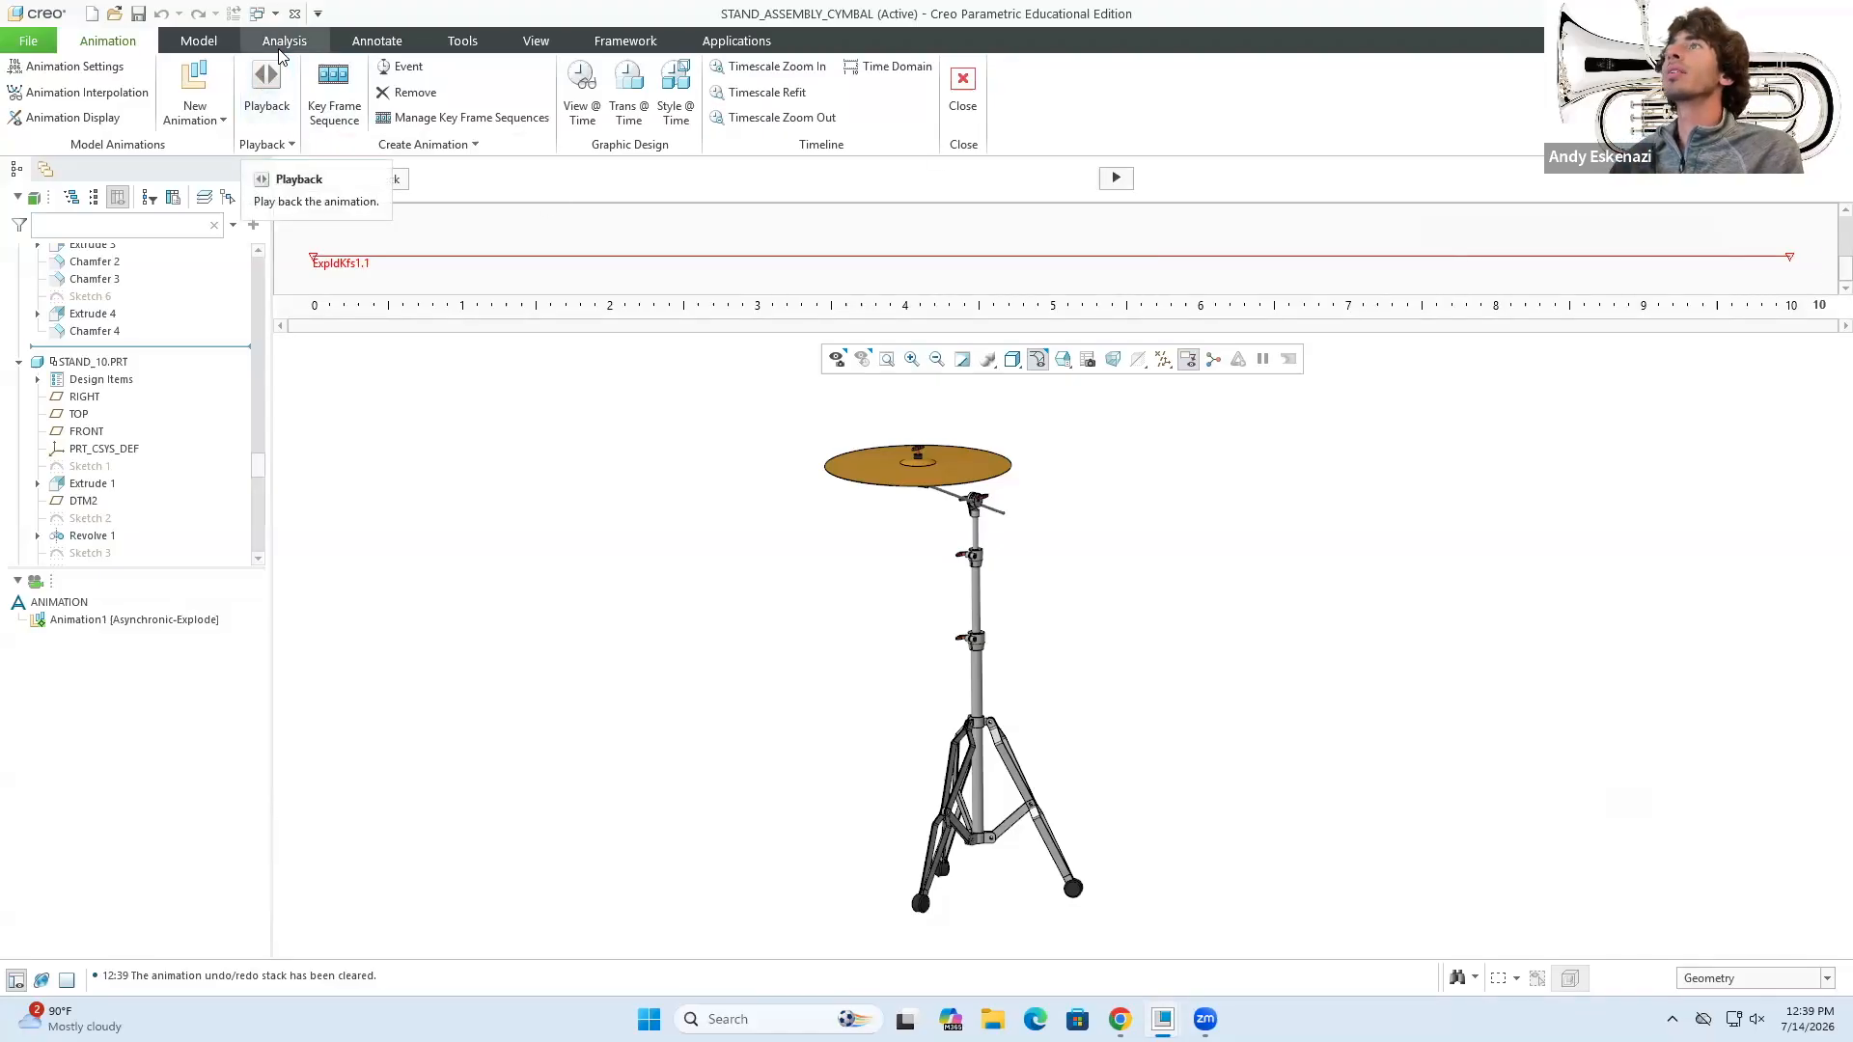
- Replay the animation from the start, overwriting the existing result set and removing the temporary explode state
click(1118, 180)
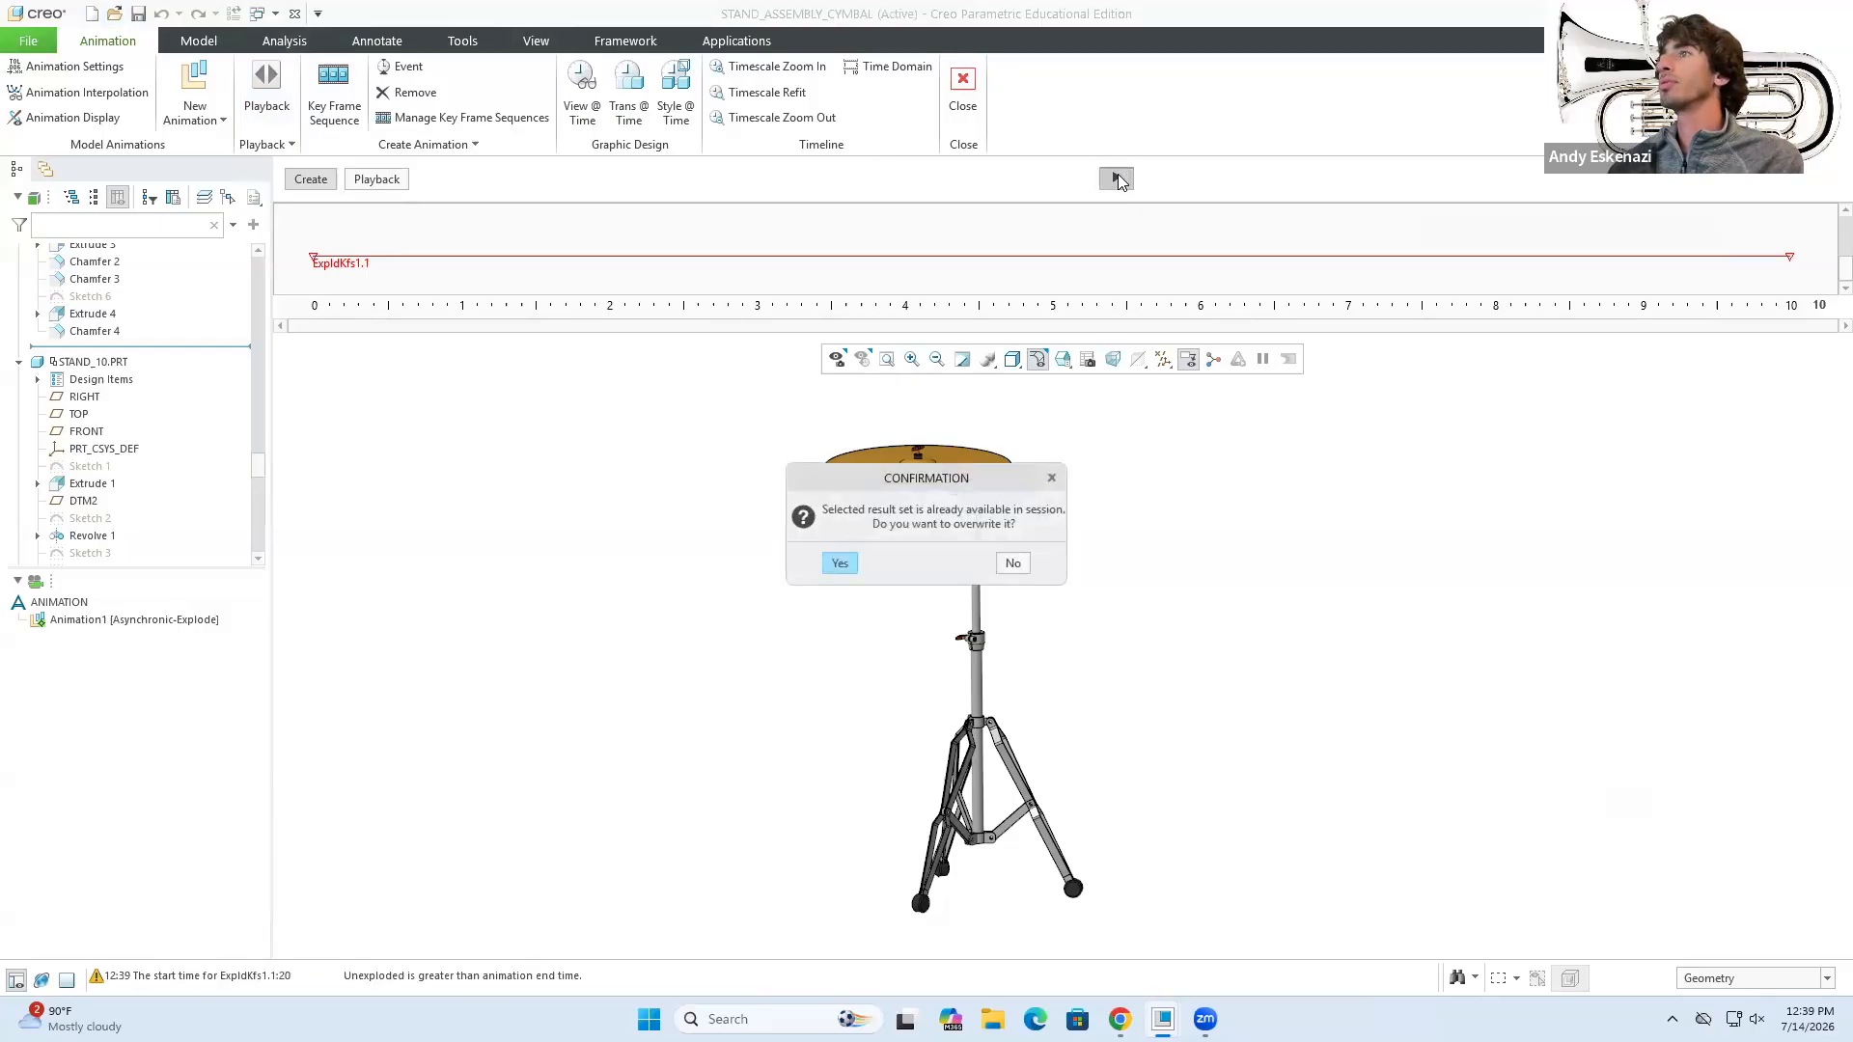
key(Return)
click(1116, 177)
click(837, 564)
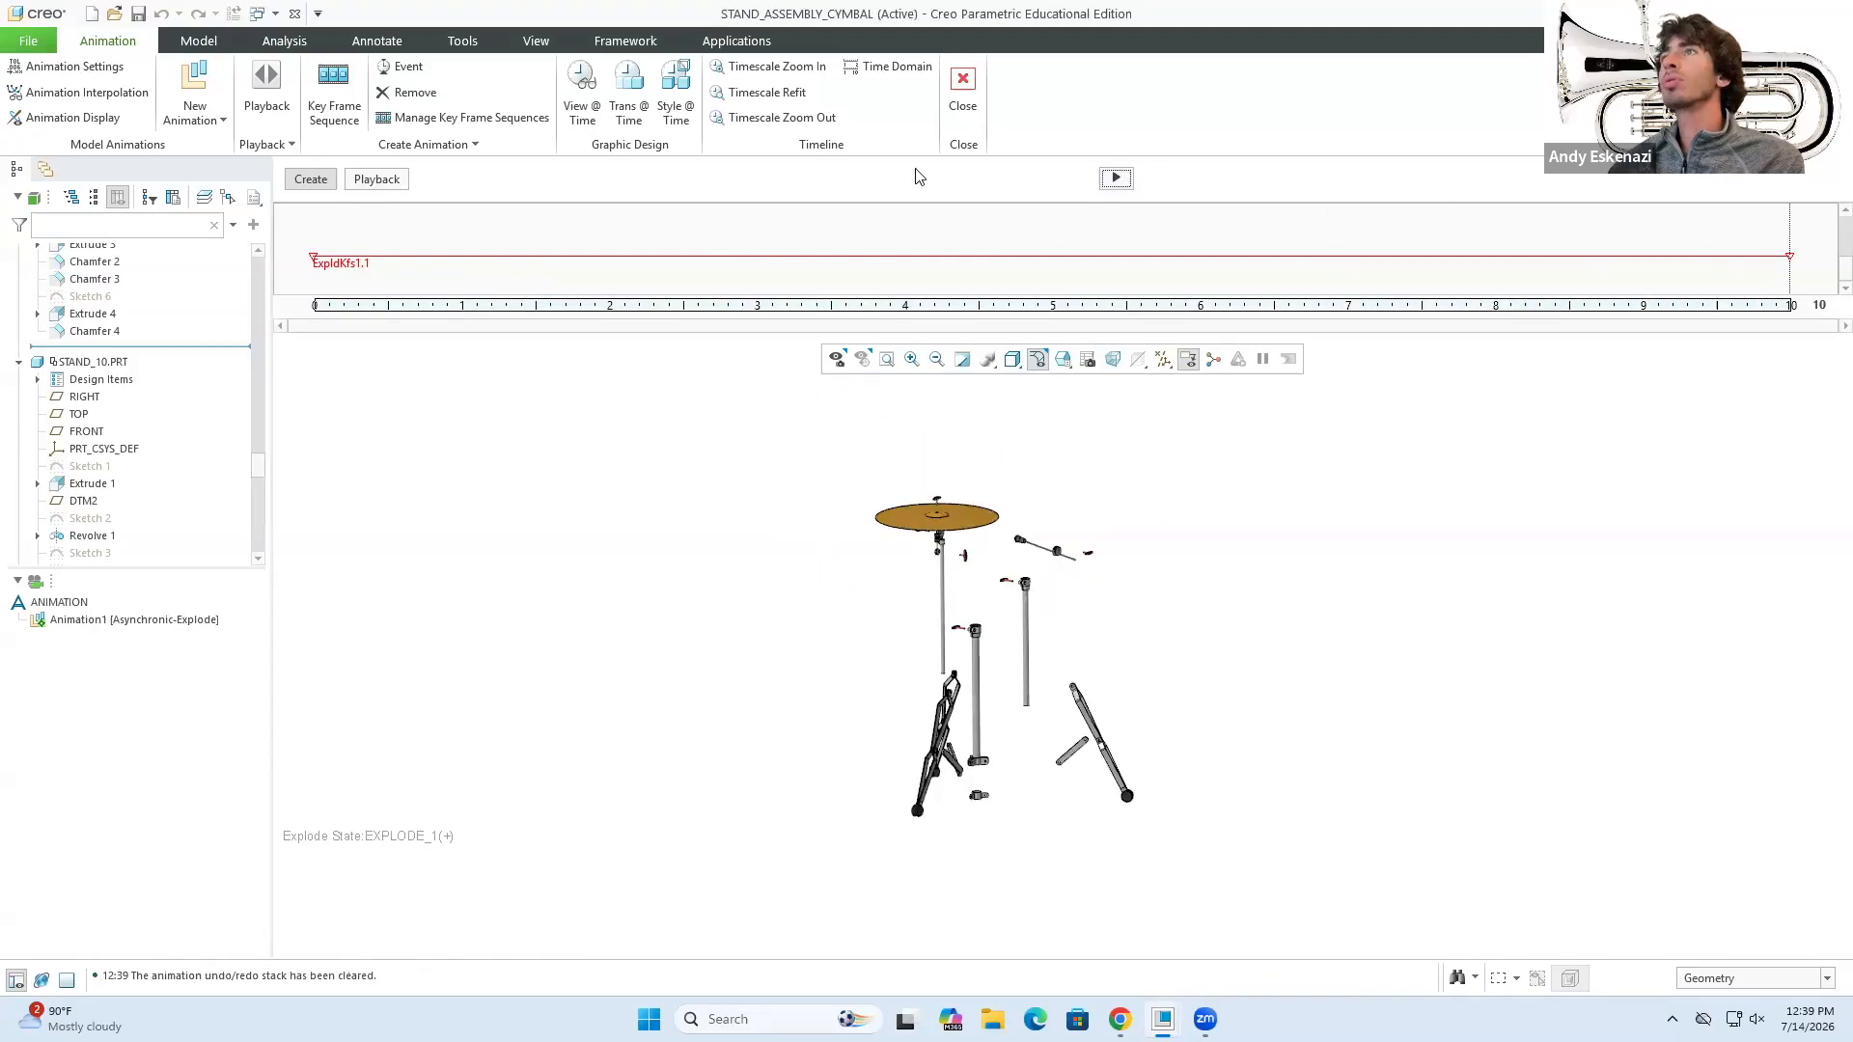
click(1117, 177)
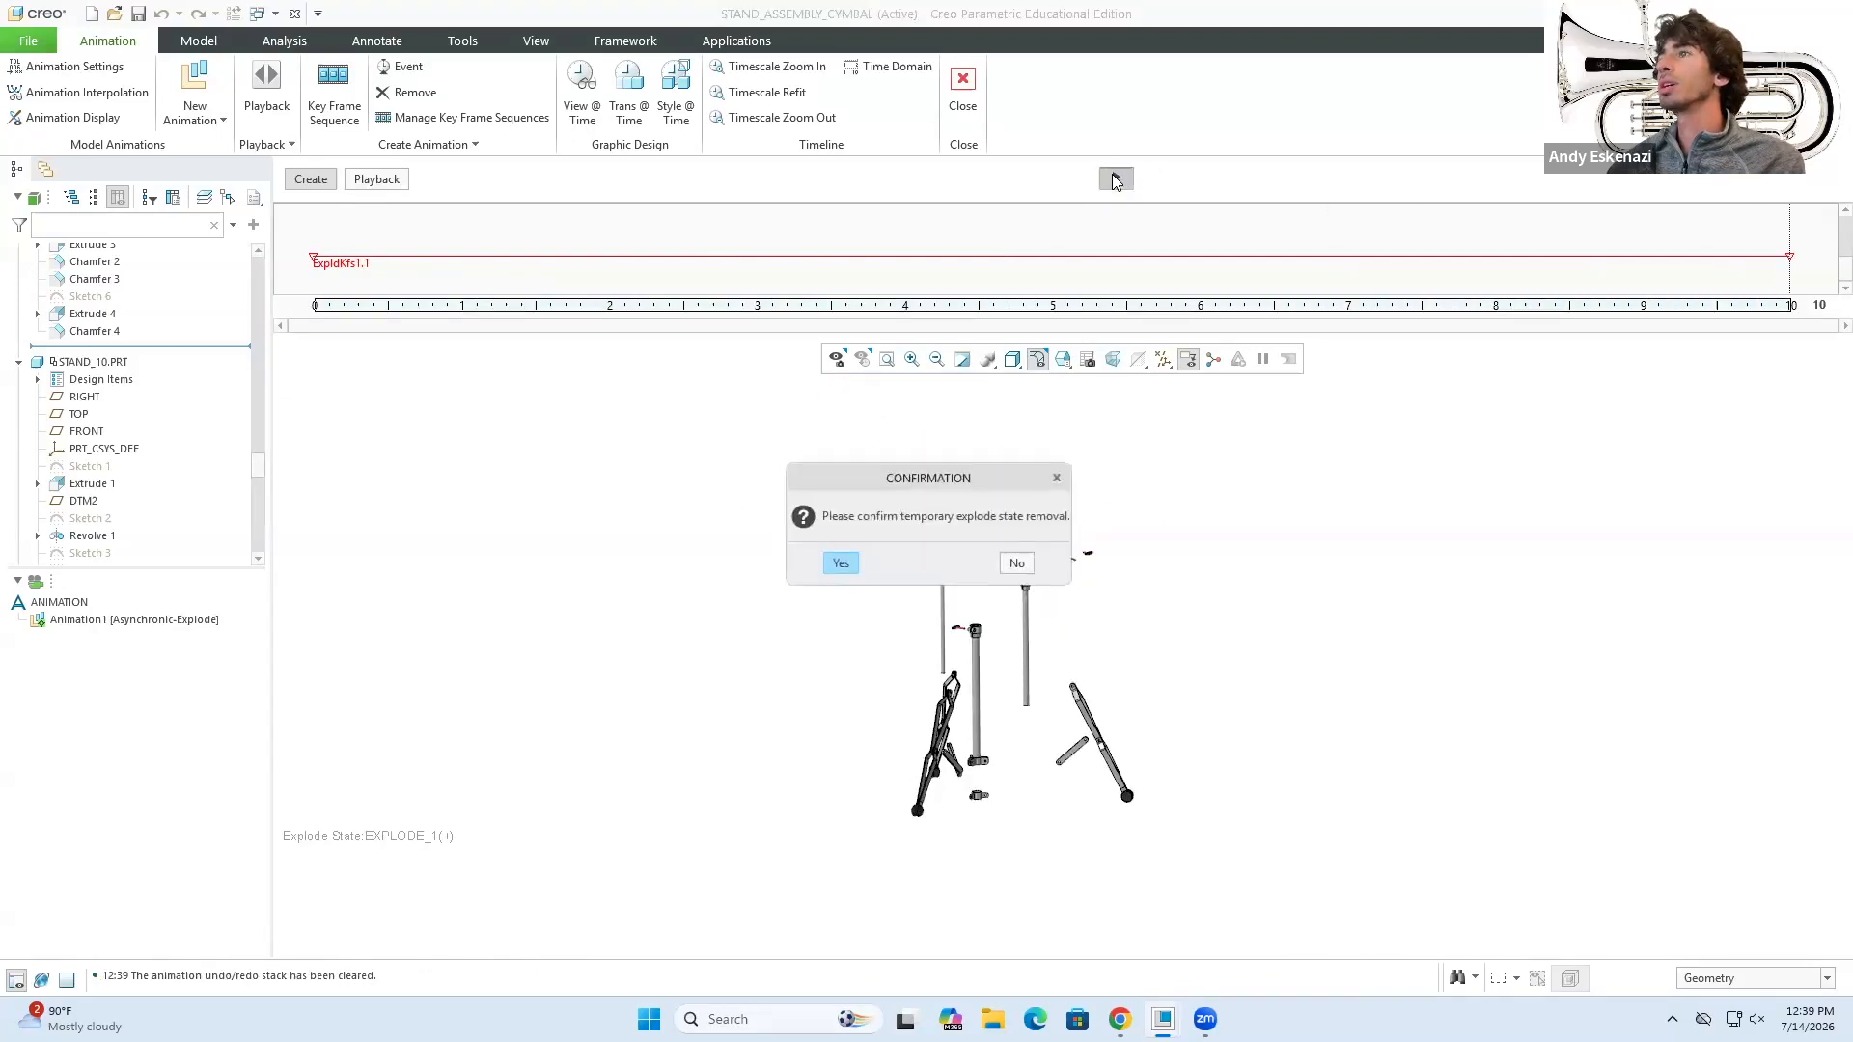
click(842, 564)
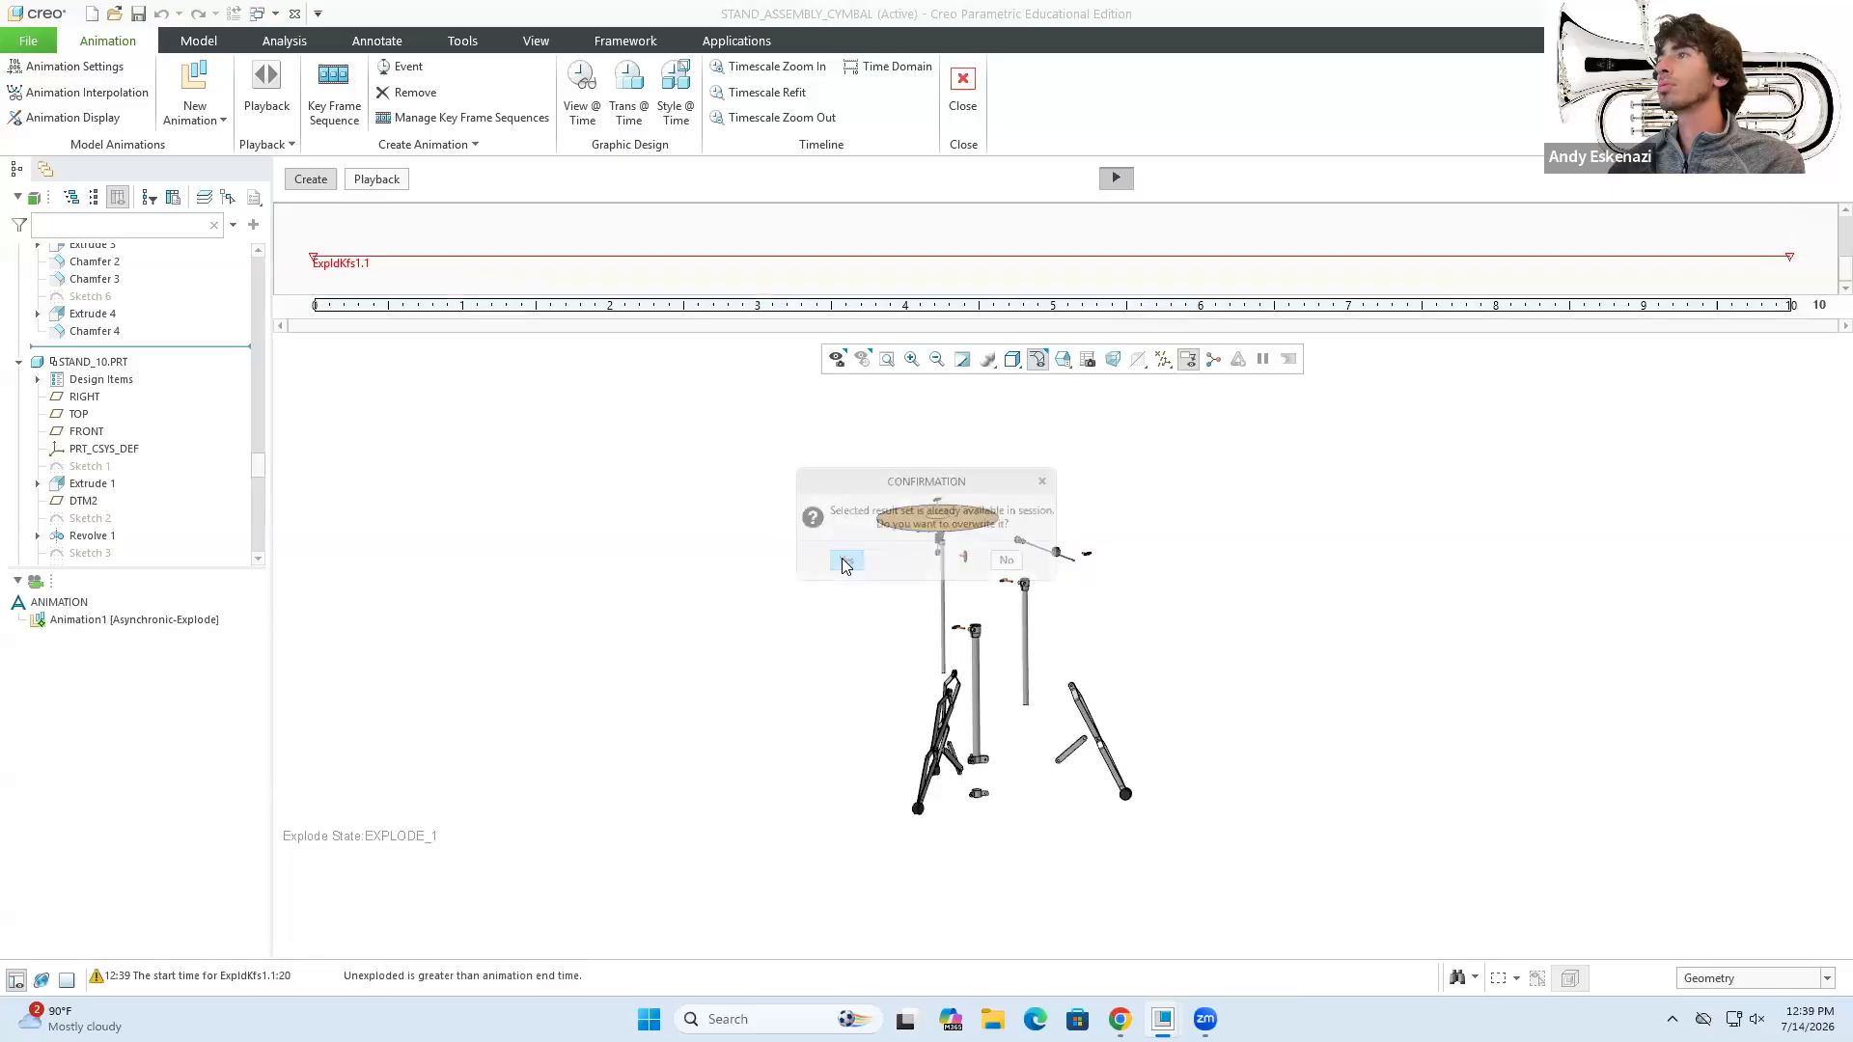
click(842, 561)
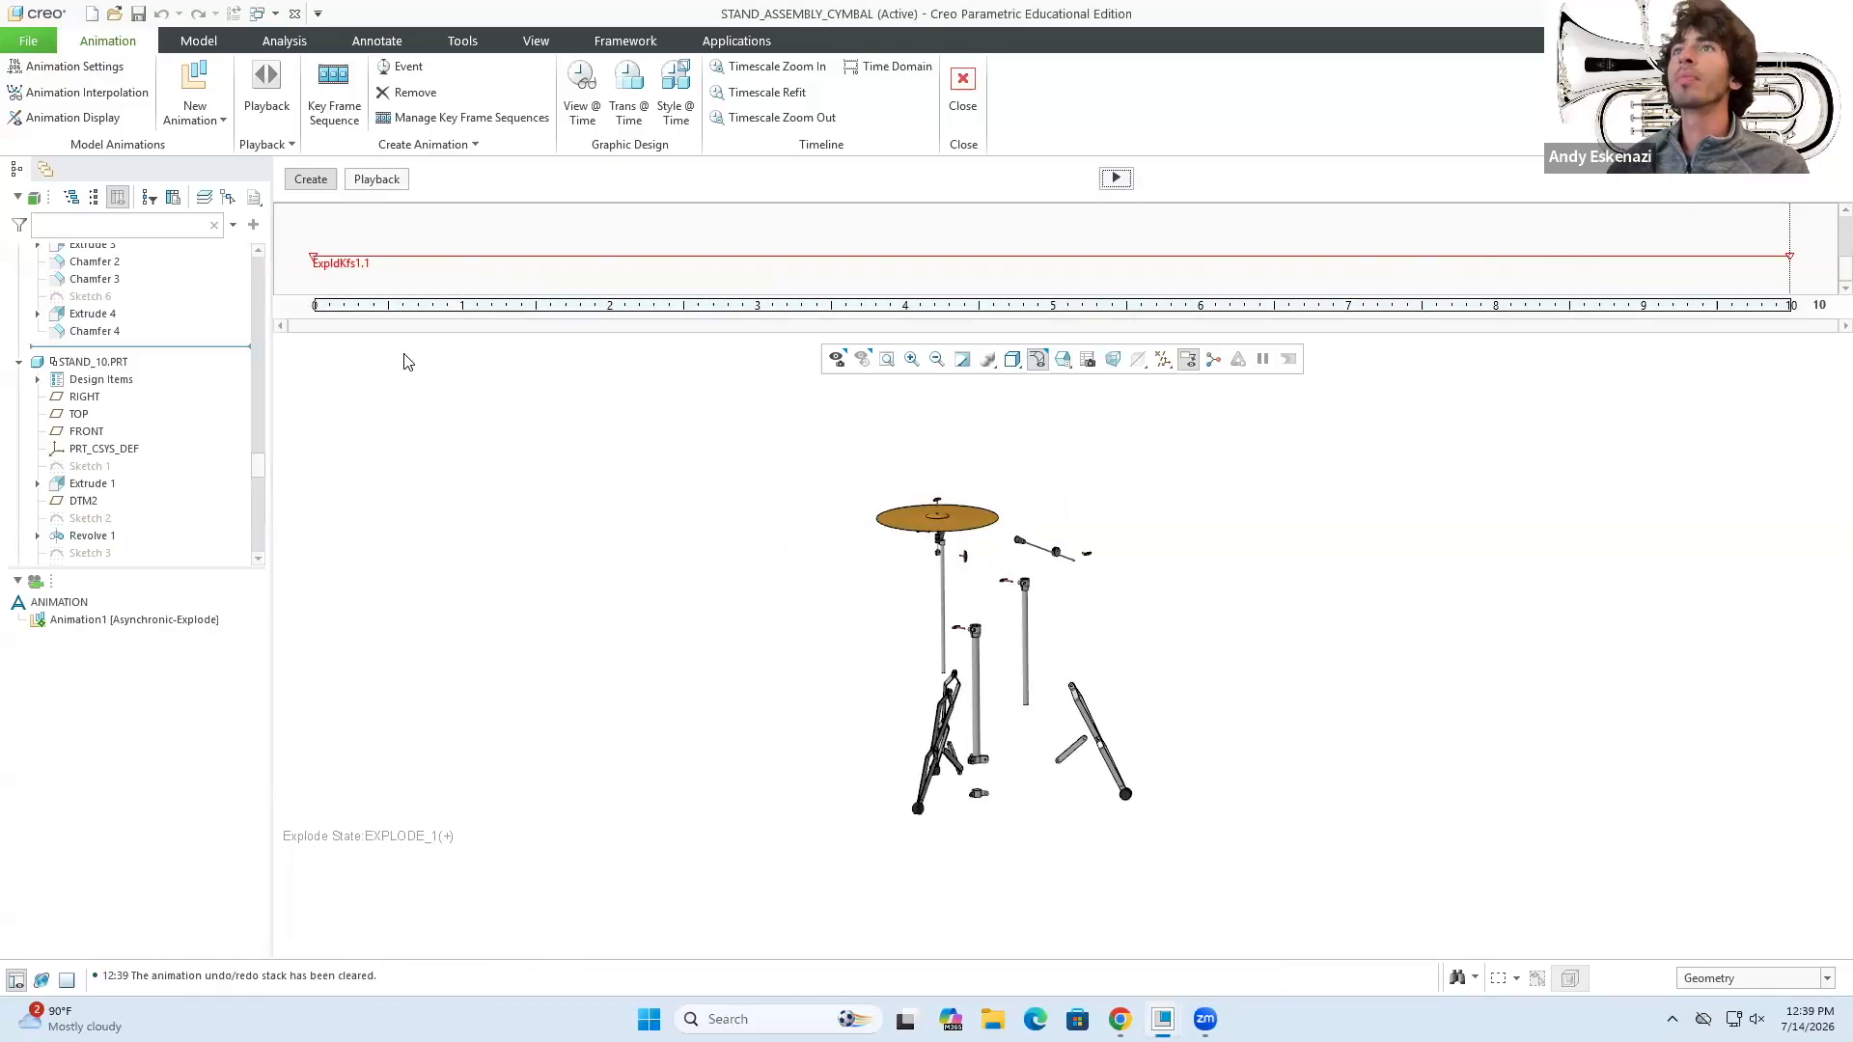
- Edit the key frame sequence ExpldKfs1 to set the EXPLODE_1 key frame's time to 5
click(315, 262)
right_click(316, 262)
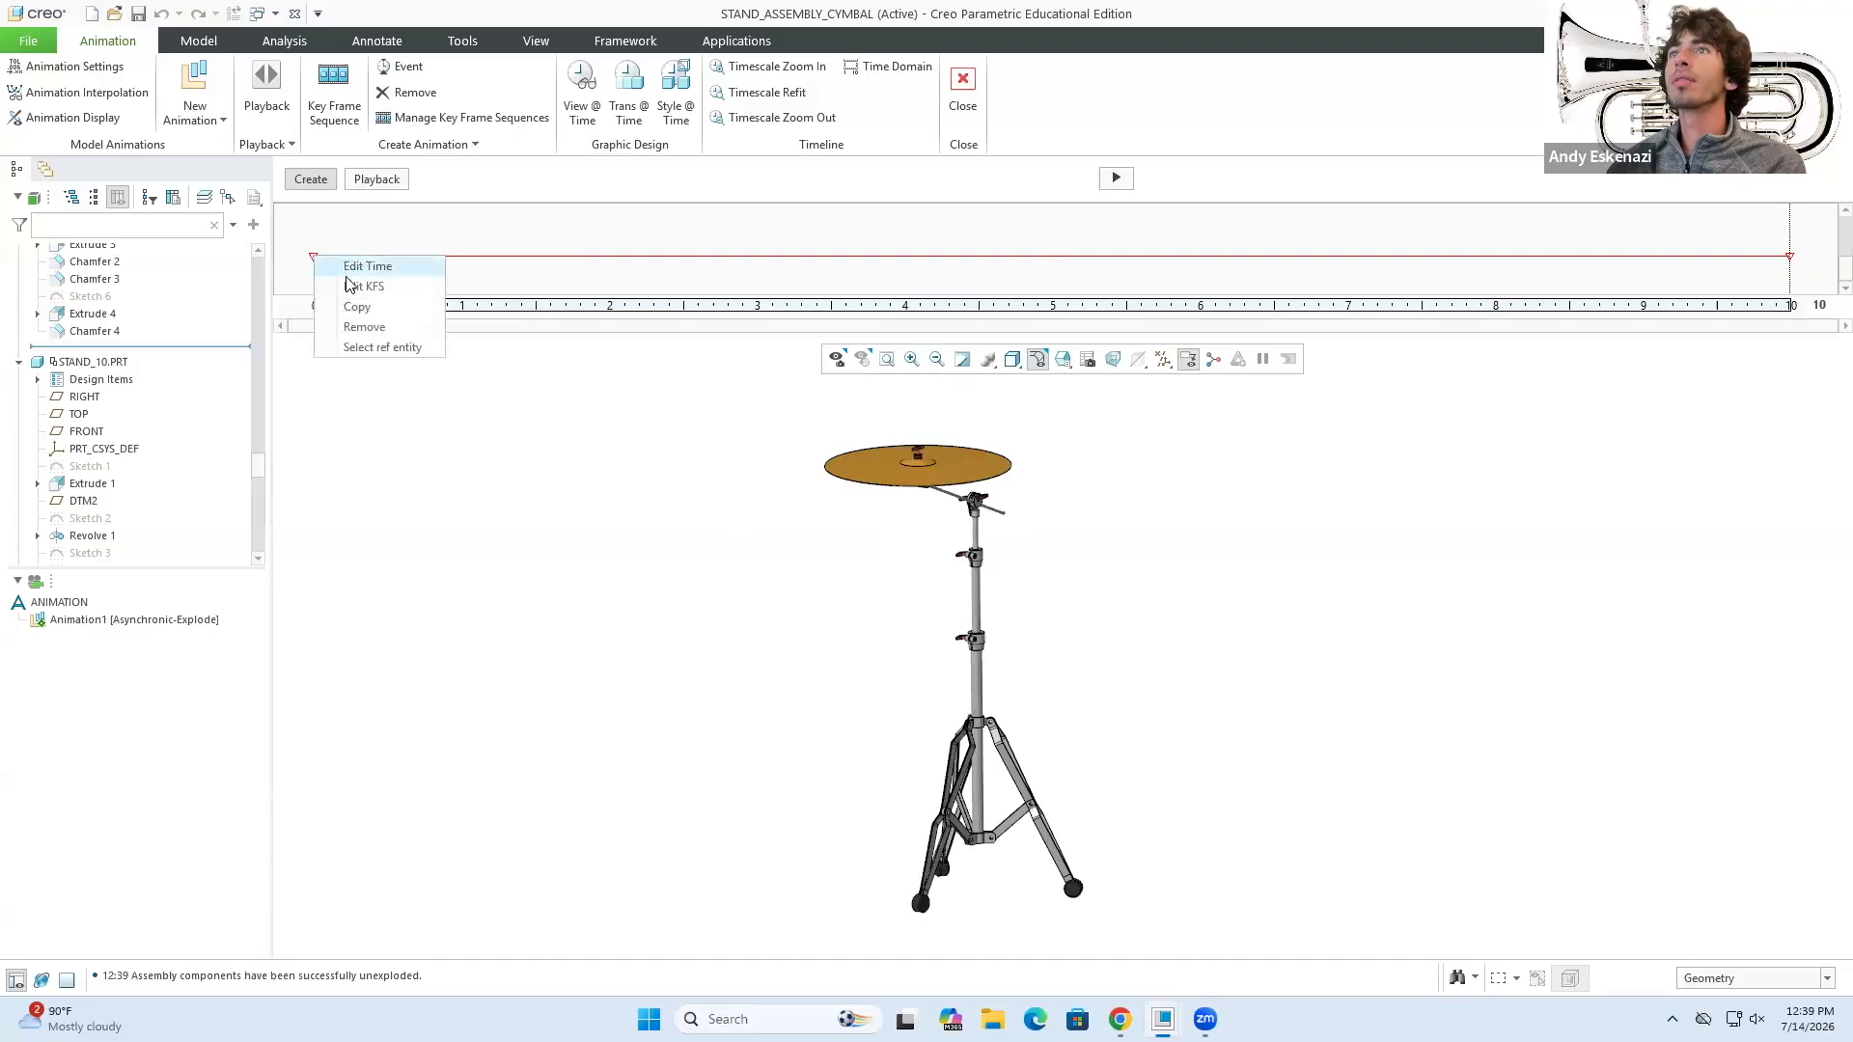
click(357, 285)
click(1459, 475)
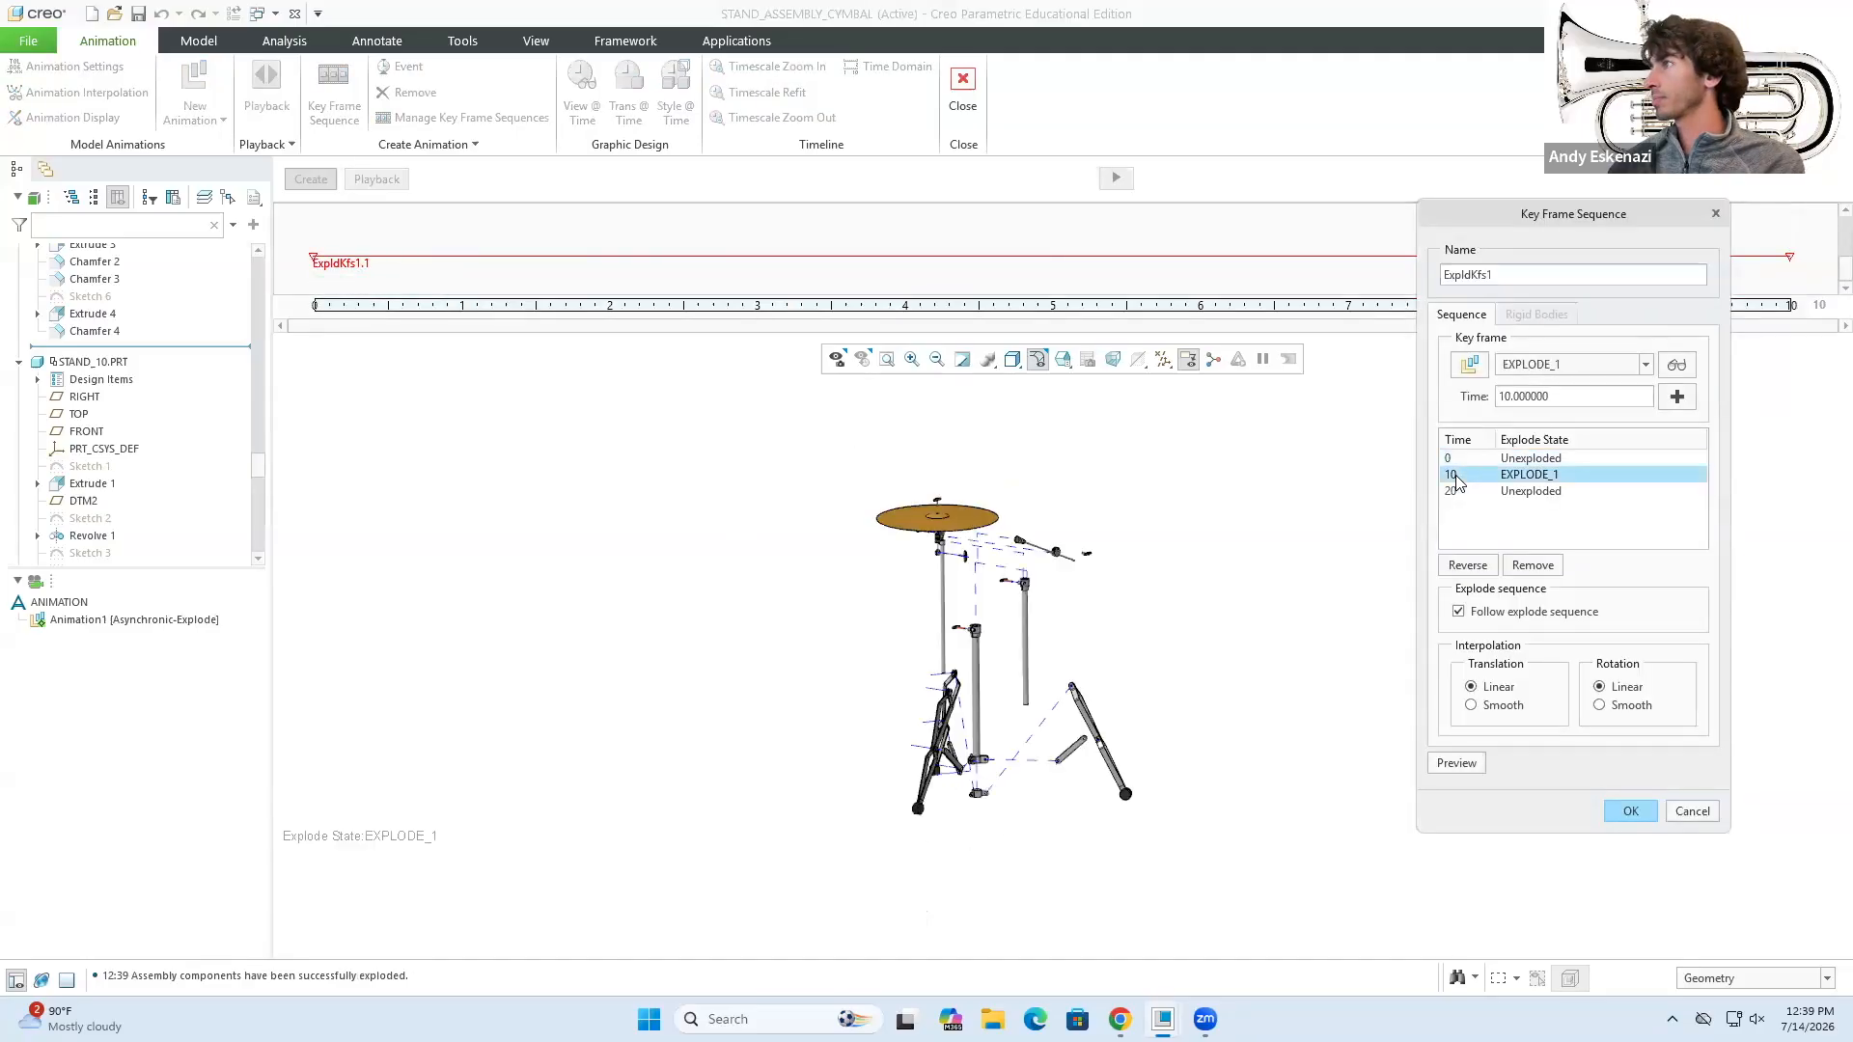
double_click(1550, 394)
text(5)
key(Return)
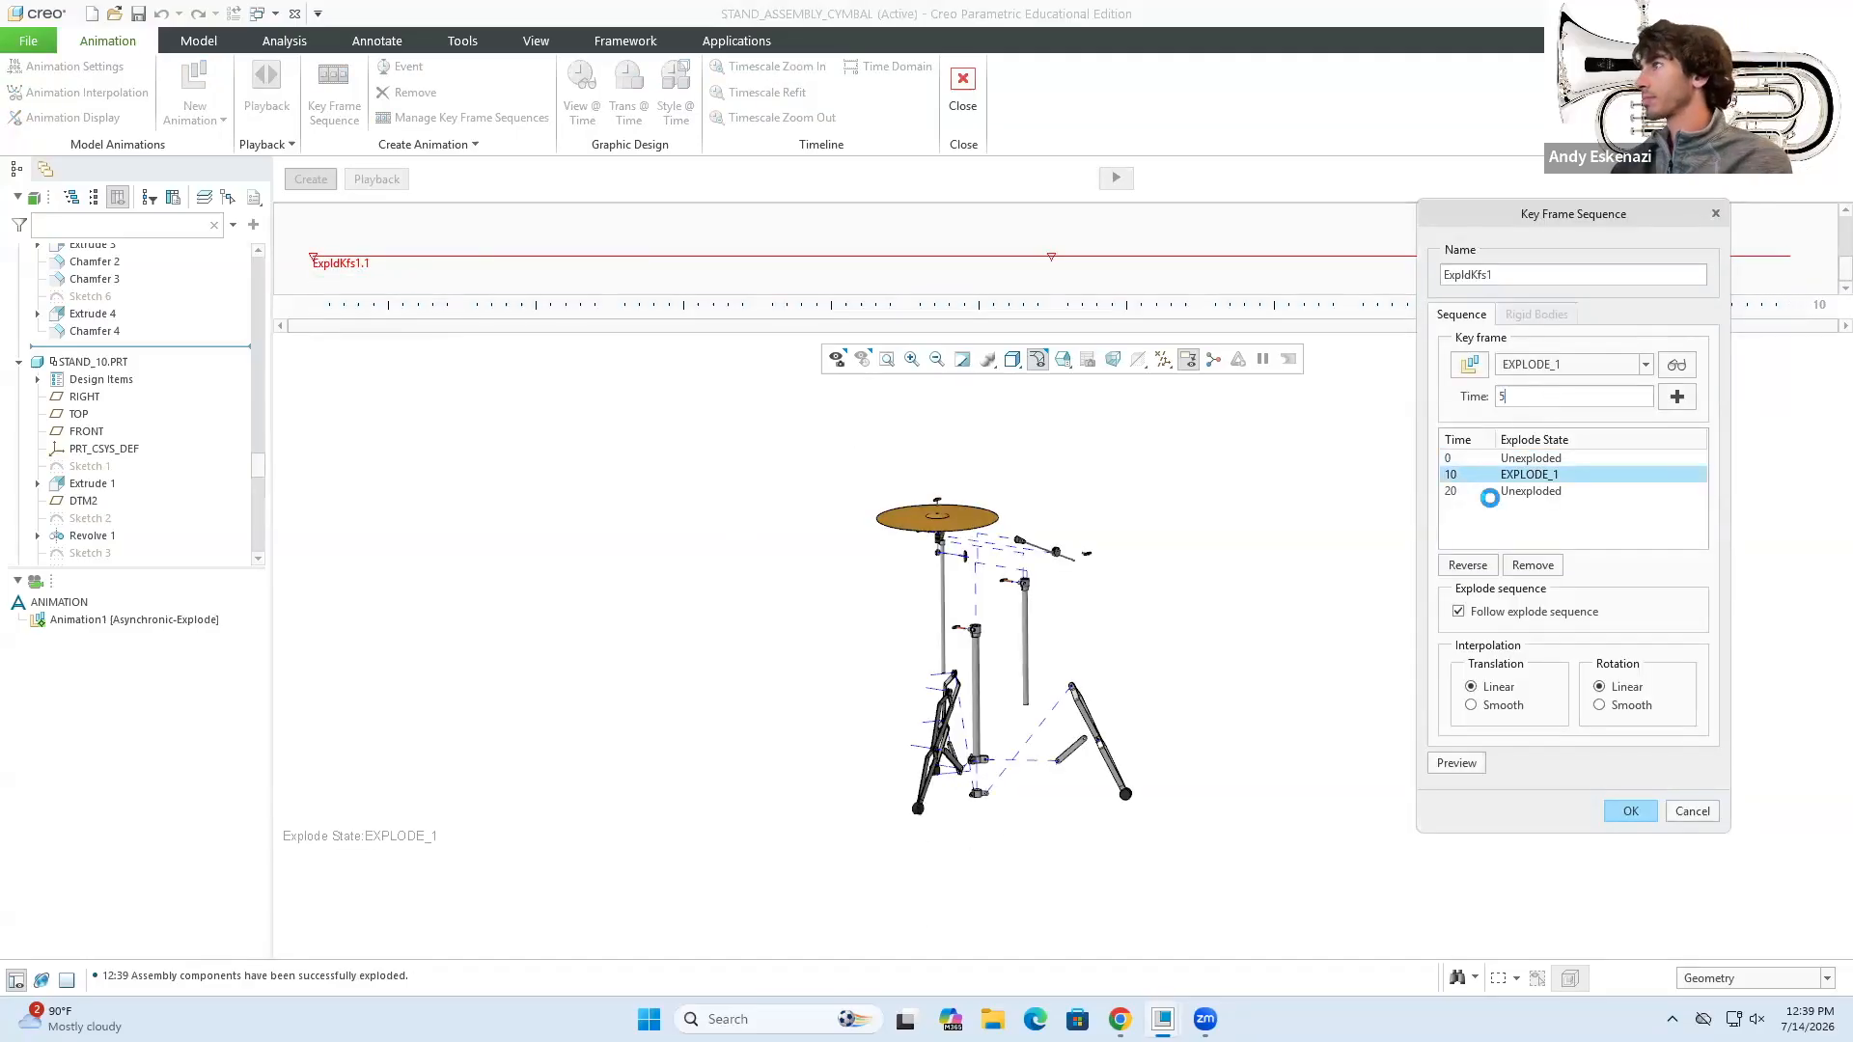
- Set the final Unexploded key frame's time to 10 and accept the key frame sequence
click(1454, 491)
double_click(1548, 393)
text(10)
key(Return)
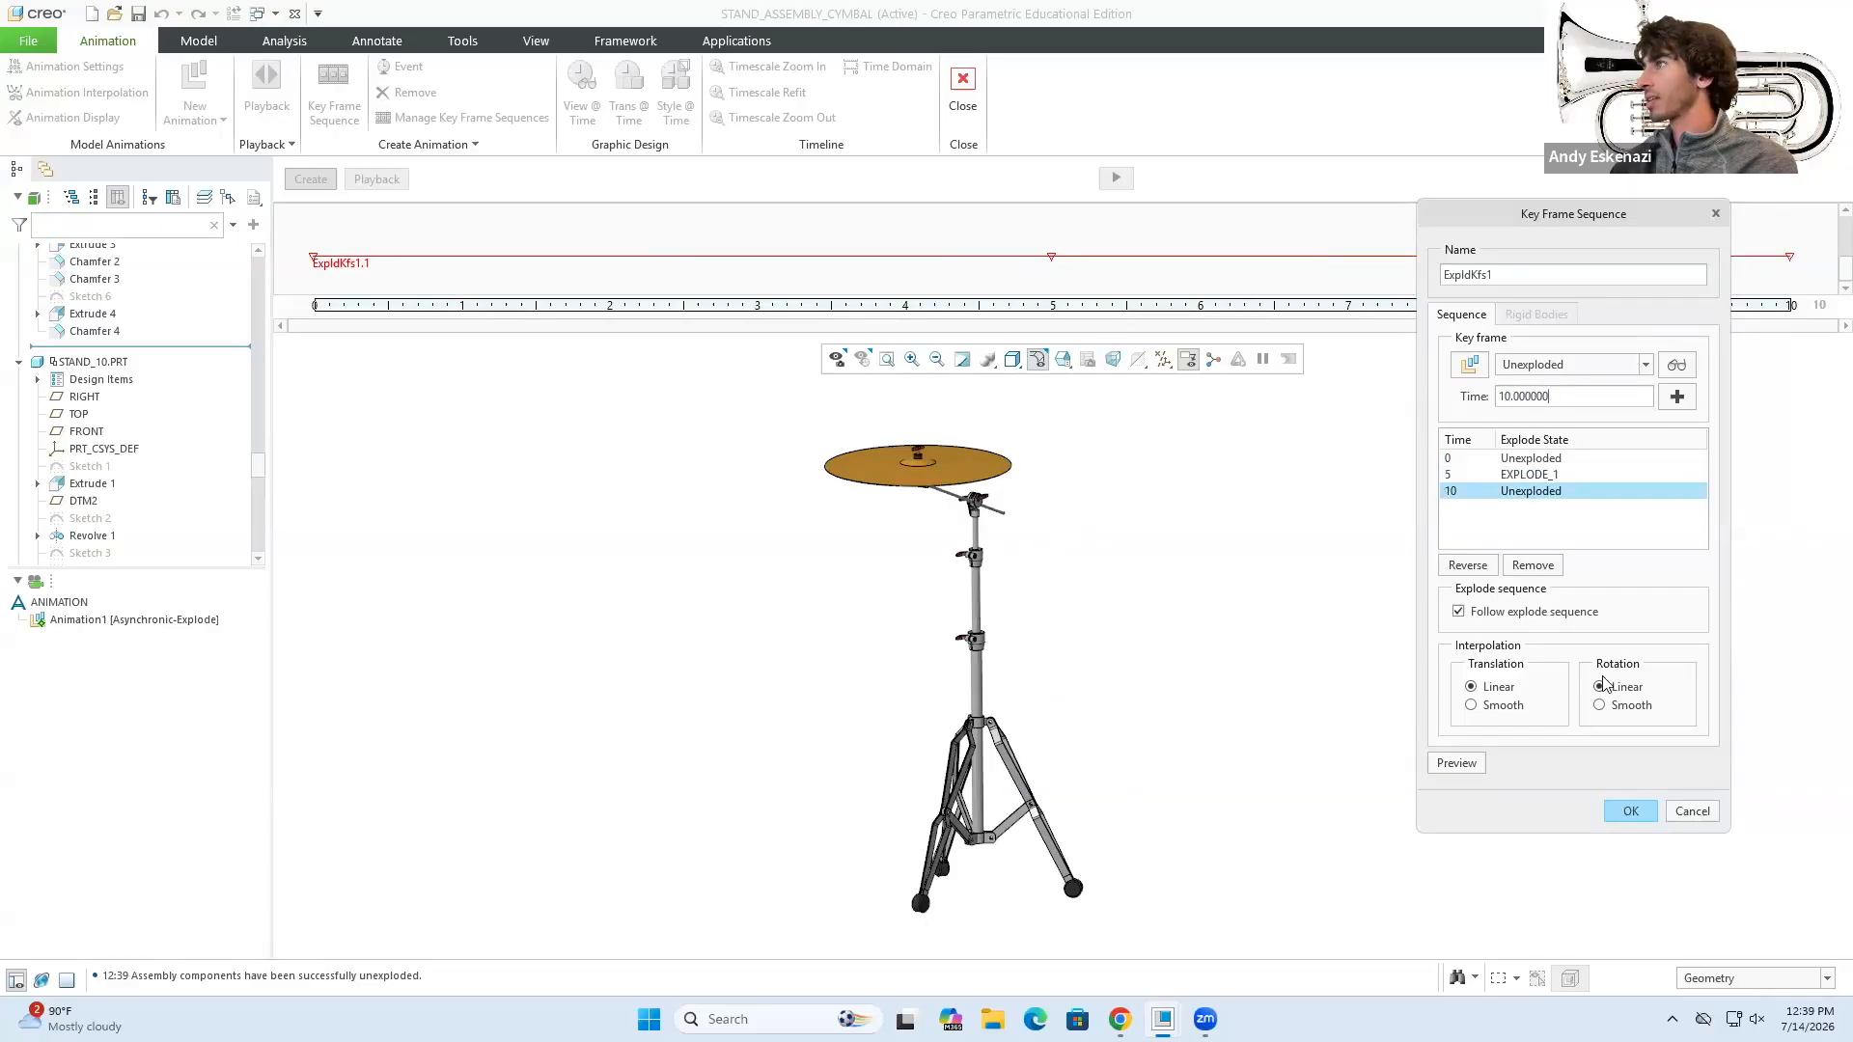
click(1632, 810)
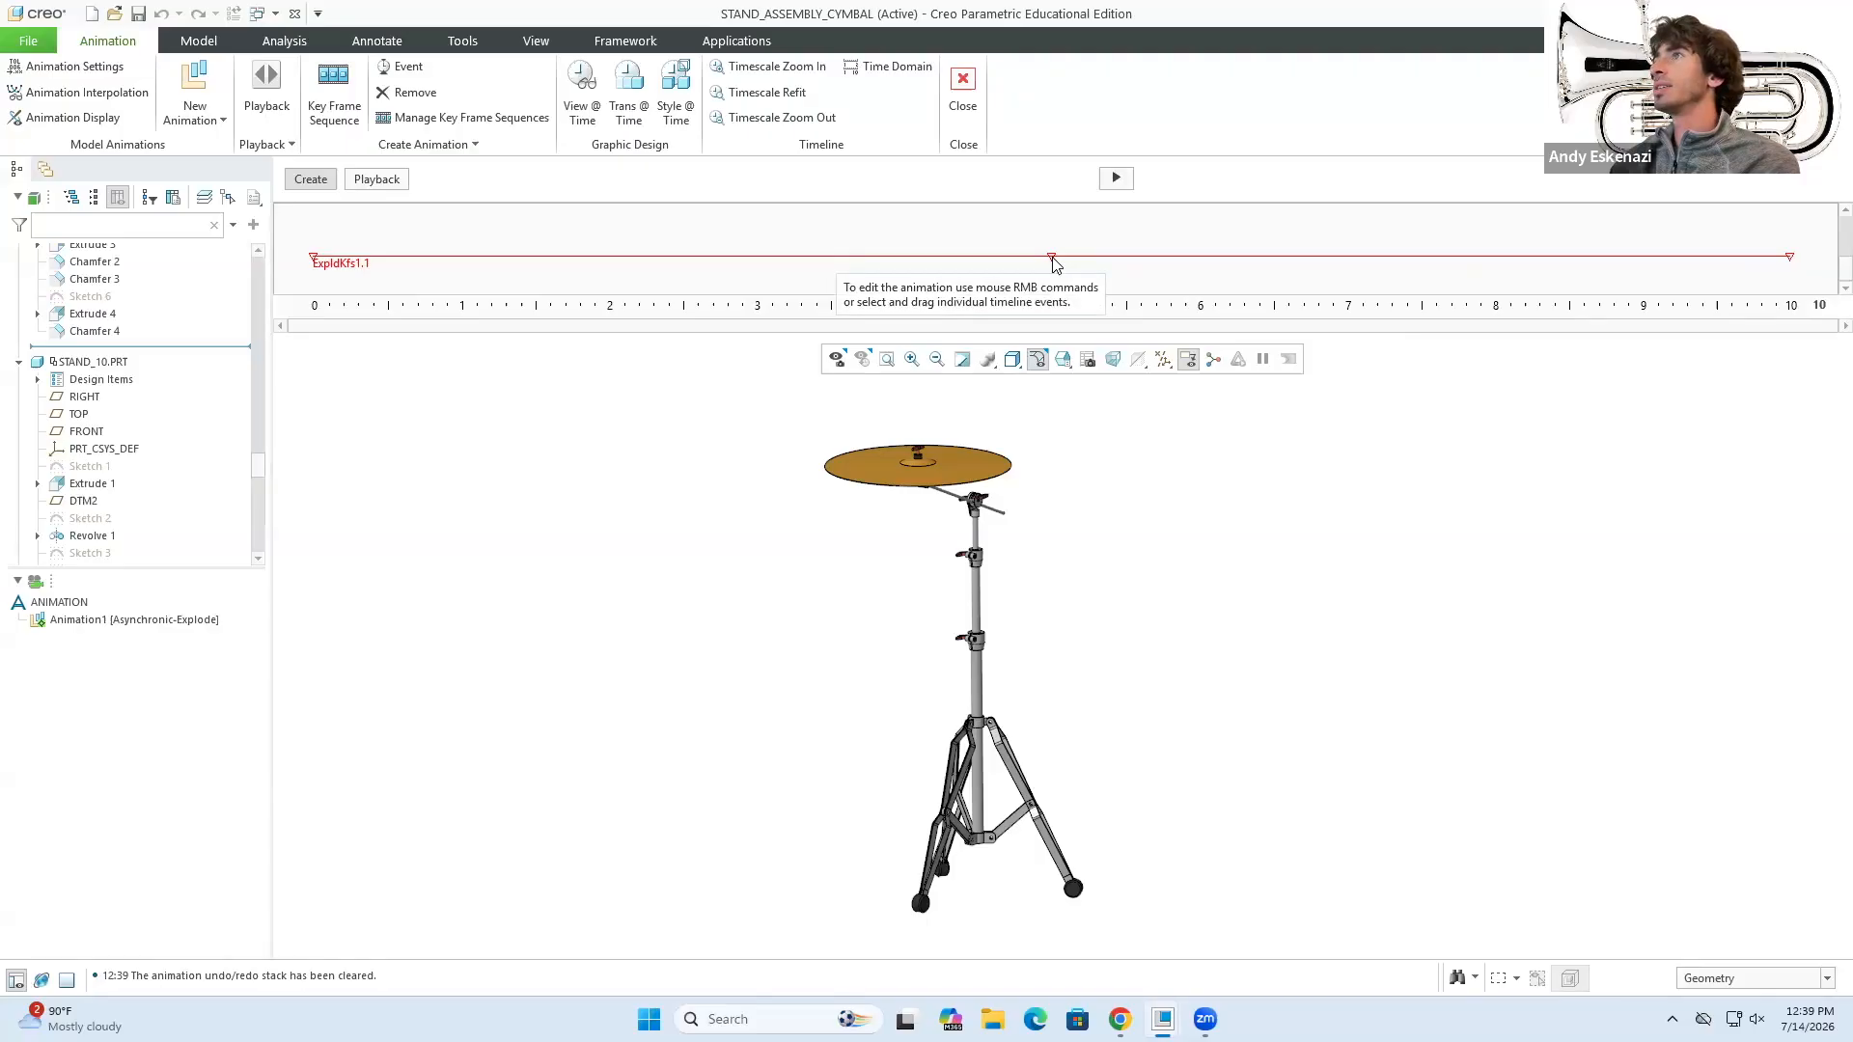
- Play the retimed explode and reassemble animation
click(1117, 177)
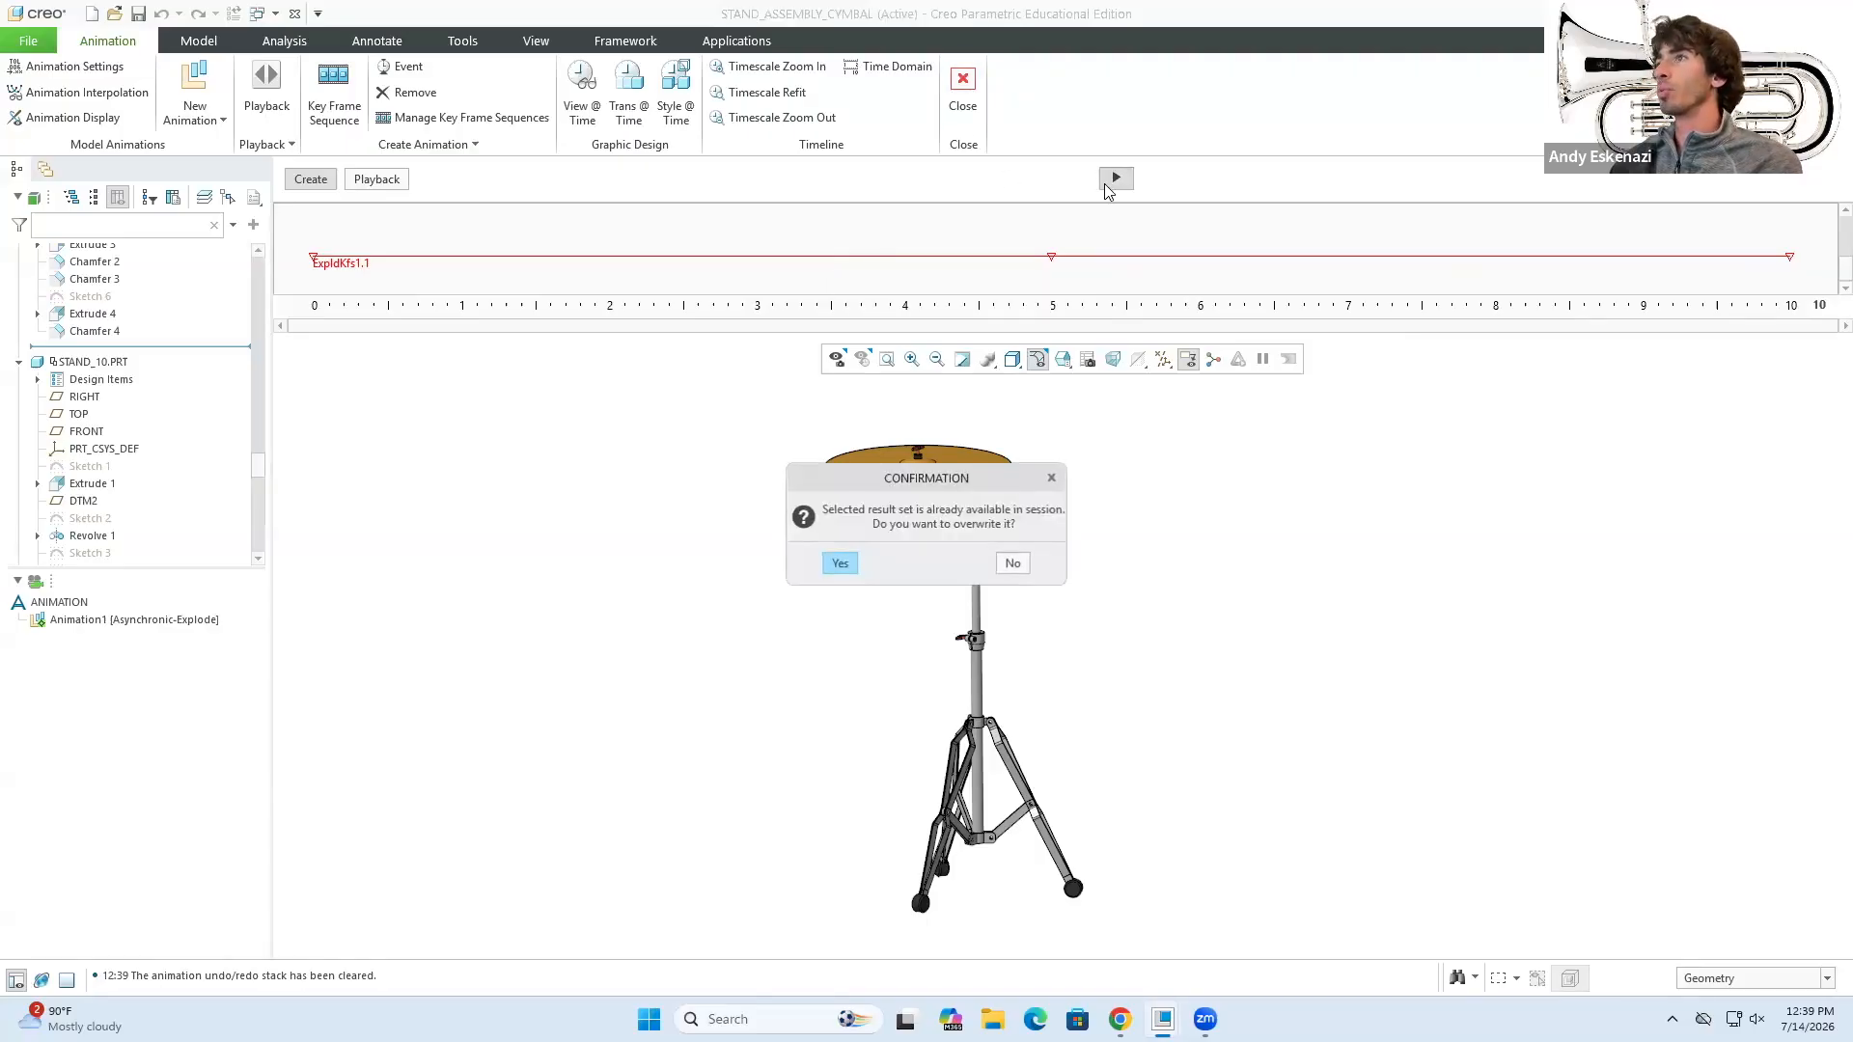
- Generate the animation again, overwriting the existing result set, and switch to its playback
click(839, 563)
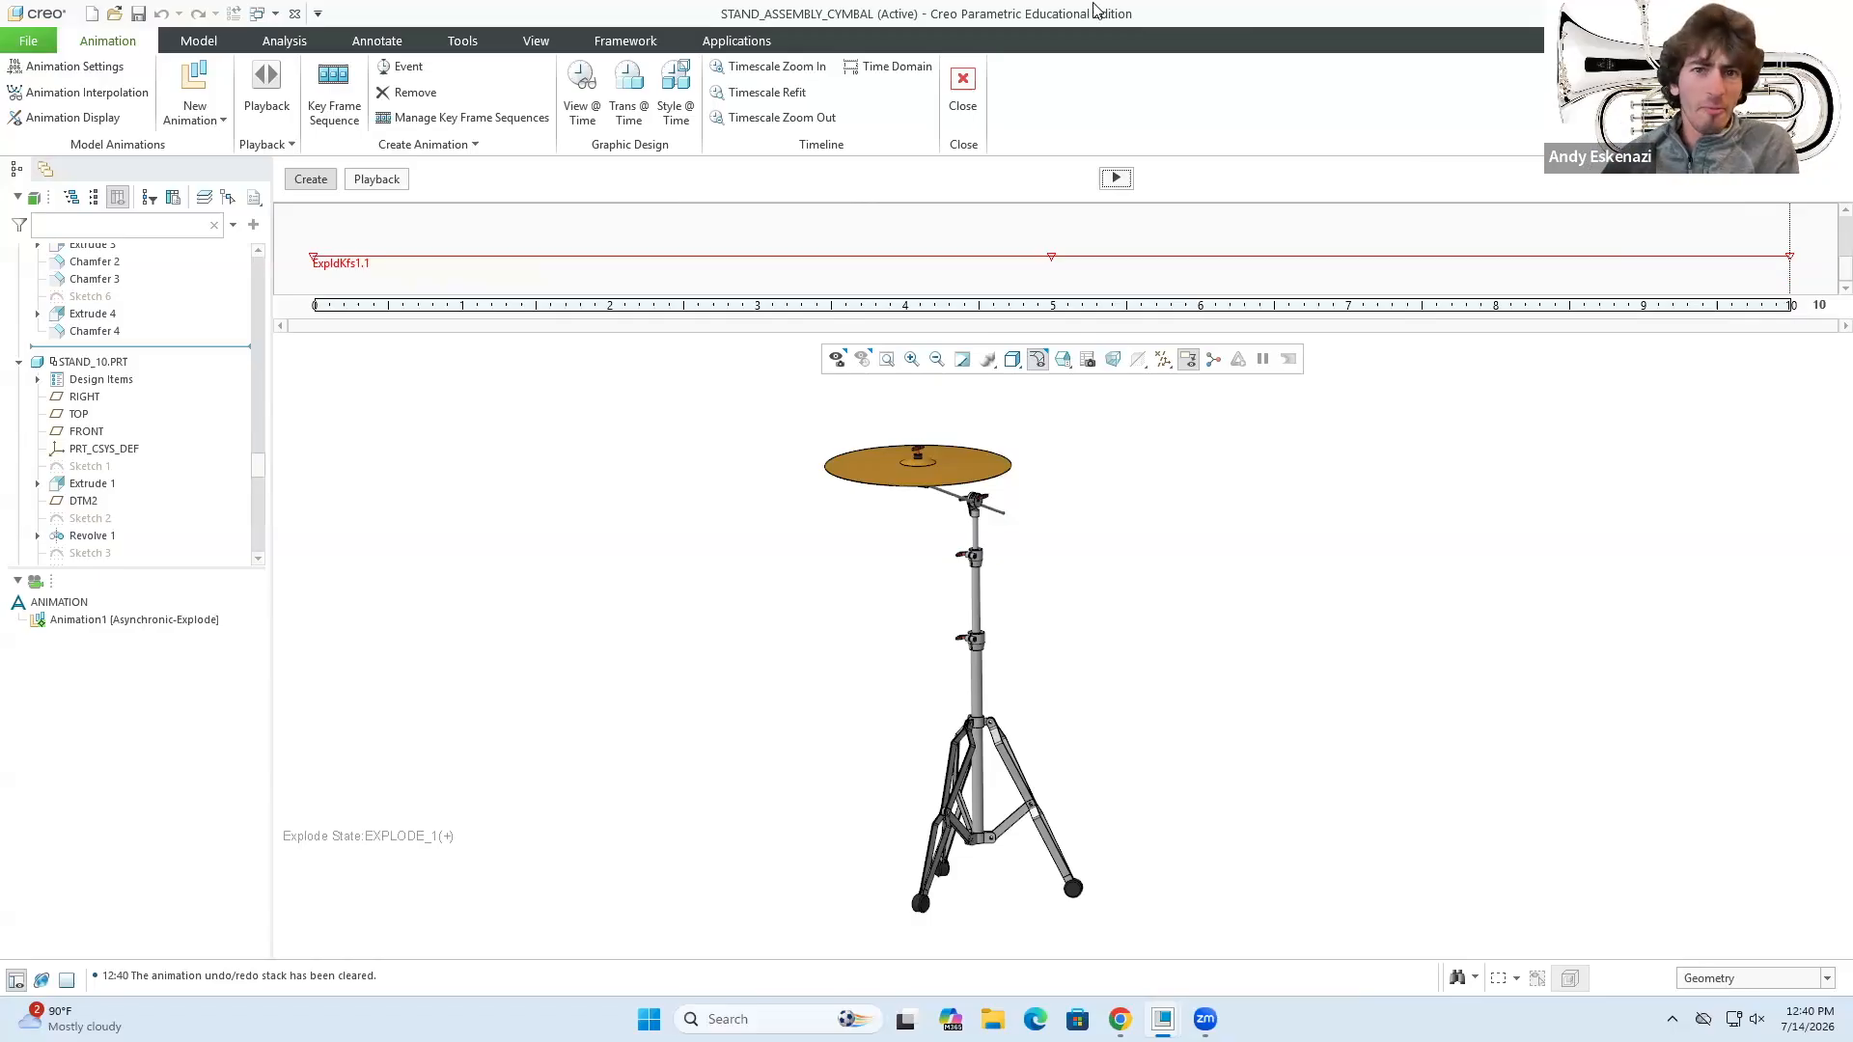
click(396, 182)
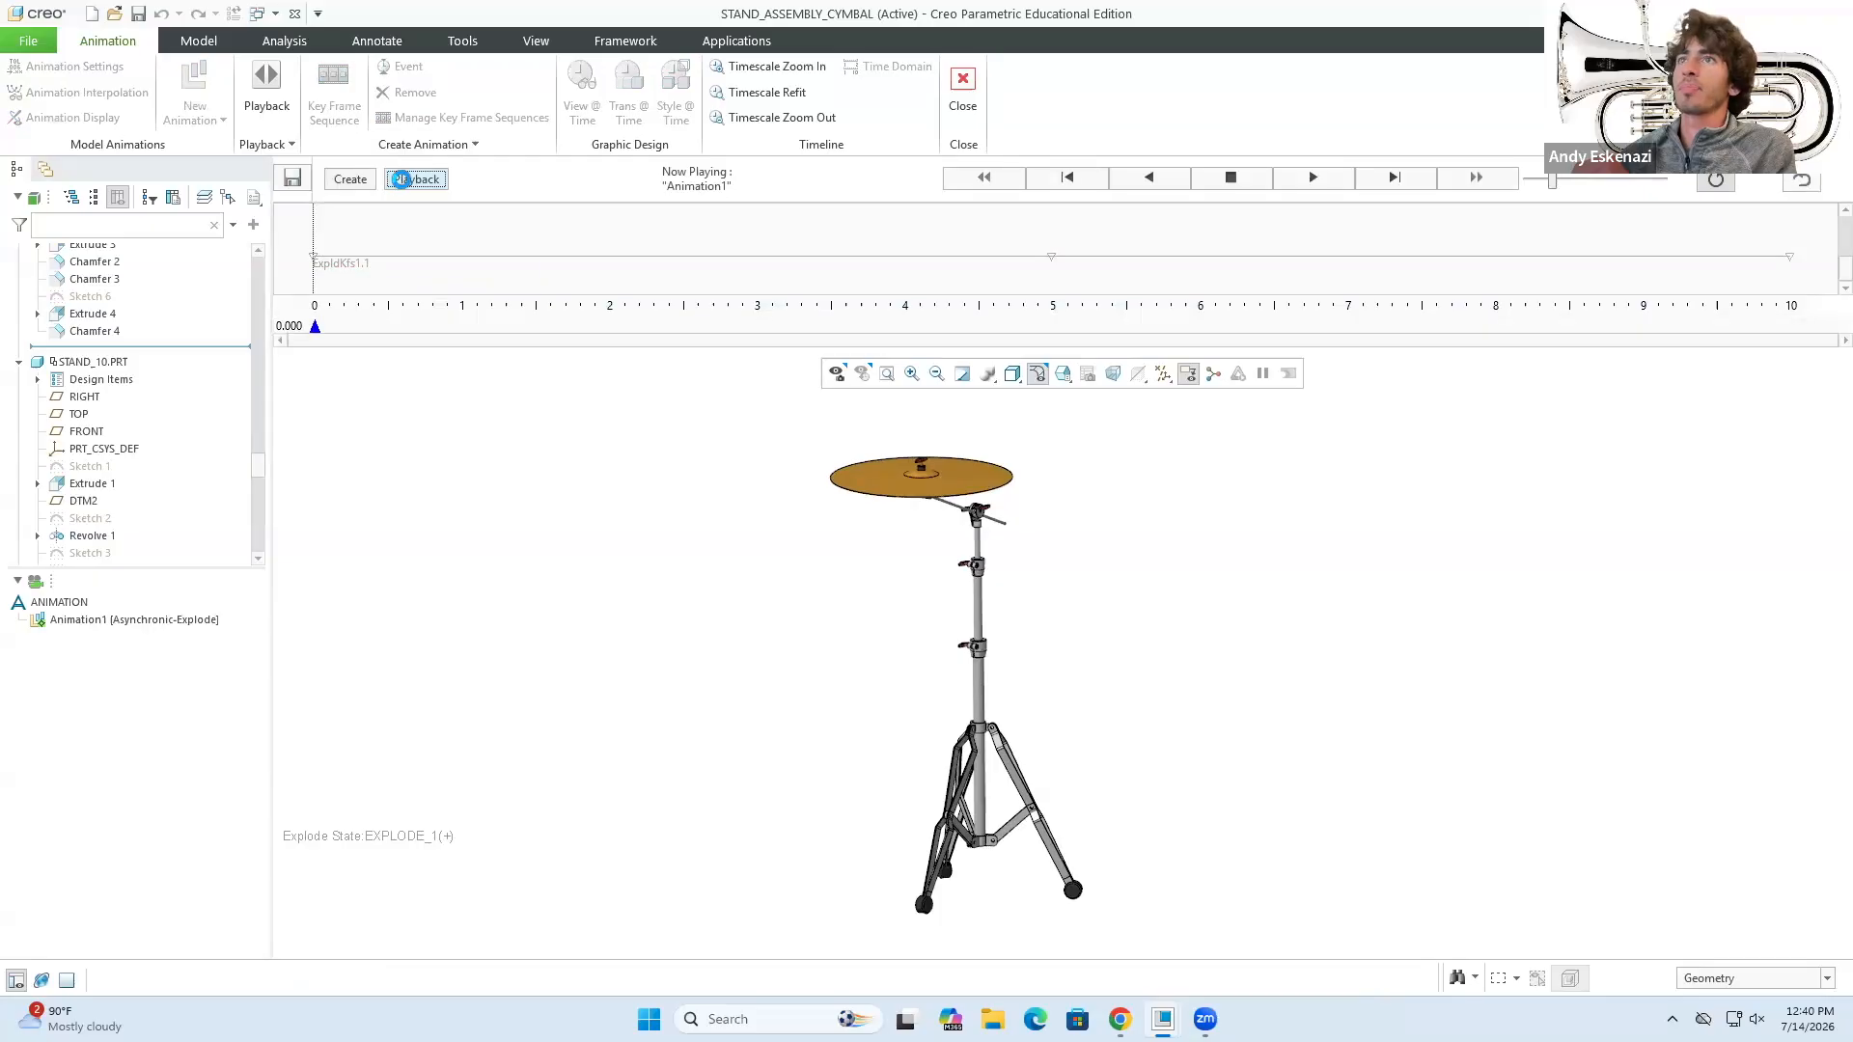
- Review the resolution and file format options for capturing the animation as a video, leaving without exporting
click(293, 178)
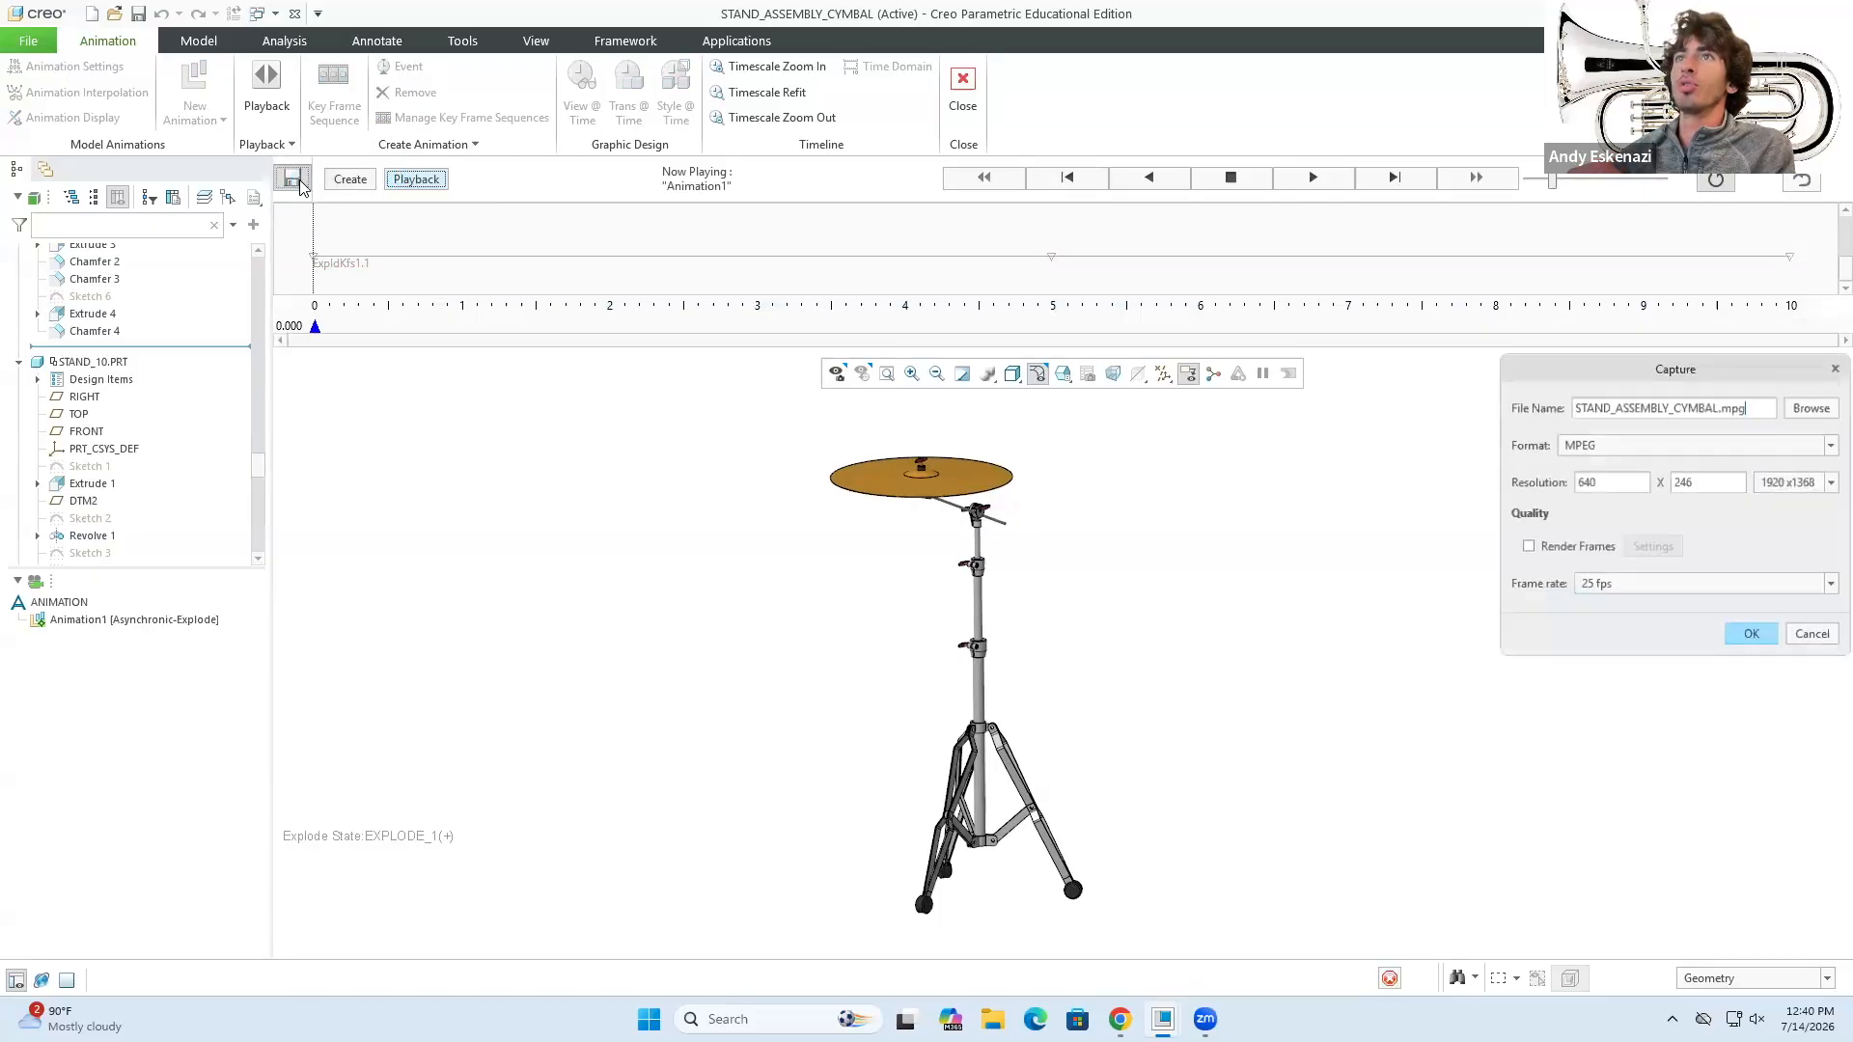
drag(1719, 376, 1584, 386)
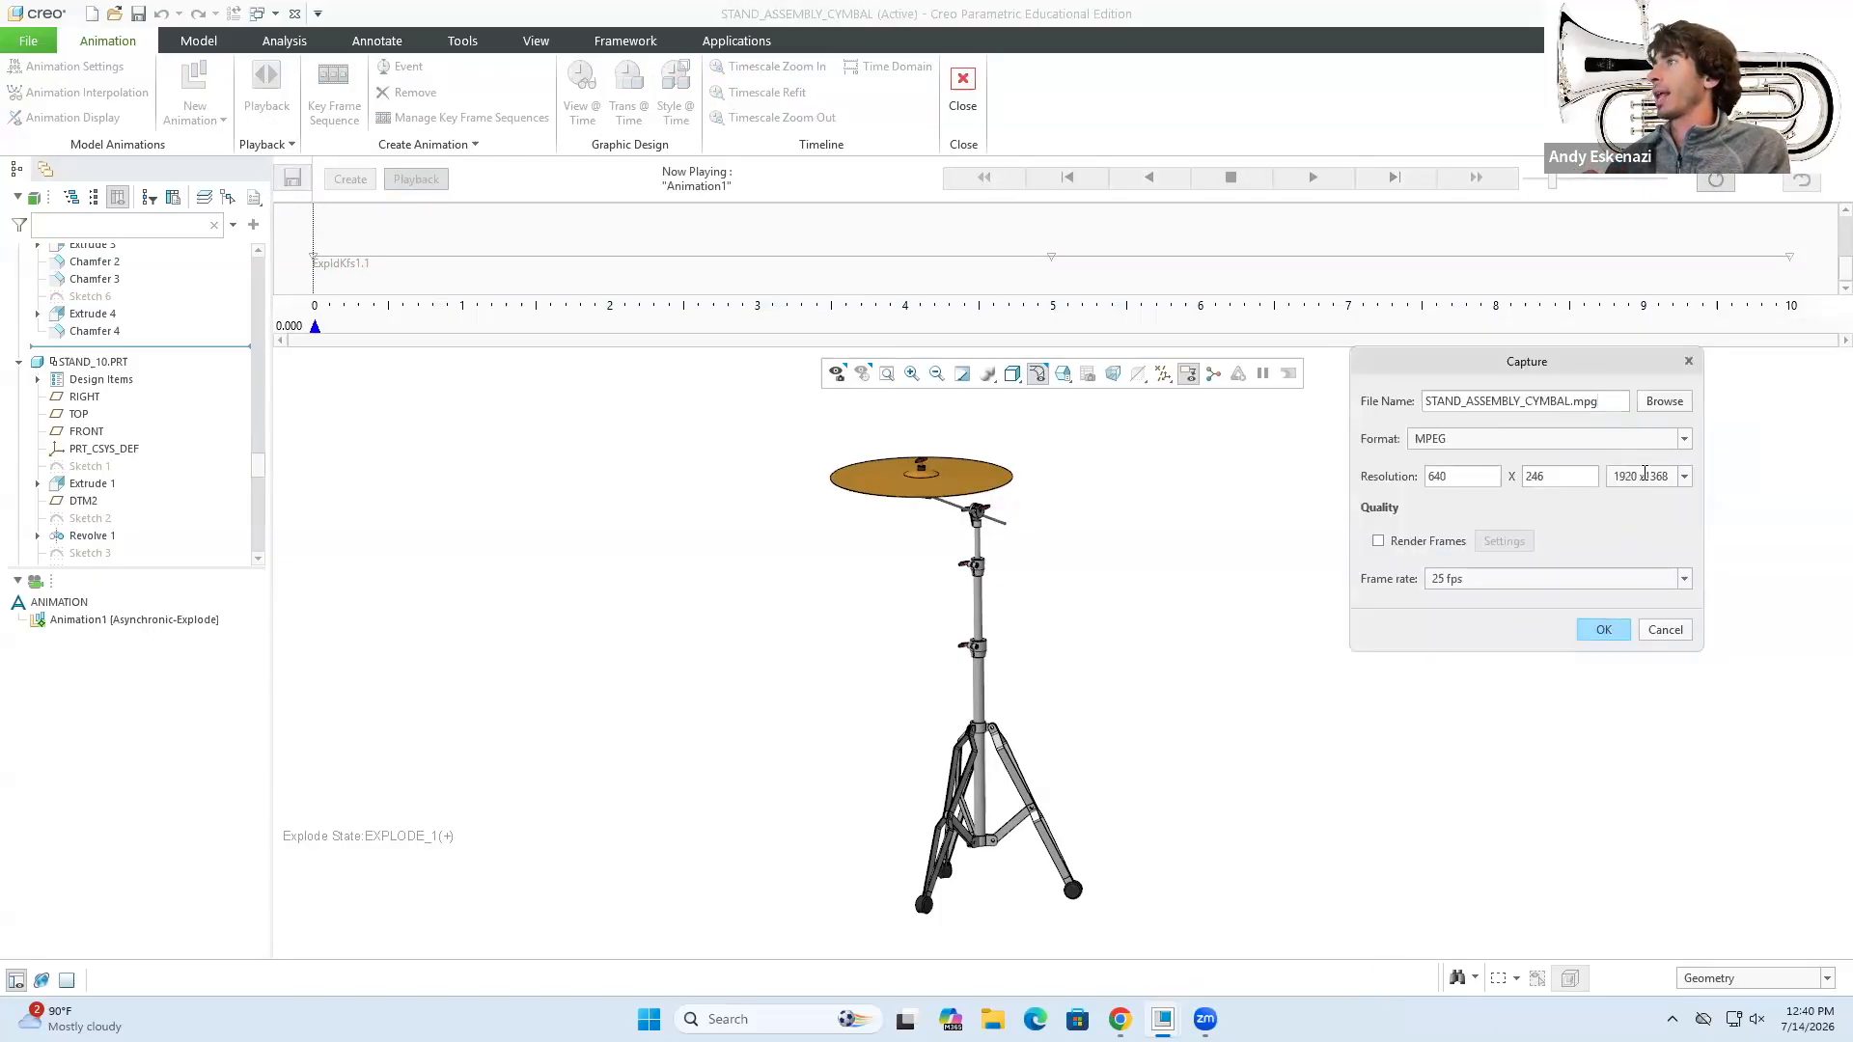
double_click(1451, 472)
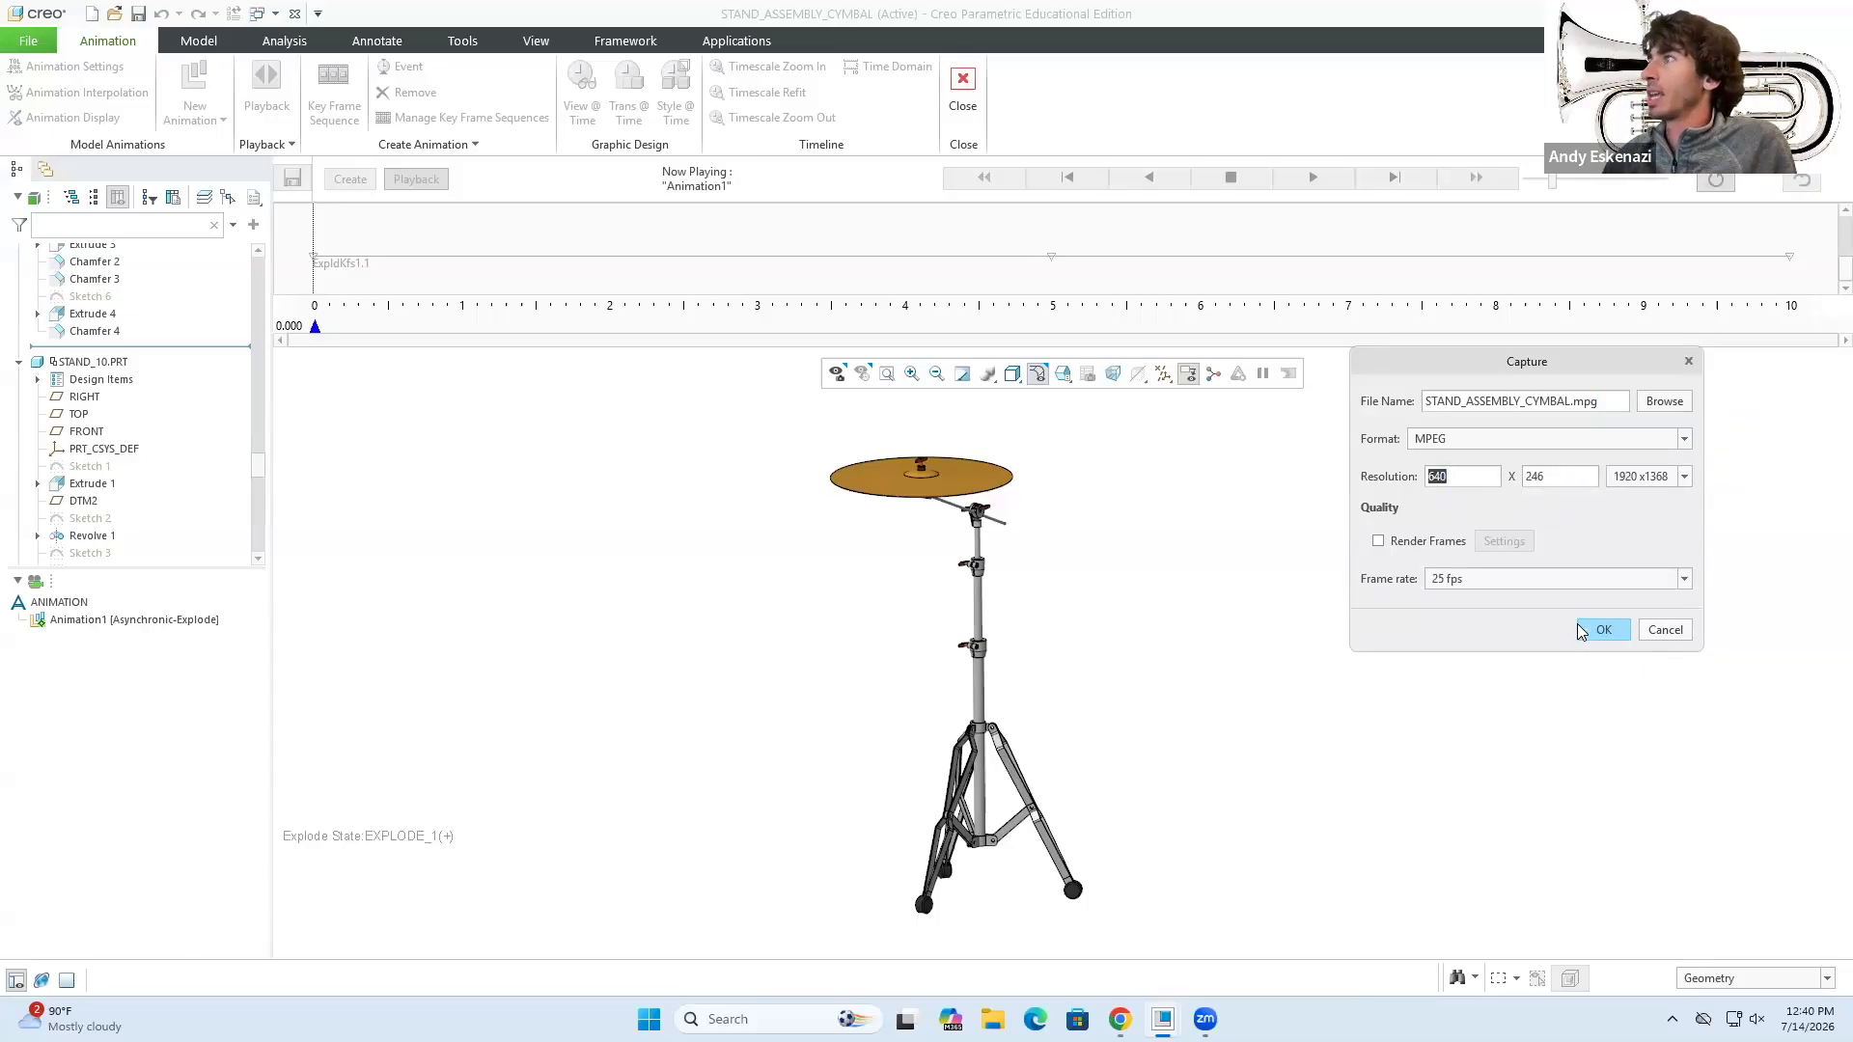
click(1638, 442)
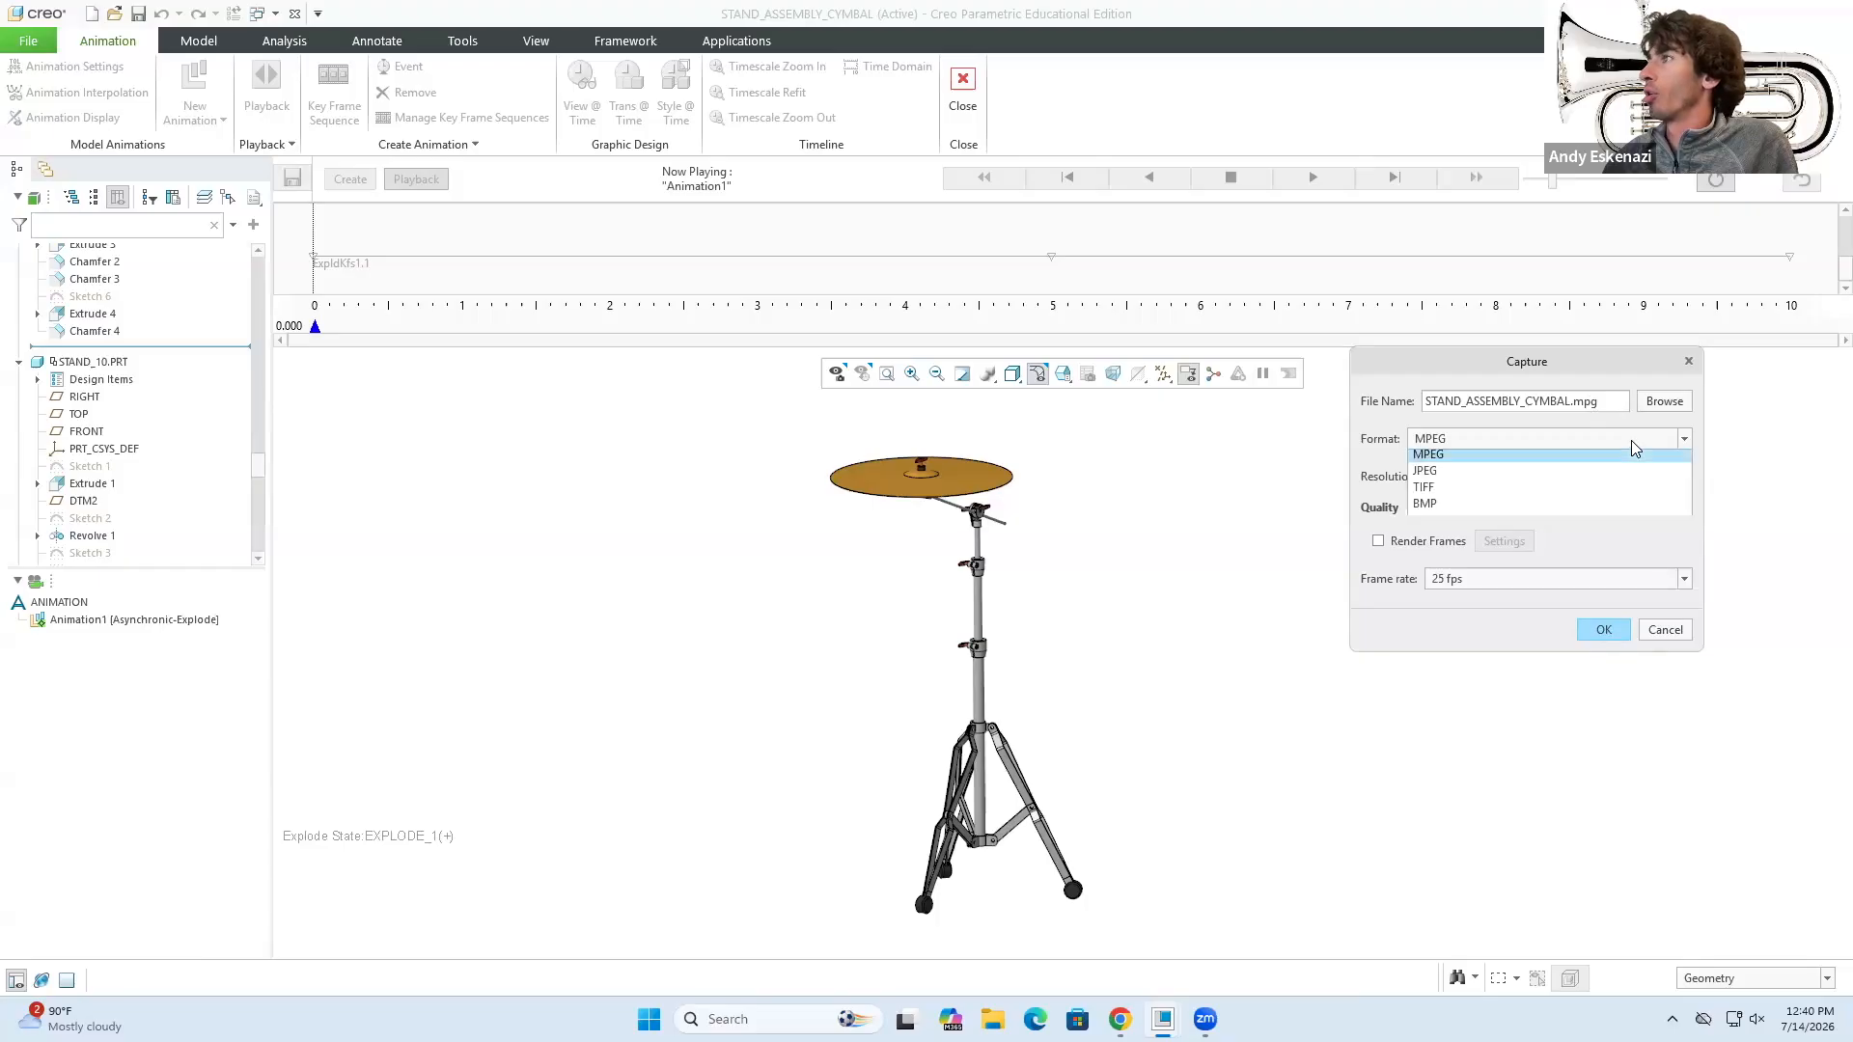
click(1354, 497)
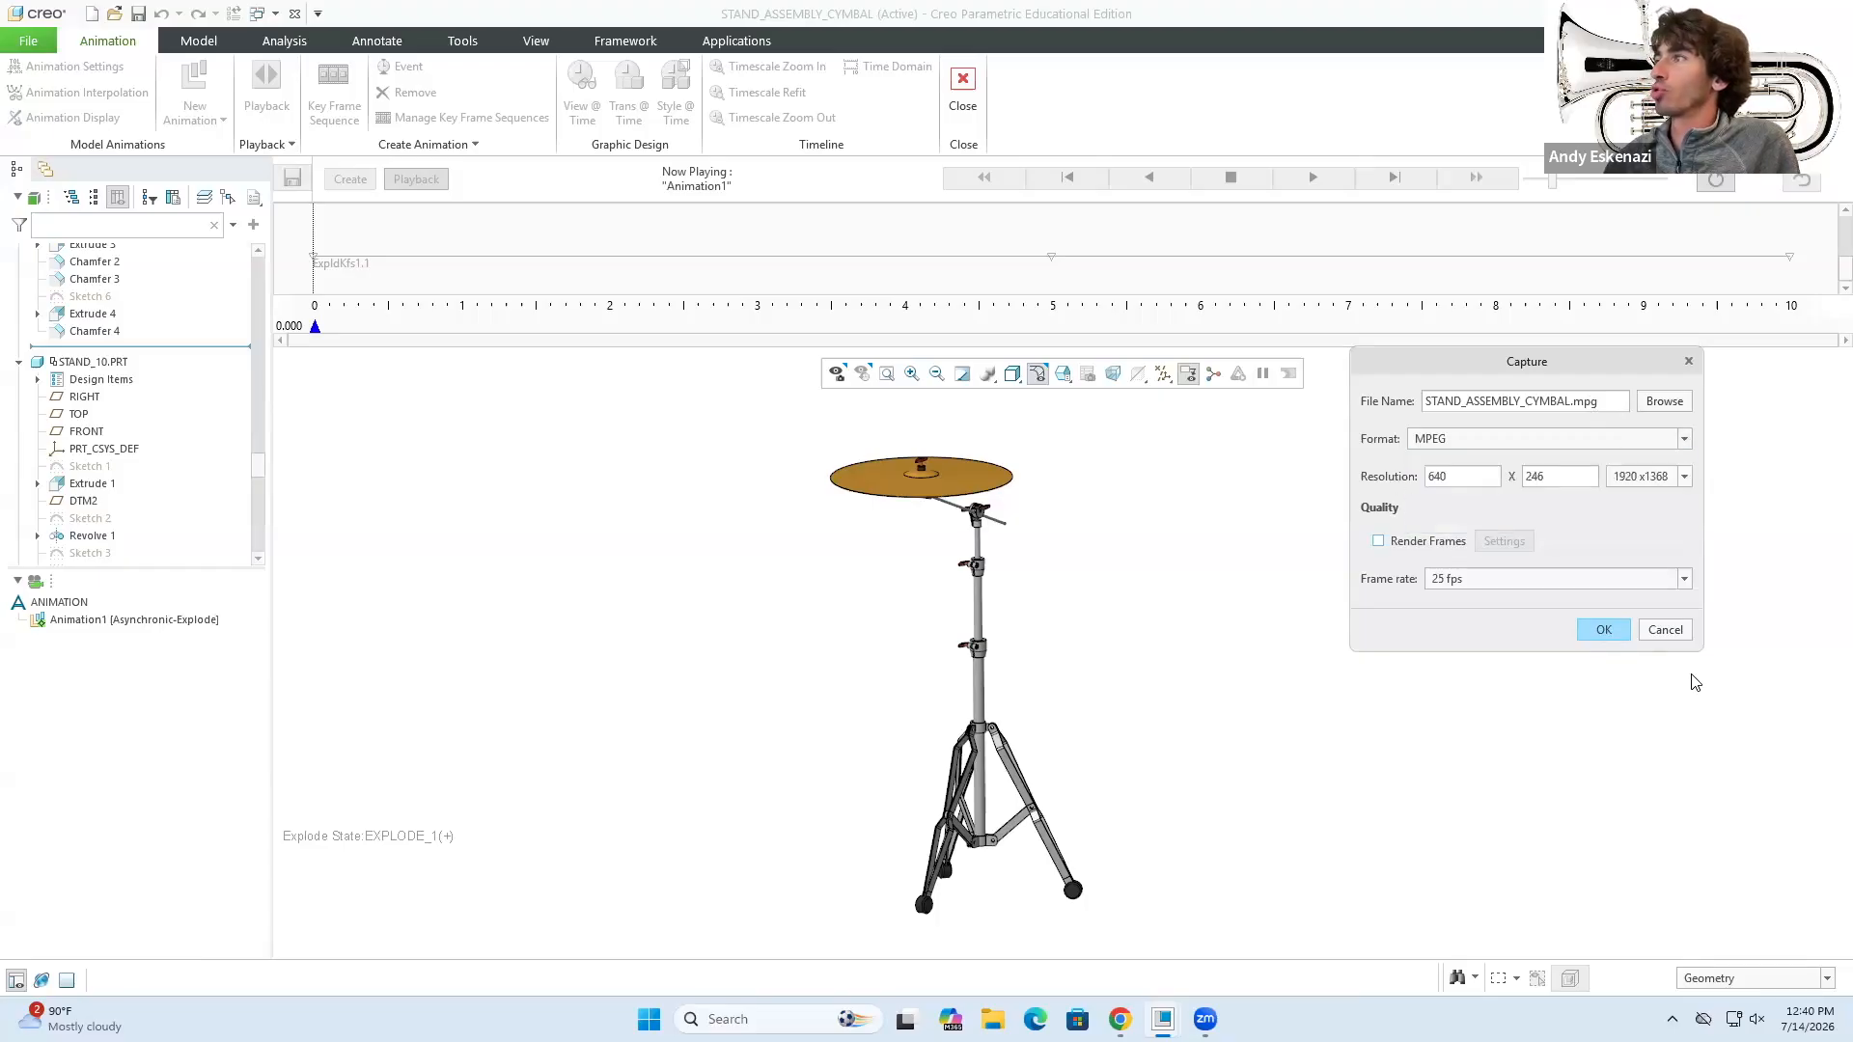
click(1684, 632)
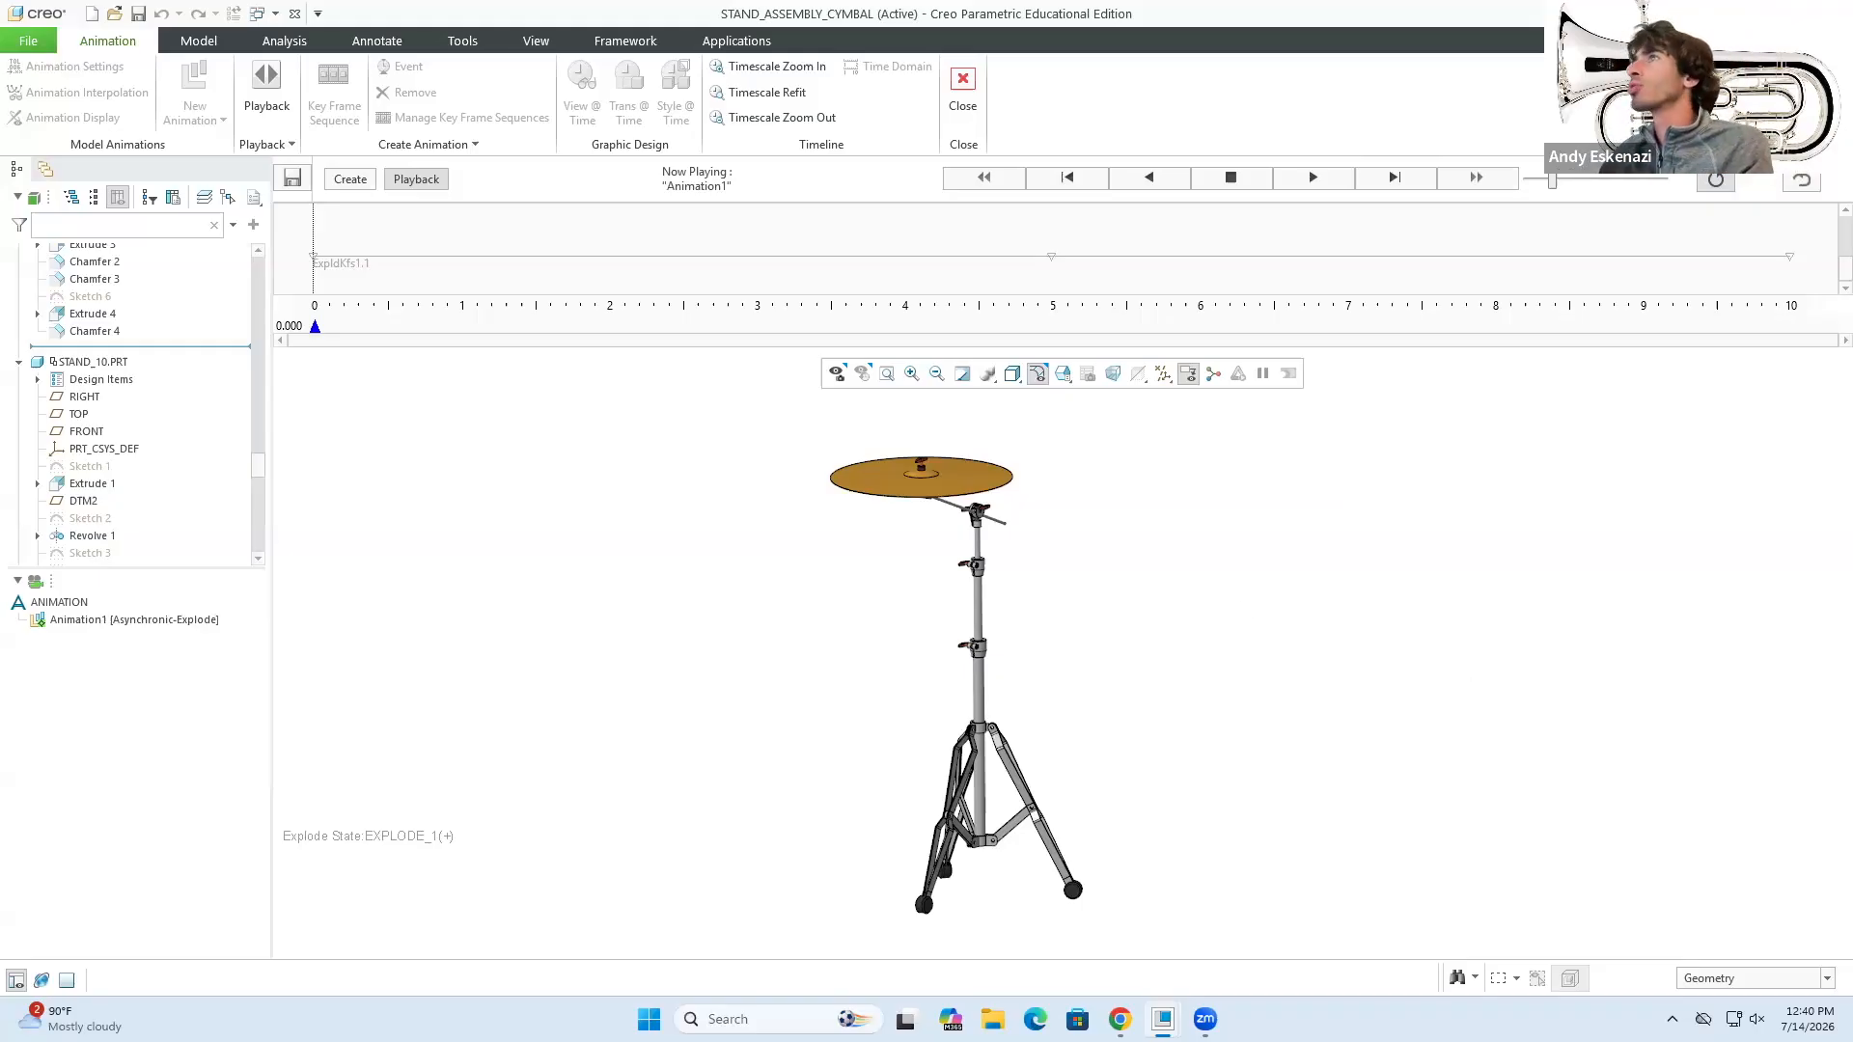
- Close the animation environment and save the playback results as Animation1.pba in the Documents folder
click(963, 97)
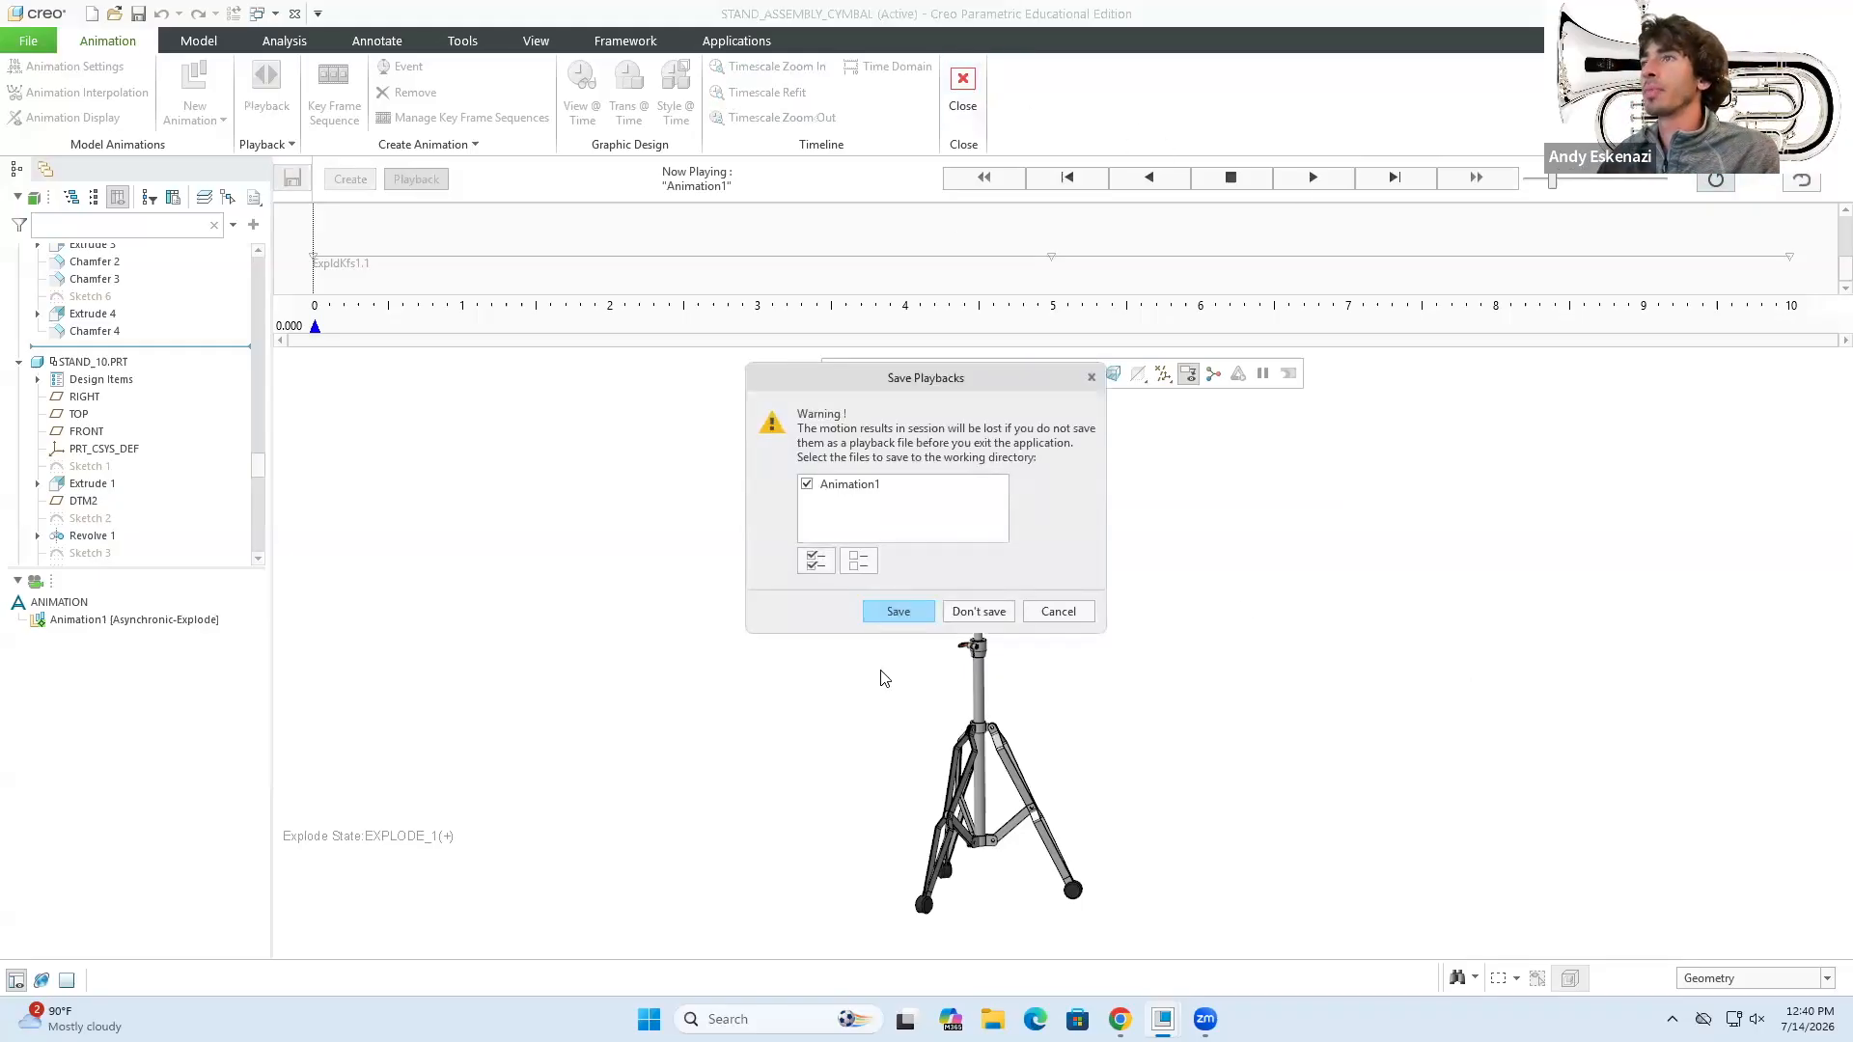
click(897, 612)
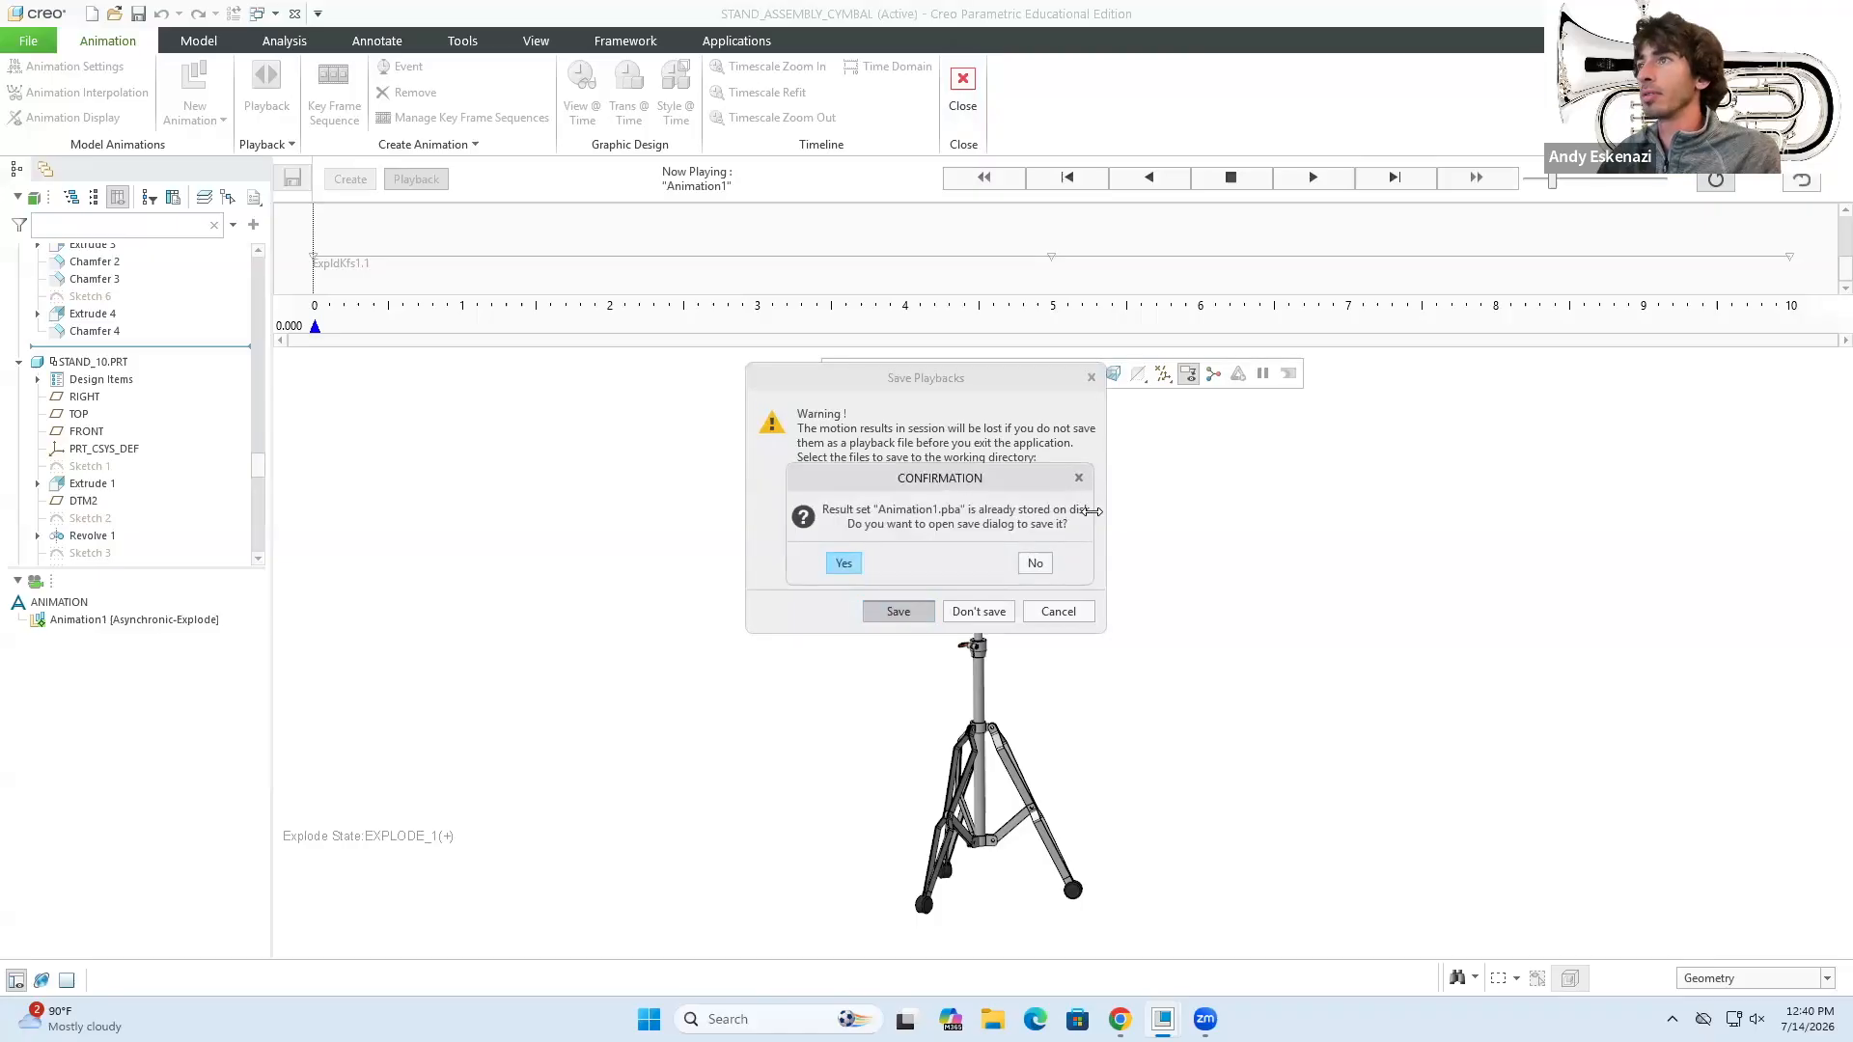
click(861, 563)
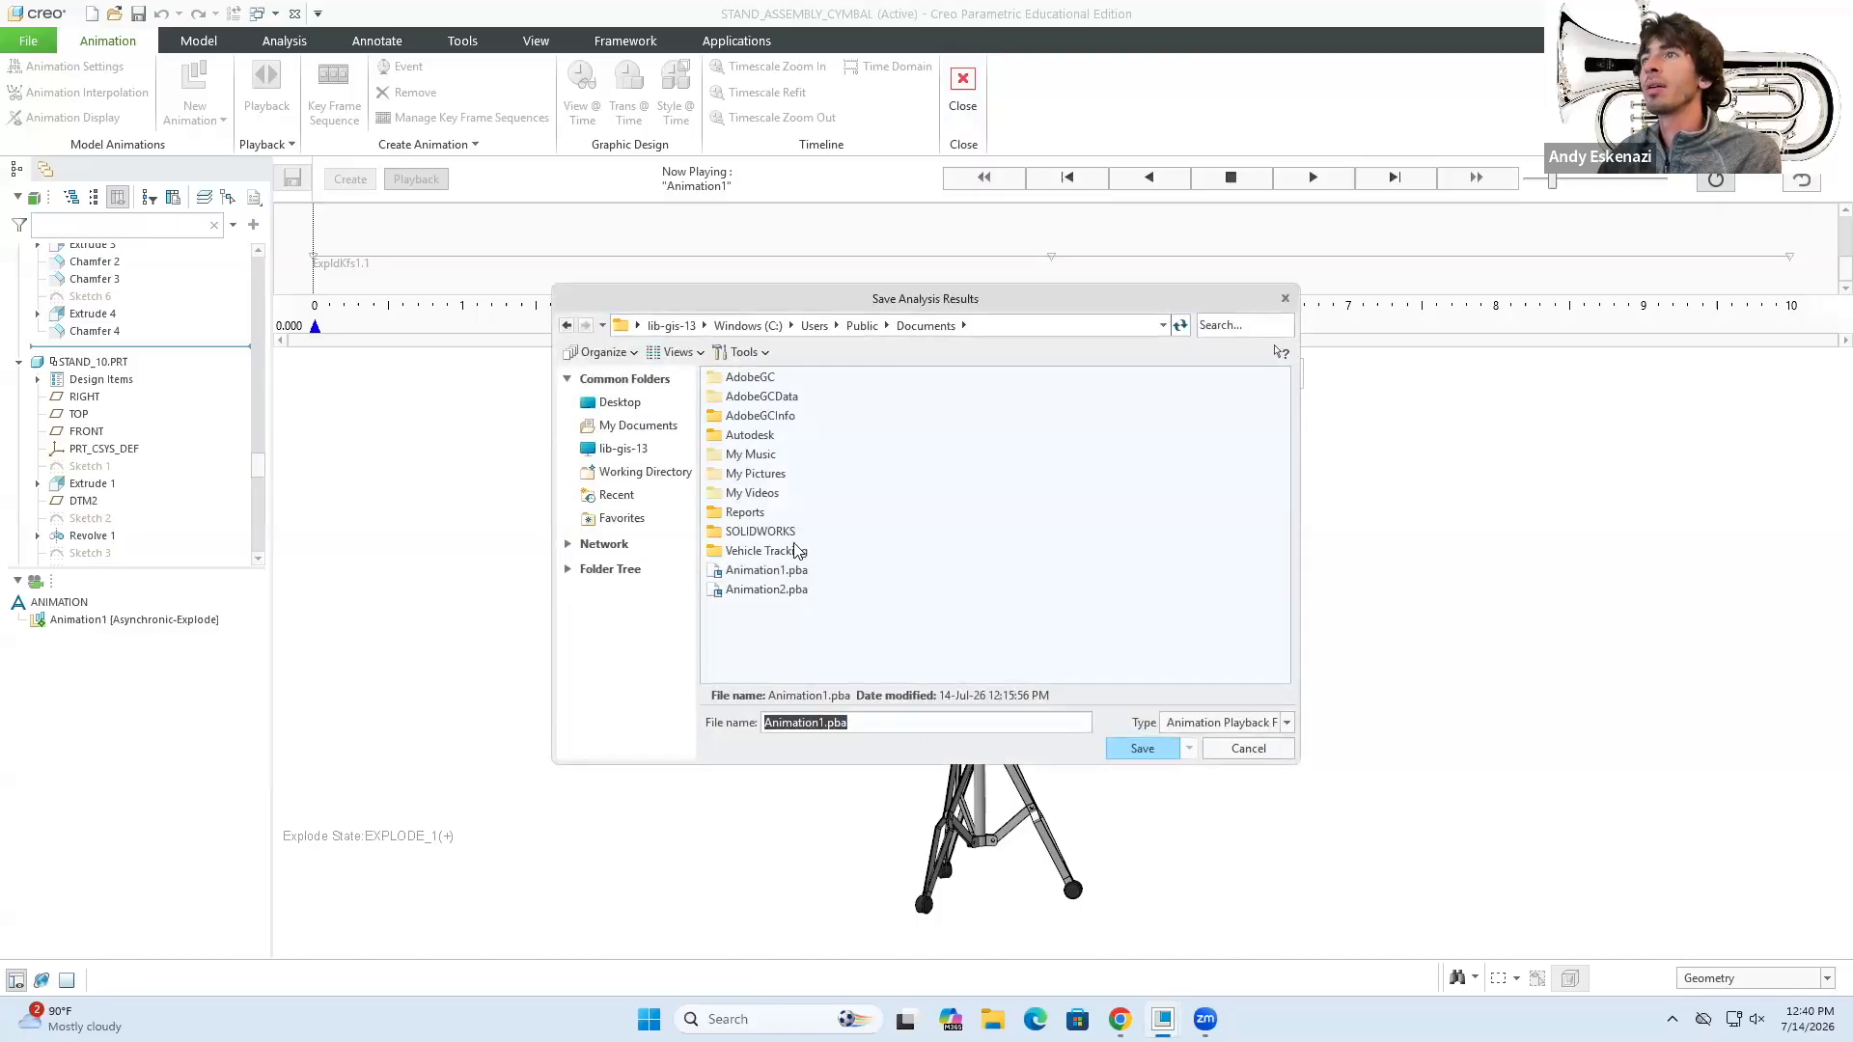
click(1145, 749)
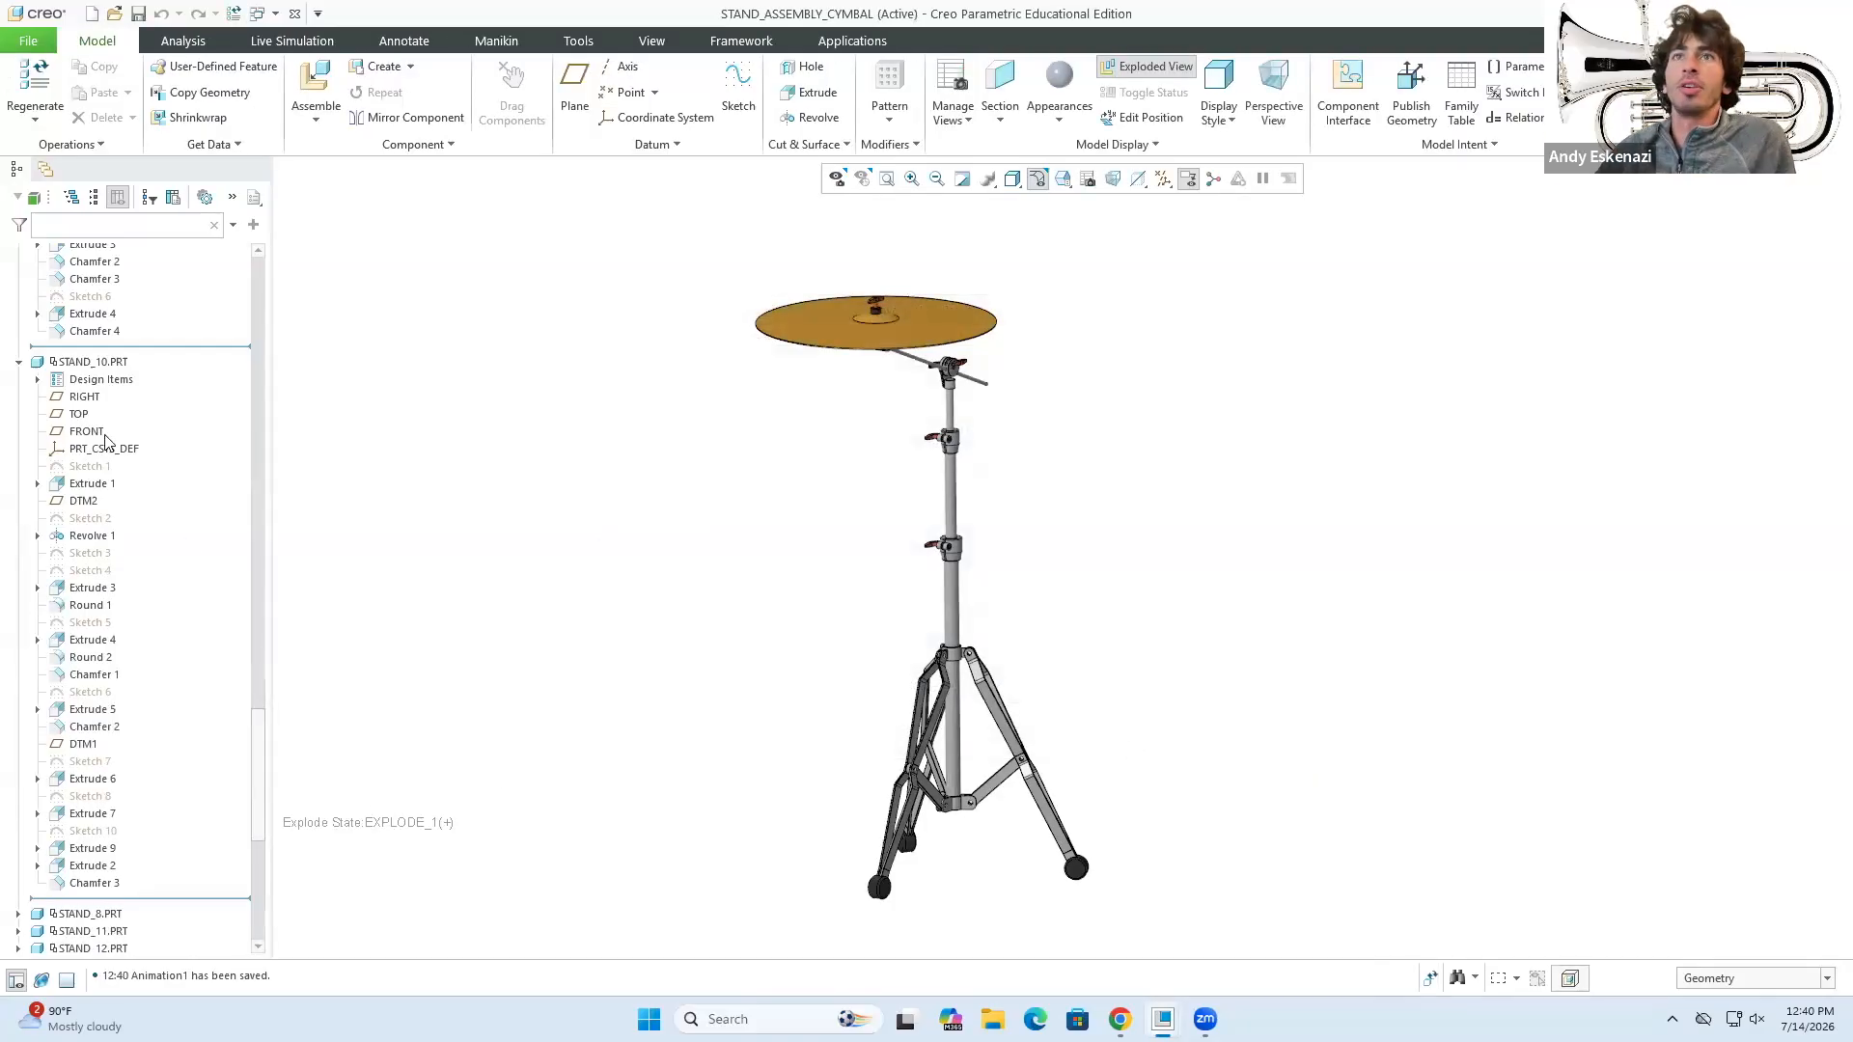
- Collapse the feature lists of STAND_10.PRT and STAND_9.PRT in the model tree
click(20, 362)
scroll(172, 378, up, 8)
scroll(97, 436, up, 2)
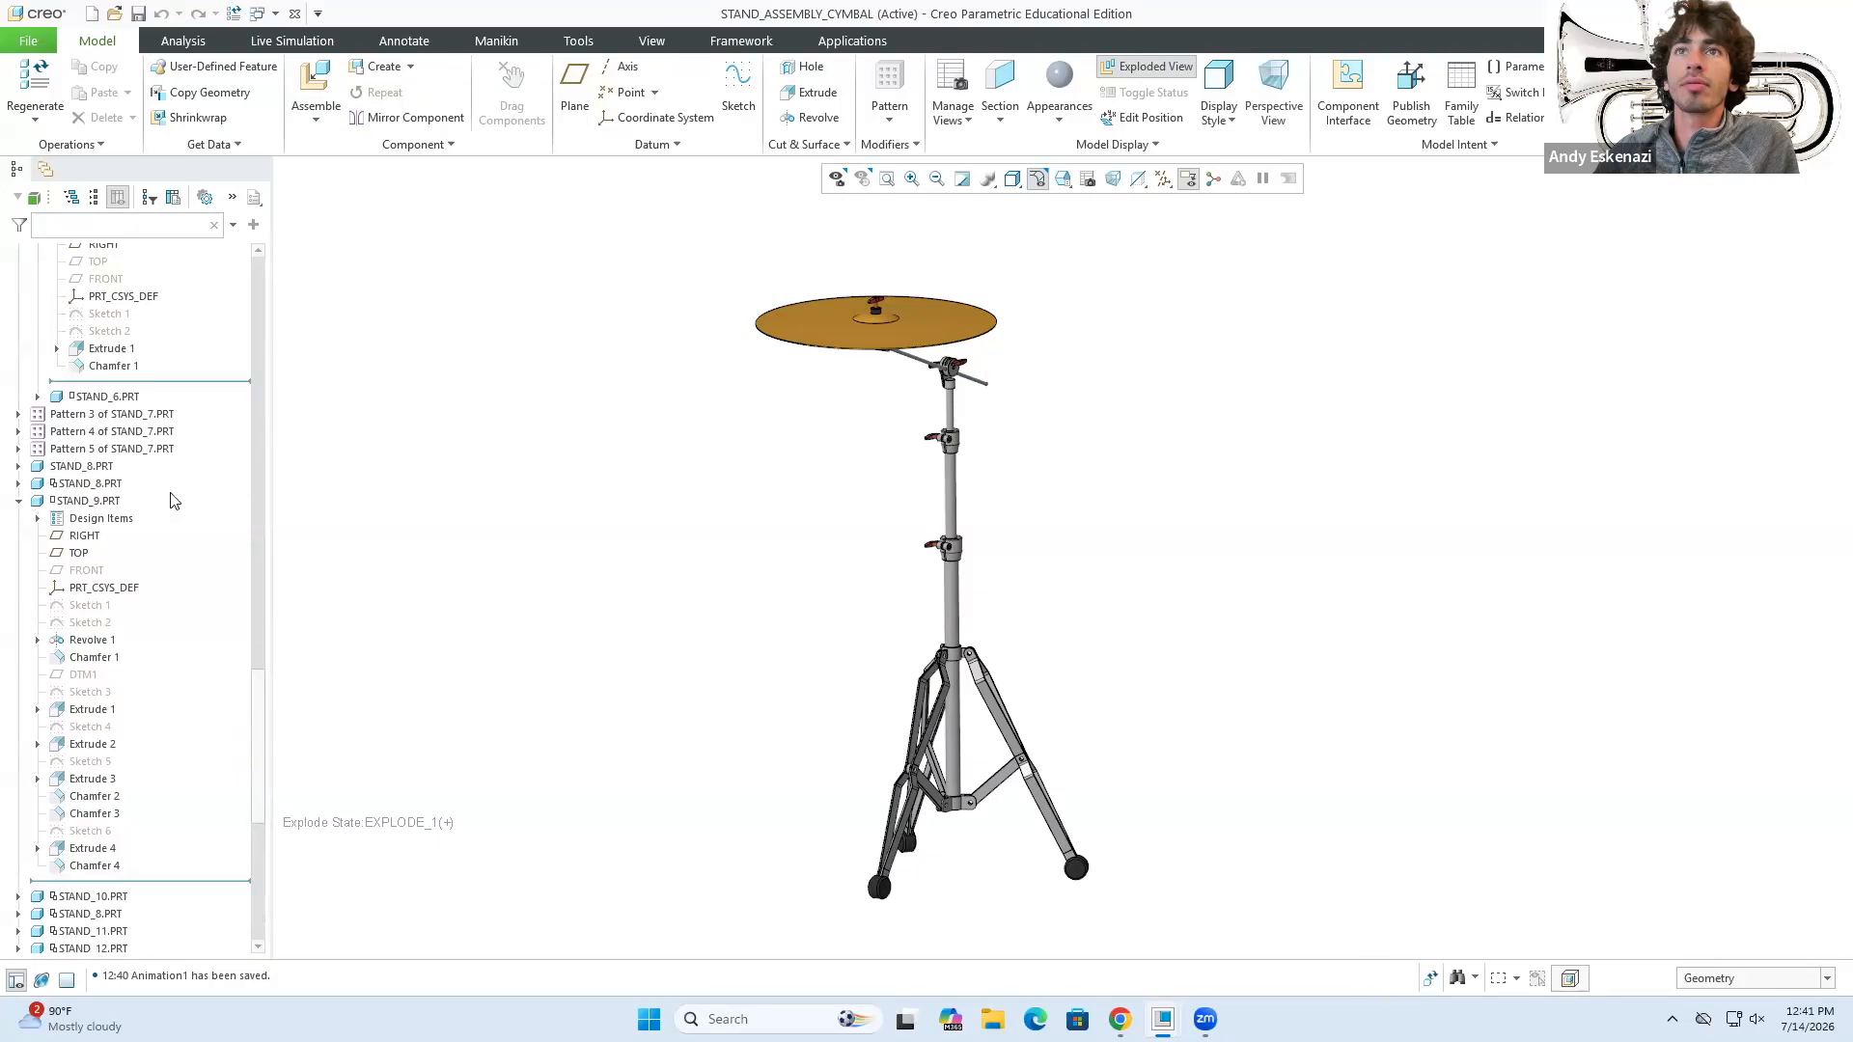
click(18, 501)
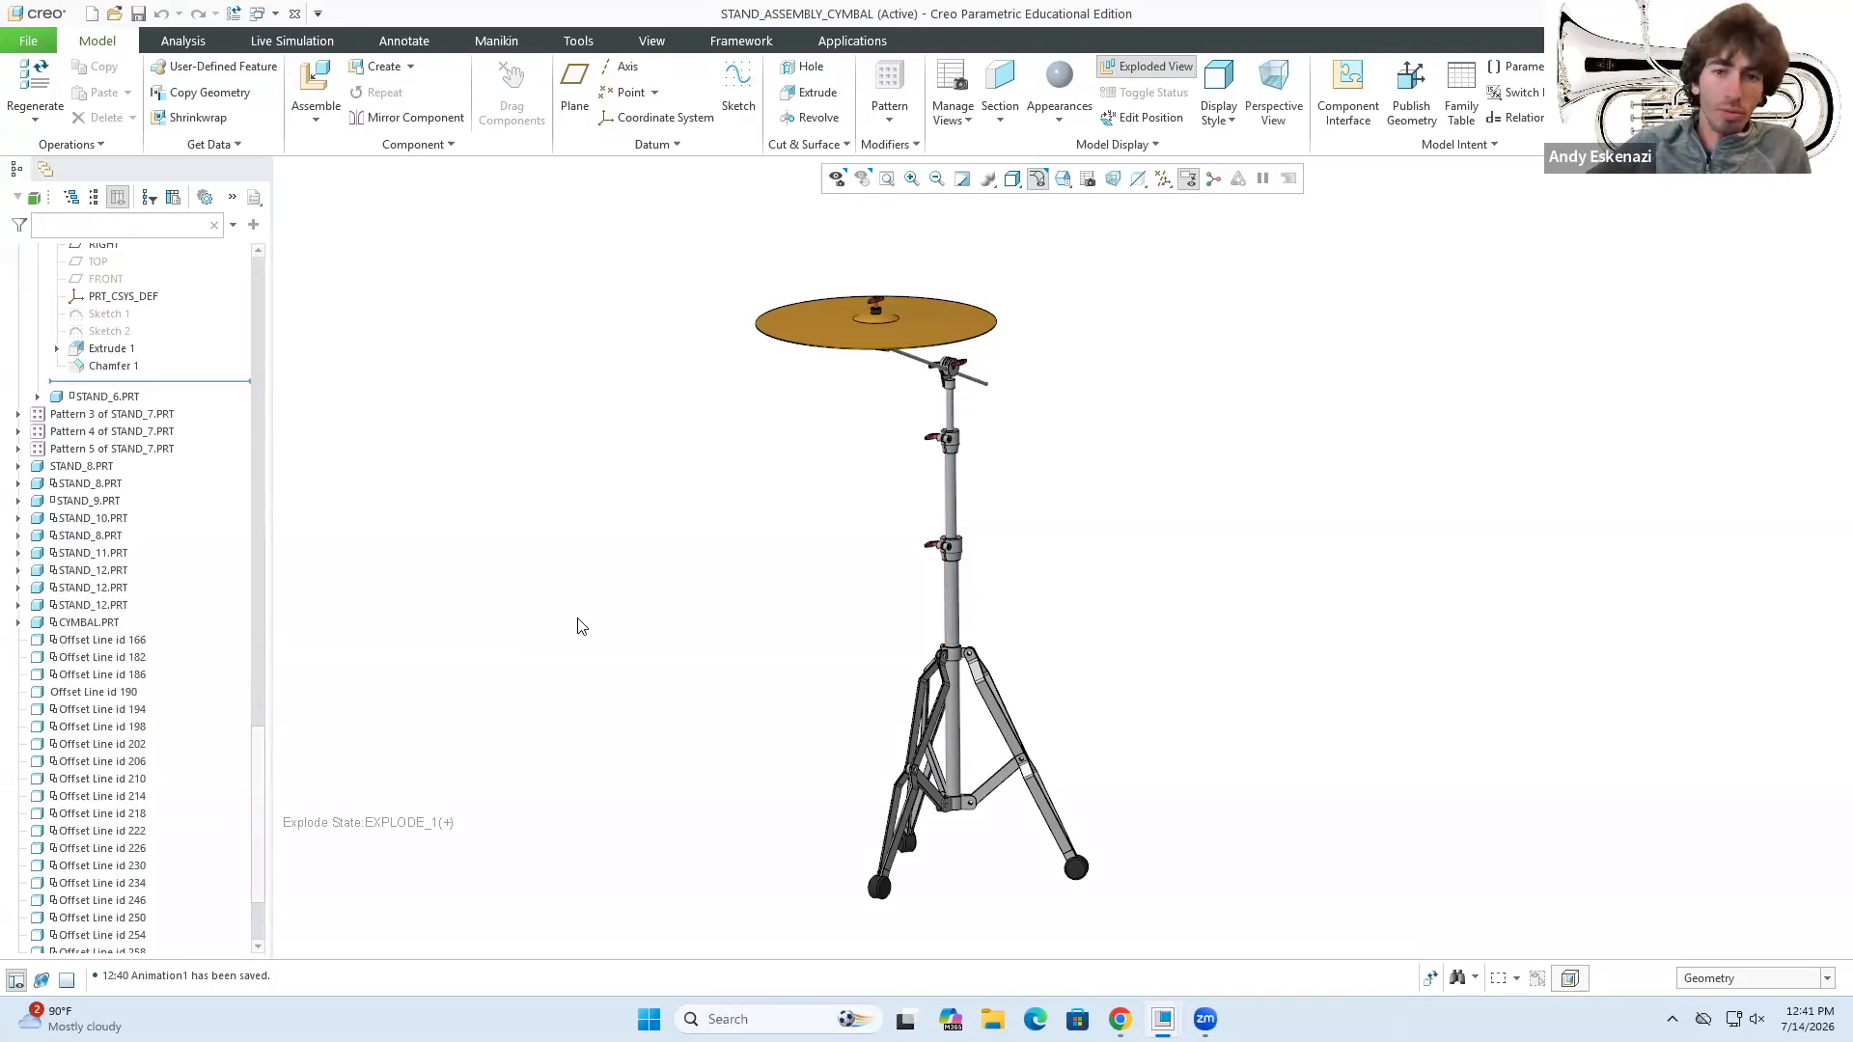
scroll(856, 550, up, 3)
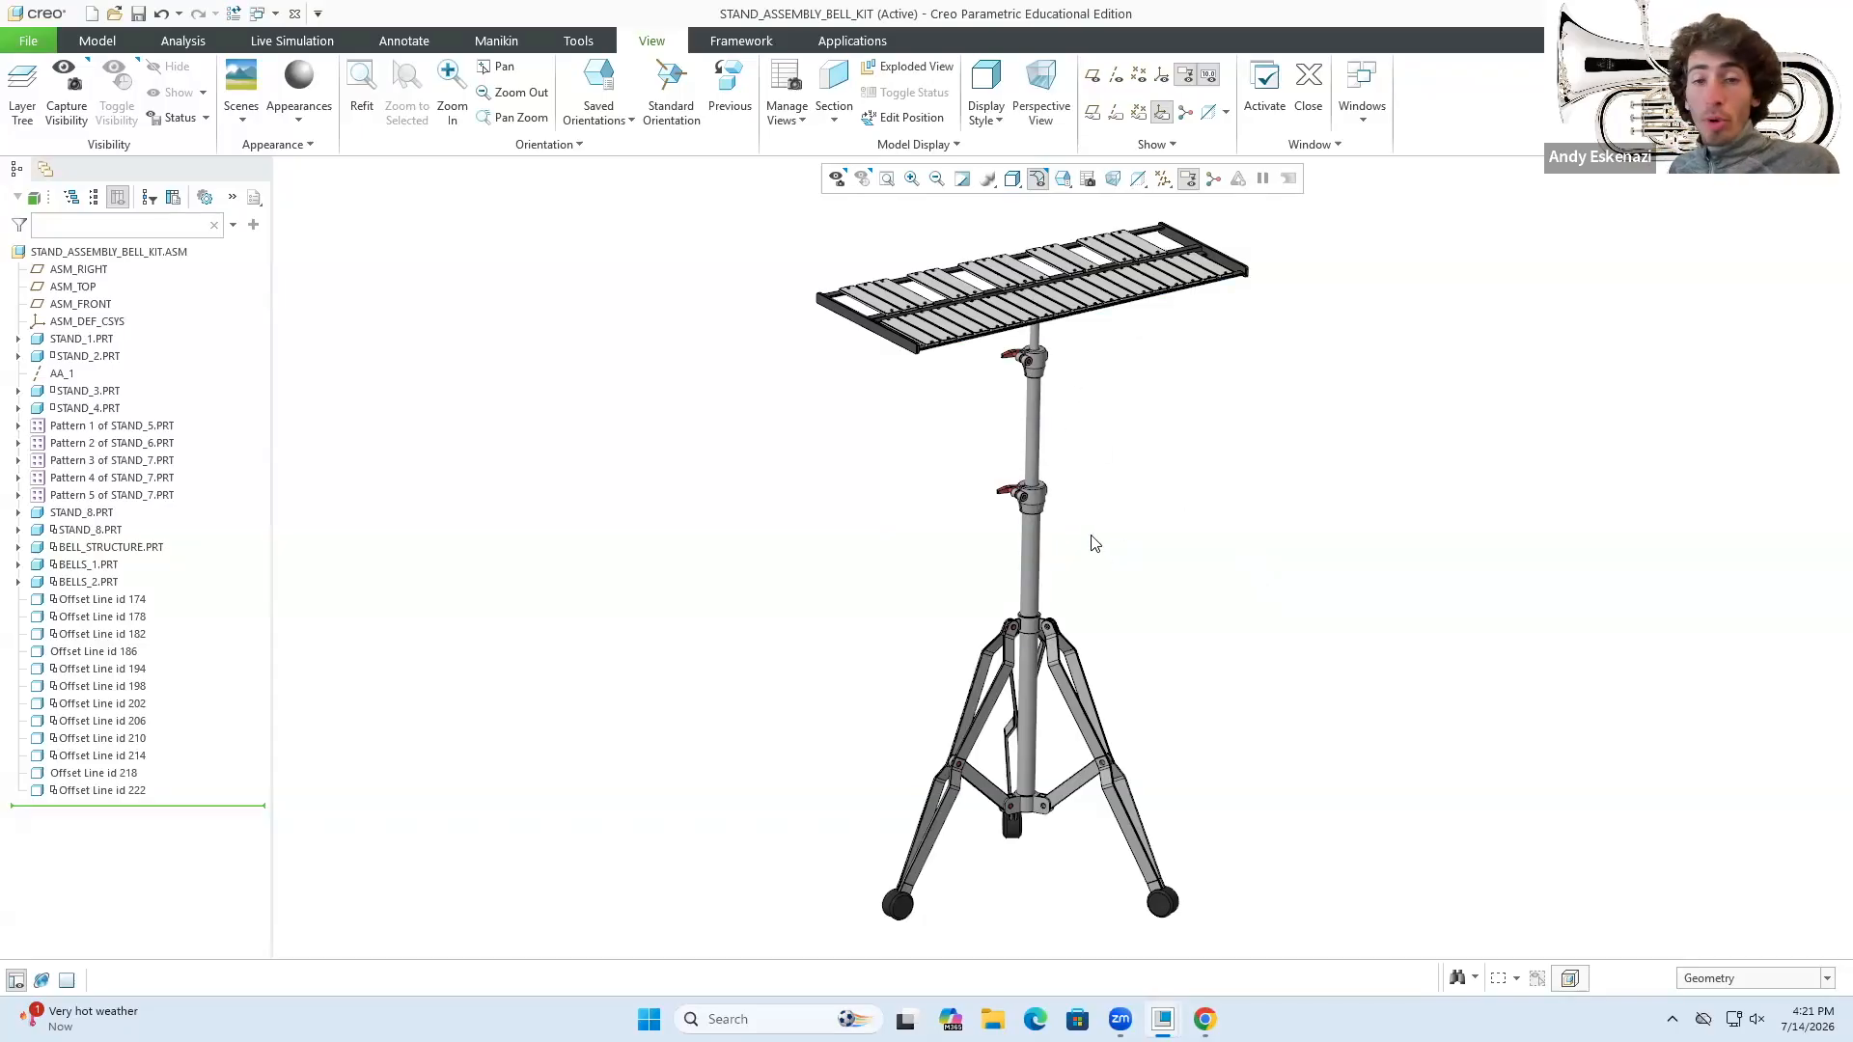
- Preview the bell kit stand's exploded view and return the assembly to its unexploded state
click(911, 64)
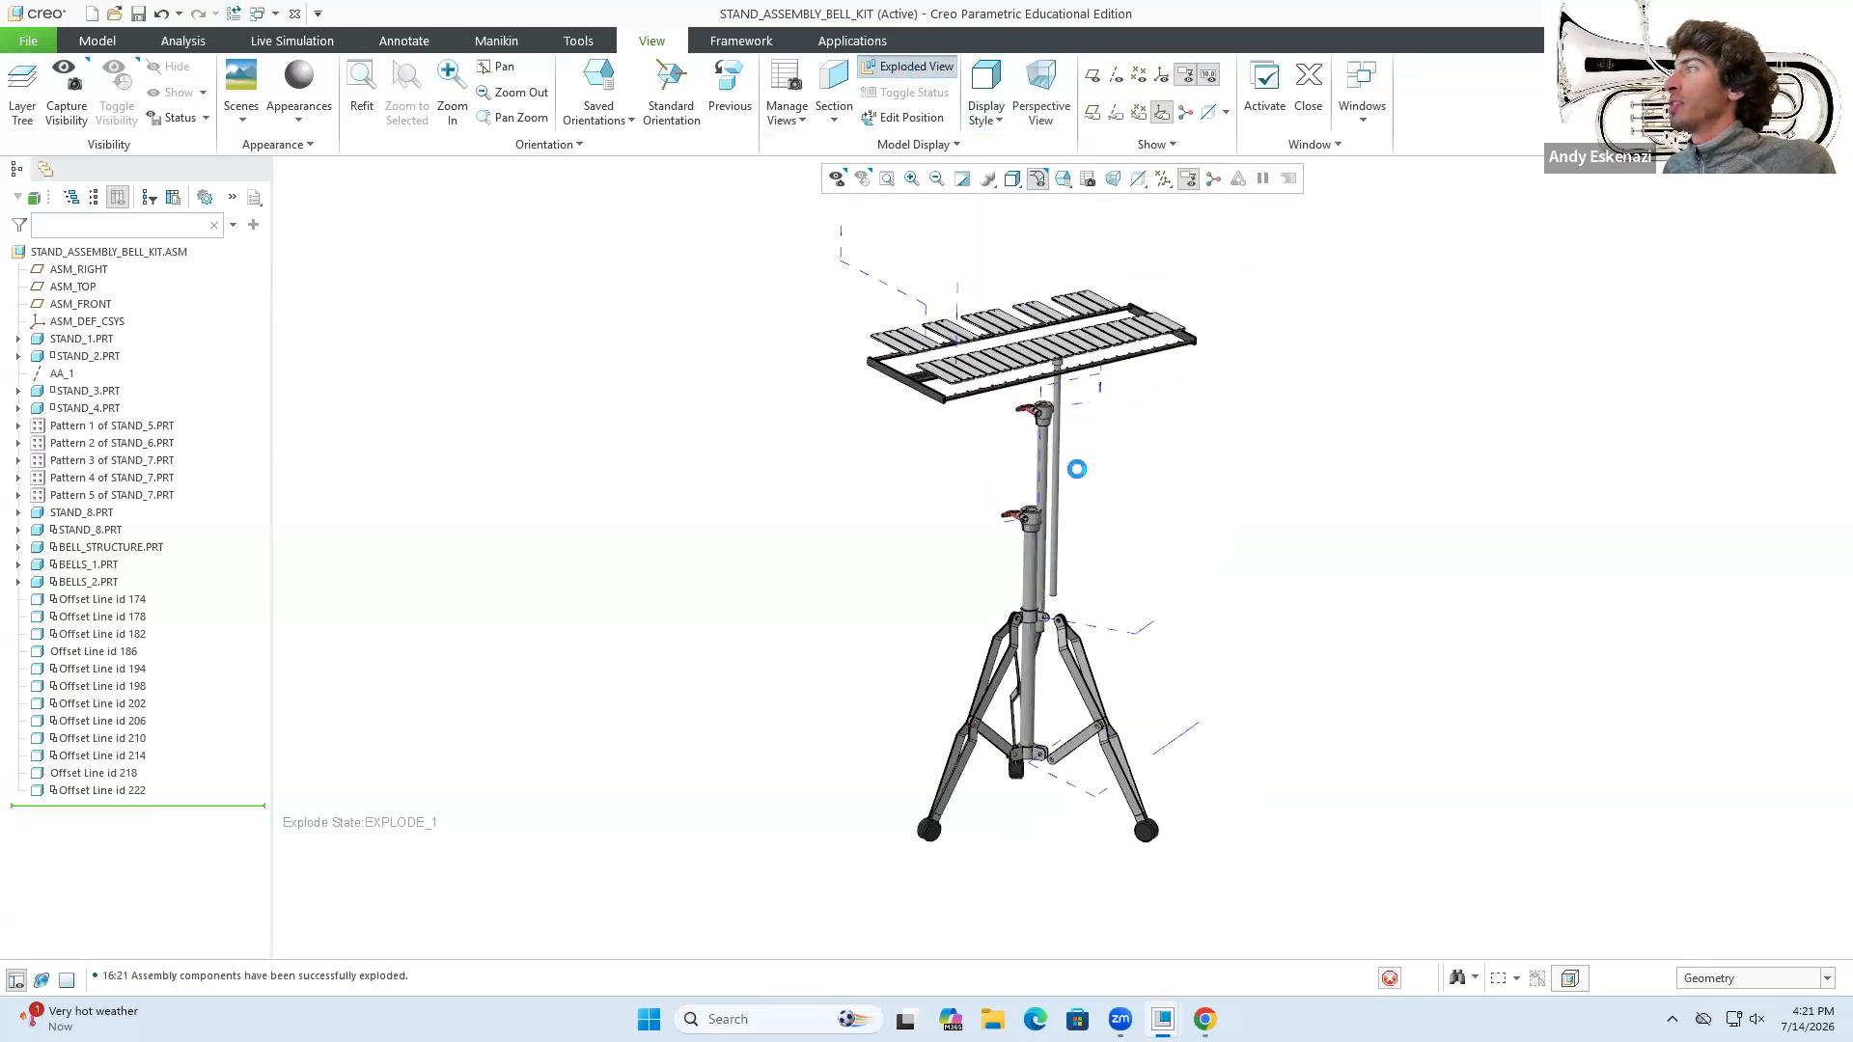
click(908, 68)
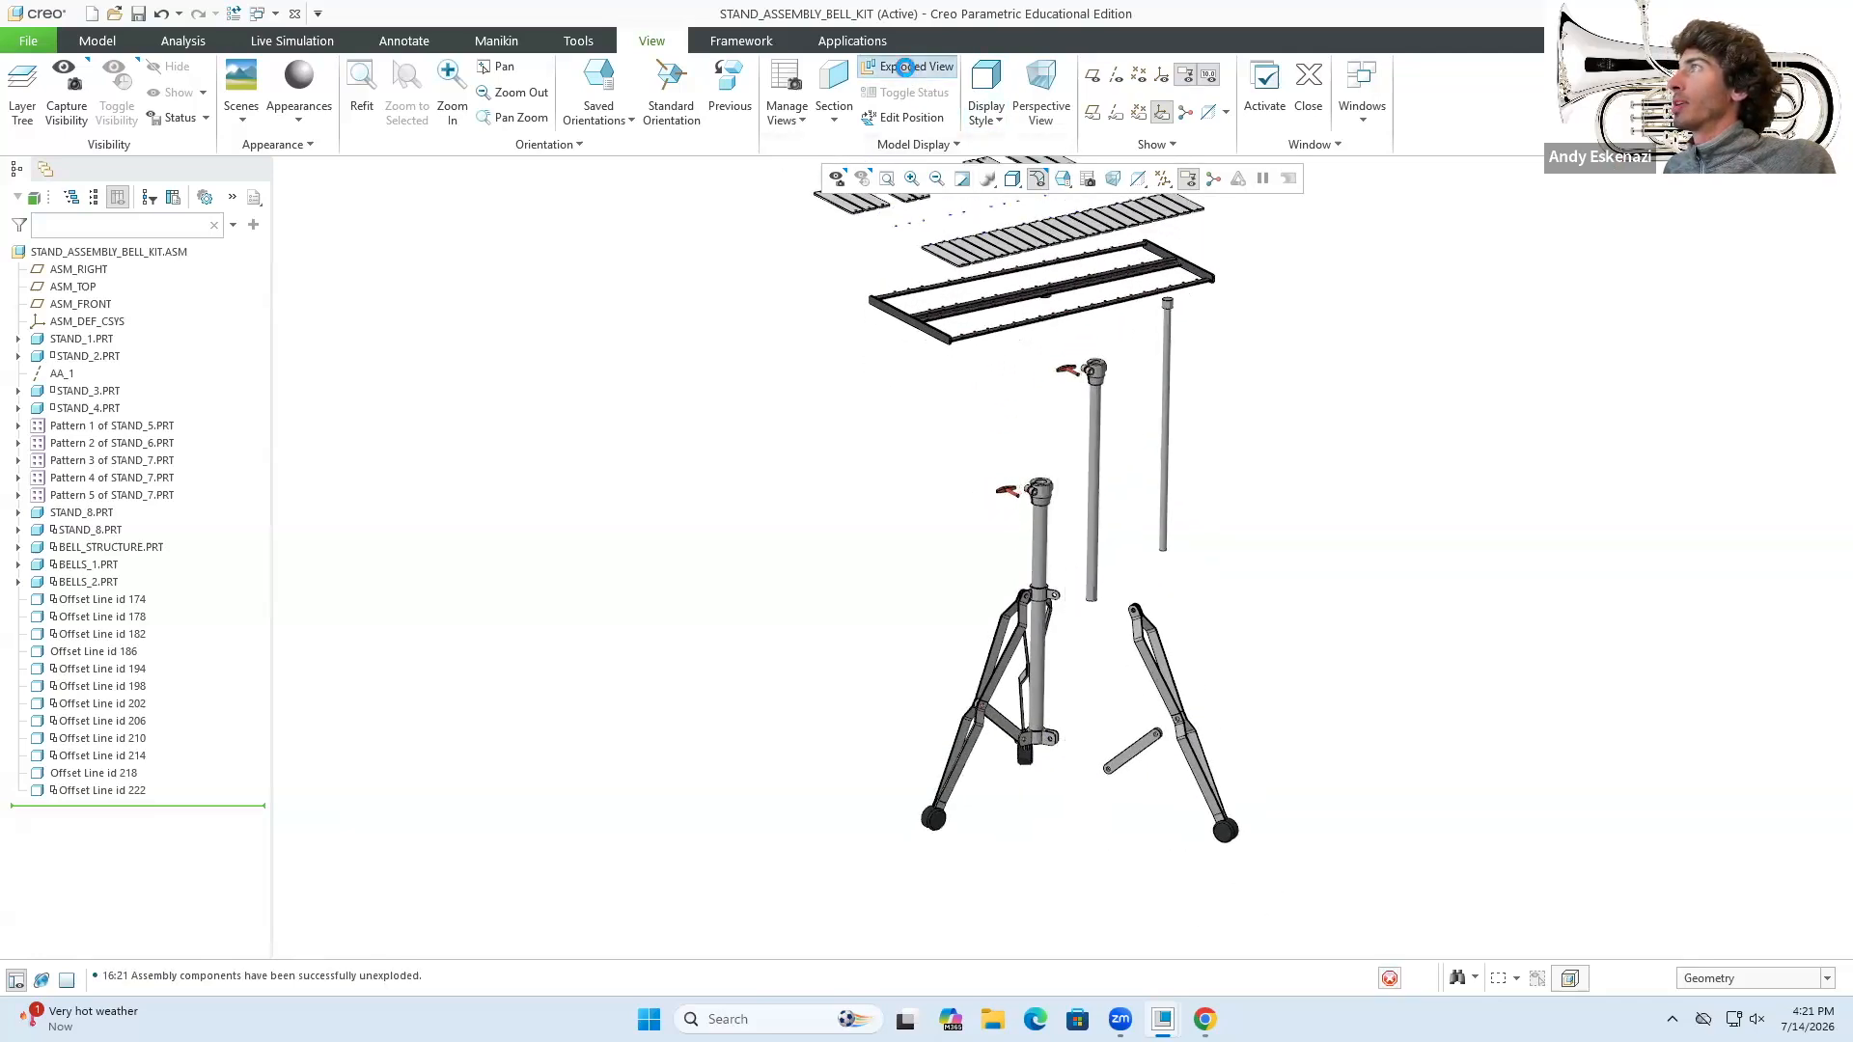
click(905, 66)
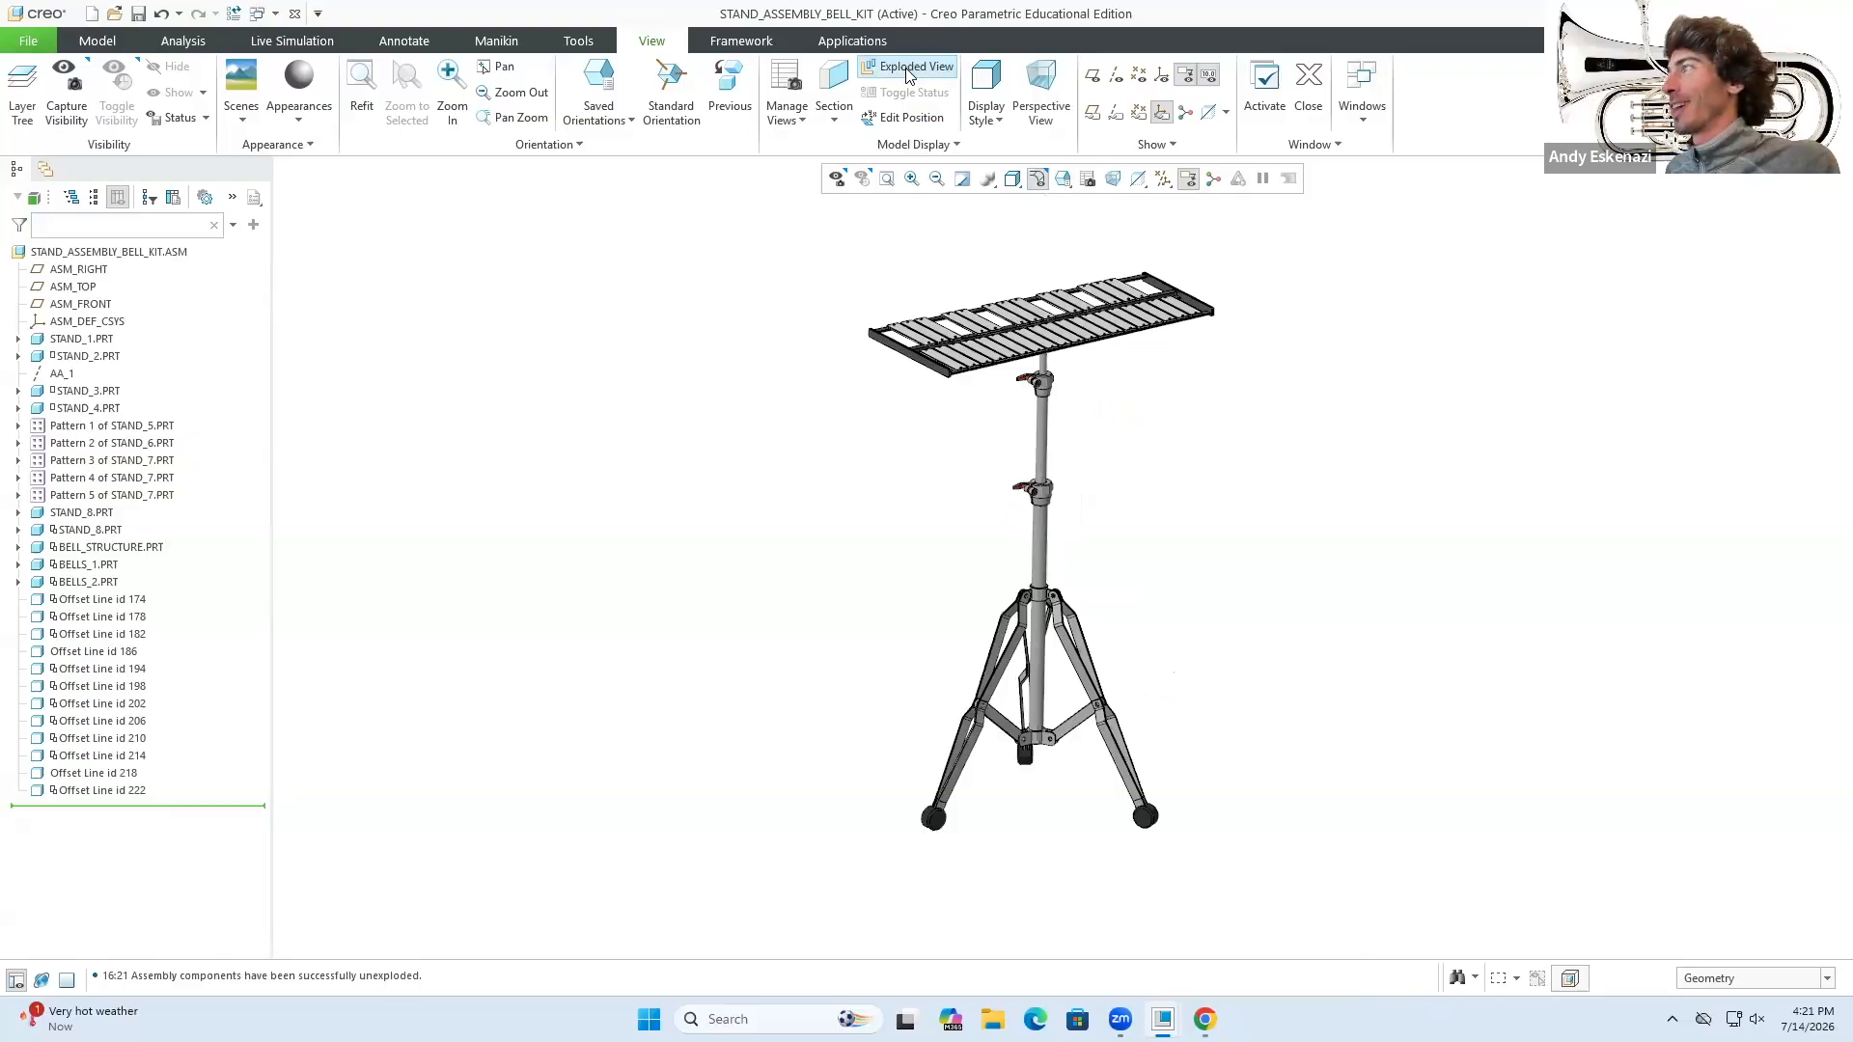
- Activate the Explode_1 explode state of the bell kit assembly through the View Manager
click(787, 108)
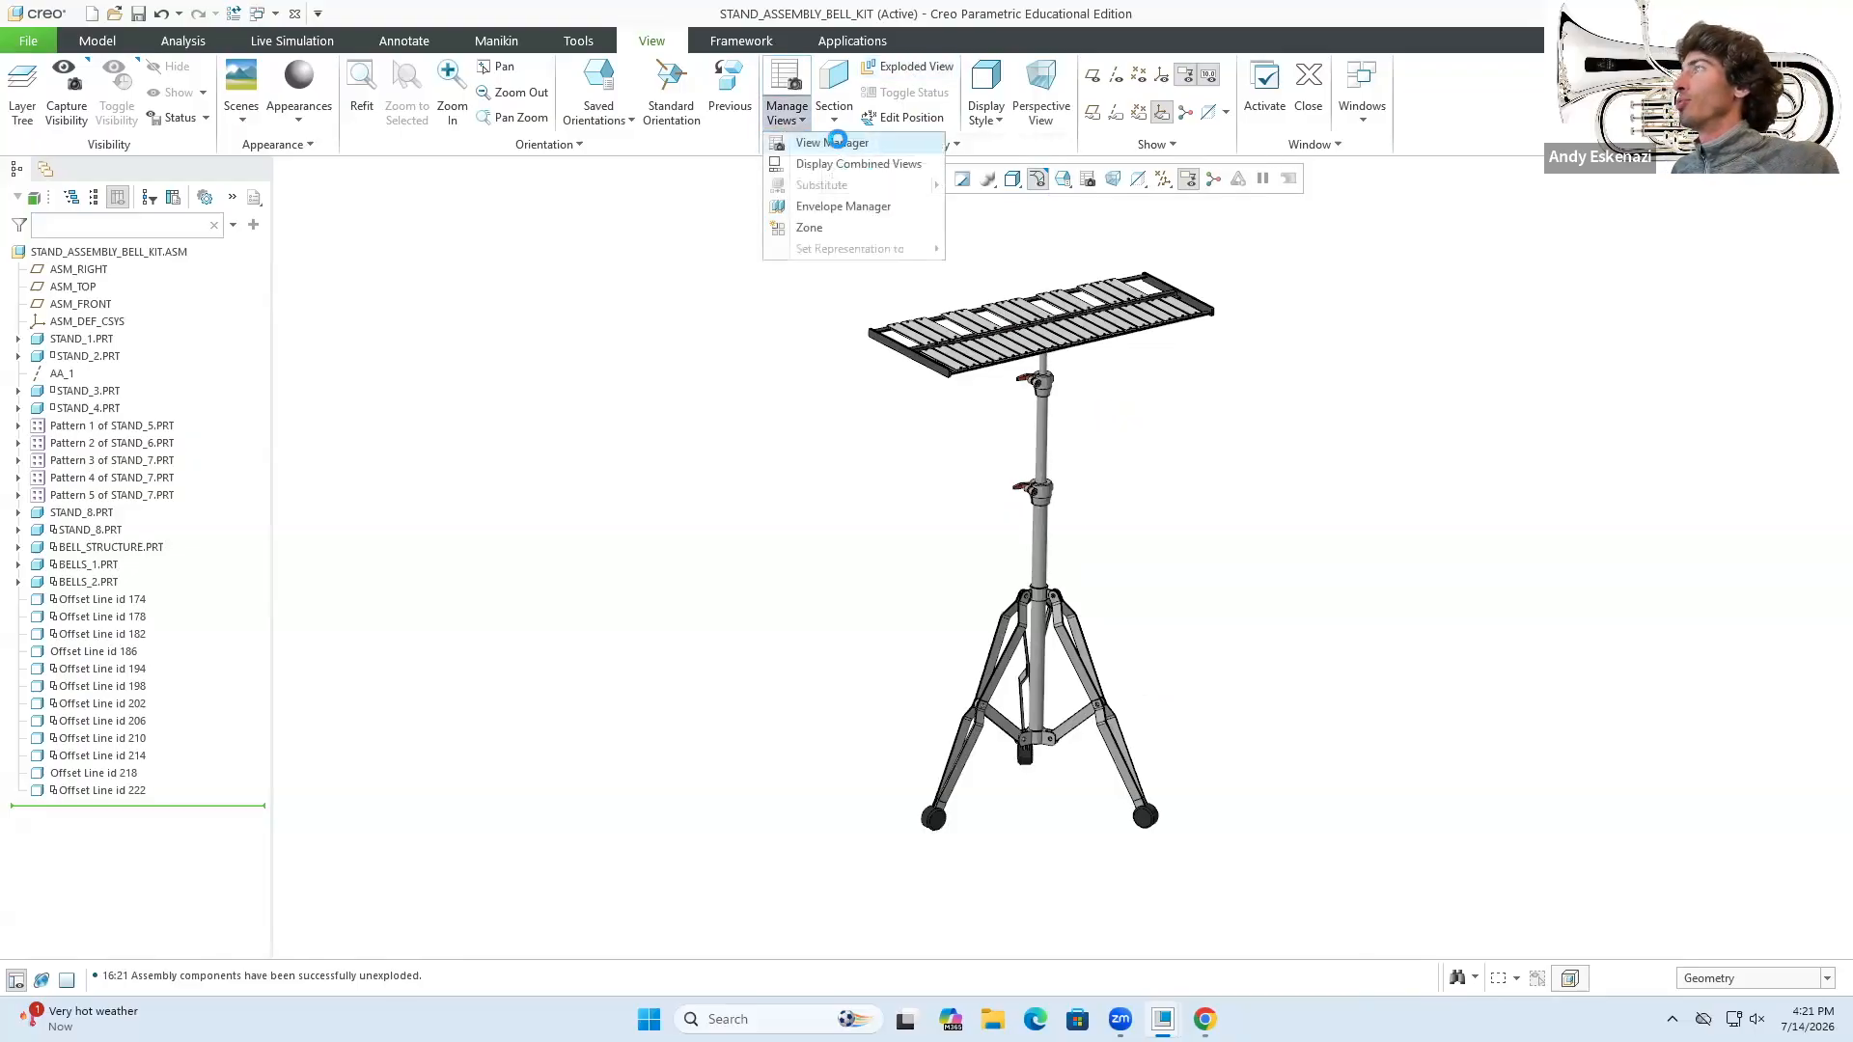
click(835, 141)
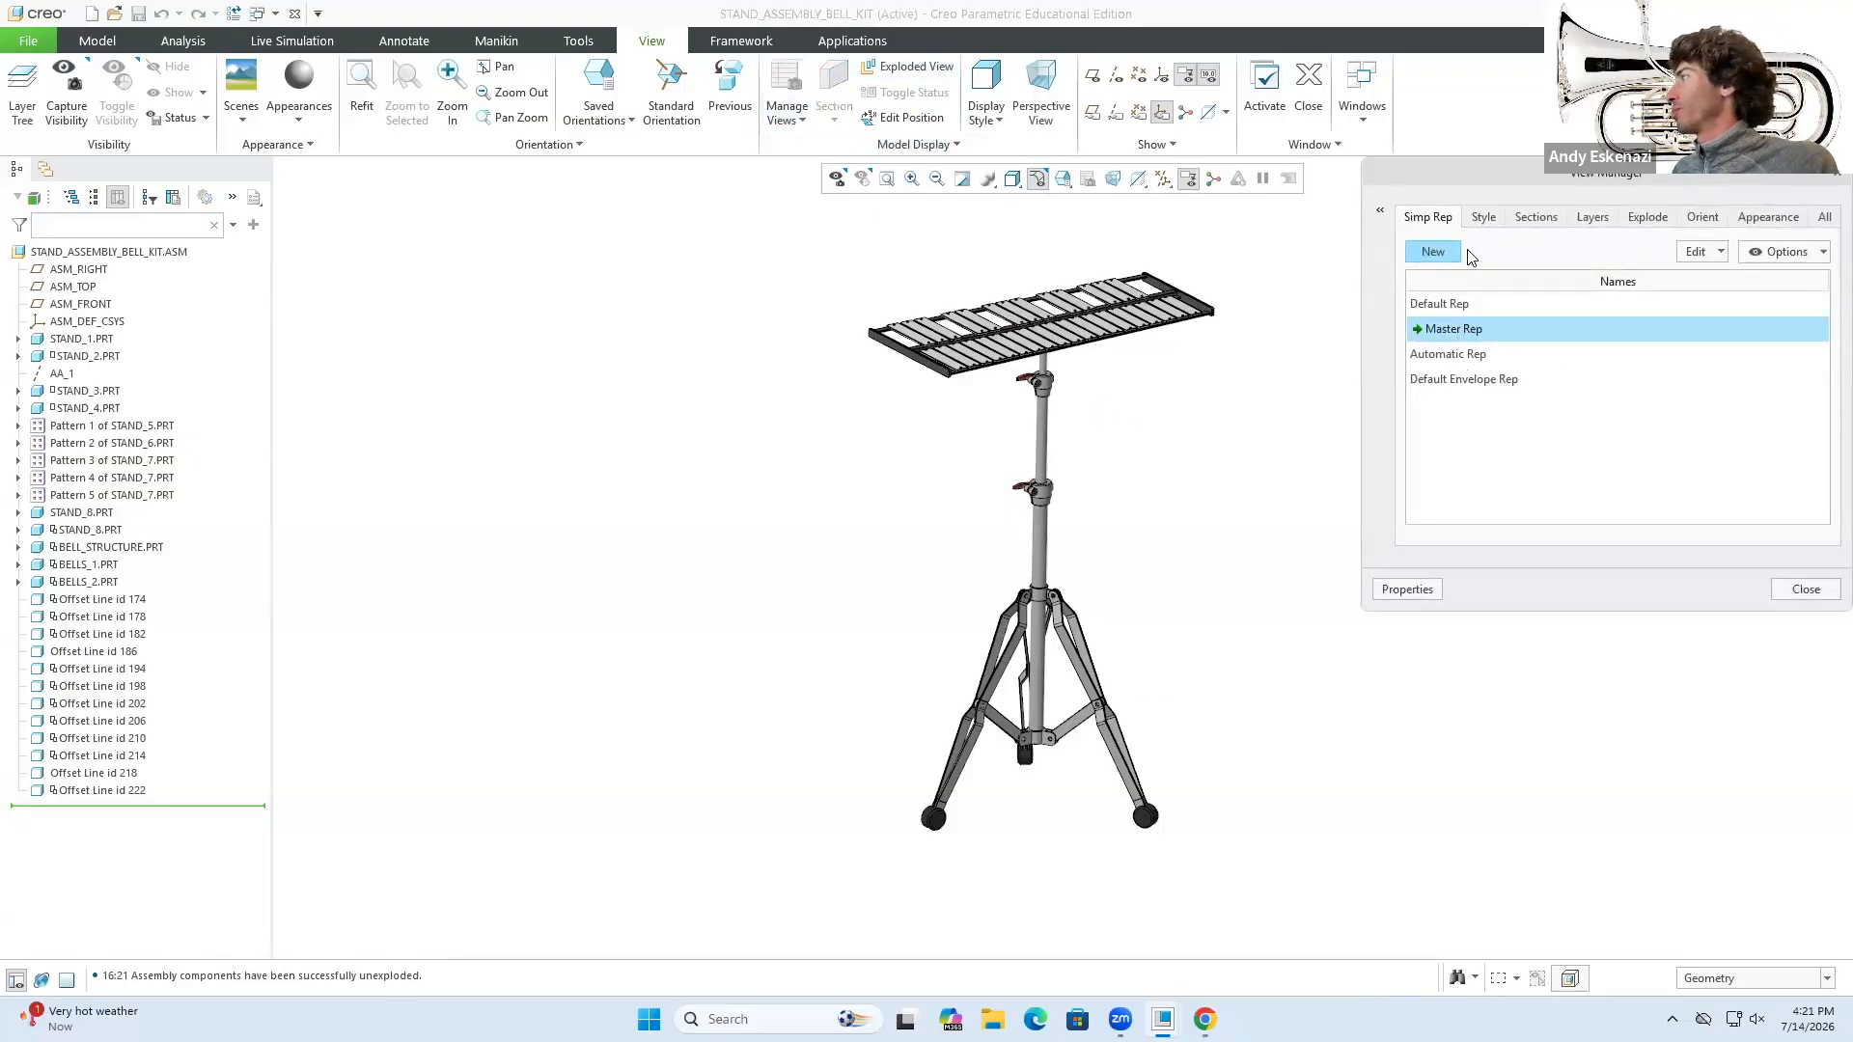
click(1702, 217)
click(1648, 218)
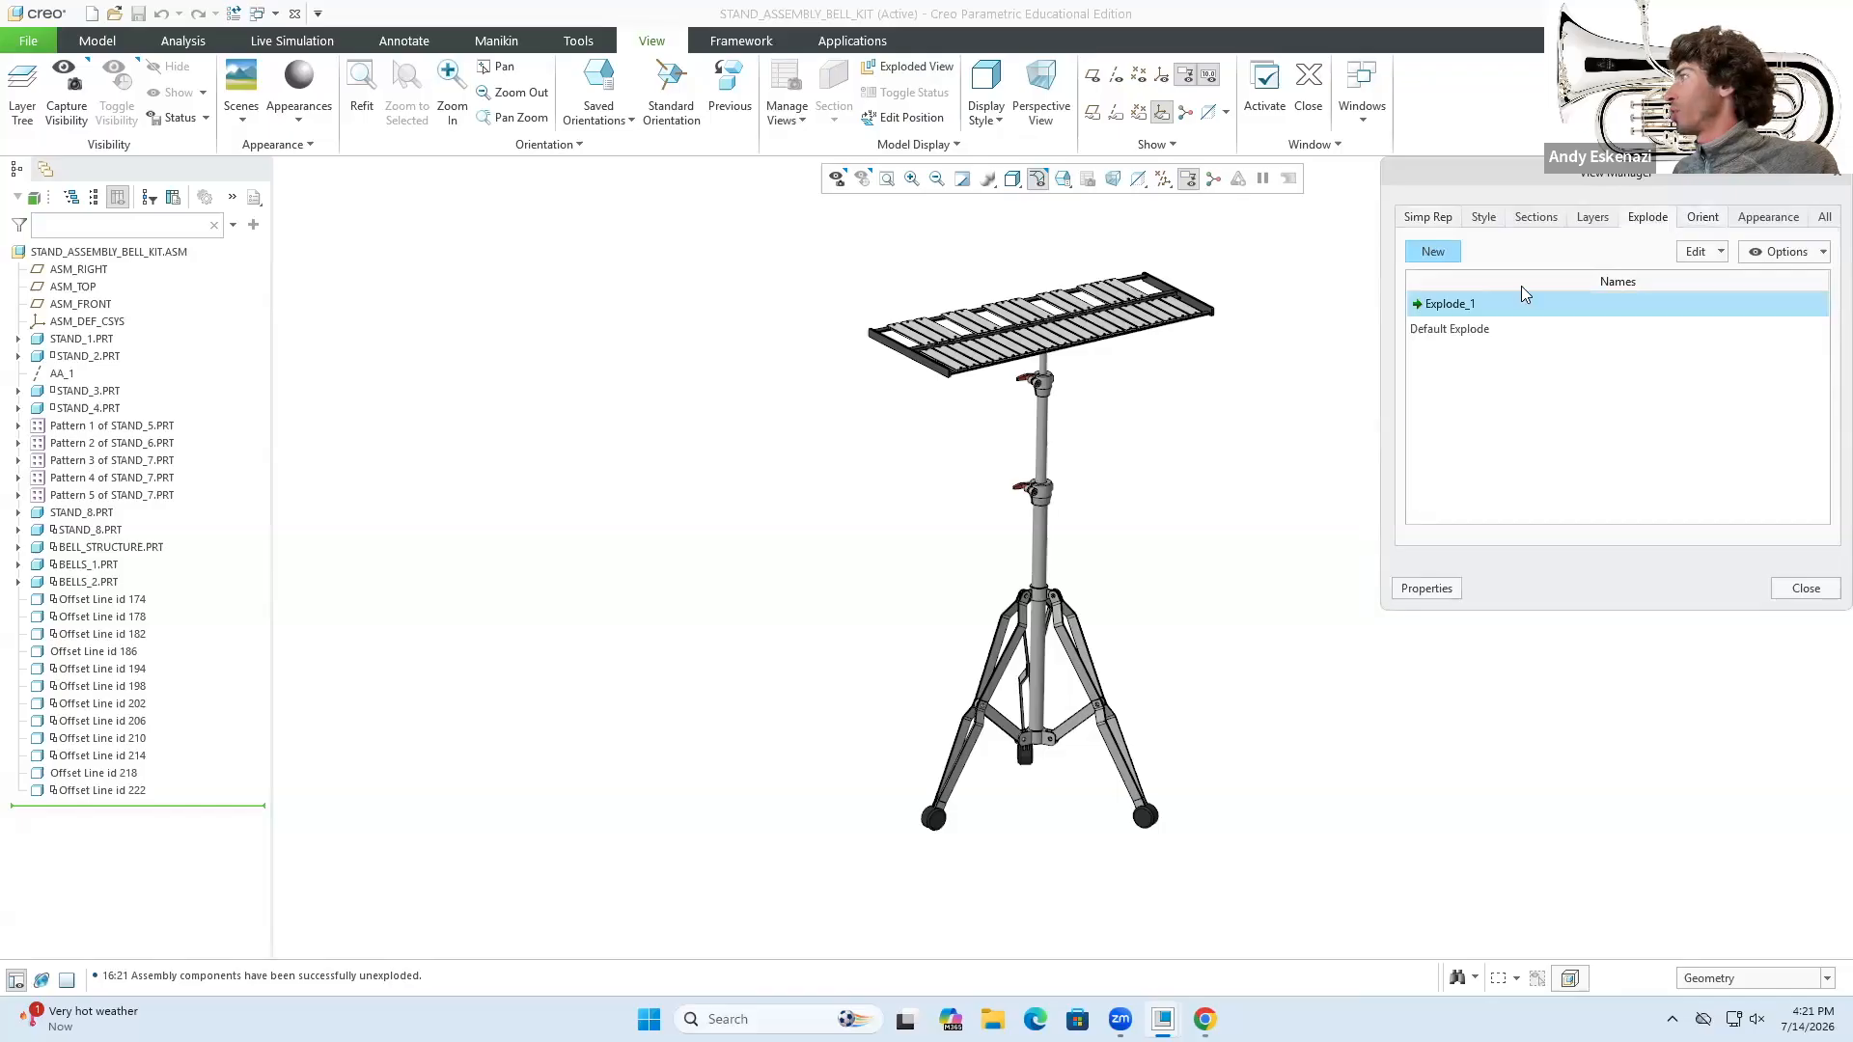
right_click(1457, 305)
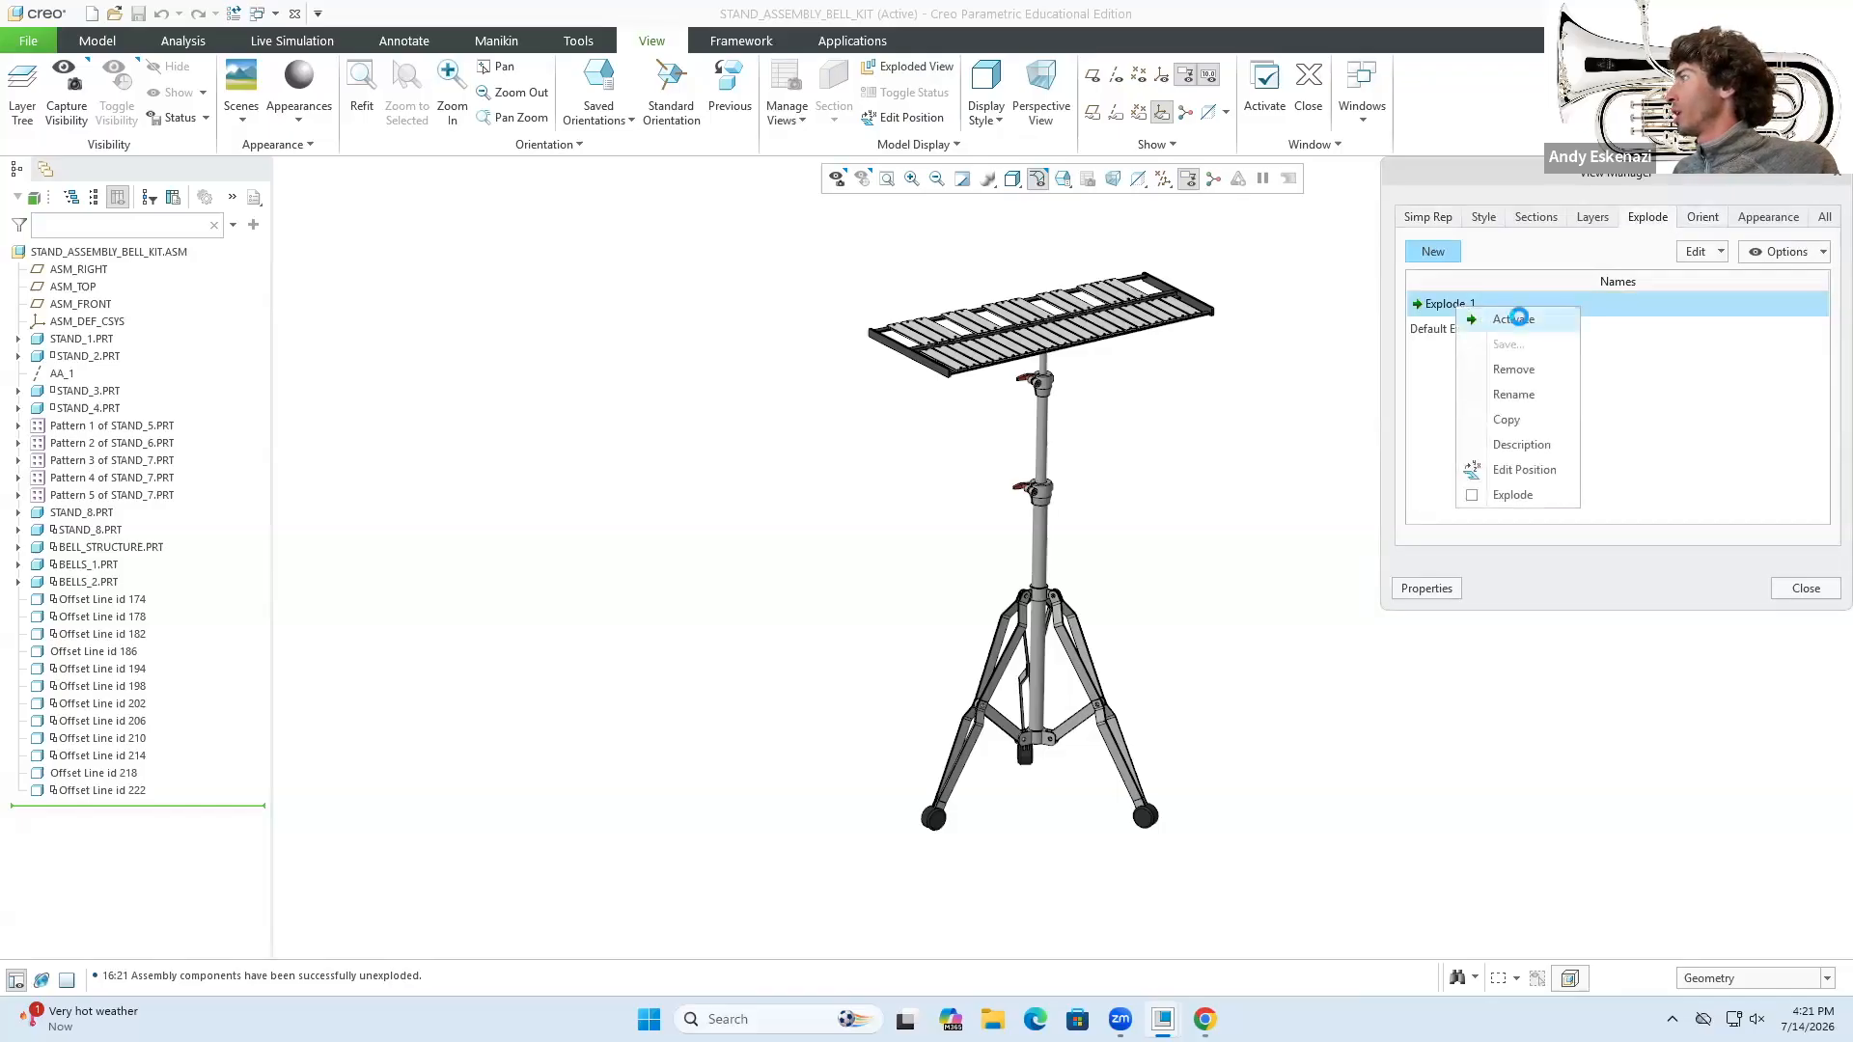
click(1515, 319)
- Examine the exploded bell kit stand from several angles, including the separated leg, fasteners, tubes and bell frame
shift+middle_drag(1143, 438, 1061, 547)
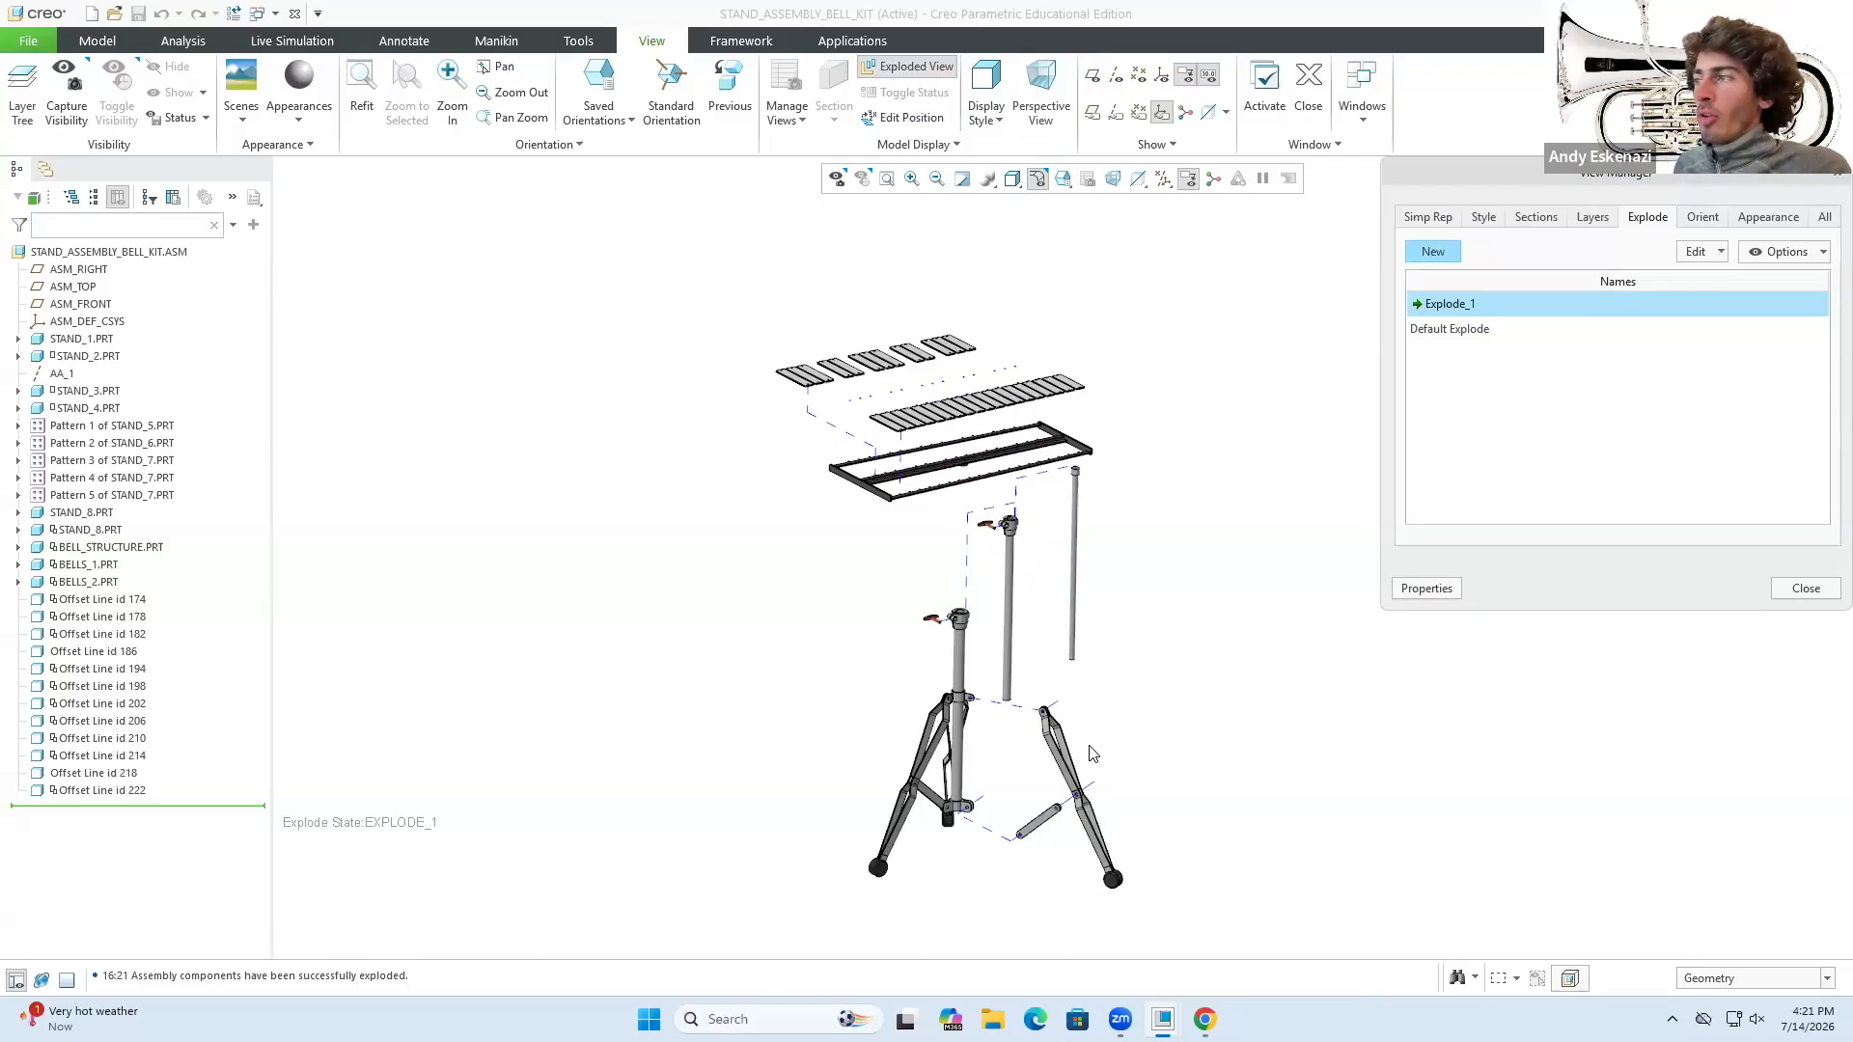
scroll(1061, 830, up, 2)
scroll(913, 709, up, 3)
middle_drag(913, 709, 712, 730)
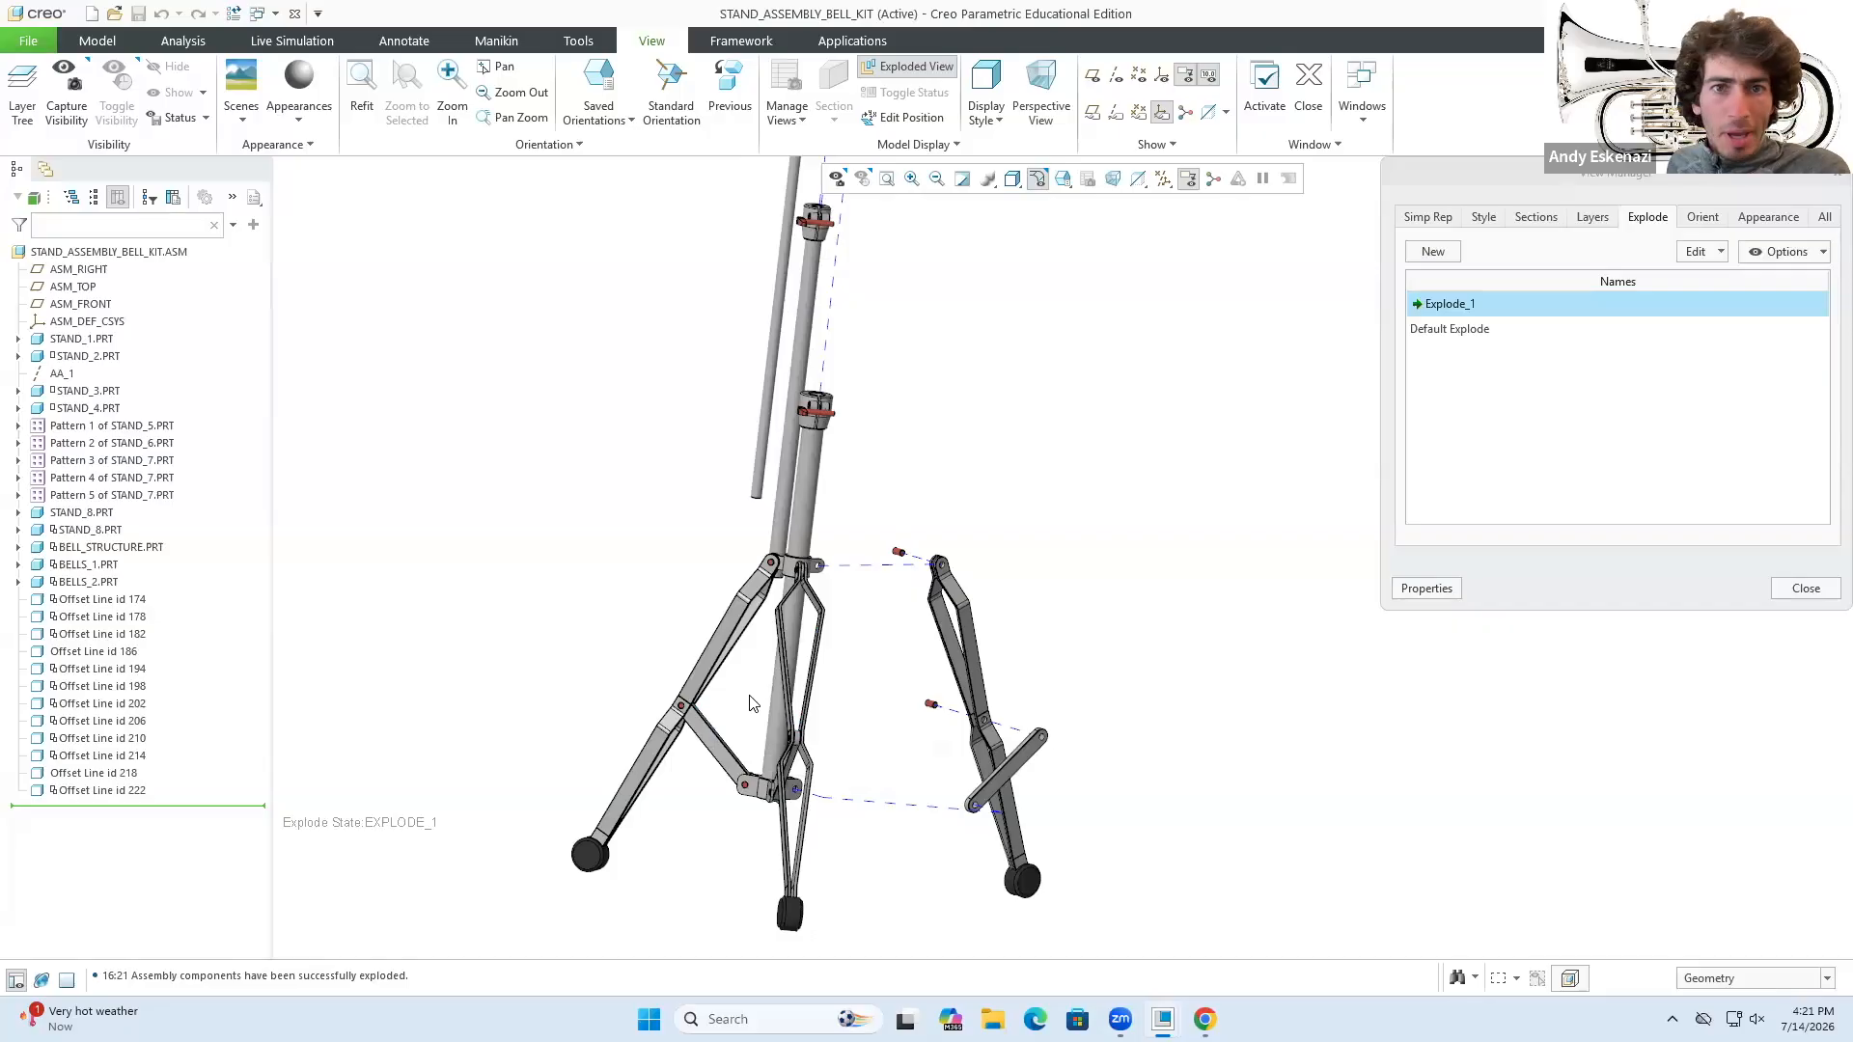
mouse_move(748, 704)
middle_down()
mouse_move(637, 674)
mouse_move(762, 553)
middle_up()
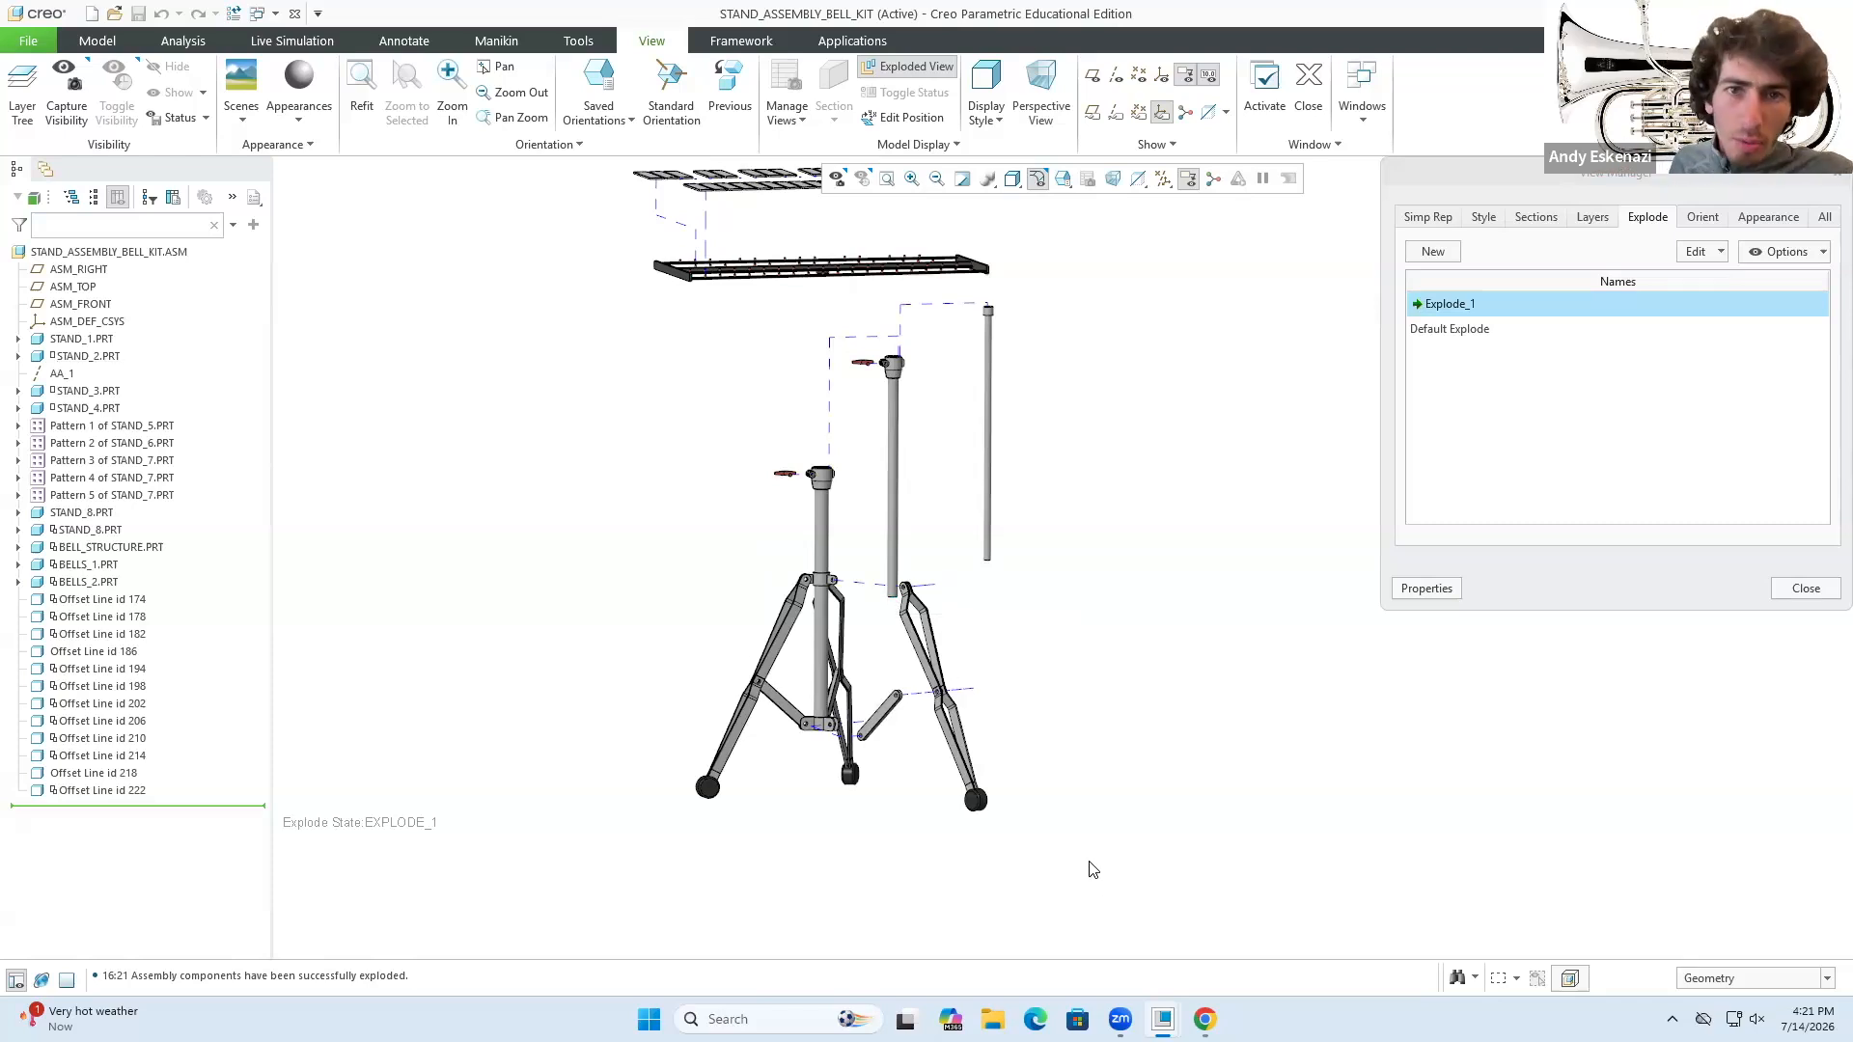
middle_drag(912, 512, 807, 329)
scroll(783, 246, up, 2)
scroll(781, 242, down, 5)
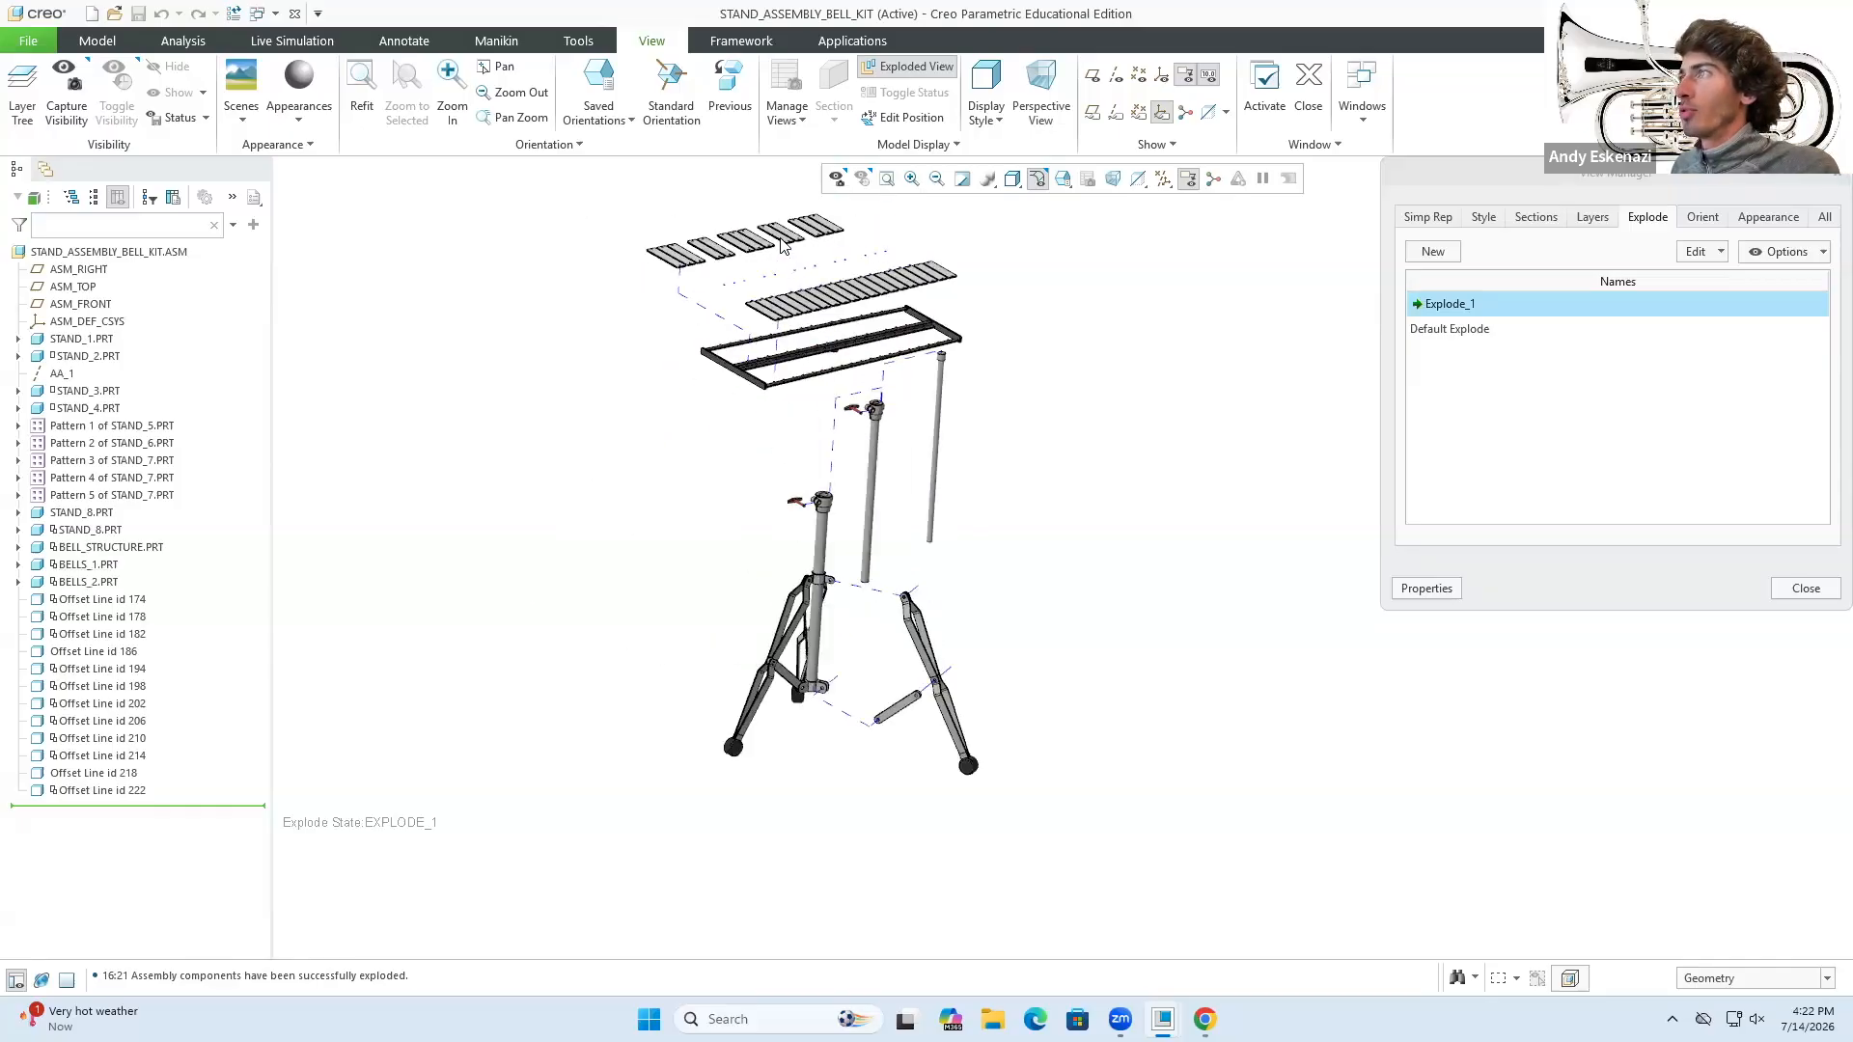
- Go through the offset lines in the model tree to identify each explode line, and close the View Manager
click(61, 599)
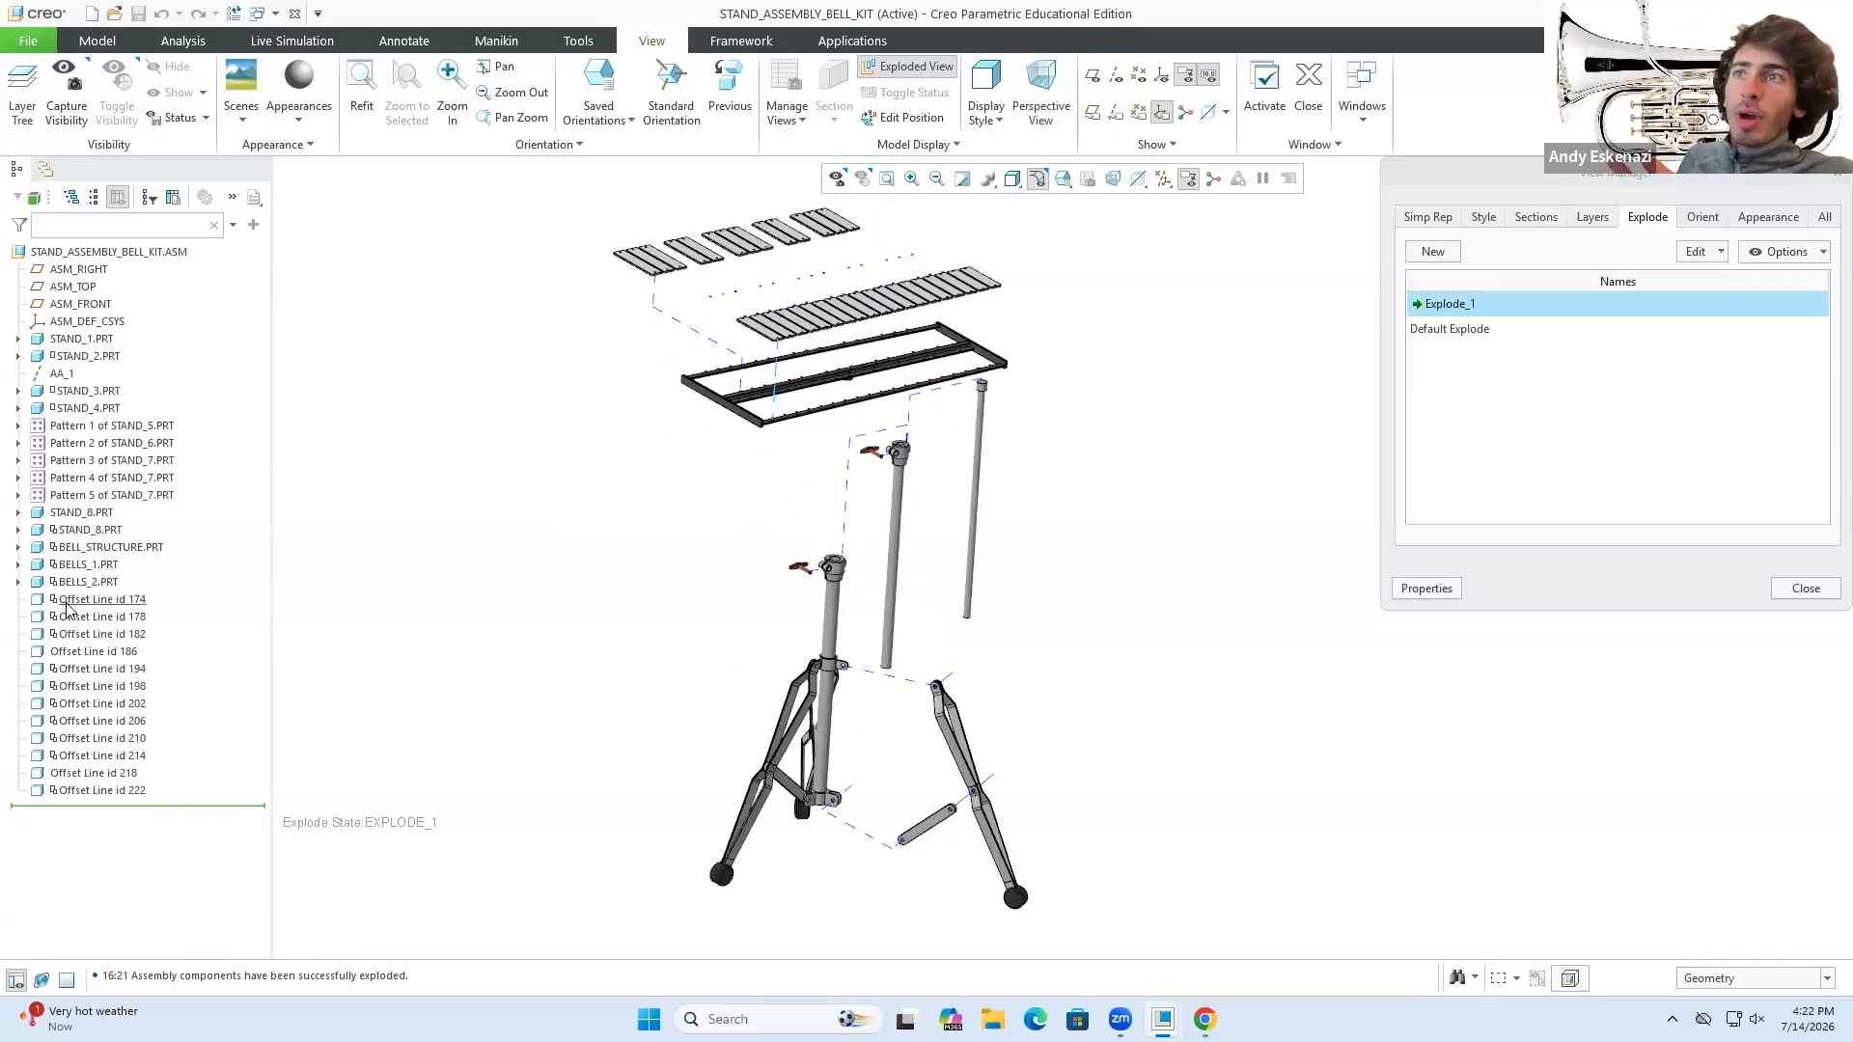
click(75, 618)
click(79, 634)
click(83, 651)
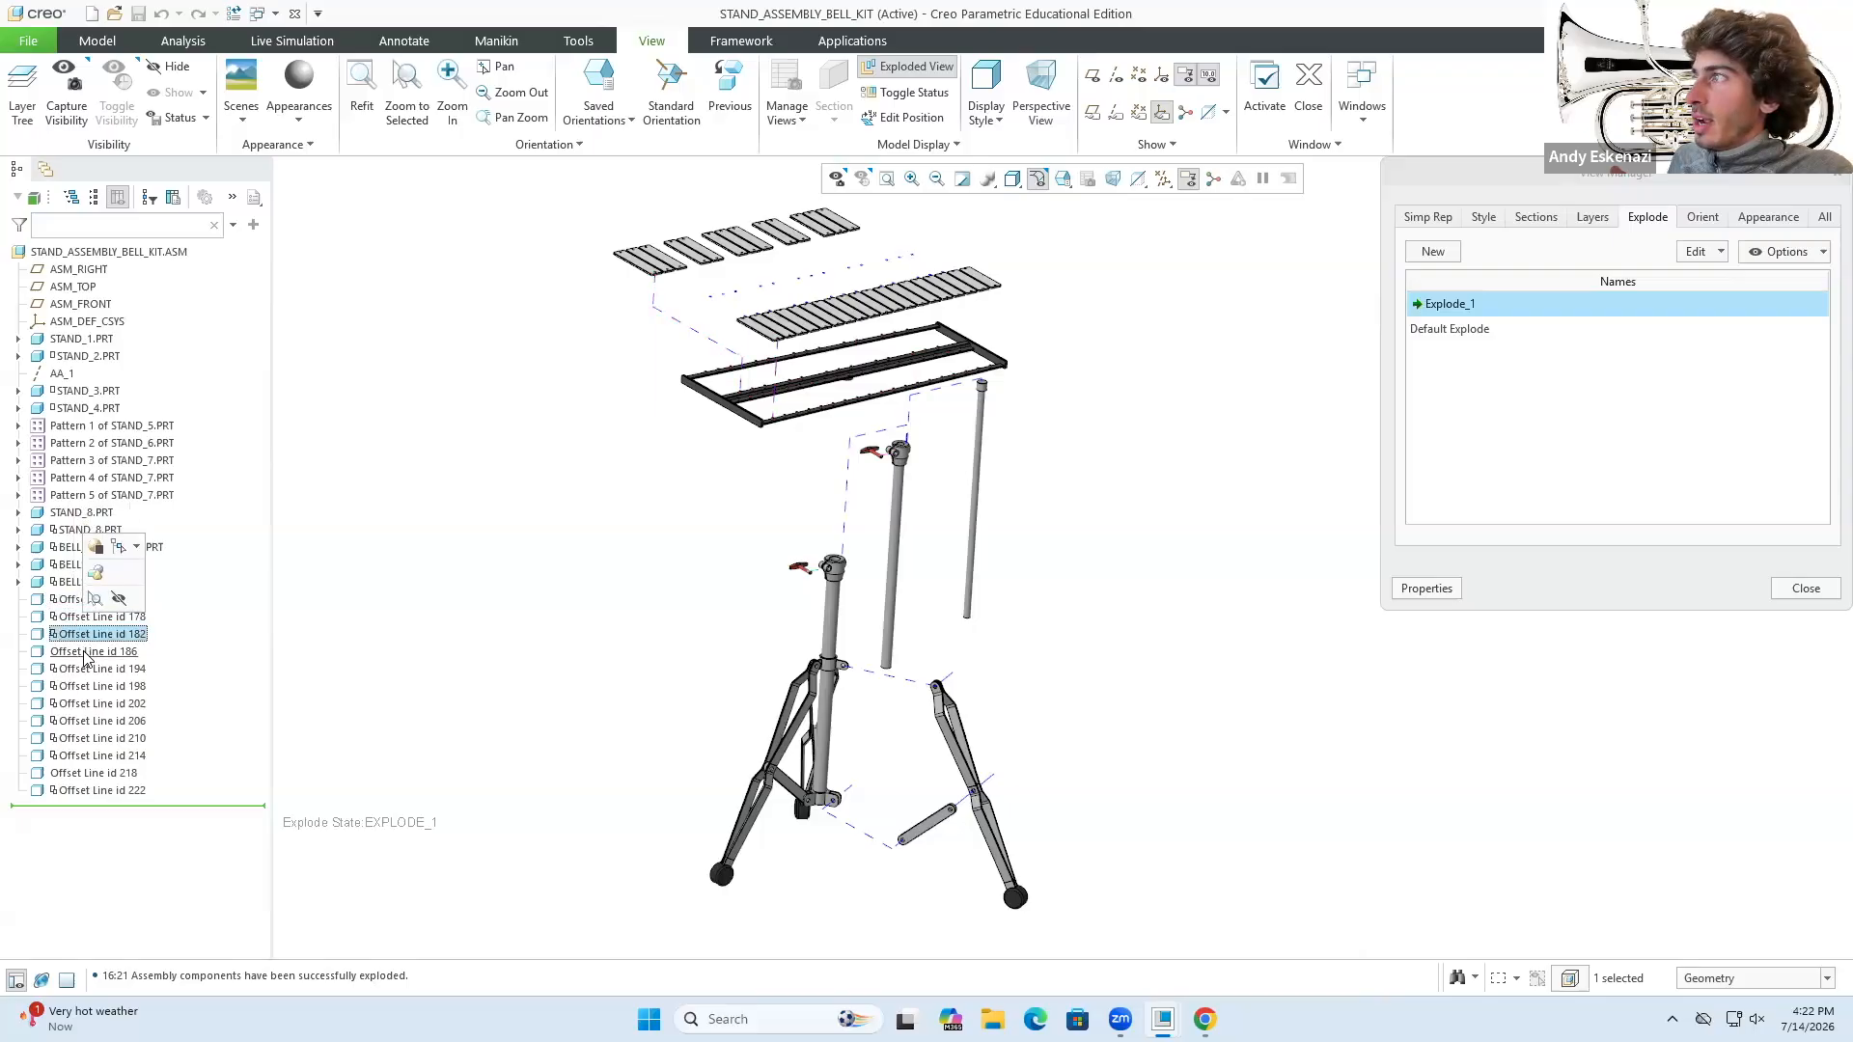
click(87, 687)
click(85, 703)
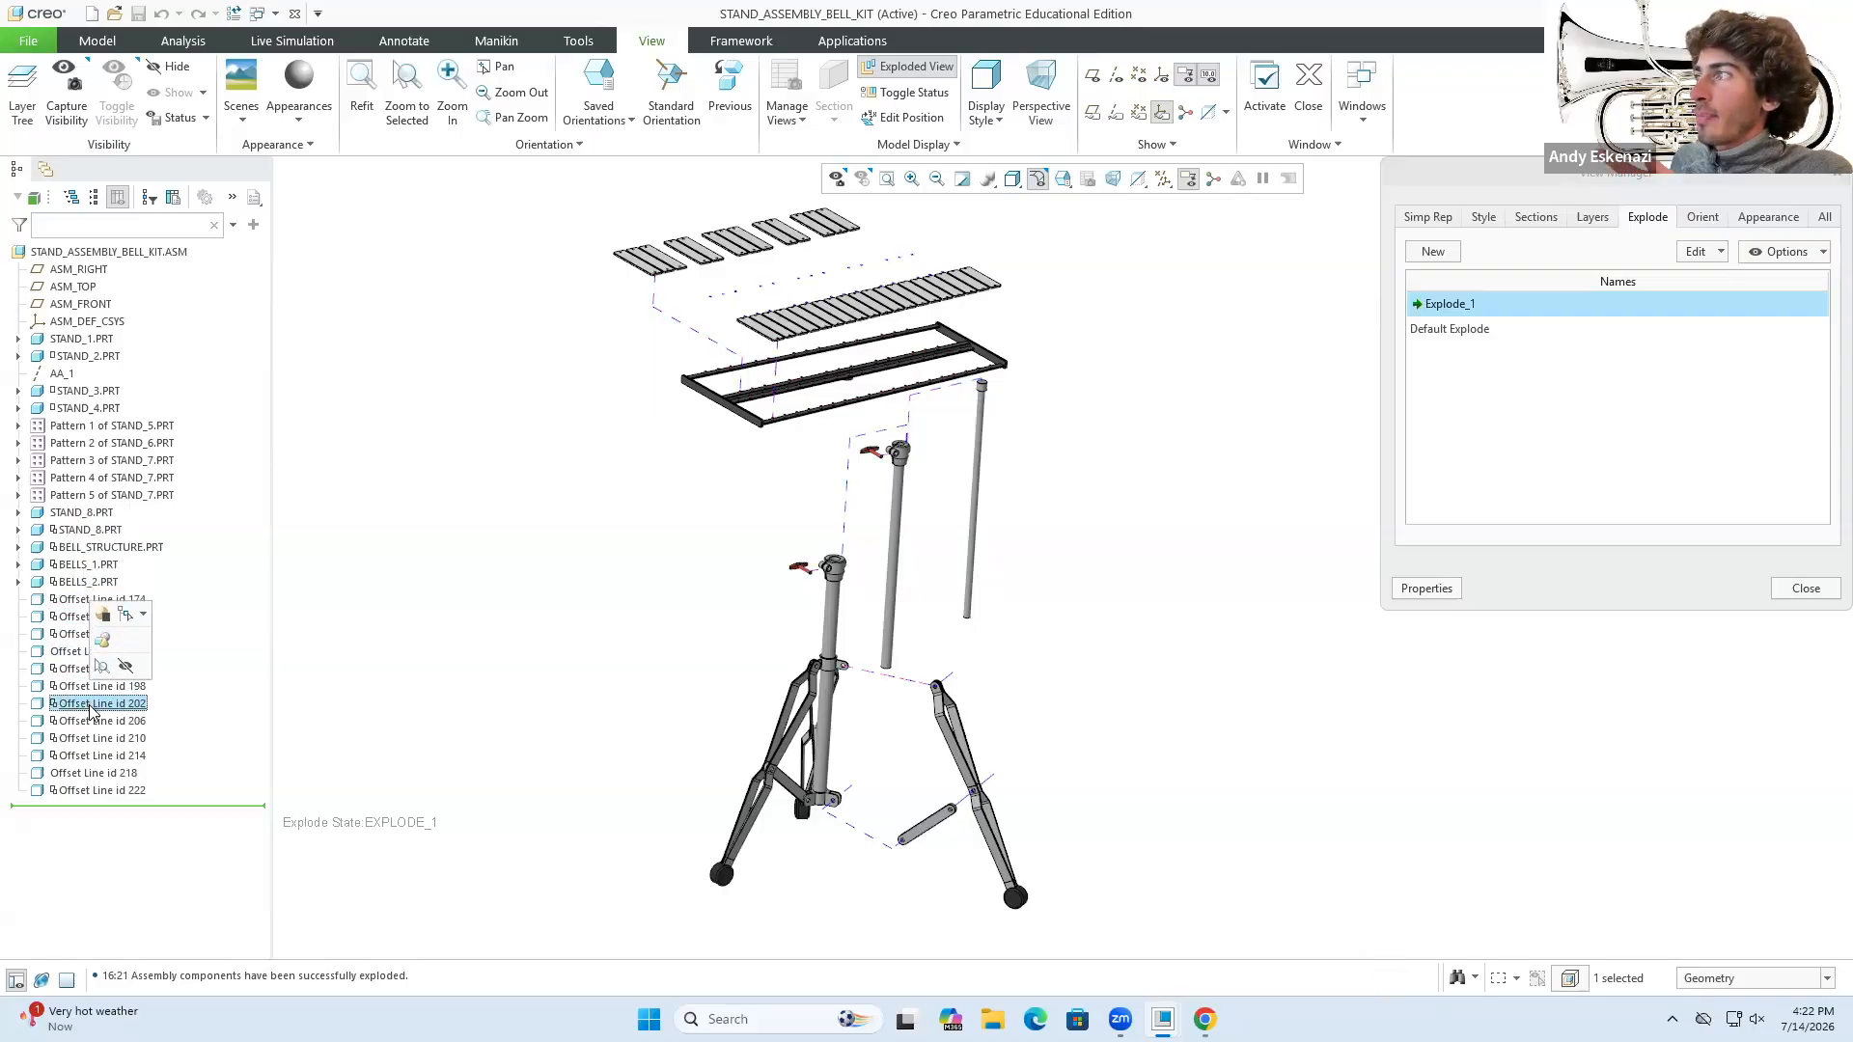
click(83, 723)
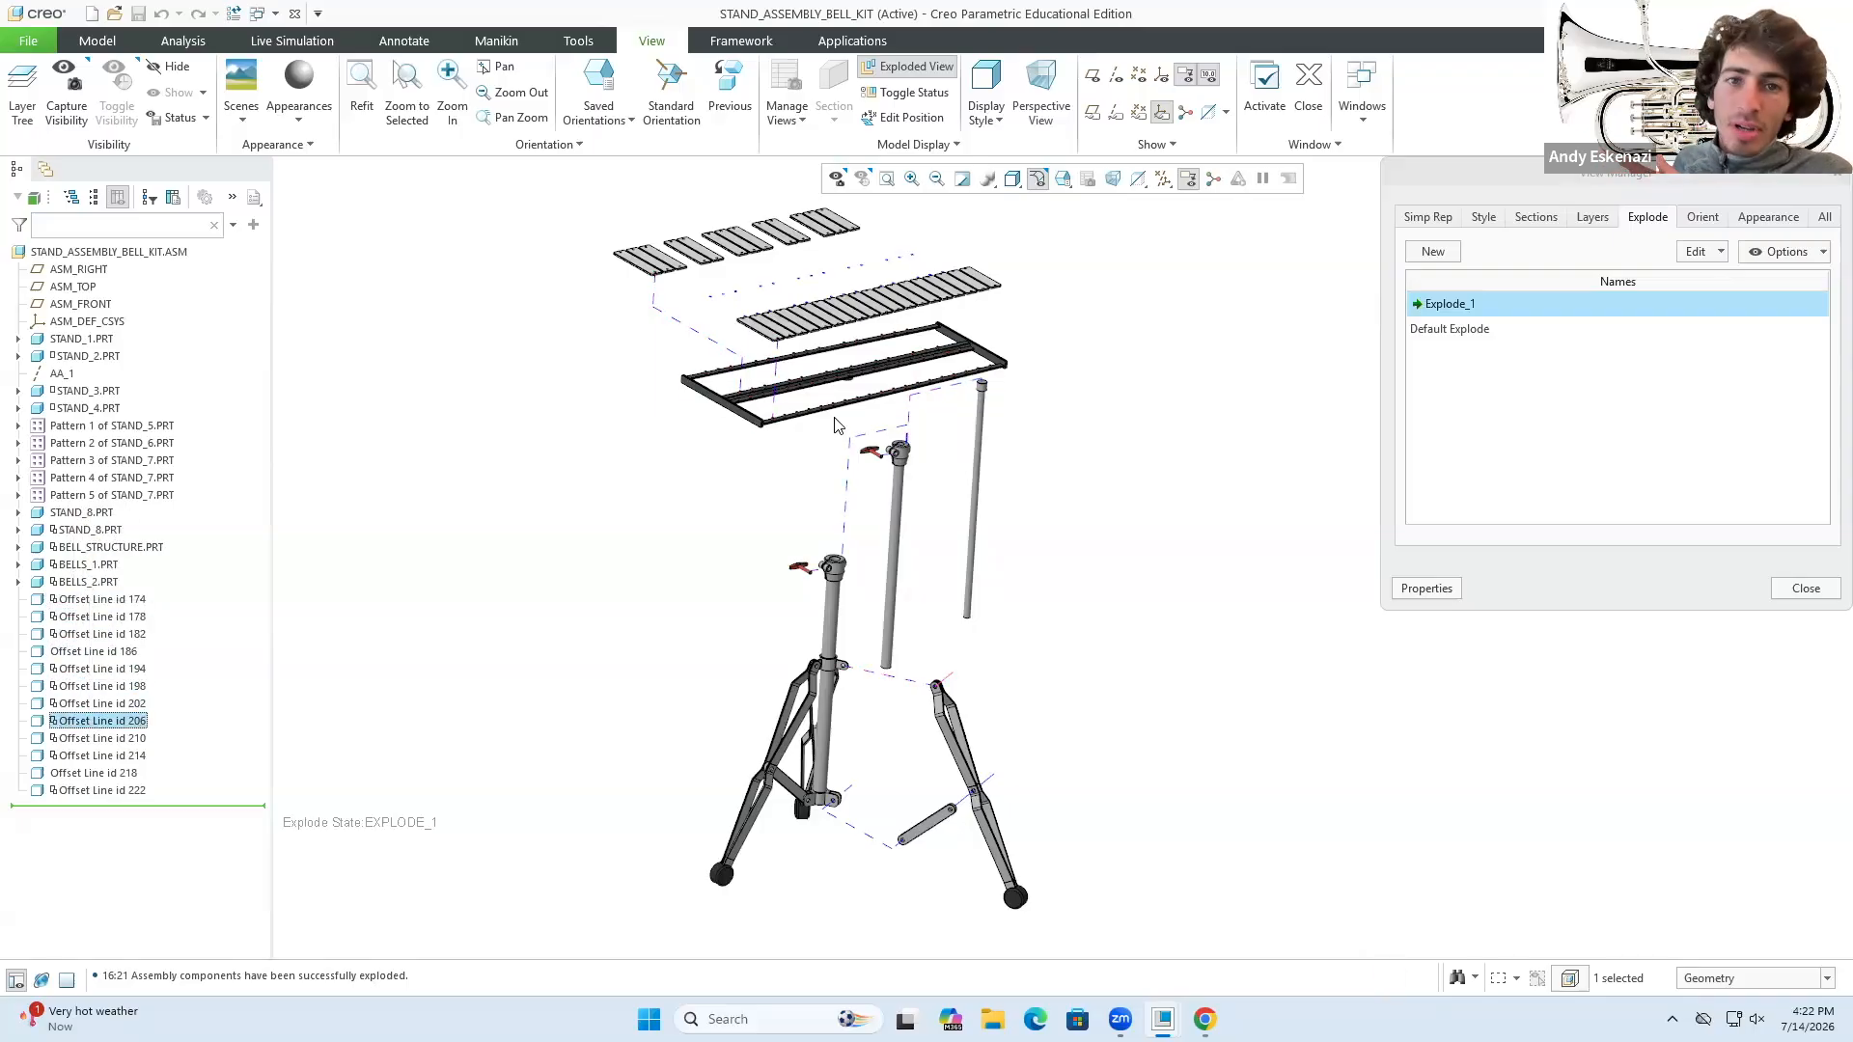
click(95, 739)
click(96, 758)
click(99, 773)
click(101, 791)
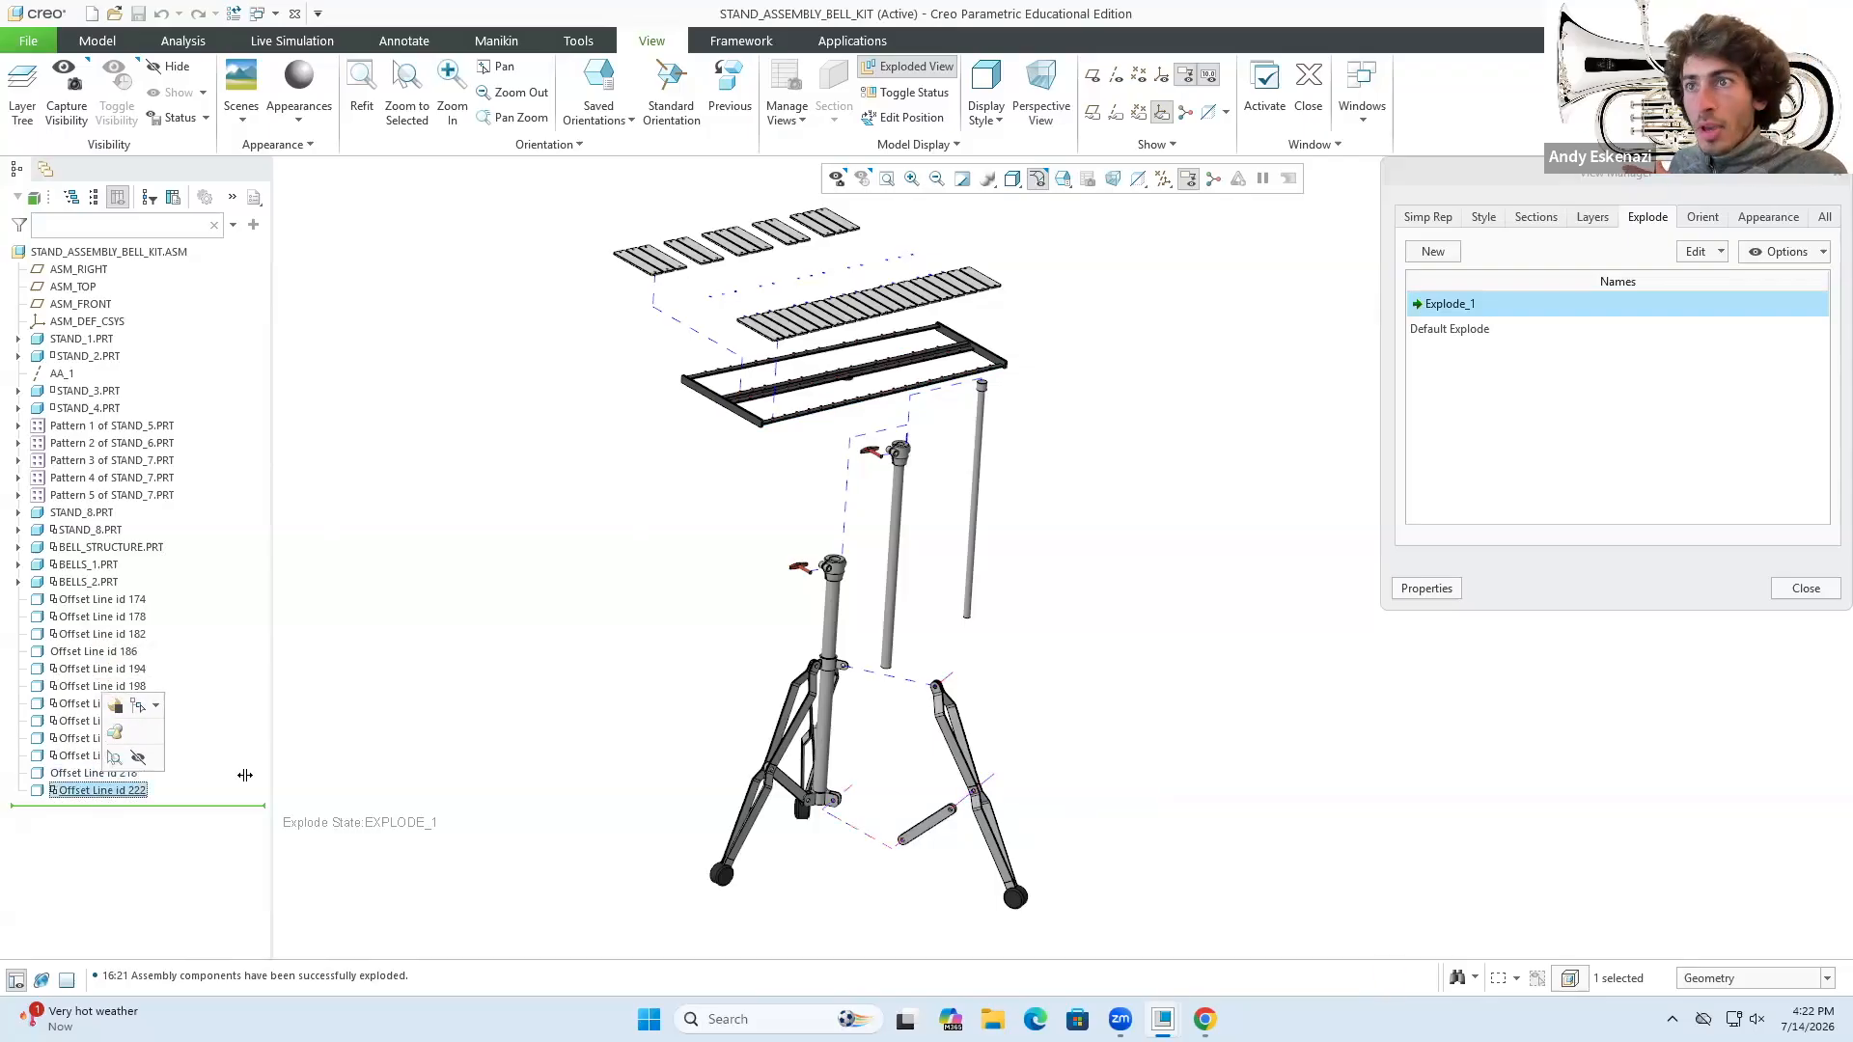
click(602, 736)
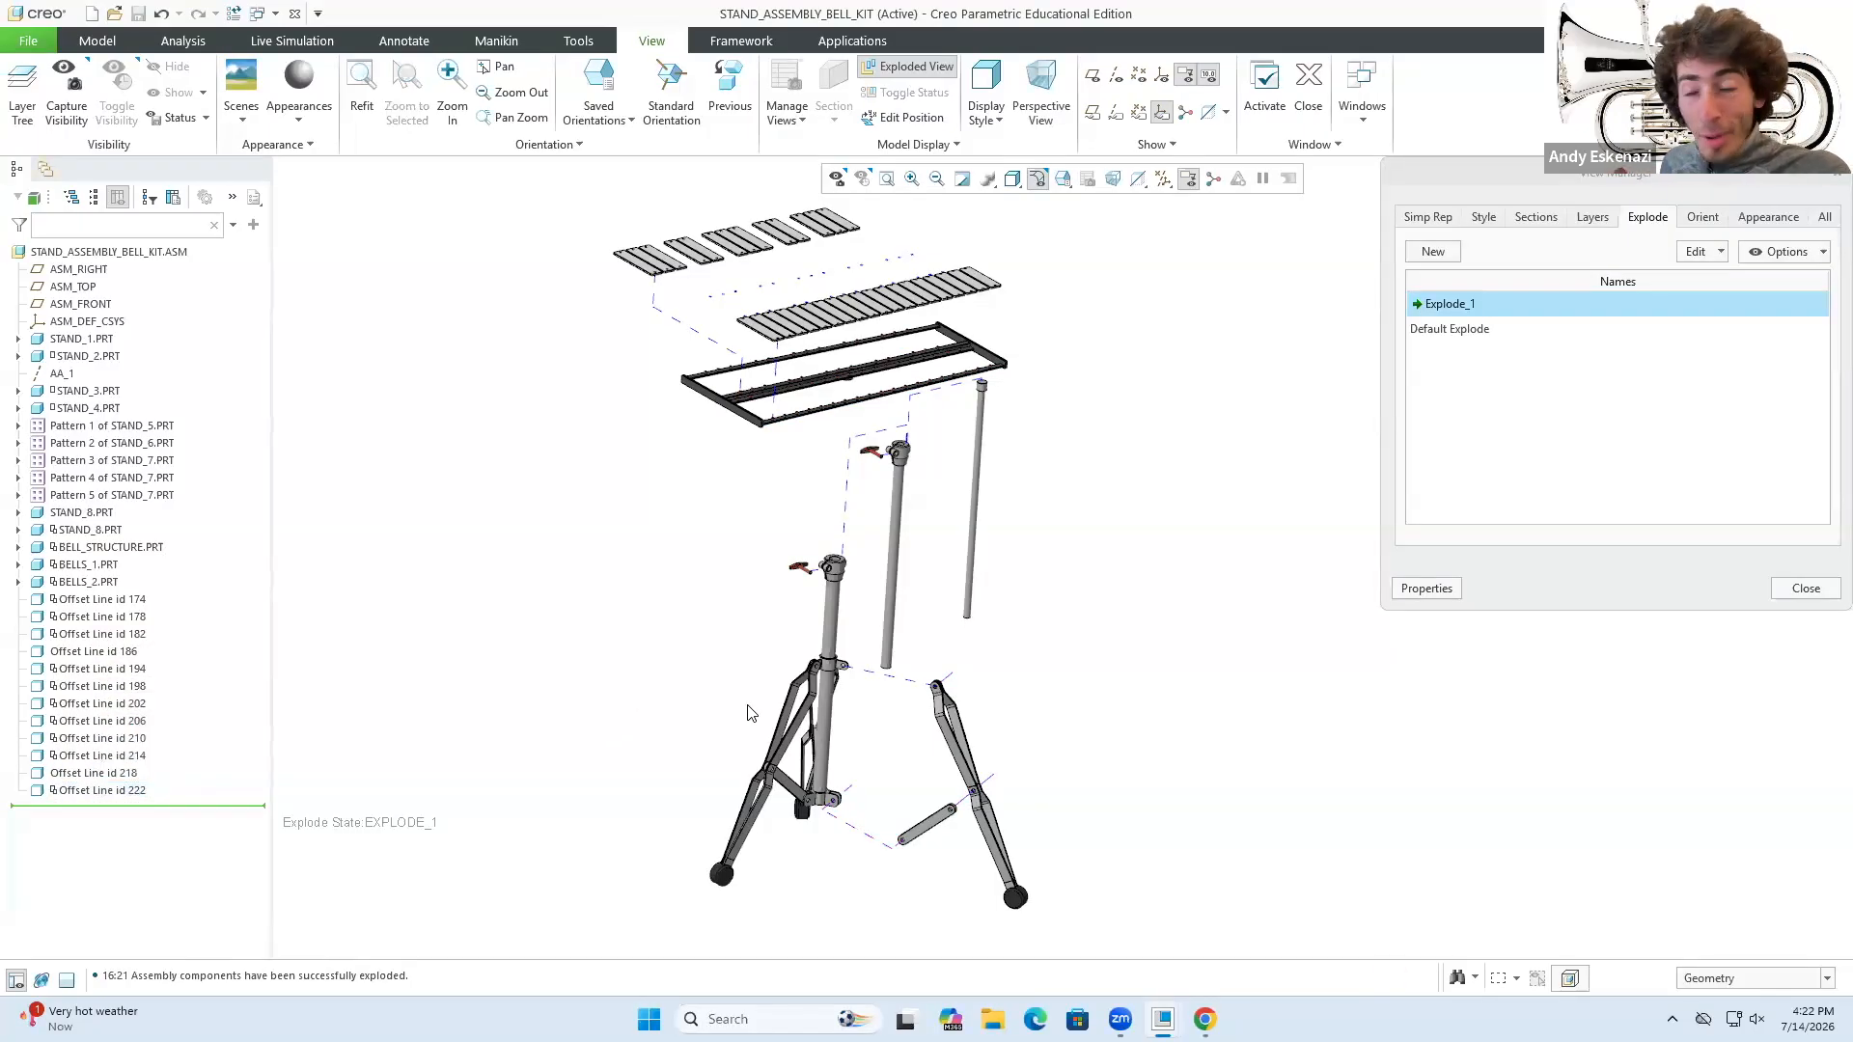
click(1827, 182)
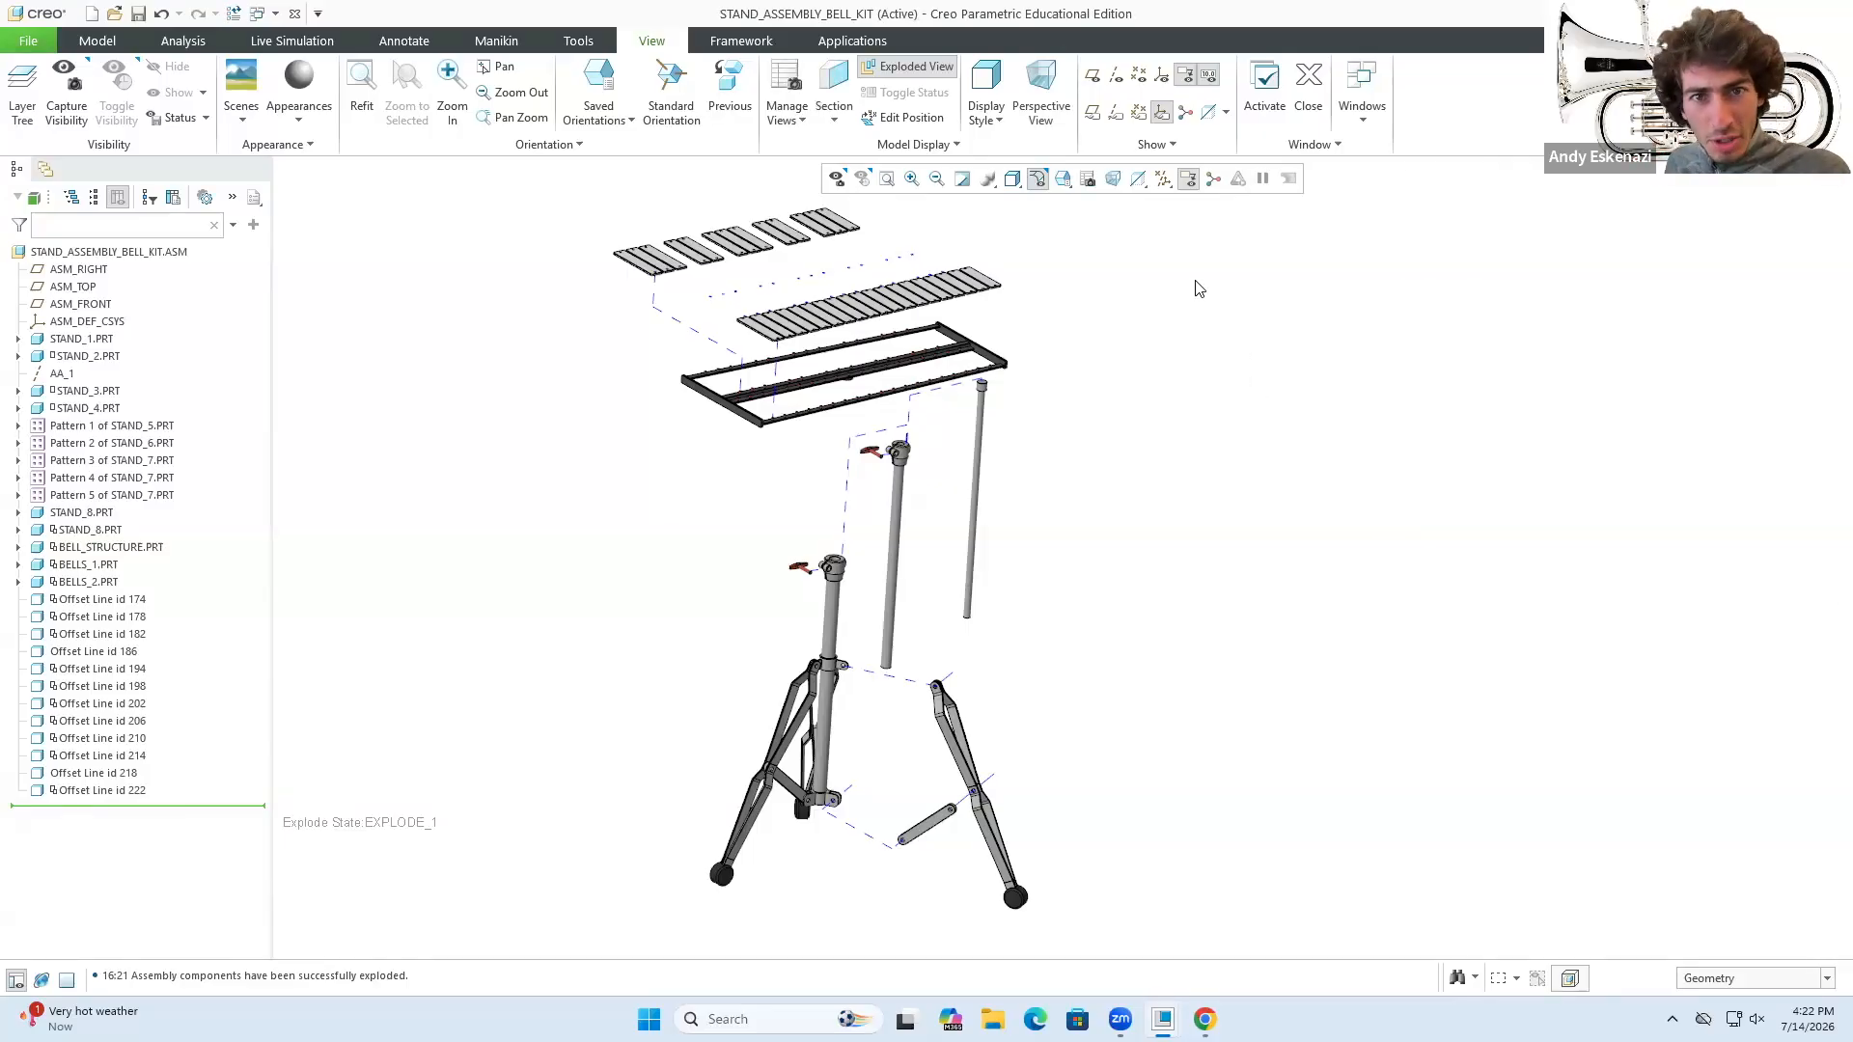
- Switch to the Chrome window showing LEGO 2x4 Brick Drawing.png in the How-to-CAD-Inventor repository and reposition it
click(1206, 1013)
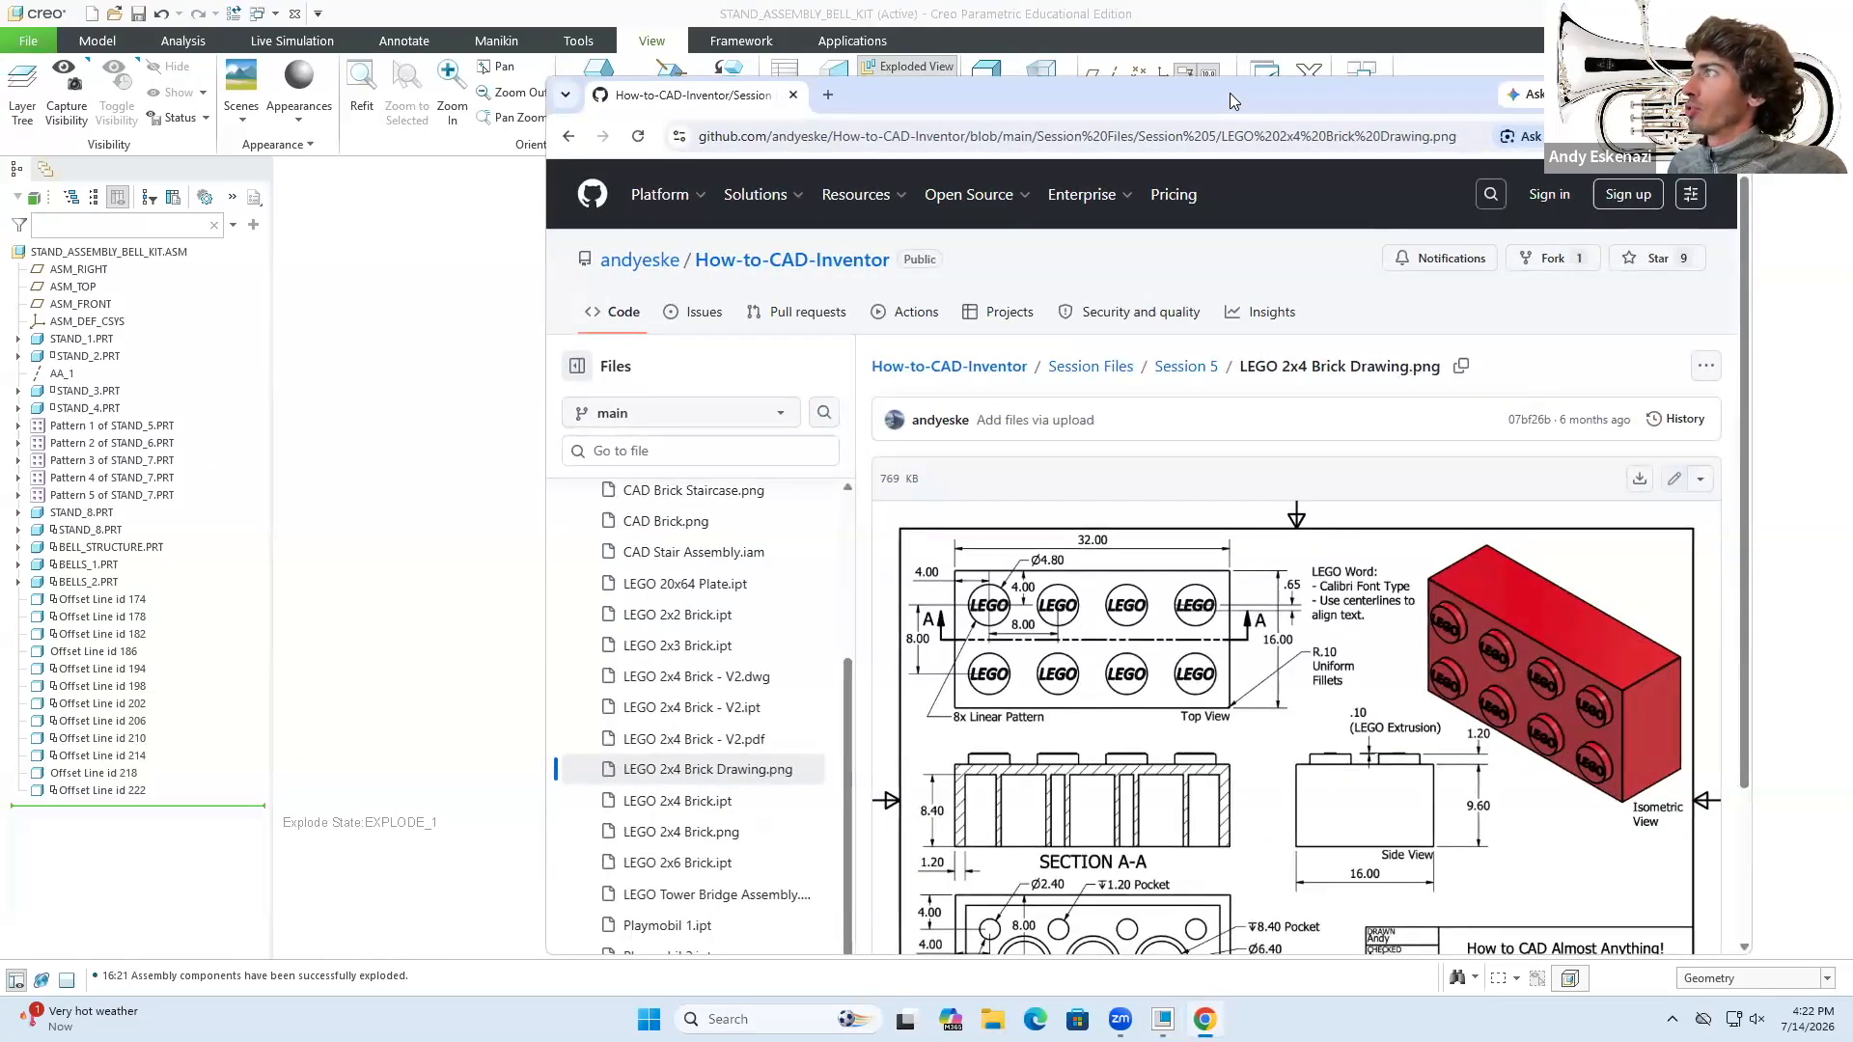
drag(1230, 92, 1107, 81)
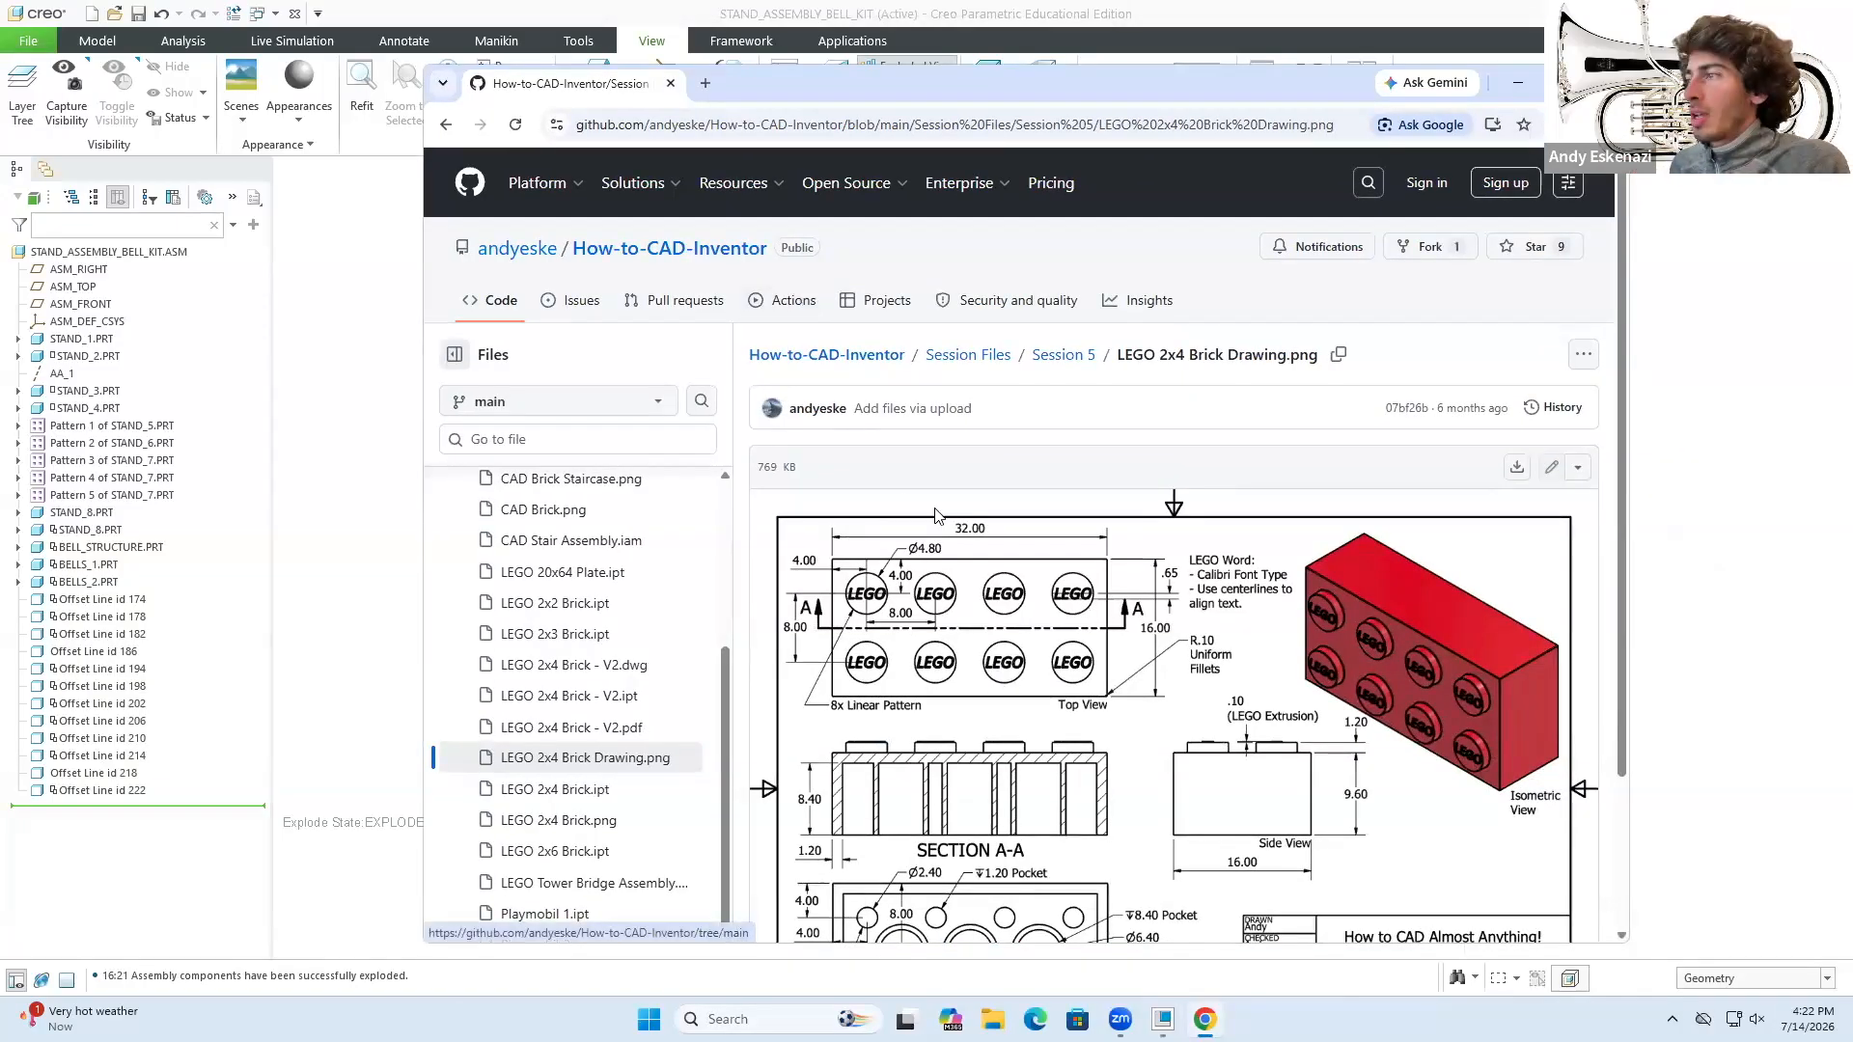
- Examine the complete LEGO 2x4 brick drawing on GitHub, including its views, section, dimensions and title block
scroll(944, 524, down, 1)
scroll(943, 524, down, 1)
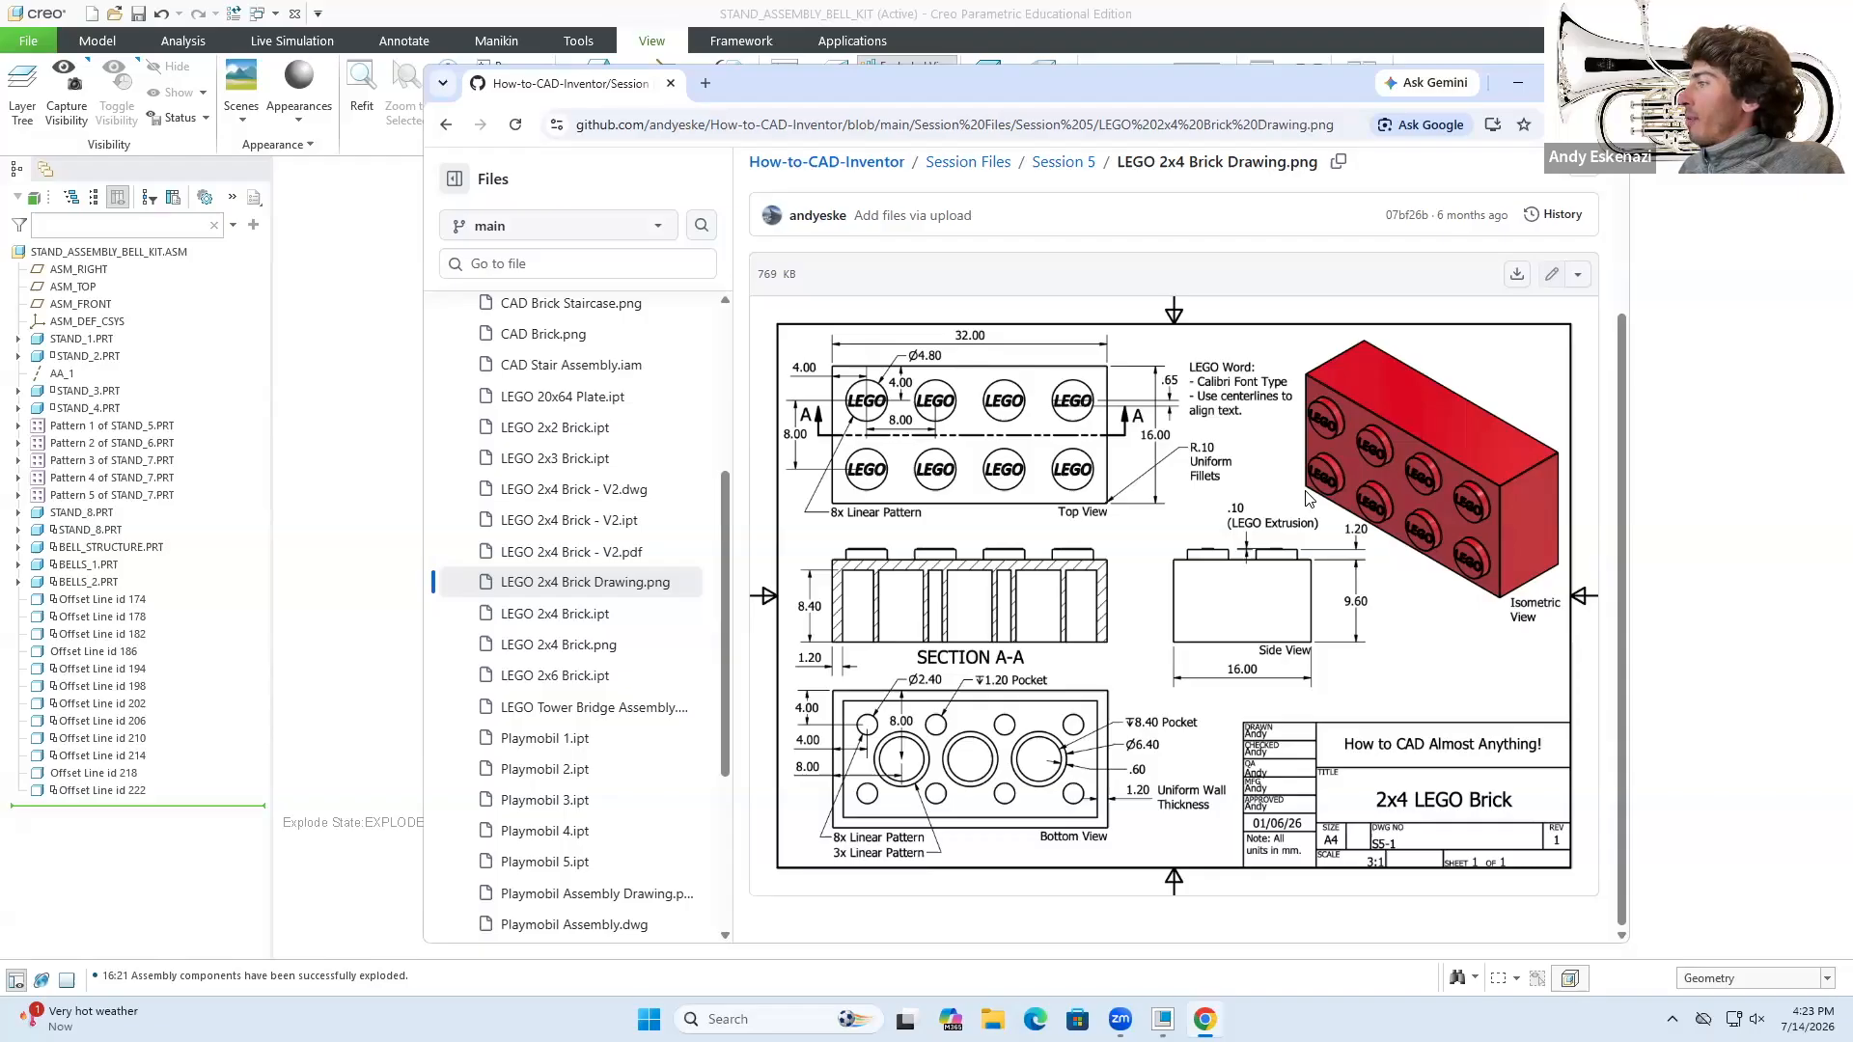
click(1163, 1019)
click(1205, 1019)
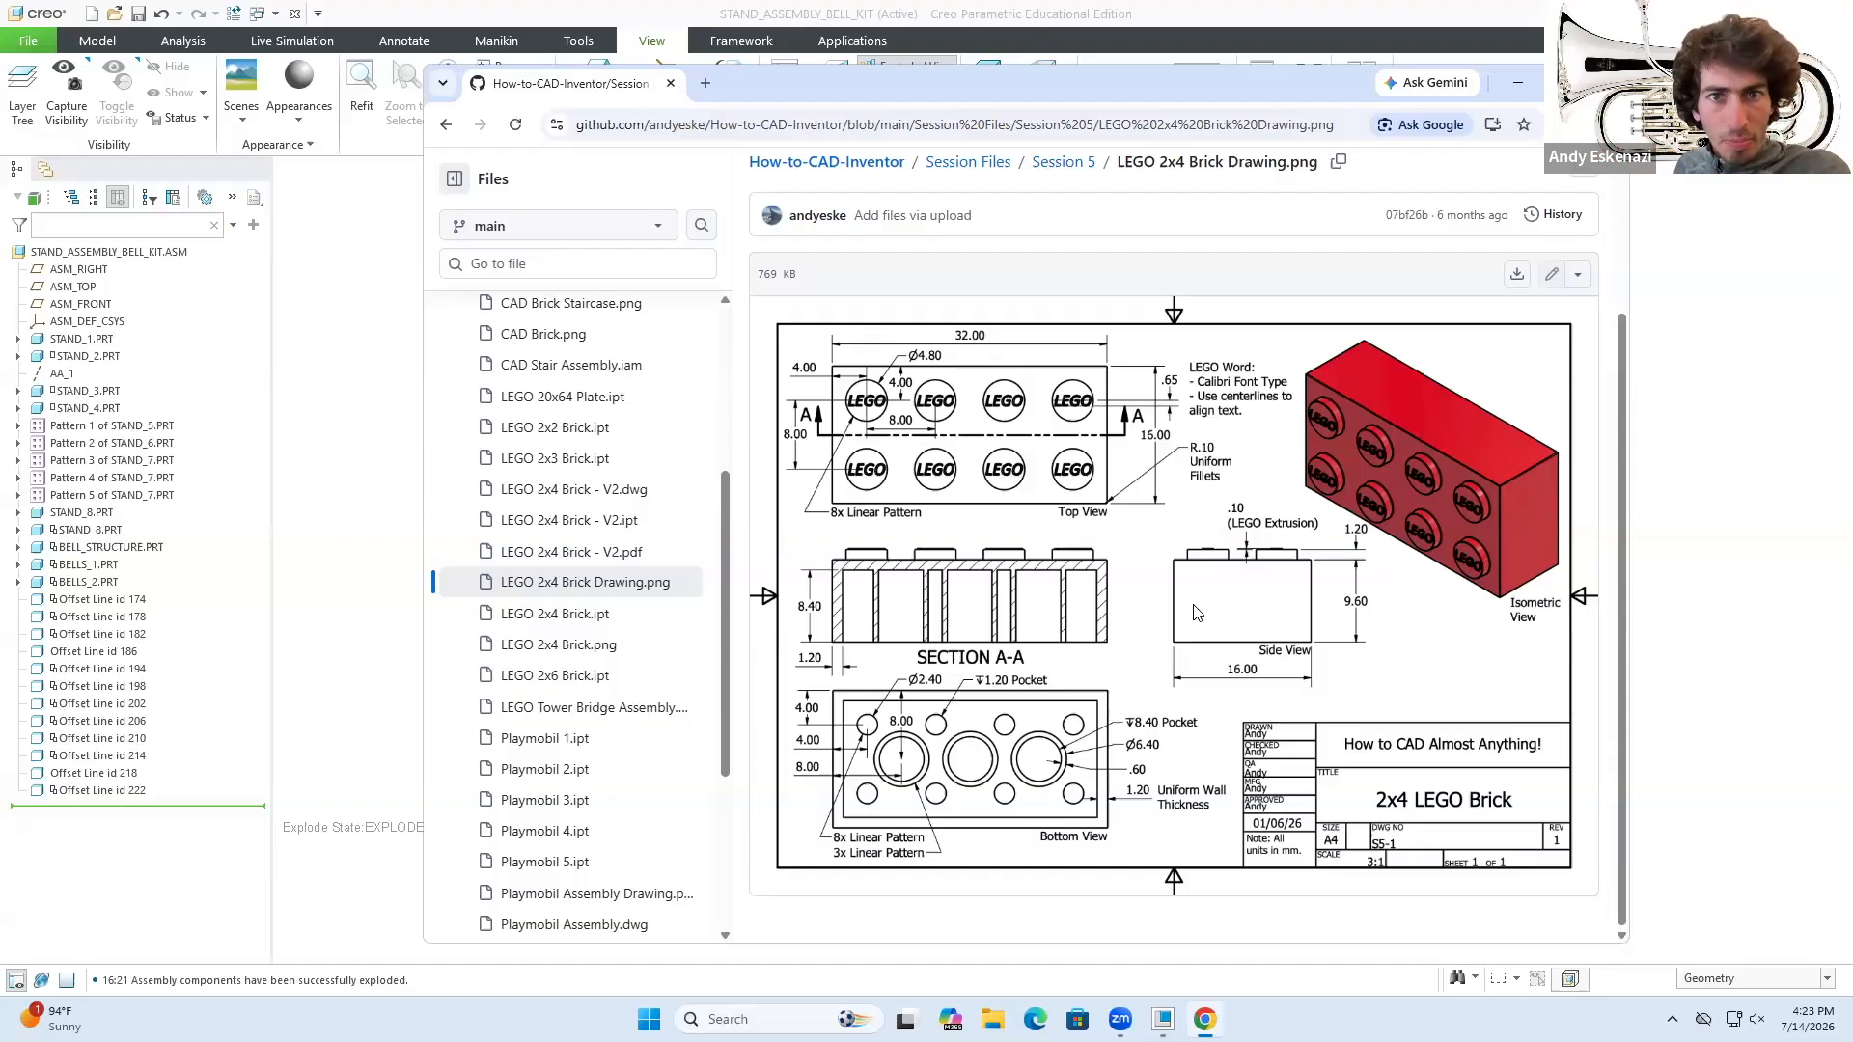
- Minimize the Chrome window and switch to the BELL_KIT_DRAWING_ASSEMBLY drawing in Creo
click(1518, 83)
mouse_move(1162, 1019)
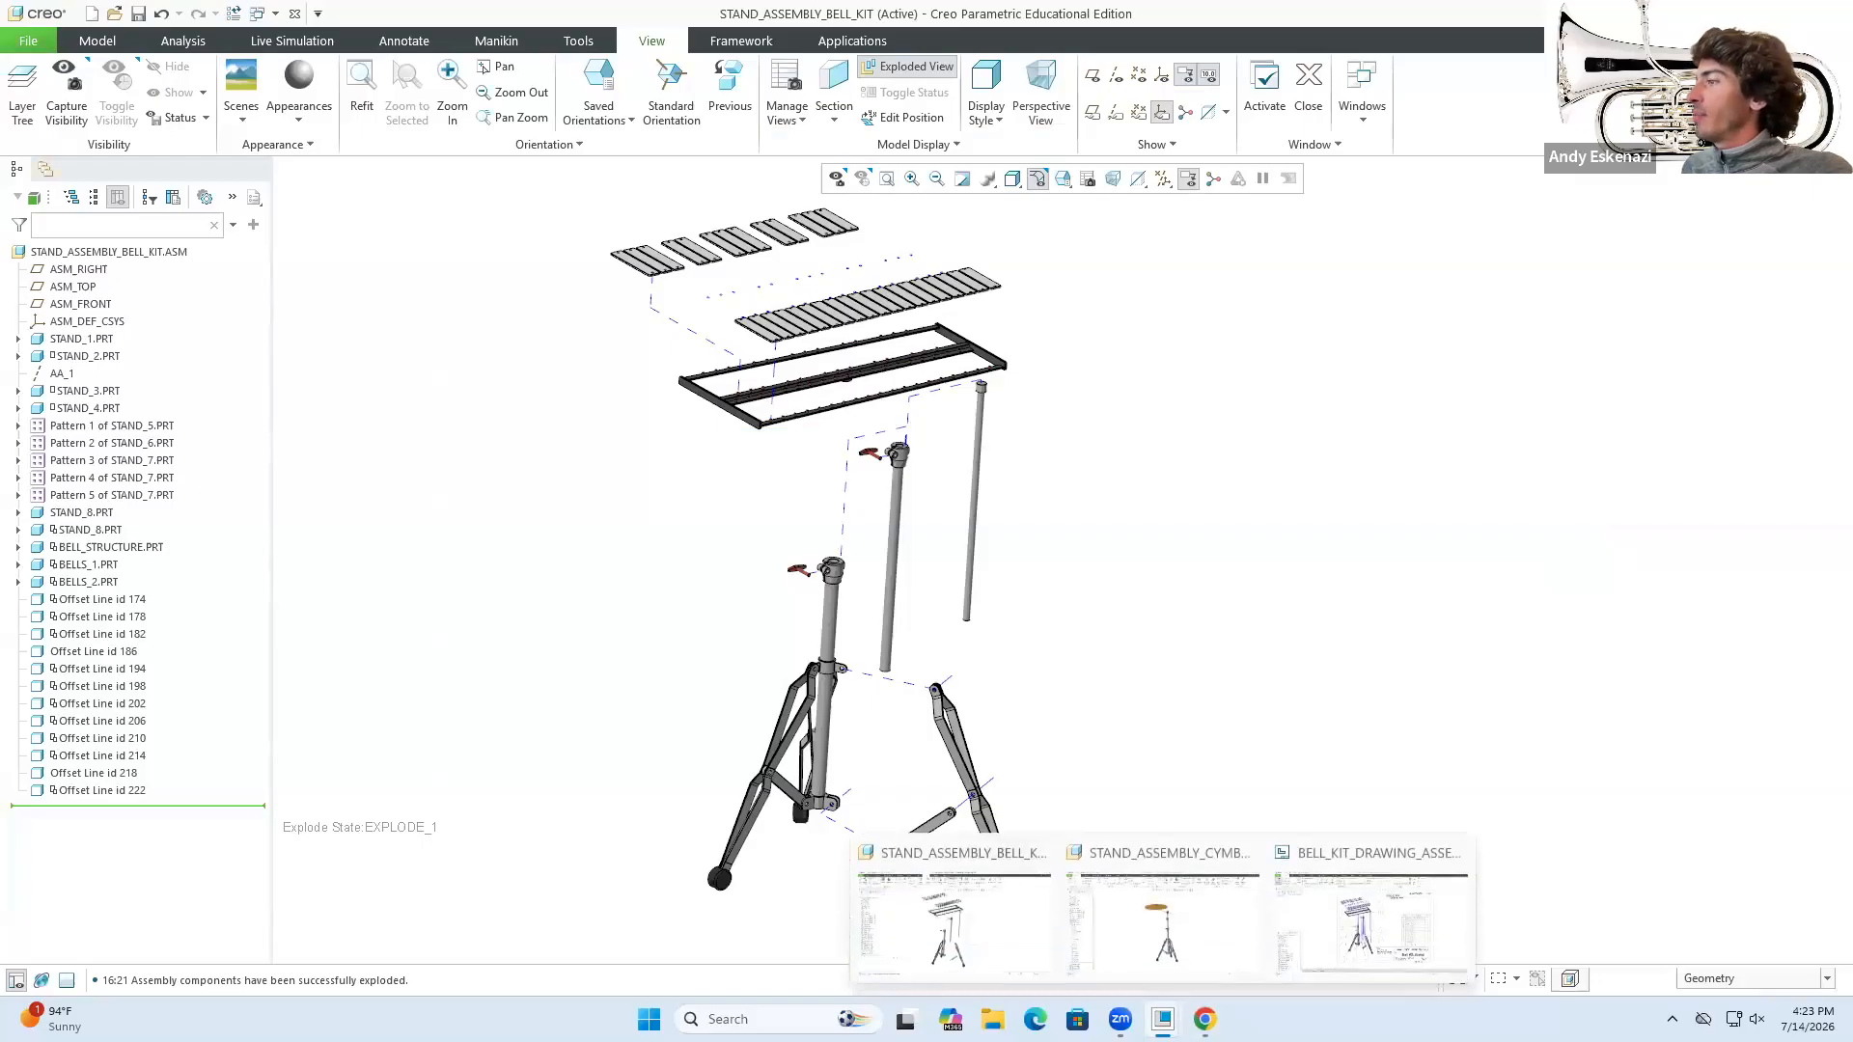
click(1360, 932)
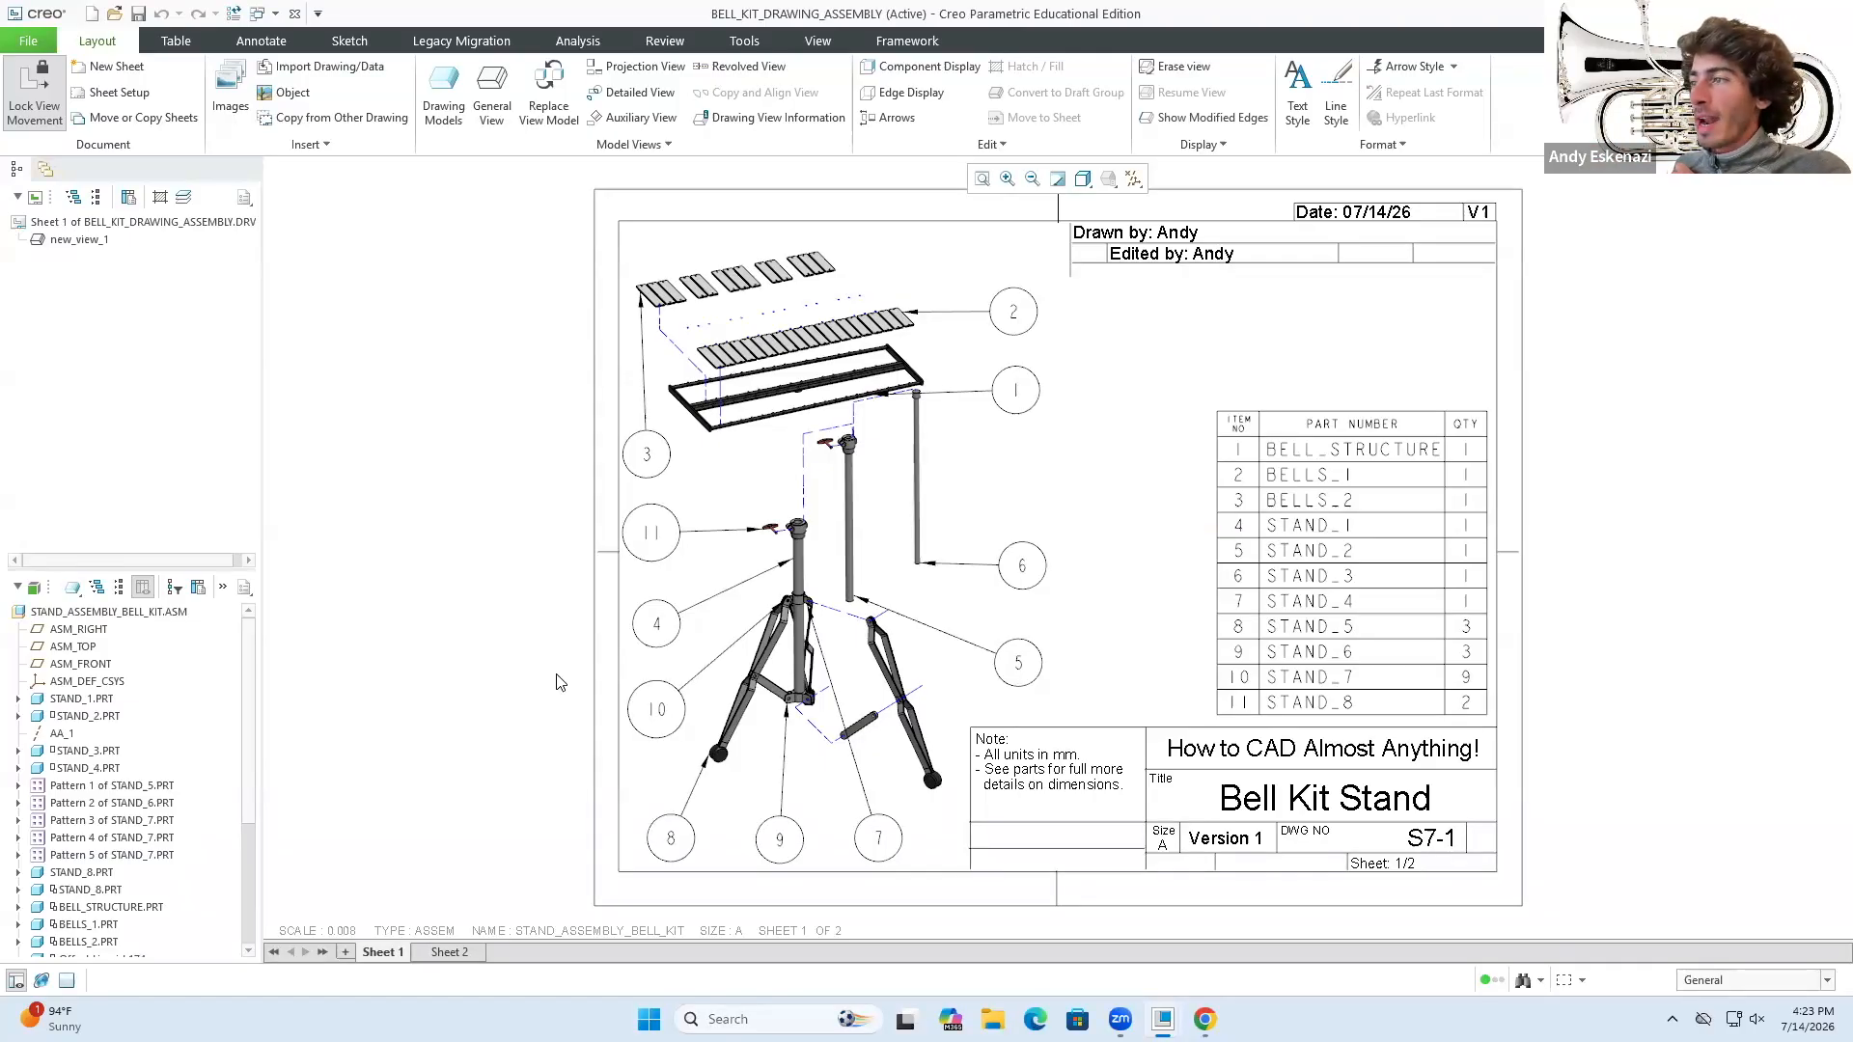
- Look over the STAND_ASSEMBLY_CYMBAL model in its own window and return to the bell kit drawing
click(1163, 1019)
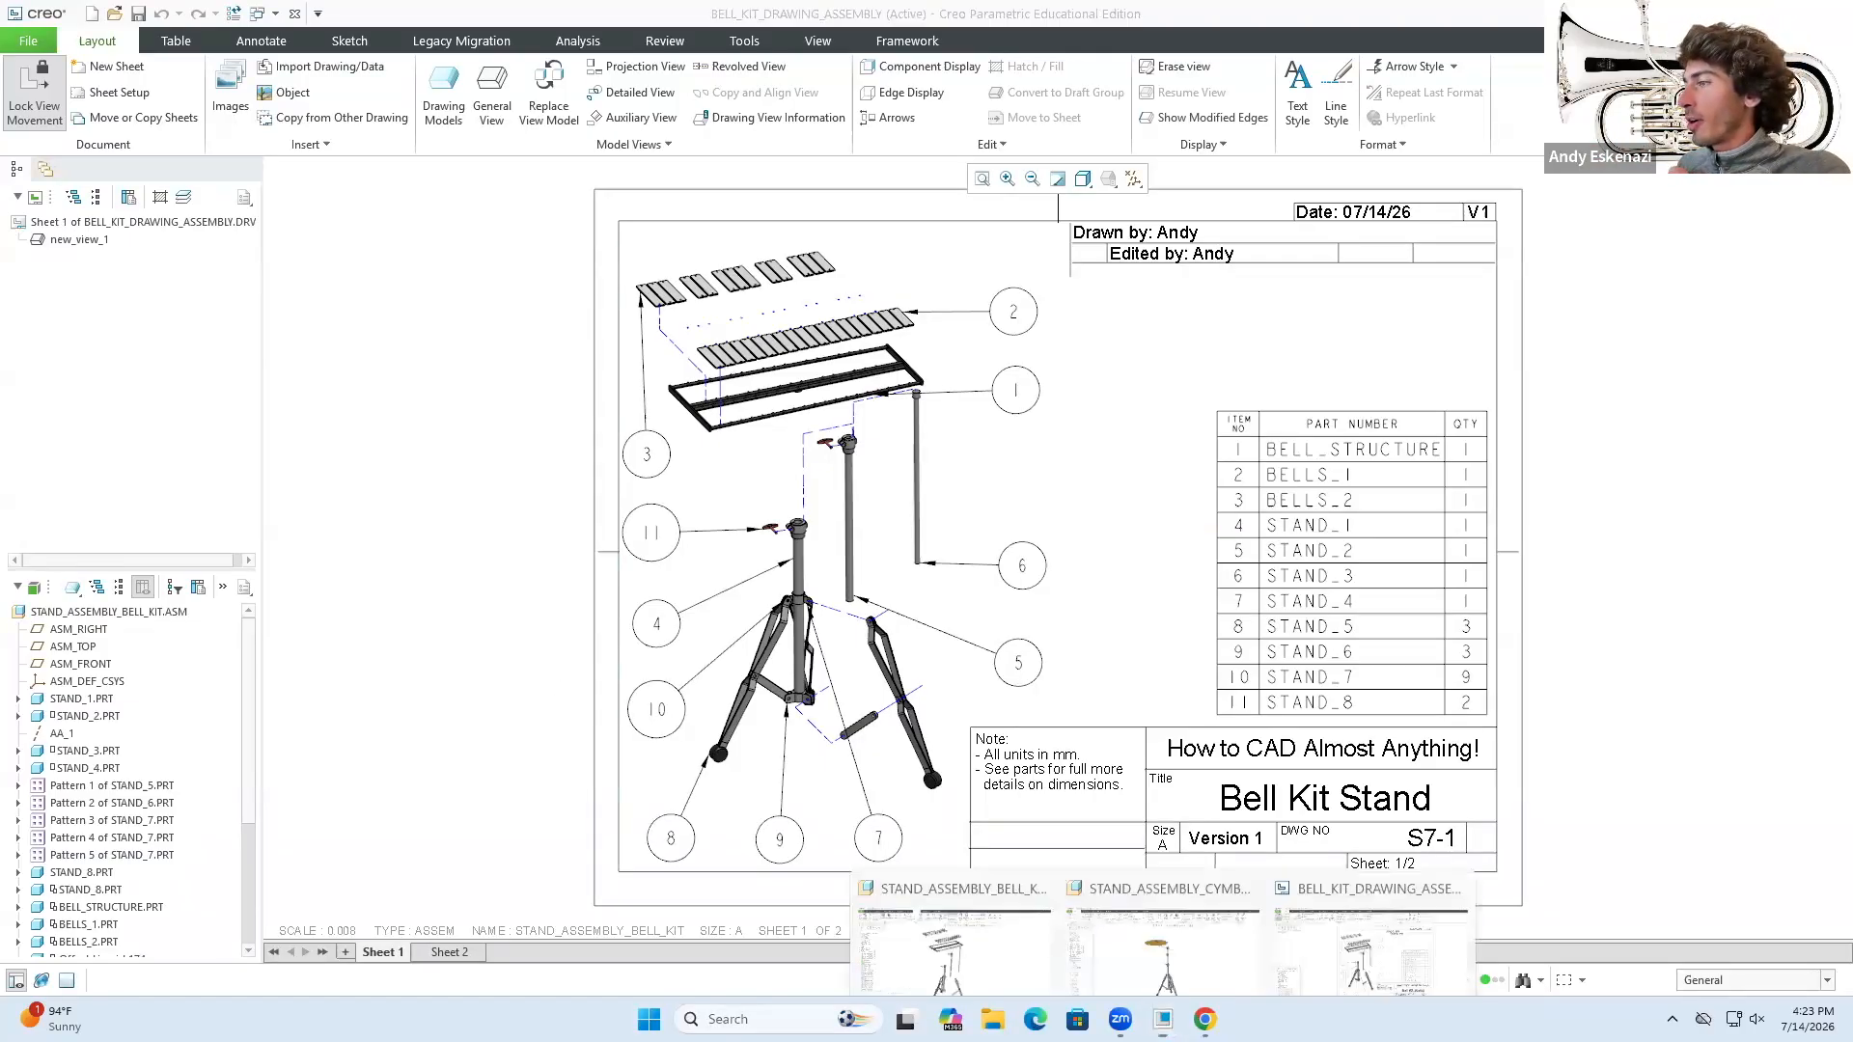
click(1168, 936)
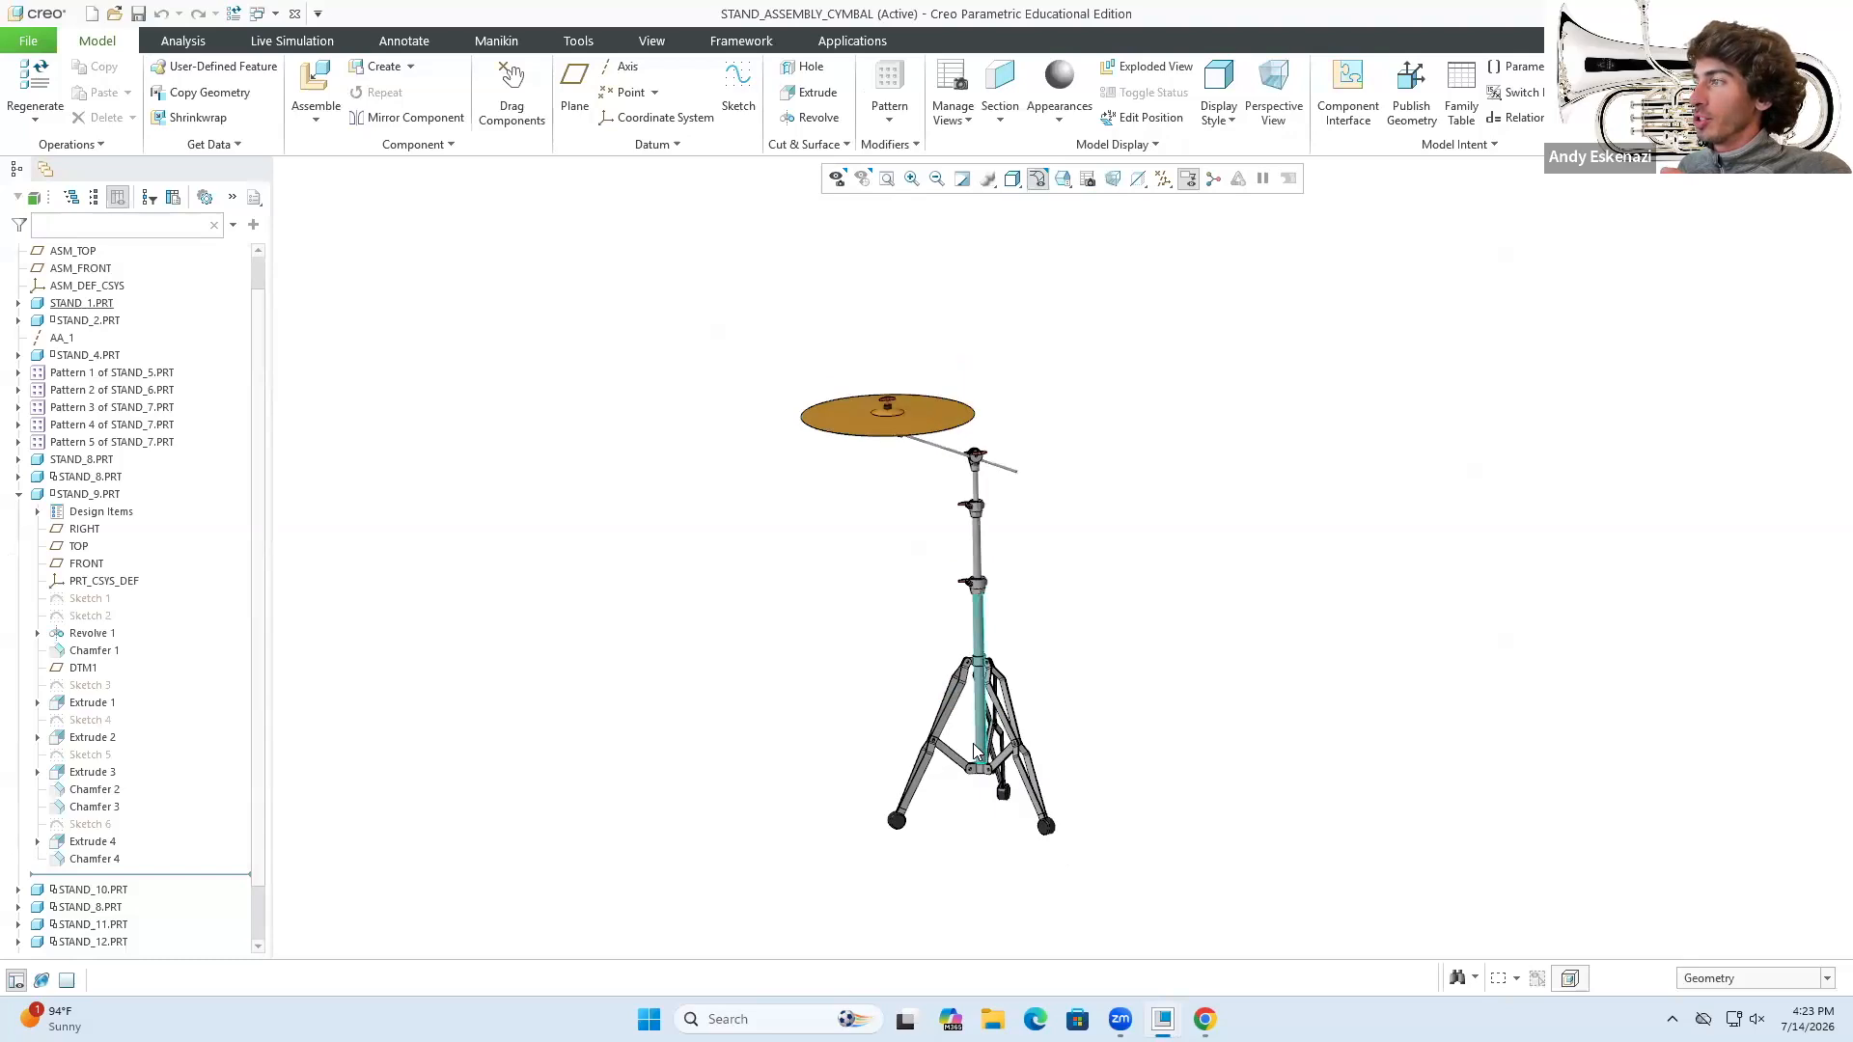
scroll(975, 751, up, 2)
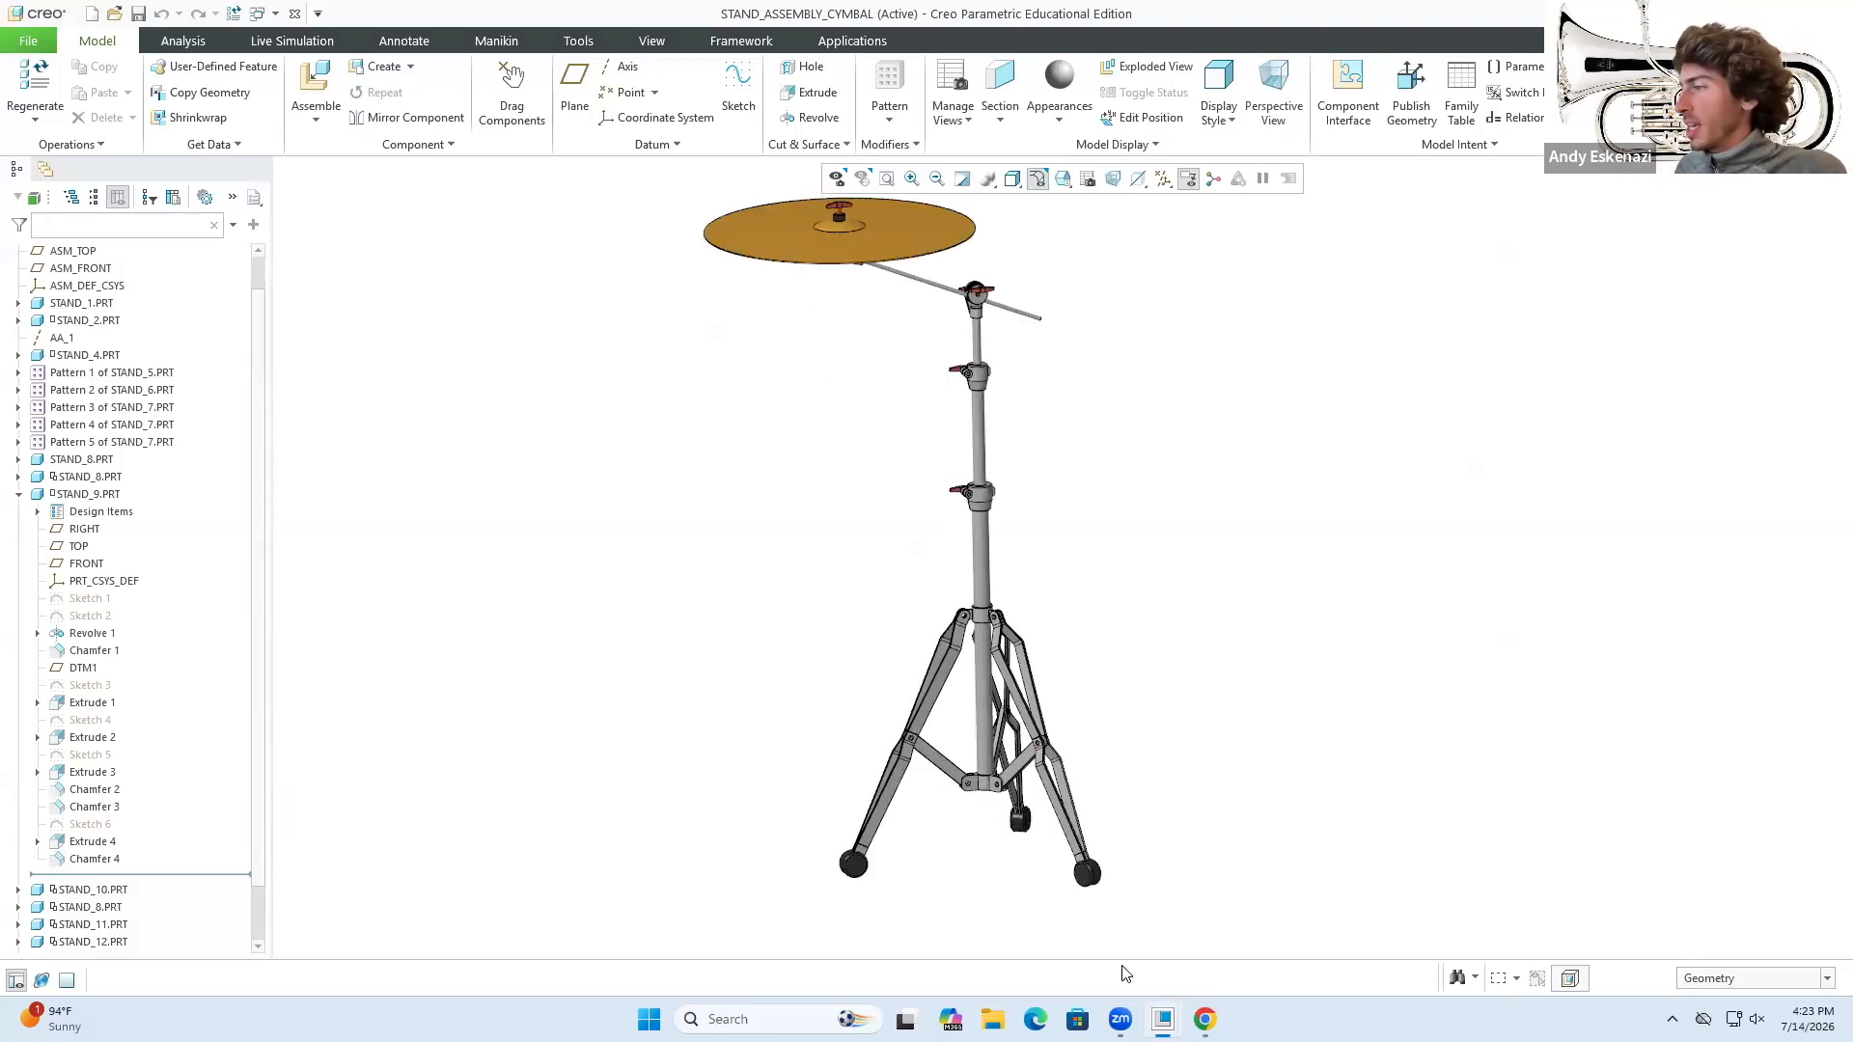
click(1163, 1019)
click(1350, 947)
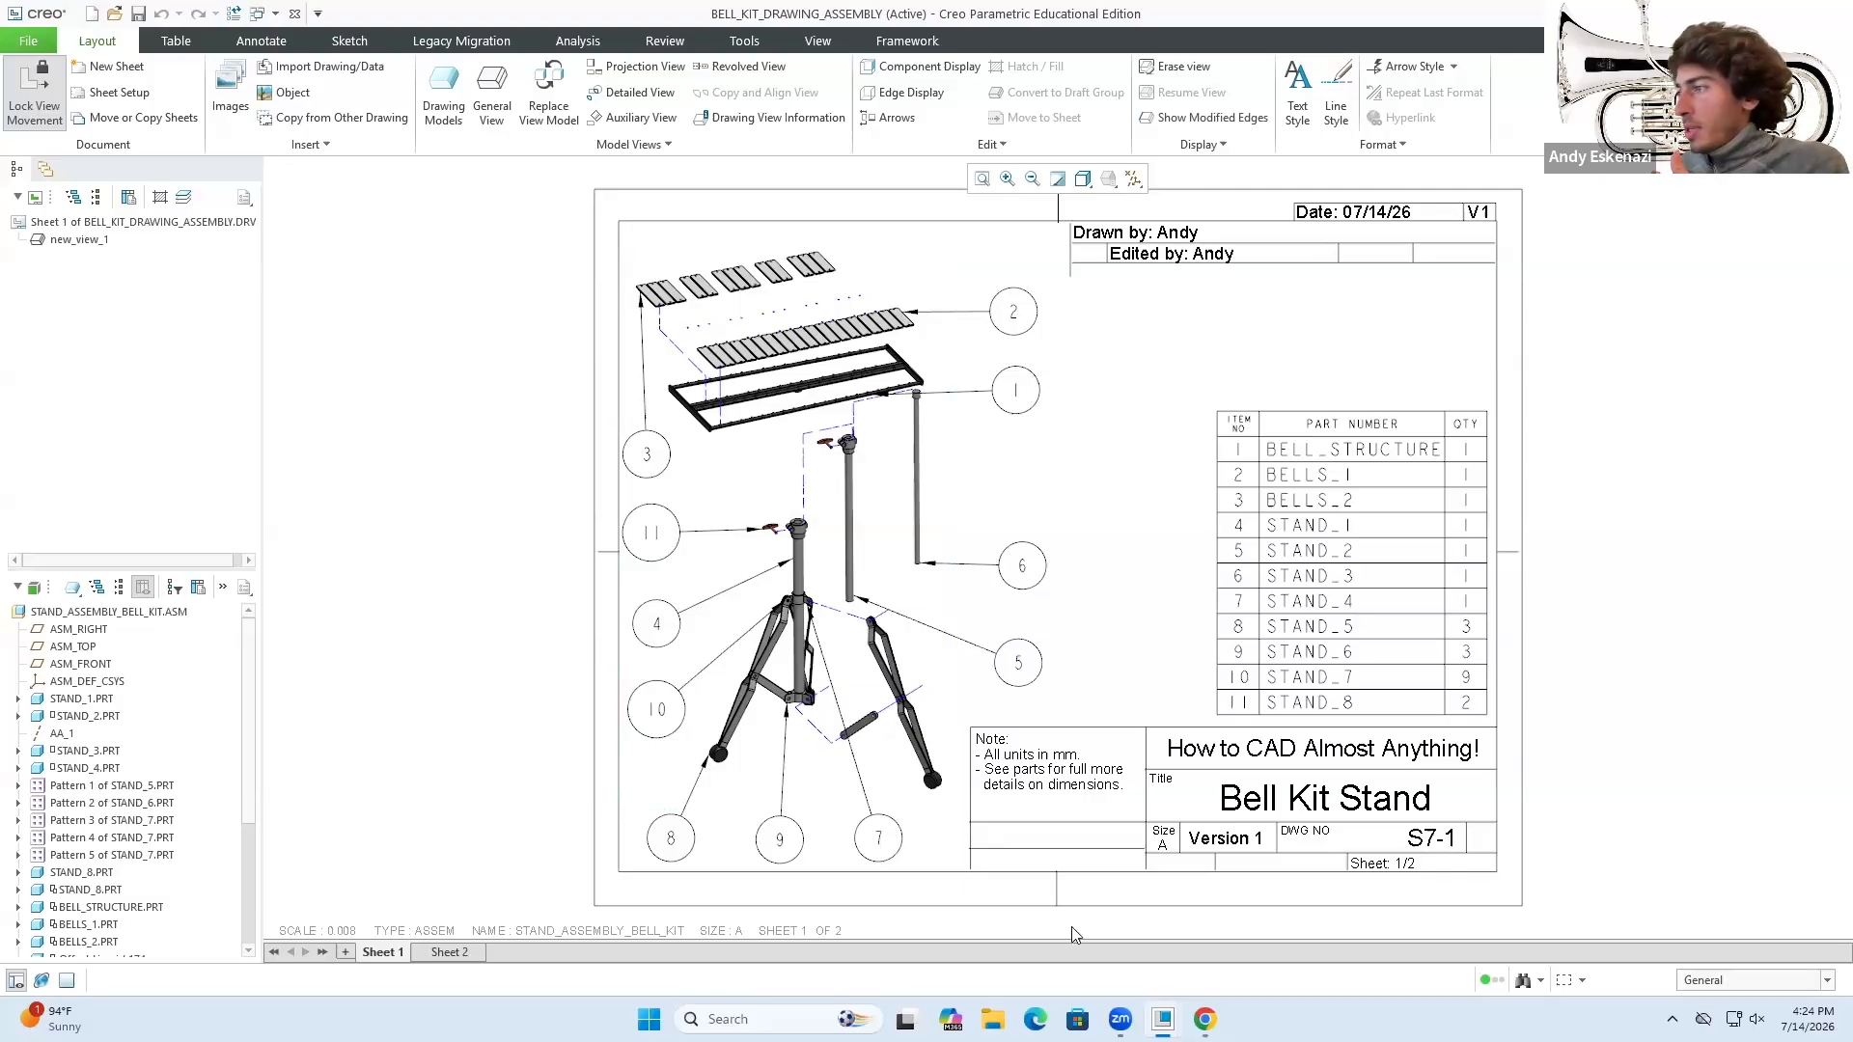
- Revisit the LEGO brick drawing in Chrome and examine the leg joints, pins, balloons and parts table on the bell kit drawing's Sheet 1
click(1205, 1019)
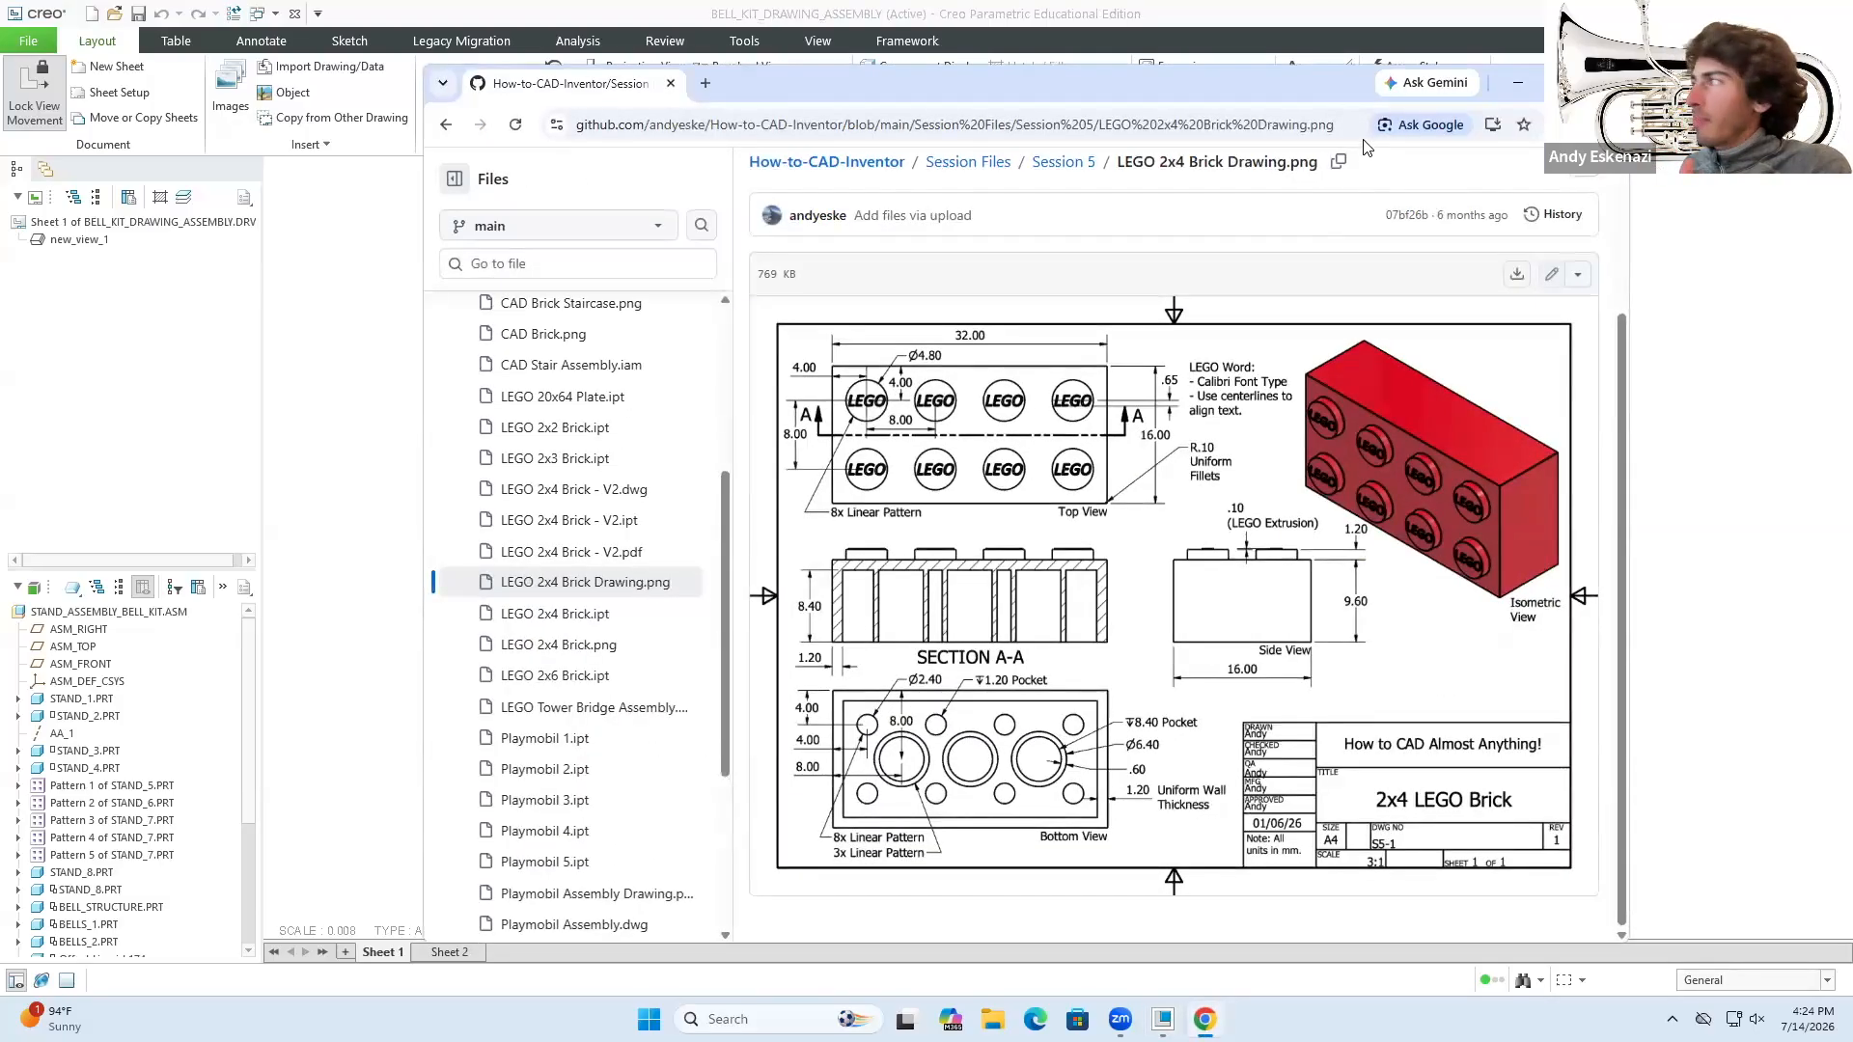
click(1518, 82)
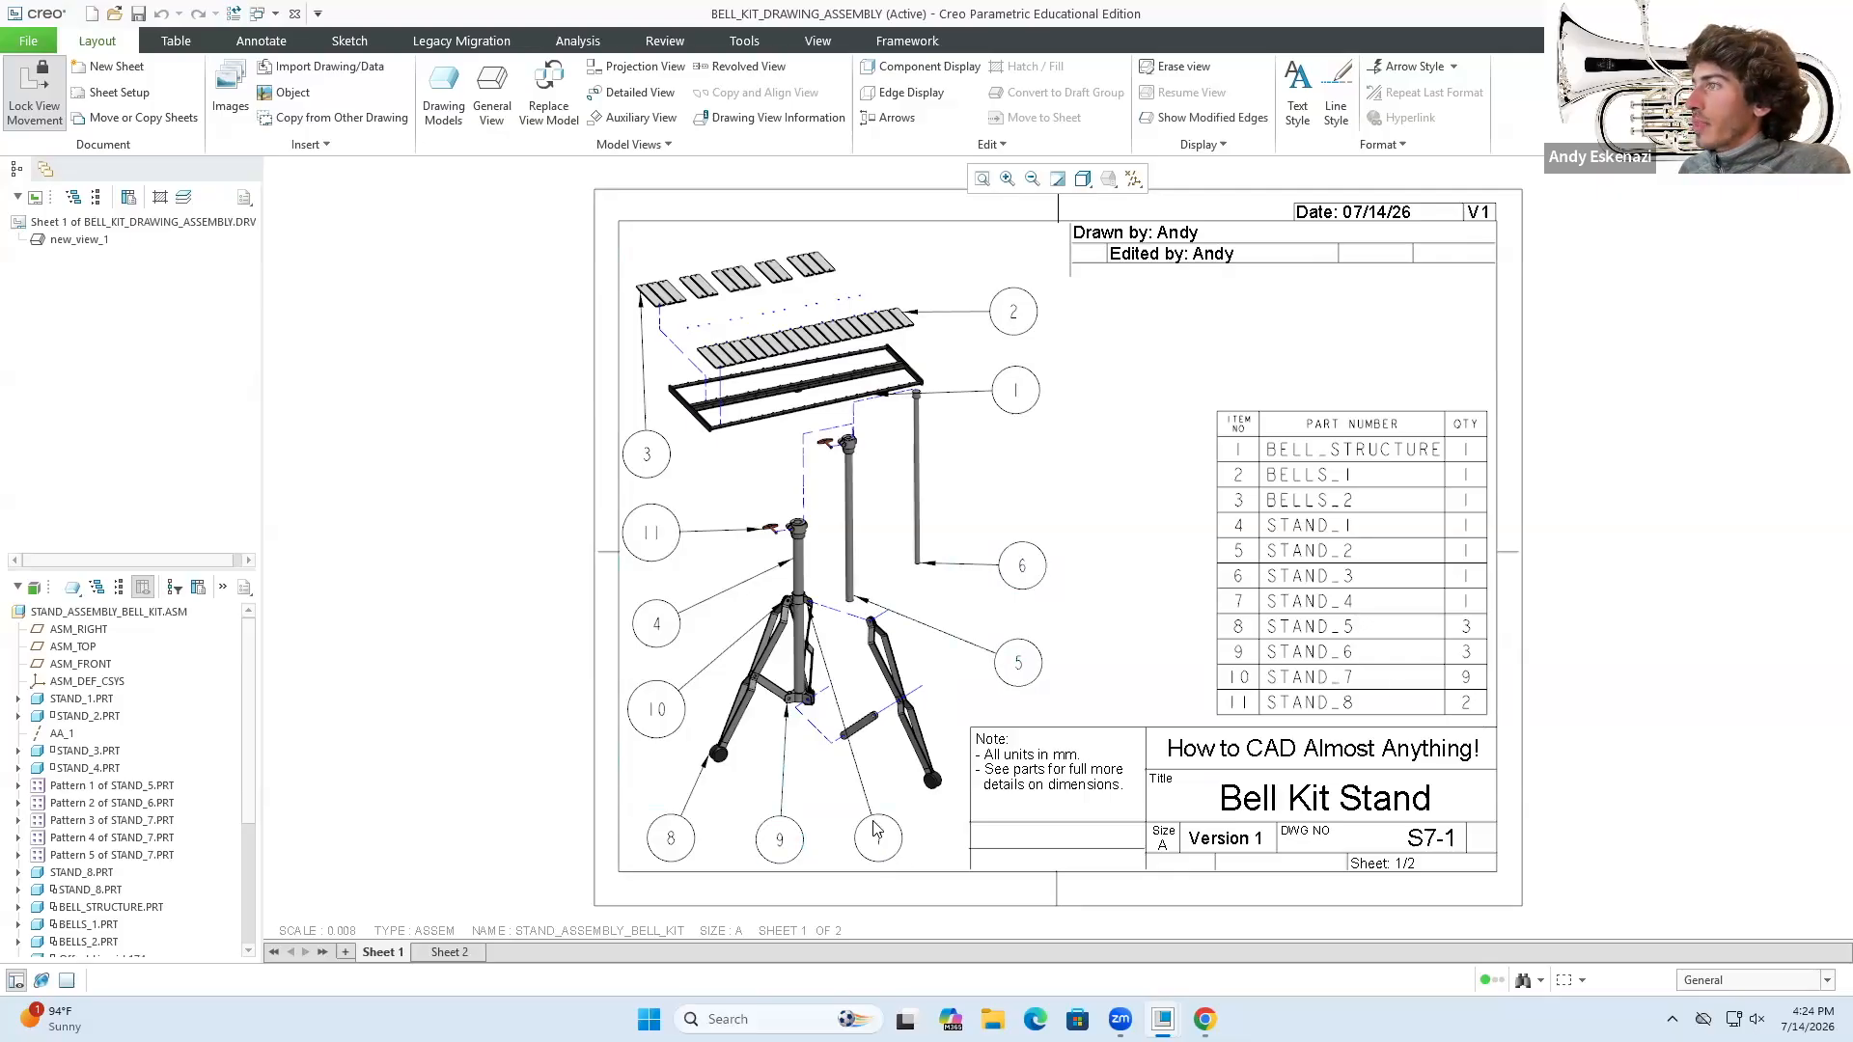
scroll(810, 598, up, 8)
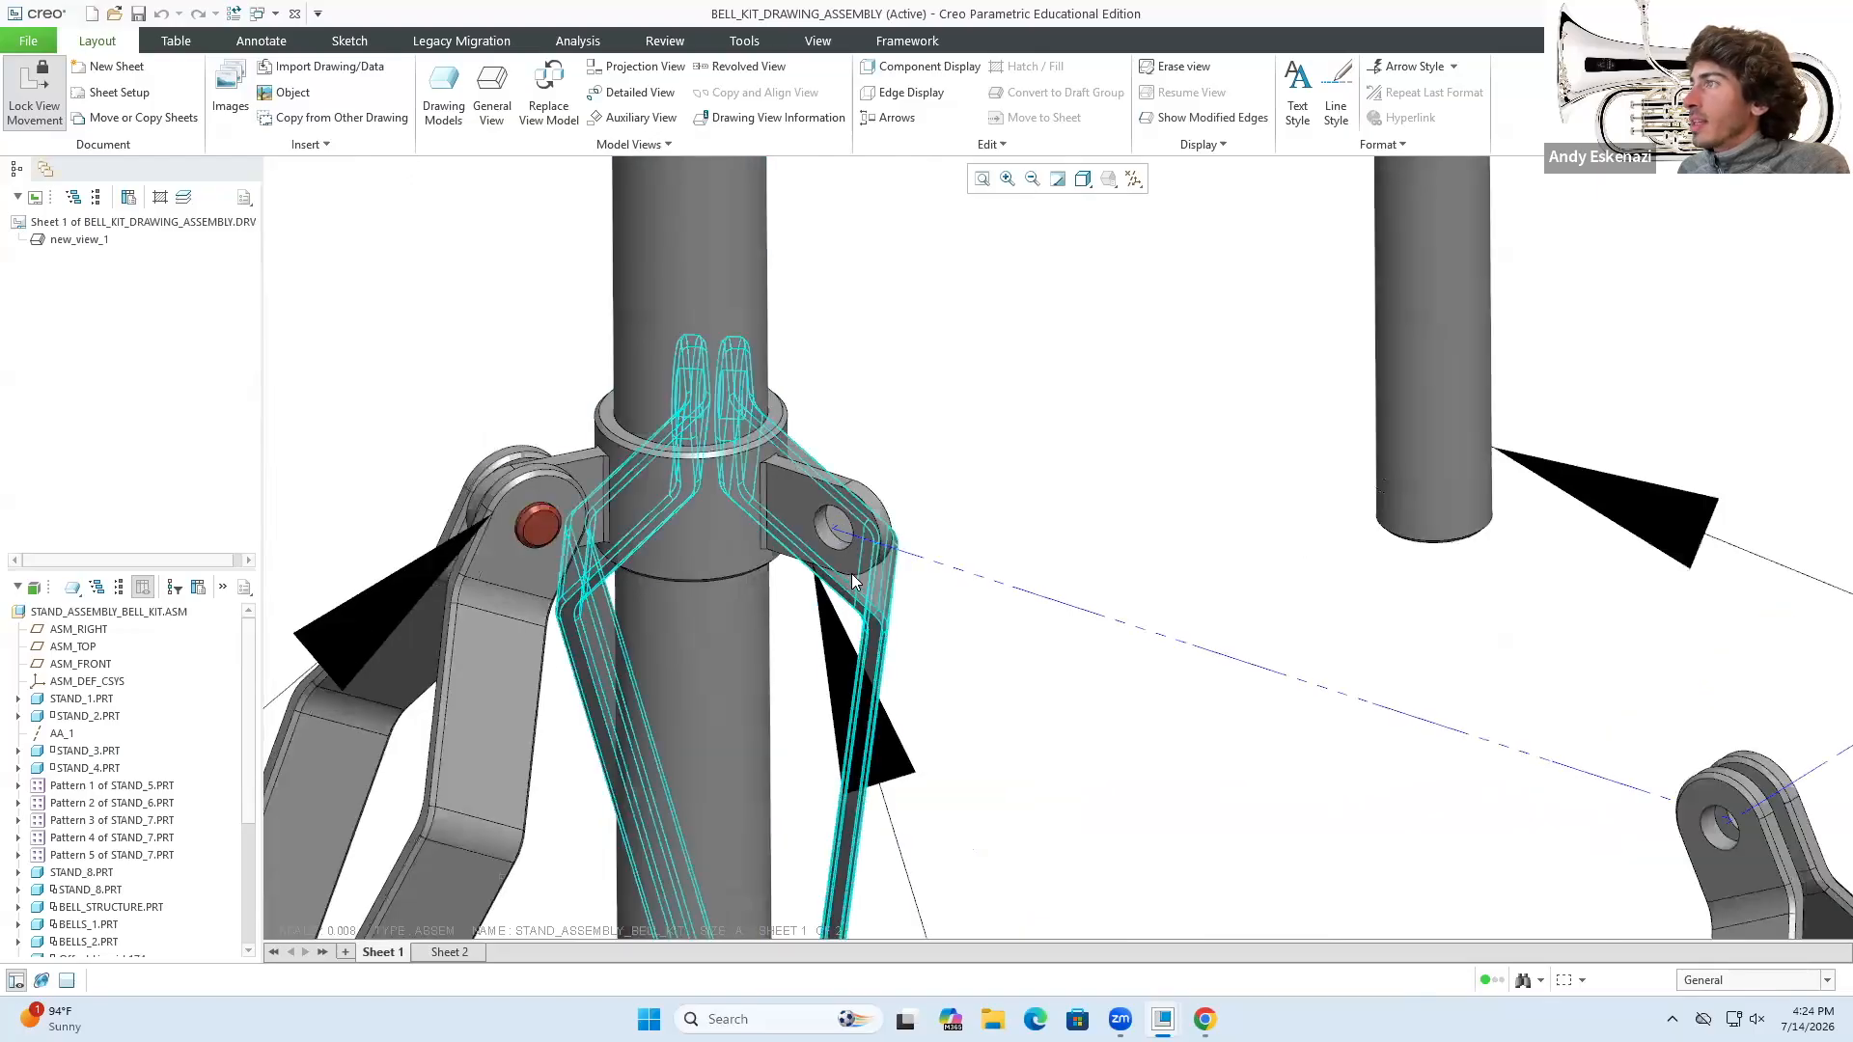
scroll(848, 482, down, 6)
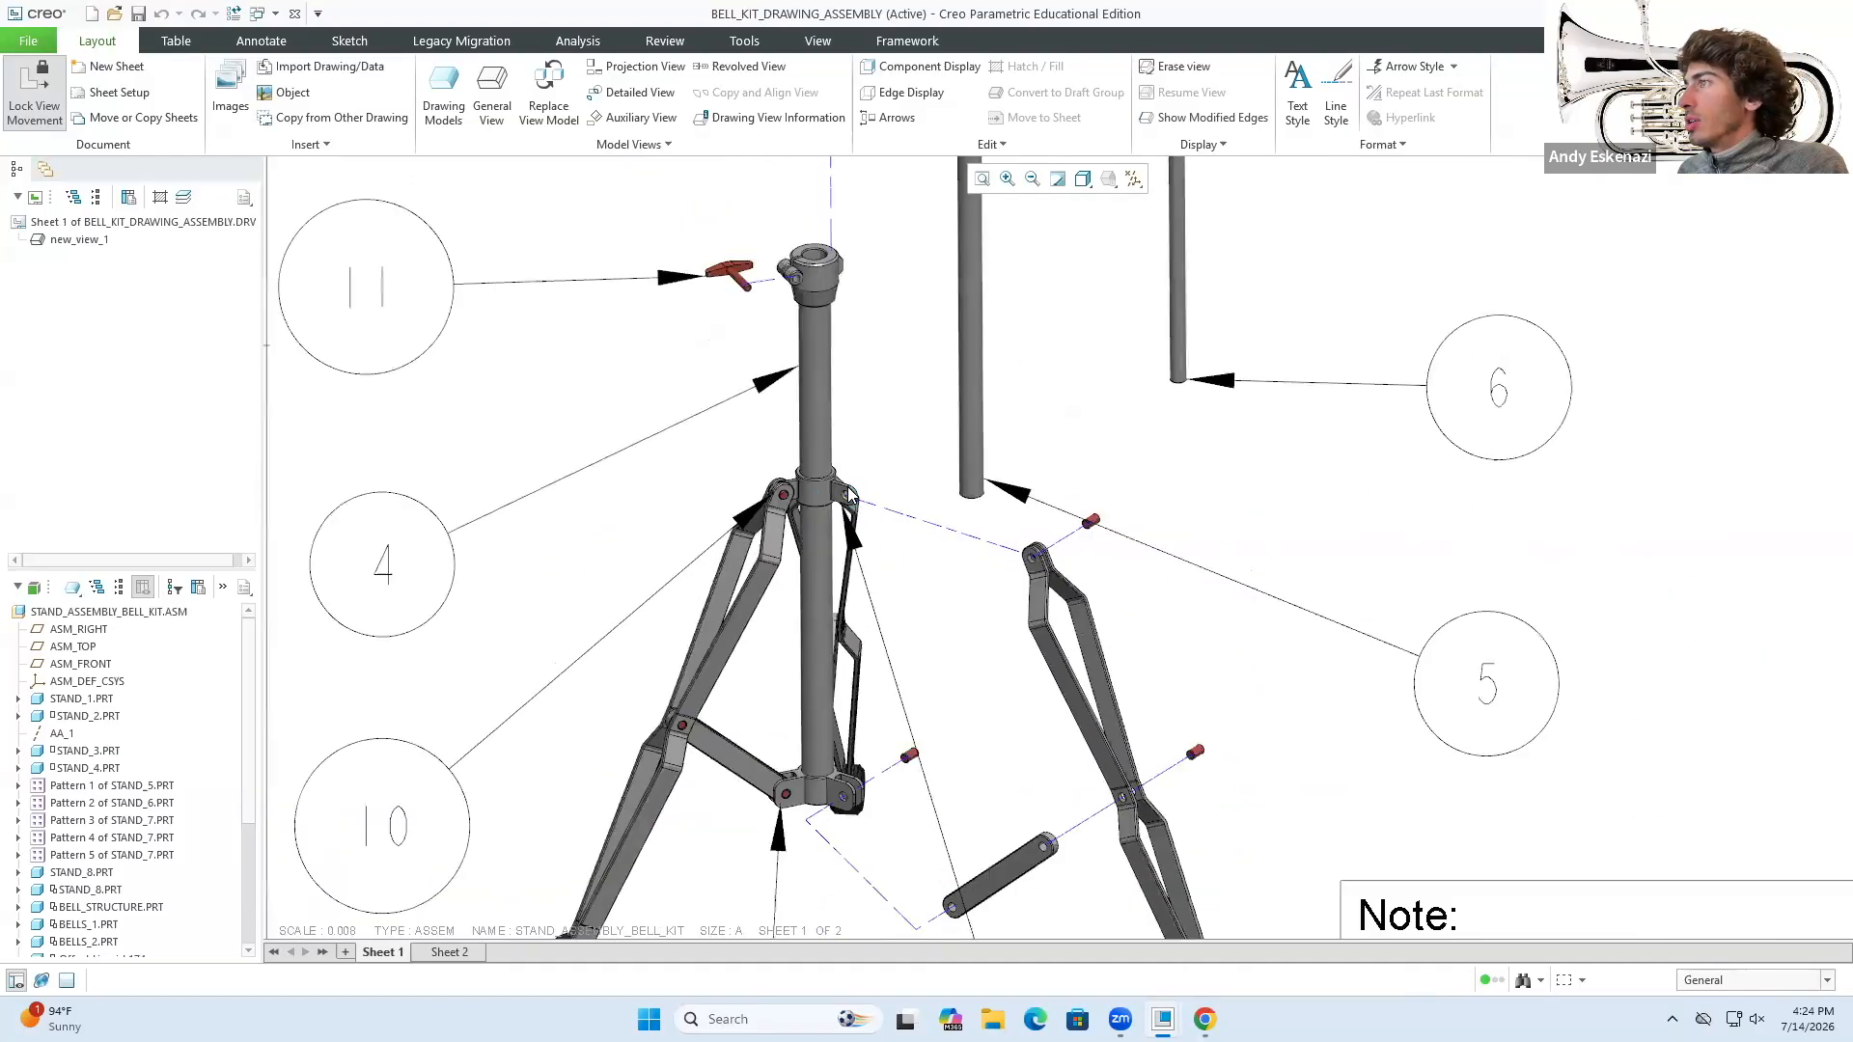
scroll(850, 494, down, 2)
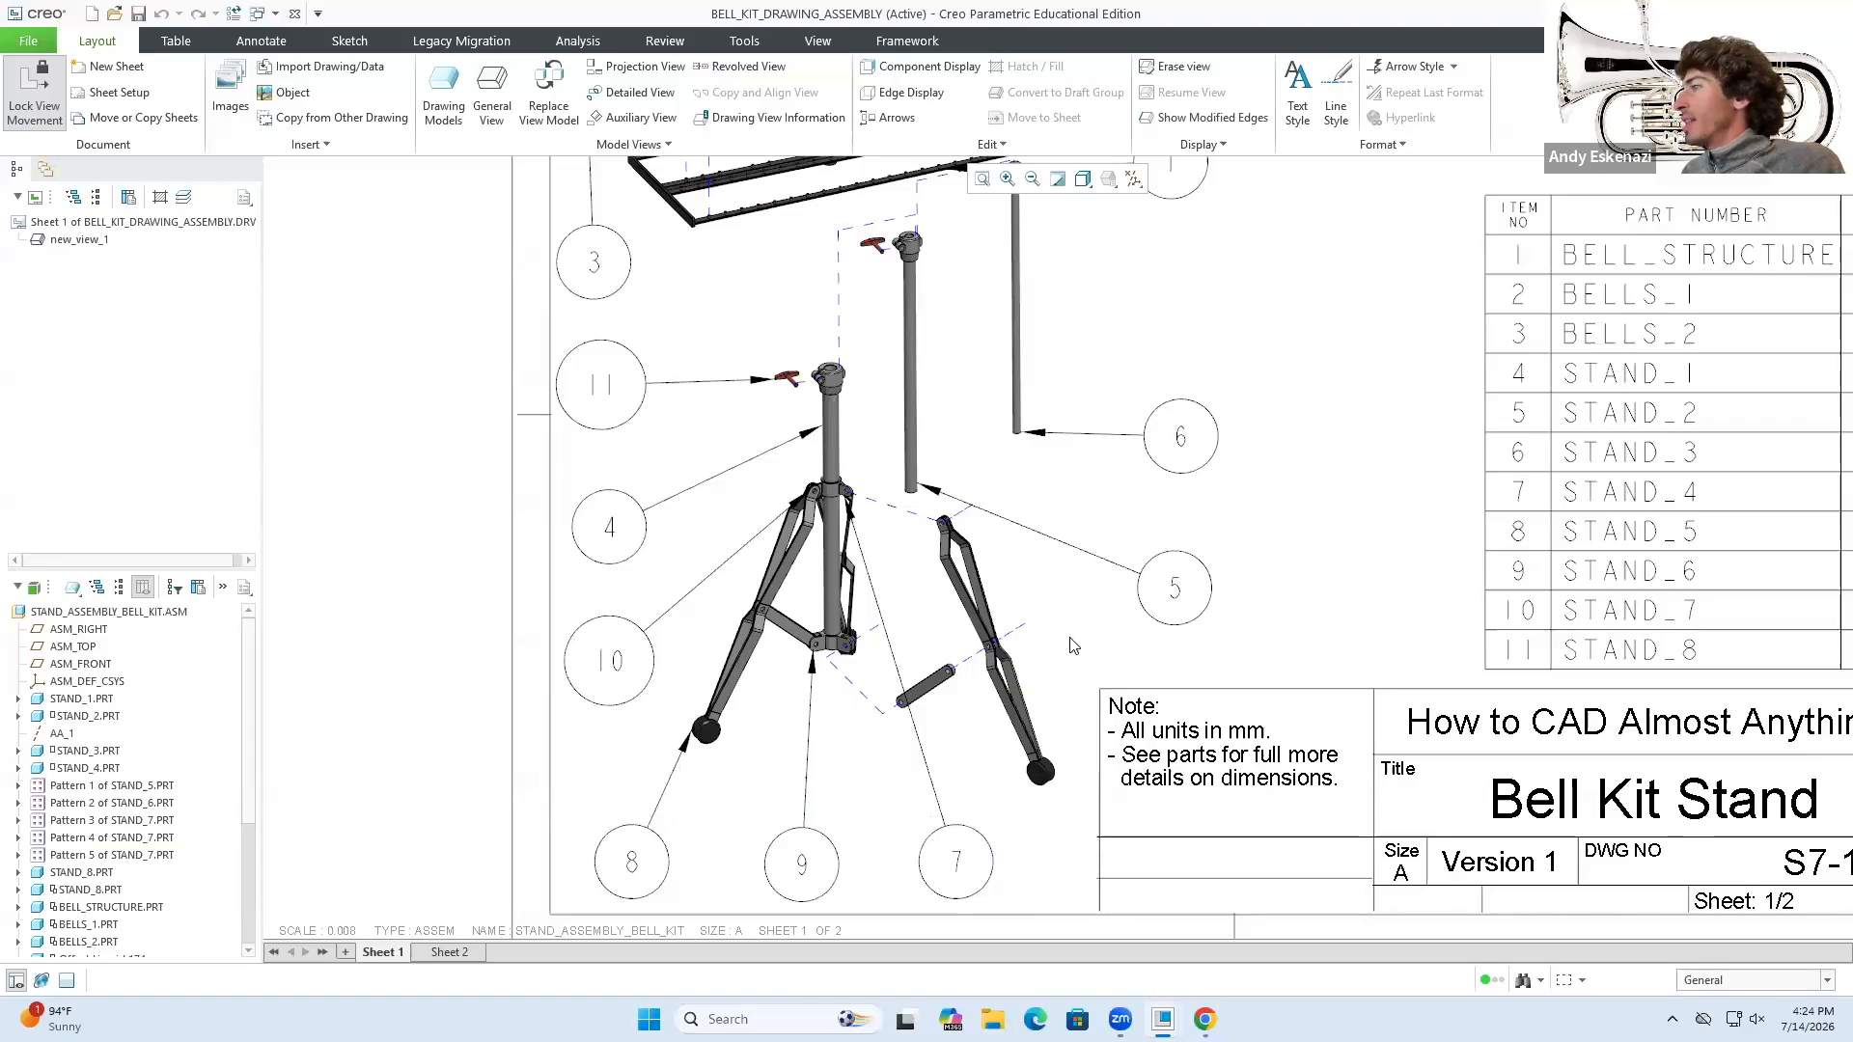
scroll(623, 644, up, 3)
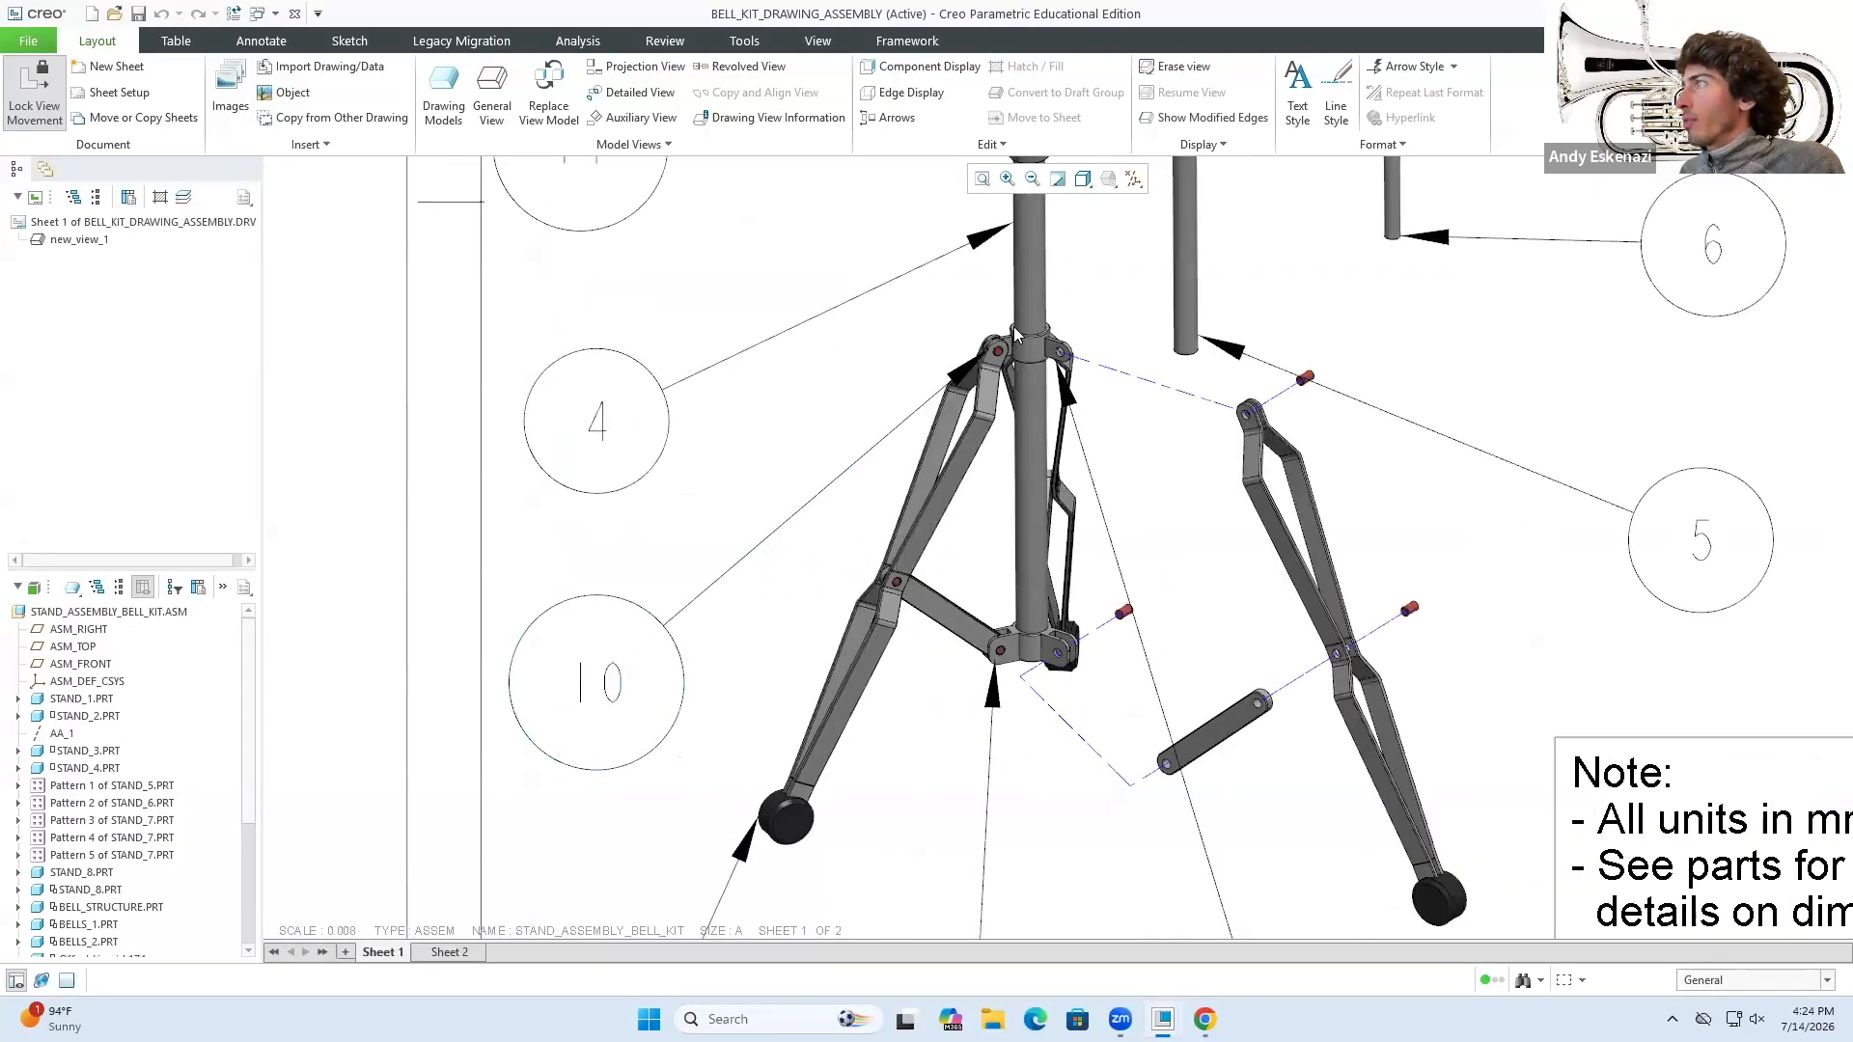
scroll(999, 353, up, 5)
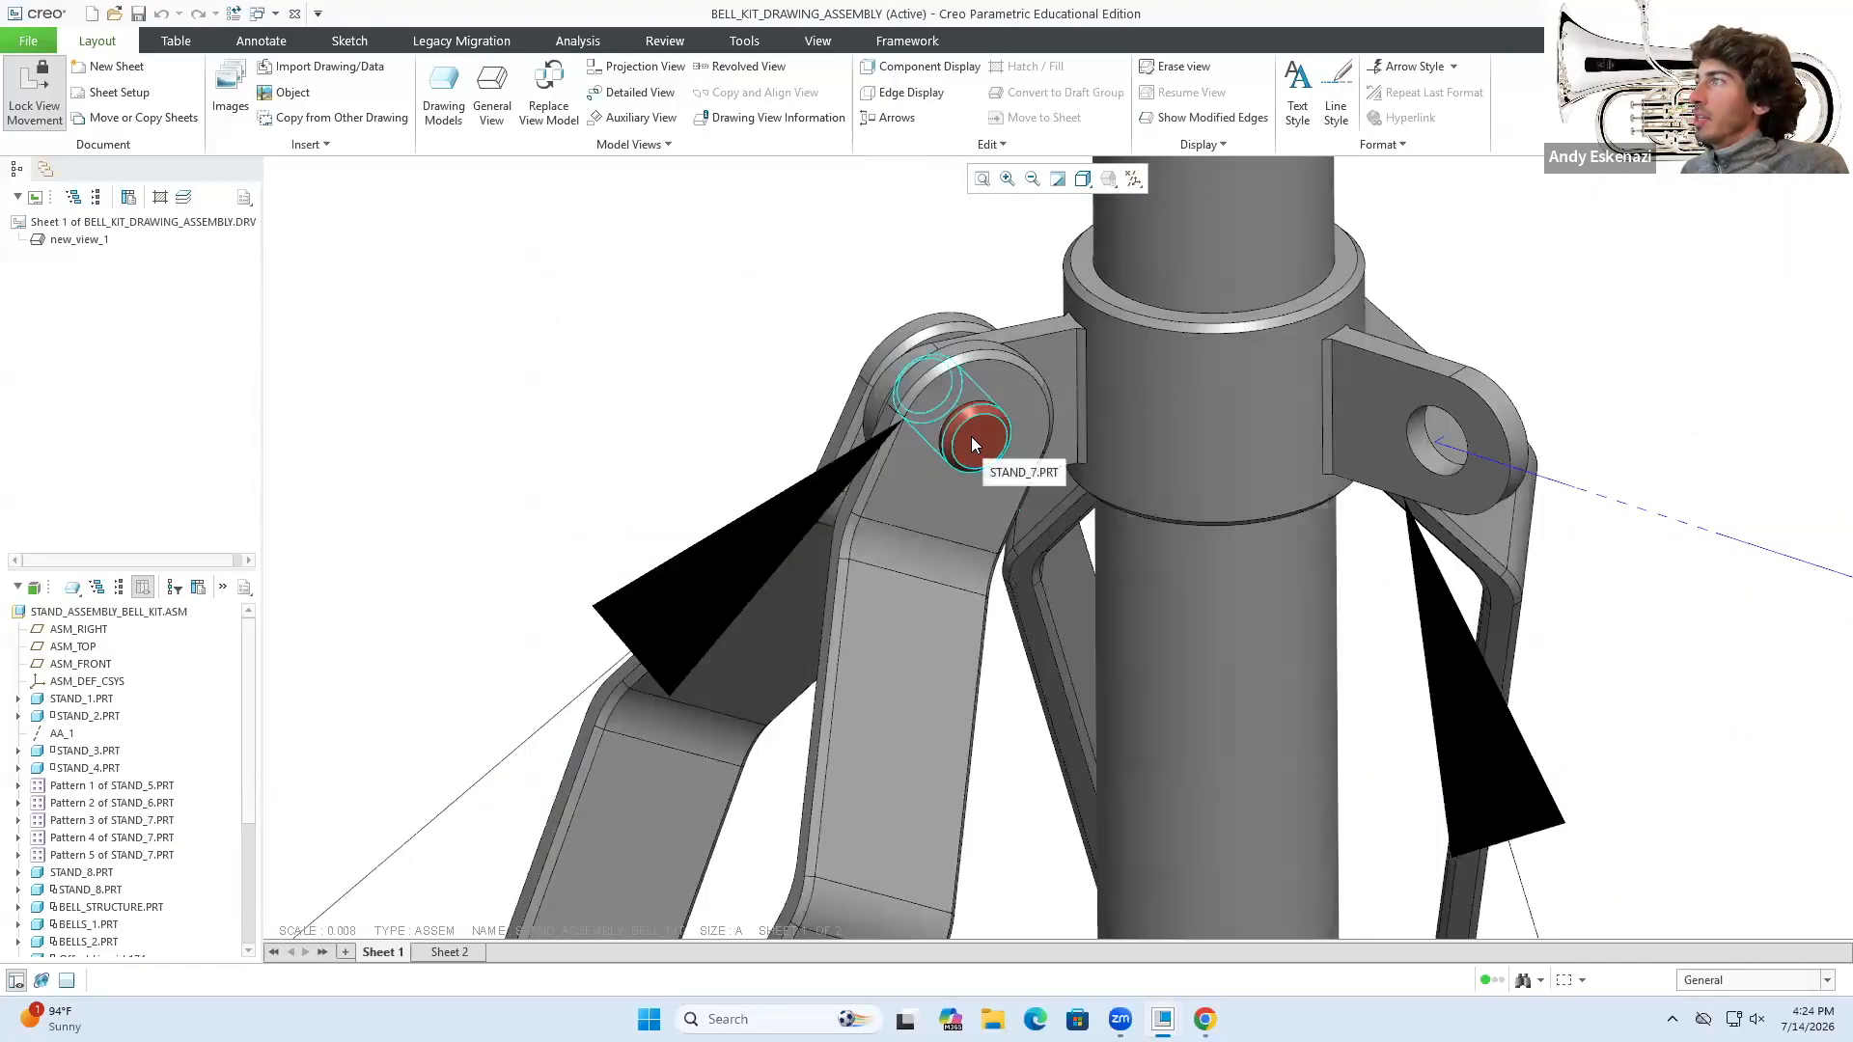
scroll(824, 432, down, 8)
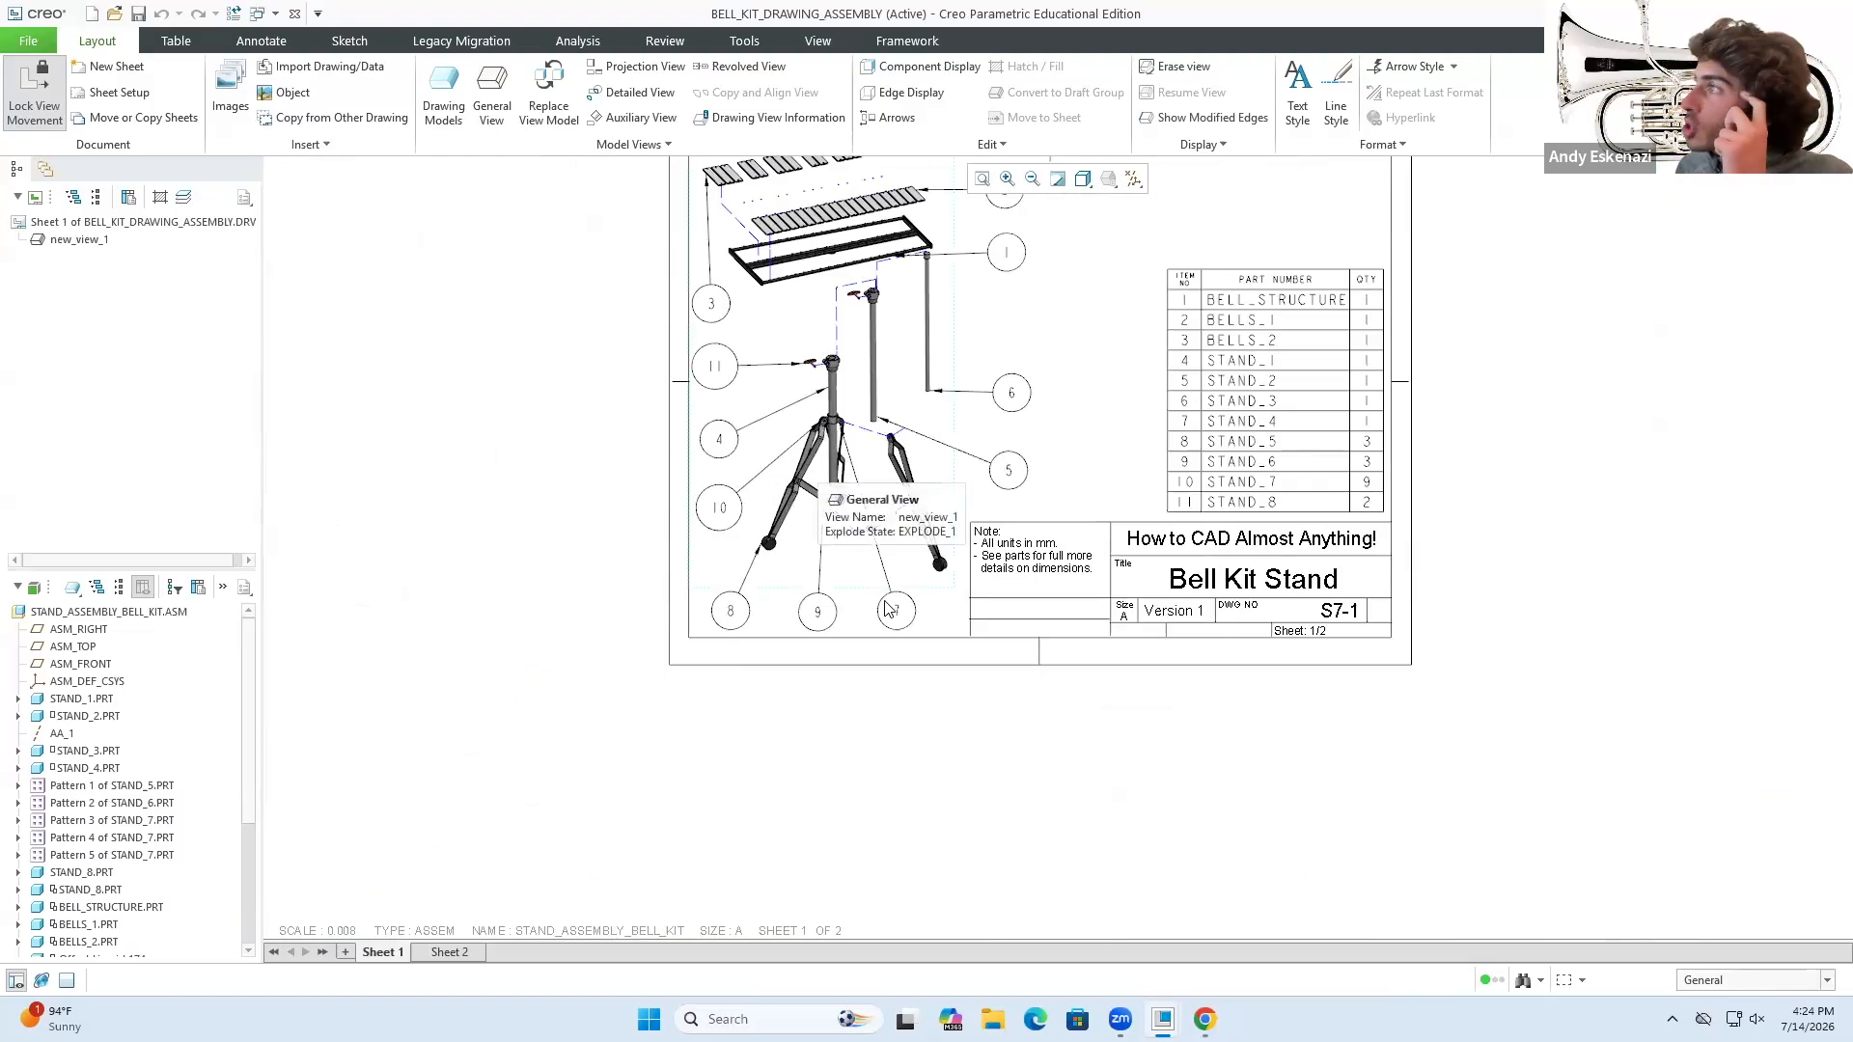
scroll(935, 569, down, 2)
scroll(951, 613, up, 1)
scroll(922, 516, up, 1)
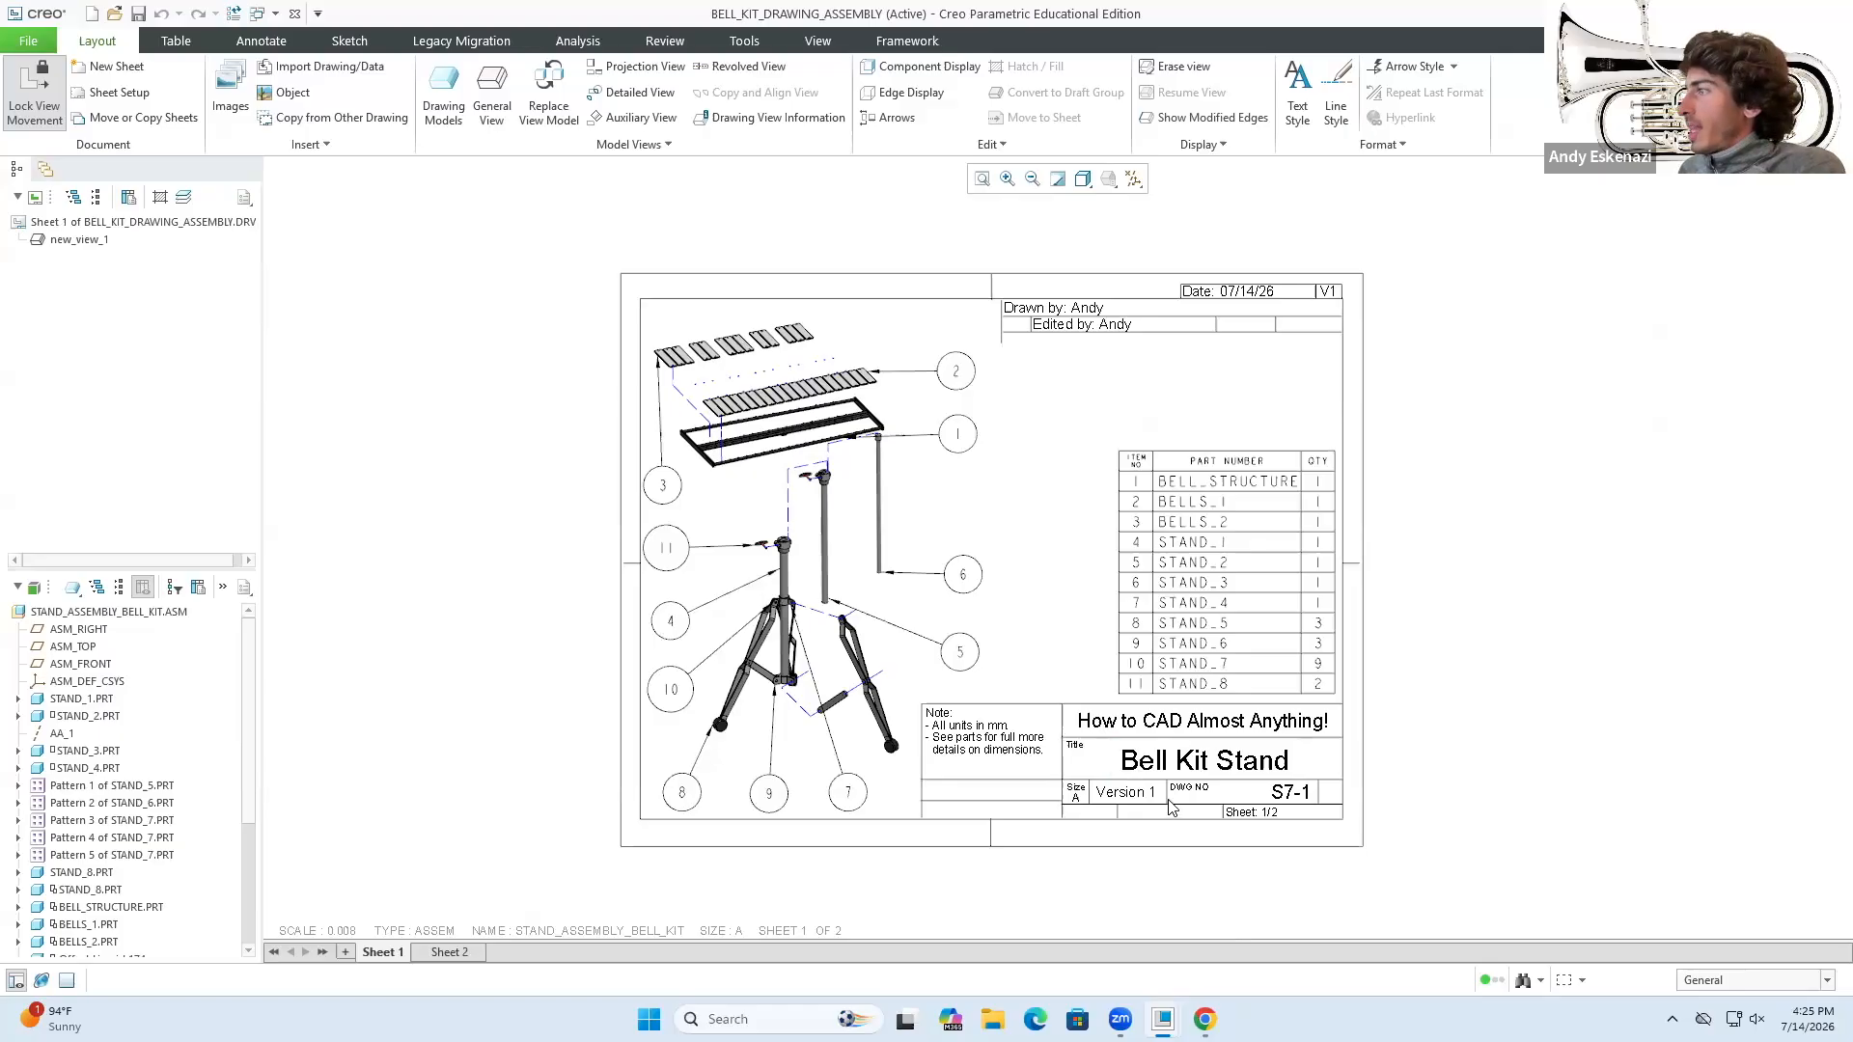
- Open Sheet 2 of the bell kit drawing and examine its top, front, bottom, side and isometric views
click(469, 949)
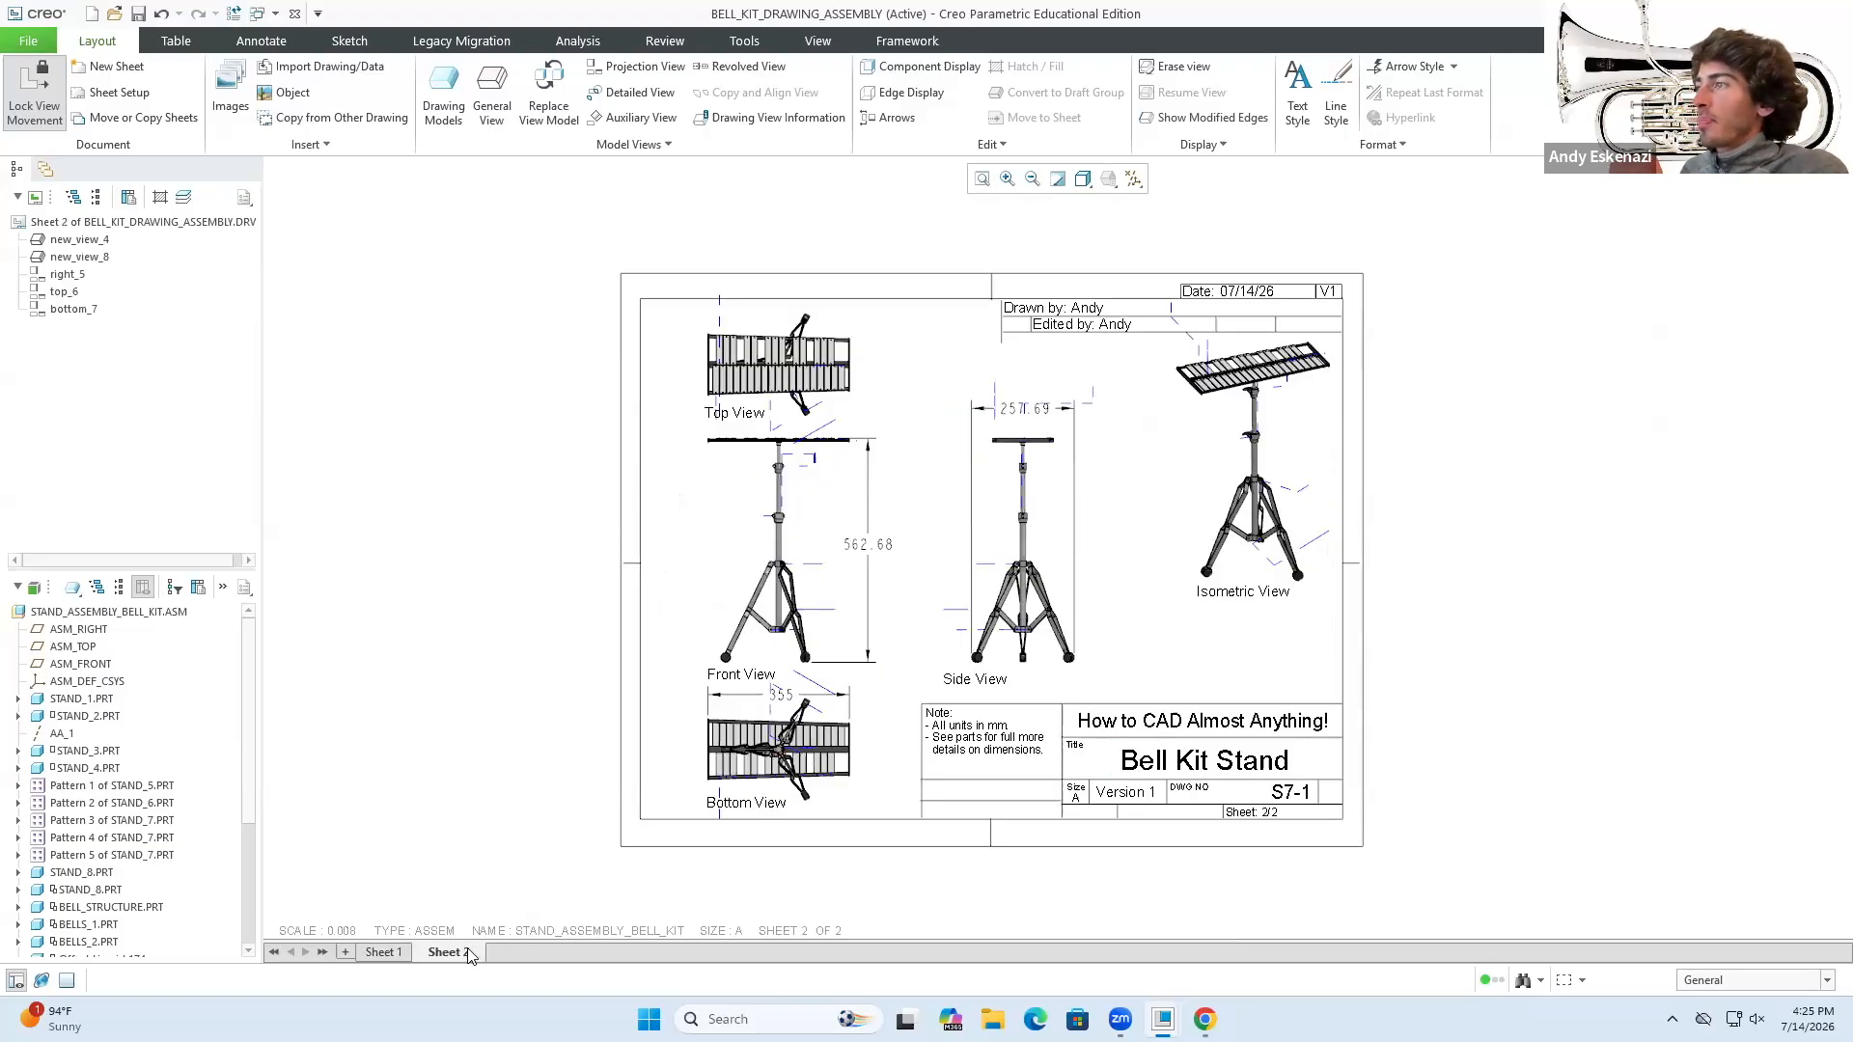
scroll(830, 372, up, 2)
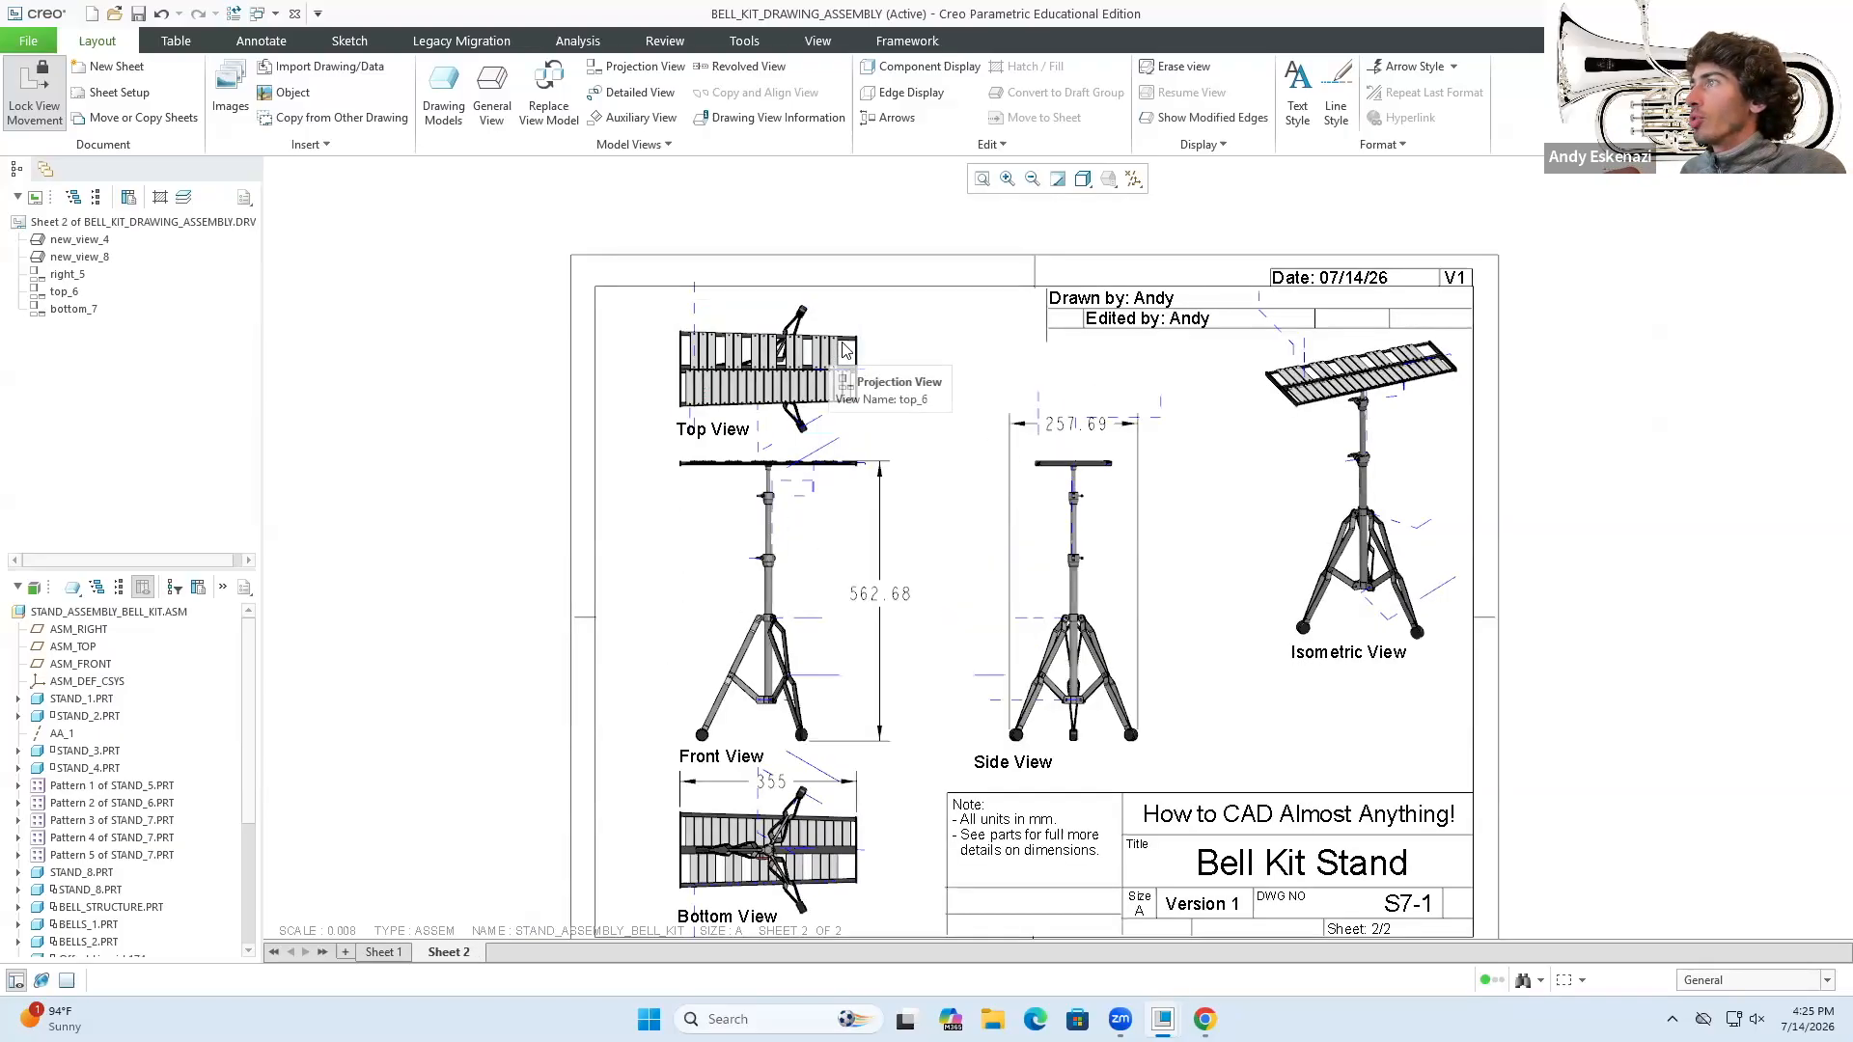
scroll(844, 349, up, 3)
scroll(843, 350, down, 5)
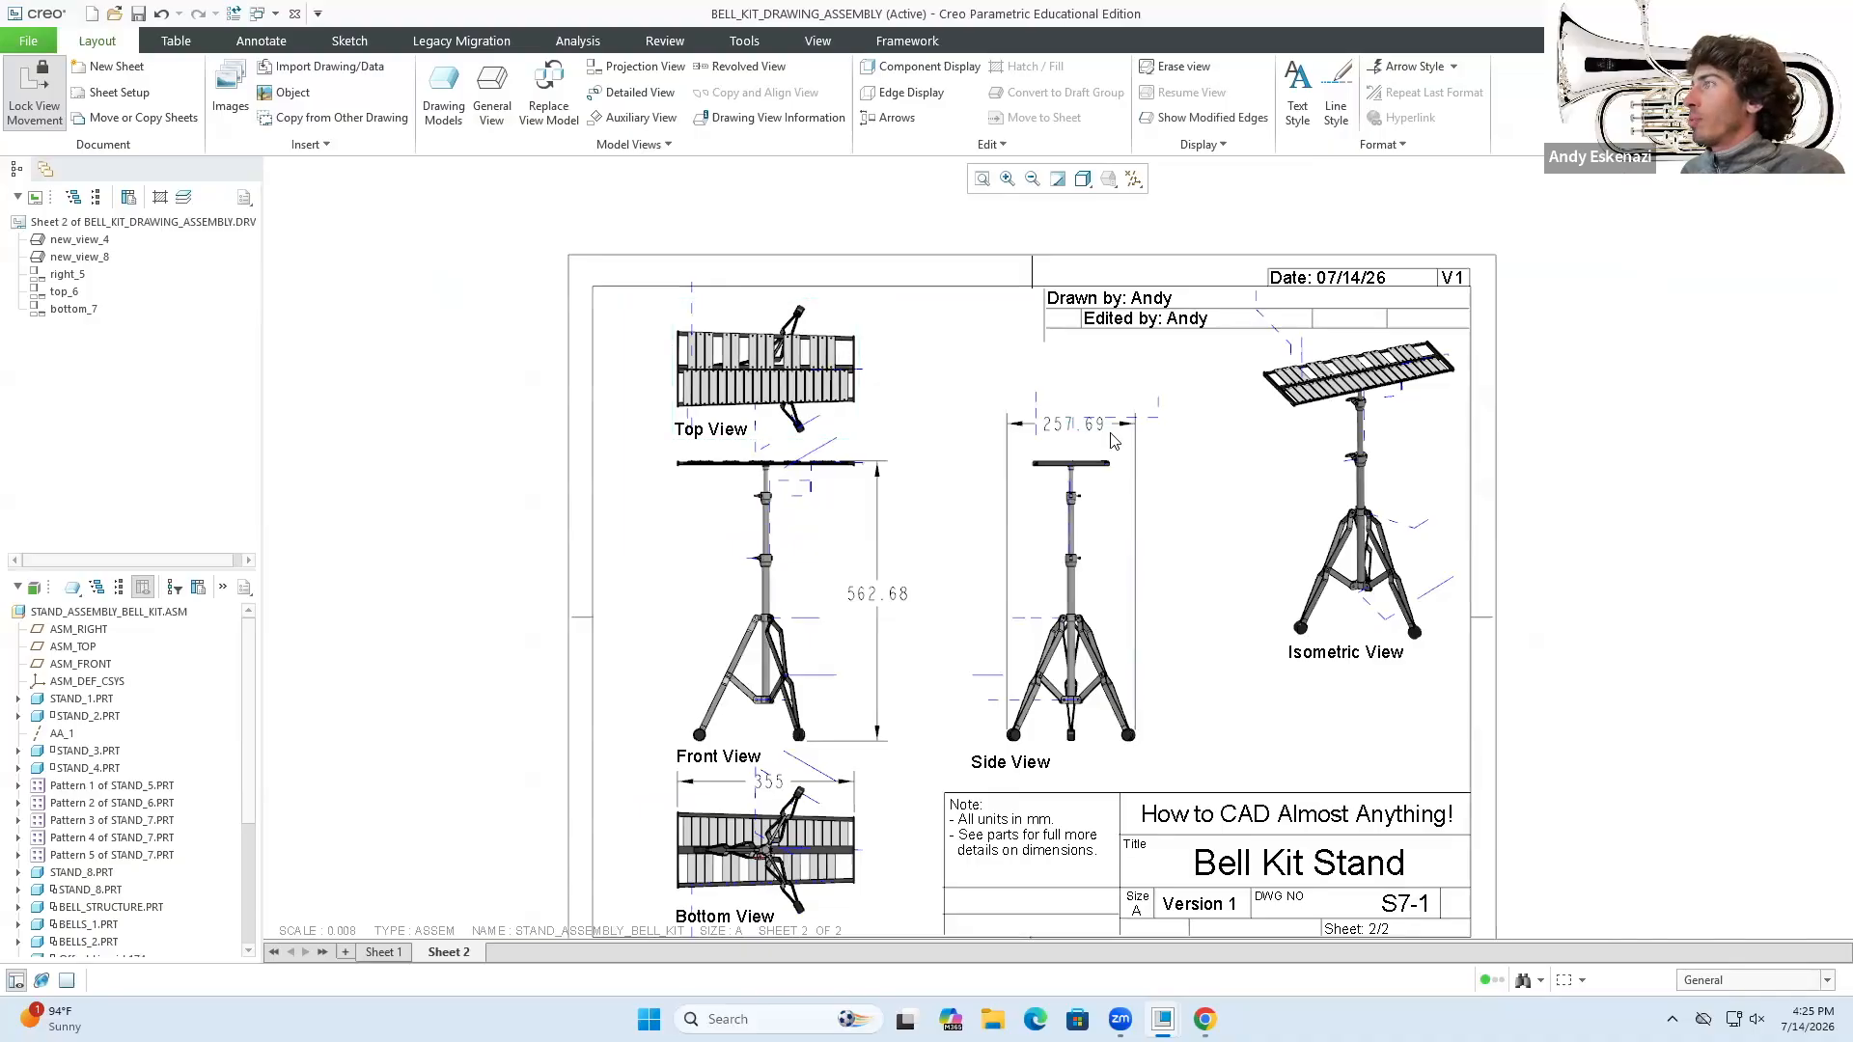
scroll(820, 711, down, 1)
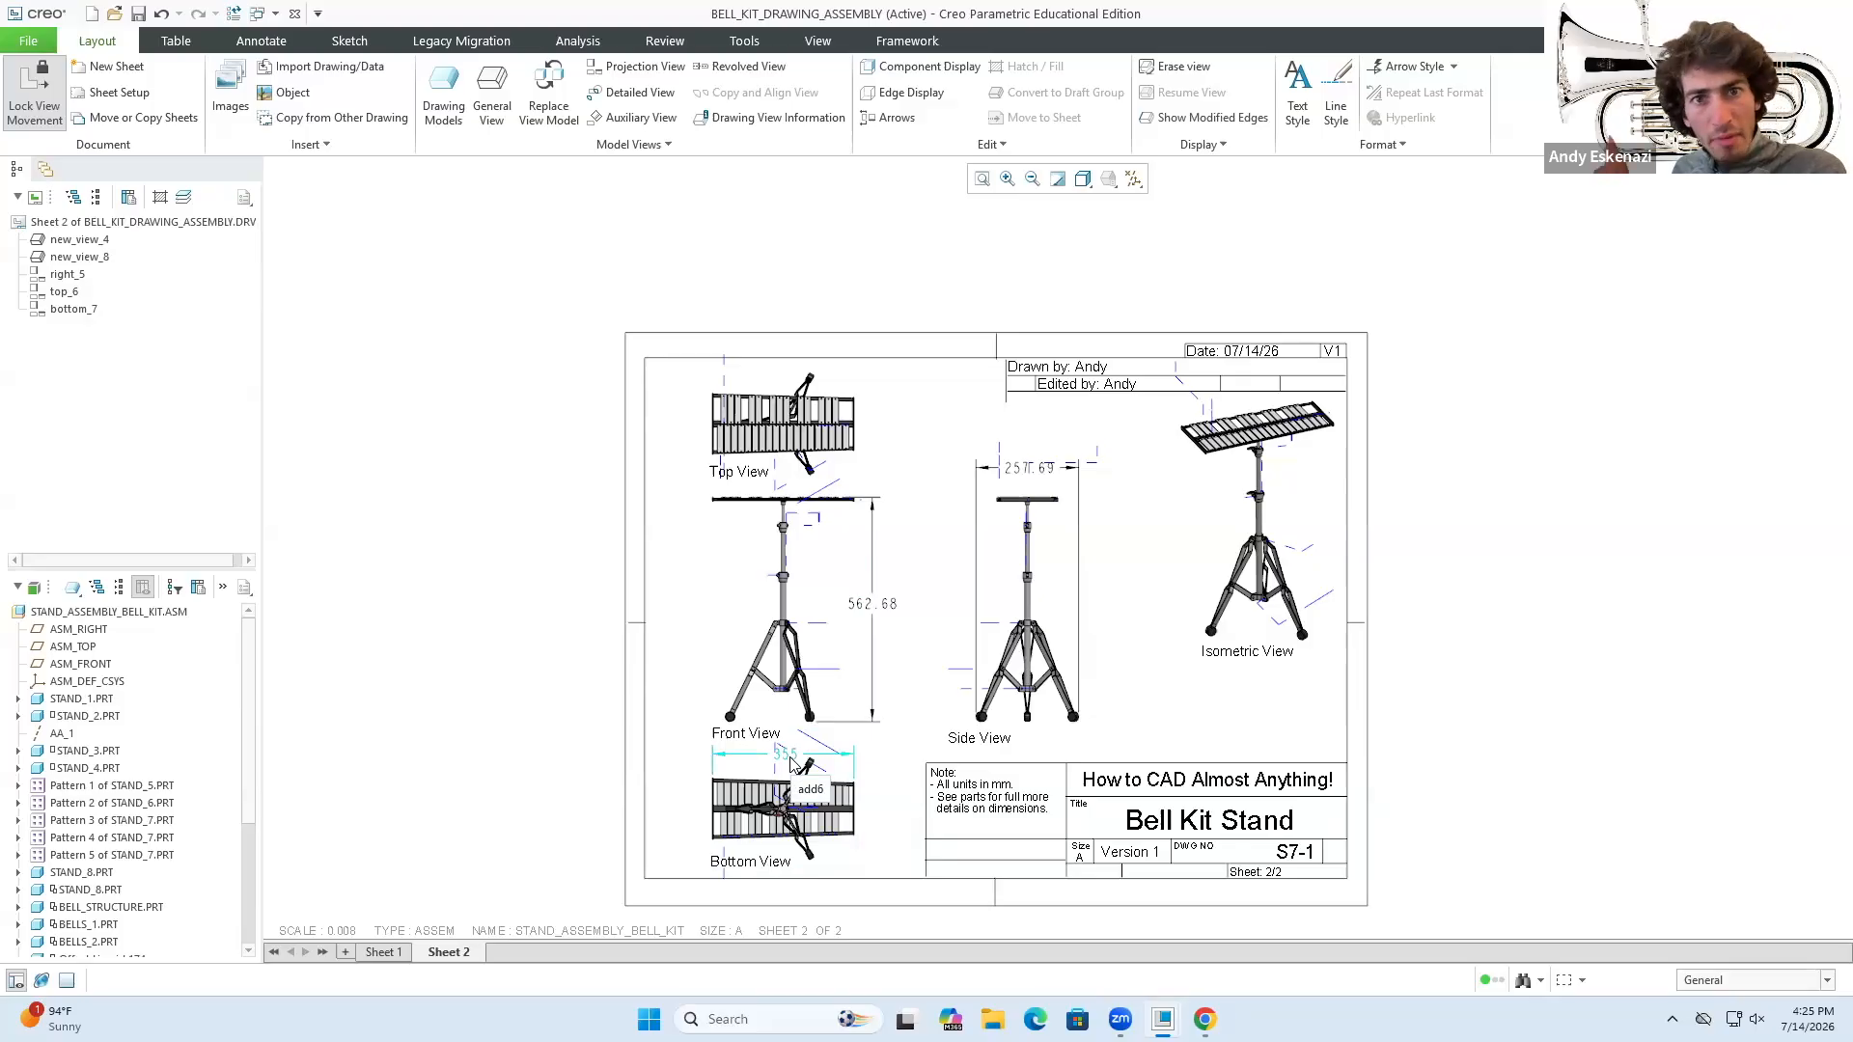
- Compare the LEGO brick drawing in Chrome with the overall dimensions, notes and title block on Sheet 2 of the bell kit drawing
click(1206, 1019)
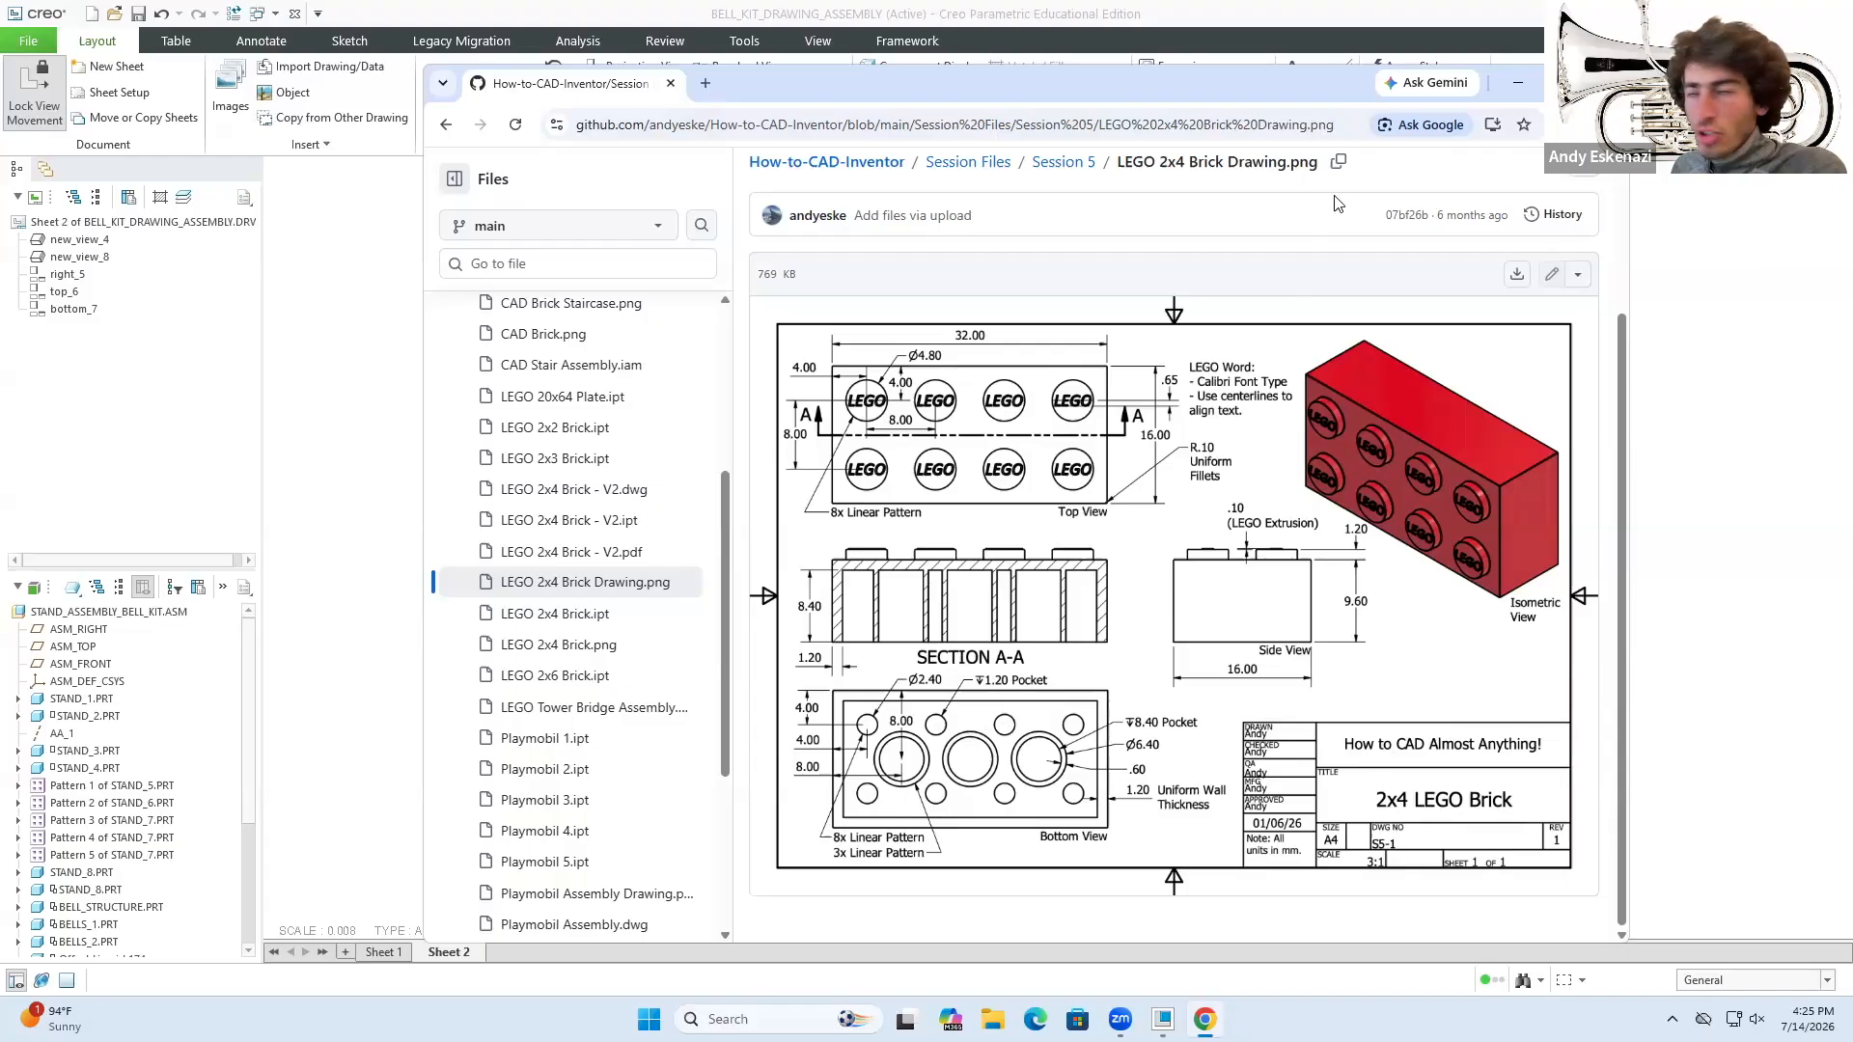
click(1517, 83)
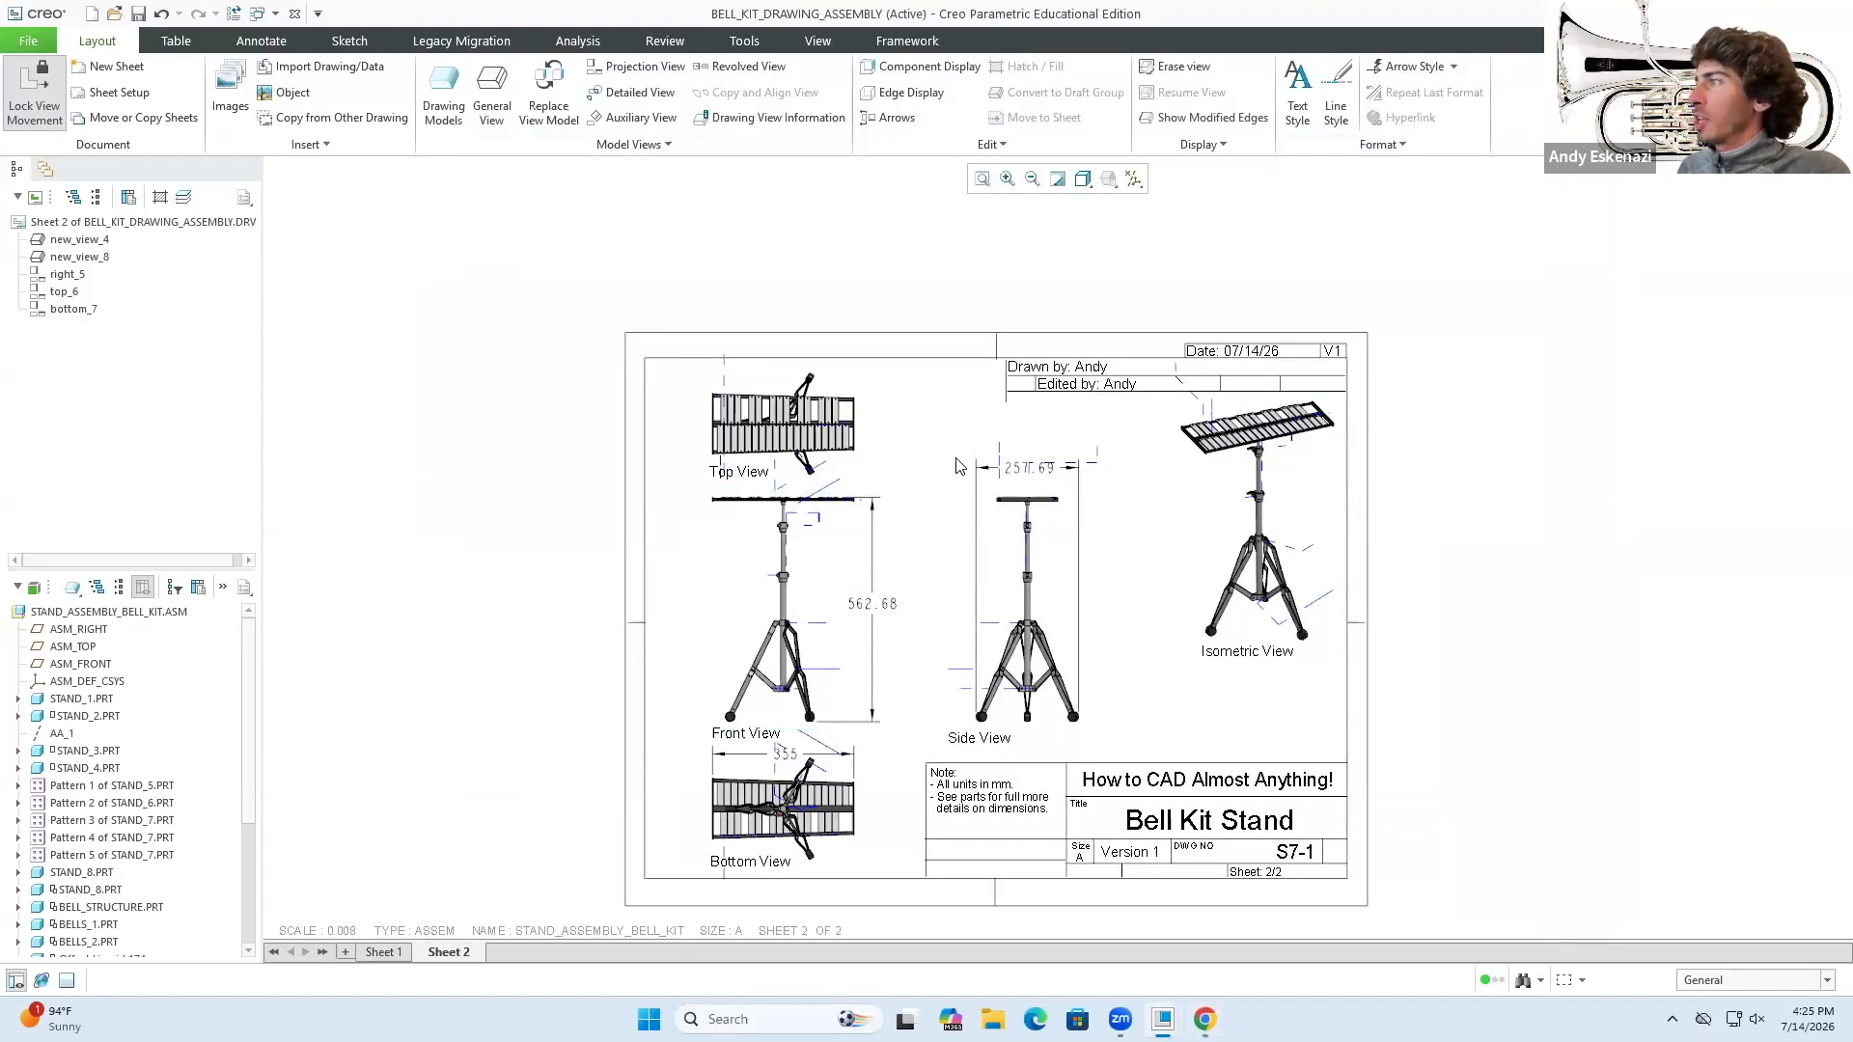
scroll(1023, 470, up, 3)
scroll(1047, 568, down, 3)
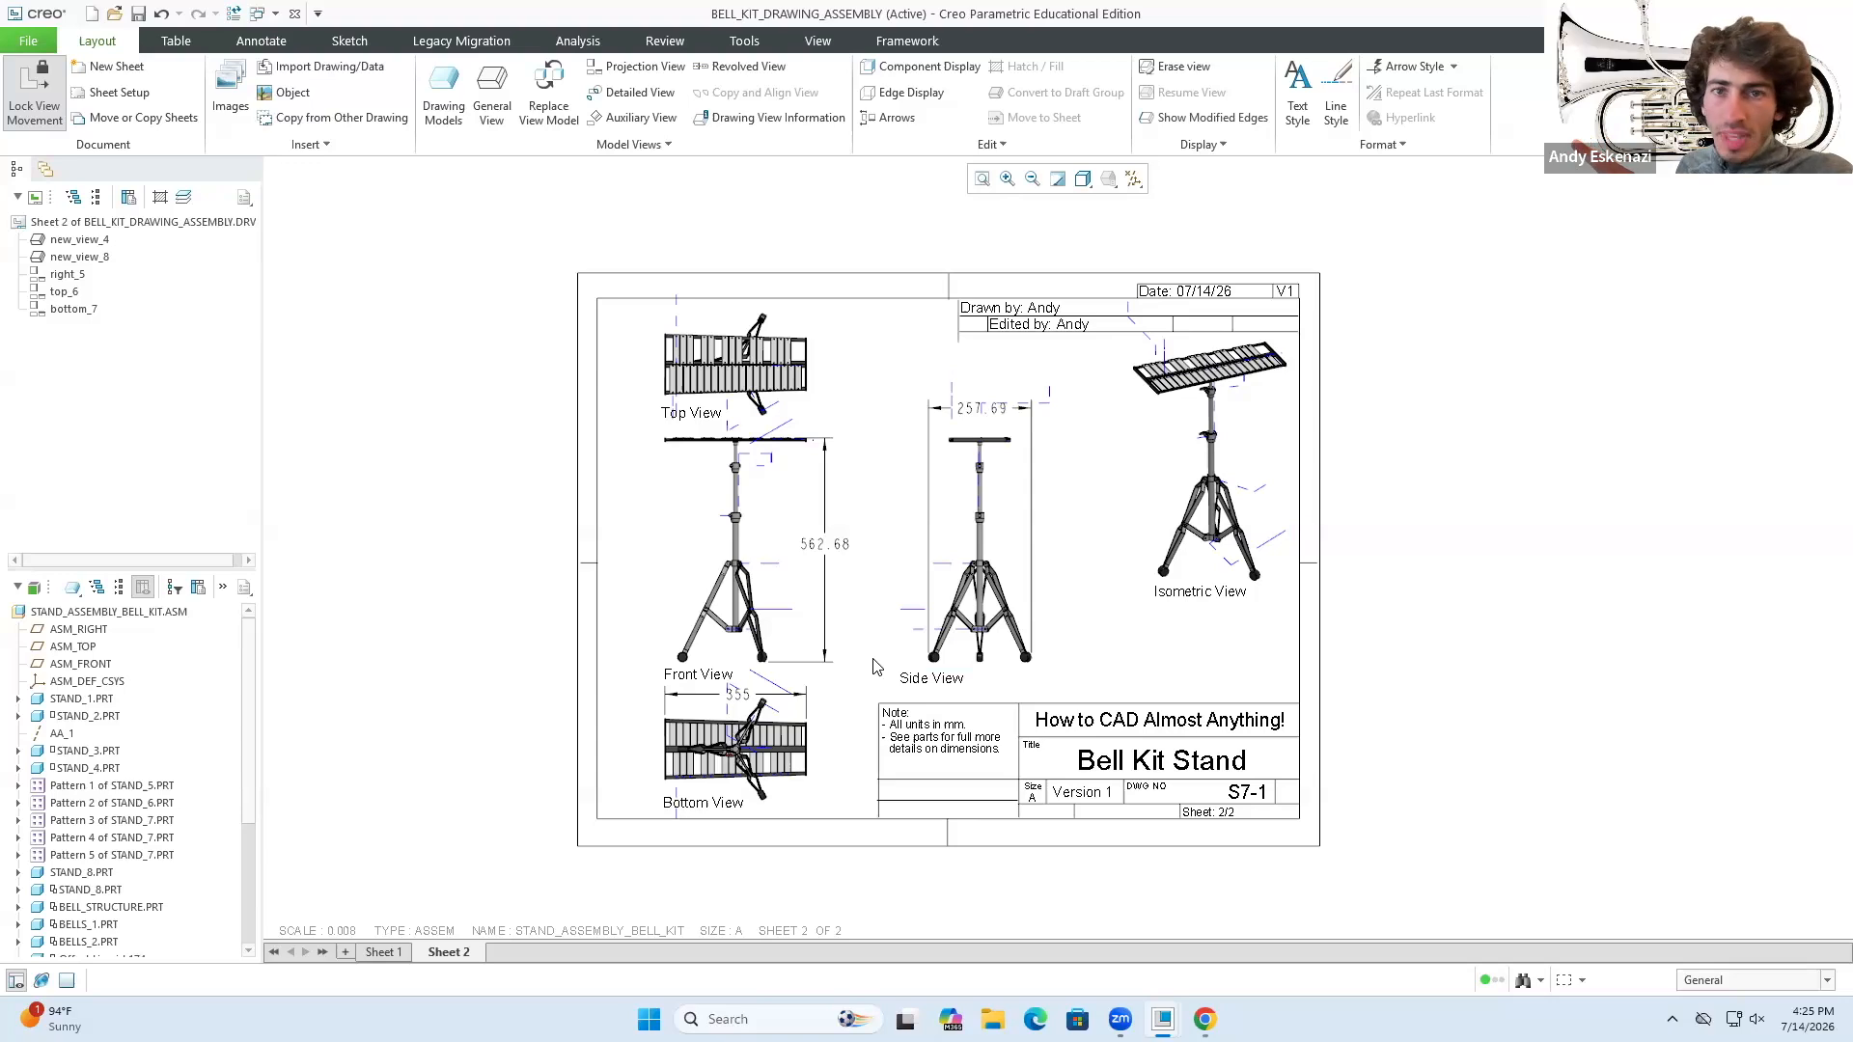
scroll(1190, 845, up, 2)
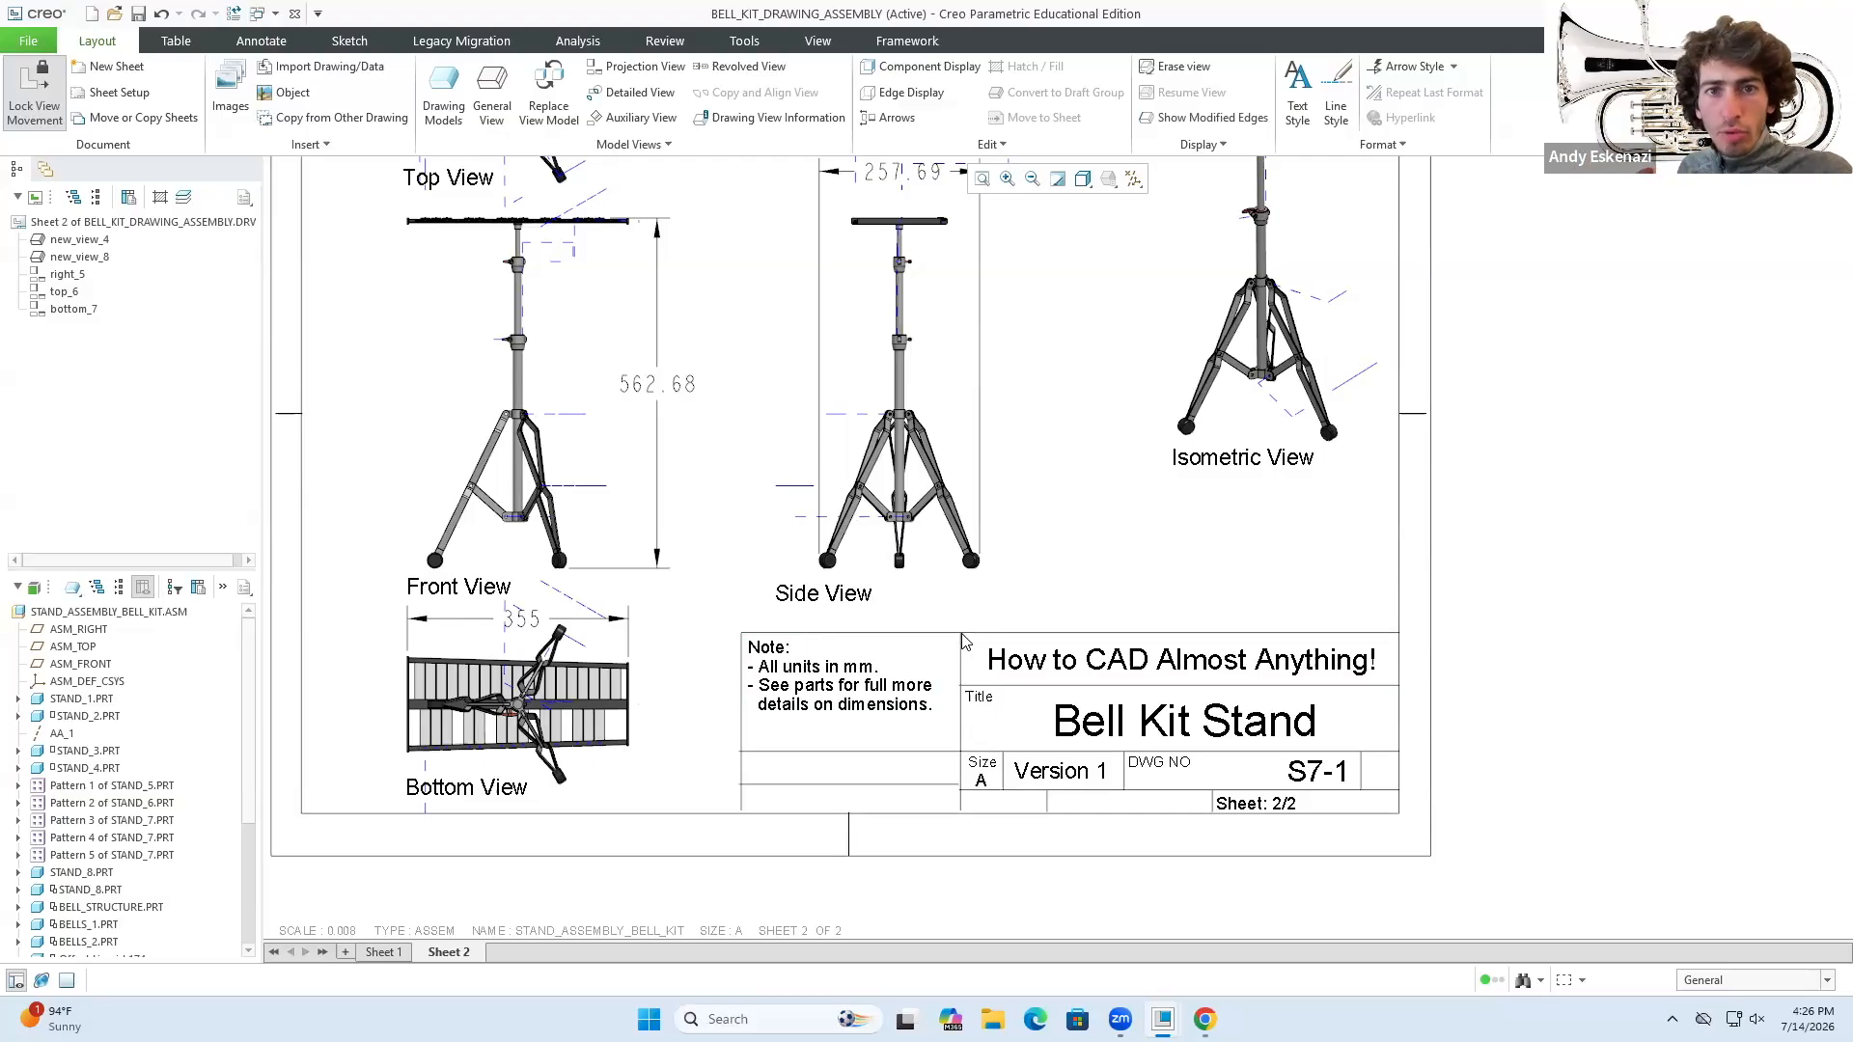
scroll(965, 662, down, 3)
scroll(1079, 376, up, 1)
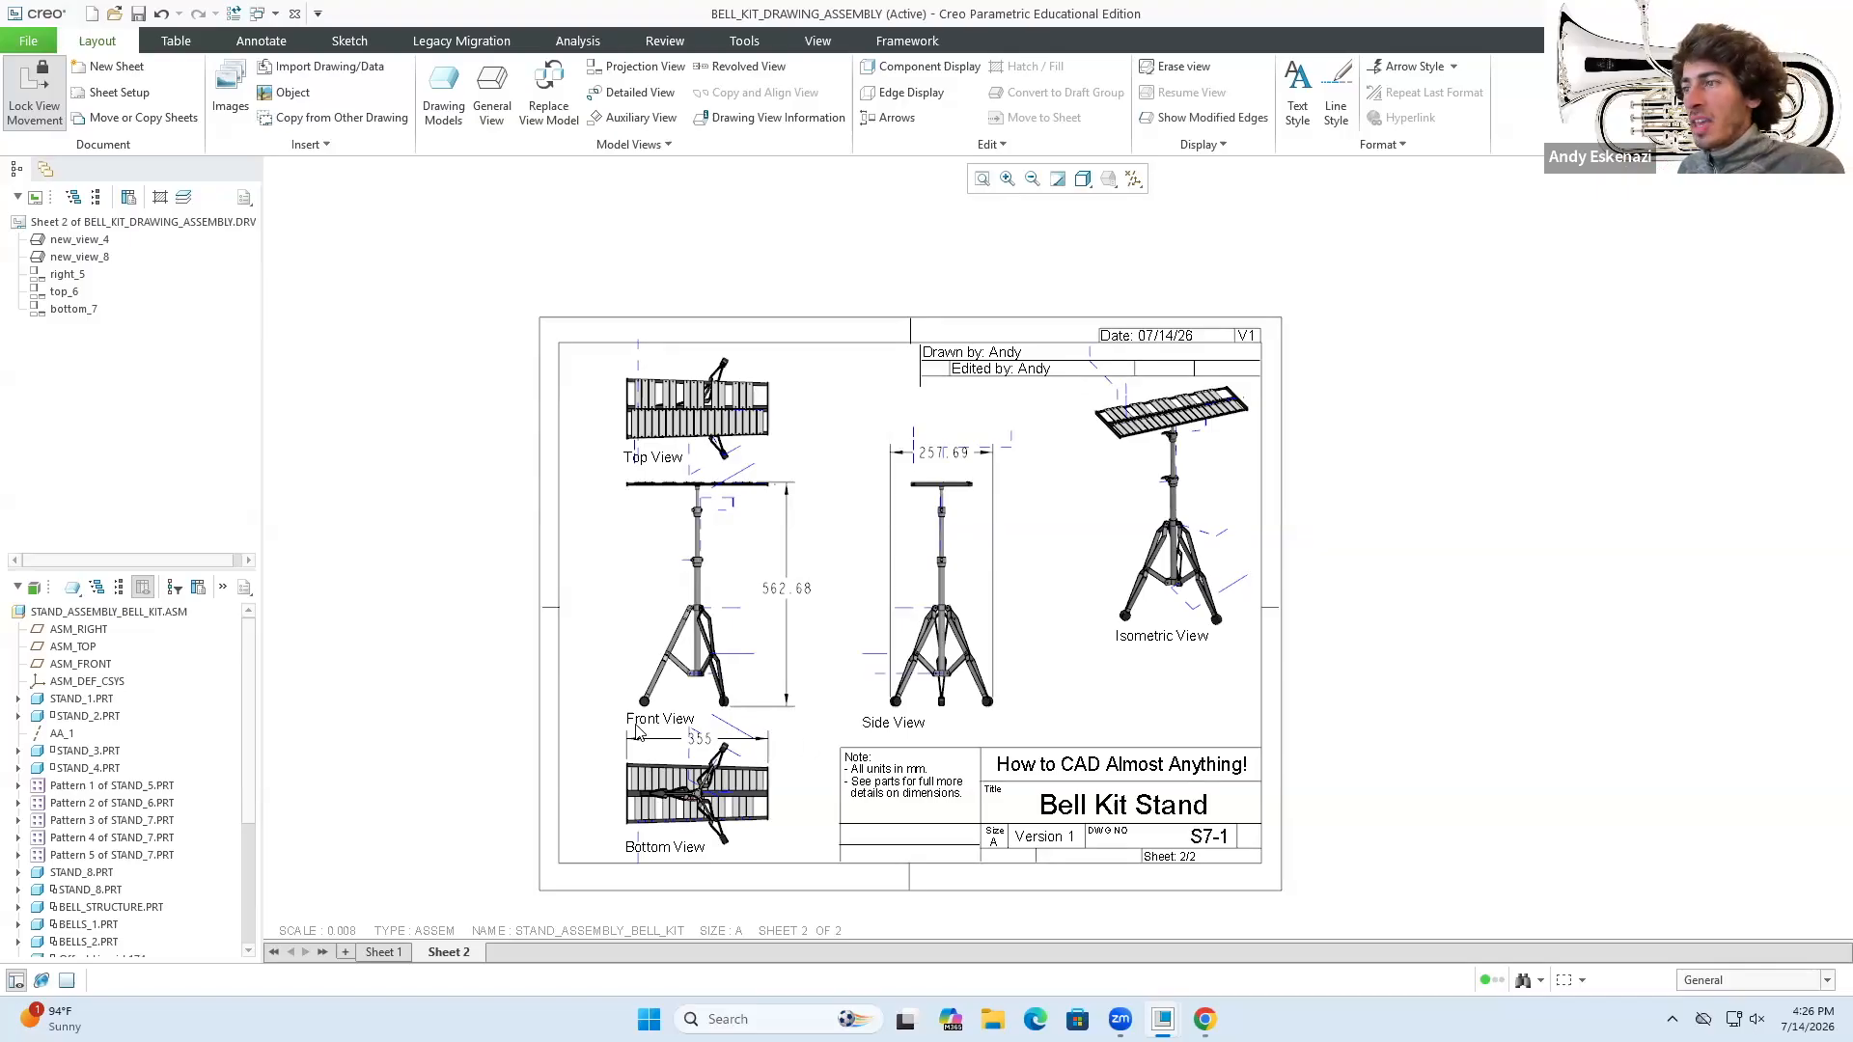
- Return to Sheet 1, and in the bell kit assembly select one of the small circles floating above the bells to identify its source
click(383, 953)
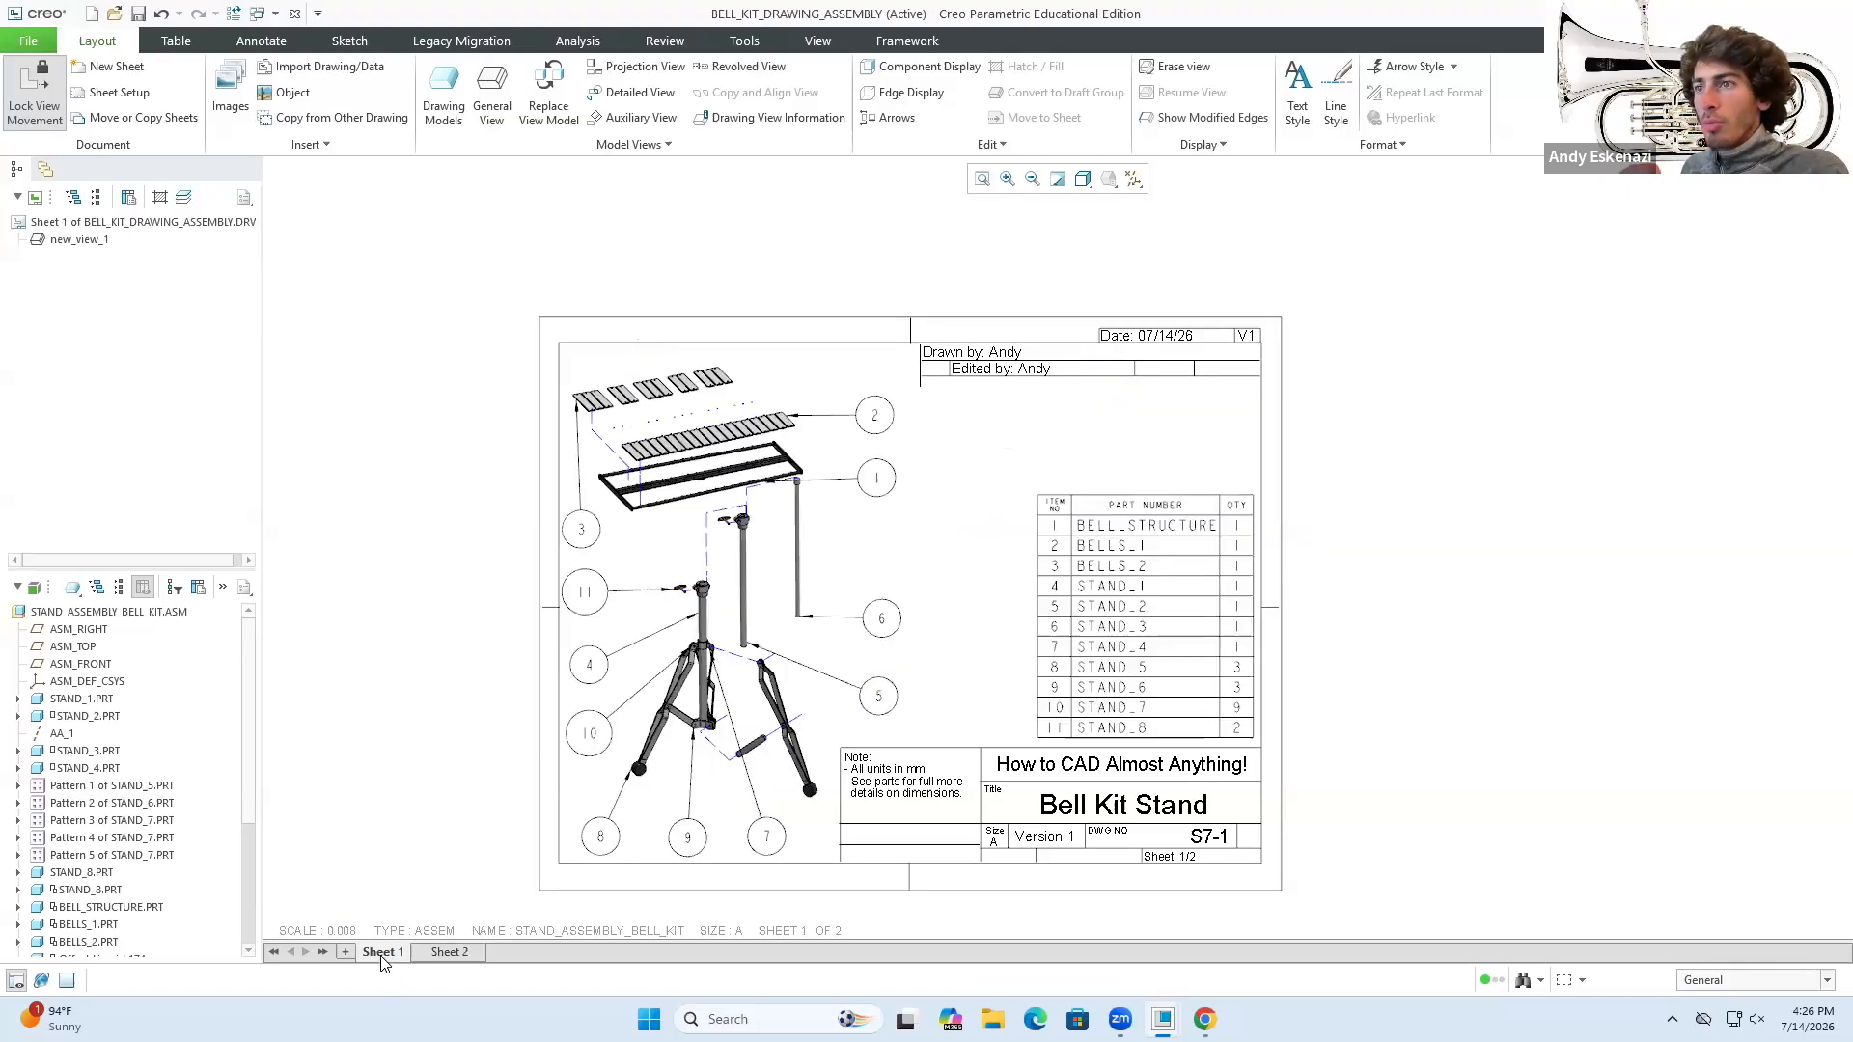
scroll(645, 459, up, 3)
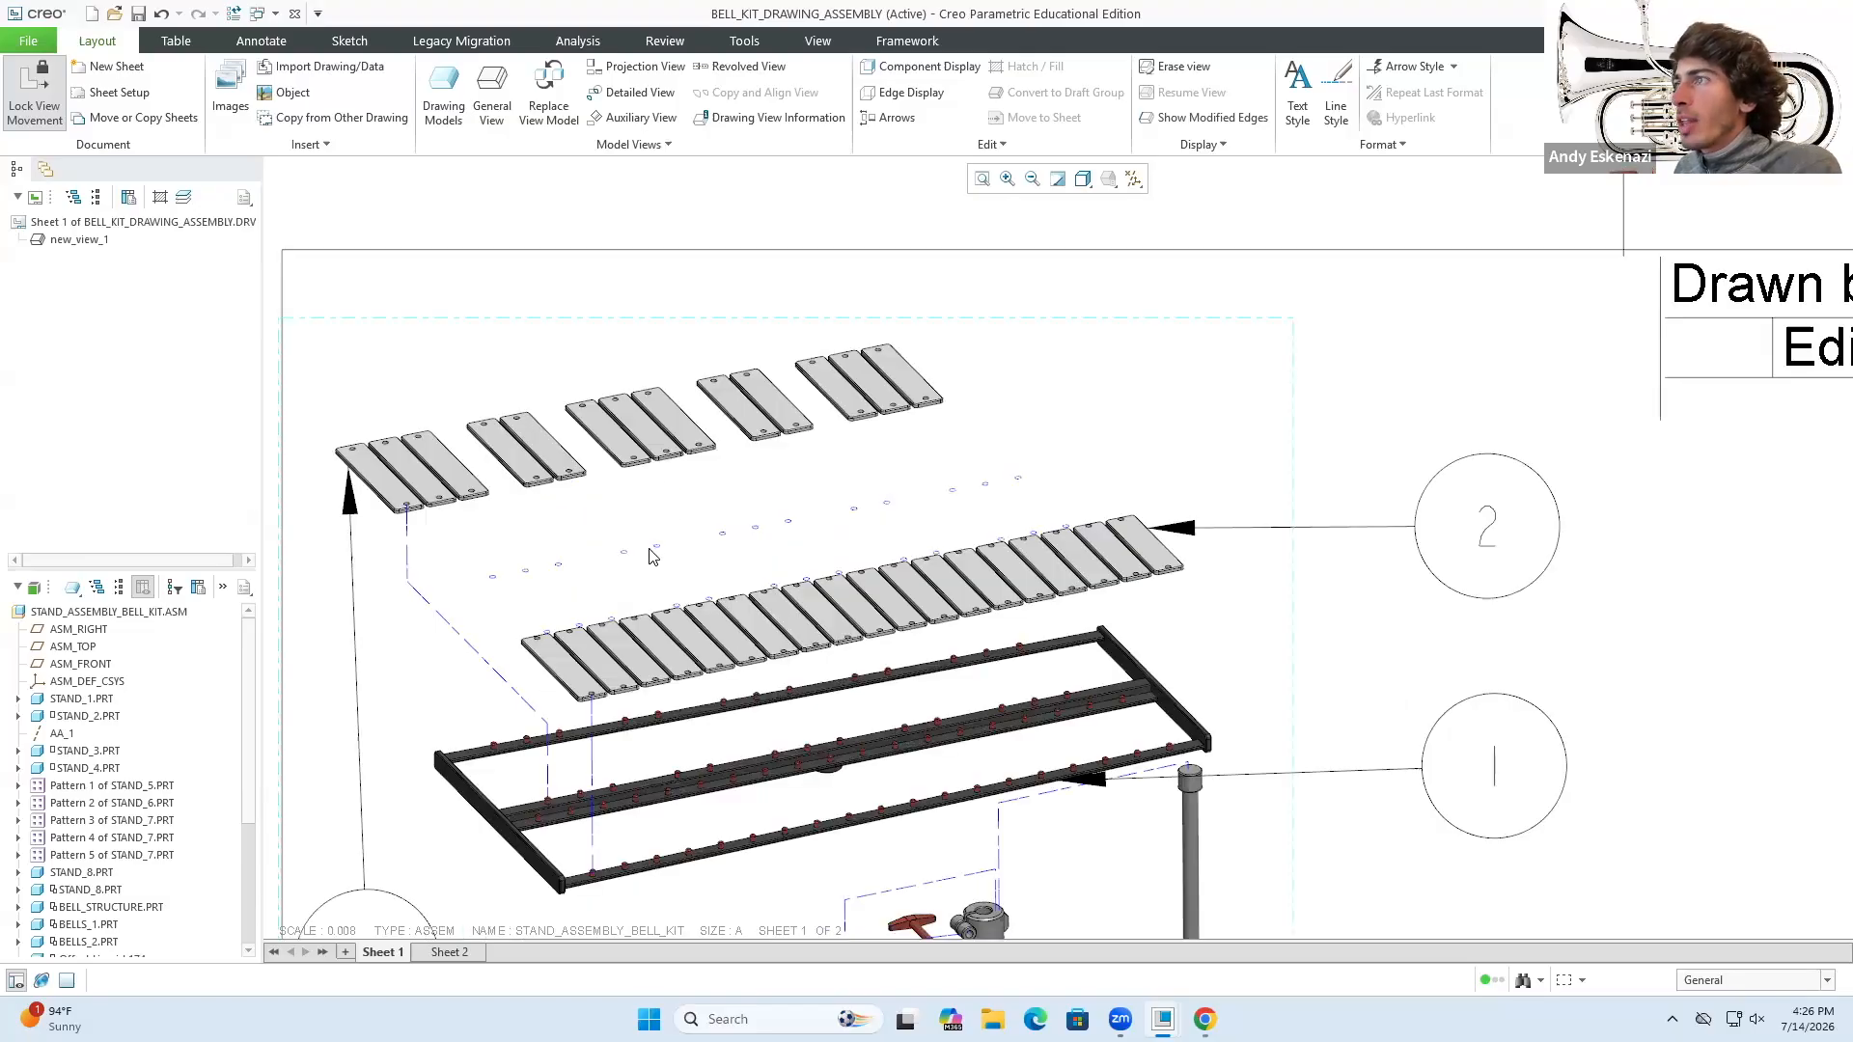
mouse_move(1163, 1019)
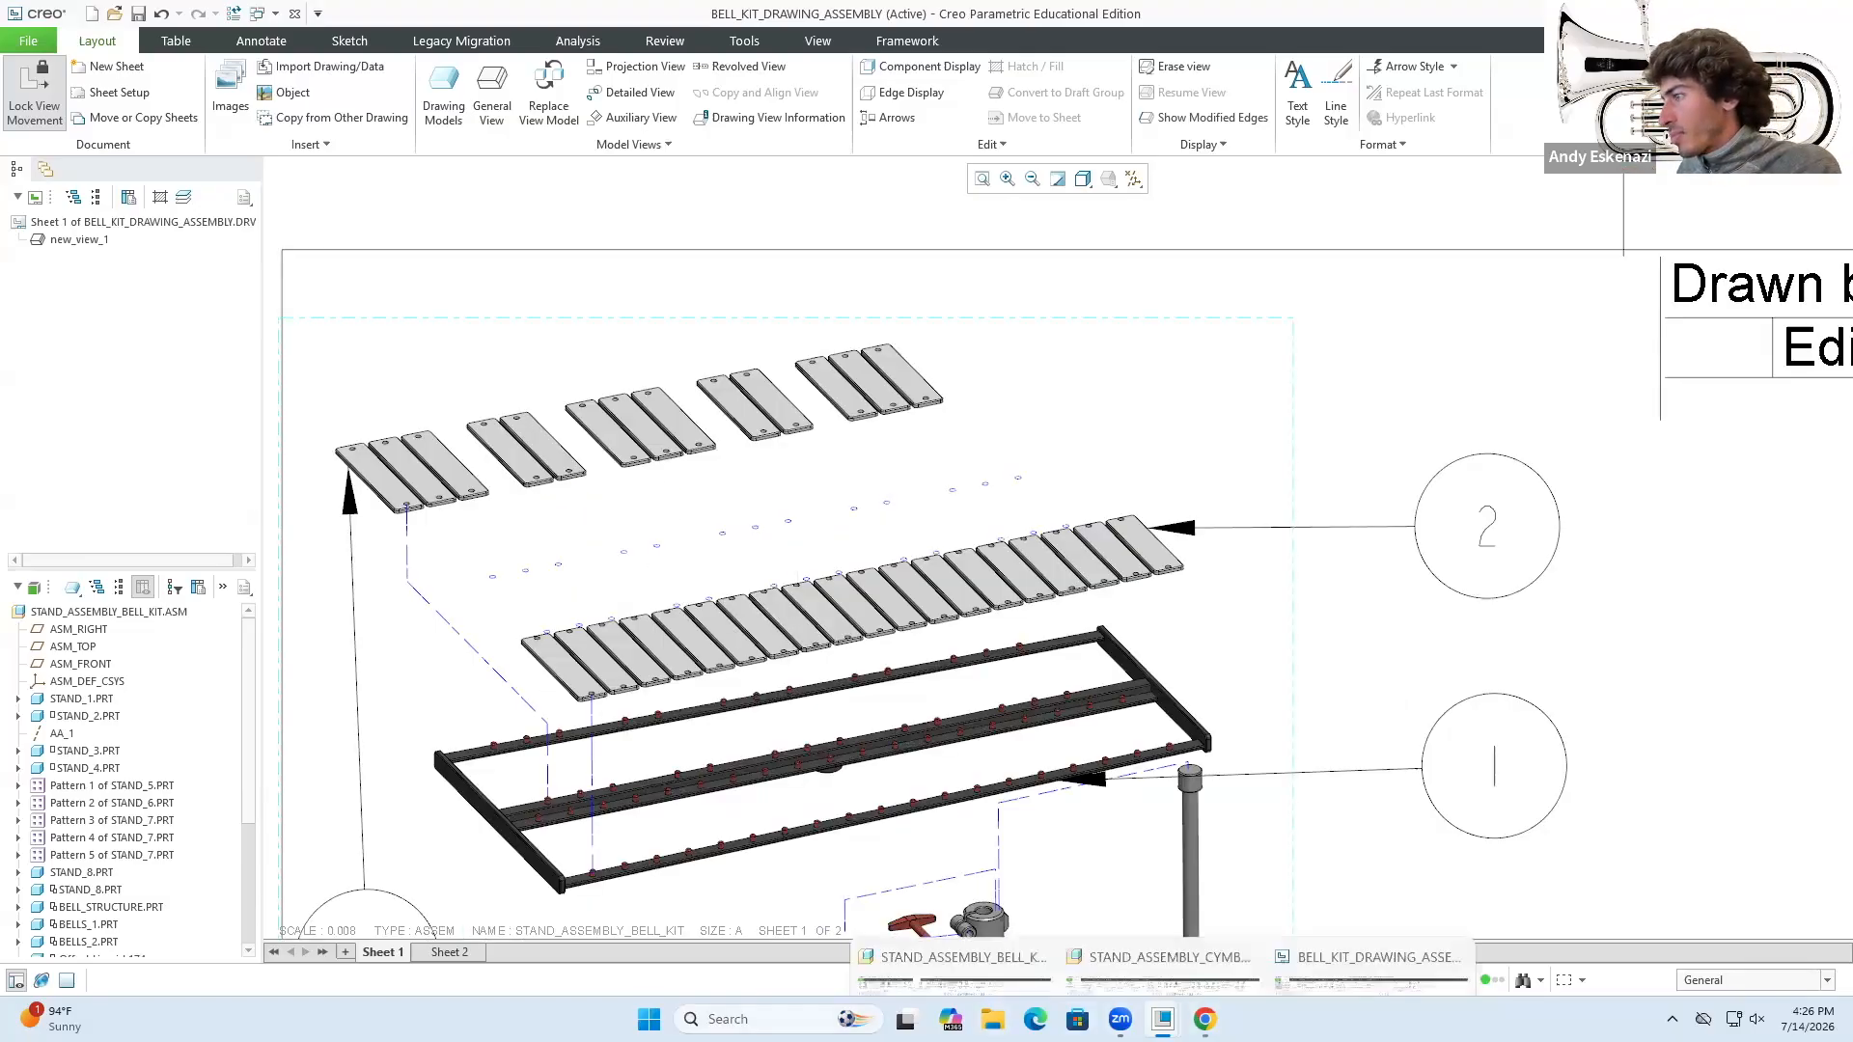
click(895, 903)
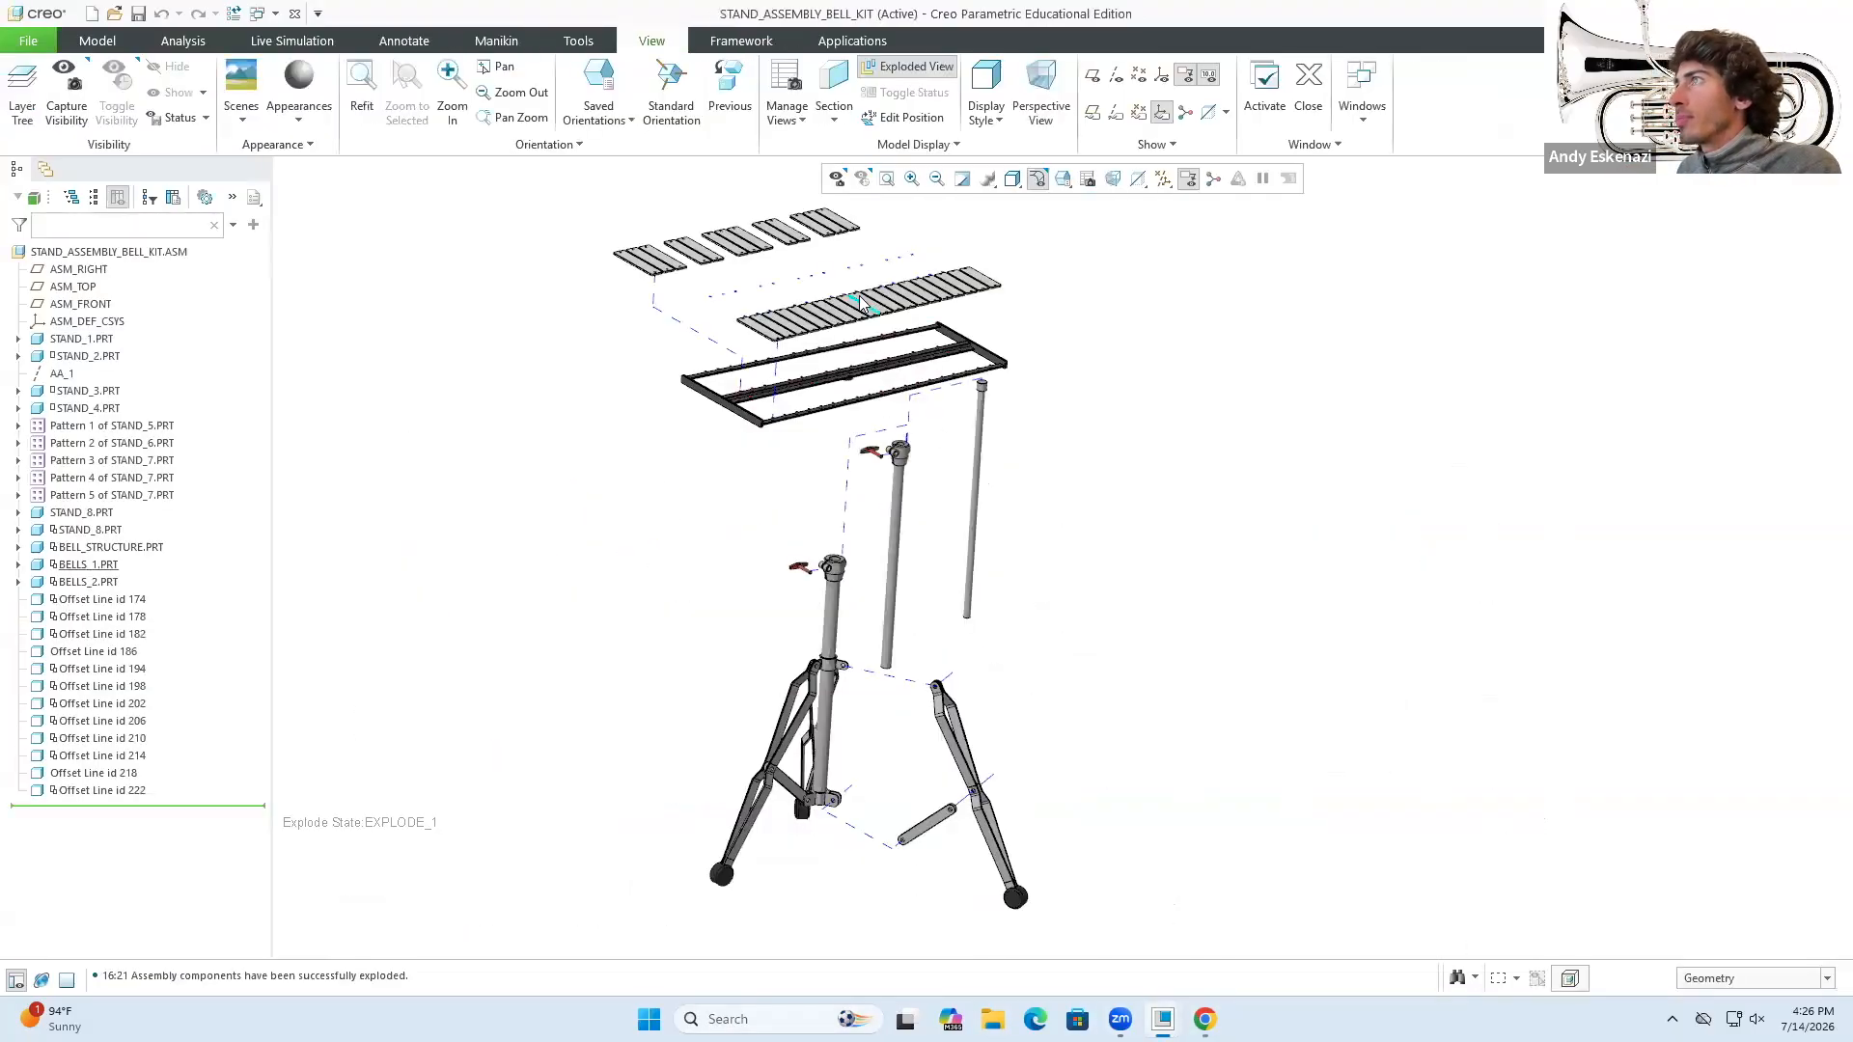
scroll(777, 329, up, 4)
click(774, 324)
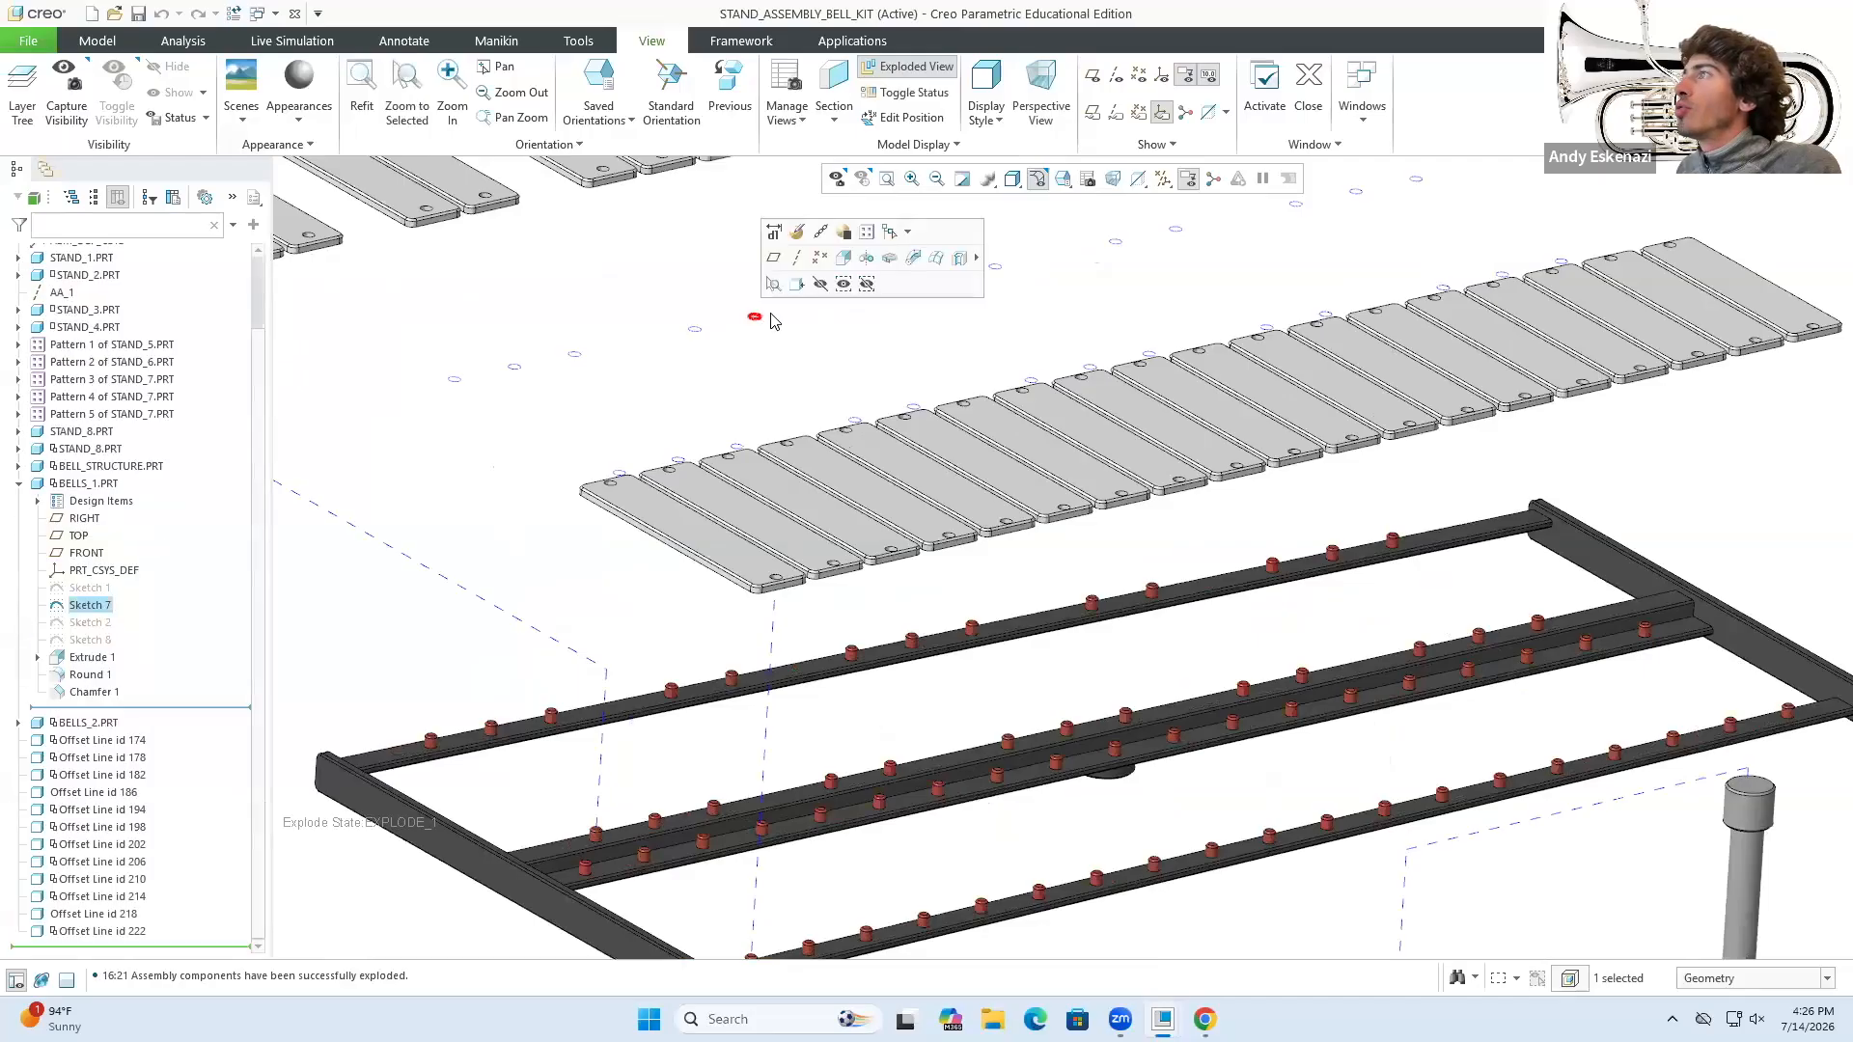
scroll(806, 400, down, 5)
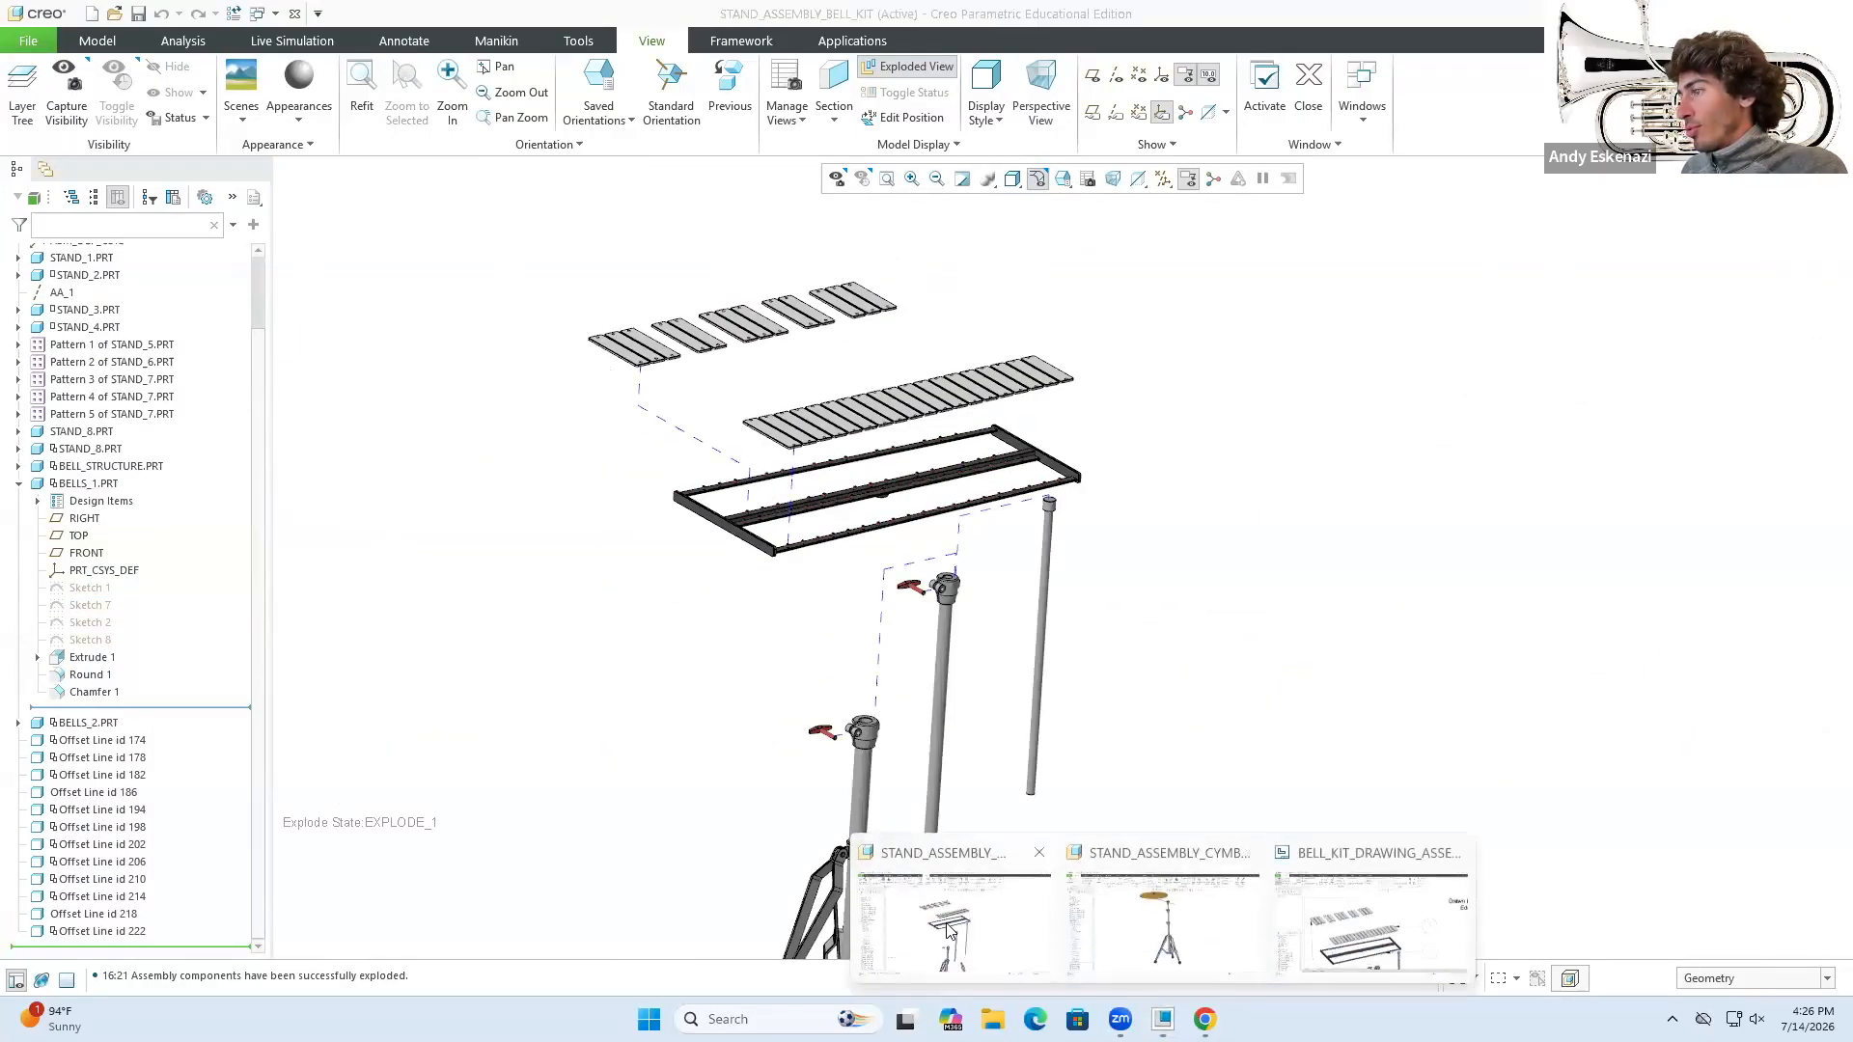
- Switch back to the bell kit drawing and view the whole of Sheet 1
click(1332, 951)
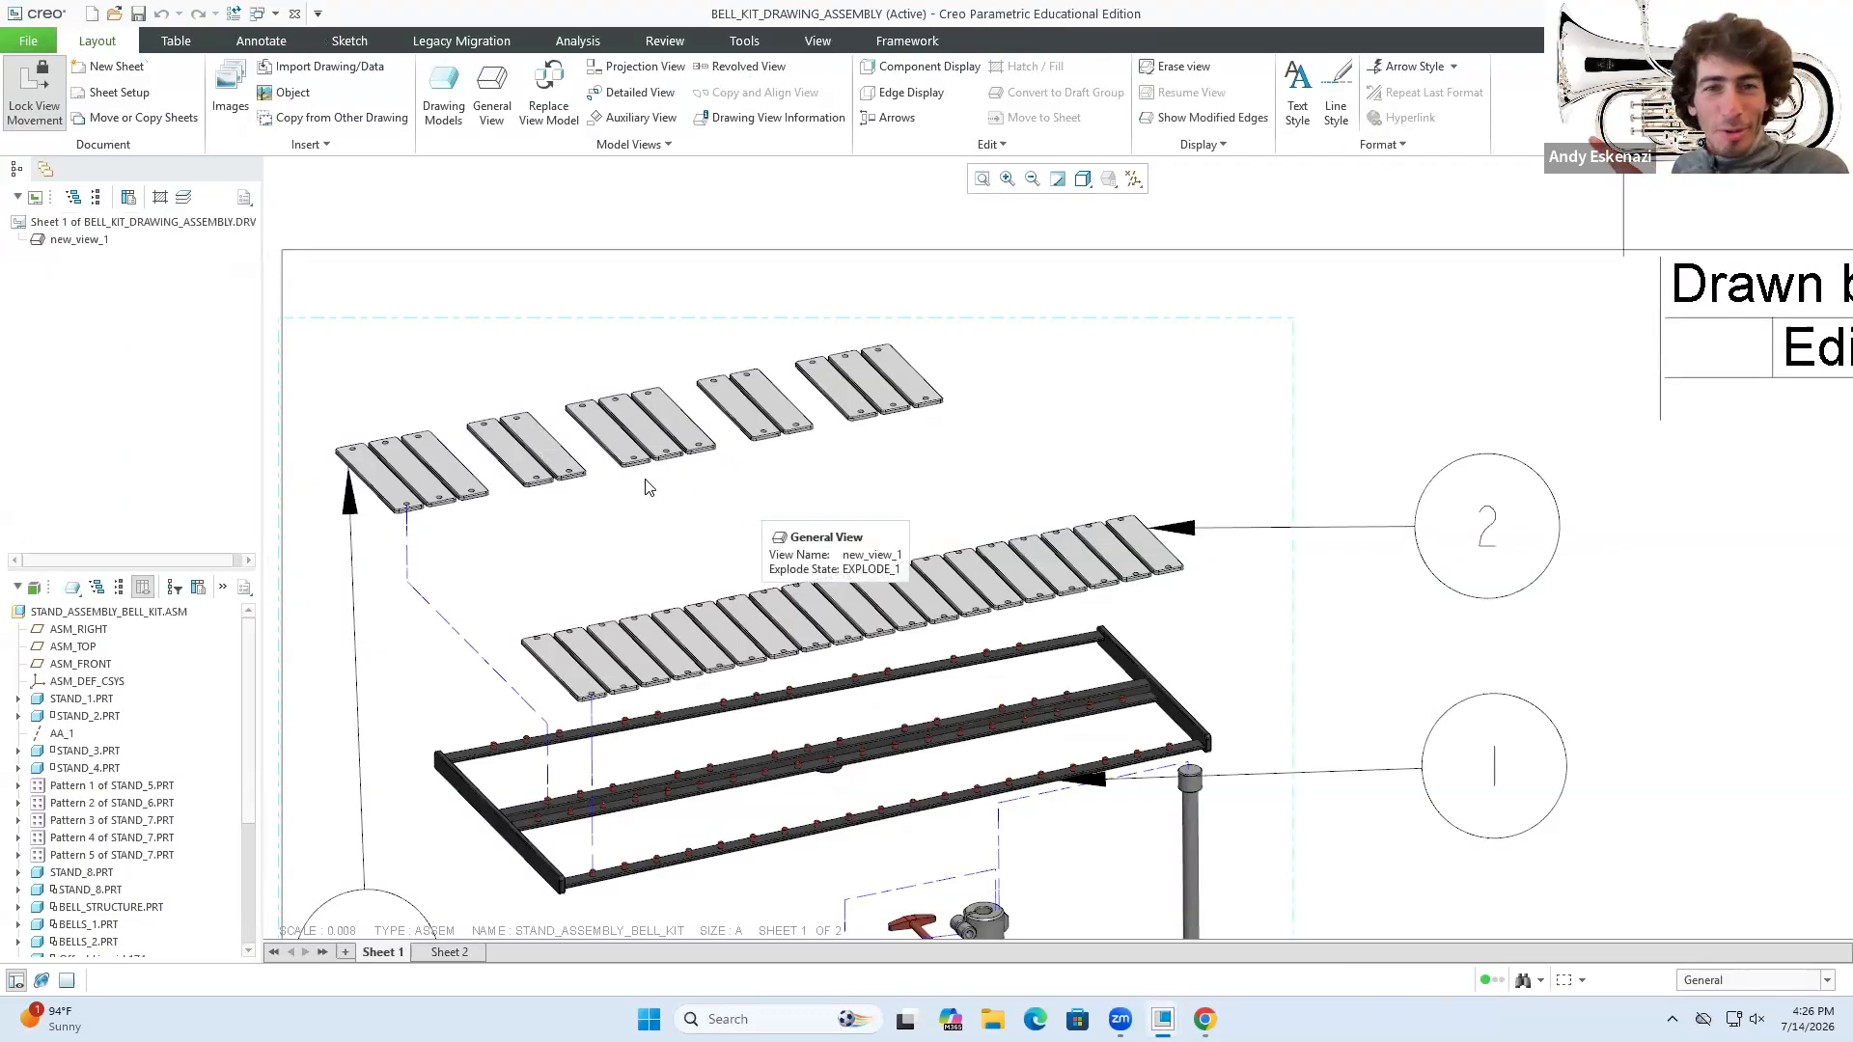
scroll(608, 473, down, 5)
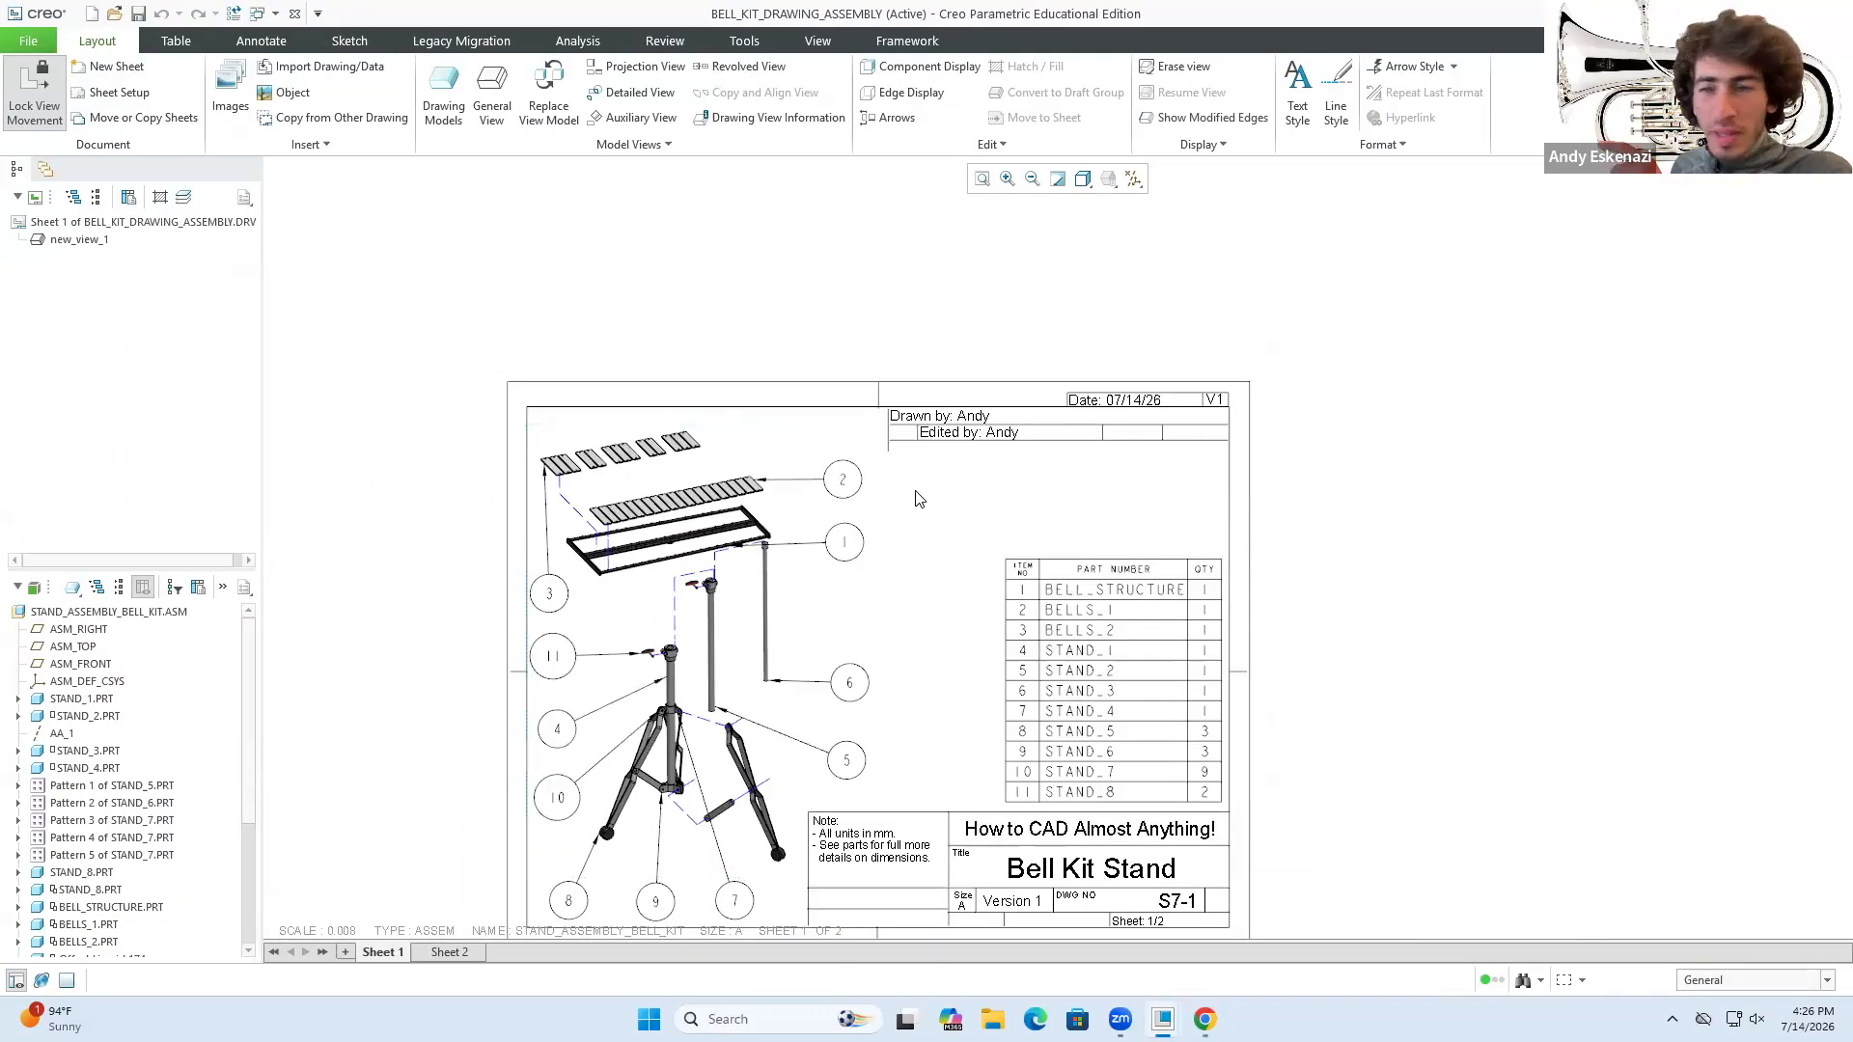
scroll(917, 507, down, 1)
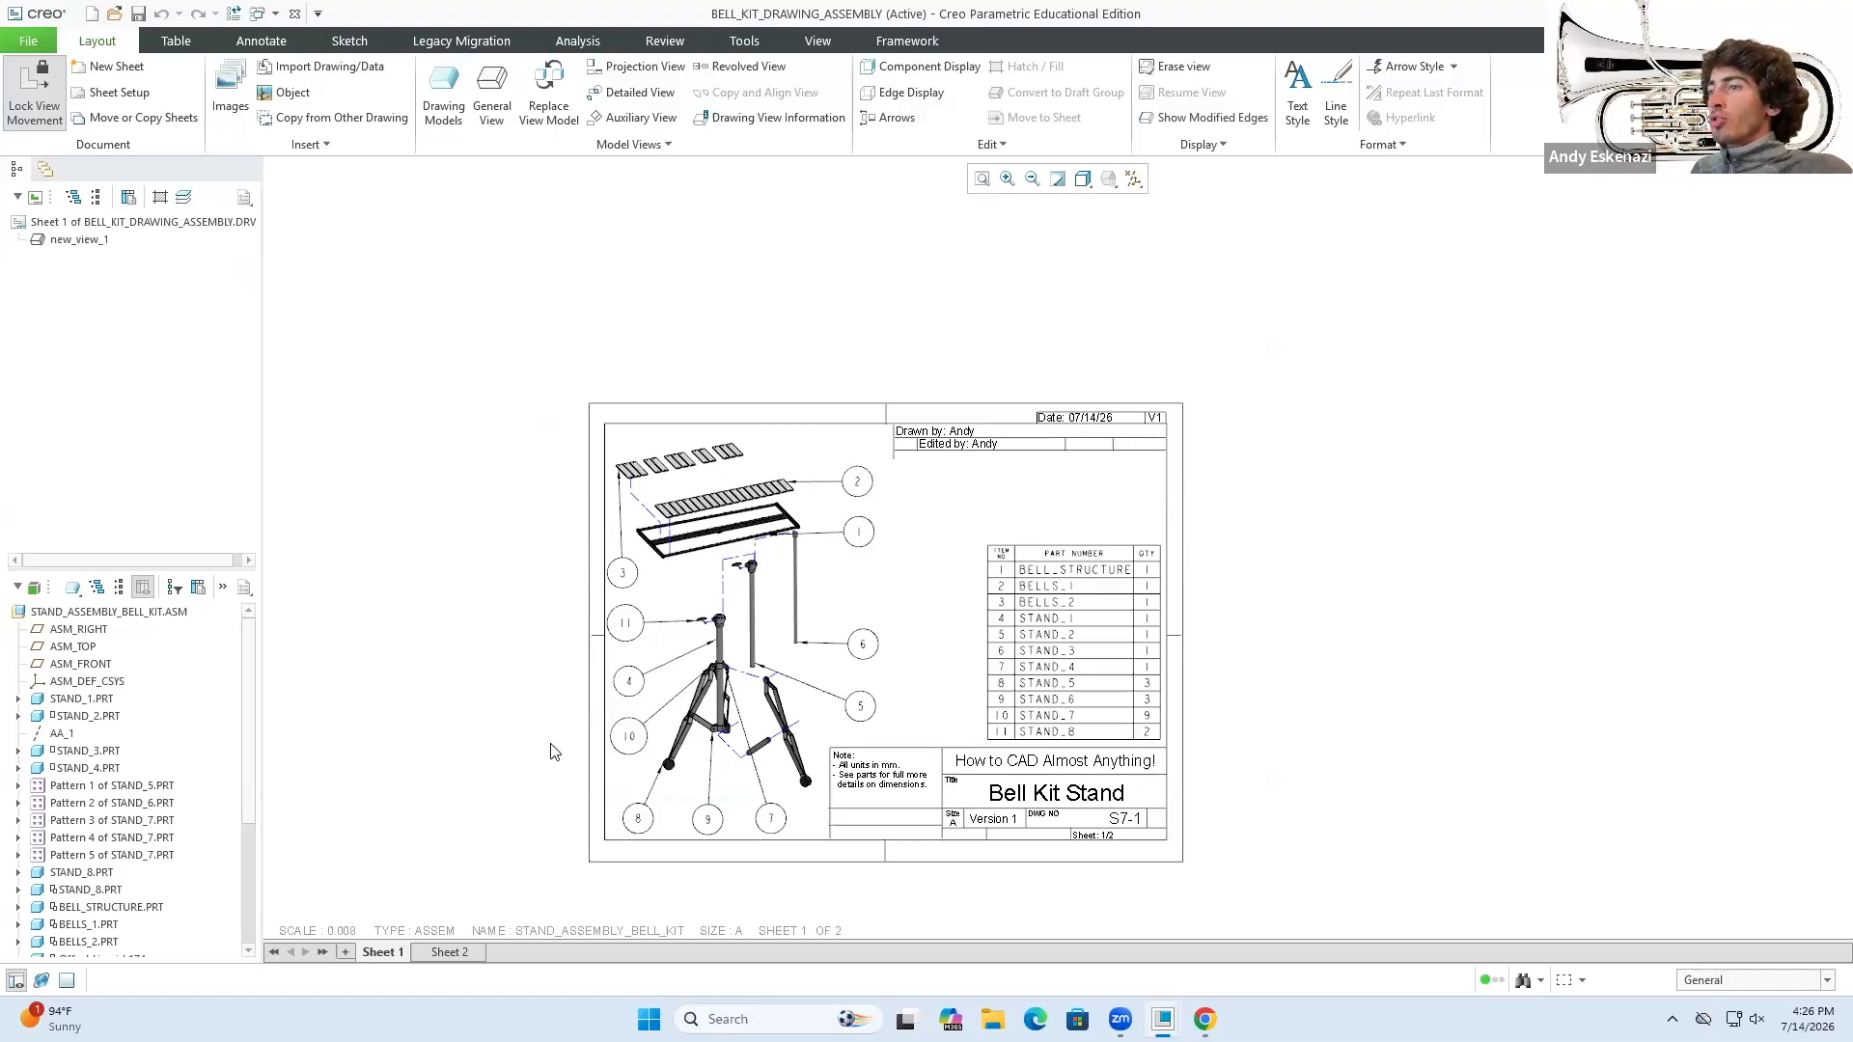
- Switch to the cymbal stand assembly and view the whole stand
mouse_move(1163, 1019)
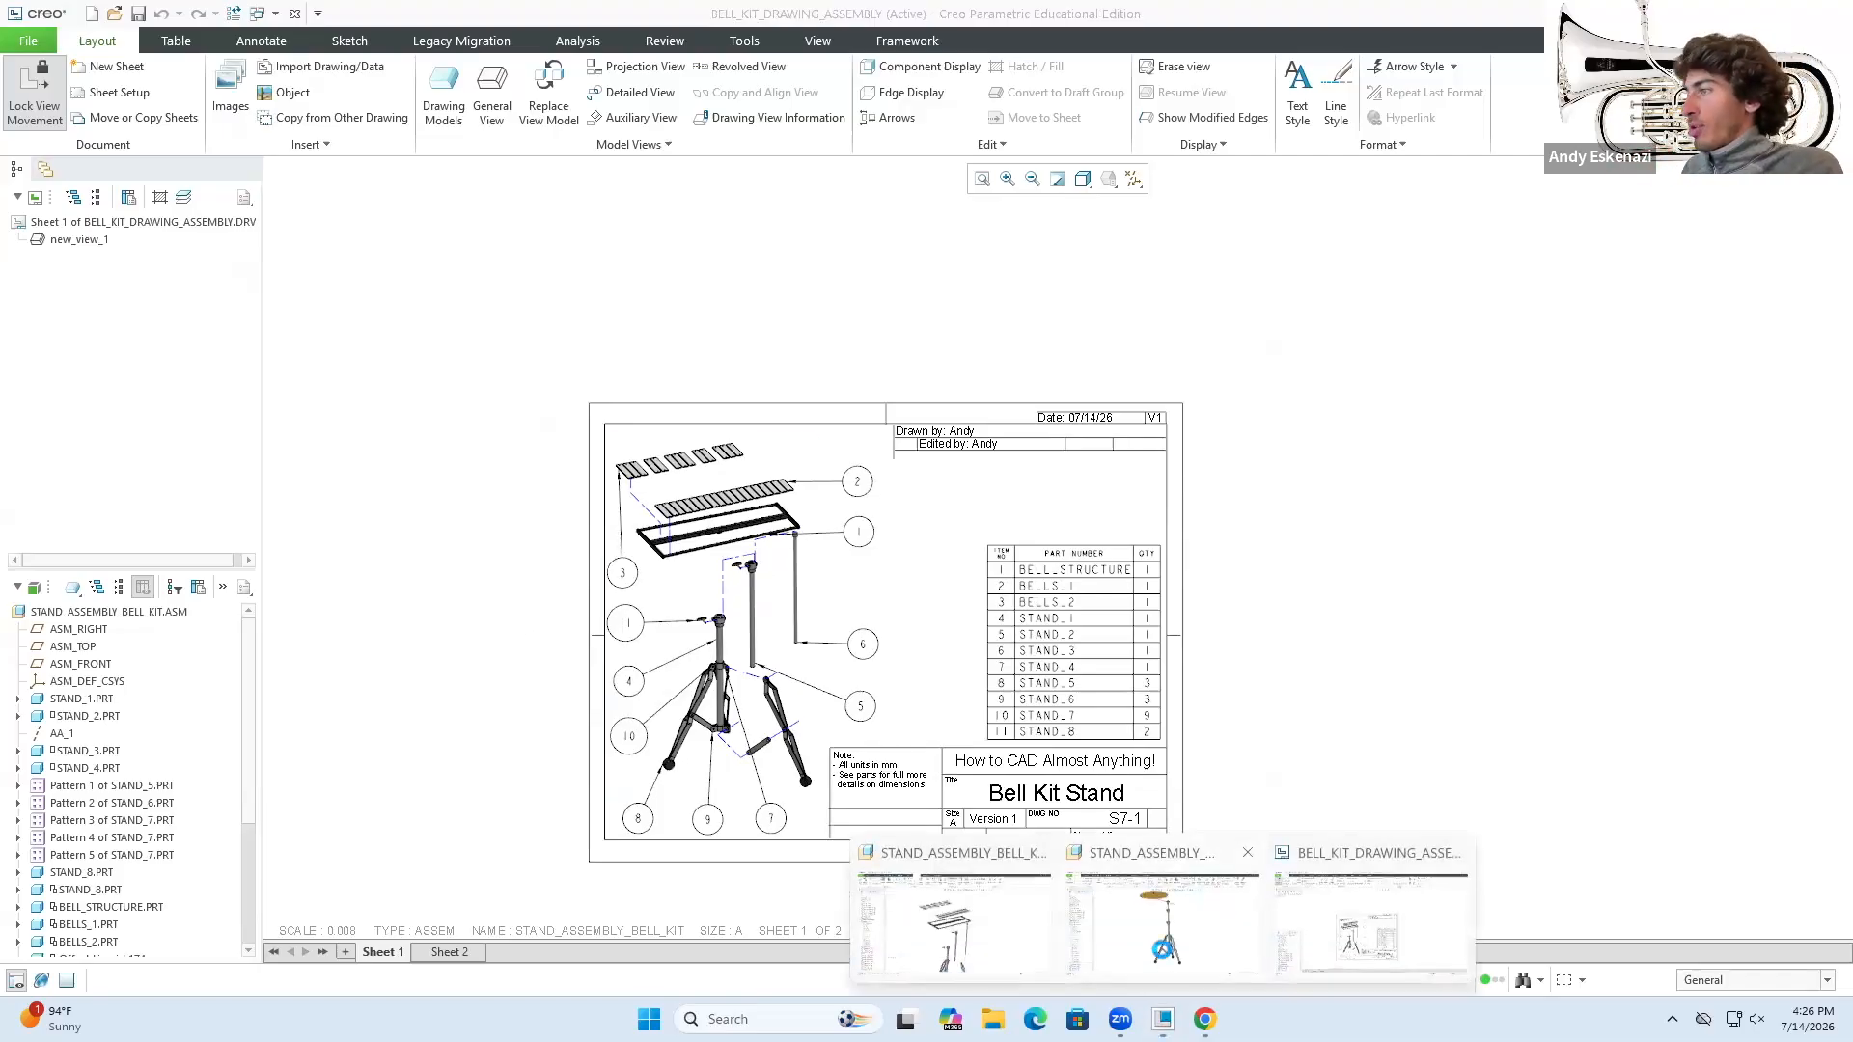
click(1158, 927)
scroll(1056, 693, up, 1)
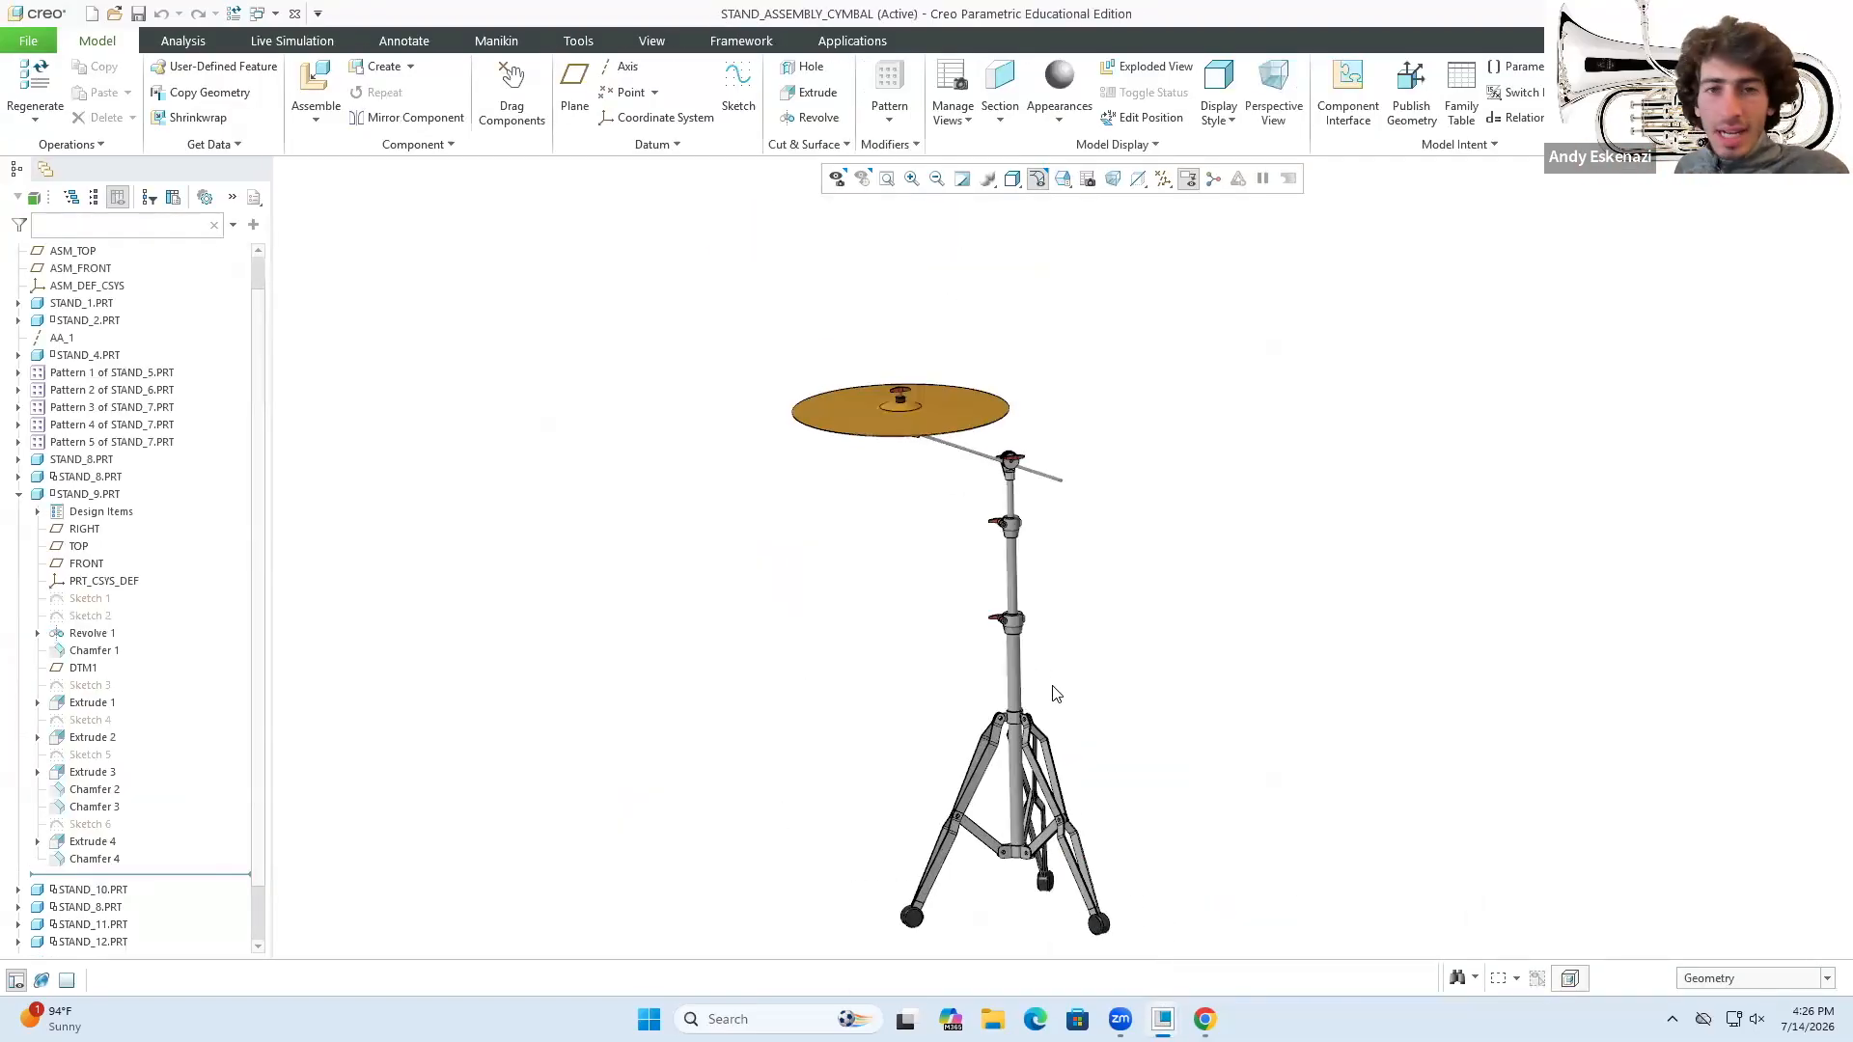
scroll(1046, 689, down, 1)
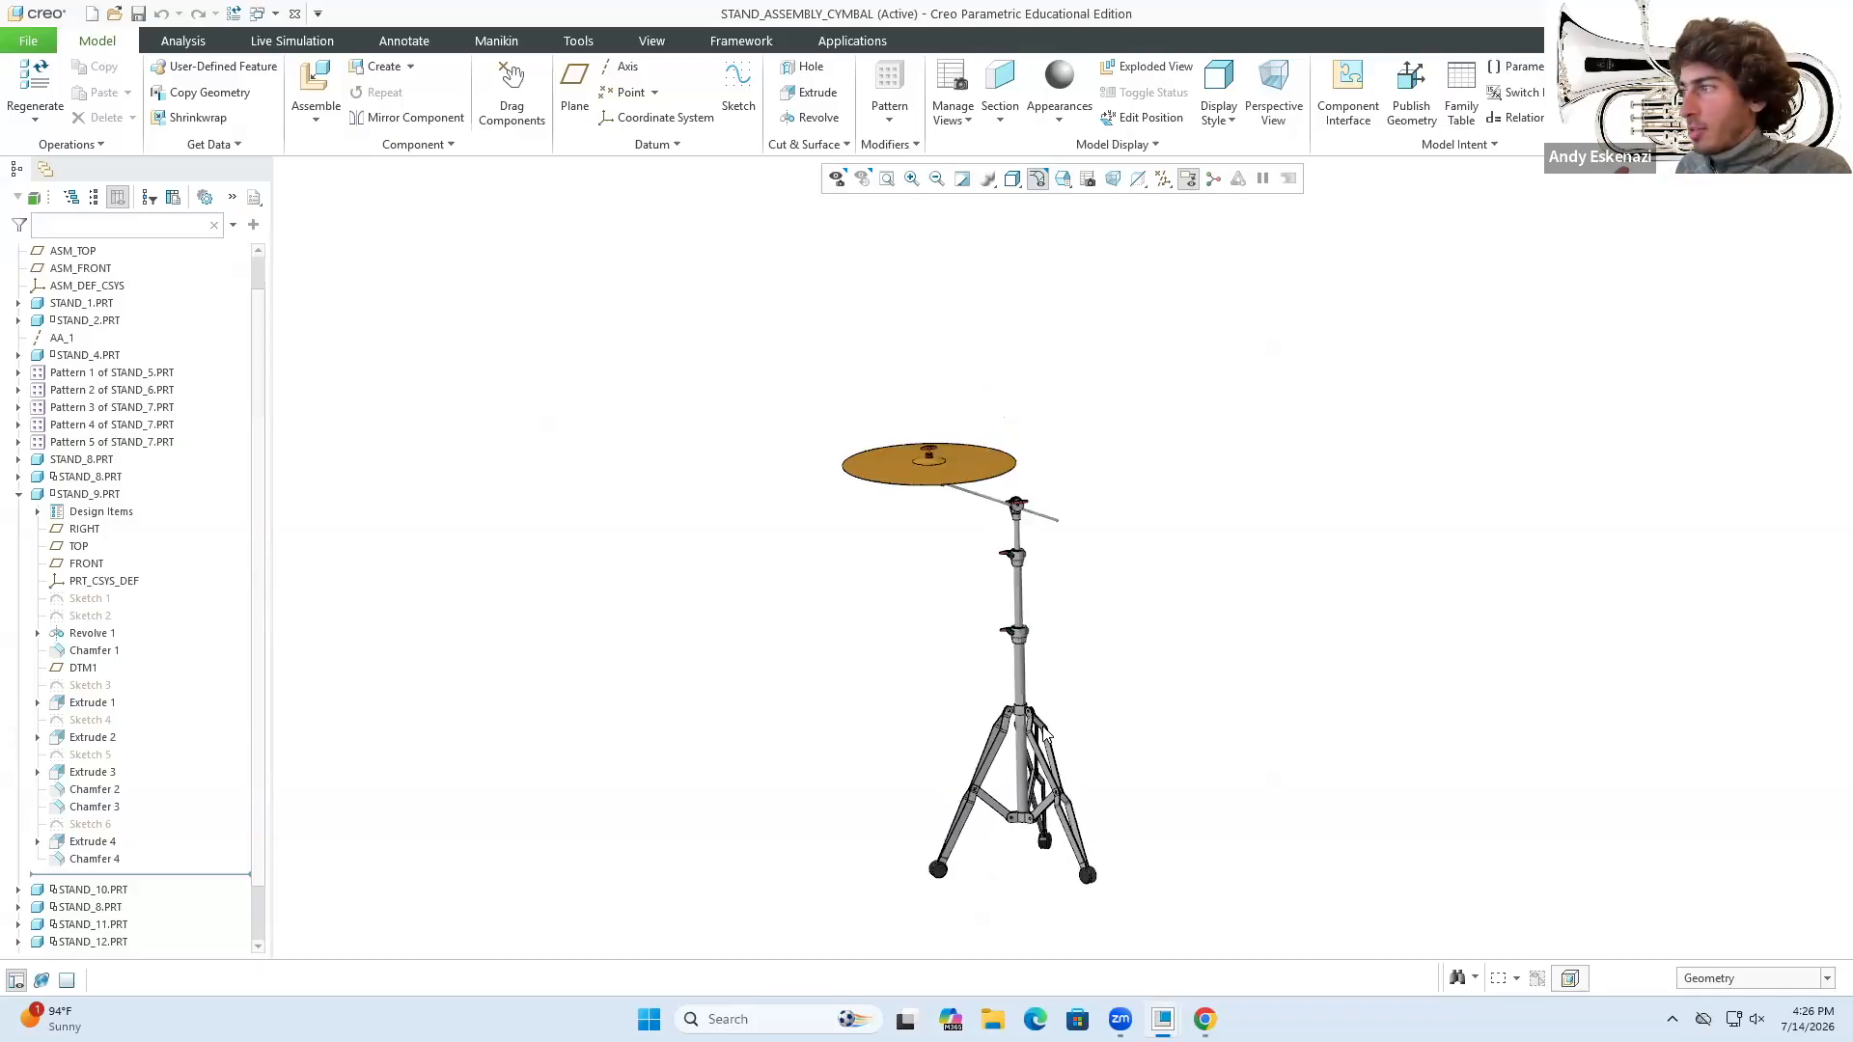
scroll(1030, 777, up, 1)
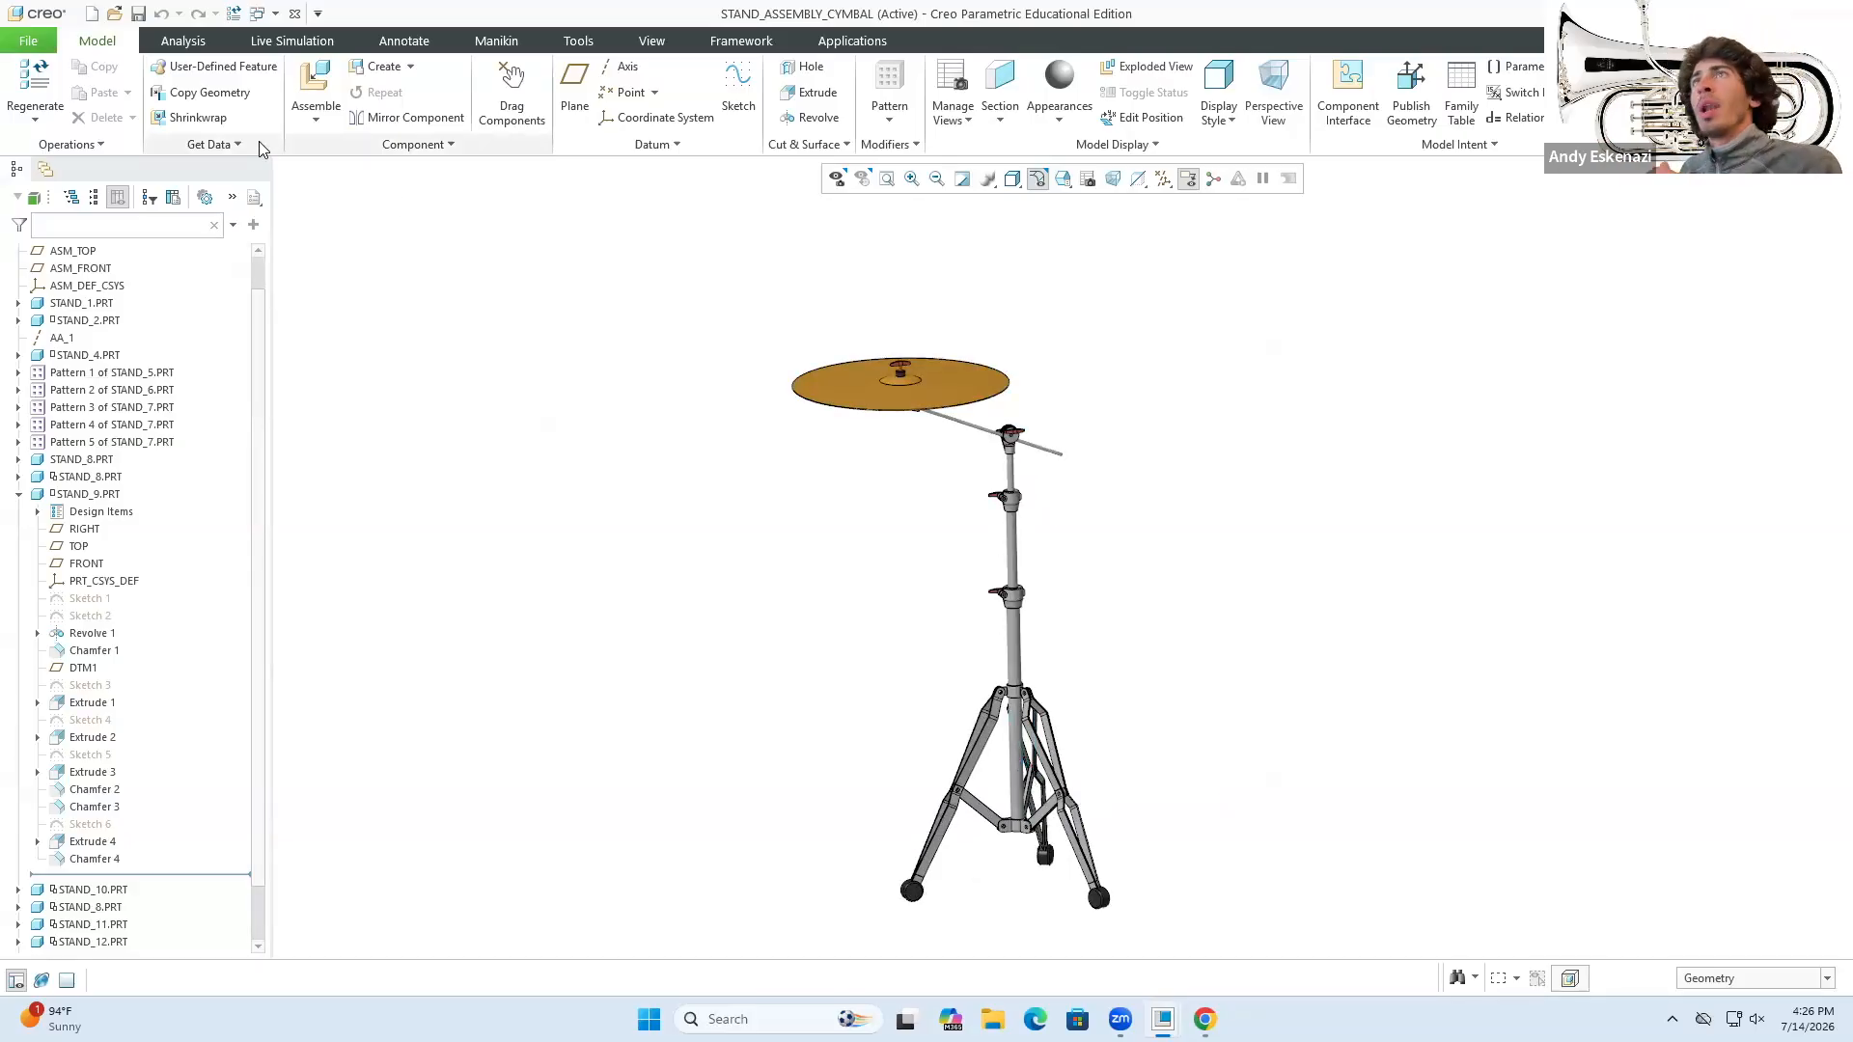
- Start a new drawing file with the default name drw0001 for the cymbal stand assembly
click(37, 48)
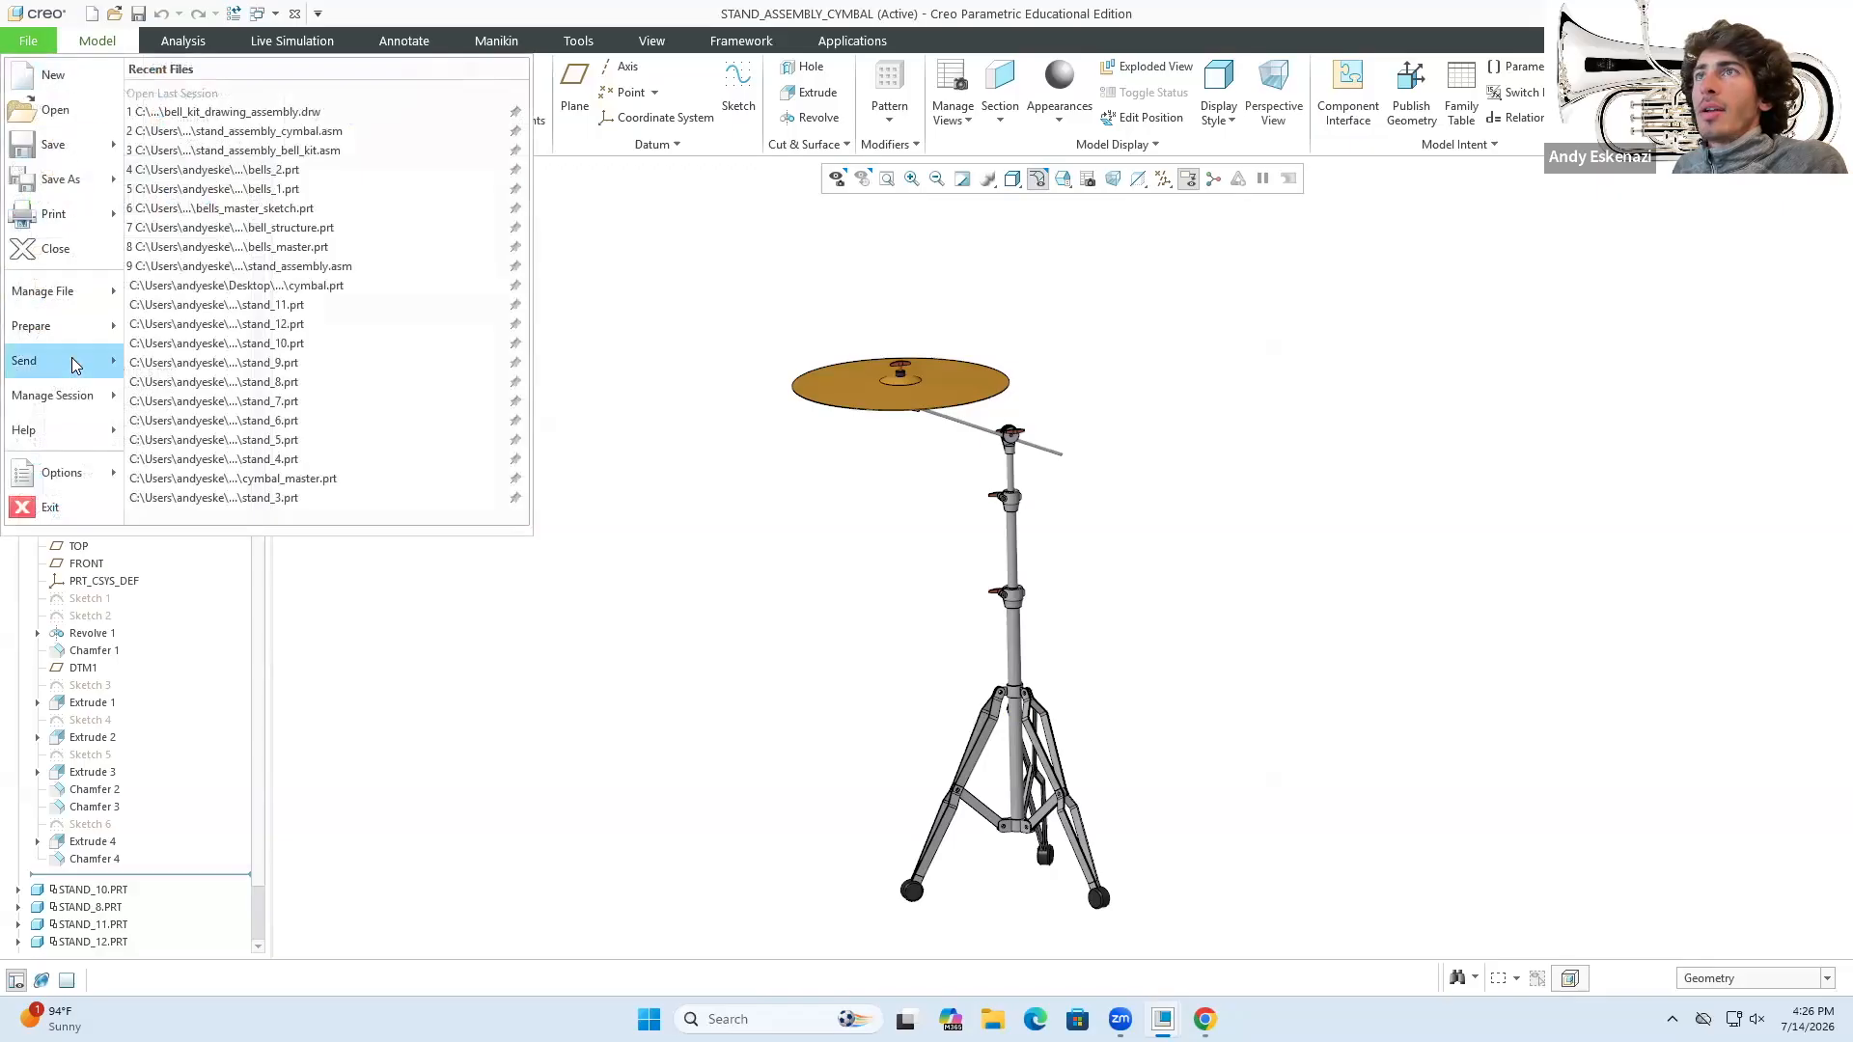
click(54, 79)
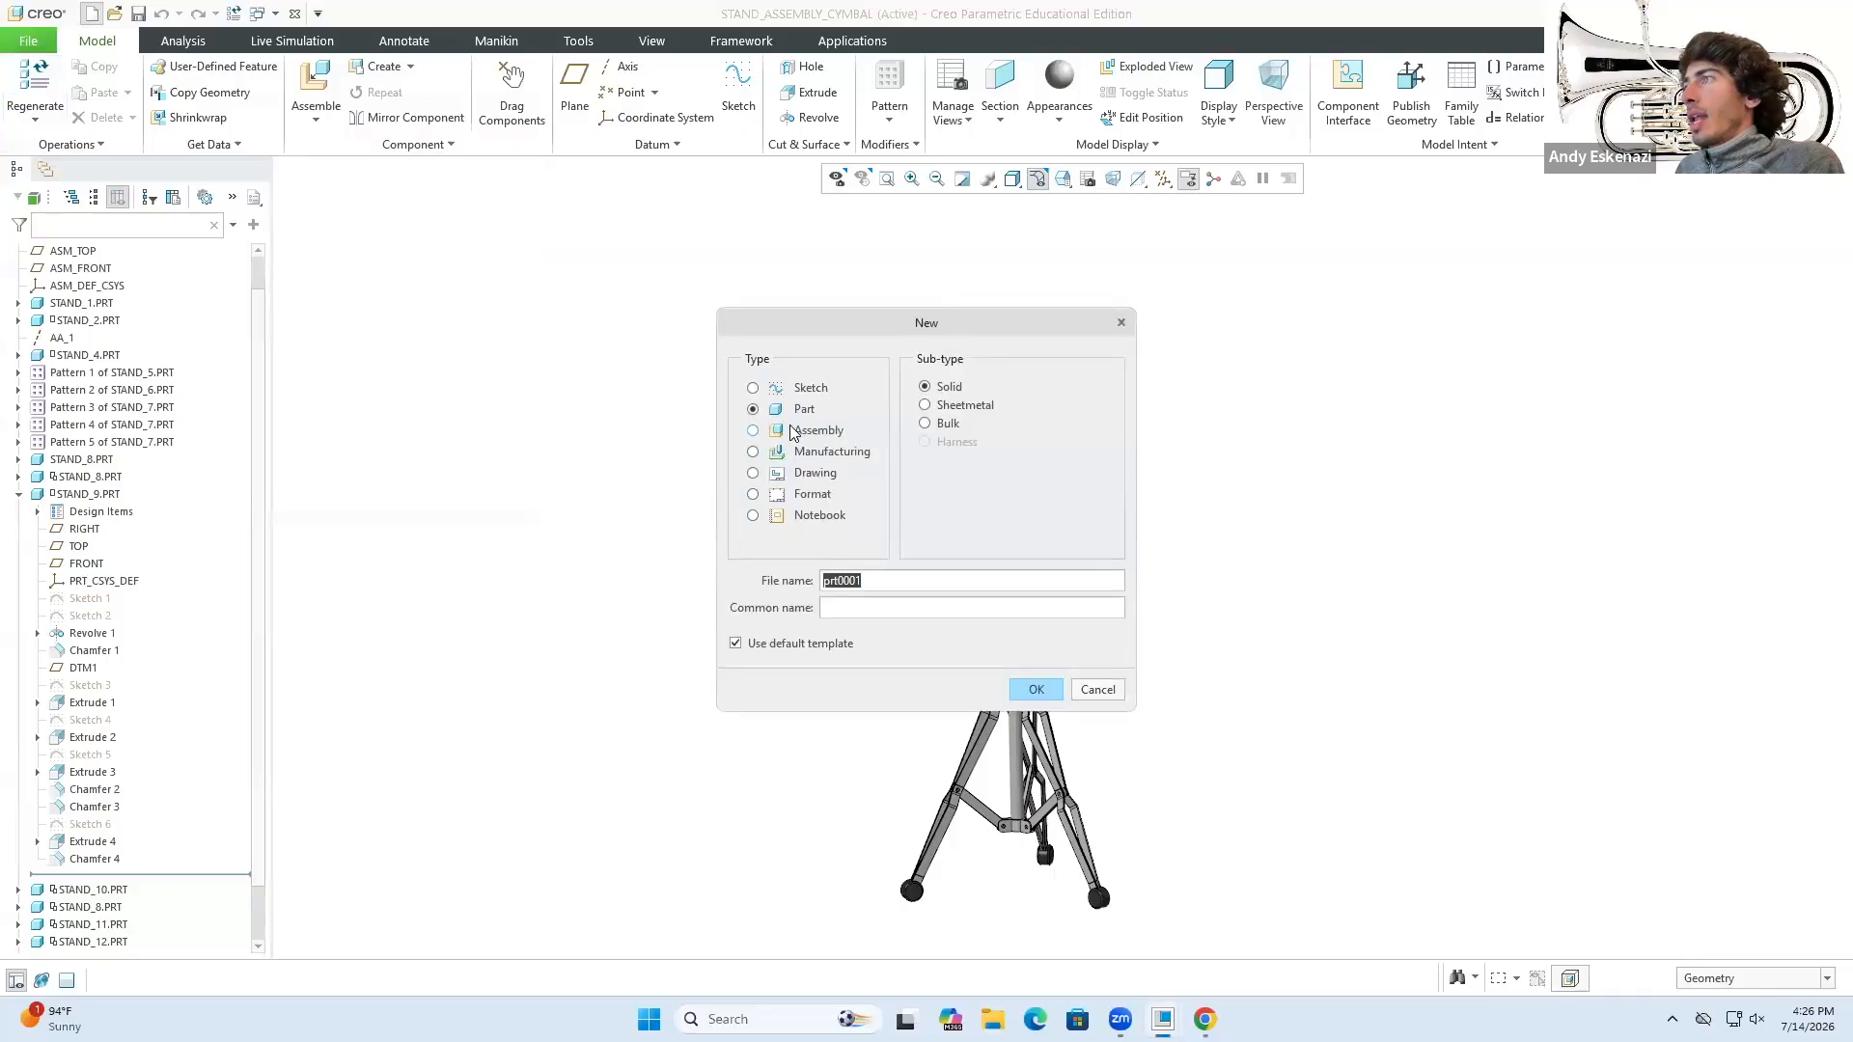
click(781, 478)
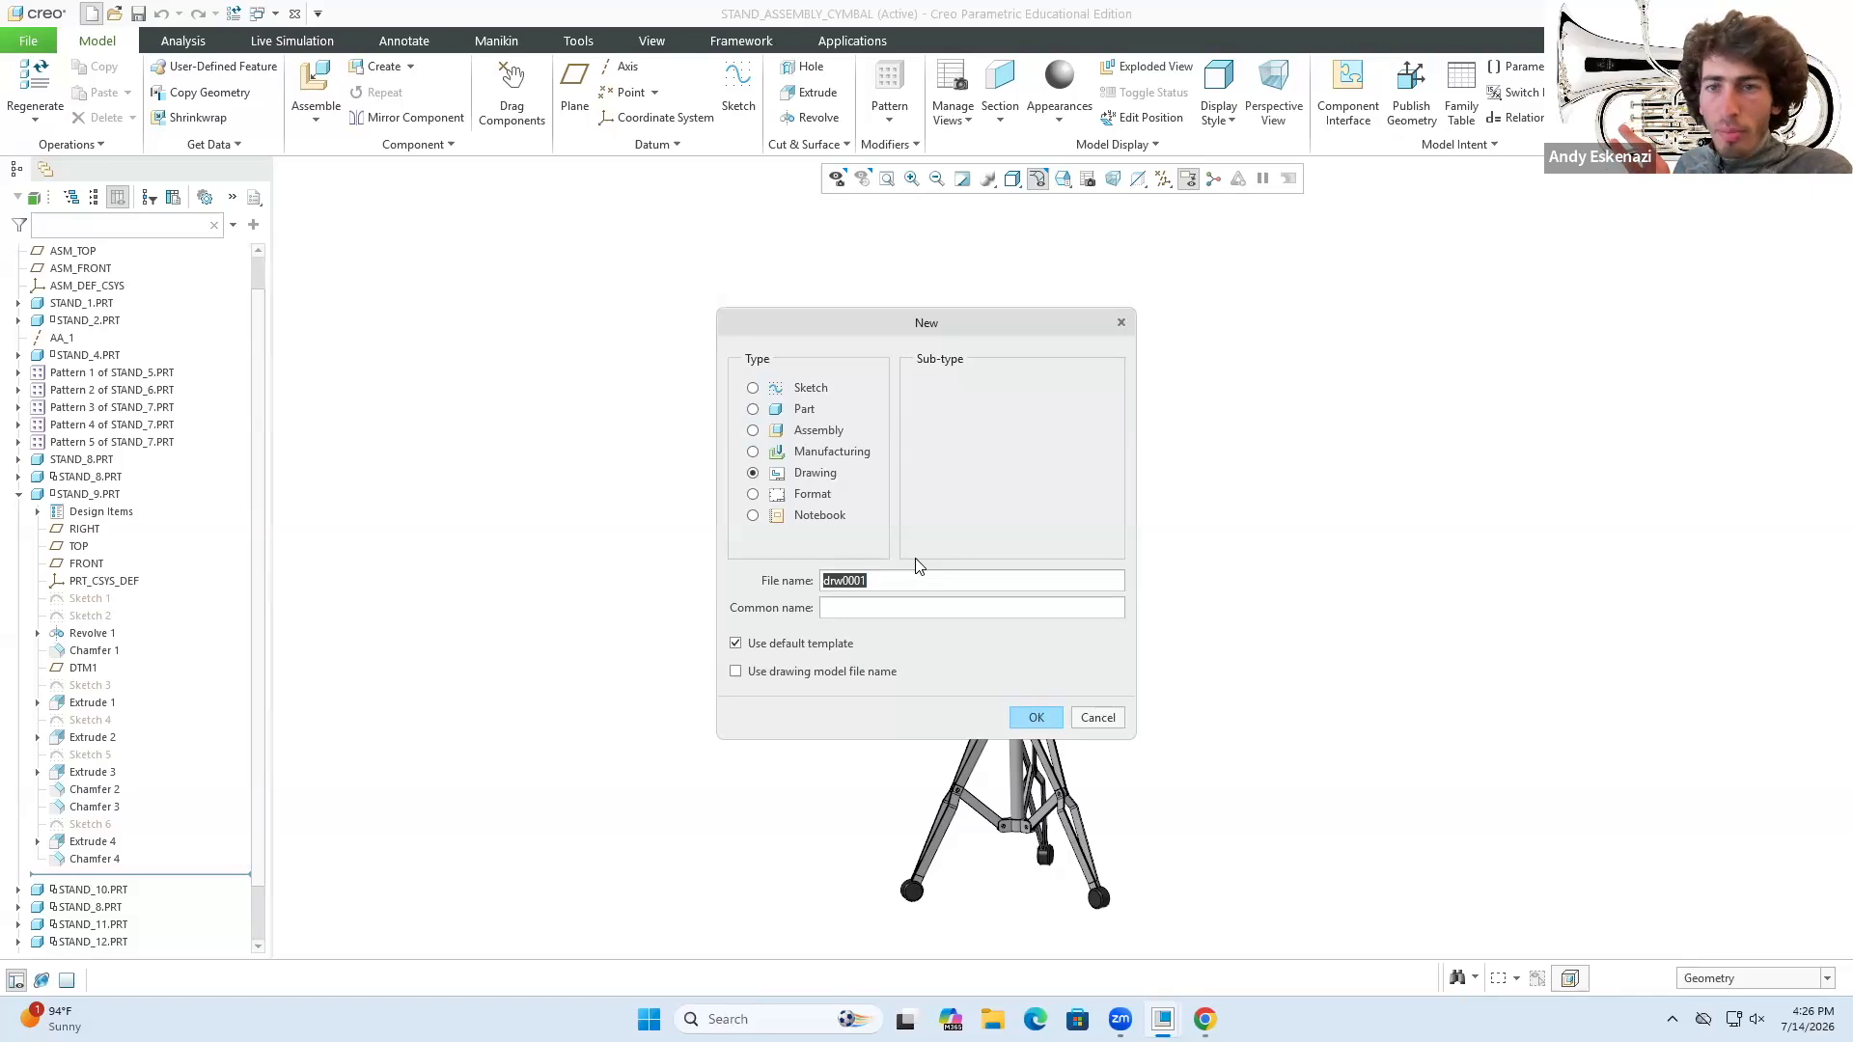
click(1021, 722)
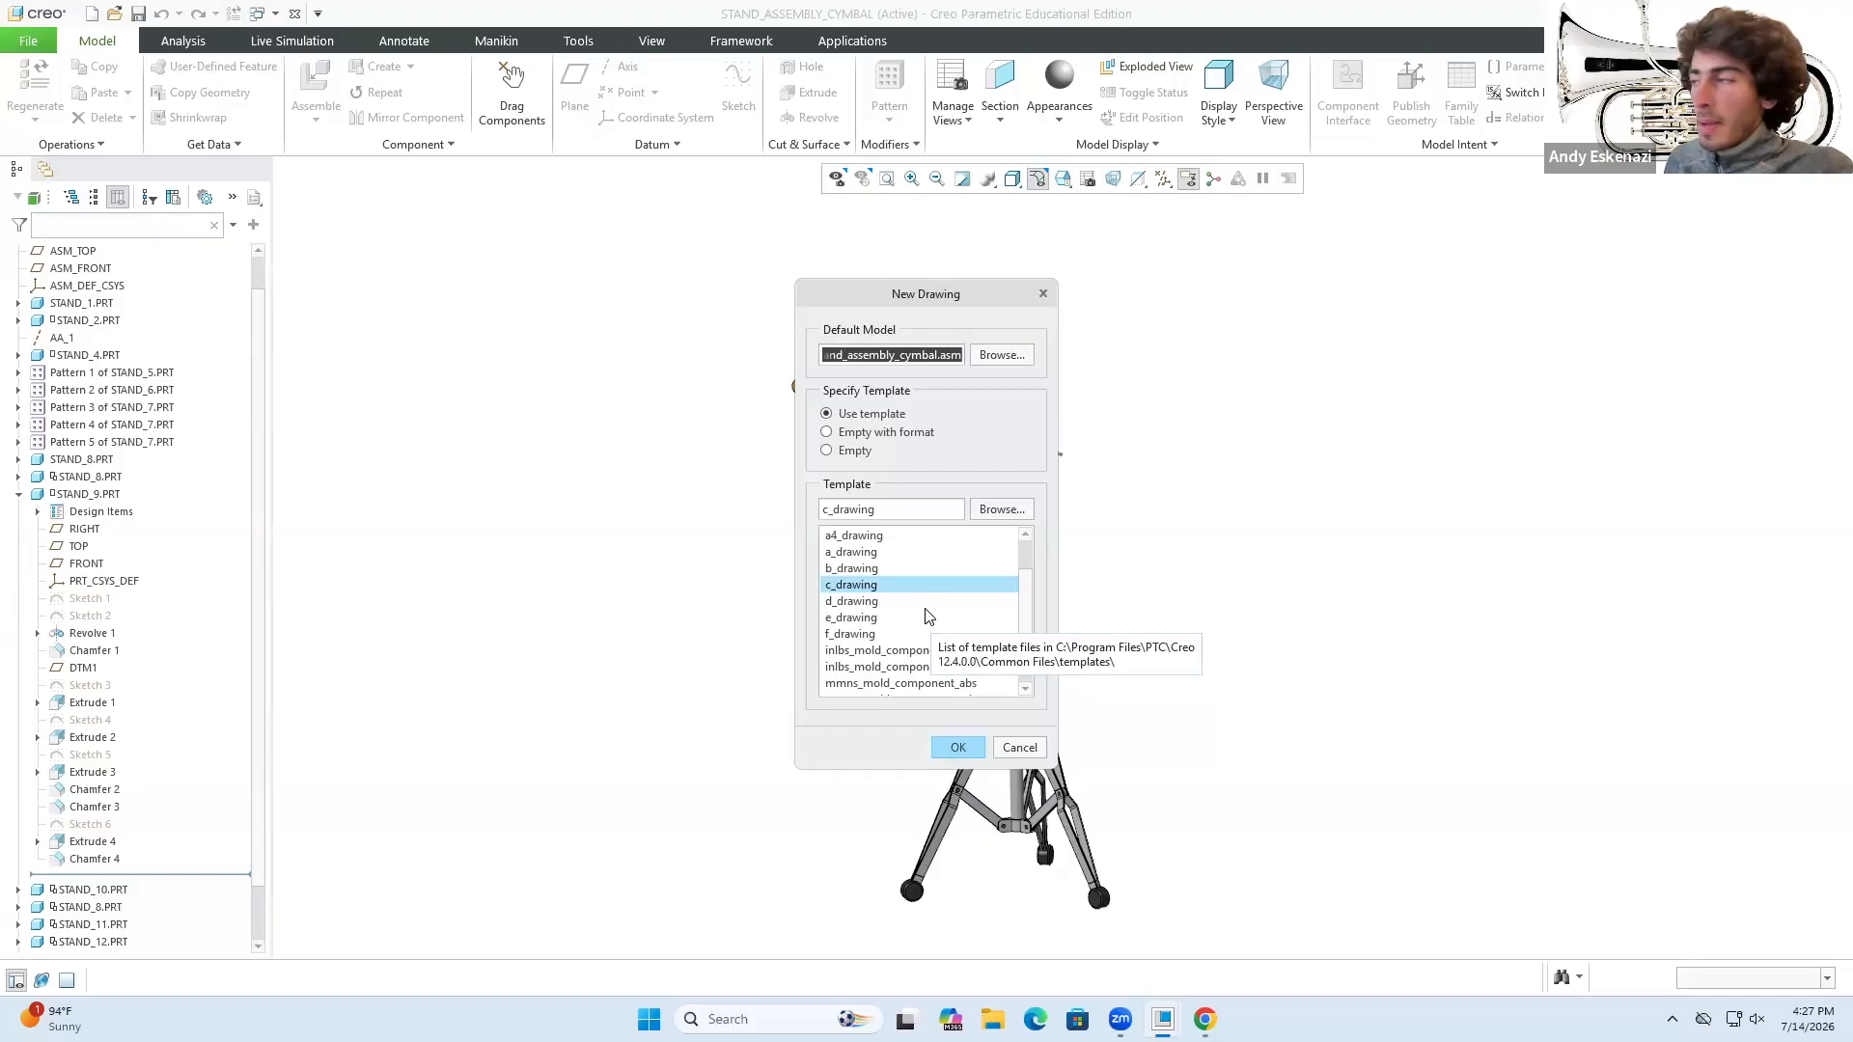
- Browse the standard drawing templates, trying d_drawing, a0_drawing, a2_drawing and a4_drawing
click(1015, 603)
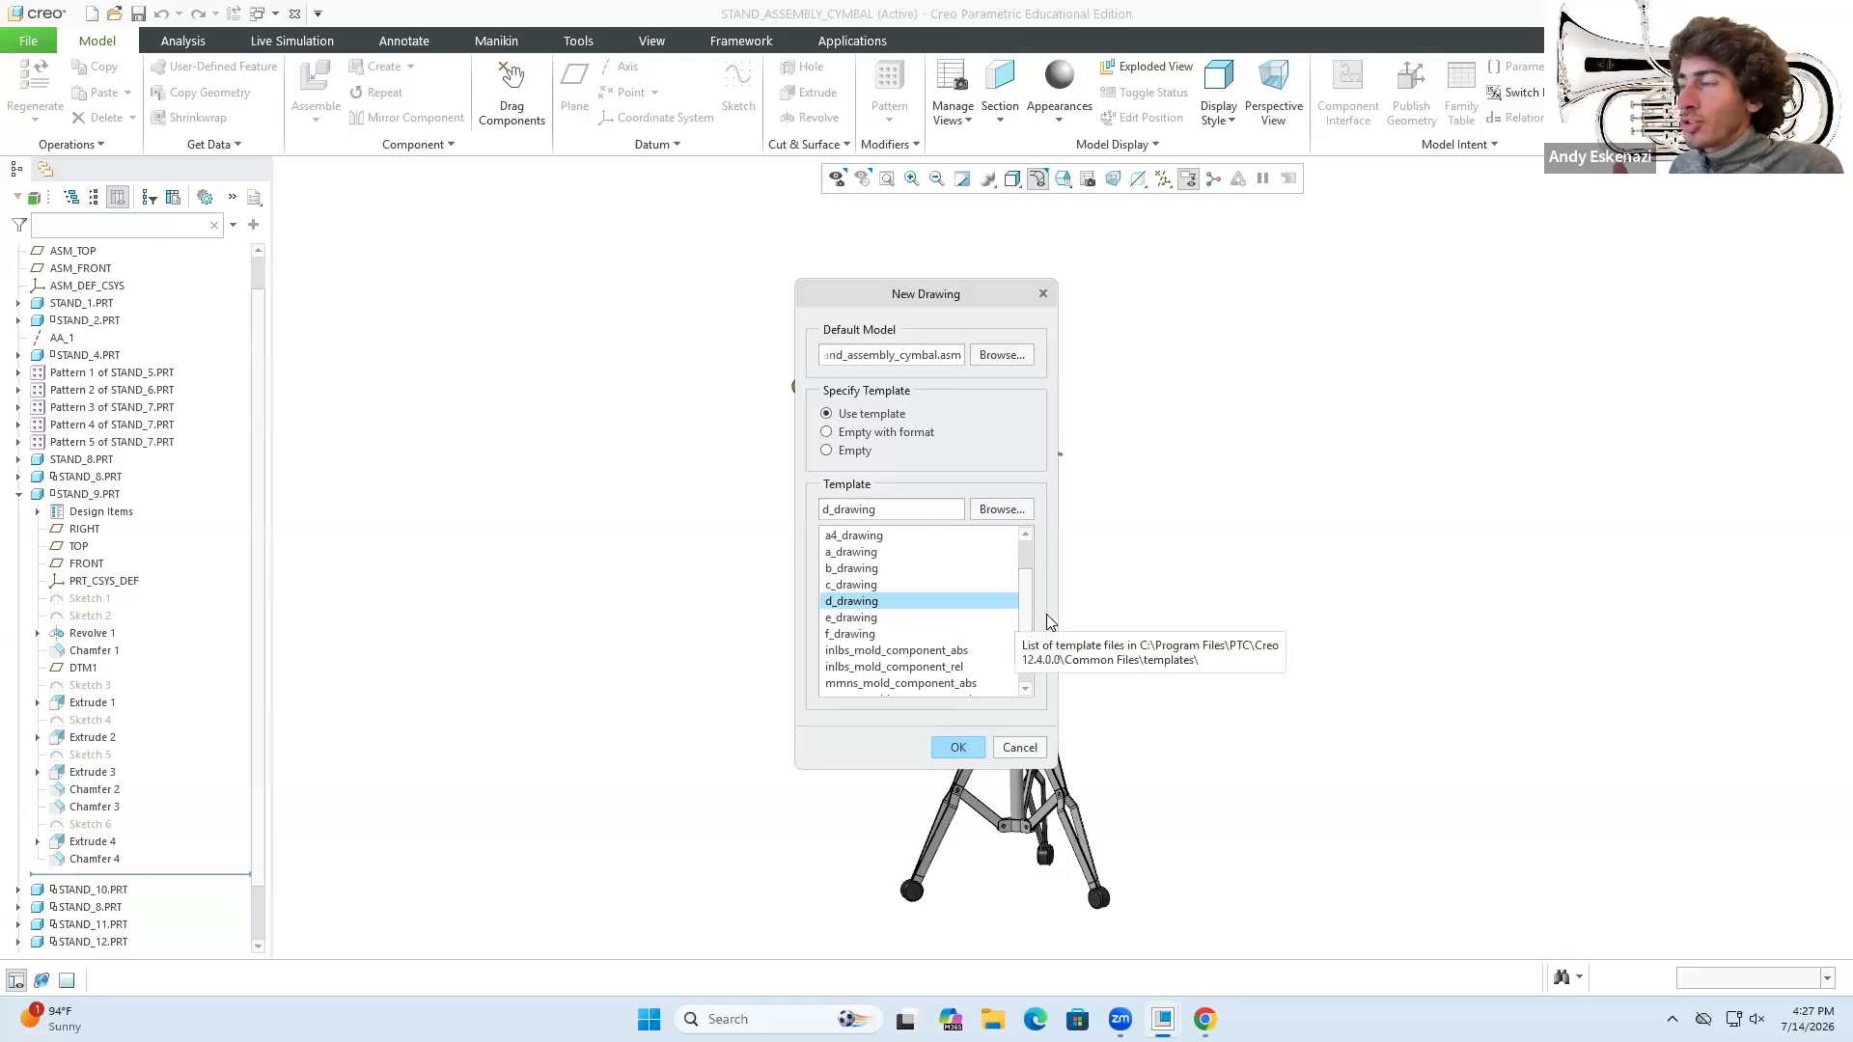
drag(1024, 604, 1009, 554)
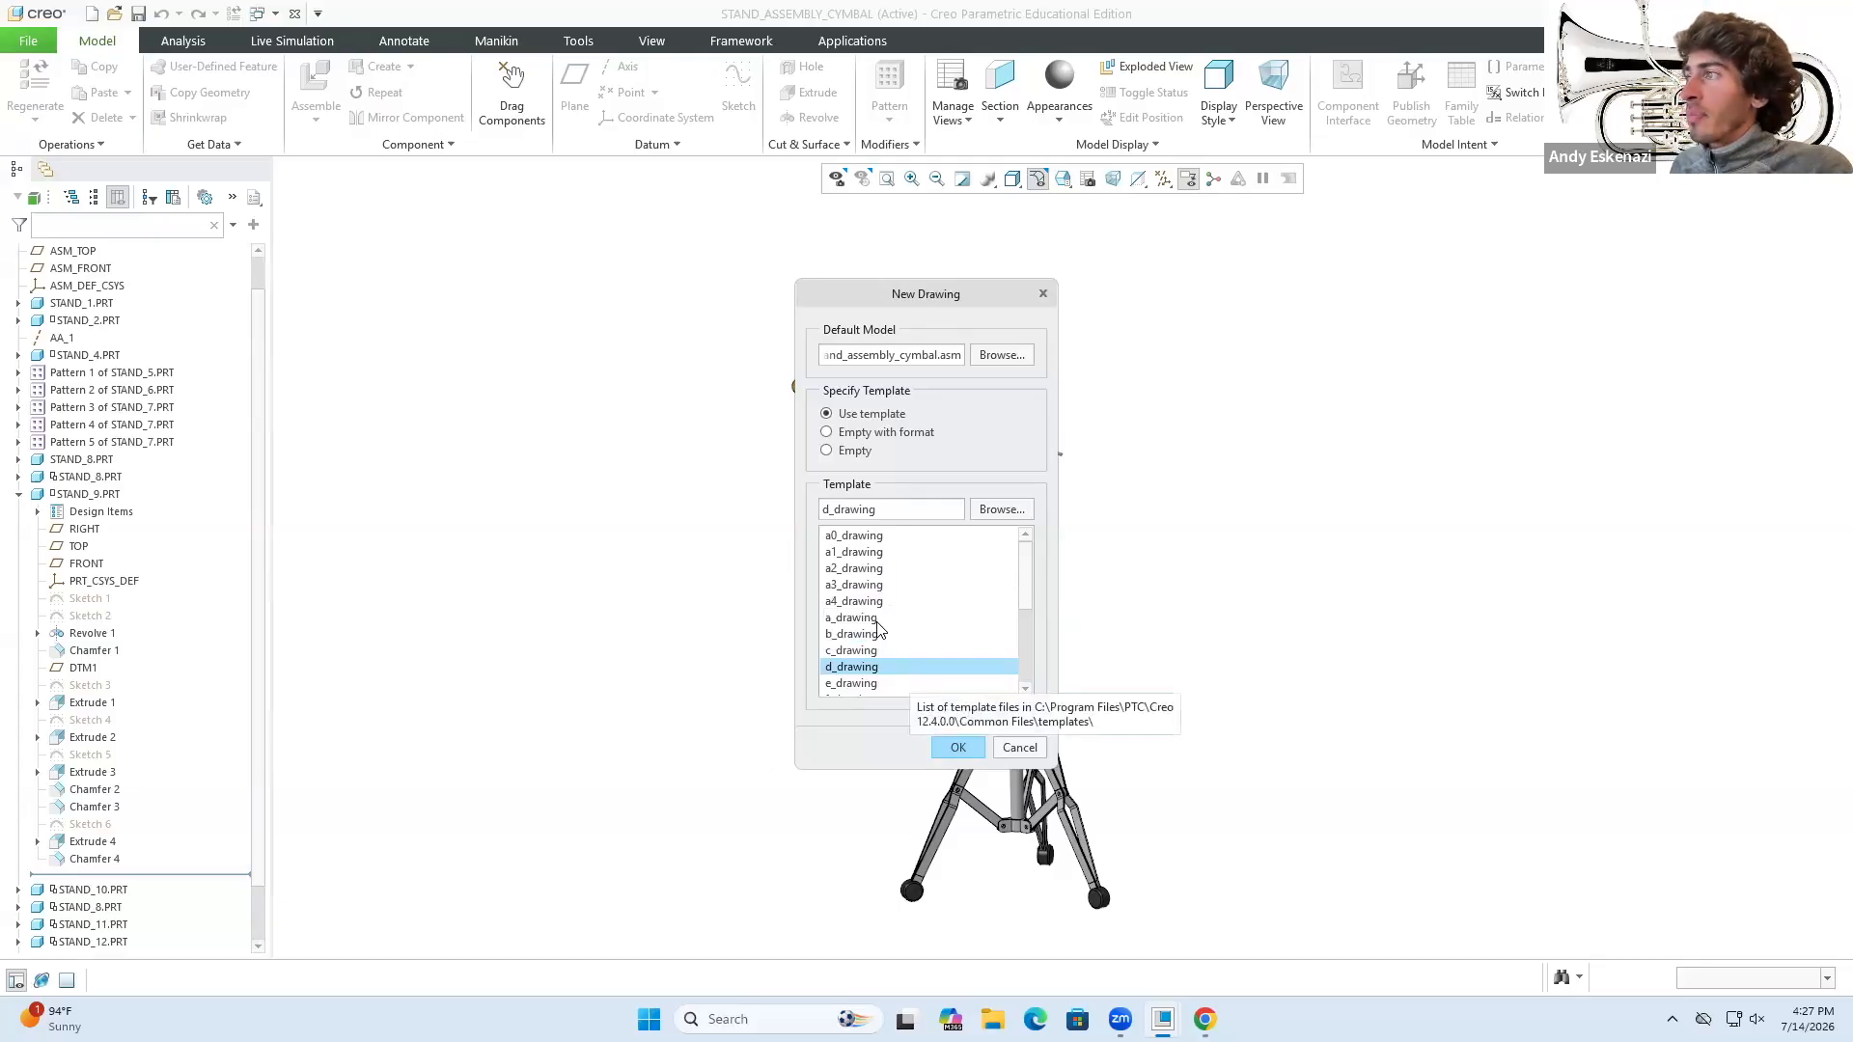
click(859, 602)
click(854, 537)
click(849, 569)
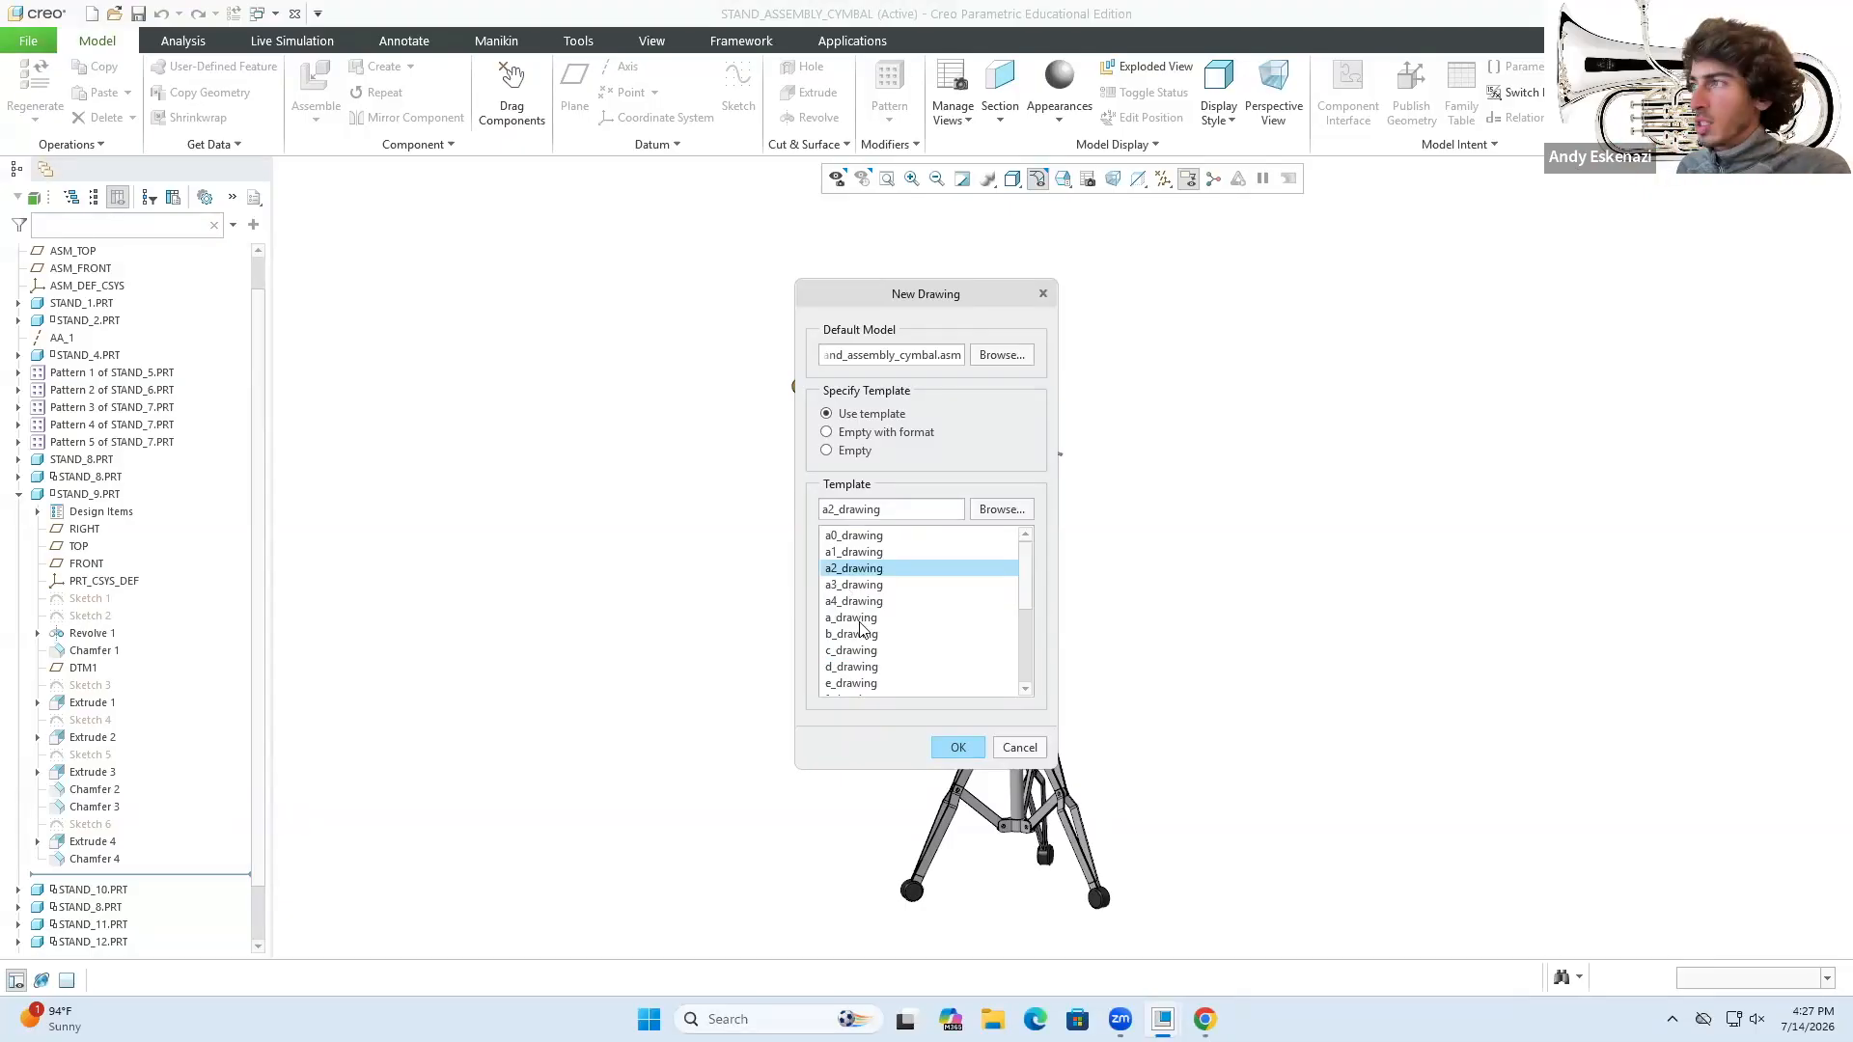
click(854, 603)
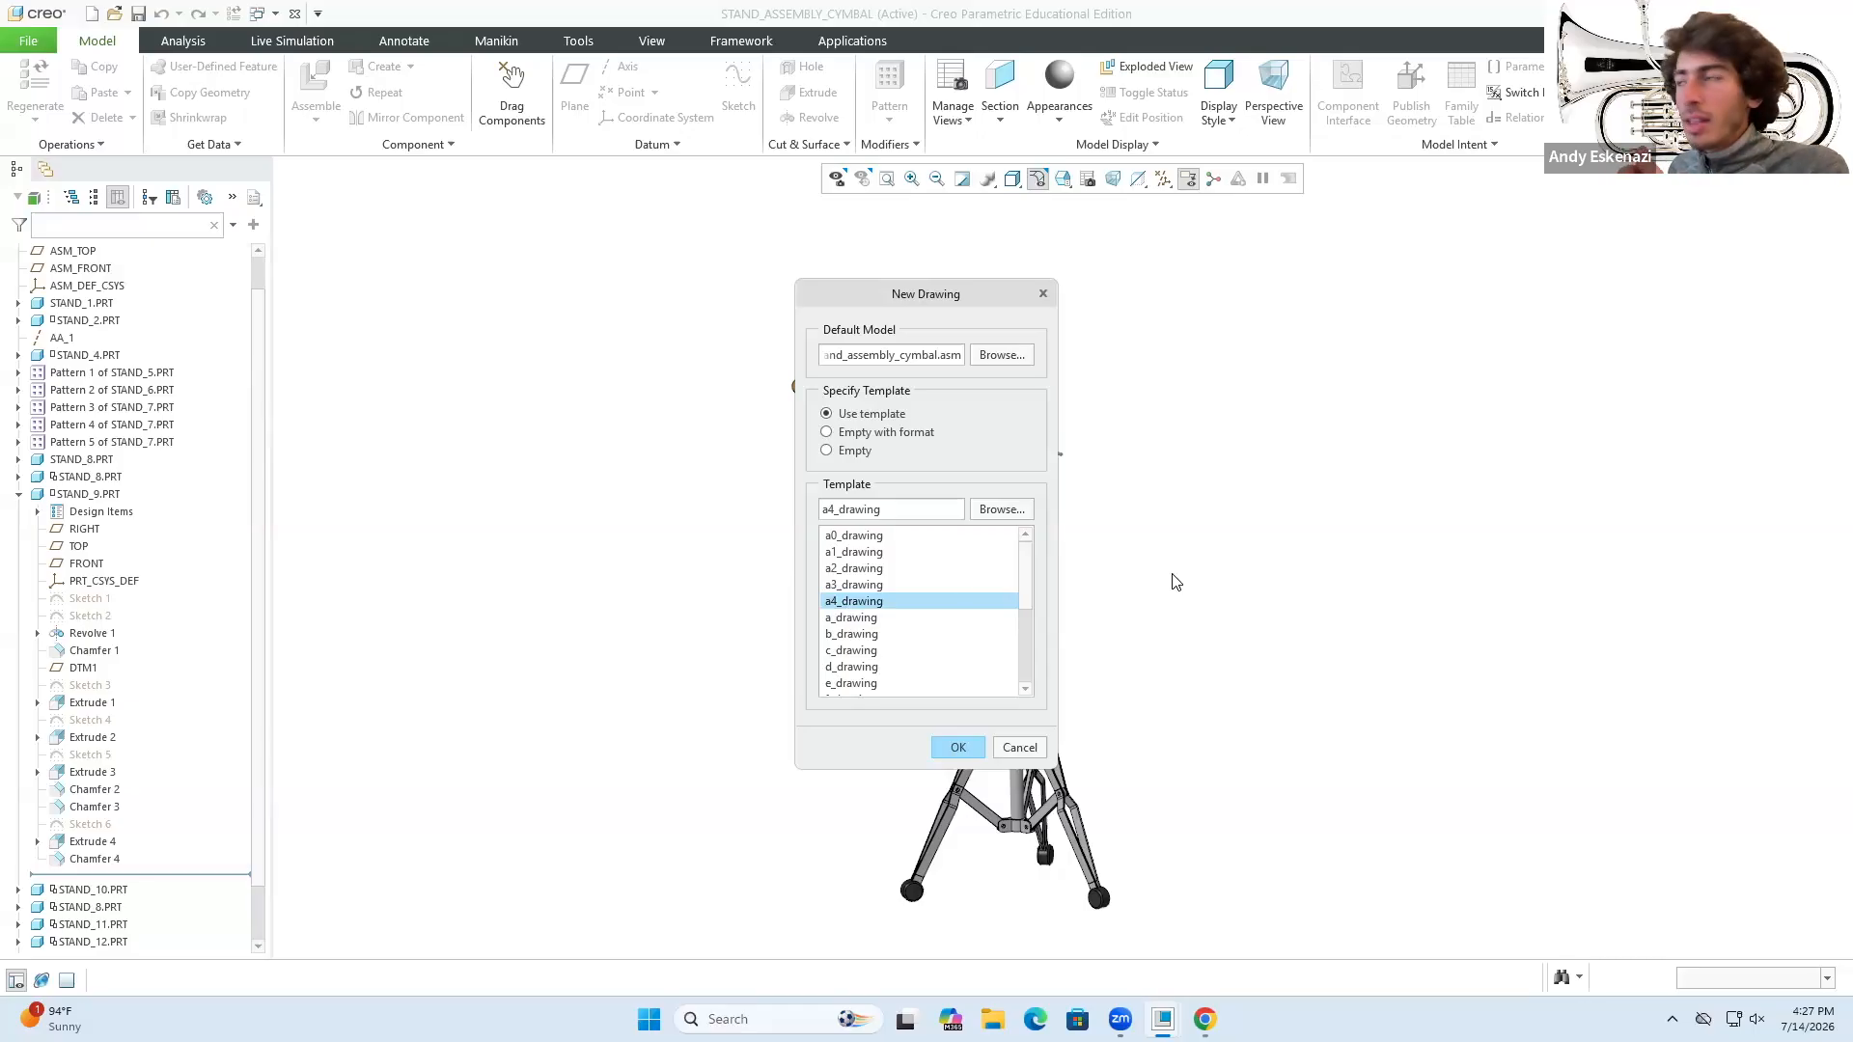
- Create the drawing without a template, as an empty A4 sheet in portrait orientation
click(827, 451)
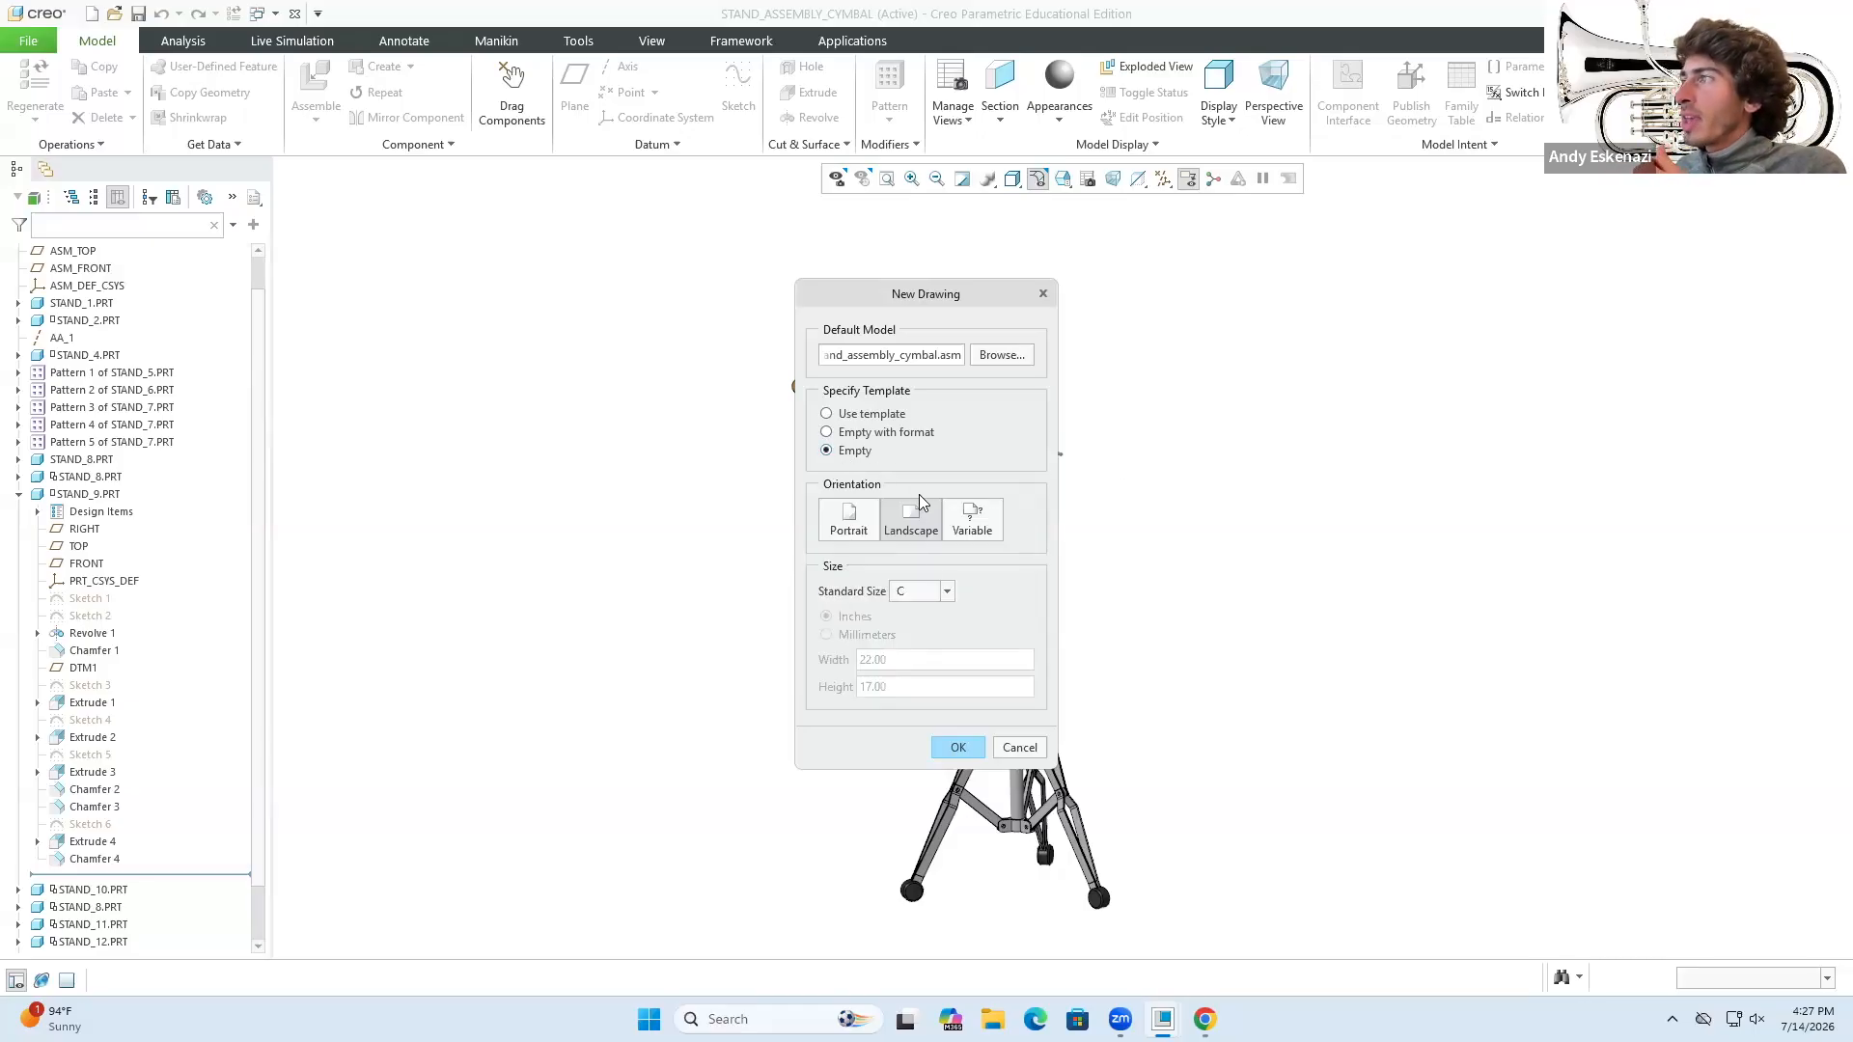
click(862, 534)
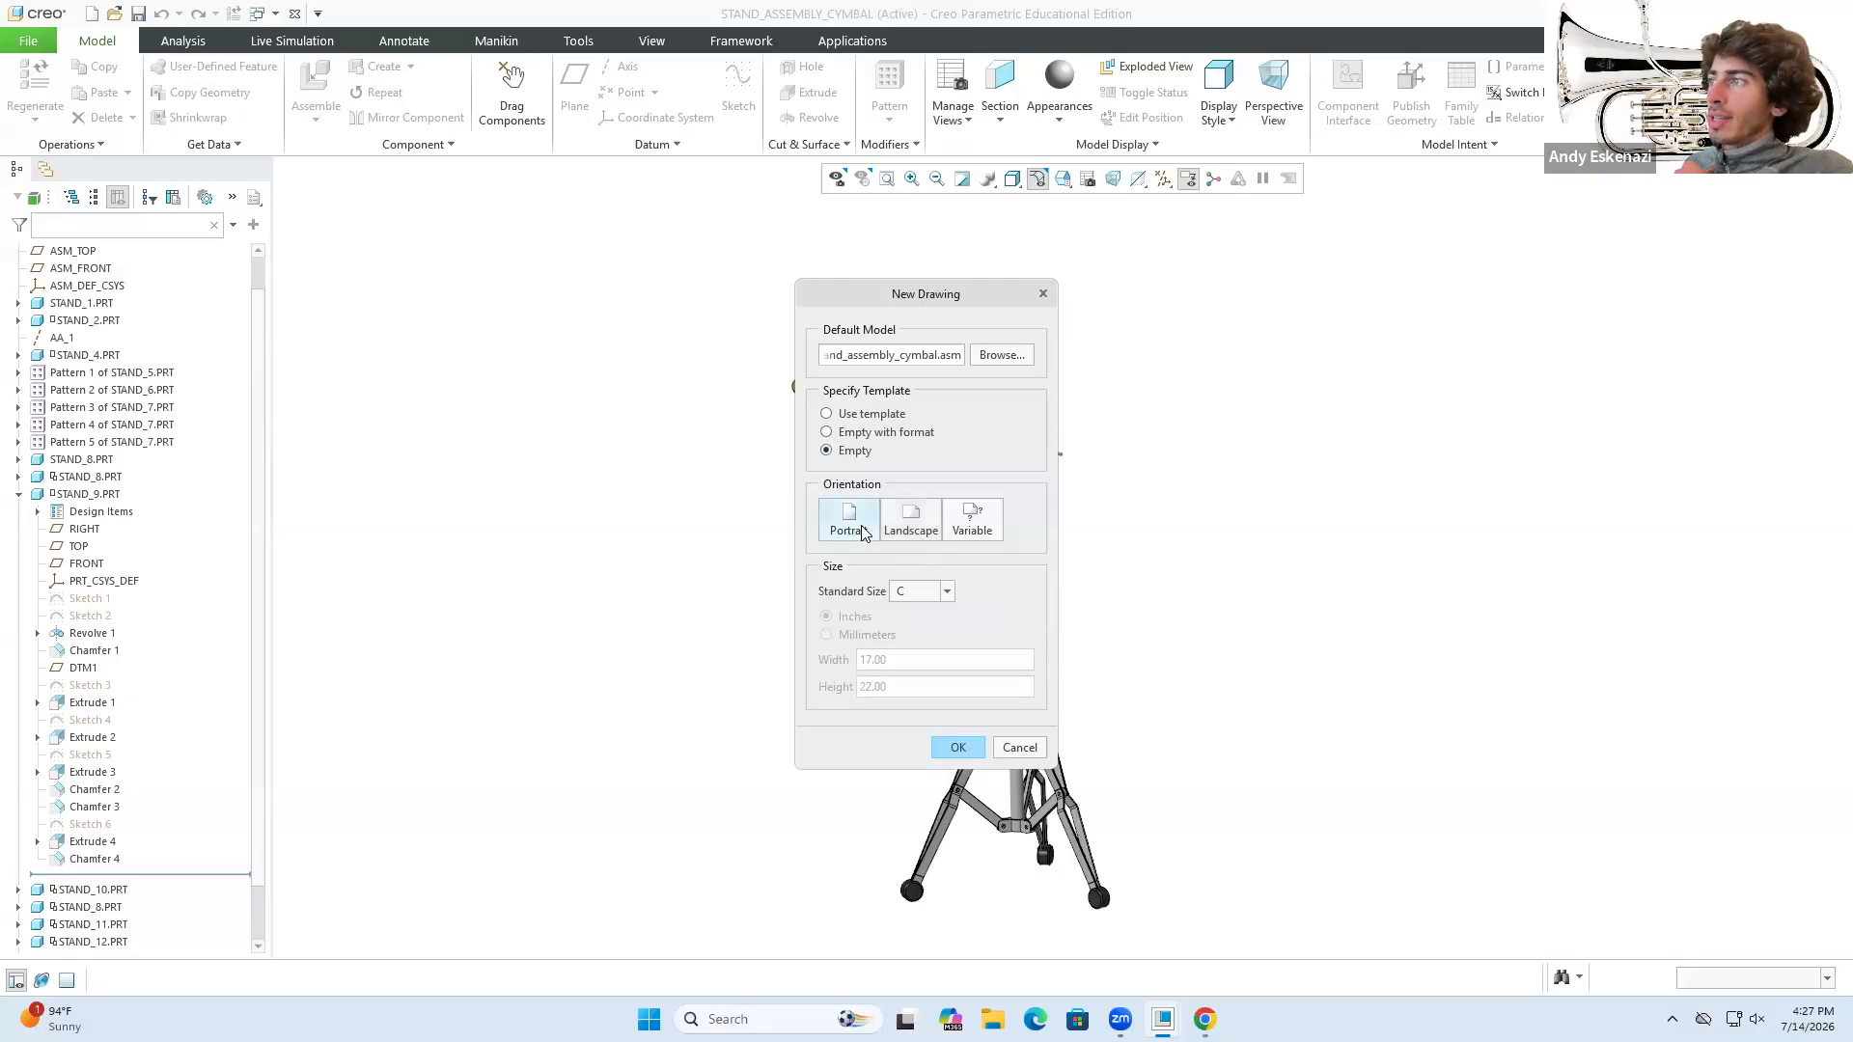
click(948, 588)
click(912, 676)
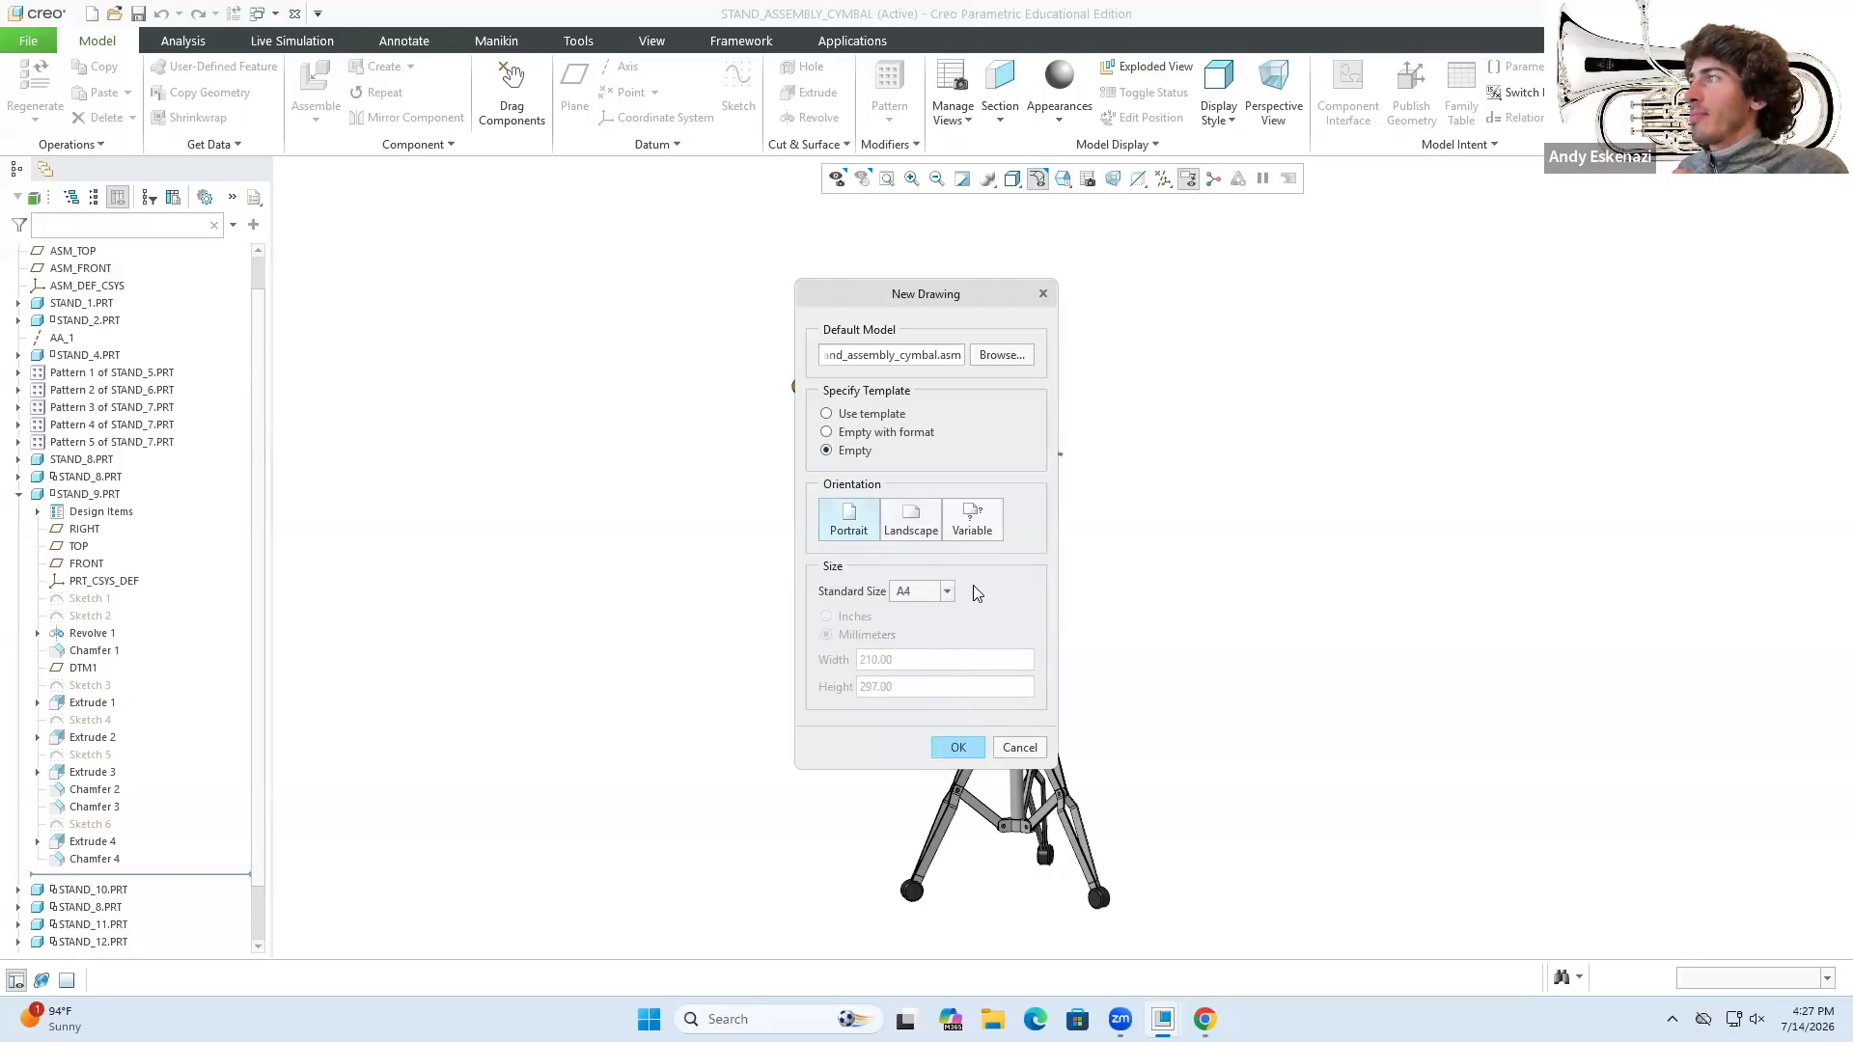
click(956, 749)
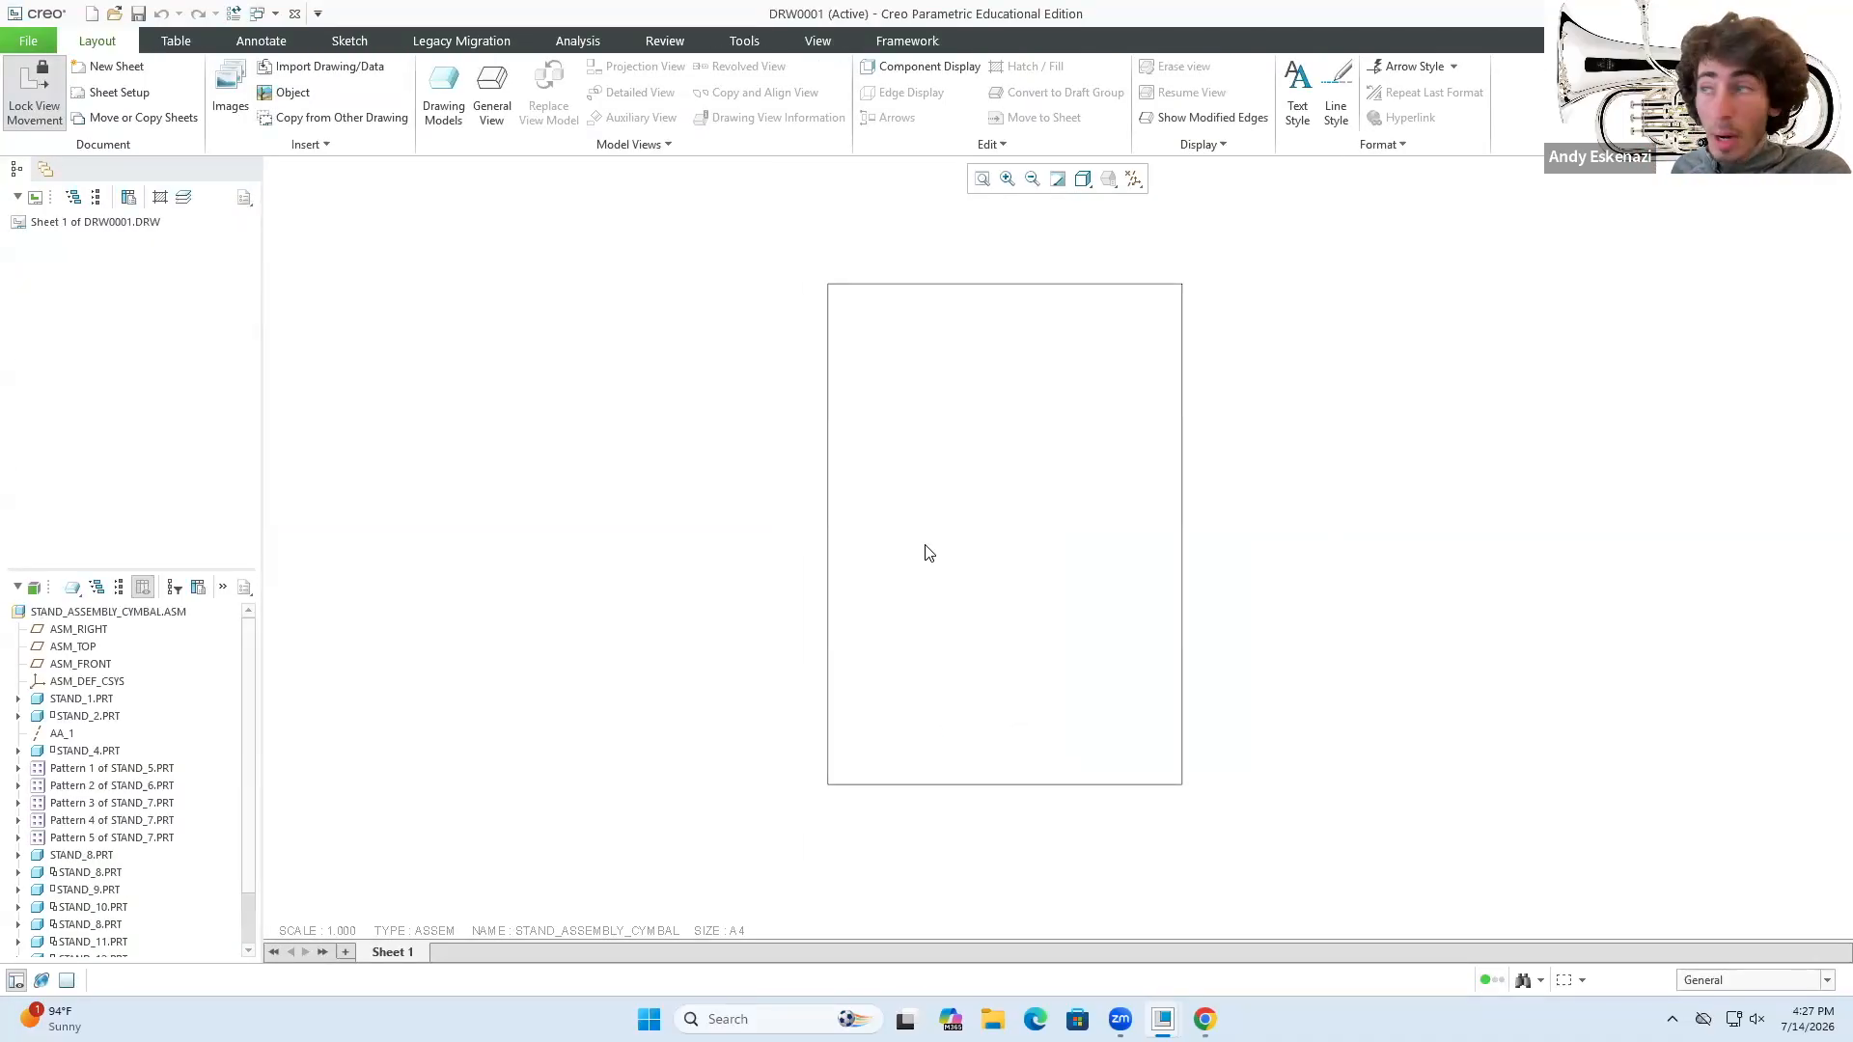
- Sketch a rectangular border just inside the sheet's edges, using the LEGO brick drawing in Chrome as a reference
click(353, 40)
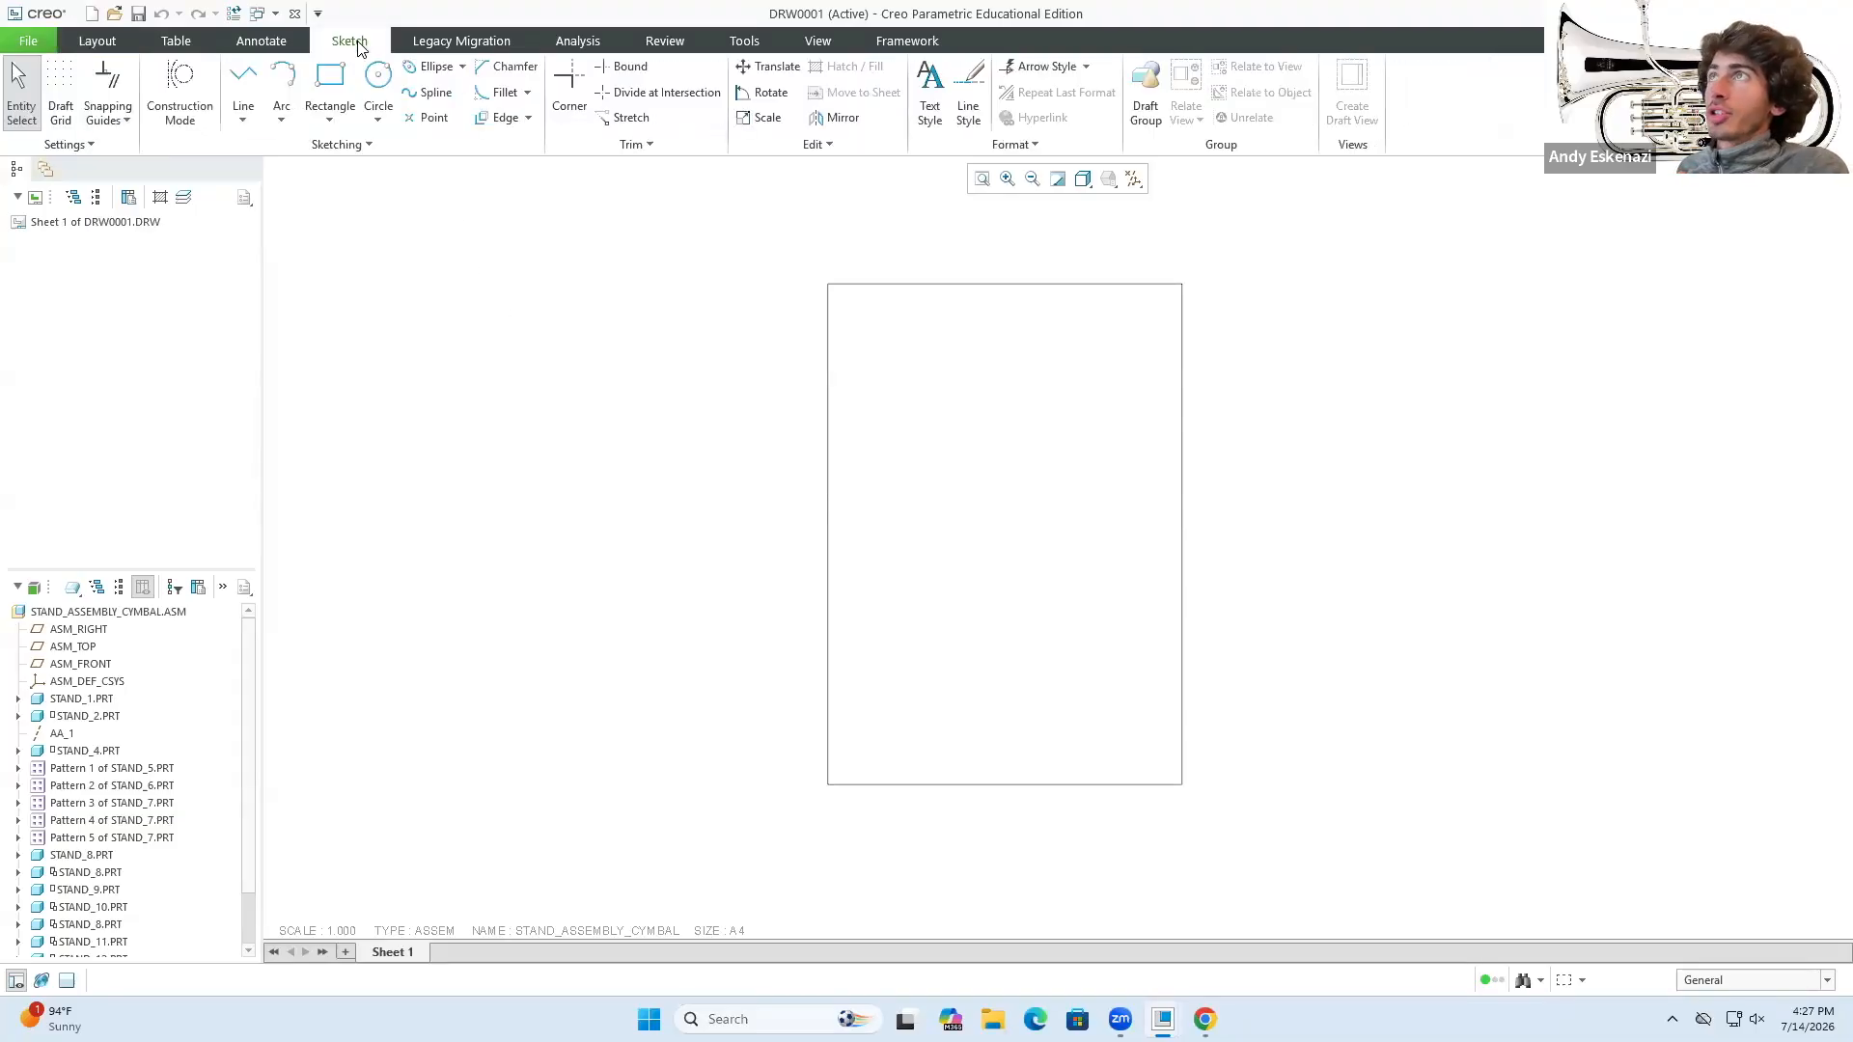
click(329, 89)
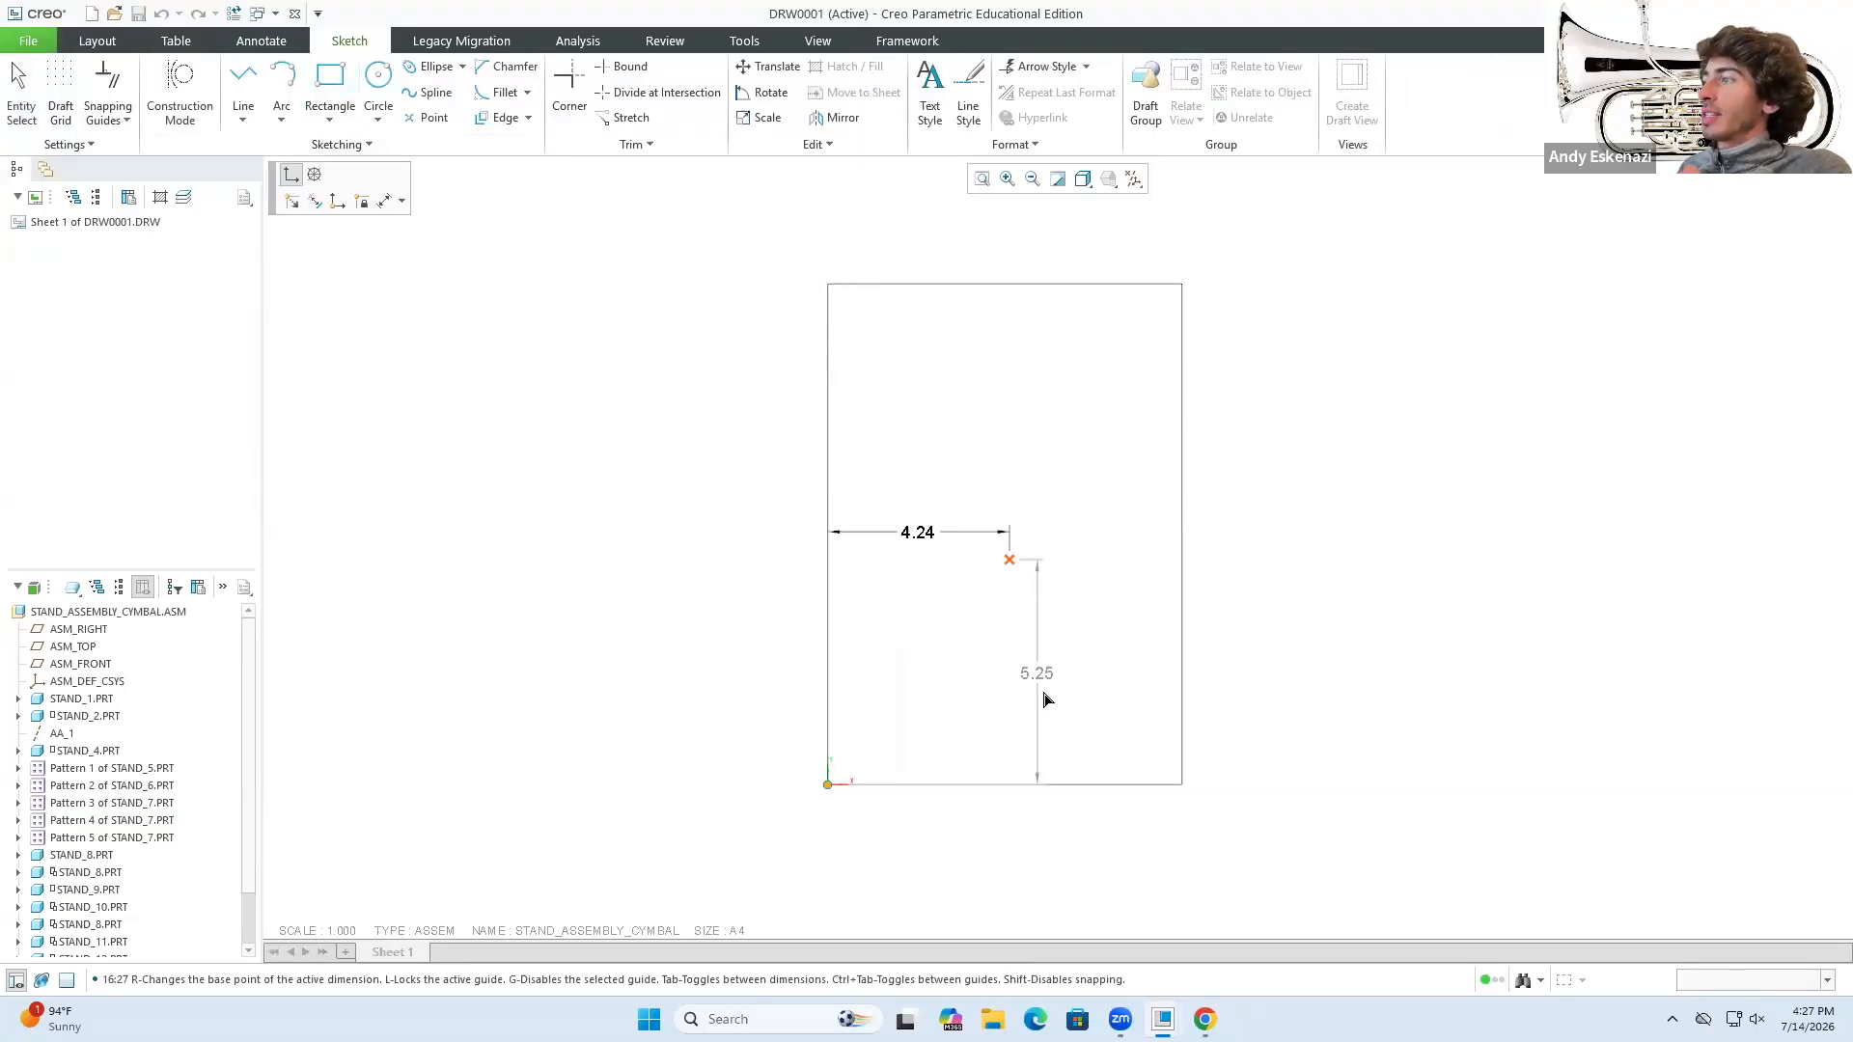
click(1204, 1019)
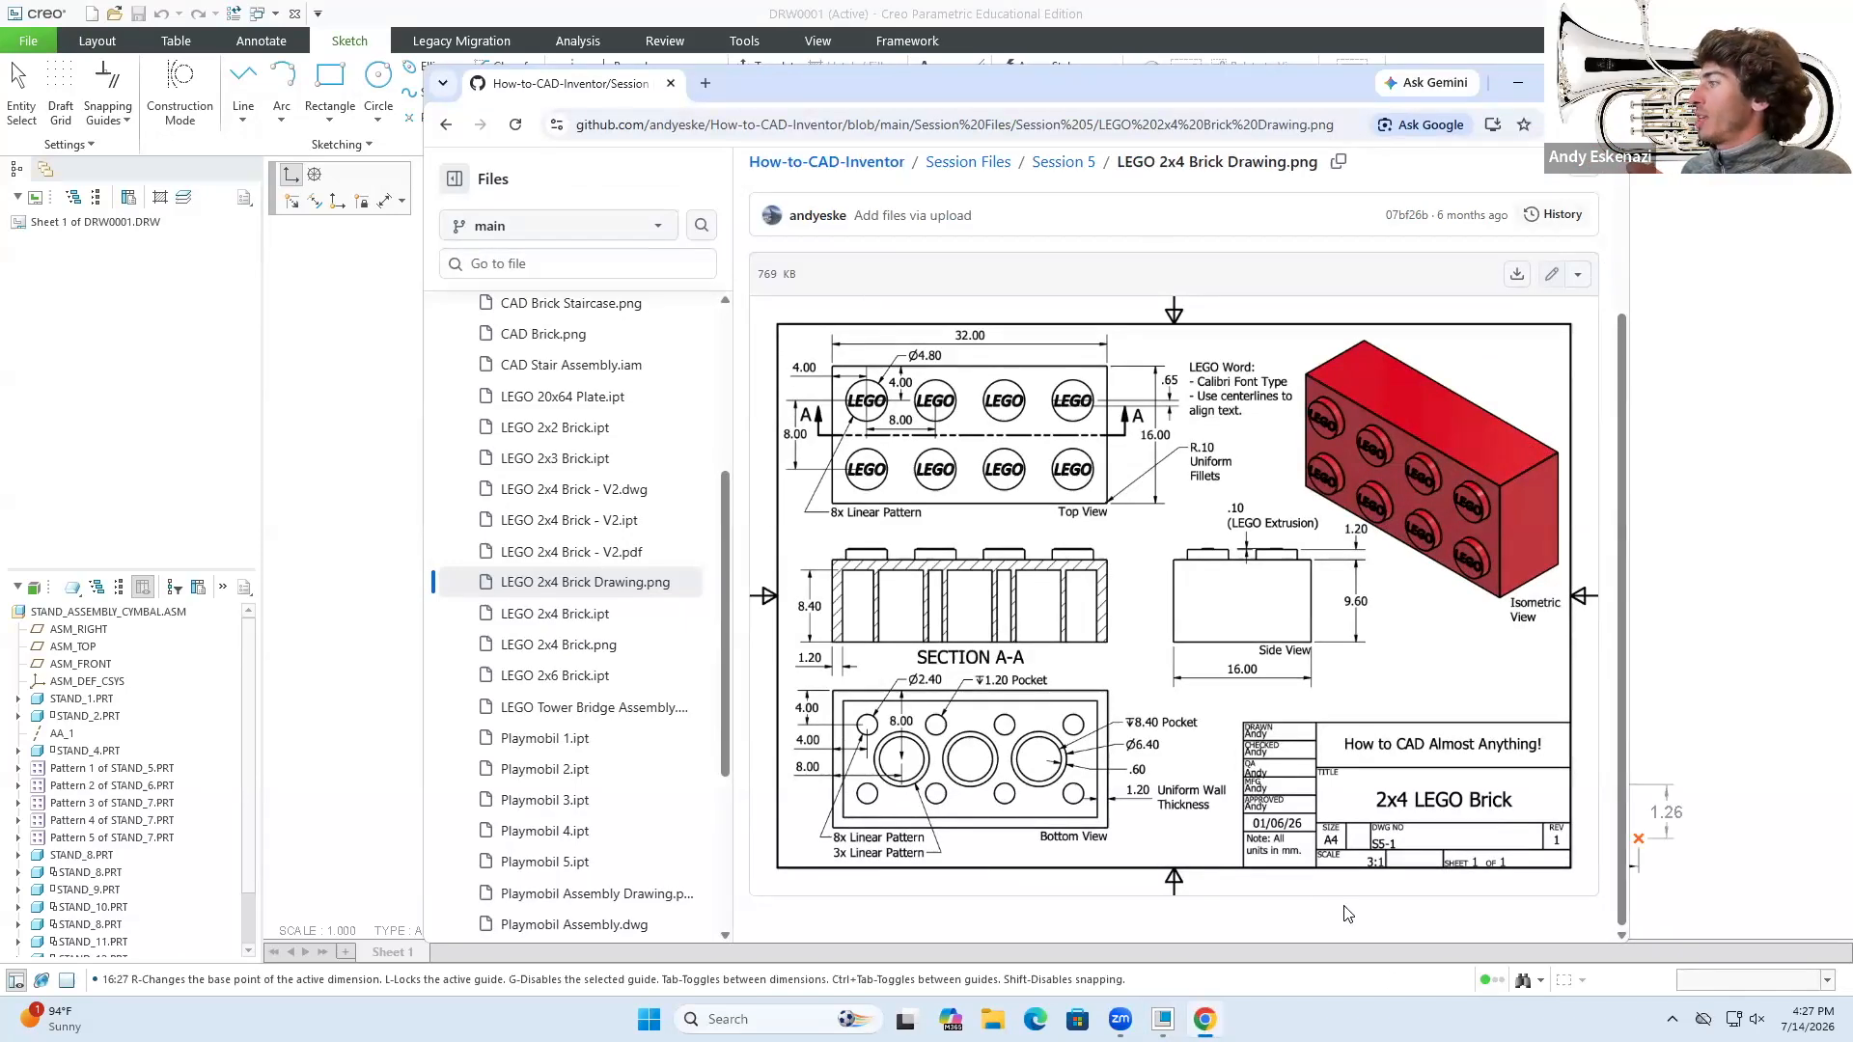
click(1518, 82)
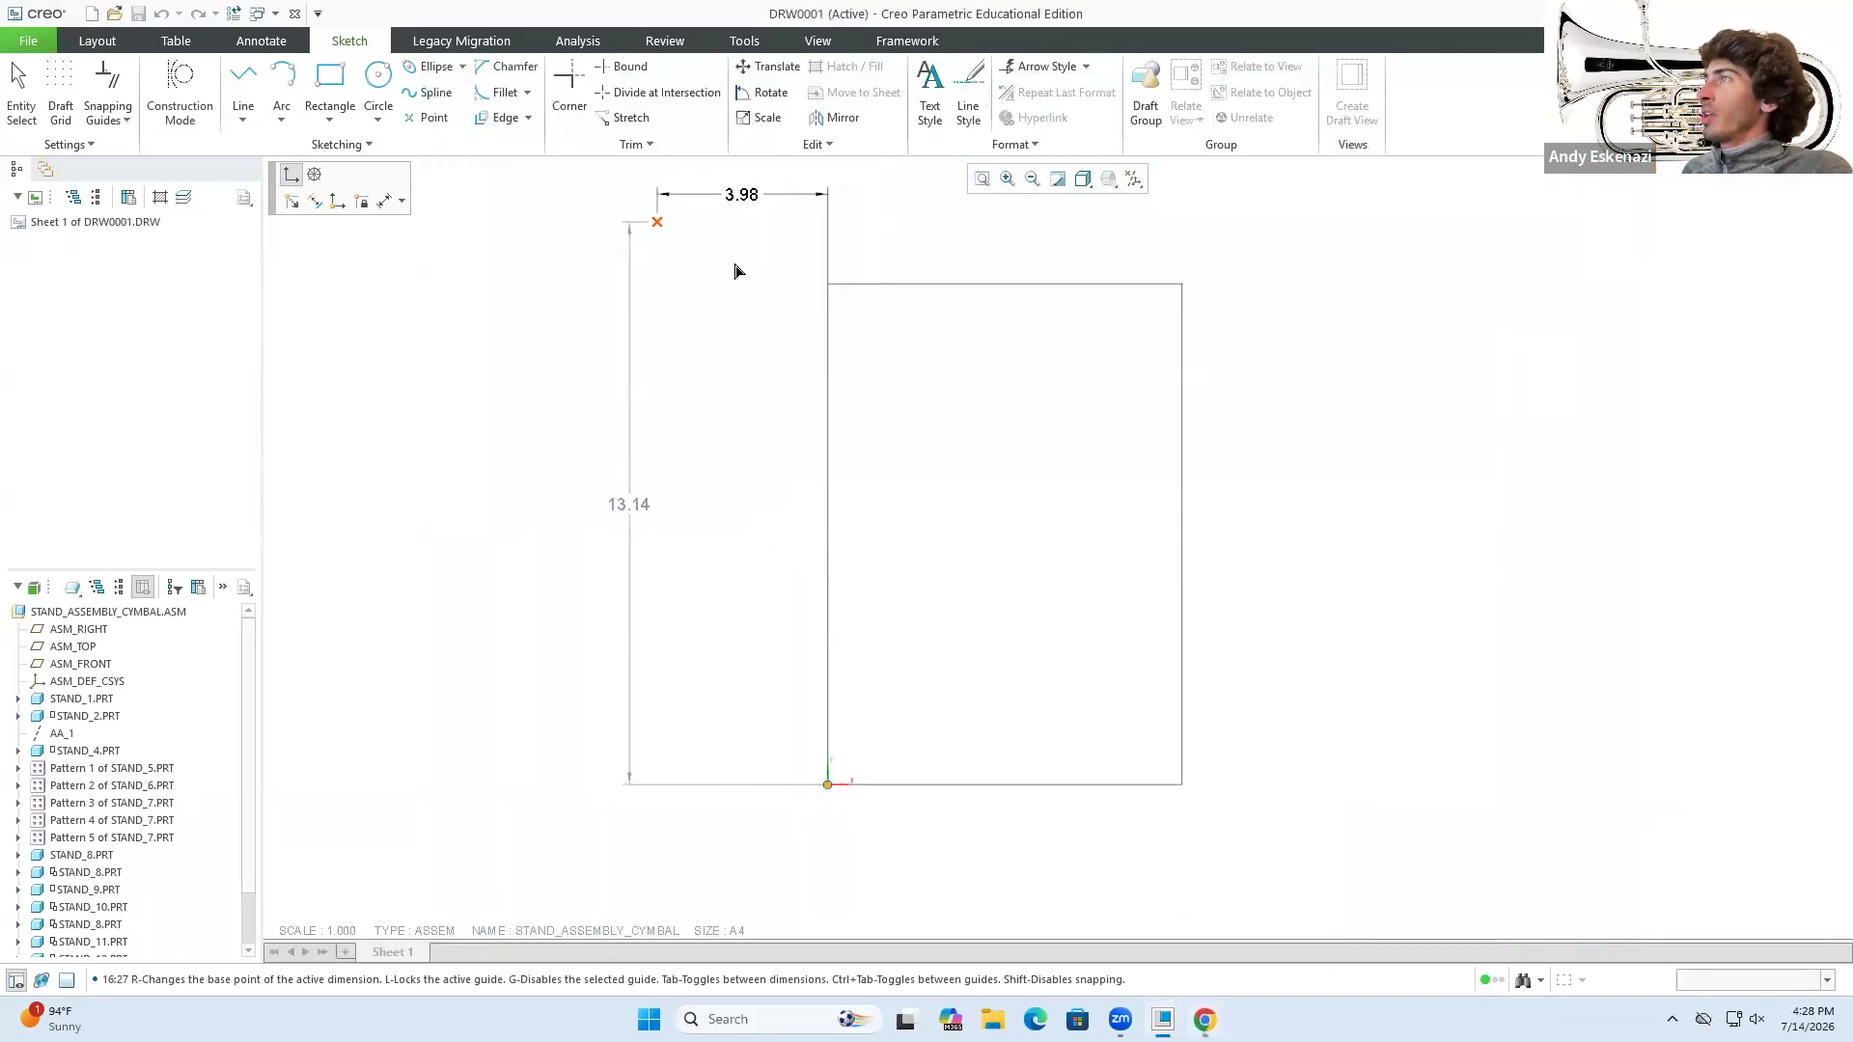
click(850, 305)
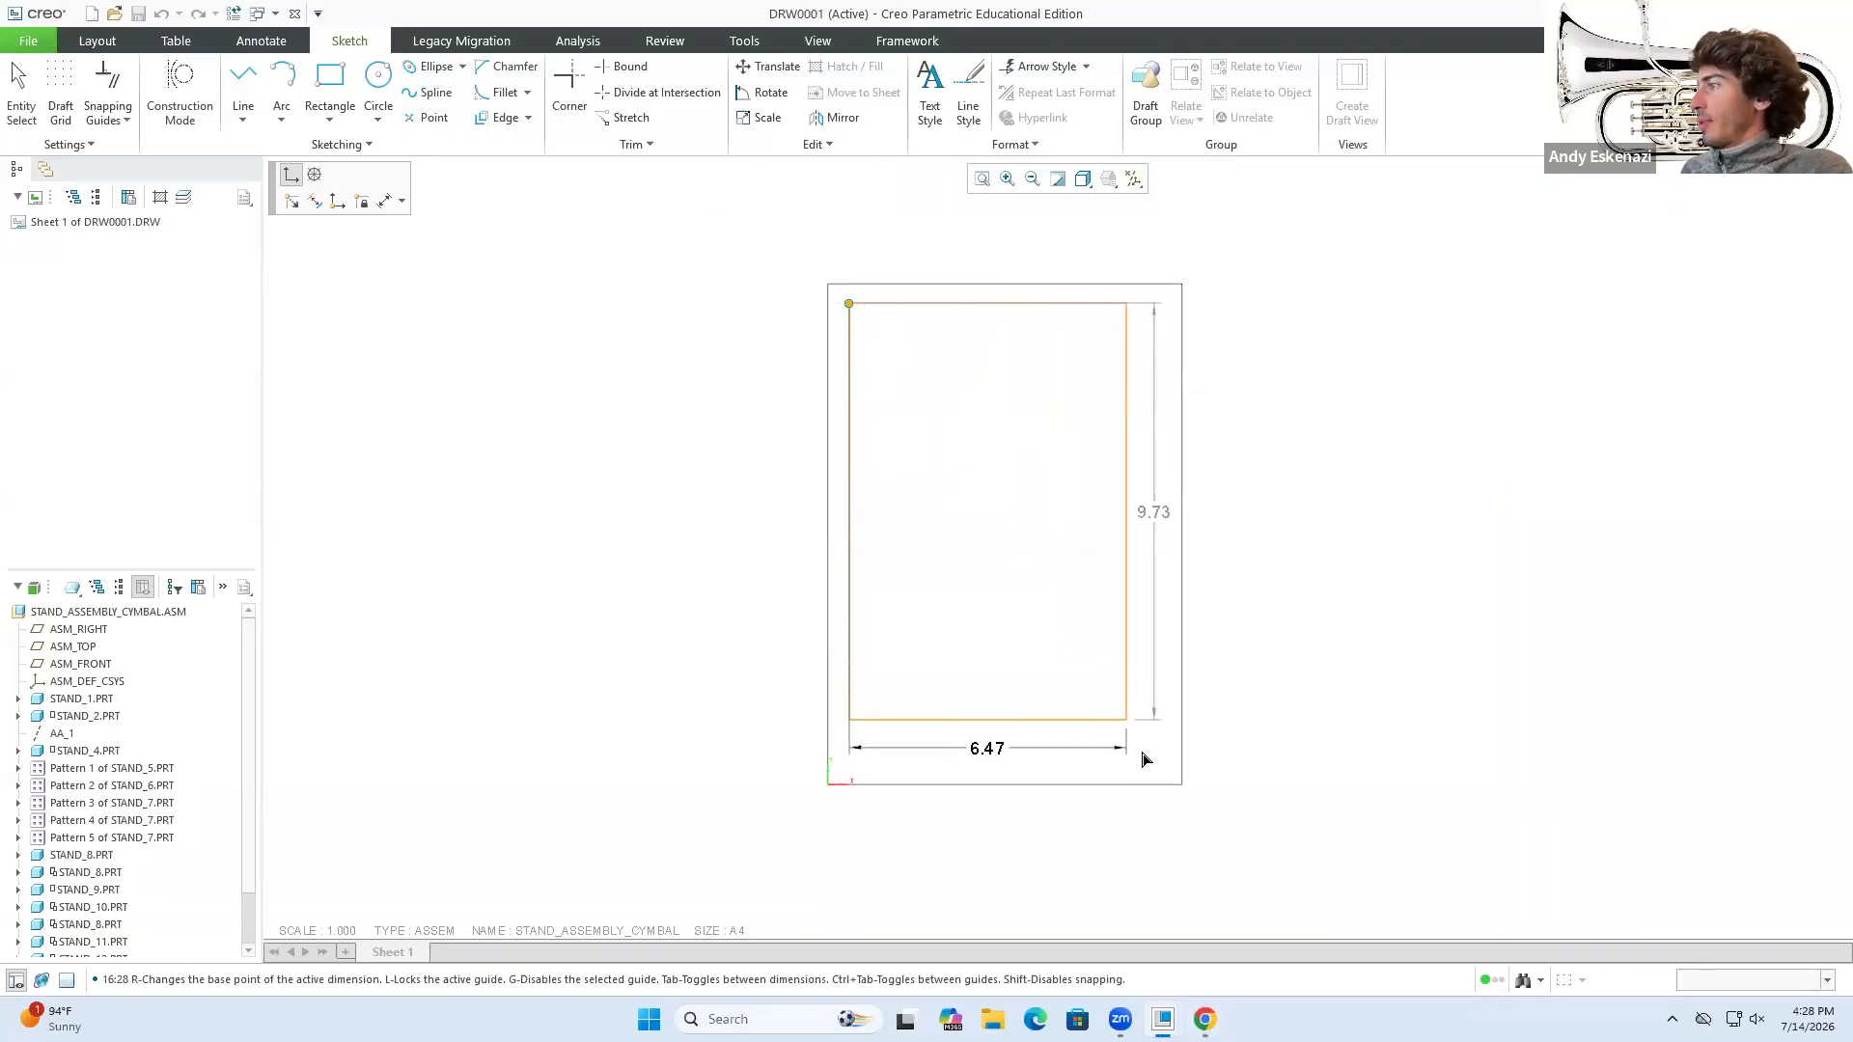
click(1169, 770)
middle_click(1193, 855)
scroll(1233, 825, up, 2)
scroll(1227, 811, down, 3)
scroll(1229, 818, down, 1)
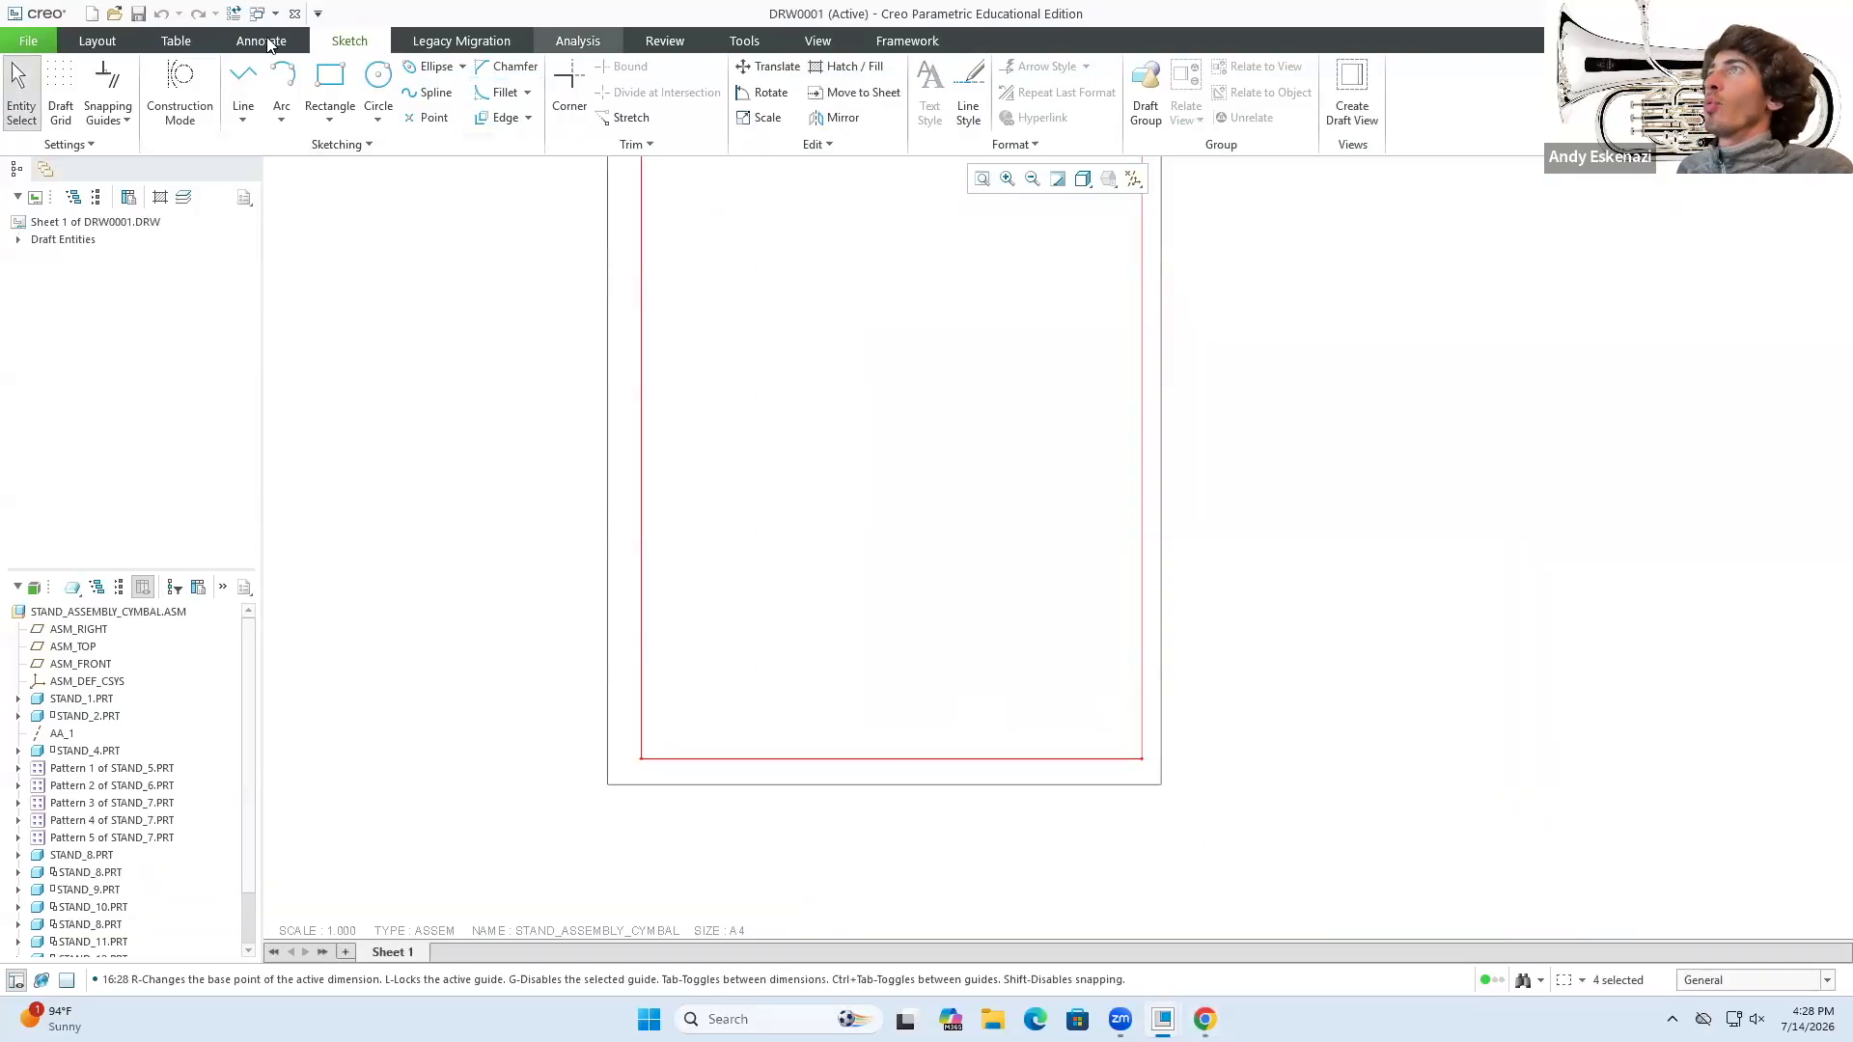
- Insert a table with three columns and four rows in the lower part of the sheet
click(177, 41)
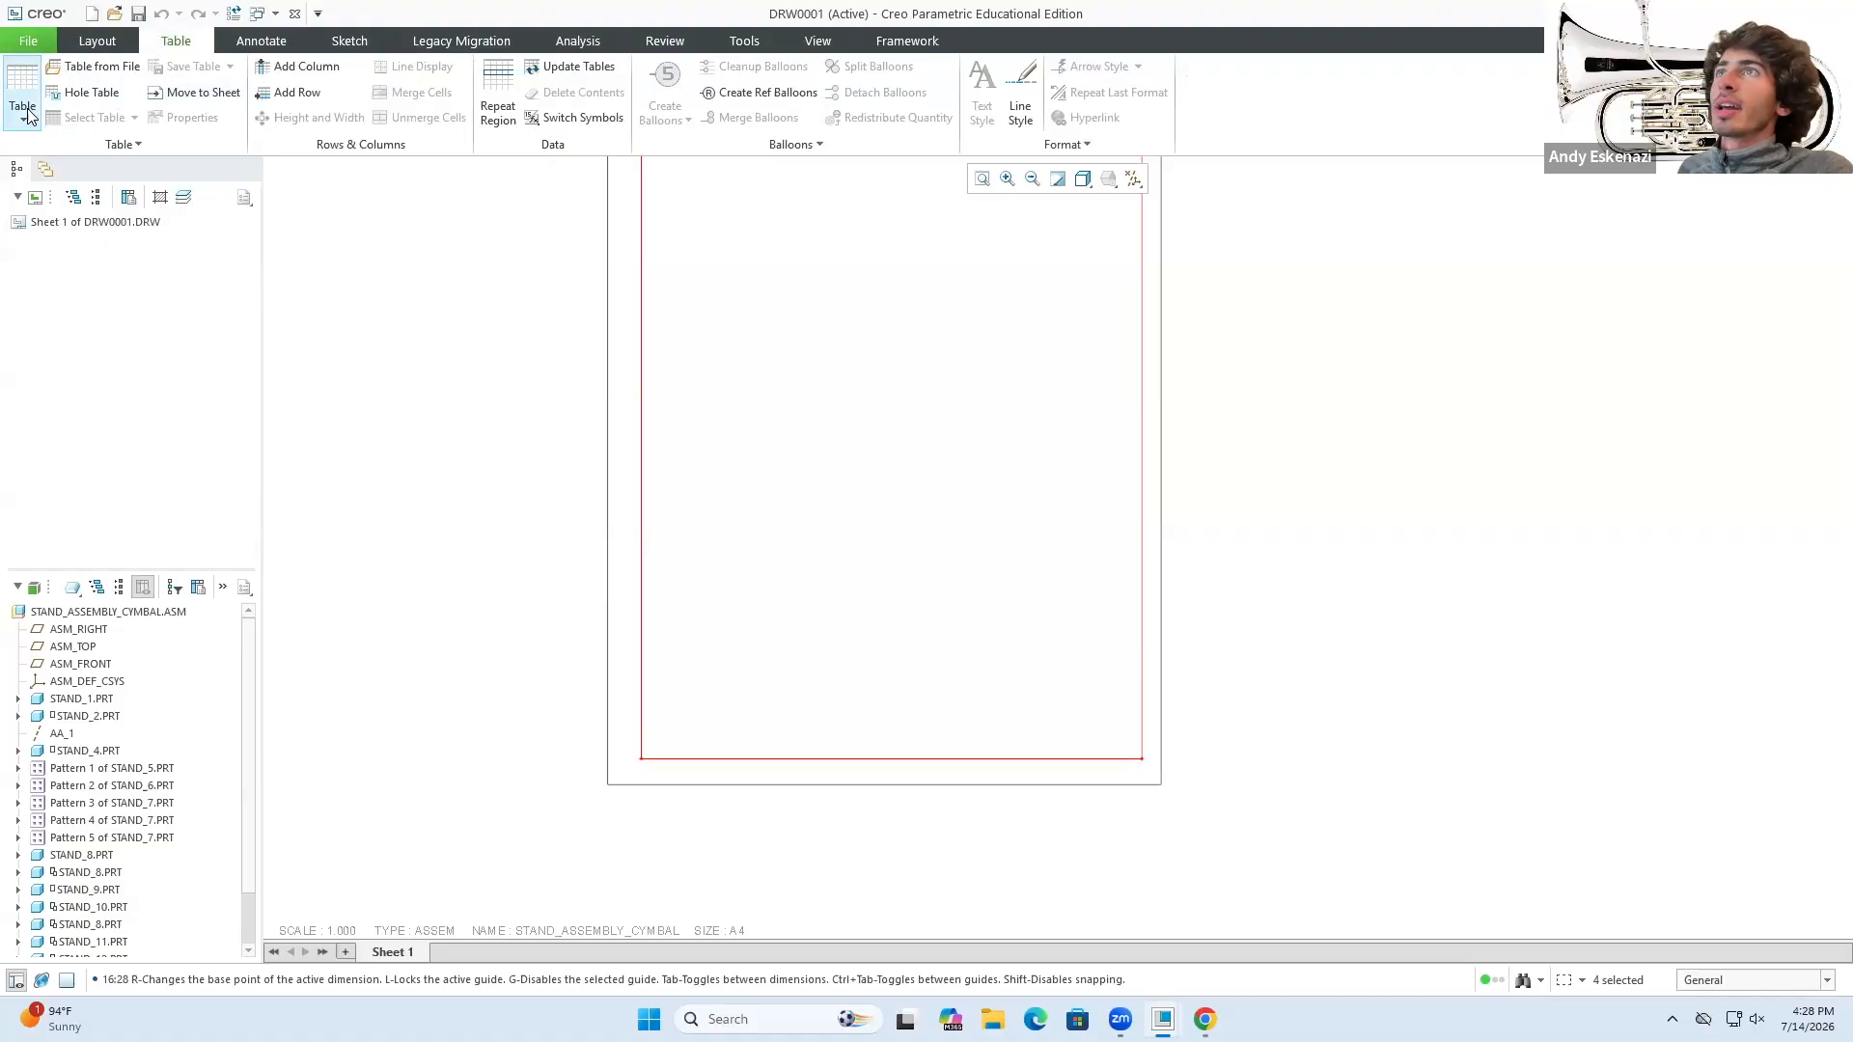
click(22, 101)
click(52, 214)
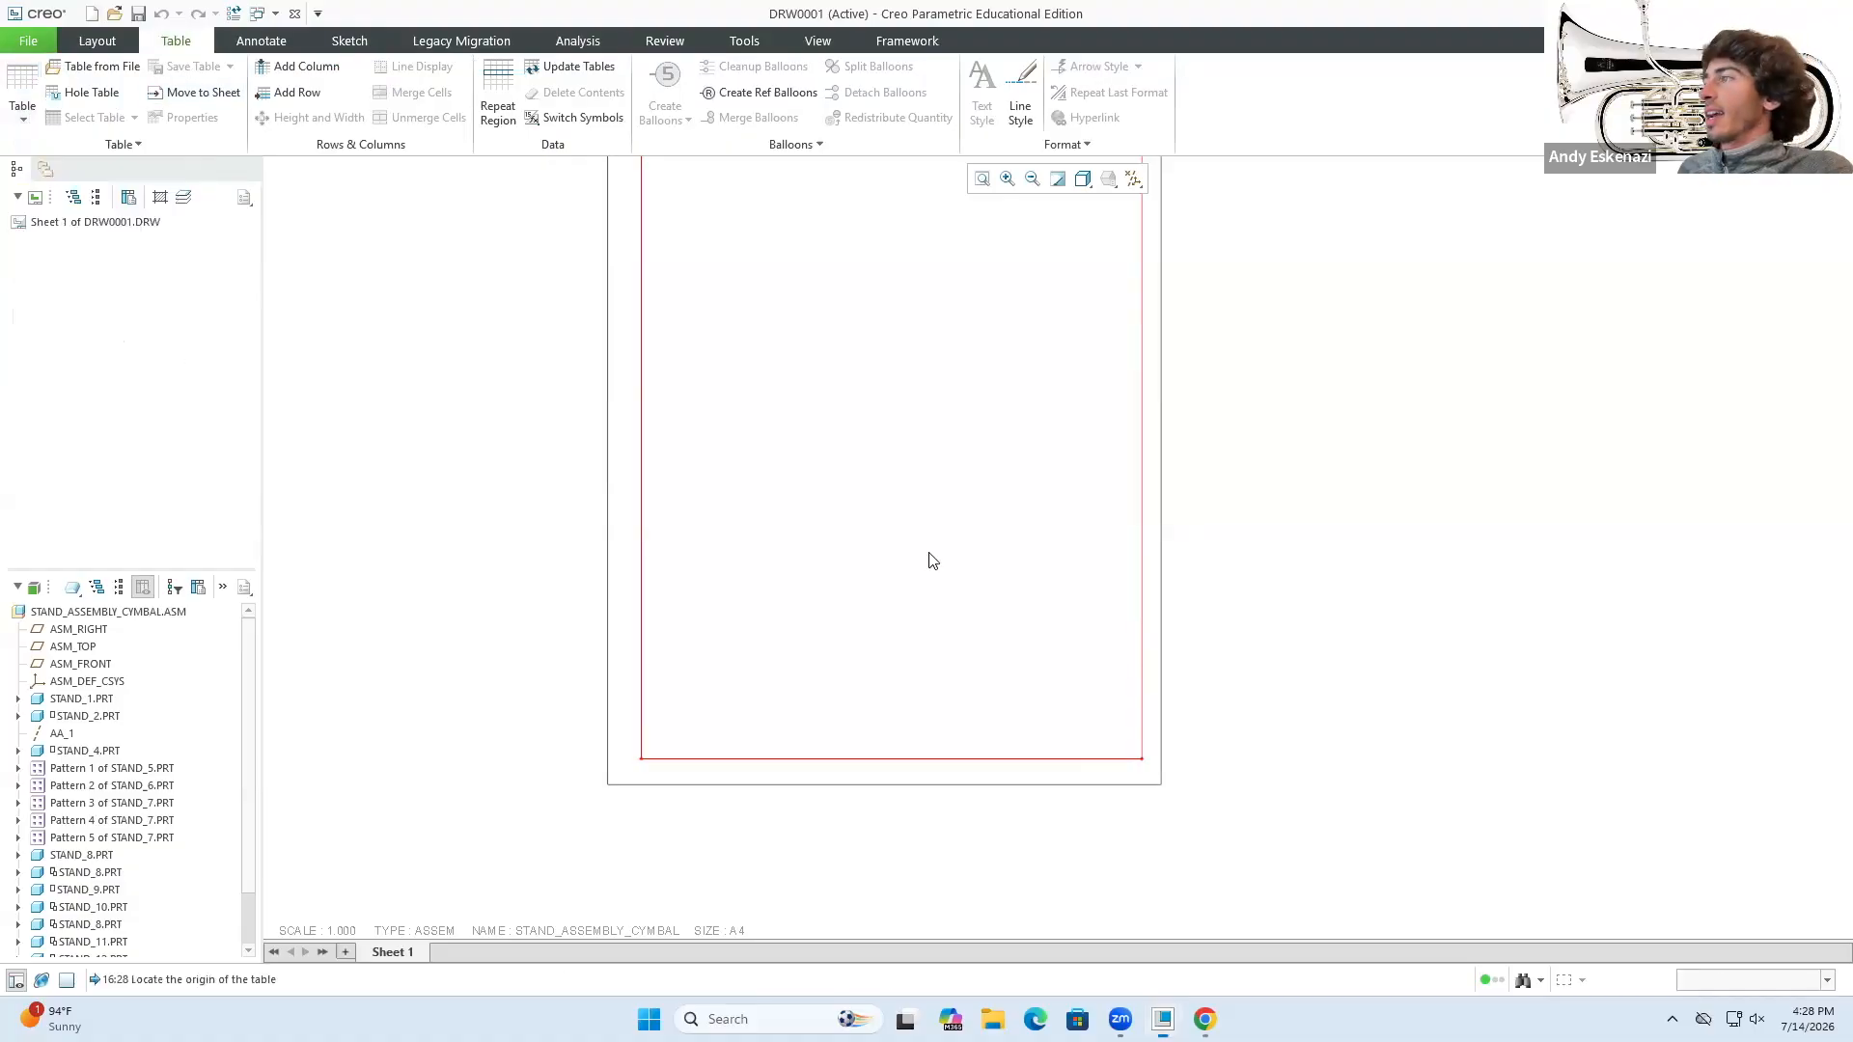
click(796, 548)
click(920, 366)
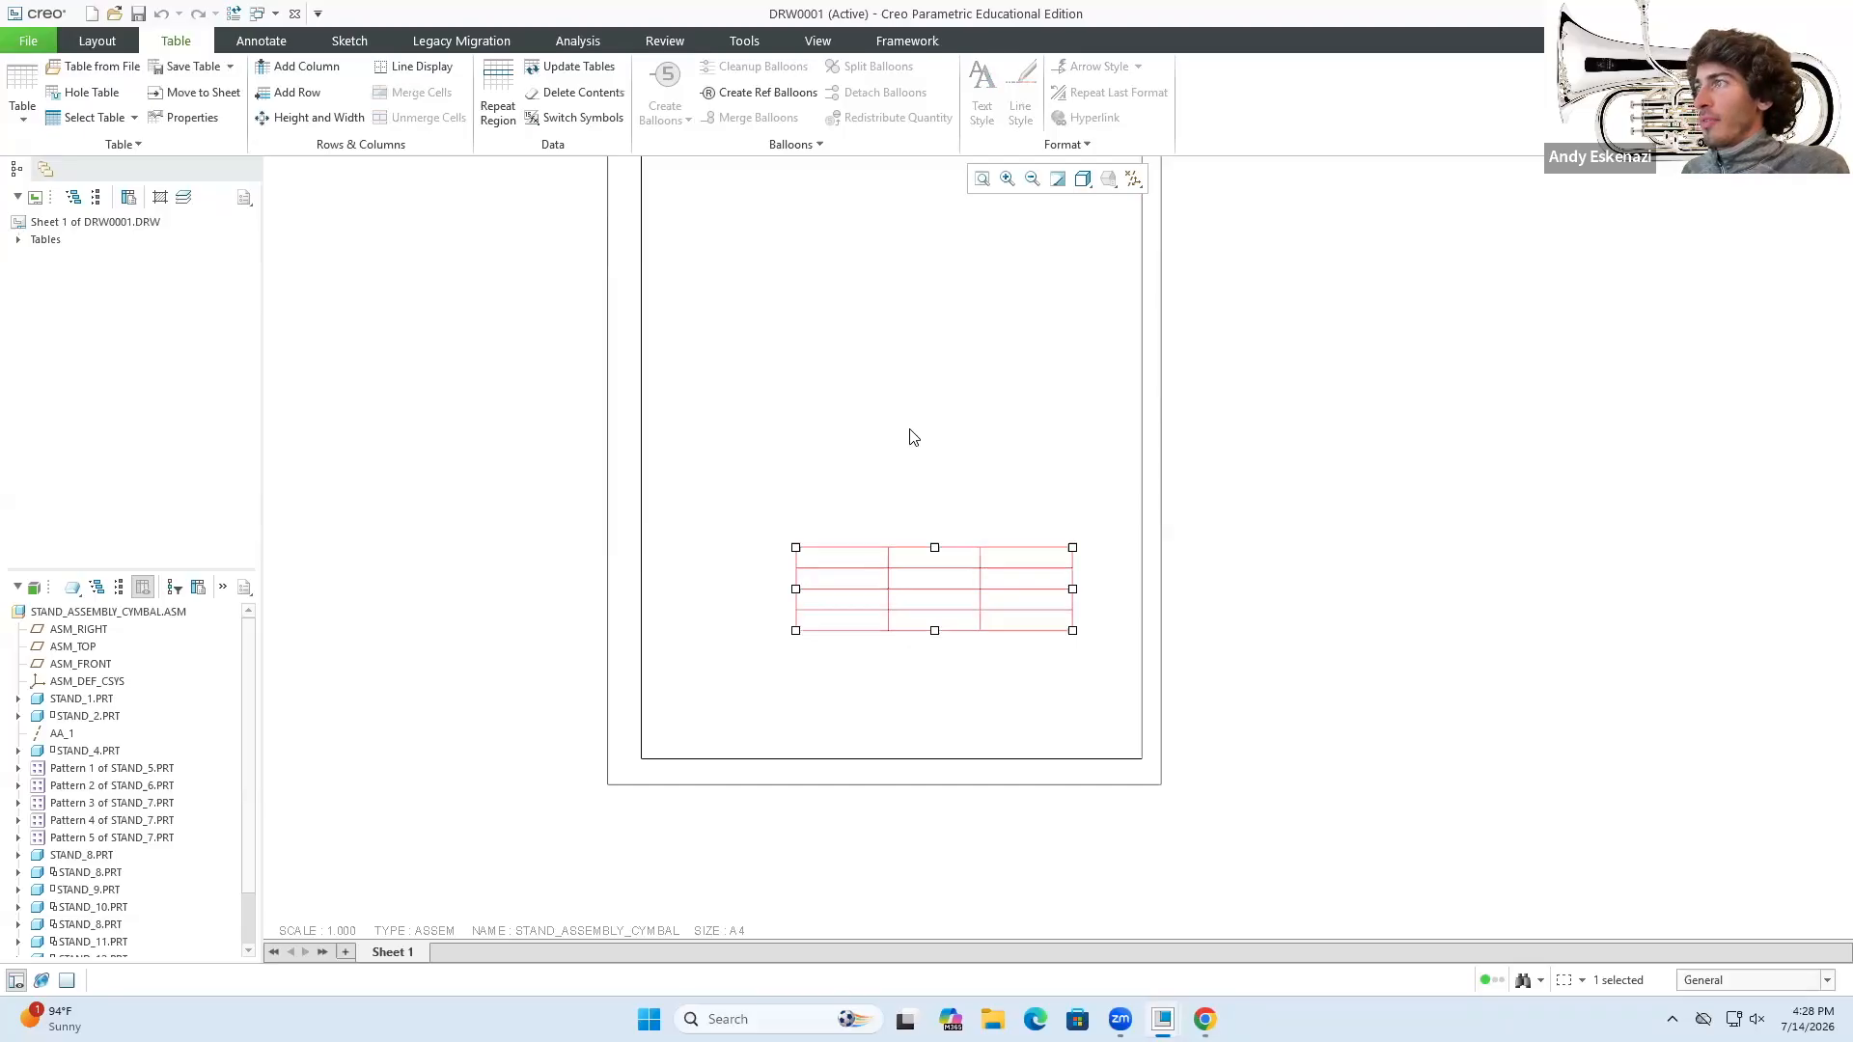
- Delete the table from the sheet column by column
click(835, 551)
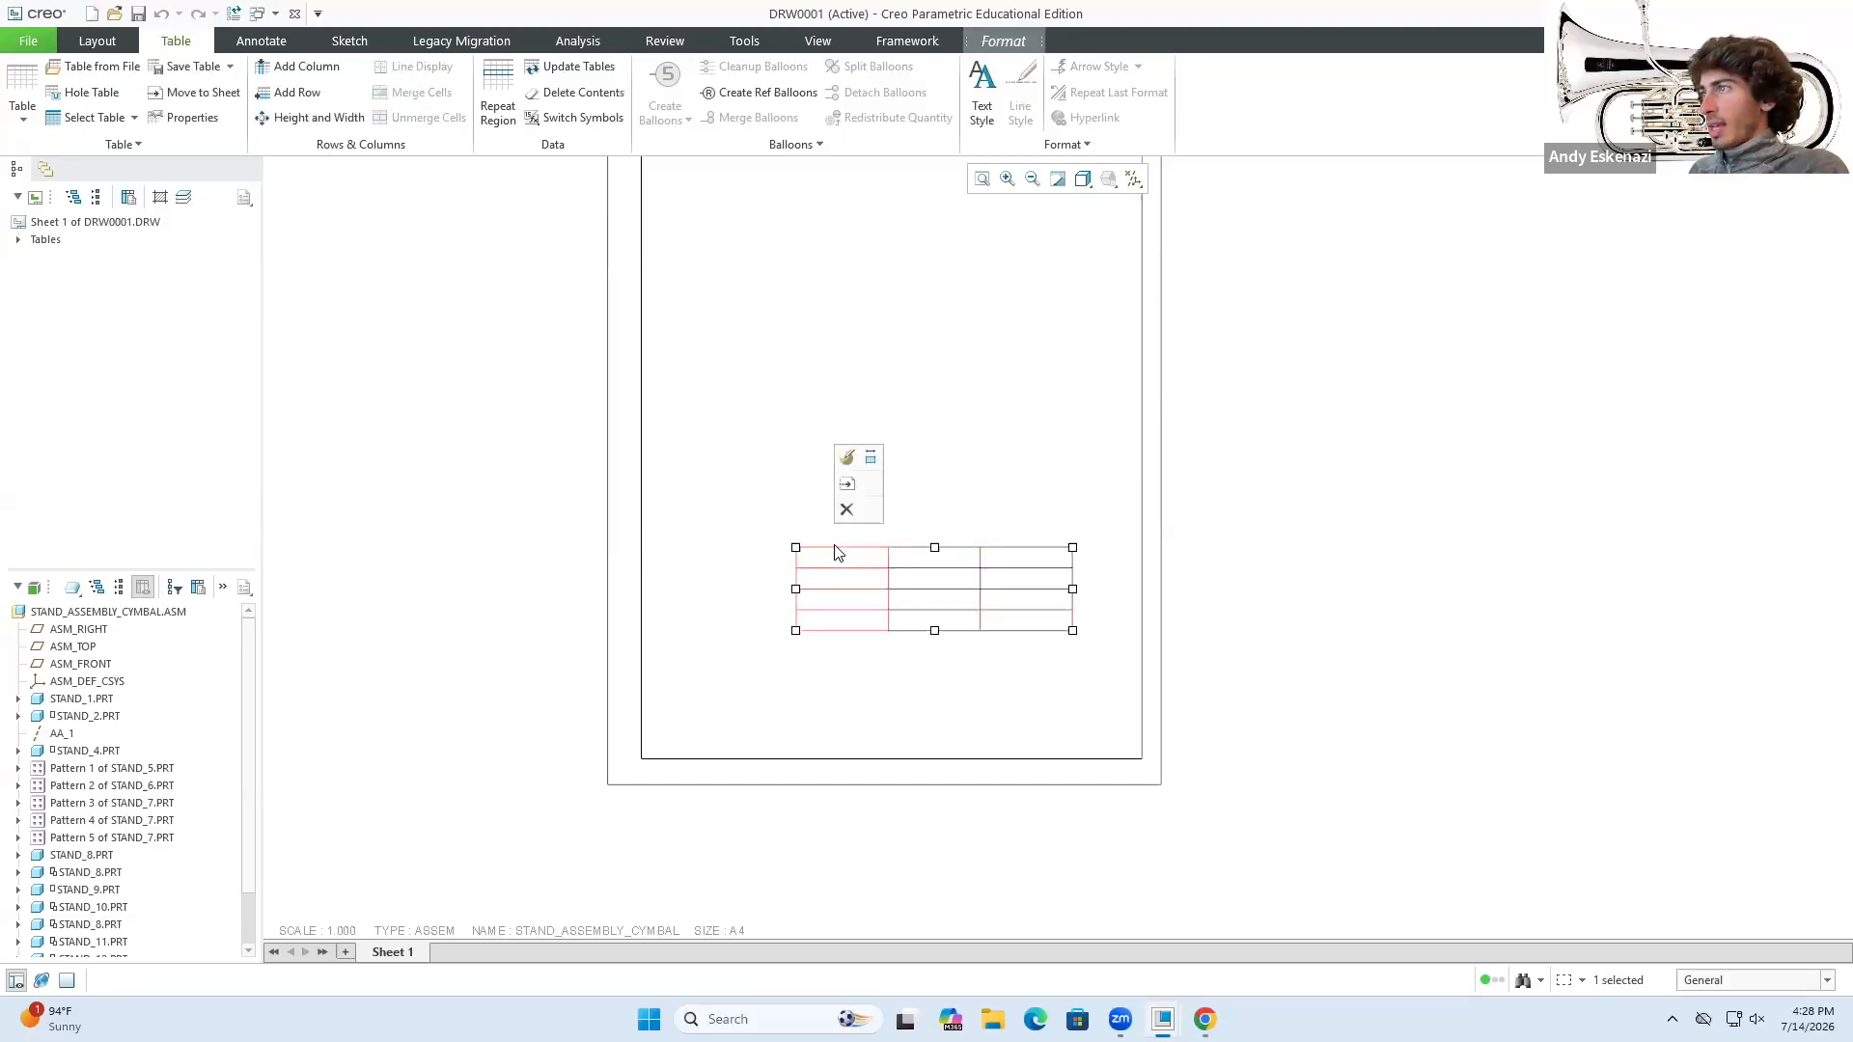
click(846, 510)
click(854, 552)
click(862, 511)
click(862, 560)
click(863, 510)
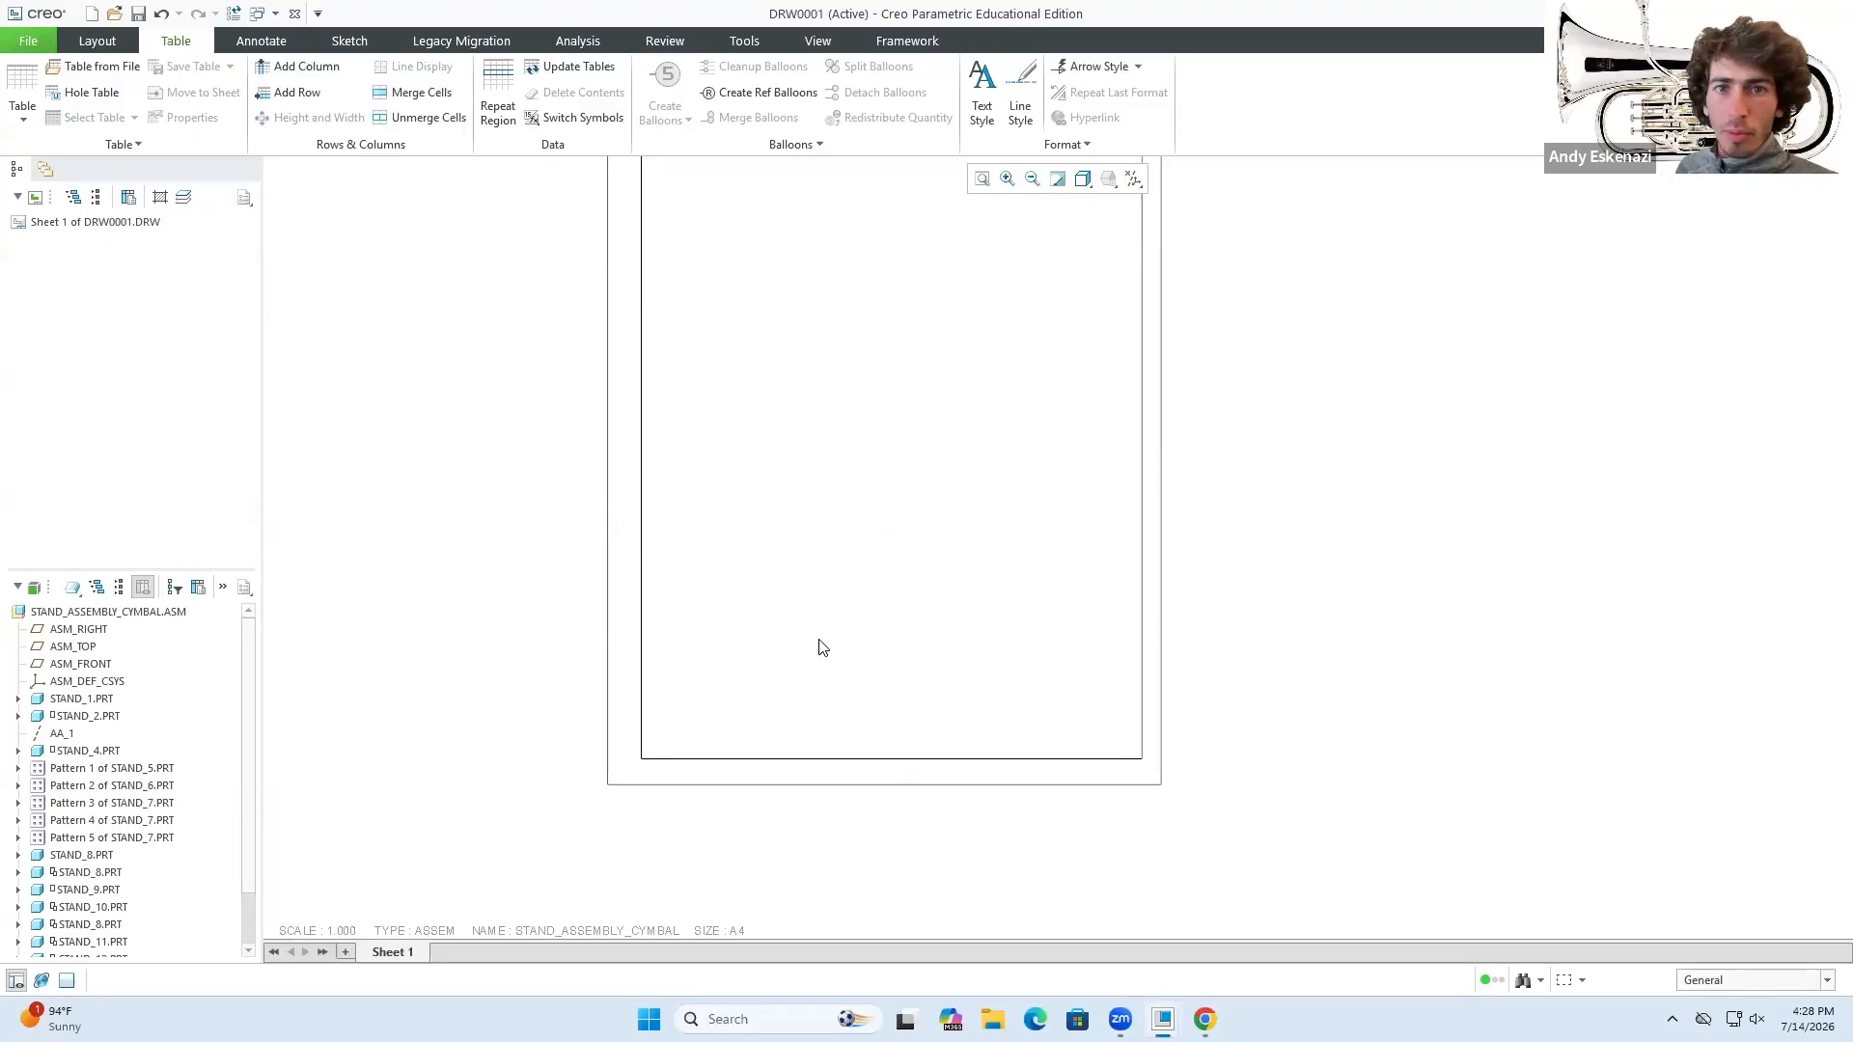
- Set the line width of the sketched border's bottom line to 0.05
click(788, 765)
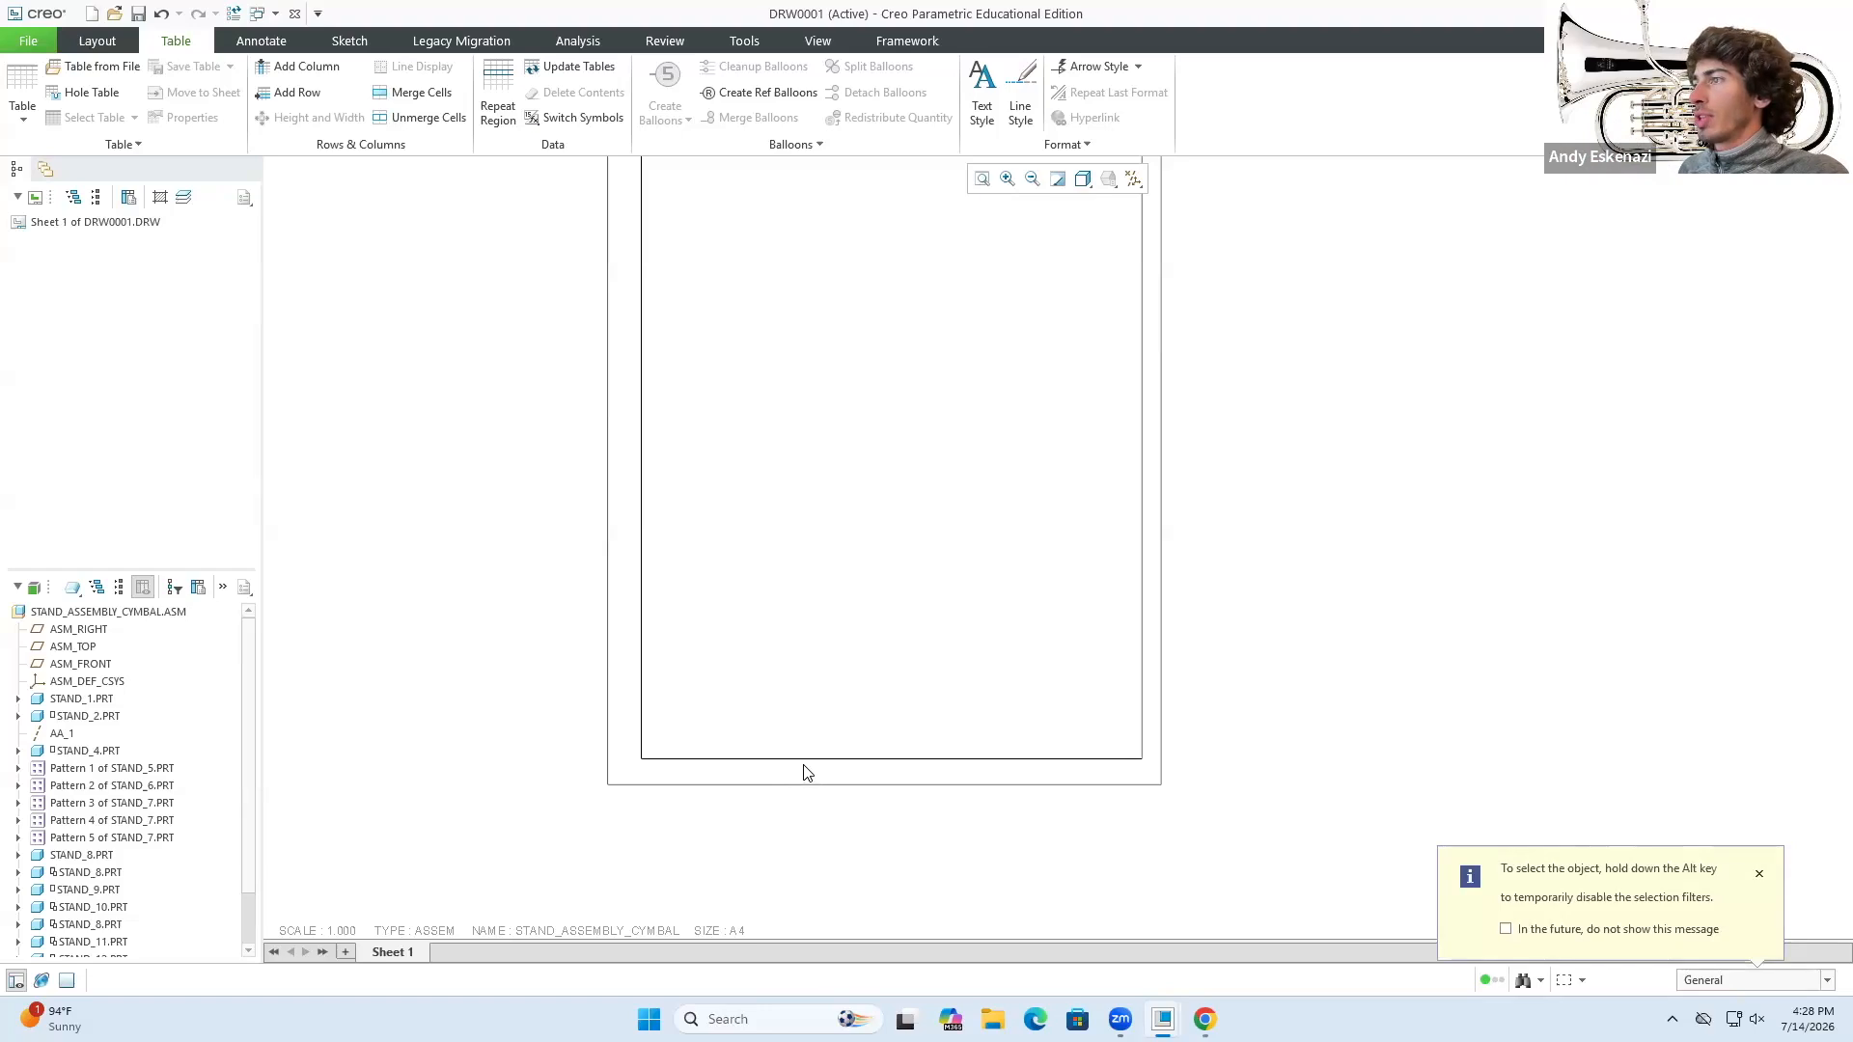
click(359, 41)
double_click(715, 759)
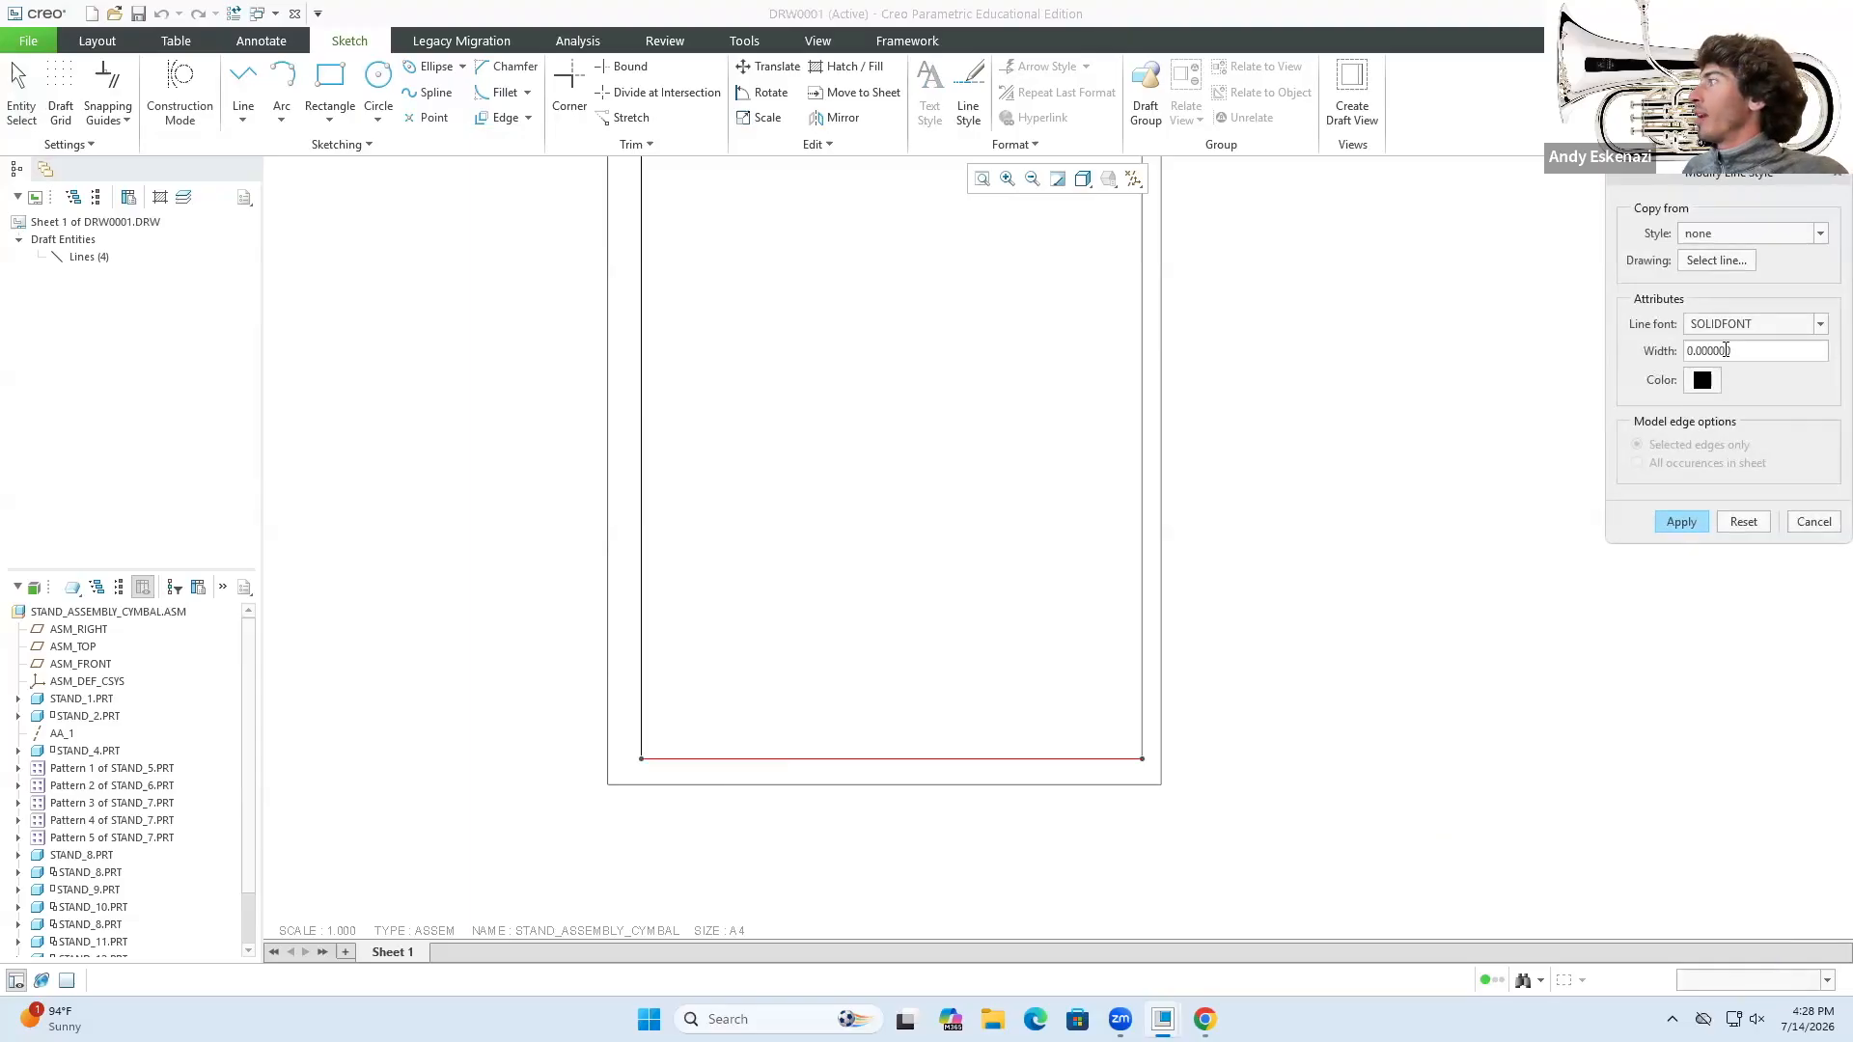
drag(1774, 349, 1711, 342)
text(5)
click(1693, 525)
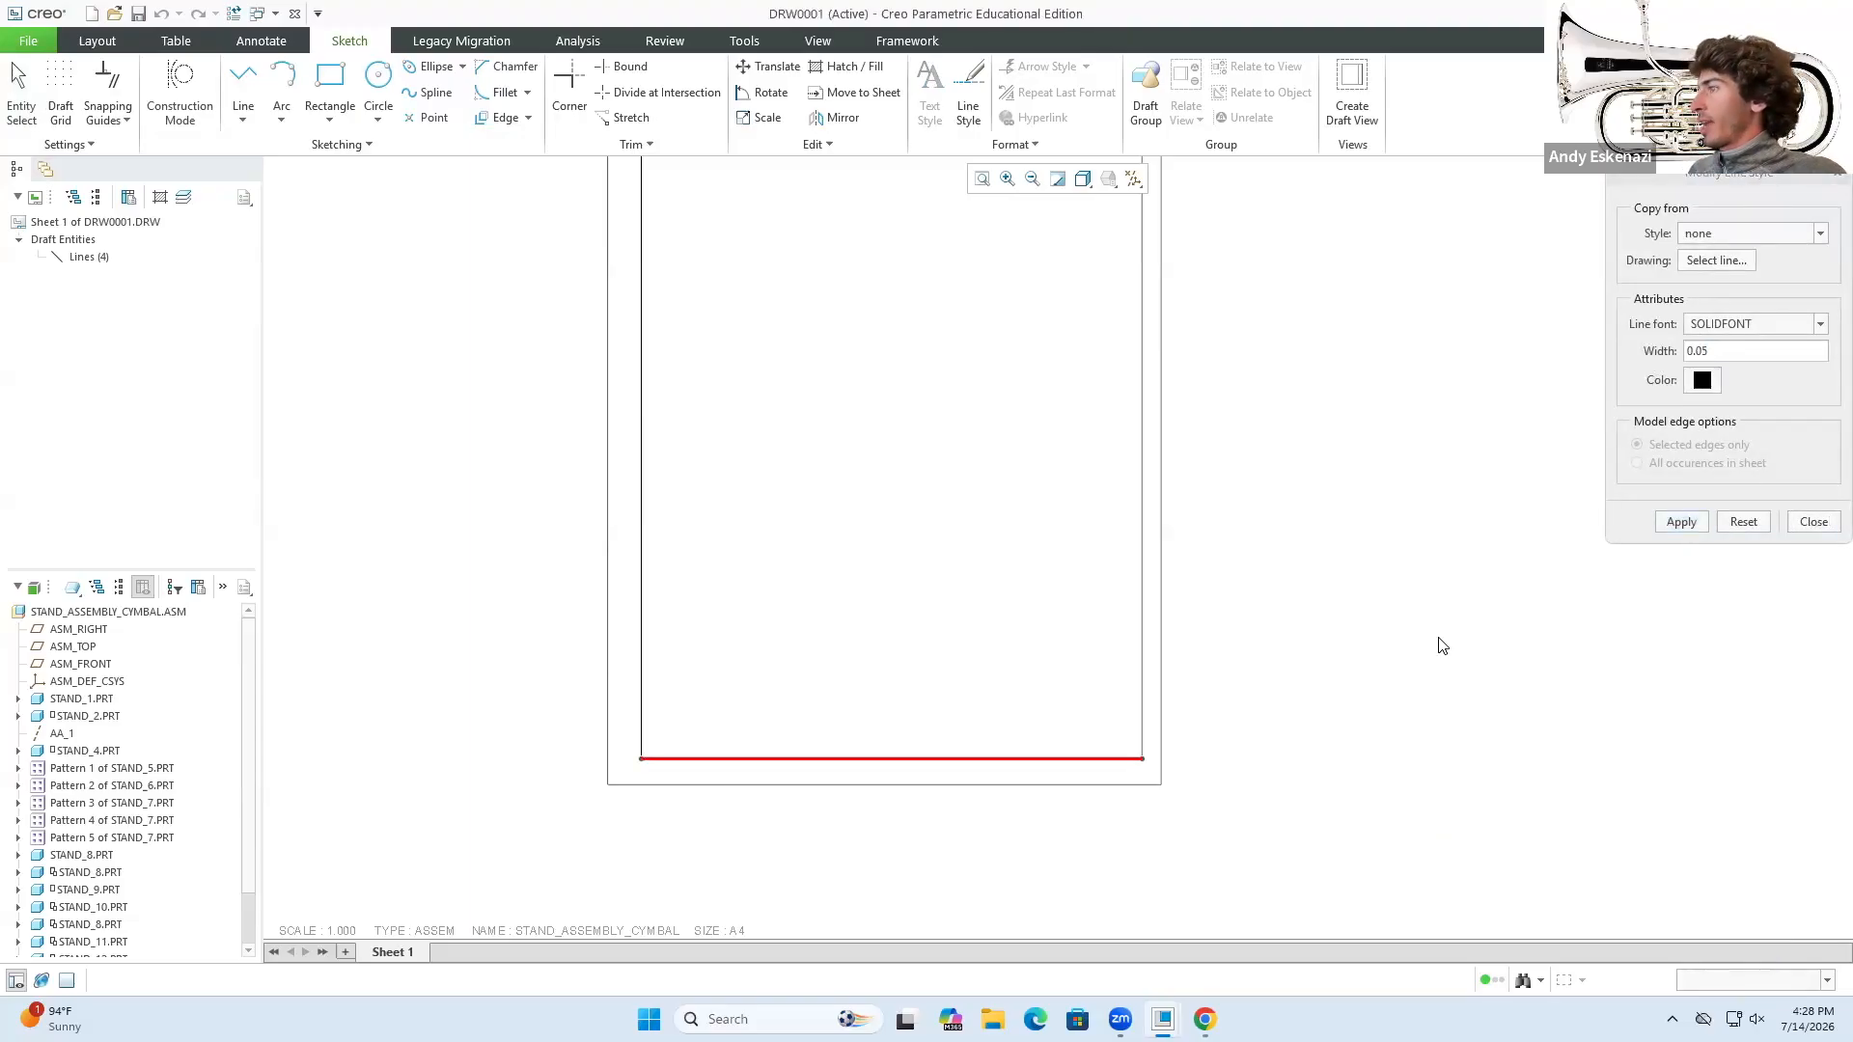
click(1793, 560)
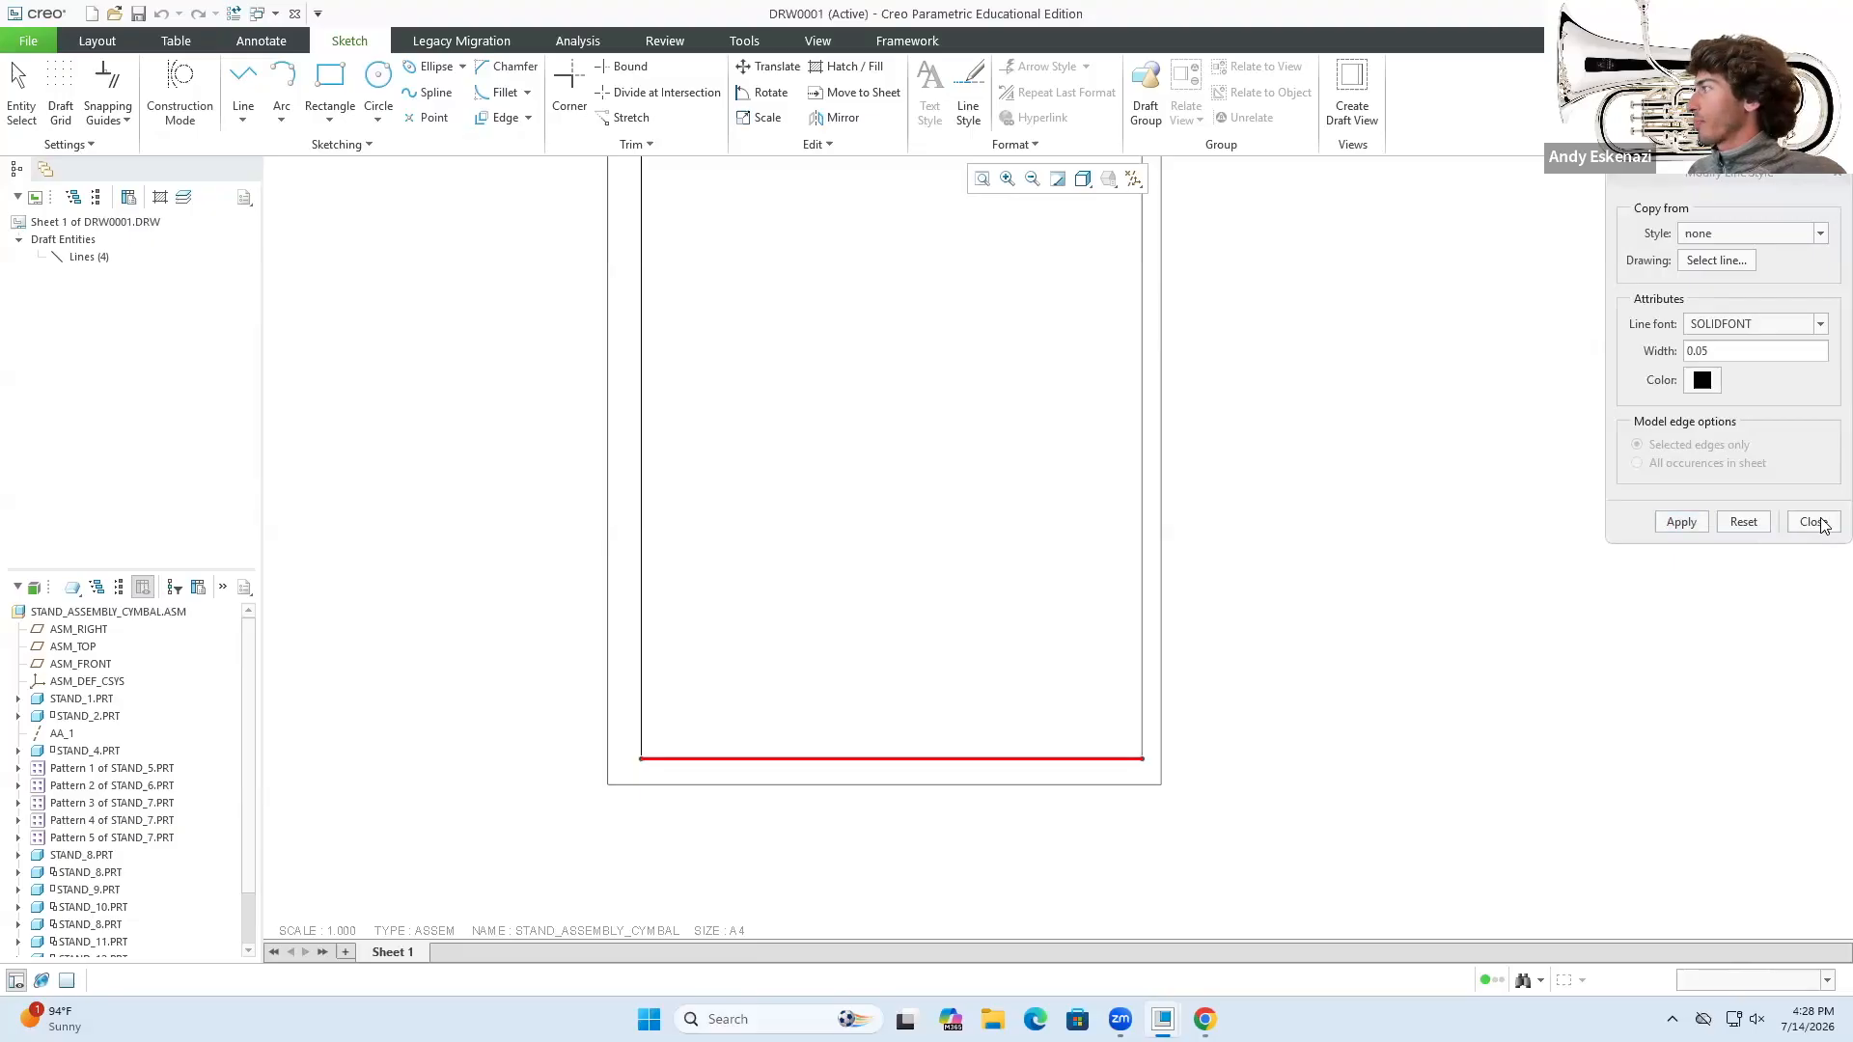
click(1814, 523)
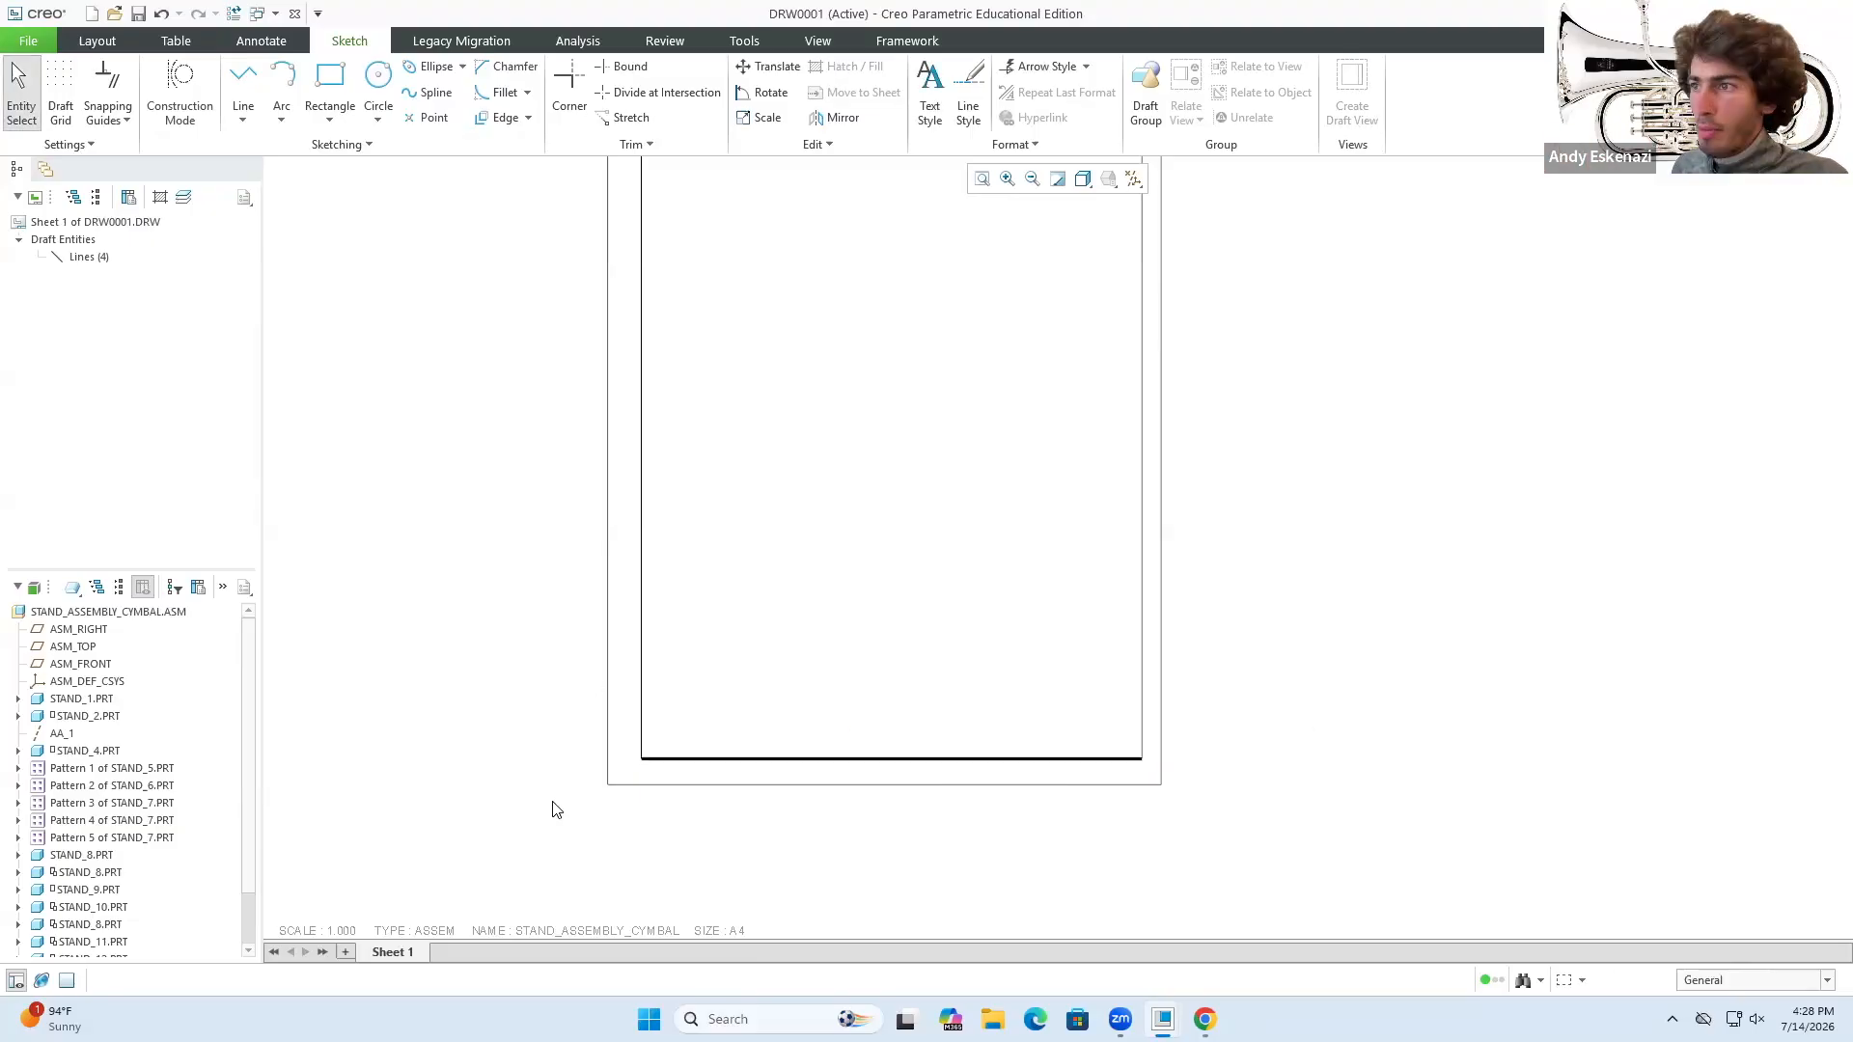
- Change the format of Sheet 1 from A4 Size to the system format a.frm
double_click(714, 931)
click(835, 458)
click(913, 460)
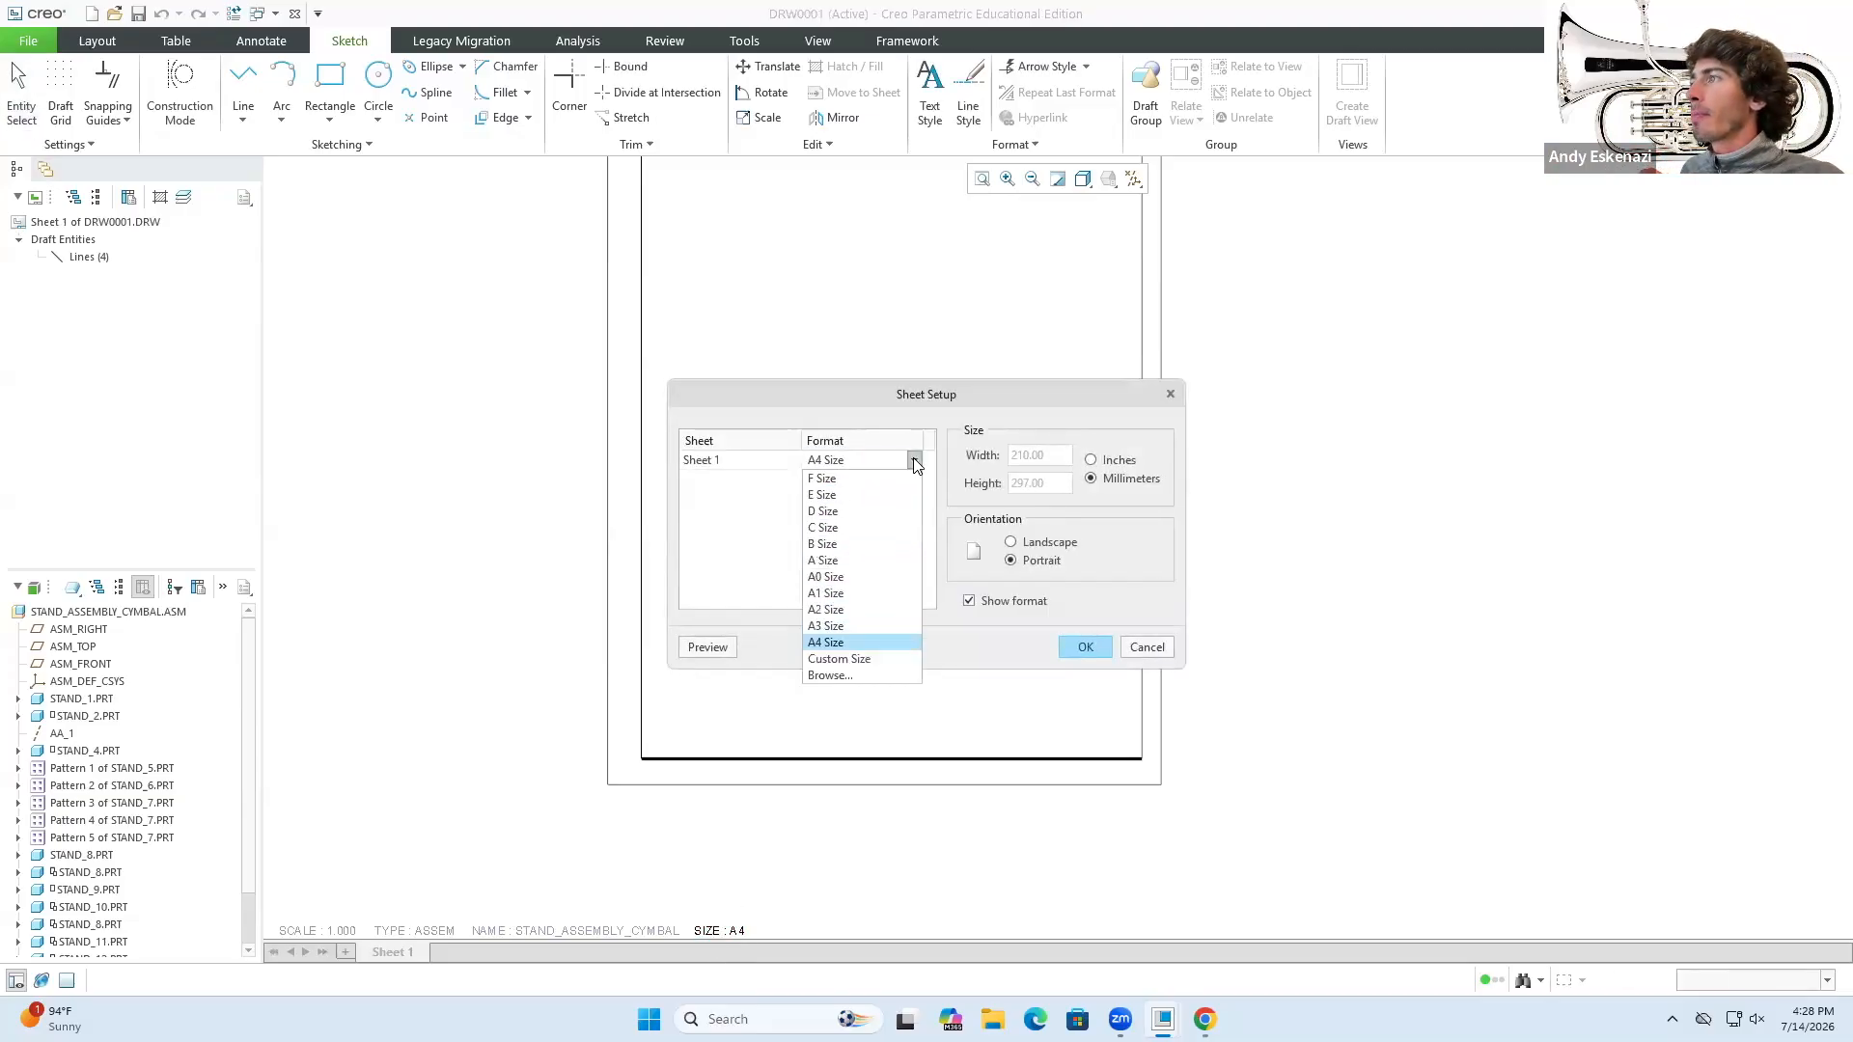
click(846, 675)
click(781, 377)
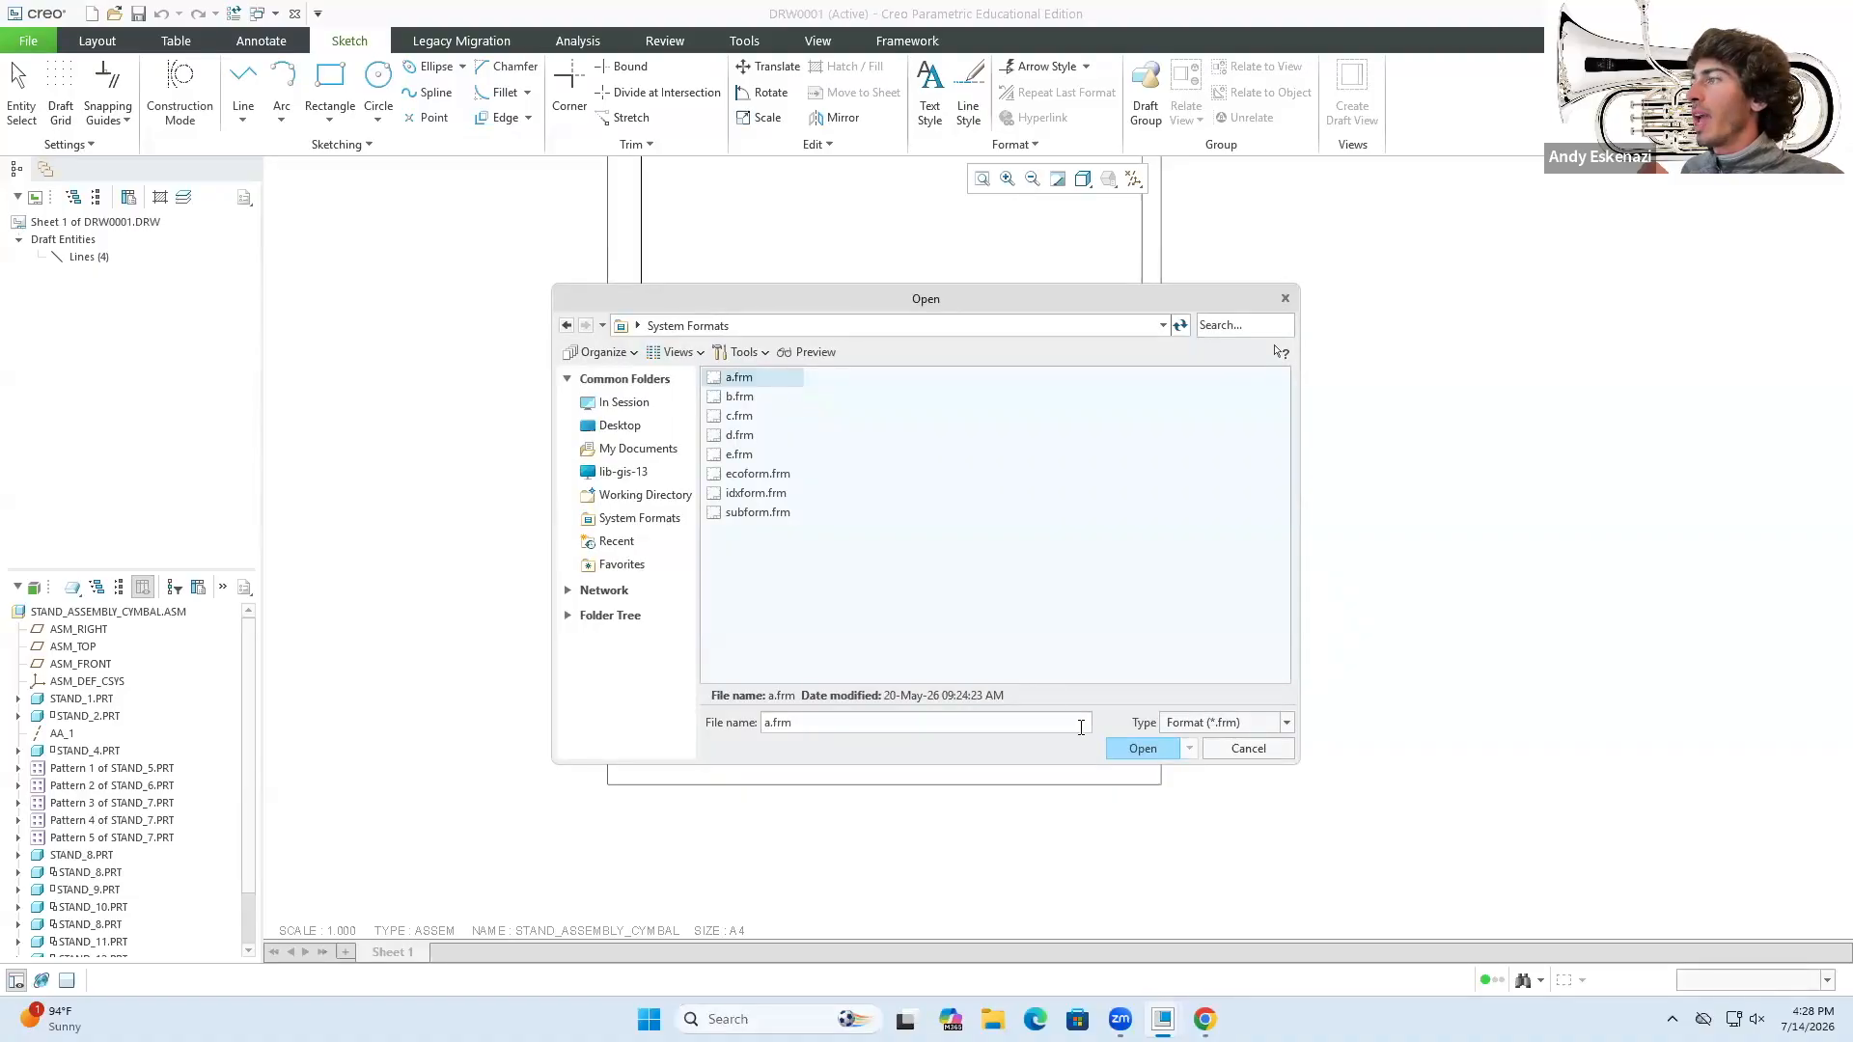
click(1135, 749)
click(1081, 648)
scroll(1114, 800, up, 3)
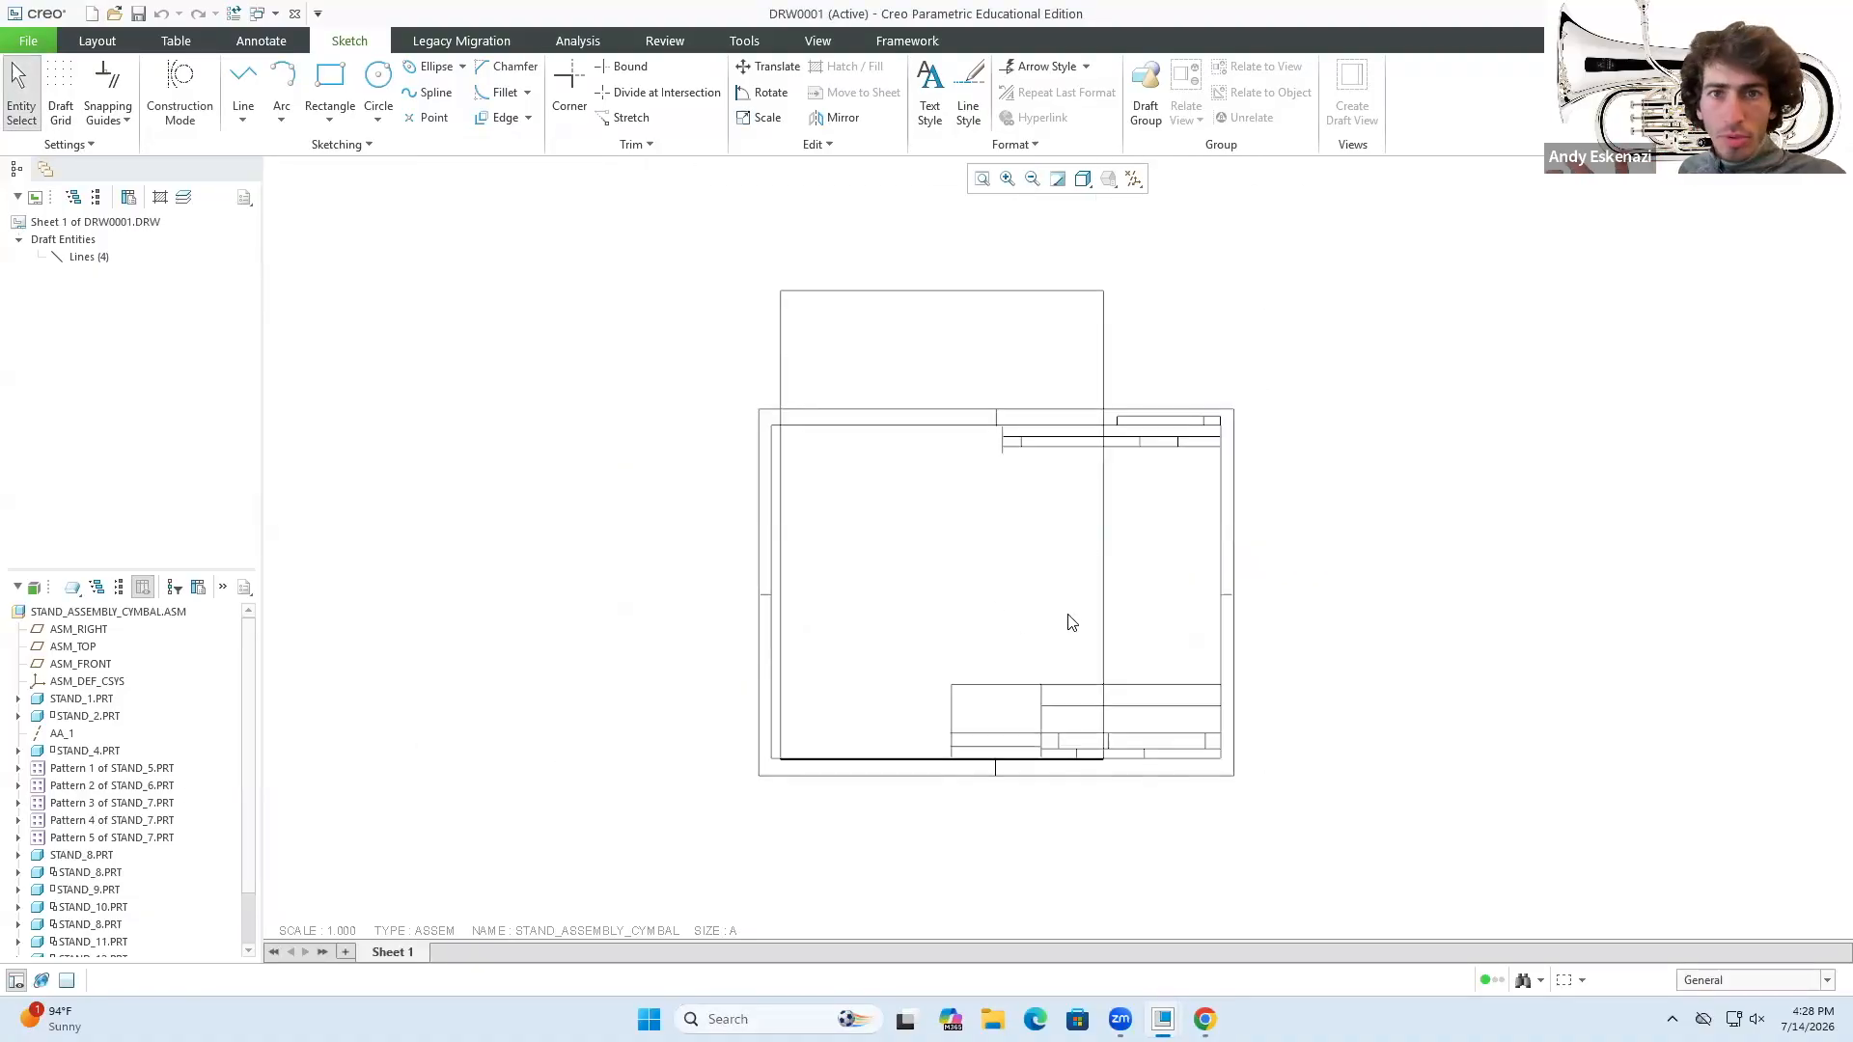
- Delete the four sketched border lines from the sheet, keeping only the format's border and title block
click(1103, 583)
key(Delete)
click(1021, 291)
key(Delete)
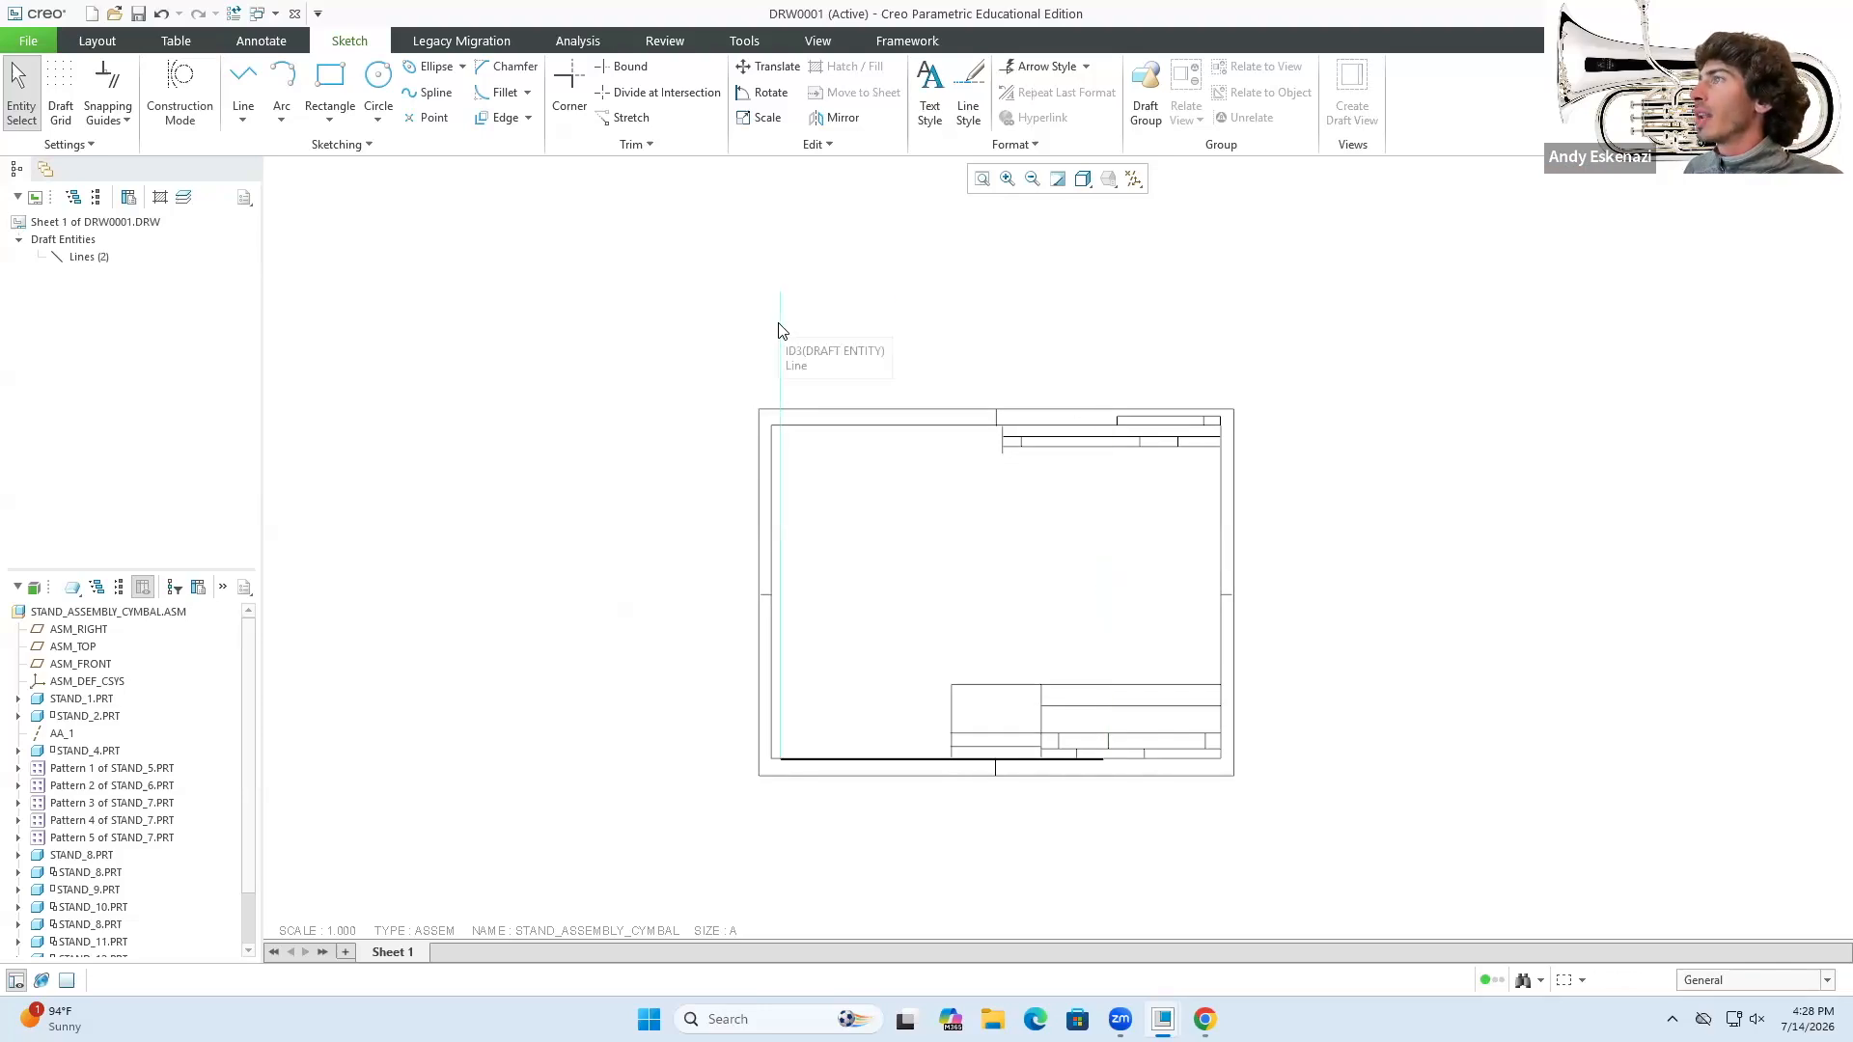
click(1051, 761)
key(Delete)
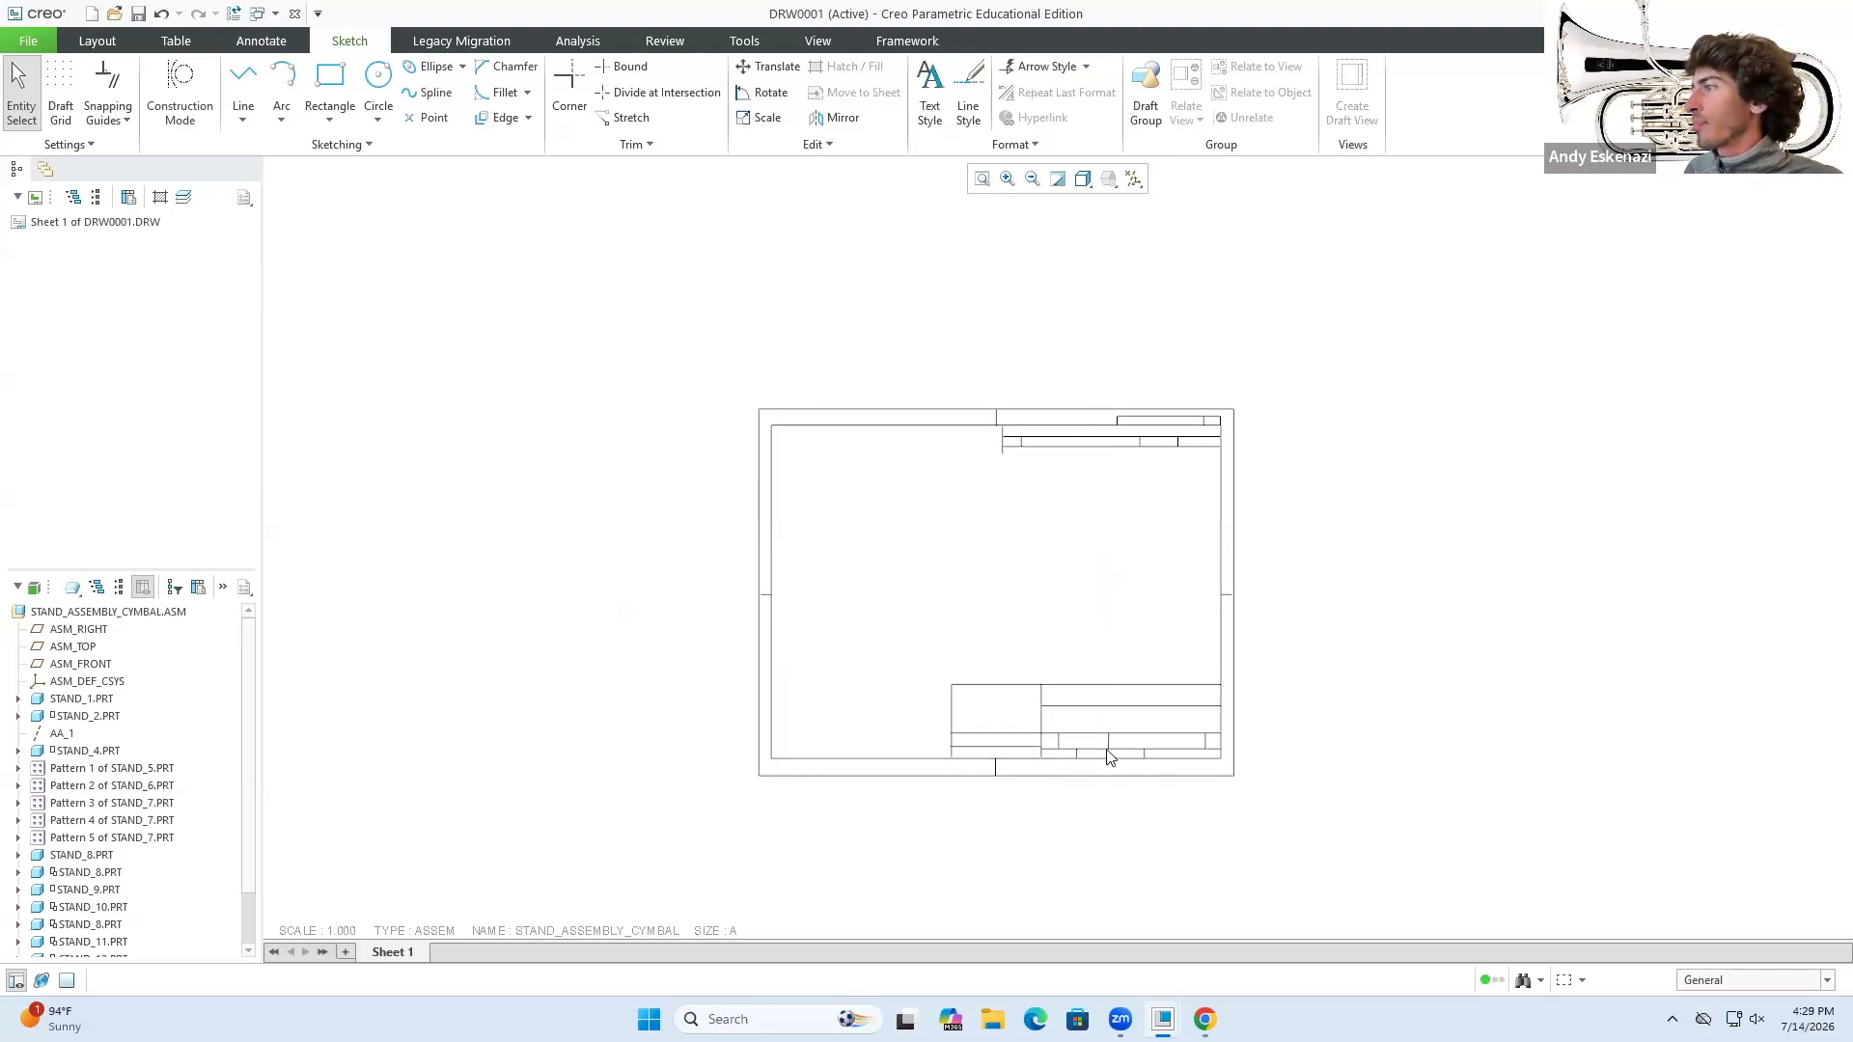
- Switch to the bell kit stand drawing and examine its notes, title block, date and revision fields
scroll(827, 652, down, 1)
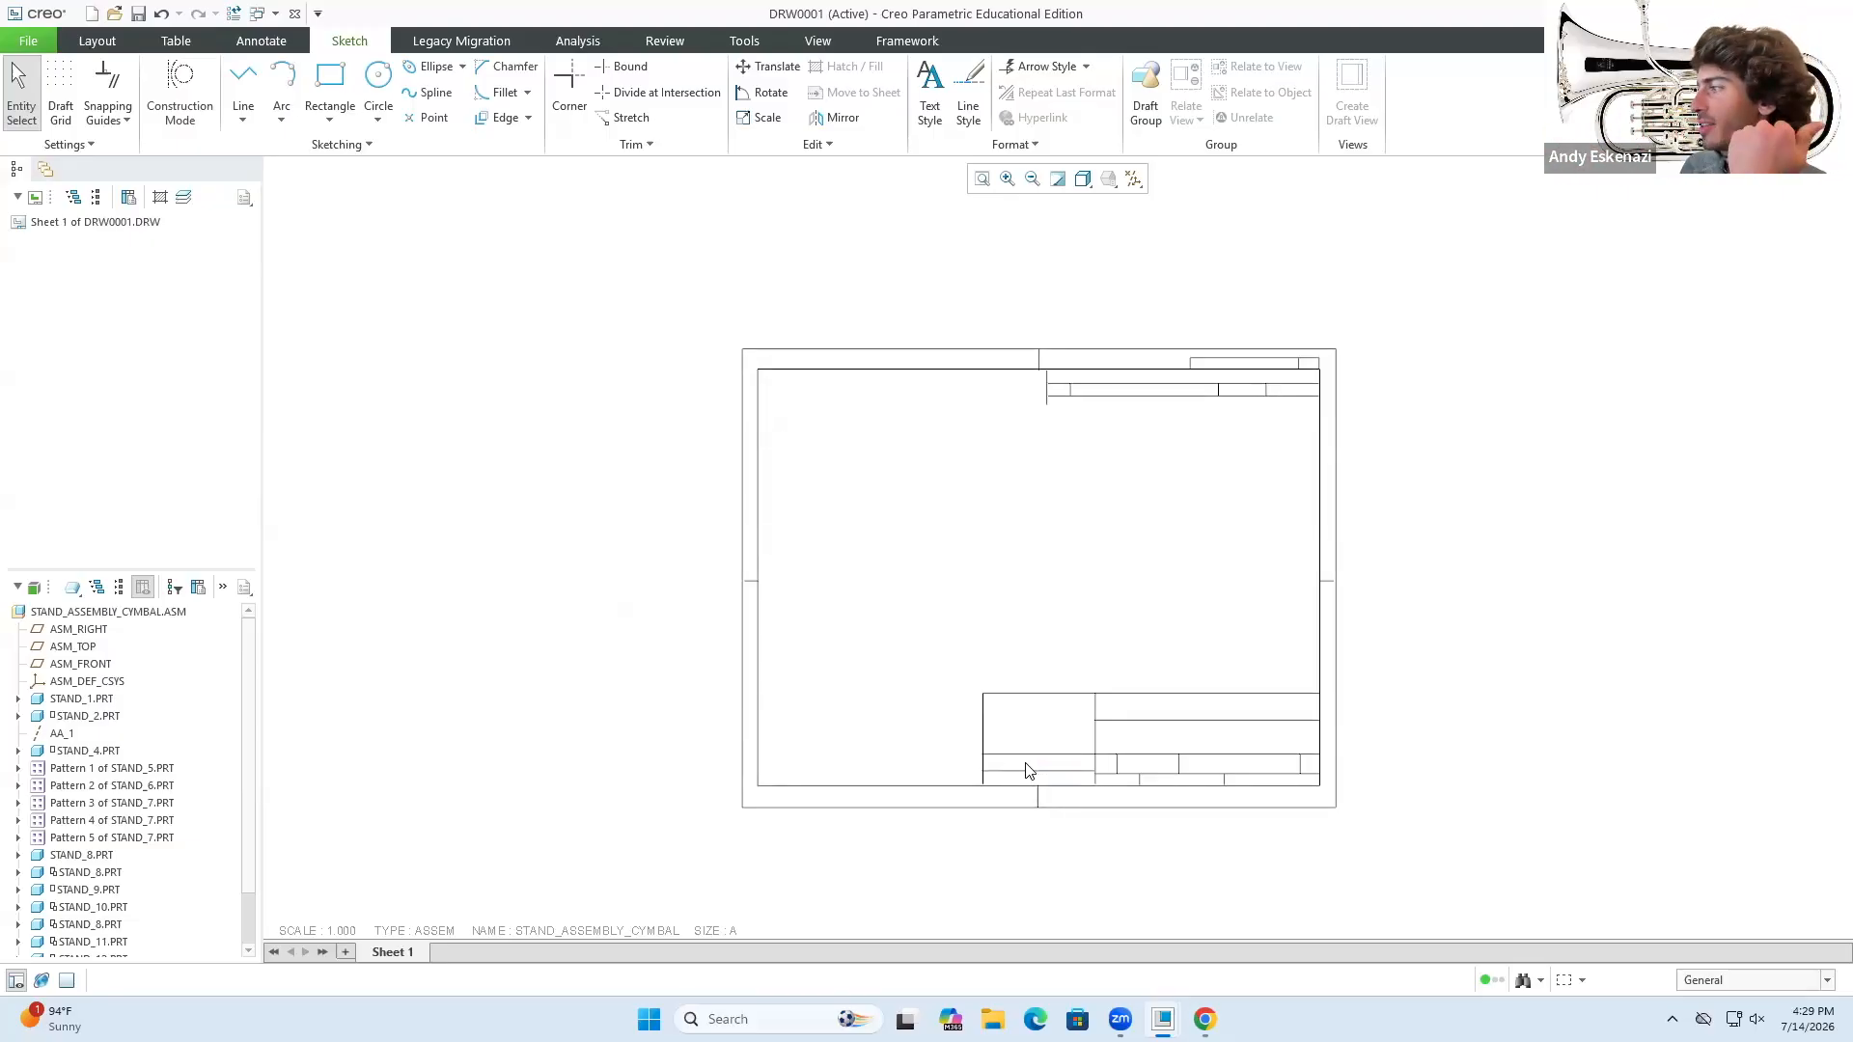
scroll(1035, 777, down, 2)
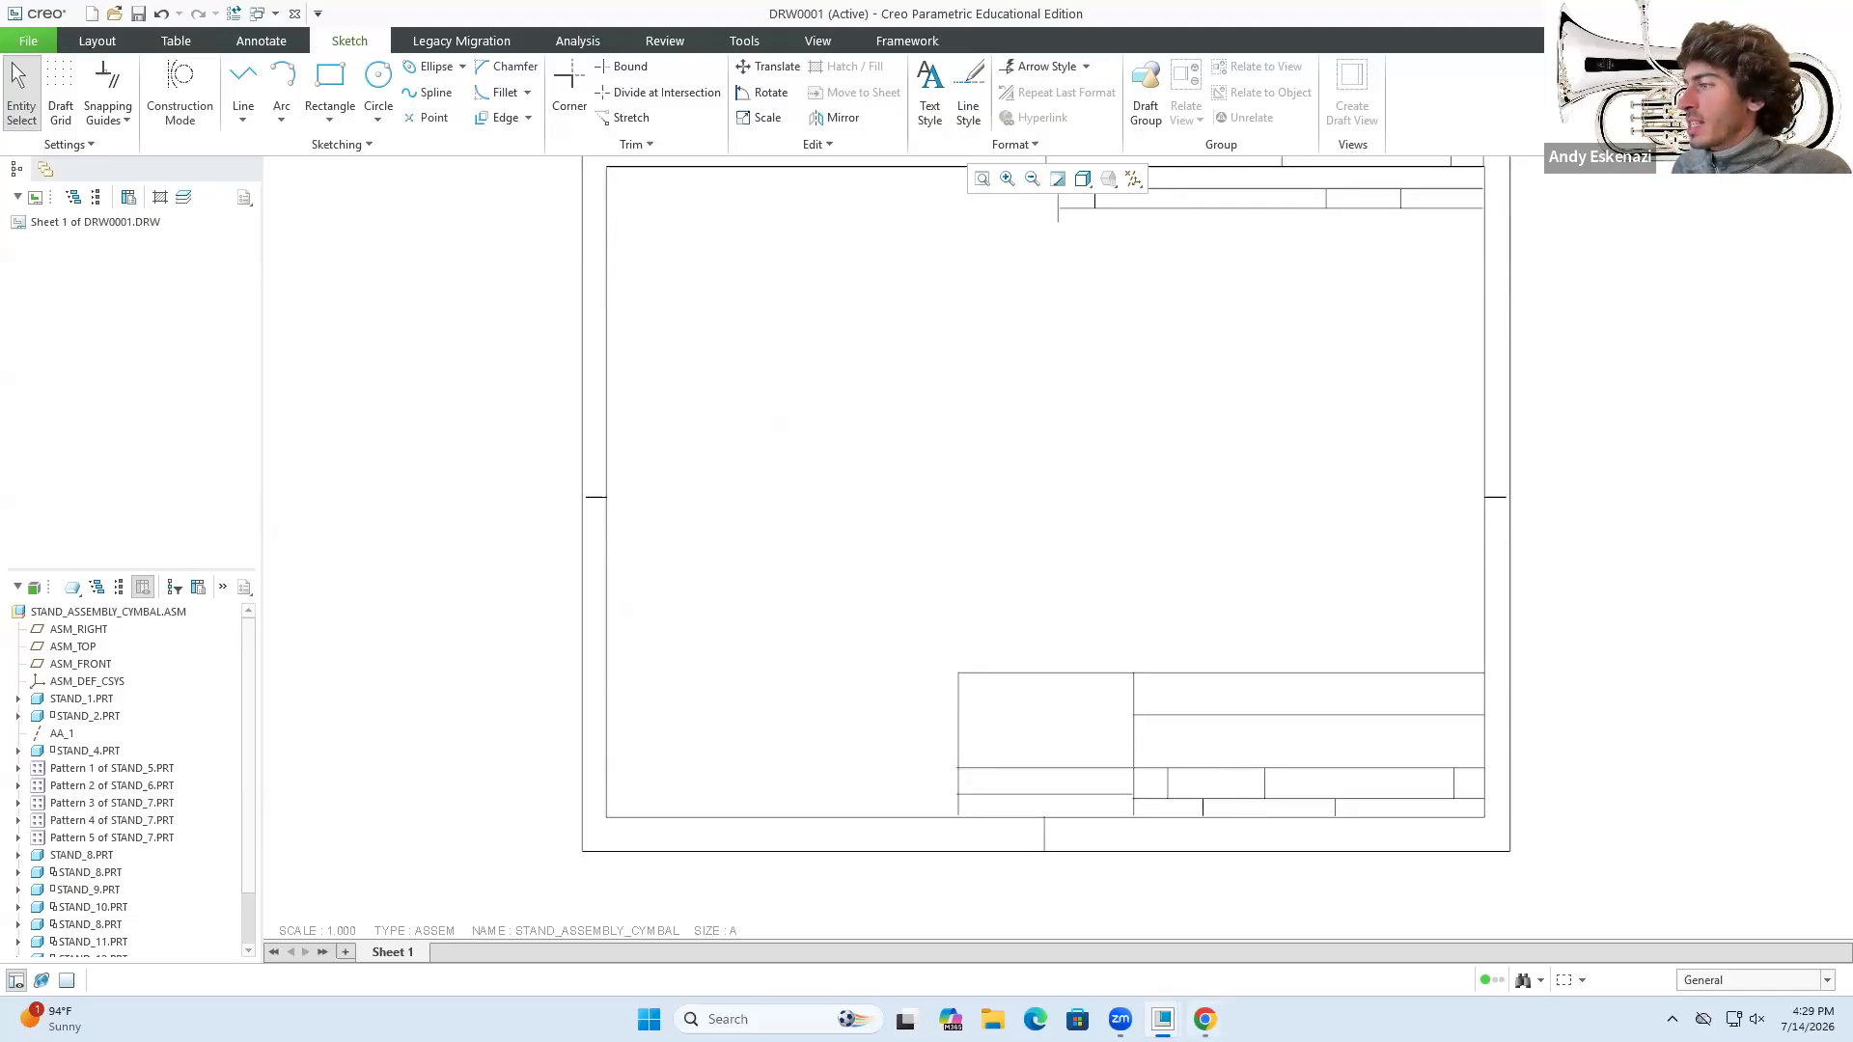
mouse_move(1163, 1019)
click(1265, 921)
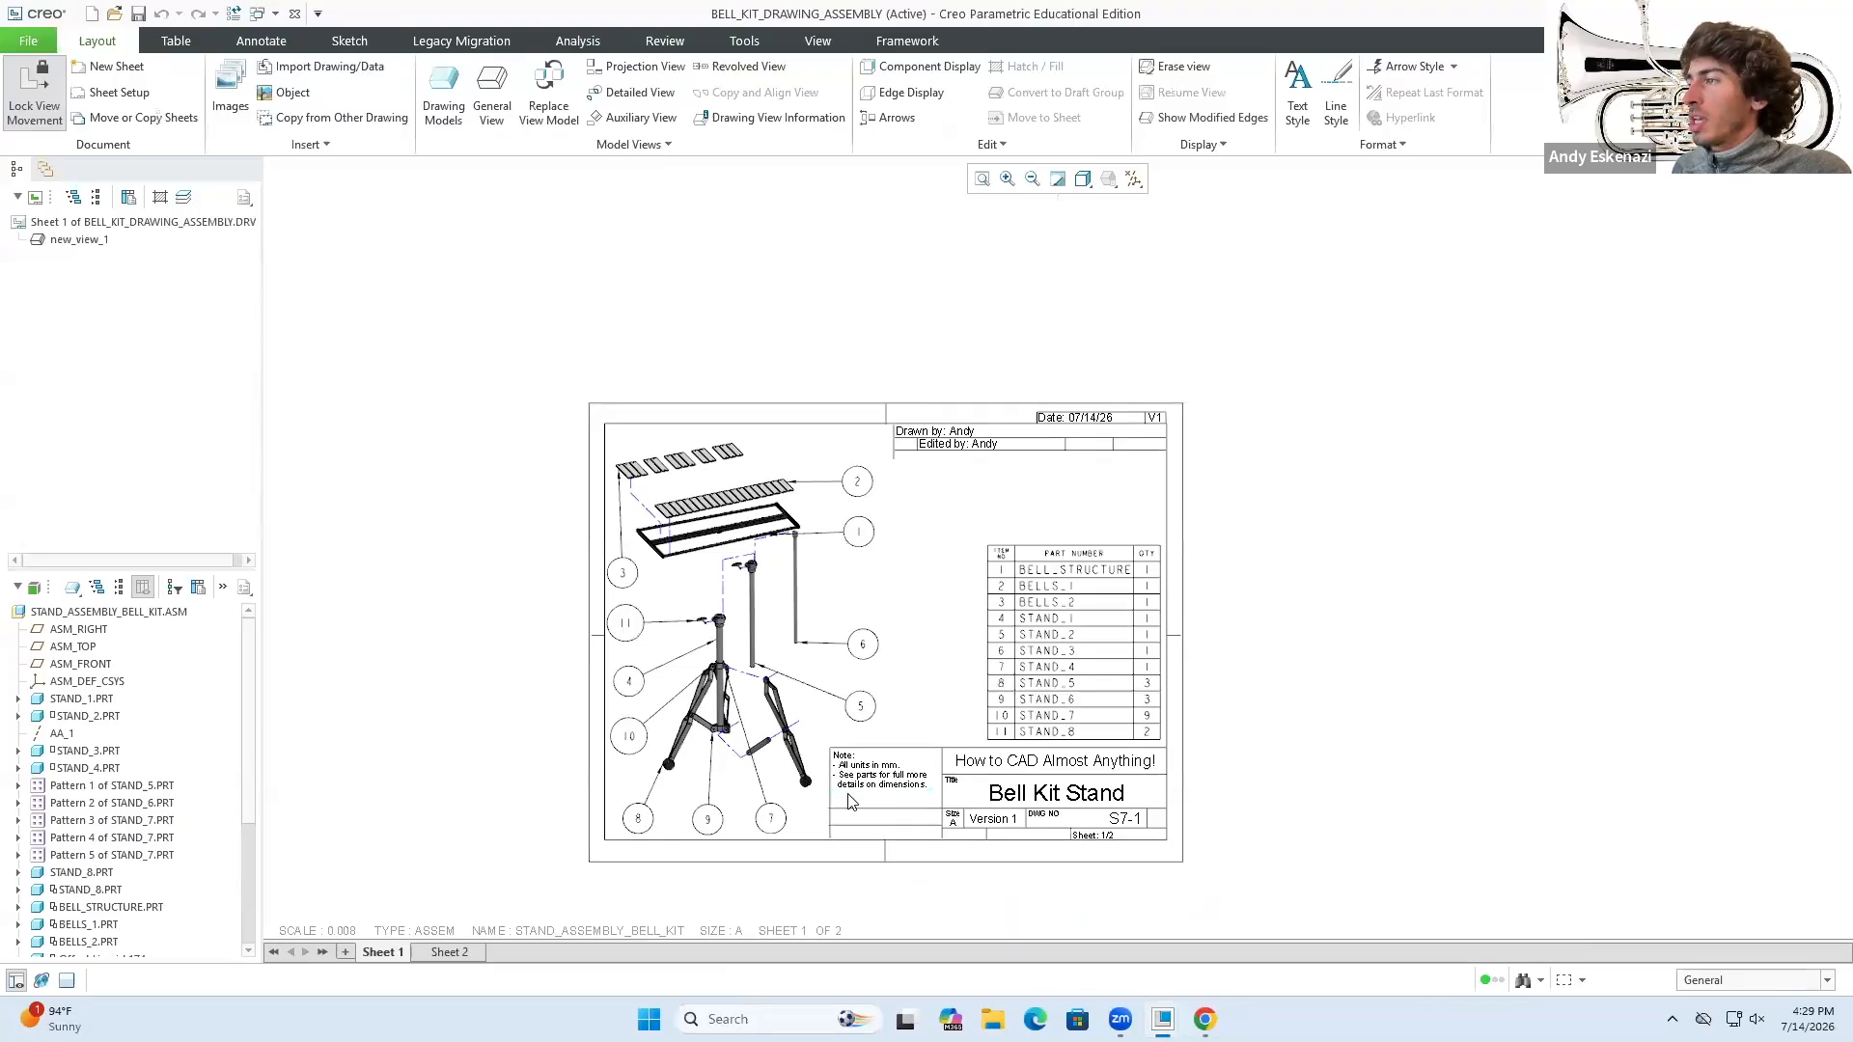
scroll(849, 802, down, 3)
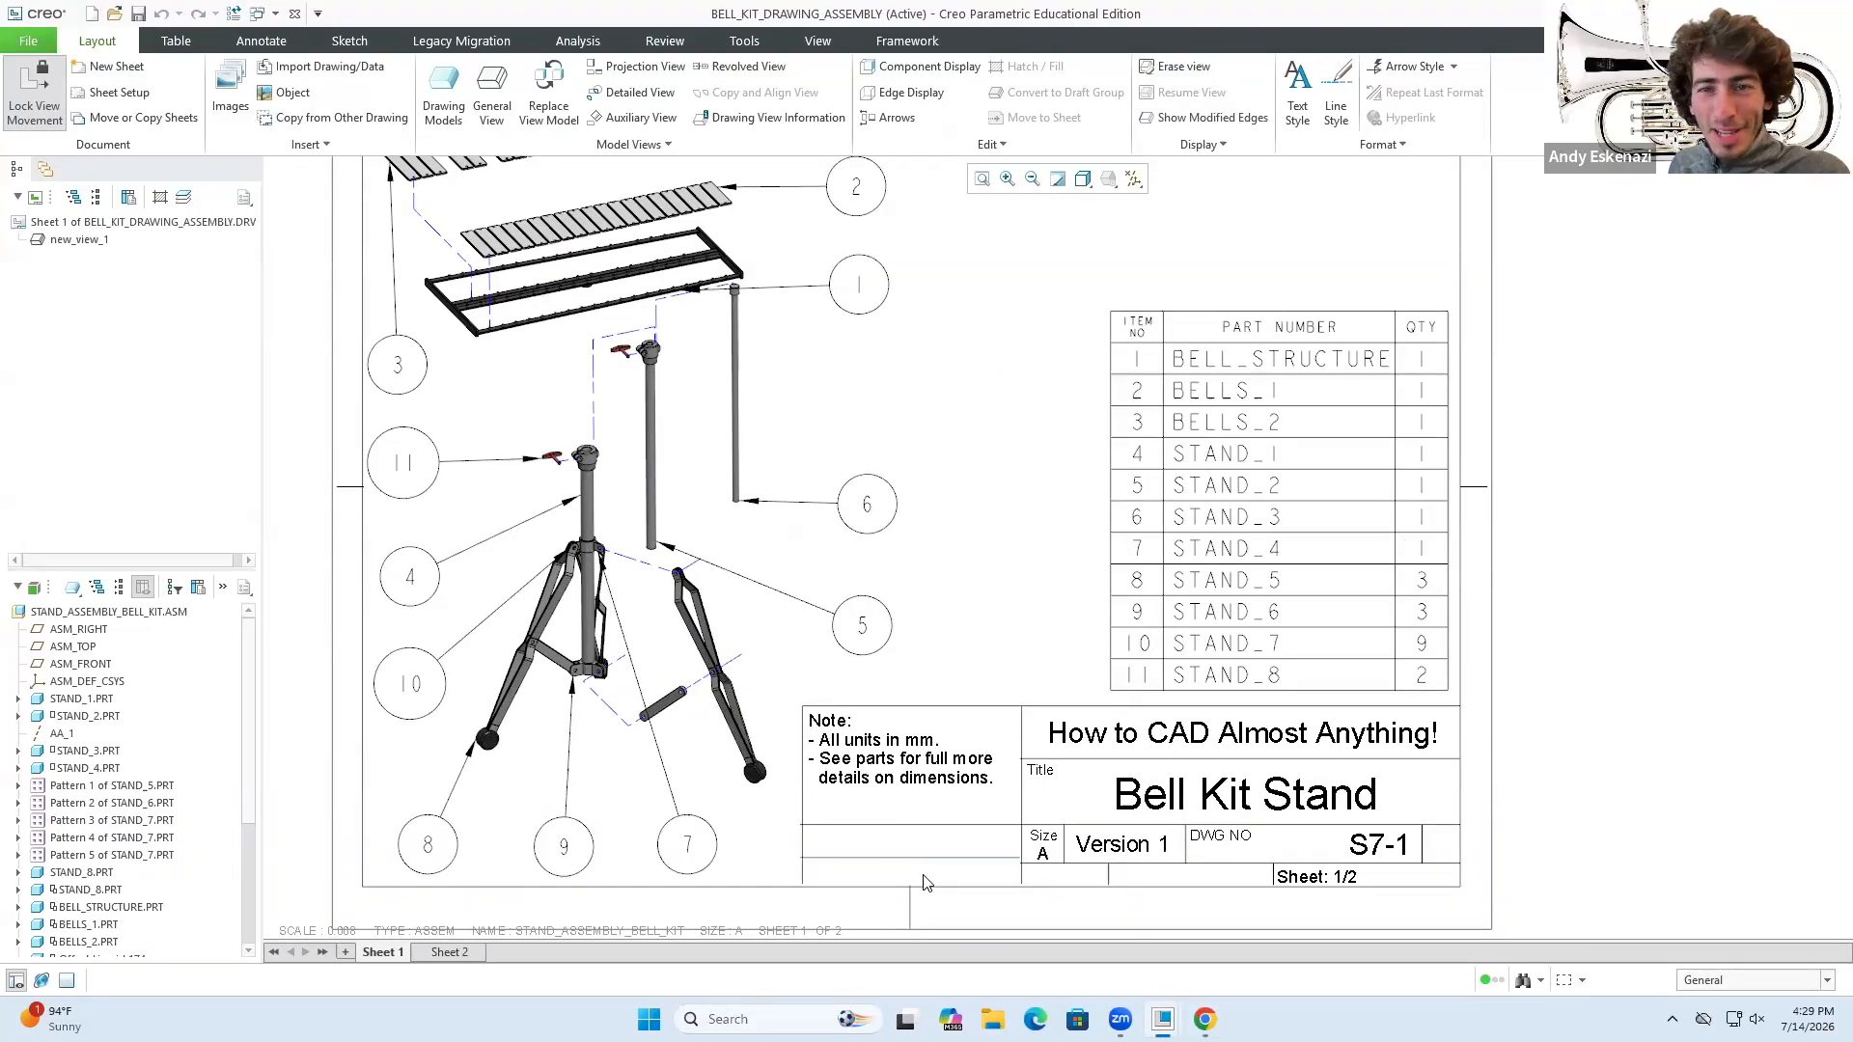
scroll(984, 618, up, 3)
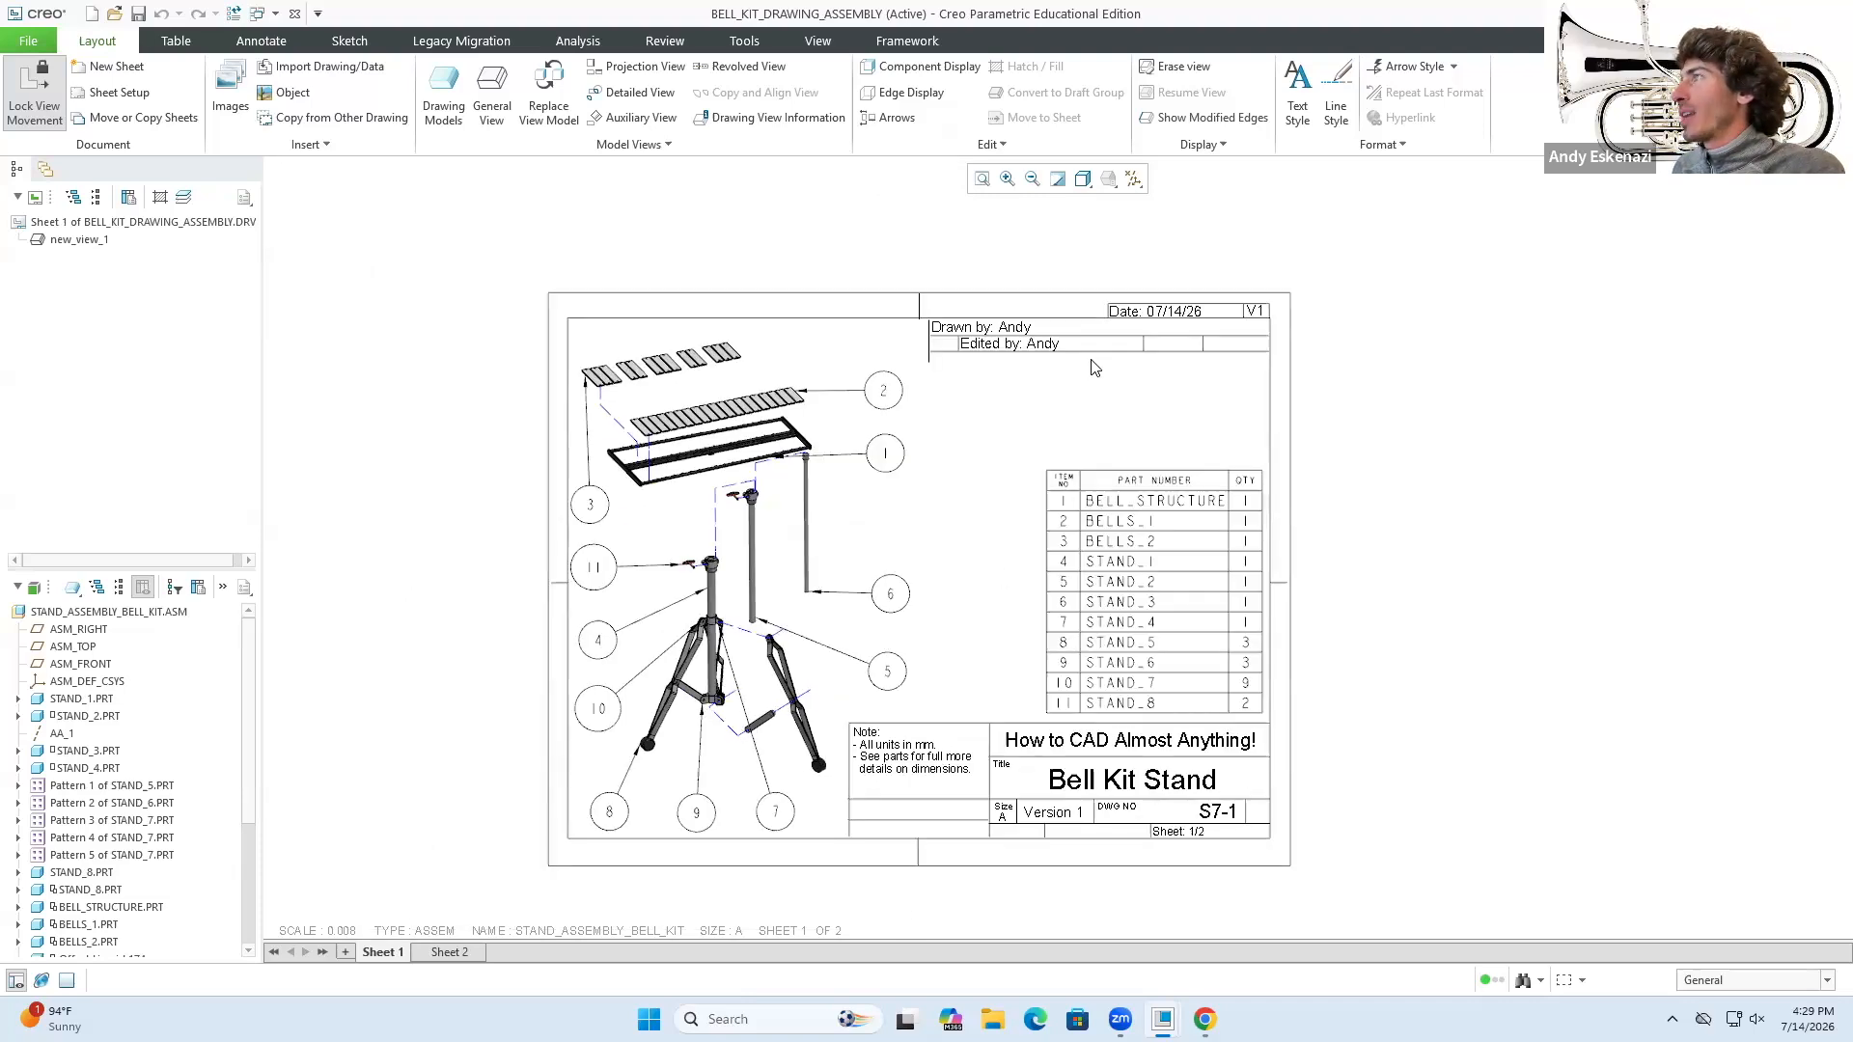
scroll(1096, 366, down, 3)
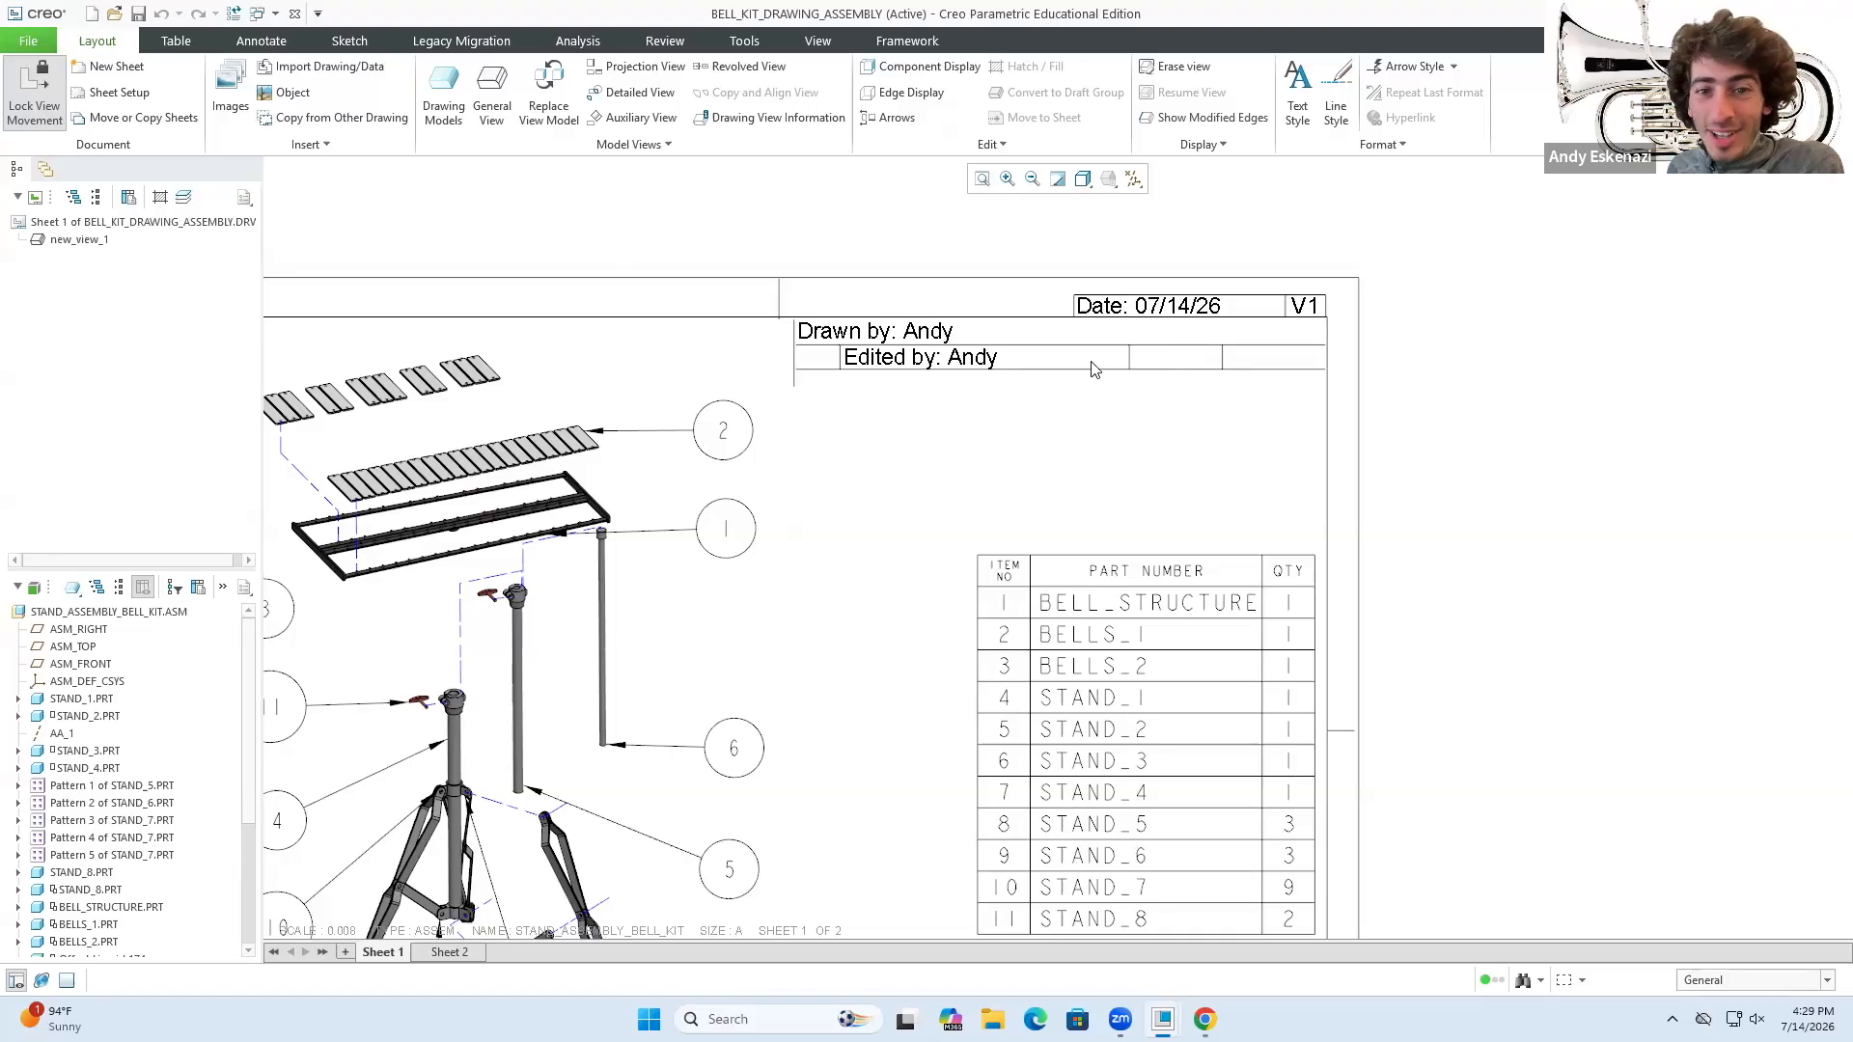
scroll(1090, 365, up, 3)
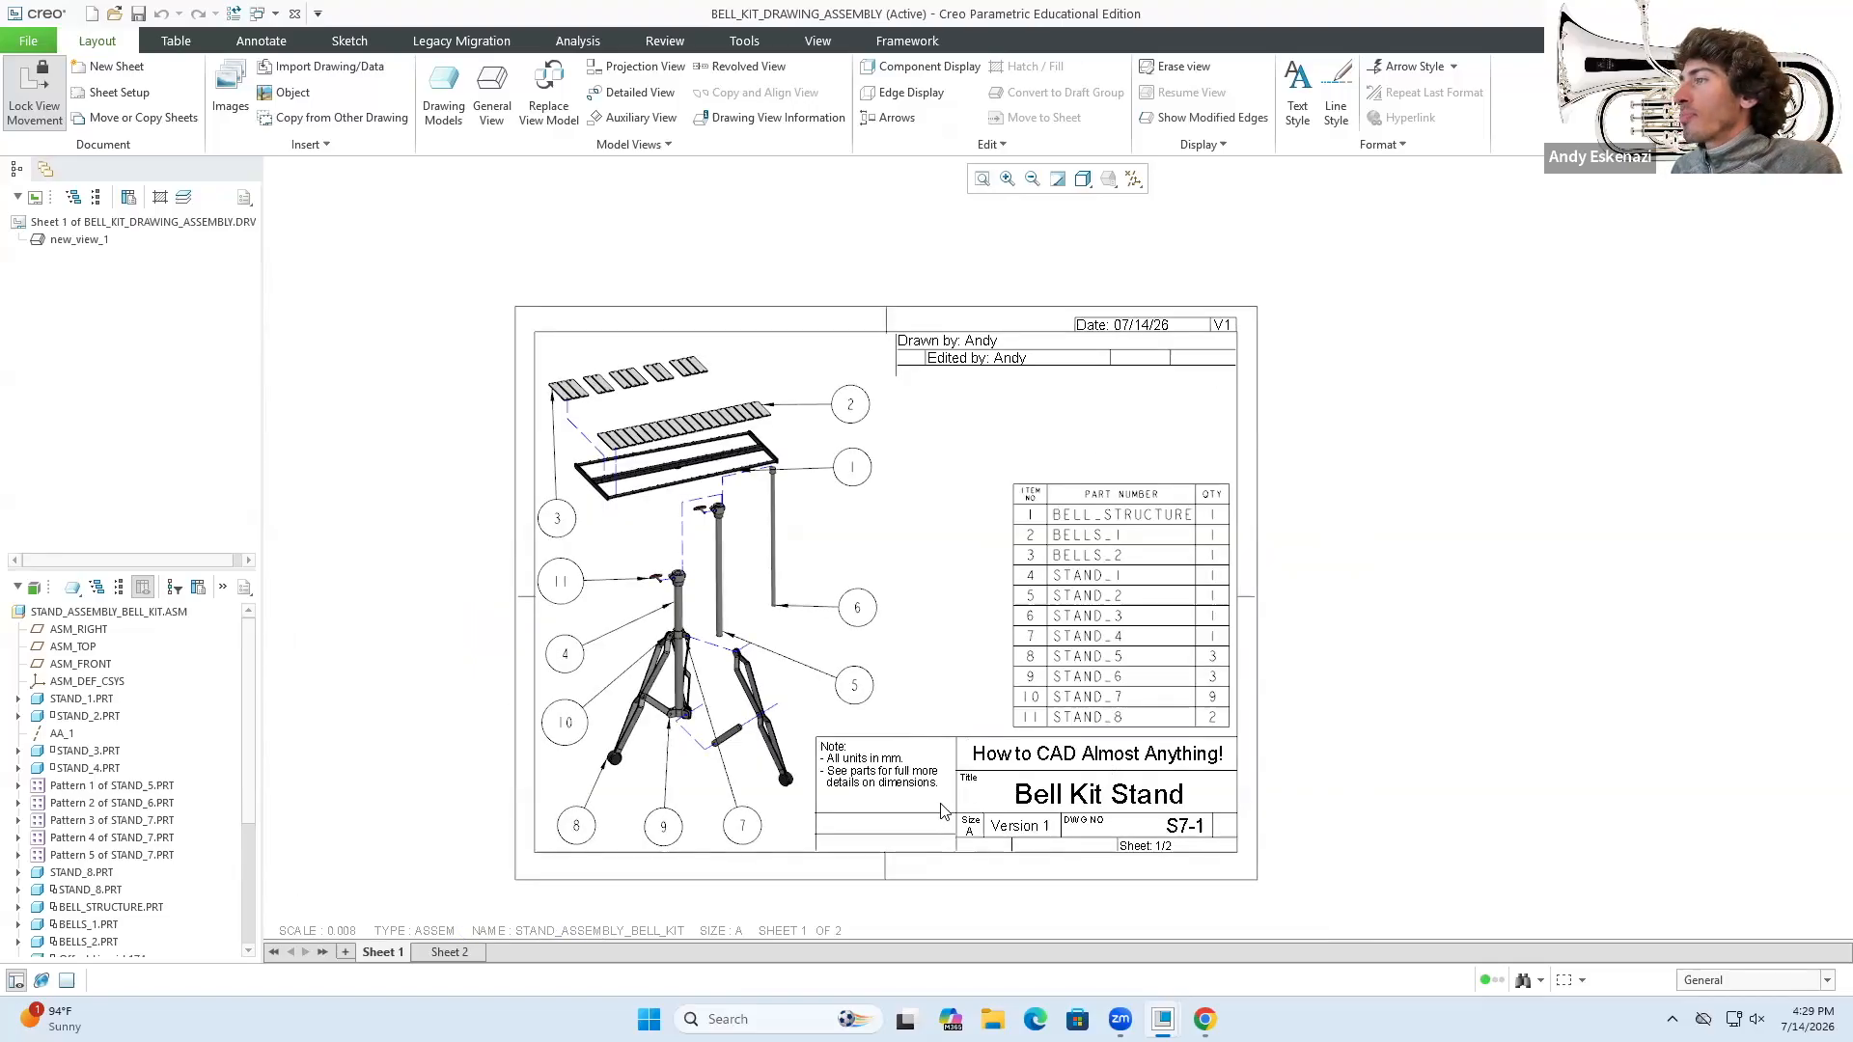
scroll(931, 846, down, 3)
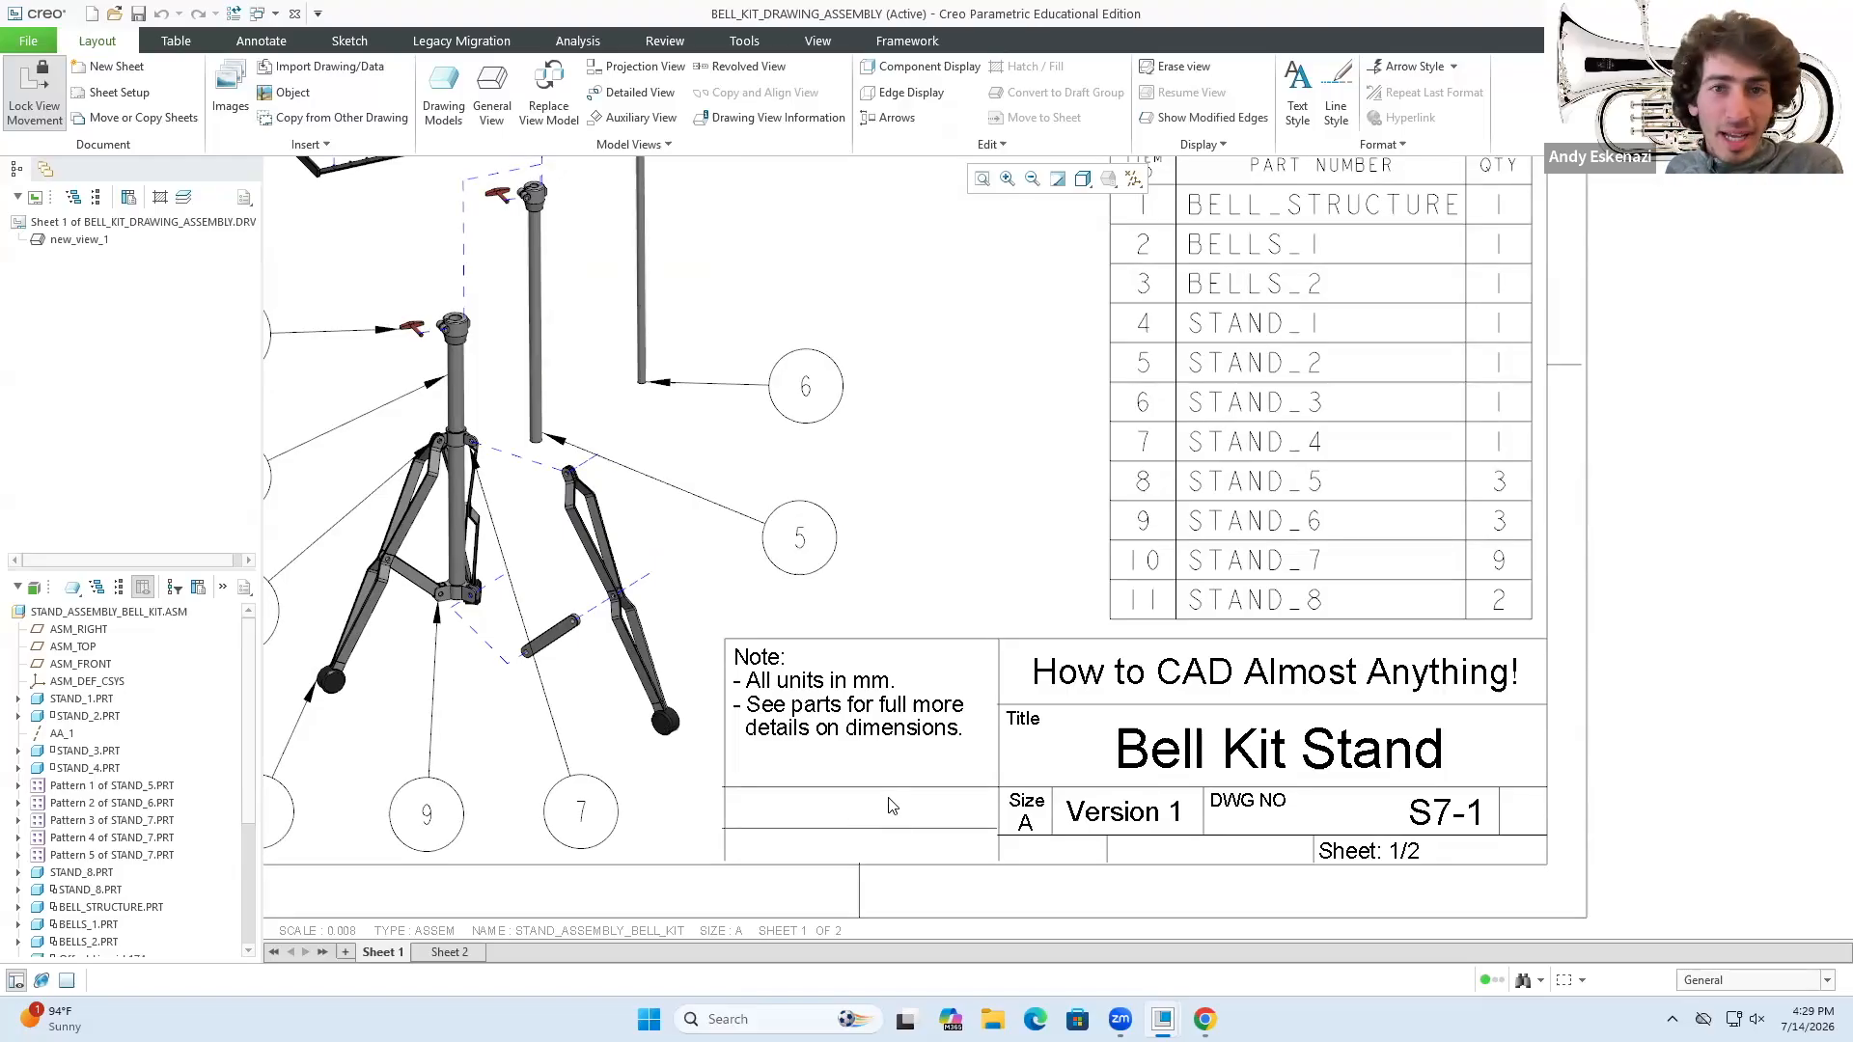
scroll(1137, 772, up, 2)
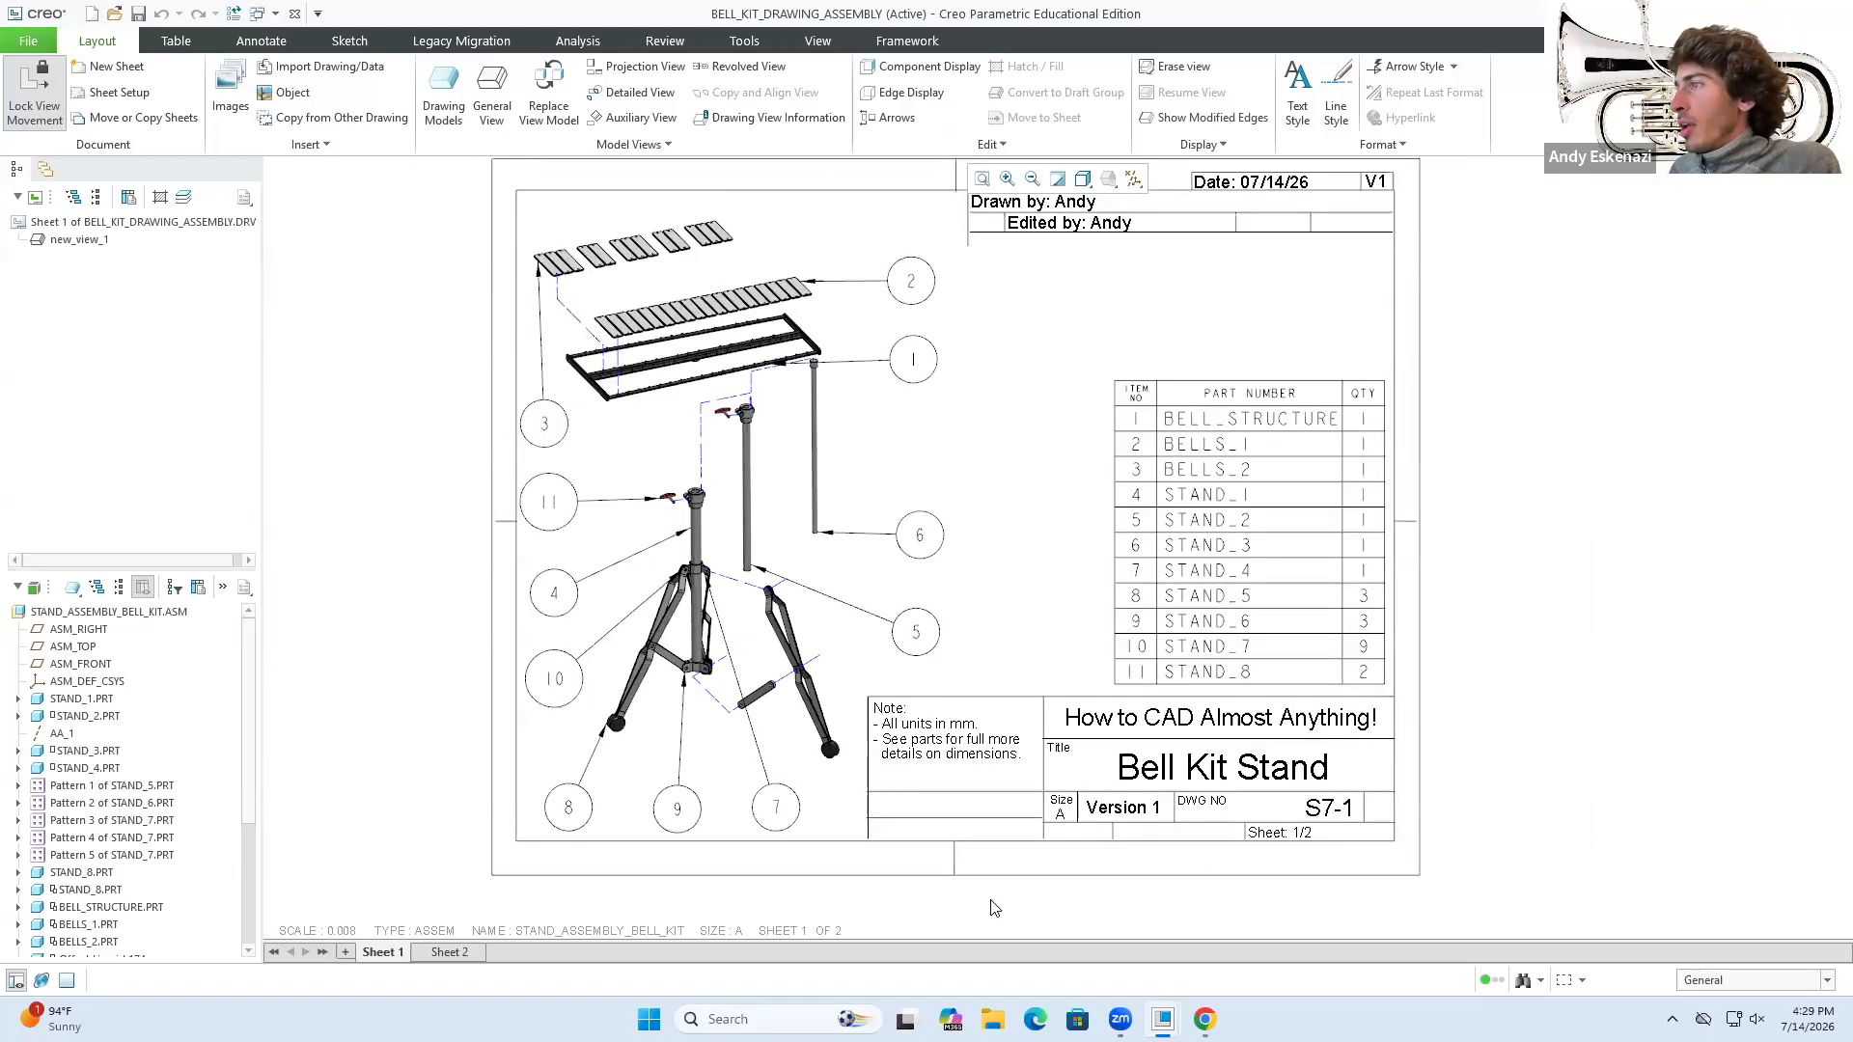
- Return to the DRW0001 drawing, look over its empty format and bring up the layout tools
mouse_move(1163, 1019)
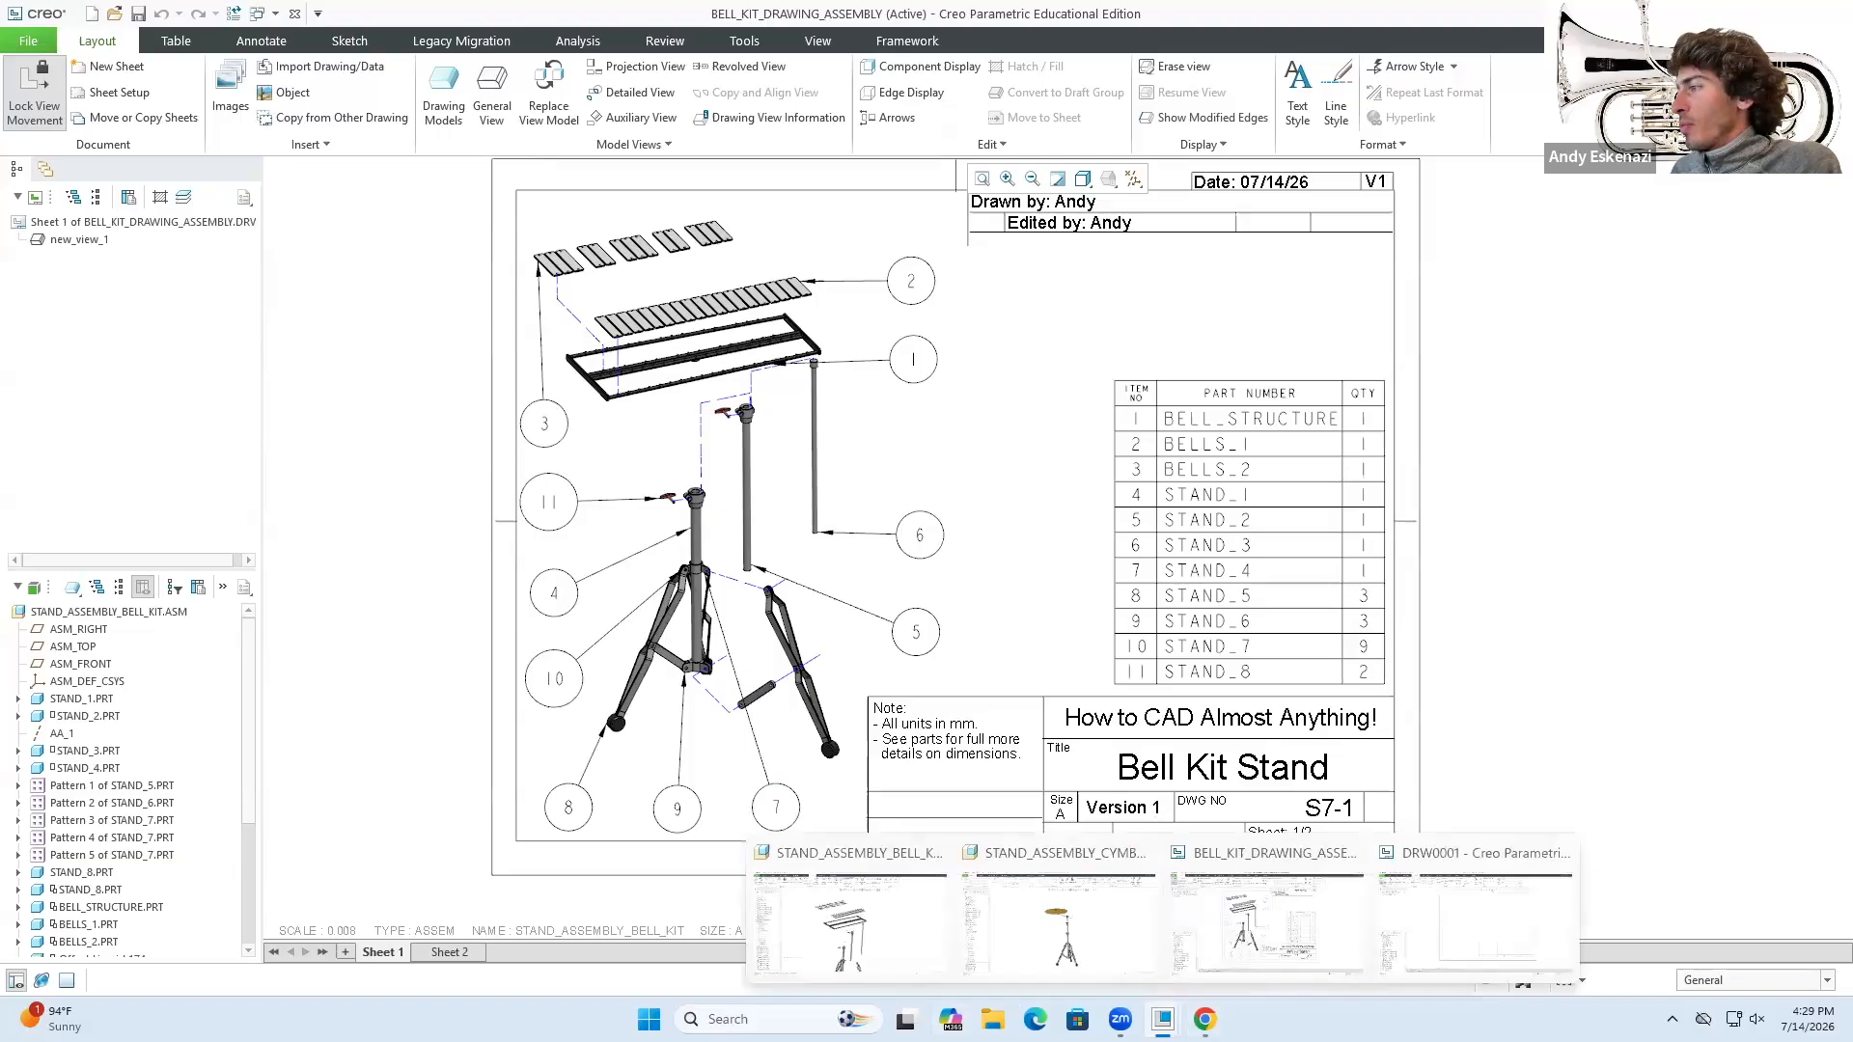
click(1442, 954)
scroll(1045, 765, up, 3)
scroll(1229, 565, down, 2)
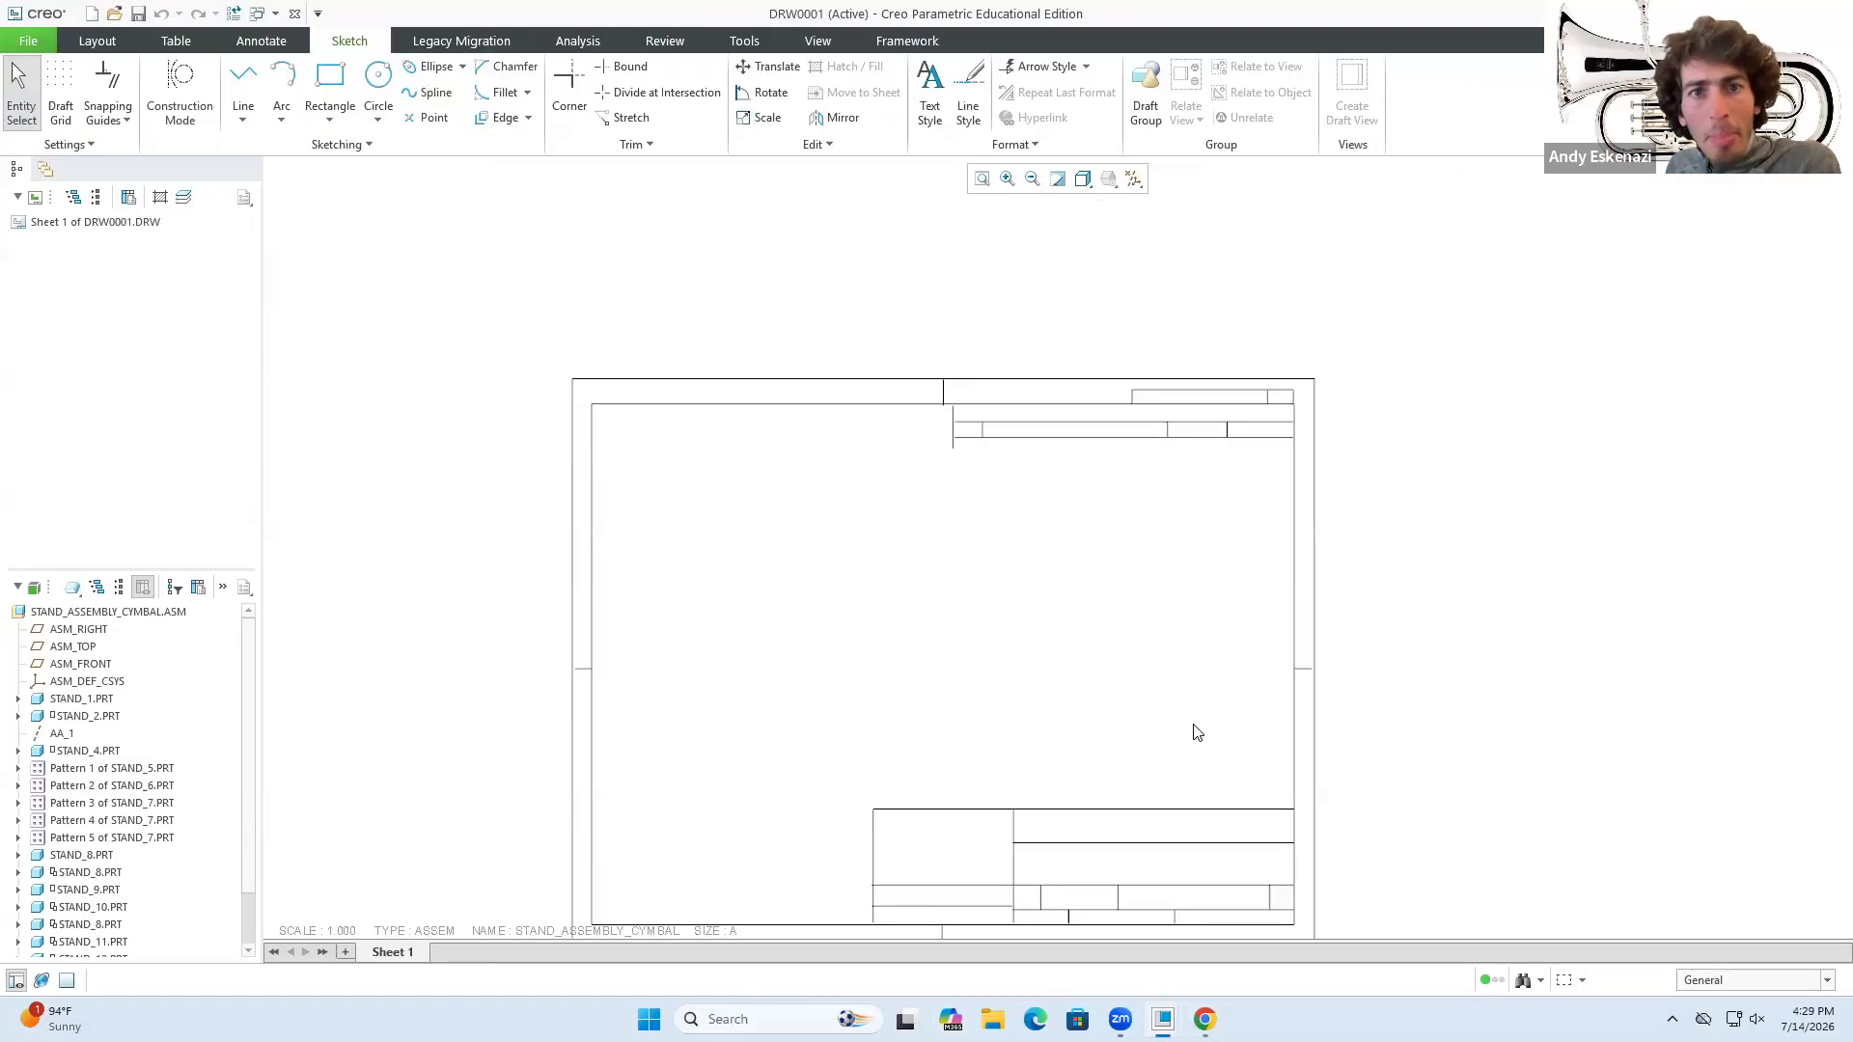
scroll(1129, 704, up, 3)
scroll(1030, 872, down, 3)
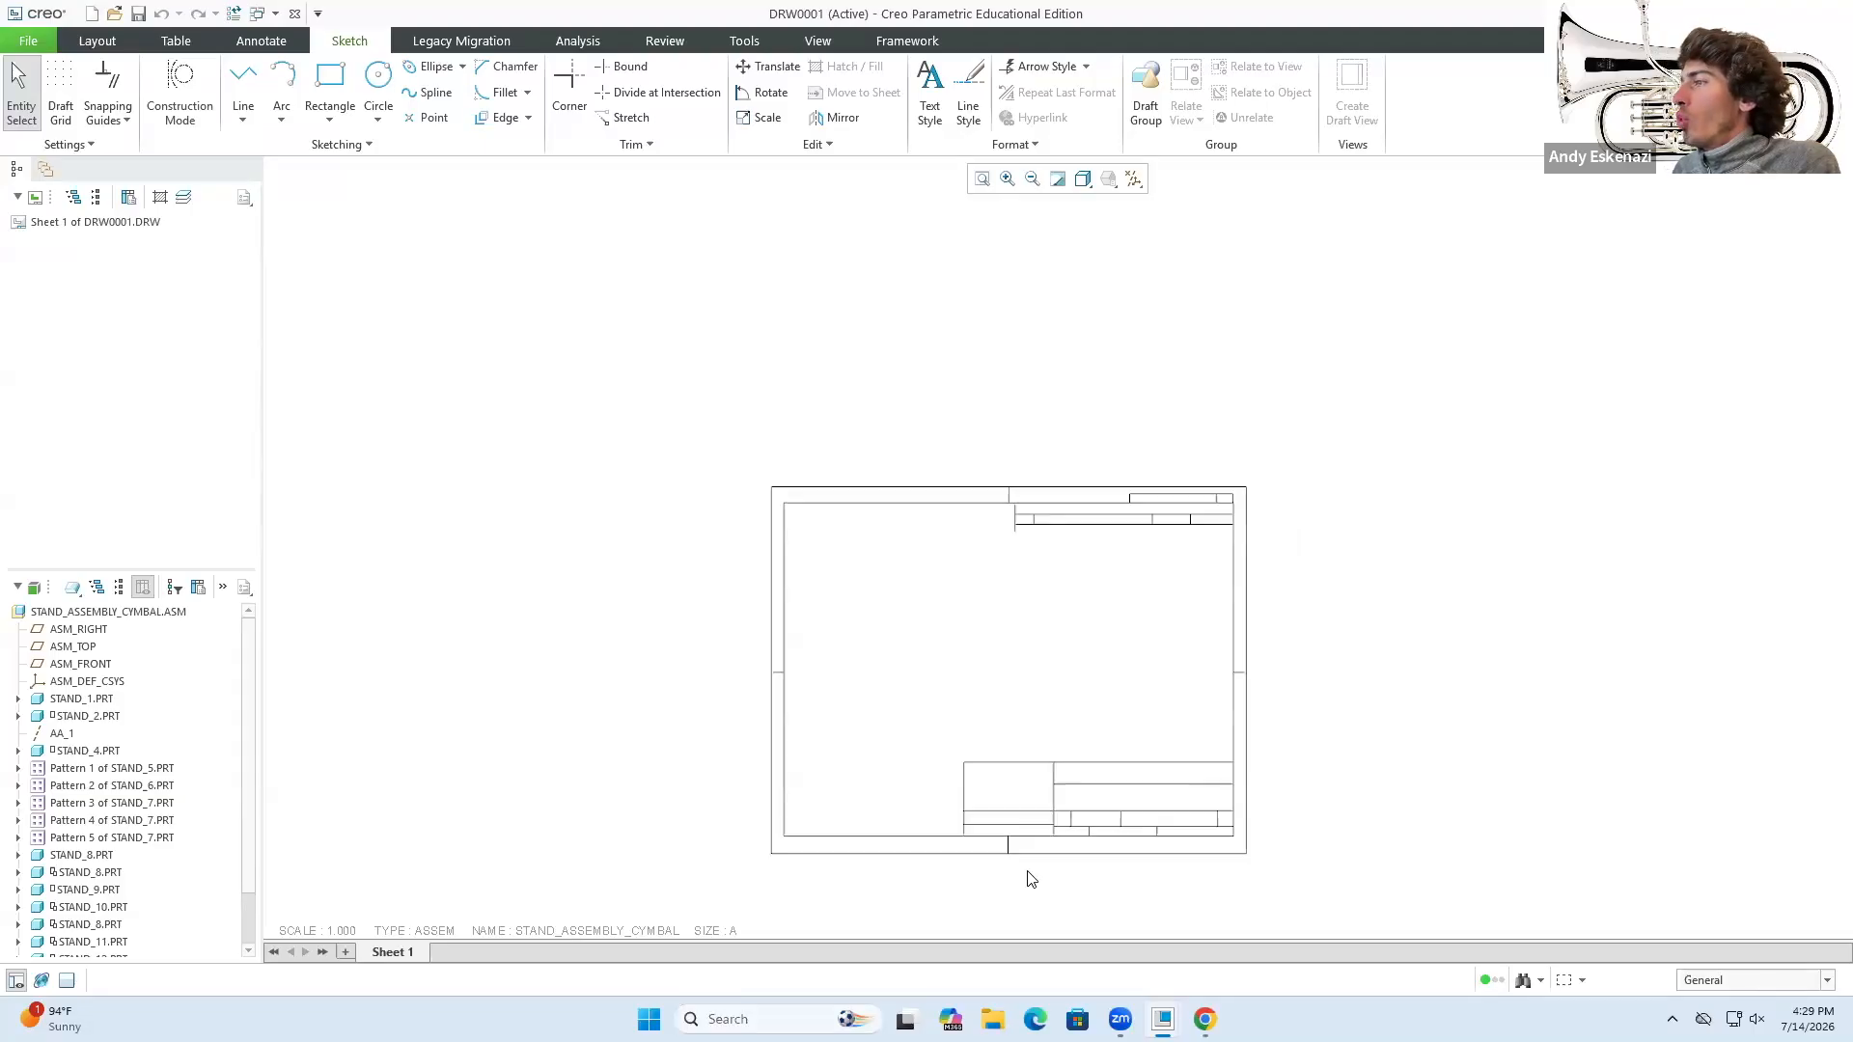
click(97, 40)
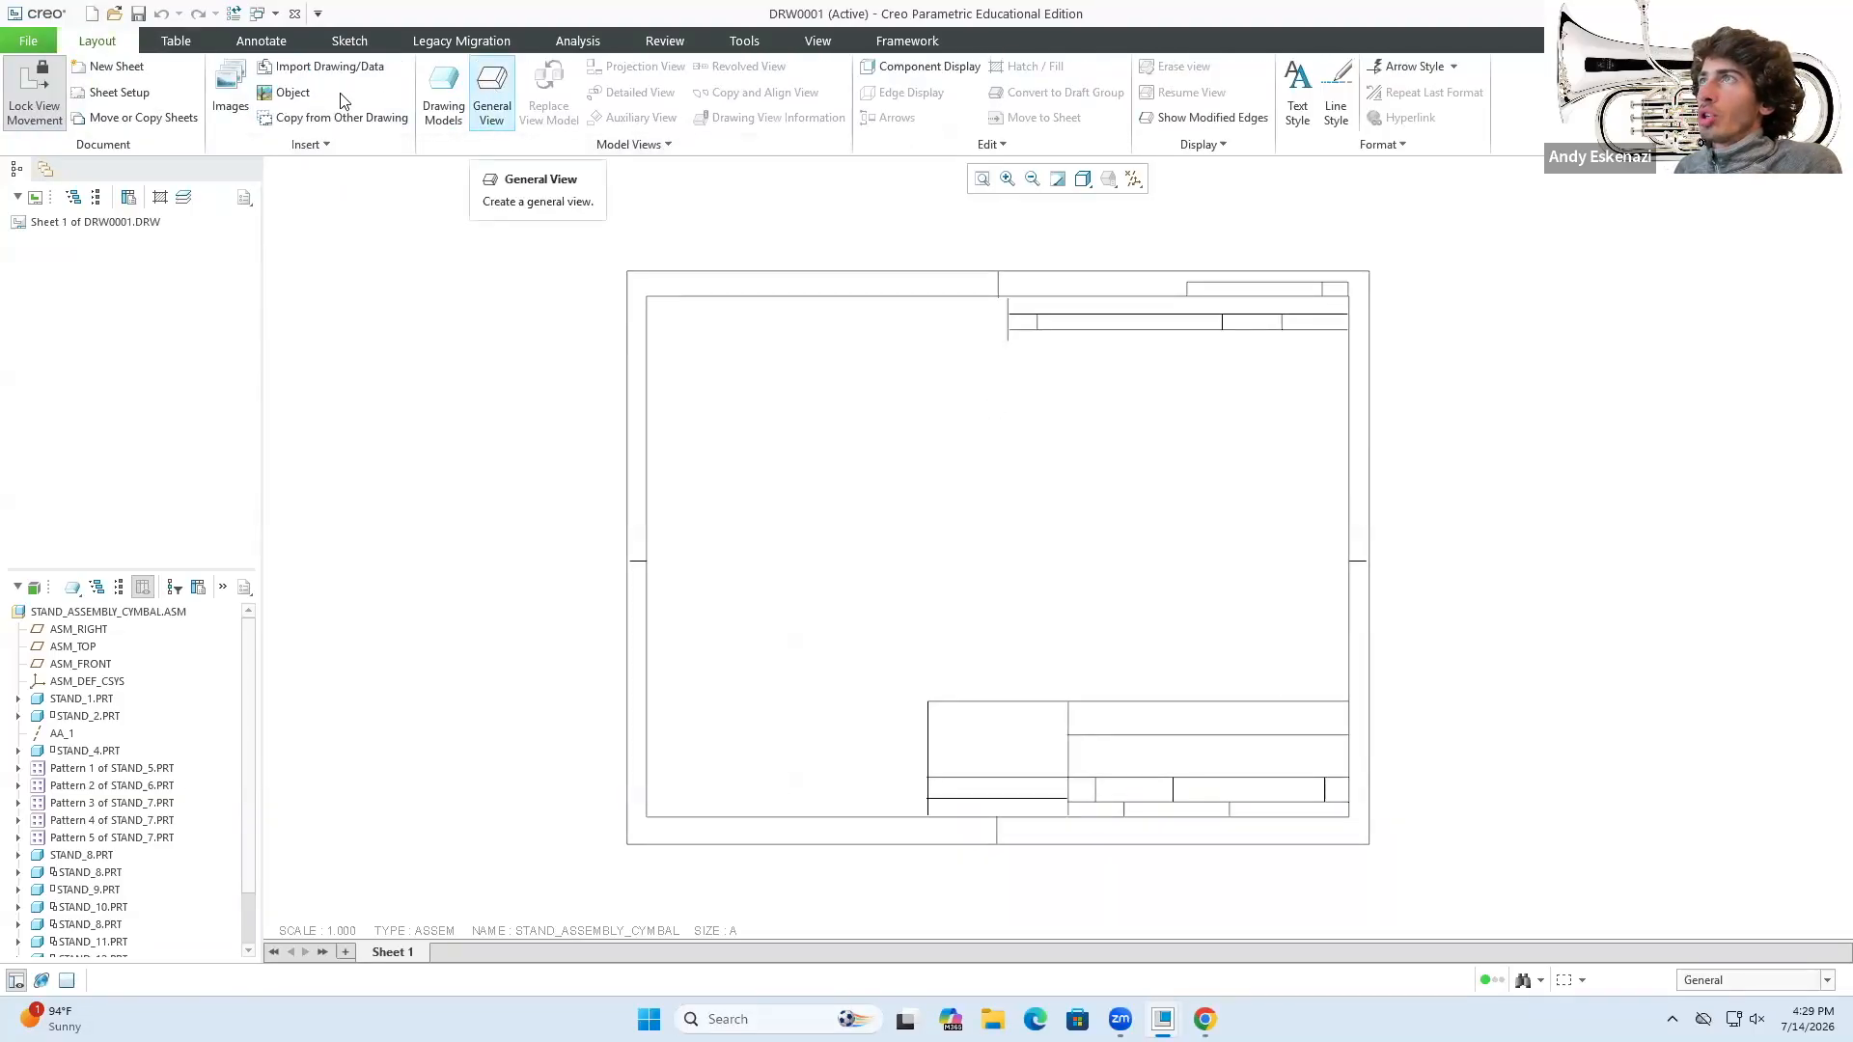
click(225, 104)
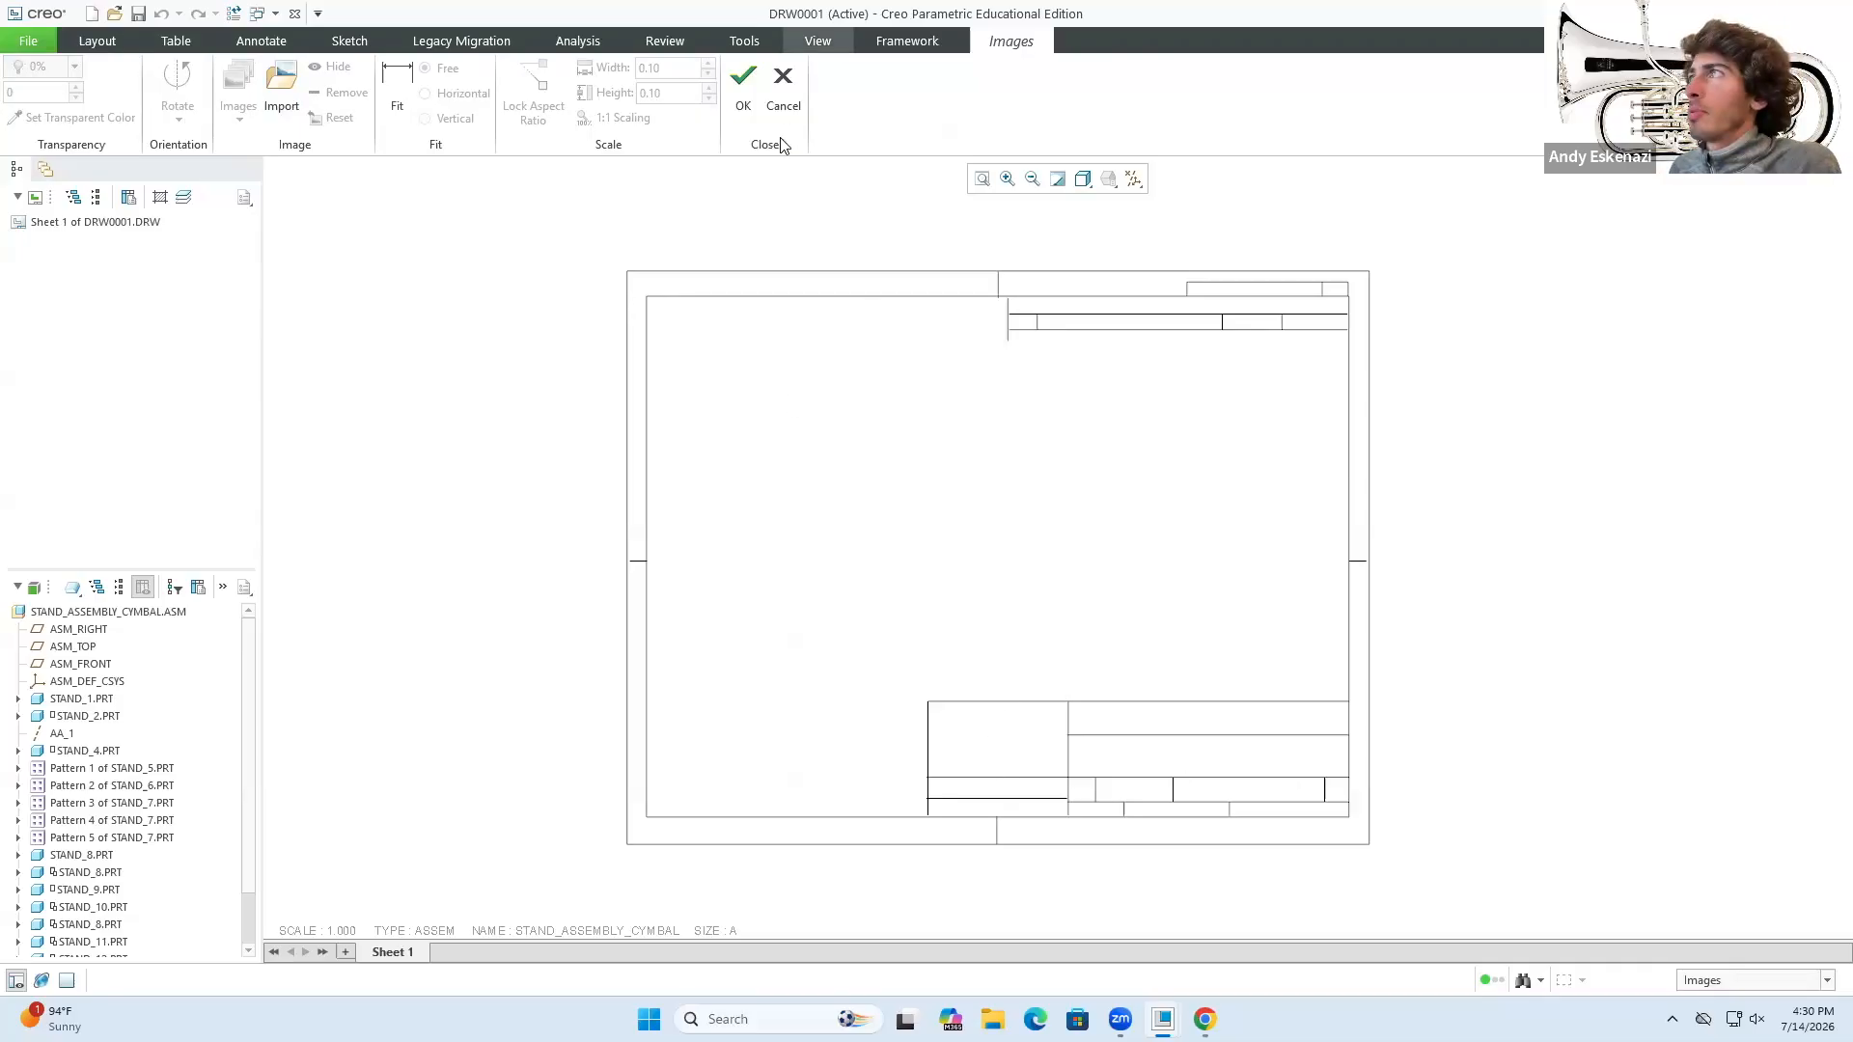
click(782, 96)
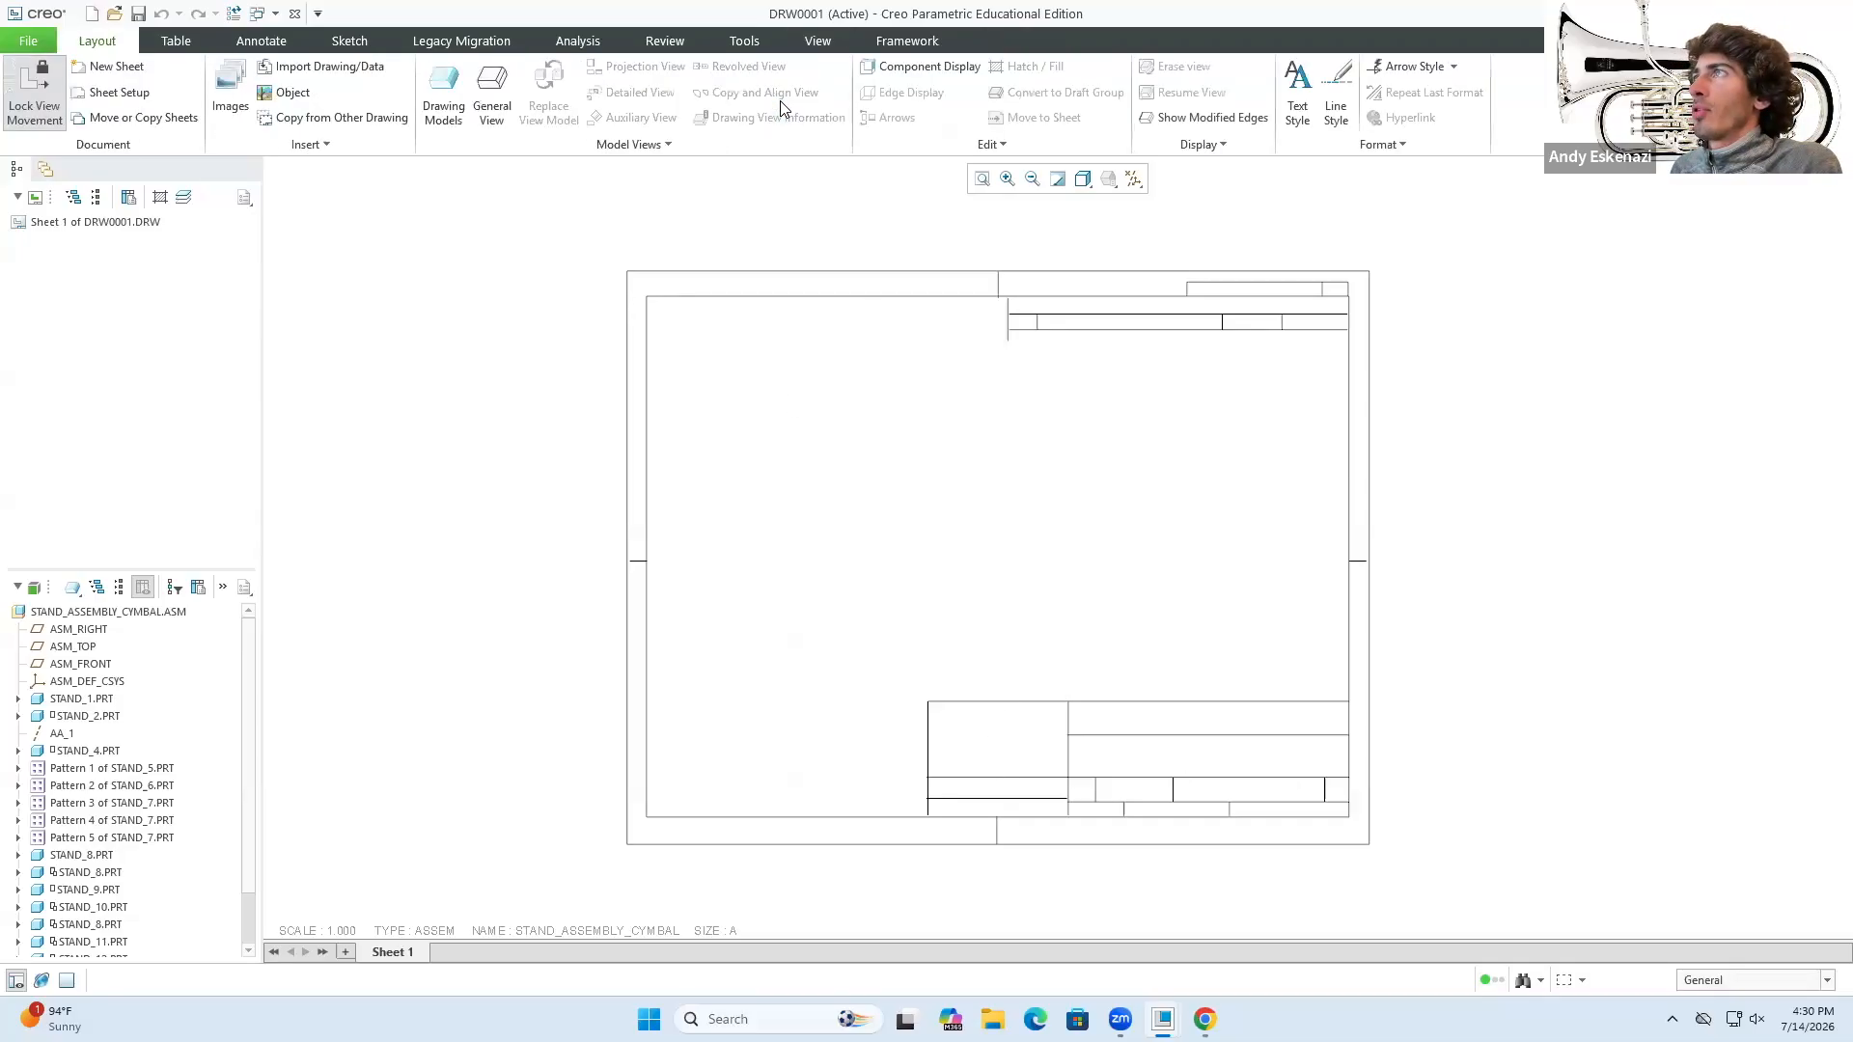
click(504, 91)
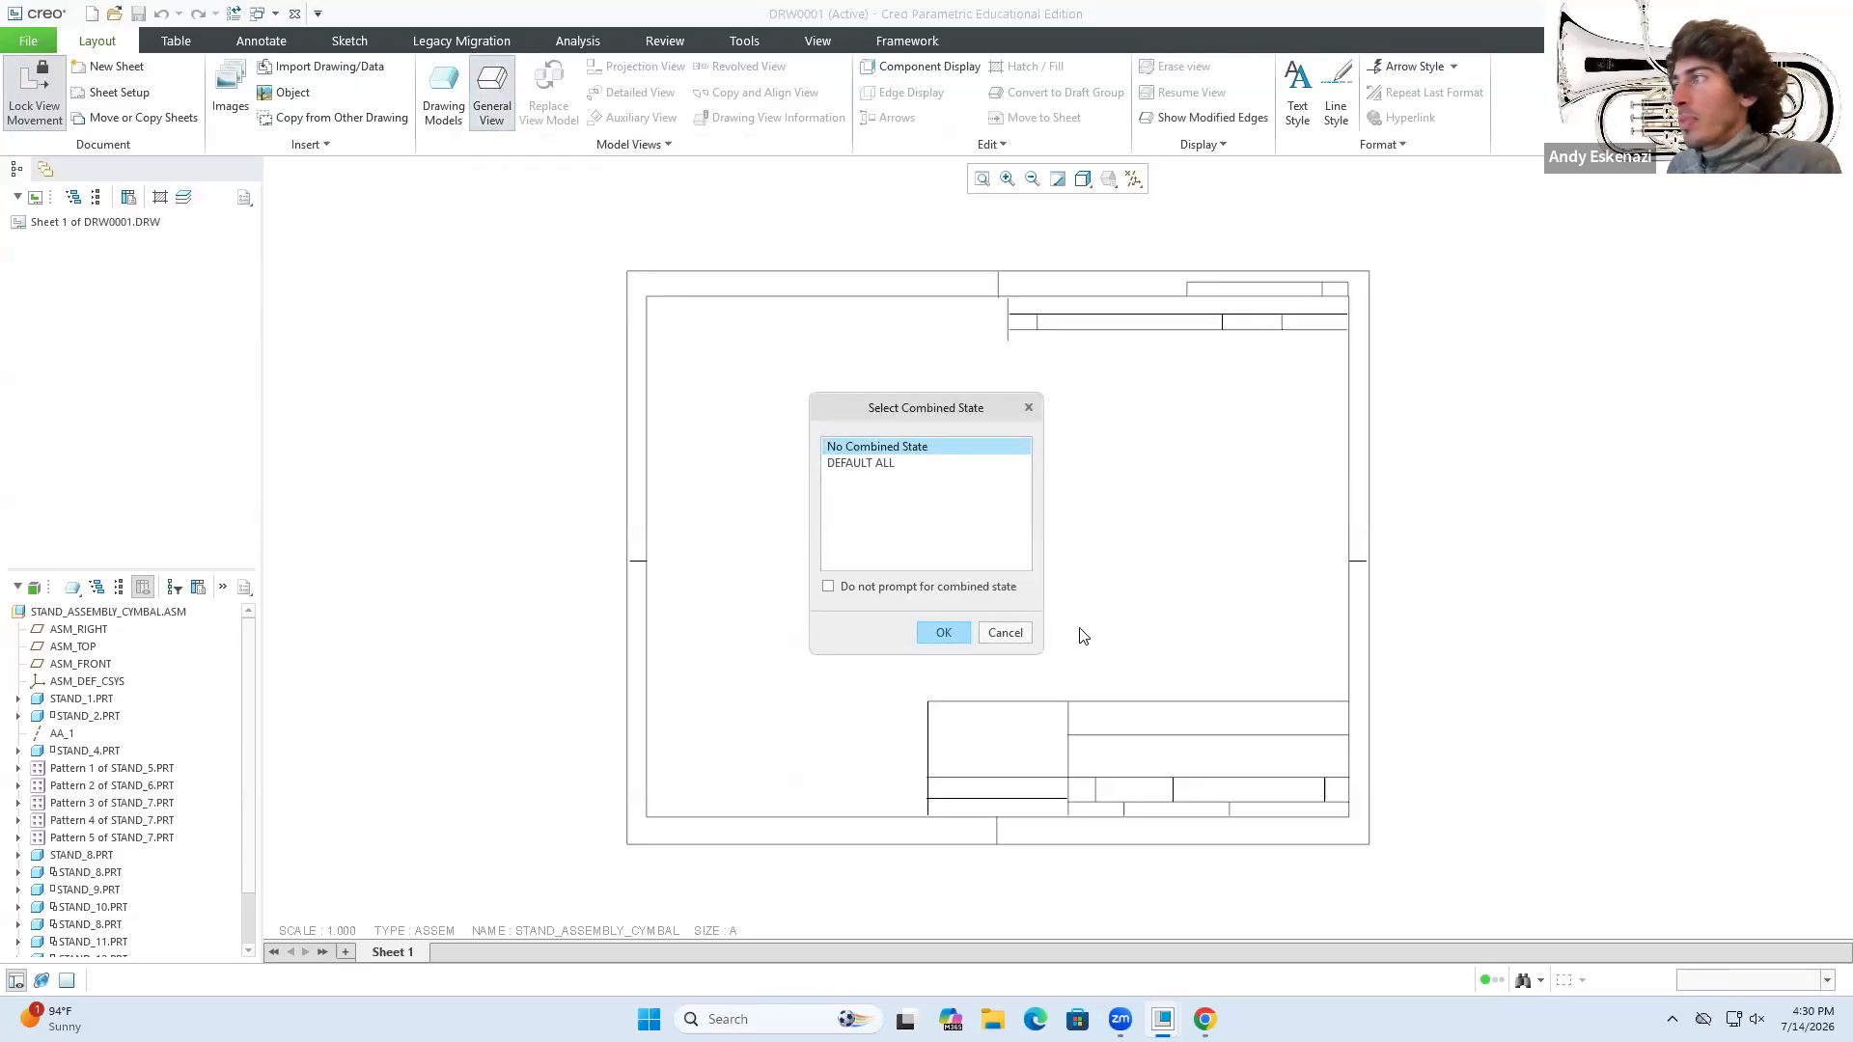
click(943, 632)
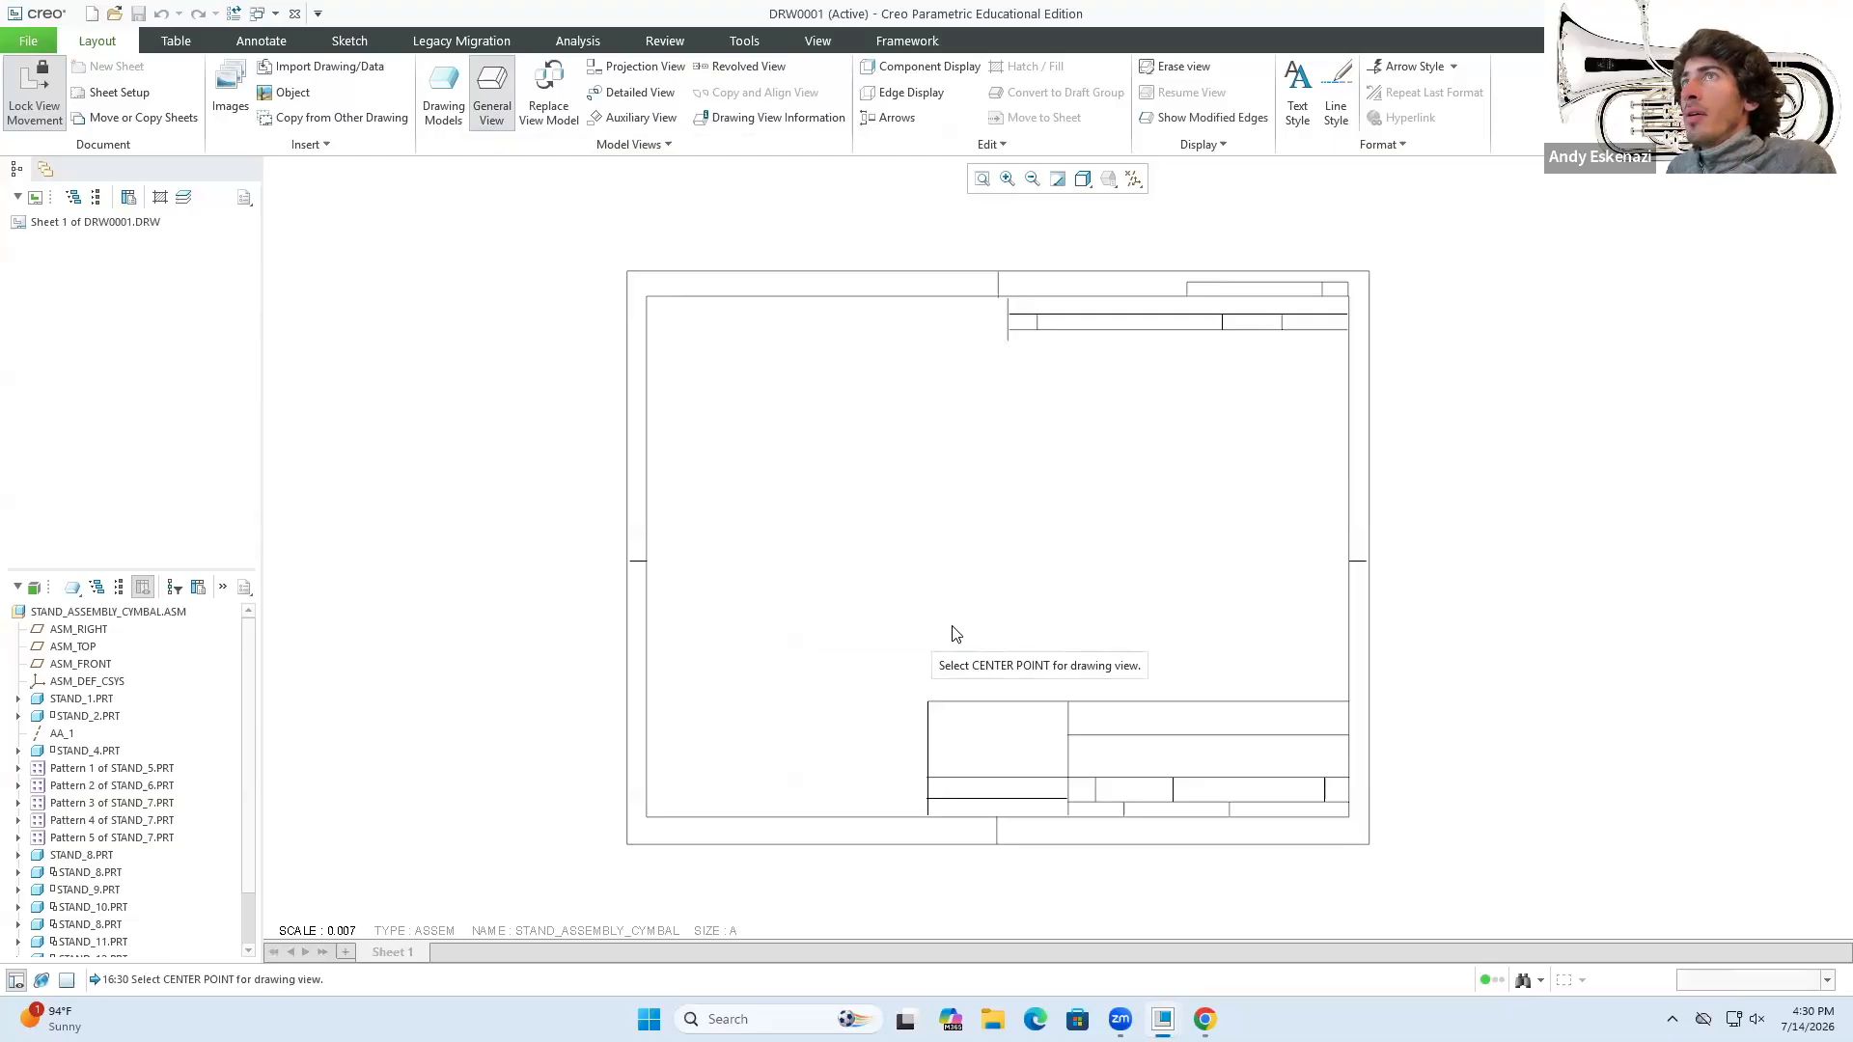
click(733, 512)
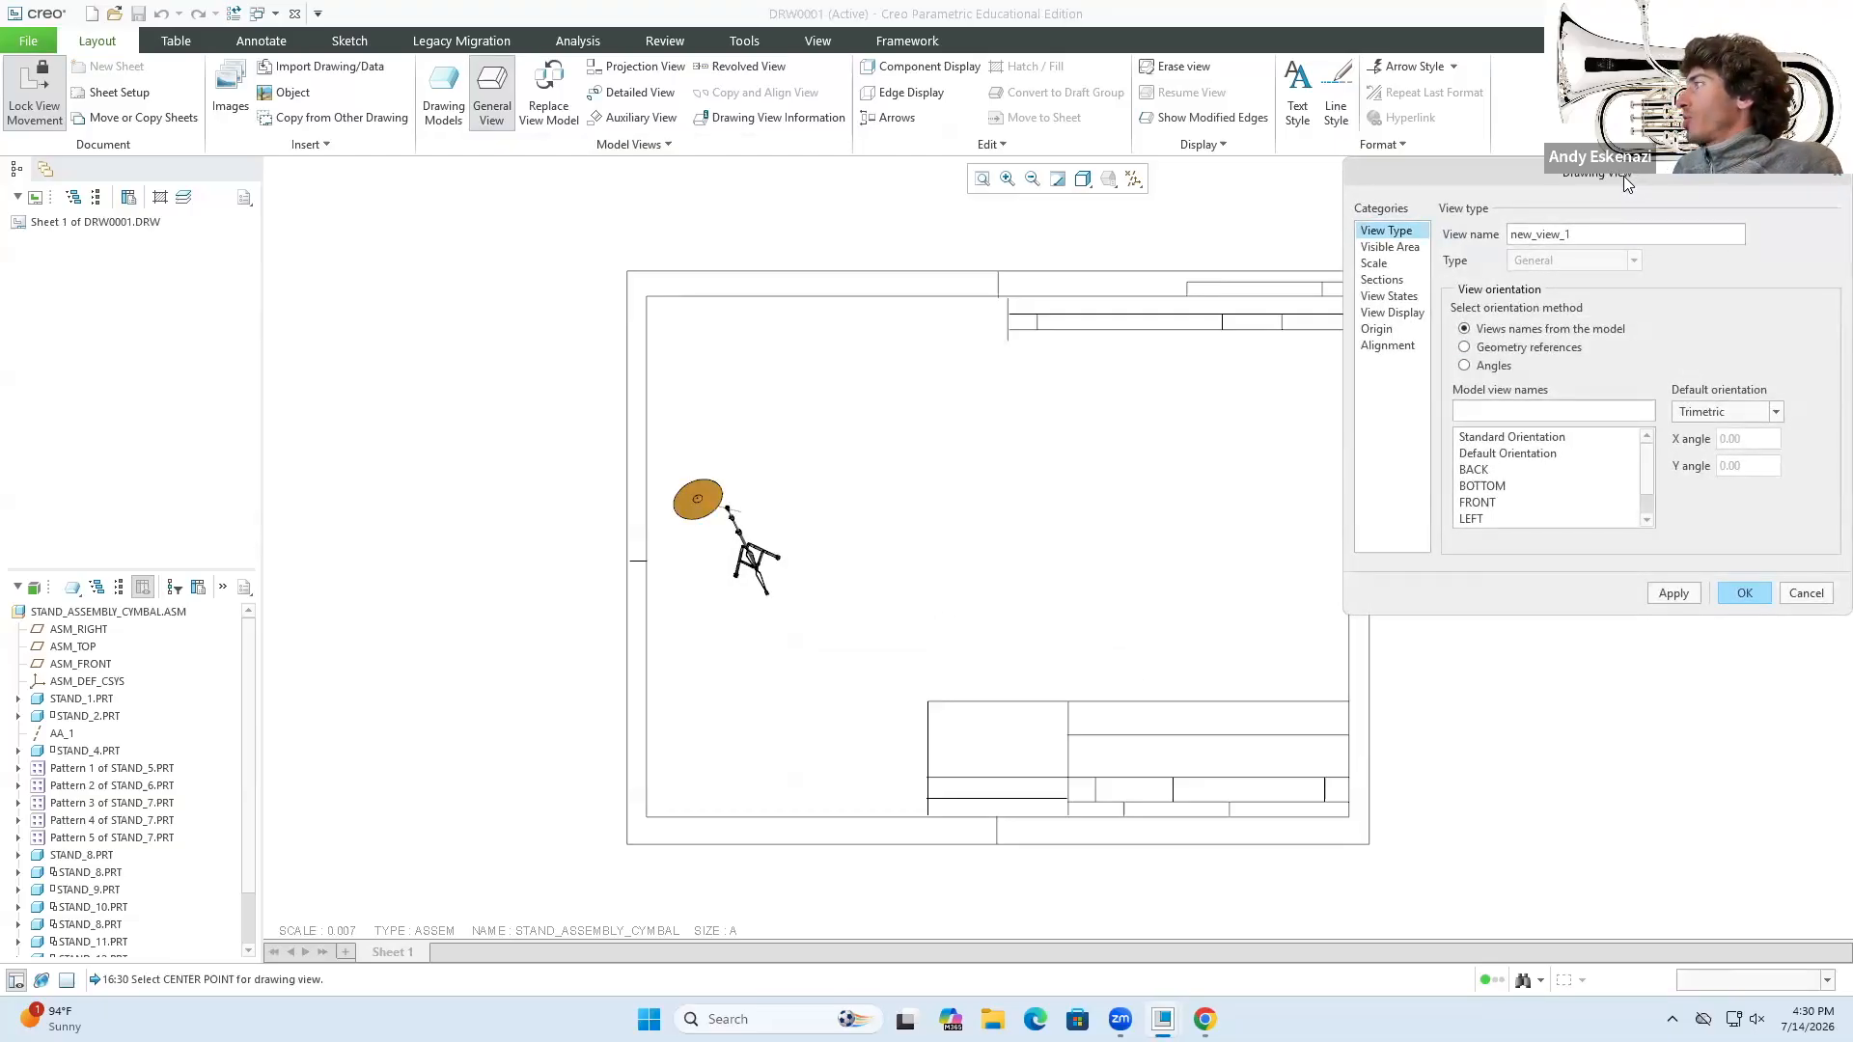
drag(1623, 176, 1473, 188)
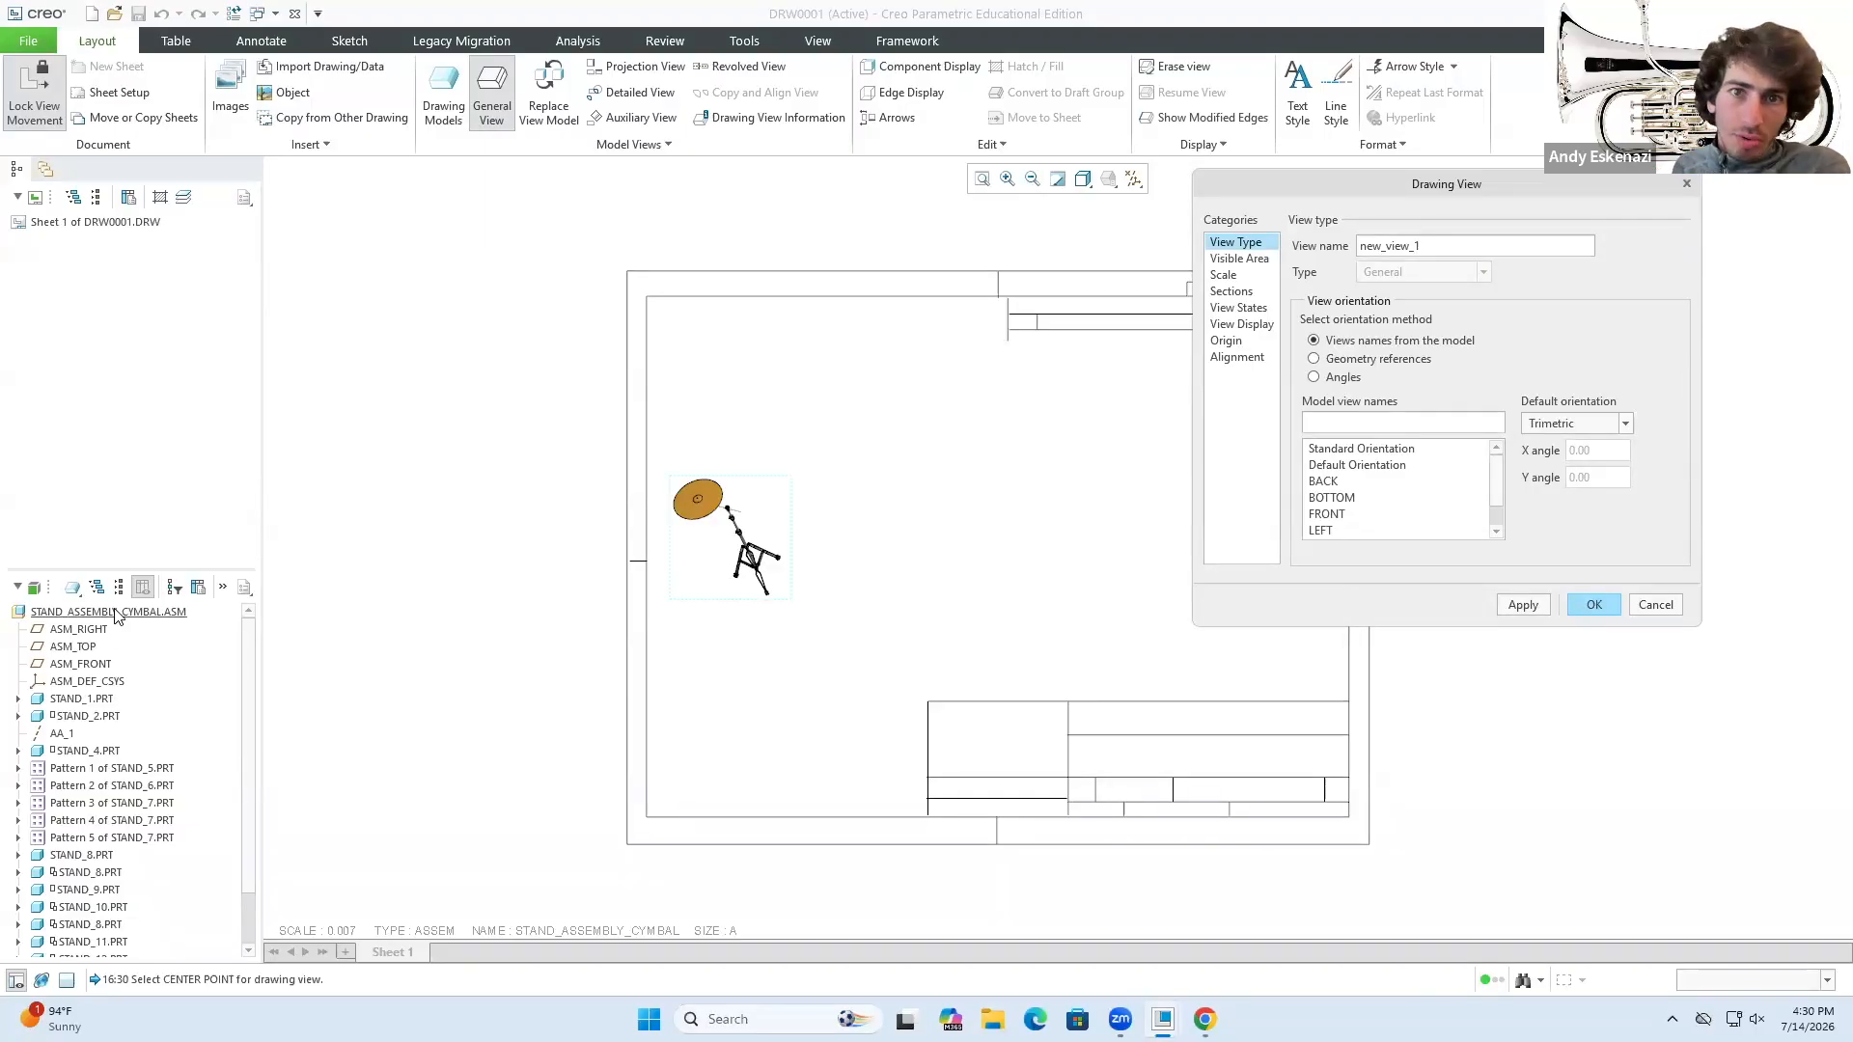
click(1656, 604)
- Place a general view of the cymbal stand assembly in the left half of the sheet, using No Combined State
click(475, 94)
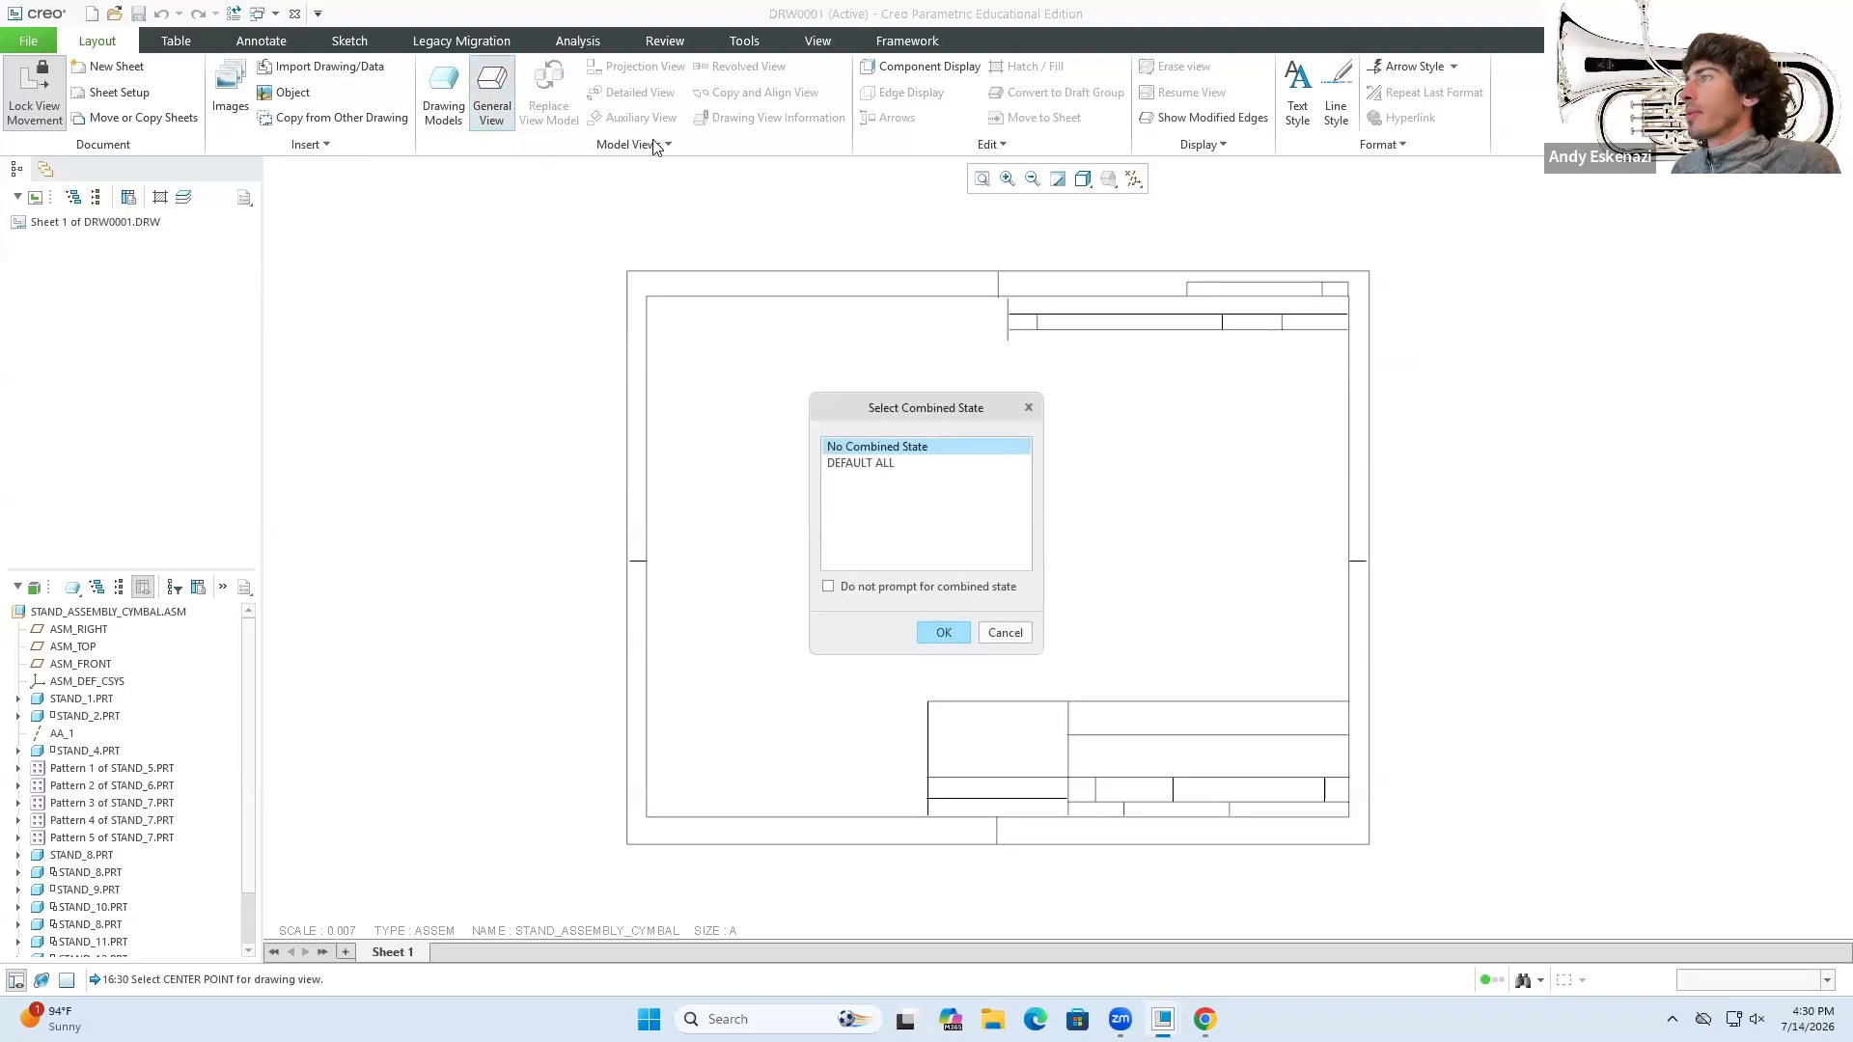
click(931, 450)
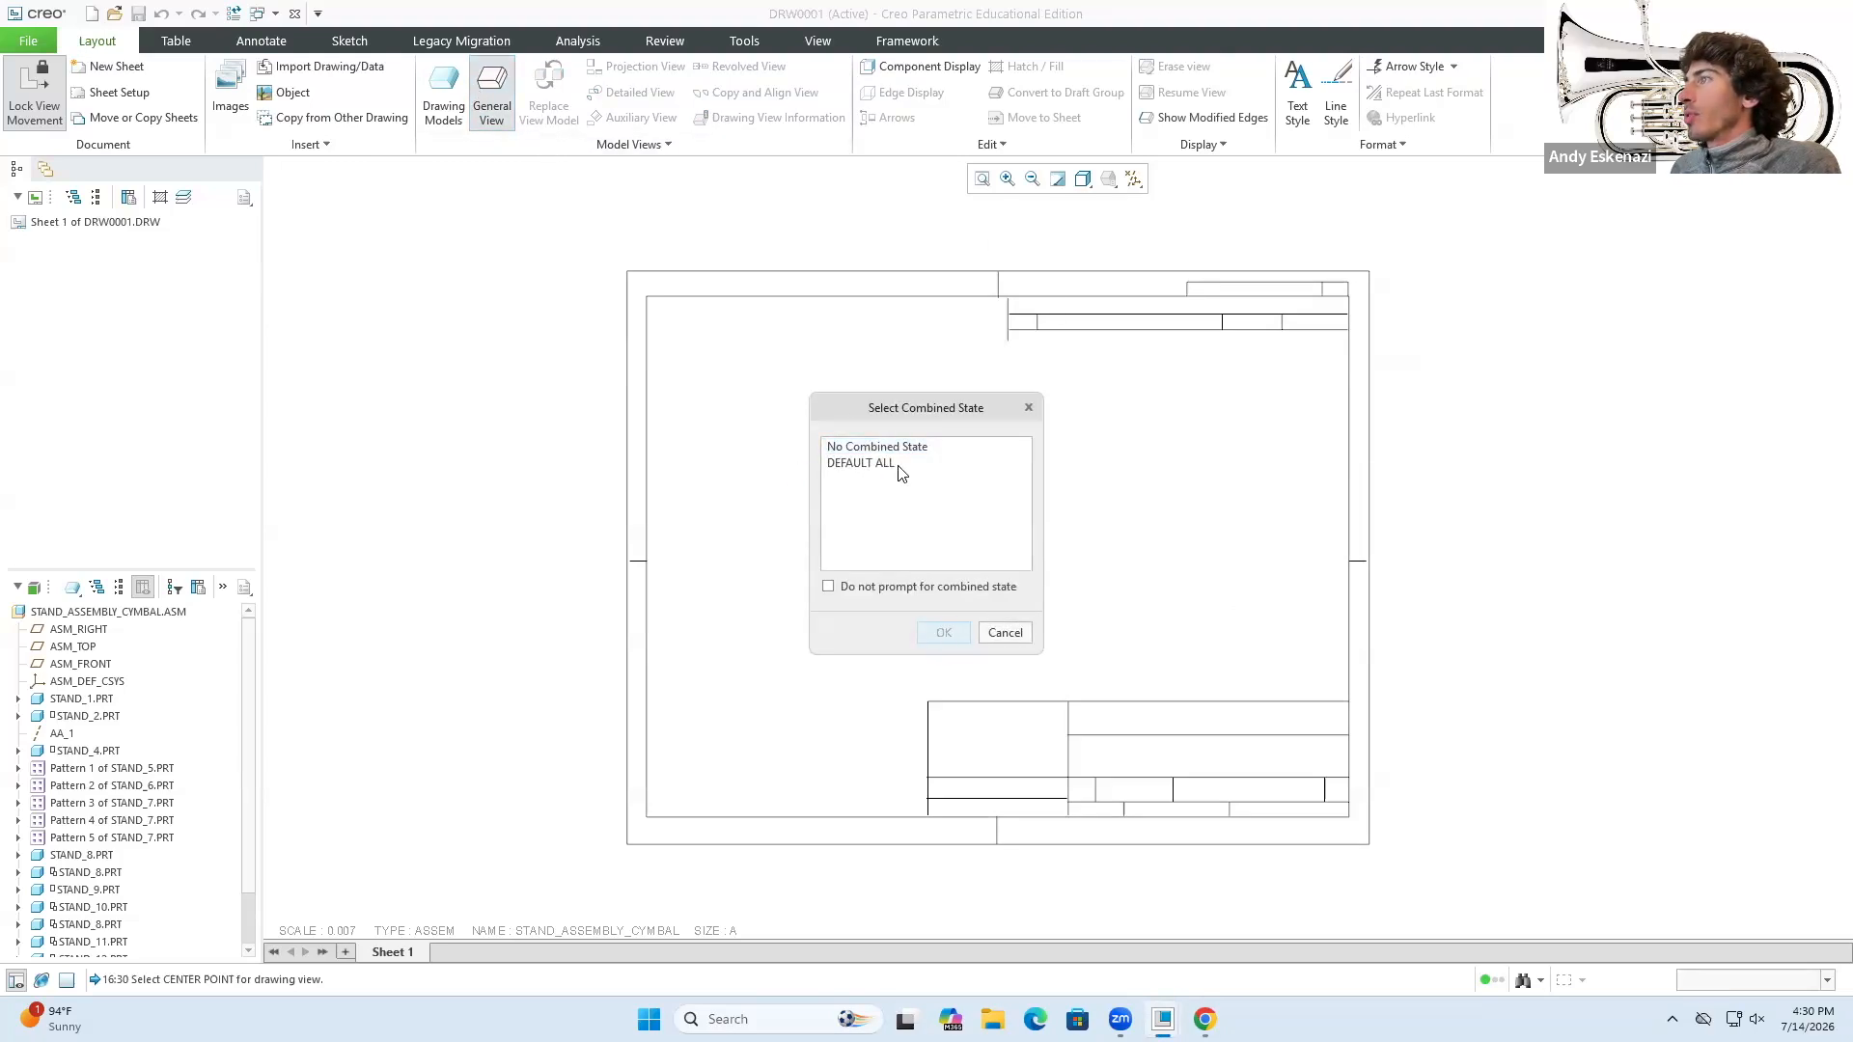
click(897, 448)
click(943, 632)
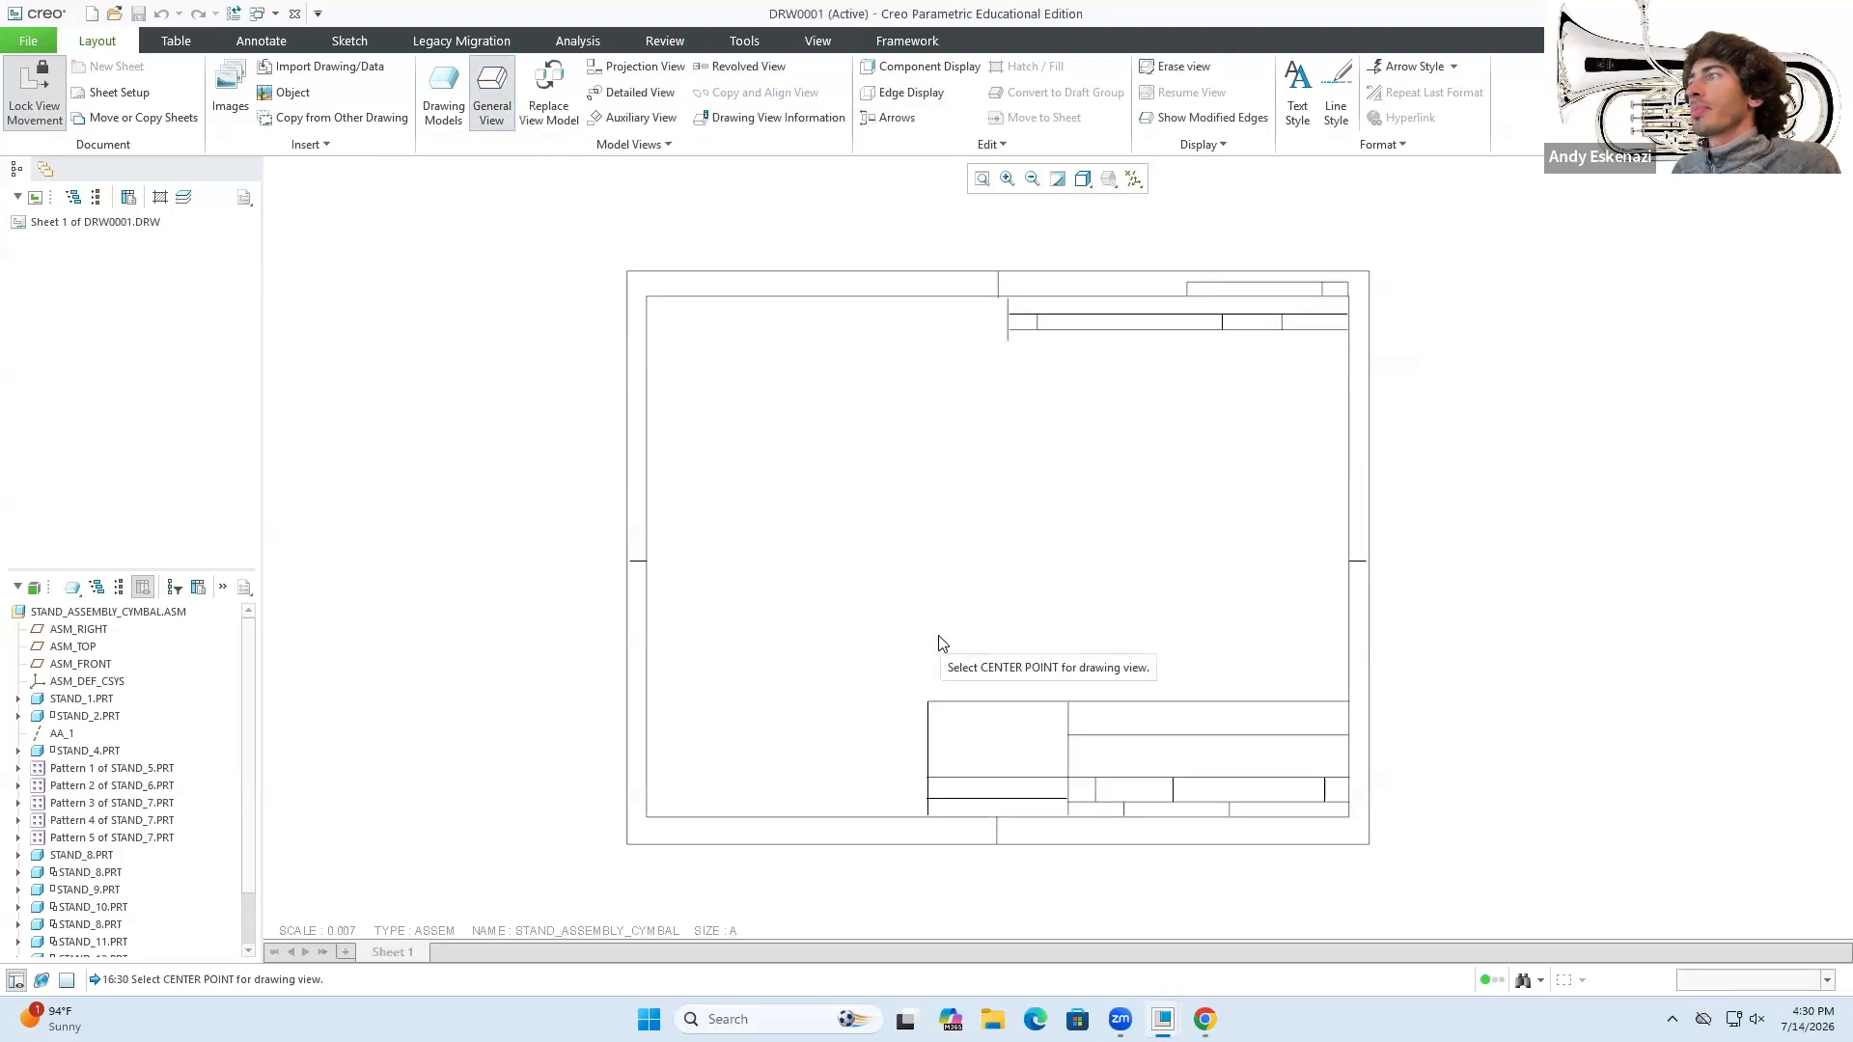
click(786, 529)
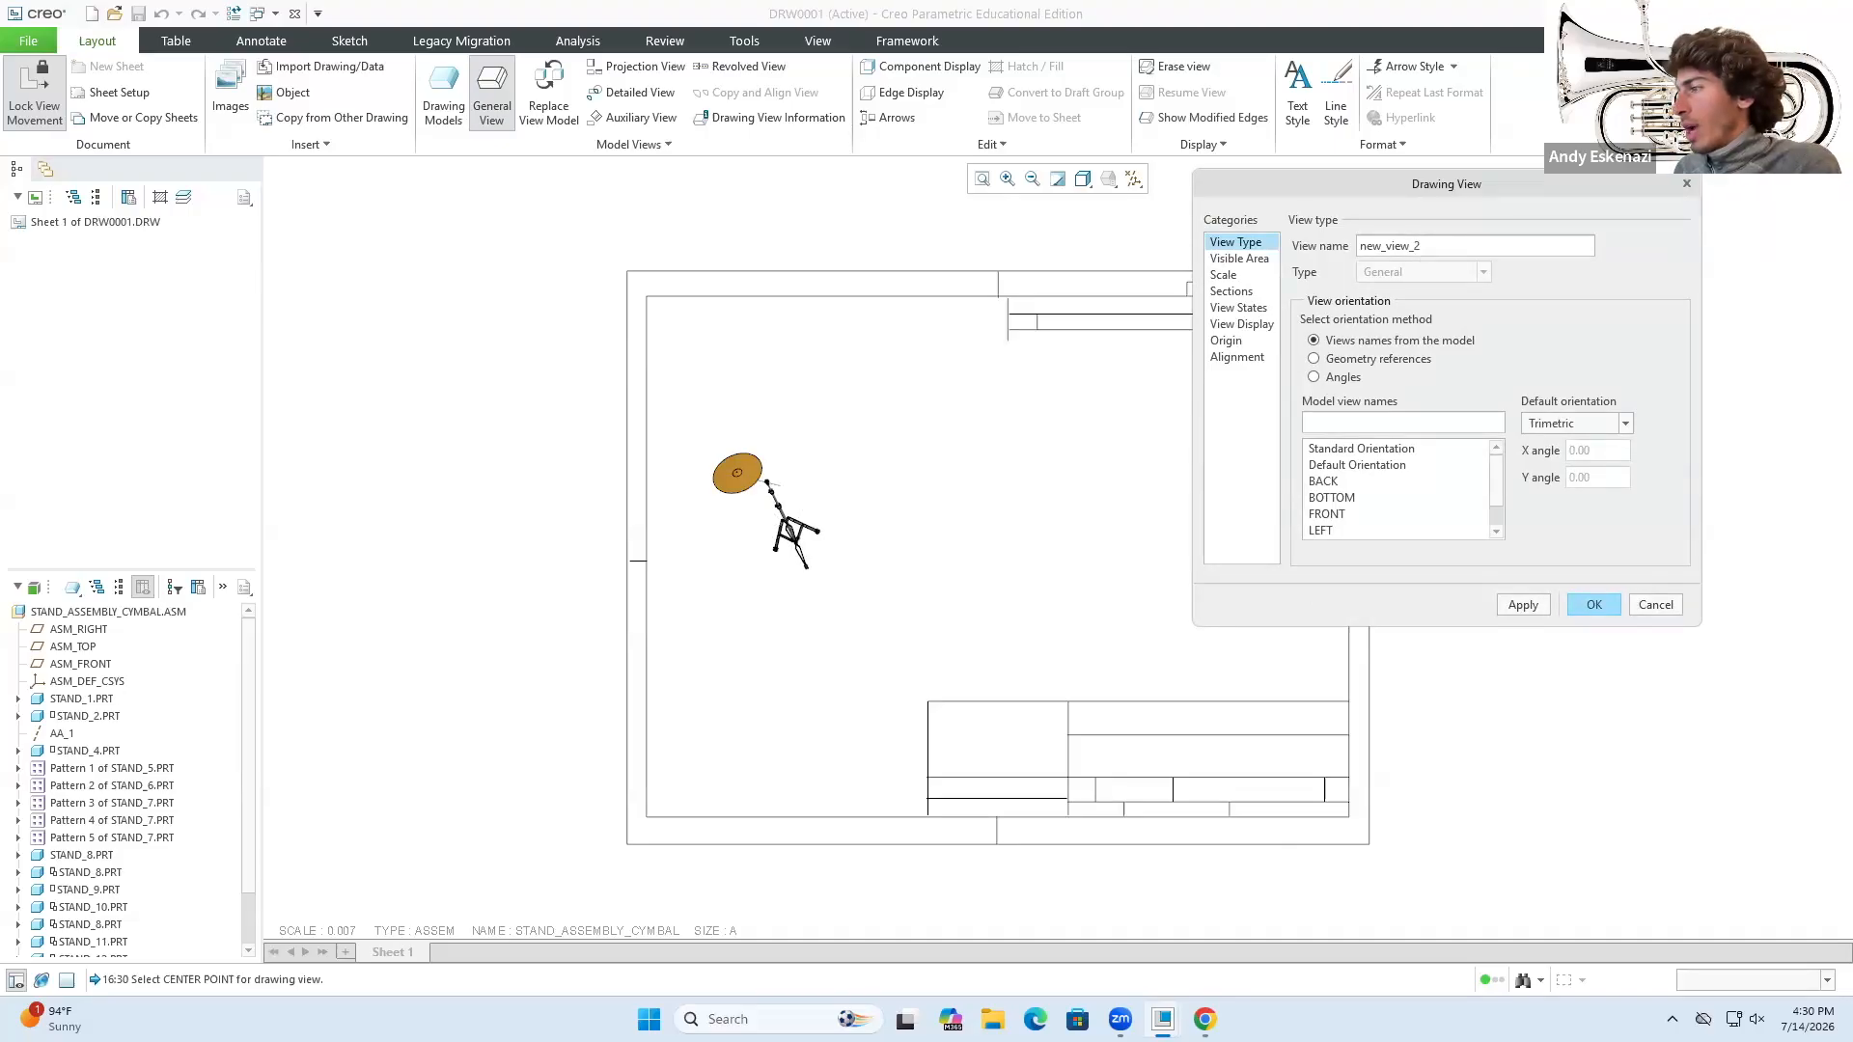
click(1163, 1019)
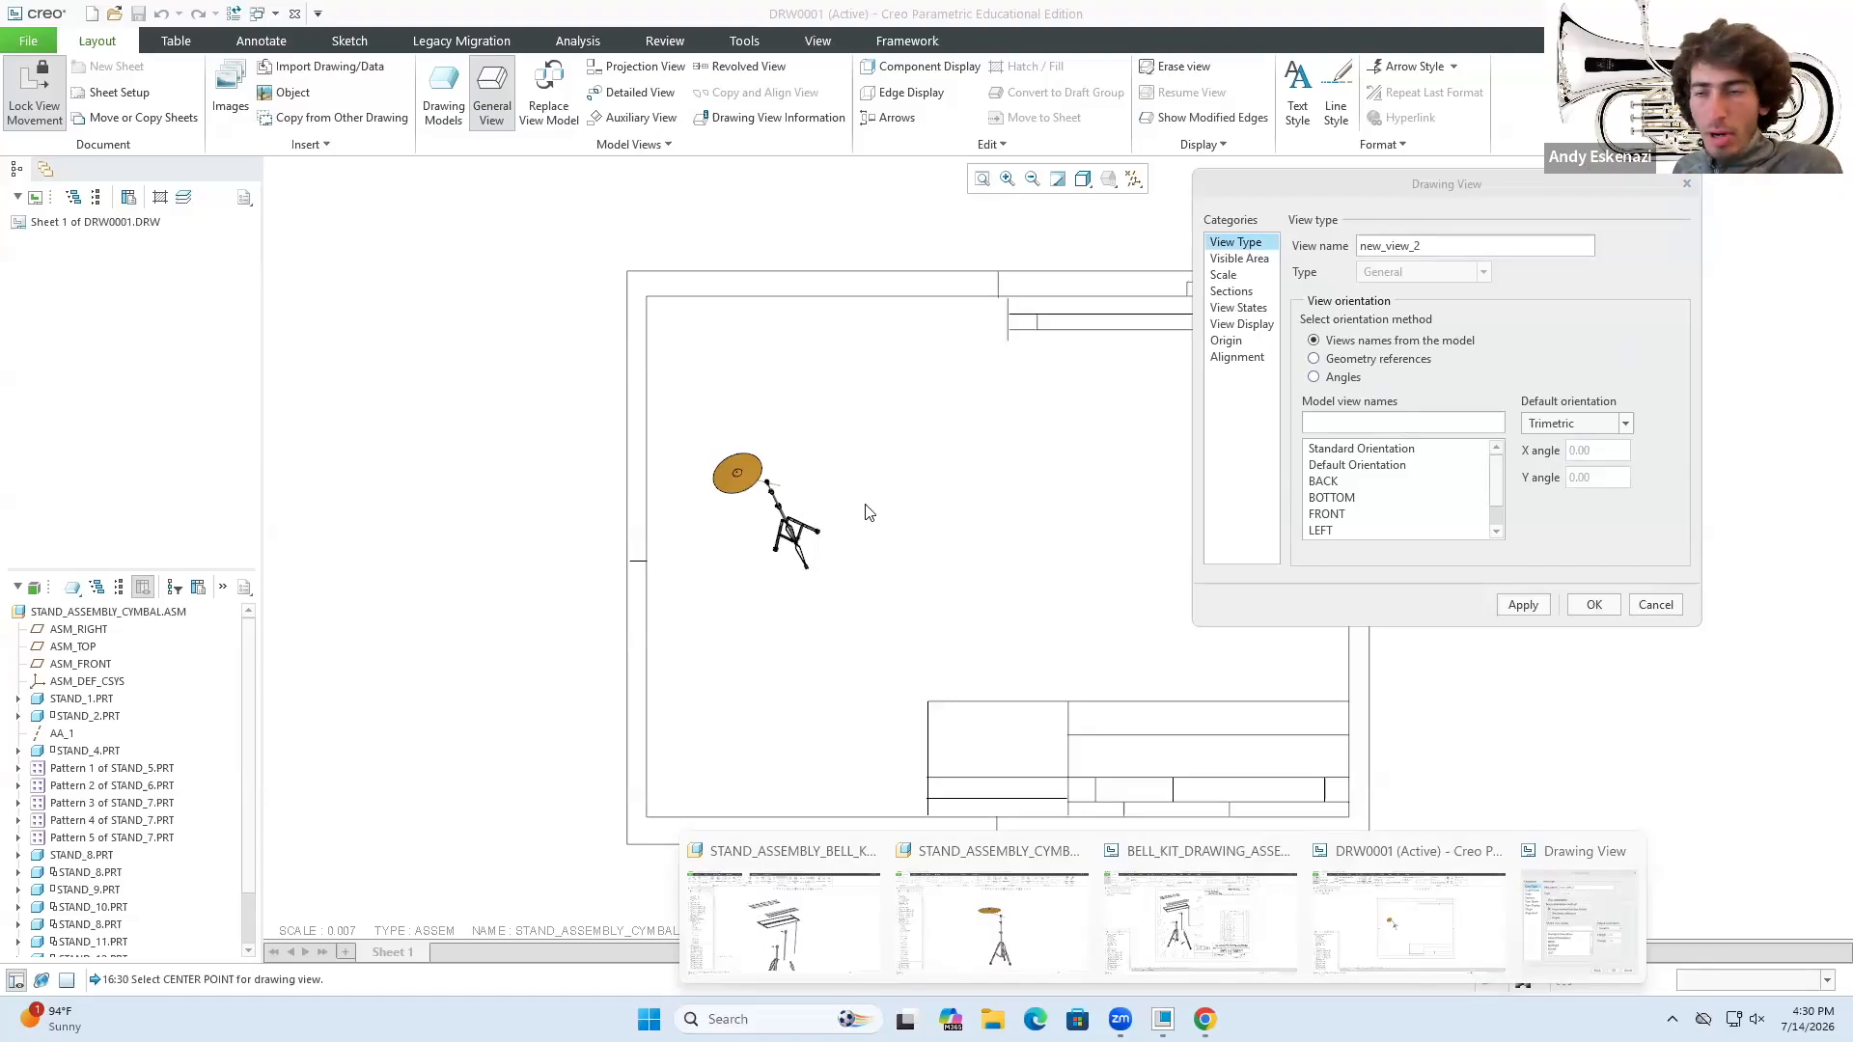
- Try the BACK and BOTTOM model orientations on the cymbal stand view
click(1353, 486)
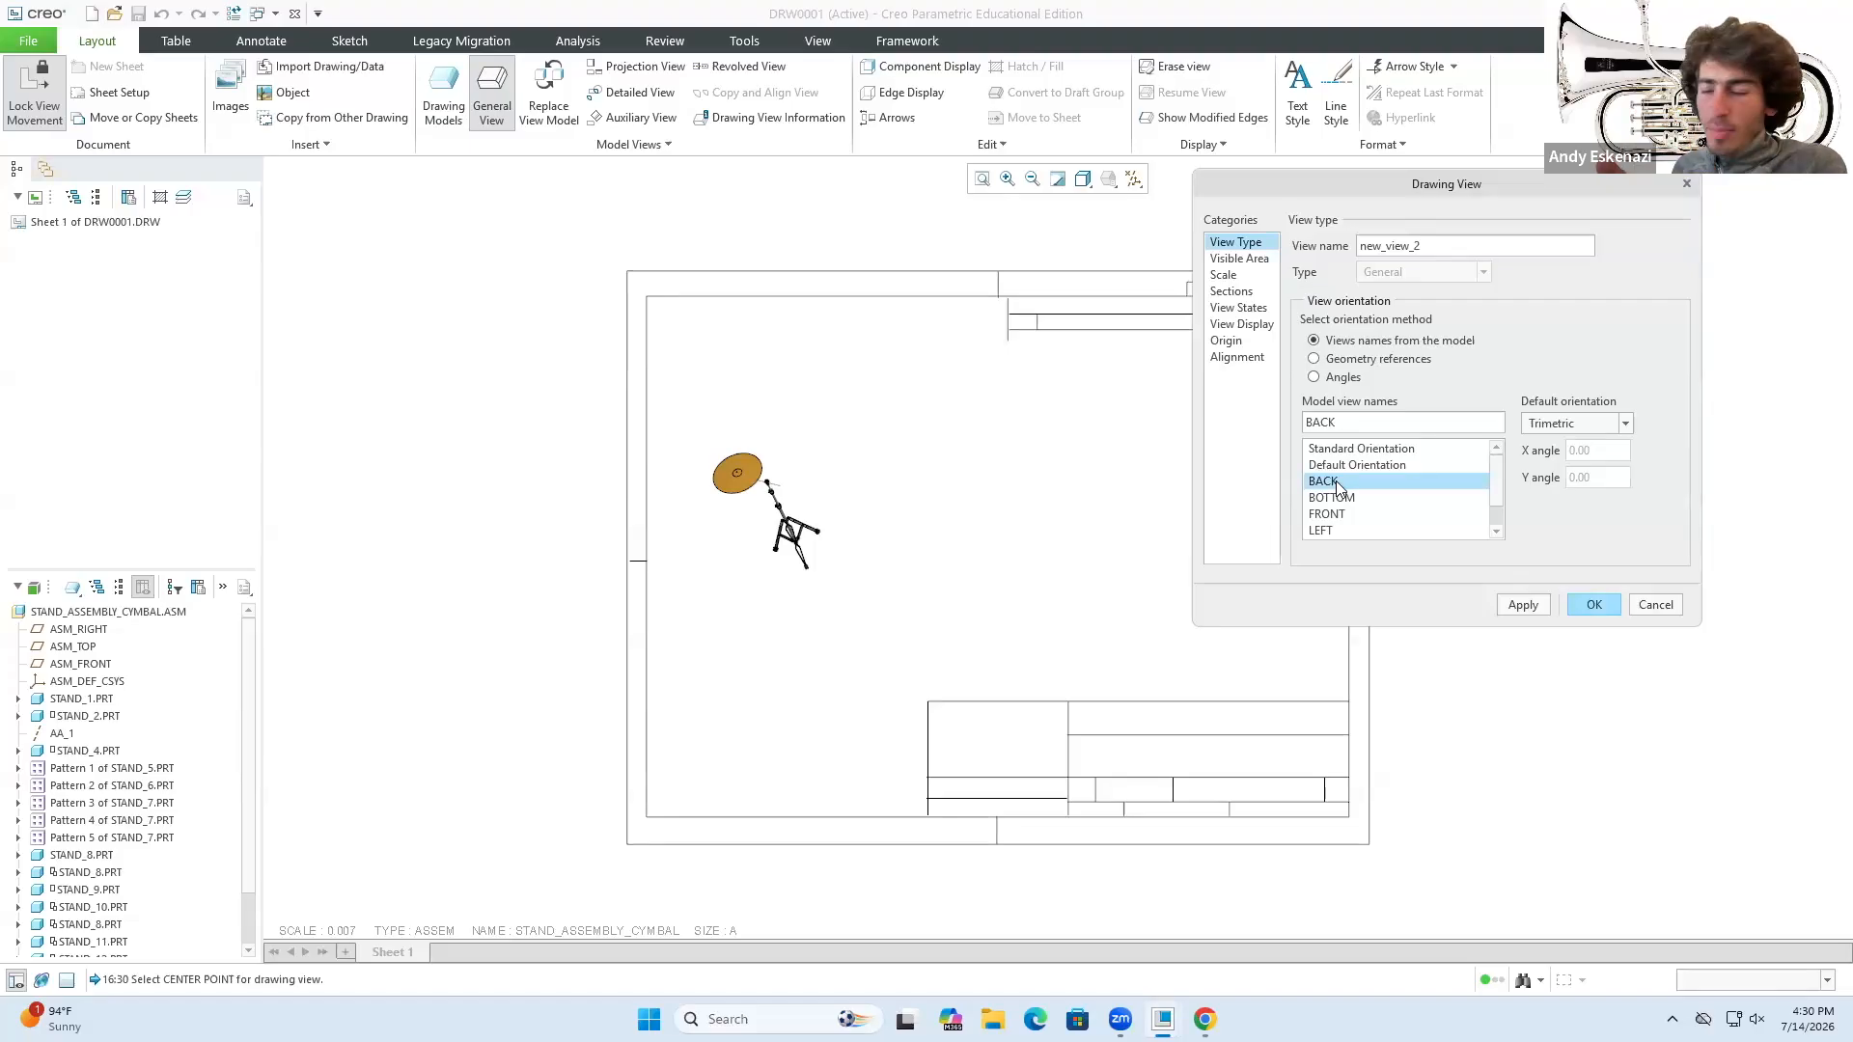
click(1523, 605)
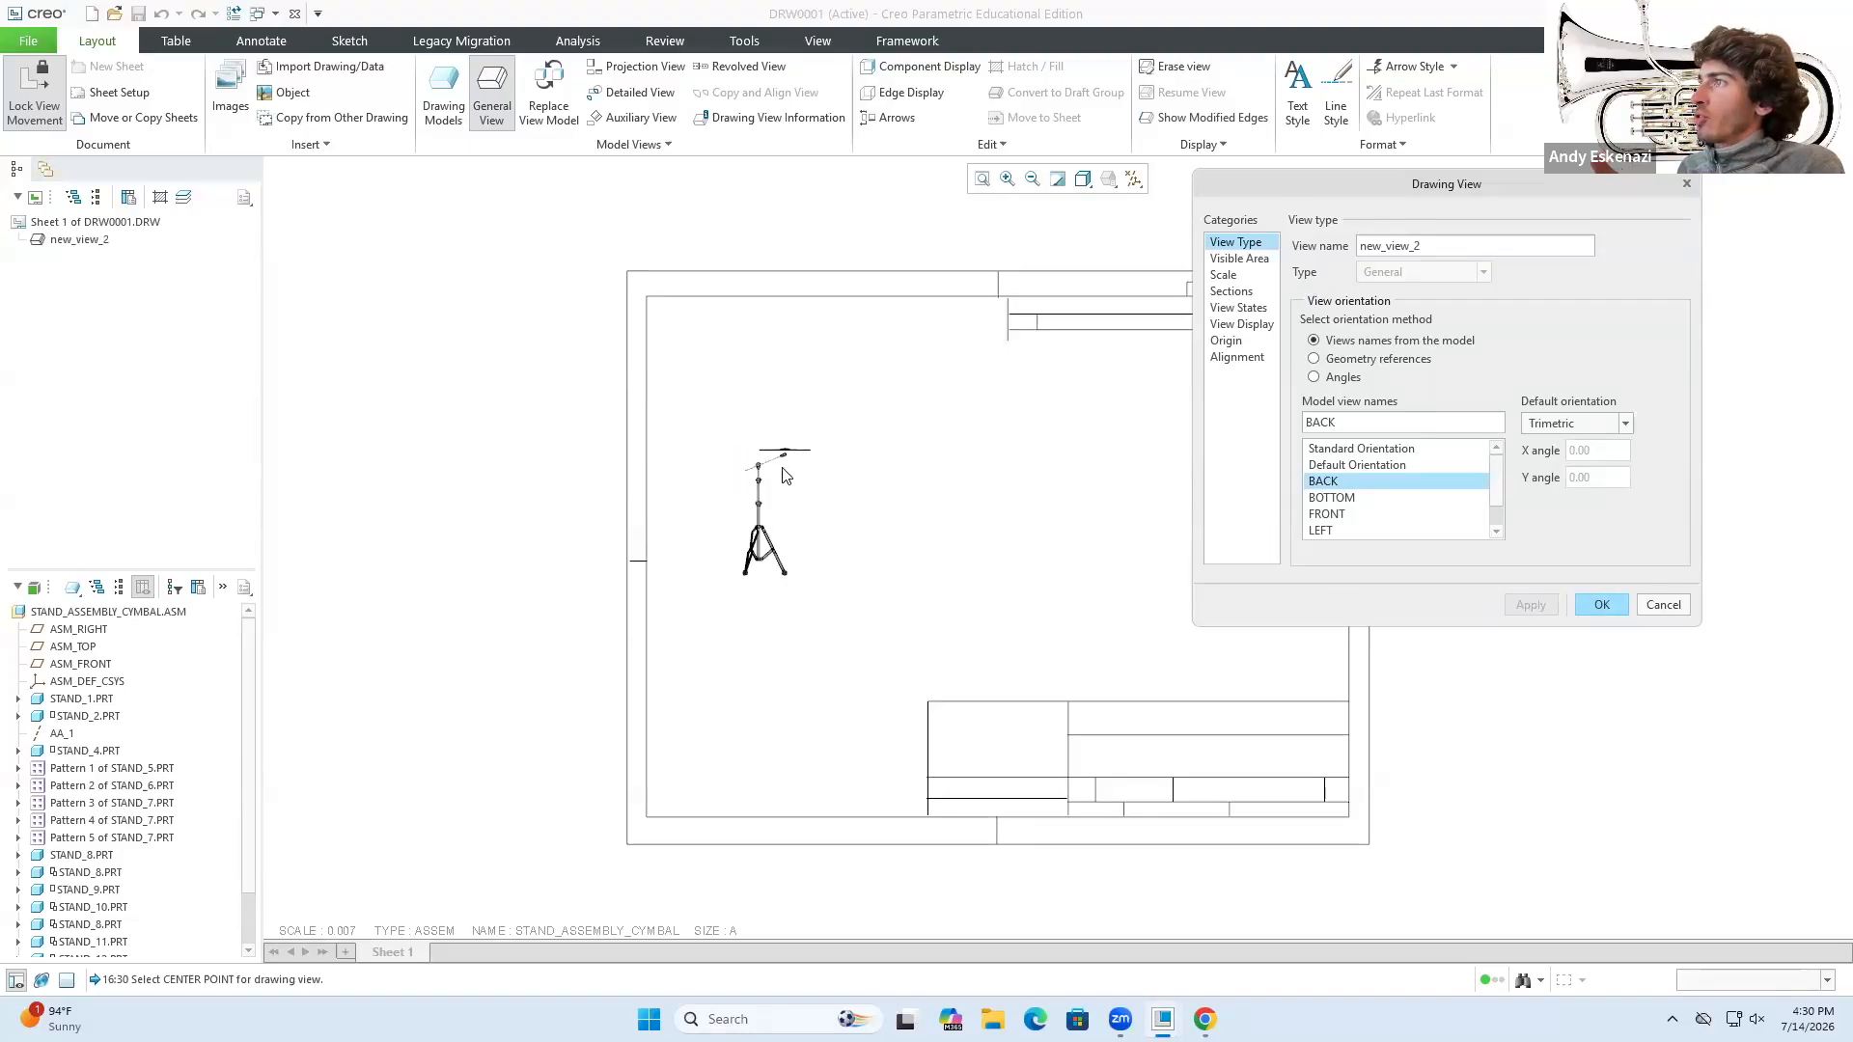
scroll(736, 509, up, 4)
scroll(755, 608, up, 1)
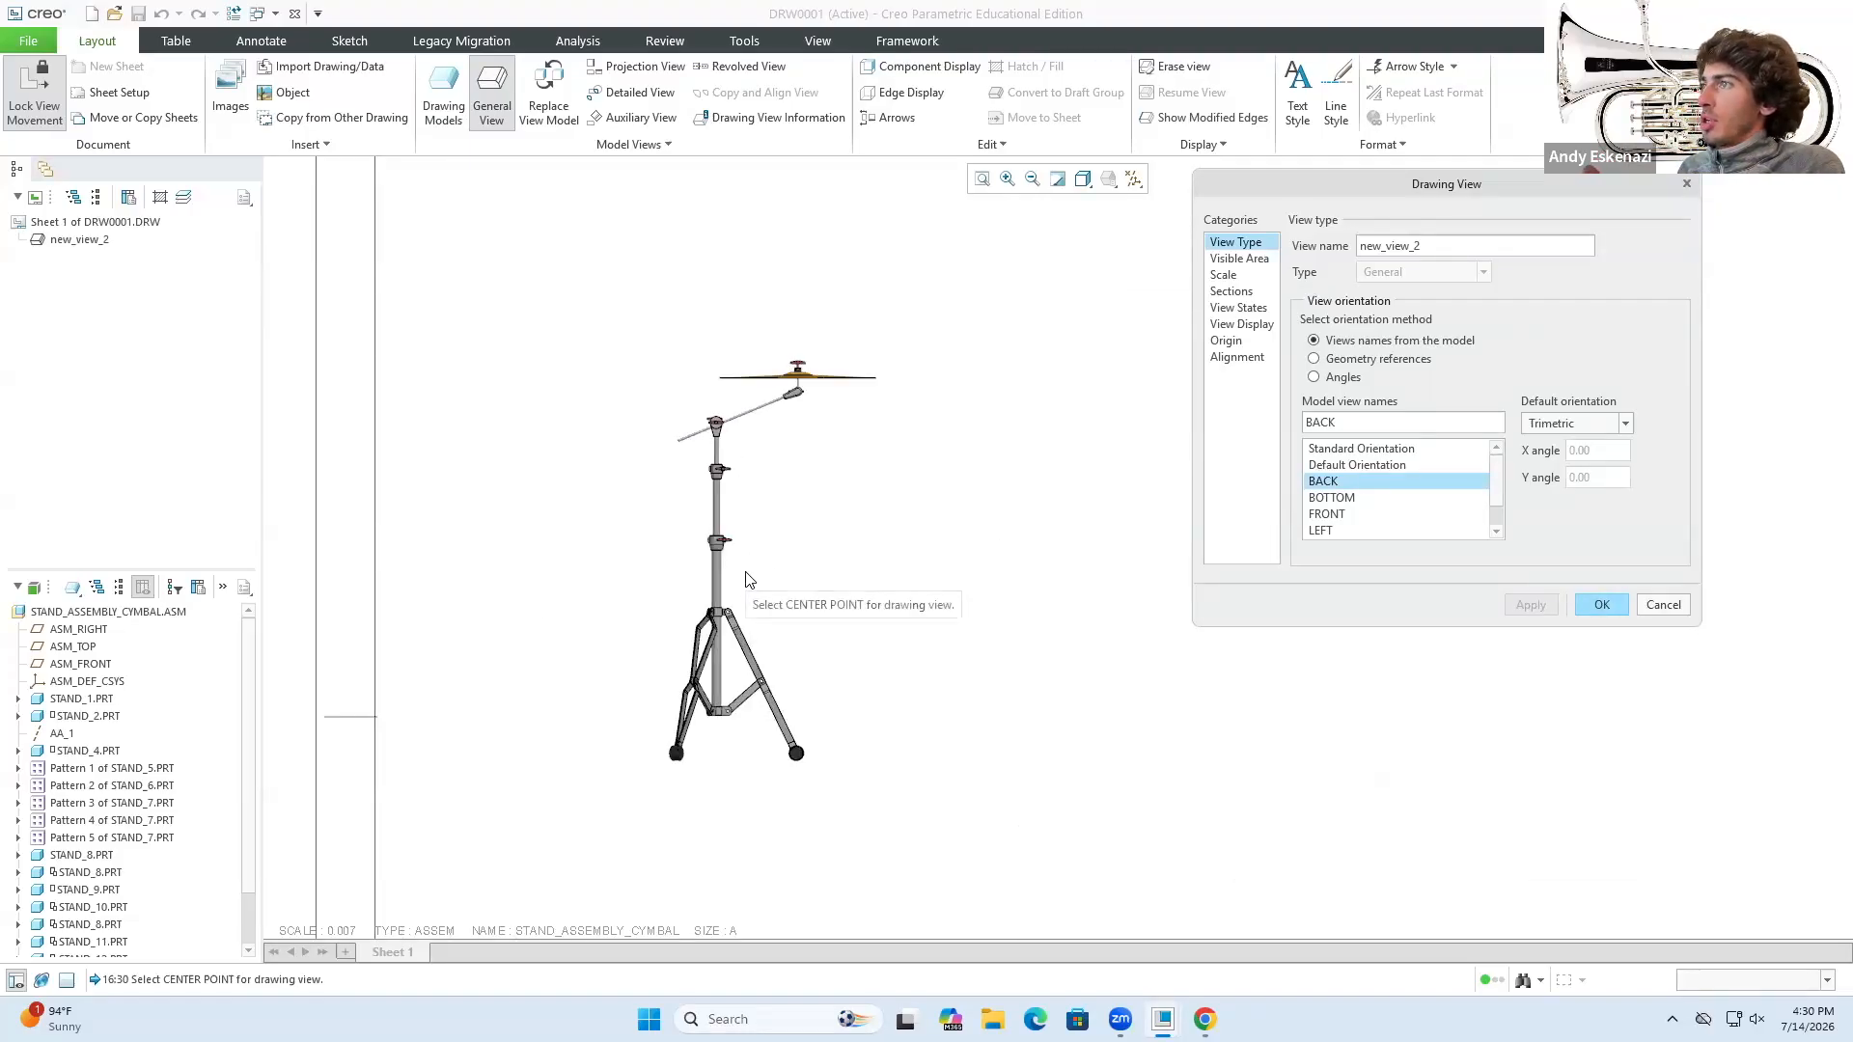
click(1353, 500)
click(1517, 604)
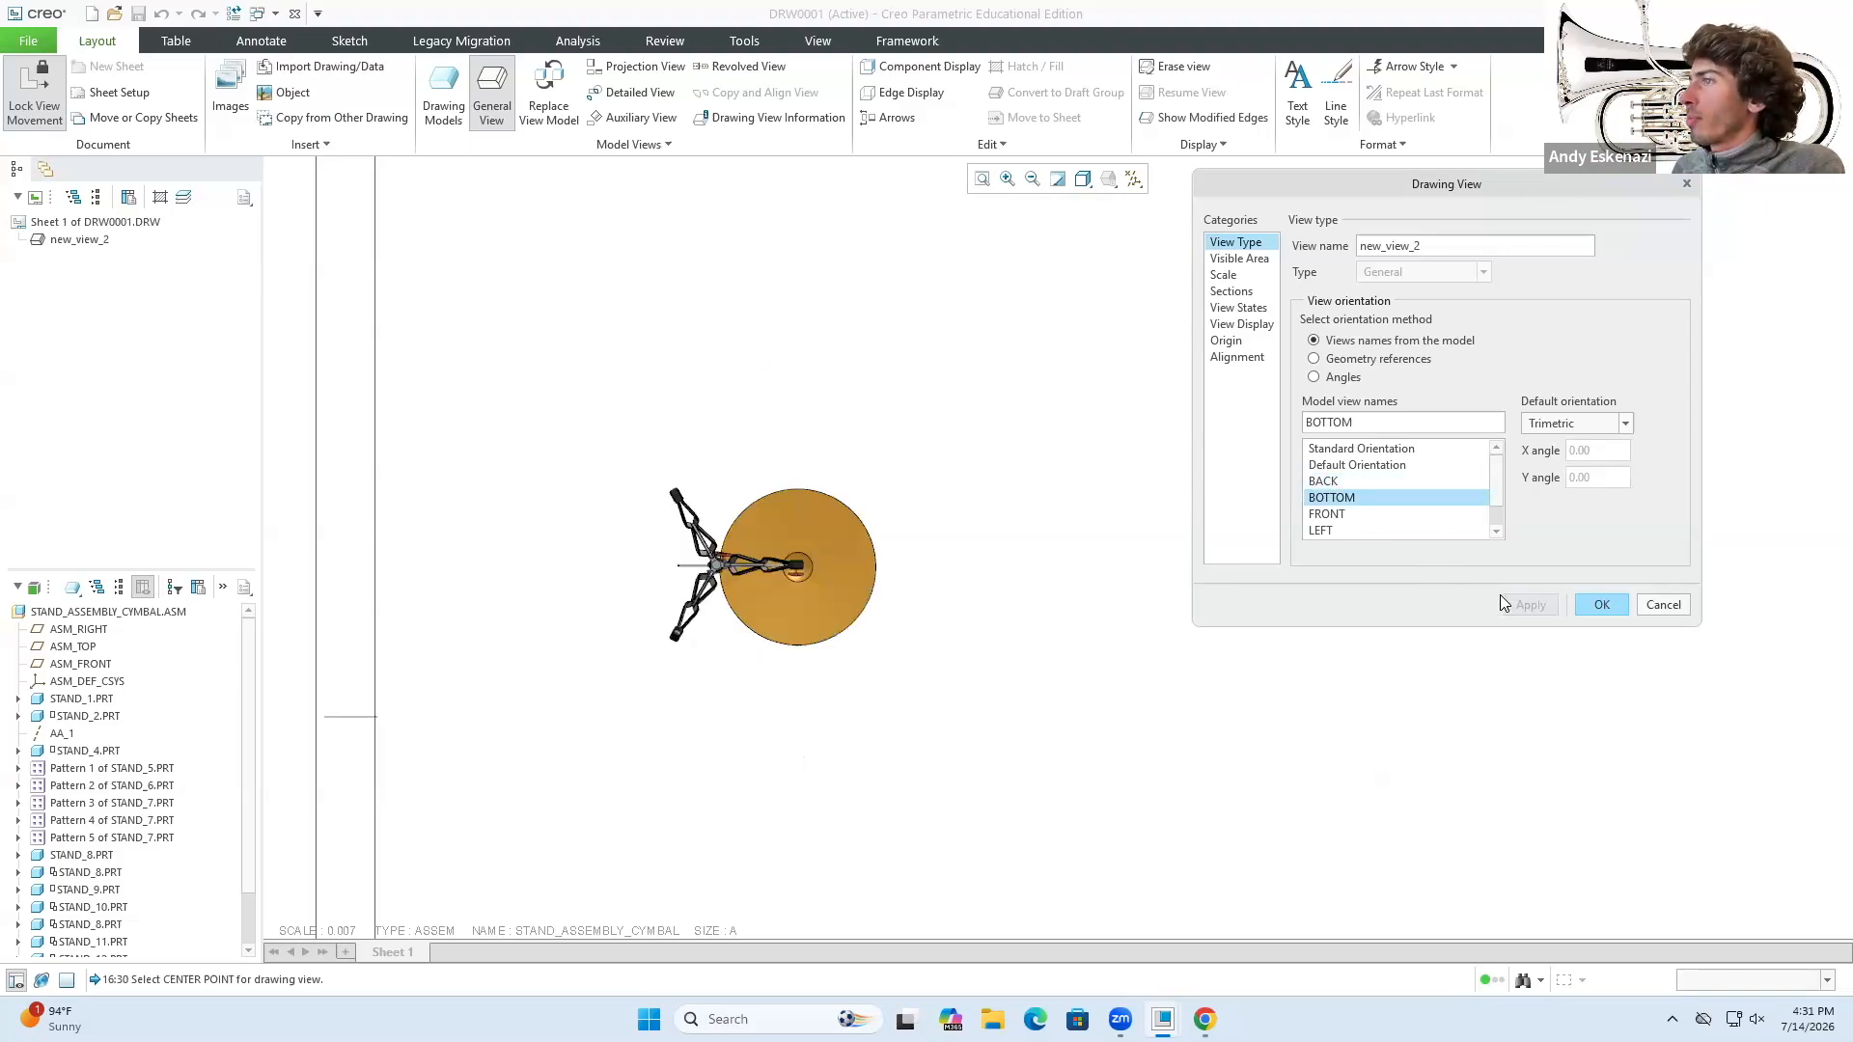
- Orient the cymbal stand view to FRONT and give it a custom scale of 0.02
click(1343, 513)
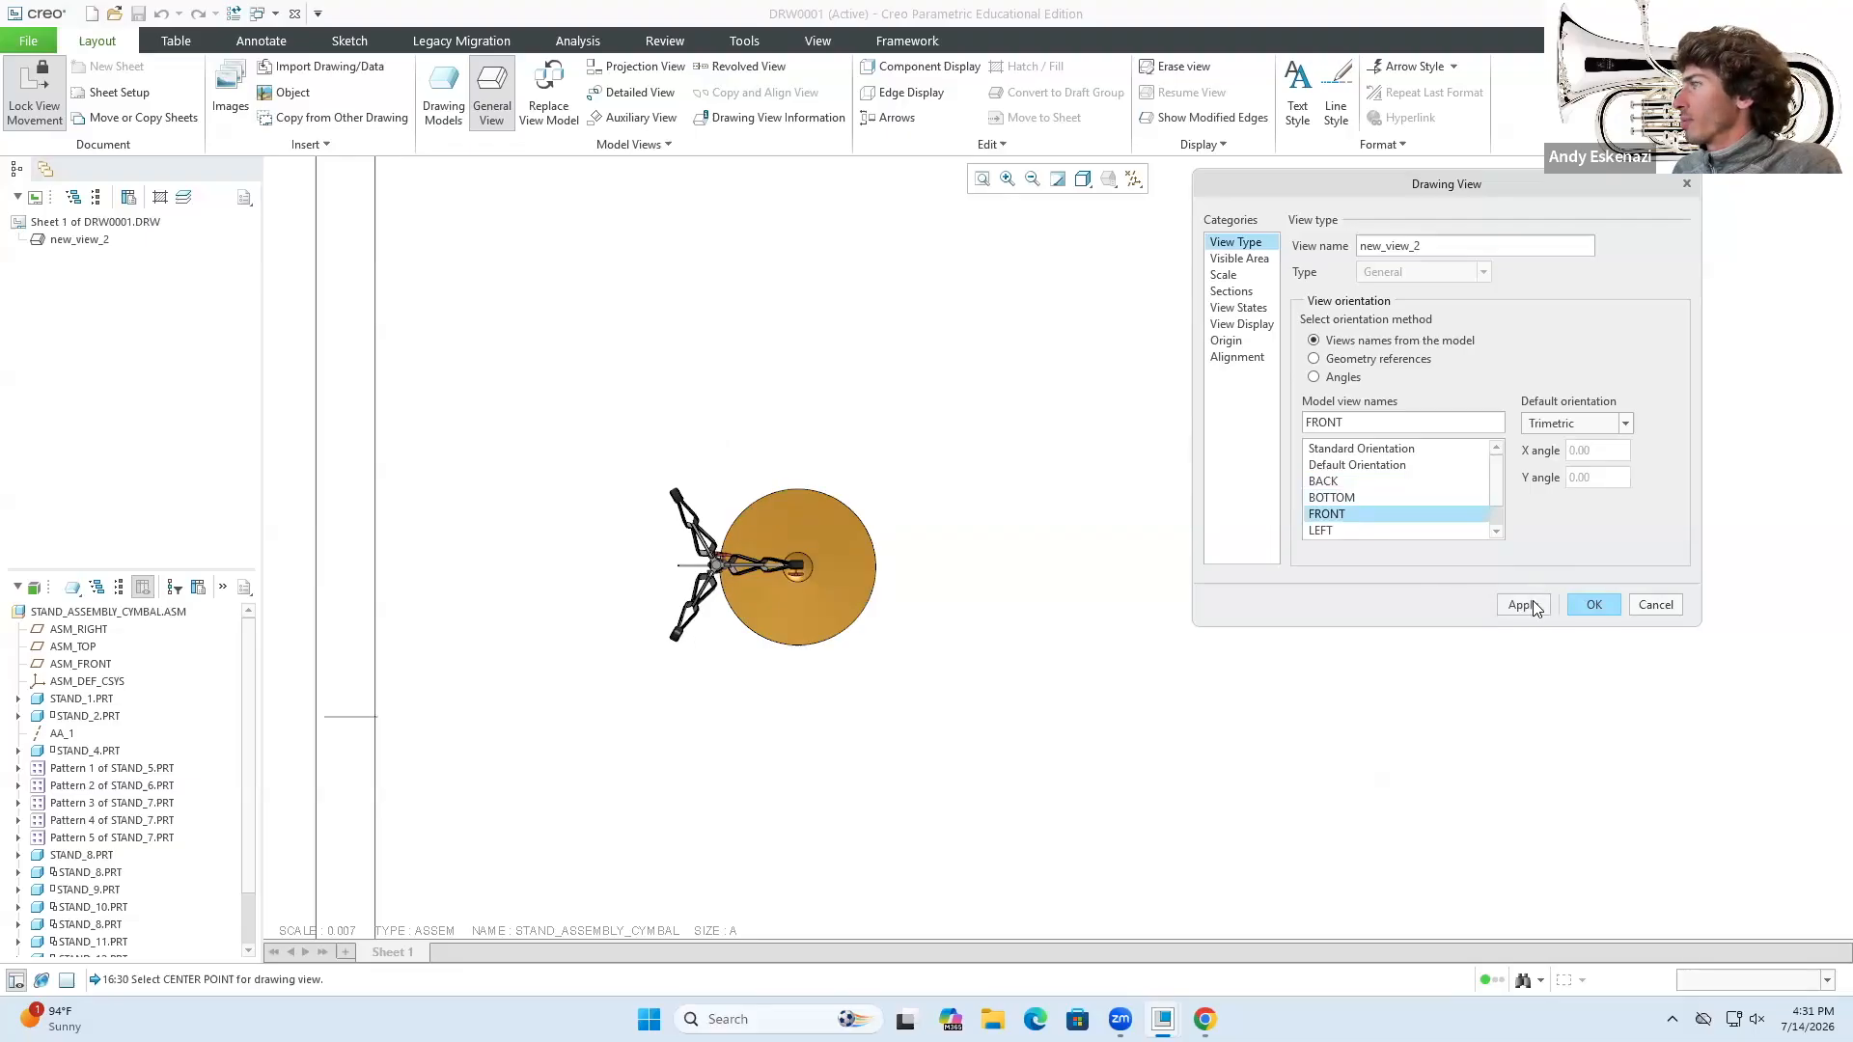
click(1533, 608)
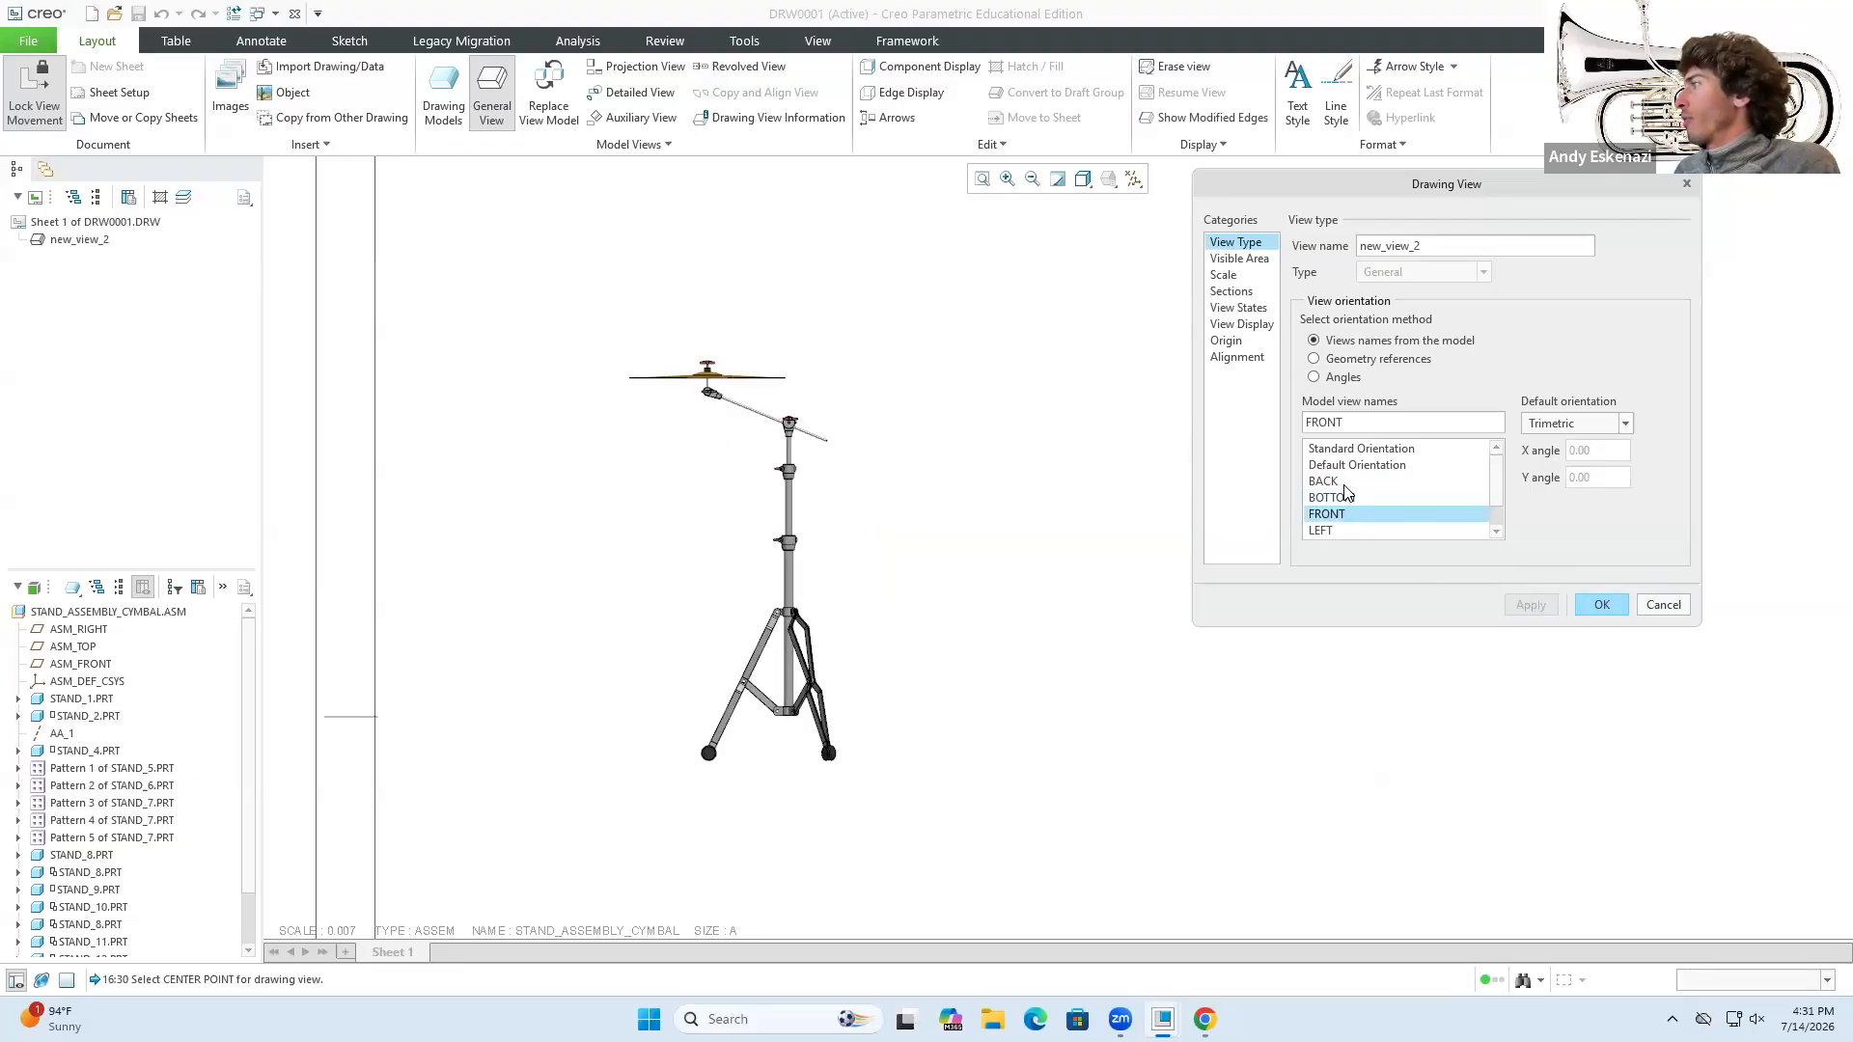
click(1239, 259)
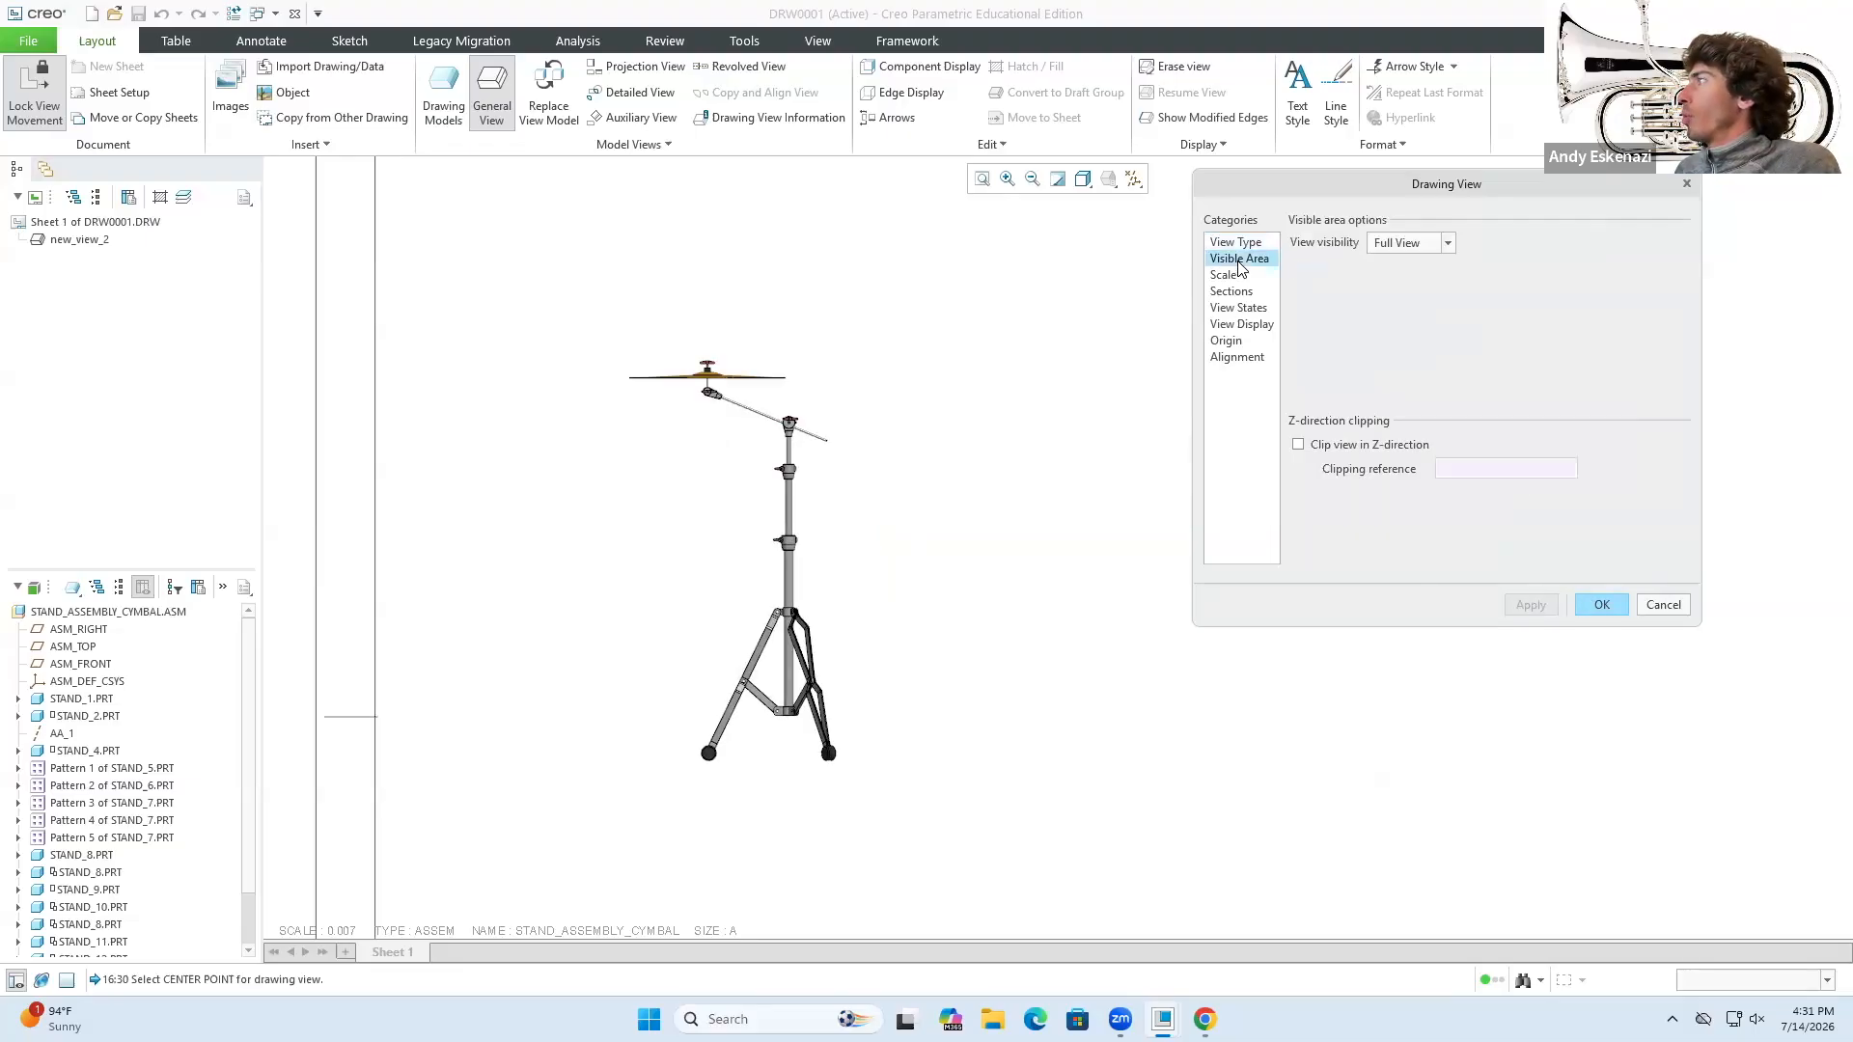
click(1235, 279)
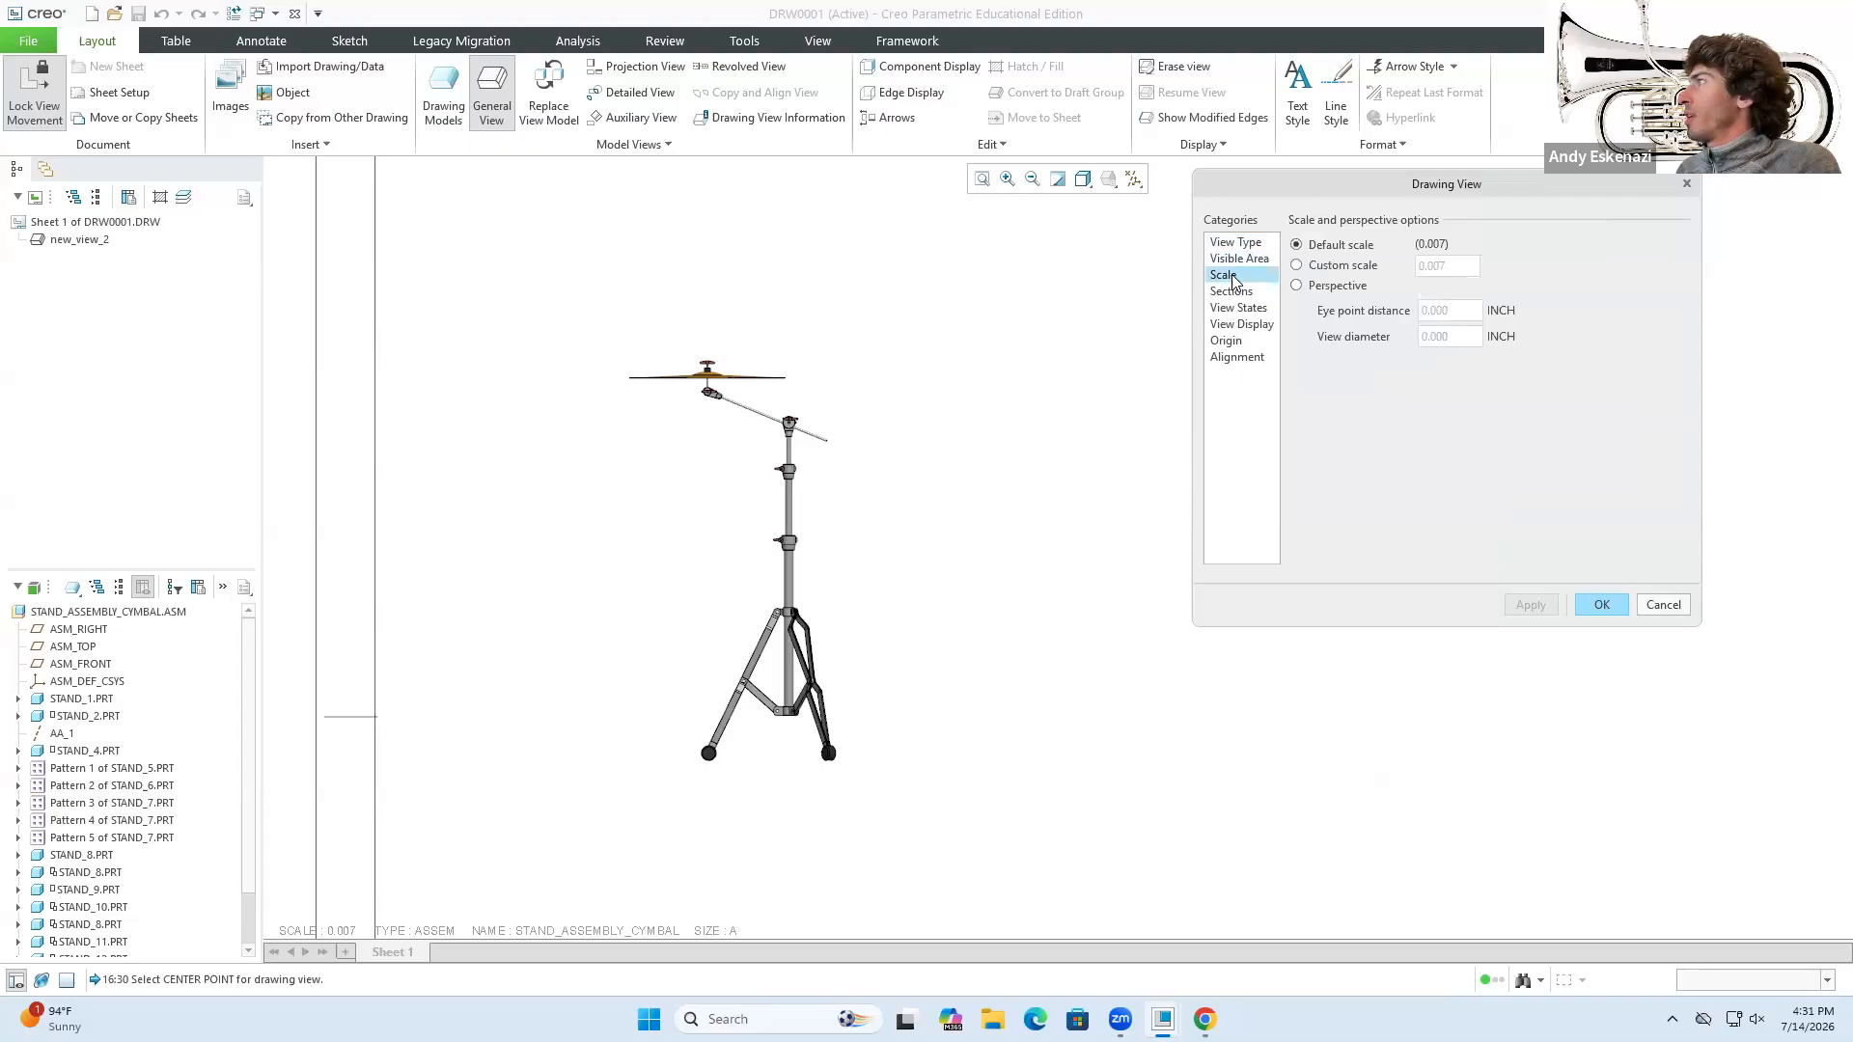
click(1341, 267)
click(1457, 266)
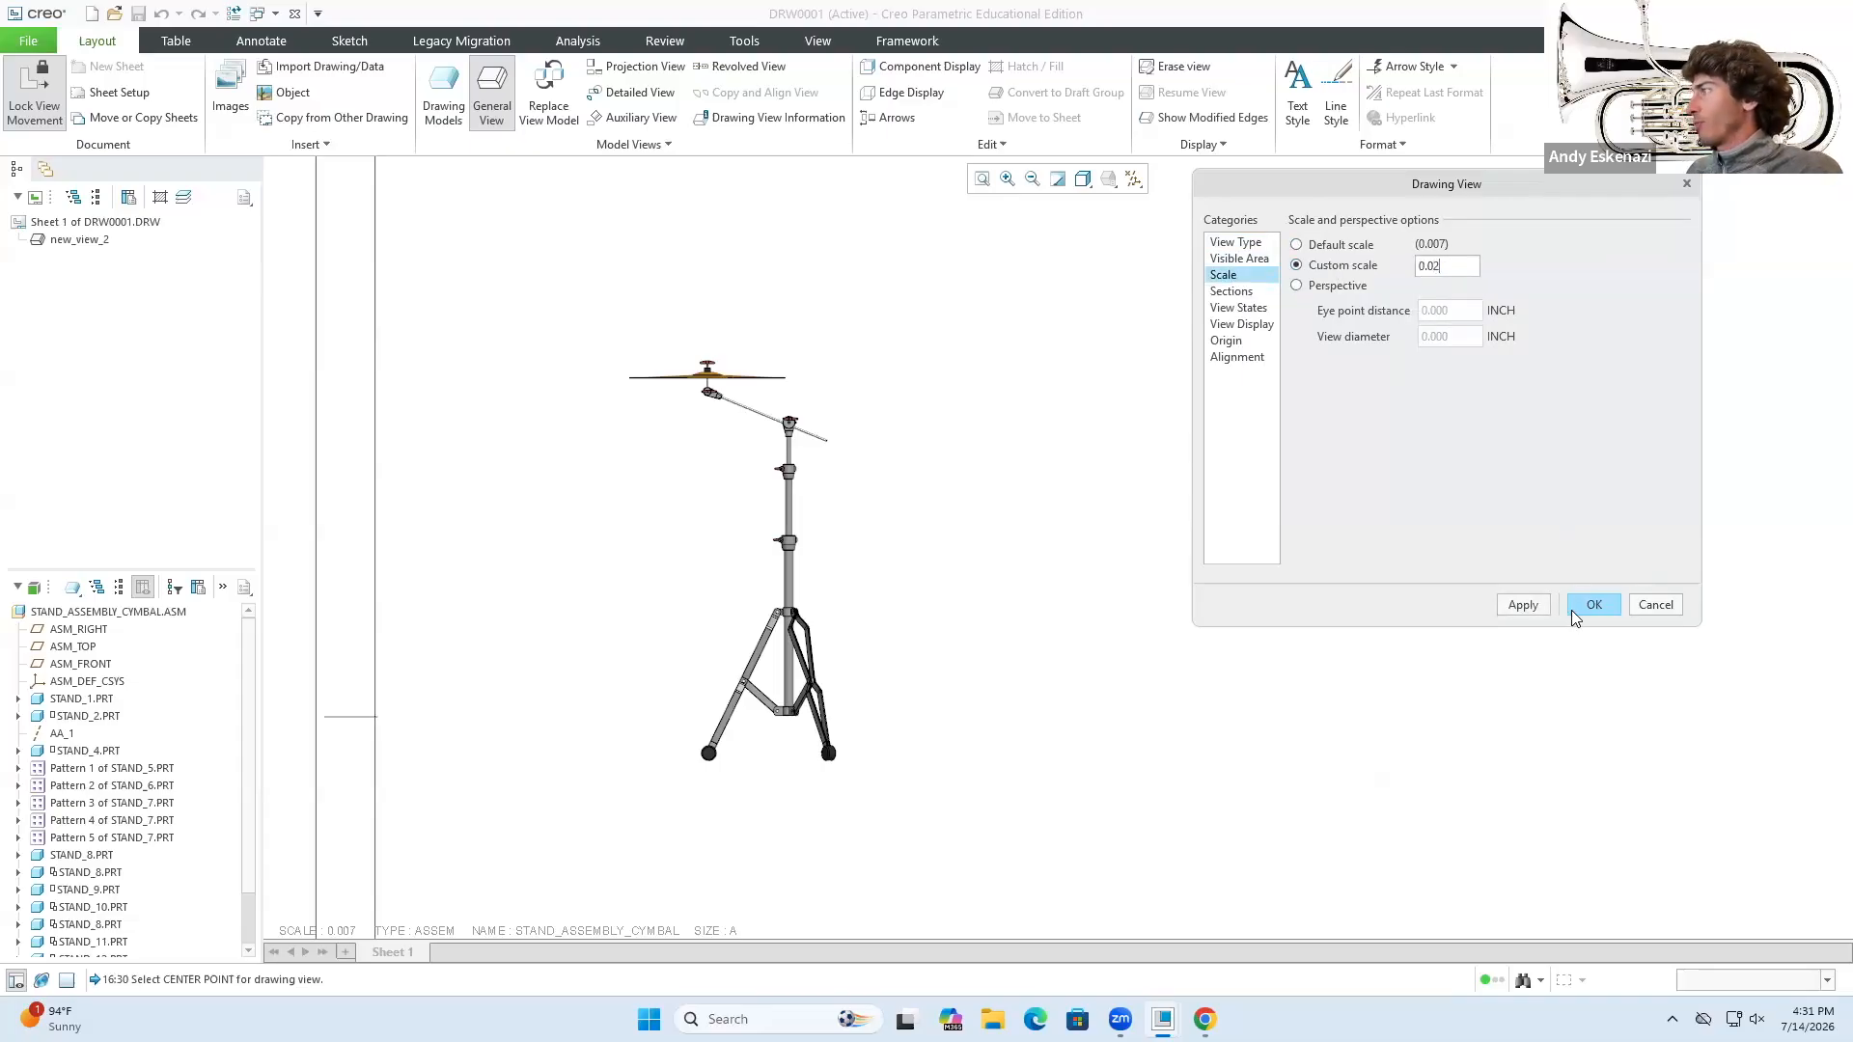
click(1525, 605)
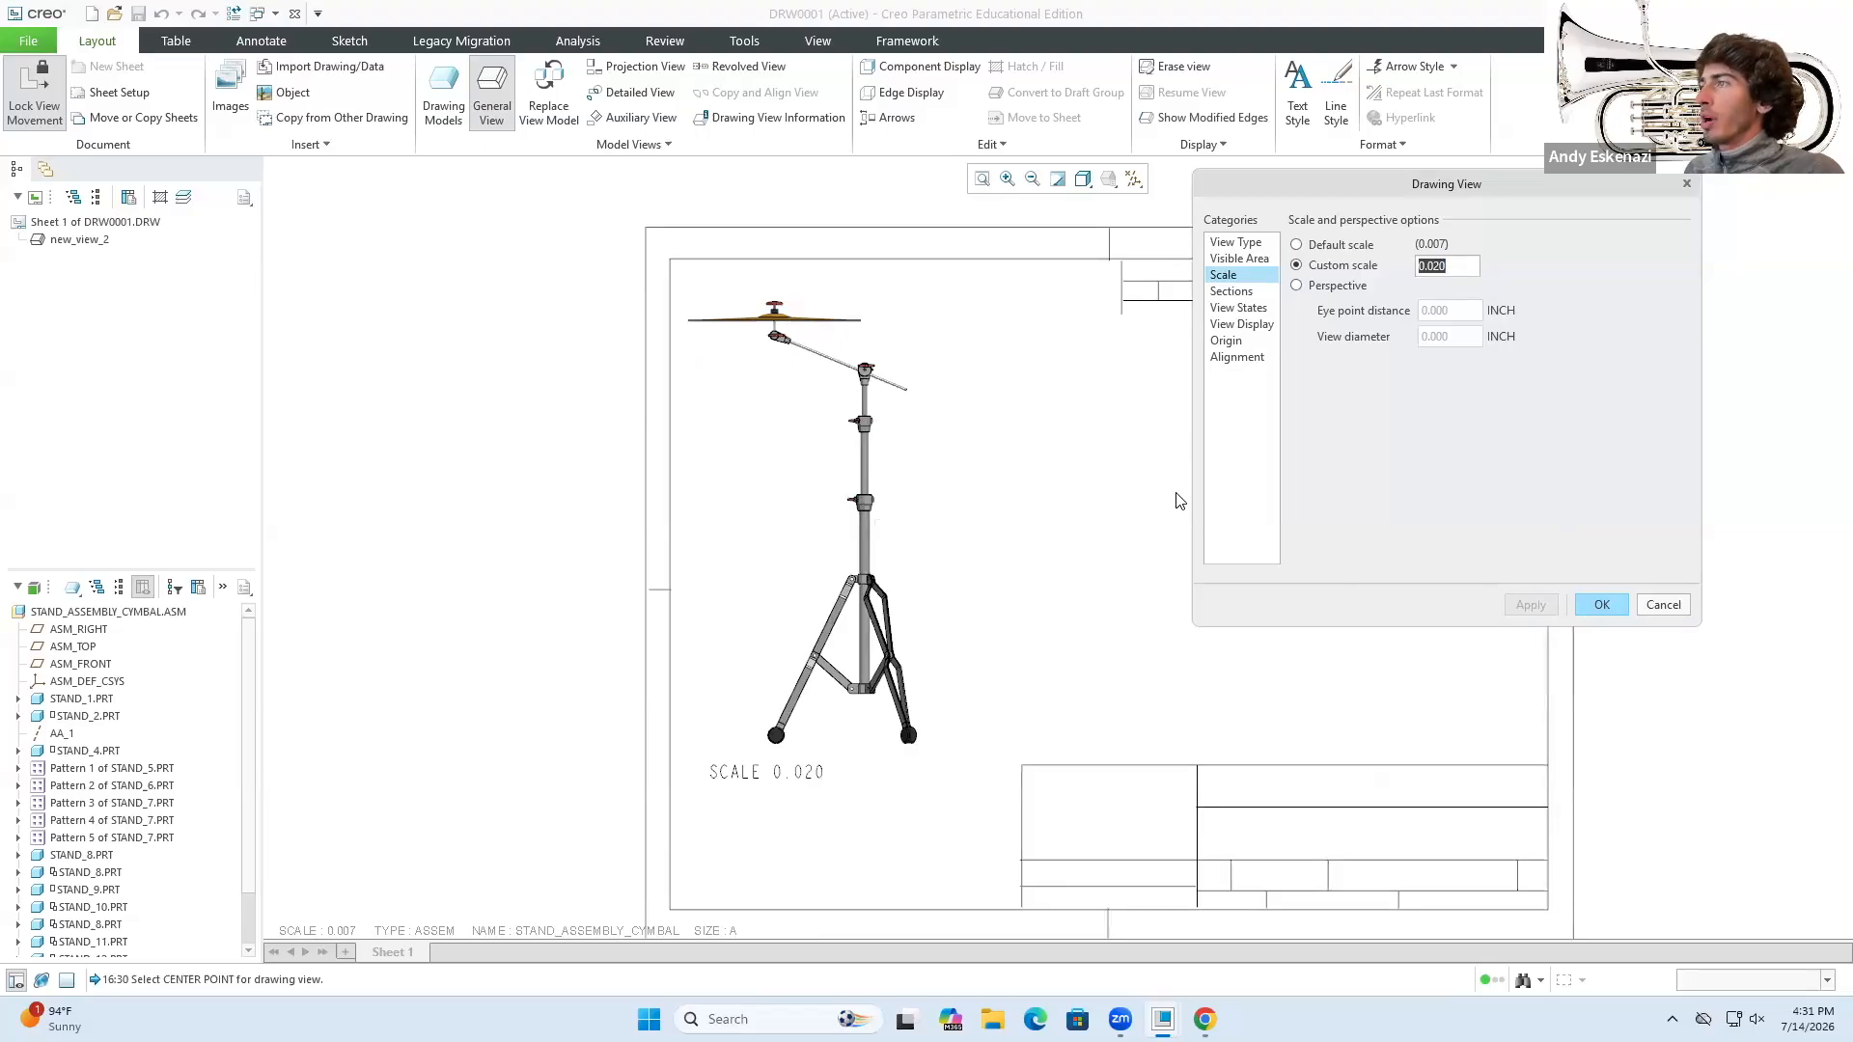
click(1625, 606)
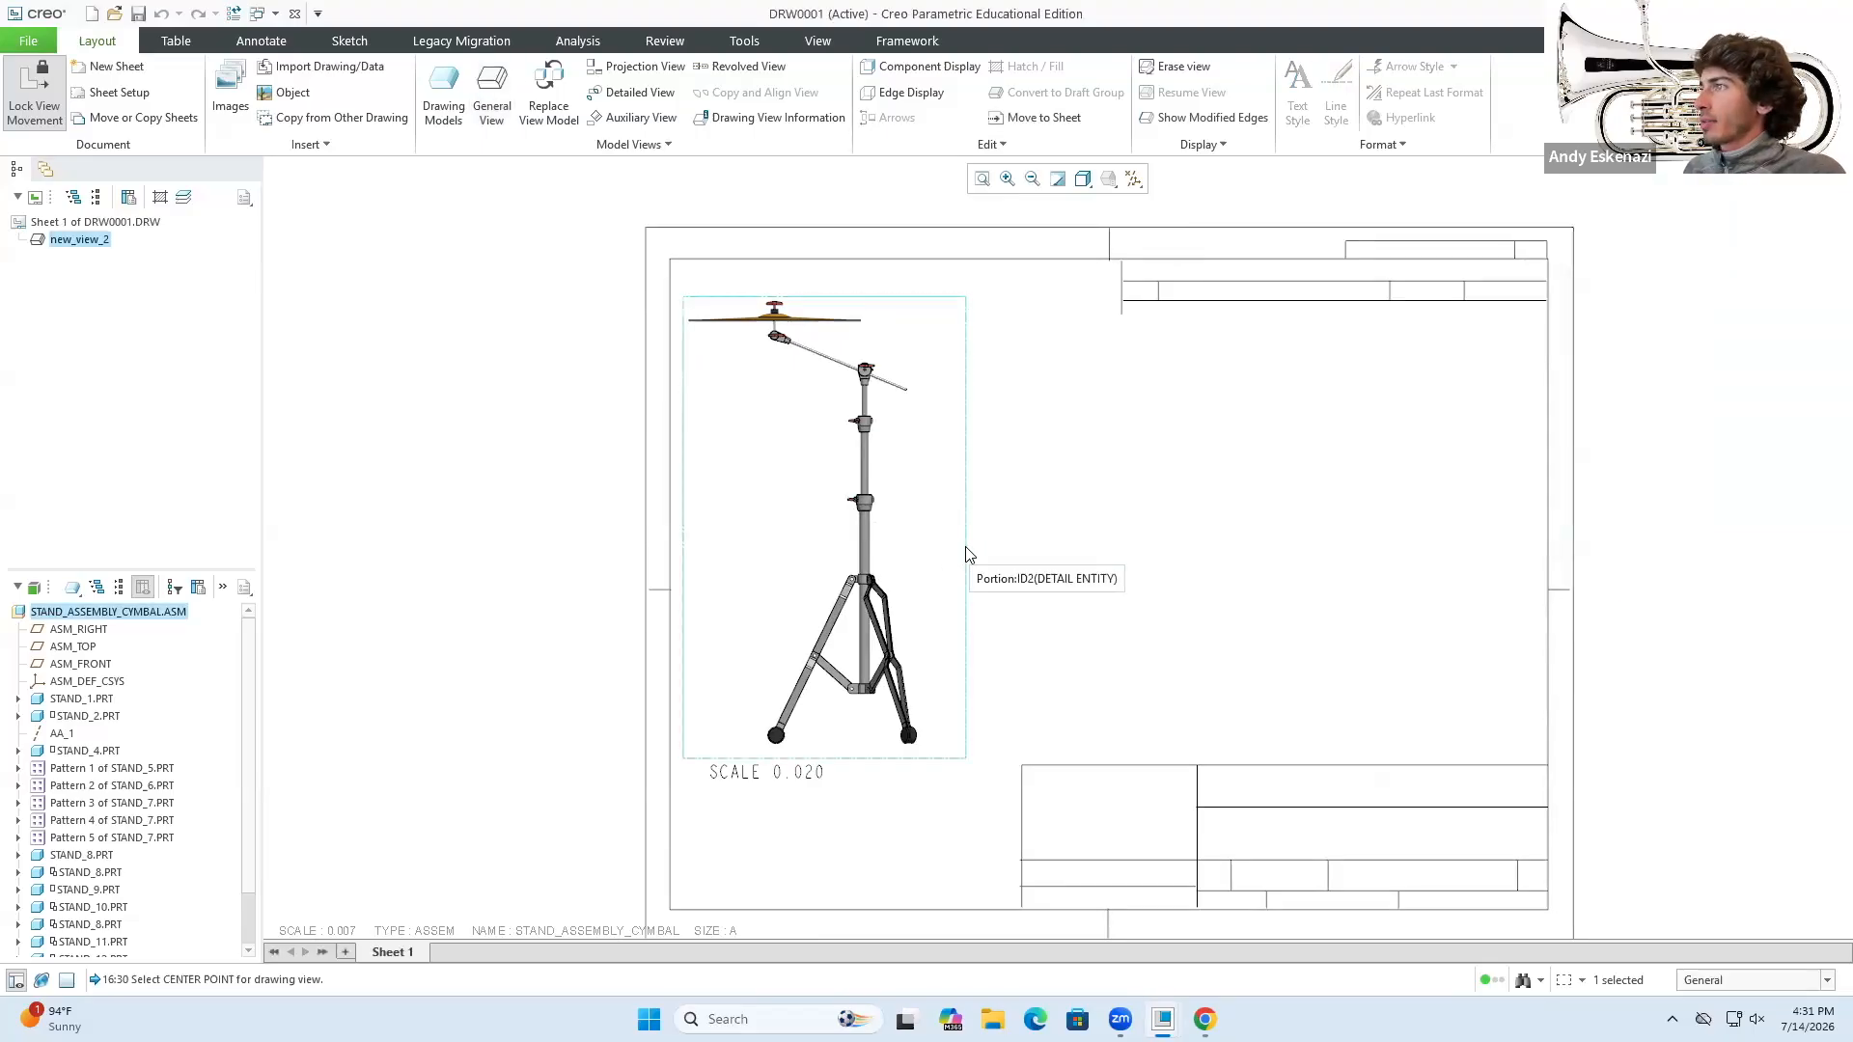
- Try to grab the front view by its border and corners to move it on the sheet
click(965, 564)
click(965, 564)
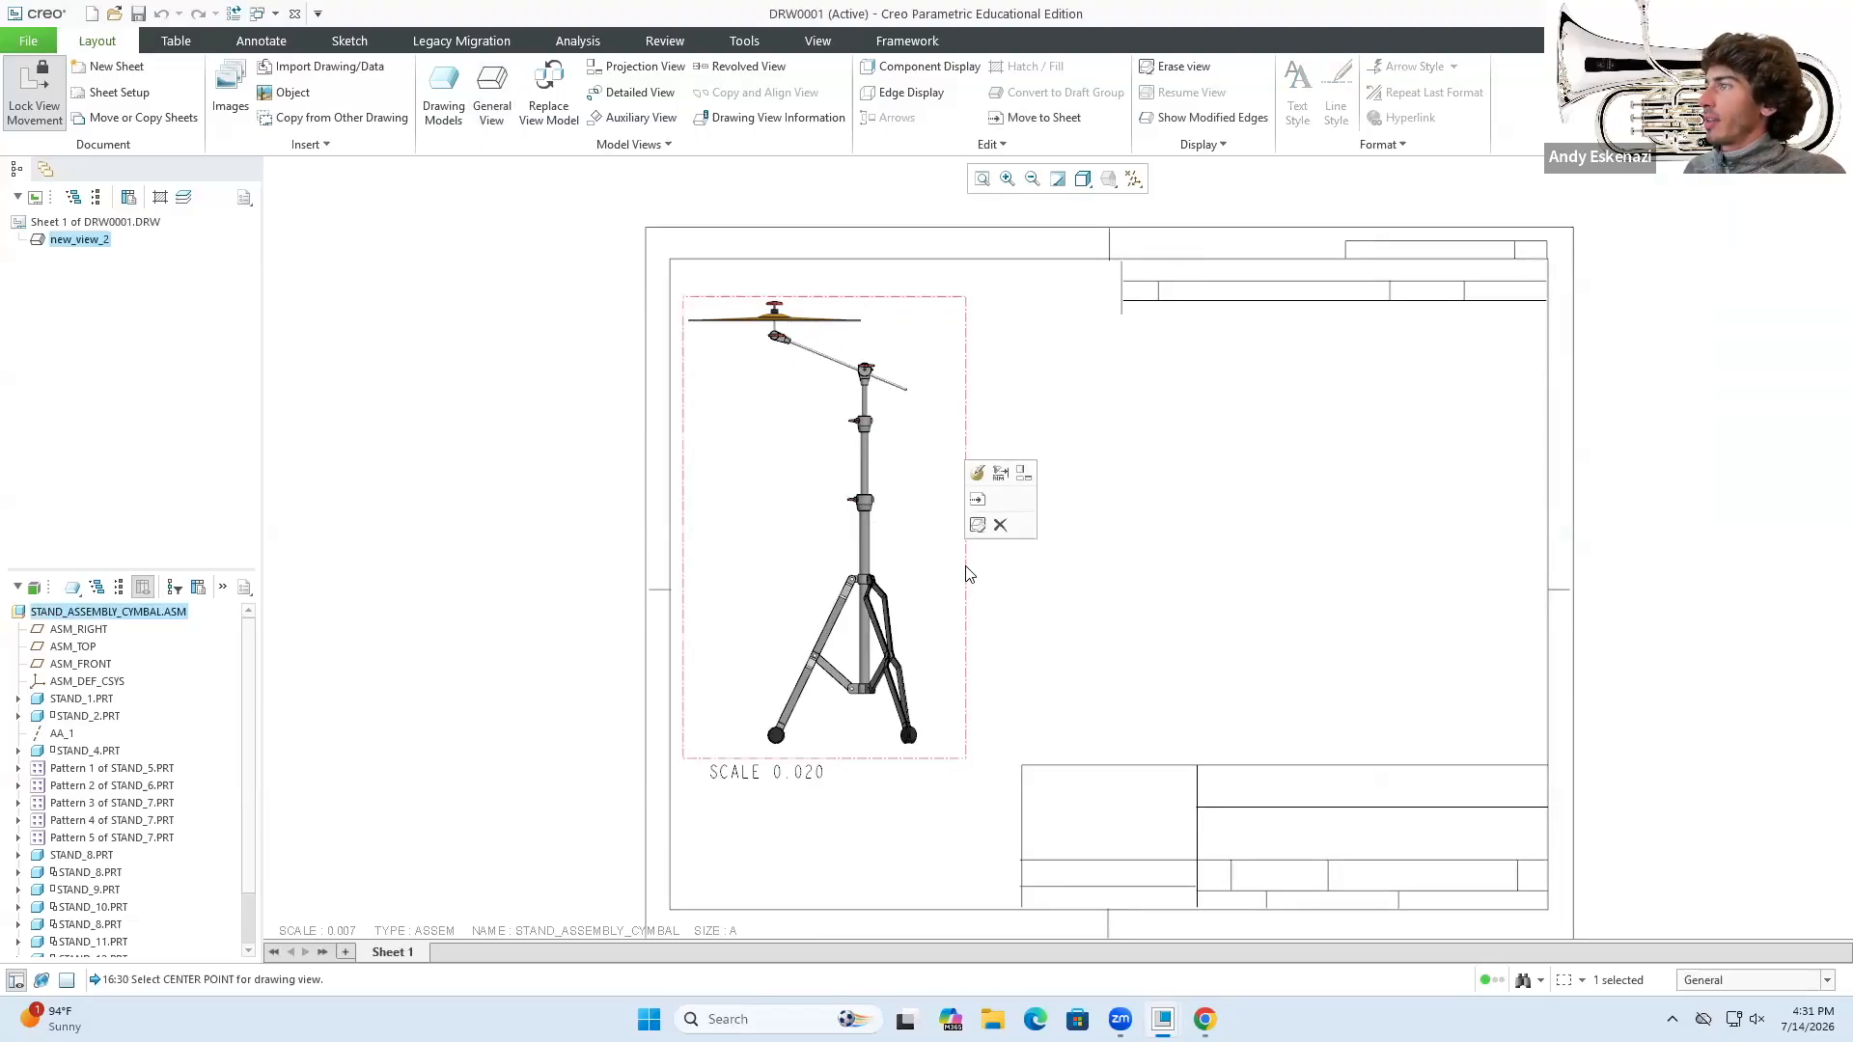
click(966, 580)
click(968, 586)
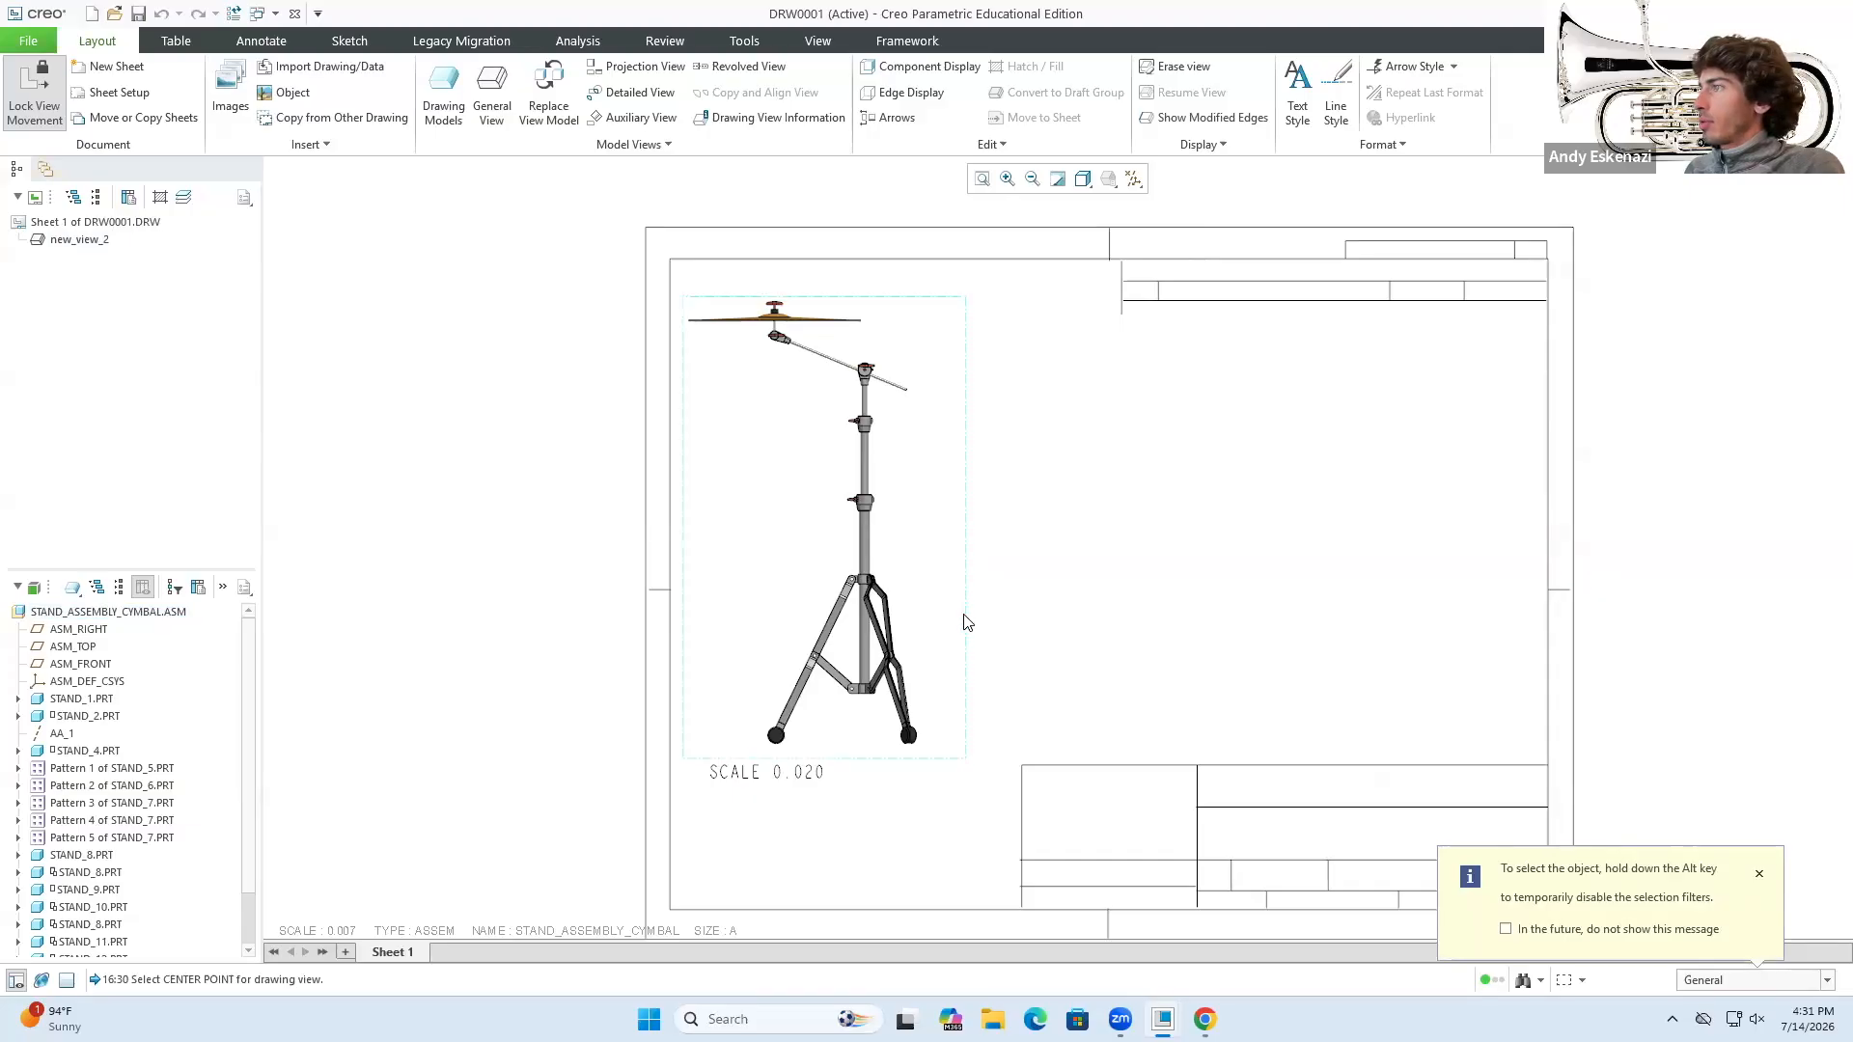
click(968, 596)
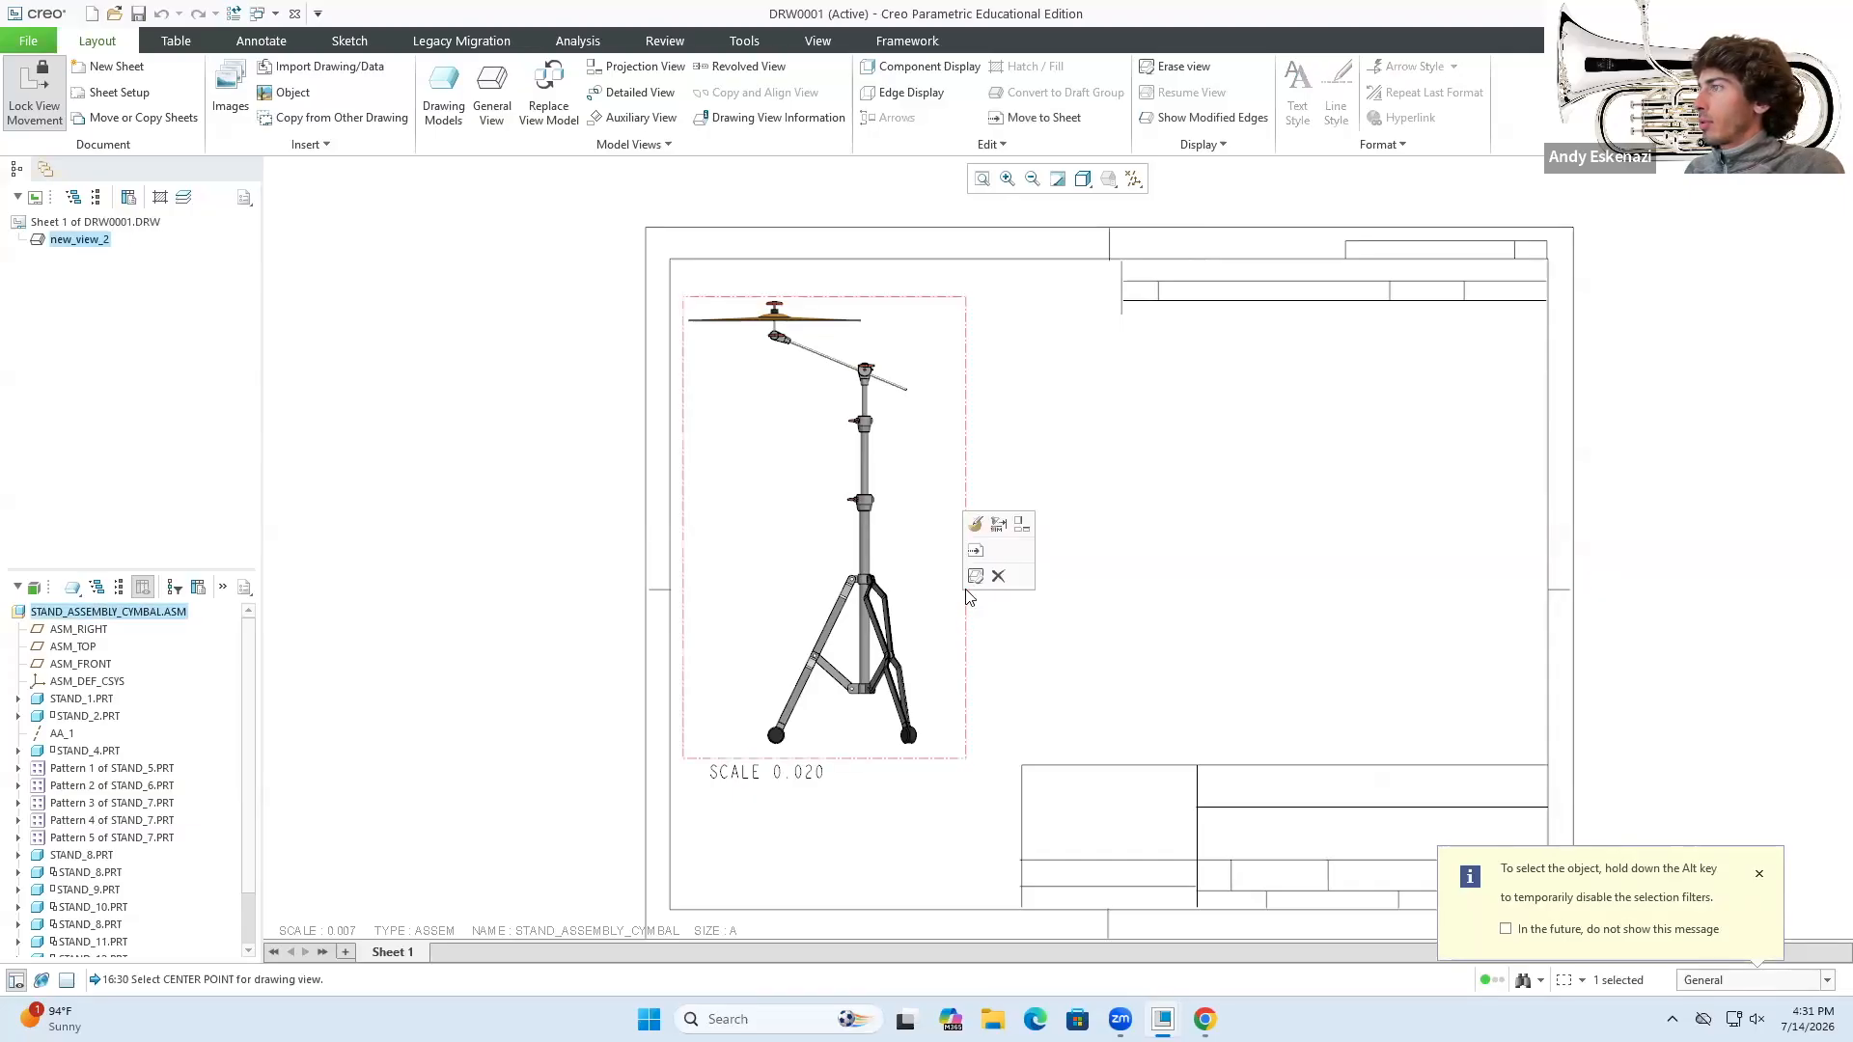
click(959, 304)
click(980, 310)
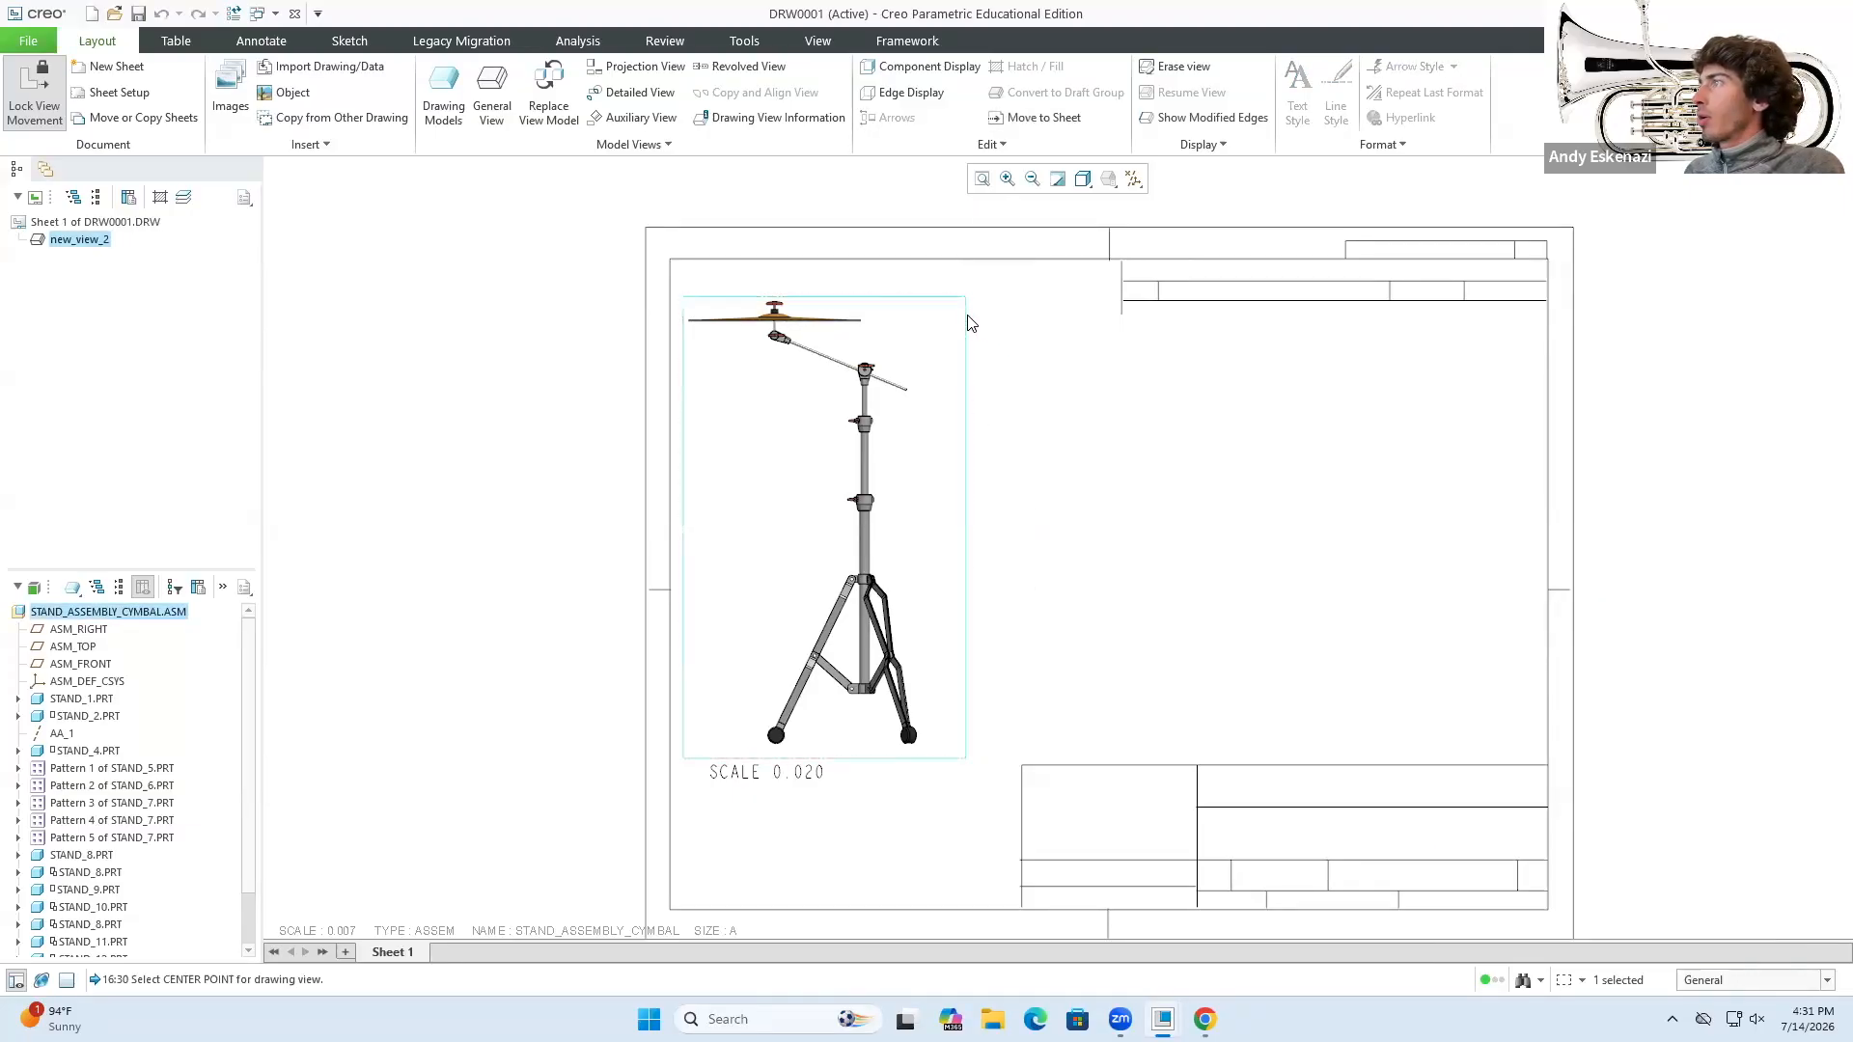
click(964, 373)
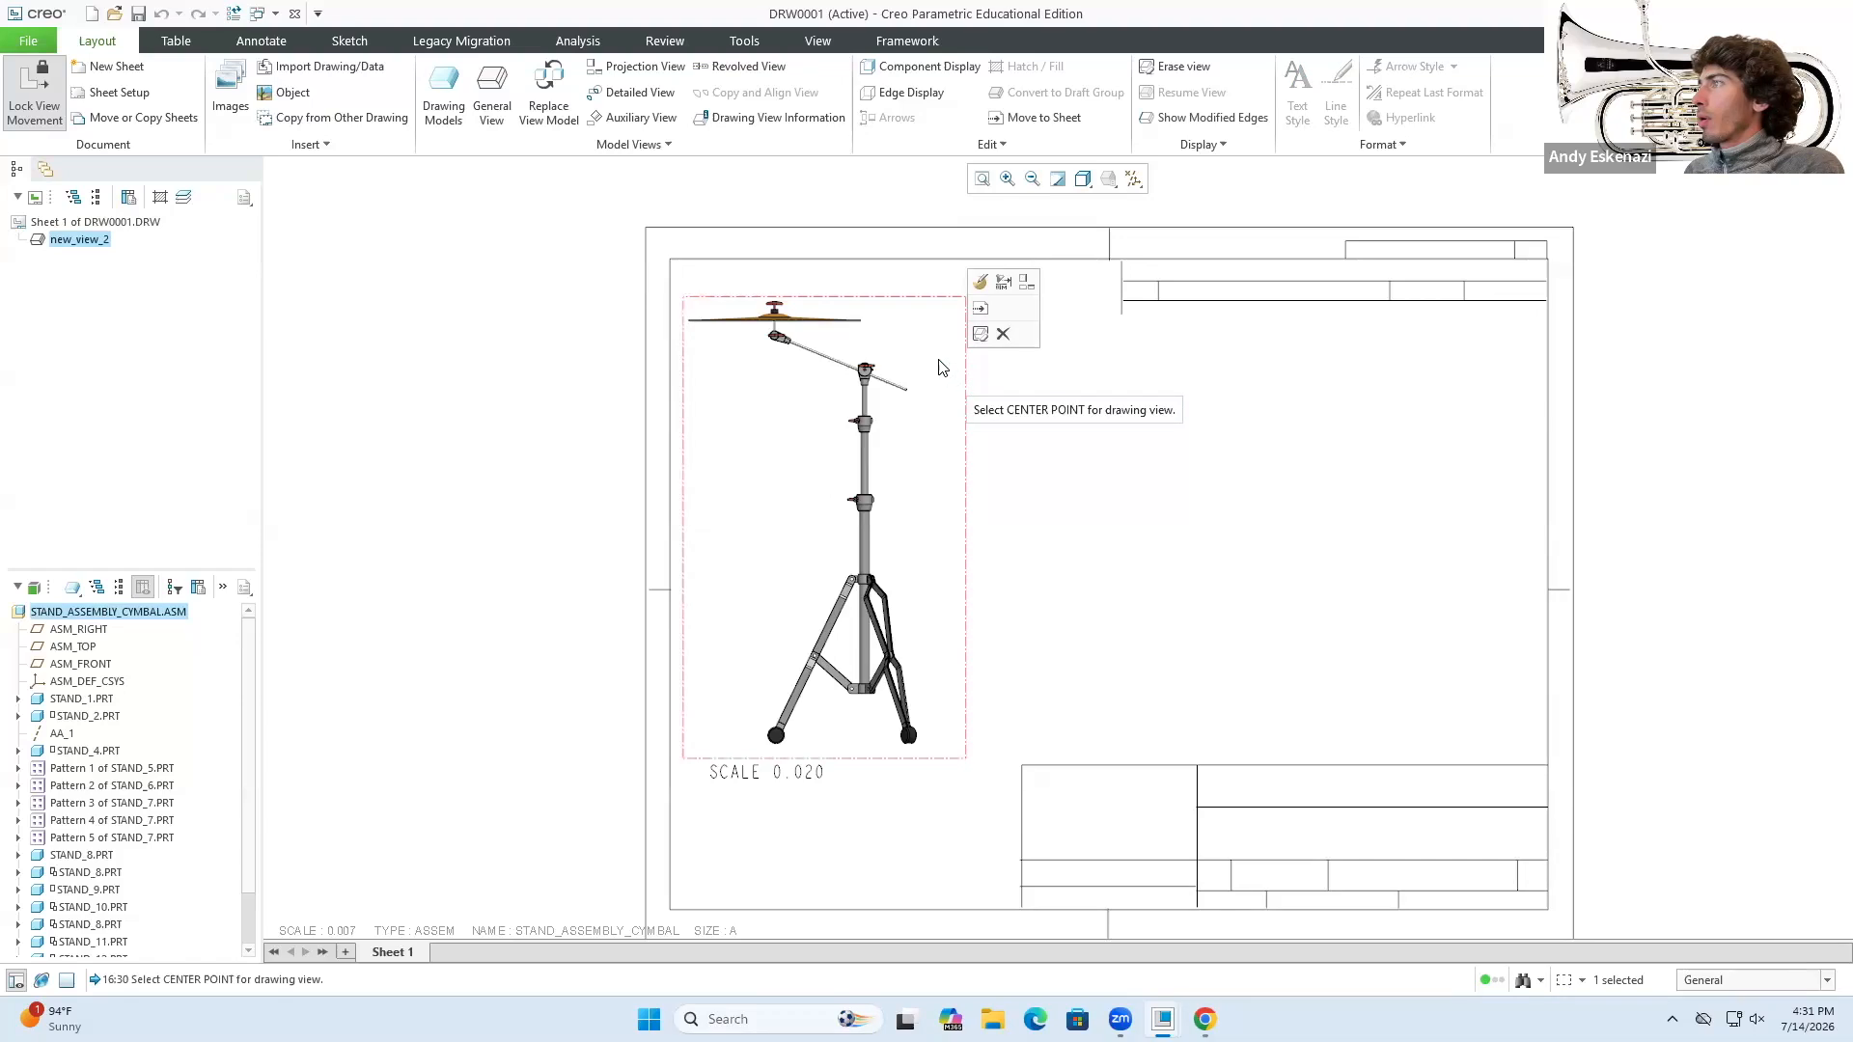
click(694, 301)
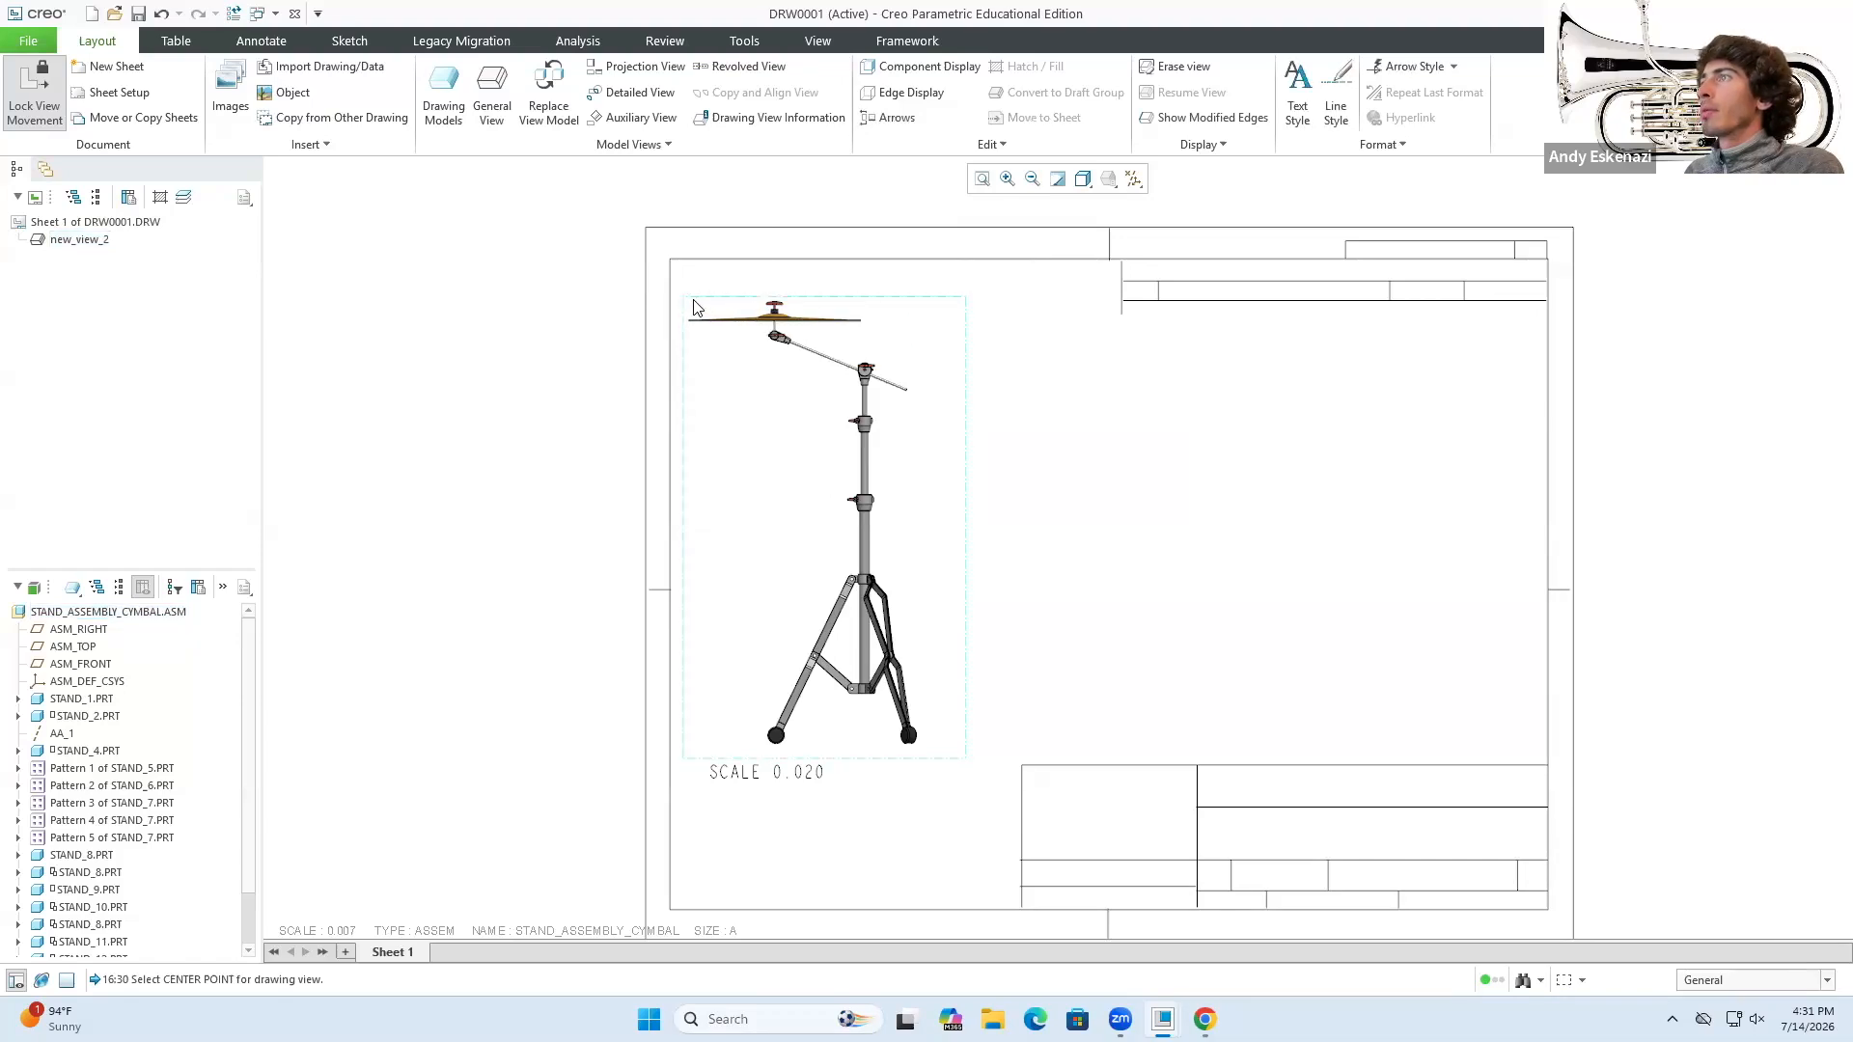
click(691, 301)
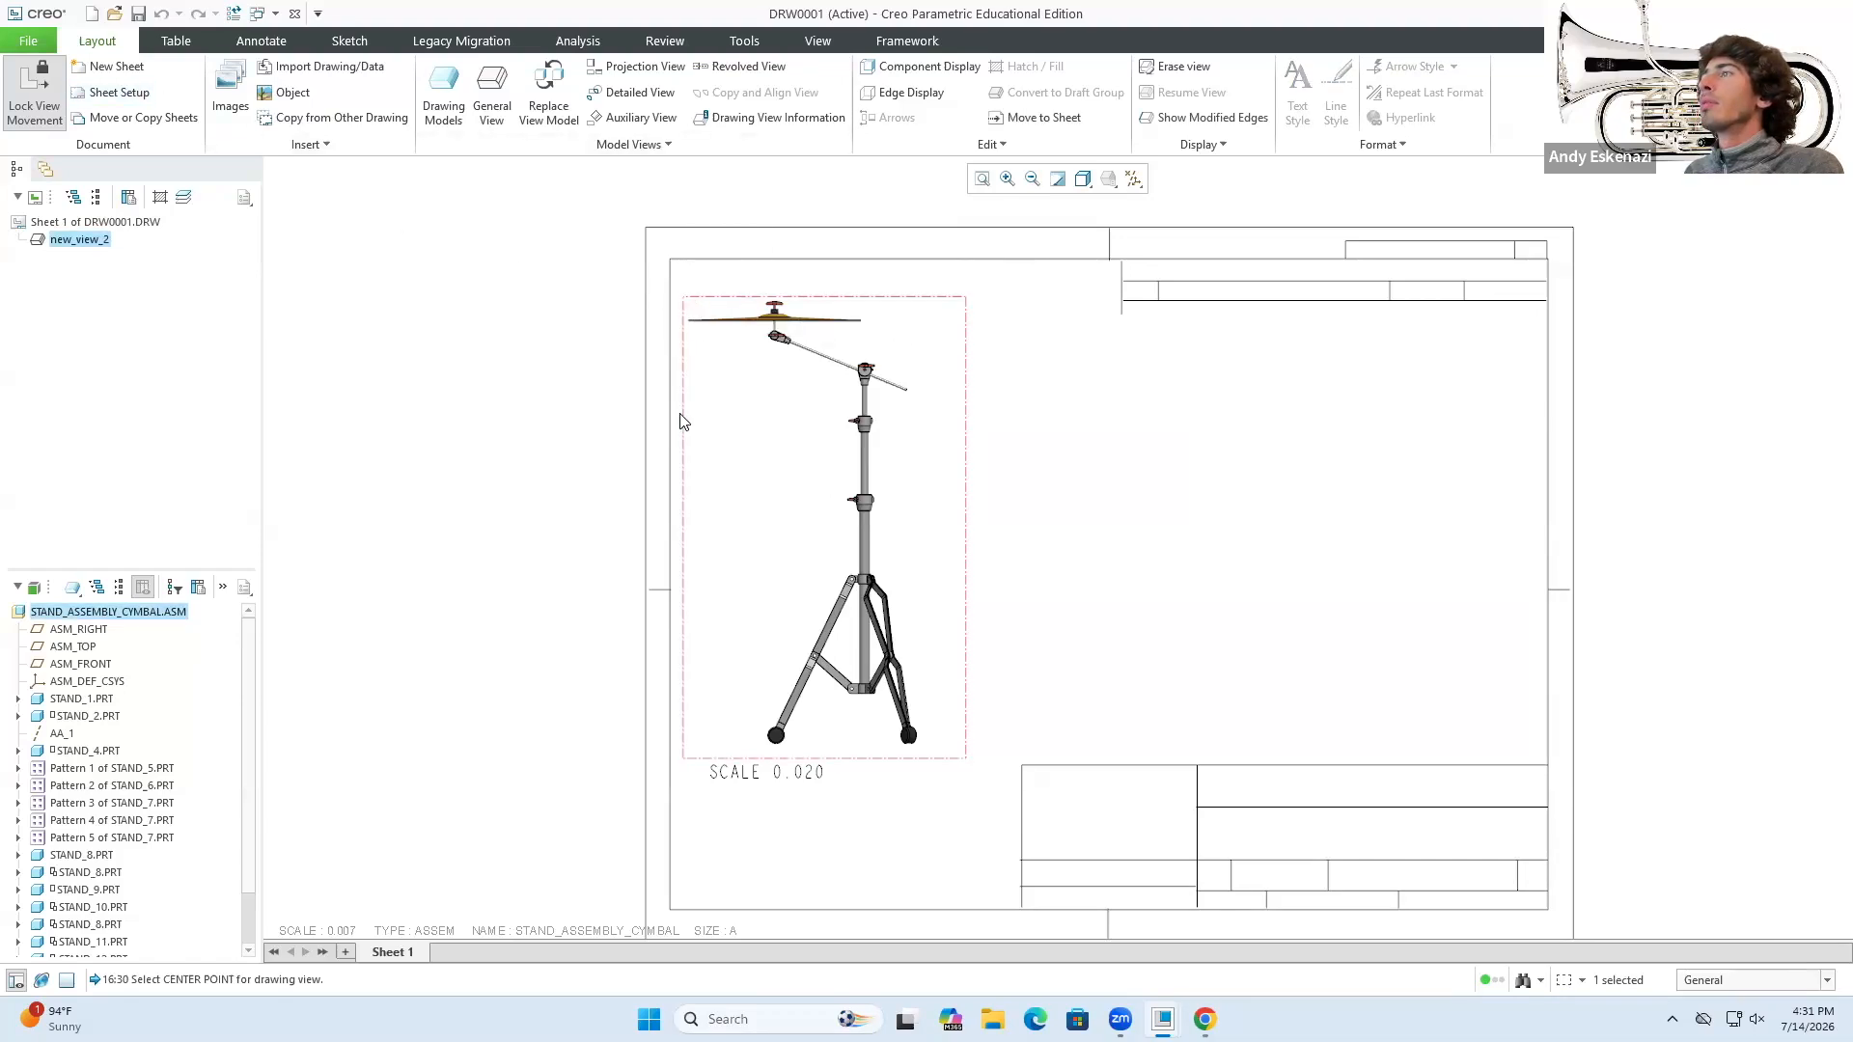
click(725, 416)
click(682, 463)
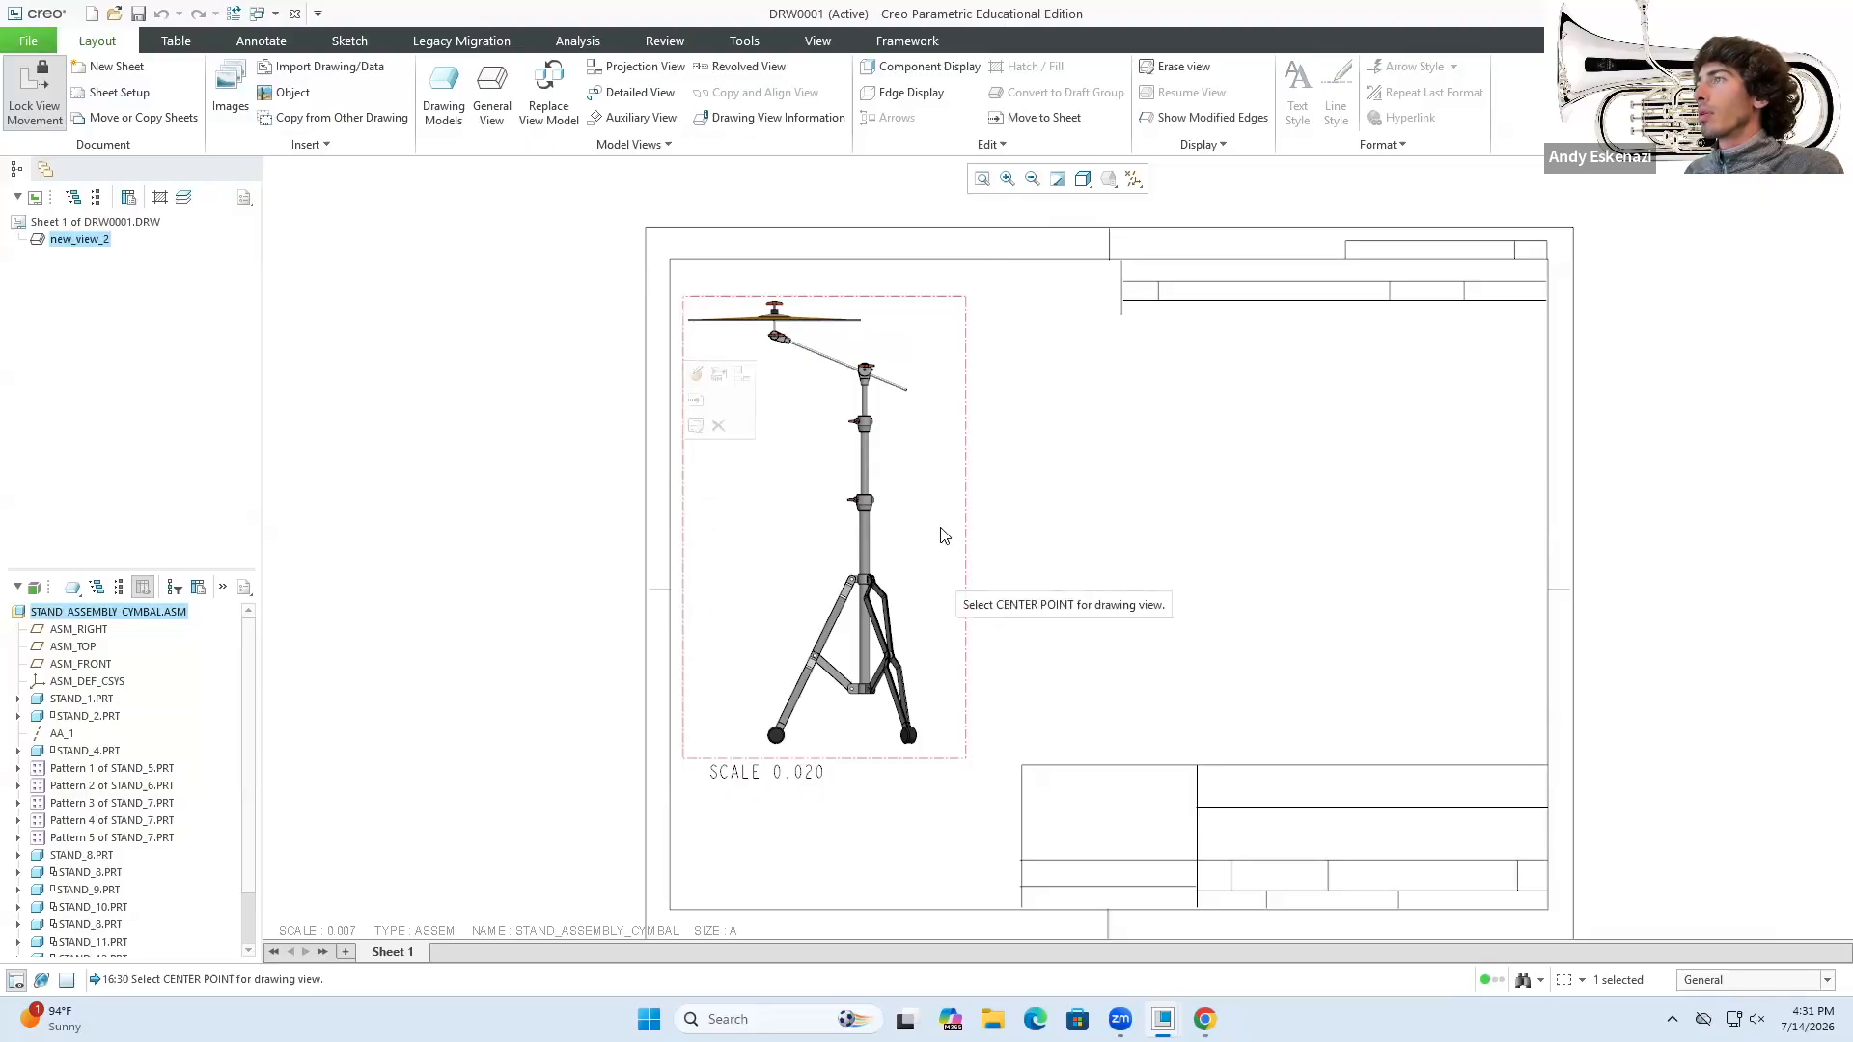
click(992, 720)
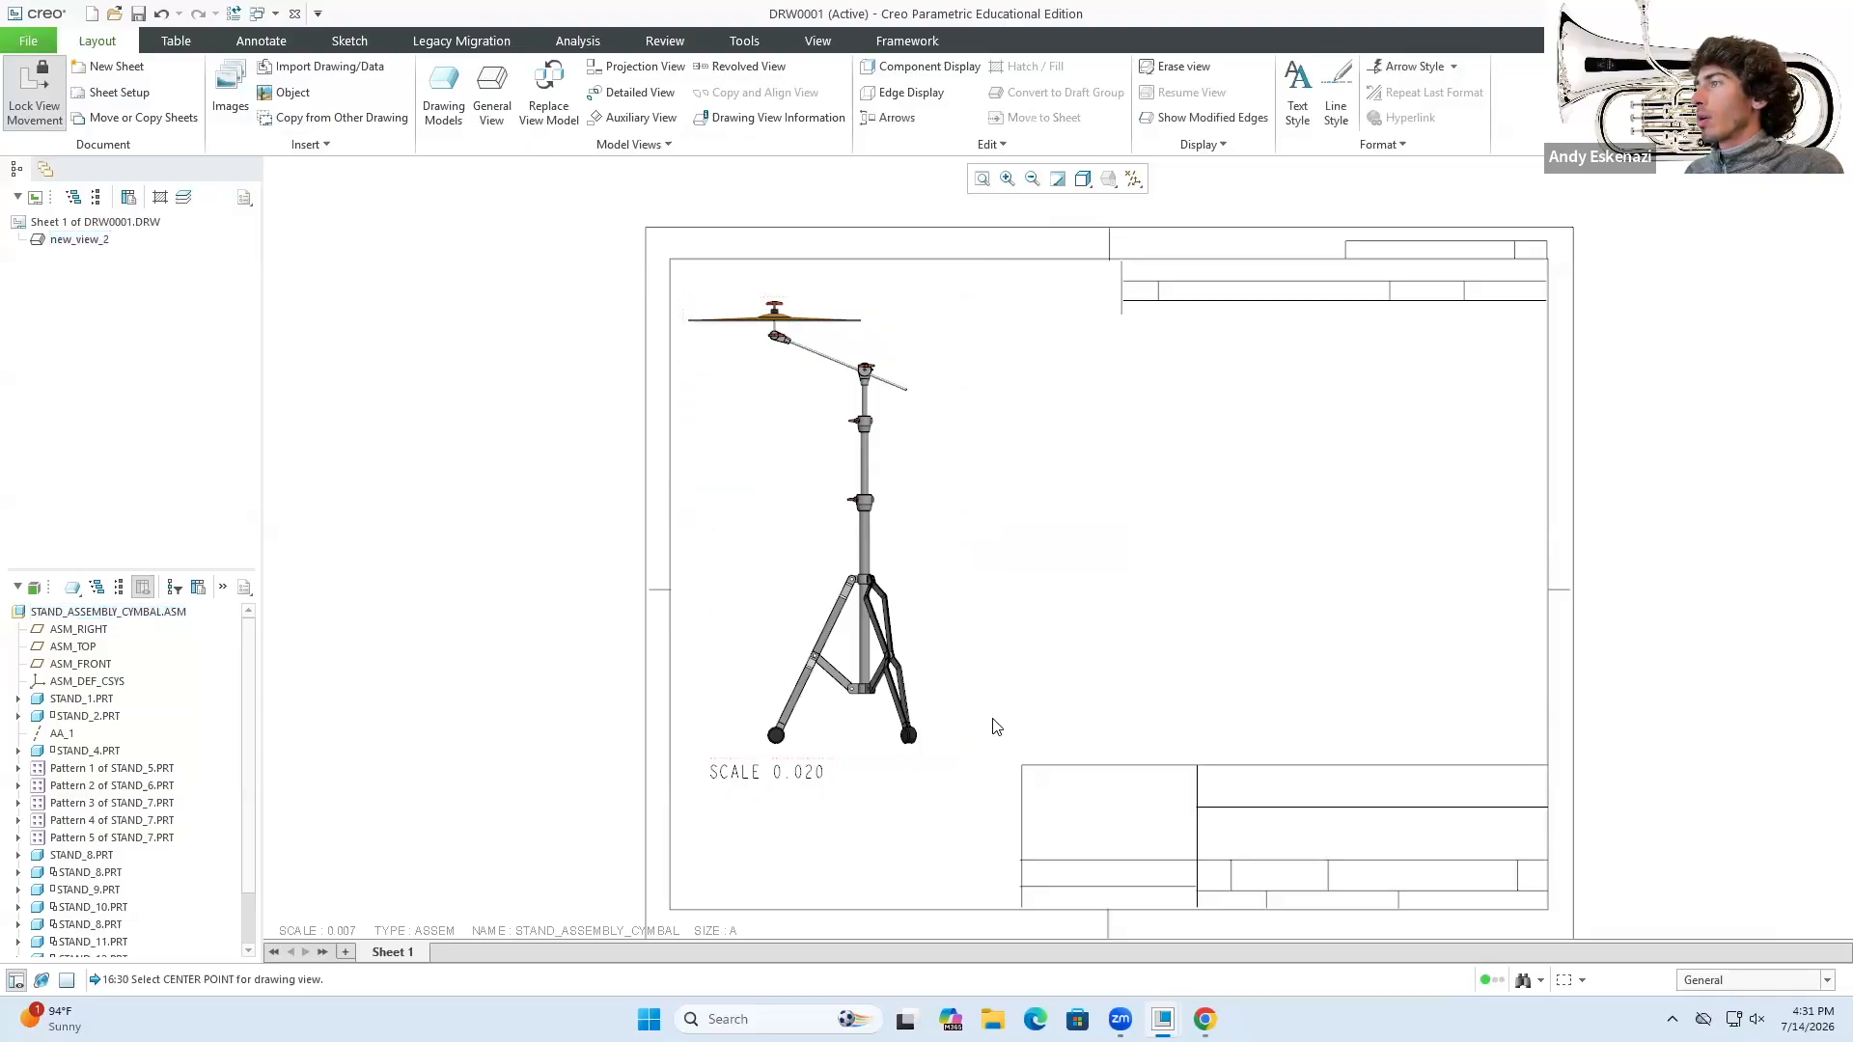
- Delete the scale note below the front view
click(797, 774)
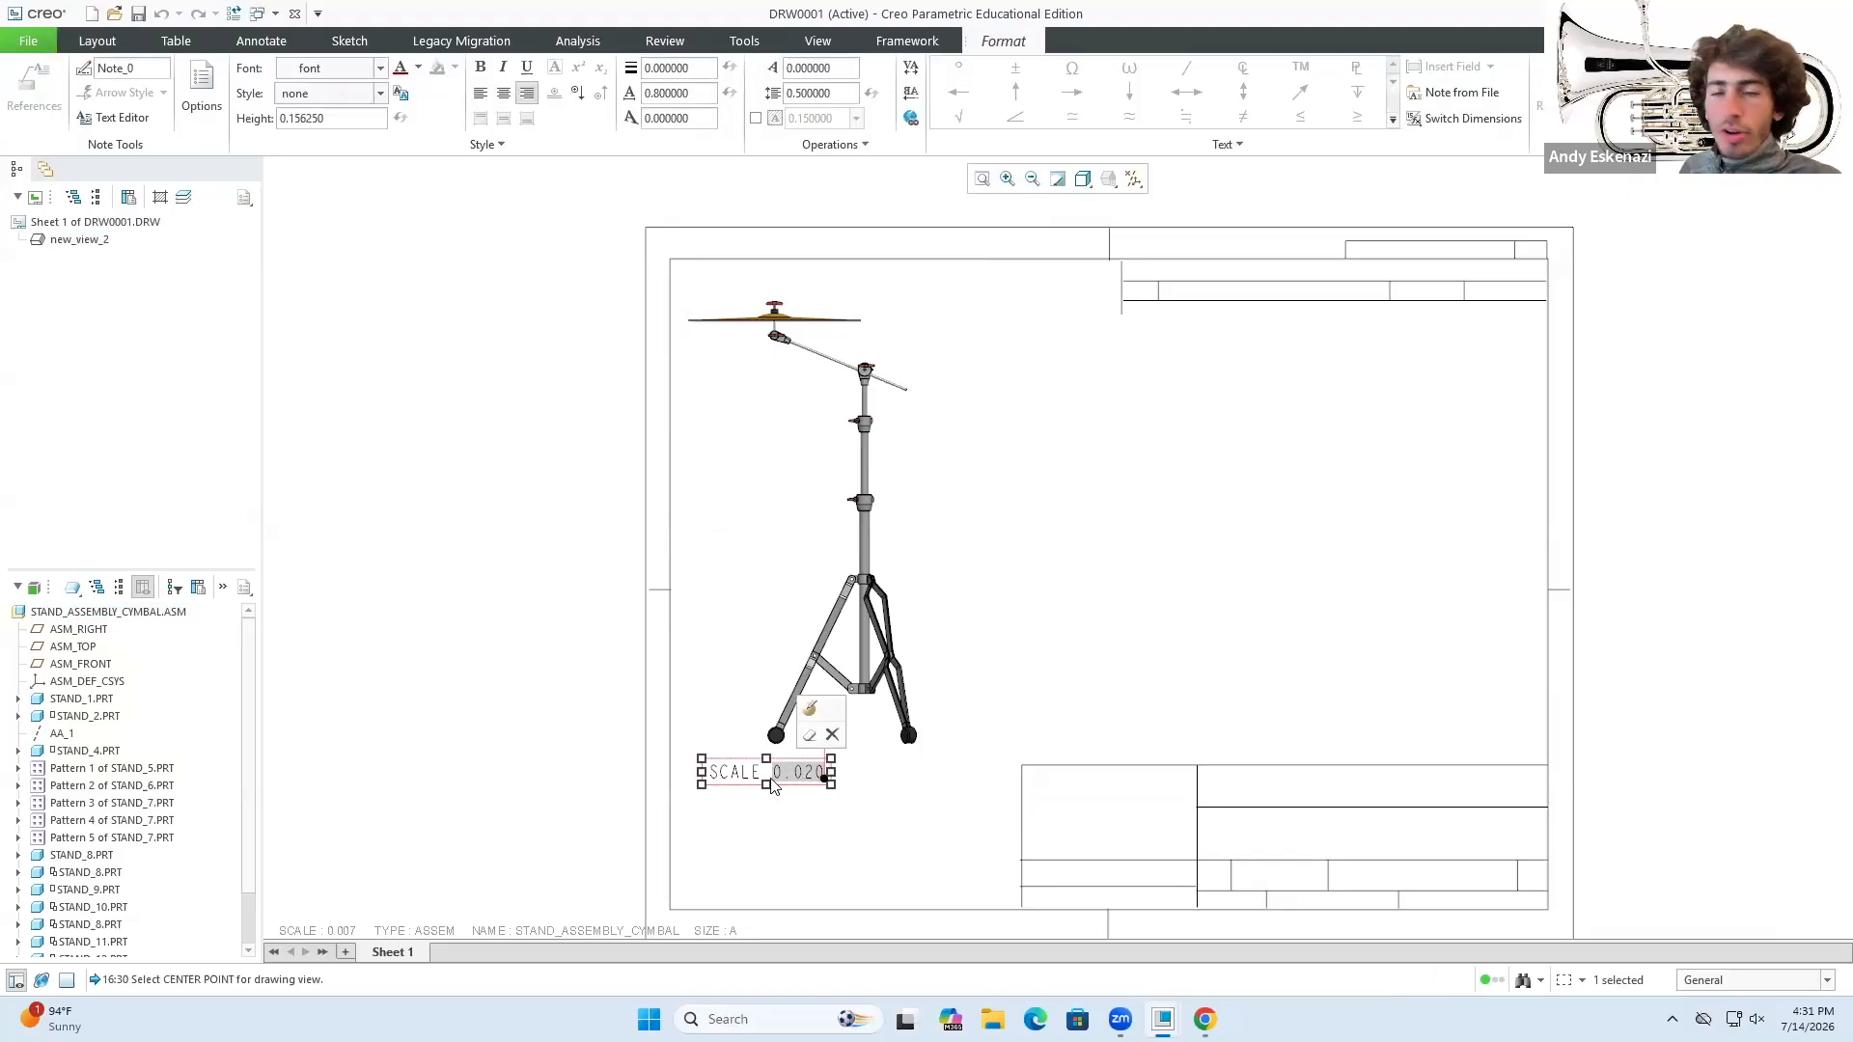
click(930, 720)
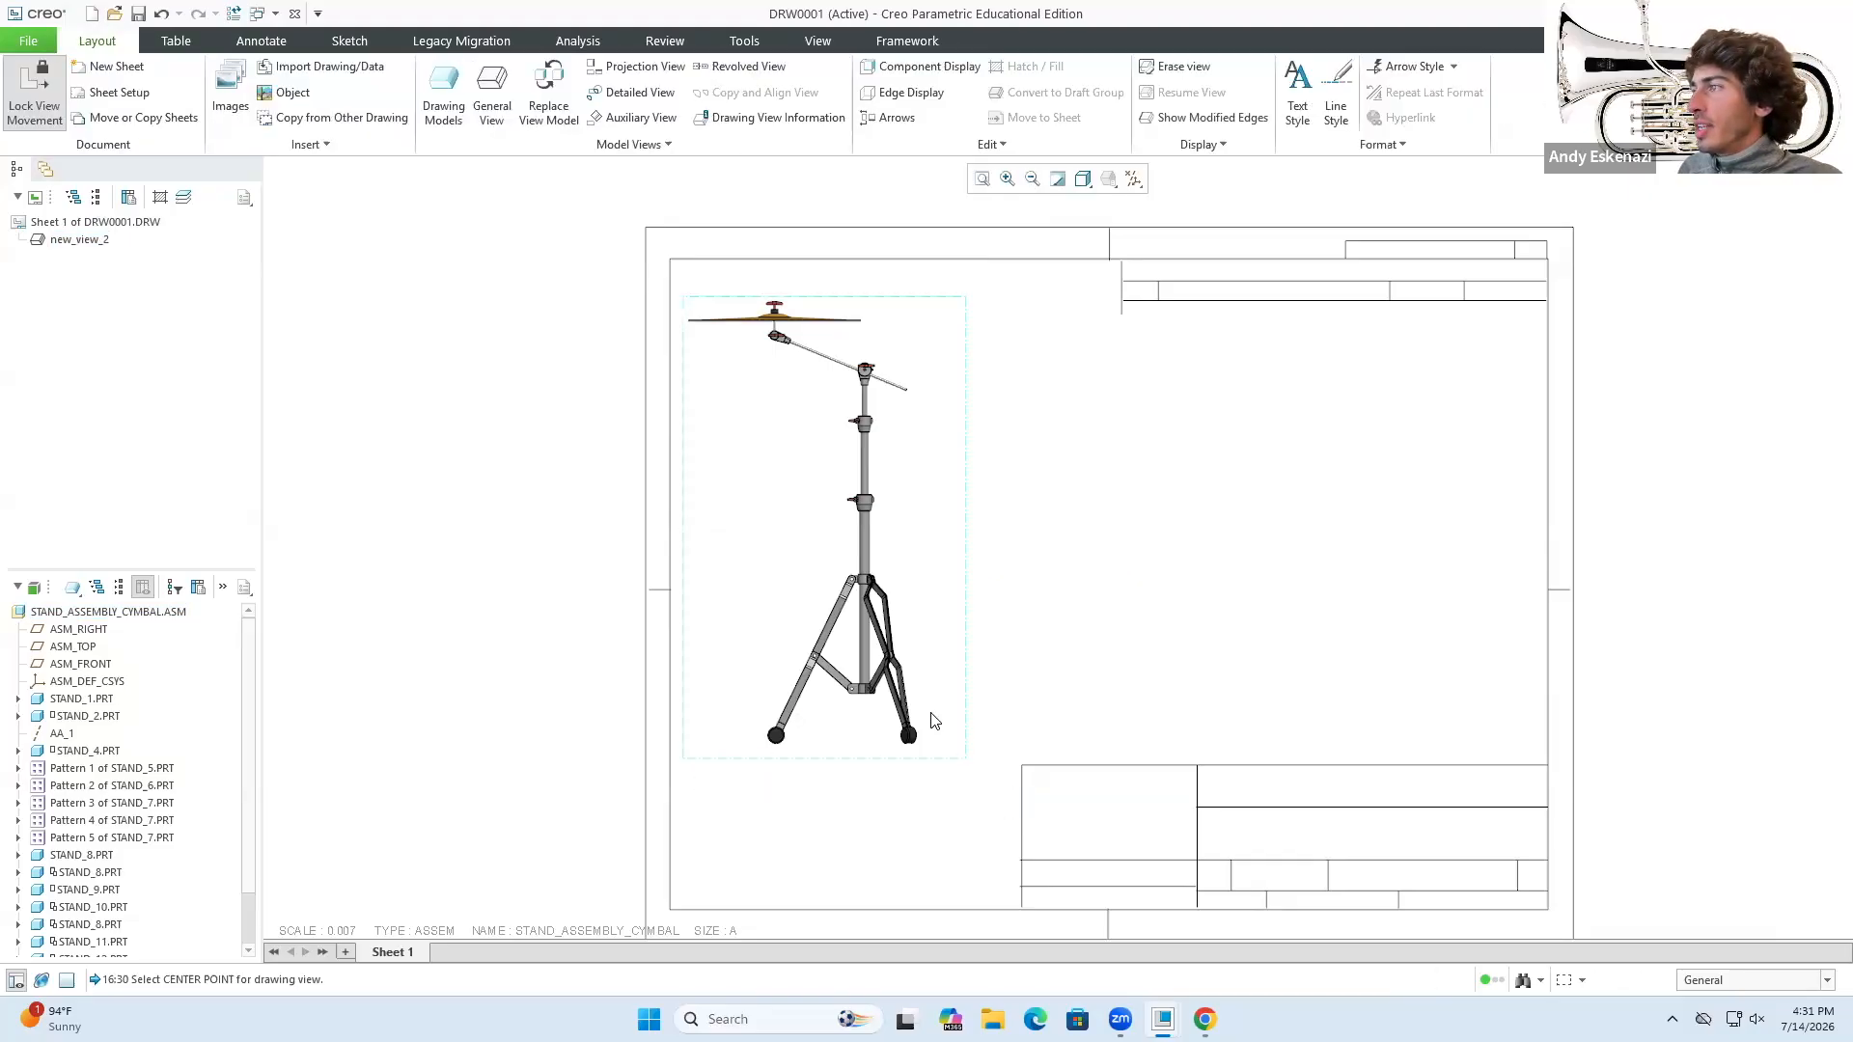
- Unlock view movement and reposition the front view in the upper area of the sheet, just left of the centre
click(965, 754)
click(969, 751)
click(918, 552)
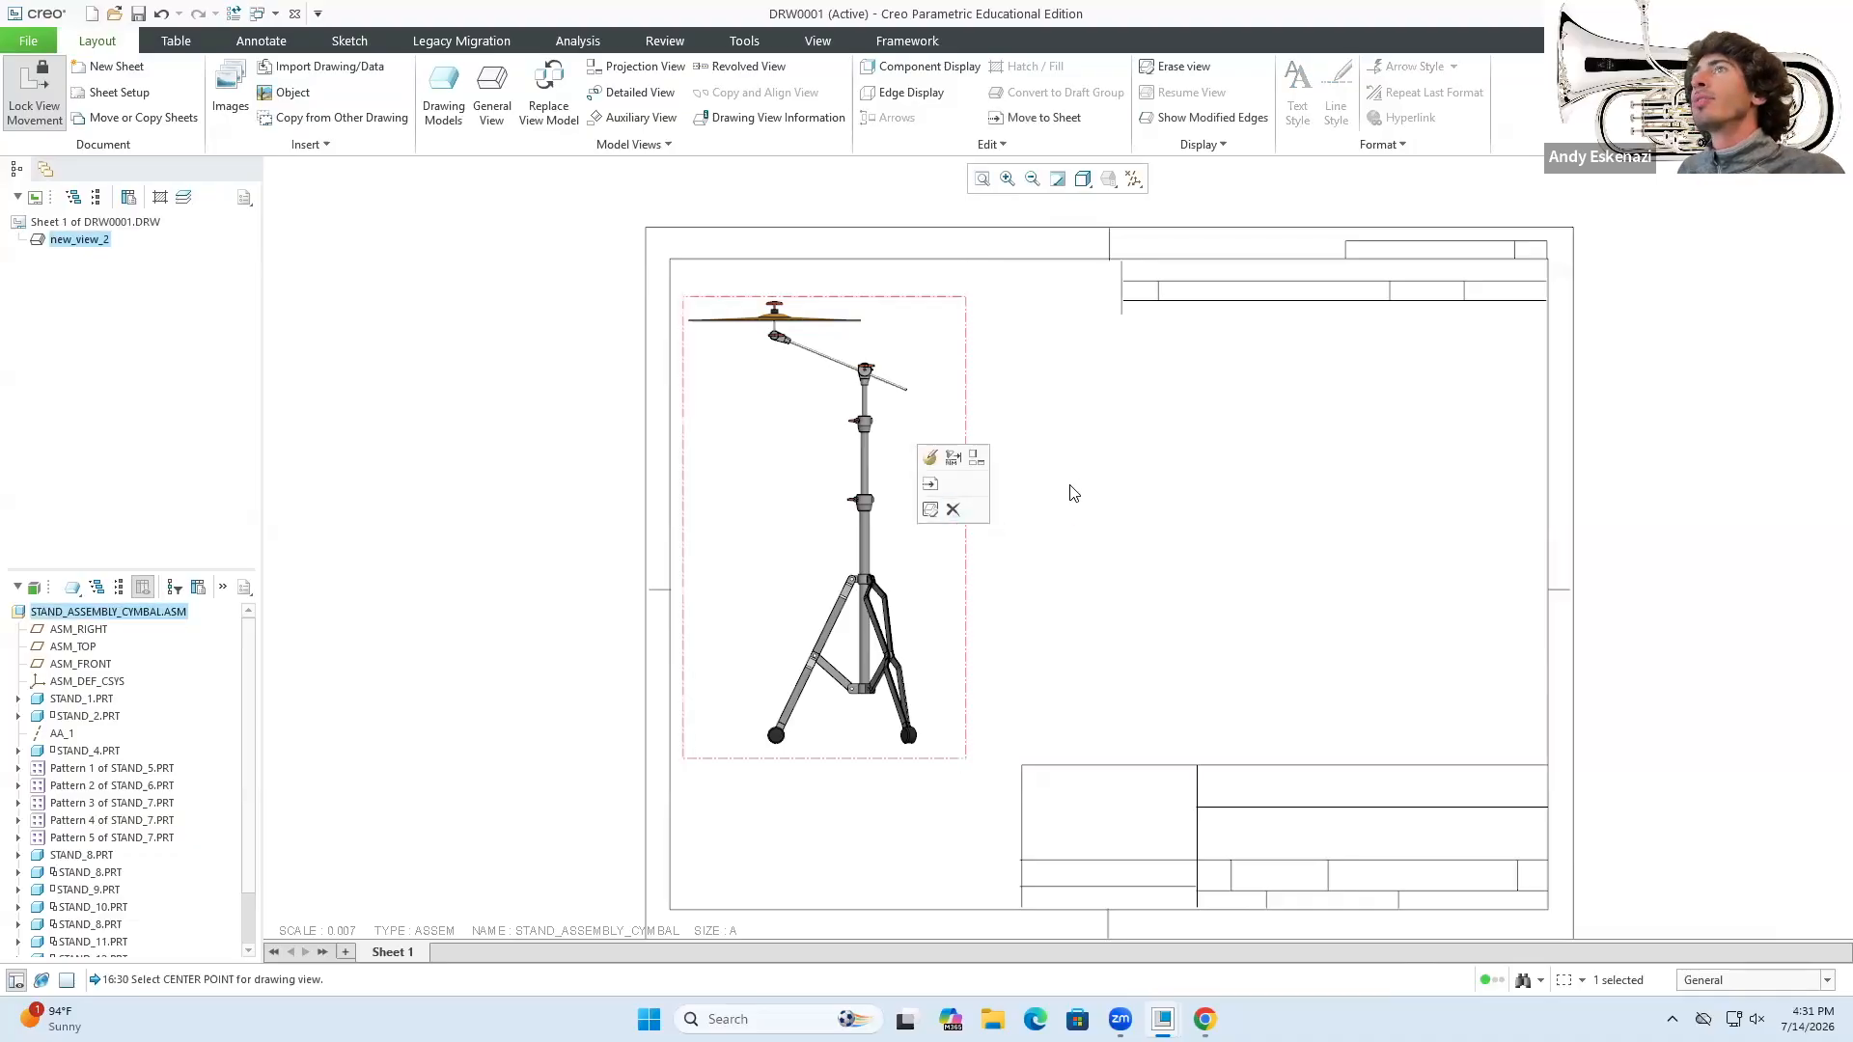
click(32, 106)
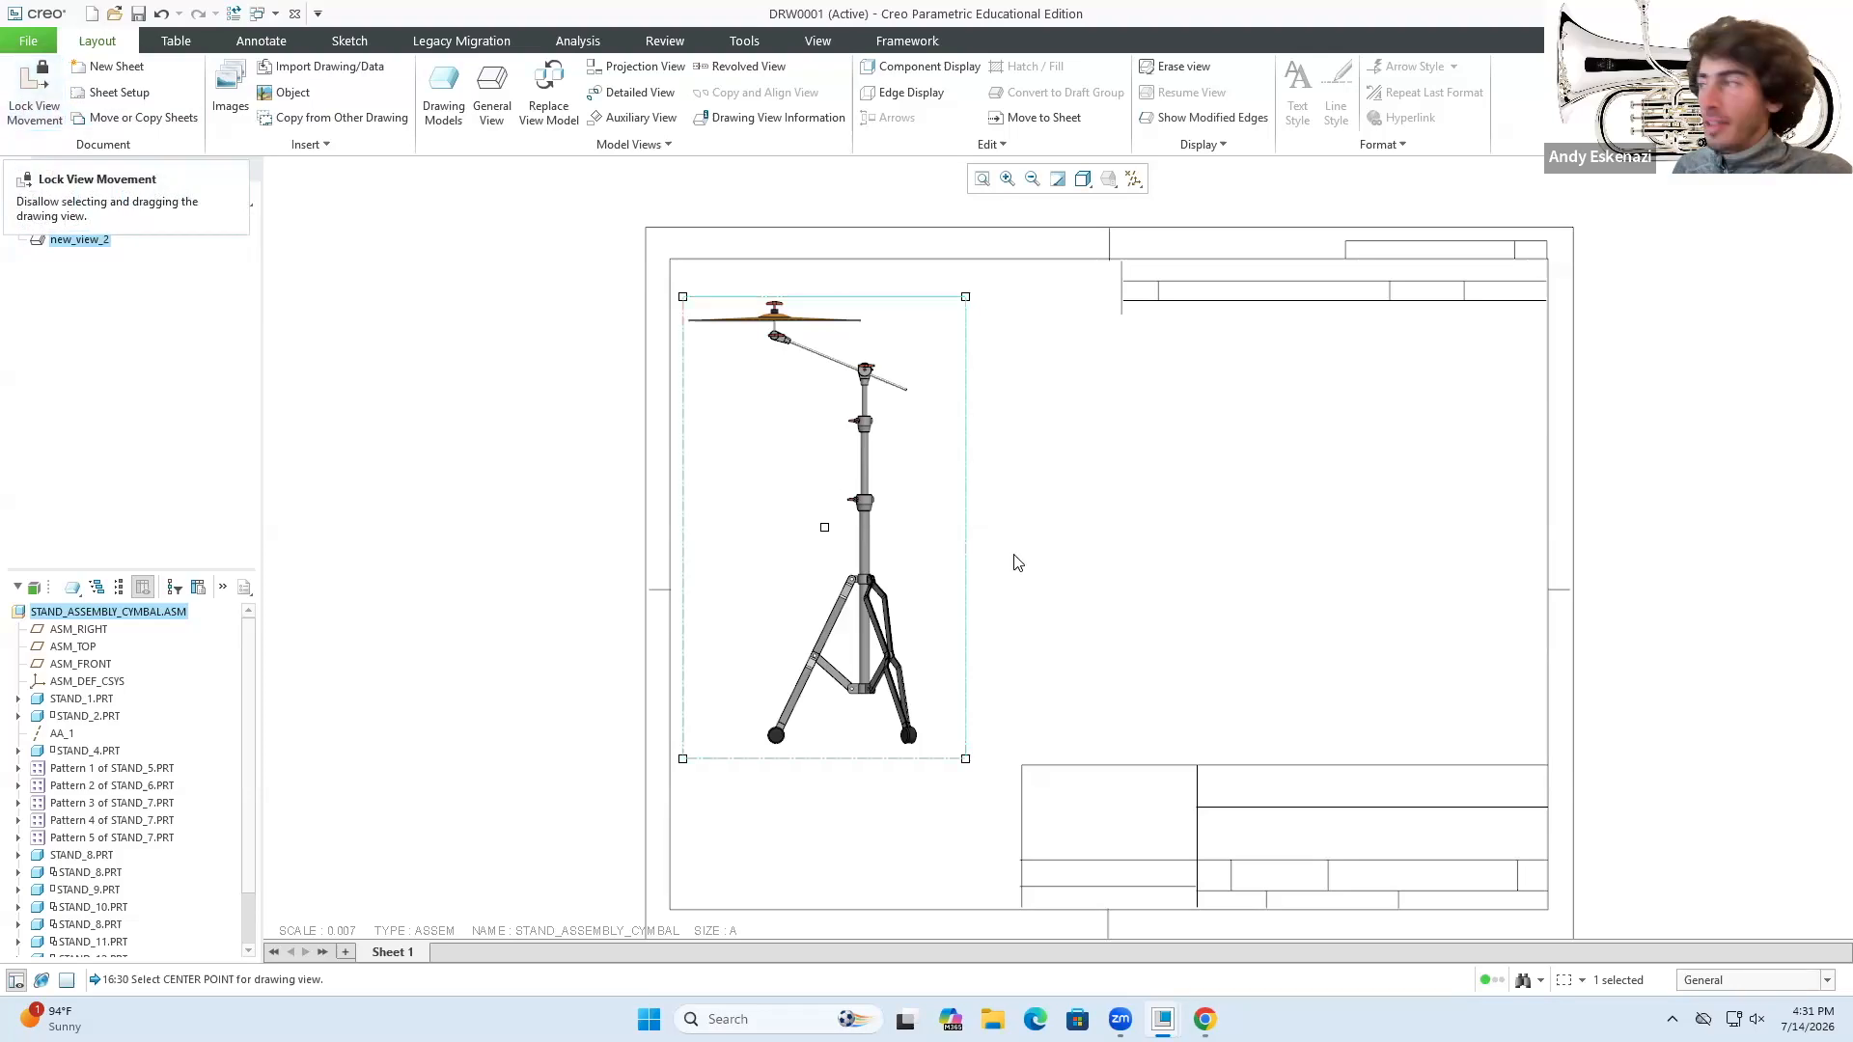
mouse_move(958, 508)
mouse_down()
mouse_move(963, 550)
mouse_move(984, 556)
mouse_up()
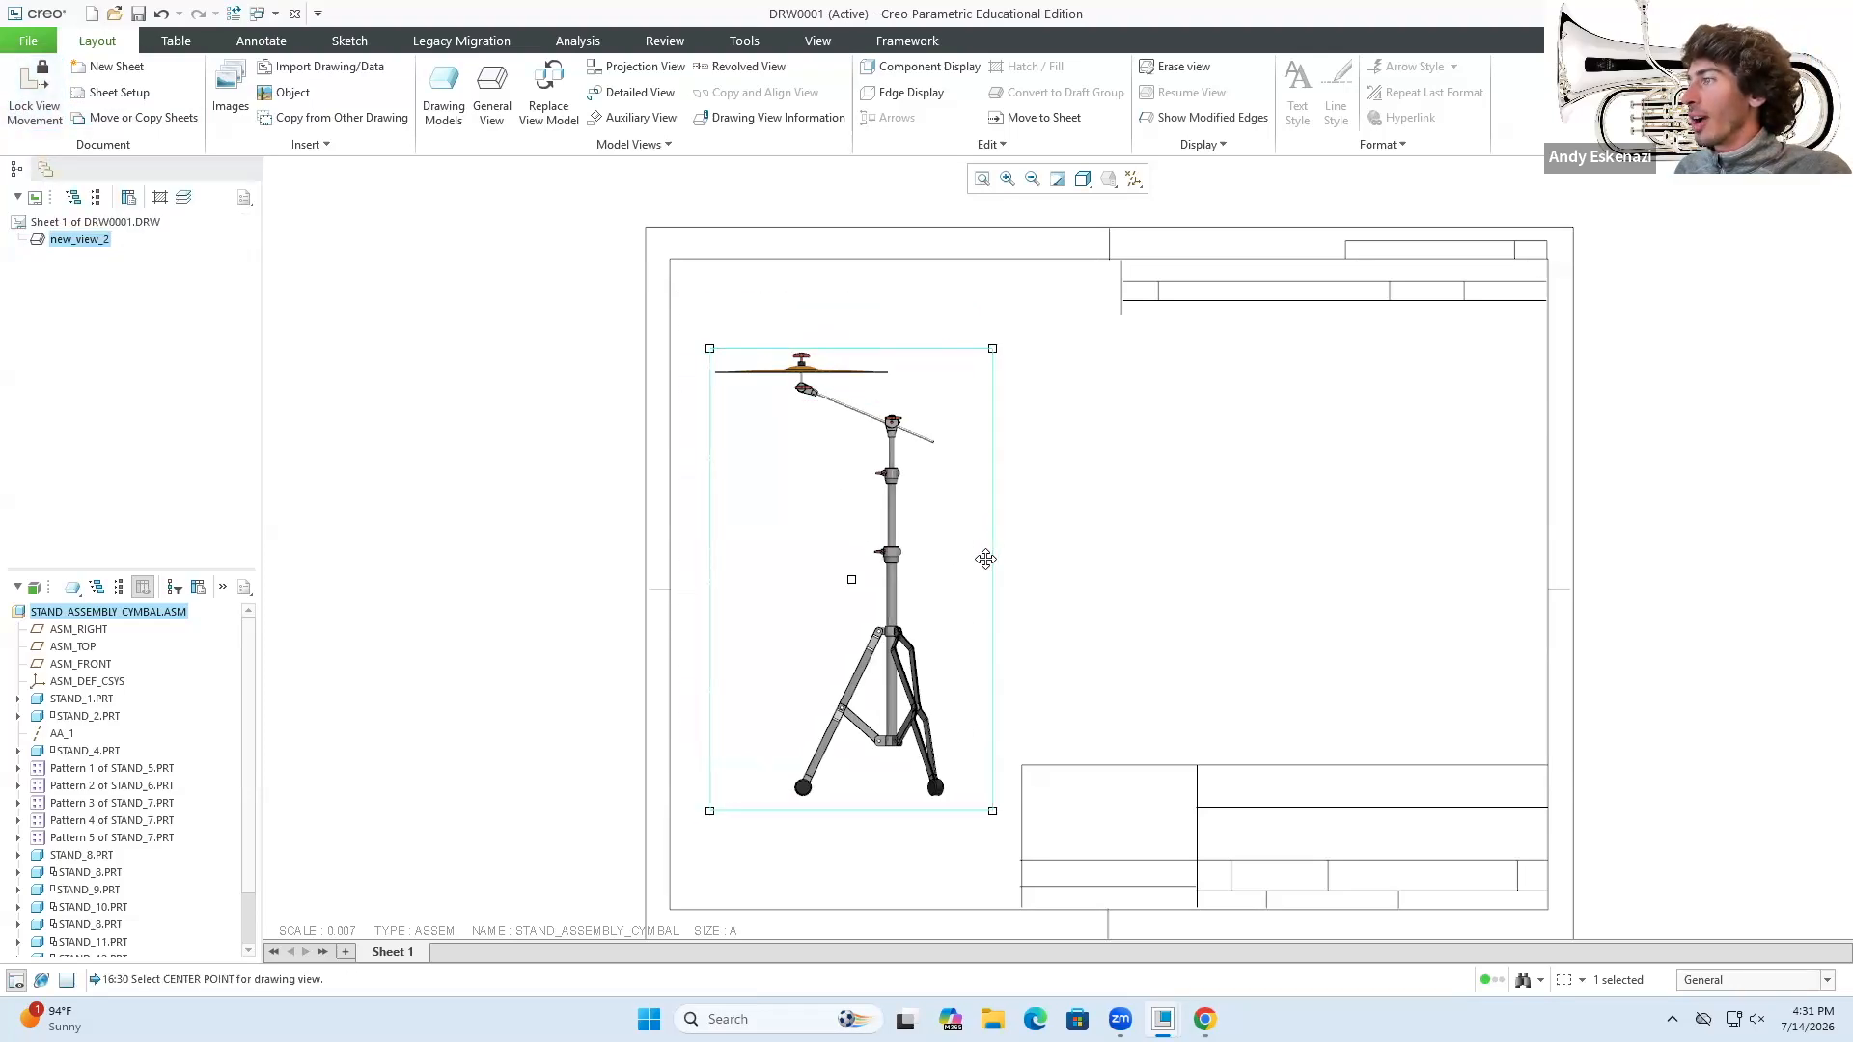
click(508, 528)
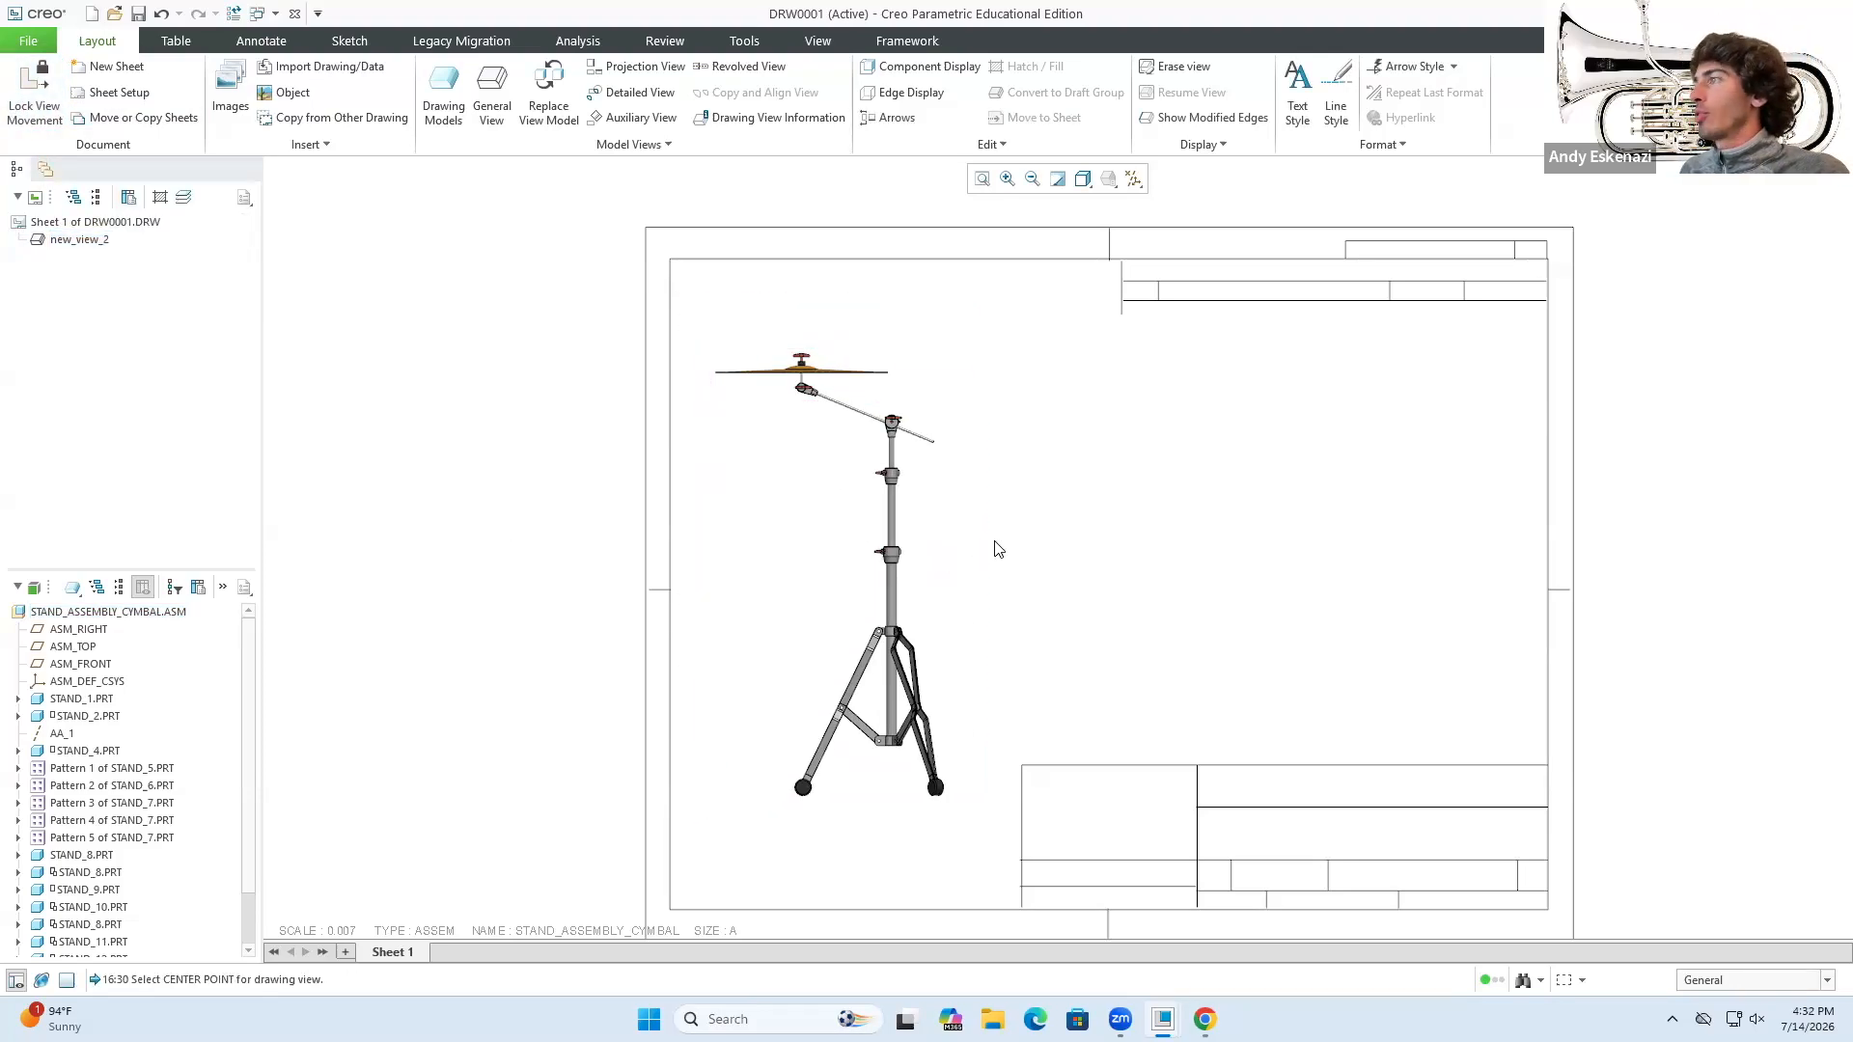
click(986, 480)
drag(1022, 422, 1049, 399)
click(993, 484)
mouse_move(975, 497)
mouse_down()
mouse_move(1061, 472)
mouse_move(1156, 483)
mouse_up()
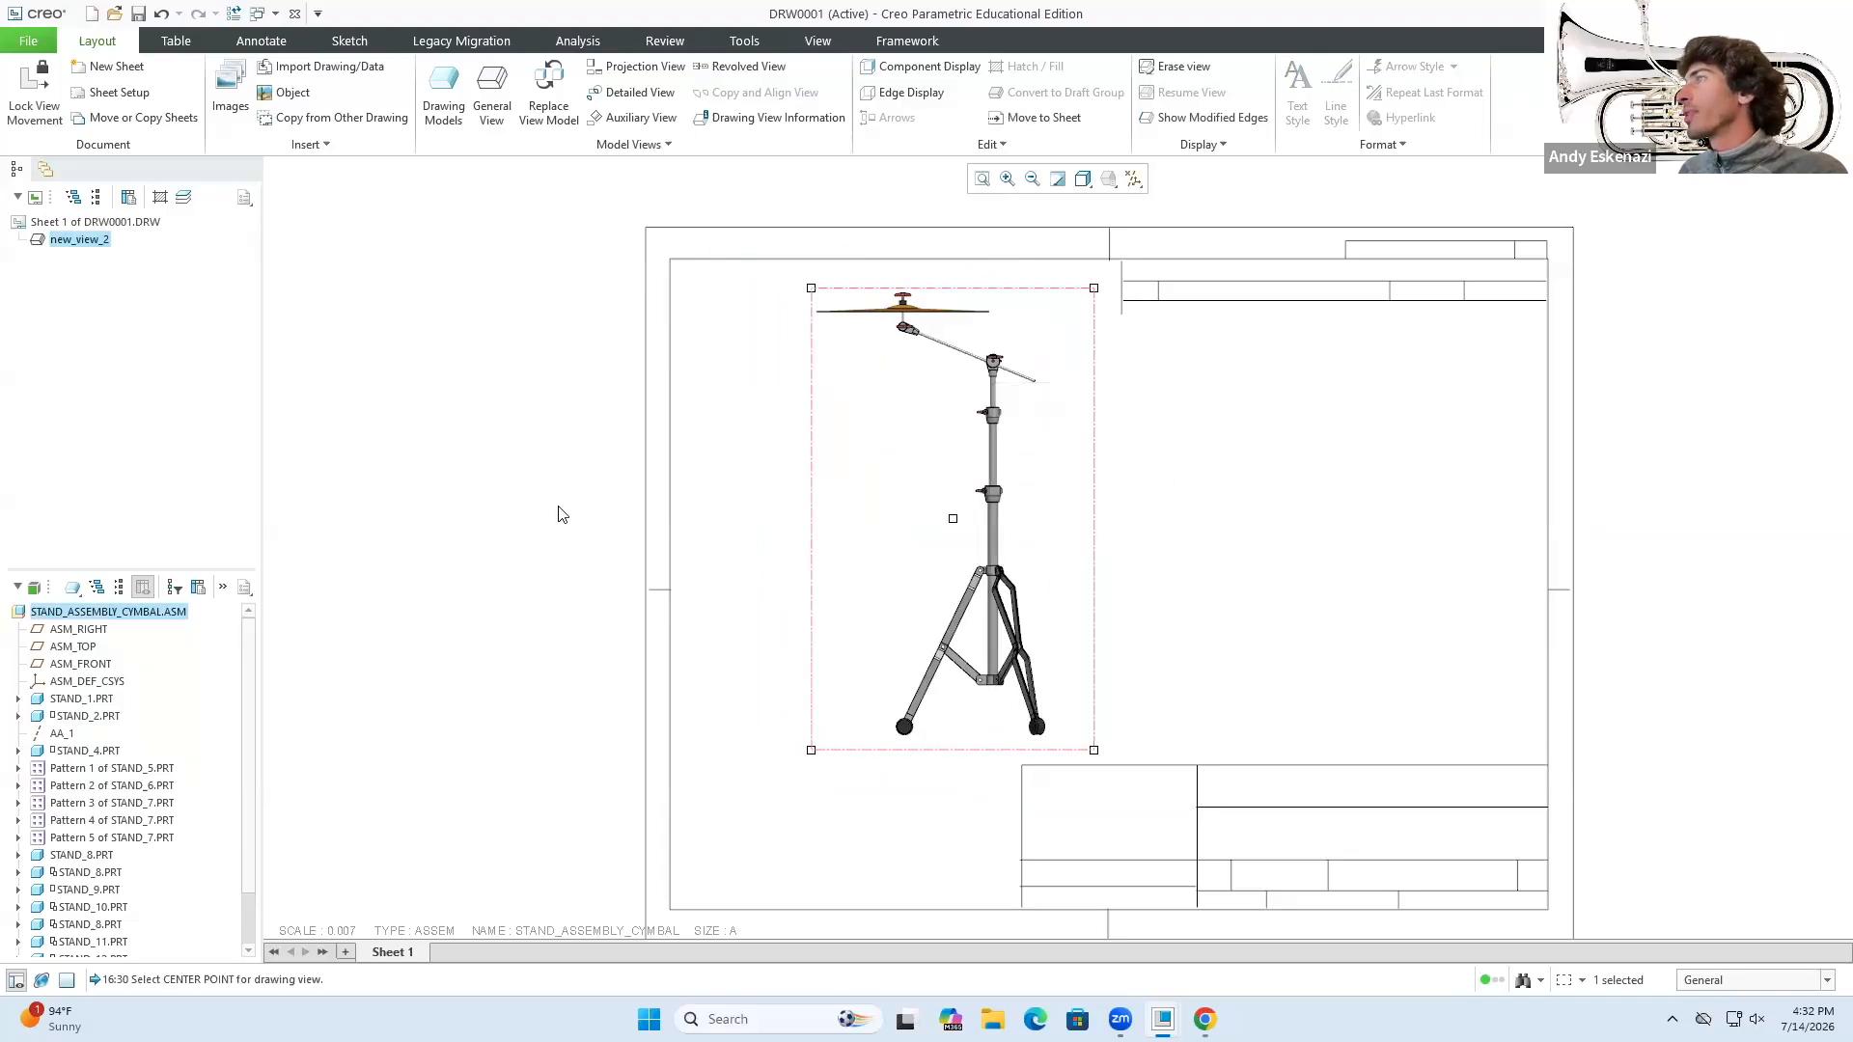
click(608, 534)
- Look over the sheet layout and consult the LEGO 2x4 Brick Drawing in the browser as a reference for arranging views
scroll(1273, 577, up, 2)
scroll(1176, 783, down, 2)
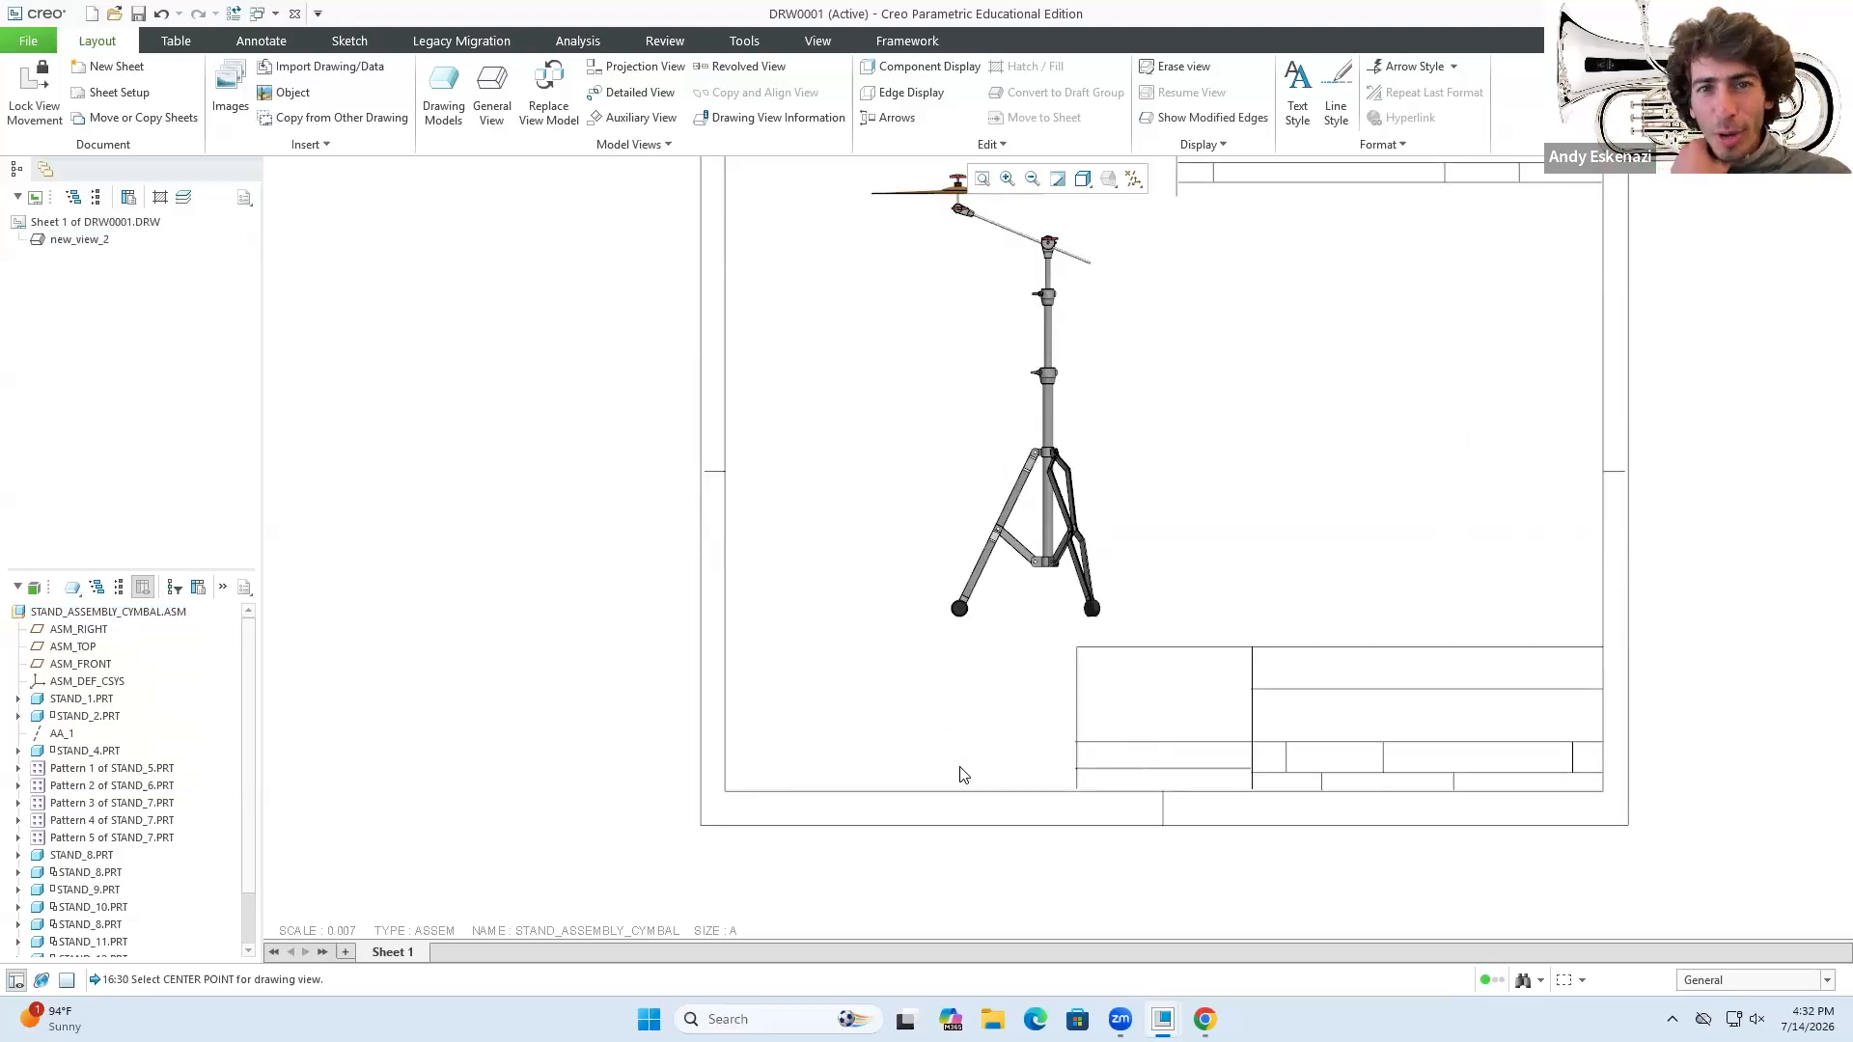
scroll(980, 566, up, 2)
scroll(989, 599, down, 1)
click(985, 592)
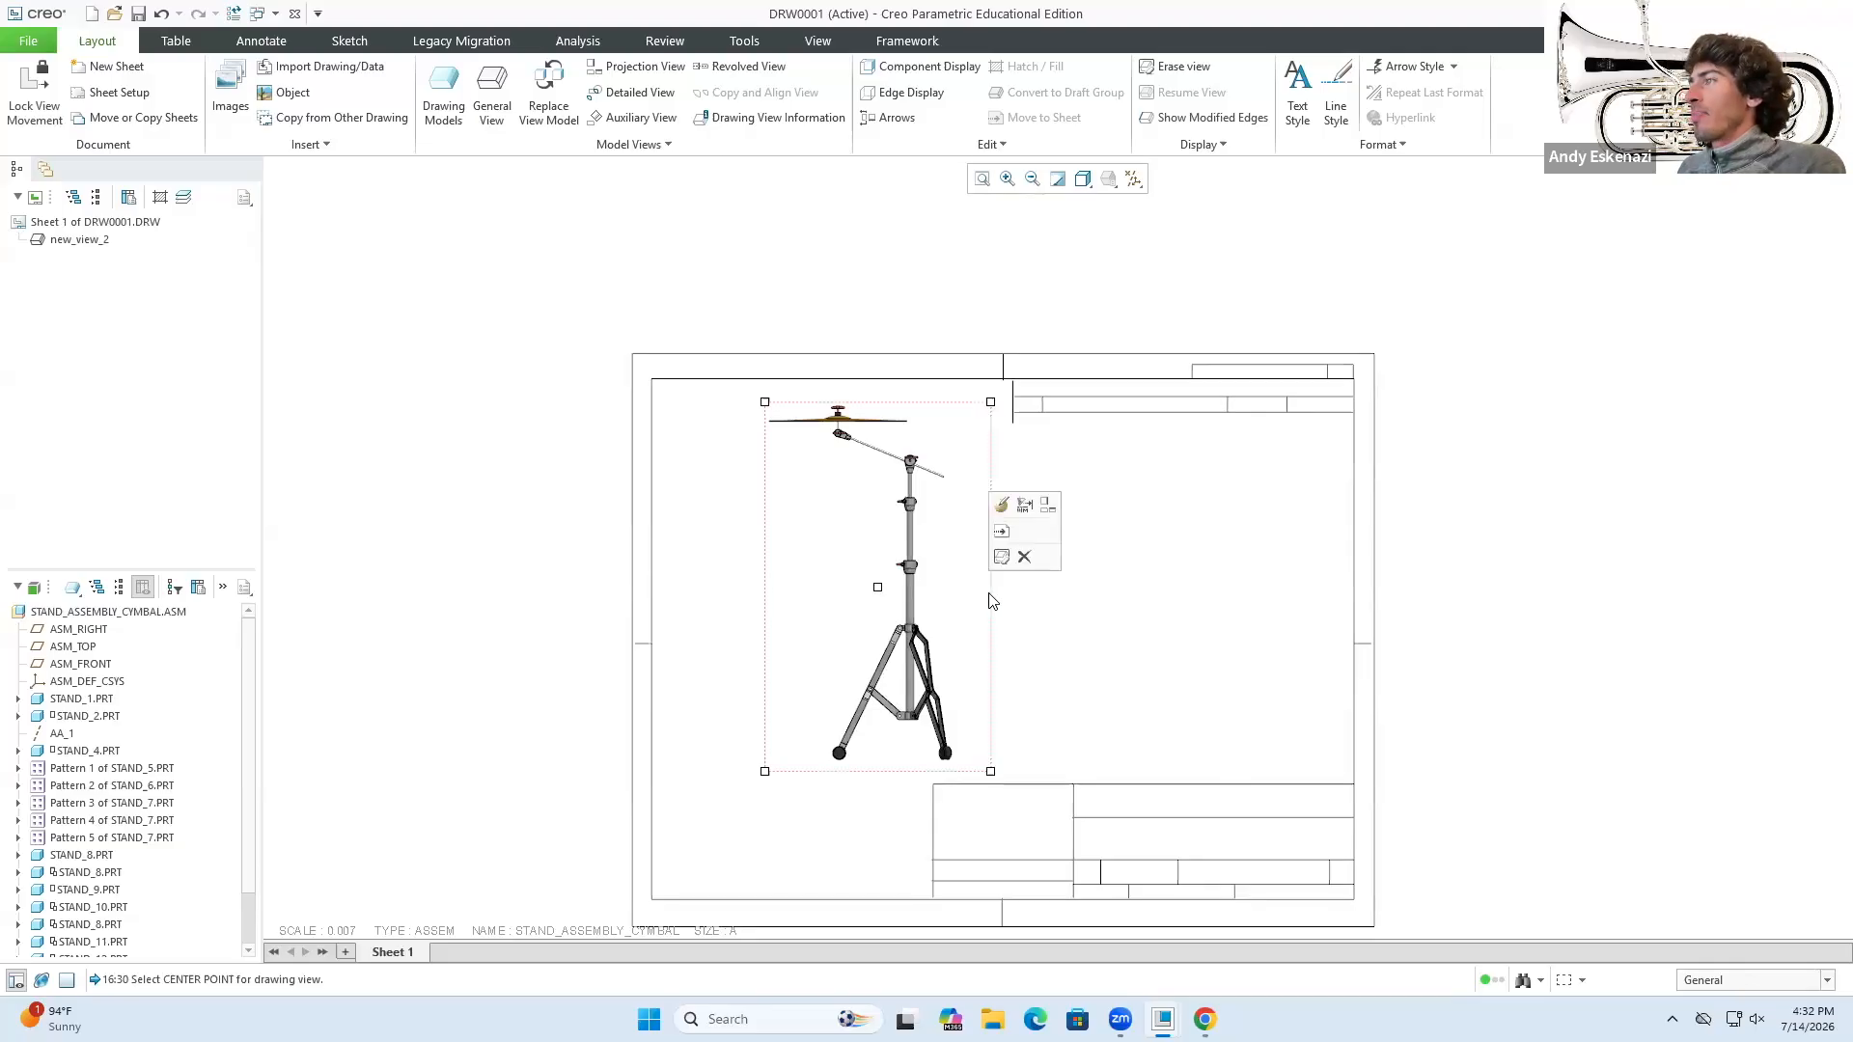
key(alt+Tab)
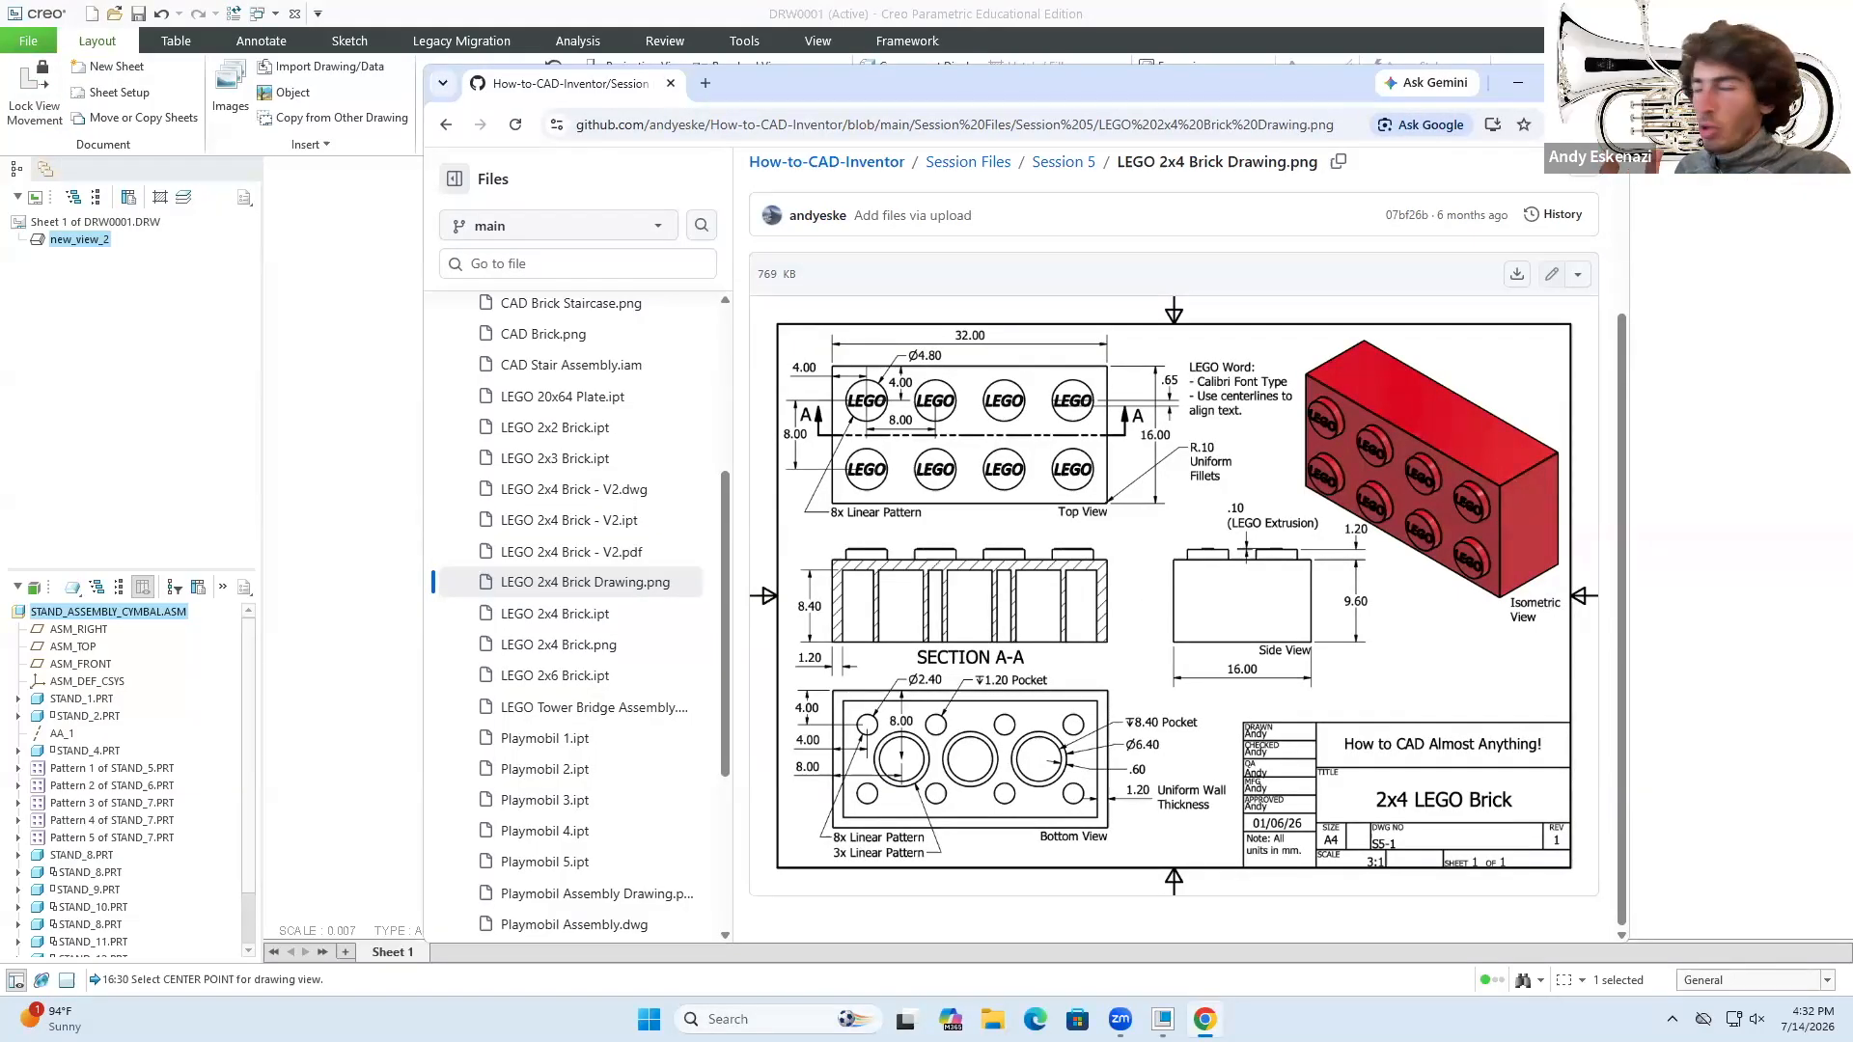
key(alt+Tab)
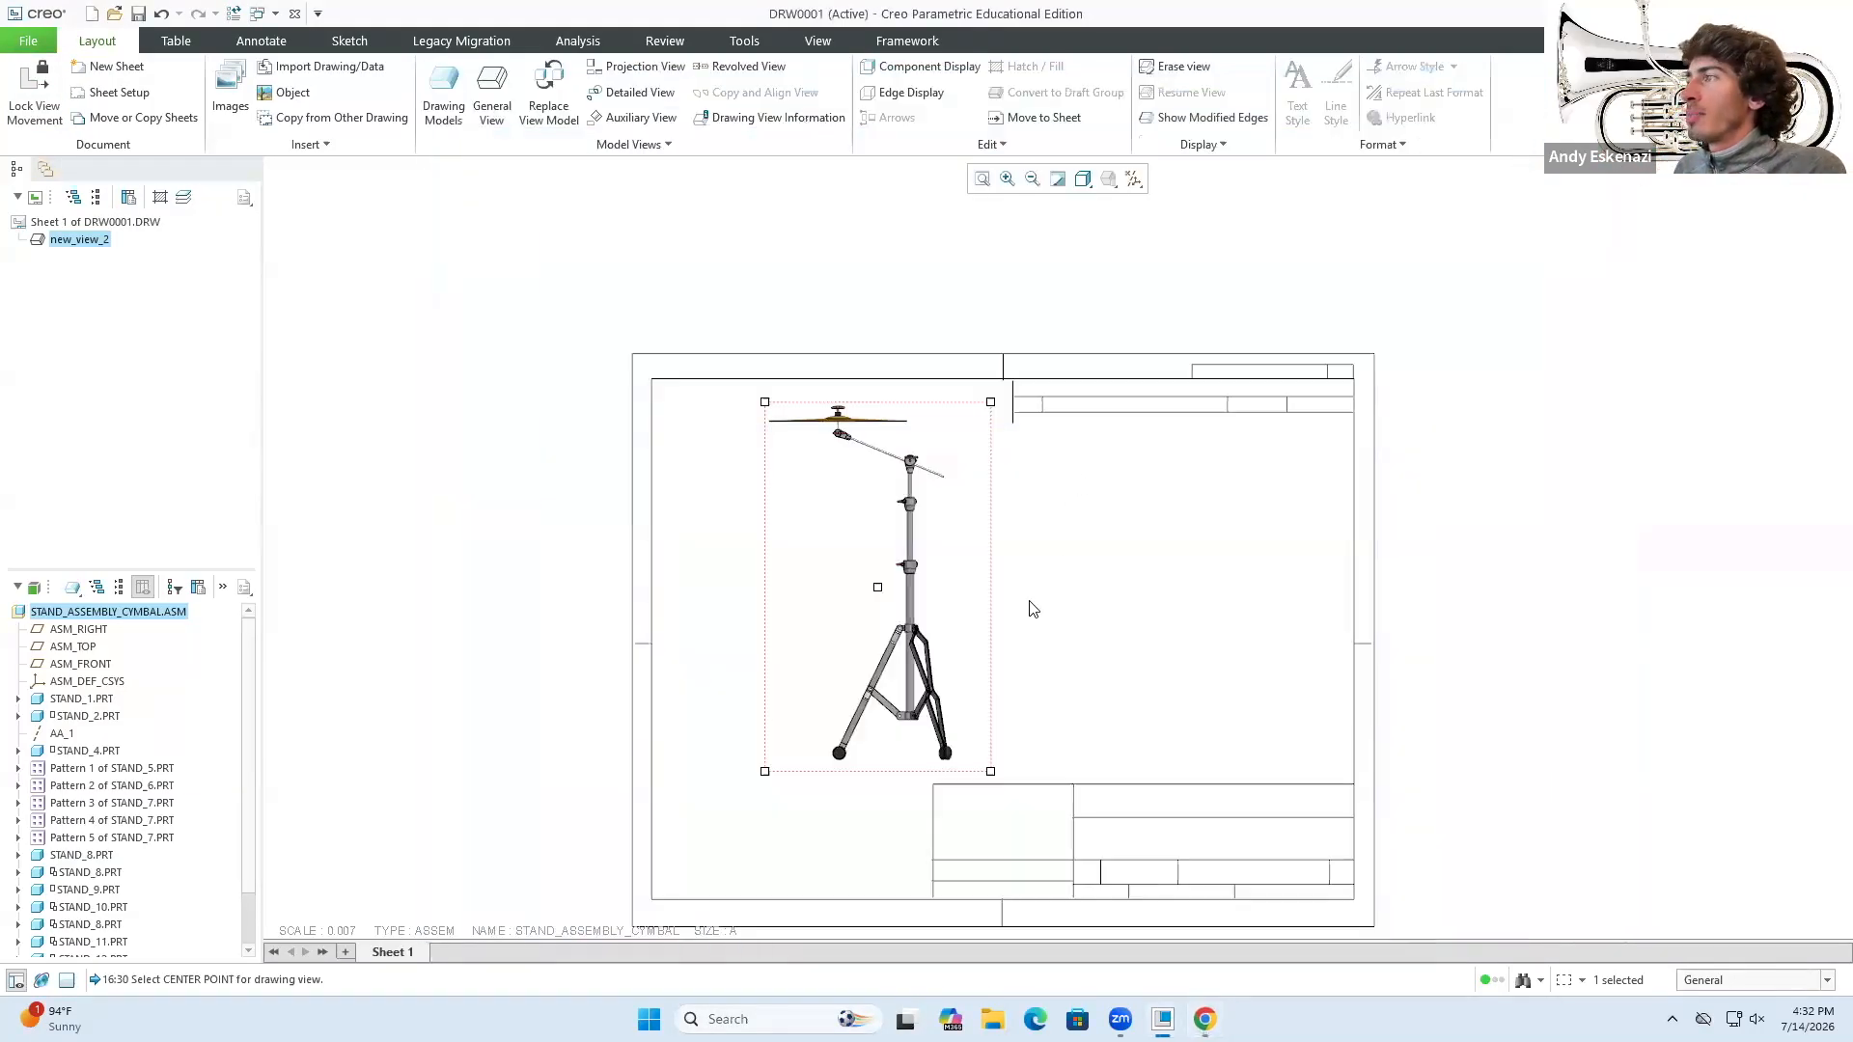
- Create two projection views from the front view, one to its right and one below it
click(984, 595)
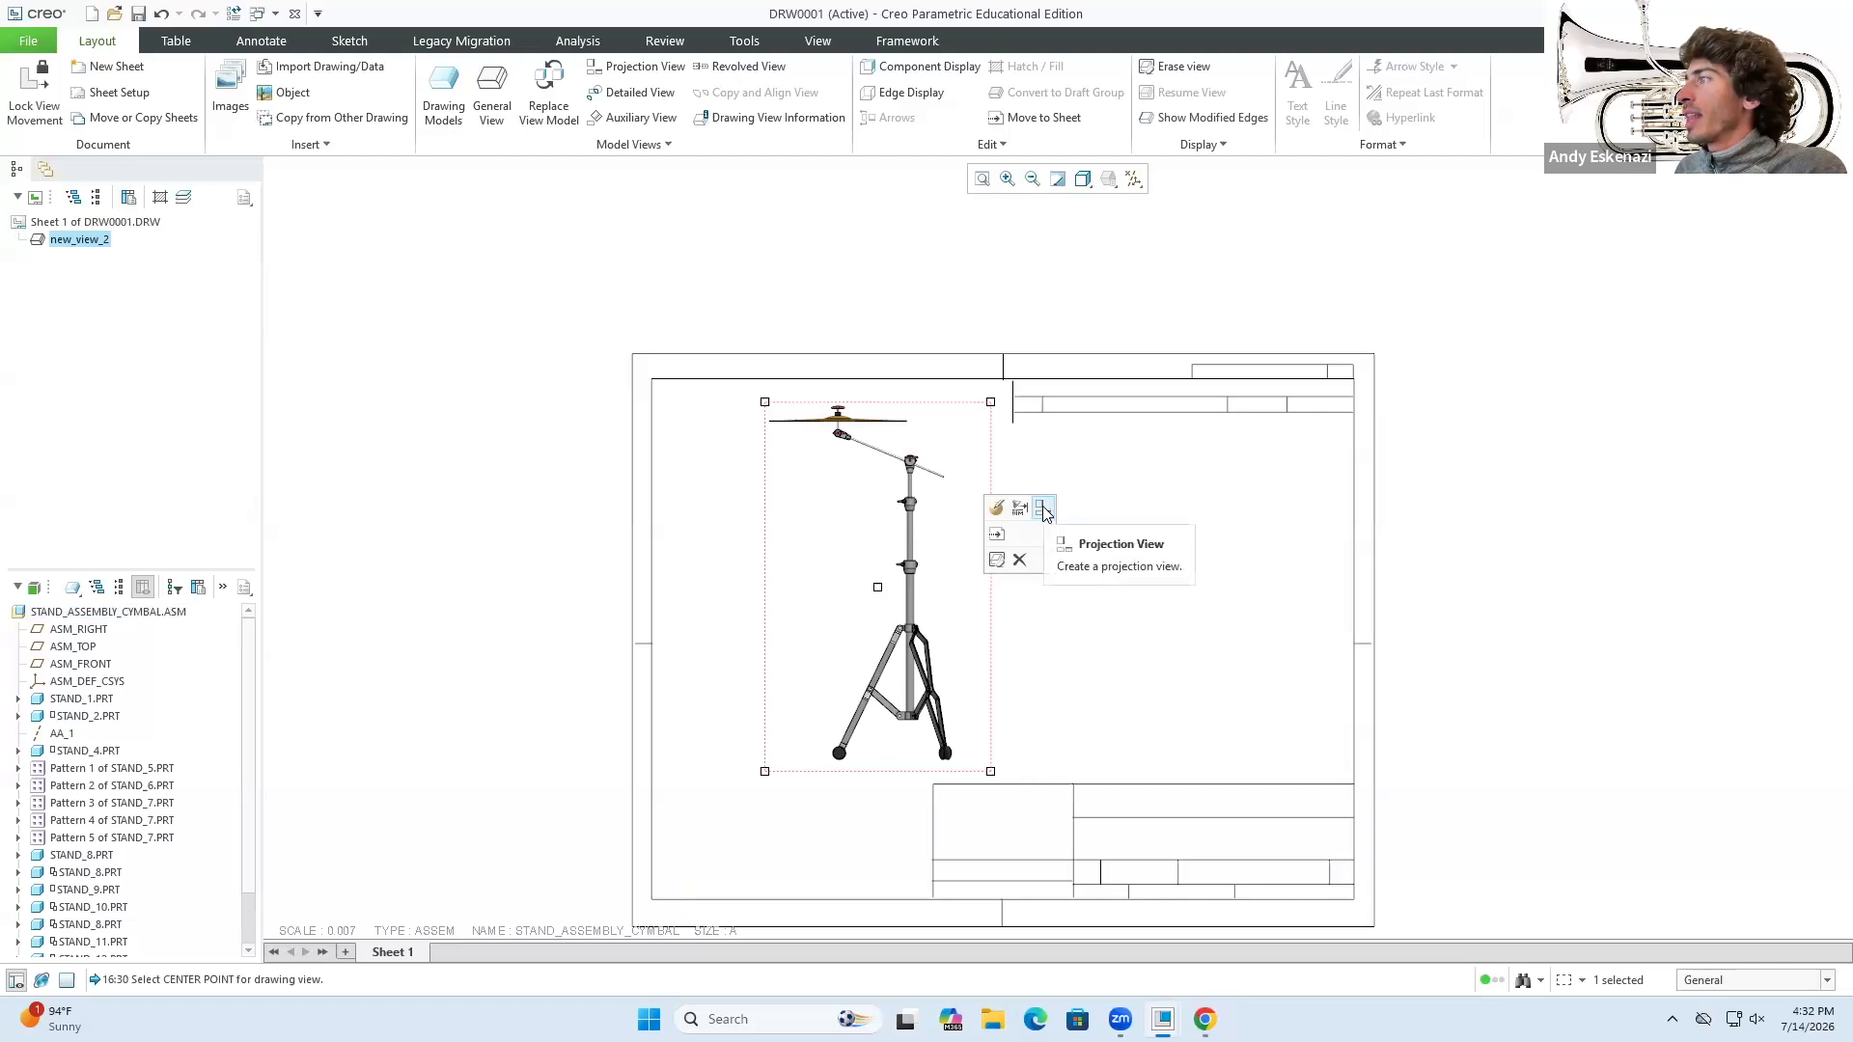
click(1043, 508)
click(1129, 526)
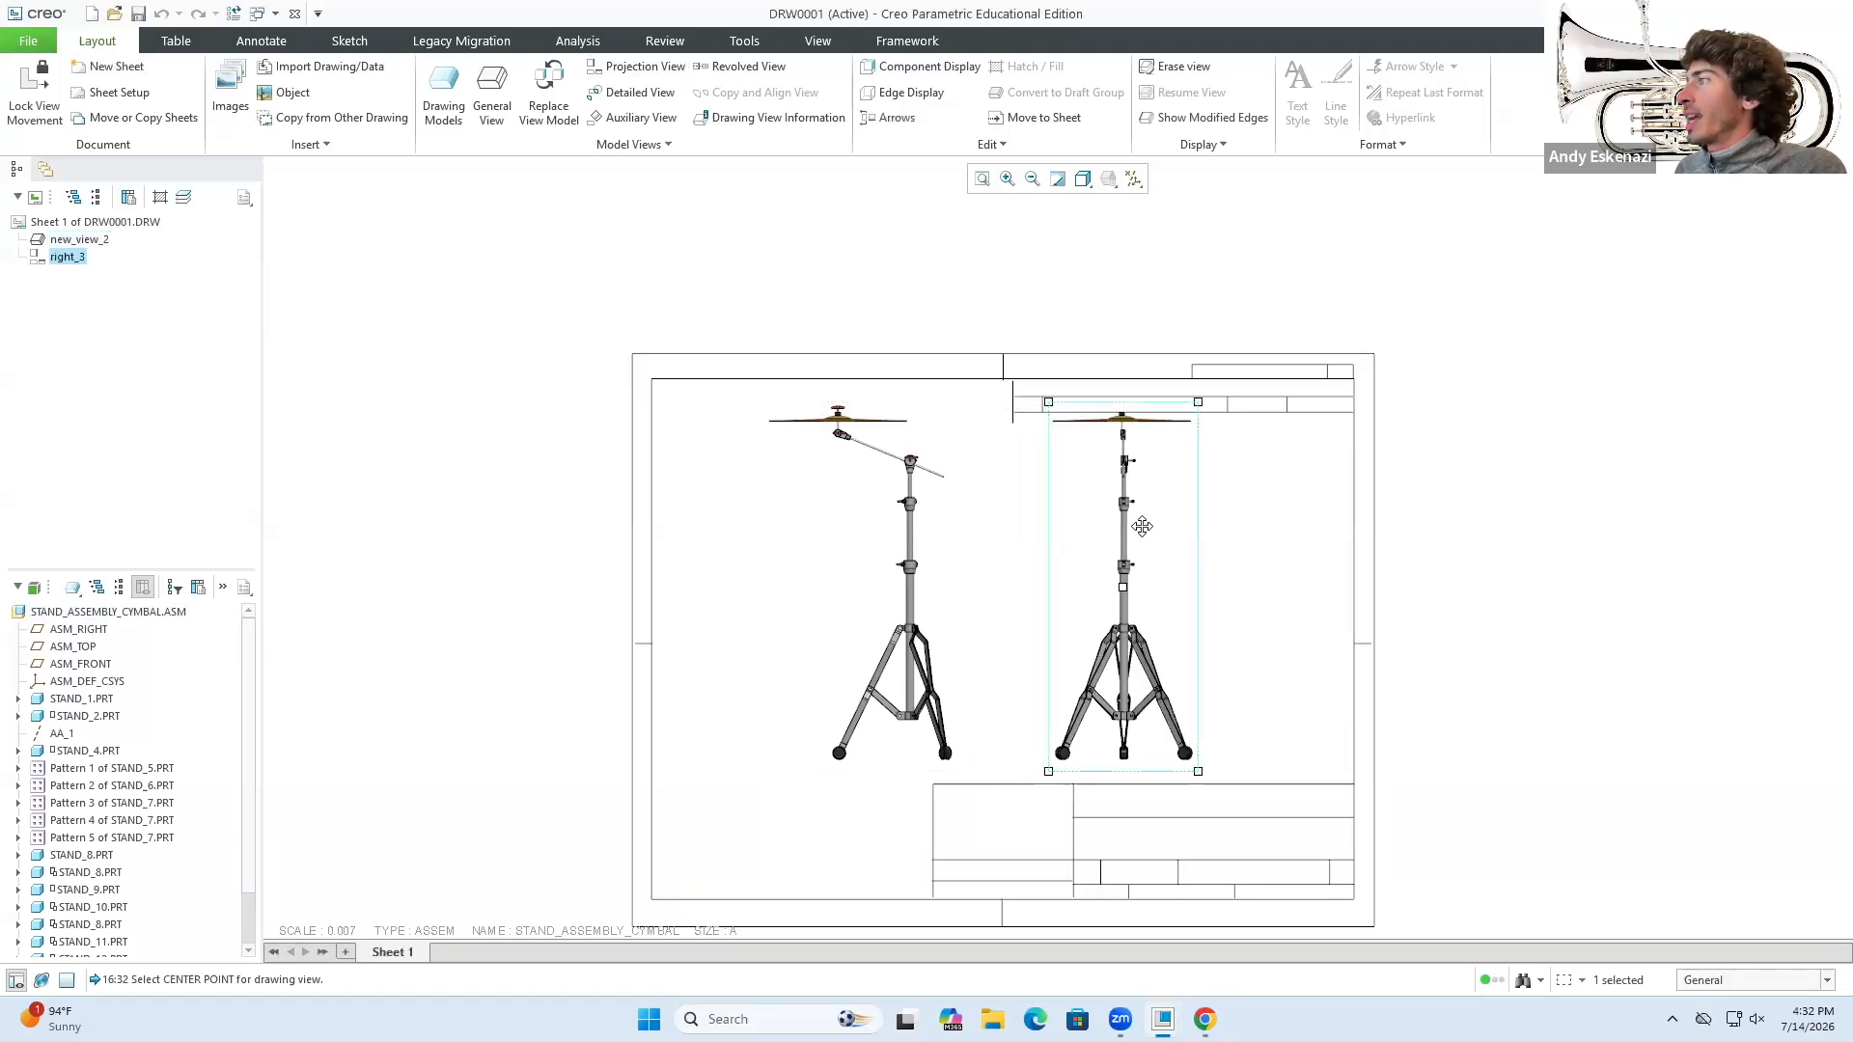
click(989, 657)
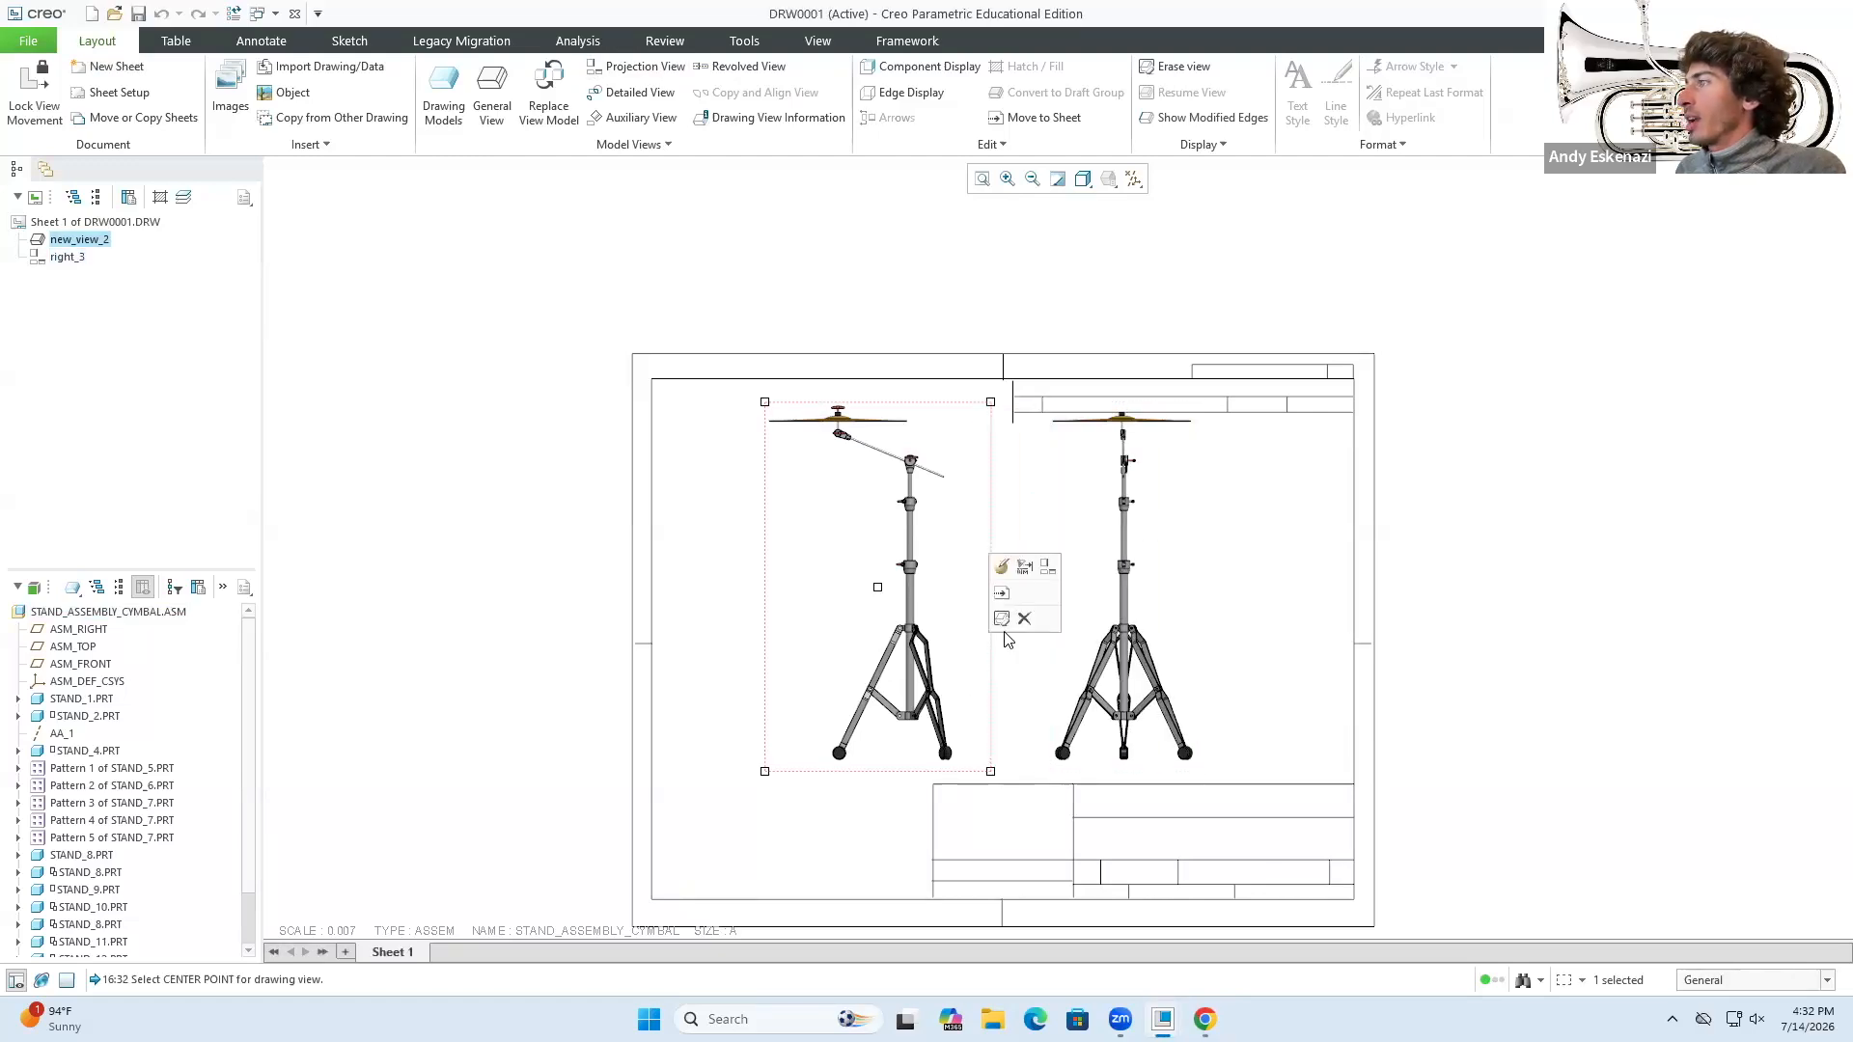
click(1045, 567)
click(894, 869)
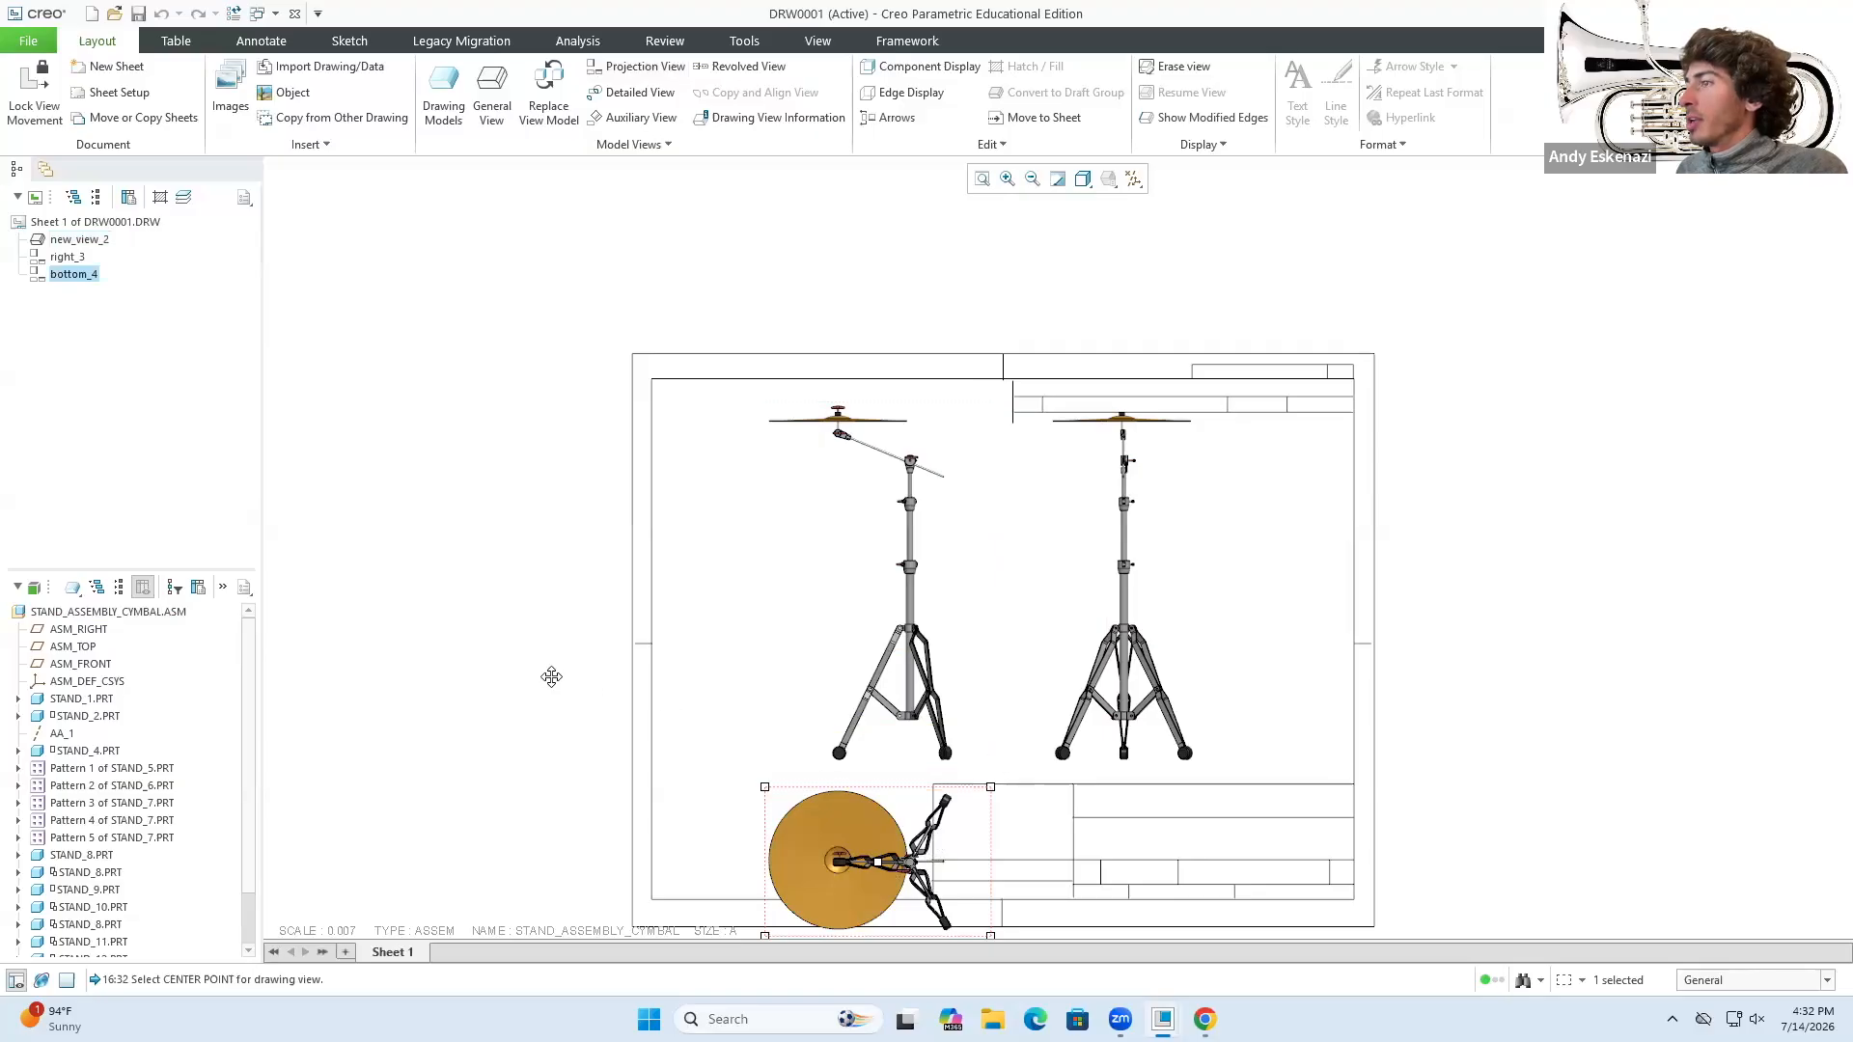
scroll(556, 411, up, 2)
scroll(930, 711, down, 1)
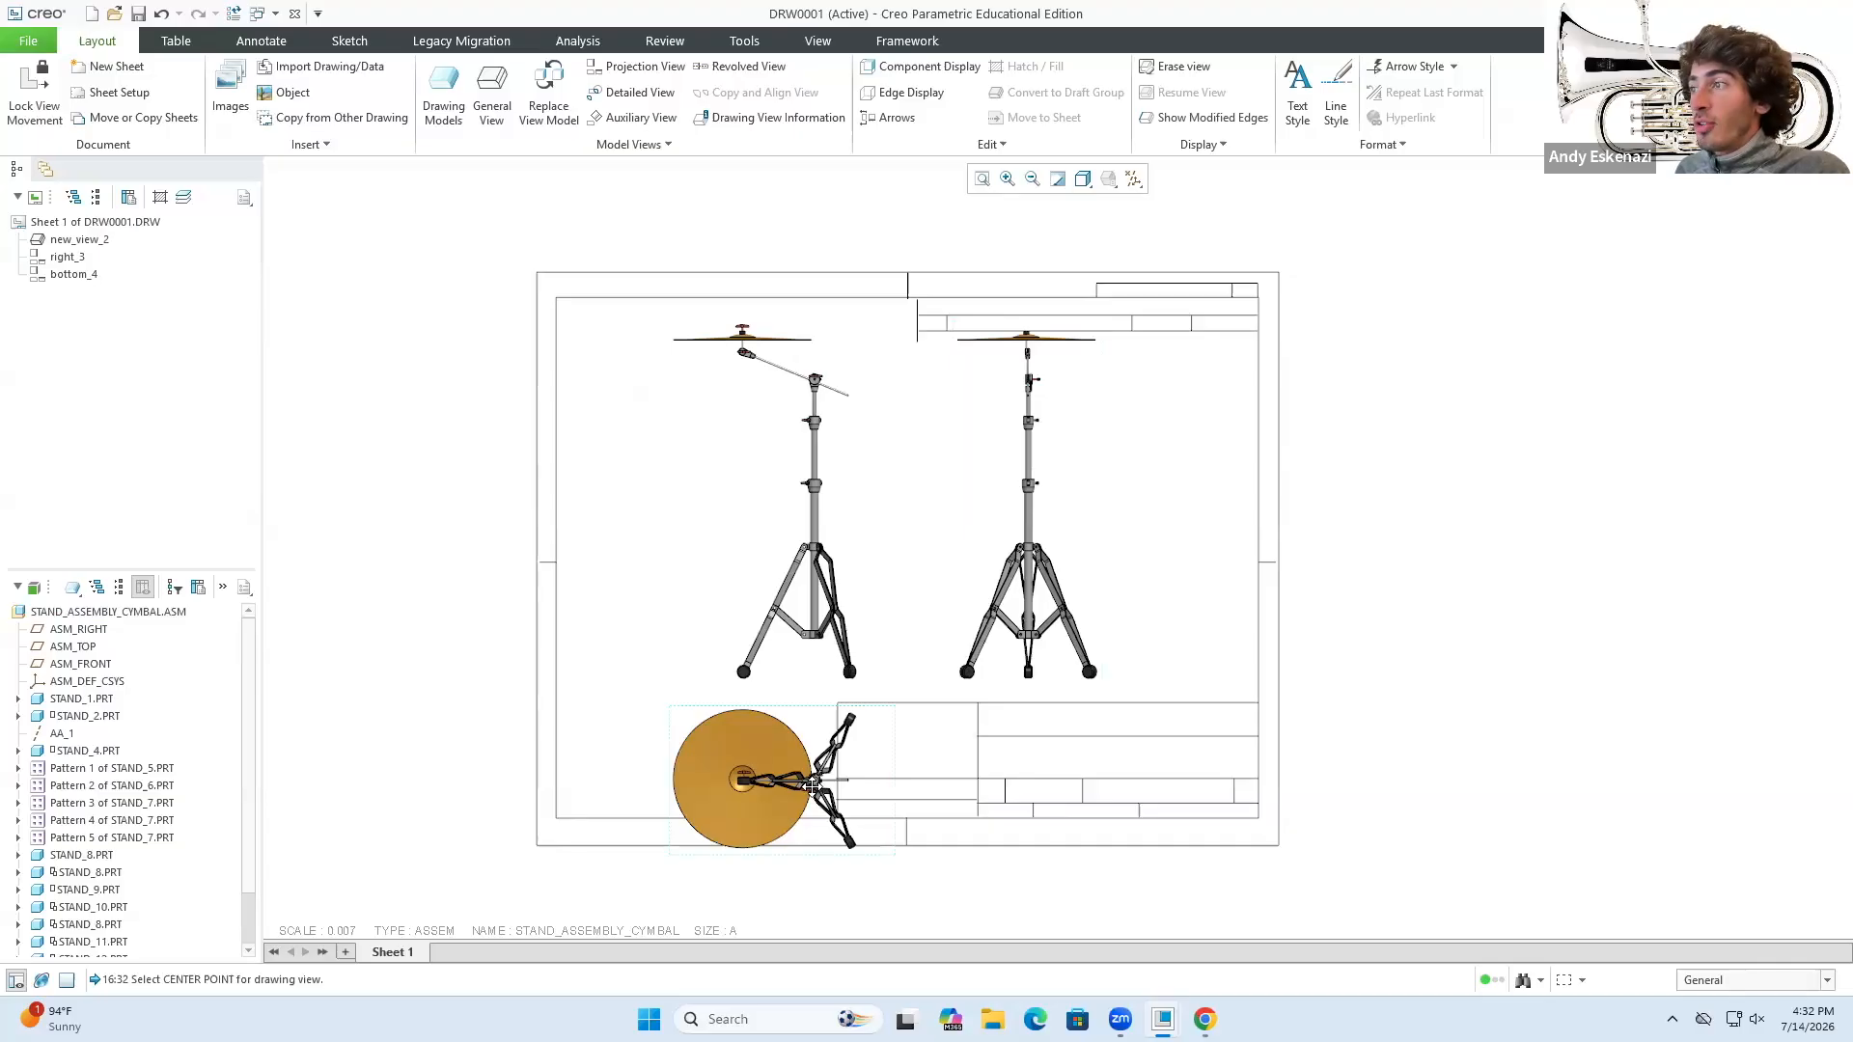
- Give the front view a custom scale of 0.015
click(893, 637)
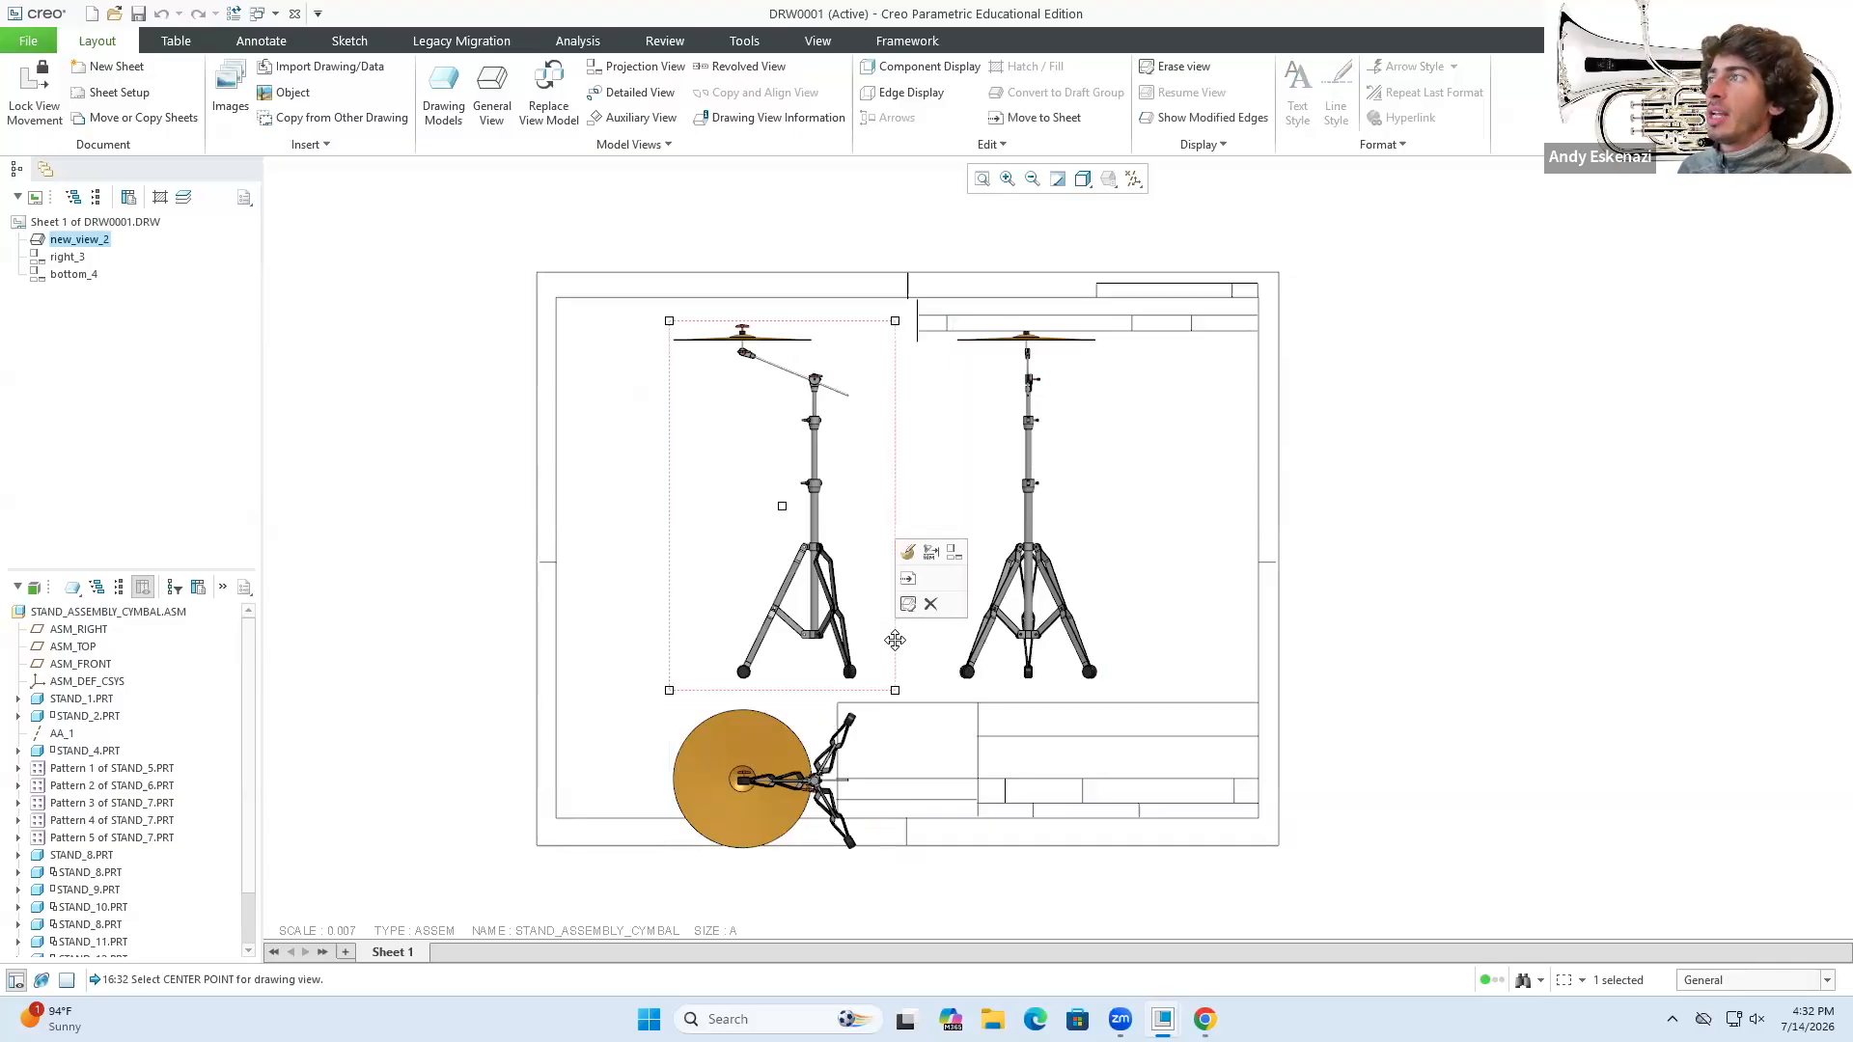
double_click(865, 485)
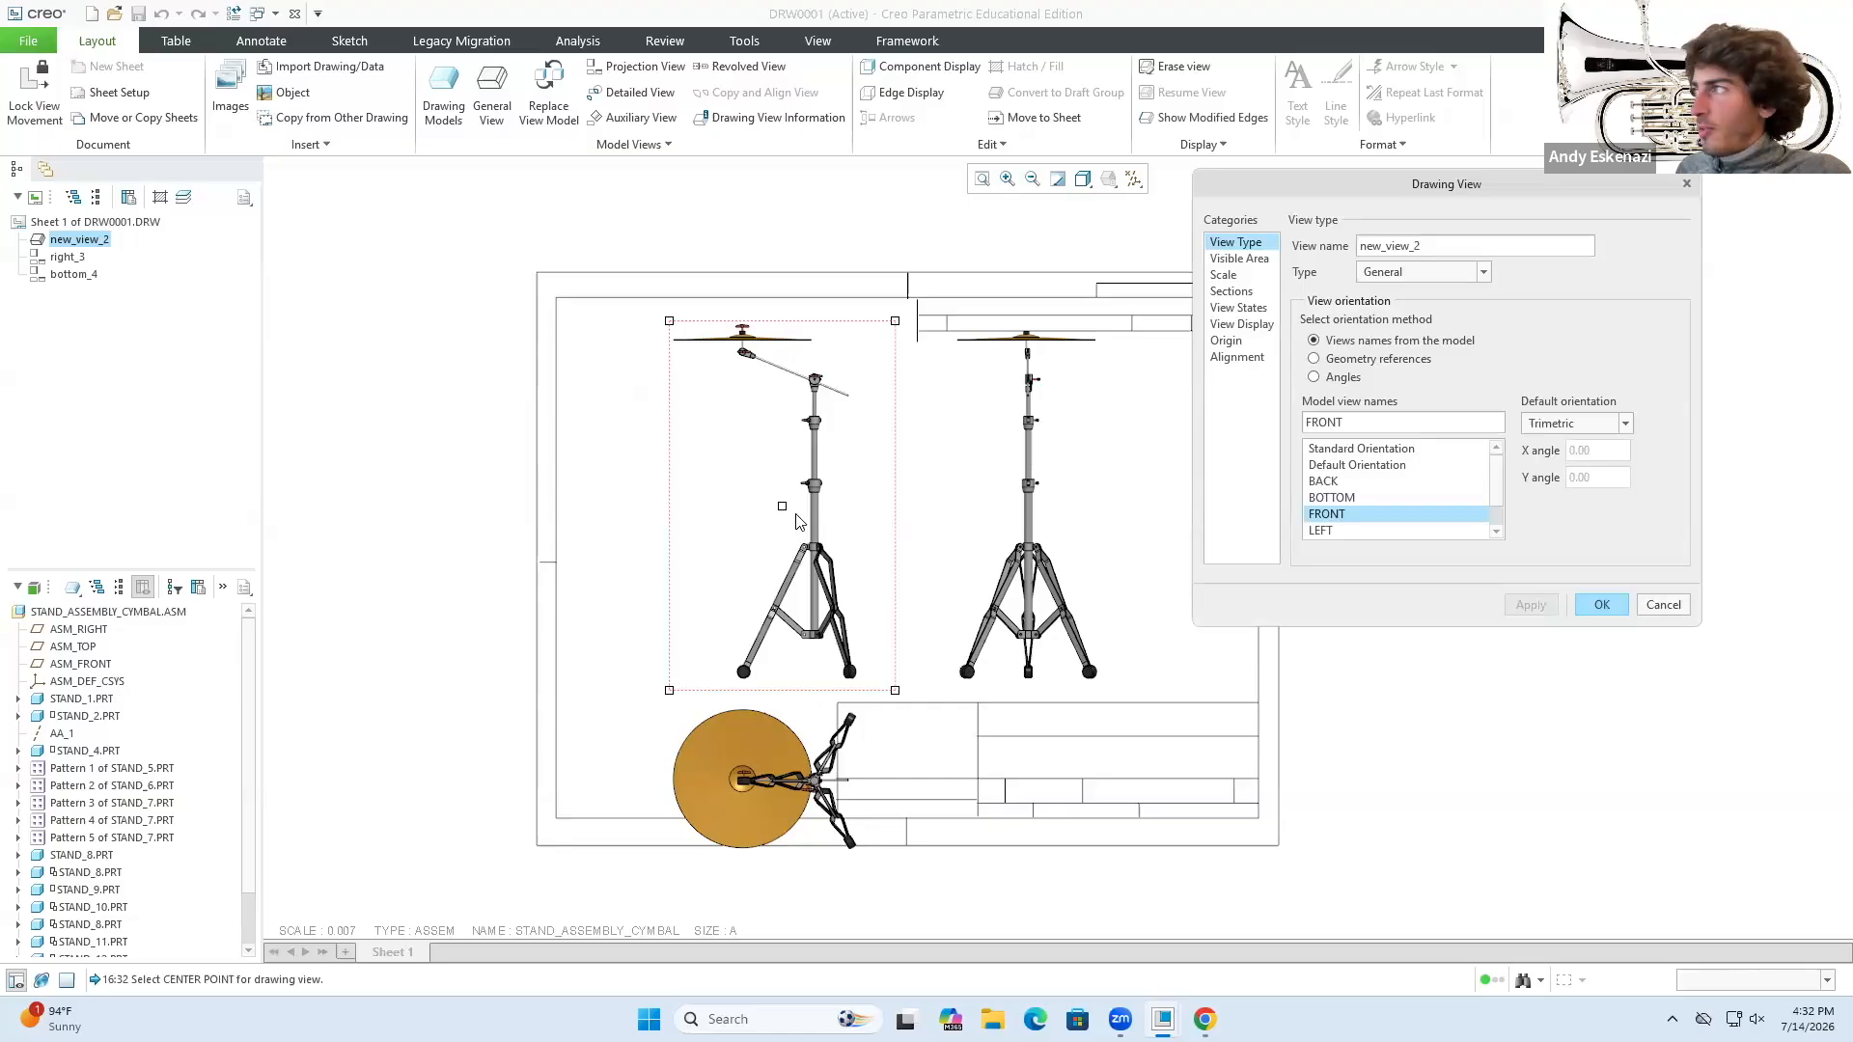
click(1245, 259)
click(1231, 277)
text(0.0)
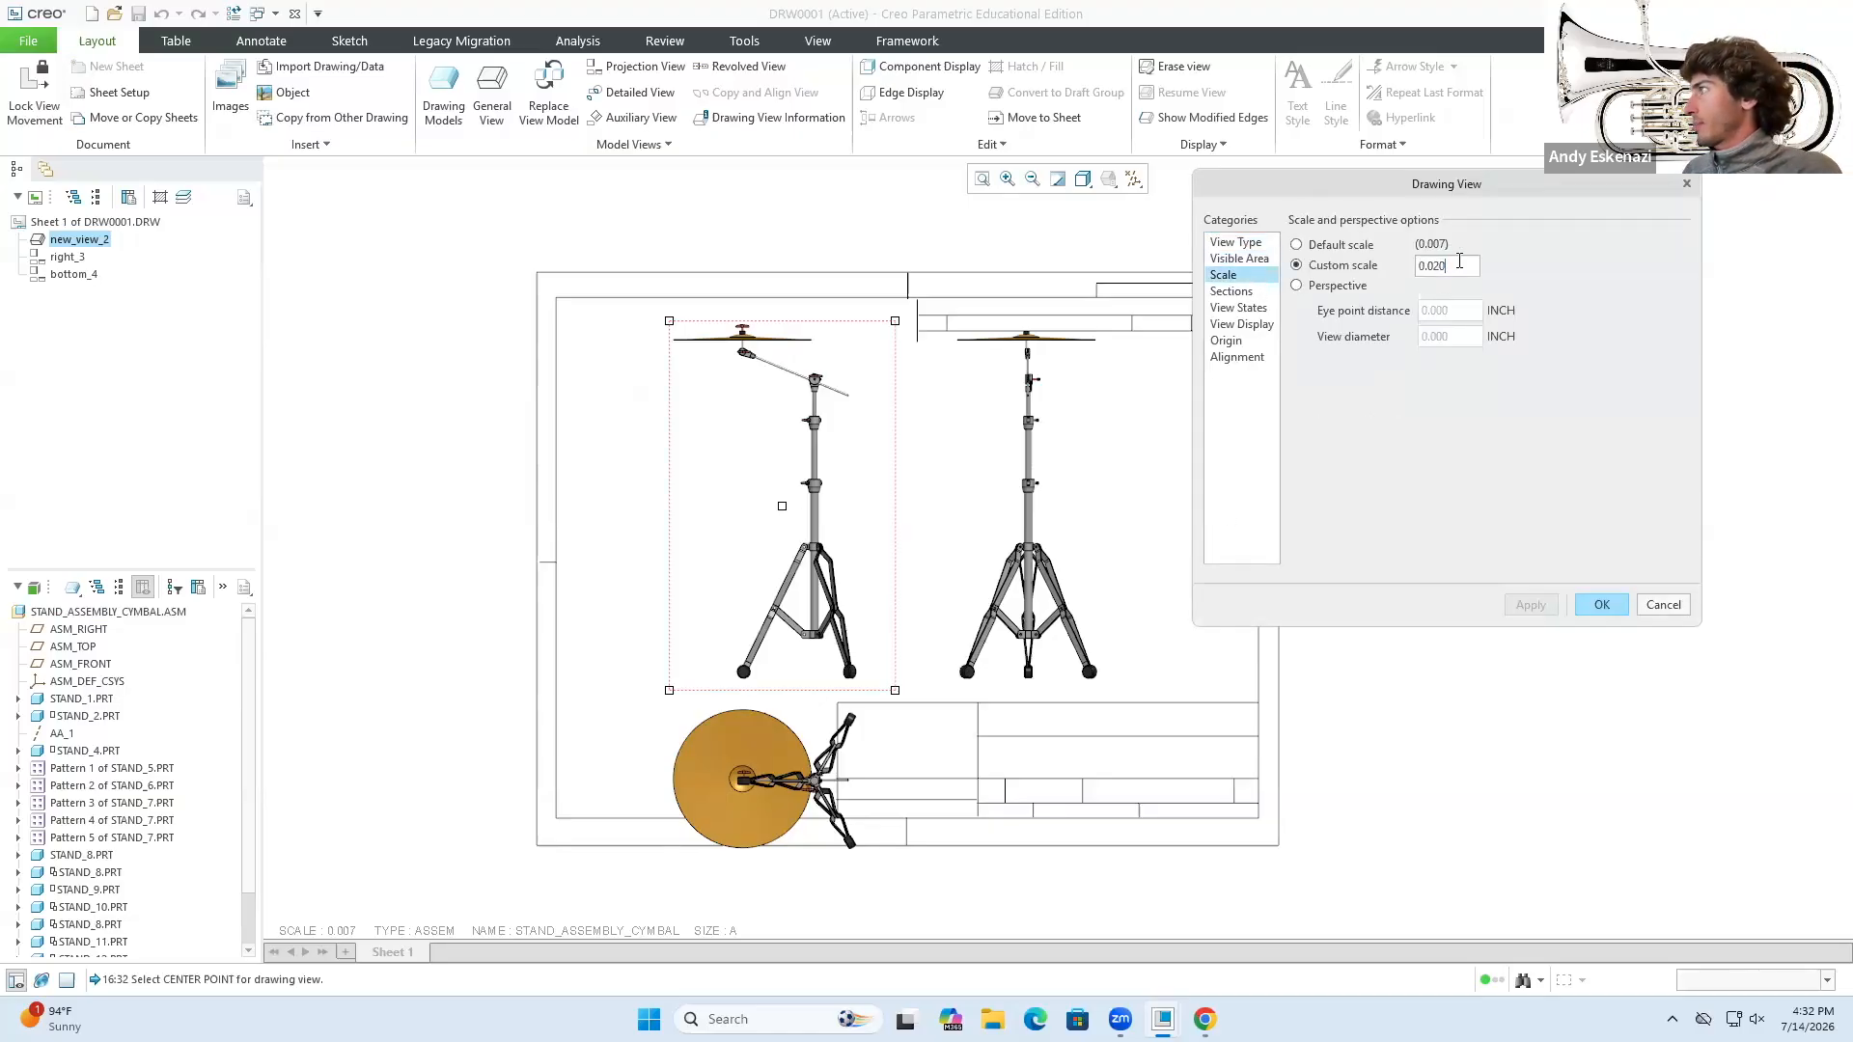
text(15)
click(1521, 604)
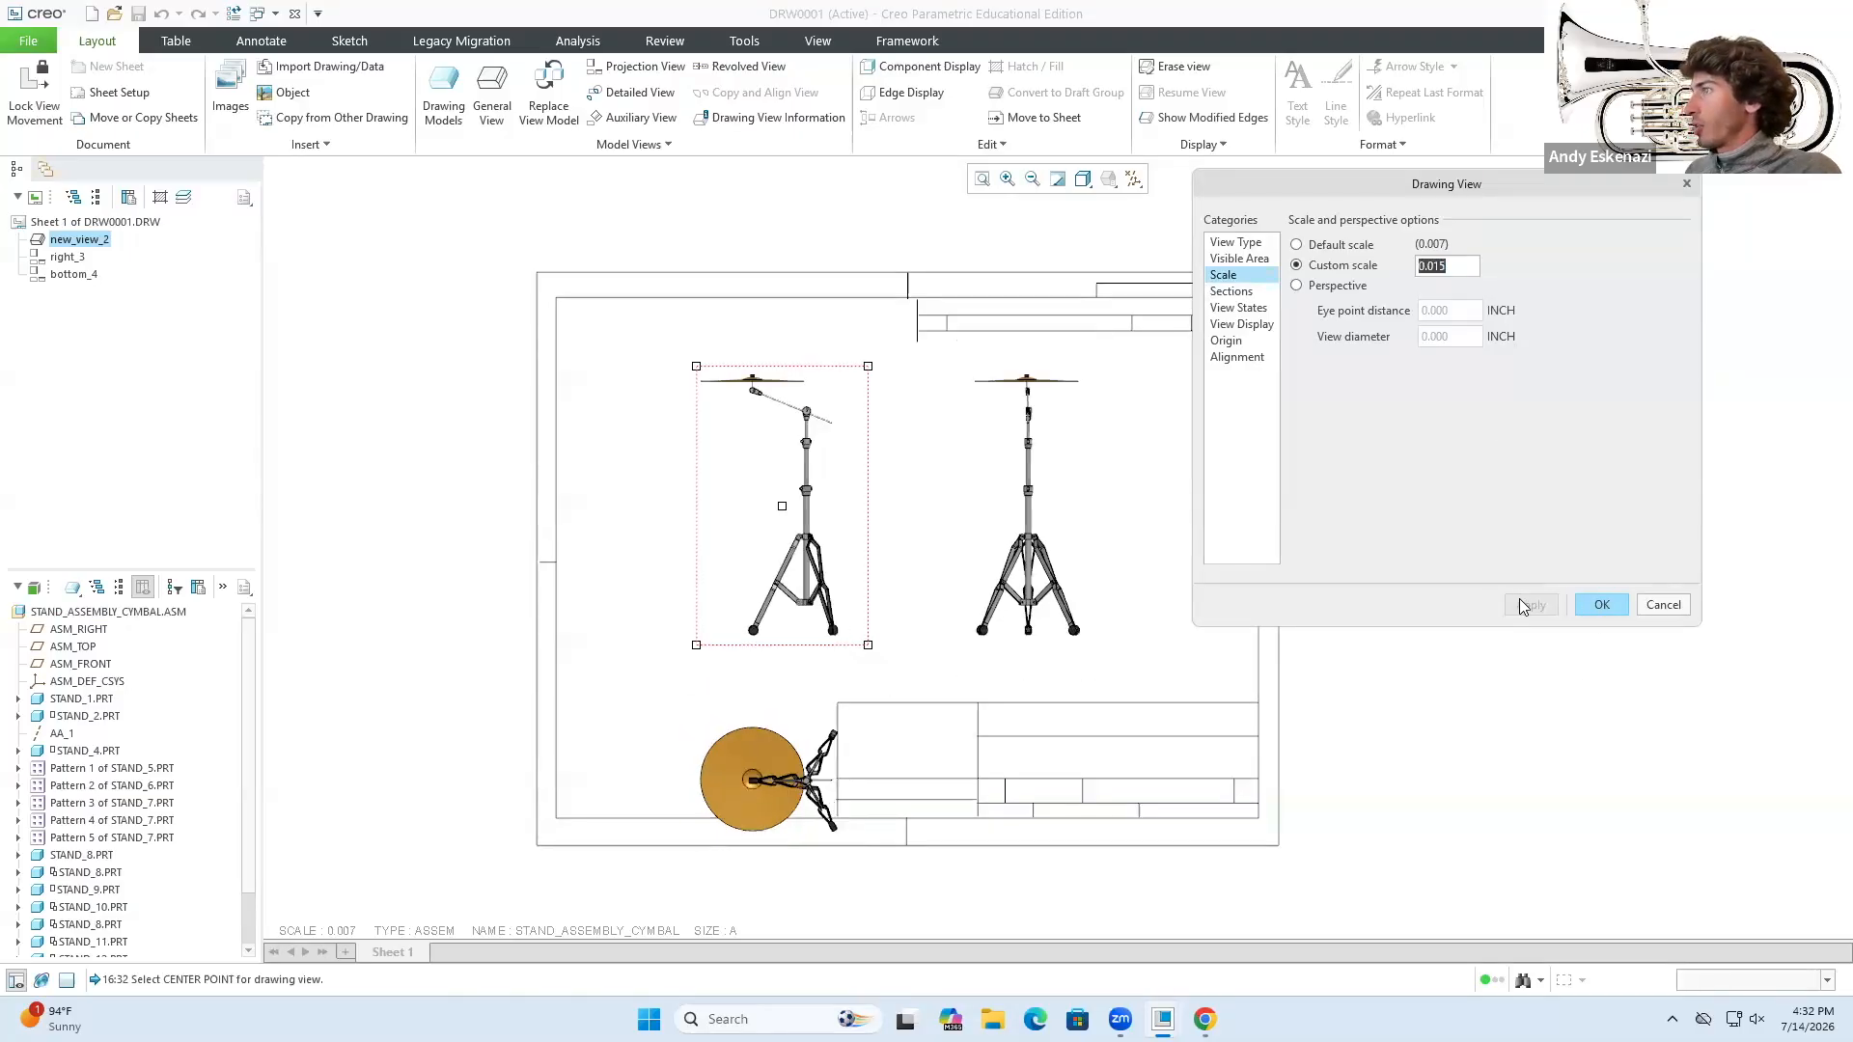
click(1598, 605)
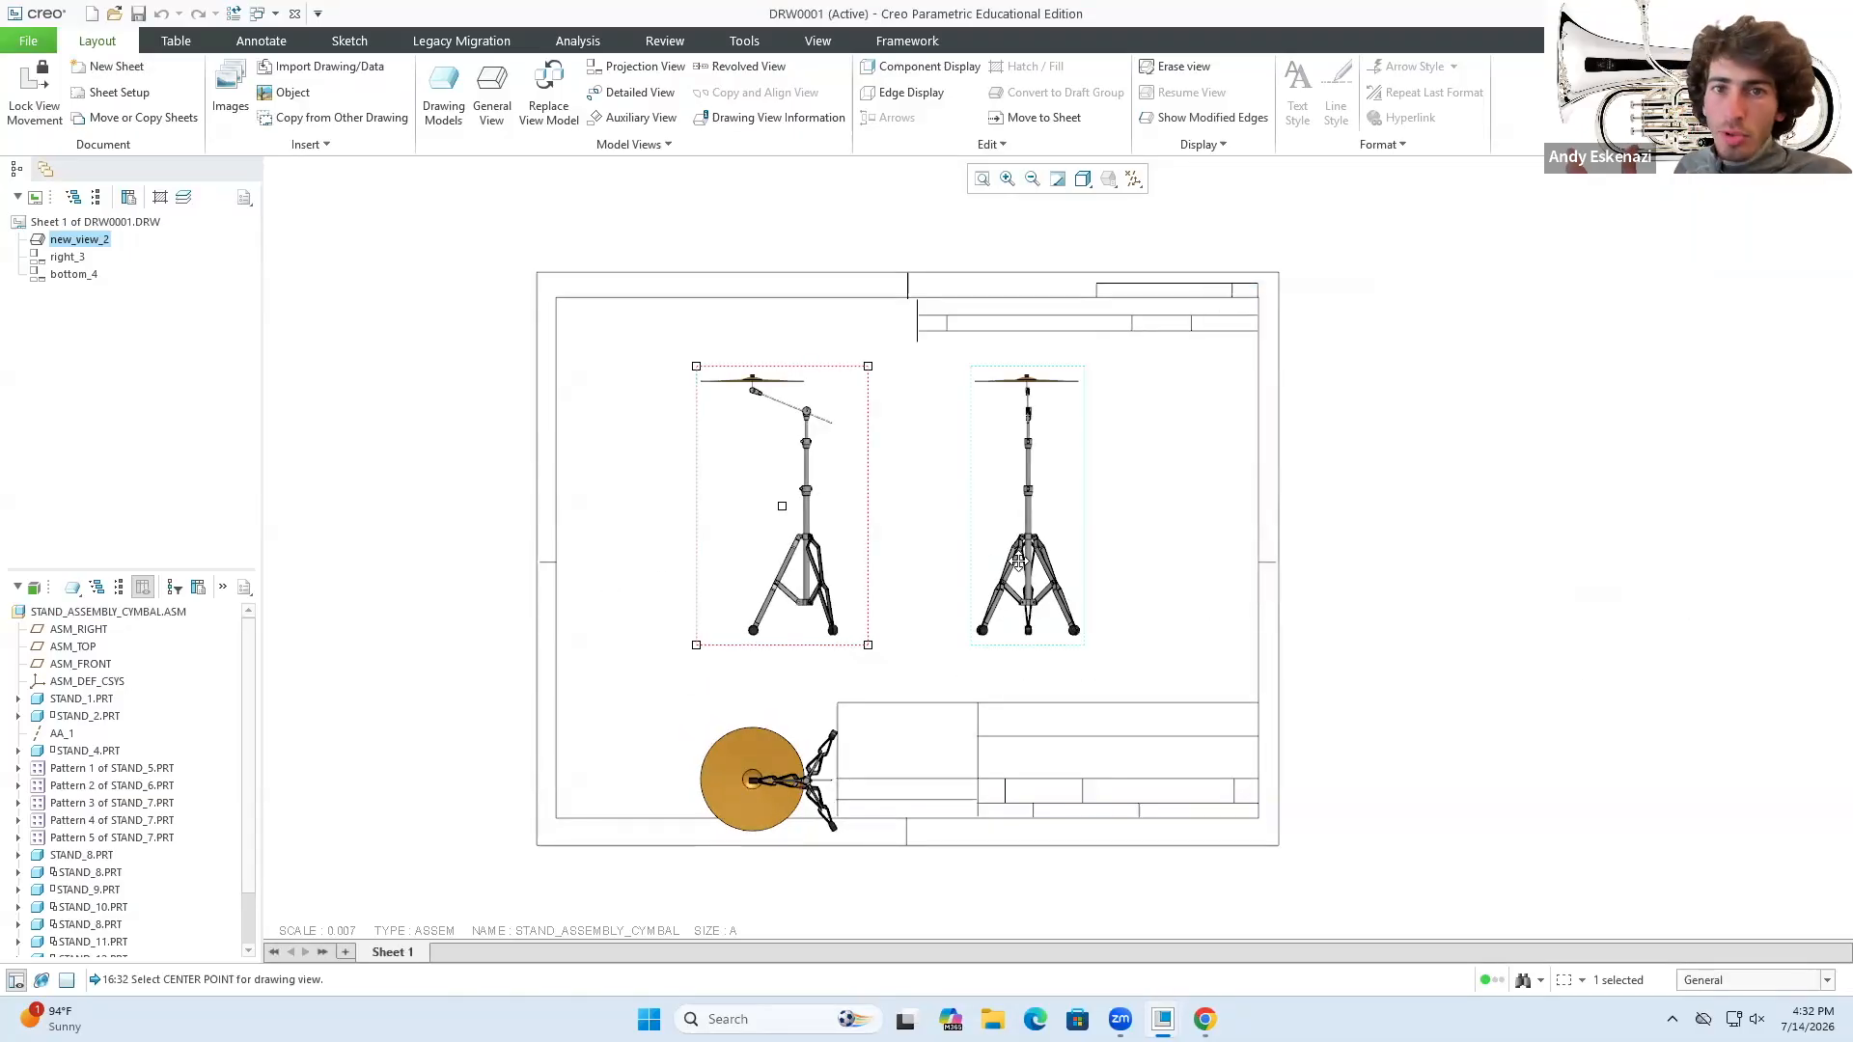
- Move the front view toward the sheet's left border, clear of the title block, and compare the arrangement with the LEGO 2x4 Brick Drawing
drag(836, 600, 785, 621)
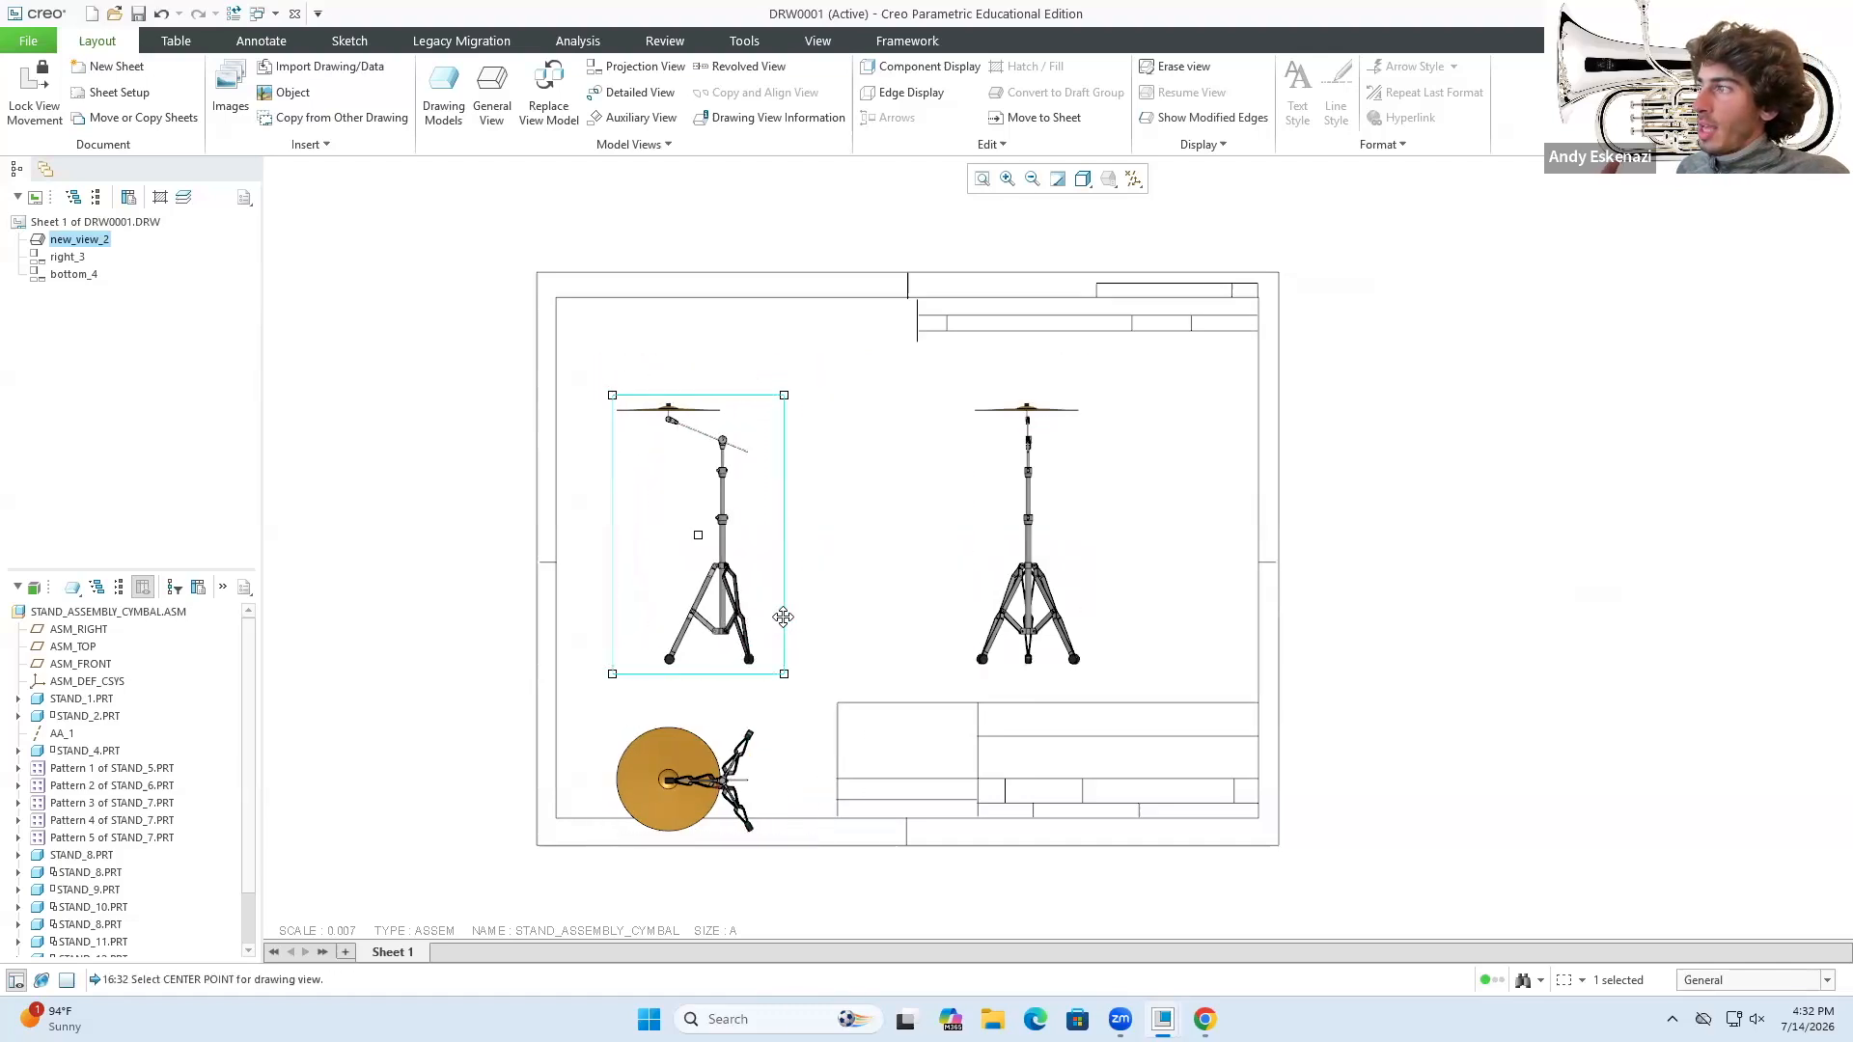
click(784, 561)
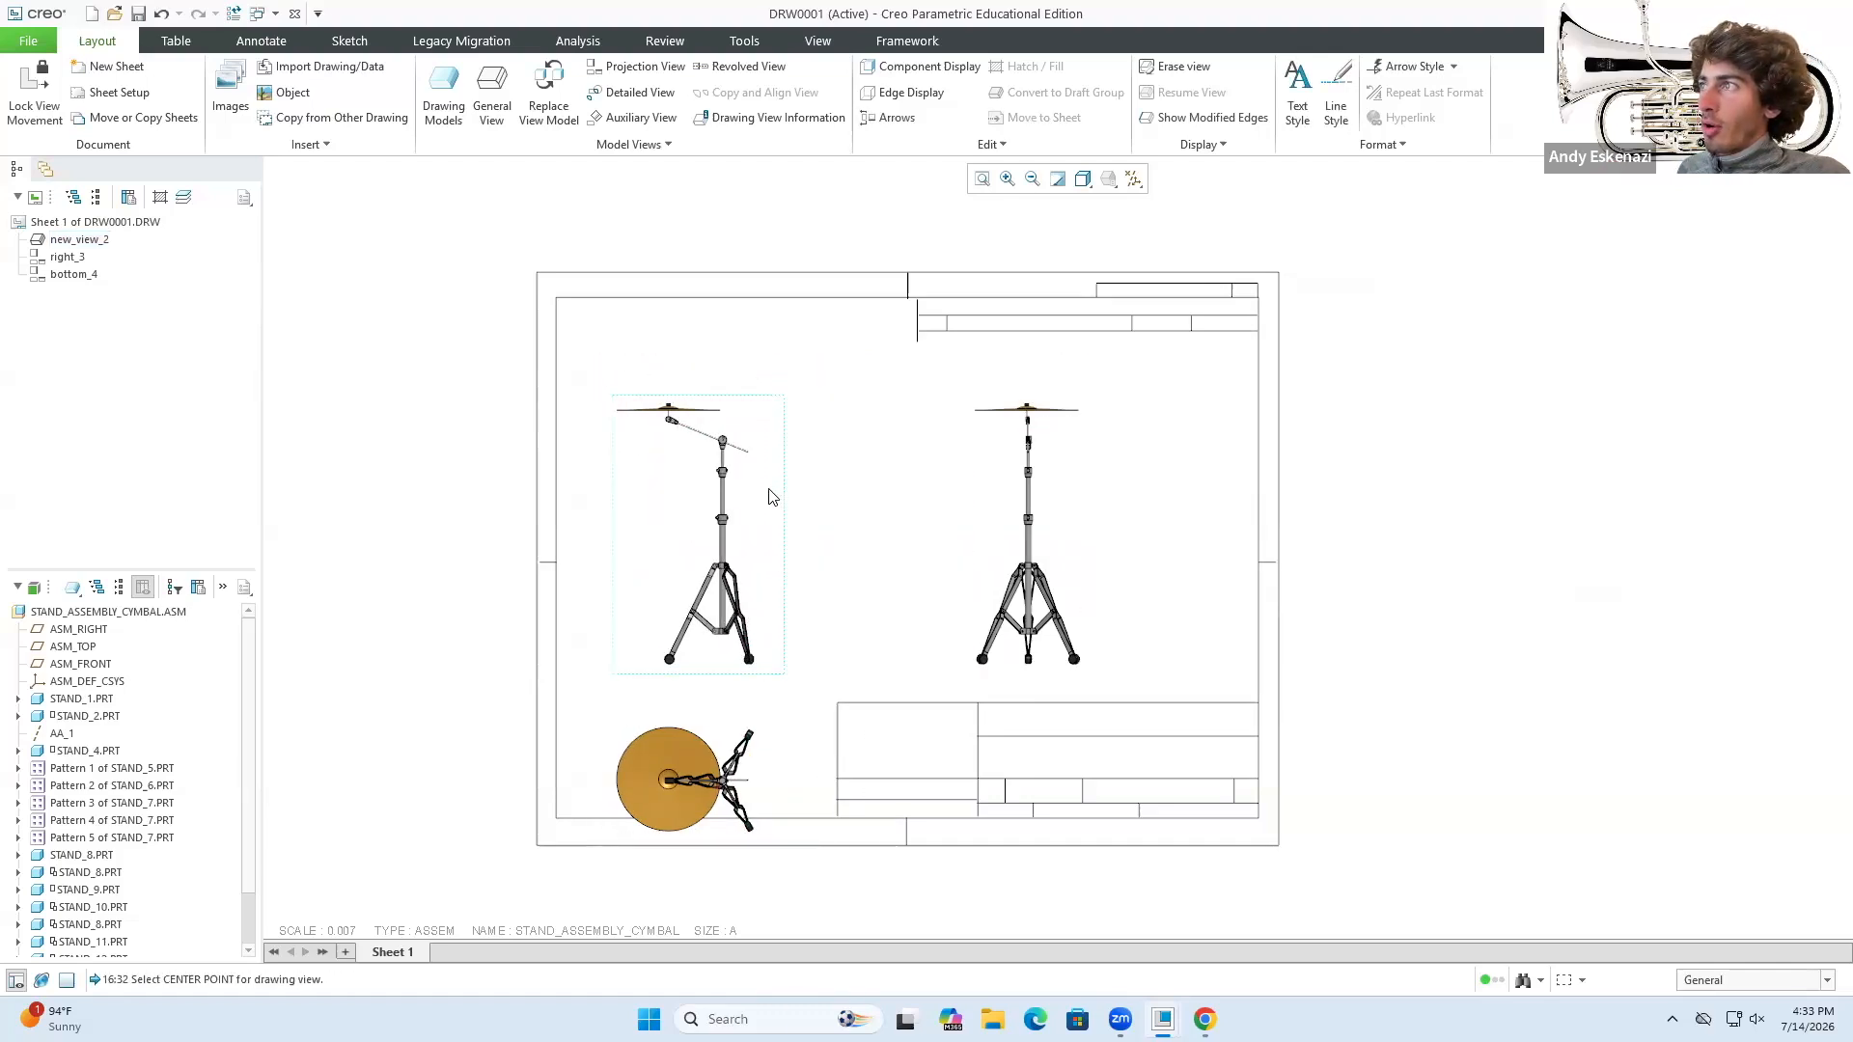
click(783, 456)
drag(782, 455, 788, 427)
click(509, 679)
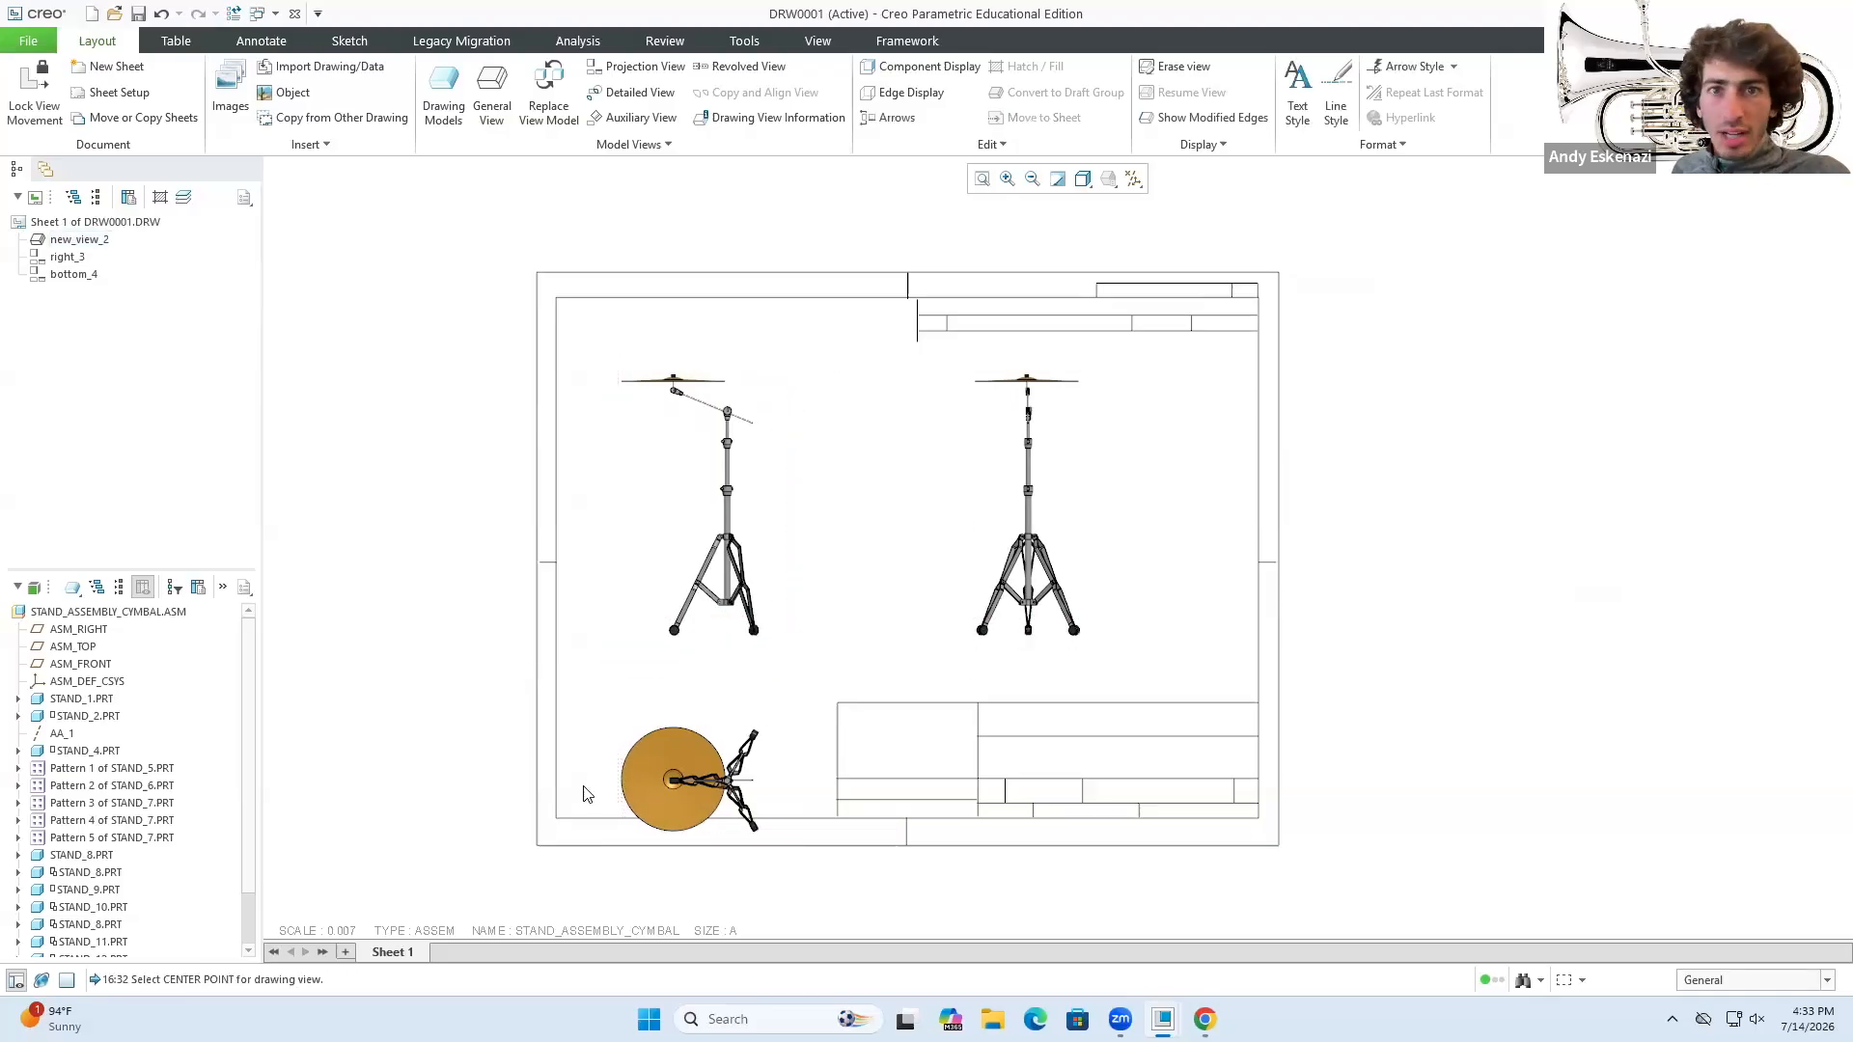
key(alt+Tab)
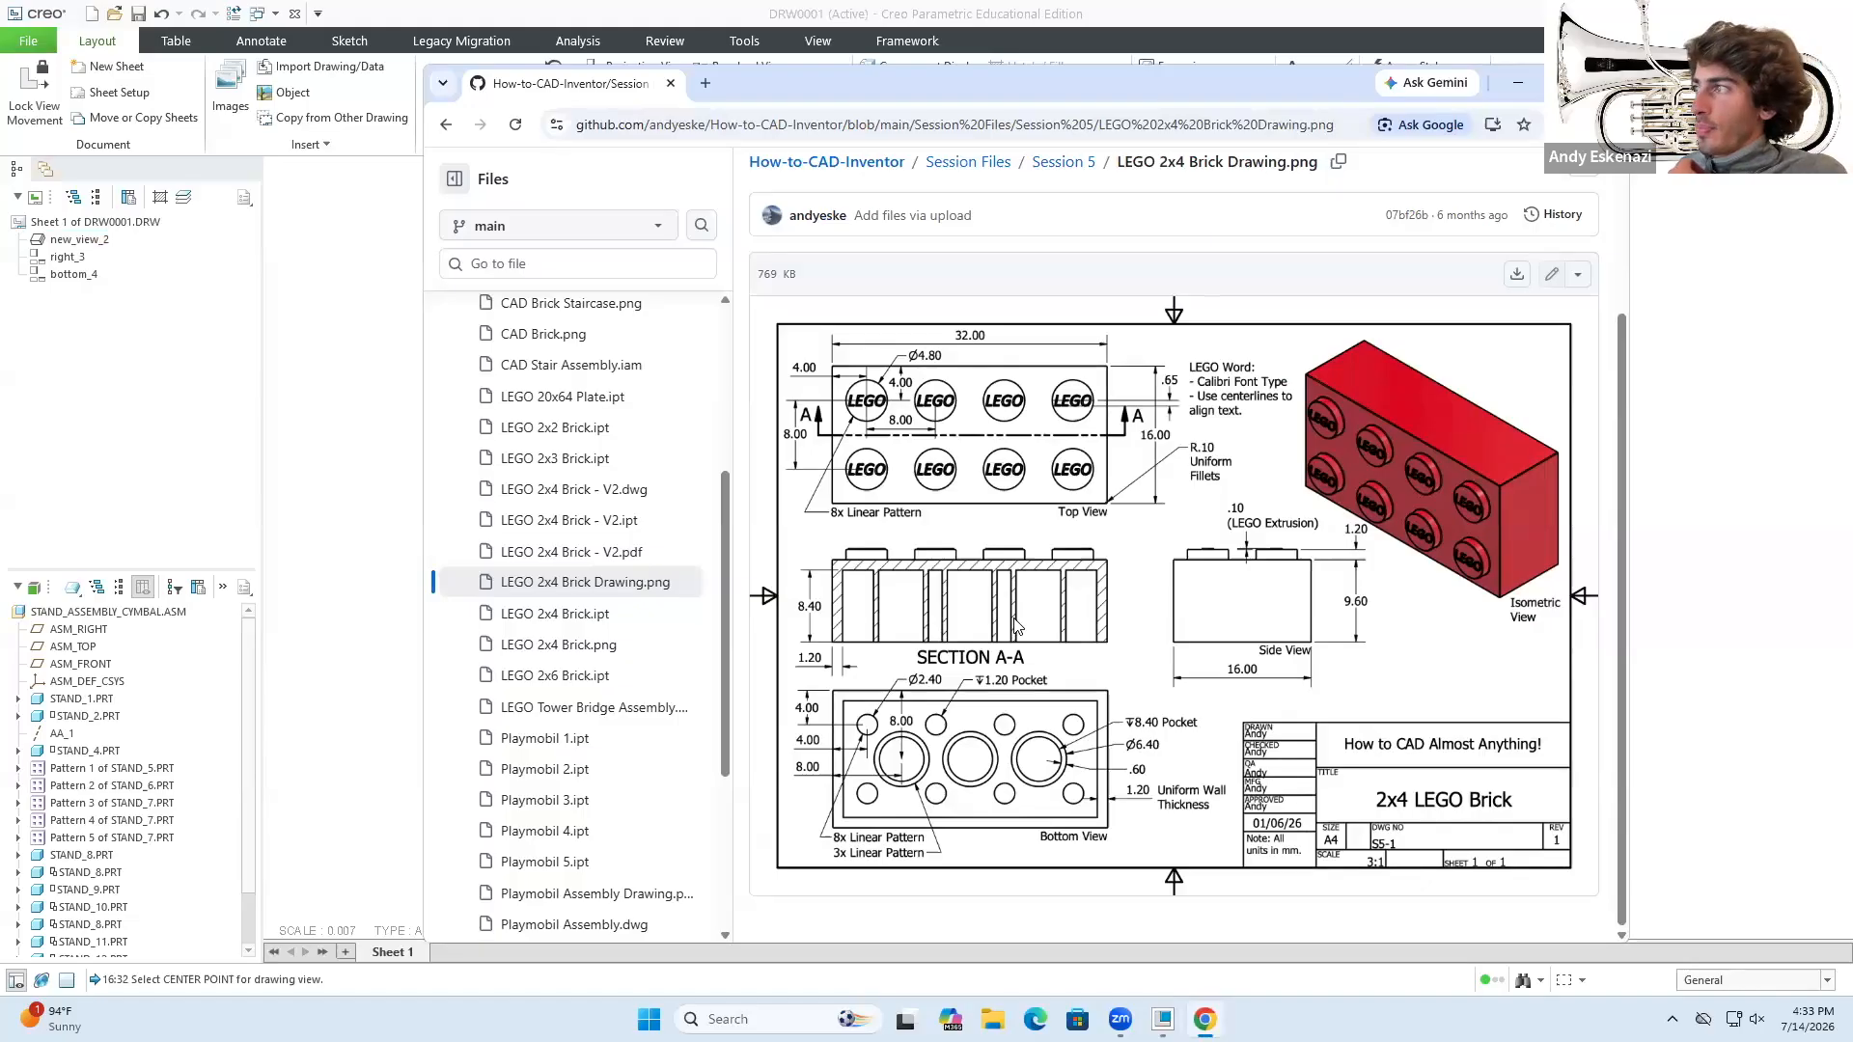
click(393, 618)
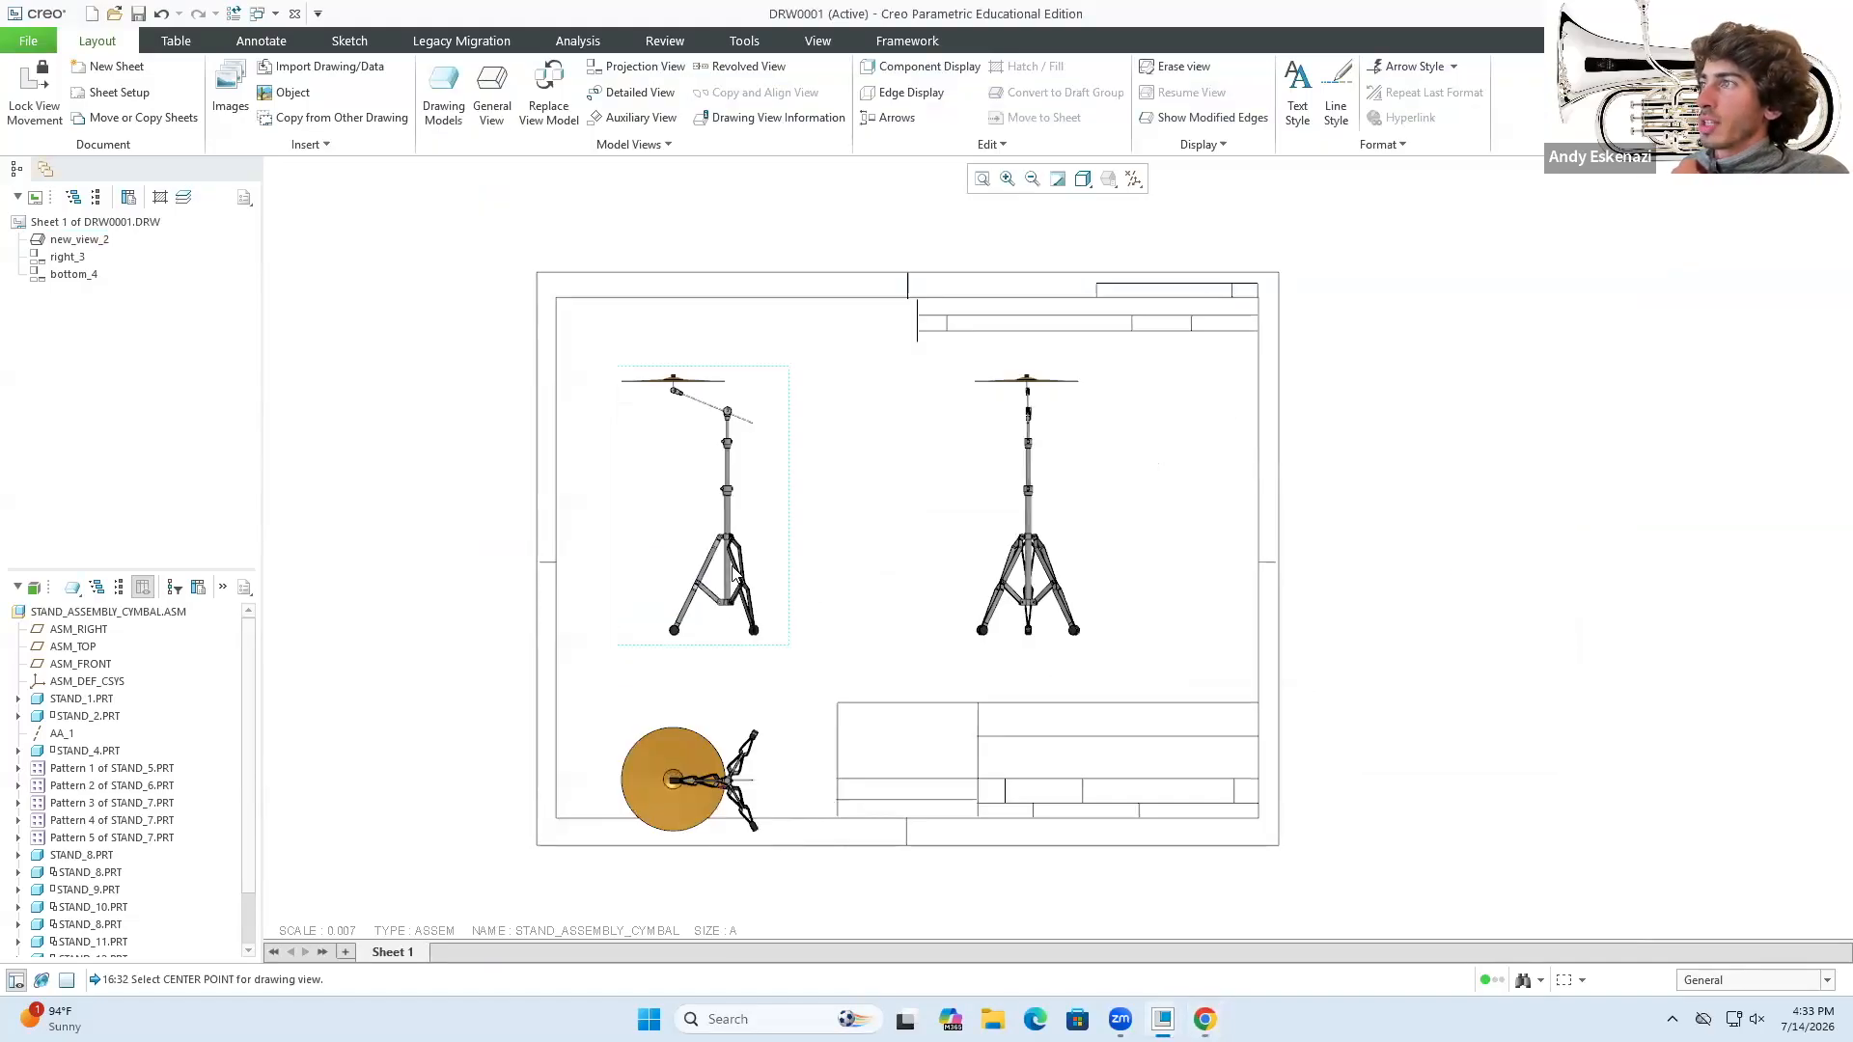
- Open the front view's drawing view properties and check its view states, display style and tangent edge options
scroll(724, 495, up, 3)
click(865, 546)
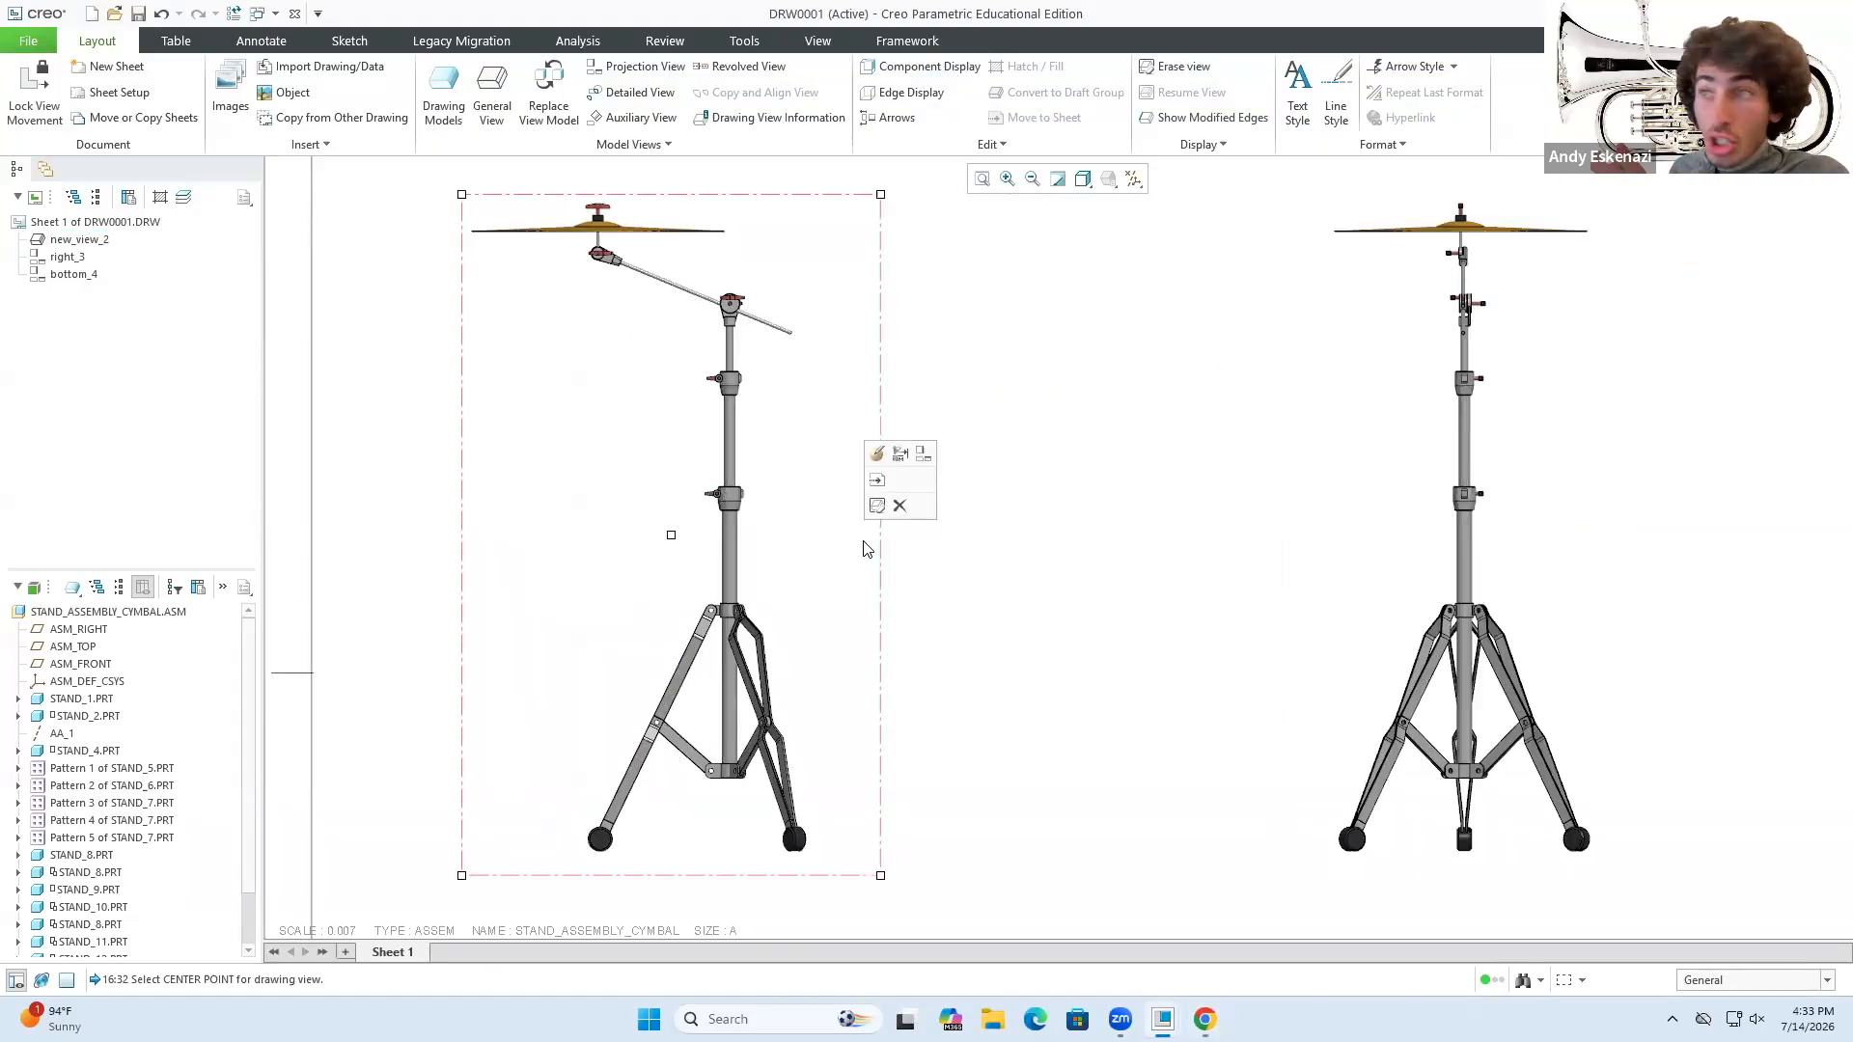
click(876, 456)
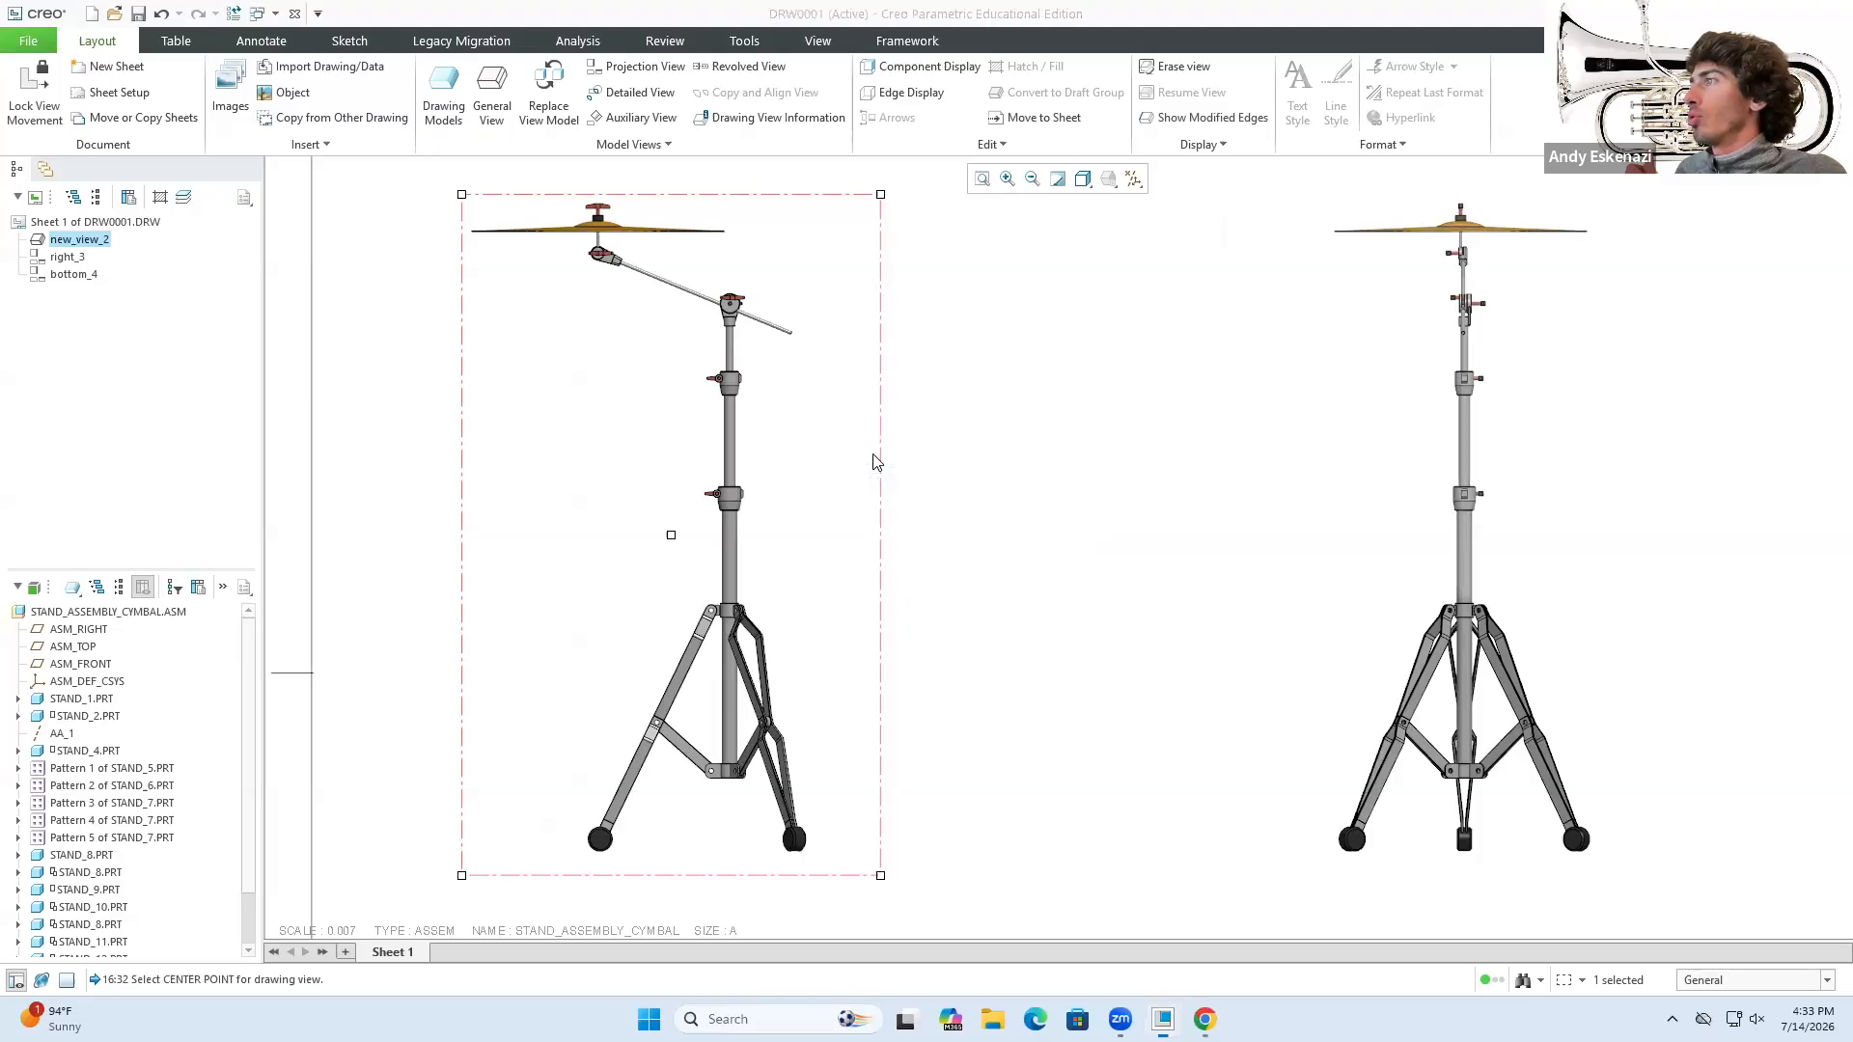
click(1245, 308)
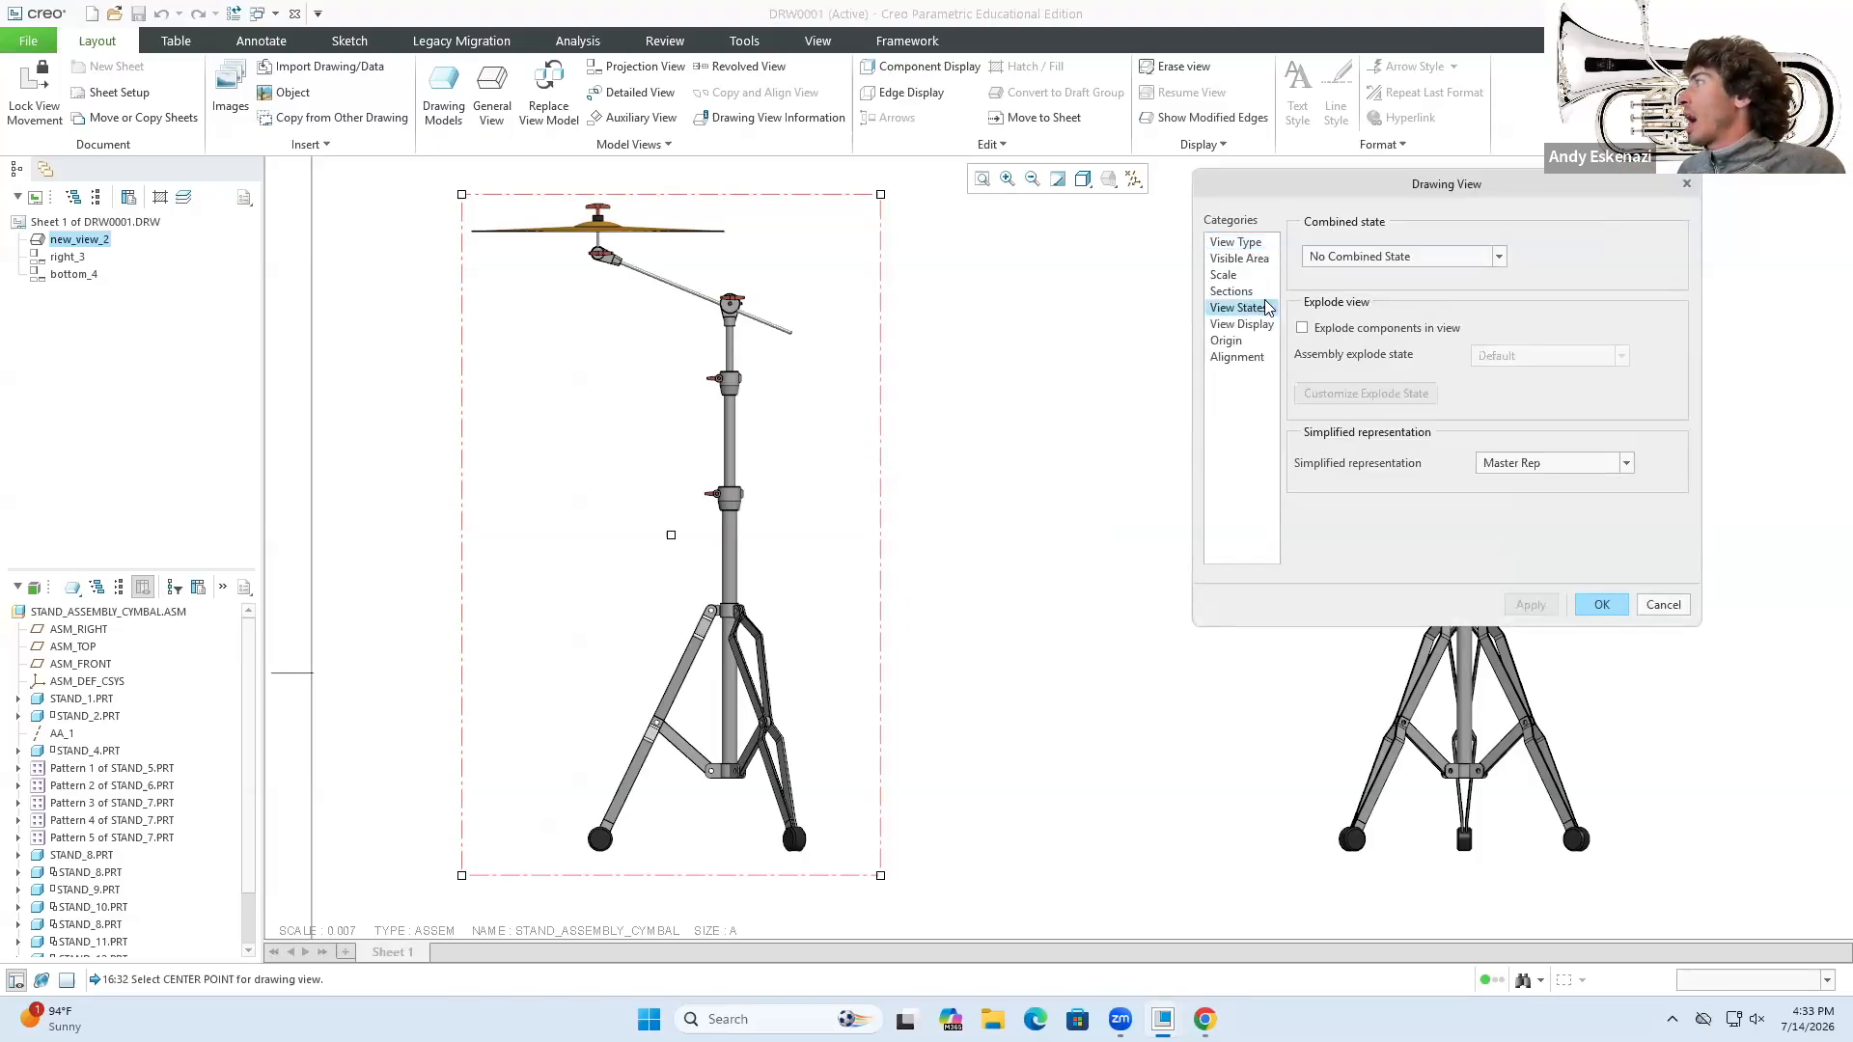
click(1245, 326)
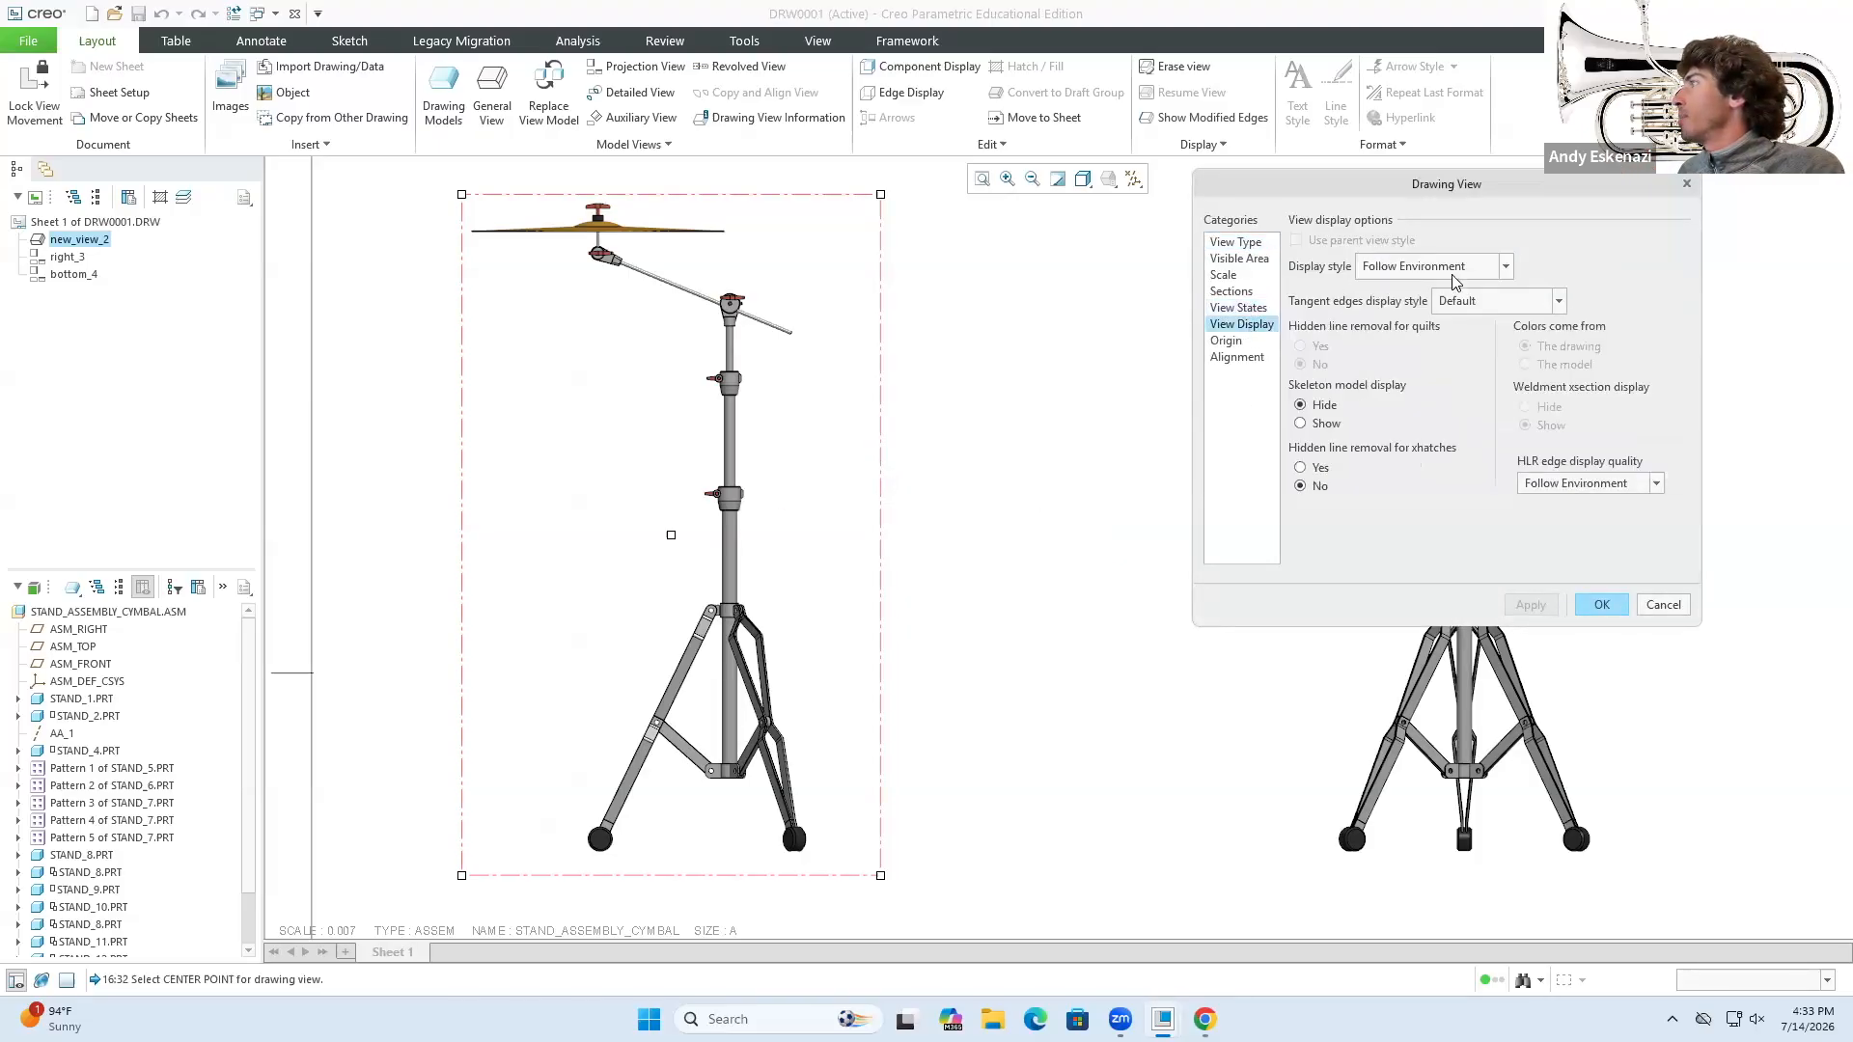
click(1519, 302)
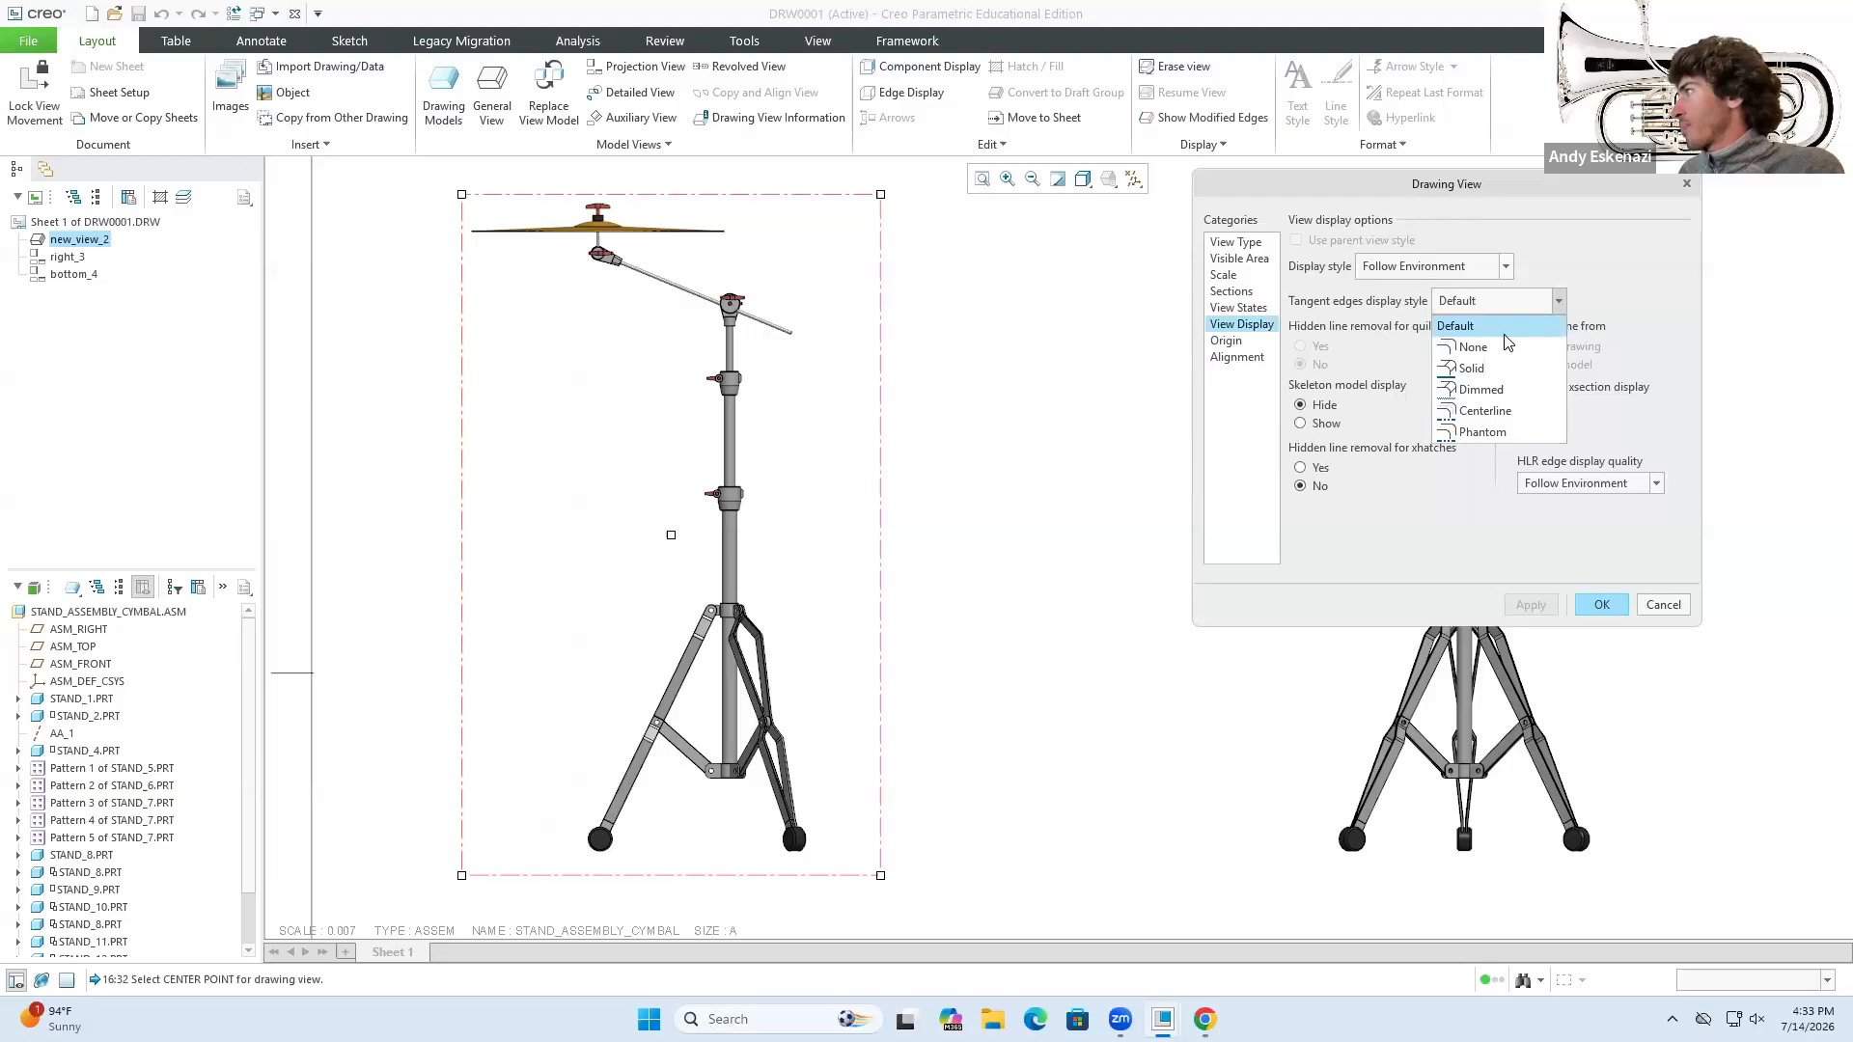
click(1509, 258)
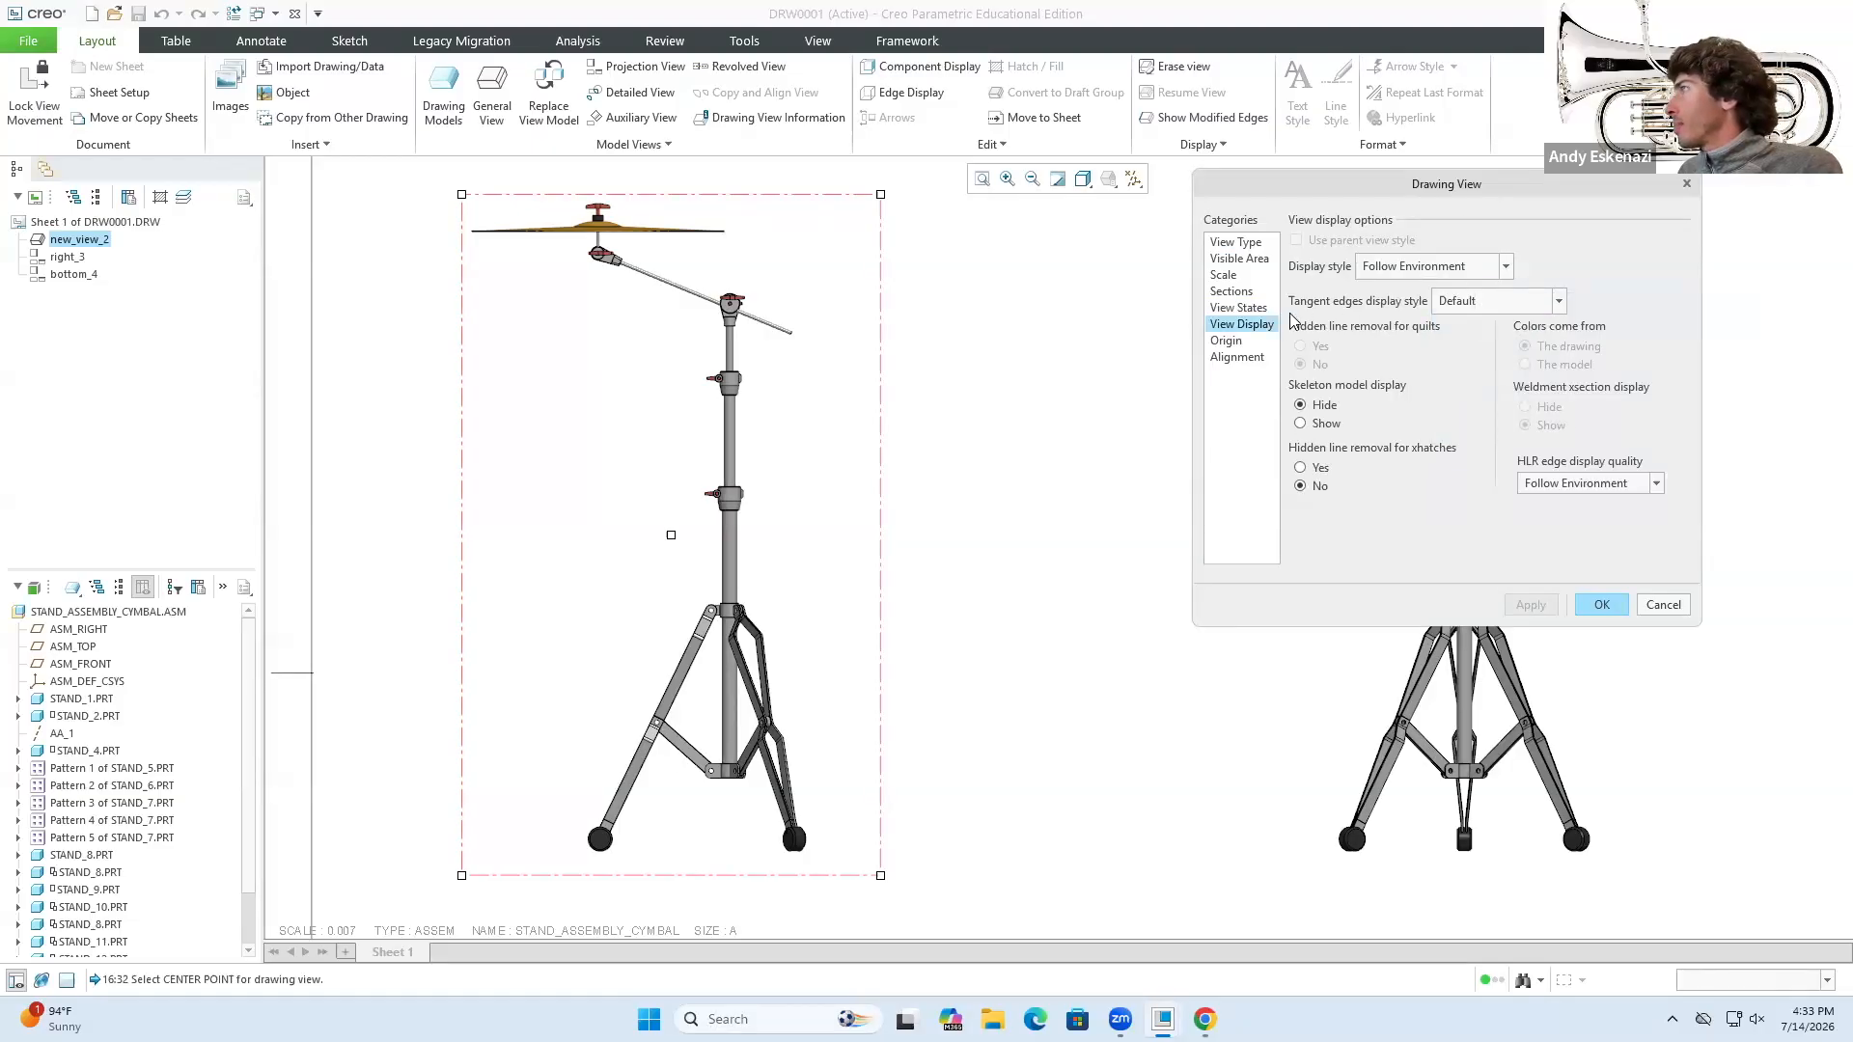
- Apply the Wireframe display style to the front view and inspect the tripod legs closely
click(1437, 270)
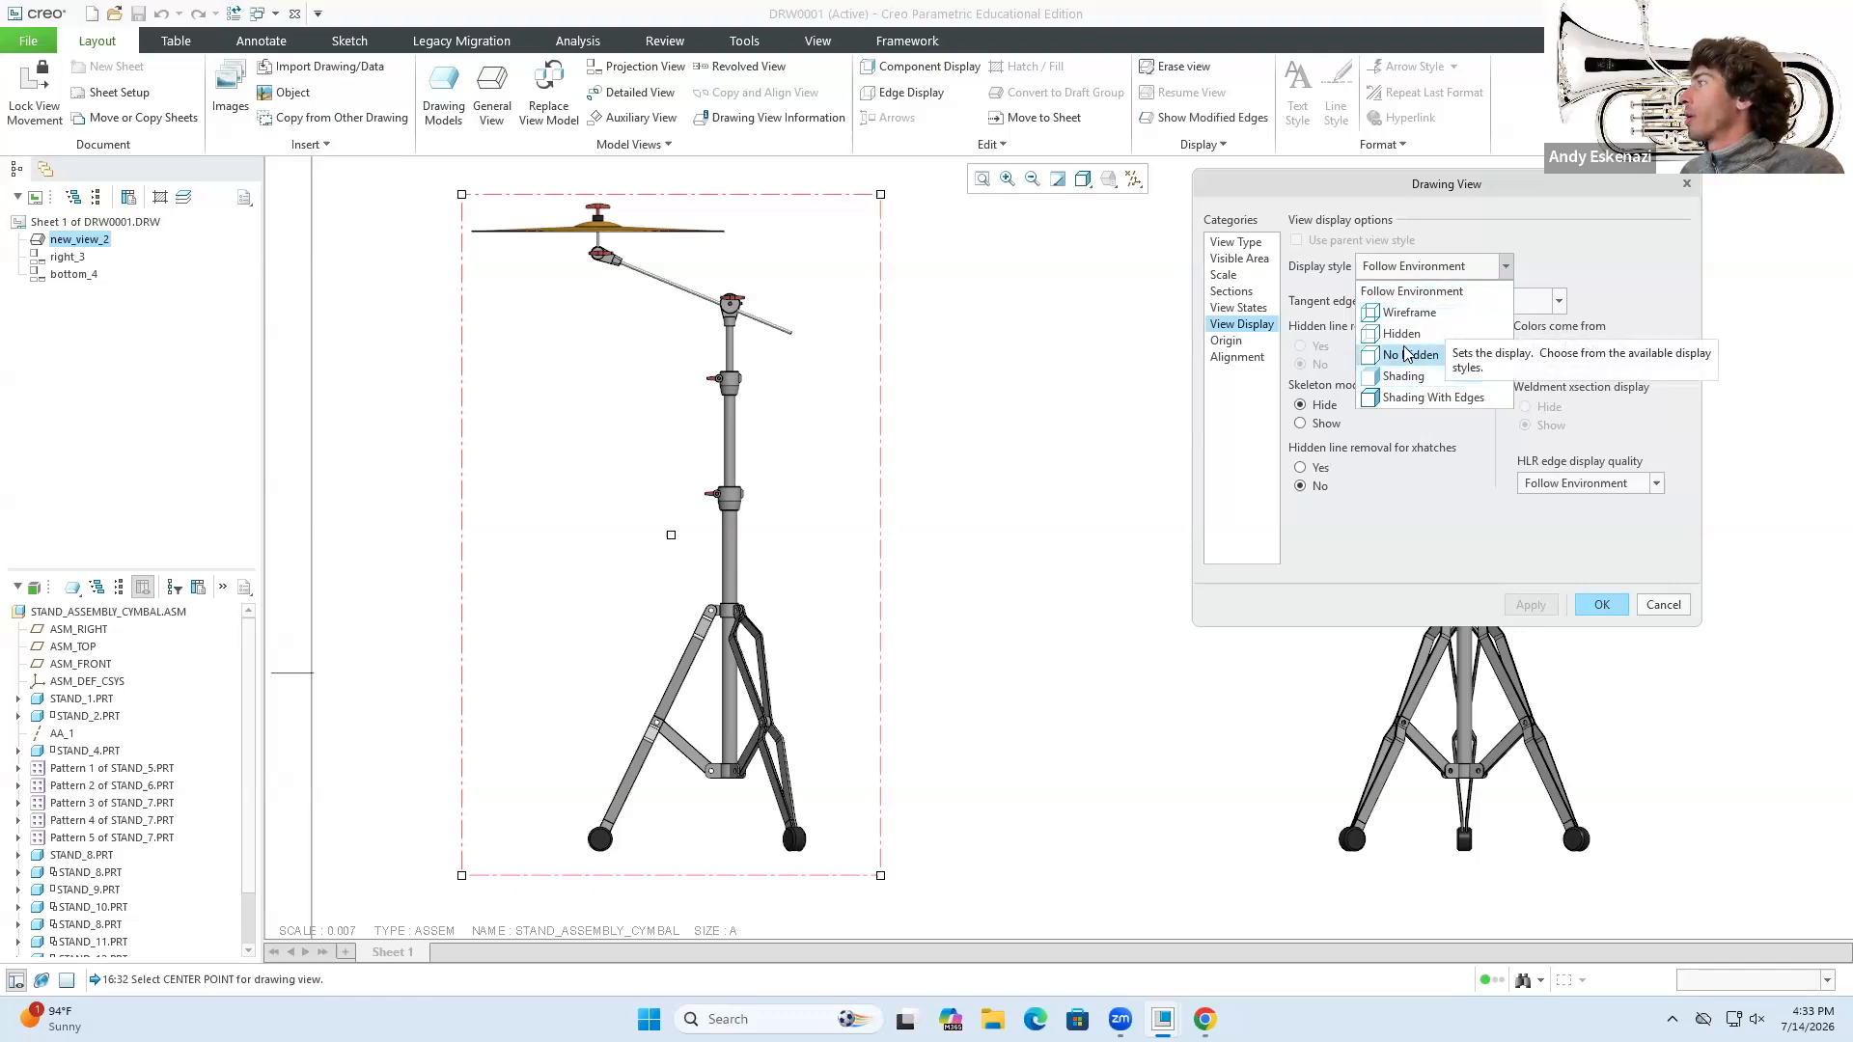
click(1405, 333)
click(1430, 270)
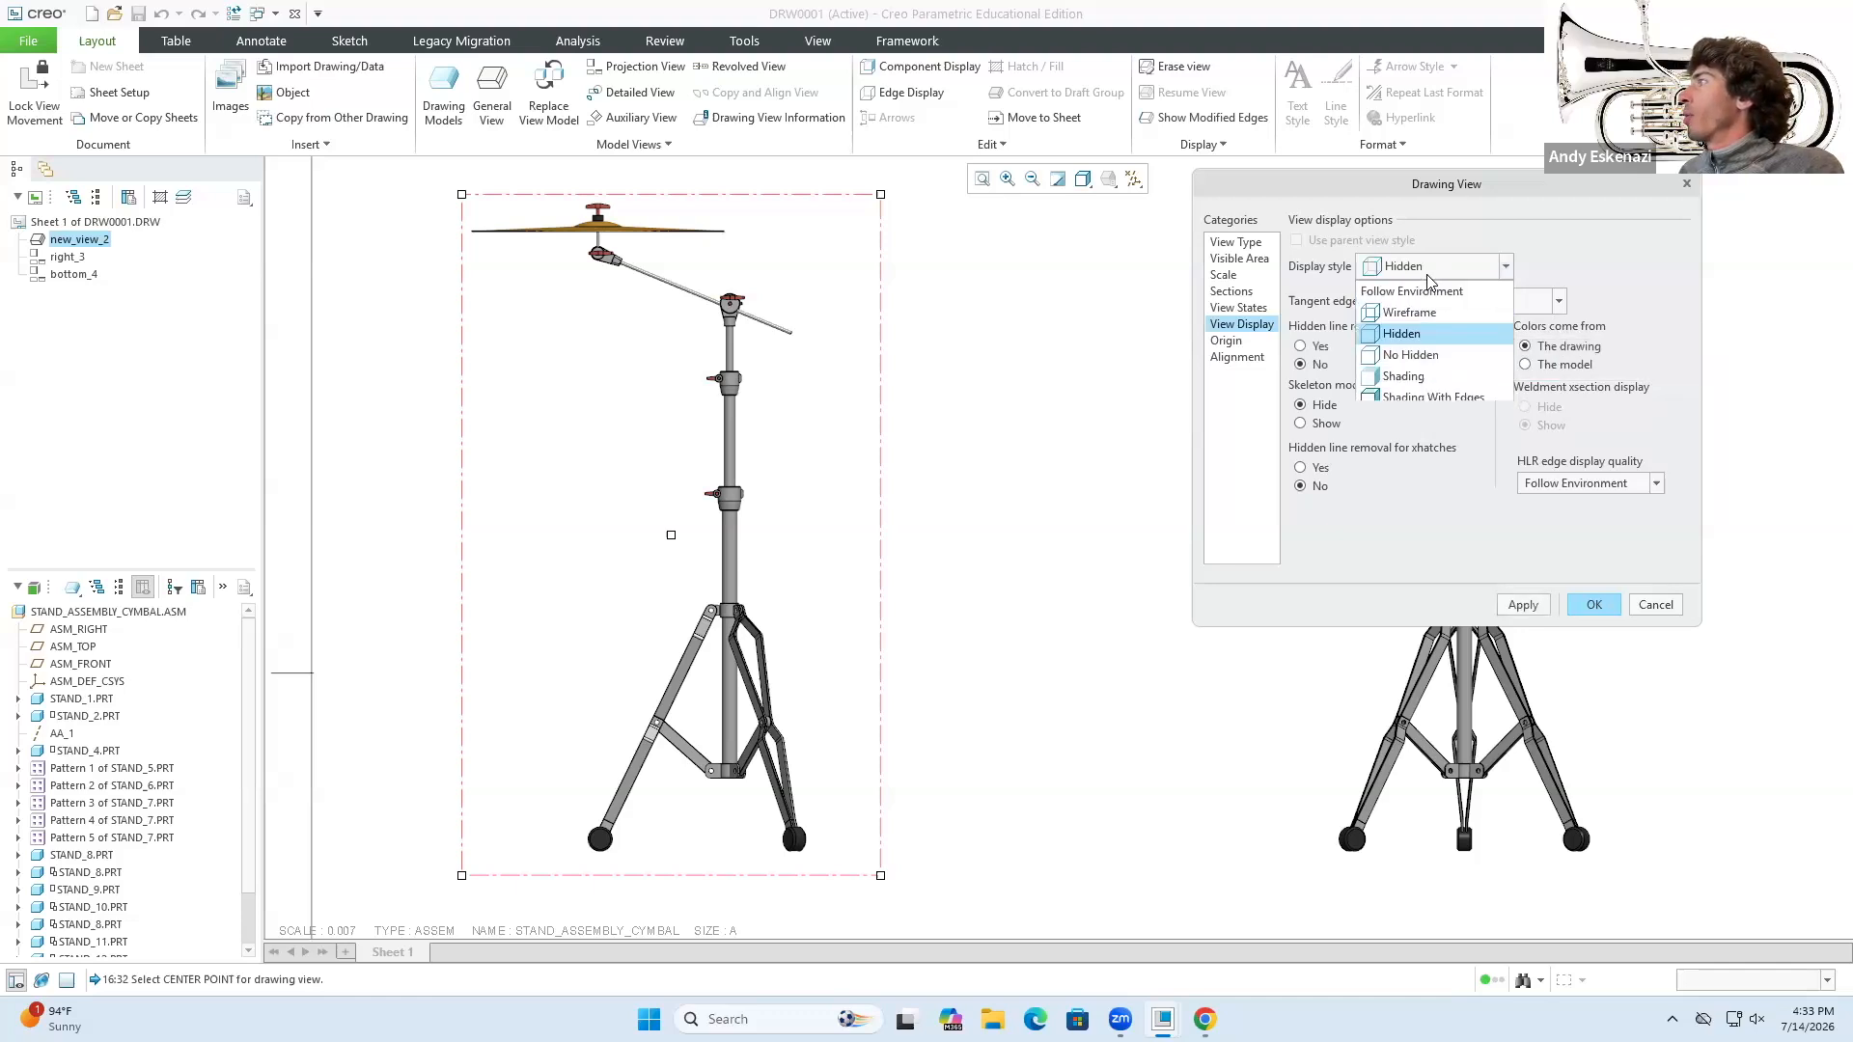
click(1427, 313)
click(1513, 608)
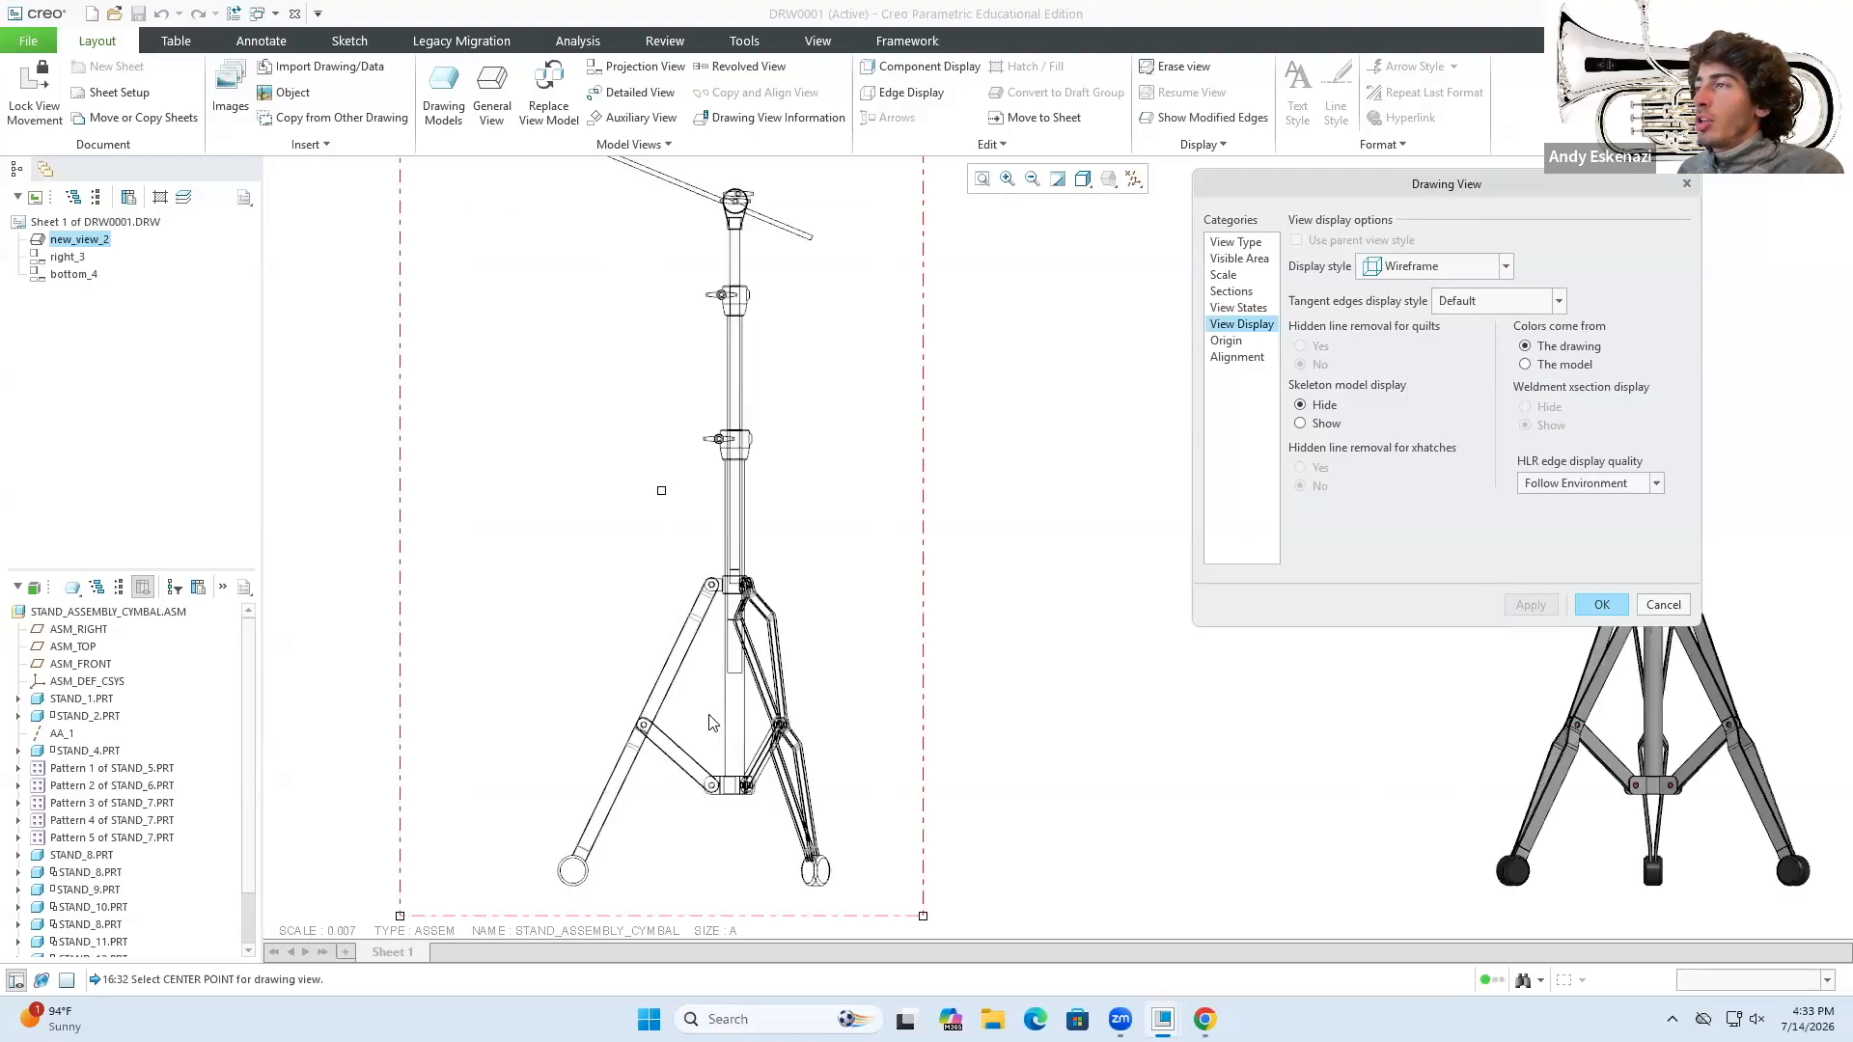
scroll(715, 722, down, 5)
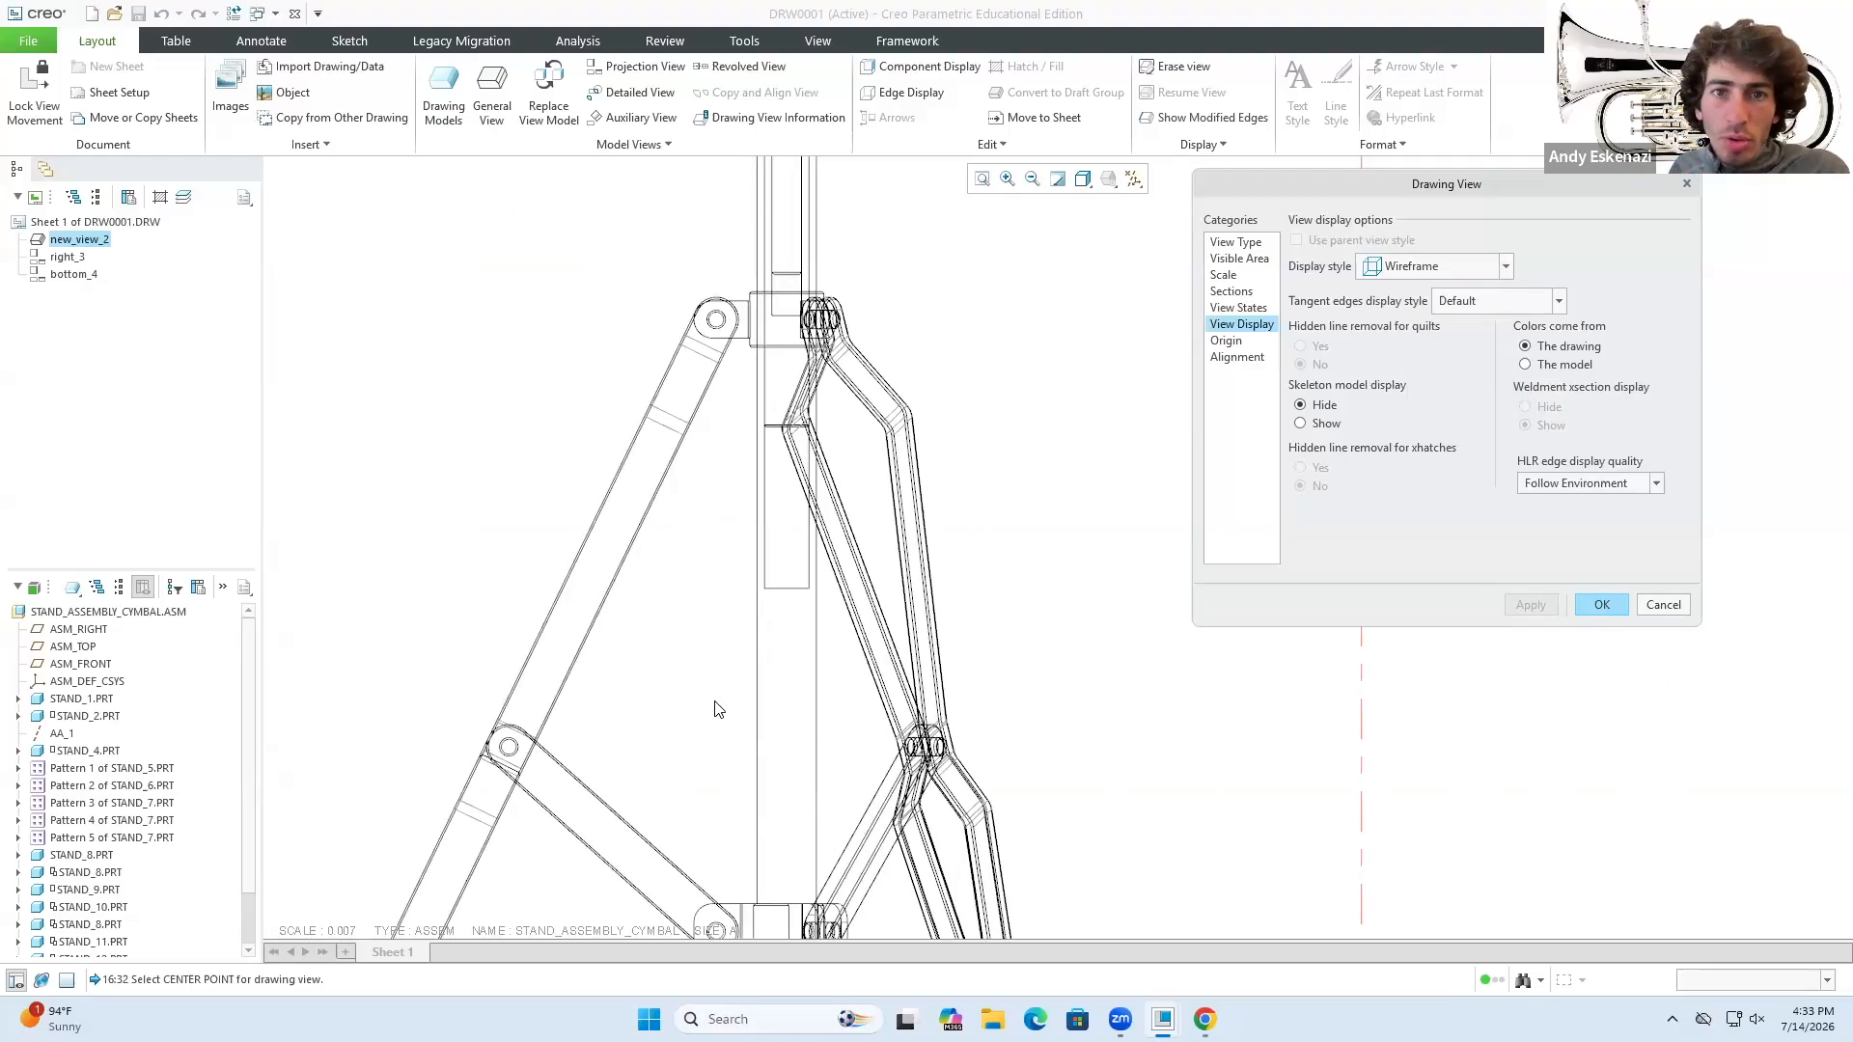
scroll(701, 673, up, 5)
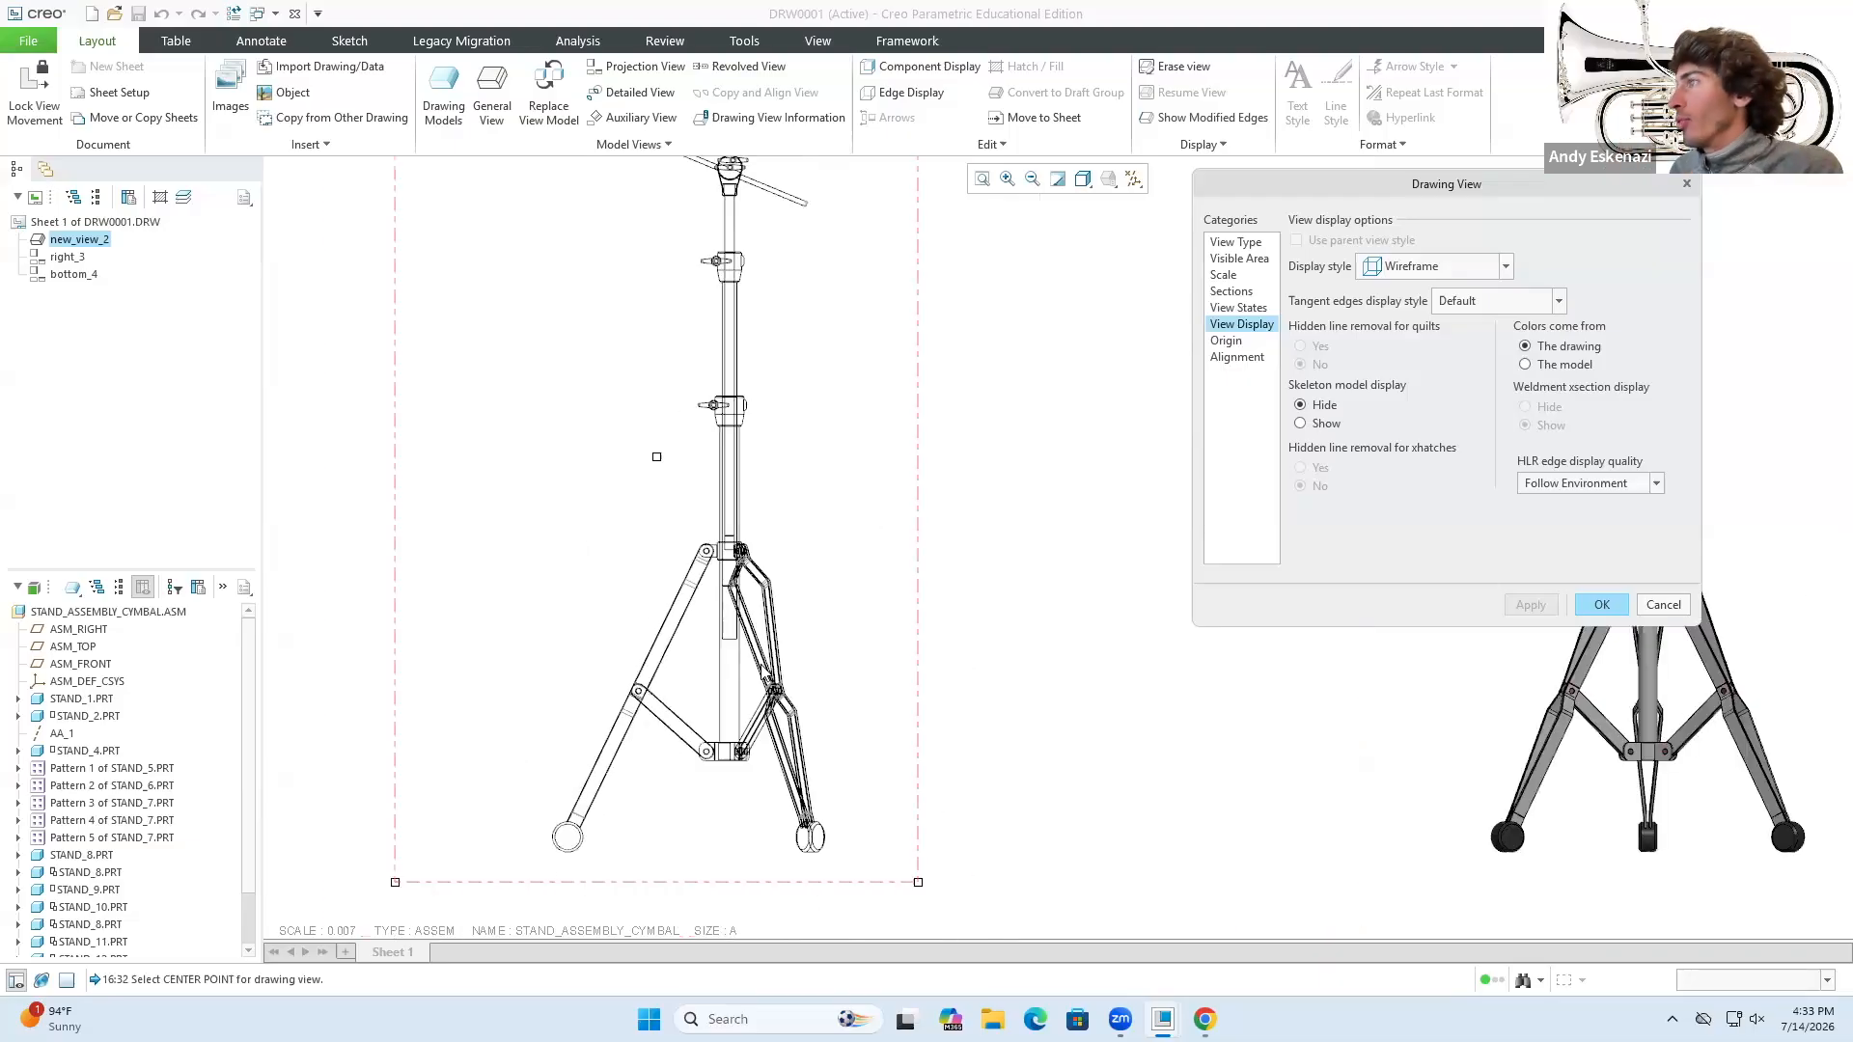
- Set the front view's tangent edges display style to None and inspect the resulting linework against the other views
click(1465, 301)
click(1483, 371)
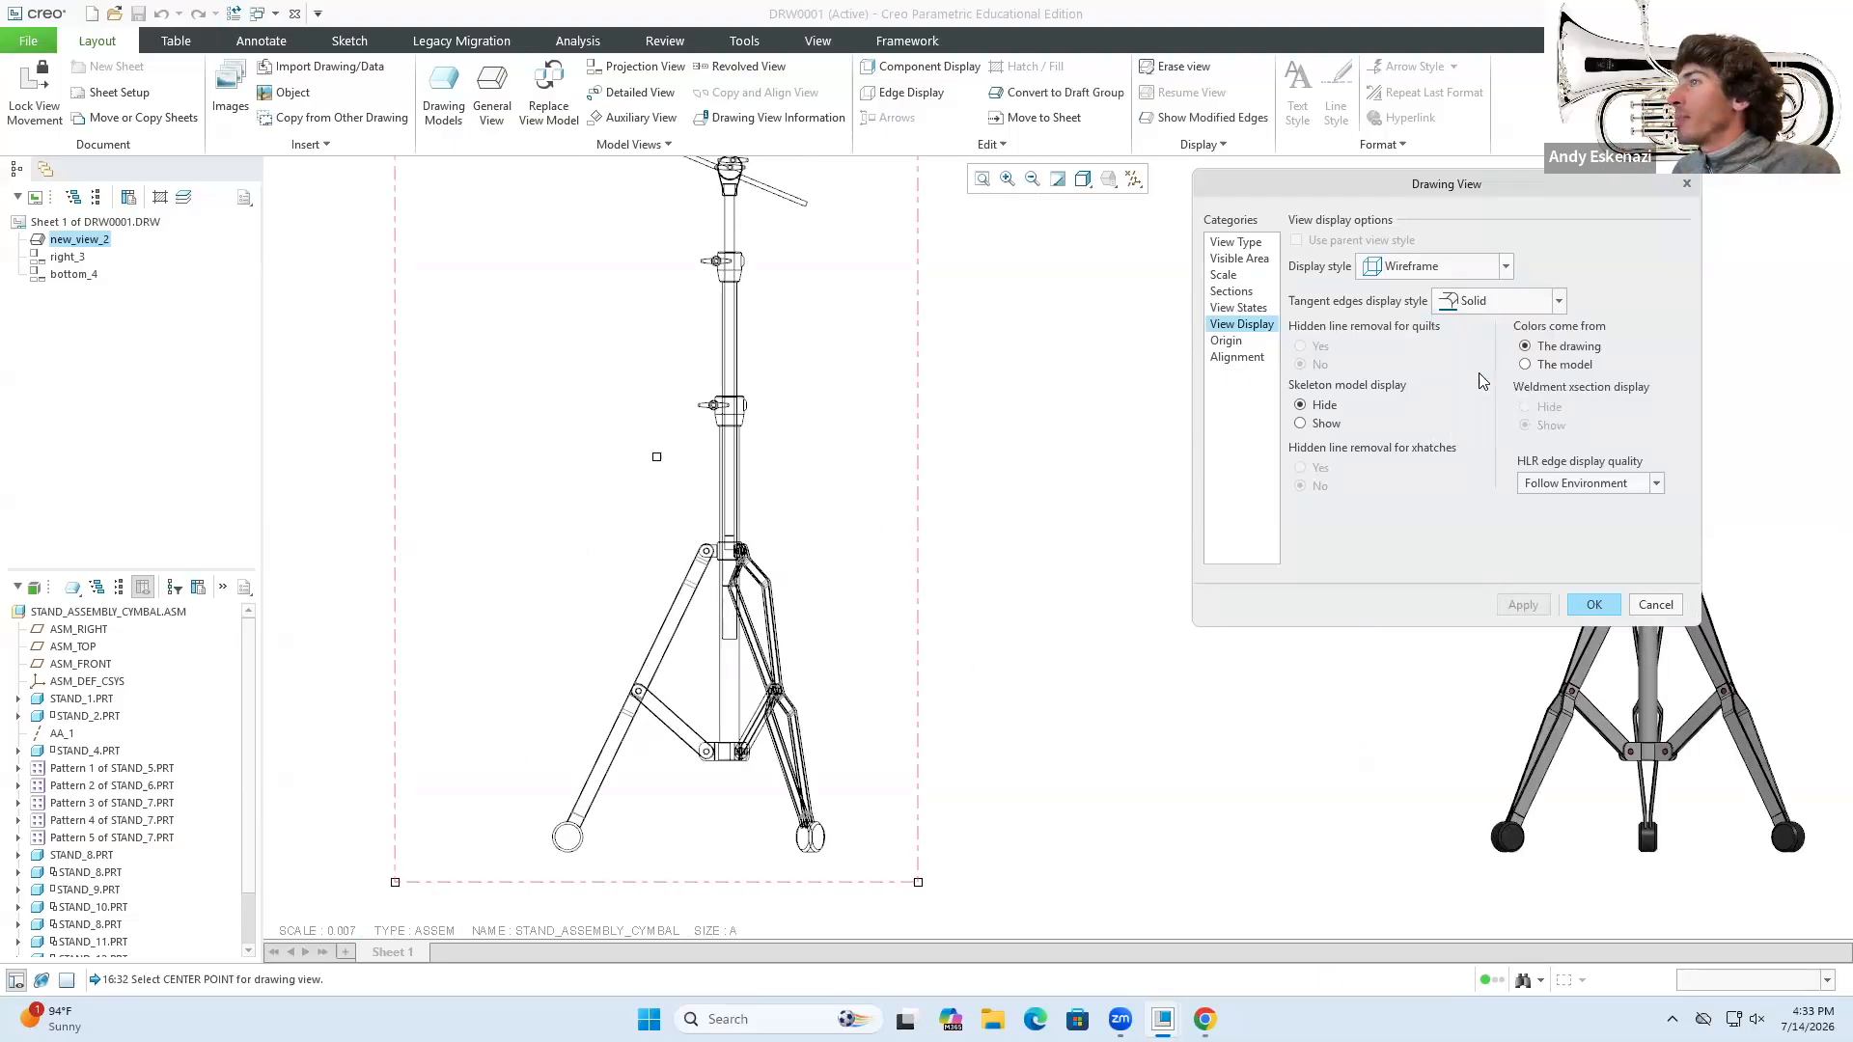
click(1514, 301)
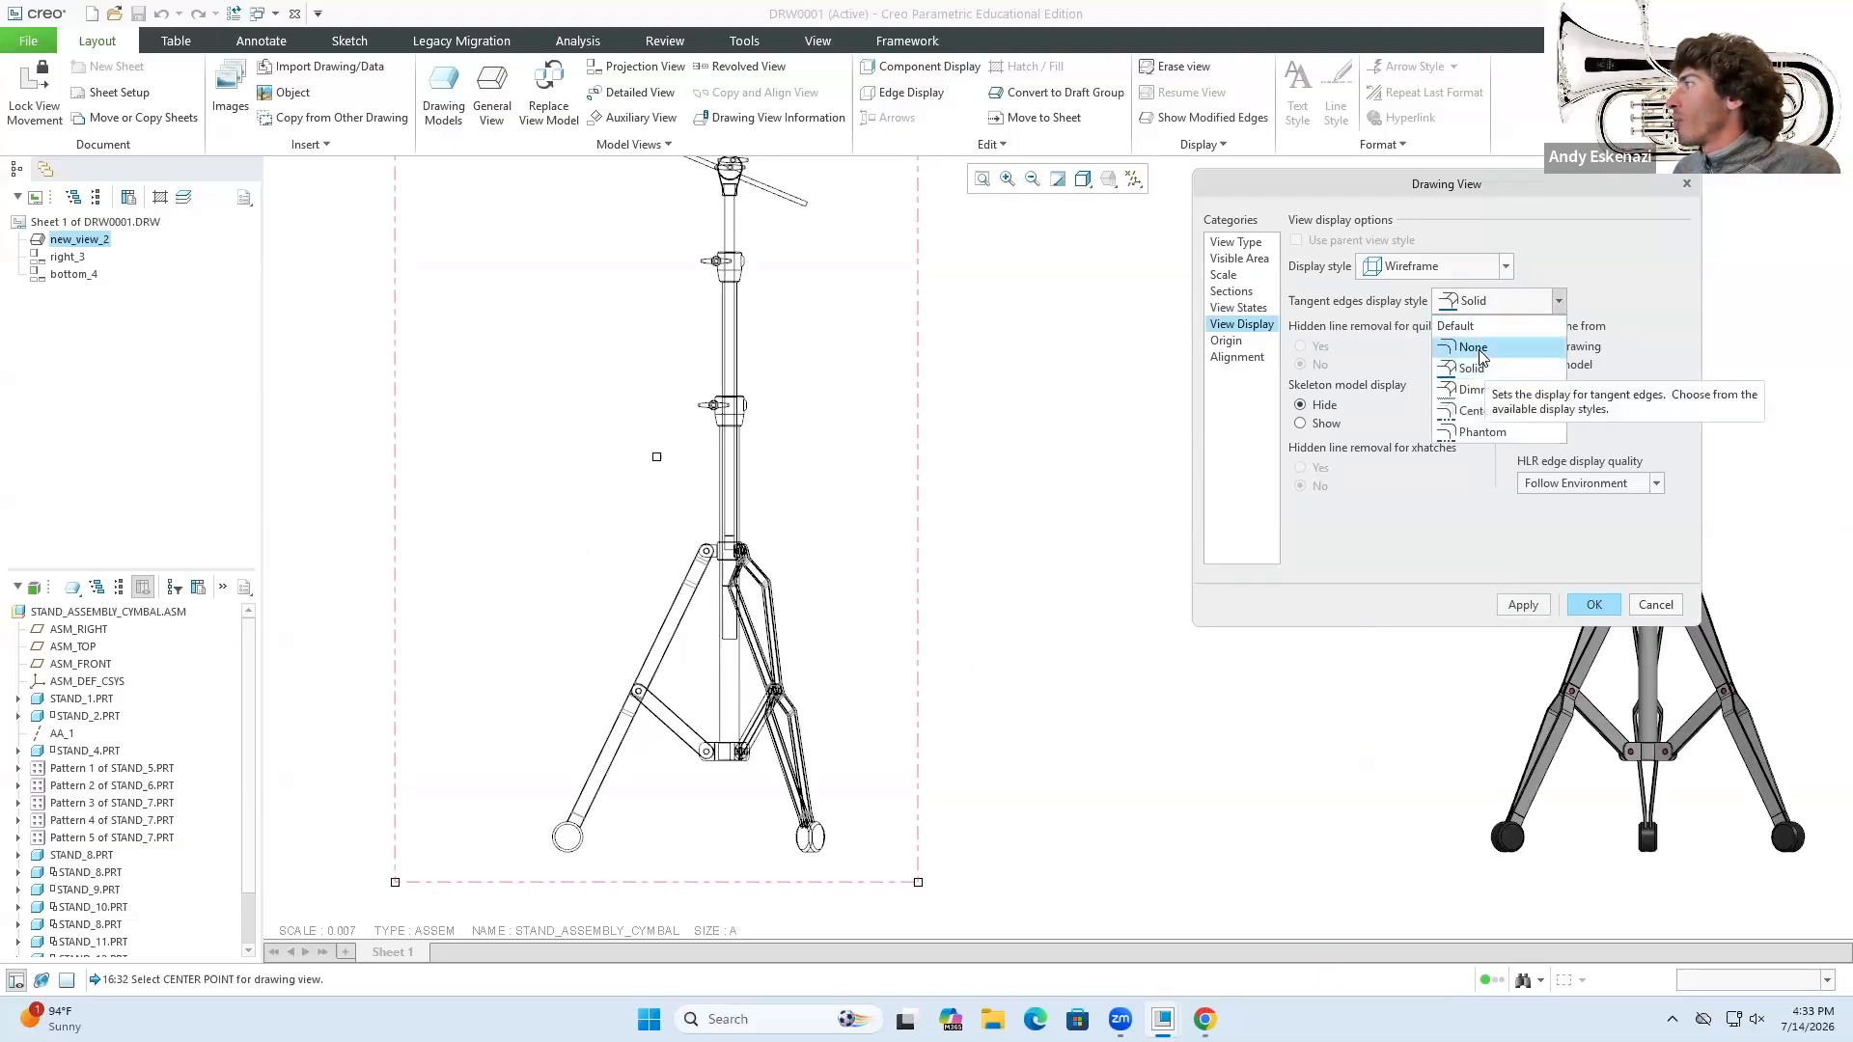
click(1483, 350)
click(1525, 608)
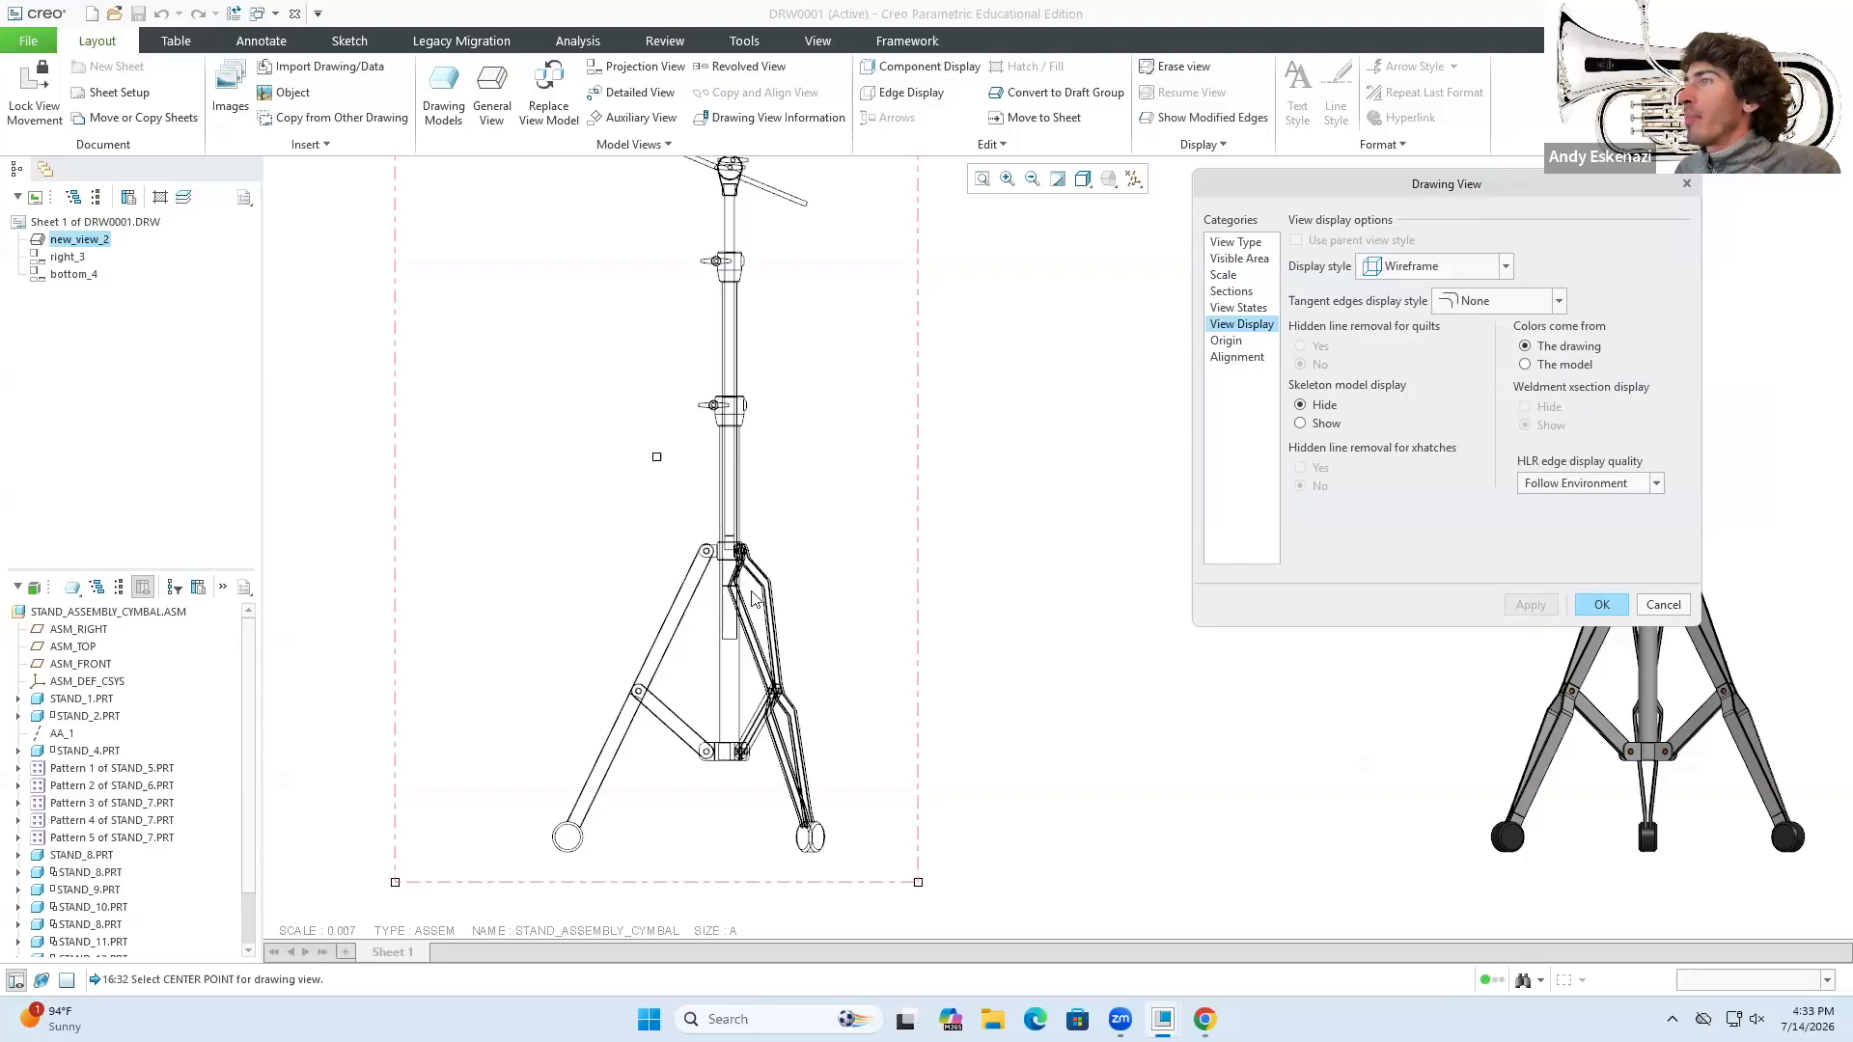
scroll(753, 595, up, 5)
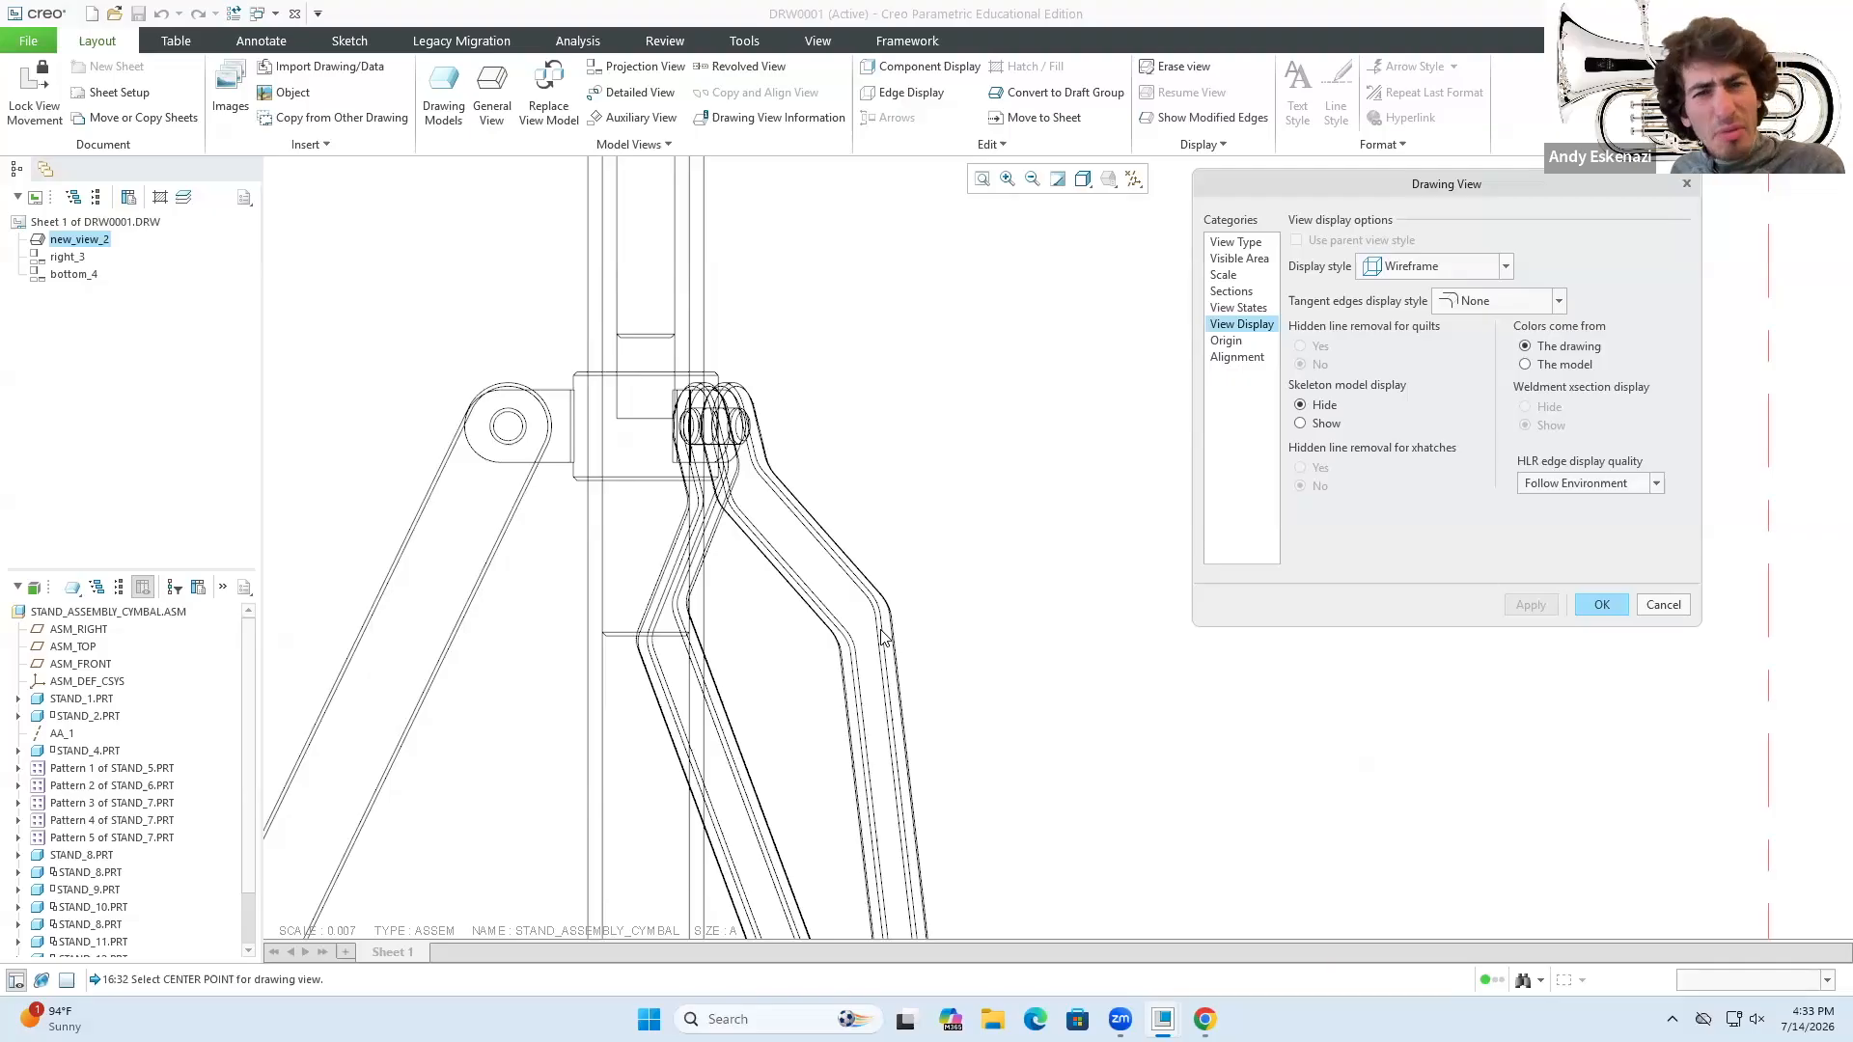
scroll(880, 637, down, 5)
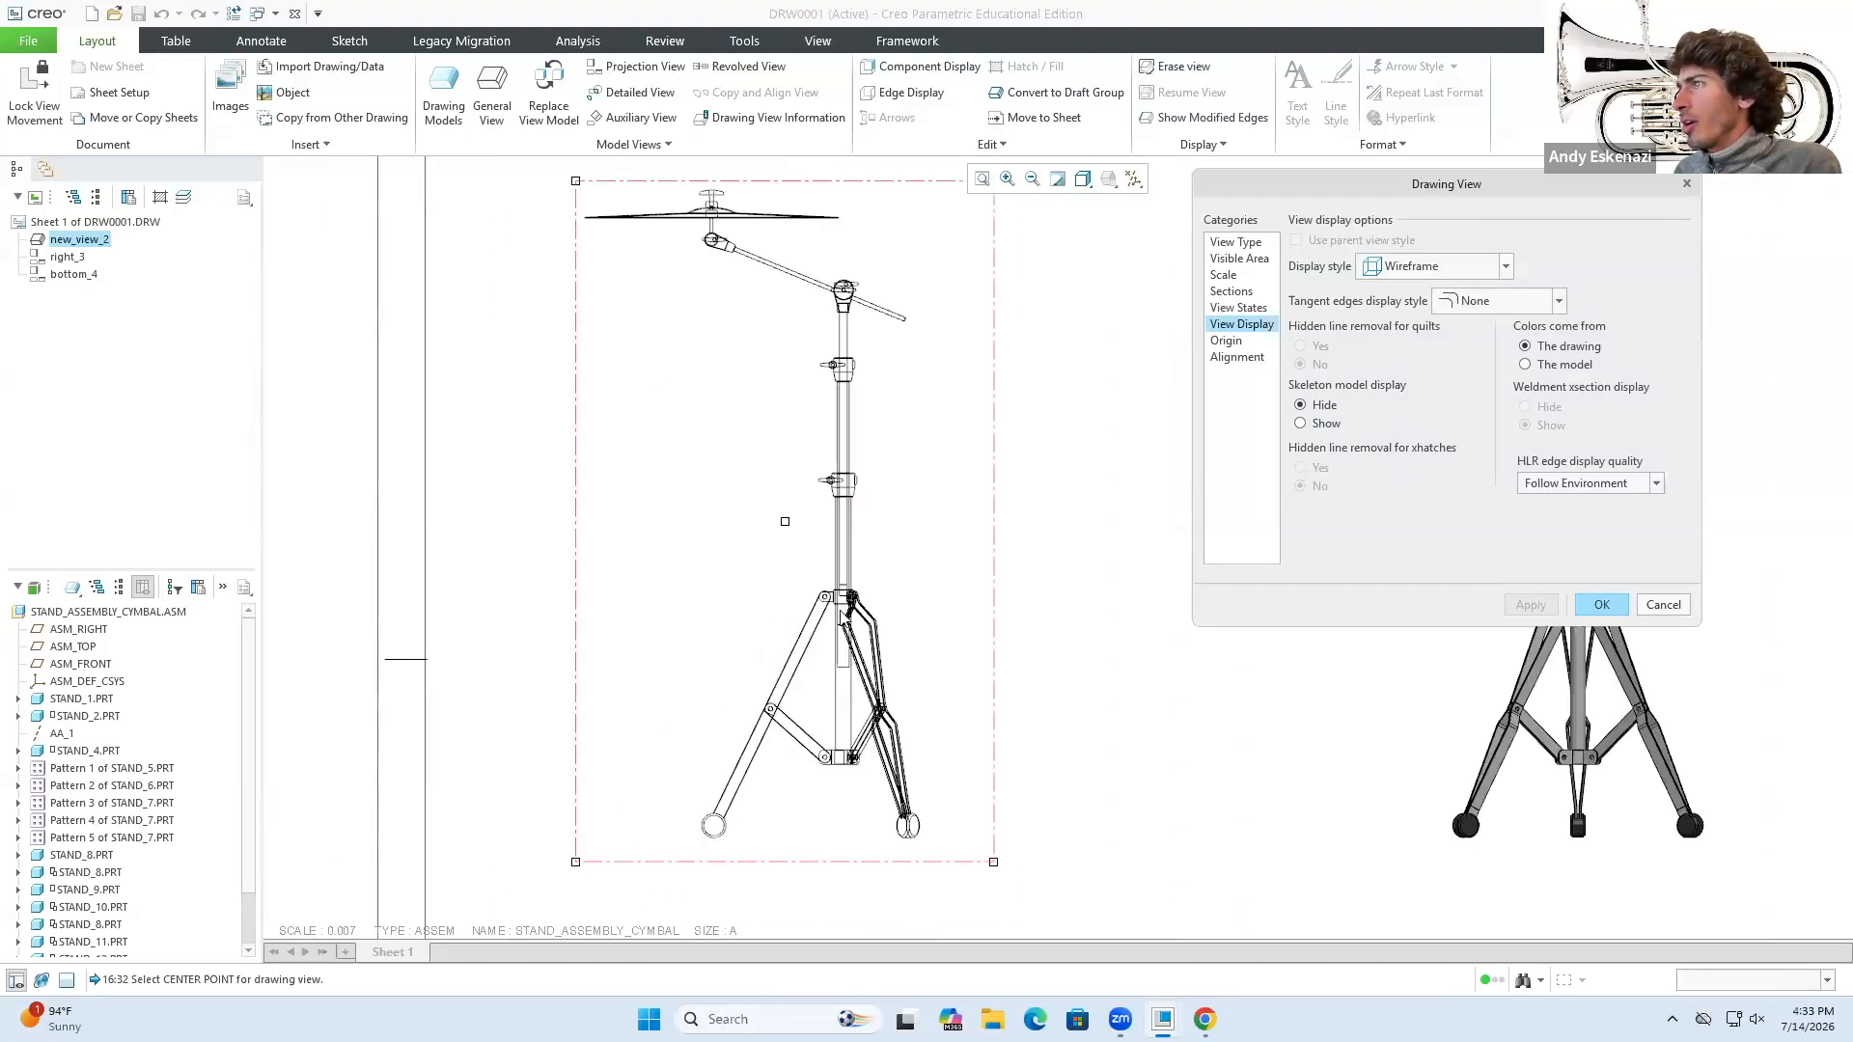
scroll(843, 617, down, 5)
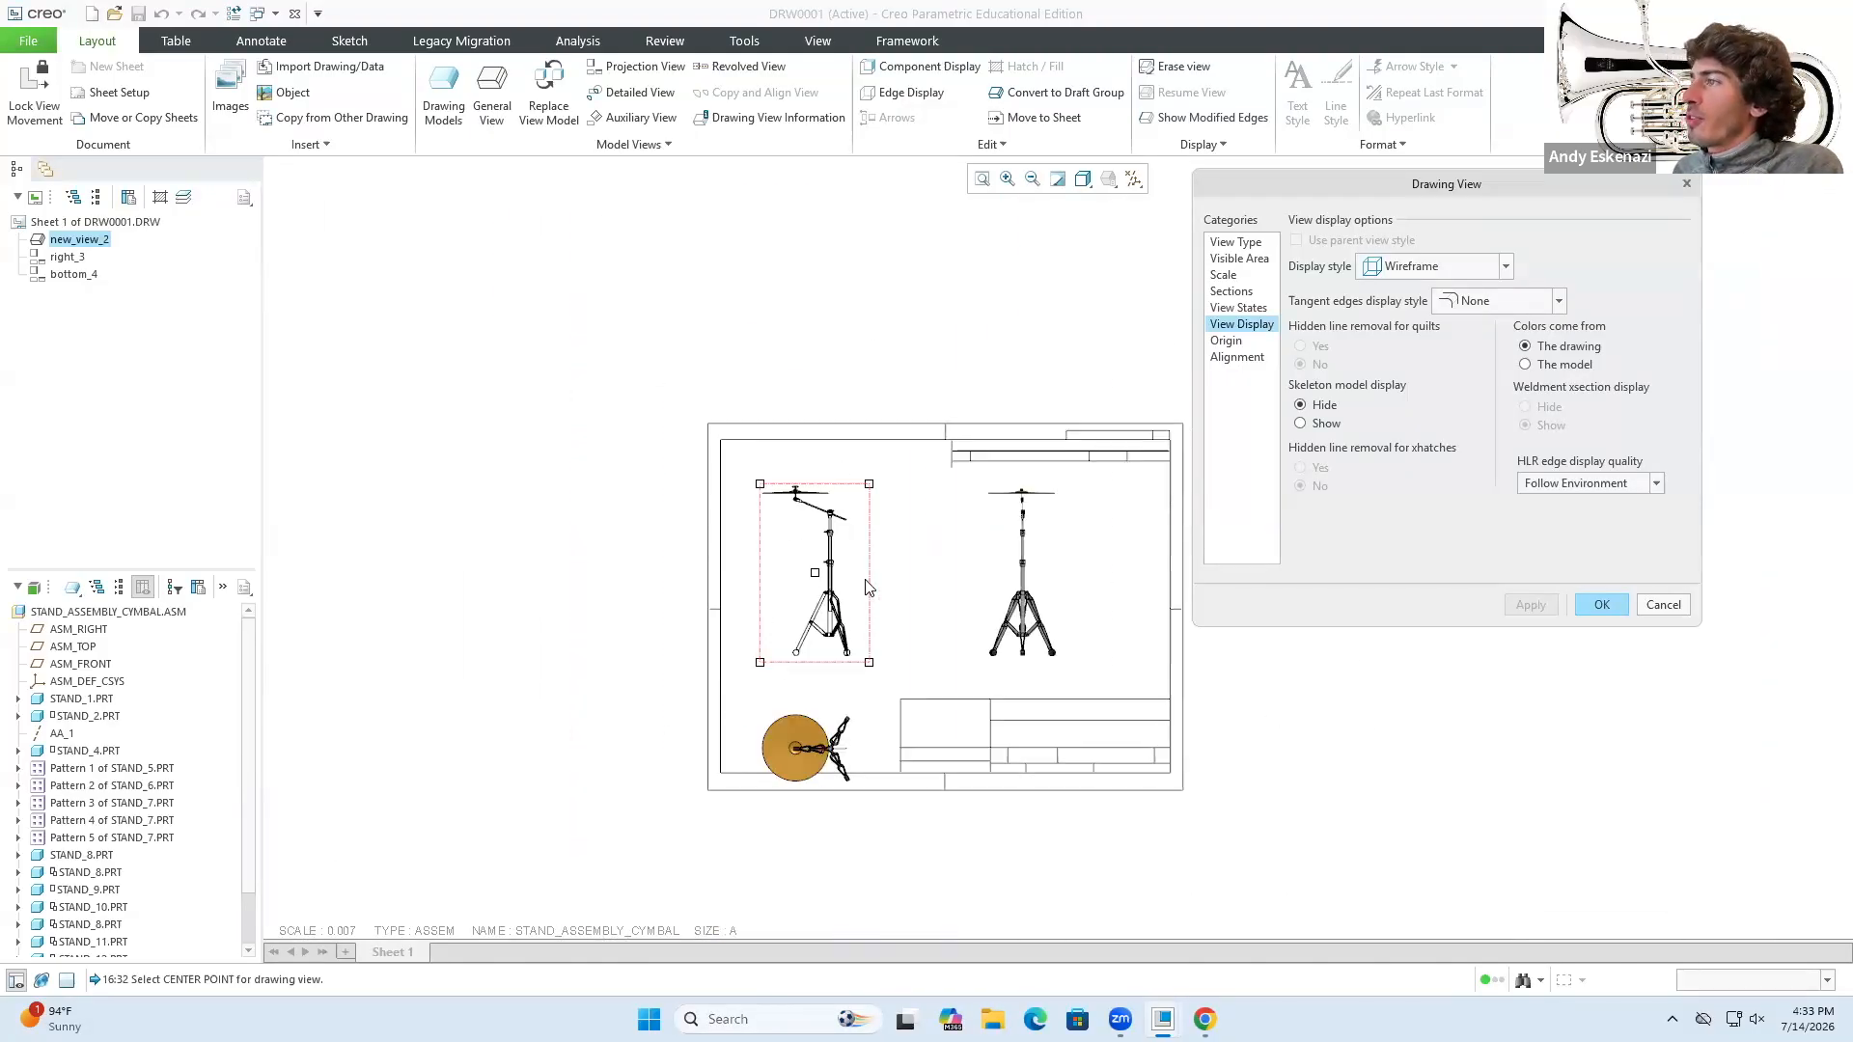
scroll(866, 588, up, 2)
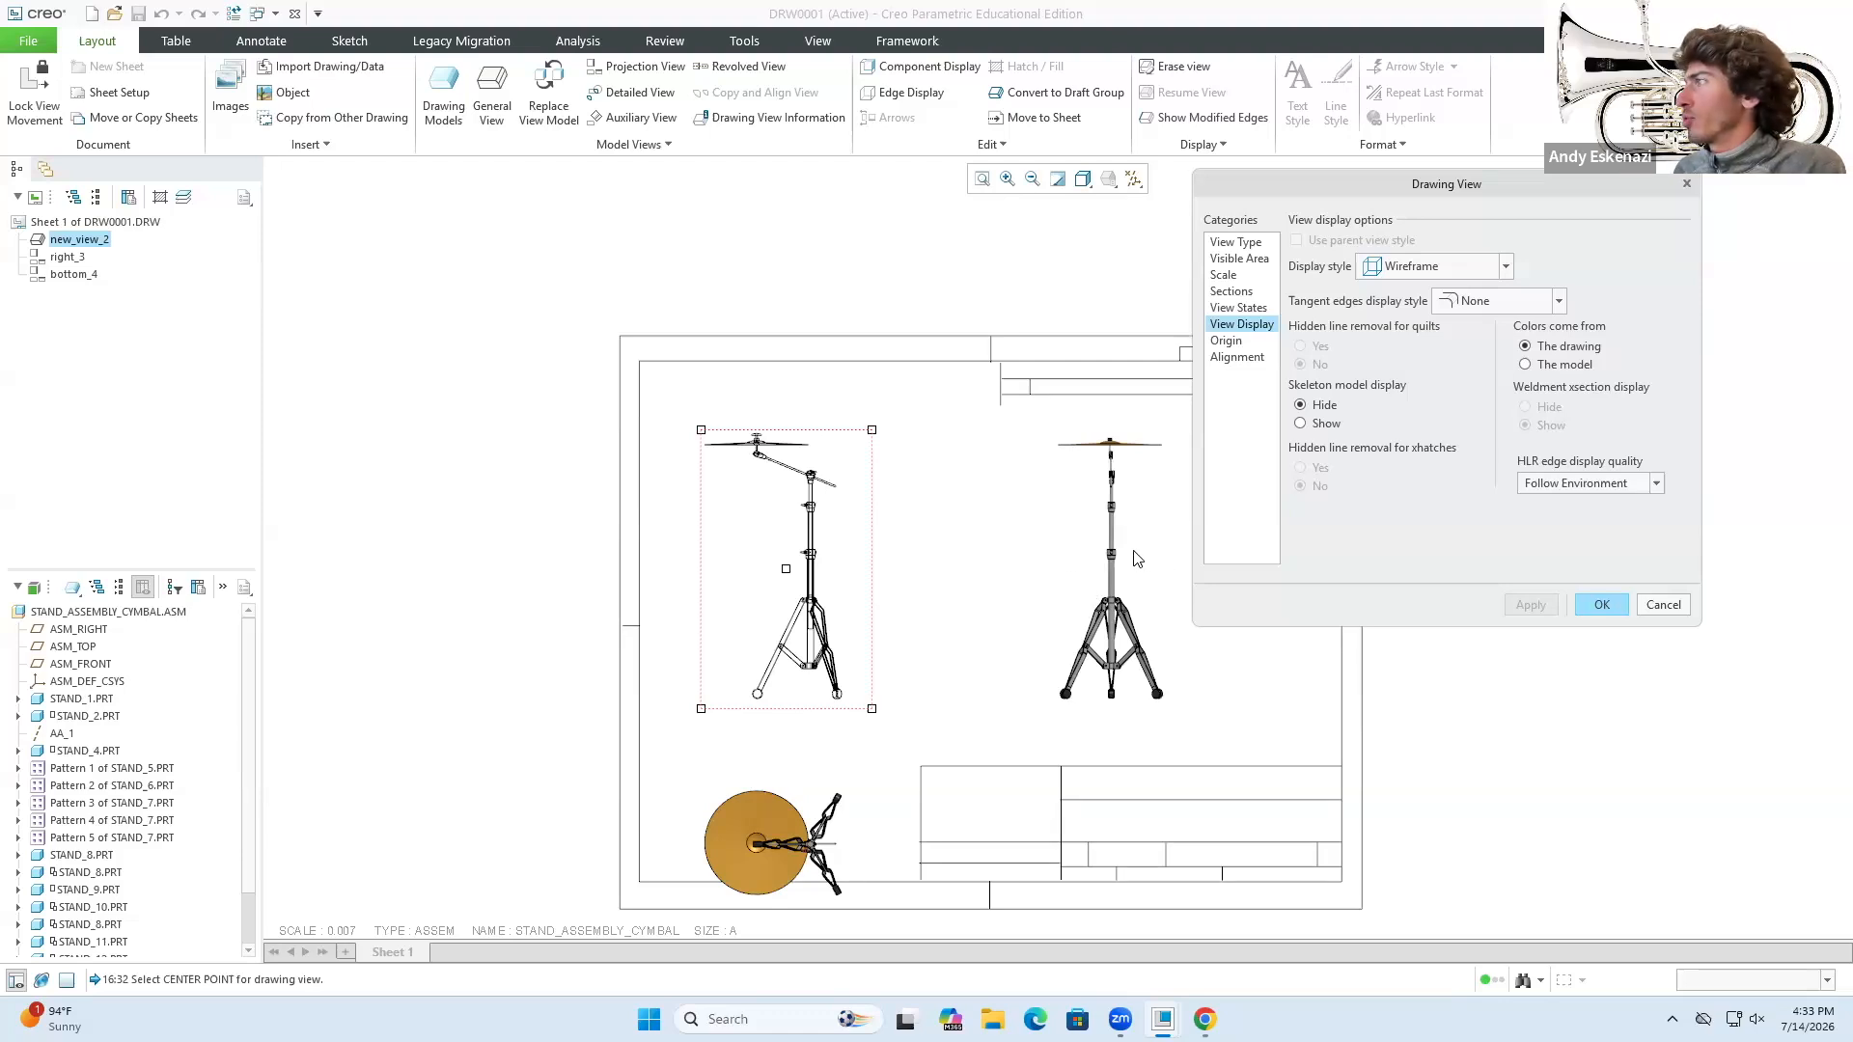
- Set the front view's display style to Shading With Edges and its tangent edges display style to Default
click(1422, 270)
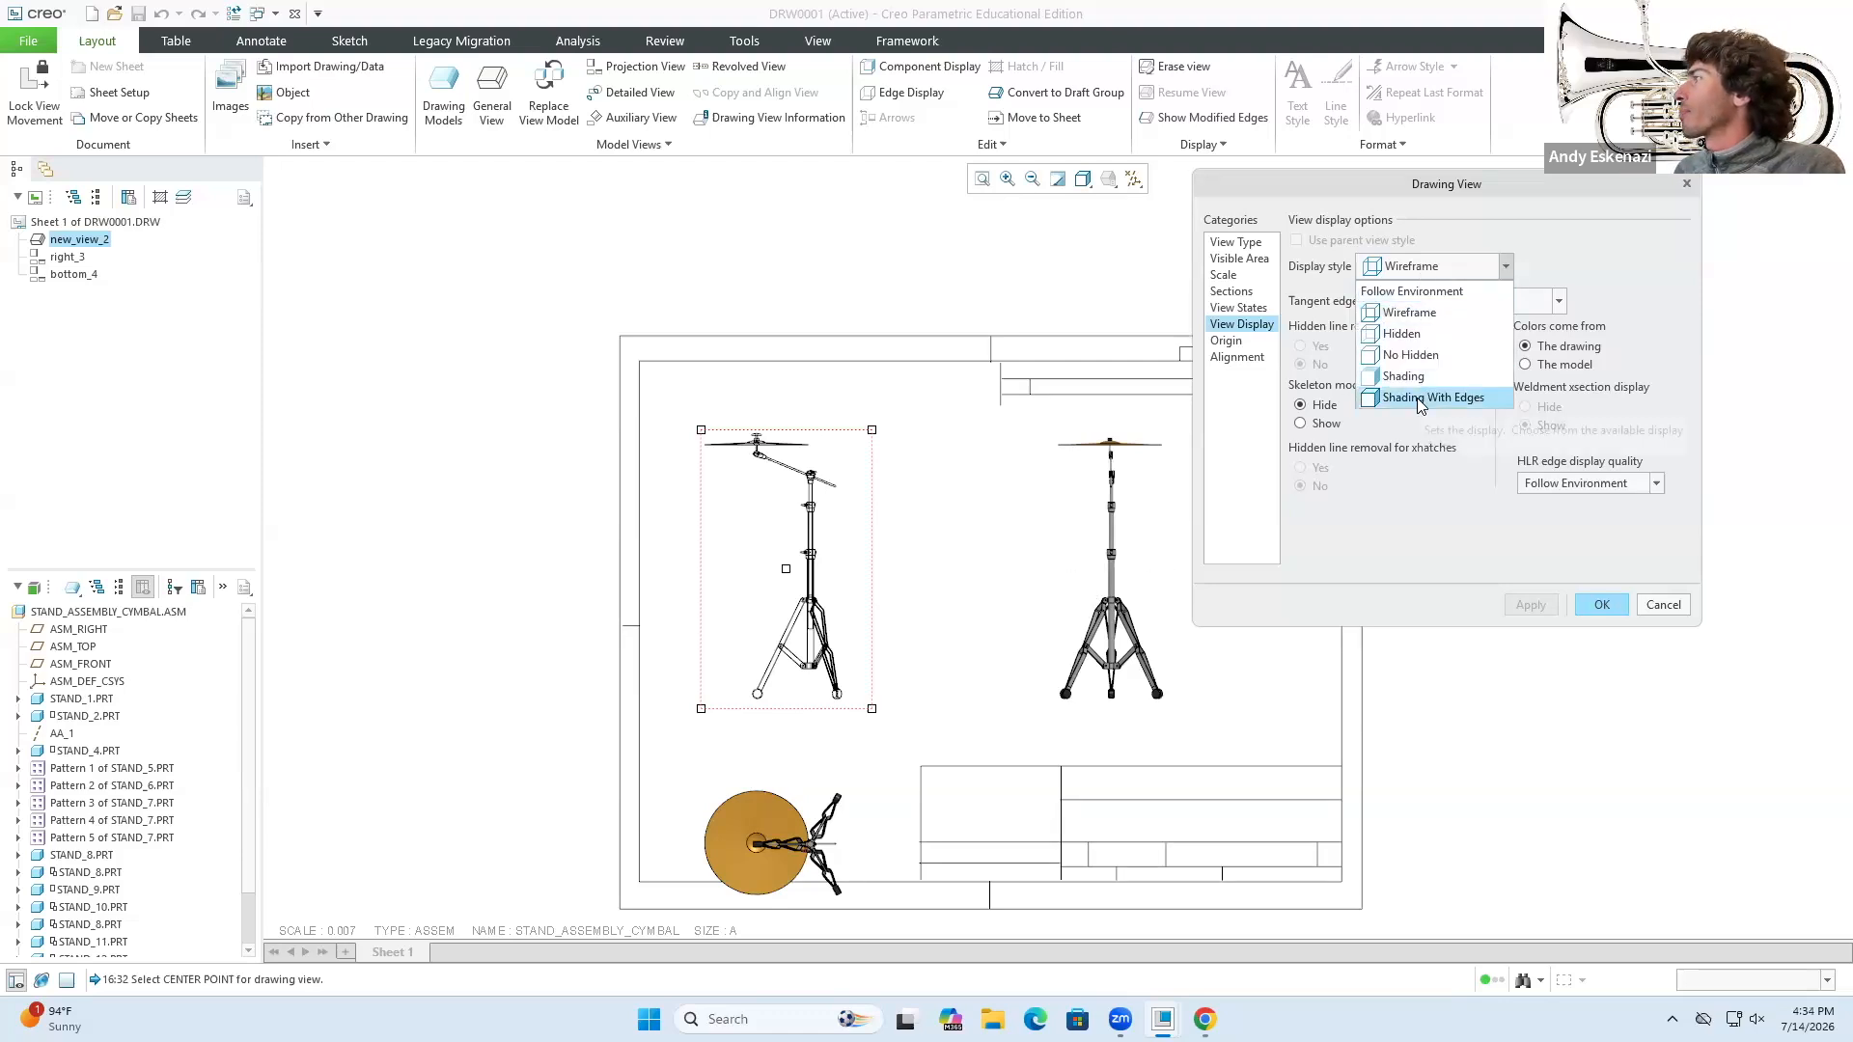
click(1419, 398)
click(1536, 611)
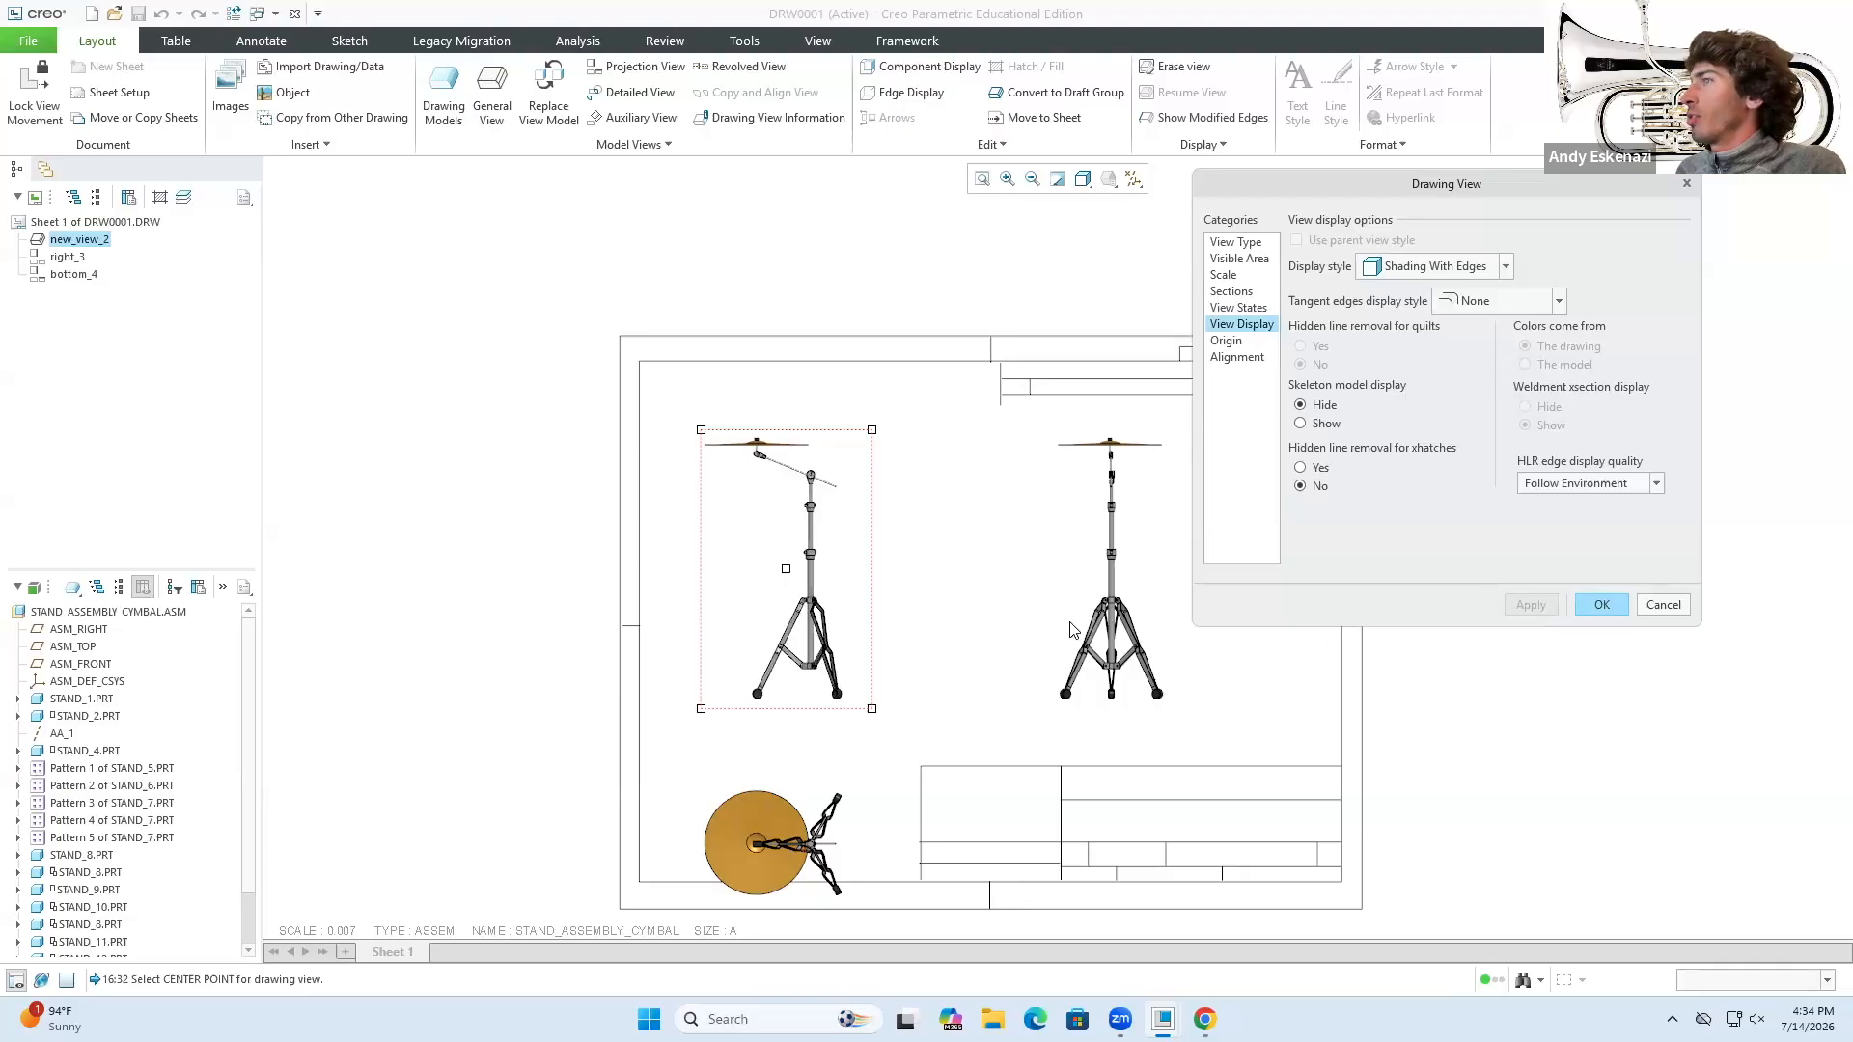
scroll(834, 617, up, 5)
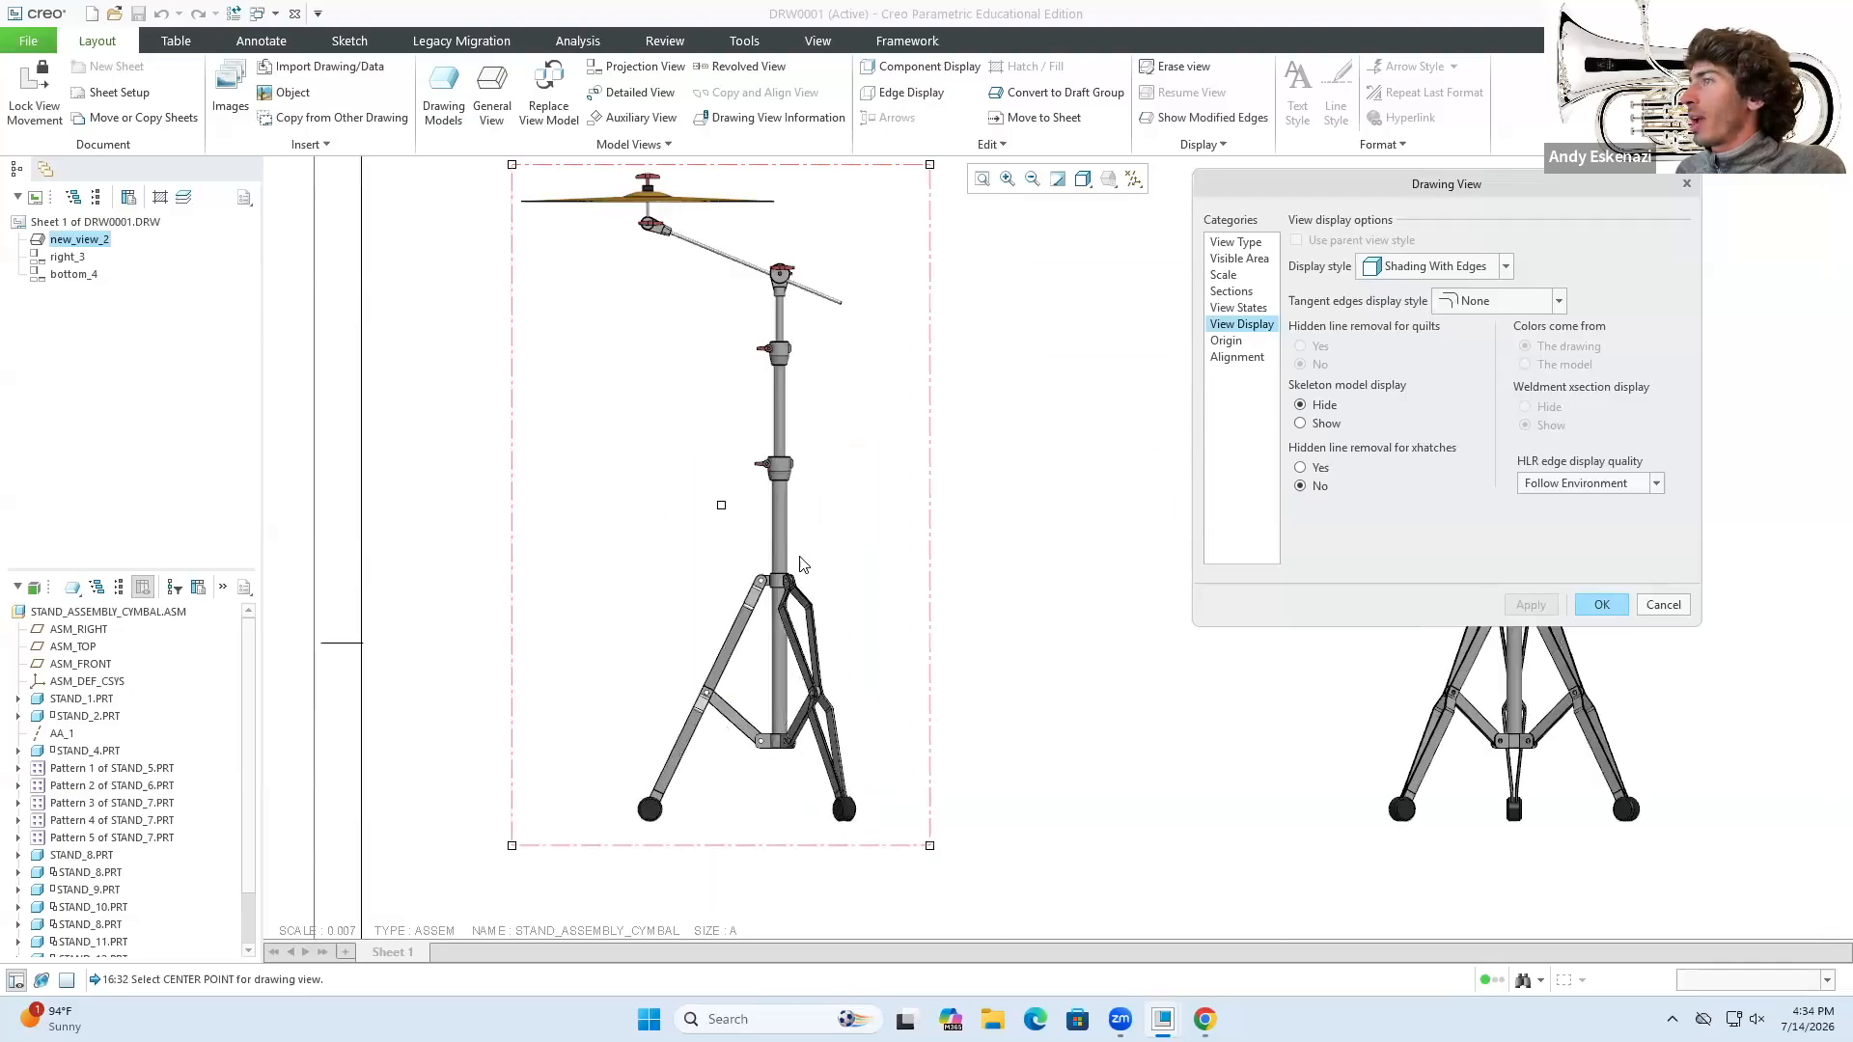
click(1513, 307)
click(1490, 324)
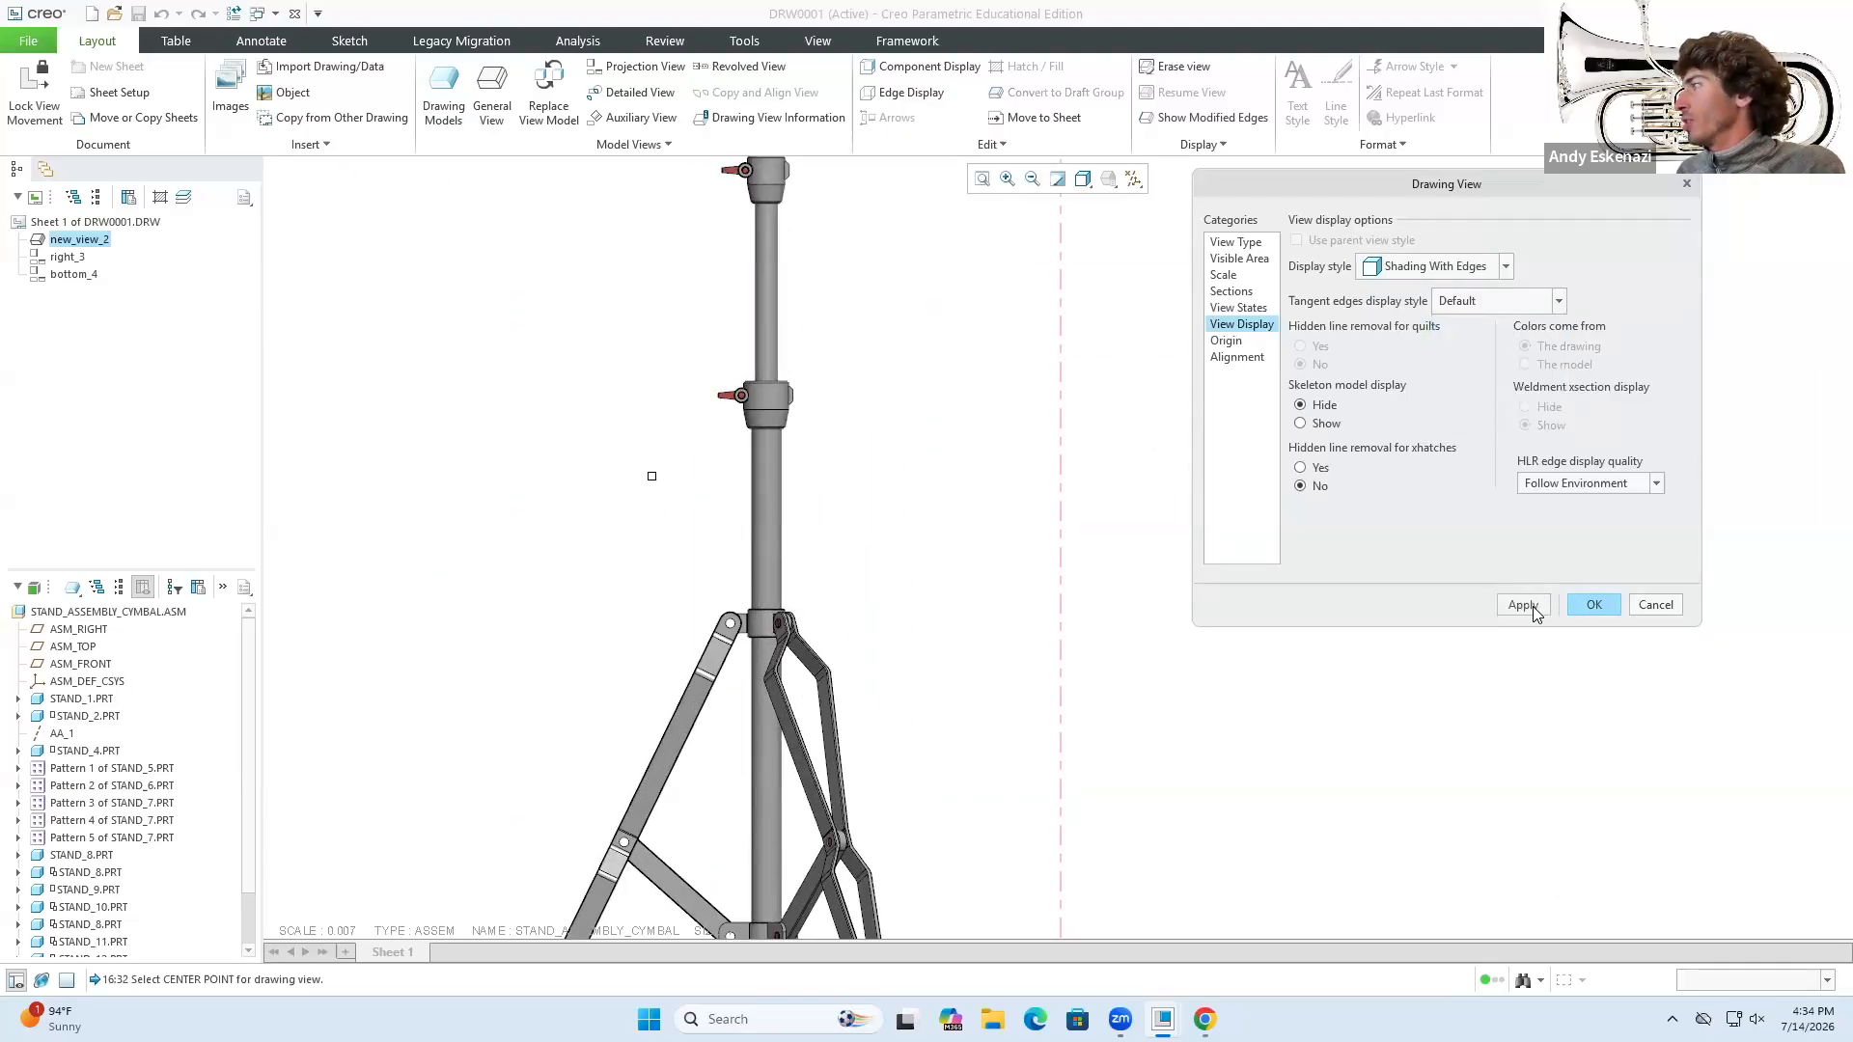
click(1531, 608)
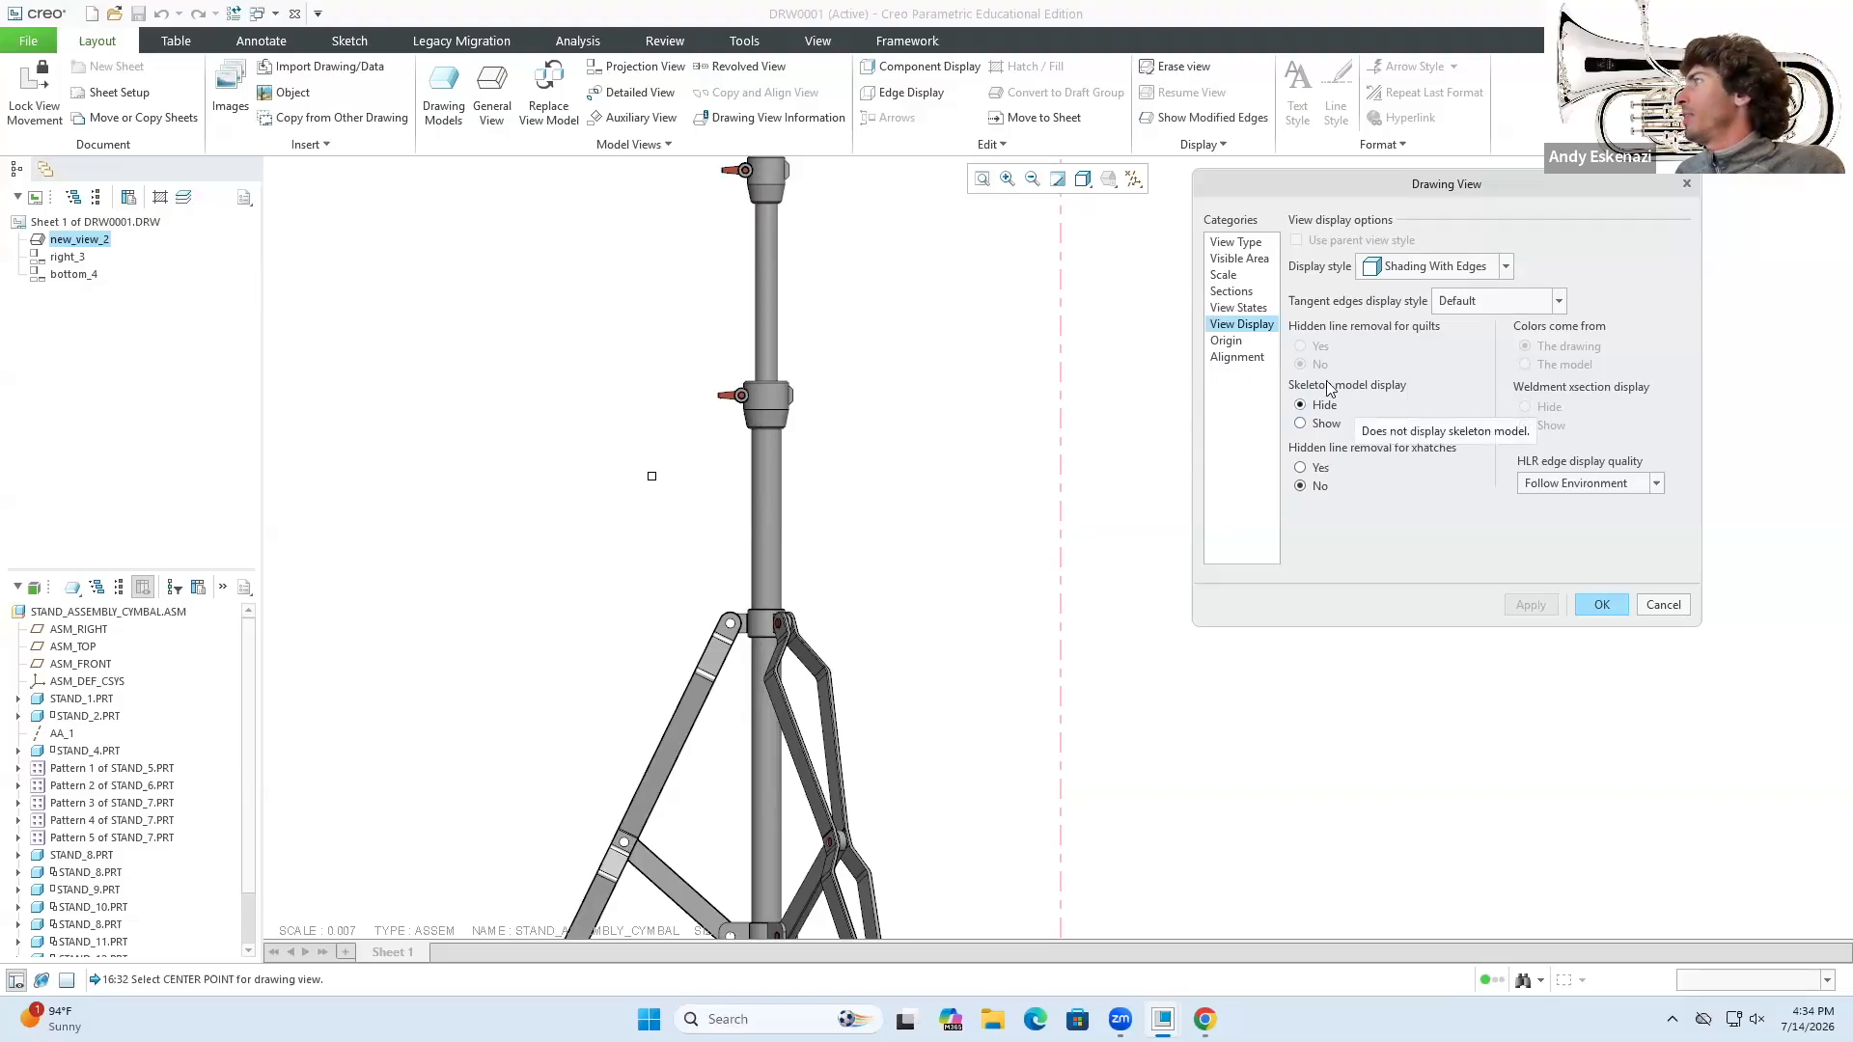
- Turn on the exploded display of components in the front view with the Default explode state and inspect the separated parts
click(1239, 308)
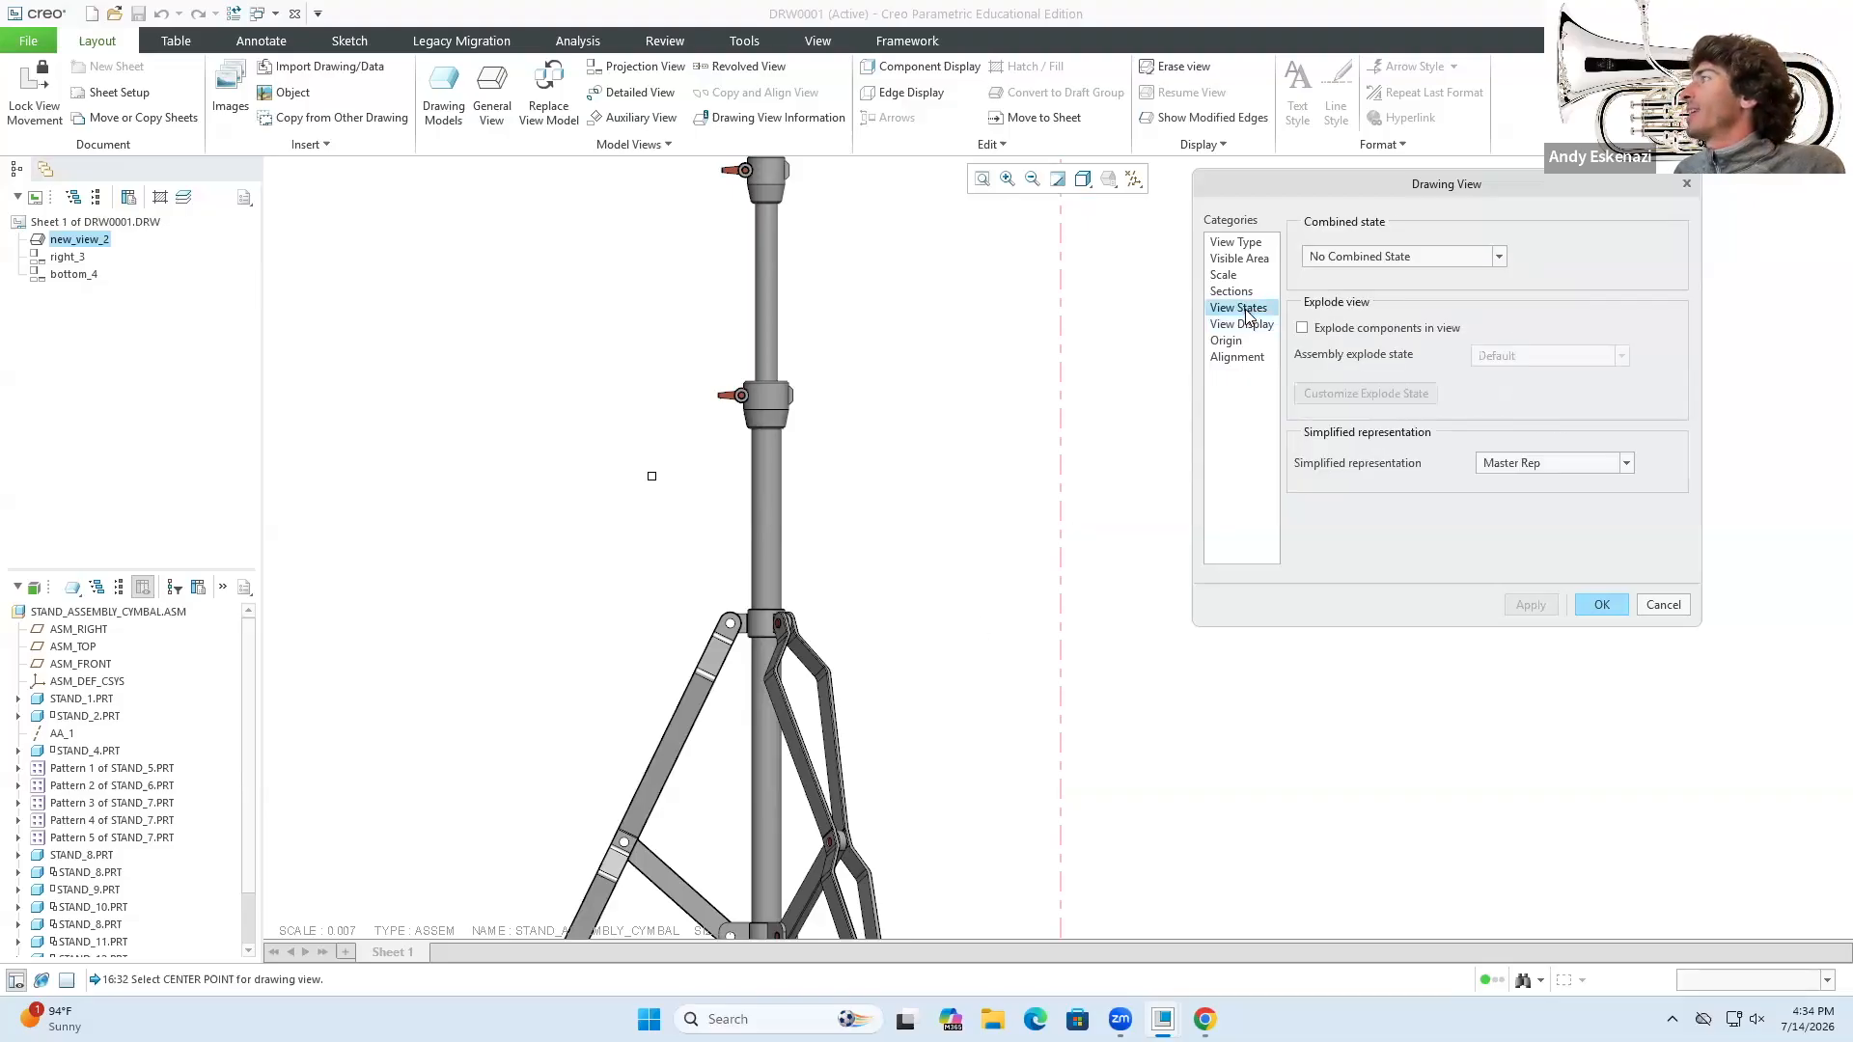
click(1302, 328)
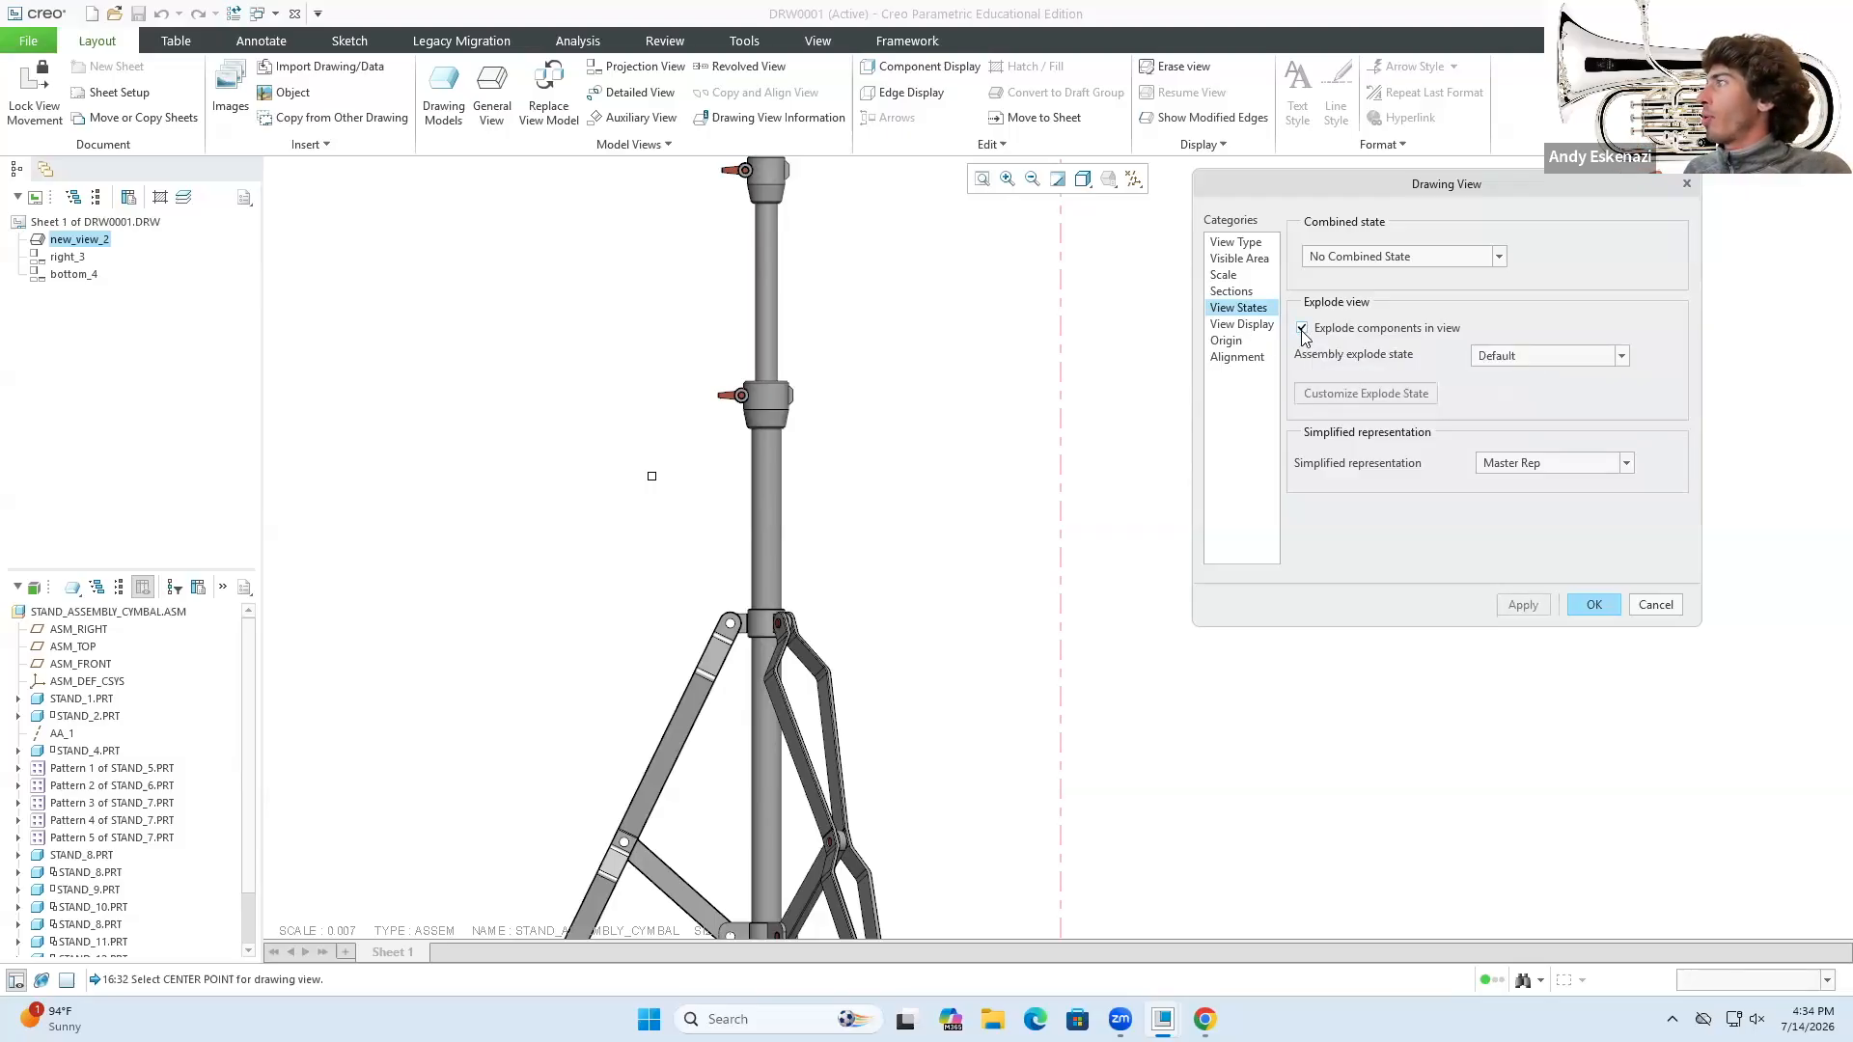
click(1522, 604)
scroll(881, 541, down, 5)
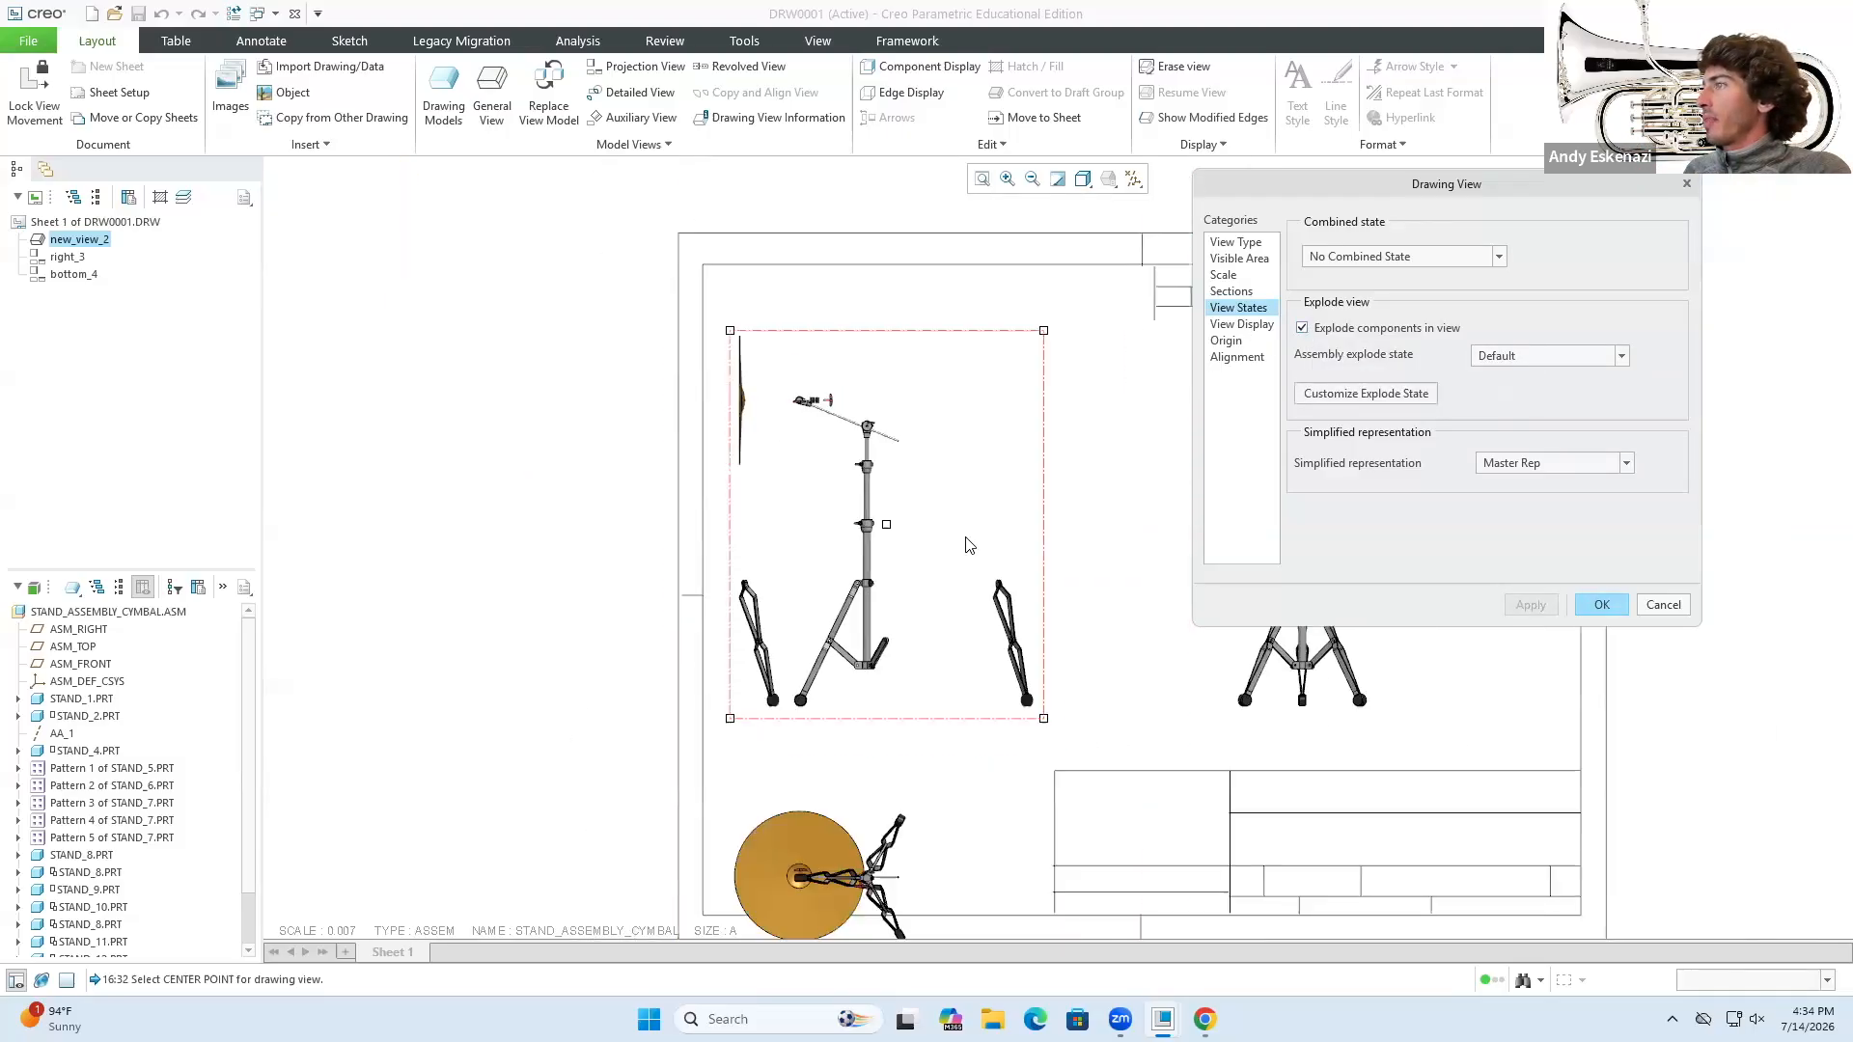
scroll(1024, 527, up, 3)
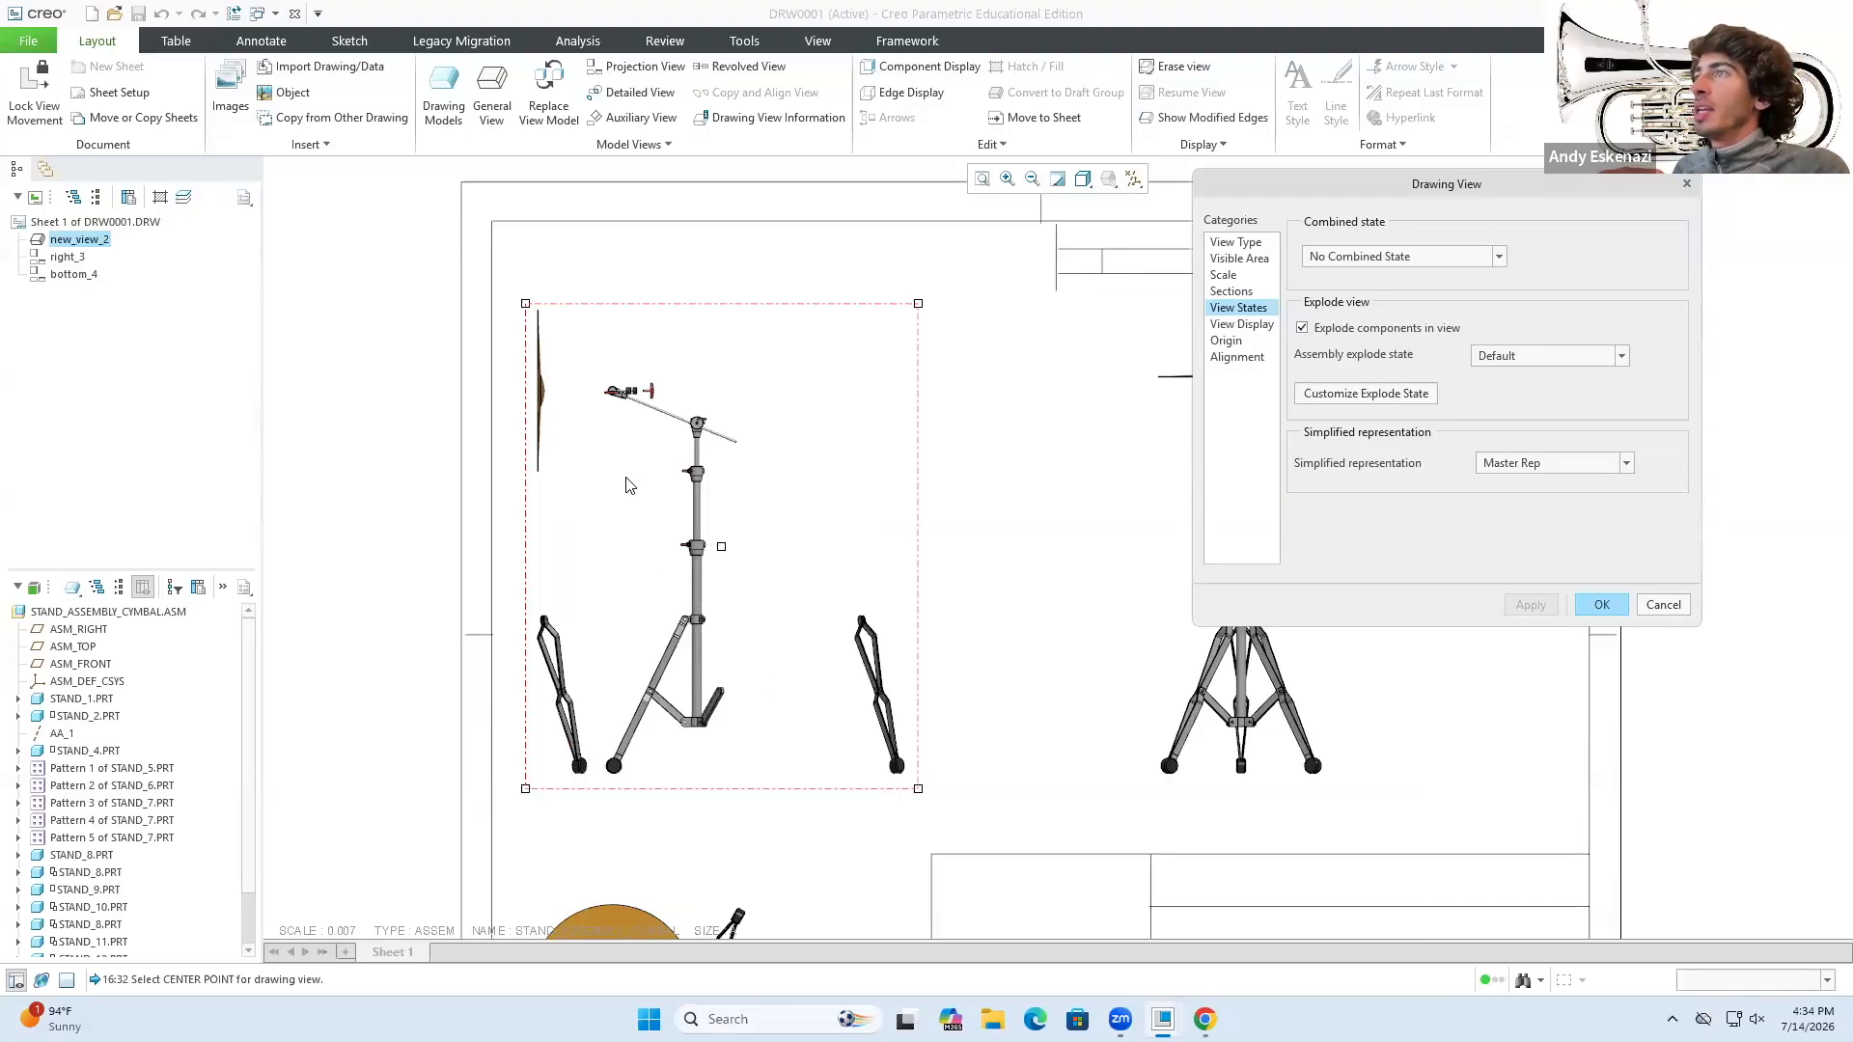
- Check which assembly explode states are available for the front view and accept its view settings with Default
click(1500, 357)
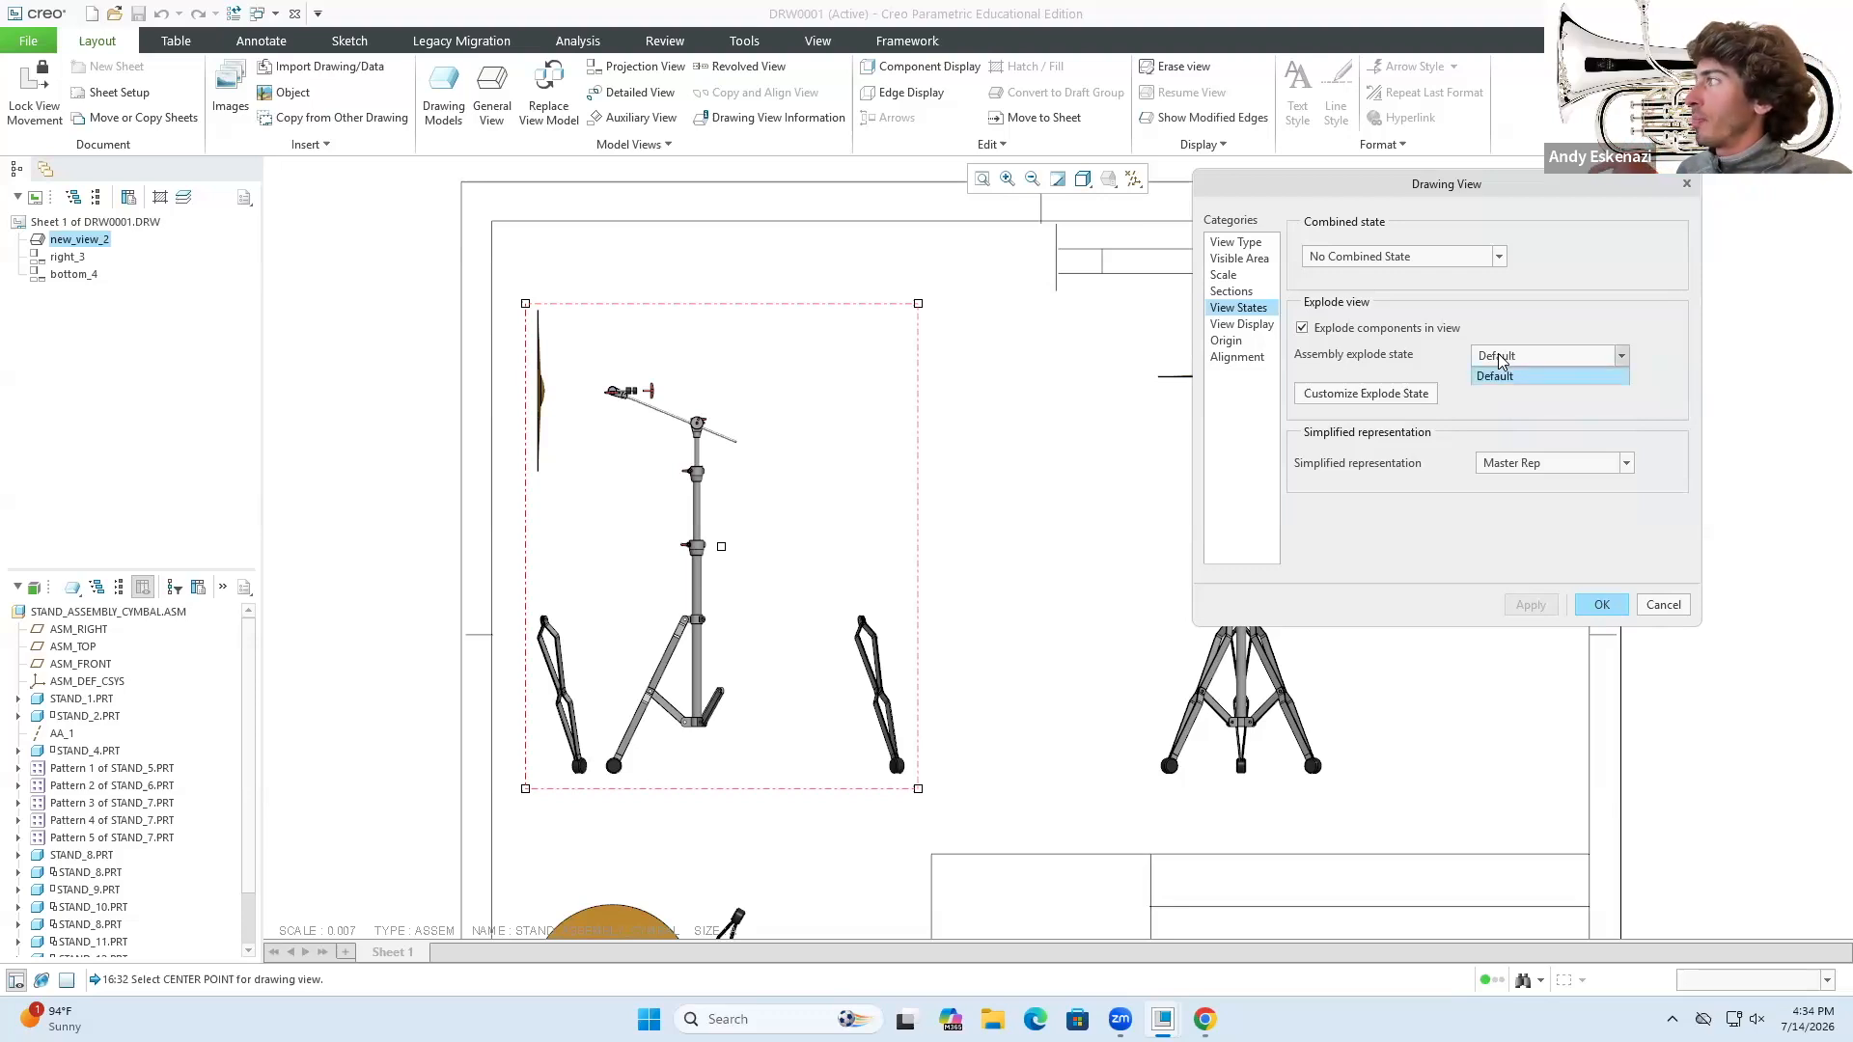
click(1499, 357)
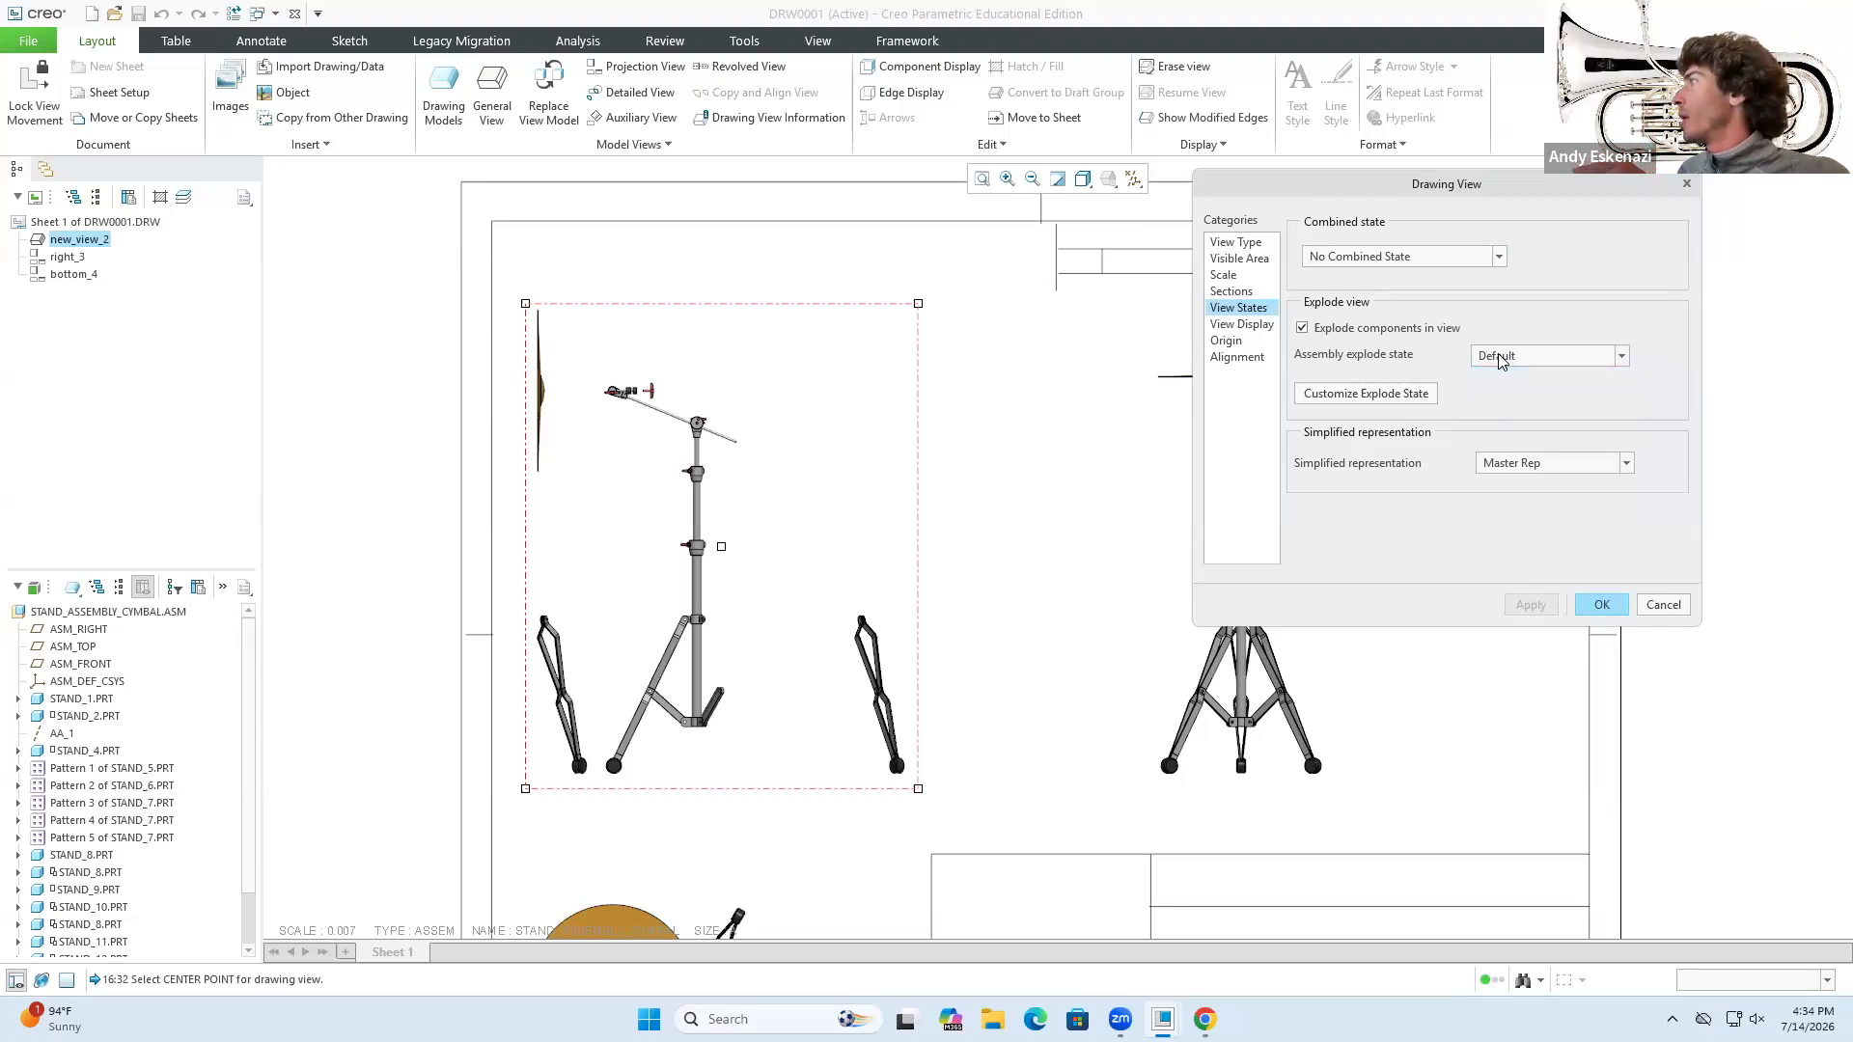
click(1500, 357)
click(1500, 357)
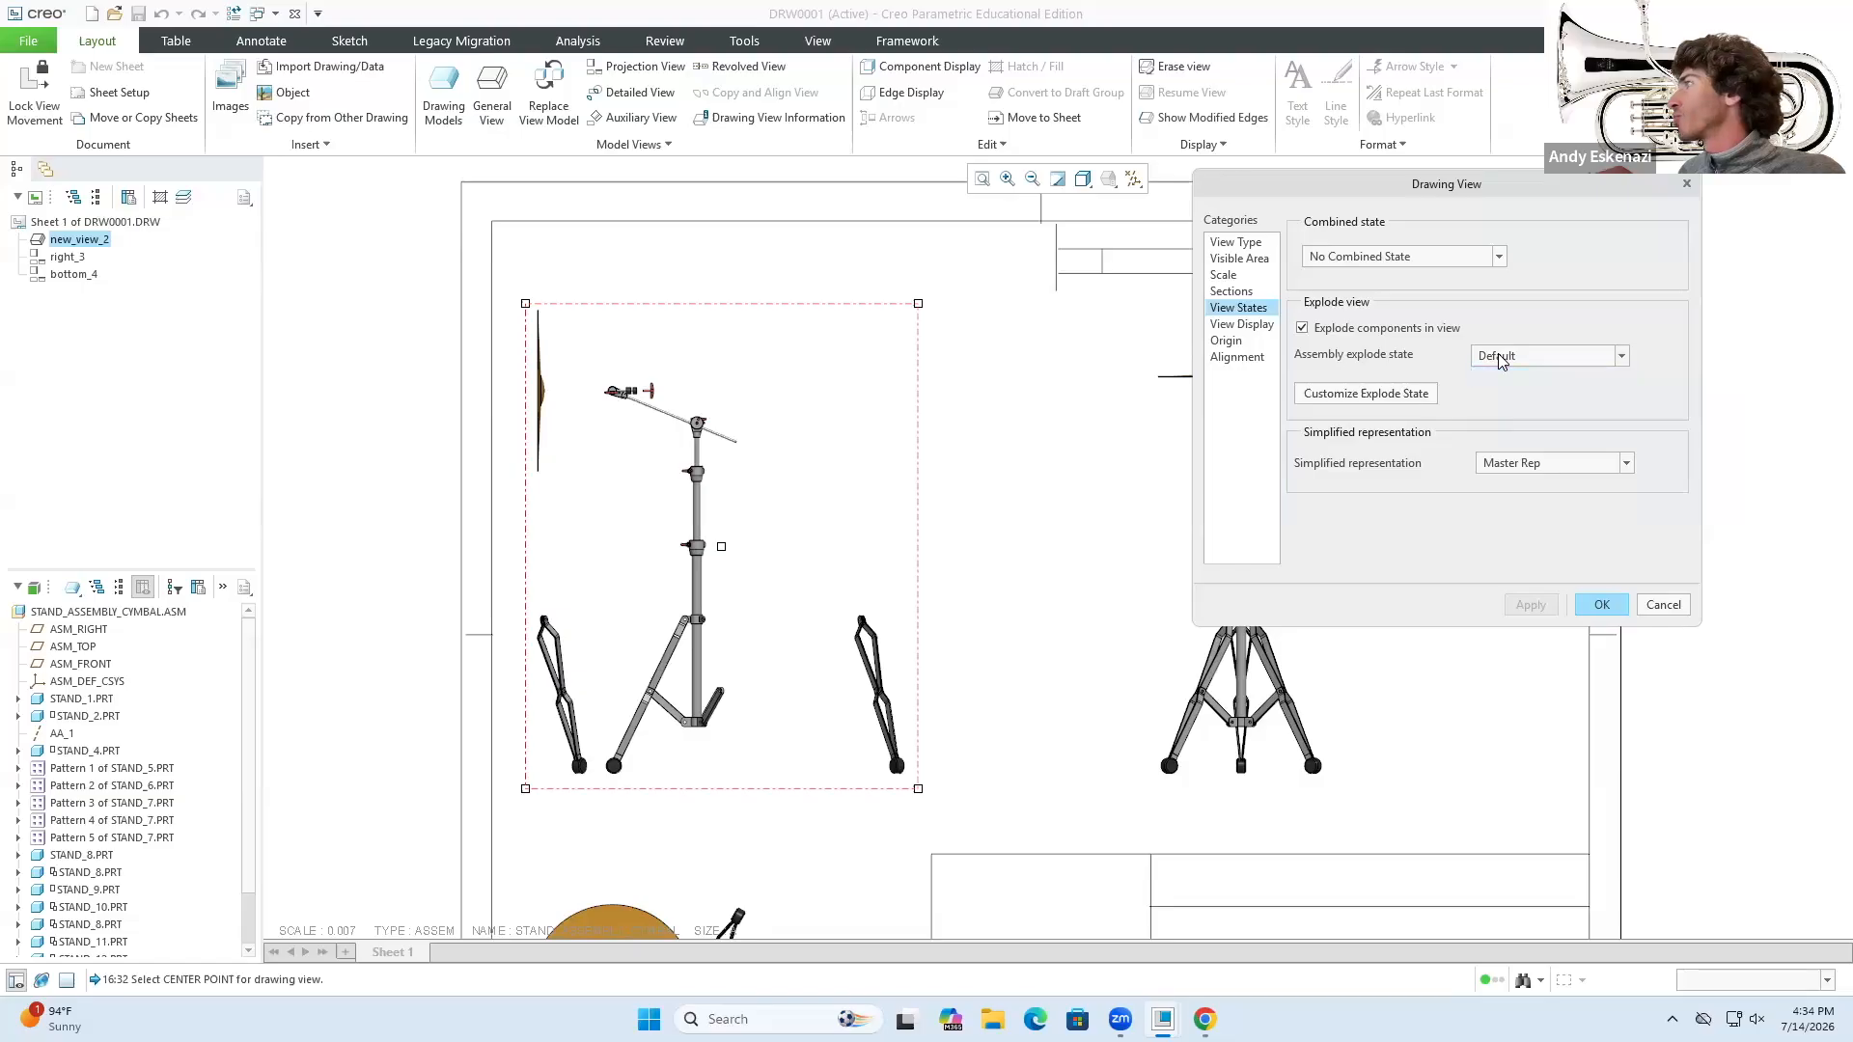
click(1602, 605)
- Switch to the STAND_ASSEMBLY_CYMBAL model window and examine the explode states defined in its View Manager
mouse_move(1163, 1019)
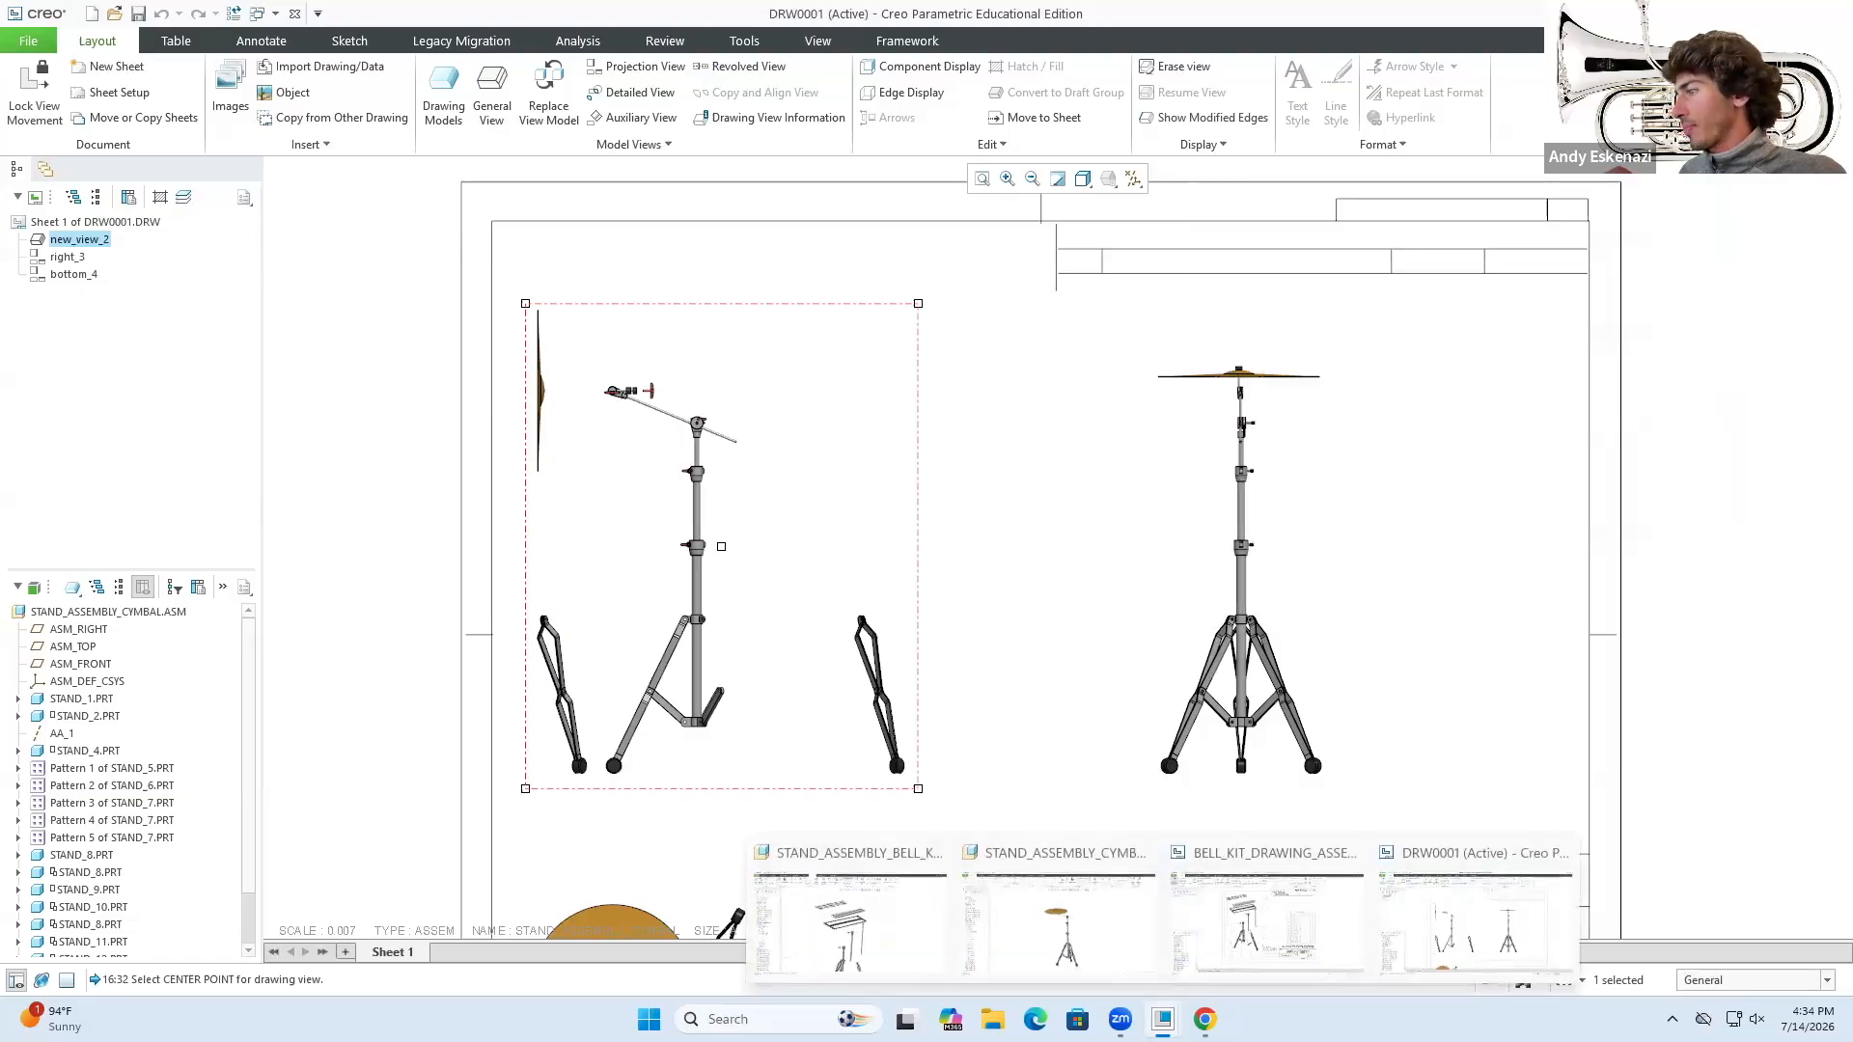
click(1083, 941)
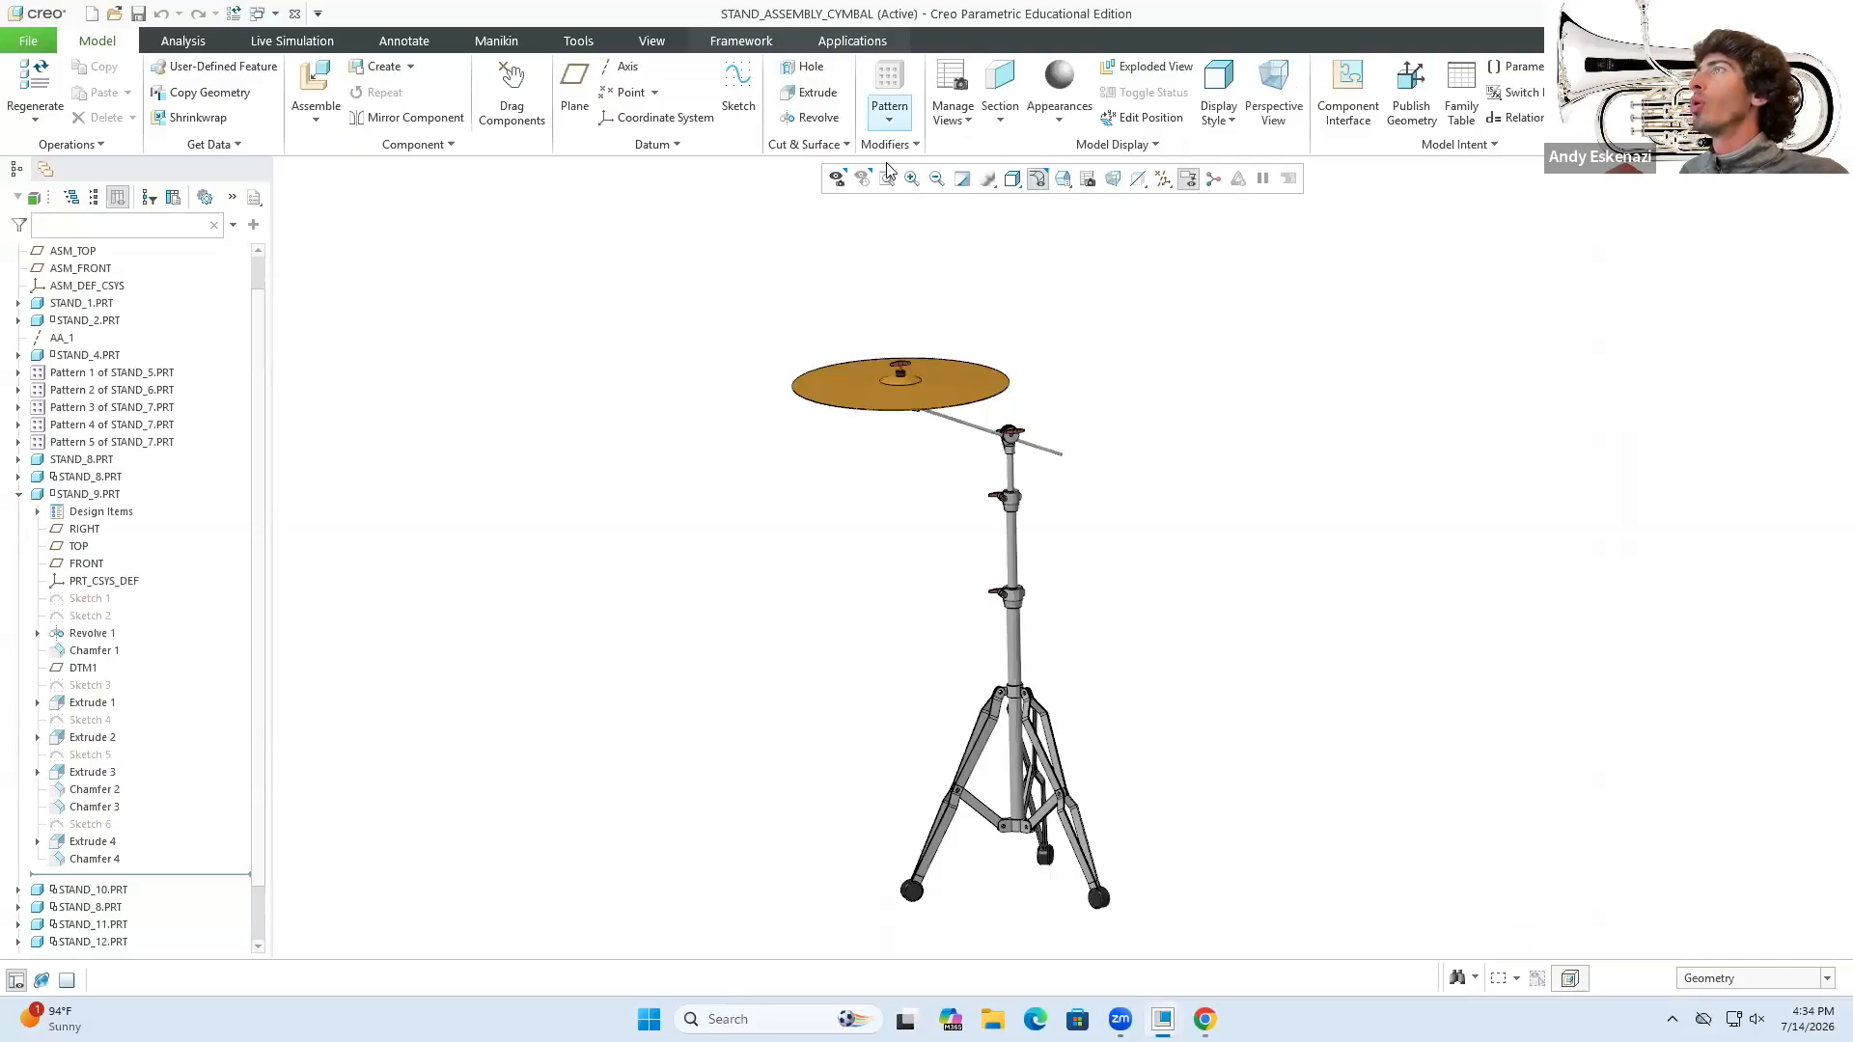
click(965, 120)
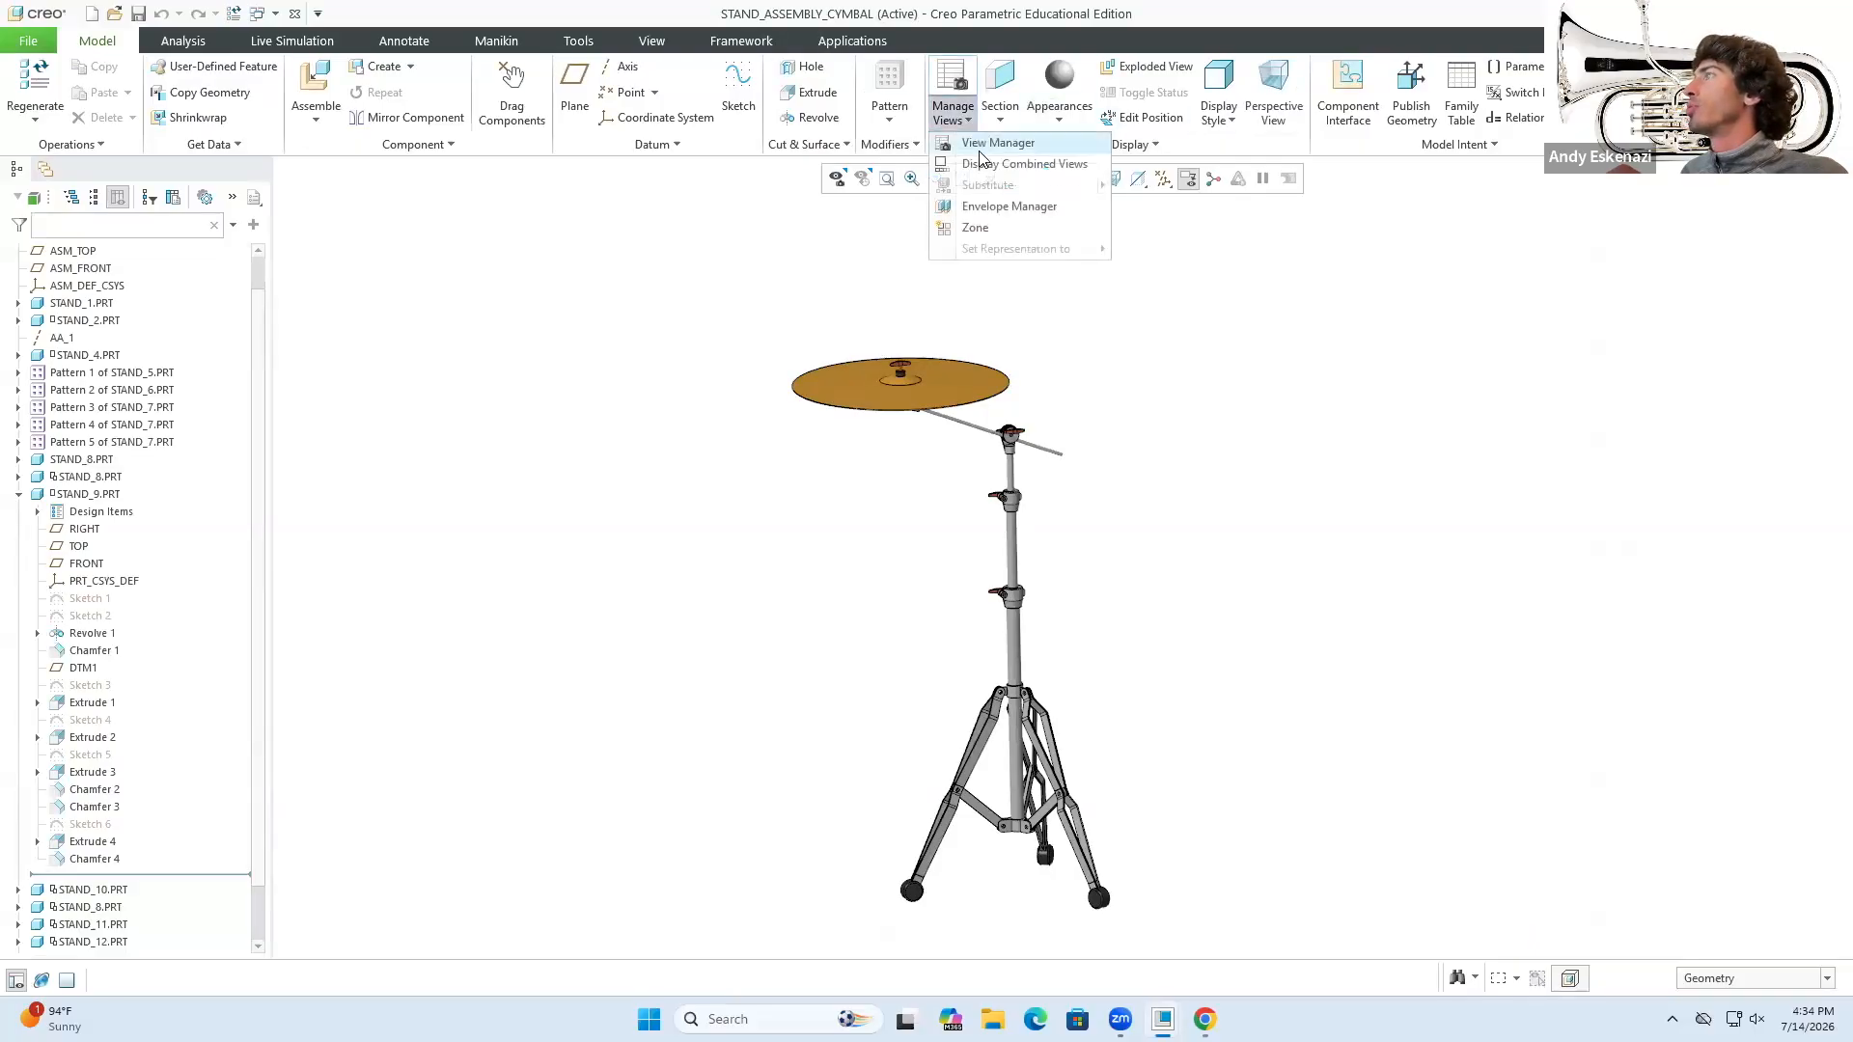
click(985, 143)
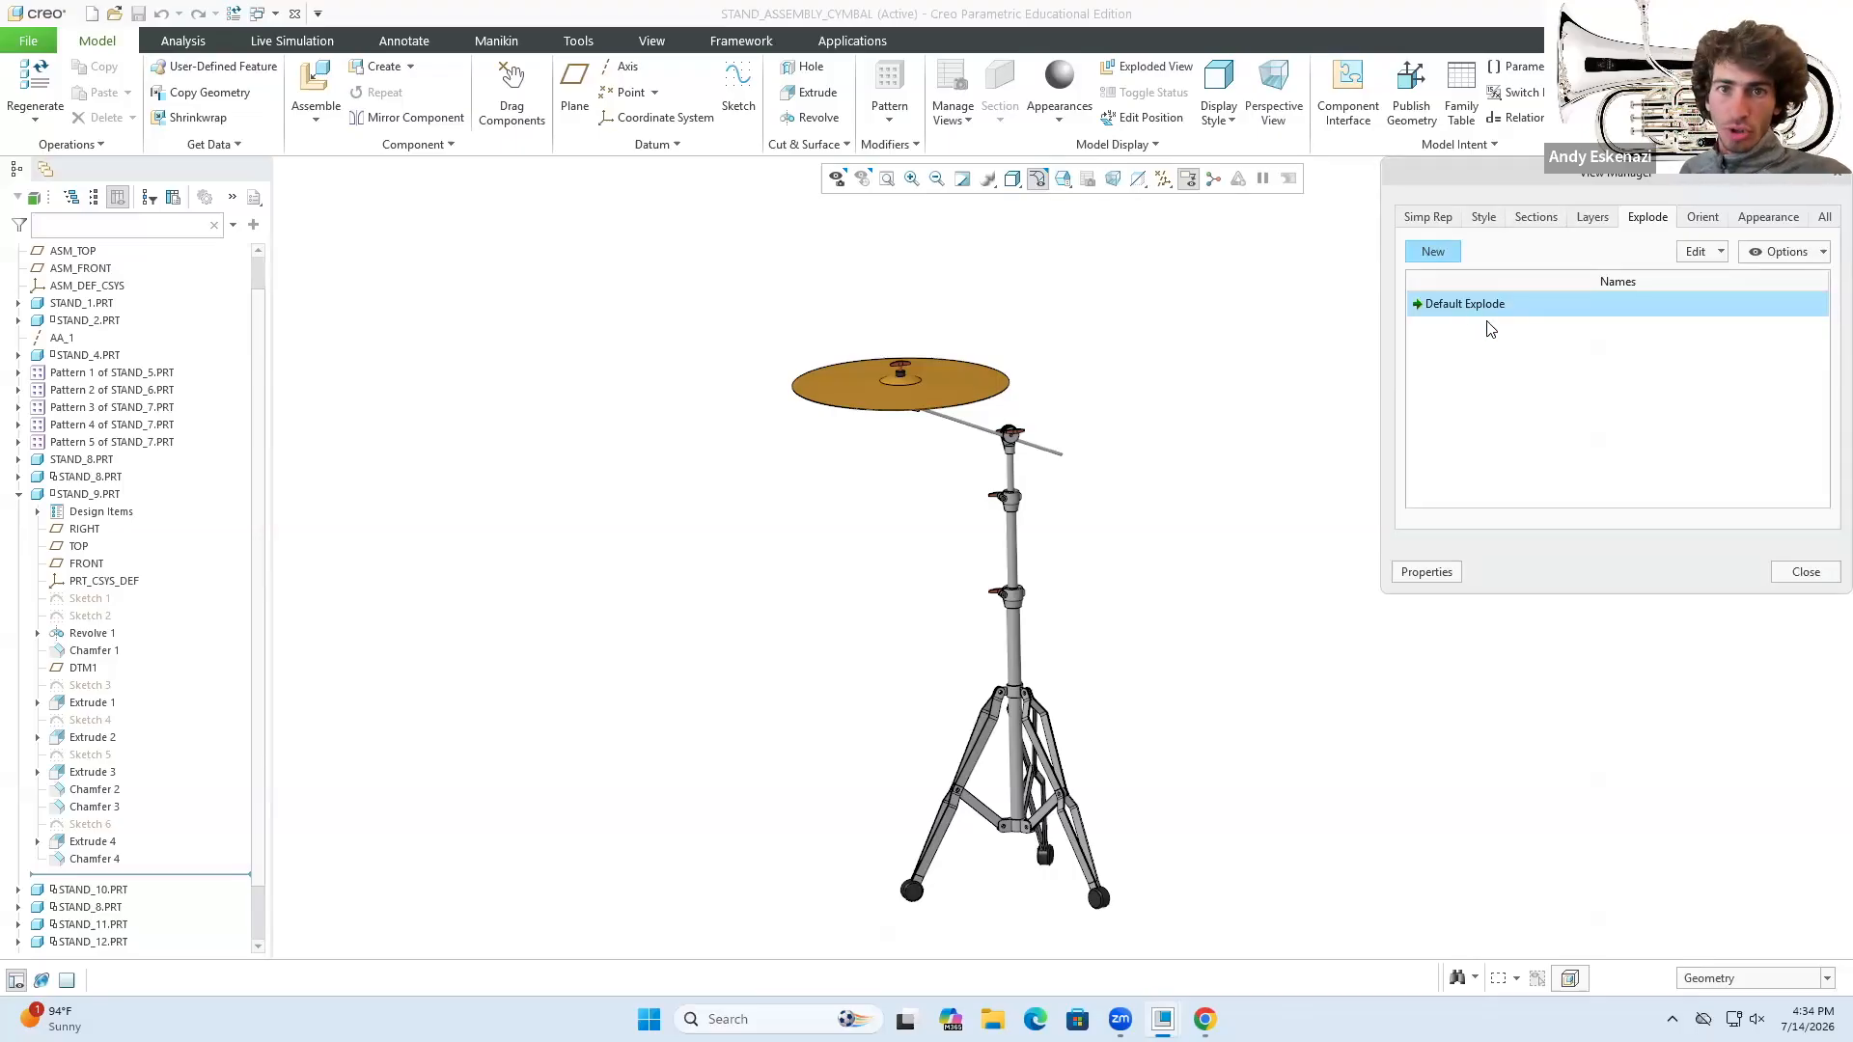
click(1821, 575)
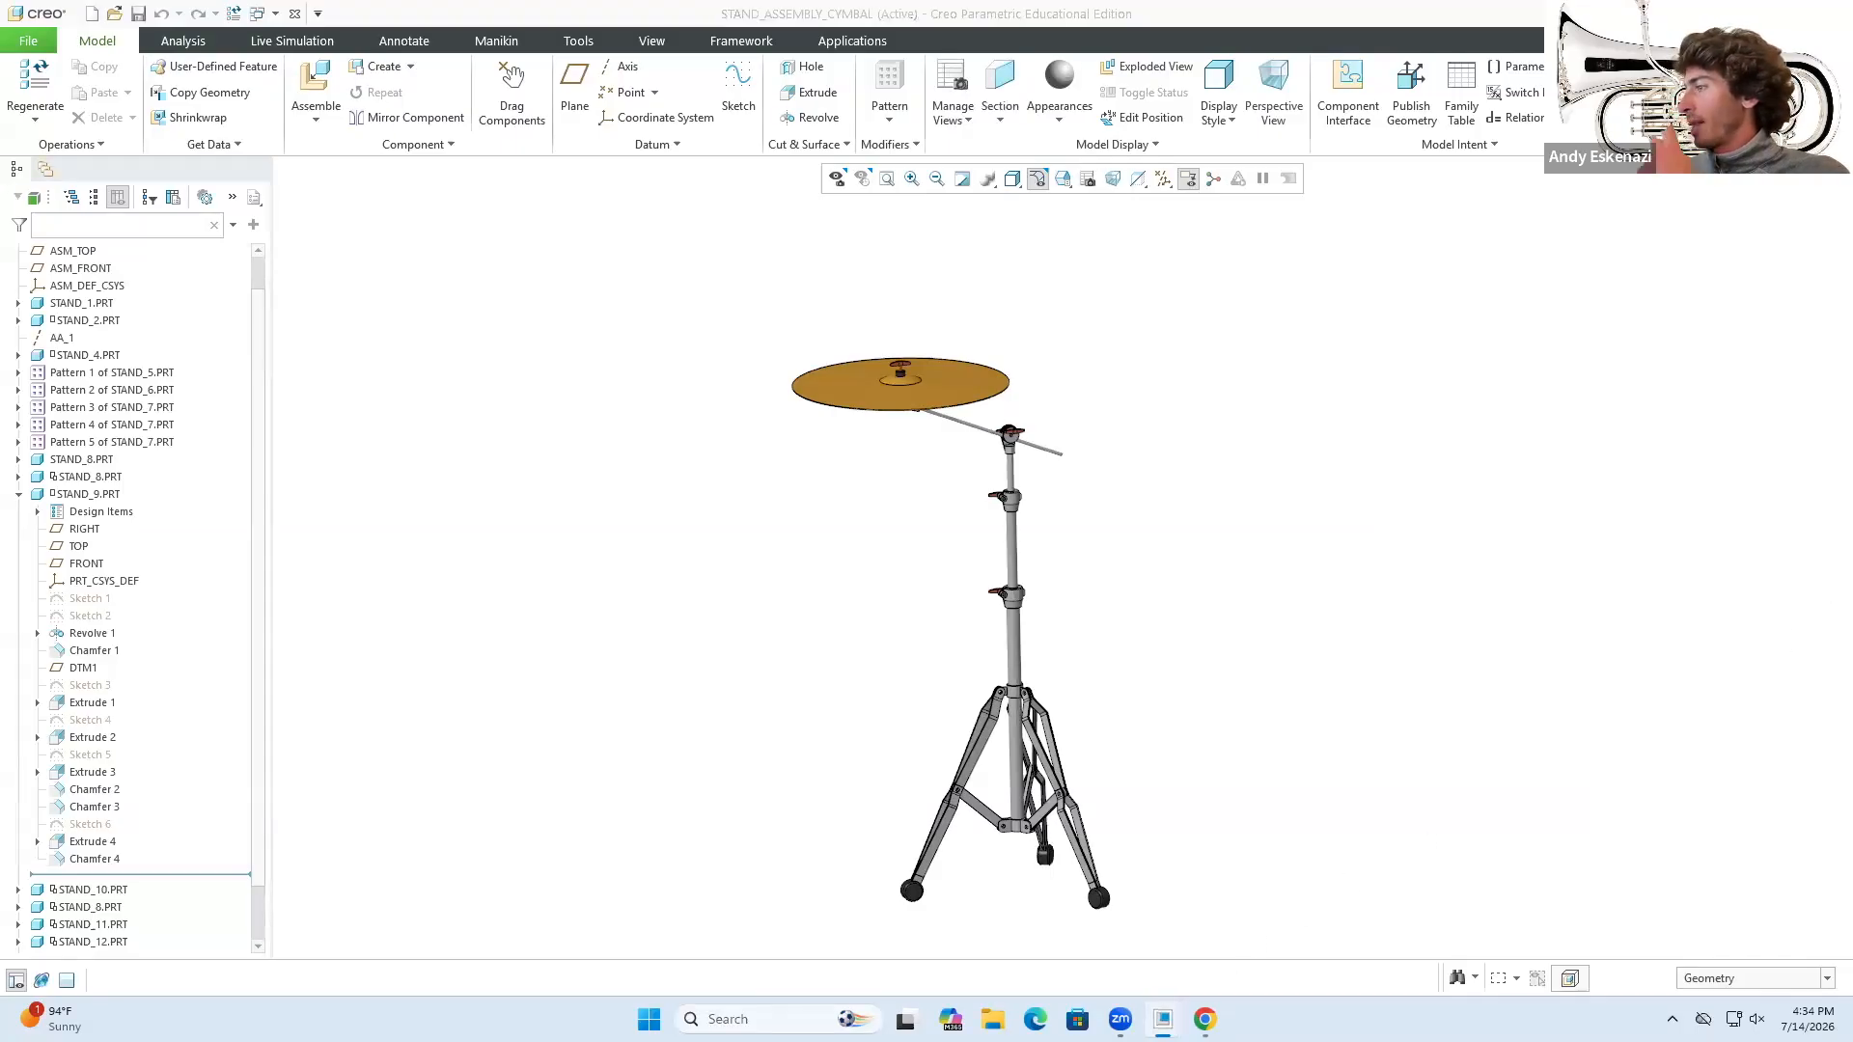
- Return to the DRW0001 drawing and turn off the exploded display of components in the front view
mouse_move(1163, 1019)
click(1501, 934)
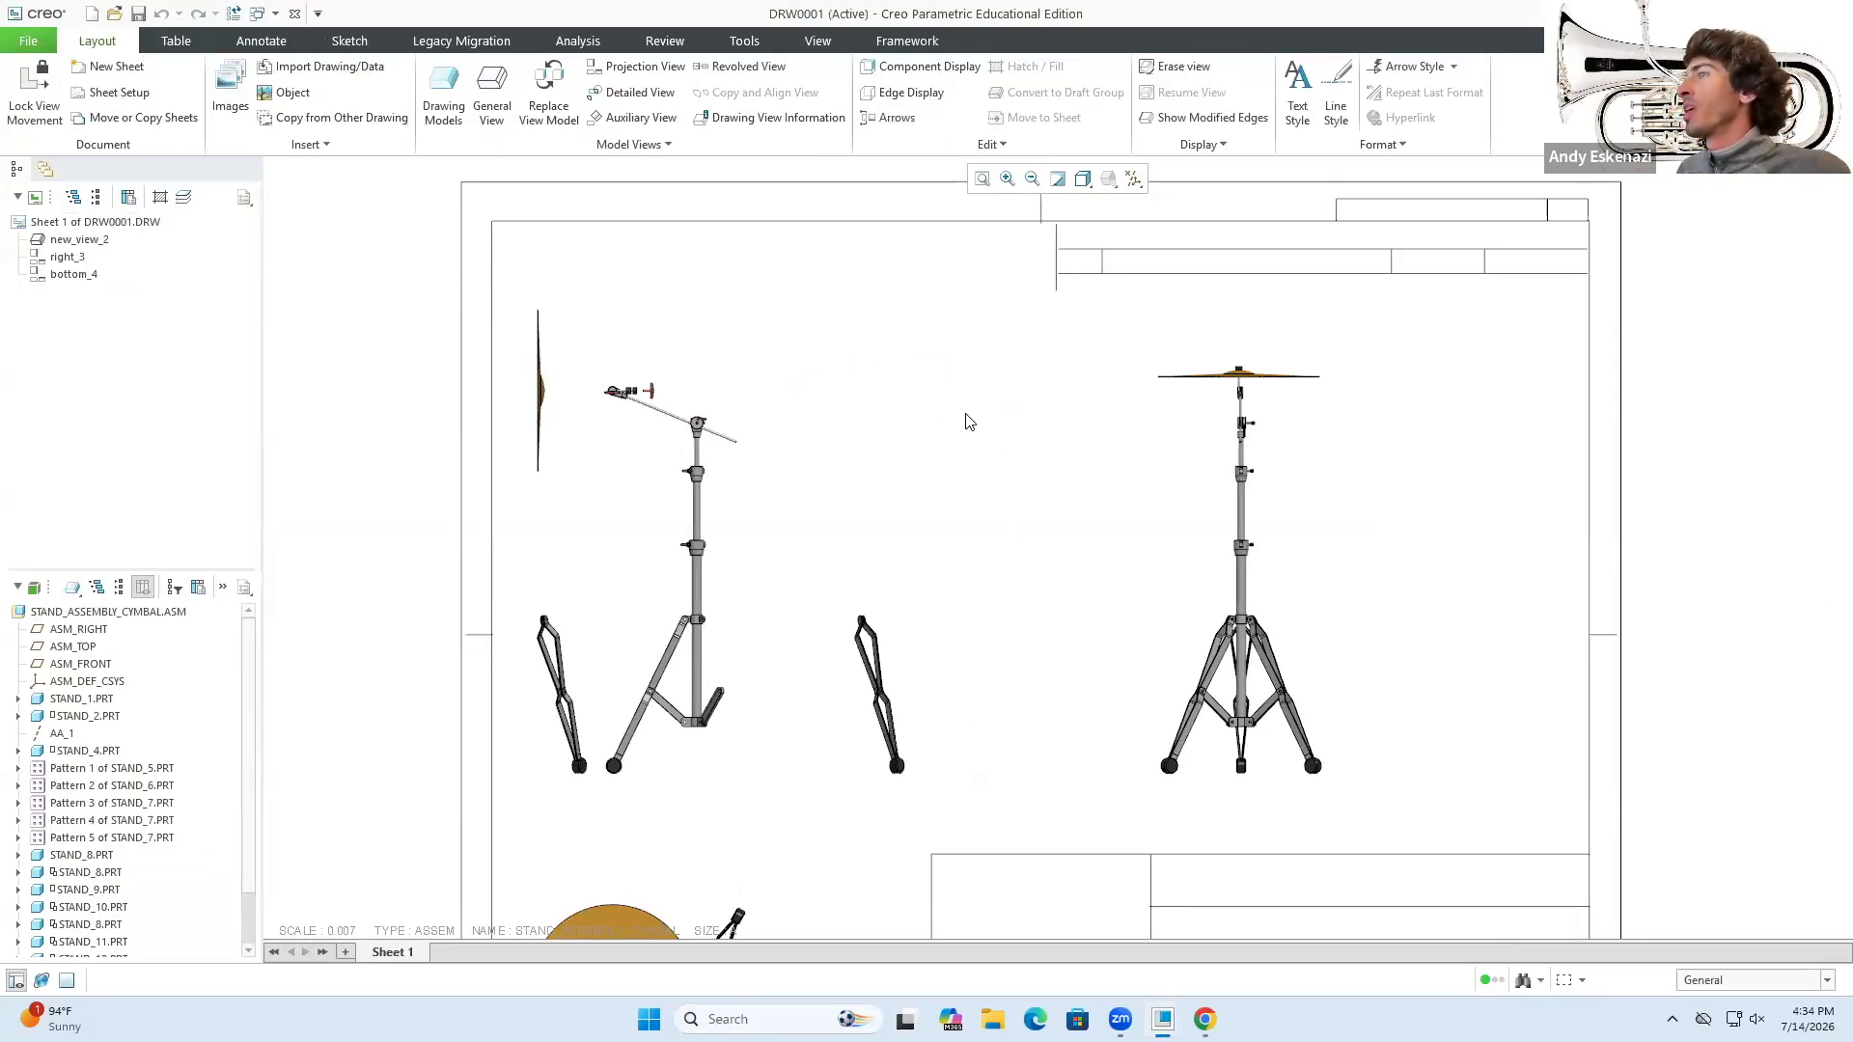
scroll(966, 430, down, 3)
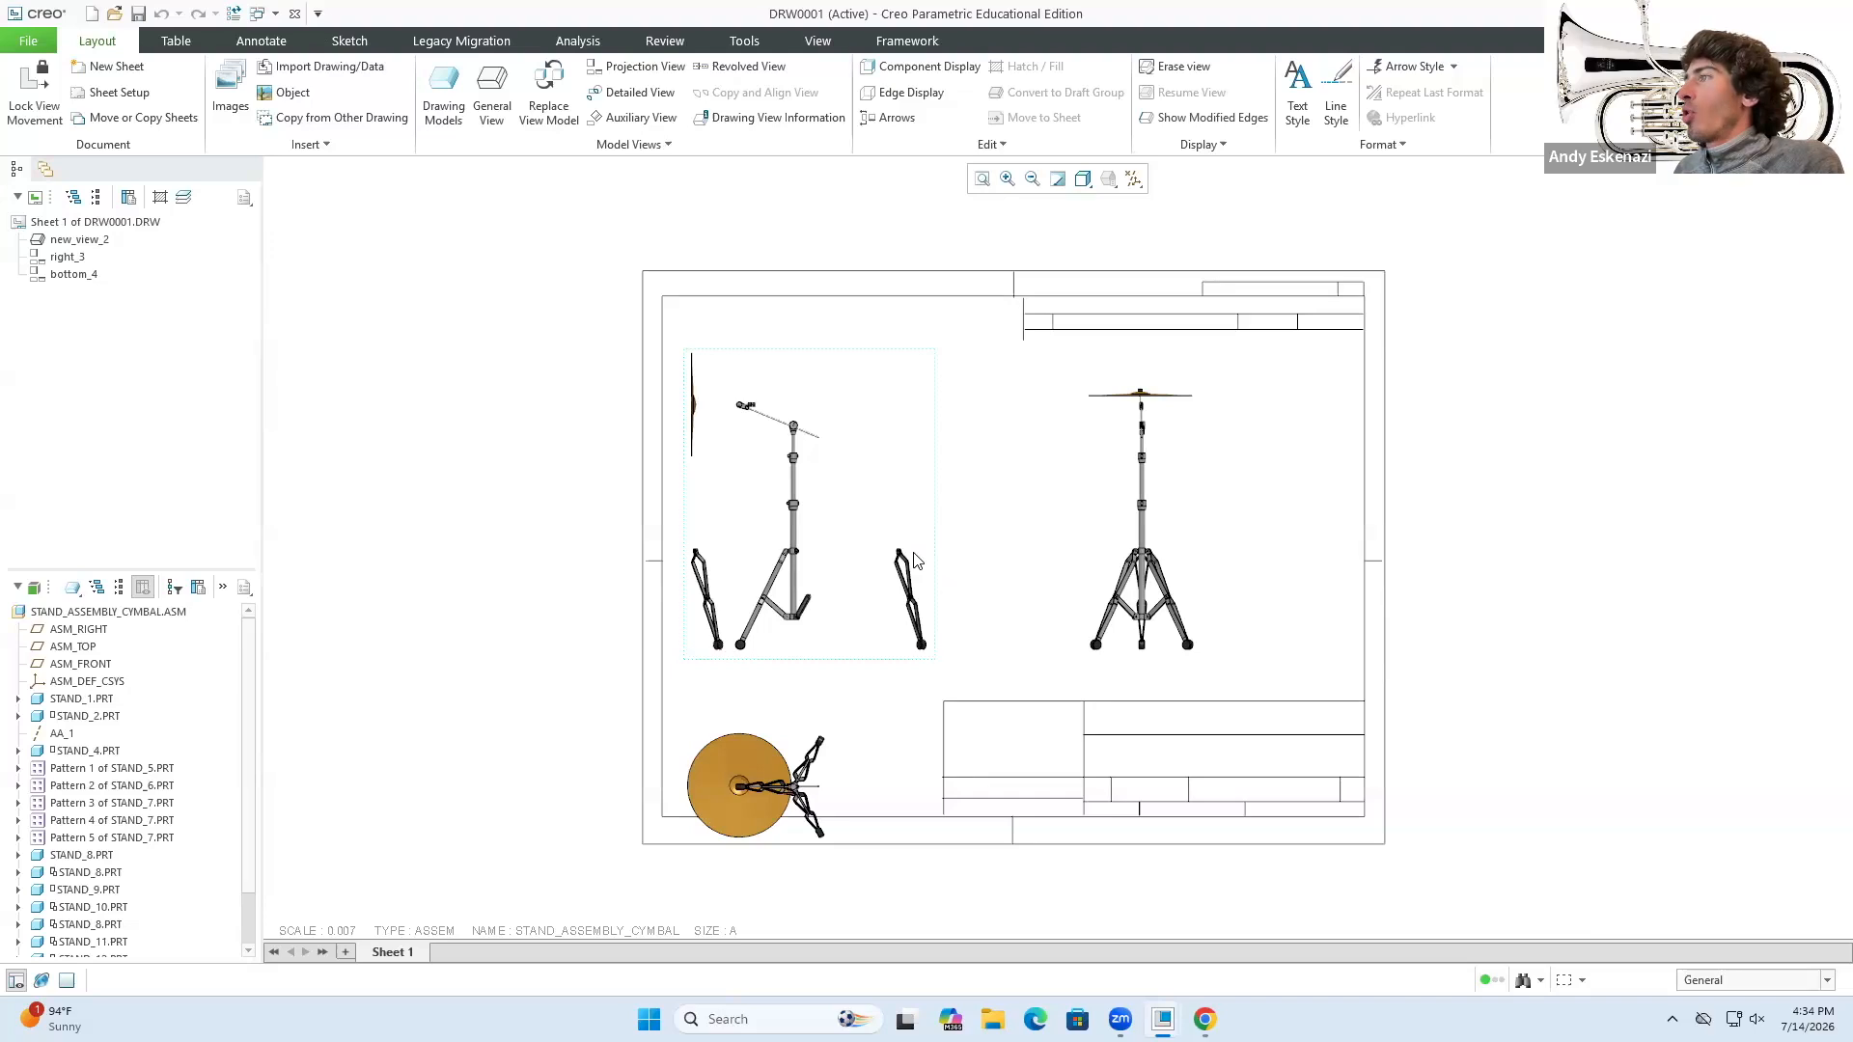
click(922, 558)
click(955, 467)
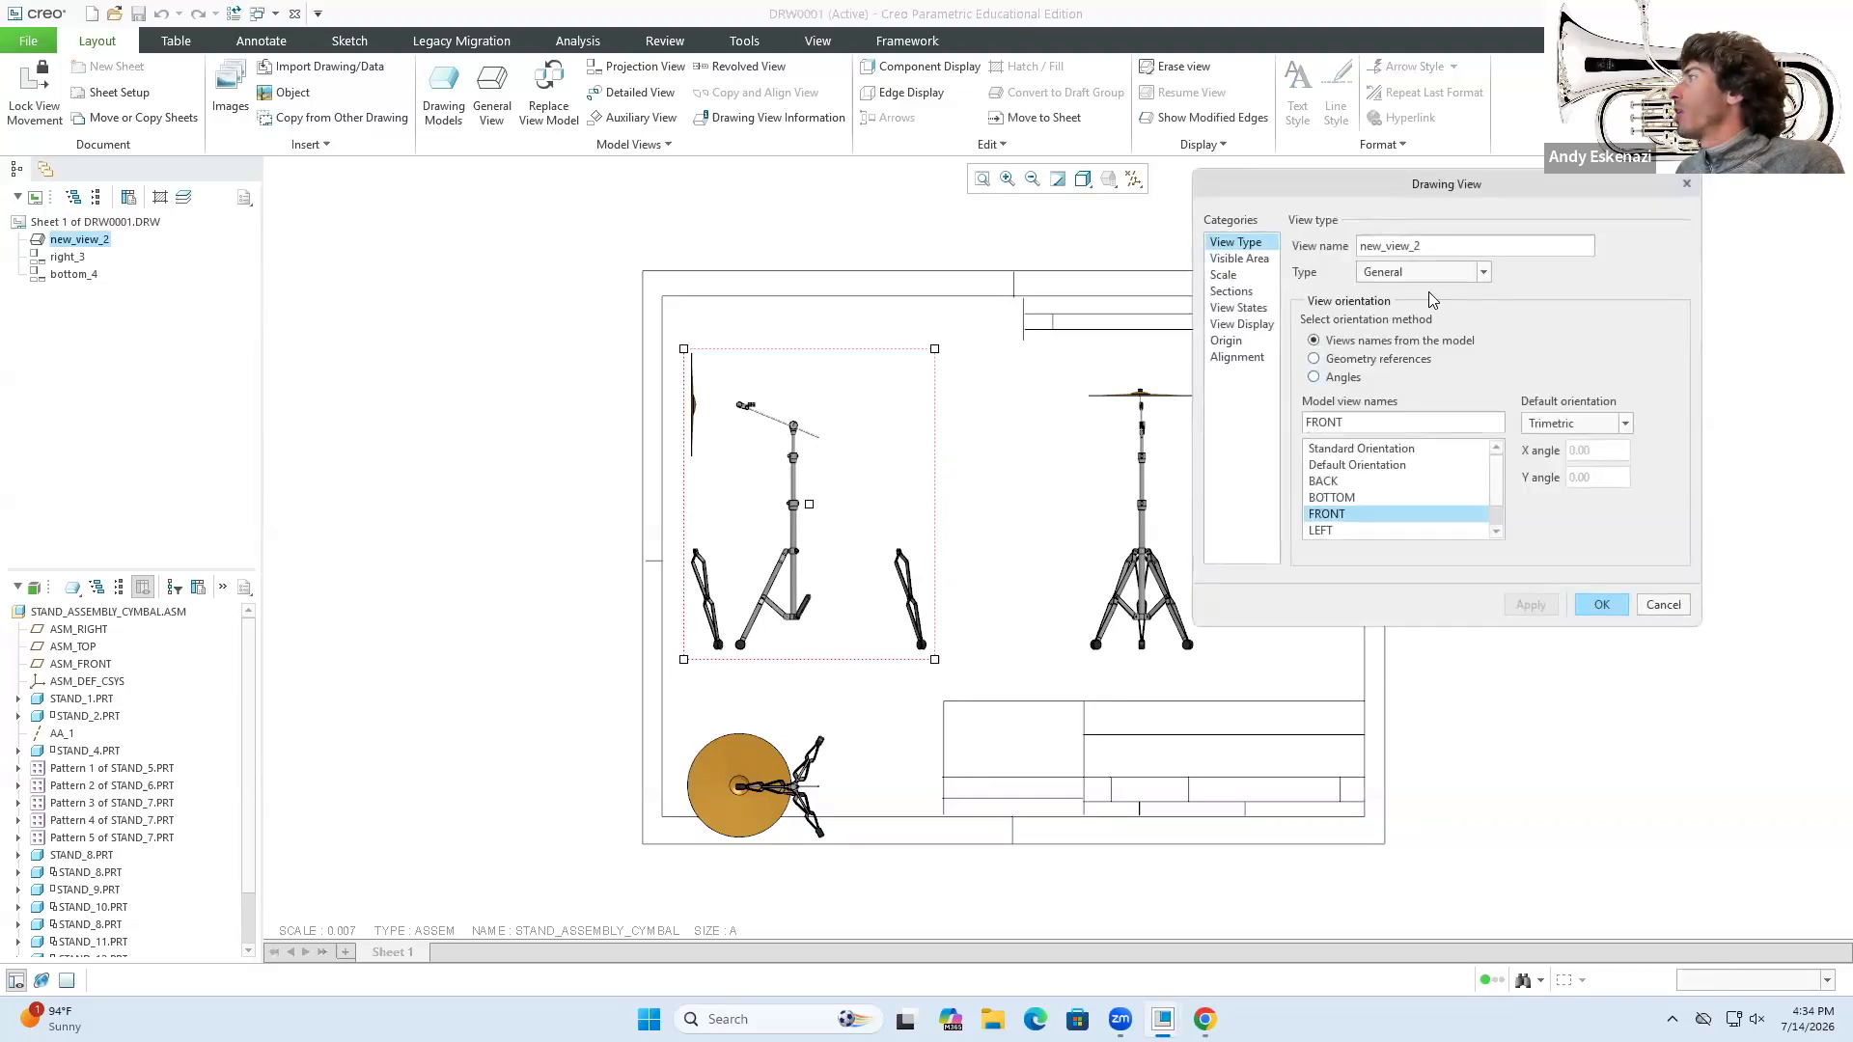
click(1243, 307)
click(1242, 324)
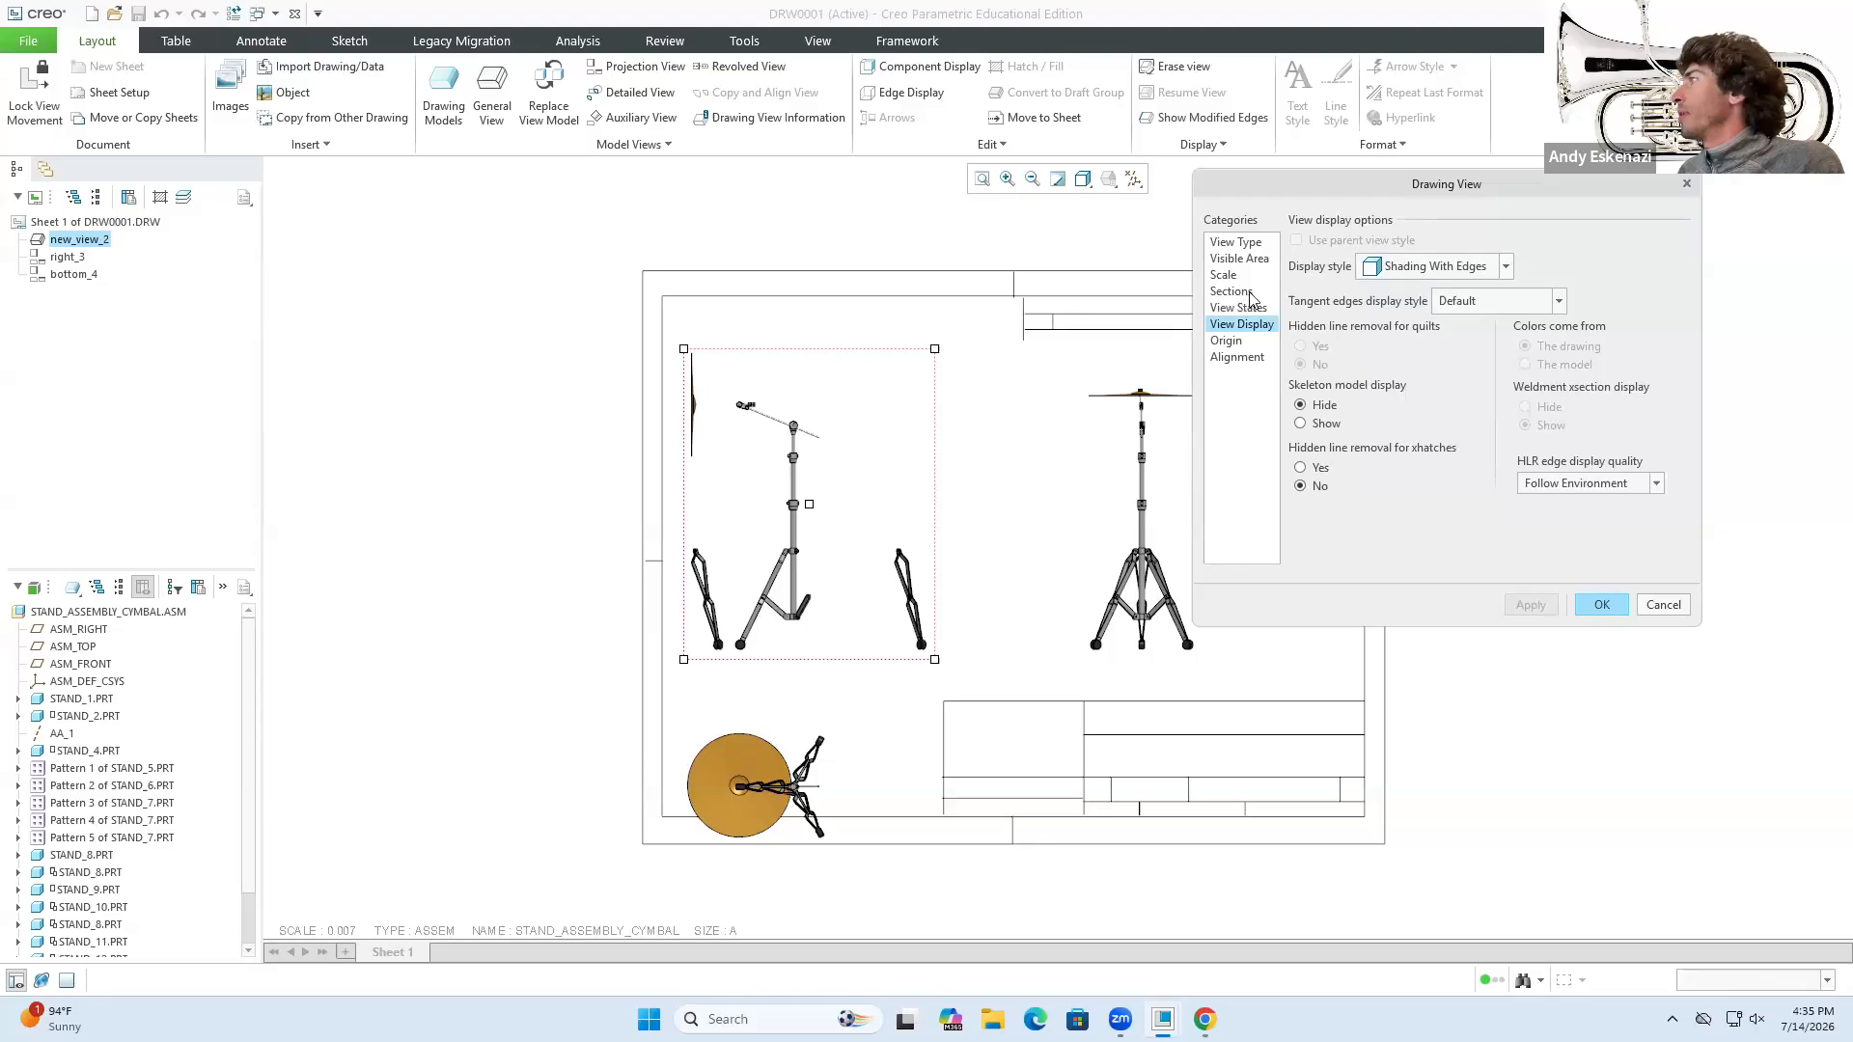
click(1240, 307)
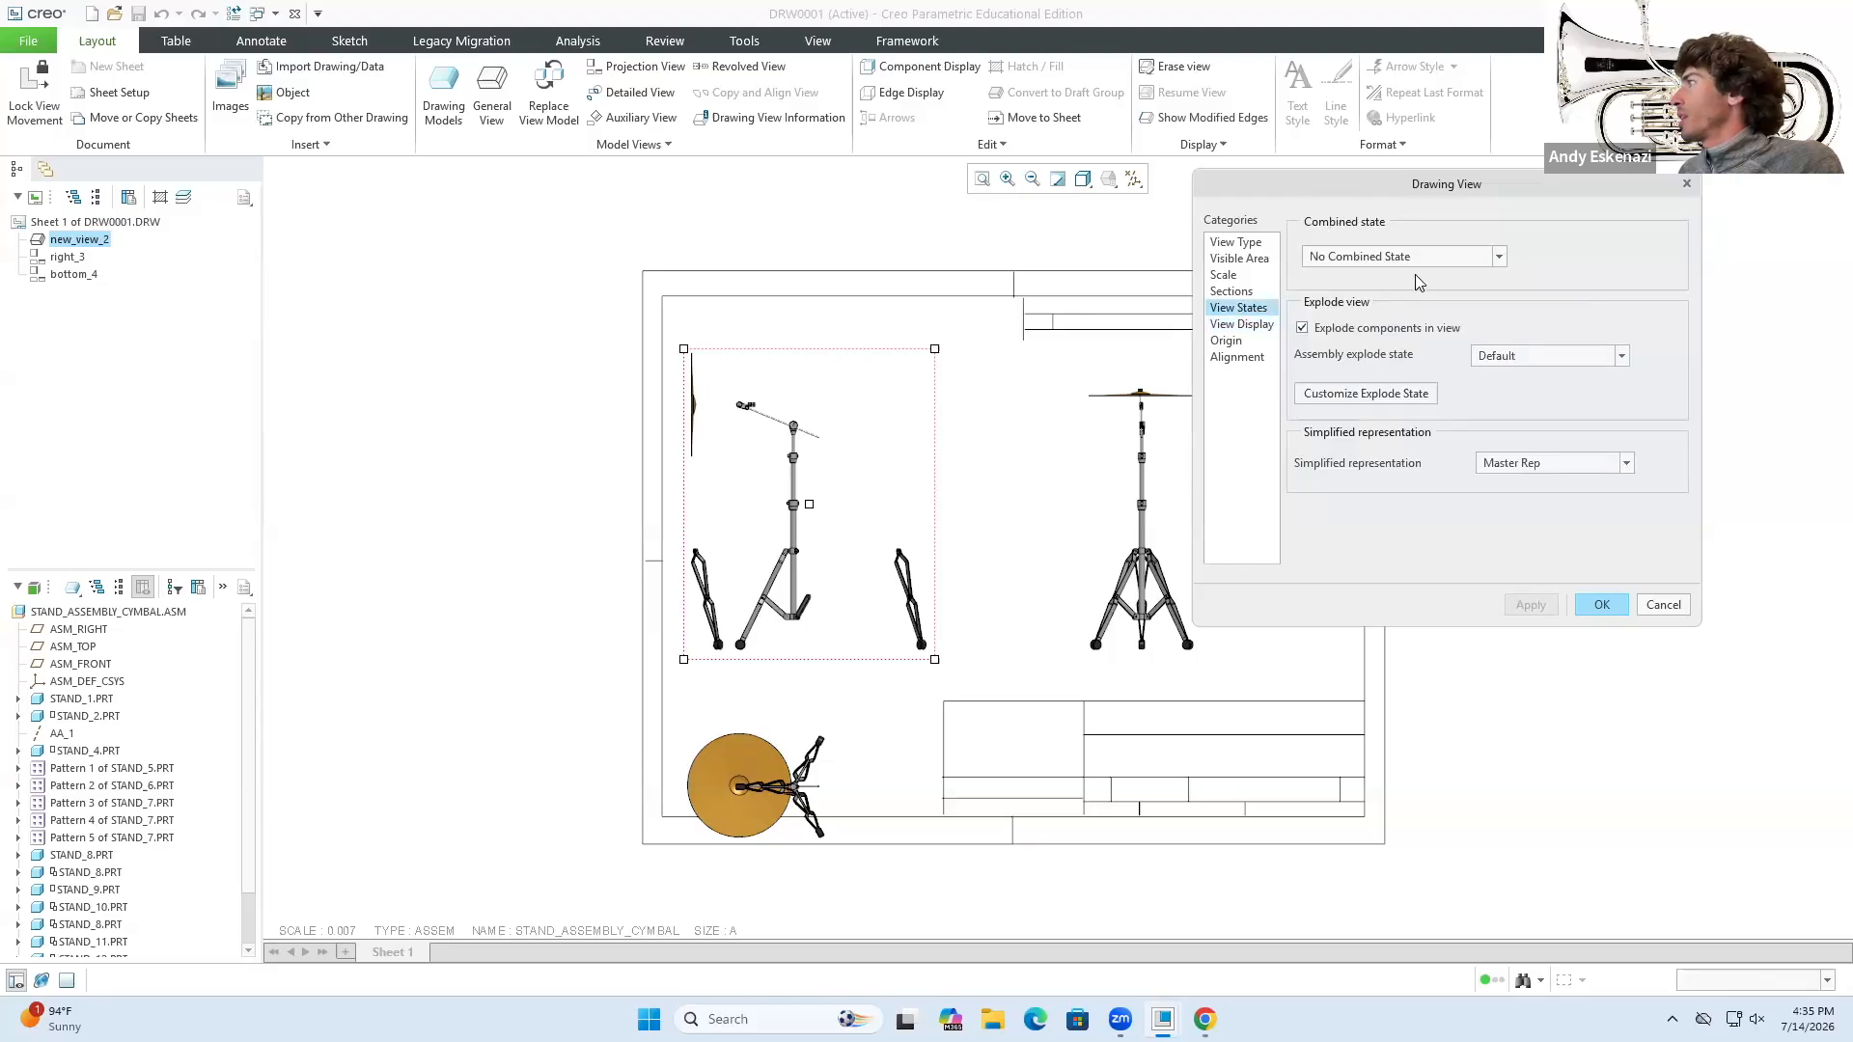
click(1313, 330)
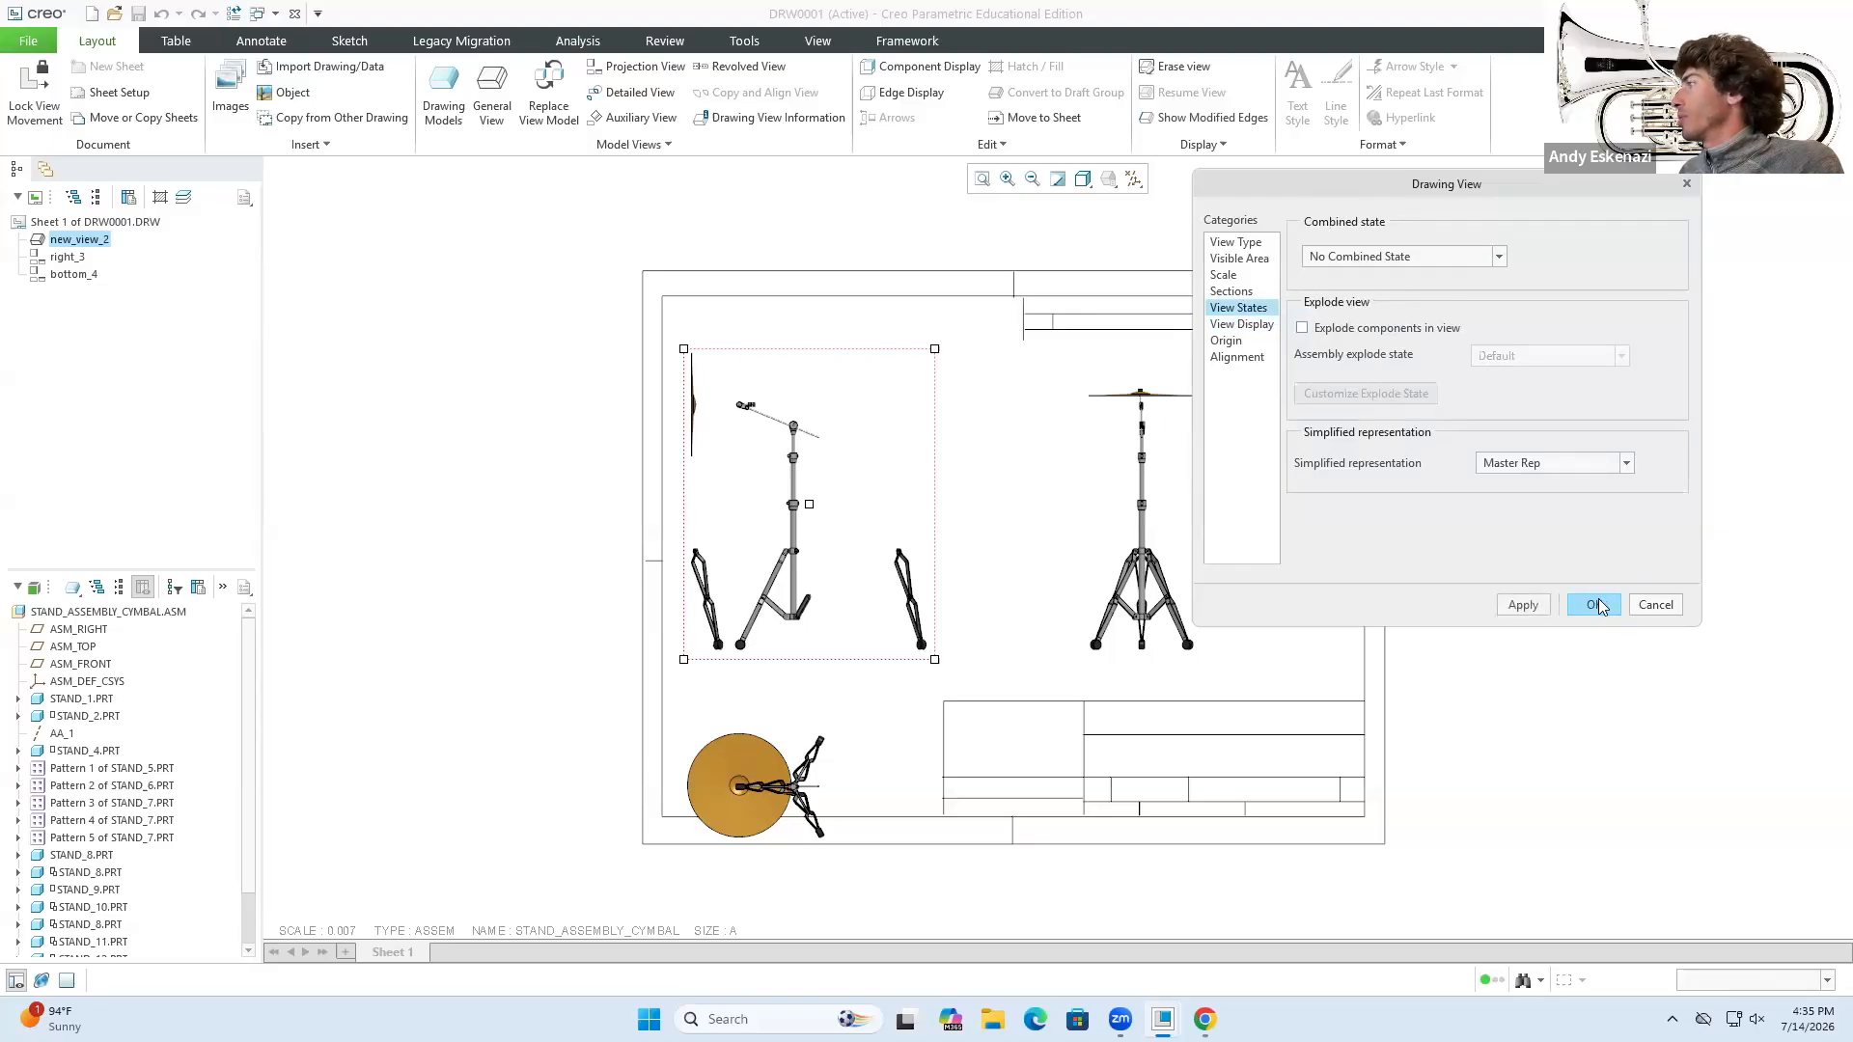
click(1523, 605)
click(1598, 605)
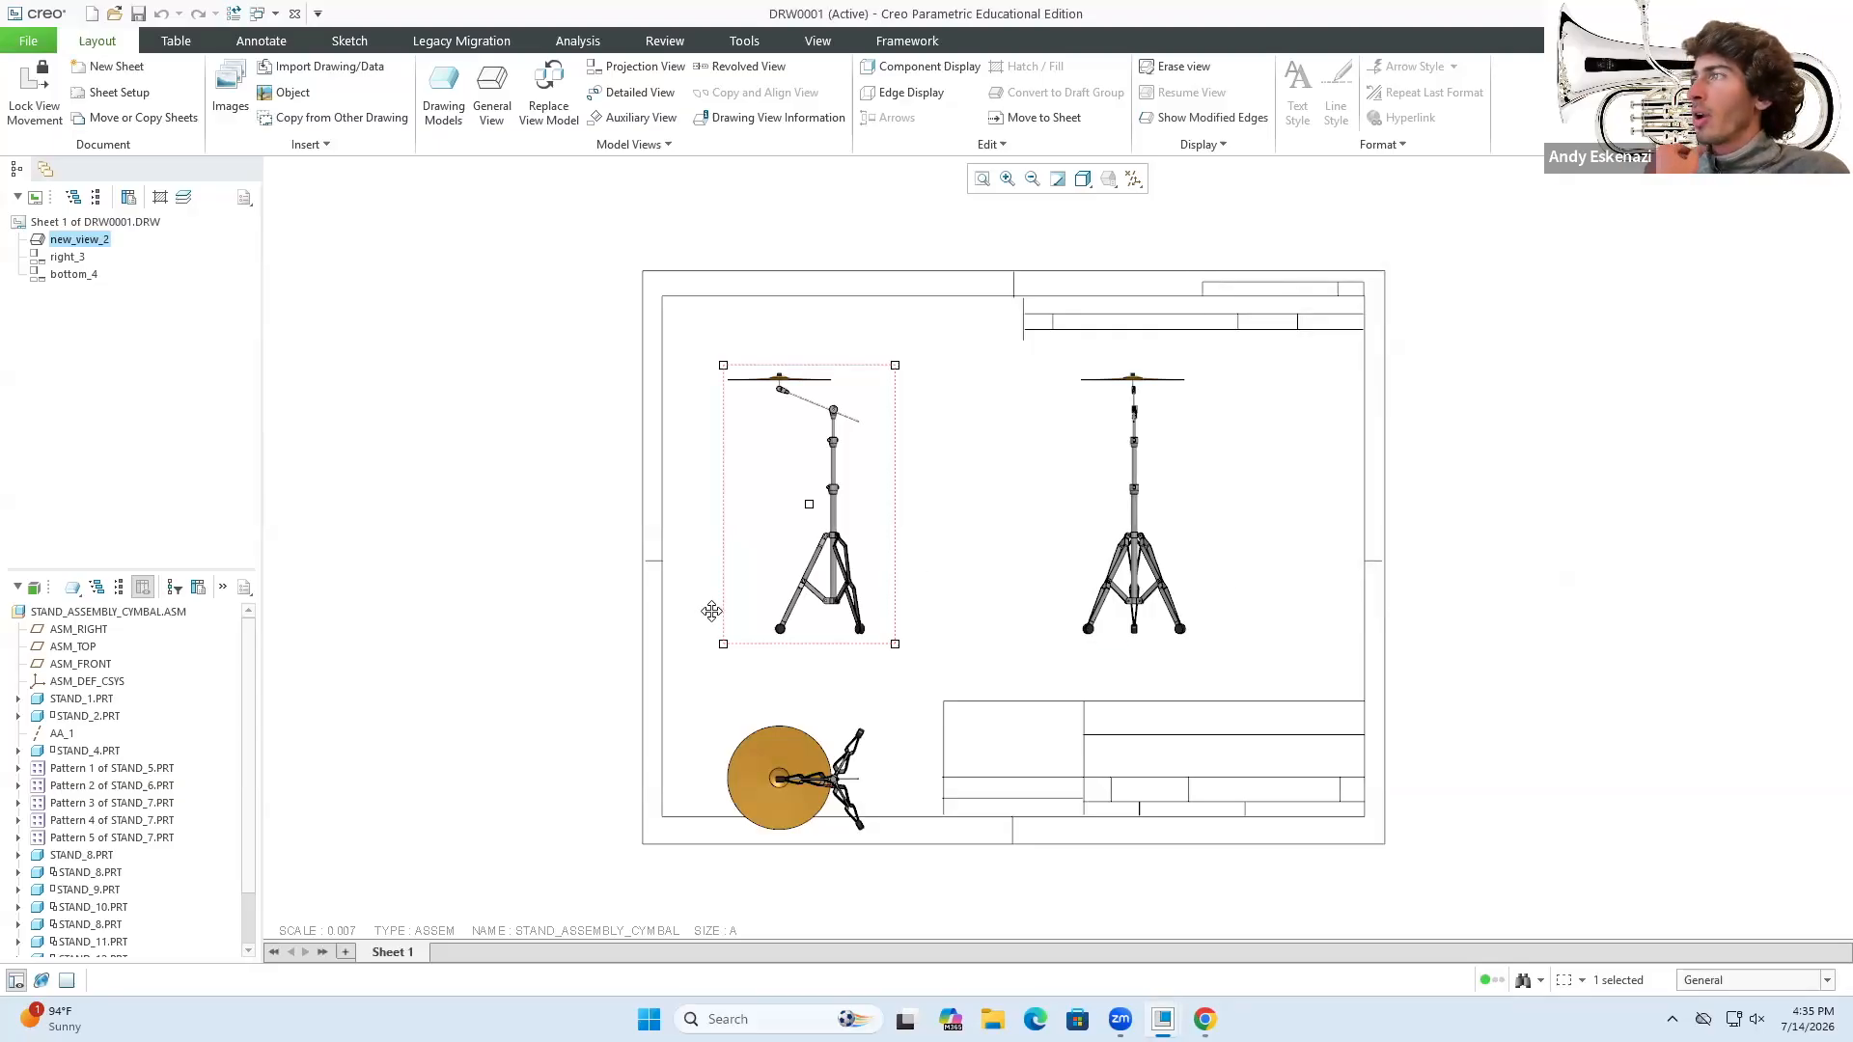
click(628, 530)
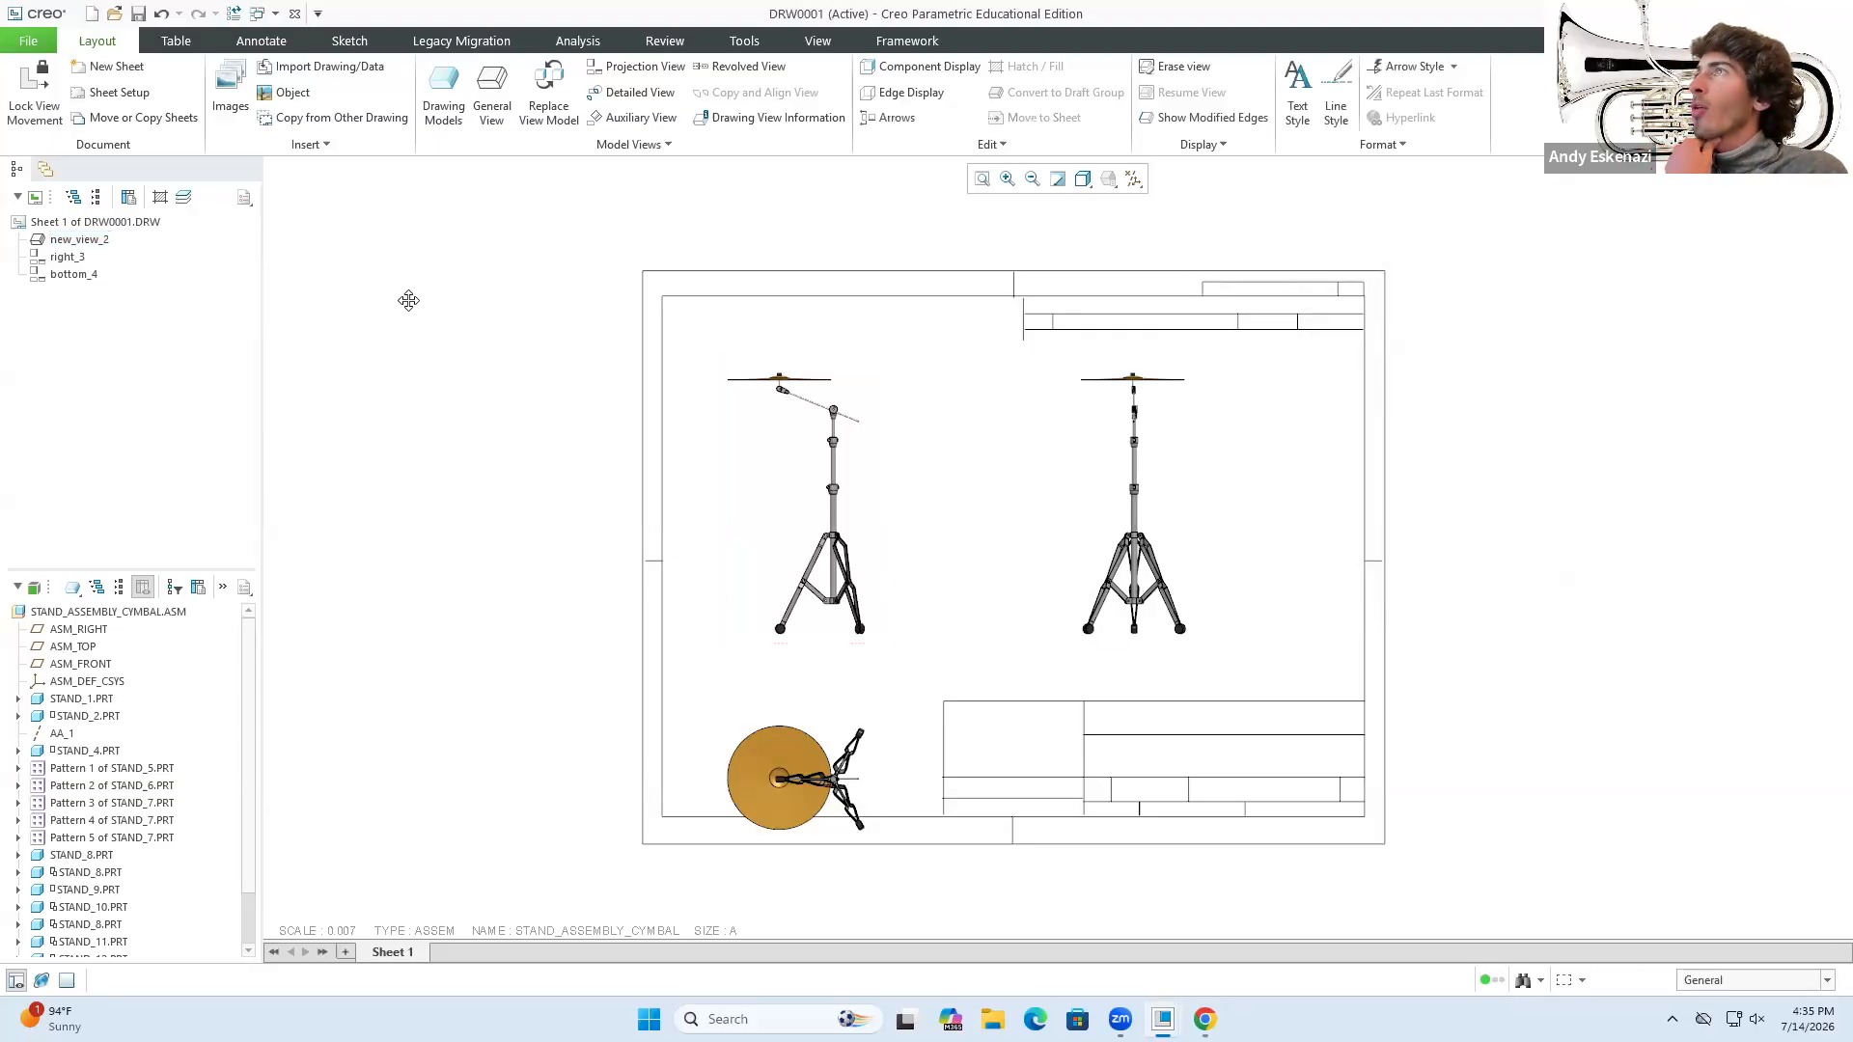
- Dimension the stand's overall height in the front view, from the top wing nut's upper edge to the bottom of the rubber foot
click(261, 47)
click(351, 41)
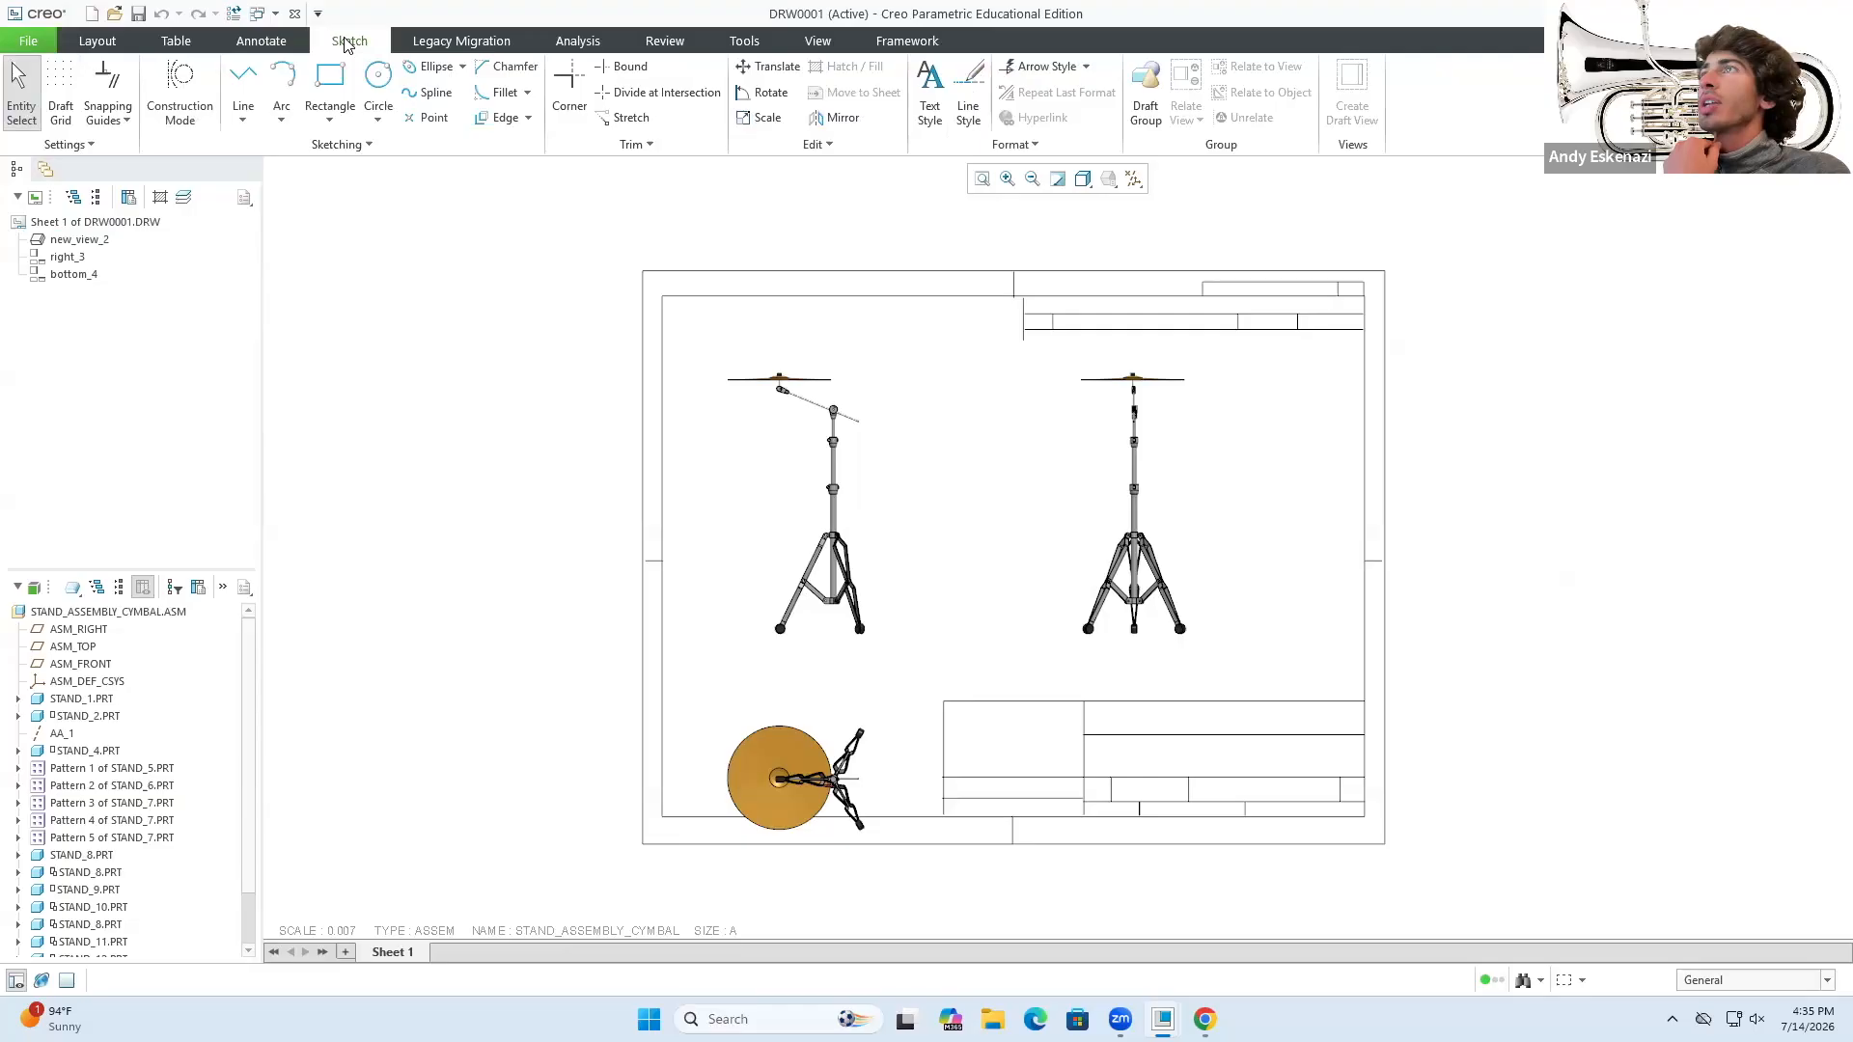
click(259, 41)
click(433, 89)
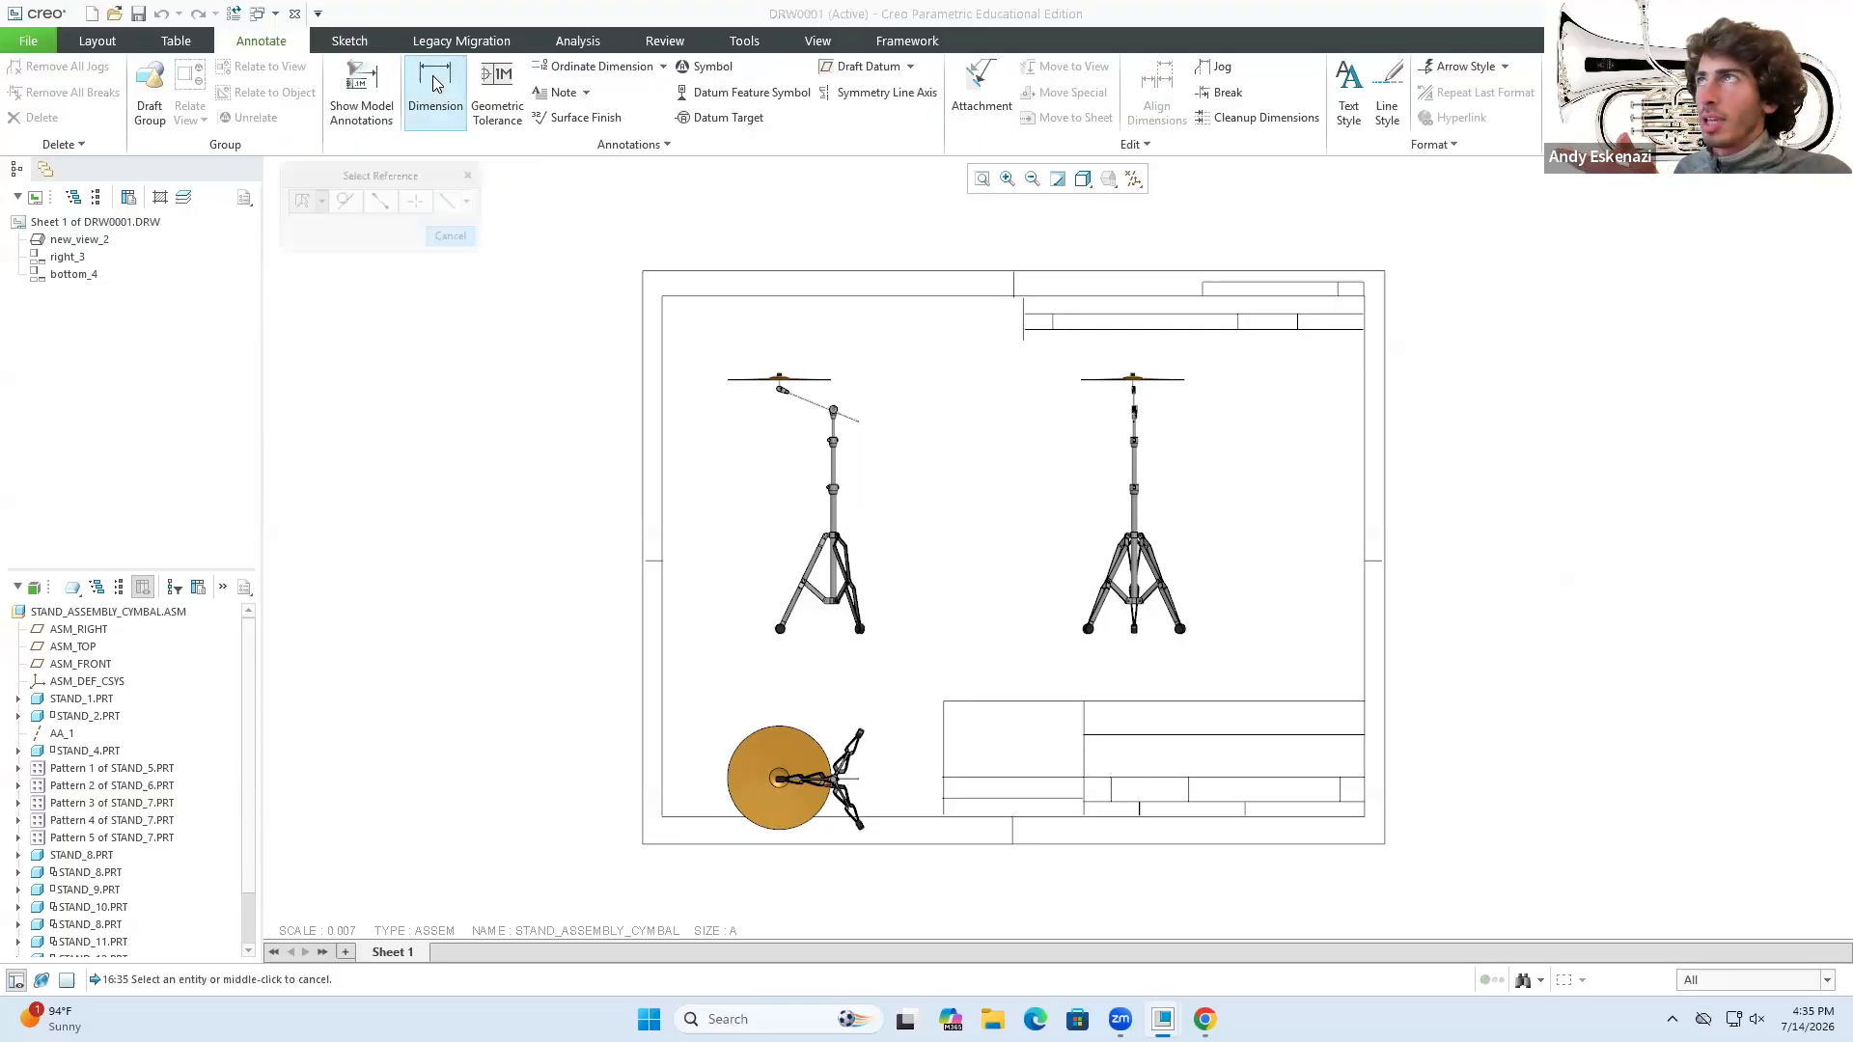
scroll(849, 413, up, 10)
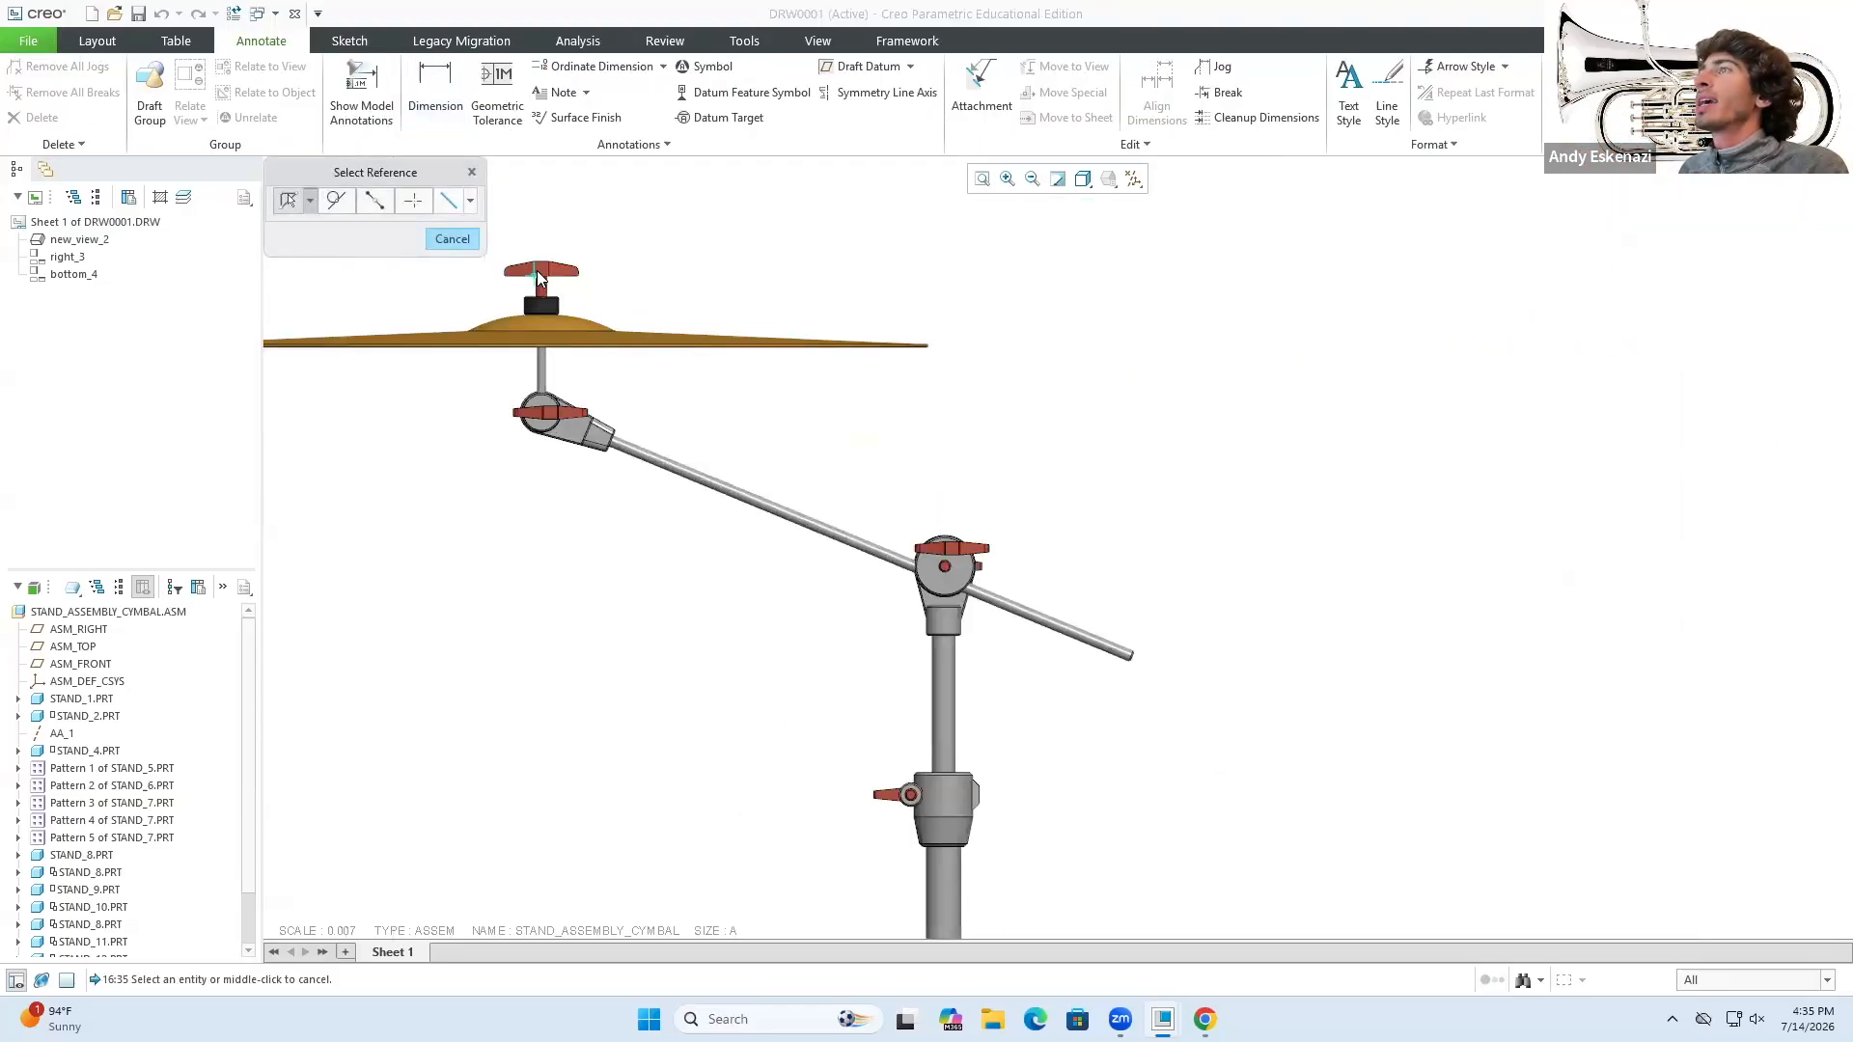
click(540, 273)
scroll(749, 316, down, 10)
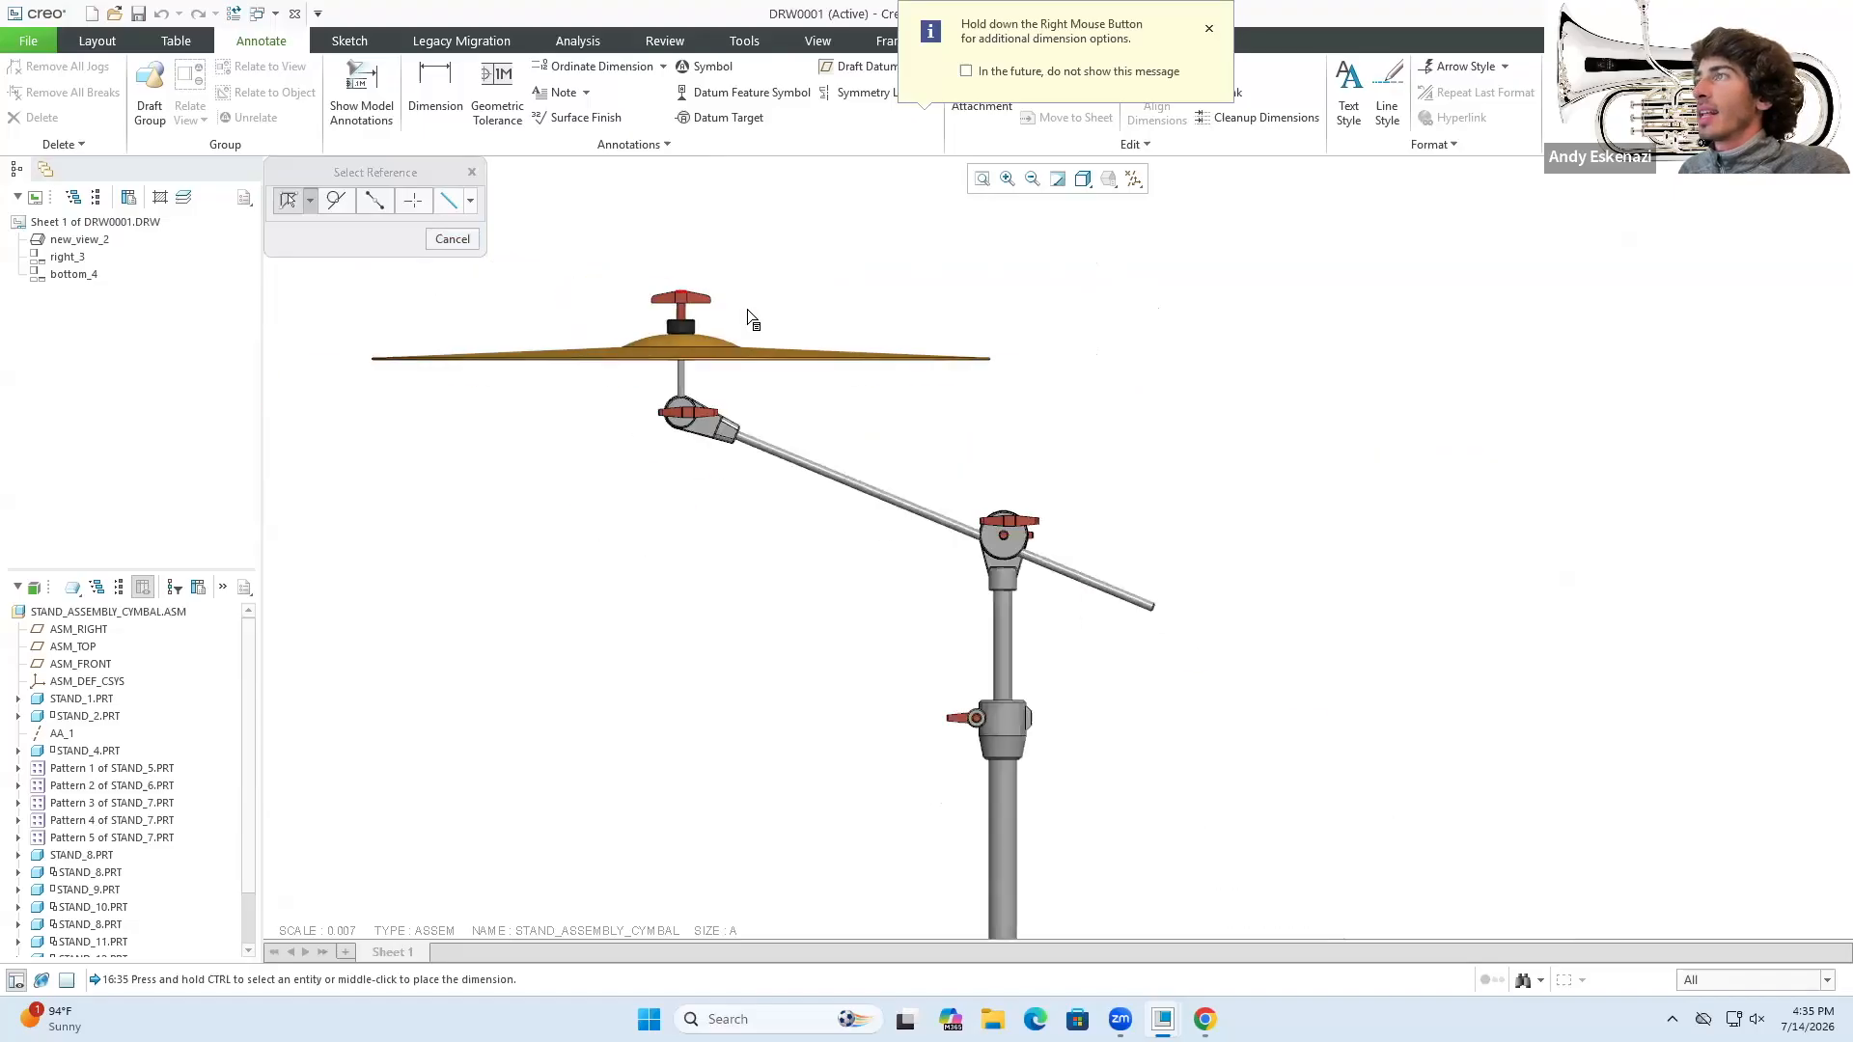
scroll(830, 639, up, 10)
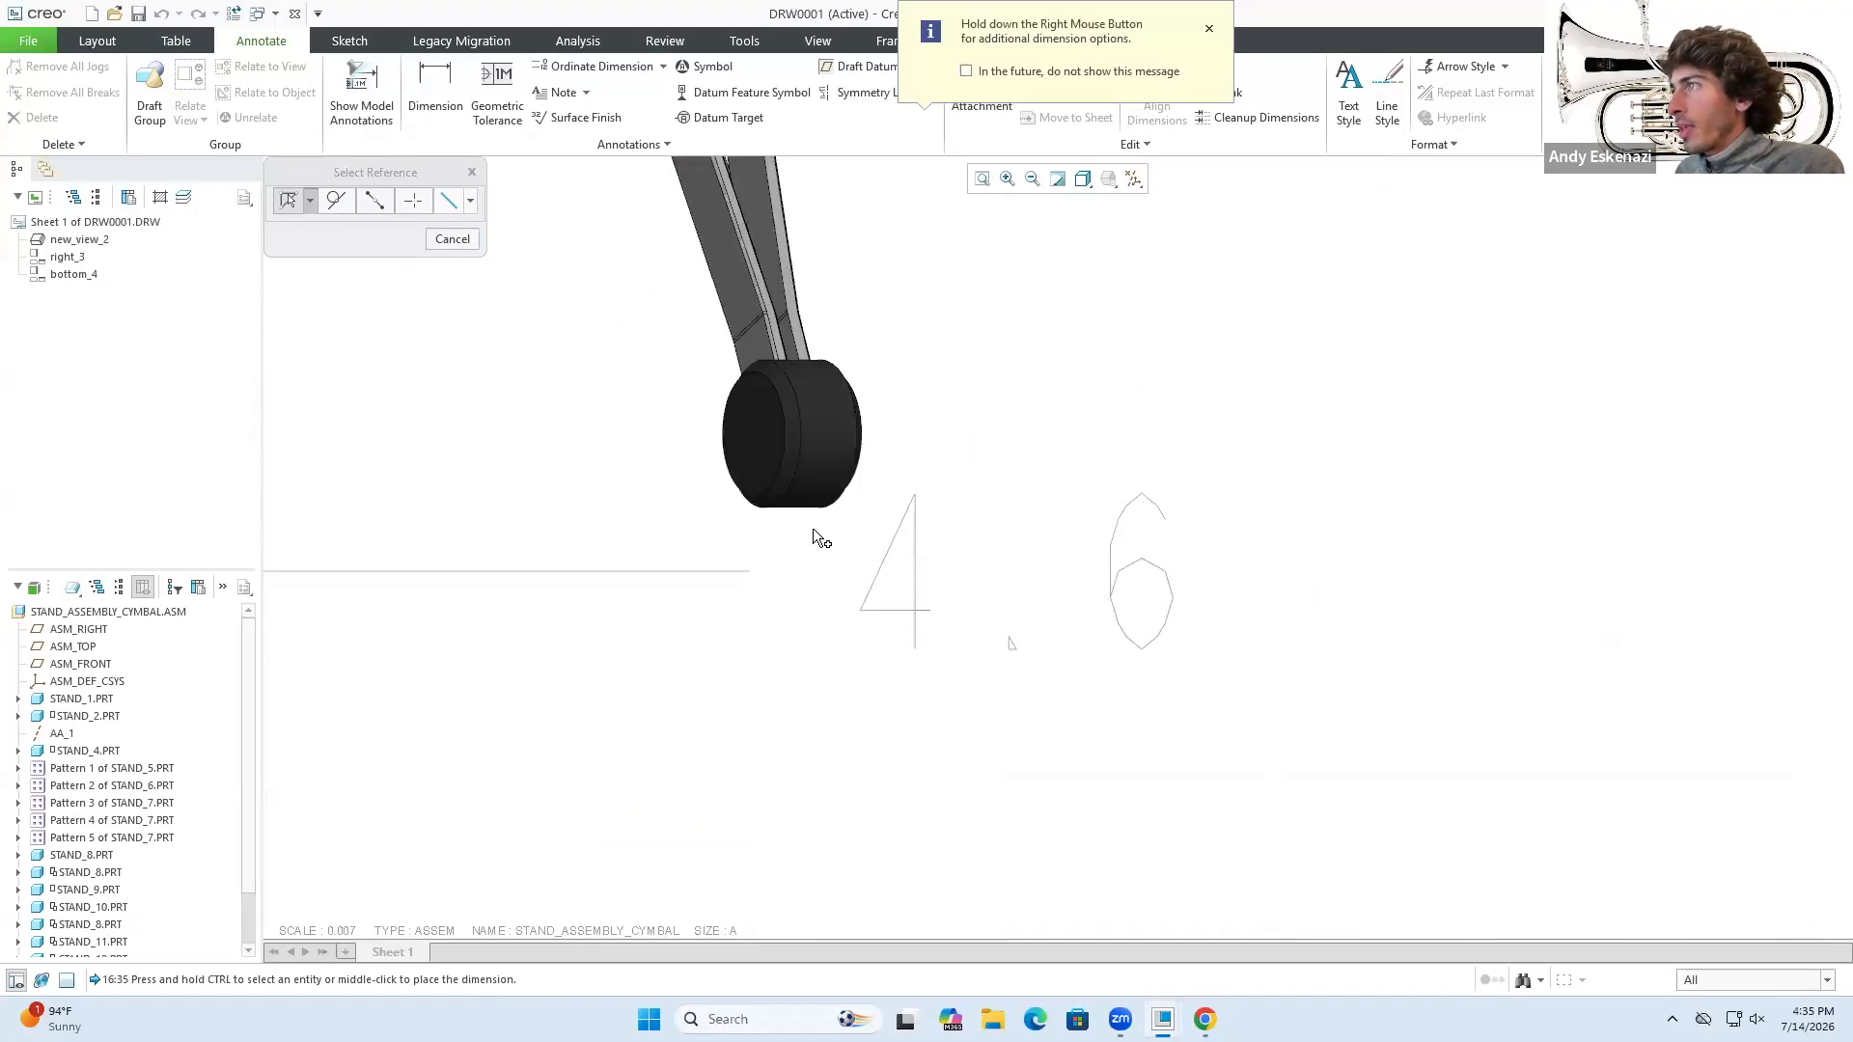
click(794, 507)
scroll(1026, 571, down, 10)
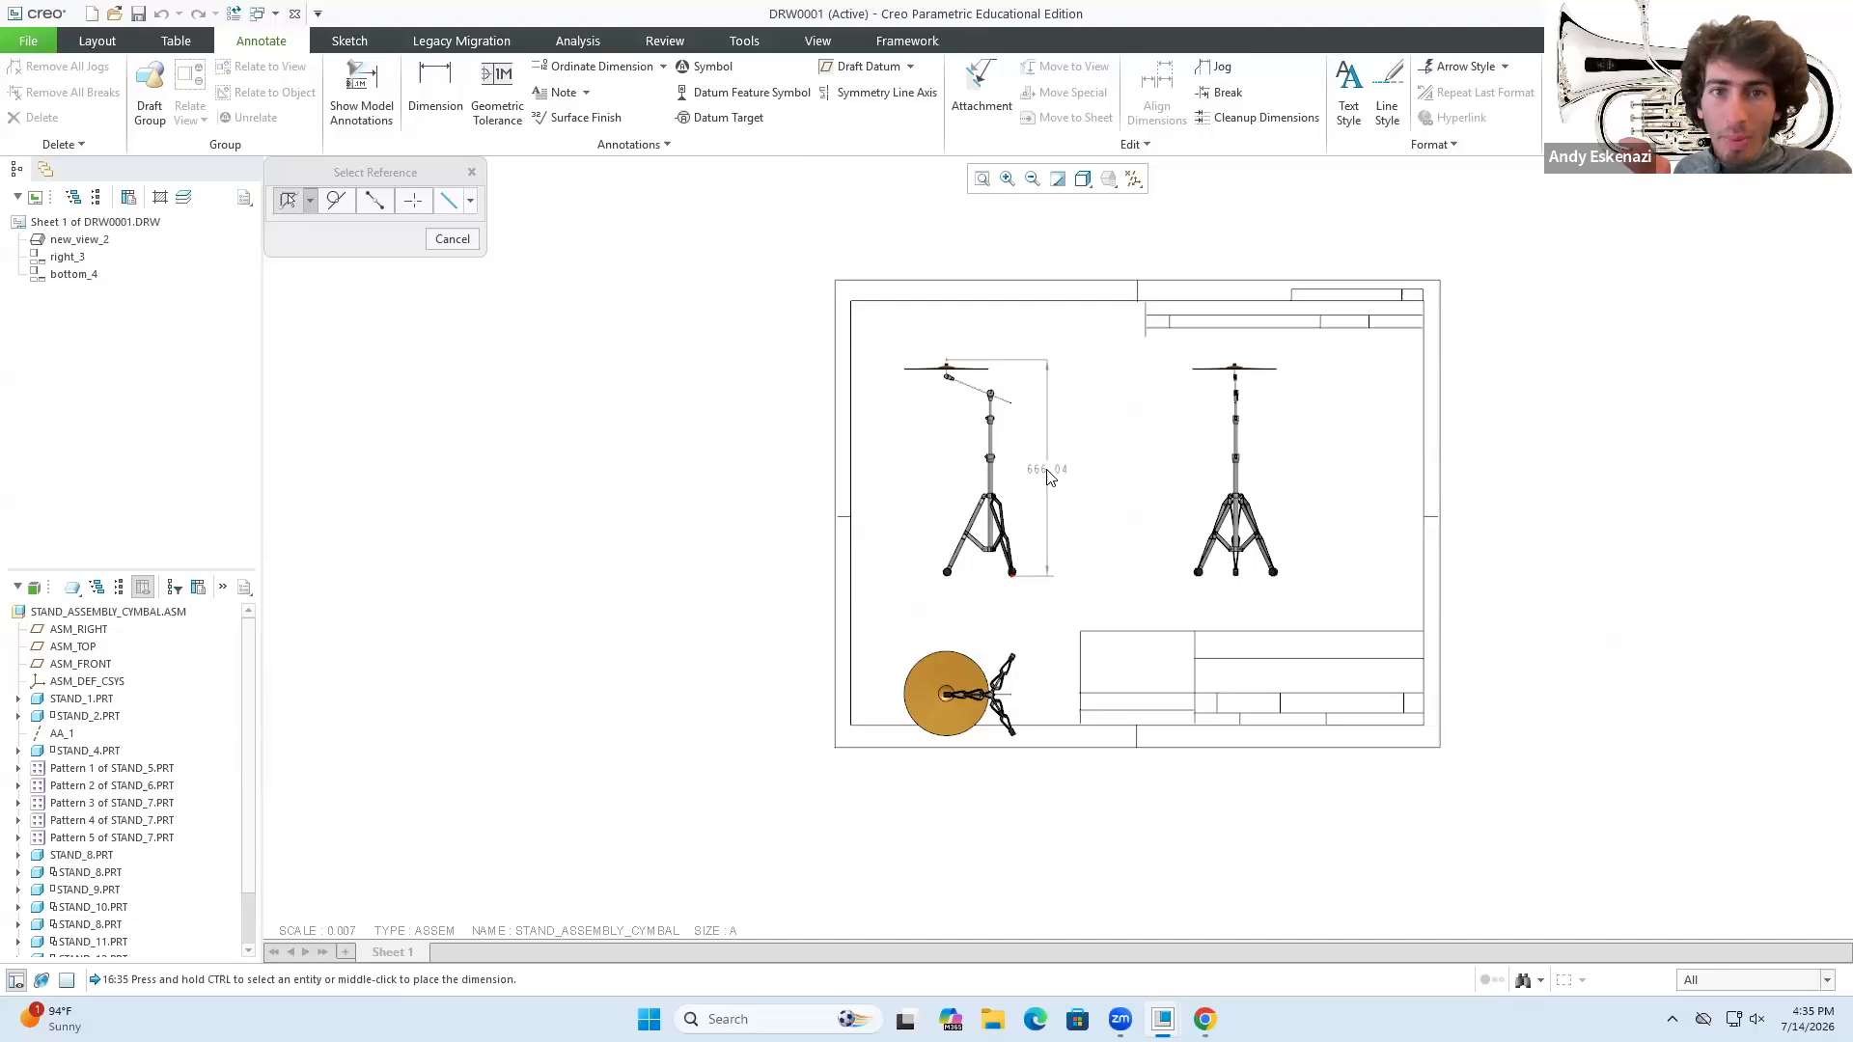
middle_click(1049, 477)
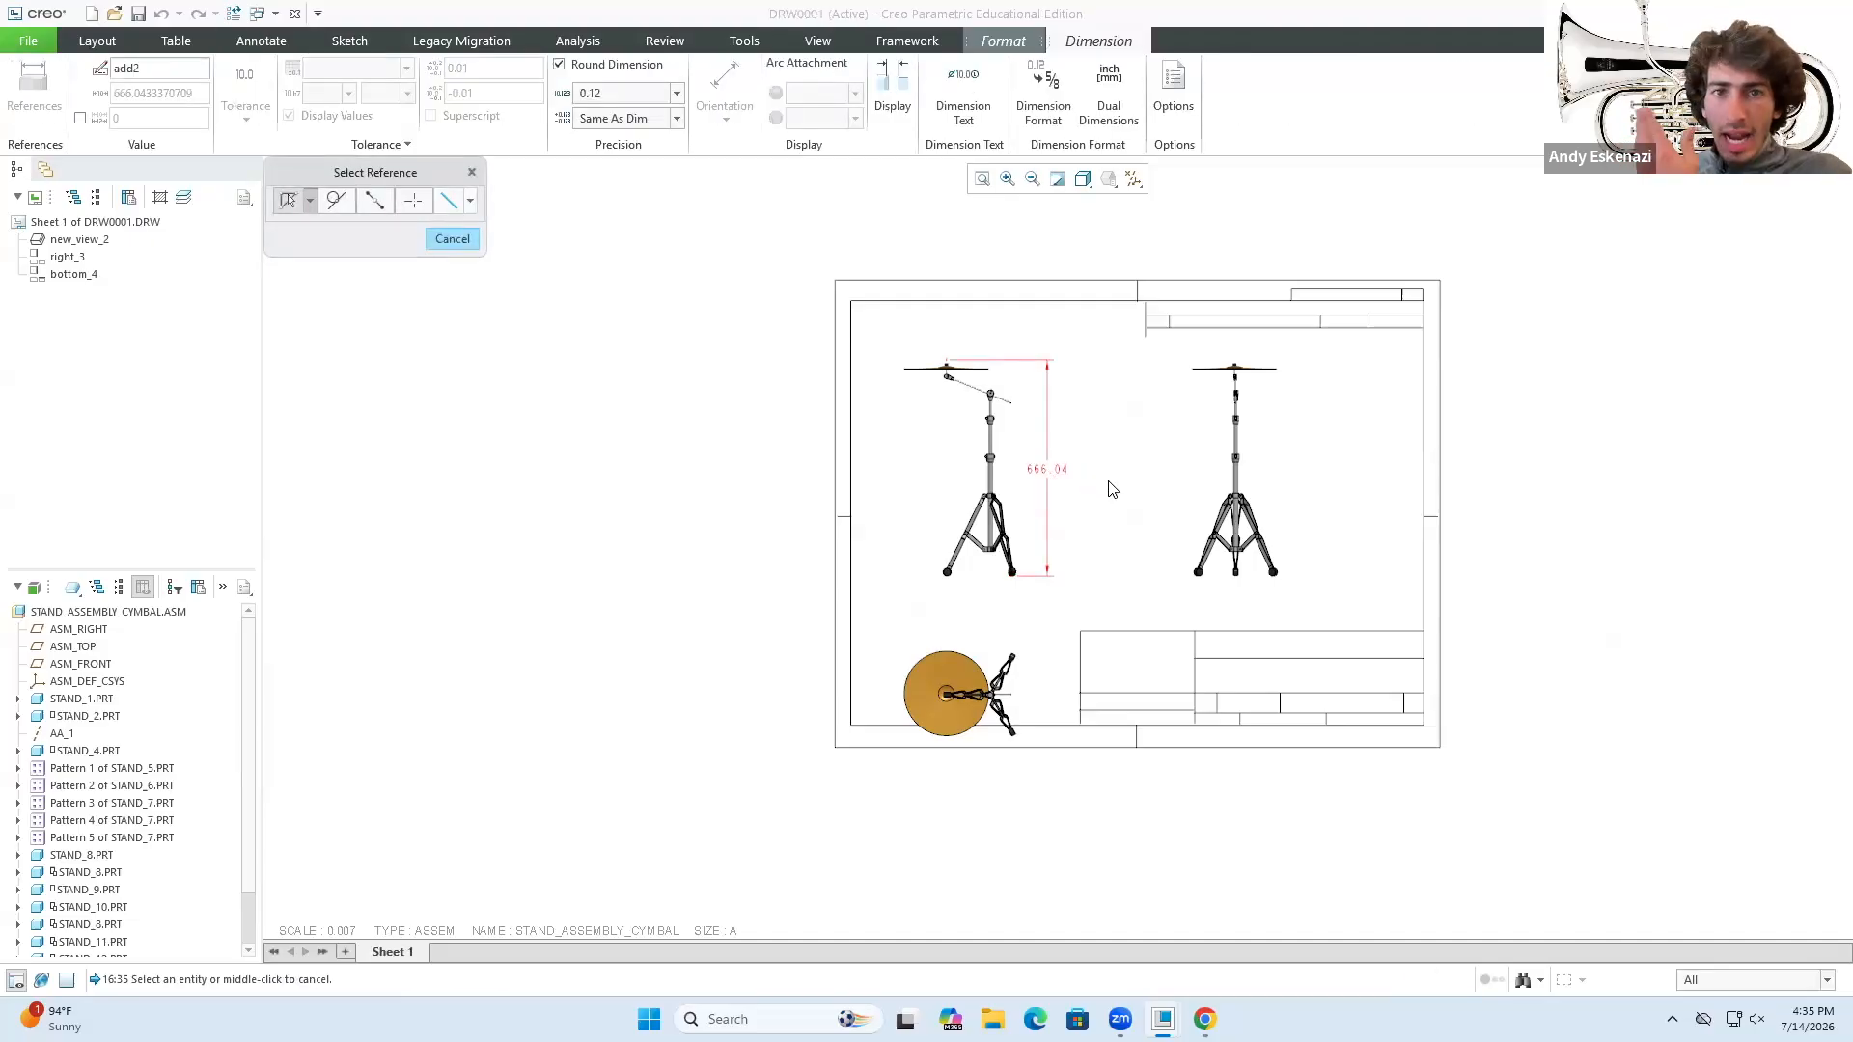
scroll(1075, 489, down, 4)
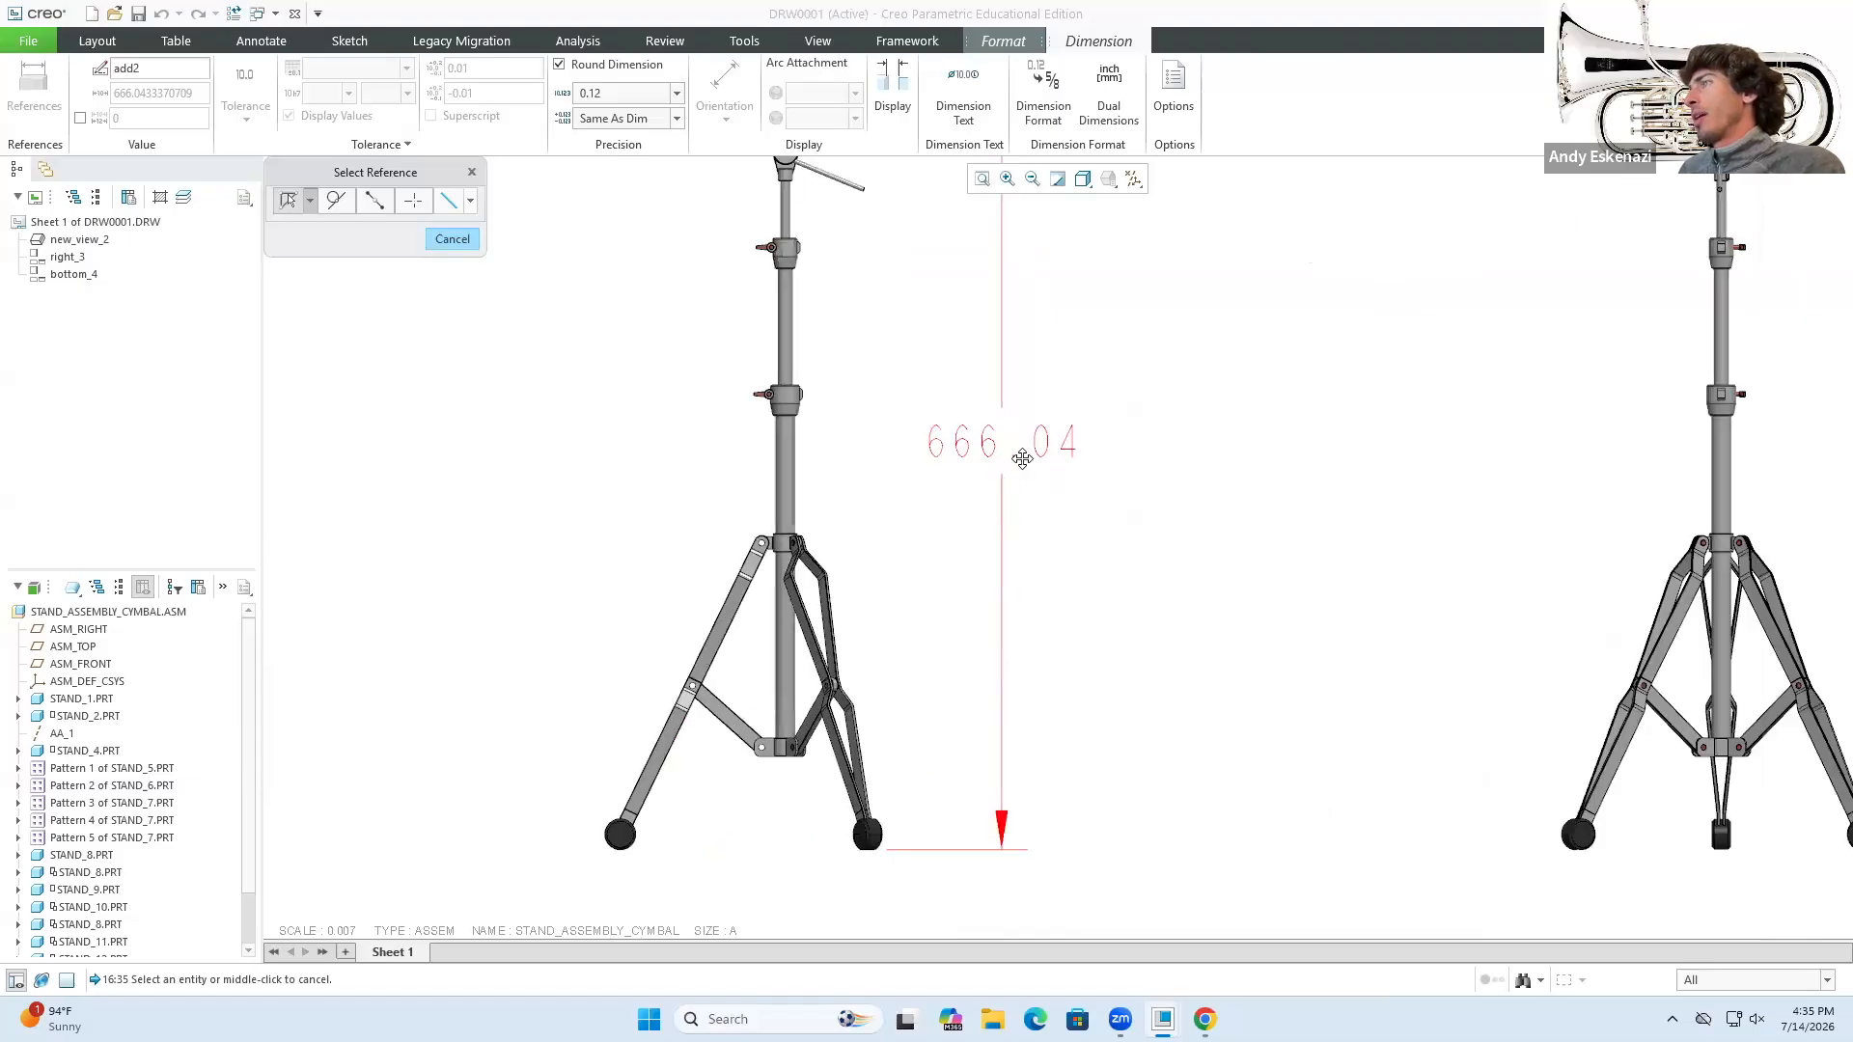
click(1065, 579)
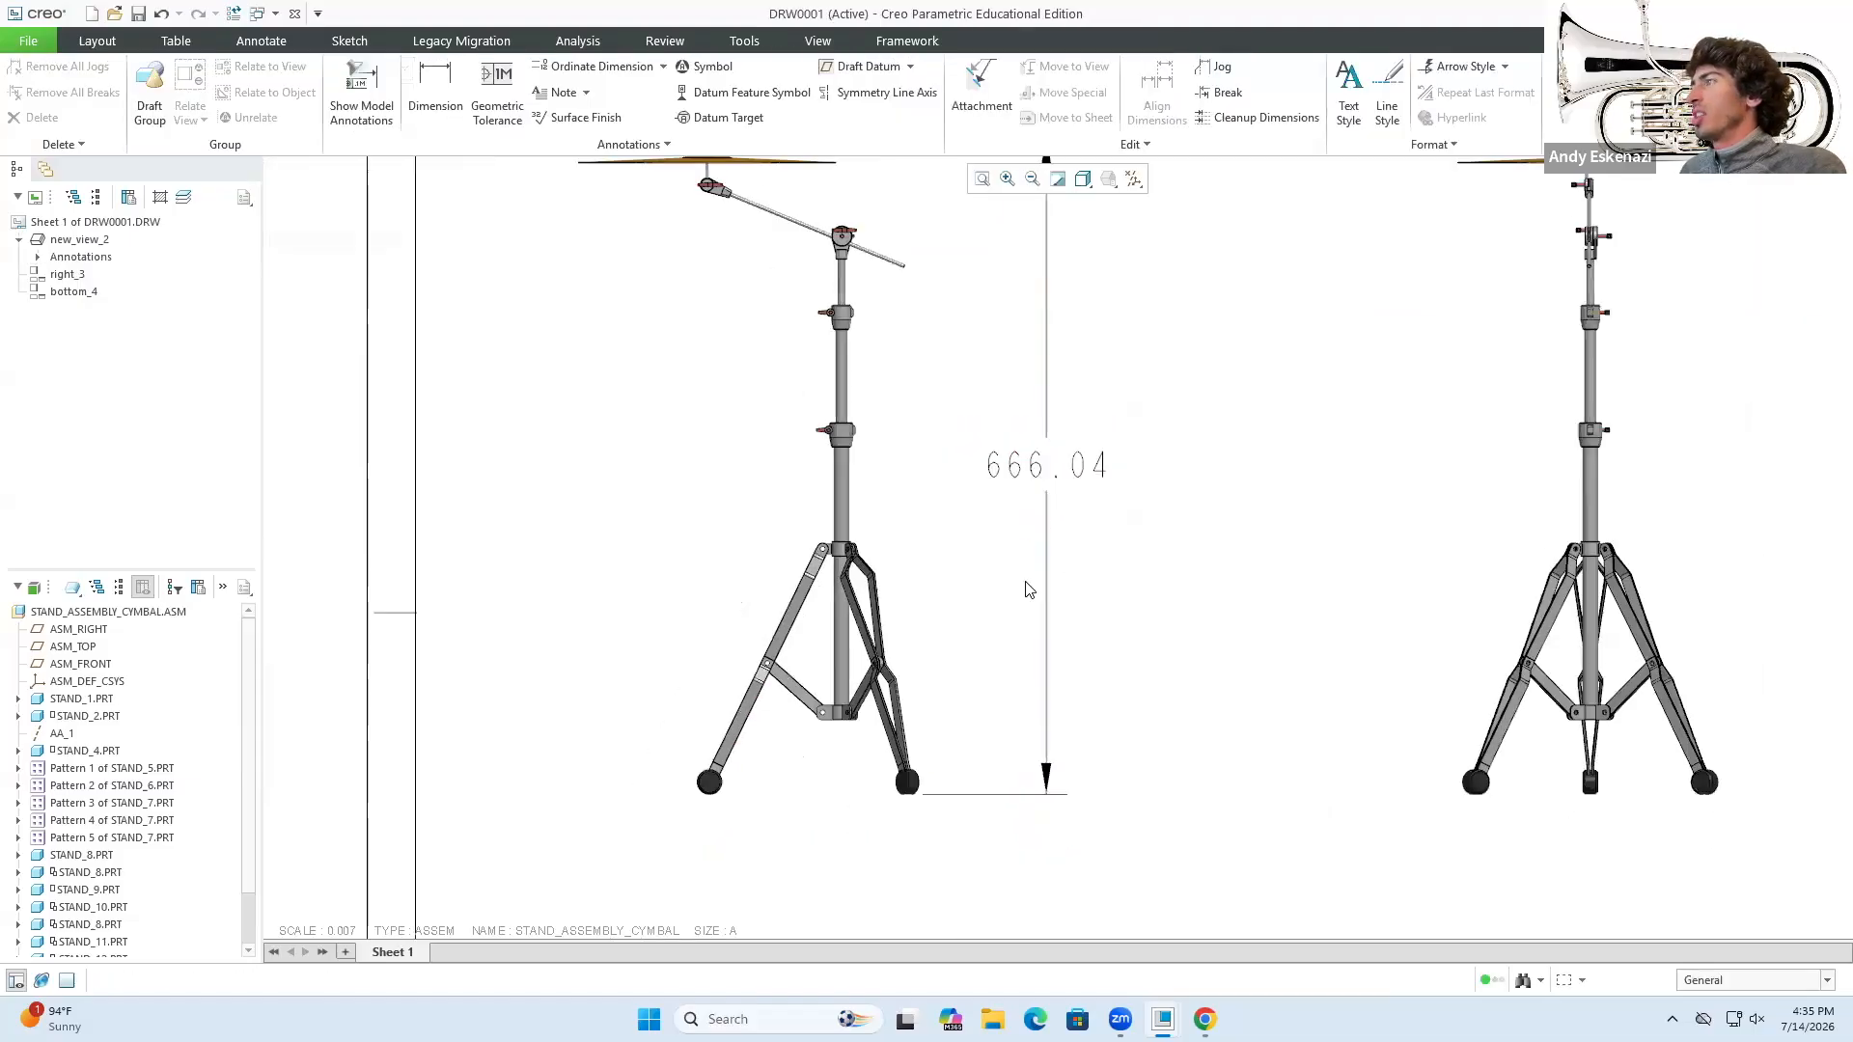
- Dimension the short top edge of the wing nut above the cymbal, placing the dimension above the front view
scroll(1027, 592, up, 3)
scroll(846, 288, down, 4)
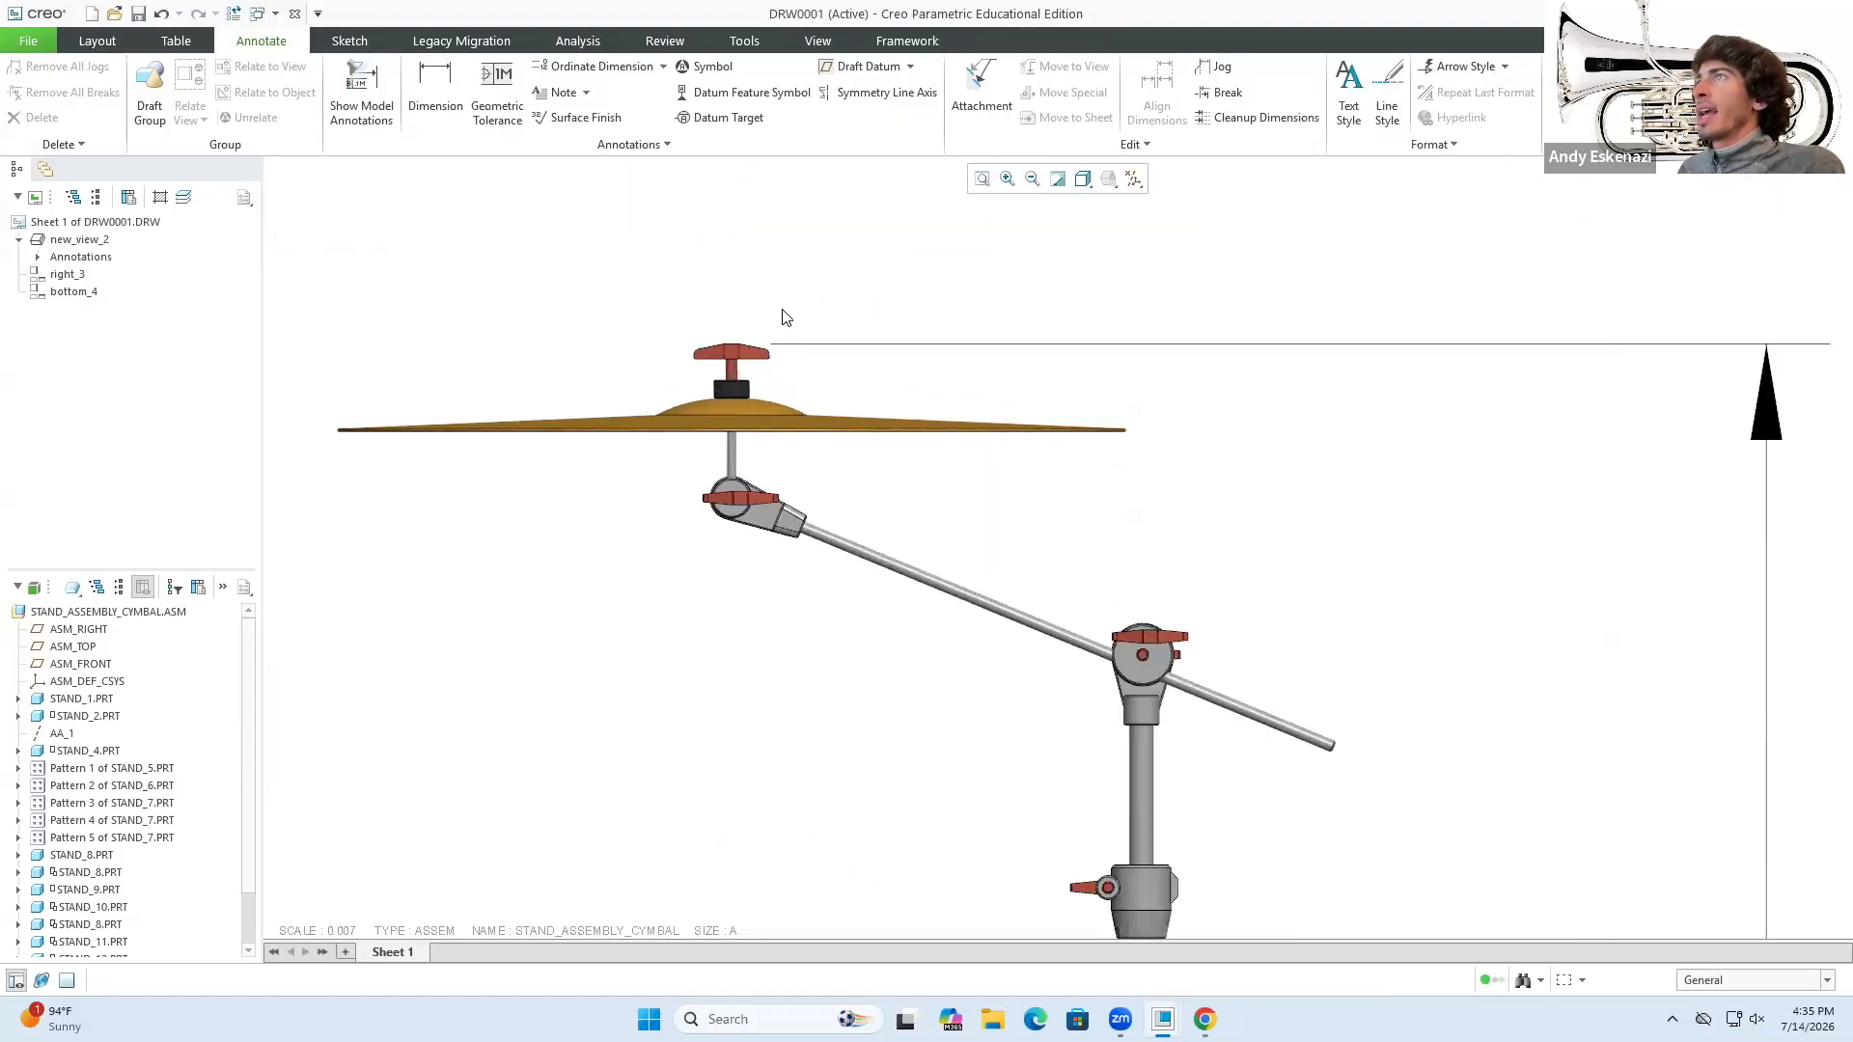
click(437, 89)
scroll(747, 292, down, 2)
click(719, 398)
scroll(886, 324, up, 4)
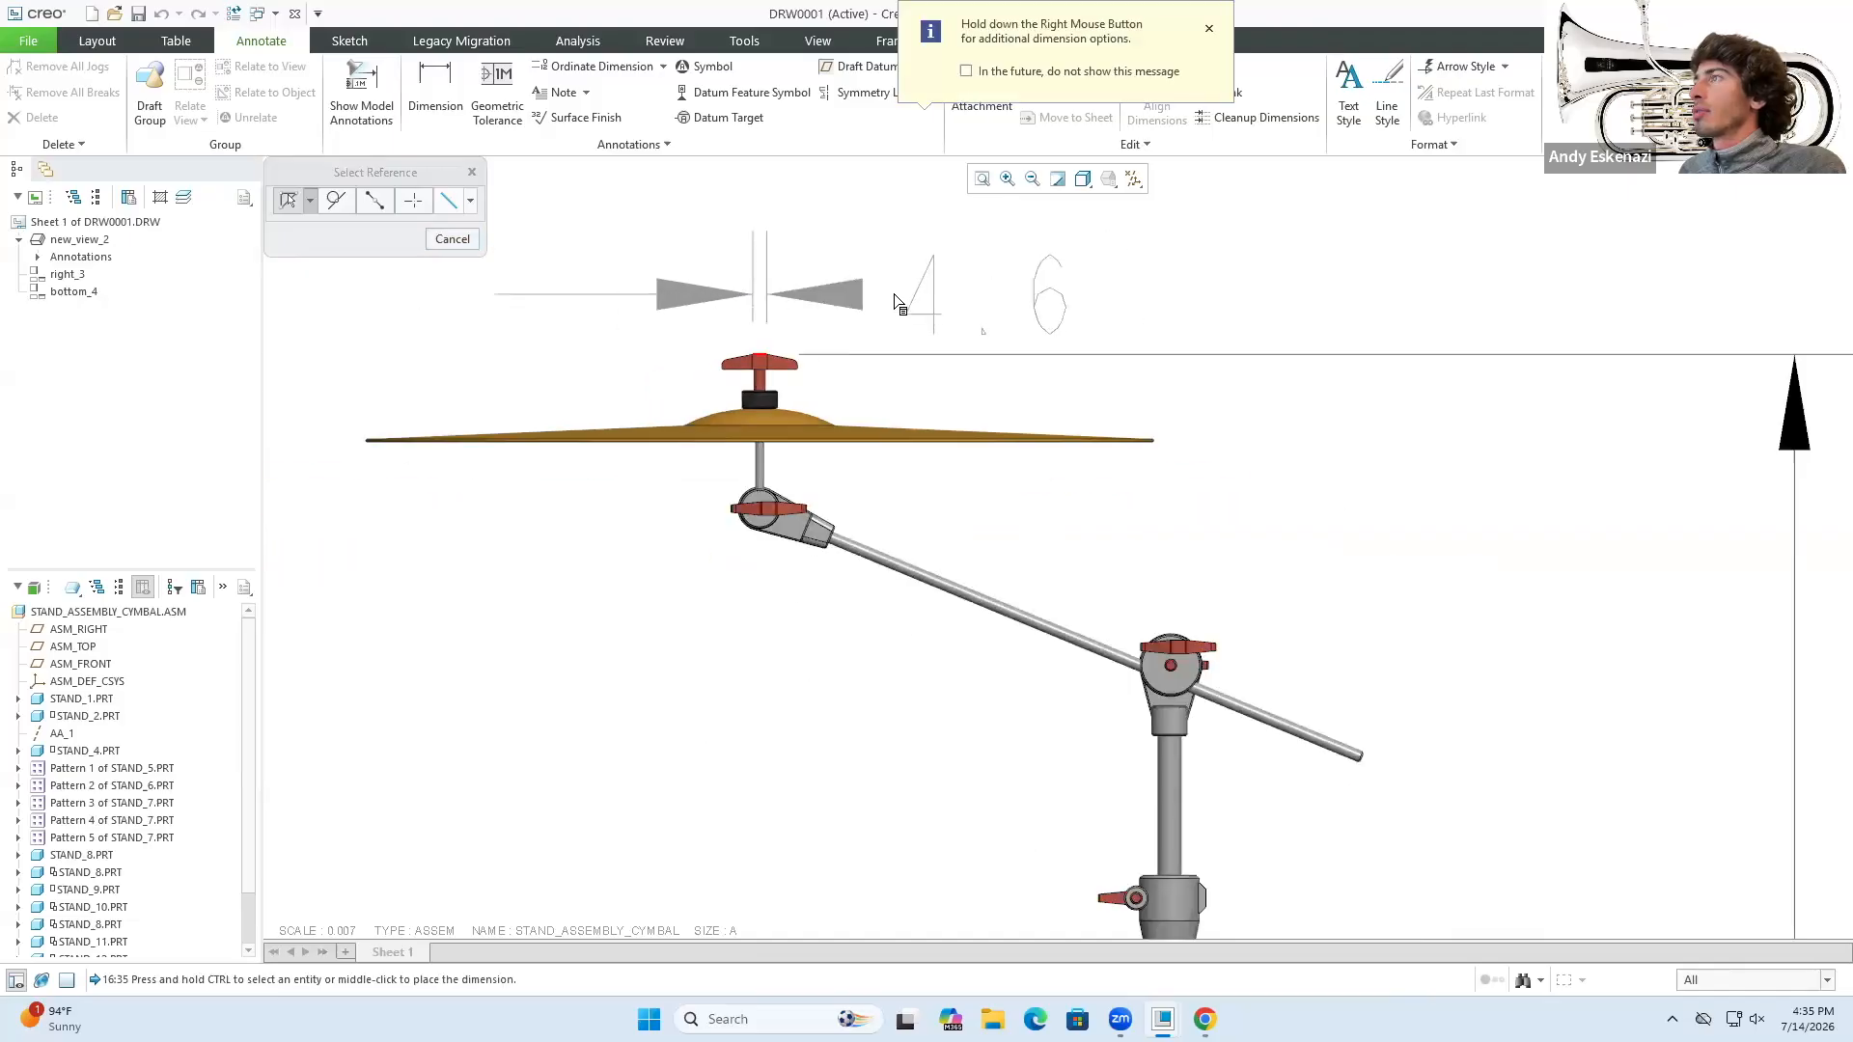
middle_click(1120, 273)
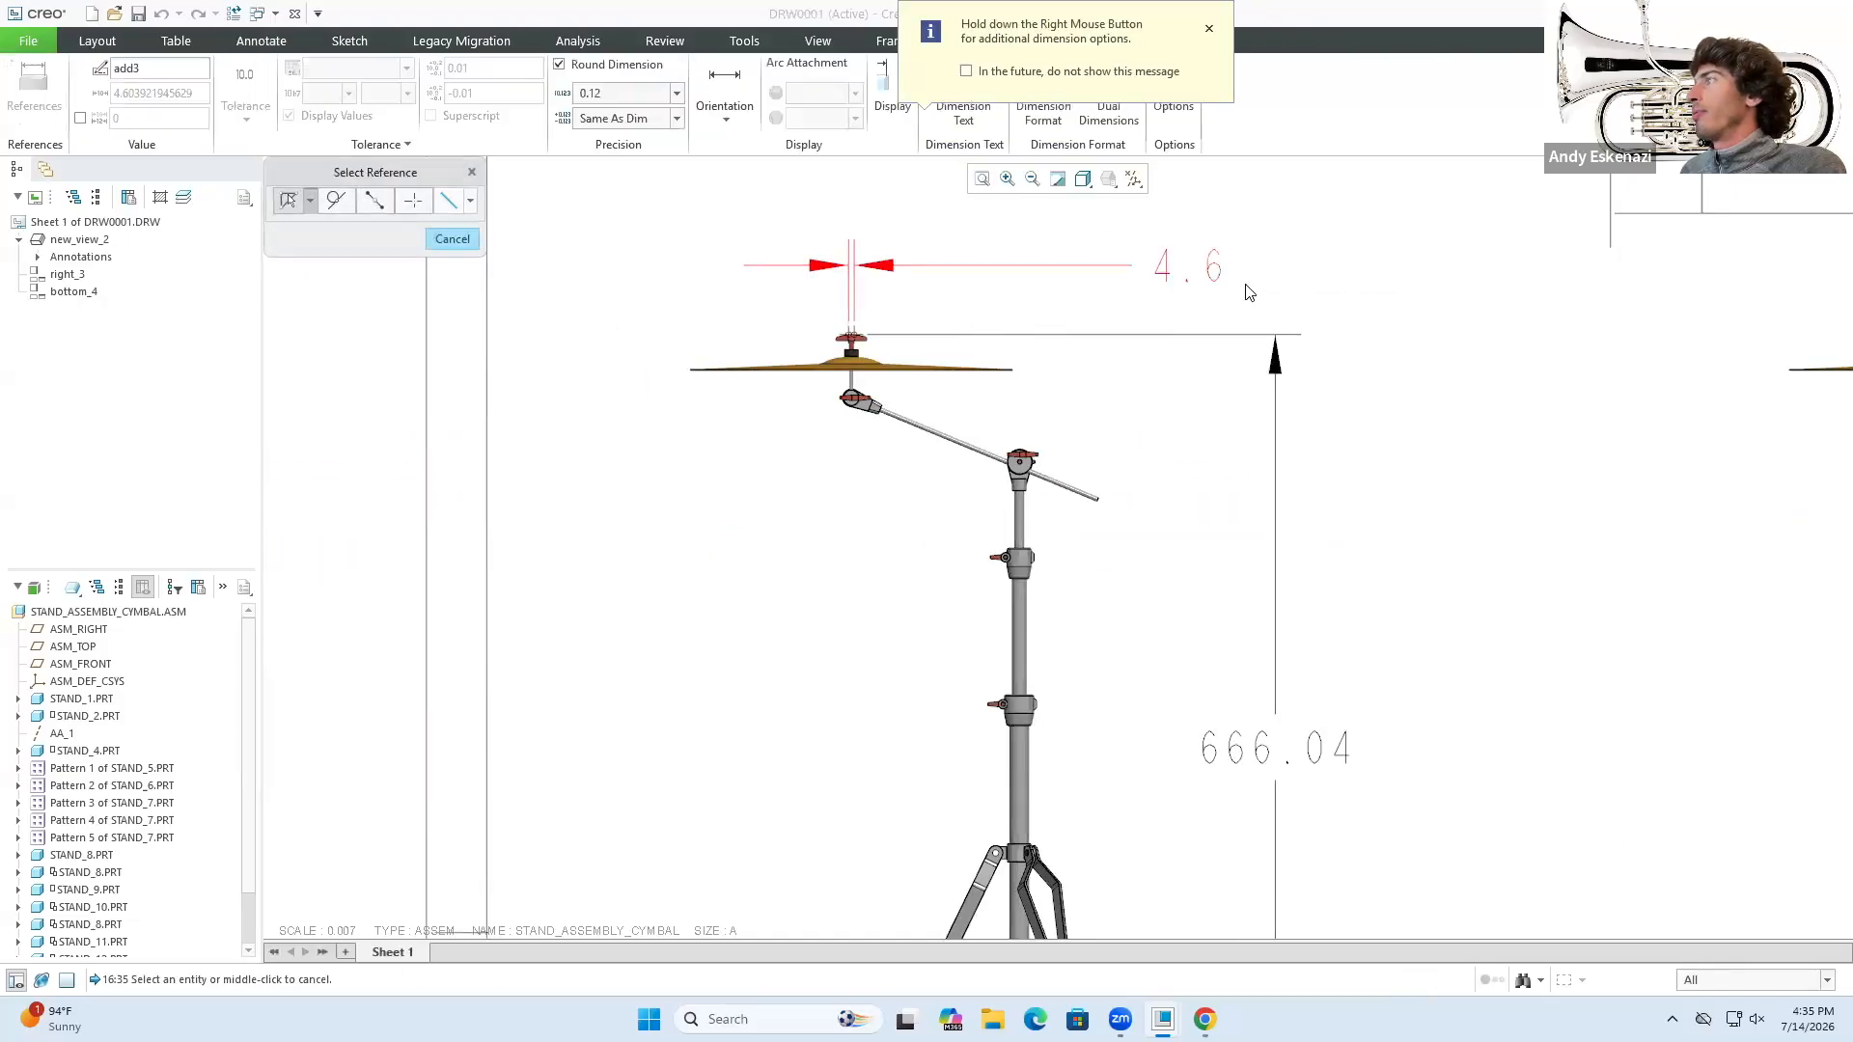
scroll(1033, 501, up, 3)
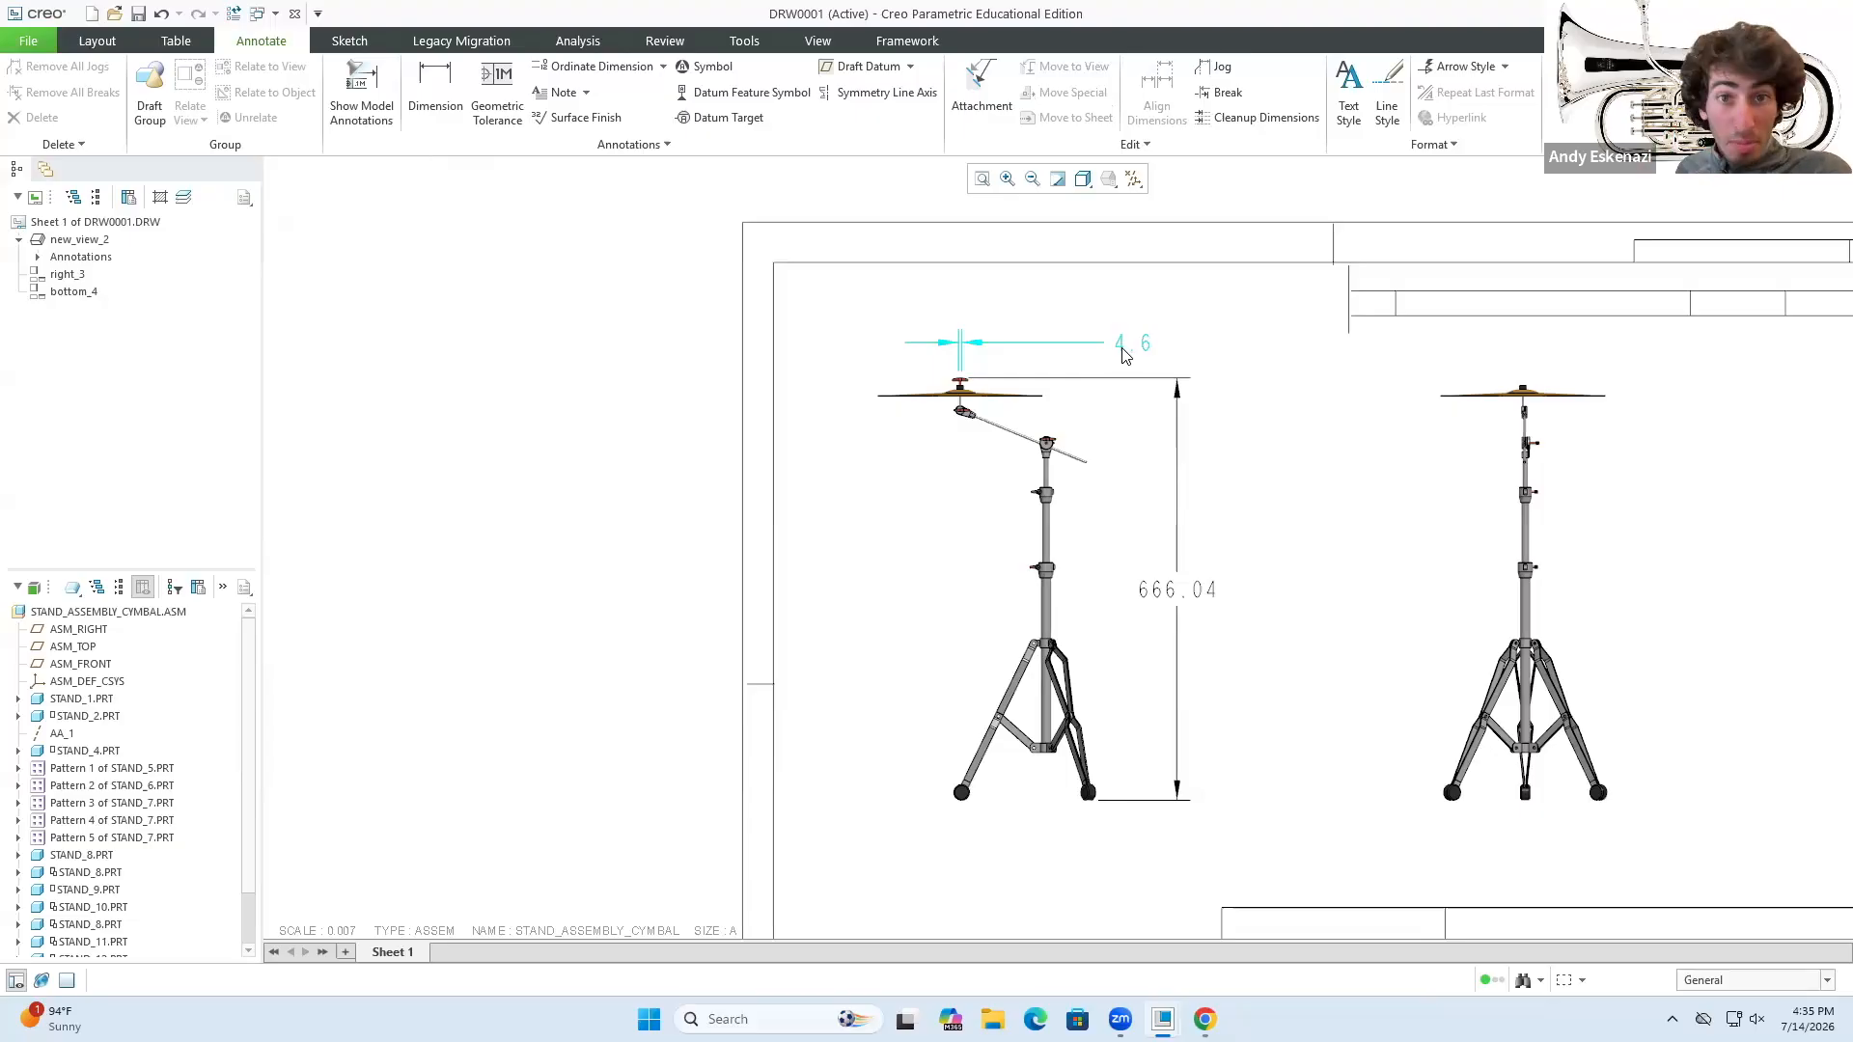
- Add a two-line note reading "Note:" and "All units in mm." beside the right-hand view of the stand
click(550, 92)
scroll(600, 315, up, 3)
scroll(1062, 414, down, 2)
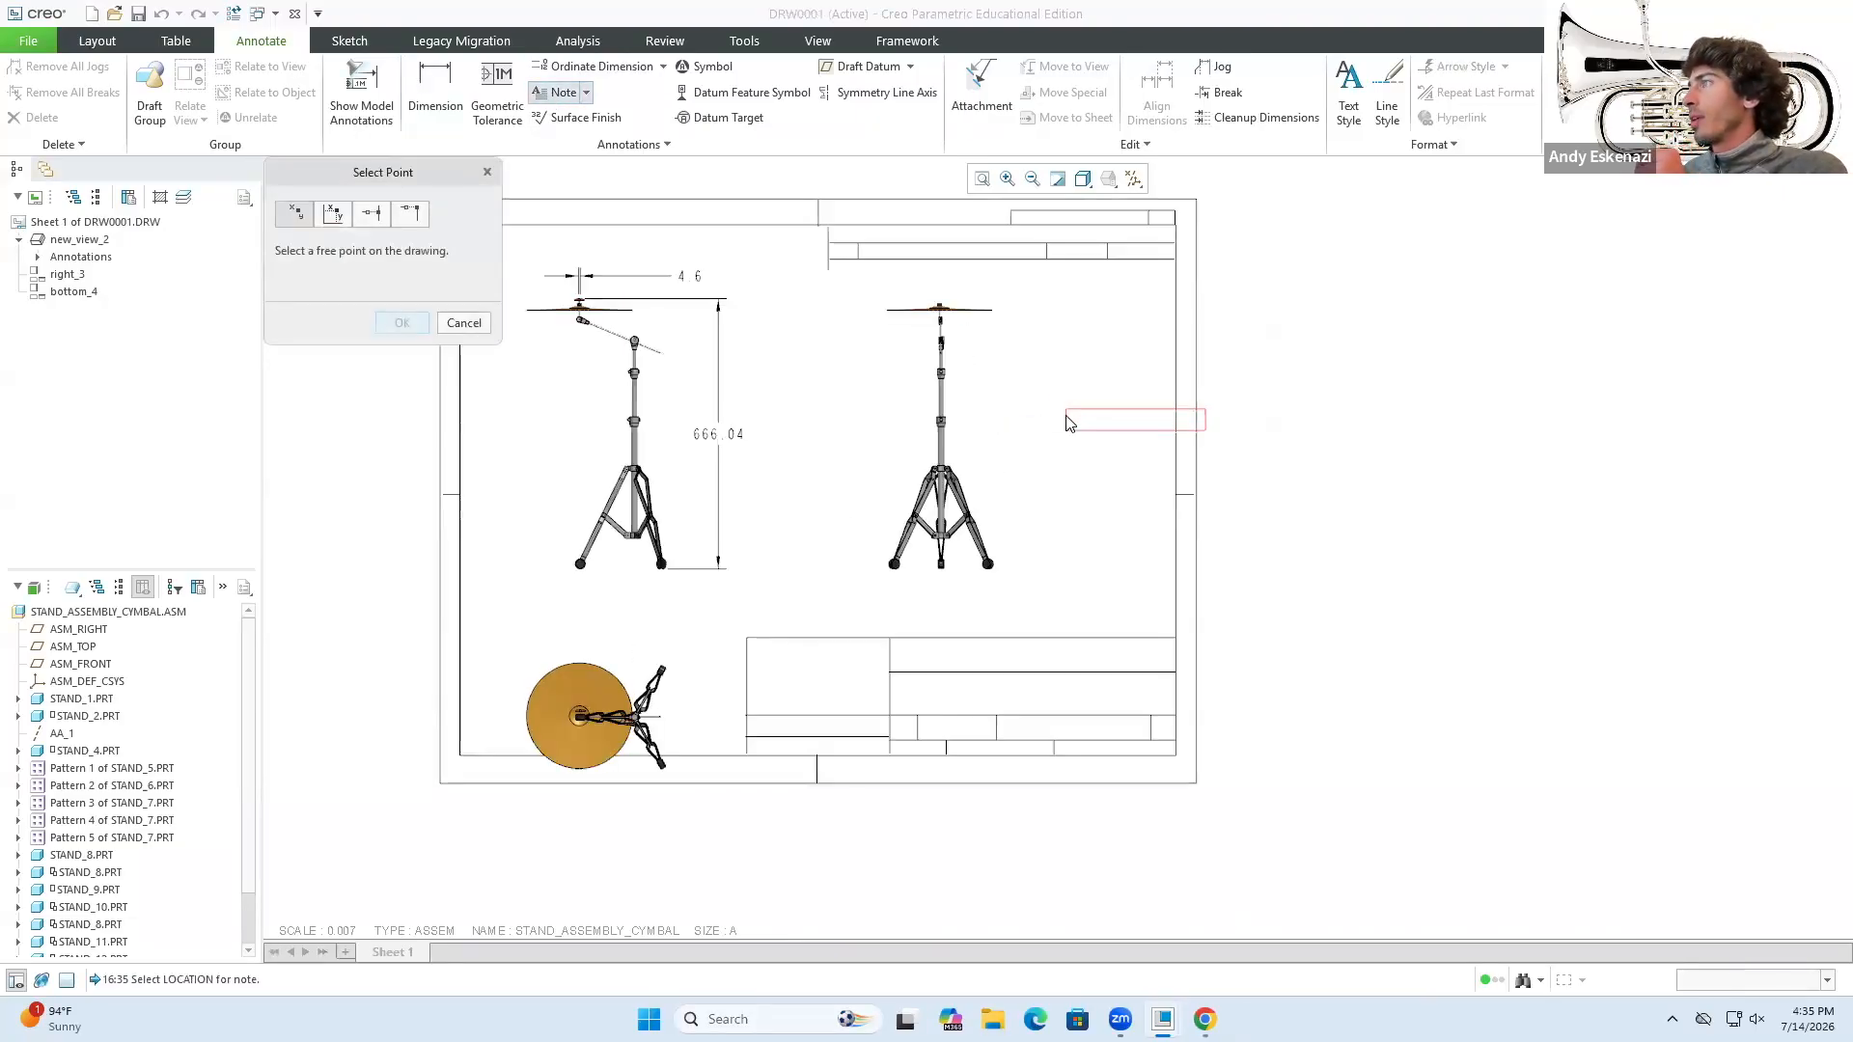
click(1010, 403)
text(N)
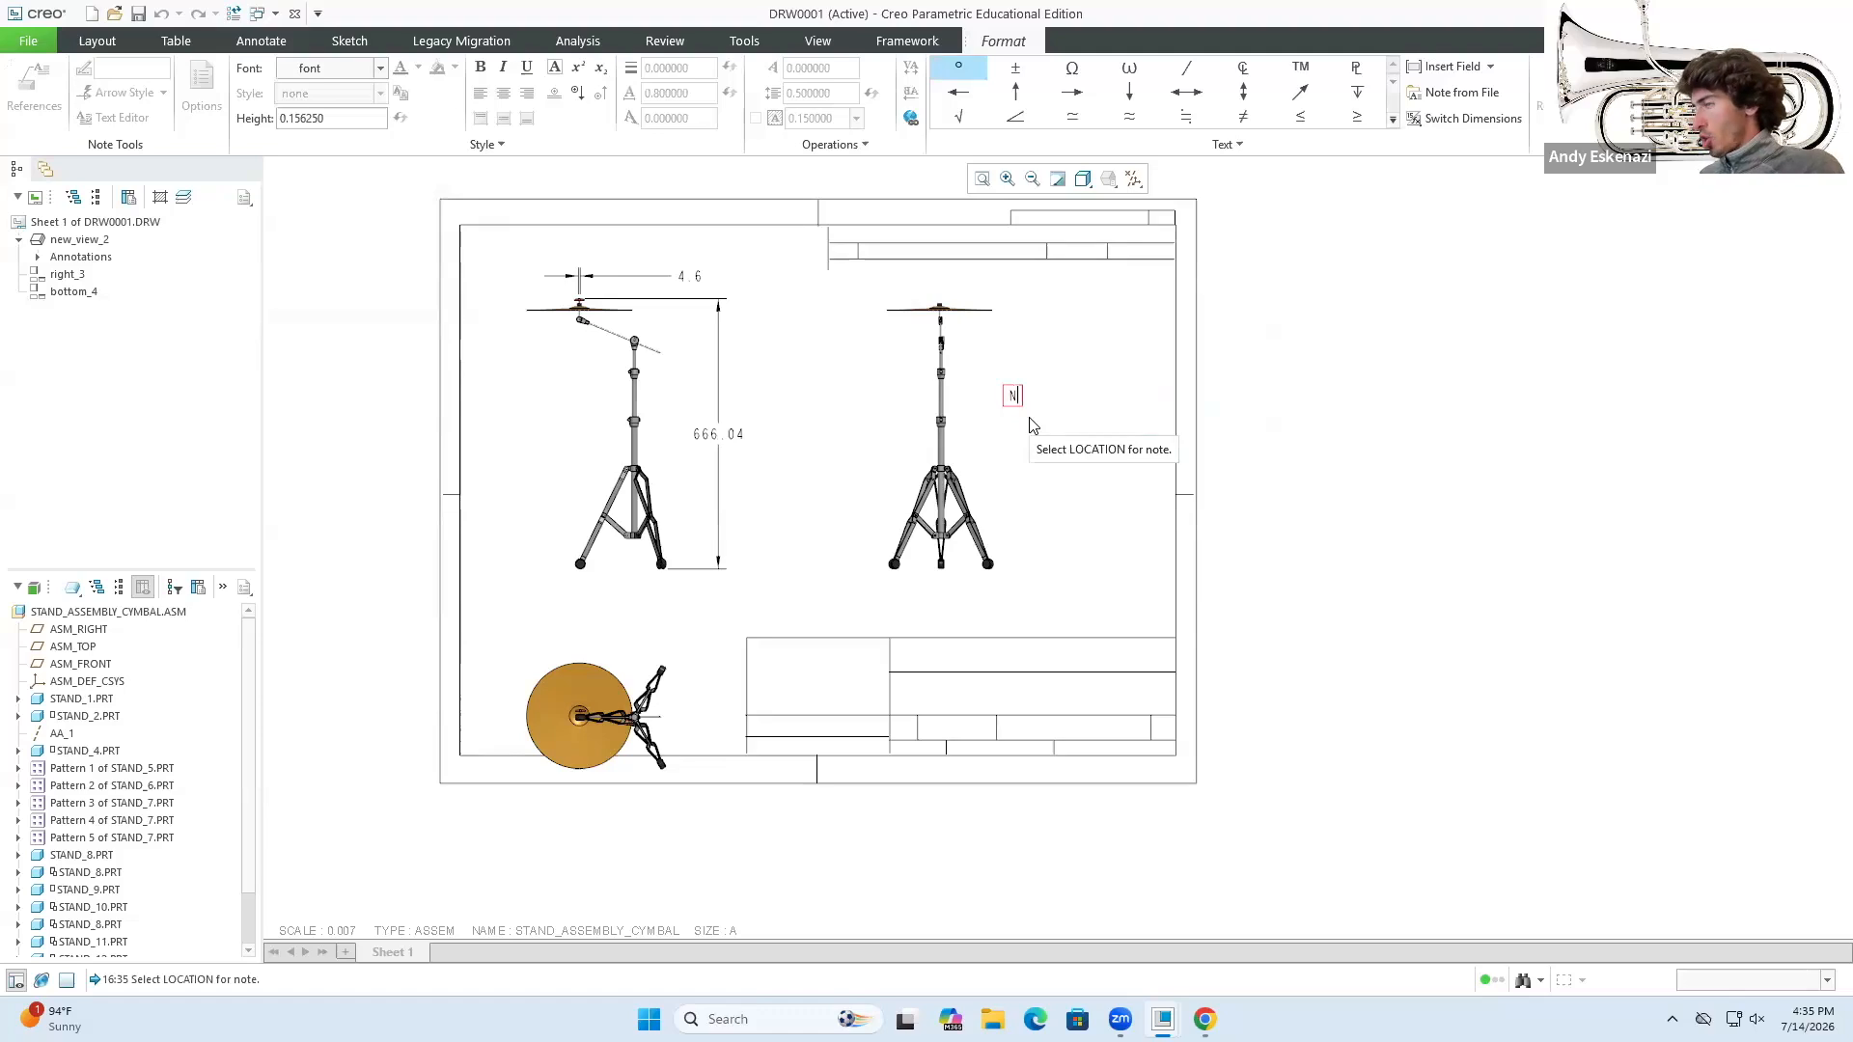
text(ote:)
key(Return)
text(A)
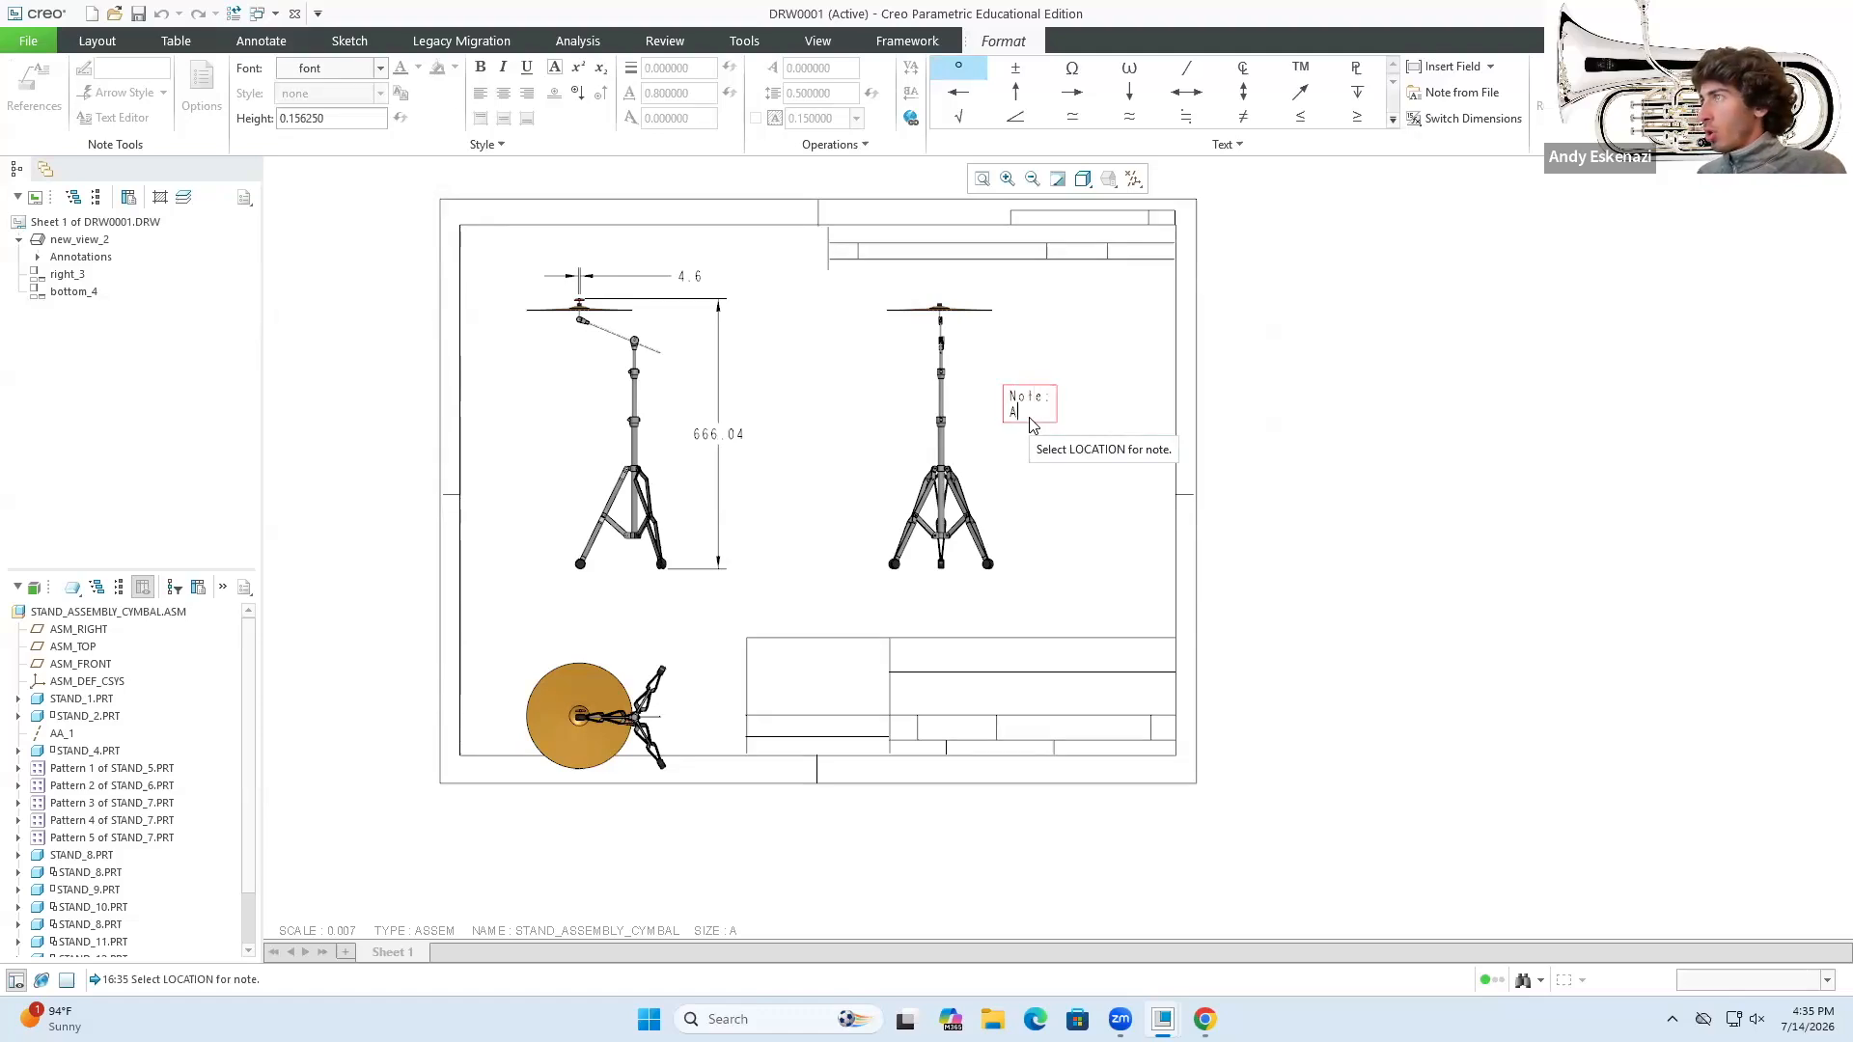
text(ll units in mm.)
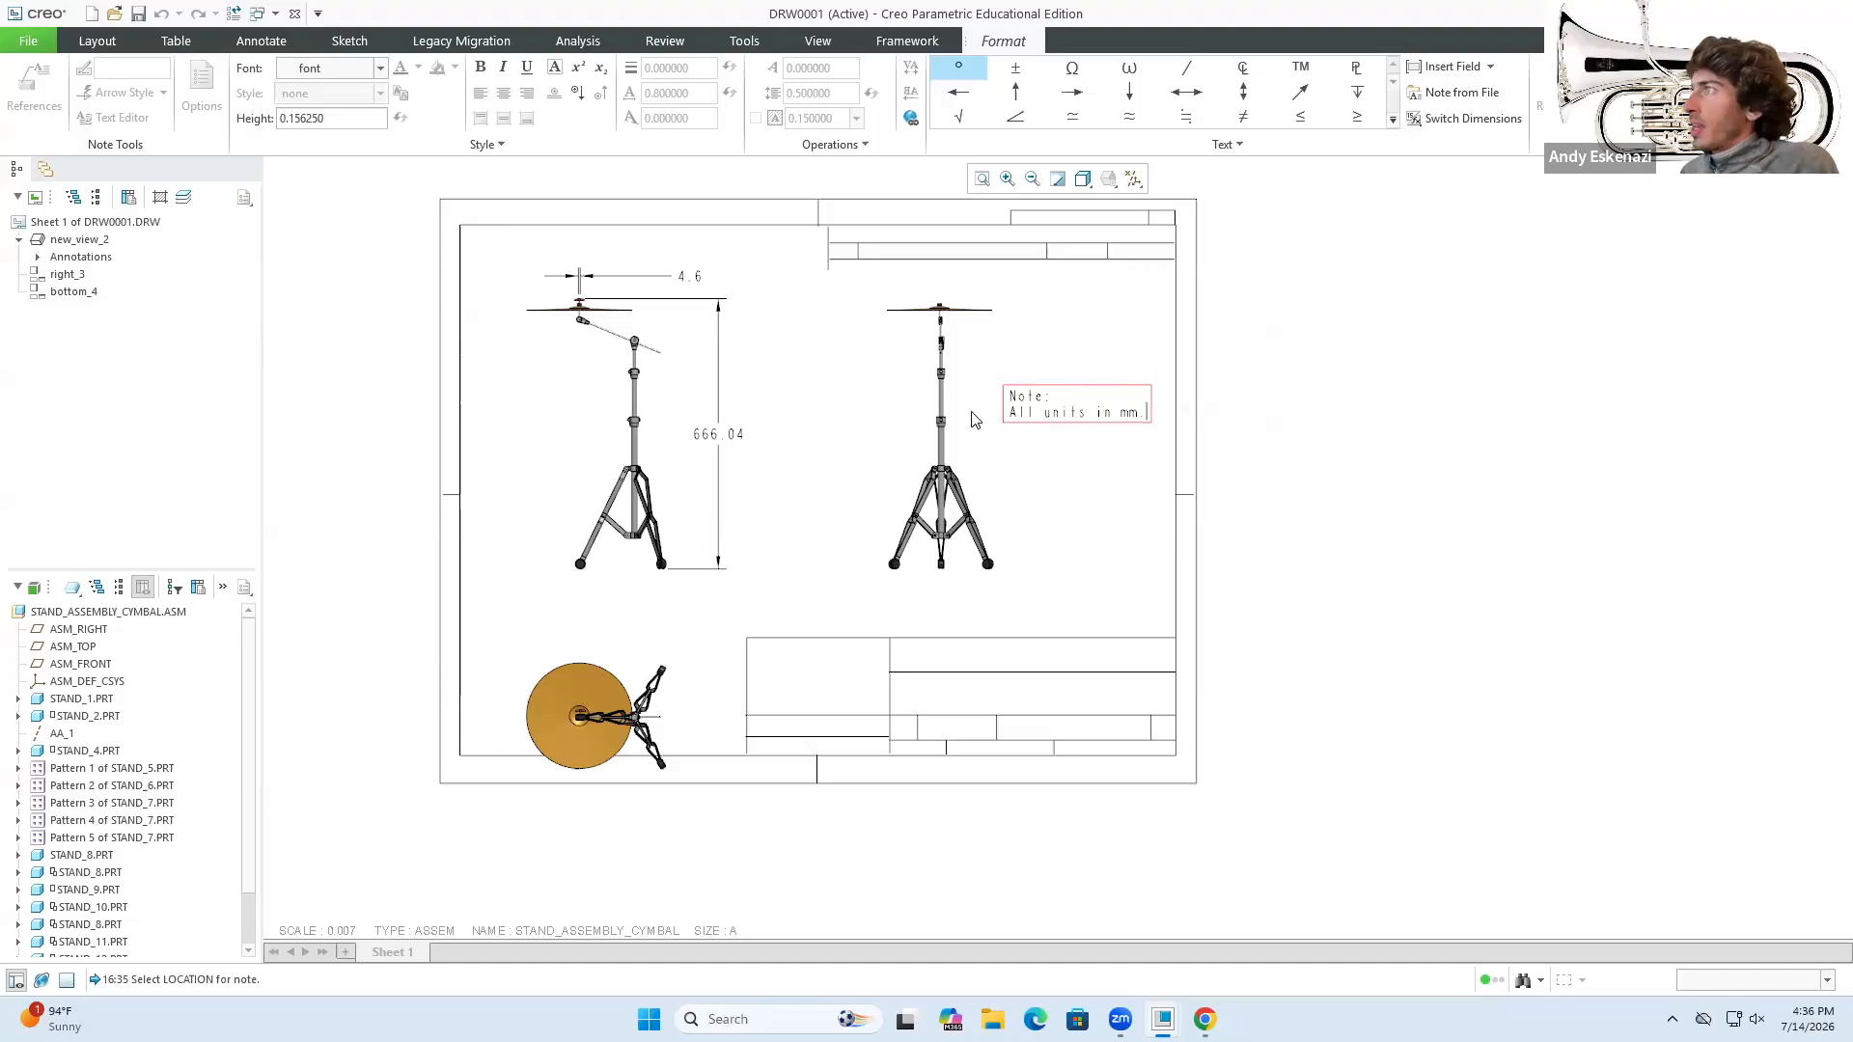
- Format the whole units note in the Arial WGL font with a text height of 0.15
drag(1018, 404, 1157, 428)
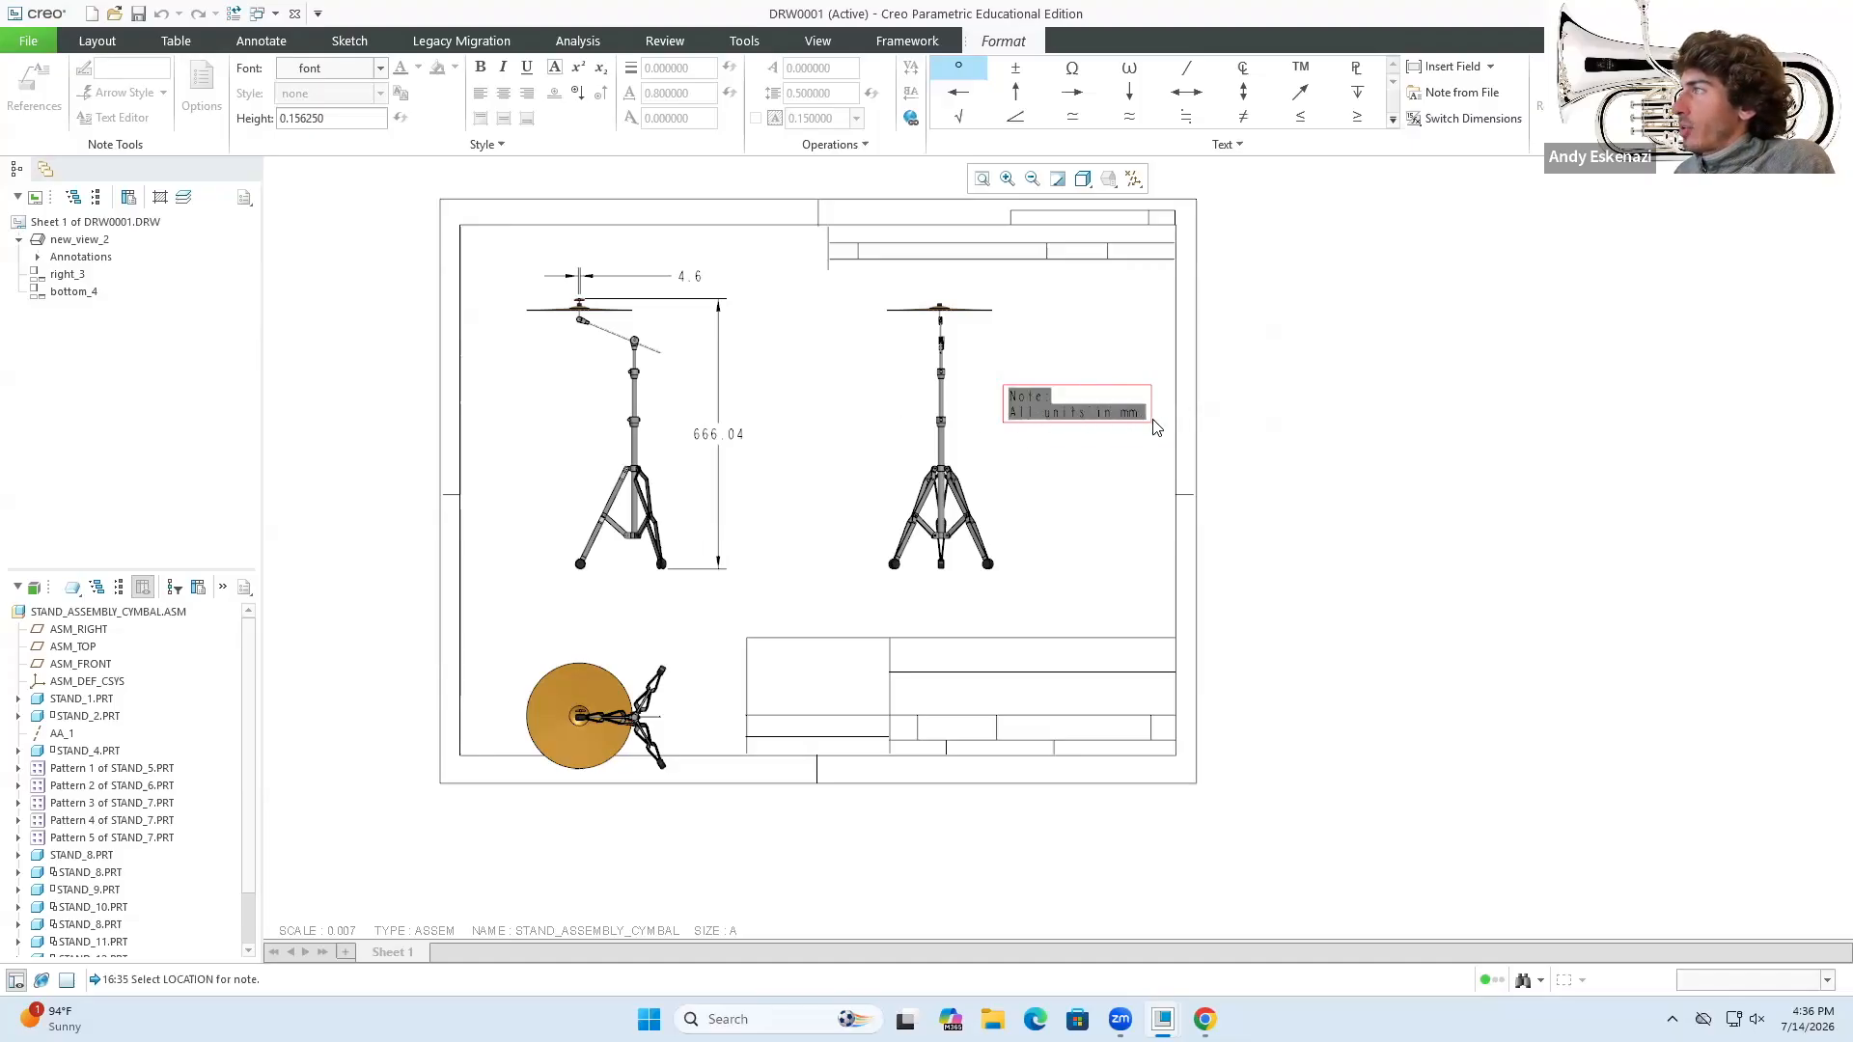
click(380, 66)
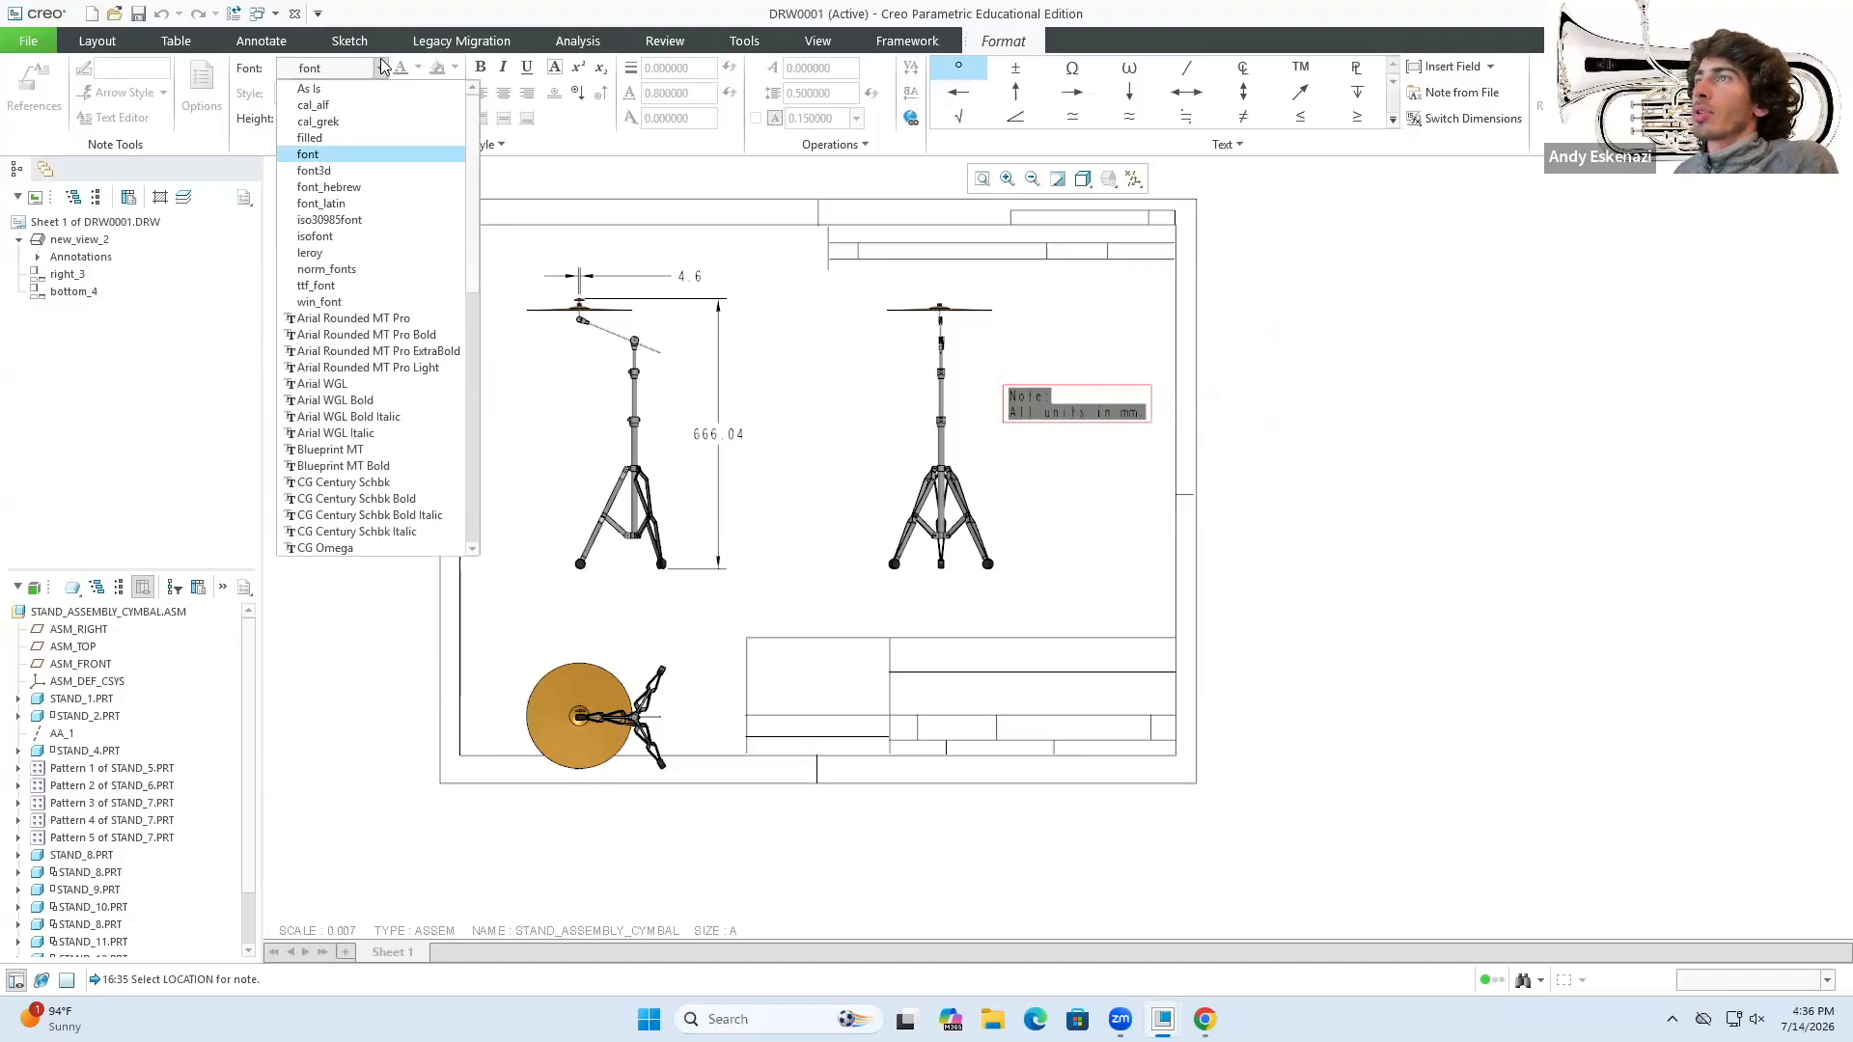
click(331, 384)
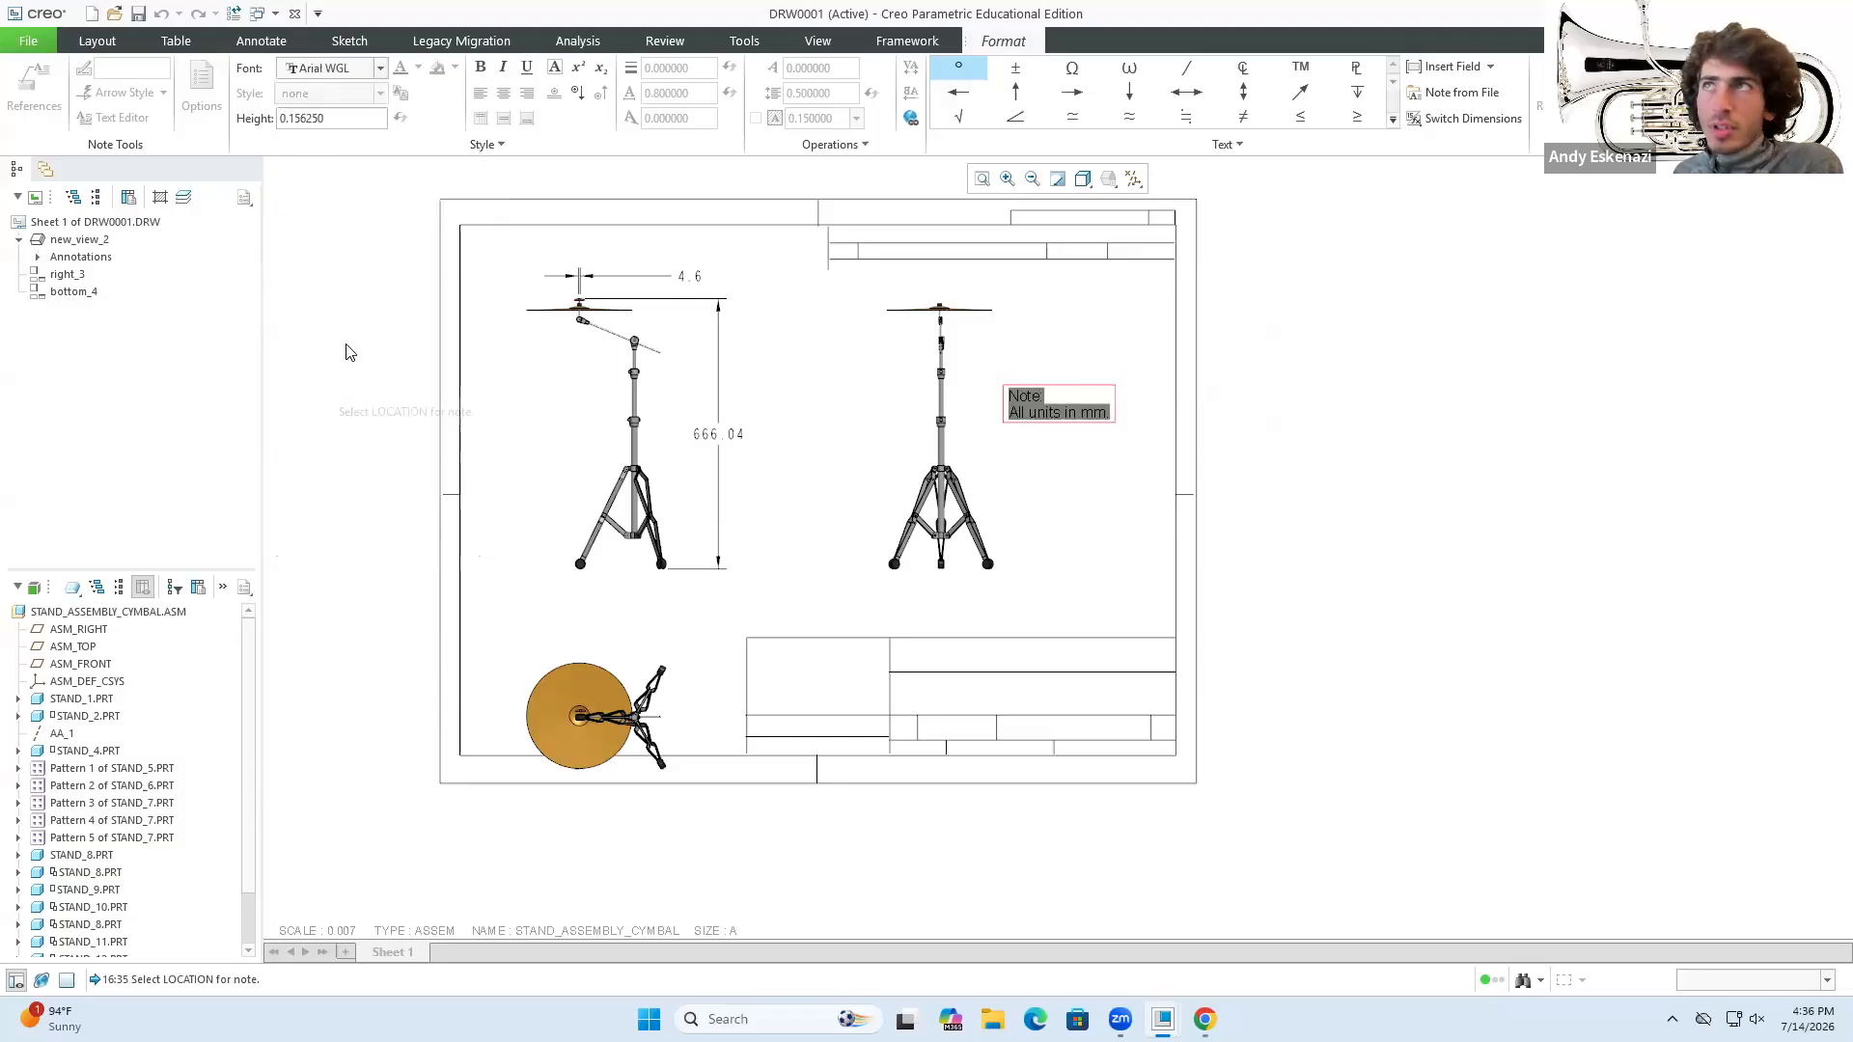
double_click(329, 118)
text(0.)
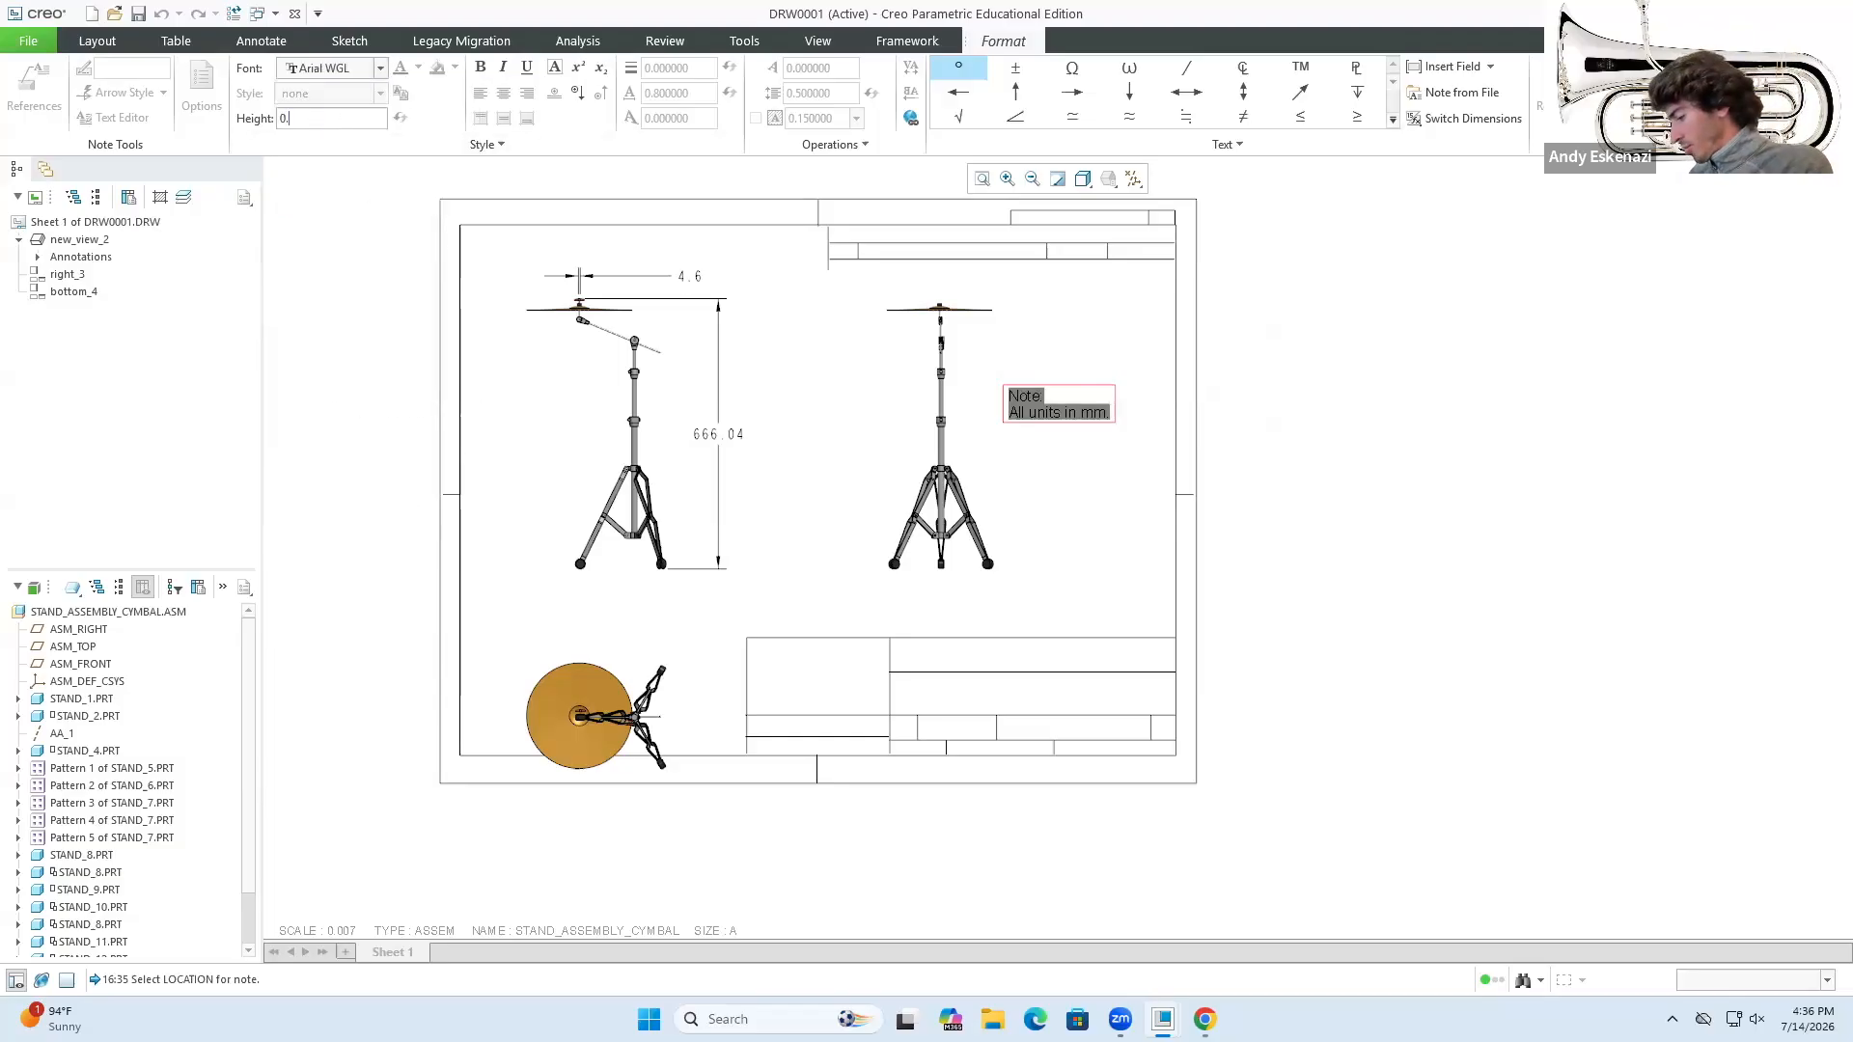
text(15)
key(Return)
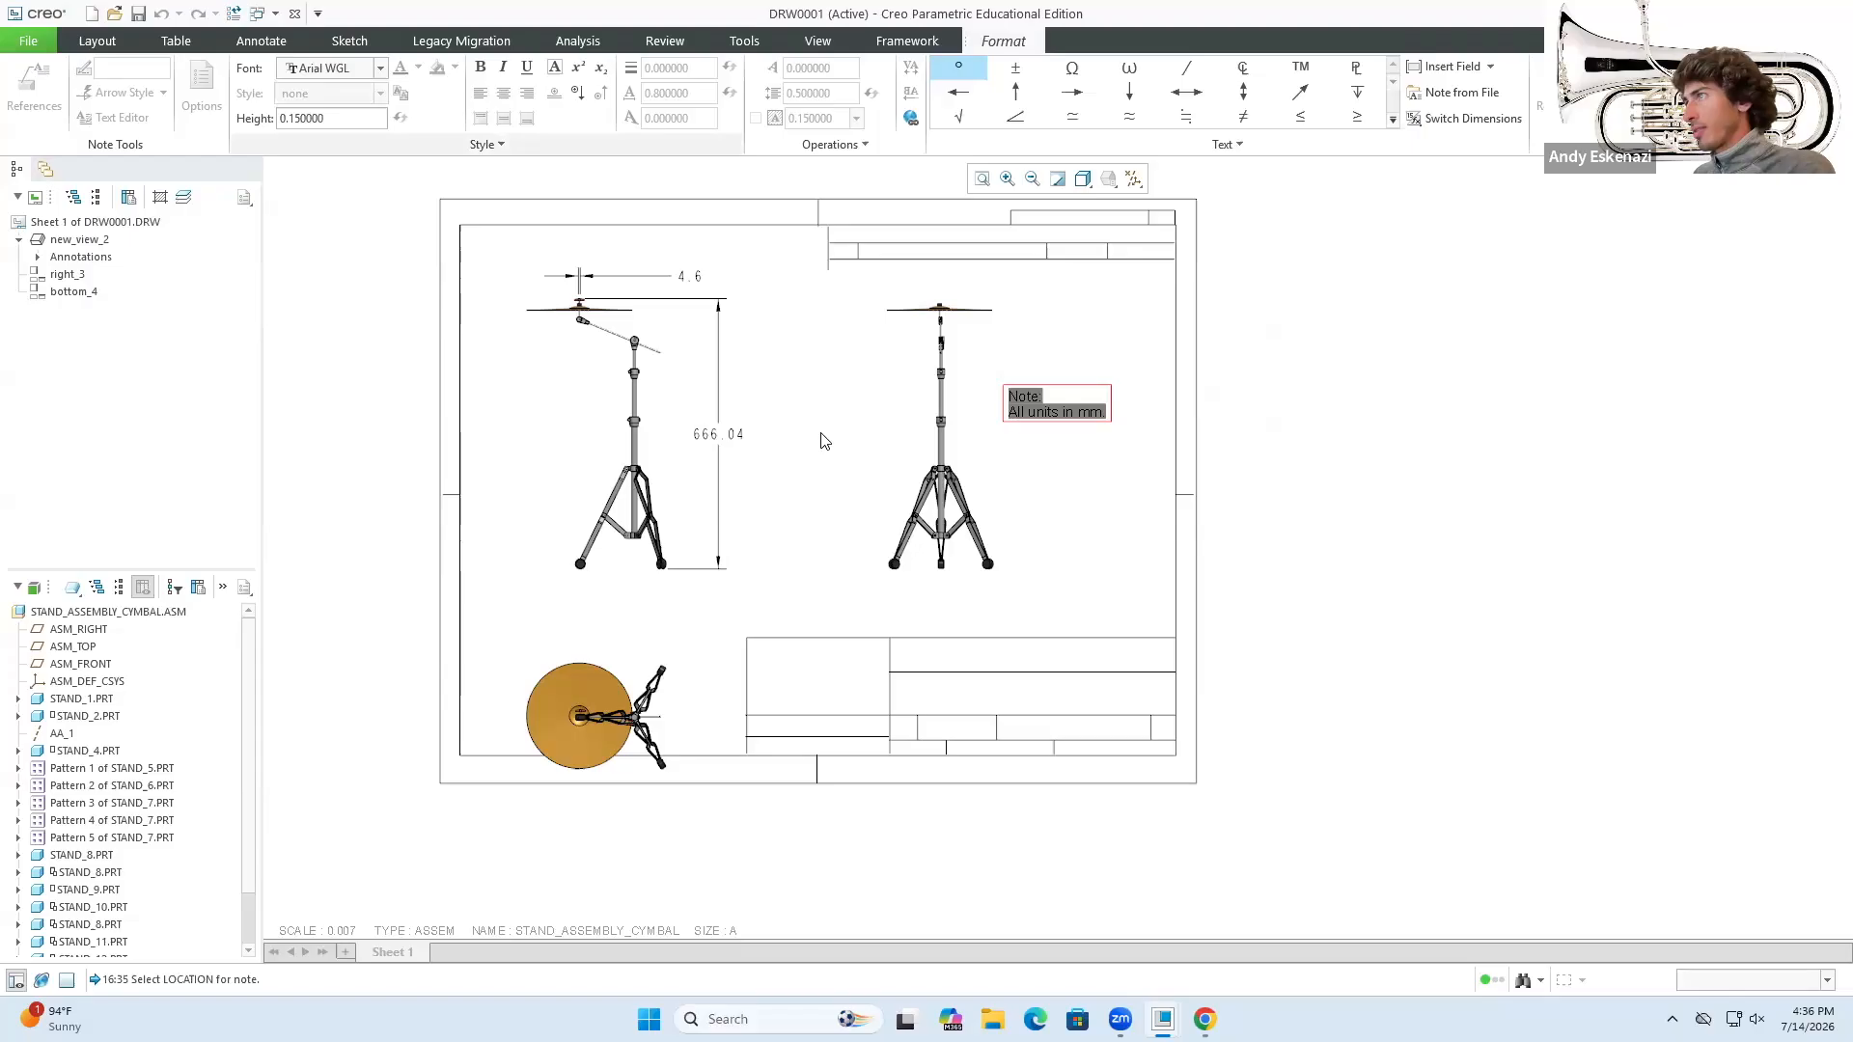
click(1155, 526)
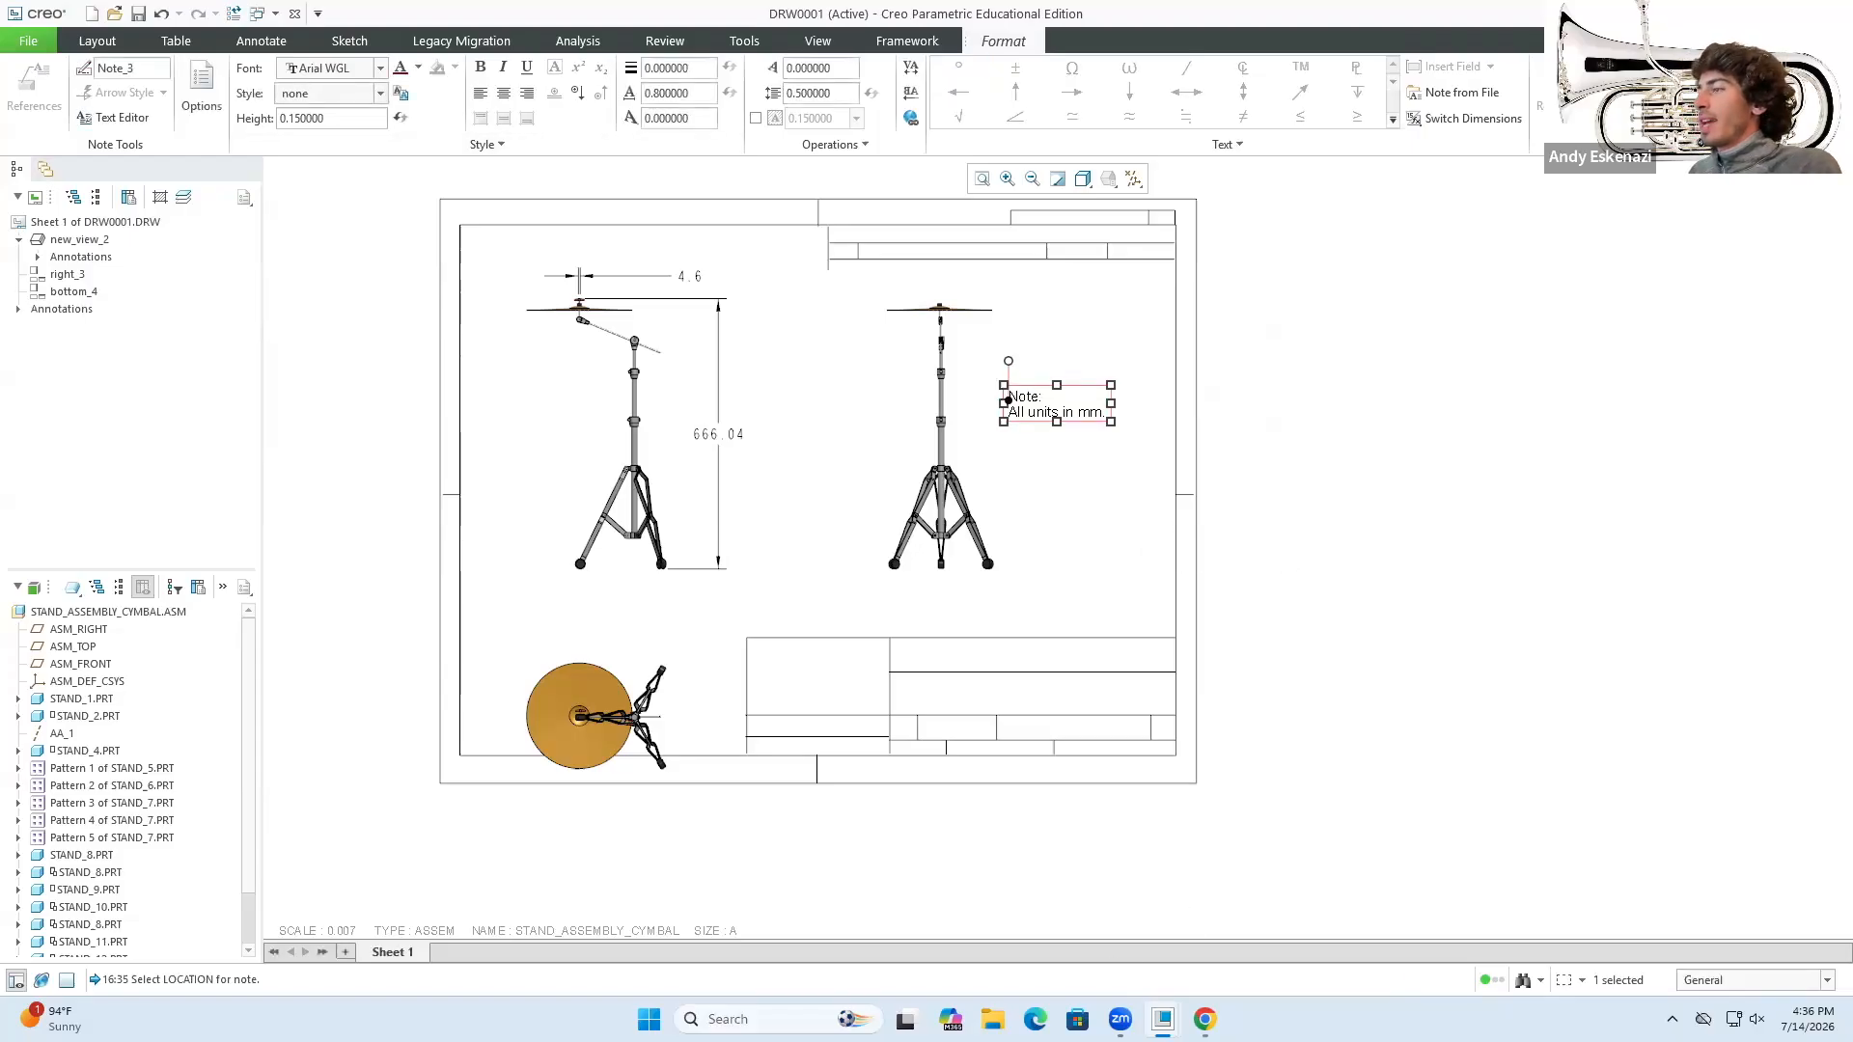
- Switch to the BELL_KIT_DRAWING_ASSEMBLY drawing to examine its notes, parts table and title block, and return to DRW0001
mouse_move(1163, 1019)
click(1293, 950)
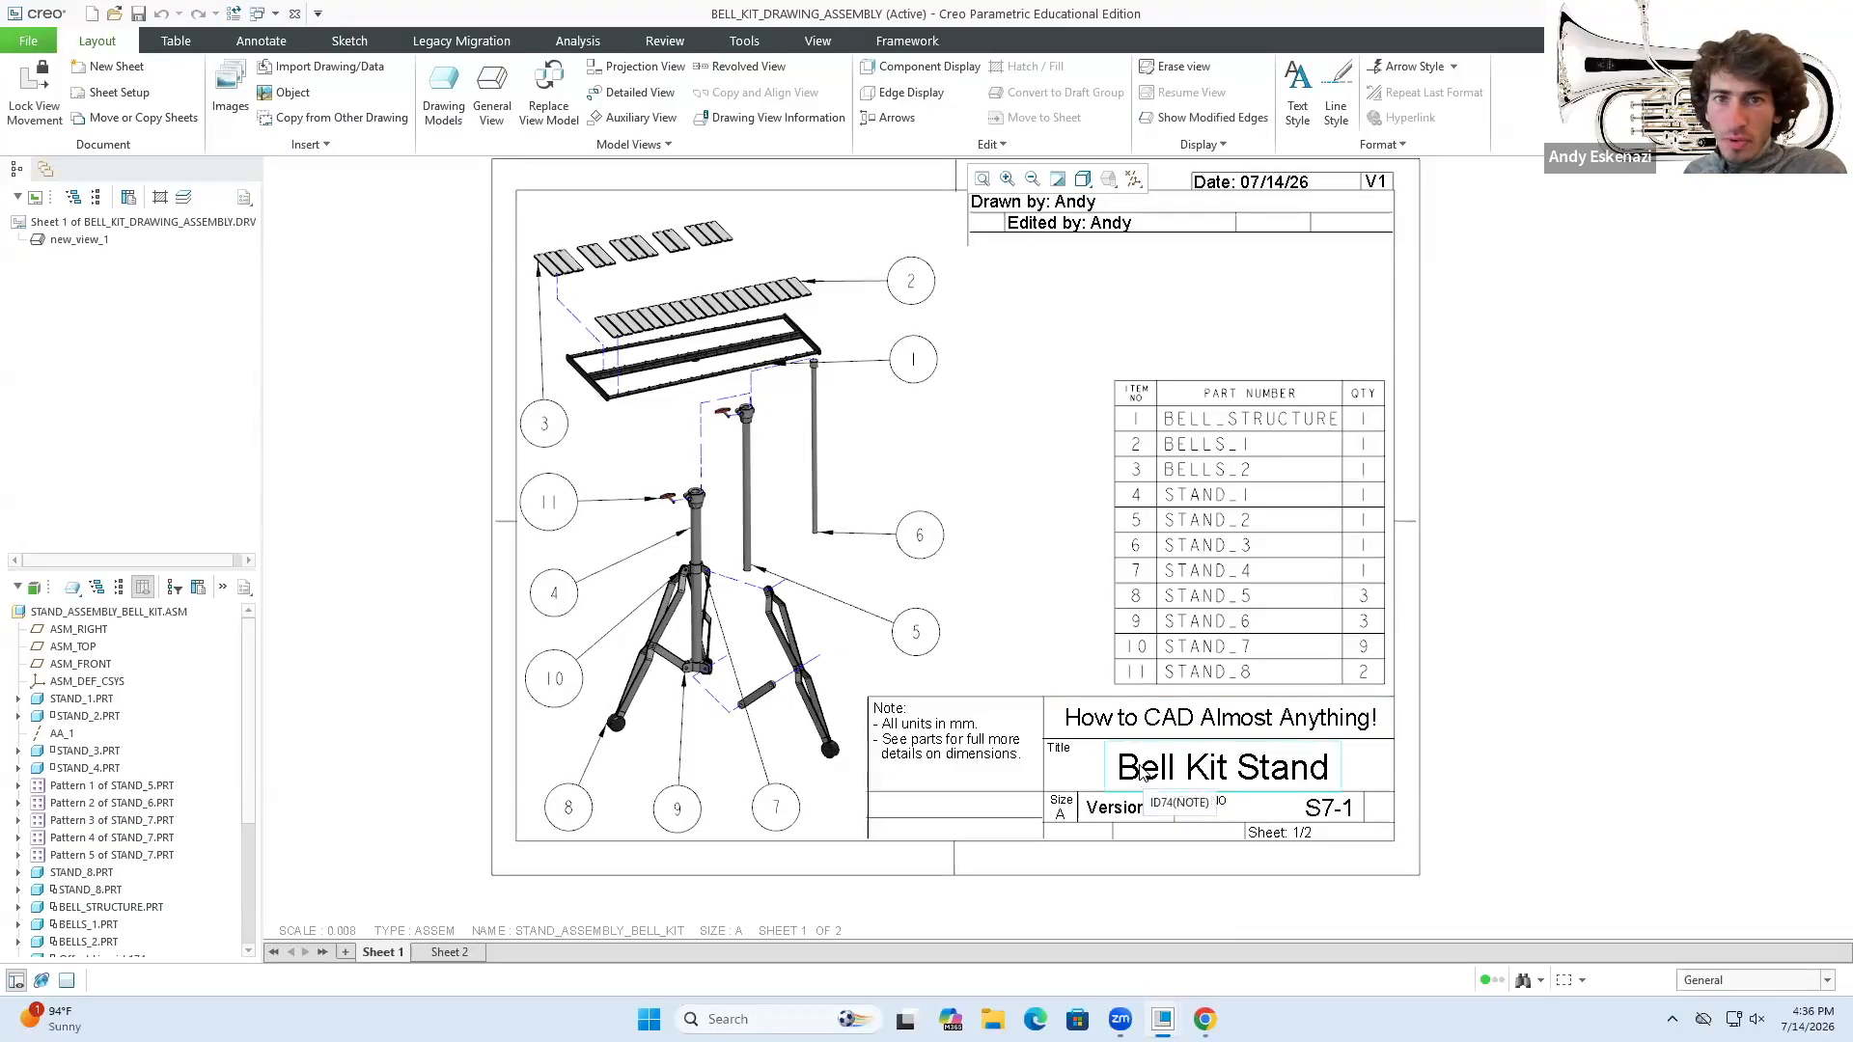
mouse_move(1163, 1019)
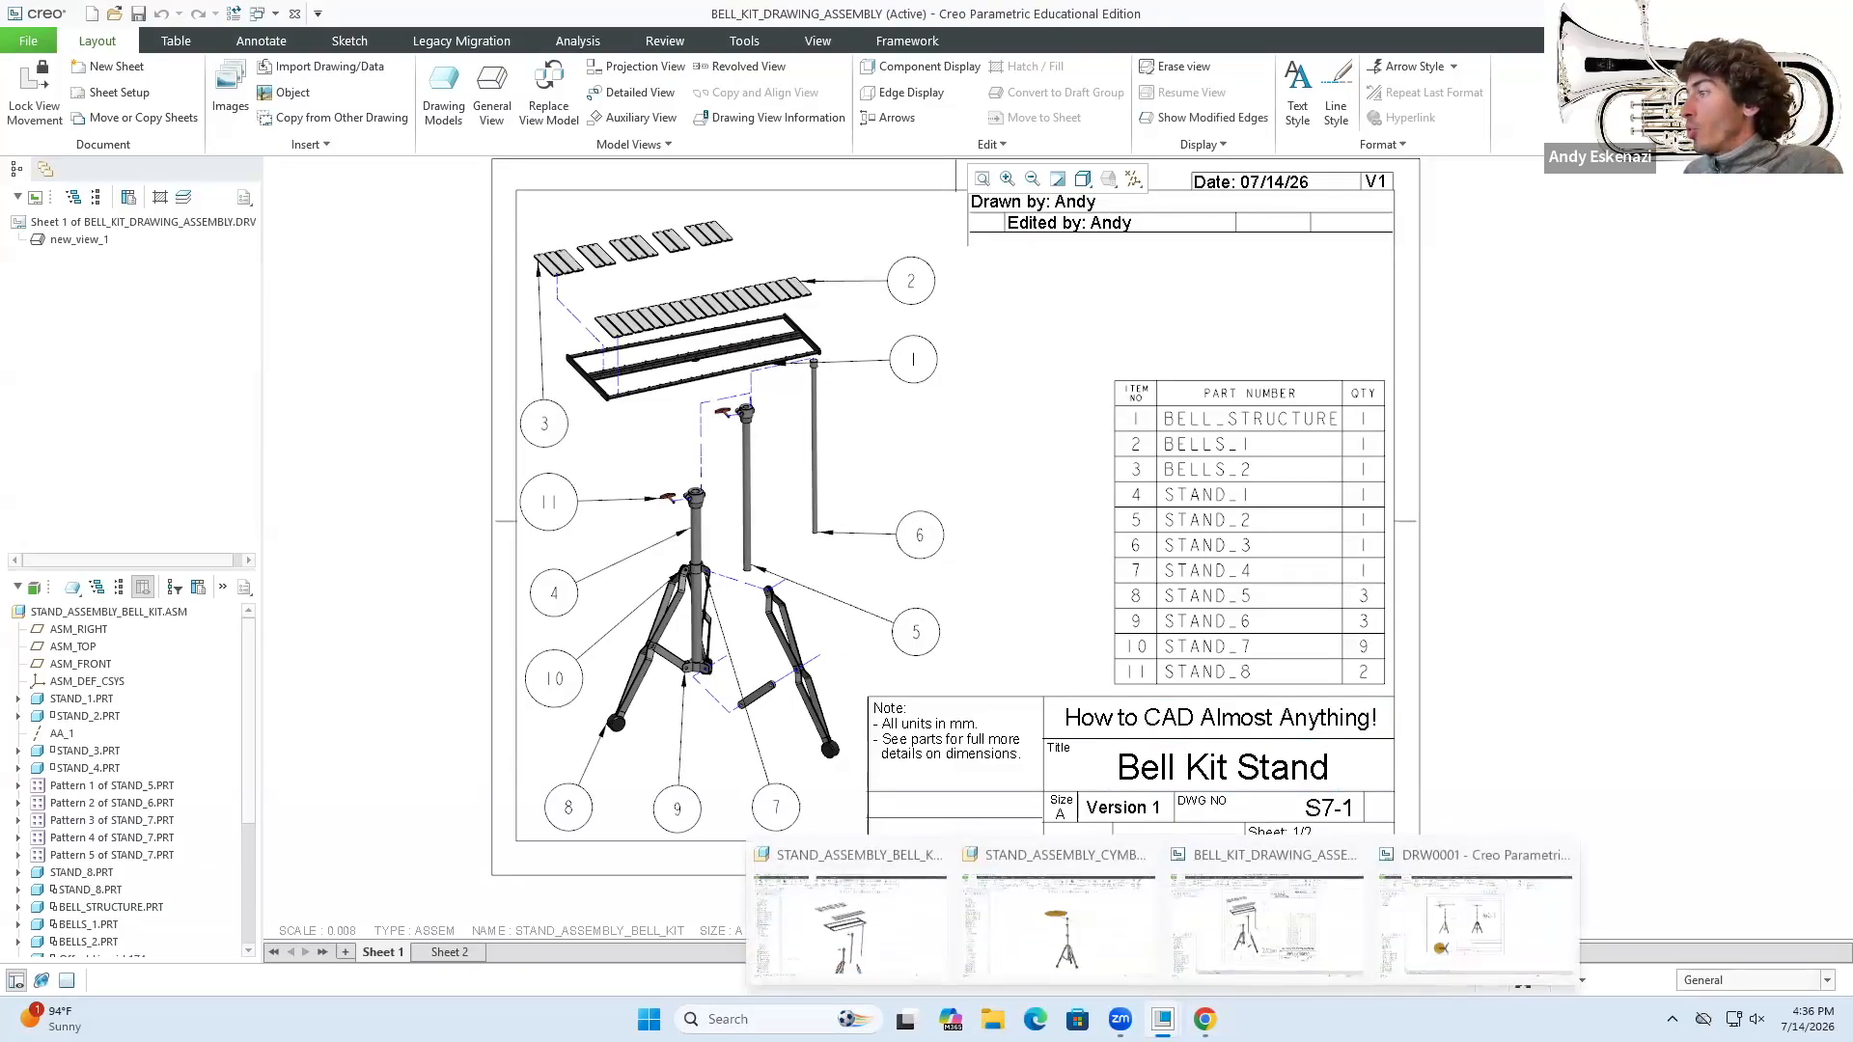
click(1453, 927)
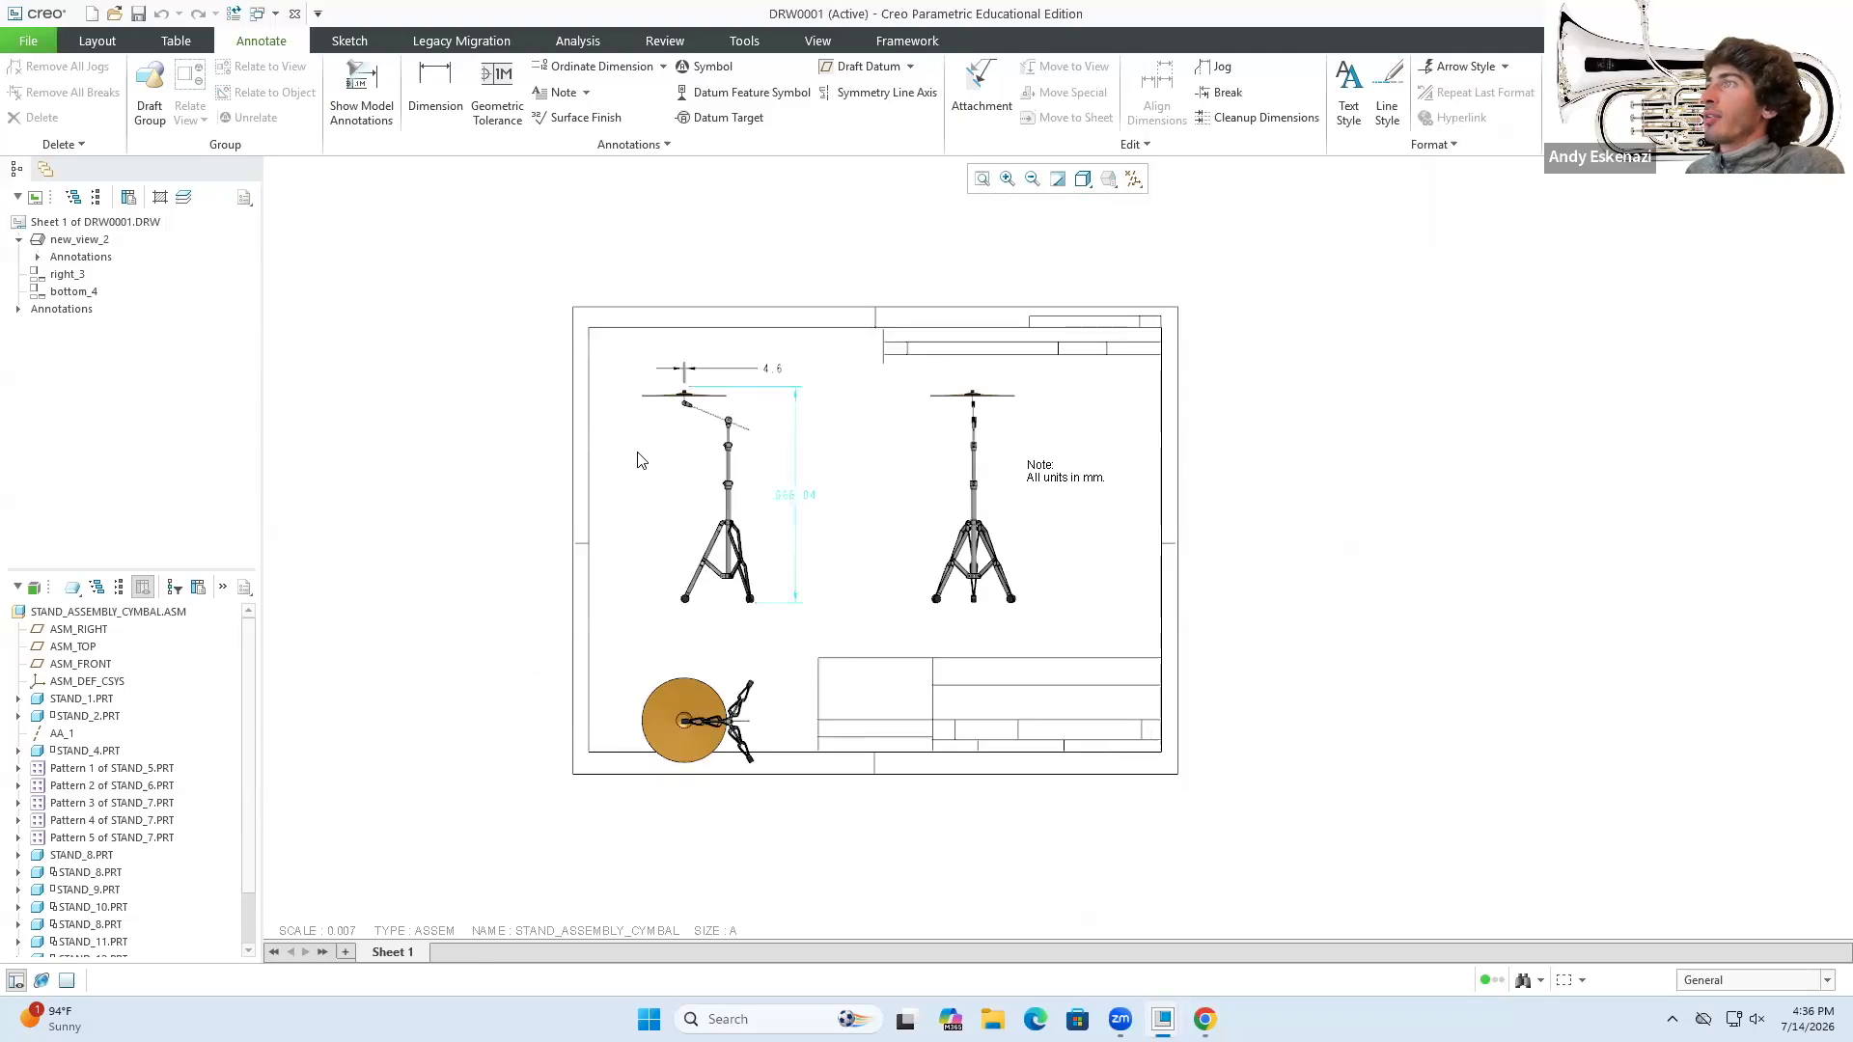
- Insert a bill-of-materials quick table with item, part number, quantity, description and notes columns in the empty area beside the sheet
scroll(666, 473, up, 1)
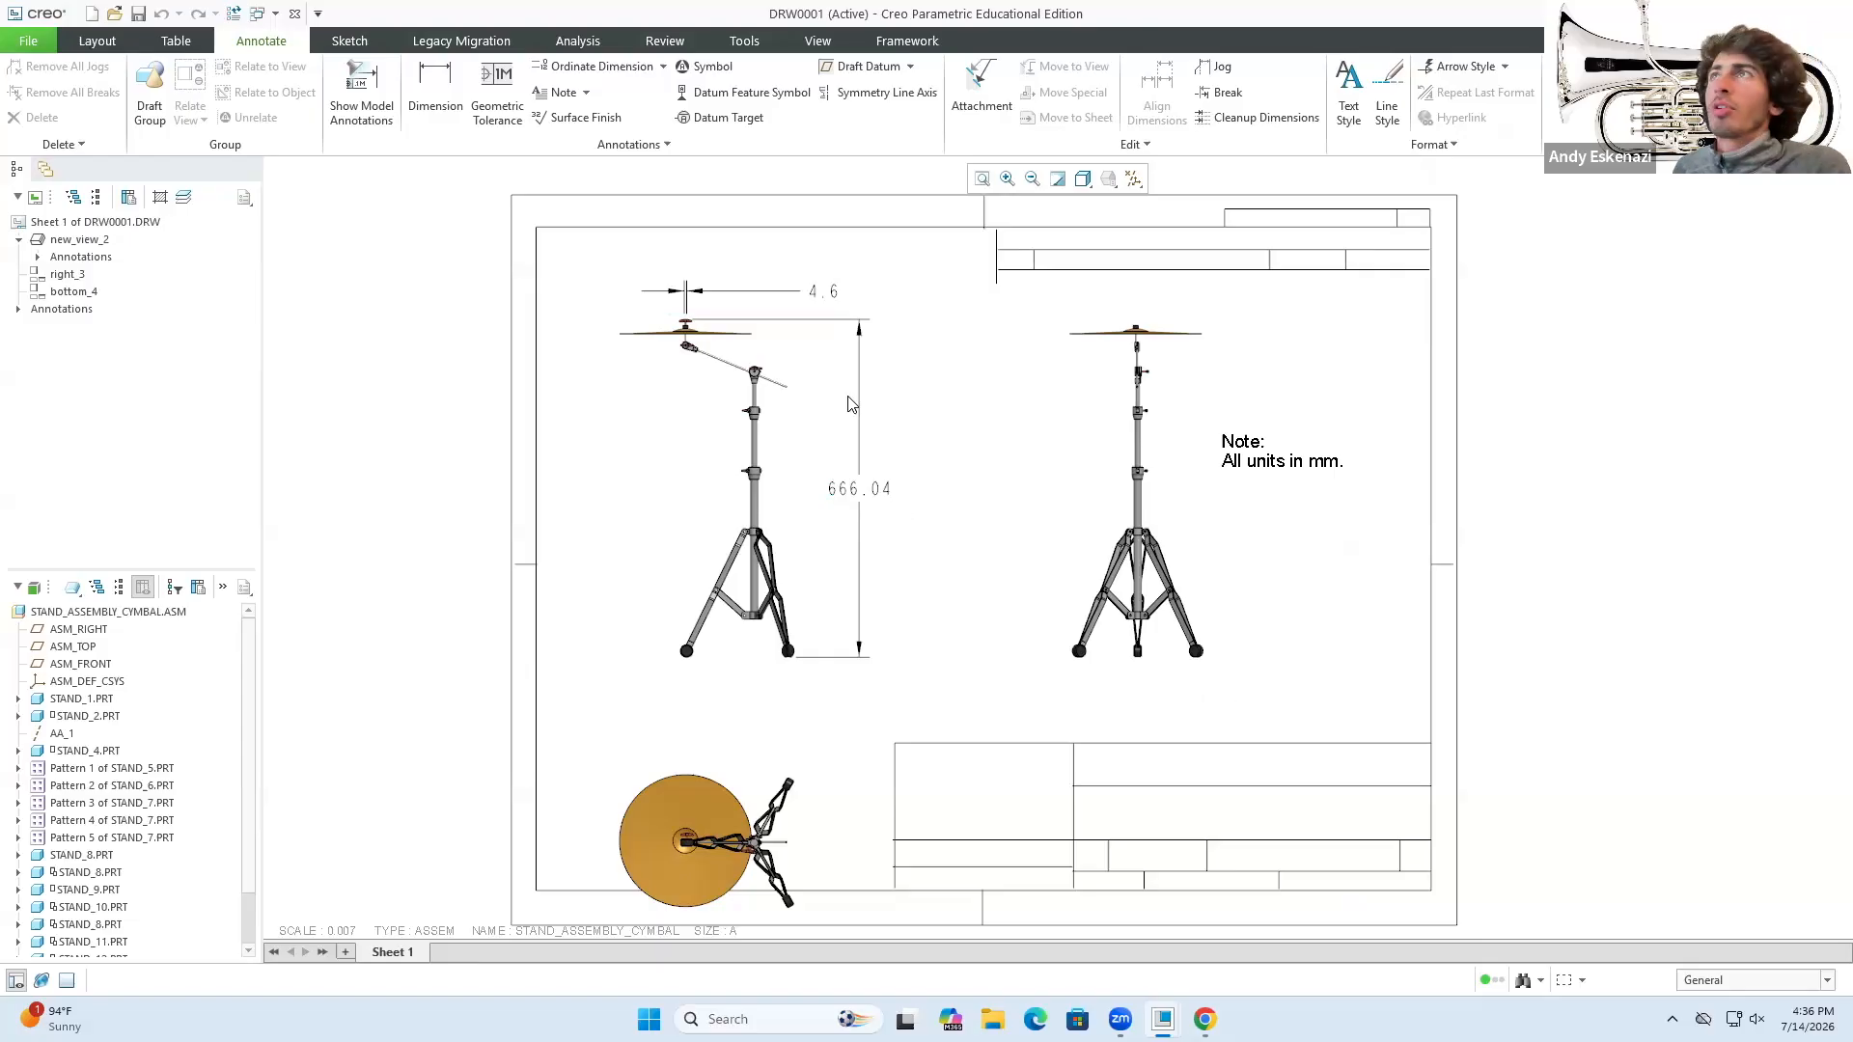
click(175, 40)
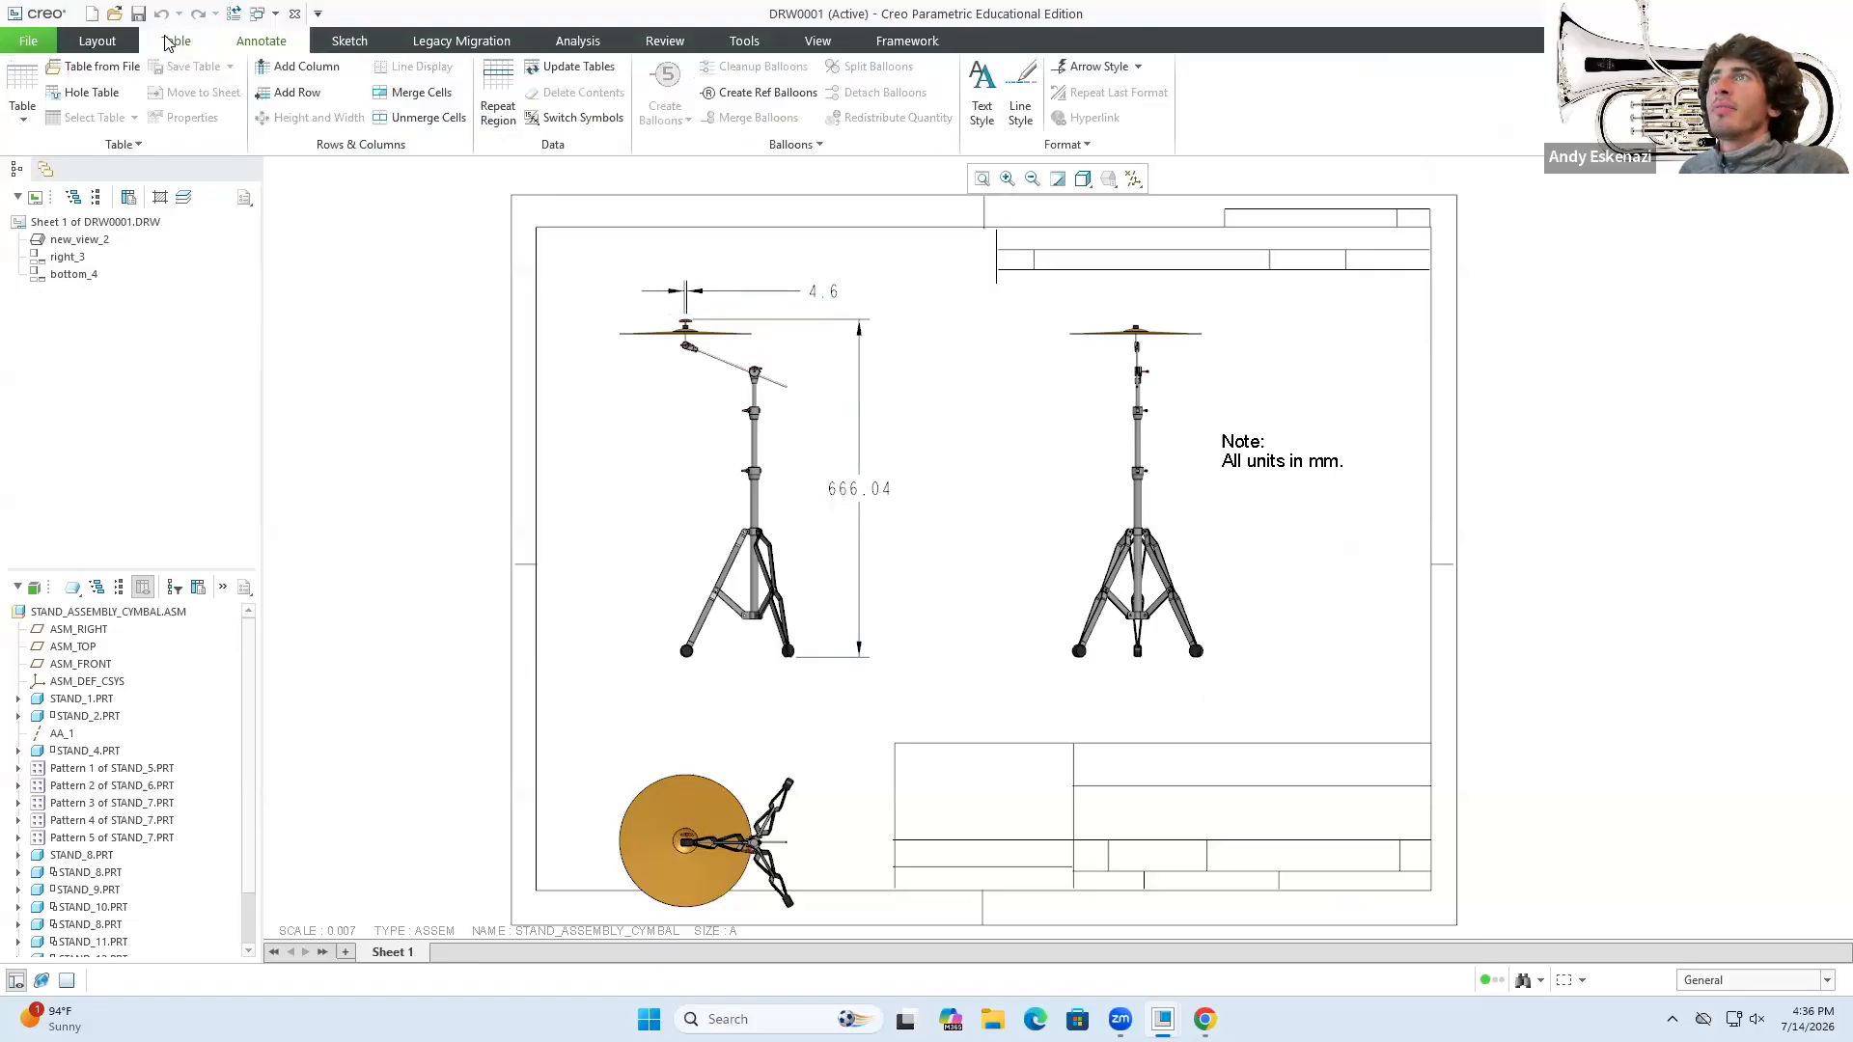
click(23, 111)
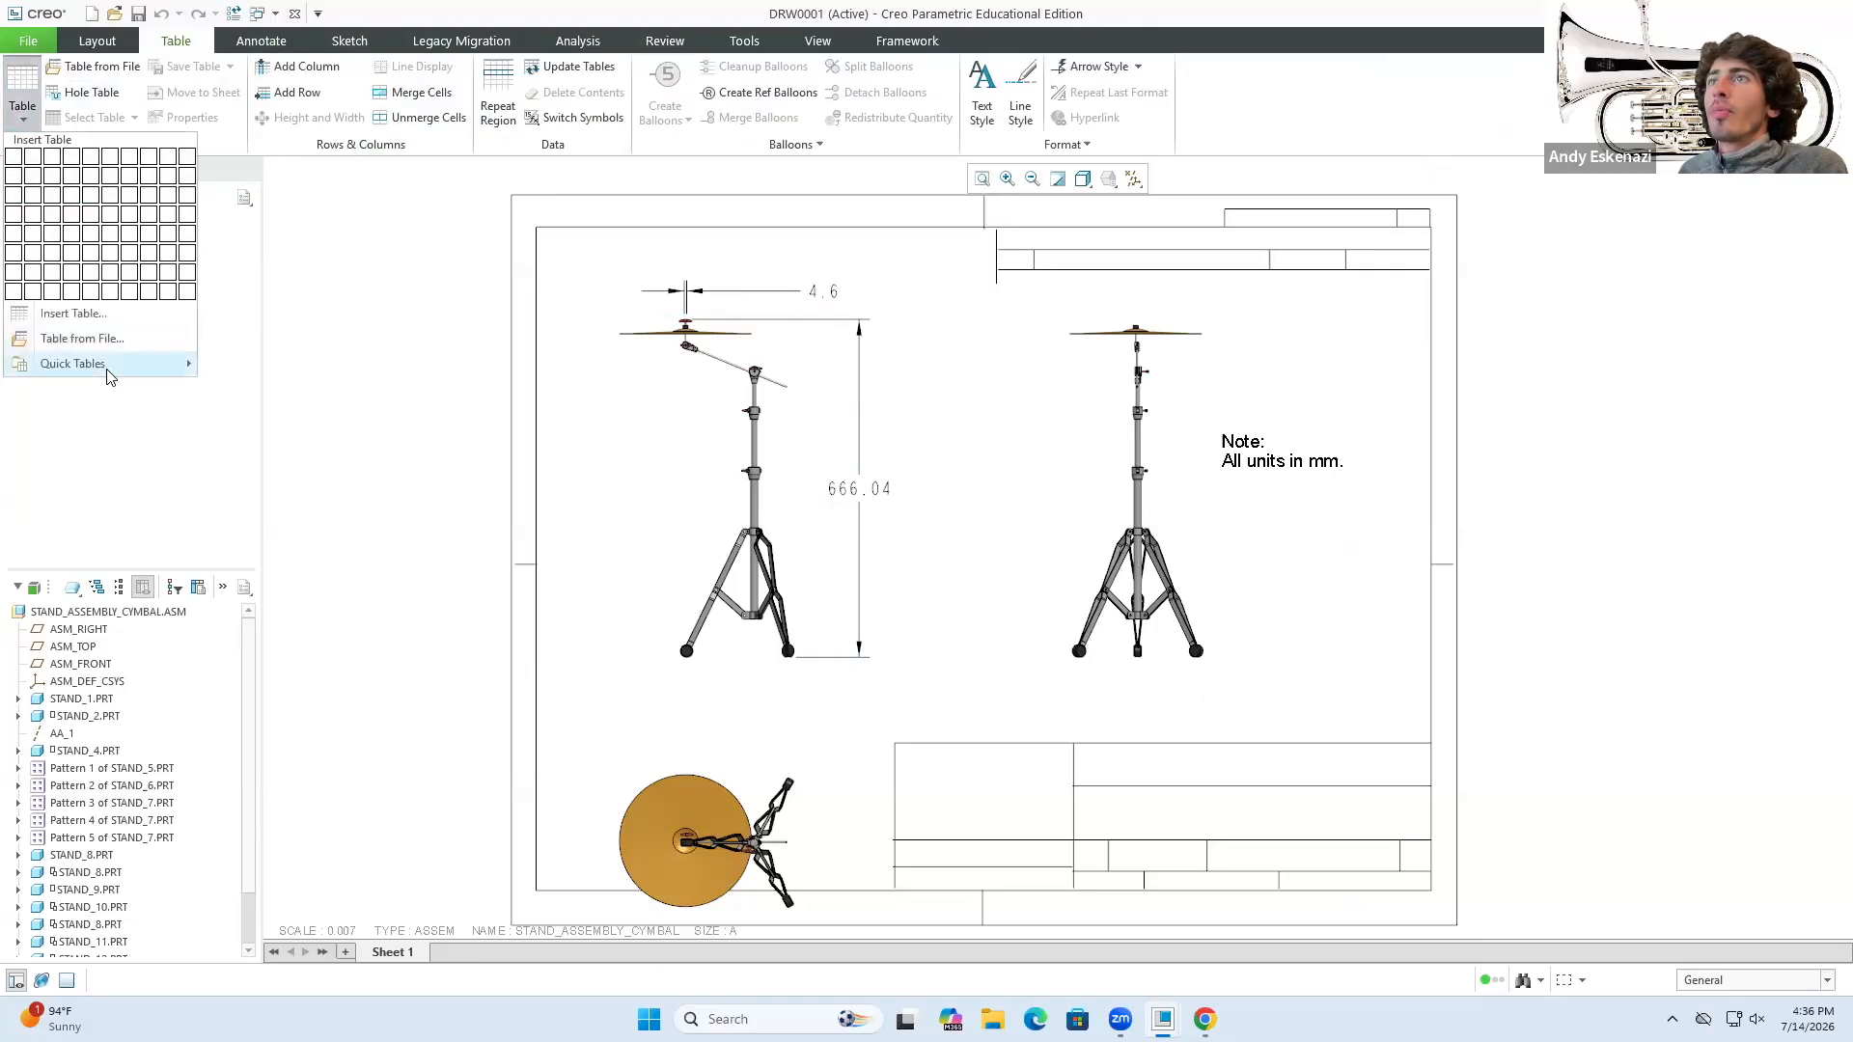
mouse_move(108, 374)
click(350, 363)
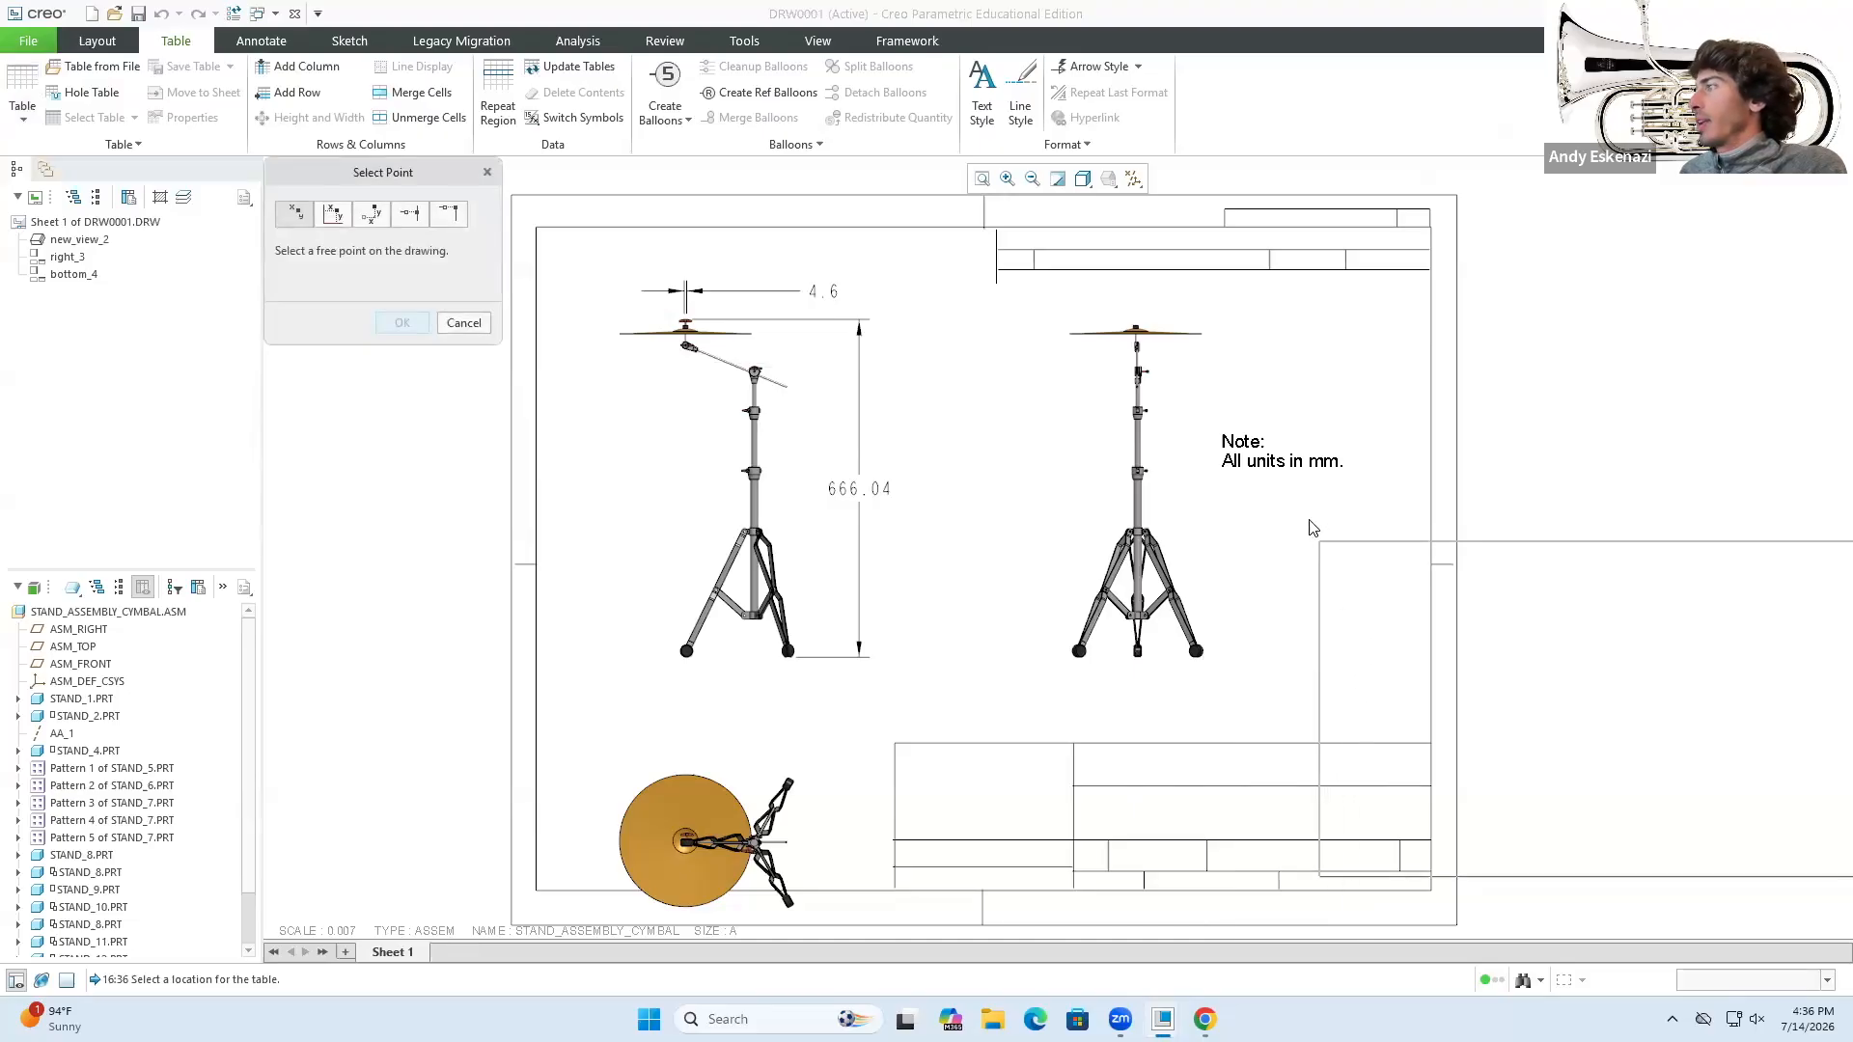
scroll(1003, 506, down, 5)
click(1197, 425)
scroll(1362, 449, up, 4)
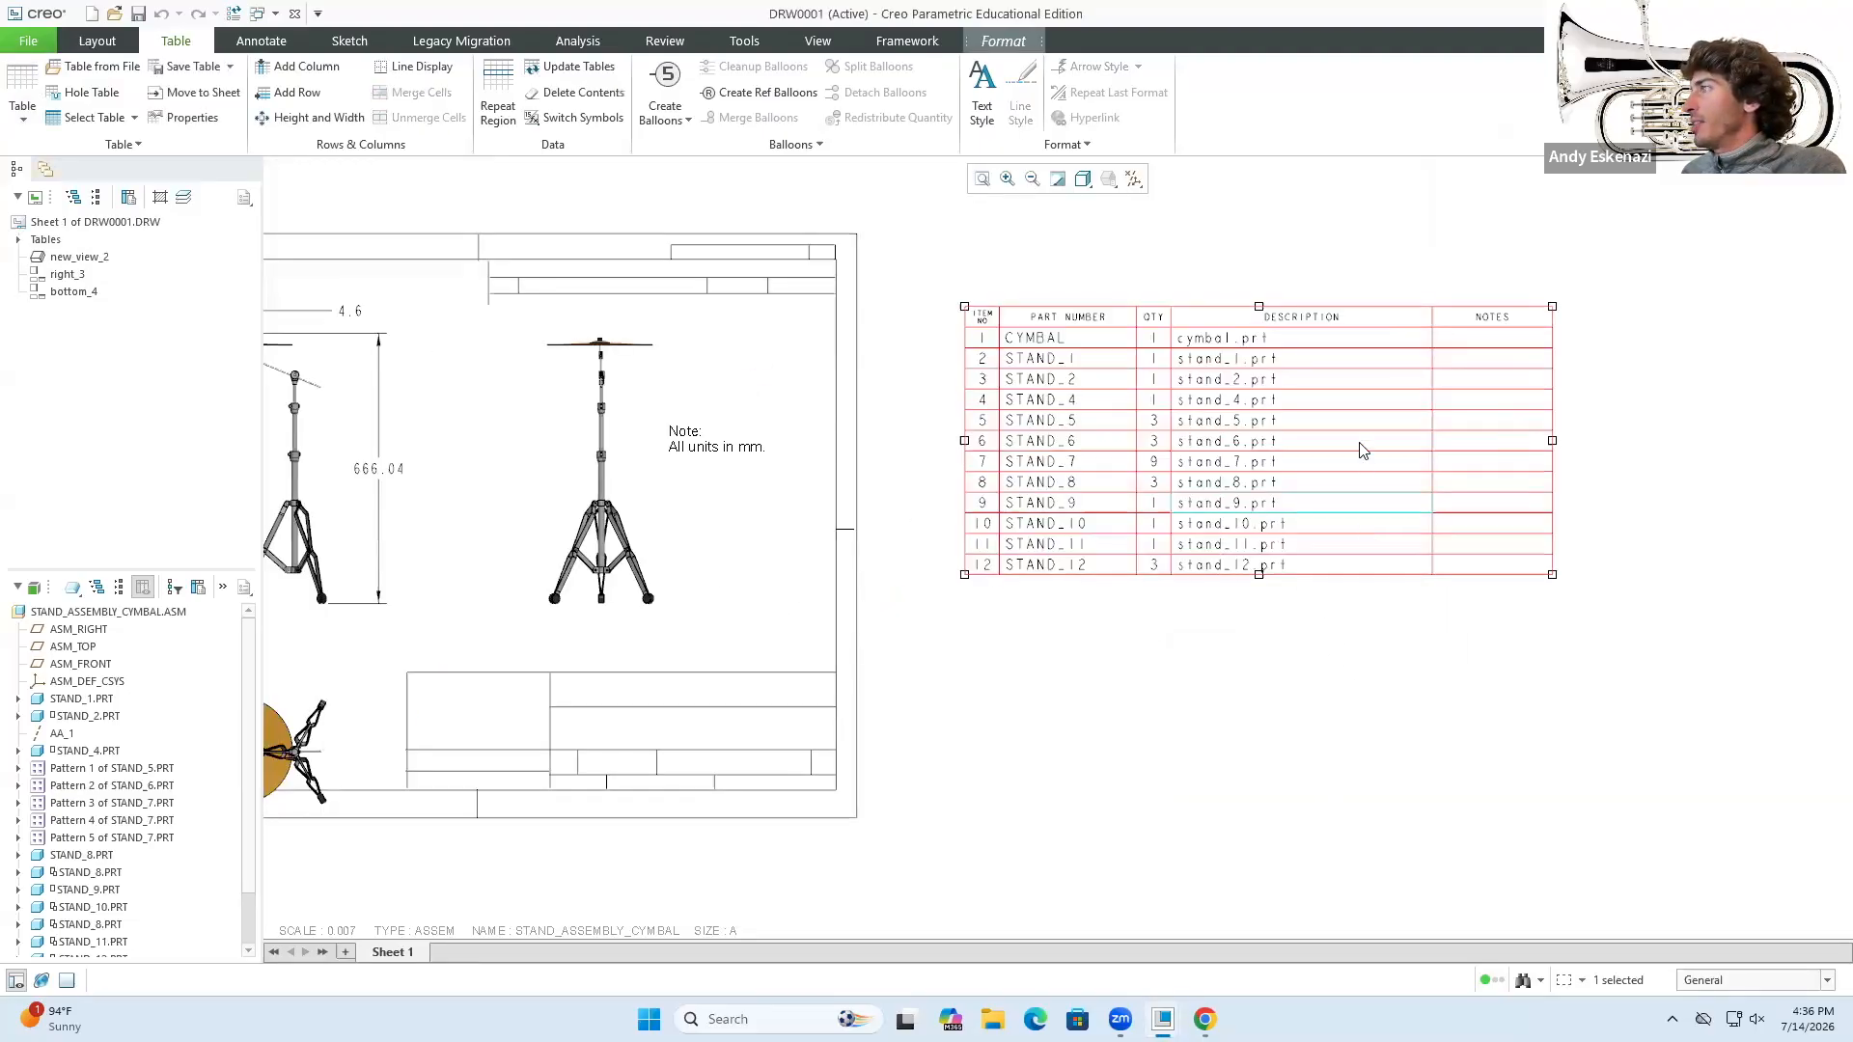
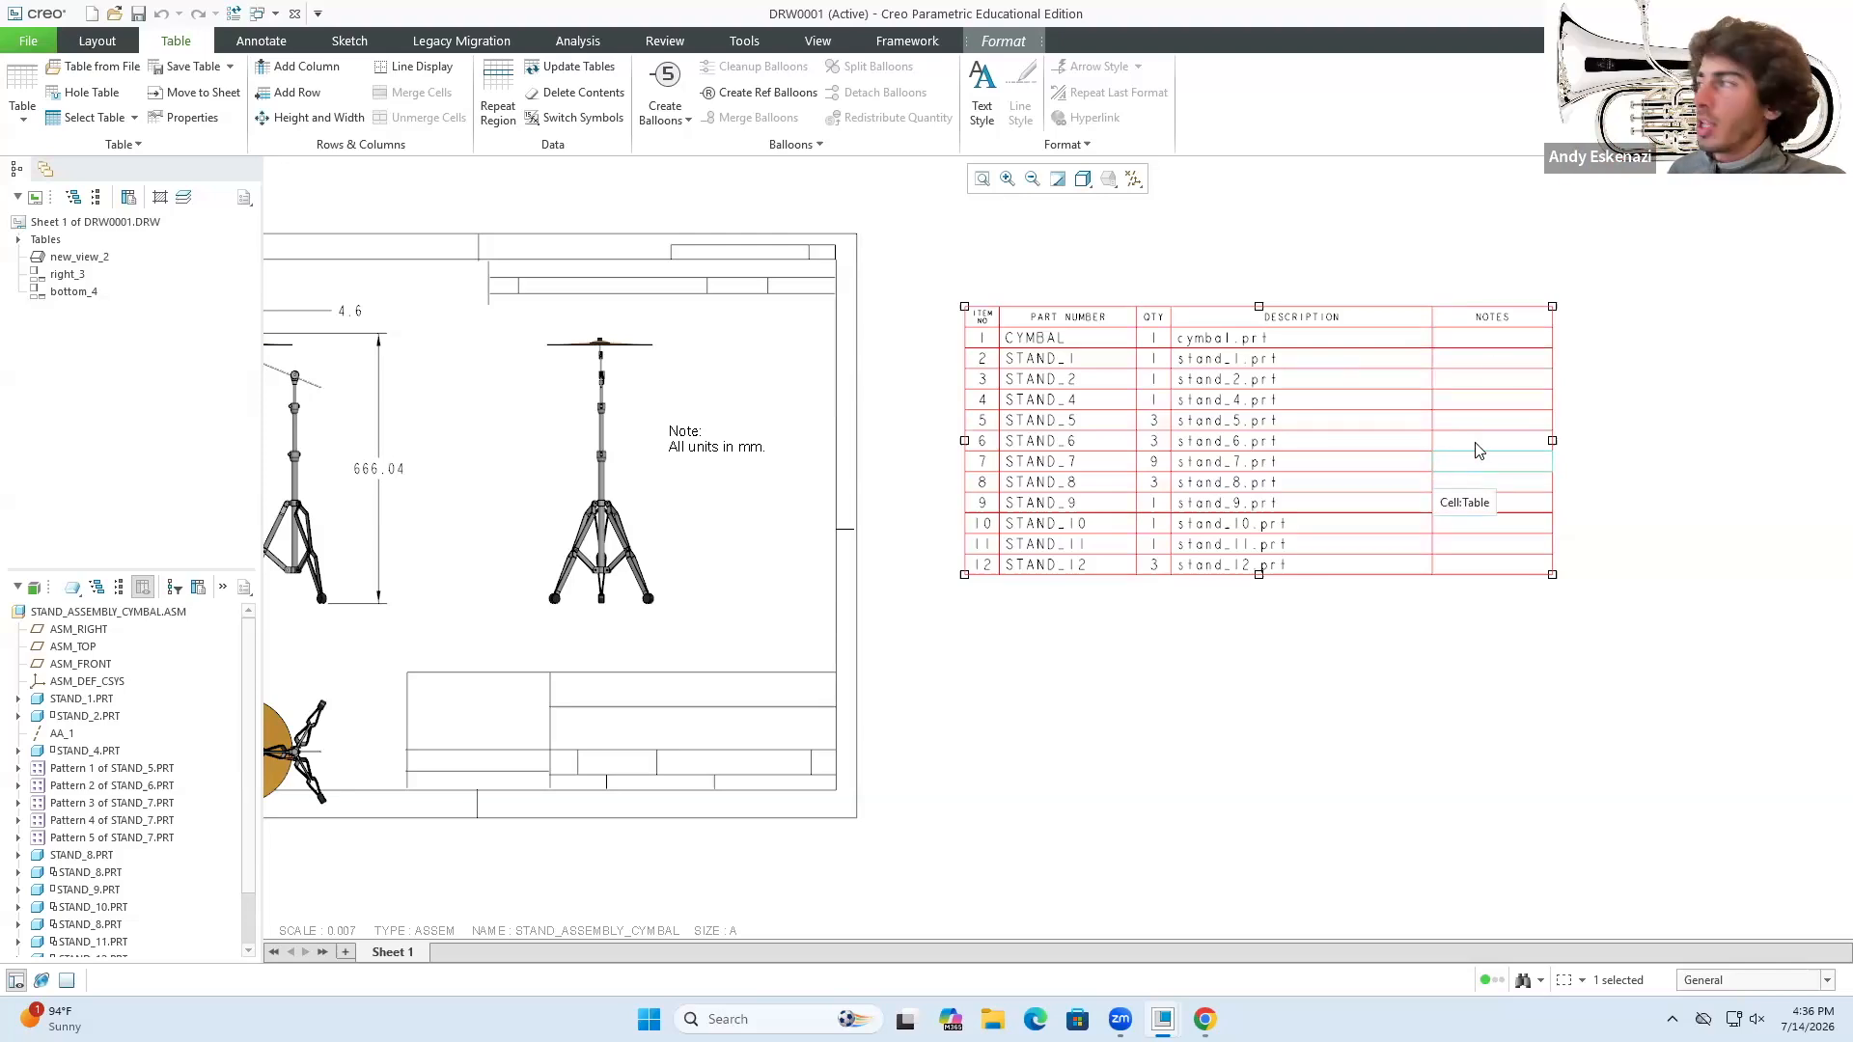
- Delete the DESCRIPTION and NOTES columns from the bill-of-materials table
click(1415, 259)
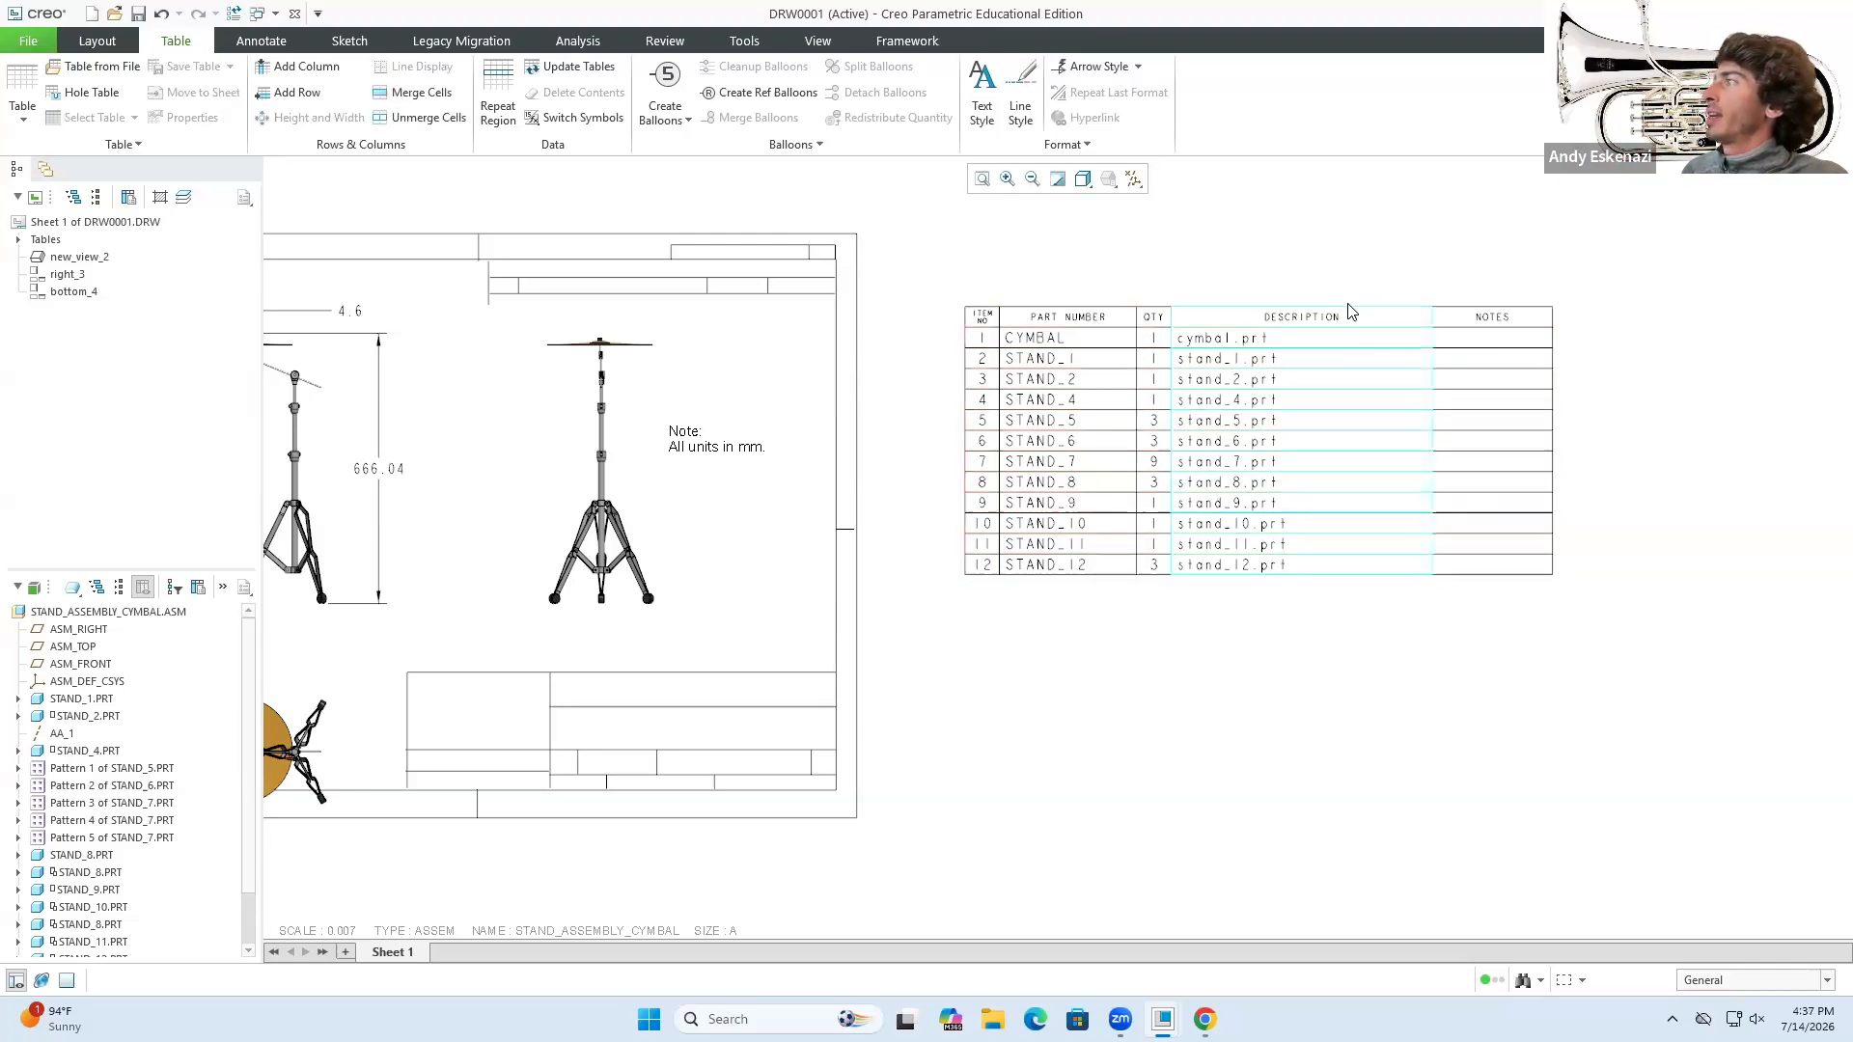
click(1349, 310)
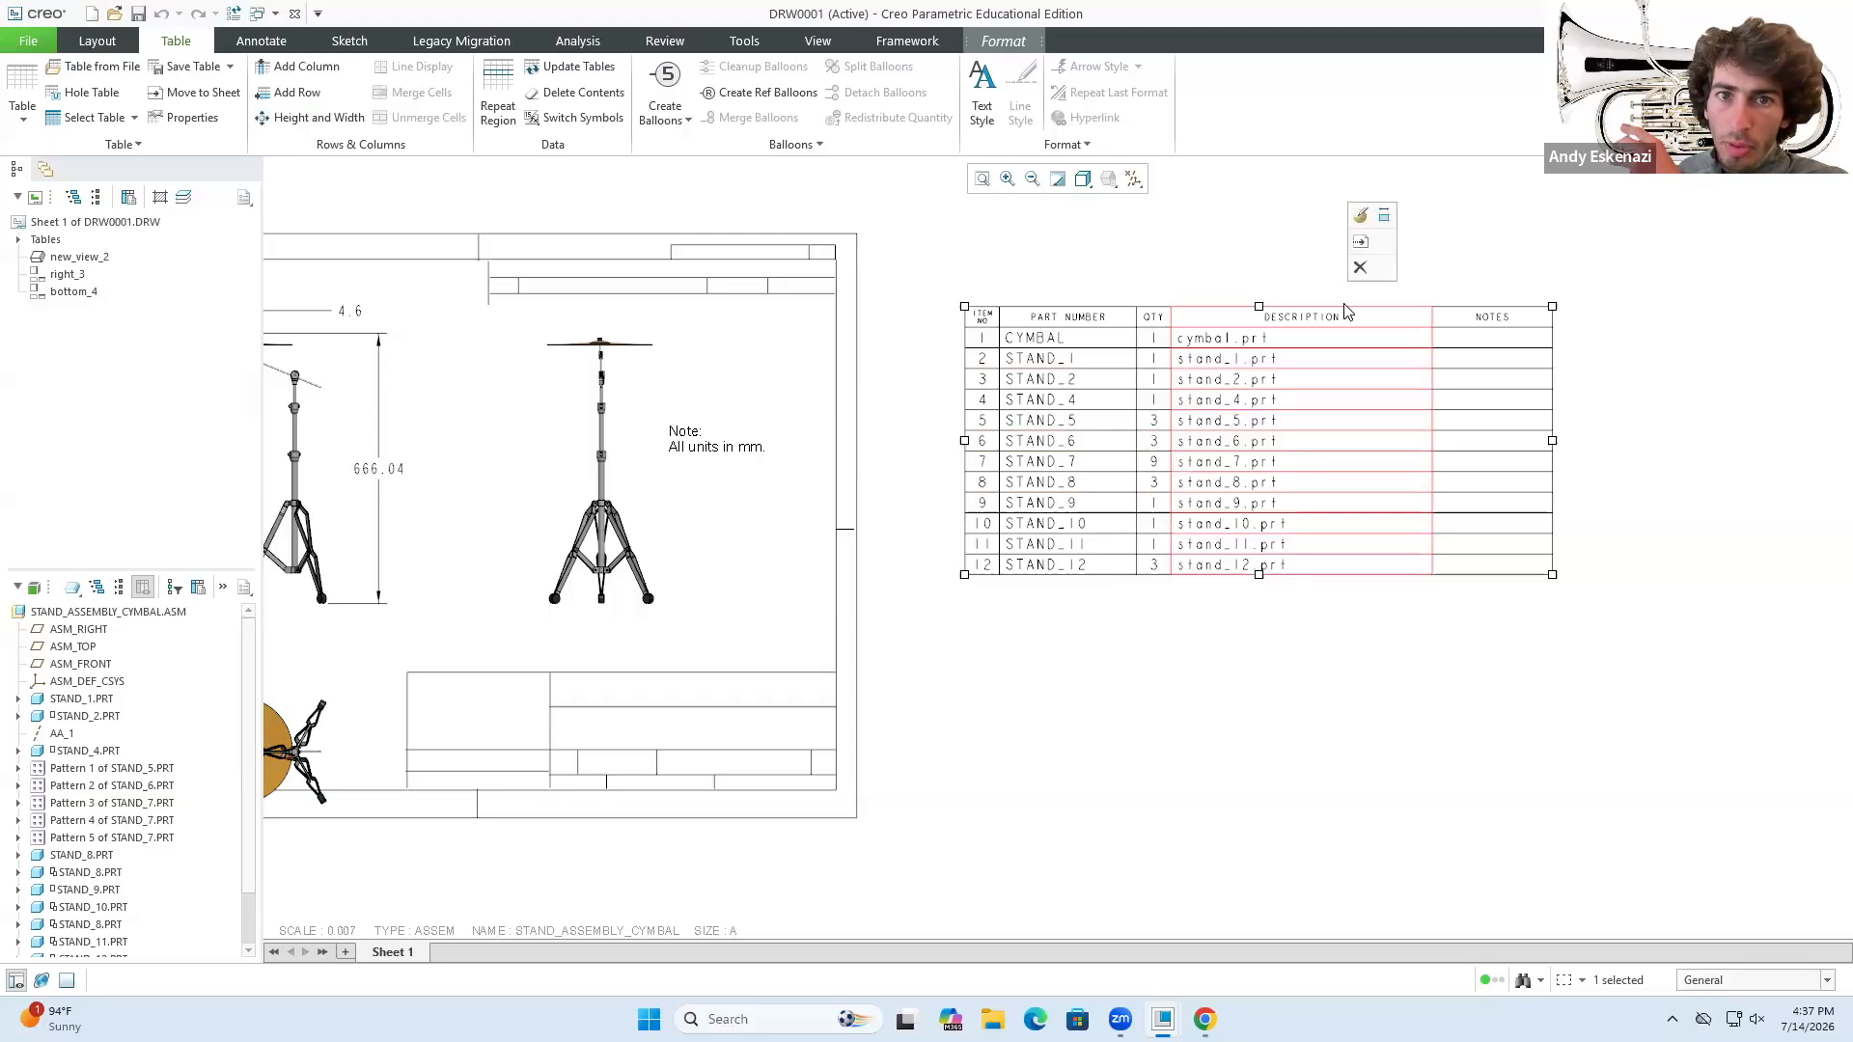
click(1360, 267)
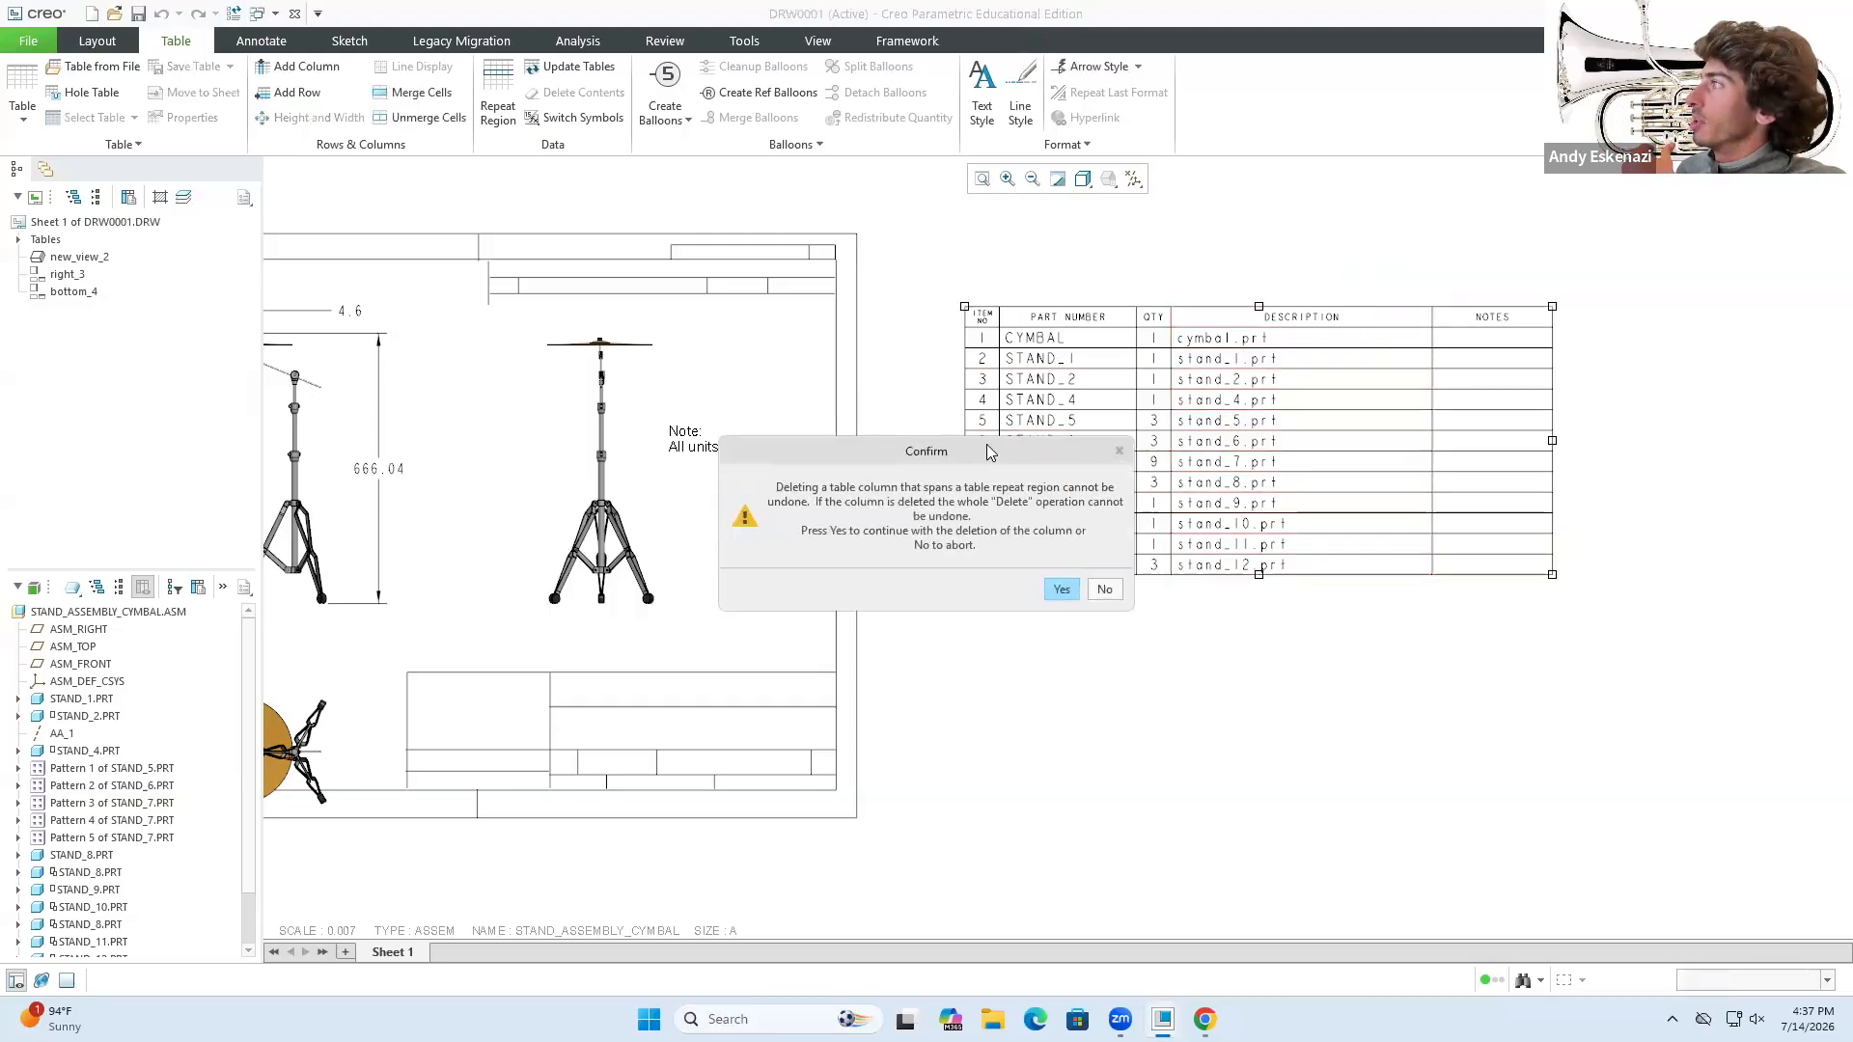
click(1063, 593)
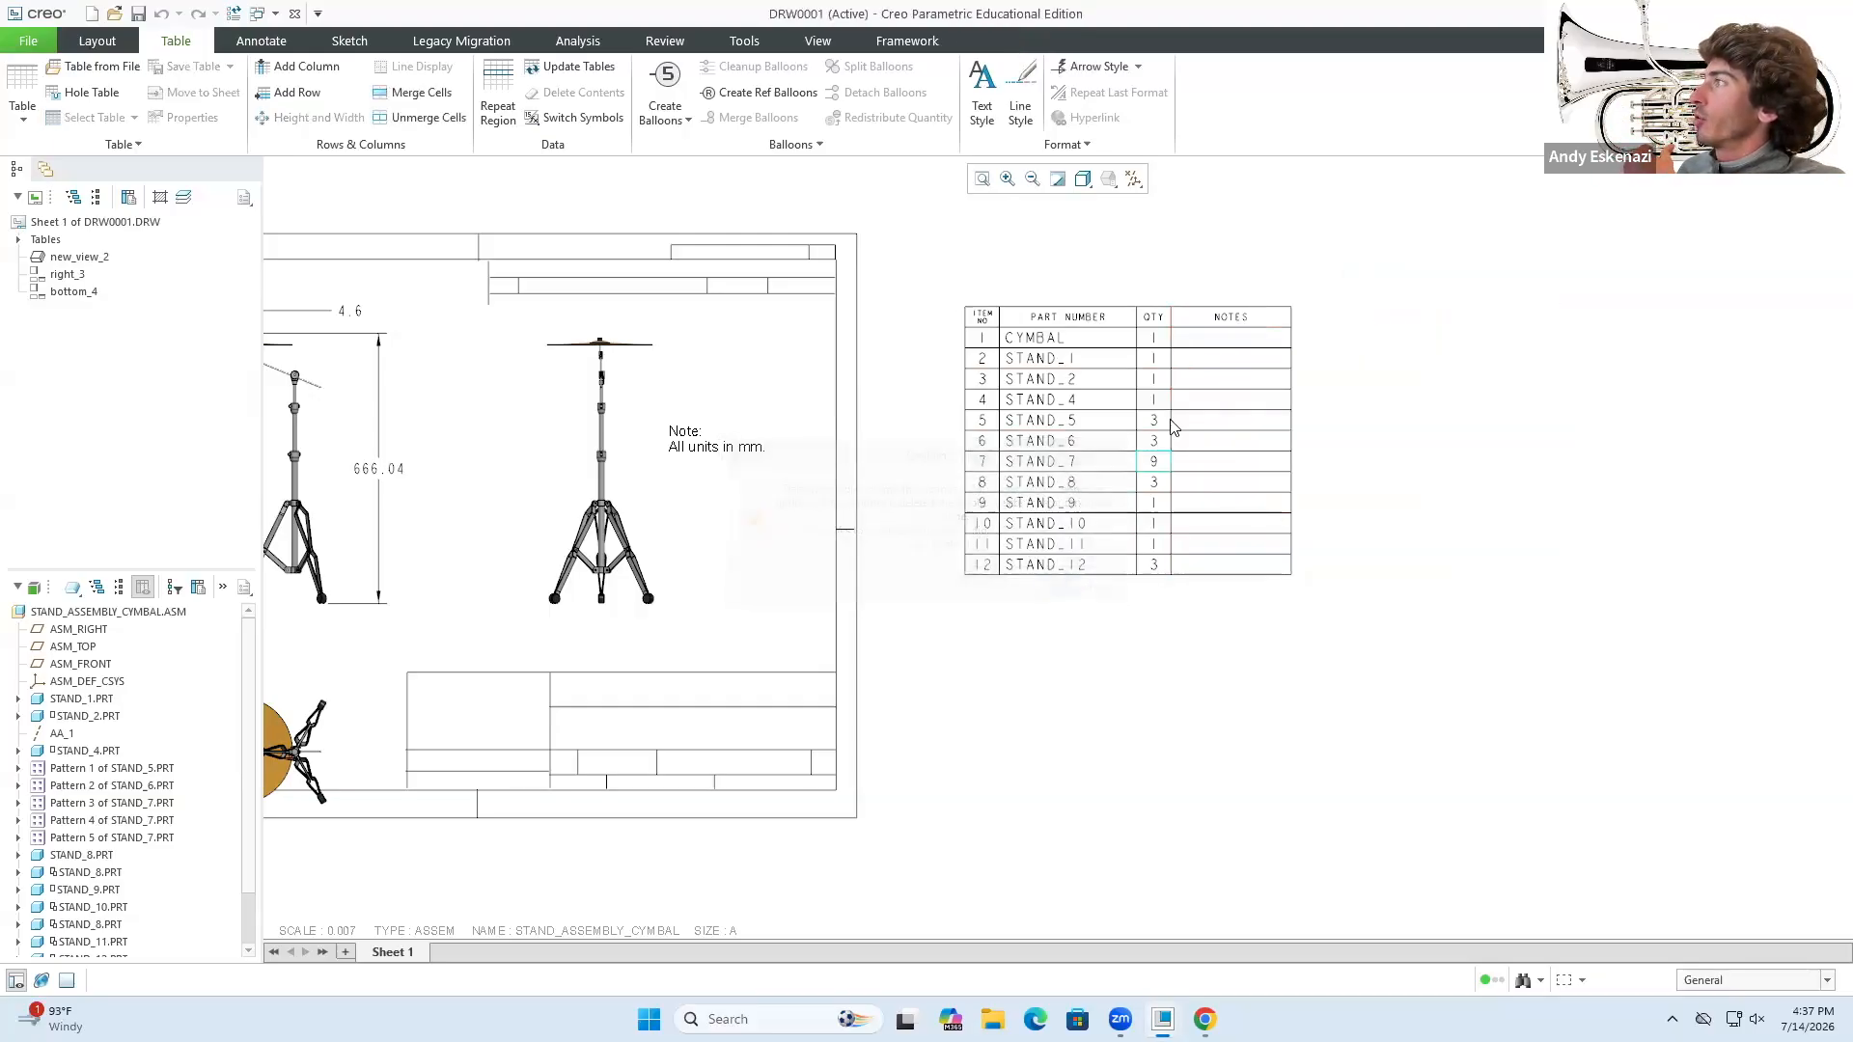
click(1210, 314)
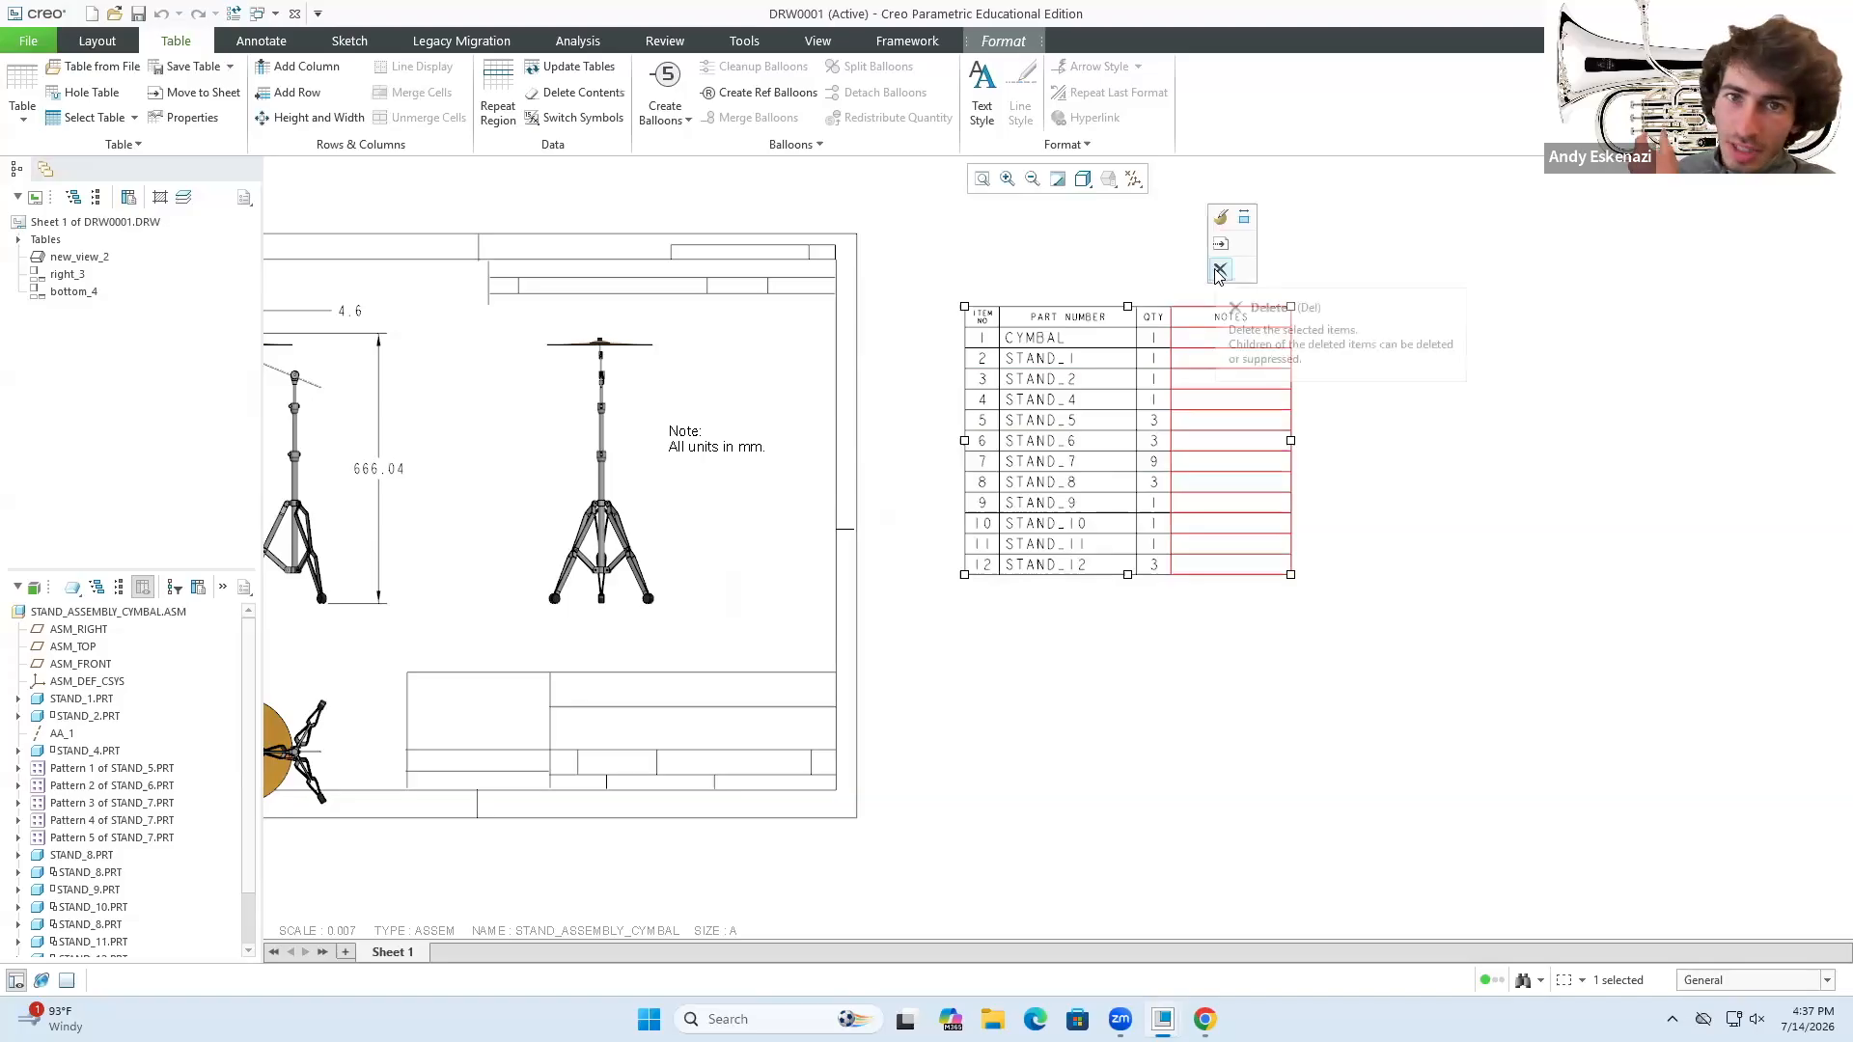
click(1220, 270)
click(1063, 590)
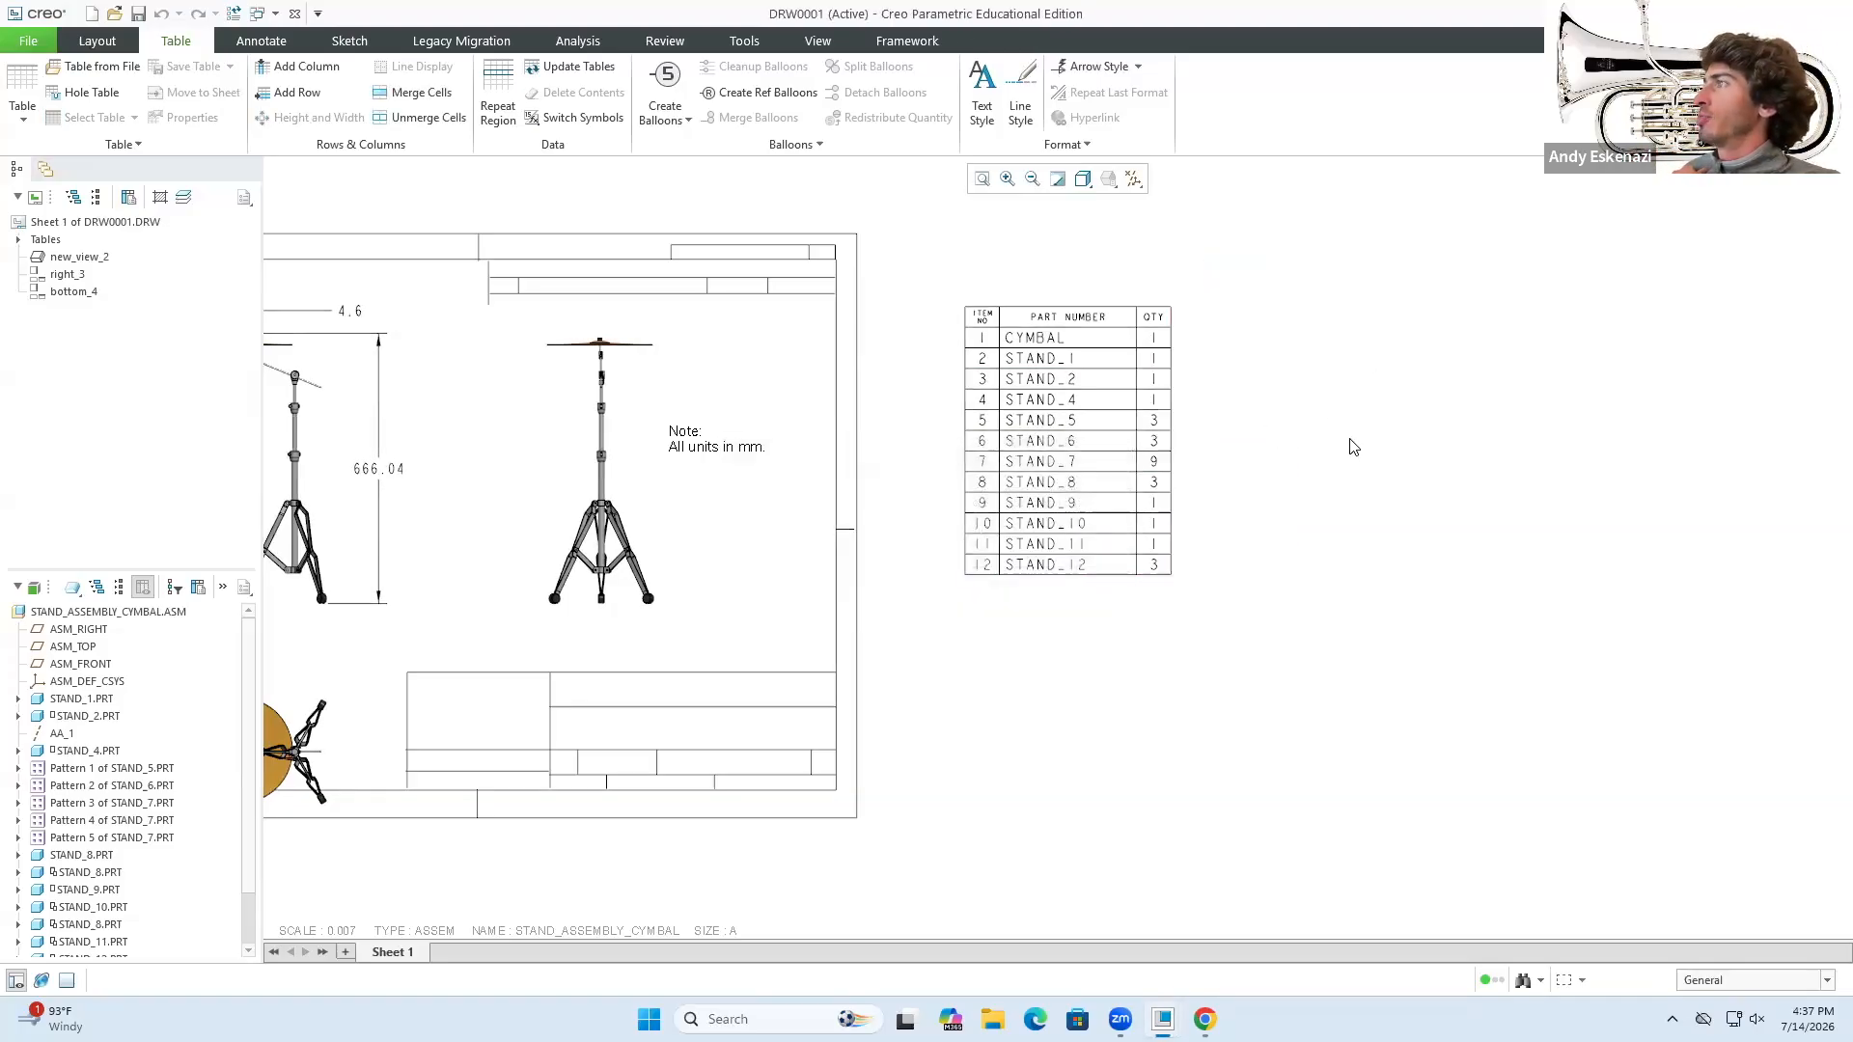
- Create BOM balloons for all components of the stand assembly
scroll(1351, 579, down, 4)
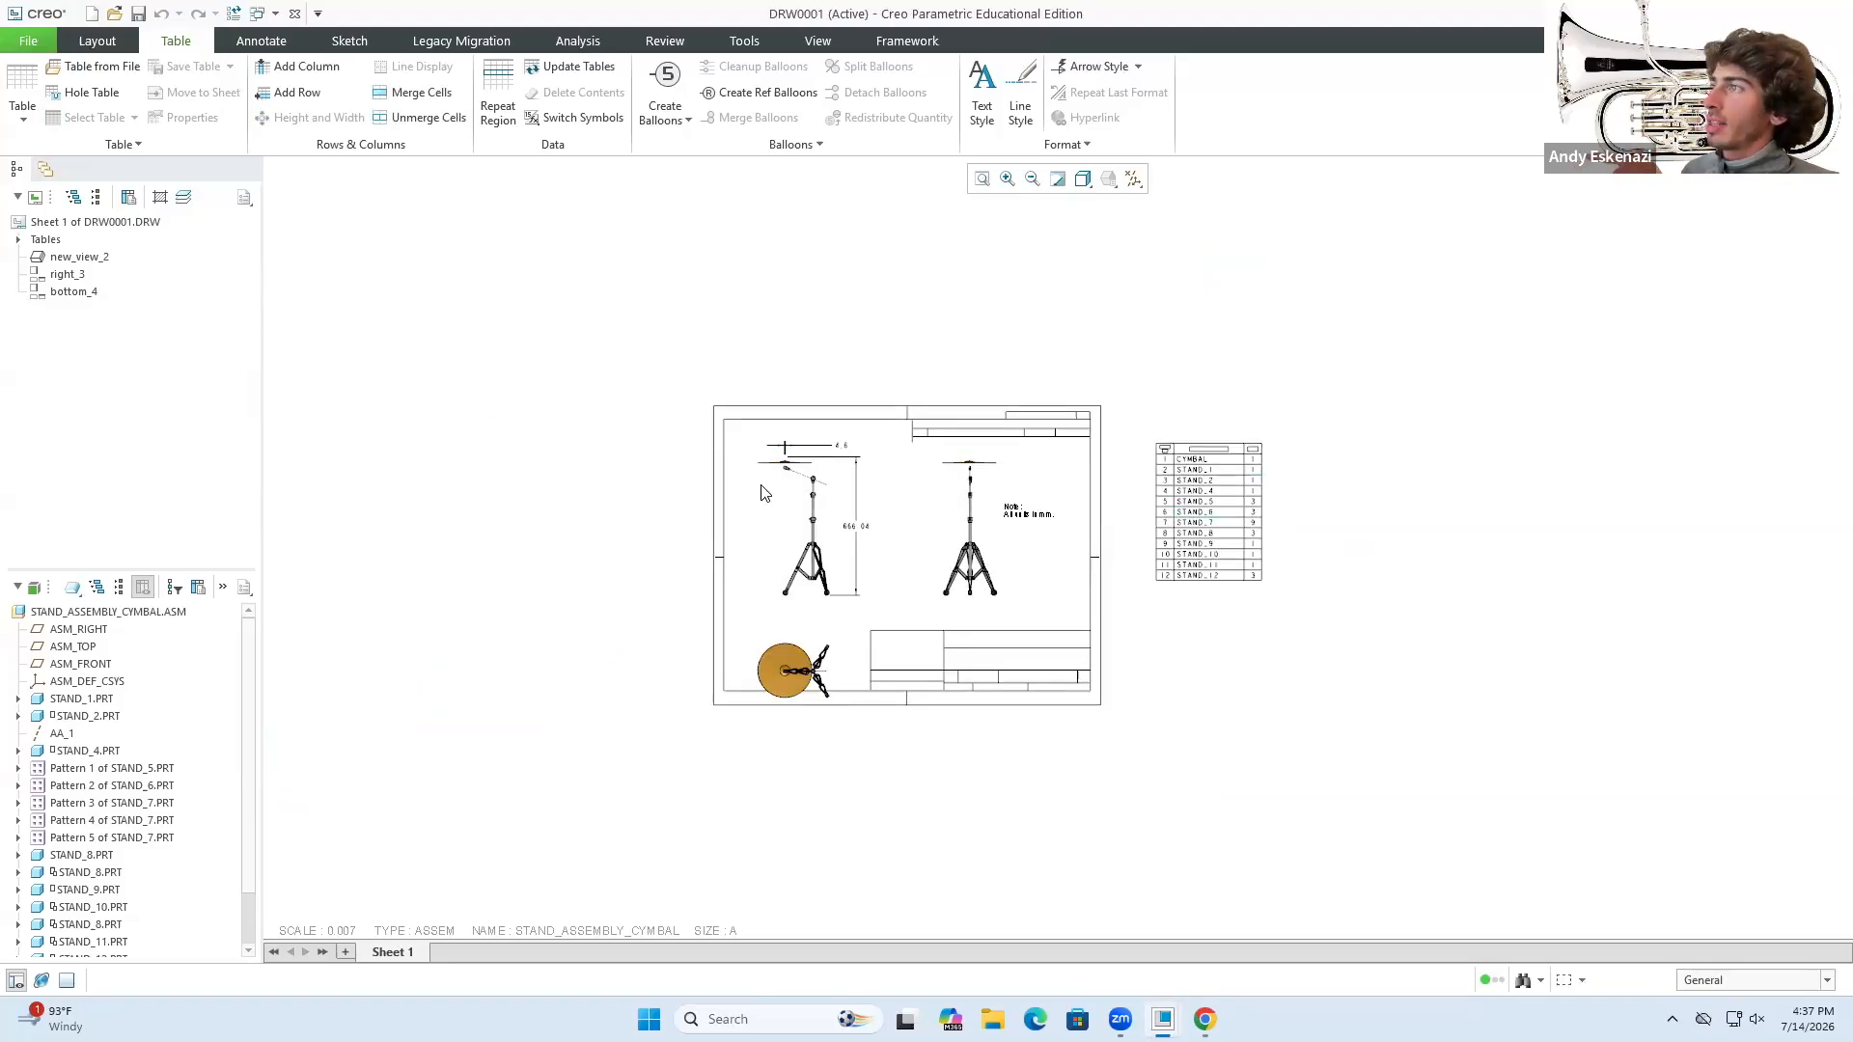
scroll(762, 488, up, 4)
click(673, 104)
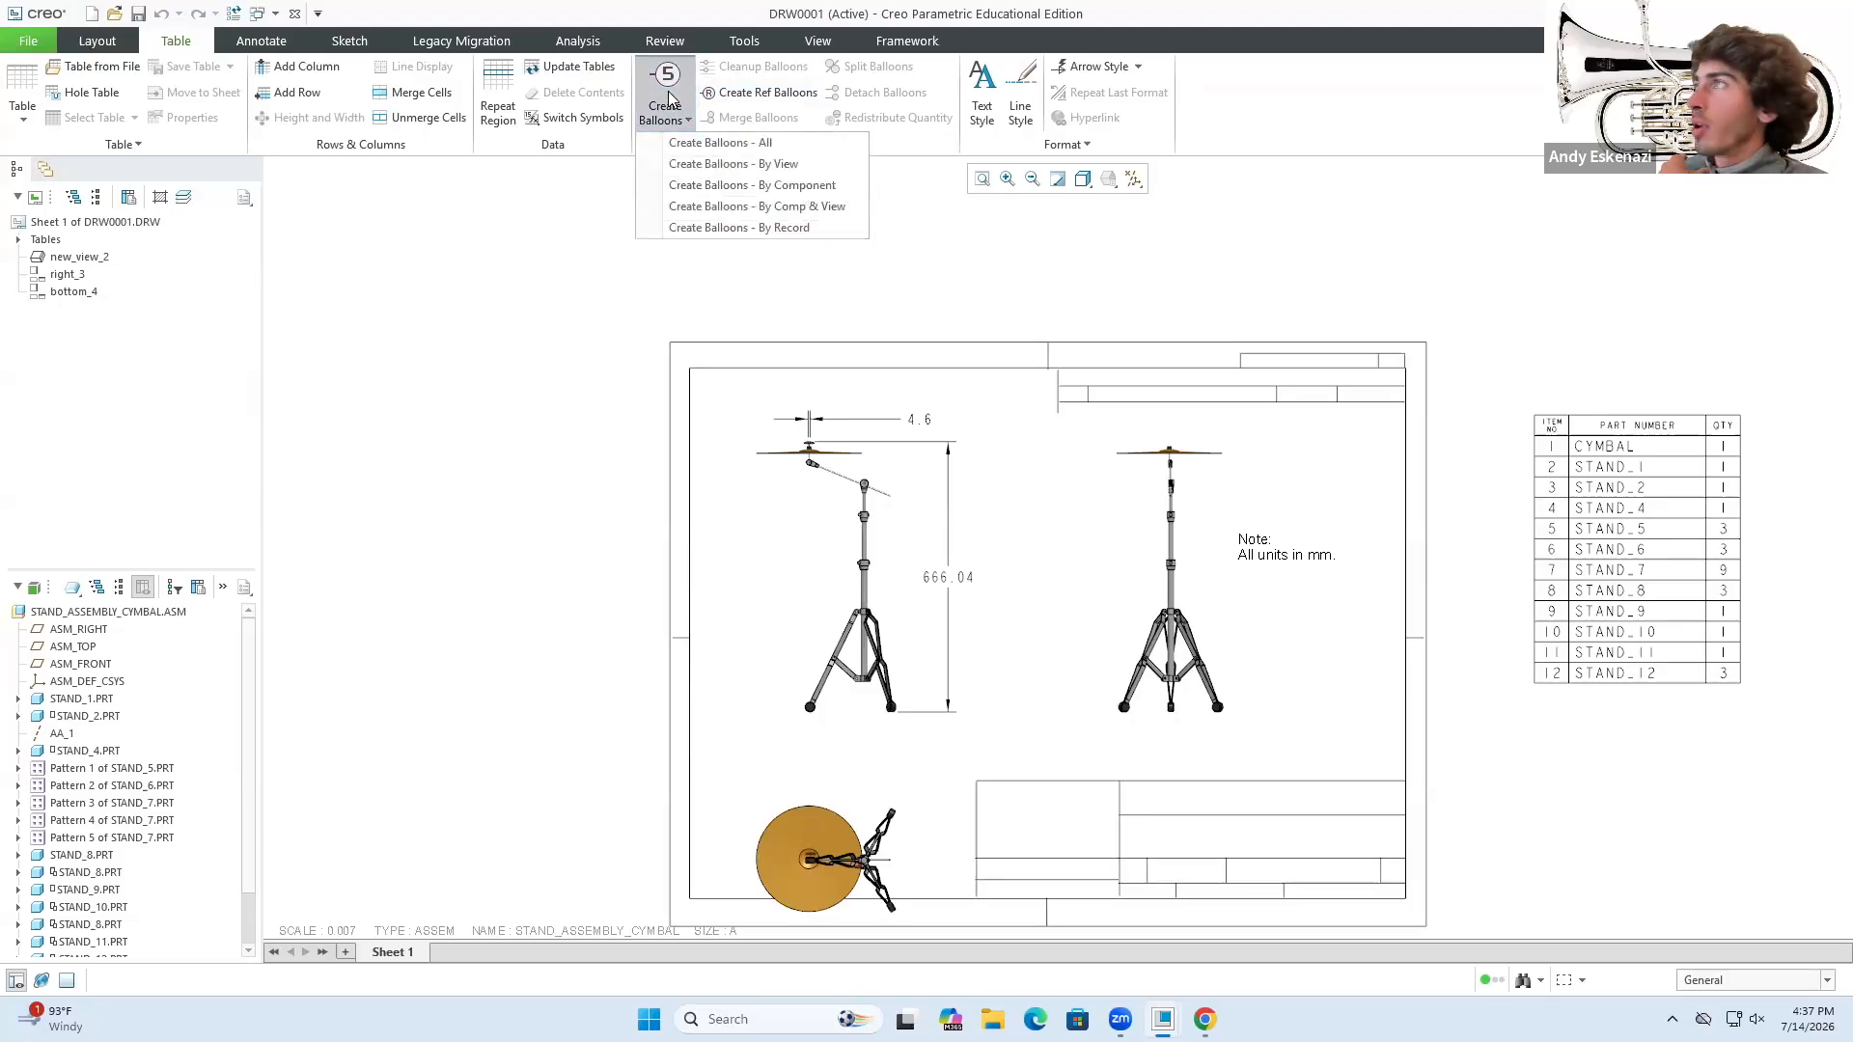
click(719, 143)
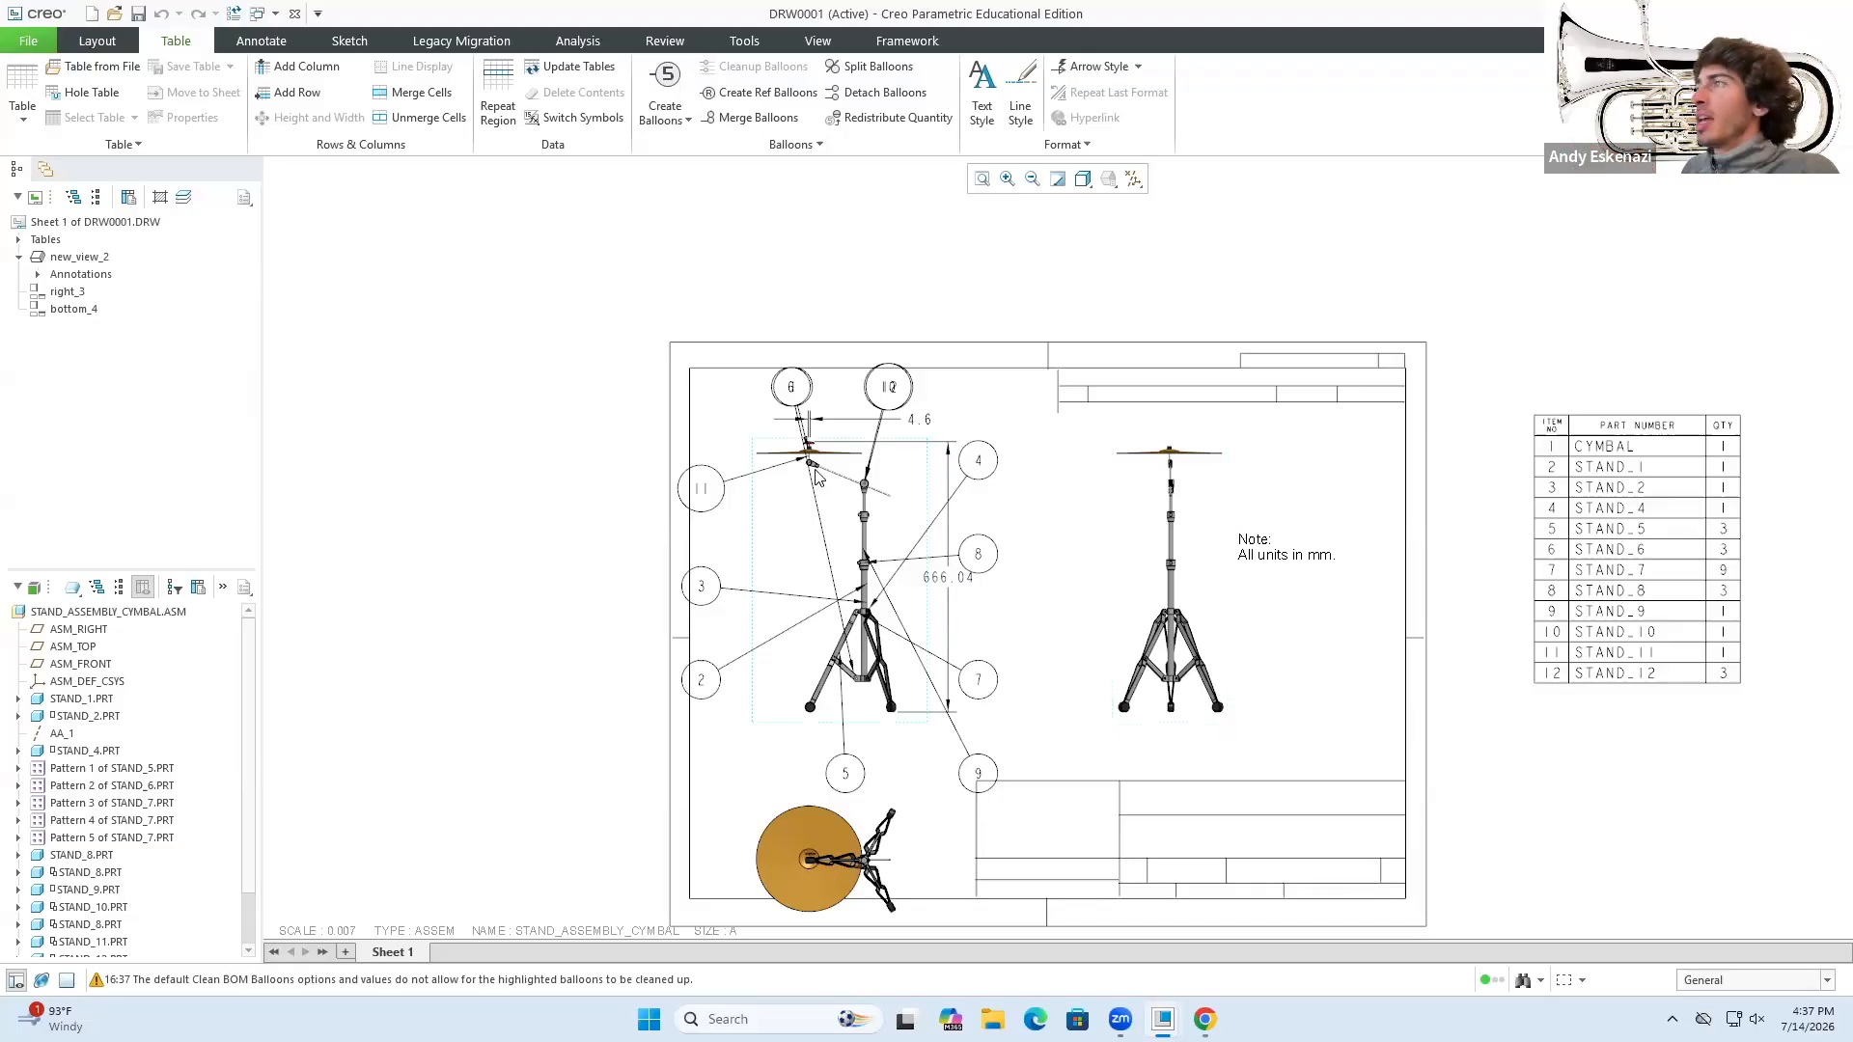
- Move balloon 4 below balloon 8 and pull balloon 12 away from balloon 10, to the right of the front view
scroll(793, 436, up, 4)
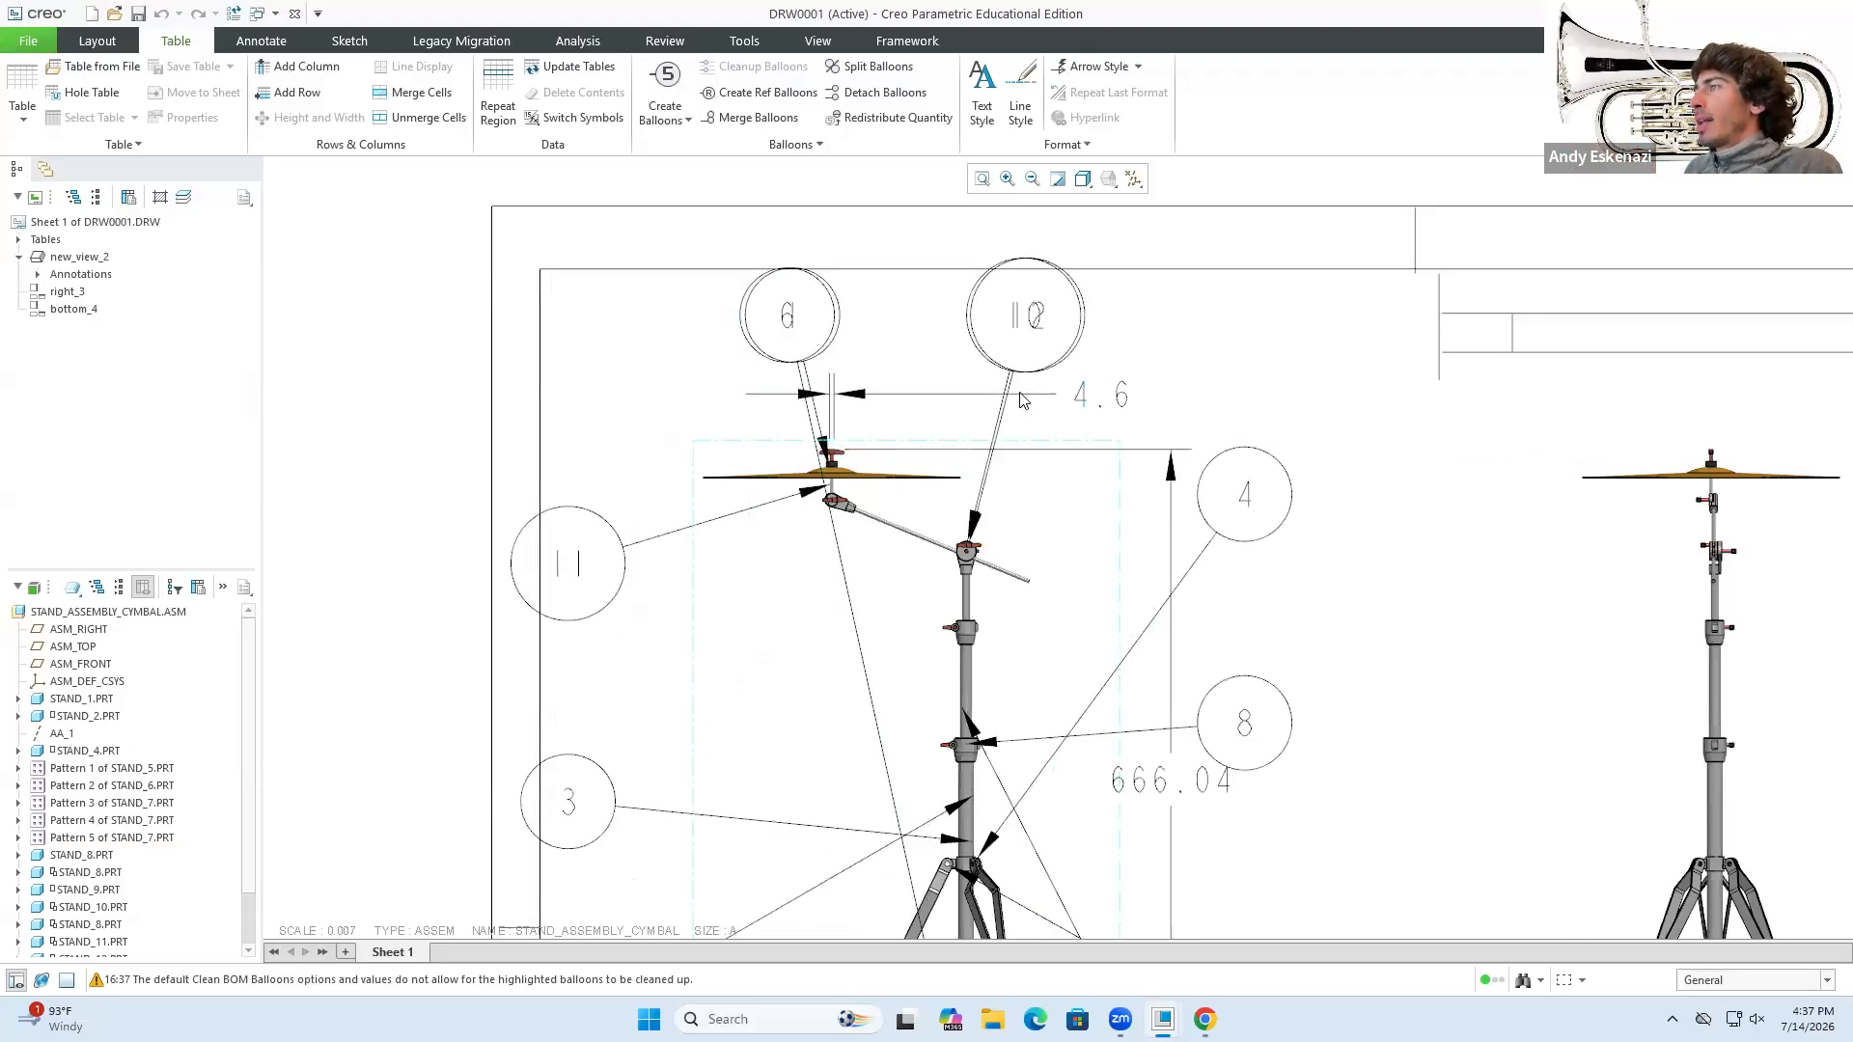
click(1245, 496)
scroll(1238, 487, down, 2)
scroll(1242, 484, up, 1)
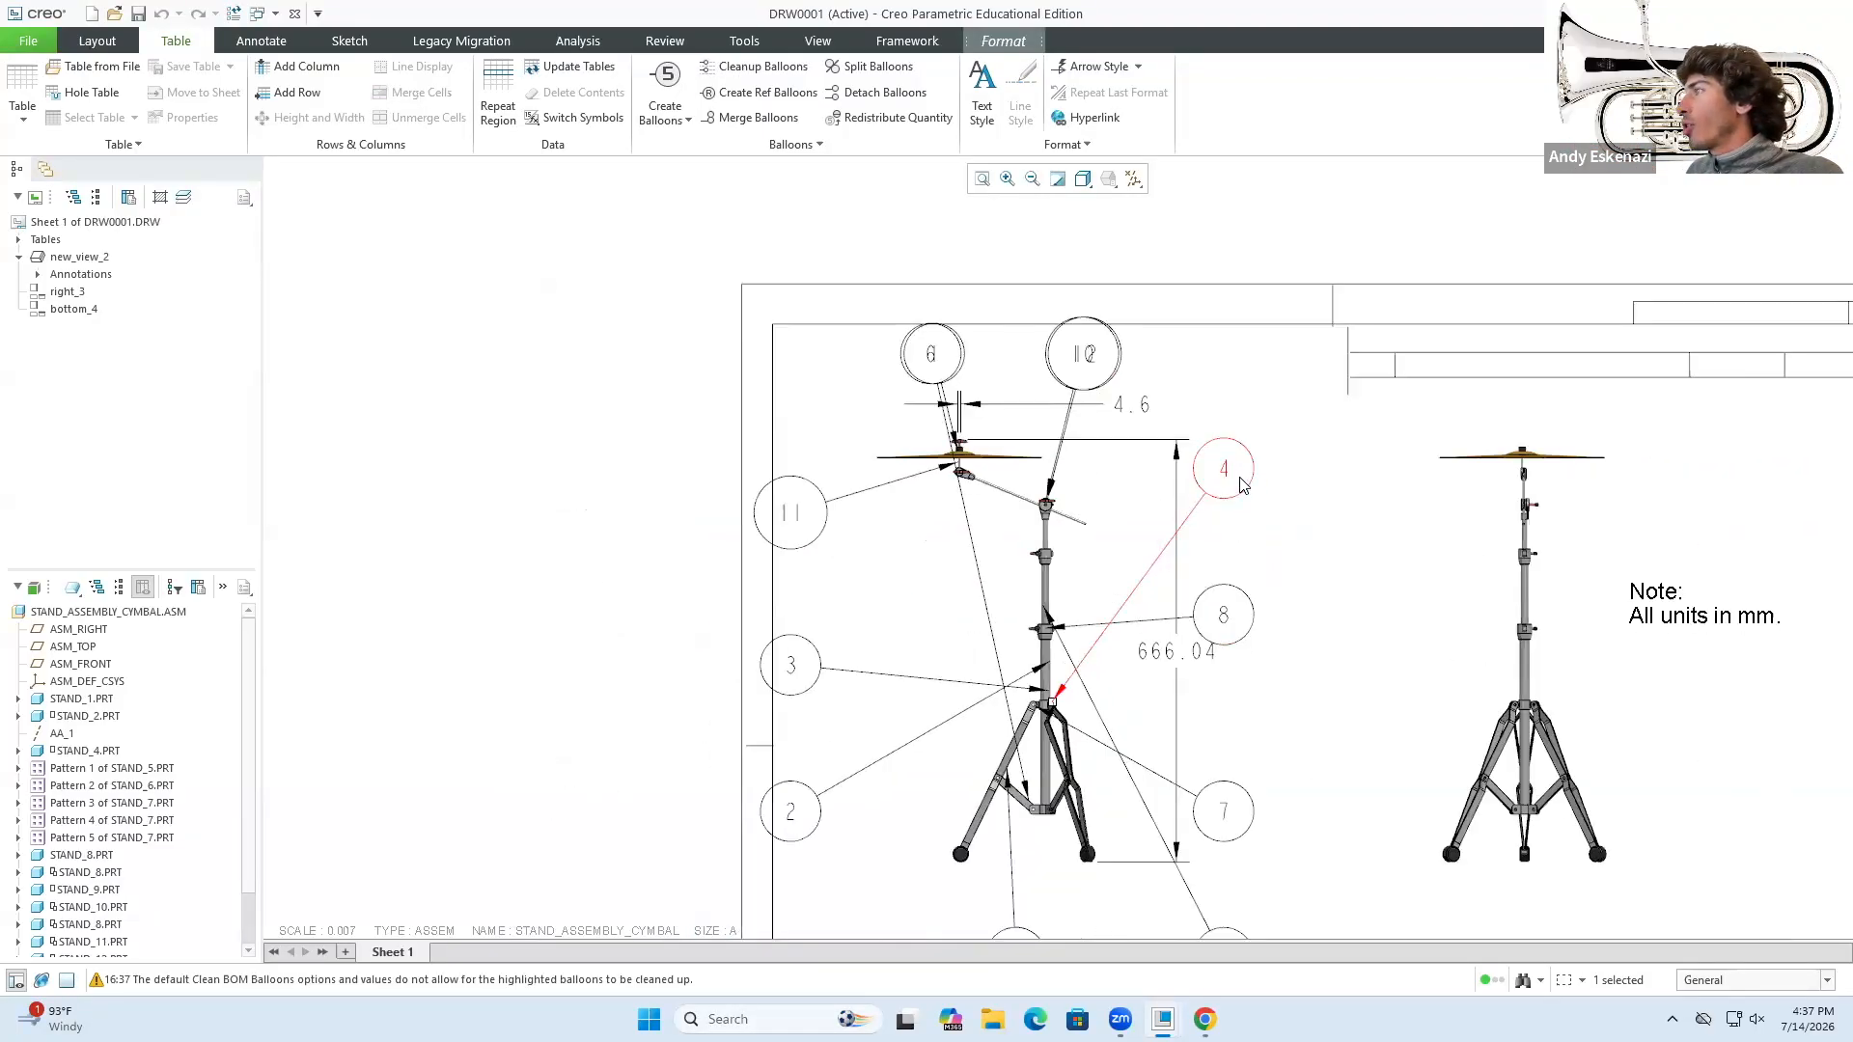
scroll(1242, 485, up, 1)
drag(1221, 468, 1250, 785)
drag(1050, 319, 1256, 364)
click(1046, 324)
click(1351, 505)
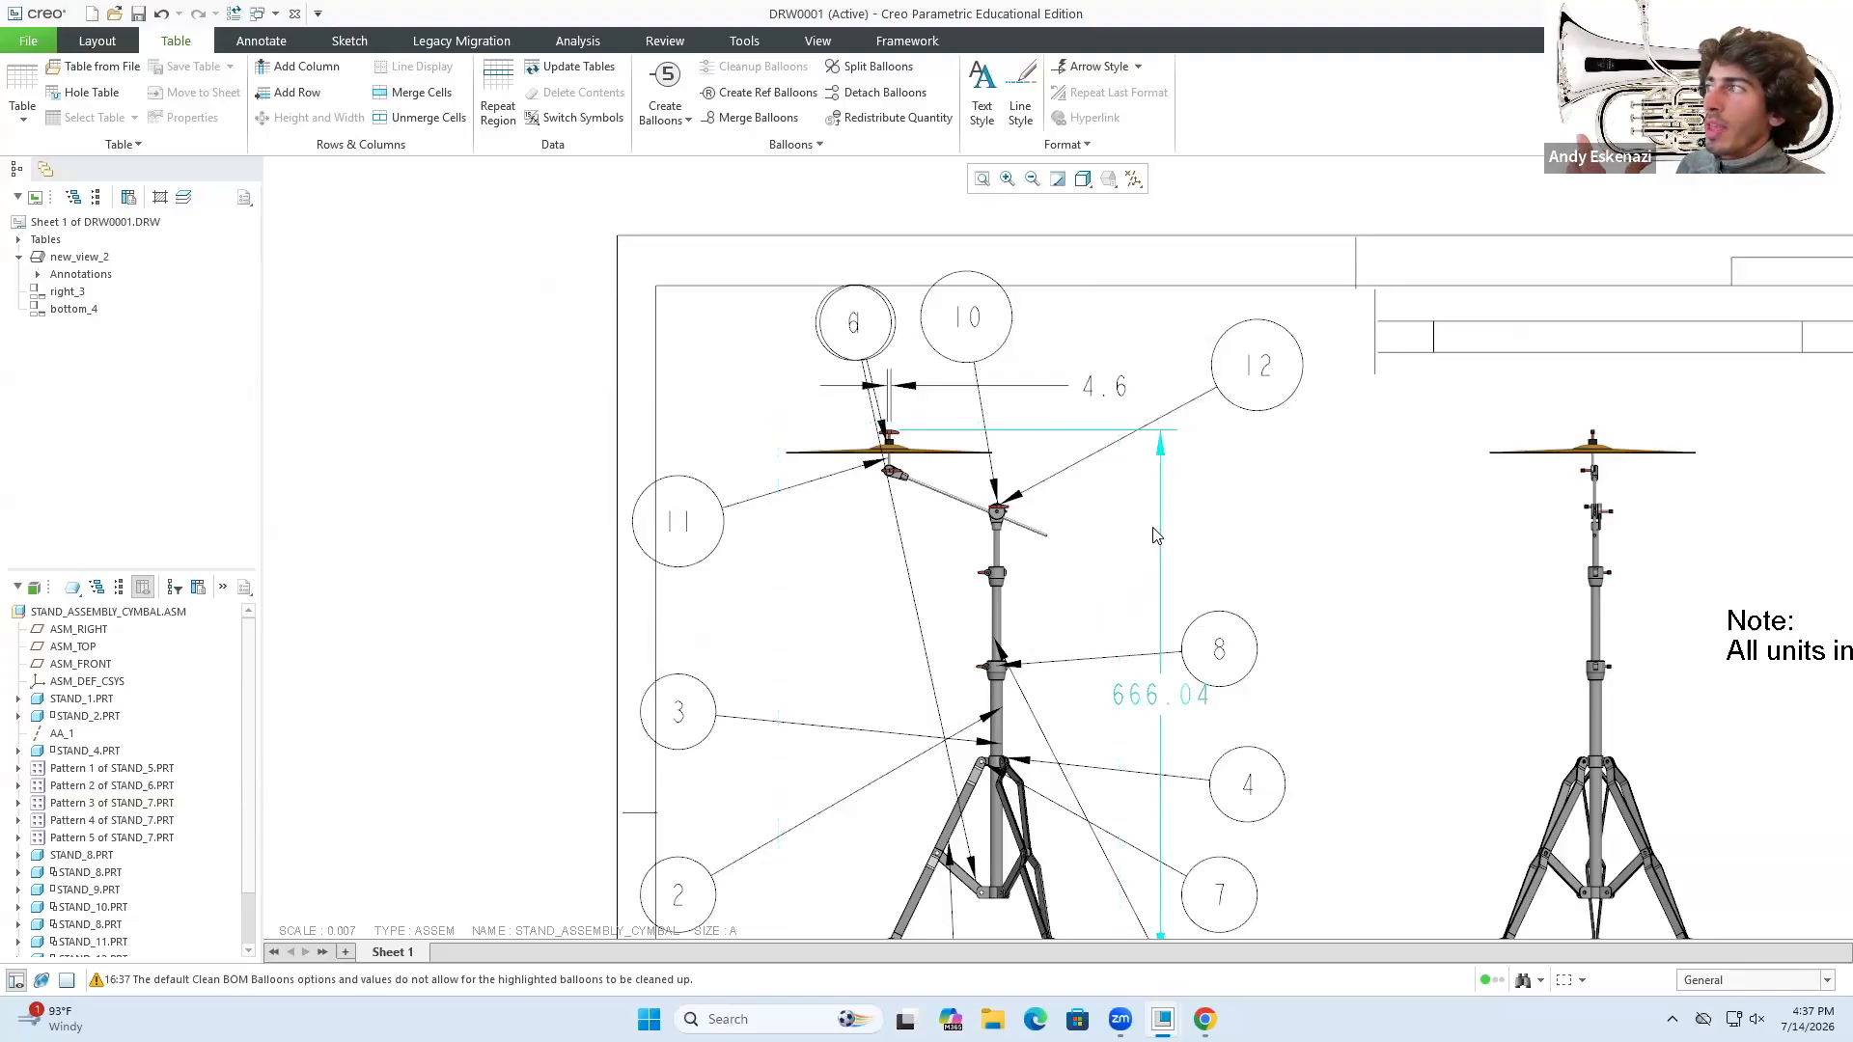
- Separate balloon 1 from the overlapping balloon 6, placing it to the left of the cymbal above balloon 11
click(1107, 390)
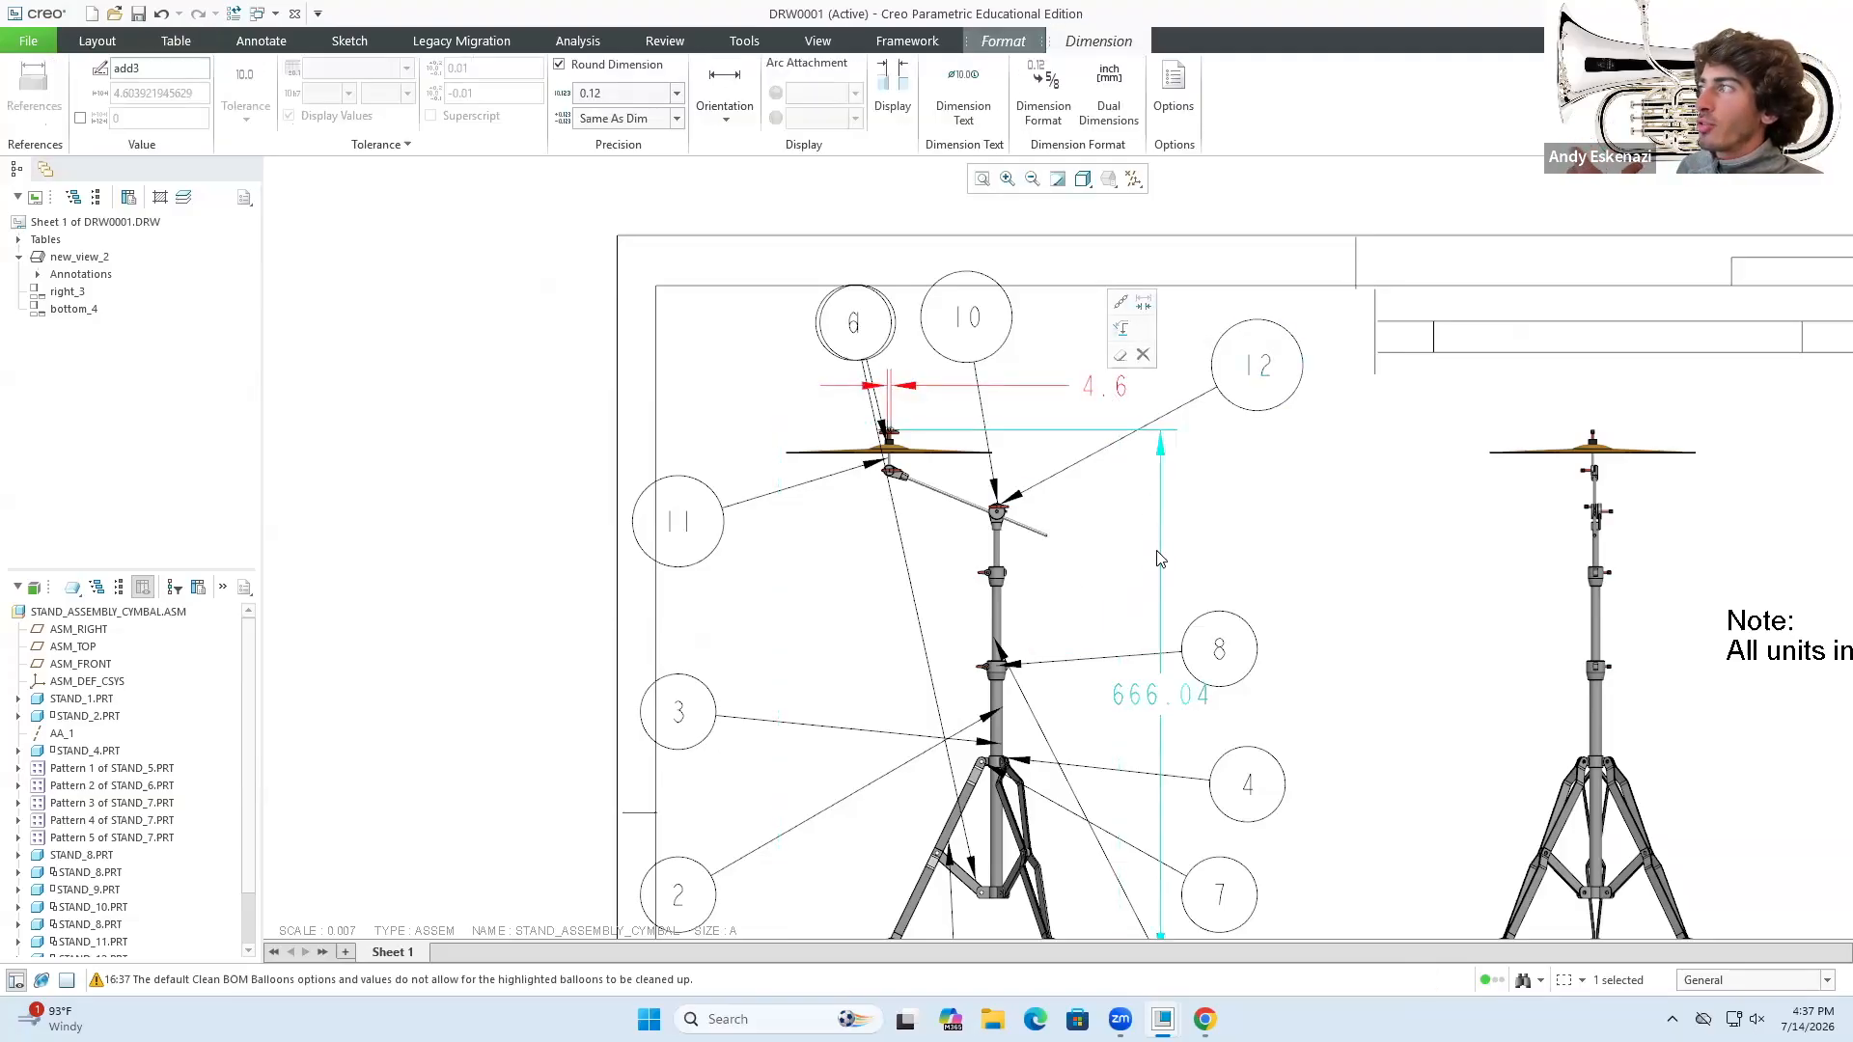
click(1147, 711)
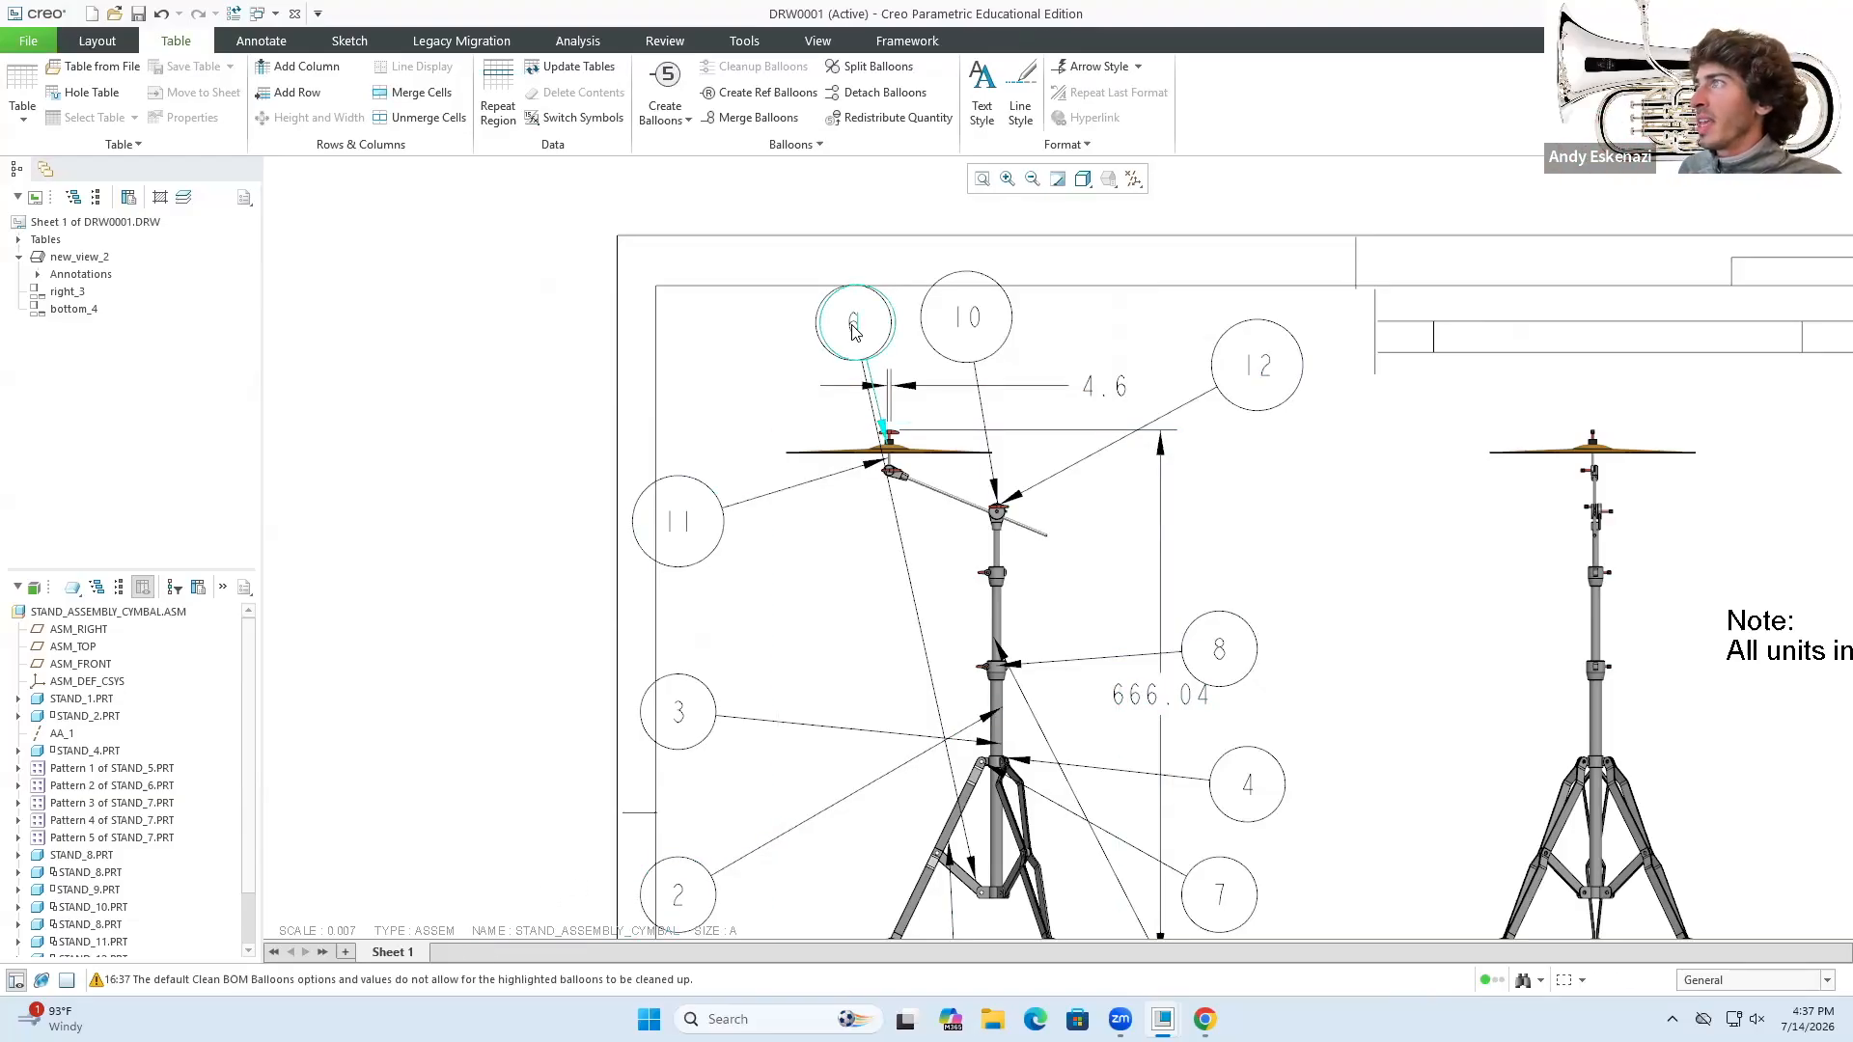
click(828, 354)
scroll(825, 352, up, 3)
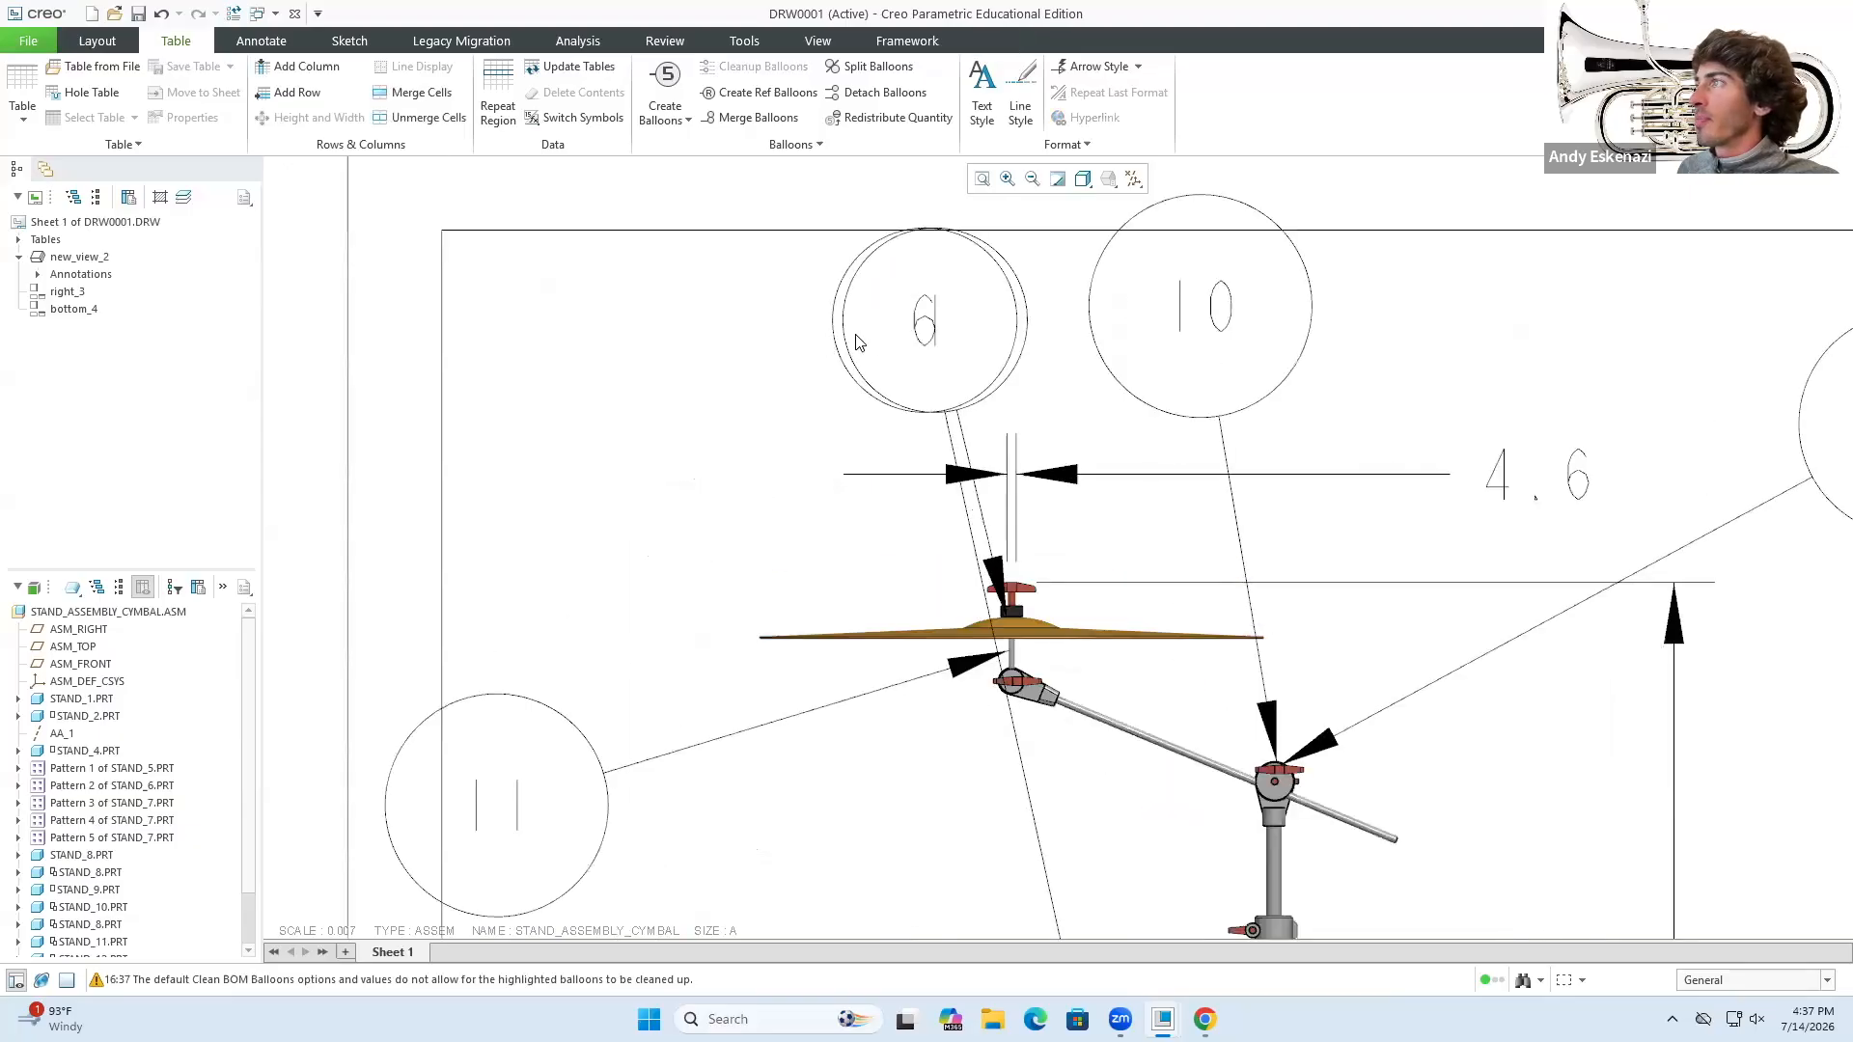
drag(918, 314, 608, 453)
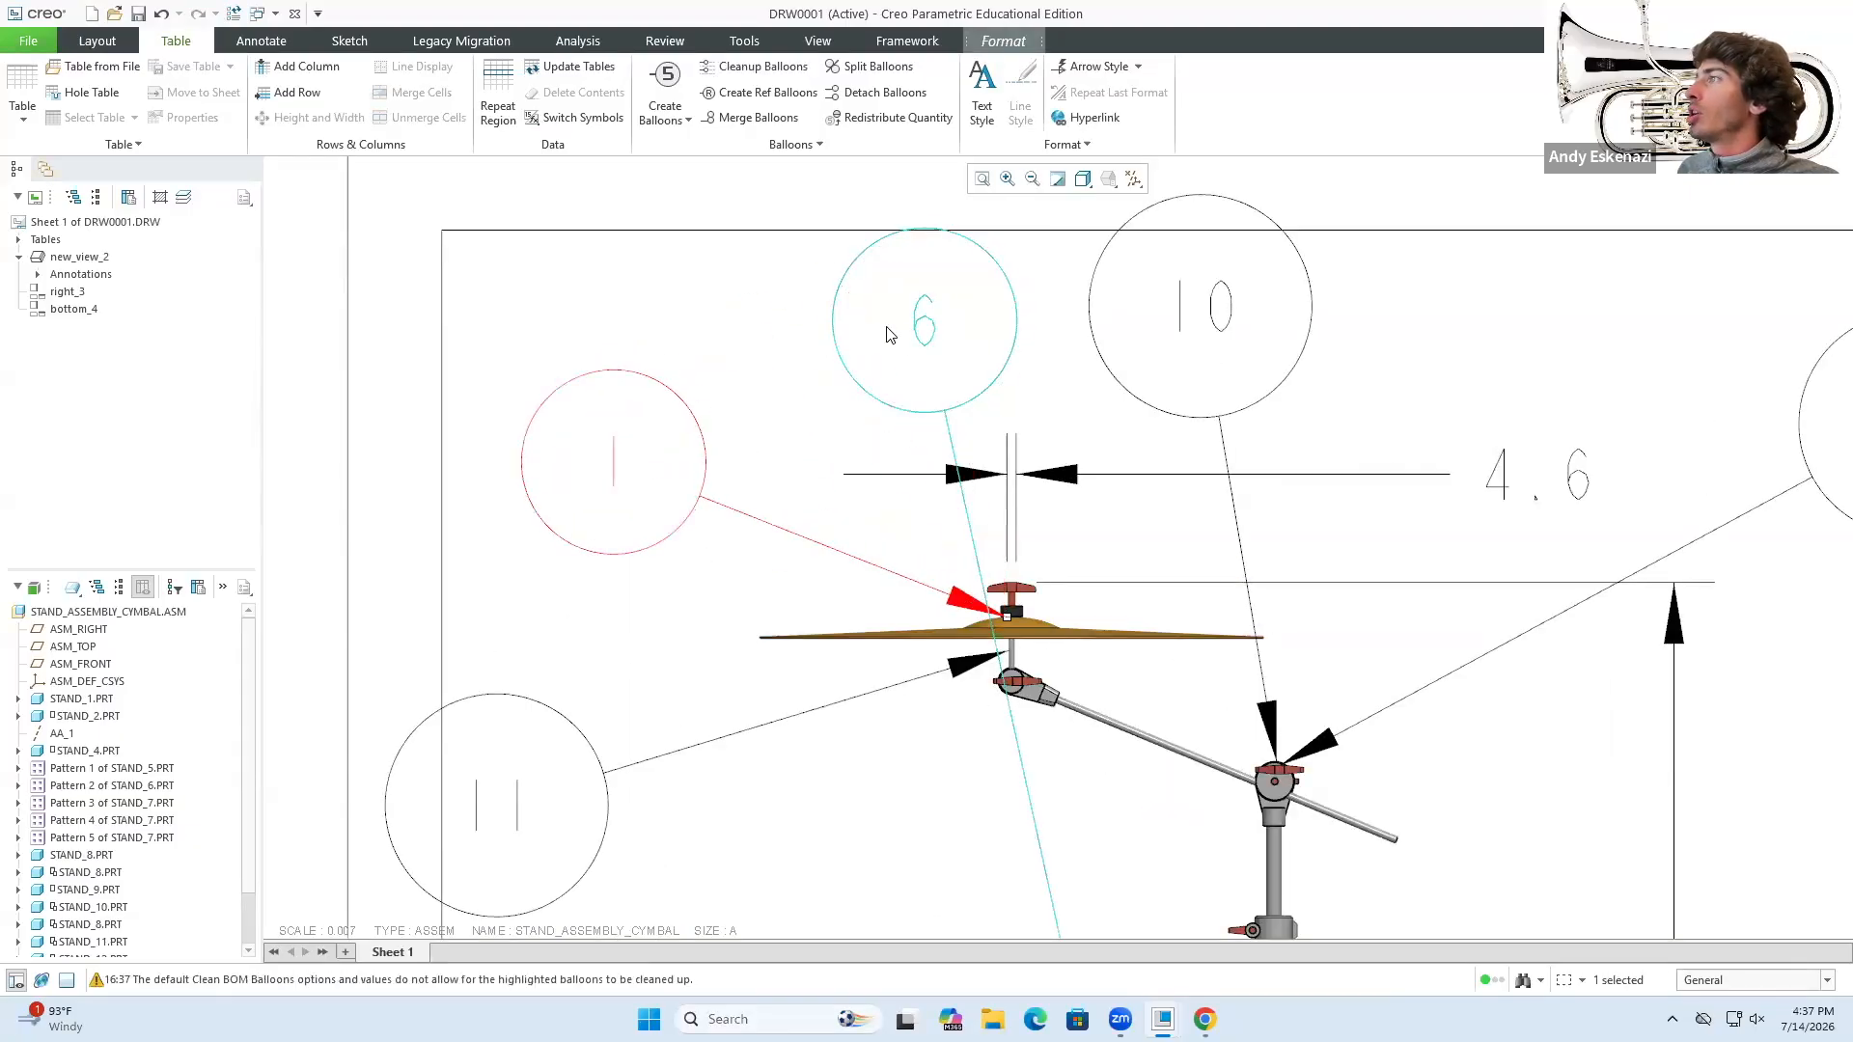
- Look over the whole sheet, checking the balloon arrangement around the front view, the other views and the parts table
scroll(793, 583, down, 5)
scroll(868, 591, up, 2)
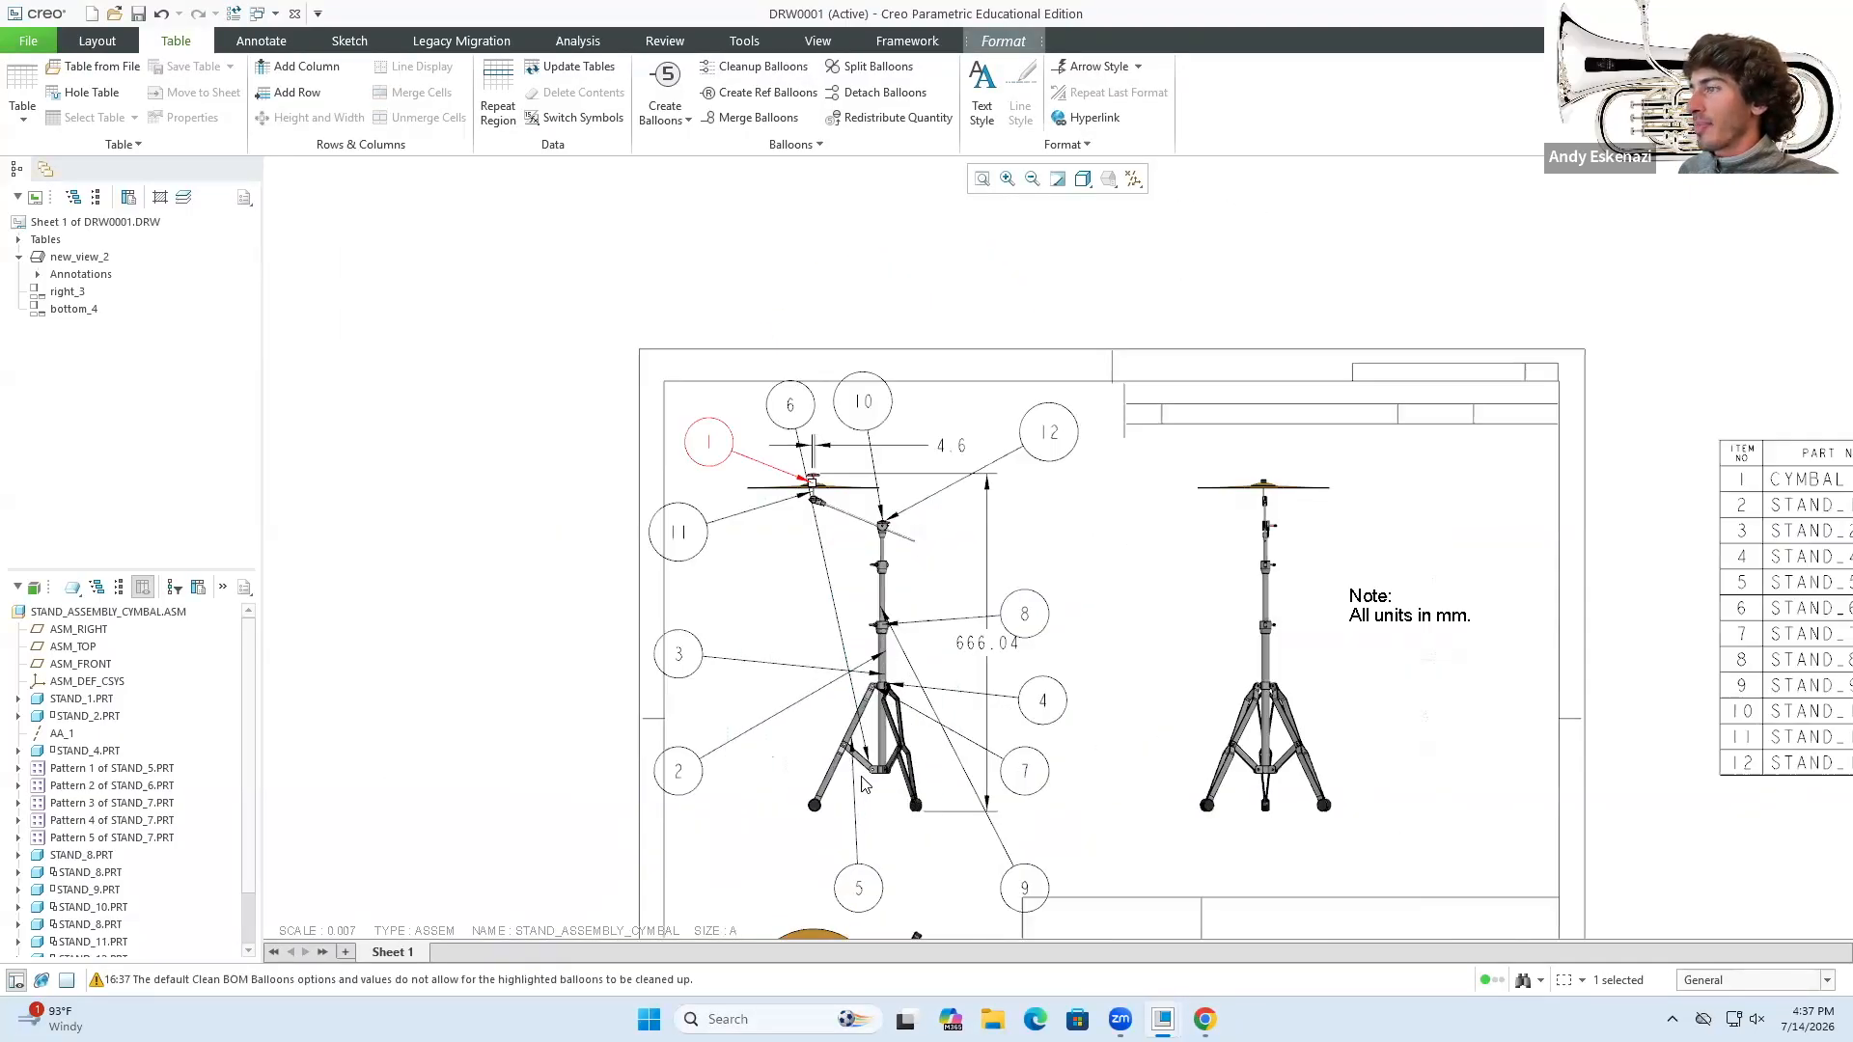
scroll(790, 691, down, 4)
scroll(881, 848, down, 1)
scroll(848, 798, up, 2)
scroll(965, 691, up, 2)
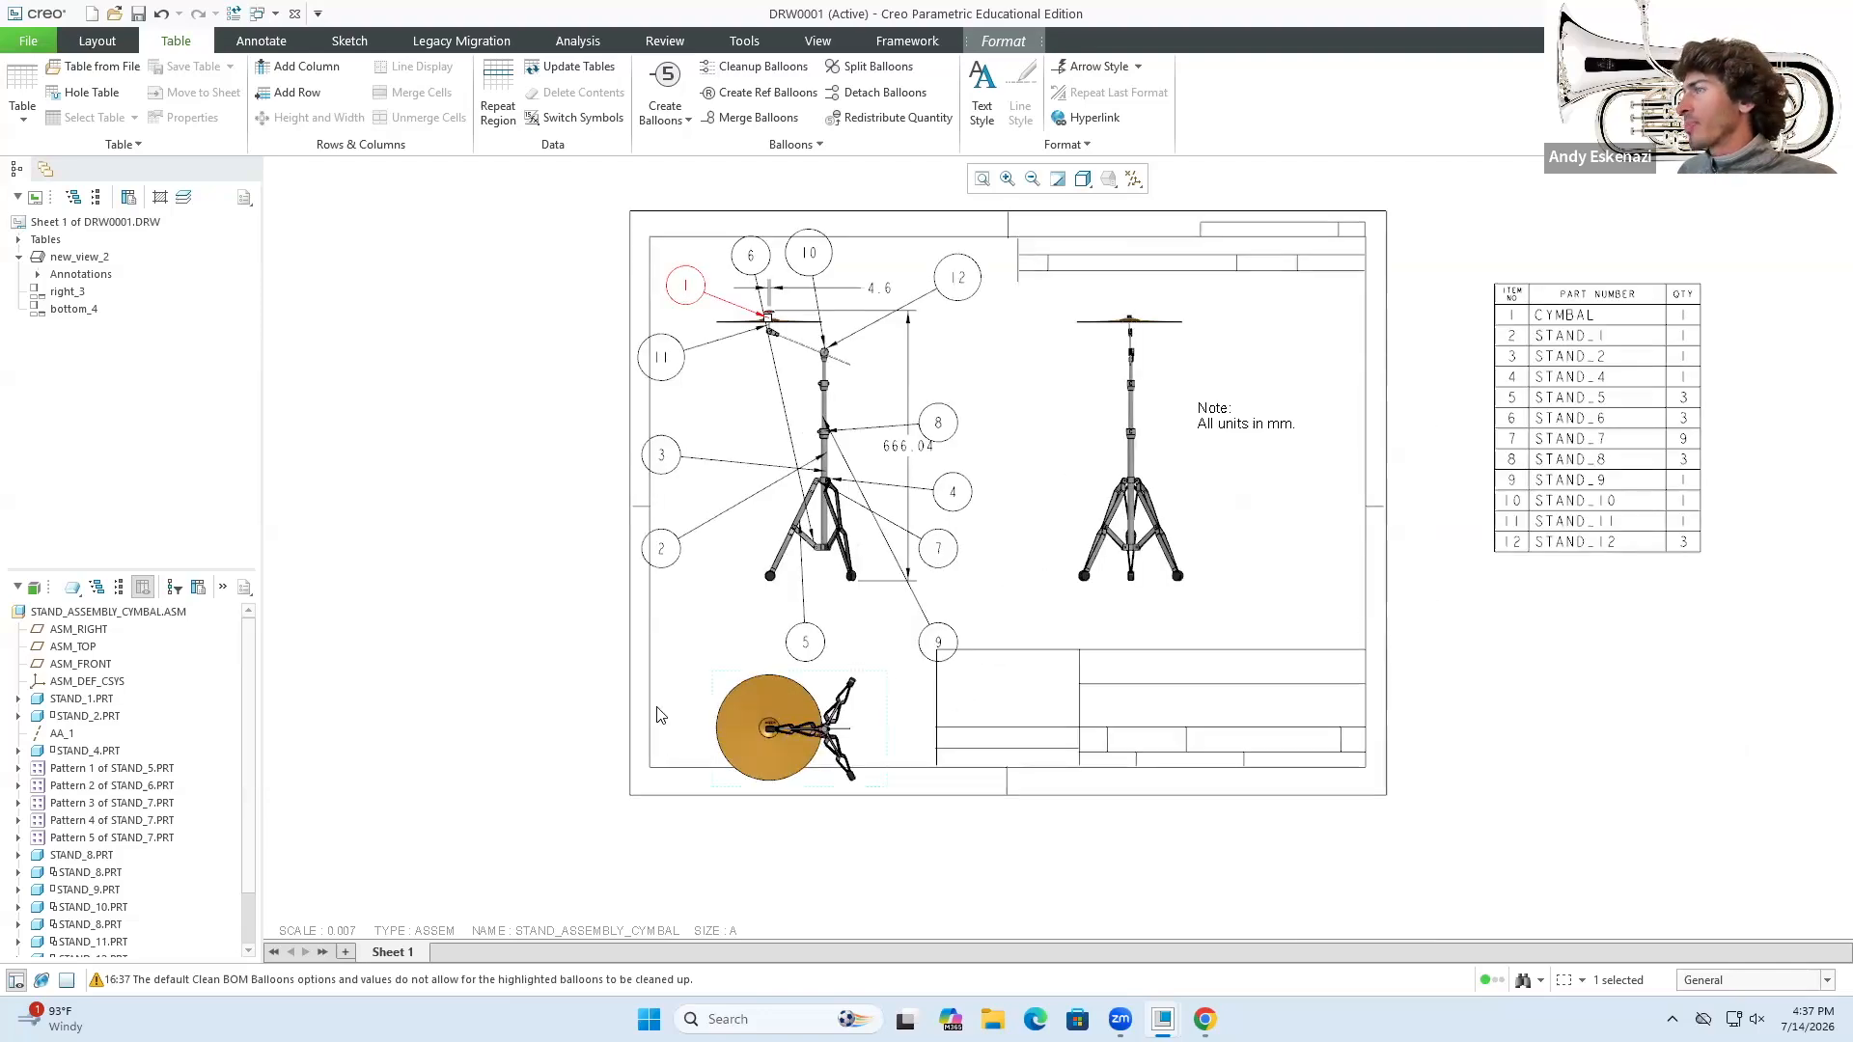
scroll(752, 748, down, 1)
click(458, 285)
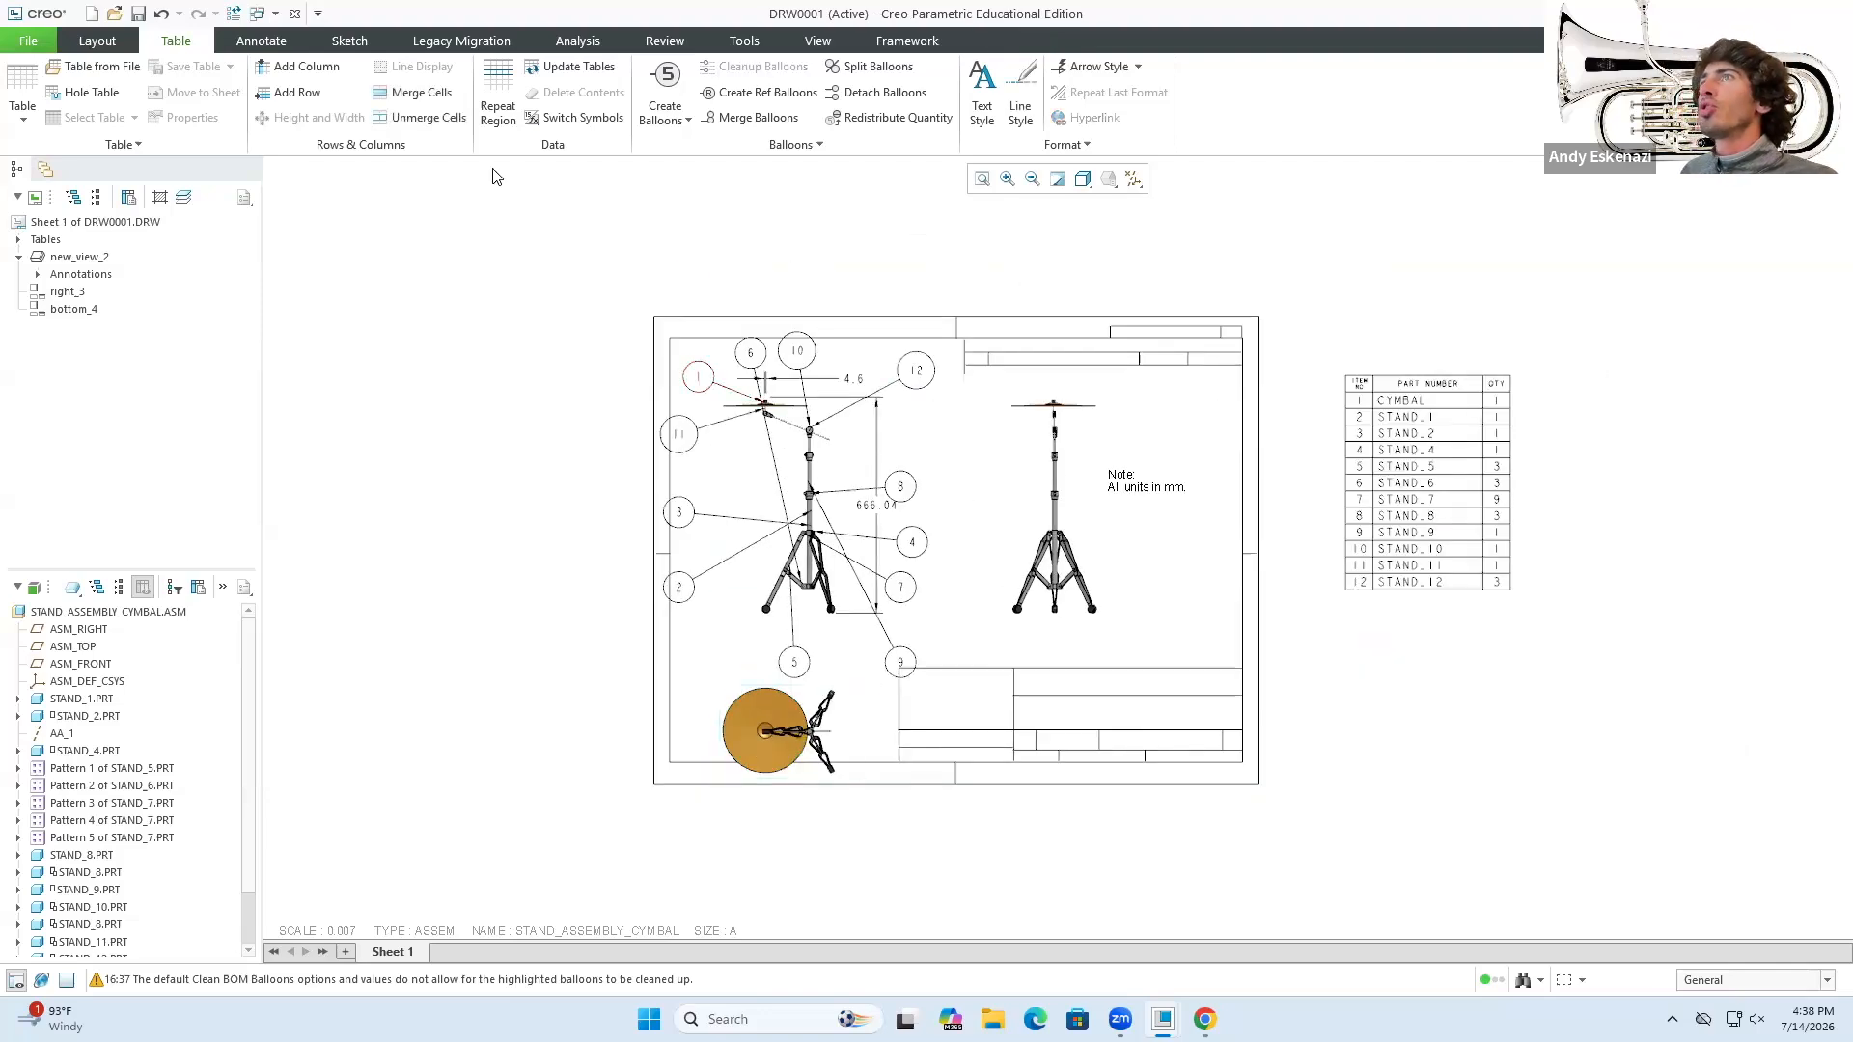
click(22, 108)
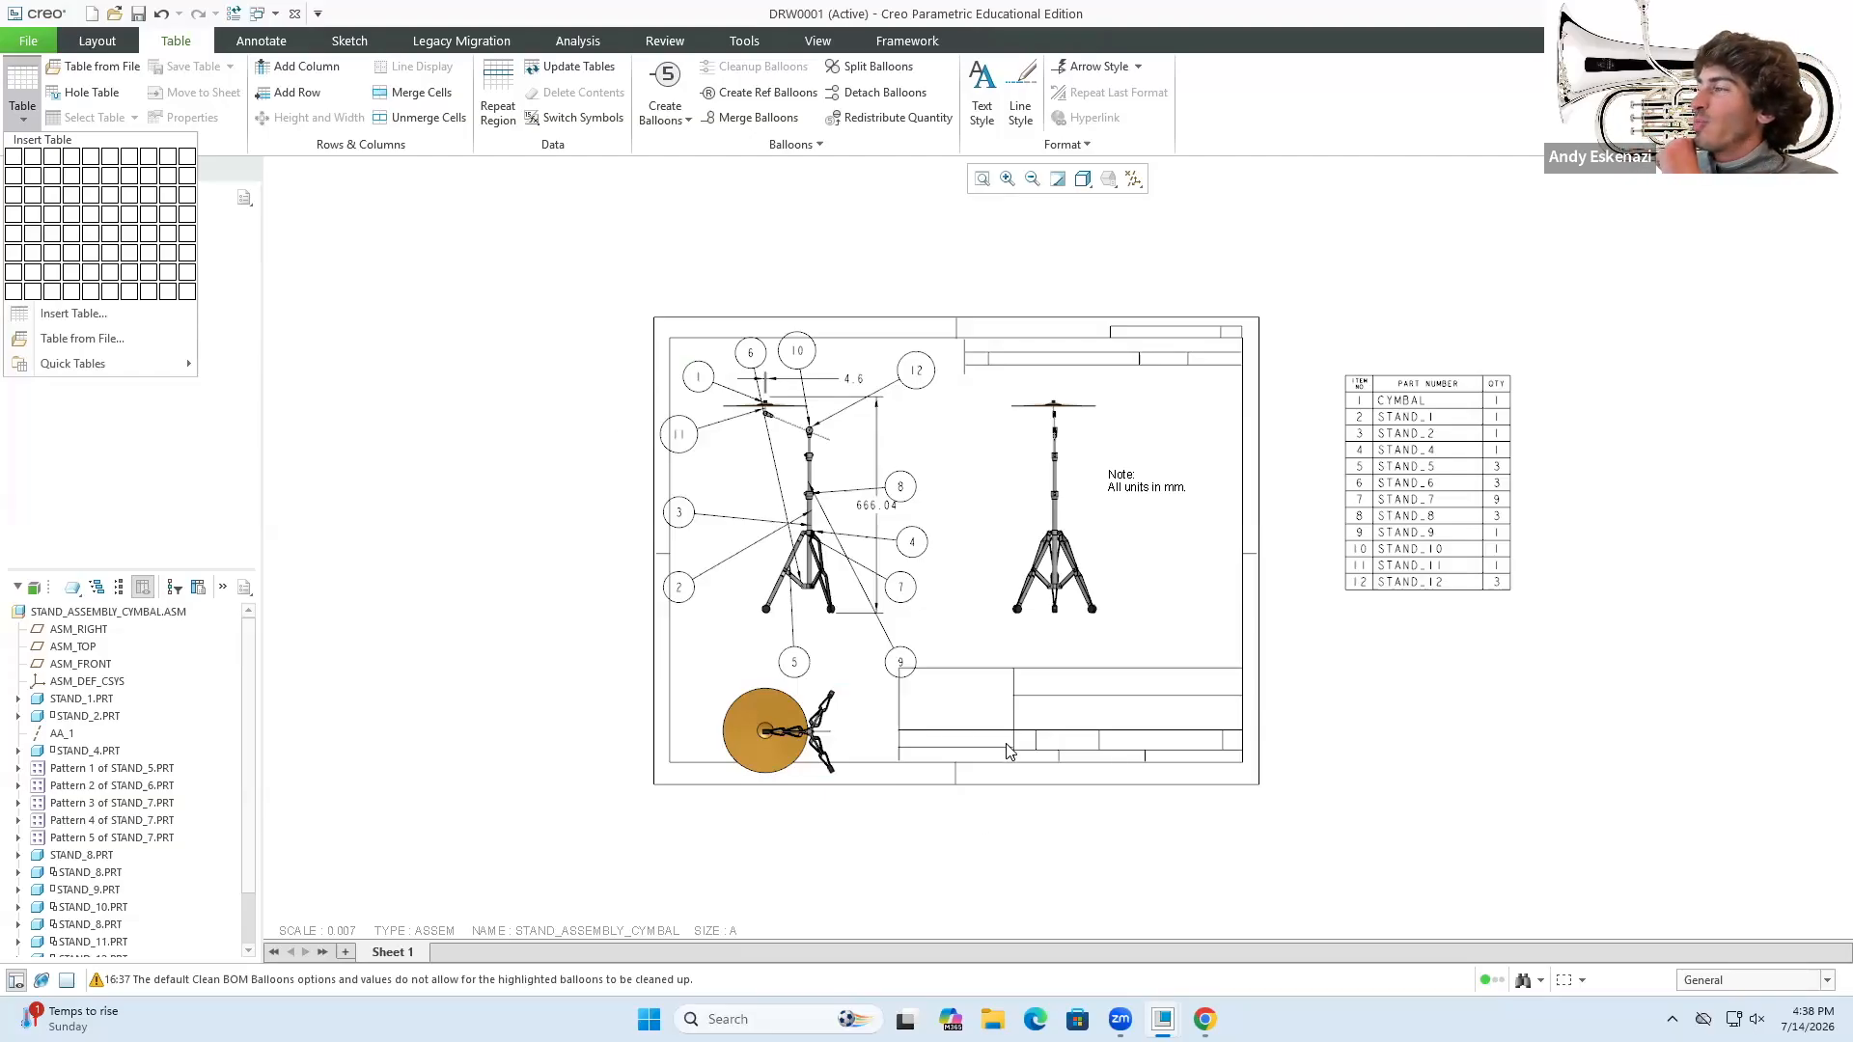
click(1017, 778)
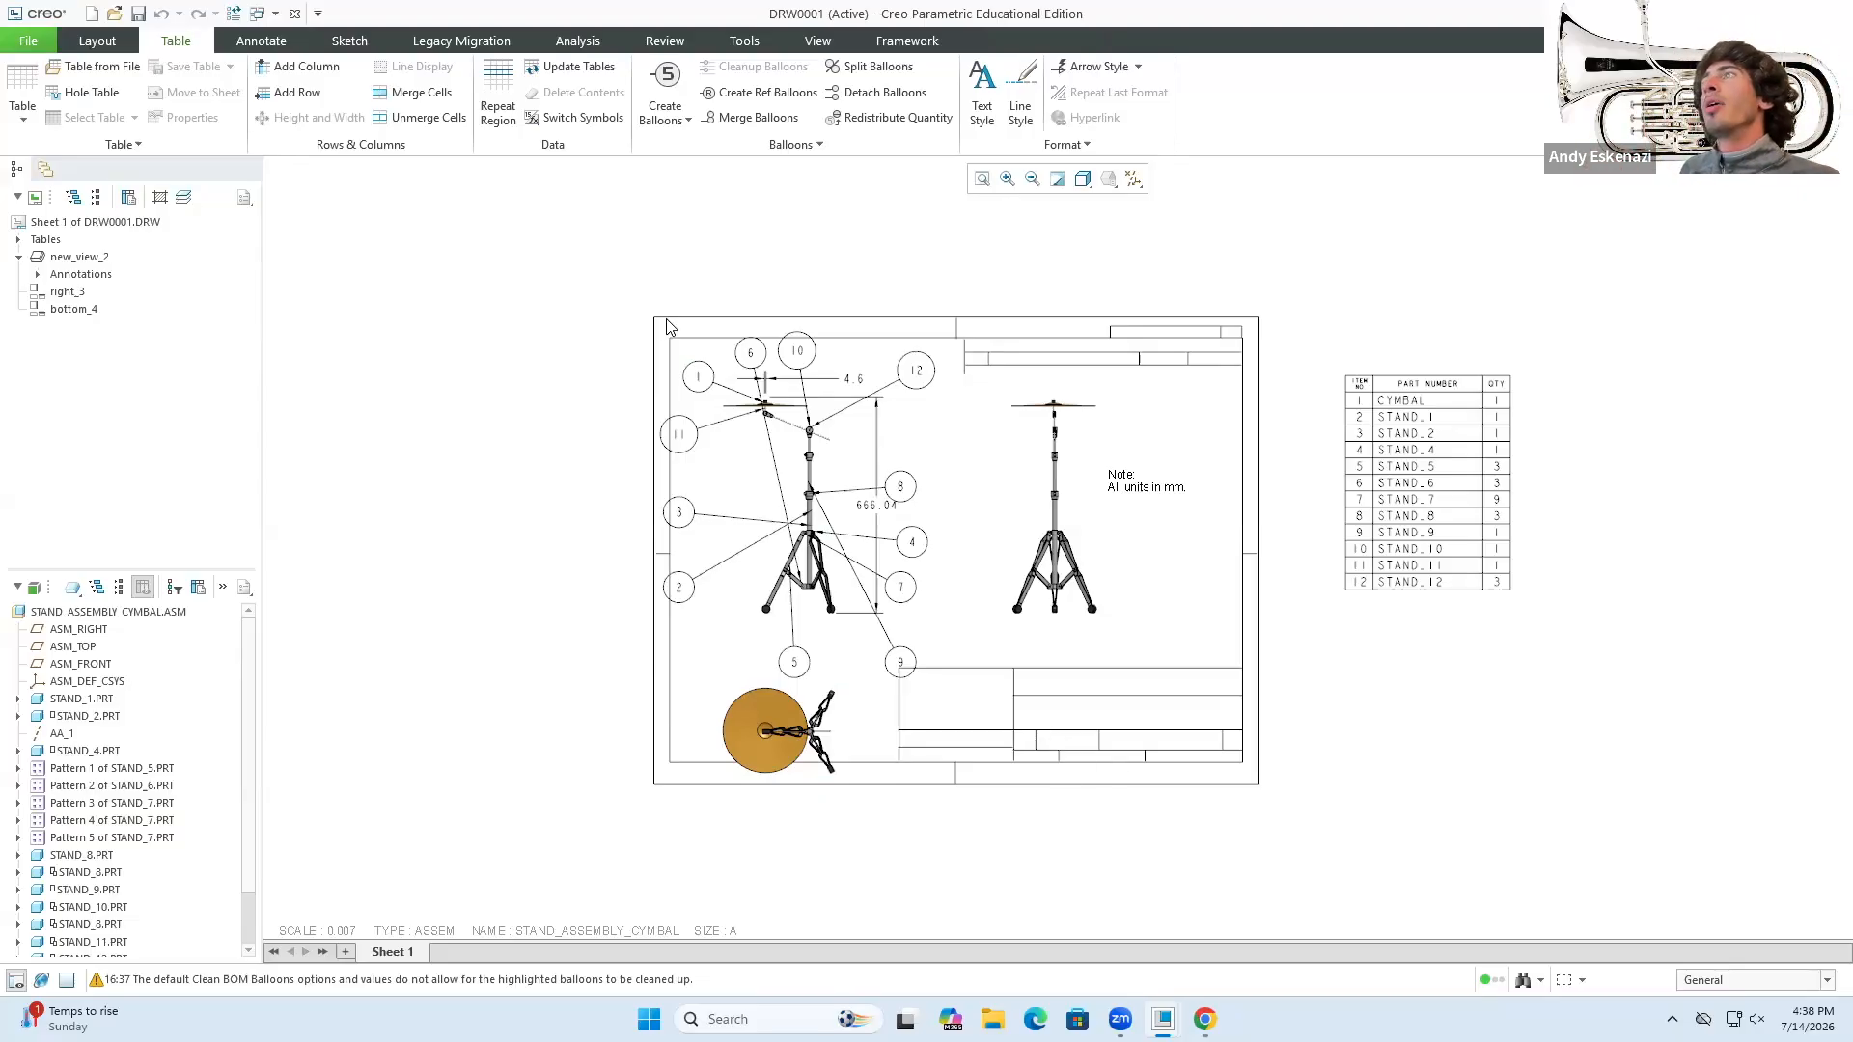
- Add a leader note reading "This is a cymbal" attached to the cymbal in the side view, placing the text above and beside it
click(267, 42)
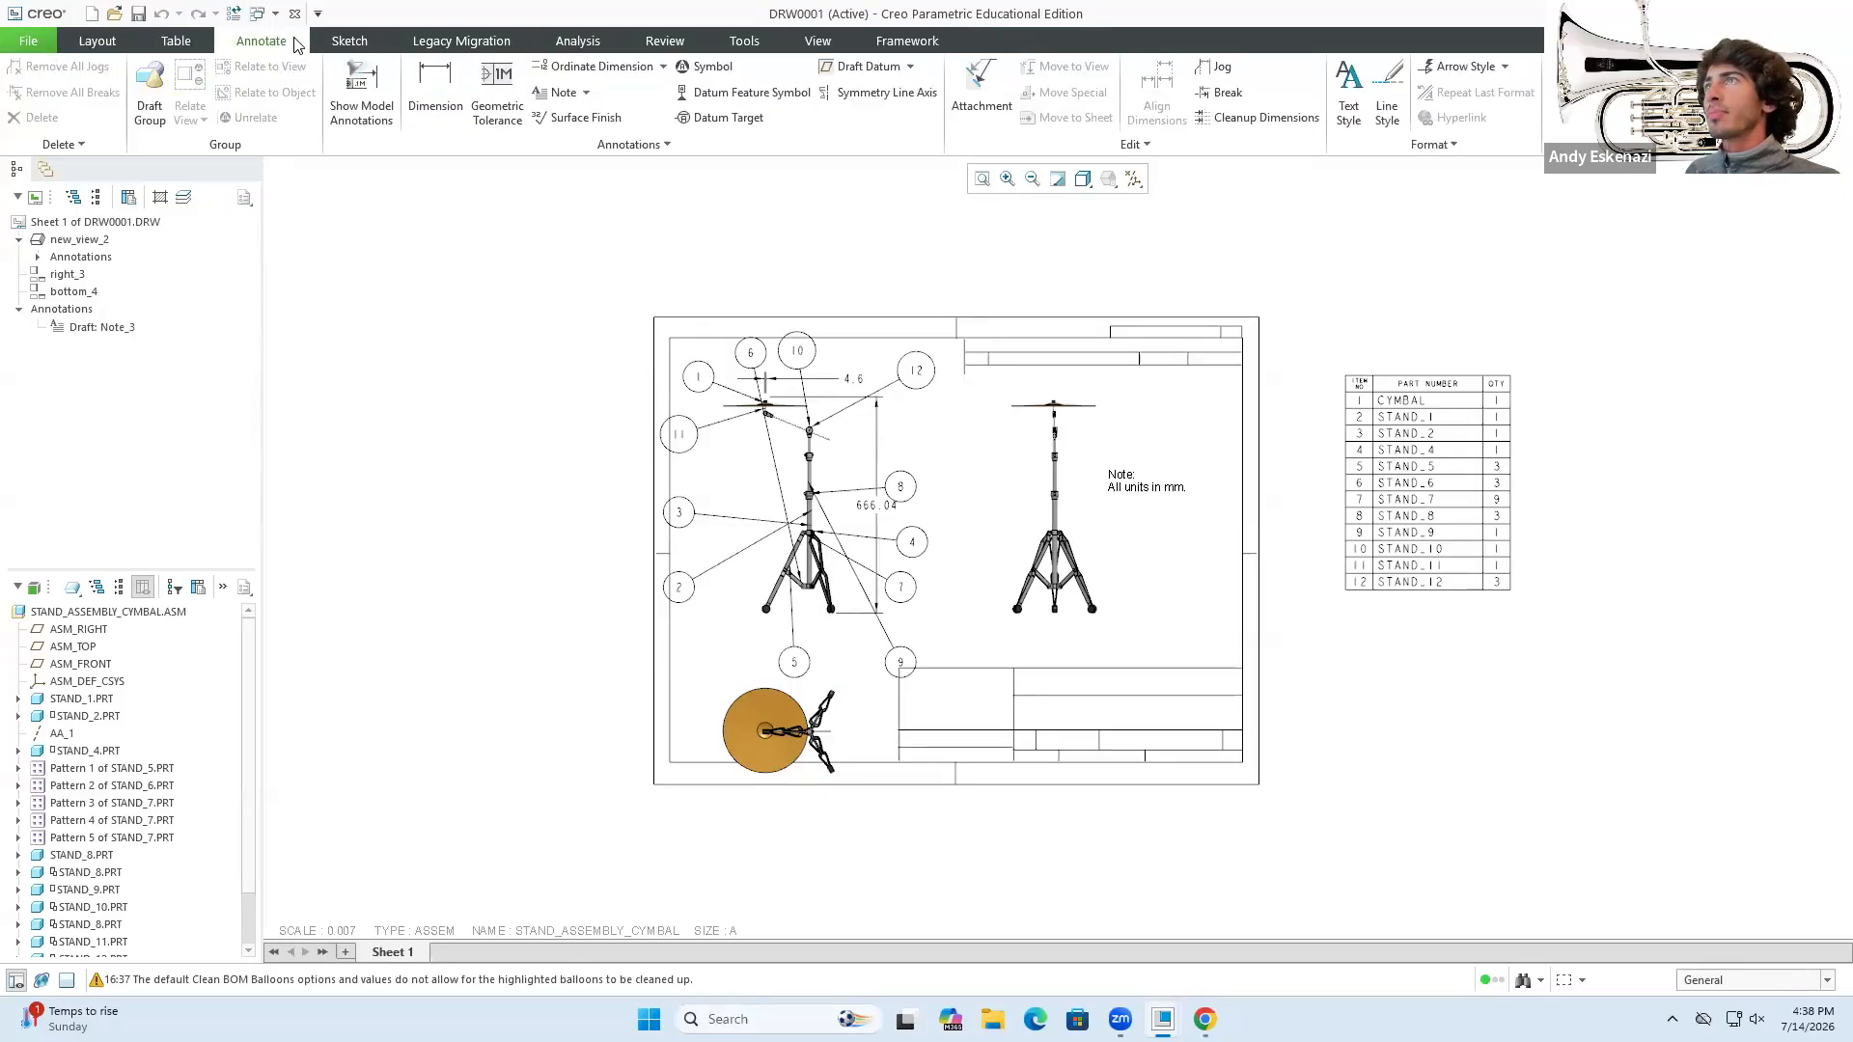
scroll(879, 439, up, 3)
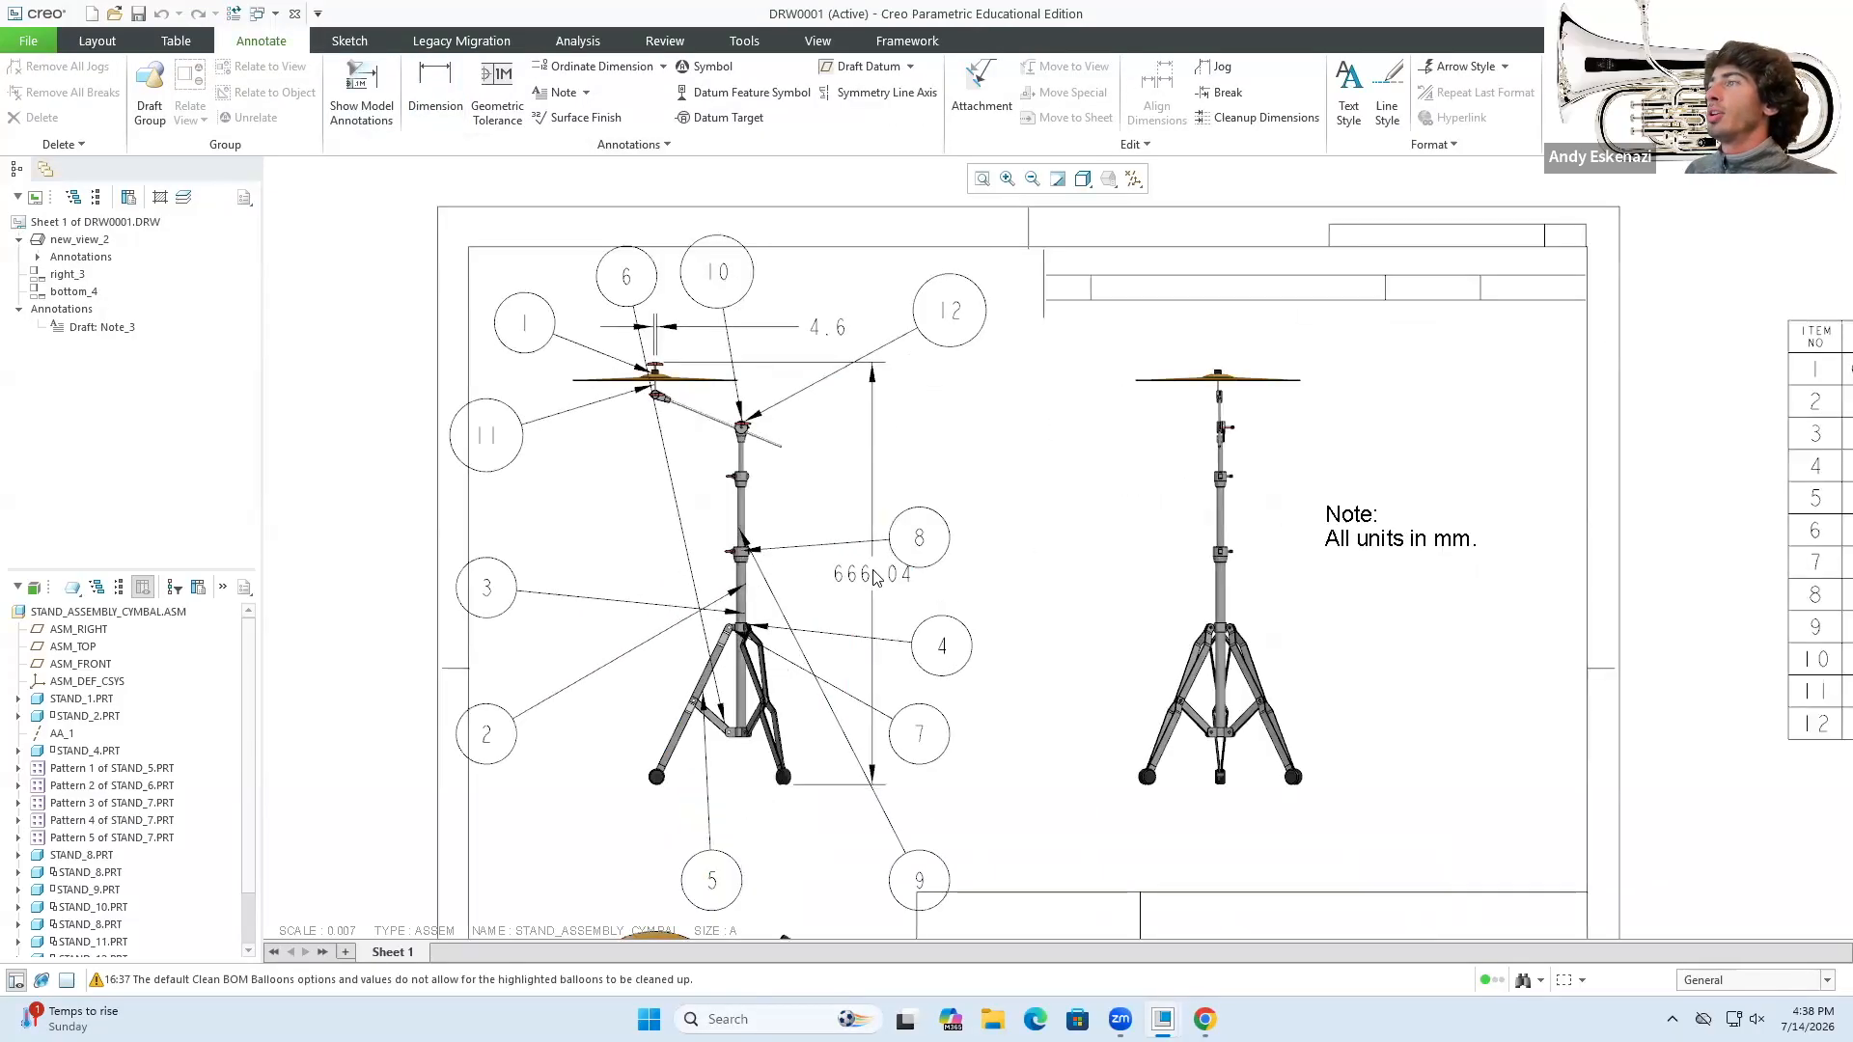
click(584, 93)
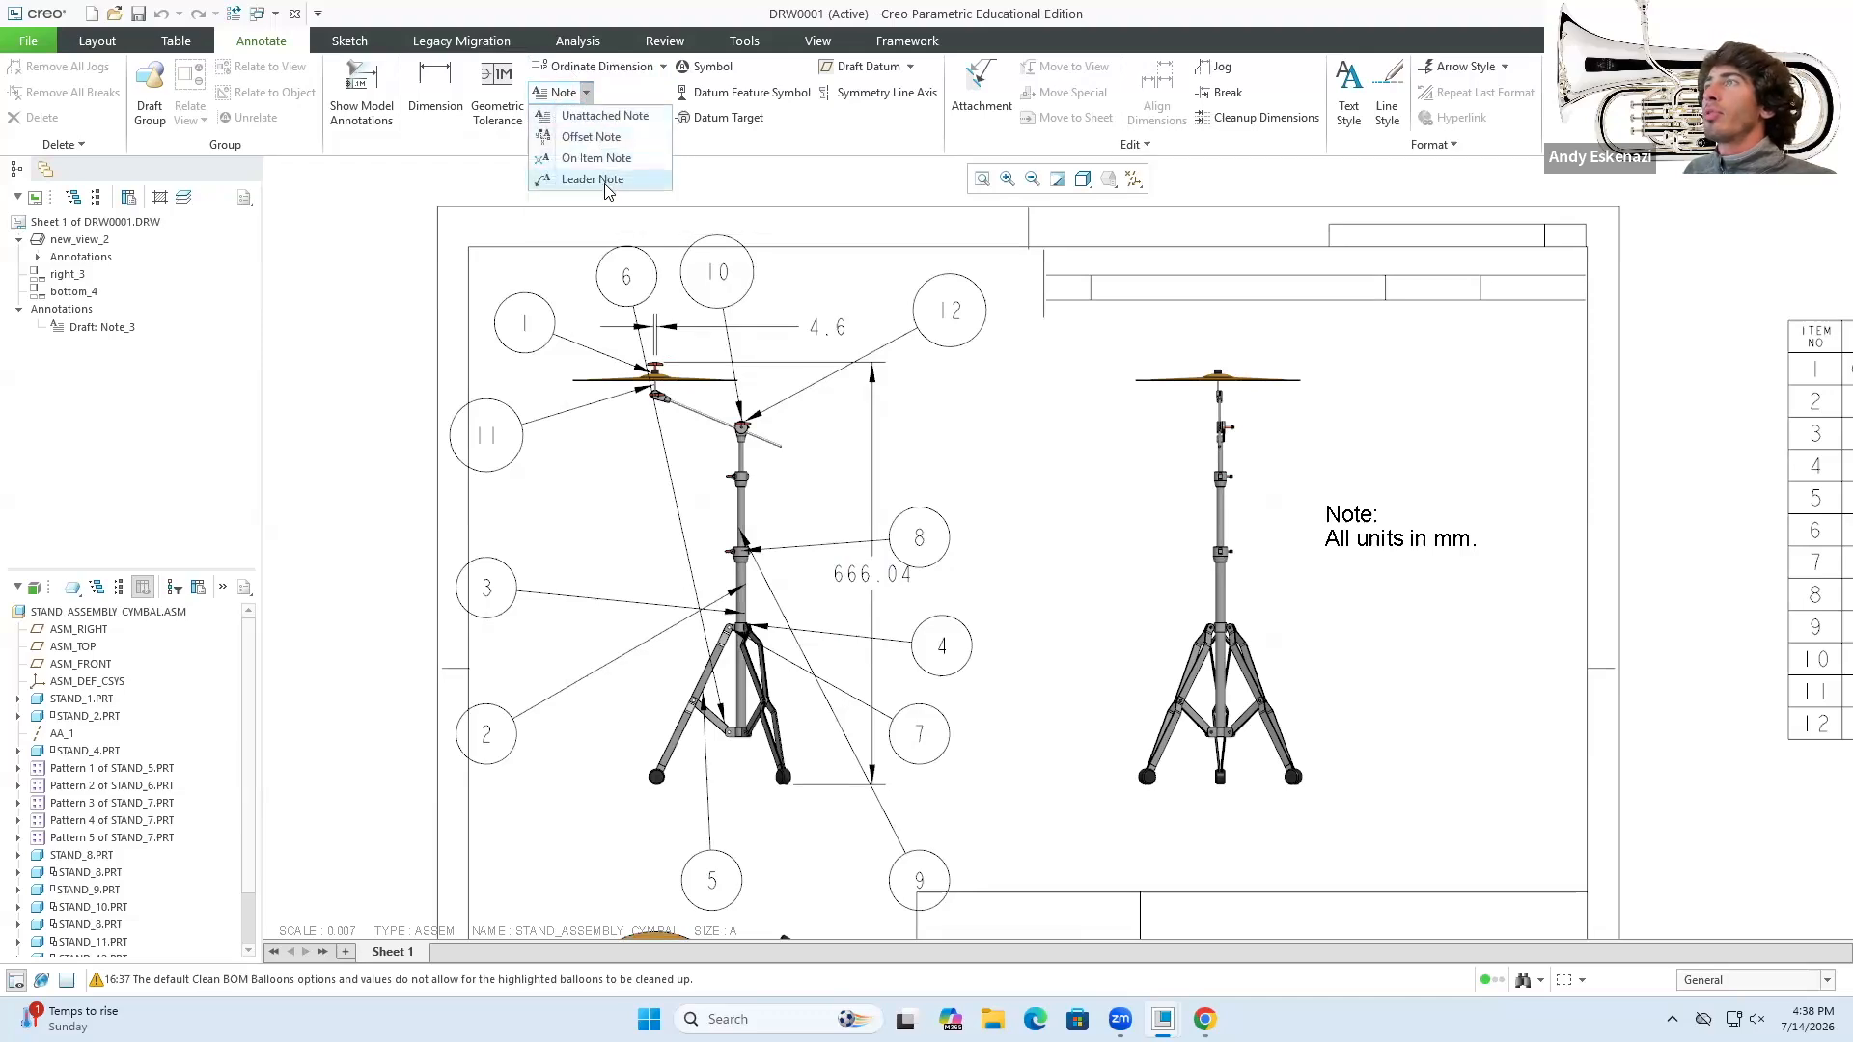
click(600, 180)
scroll(1317, 374, up, 5)
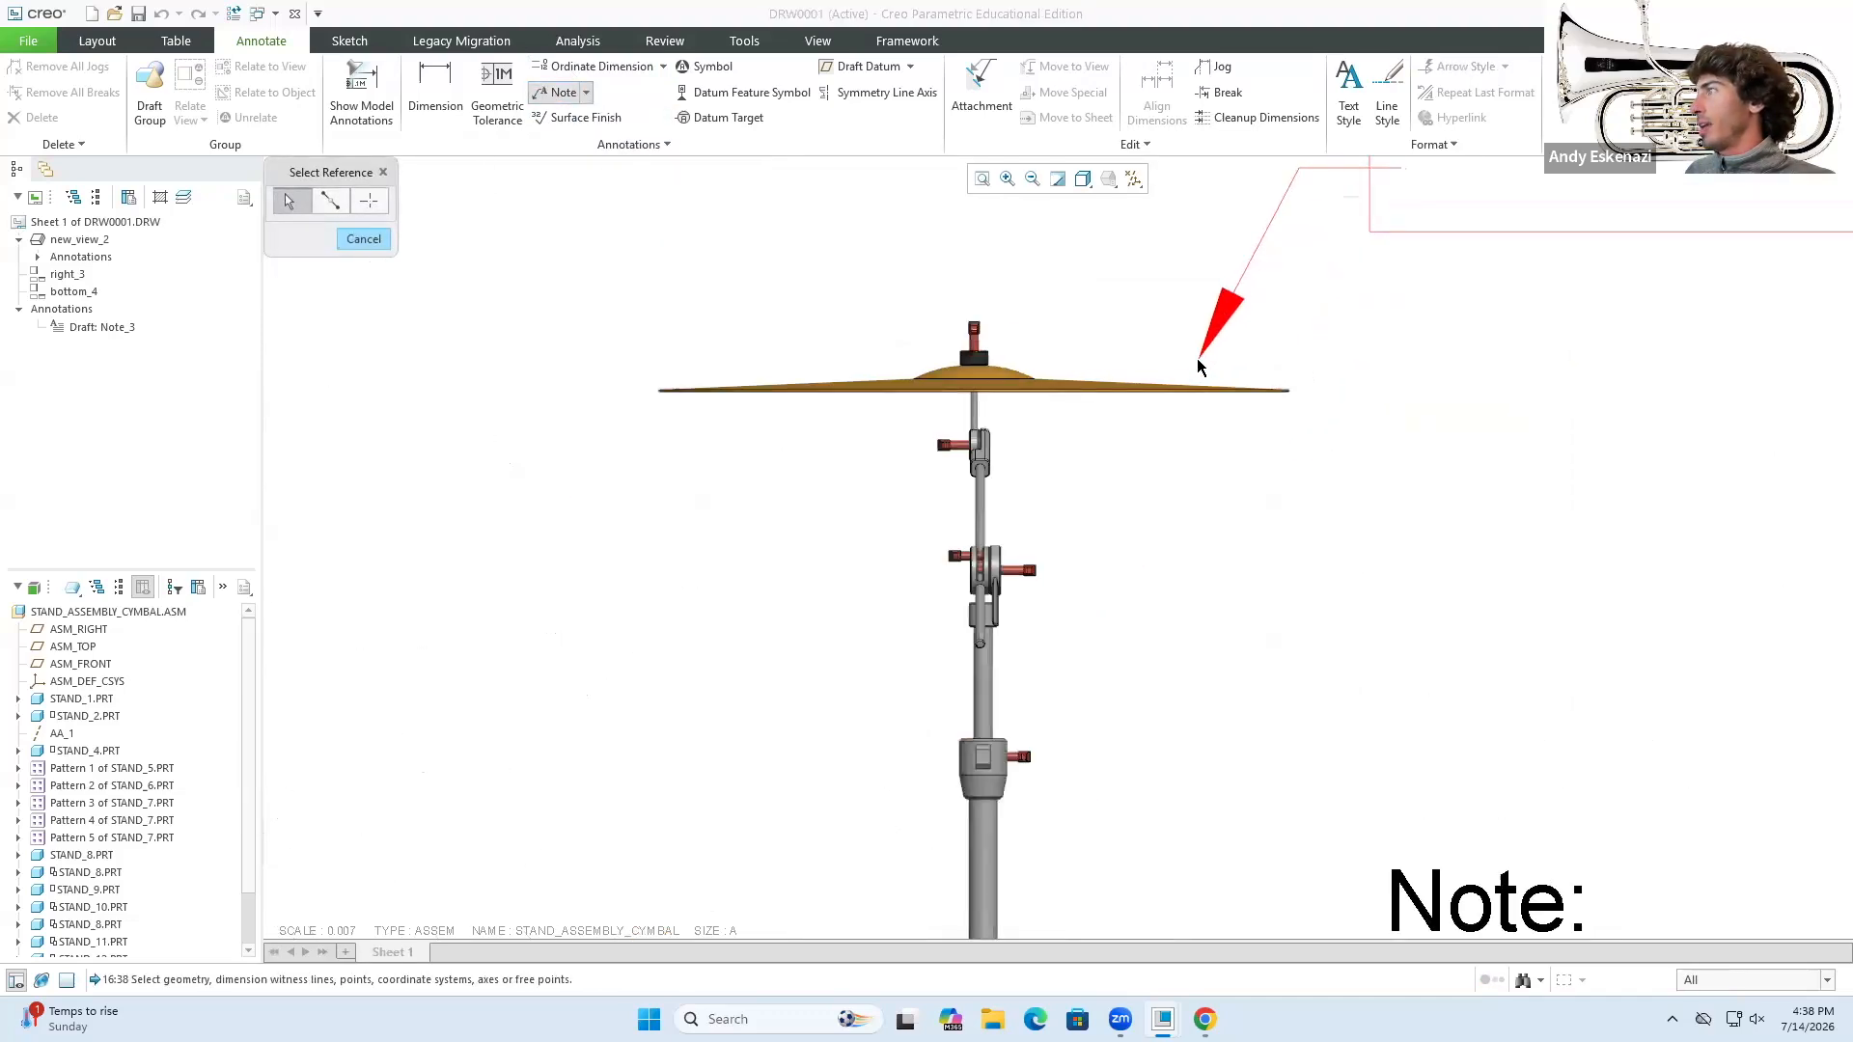
click(1072, 390)
scroll(1079, 391, down, 4)
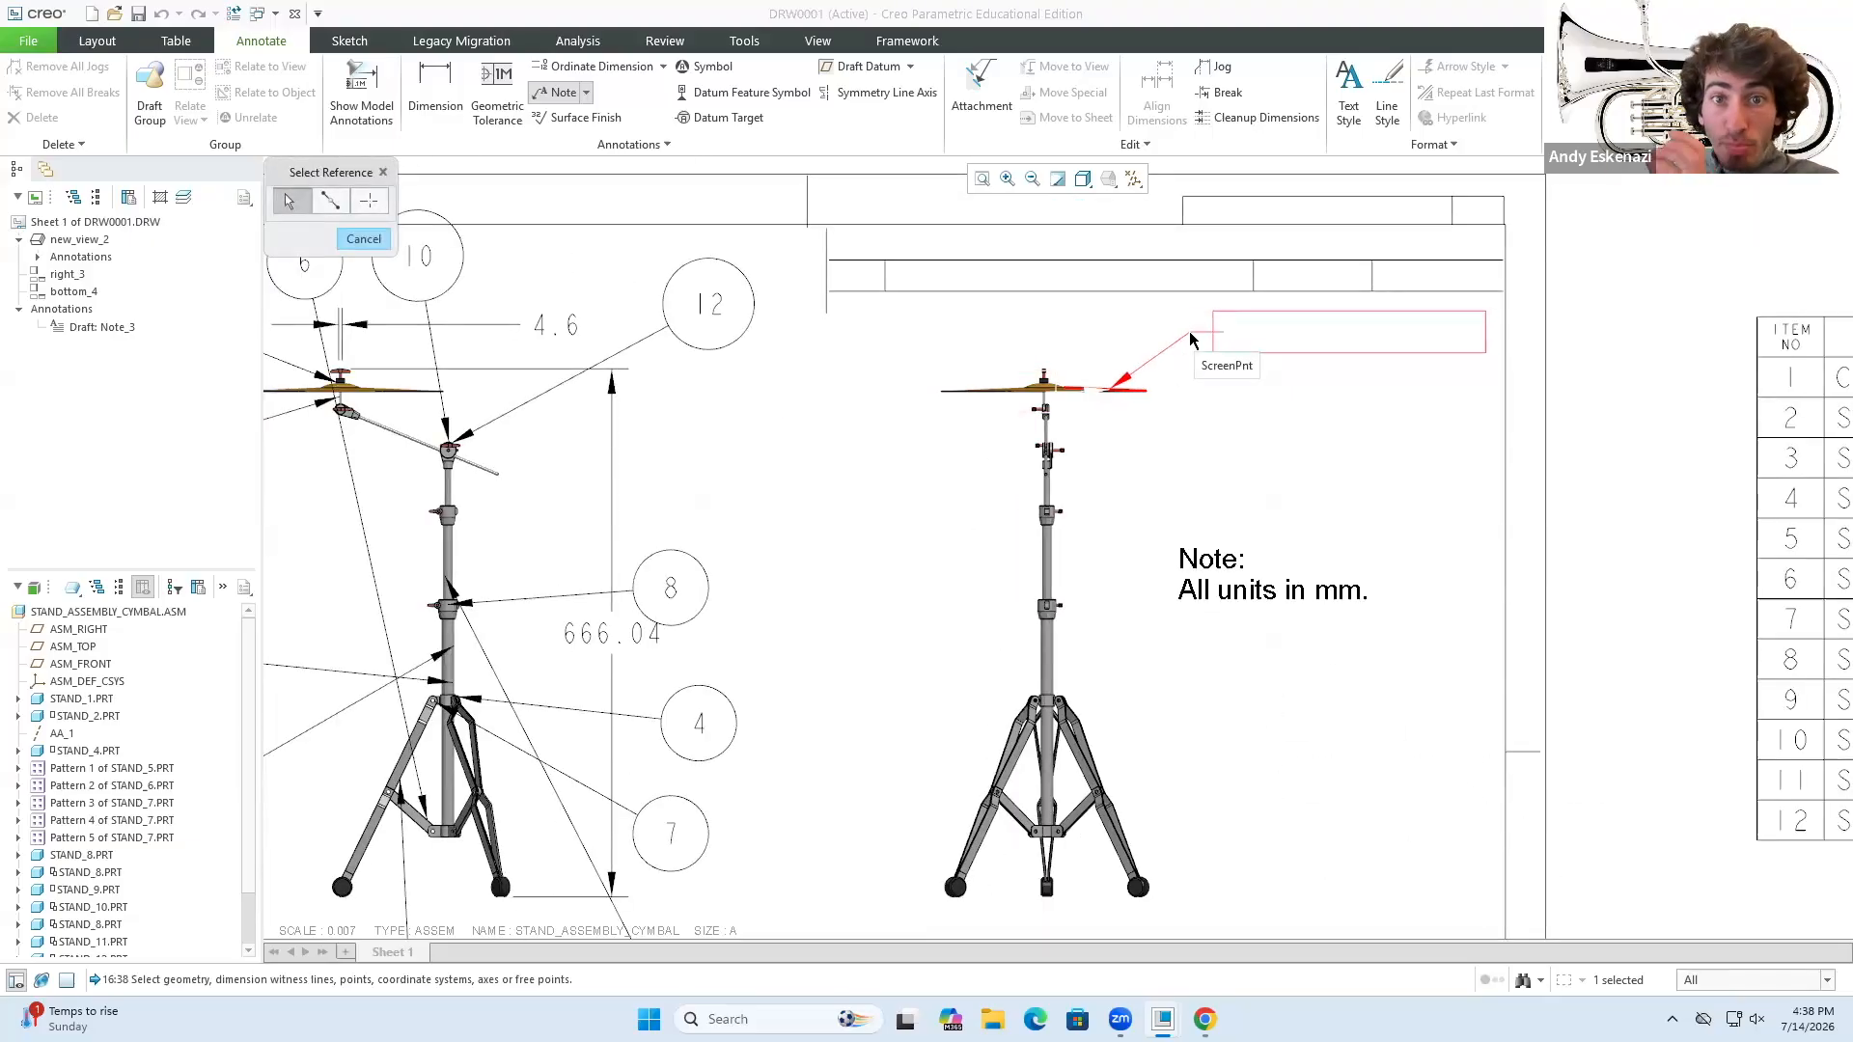
middle_click(1191, 338)
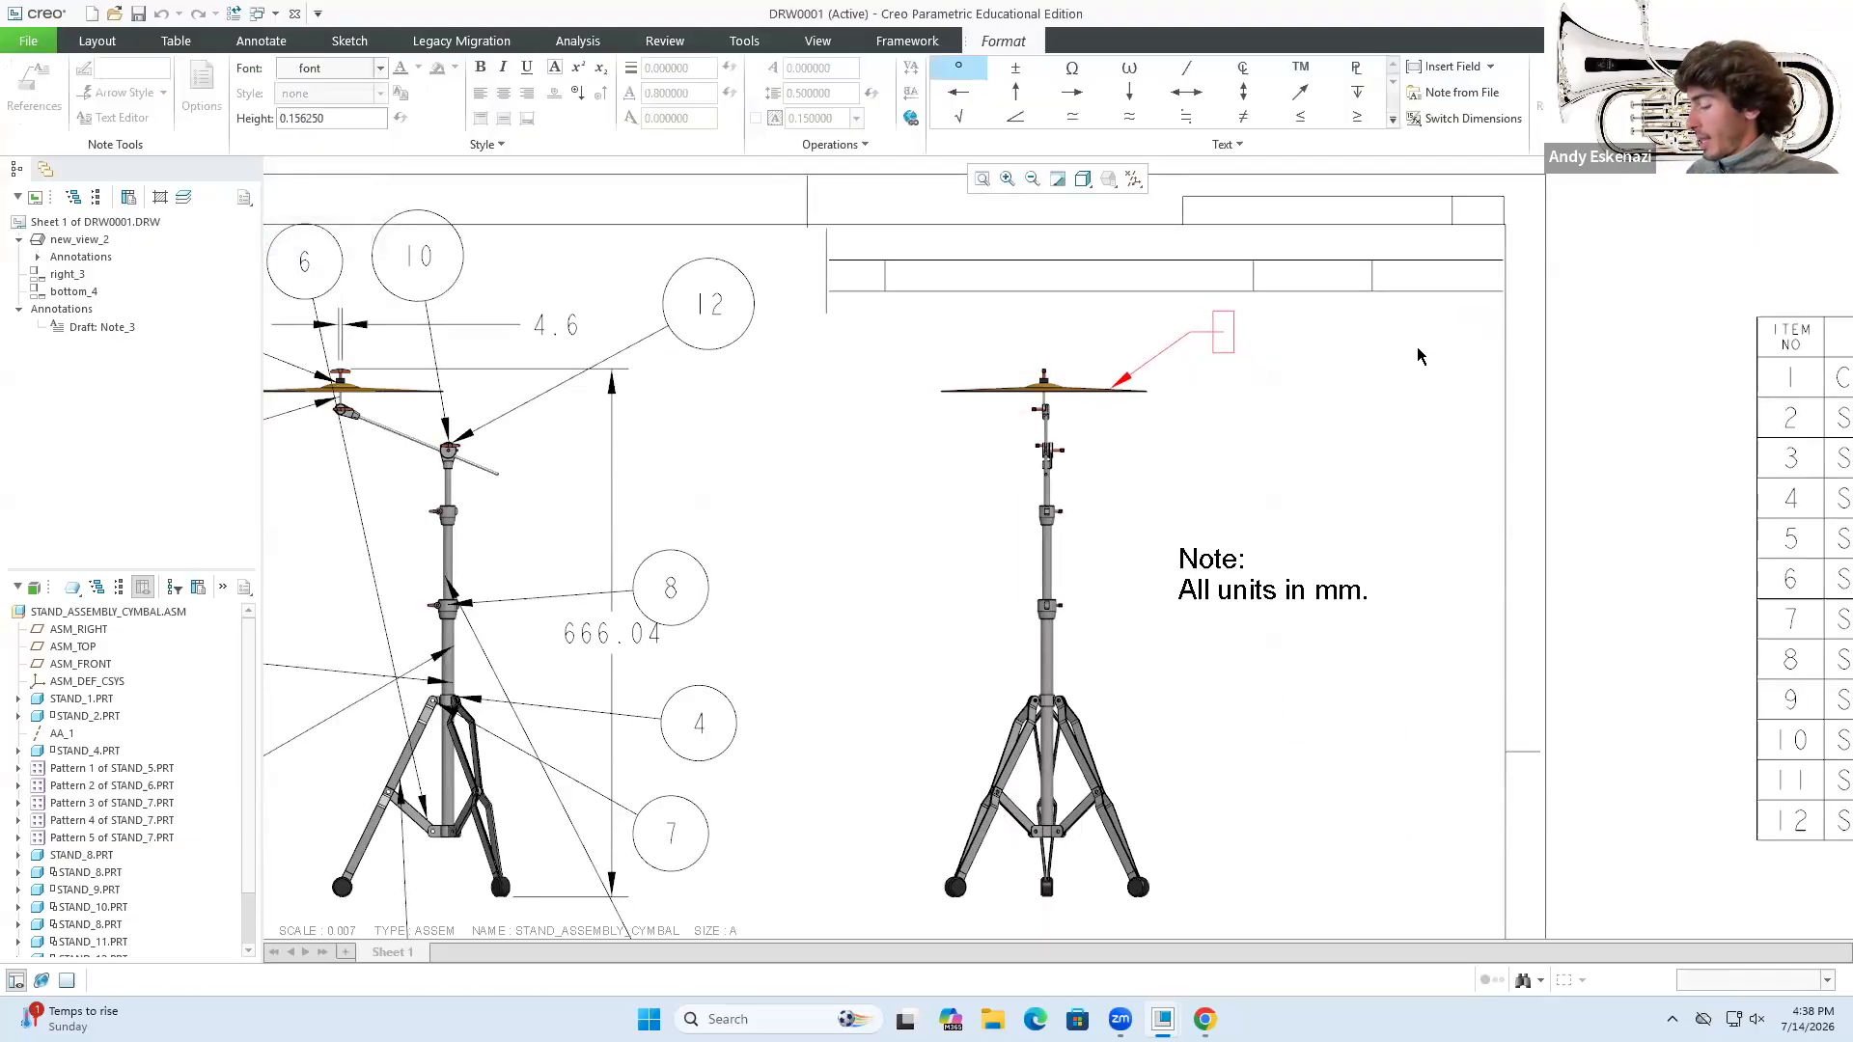
text(This is a)
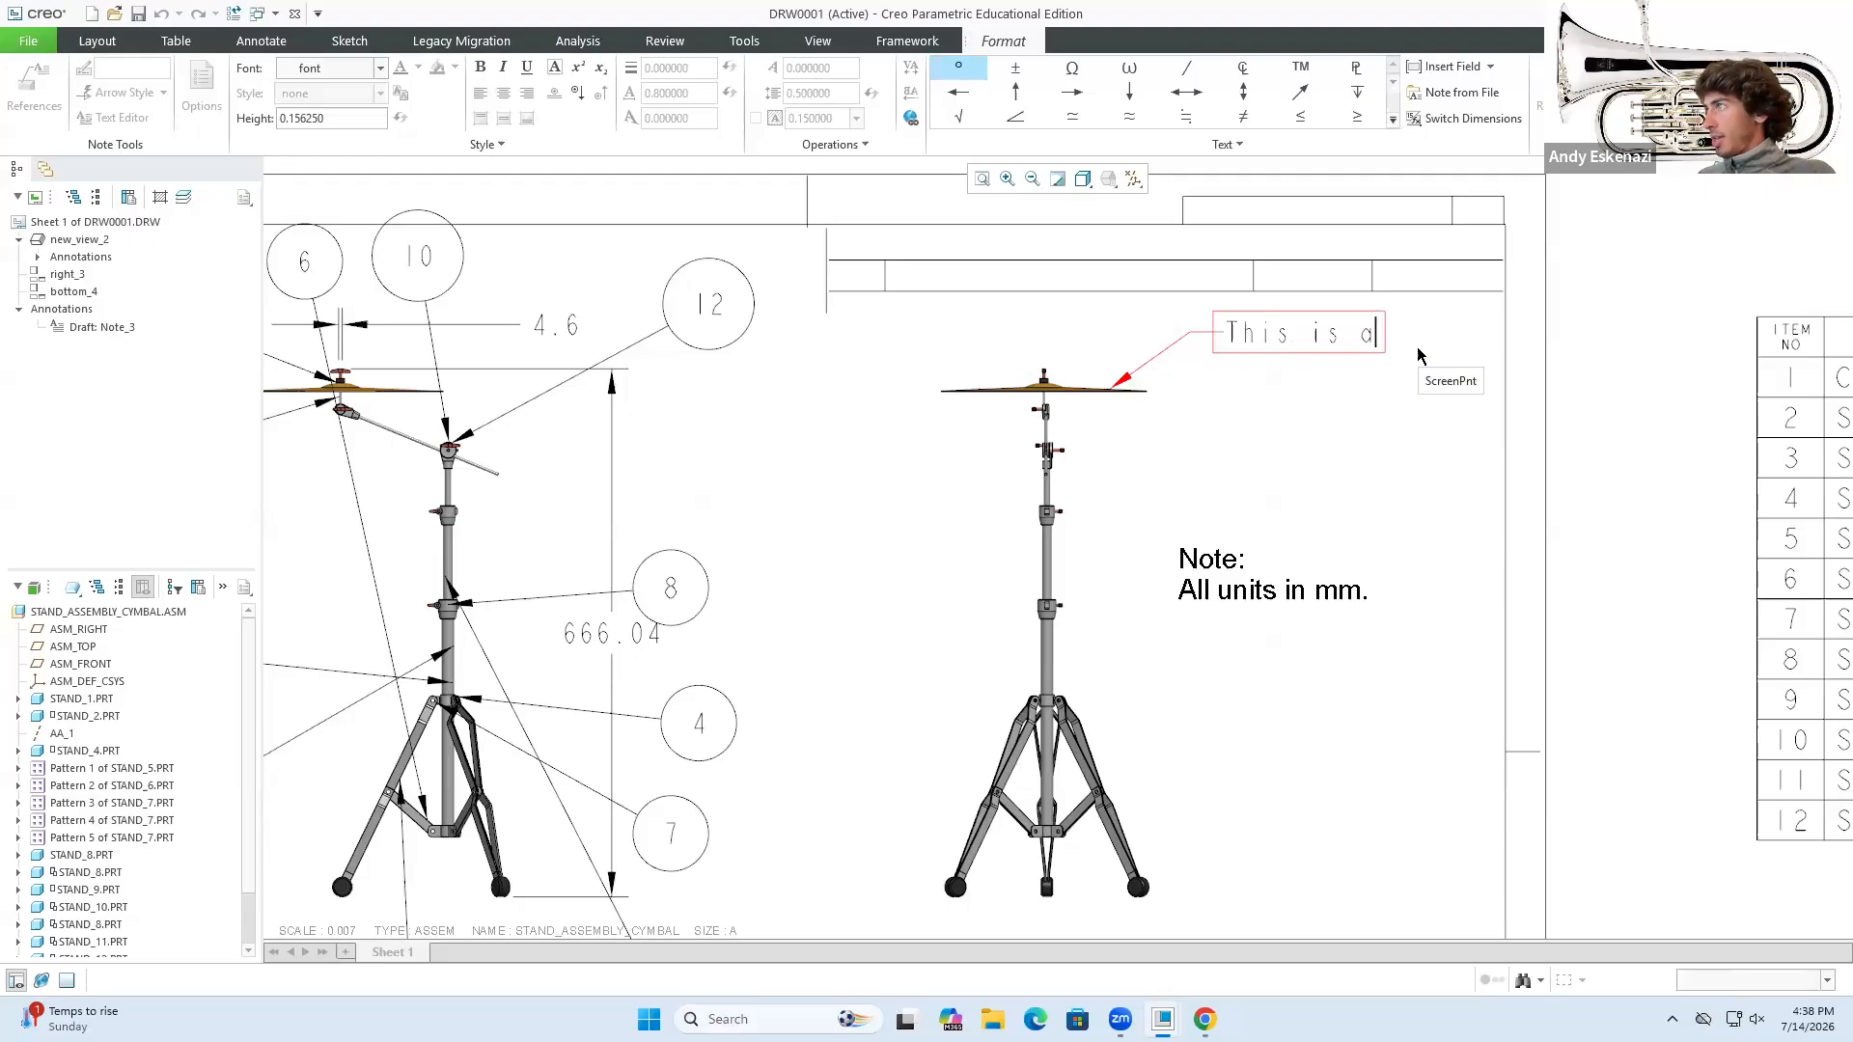
text( cymbal)
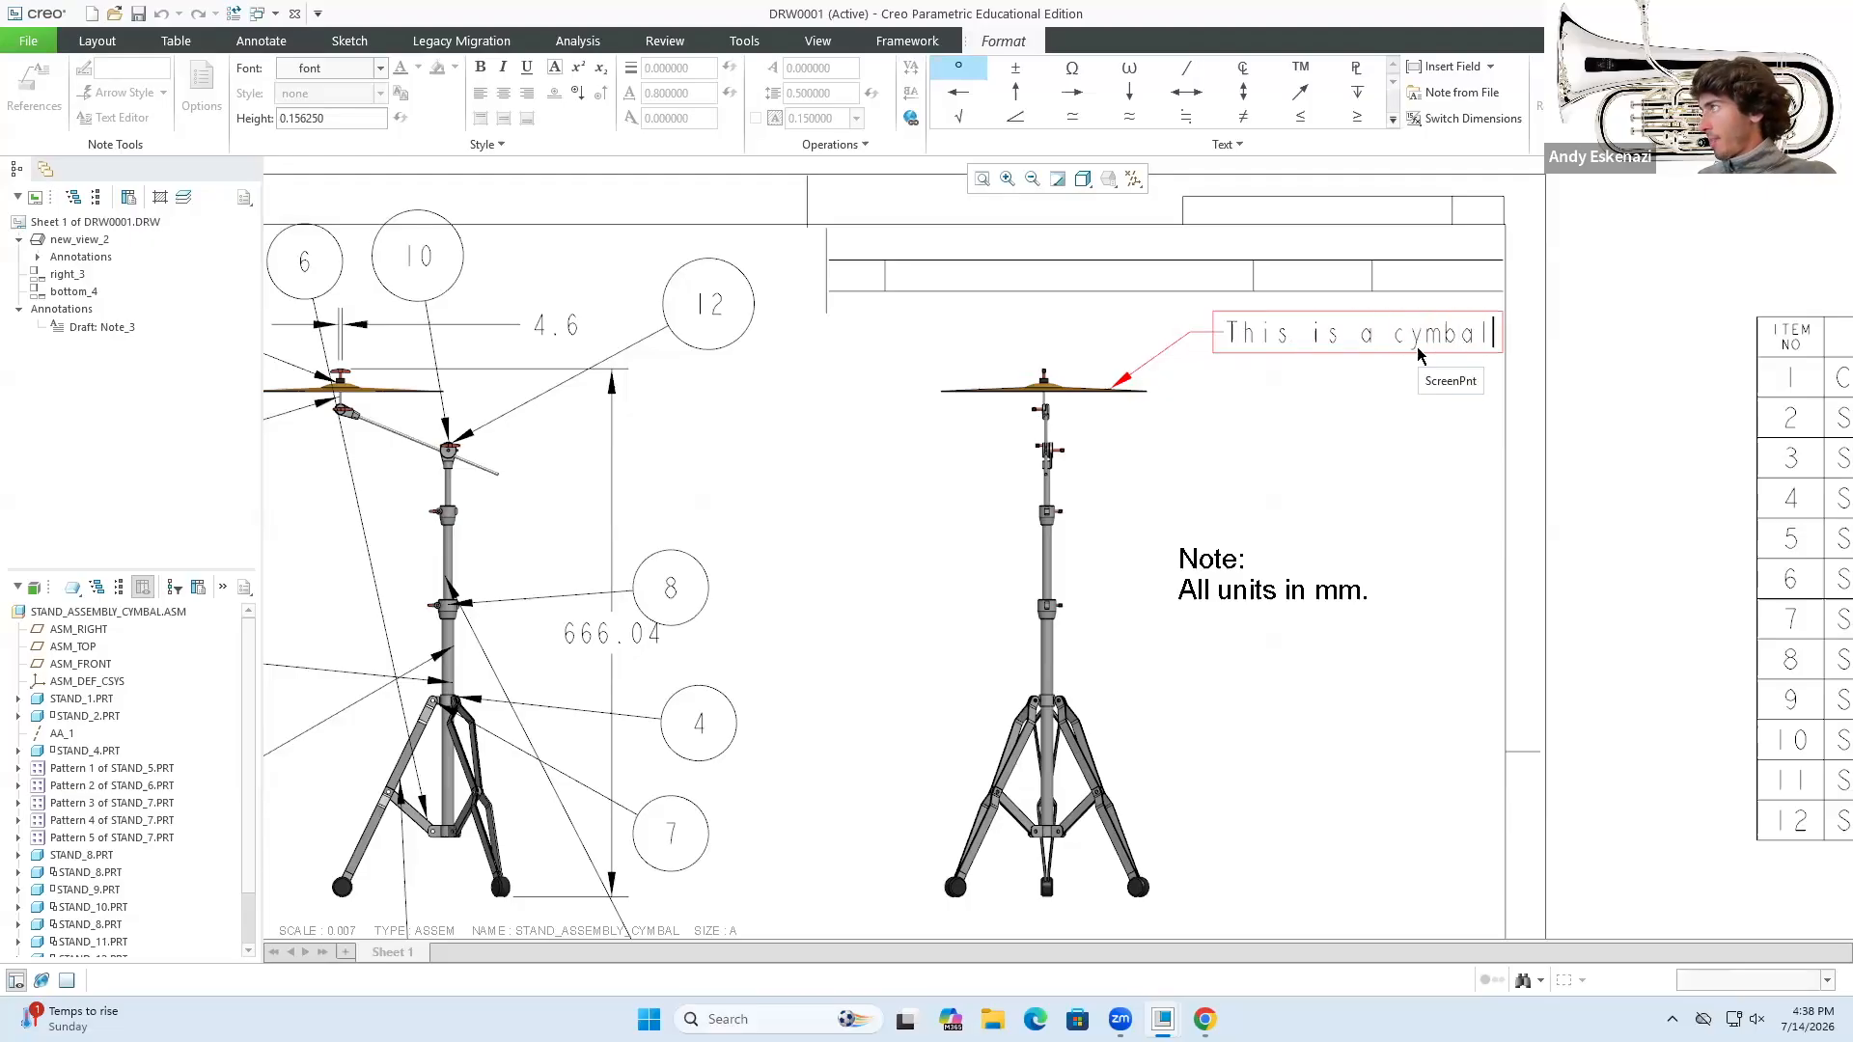
click(1361, 409)
- Format the cymbal leader note's text in the Arial WGL font with a height of 0.15
click(1272, 337)
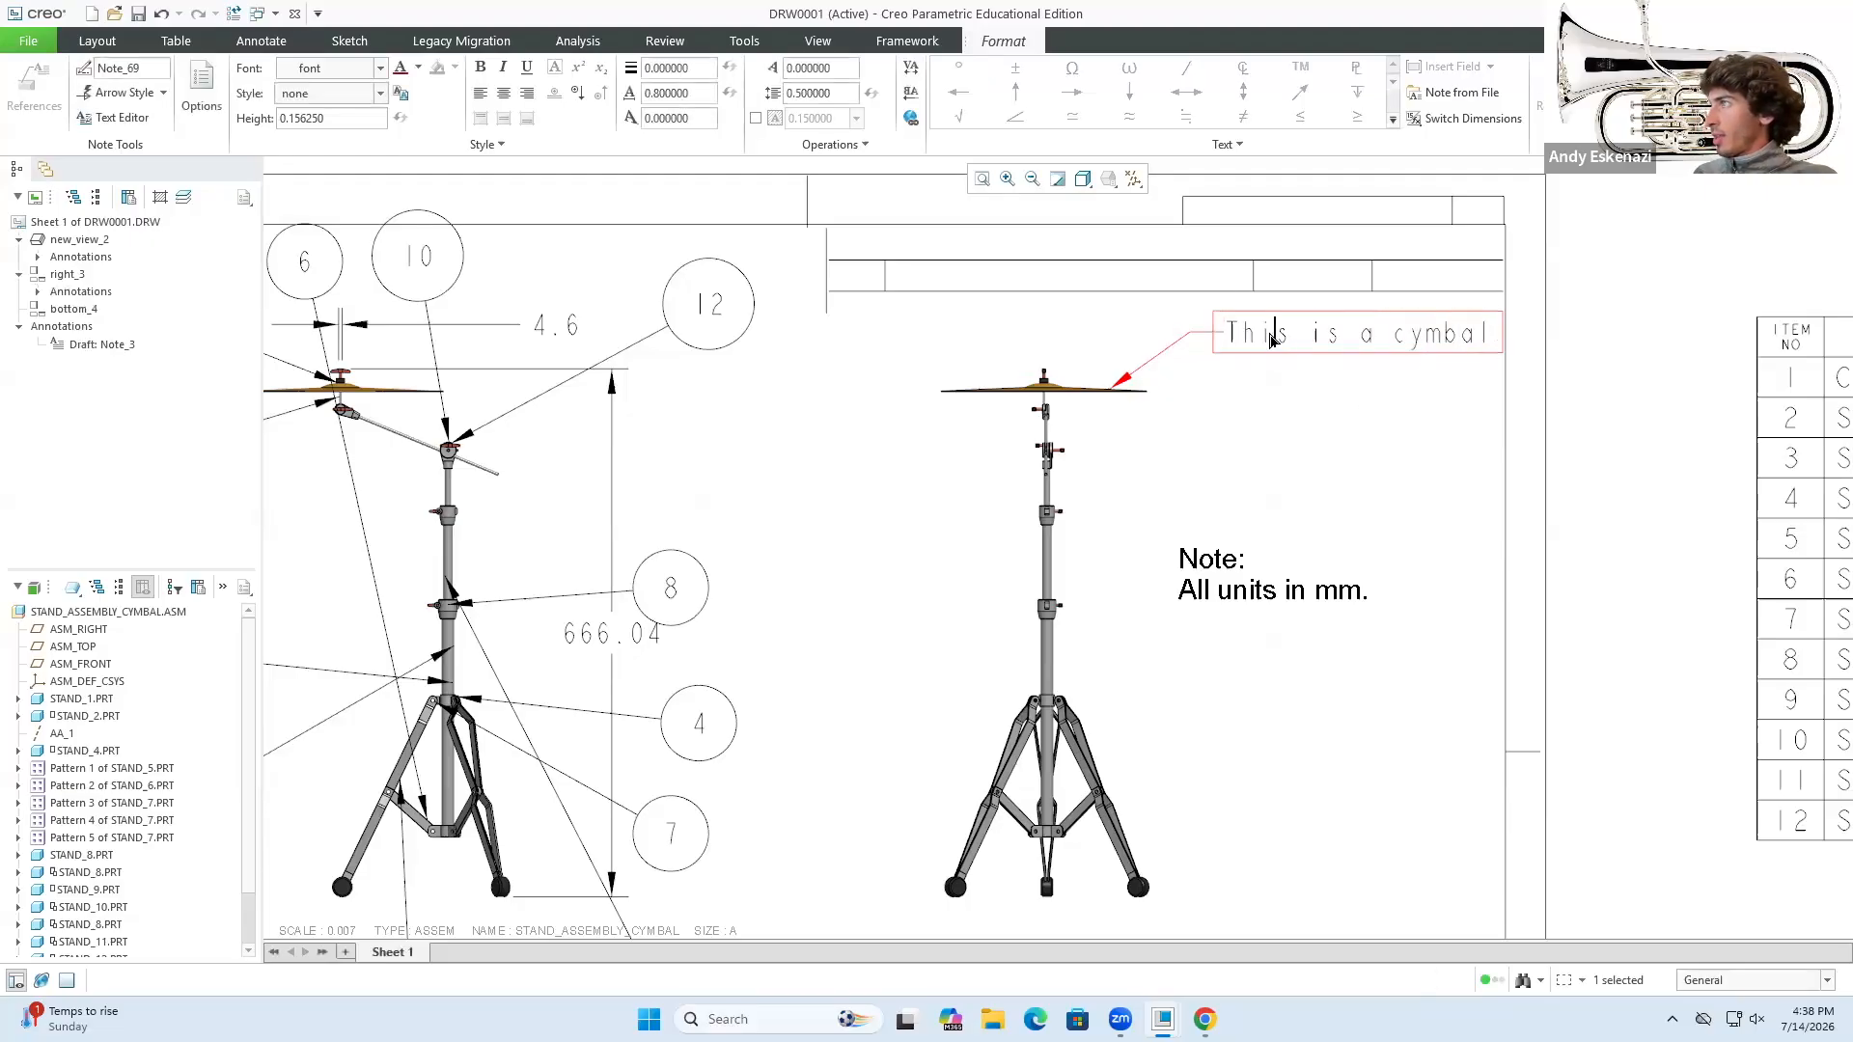
drag(1231, 340, 1511, 333)
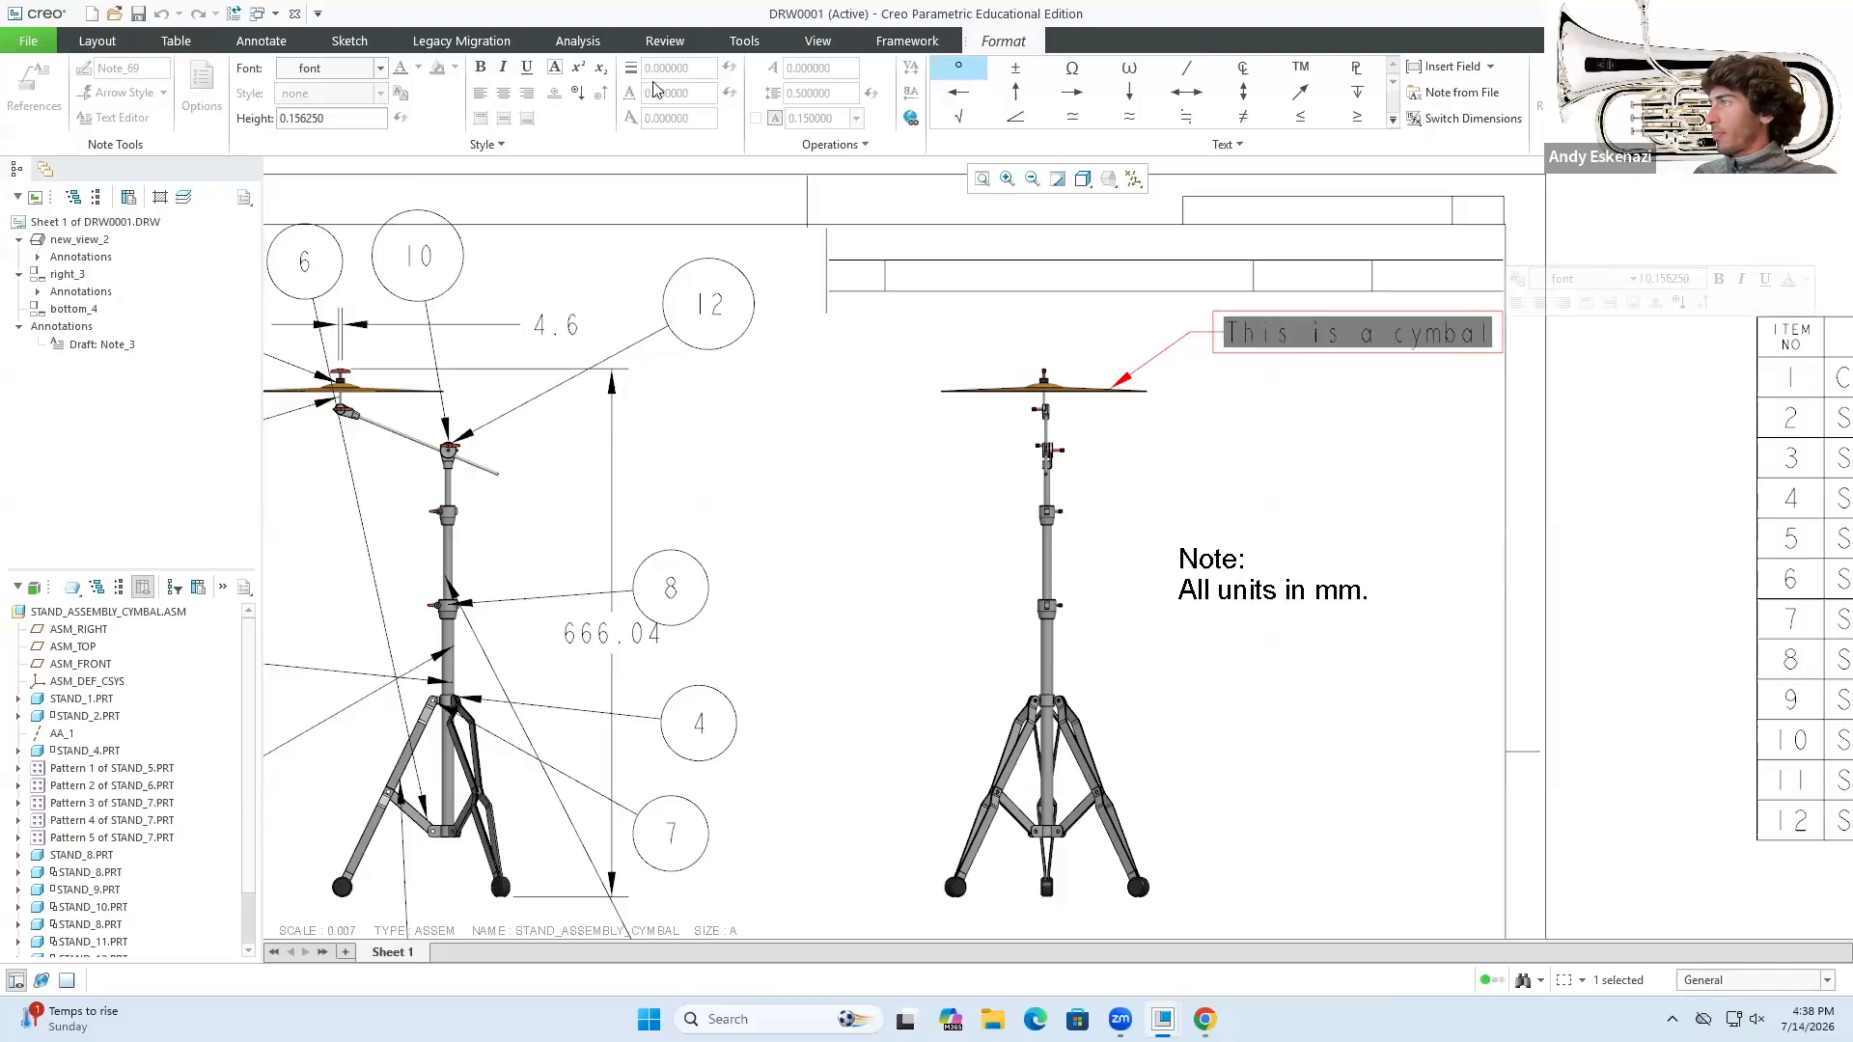
click(380, 68)
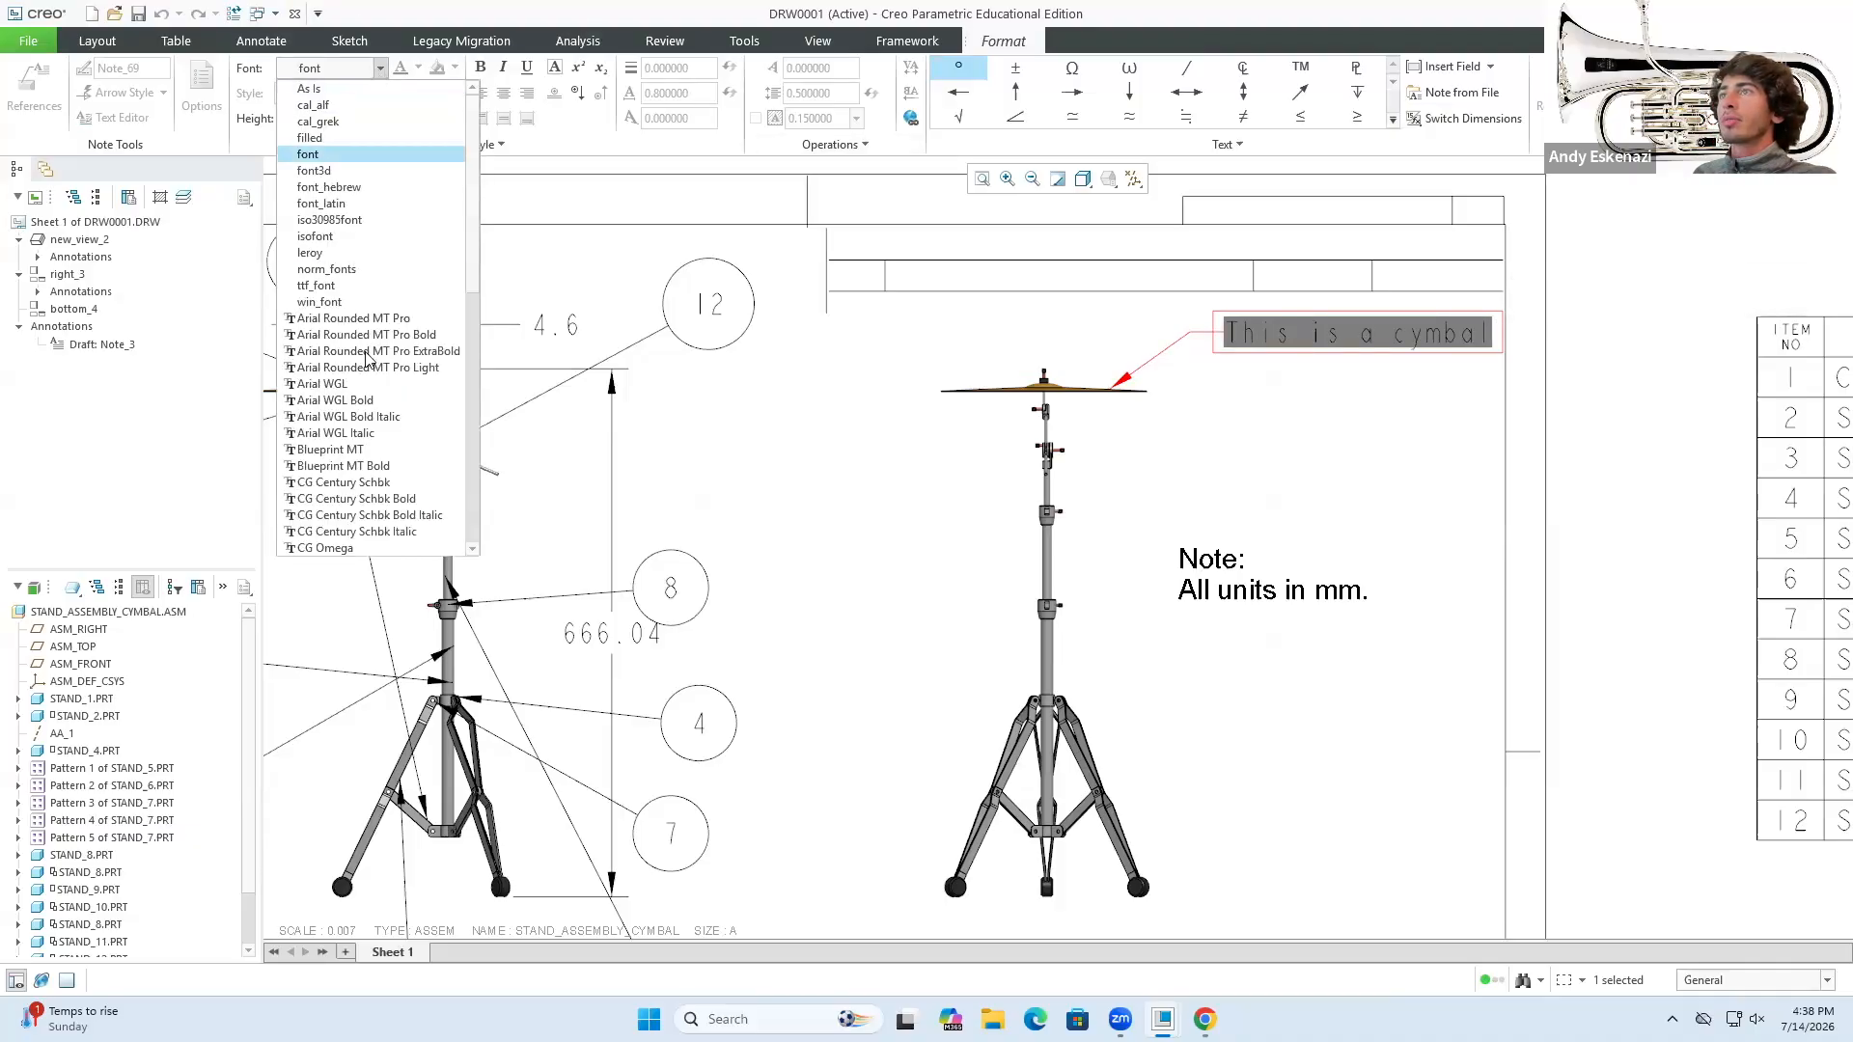
click(323, 384)
double_click(333, 120)
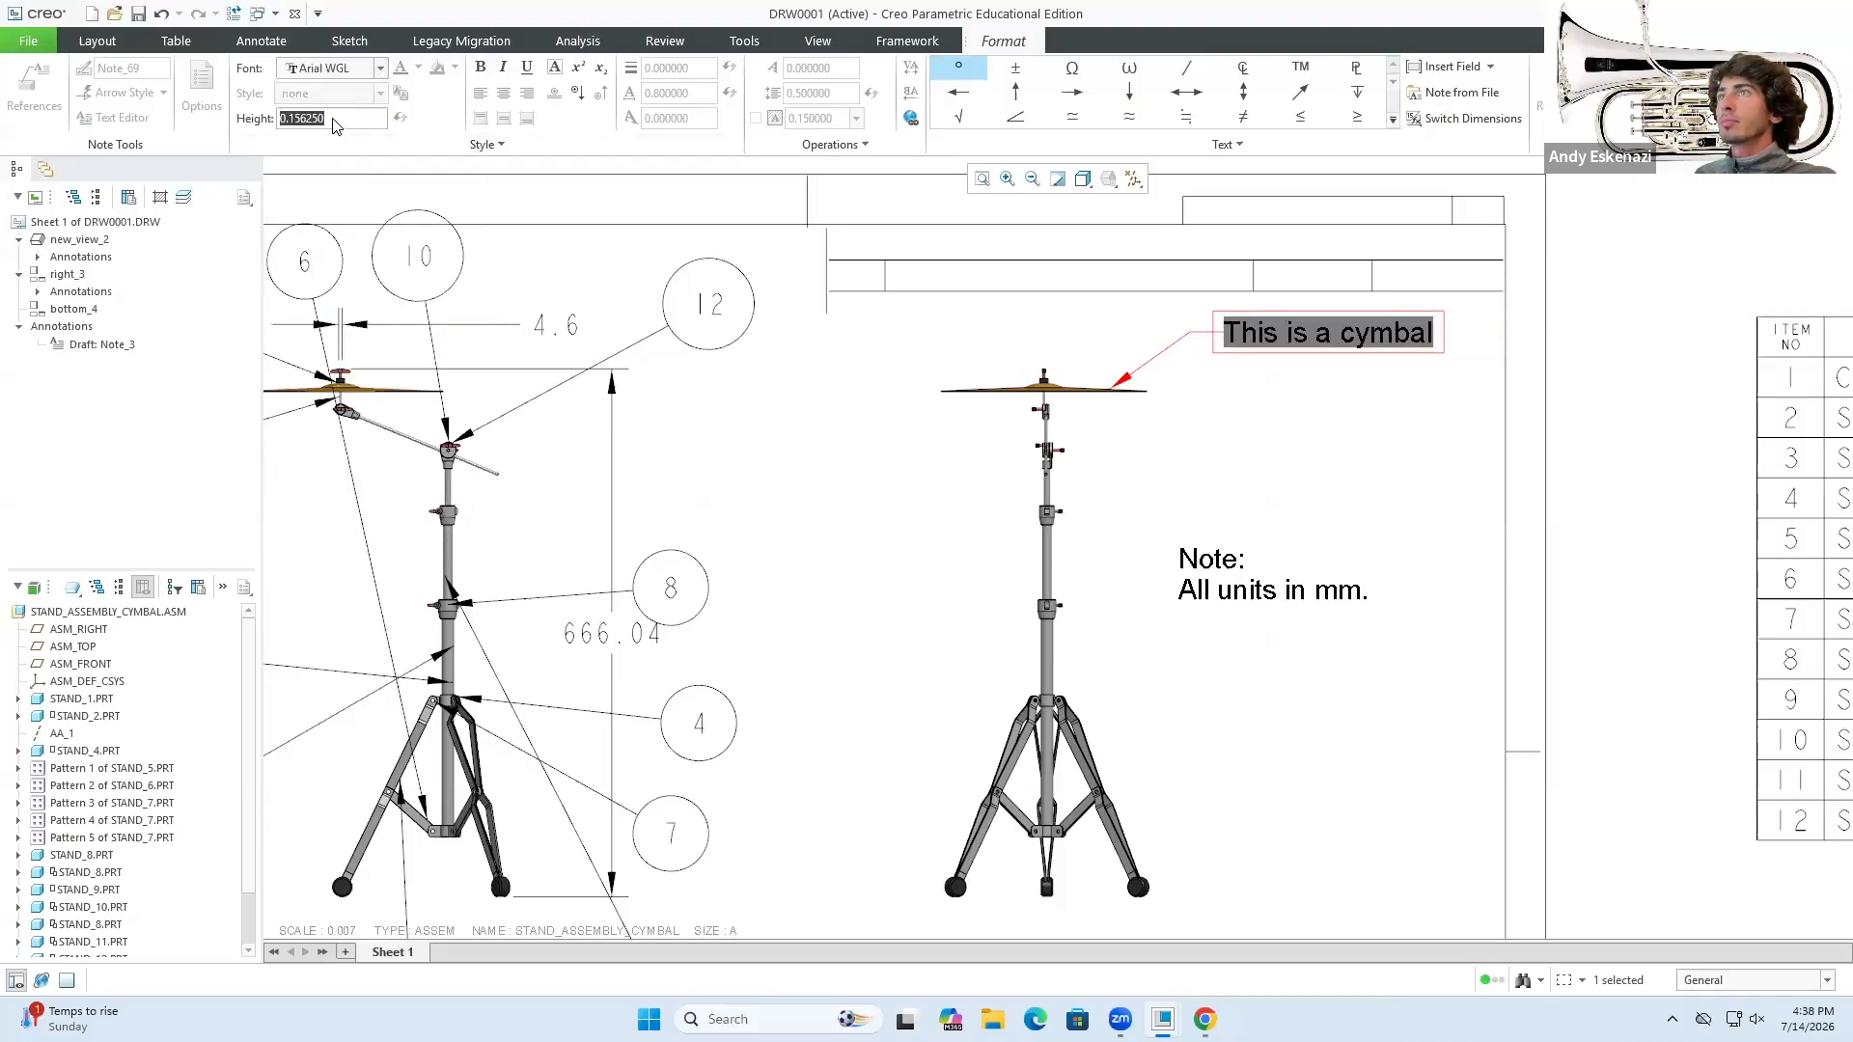
text(0.15)
key(Return)
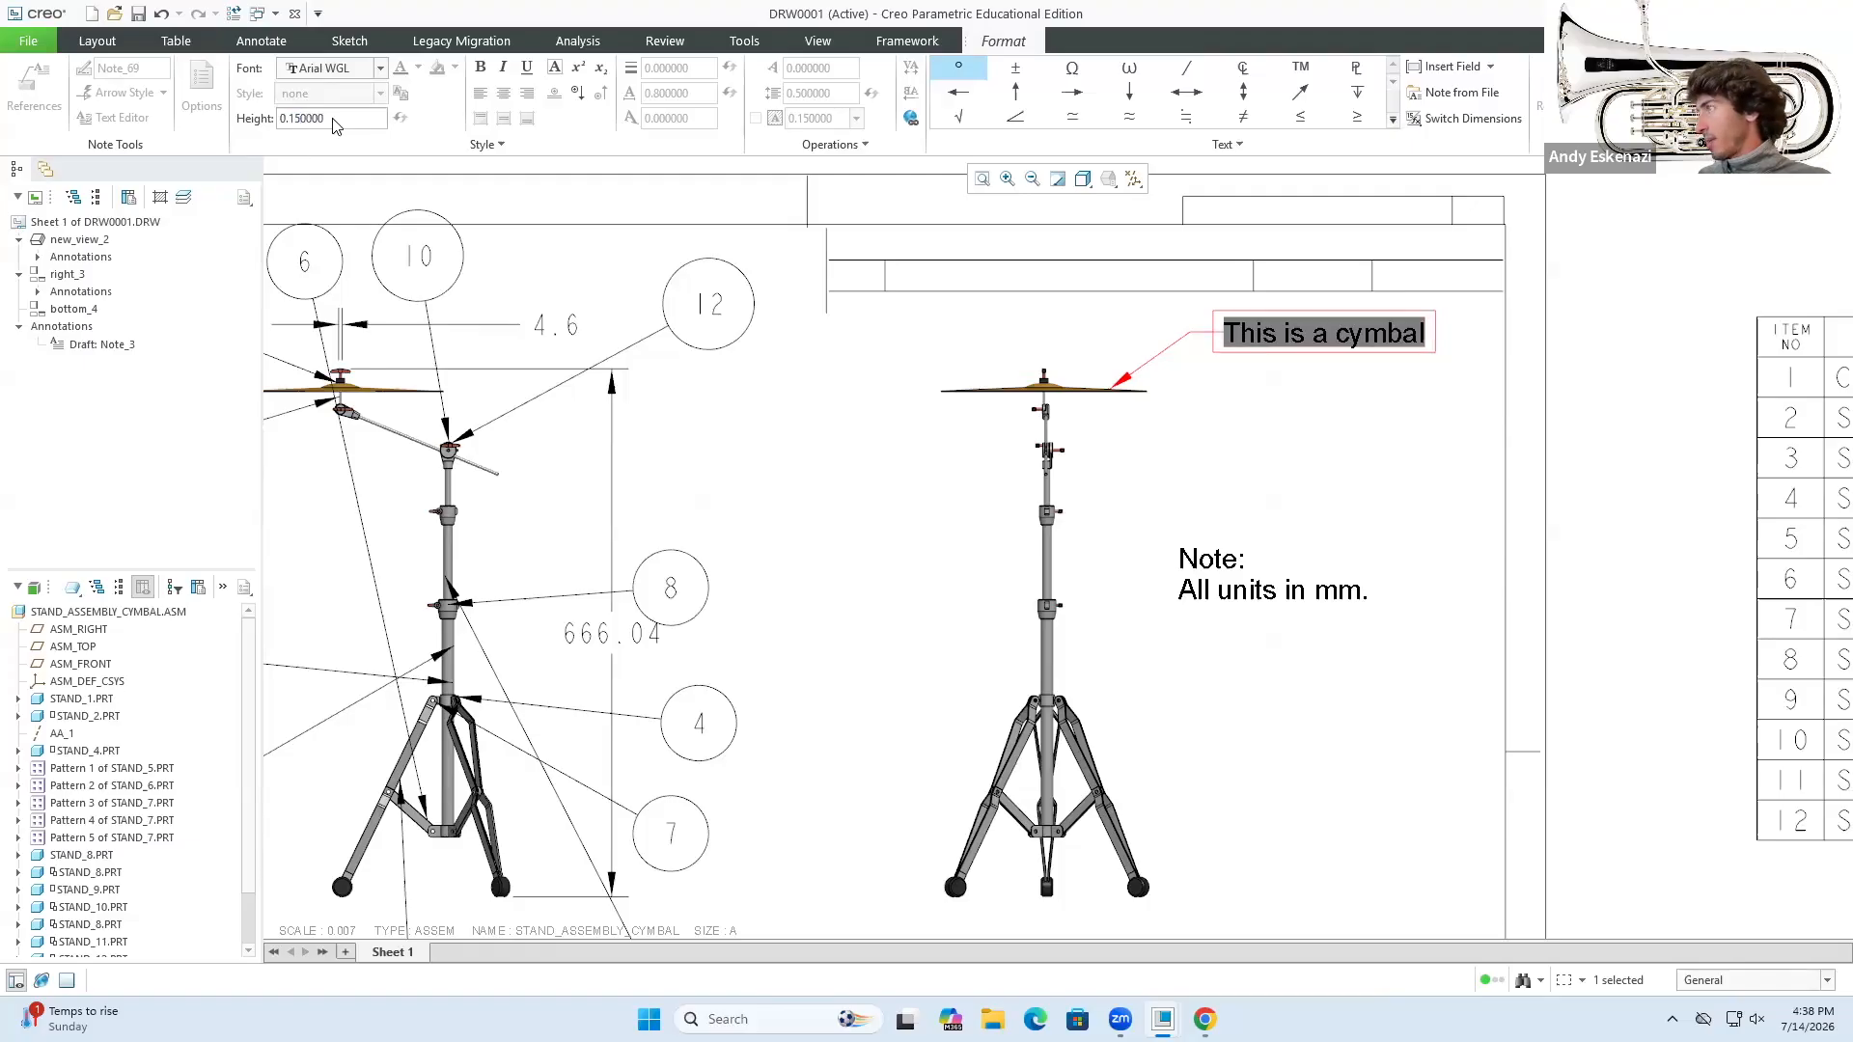
click(1396, 465)
- Inspect the cymbal leader note up close and check how it fits on the whole sheet
scroll(1303, 447, up, 3)
scroll(1306, 373, down, 4)
click(1145, 408)
scroll(1135, 401, down, 3)
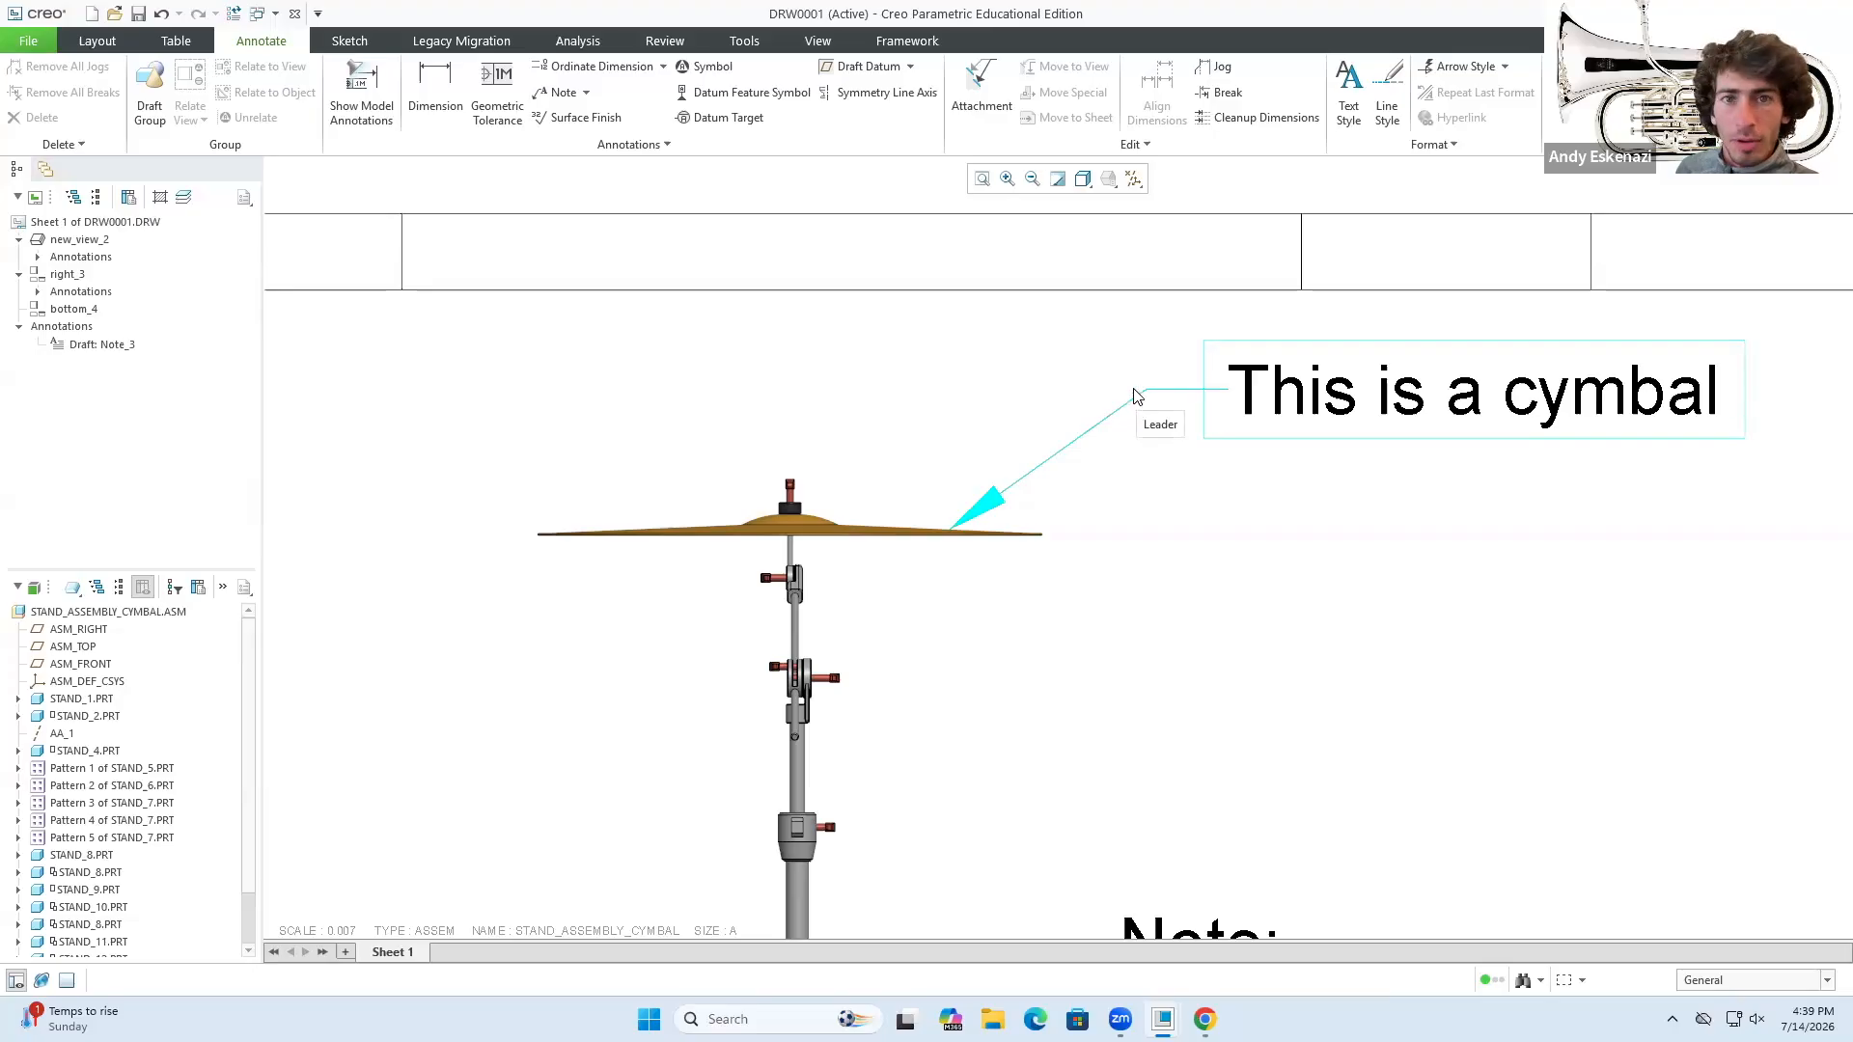
scroll(1135, 395, up, 4)
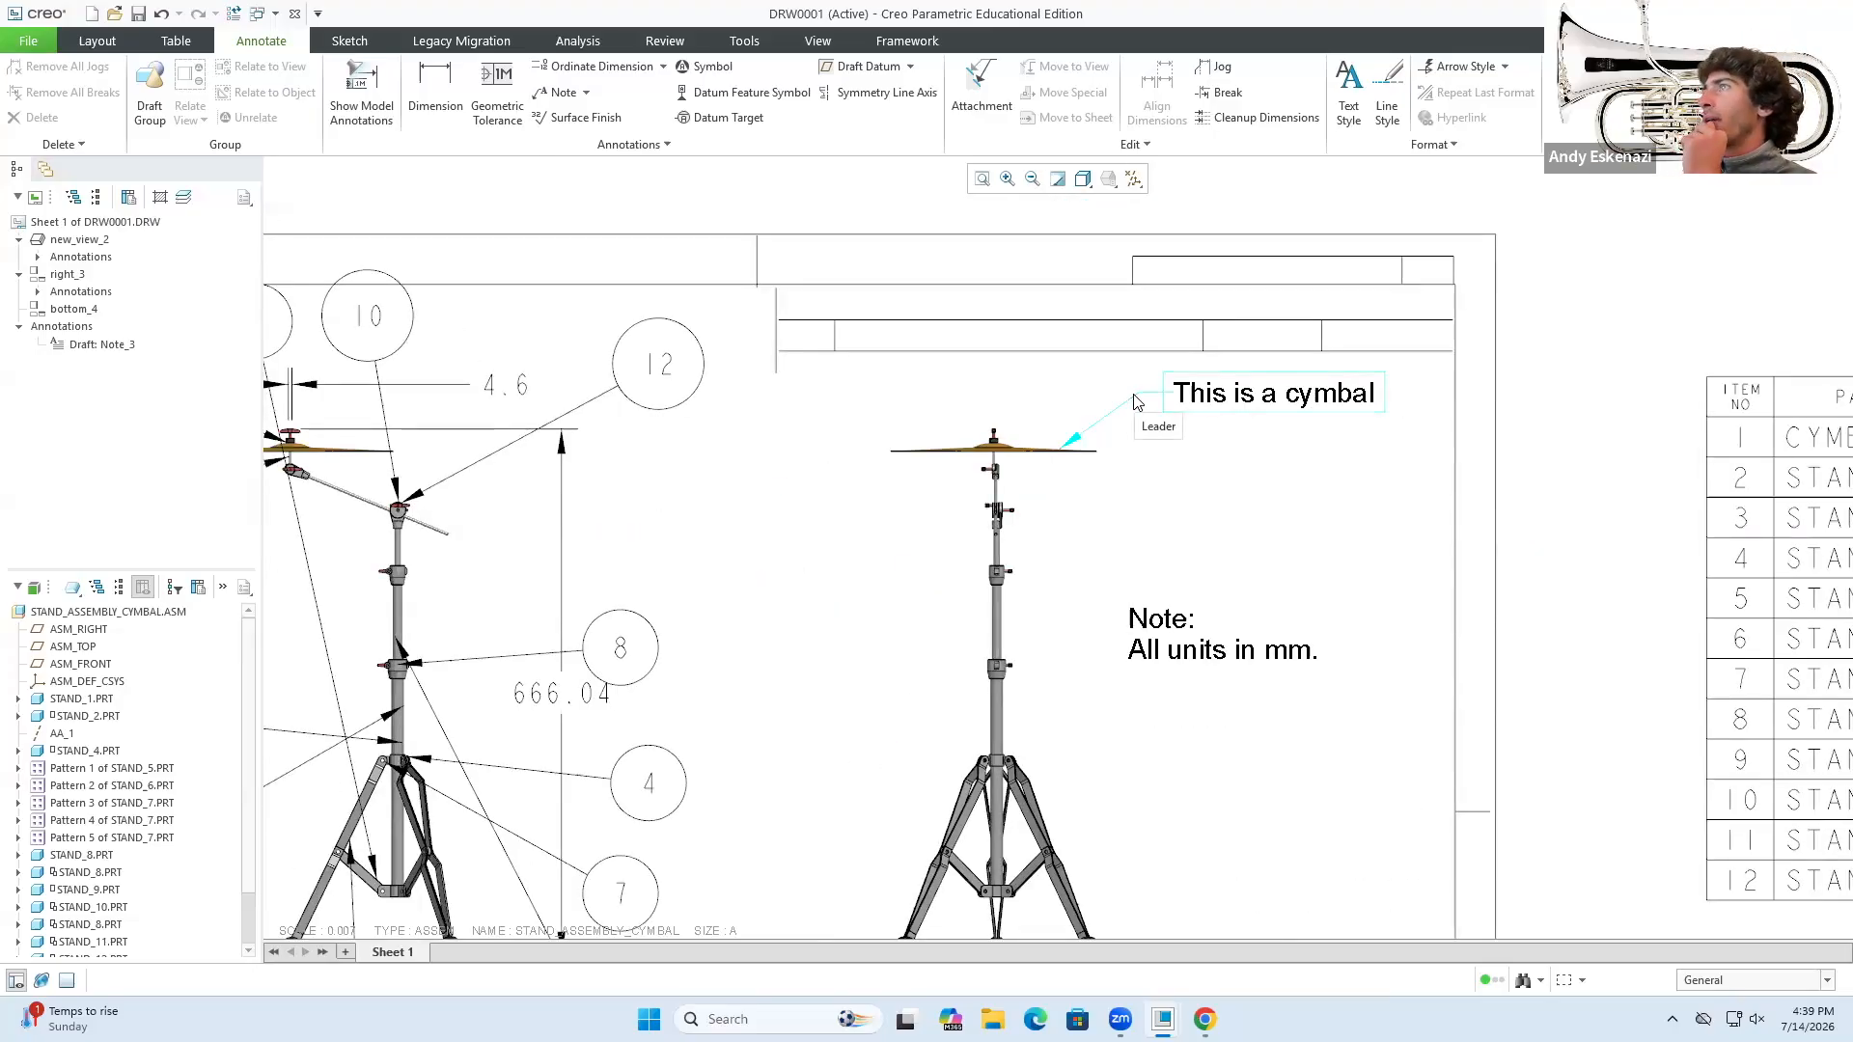
scroll(1136, 403, up, 2)
scroll(1135, 403, up, 2)
scroll(943, 653, down, 2)
scroll(943, 653, up, 2)
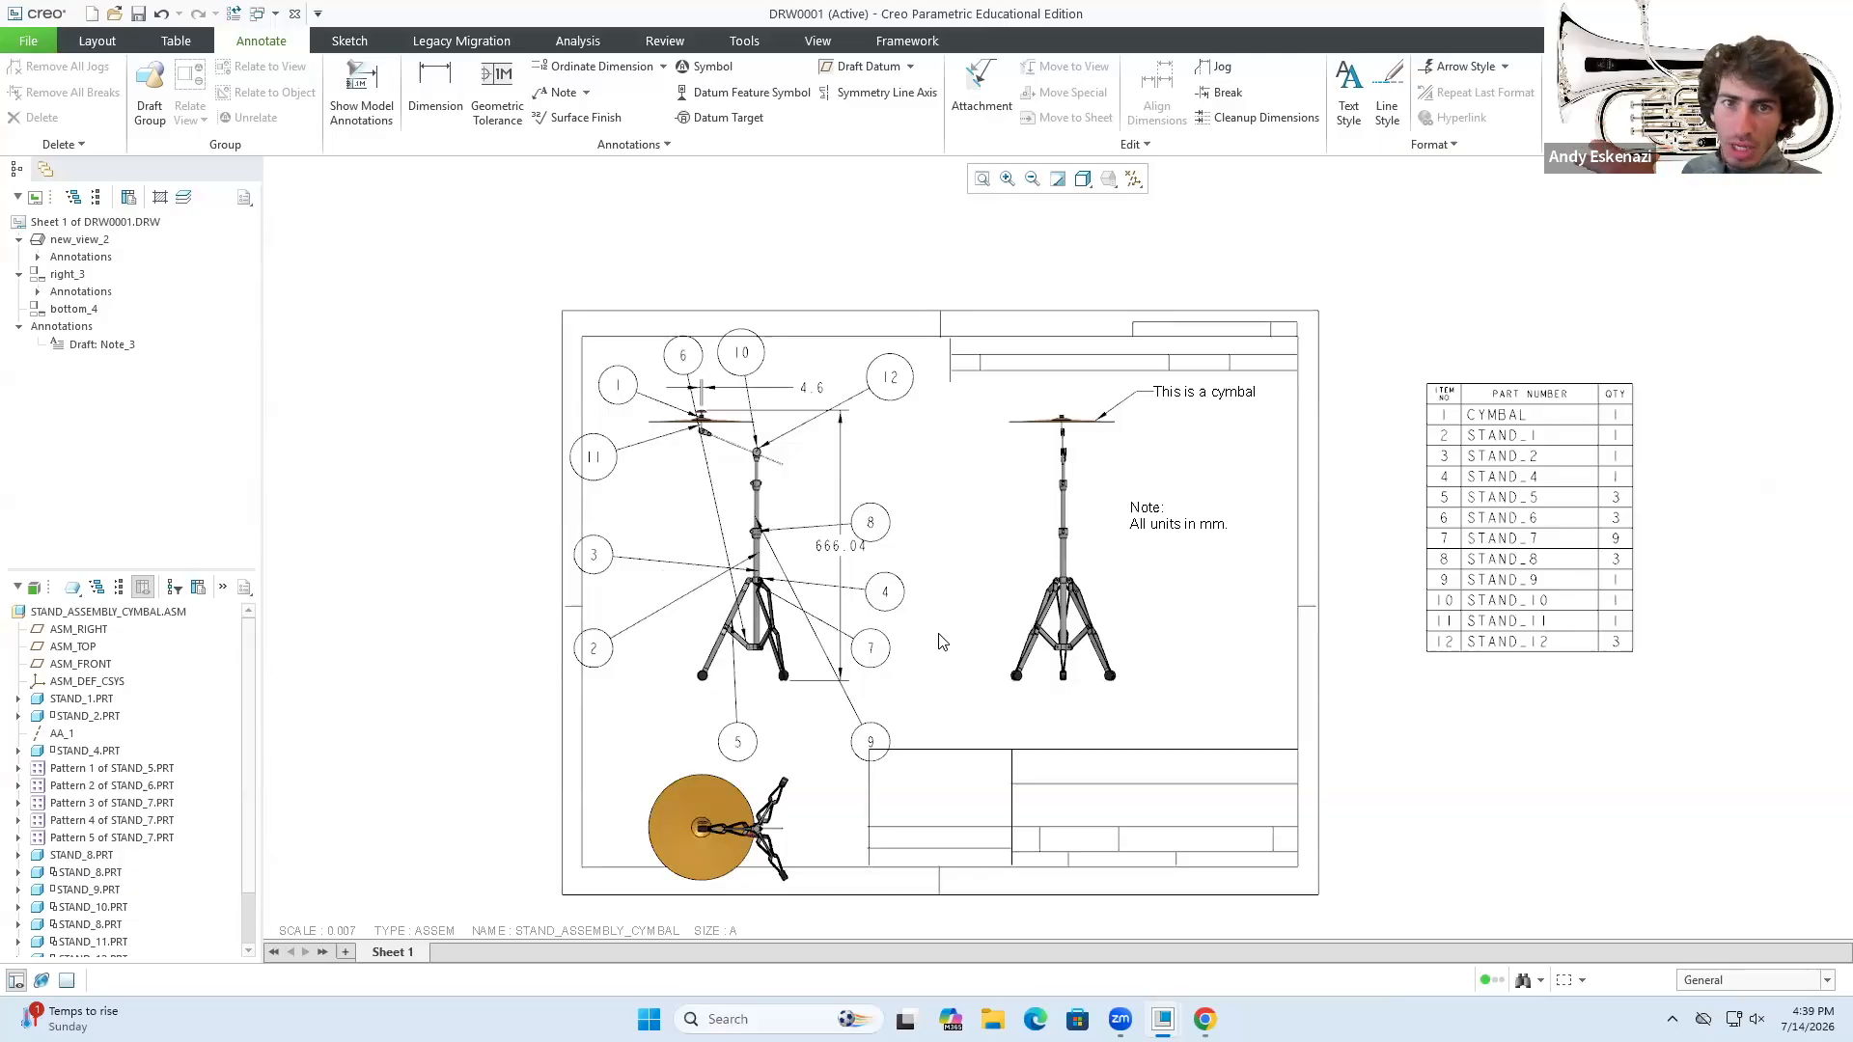
- Save the cymbal stand drawing DRW0001.DRW in the Creo Files folder
click(350, 45)
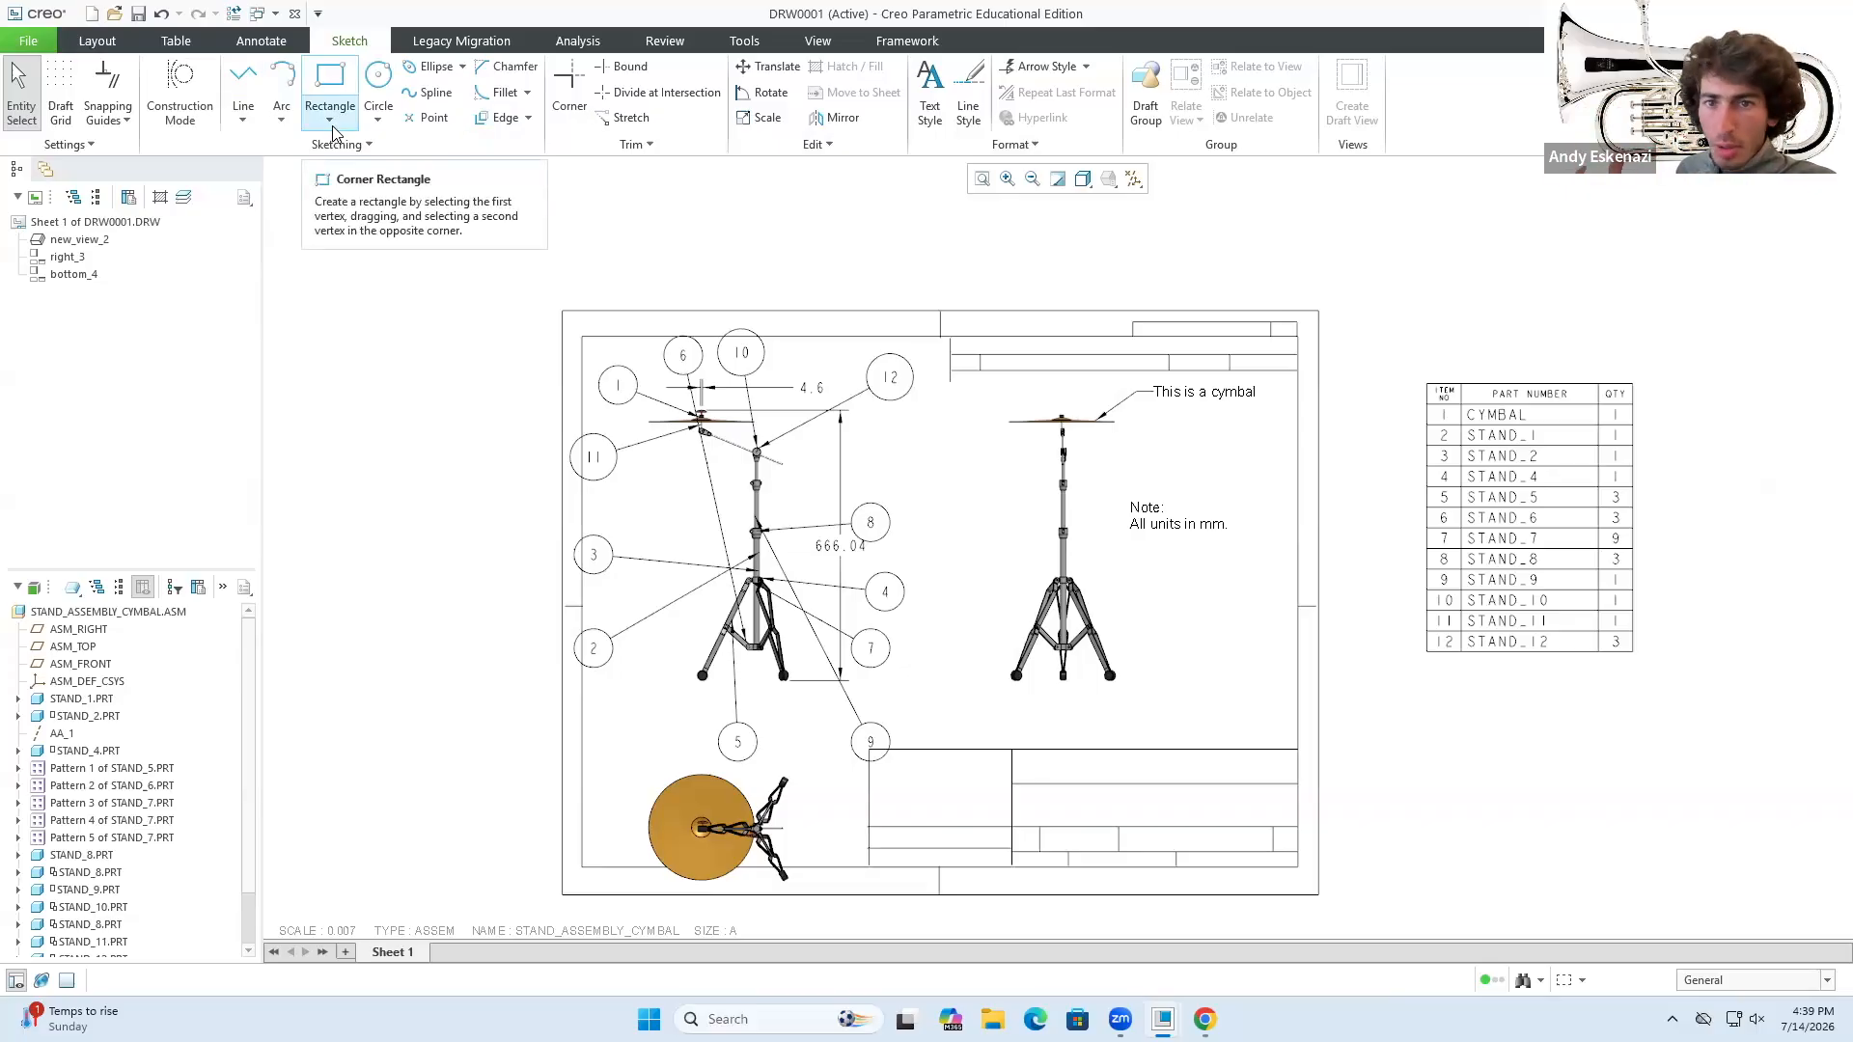
click(98, 41)
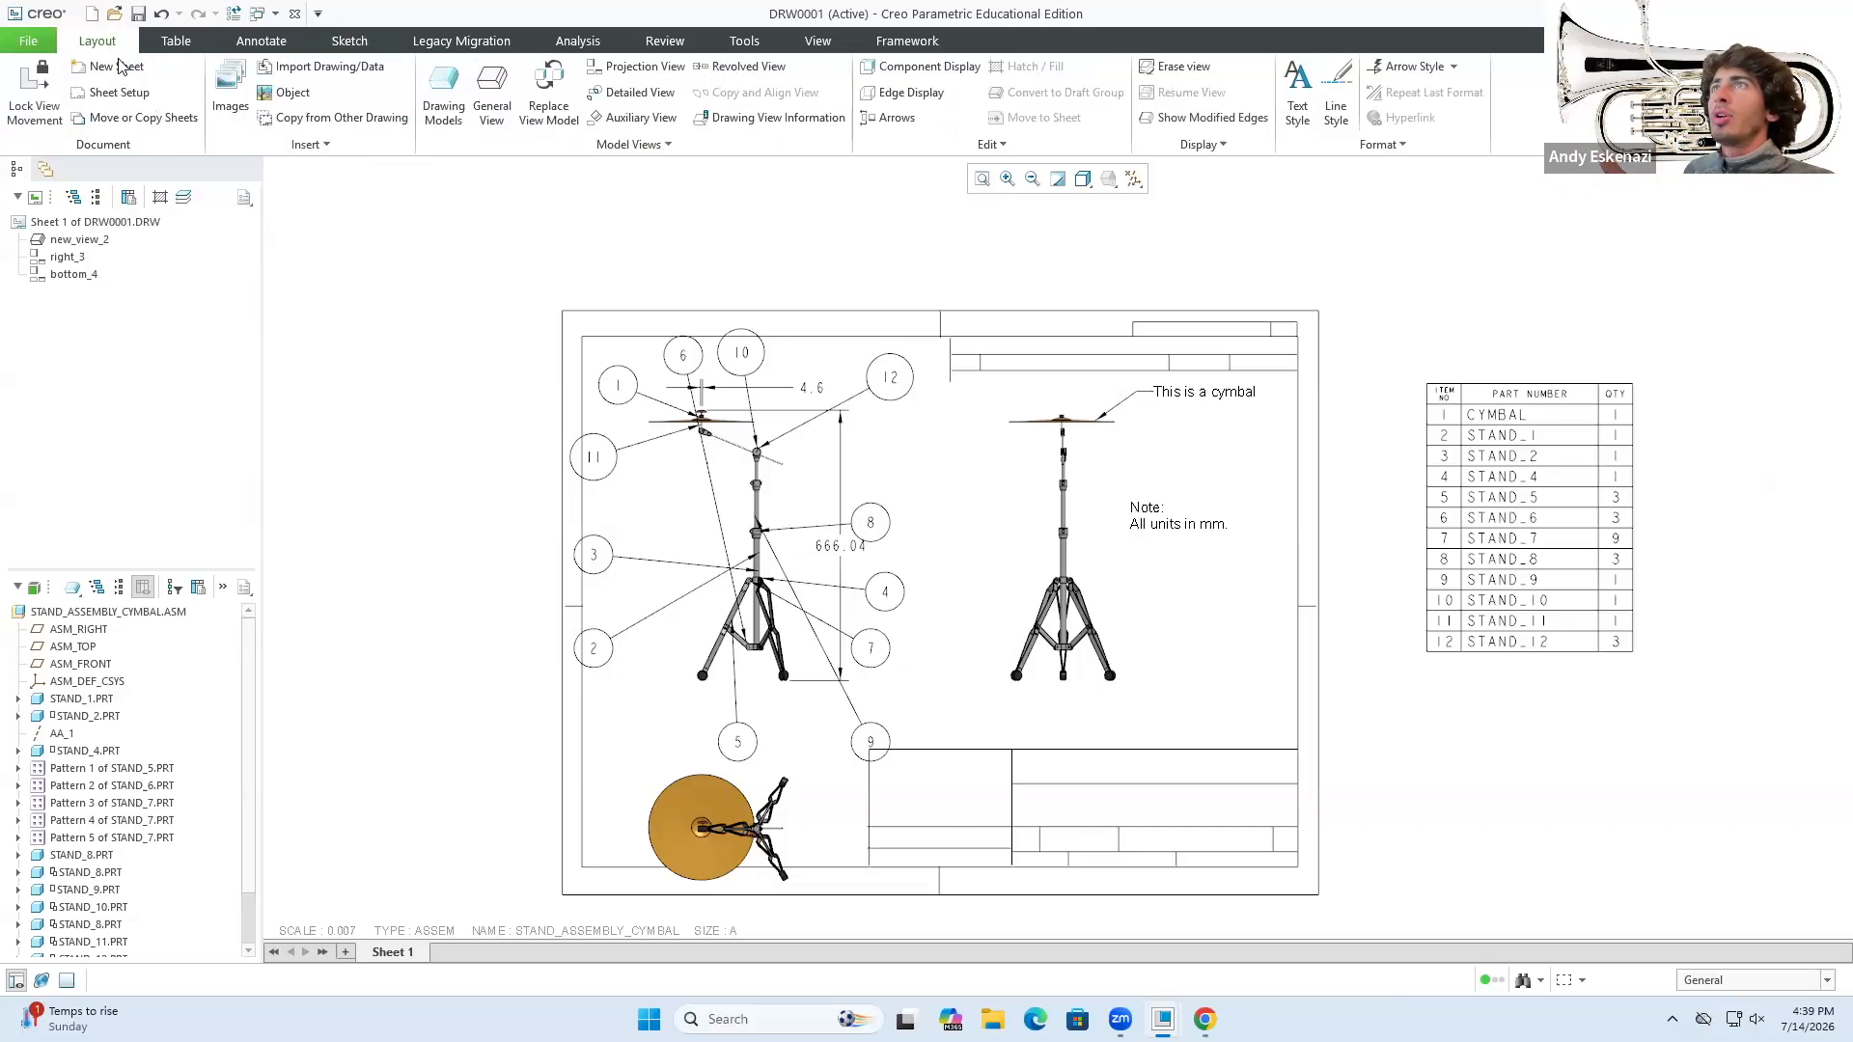
click(138, 13)
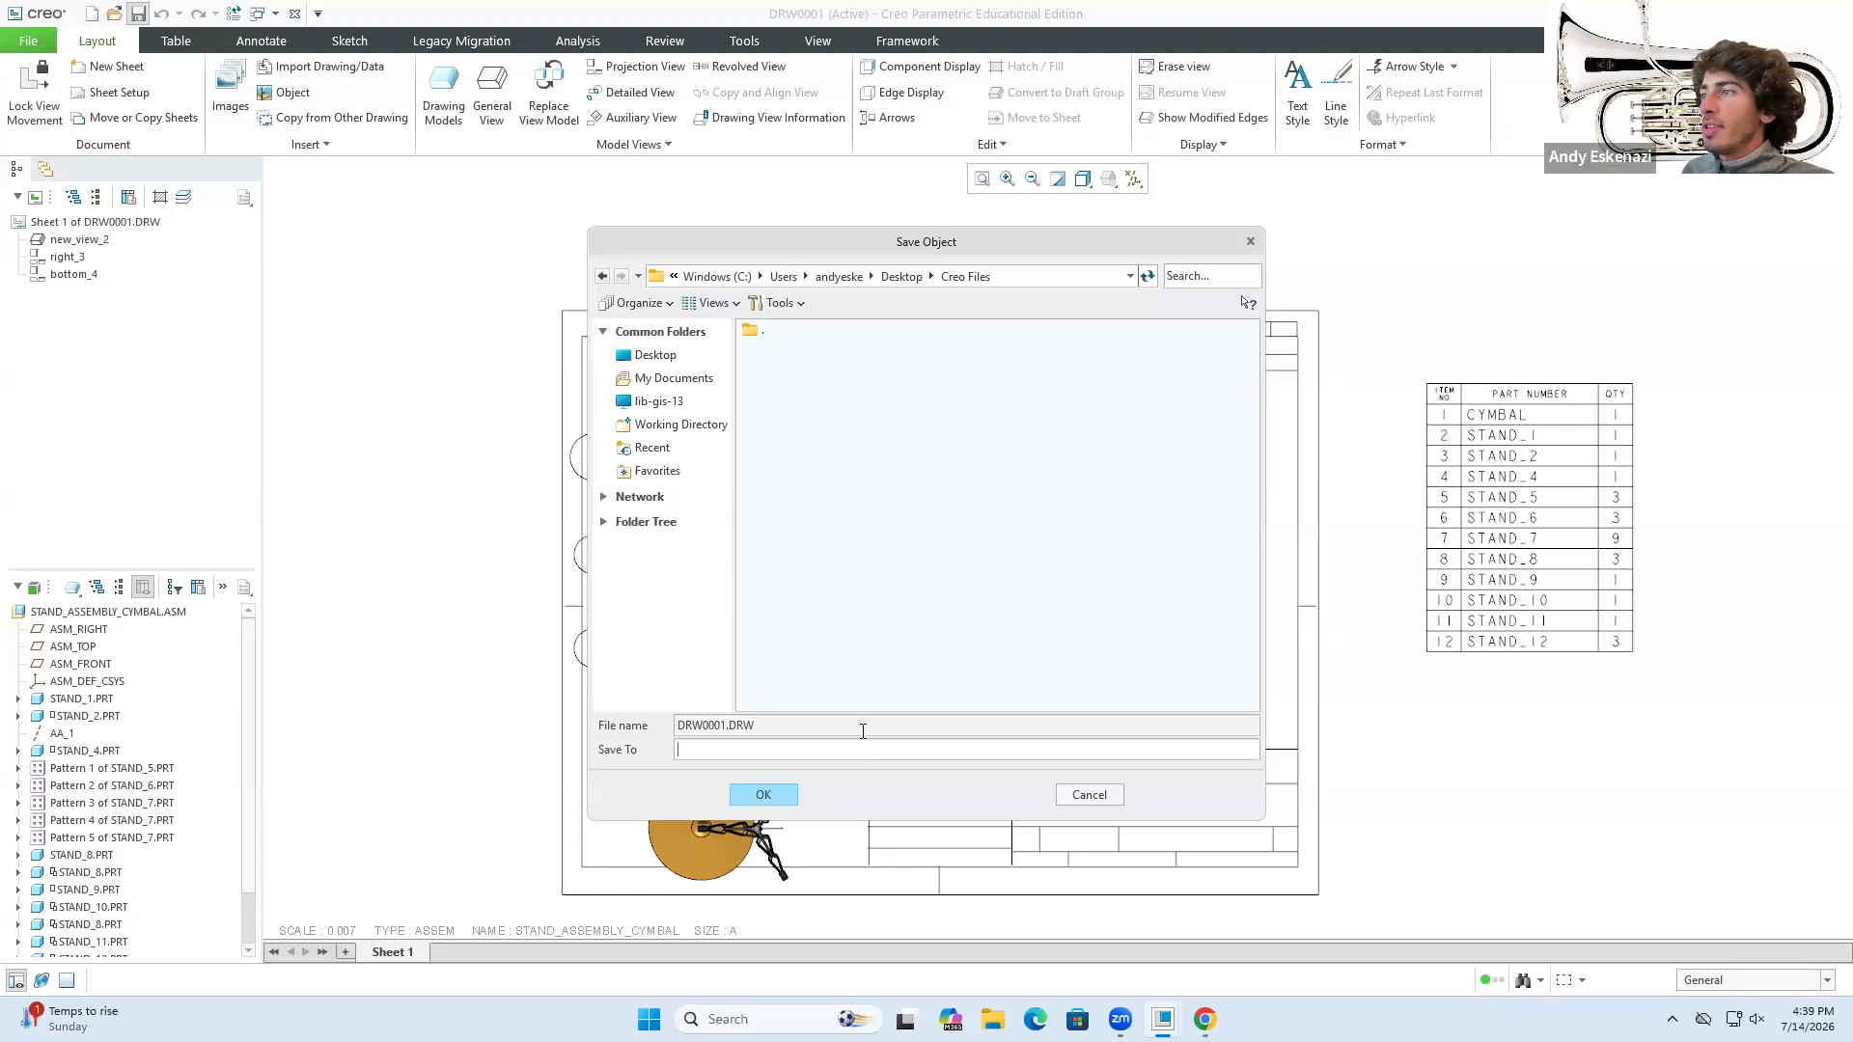
click(772, 799)
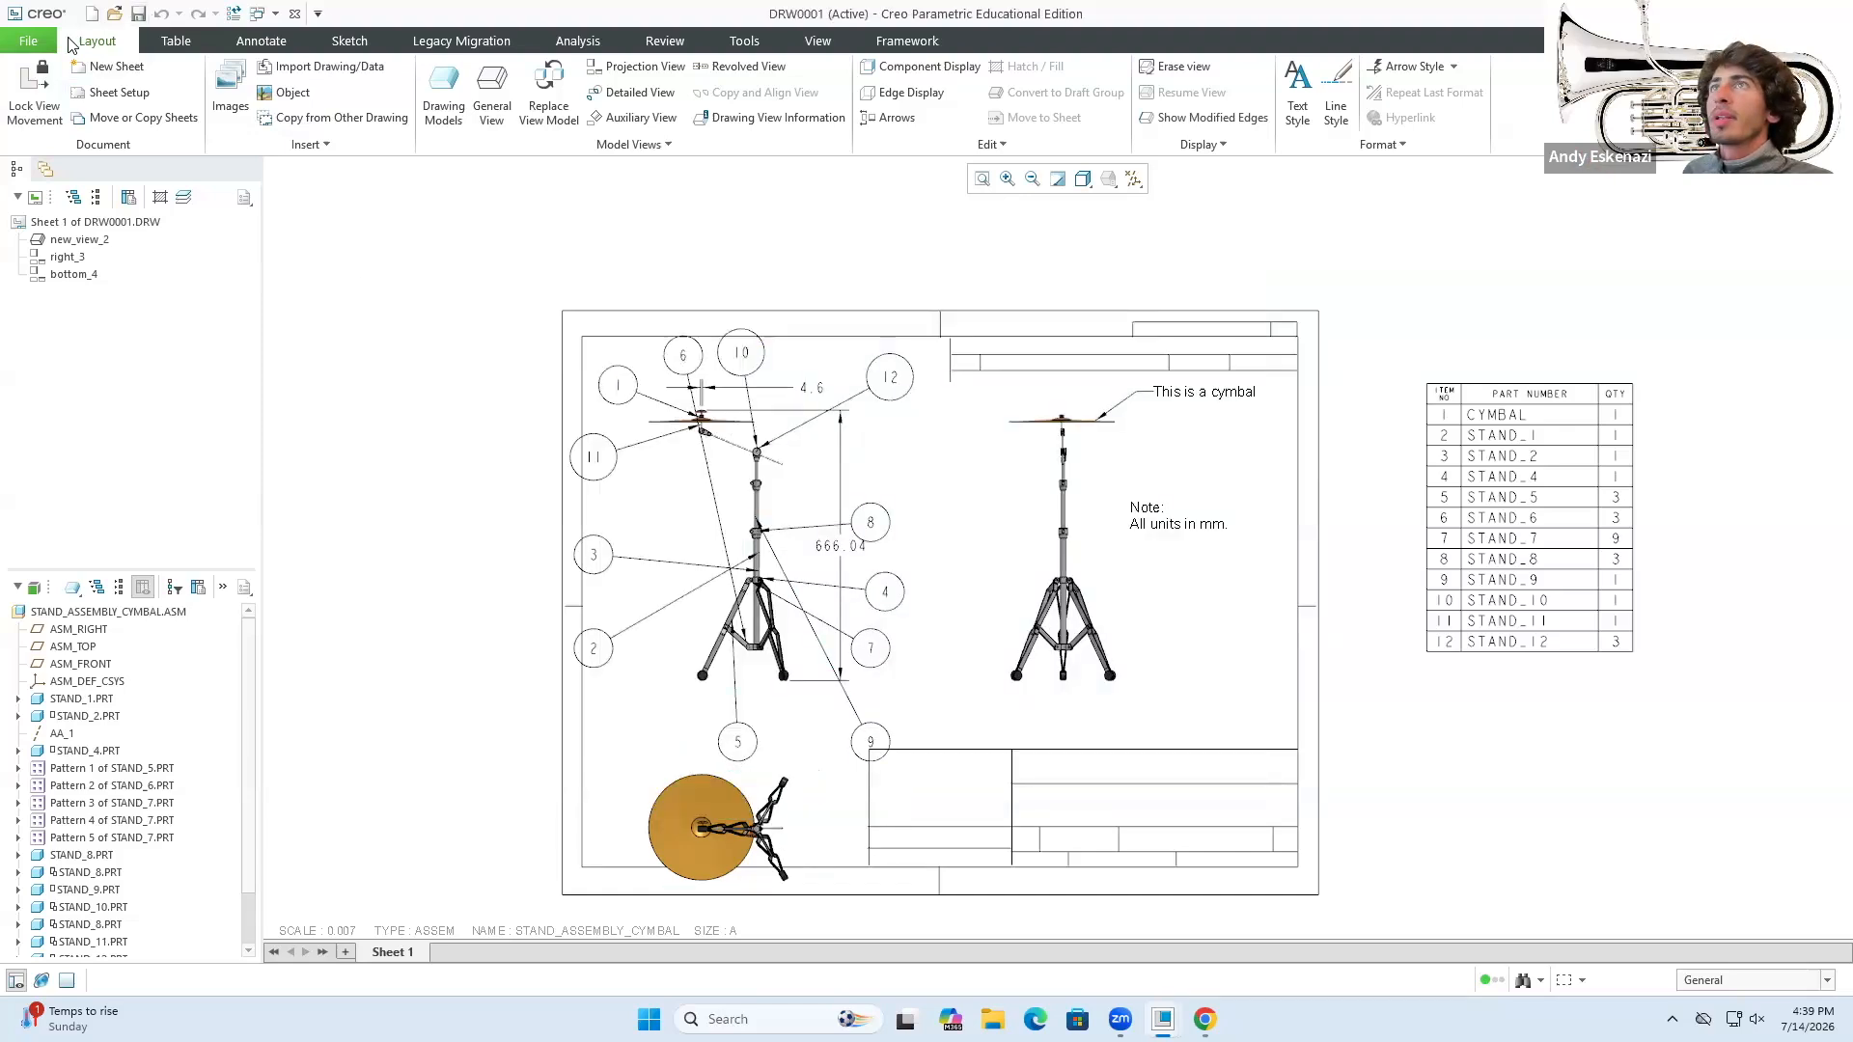
click(43, 48)
click(56, 179)
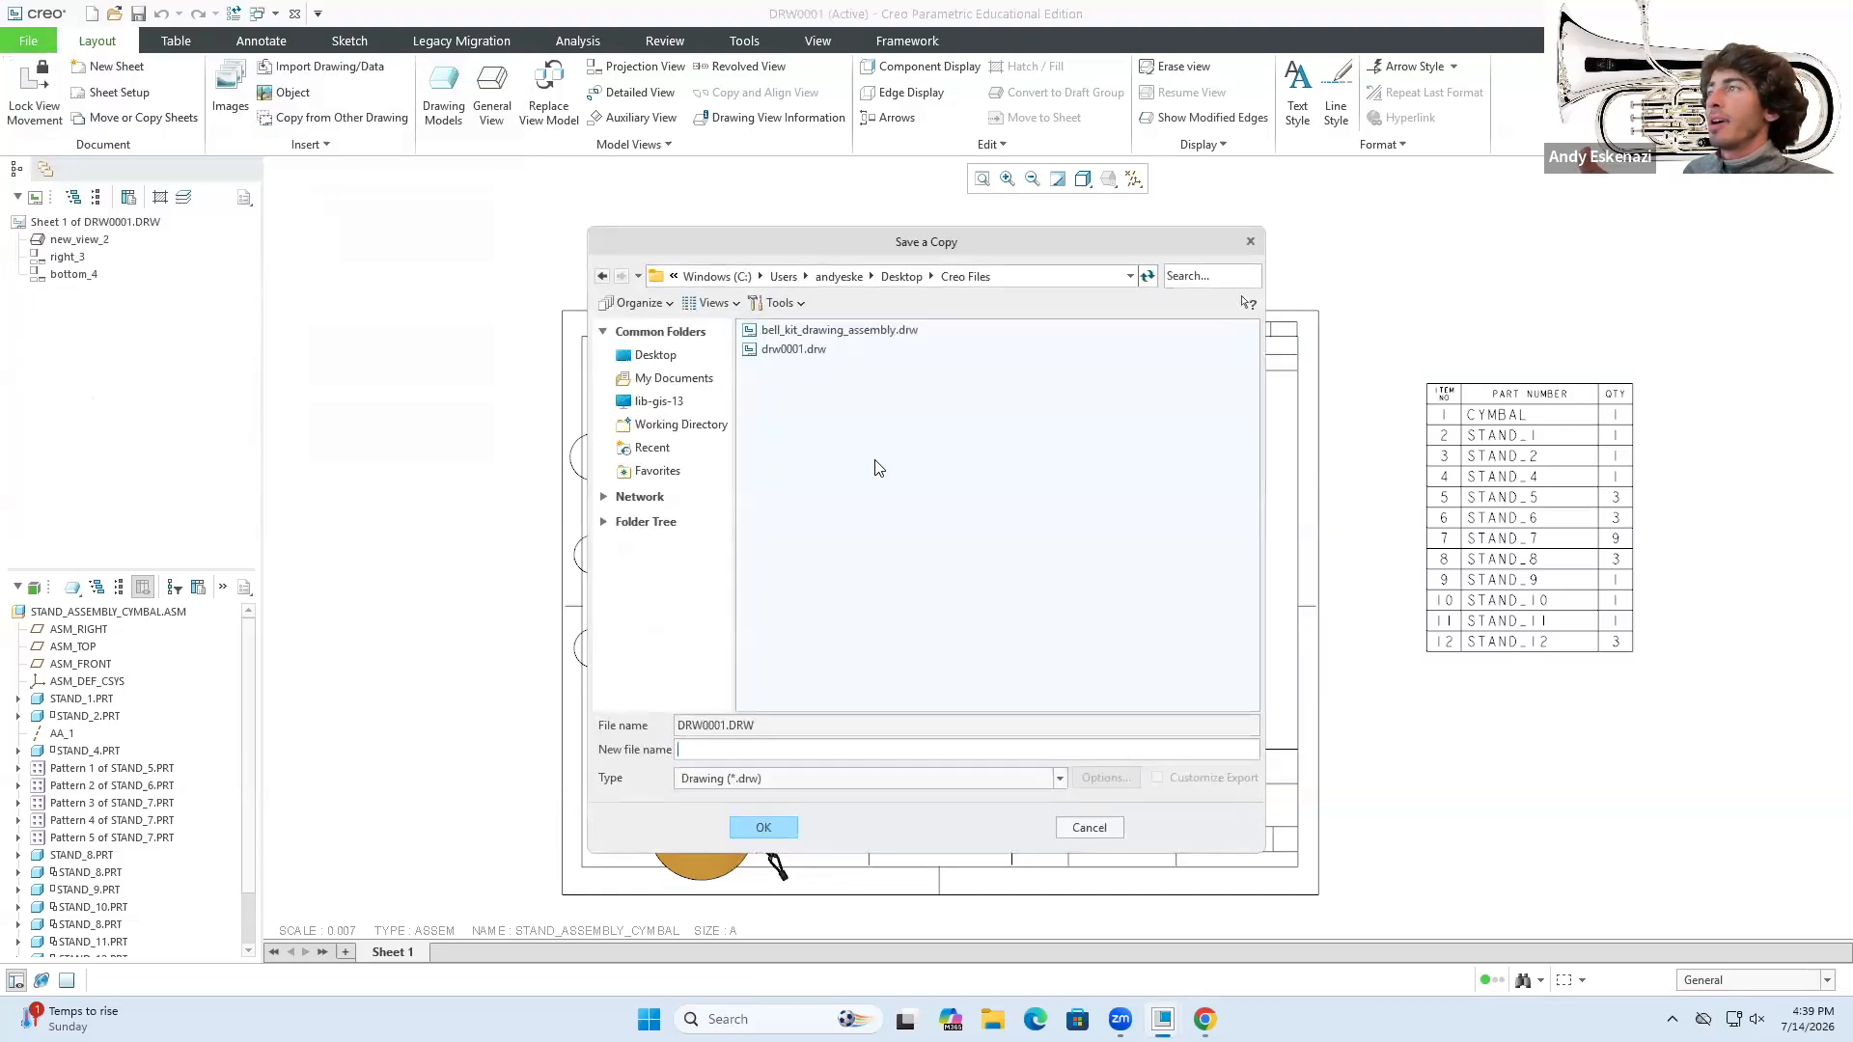
click(836, 778)
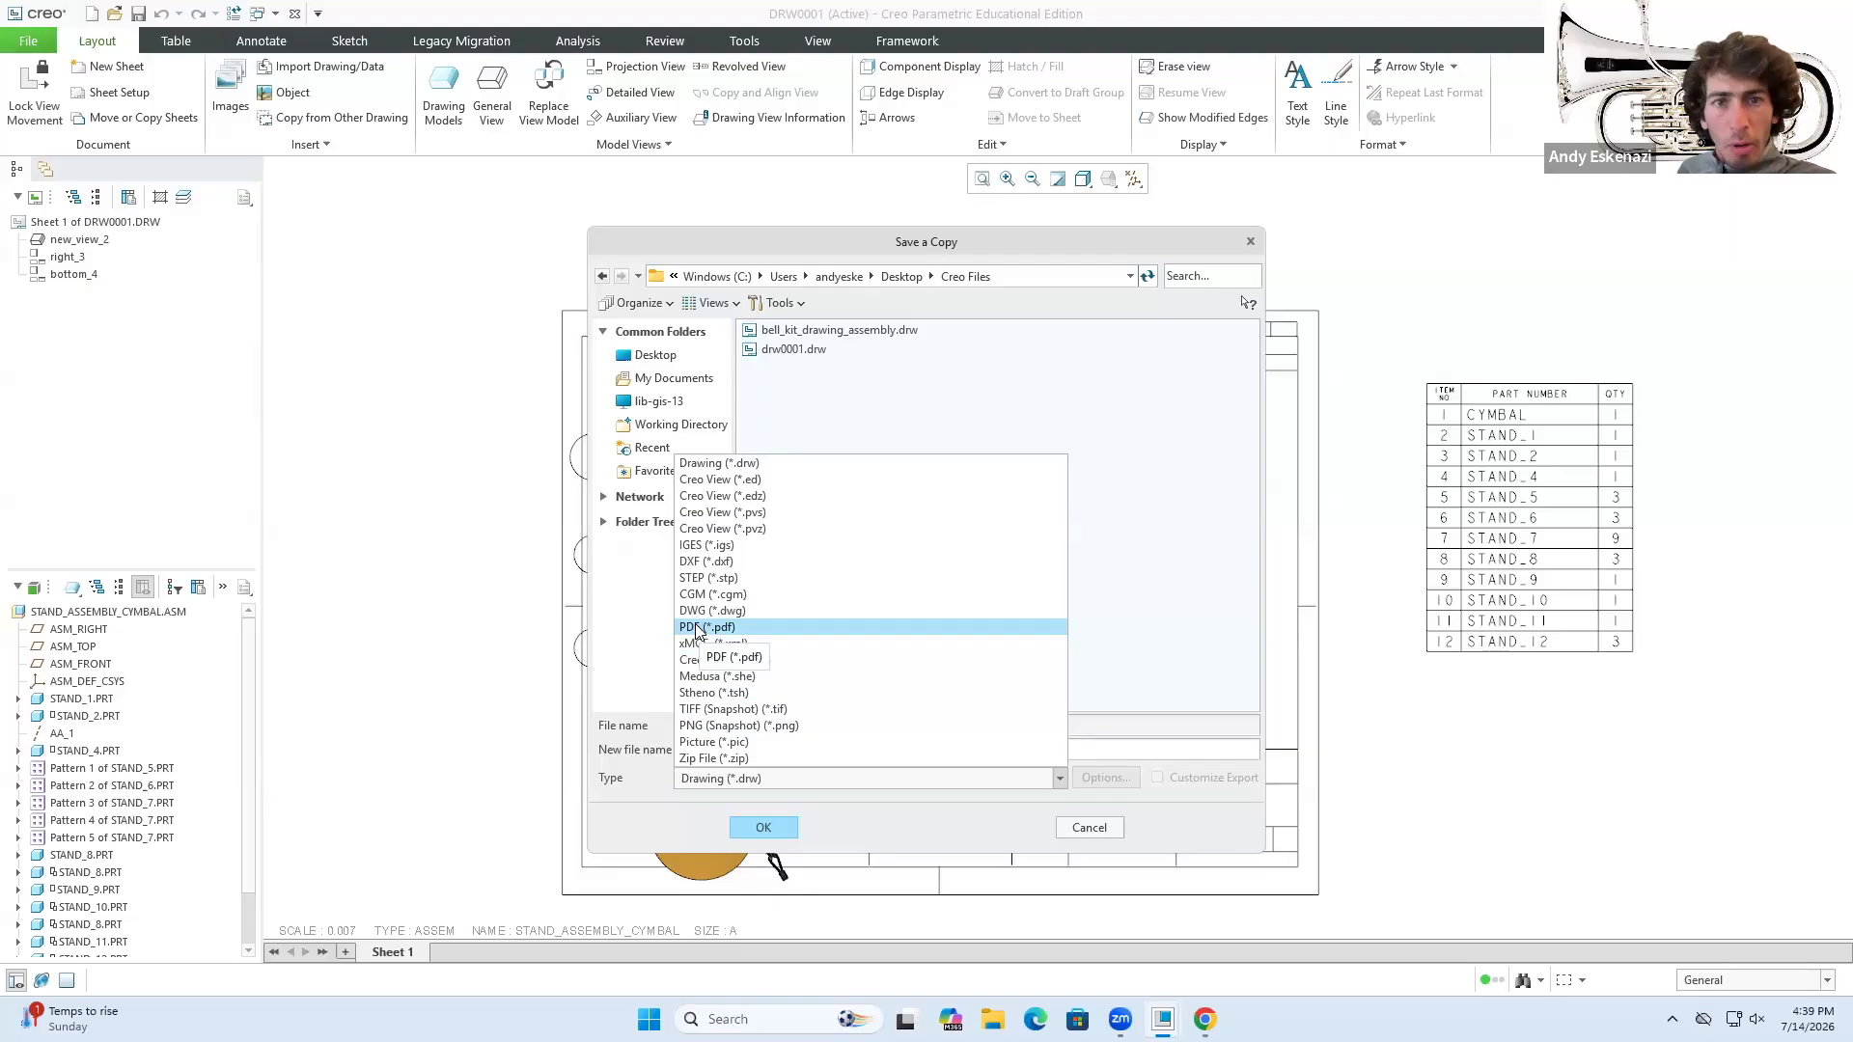
click(1086, 832)
click(1087, 832)
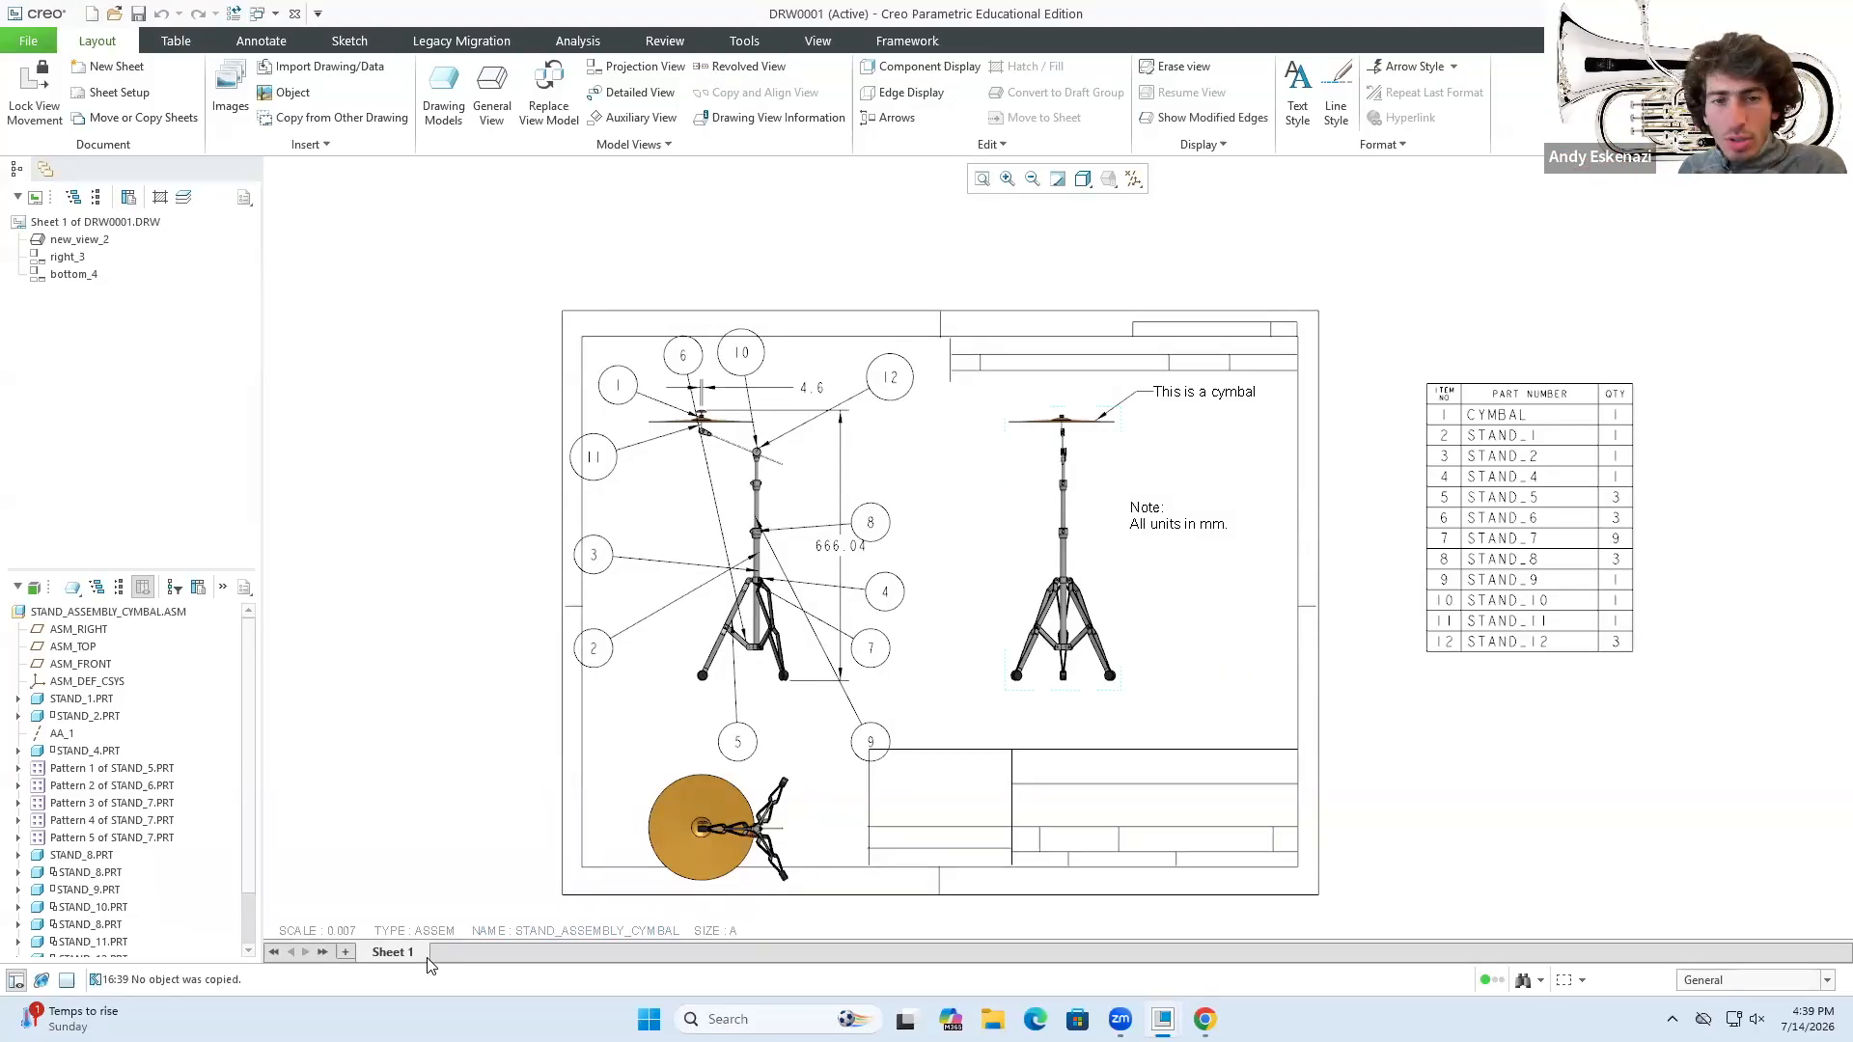
- Close the DRW0001 drawing window and look over sheet 1 of the bell kit stand drawing
click(1163, 1020)
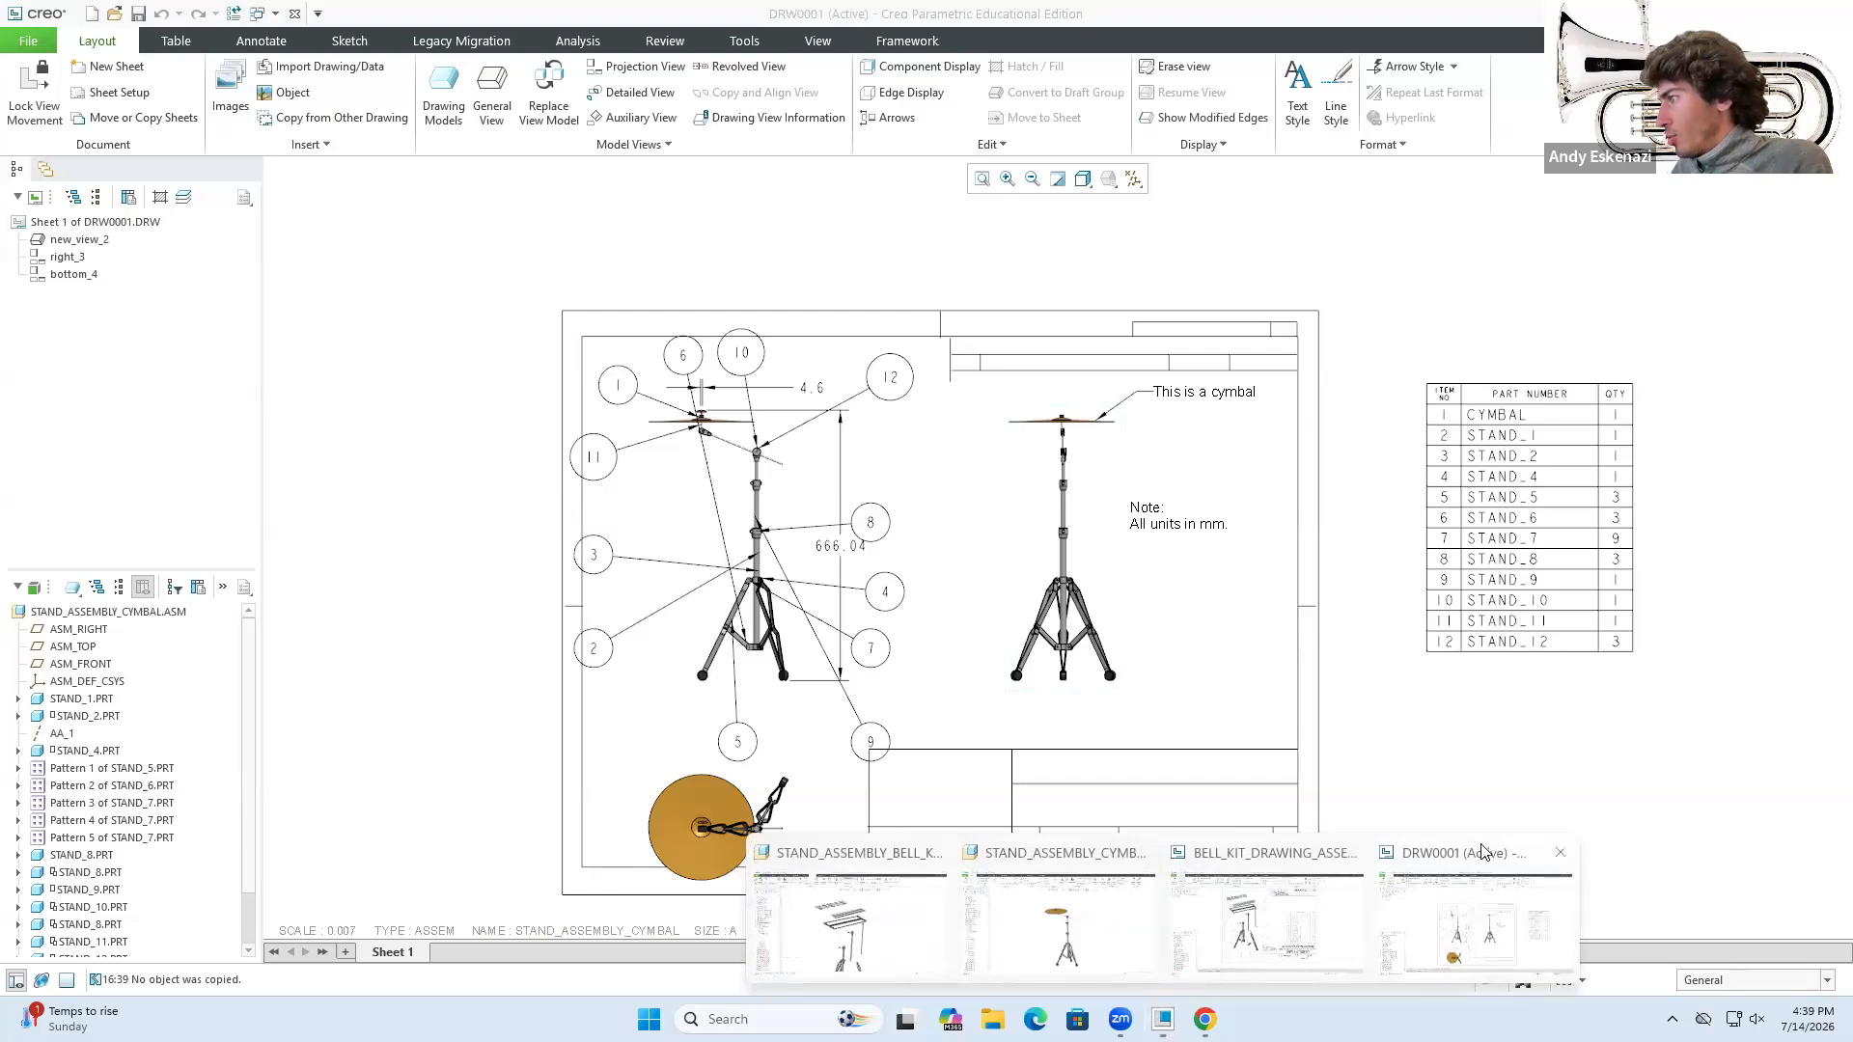
click(1563, 851)
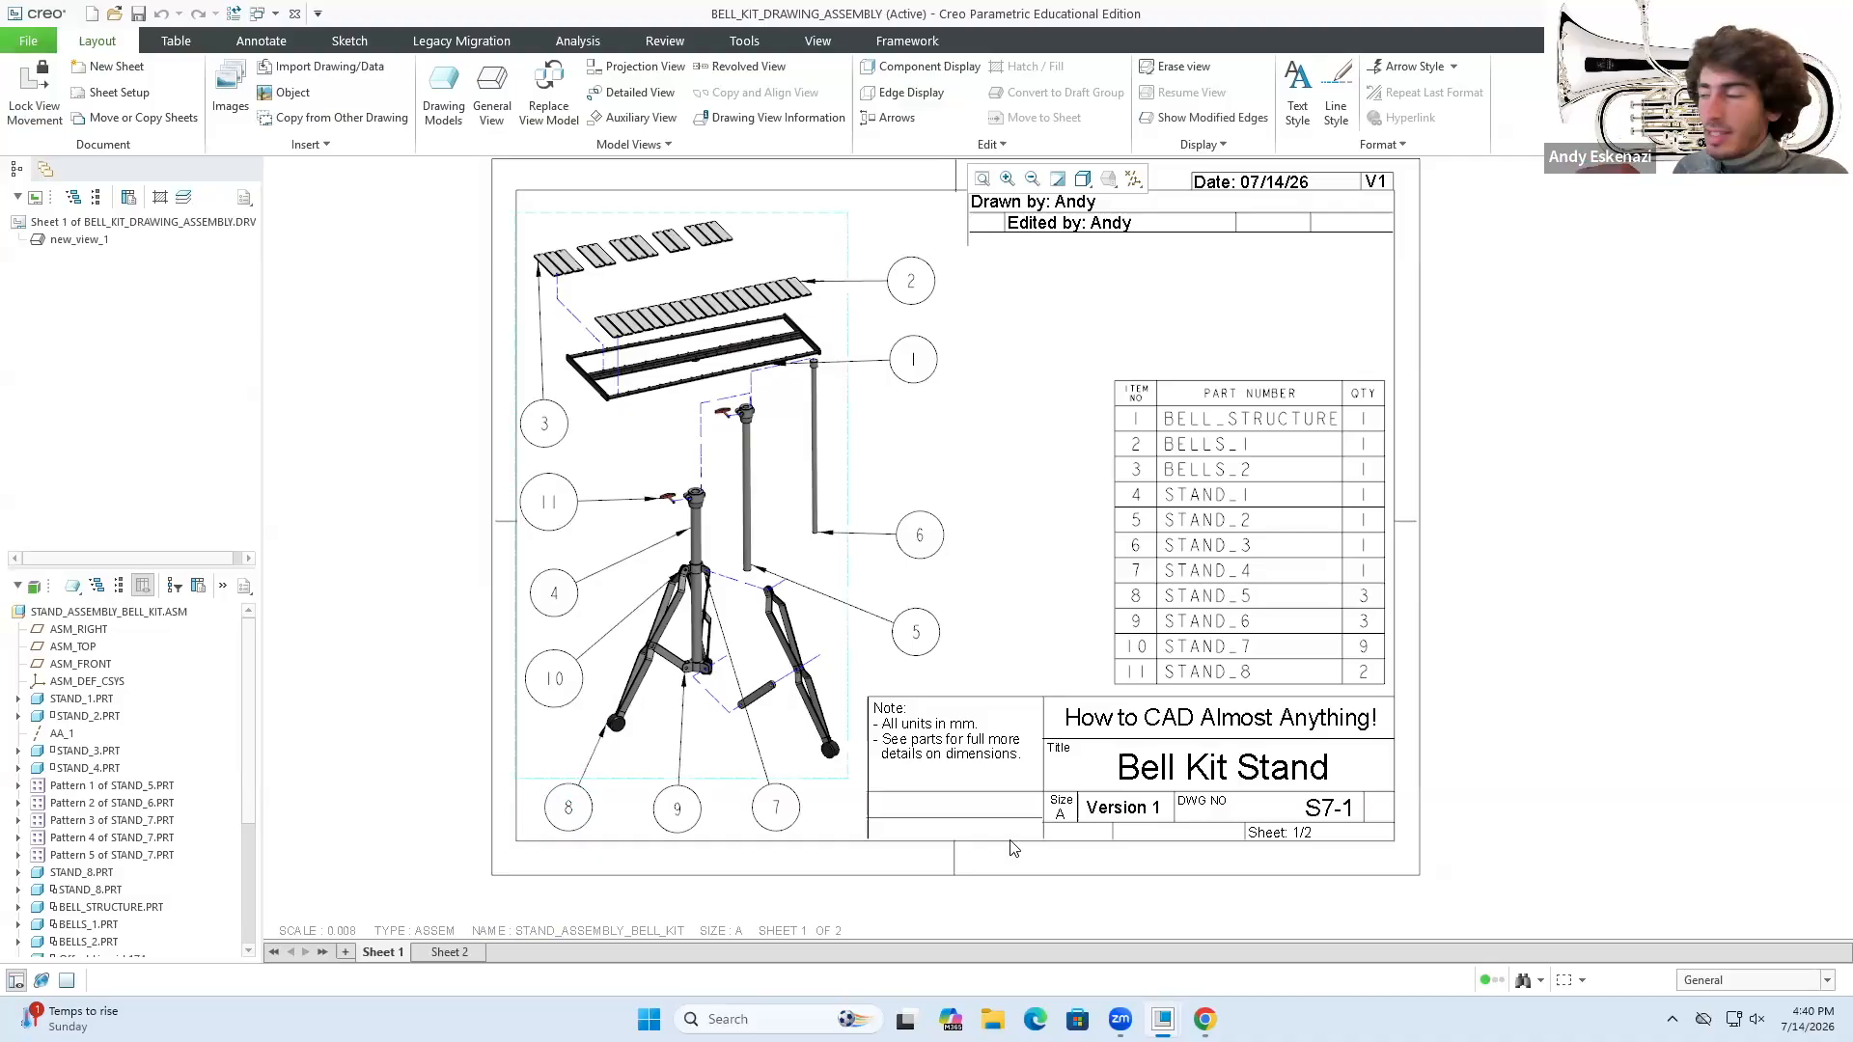
scroll(881, 838, up, 2)
scroll(1073, 780, down, 2)
scroll(529, 591, up, 1)
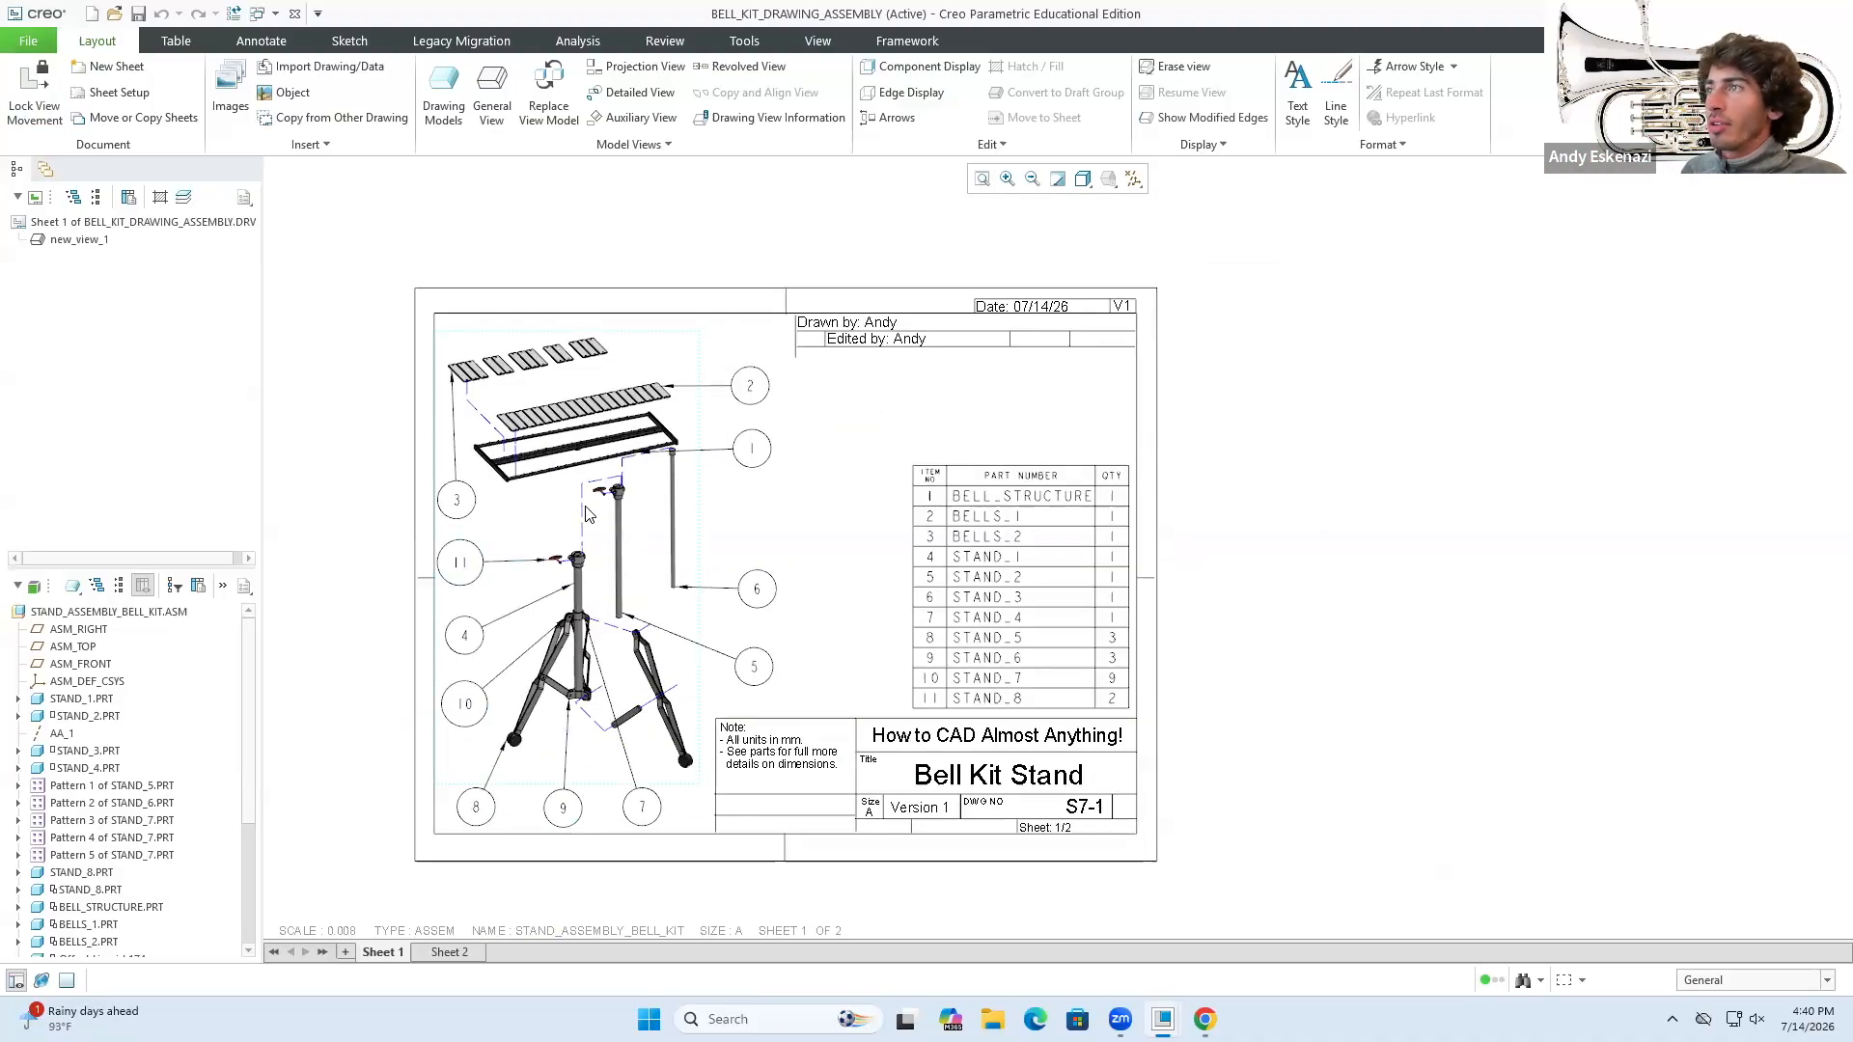
scroll(600, 365, up, 1)
scroll(485, 415, down, 1)
scroll(485, 415, down, 1)
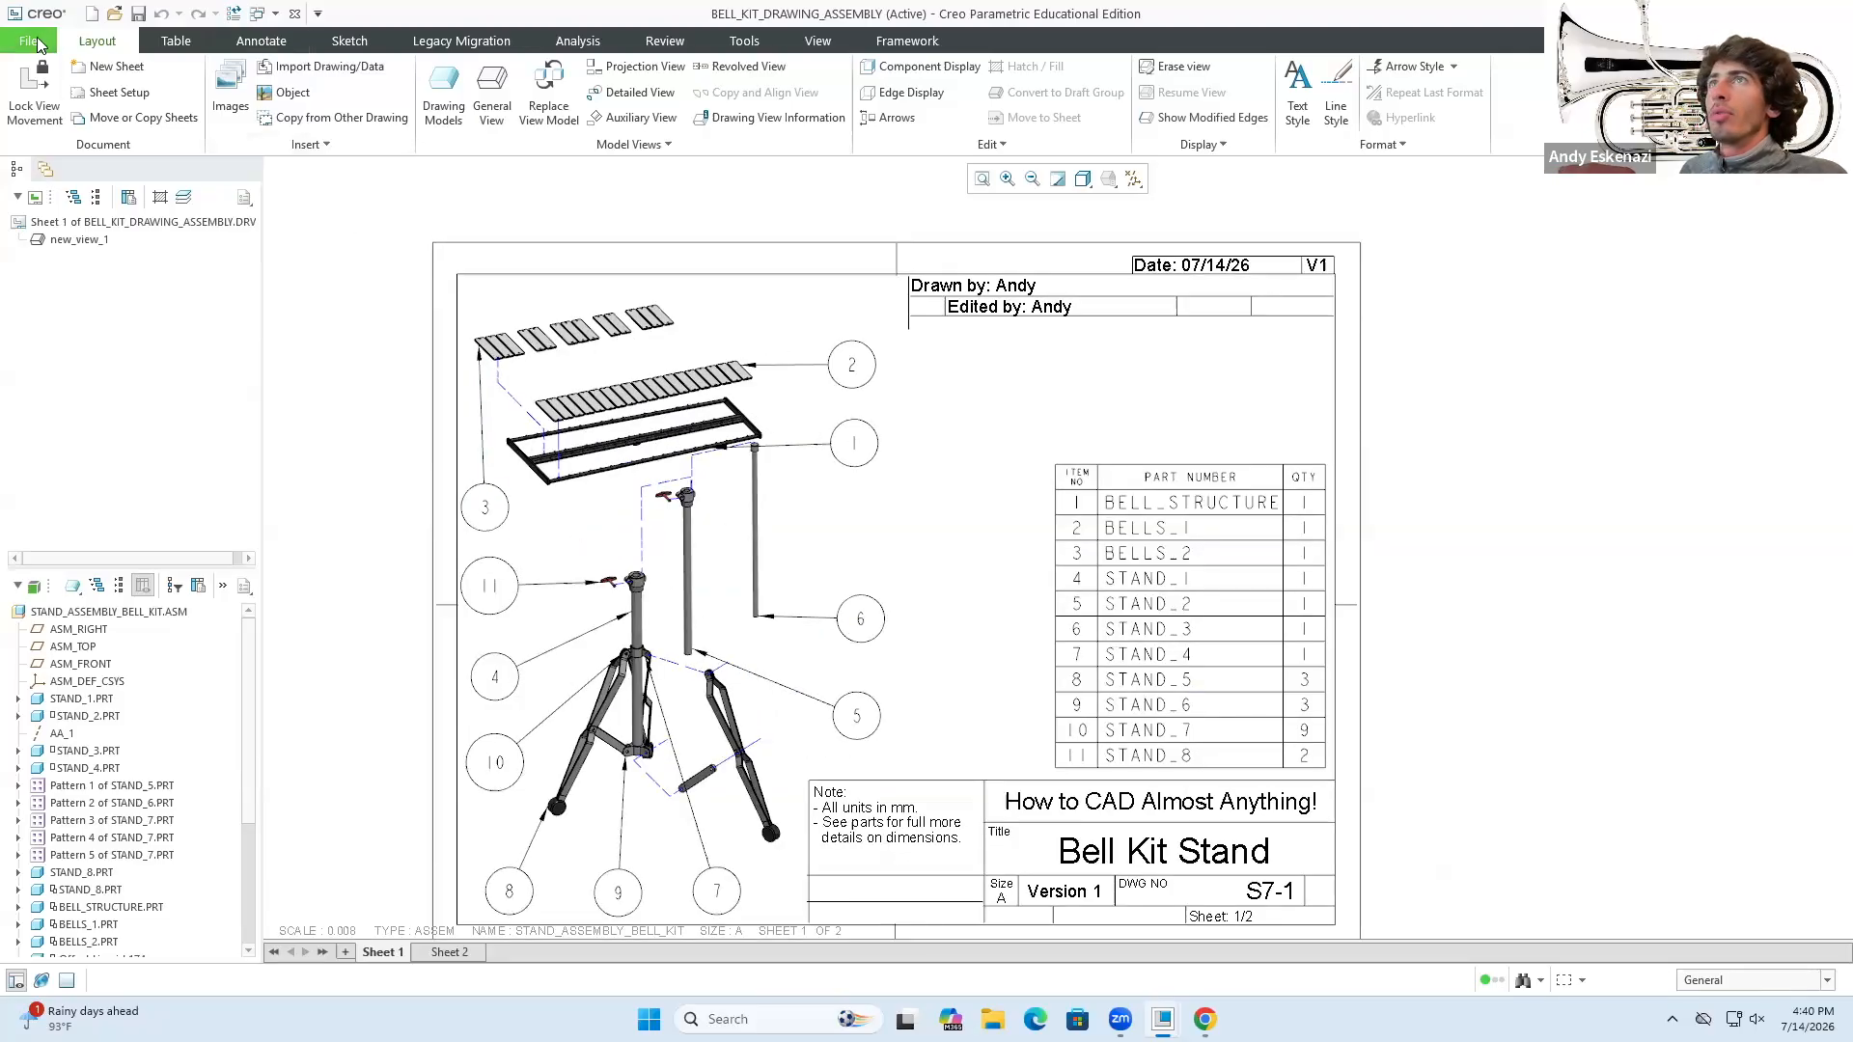
- Save a copy of the bell kit drawing in drawing format under a new name beginning with Cymbal_Stand_Drawing_Ass
click(28, 40)
click(58, 180)
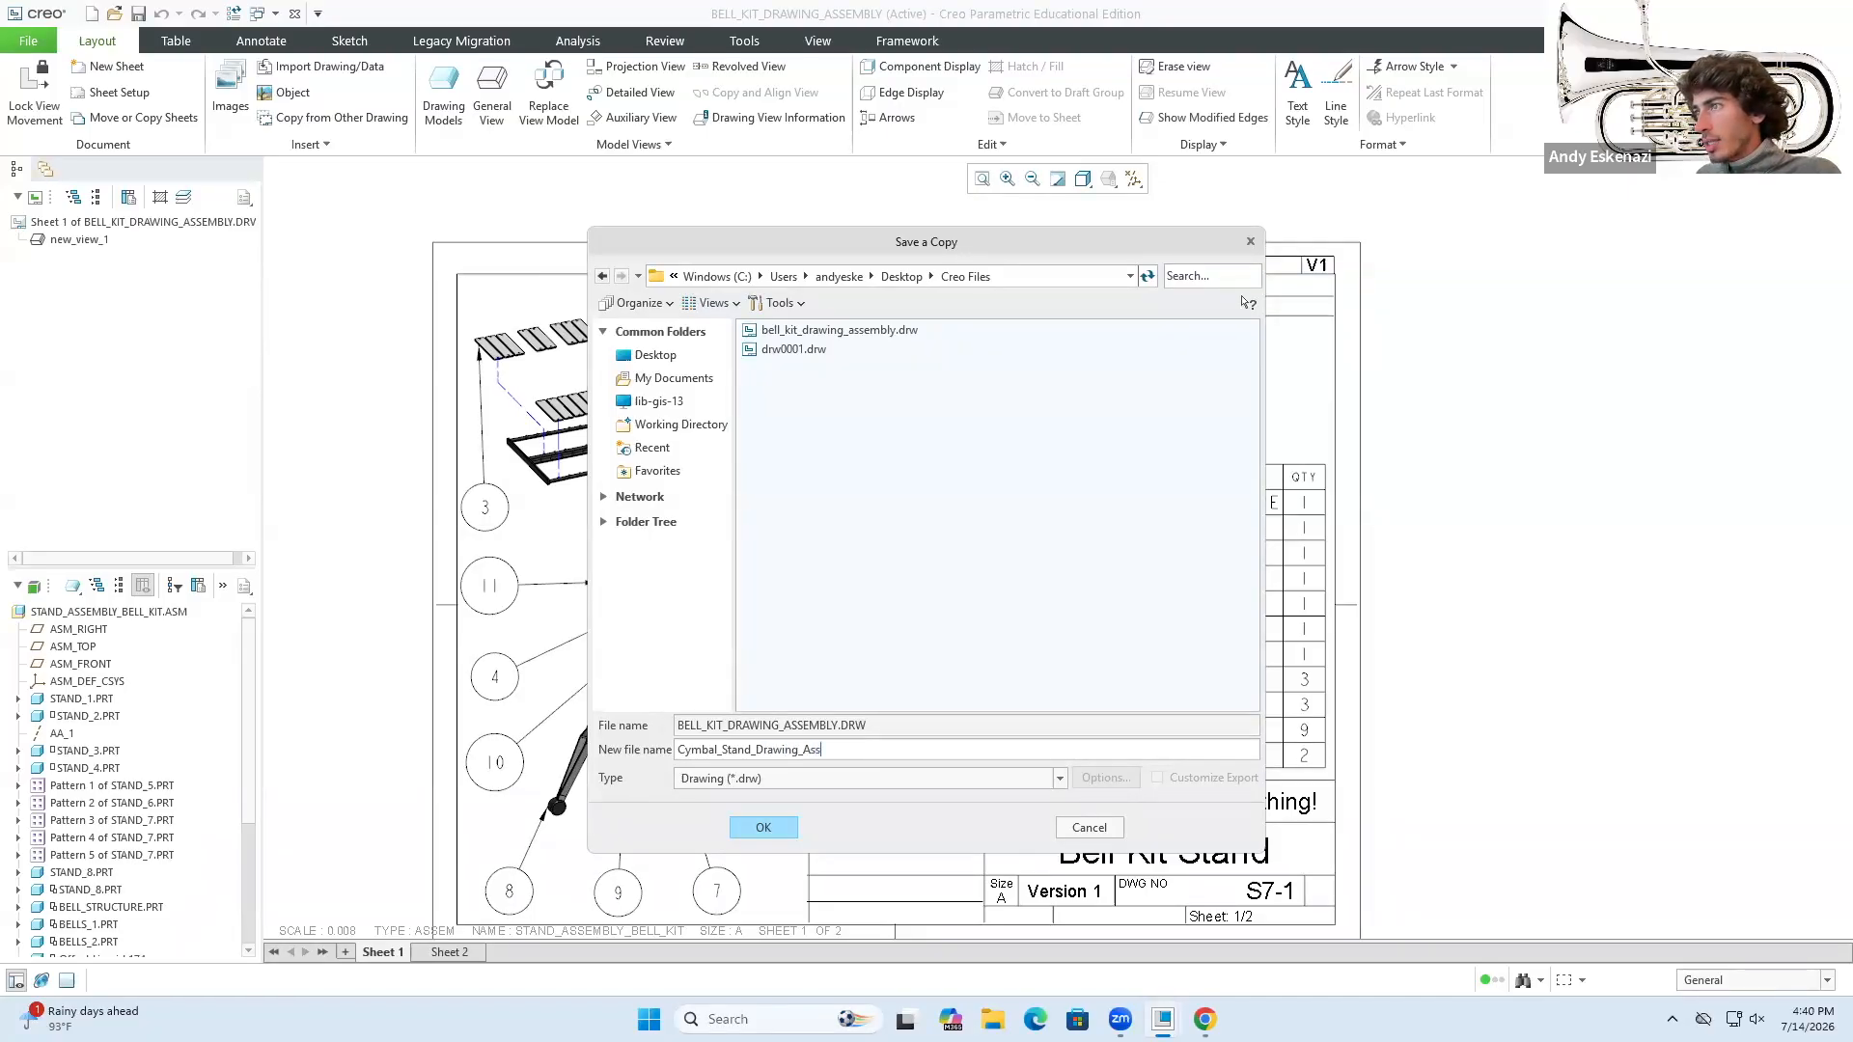
click(762, 828)
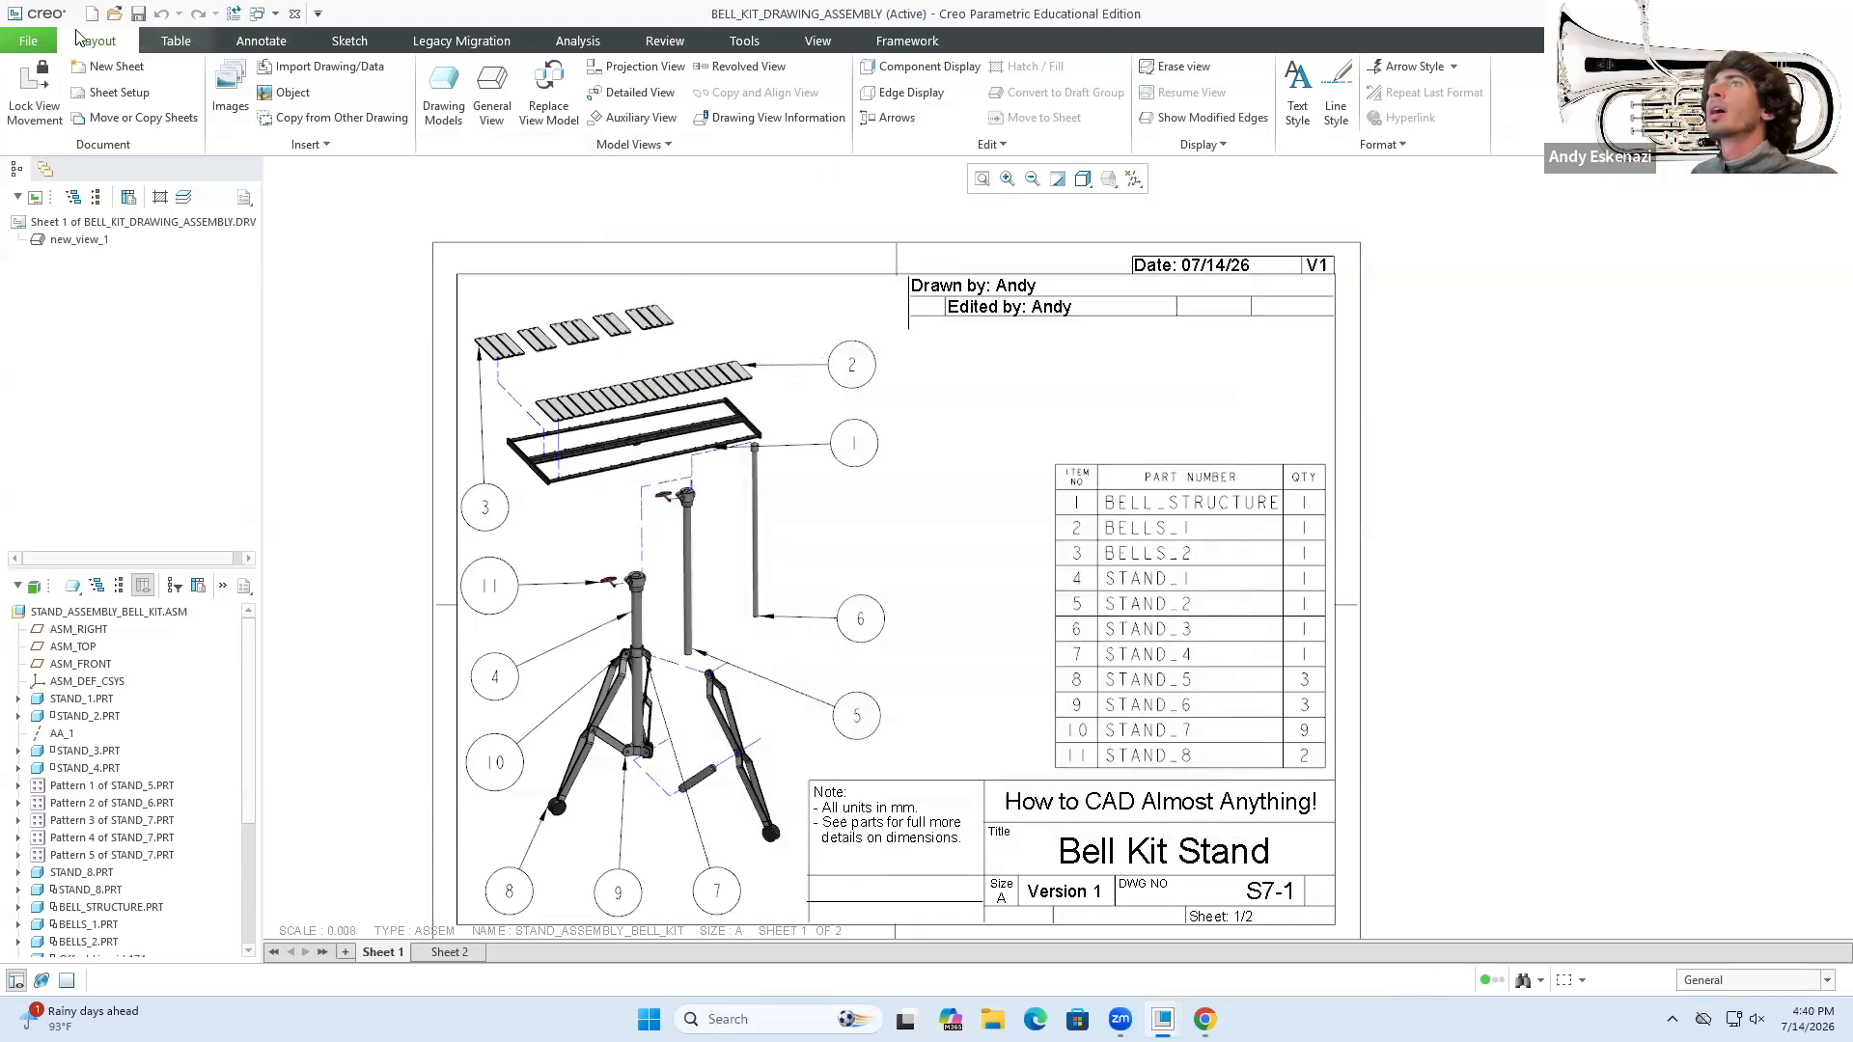
- Open the copied drawing cymbal_stand_drawing_assembly.drw from the Creo Files folder
click(28, 41)
click(39, 108)
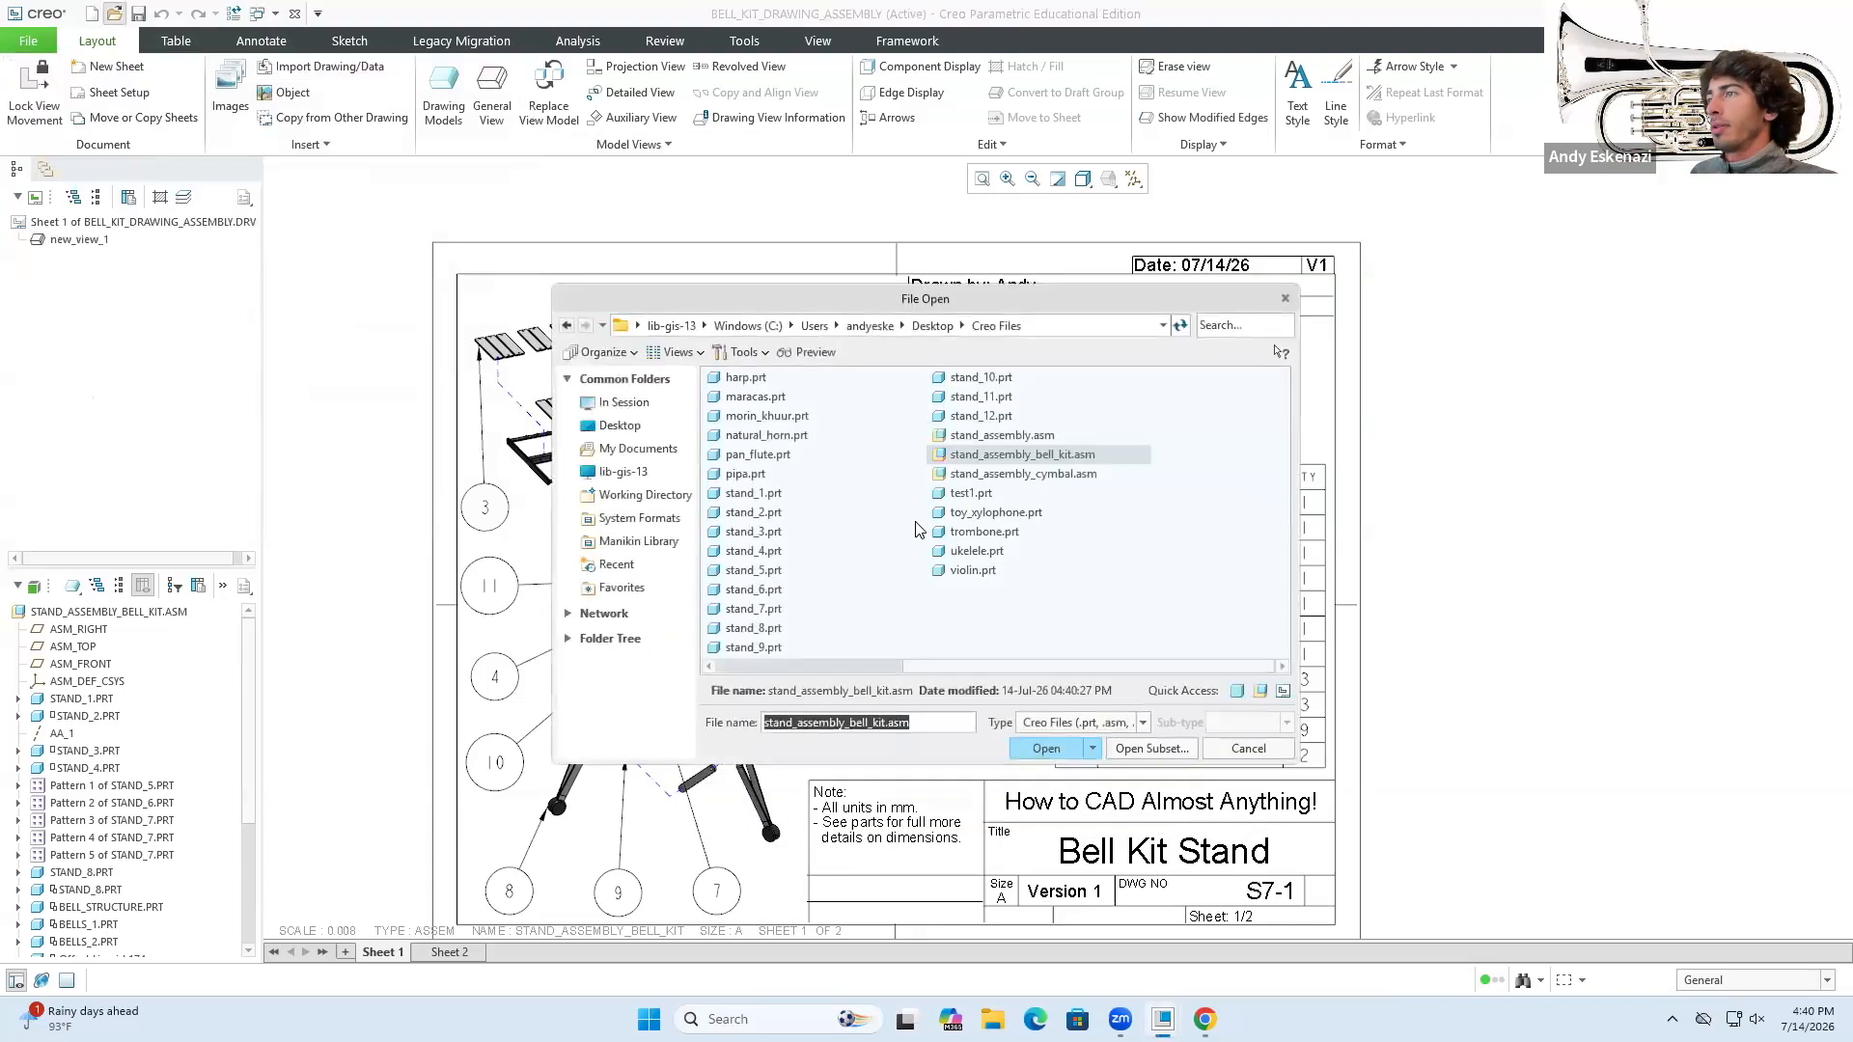
scroll(808, 512, up, 2)
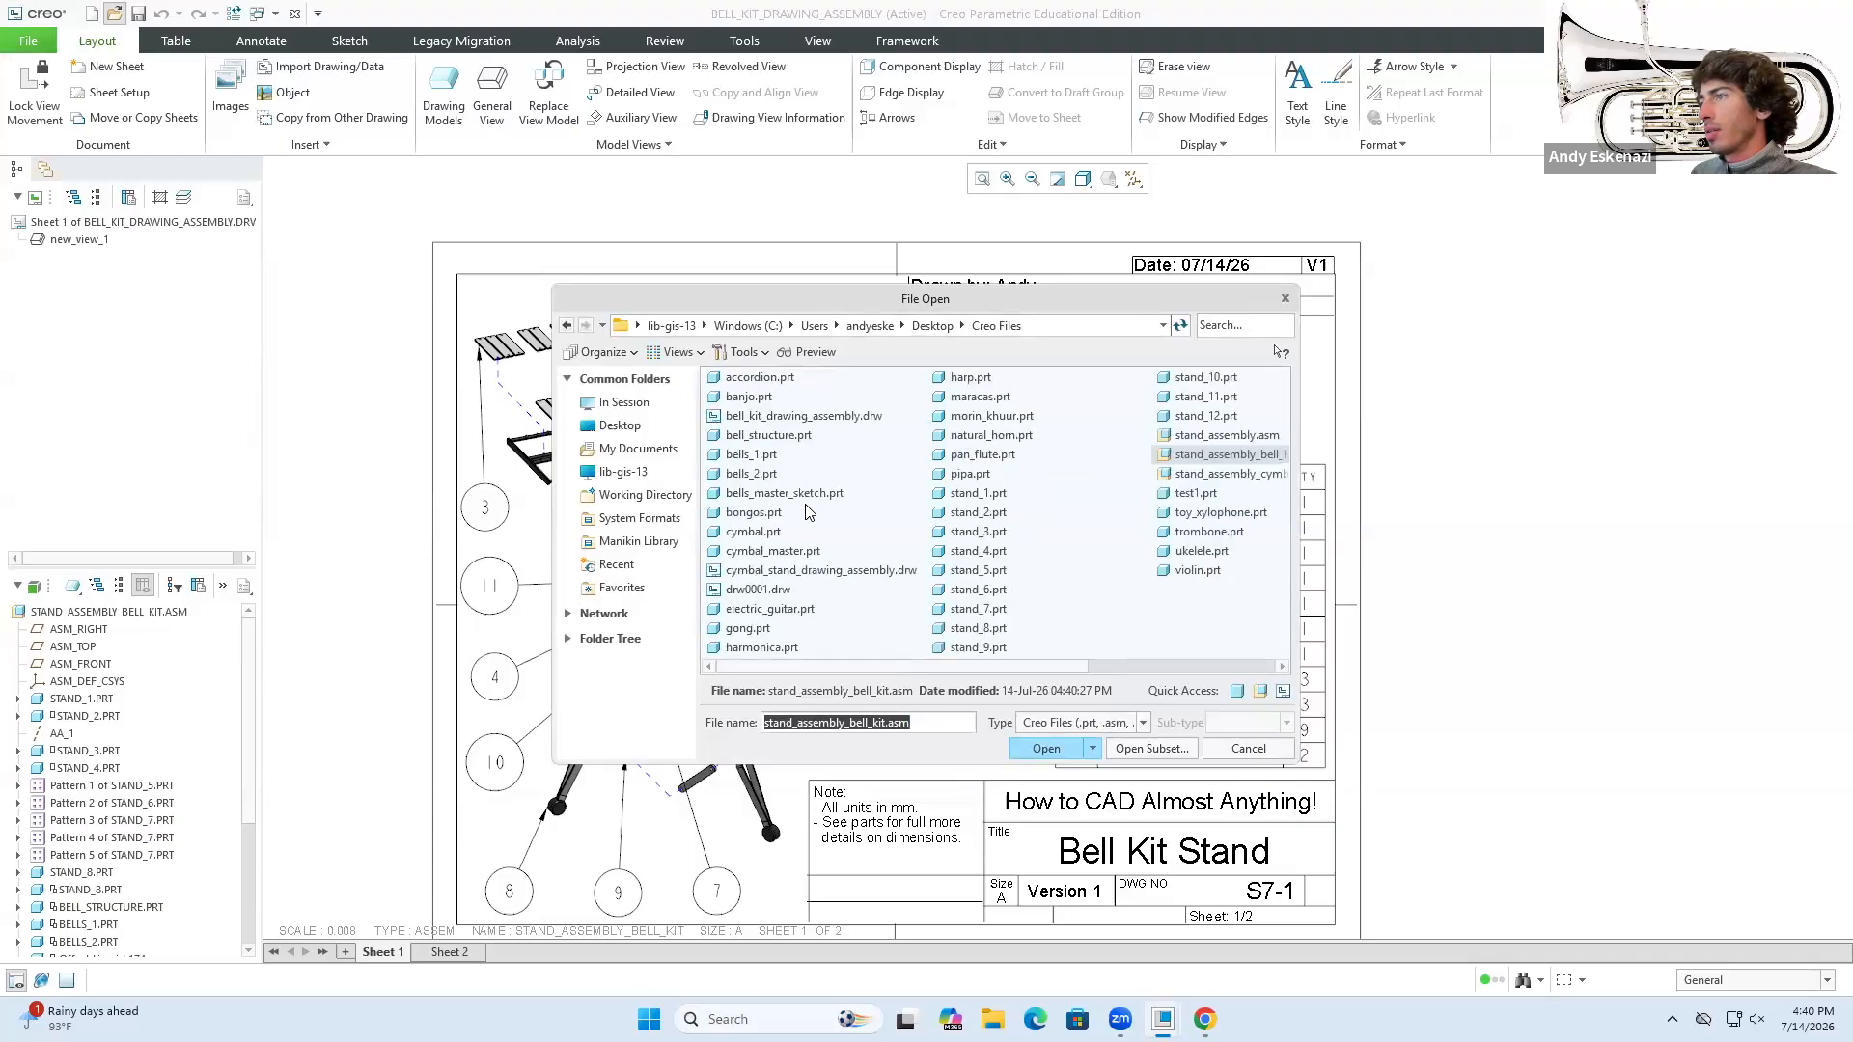
scroll(920, 534, down, 1)
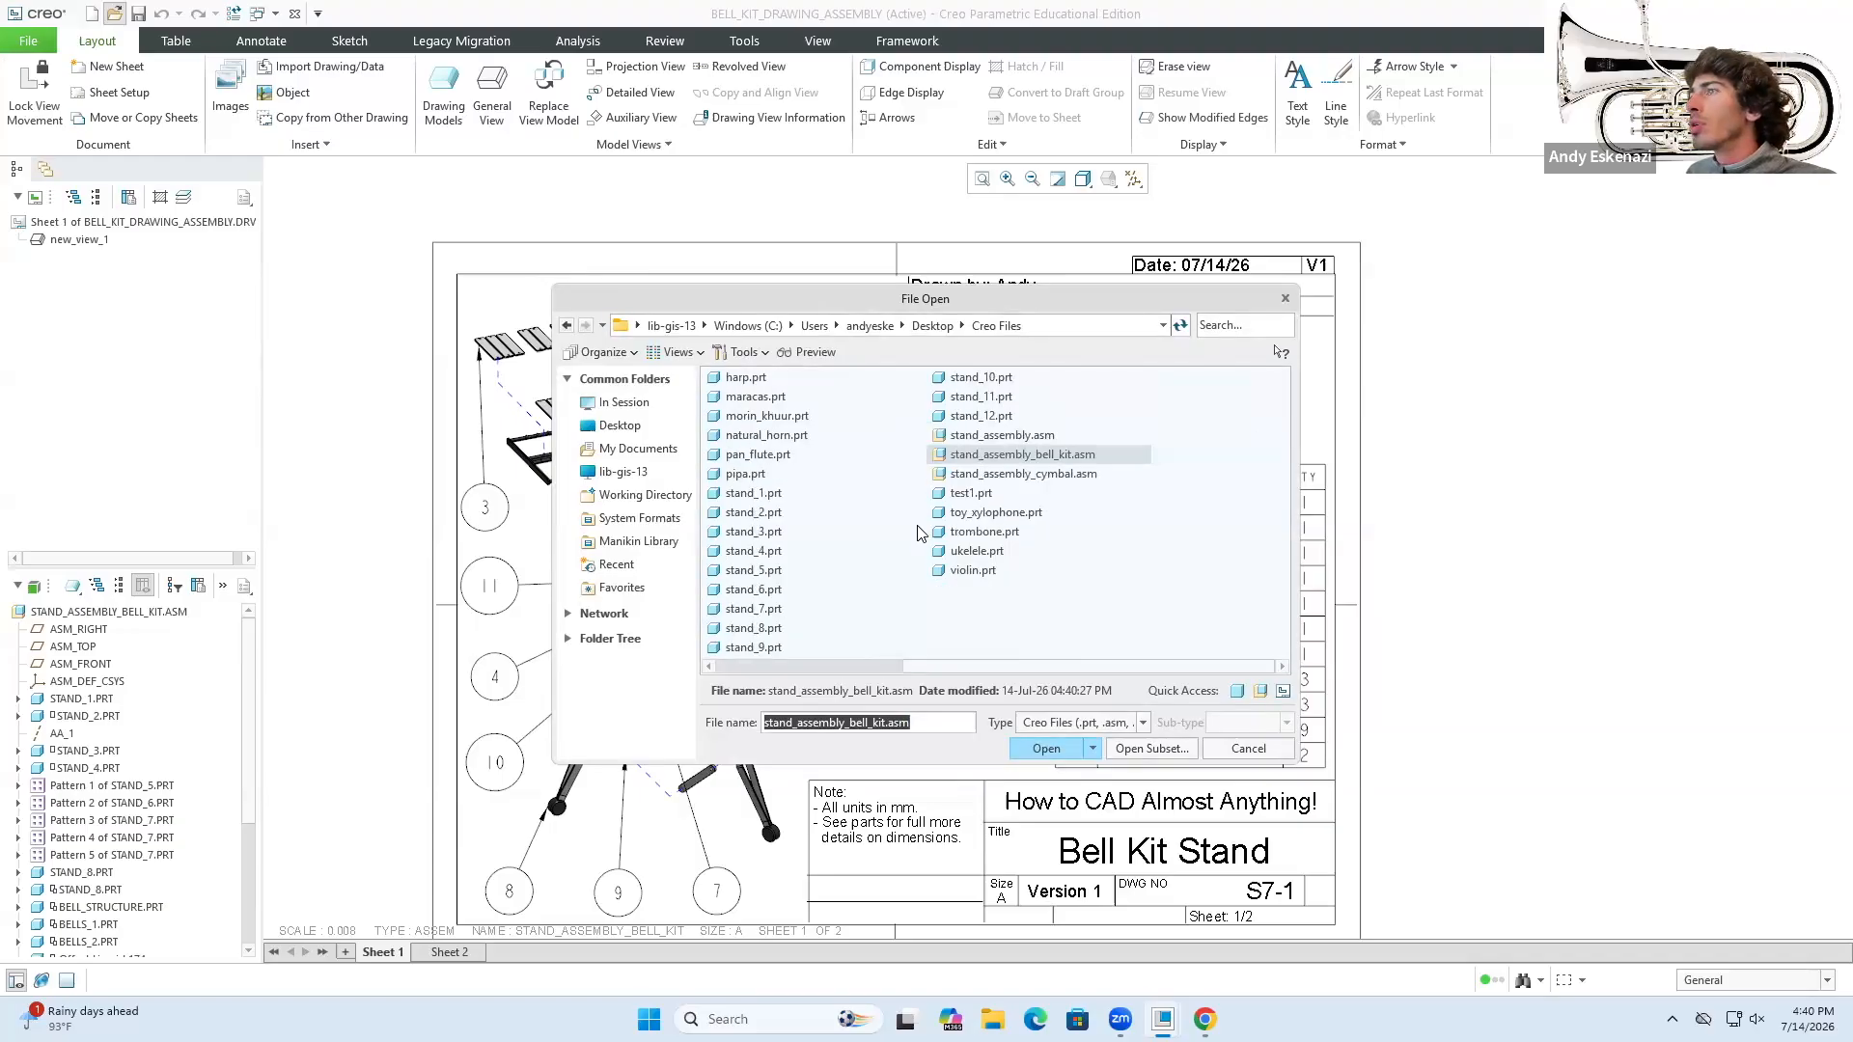
scroll(902, 644, up, 1)
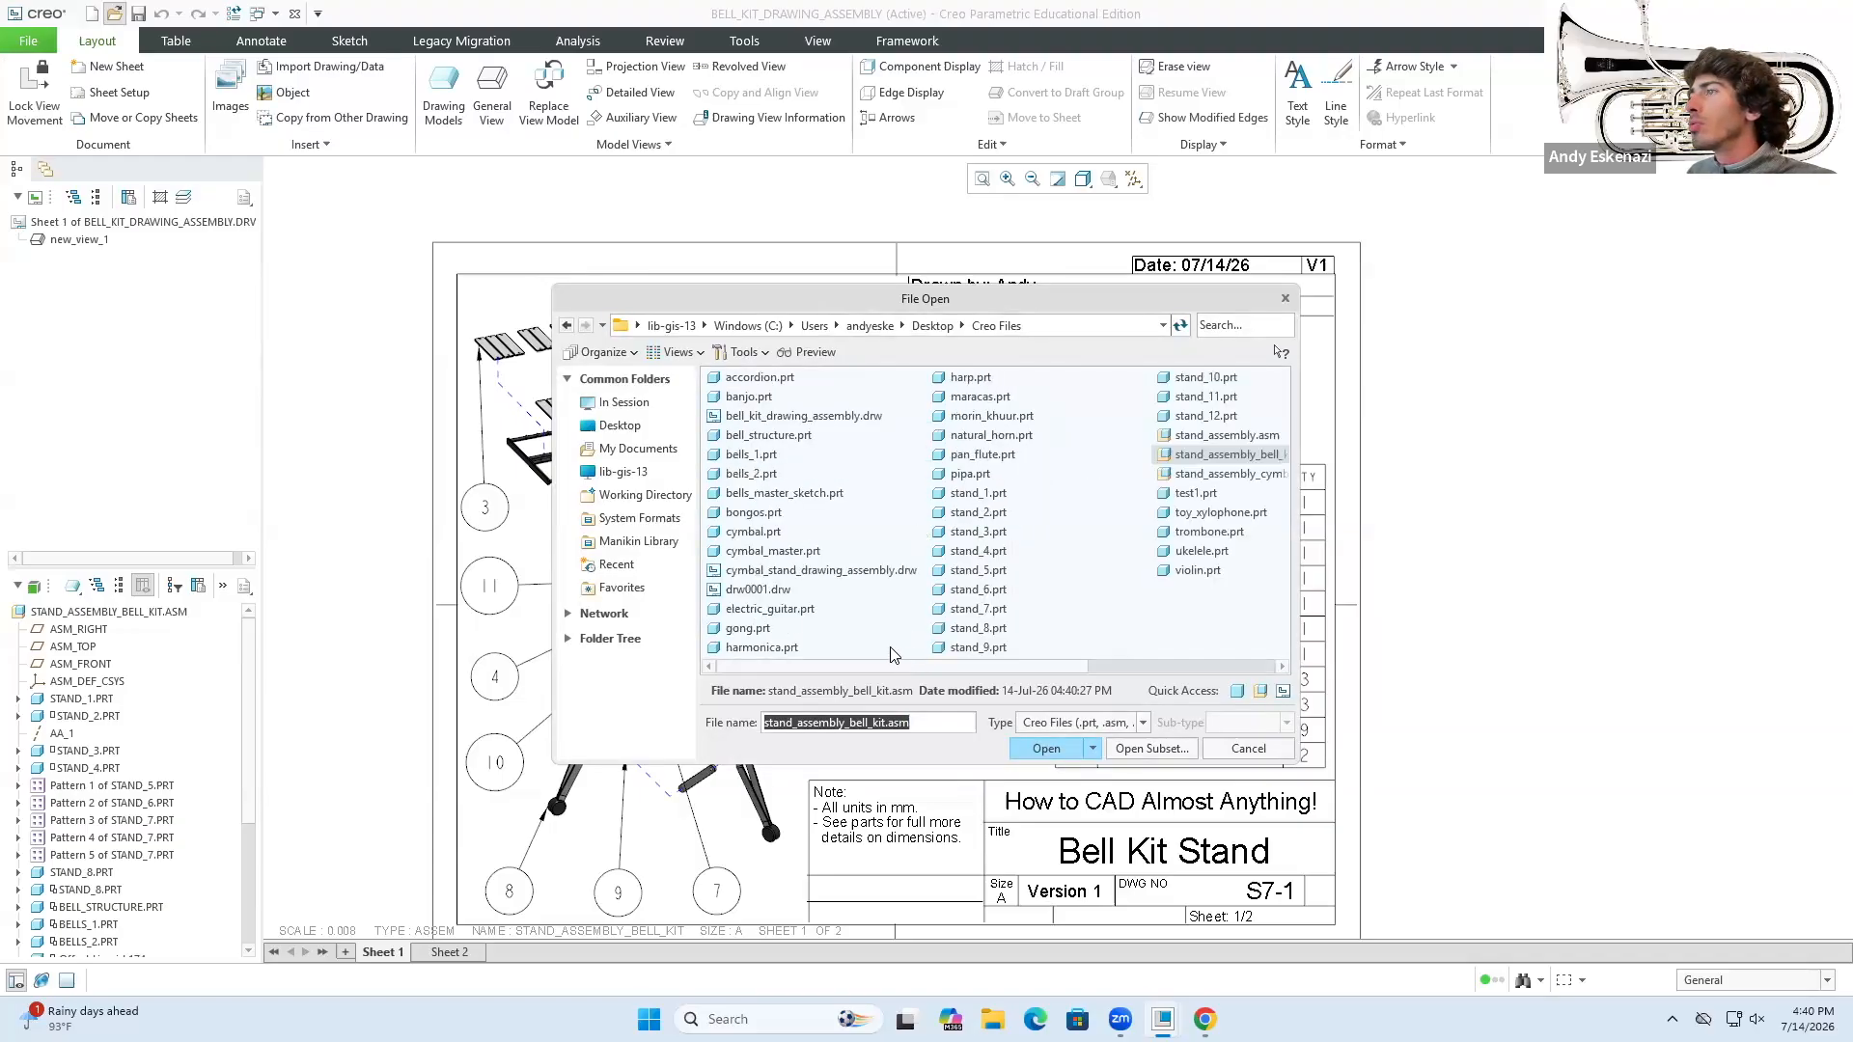
click(783, 574)
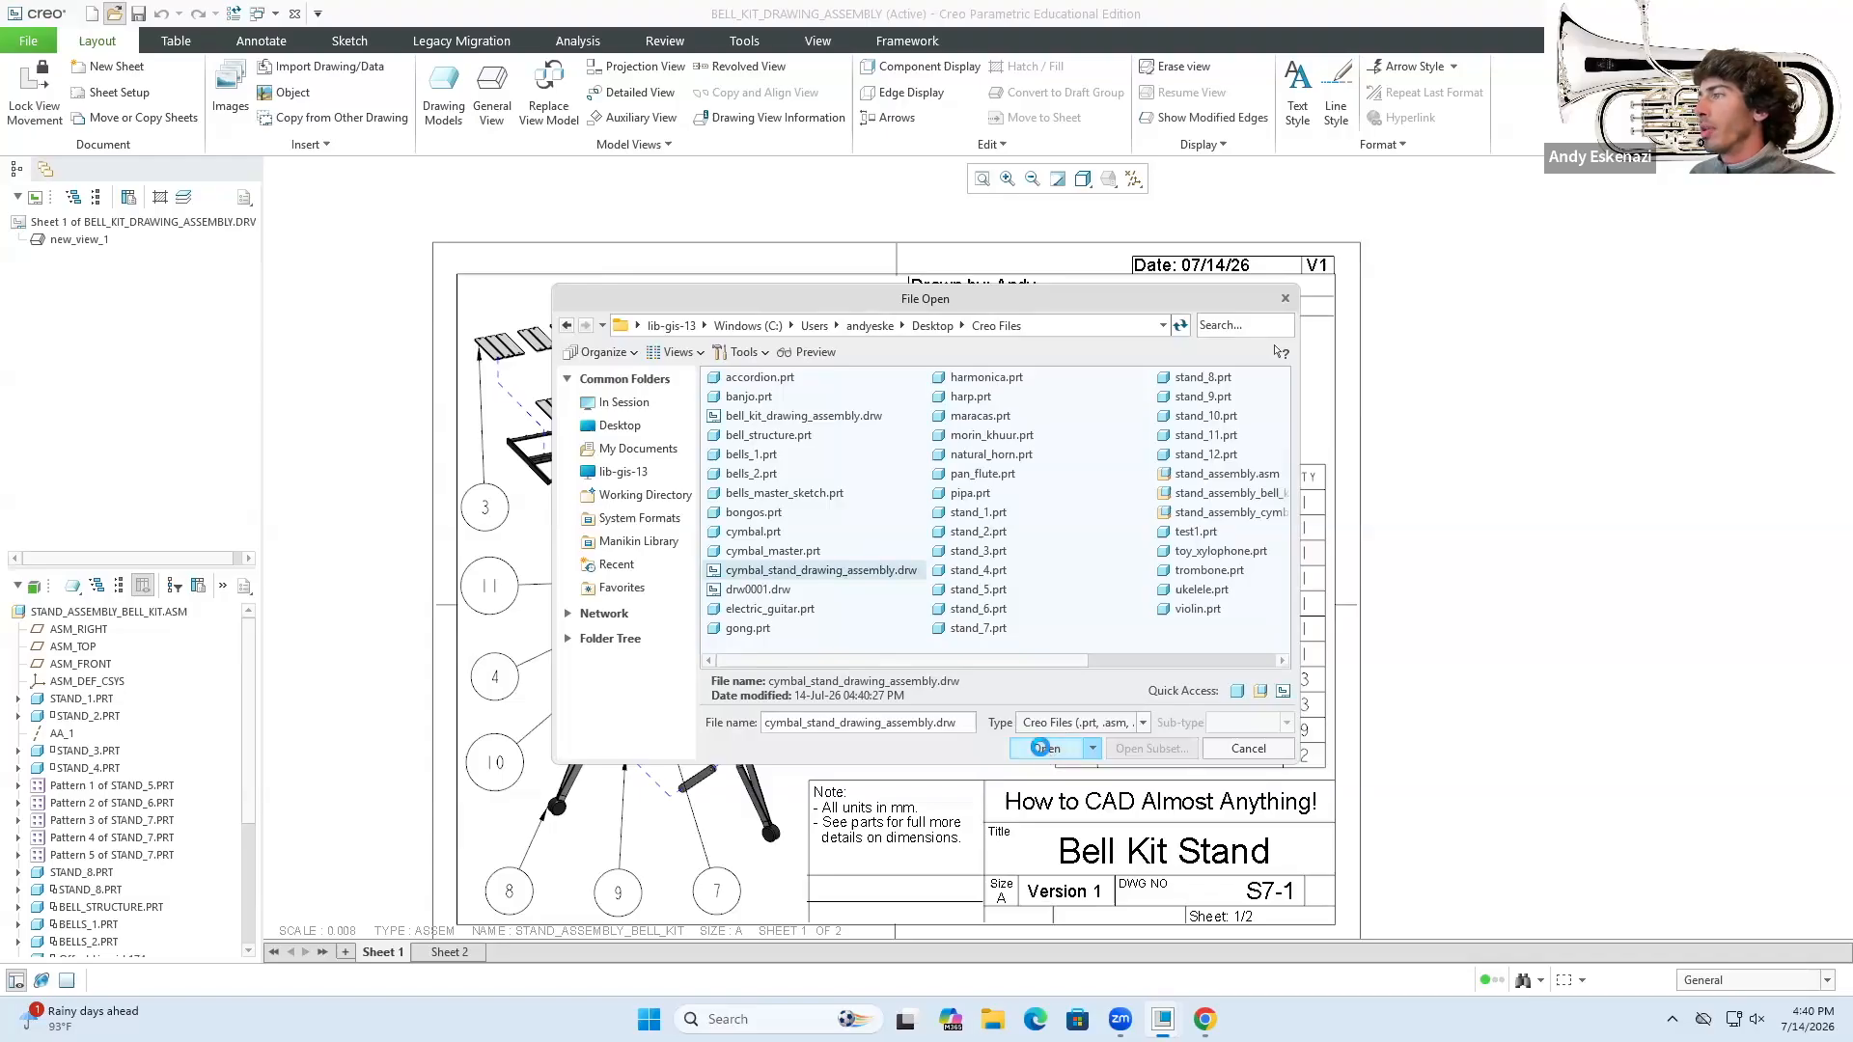
click(1040, 748)
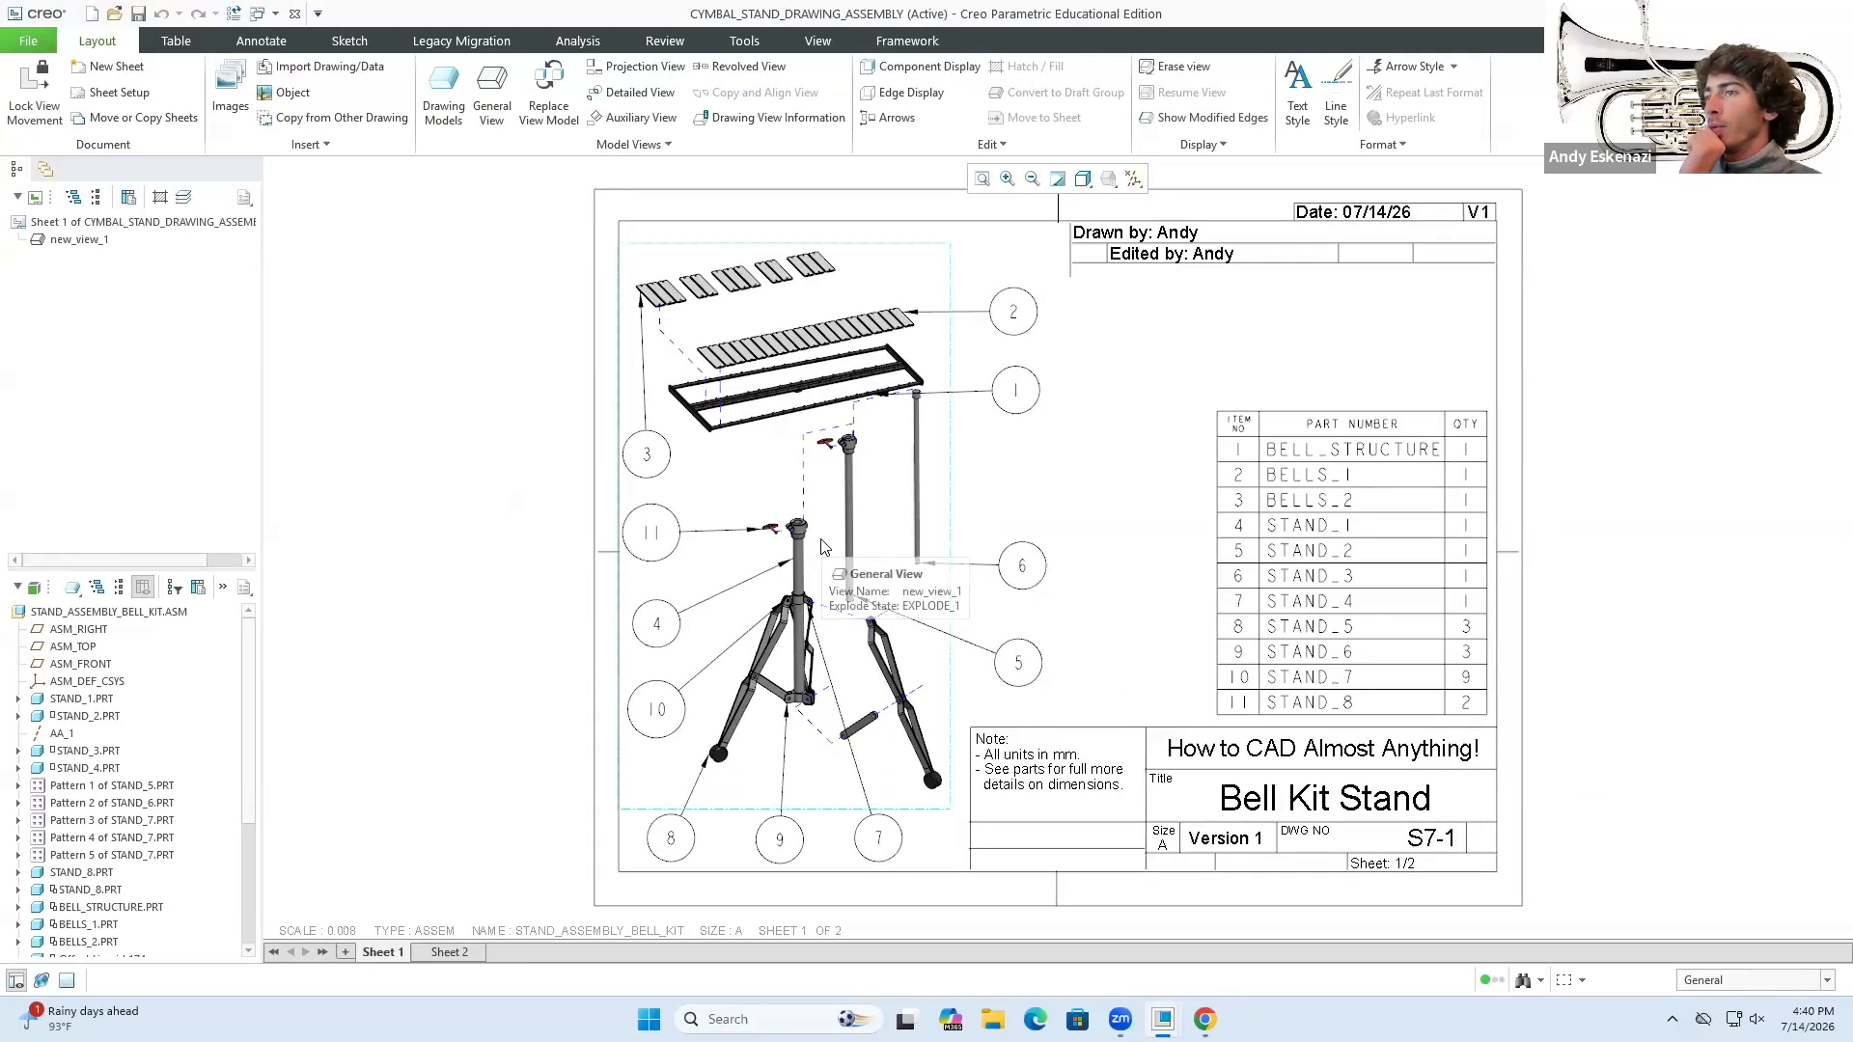
- Delete the exploded bell kit view on sheet 1 and all bell kit views on sheet 2
click(950, 469)
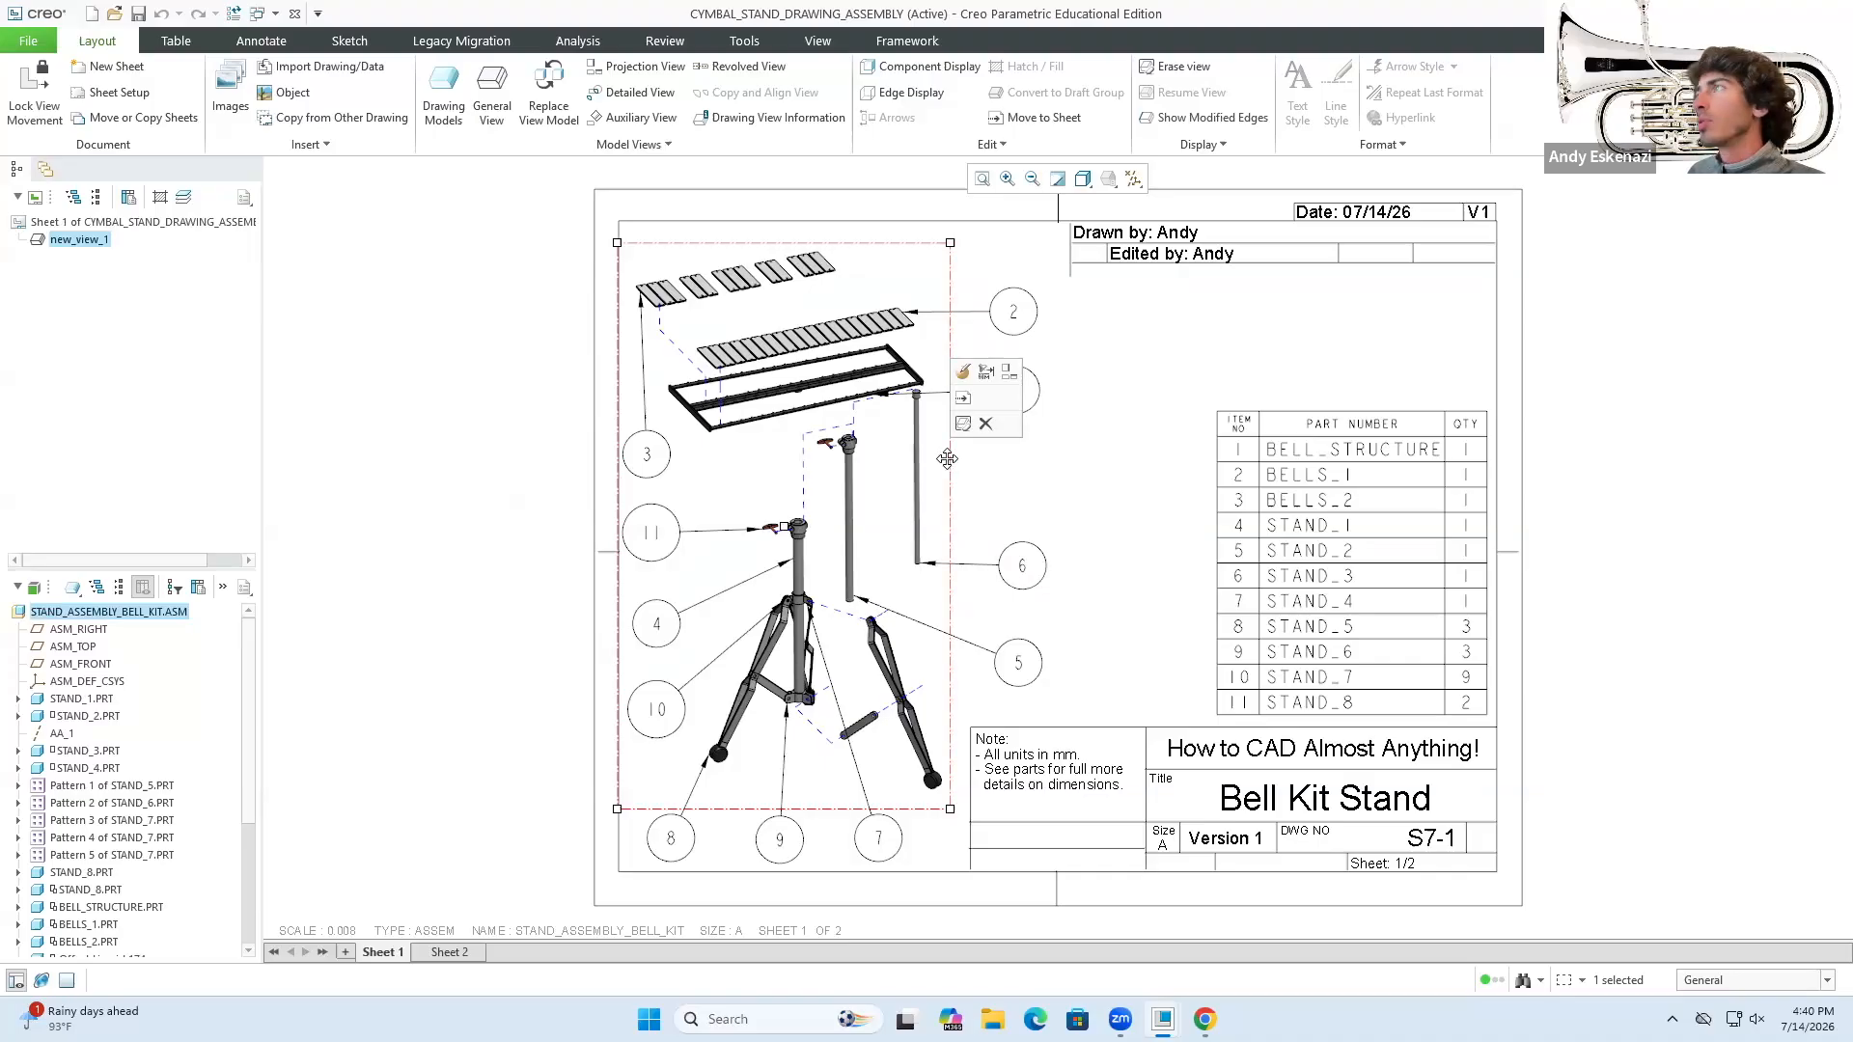
key(Delete)
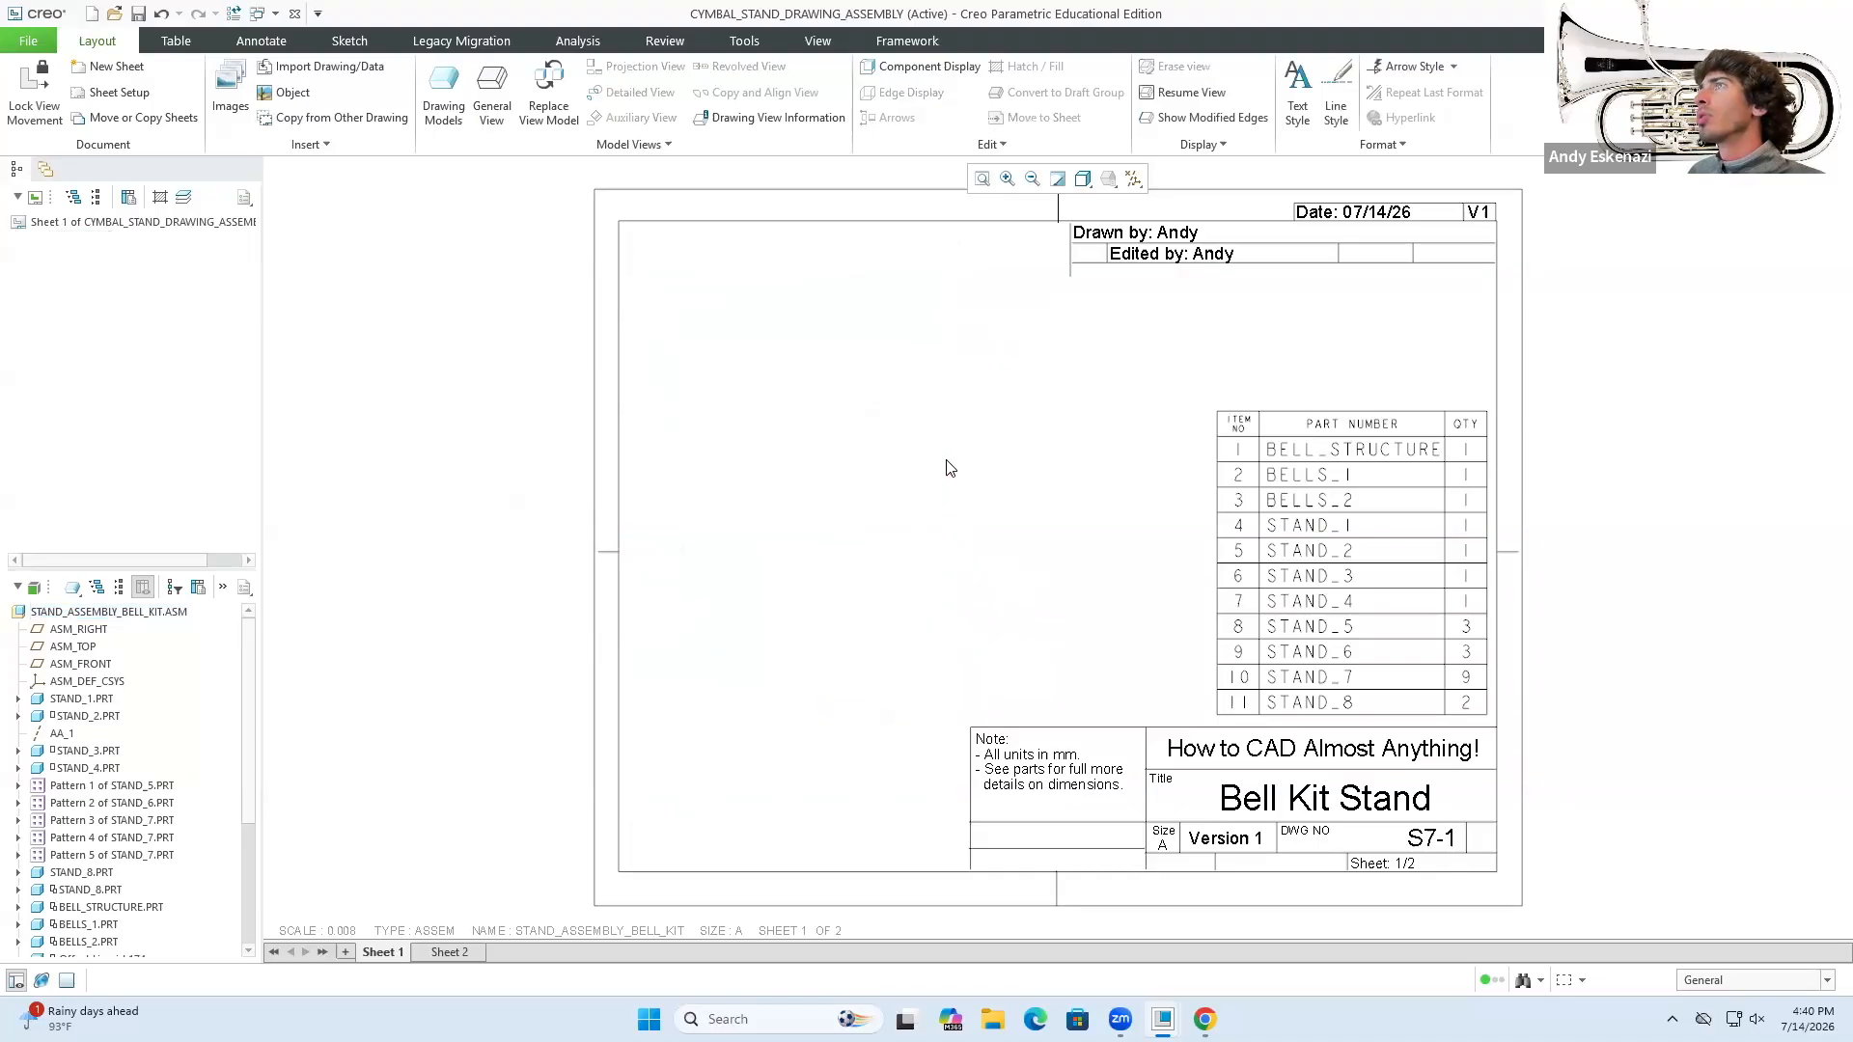
click(450, 952)
click(850, 627)
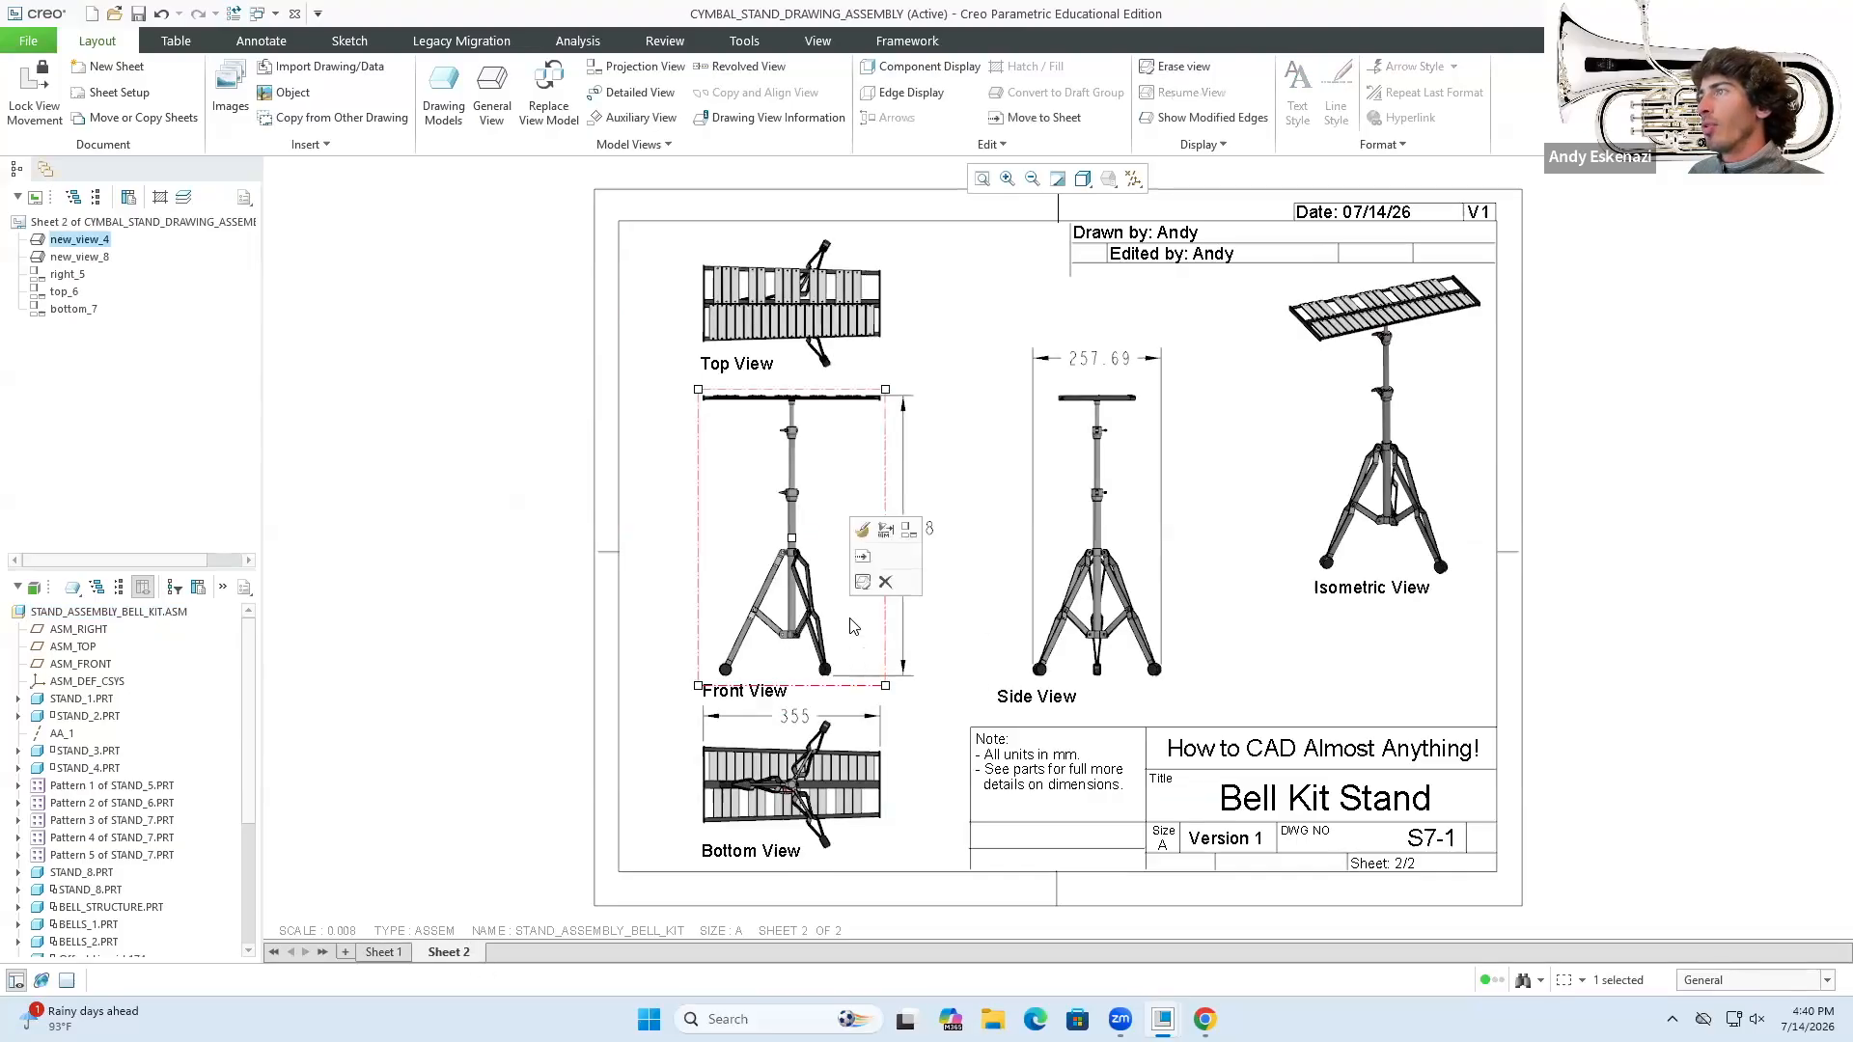
key(Delete)
click(1082, 548)
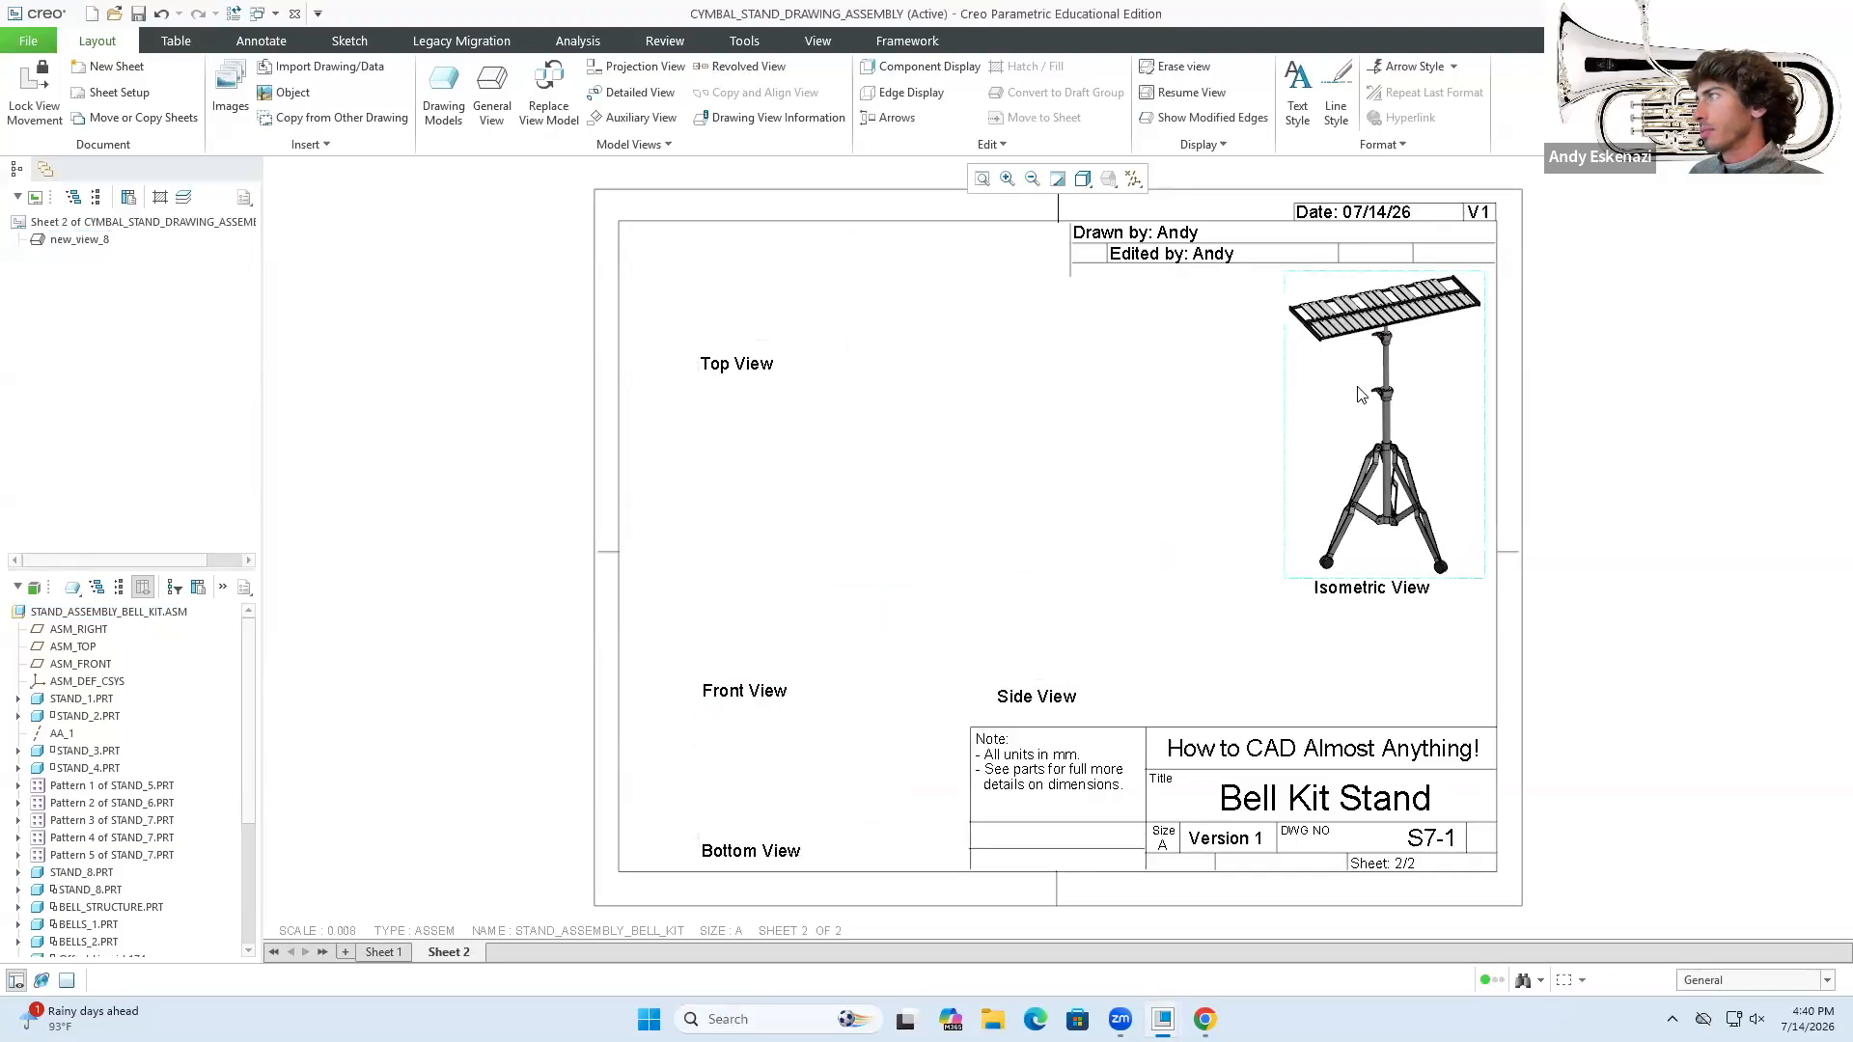
click(1287, 430)
key(Delete)
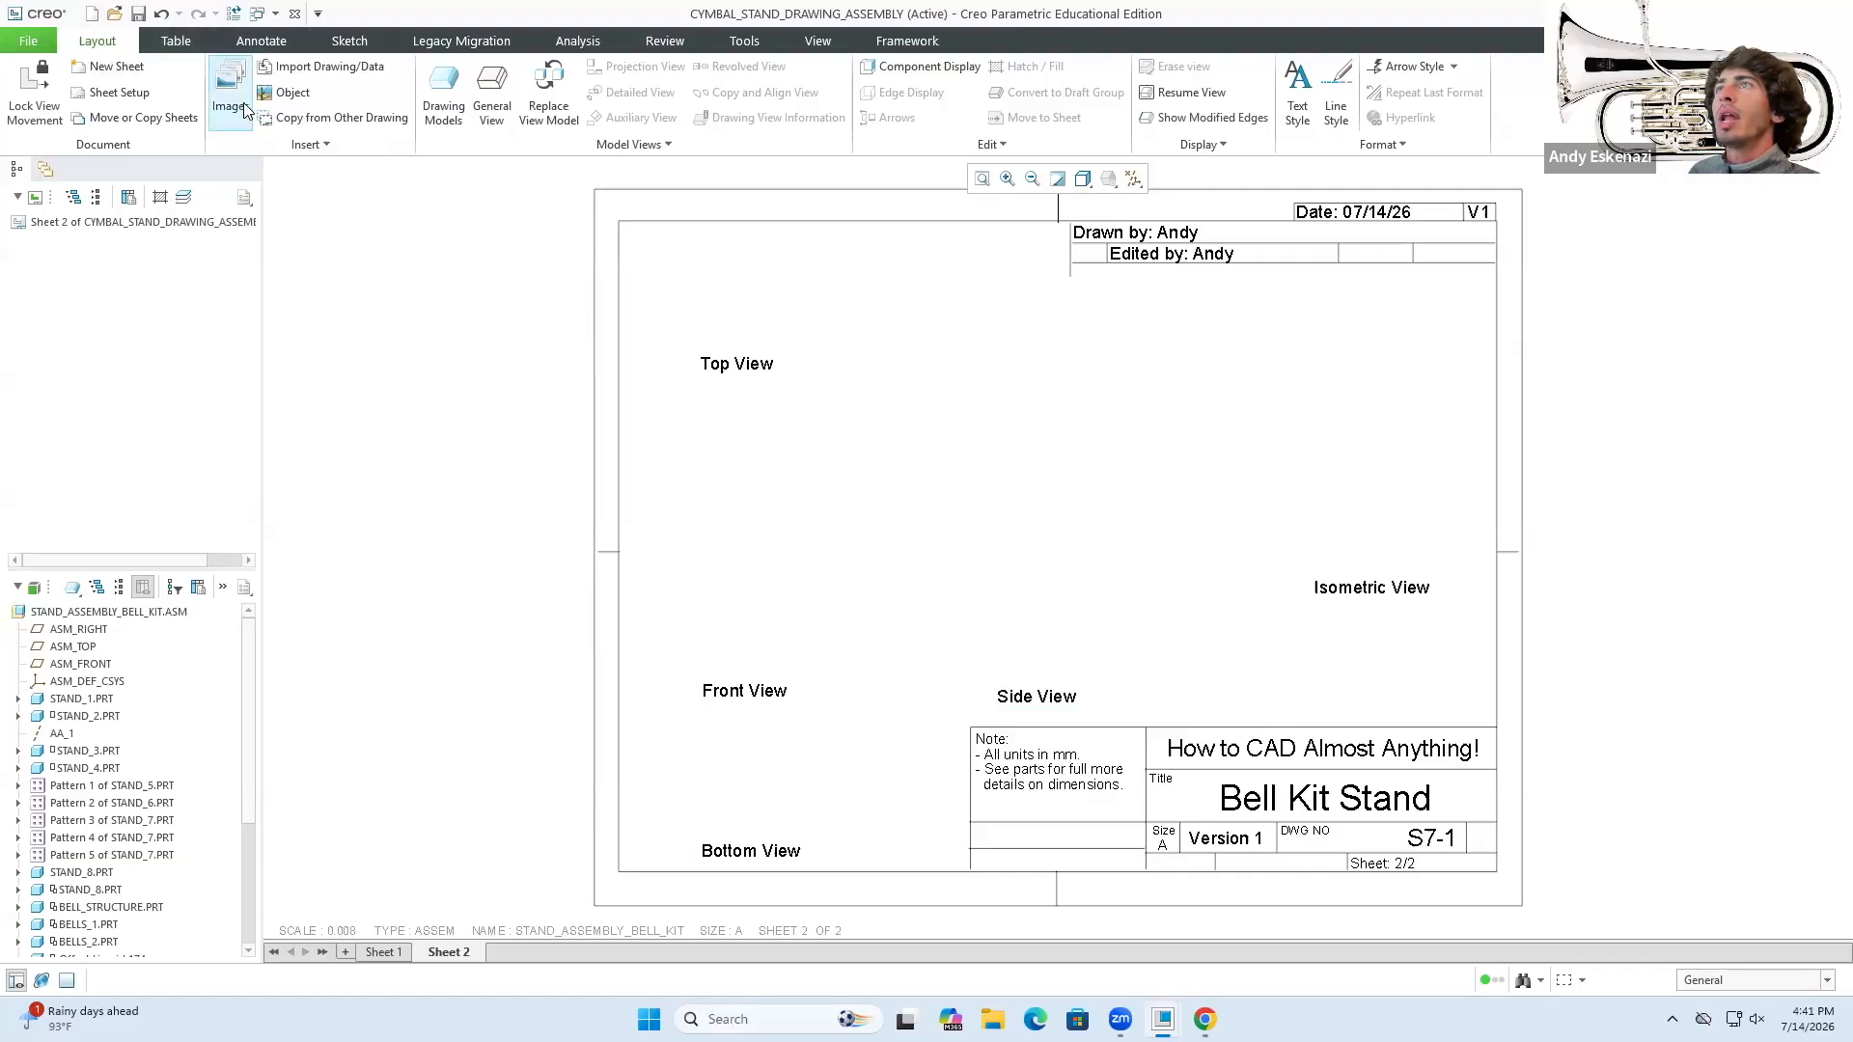
click(494, 92)
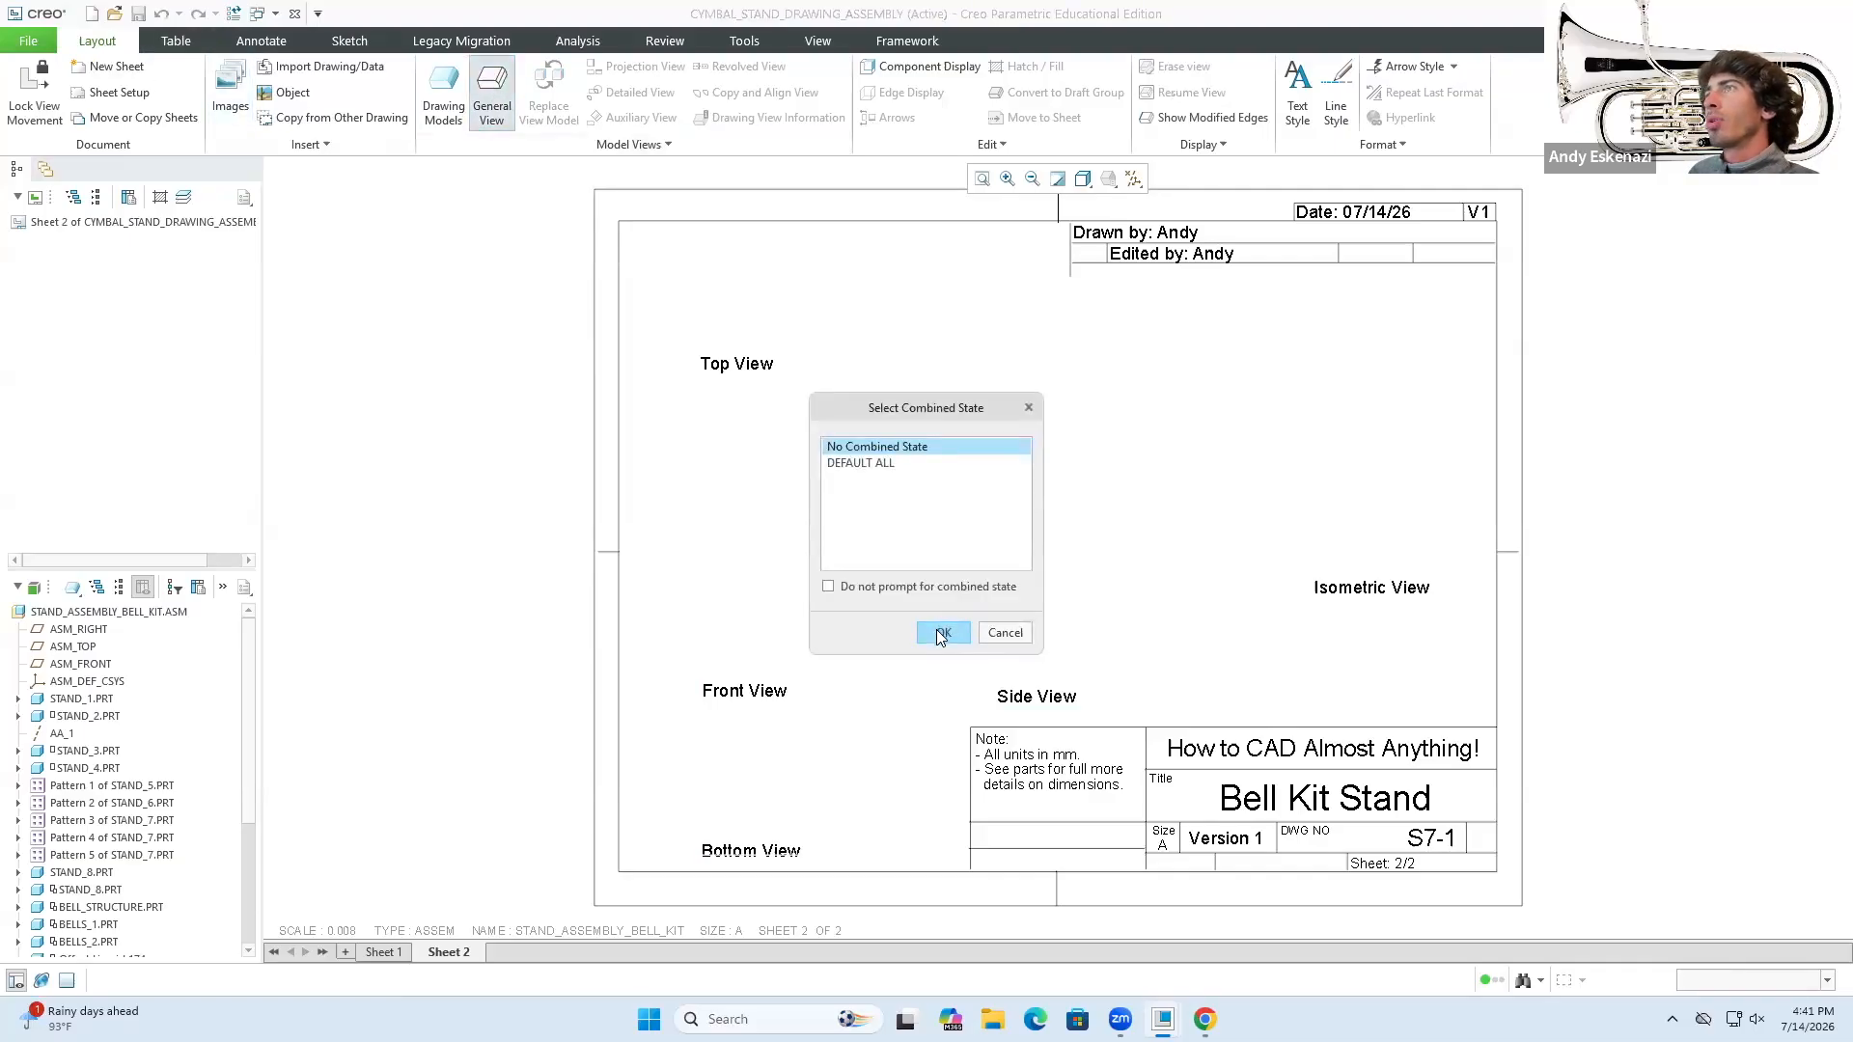
click(941, 634)
click(783, 488)
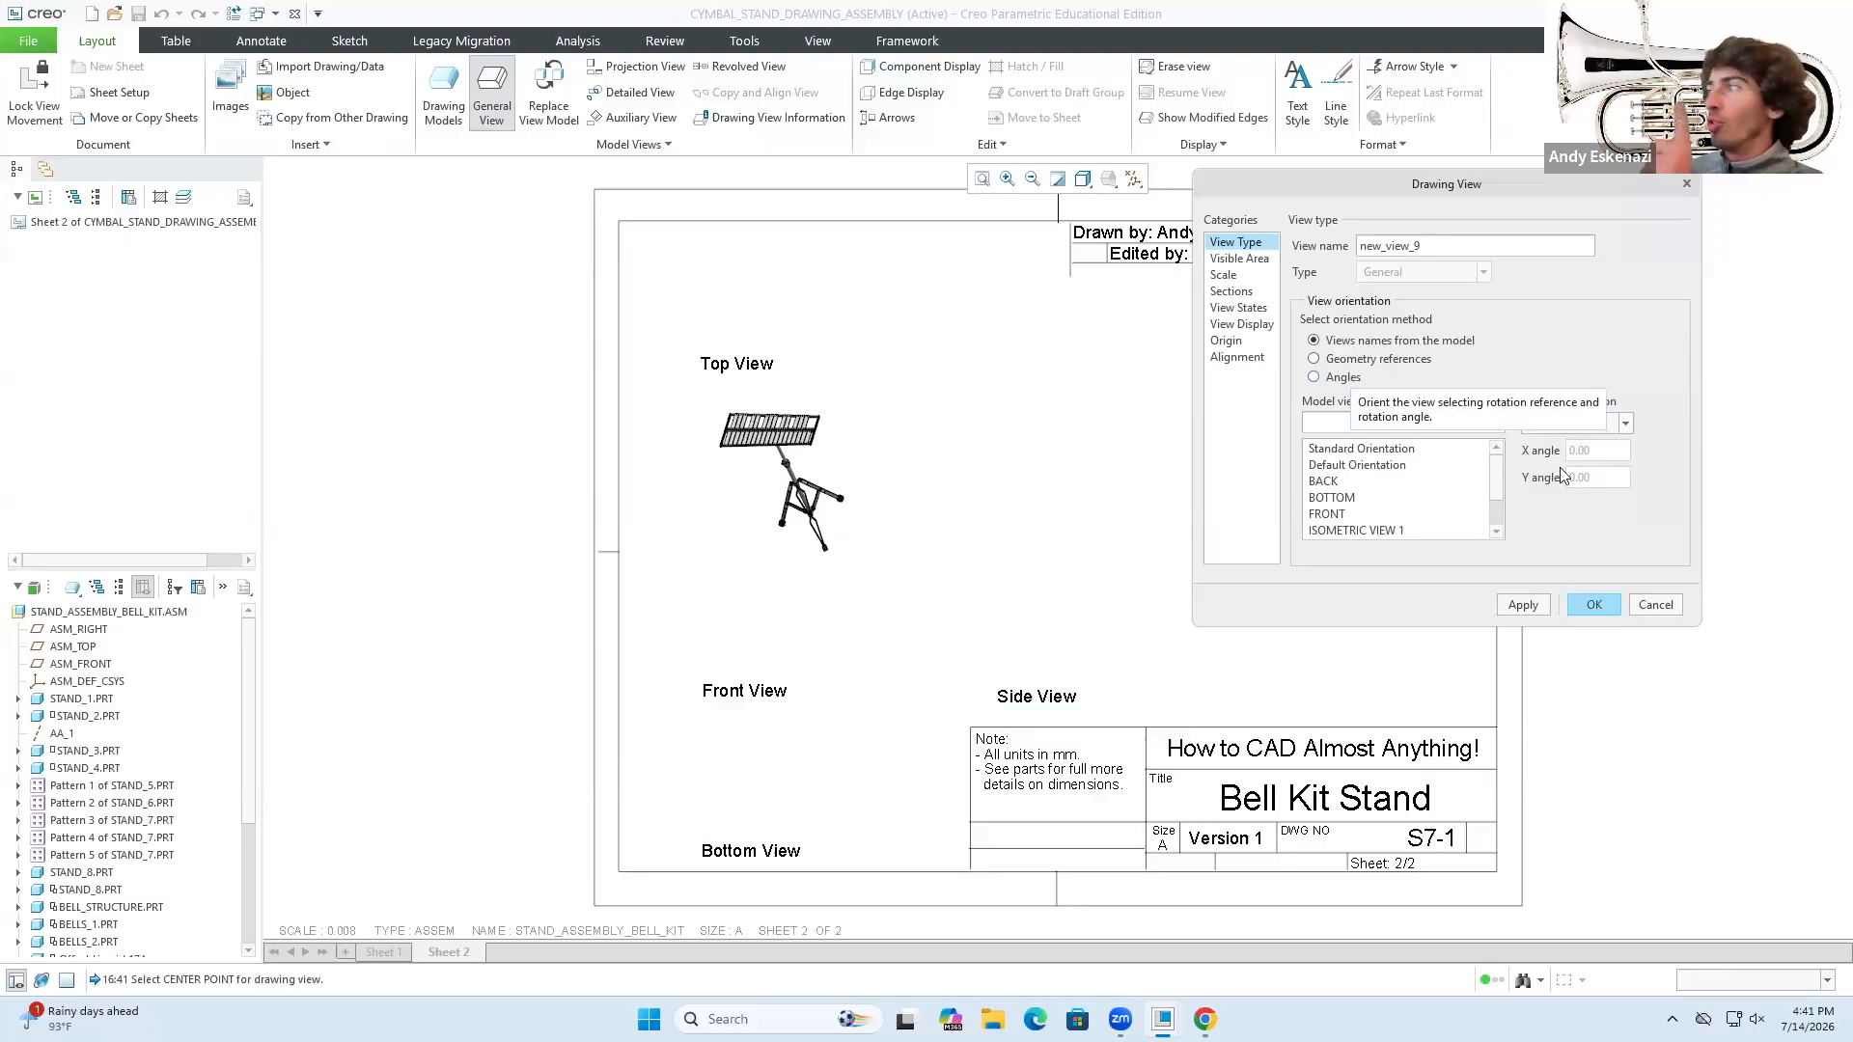
click(1655, 605)
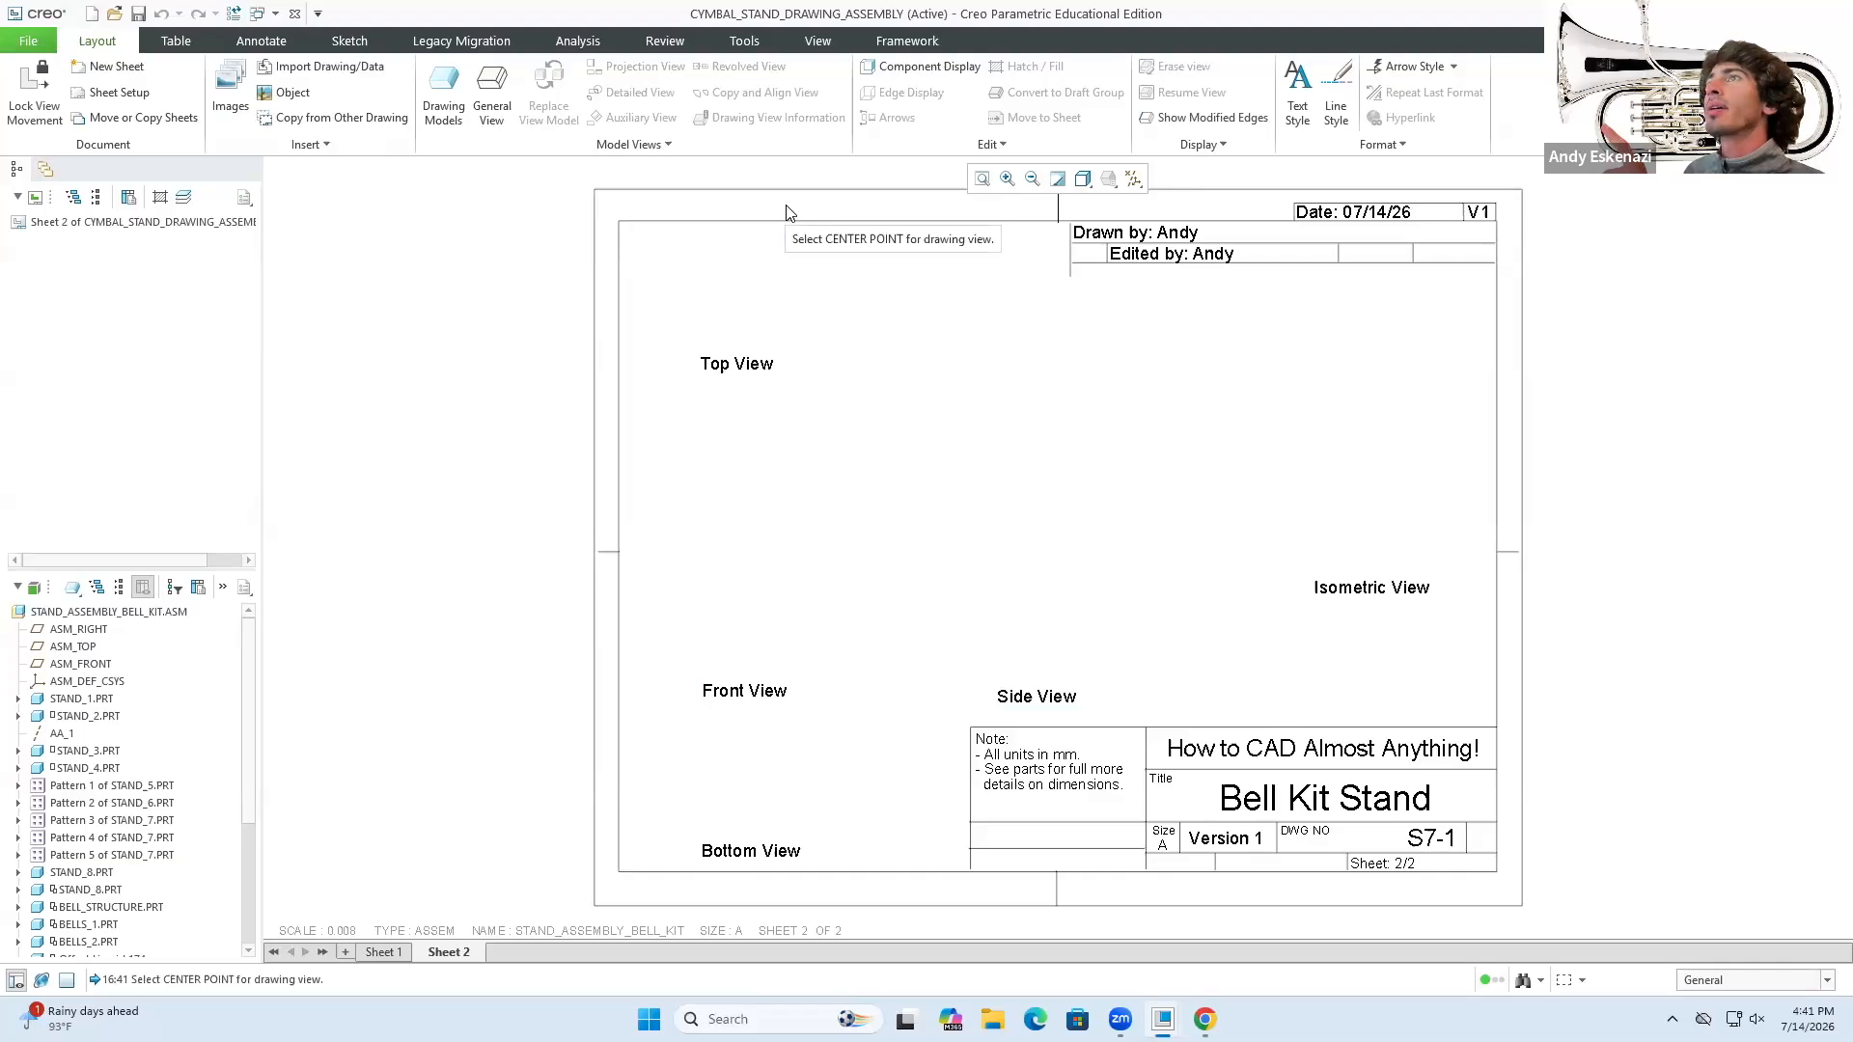
- Add stand_assembly_cymbal.asm from the Creo Files folder to the drawing models
click(443, 97)
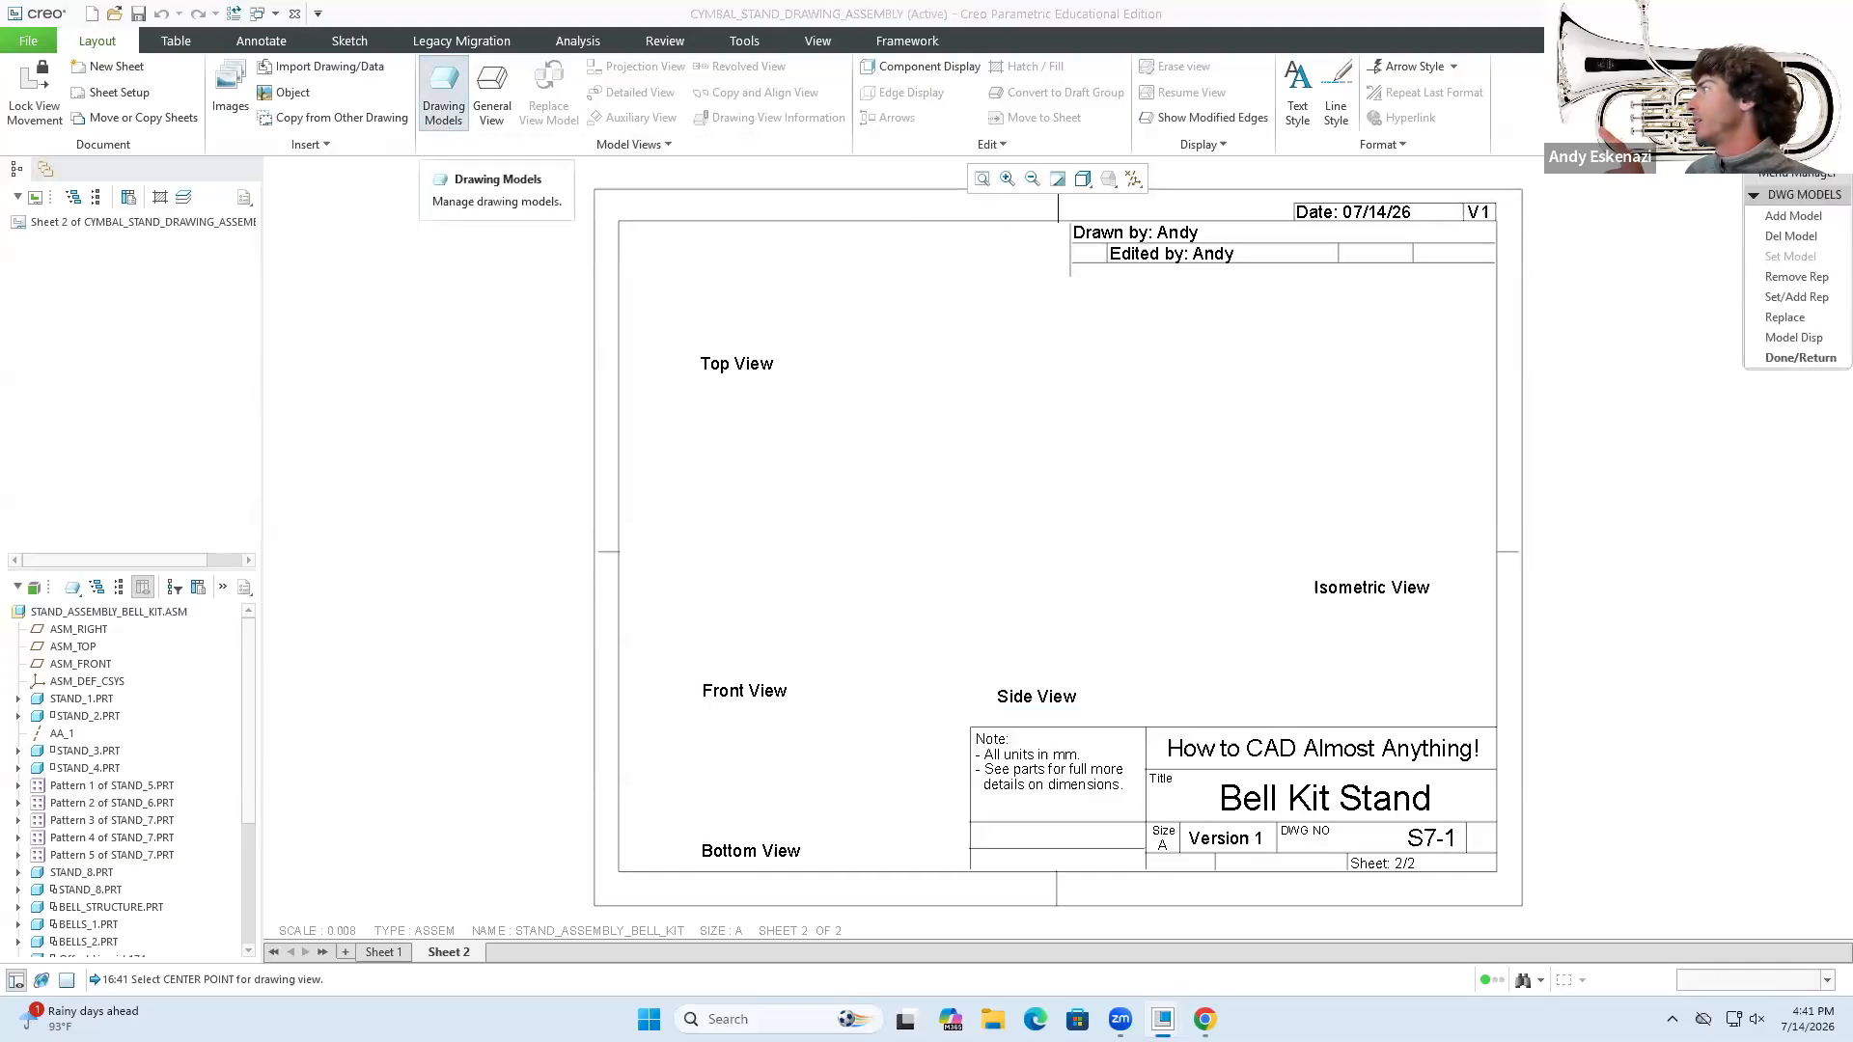
click(1794, 217)
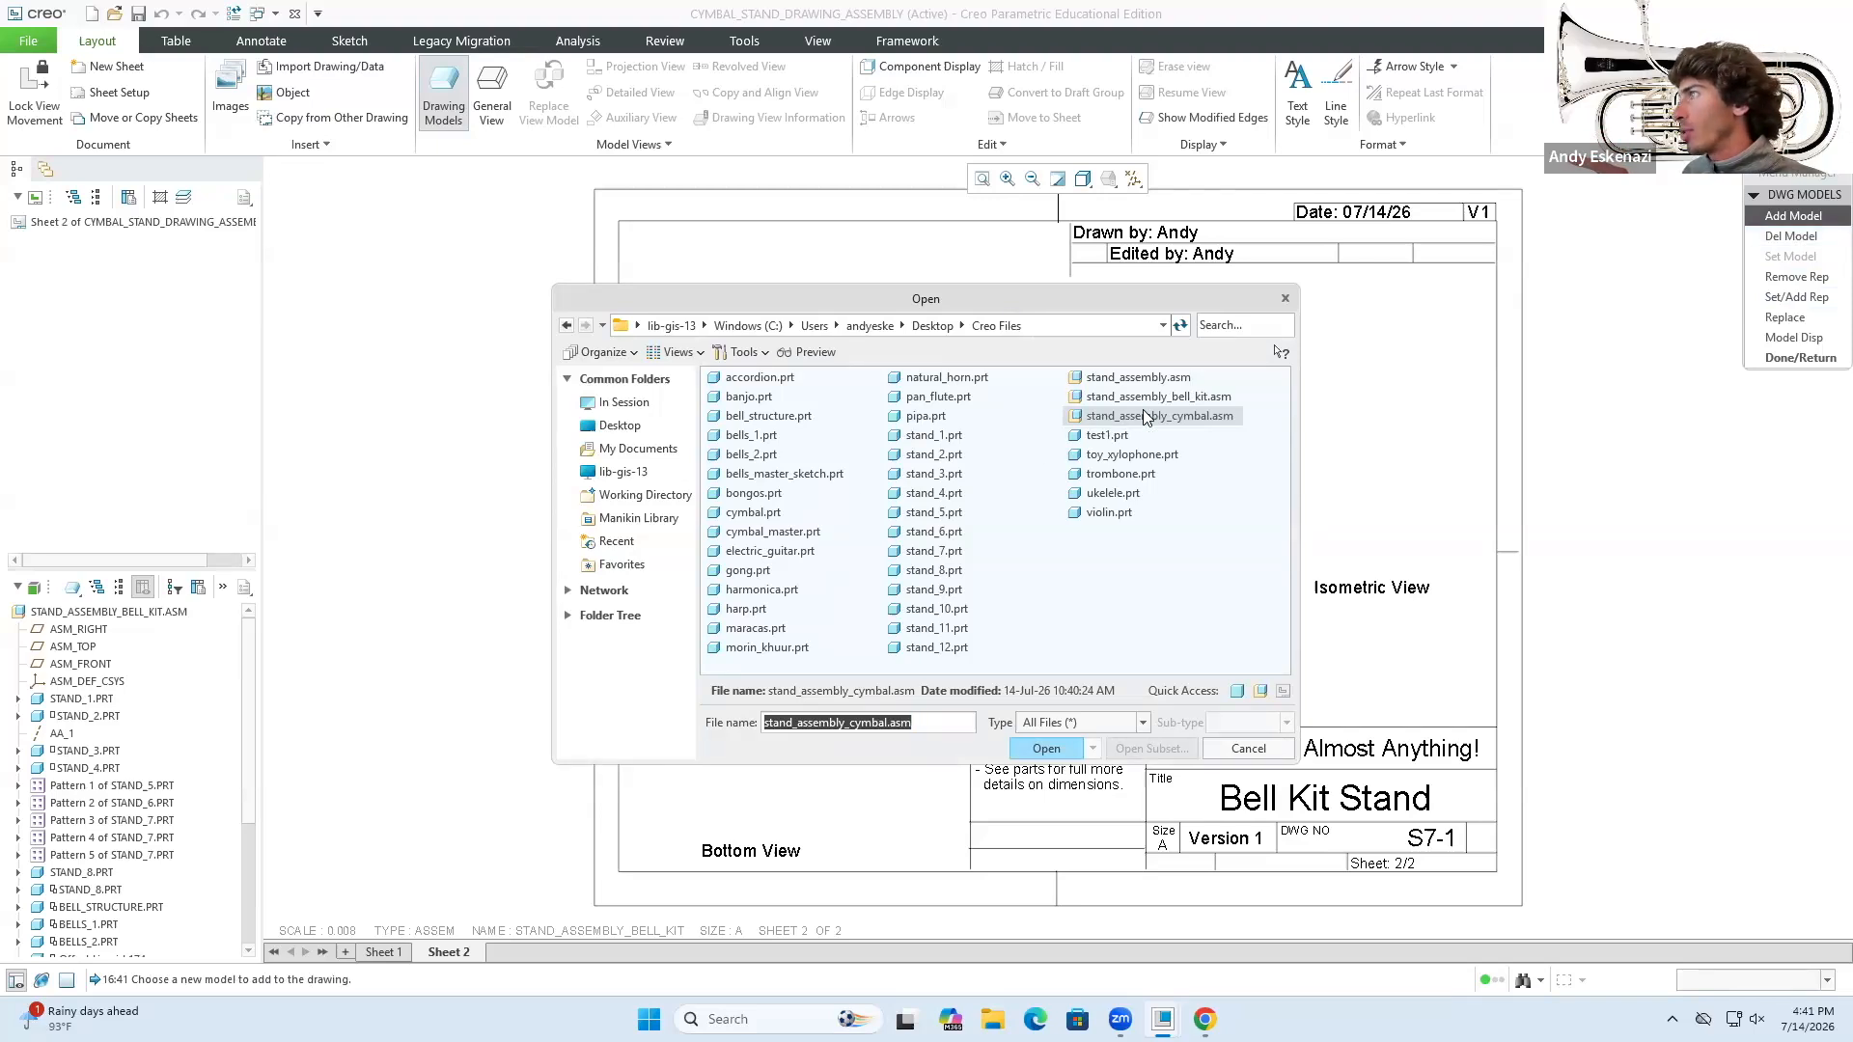
click(1172, 417)
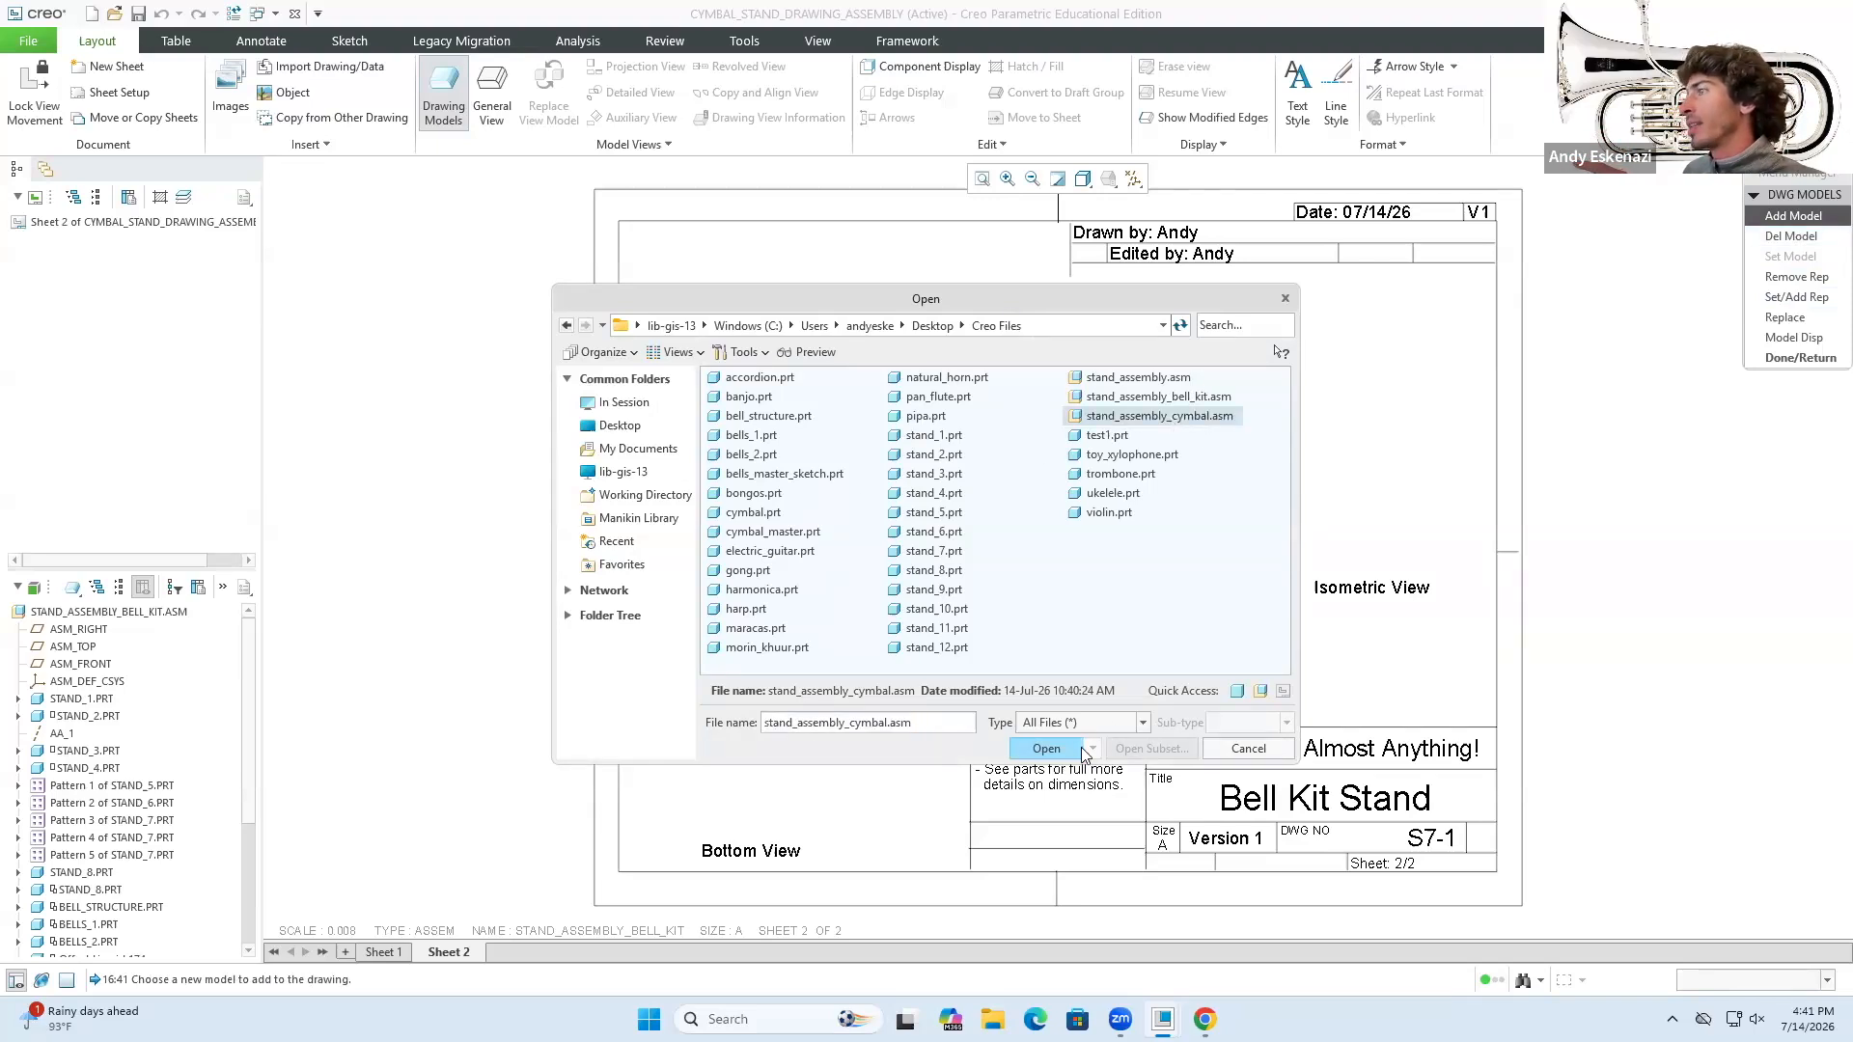
click(1051, 761)
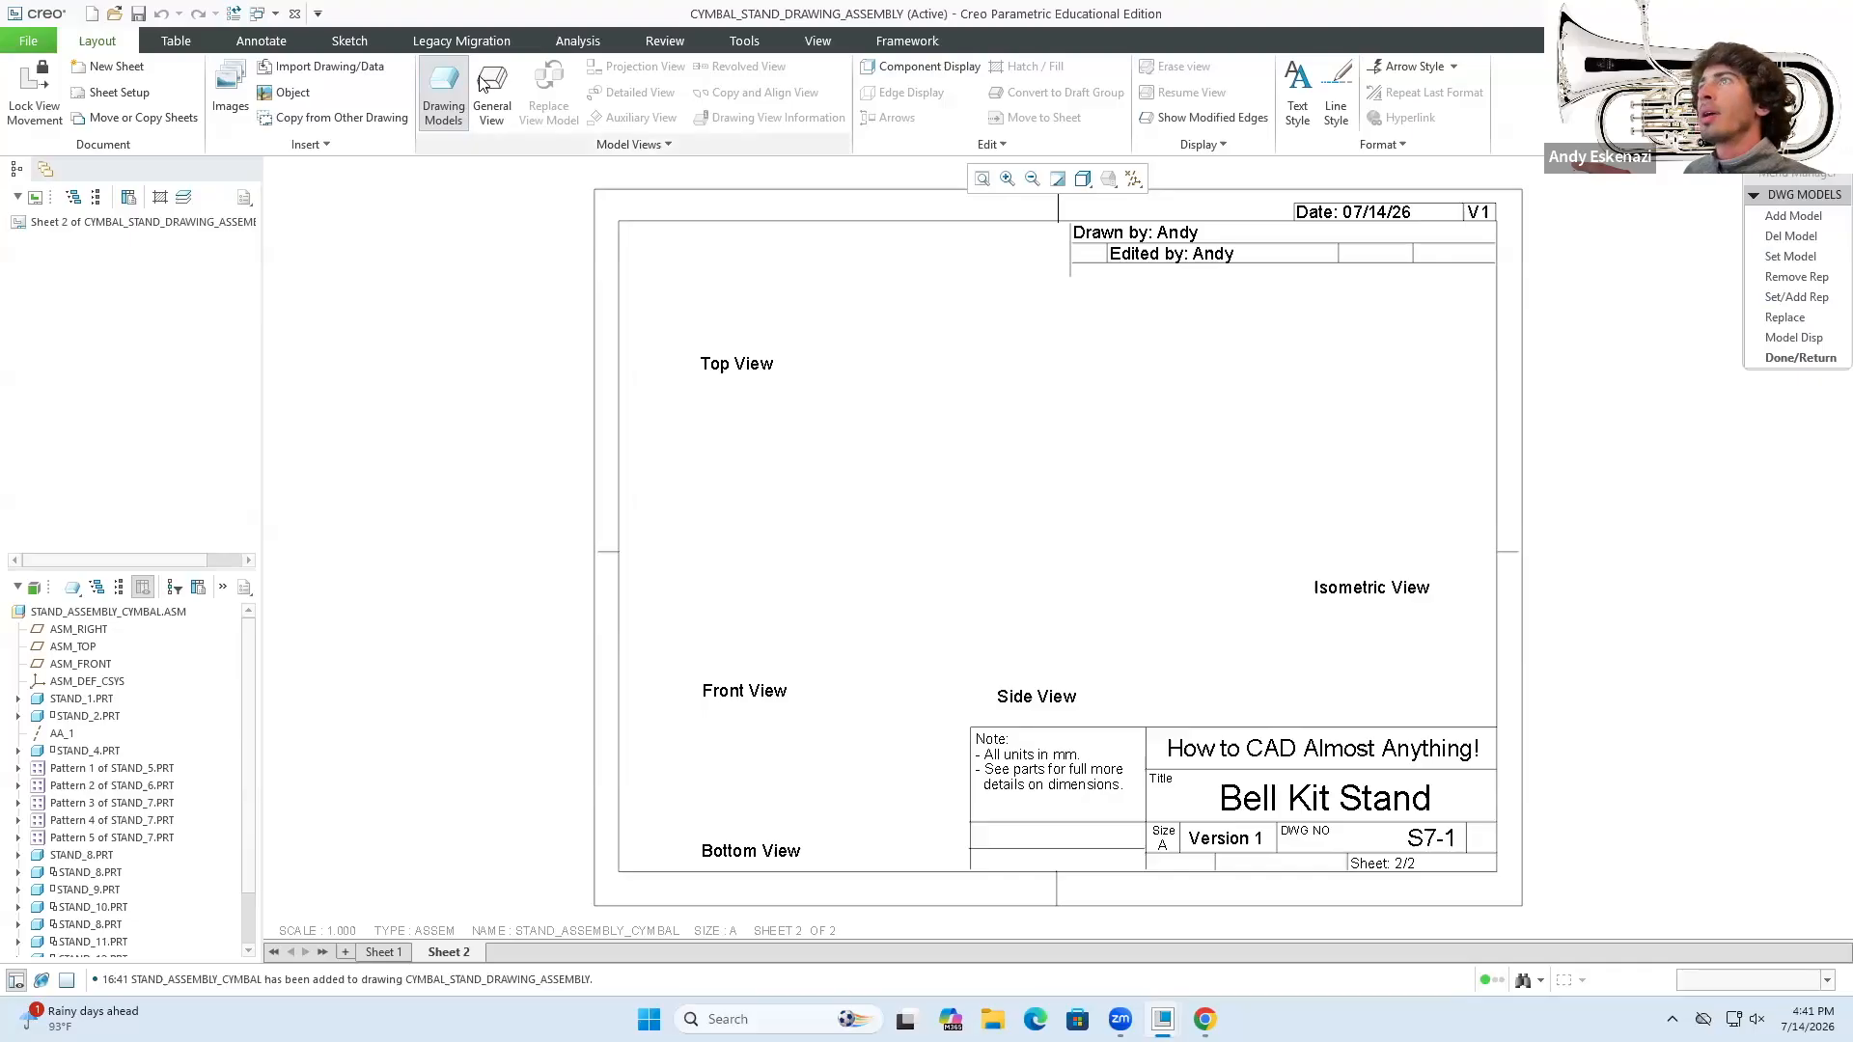
- Place a general view of the cymbal stand with no combined state above the Front View label, using the FRONT orientation
click(488, 92)
click(941, 628)
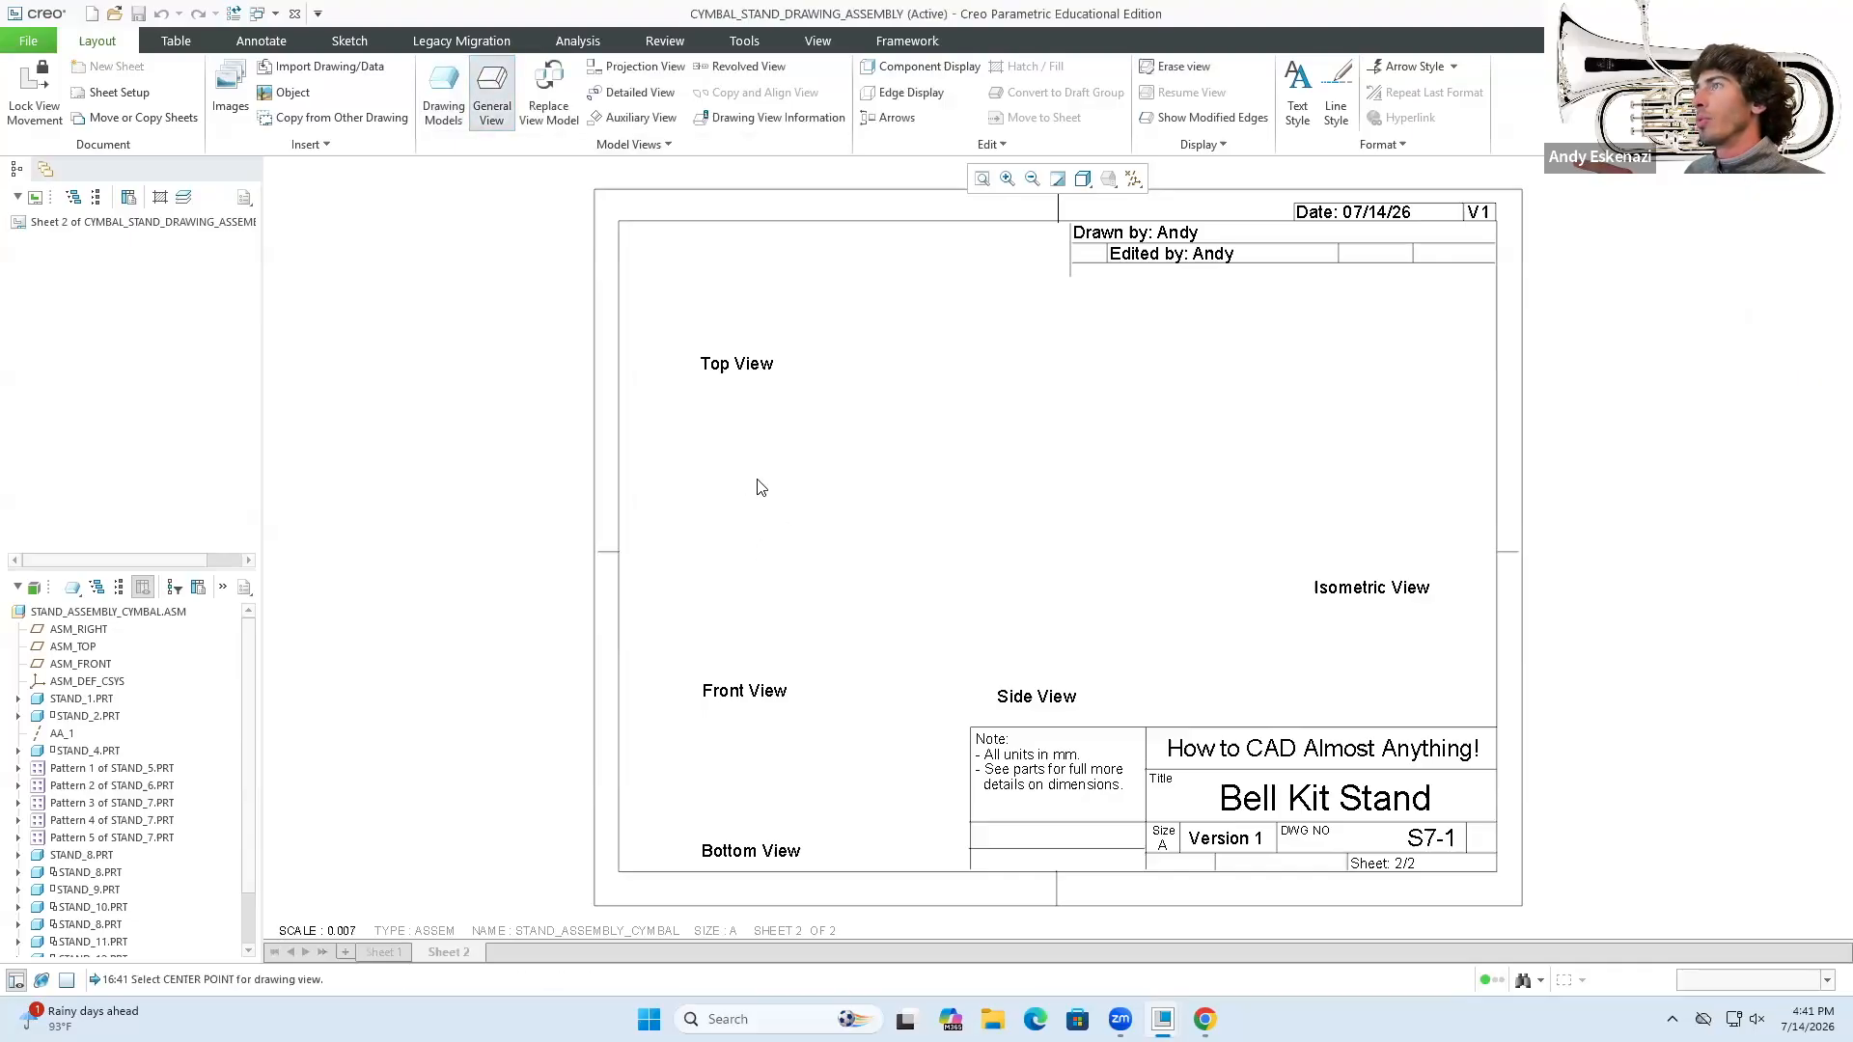
click(779, 516)
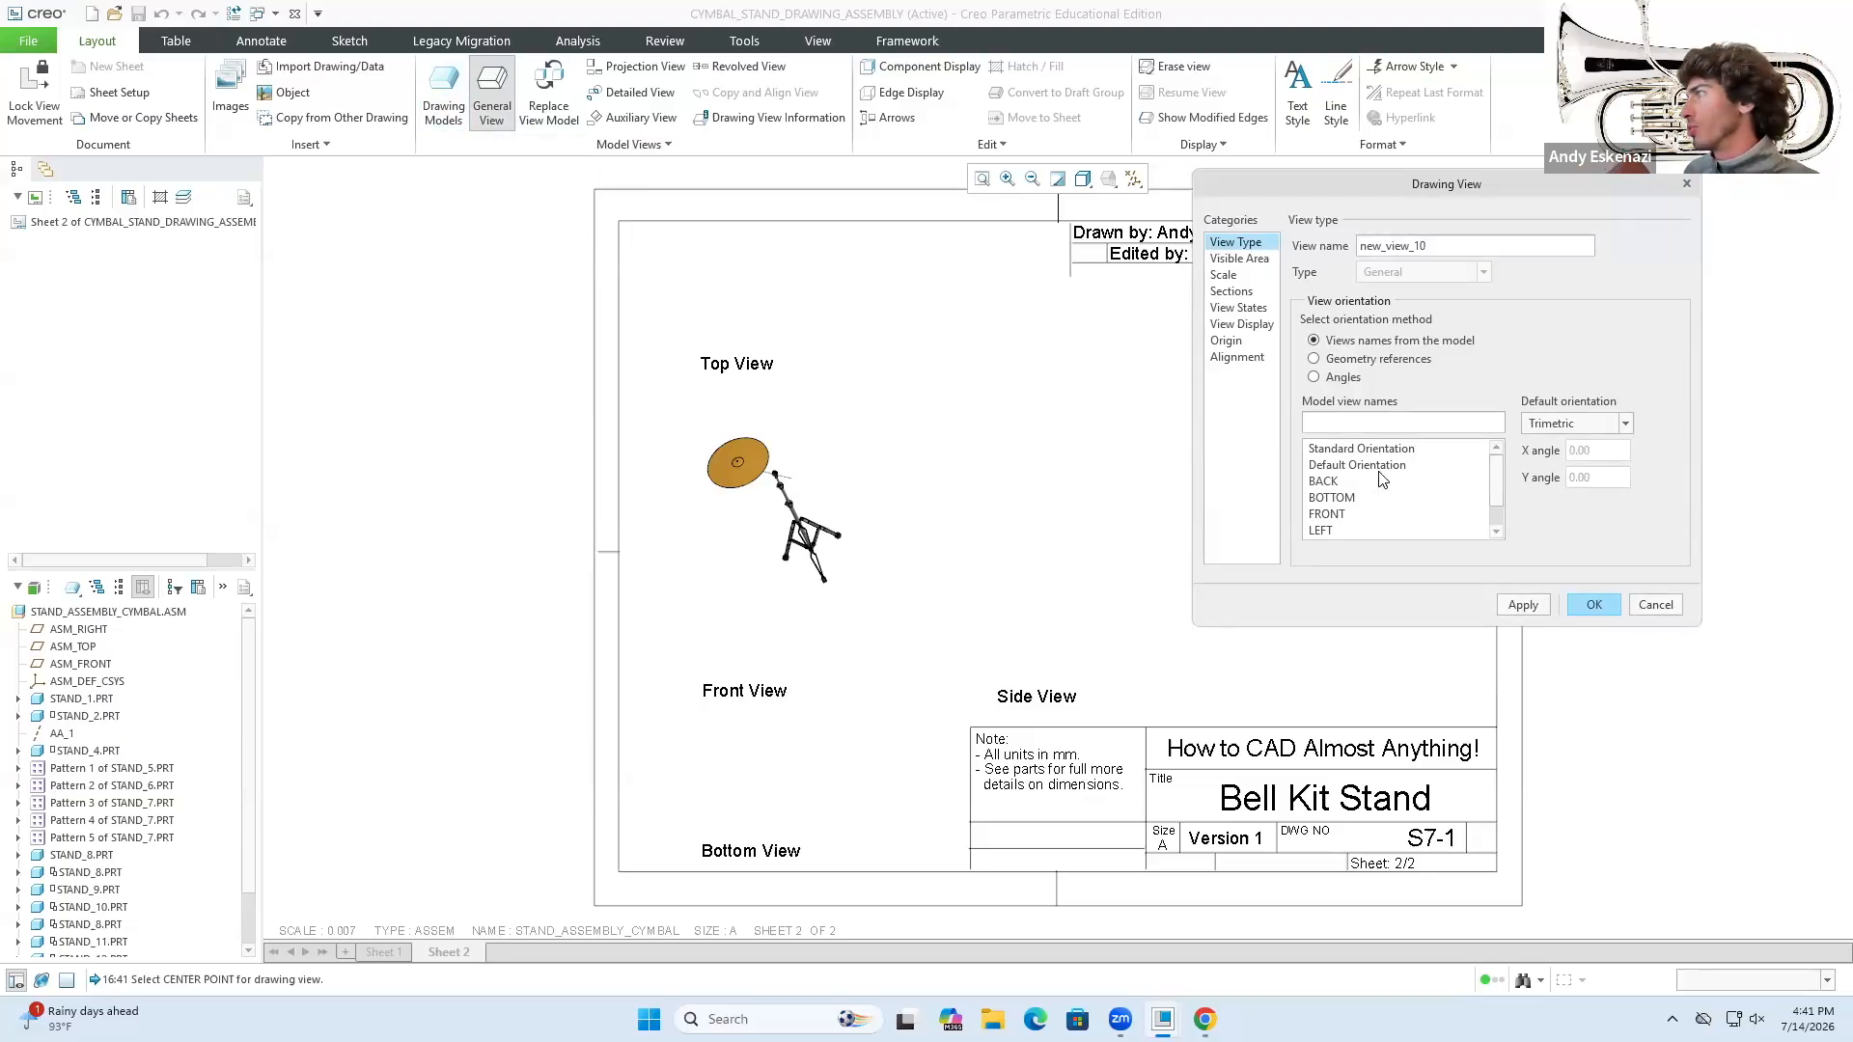
click(1341, 513)
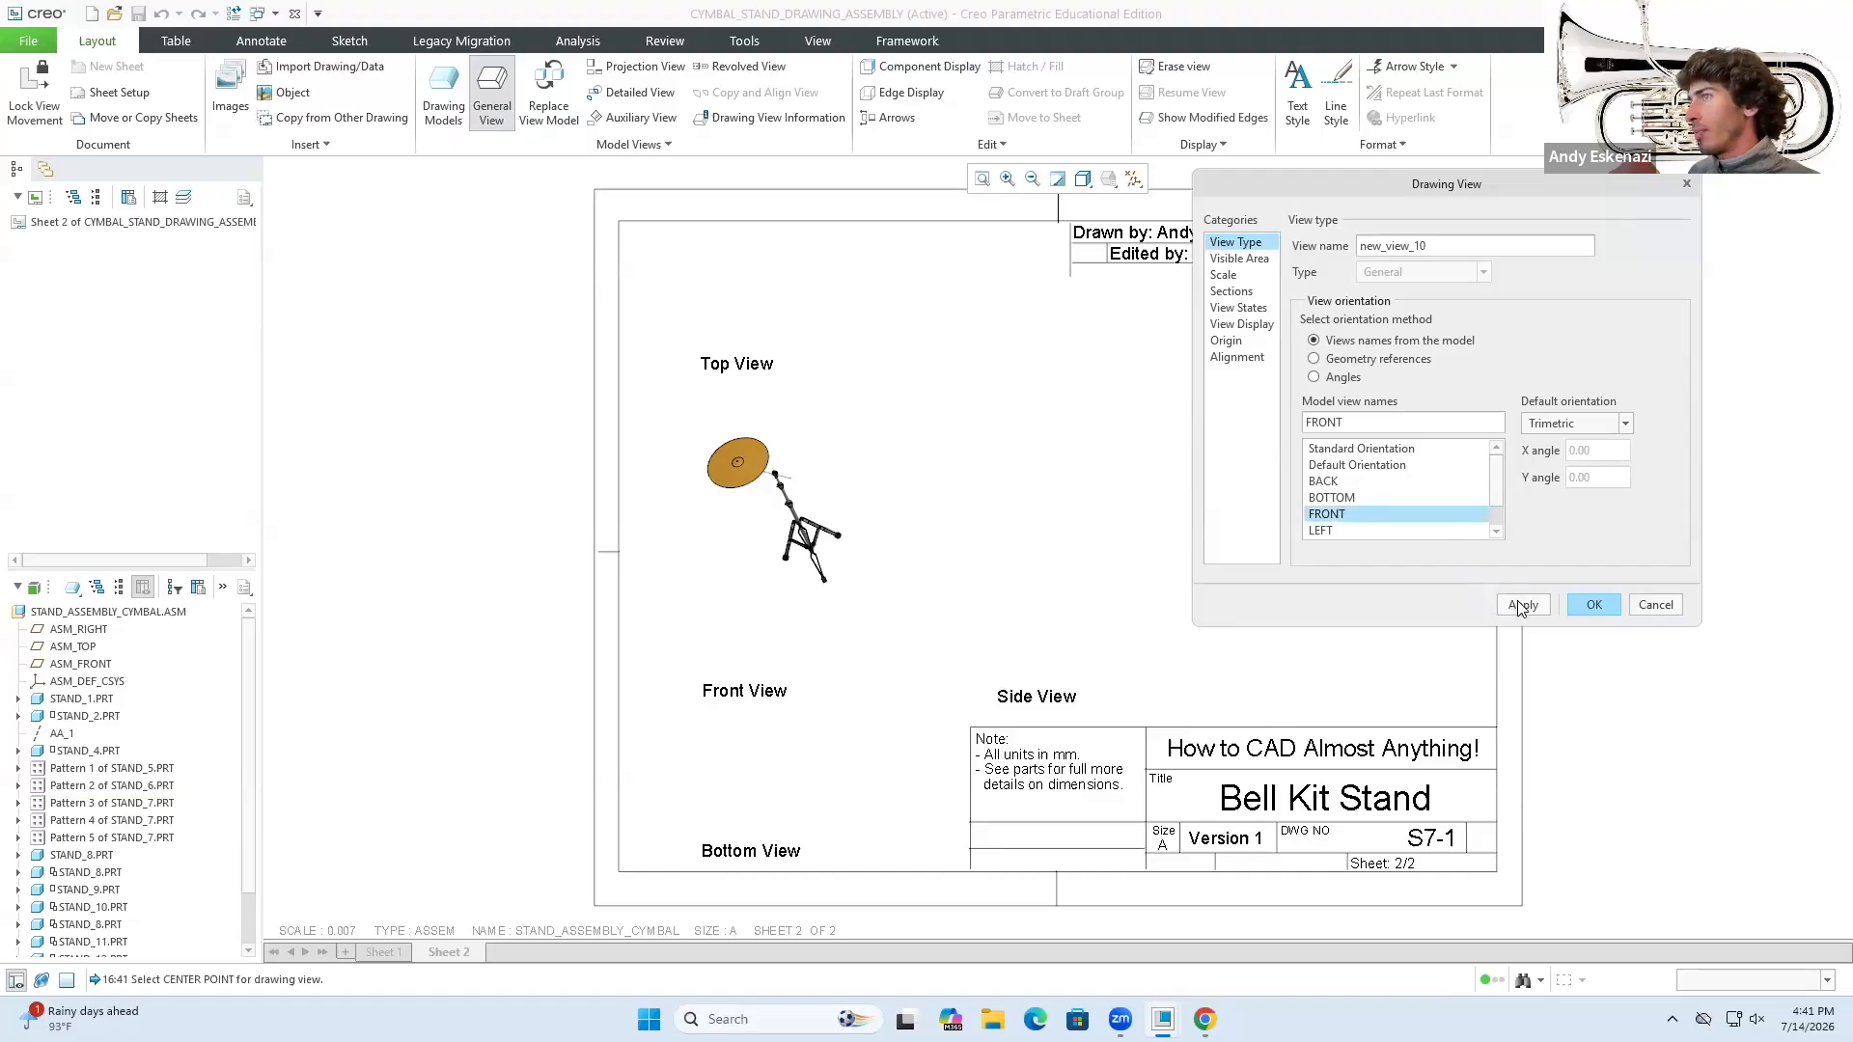
click(1521, 606)
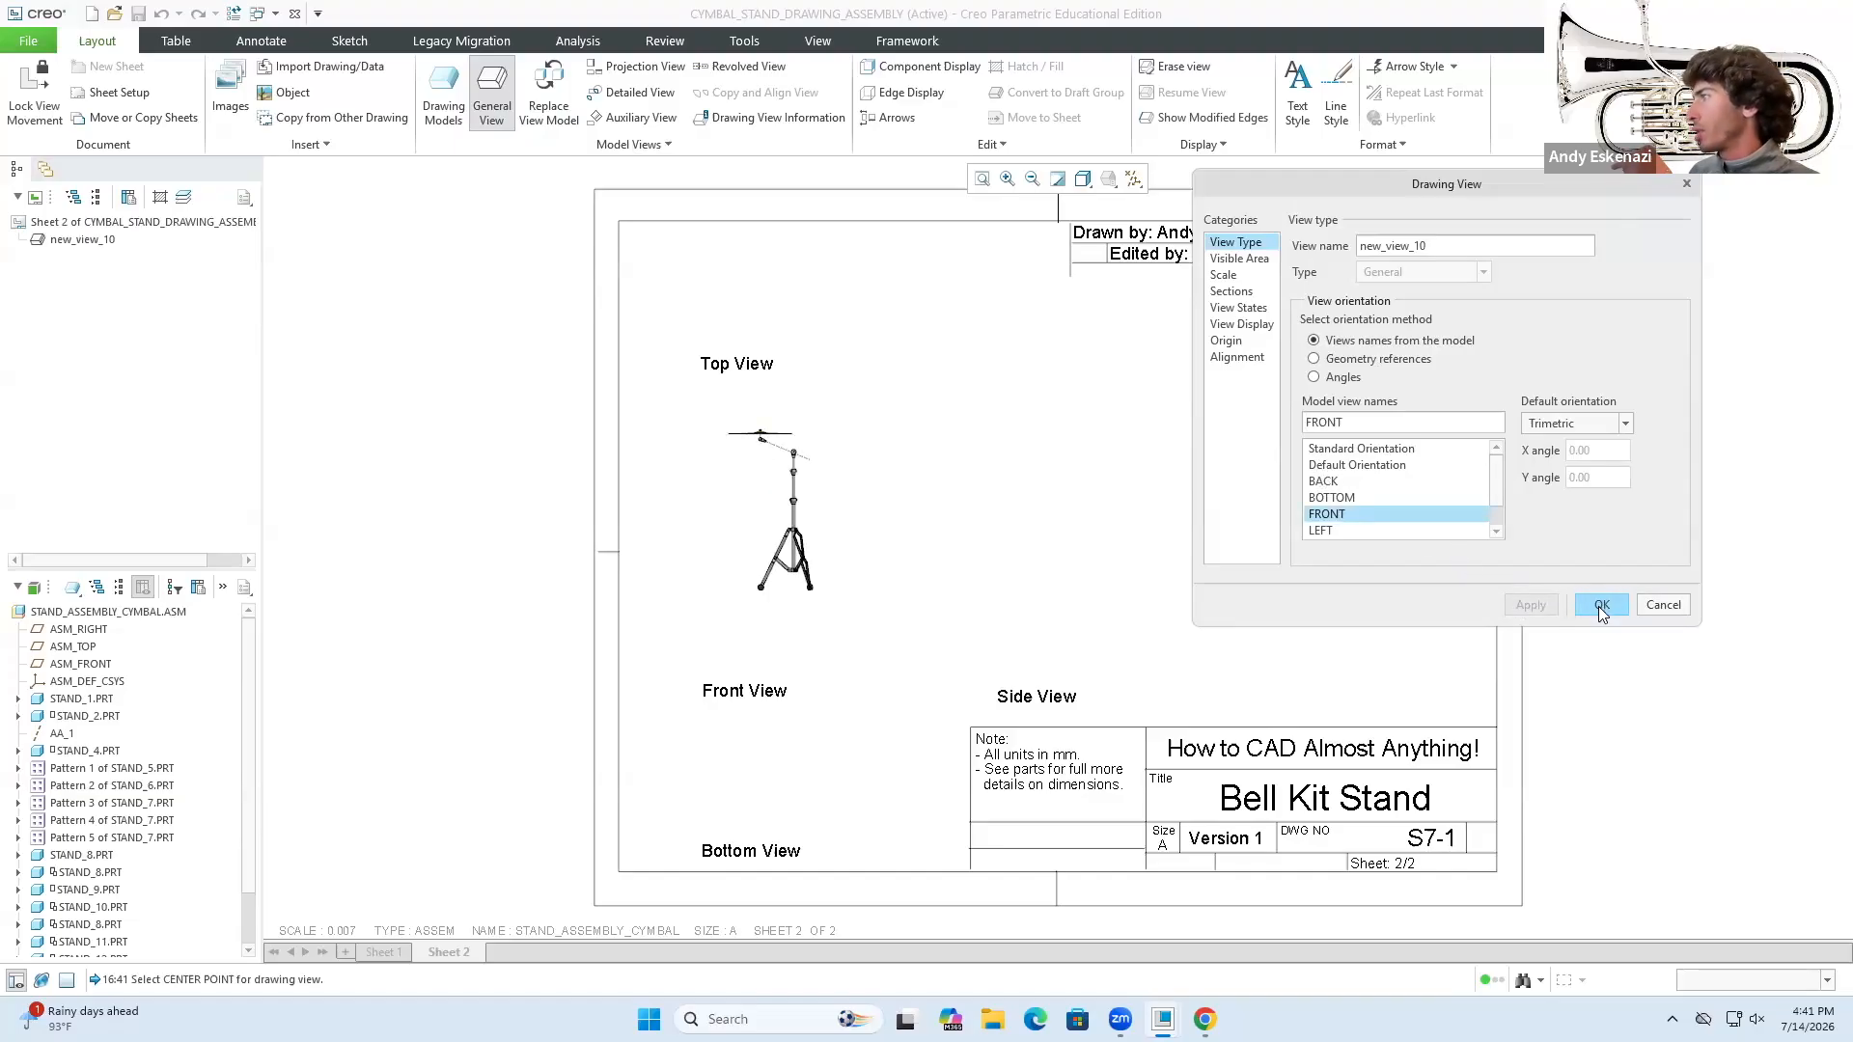
- Give the front view a custom scale of 0.015
click(1224, 275)
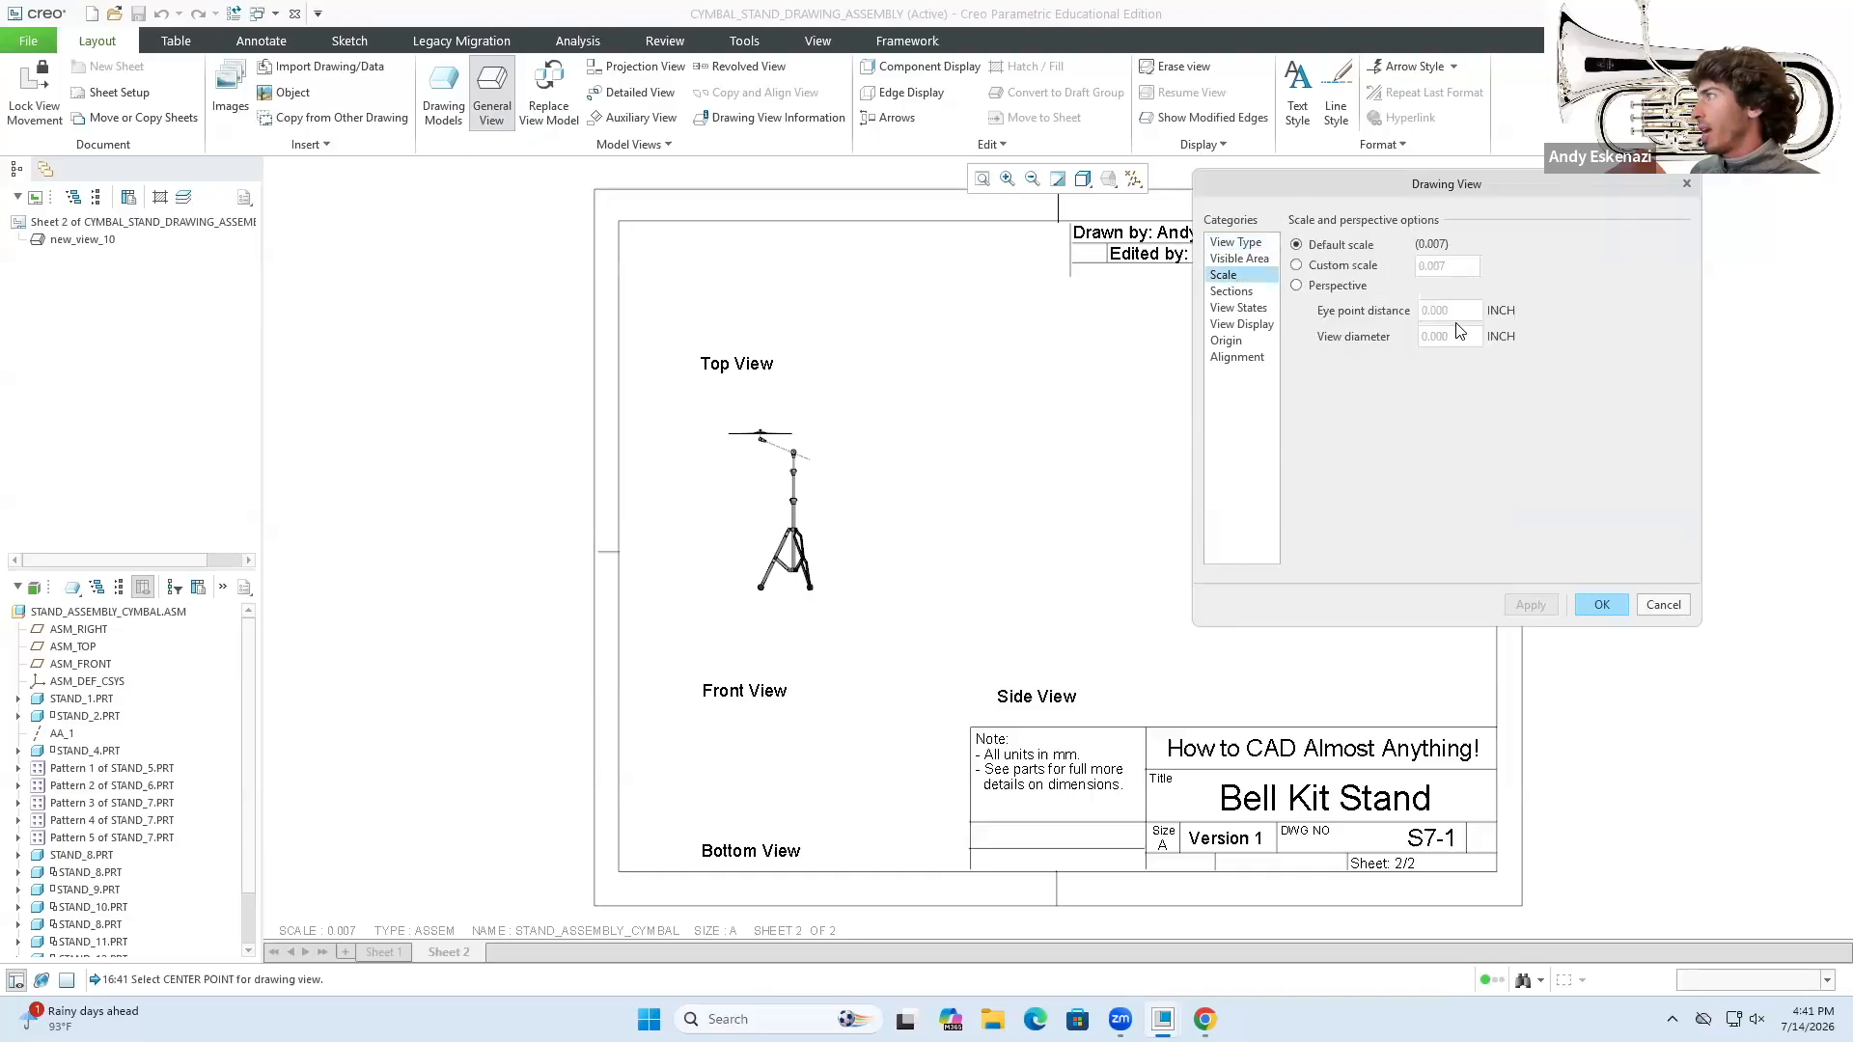
click(1317, 271)
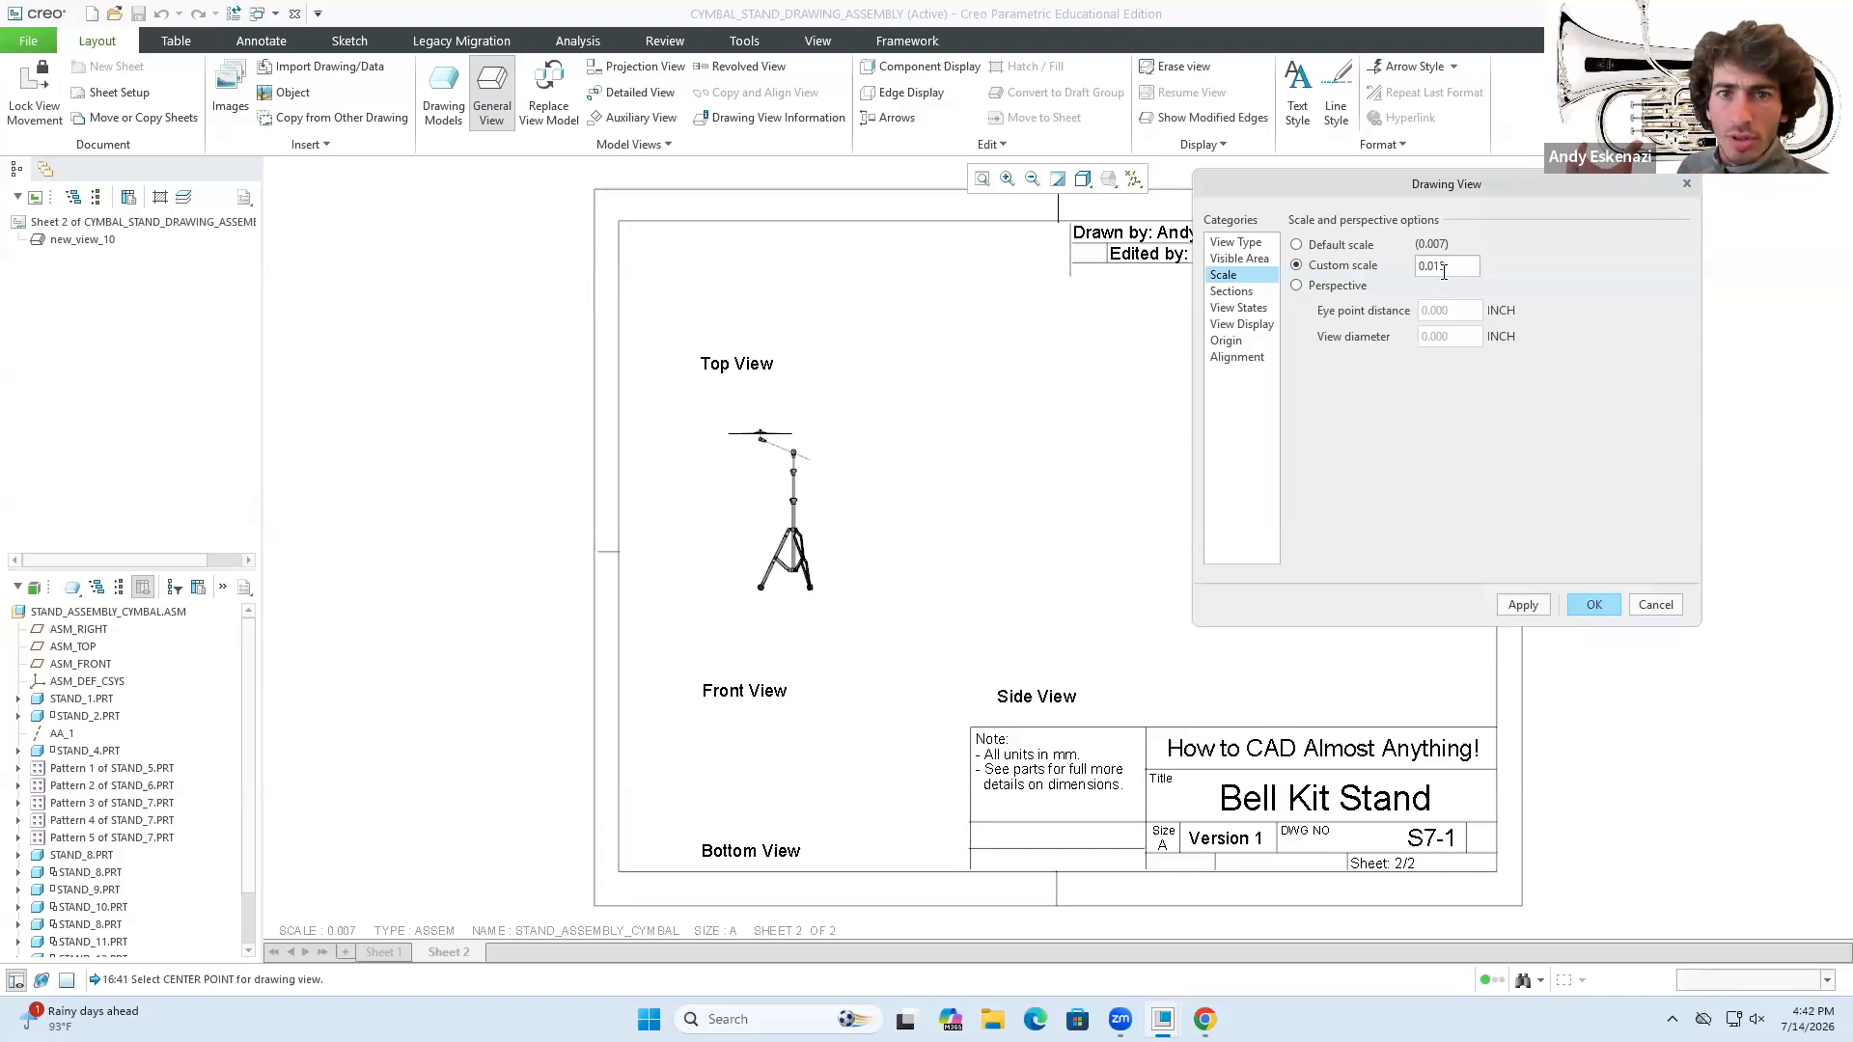
click(1522, 606)
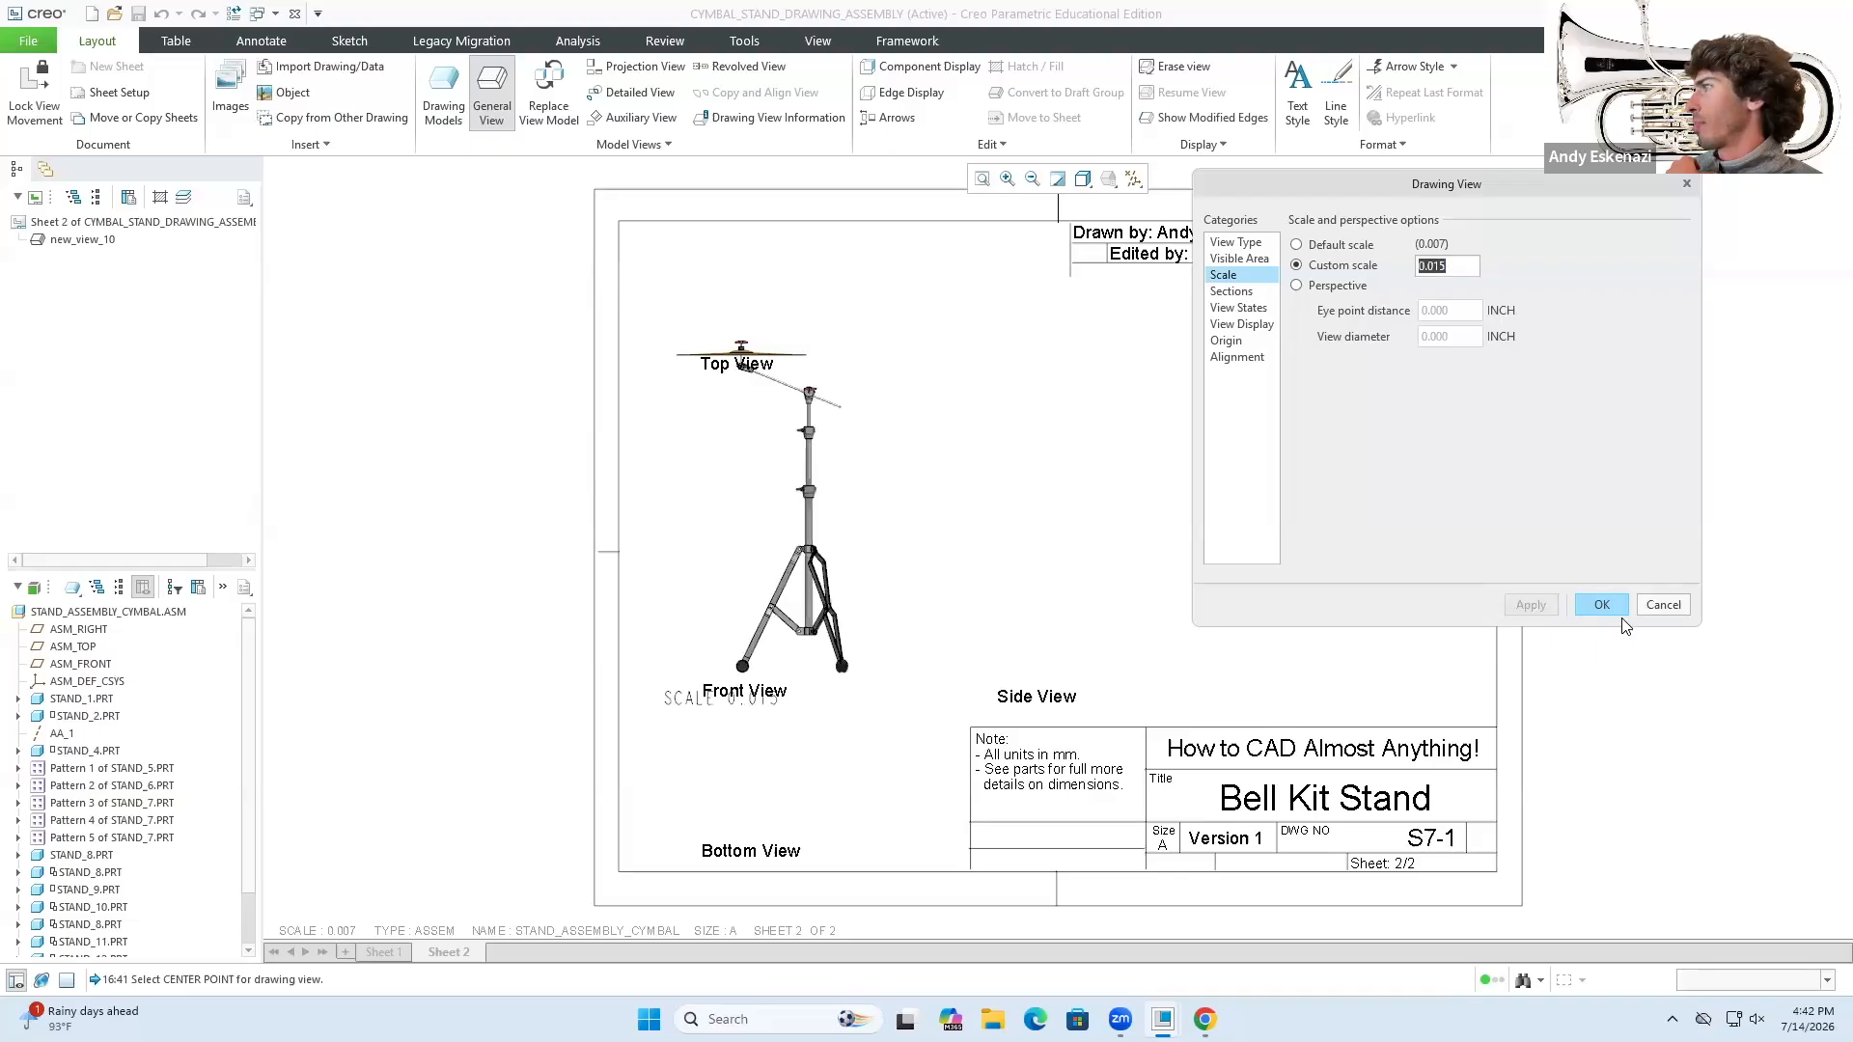
click(1602, 605)
- Delete the scale note beneath the front view
scroll(643, 505, down, 1)
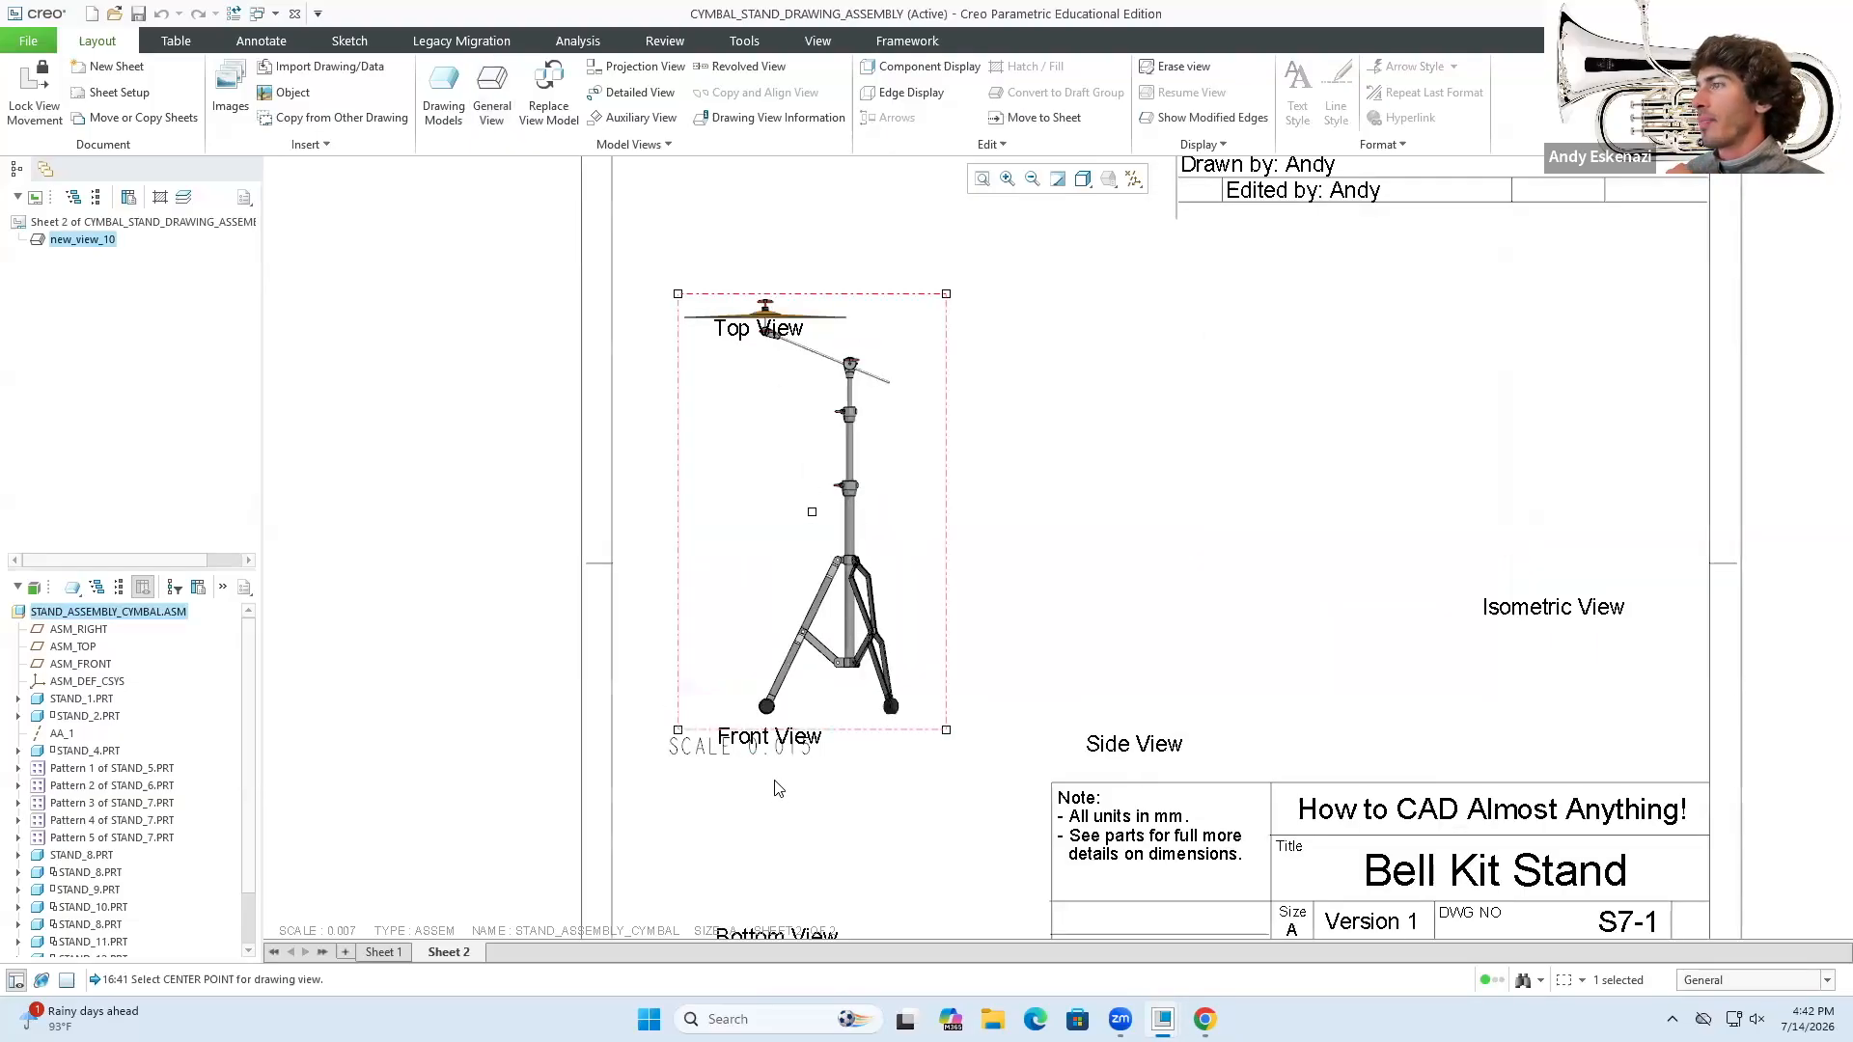
click(783, 762)
click(783, 751)
key(Delete)
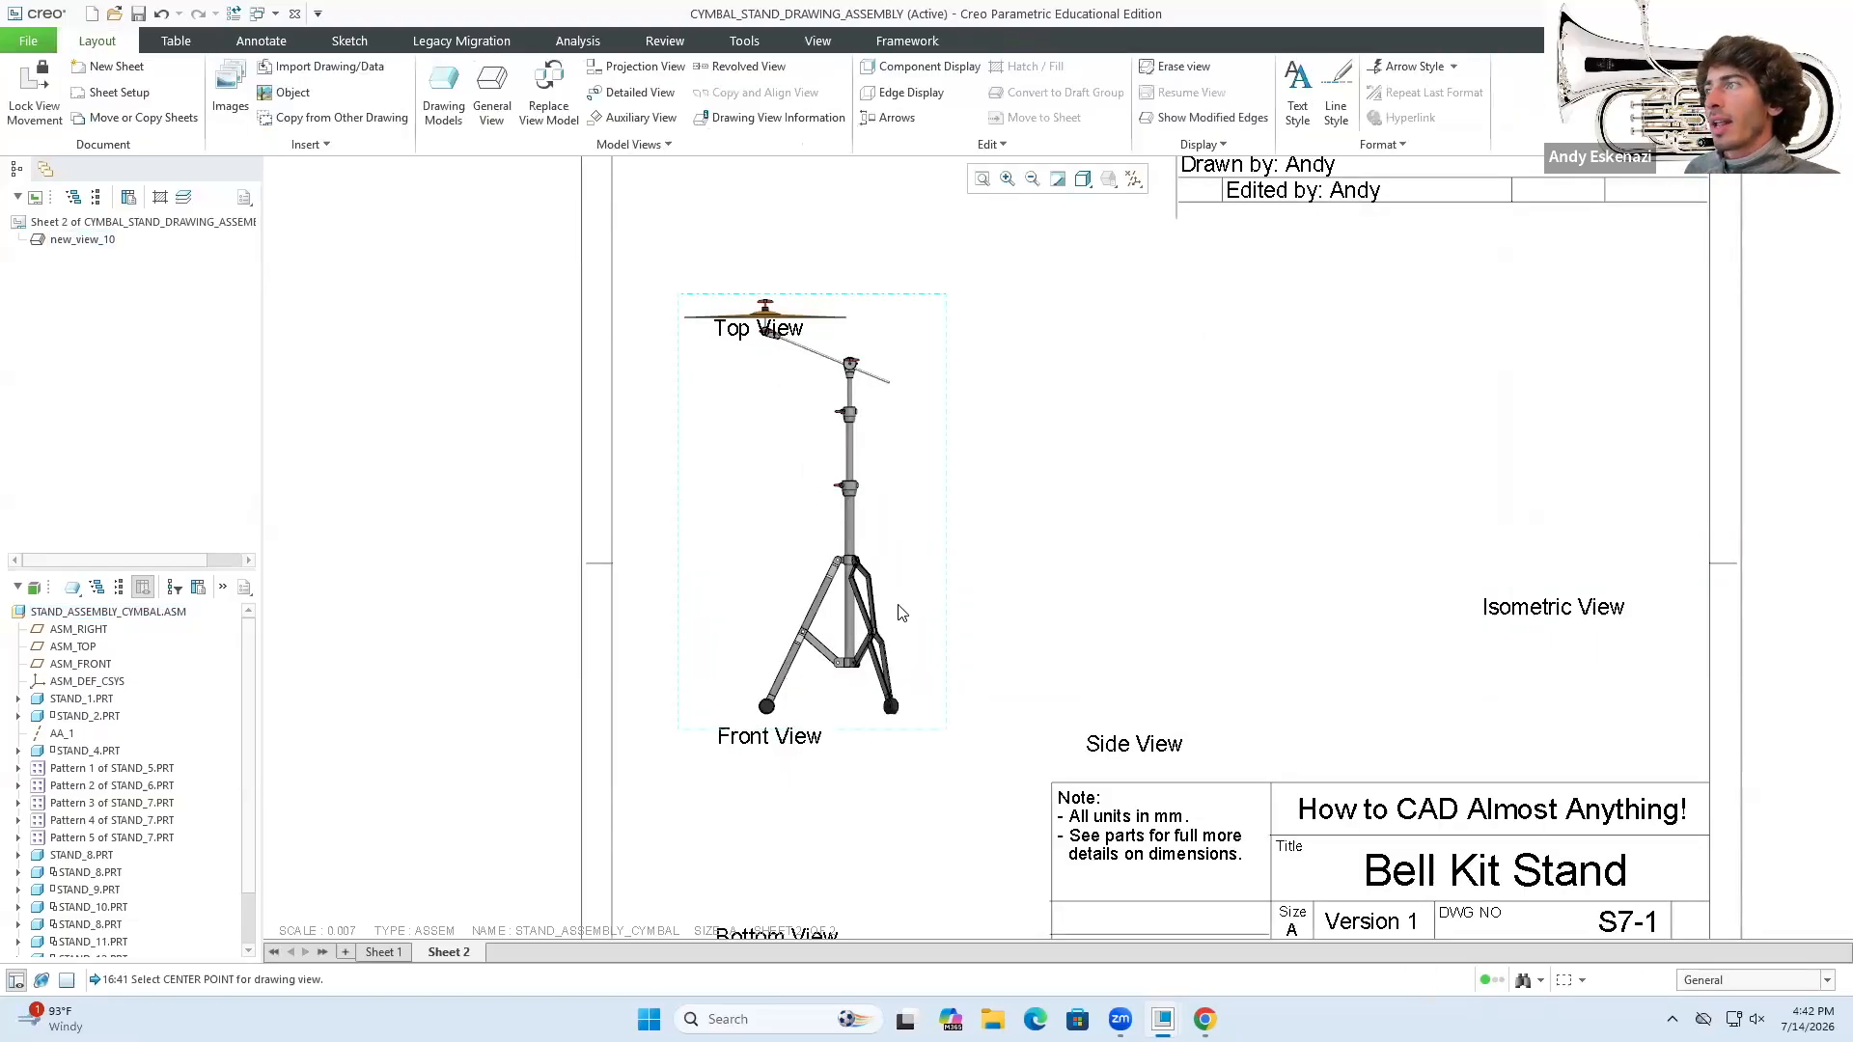
- Move the front view slightly left and down on sheet 2 with view movement unlocked
click(898, 611)
click(34, 109)
click(991, 491)
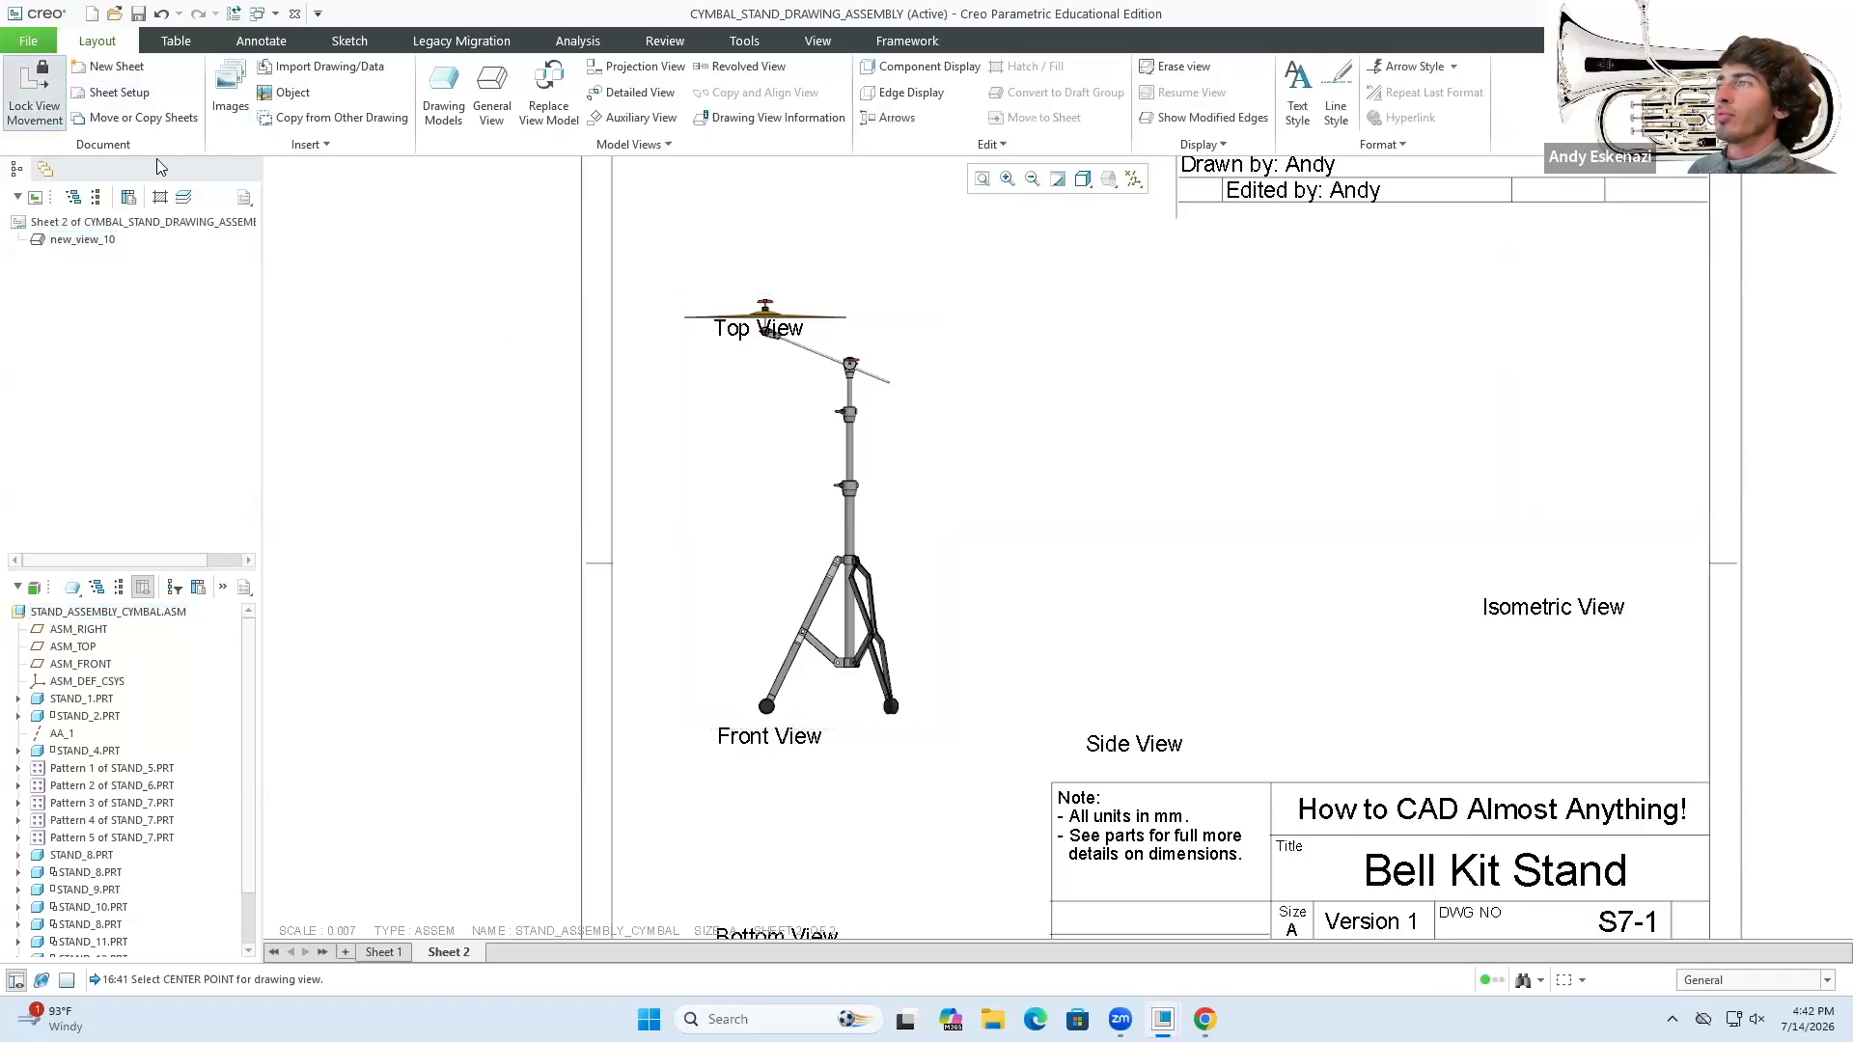
click(932, 564)
drag(943, 567, 912, 574)
click(1009, 375)
- Project a bottom view from the front view and position it beneath, just above the Bottom View label
click(890, 439)
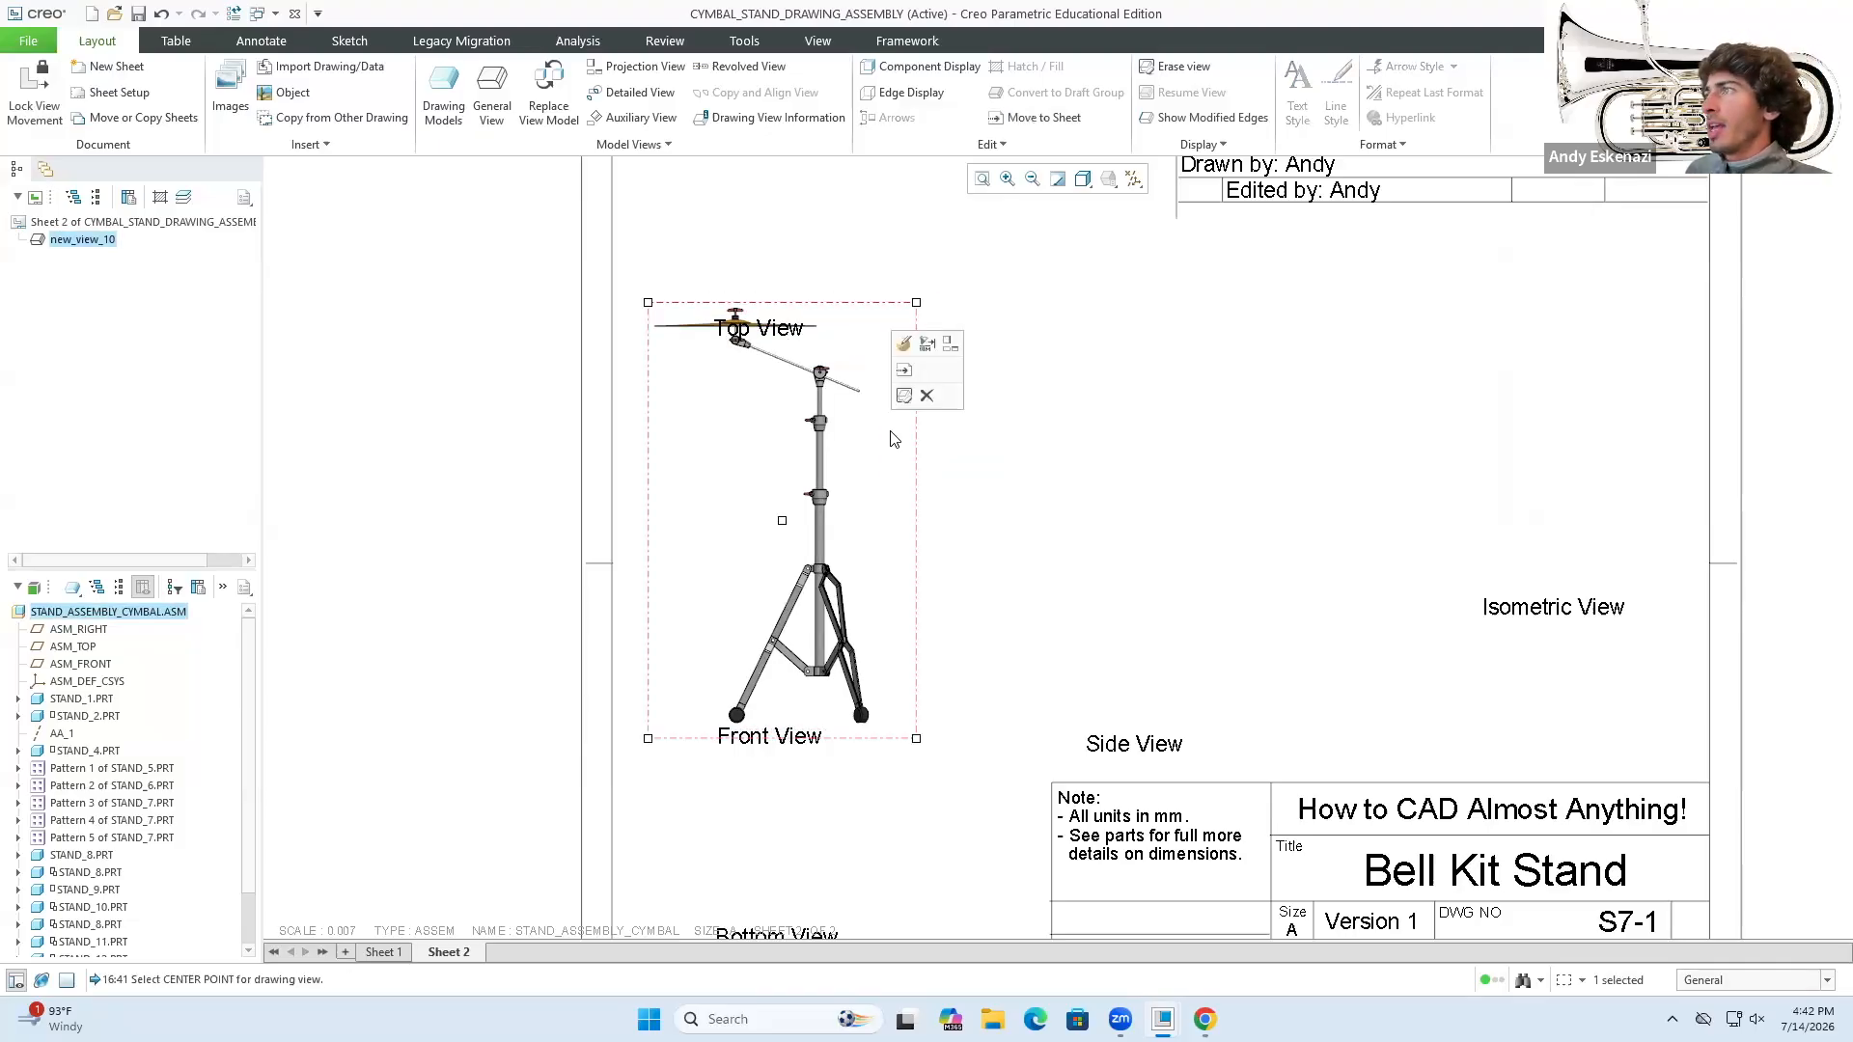
click(946, 352)
scroll(842, 794, up, 2)
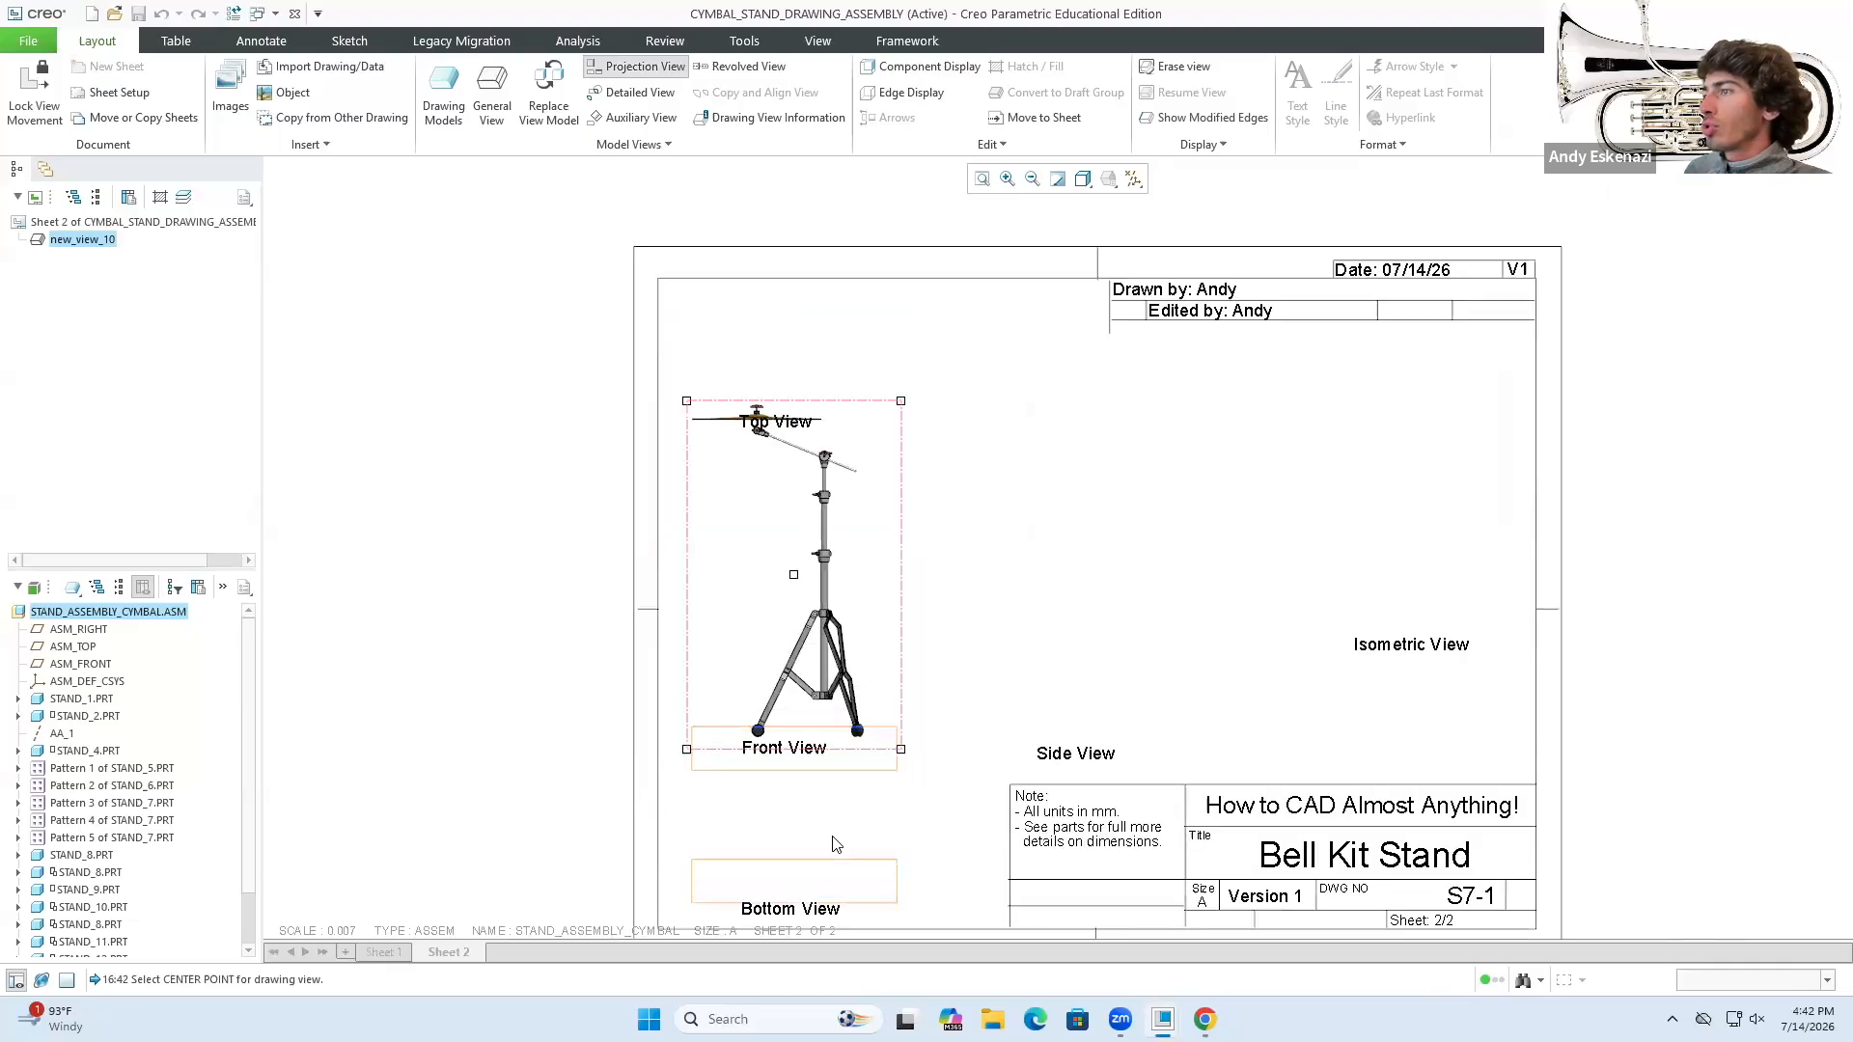
click(878, 793)
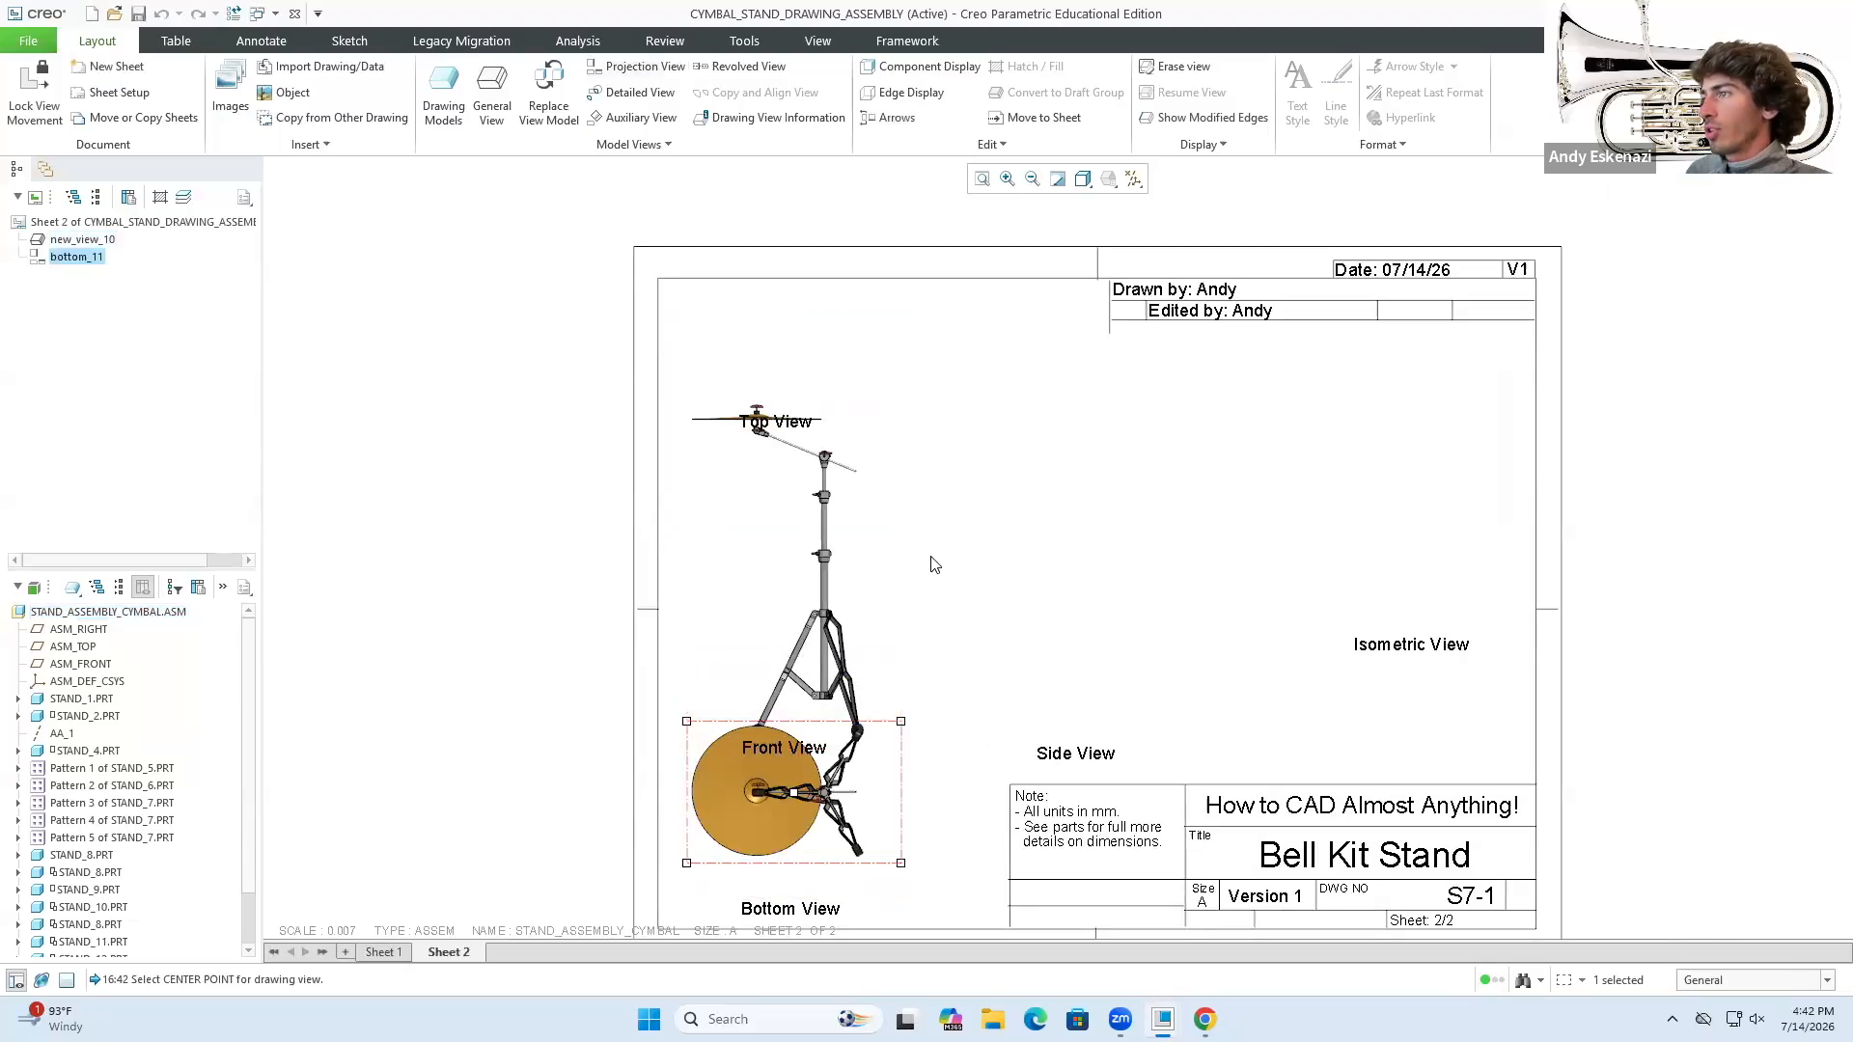
scroll(878, 796, up, 2)
scroll(878, 796, down, 2)
drag(929, 687, 927, 717)
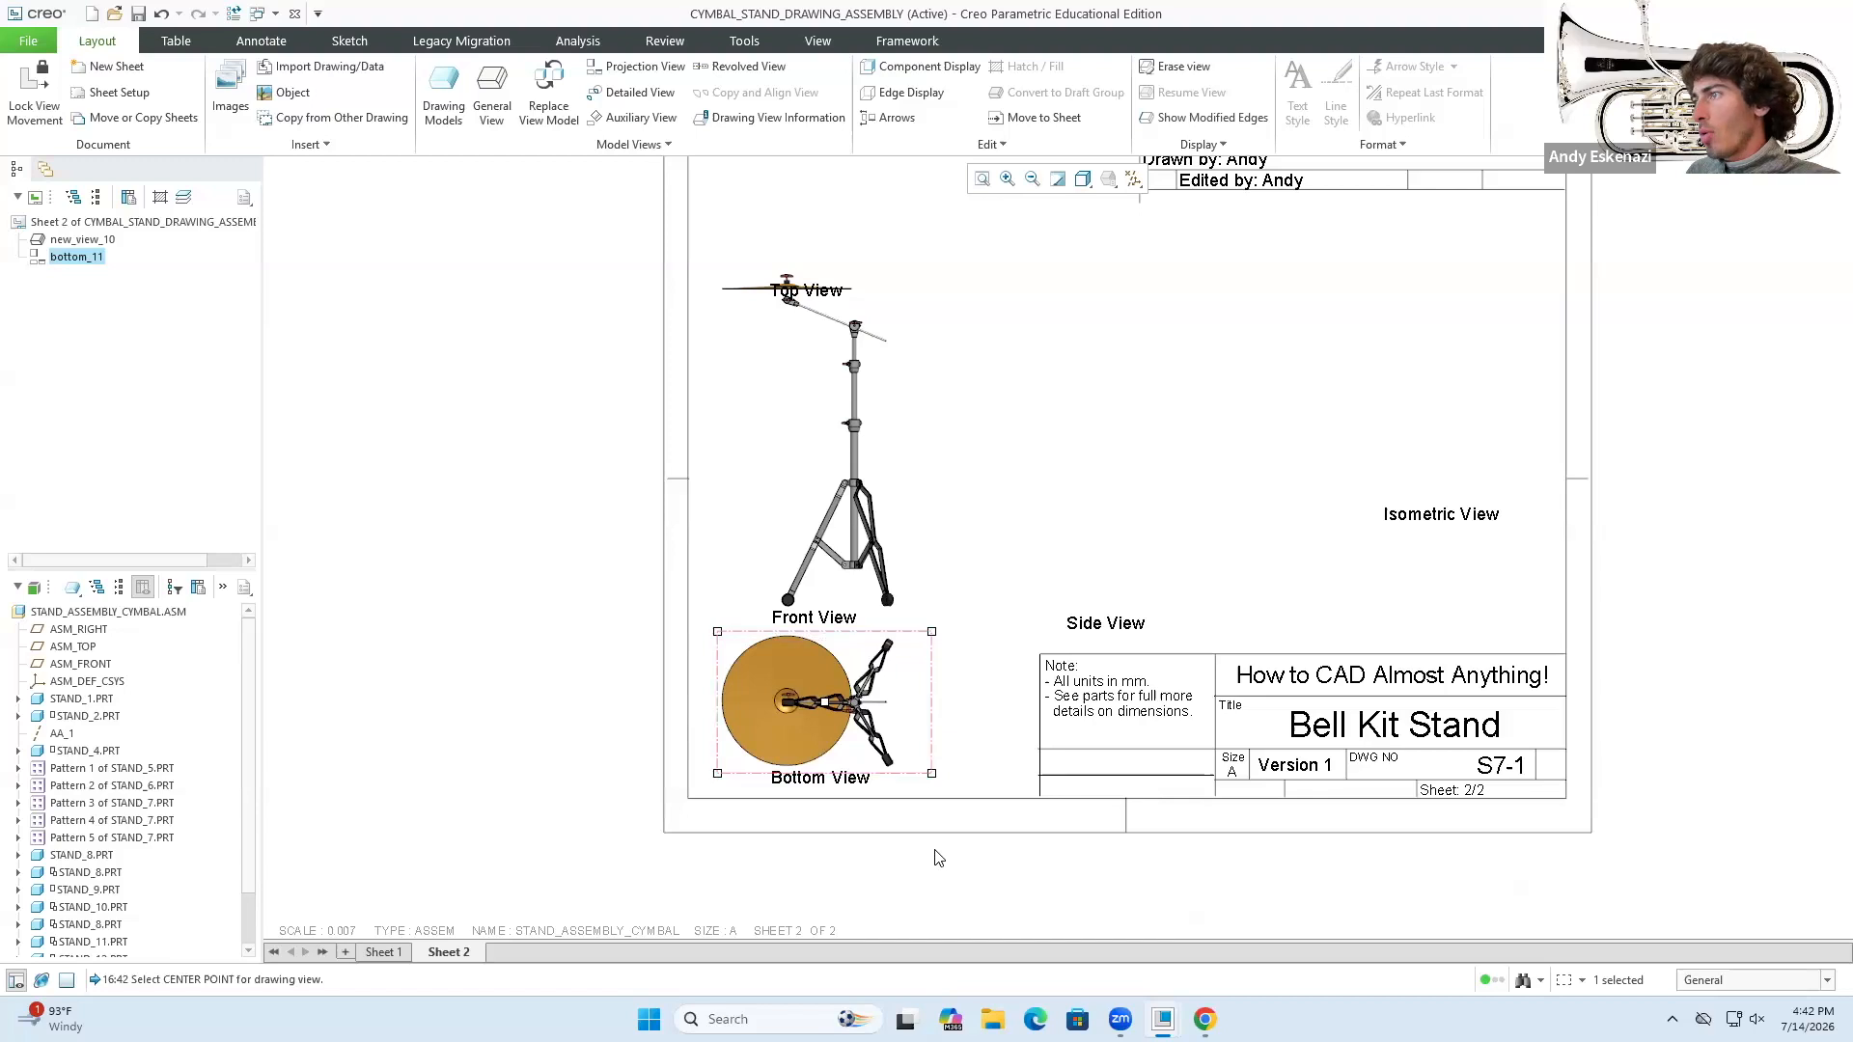
- Project a side view to the right of the front view and place it above the Side View label
click(902, 577)
click(949, 479)
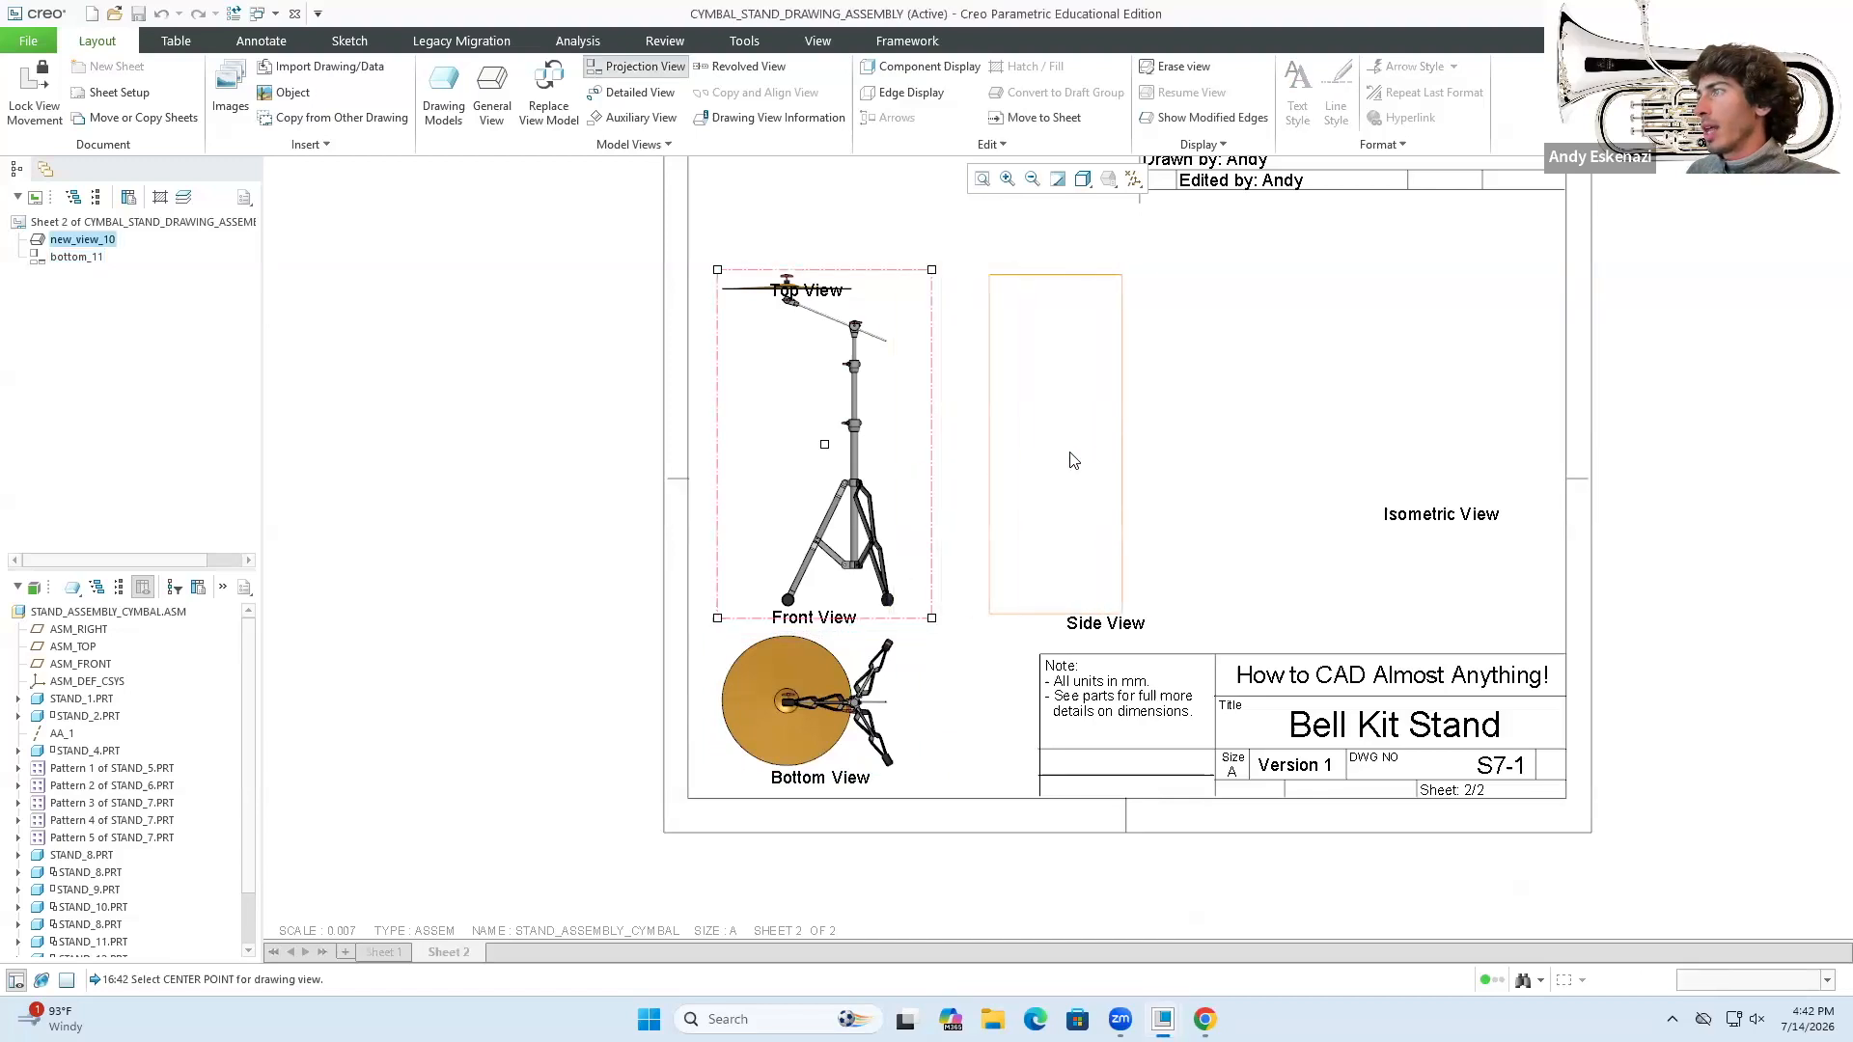
click(1108, 451)
click(979, 628)
scroll(979, 628, down, 2)
scroll(975, 513, up, 2)
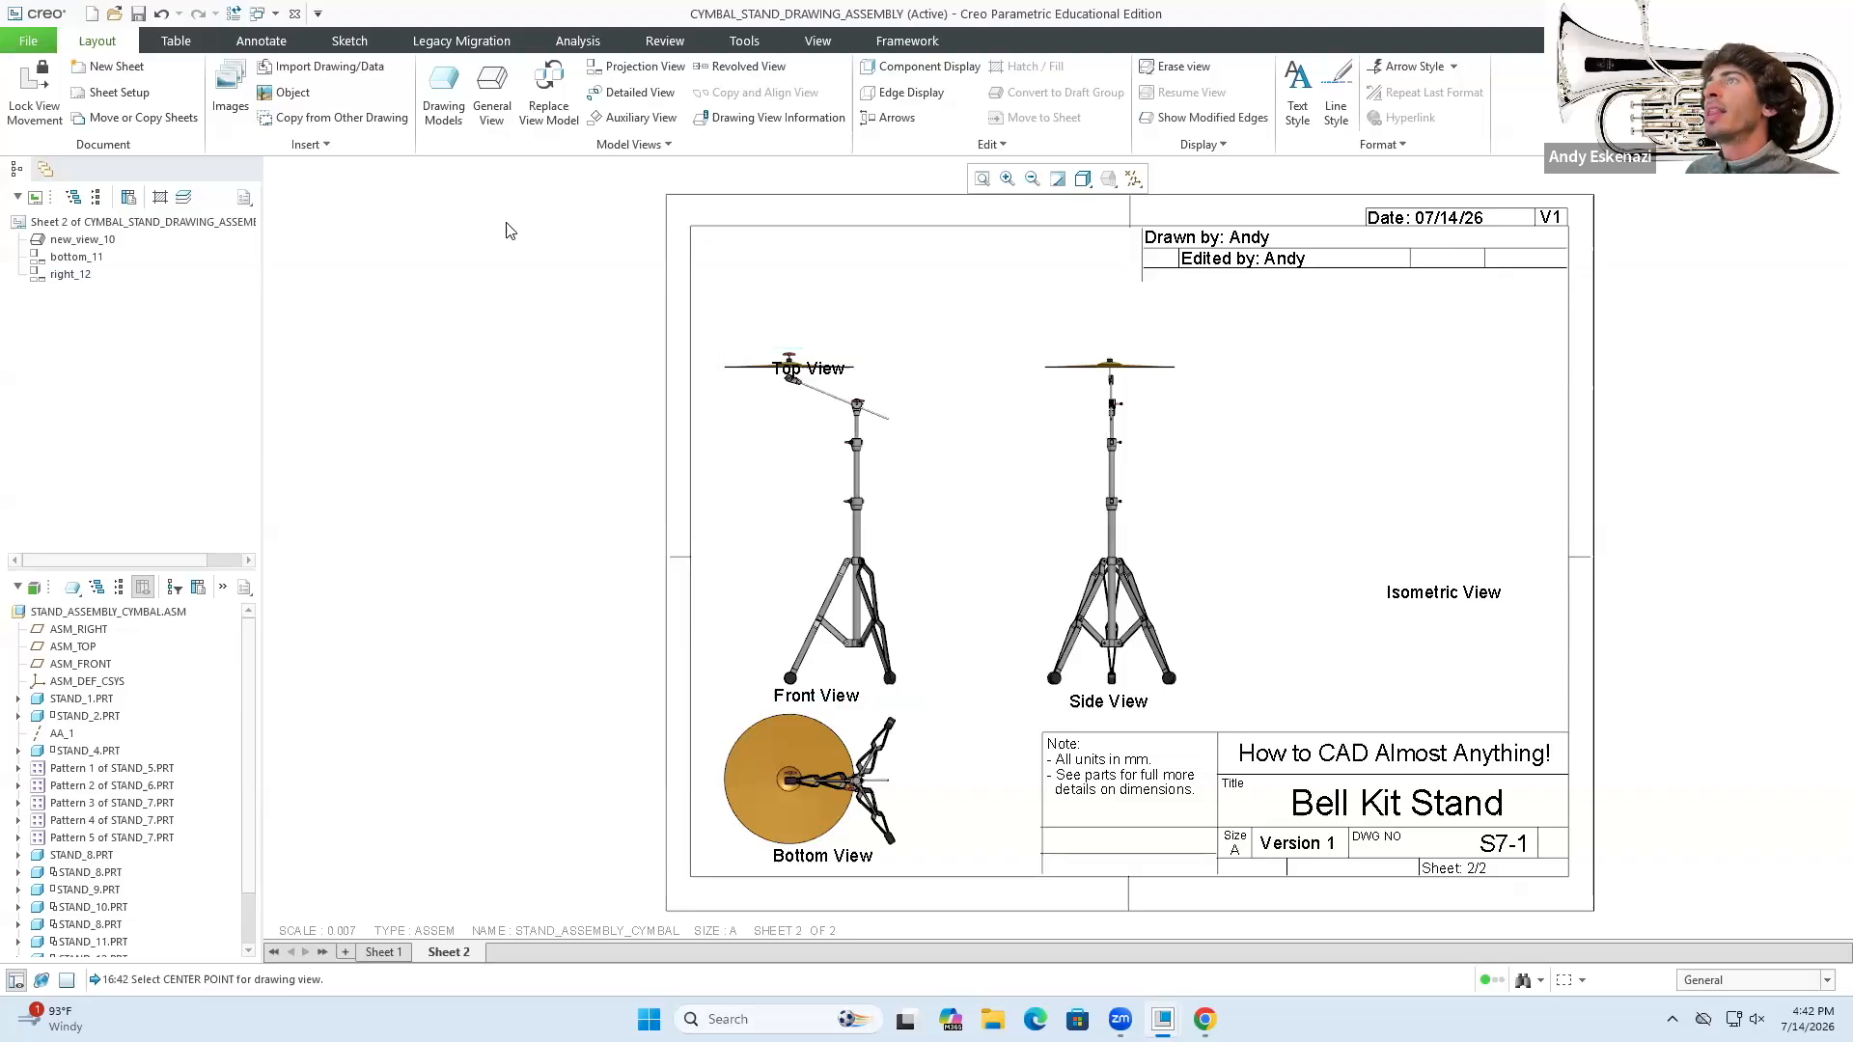
click(491, 96)
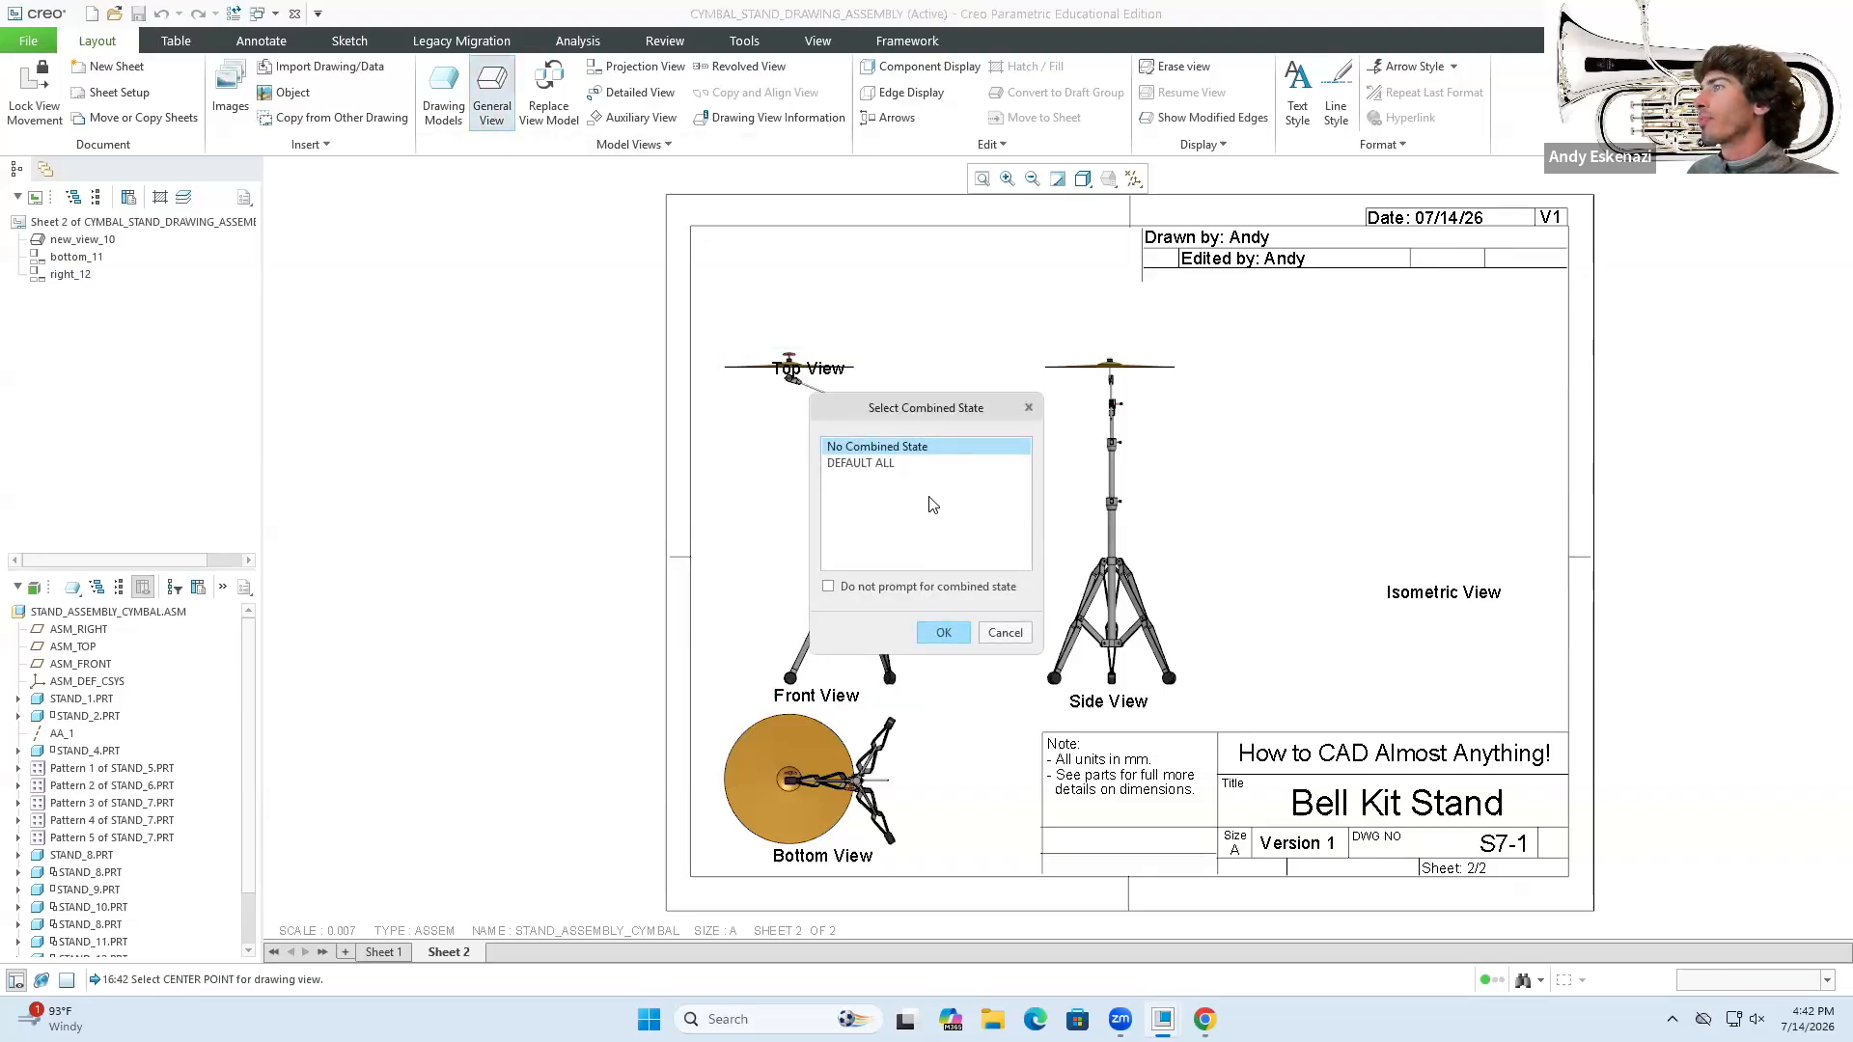
click(944, 634)
click(1349, 415)
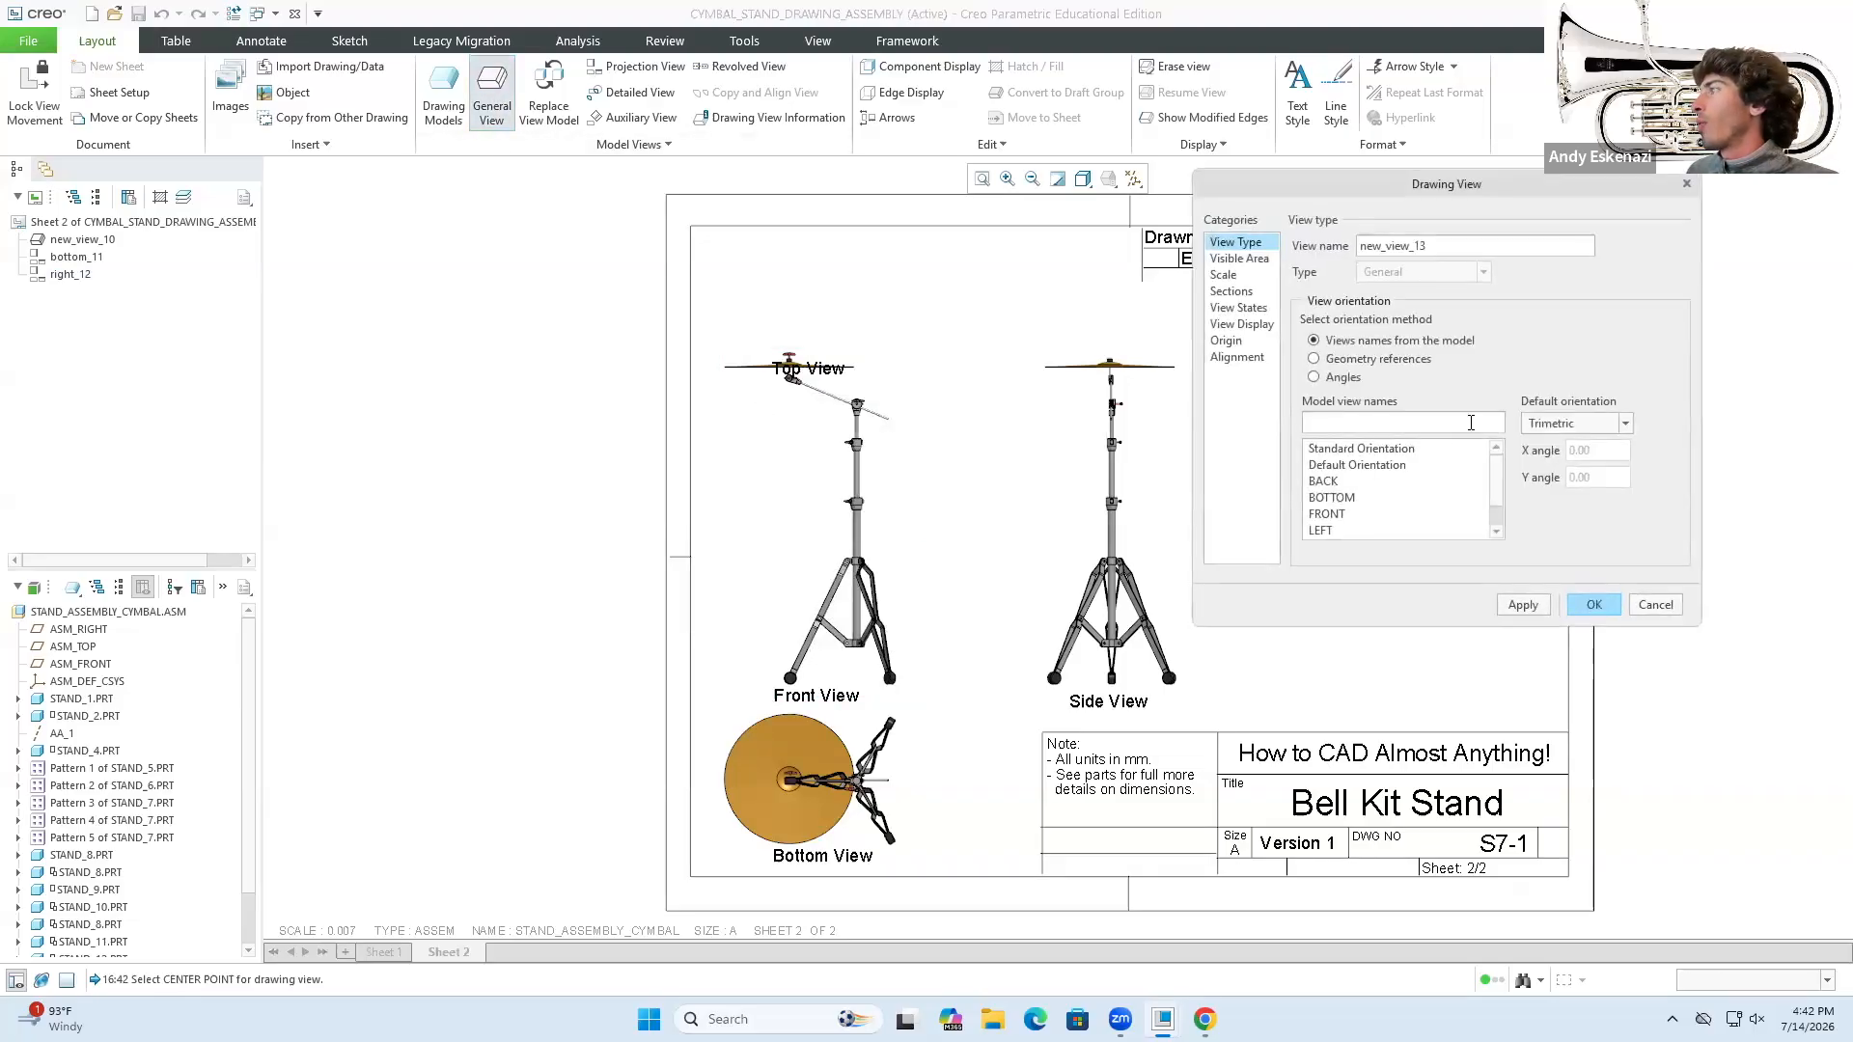
scroll(1409, 494, down, 2)
scroll(1361, 520, up, 2)
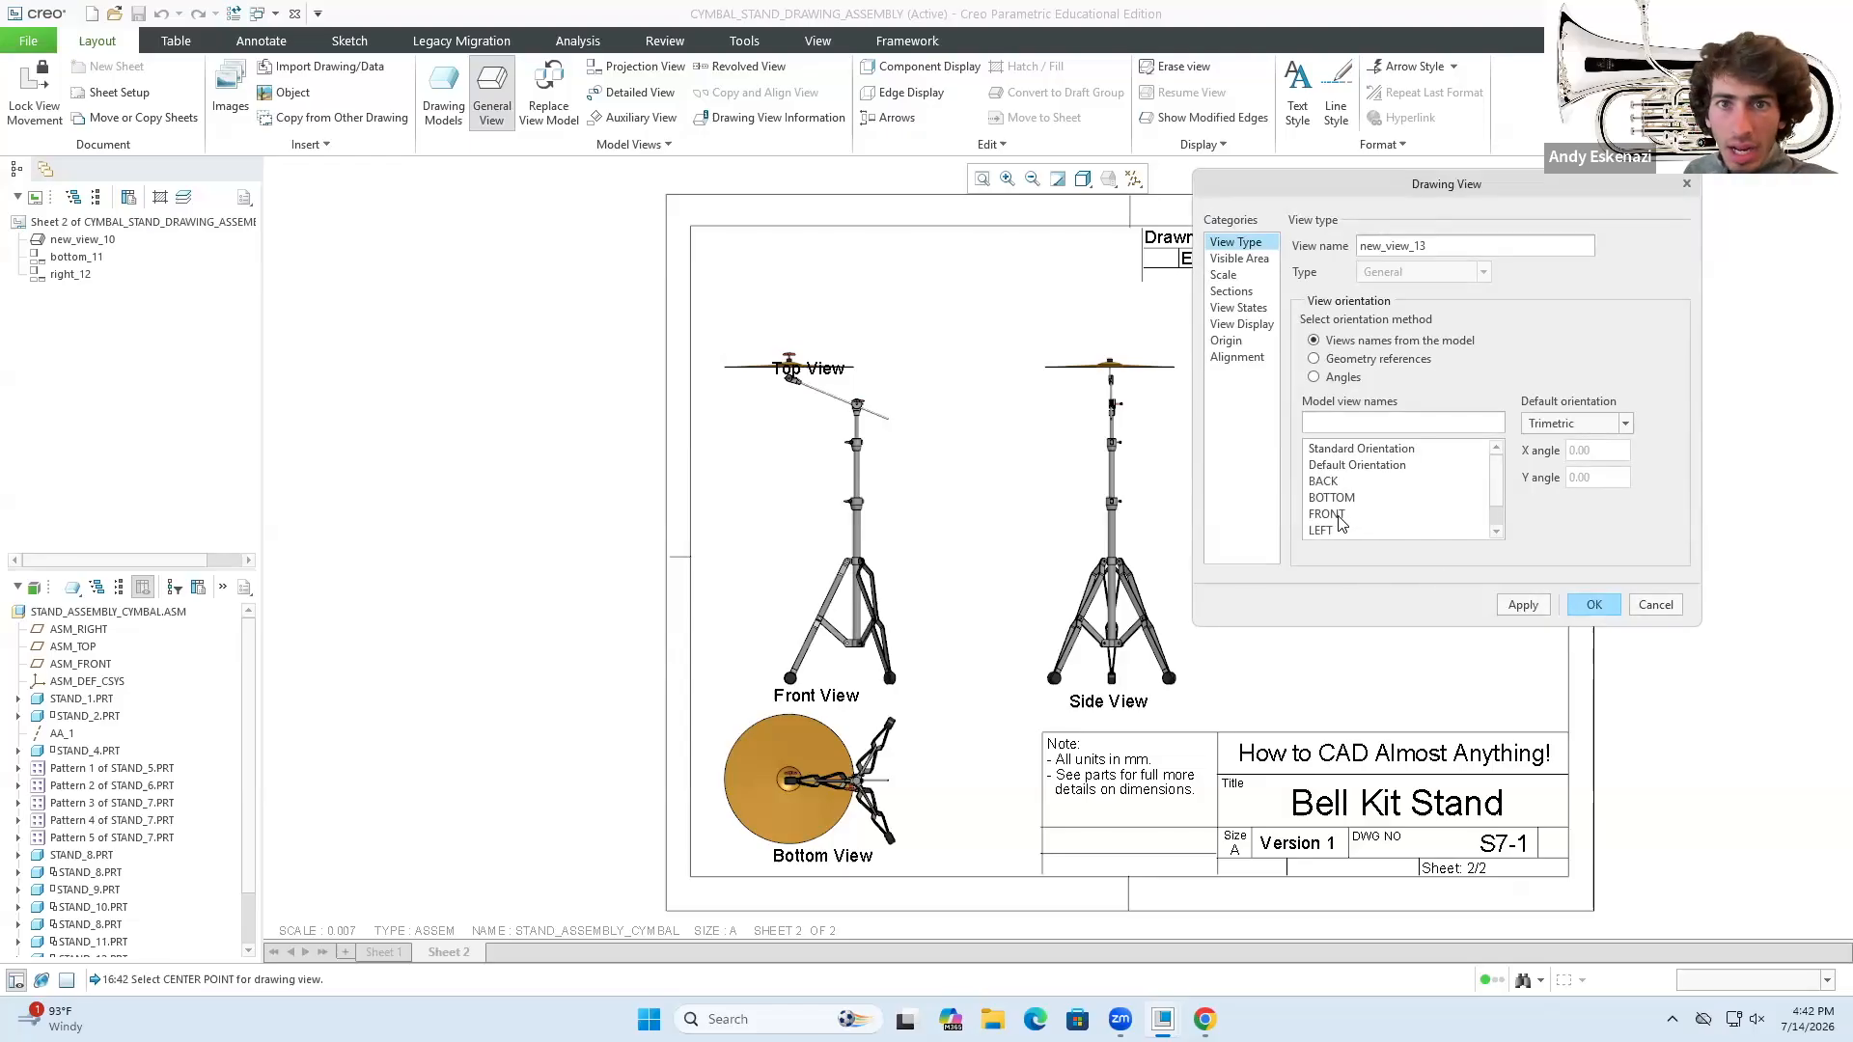
click(1651, 606)
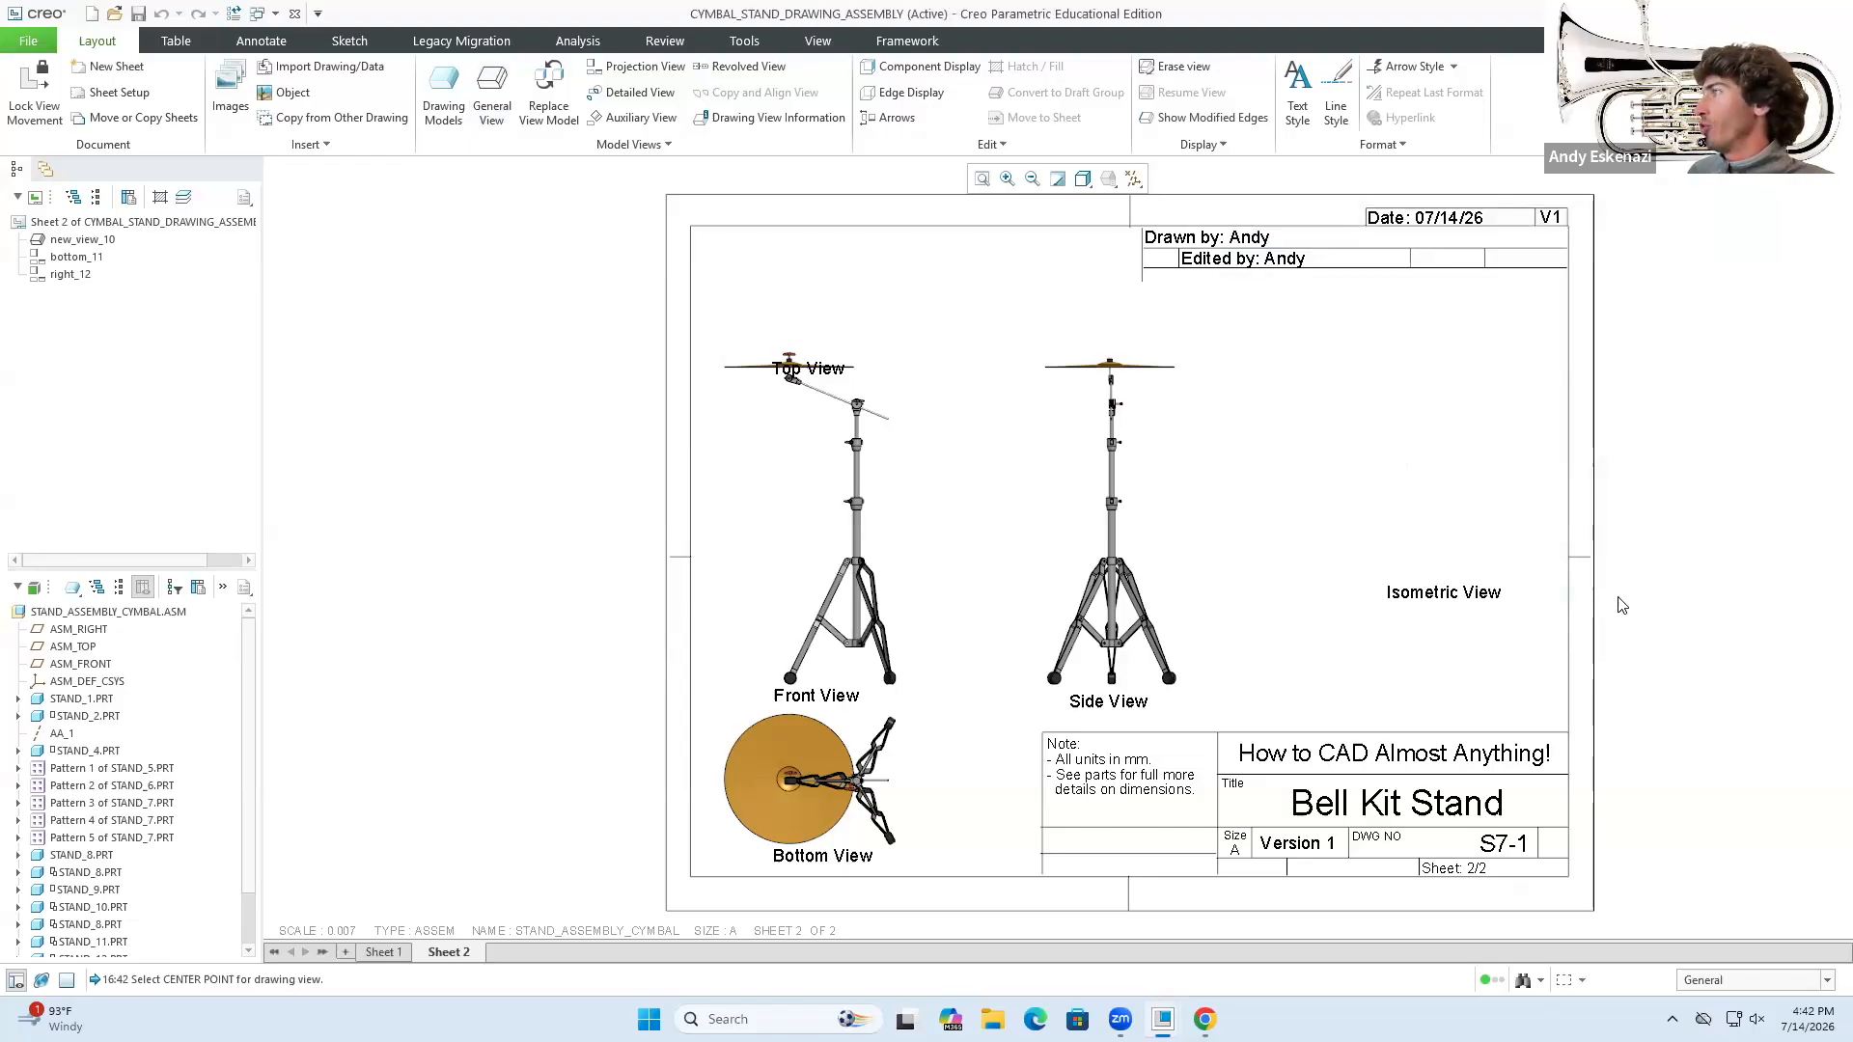
- Switch to the cymbal stand assembly window and orient the model at an isometric-style angle, looking slightly down on the cymbal
mouse_move(1162, 1019)
click(1125, 955)
middle_drag(995, 455, 953, 477)
scroll(954, 477, up, 3)
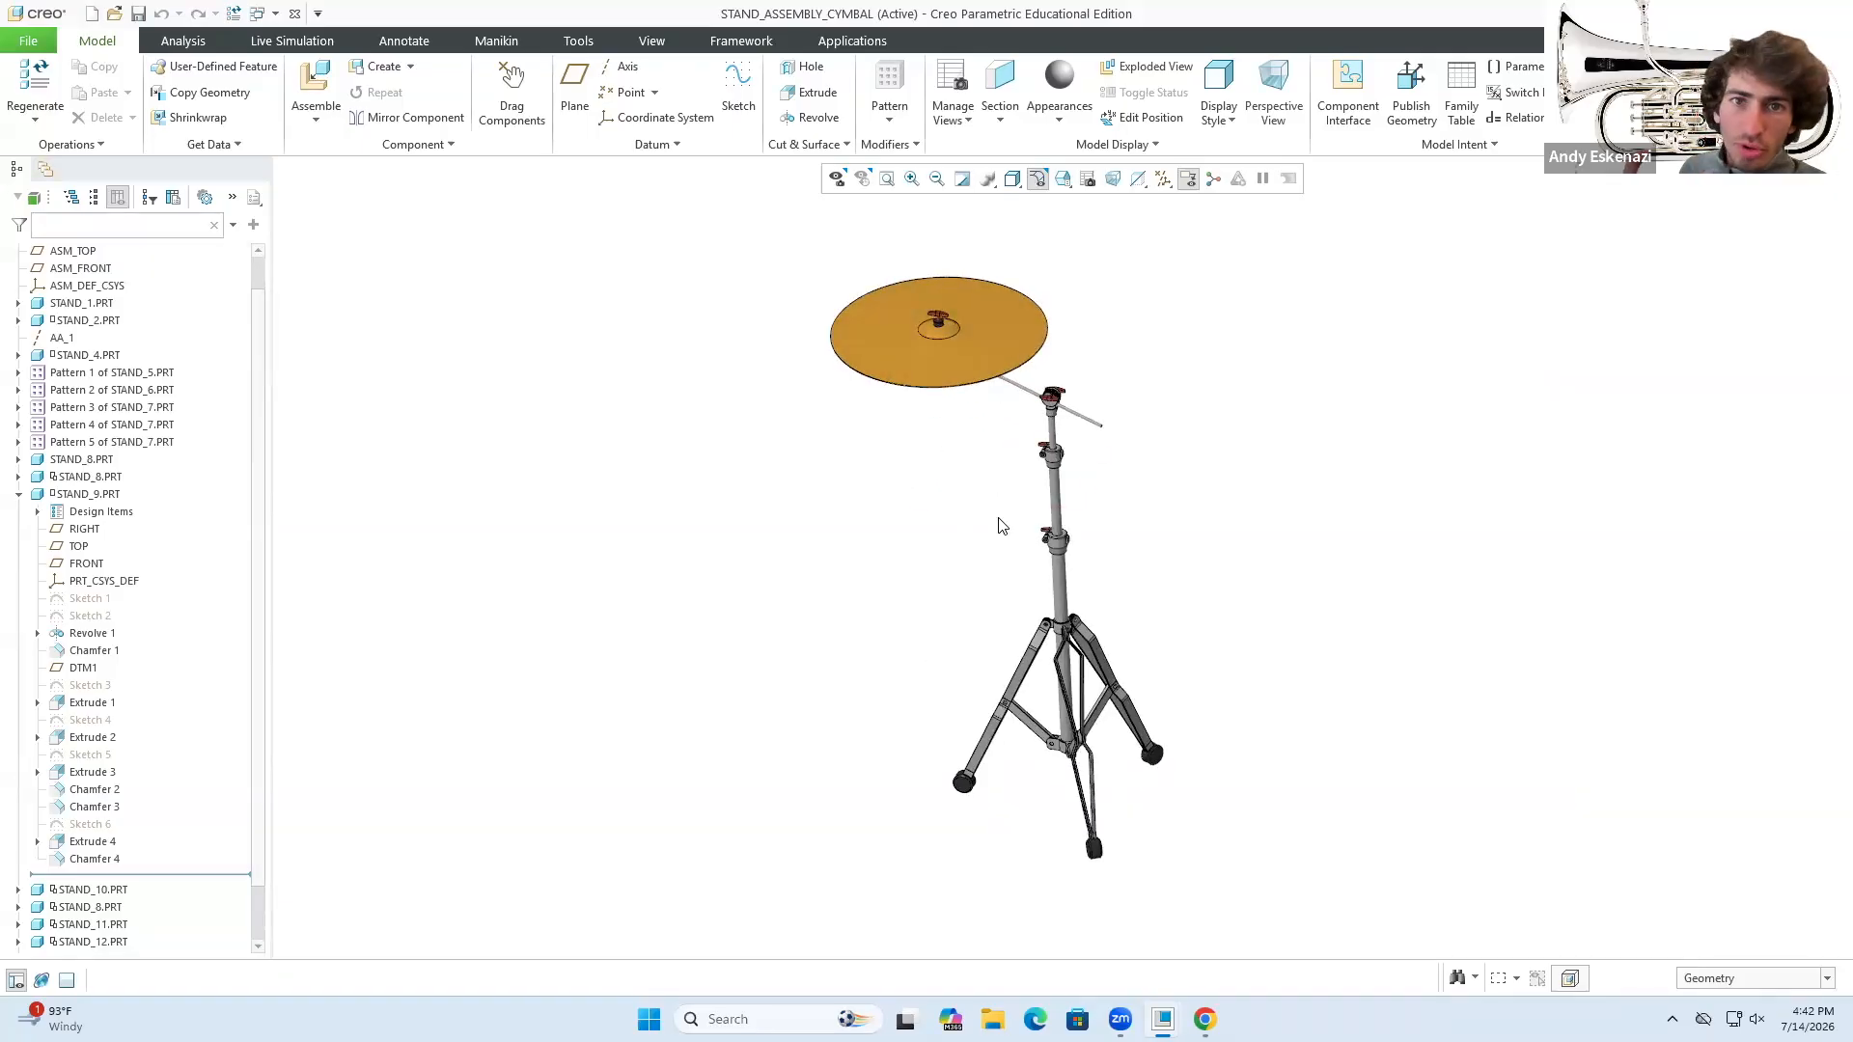
mouse_move(999, 525)
middle_down()
mouse_move(1100, 447)
mouse_move(1110, 505)
mouse_move(1104, 438)
mouse_move(1109, 534)
mouse_move(1121, 512)
mouse_move(1096, 496)
mouse_move(1120, 488)
mouse_move(1110, 502)
middle_up()
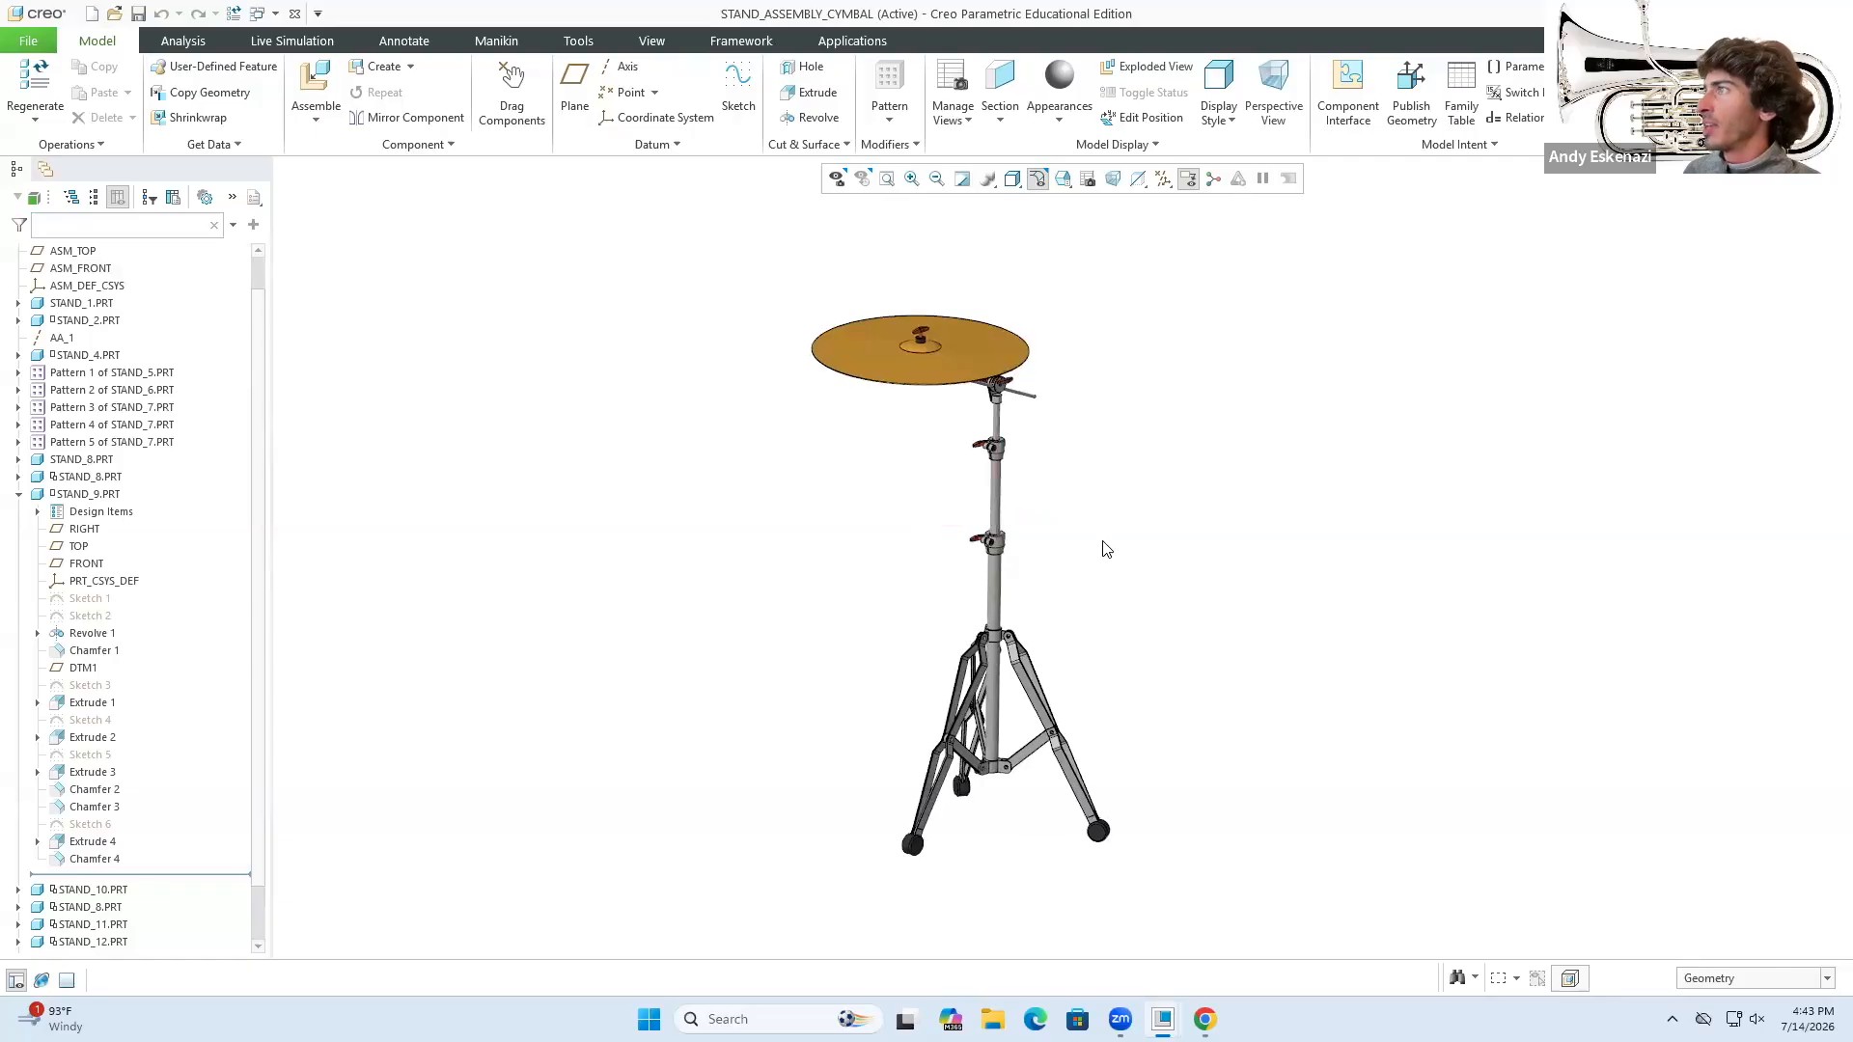
scroll(1042, 584, up, 1)
scroll(1012, 692, down, 1)
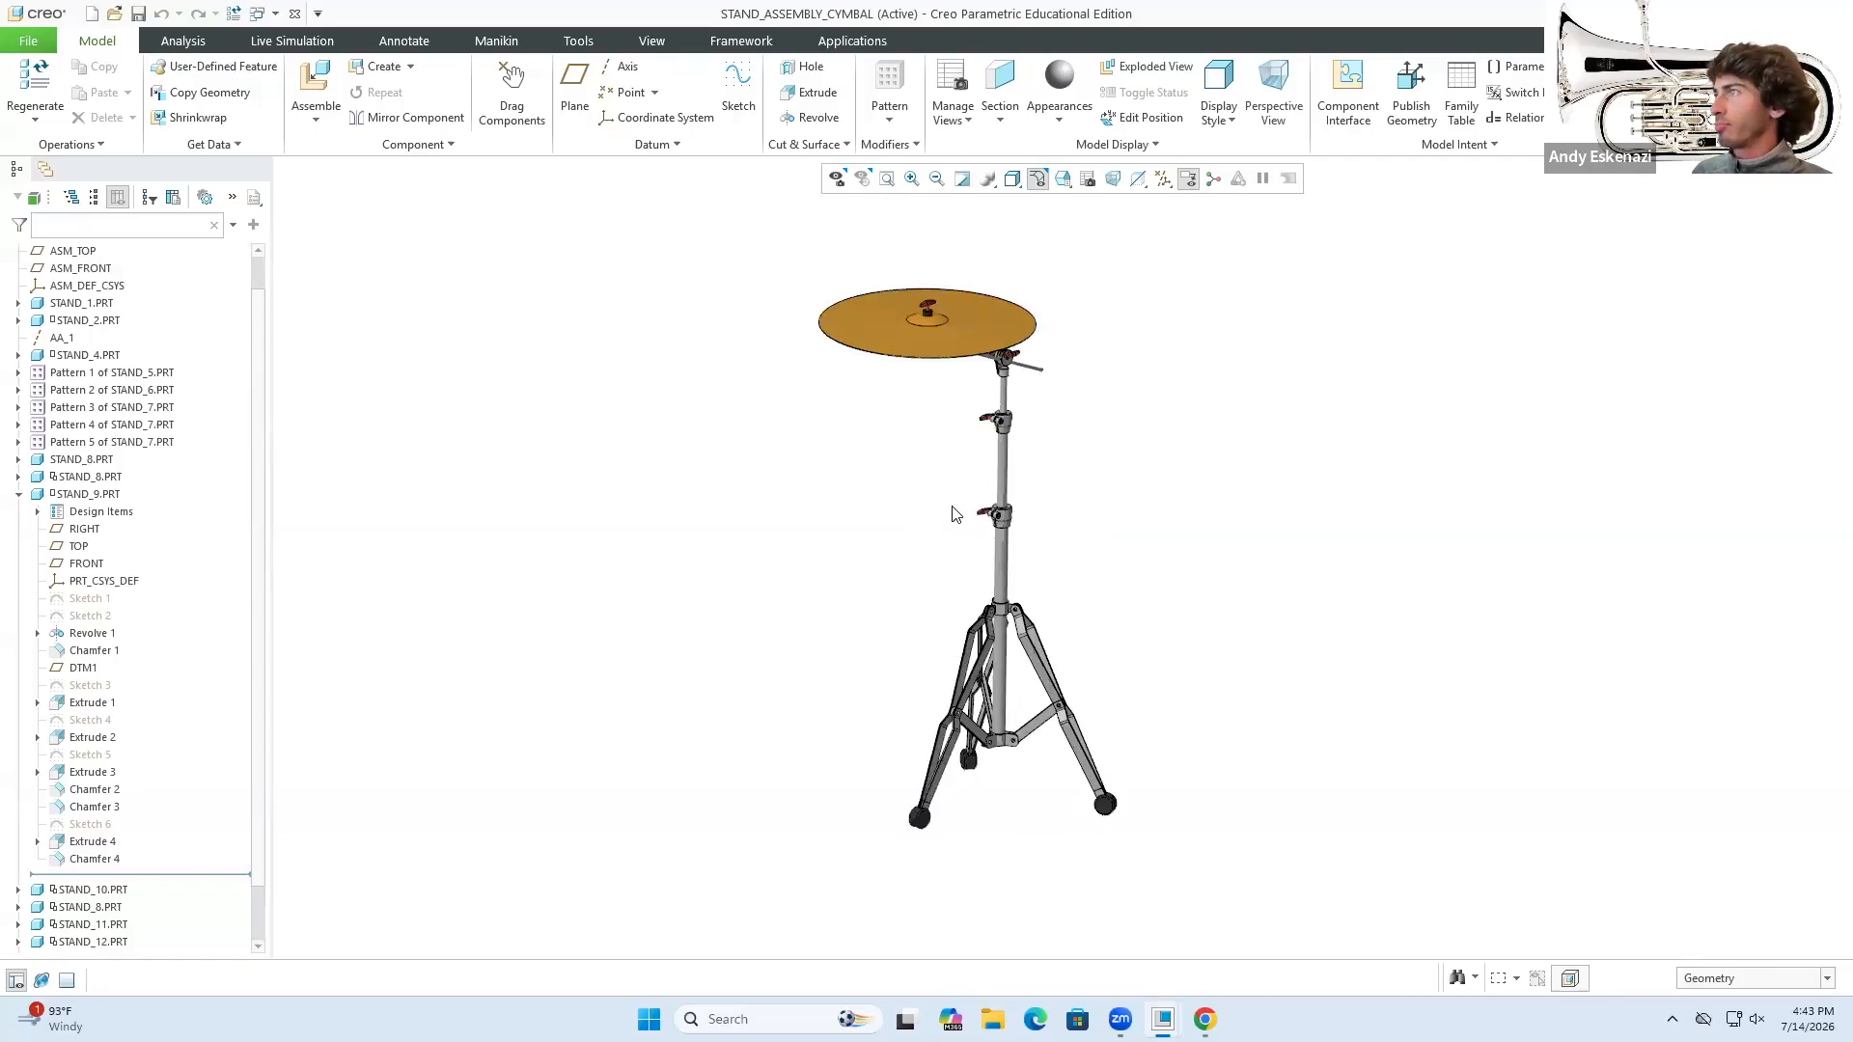
- Save the assembly's current orientation as a new named view called Isometric_View_1
click(962, 124)
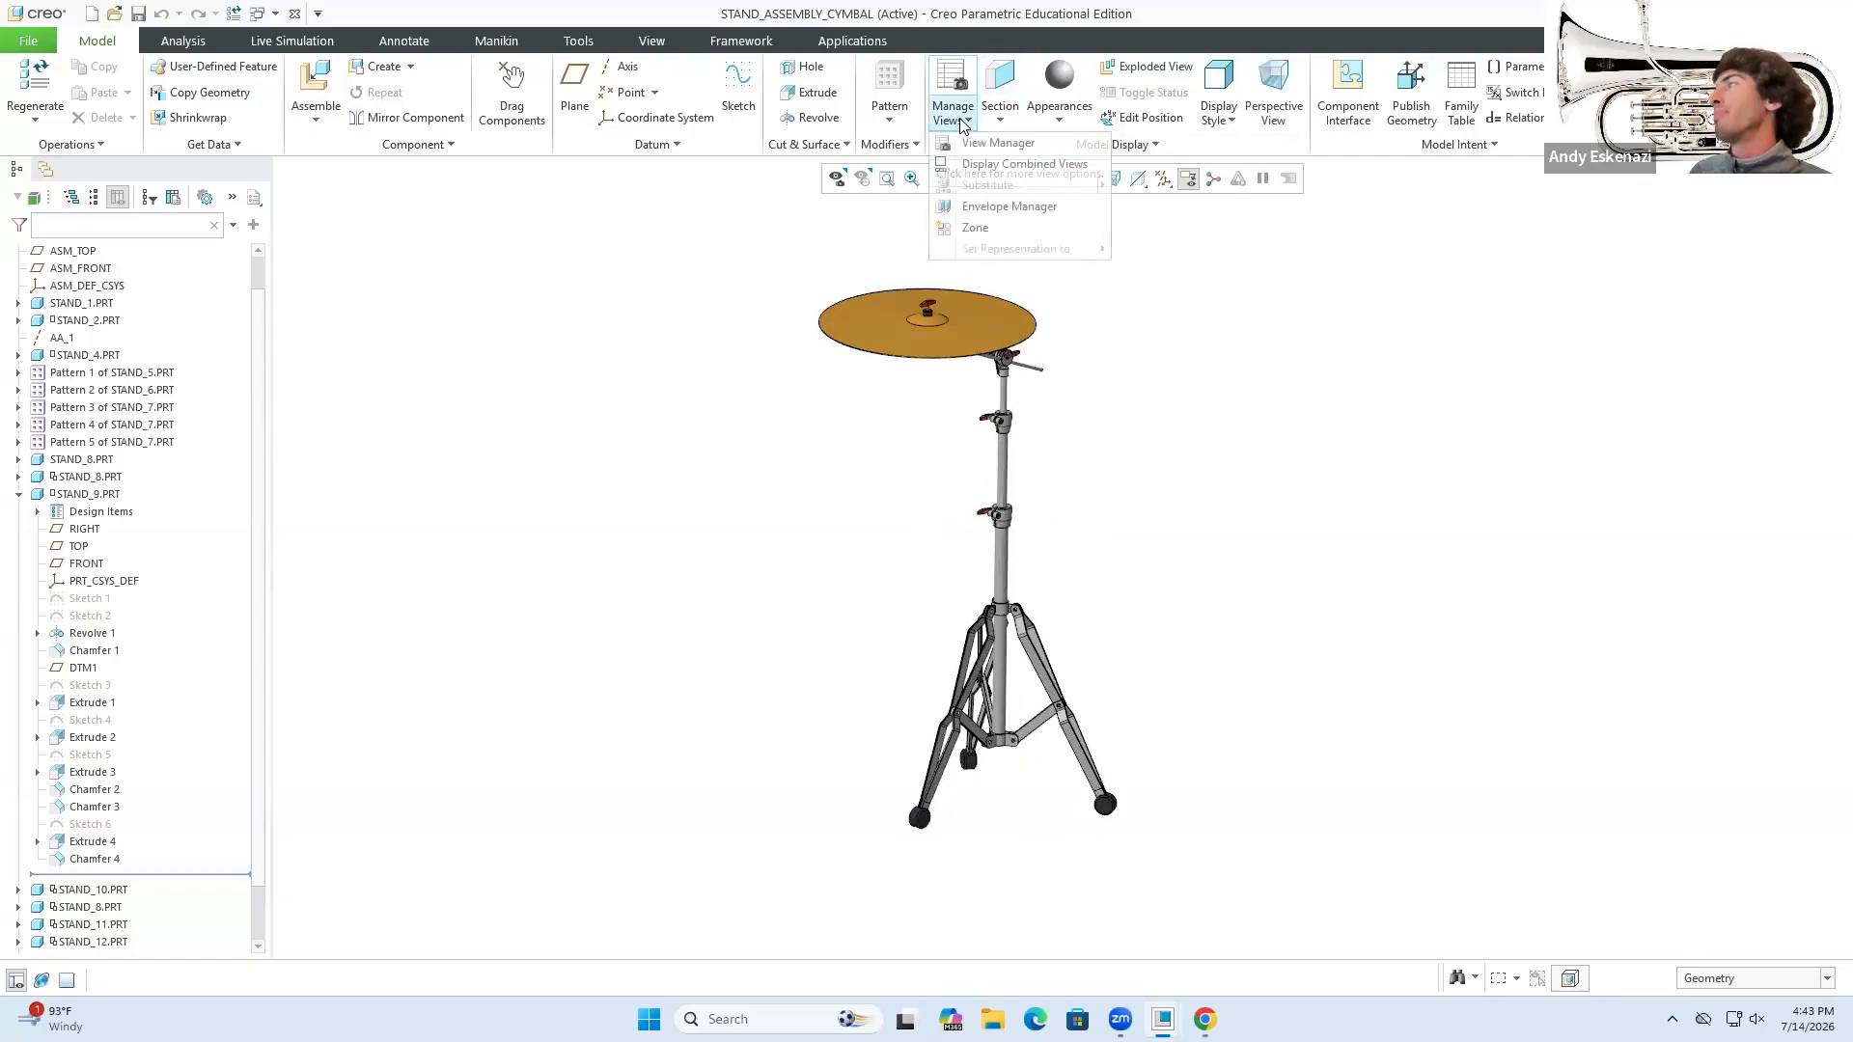
click(998, 143)
click(1701, 221)
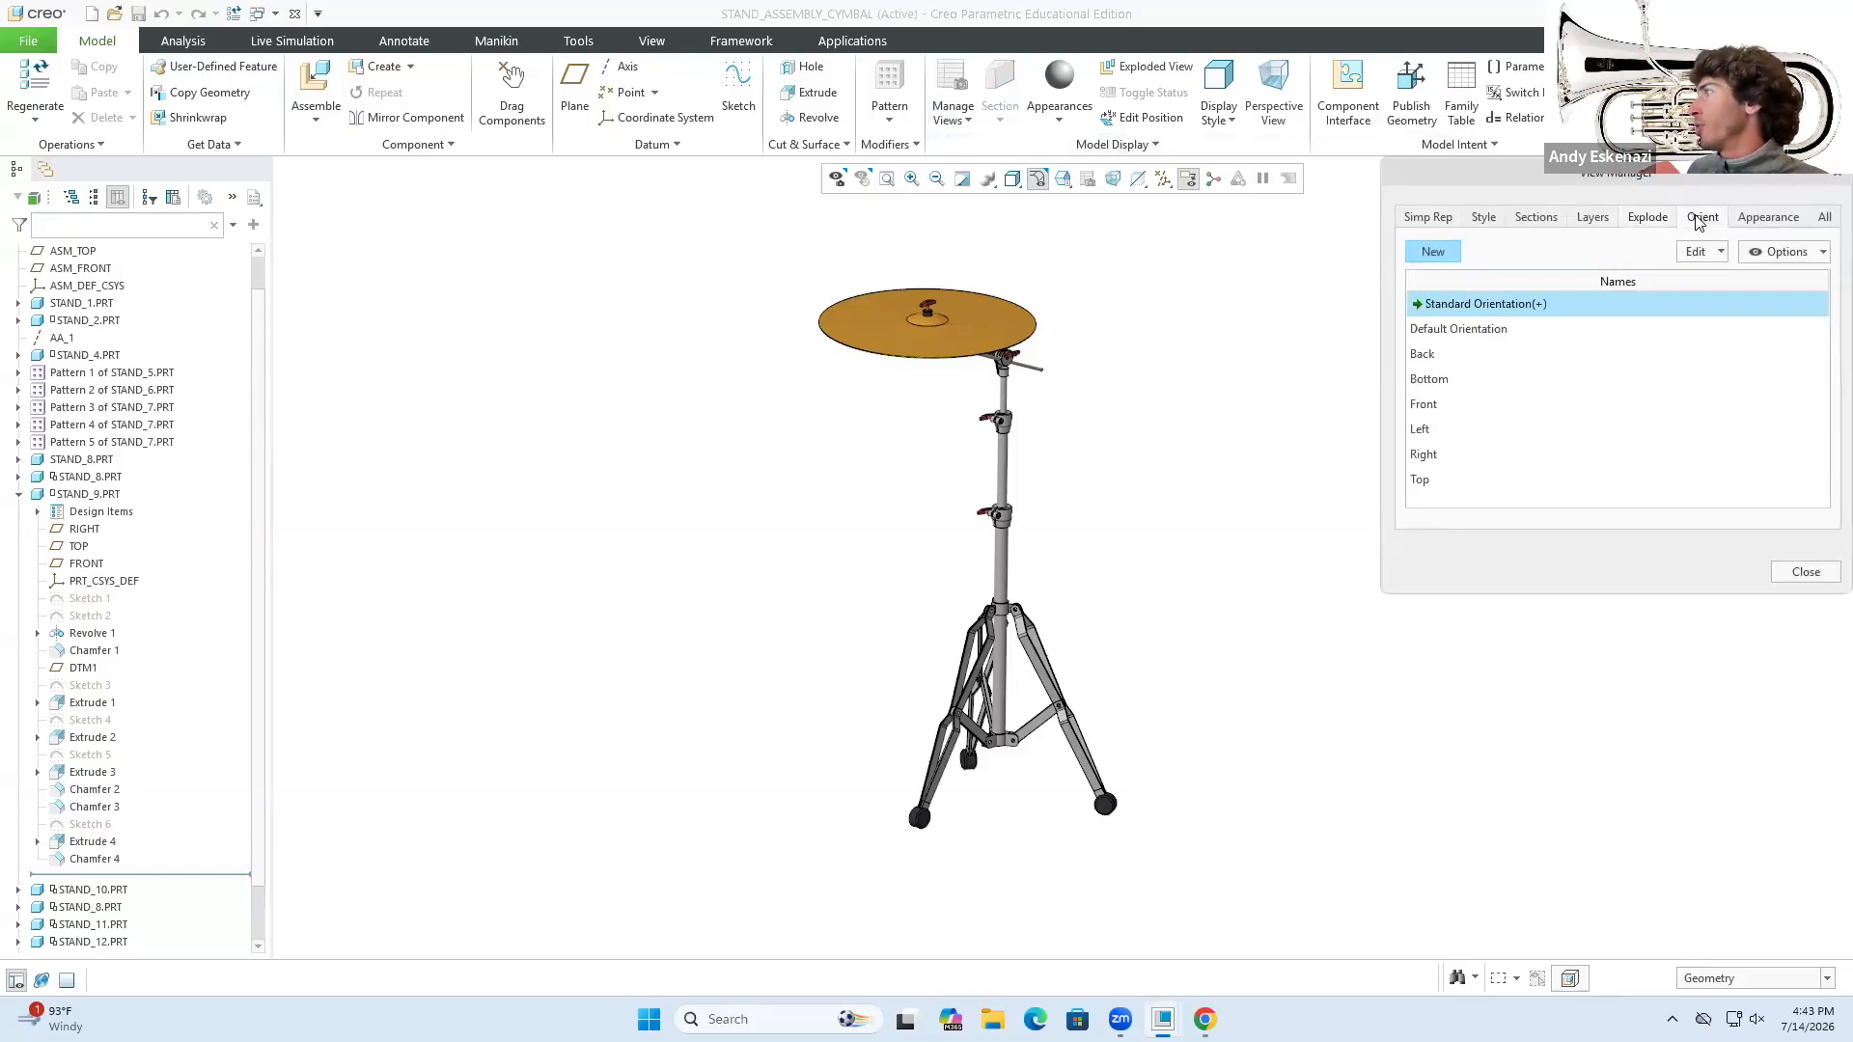
click(1452, 255)
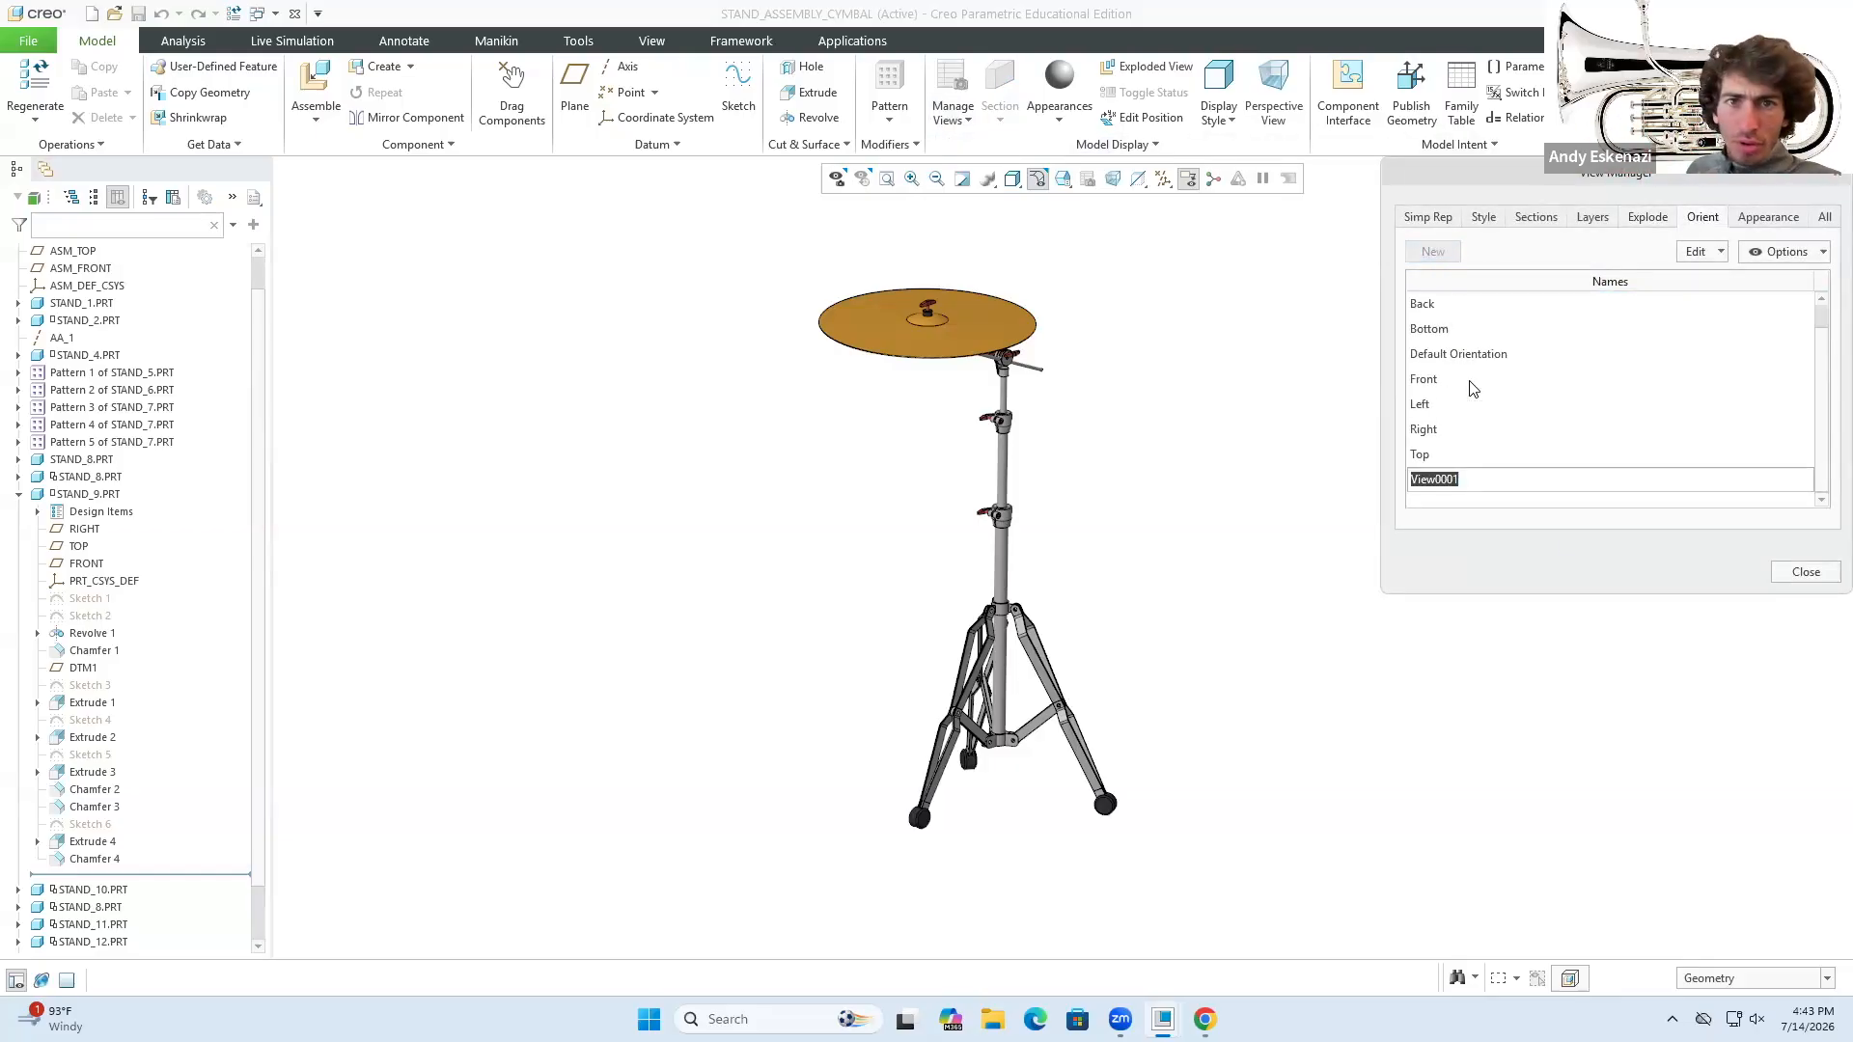
text(Isometric_)
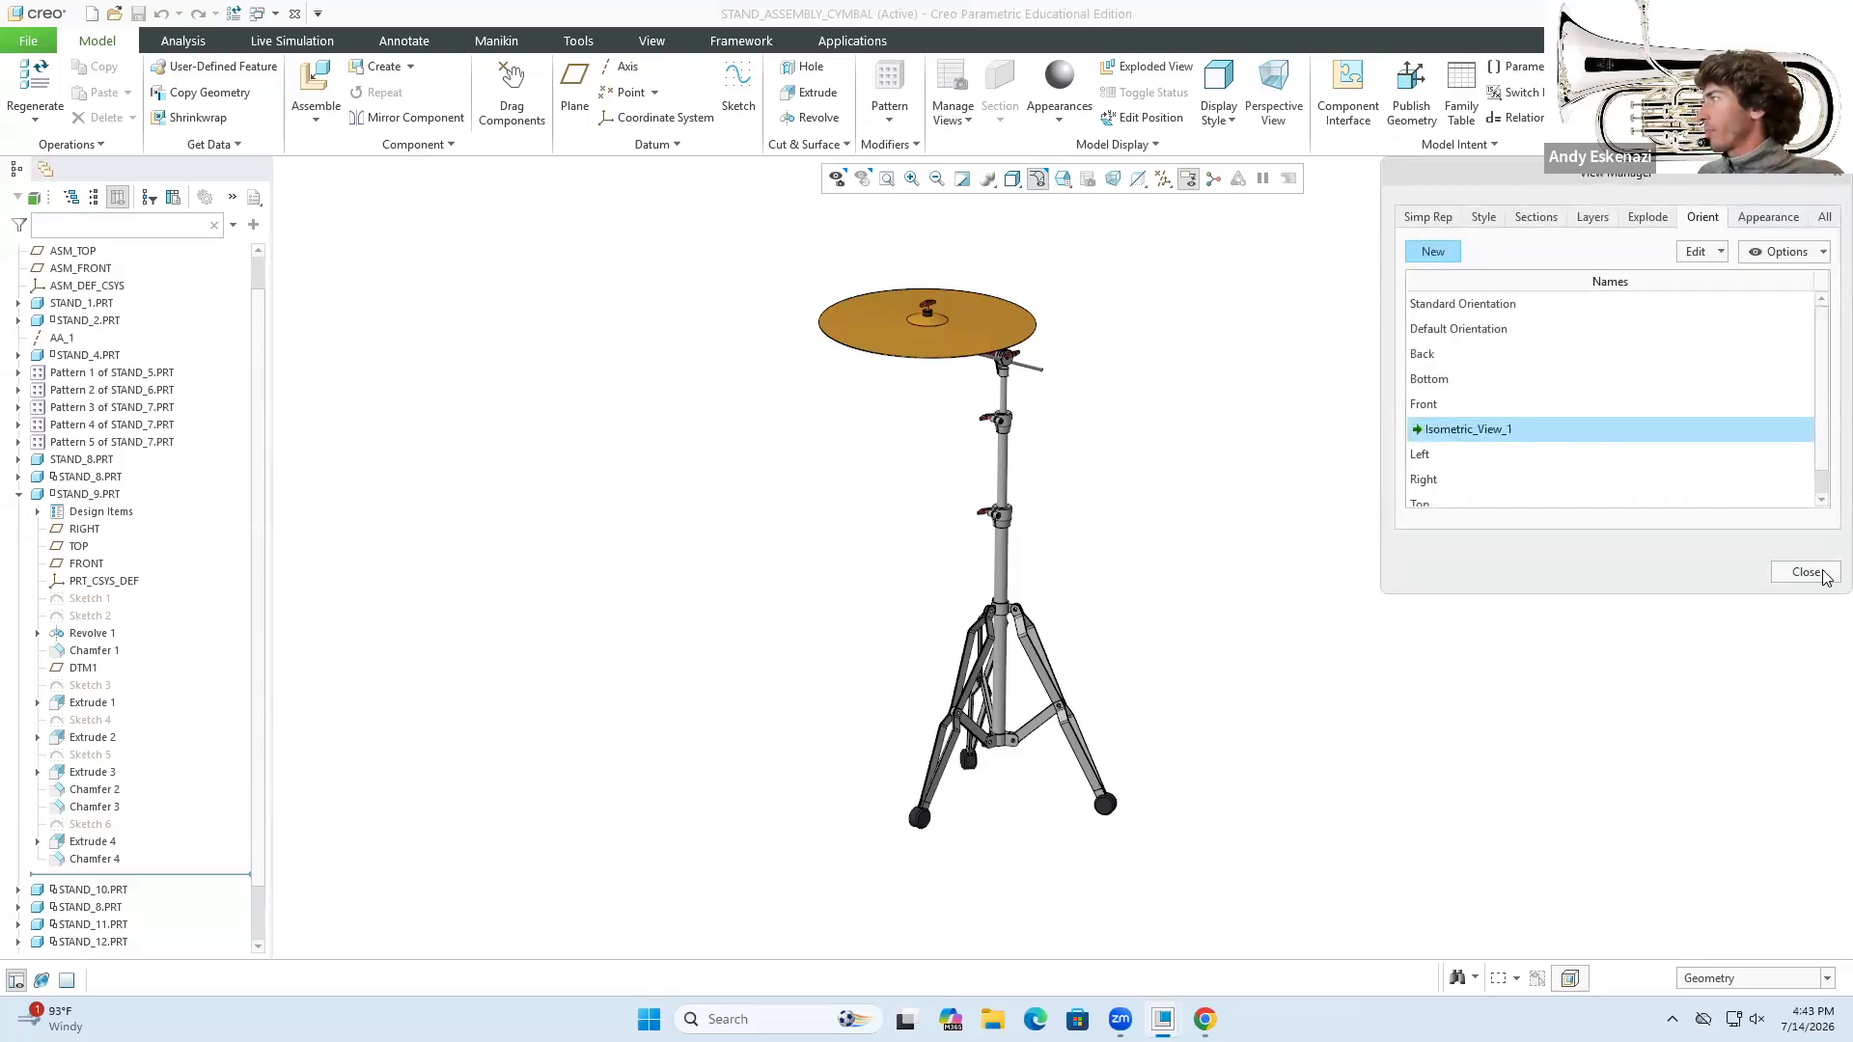
- Test the saved orientation by activating Front and returning to Isometric_View_1, and close the view manager
double_click(1424, 404)
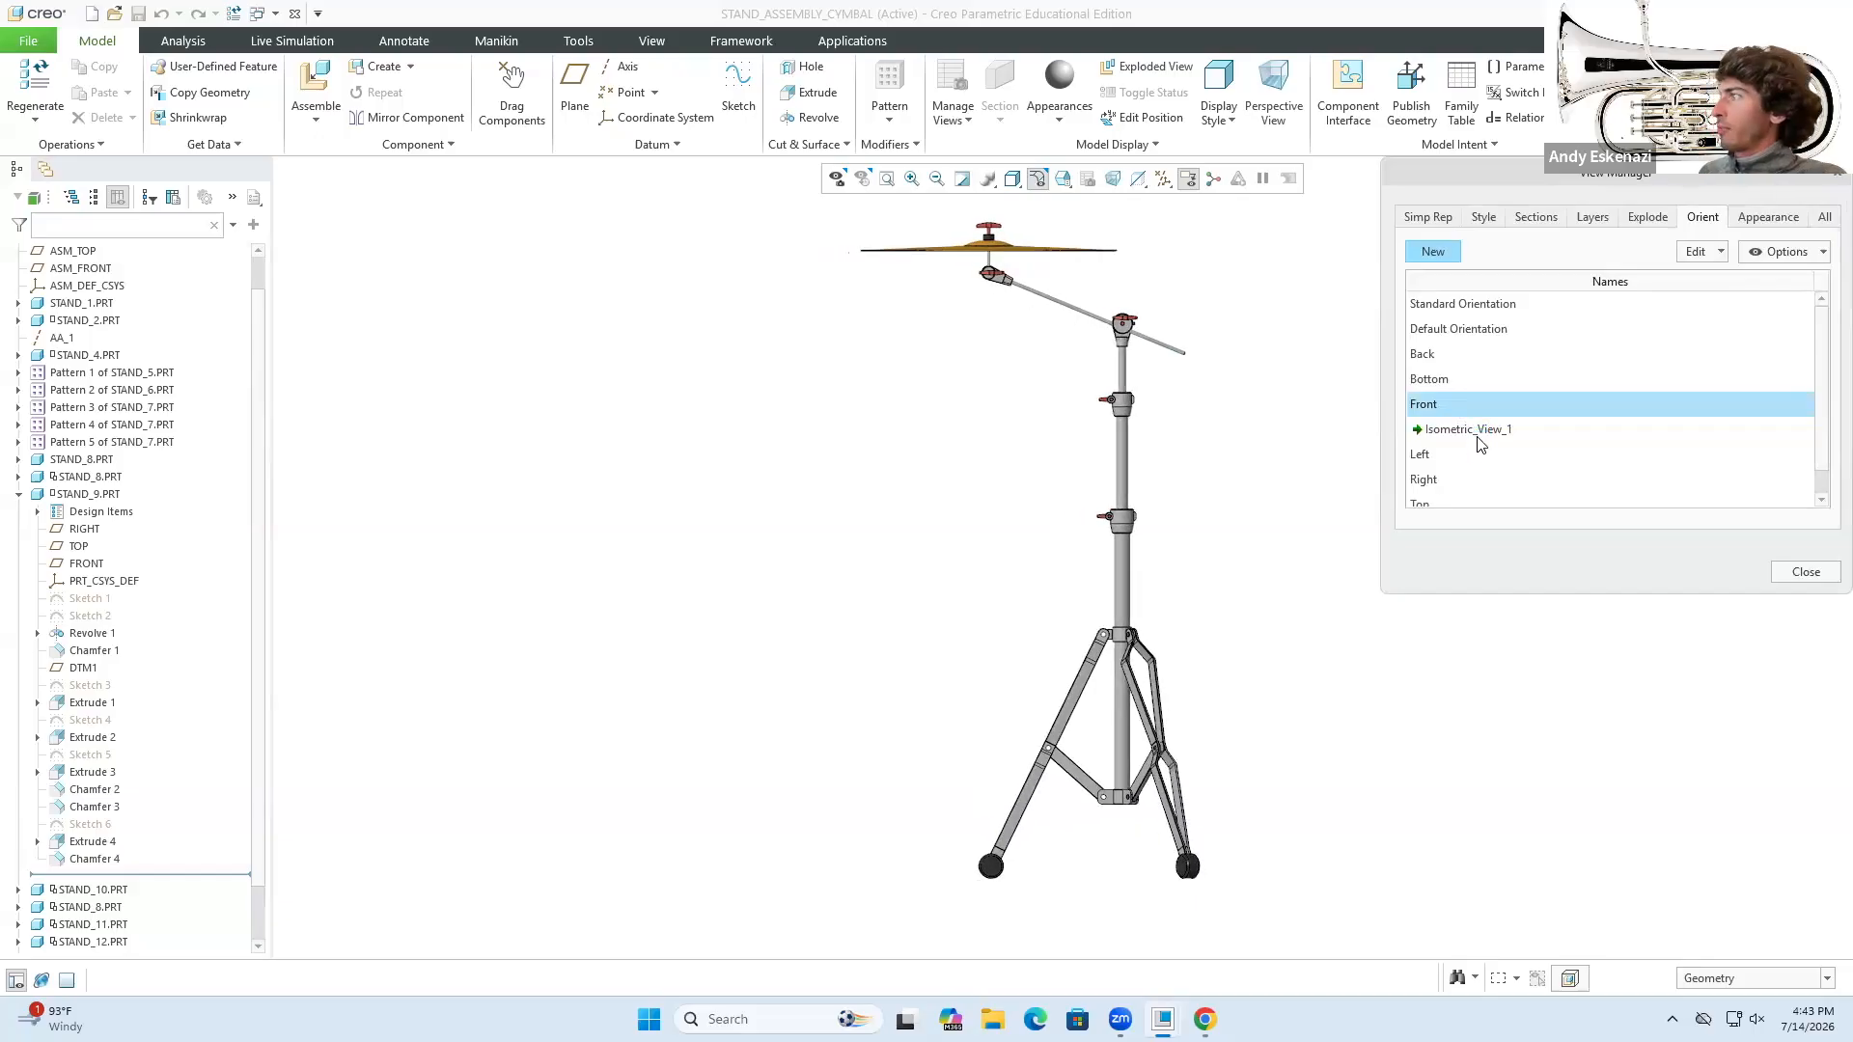
click(1474, 431)
double_click(1474, 430)
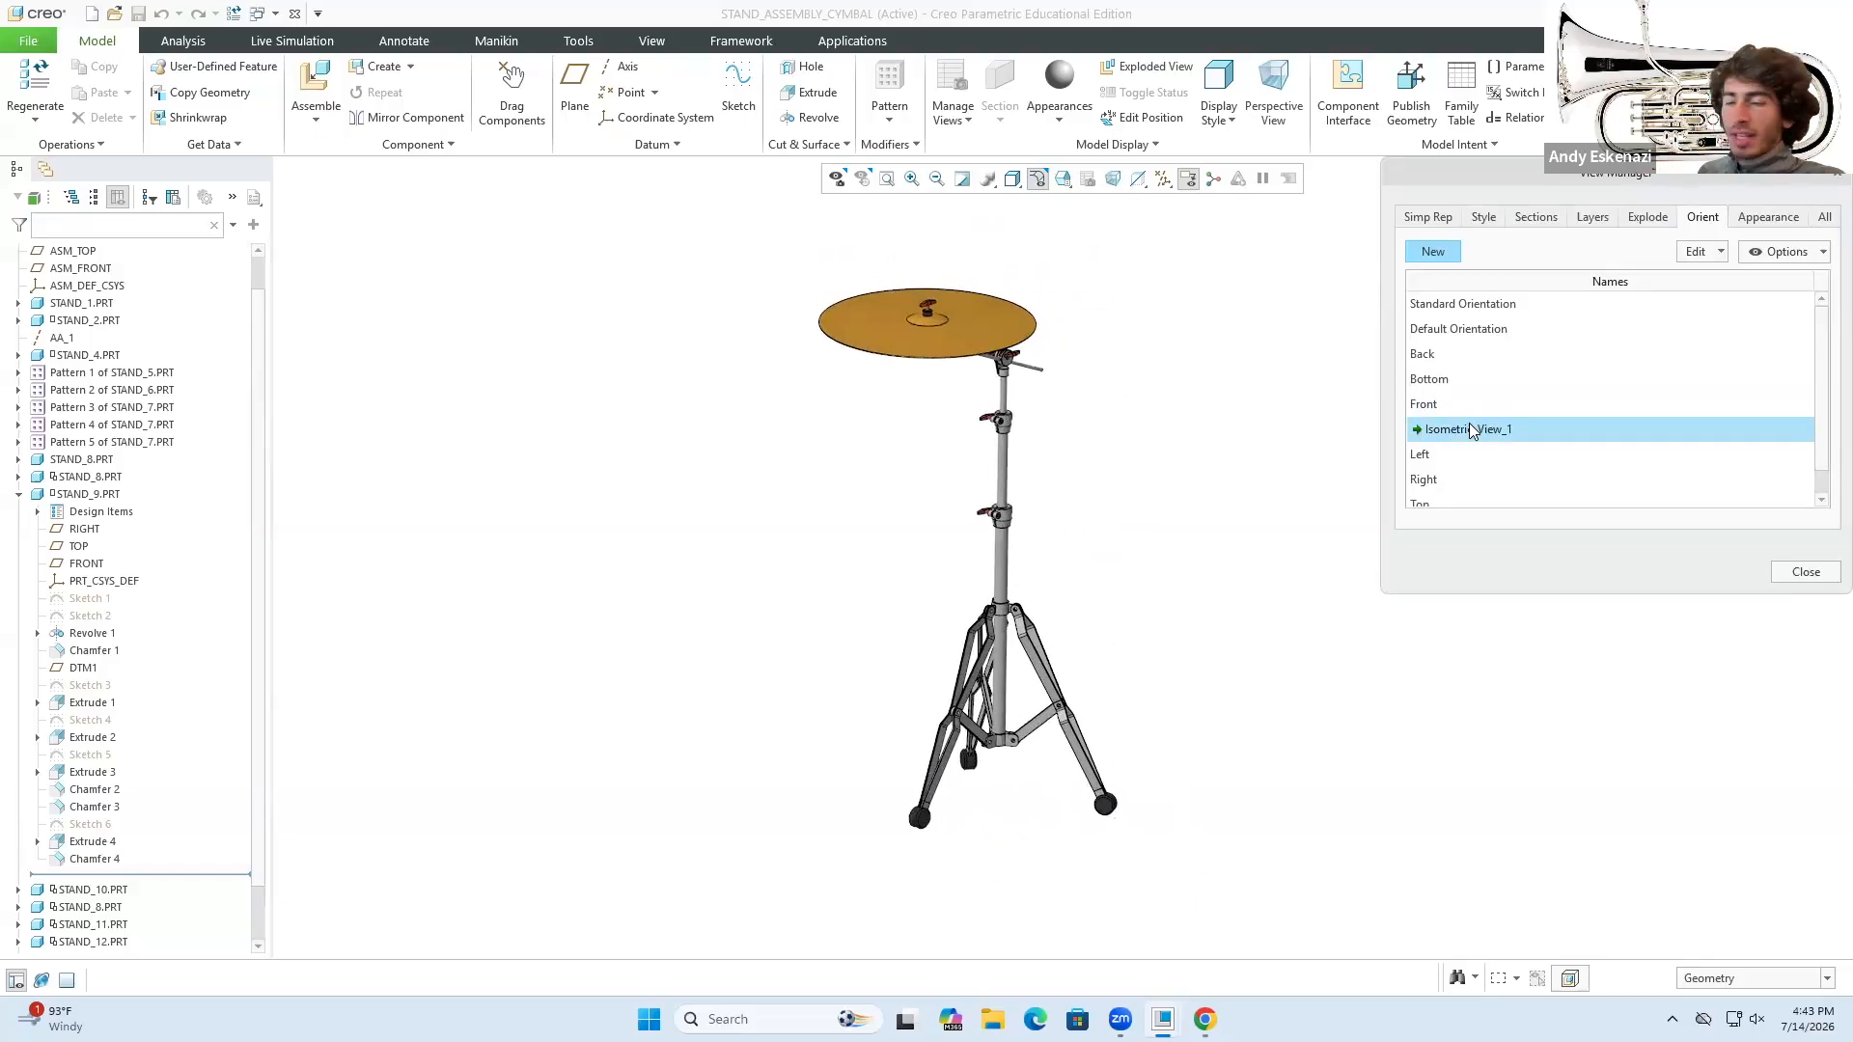
click(1807, 574)
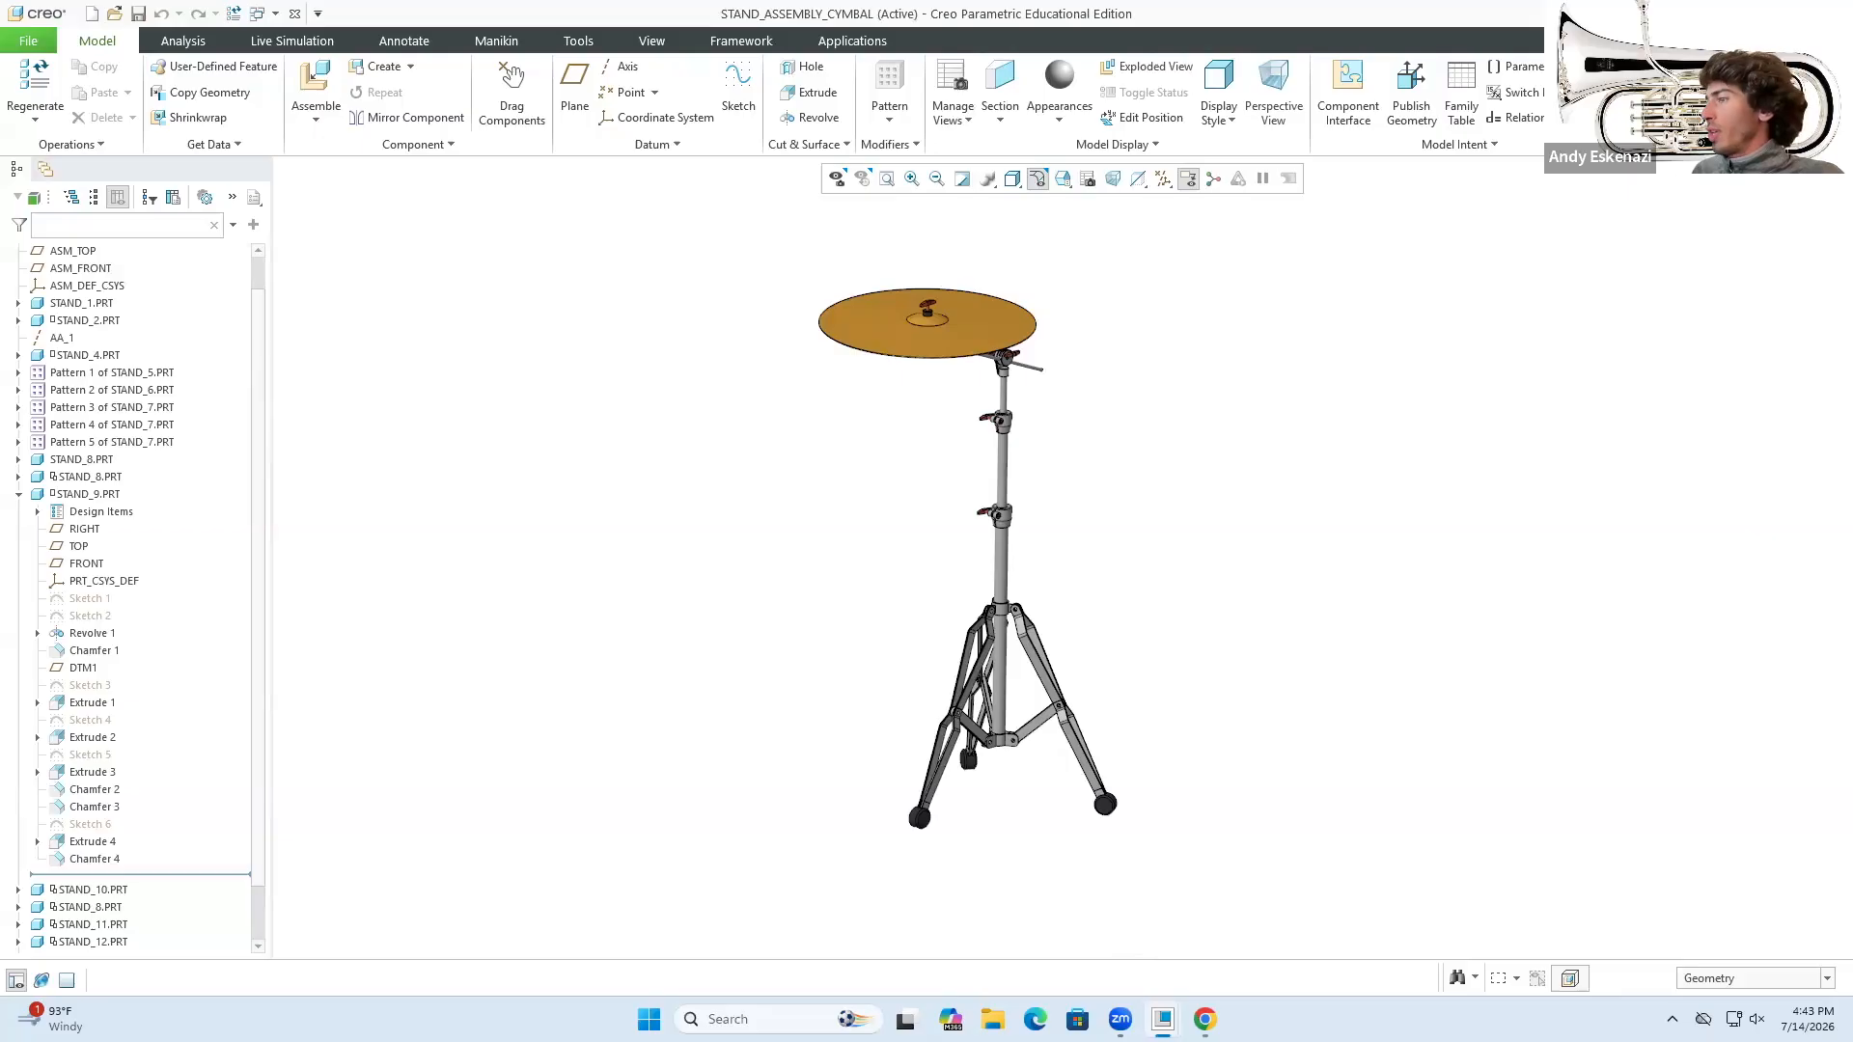
- Return to the cymbal stand drawing and insert a general view above the Isometric View label, oriented to ISOMETRIC_VIEW_1 without a combined state
mouse_move(1162, 1019)
click(1435, 850)
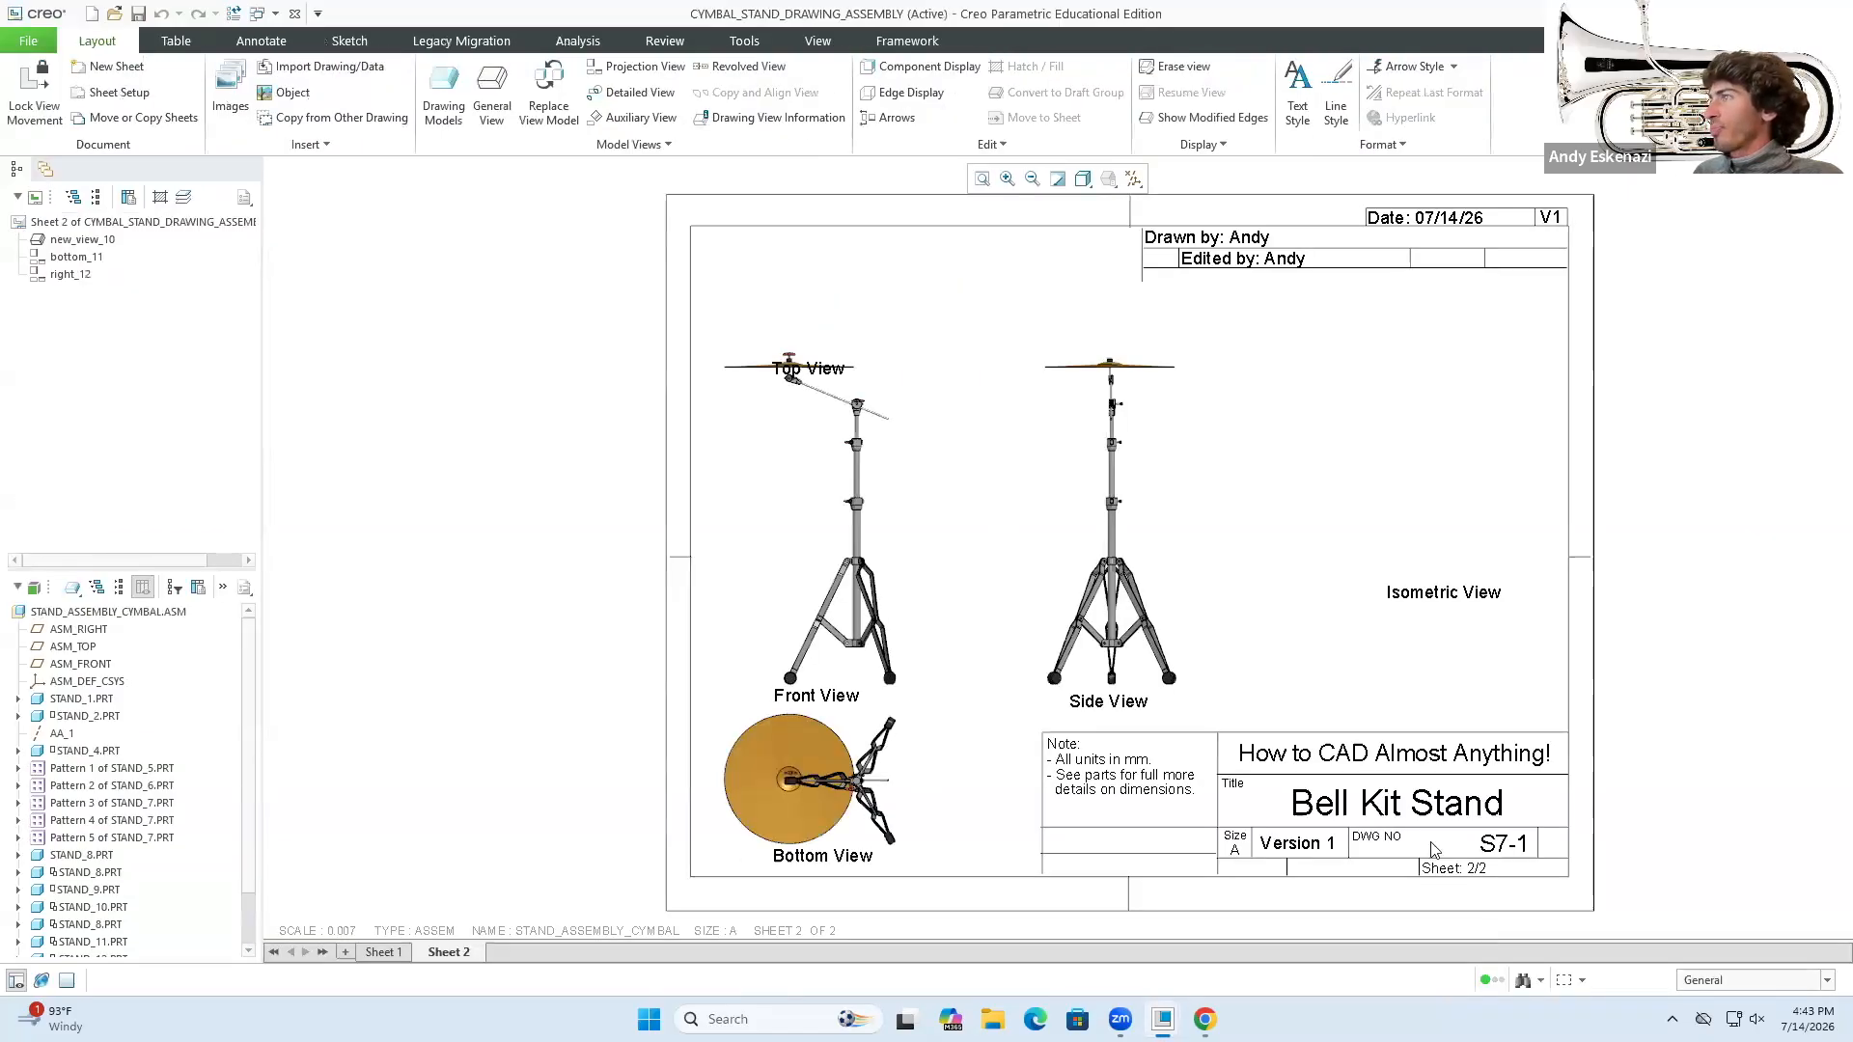
click(489, 114)
click(943, 634)
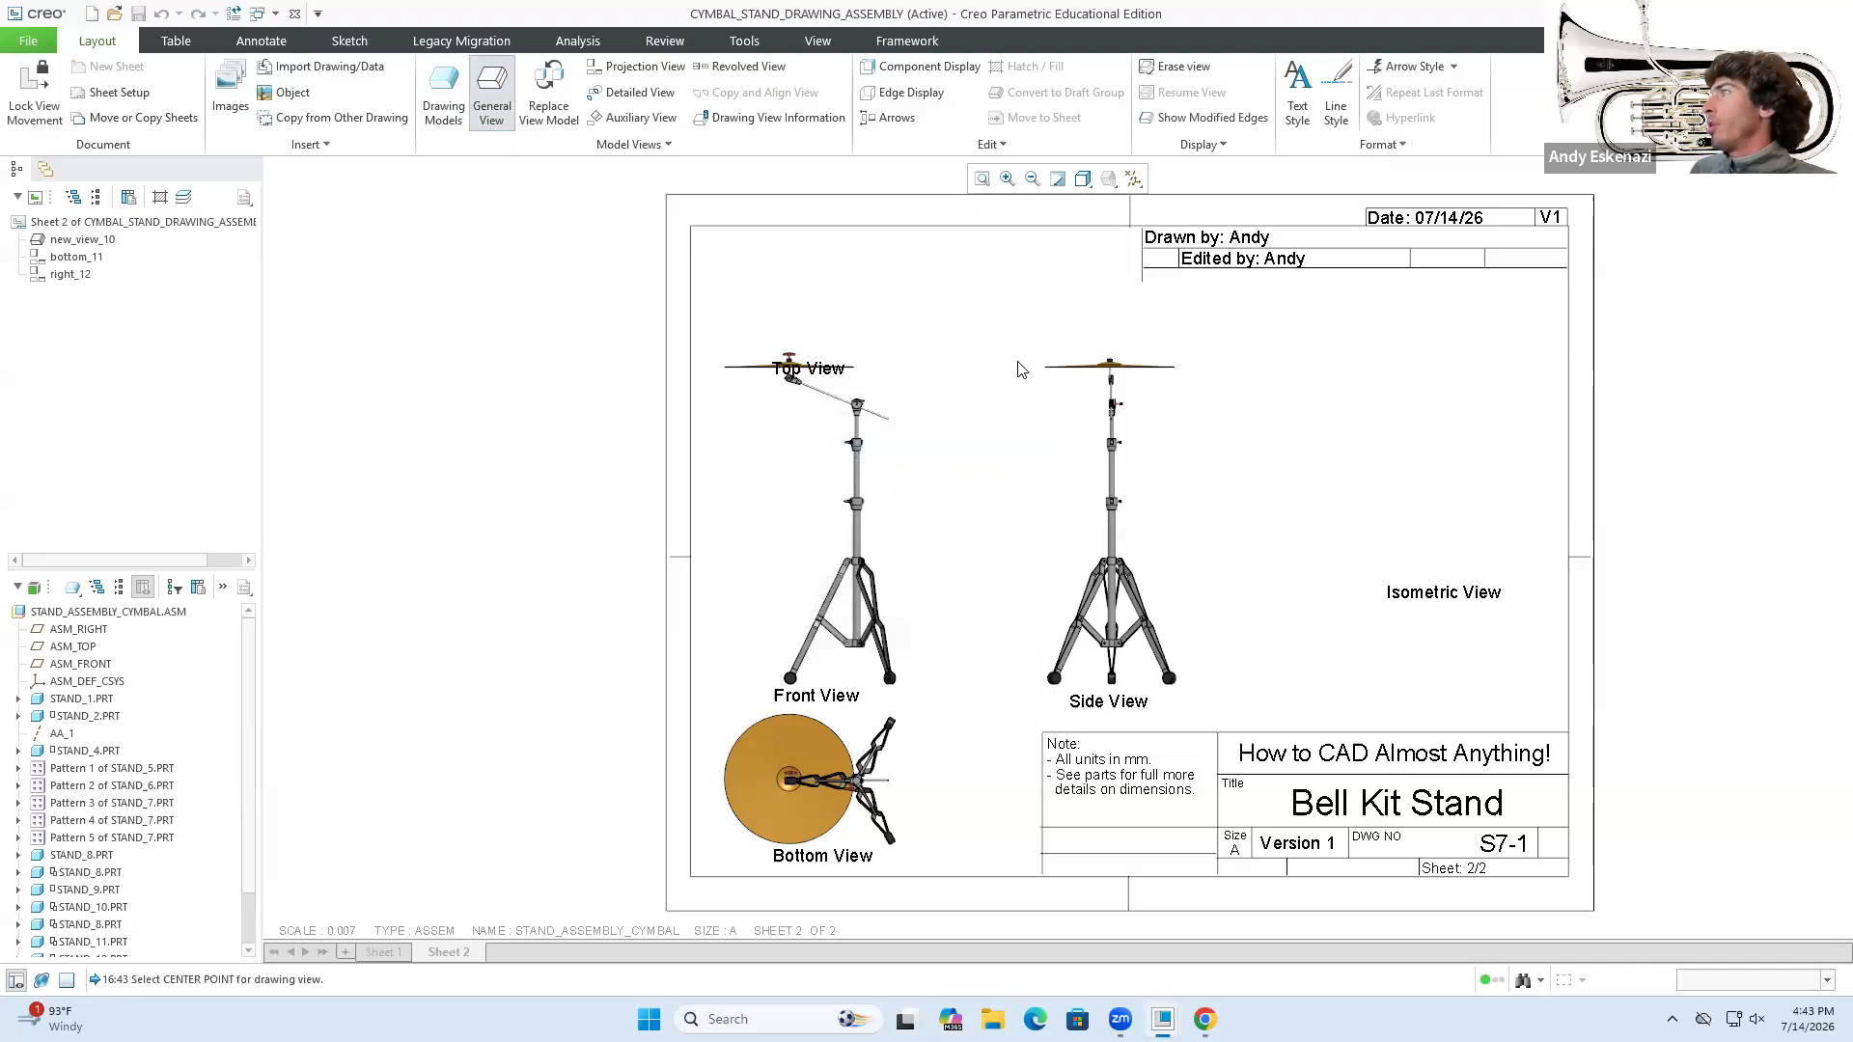
click(491, 113)
click(959, 642)
click(1373, 431)
scroll(1347, 510, down, 1)
click(1351, 482)
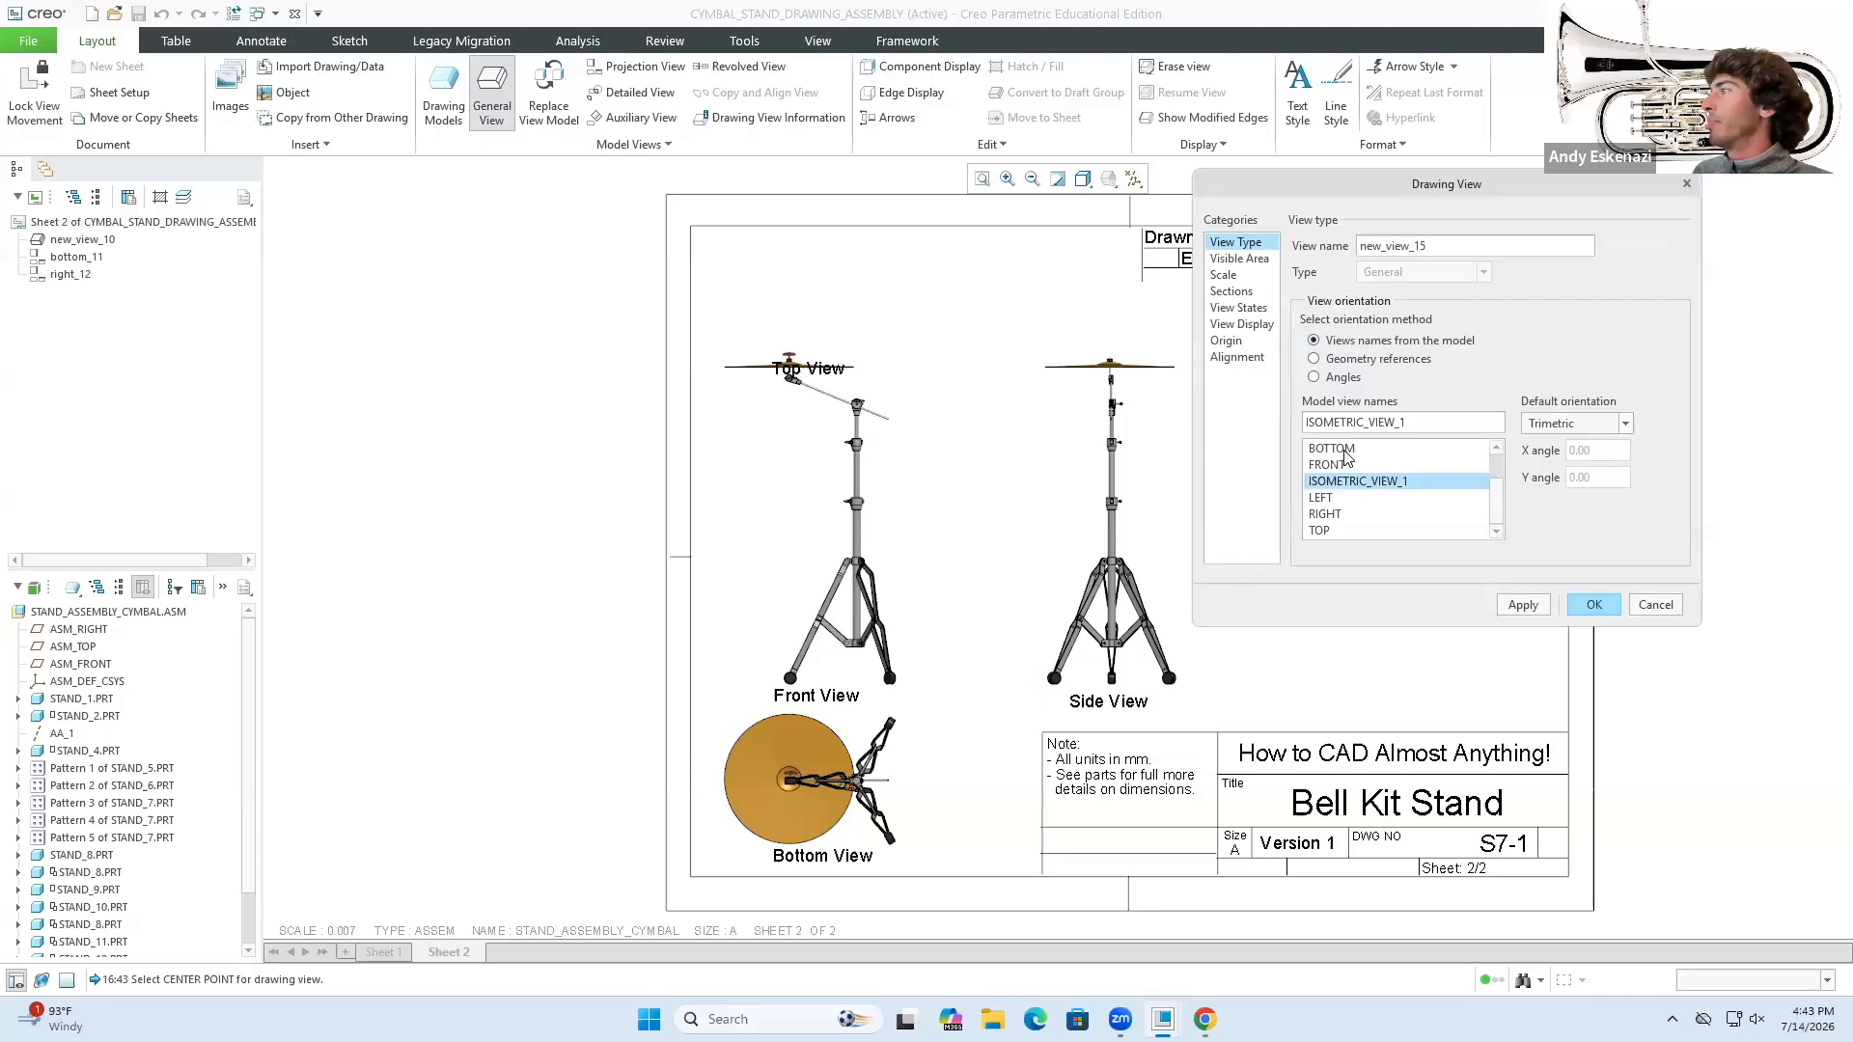
- Give the new isometric view a custom scale of 0.015 and apply its view settings
click(1224, 277)
click(1098, 545)
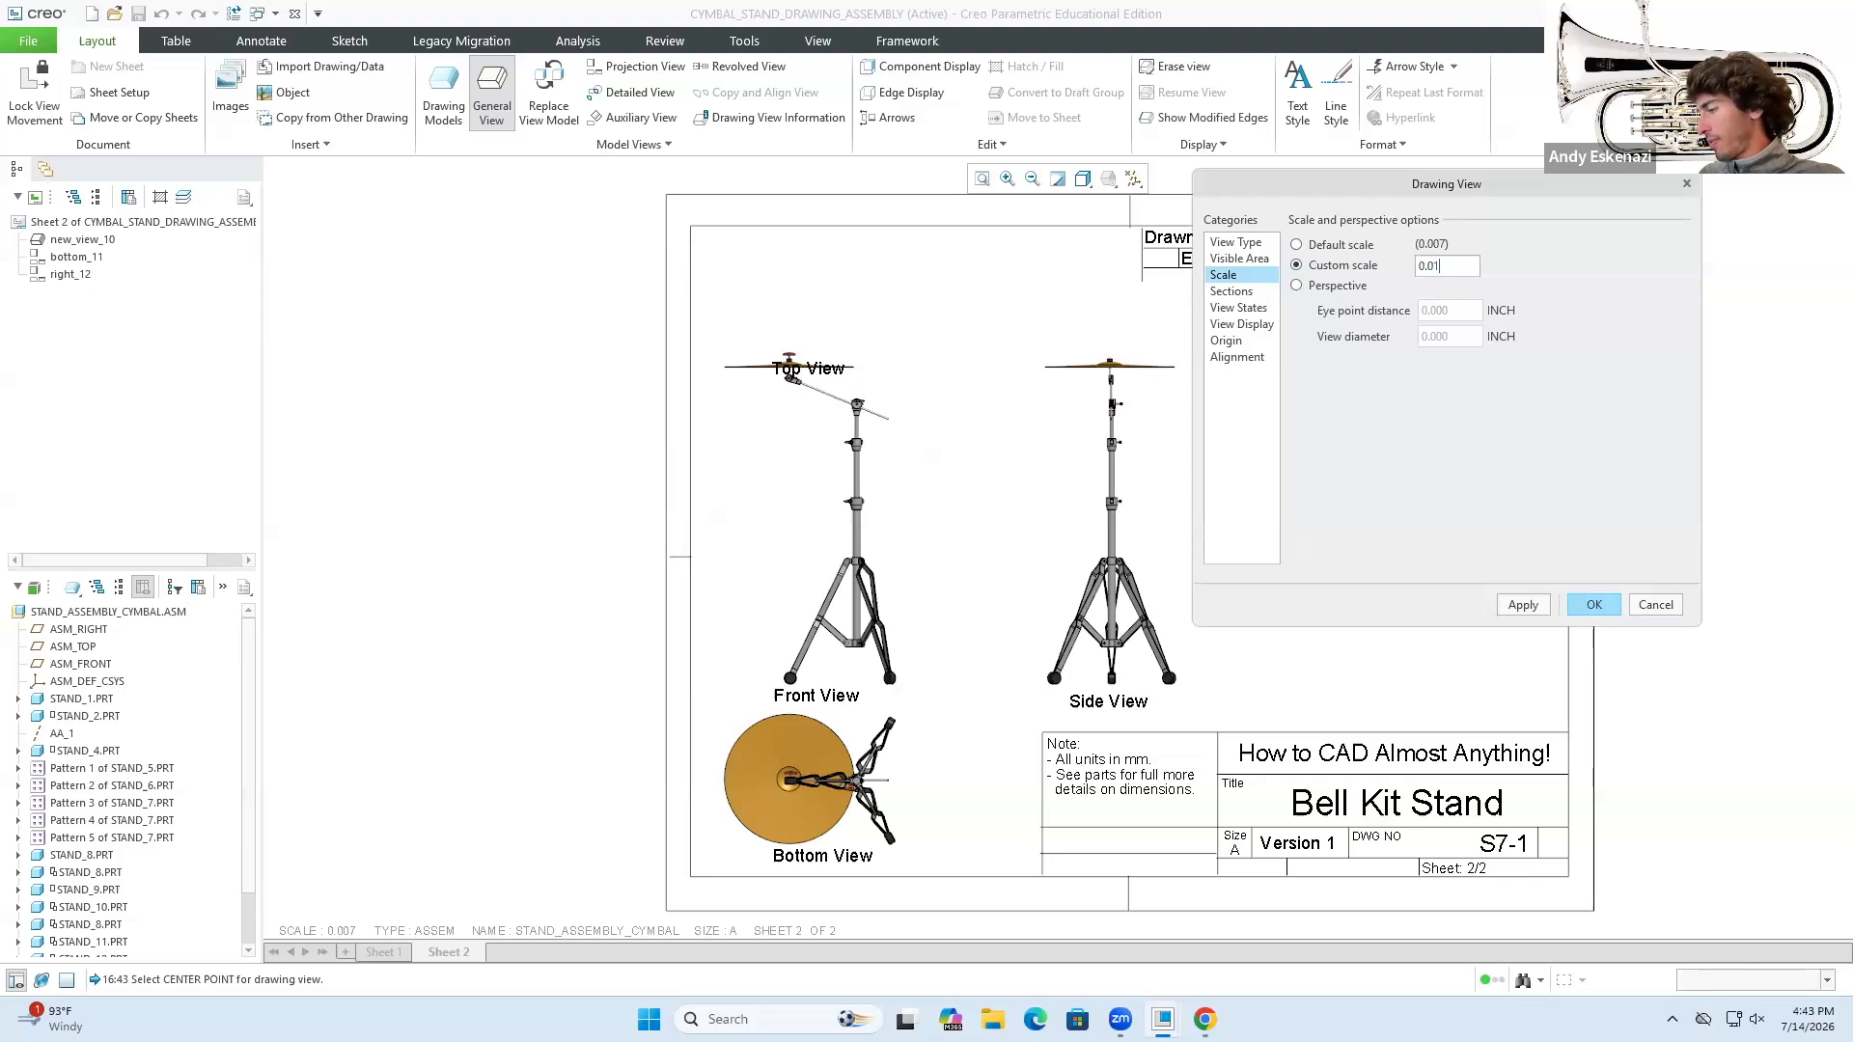
click(1593, 604)
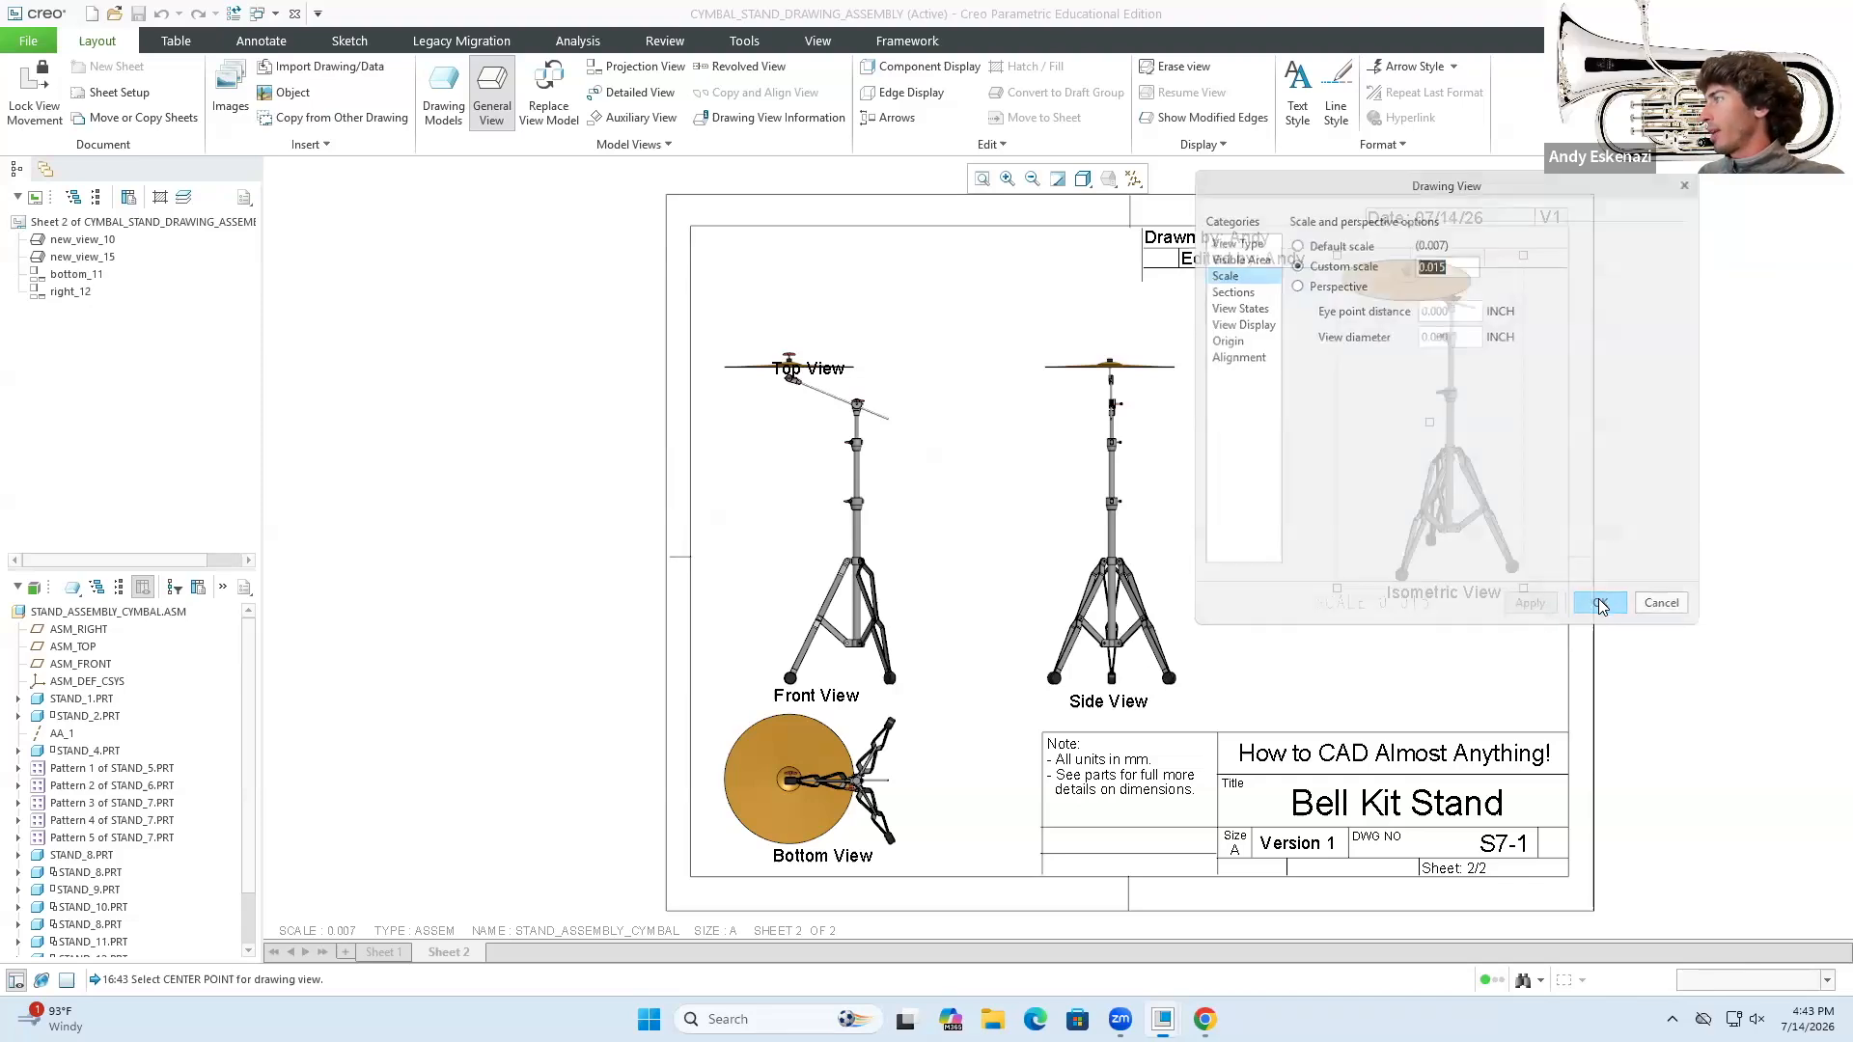
- Delete the scale note beneath the isometric view
click(1502, 627)
click(1329, 604)
key(Delete)
scroll(1398, 468, up, 3)
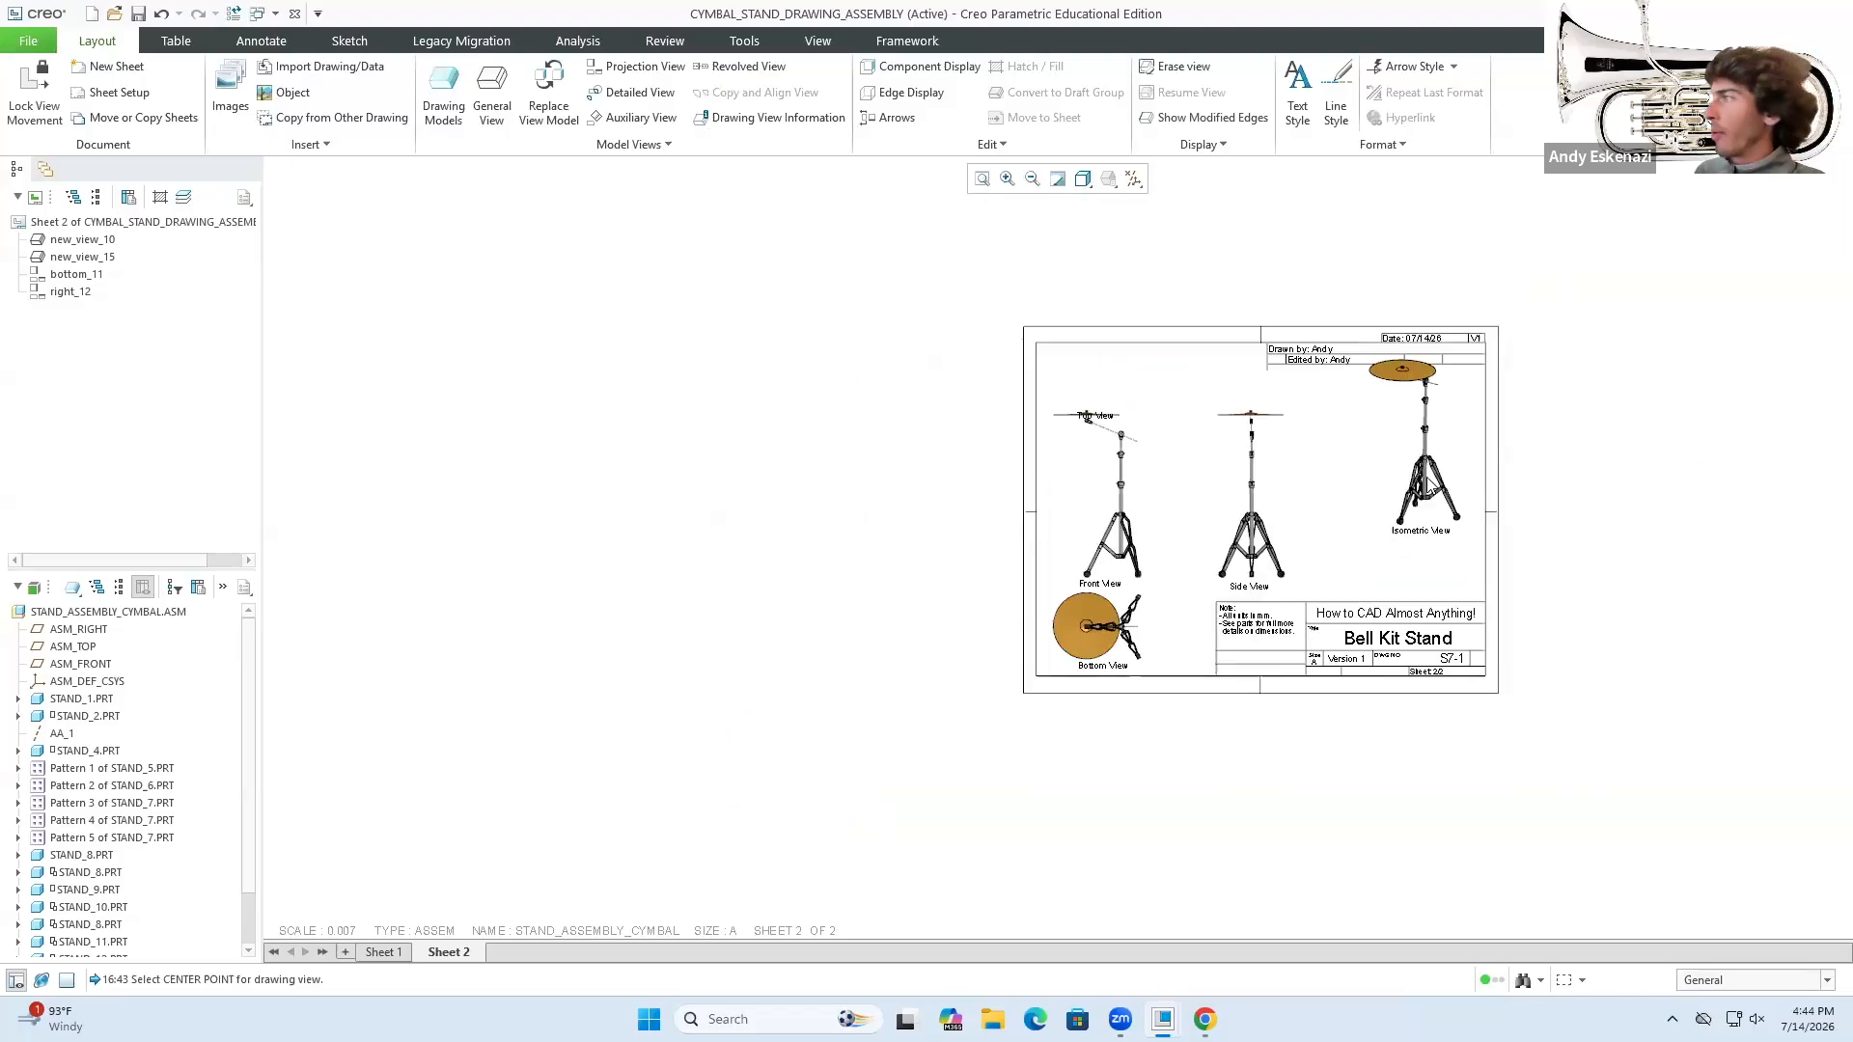
- Move the isometric view and its label slightly lower on the drawing sheet
scroll(1541, 510, down, 4)
click(1252, 577)
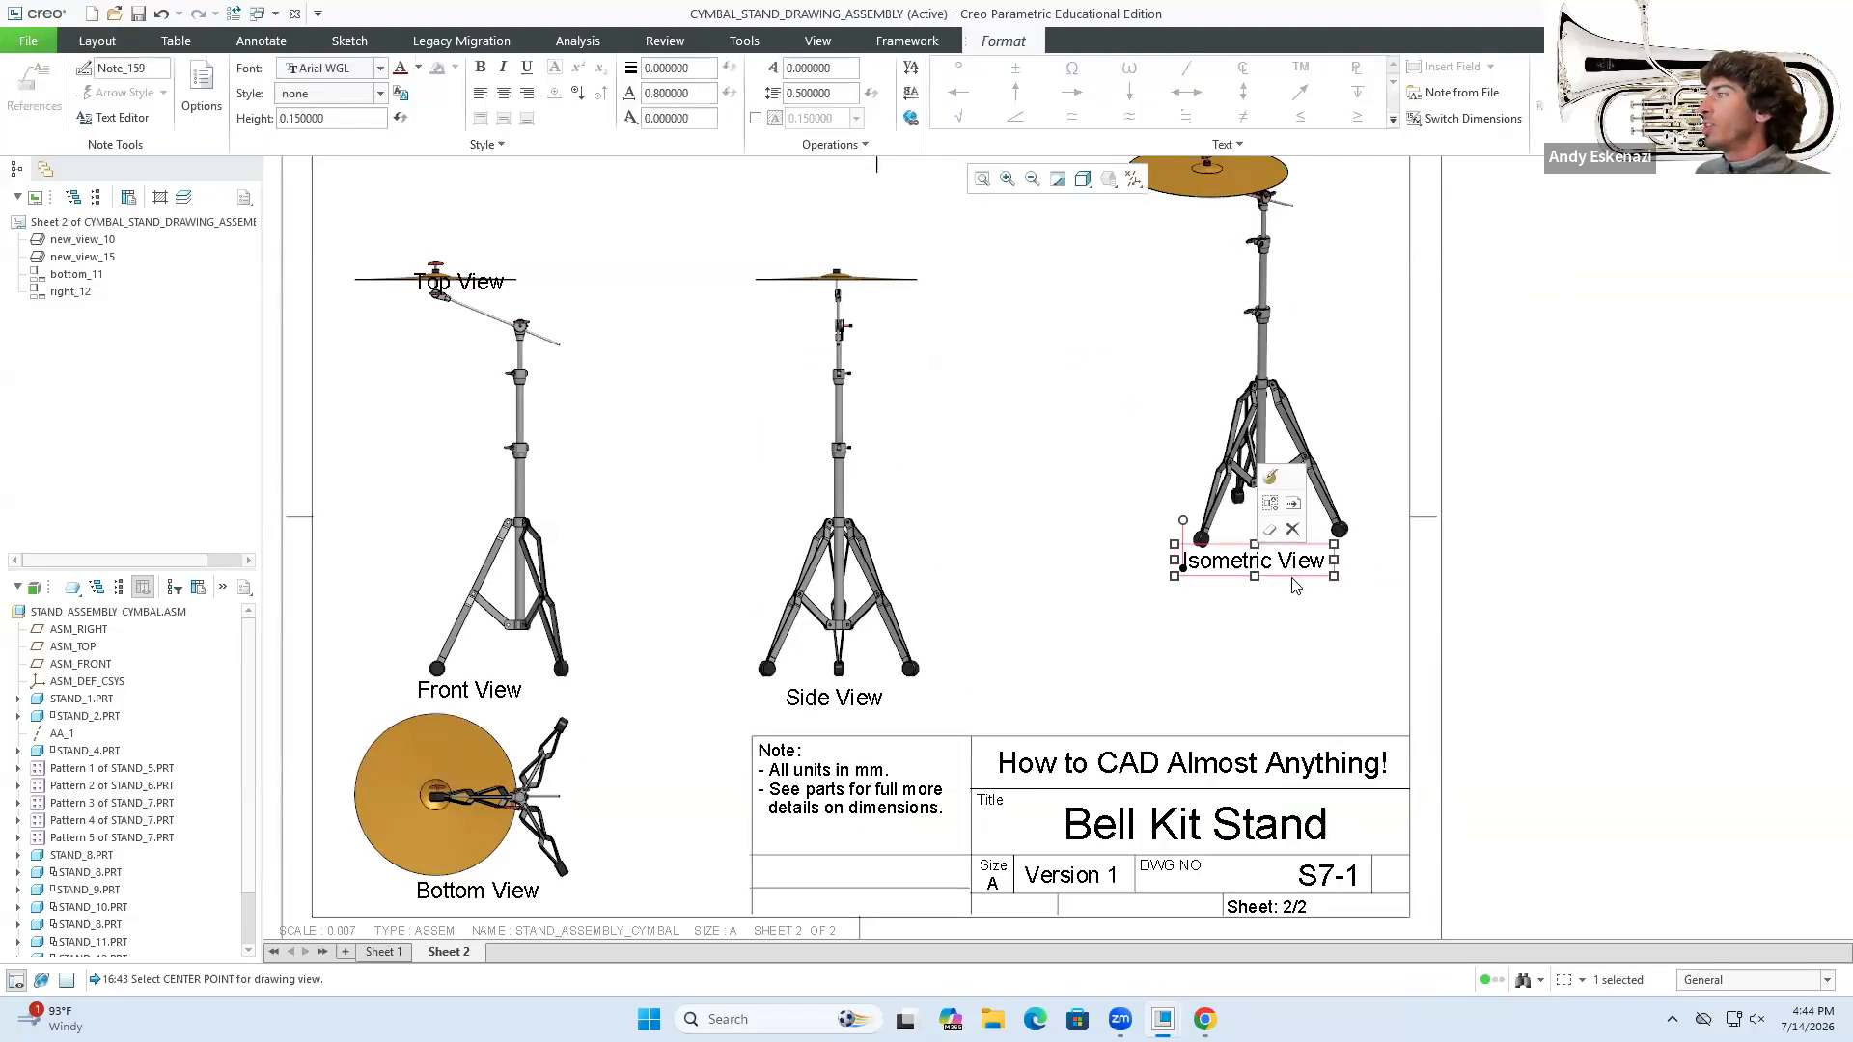
drag(1304, 611, 1304, 612)
click(1321, 463)
drag(1349, 464, 1354, 497)
click(1572, 633)
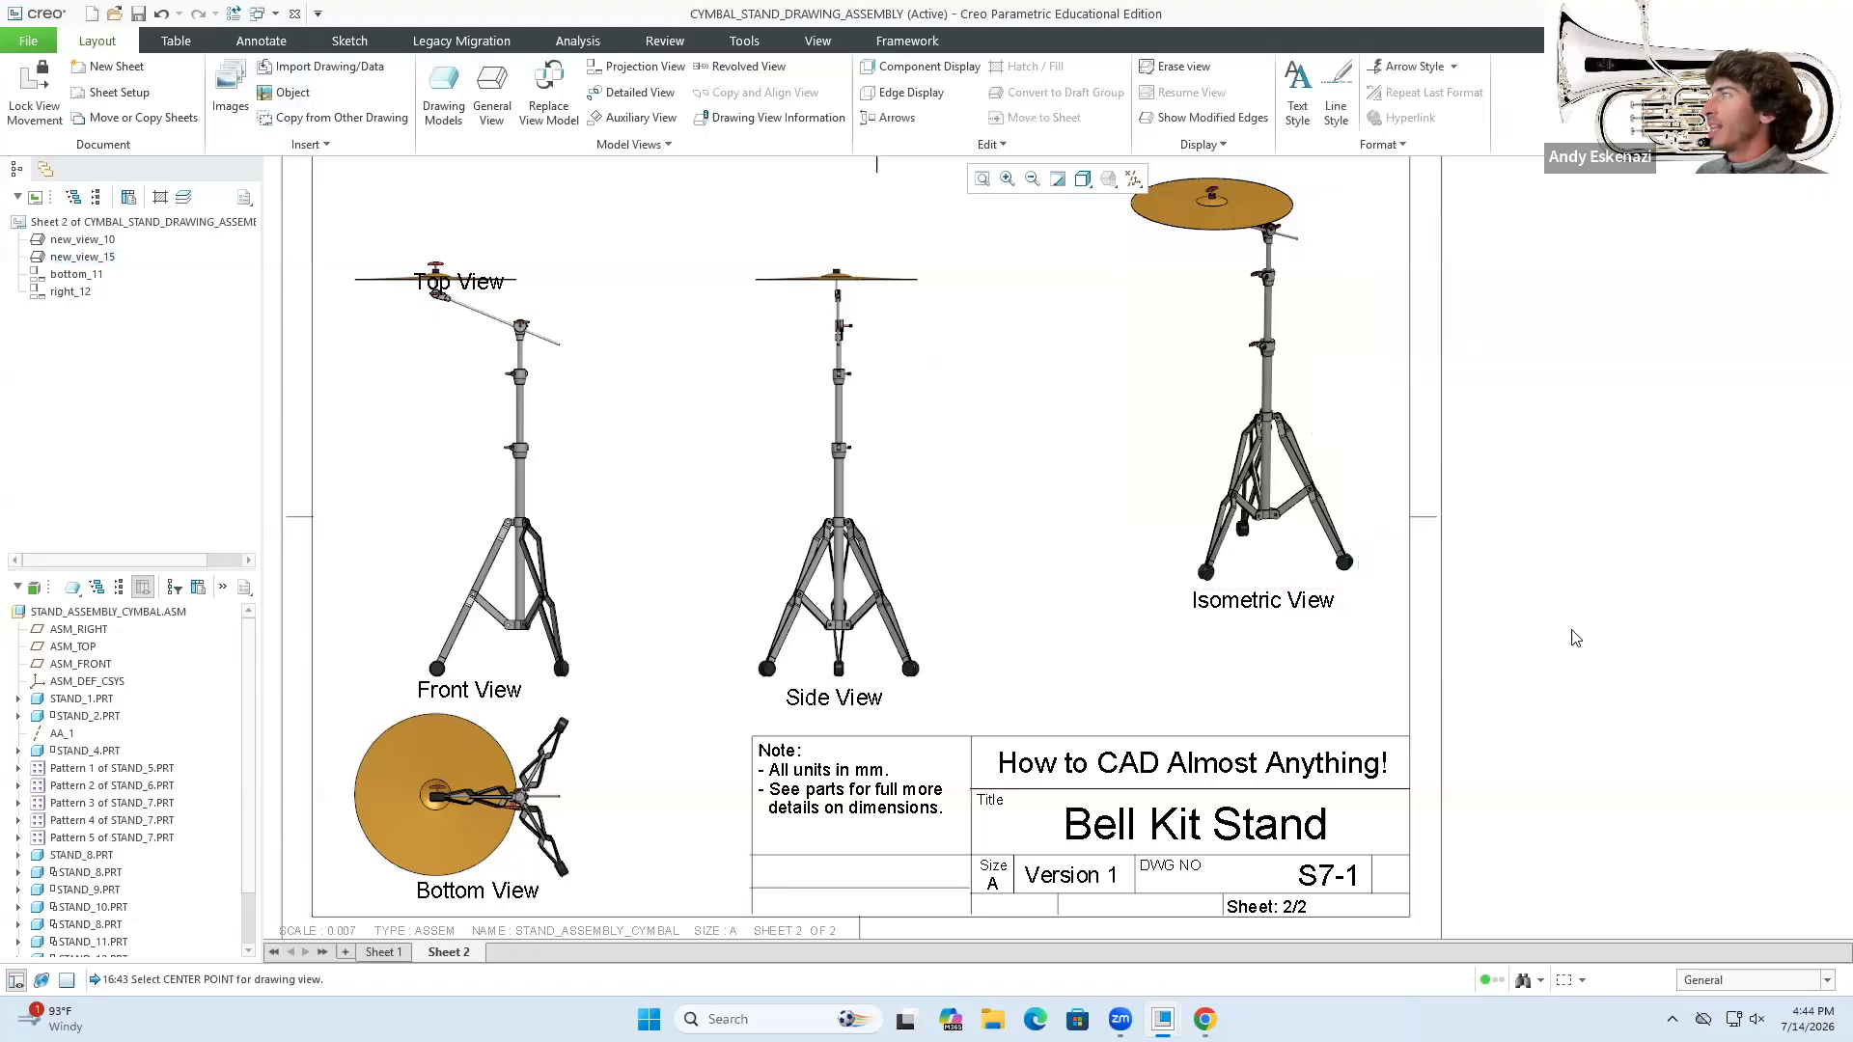
- Set a custom scale of 0.012 for the front view of the cymbal stand
scroll(1647, 505, up, 3)
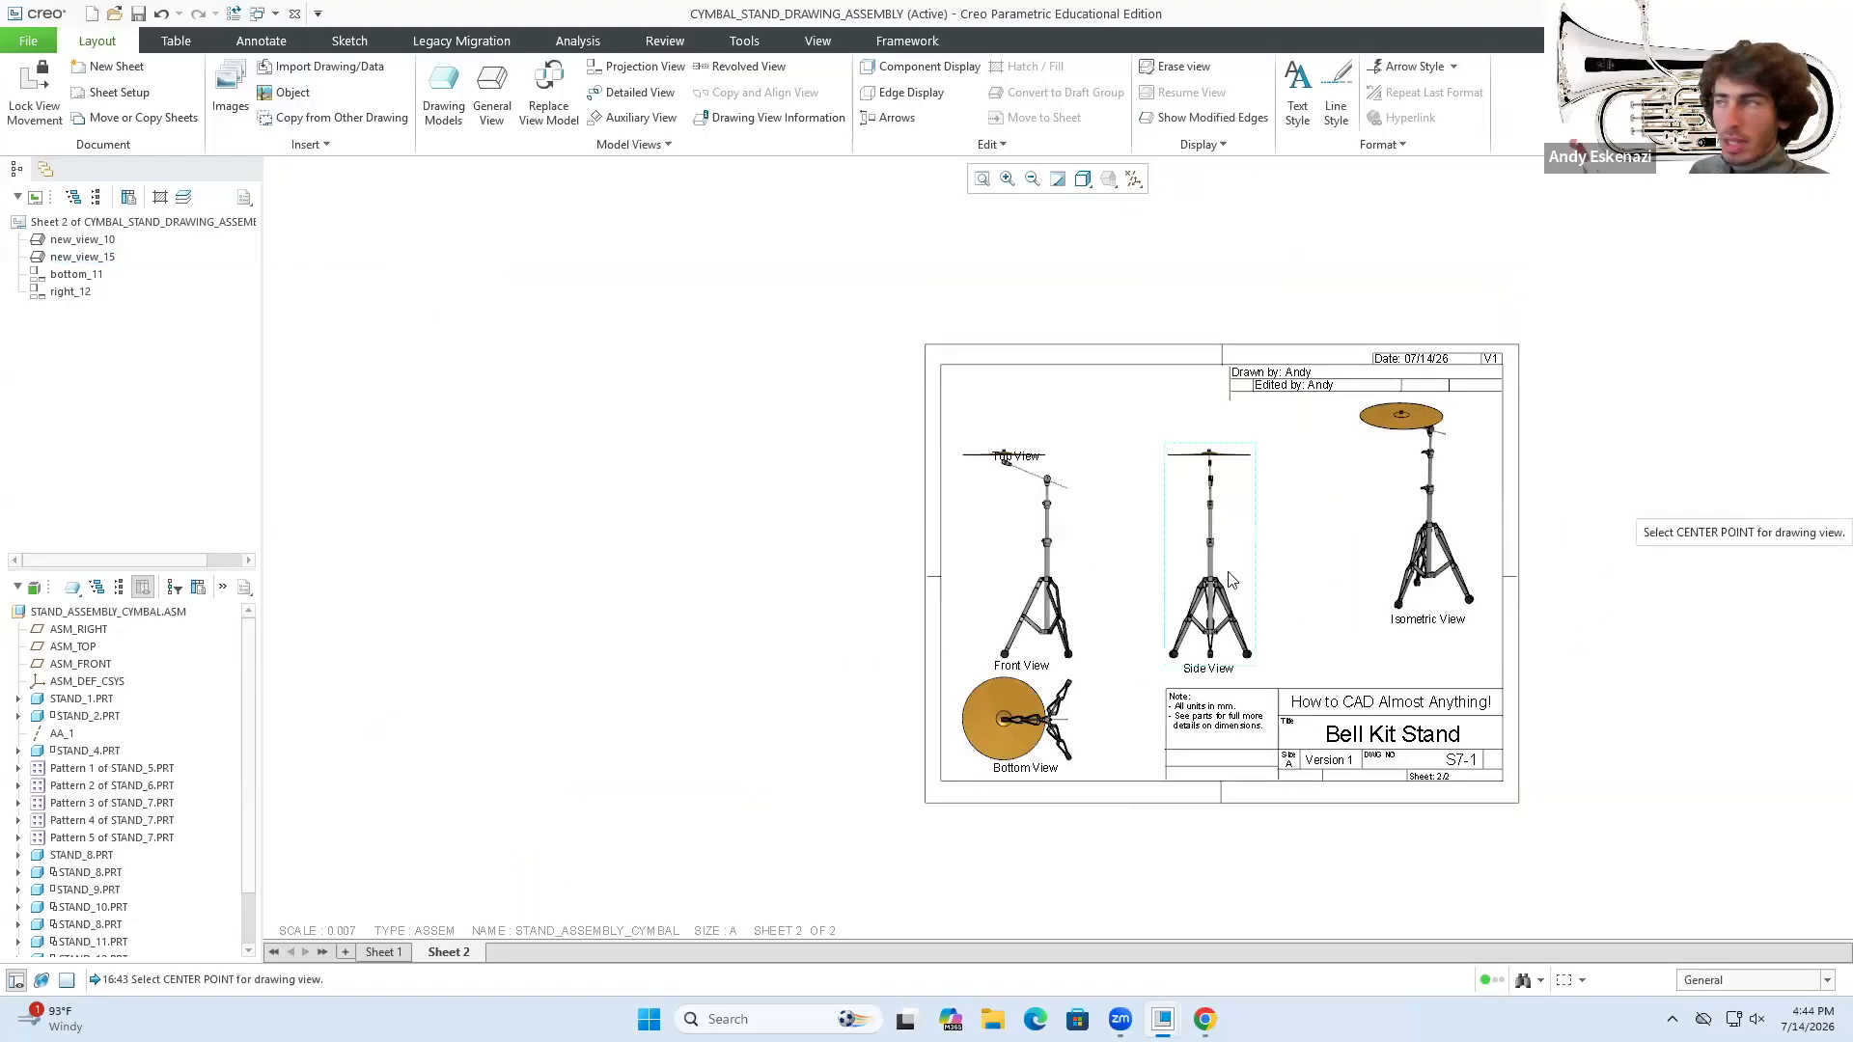
click(1076, 578)
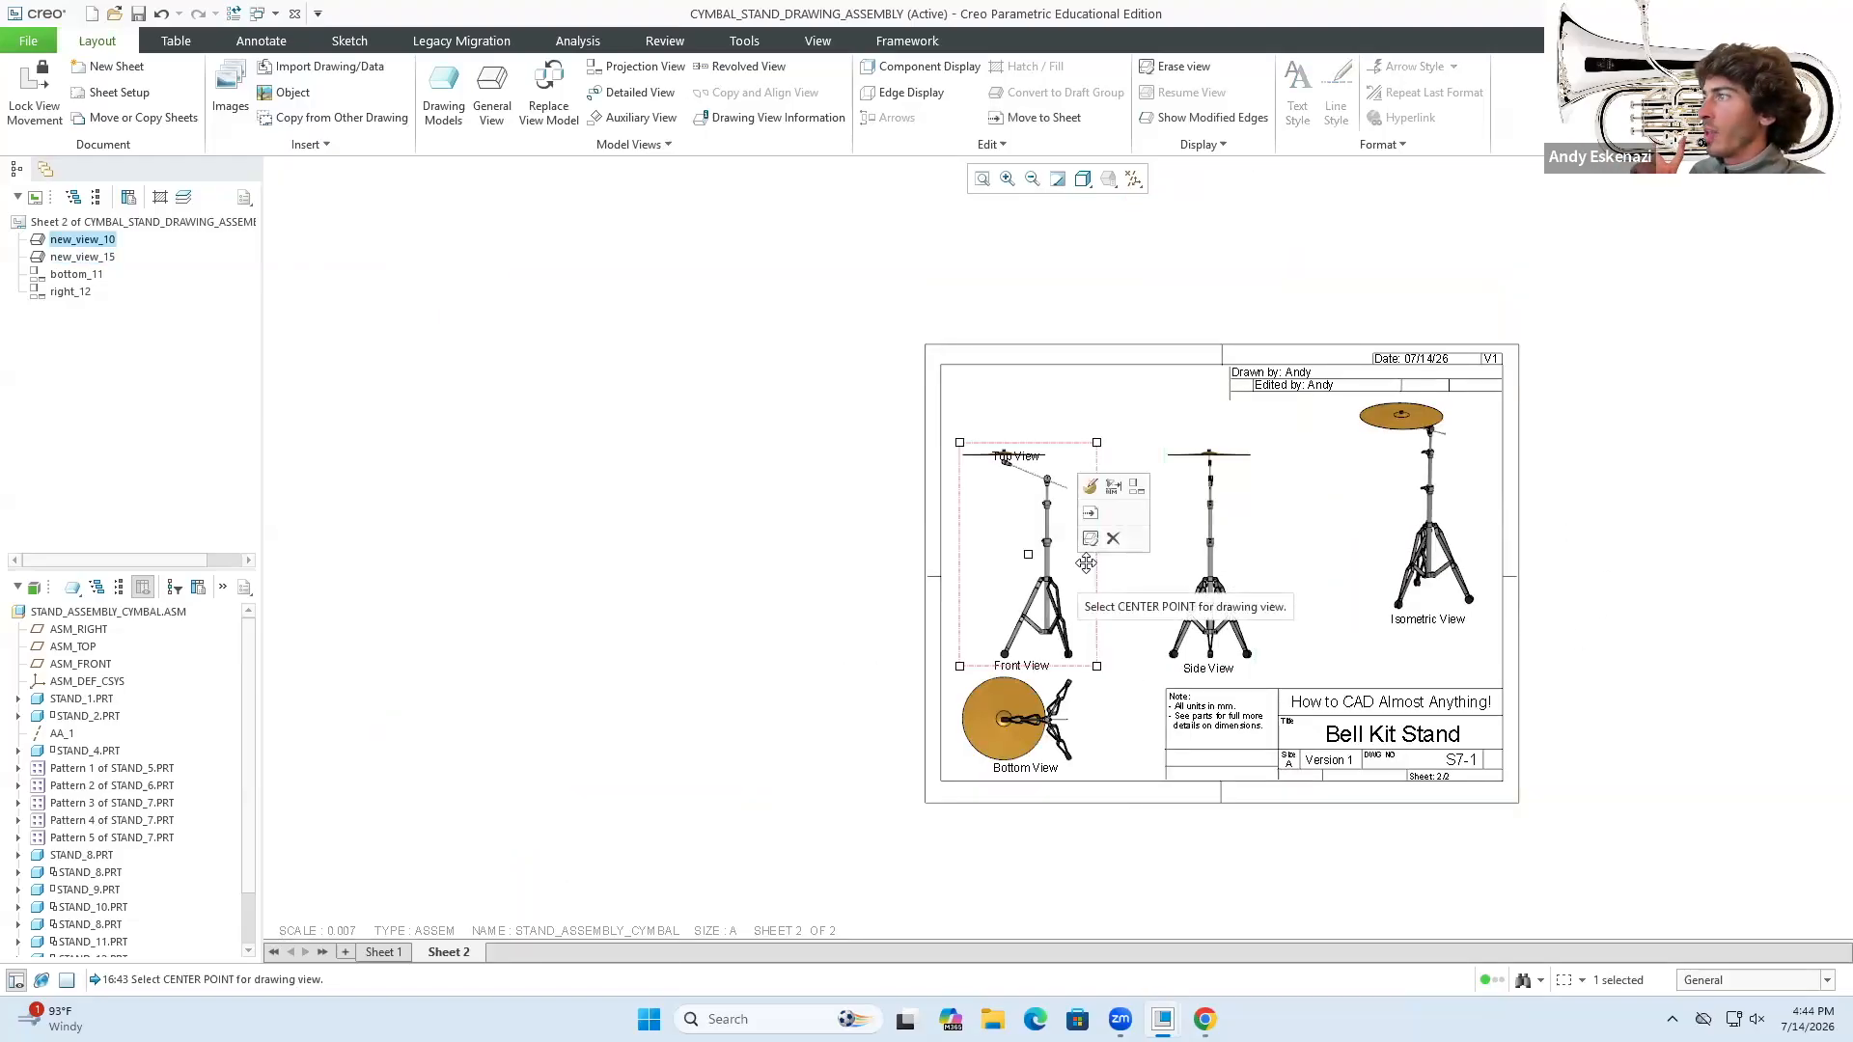
double_click(1089, 629)
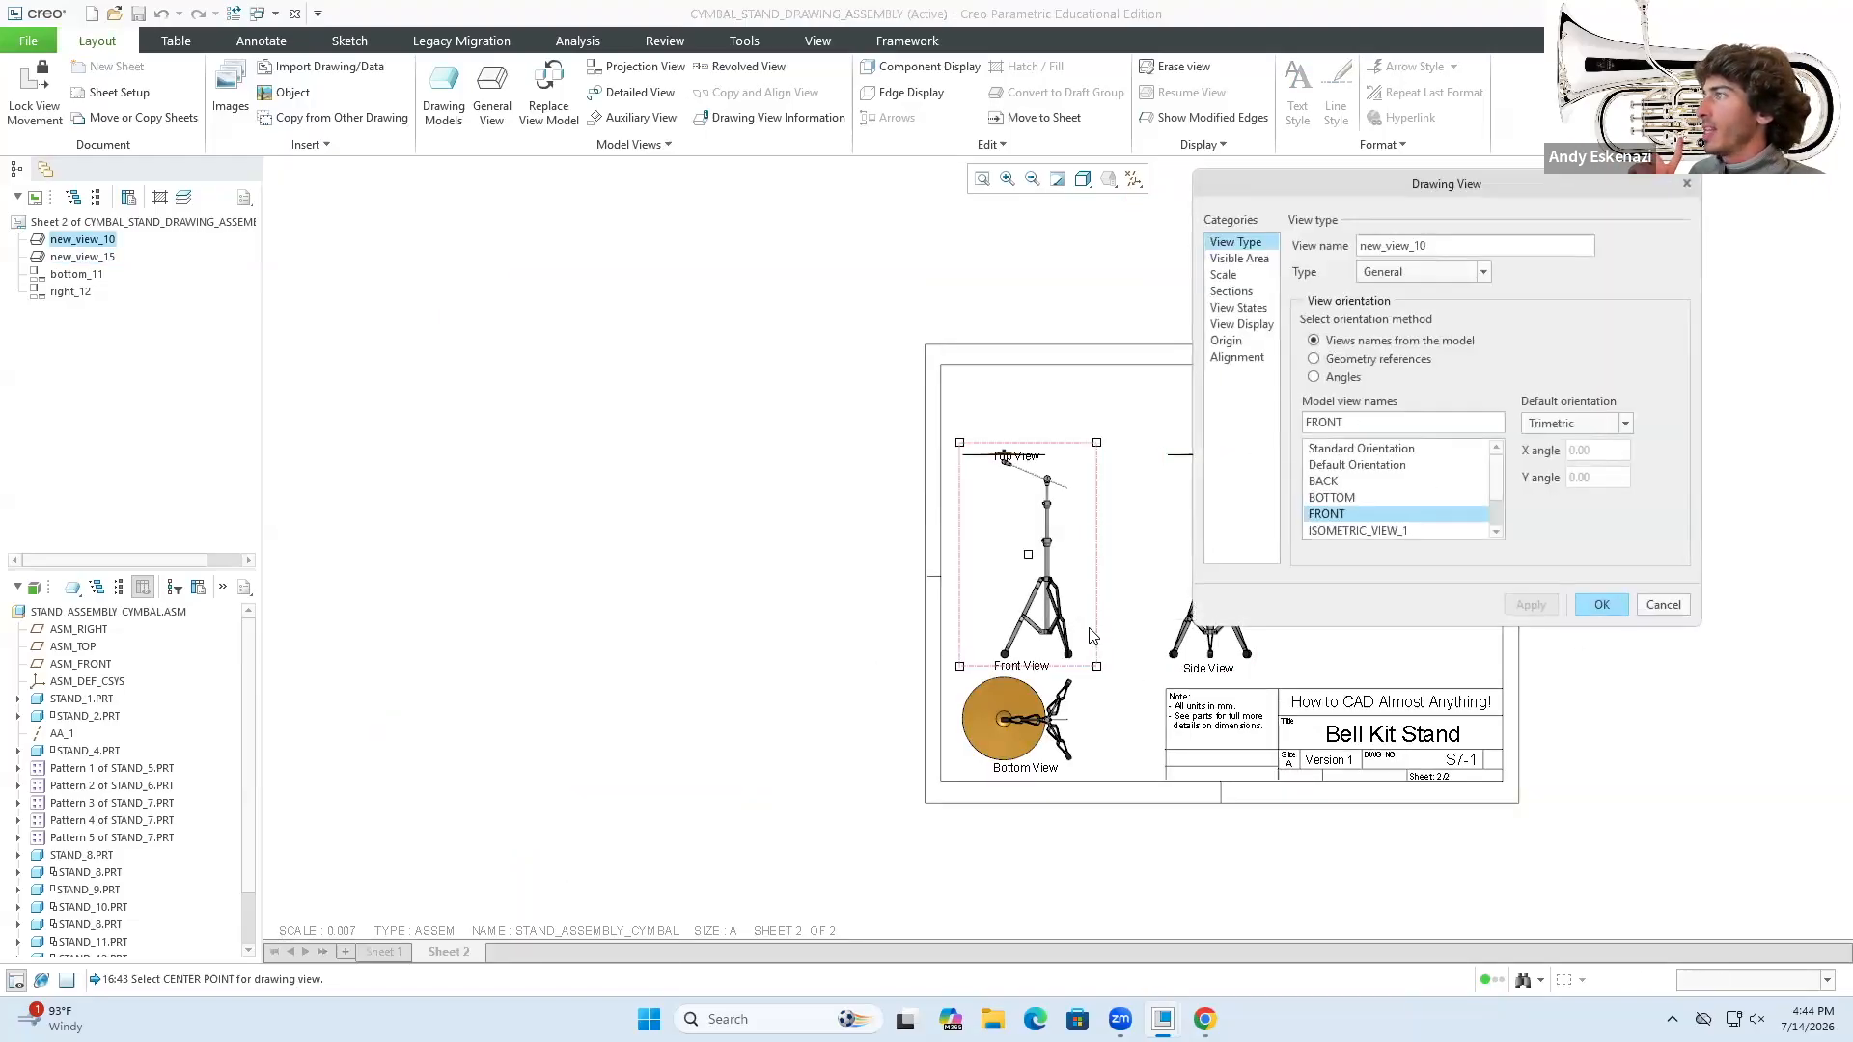
click(1227, 278)
text(0.012)
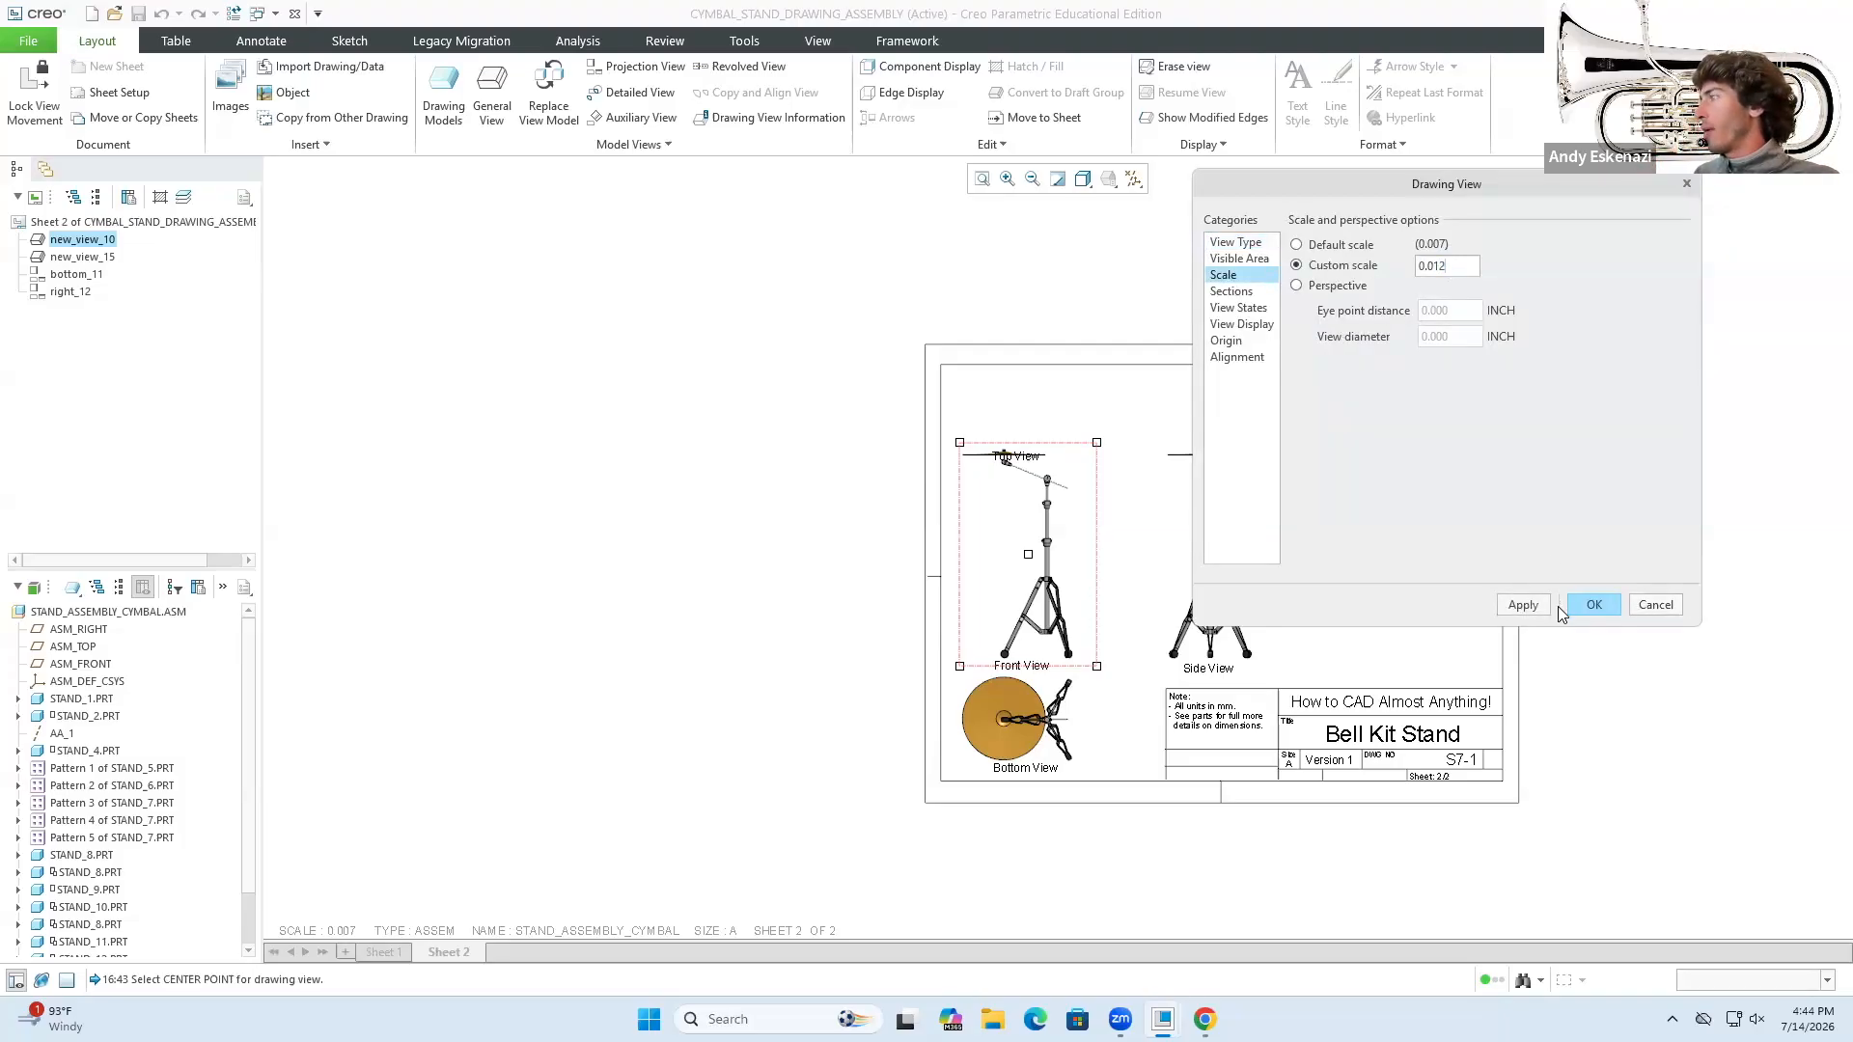
click(1529, 605)
click(1589, 606)
click(757, 587)
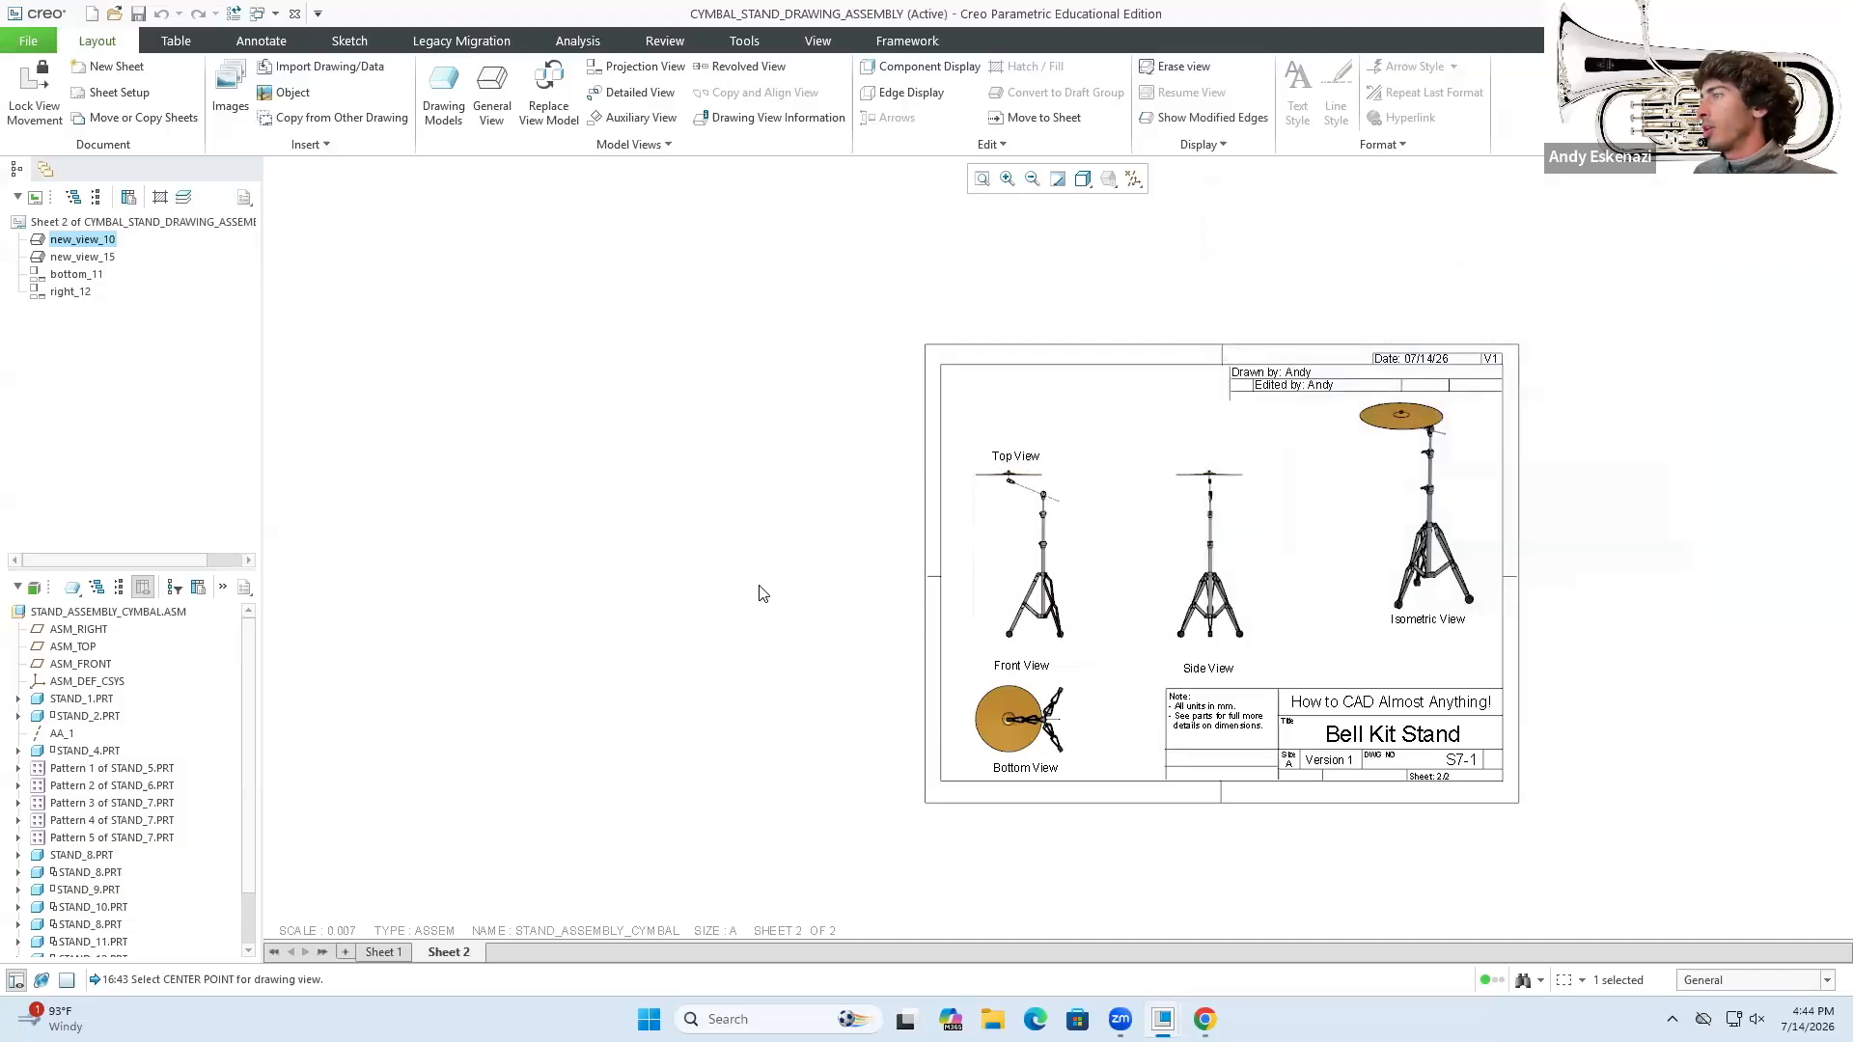
- Set a custom scale of 0.012 for the isometric view
scroll(1184, 430, down, 1)
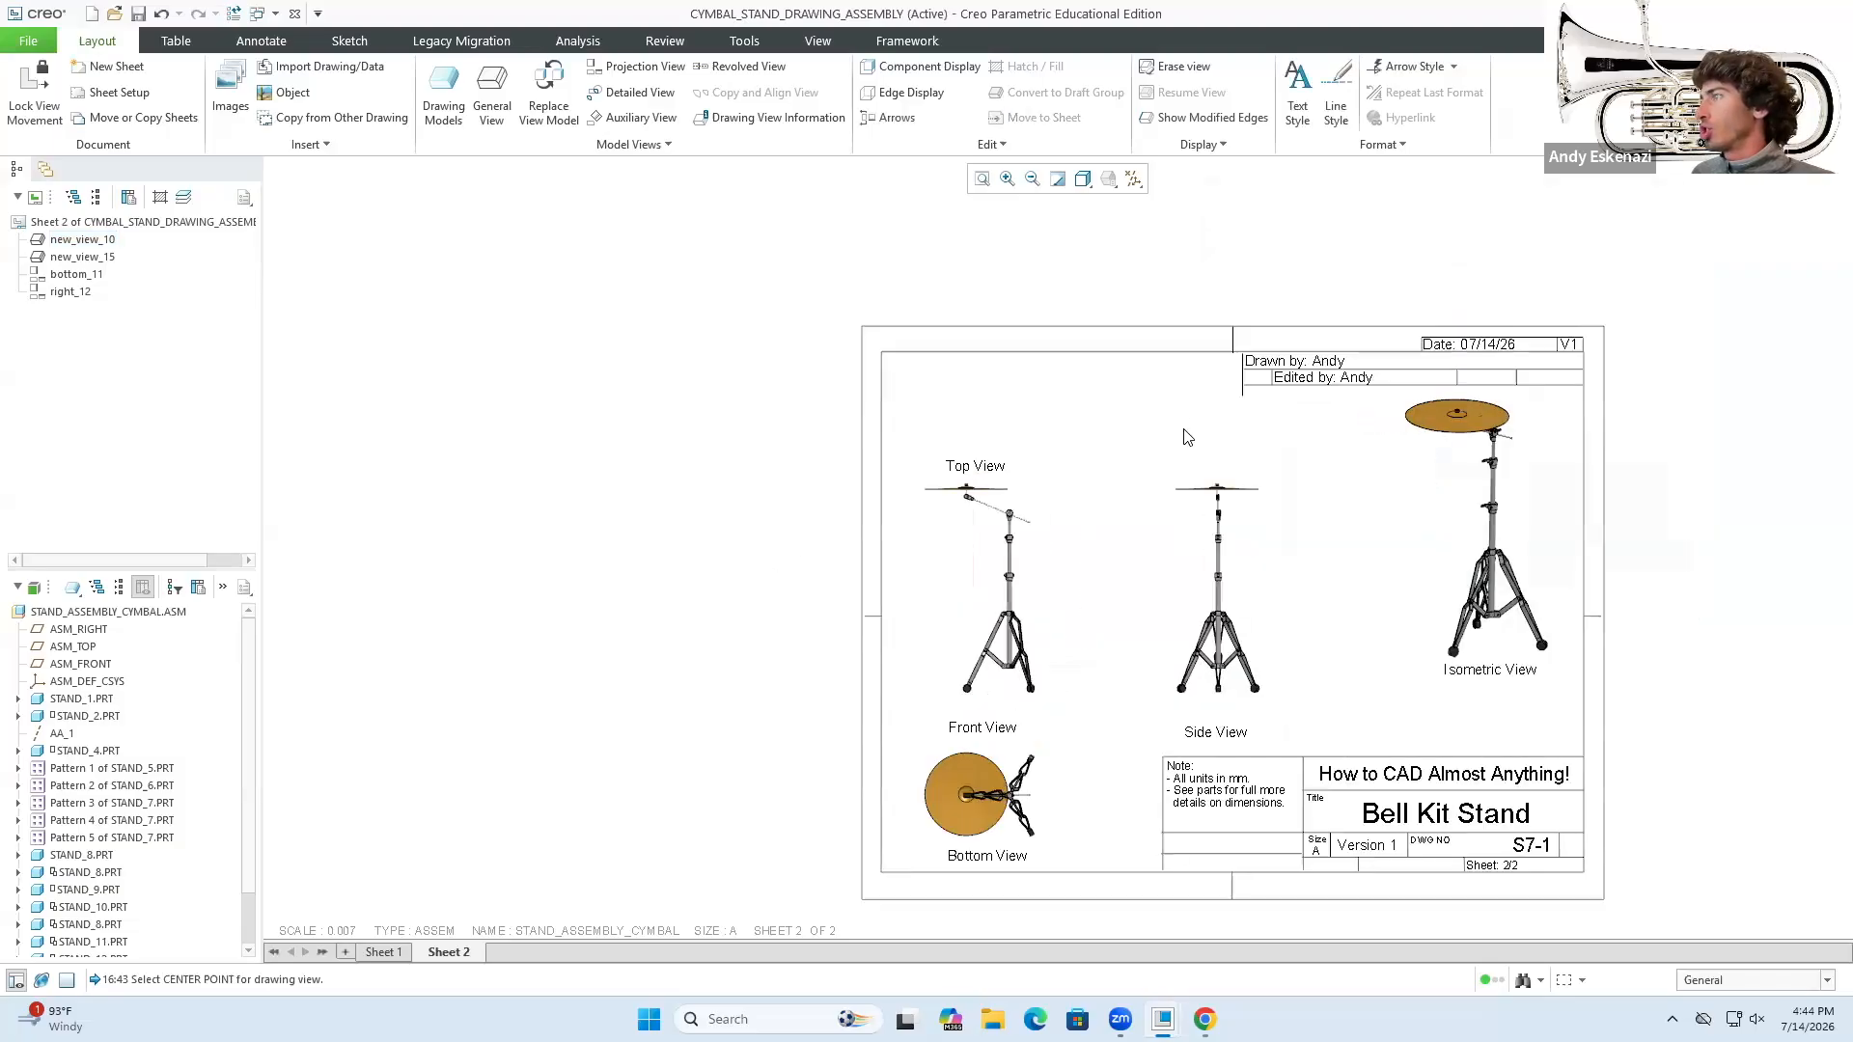
click(1547, 526)
double_click(1547, 526)
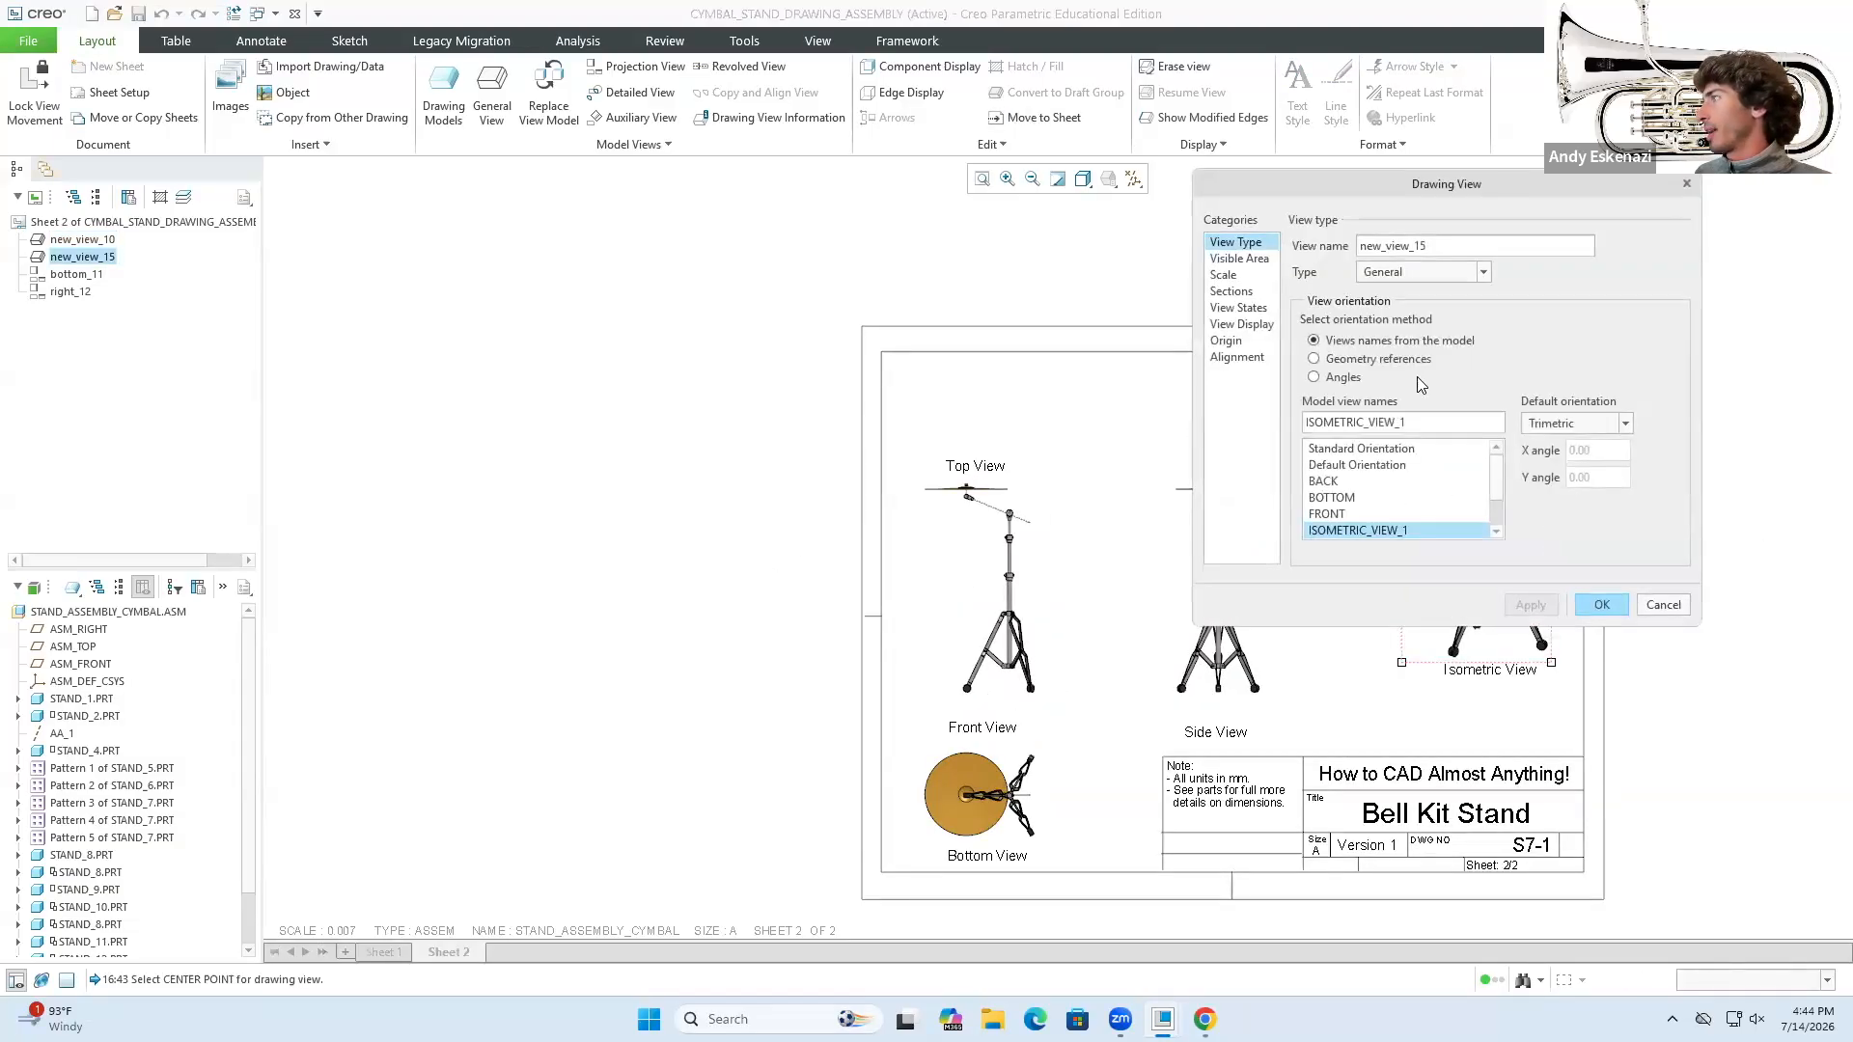
click(1223, 275)
double_click(1446, 266)
key(BackSpace)
text(2)
click(1521, 605)
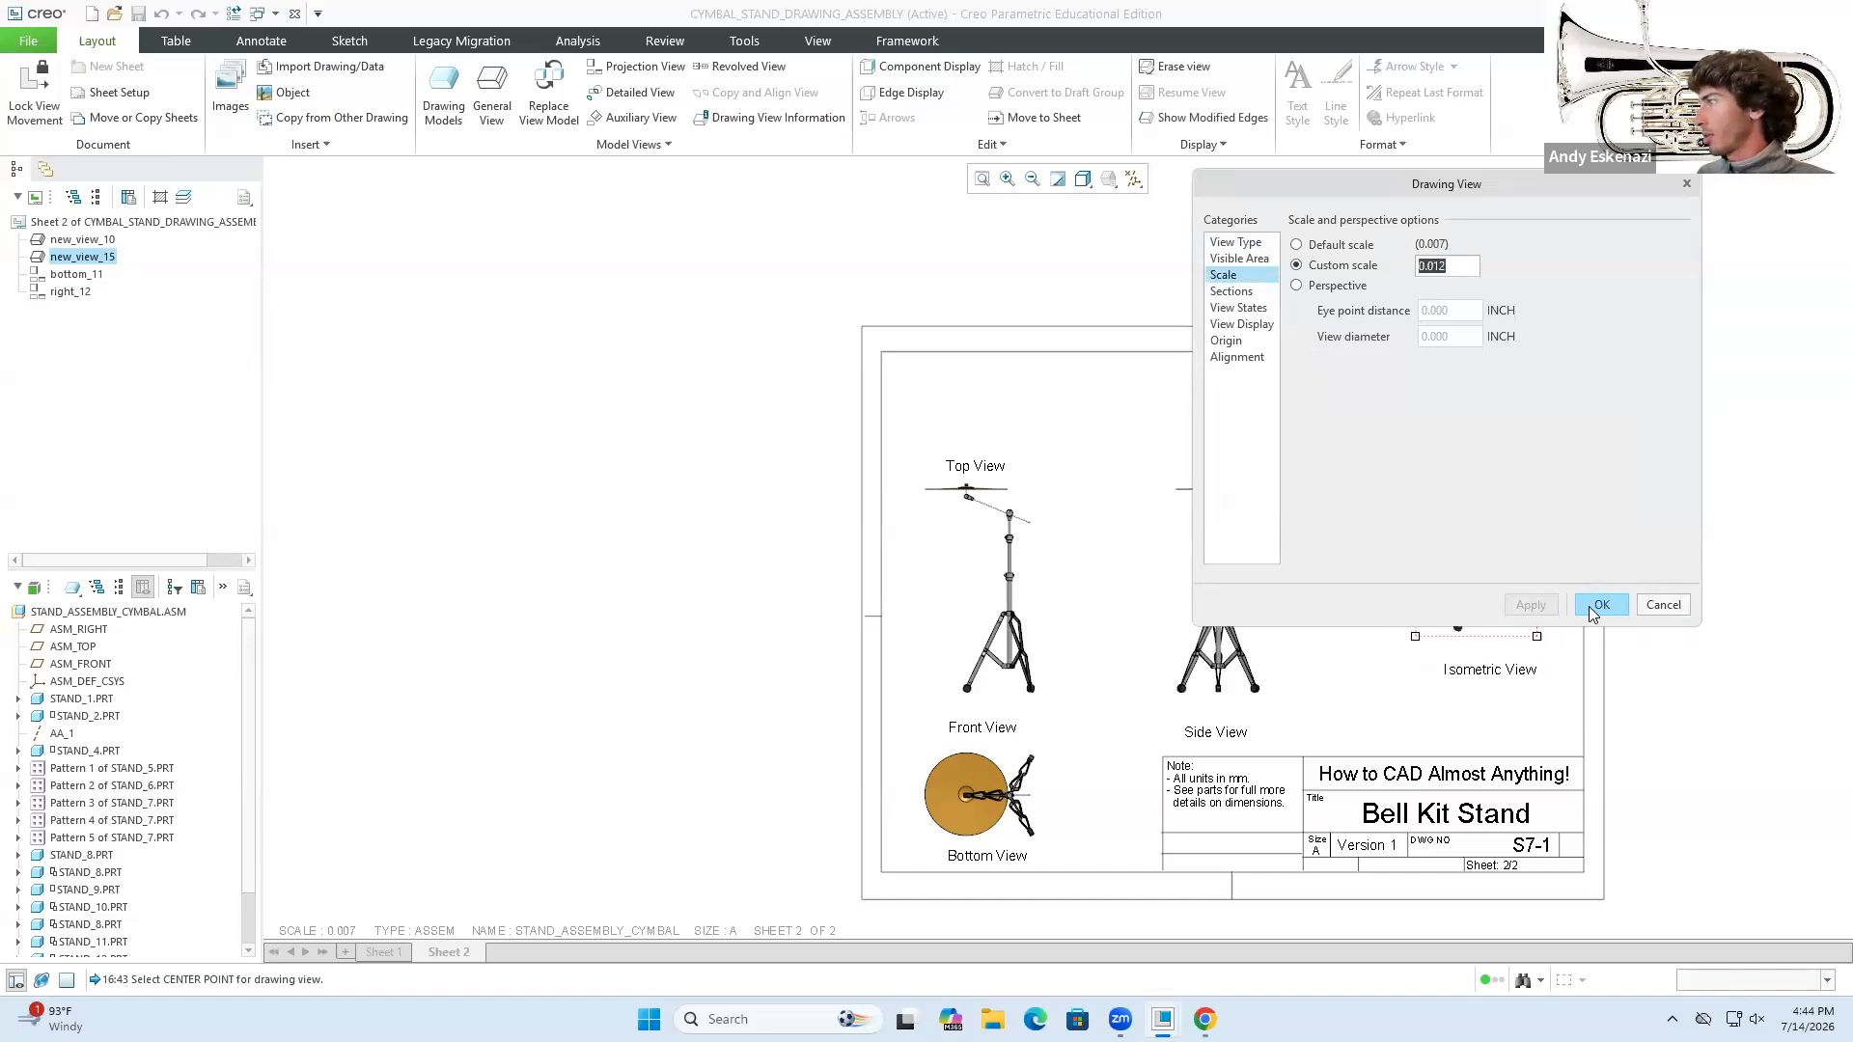
click(1591, 605)
- Move the isometric view toward the sheet's upper-right corner and place its label just beneath it
scroll(1689, 598, down, 2)
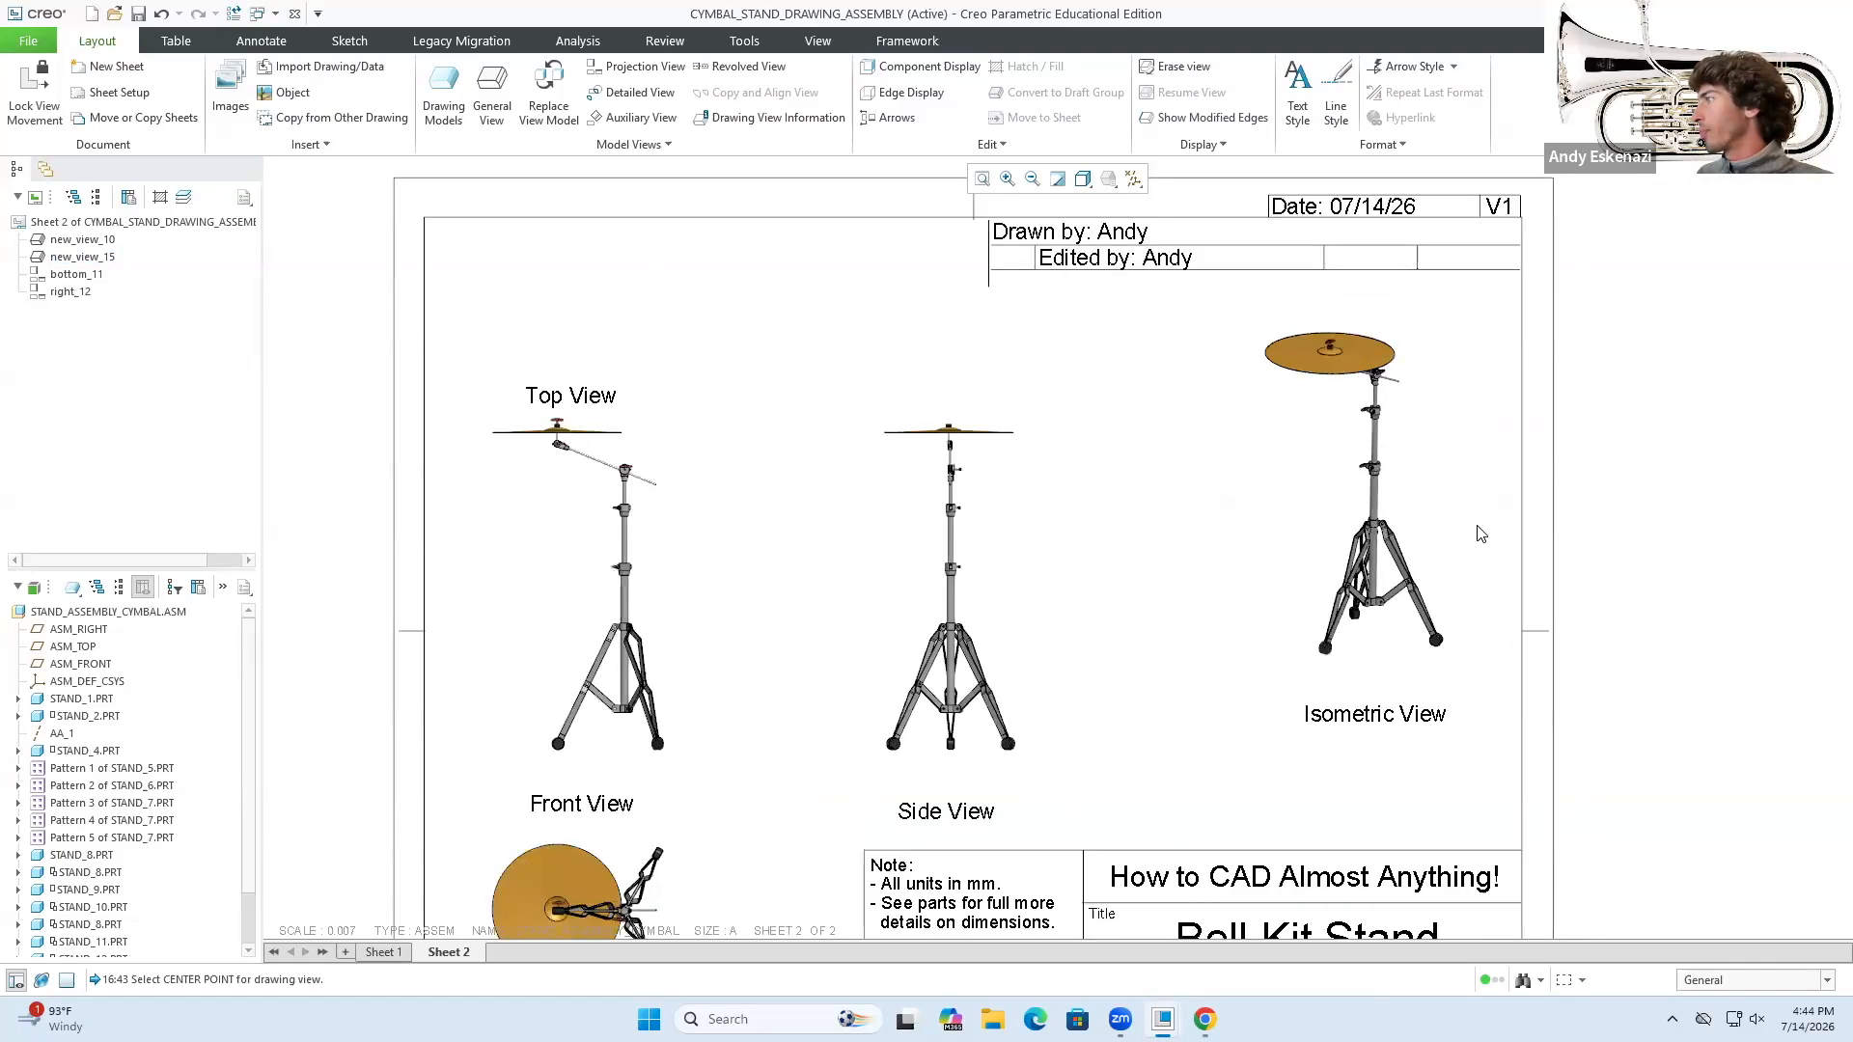
click(1445, 480)
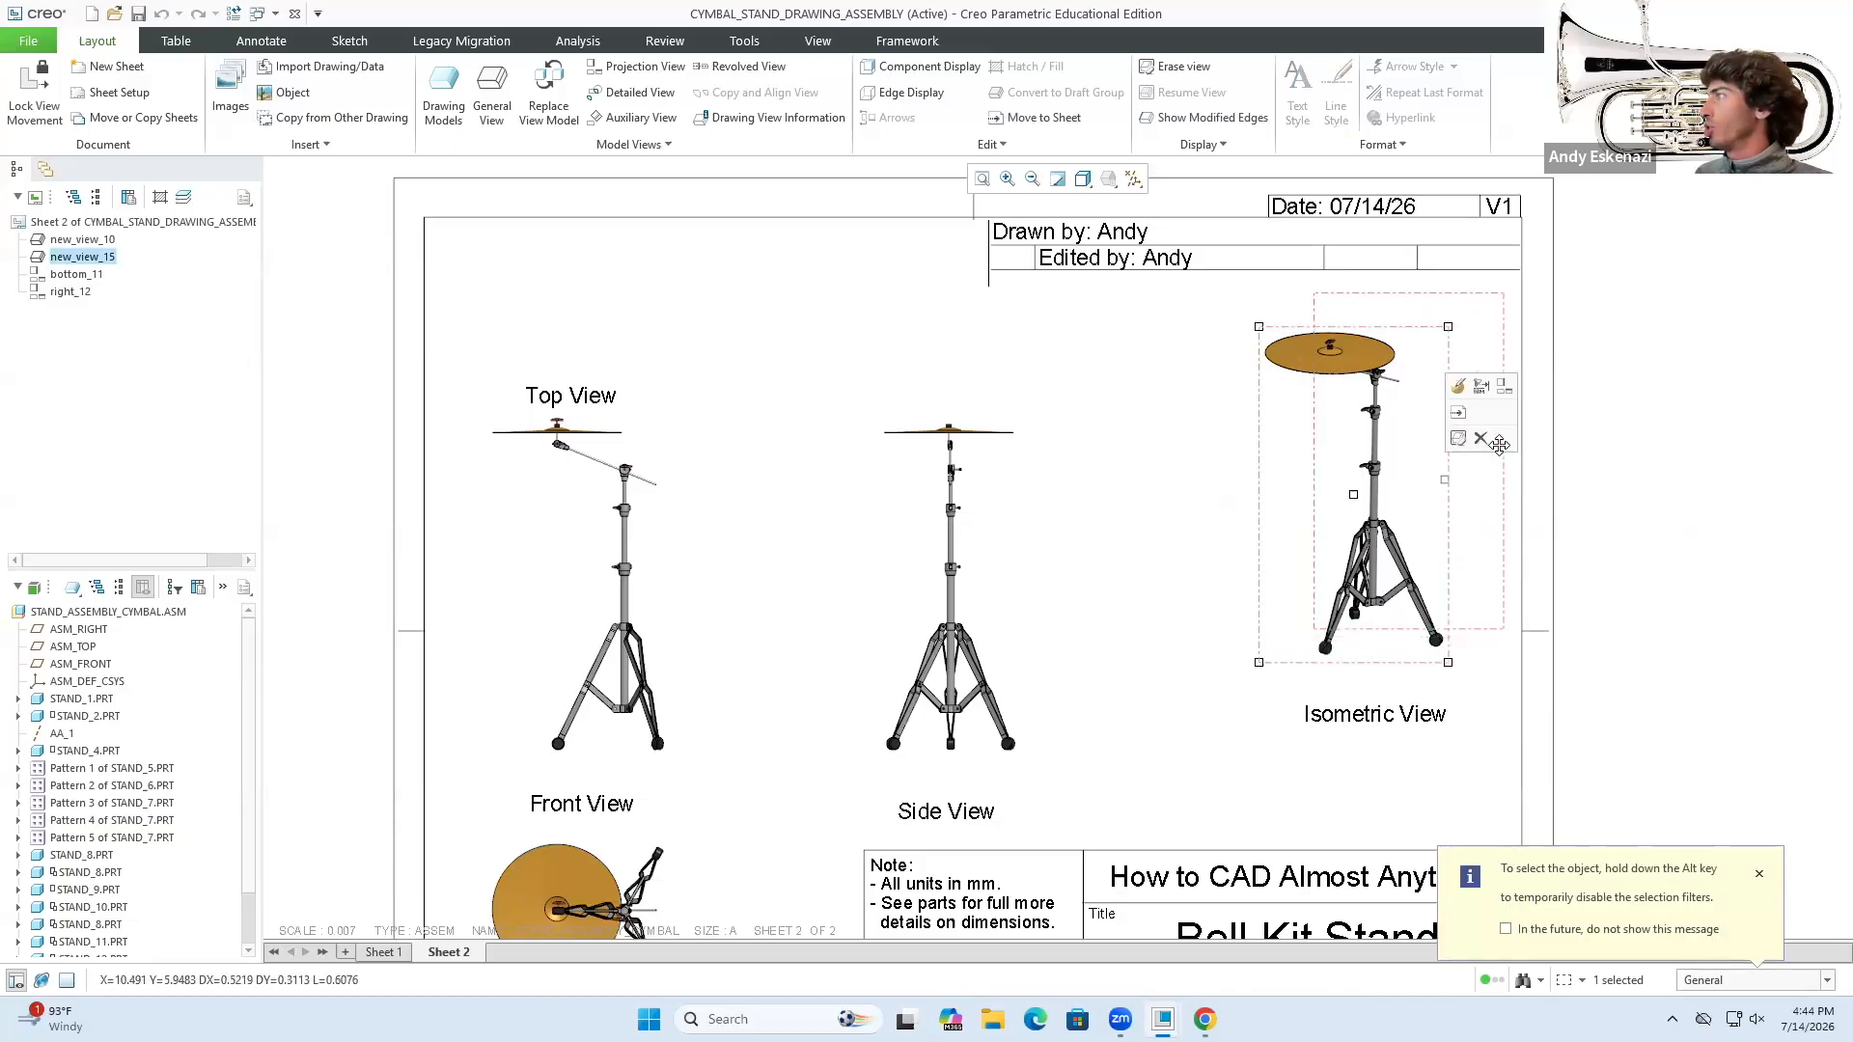
drag(1478, 457, 1529, 414)
click(1441, 730)
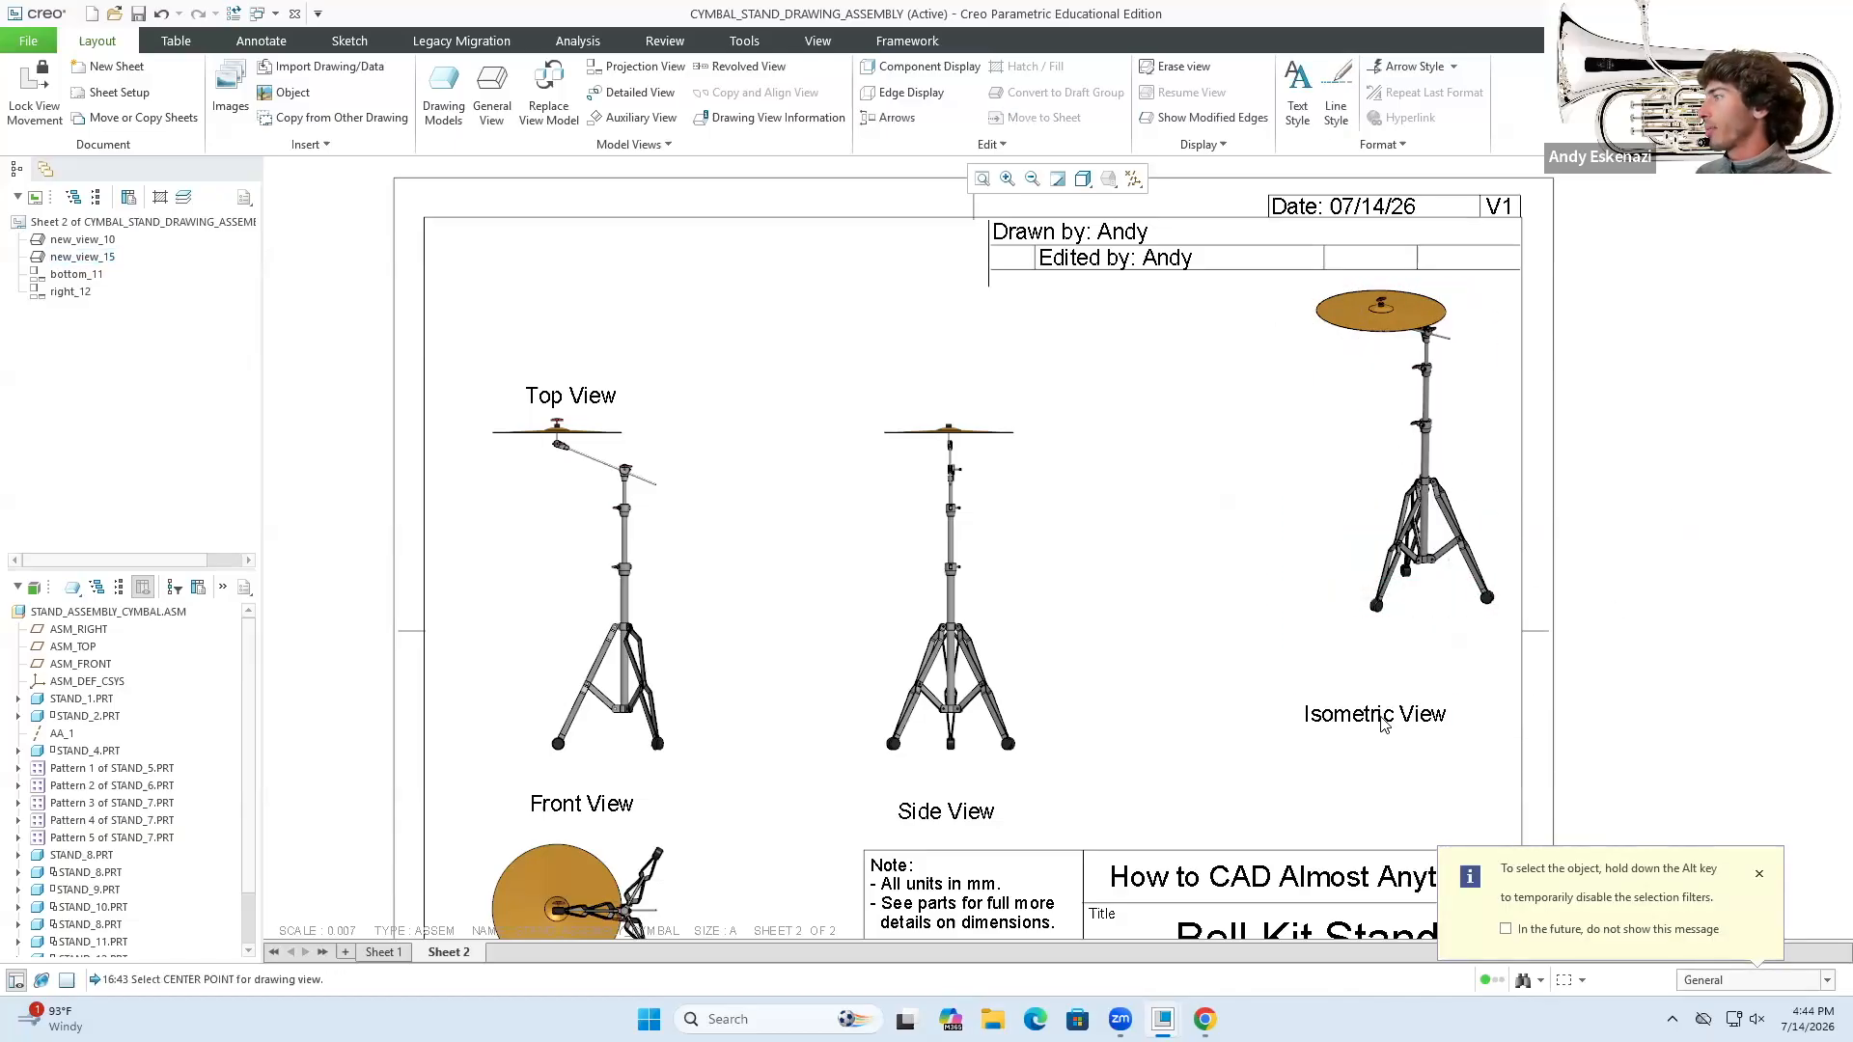
click(1330, 724)
drag(1327, 724, 1367, 654)
click(1416, 471)
click(1625, 504)
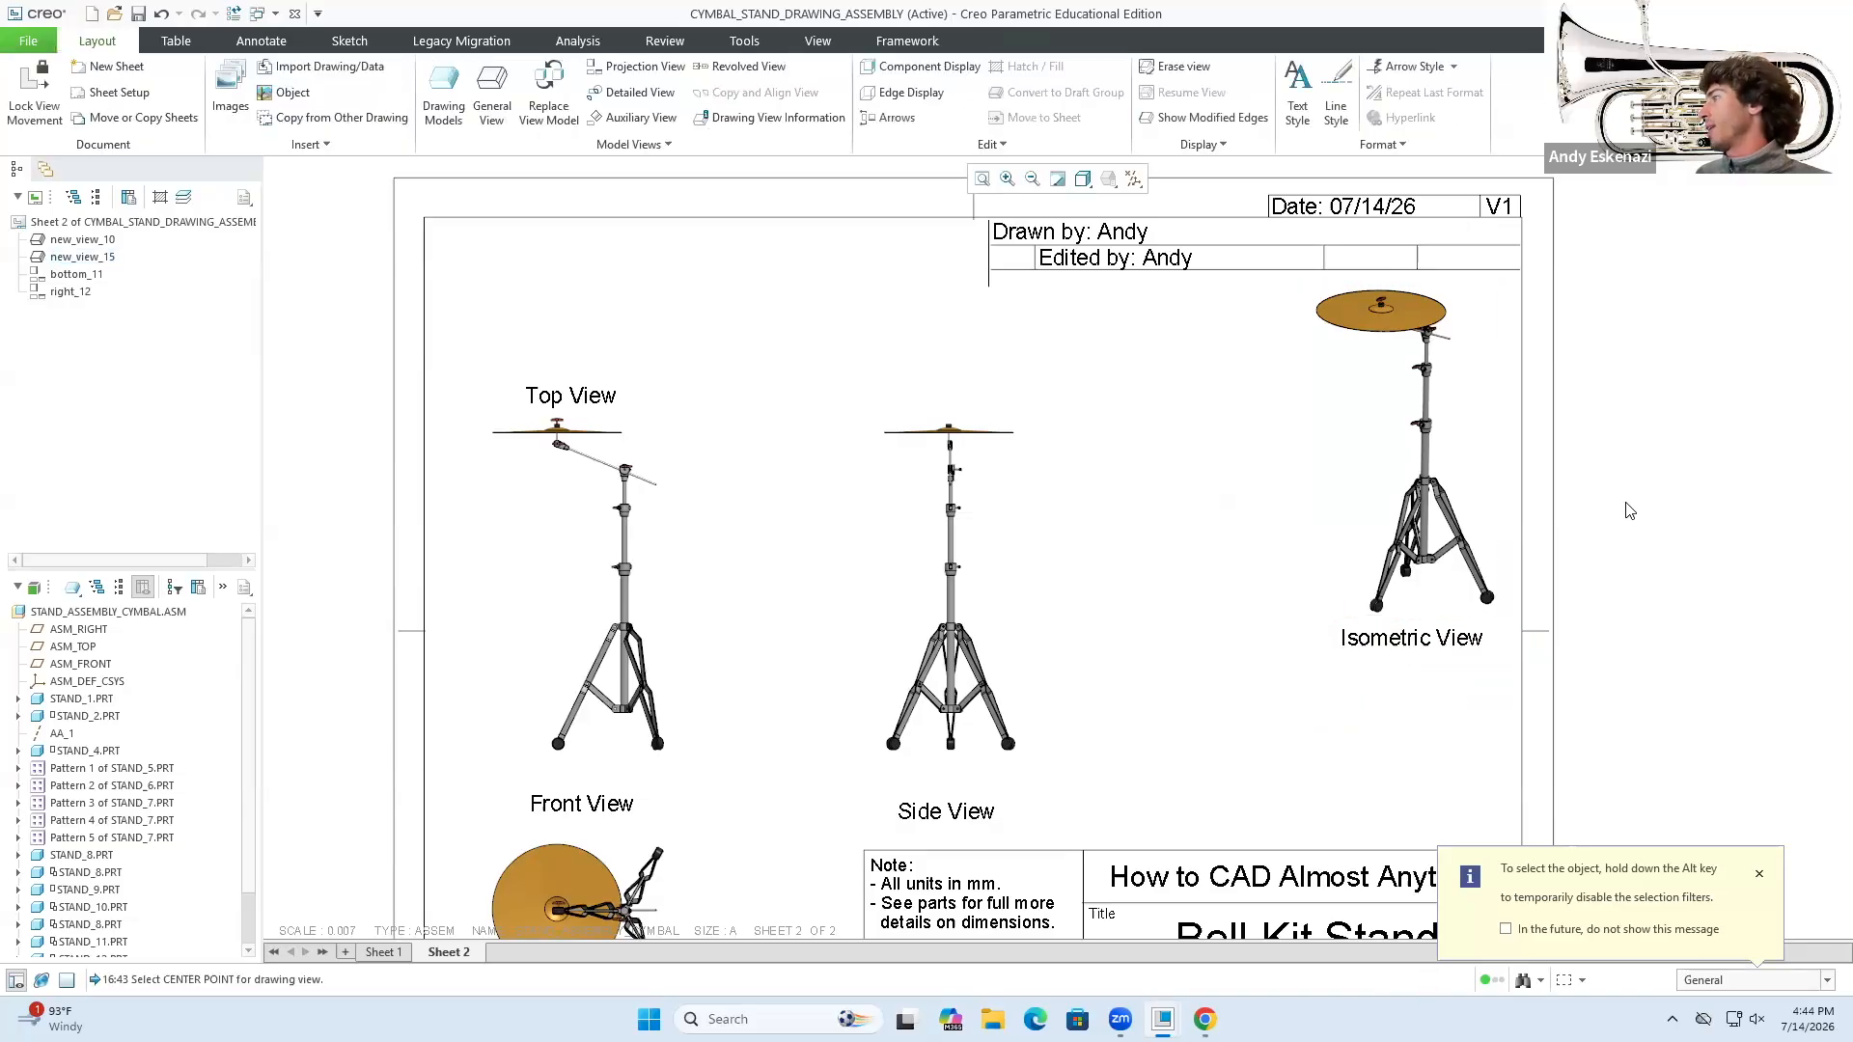
- Move the Front View label up and slightly left so it sits closer beneath the front view
scroll(1123, 486, up, 3)
scroll(1251, 693, down, 1)
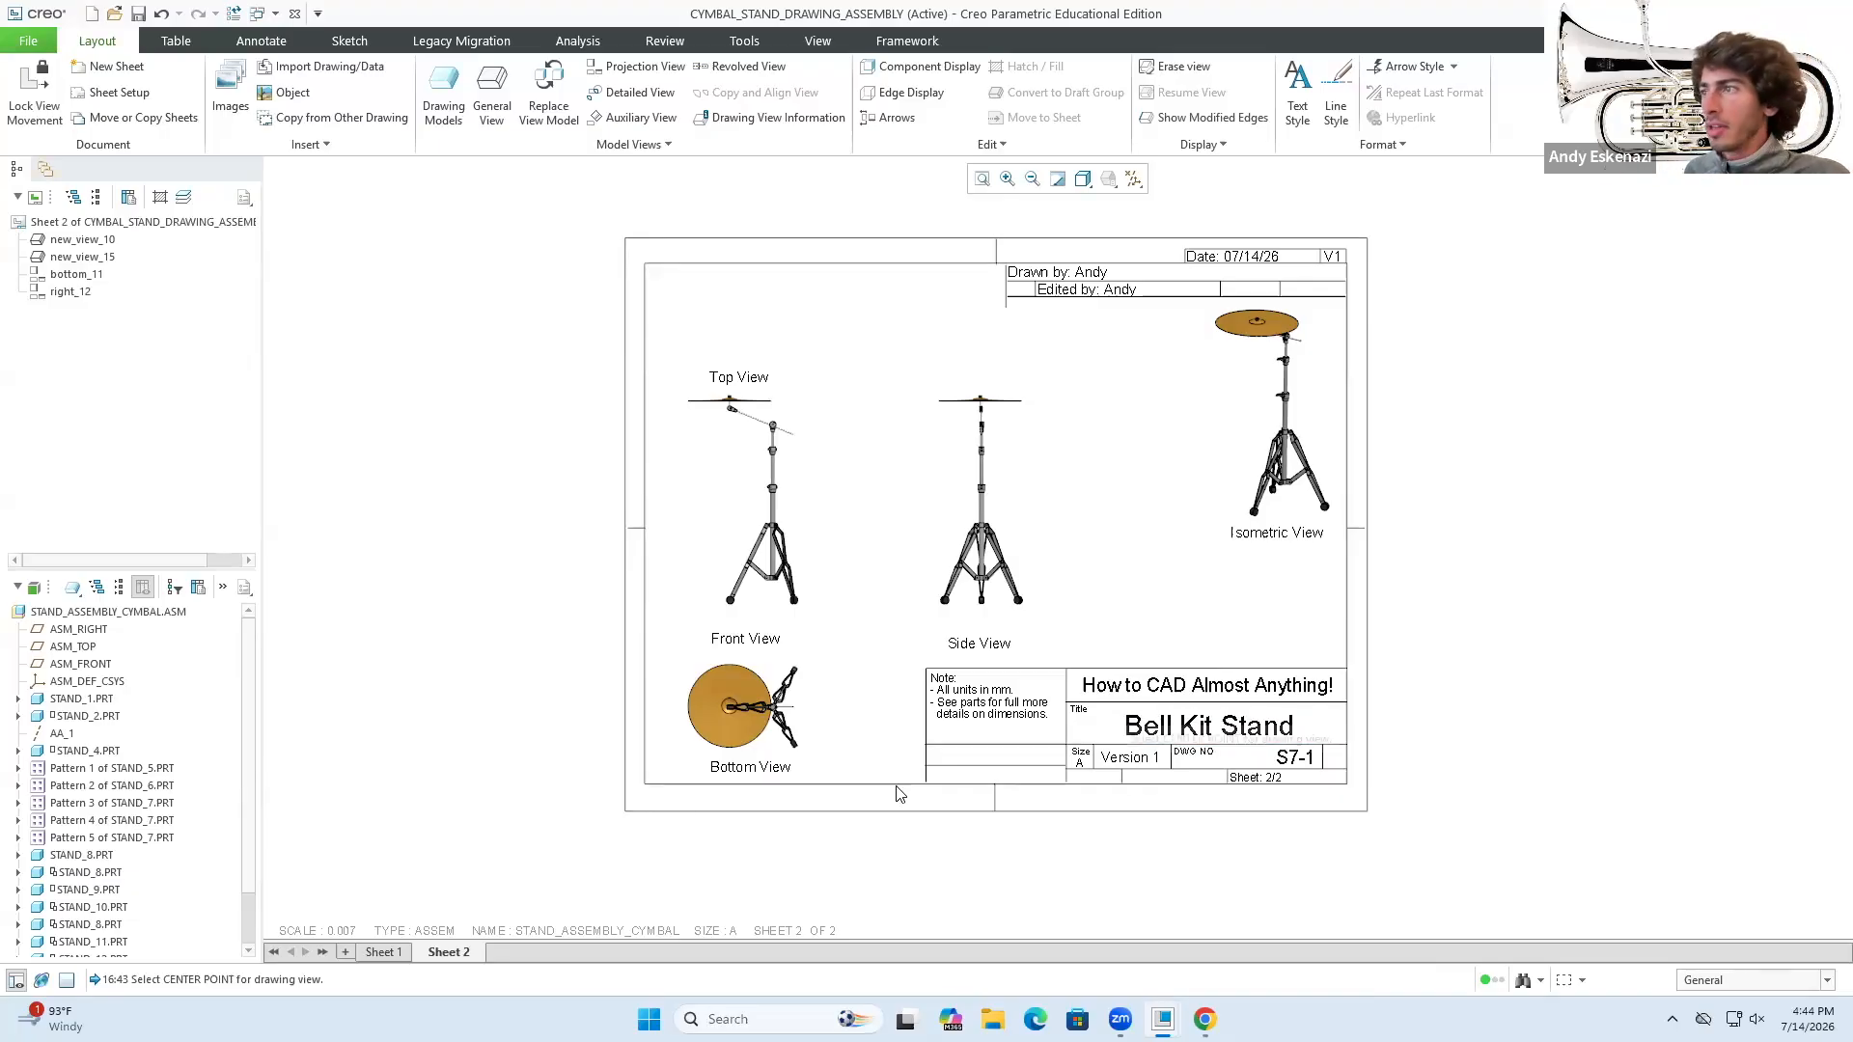
scroll(741, 762, down, 2)
click(719, 775)
double_click(719, 775)
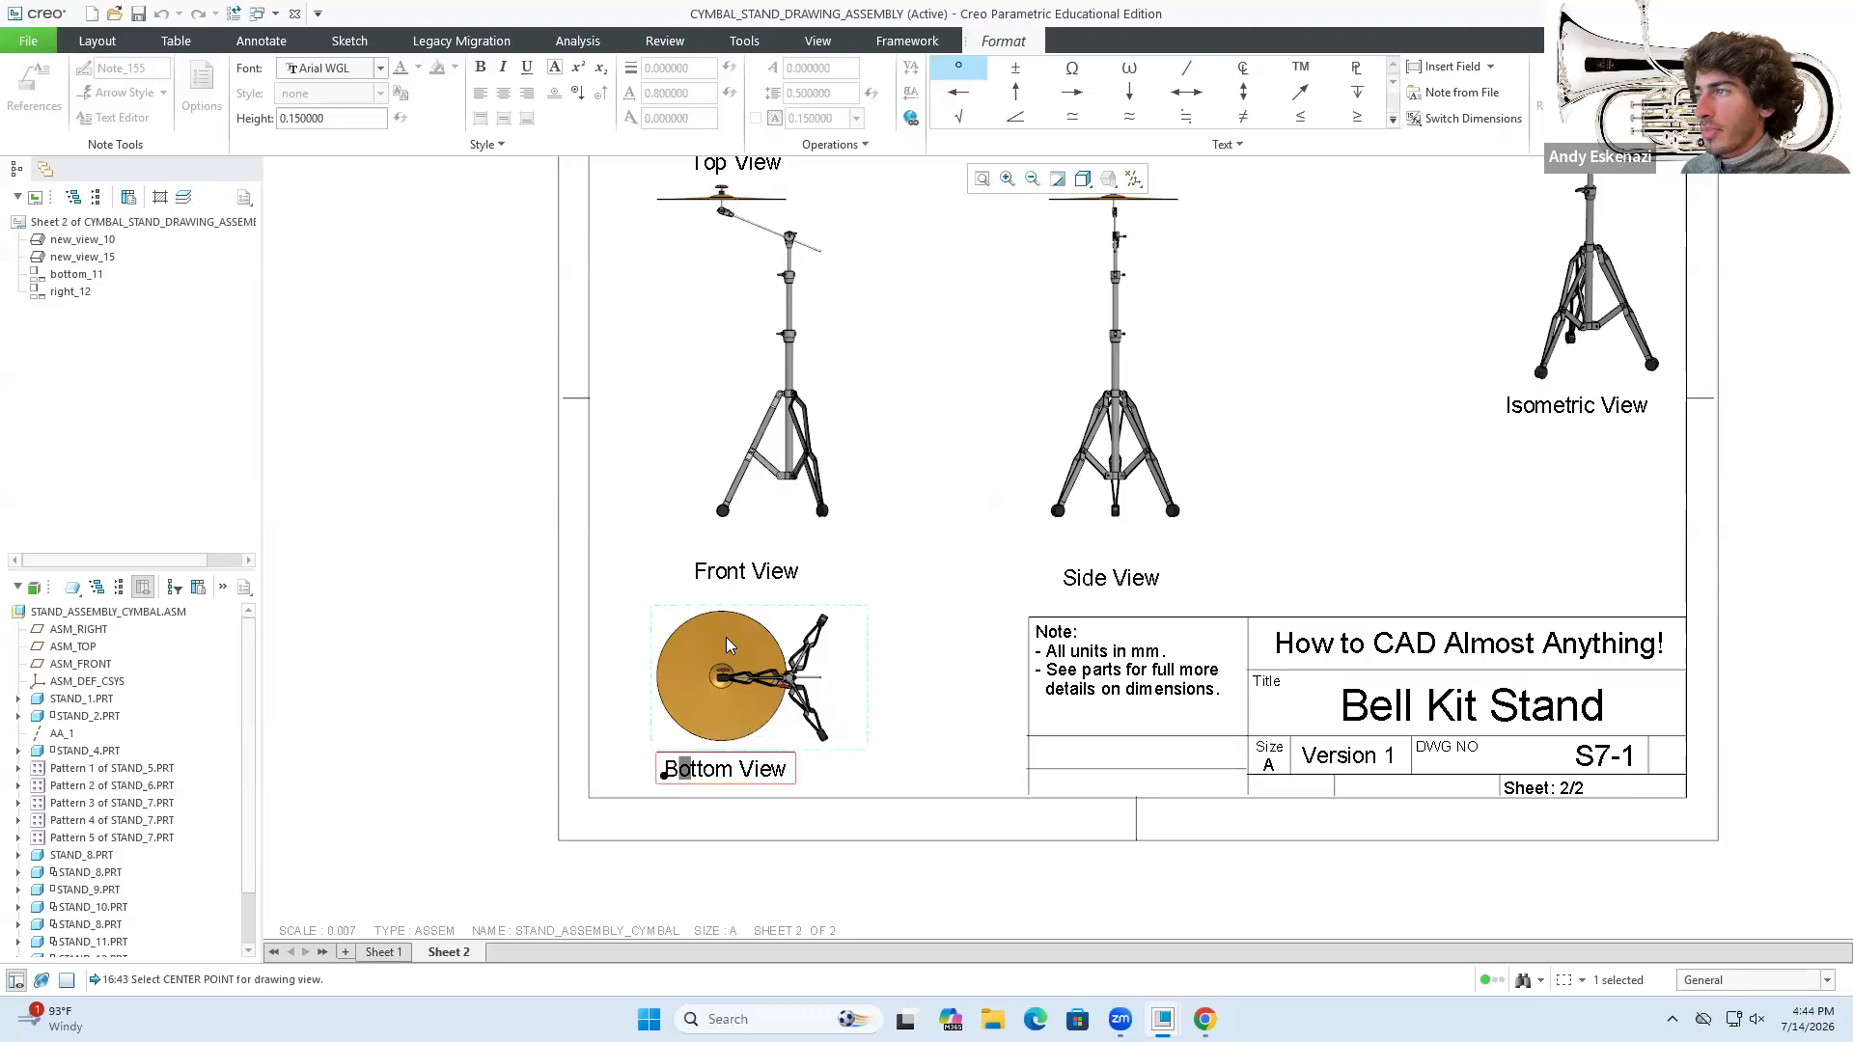
drag(673, 780, 645, 778)
click(709, 580)
drag(707, 585, 683, 560)
click(654, 603)
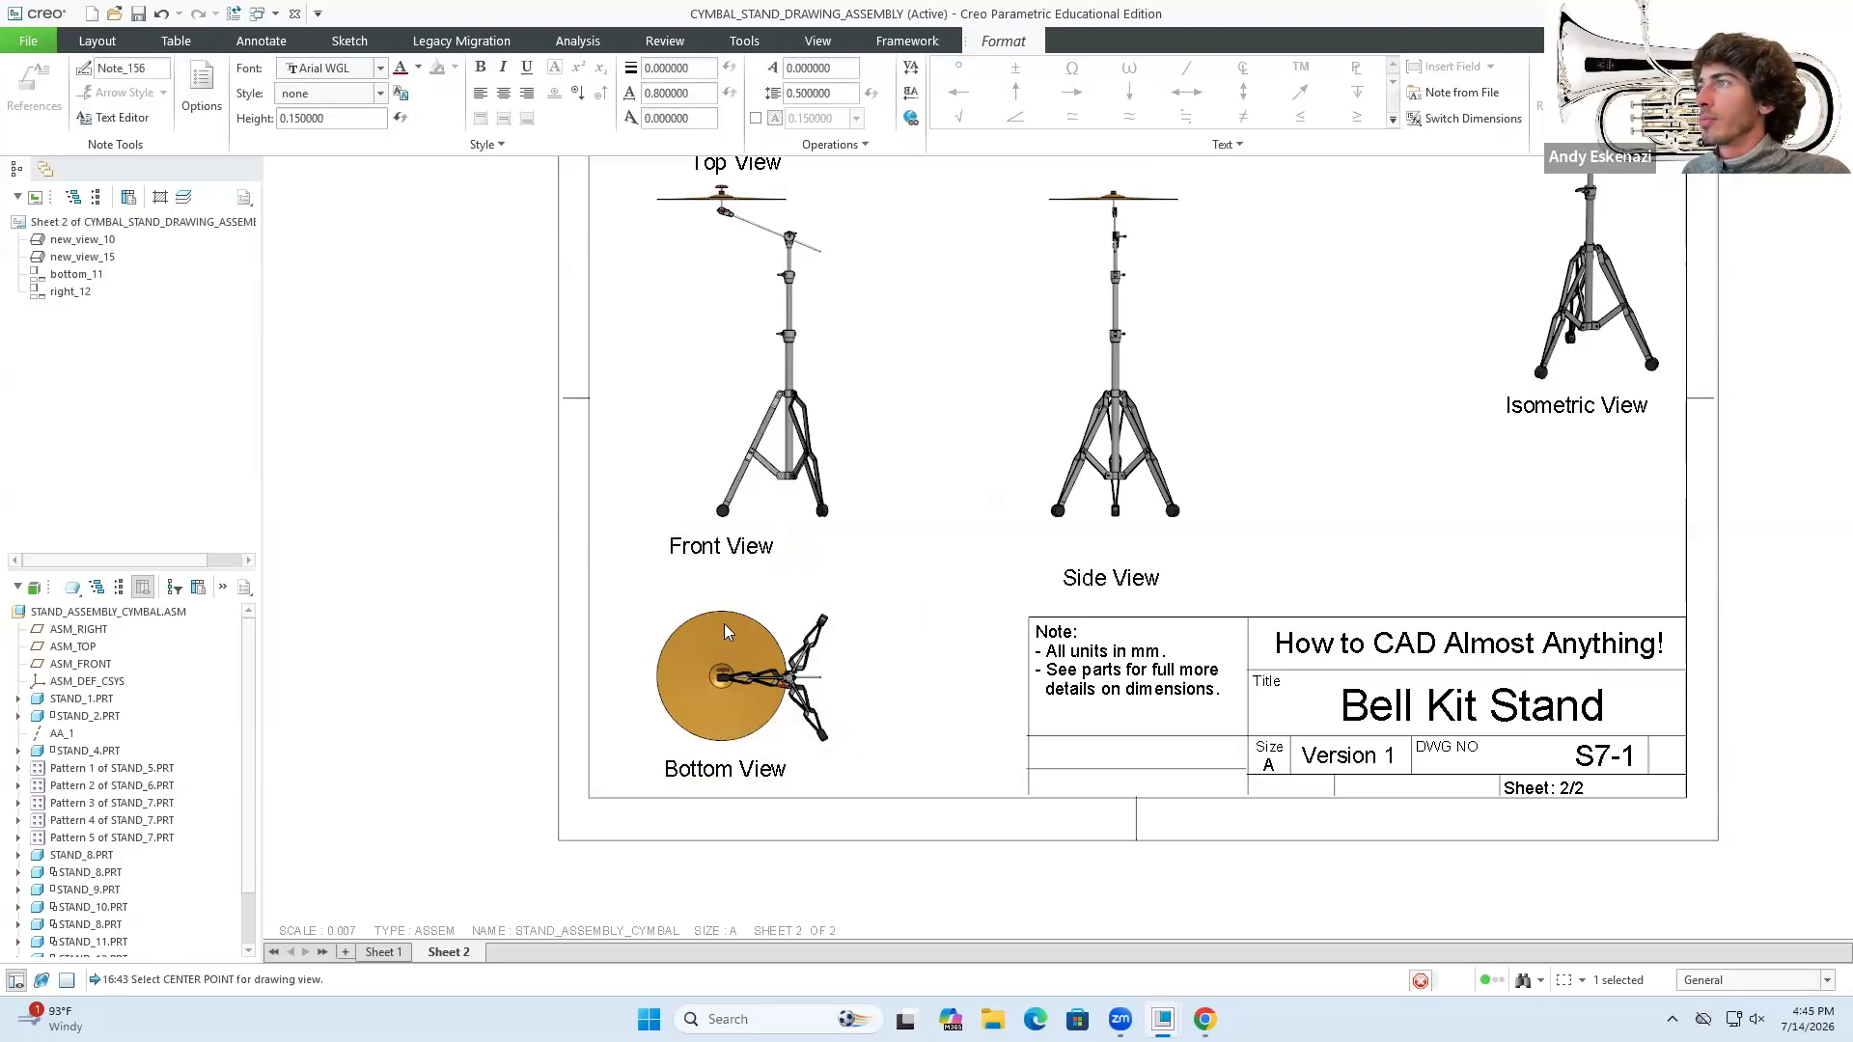
- Nudge the Front View and Bottom View labels slightly right to centre them beneath their views
scroll(726, 623, up, 2)
scroll(747, 465, down, 2)
click(744, 475)
drag(848, 541, 831, 541)
click(915, 767)
scroll(915, 767, up, 2)
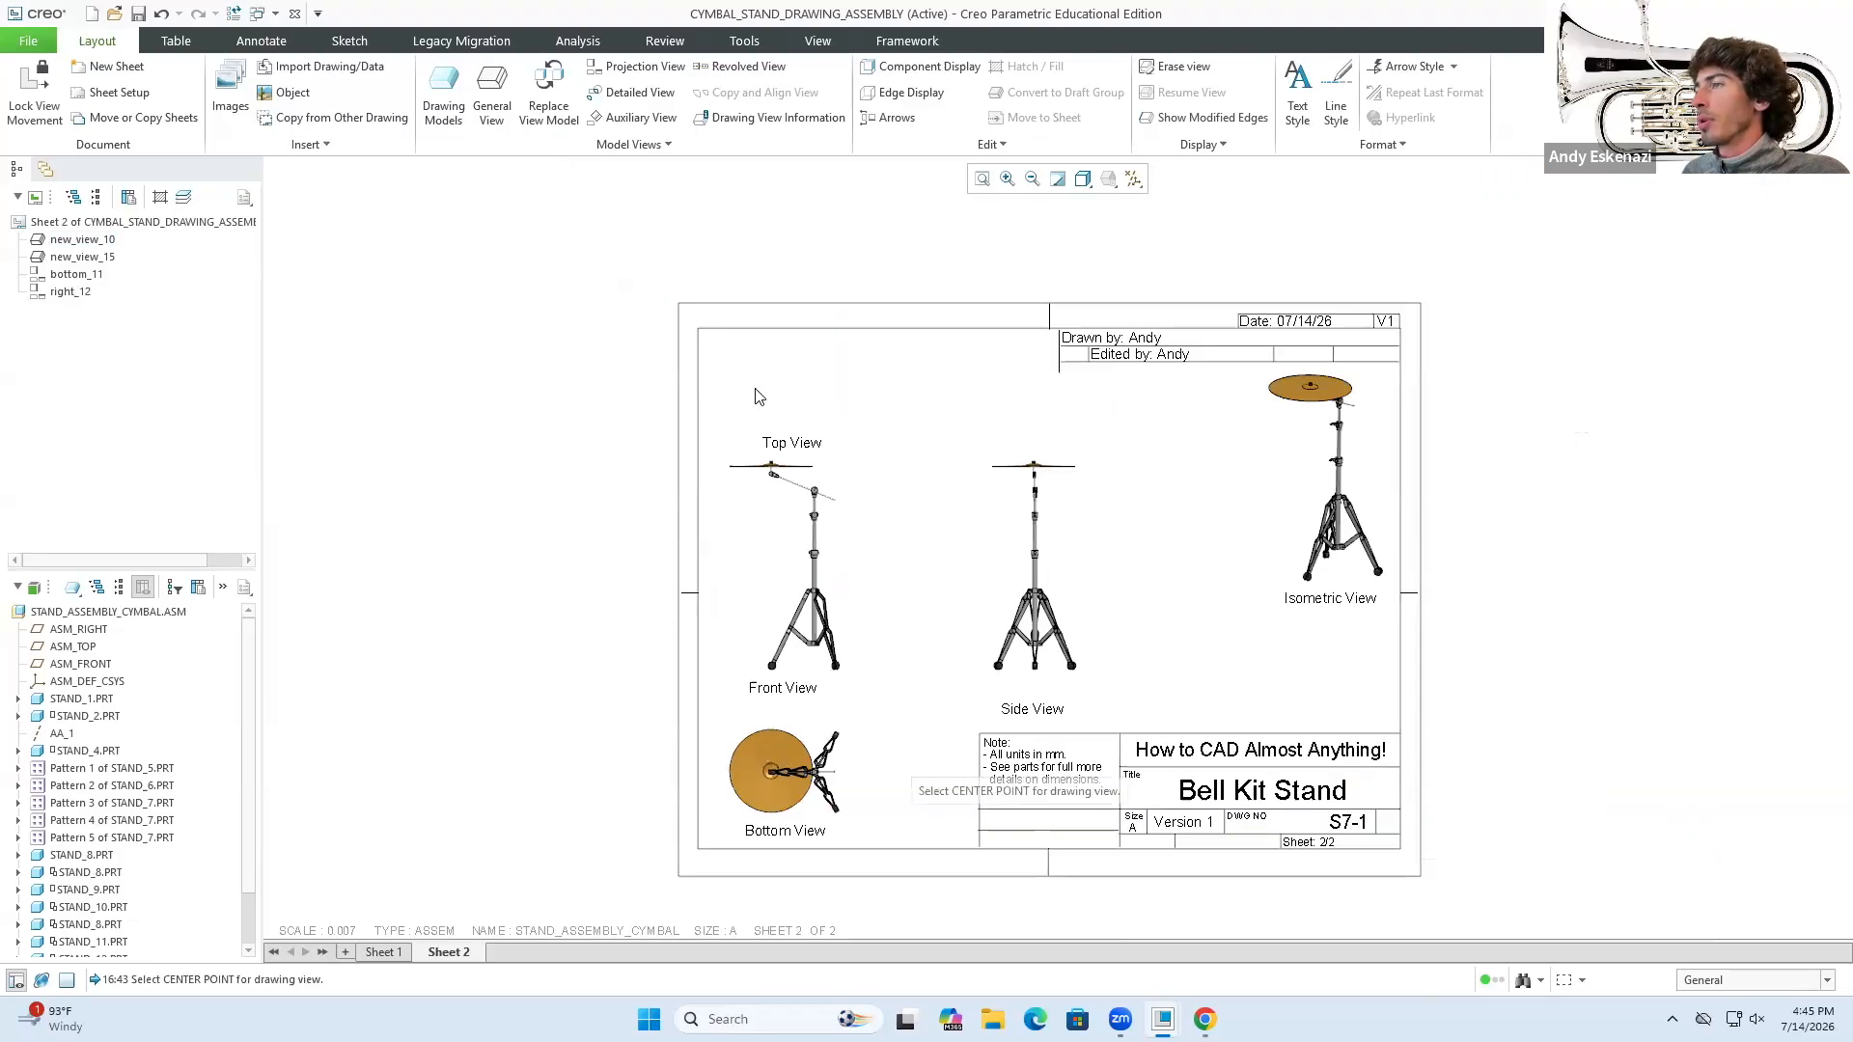
- Nudge the Top View label up and left, just above the front view
scroll(763, 415, down, 2)
click(816, 475)
drag(820, 482, 803, 476)
click(972, 513)
- Add a projection view of the front view above the Top View label and nudge it slightly upward
click(864, 635)
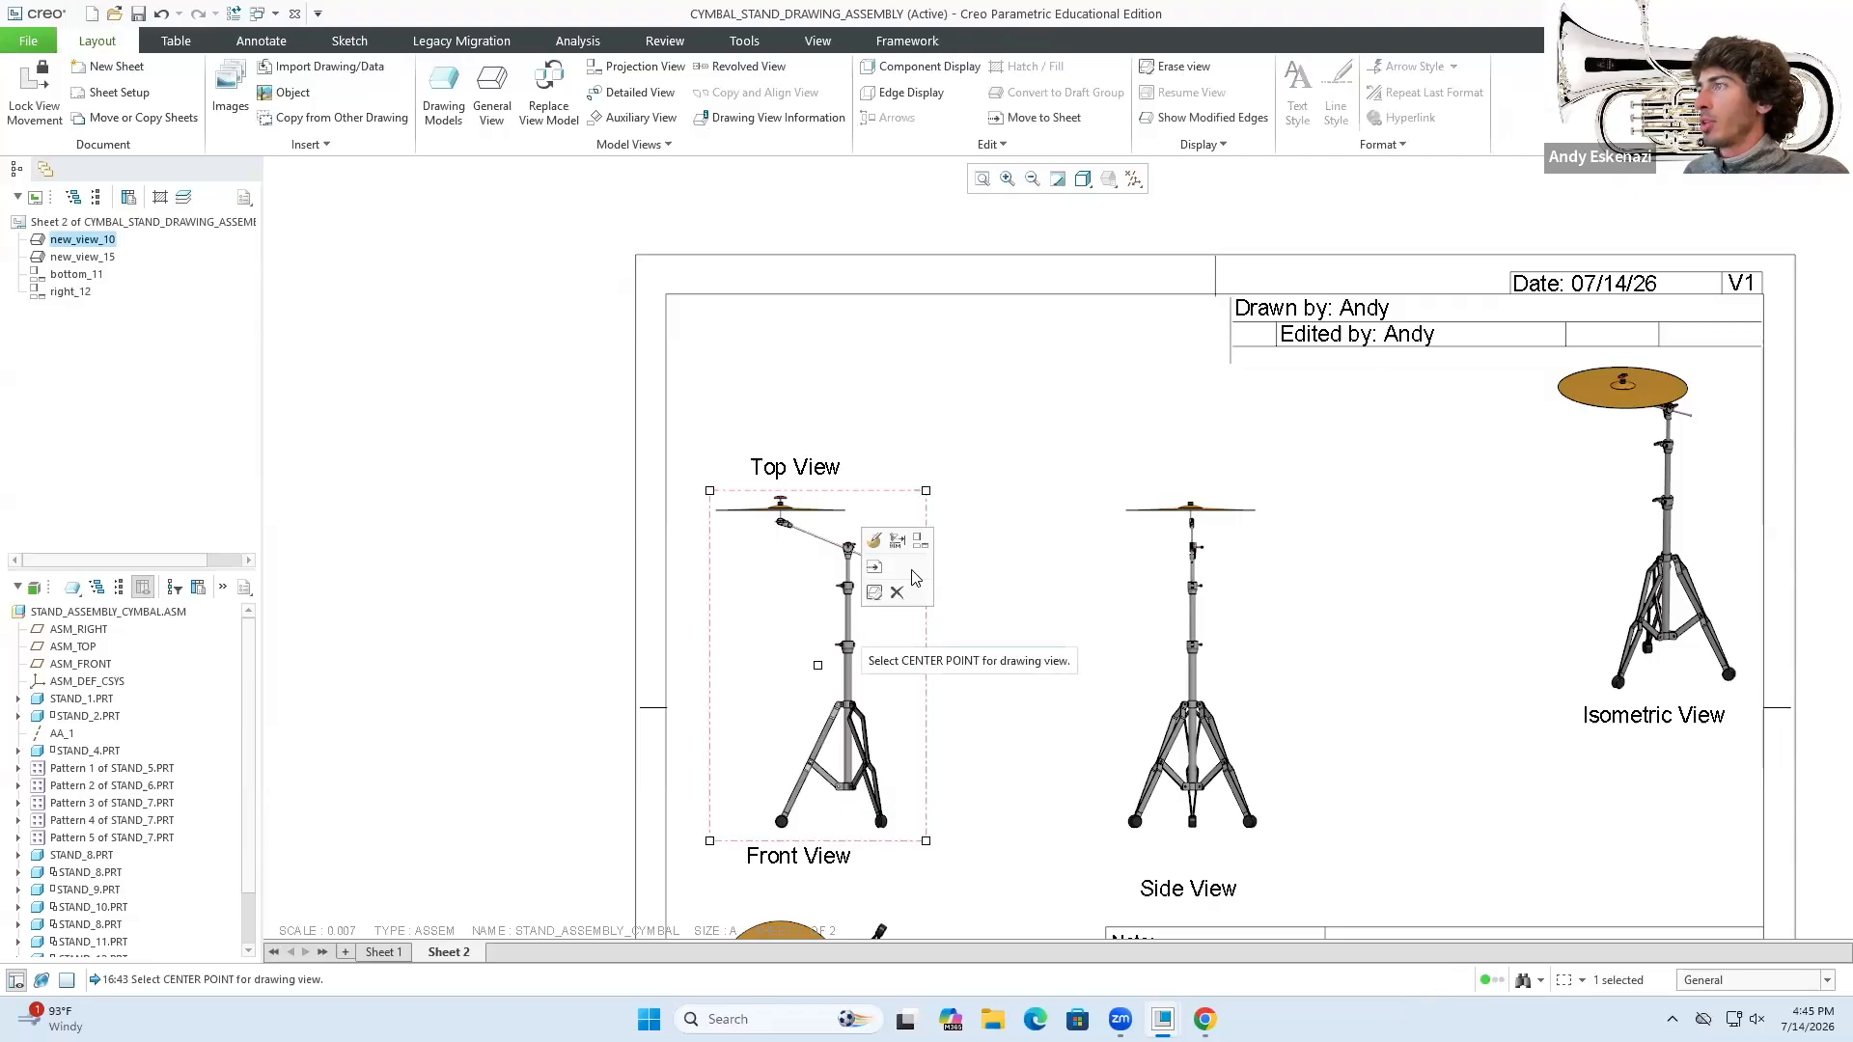
click(902, 569)
click(854, 386)
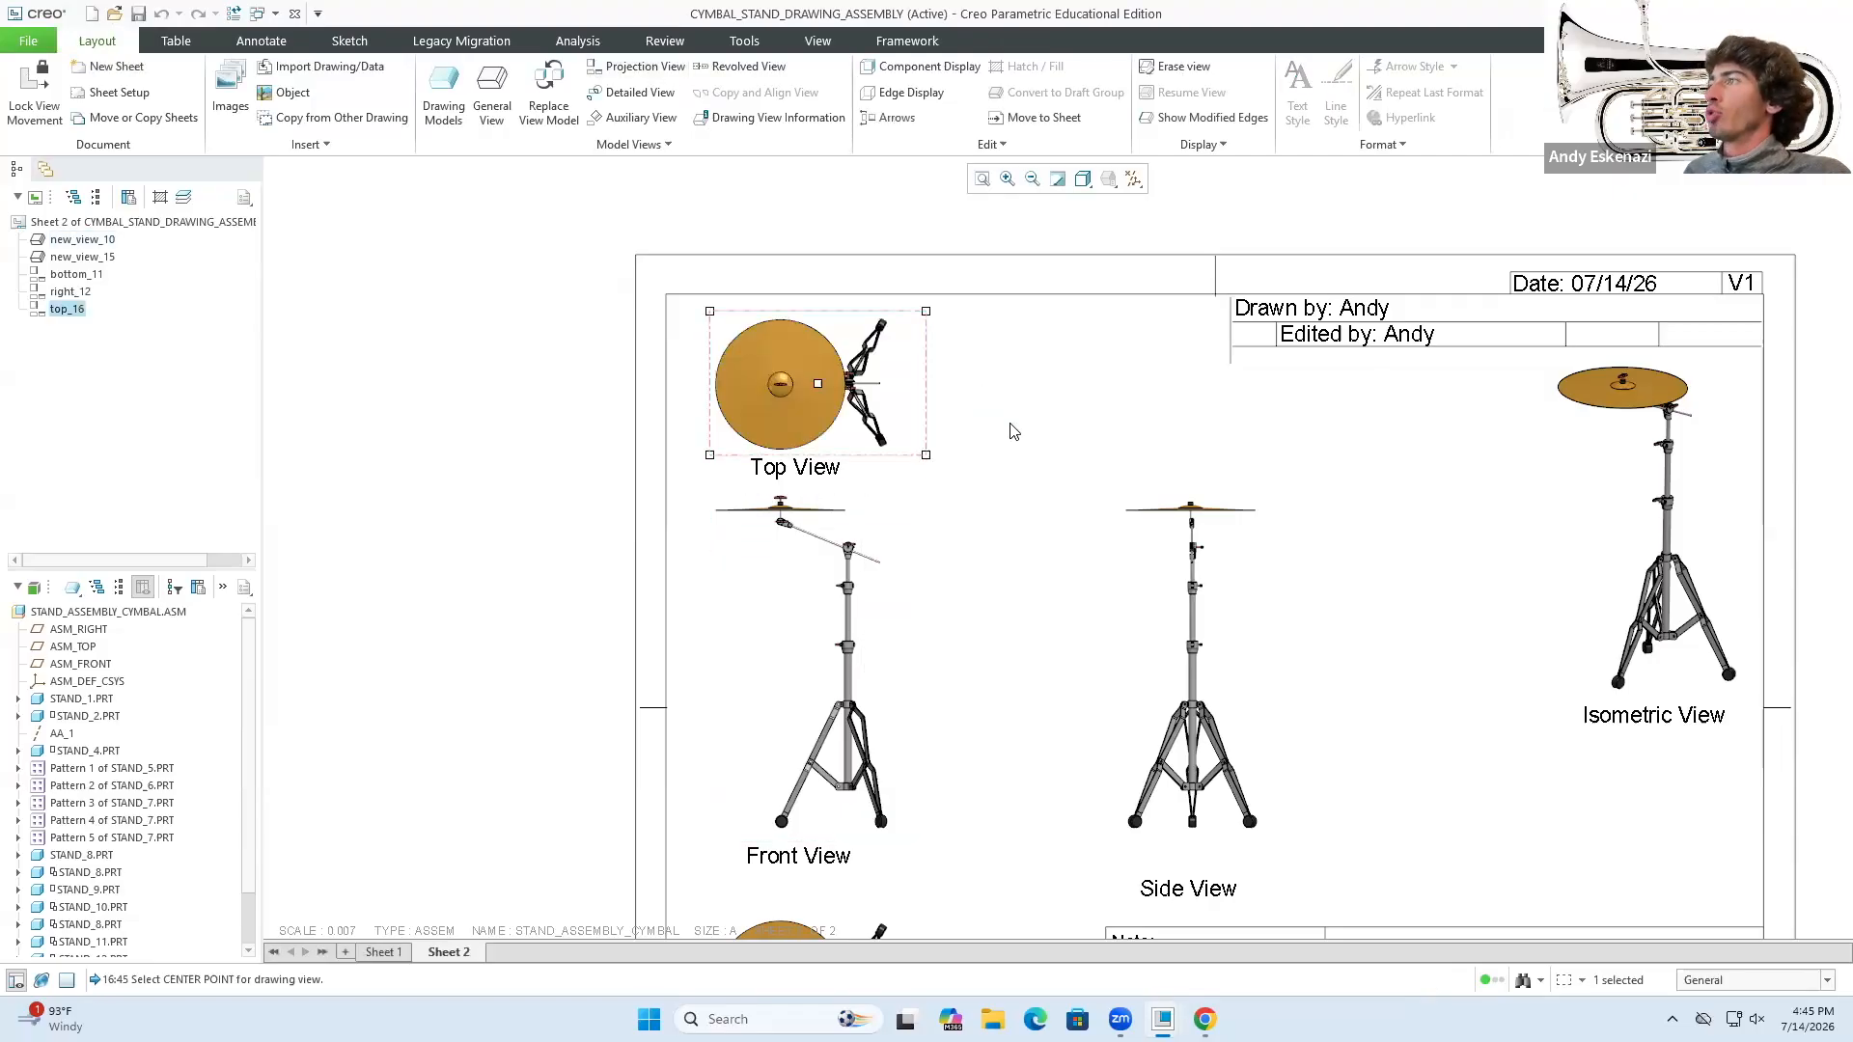
scroll(842, 352, up, 2)
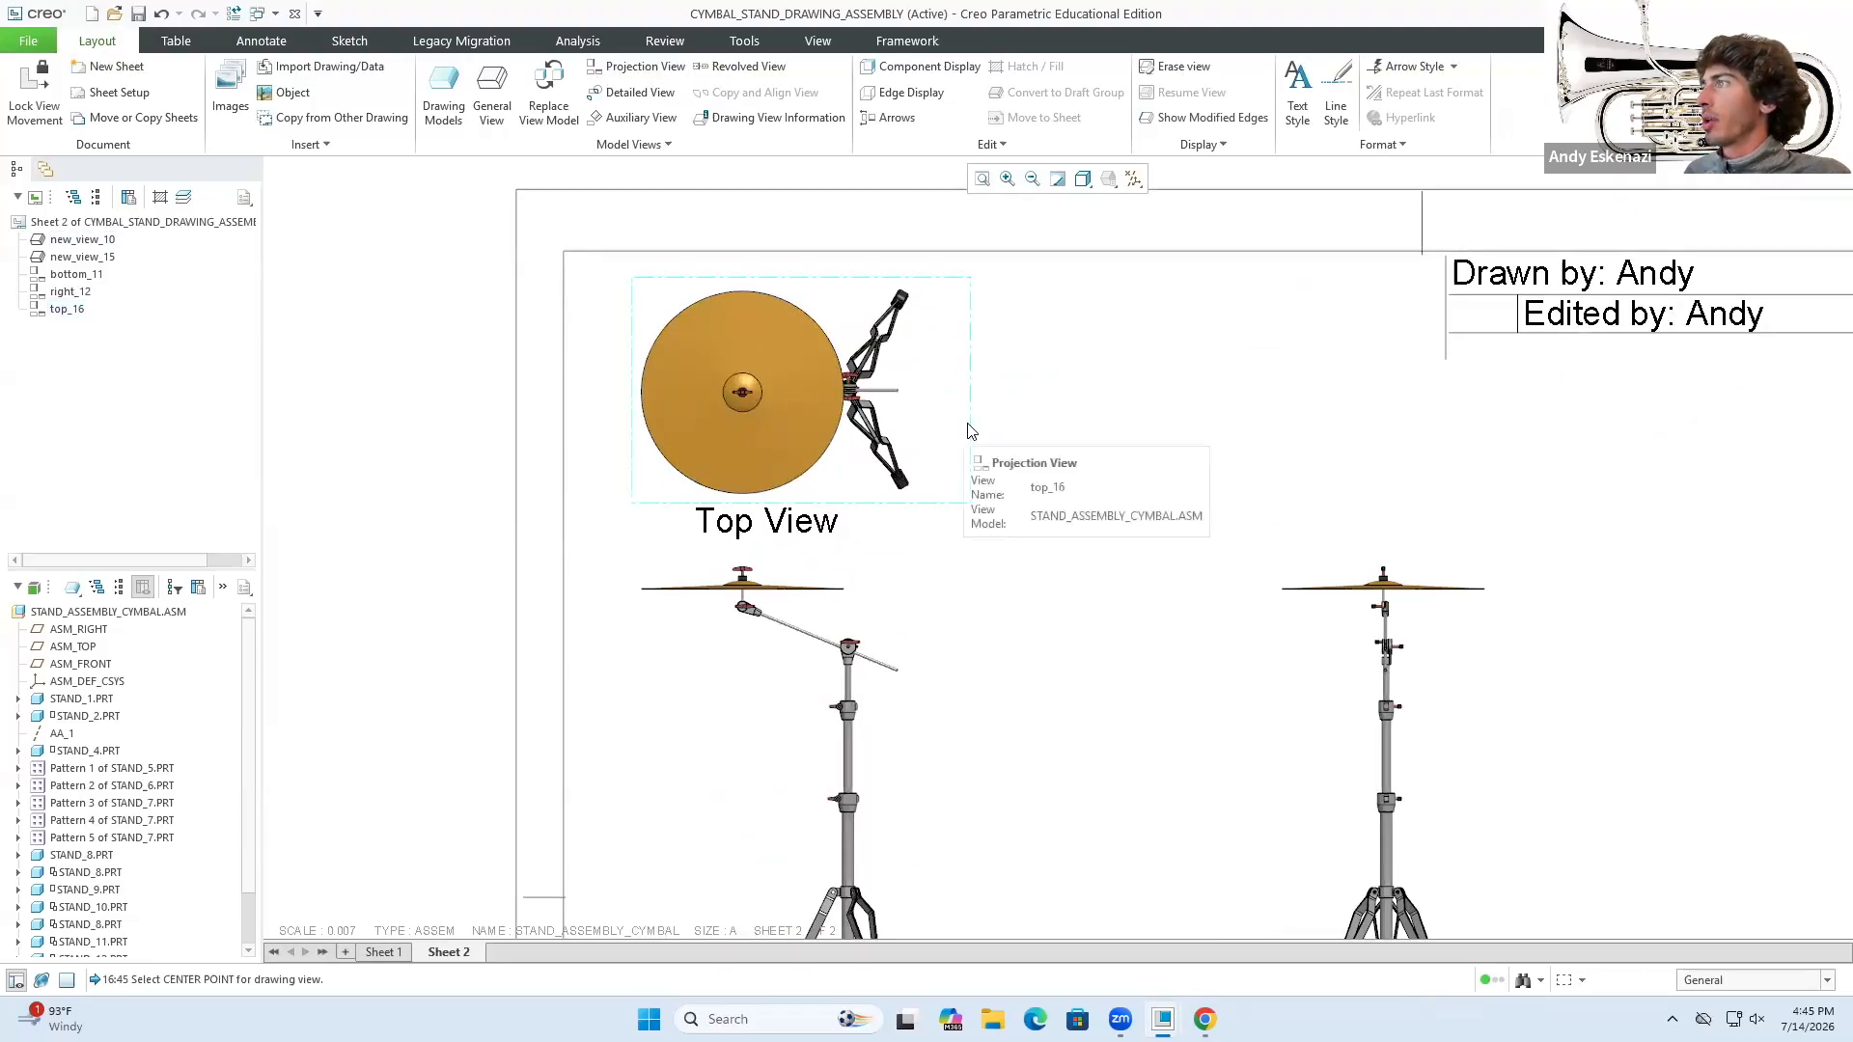
click(971, 417)
drag(970, 417, 970, 407)
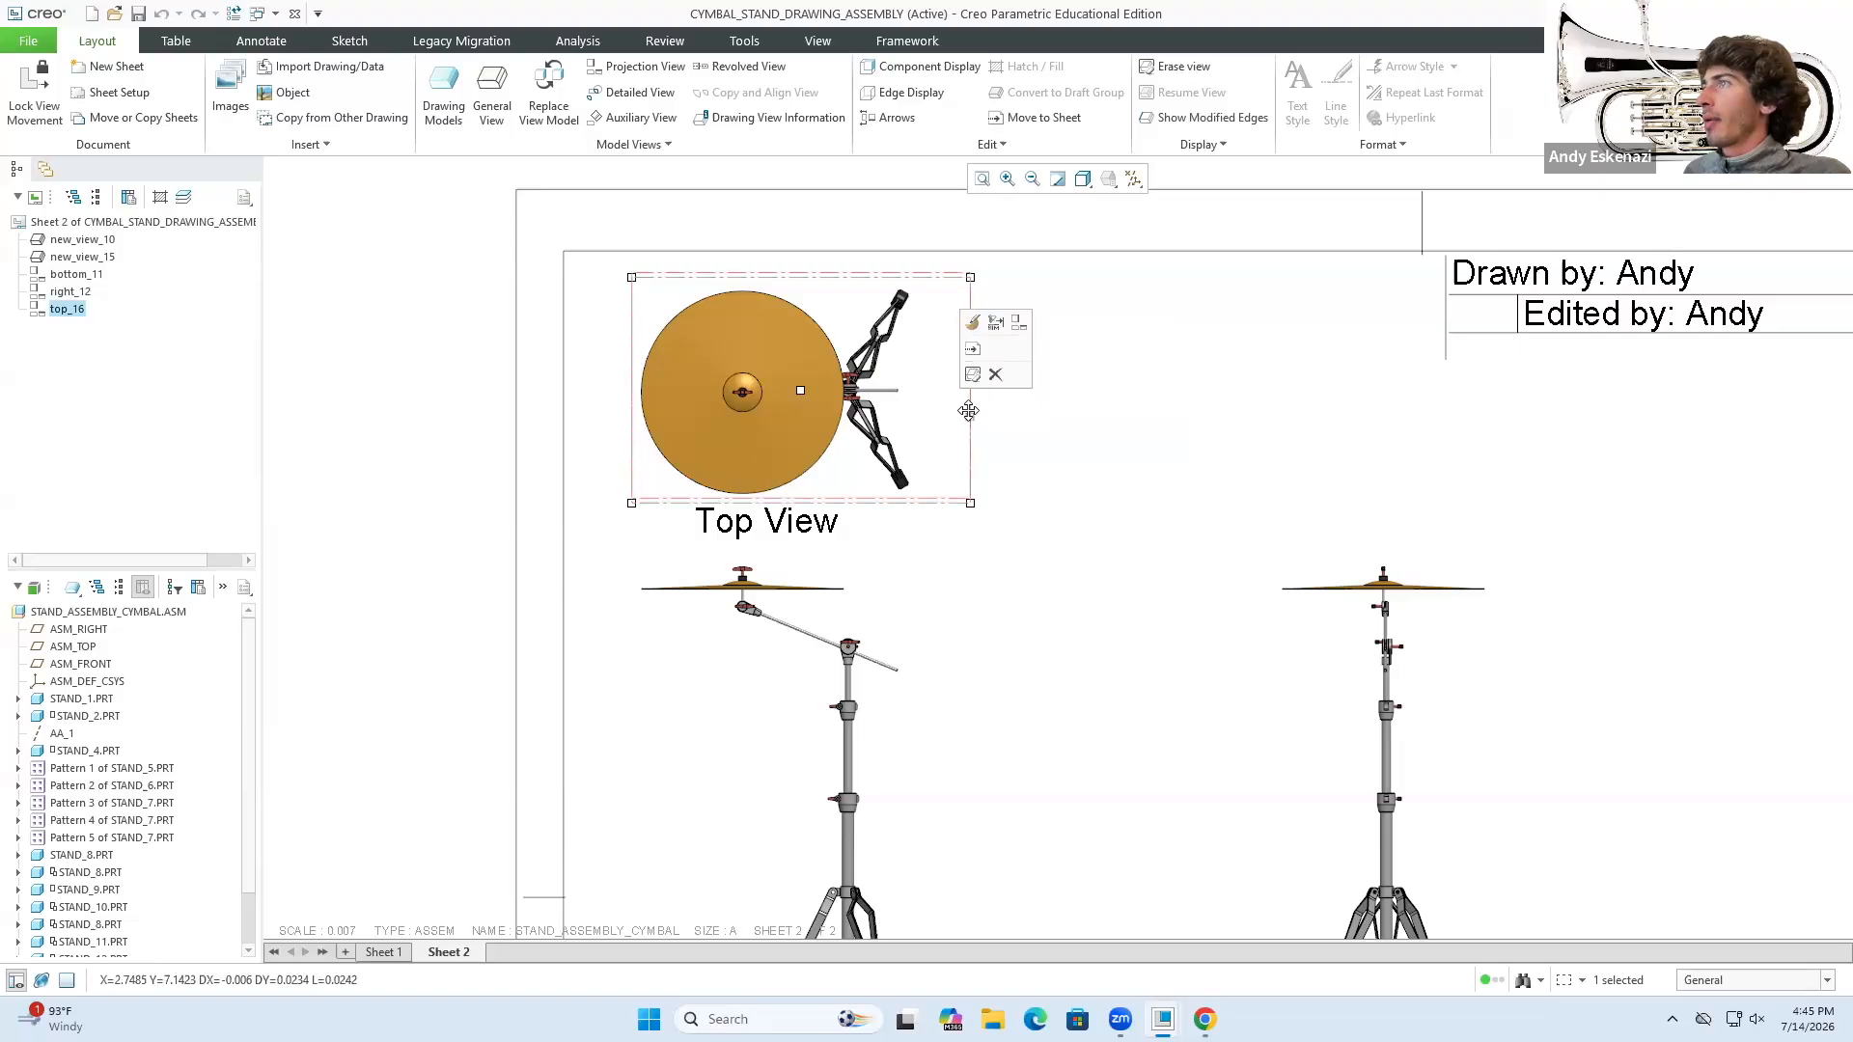
click(1108, 531)
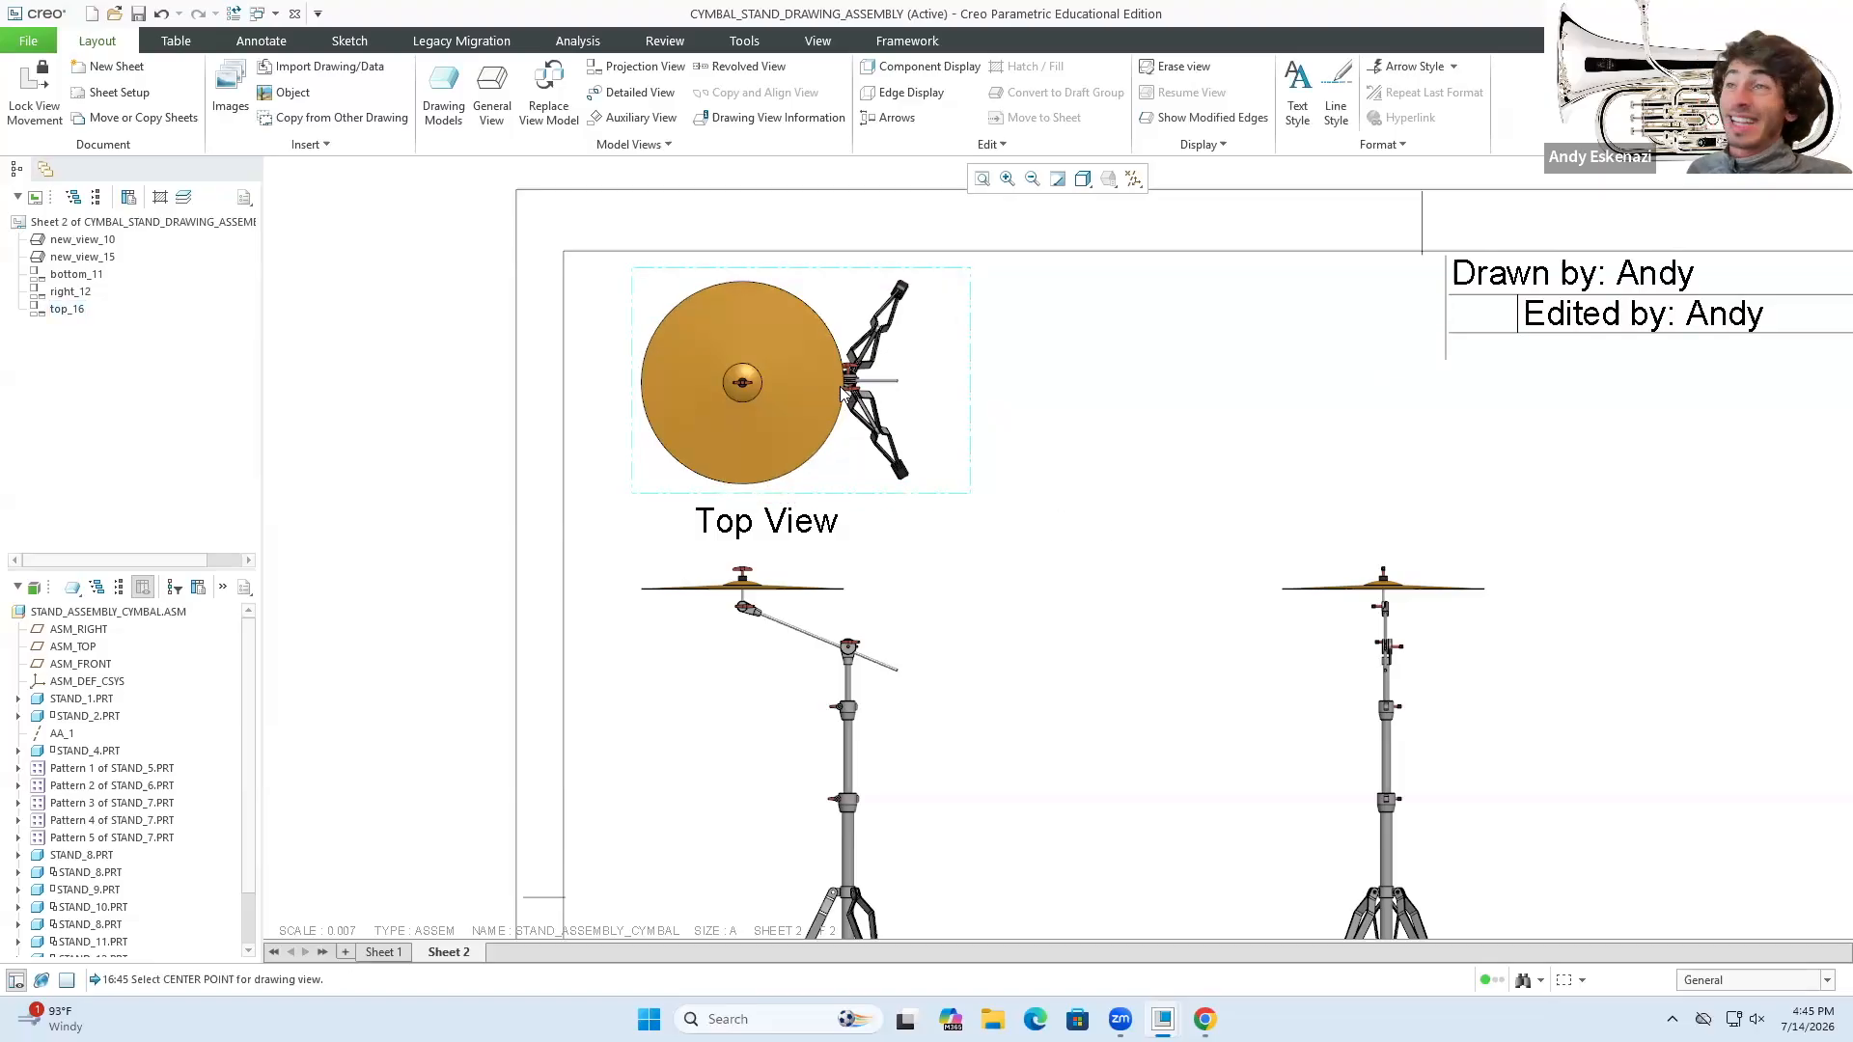
- Move the Side View label up beneath the side view, level with the Front View label
scroll(774, 417, down, 4)
scroll(960, 680, up, 5)
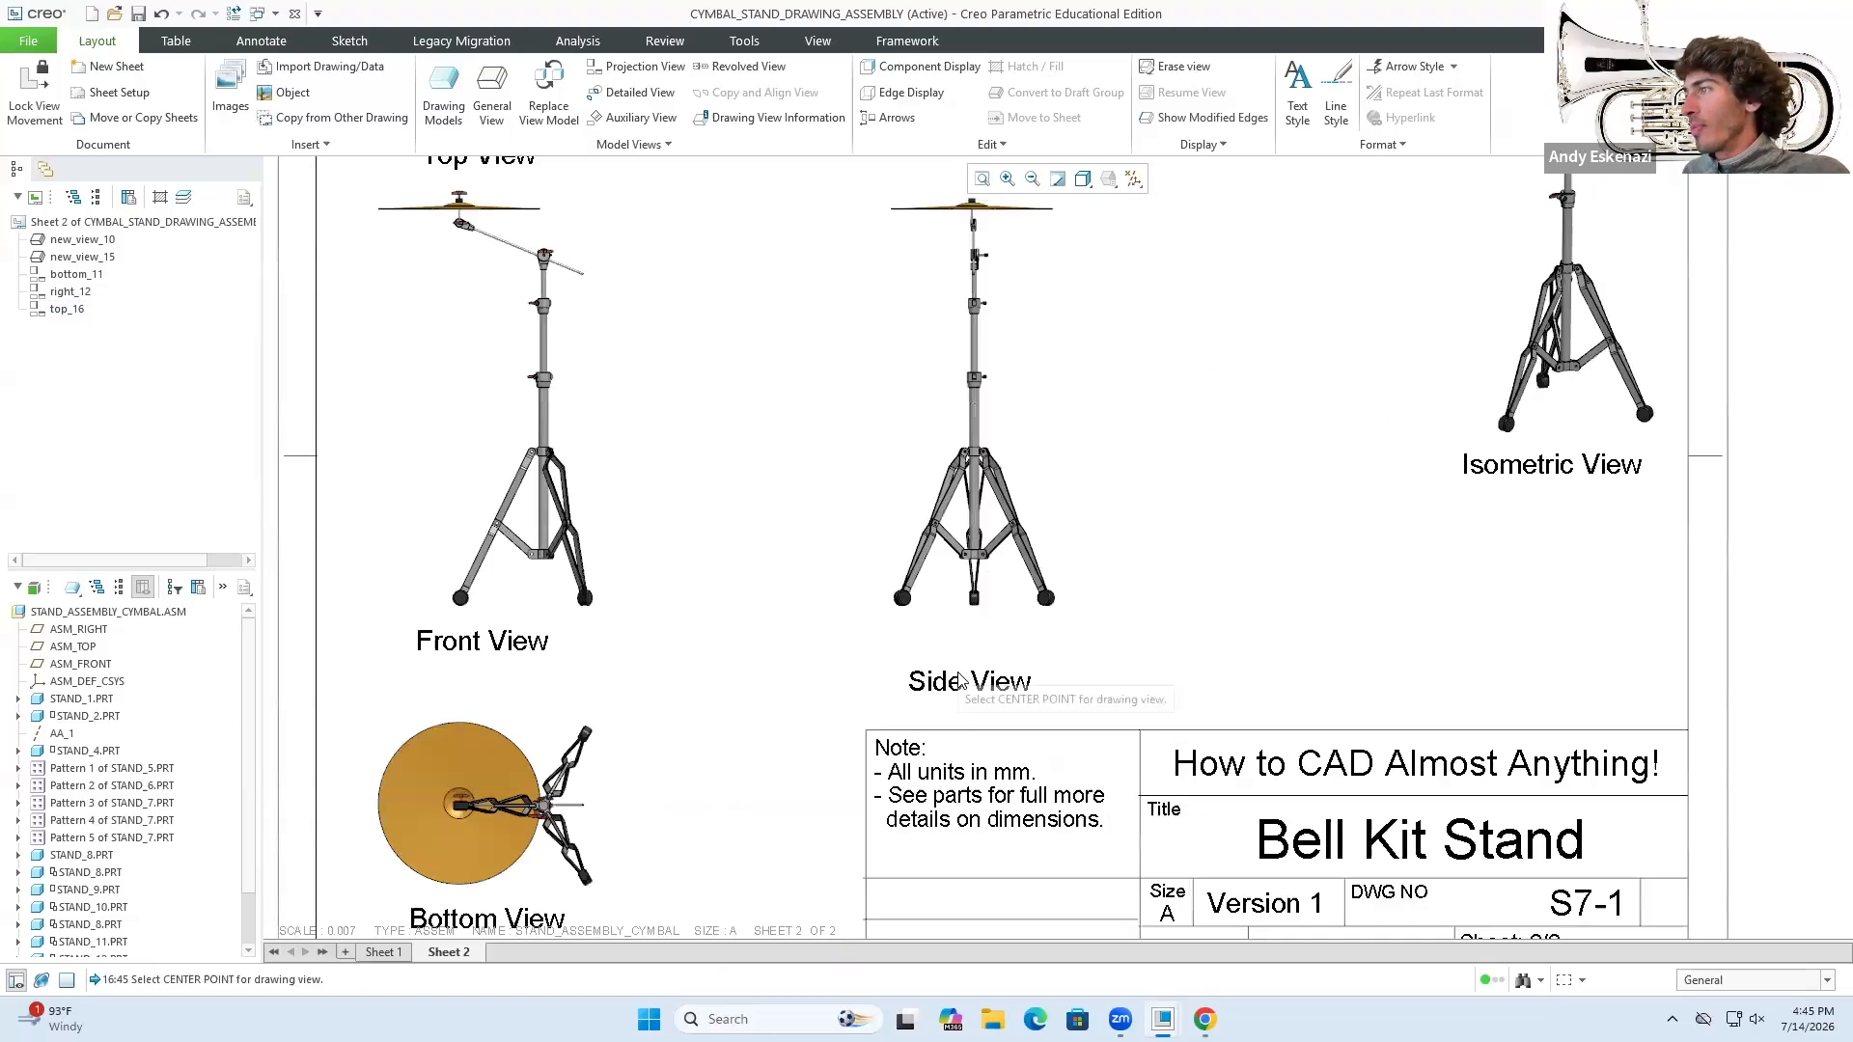
scroll(960, 680, up, 1)
click(960, 680)
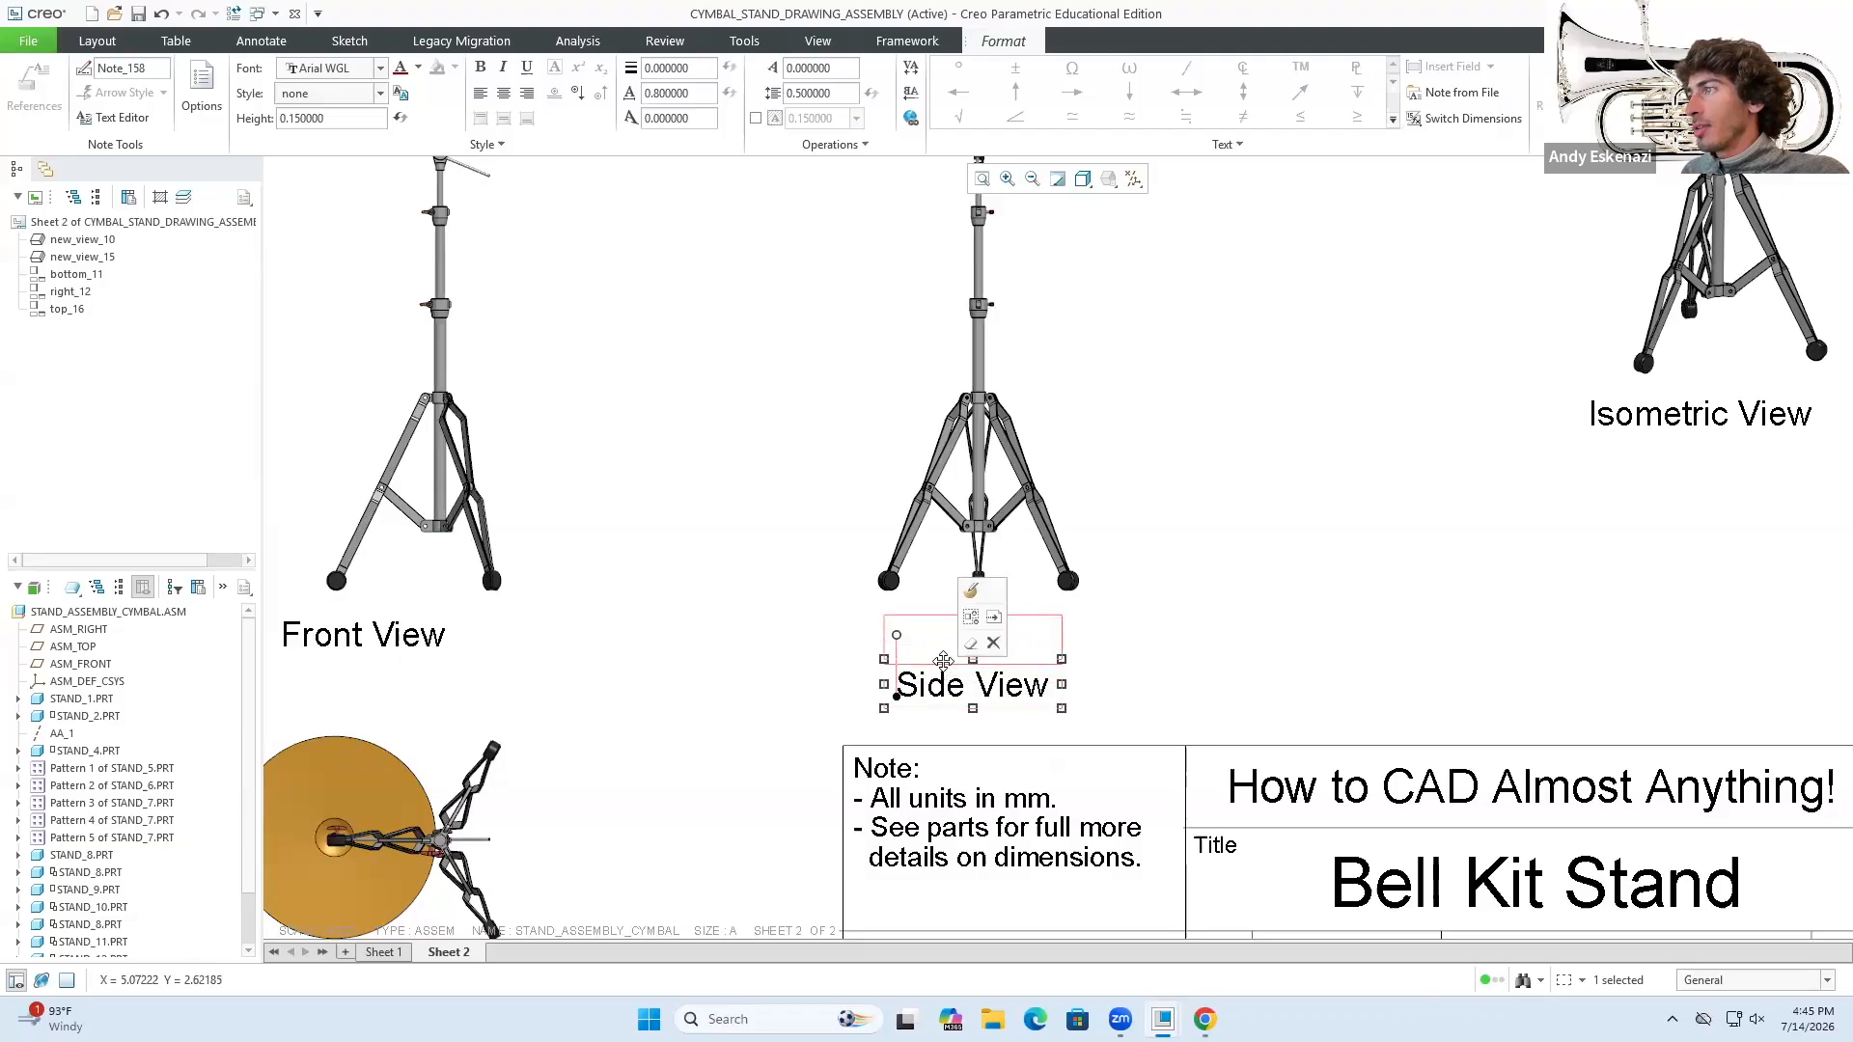
drag(943, 662, 943, 661)
click(794, 666)
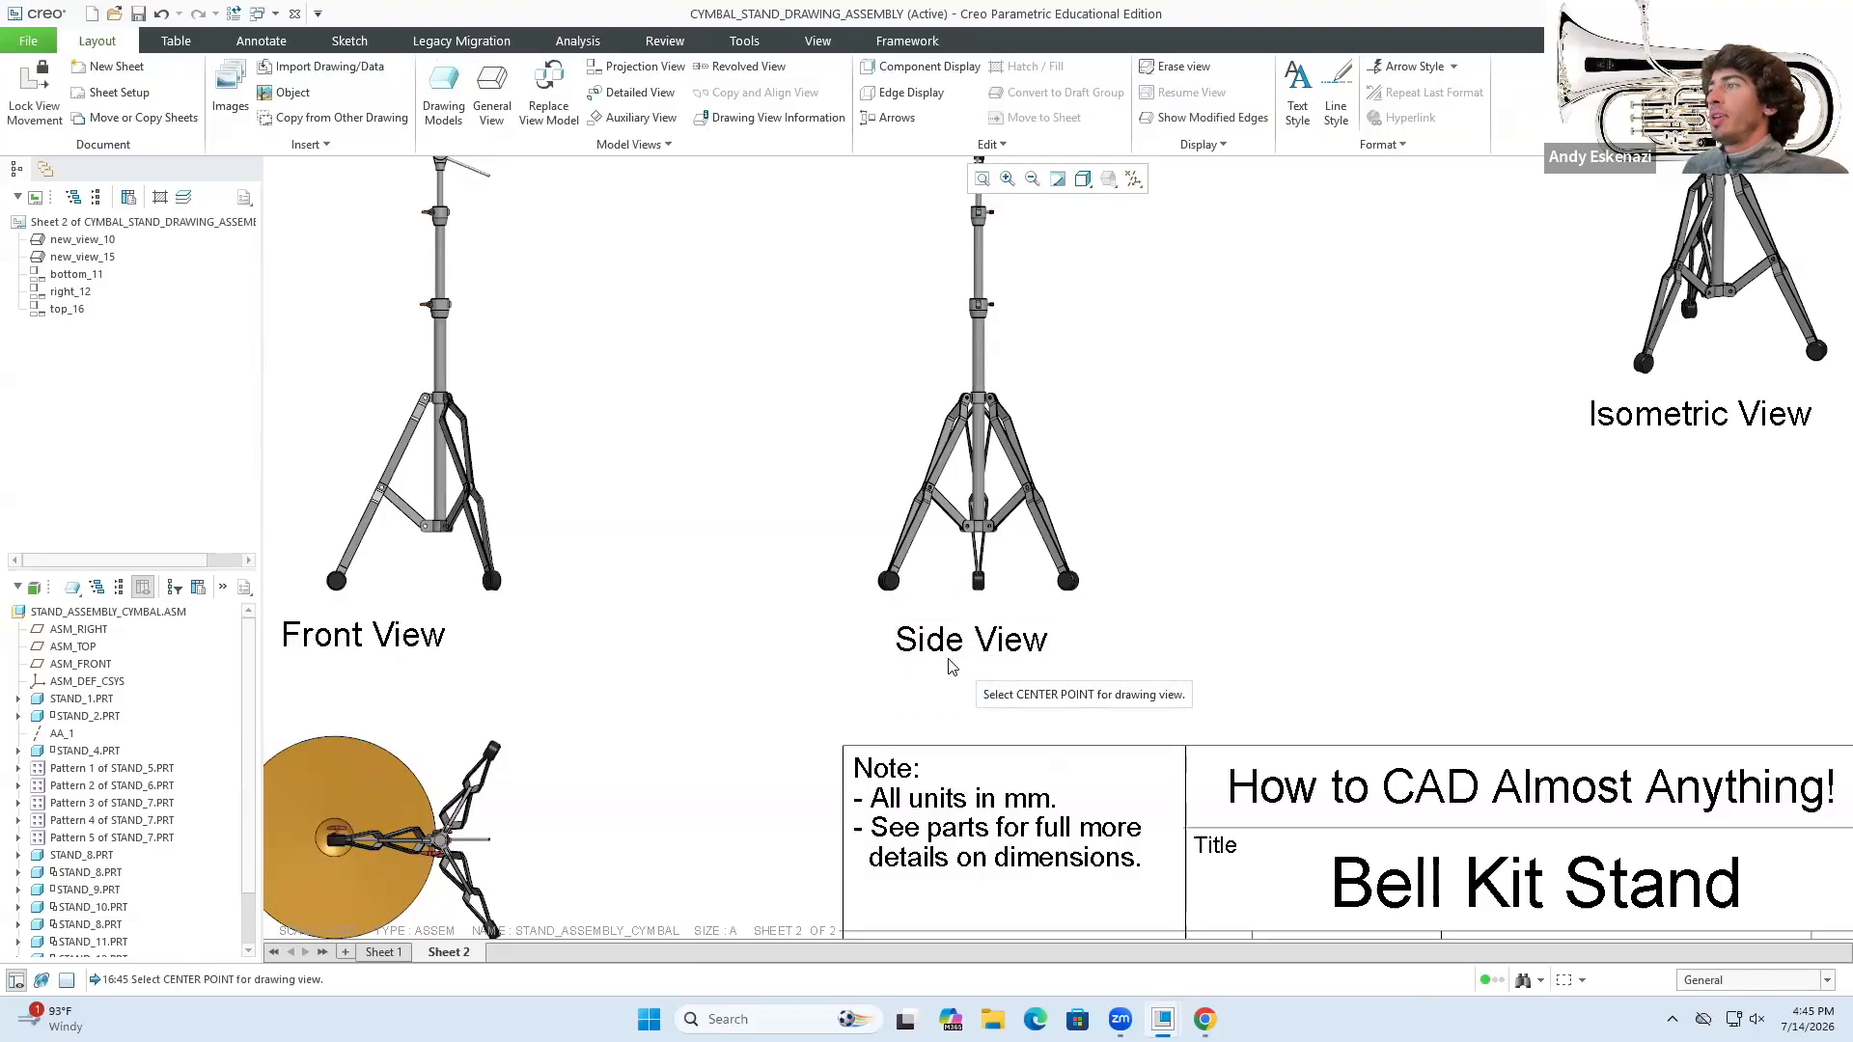
click(912, 662)
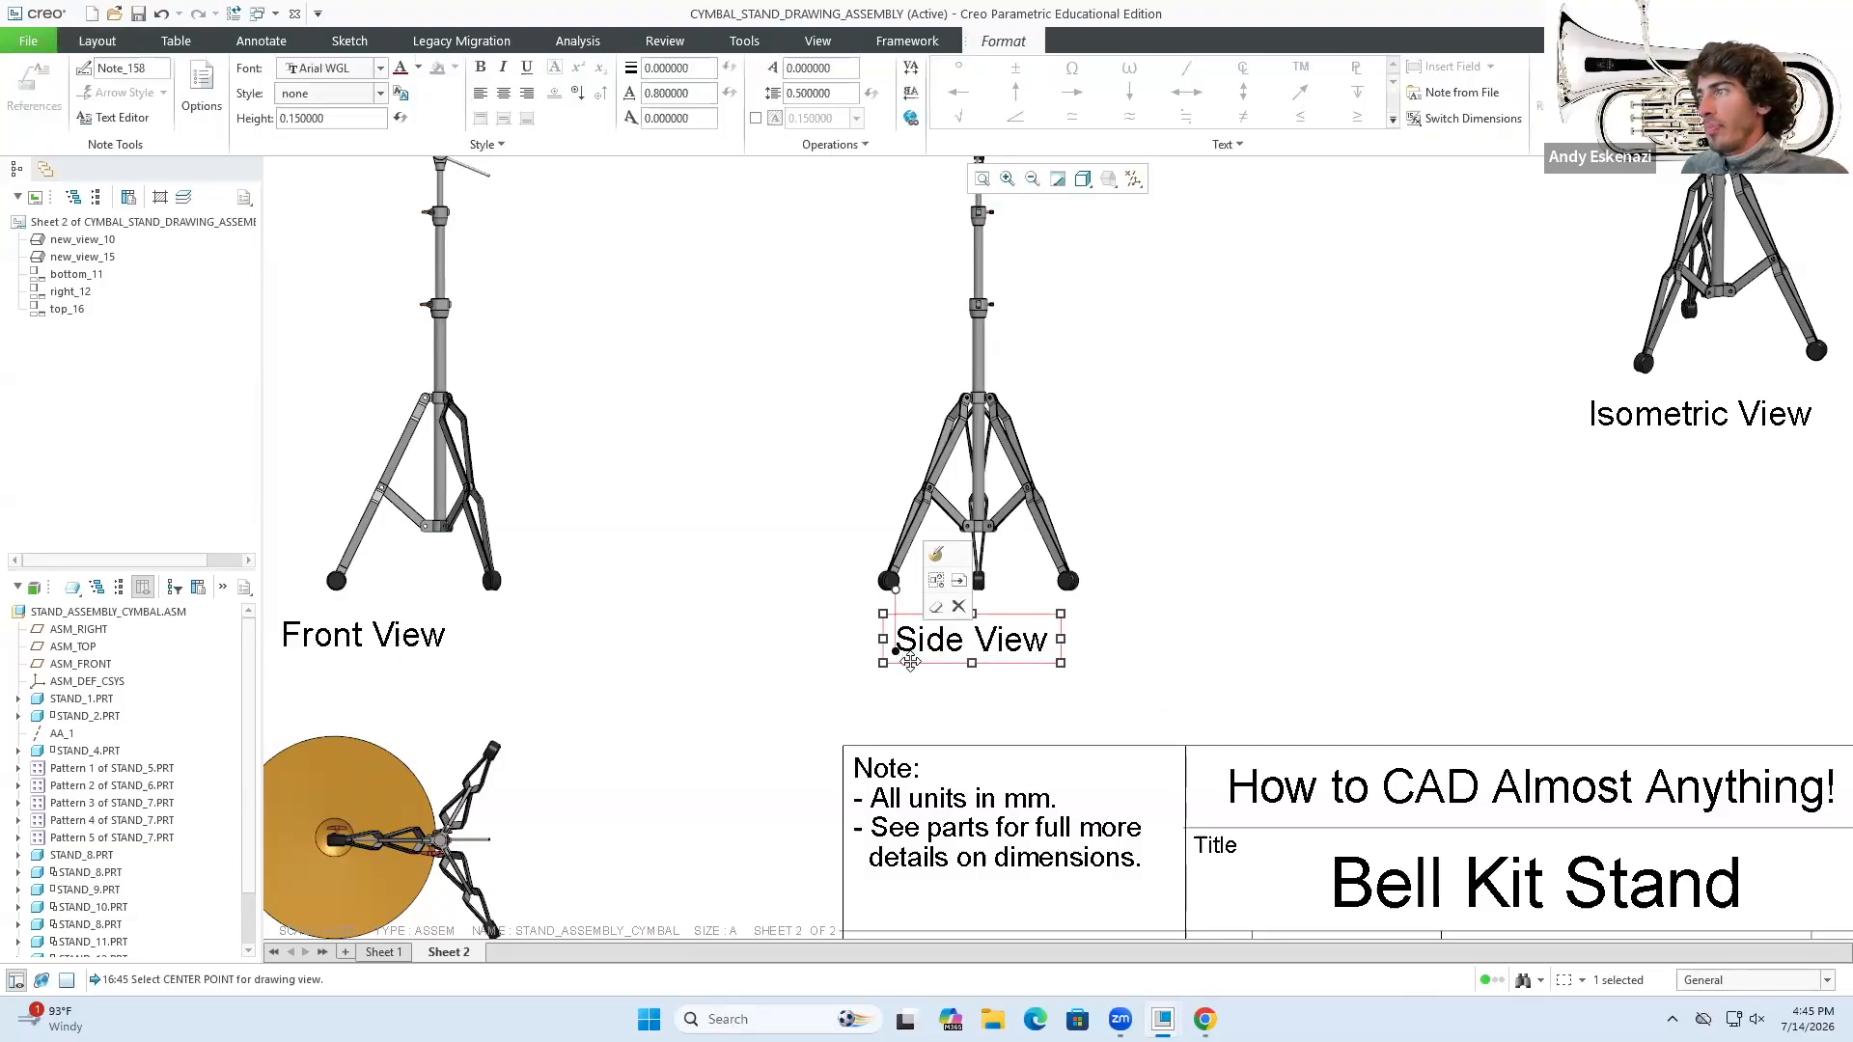
drag(911, 662, 910, 657)
click(832, 662)
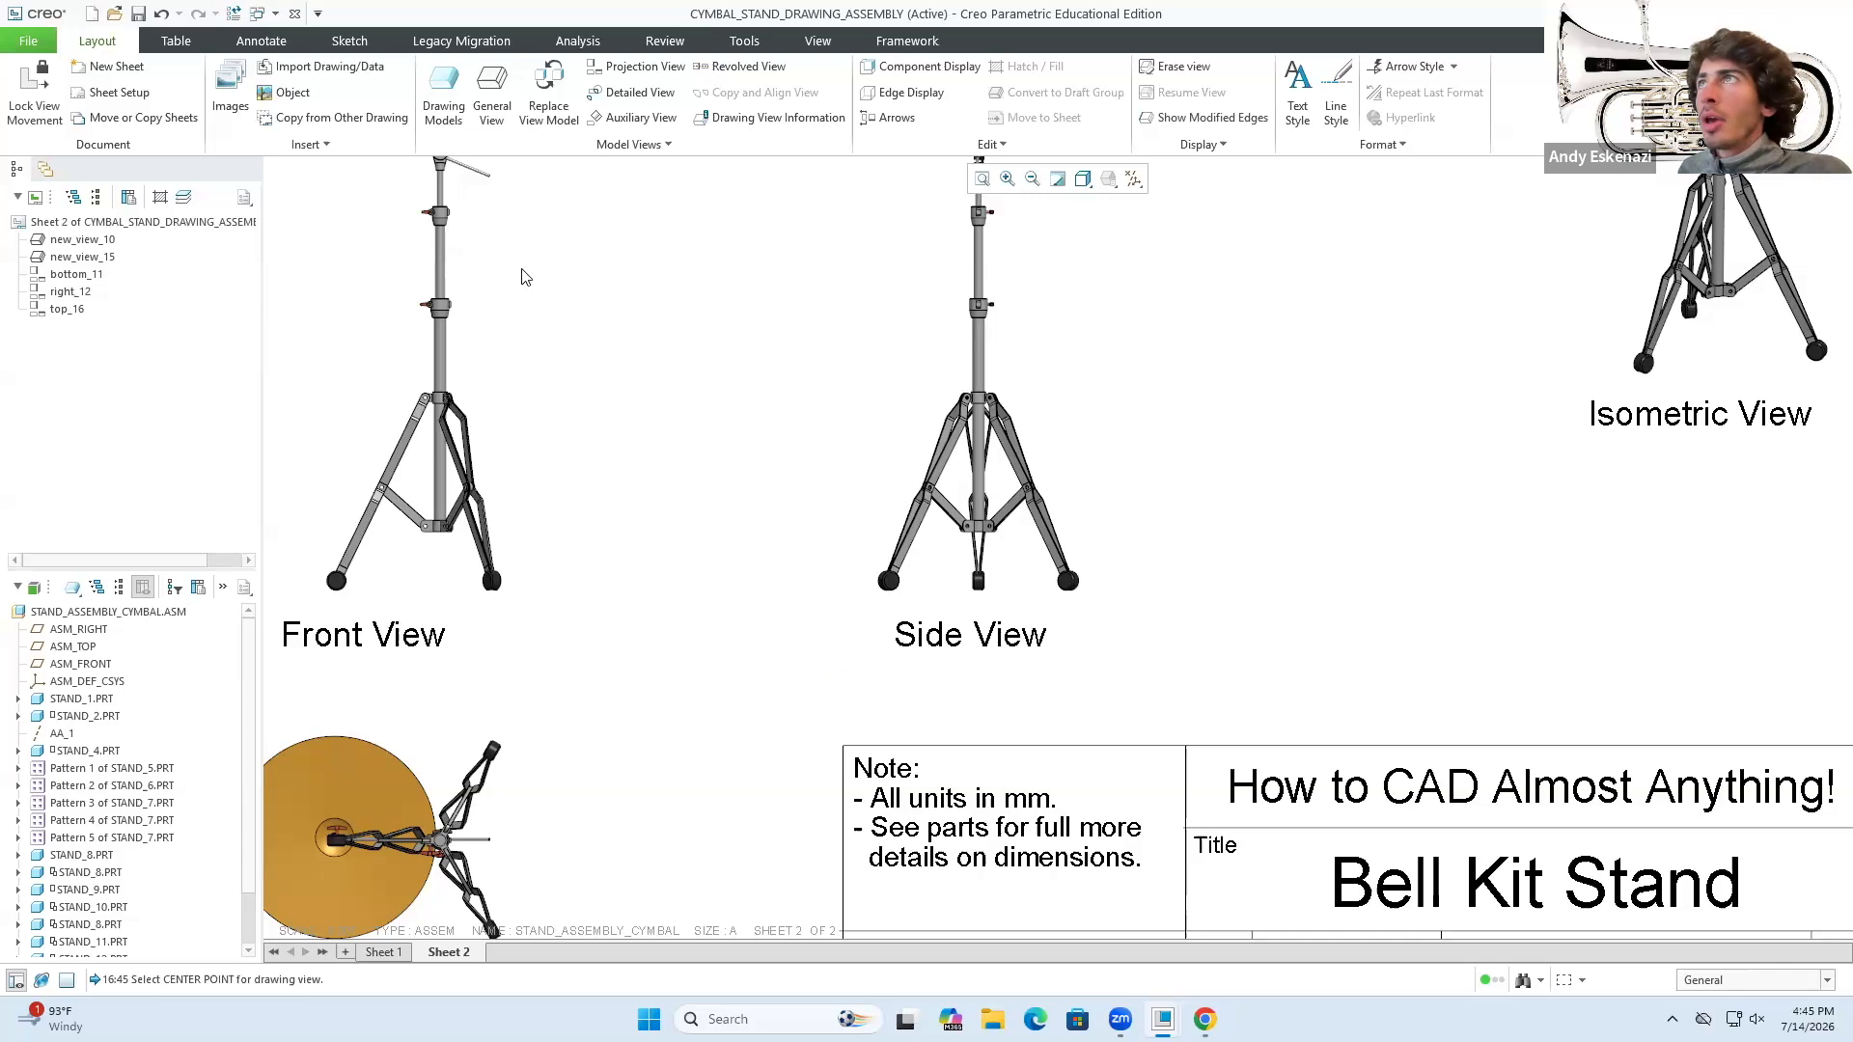
- Dimension the front view's overall height from the top wing nut to the foot's underside, placing it between the front and side views
click(262, 41)
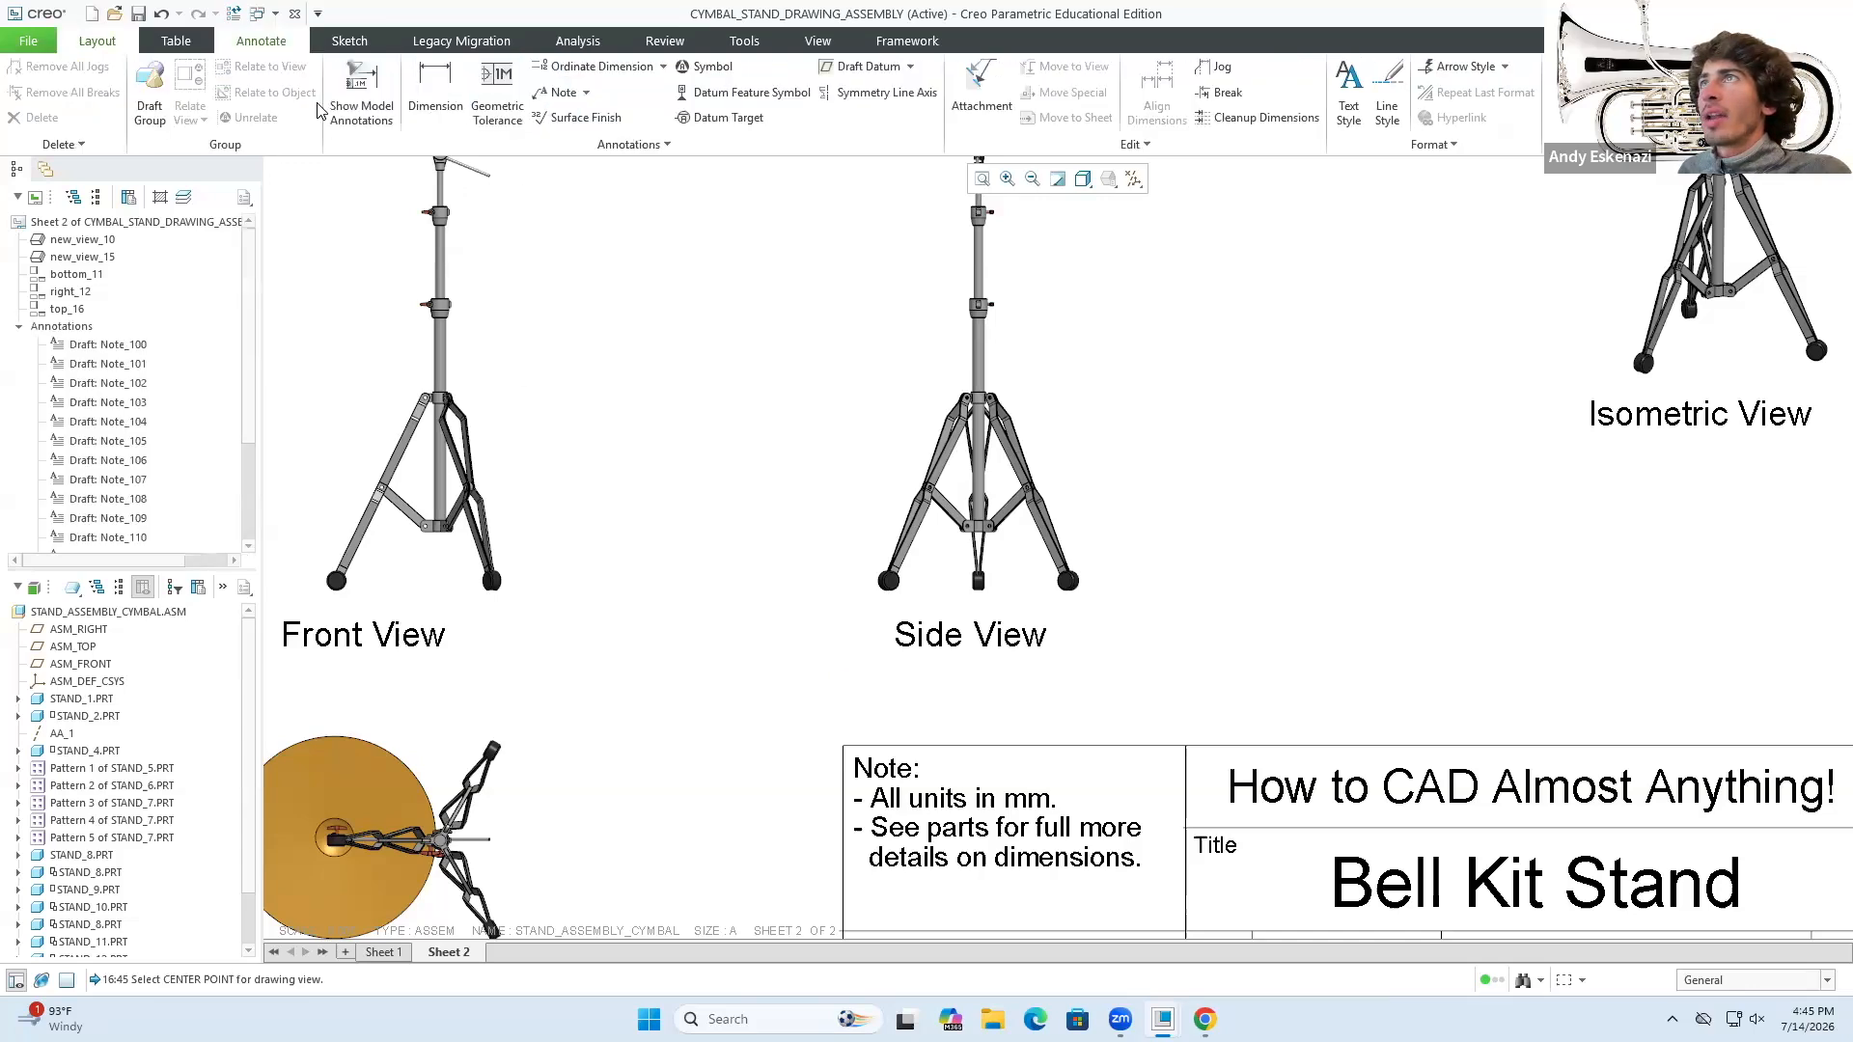
click(440, 85)
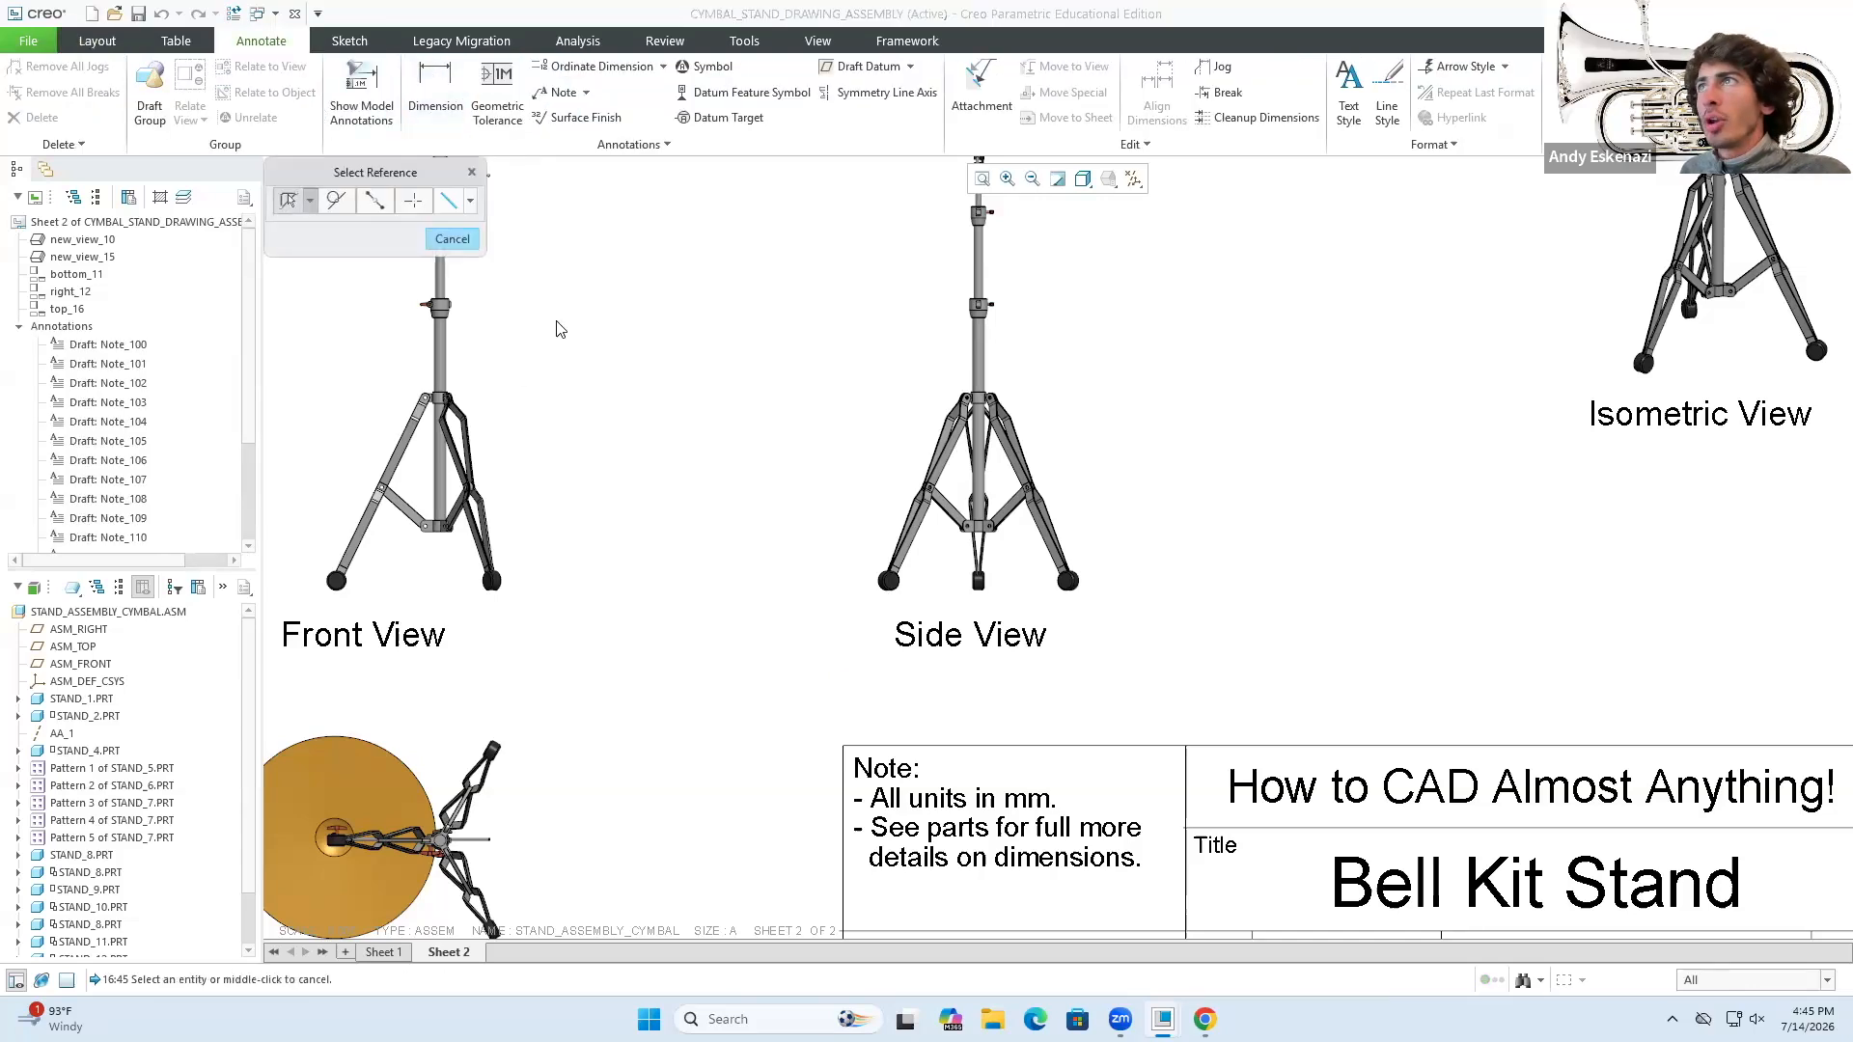
scroll(868, 664, down, 5)
scroll(666, 429, up, 12)
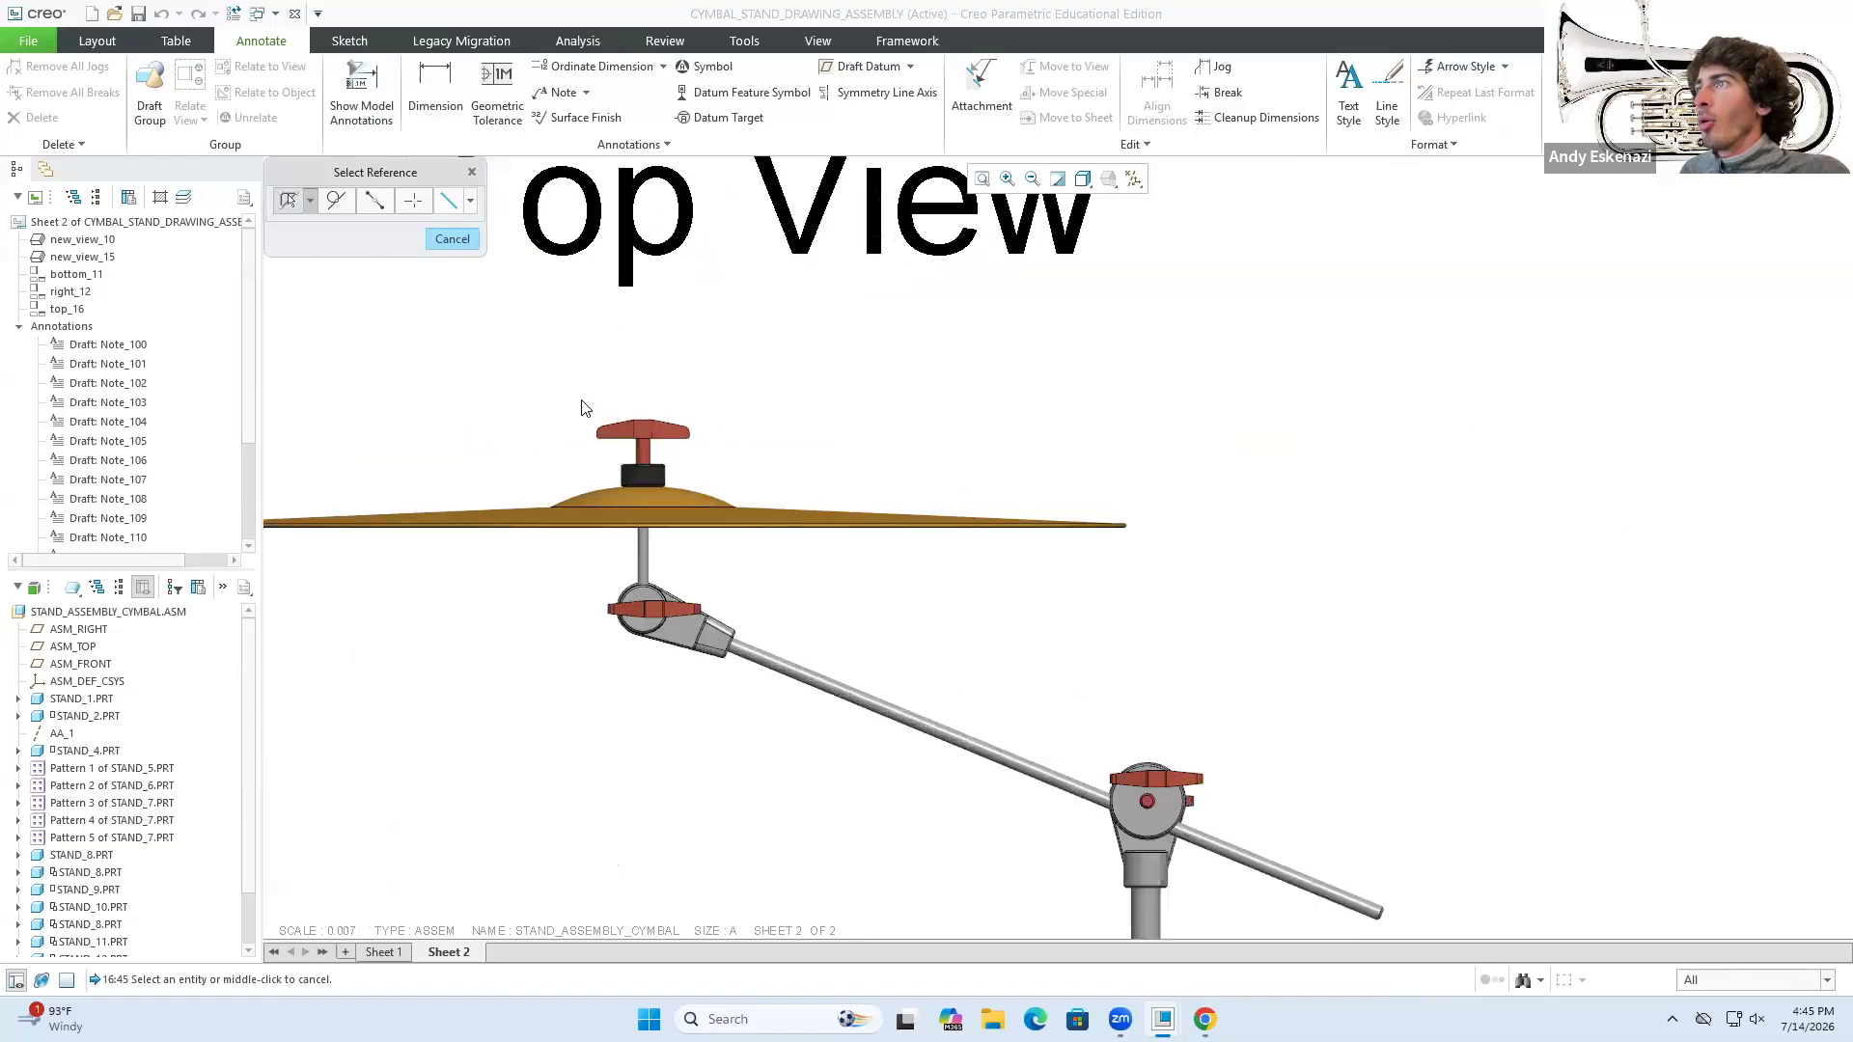
scroll(676, 425, up, 2)
click(710, 436)
scroll(819, 384, down, 4)
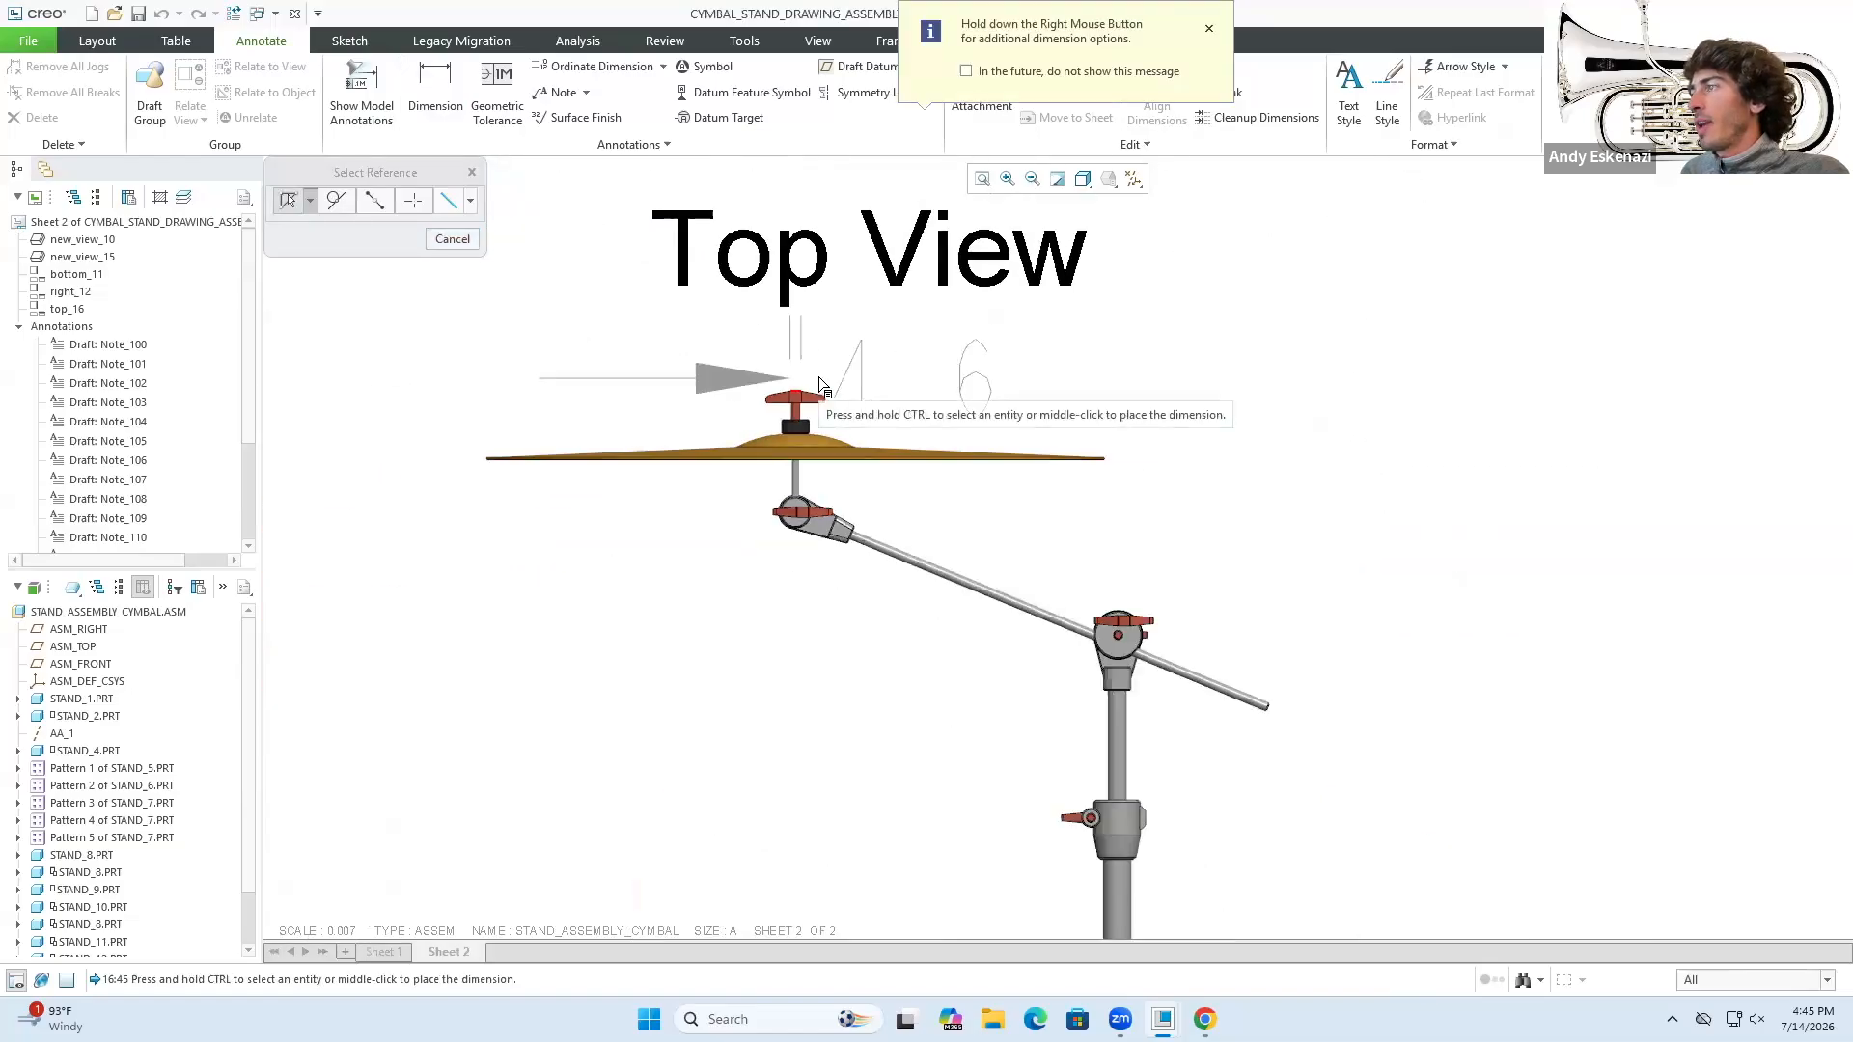
scroll(820, 384, down, 5)
scroll(888, 704, up, 10)
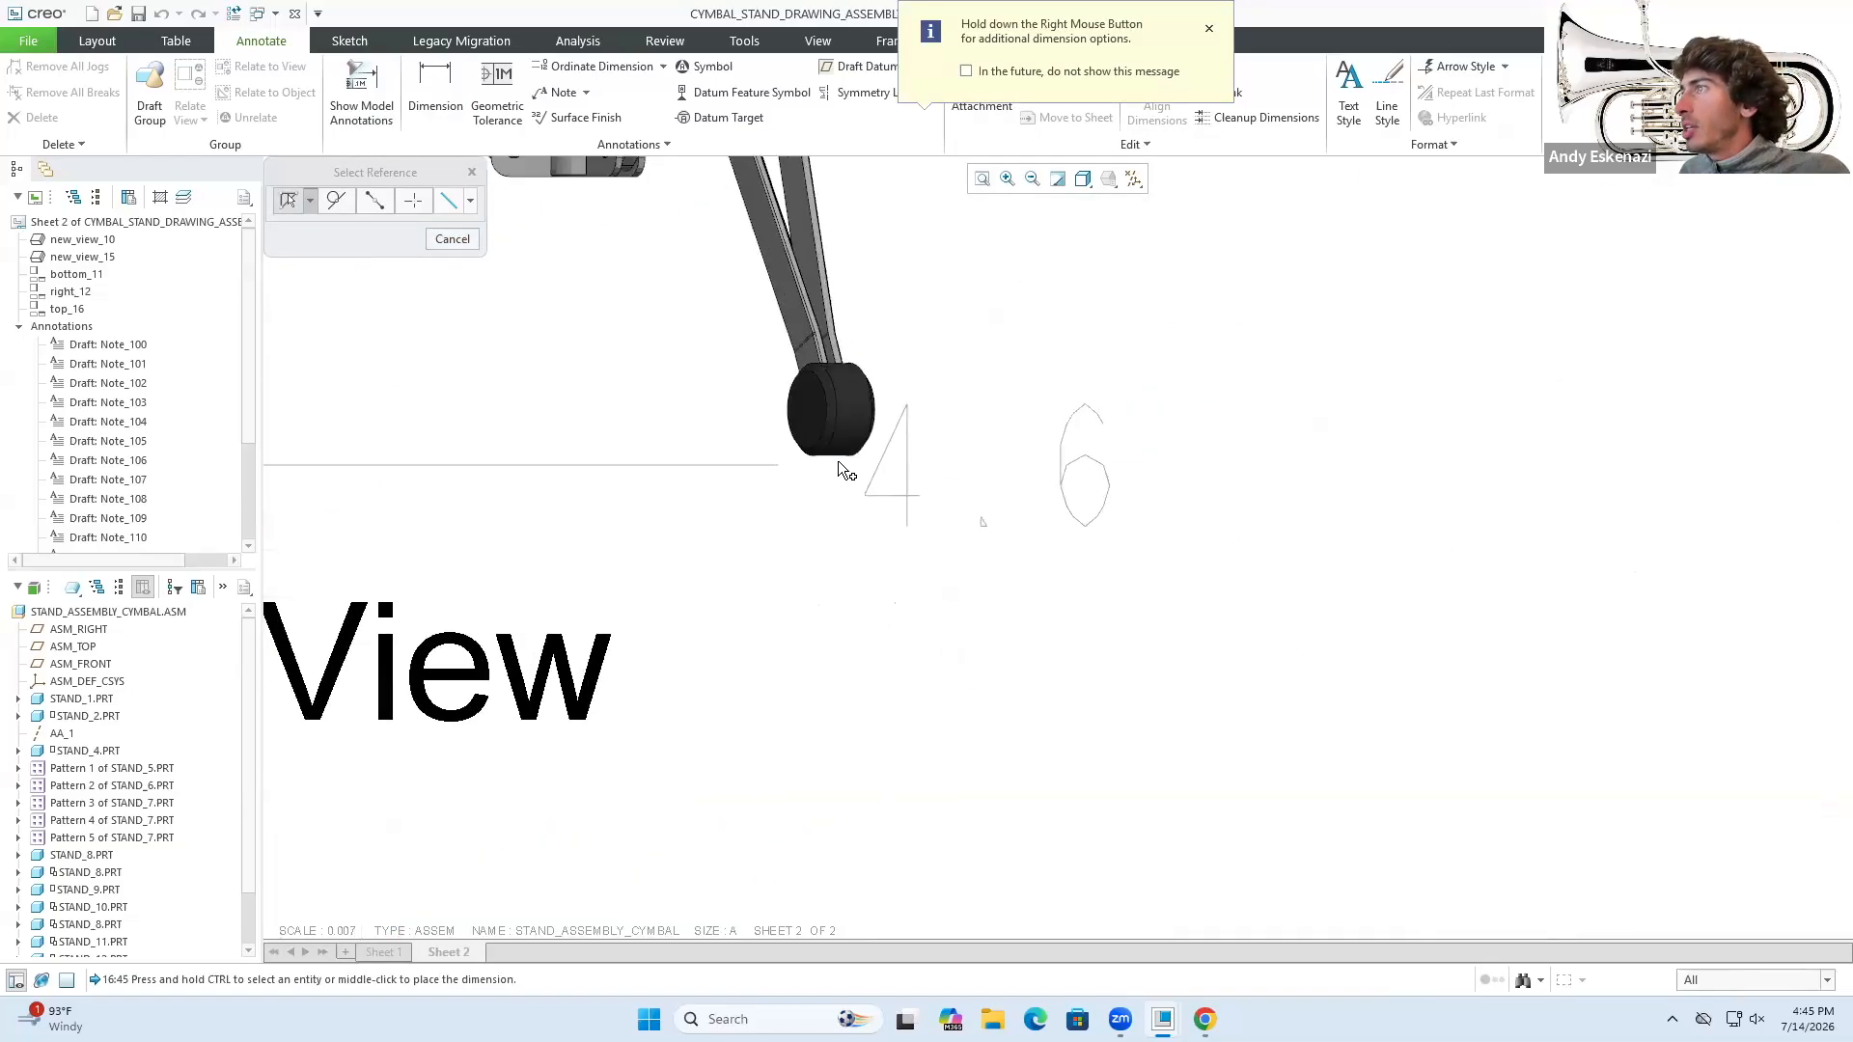
scroll(917, 538, down, 3)
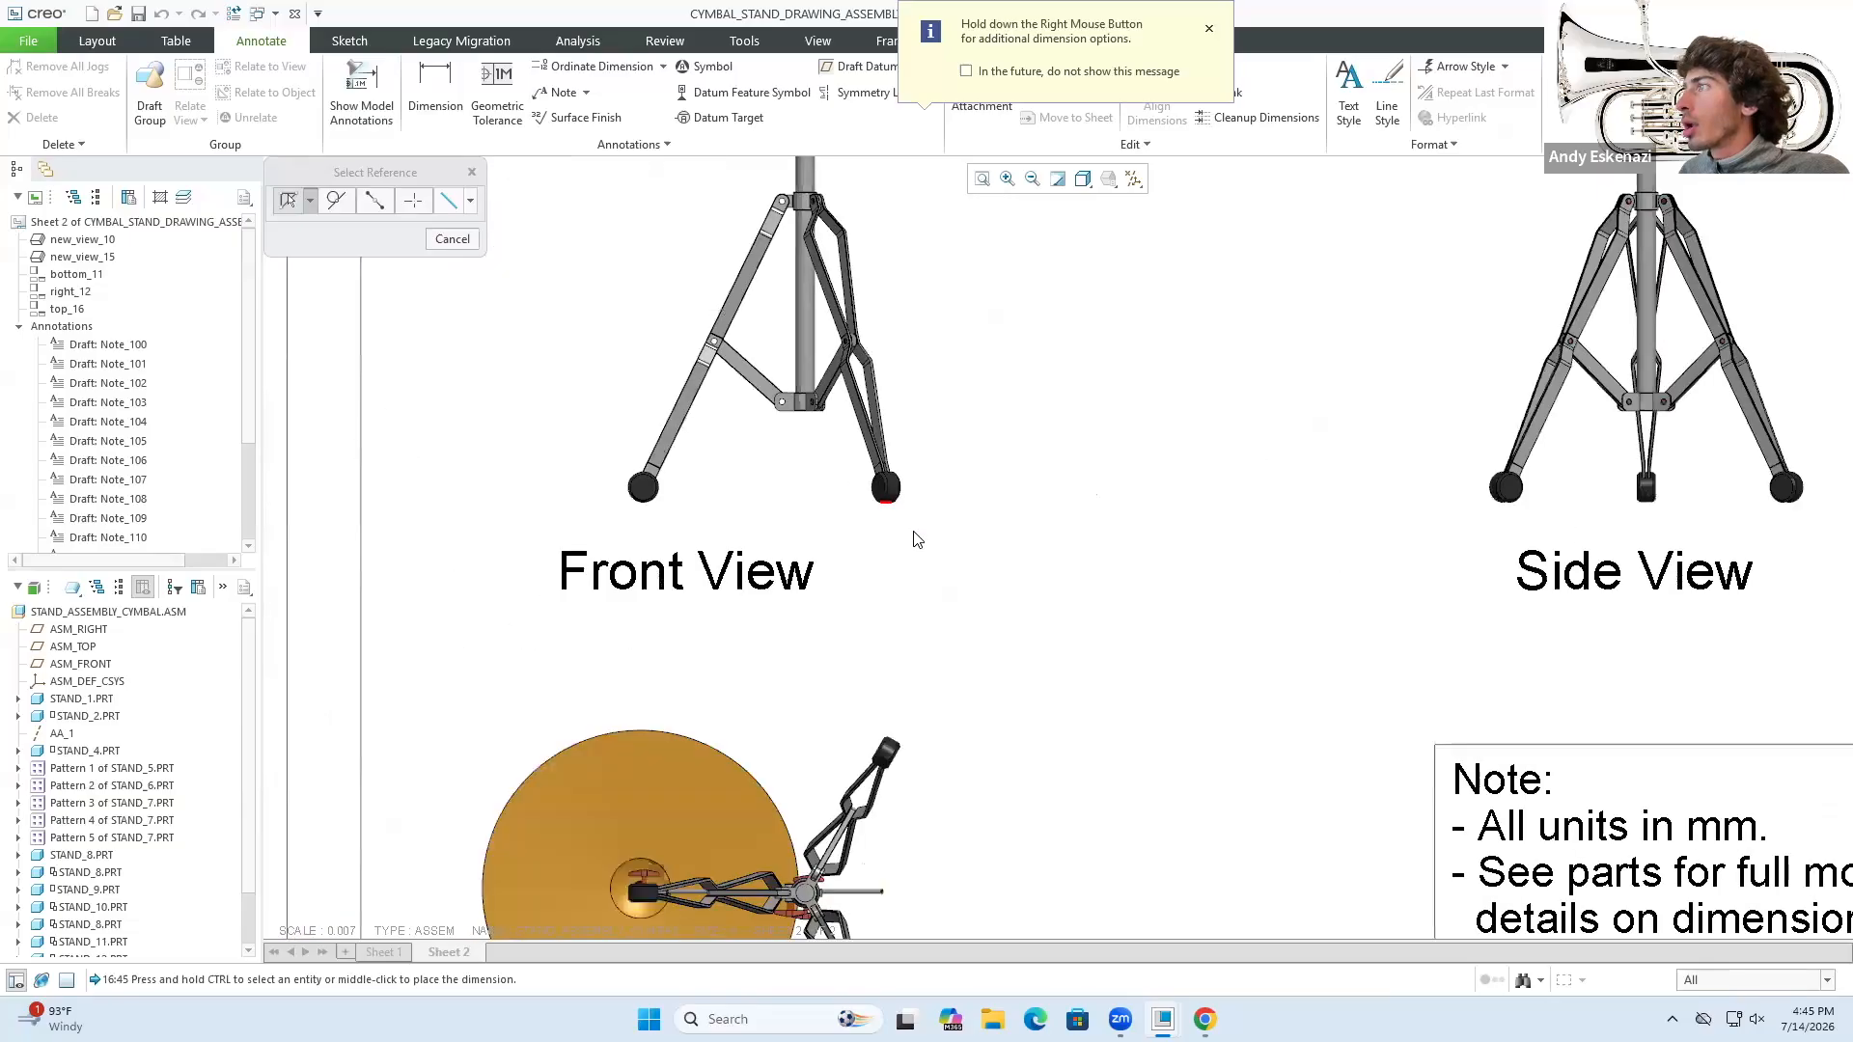
scroll(917, 539, down, 3)
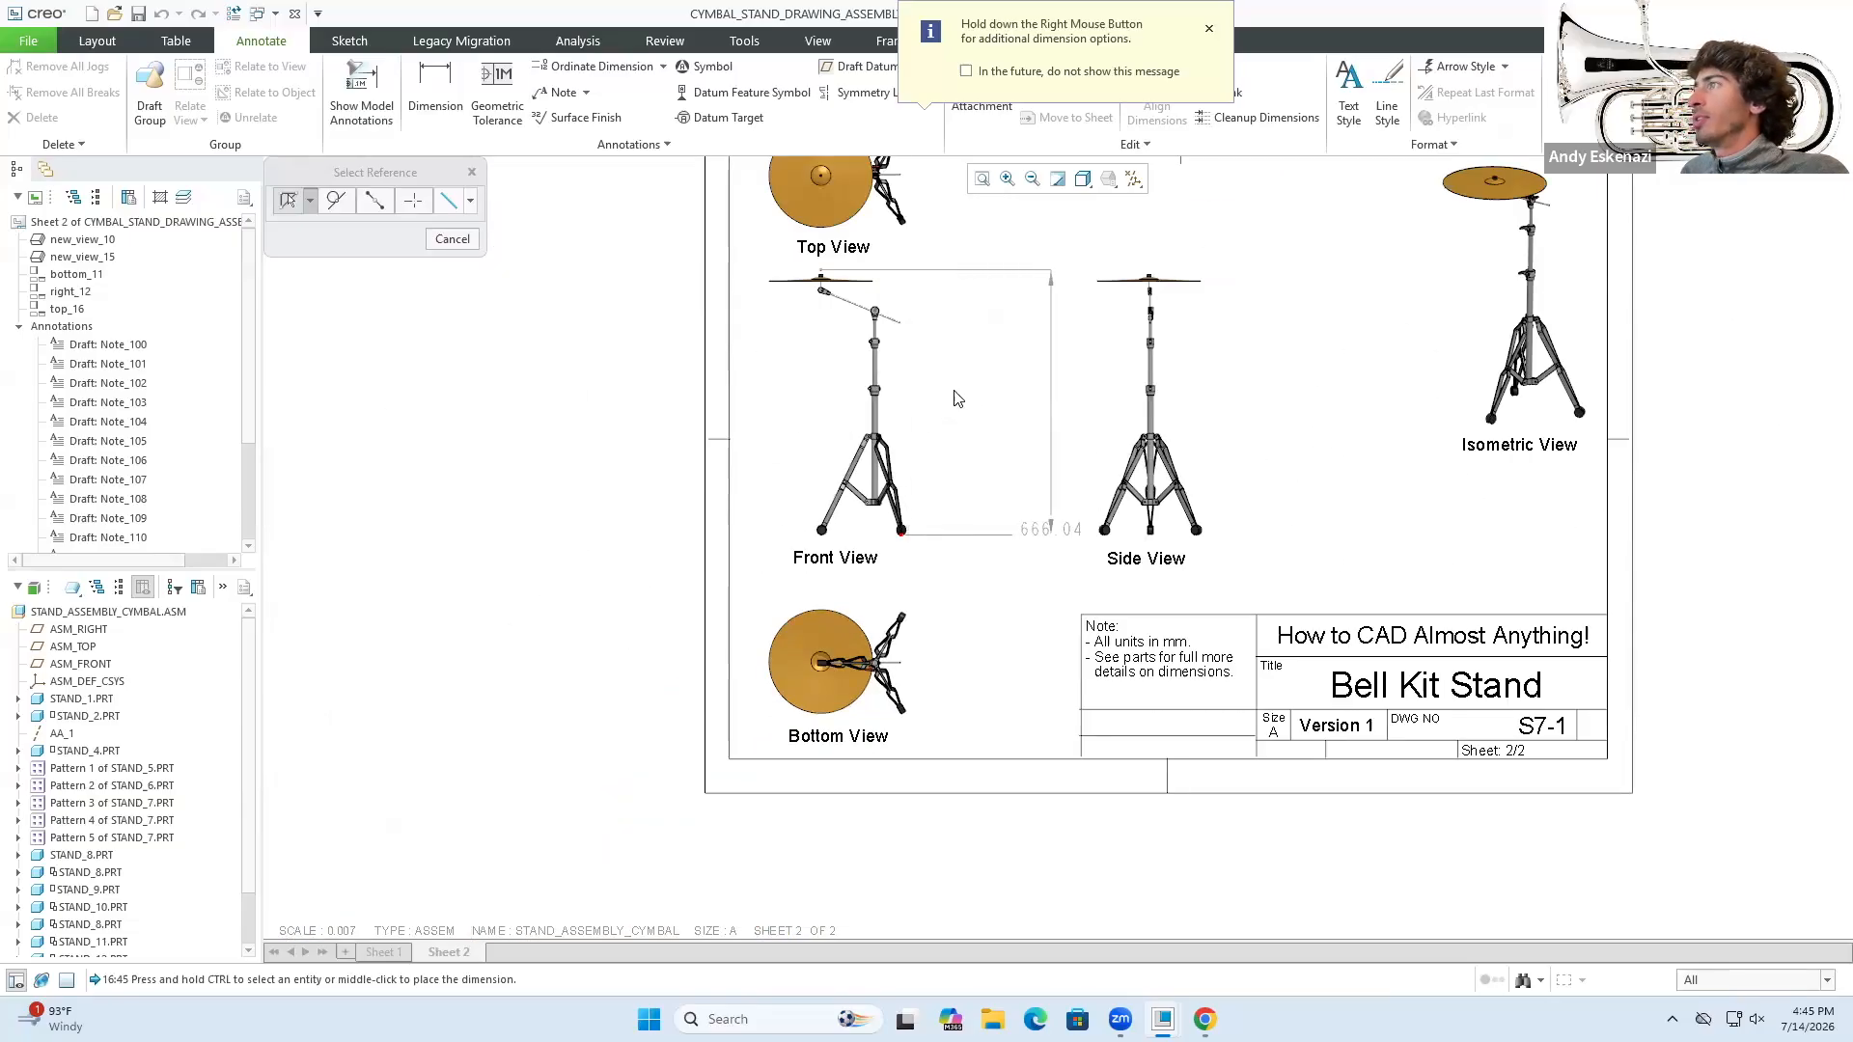
middle_click(960, 413)
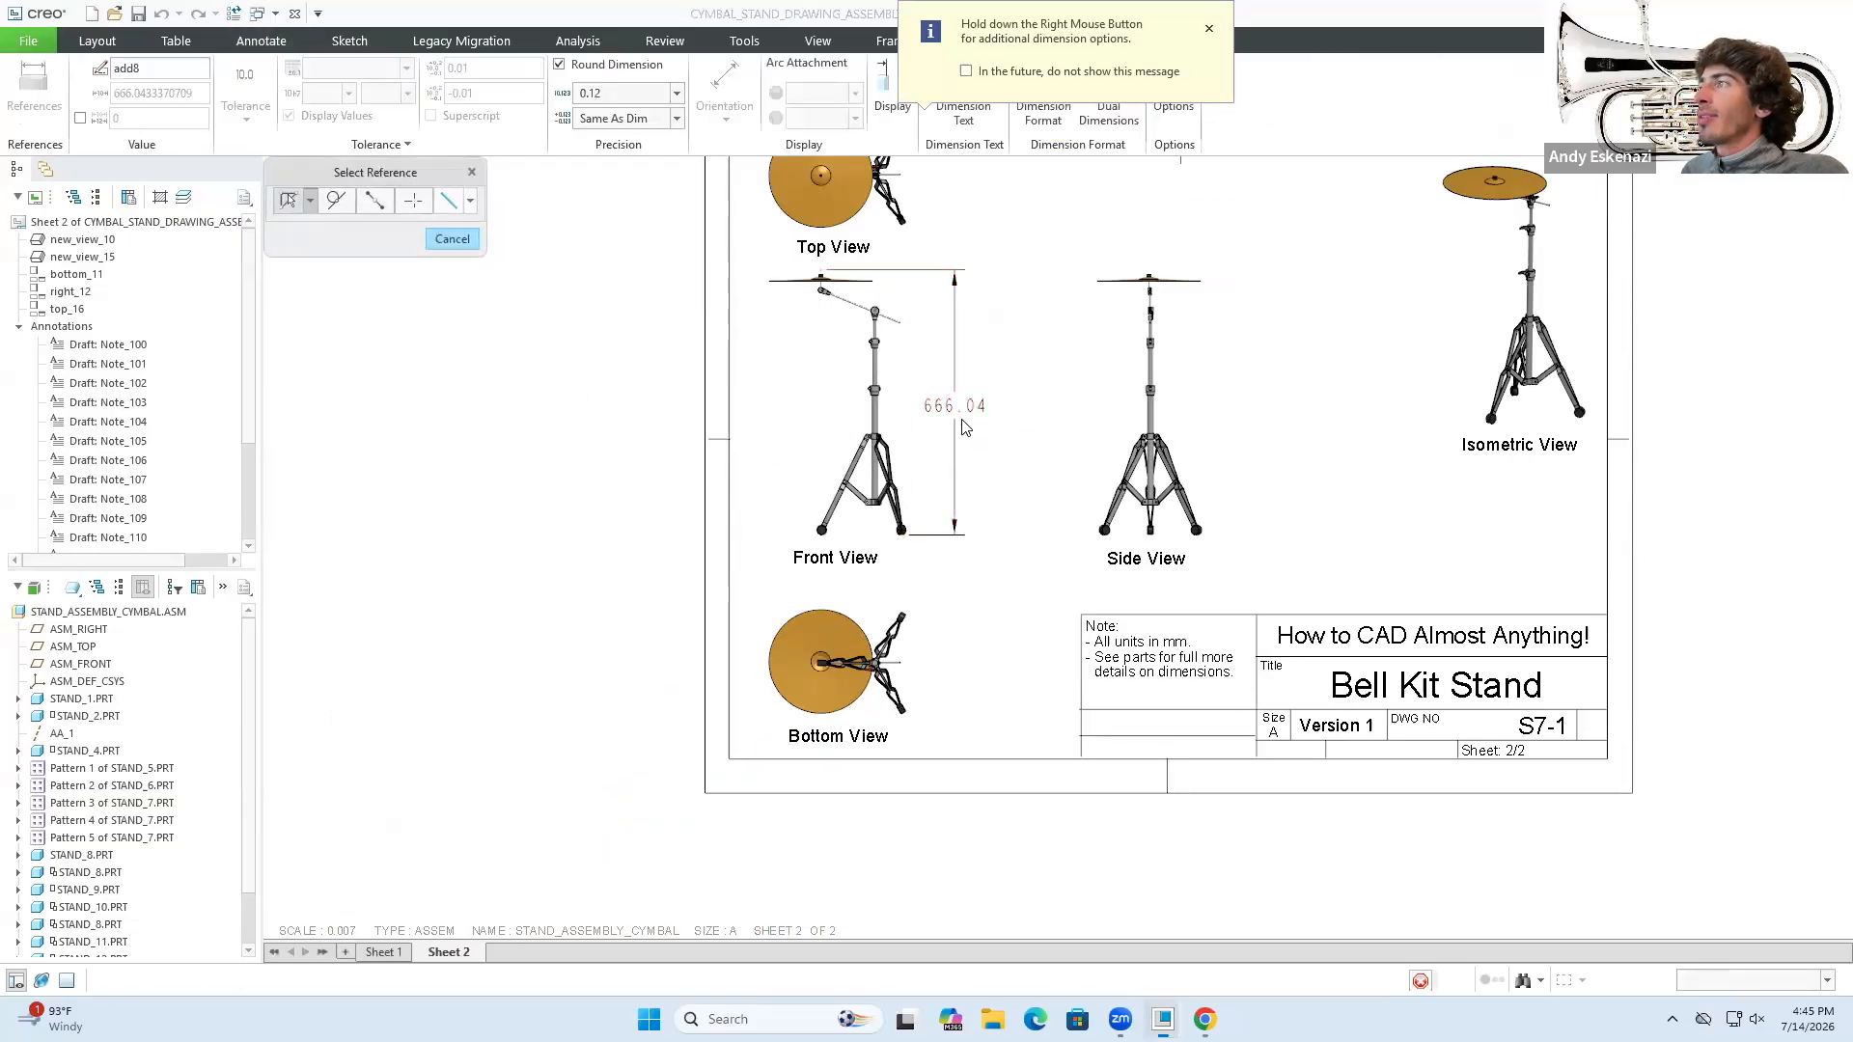
middle_click(963, 427)
- Examine the front view's height dimension and the bottom view to judge which overall sizes still need dimensioning
scroll(951, 420, up, 3)
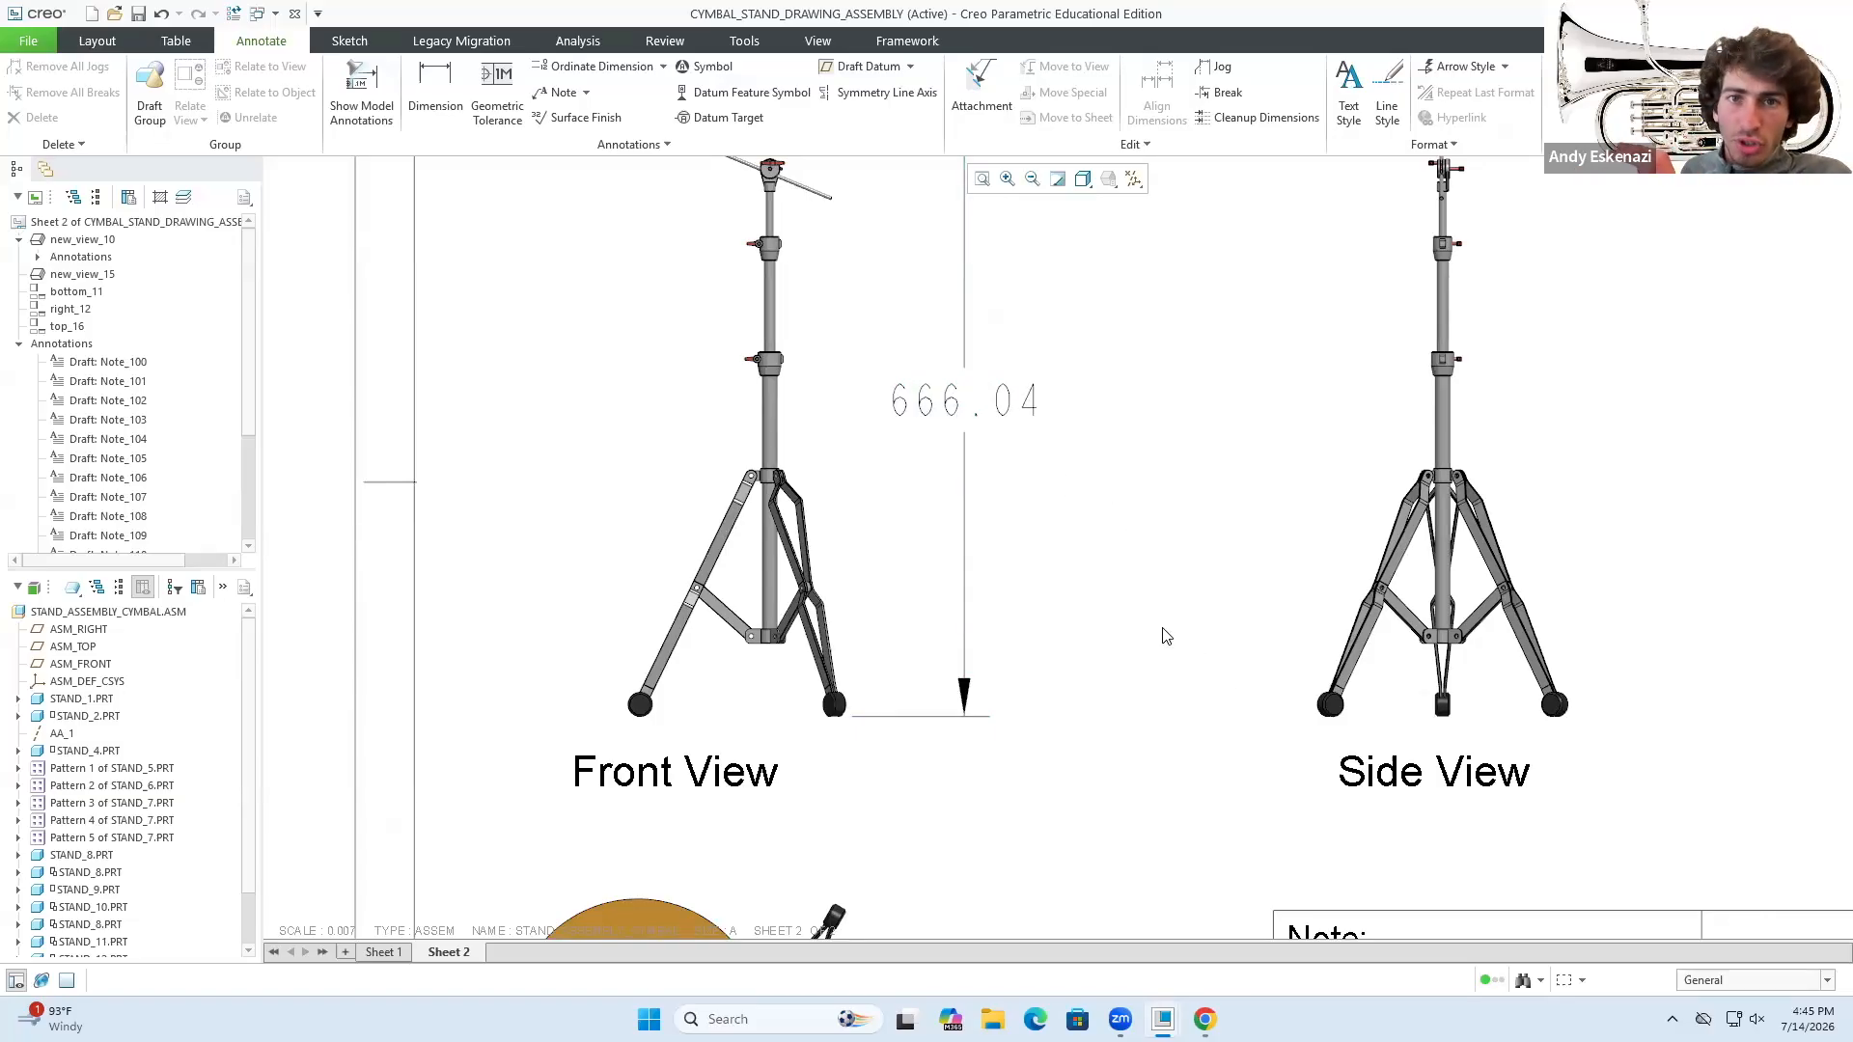
scroll(1073, 762, down, 3)
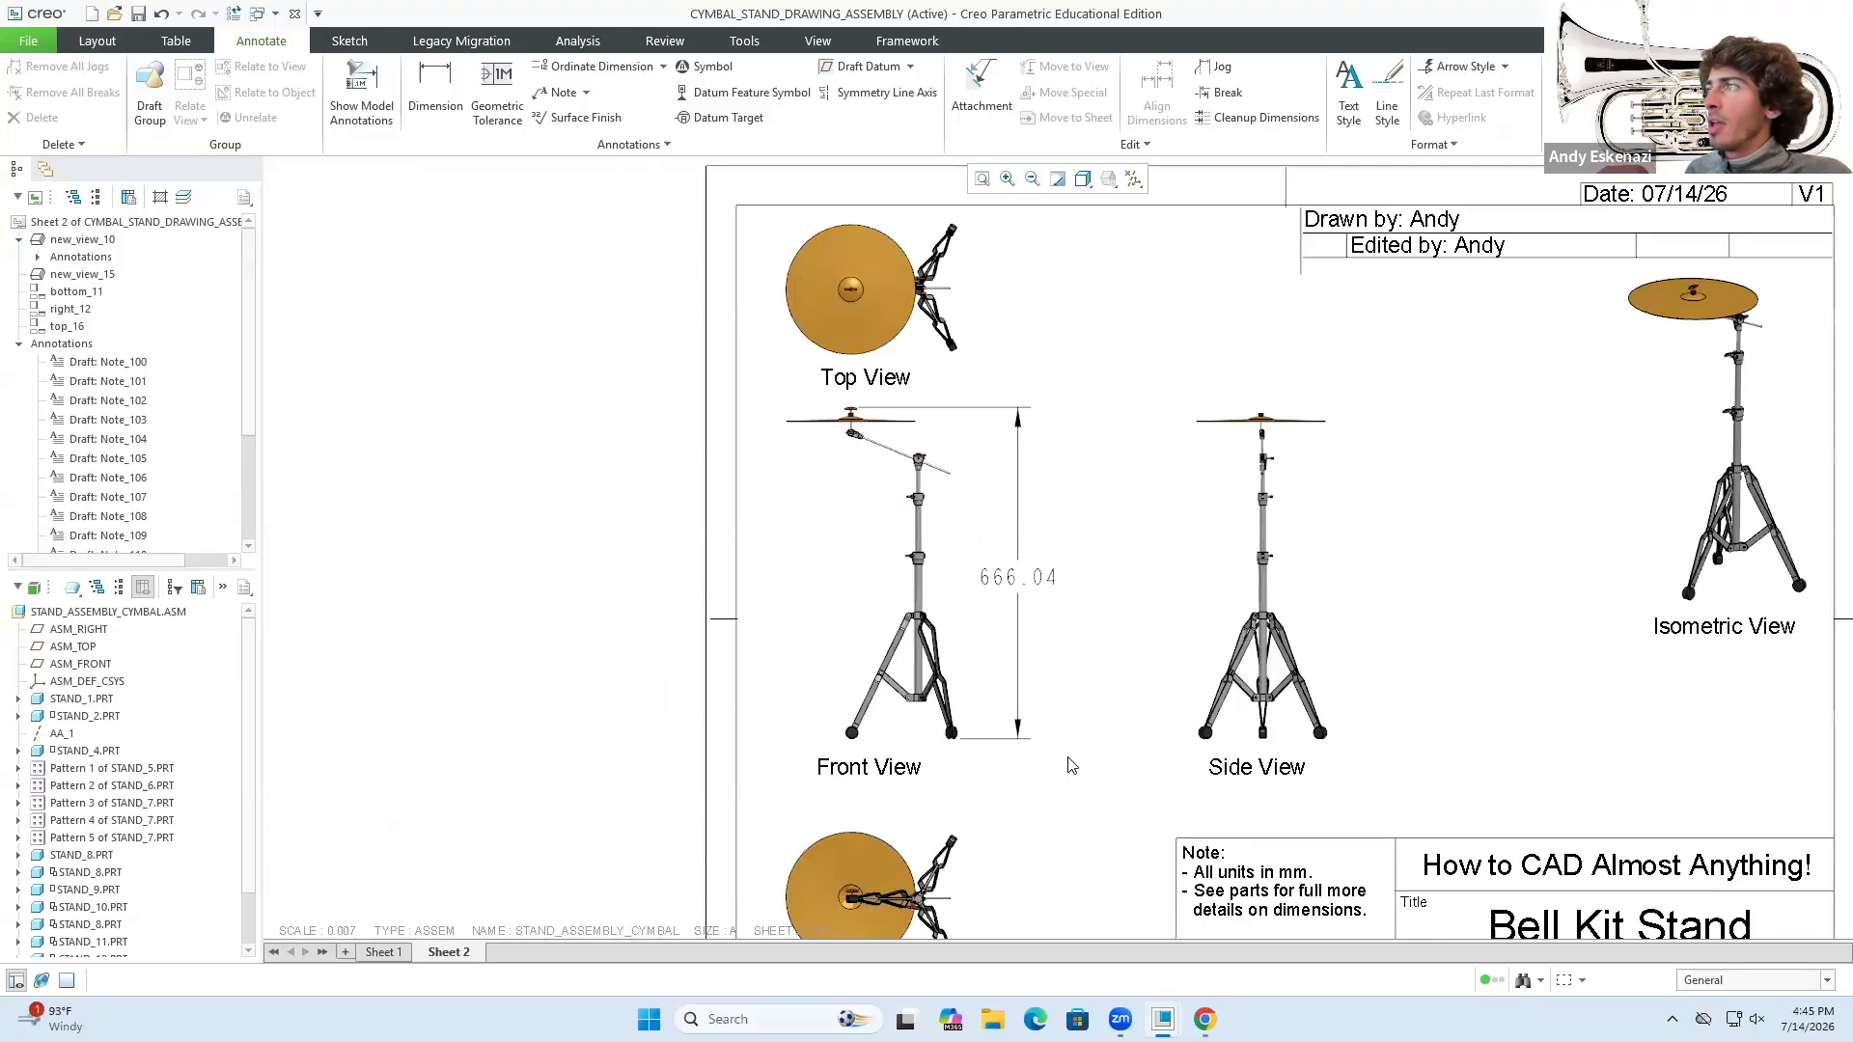
scroll(1031, 584, up, 4)
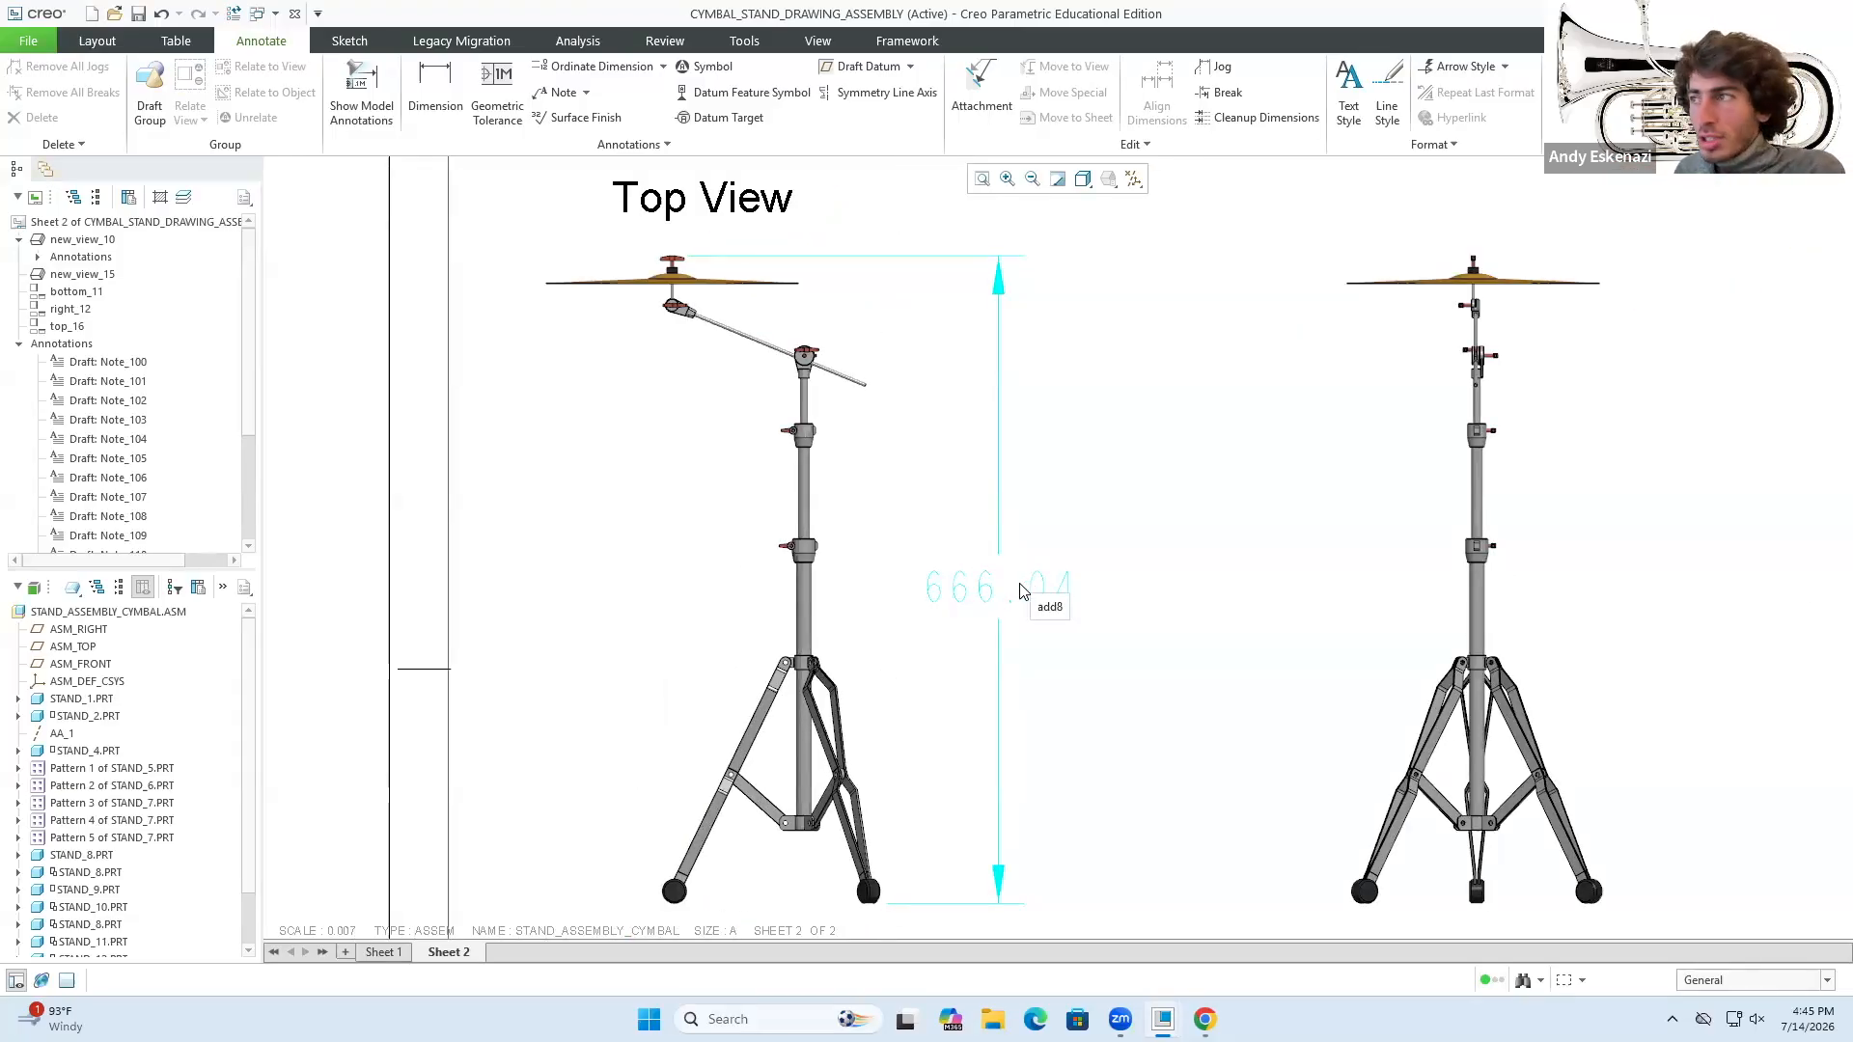
scroll(1013, 584, down, 1)
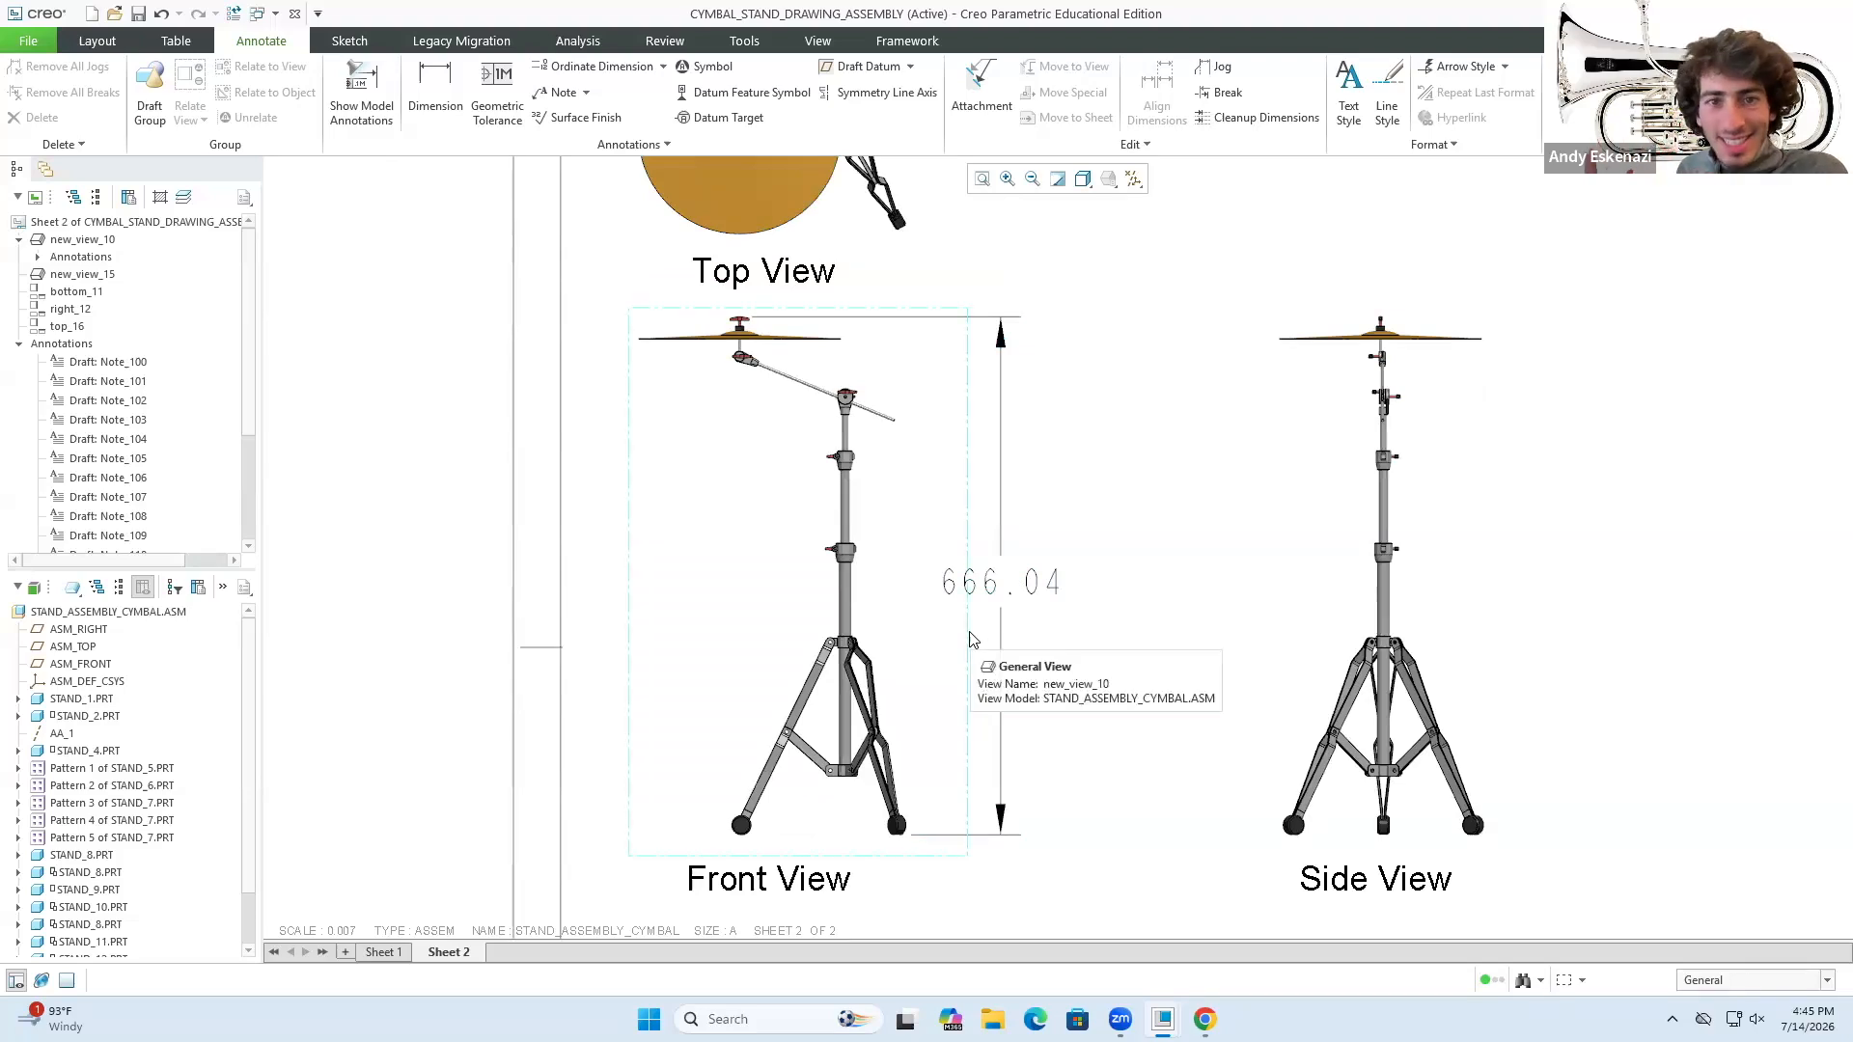
scroll(965, 662, down, 2)
scroll(769, 299, up, 1)
scroll(776, 337, down, 3)
scroll(806, 827, up, 2)
scroll(733, 643, up, 1)
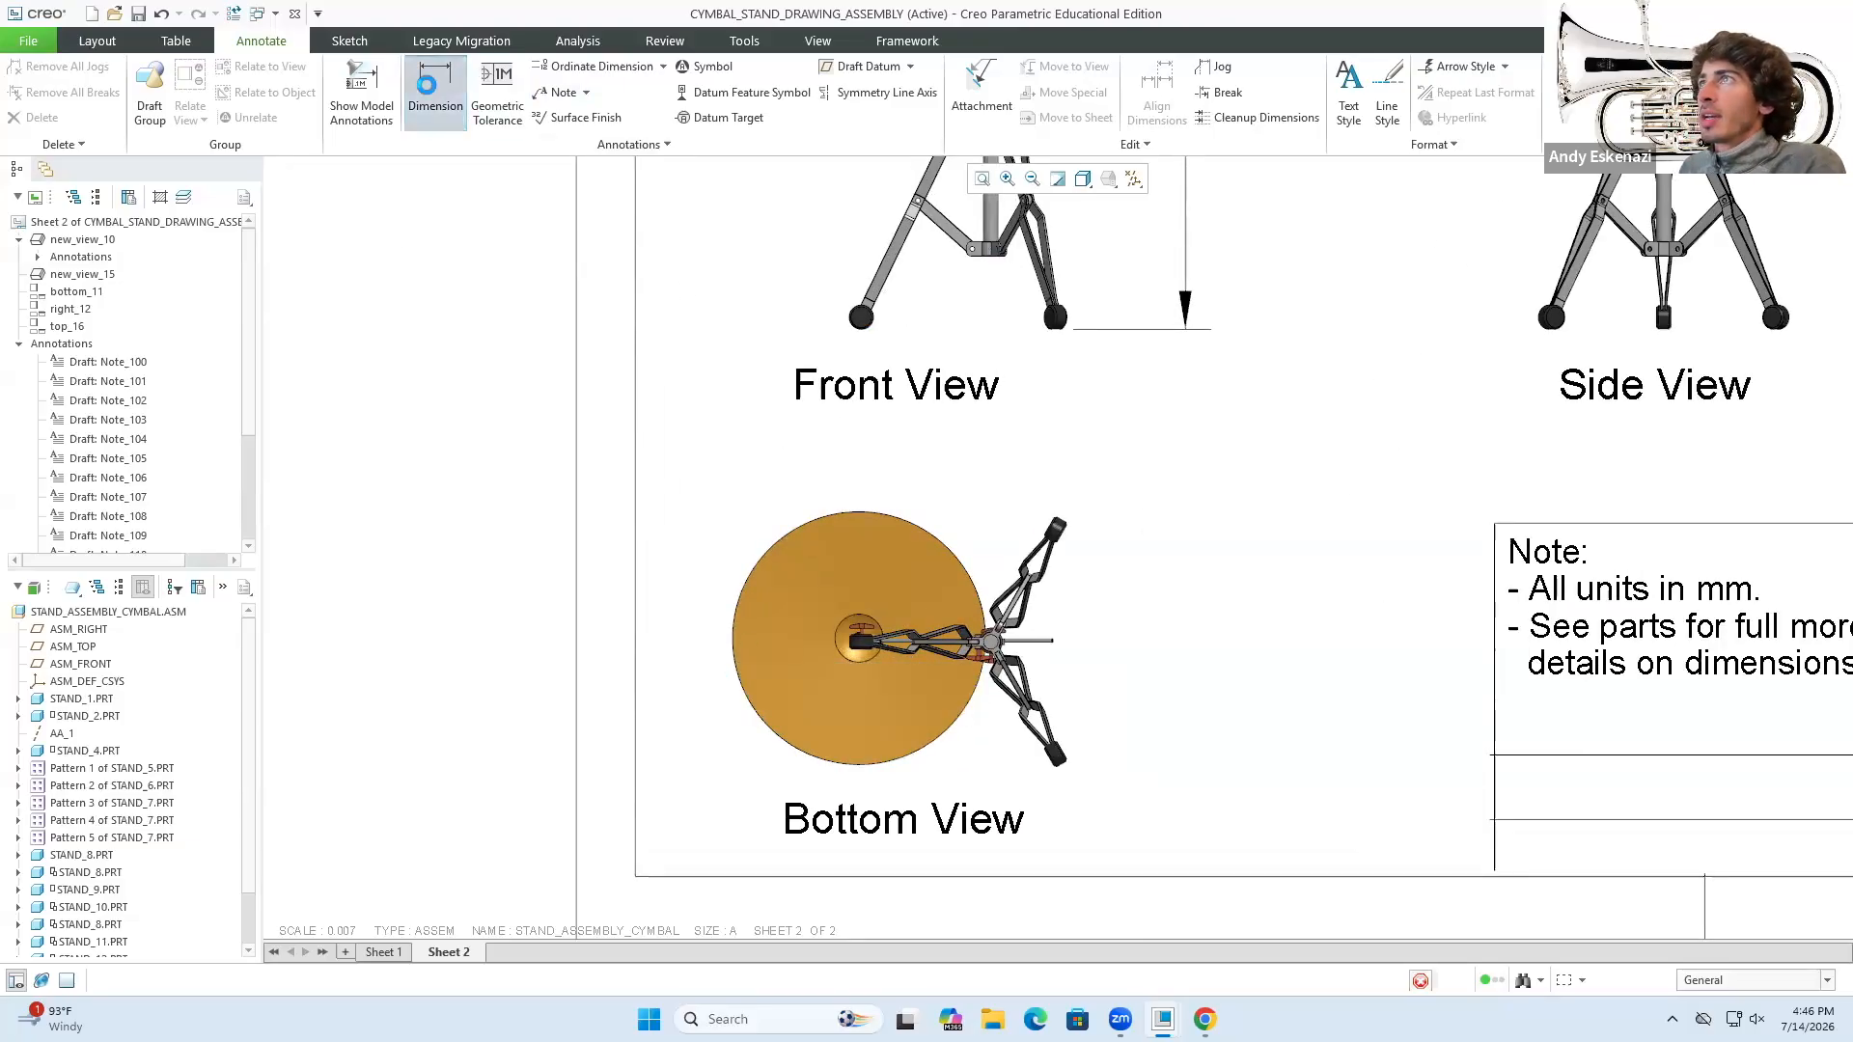
click(435, 92)
scroll(747, 657, up, 3)
click(749, 662)
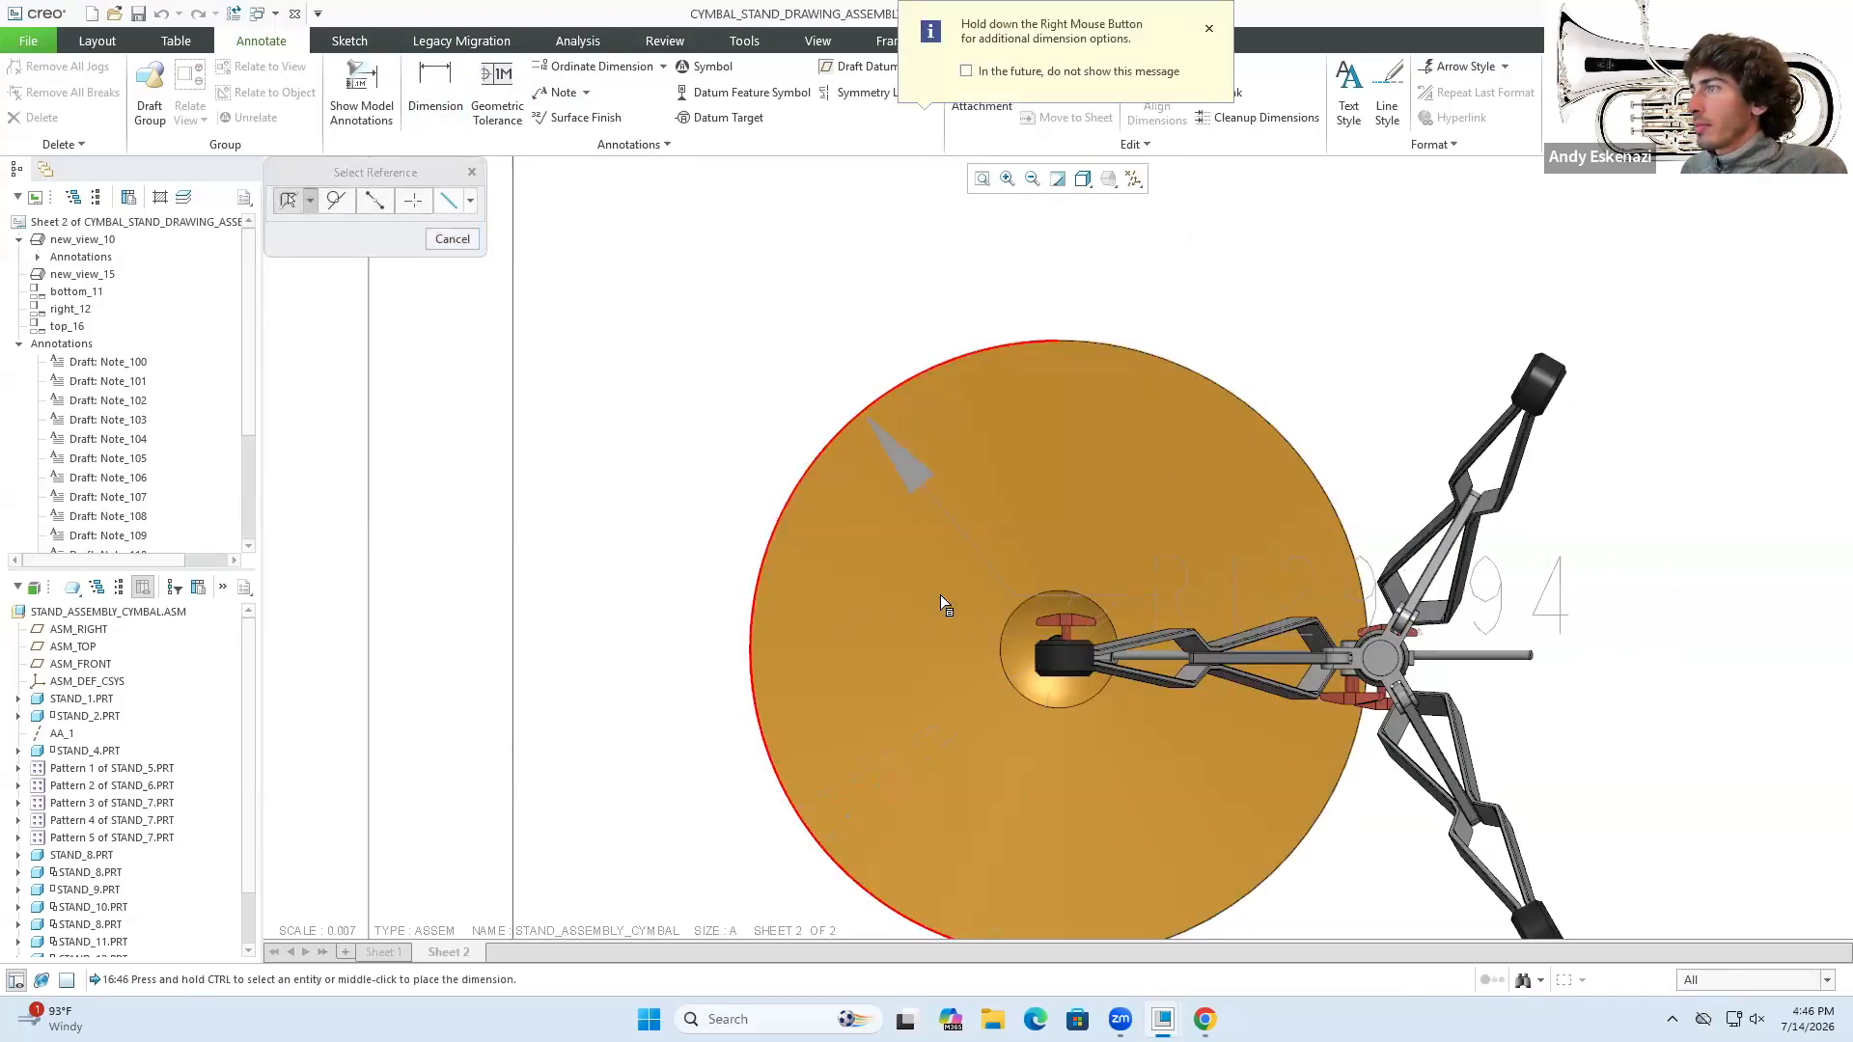
scroll(940, 595, down, 2)
scroll(1254, 637, up, 3)
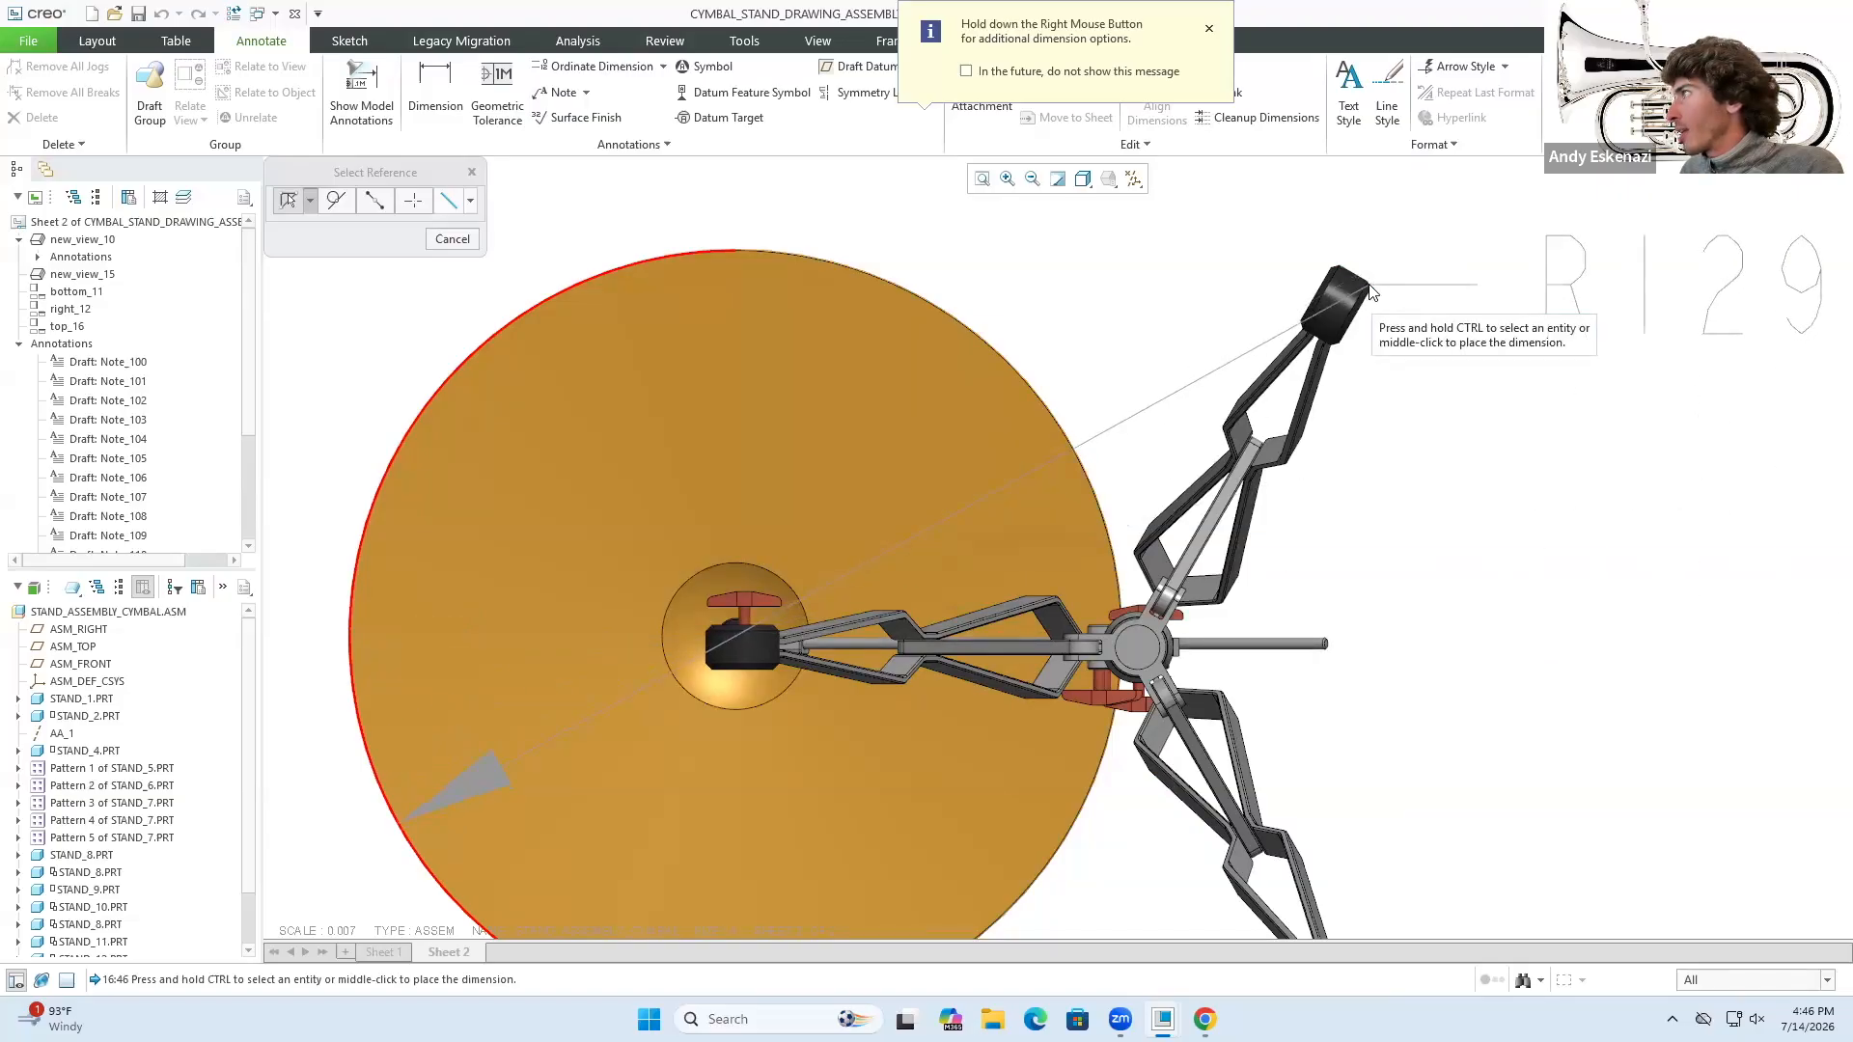
scroll(1322, 463, down, 4)
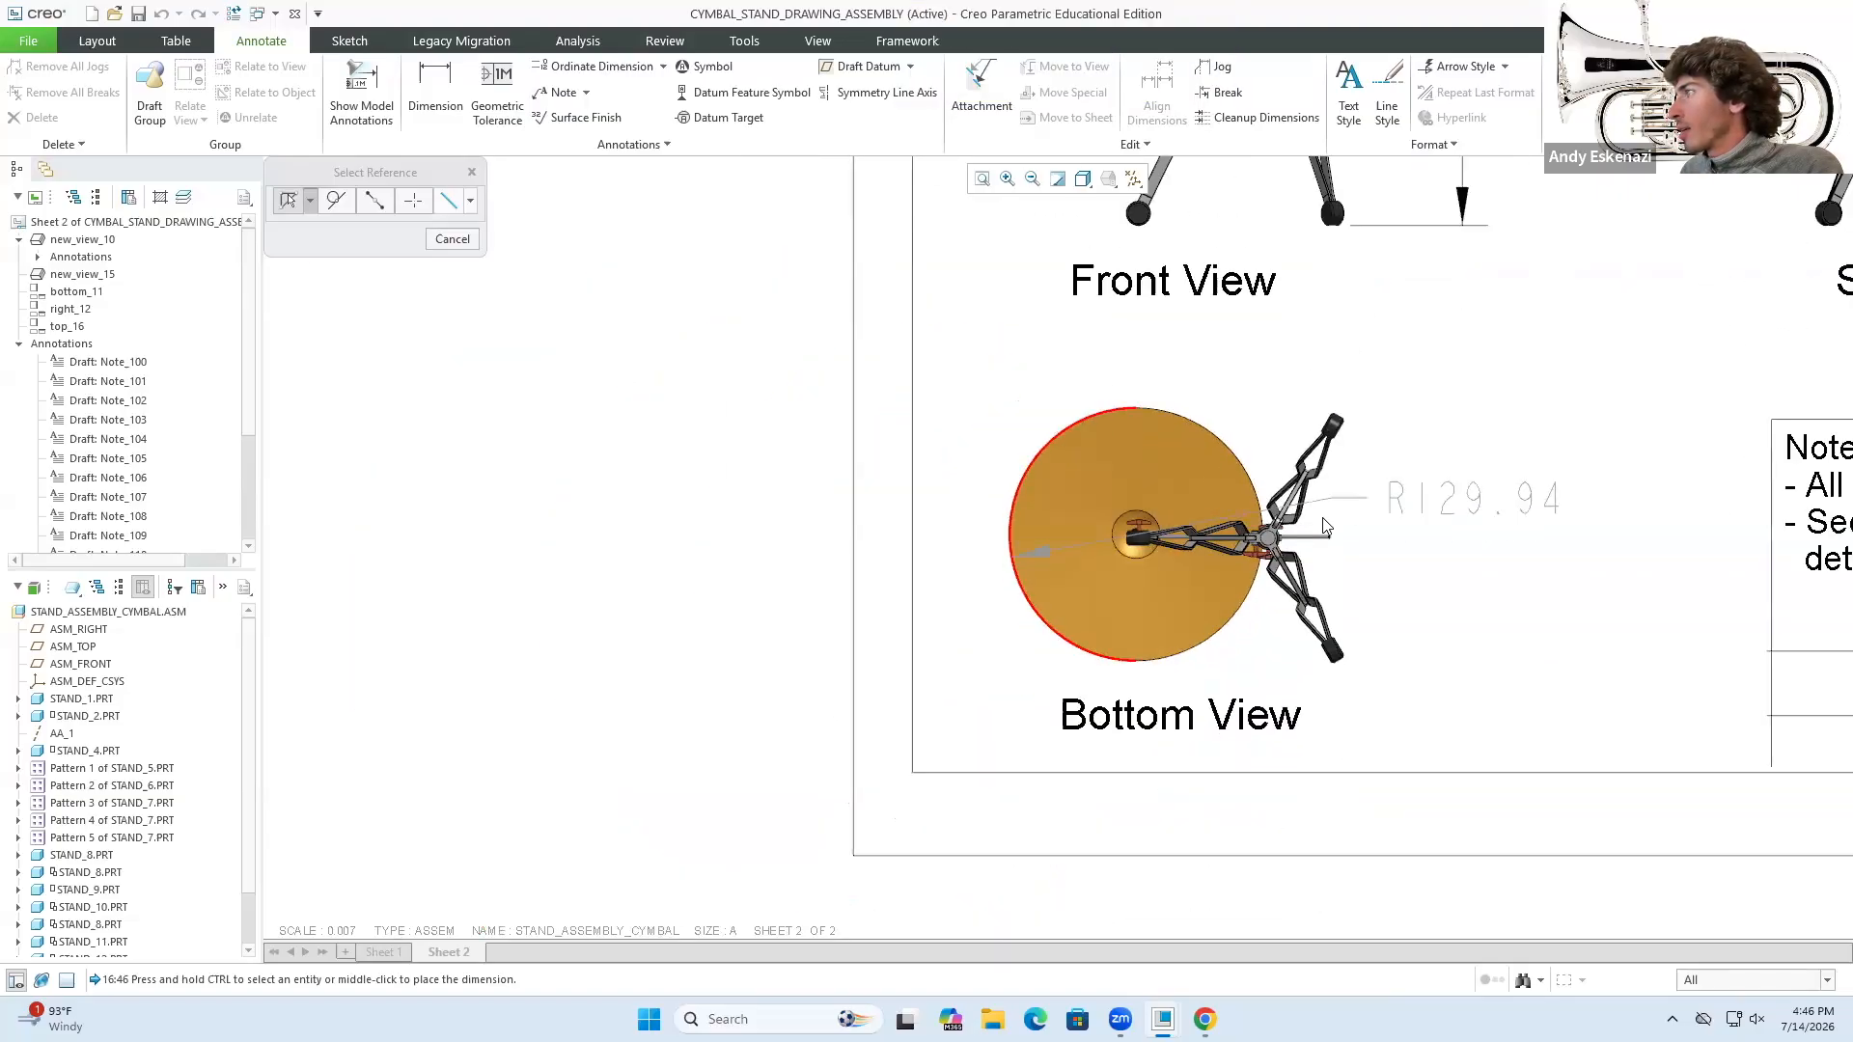
key(Escape)
- Sketch a horizontal construction line about 1.69 units long across the bottom view, from the cymbal's outer edge to just past the stand's legs
scroll(1254, 604, up, 3)
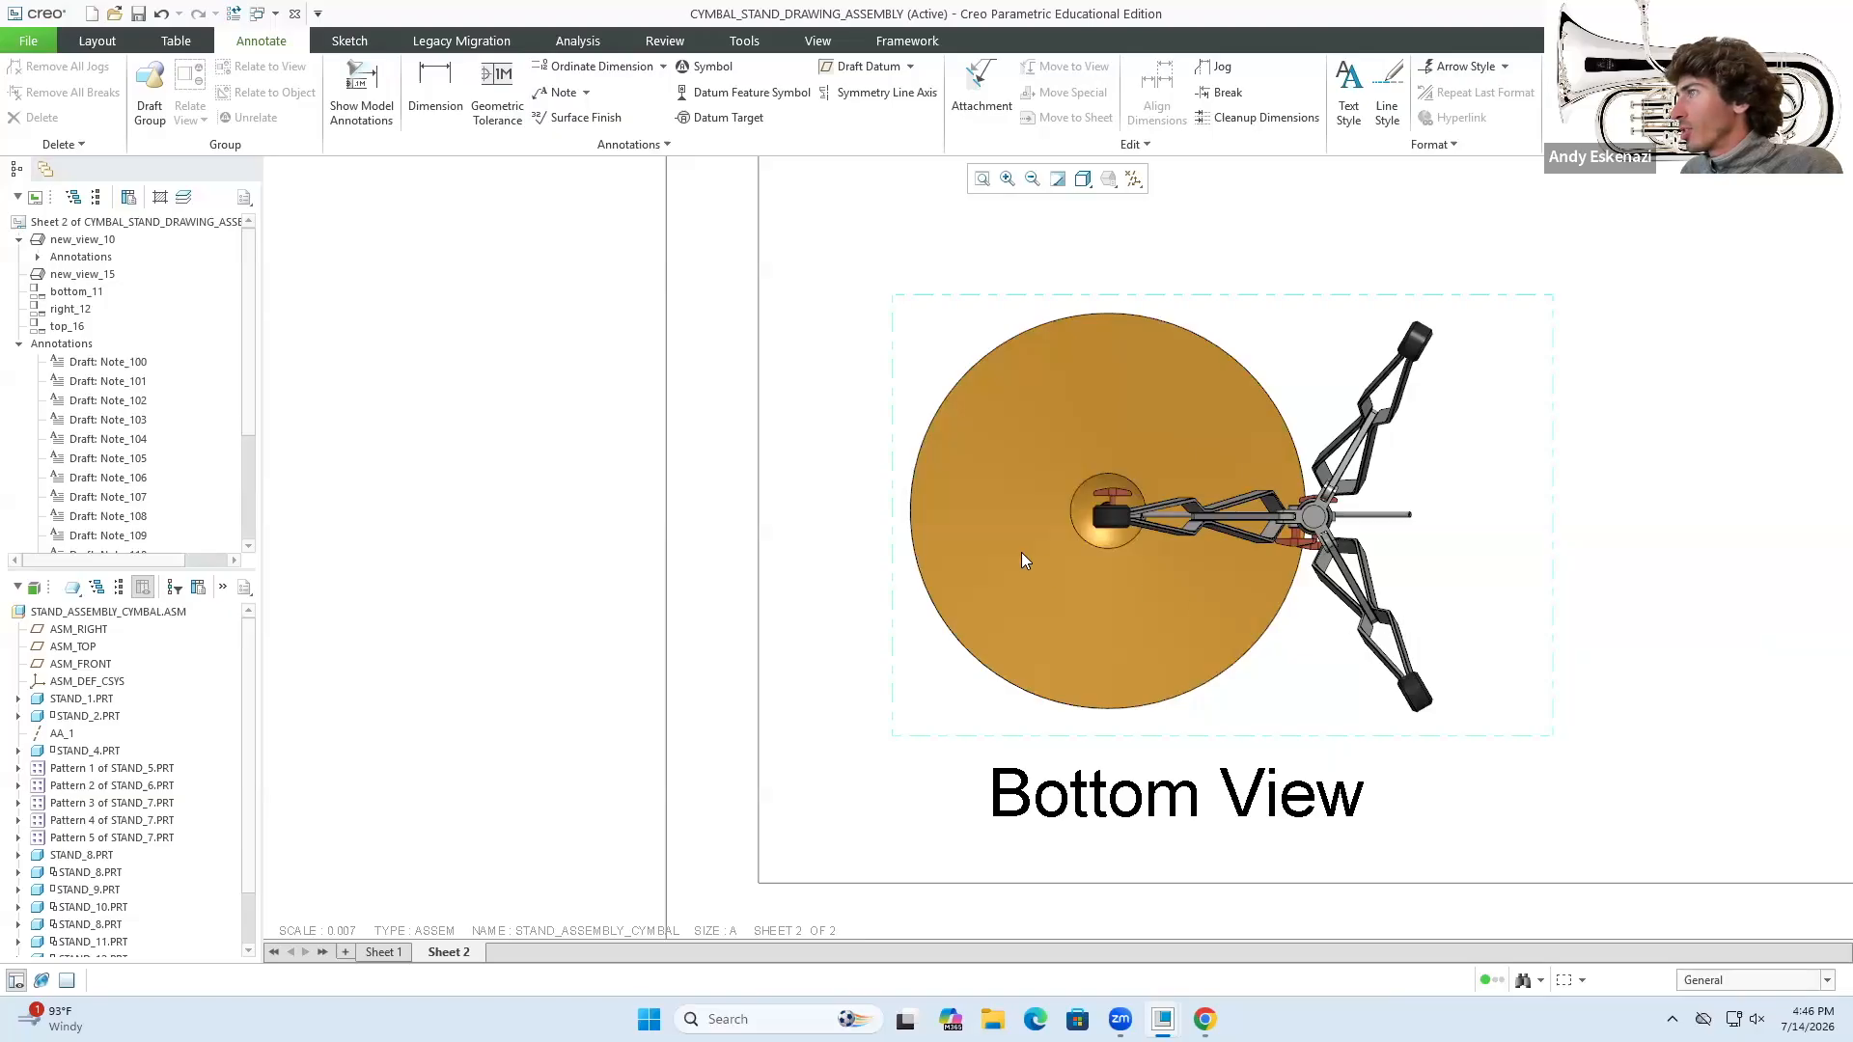
click(349, 40)
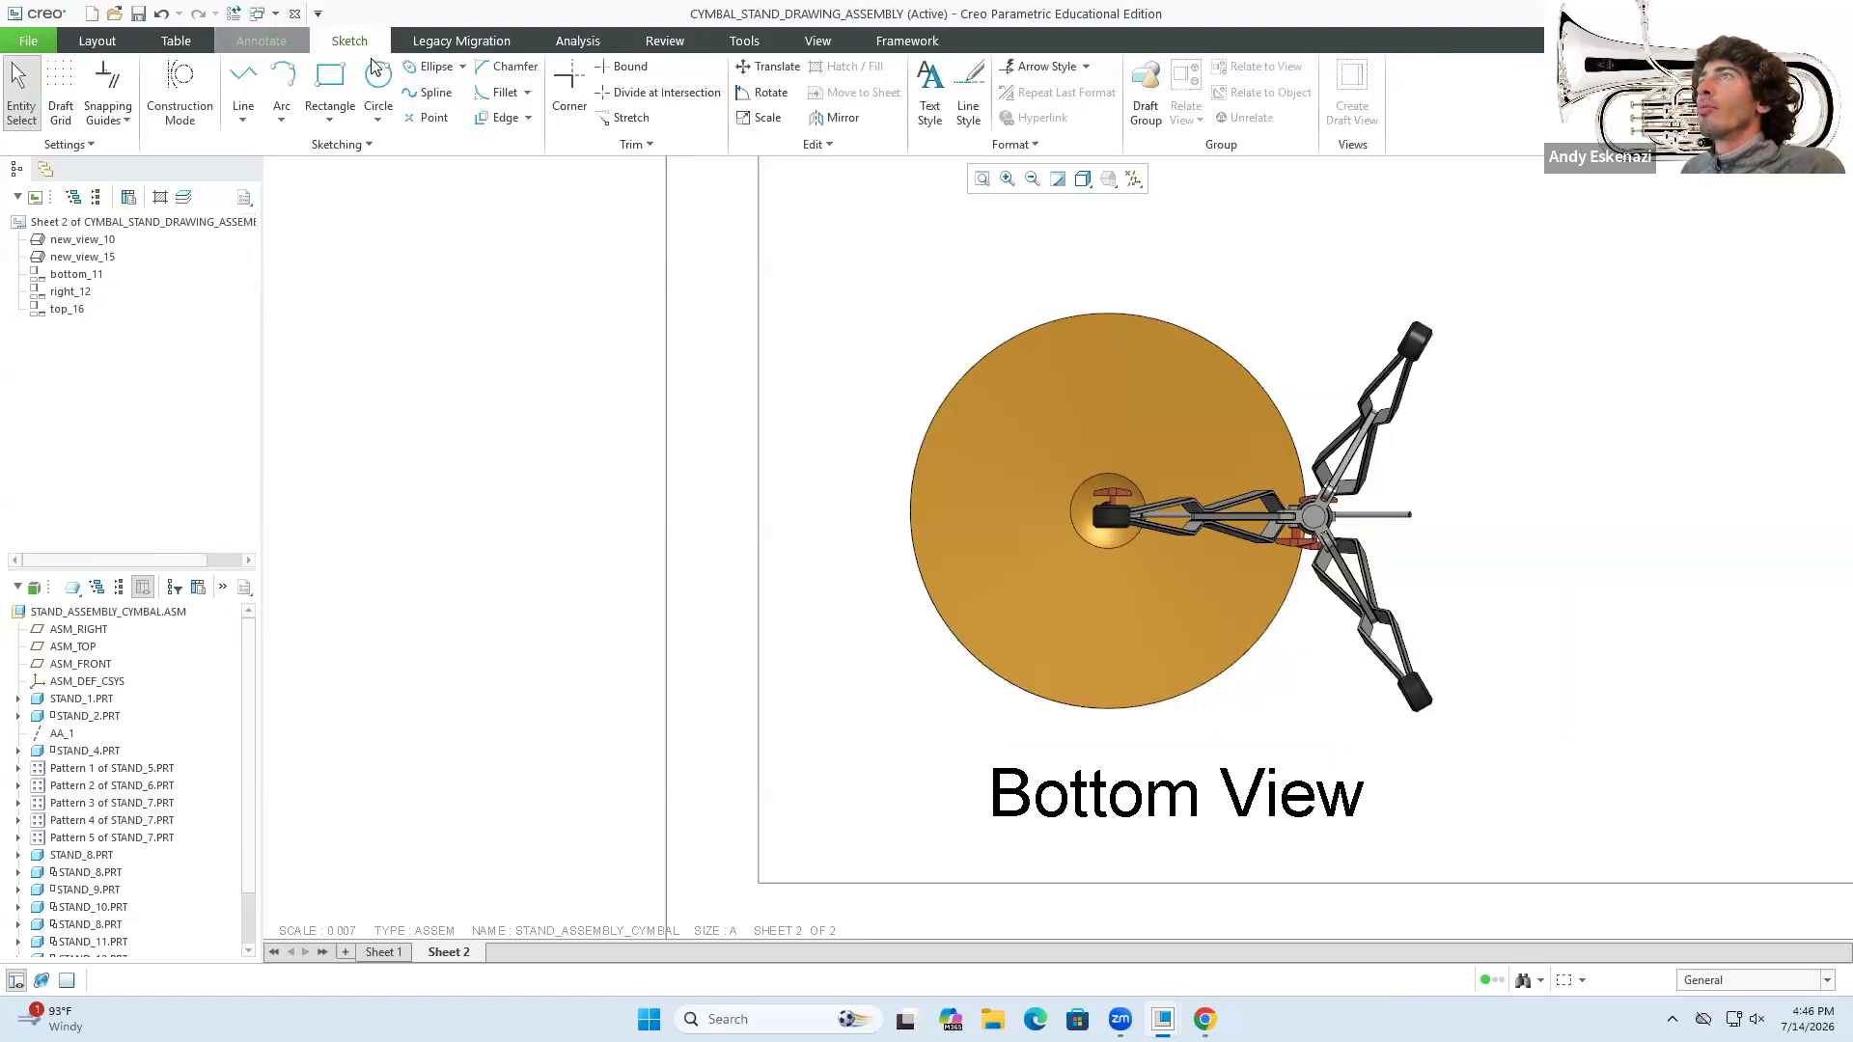
click(180, 89)
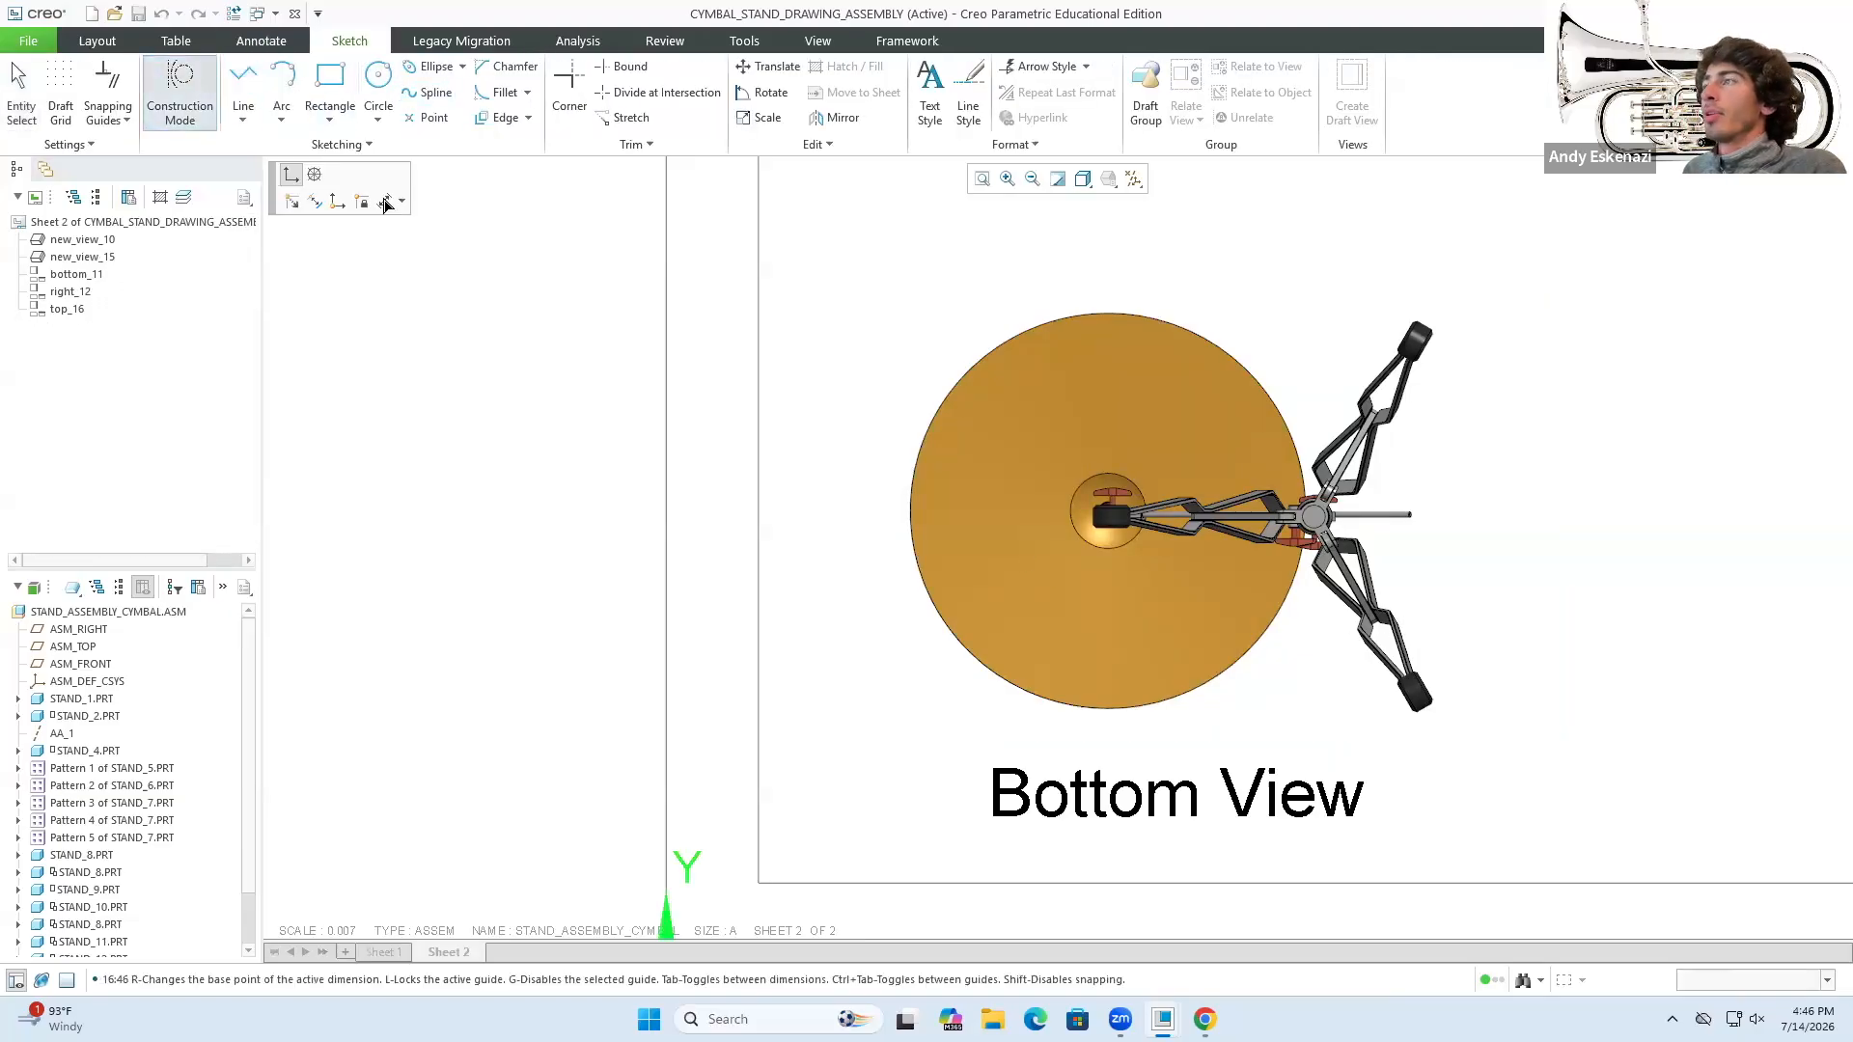
click(910, 512)
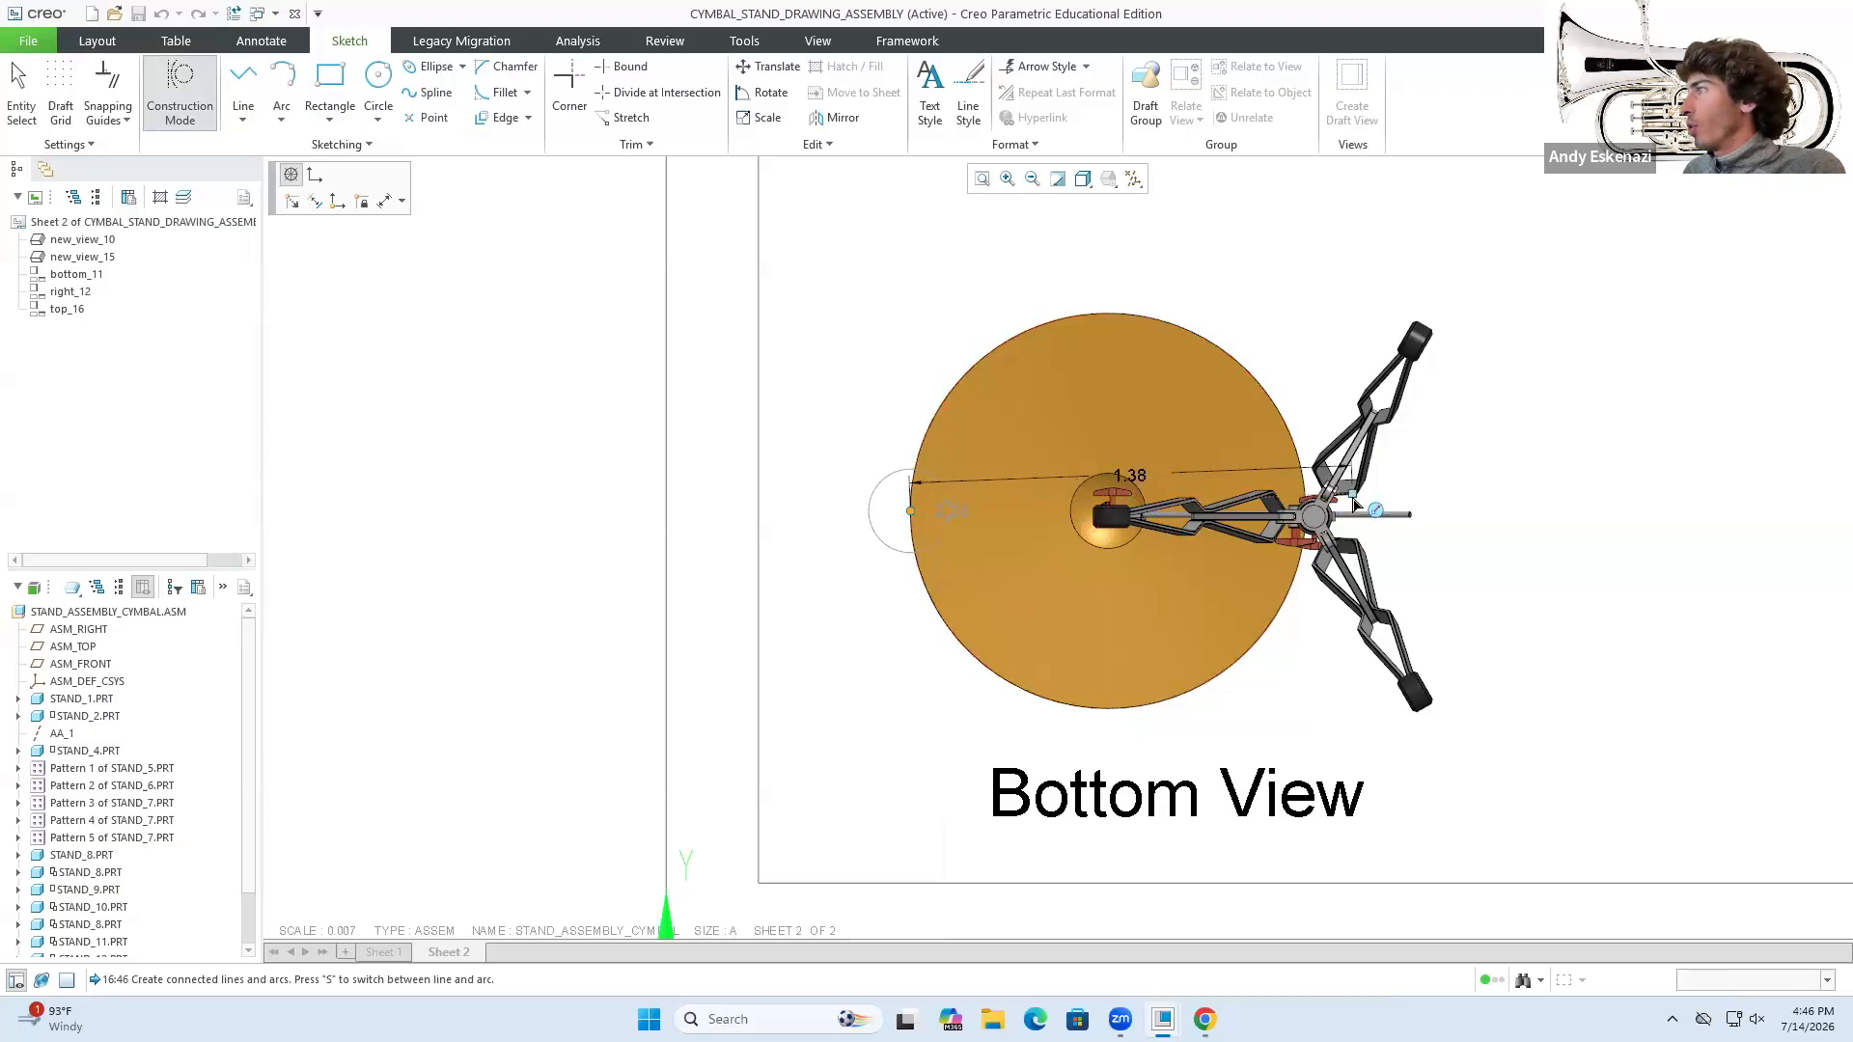
click(1457, 521)
middle_click(1525, 475)
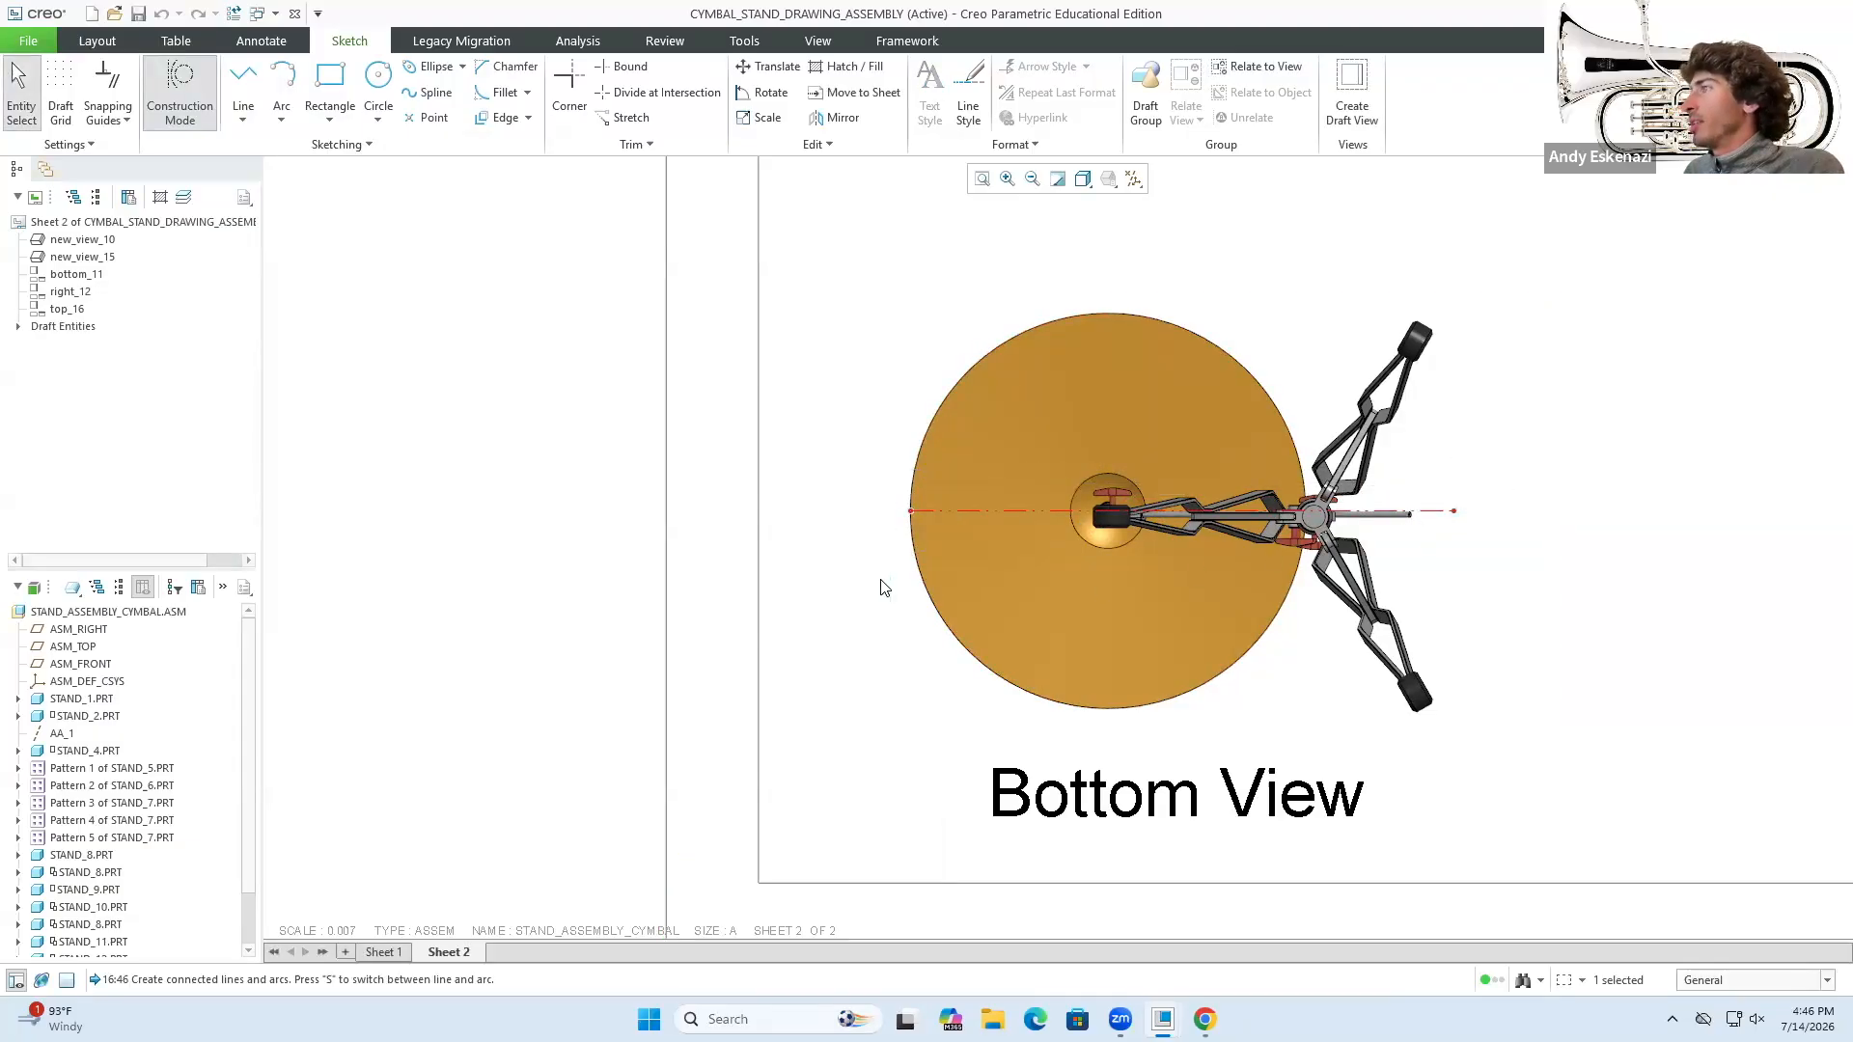
scroll(880, 588, up, 1)
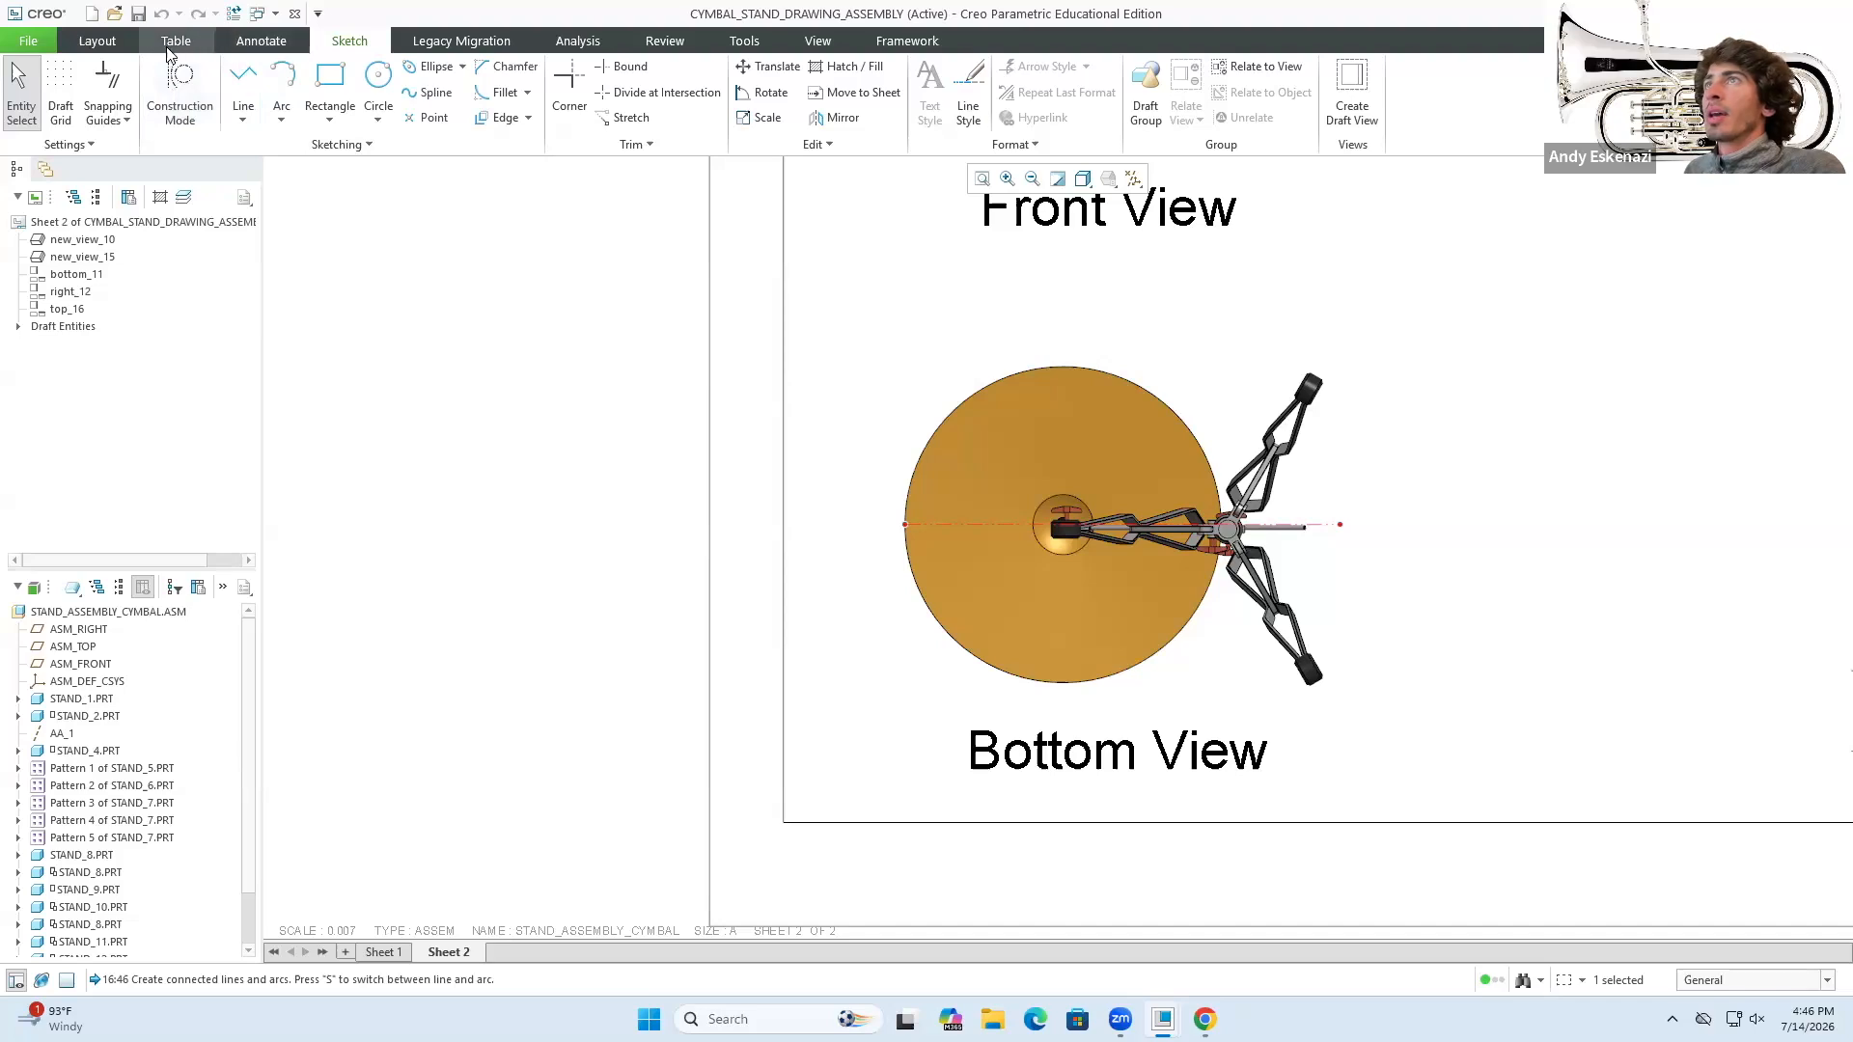
click(243, 40)
click(435, 96)
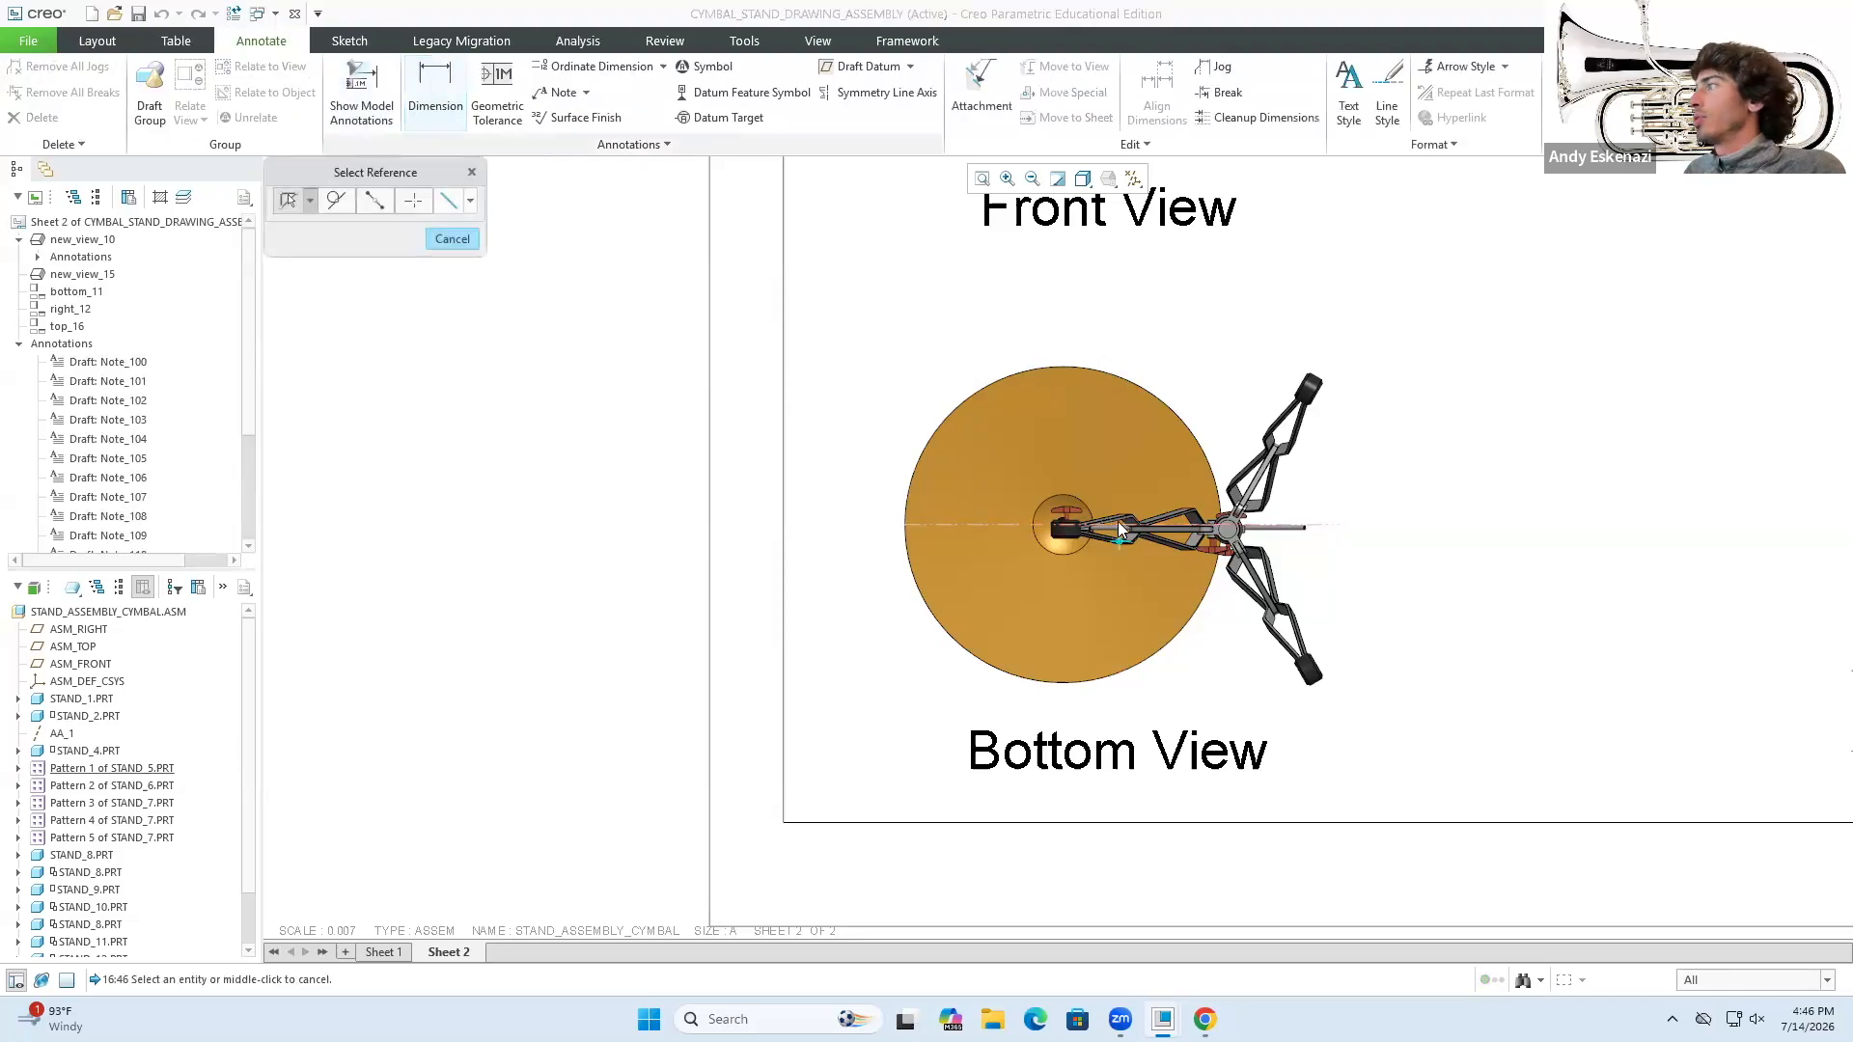
click(1005, 524)
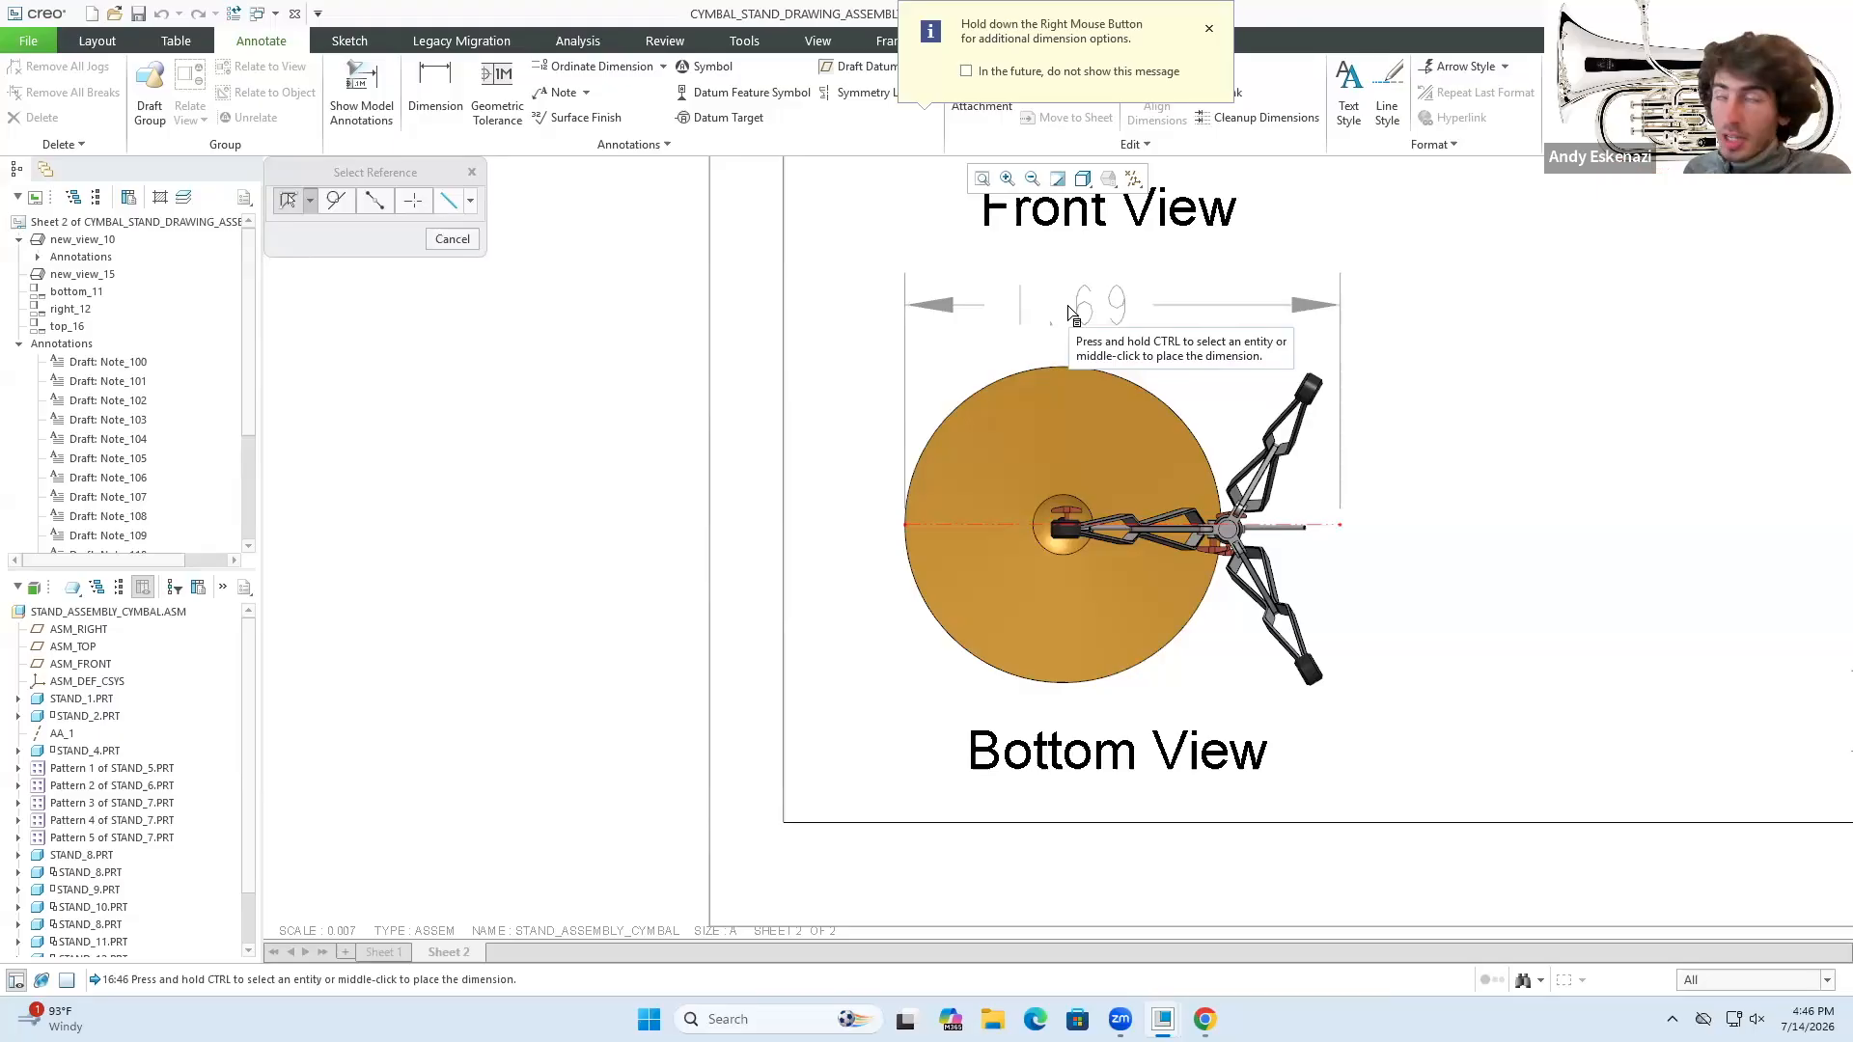
key(Escape)
click(1208, 28)
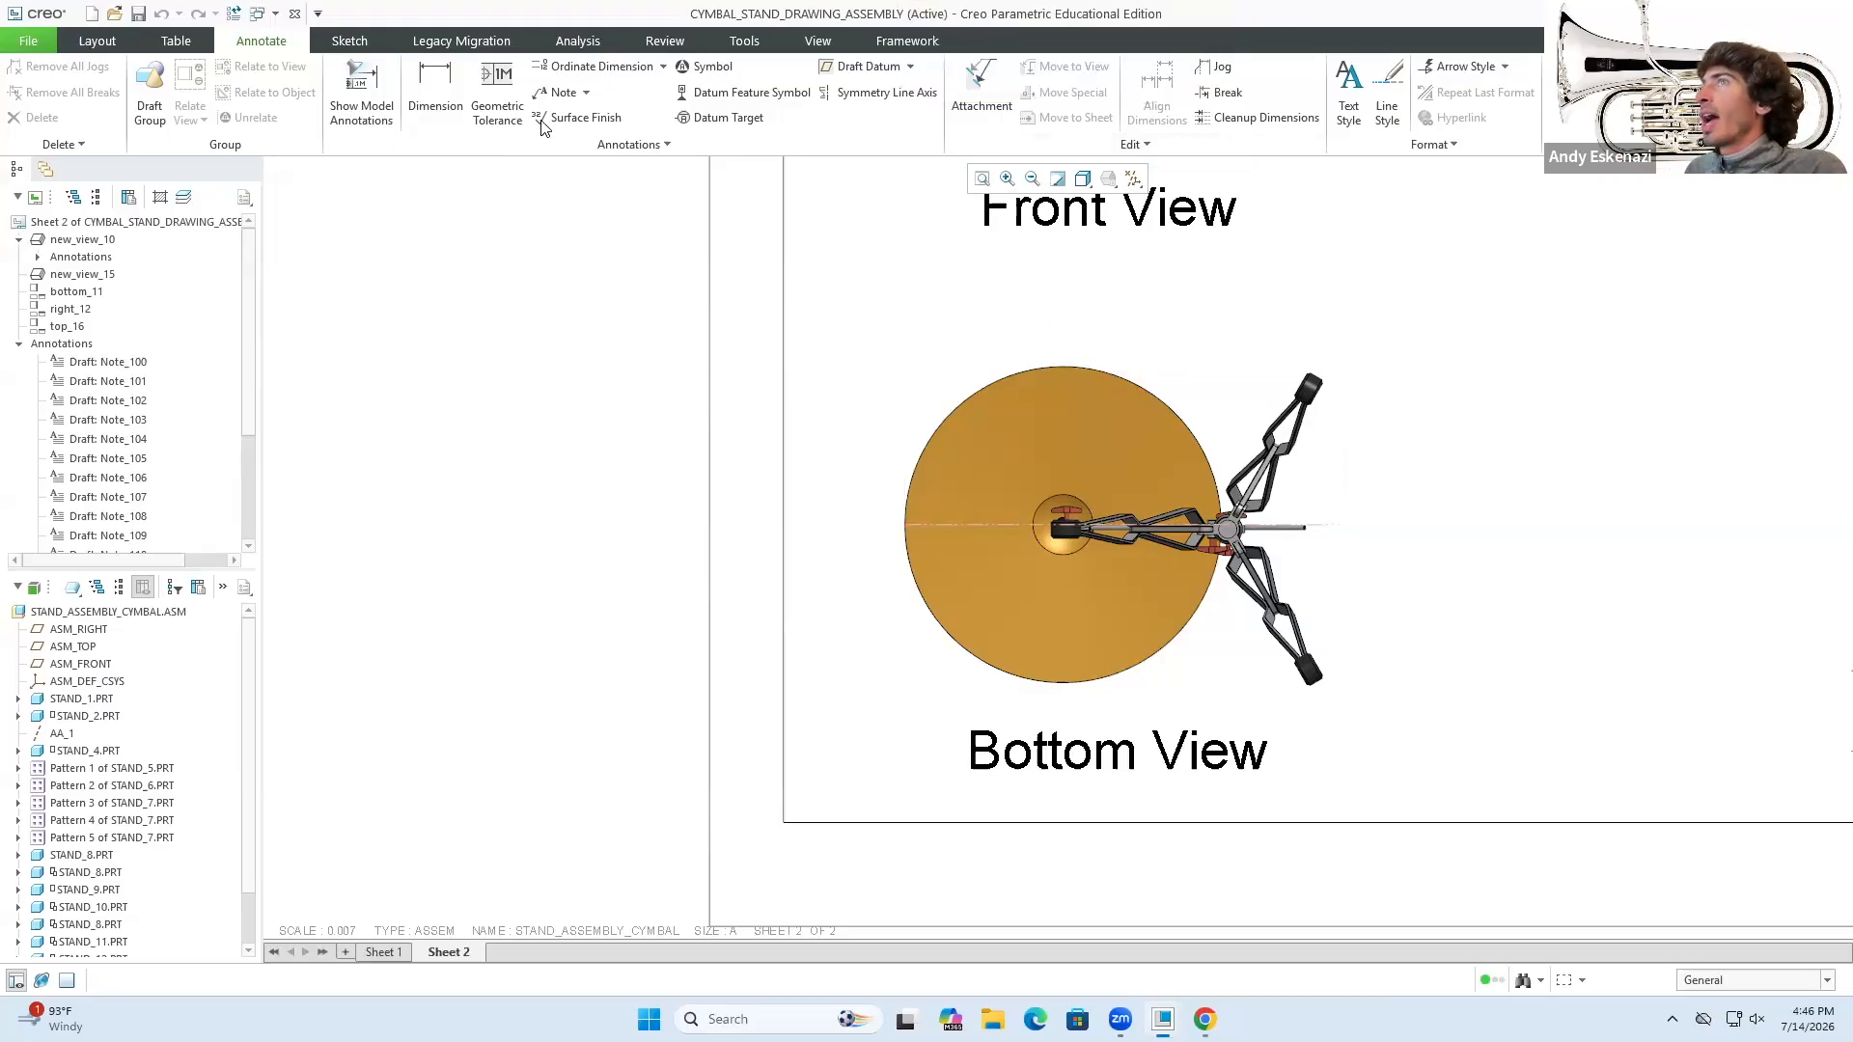
- Check the drawing properties for the detail options and tolerancing standard settings
click(28, 41)
mouse_move(67, 326)
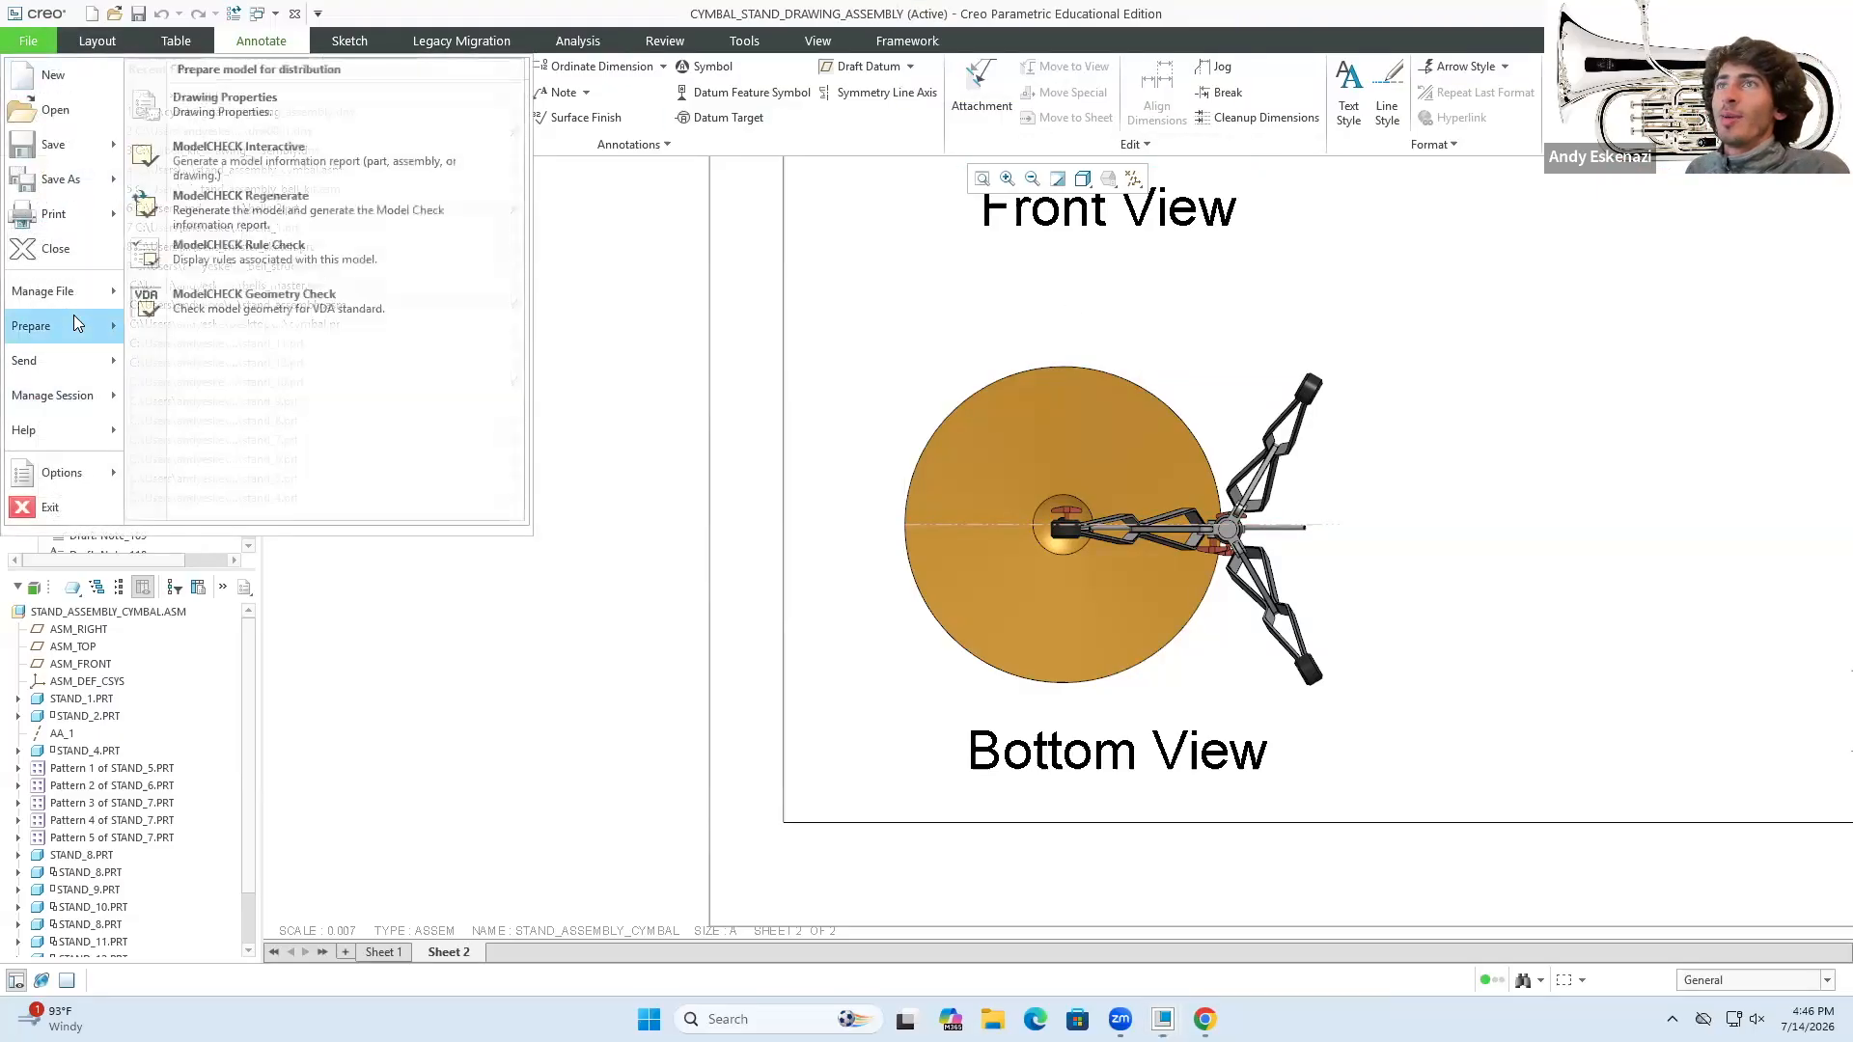
click(210, 112)
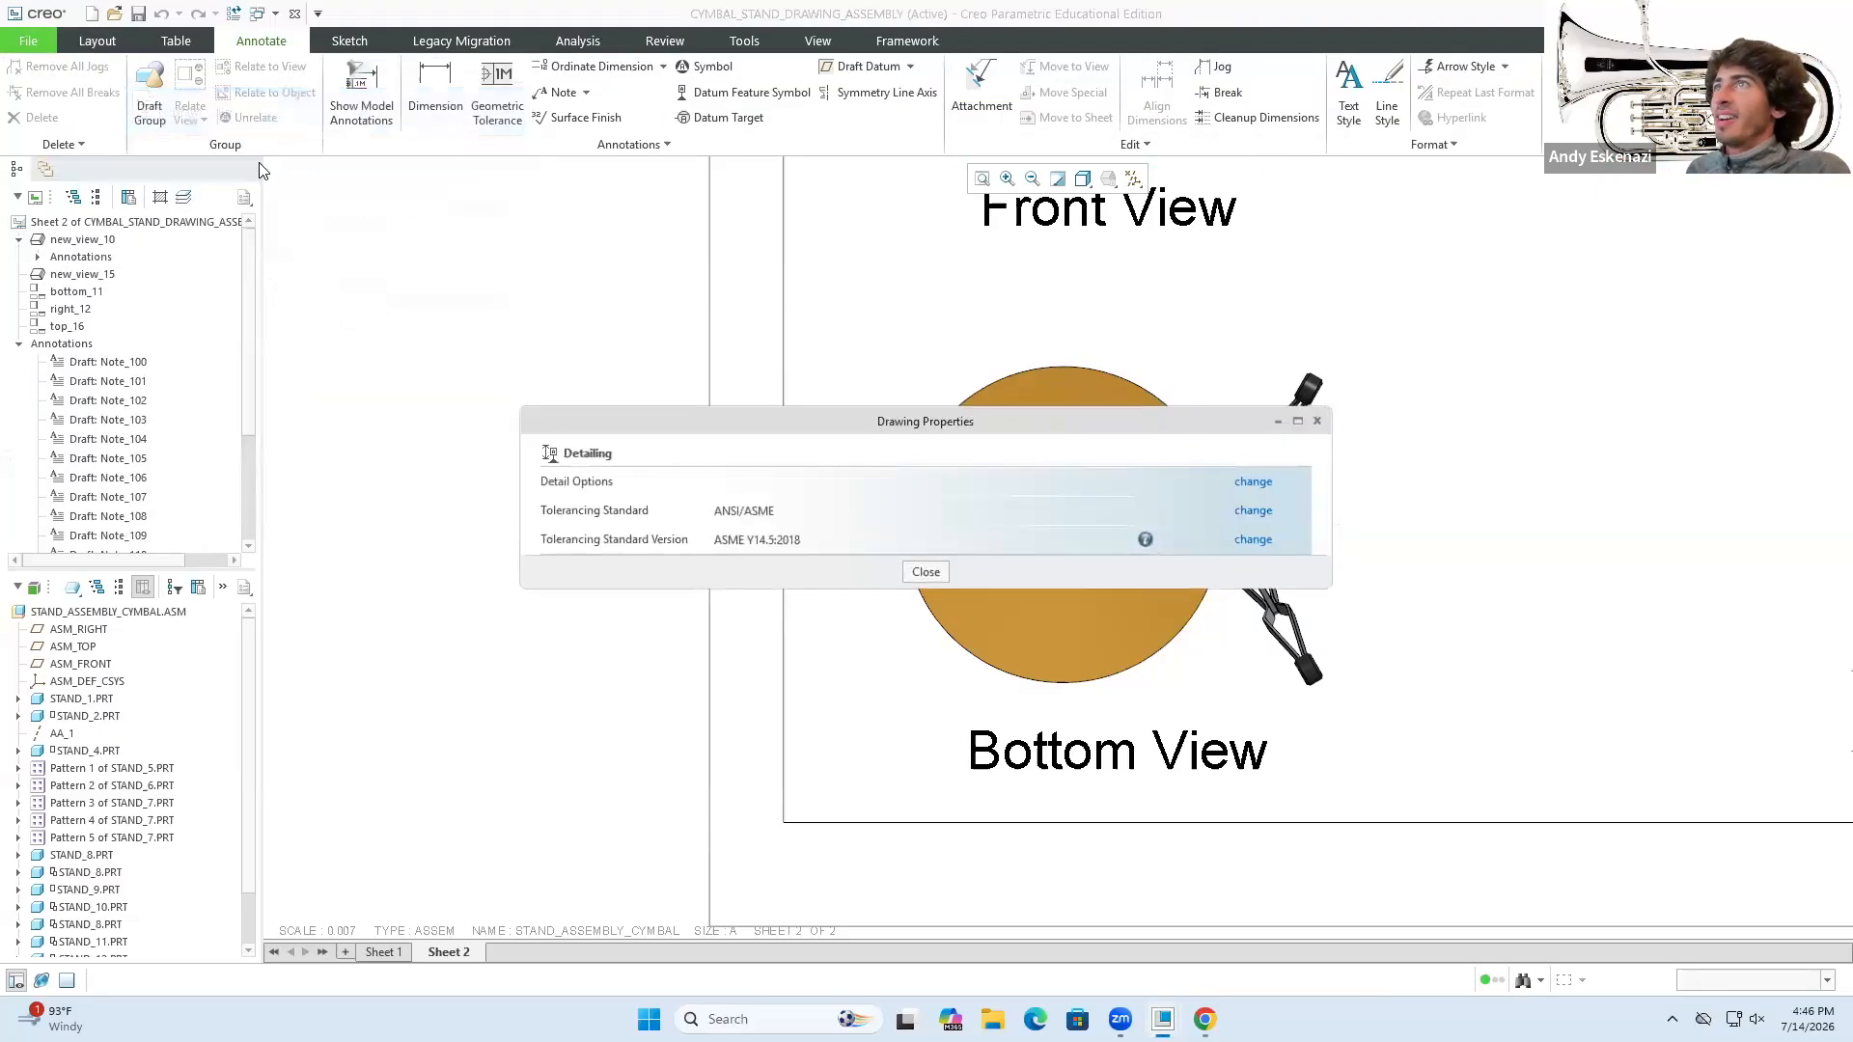
click(925, 572)
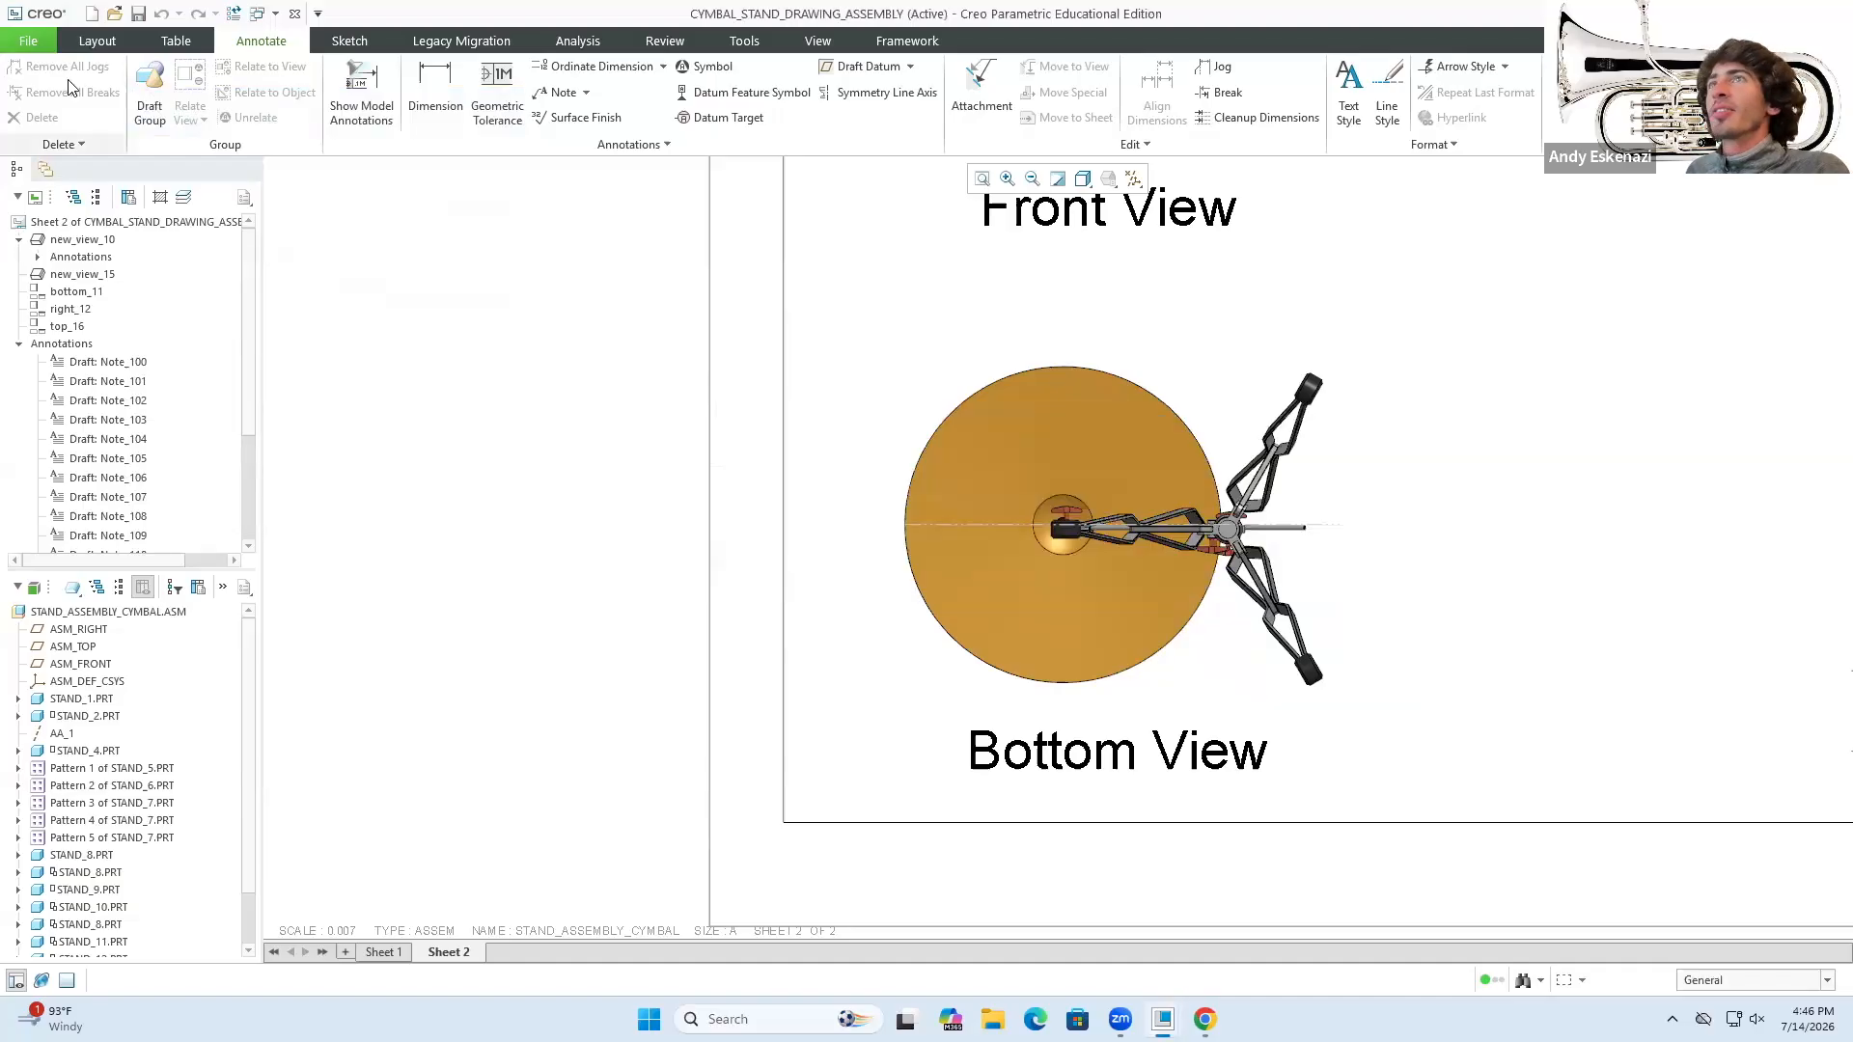
click(28, 40)
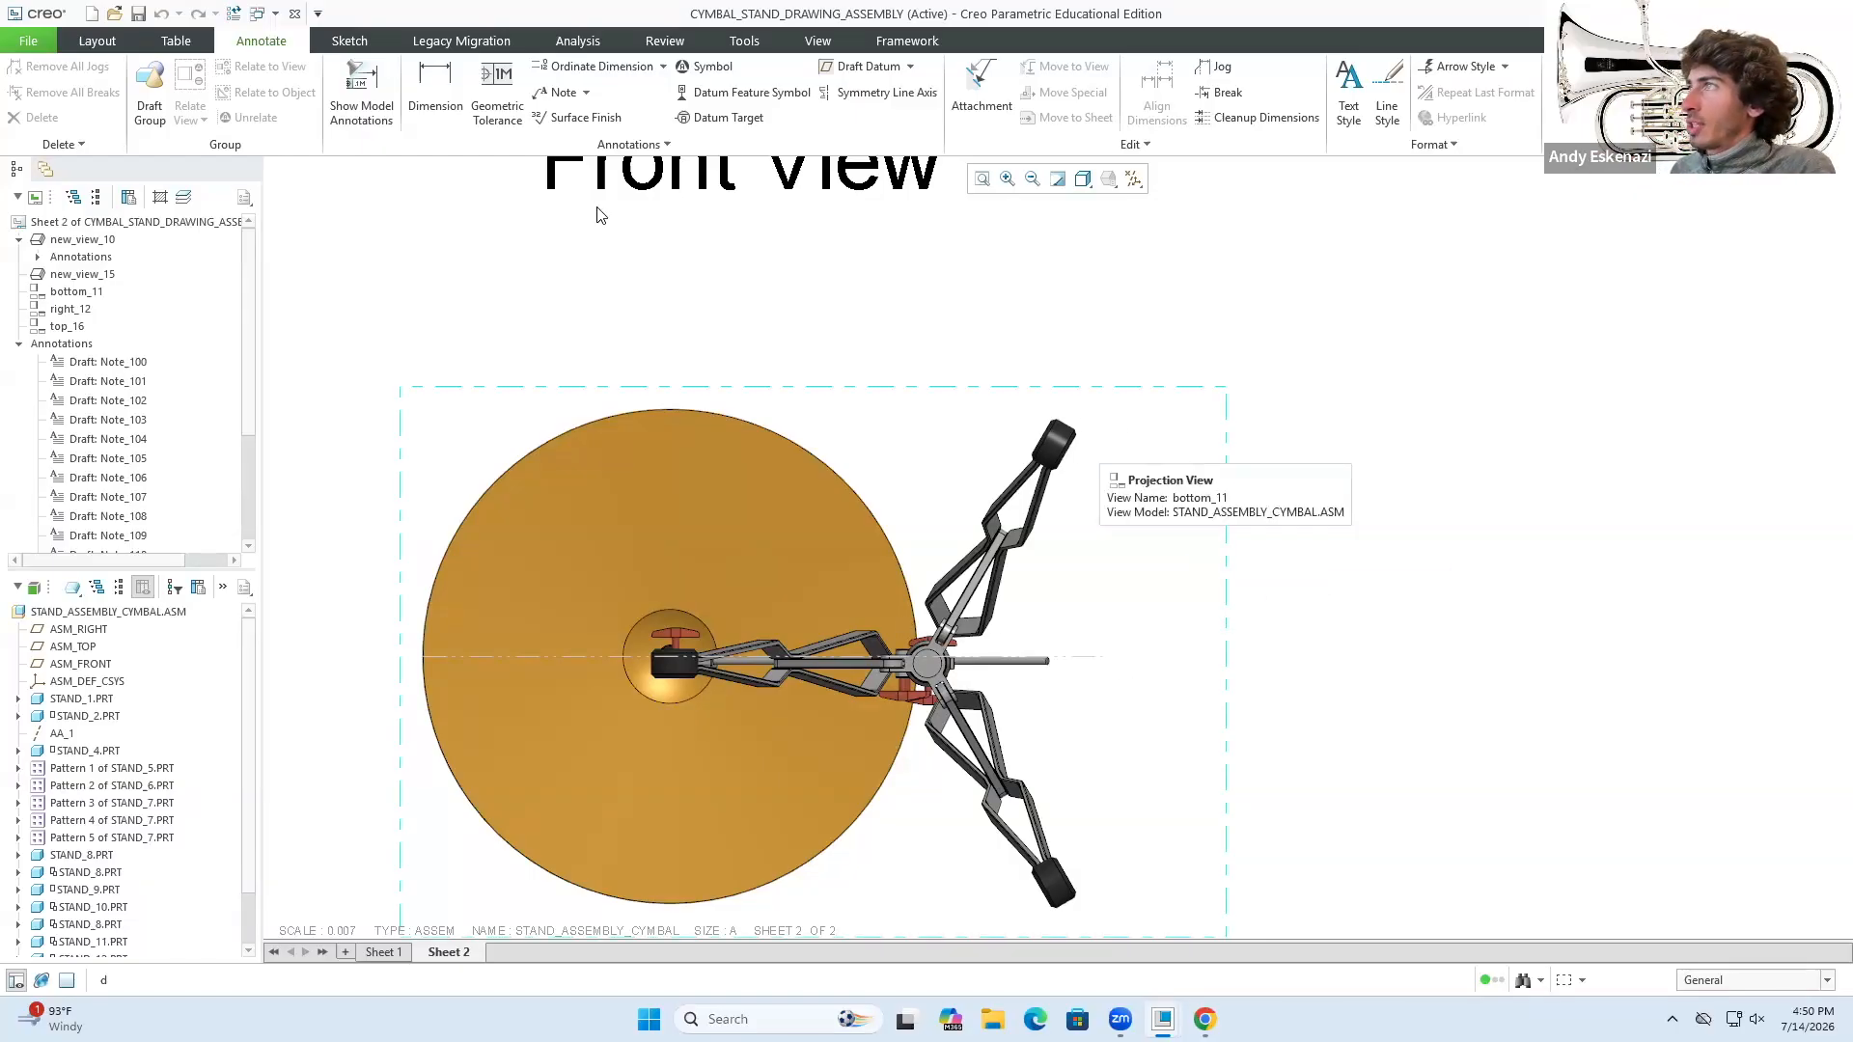
click(435, 92)
scroll(1070, 441, up, 4)
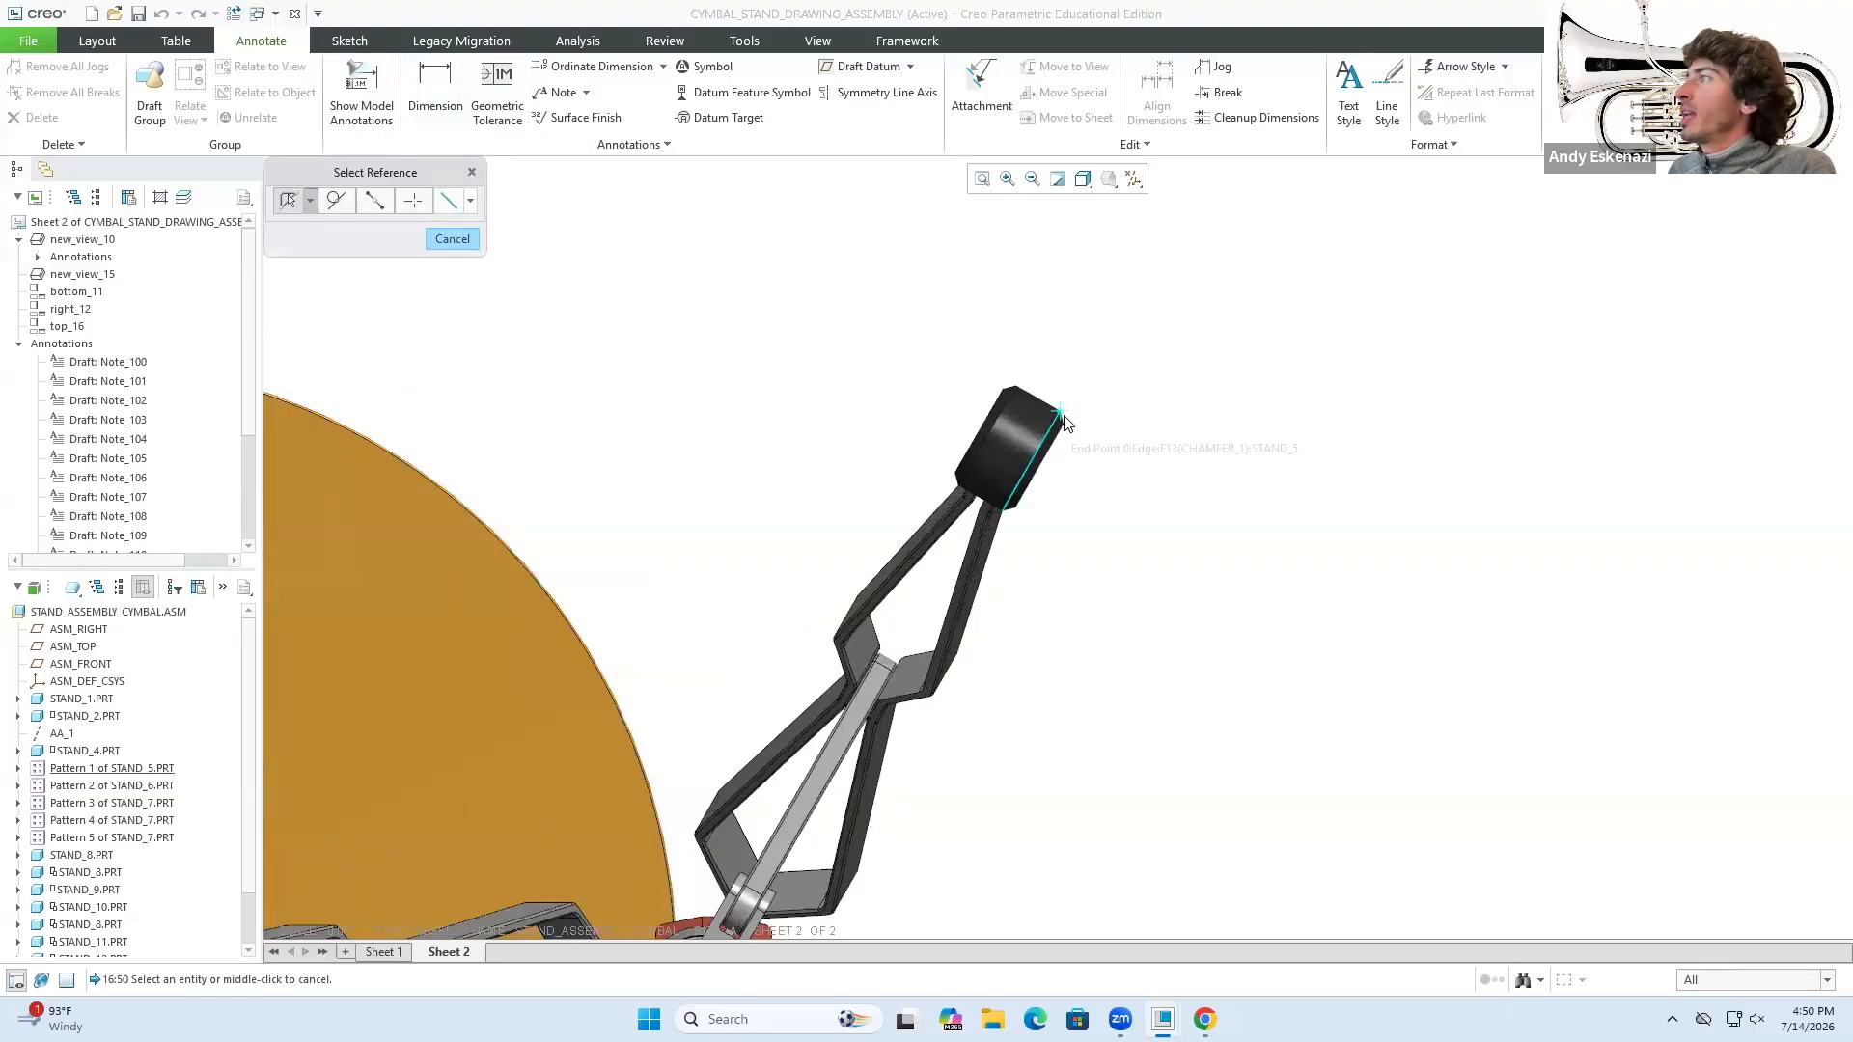
click(1065, 404)
scroll(1066, 403, down, 3)
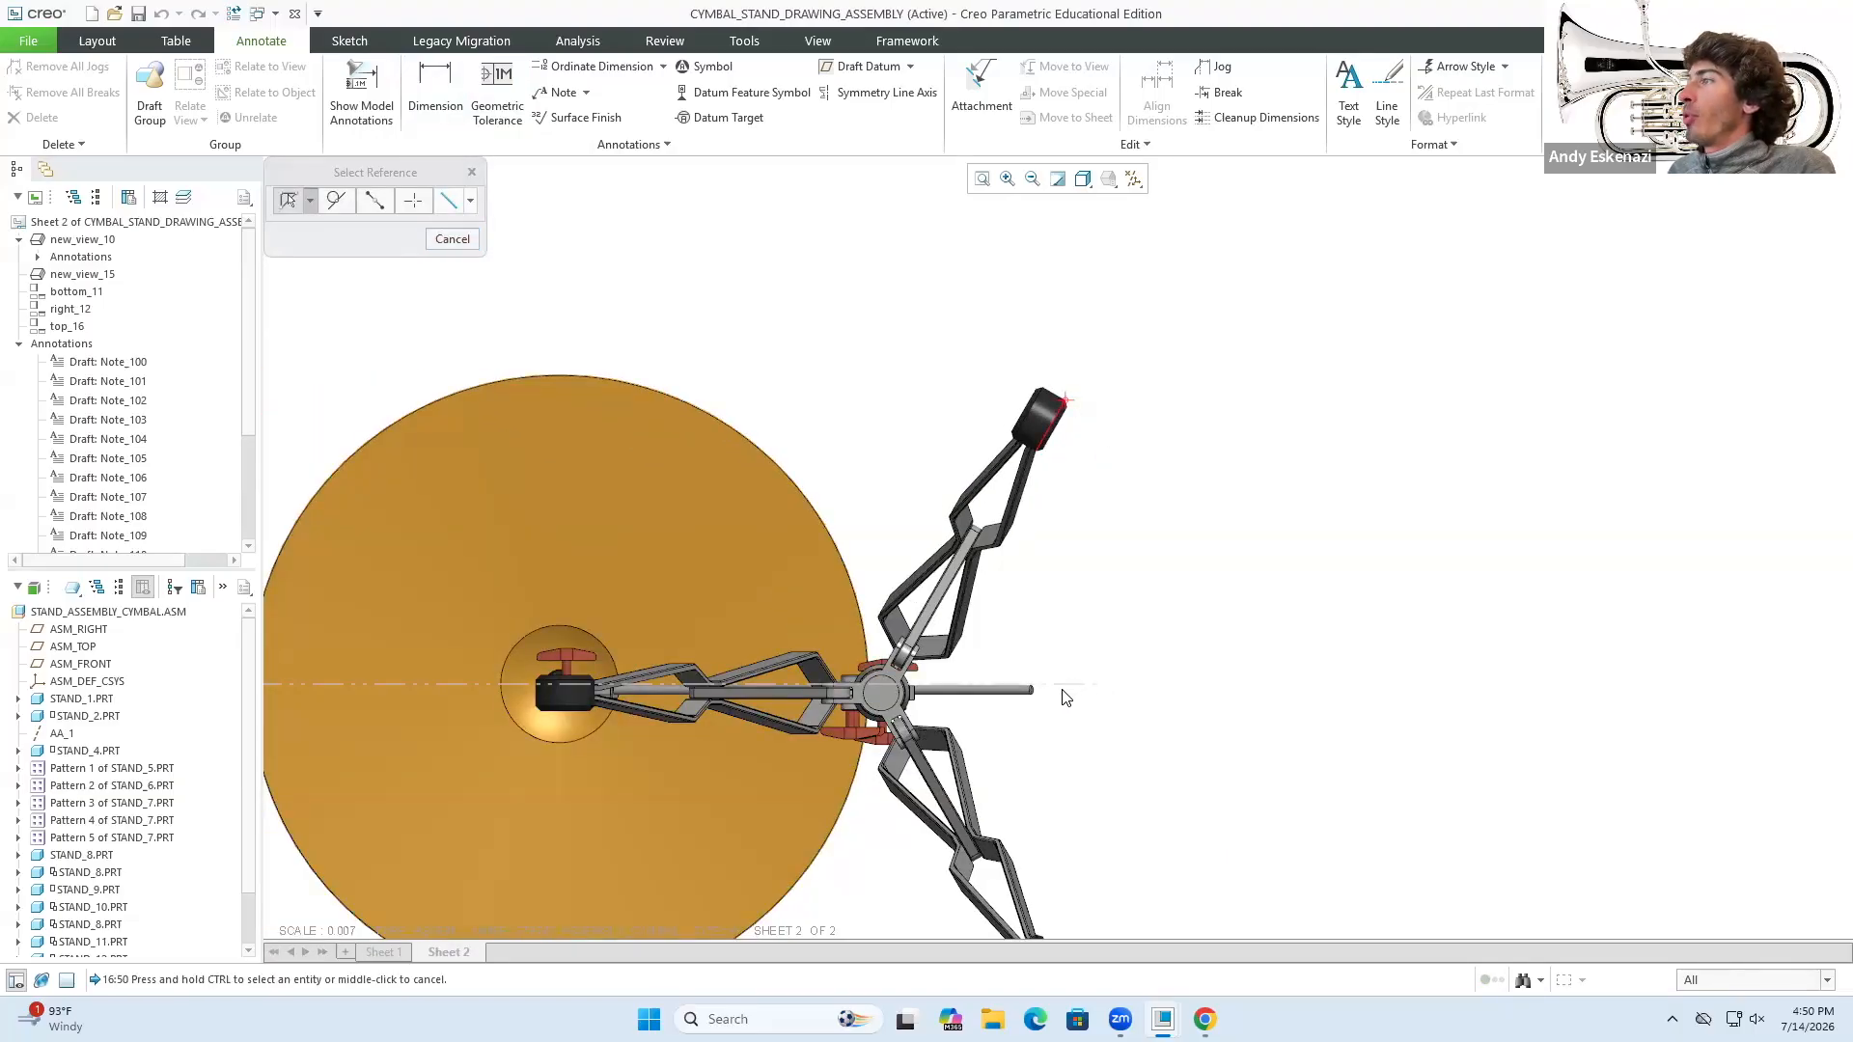
scroll(1120, 685, down, 2)
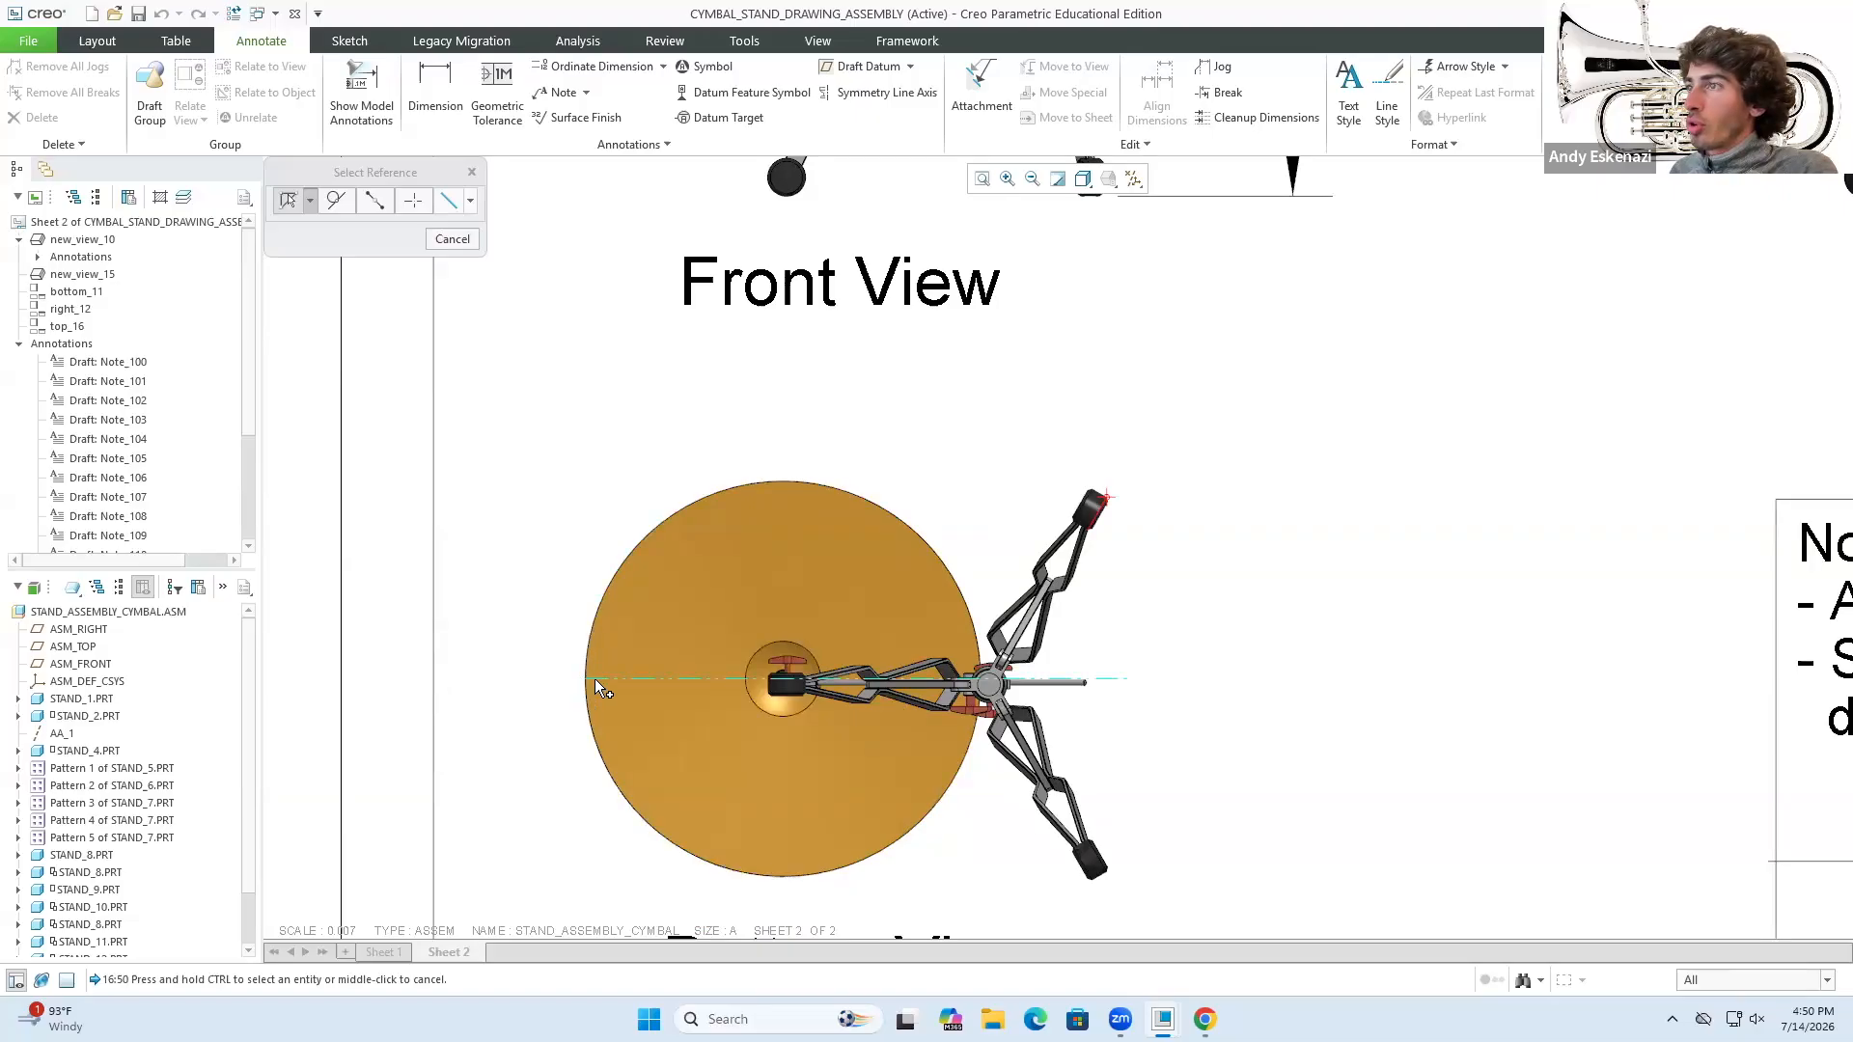
click(1133, 681)
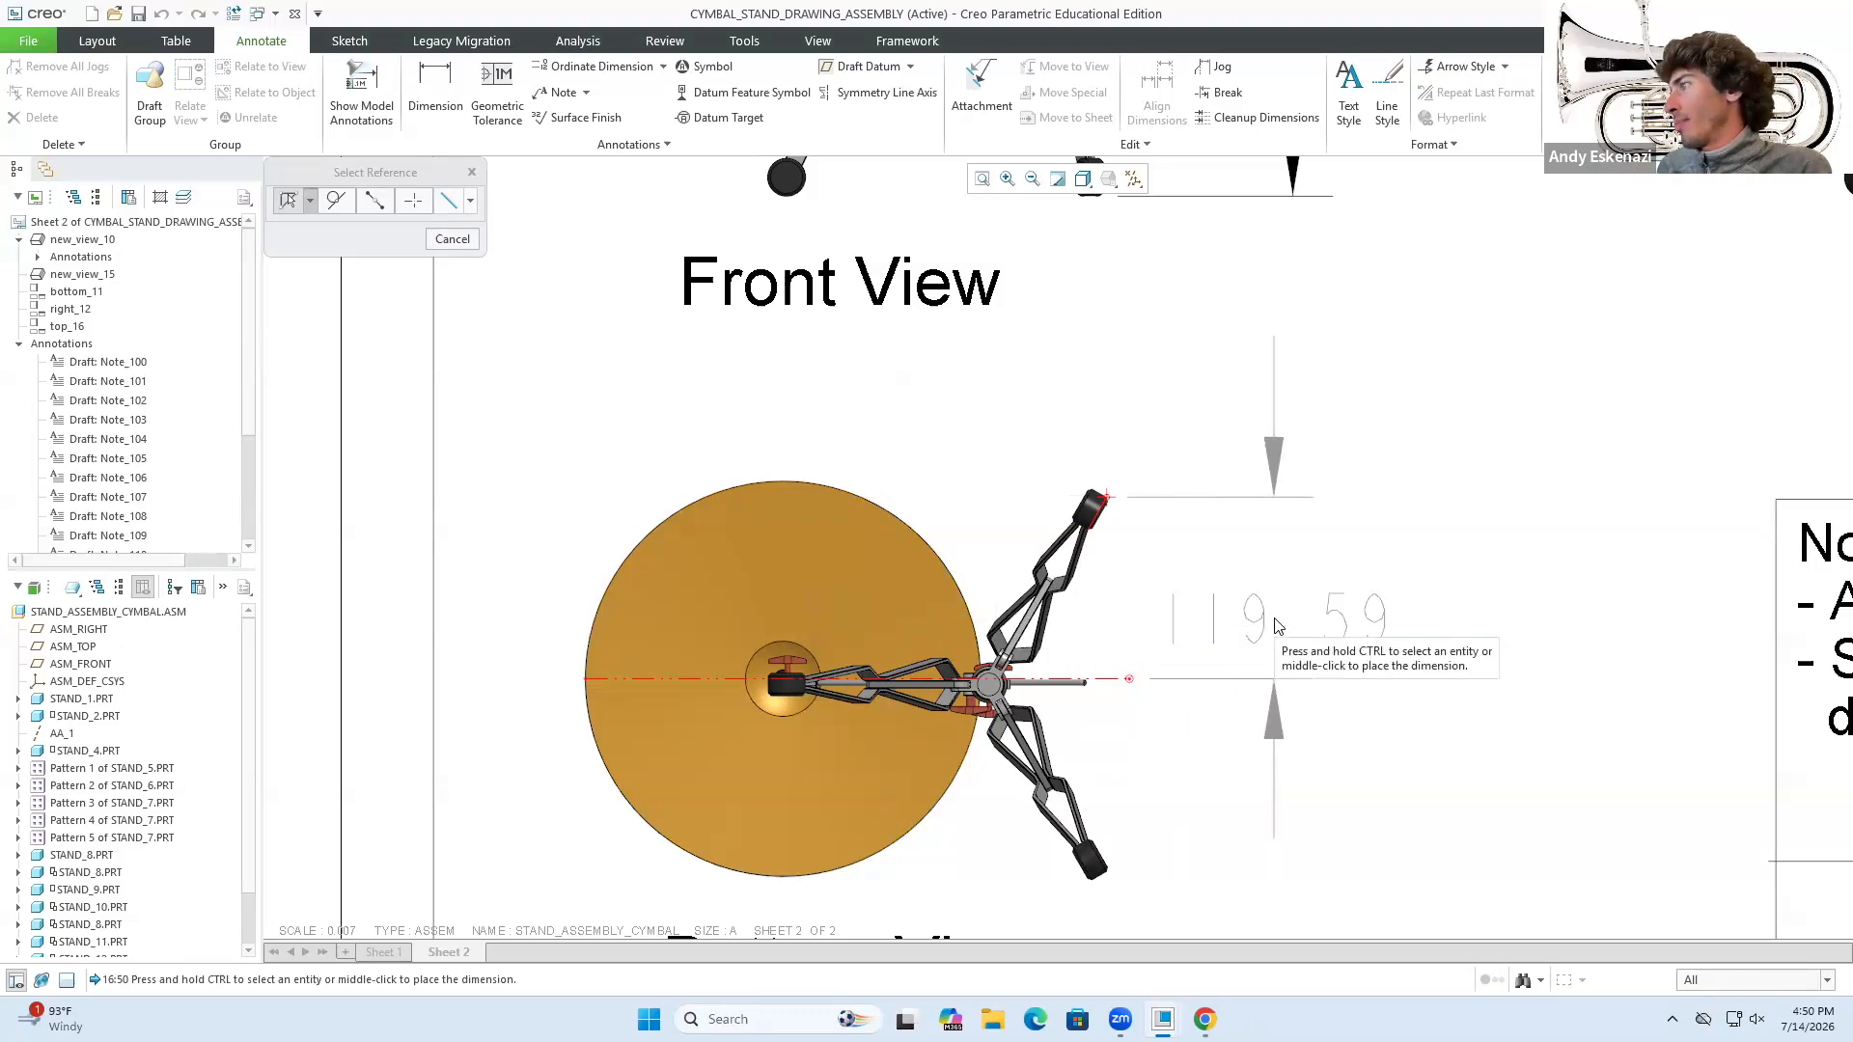
key(Escape)
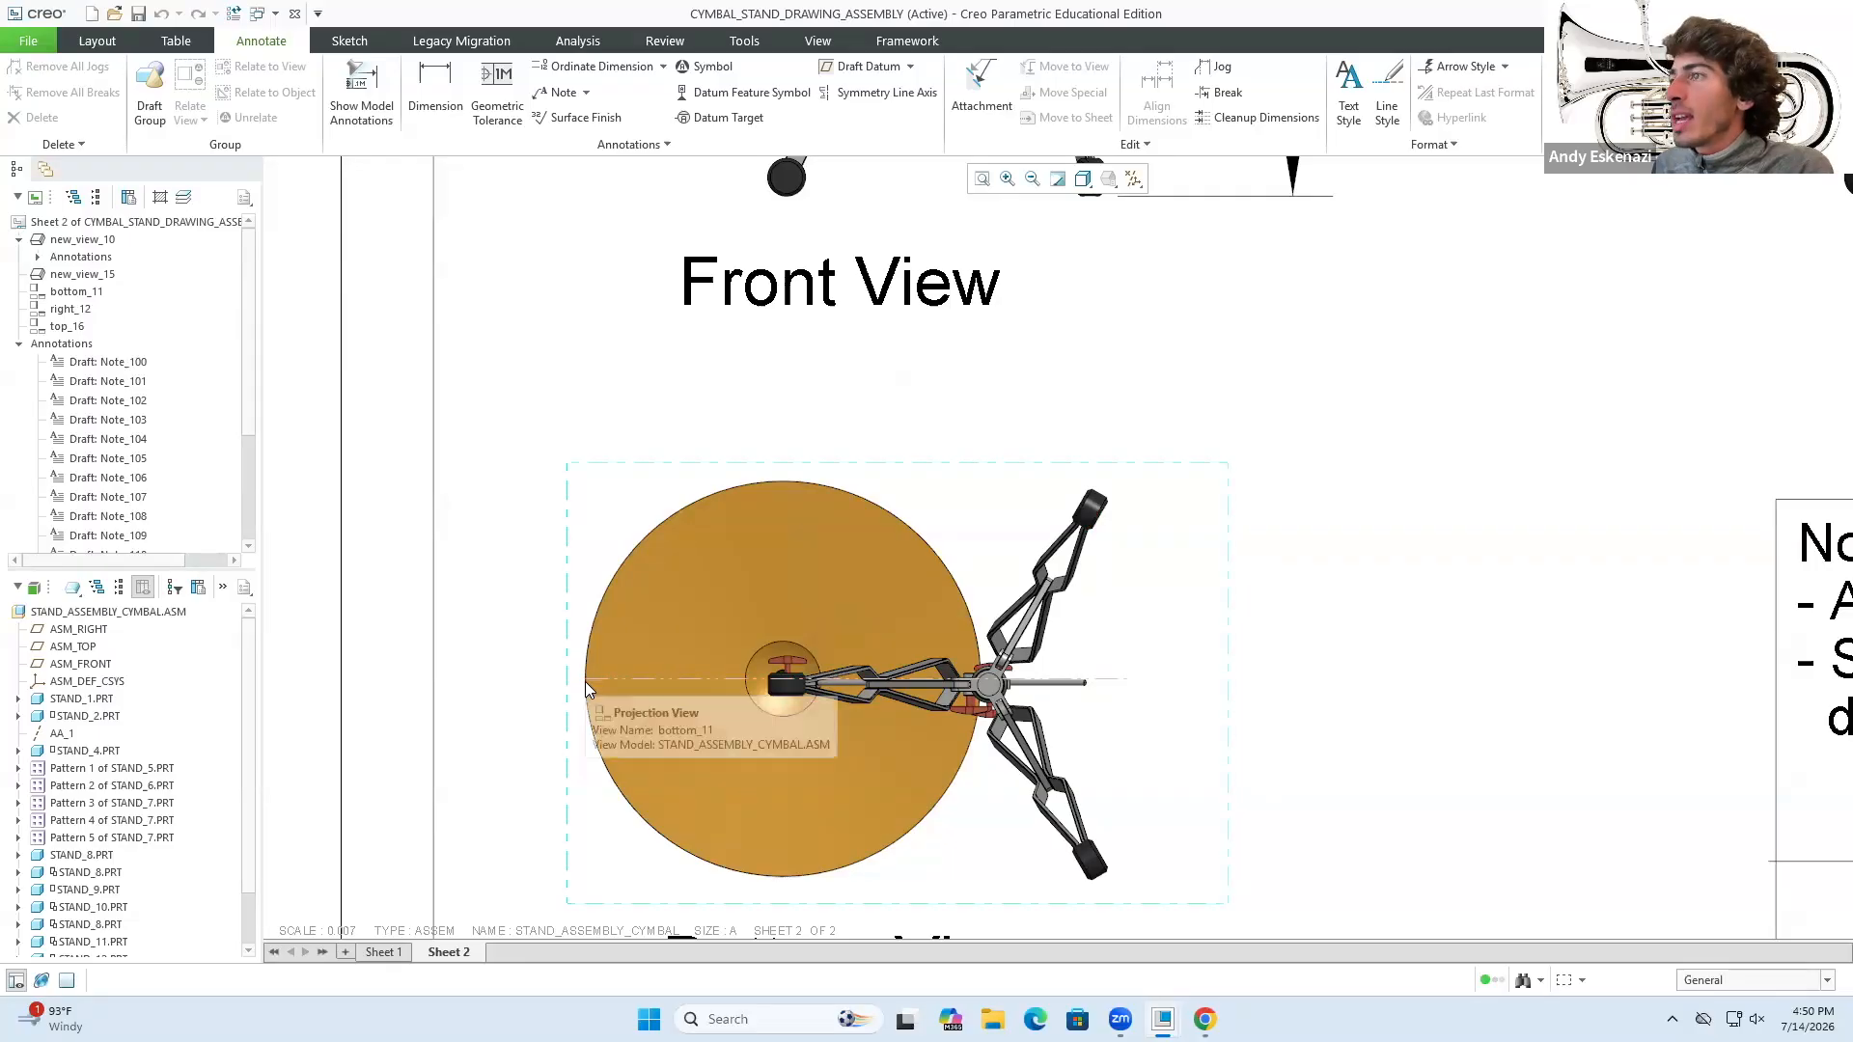
scroll(588, 681, down, 3)
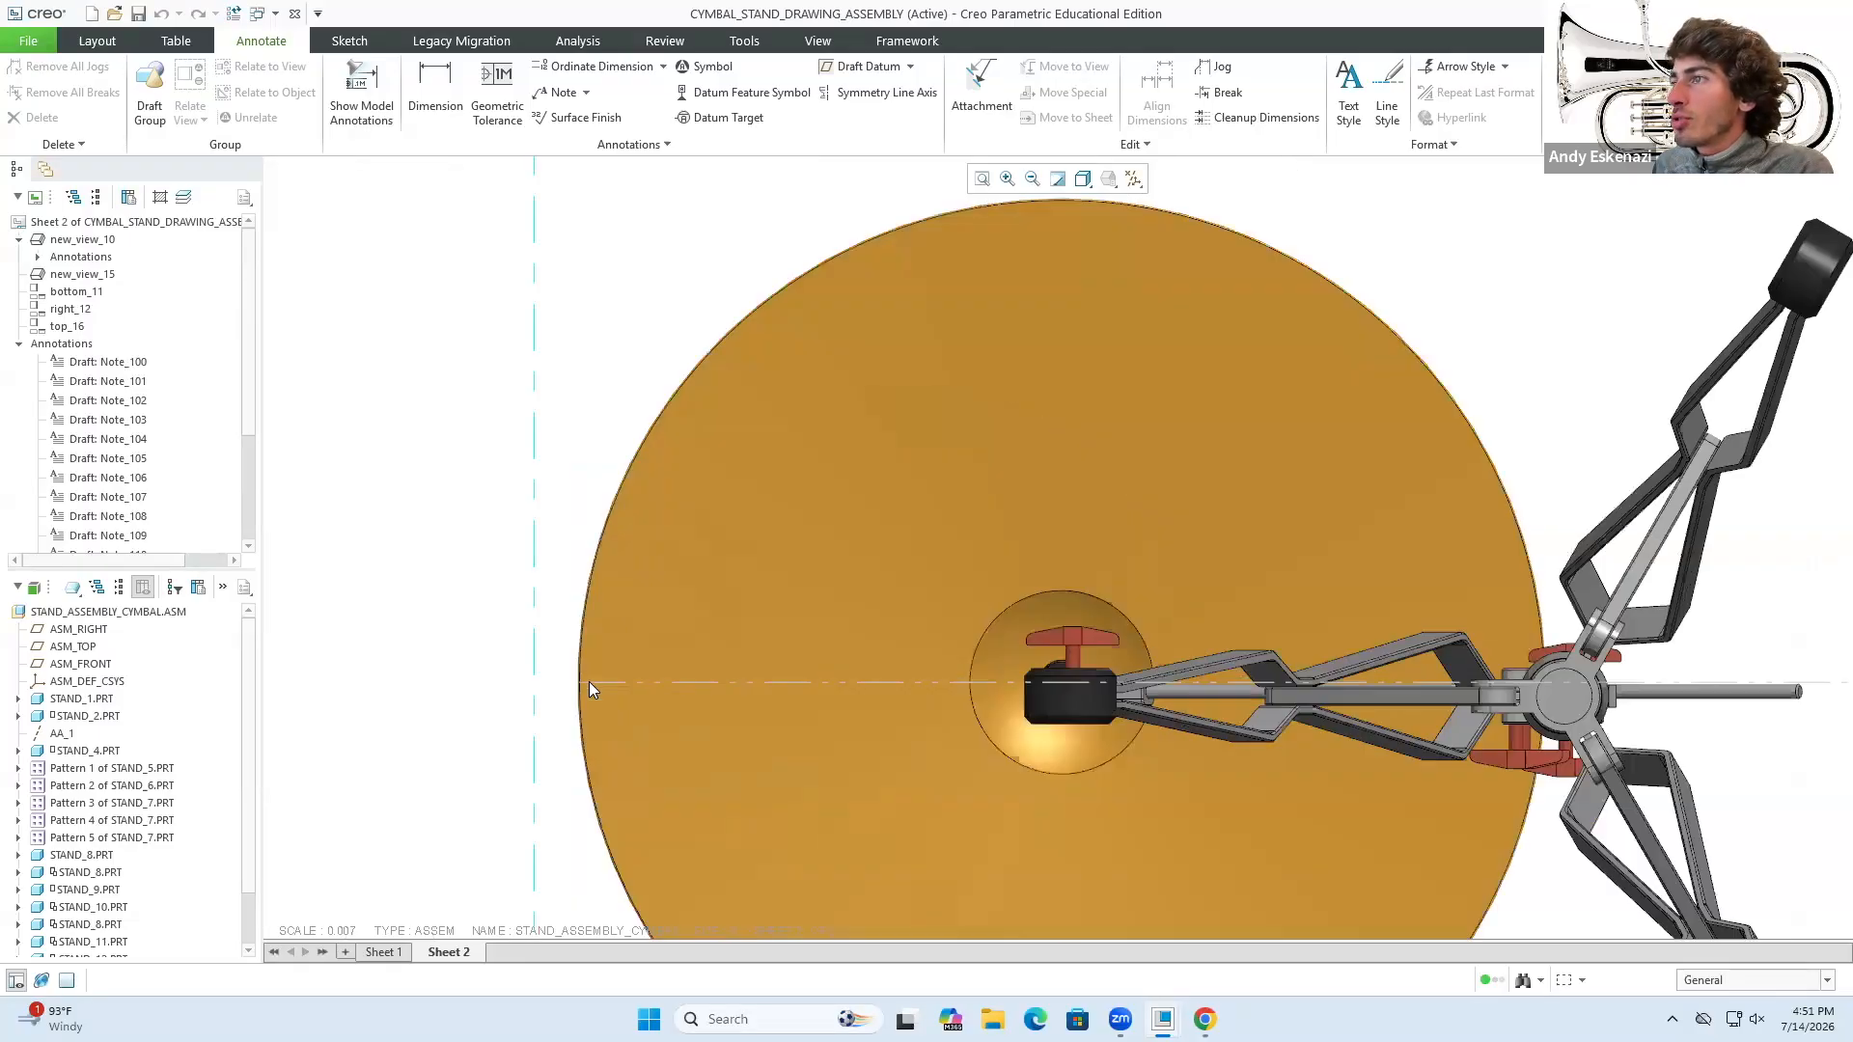
click(435, 92)
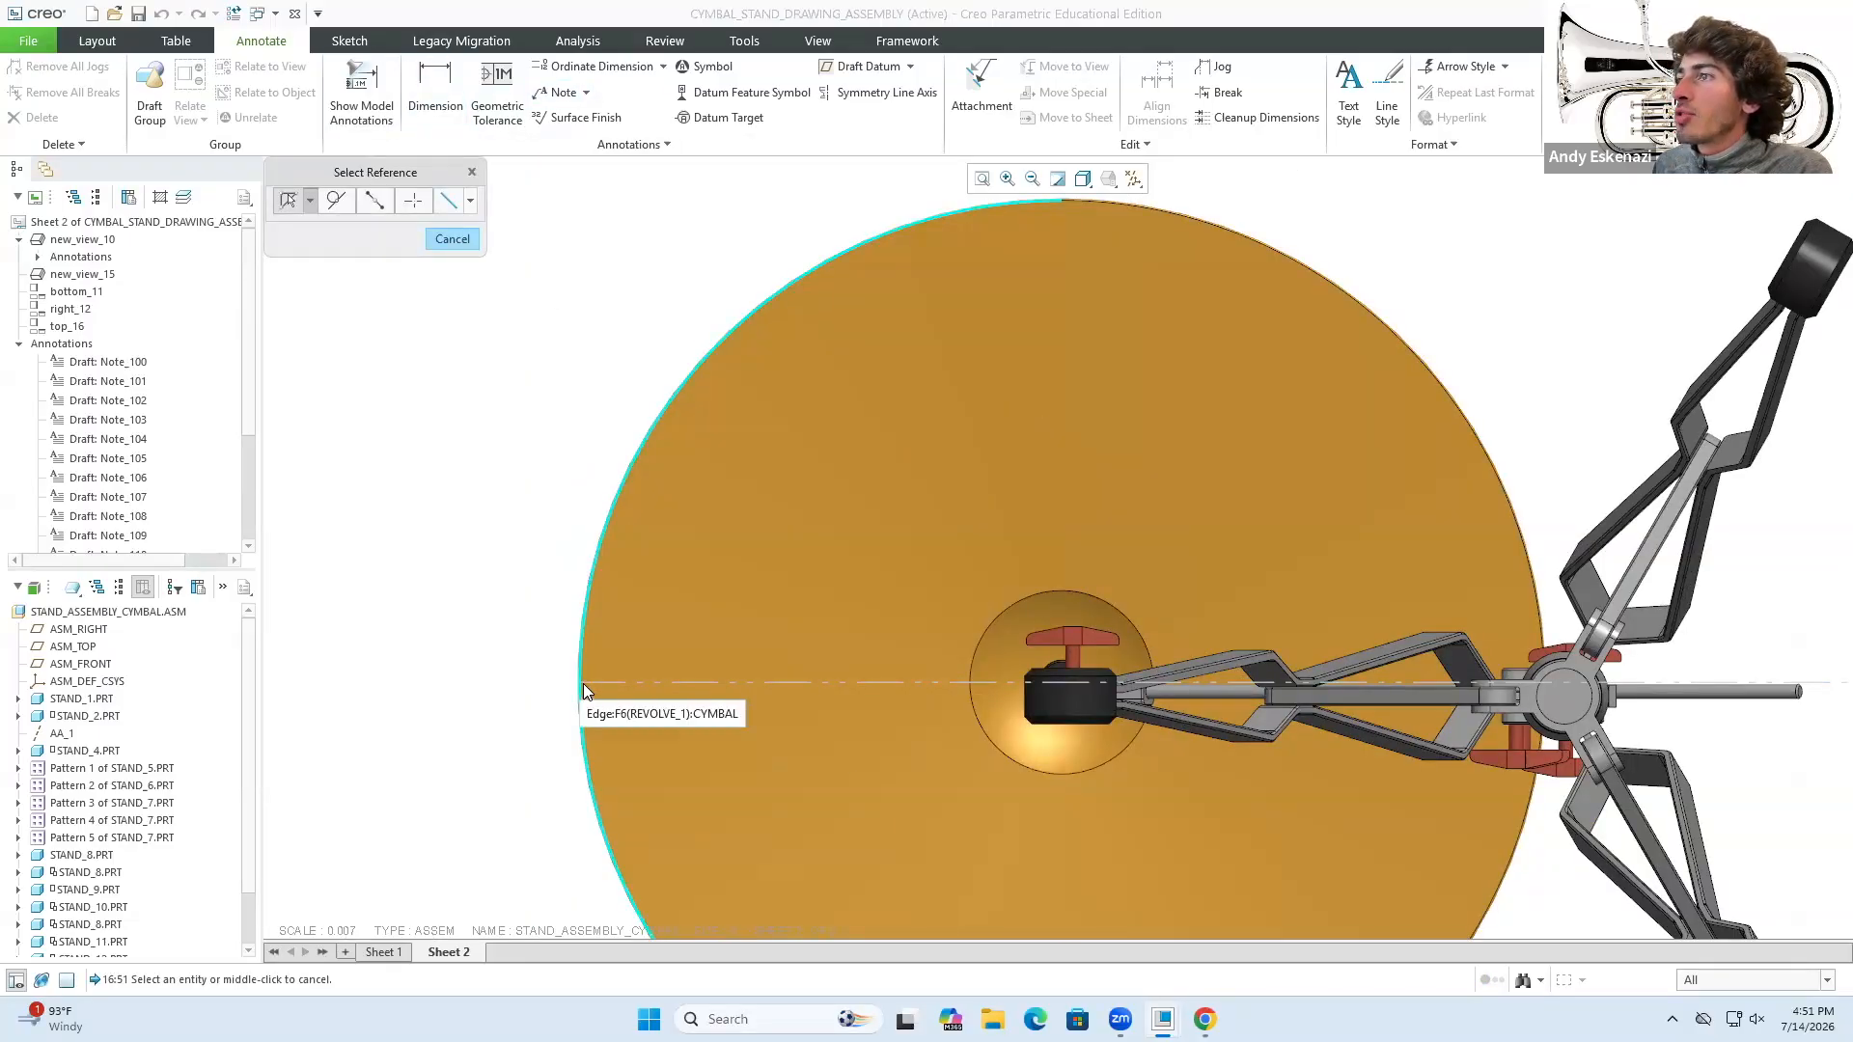
scroll(590, 681, down, 3)
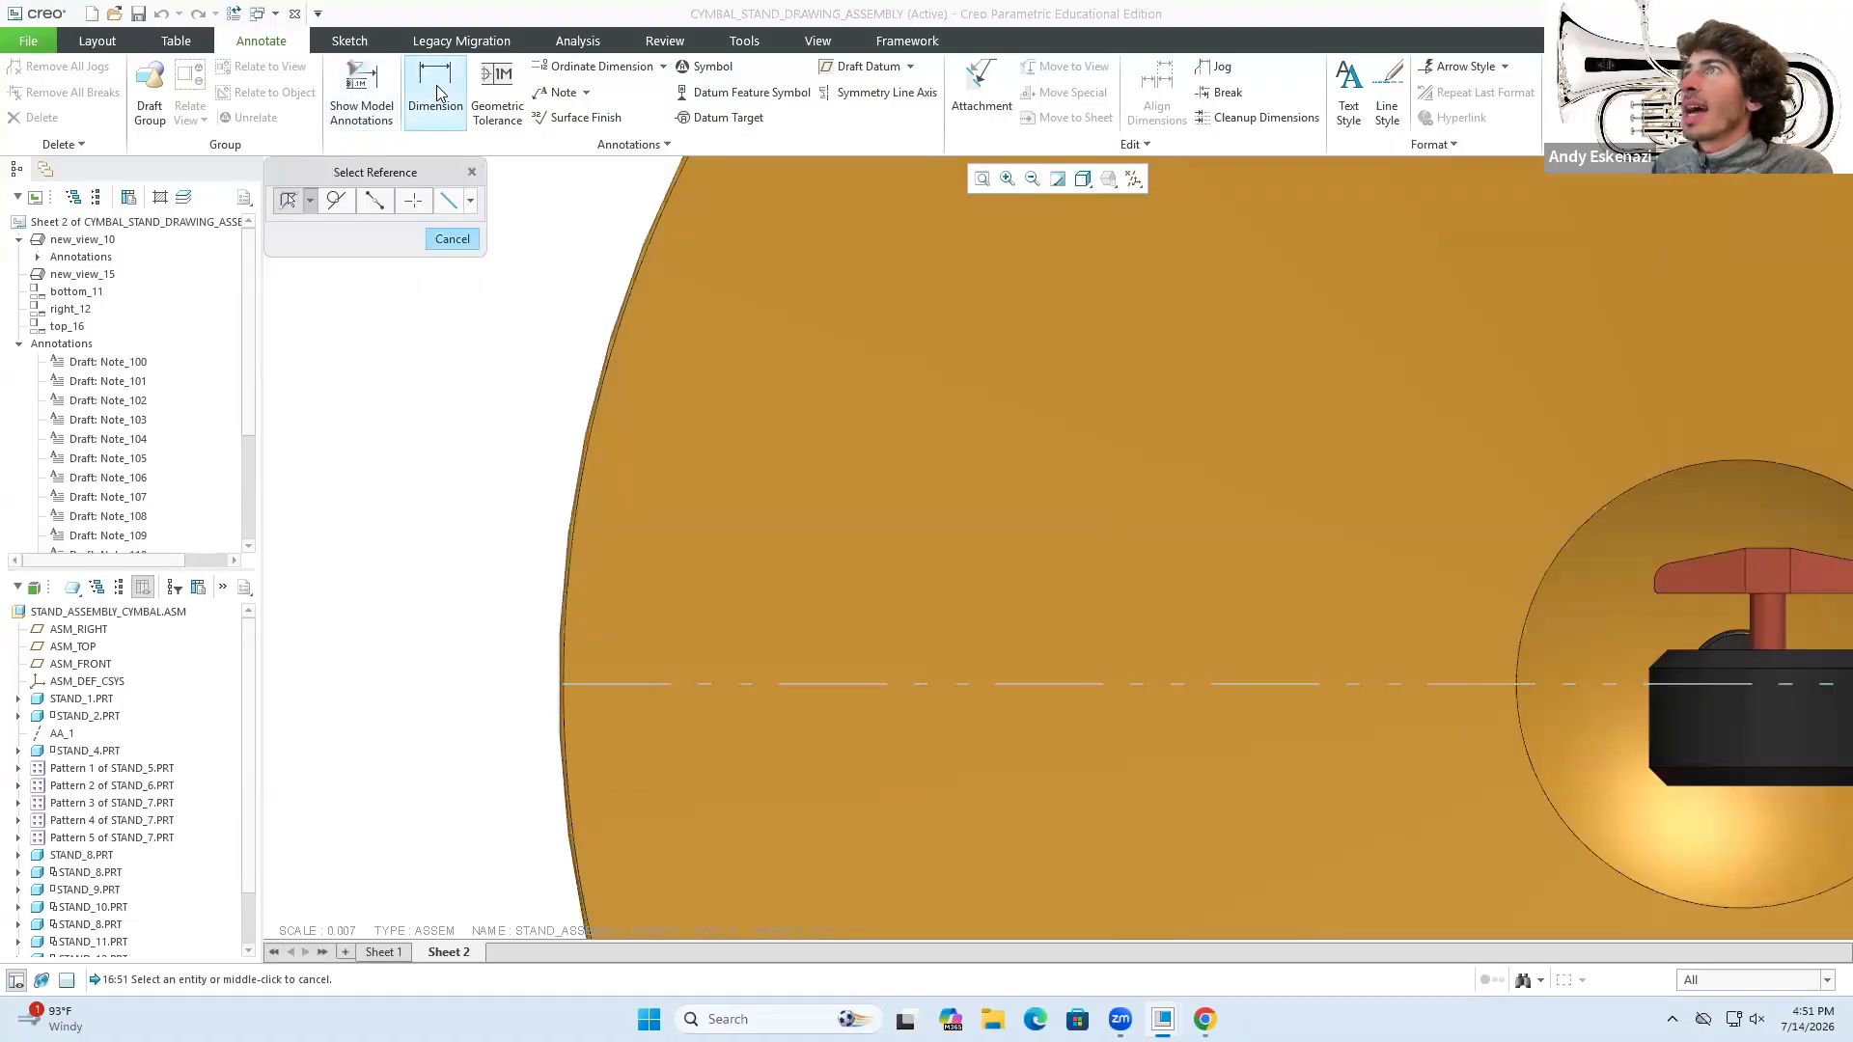
middle_click(566, 557)
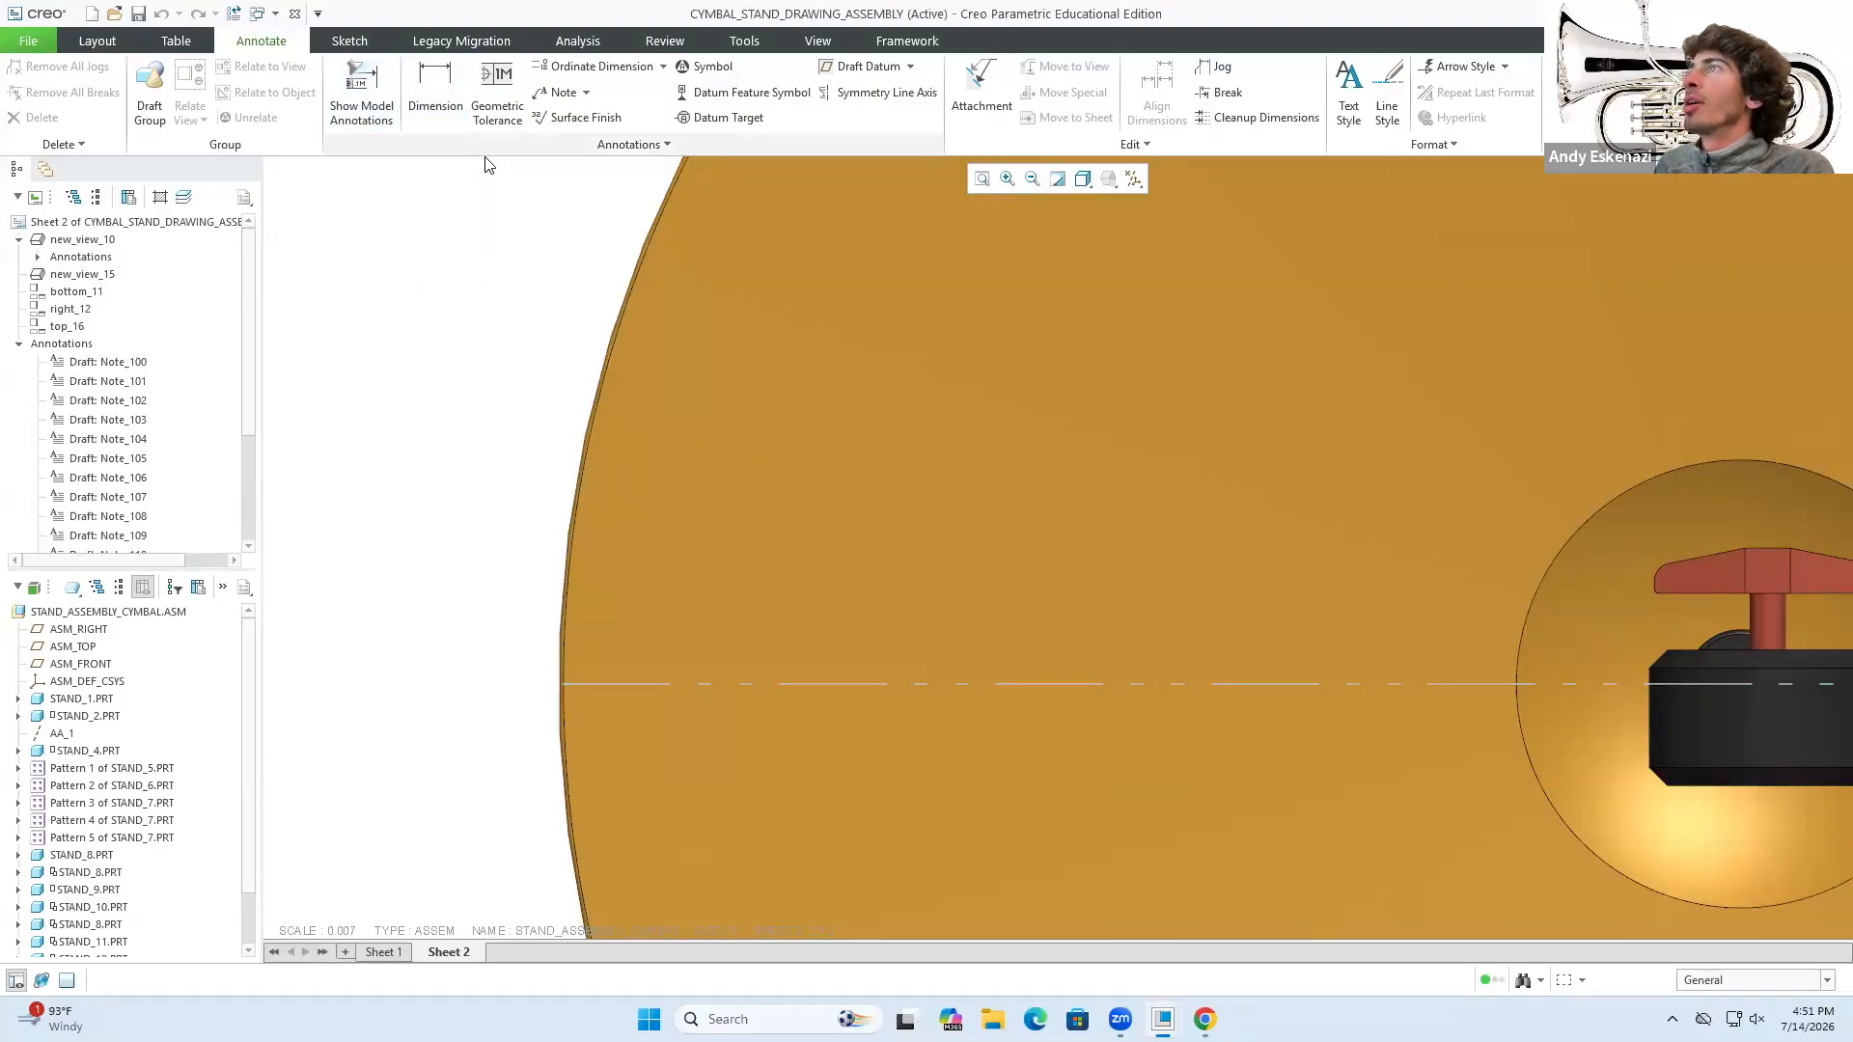
- Place a sketch point in the bottom view where the horizontal construction line meets the cymbal's outer edge
click(340, 46)
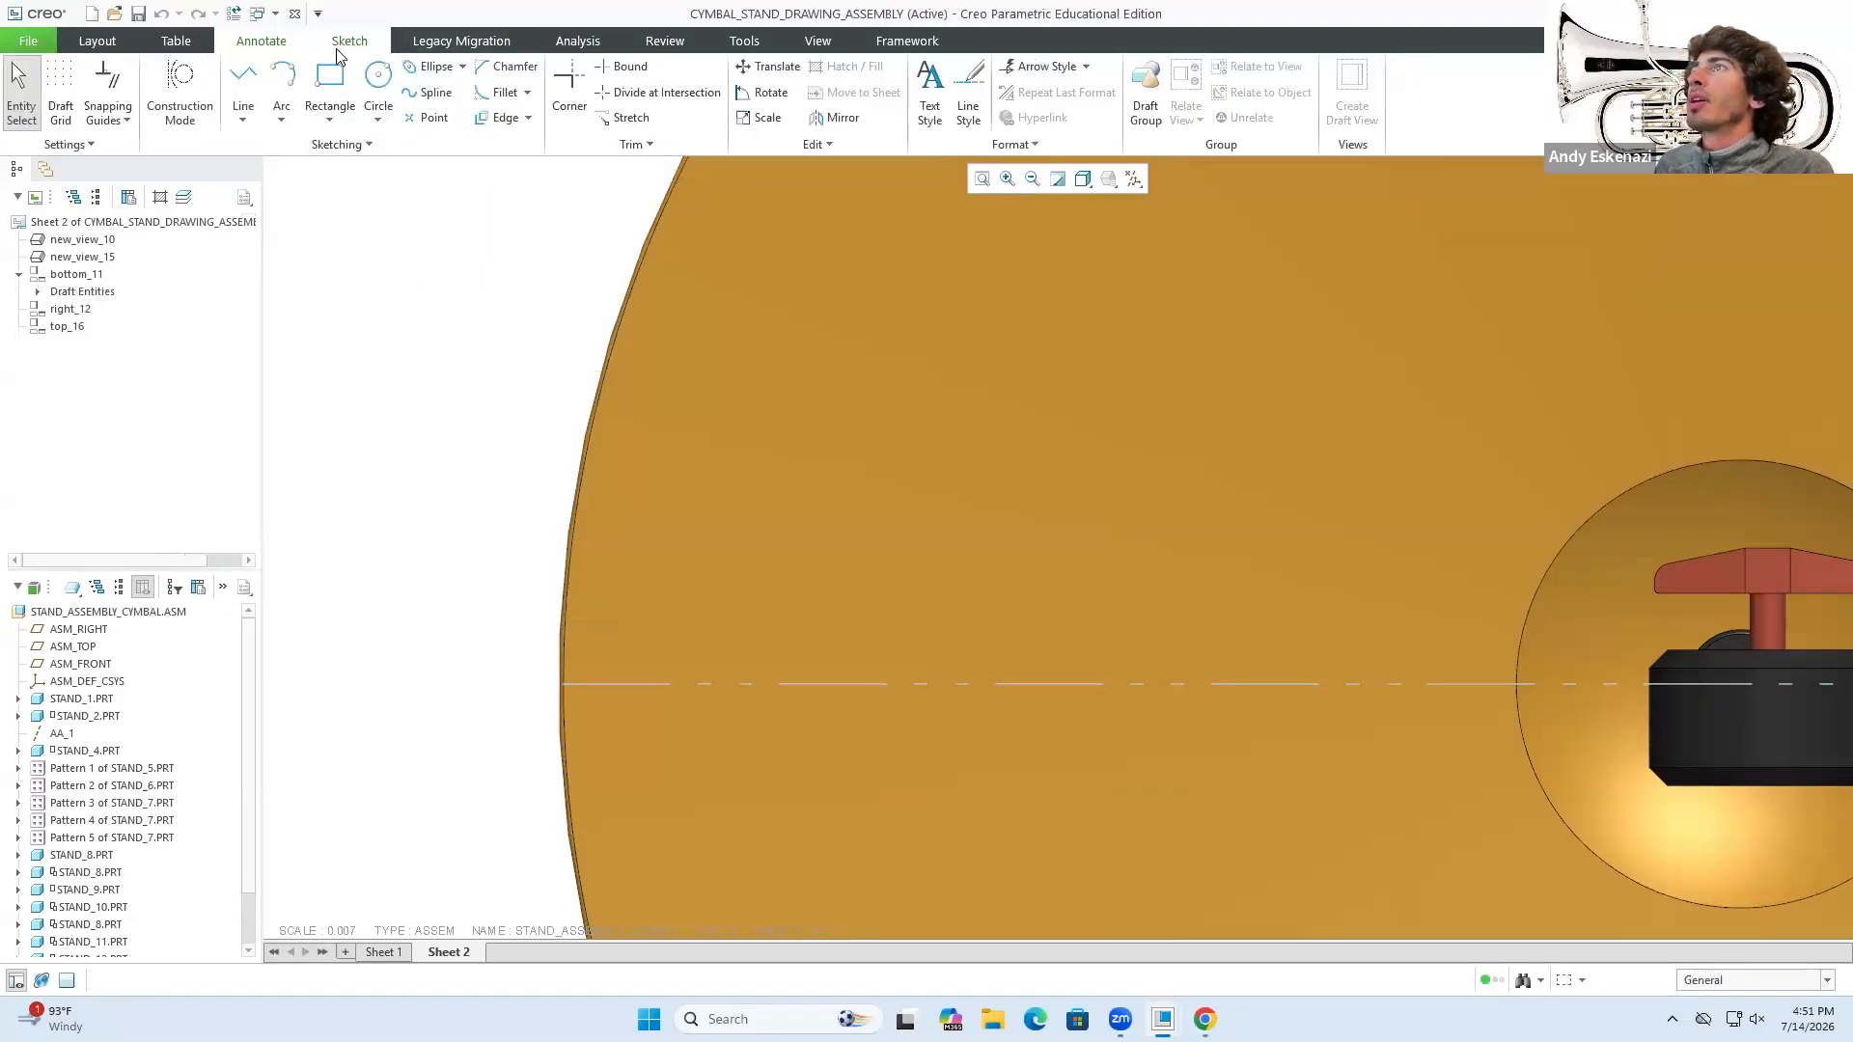
click(432, 118)
click(564, 685)
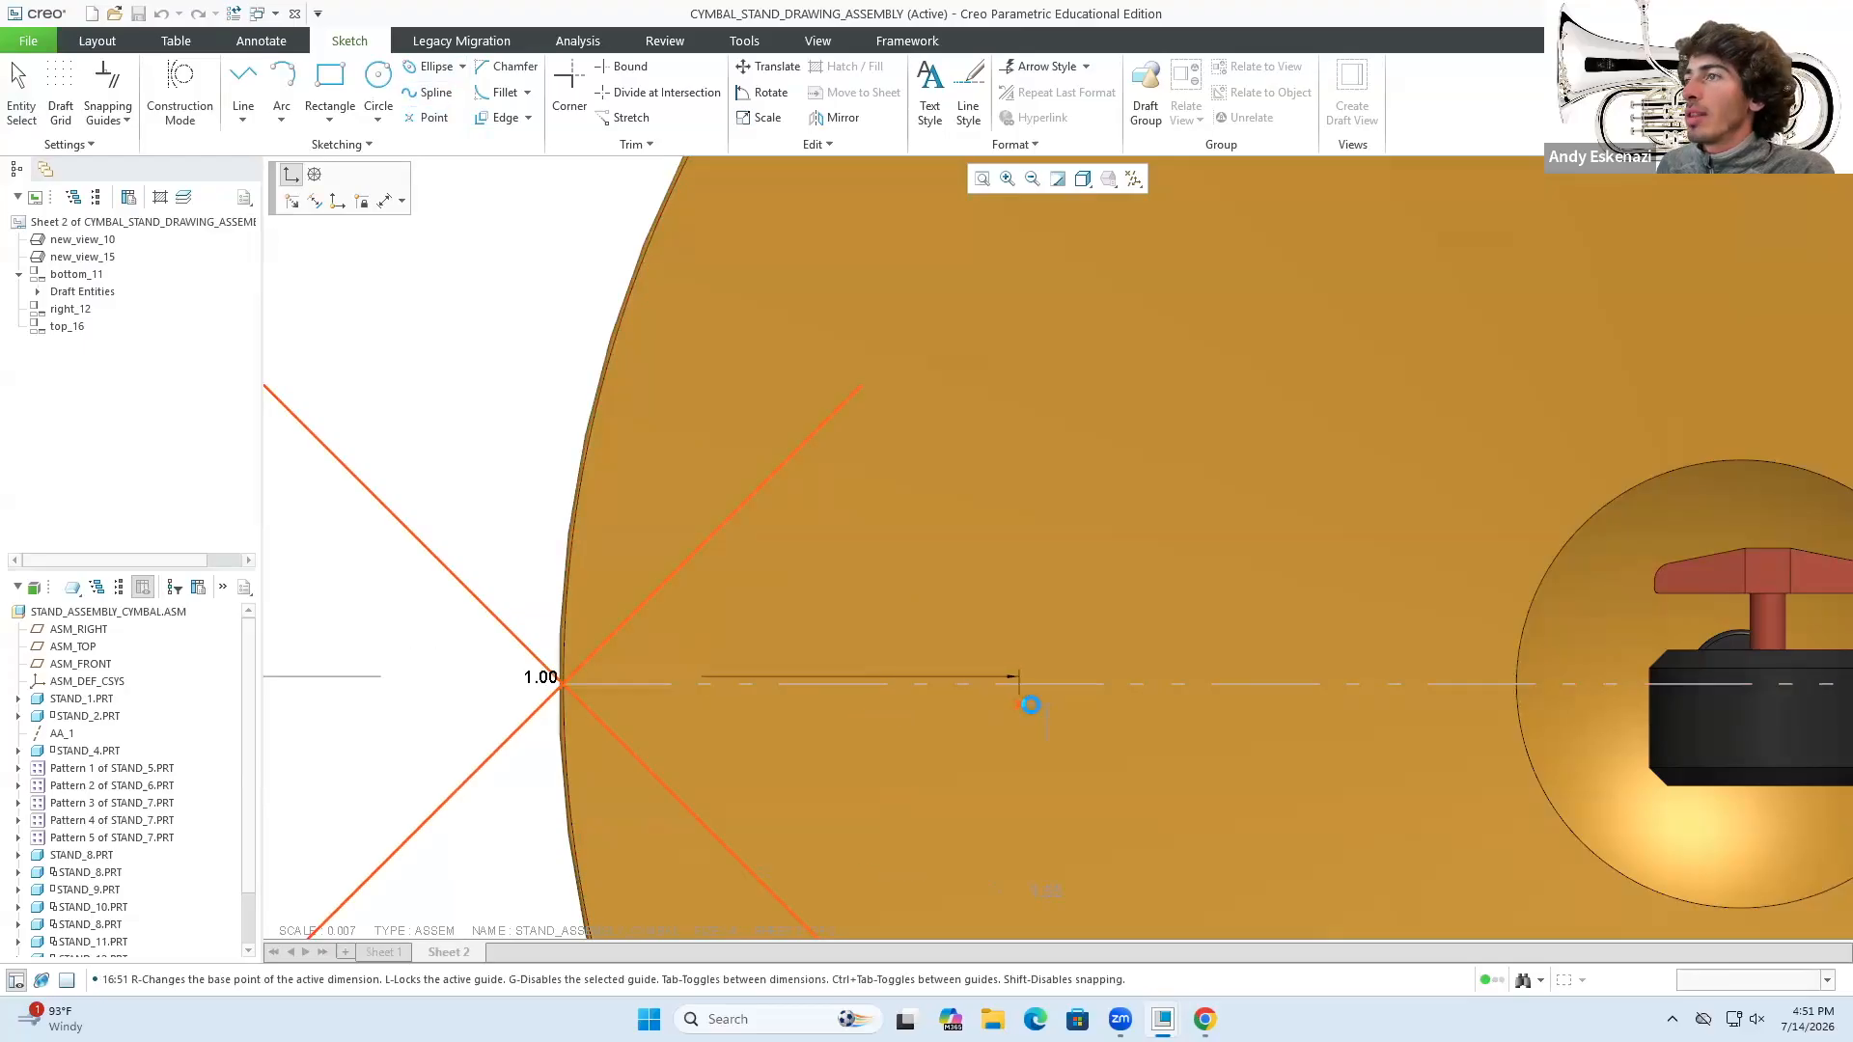
middle_click(1023, 693)
scroll(785, 512, up, 8)
scroll(1054, 522, down, 3)
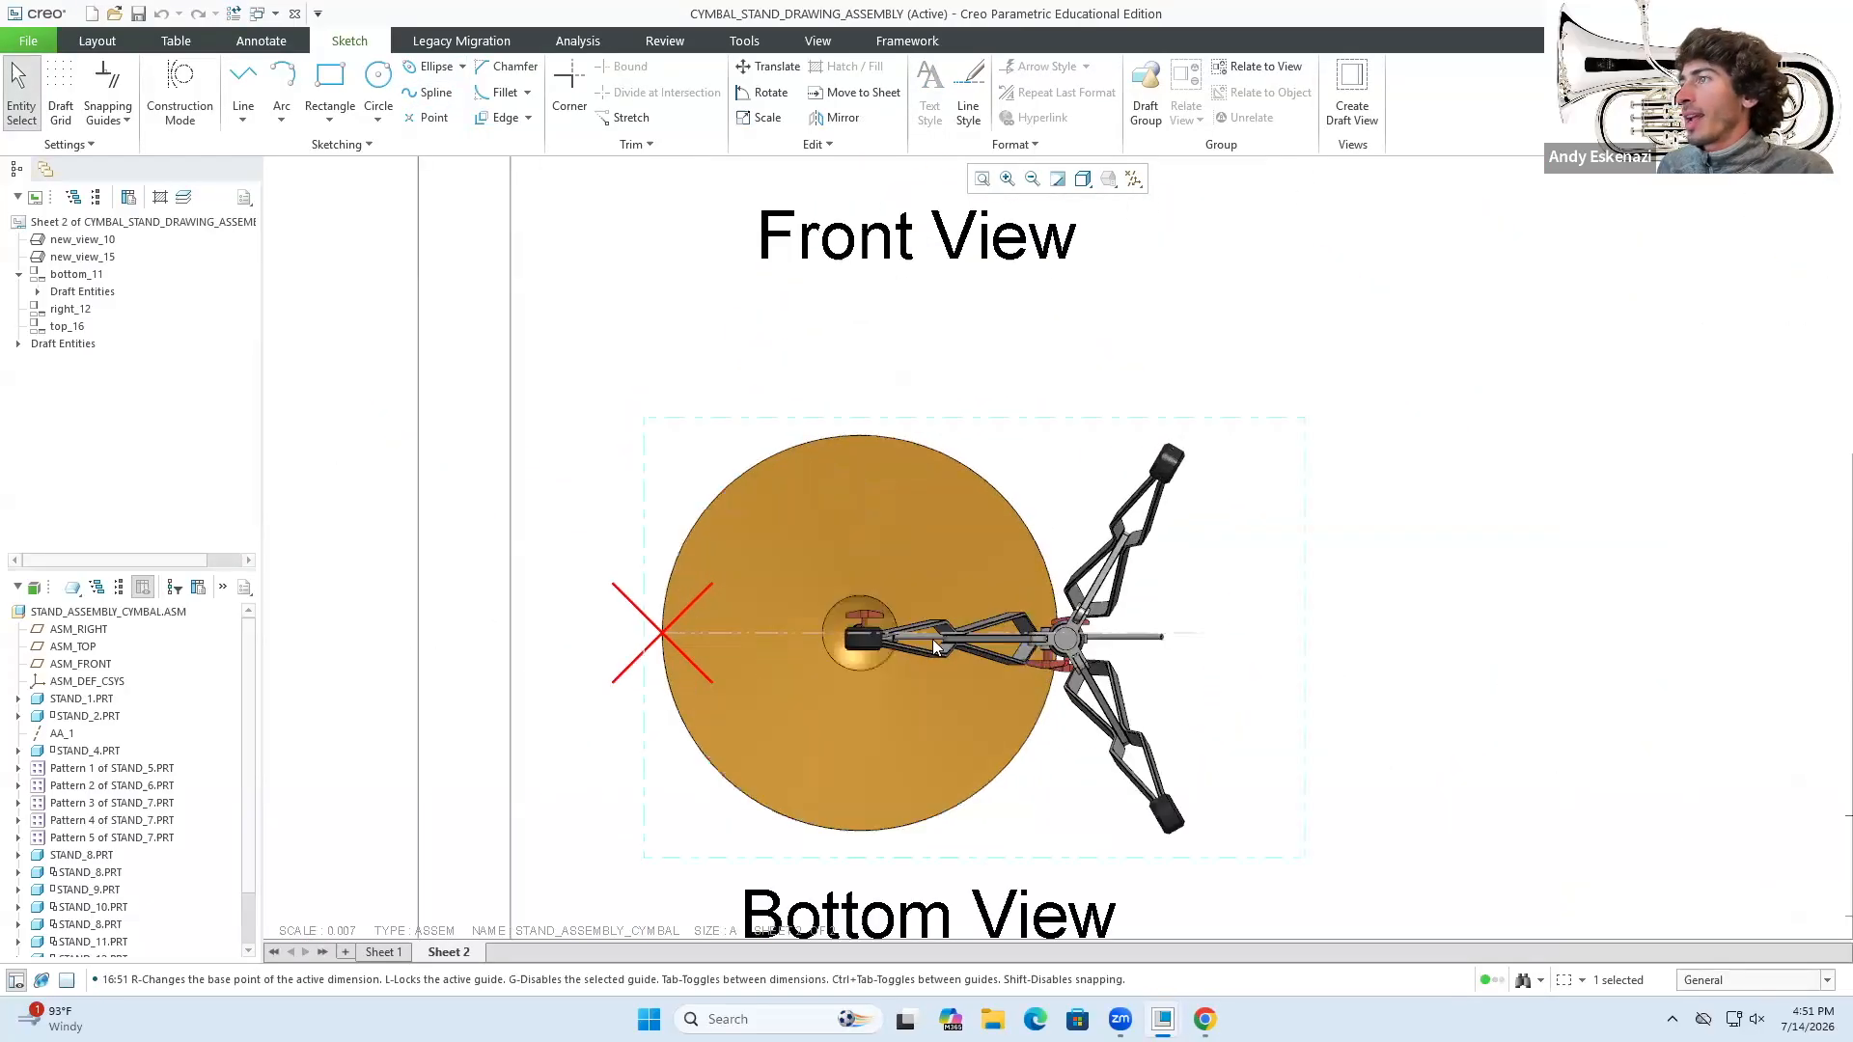
- Try to dimension the bottom view's horizontal extent from the upper foot's corner to the cymbal's edge
click(262, 41)
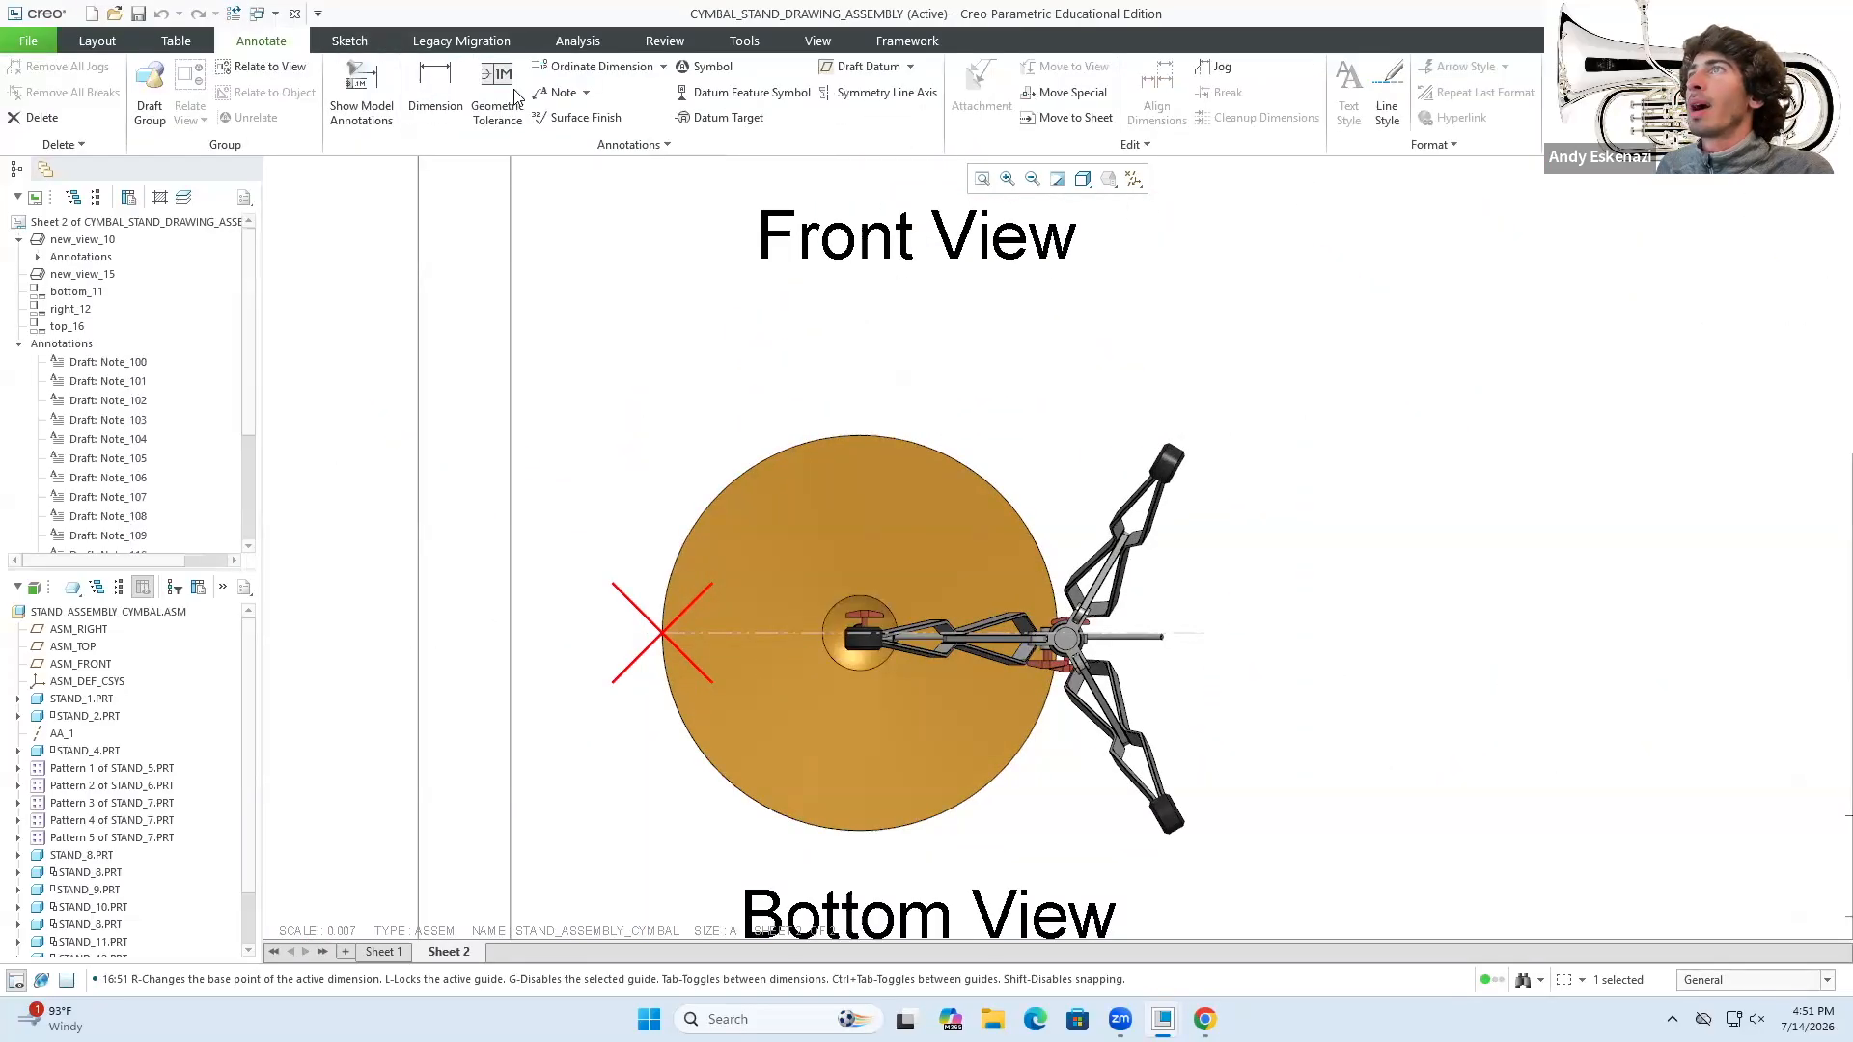
click(435, 92)
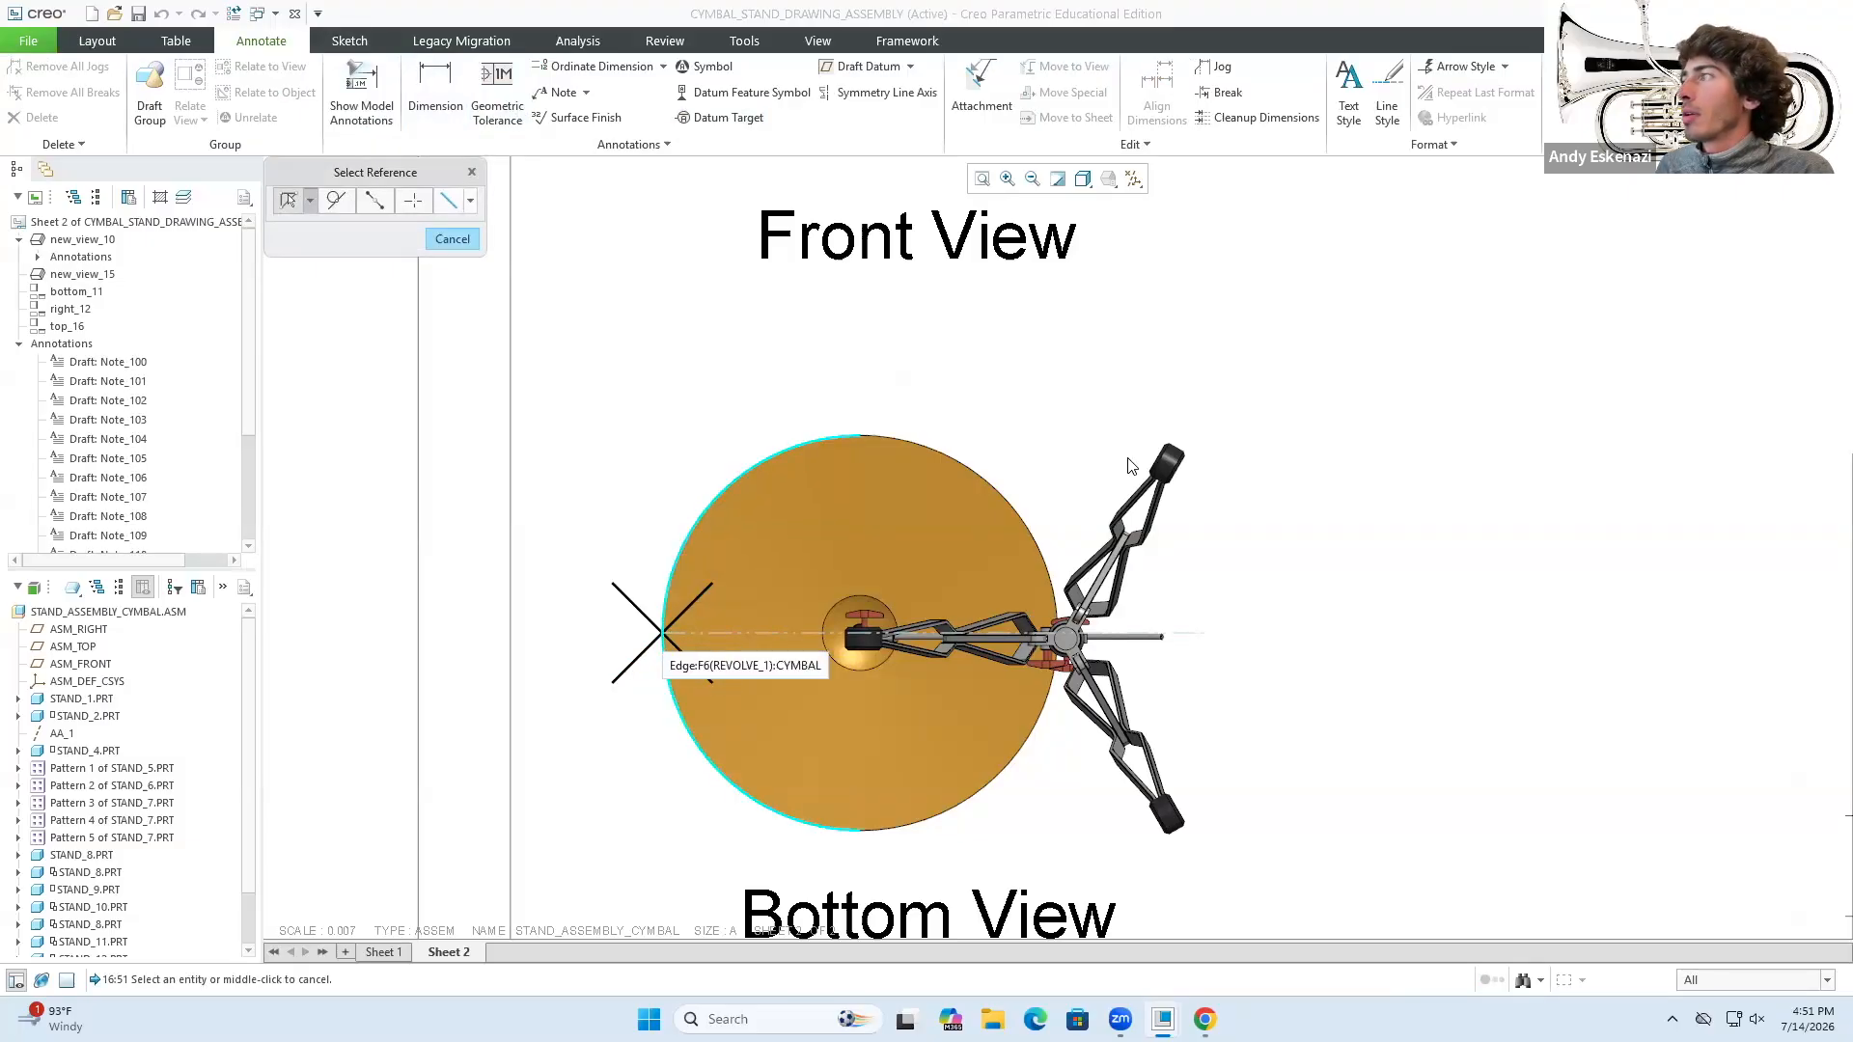
click(1179, 453)
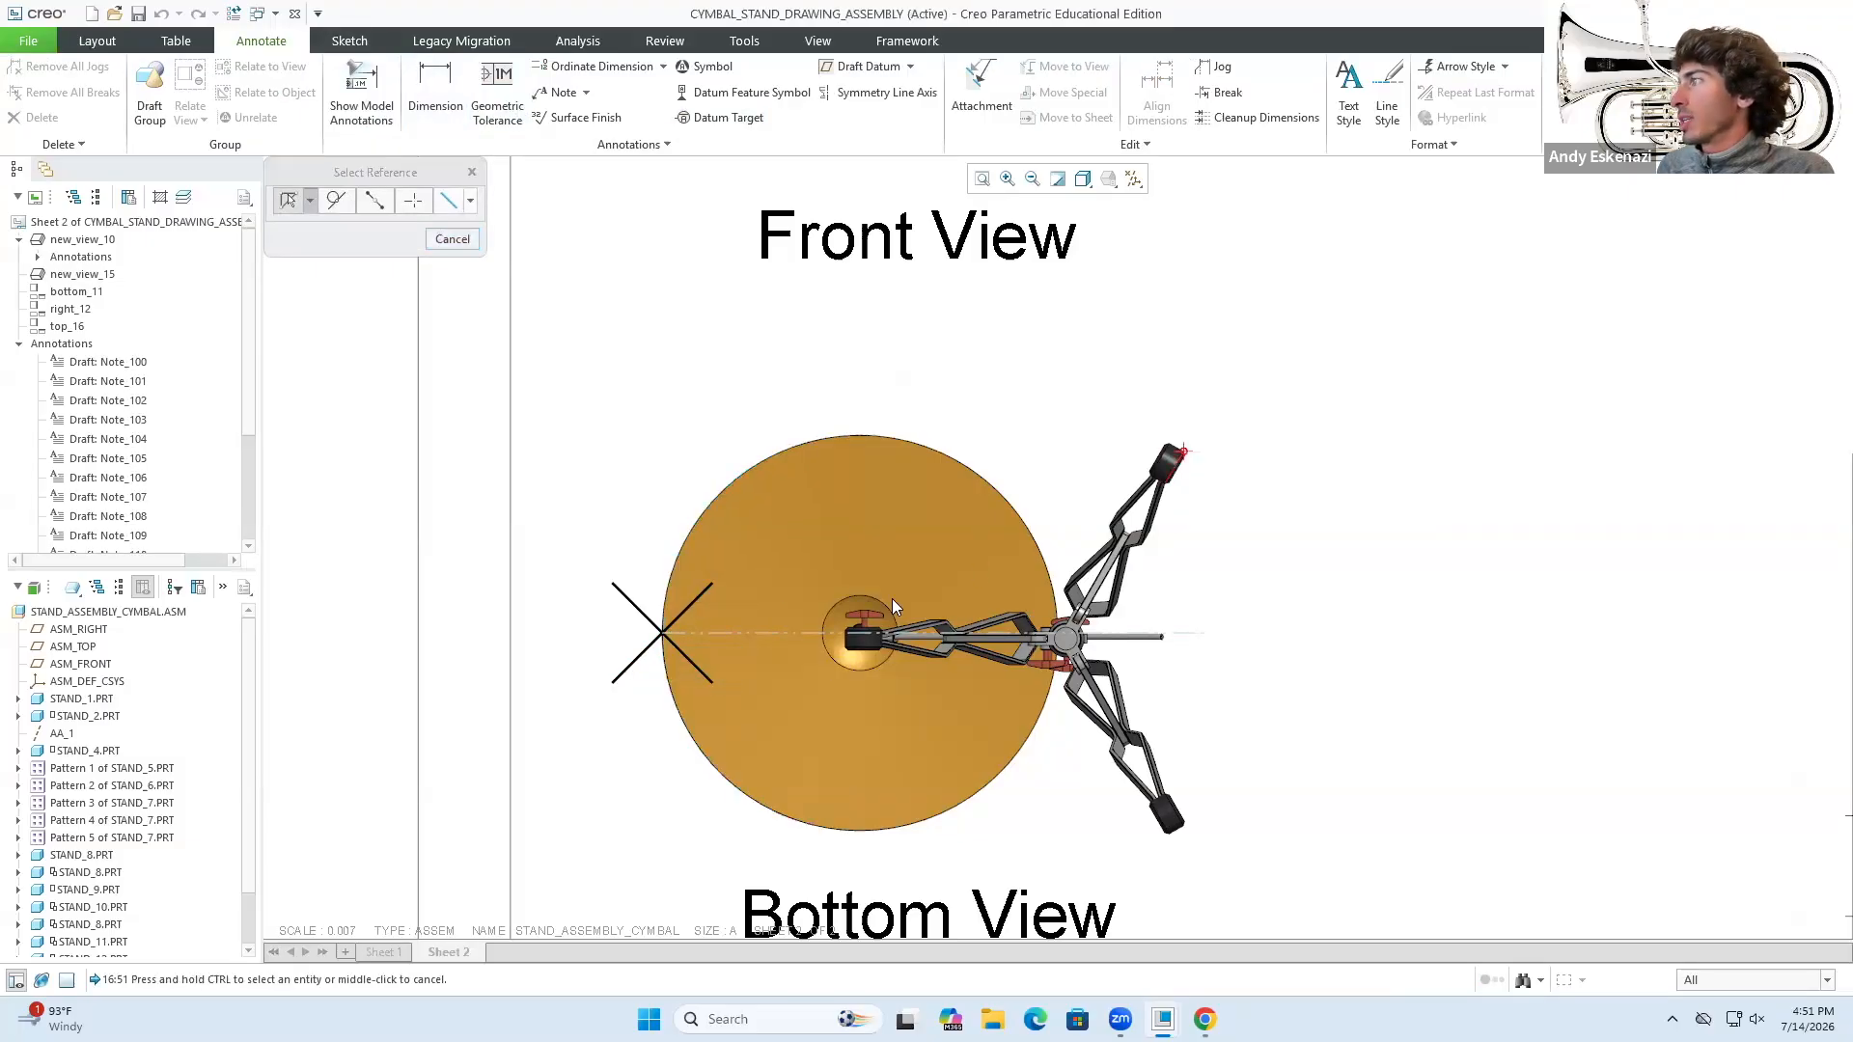
ctrl+click(666, 639)
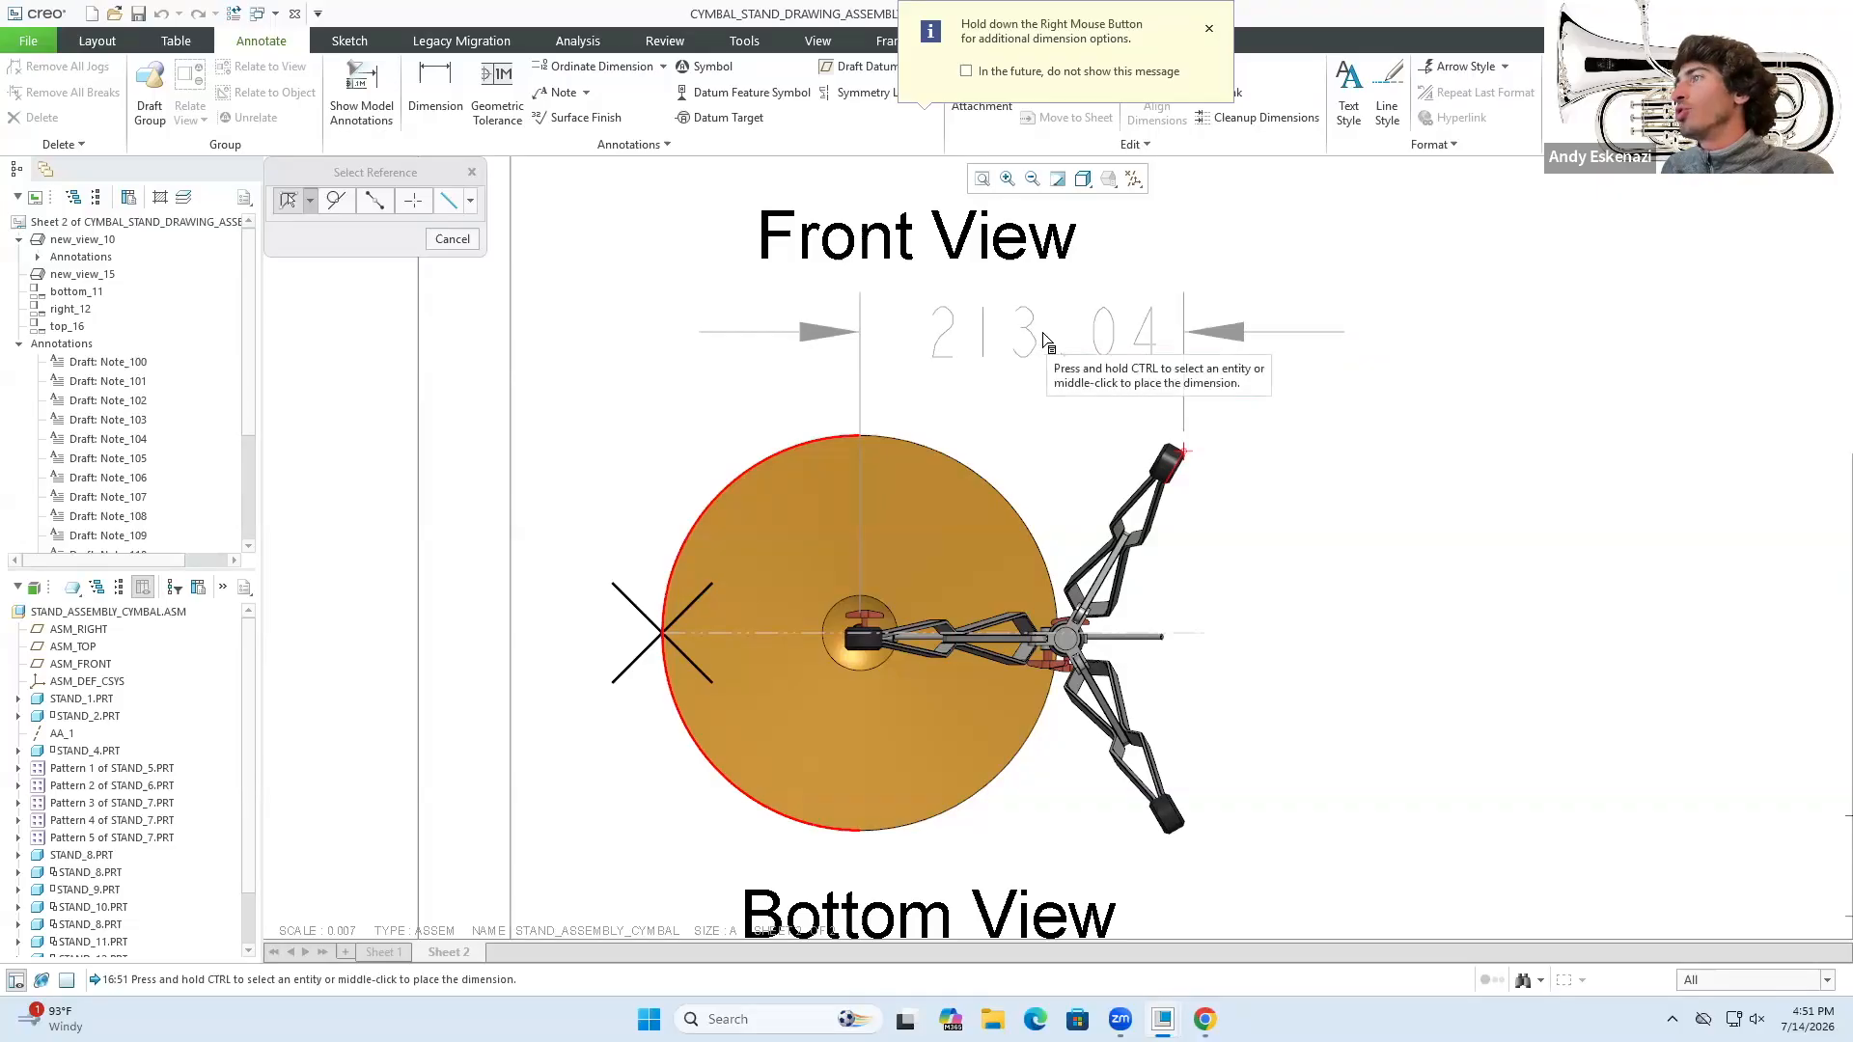
key(Escape)
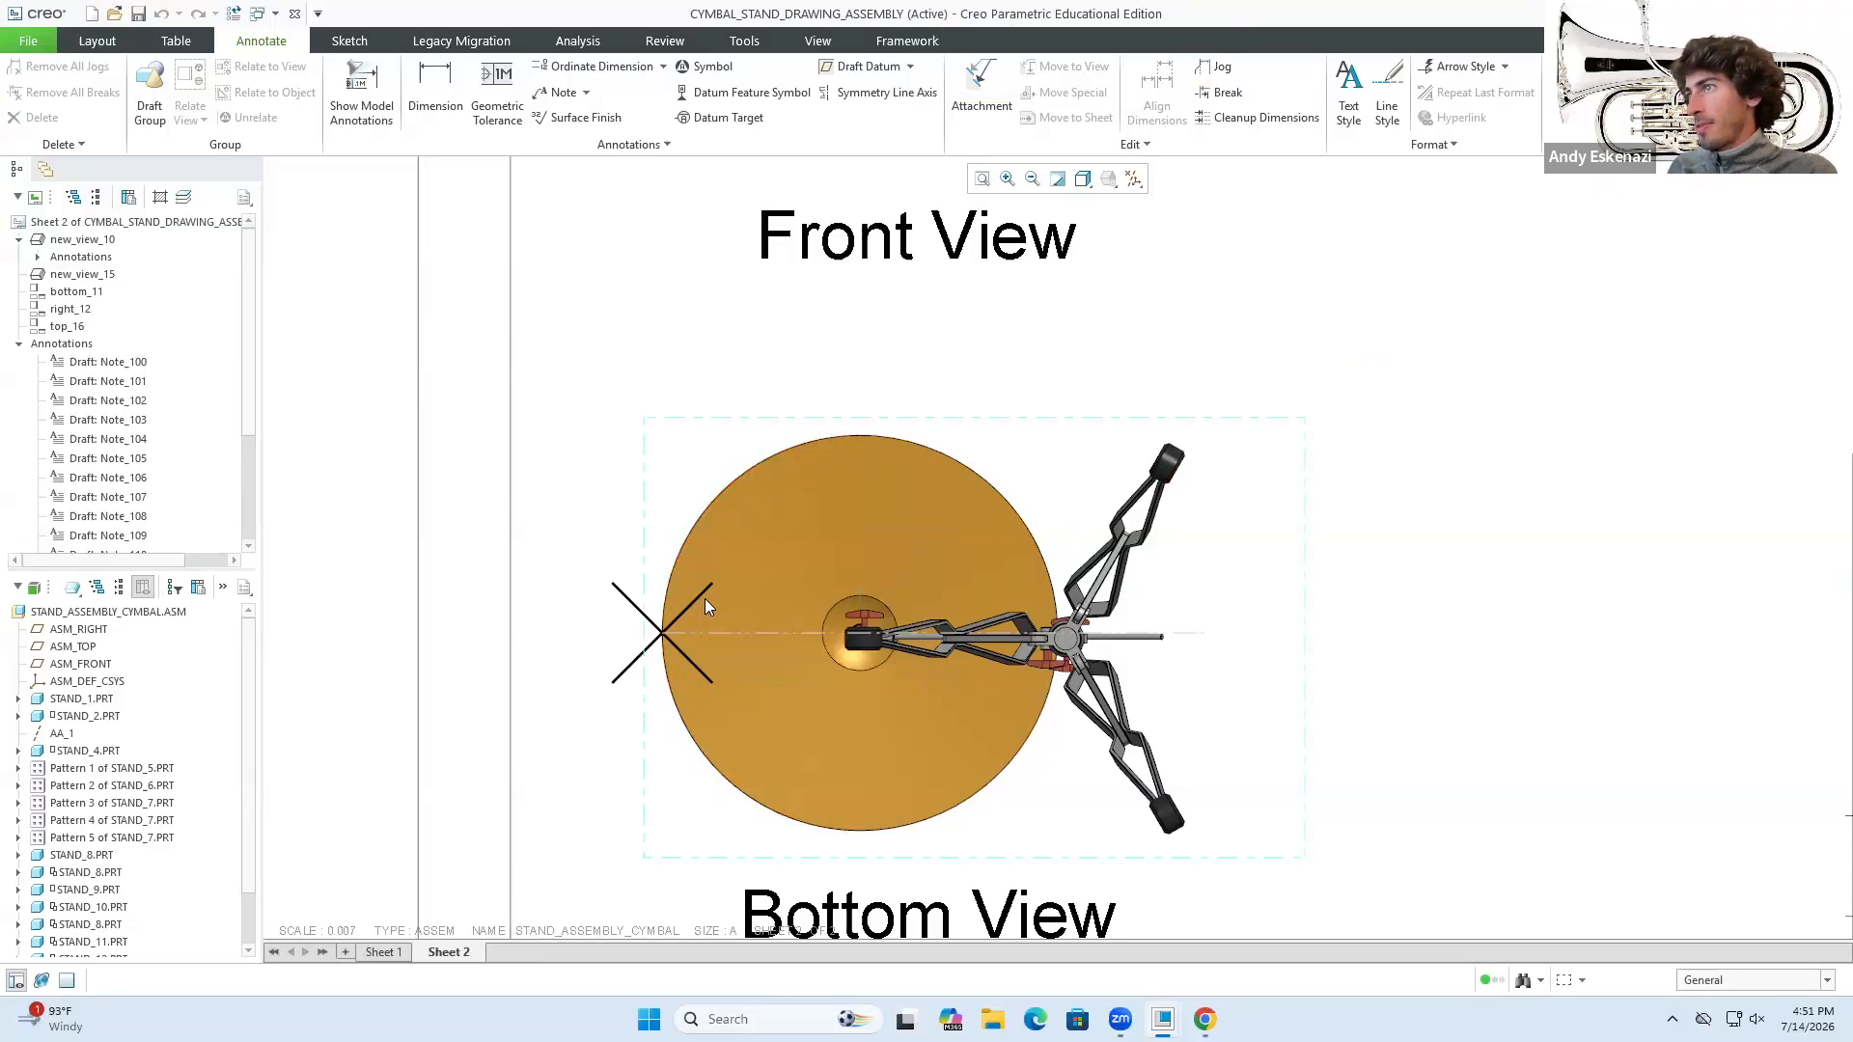
- Delete the bottom view with its construction line and the leftover sketch point
click(714, 592)
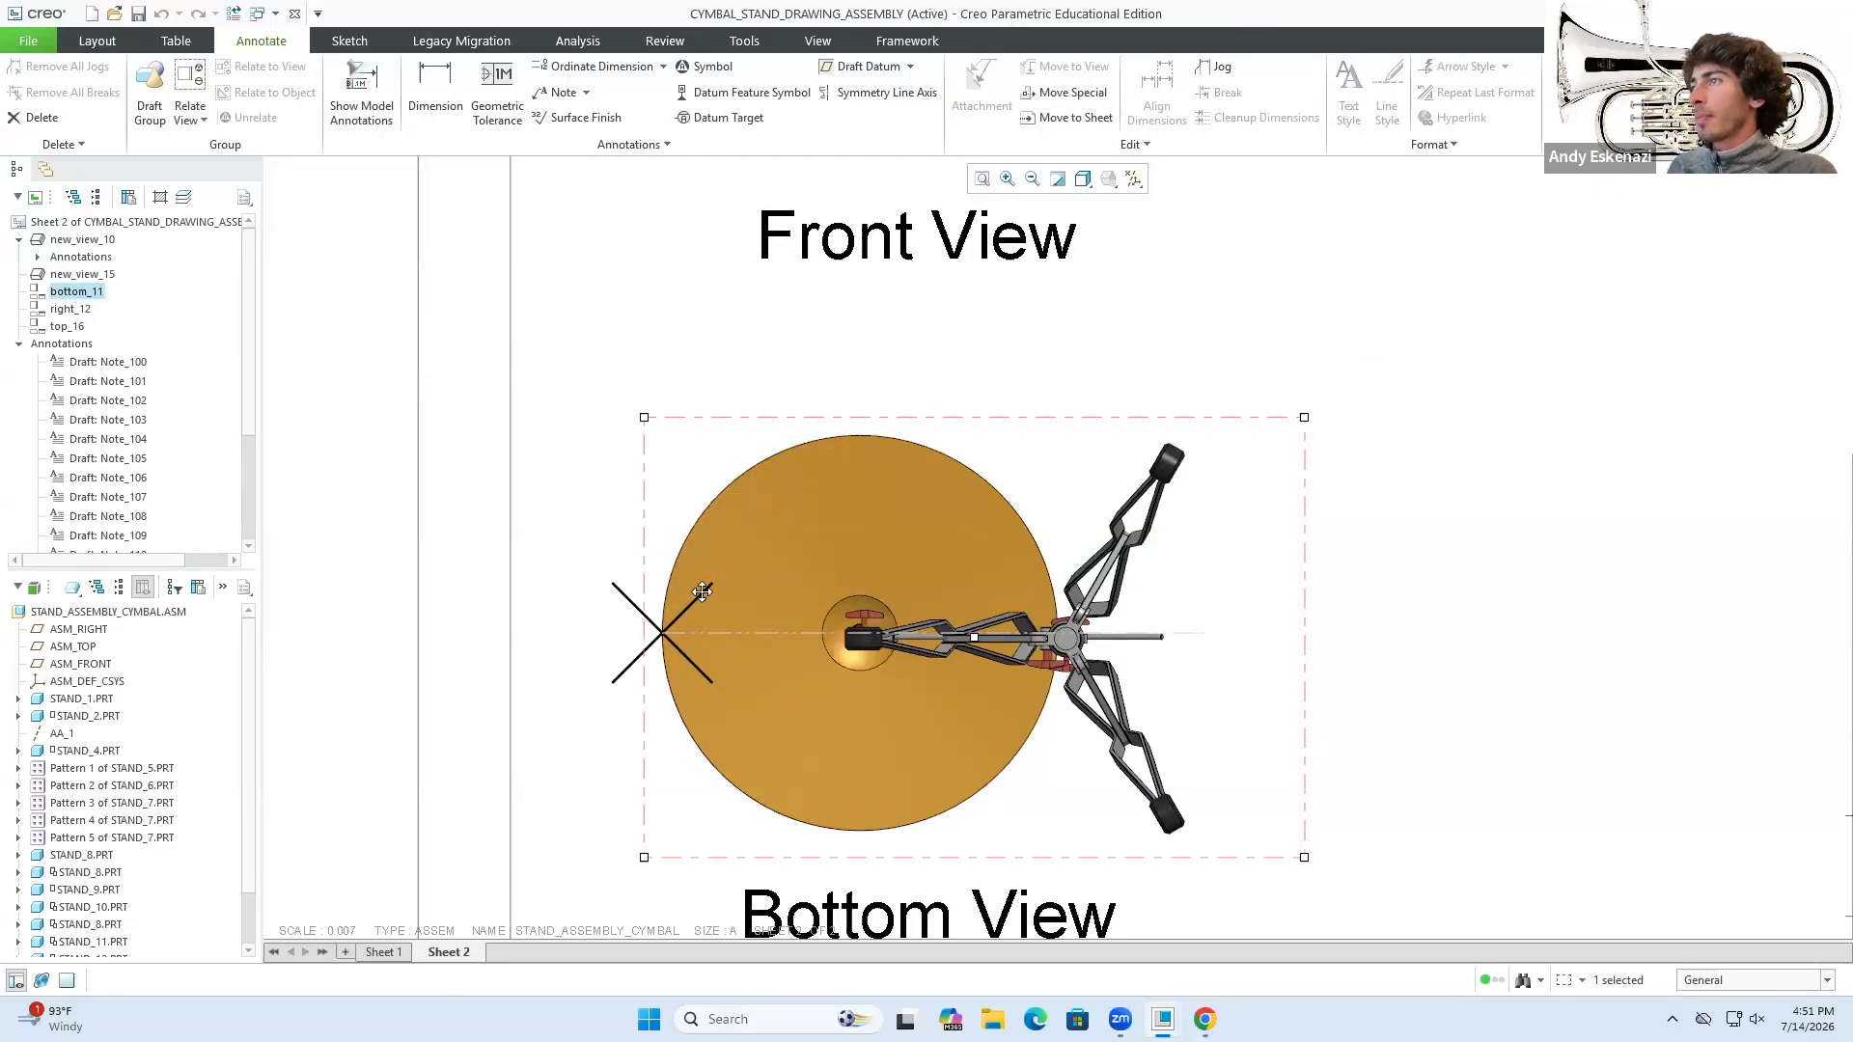
double_click(724, 581)
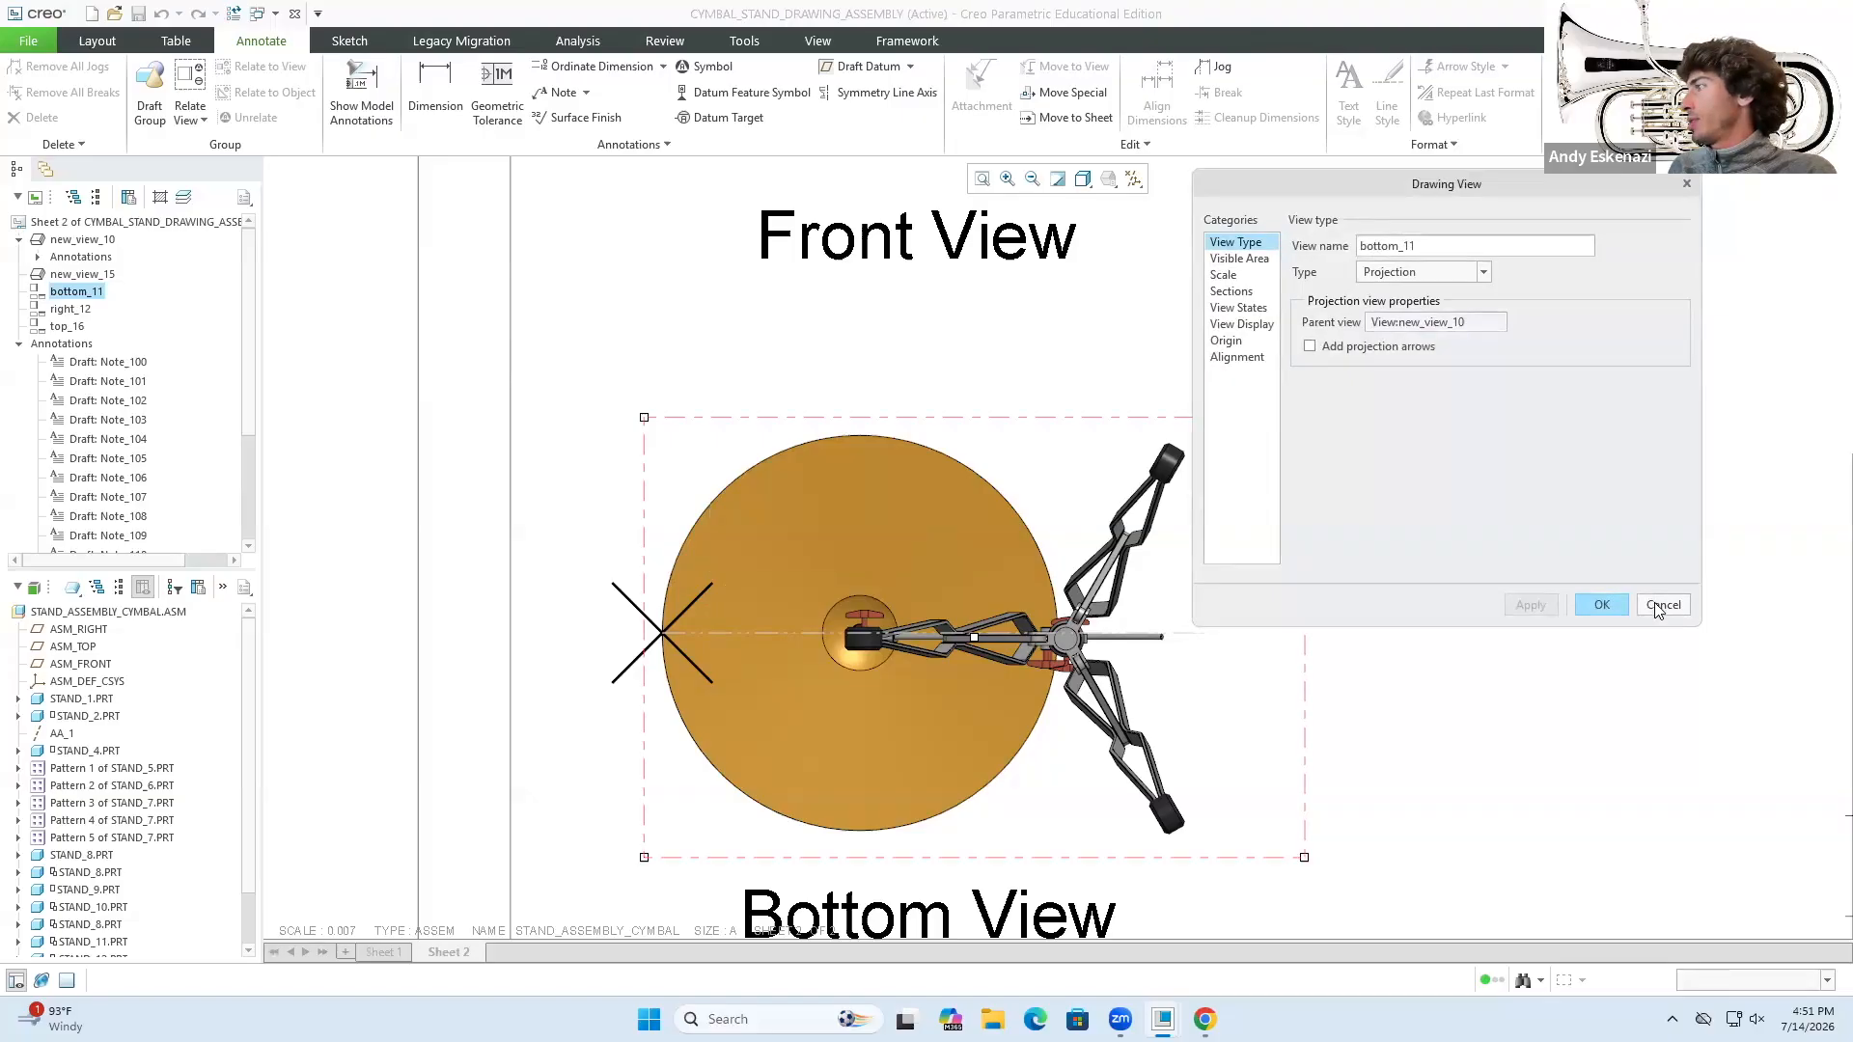
click(1662, 605)
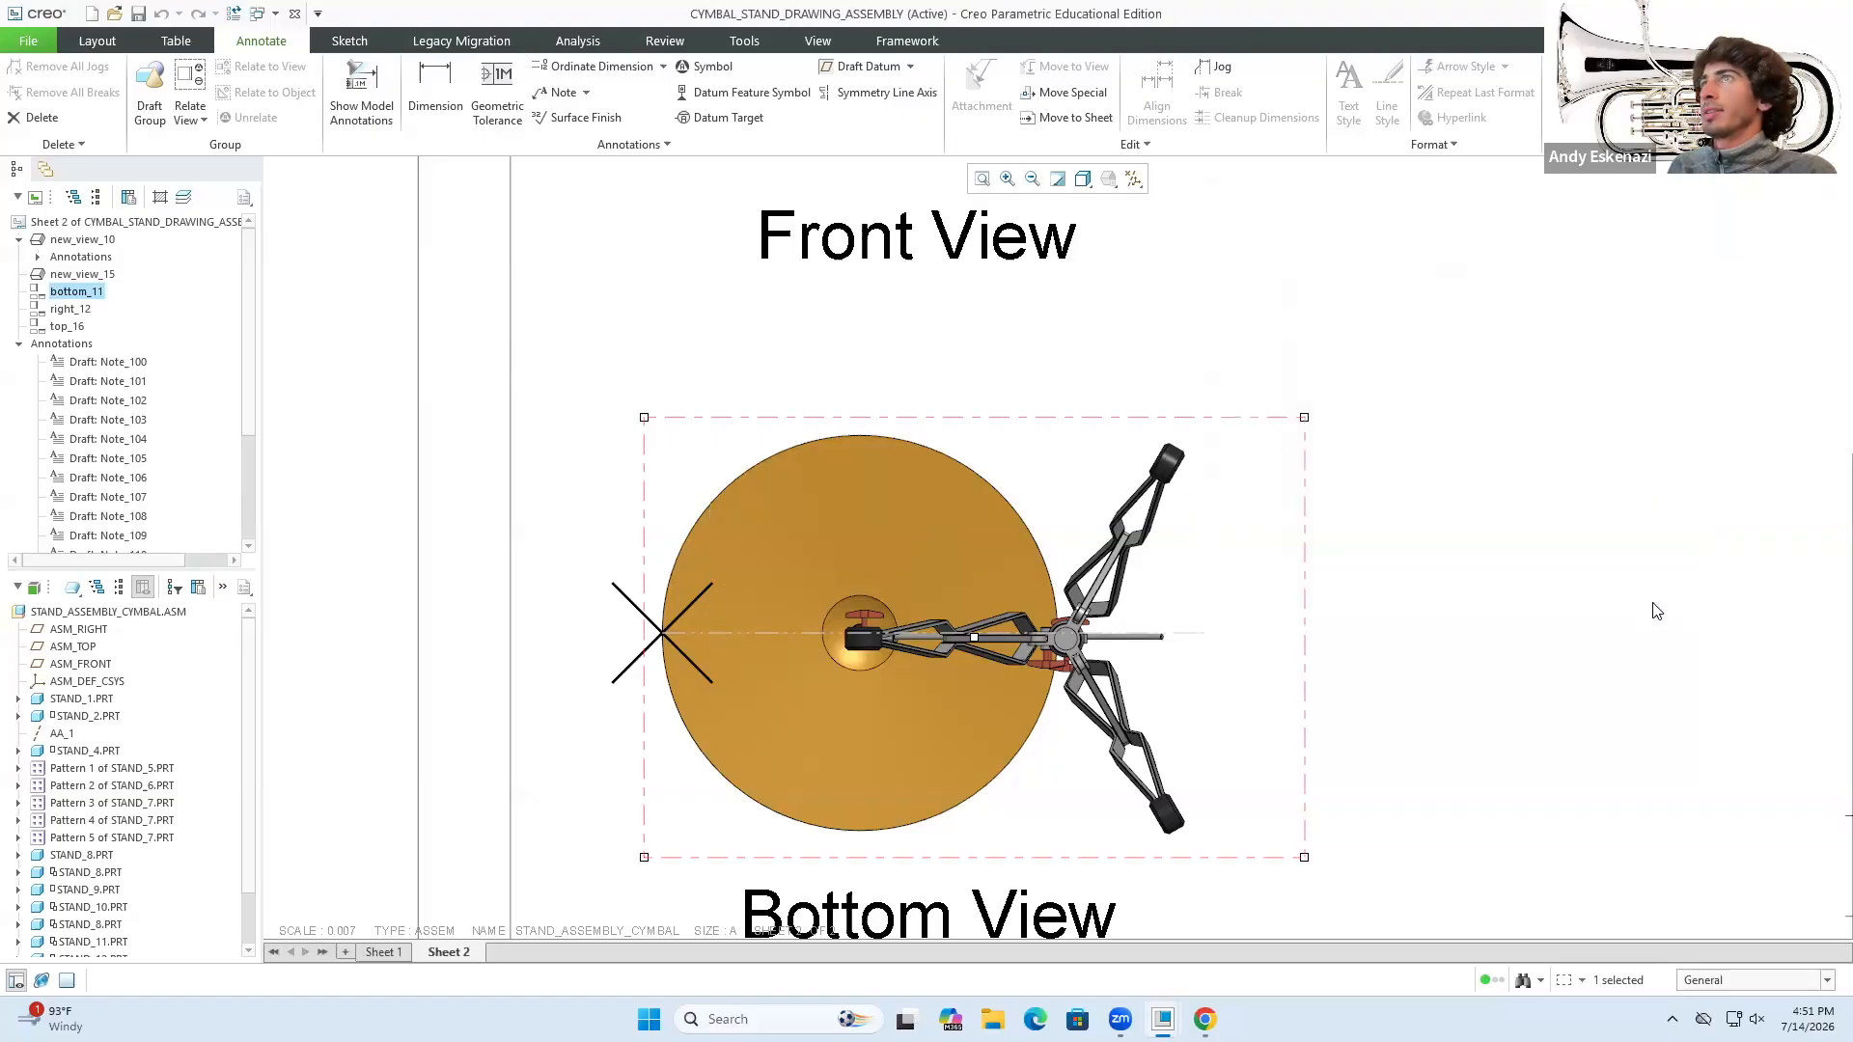
click(695, 600)
key(Delete)
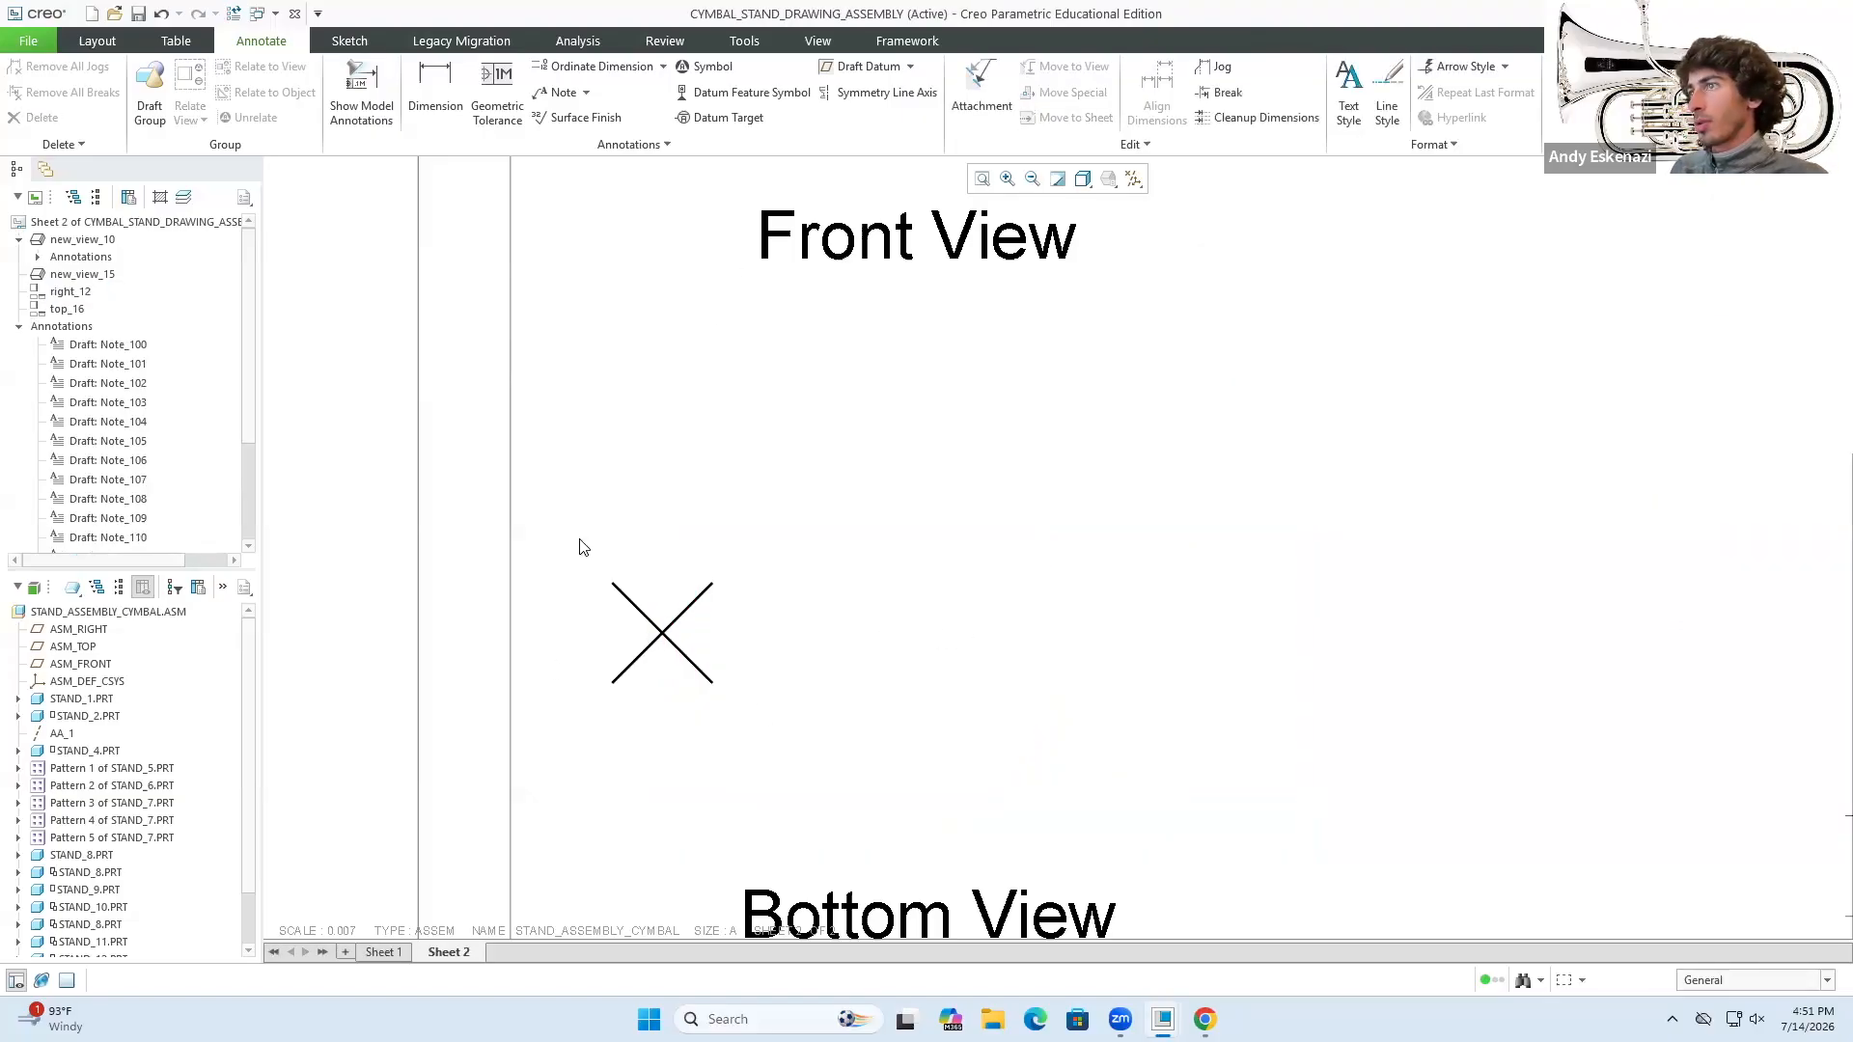
click(349, 41)
click(666, 637)
key(Delete)
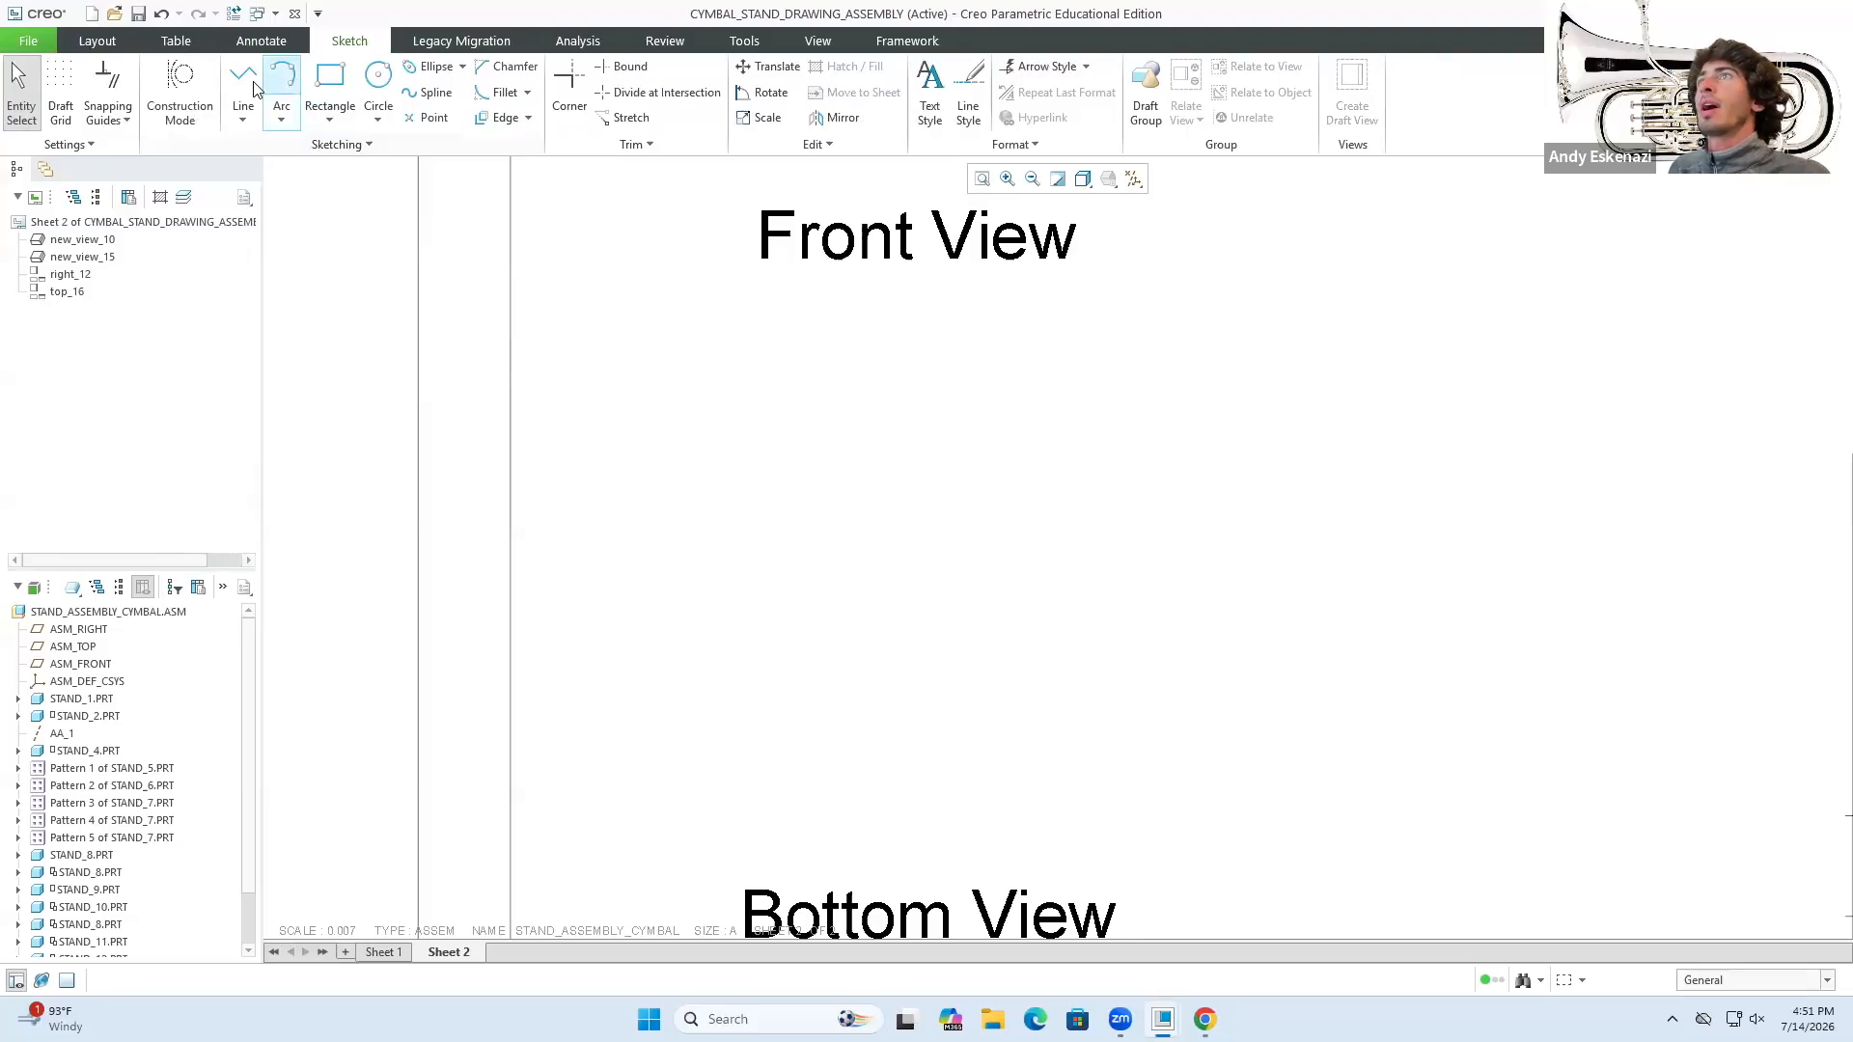
- Insert a projection view of the front view below it, placed above the Bottom View label
click(96, 40)
scroll(797, 493, up, 1)
scroll(797, 492, up, 2)
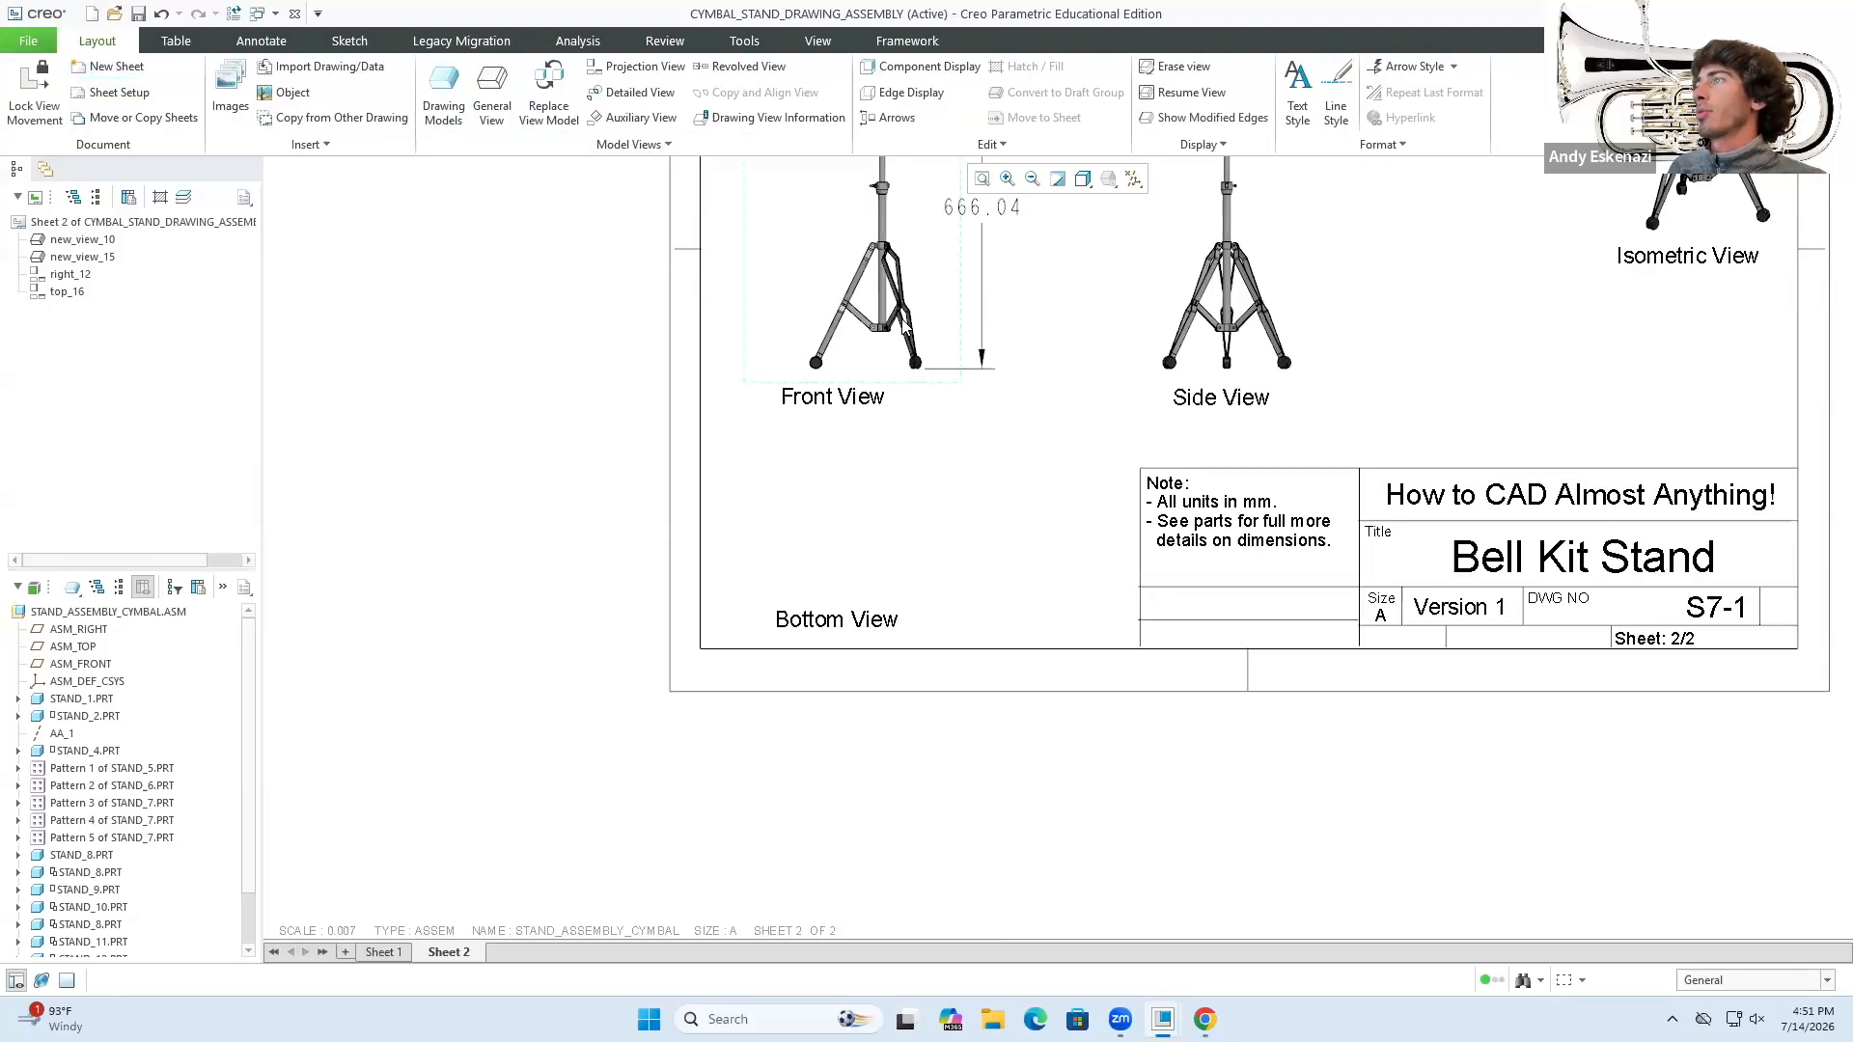
click(912, 318)
click(956, 238)
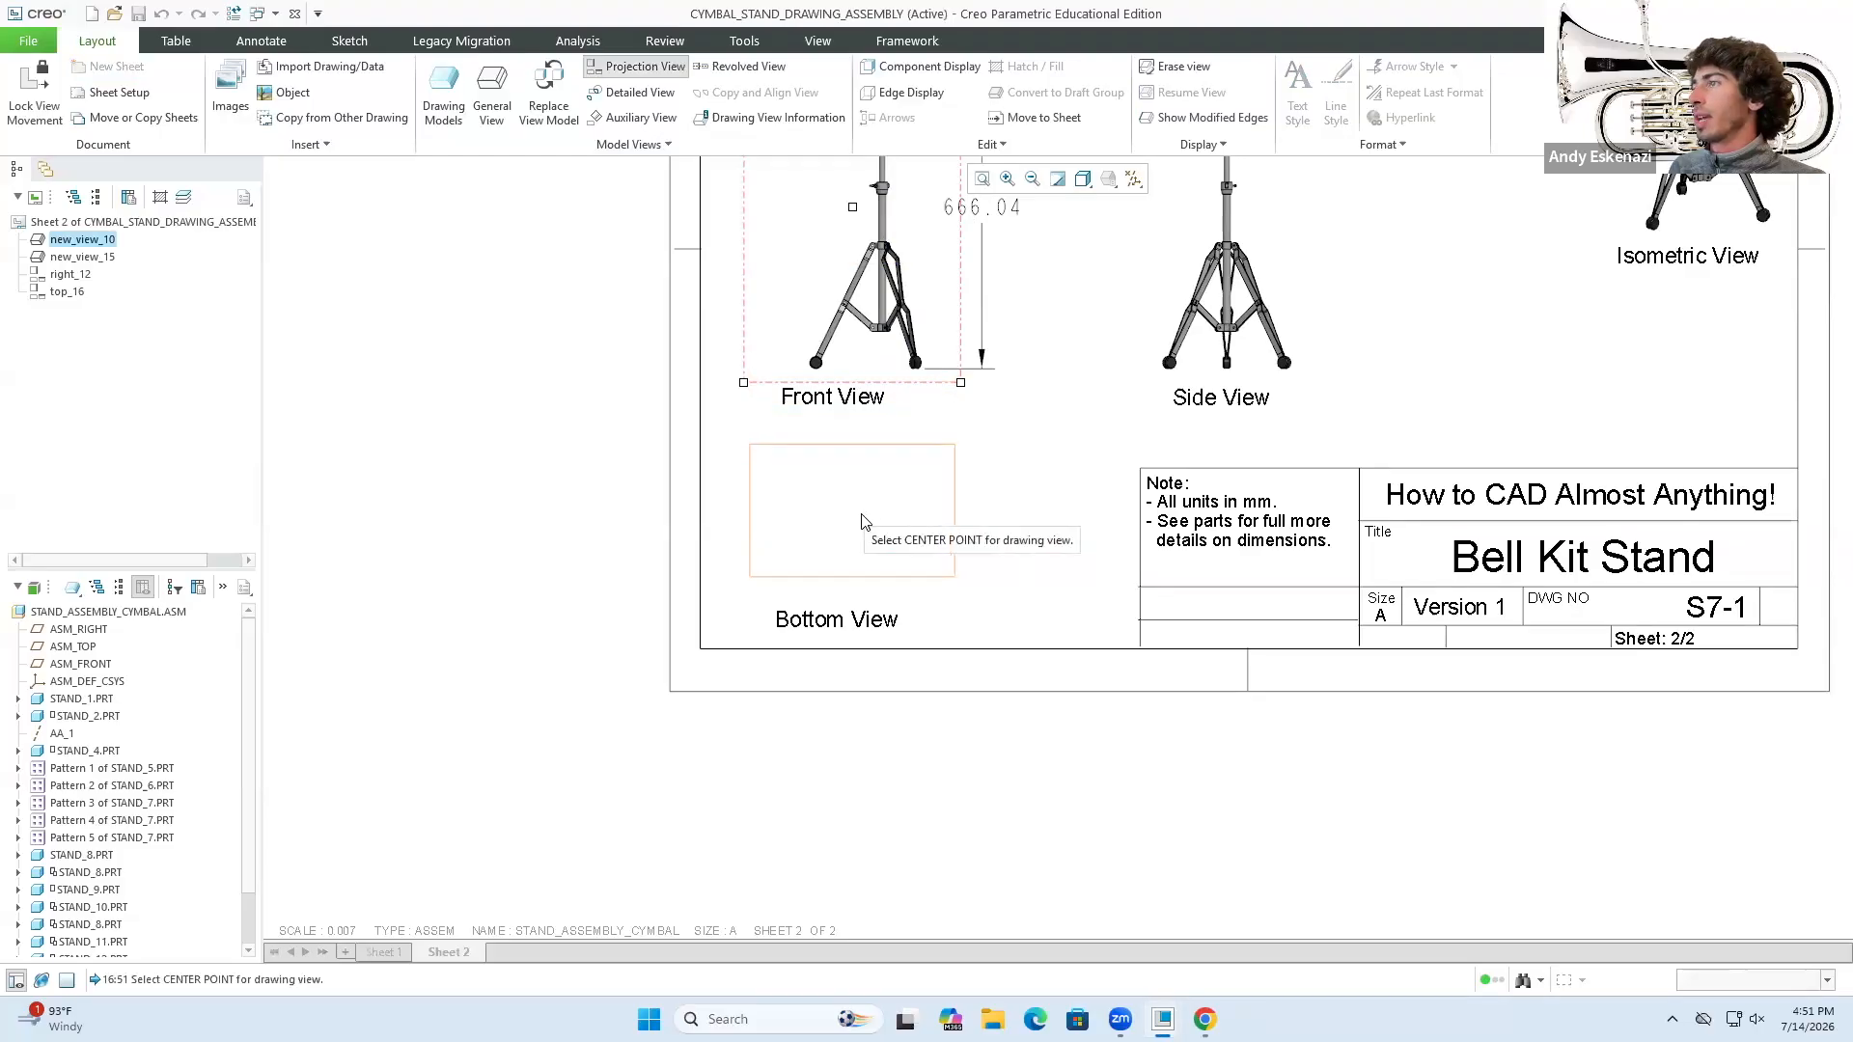
click(883, 518)
click(995, 517)
scroll(955, 490, up, 1)
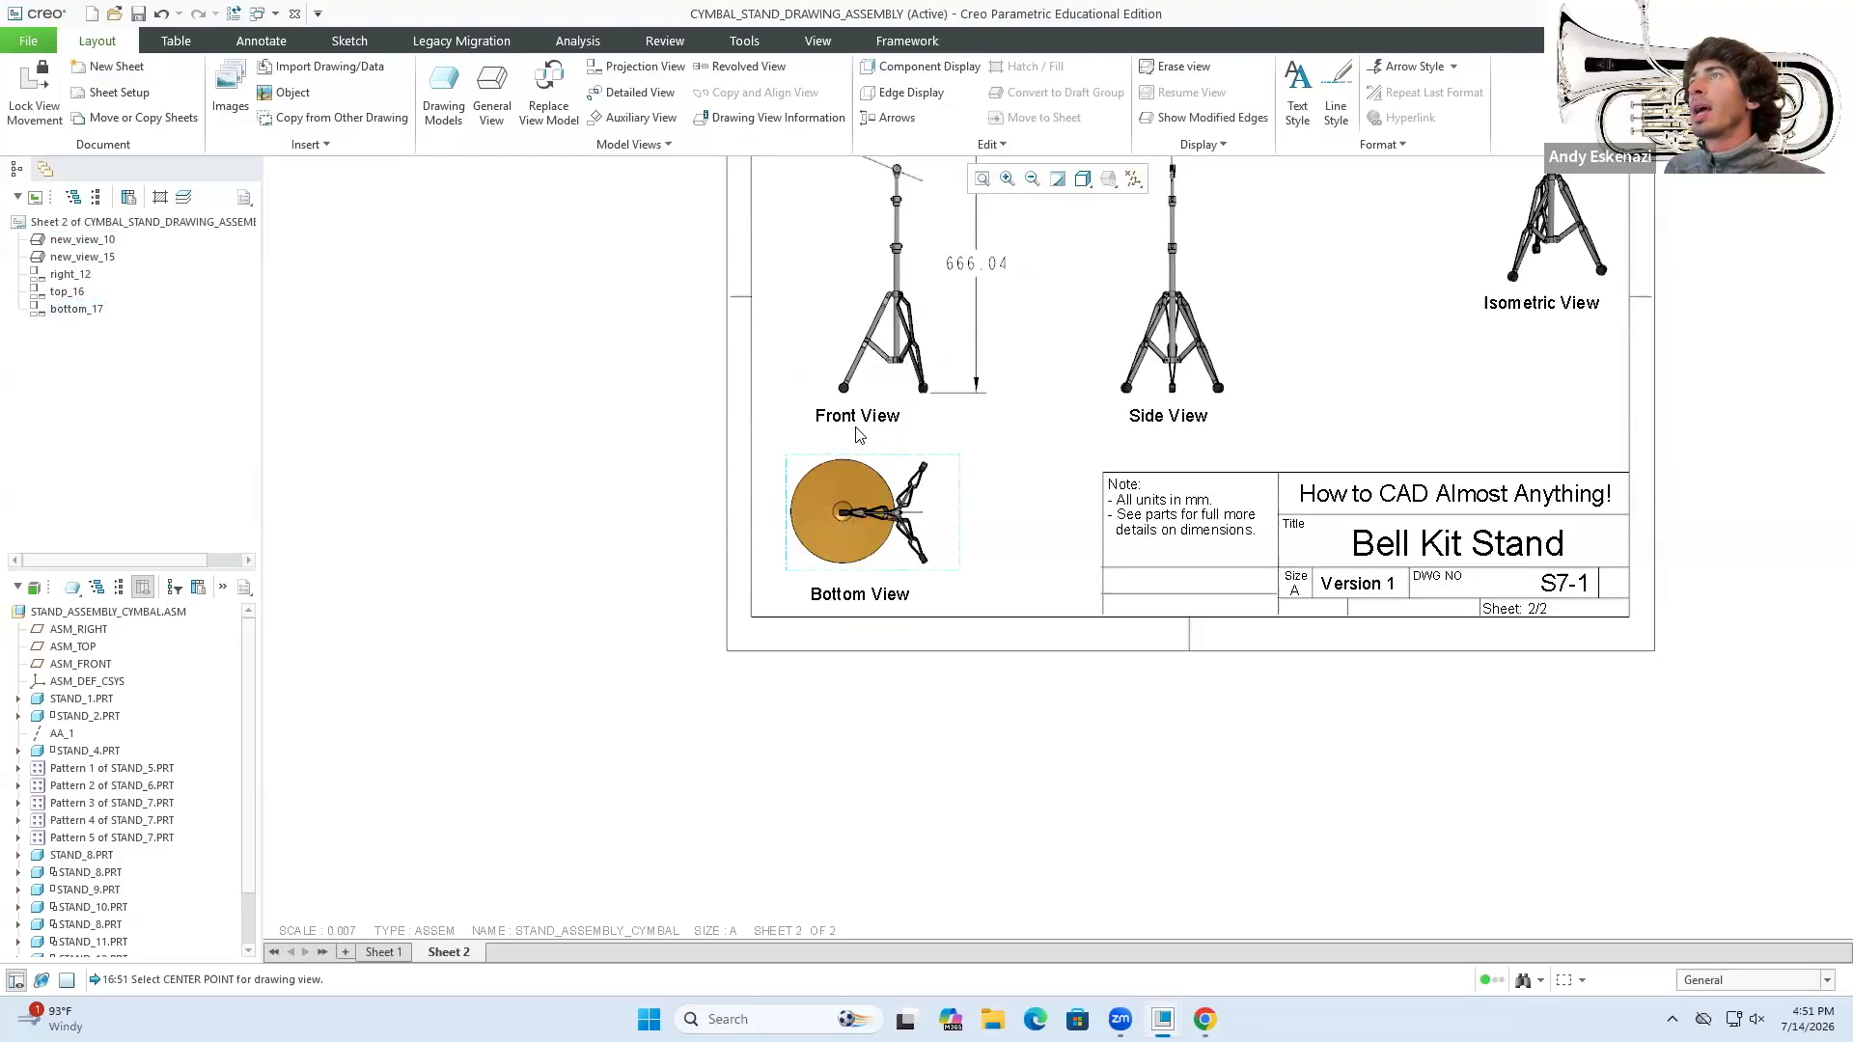
- Sketch a vertical construction line about 0.6 units long upward from the cymbal's outermost edge in the bottom view
scroll(854, 426, down, 2)
click(342, 41)
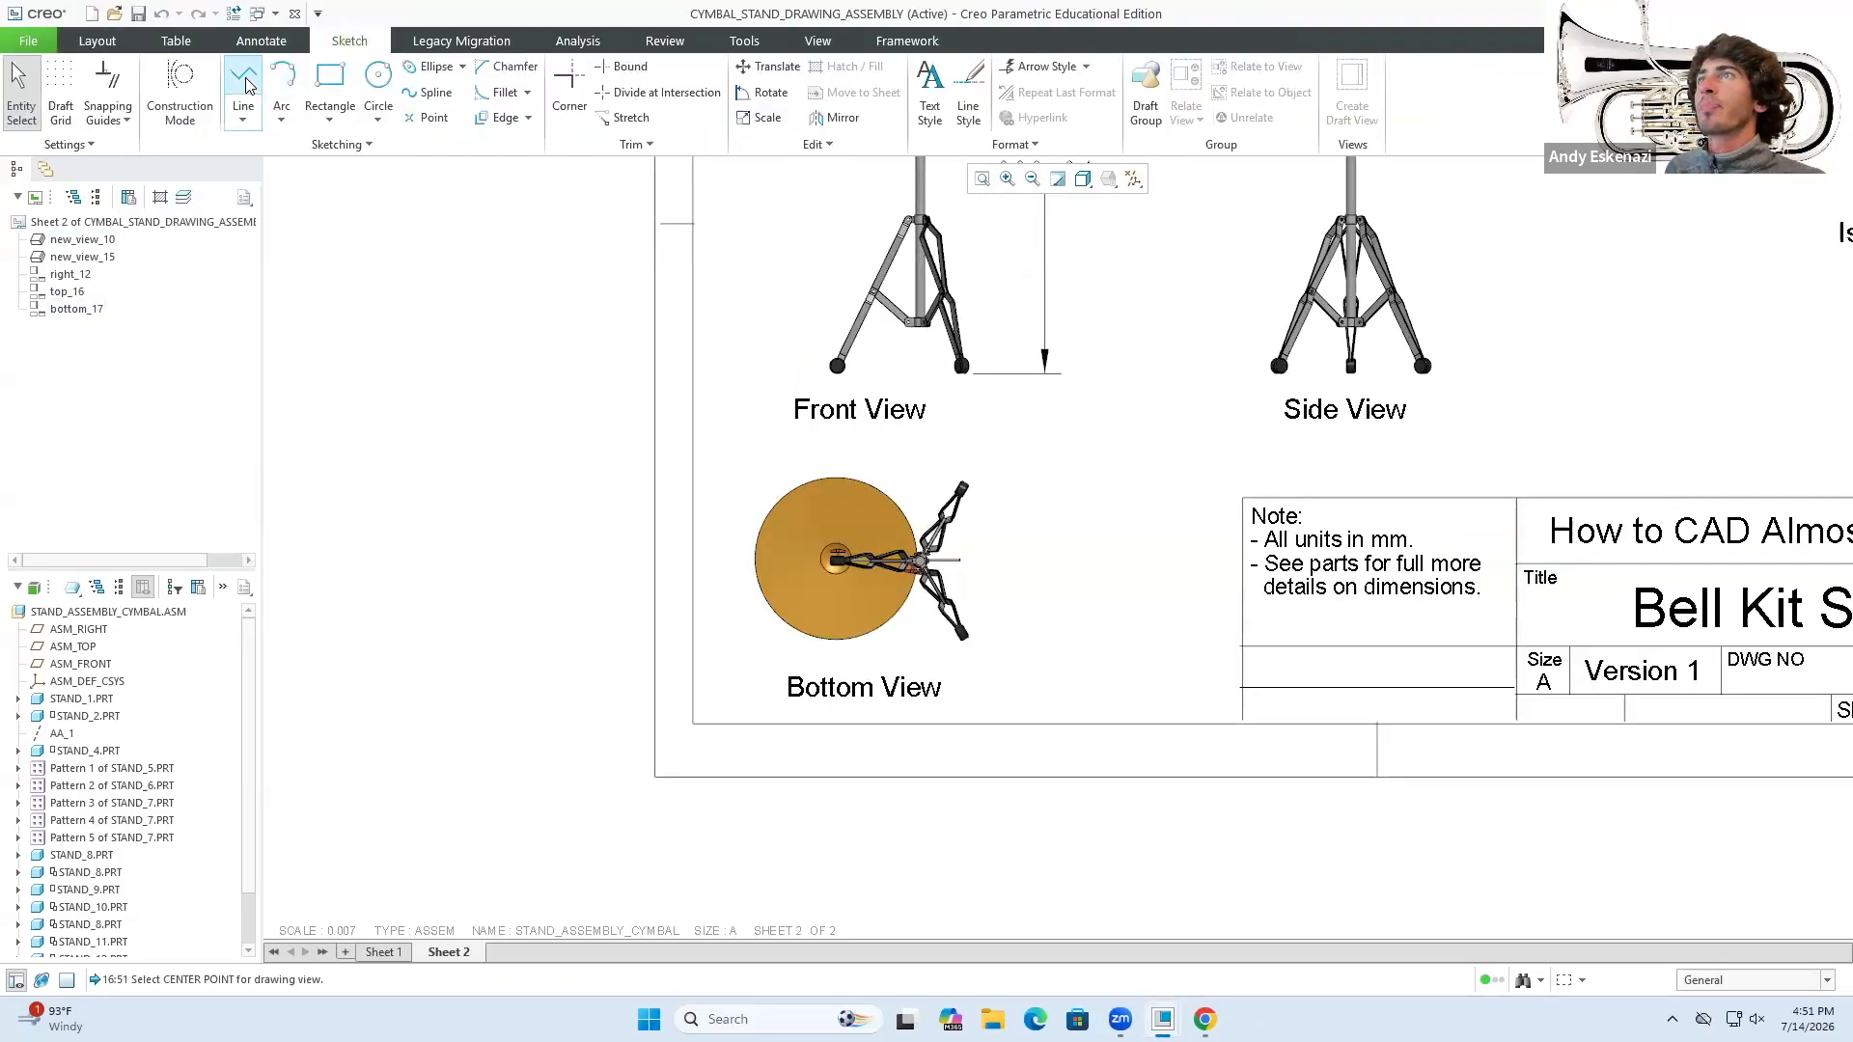
click(179, 87)
scroll(772, 555, down, 4)
click(755, 559)
scroll(1279, 546, down, 2)
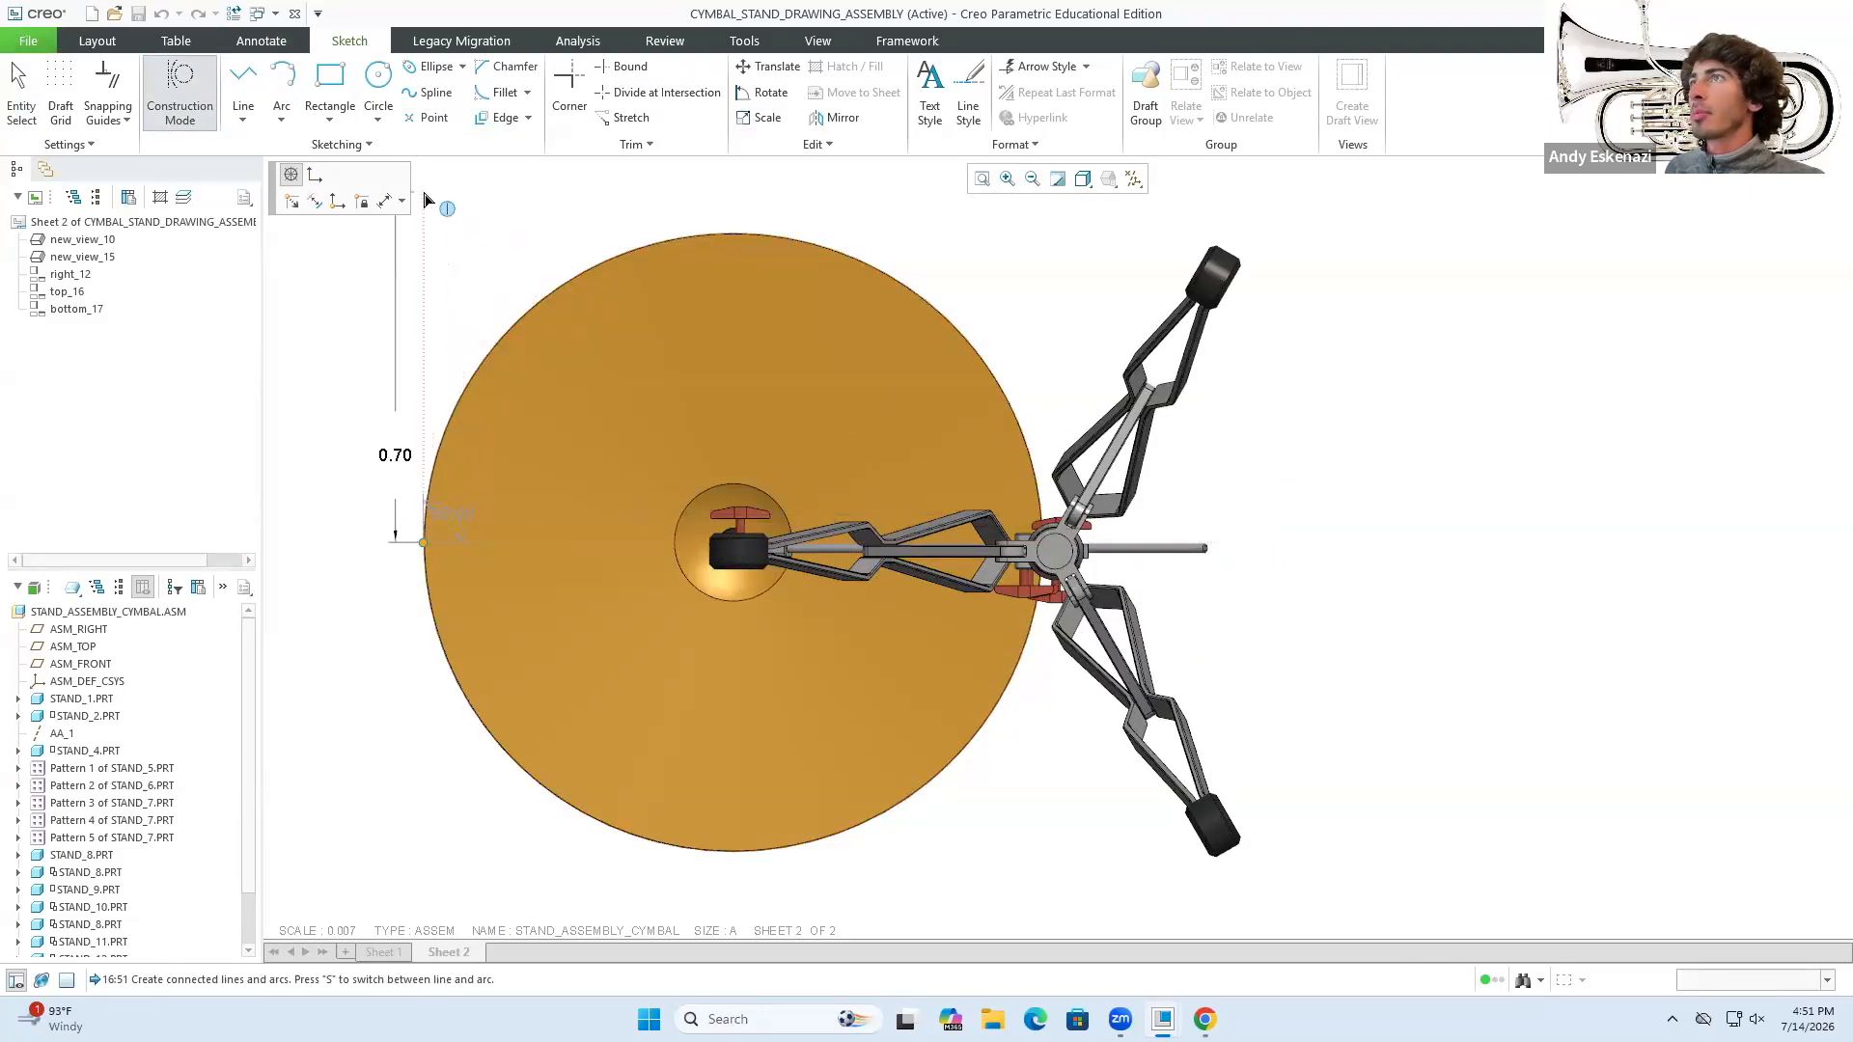
scroll(453, 464, up, 2)
scroll(420, 336, down, 2)
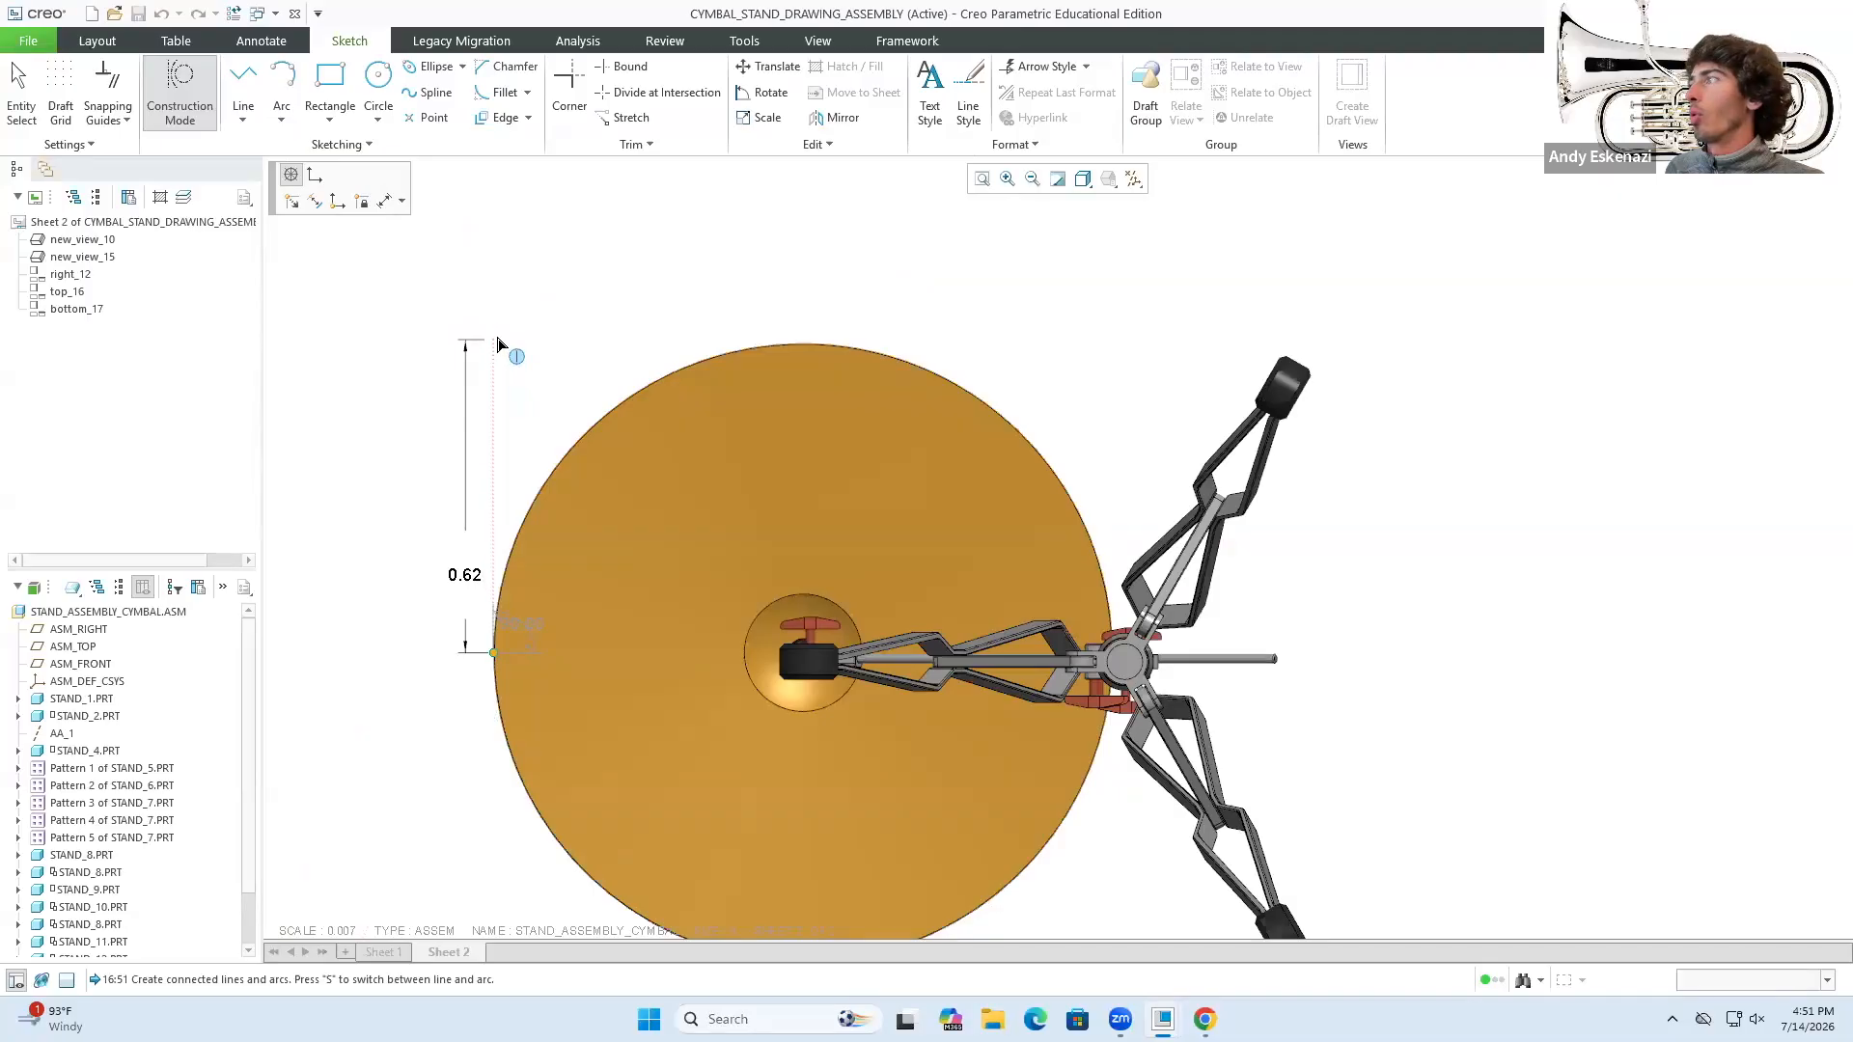
click(493, 331)
middle_click(588, 304)
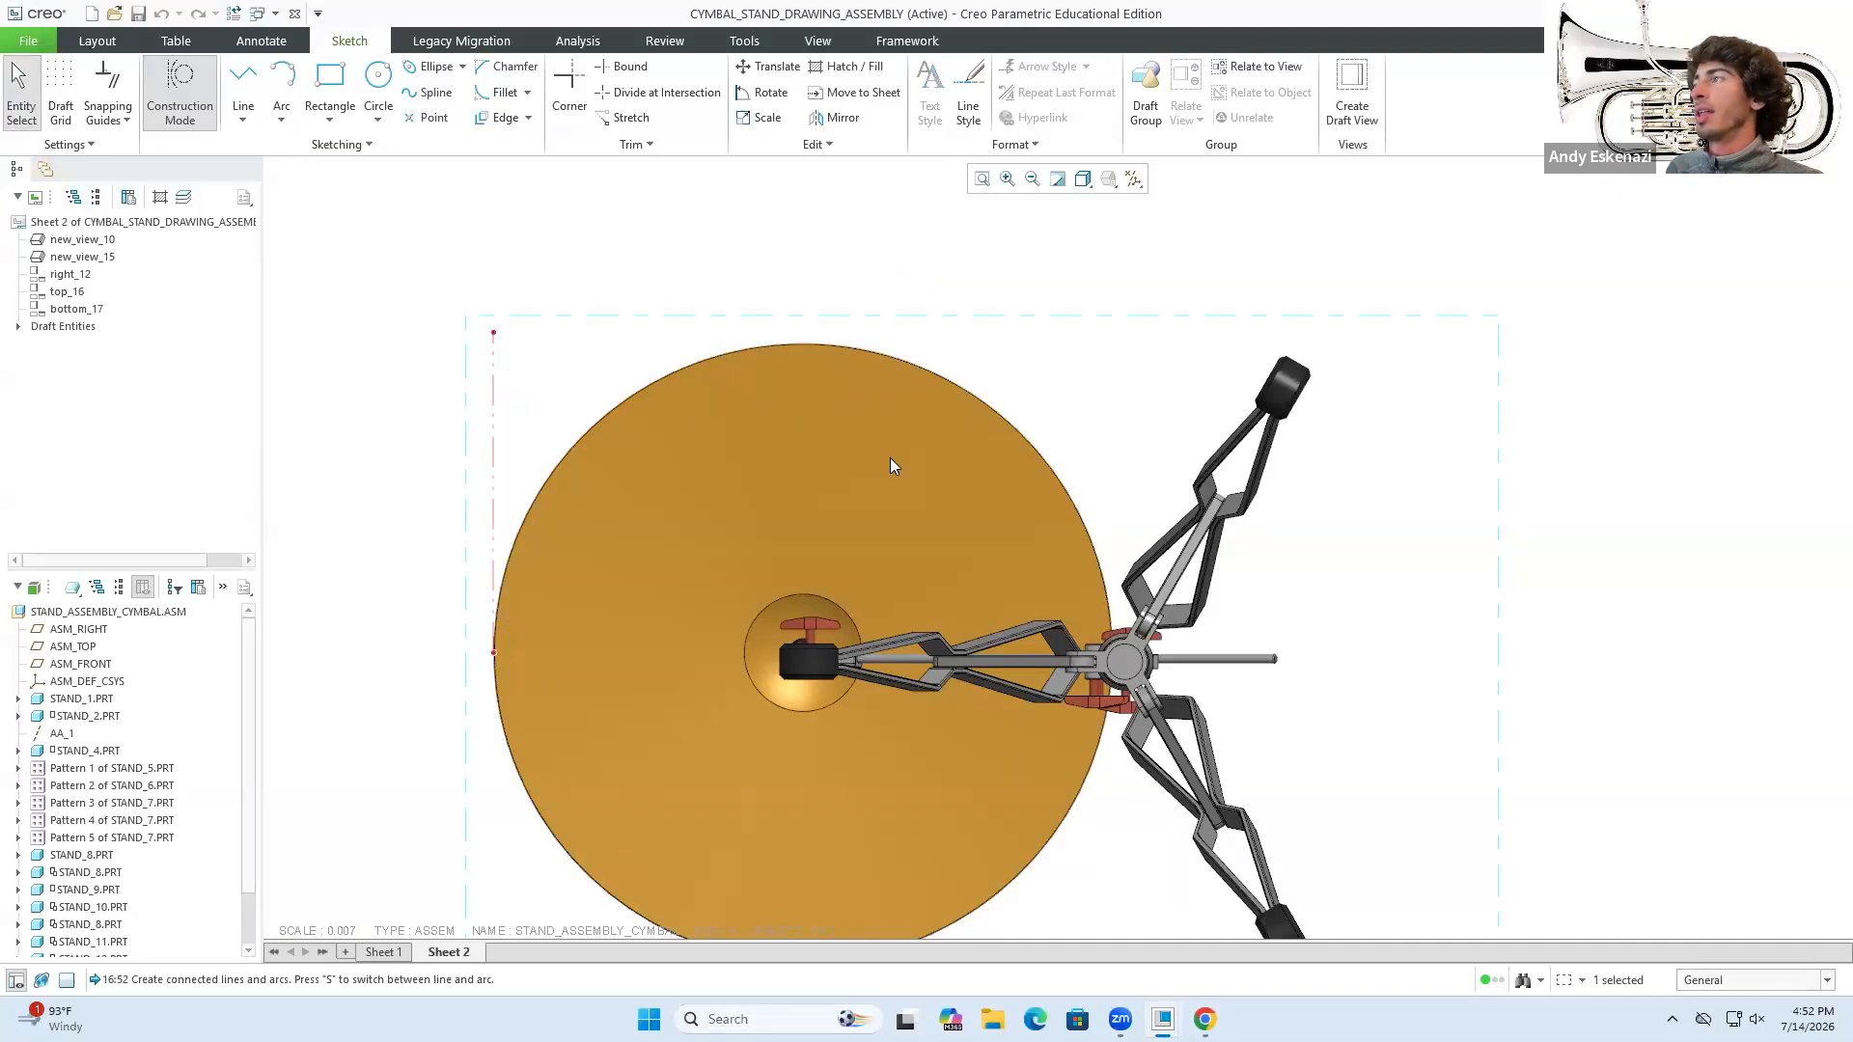
- Dimension the bottom view's horizontal extent from the vertical construction line to the upper foot's outer corner, placing it above the view
click(271, 43)
click(435, 92)
click(494, 375)
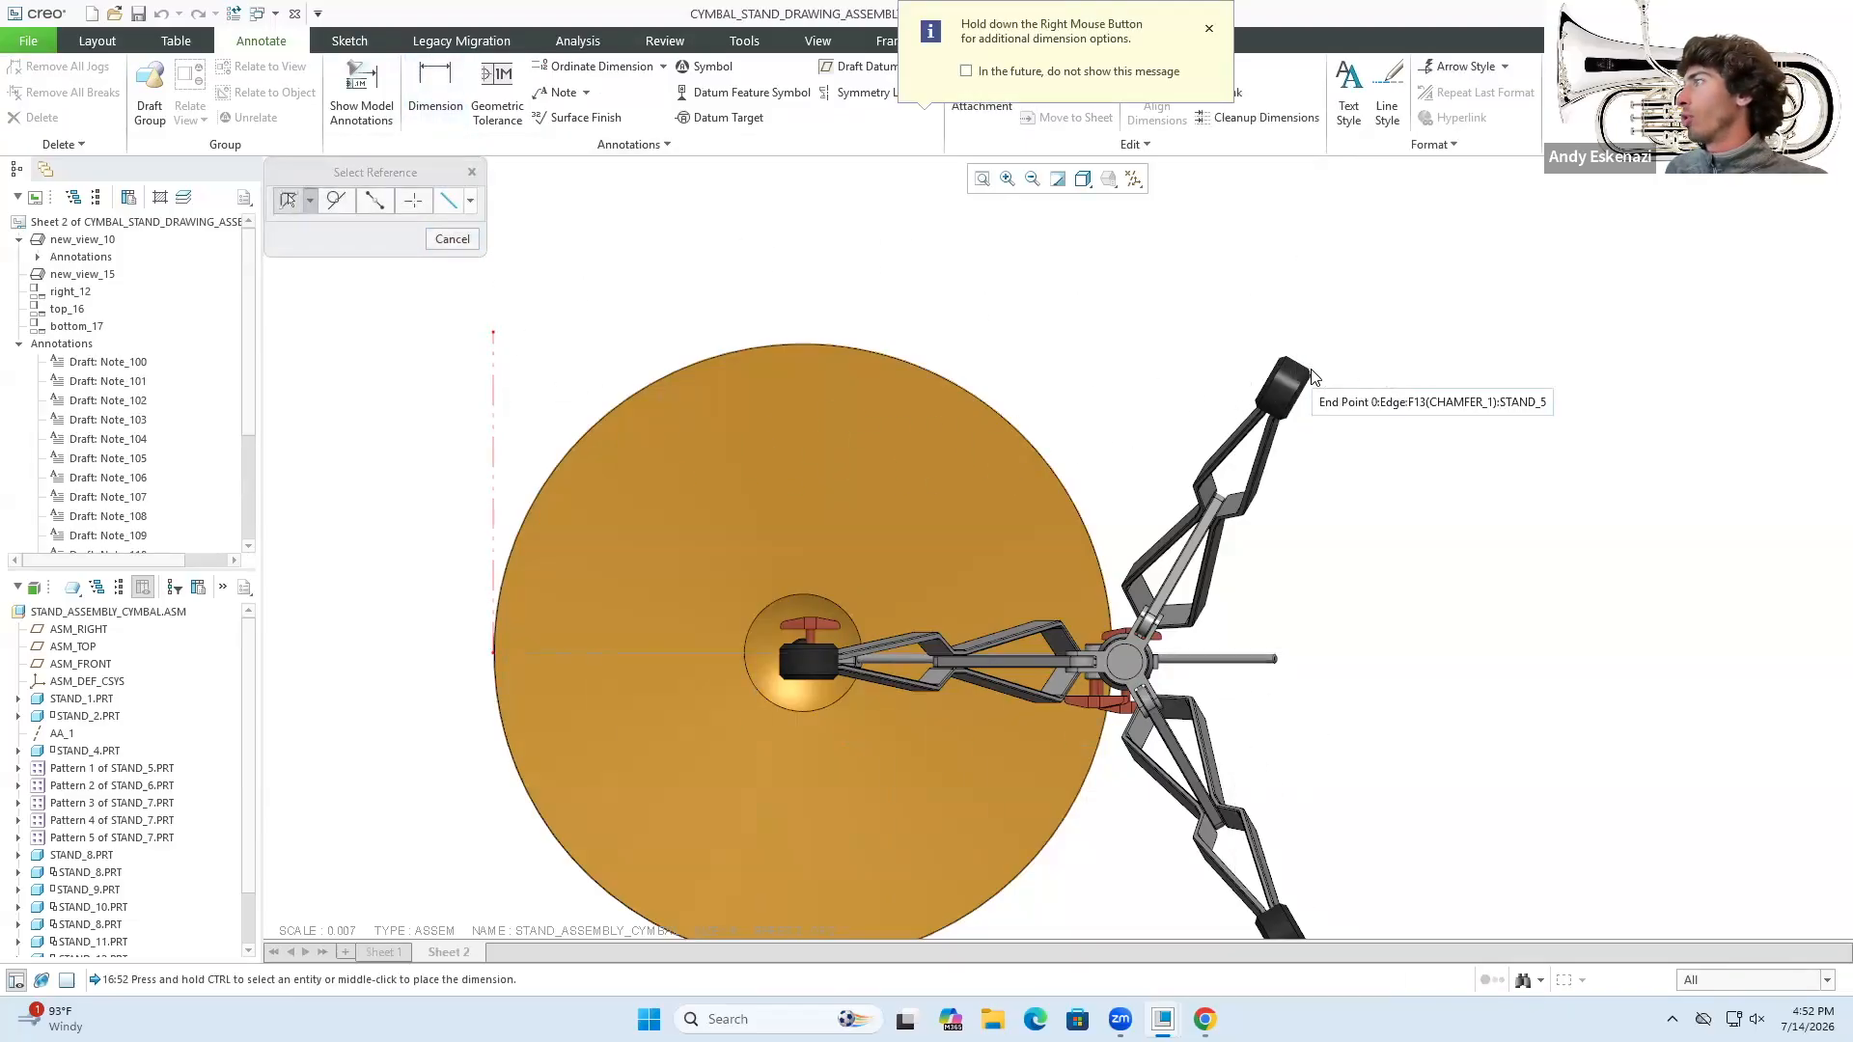
ctrl+click(1309, 372)
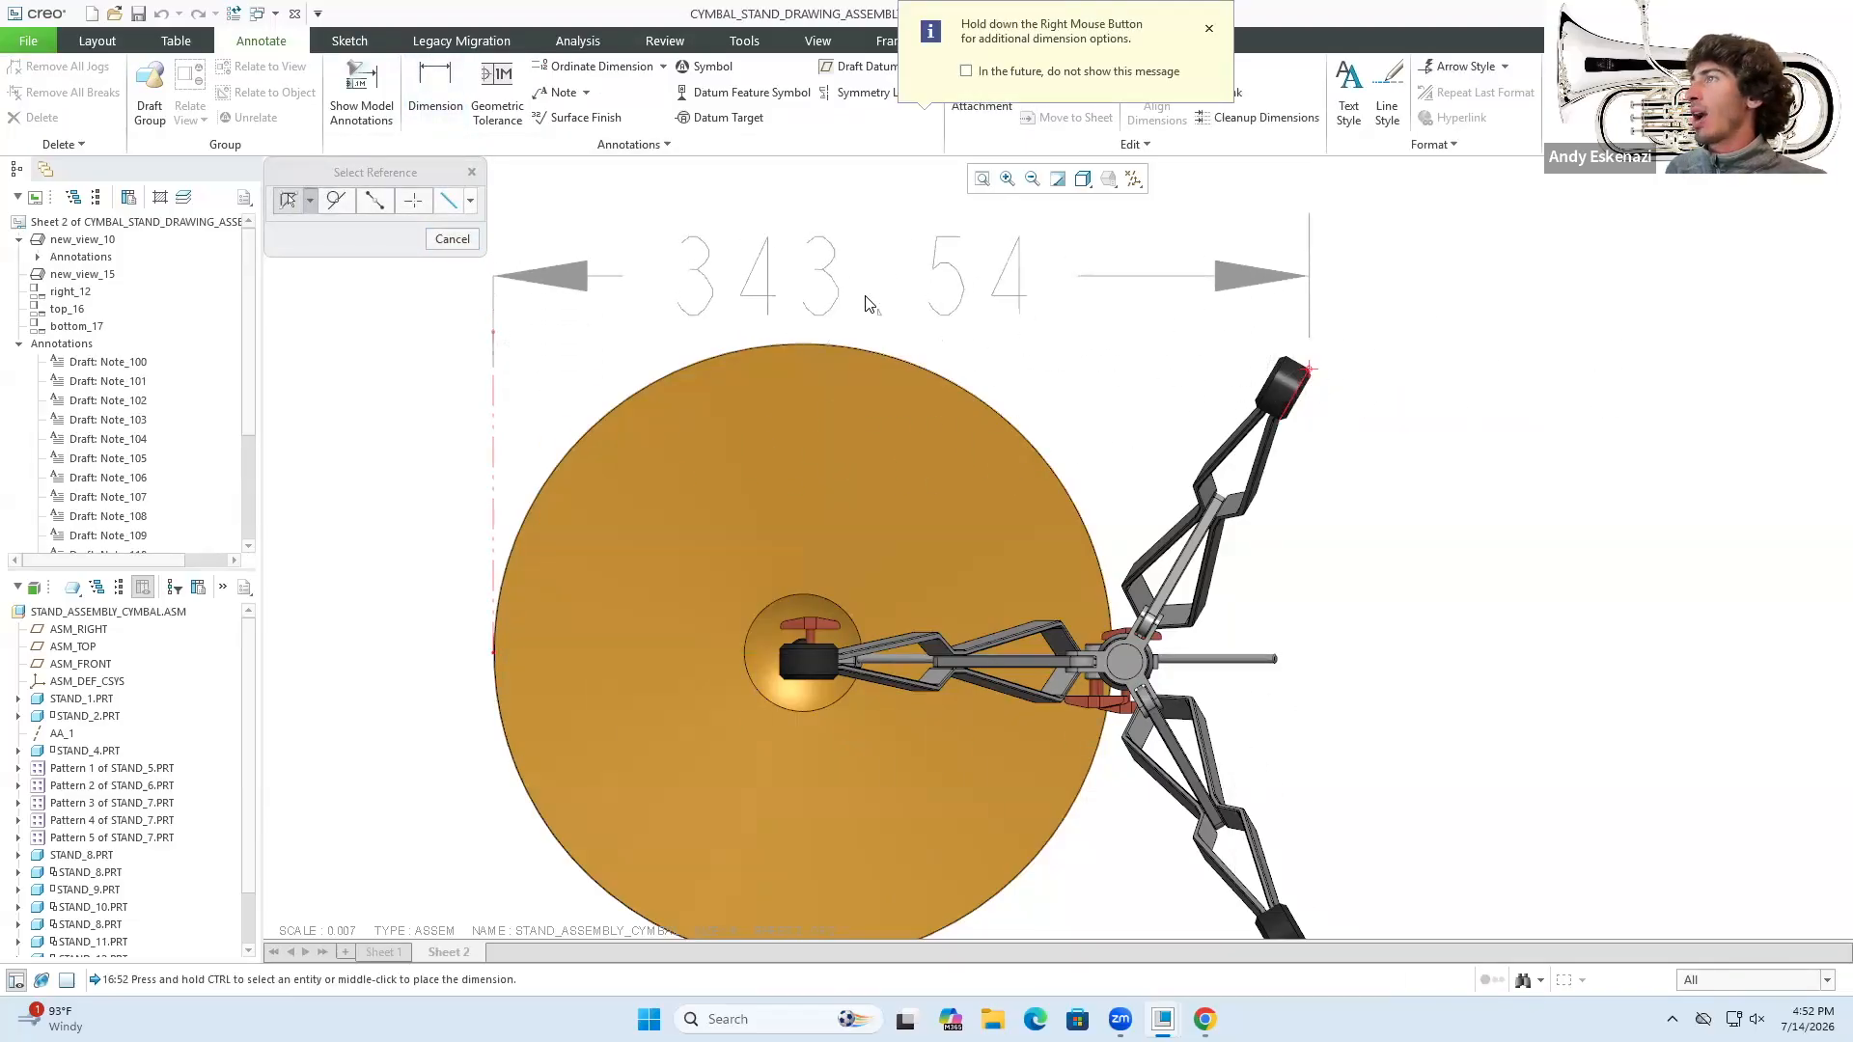
scroll(866, 304, down, 4)
scroll(936, 377, up, 2)
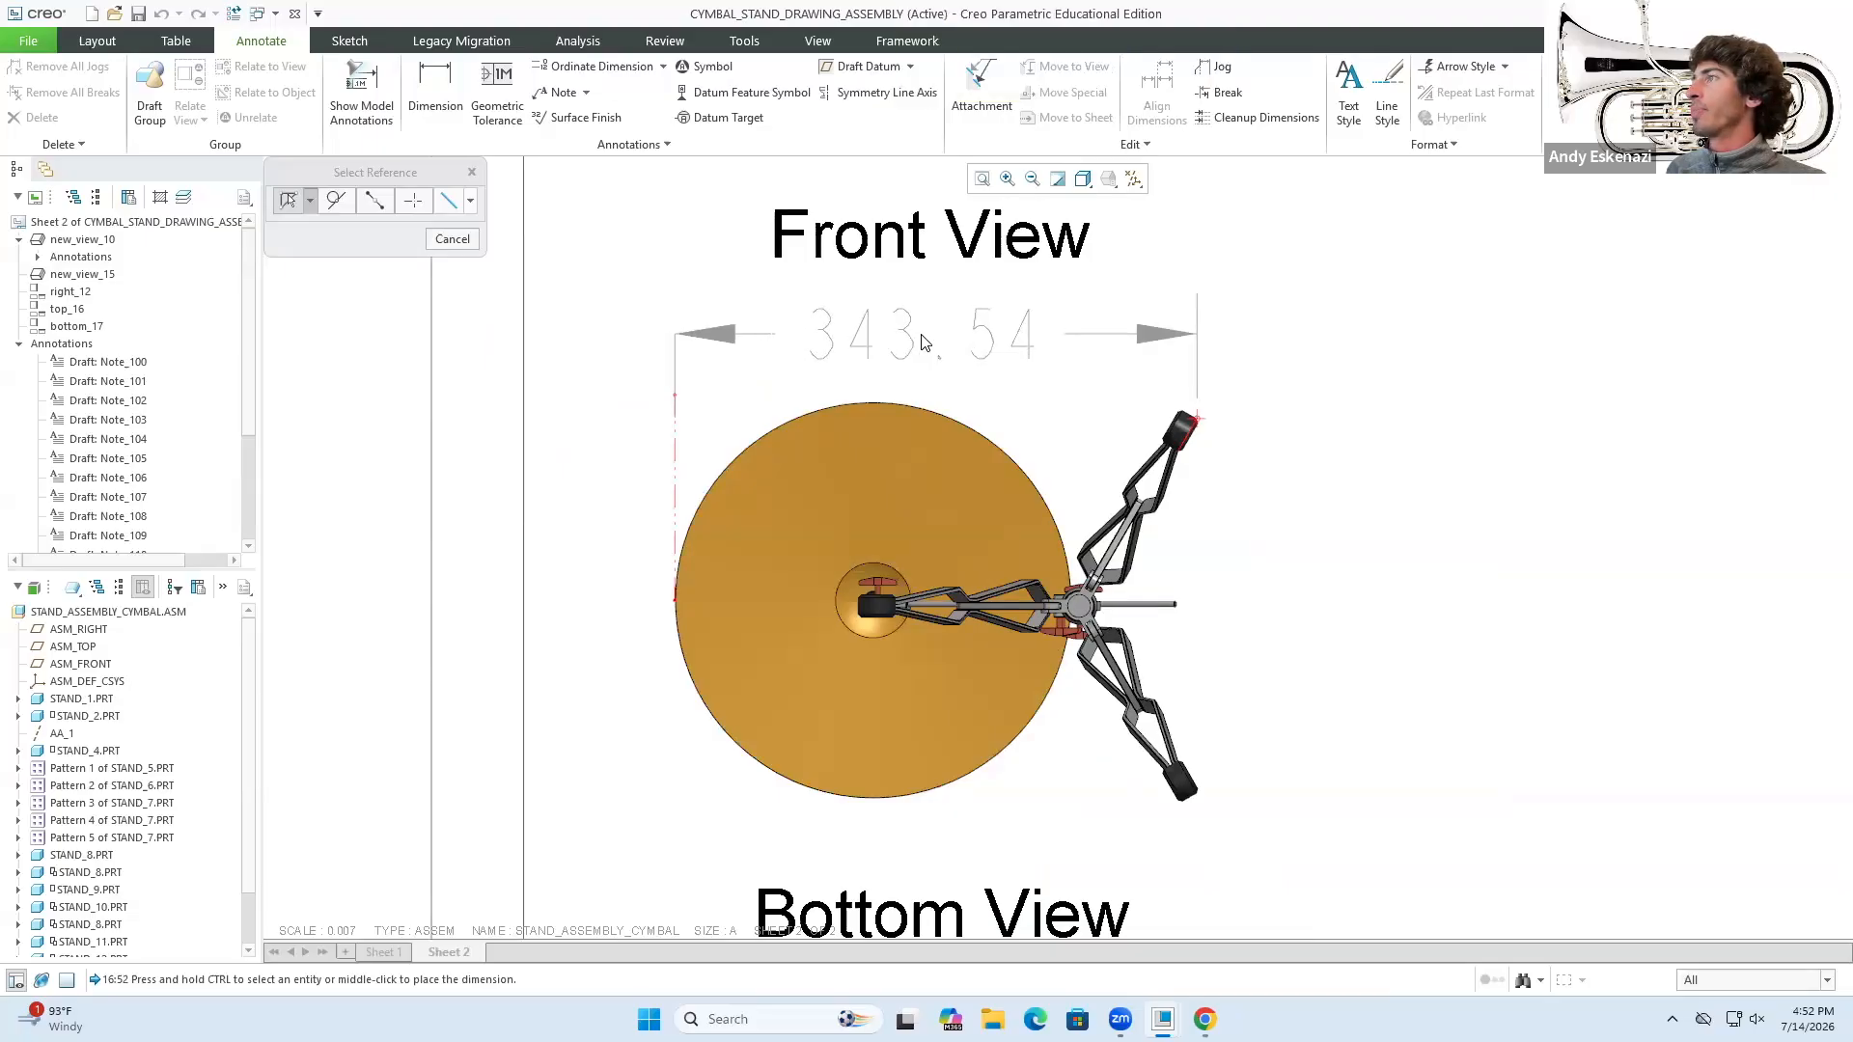
middle_click(924, 345)
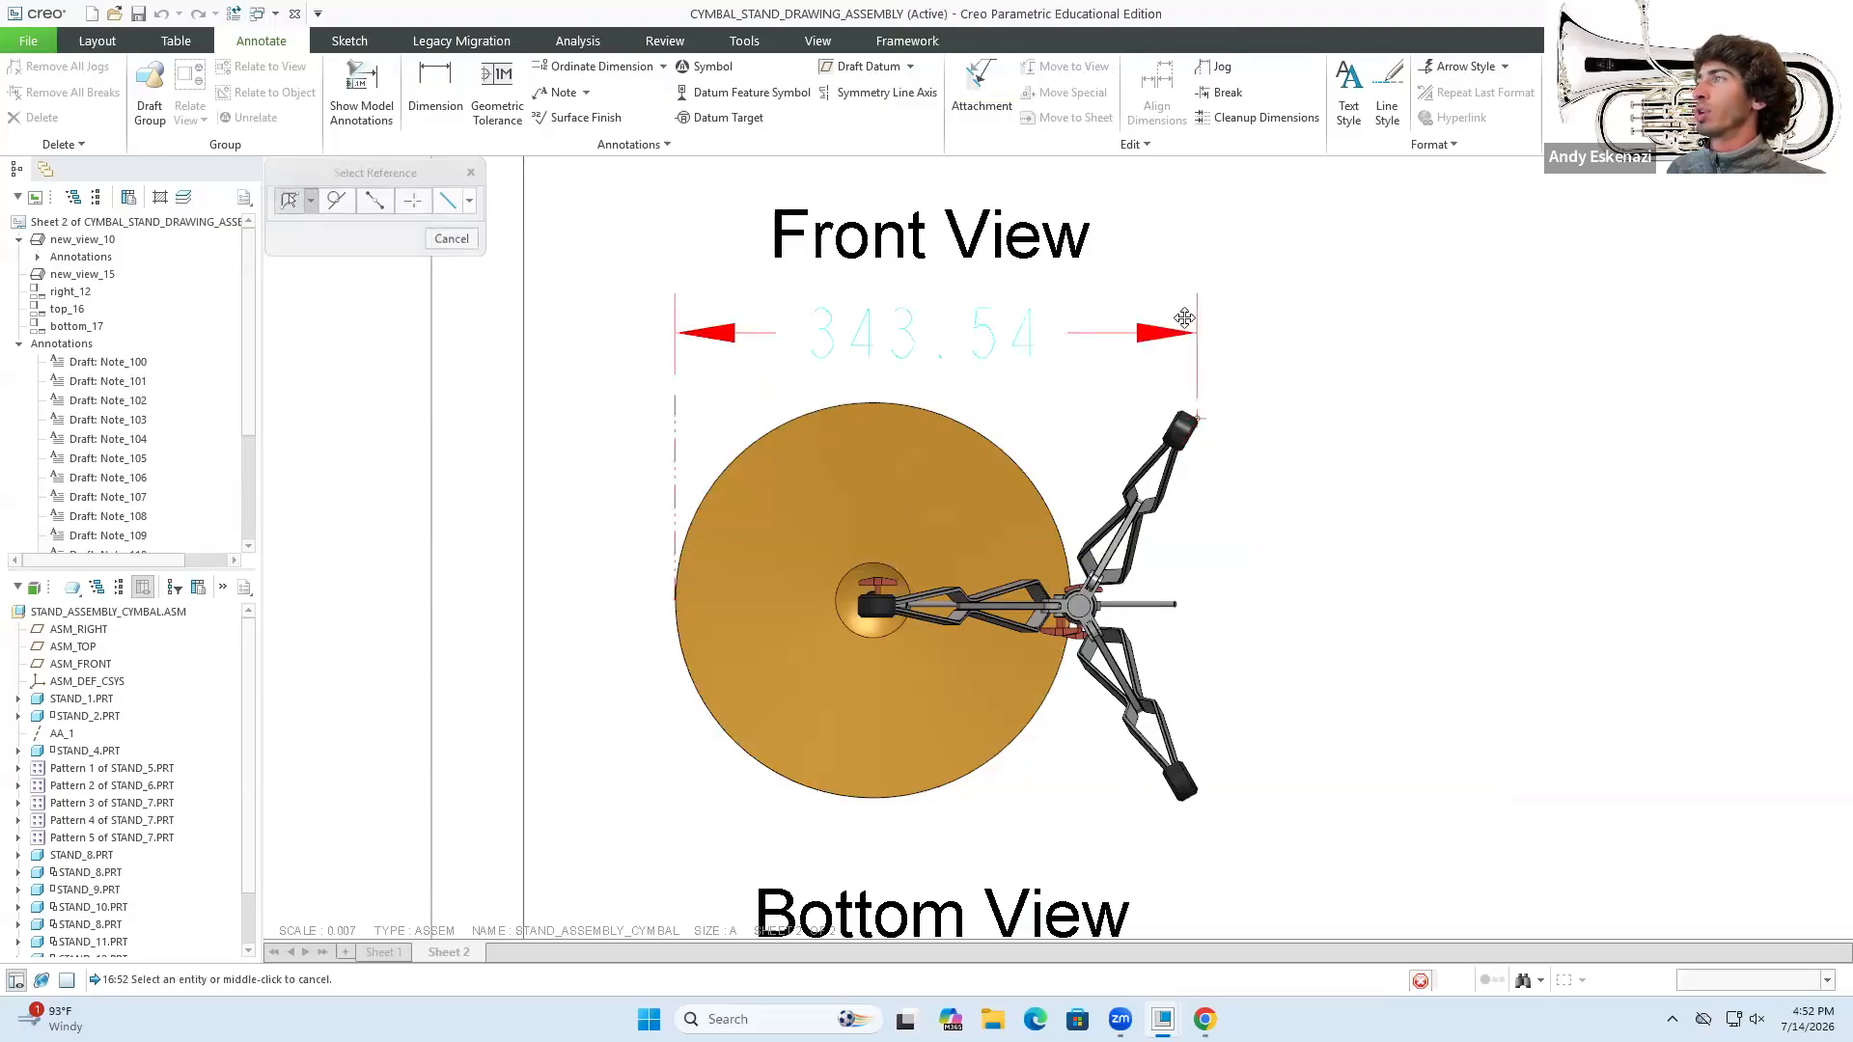
middle_click(494, 245)
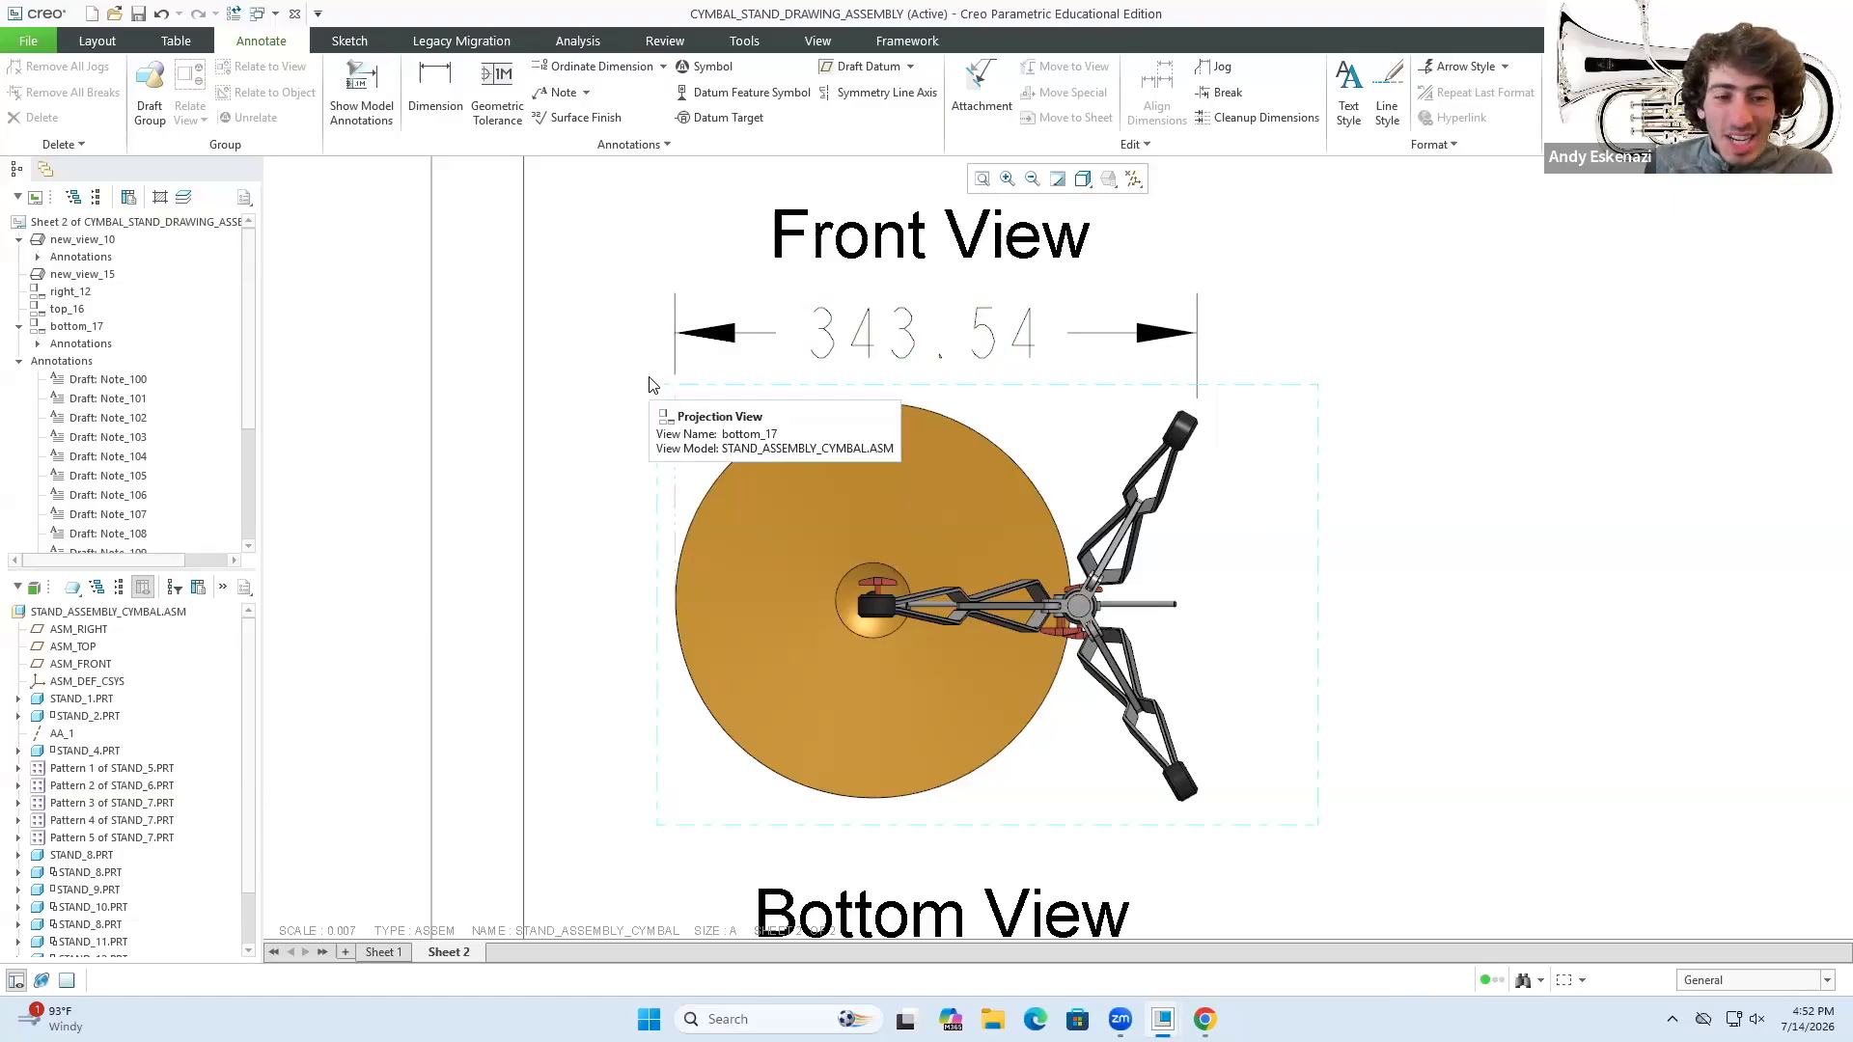
- Try the front view's height dimension without rounding and restore the Round Dimension option
scroll(675, 434, down, 5)
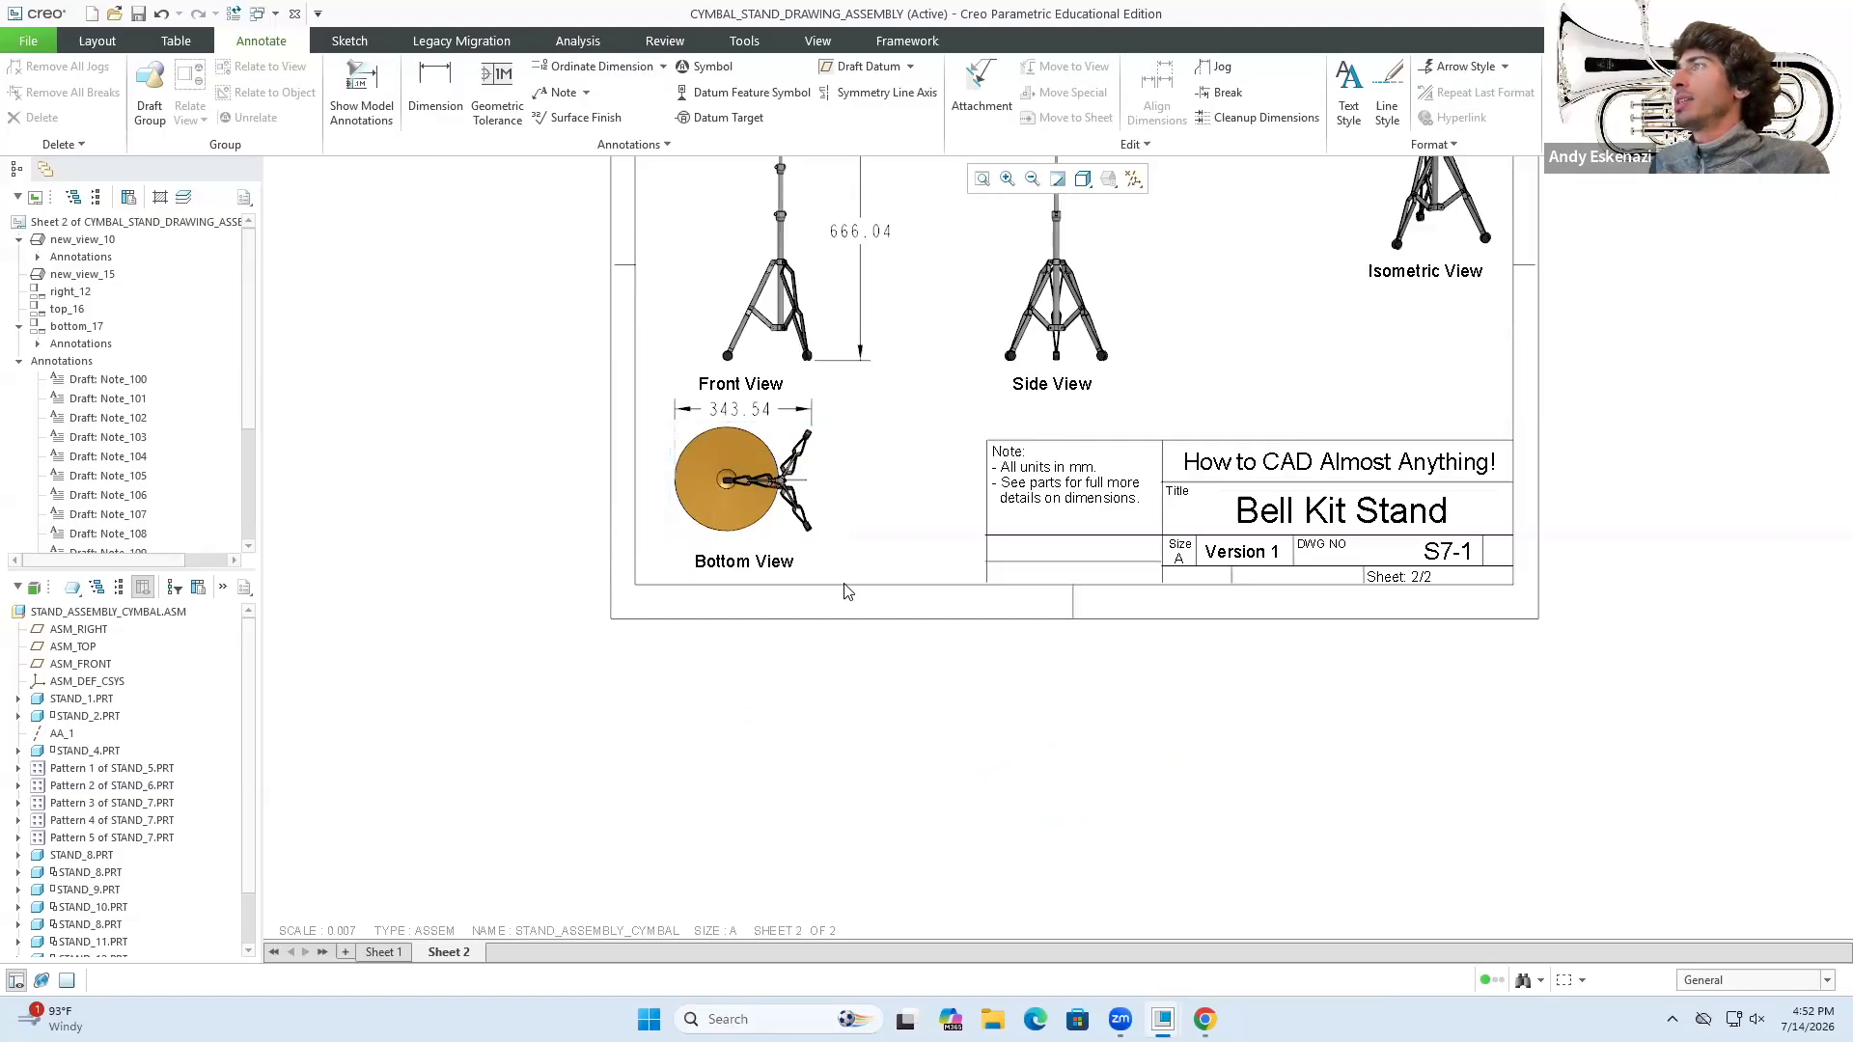
scroll(859, 412, up, 5)
click(836, 511)
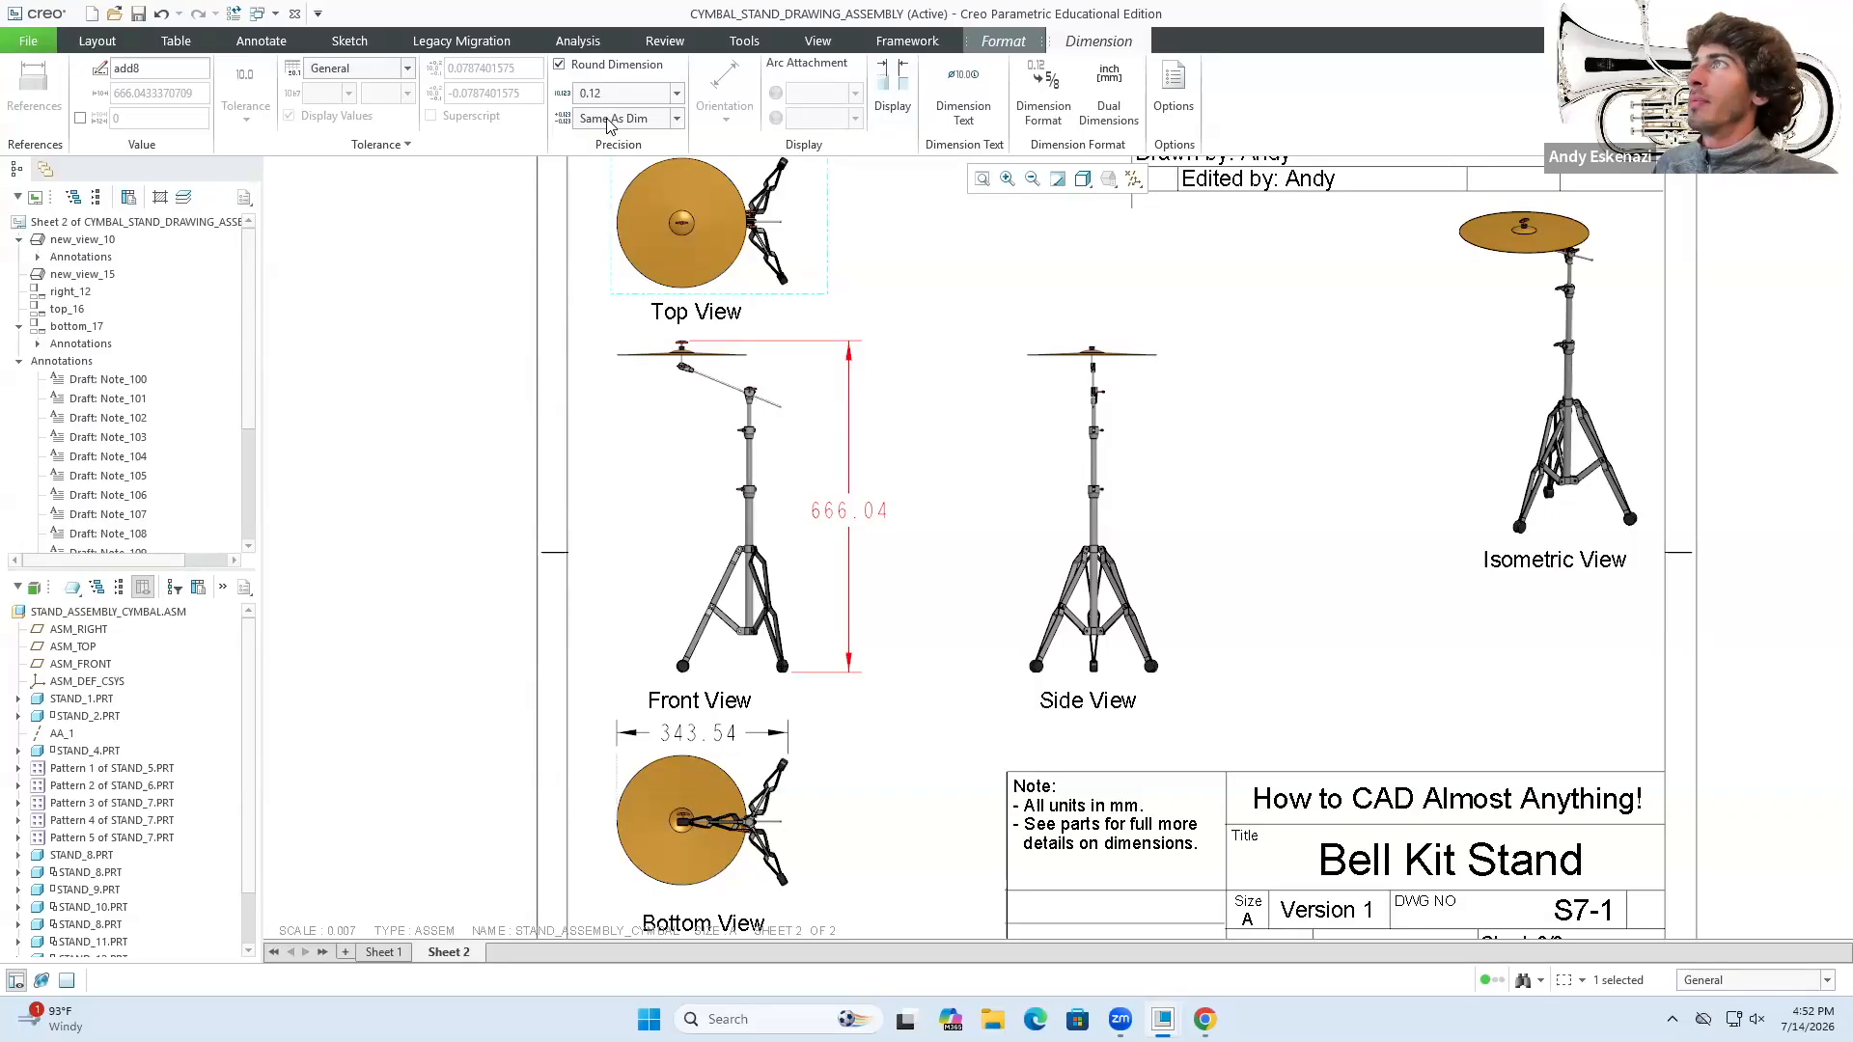
click(572, 72)
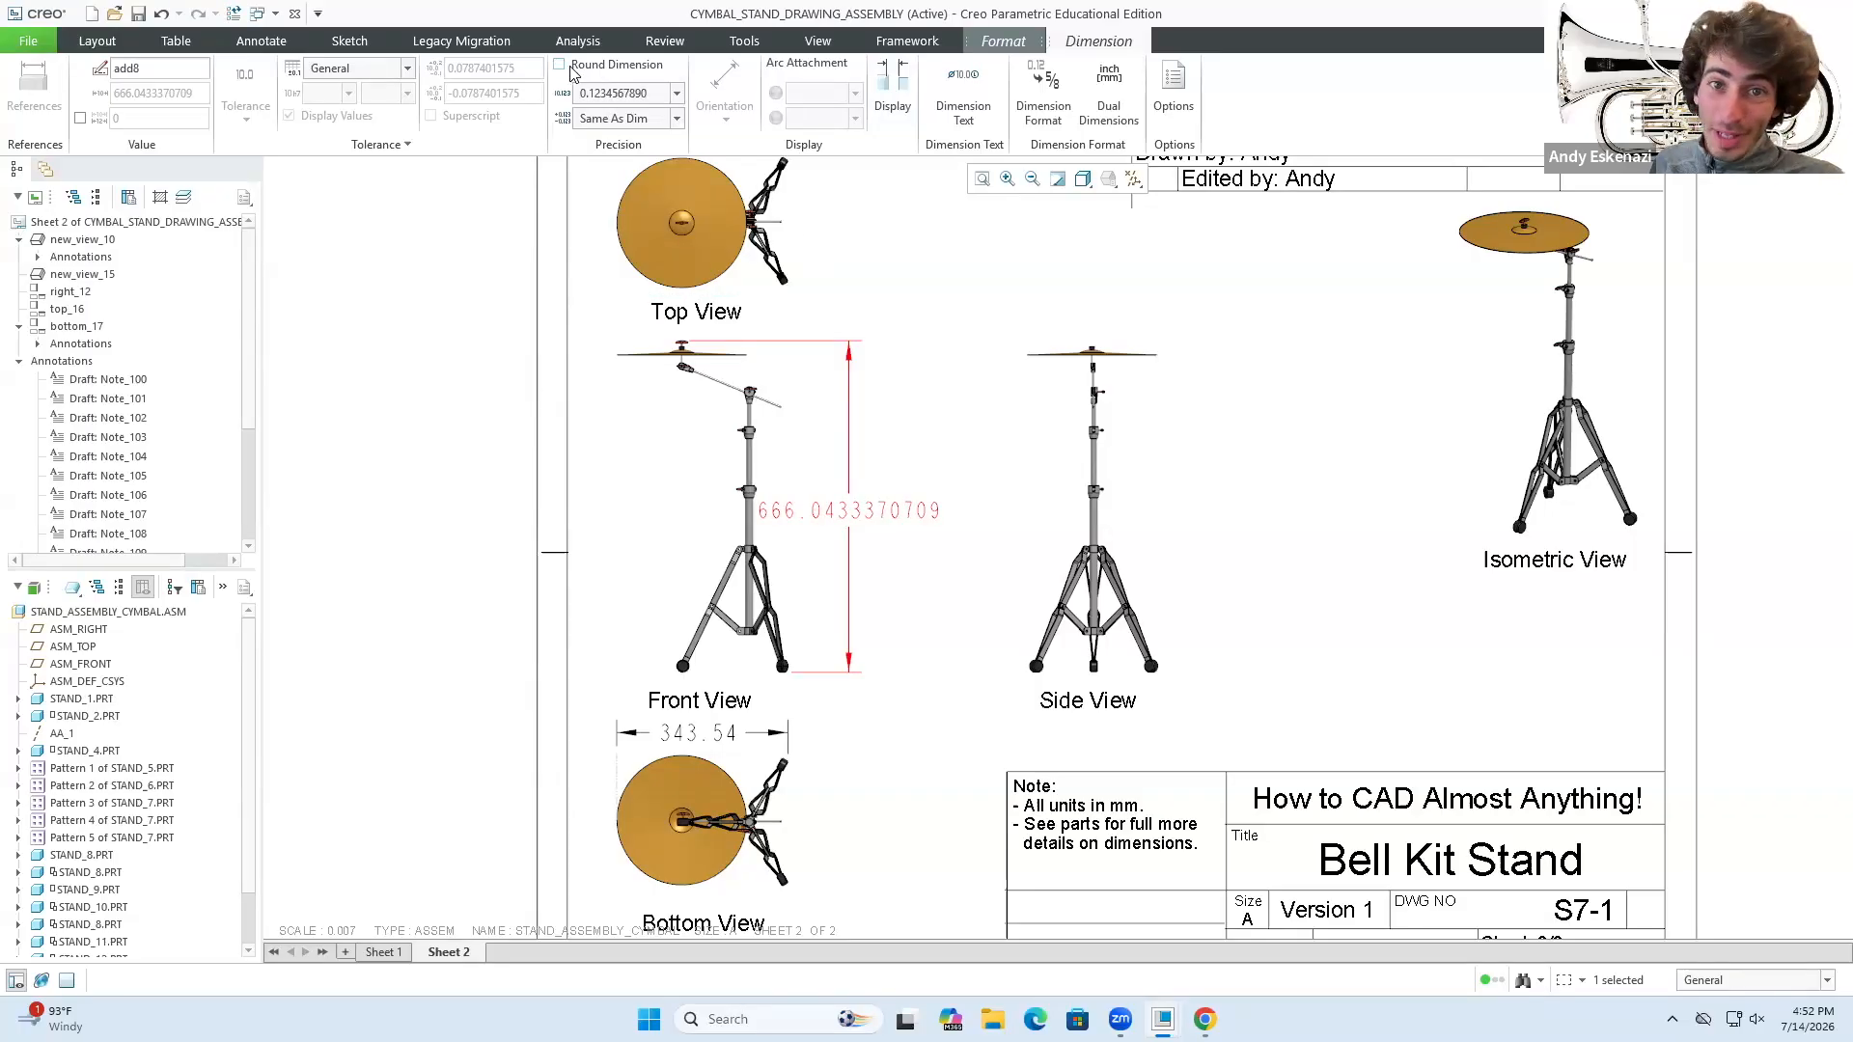
click(571, 70)
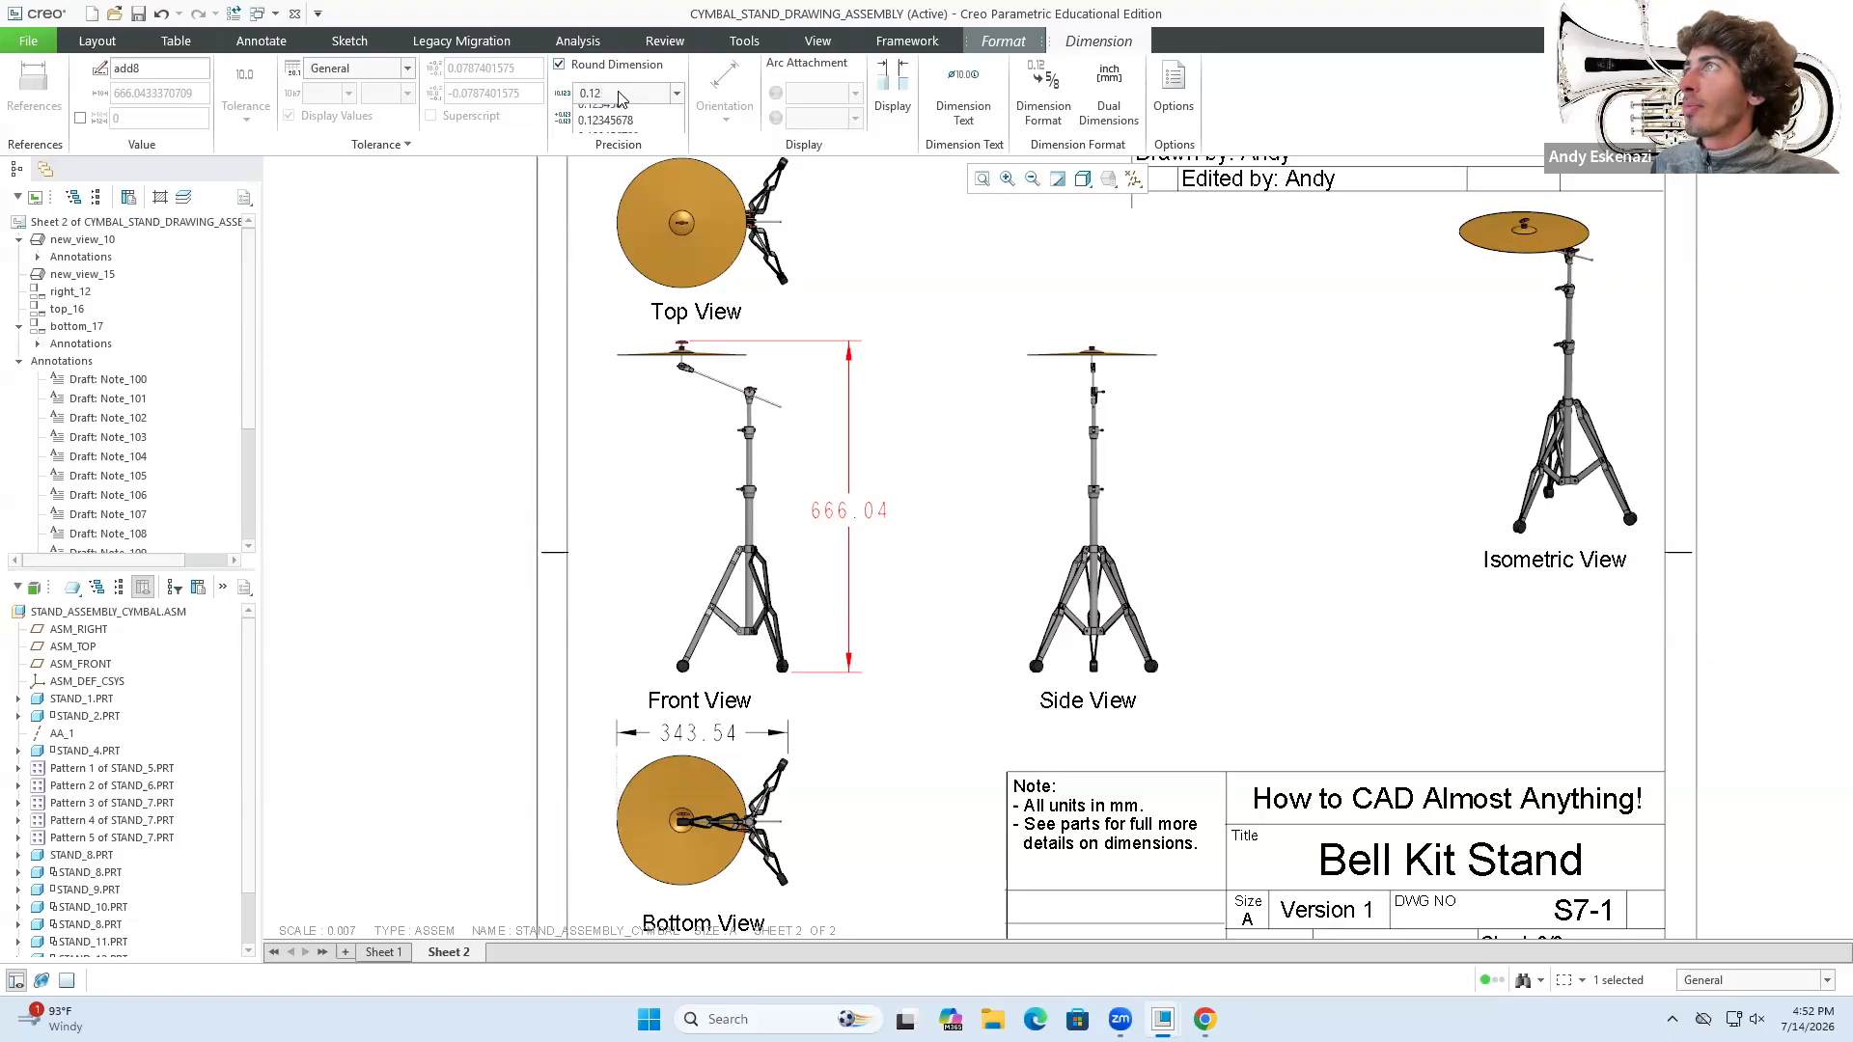
- Set both the dimension precision and the tolerance precision of the front view's height dimension to two decimals (0.12)
click(592, 132)
click(601, 96)
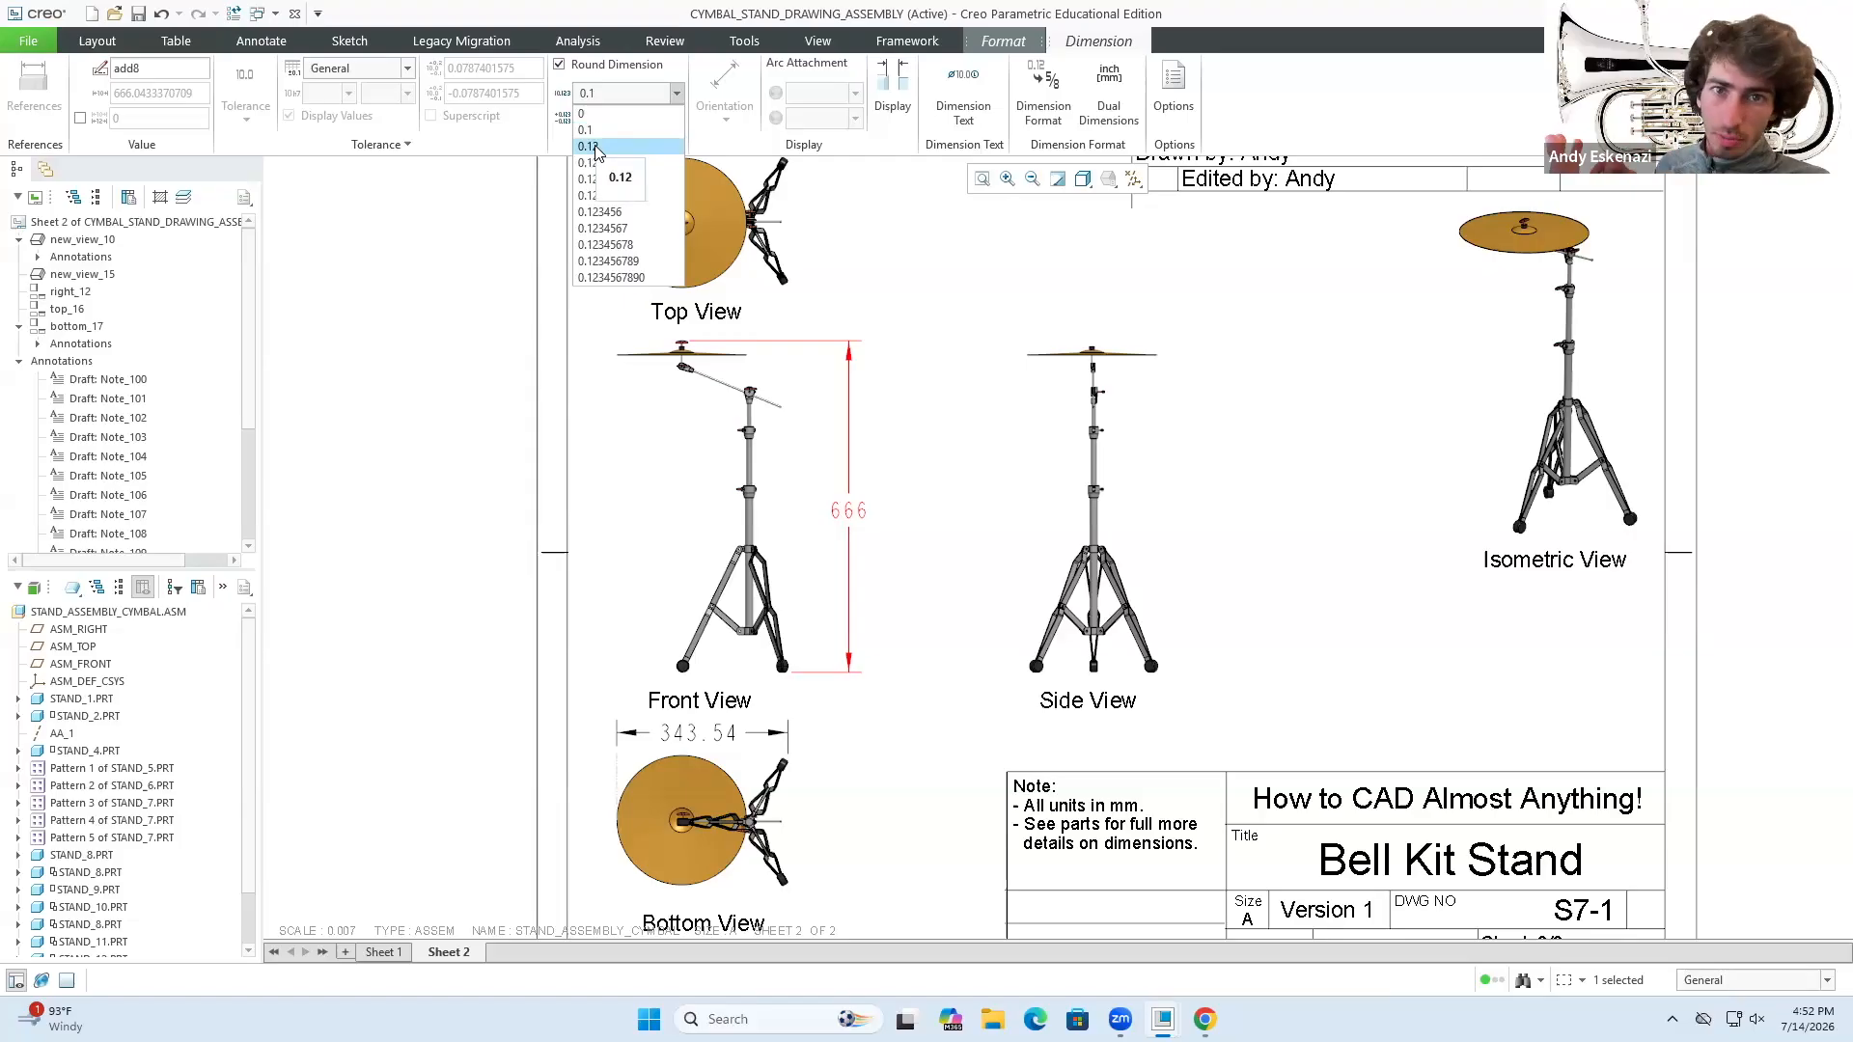
click(596, 147)
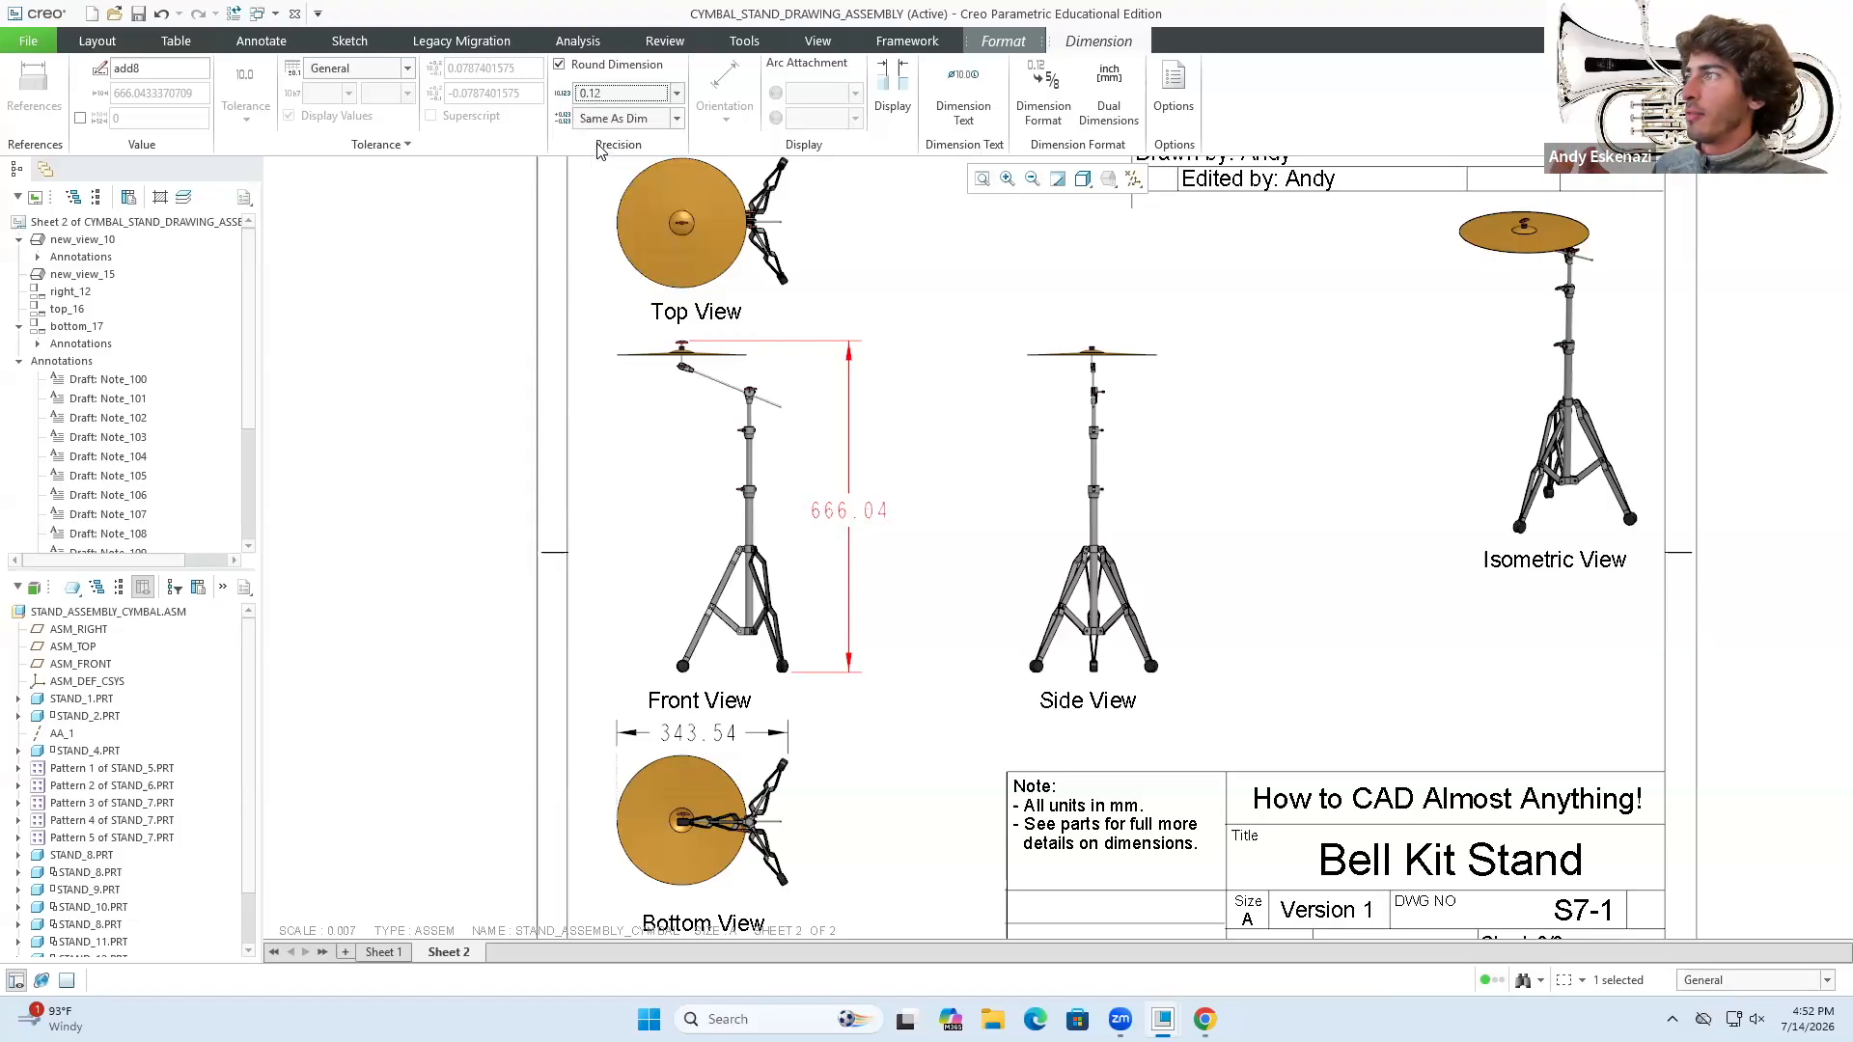
click(651, 117)
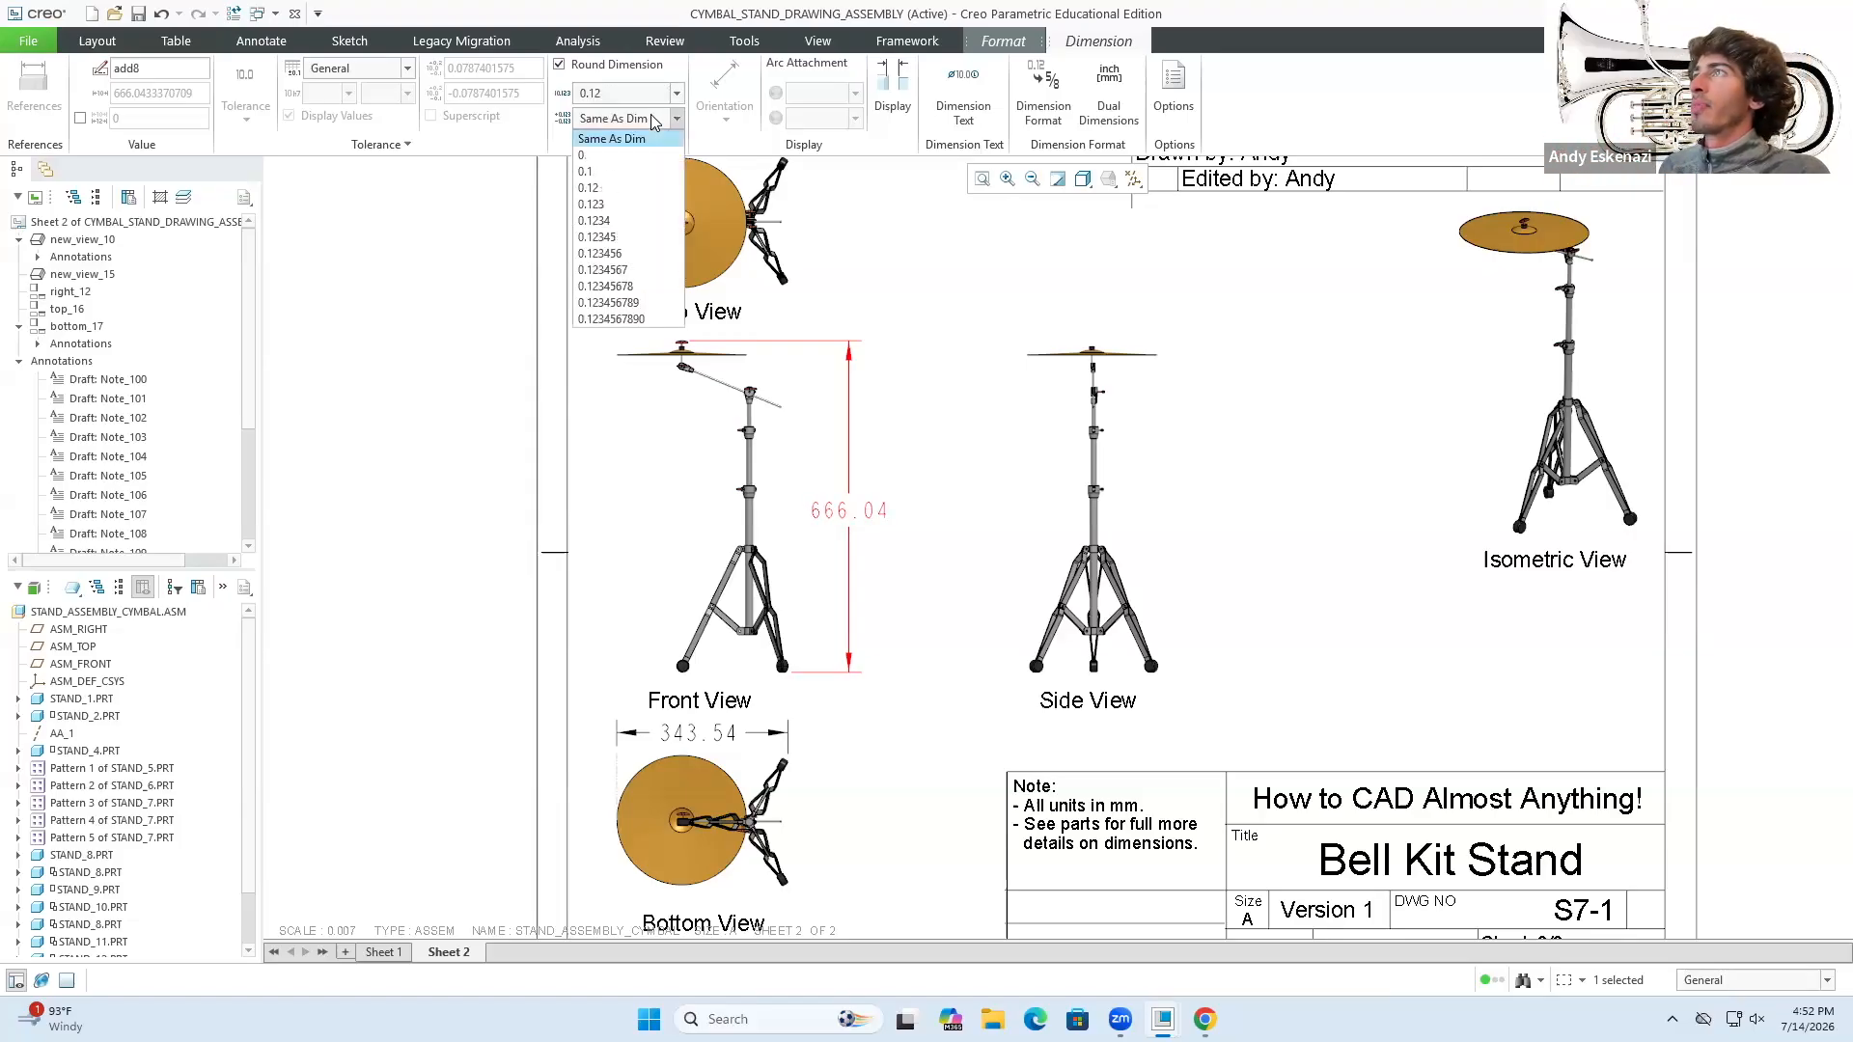
click(614, 187)
click(616, 93)
click(616, 94)
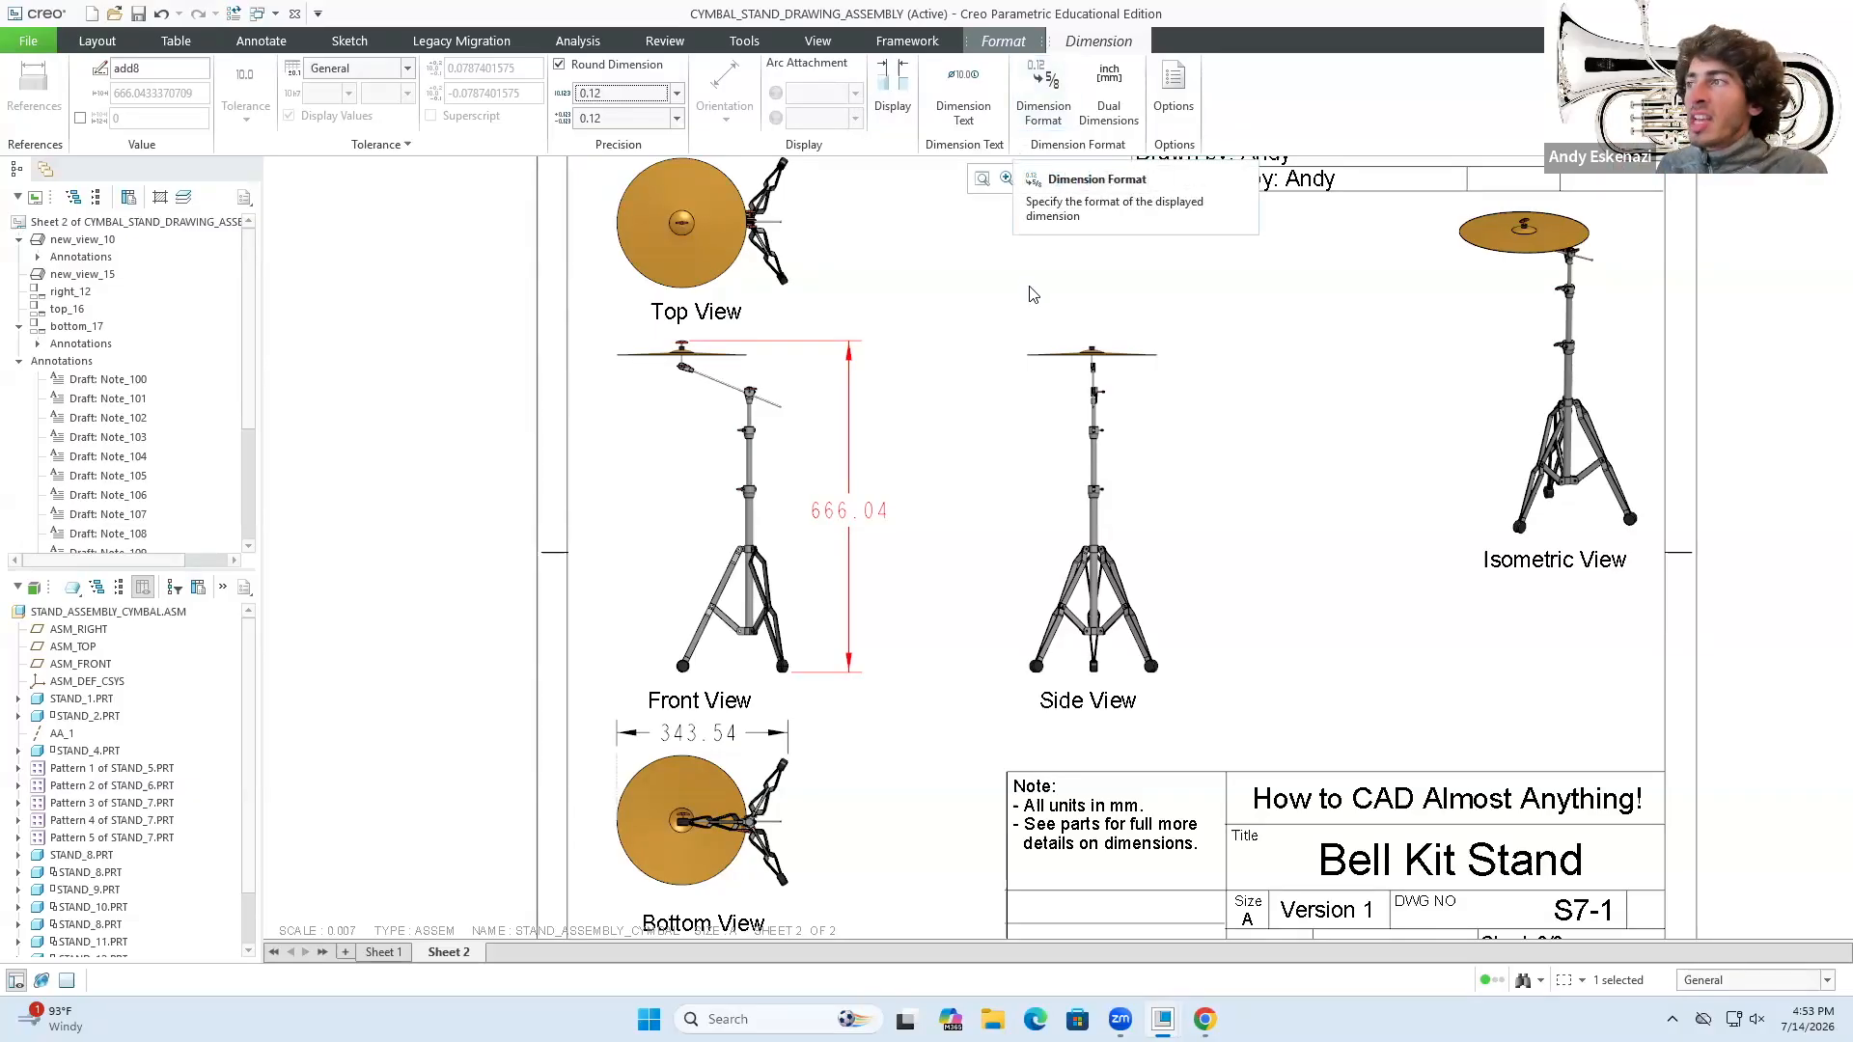
click(902, 352)
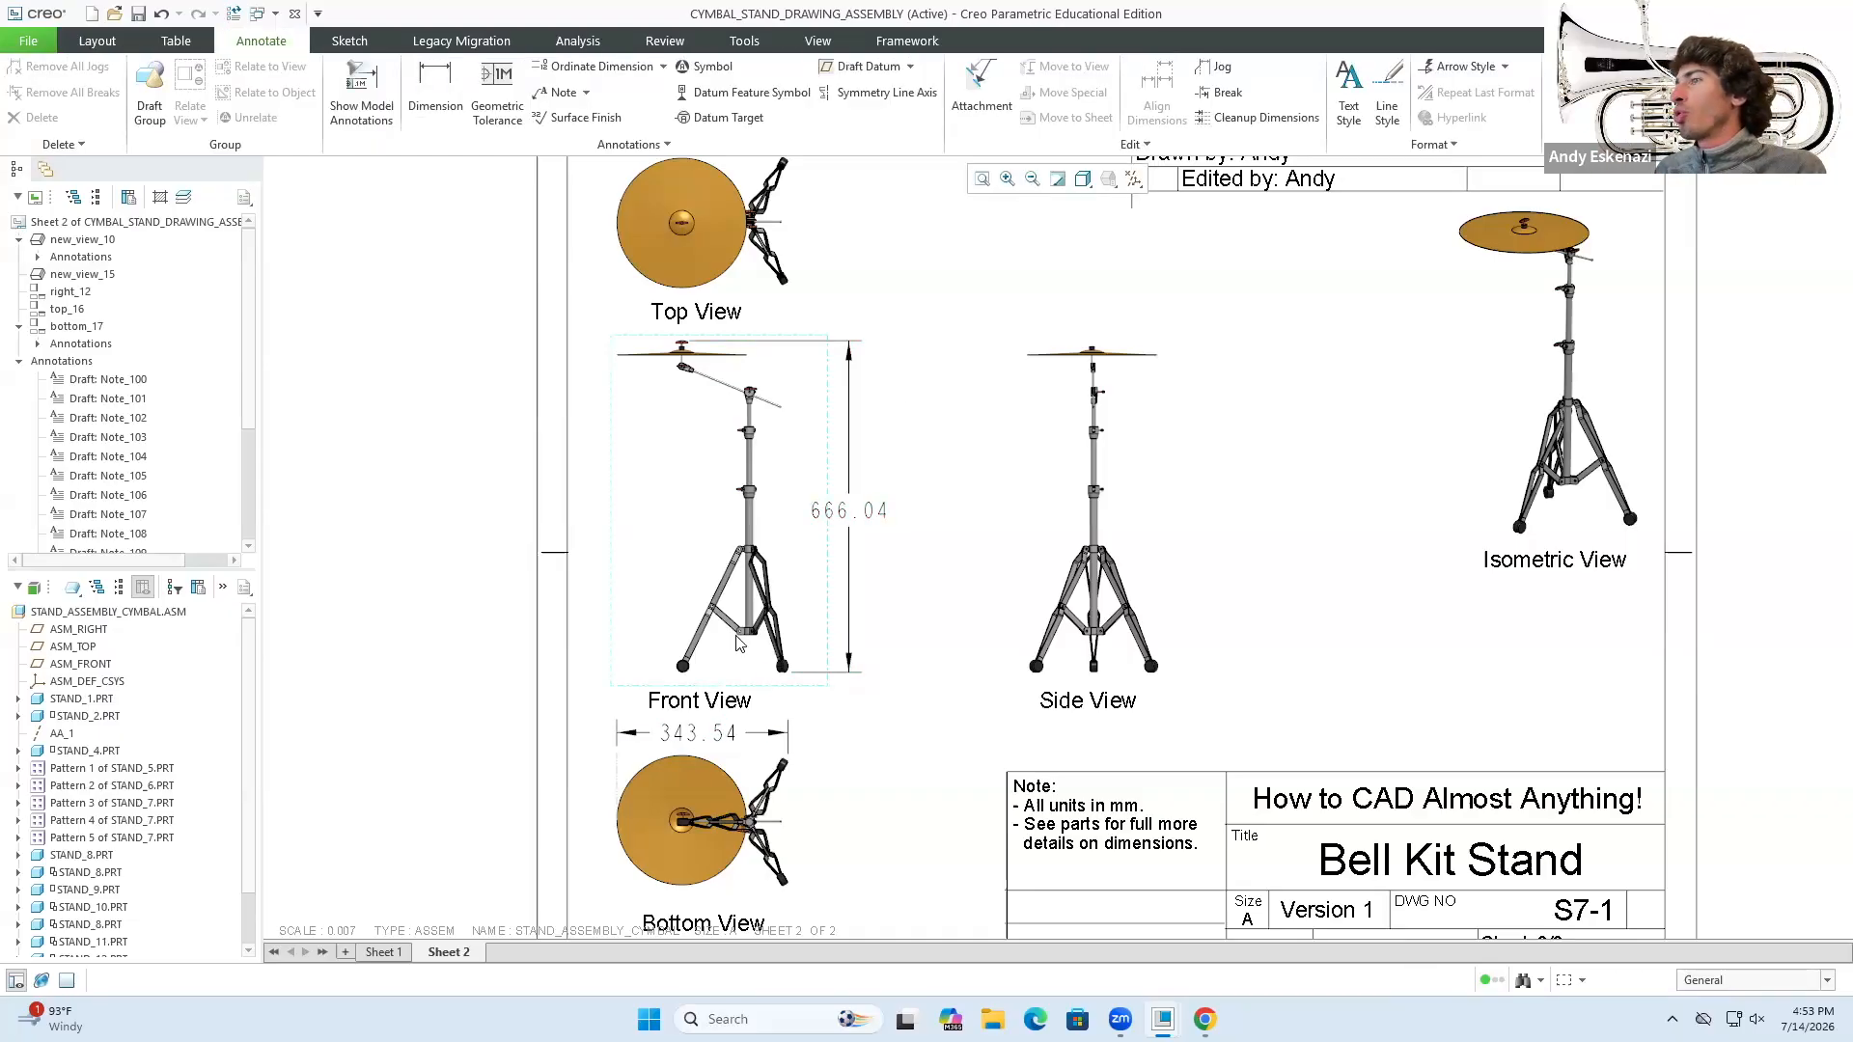
- Dimension the side view's overall width between the outer edges of its two outer feet, placing it below the Side View label
scroll(709, 540, down, 5)
scroll(1110, 637, up, 9)
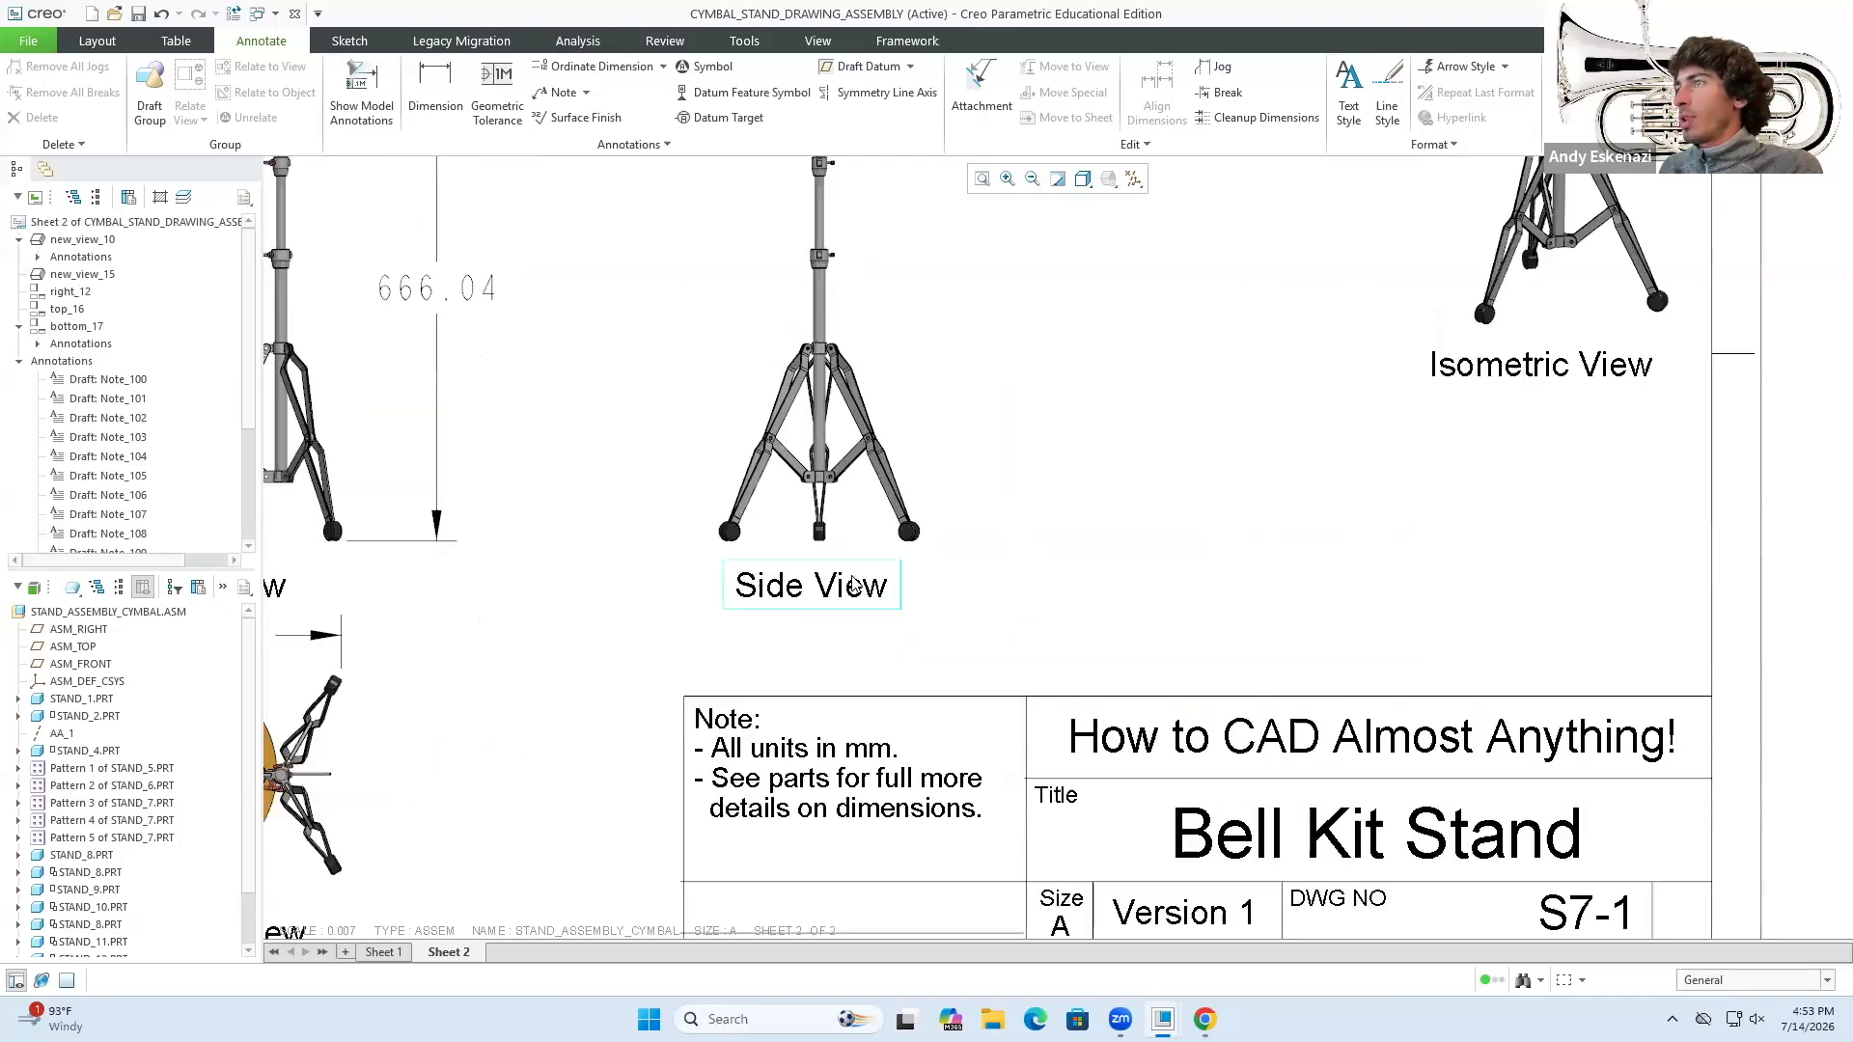
click(436, 92)
scroll(705, 555, up, 3)
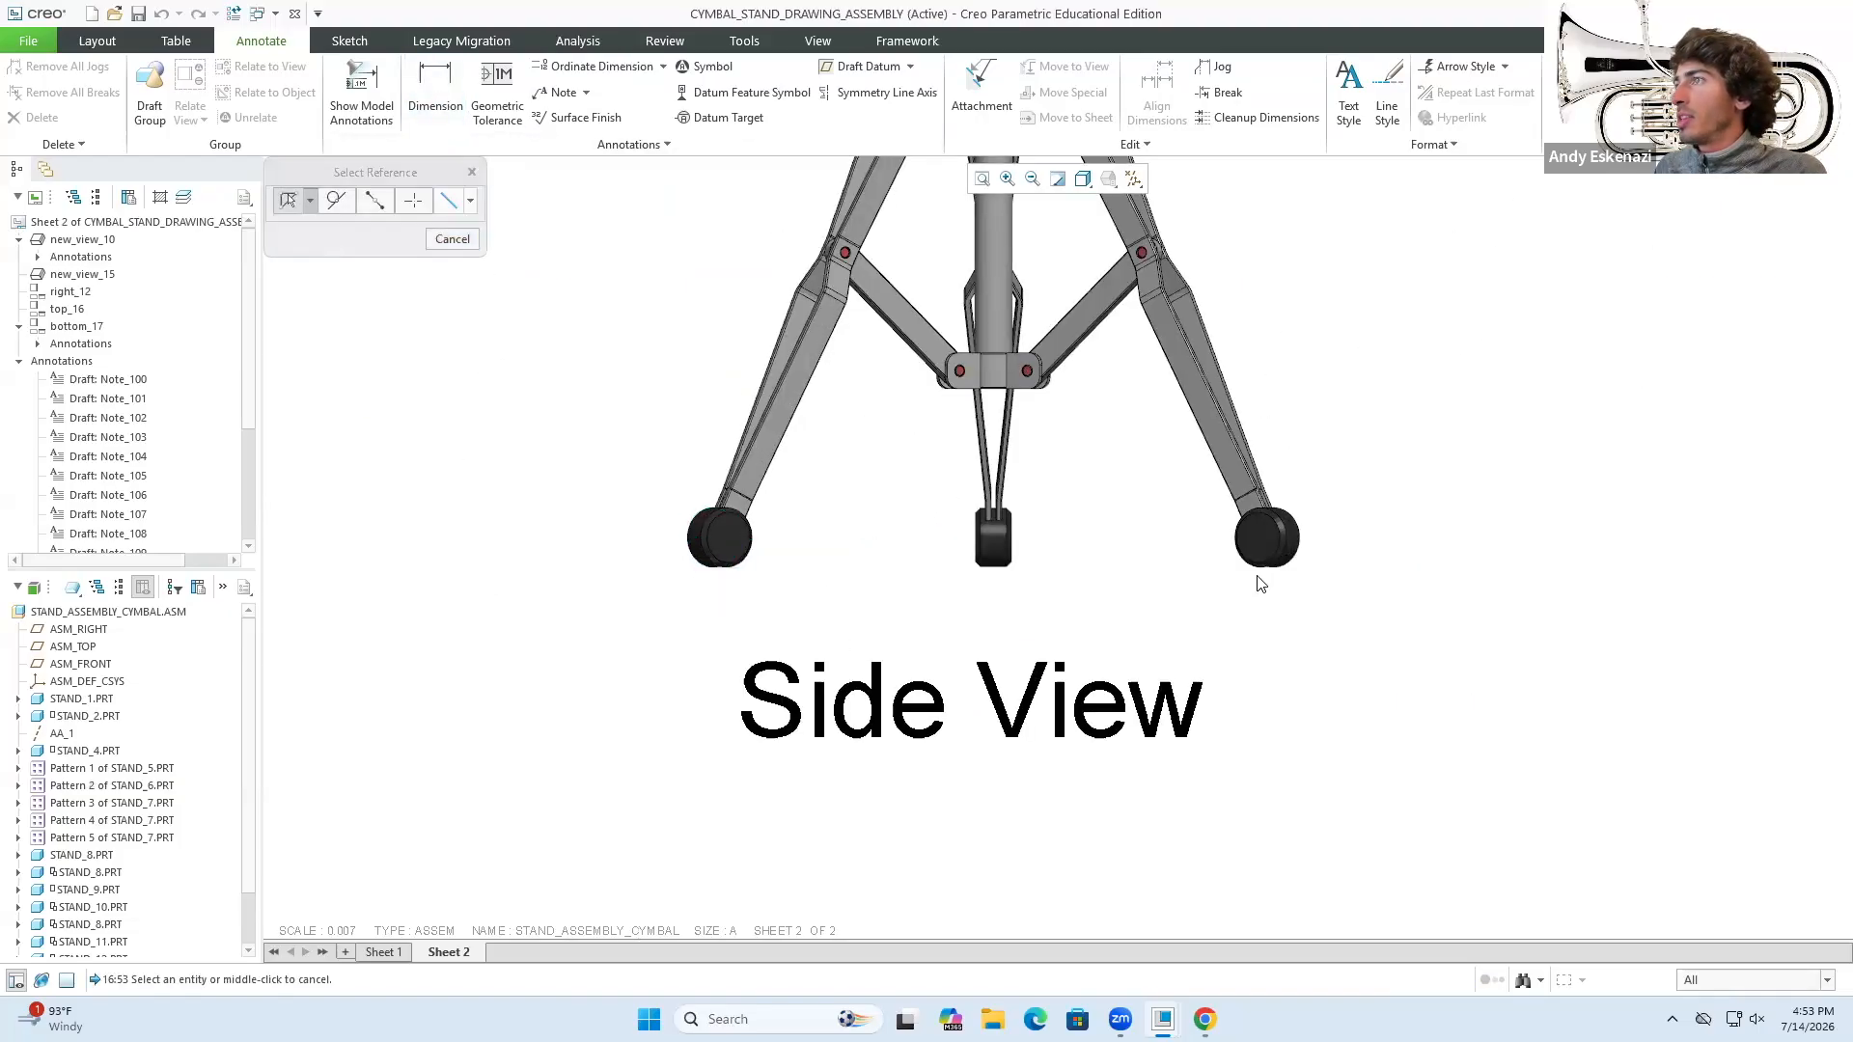
scroll(1327, 544, up, 2)
click(1318, 511)
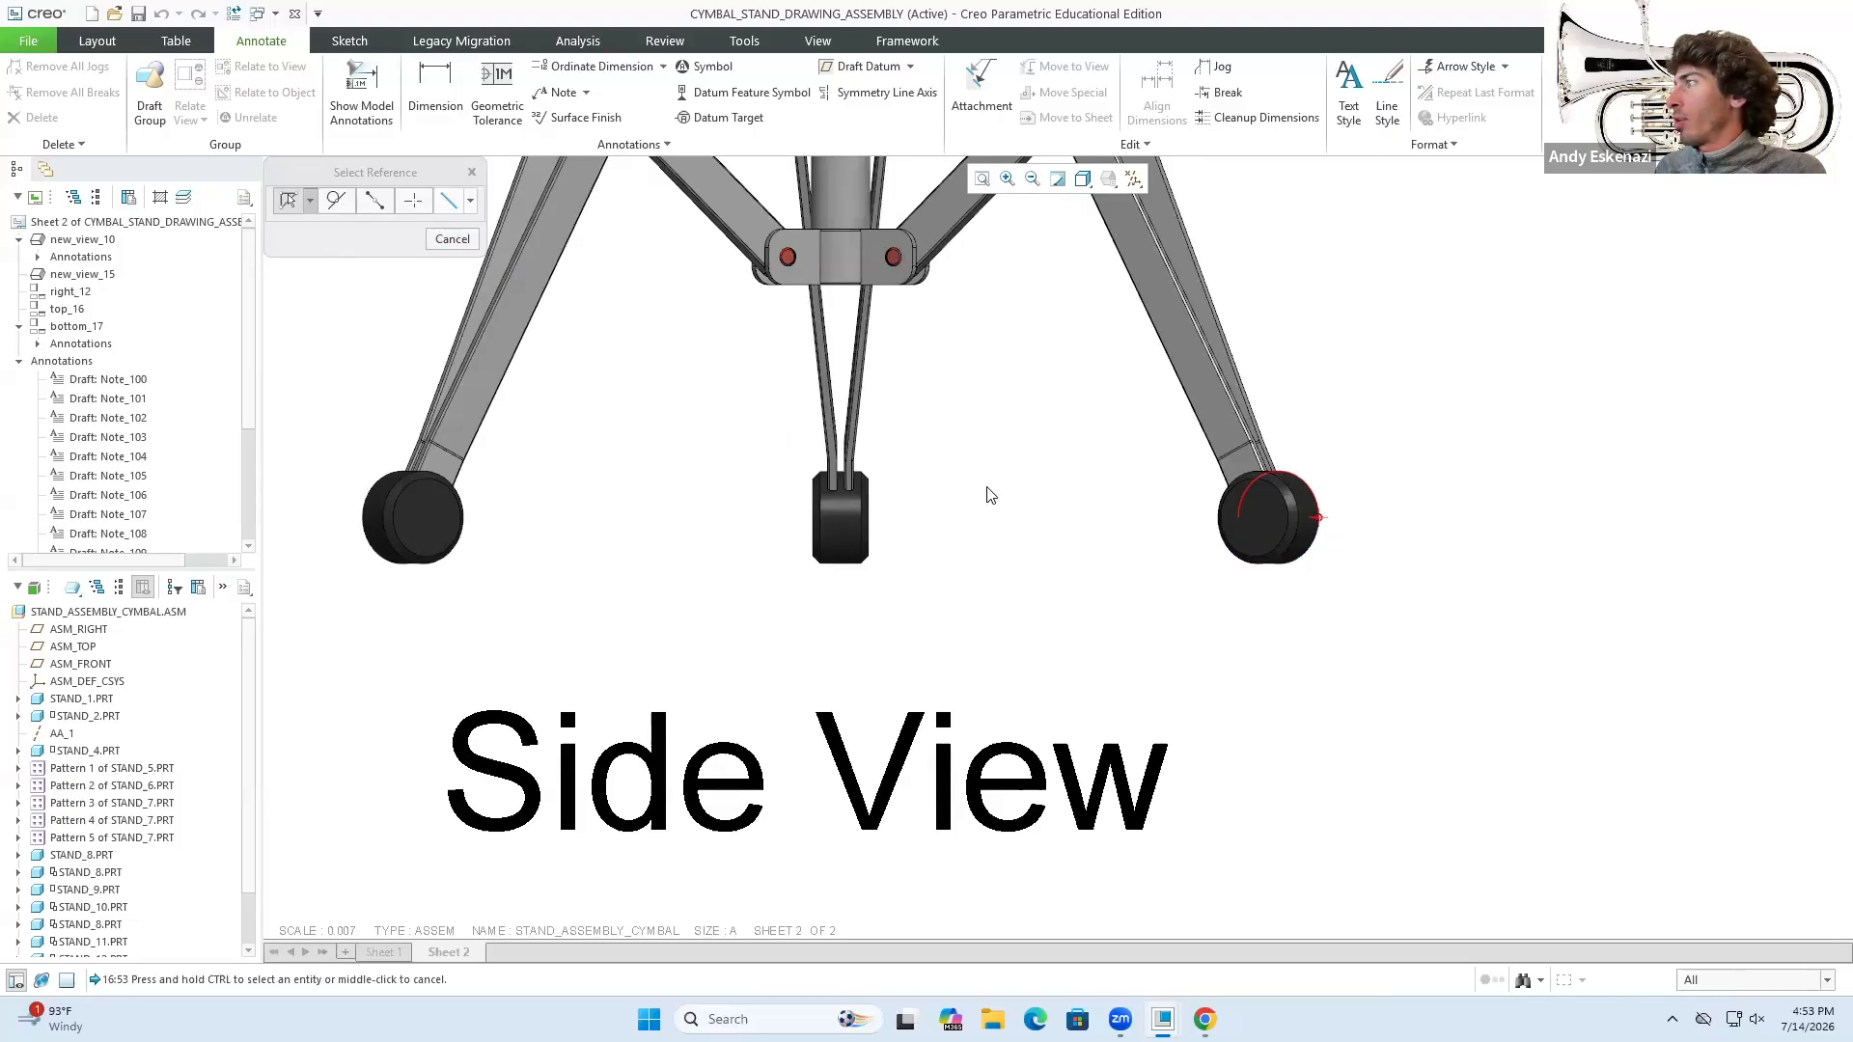
scroll(984, 491, down, 1)
ctrl+click(490, 521)
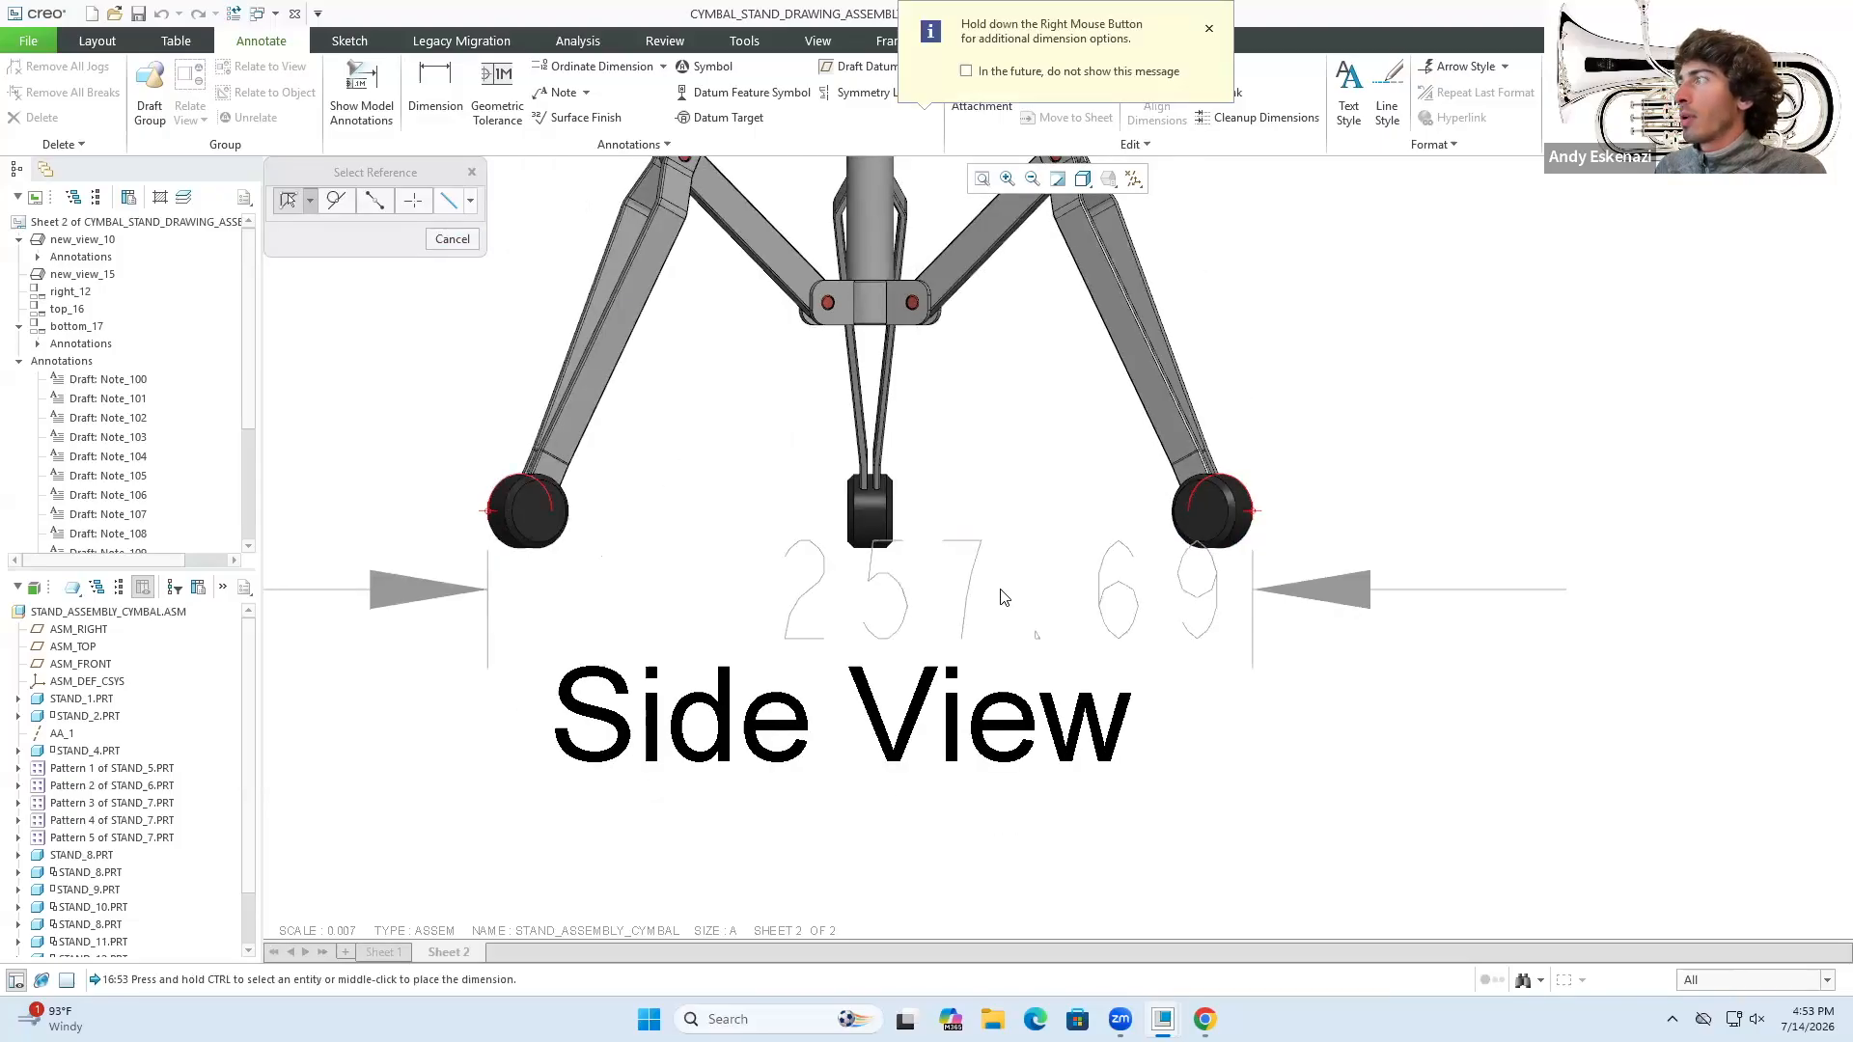
scroll(994, 598, down, 3)
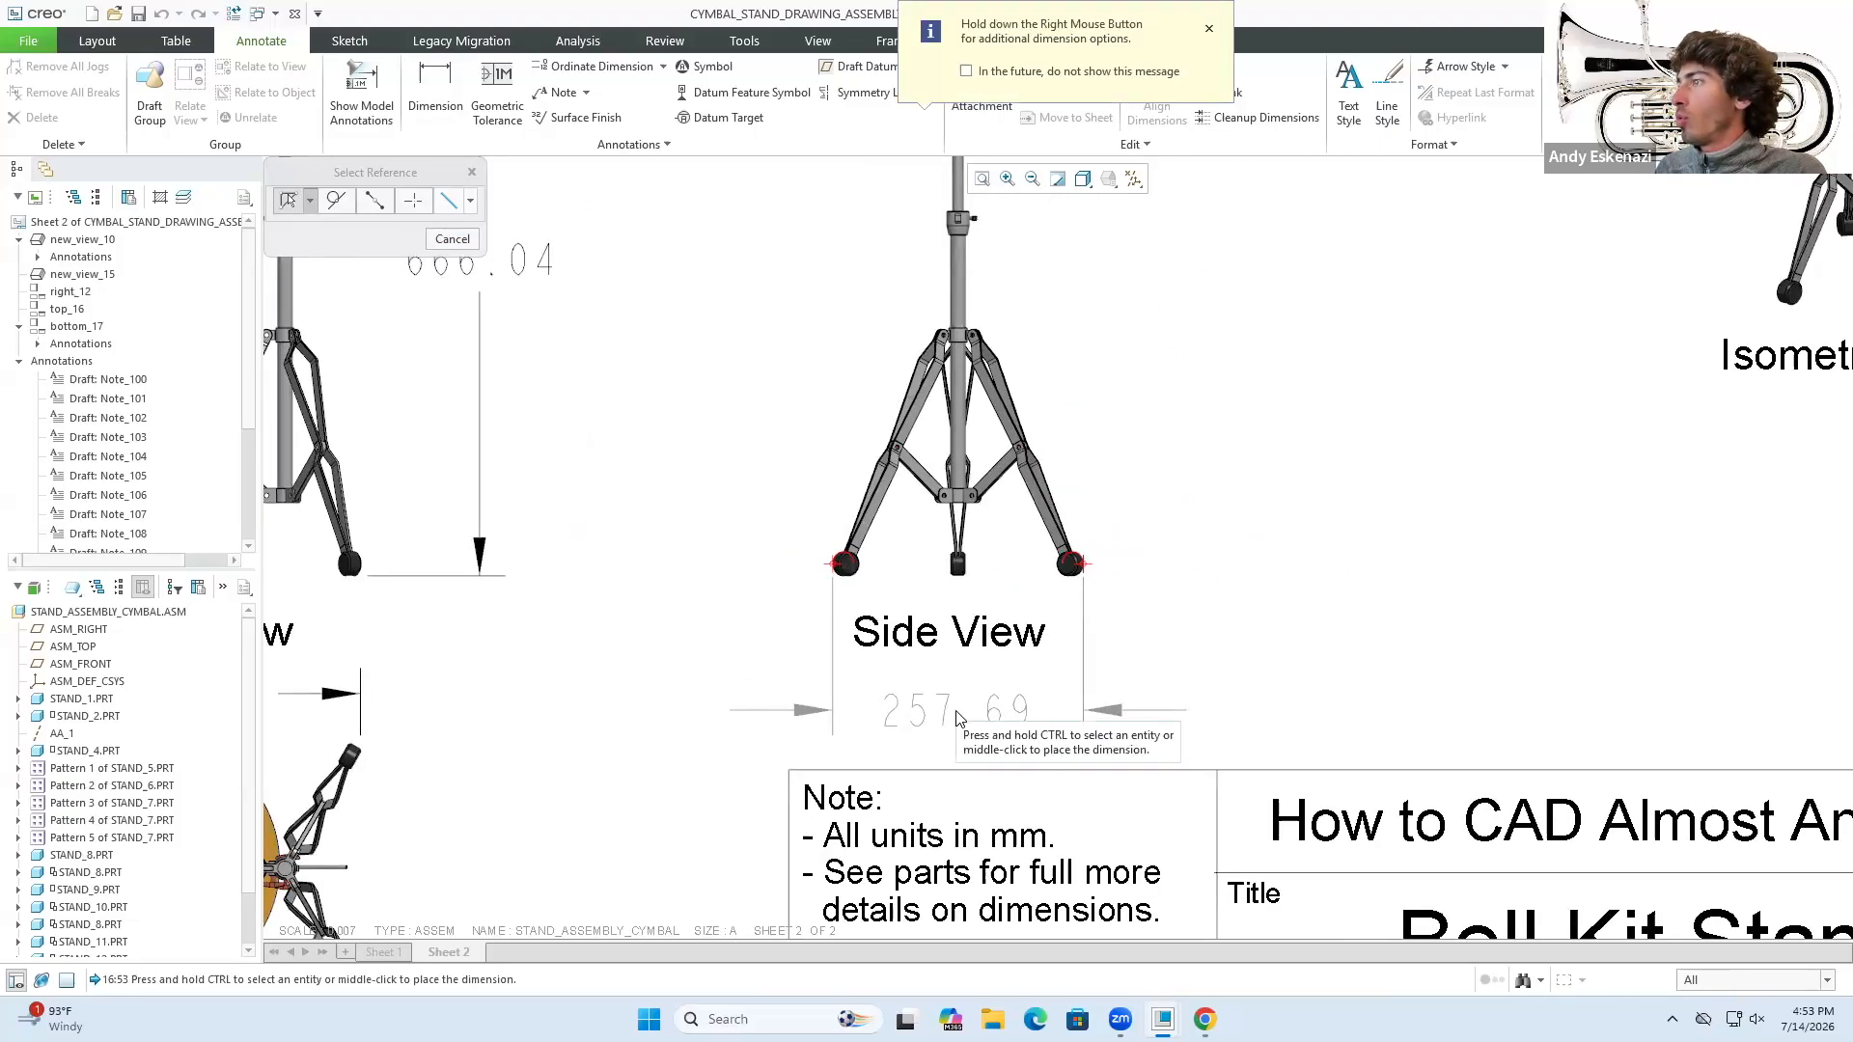
middle_click(1179, 712)
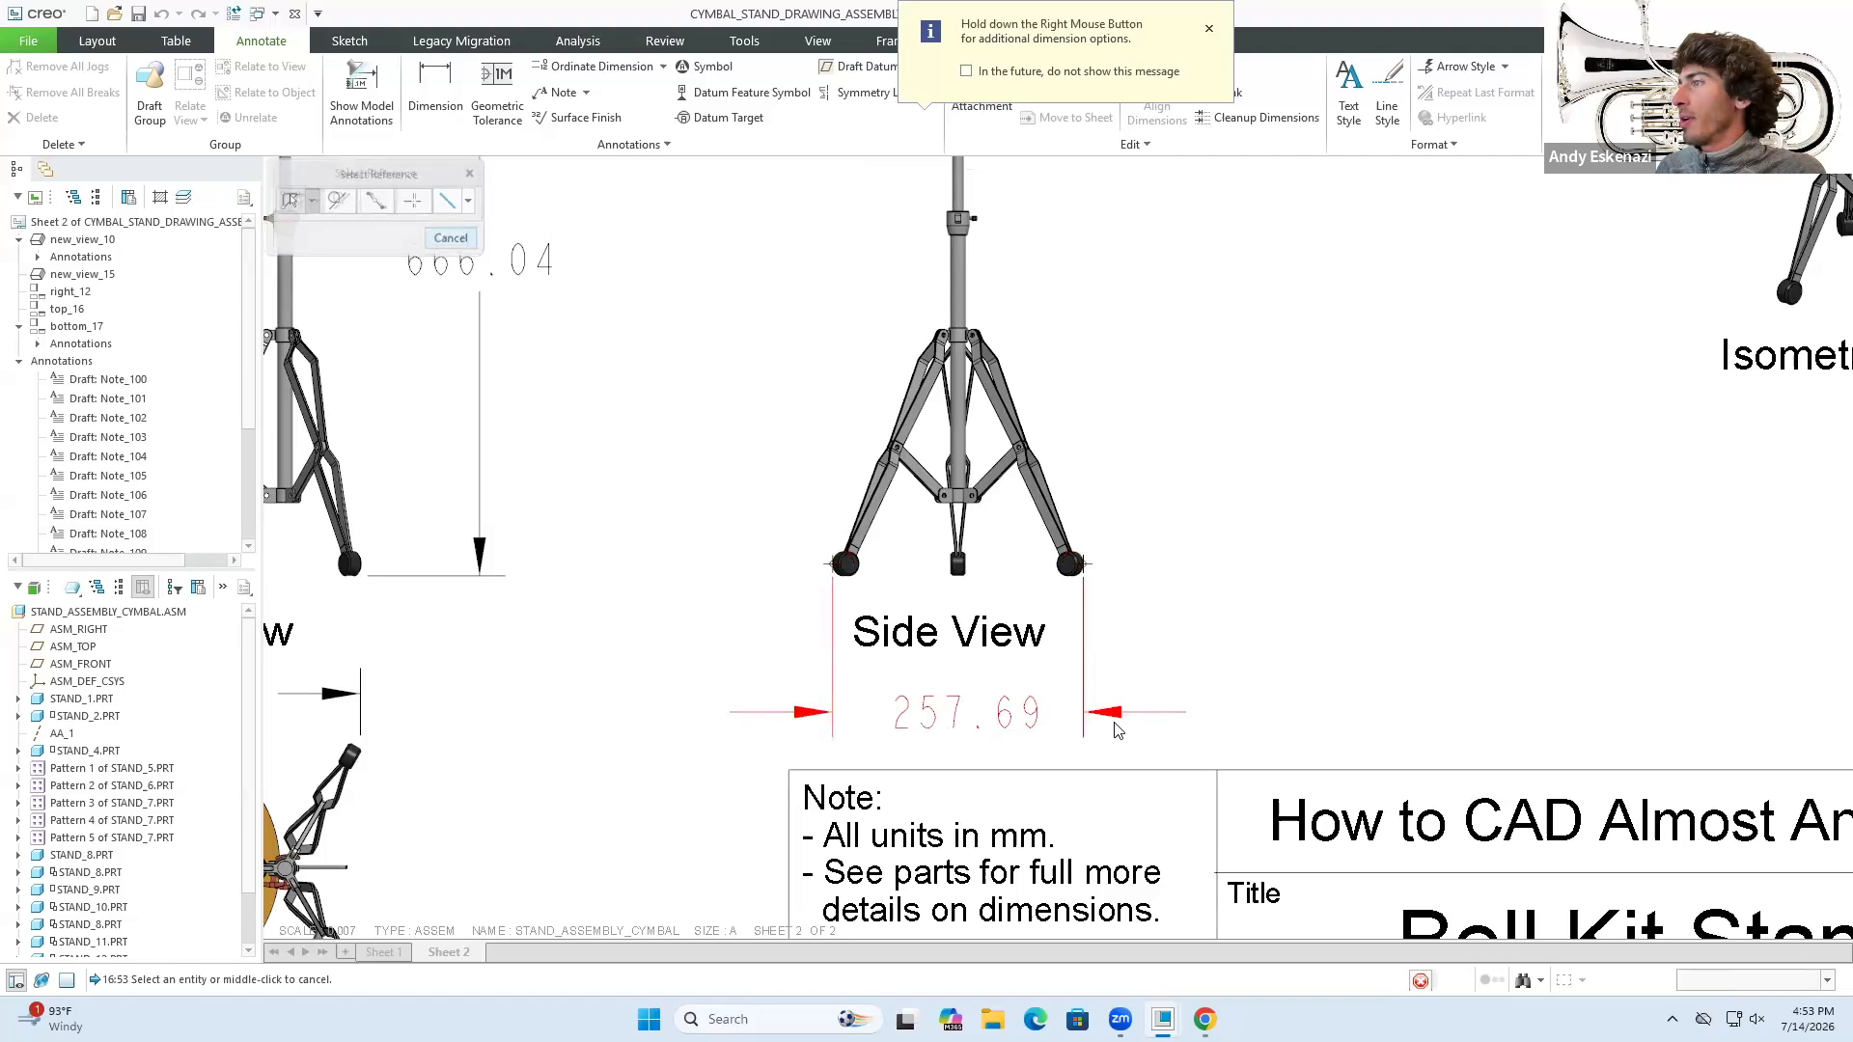
middle_click(1181, 709)
scroll(1018, 519, down, 3)
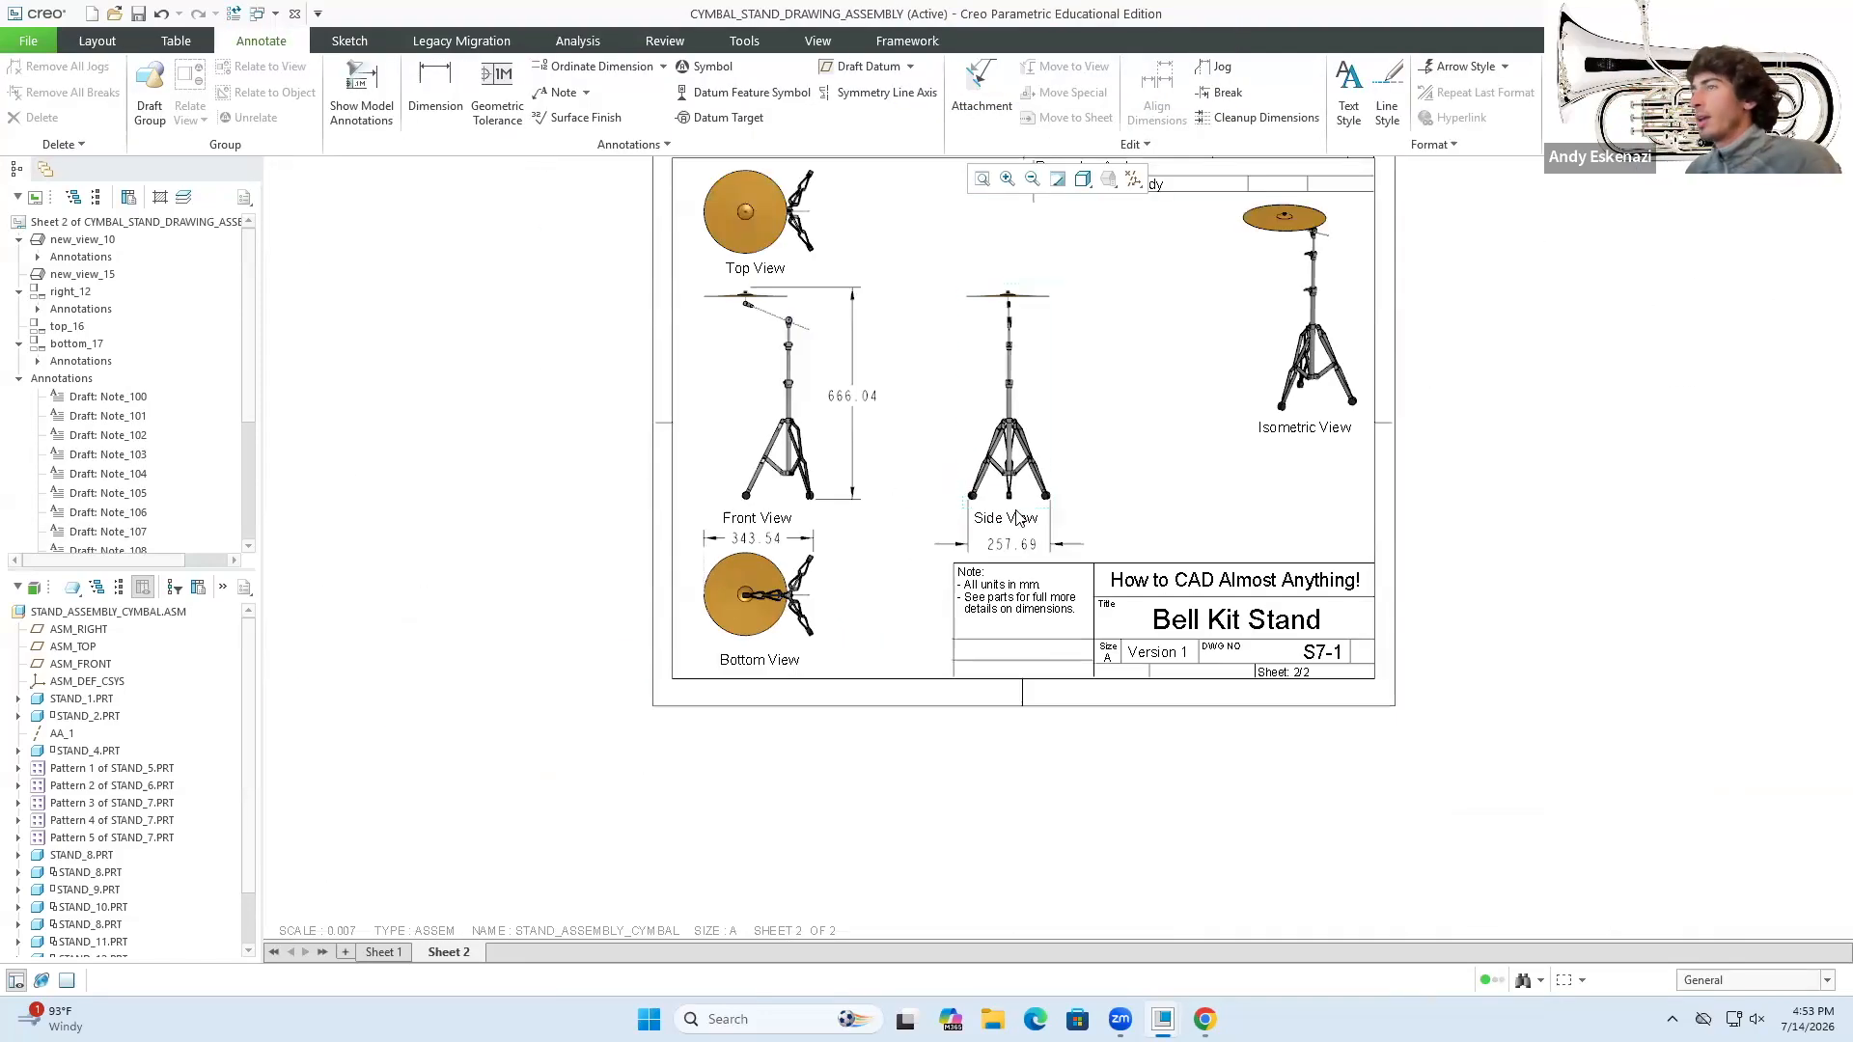
- Add the note "Scale: 0.015:1" in the empty title block cell beside the sheet number
scroll(1173, 921, down, 1)
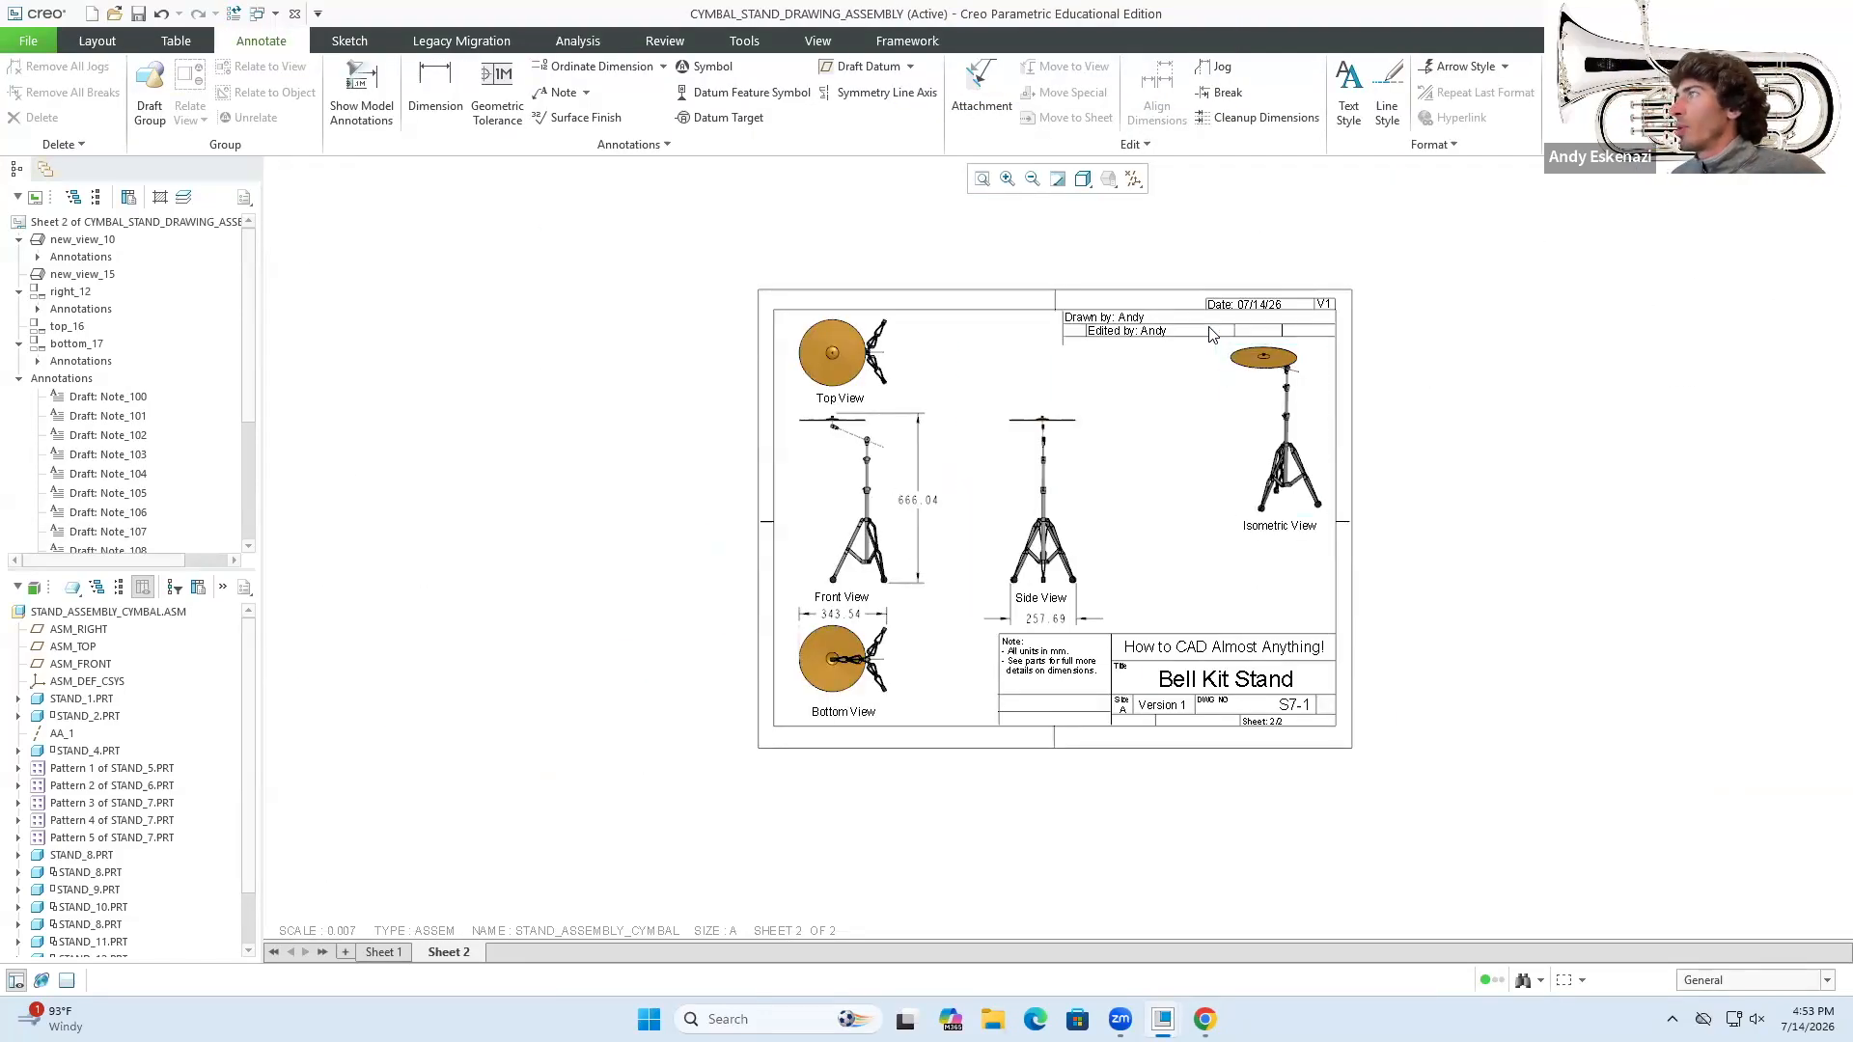
scroll(1200, 321, up, 2)
scroll(1197, 323, down, 1)
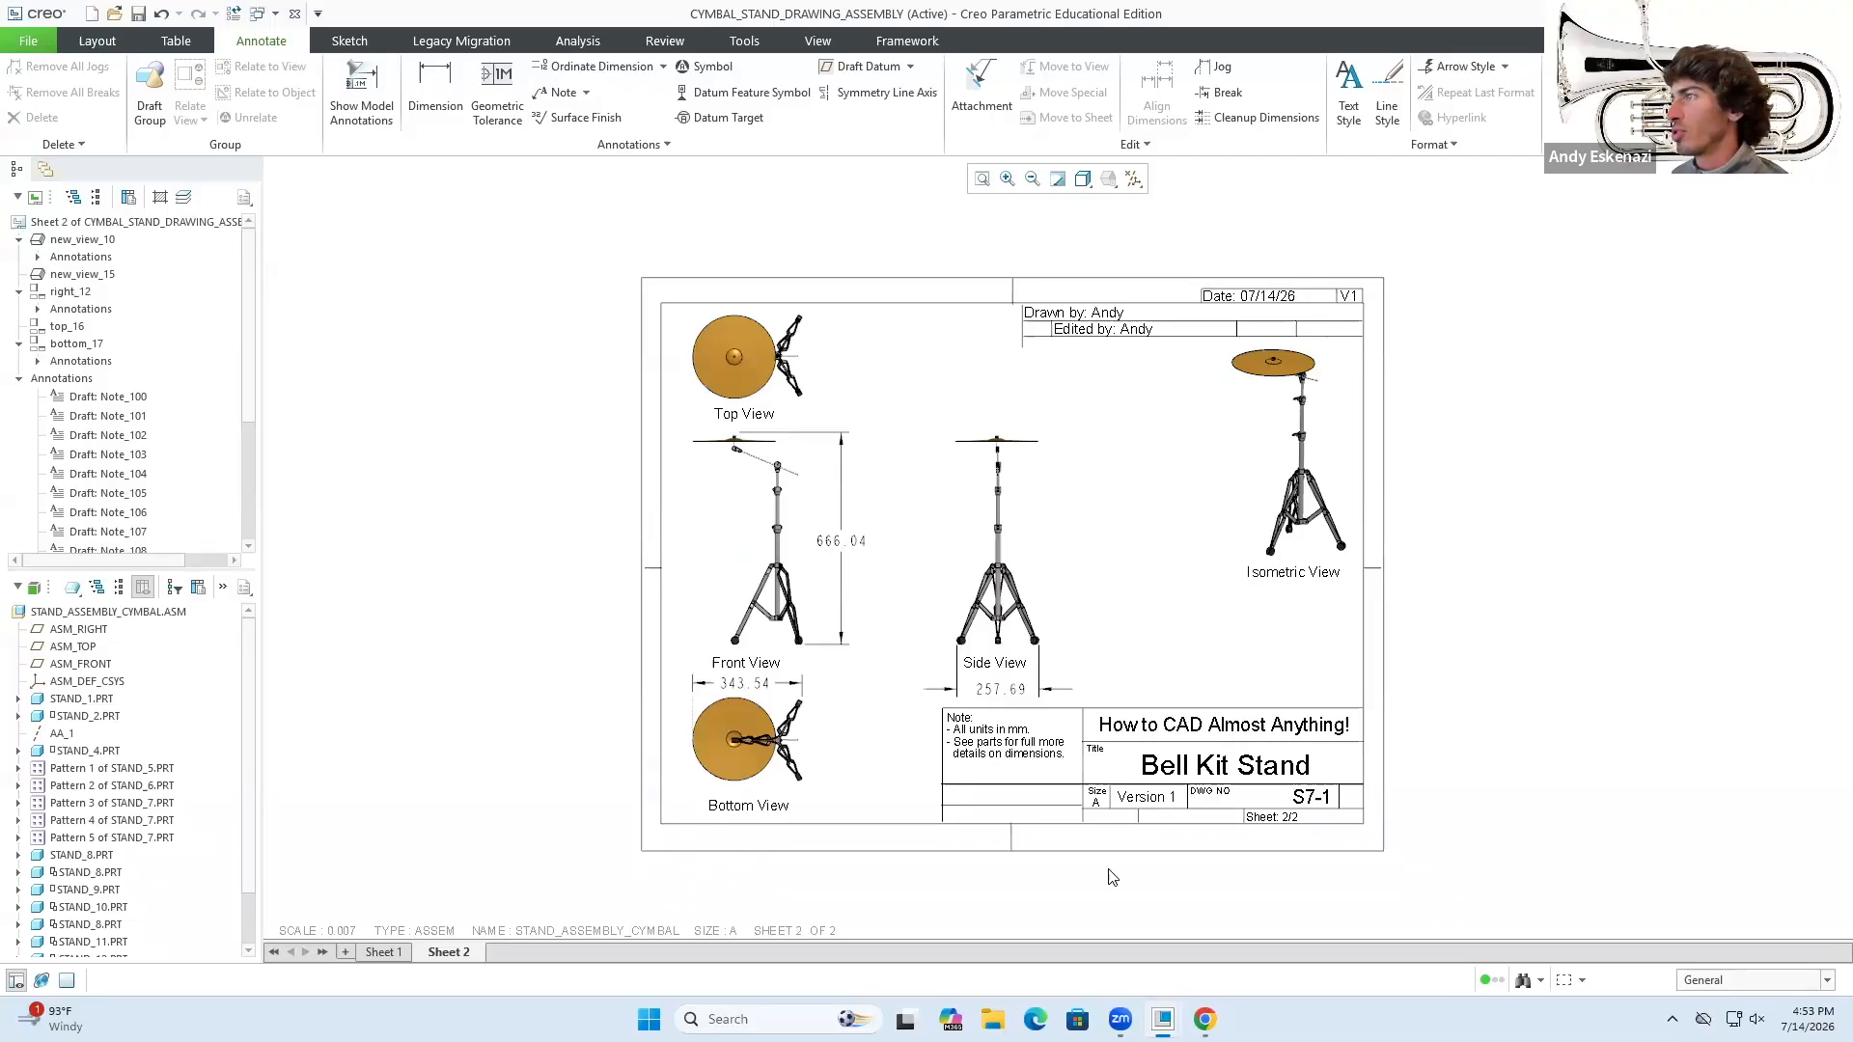
scroll(1054, 840, up, 3)
scroll(986, 807, up, 1)
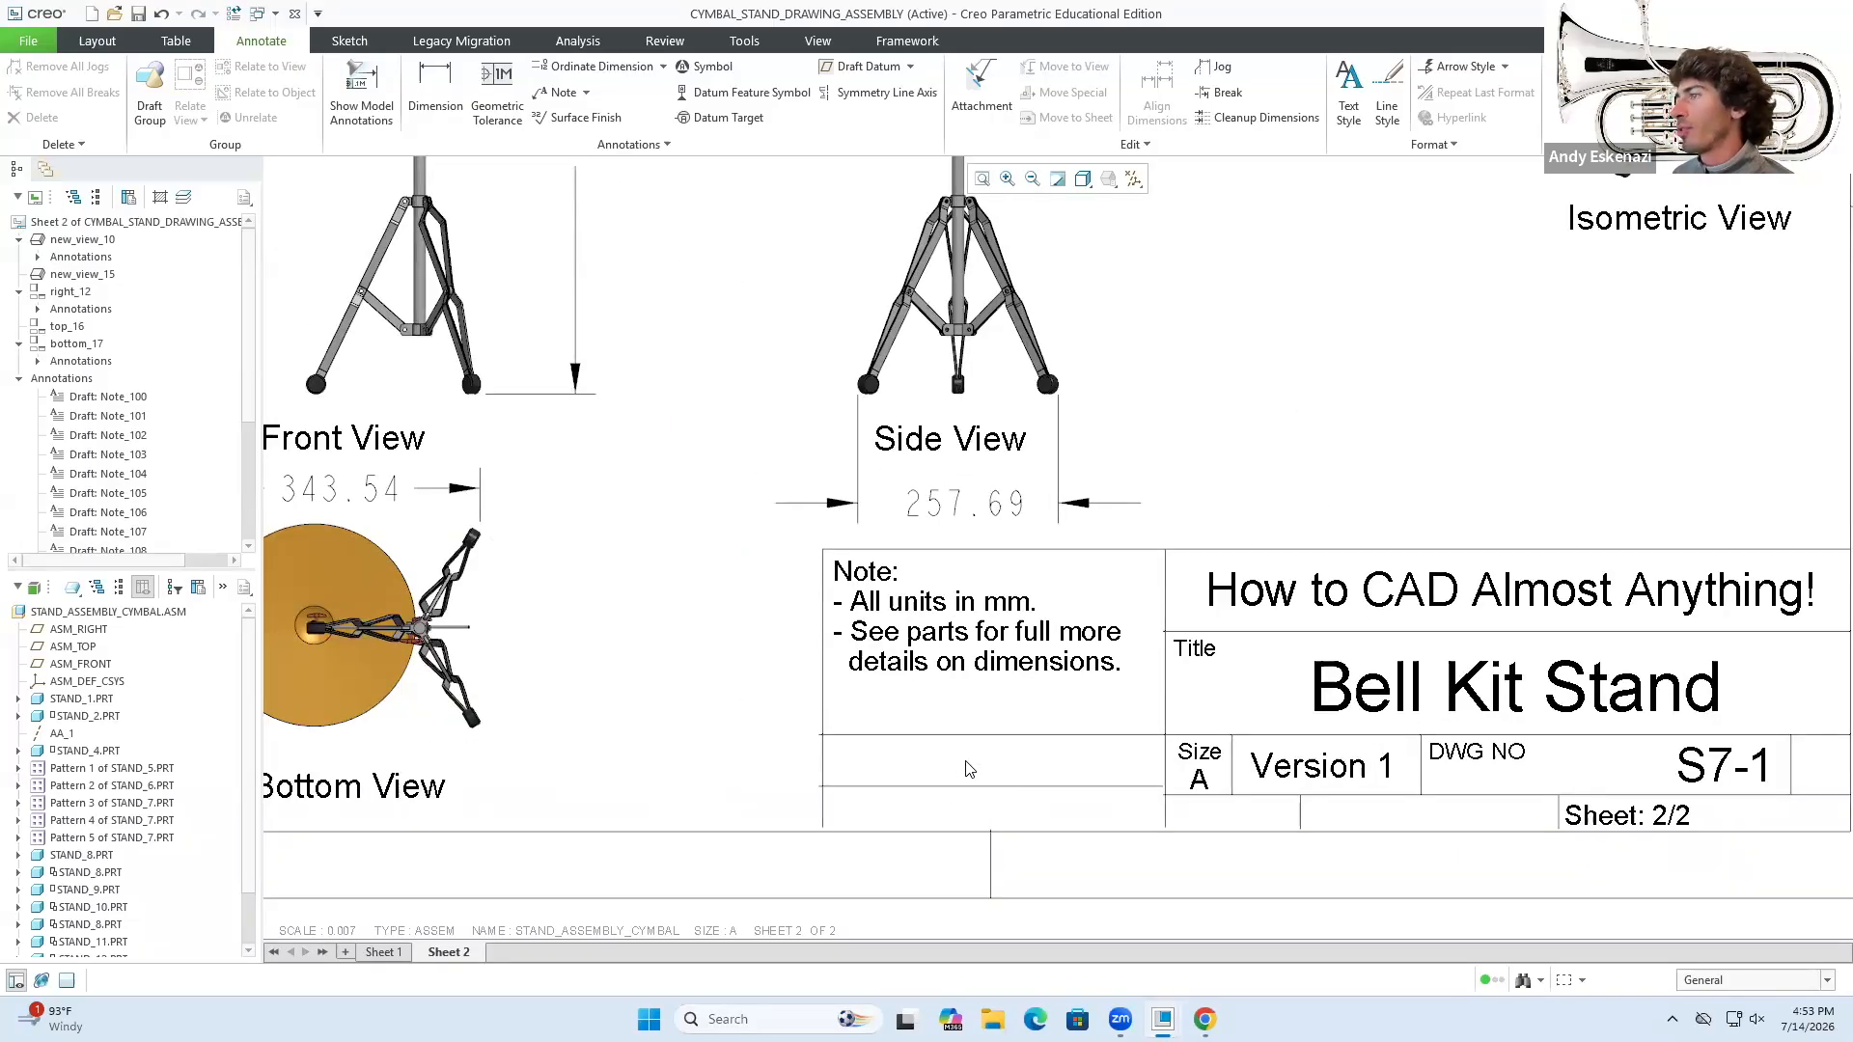
scroll(1110, 804, down, 2)
scroll(1101, 839, up, 2)
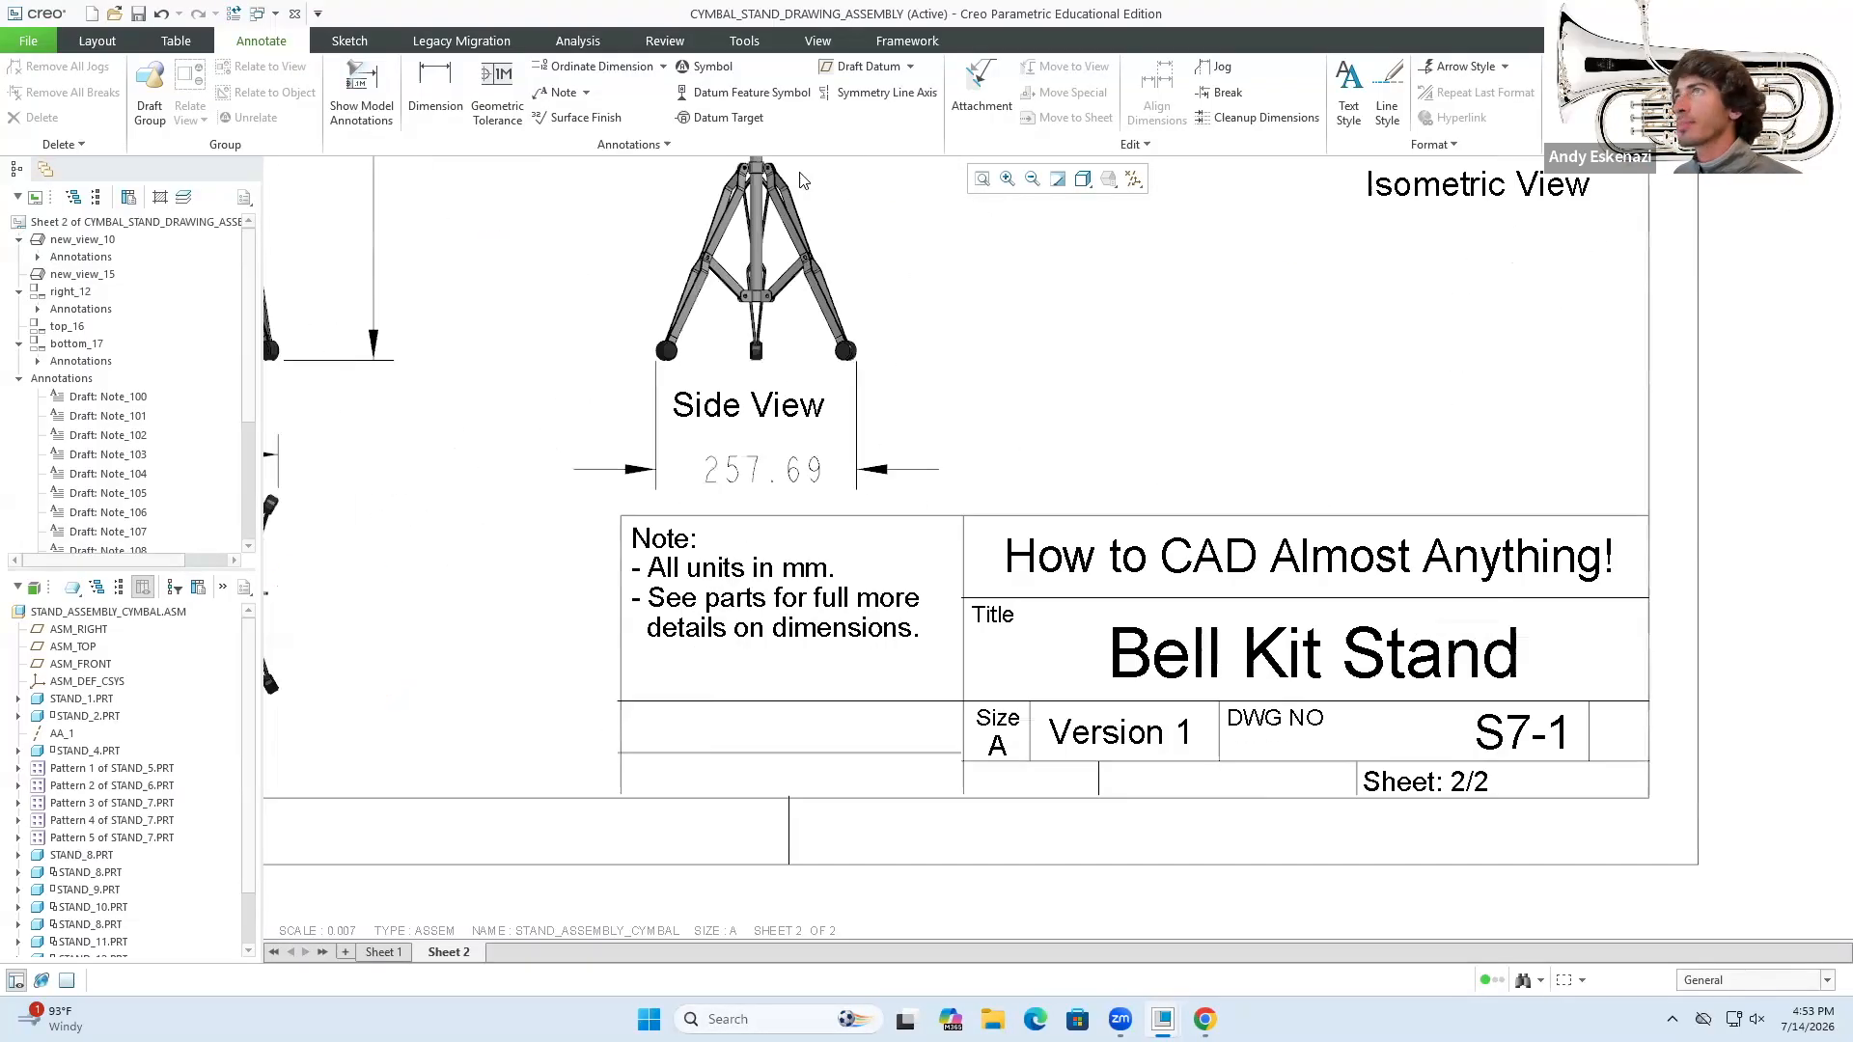
click(586, 92)
click(589, 116)
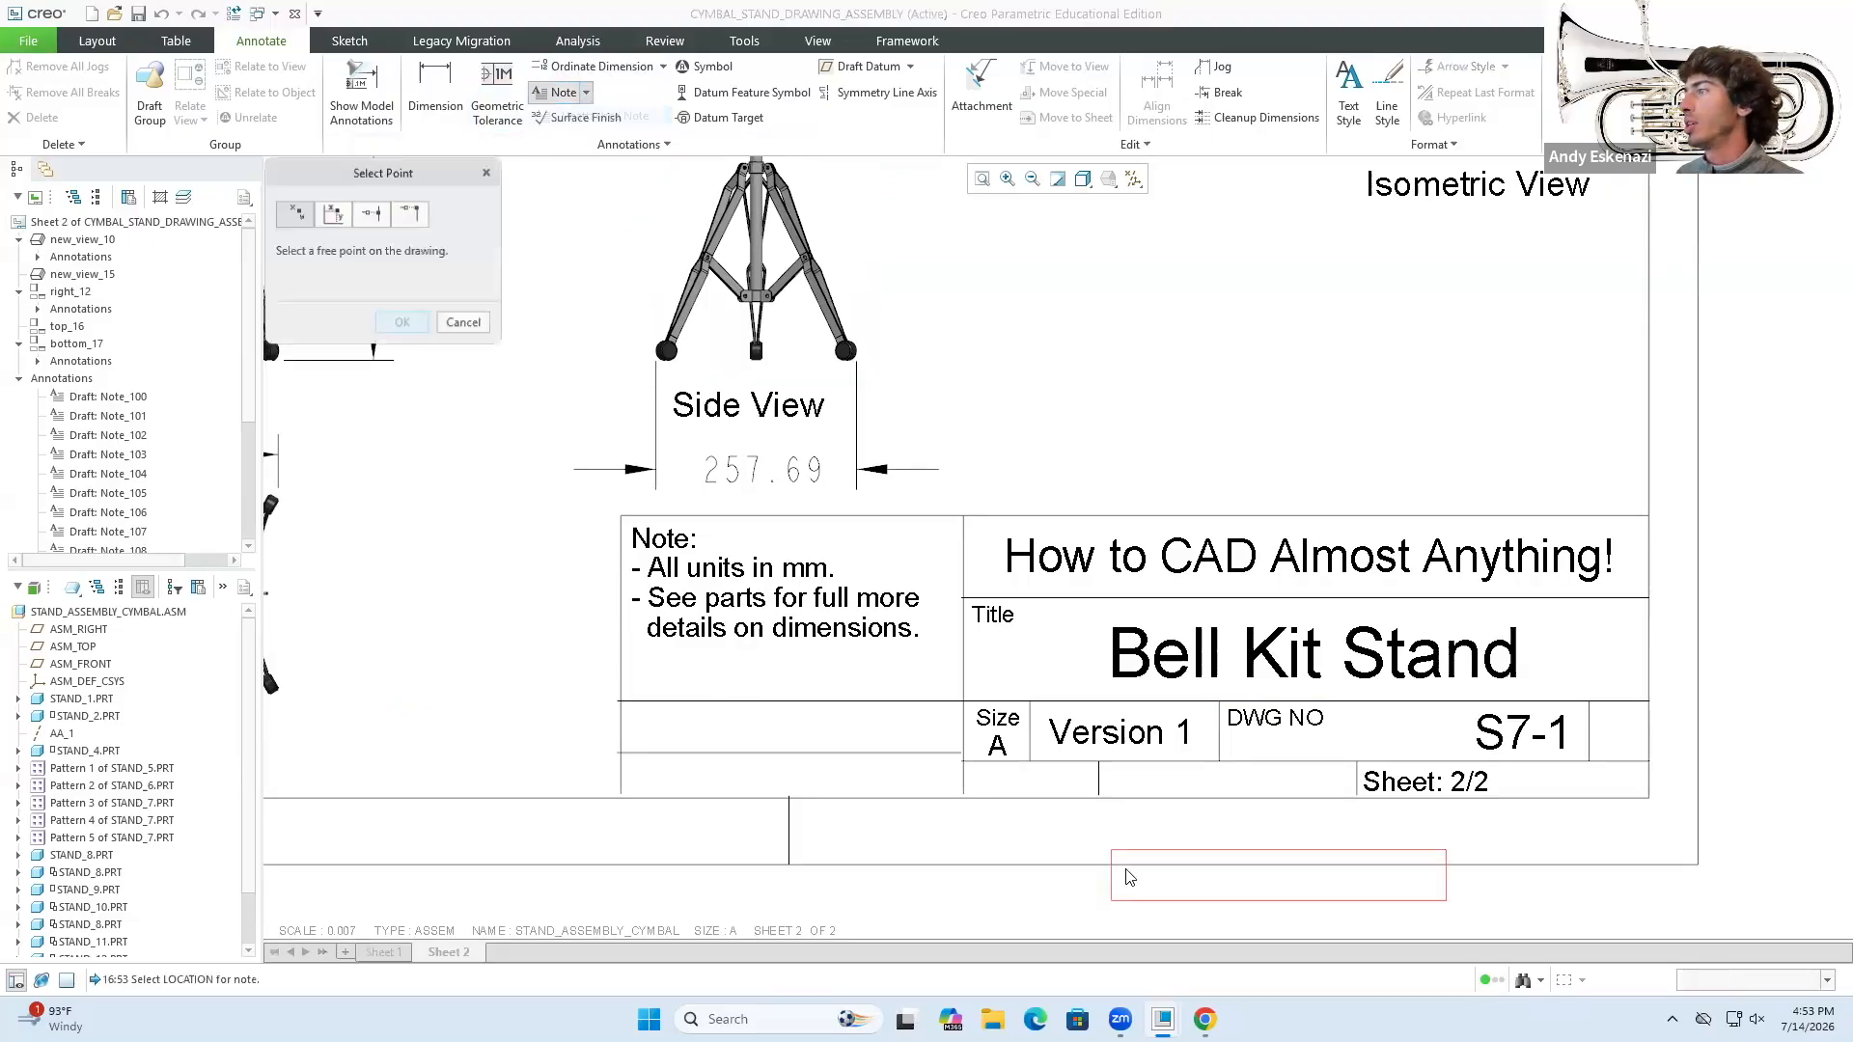
scroll(1125, 859, up, 3)
click(1092, 680)
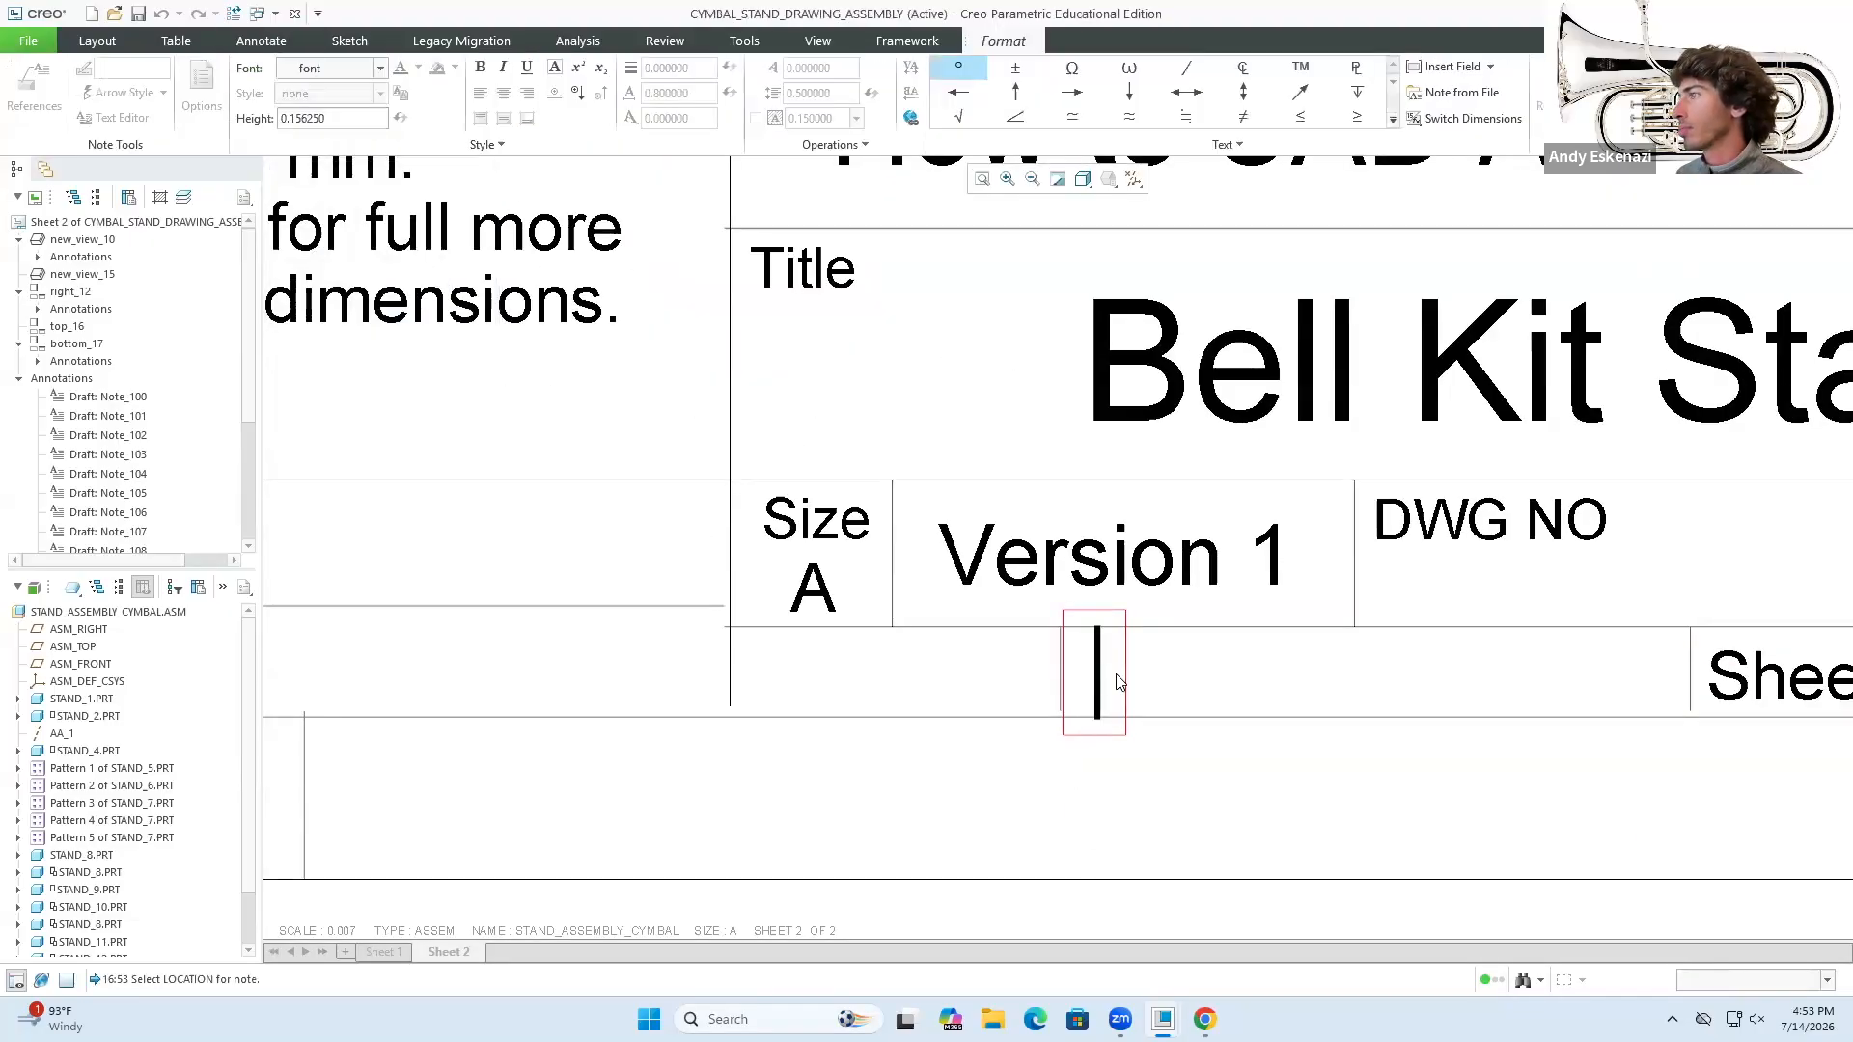
text(Scale)
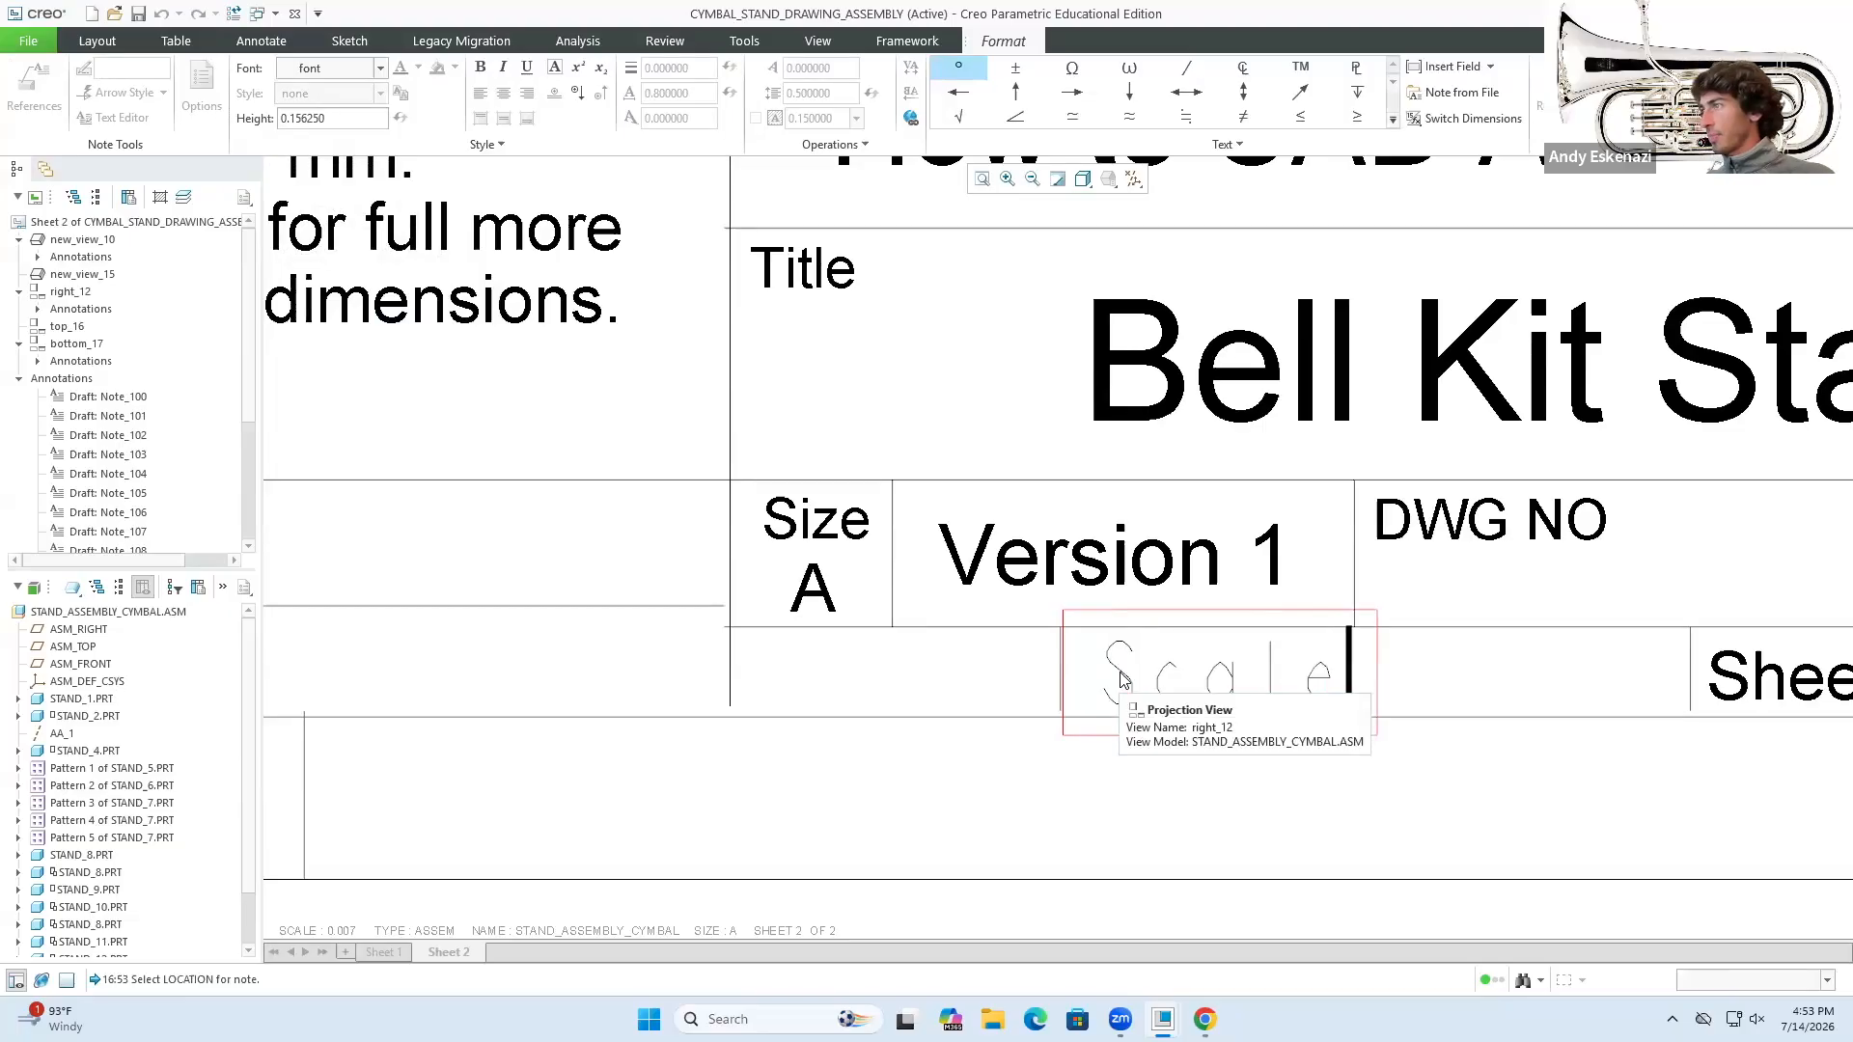
text(: 0)
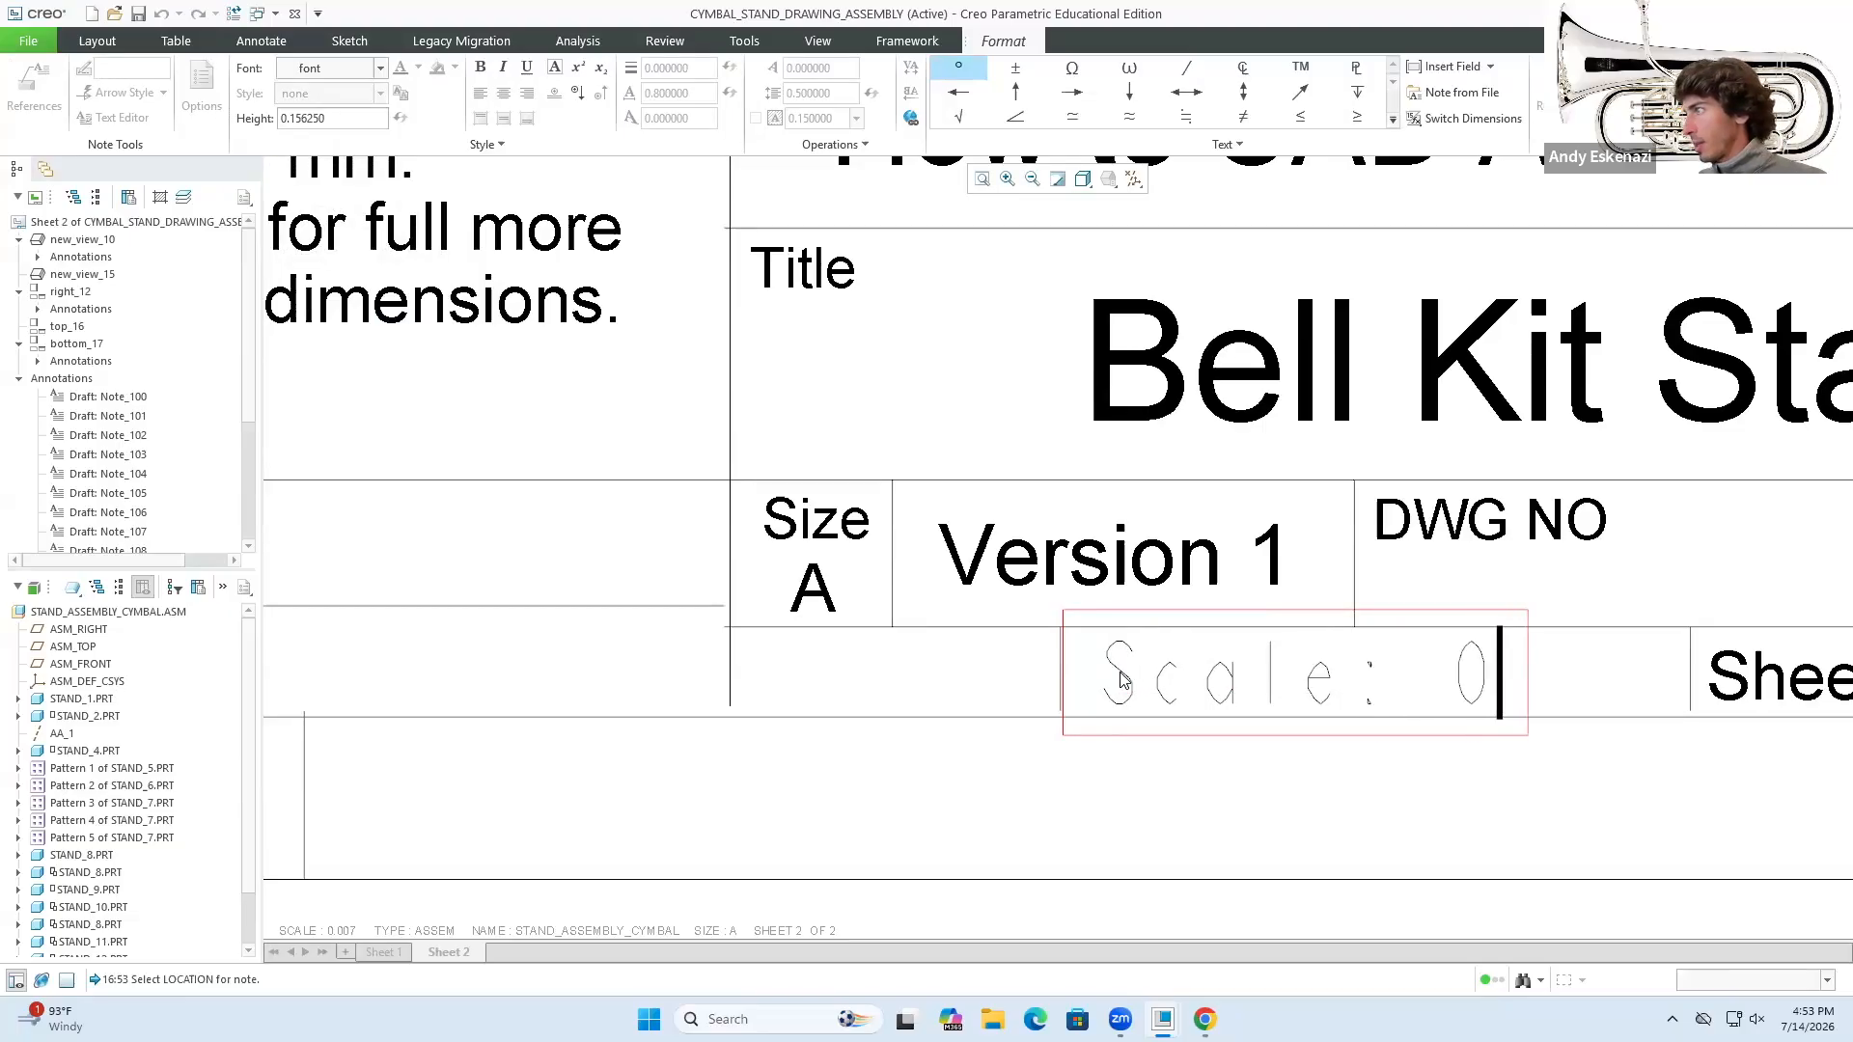
text(.)
text(15)
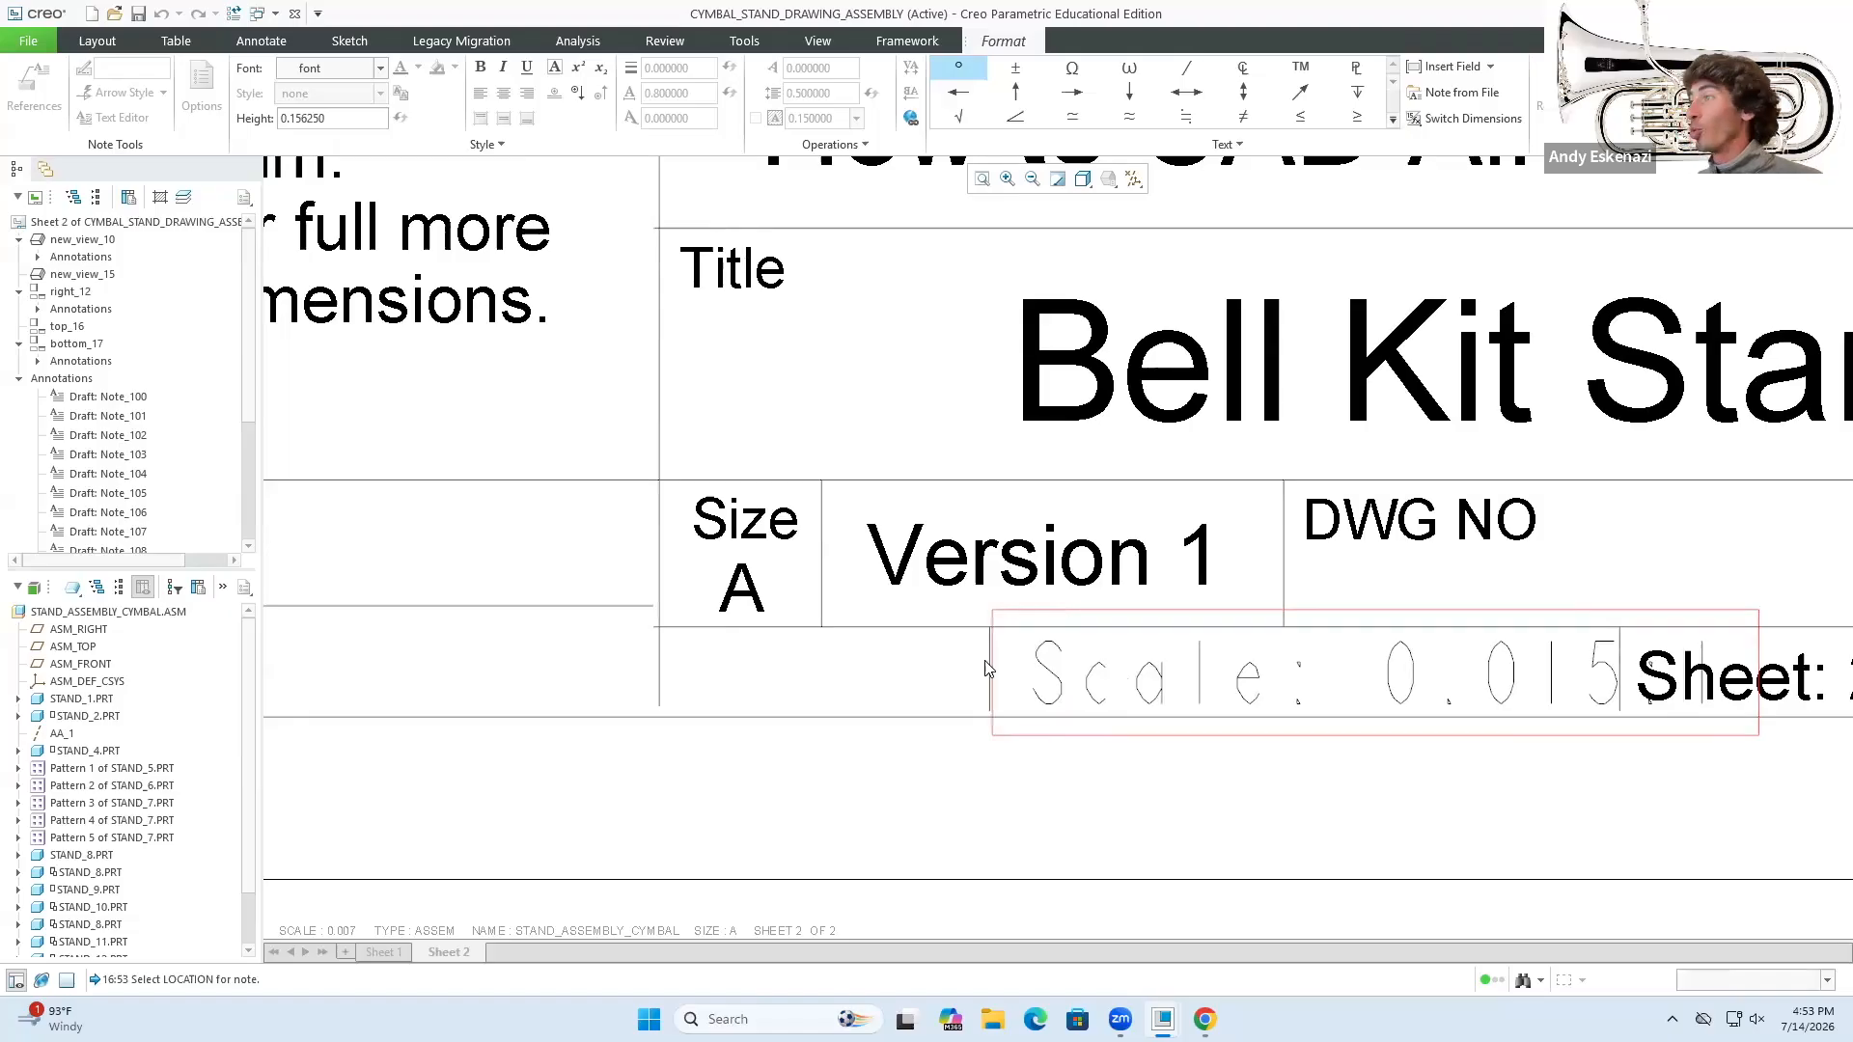
- Format the scale note in the Arial WGL font with a text height of 0.1
drag(1048, 684, 1705, 640)
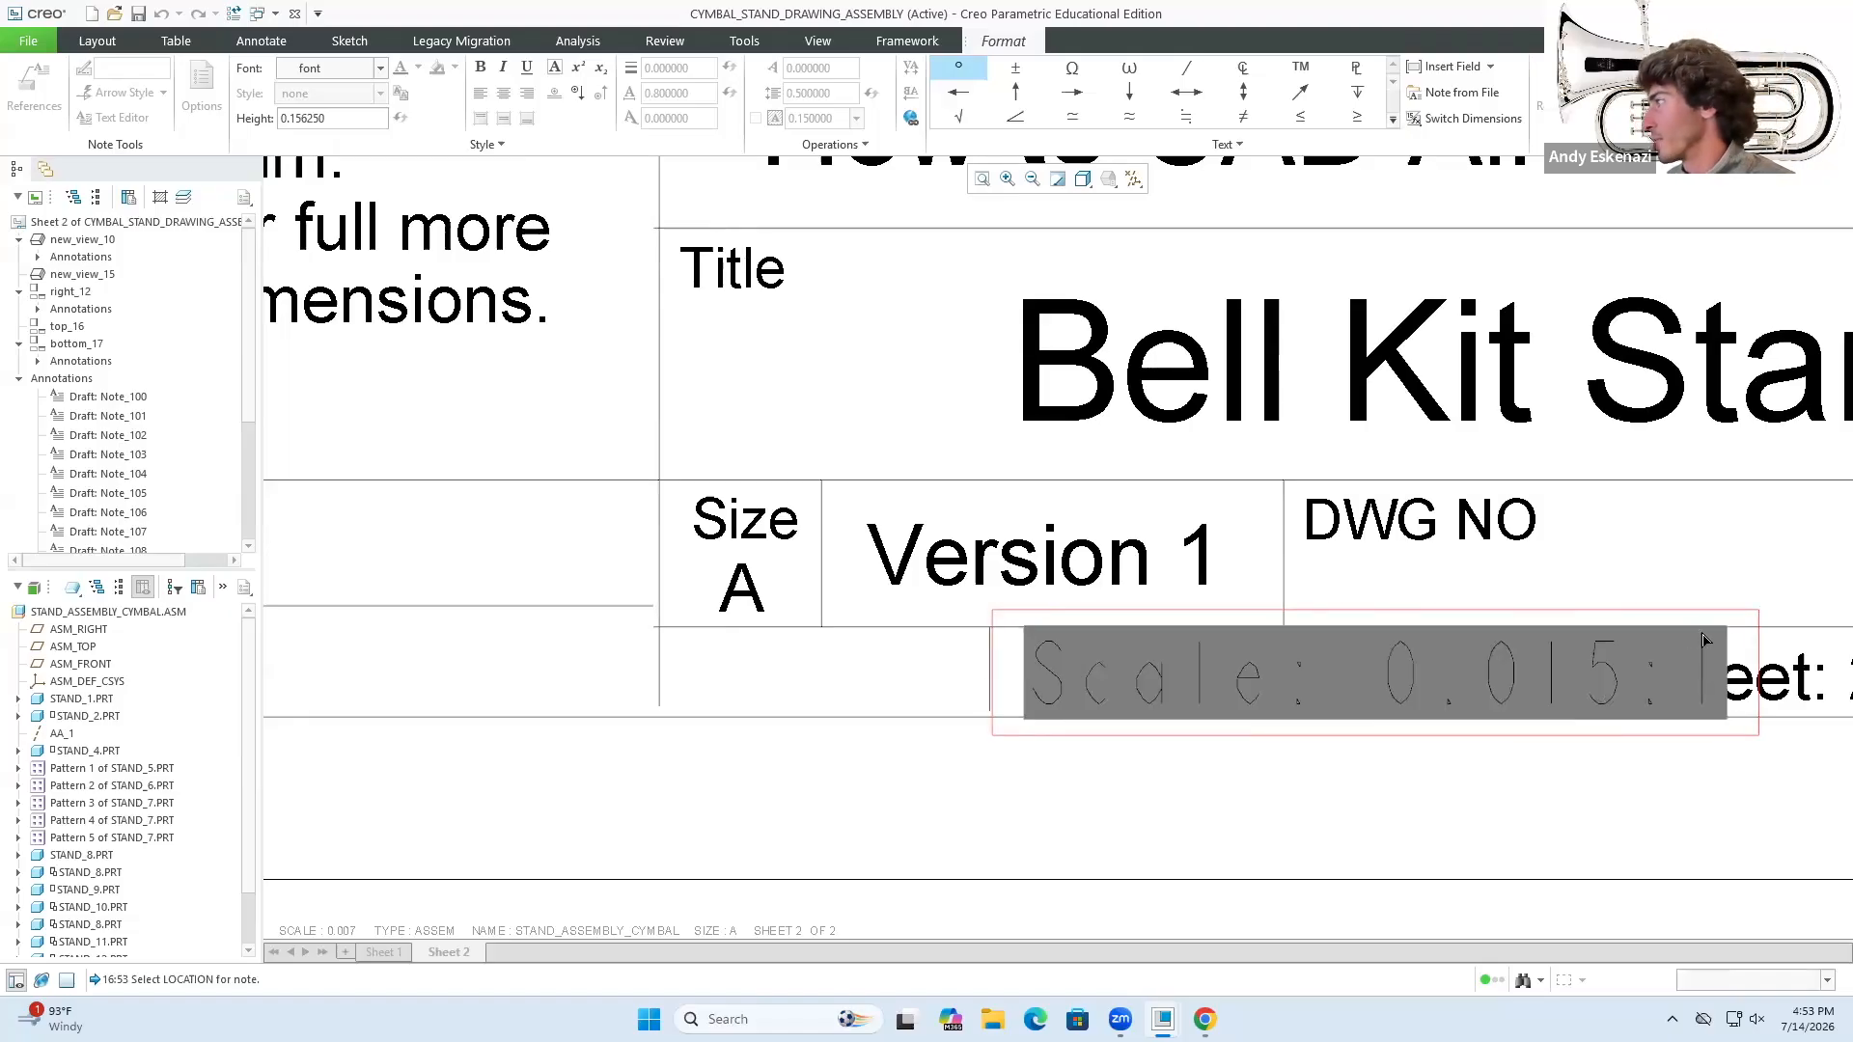
click(381, 70)
click(335, 384)
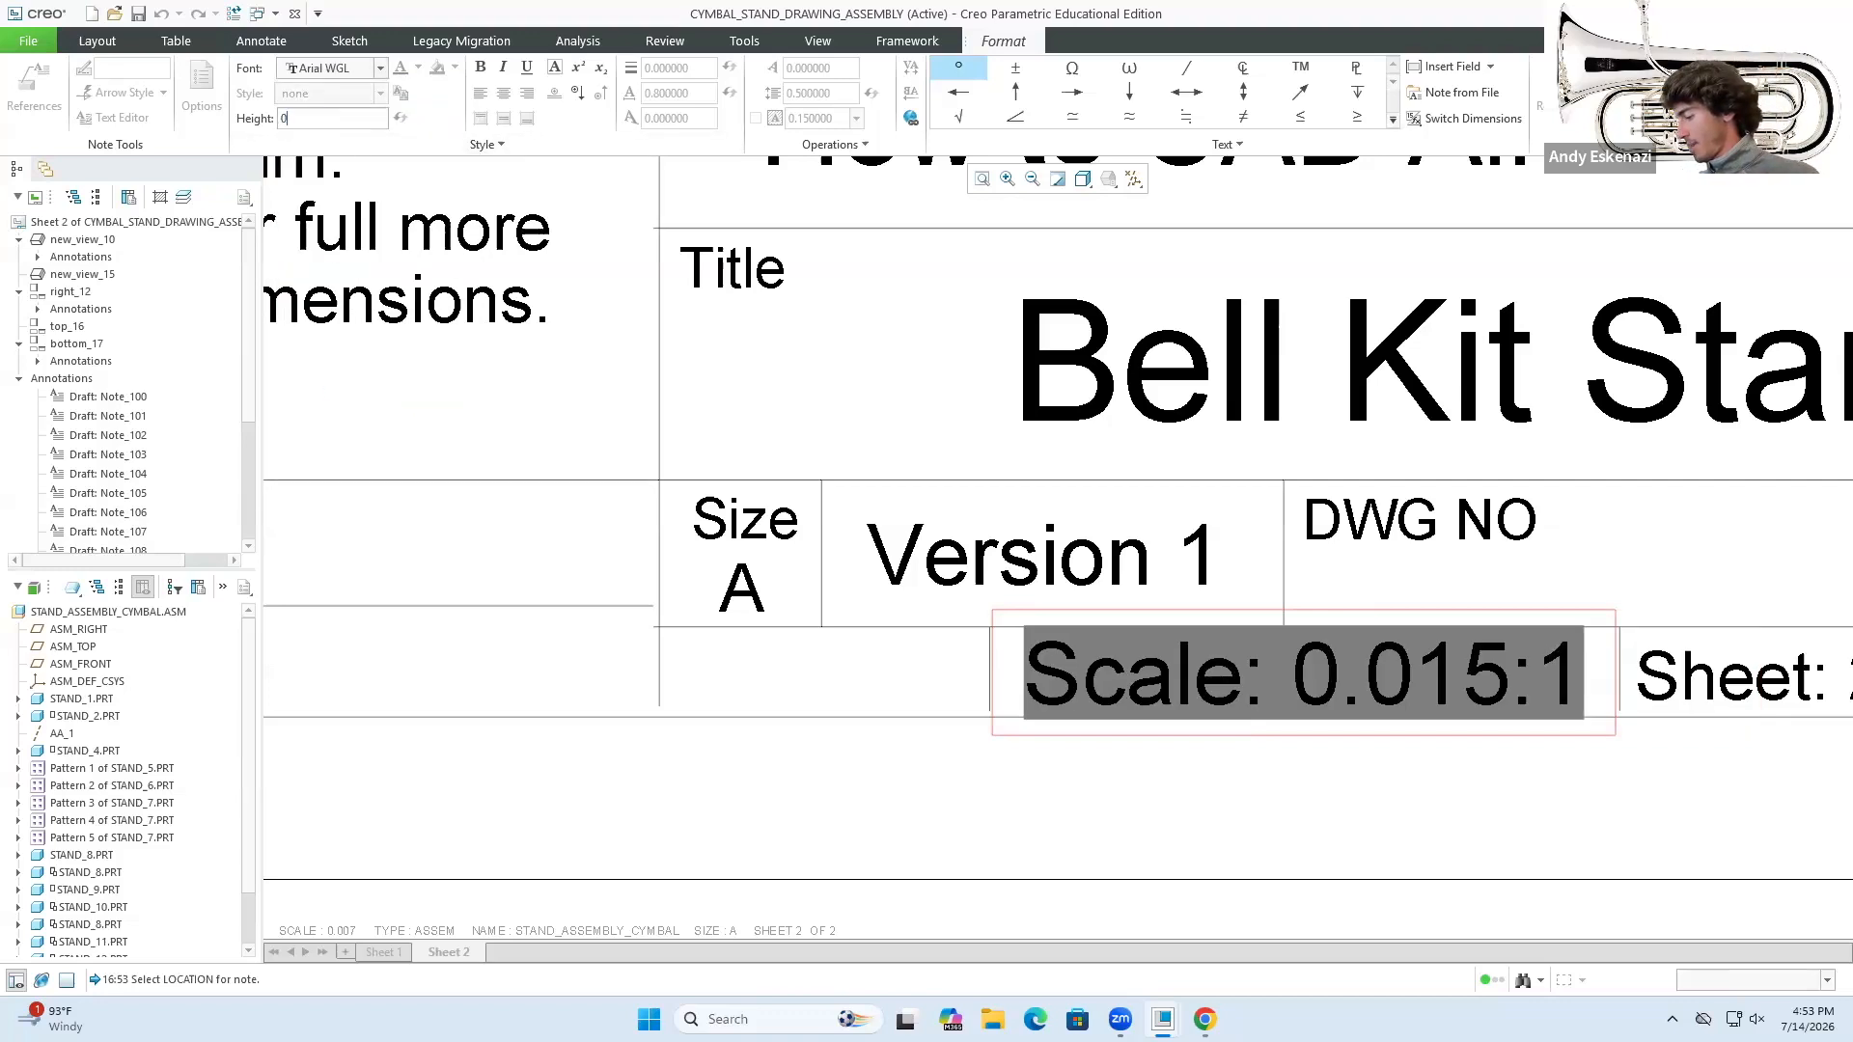
key(Return)
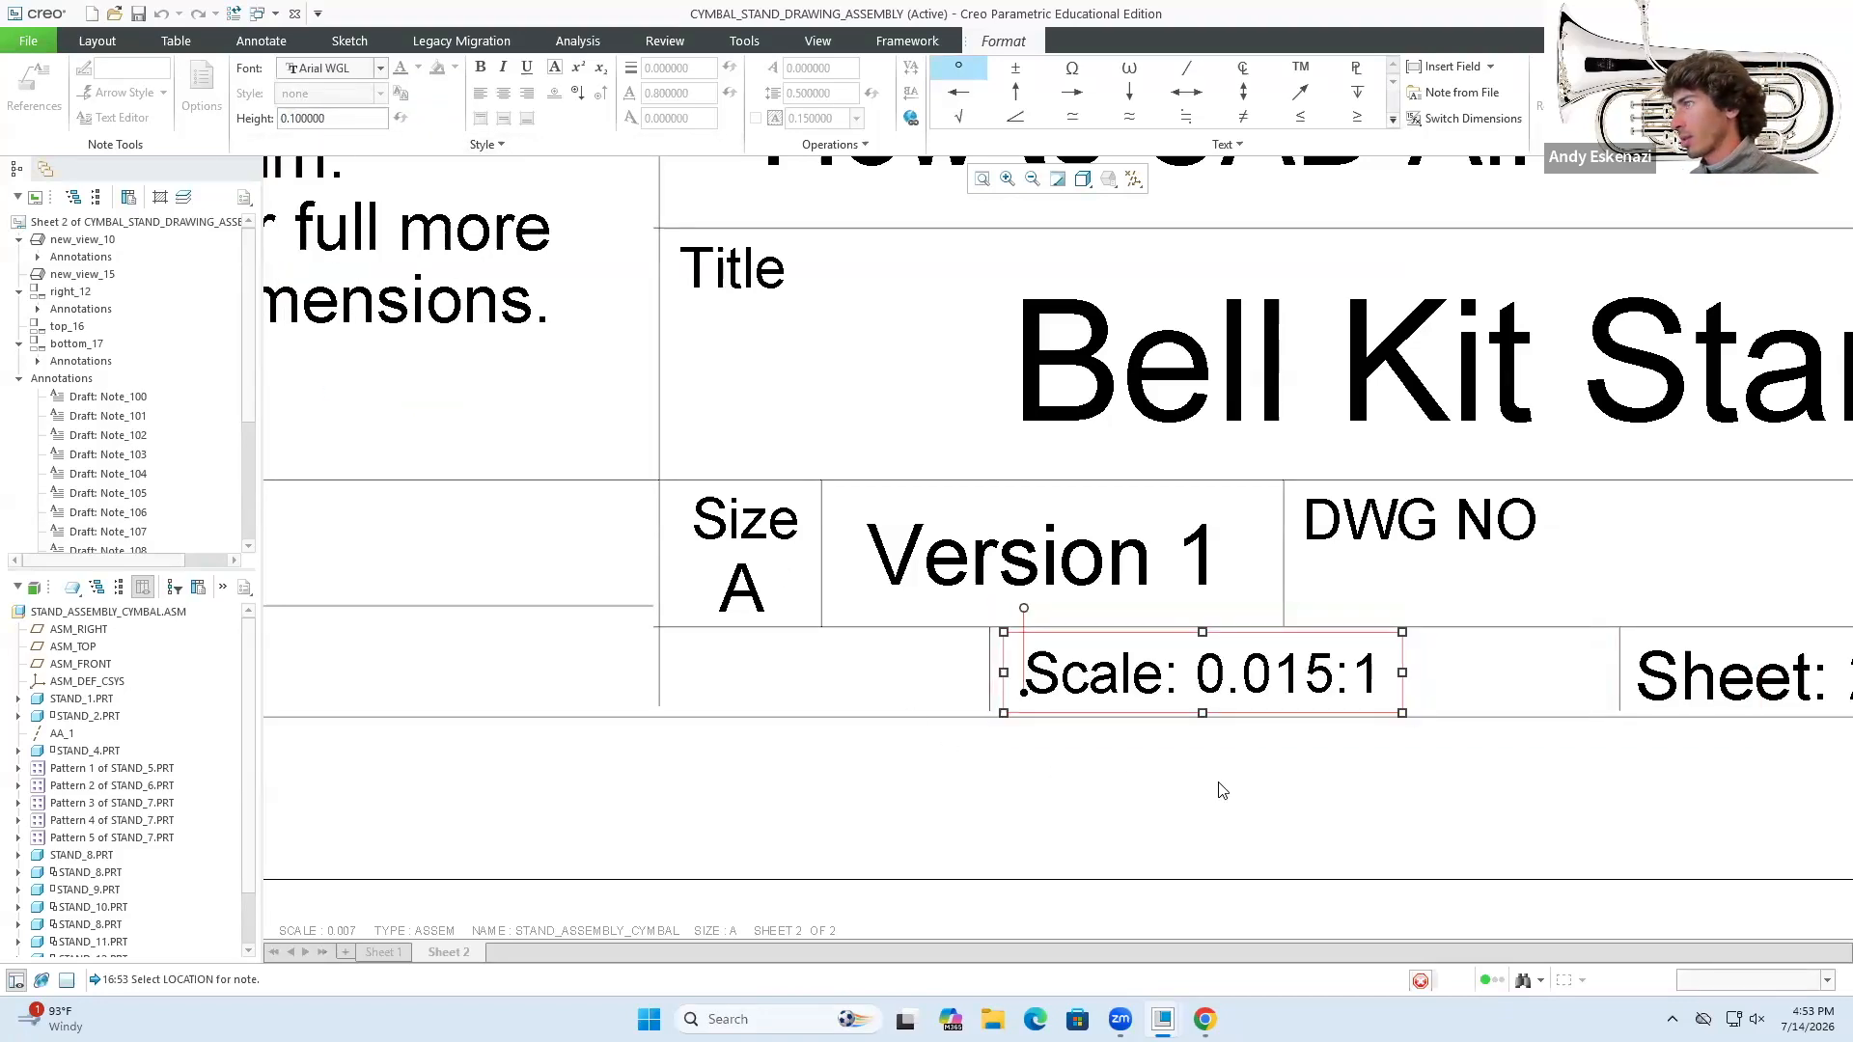
- Check the sheet number note's text height, set the scale note's height to 0.12 to match, and nudge the note within its cell
double_click(1706, 685)
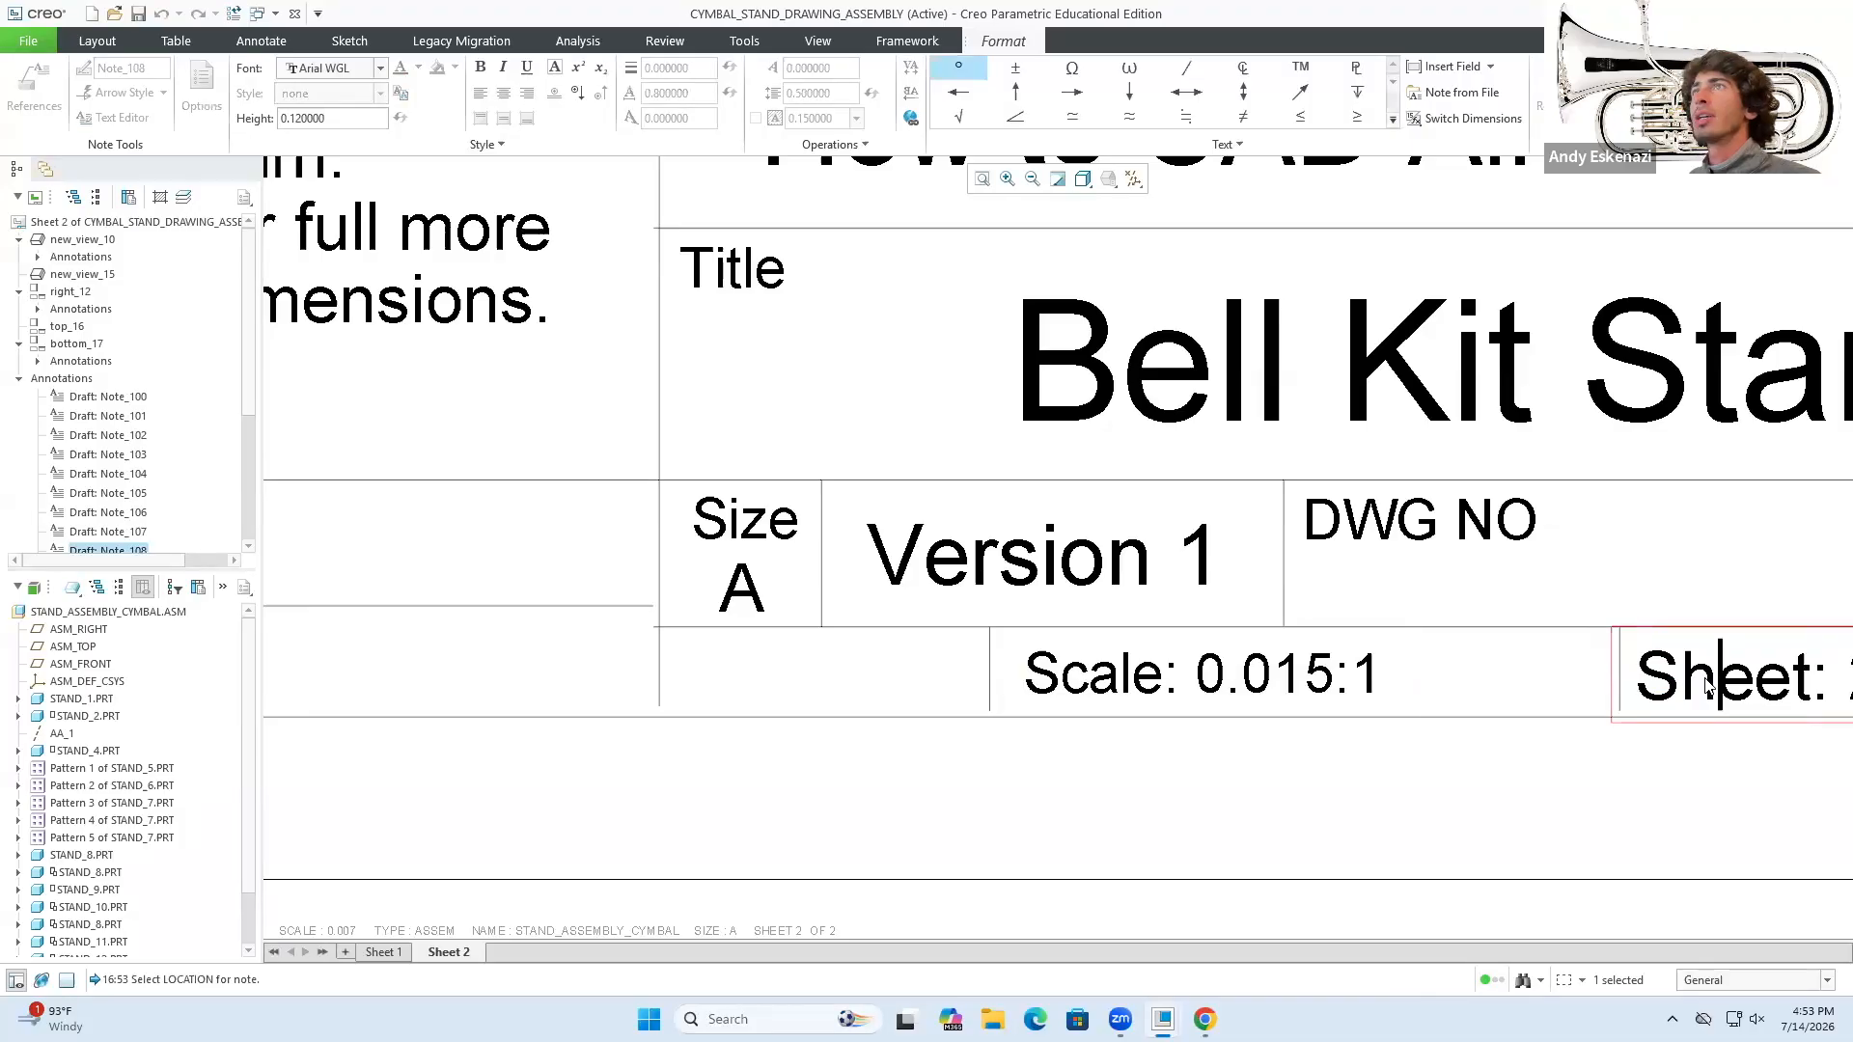
click(1098, 685)
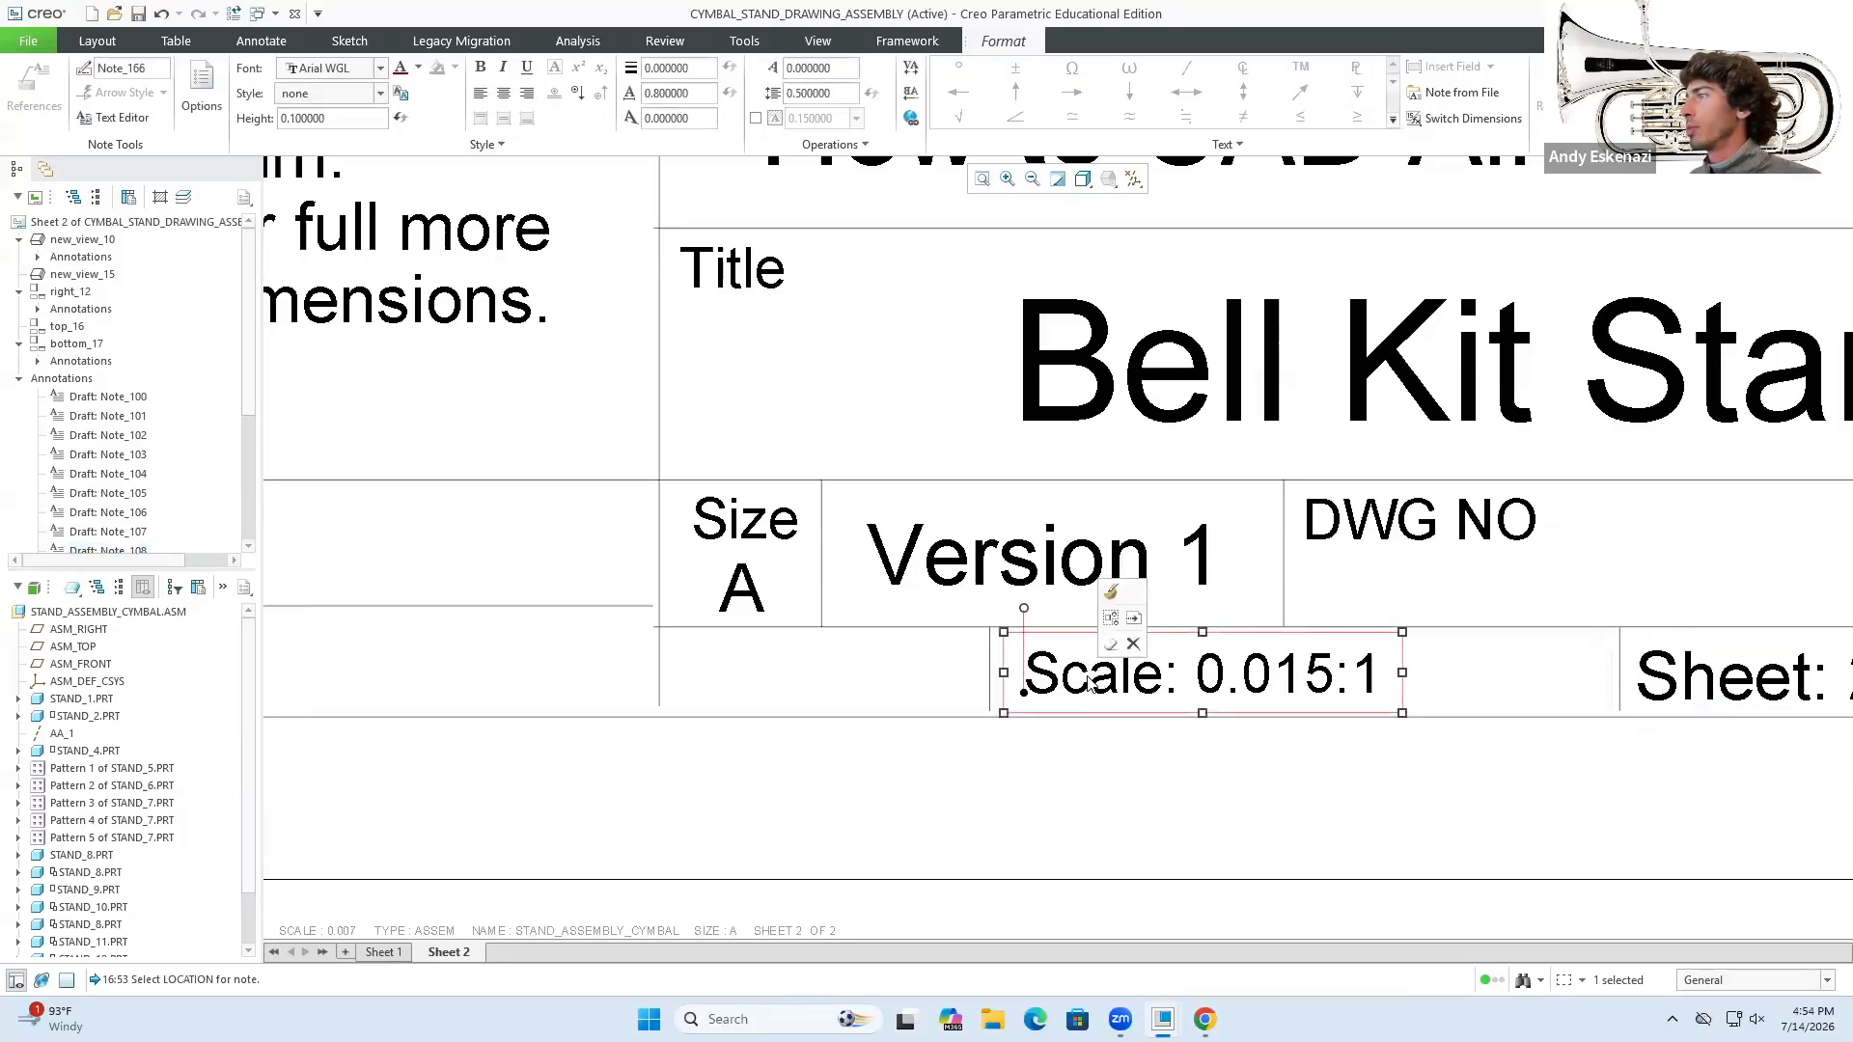
drag(1025, 683, 1387, 673)
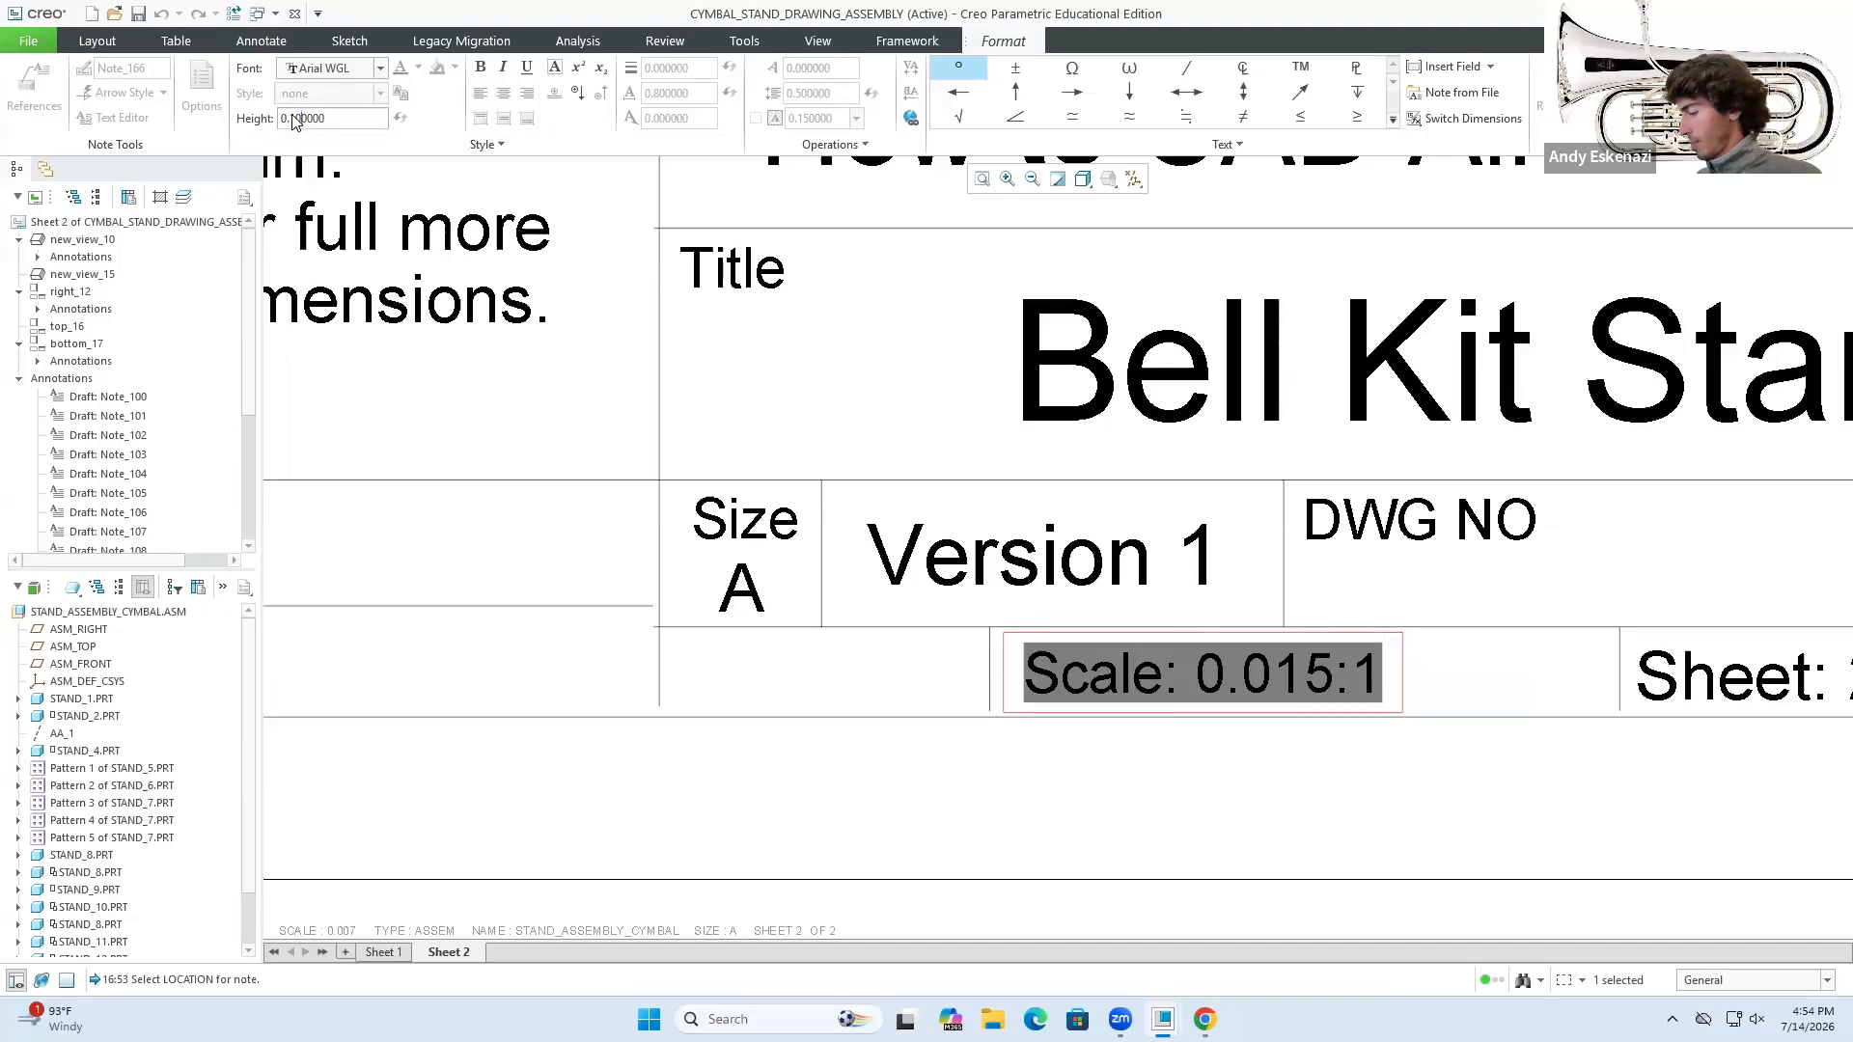
click(1069, 693)
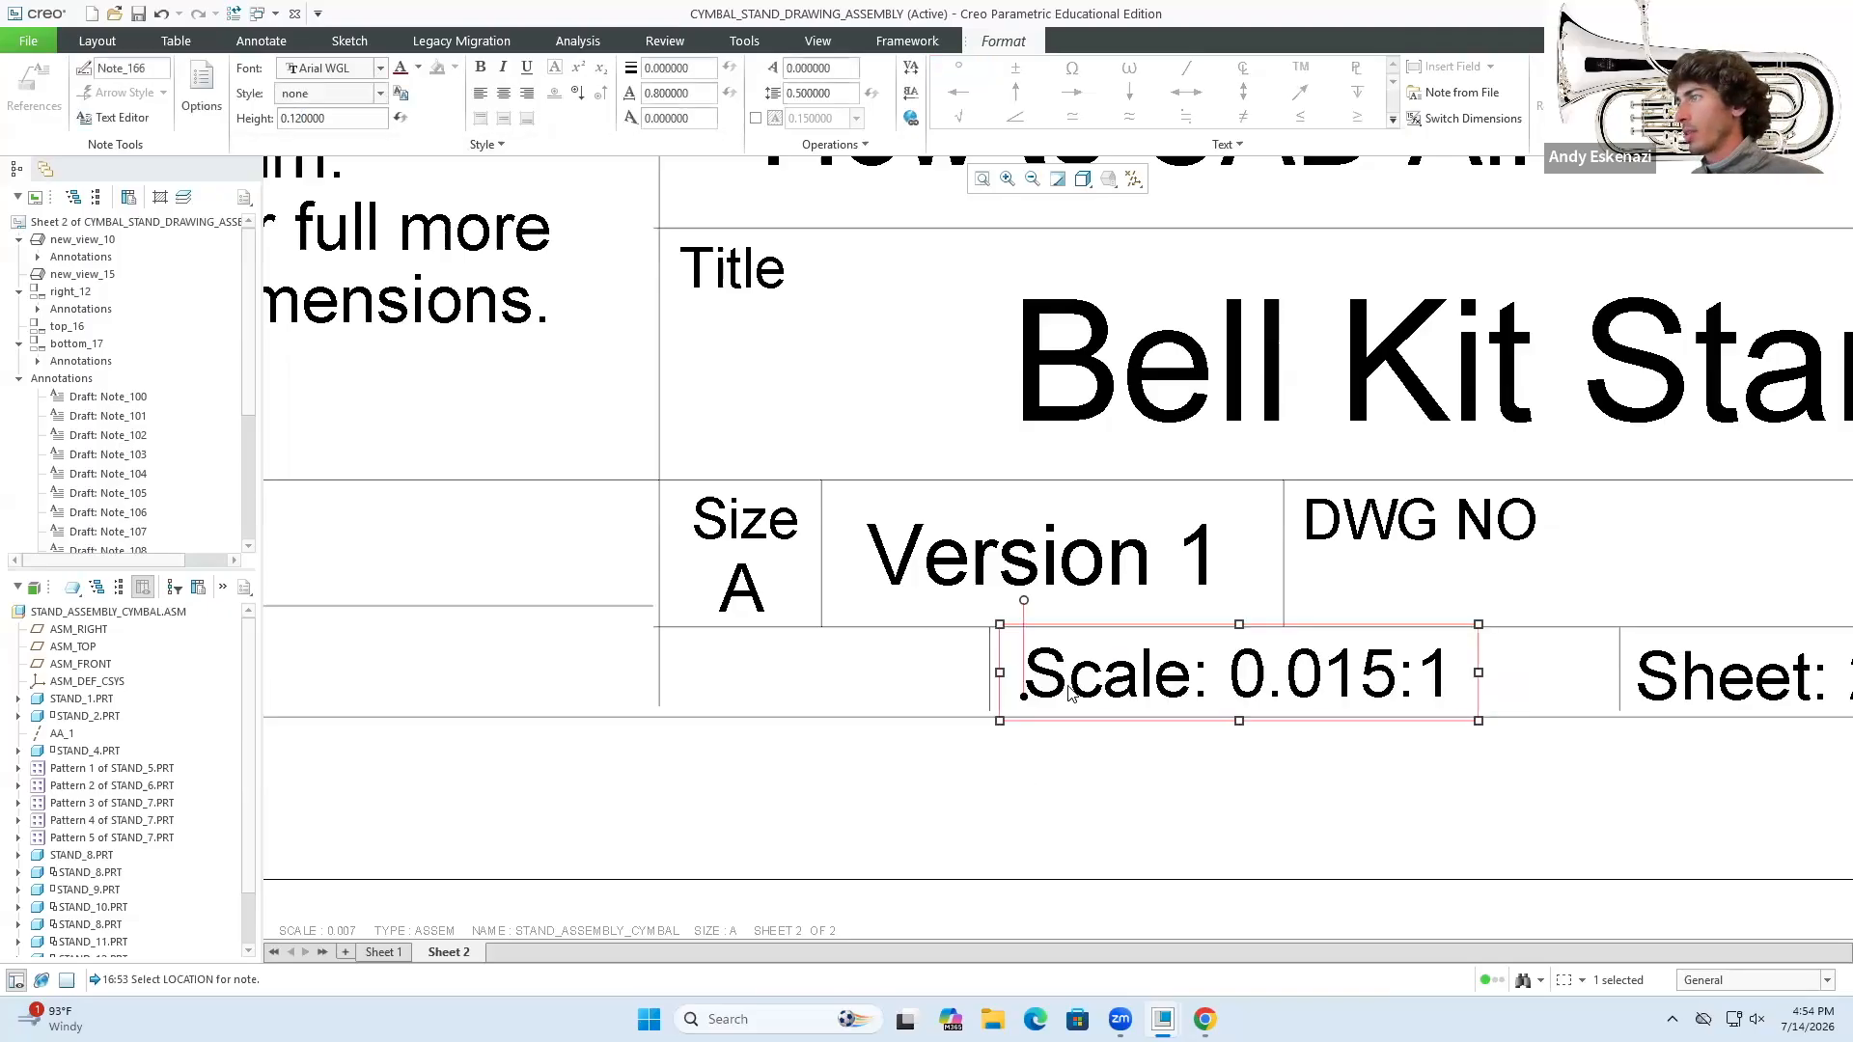
drag(1042, 734, 1021, 731)
click(1039, 787)
scroll(974, 777, up, 3)
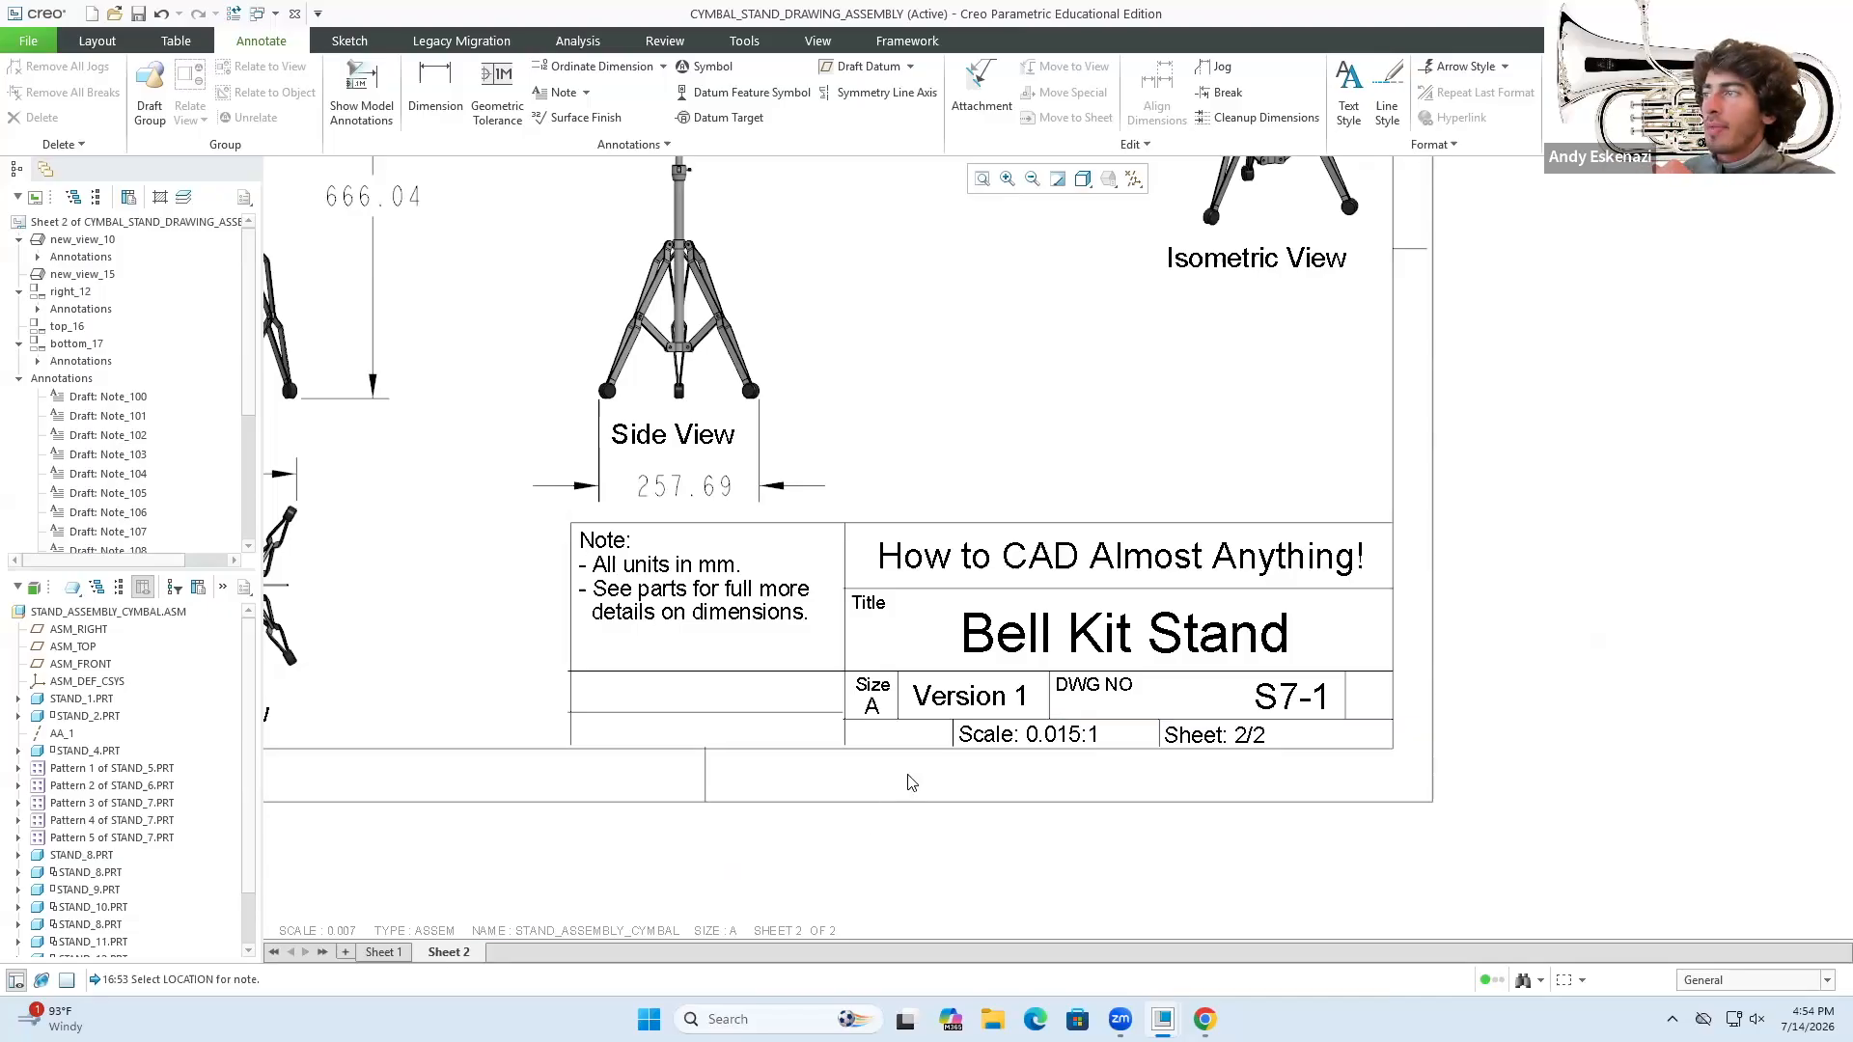
click(979, 739)
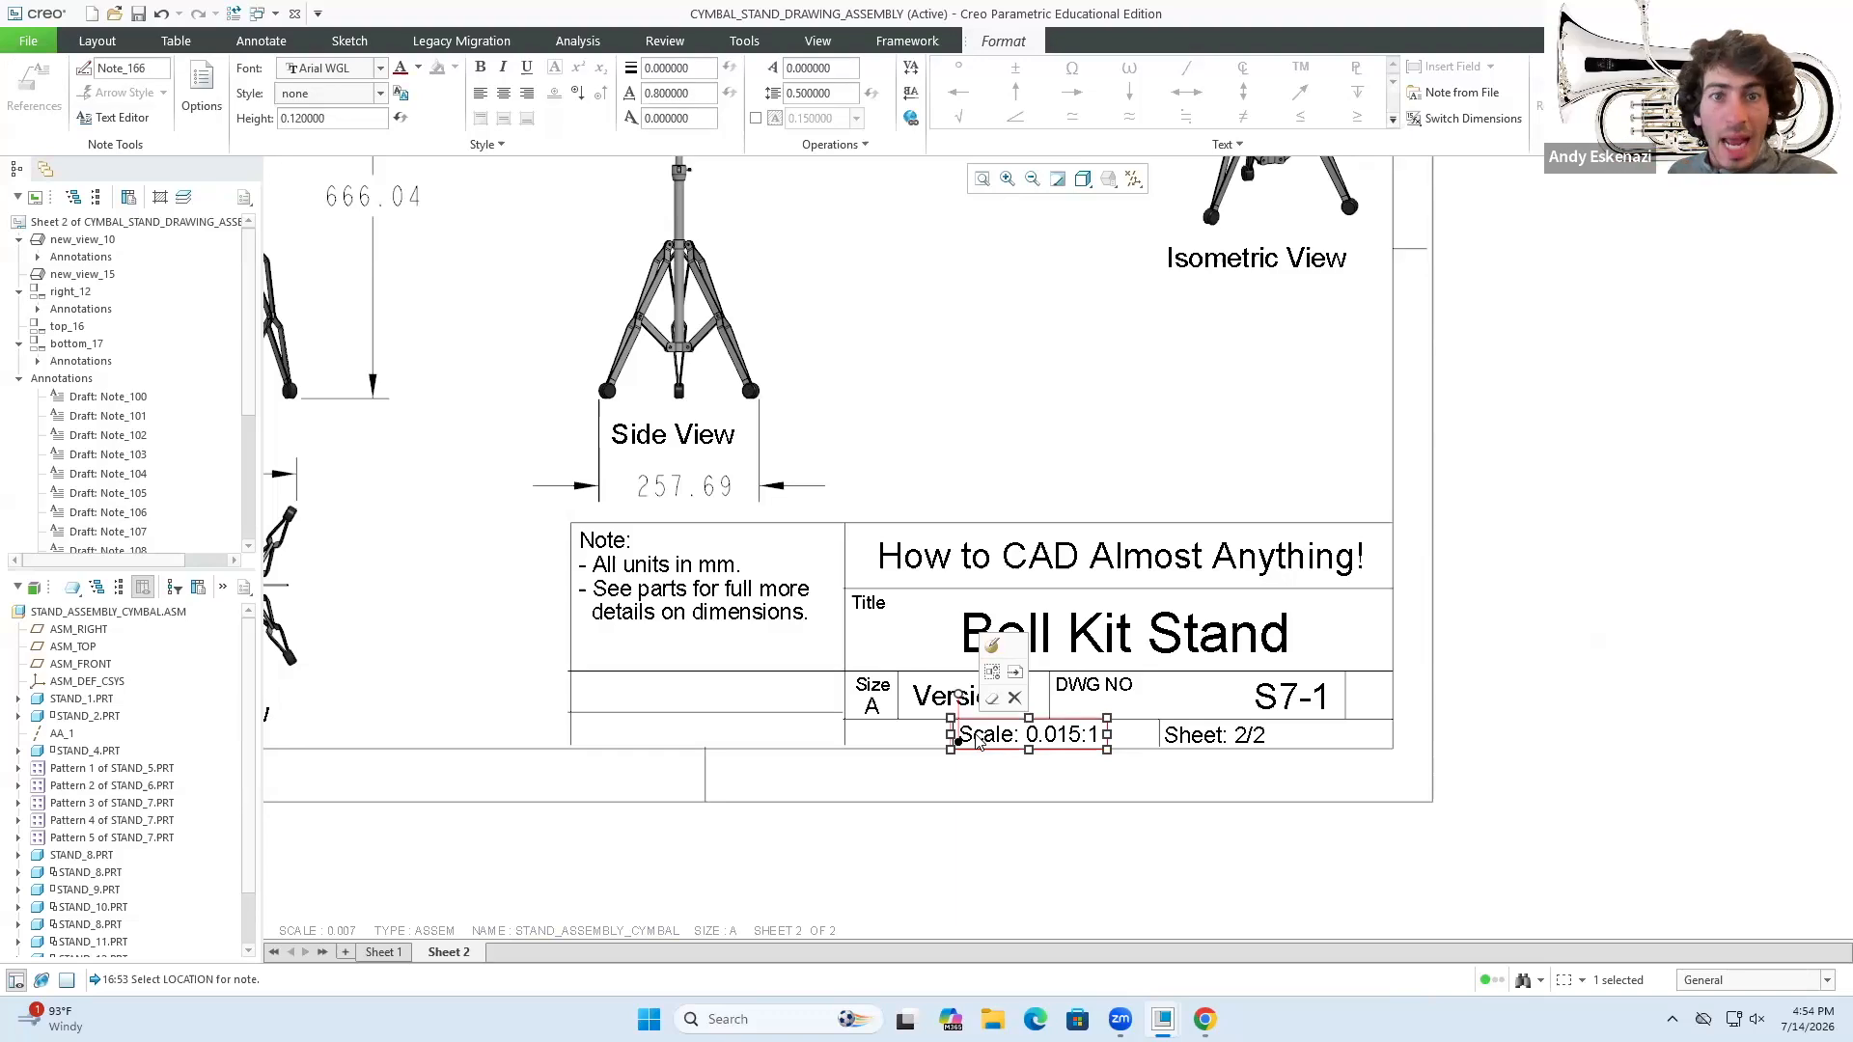
click(1097, 827)
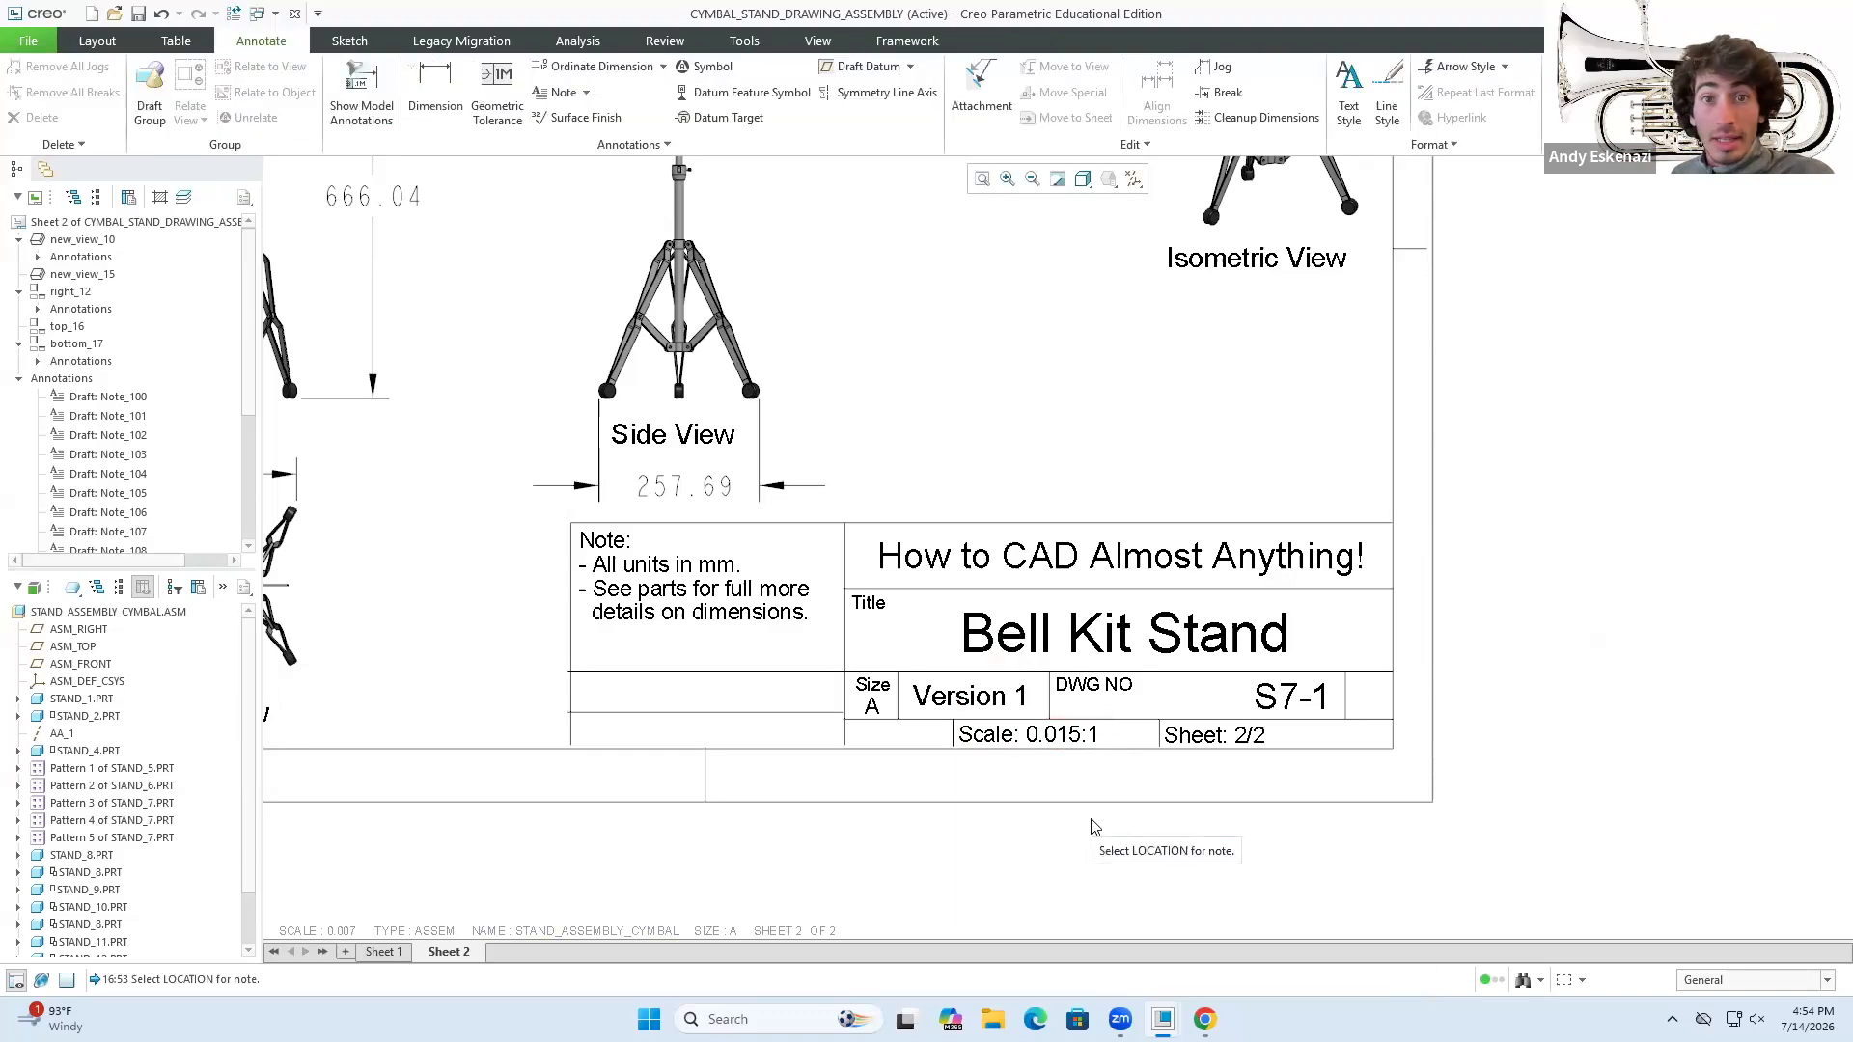
scroll(1351, 734, up, 5)
scroll(1395, 688, down, 2)
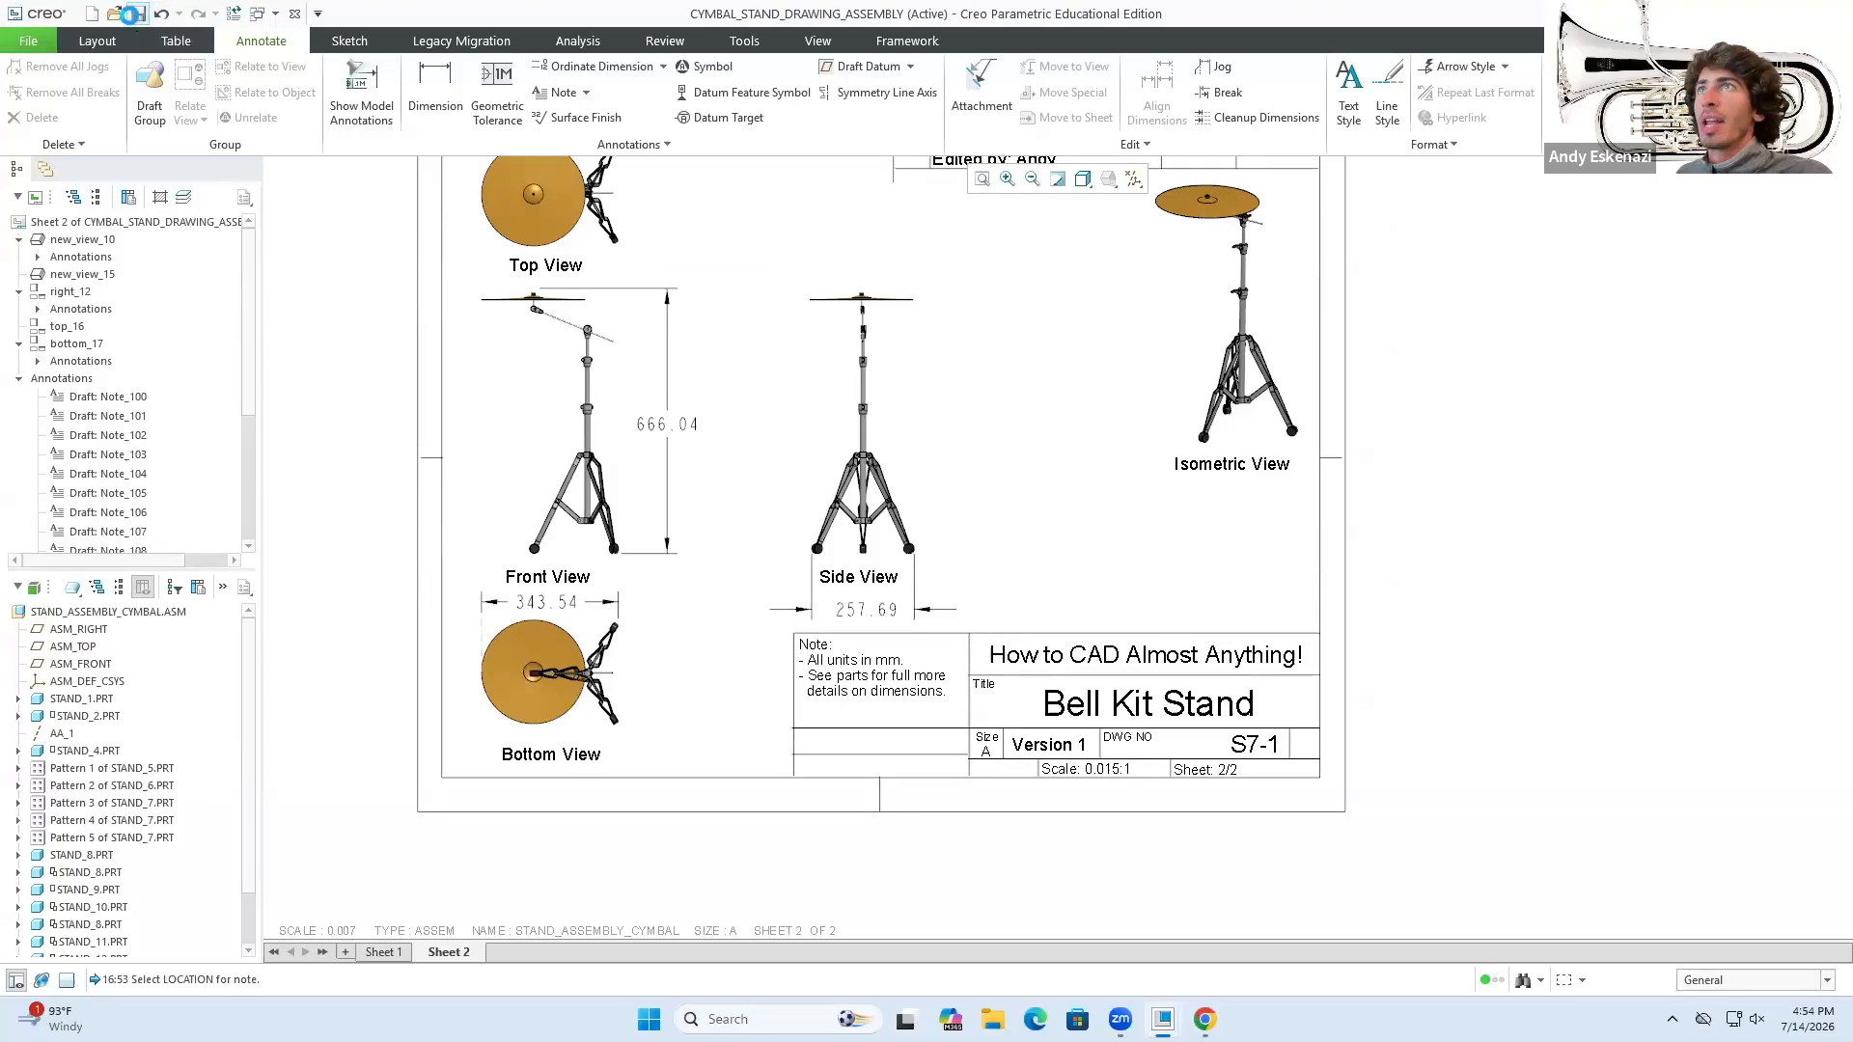
scroll(848, 807, up, 3)
scroll(857, 675, down, 2)
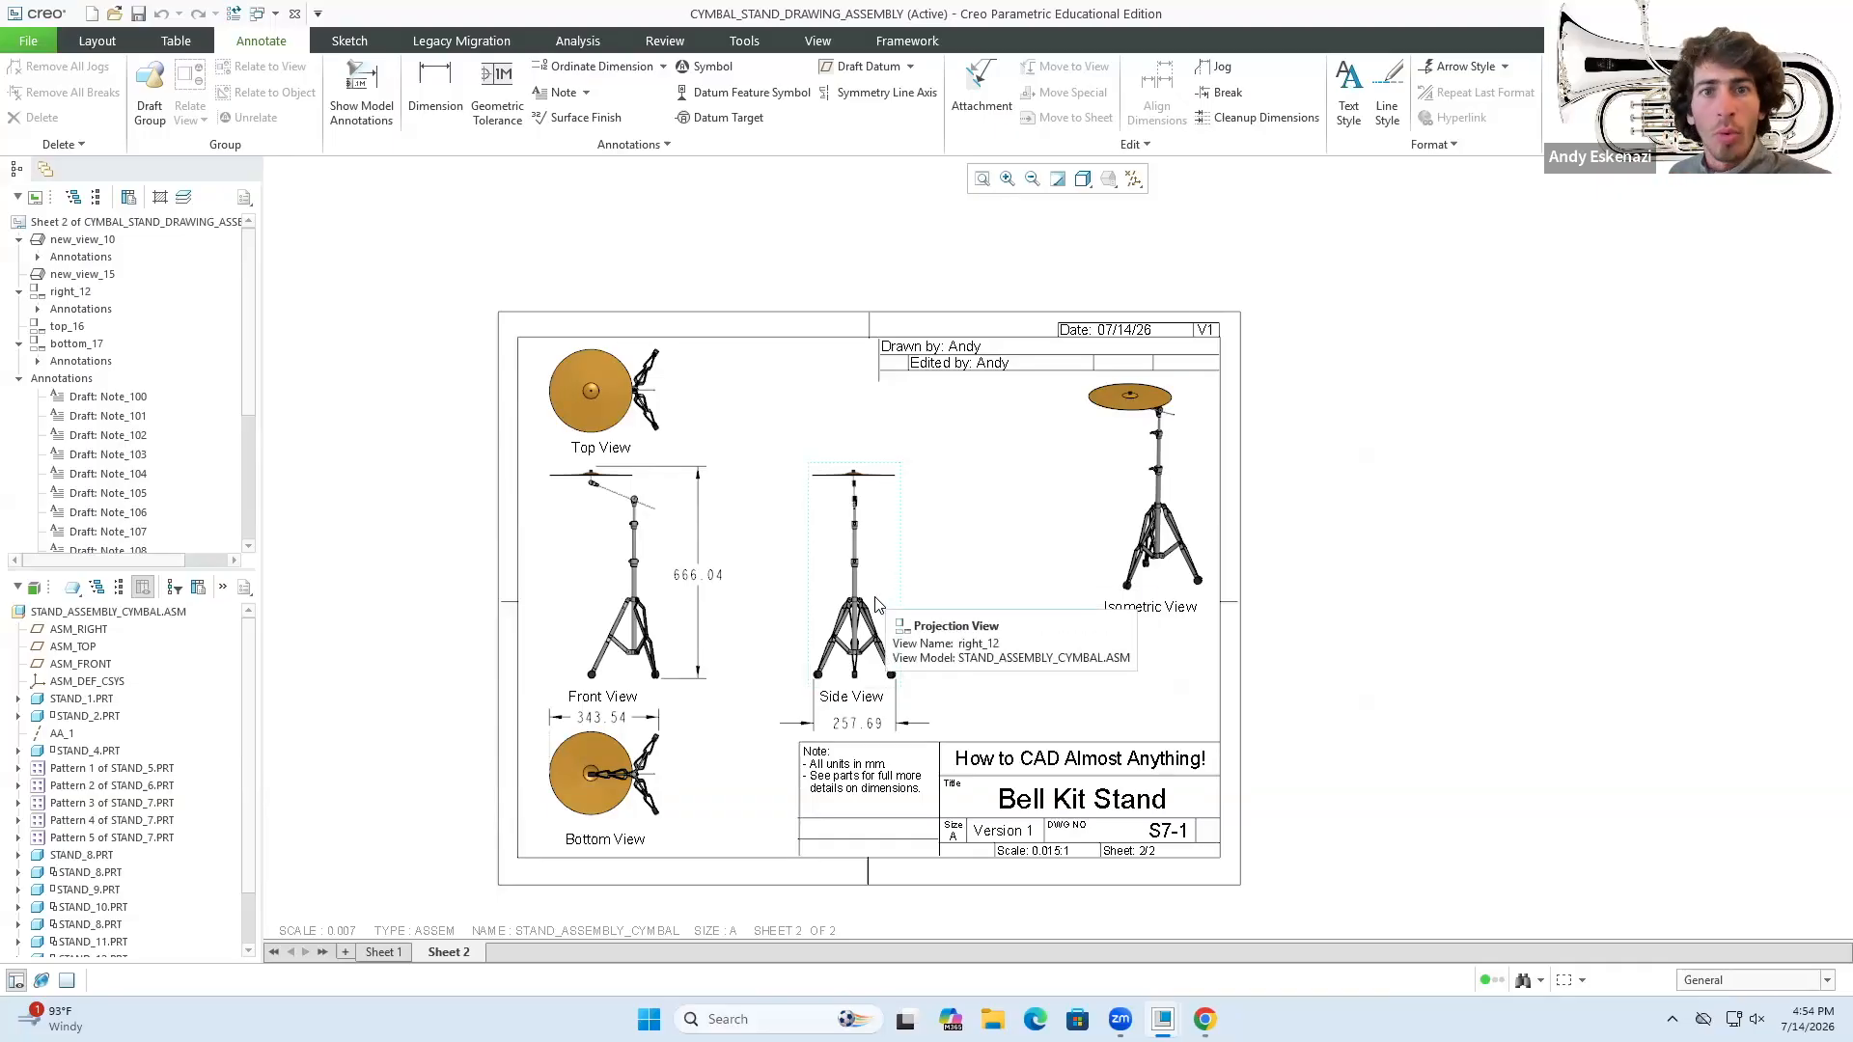
- Switch to Sheet 1 and examine the item numbers, part names and quantities in its parts table
click(383, 952)
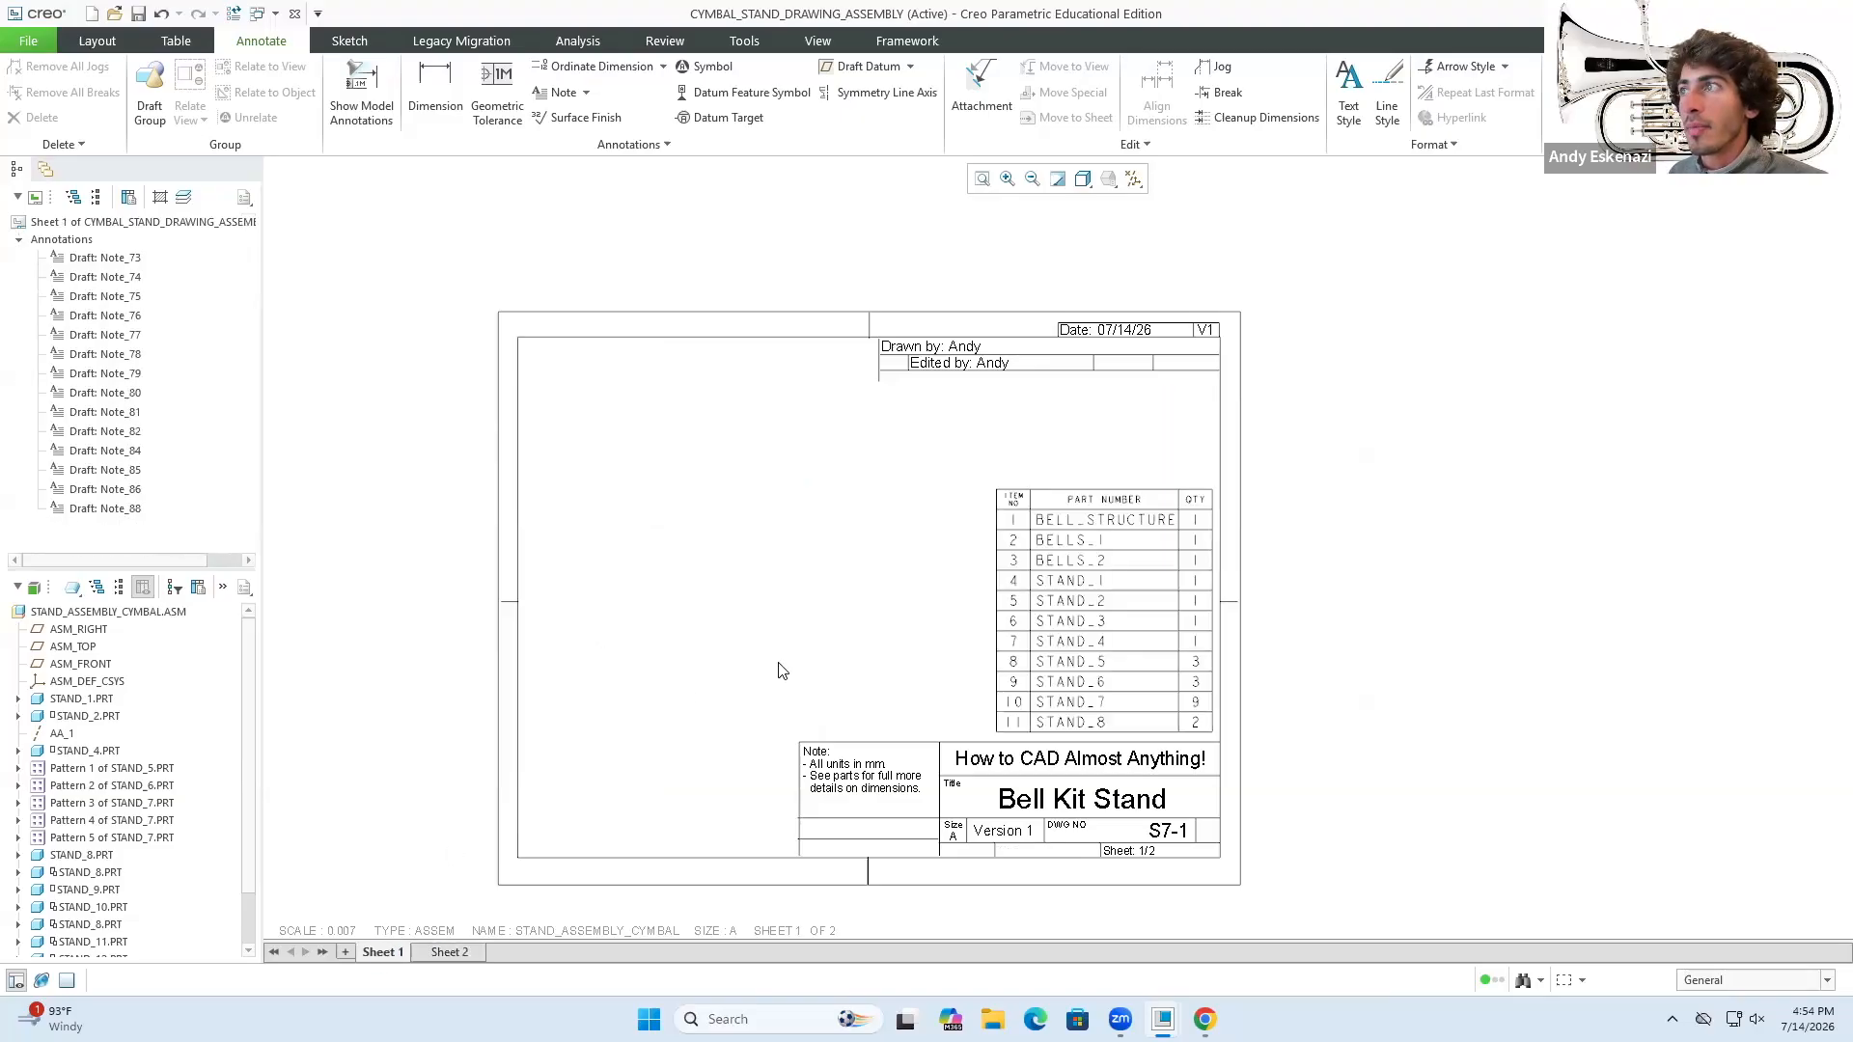
click(1089, 558)
scroll(1089, 558, up, 2)
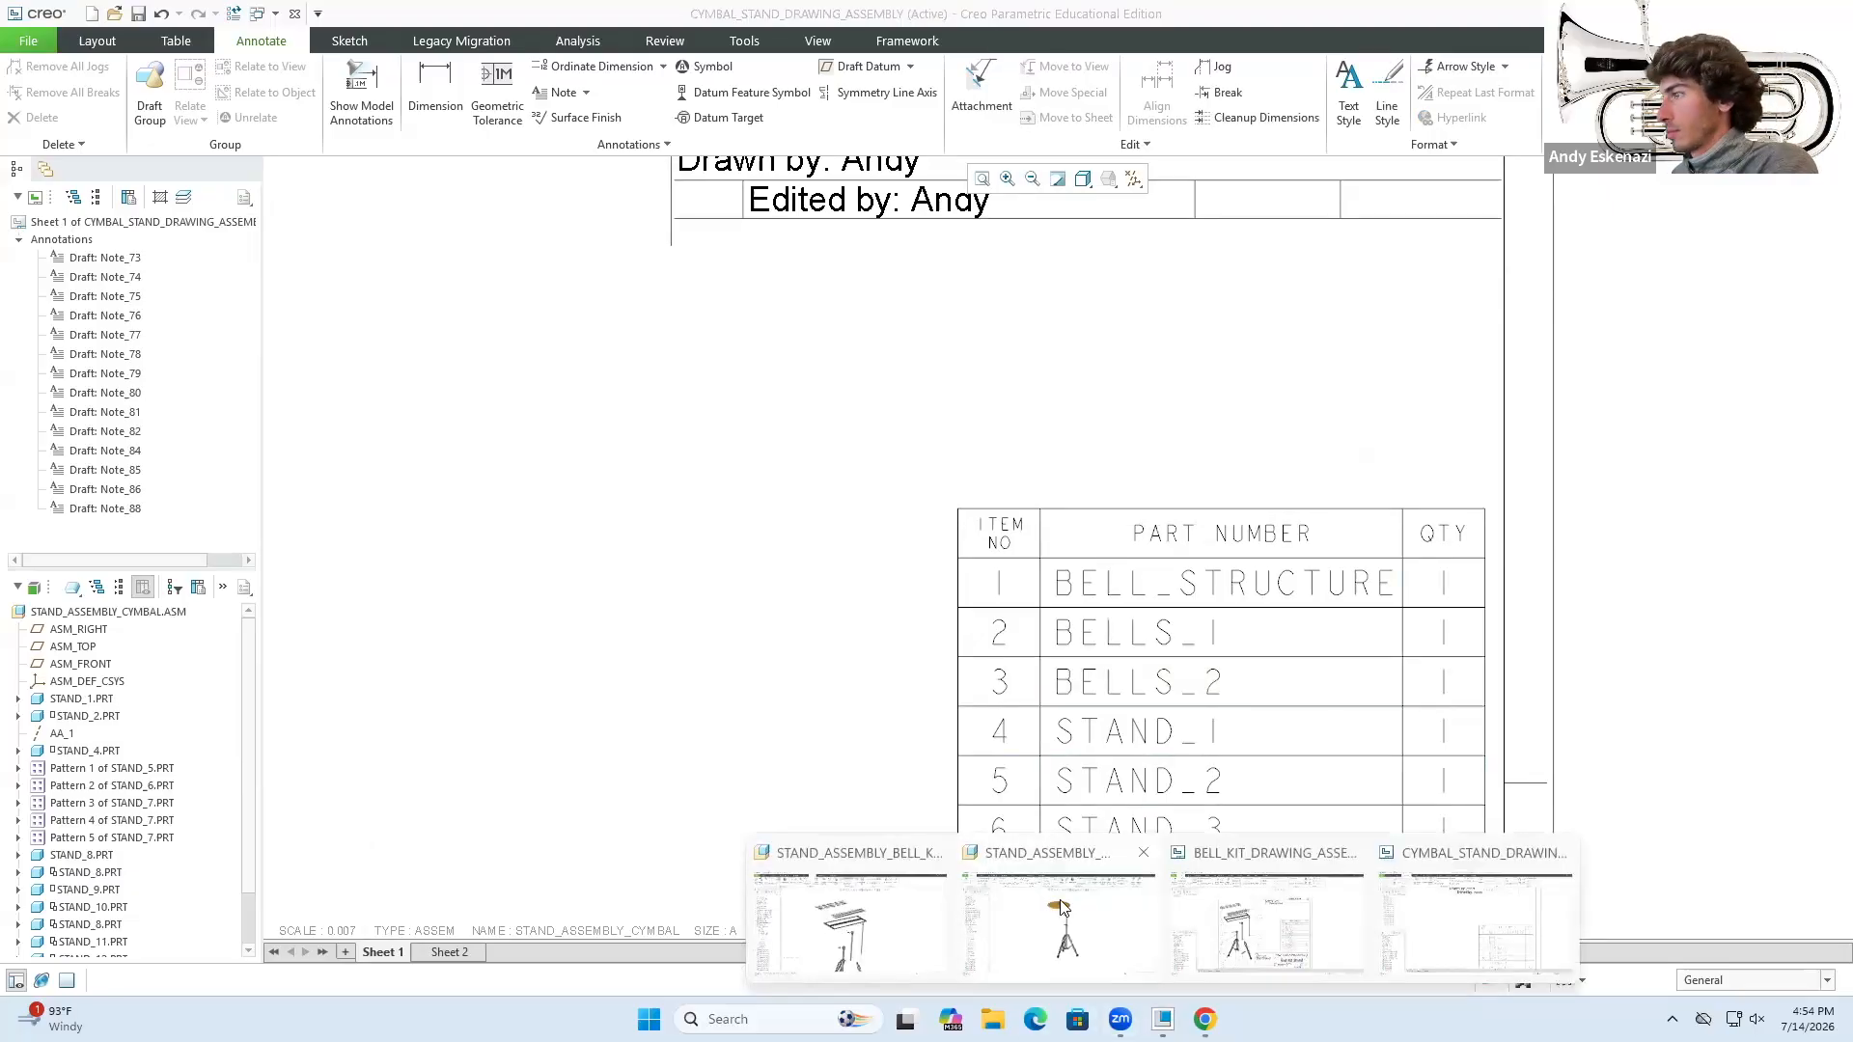
- Switch to the STAND_ASSEMBLY_CYMBAL model and create a new explode state named Exploded_1
click(1013, 898)
click(786, 107)
click(1647, 217)
right_click(1480, 307)
click(1433, 252)
text(Exploded_1)
key(Return)
- Edit the component positions of Exploded_1 and raise the cymbal together with its wing screw and felt rod above the stand
right_click(1480, 304)
click(1547, 467)
scroll(977, 347, down, 6)
click(815, 373)
ctrl+click(818, 413)
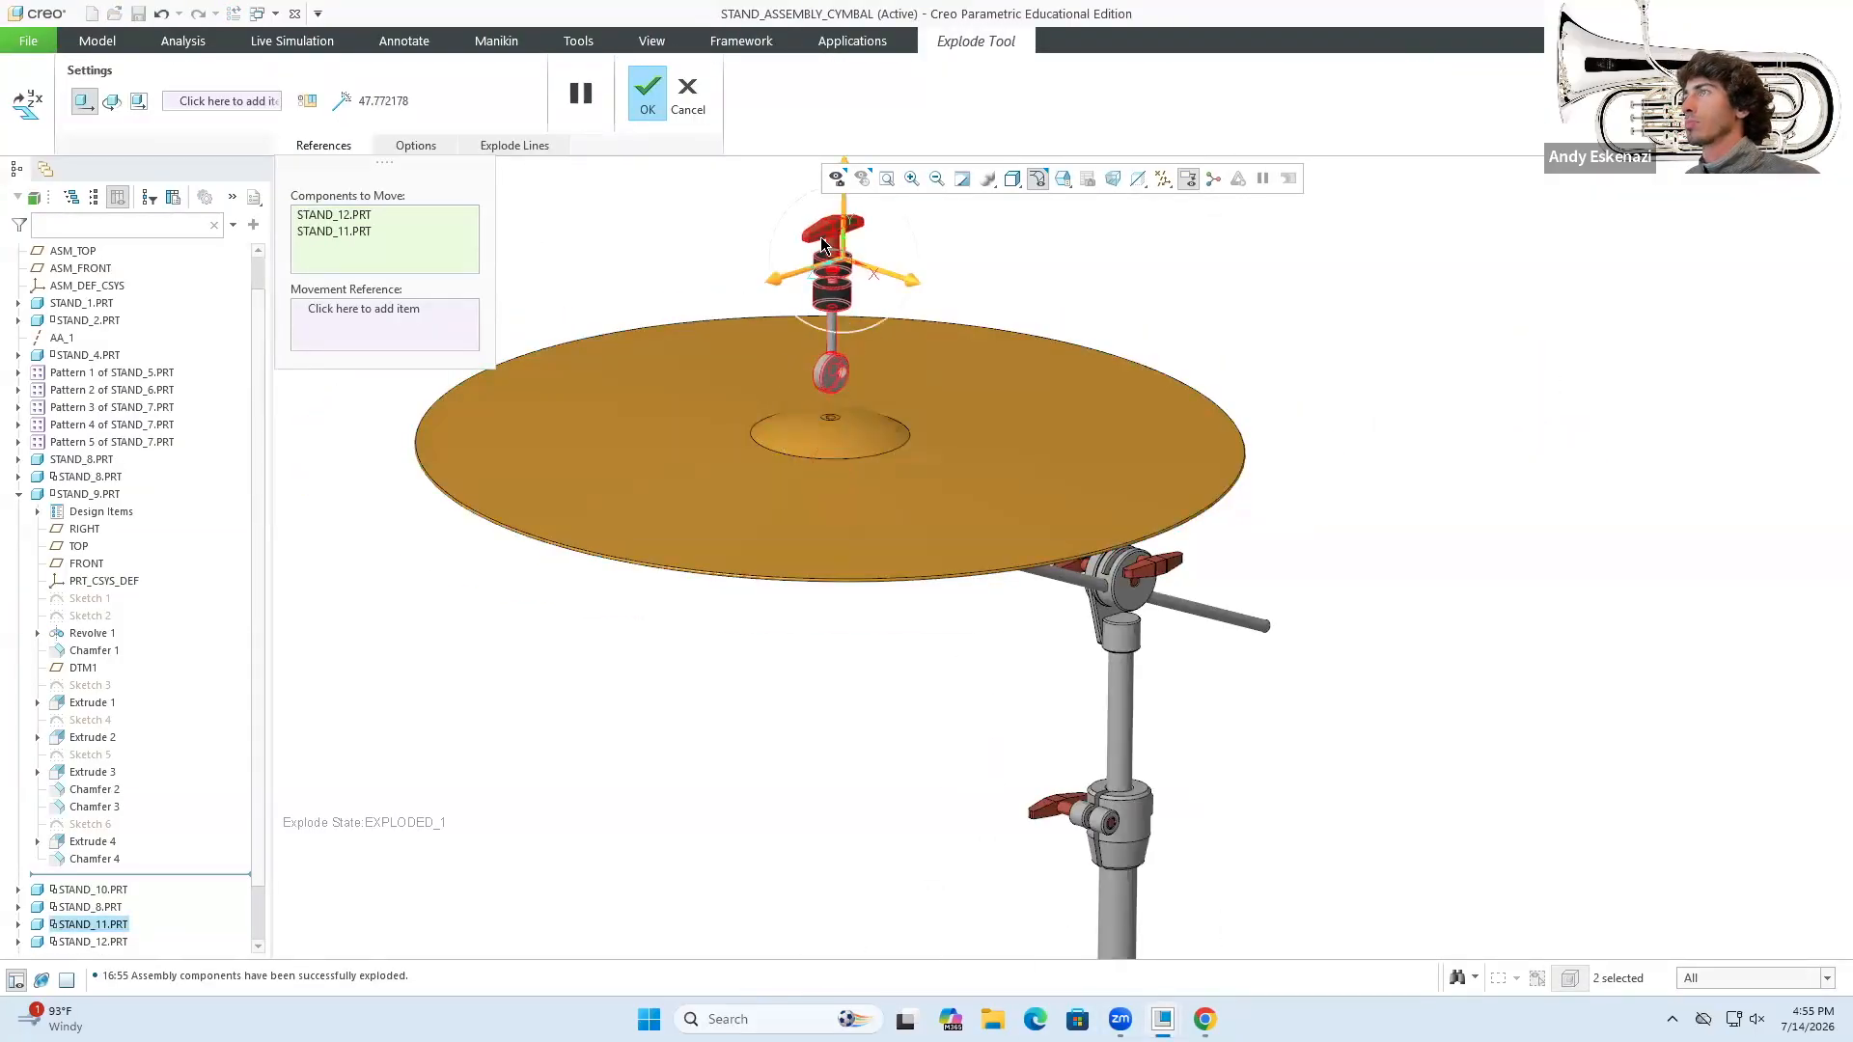
ctrl+click(917, 439)
drag(916, 357, 917, 171)
scroll(1254, 389, up, 2)
drag(936, 426, 935, 321)
- Move the top wing screw and the felt rod down so they sit below the cymbal
click(864, 259)
ctrl+click(861, 299)
drag(862, 214, 874, 400)
scroll(884, 562, down, 1)
- Nudge the parts beneath the cymbal slightly upward to adjust their vertical spacing
click(873, 537)
scroll(821, 328, up, 7)
click(853, 314)
drag(857, 274, 857, 249)
scroll(818, 331, down, 4)
click(772, 443)
drag(774, 345, 774, 330)
click(765, 329)
drag(765, 227, 766, 215)
- Pull the boom arm and its wing screw (STAND_10, STAND_12) away from the upper joint, and offset the adjacent wing screw outward
scroll(695, 437, down, 5)
click(886, 533)
ctrl+click(919, 539)
drag(987, 548, 1425, 645)
middle_drag(1317, 644, 1366, 603)
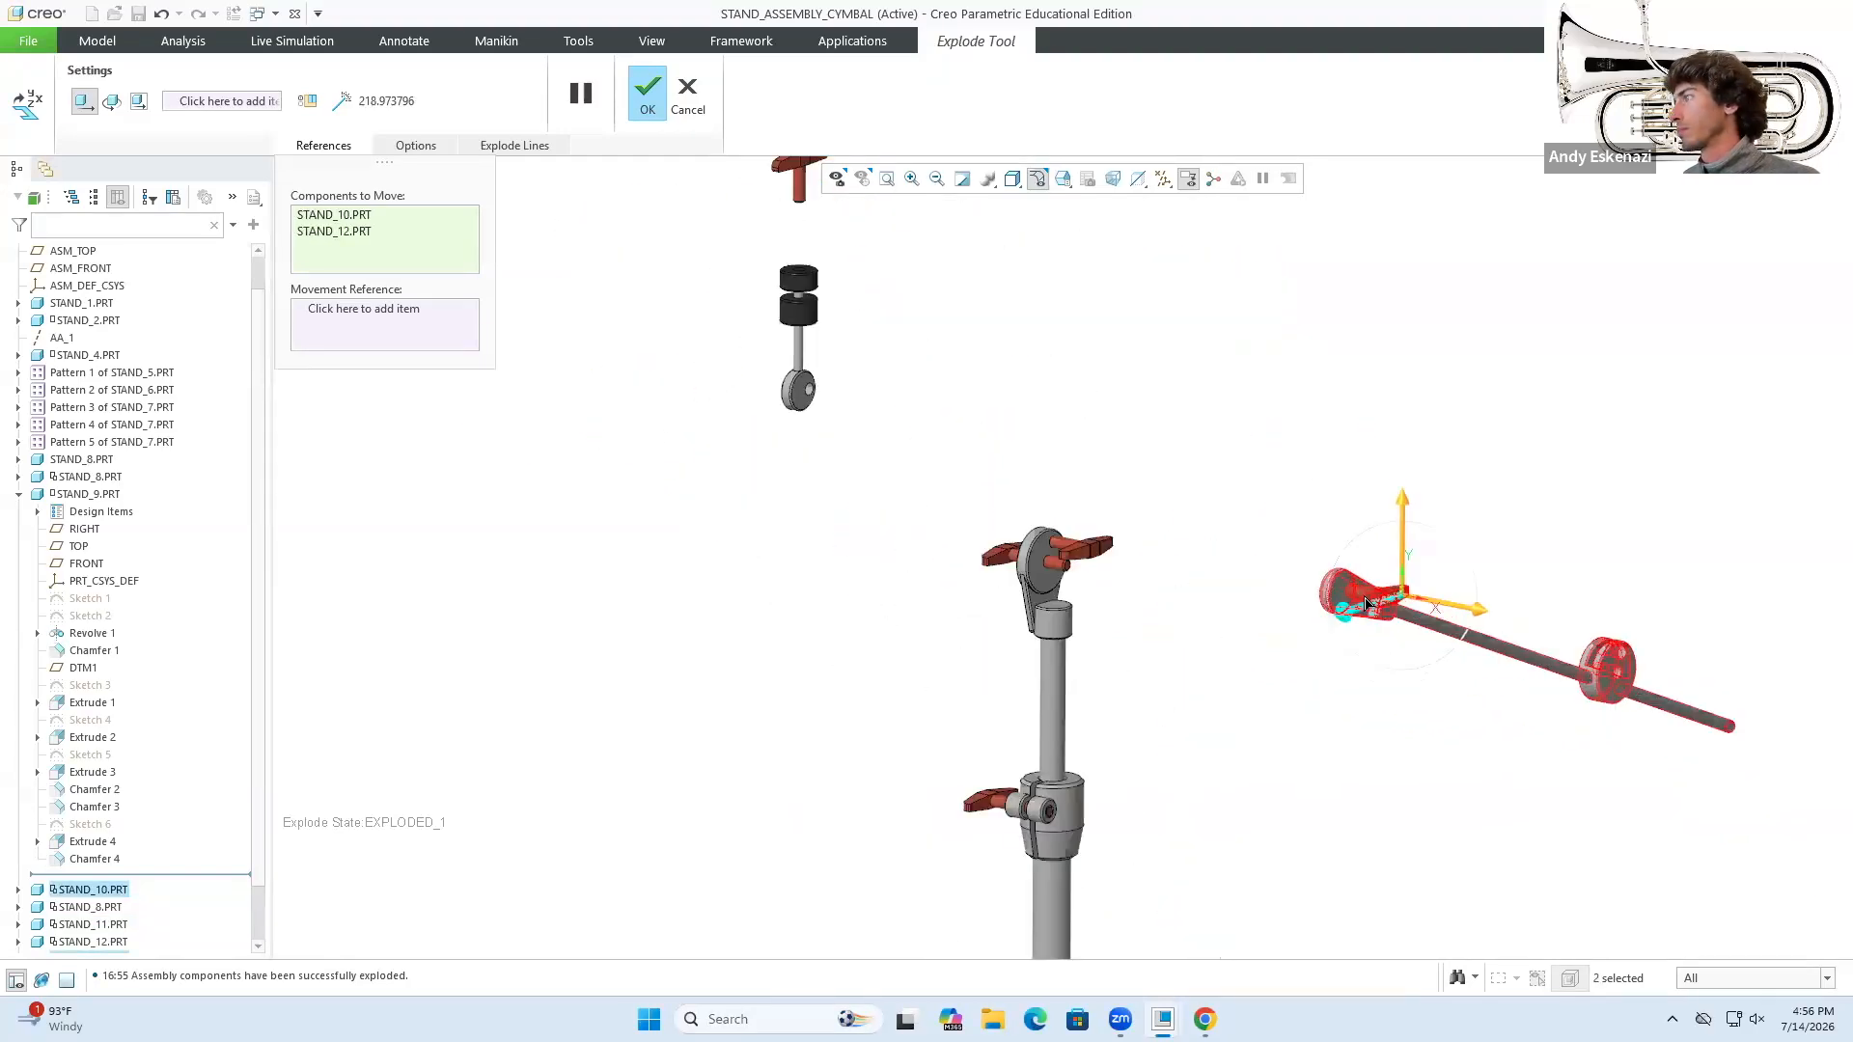
click(1368, 601)
drag(1480, 609, 1621, 633)
click(1062, 530)
drag(1145, 549, 1199, 559)
- Shift the upper tubes sideways with their wing screws so the three telescoping sections stand apart
click(987, 537)
ctrl+click(1027, 632)
drag(960, 607, 813, 575)
click(975, 728)
click(913, 579)
ctrl+click(893, 488)
drag(816, 473, 789, 468)
ctrl+click(958, 646)
ctrl+click(934, 598)
drag(859, 588, 766, 576)
- Pull the wing screws of the middle and lower tubes farther out from their clamps
scroll(890, 587, down, 3)
click(877, 599)
click(774, 418)
drag(684, 403, 643, 394)
click(981, 787)
drag(890, 776, 854, 771)
- Move one tripod leg with its brace and pins sideways off the stand, and offset the brace link downward and inward
scroll(1061, 617, up, 5)
ctrl+click(826, 689)
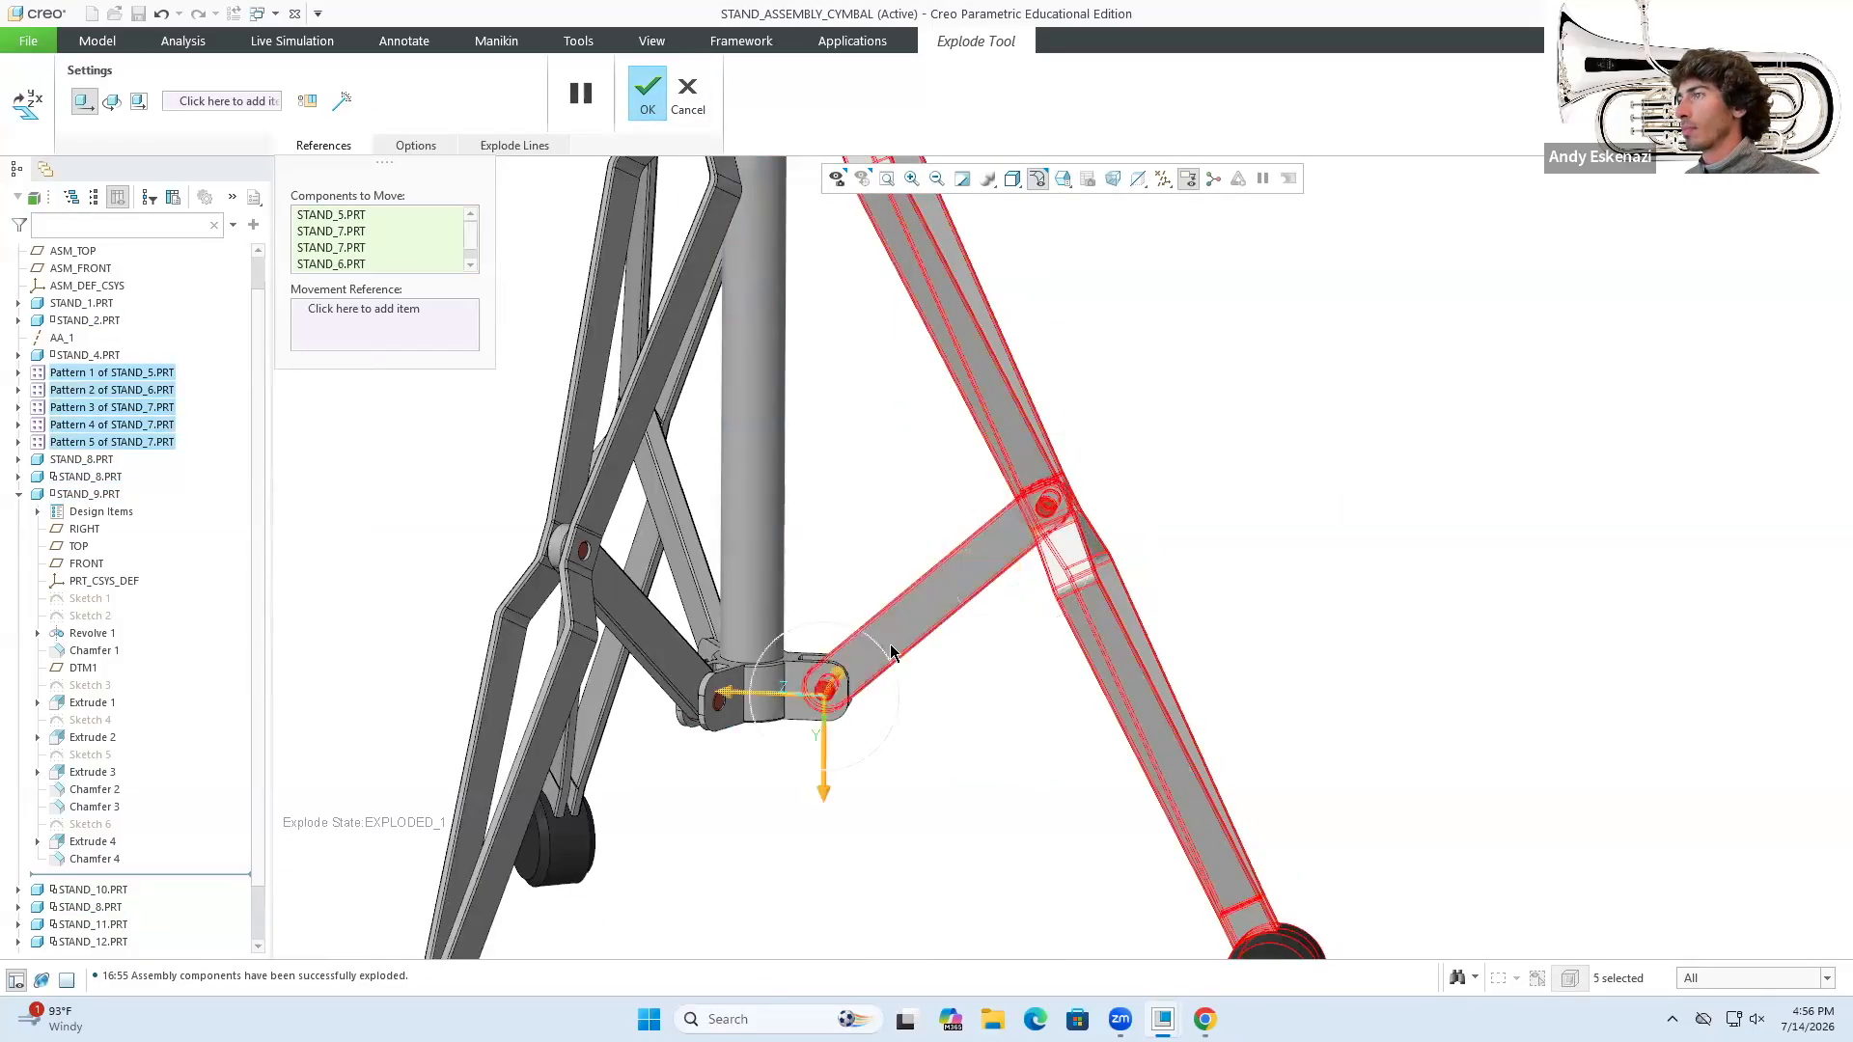
drag(772, 710, 922, 713)
click(1052, 656)
ctrl+click(959, 727)
drag(959, 772, 954, 924)
drag(871, 879, 715, 877)
- Shift the leg's three STAND_7 pins out of line with their holes and accept the exploded positions
click(803, 876)
ctrl+click(1301, 436)
drag(1071, 218, 1054, 247)
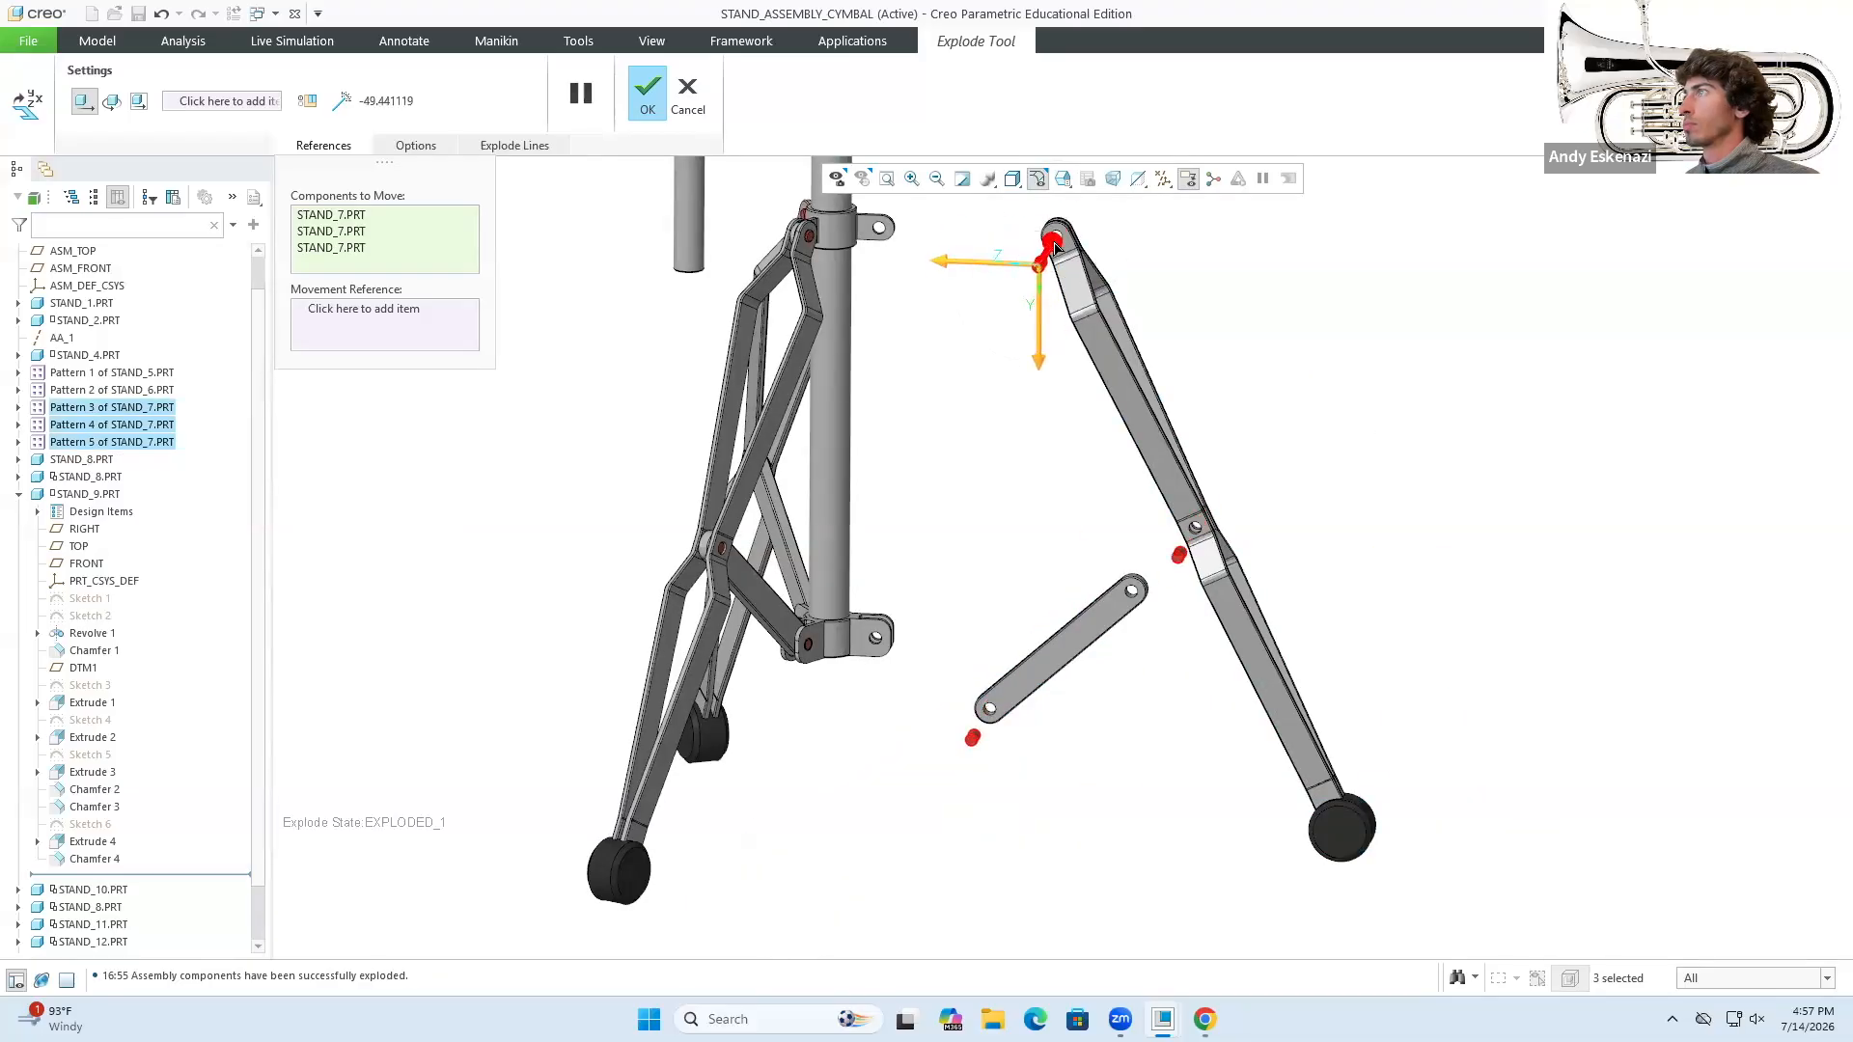
scroll(875, 761, up, 5)
middle_click(874, 762)
- Edit the Exploded_1 positions again and add three explode lines linking the wing screws to their clamp holes
right_click(1453, 304)
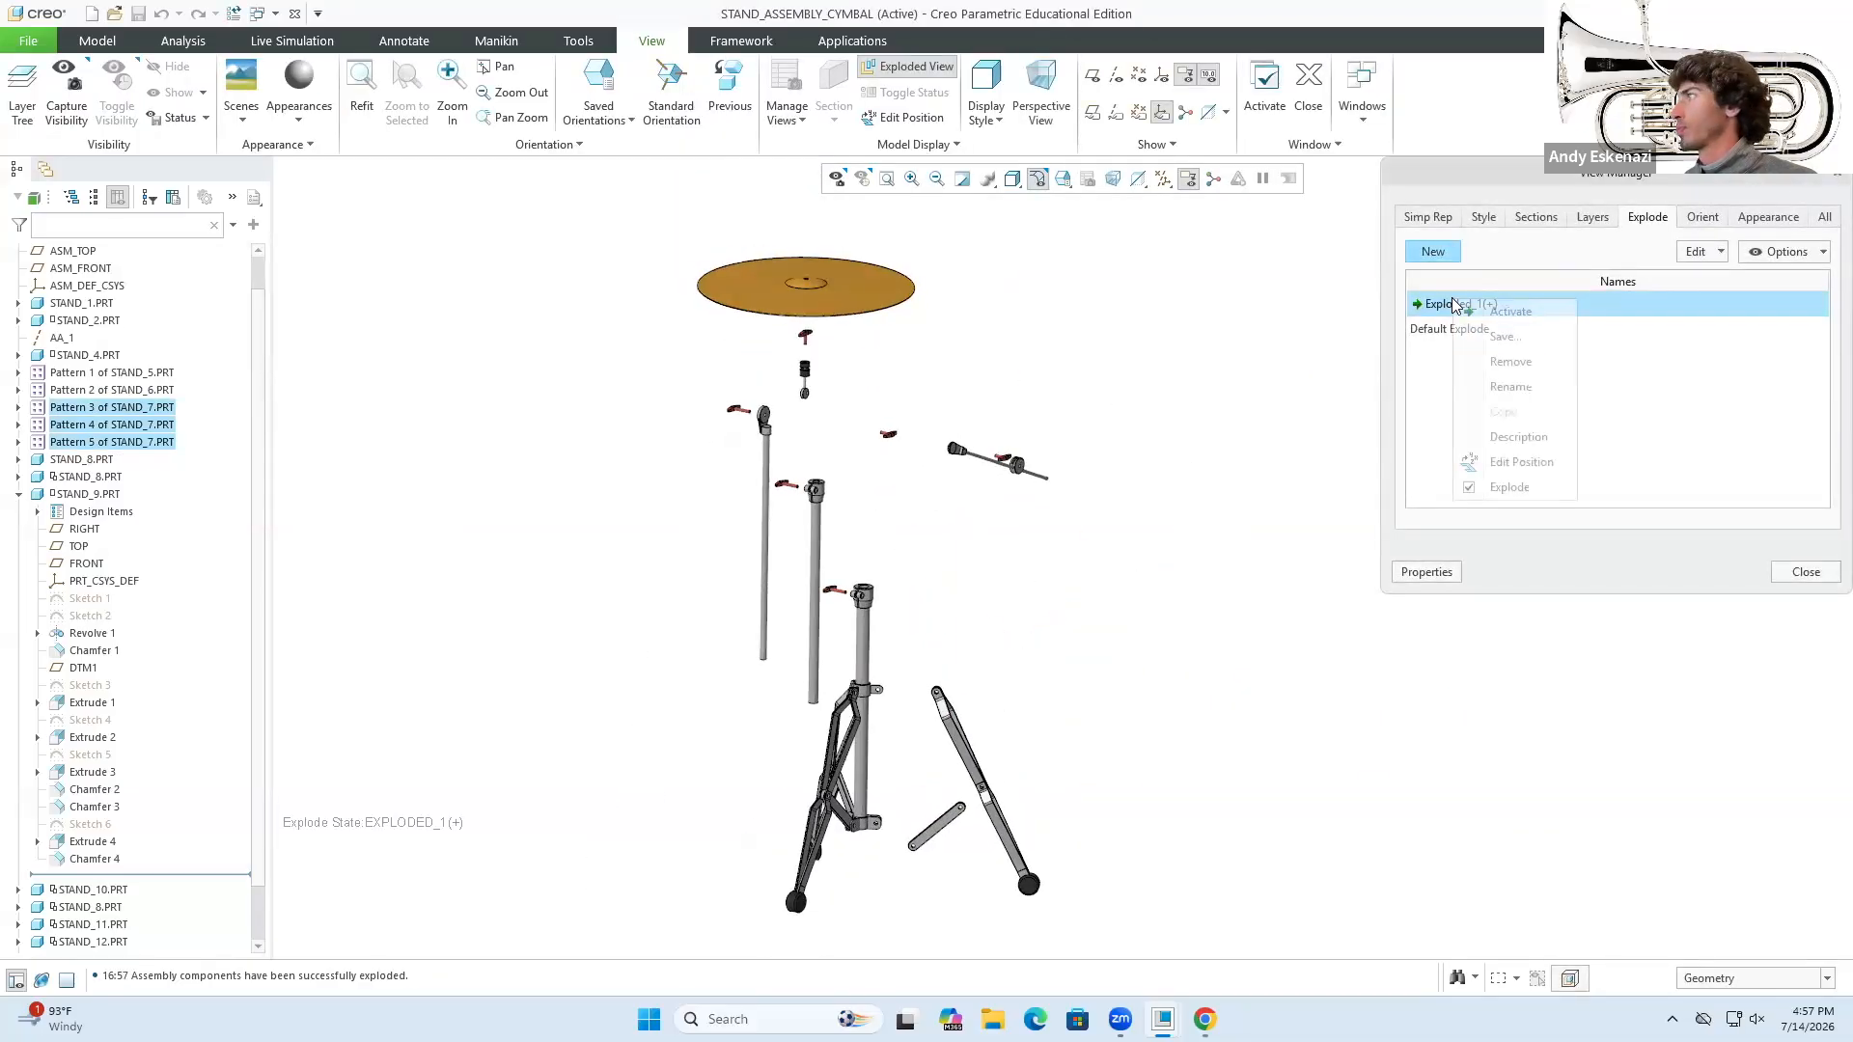
click(1521, 462)
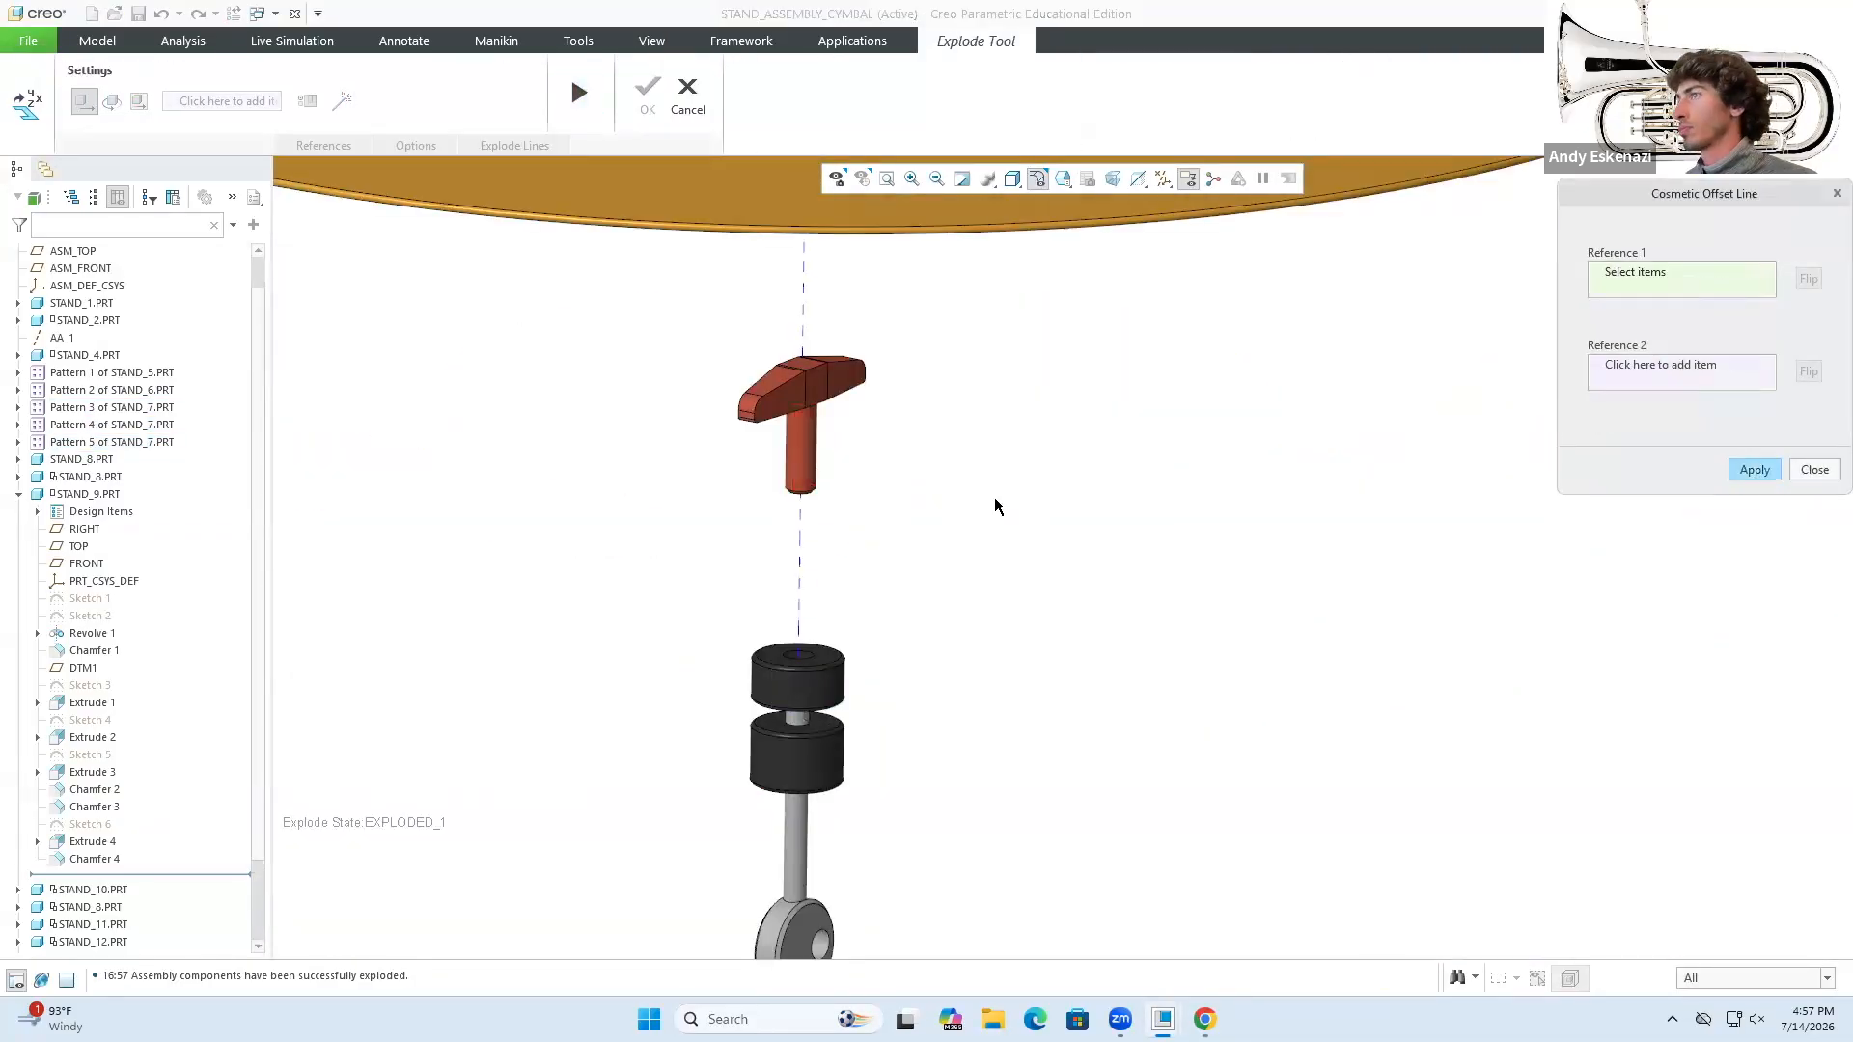
click(463, 443)
click(675, 443)
click(1755, 470)
click(704, 591)
click(1033, 640)
click(1755, 470)
click(801, 666)
click(1250, 738)
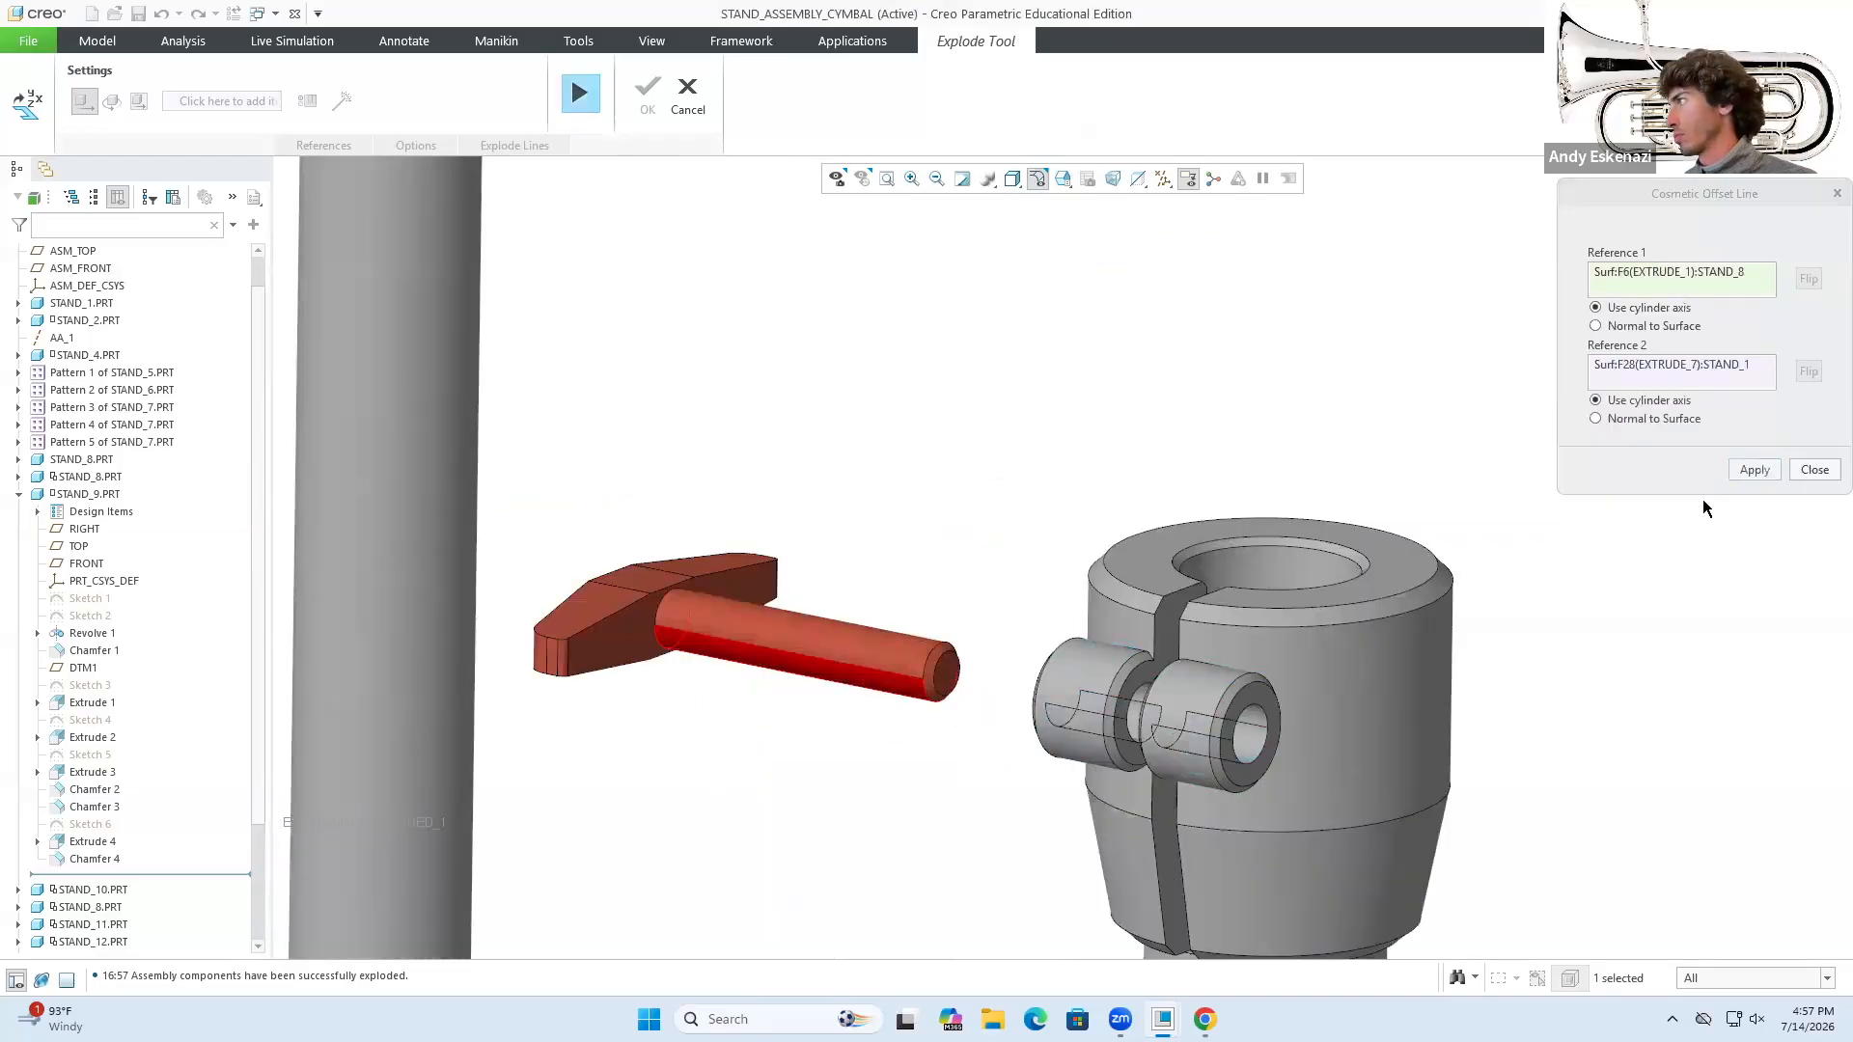
click(1755, 470)
- Add an explode line linking the felt rod's eye to the round joint on the top tube
scroll(1061, 482, up, 5)
click(956, 378)
scroll(1106, 465, up, 5)
middle_drag(1106, 465, 965, 415)
scroll(734, 322, down, 6)
click(480, 267)
click(1755, 470)
scroll(1162, 492, up, 5)
mouse_move(1162, 492)
middle_down()
mouse_move(1117, 479)
mouse_move(1200, 479)
mouse_move(1165, 484)
middle_up()
click(1818, 472)
- Reposition the loose STAND_12 wing screw beside the eye of the felt rod
click(1346, 590)
drag(1330, 516, 1097, 424)
scroll(1093, 379, down, 5)
mouse_move(922, 447)
mouse_down()
mouse_move(845, 457)
mouse_move(924, 443)
mouse_up()
drag(981, 348, 980, 363)
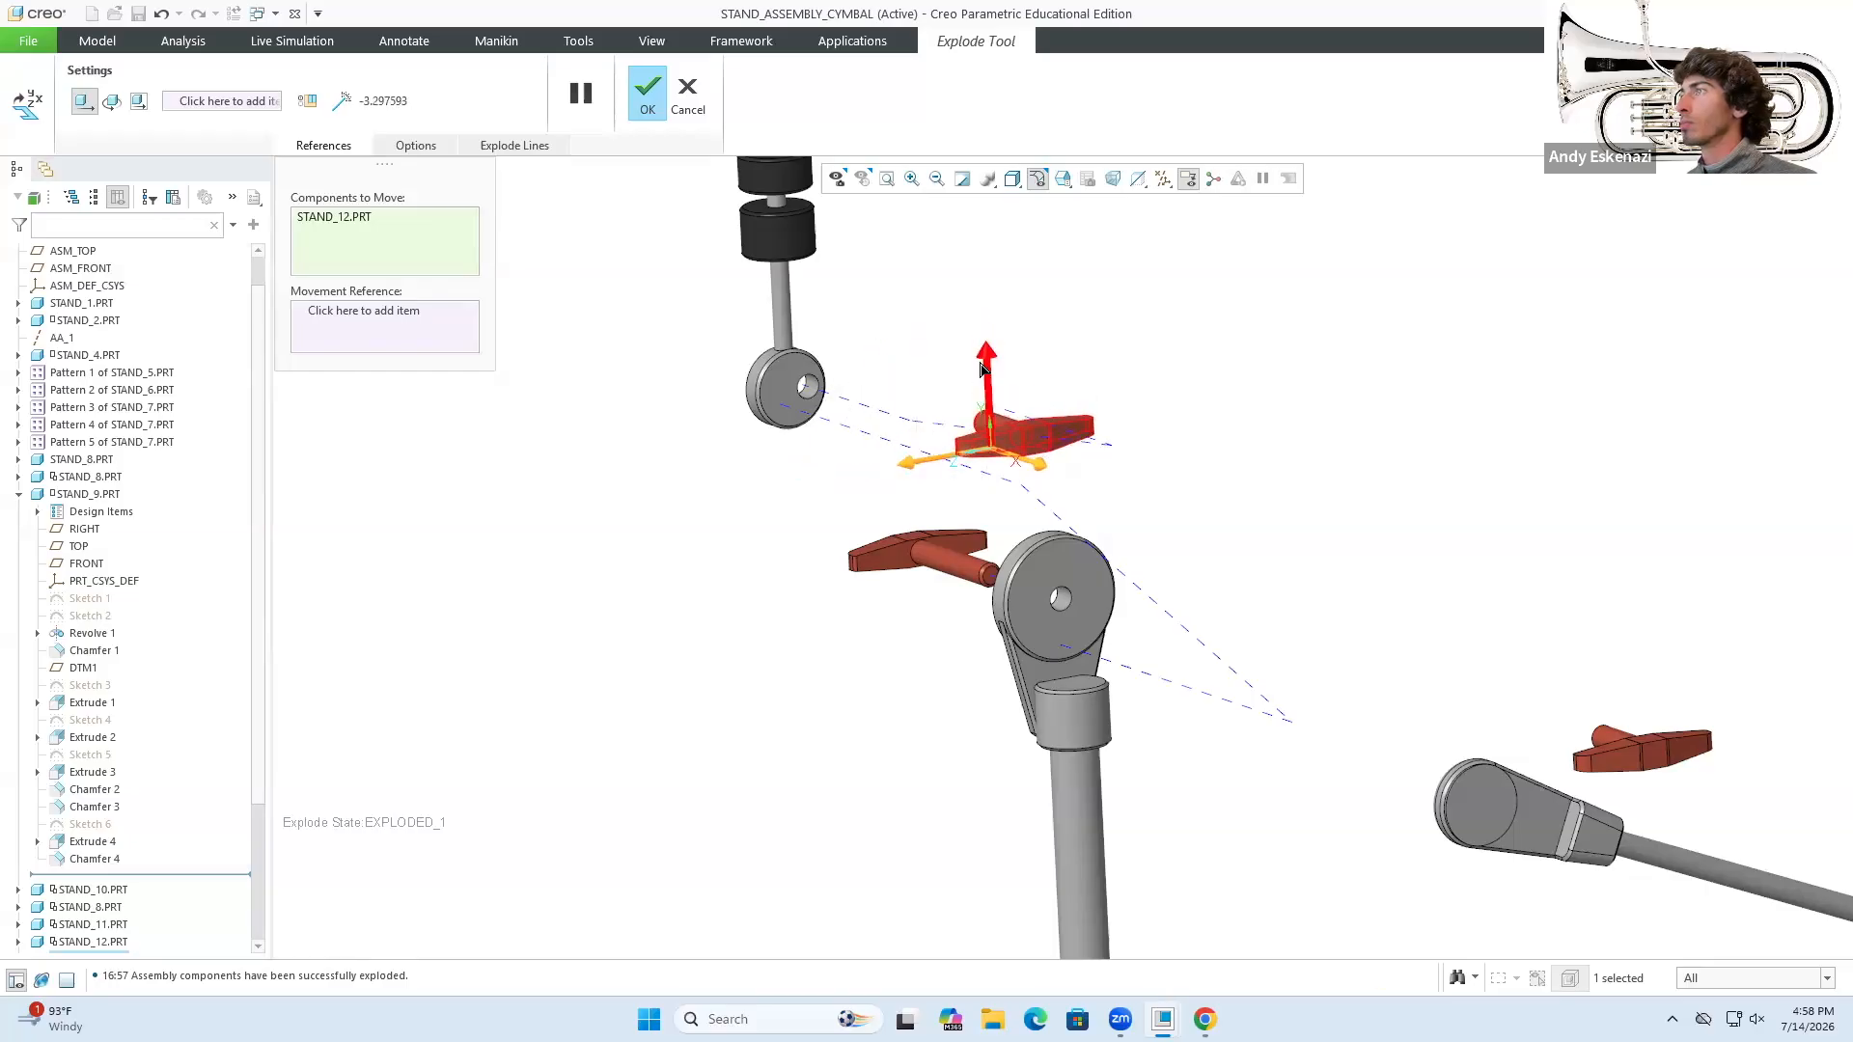
middle_drag(981, 370, 1037, 346)
scroll(1037, 346, down, 3)
scroll(965, 464, up, 3)
middle_drag(930, 529, 1110, 434)
drag(1139, 425, 1035, 426)
middle_drag(1036, 426, 917, 495)
scroll(917, 495, up, 3)
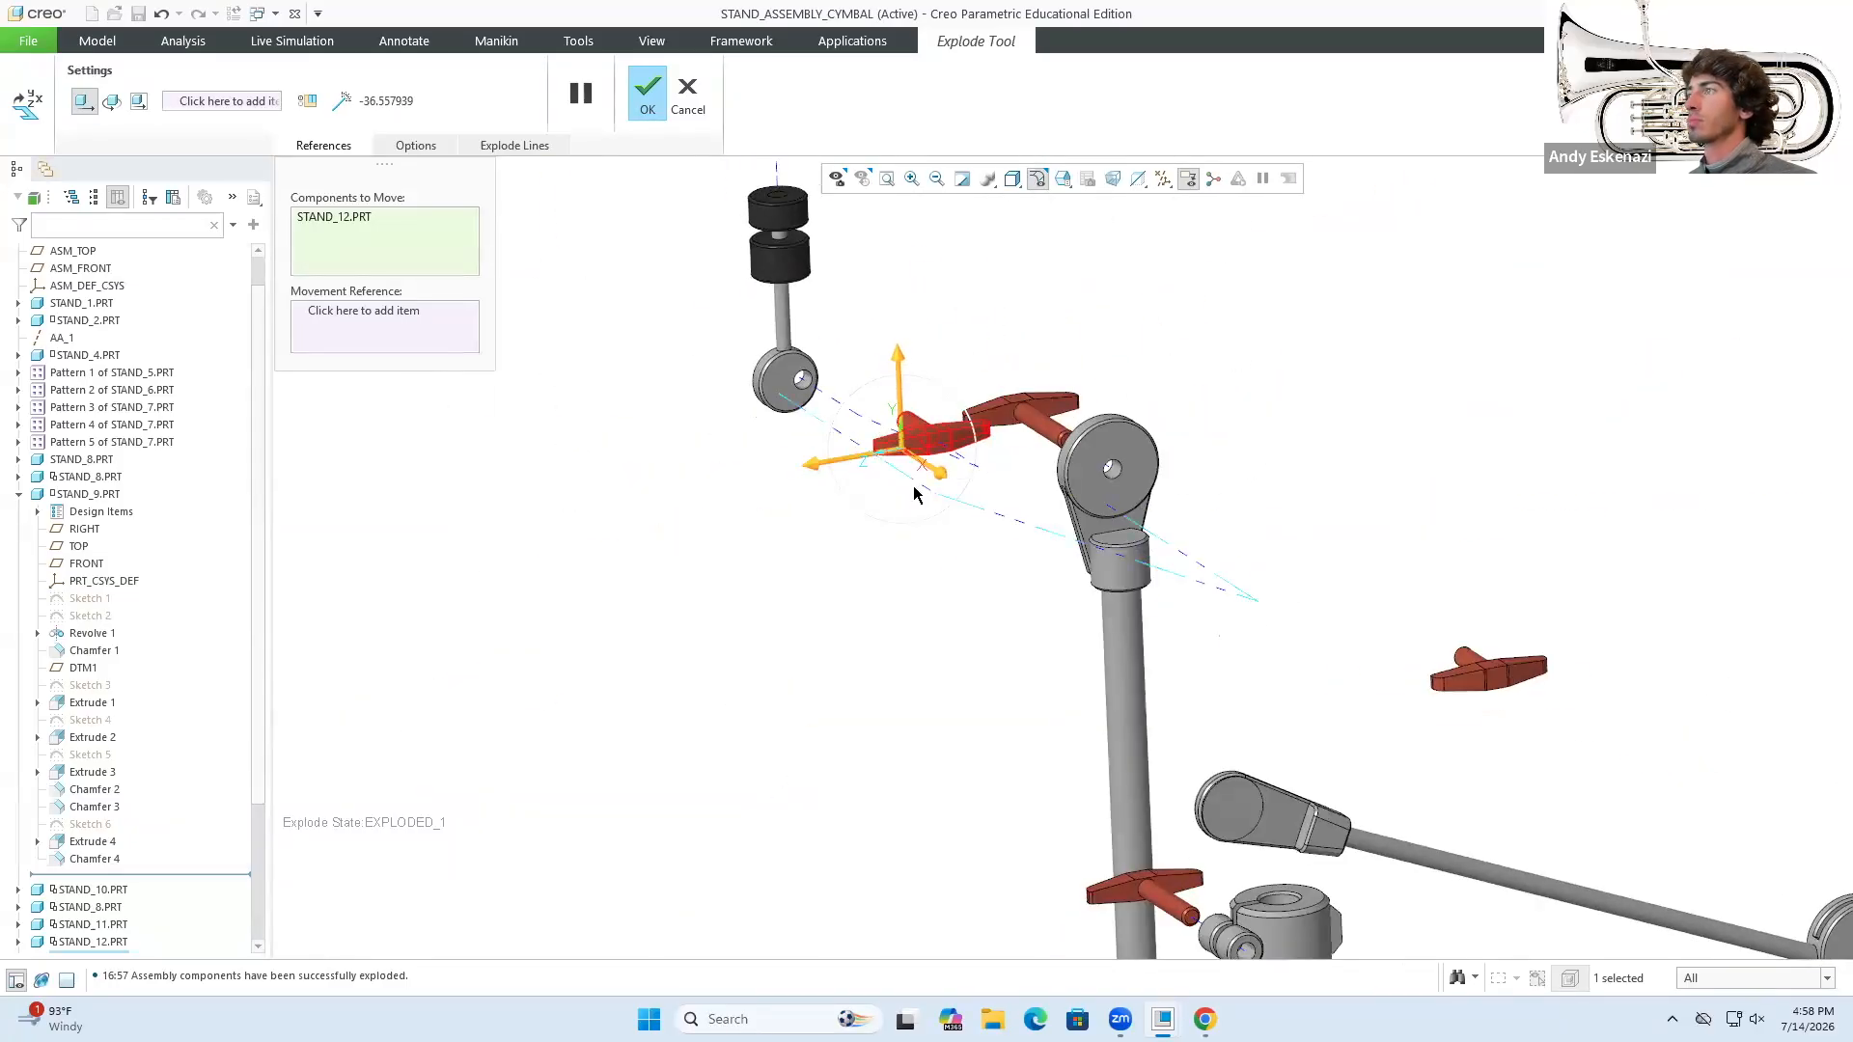
- Add an explode line between the wing screw and the round joint on the top tube
click(514, 146)
click(488, 206)
scroll(907, 415, down, 2)
click(1003, 430)
click(1153, 477)
click(1754, 470)
scroll(1128, 437, up, 5)
middle_drag(1127, 437, 1149, 437)
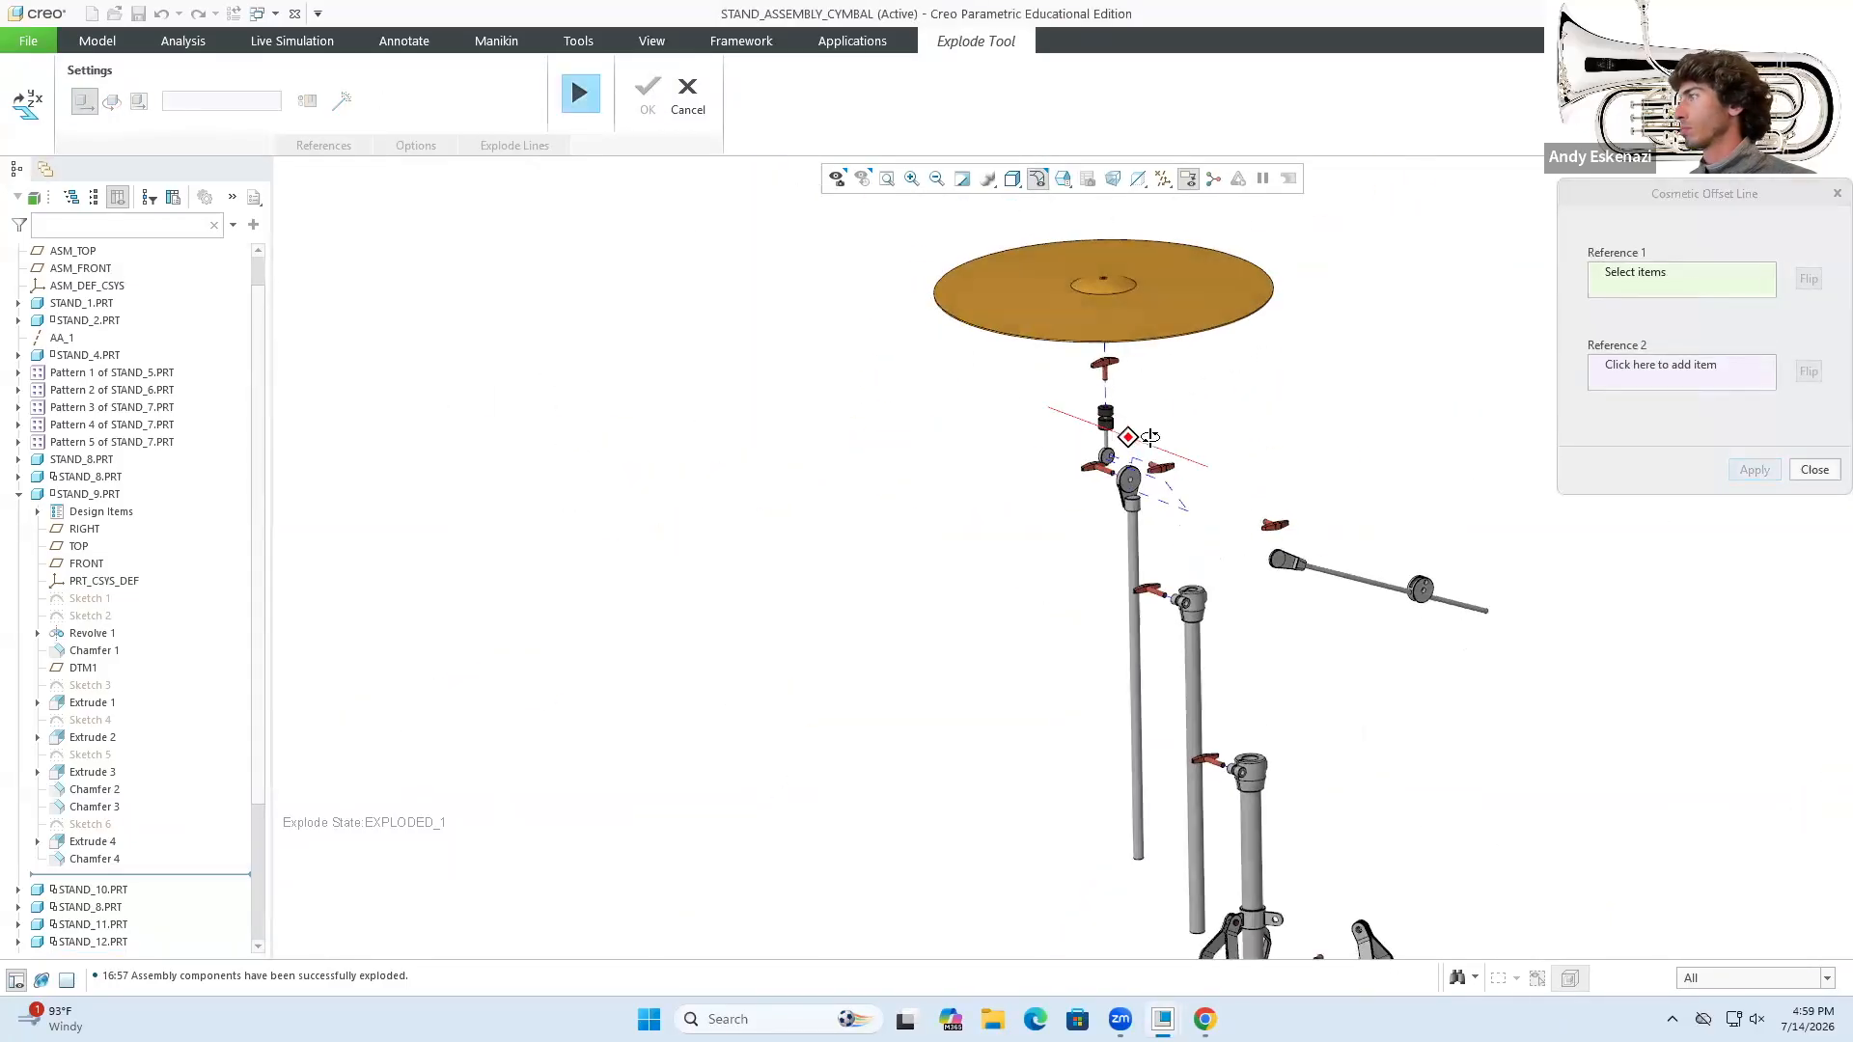
scroll(1344, 478, down, 4)
click(1814, 470)
- Move the boom arm's wing screw outward along the arm to its round clamp
click(1202, 567)
drag(1257, 588, 1544, 702)
ctrl+click(1486, 693)
- Add an explode line between the boom arm's wing screw and the round clamp
click(488, 206)
scroll(1423, 648, down, 5)
scroll(1420, 641, down, 3)
scroll(1447, 649, up, 5)
middle_drag(1286, 662, 1409, 662)
click(1264, 651)
middle_drag(1264, 656, 1023, 646)
middle_drag(675, 525, 658, 510)
click(668, 536)
click(1754, 470)
click(1799, 472)
- Delete an explode line near the boom arm and add a new one at its round clamp
click(691, 392)
click(558, 207)
click(488, 206)
middle_drag(971, 526, 1197, 482)
click(1023, 447)
click(1289, 389)
click(1754, 470)
scroll(1106, 450, up, 5)
click(1815, 470)
- Shift the boom arm and its wing screw together back toward the top tube's joint
click(1115, 542)
scroll(1370, 591, down, 5)
ctrl+click(987, 548)
drag(1195, 579, 1107, 577)
mouse_move(1129, 583)
middle_down()
mouse_move(976, 620)
mouse_move(1115, 610)
middle_up()
click(687, 94)
click(1072, 546)
- Add explode lines connecting the top, middle and lower tubes through their clamp bores
scroll(853, 641, down, 5)
click(342, 102)
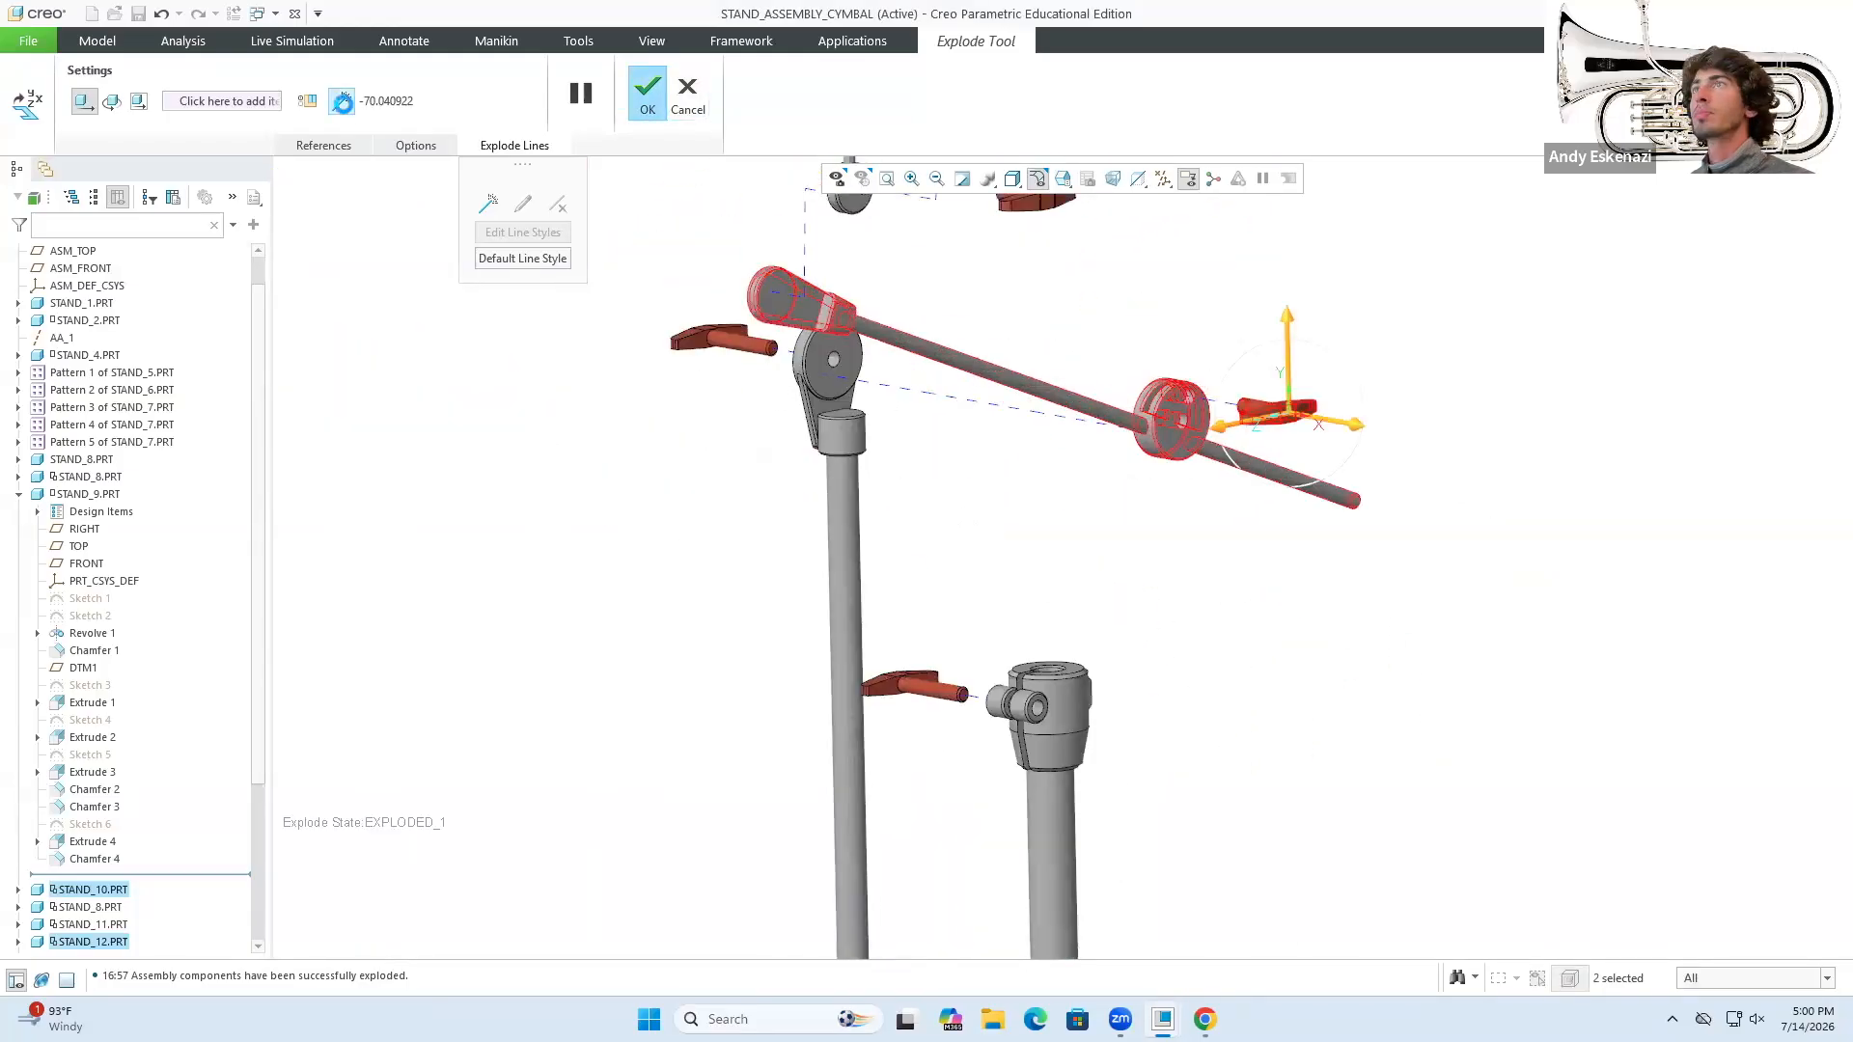
click(1206, 637)
click(1754, 470)
click(1207, 637)
click(1155, 835)
click(1754, 470)
click(1814, 470)
- Reshape the explode line between the middle and lower tube clamps by moving its corners so it crosses level above them
scroll(1249, 695, up, 5)
click(1075, 310)
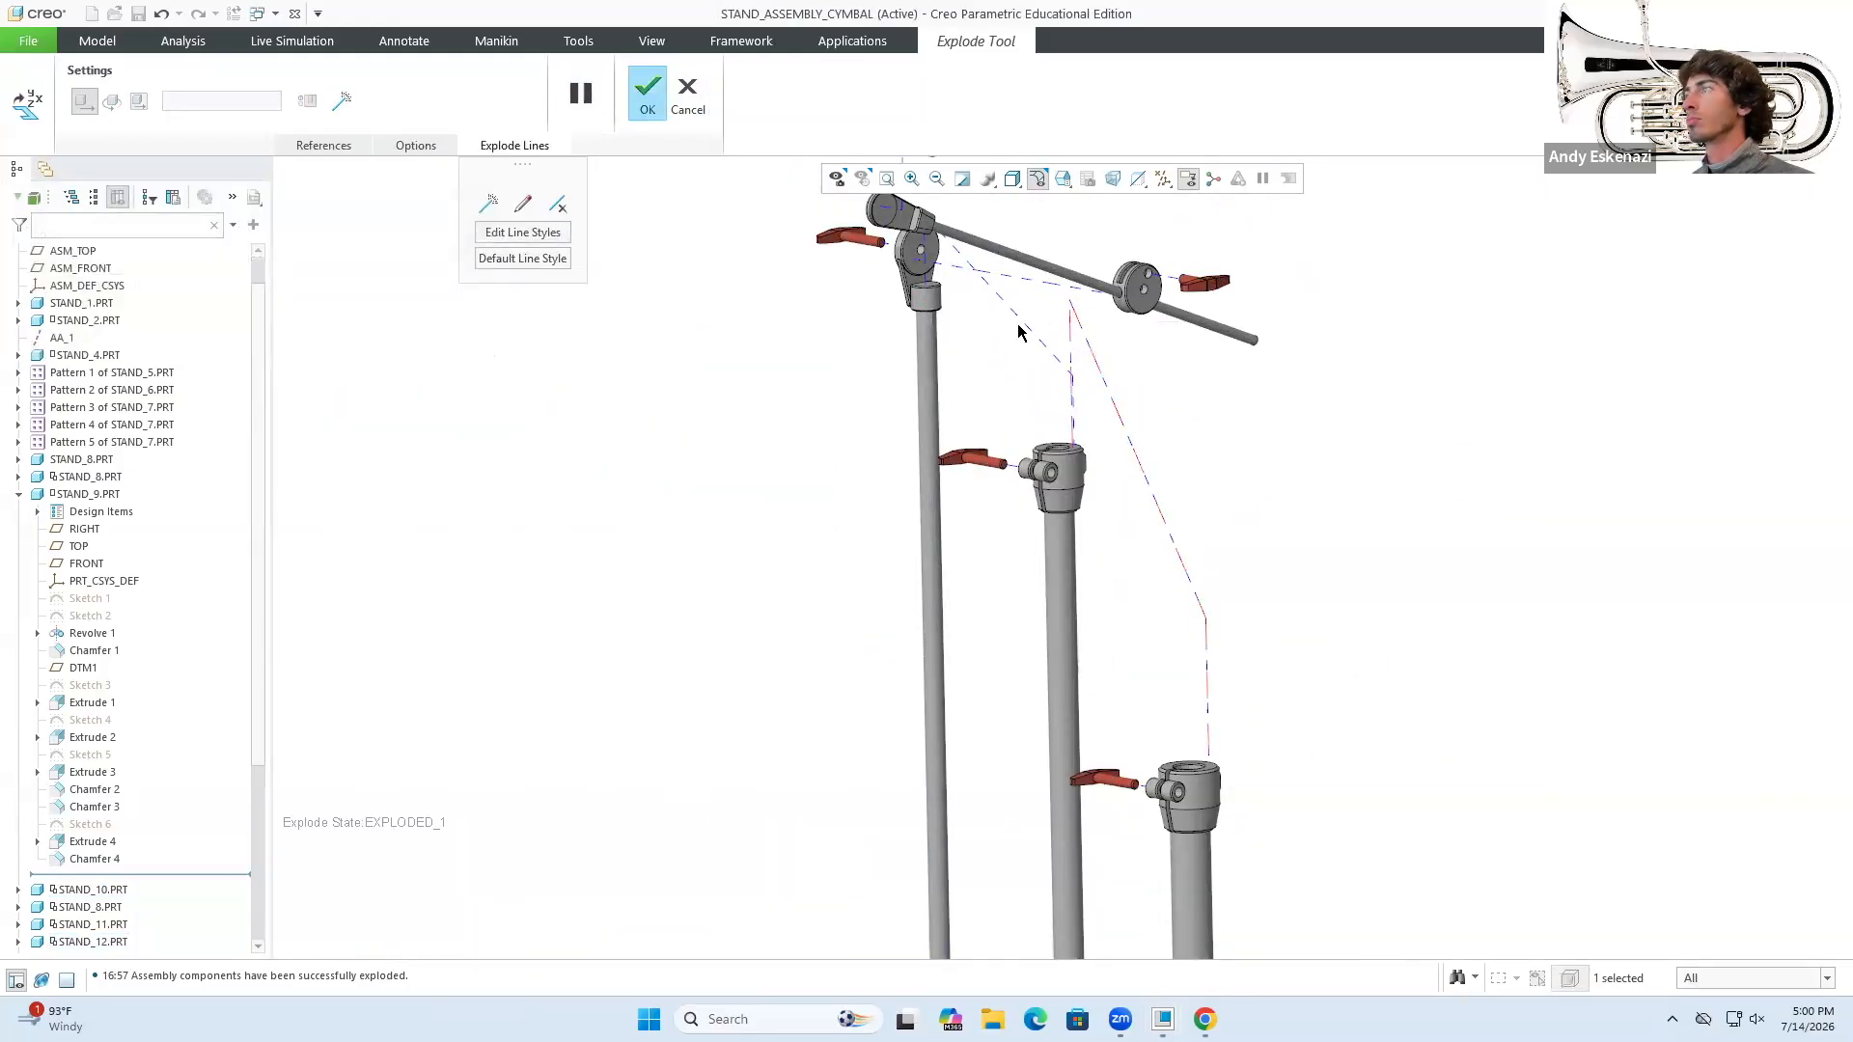
drag(1070, 299, 1071, 402)
drag(1205, 618, 1204, 405)
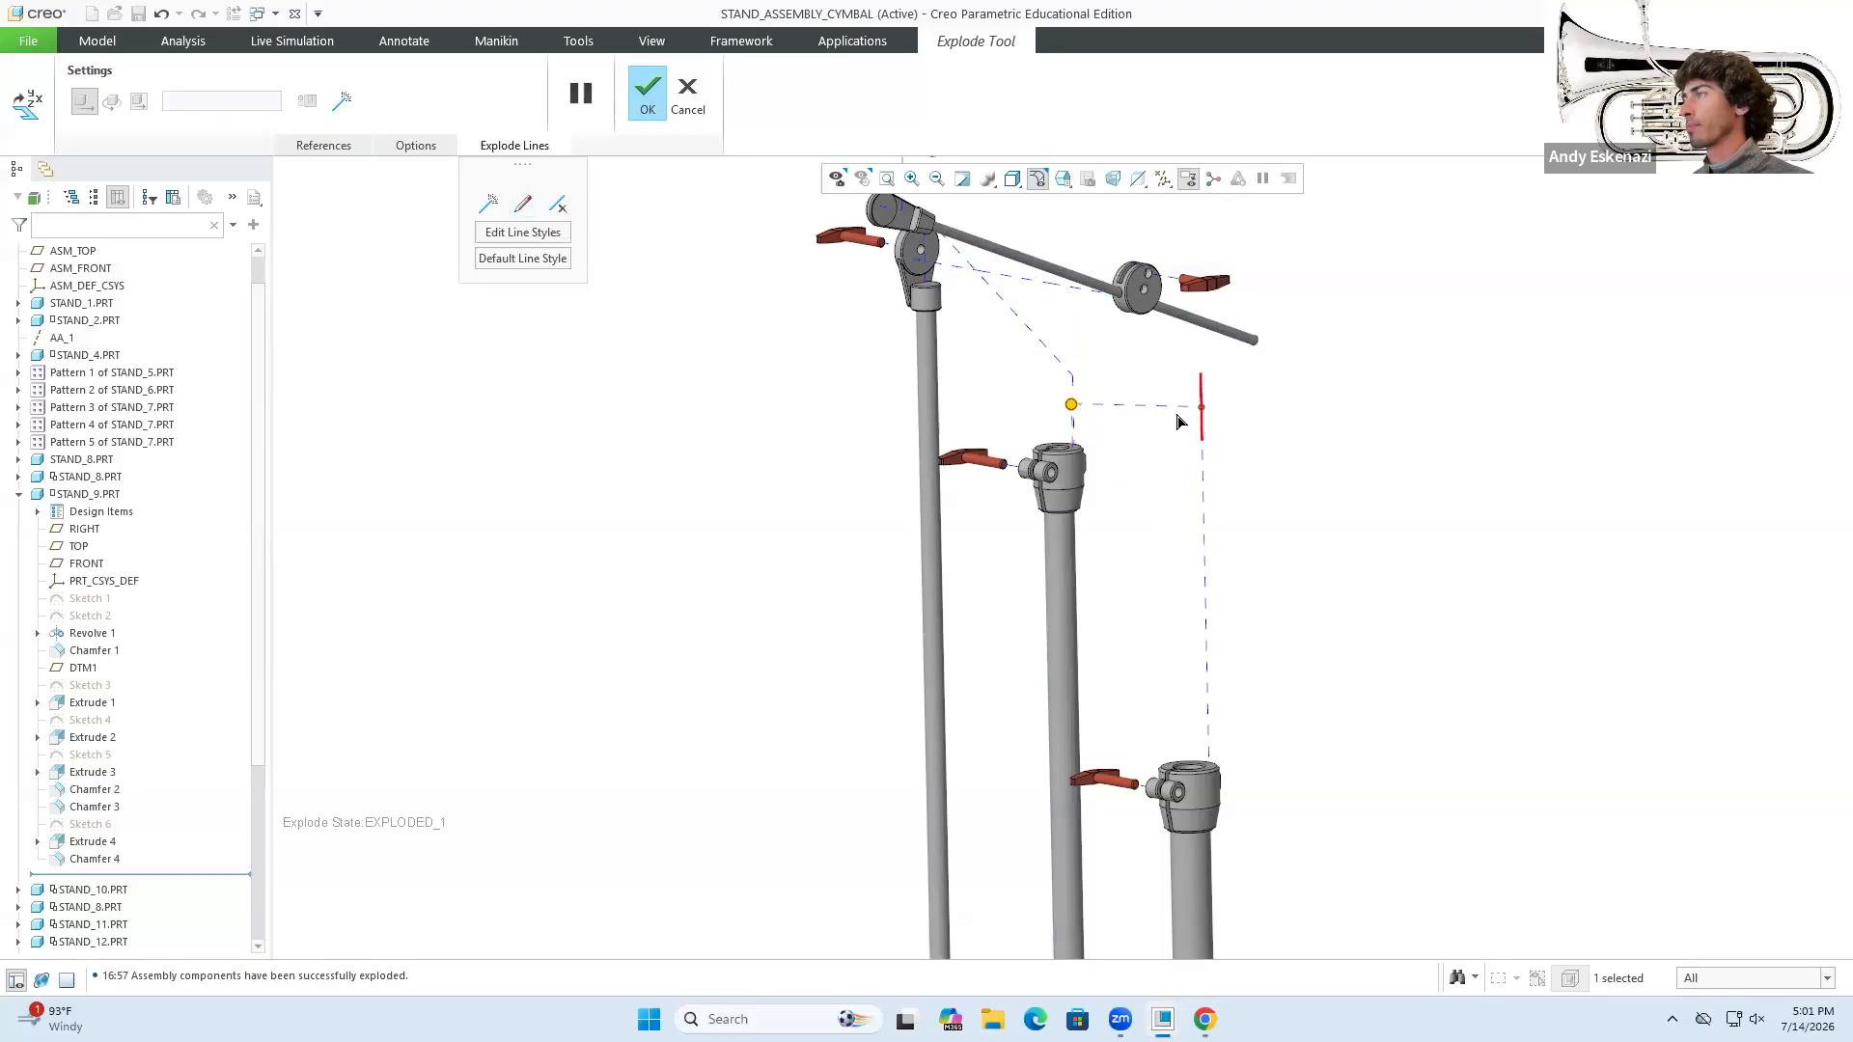
middle_drag(1179, 422, 1117, 436)
click(1115, 434)
drag(1158, 447, 1161, 342)
middle_drag(1161, 343, 981, 410)
scroll(981, 386, up, 5)
scroll(981, 521, down, 5)
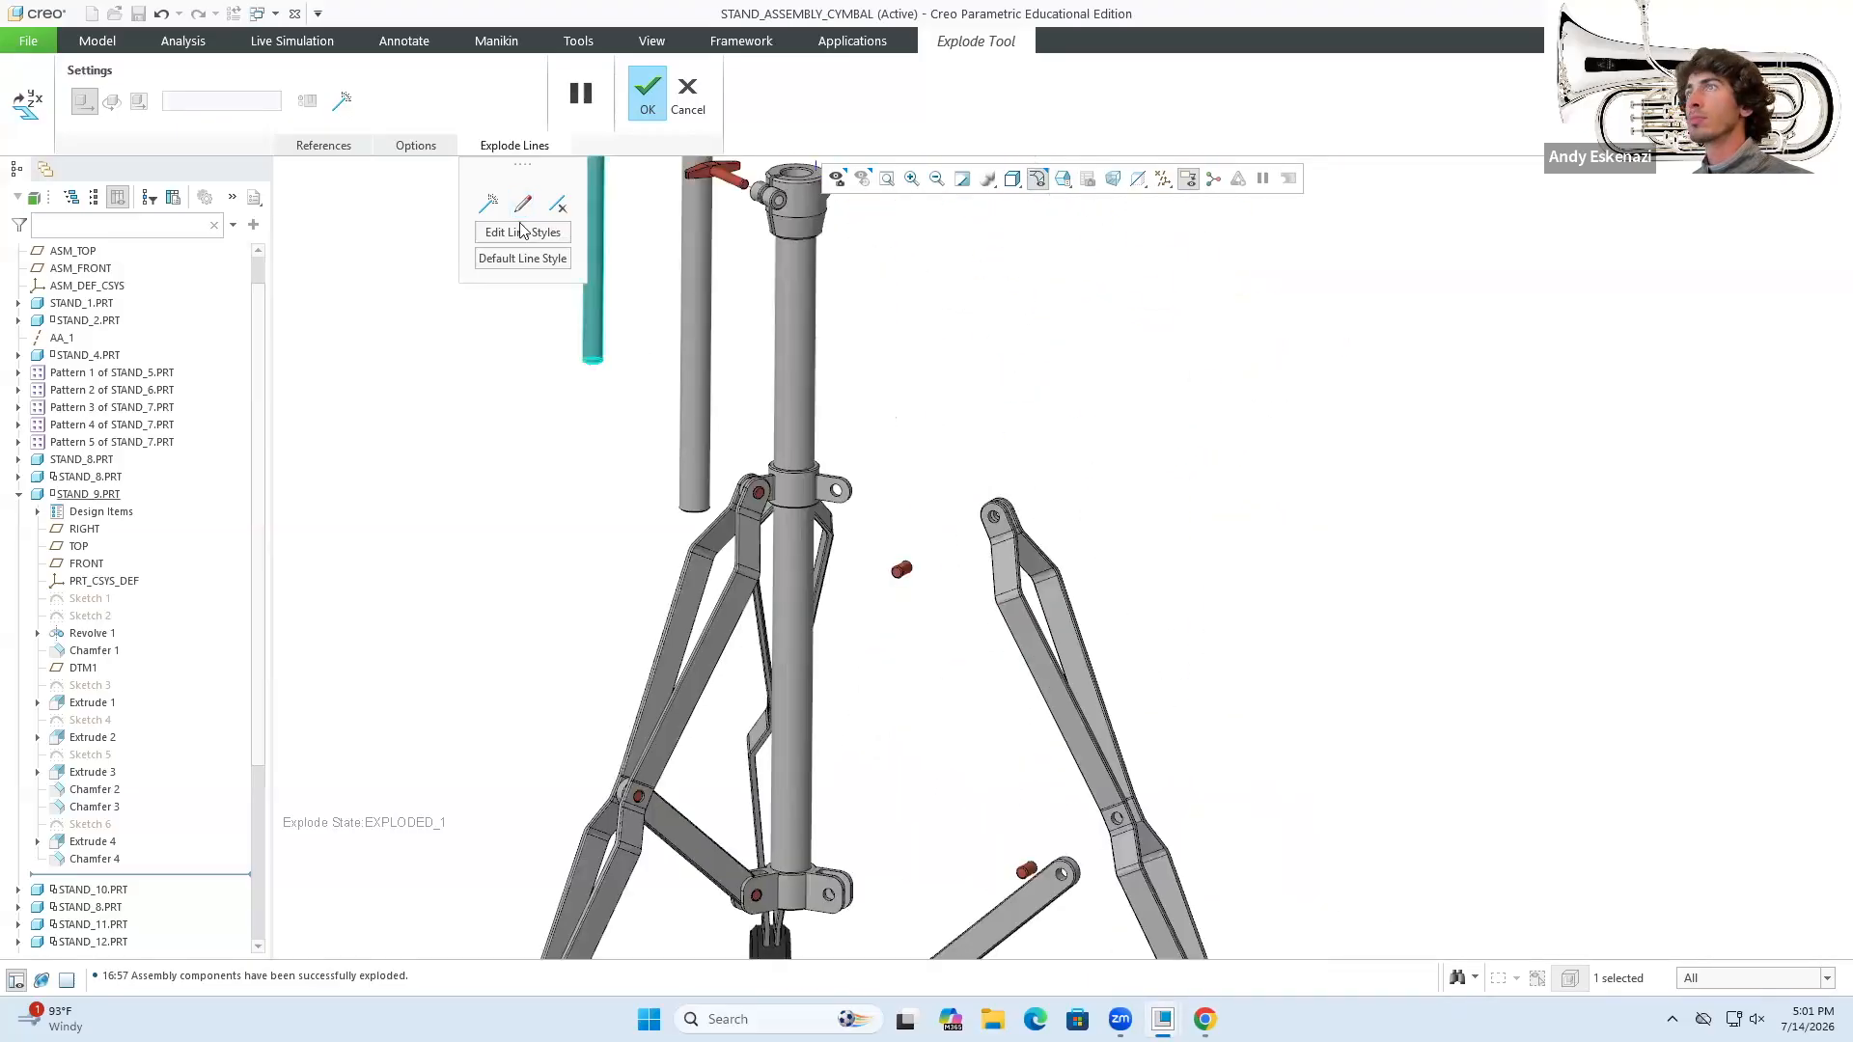
- Add explode lines linking the detached leg's top hole to the upper collar's lug and its middle hole to the short brace
click(490, 204)
click(814, 489)
click(402, 393)
click(1755, 470)
click(1026, 530)
click(1049, 629)
click(1754, 470)
click(1448, 326)
scroll(1255, 463, down, 5)
click(1099, 415)
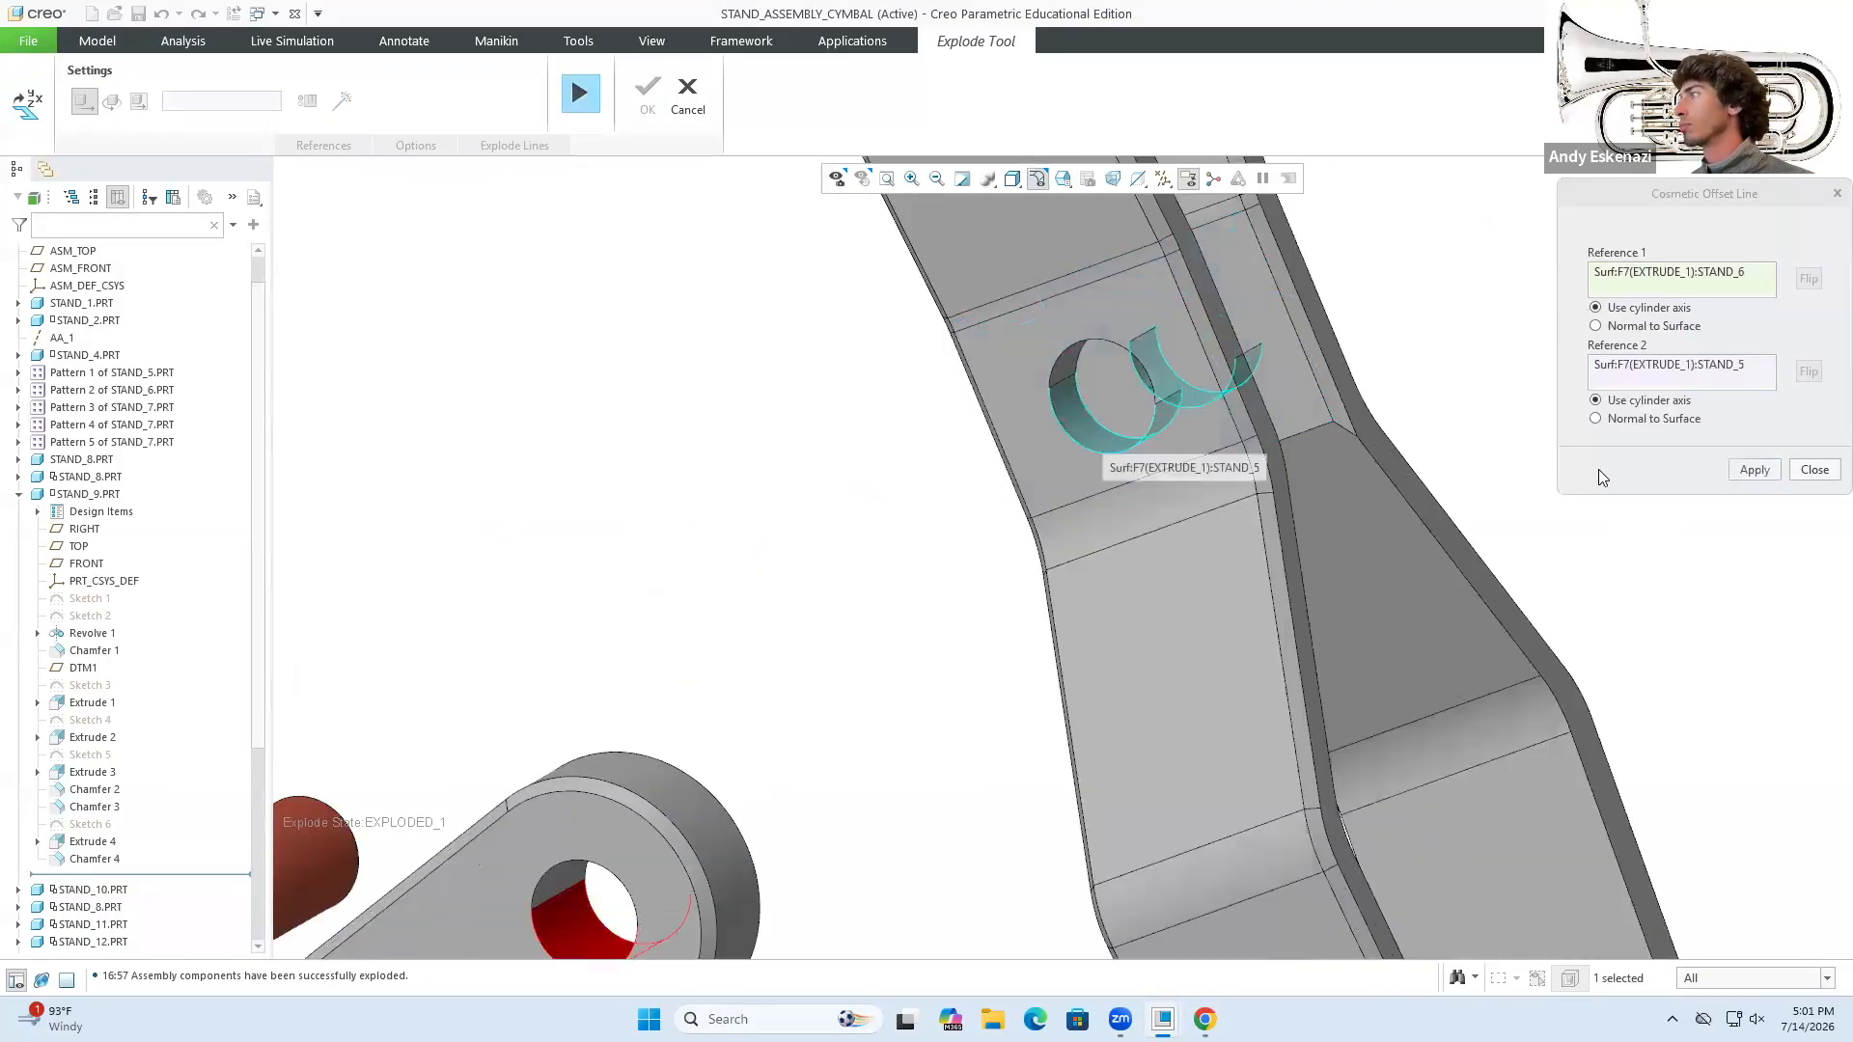
click(1755, 470)
- Add explode lines from the short brace's lower hole to the bottom collar's lug and to the loose pin below
click(737, 521)
click(994, 561)
click(1754, 470)
click(1013, 760)
click(1216, 581)
click(1755, 470)
scroll(1149, 537, up, 5)
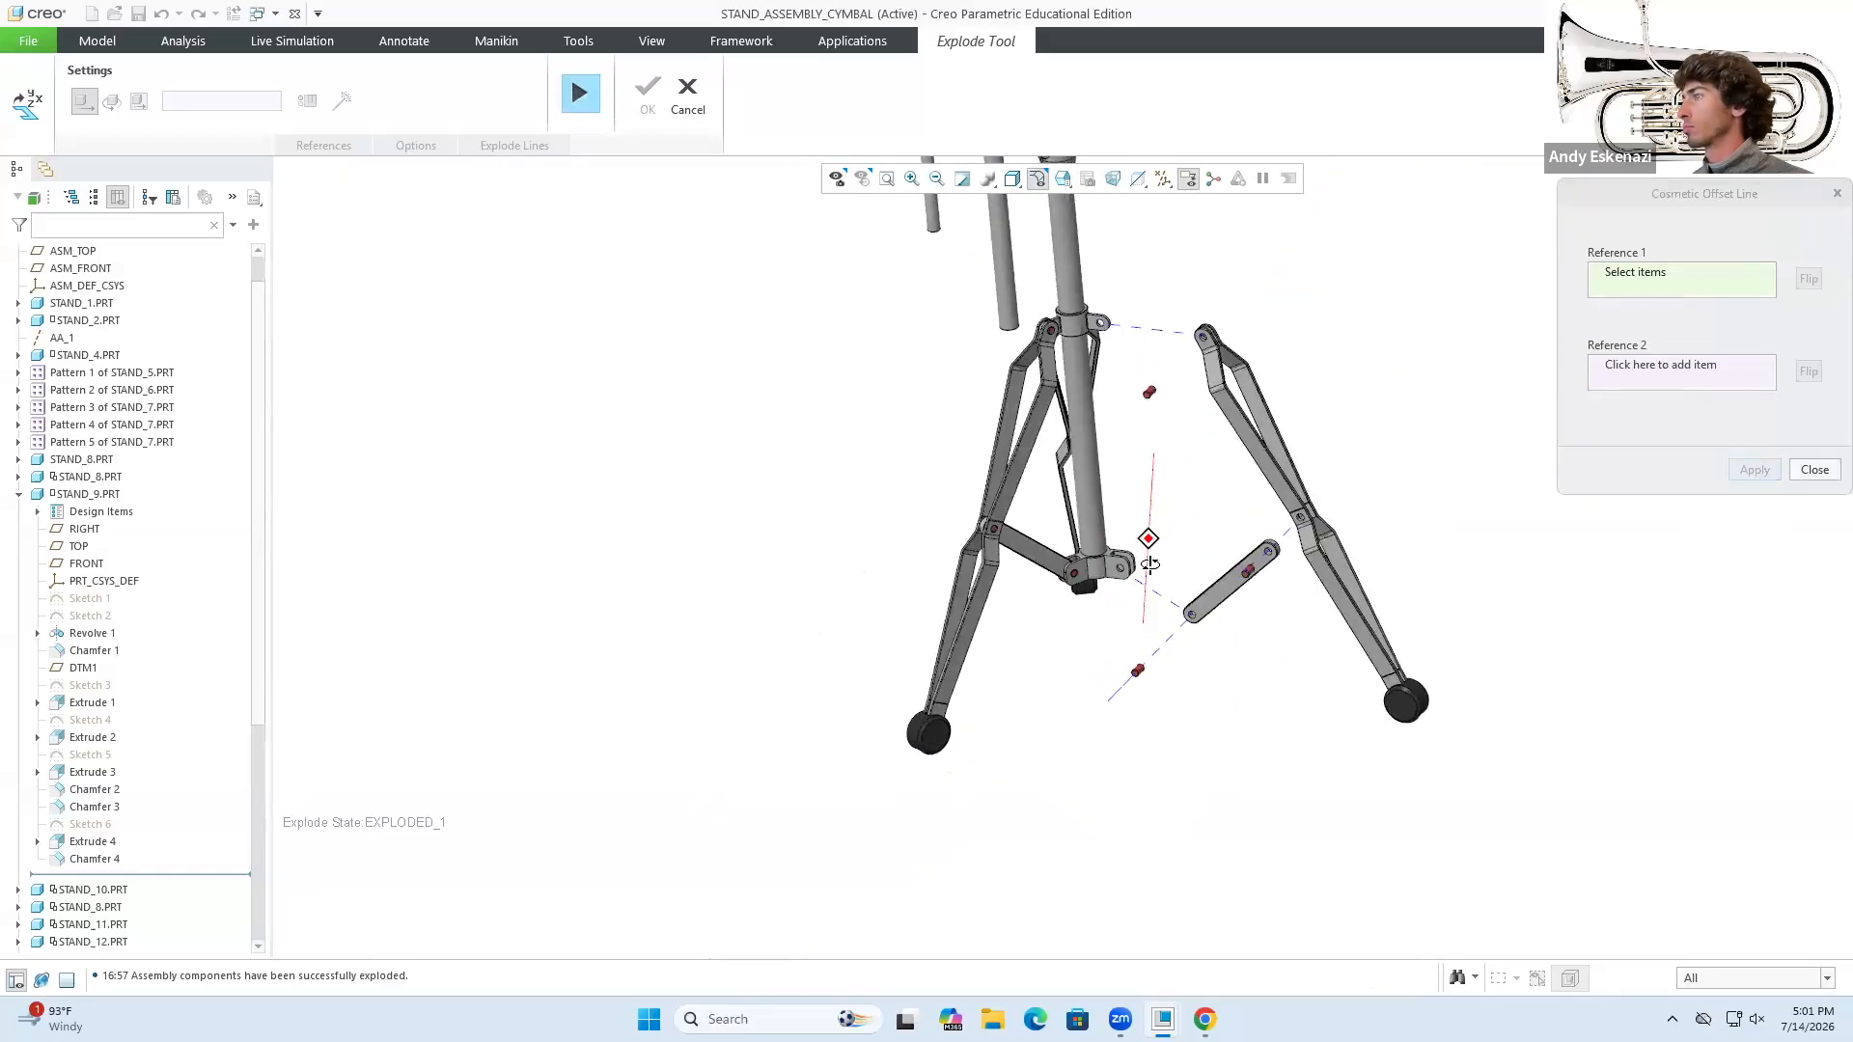
- Add an explode line between the detached leg's top hole and its loose pin, and finish creating lines
scroll(1149, 537, down, 5)
click(712, 697)
click(1196, 302)
click(1755, 470)
scroll(1000, 646, down, 2)
click(1814, 470)
- Shorten the lower pin's explode line so it ends at the pin, and accept the explode edits
click(1037, 619)
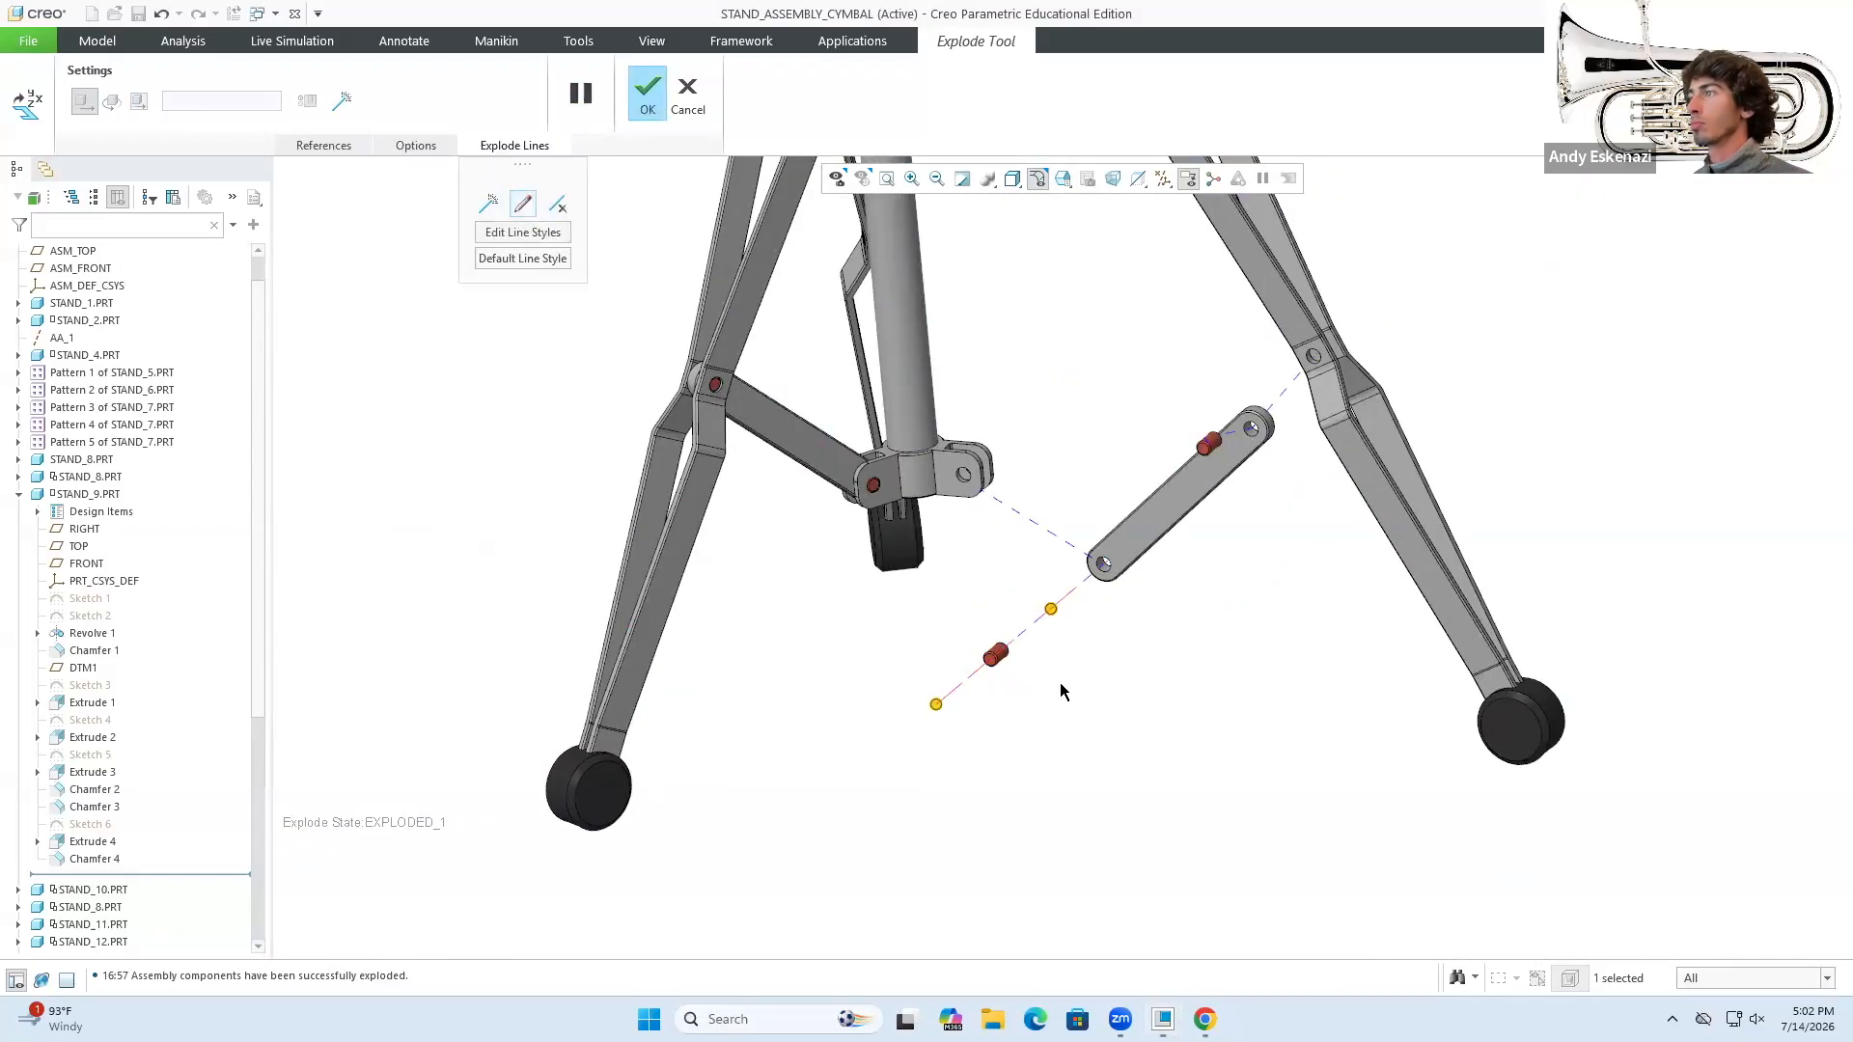
drag(936, 702, 995, 657)
click(647, 94)
click(1804, 570)
- Reorient the exploded stand to show it whole, and save and regenerate the assembly
scroll(1317, 473, up, 8)
middle_drag(1316, 473, 1351, 405)
shift+middle_drag(1534, 374, 1245, 423)
scroll(1248, 429, down, 5)
middle_drag(1052, 550, 981, 509)
click(138, 14)
click(1189, 644)
click(98, 40)
click(35, 77)
- Save the changes to the Exploded_1 explode state
click(953, 77)
right_click(1478, 306)
click(1515, 359)
click(1738, 430)
click(1804, 570)
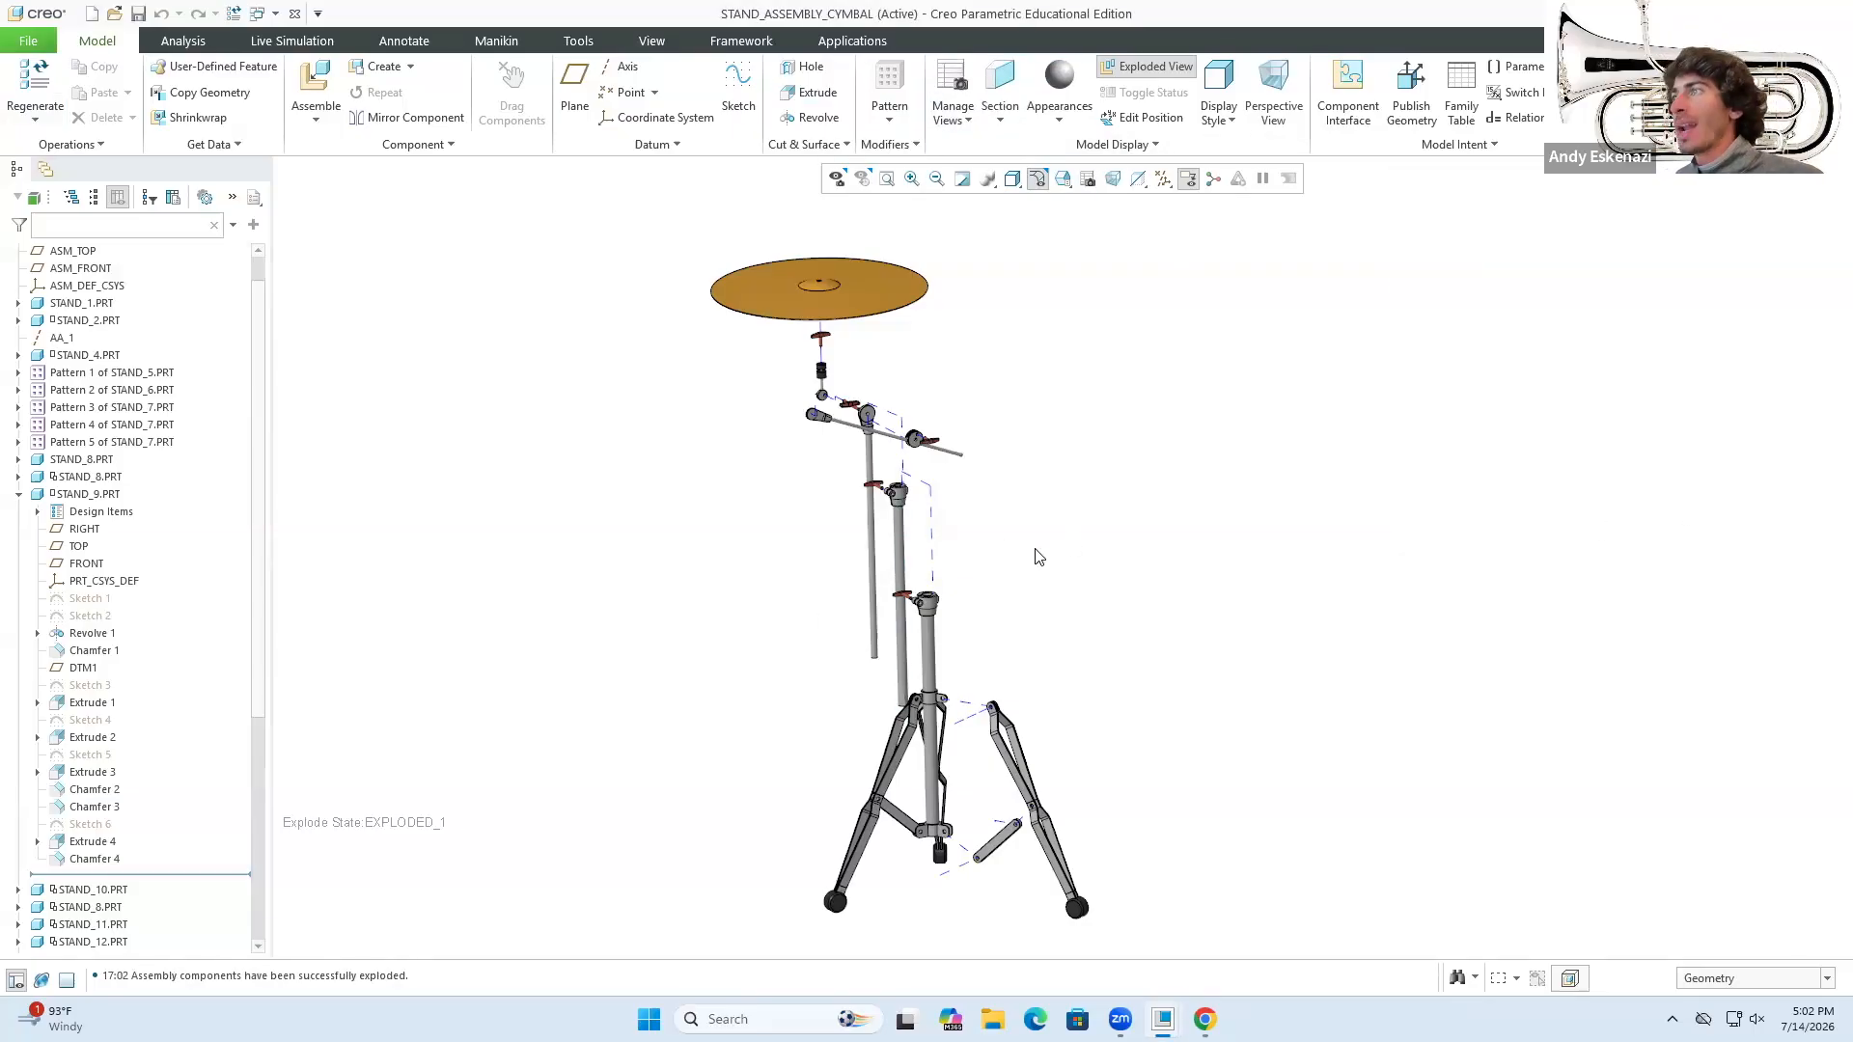
- Activate the saved Isometric_View_1 orientation of the assembly
click(953, 113)
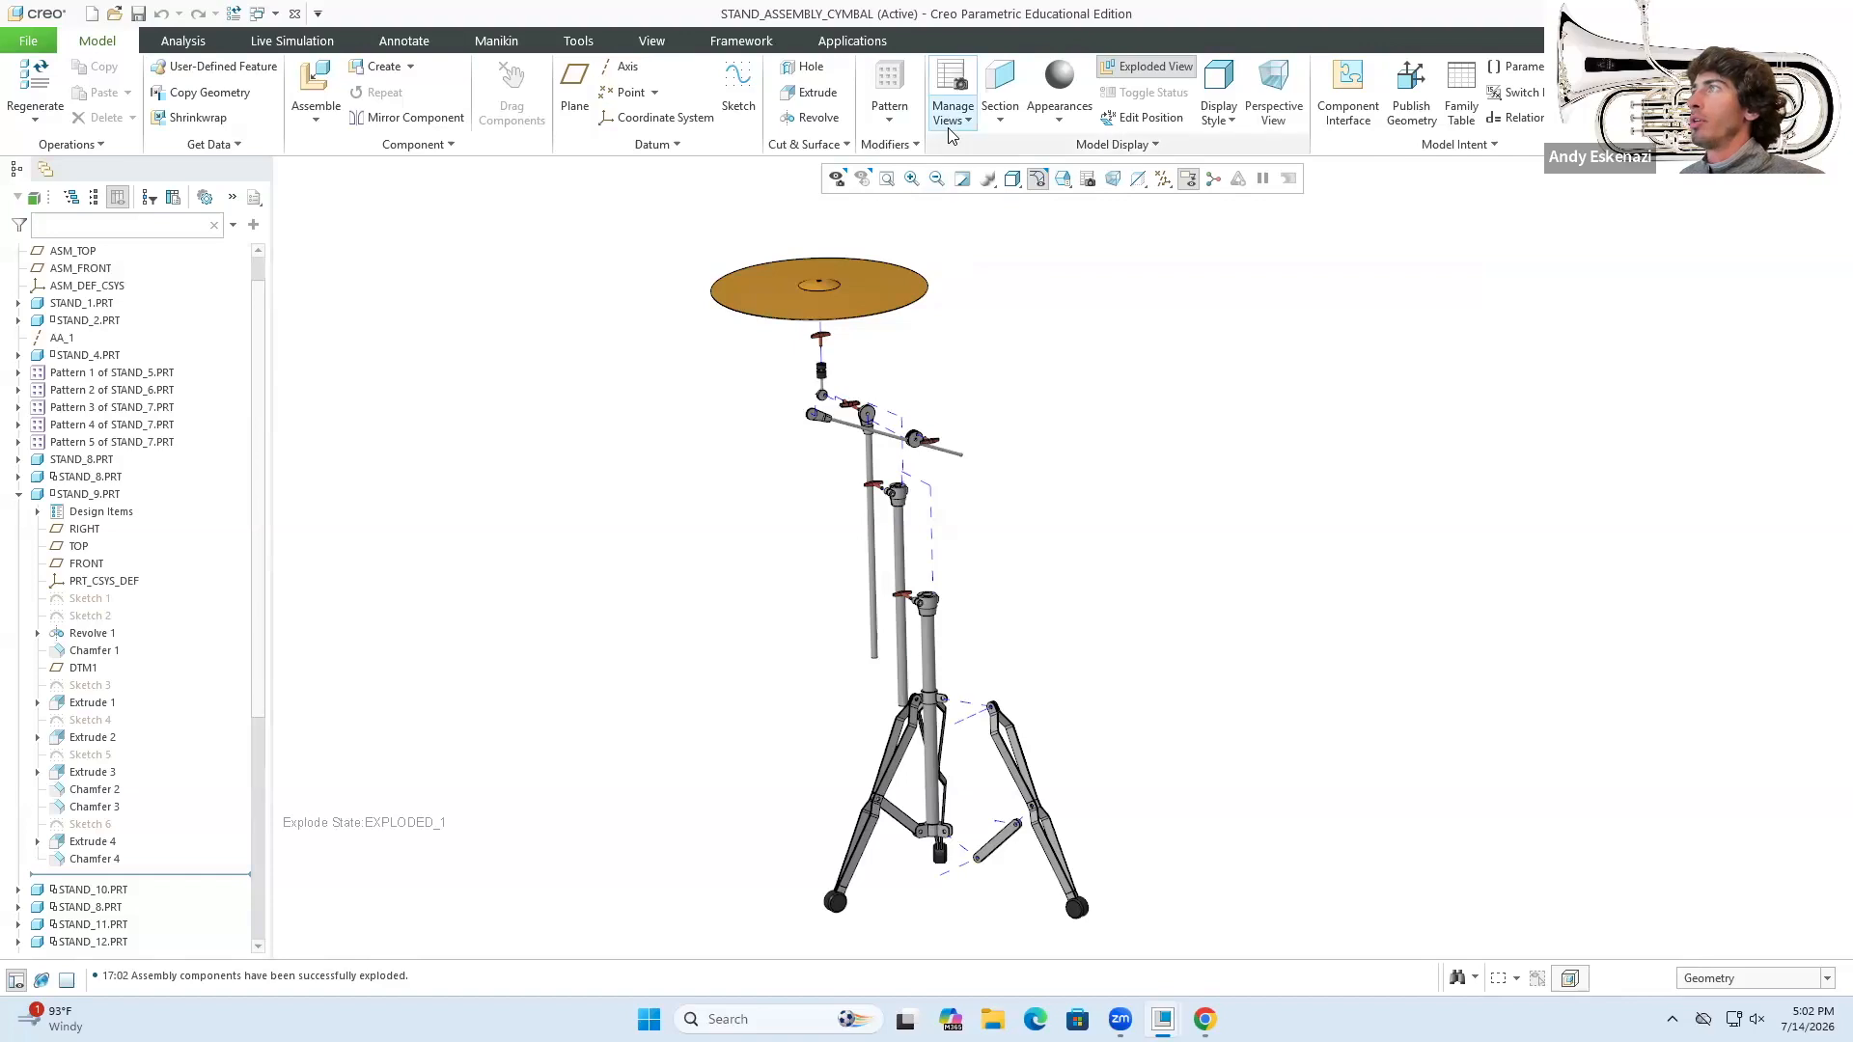
click(1000, 145)
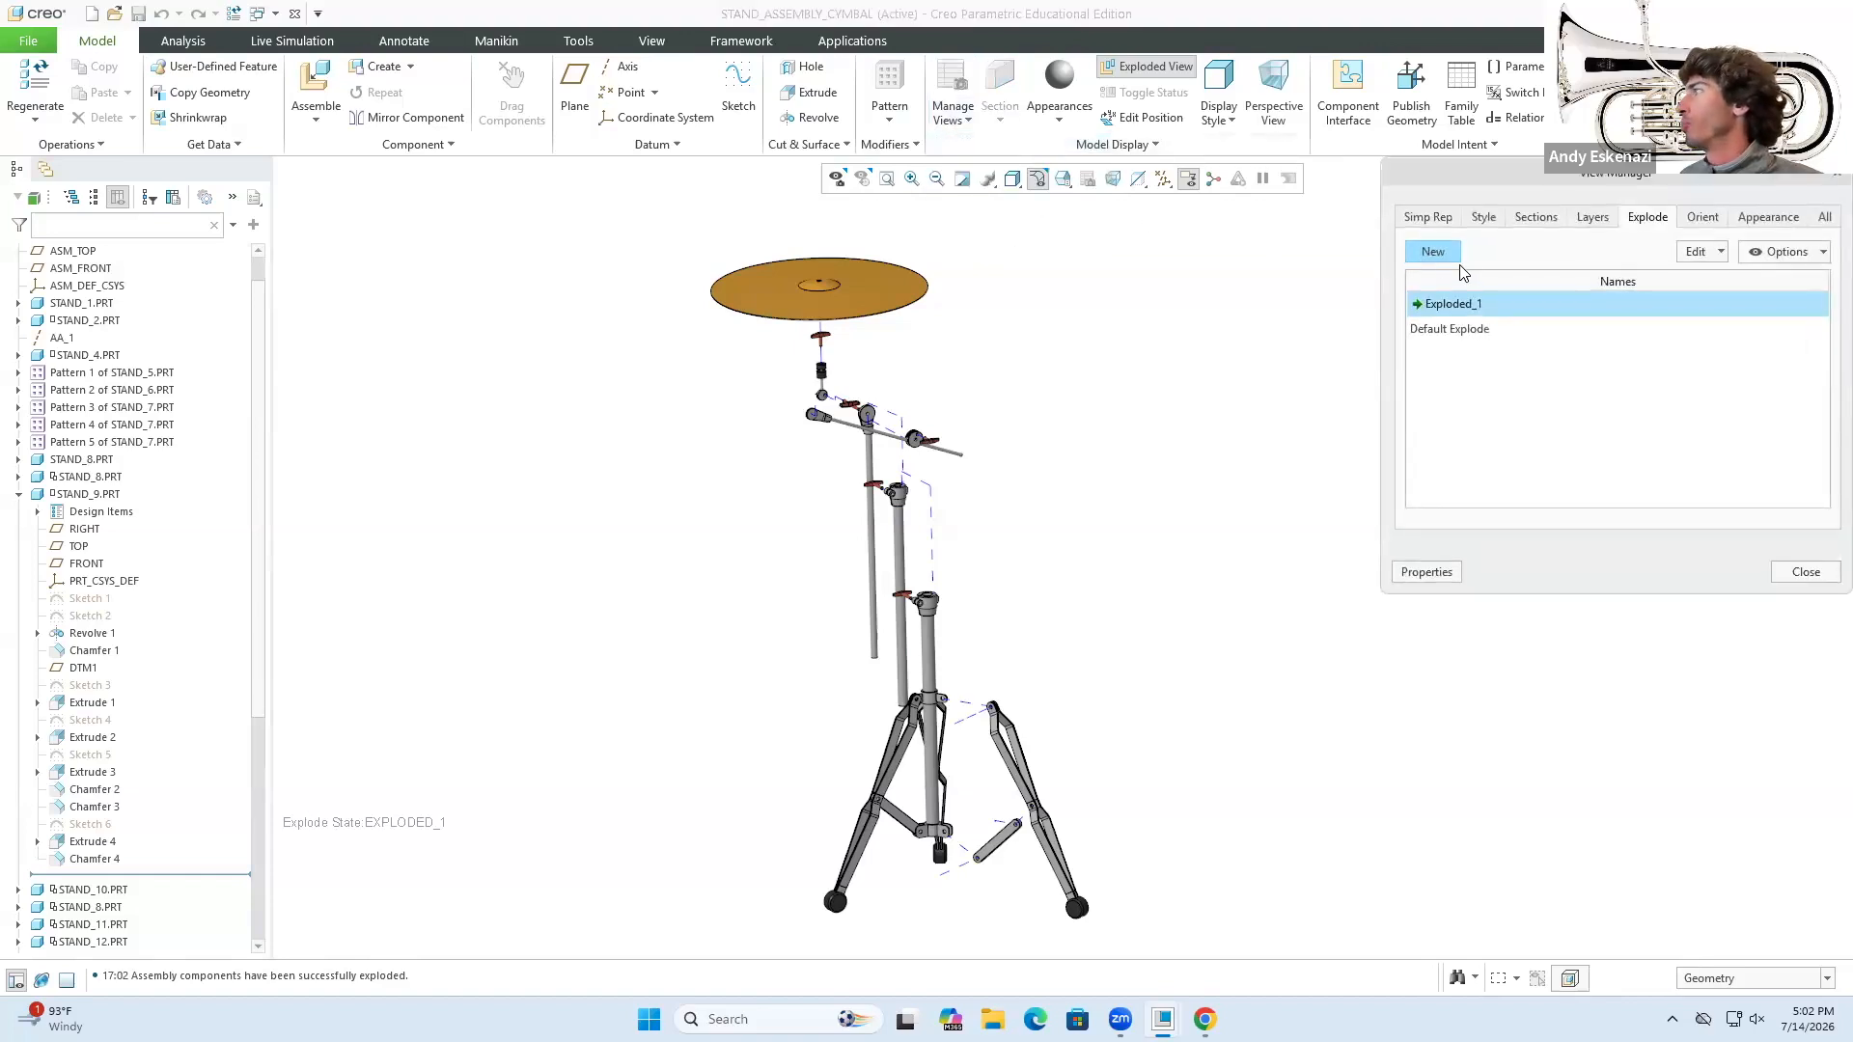
click(1700, 218)
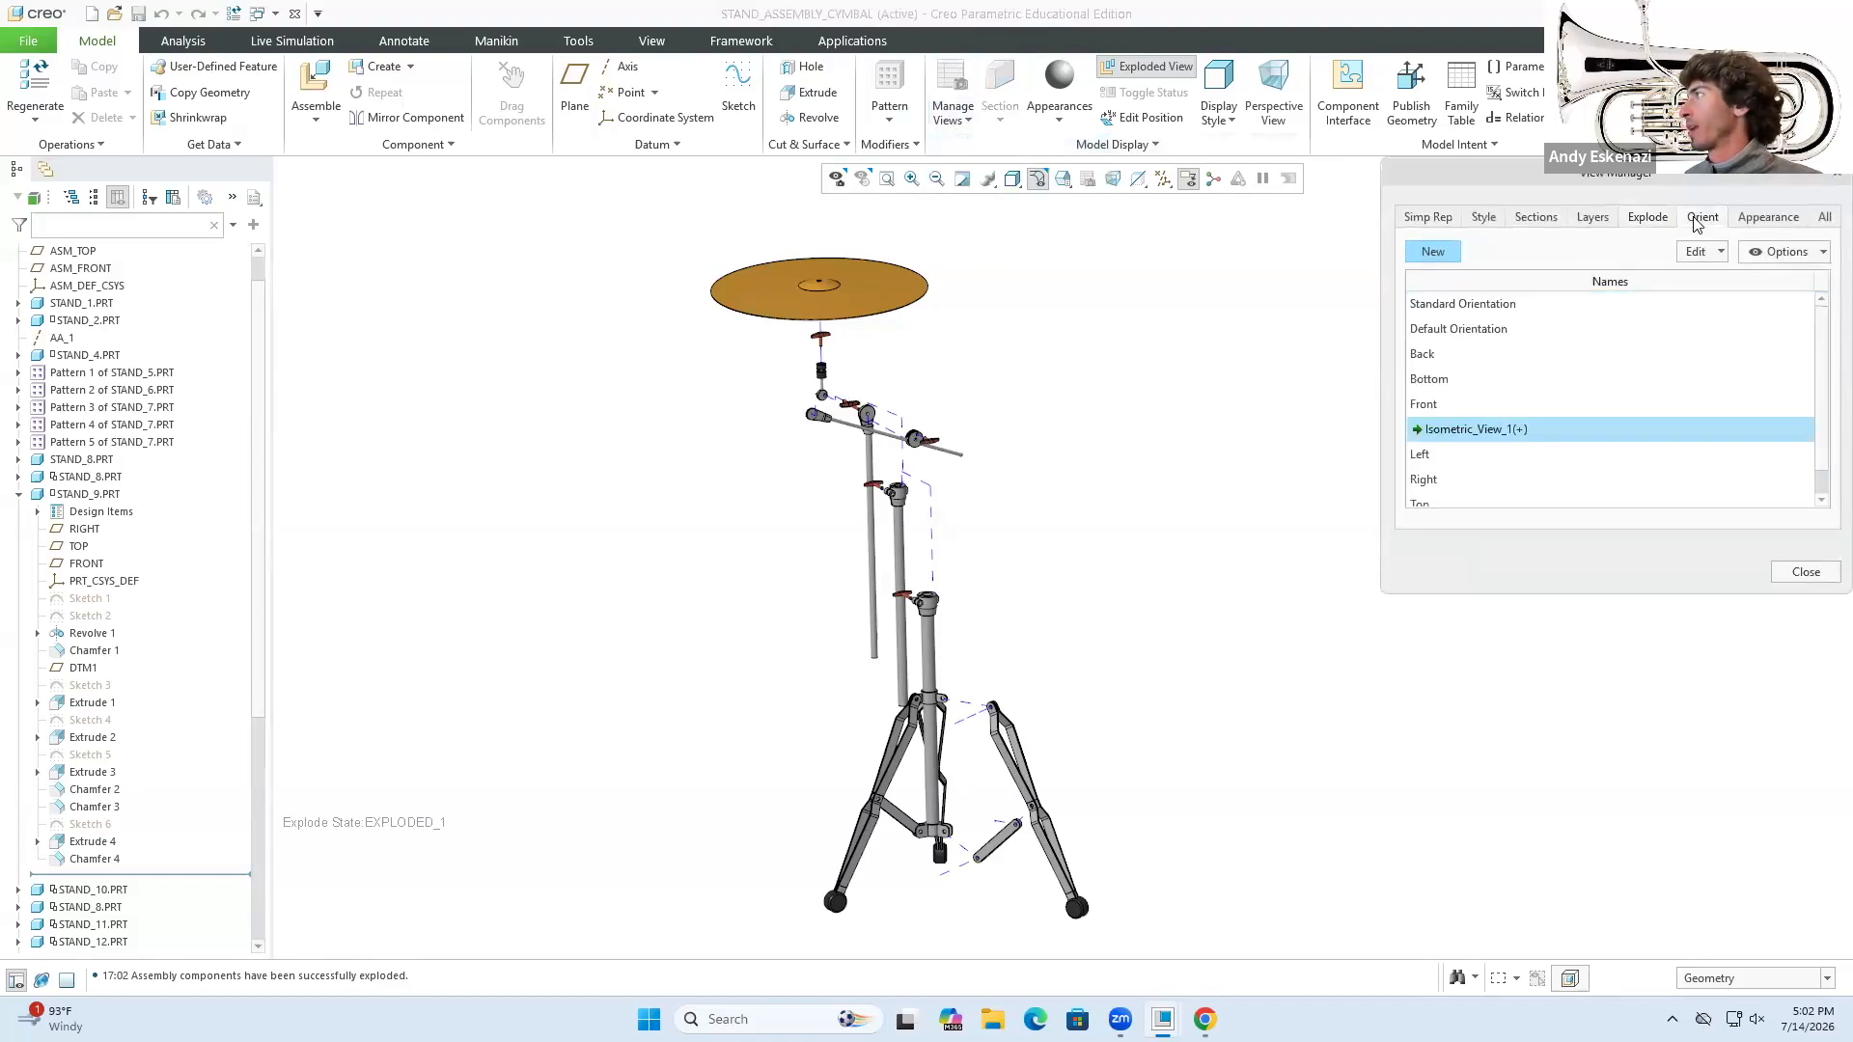
double_click(1484, 437)
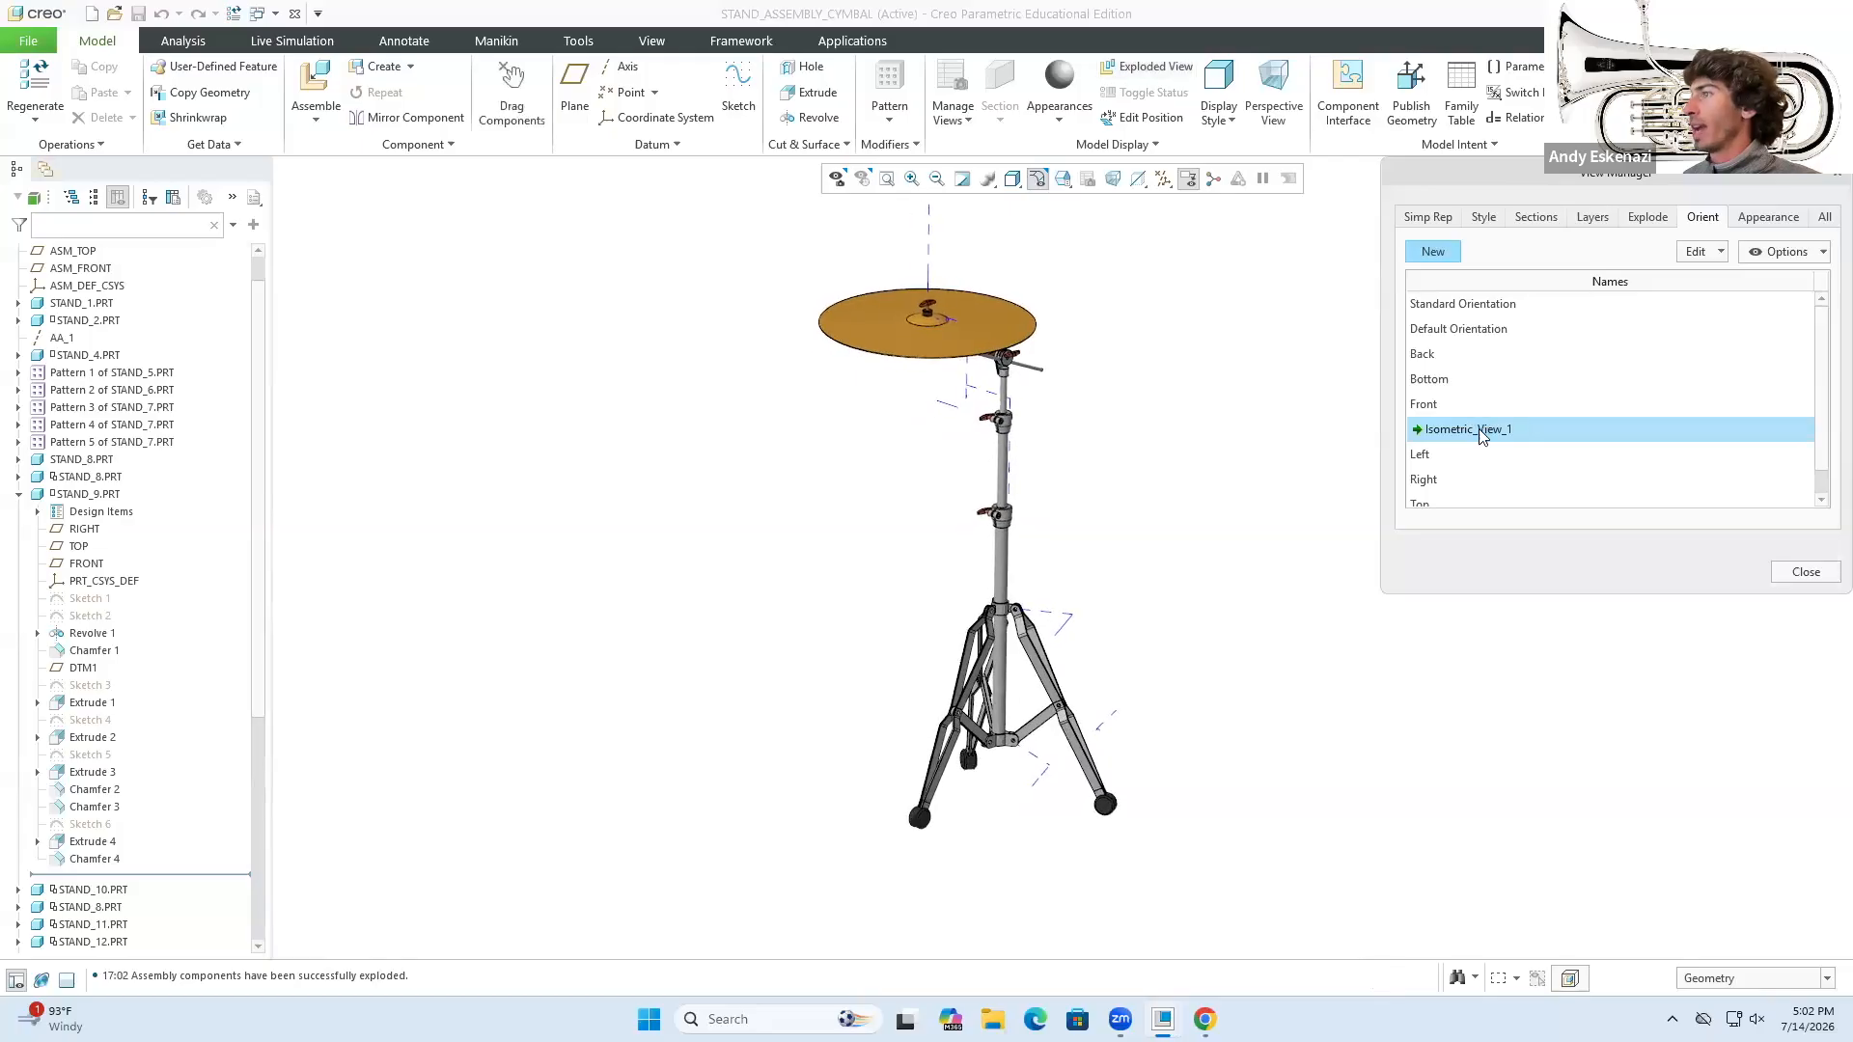
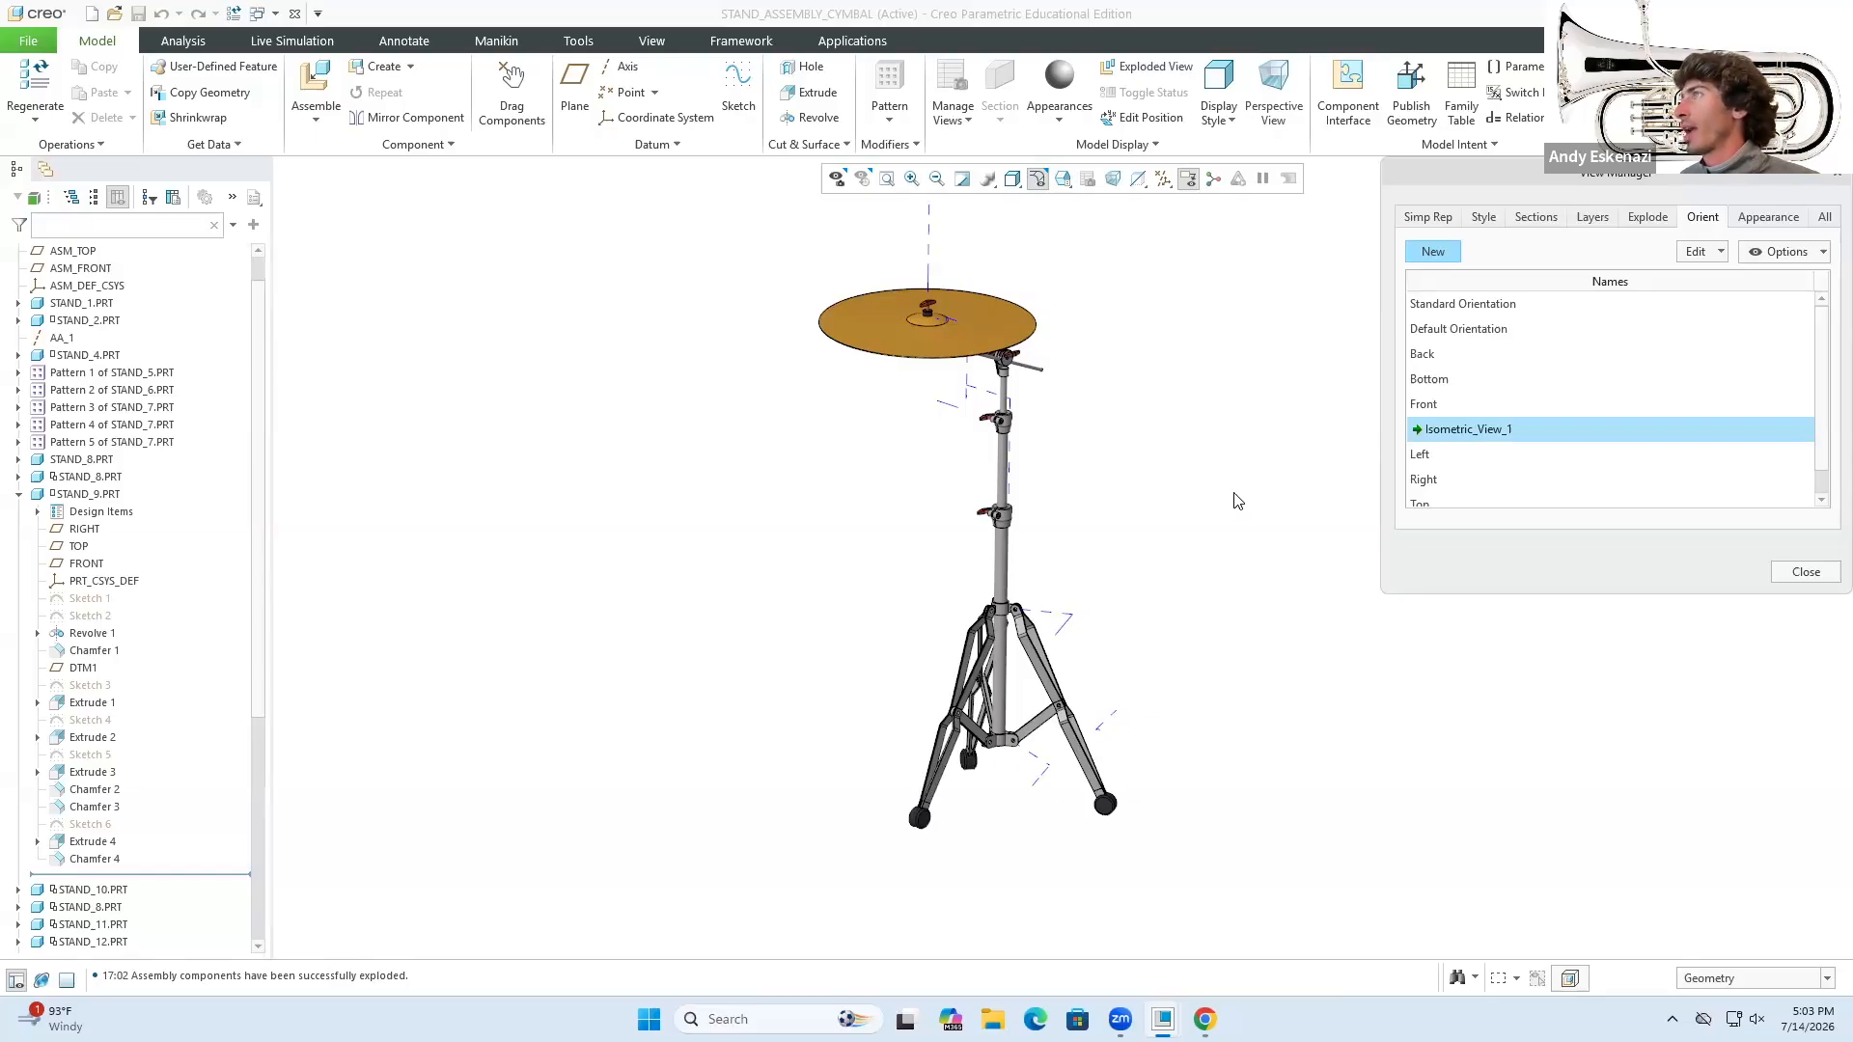
- Reactivate the Exploded_1 state of the assembly
click(1653, 218)
right_click(1459, 309)
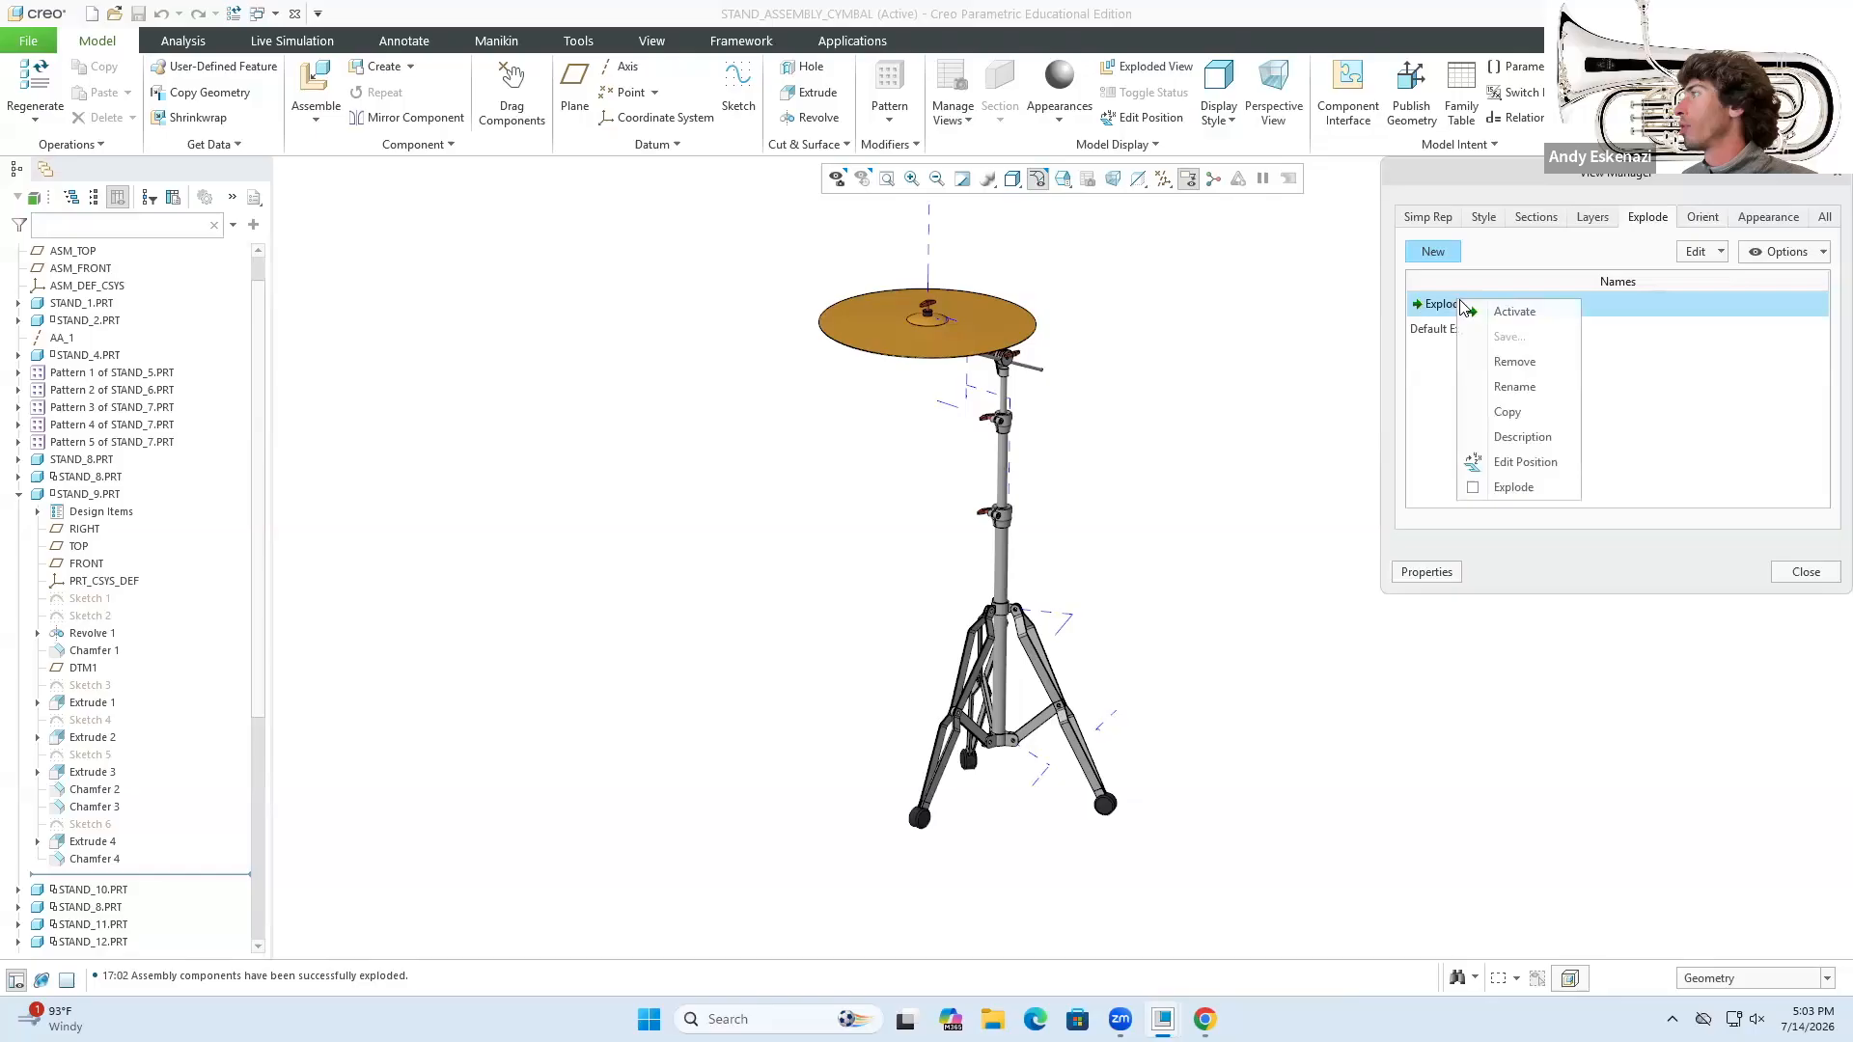
click(1512, 317)
middle_drag(1110, 496, 1088, 484)
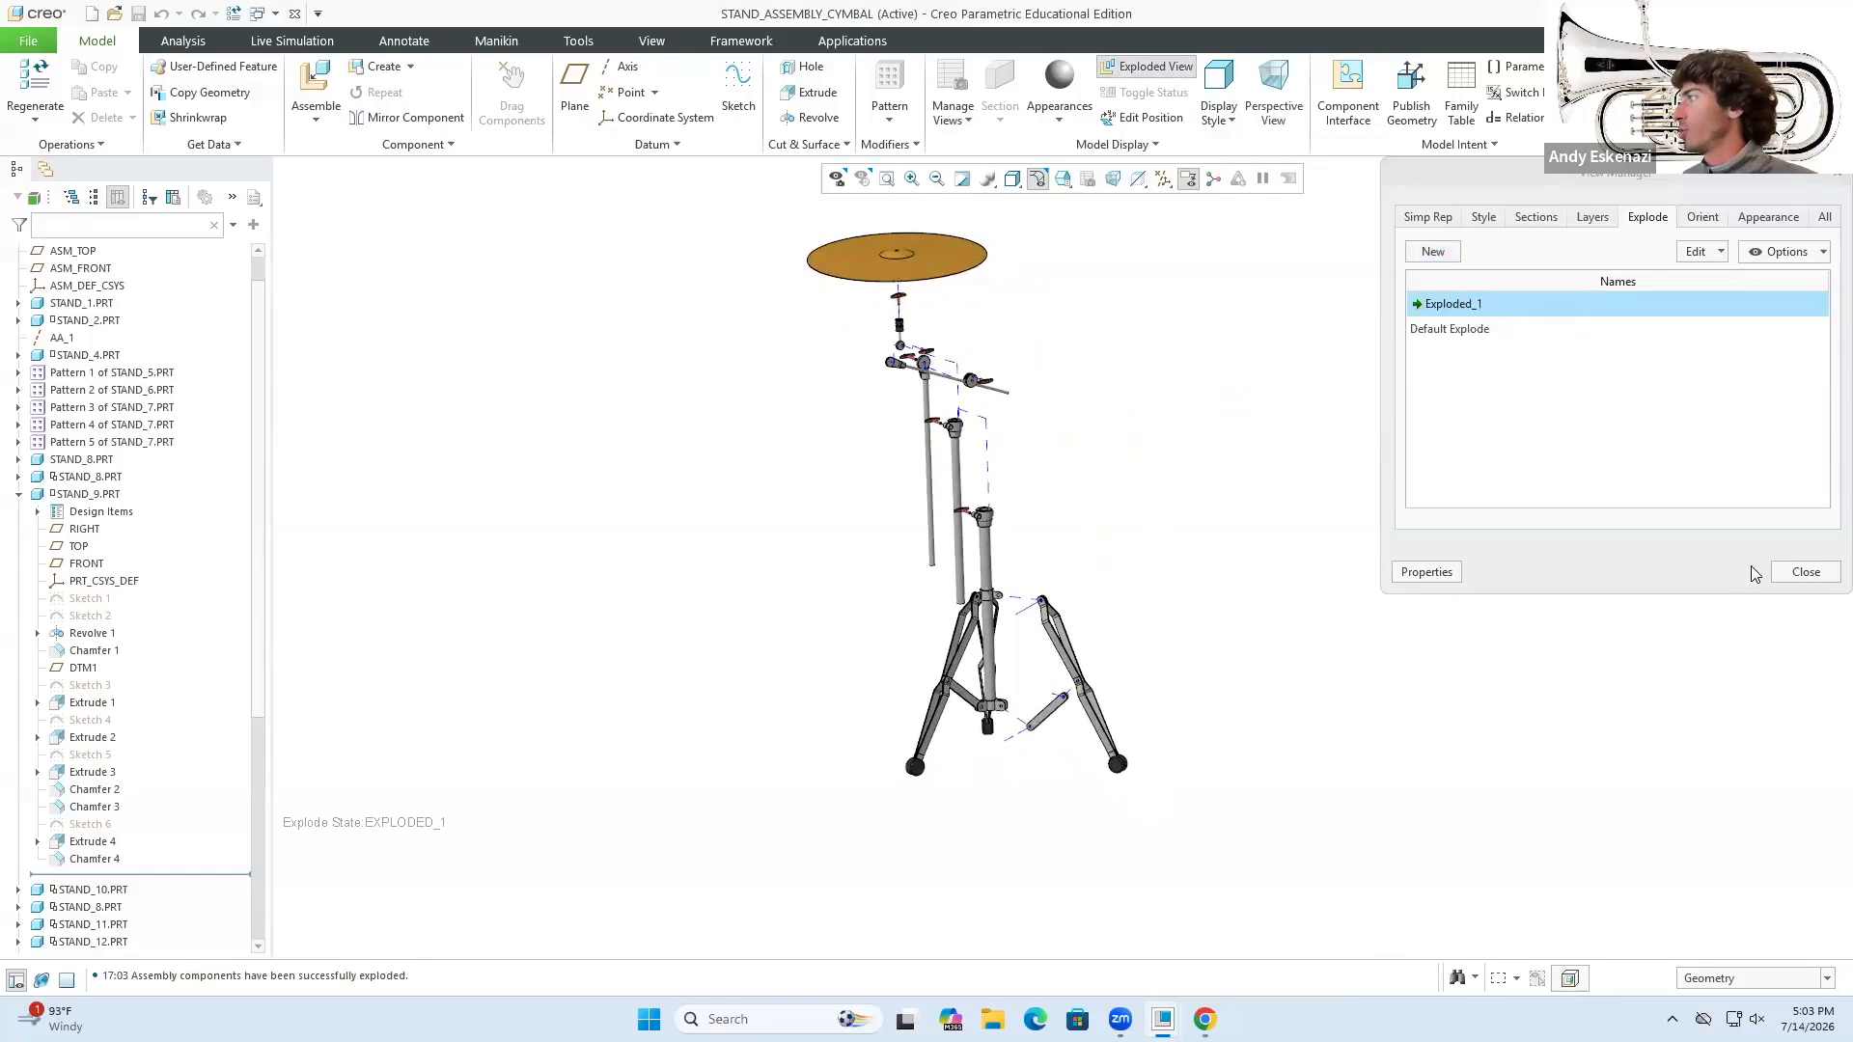
click(1806, 571)
- Rotate the exploded stand slightly and store the orientation as a new view named Isometric_View_2
middle_drag(1071, 546, 1068, 545)
scroll(1025, 613, up, 1)
scroll(1040, 340, down, 1)
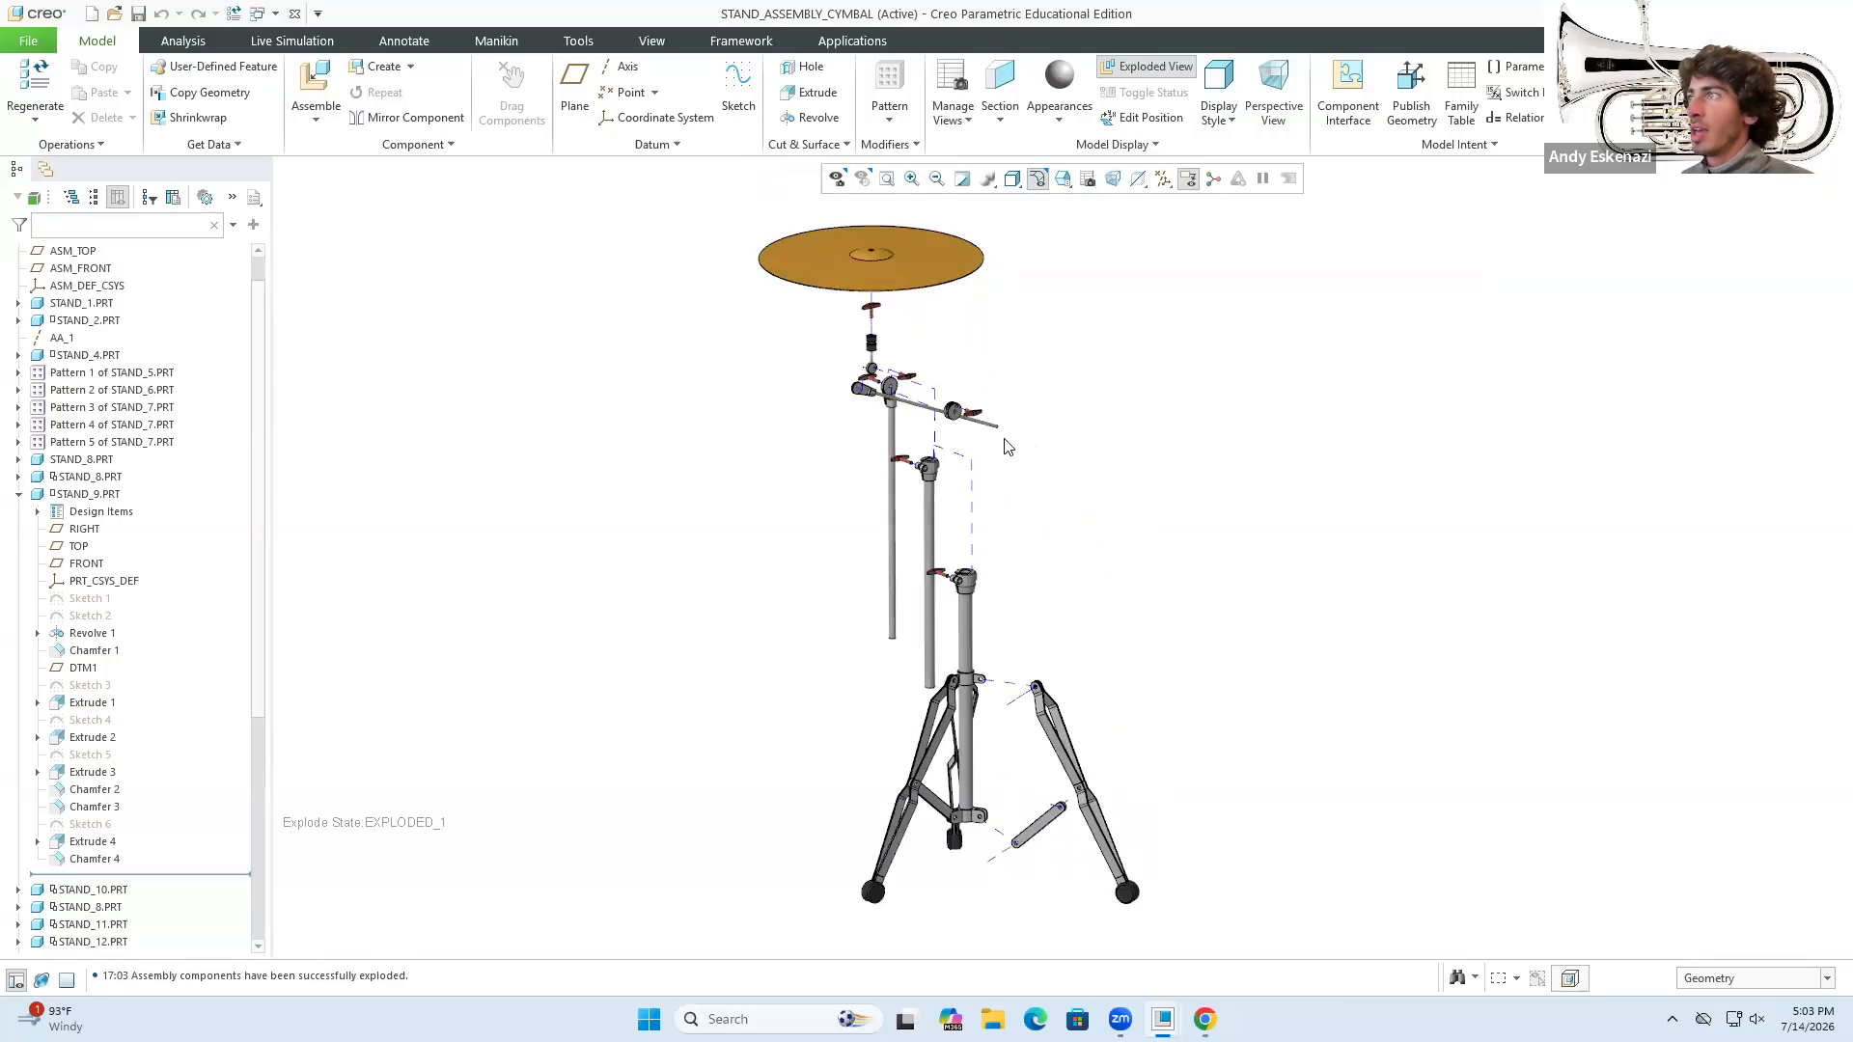
scroll(1005, 443, down, 1)
scroll(917, 414, up, 1)
middle_drag(942, 502, 942, 509)
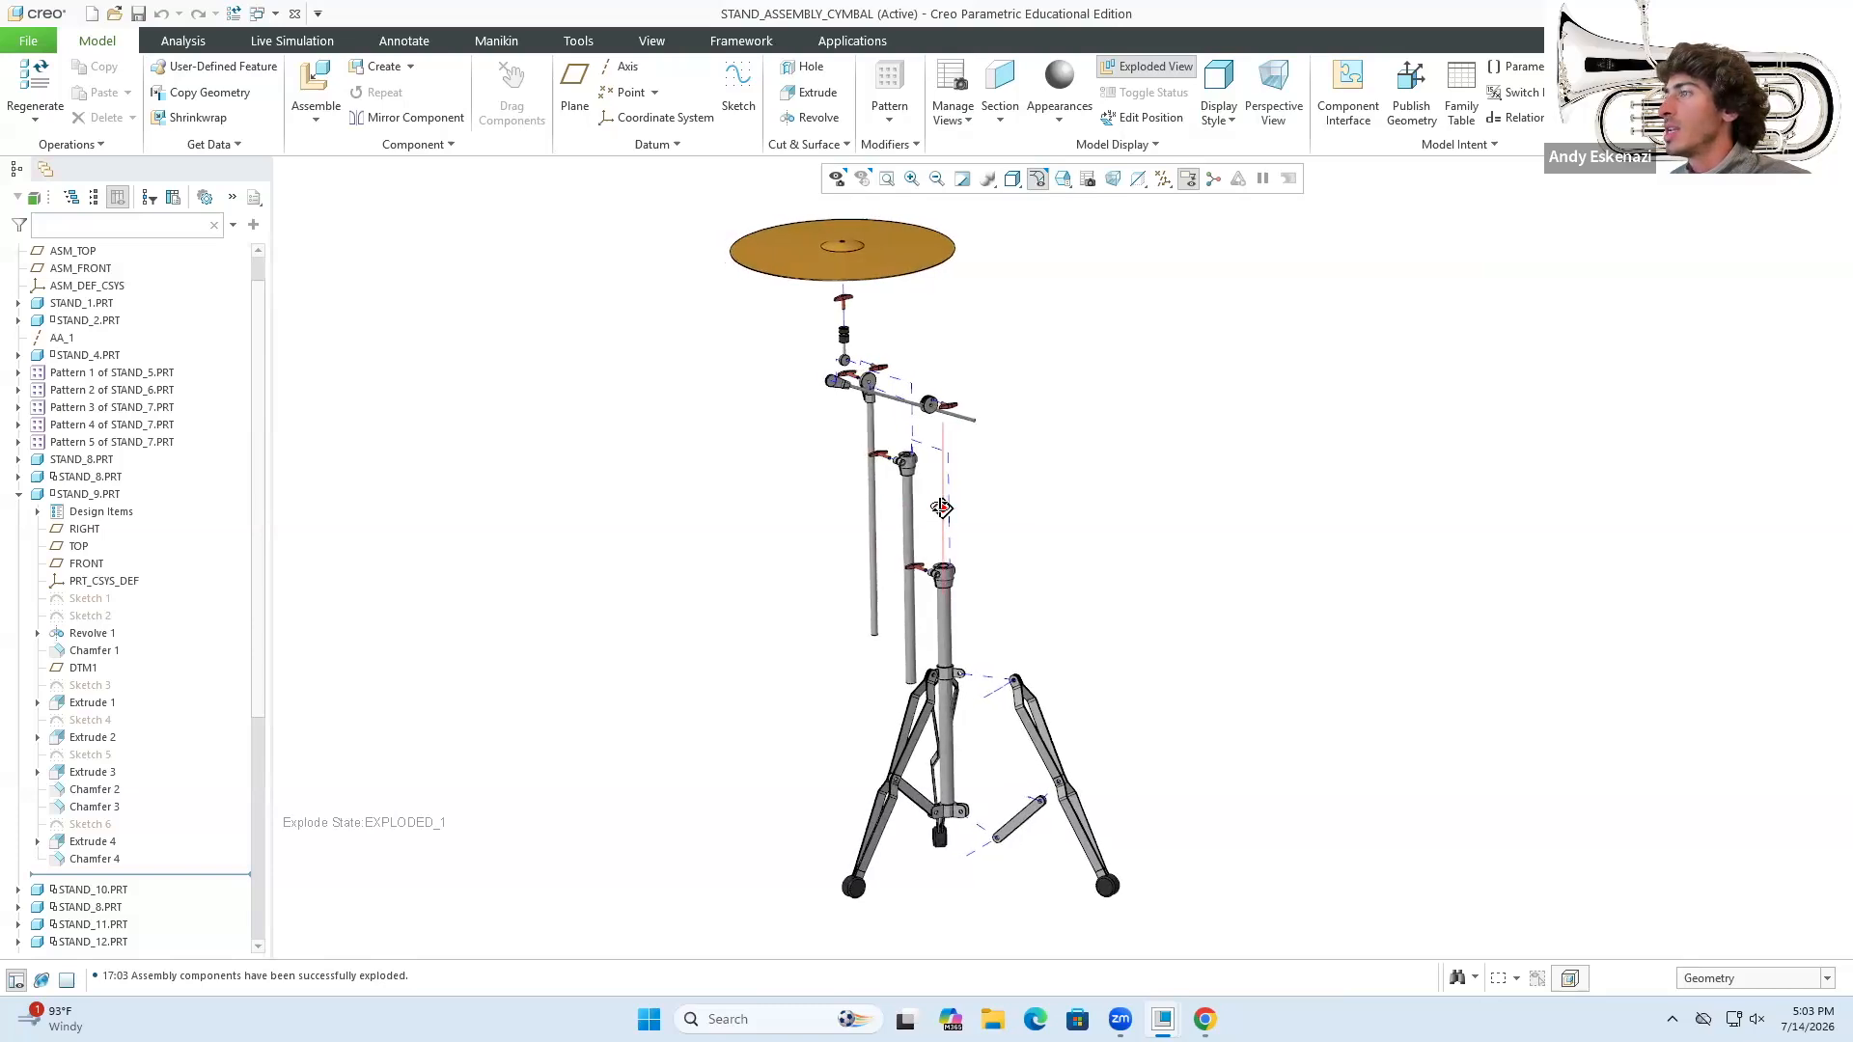
click(952, 108)
click(994, 145)
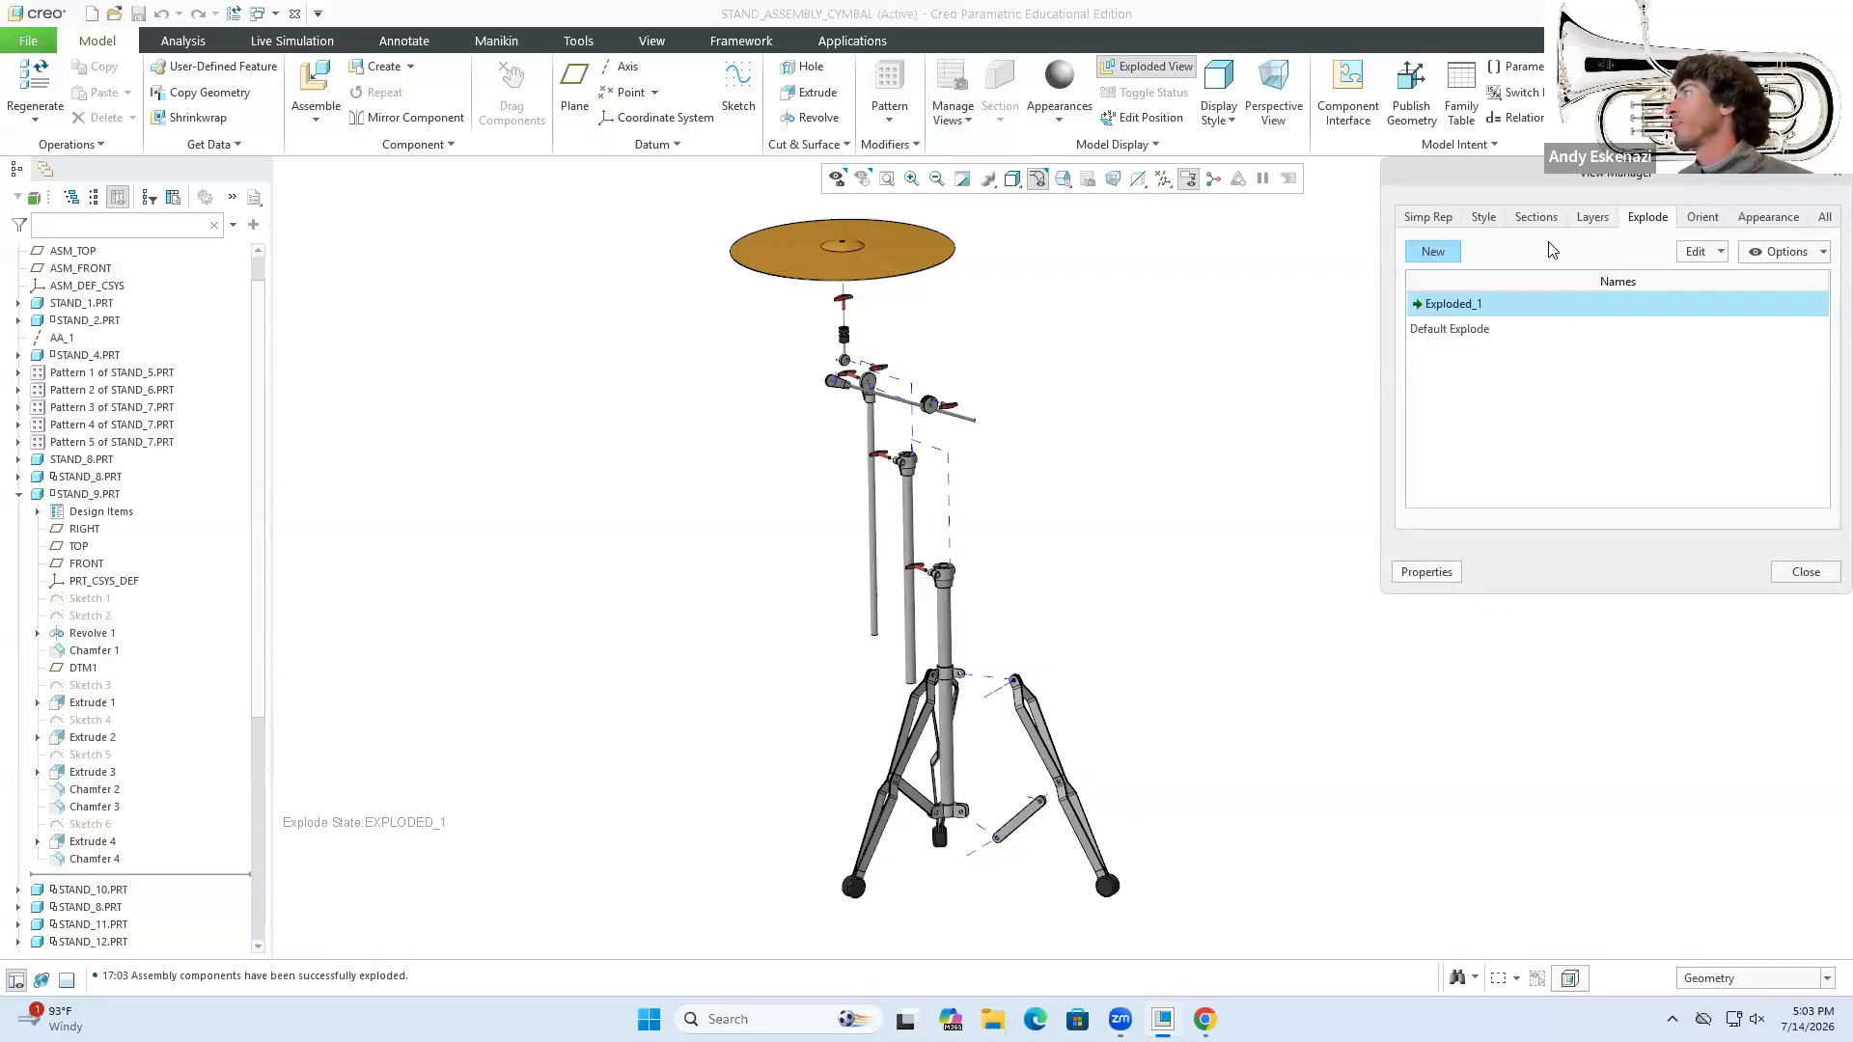
click(1705, 220)
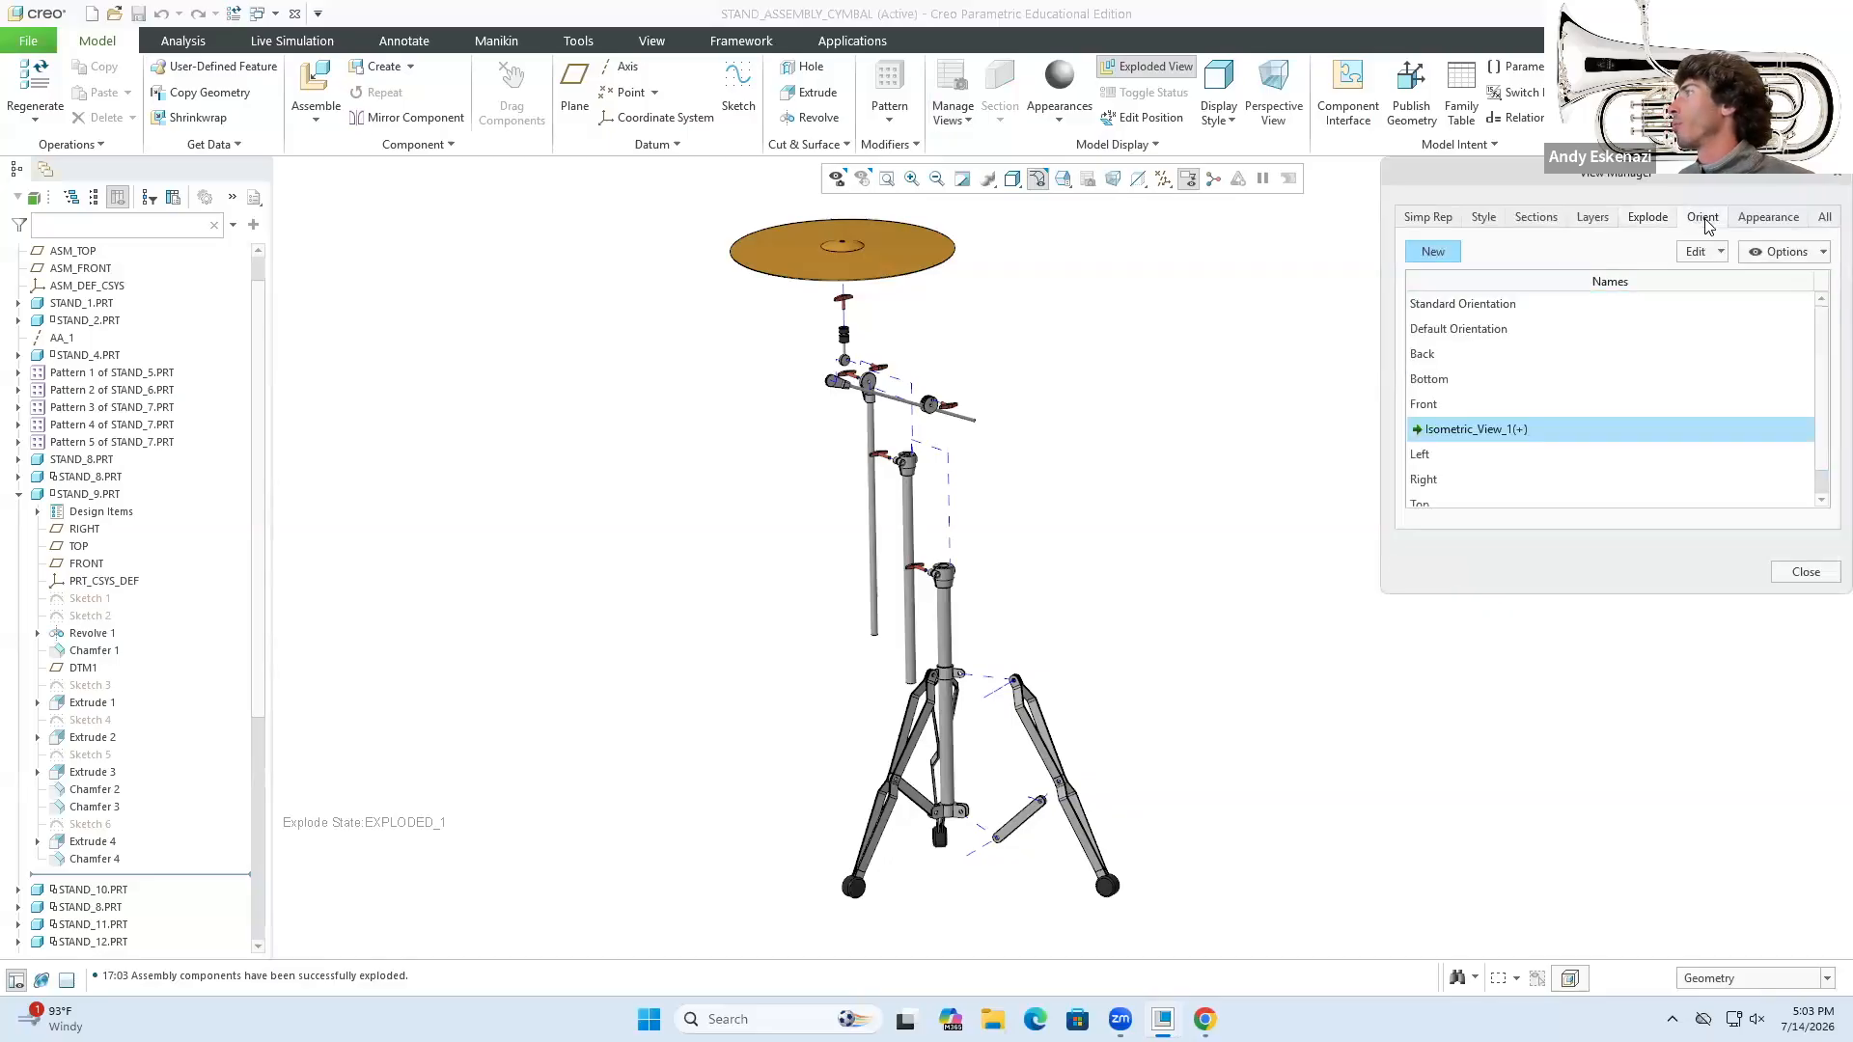
click(1433, 258)
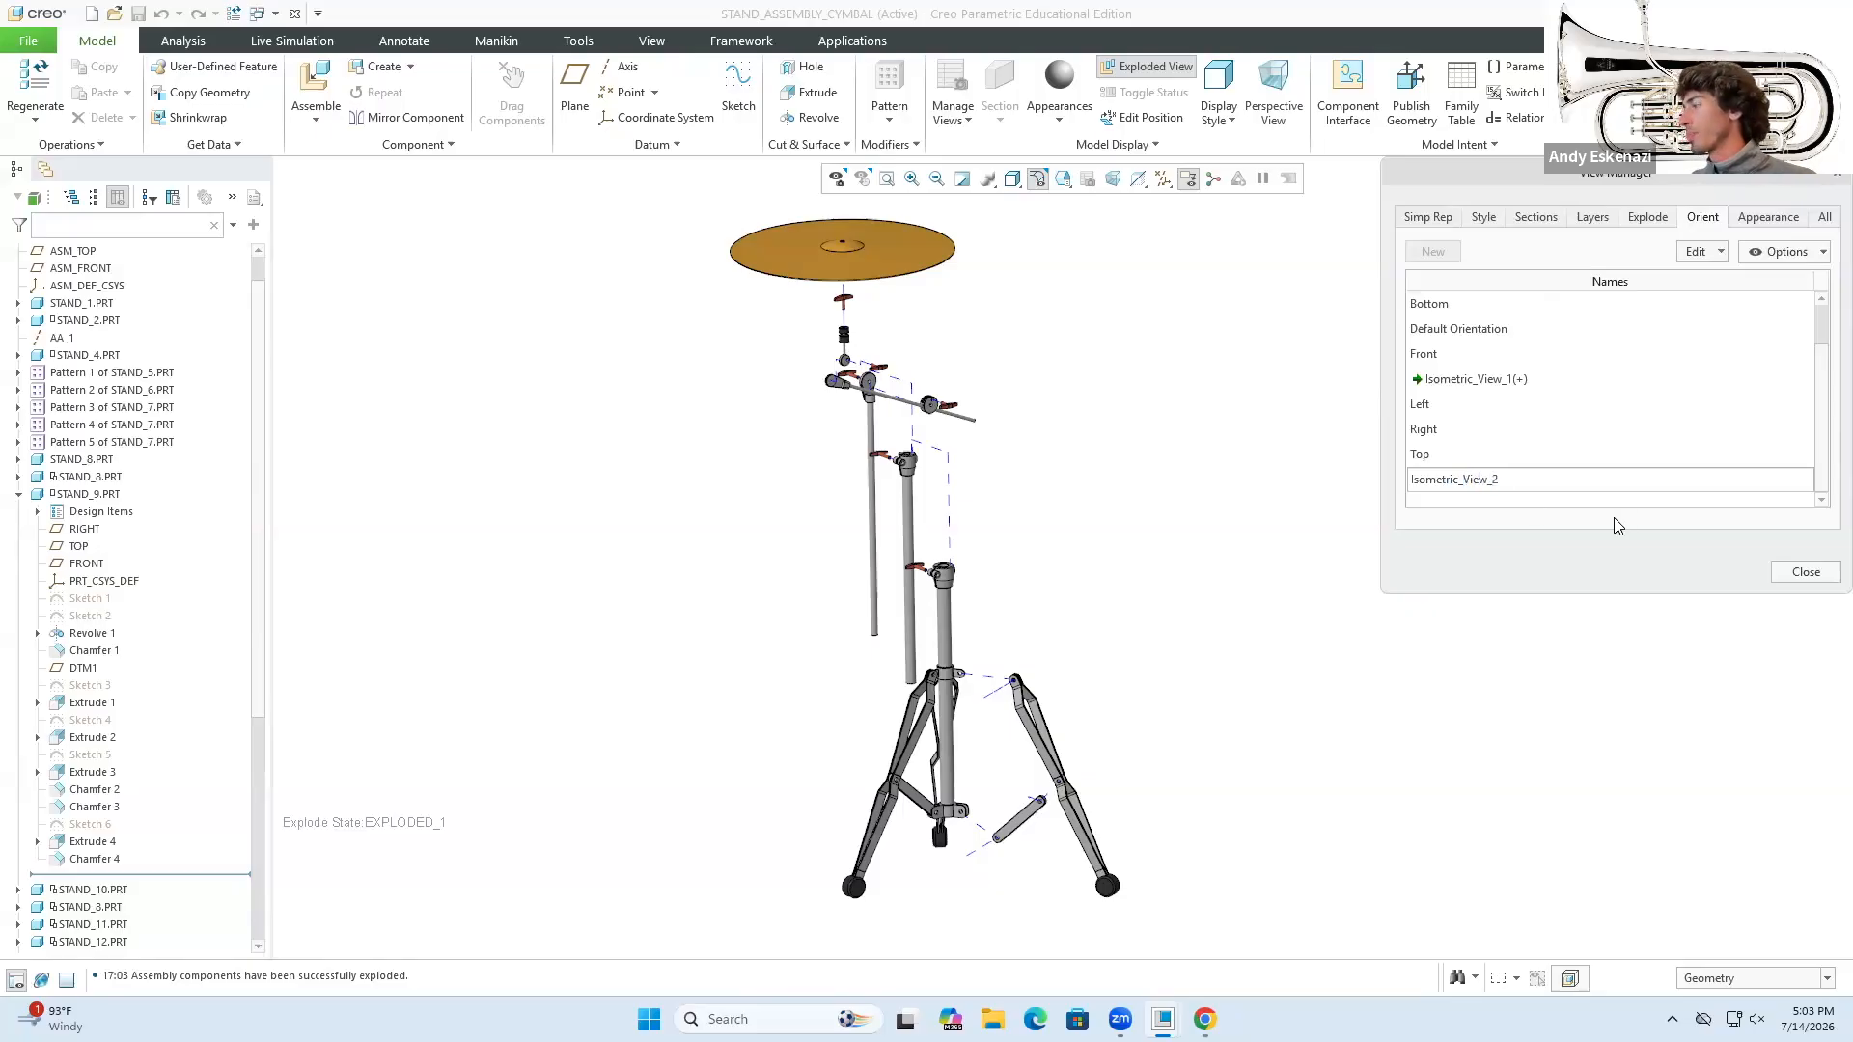
key(Return)
click(1805, 571)
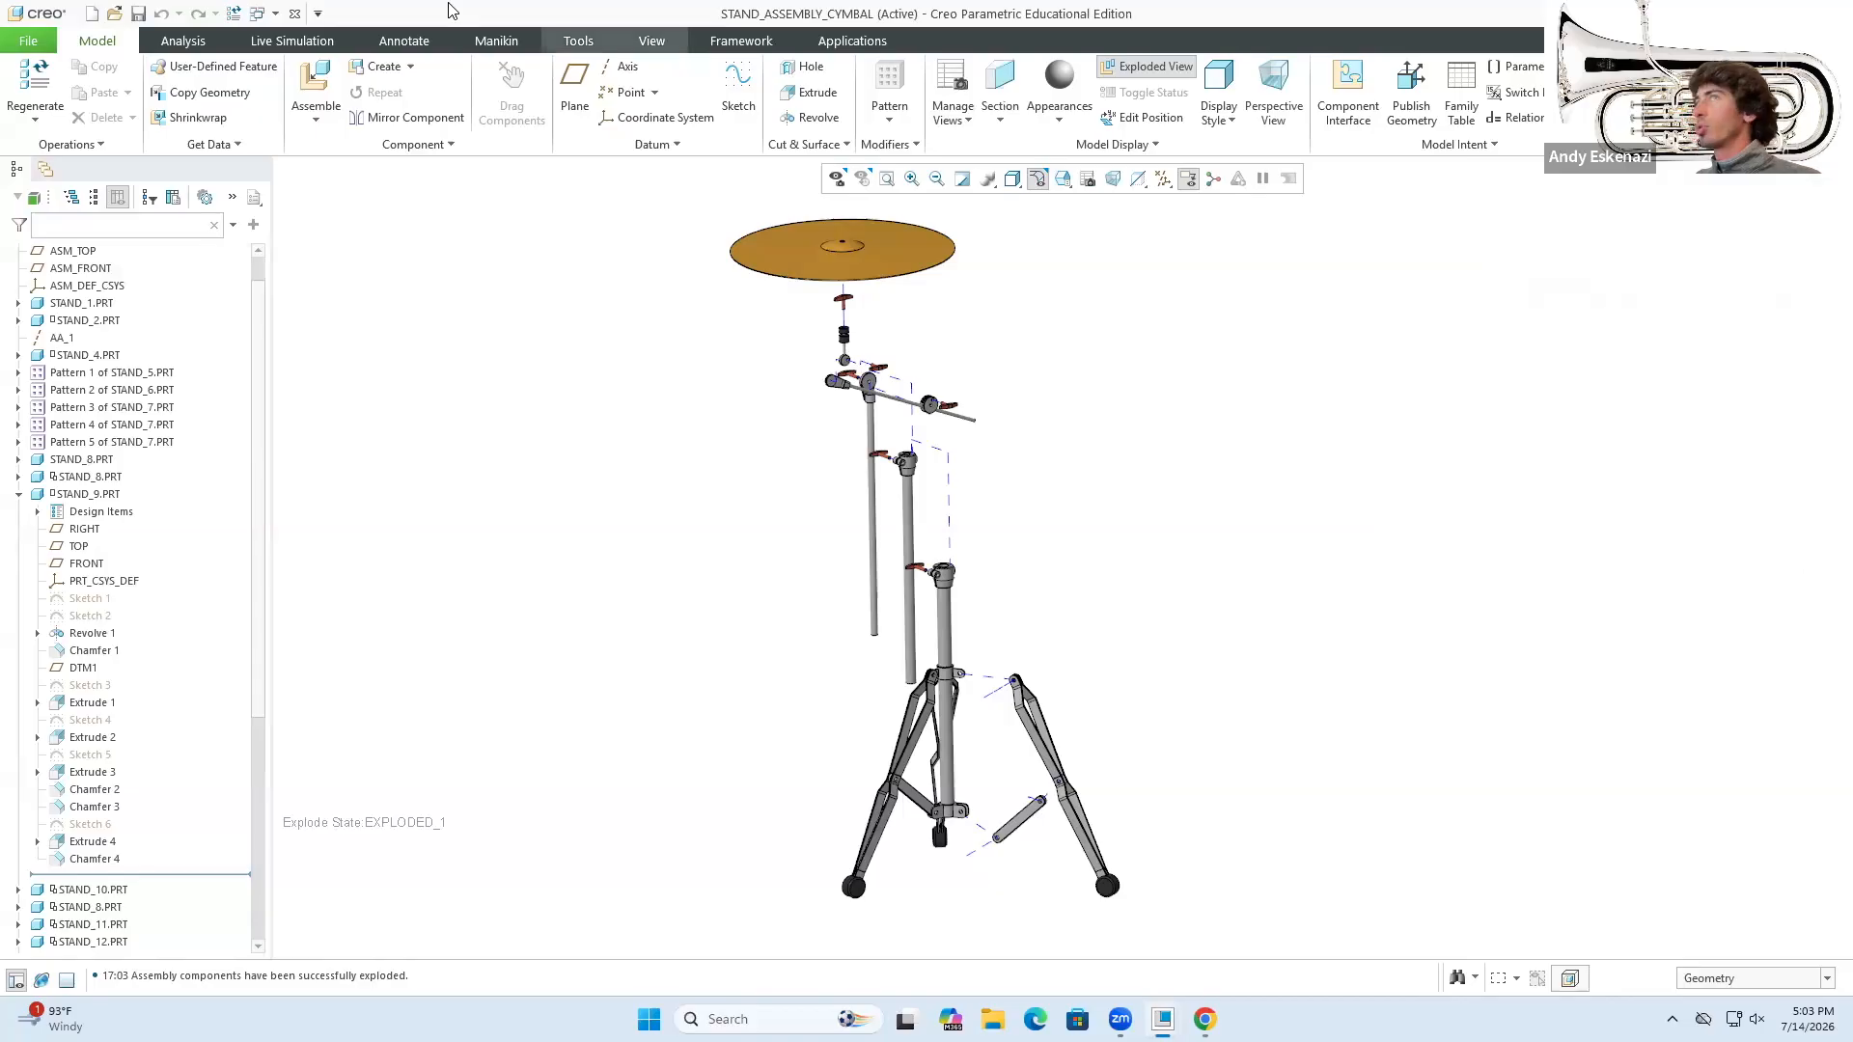
- Save the assembly and switch to the cymbal stand assembly drawing
click(138, 14)
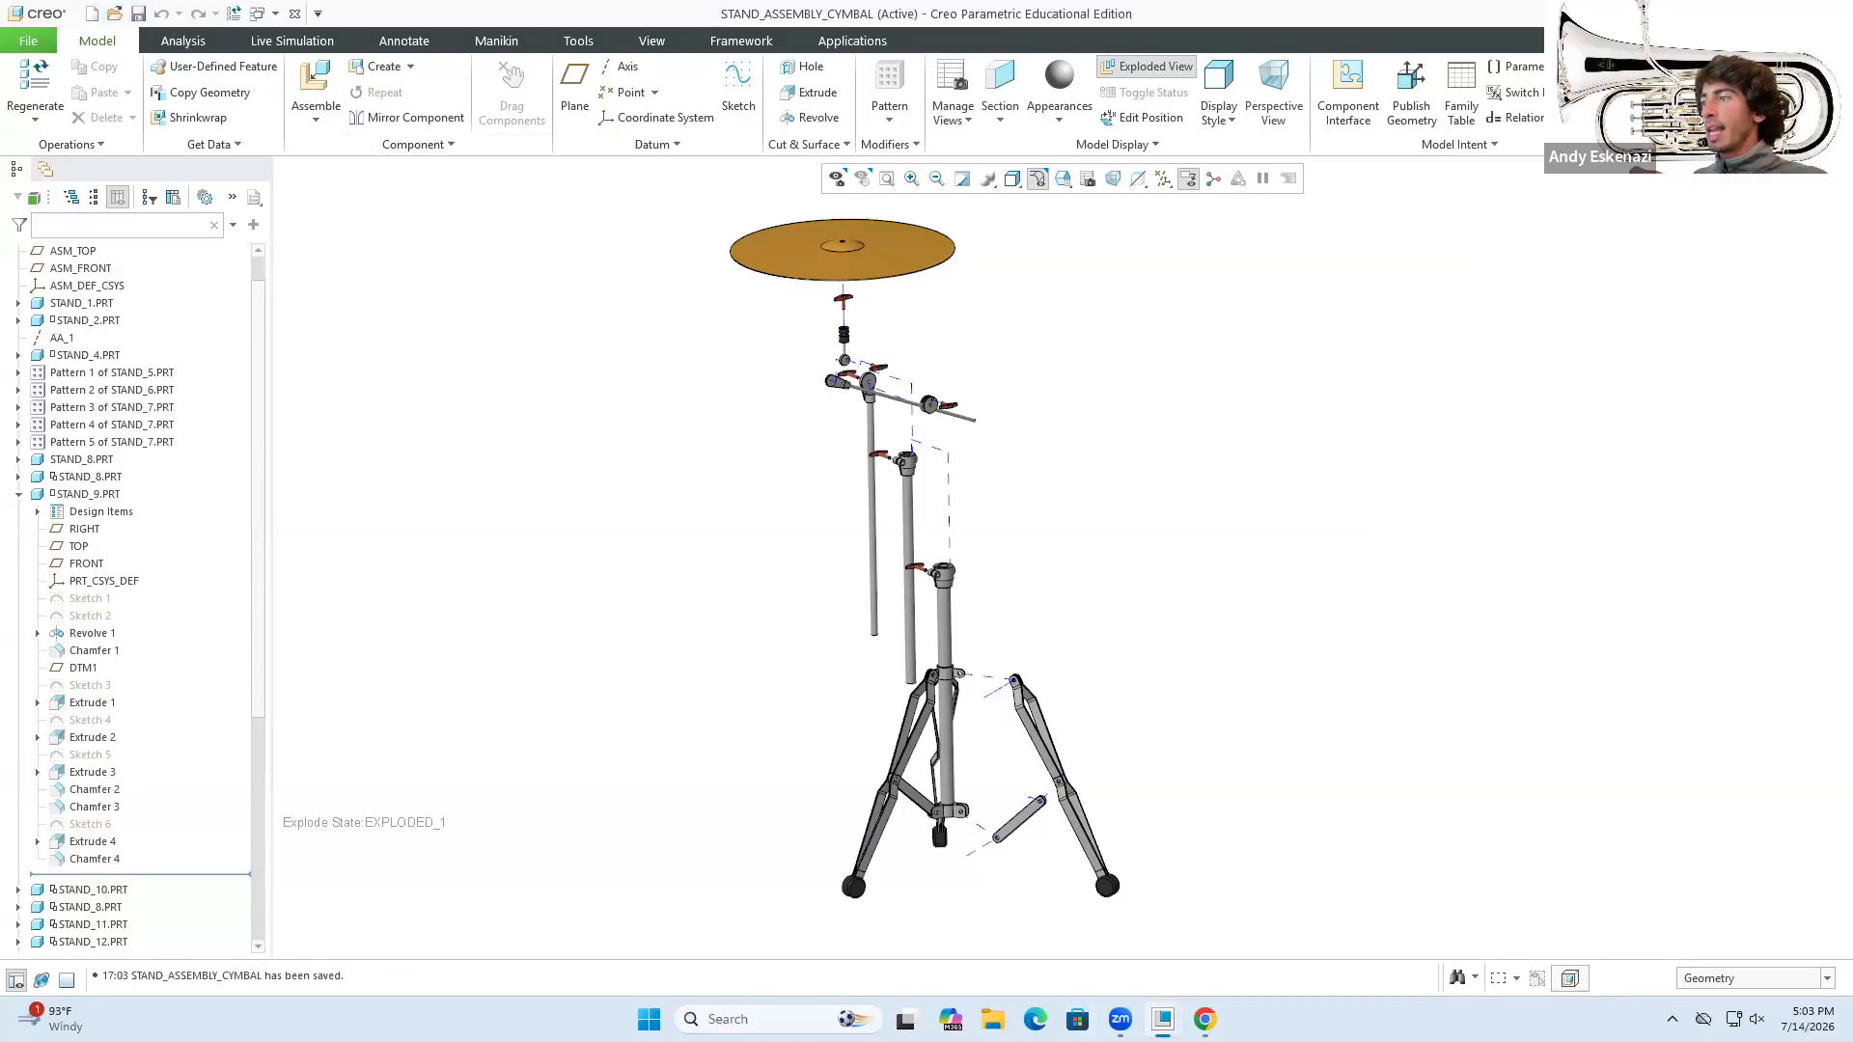
mouse_move(1162, 1019)
click(1457, 934)
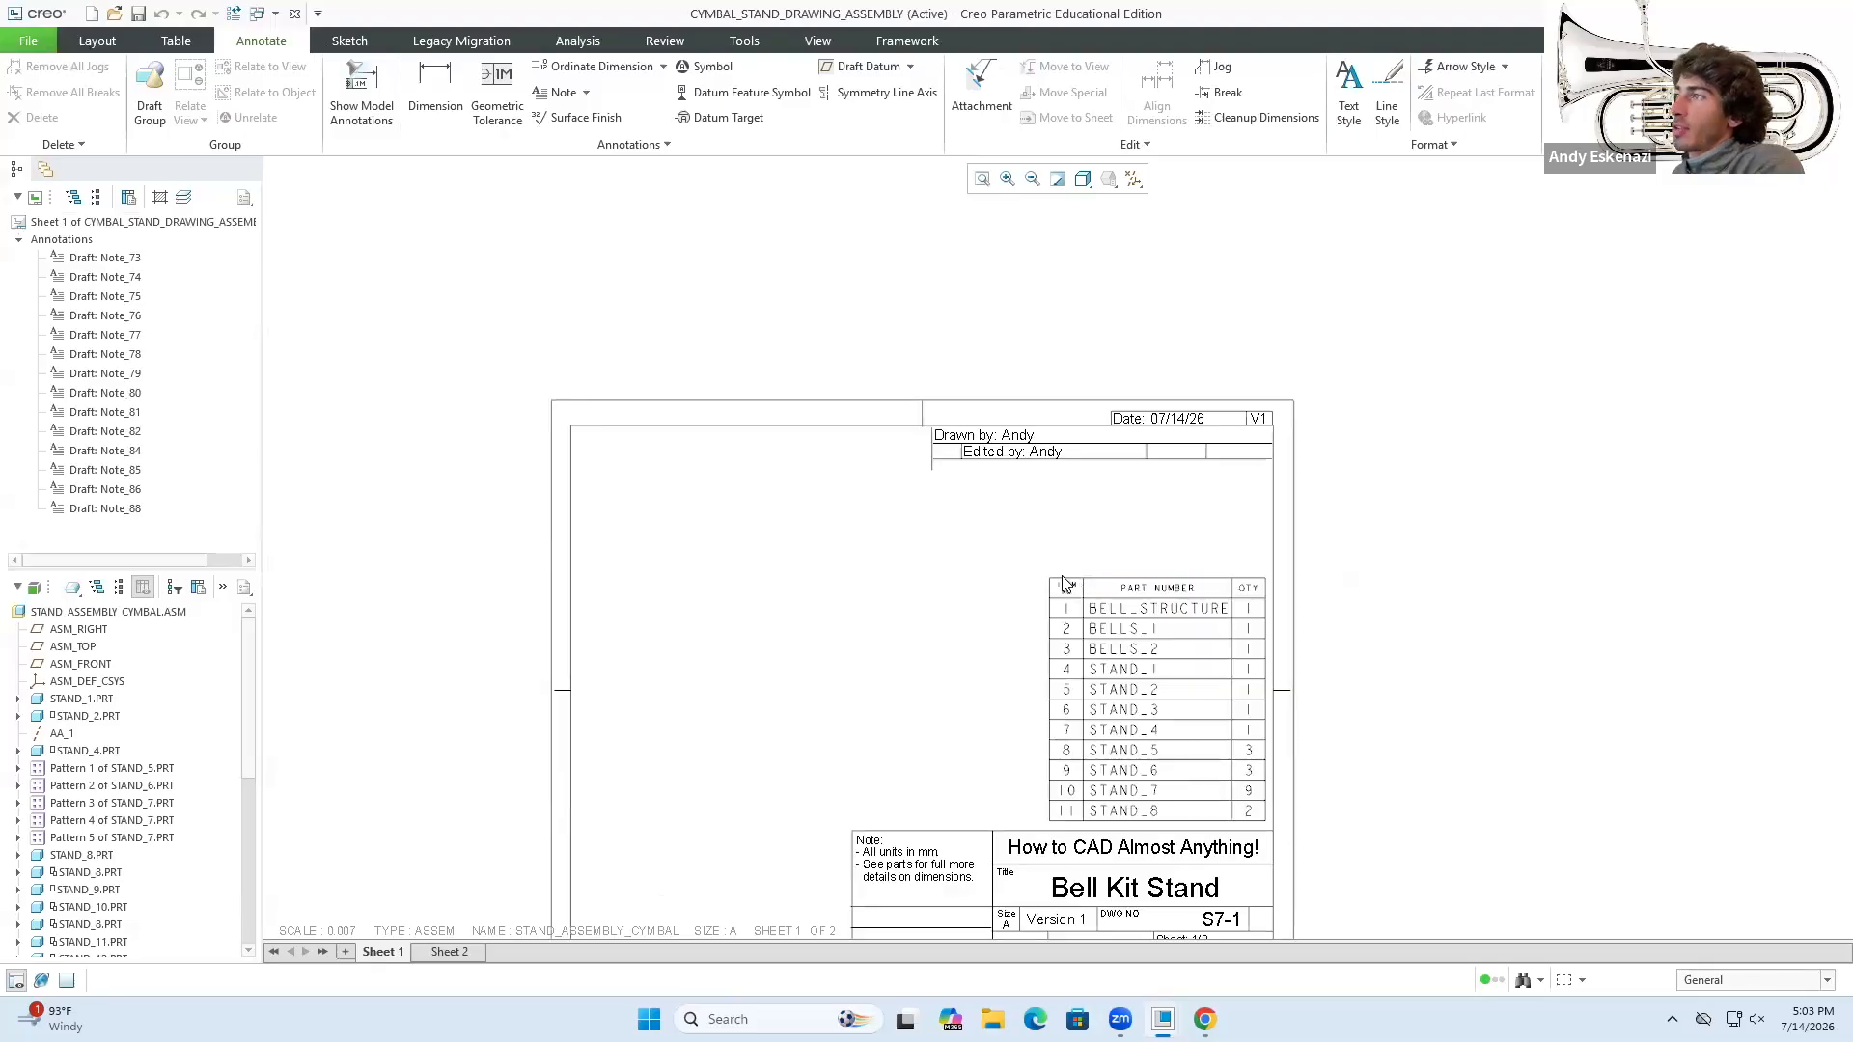
- Delete the PART NUMBER column from the parts table on Sheet 1
click(1063, 584)
scroll(1067, 586, up, 4)
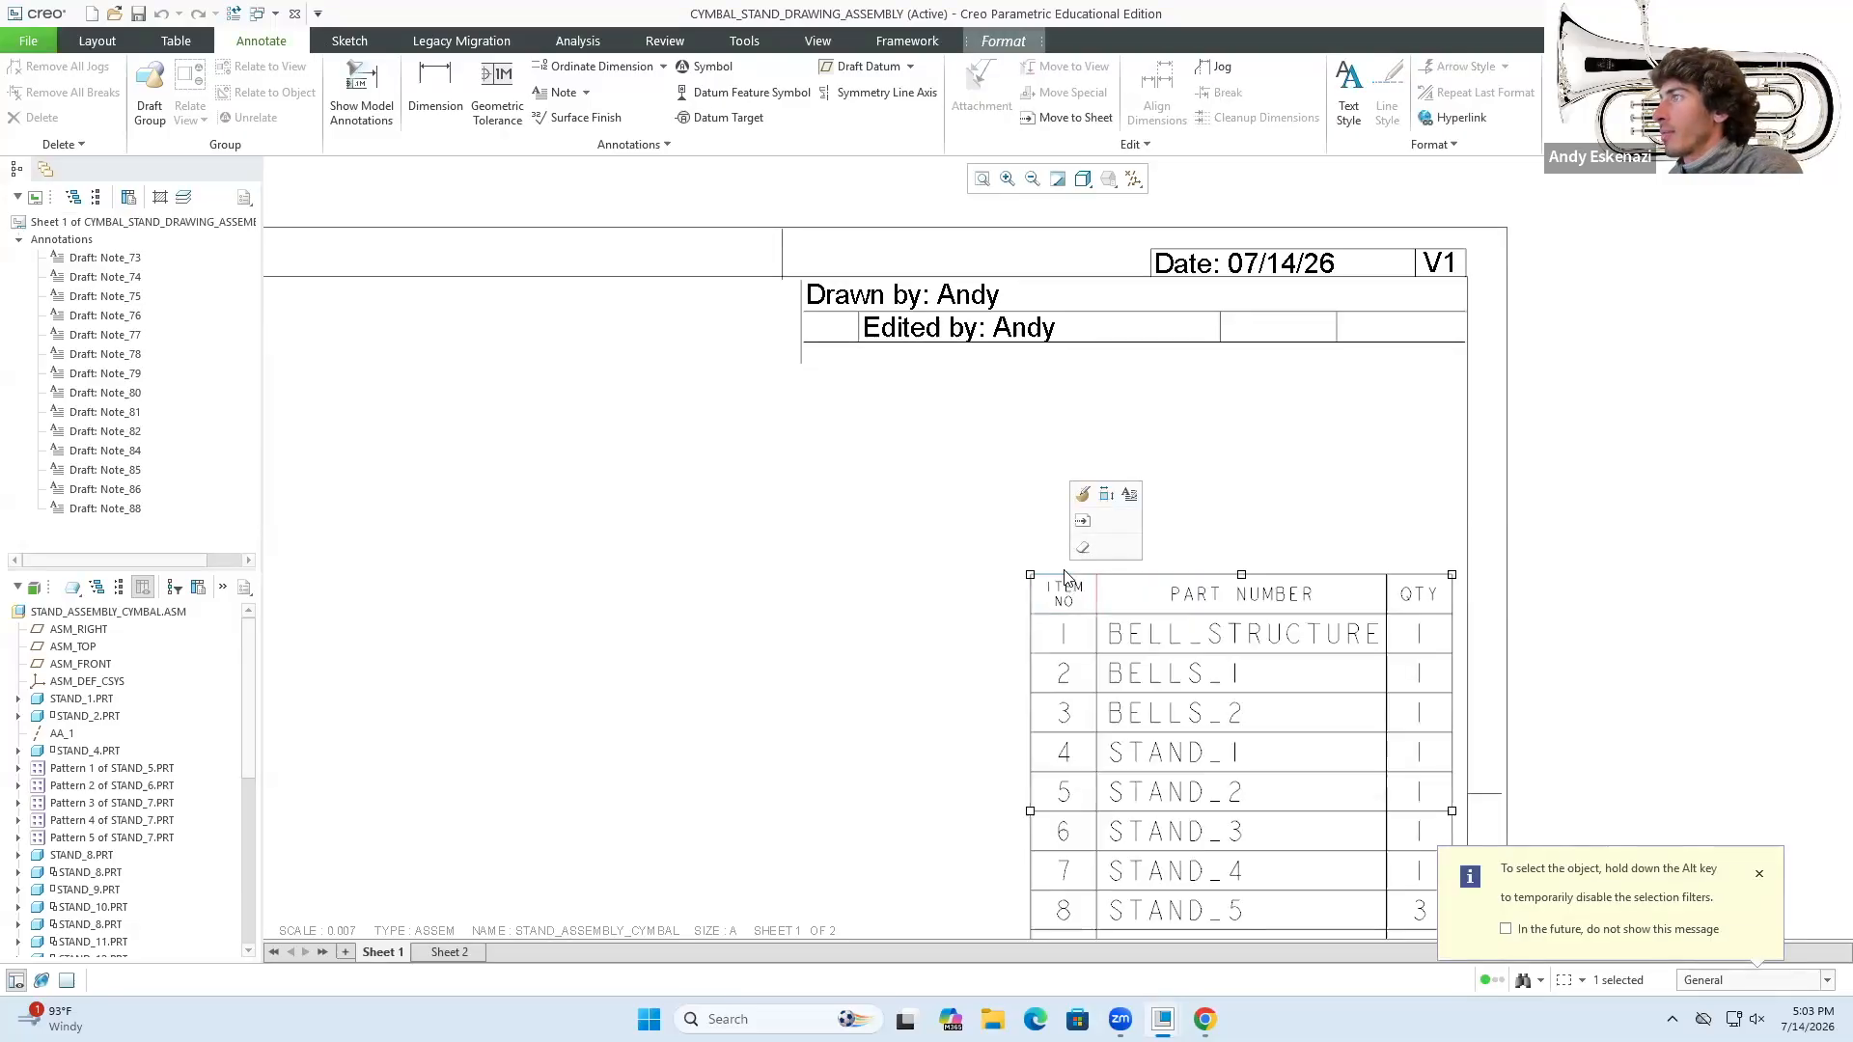
click(1066, 571)
click(204, 41)
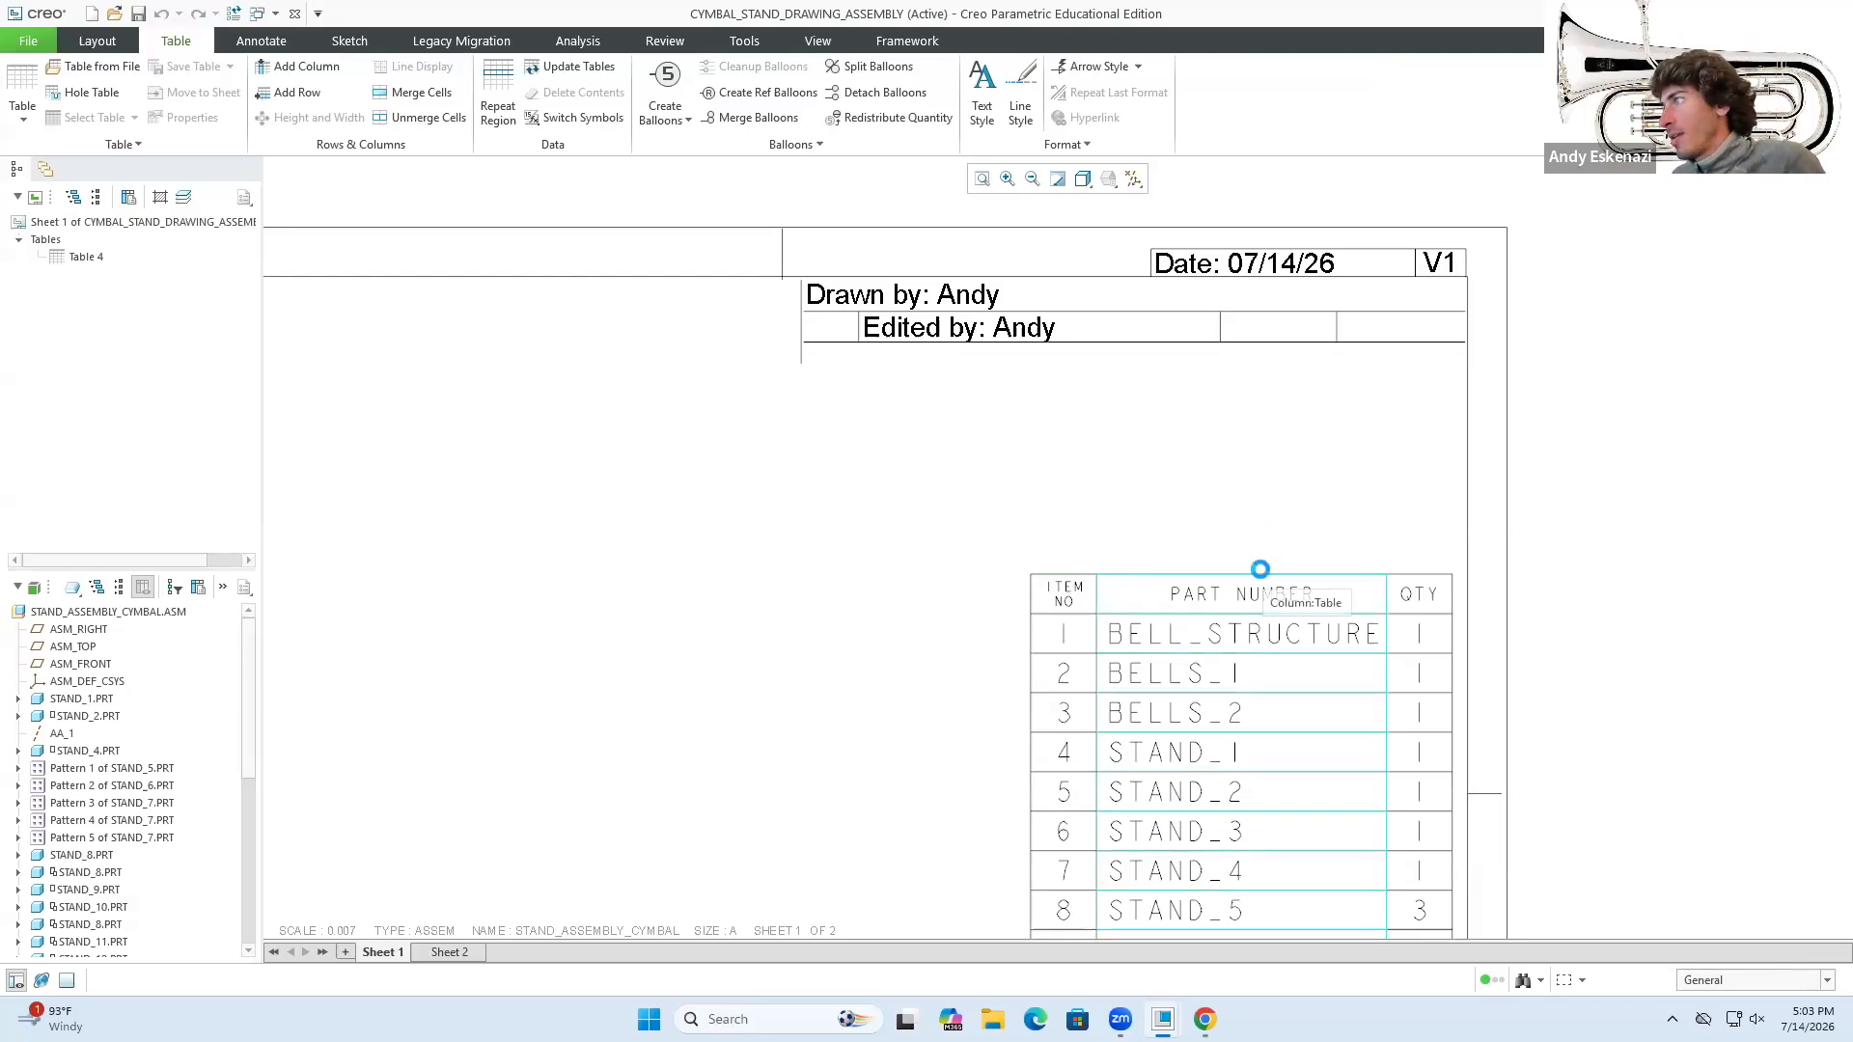
click(1259, 572)
click(1274, 534)
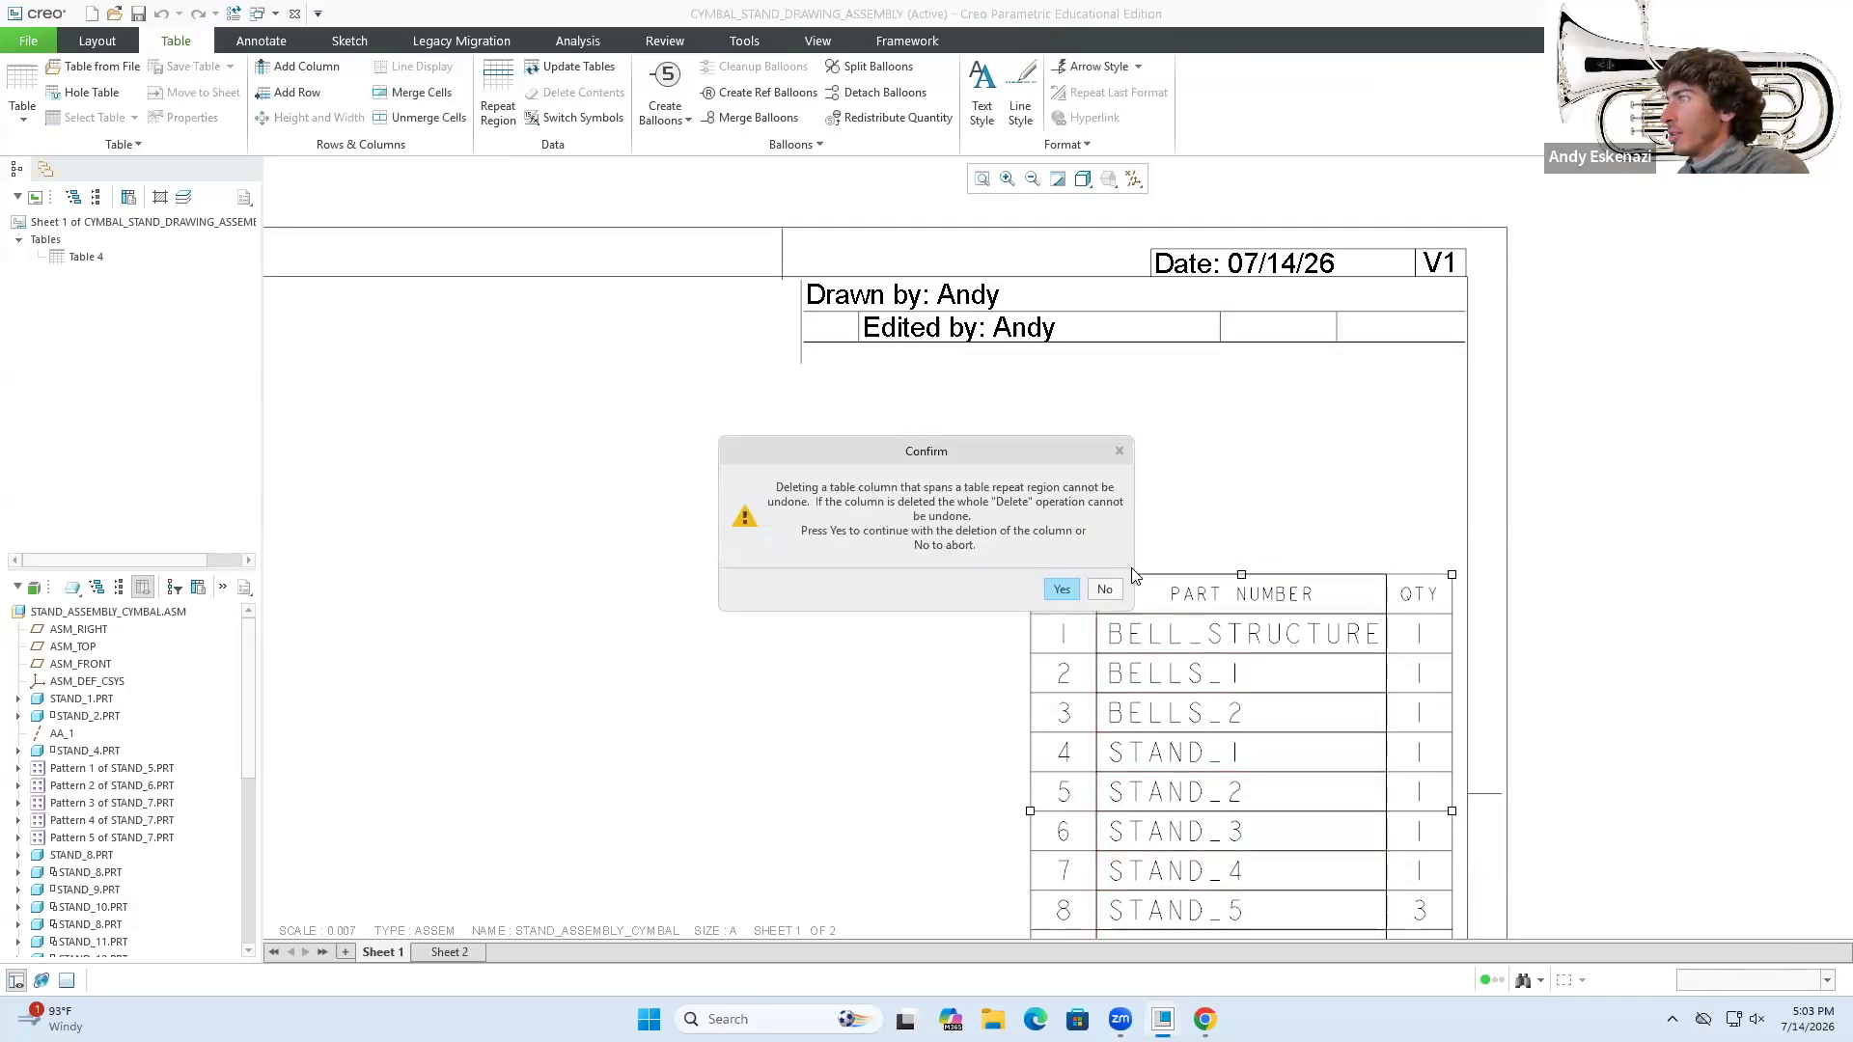
click(1062, 590)
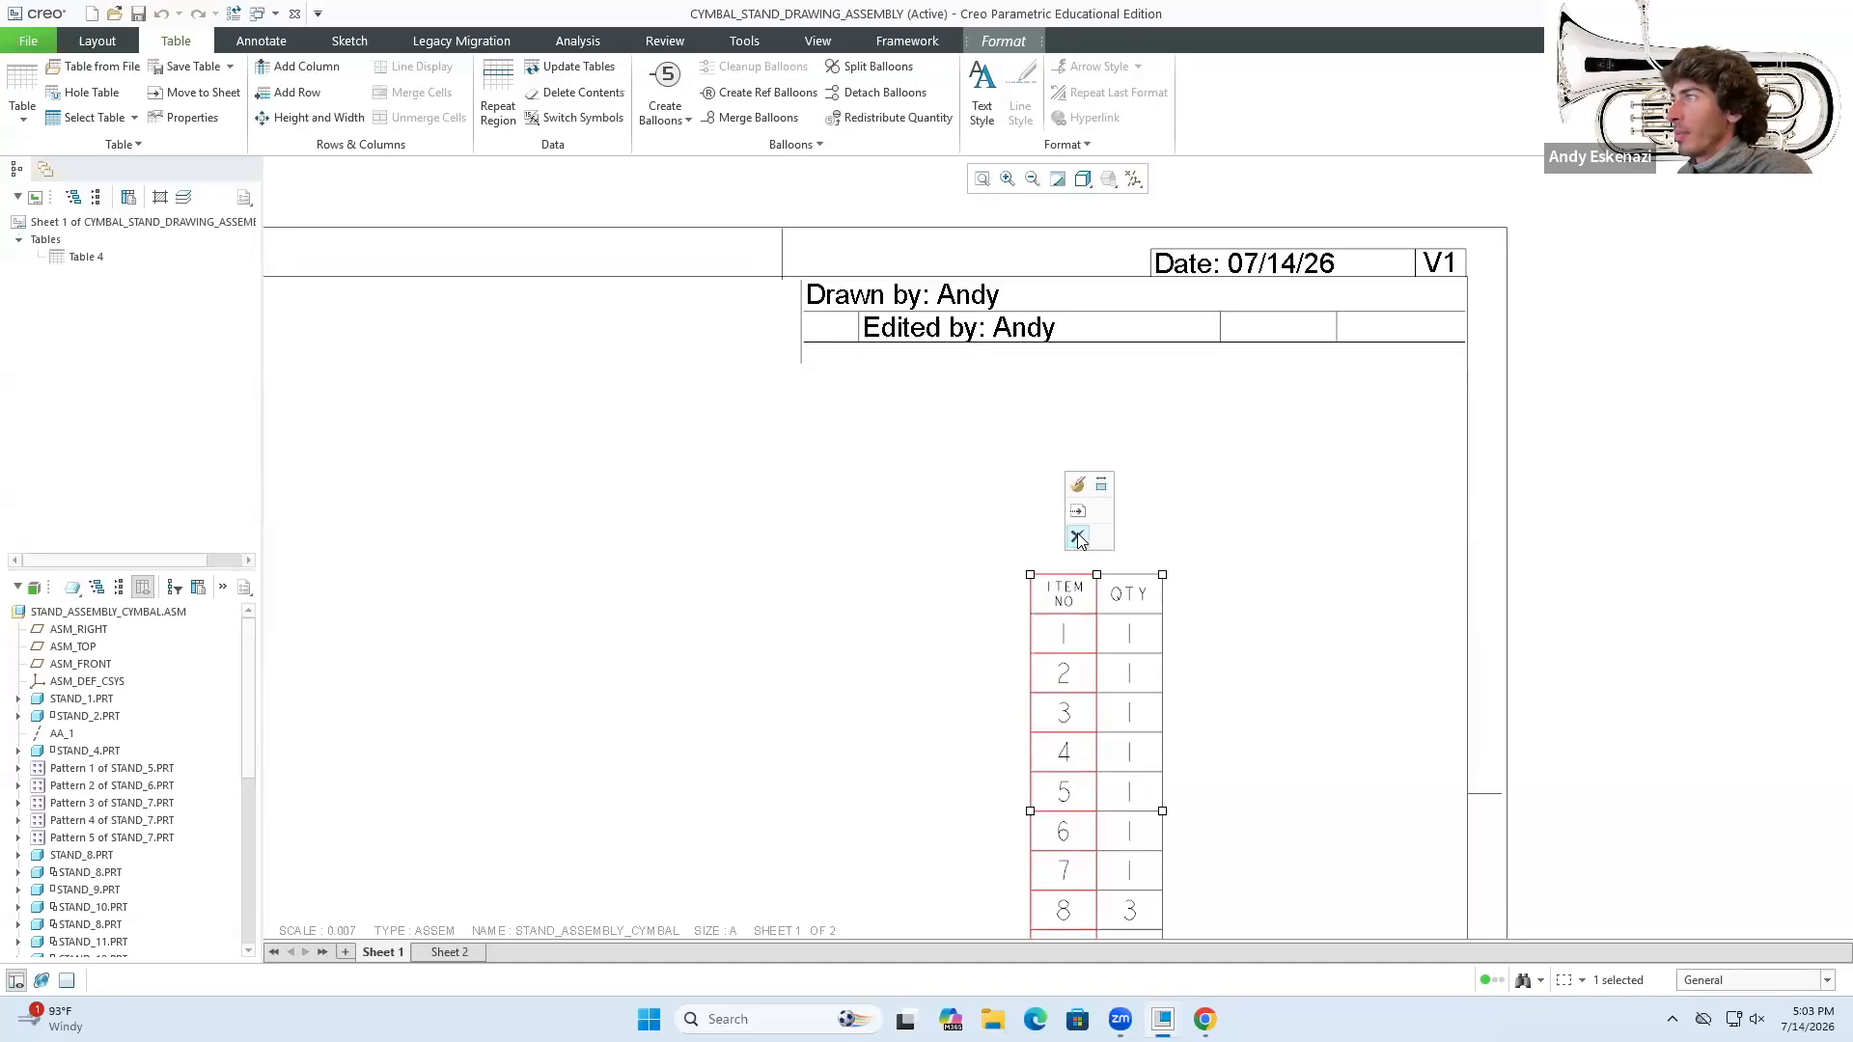
- Delete the ITEM NO and QTY columns so the old parts table is removed from the sheet
click(1078, 538)
click(1062, 589)
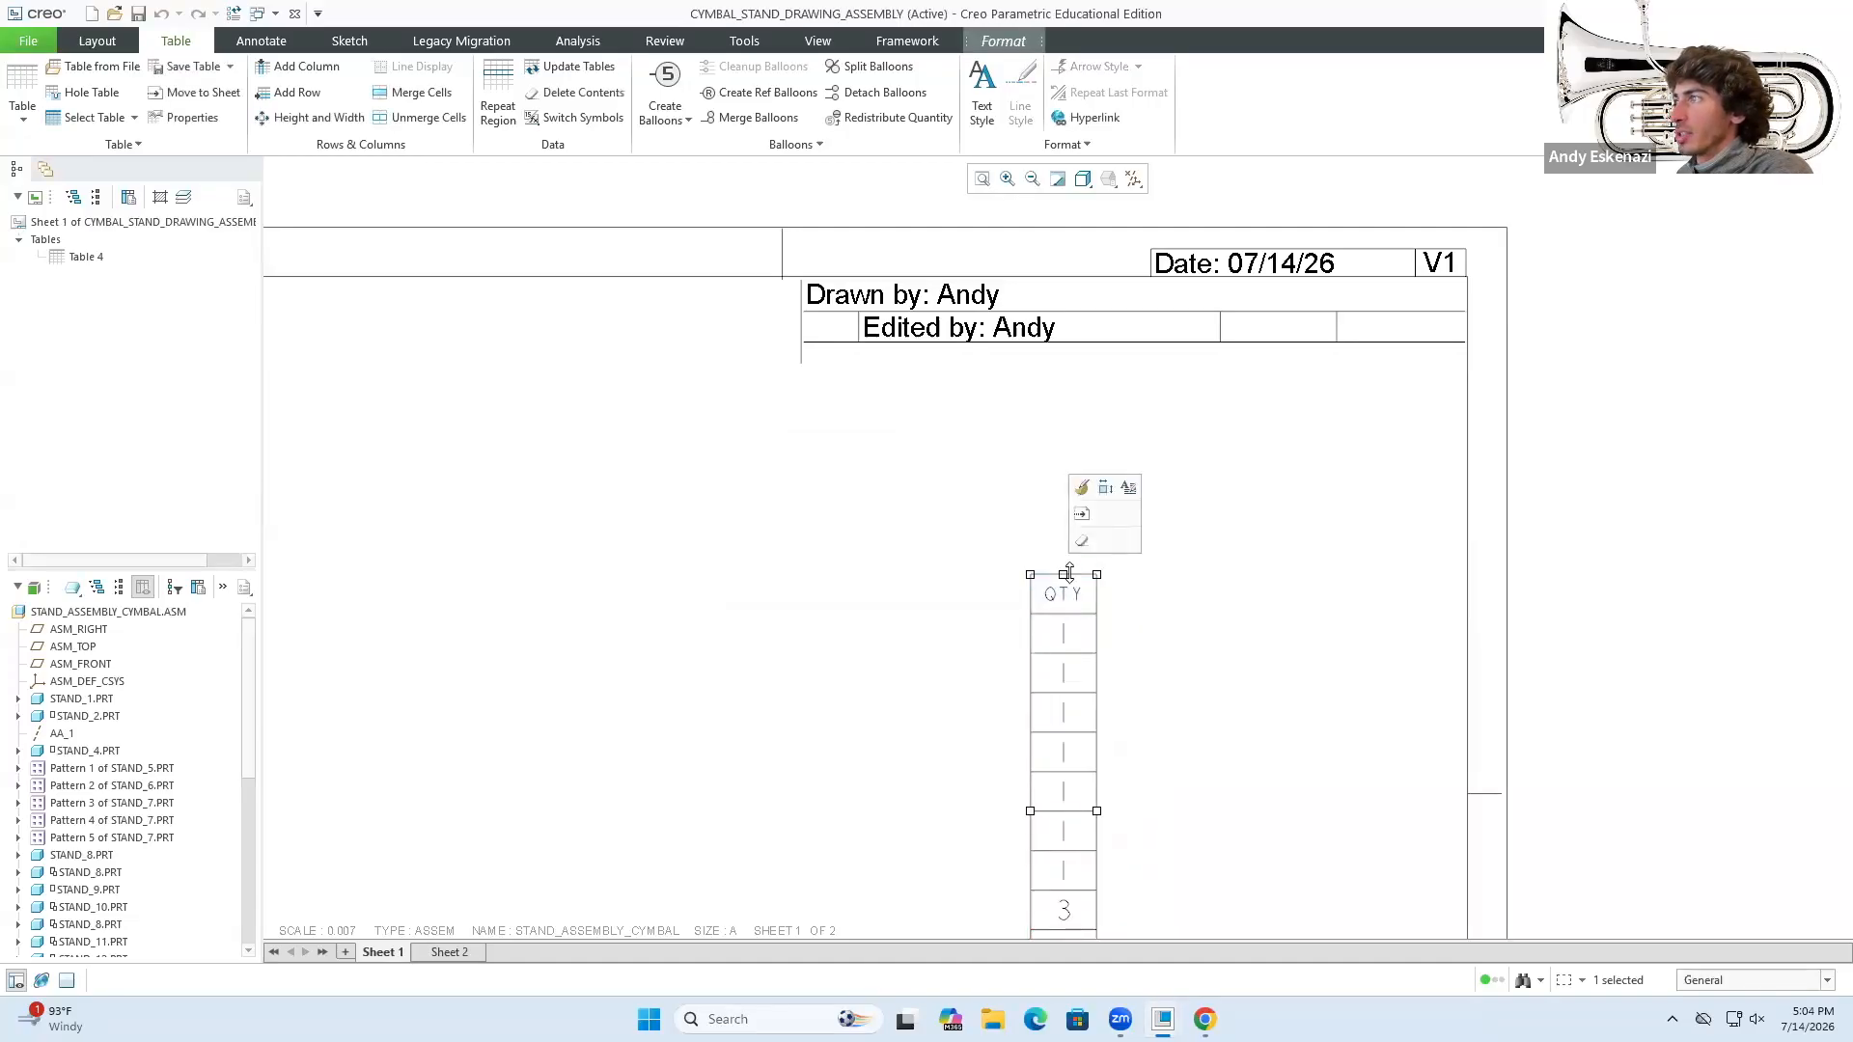
click(1049, 576)
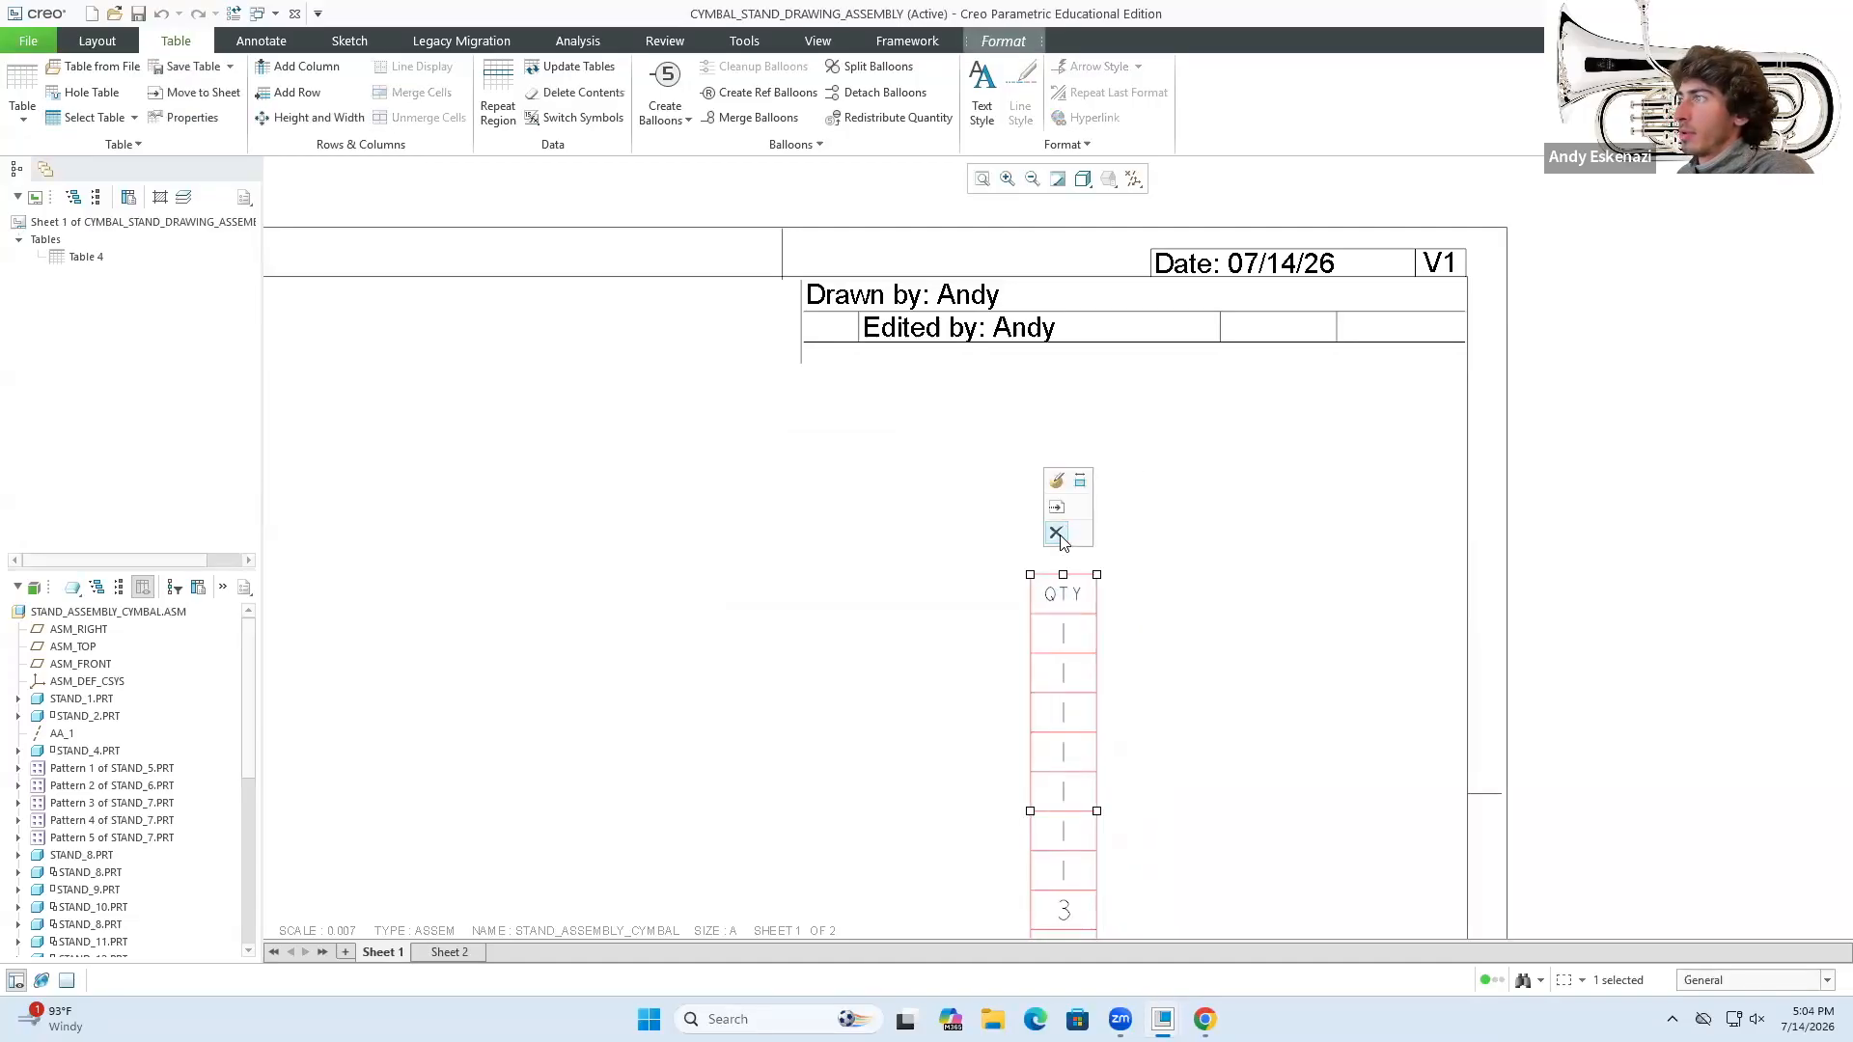
click(1057, 536)
scroll(1090, 455, down, 3)
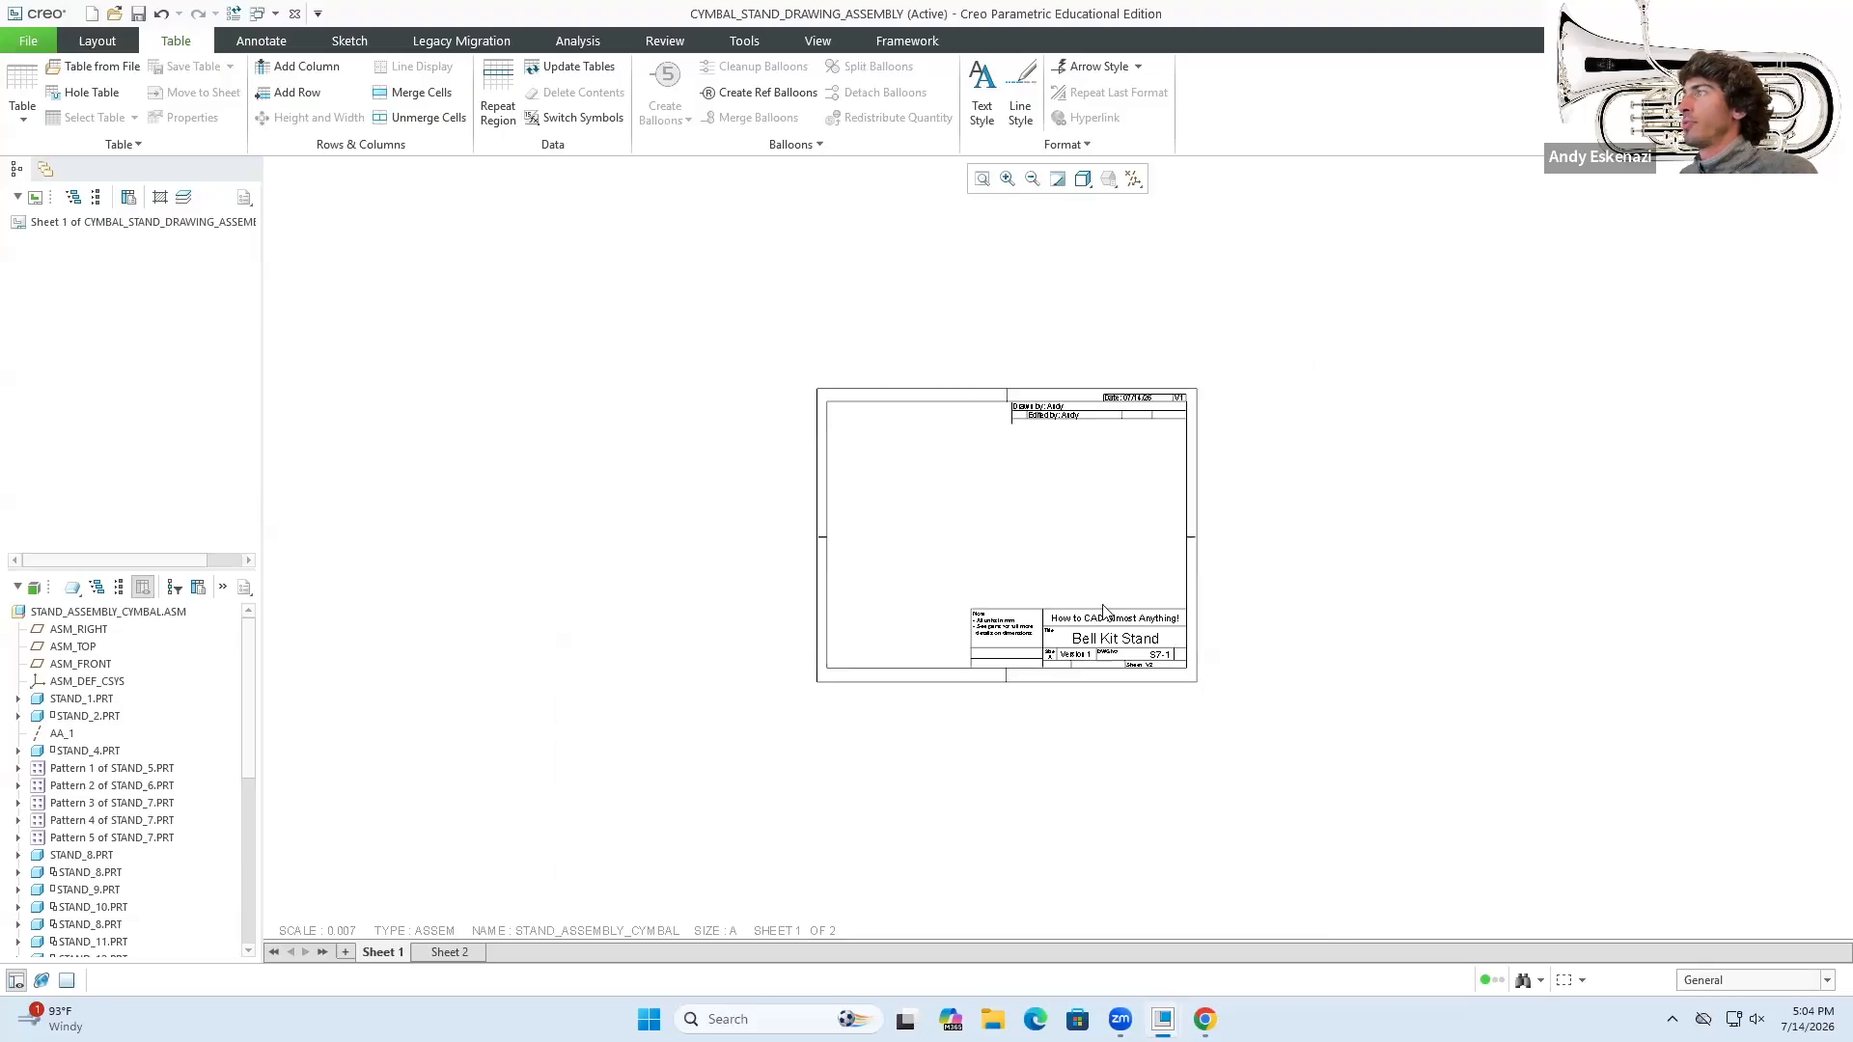
scroll(1094, 634, up, 3)
scroll(526, 538, down, 3)
scroll(487, 257, up, 3)
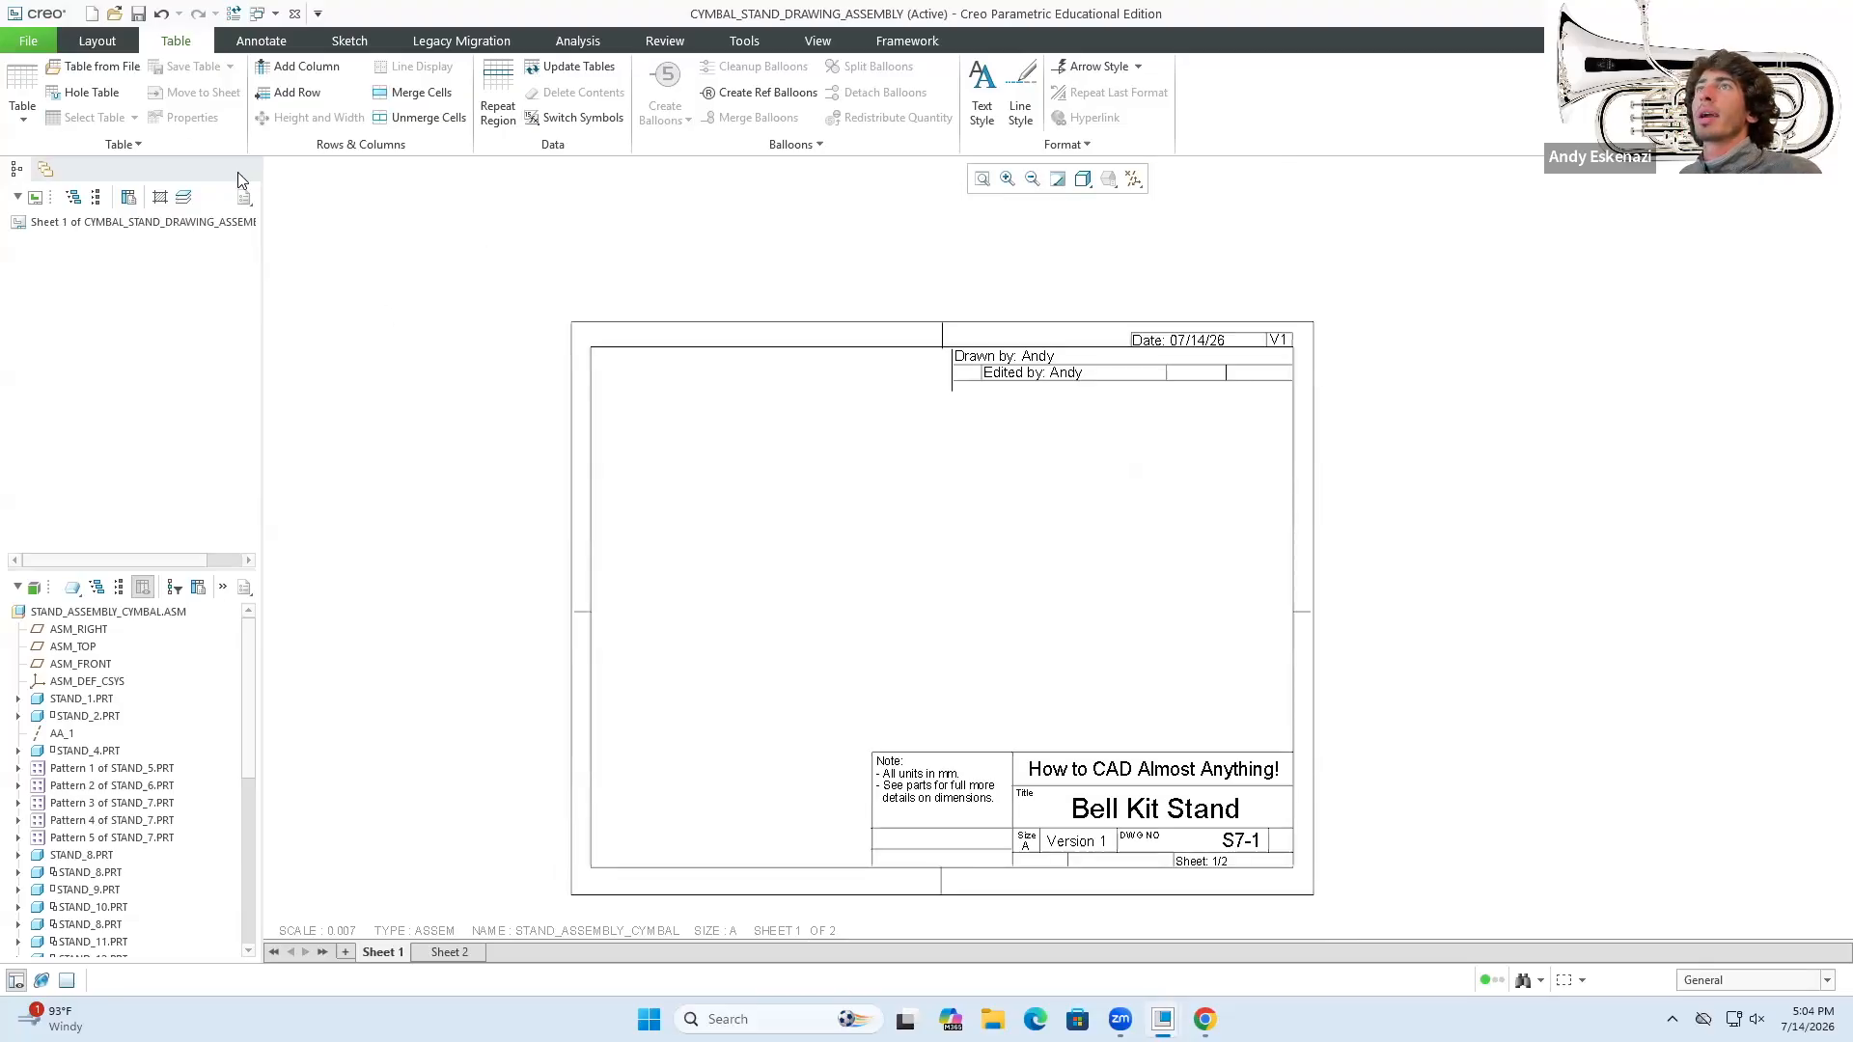
- Insert a general view without a combined state at the sheet's left half, with a custom scale of 0.015
click(92, 42)
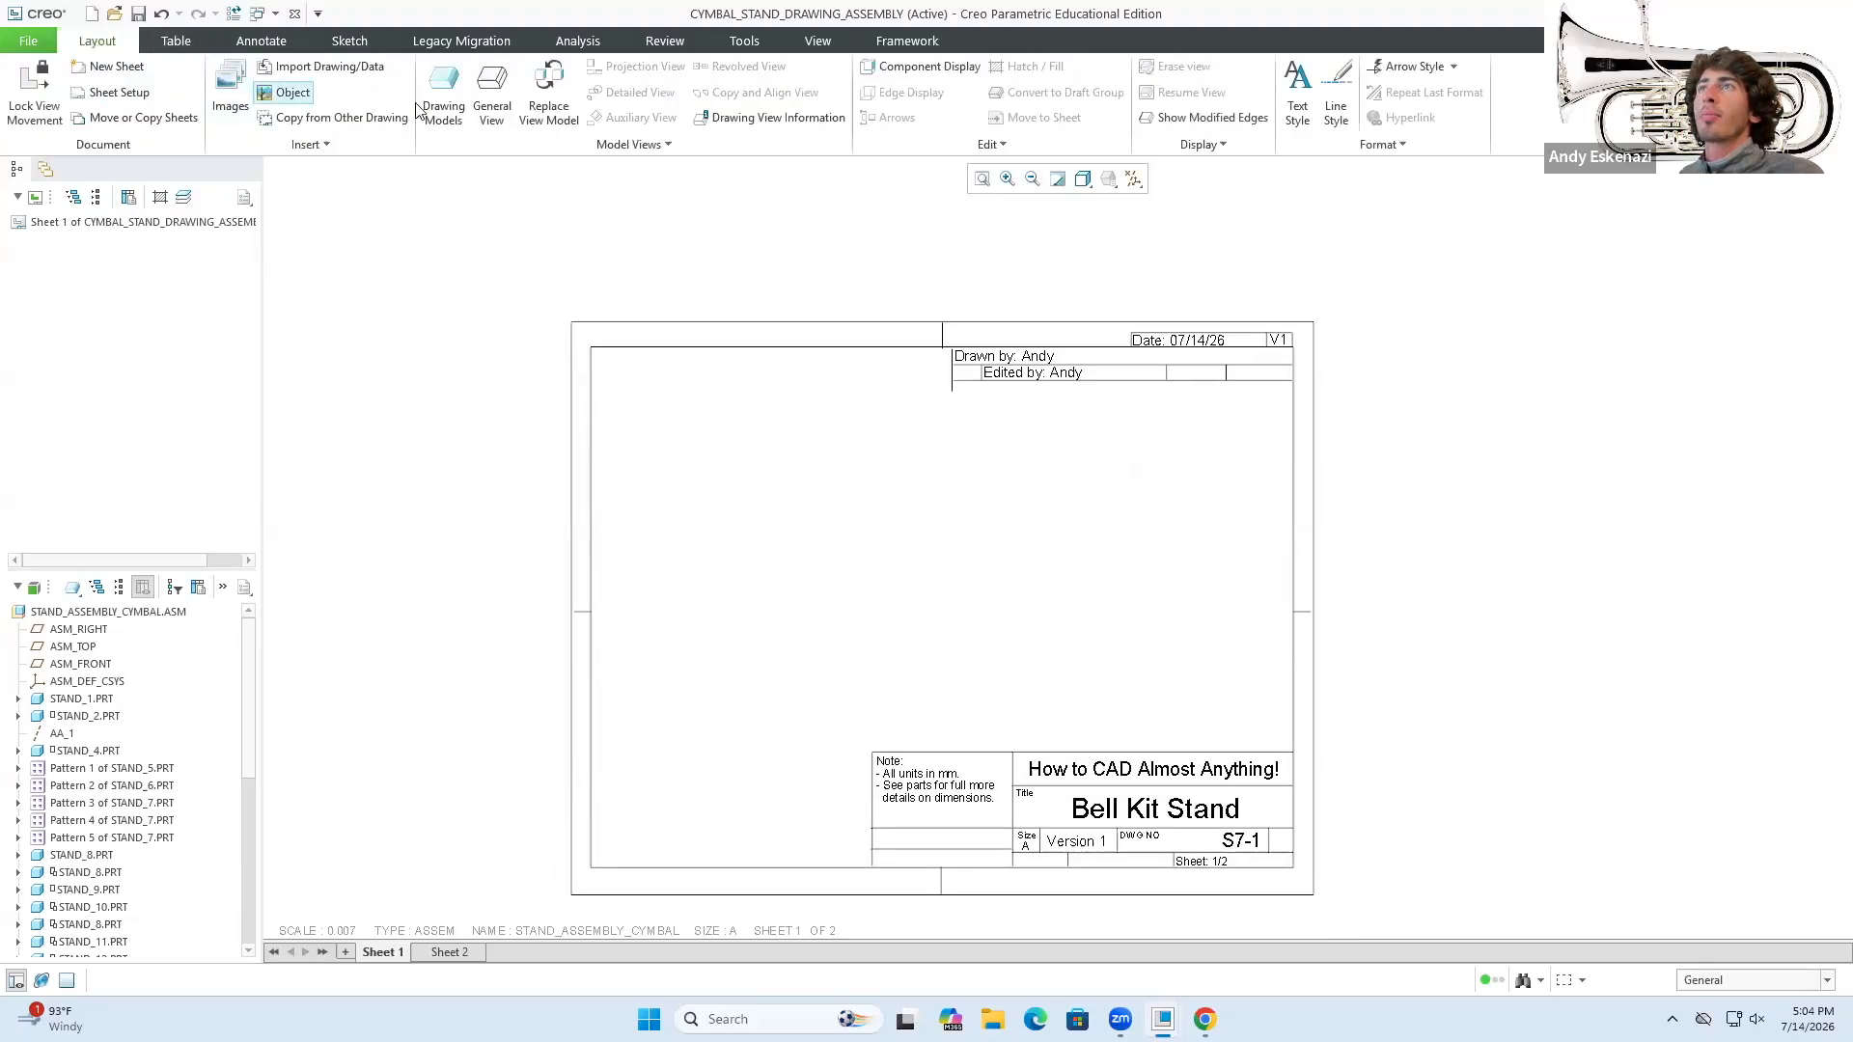
click(492, 101)
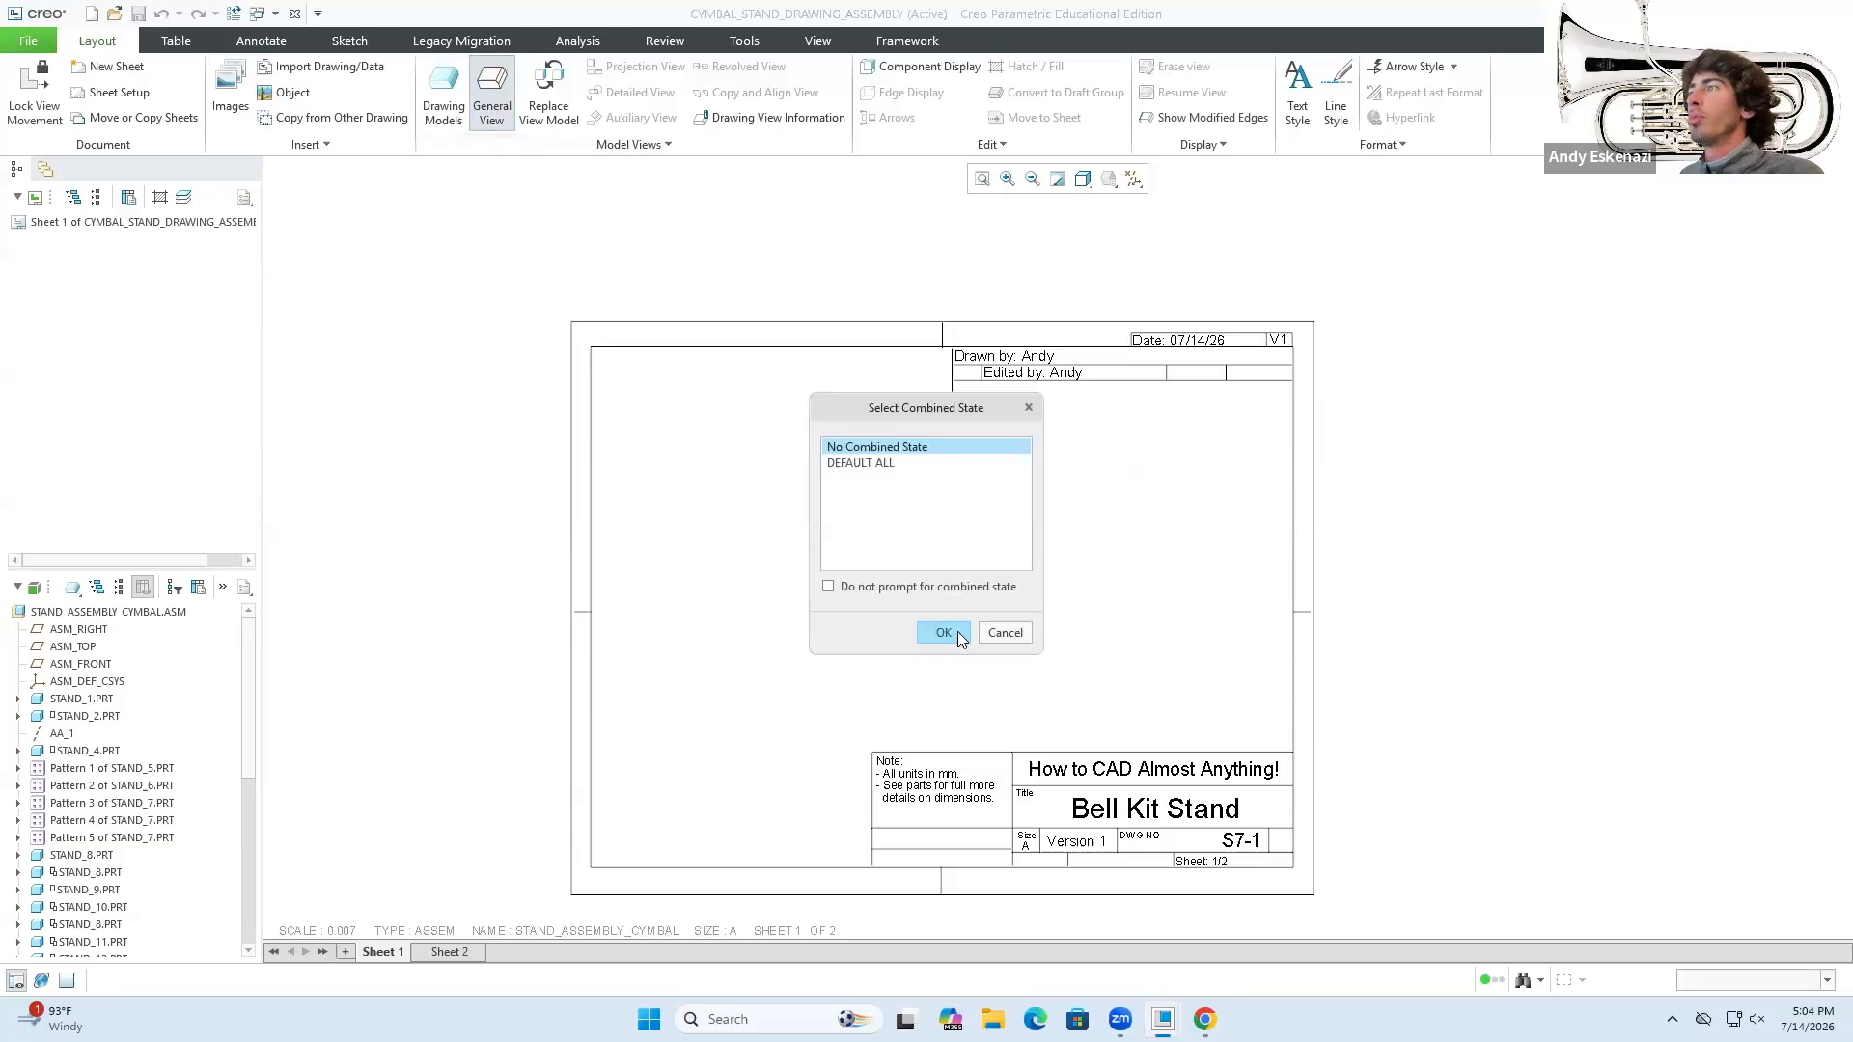
click(953, 631)
click(792, 583)
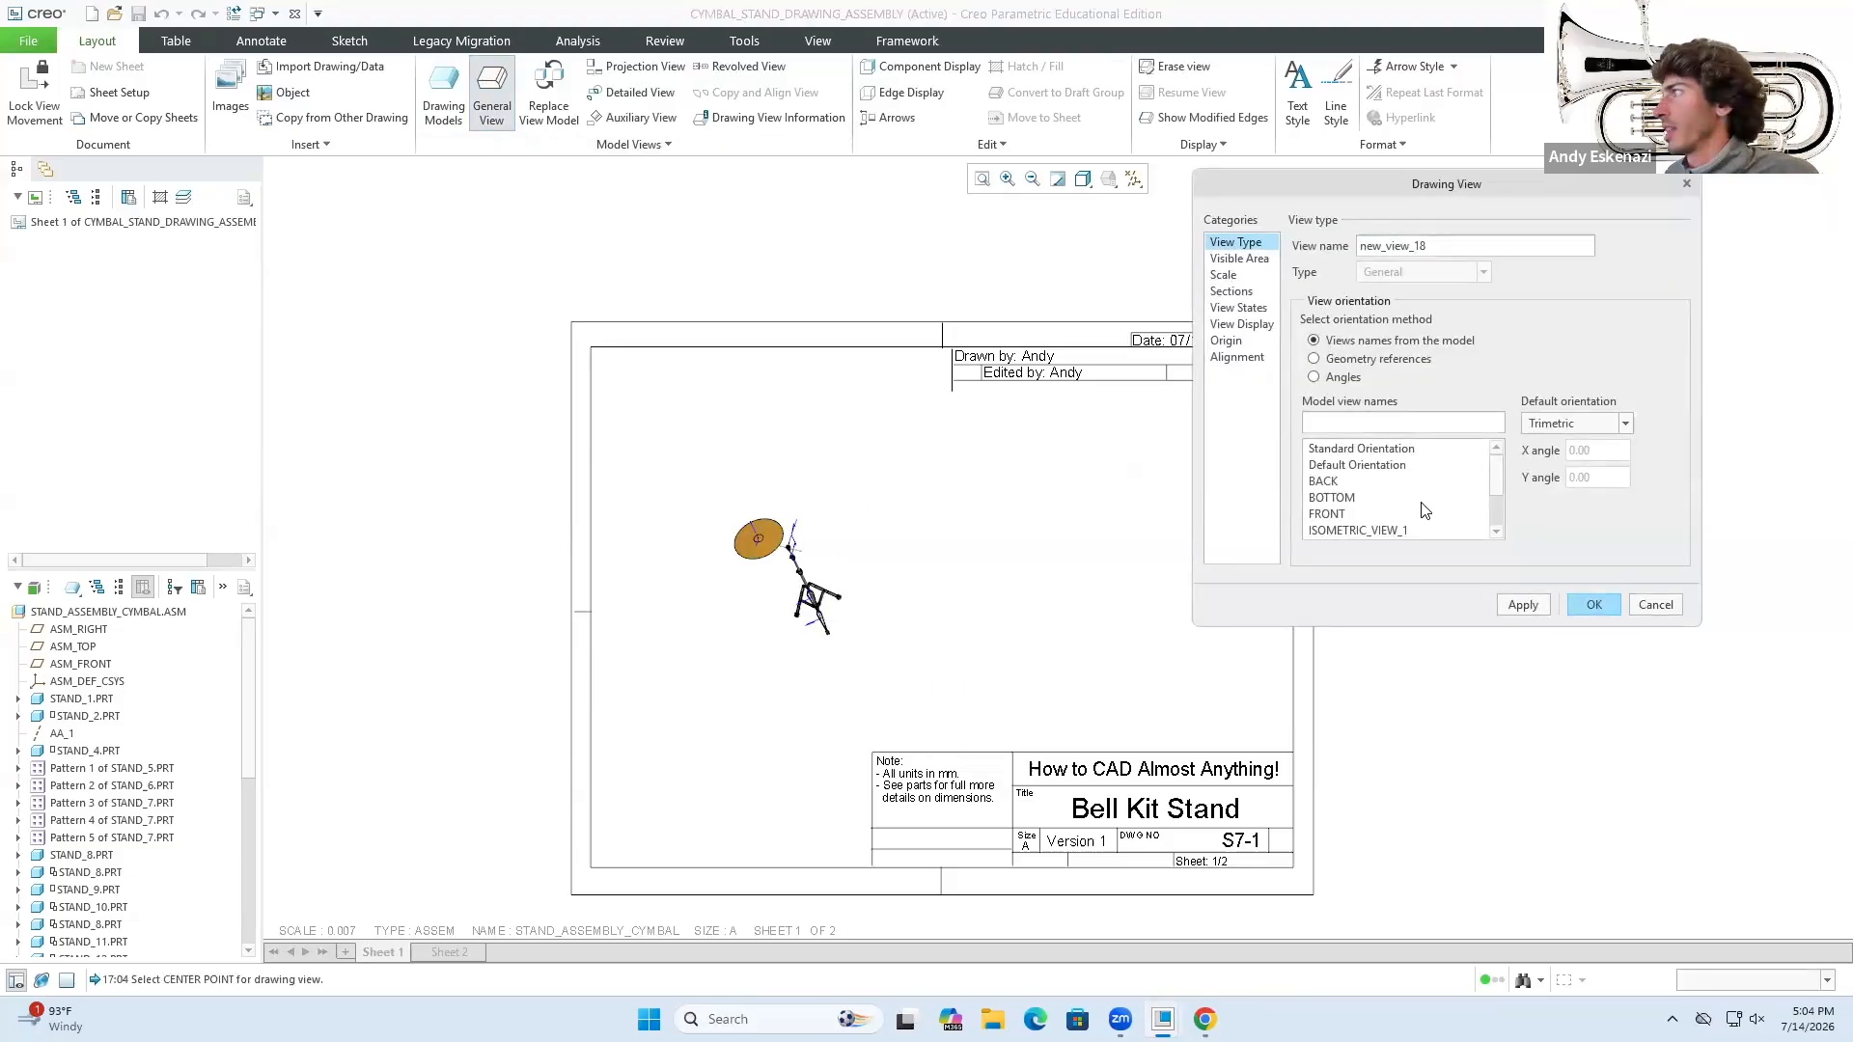
click(1226, 275)
click(1346, 266)
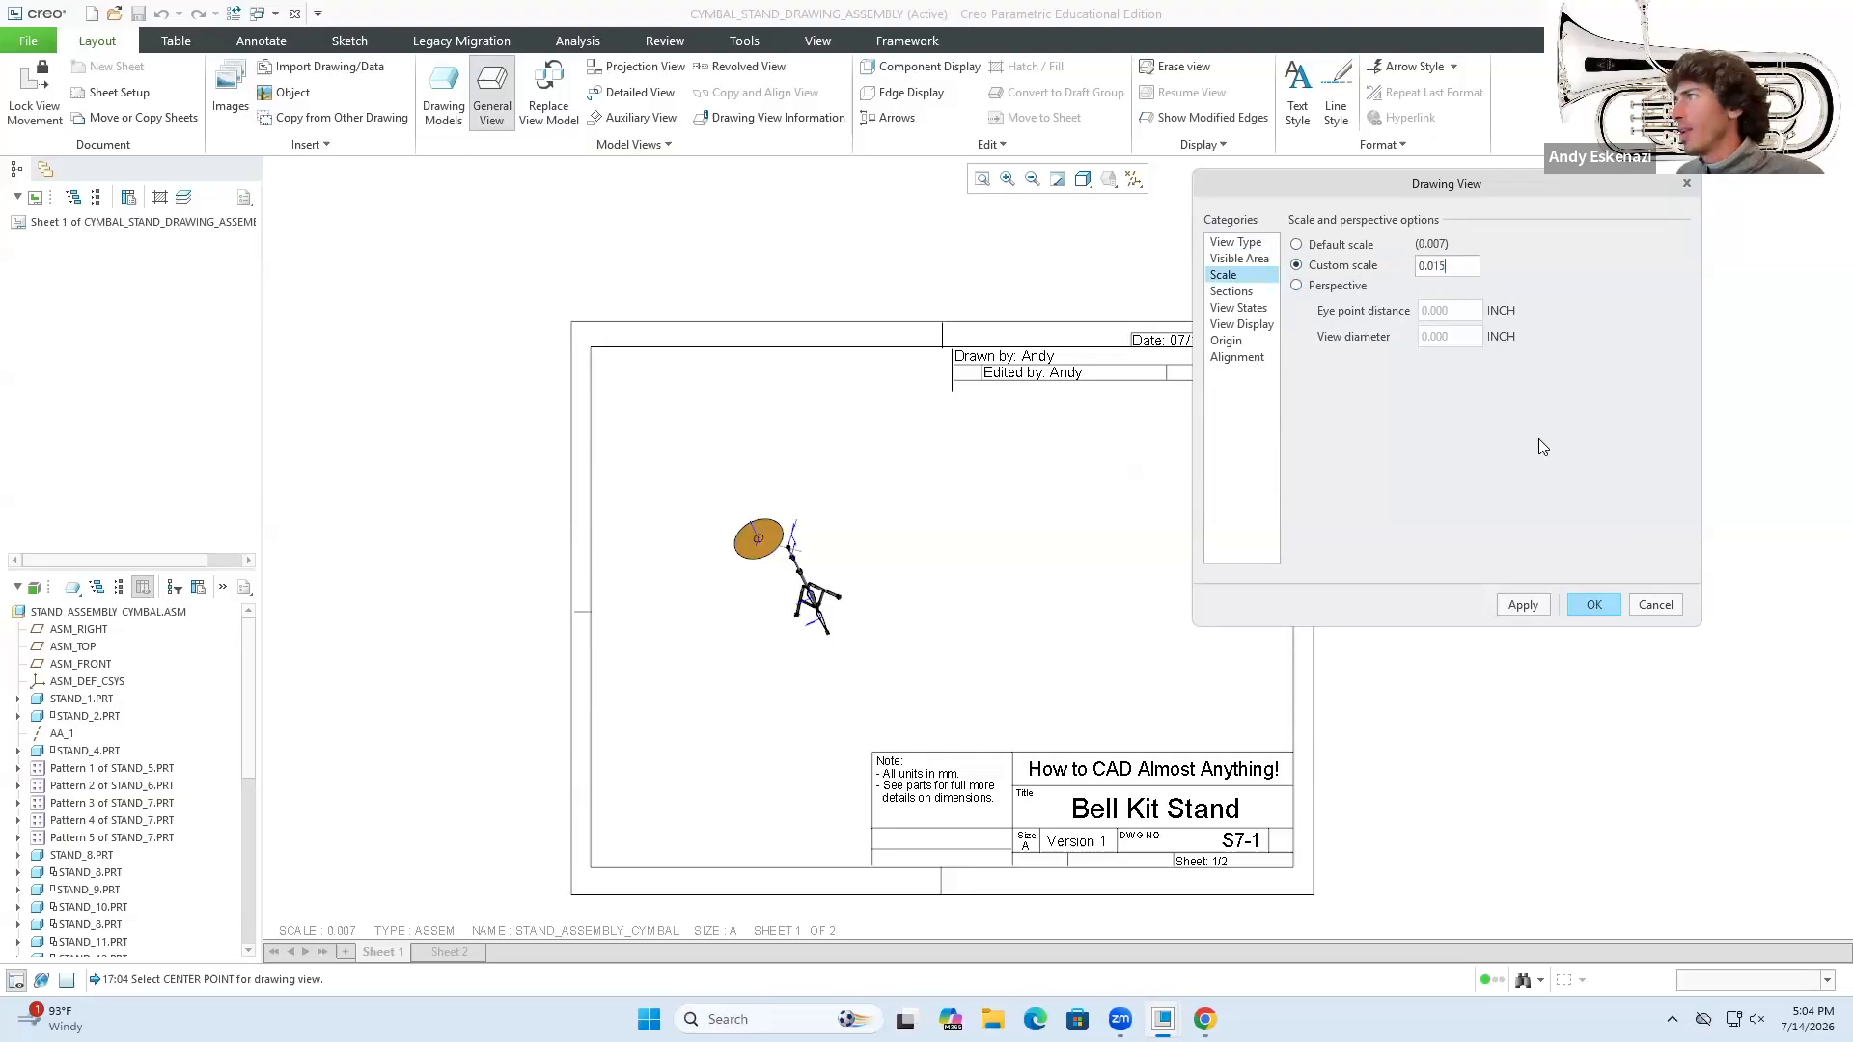
click(1525, 605)
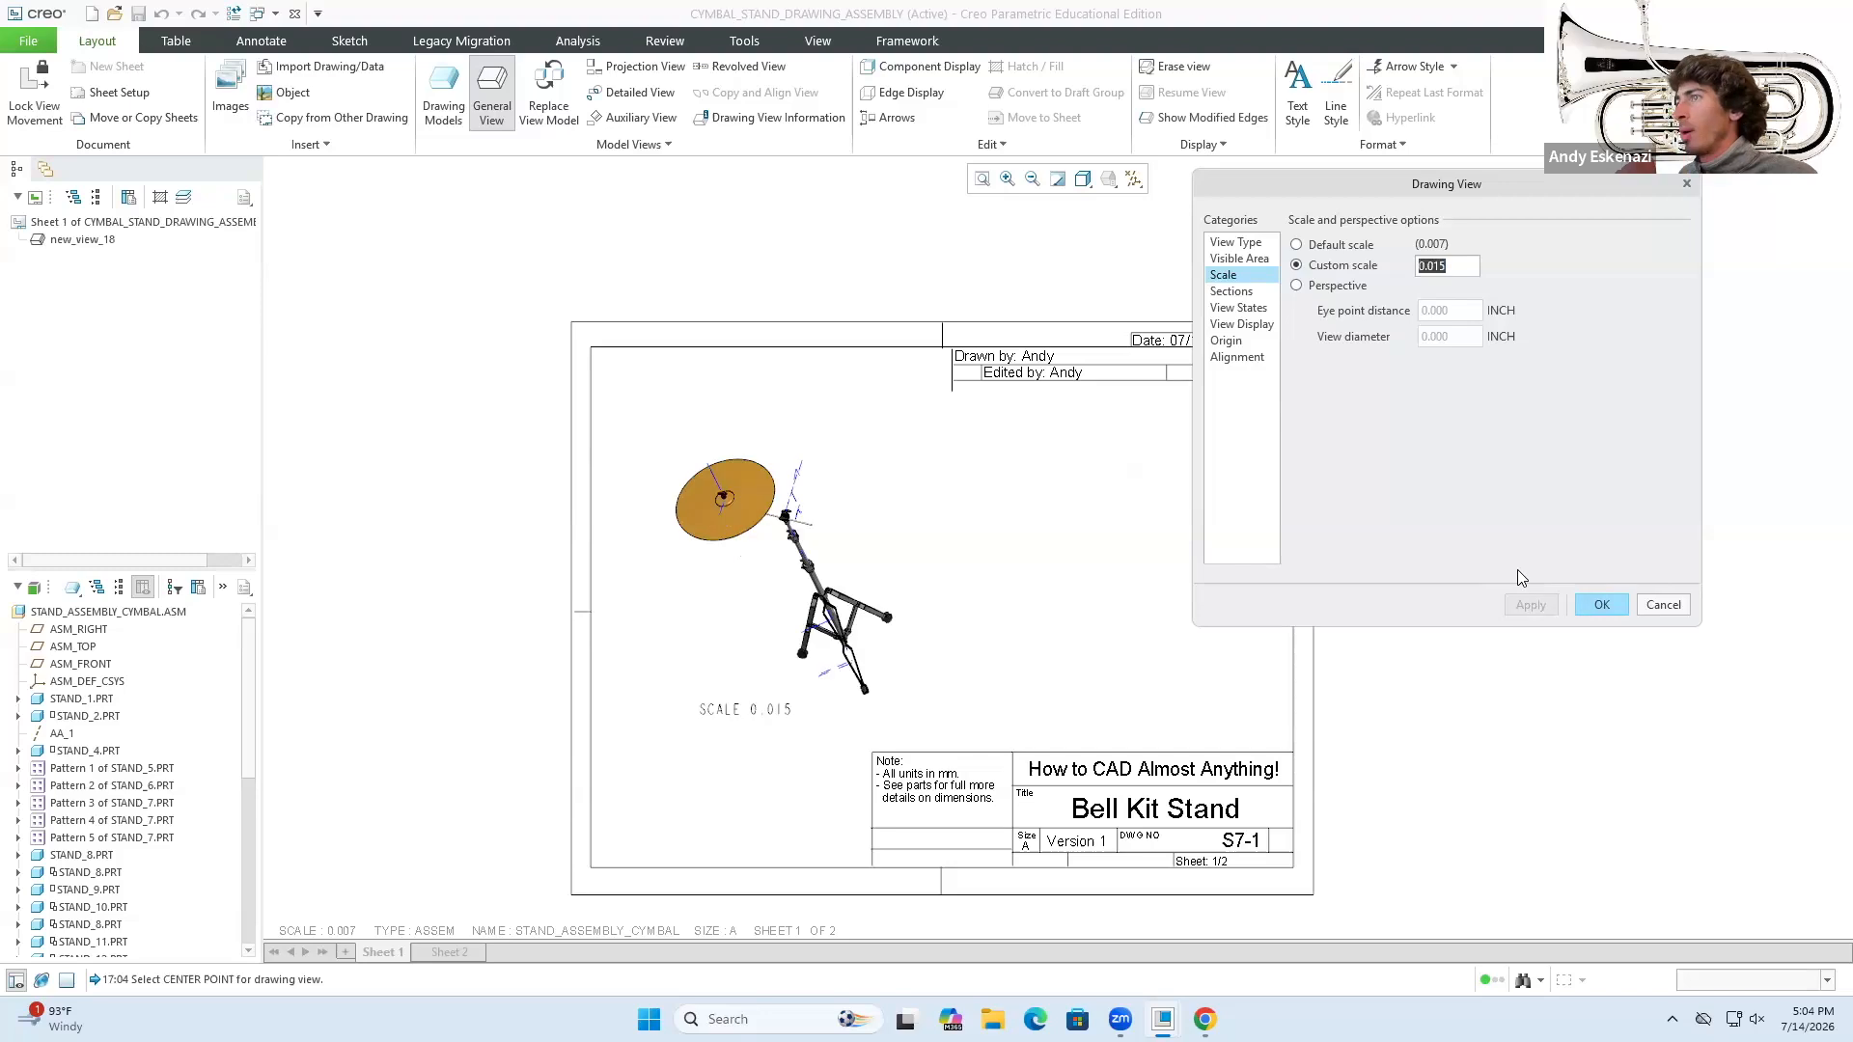
- Explode the components in the new view using the EXPLODED_1 assembly explode state
click(1245, 309)
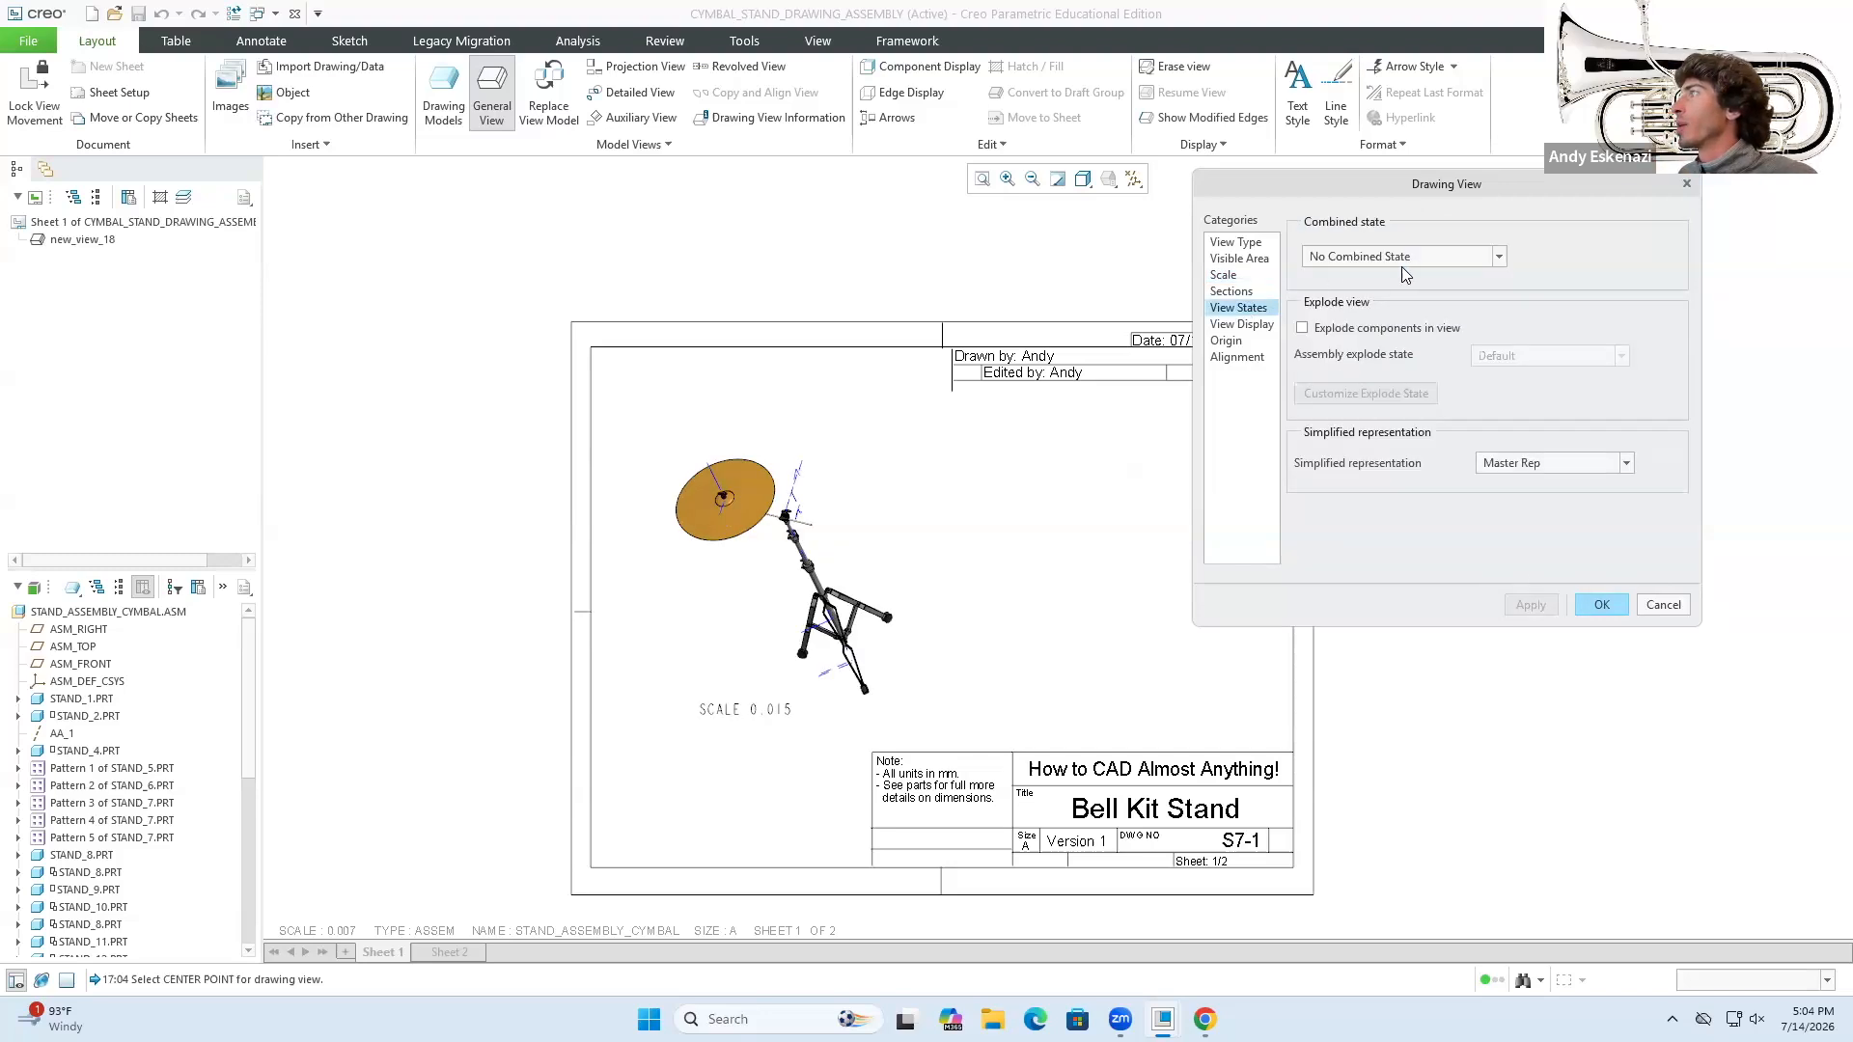
click(1303, 328)
click(1529, 357)
click(1510, 385)
click(1526, 604)
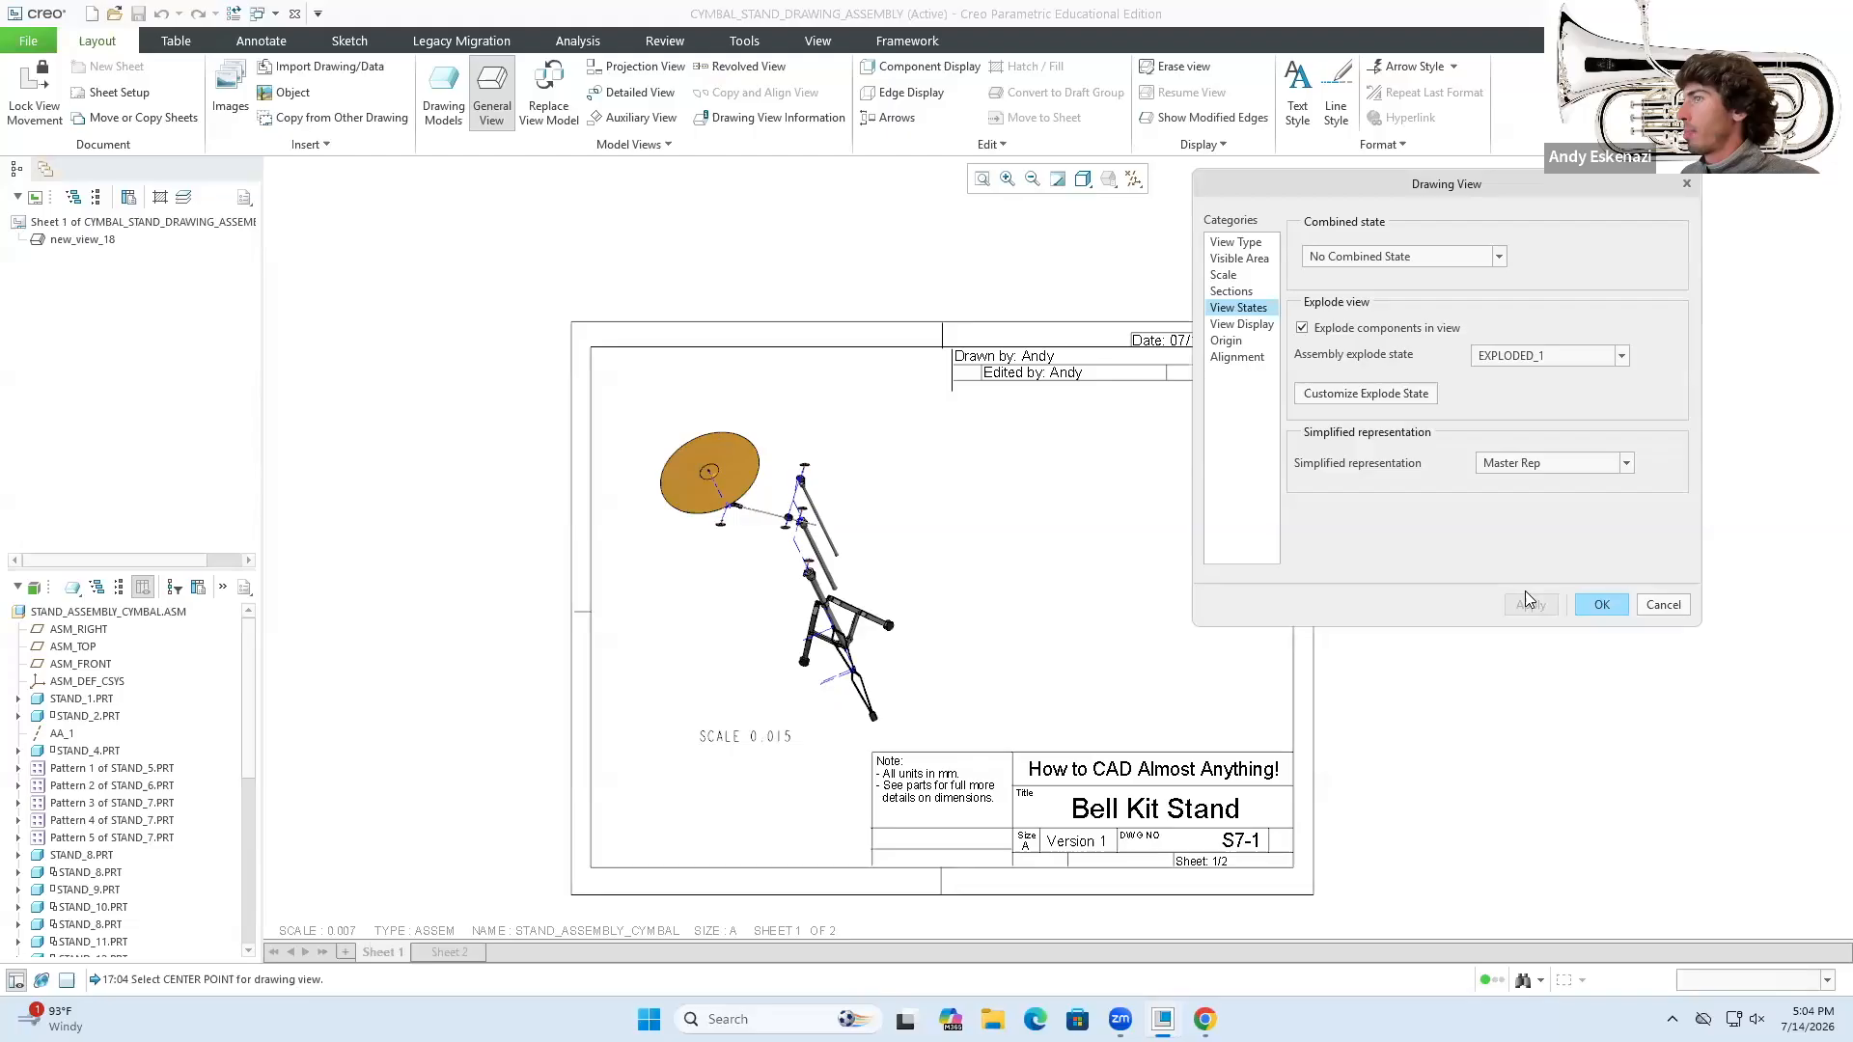
- Set the exploded view's orientation to ISOMETRIC_VIEW_2
click(1247, 325)
click(1558, 301)
click(1544, 265)
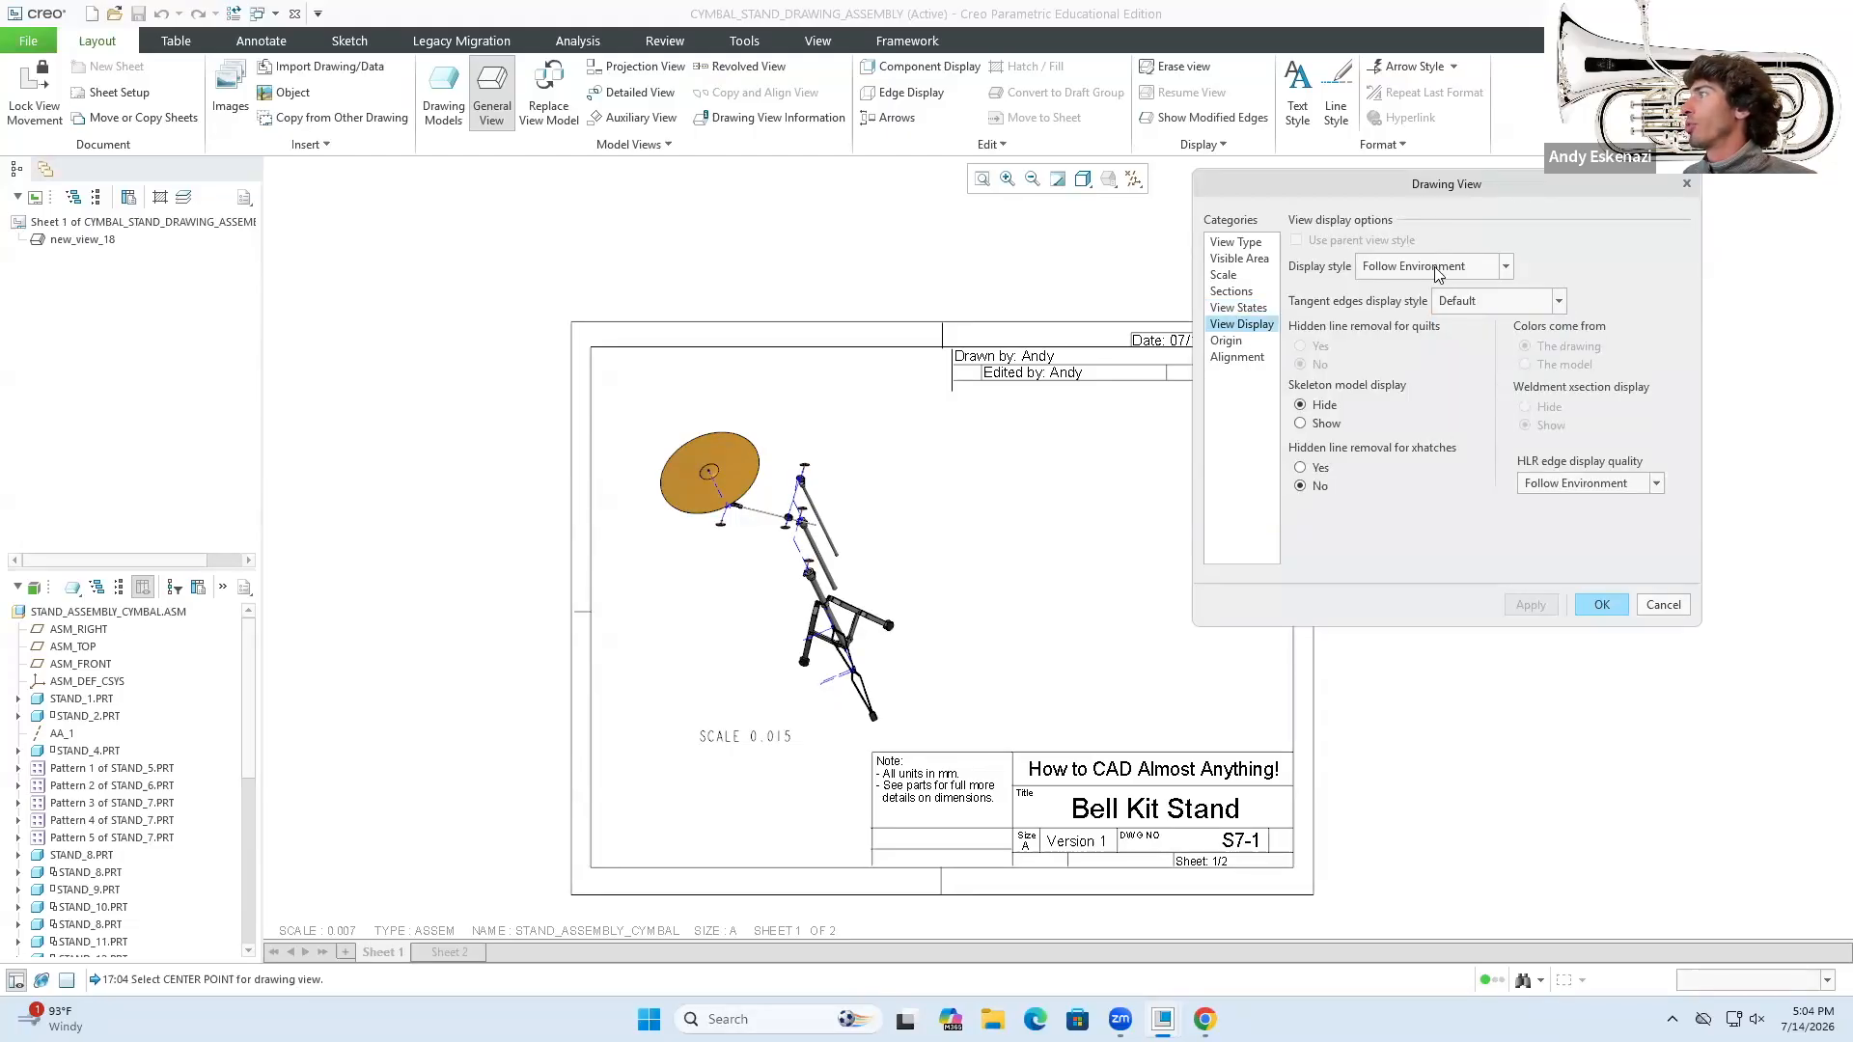
click(1239, 259)
click(1234, 243)
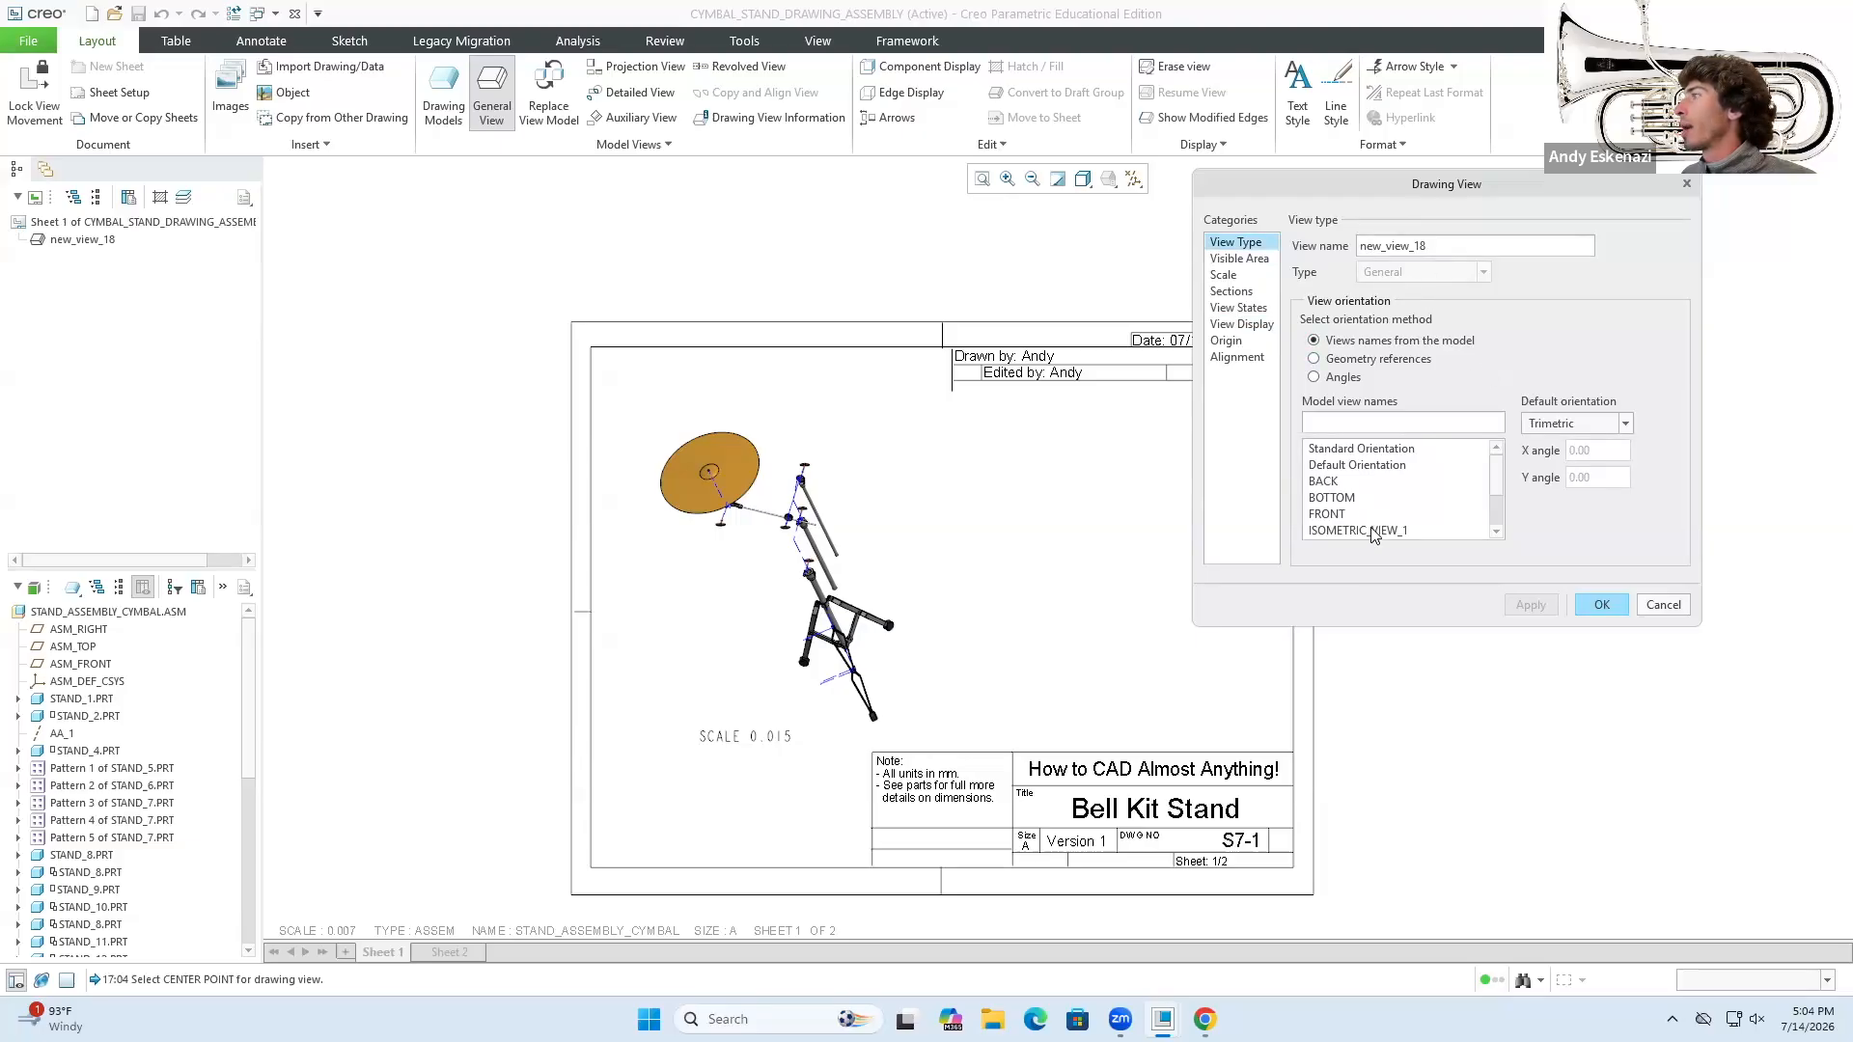
scroll(1496, 494, down, 3)
click(1398, 496)
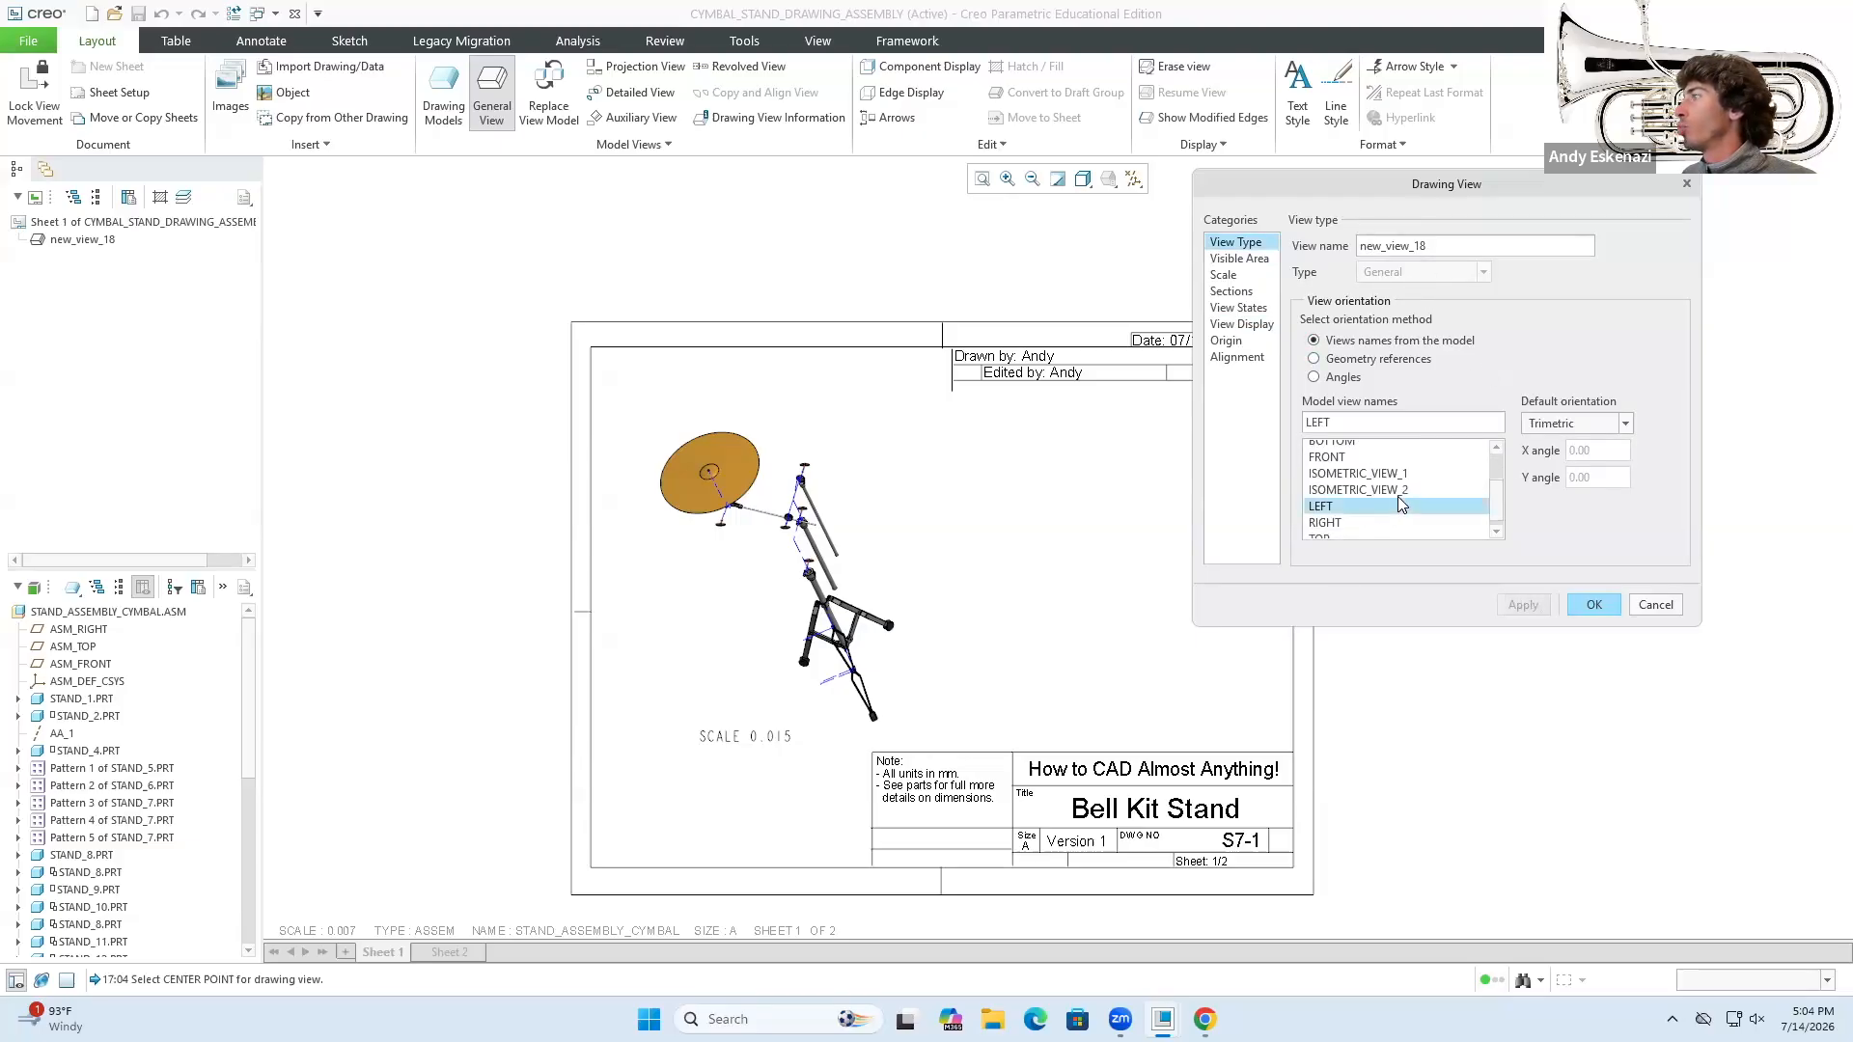
click(1519, 605)
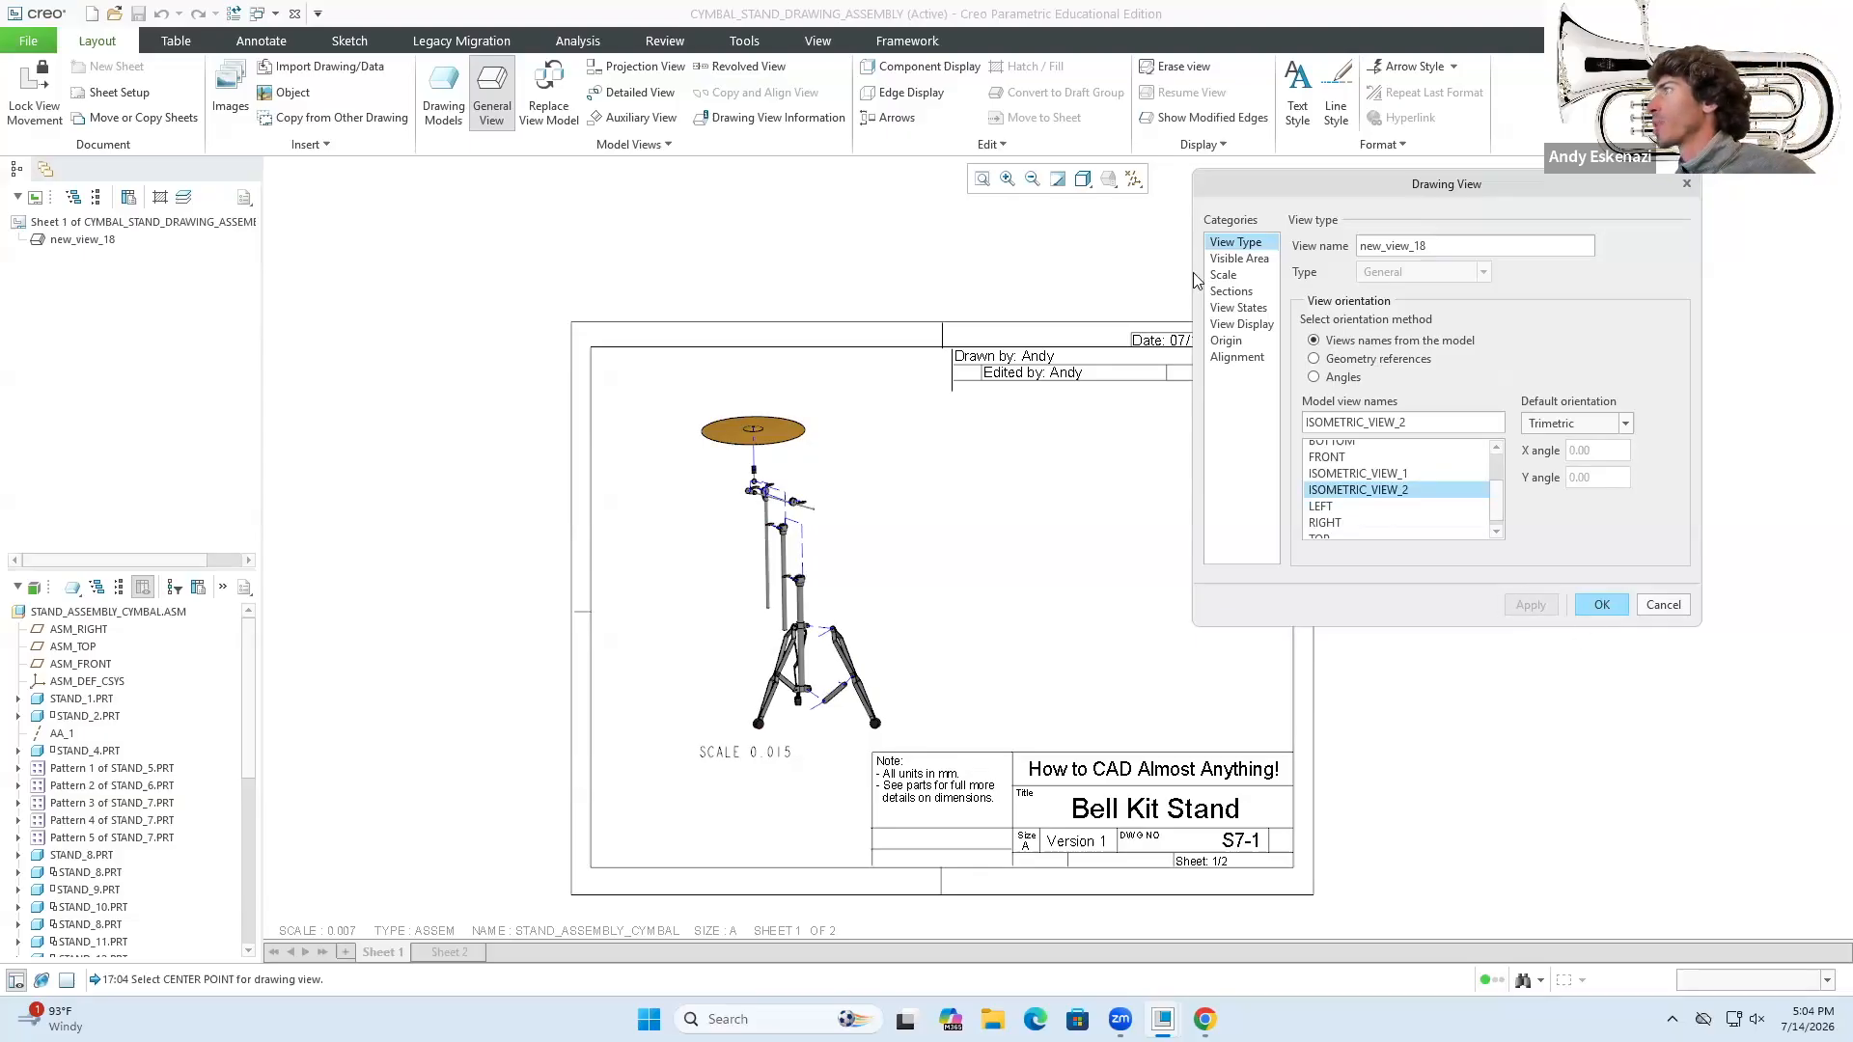
- Set the view's custom scale to 0.02 and finish defining the view
click(1223, 275)
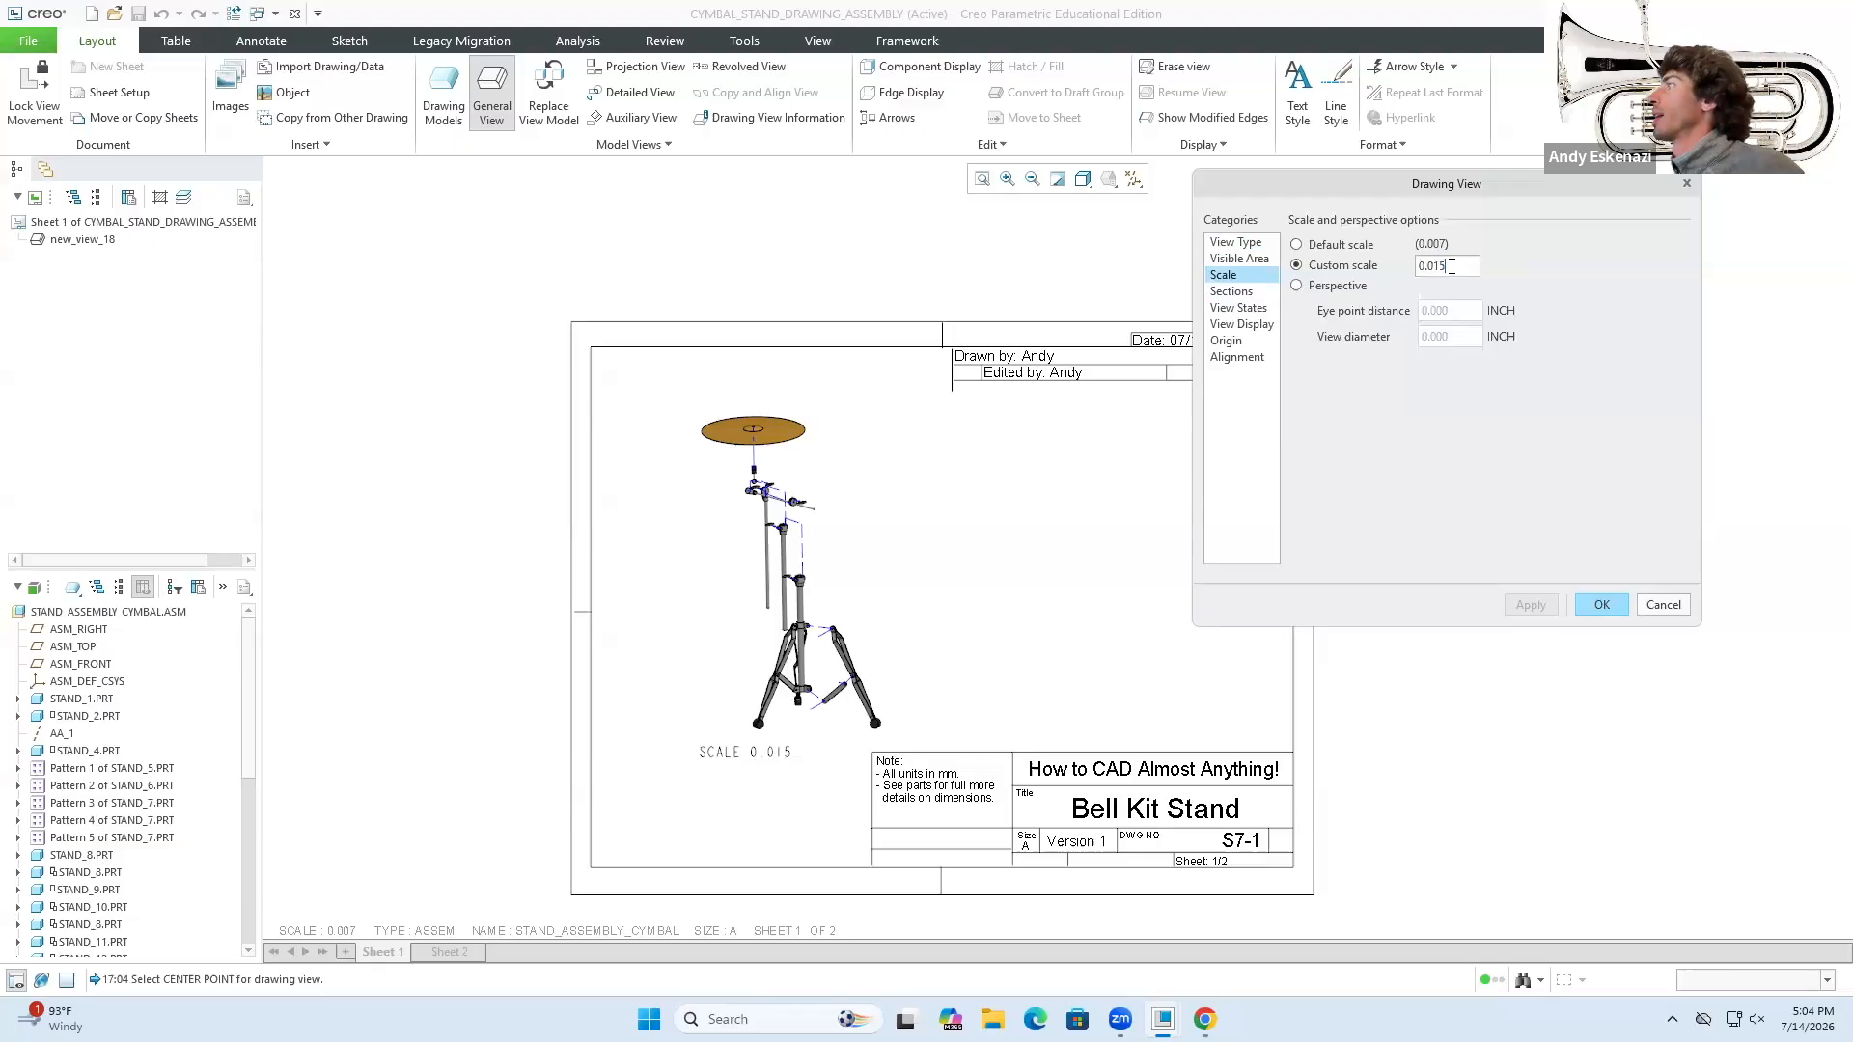
key(BackSpace)
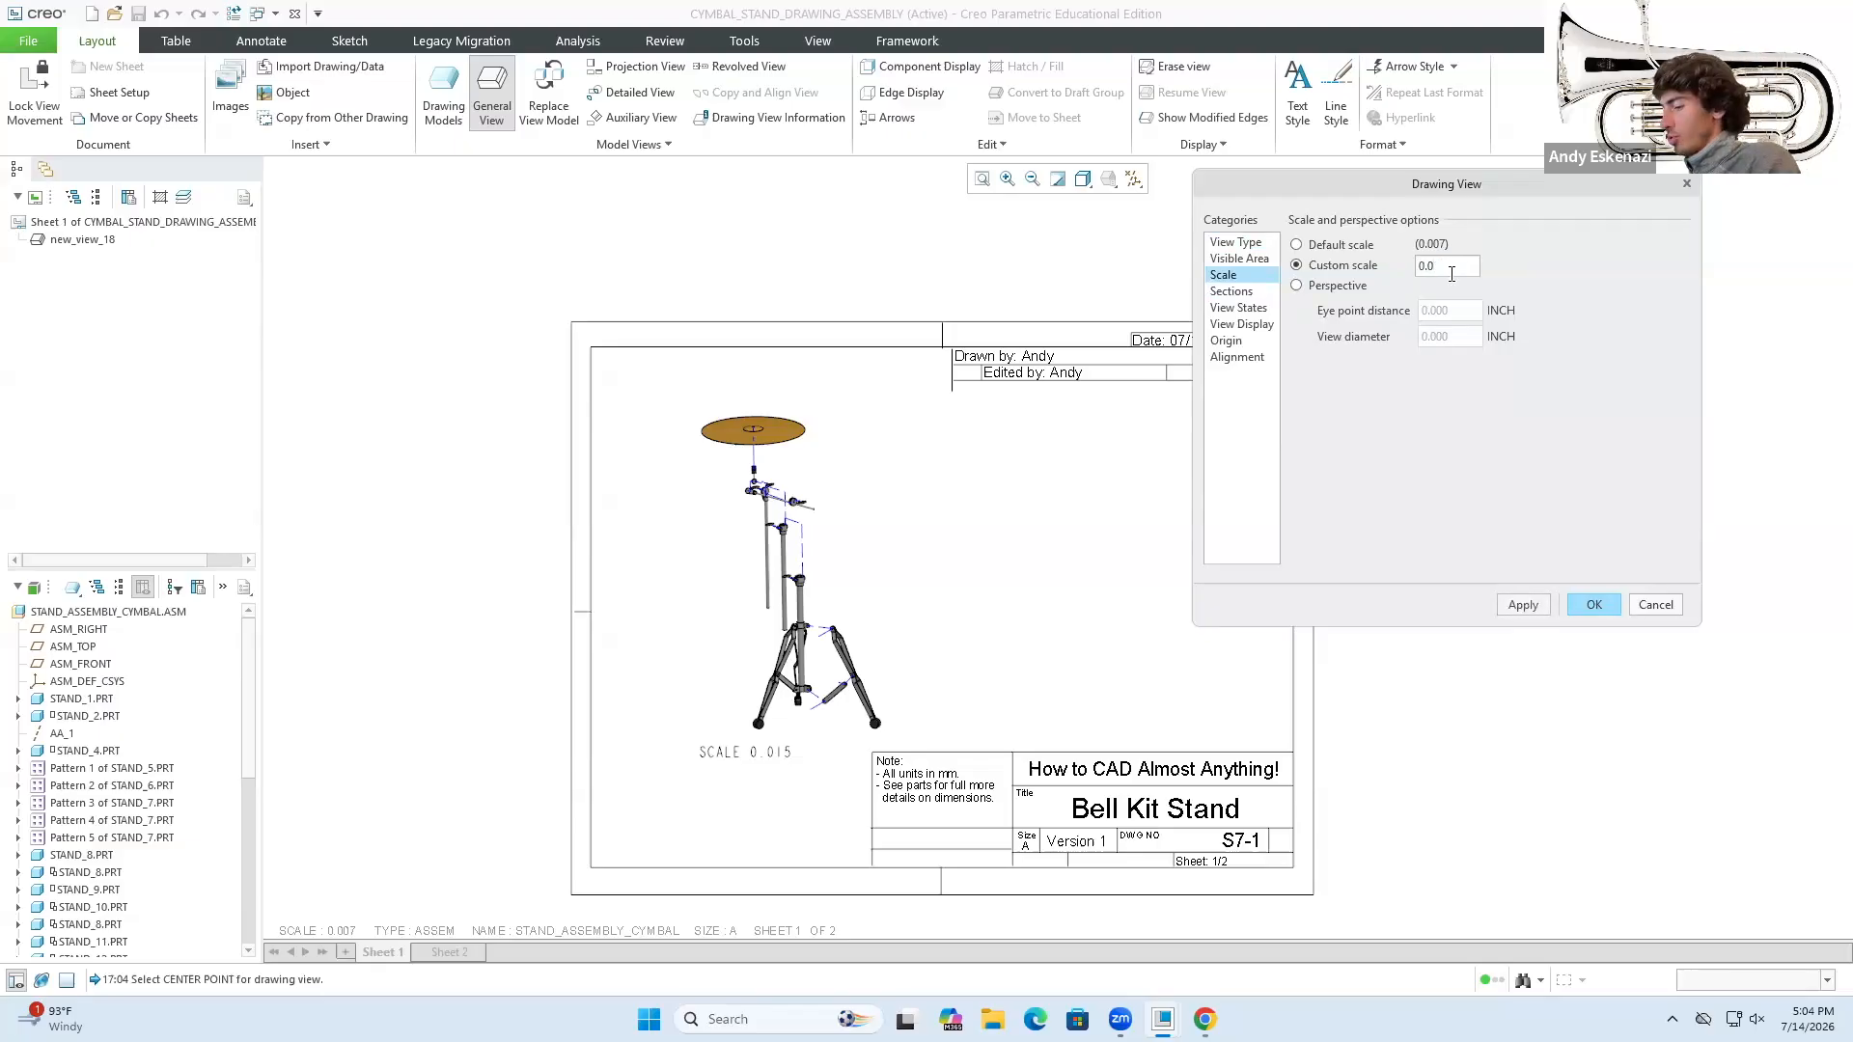
key(BackSpace)
key(BackSpace)
text(20)
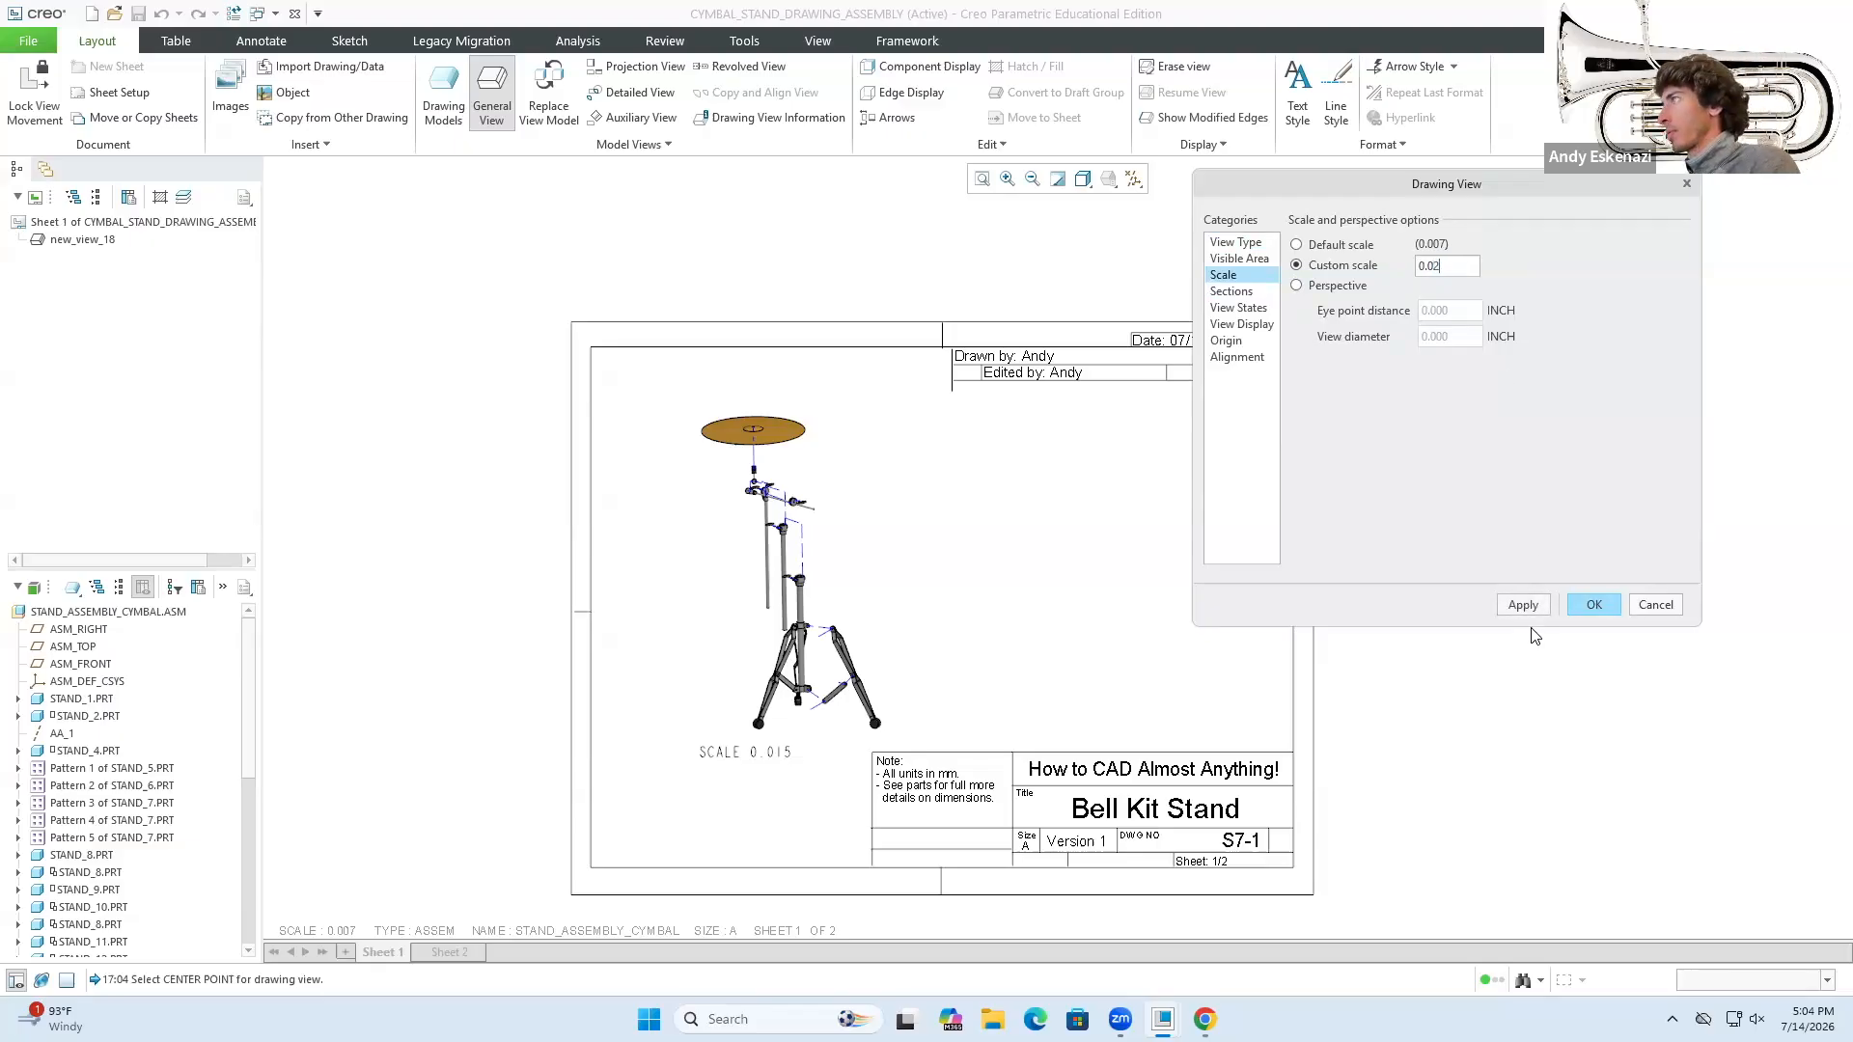
click(1525, 604)
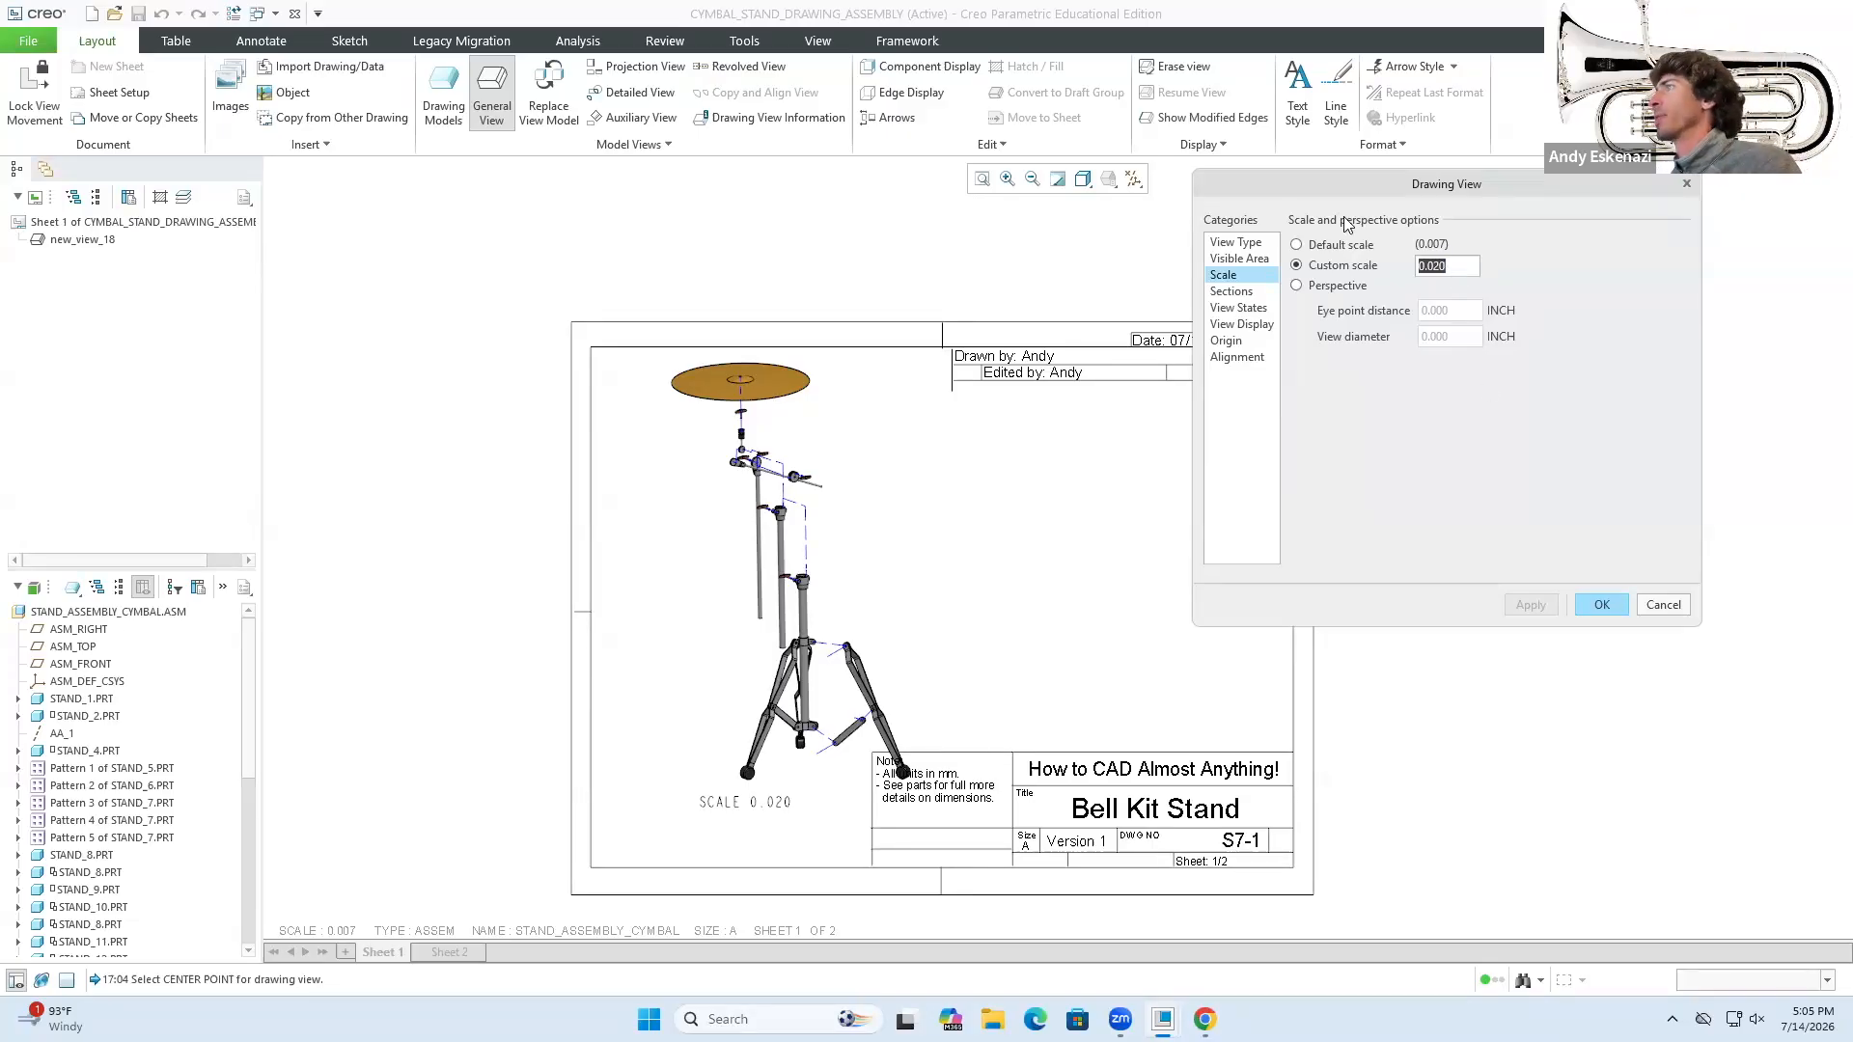
click(1601, 605)
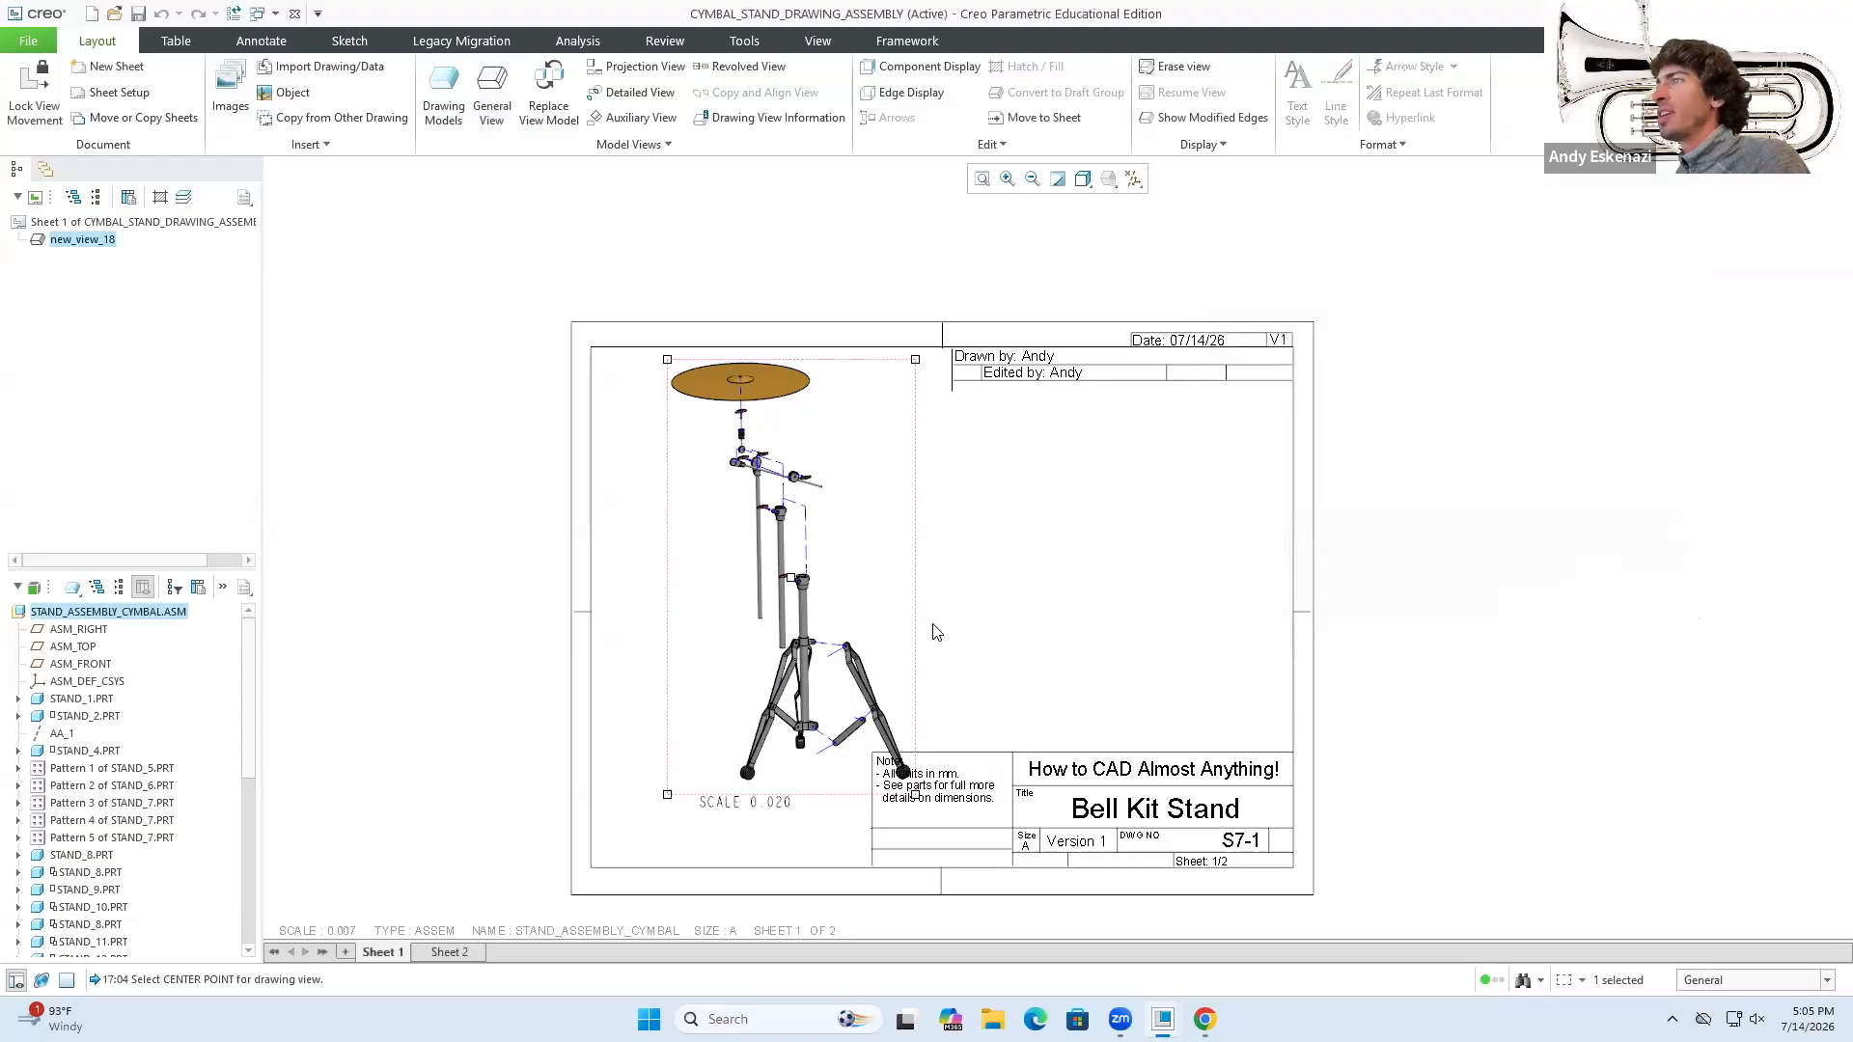
- Move the exploded view to the sheet's left edge, clear of the note block, and delete its scale label
click(895, 620)
drag(894, 612, 859, 639)
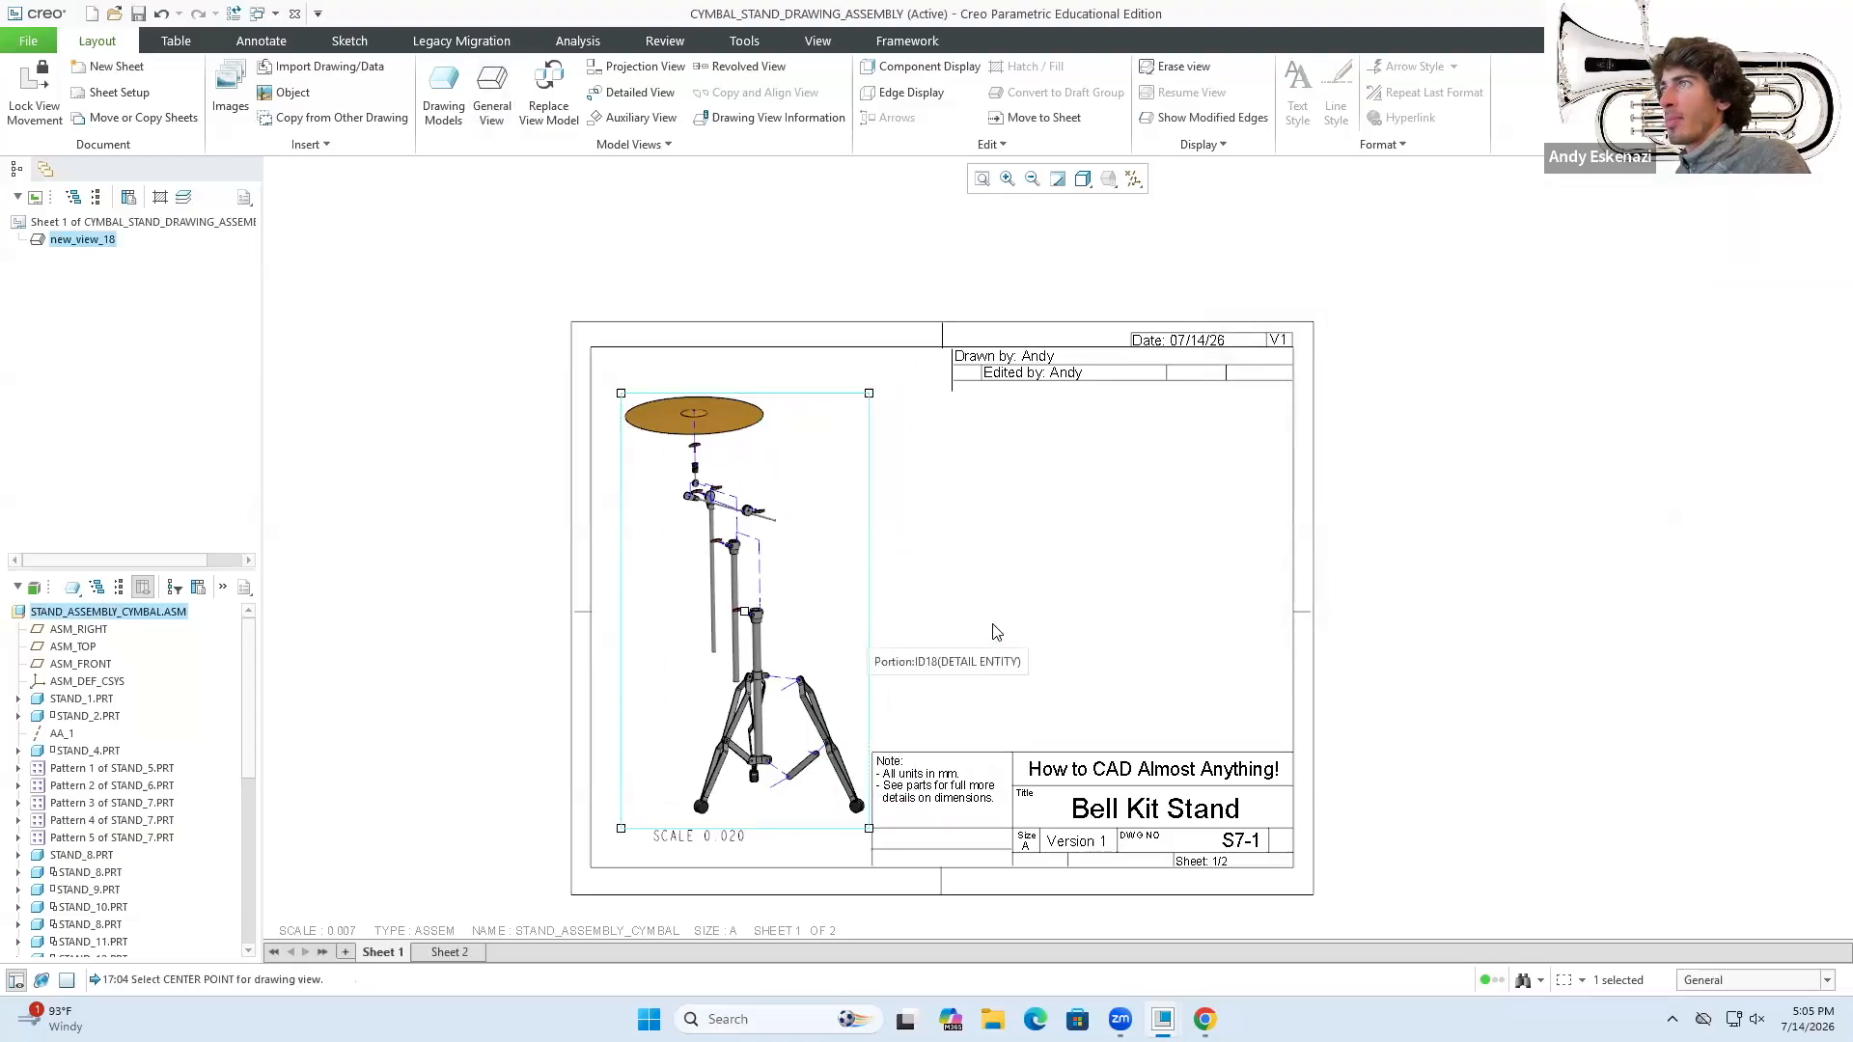
click(990, 625)
click(729, 832)
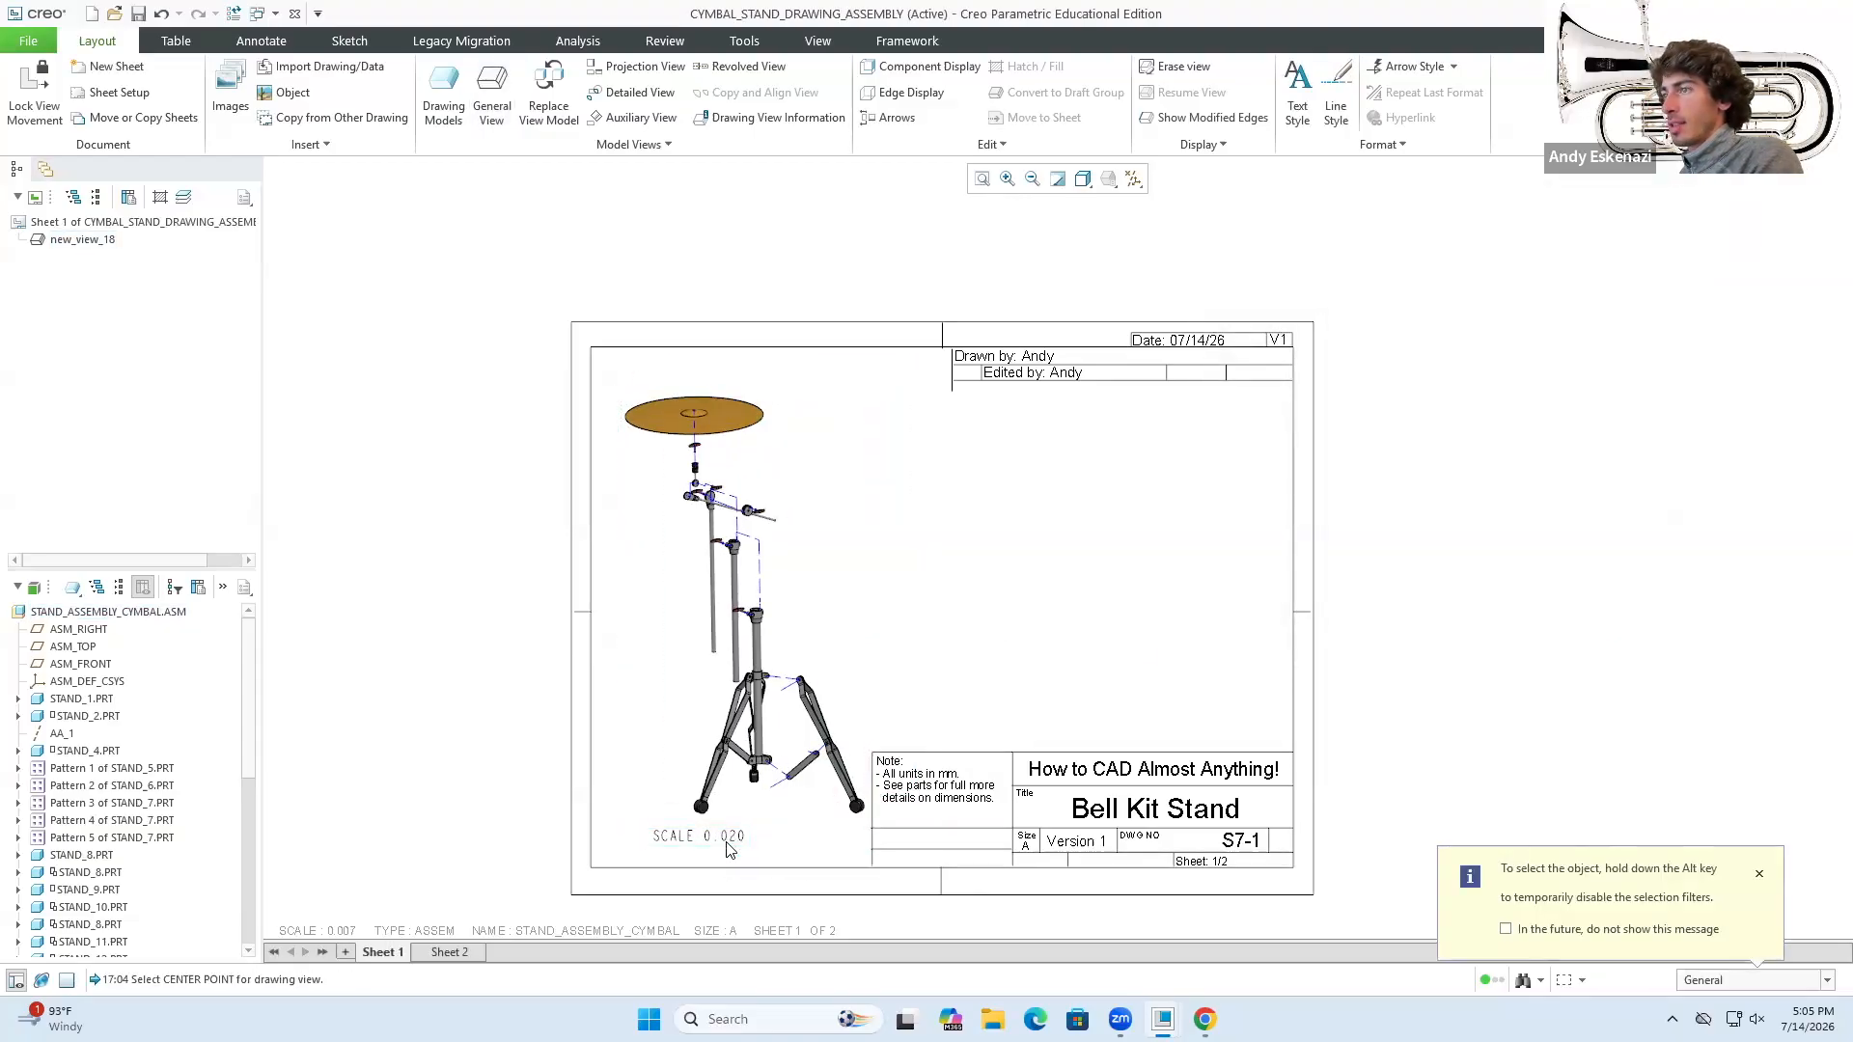
click(865, 622)
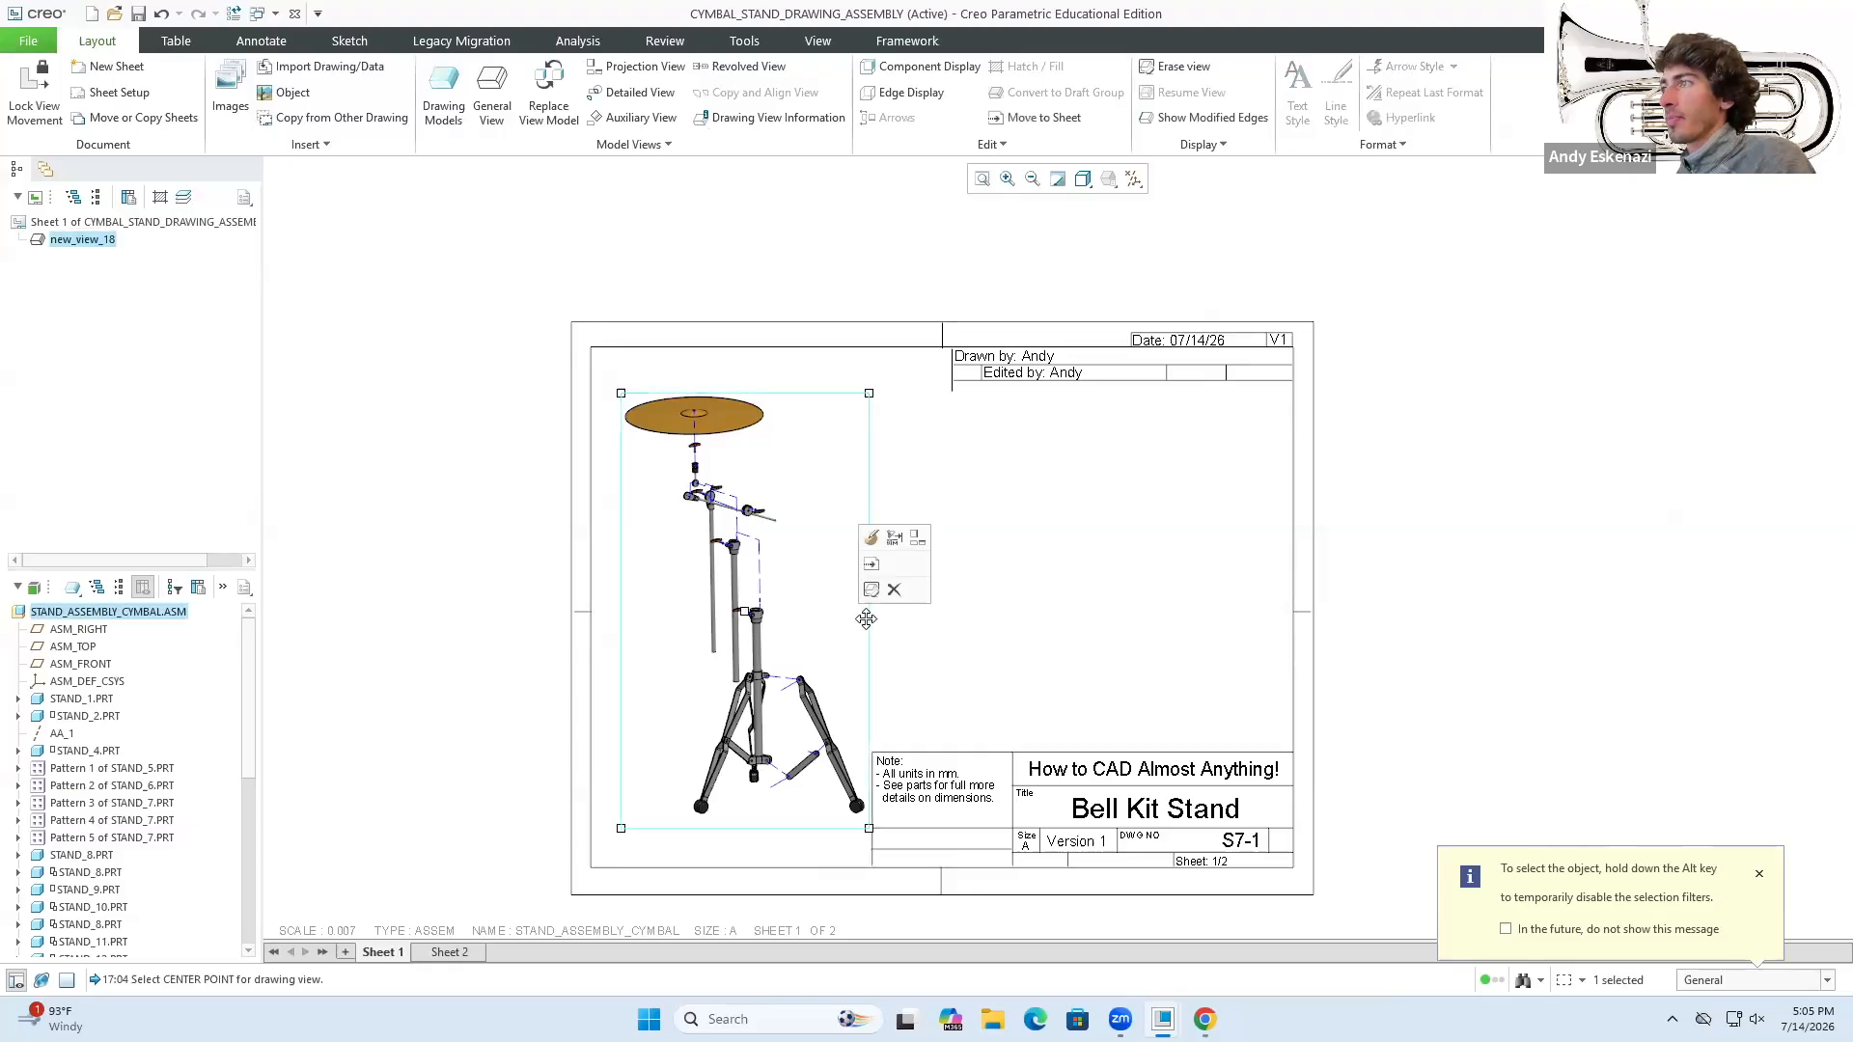
drag(865, 617, 851, 591)
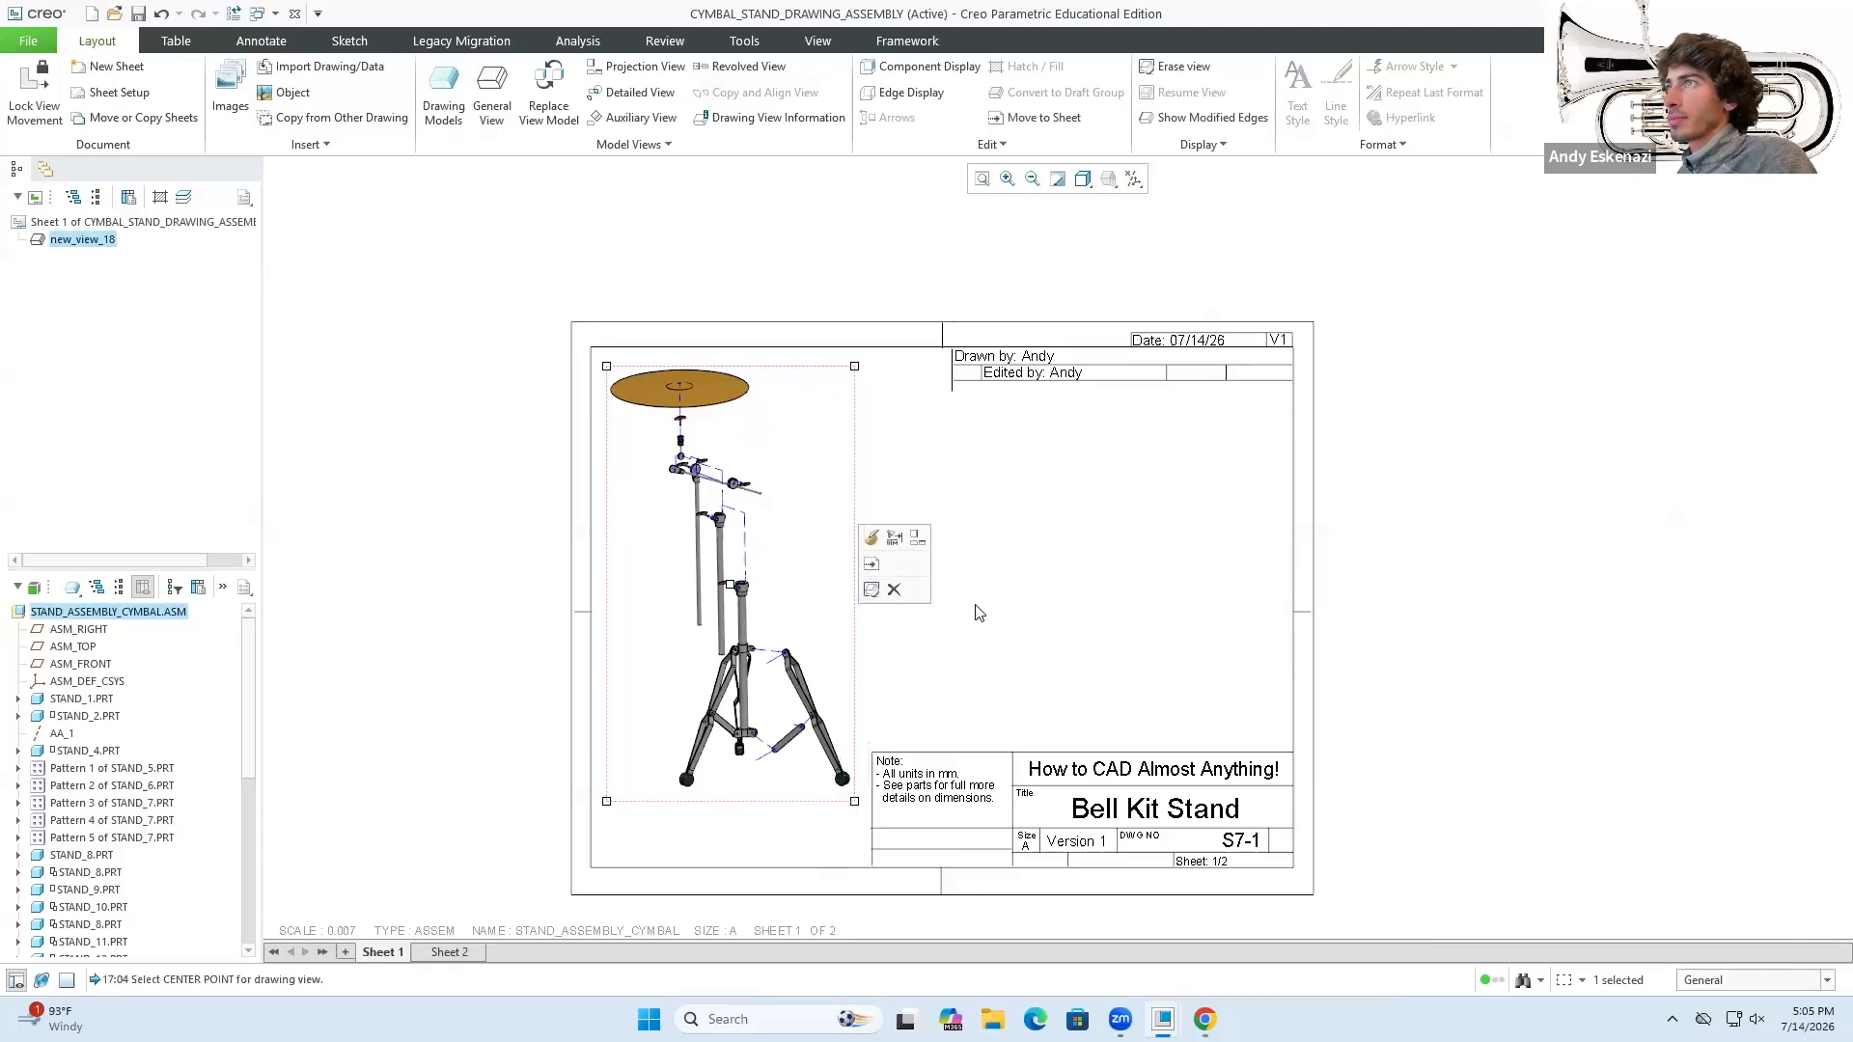
click(982, 617)
- Shift the exploded view slightly down so it sits centred in the height of the sheet frame
scroll(719, 490, up, 5)
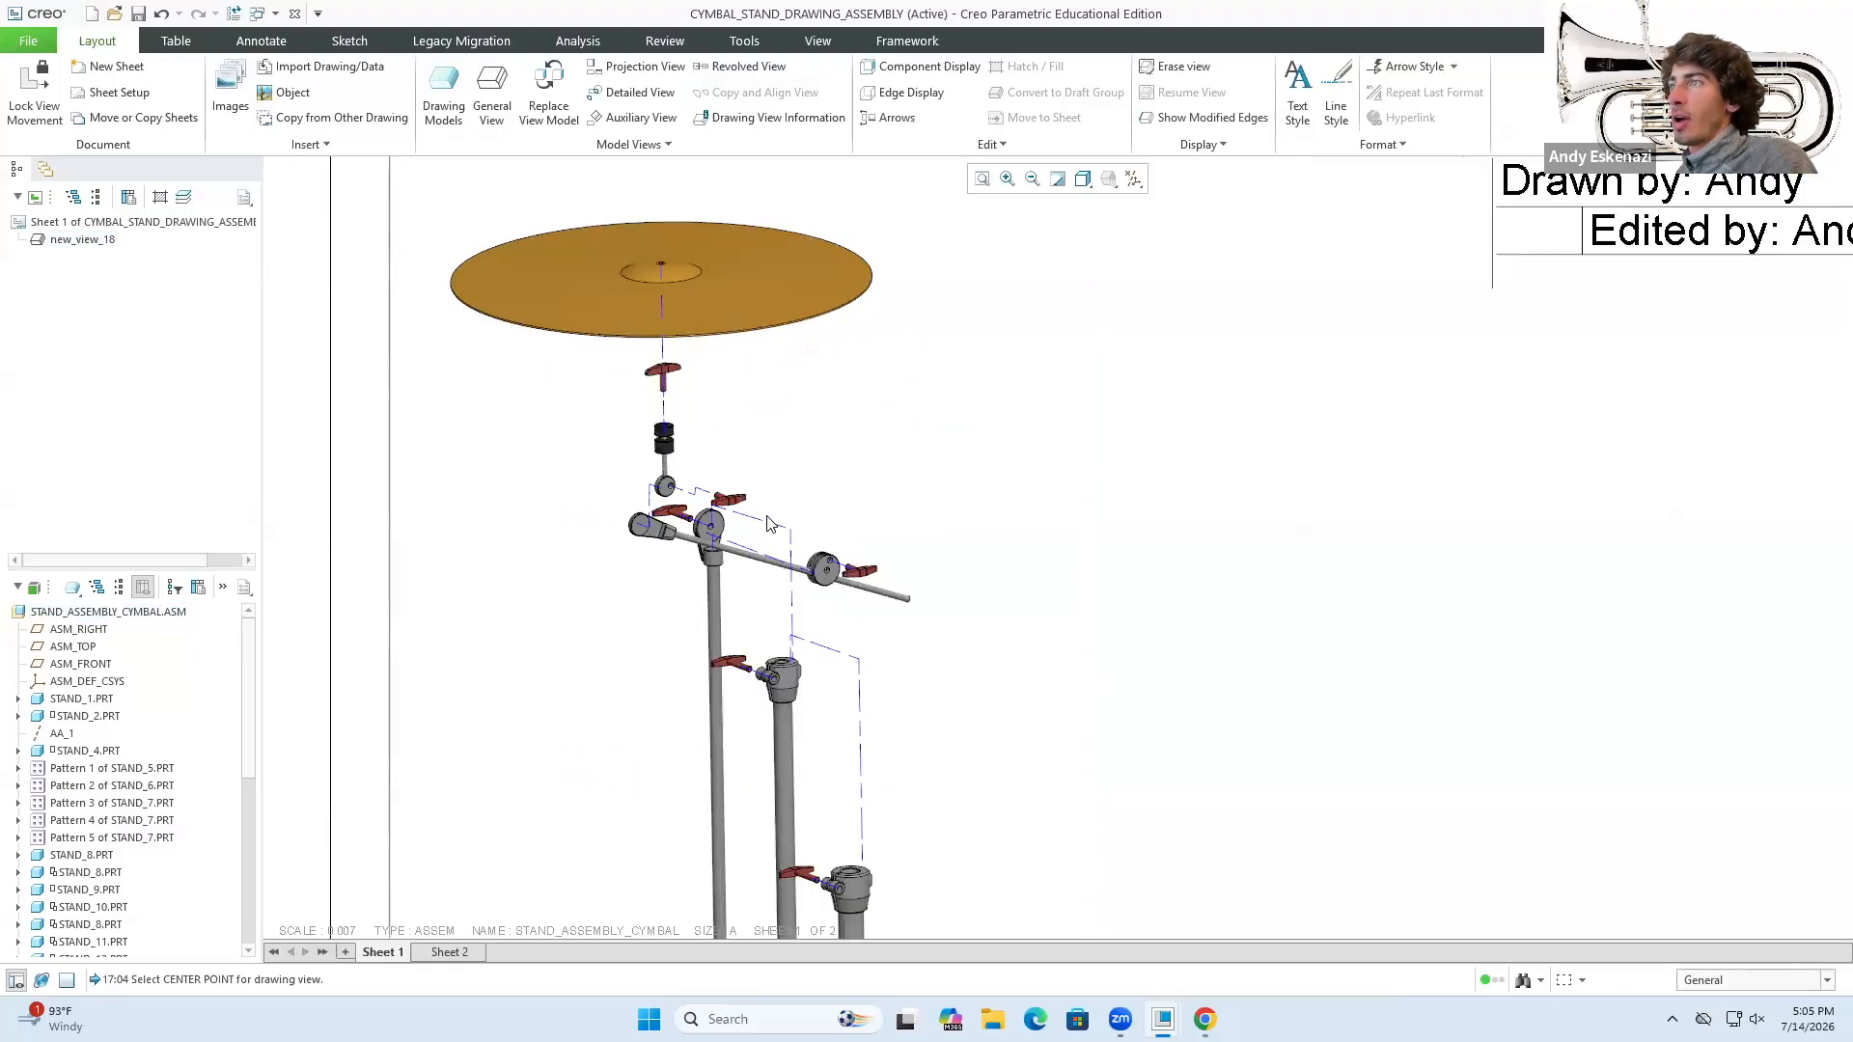
scroll(883, 662, down, 2)
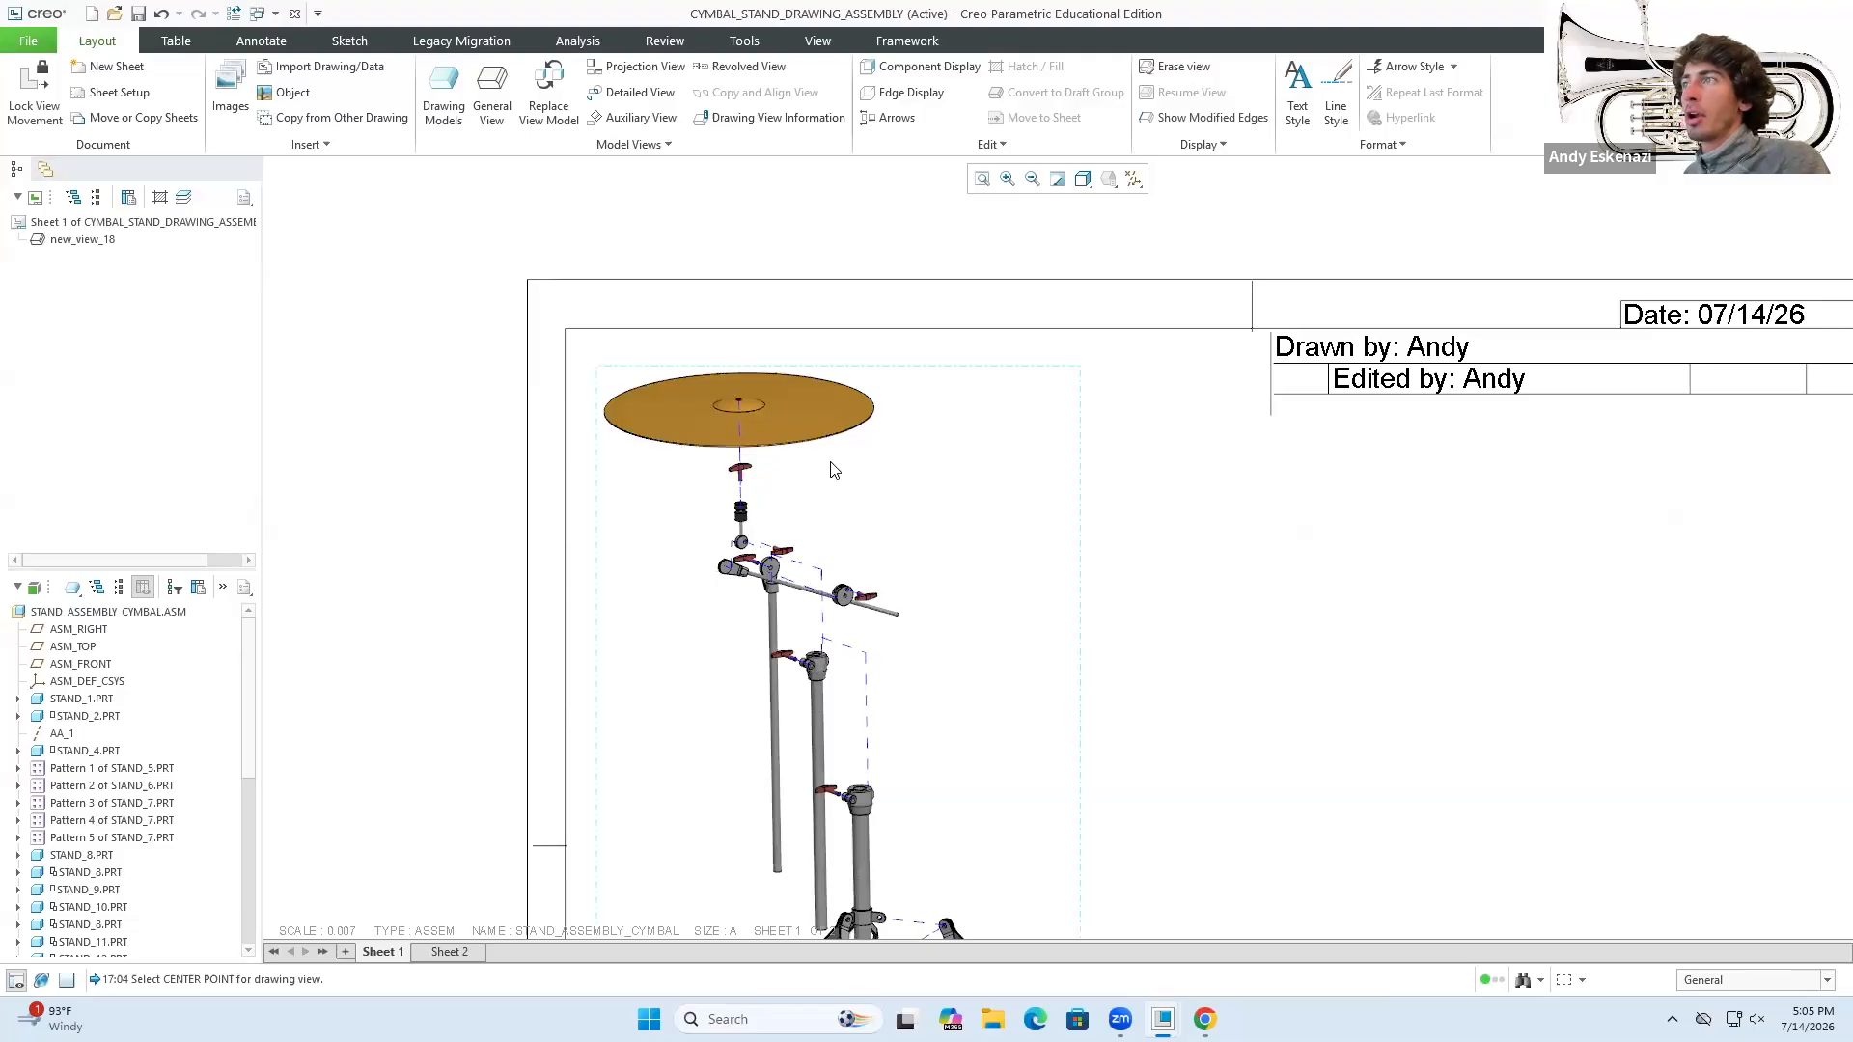
scroll(869, 541, down, 2)
scroll(902, 627, up, 1)
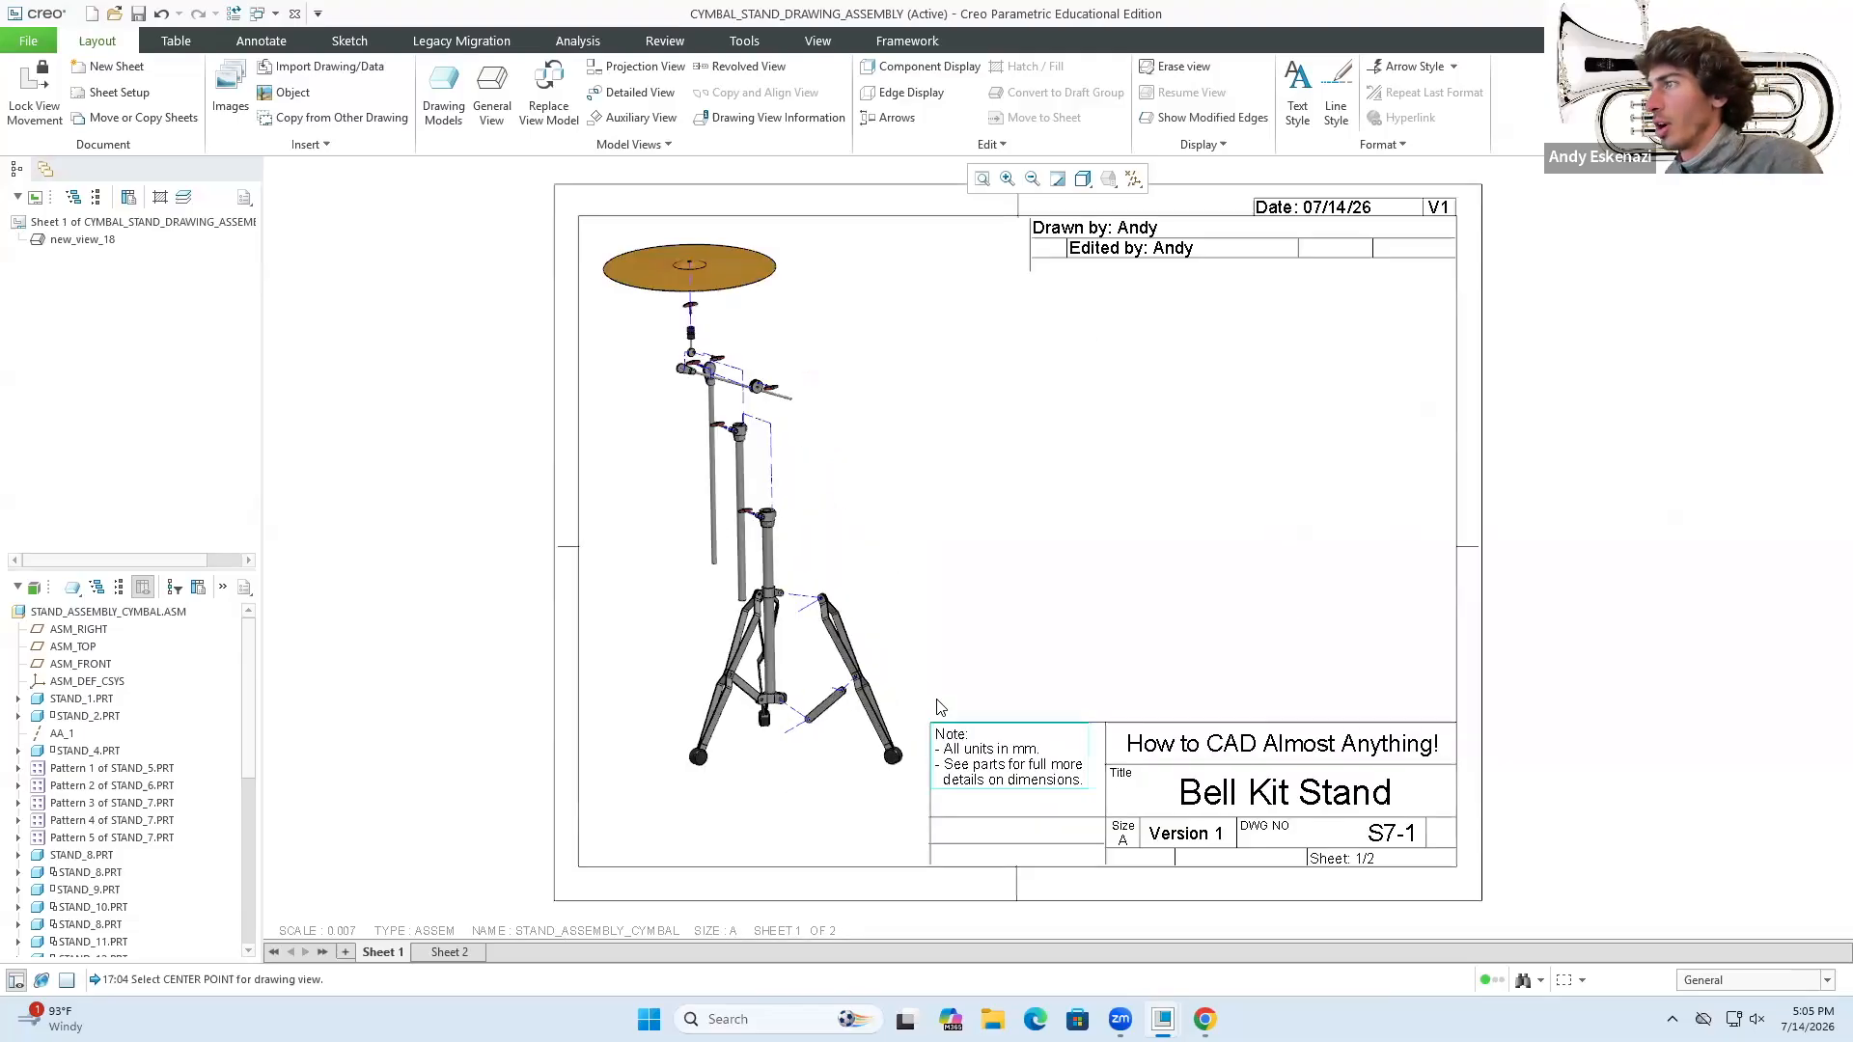
click(904, 637)
drag(904, 637, 908, 670)
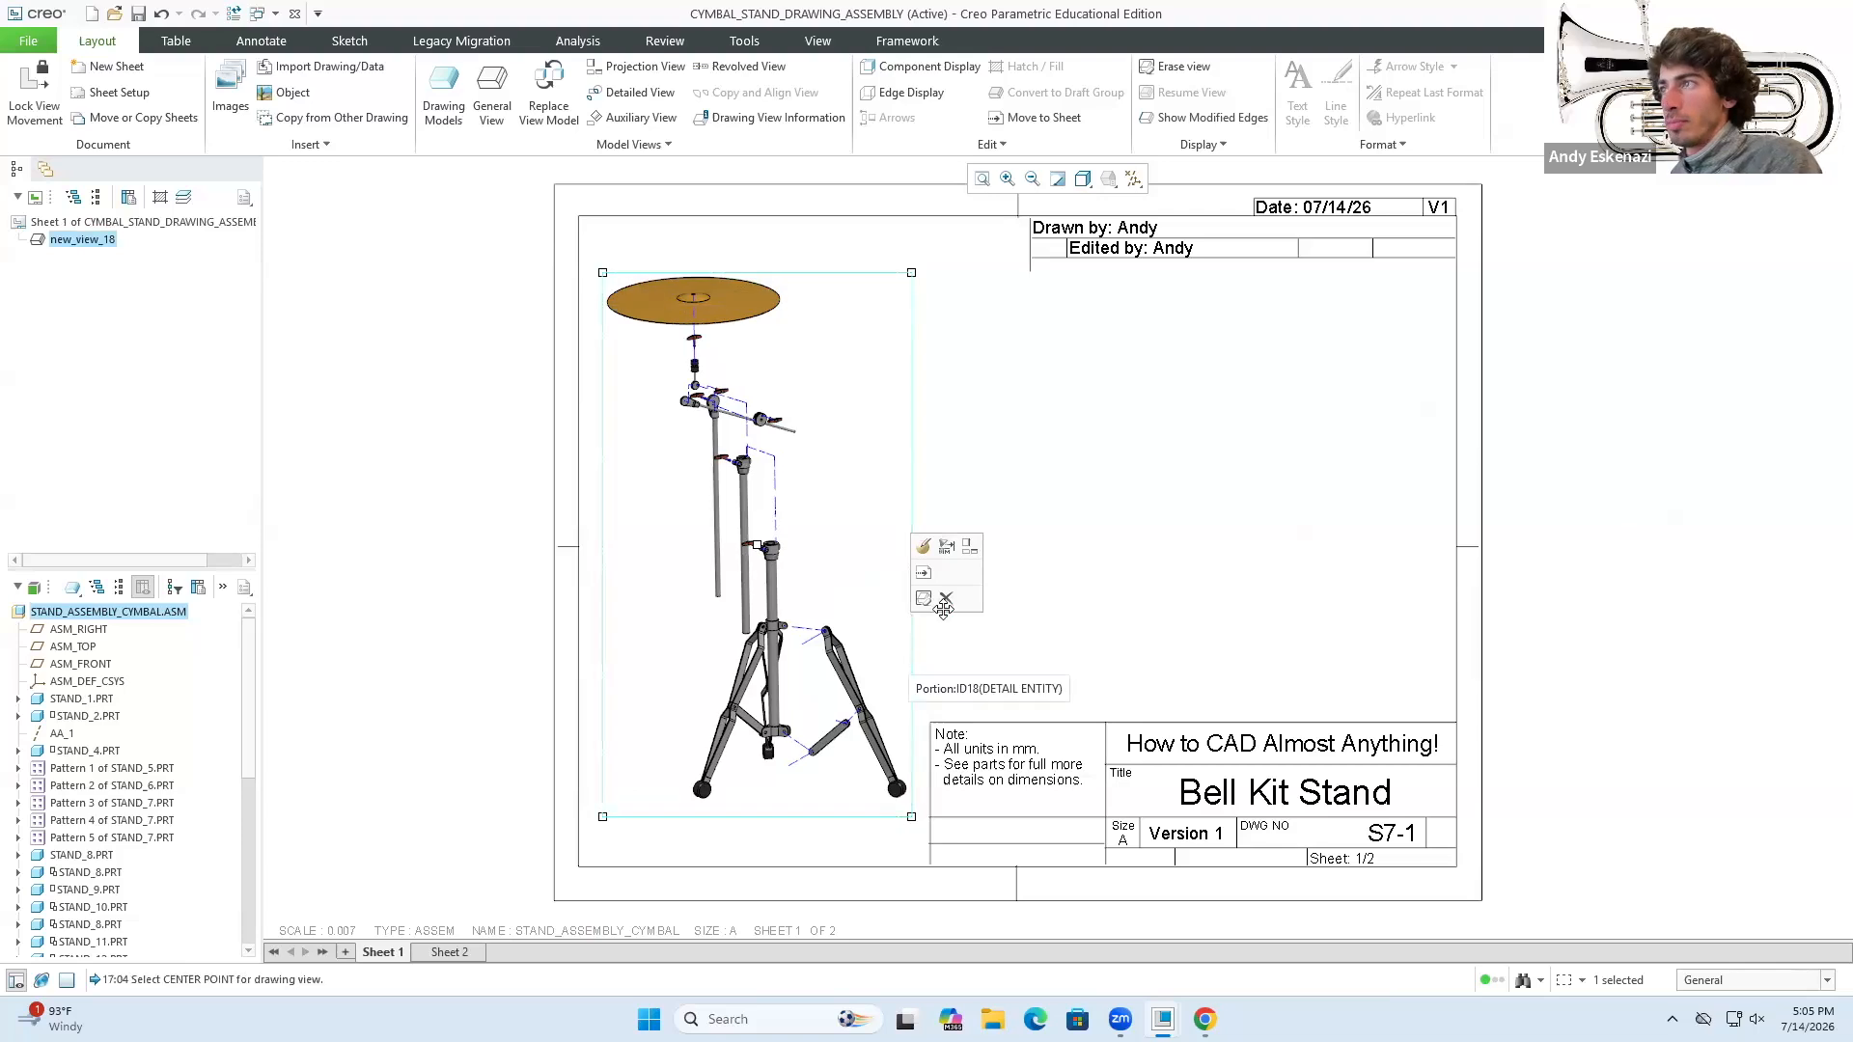
click(494, 562)
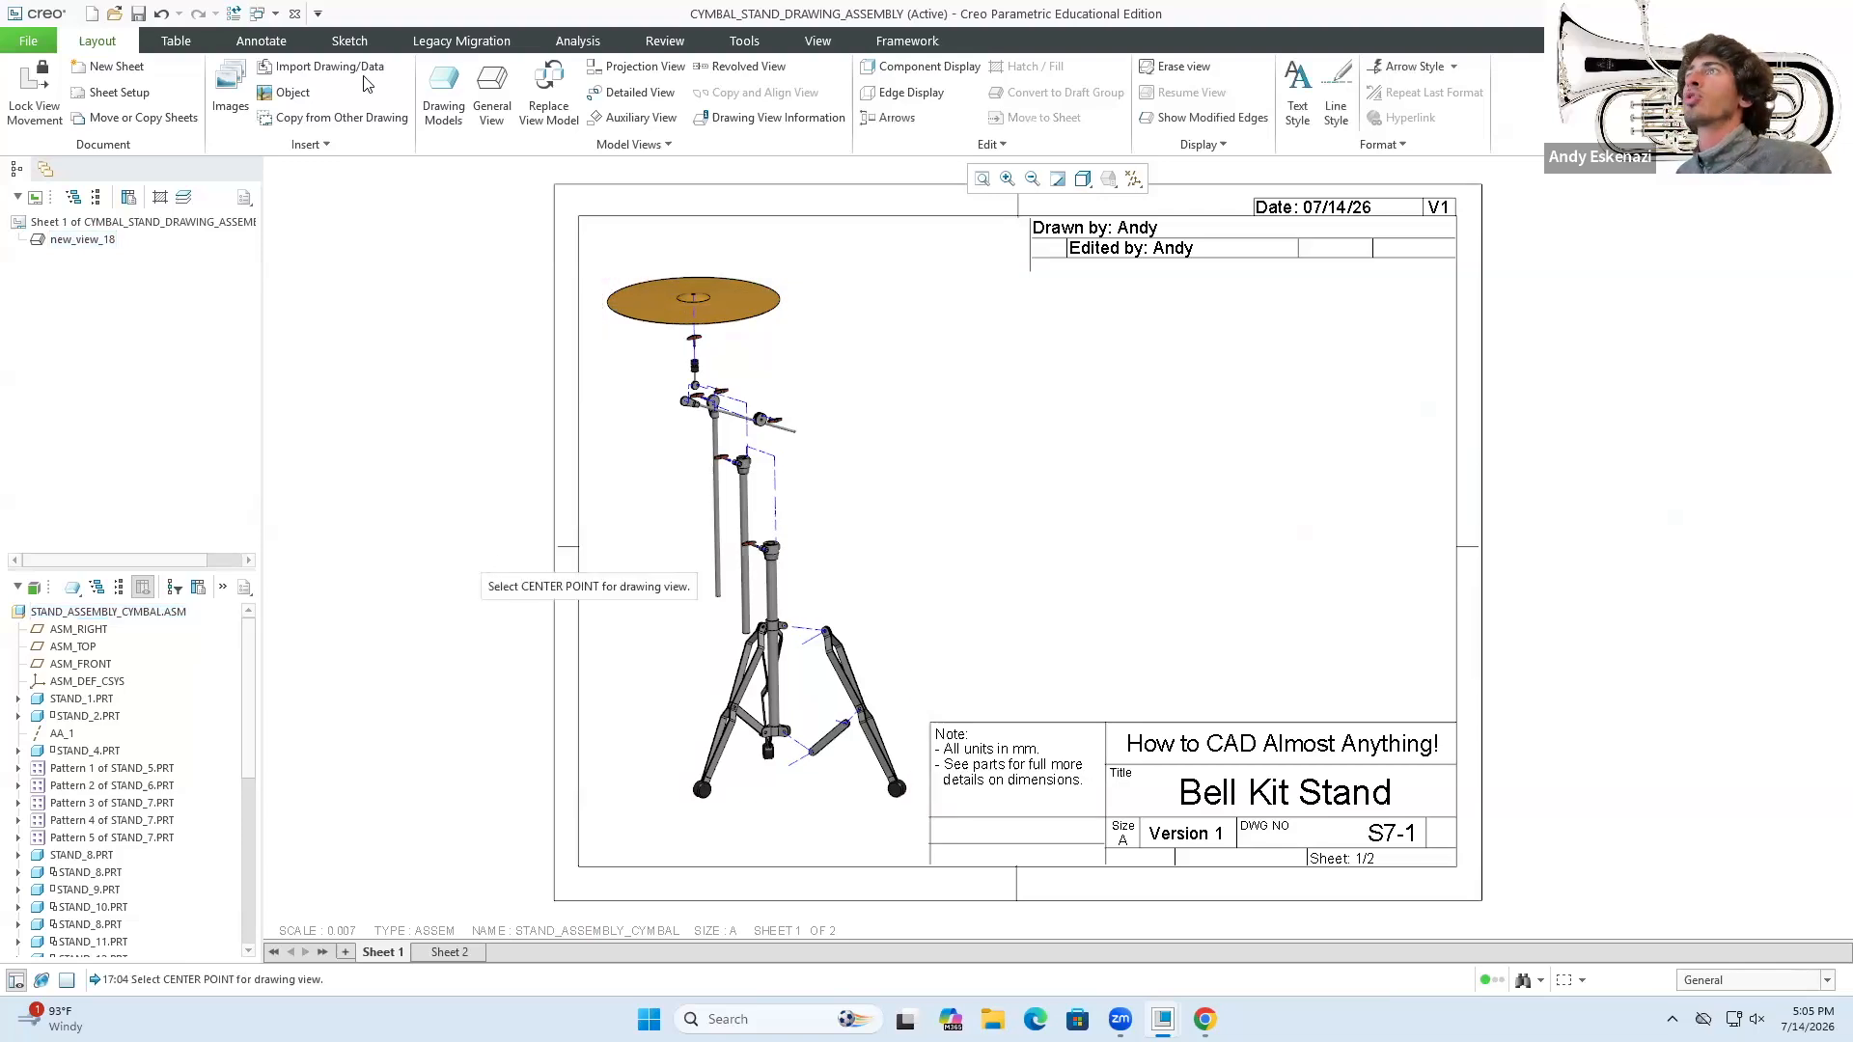
- Insert the "bom description down" quick table in the empty area beside the exploded view
click(180, 43)
click(21, 120)
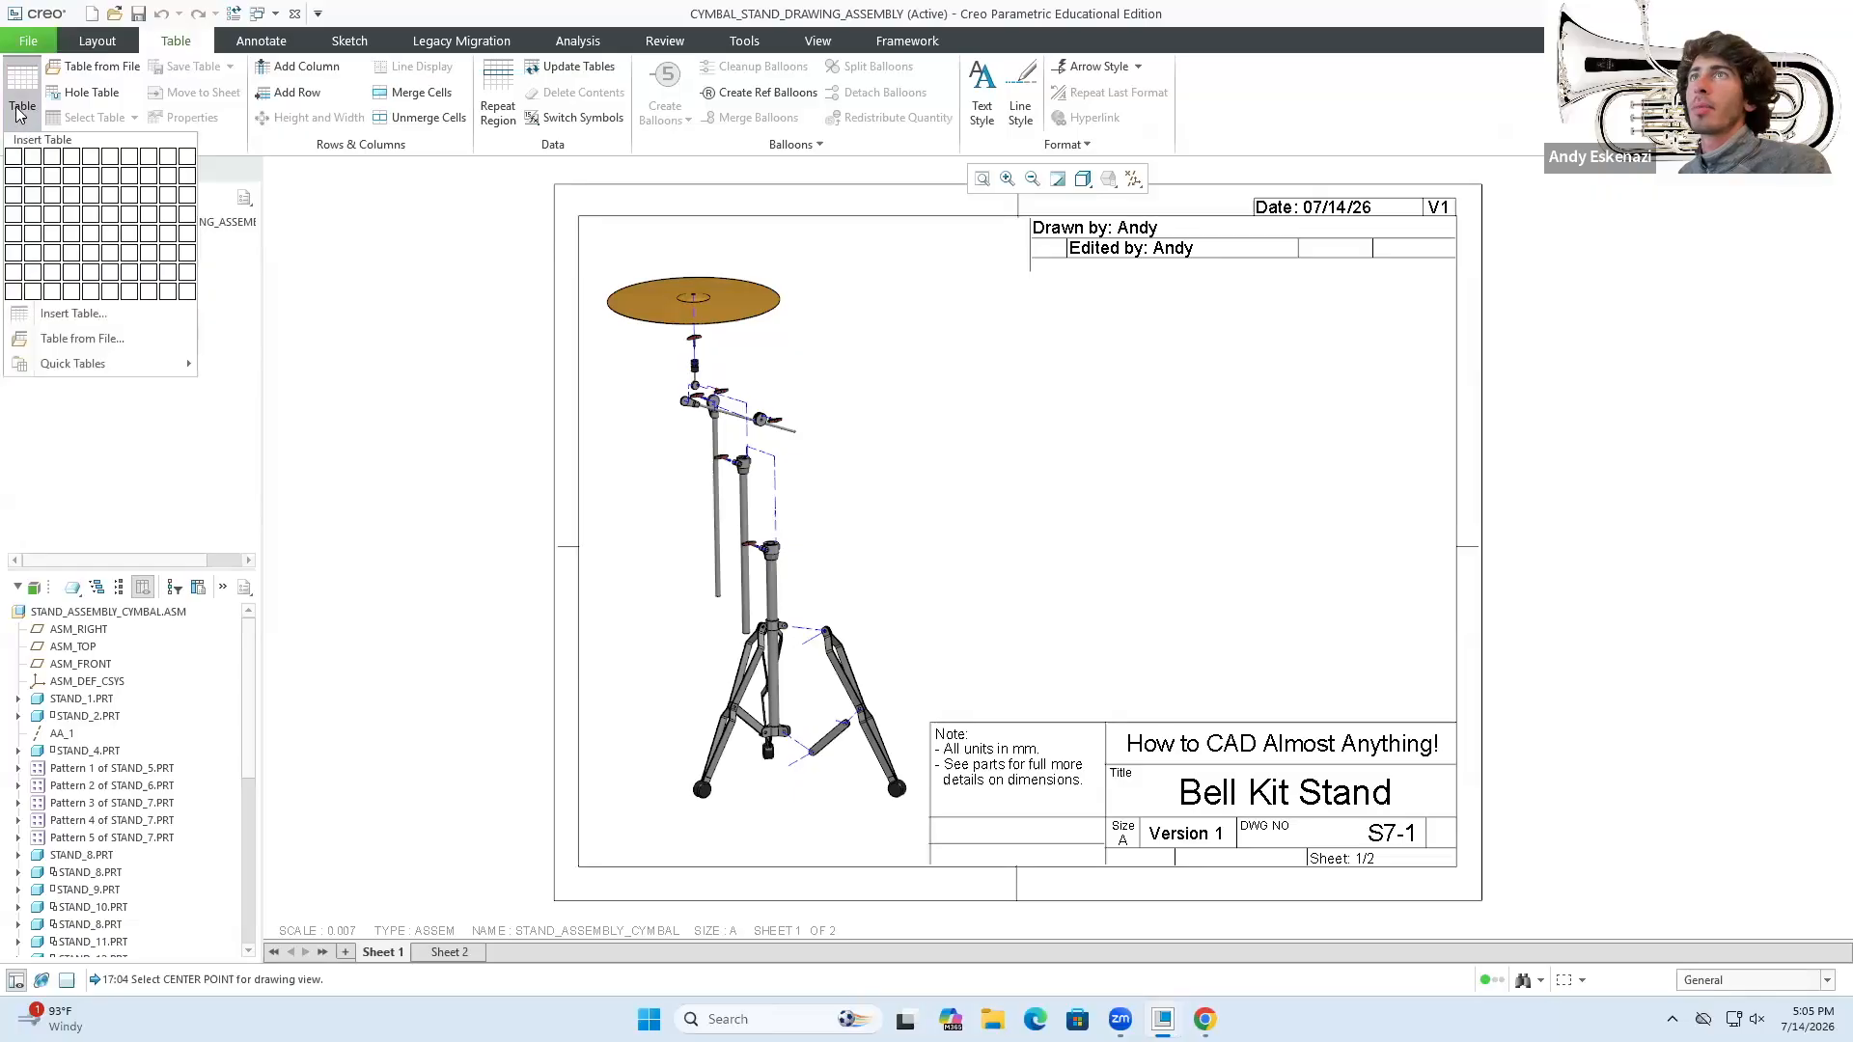
click(17, 114)
click(119, 144)
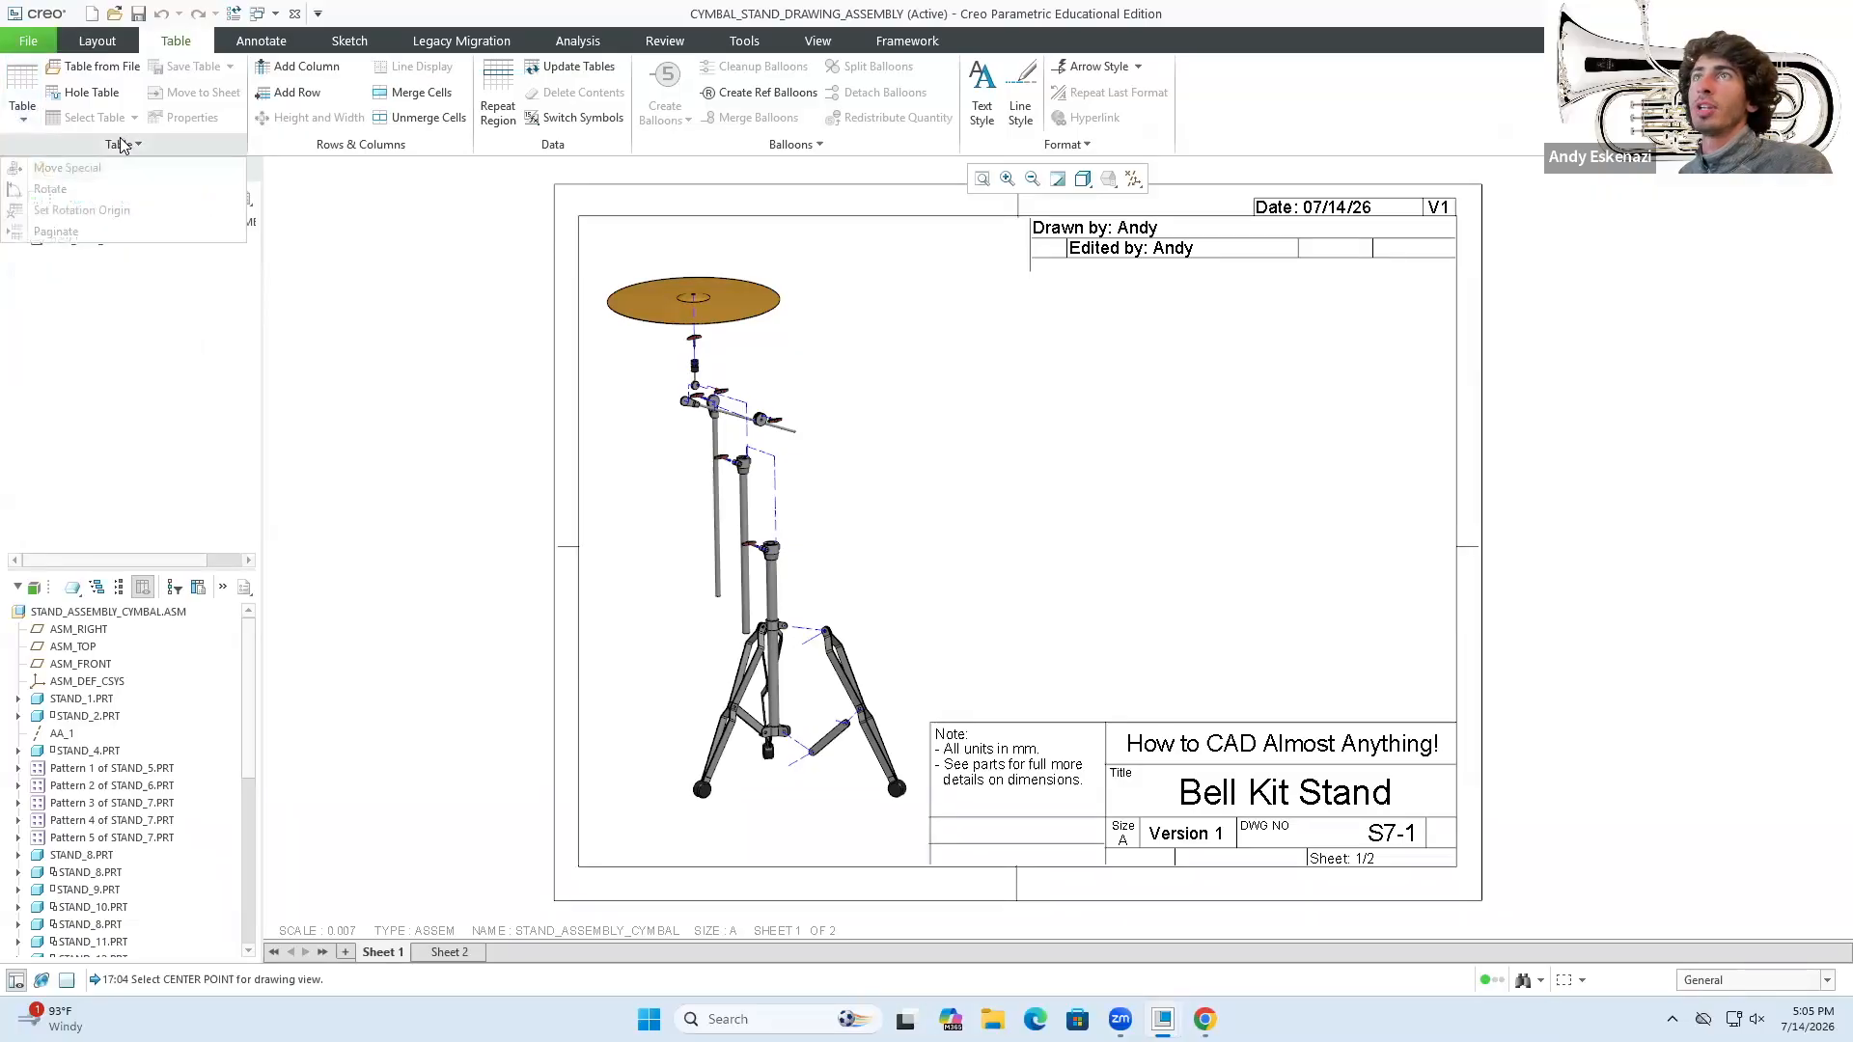
click(23, 122)
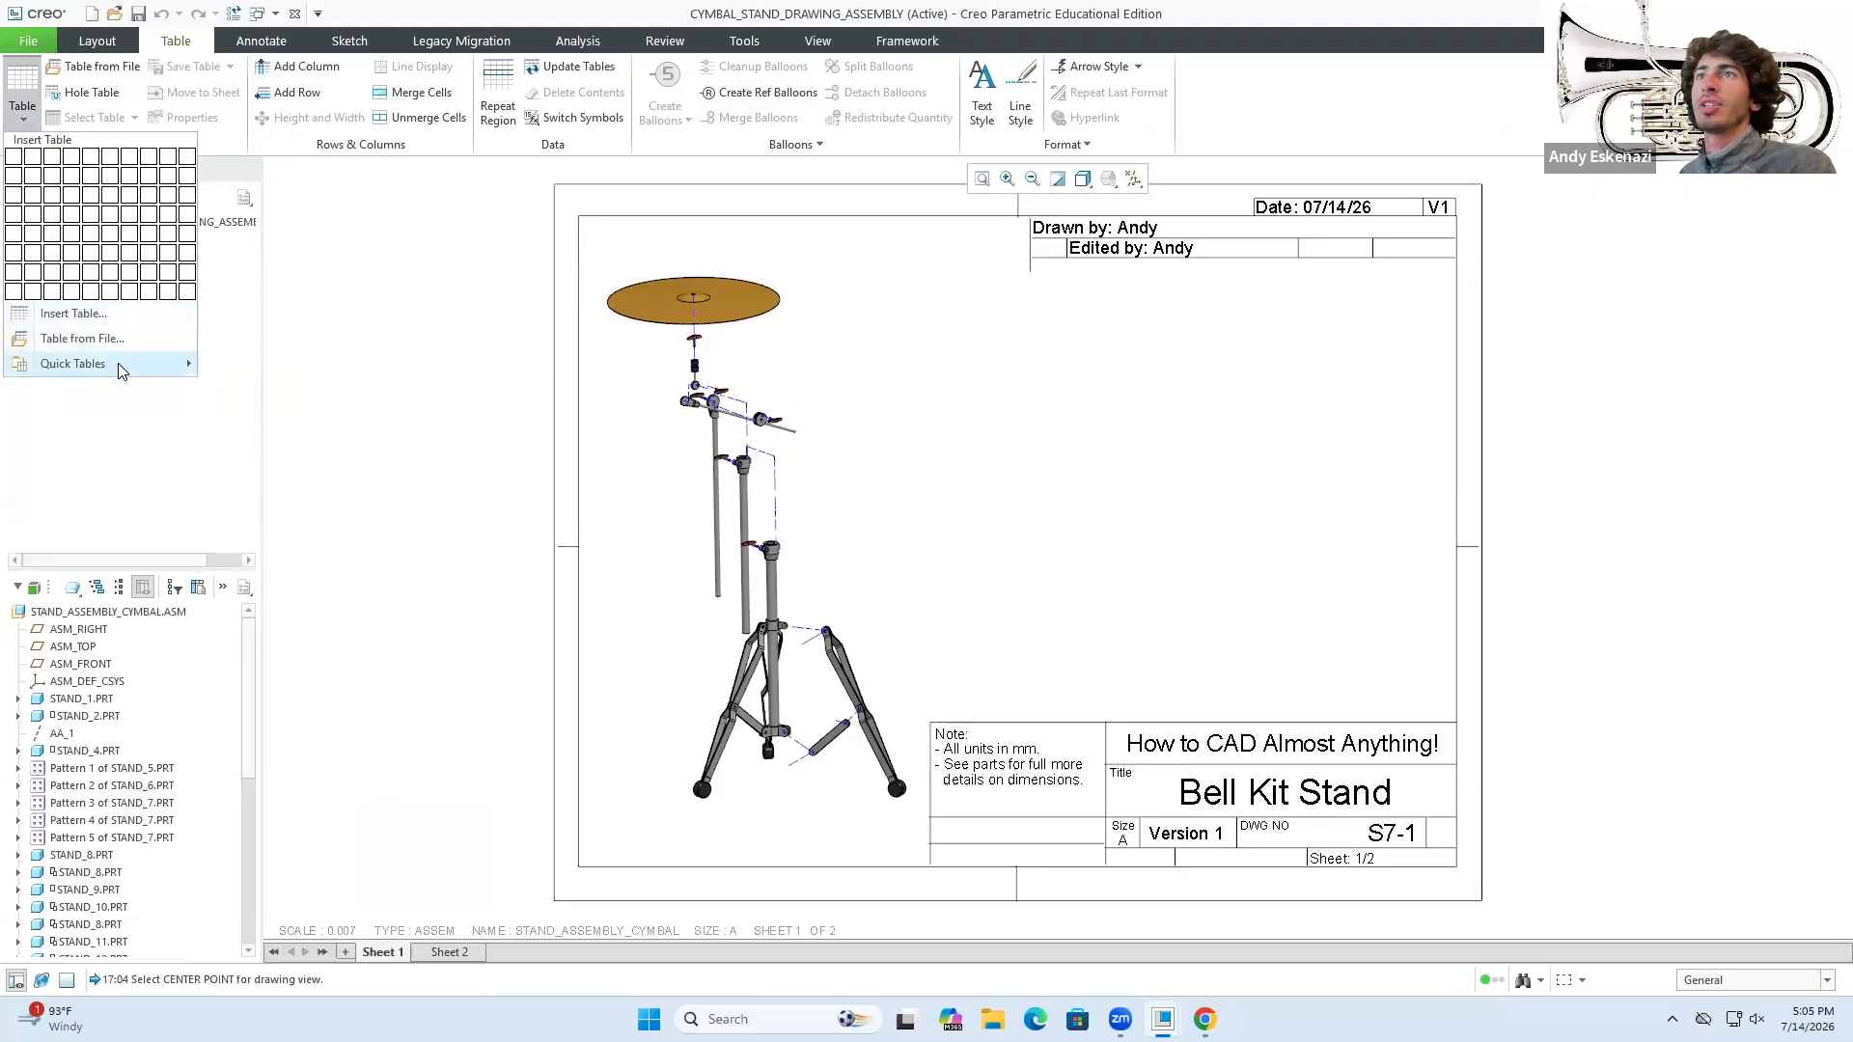
mouse_move(116, 364)
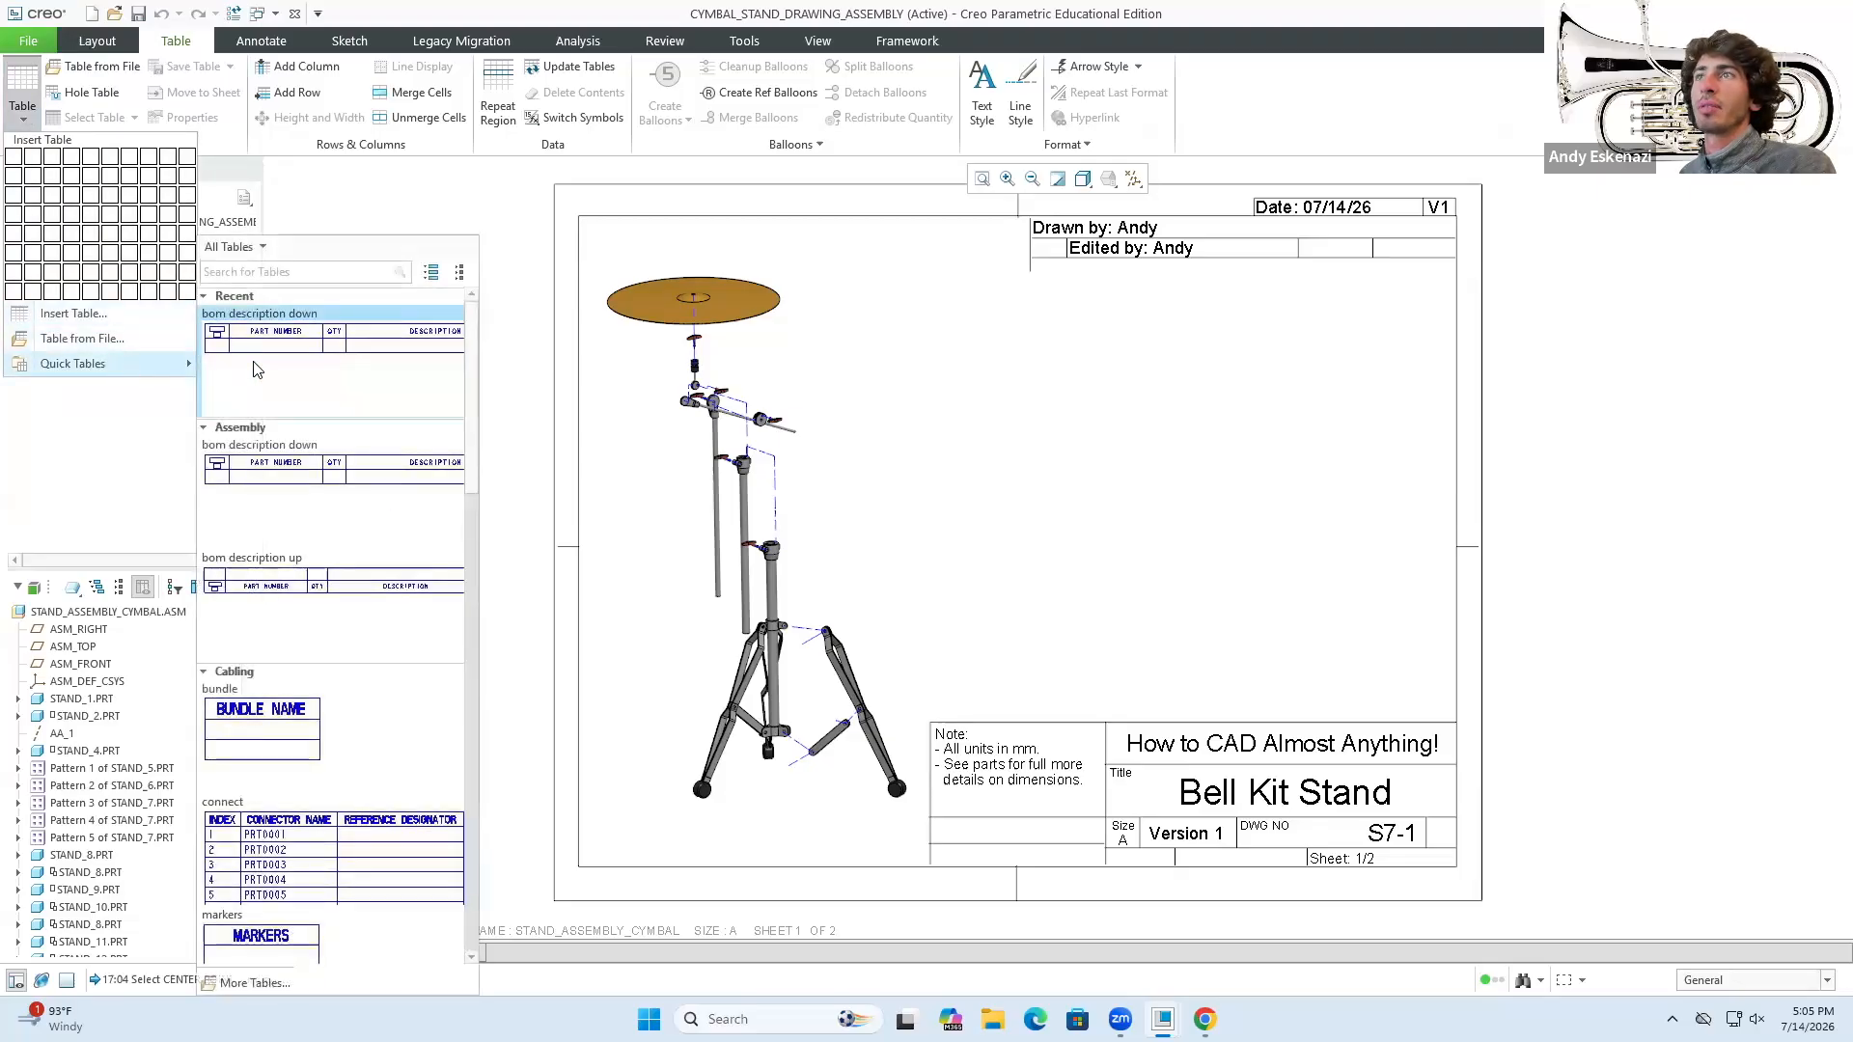
click(329, 355)
click(1060, 335)
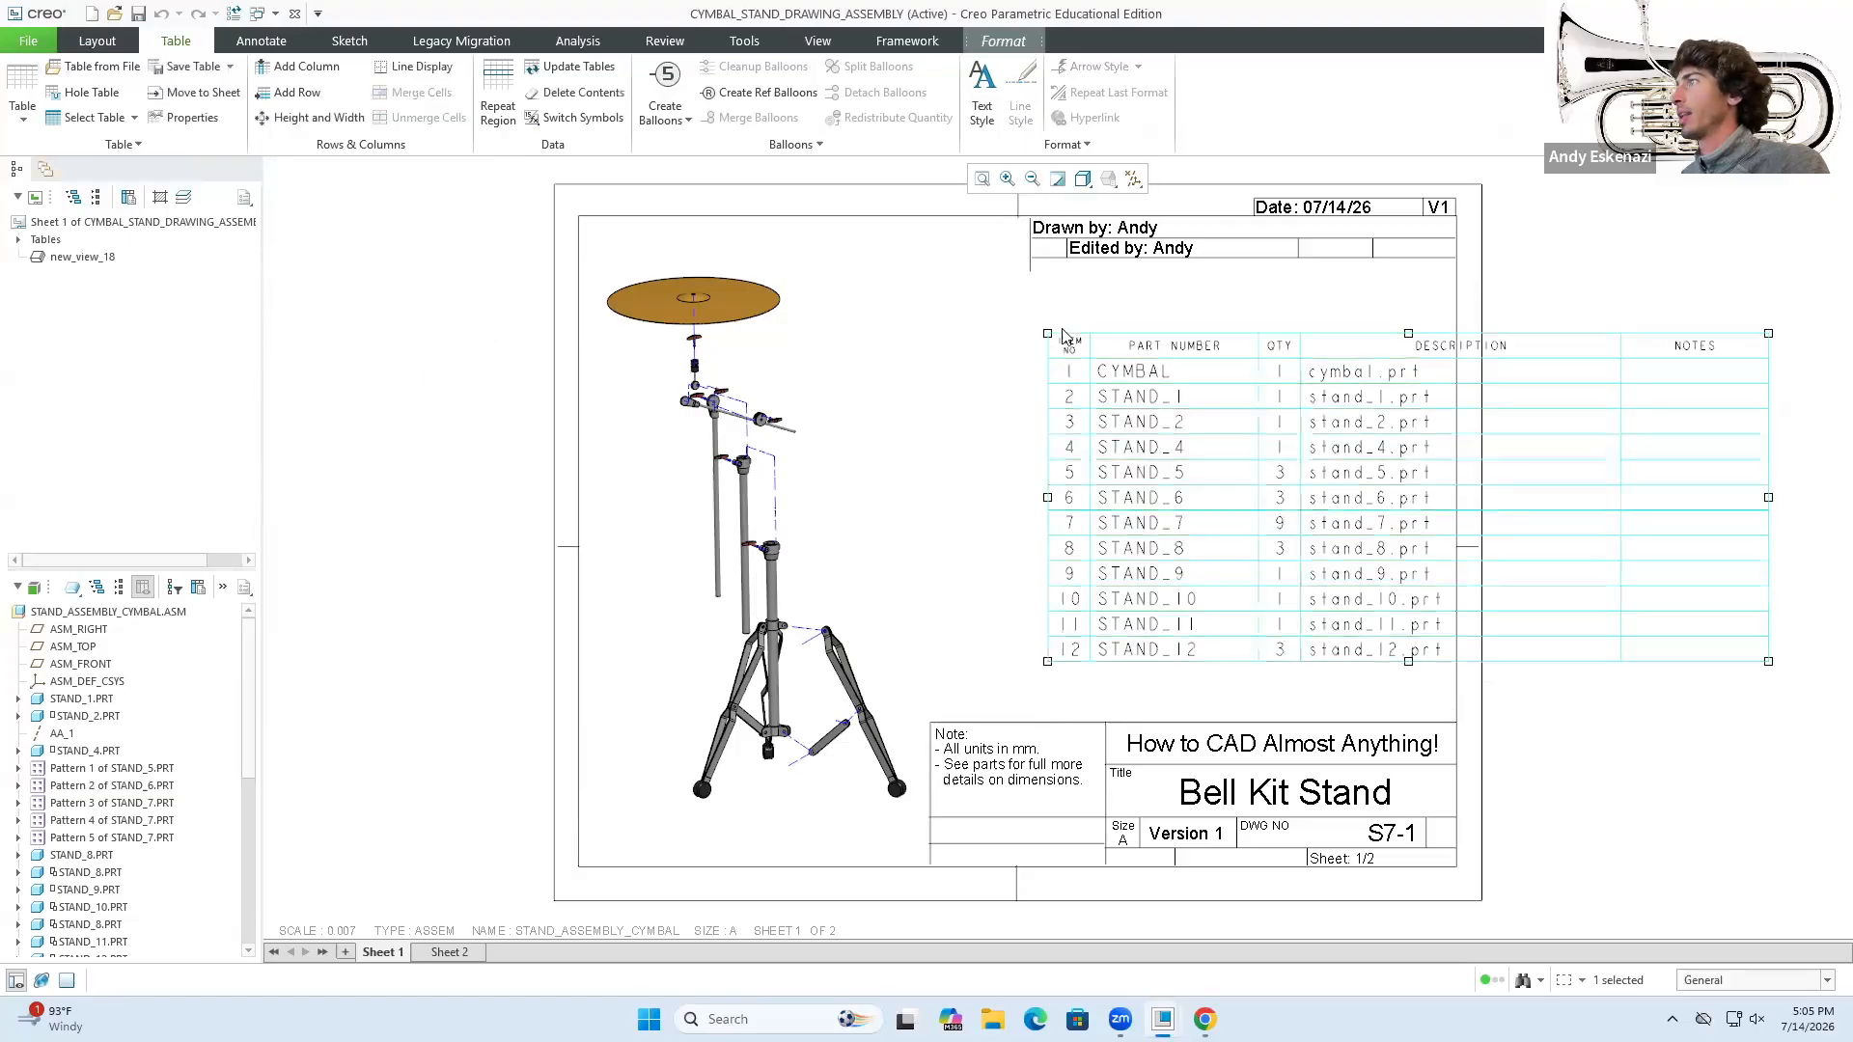
- Delete the DESCRIPTION and NOTES columns from the parts table
scroll(1024, 459, up, 2)
scroll(1351, 366, down, 3)
click(1376, 413)
click(1385, 370)
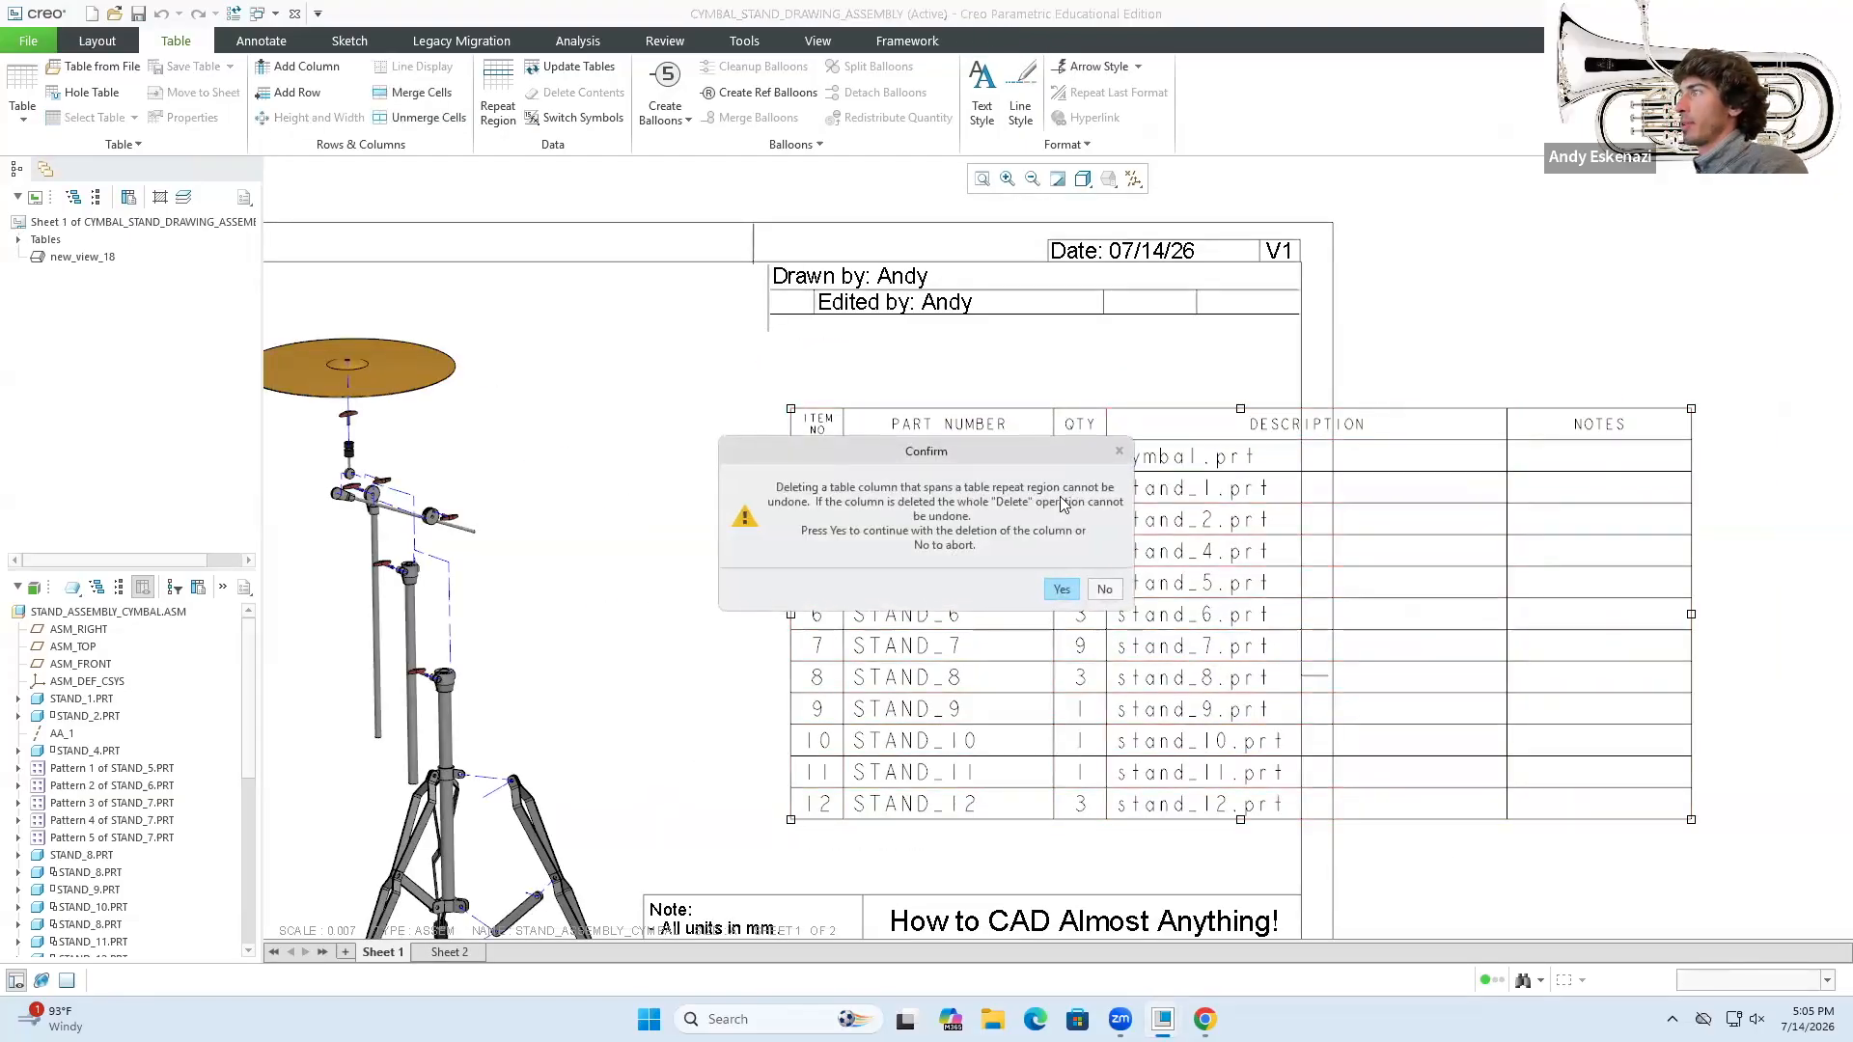
click(1062, 590)
click(1258, 412)
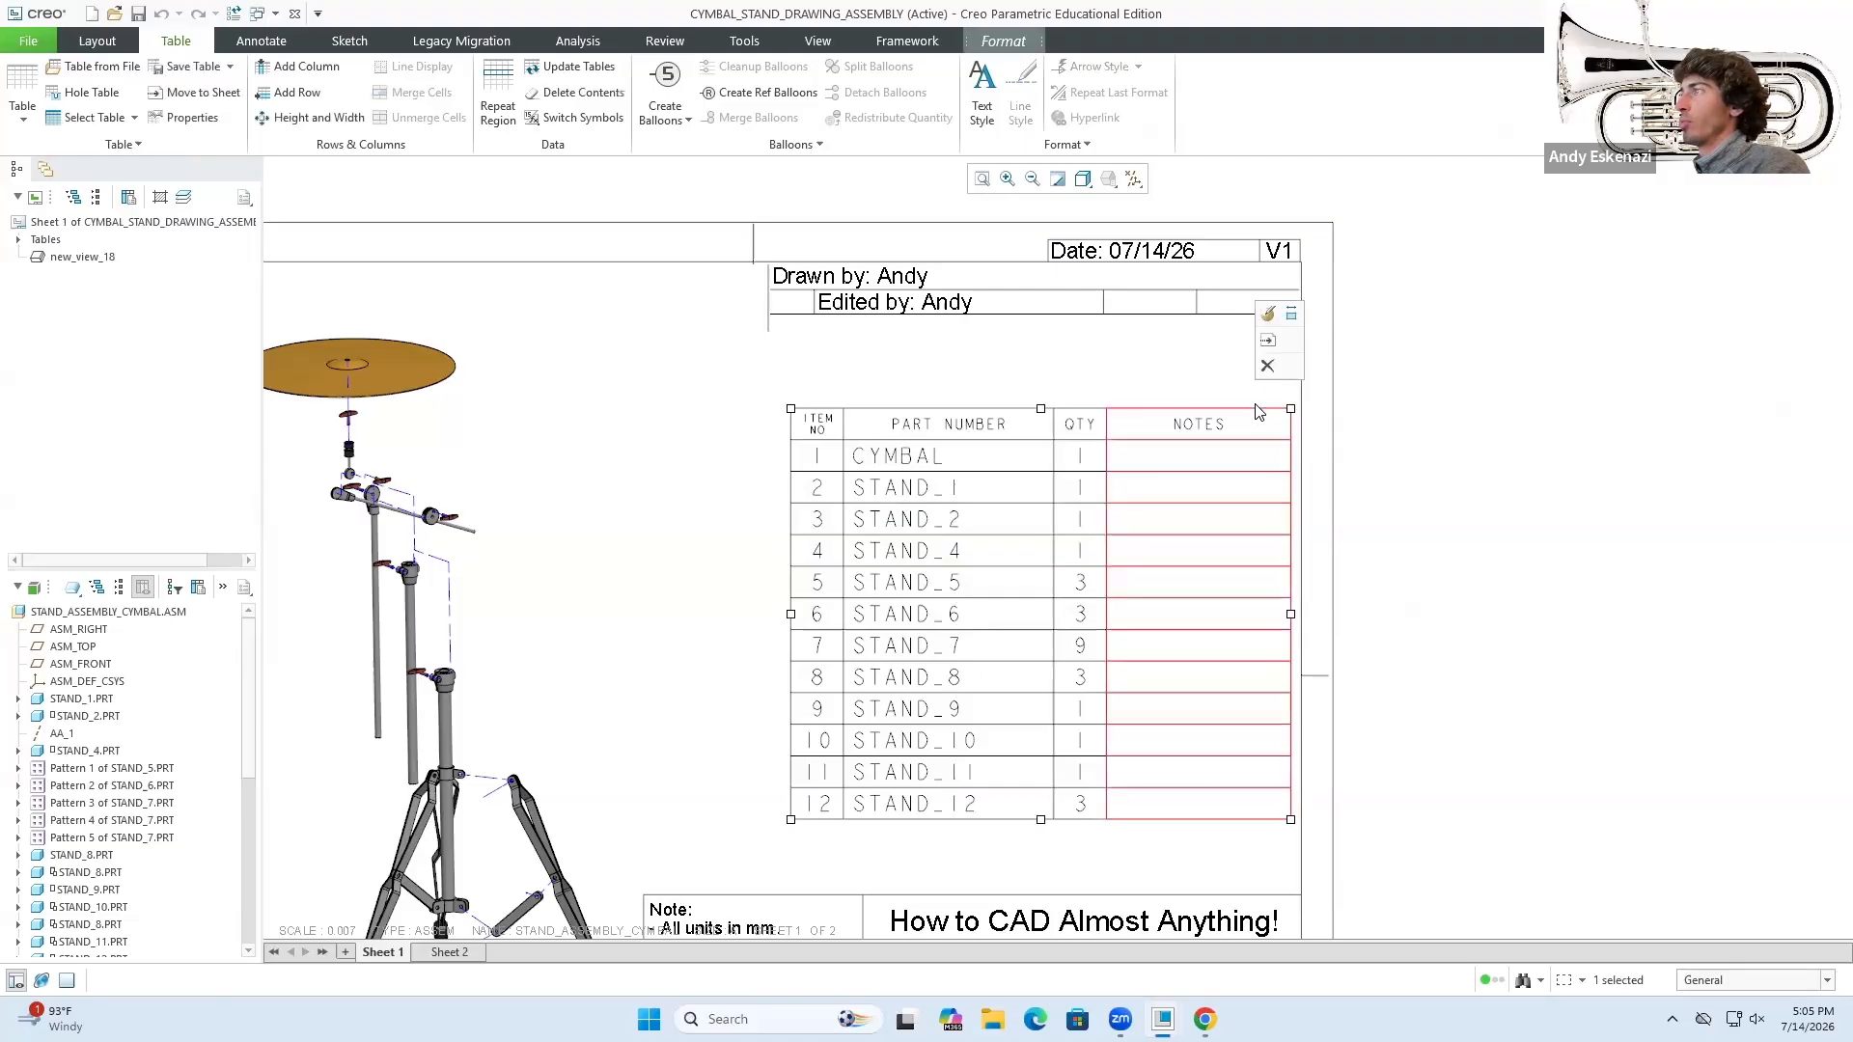
click(1267, 367)
click(1062, 589)
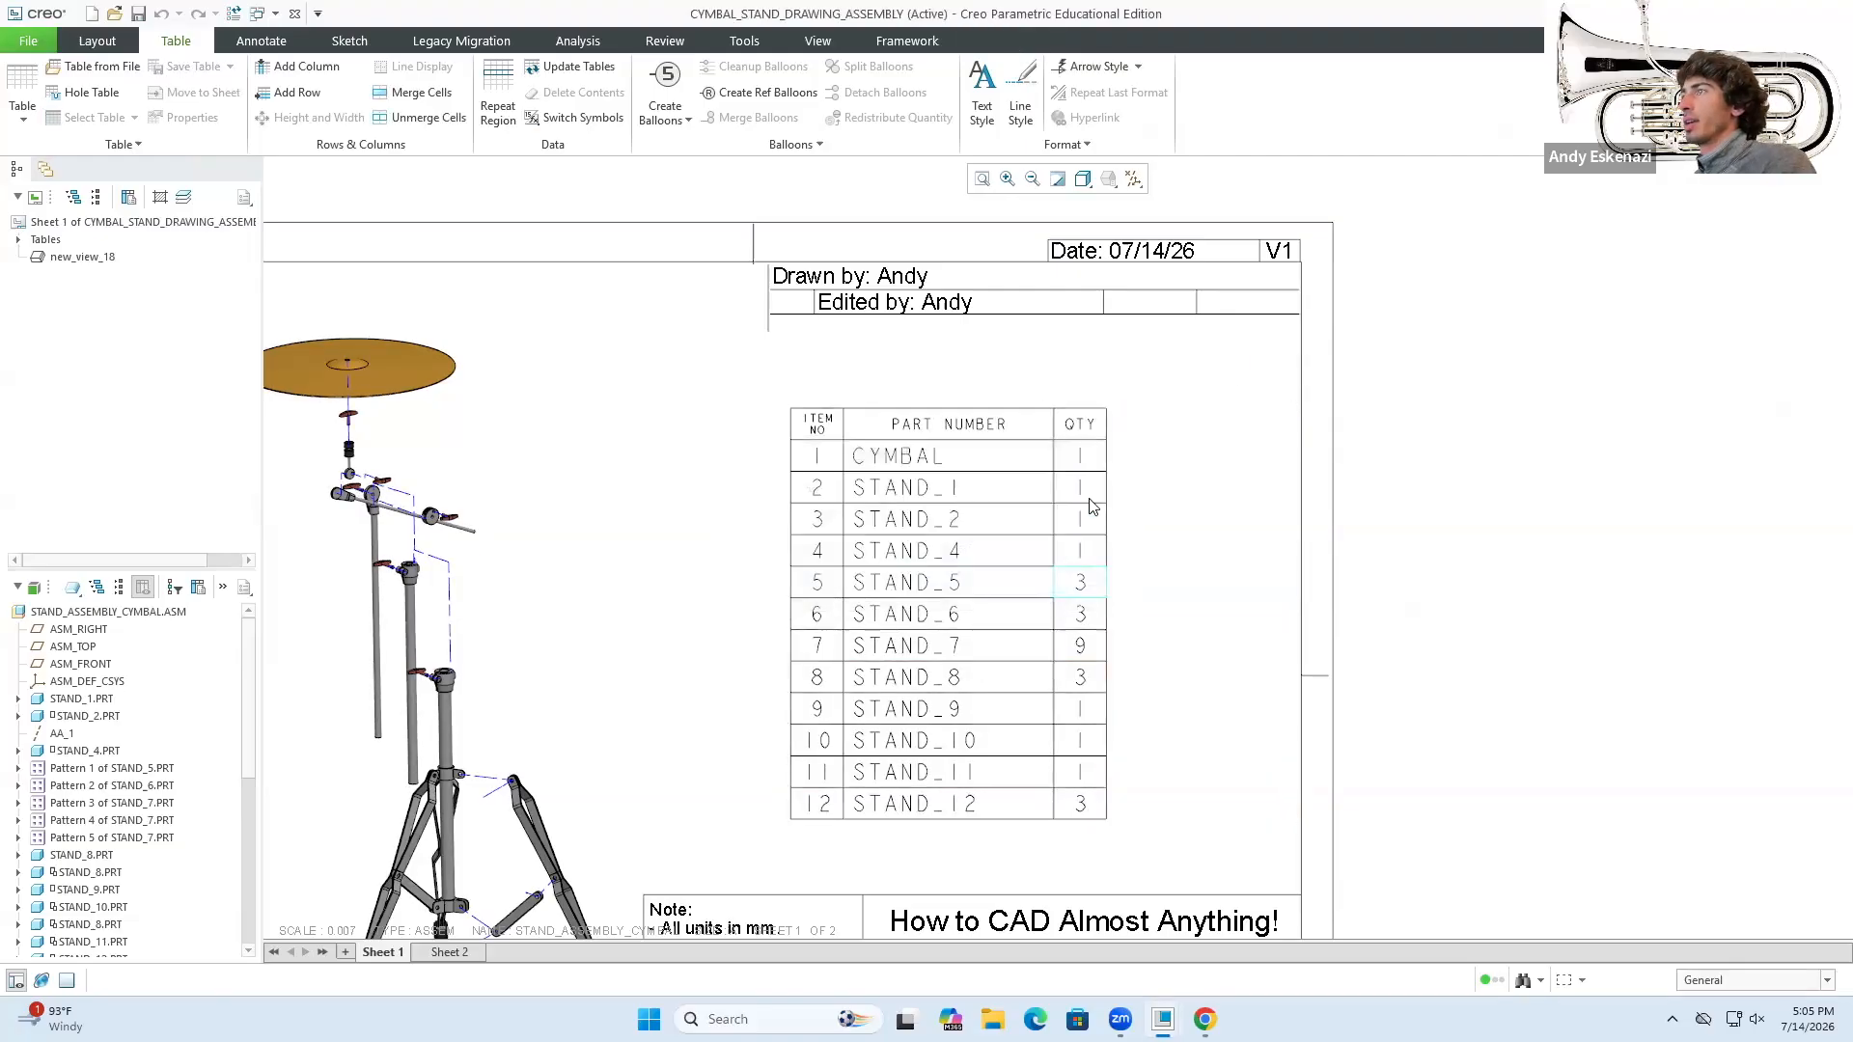
- Move the parts table against the sheet's right border, just above the title block
click(1085, 459)
drag(1106, 614, 1284, 632)
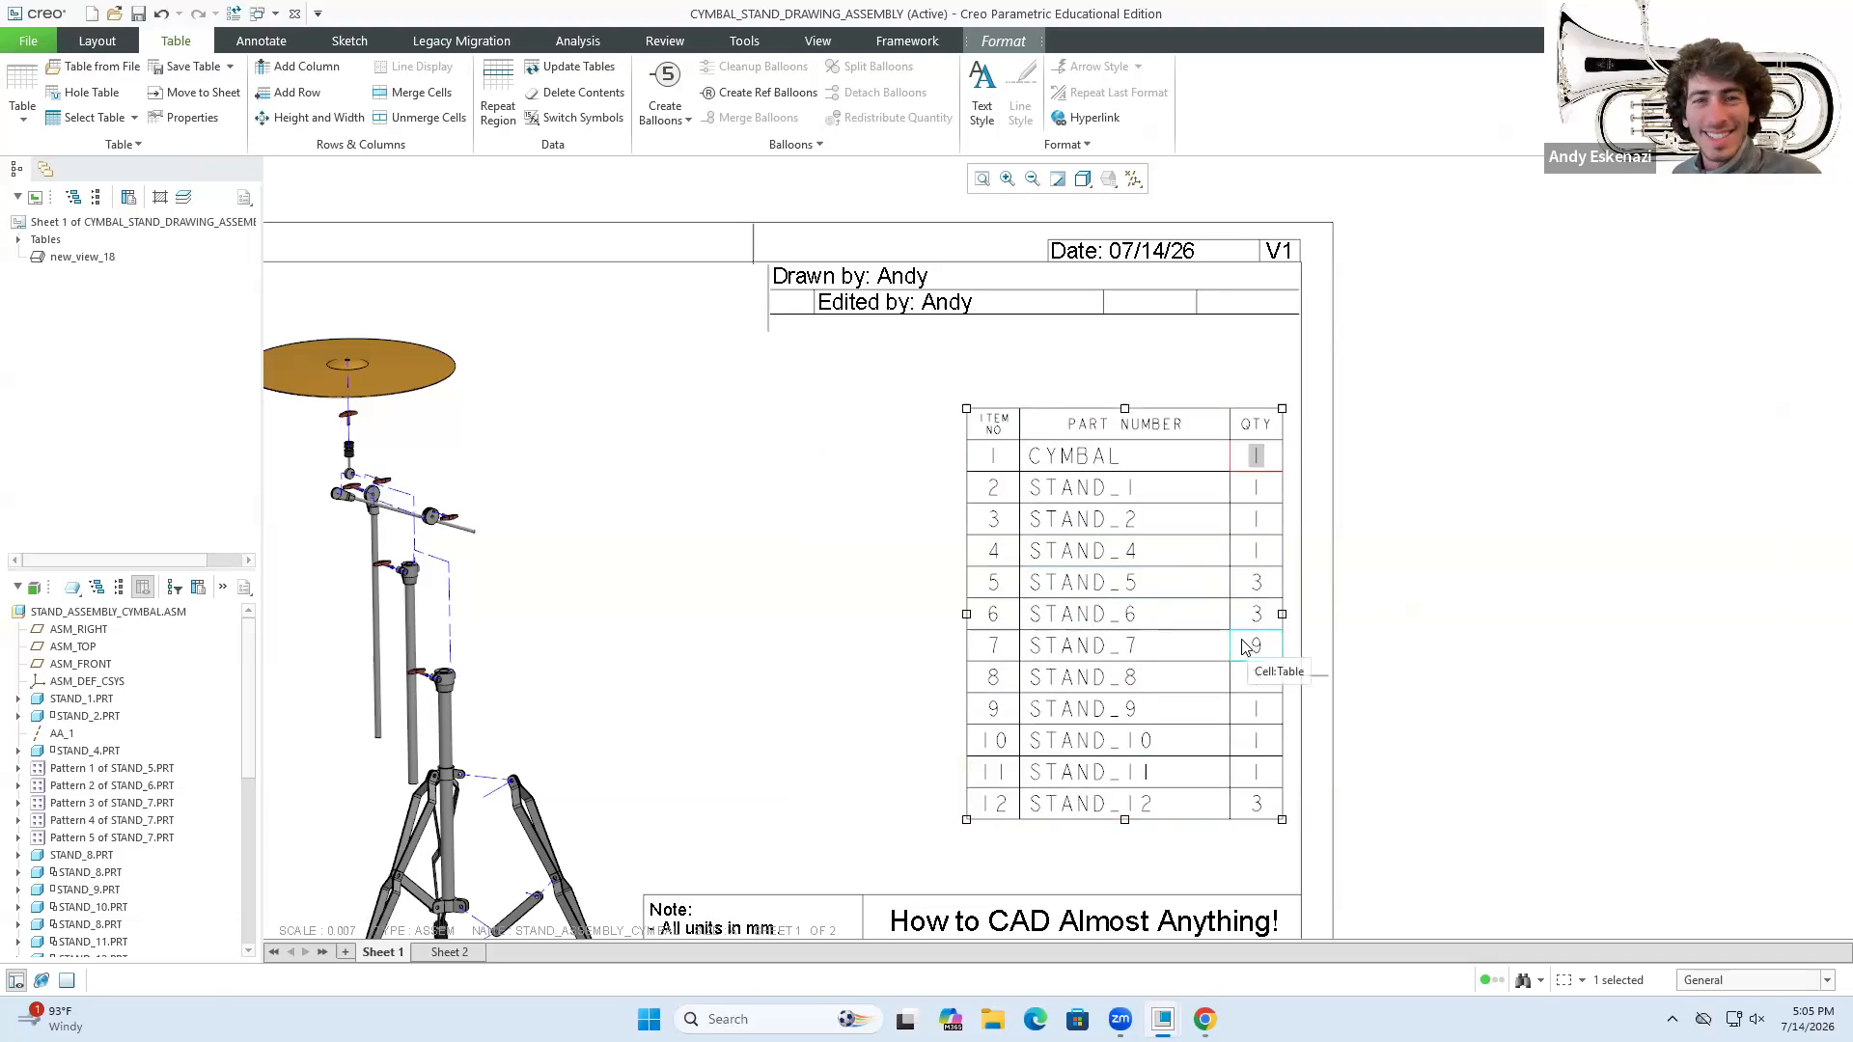
drag(1125, 819, 1125, 893)
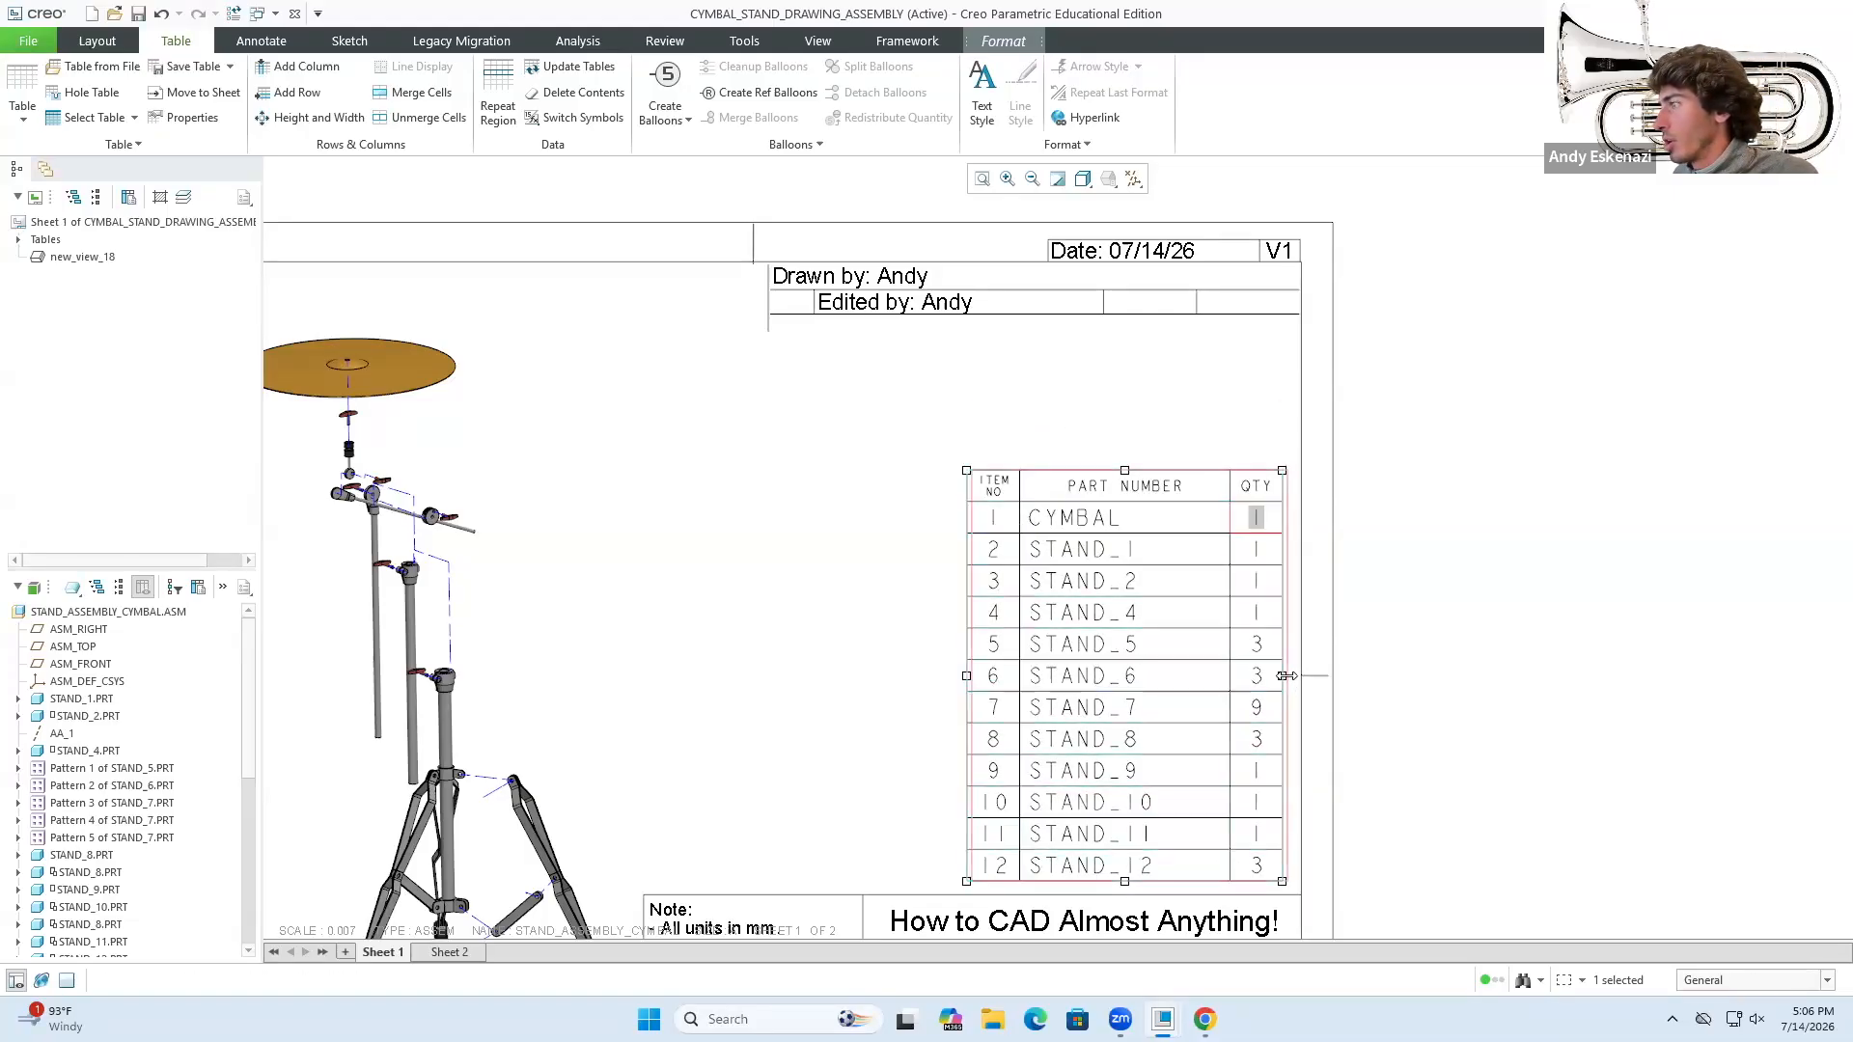
drag(1287, 675, 1294, 675)
- Set the PART NUMBER column's width to 2 drawing units
click(1162, 531)
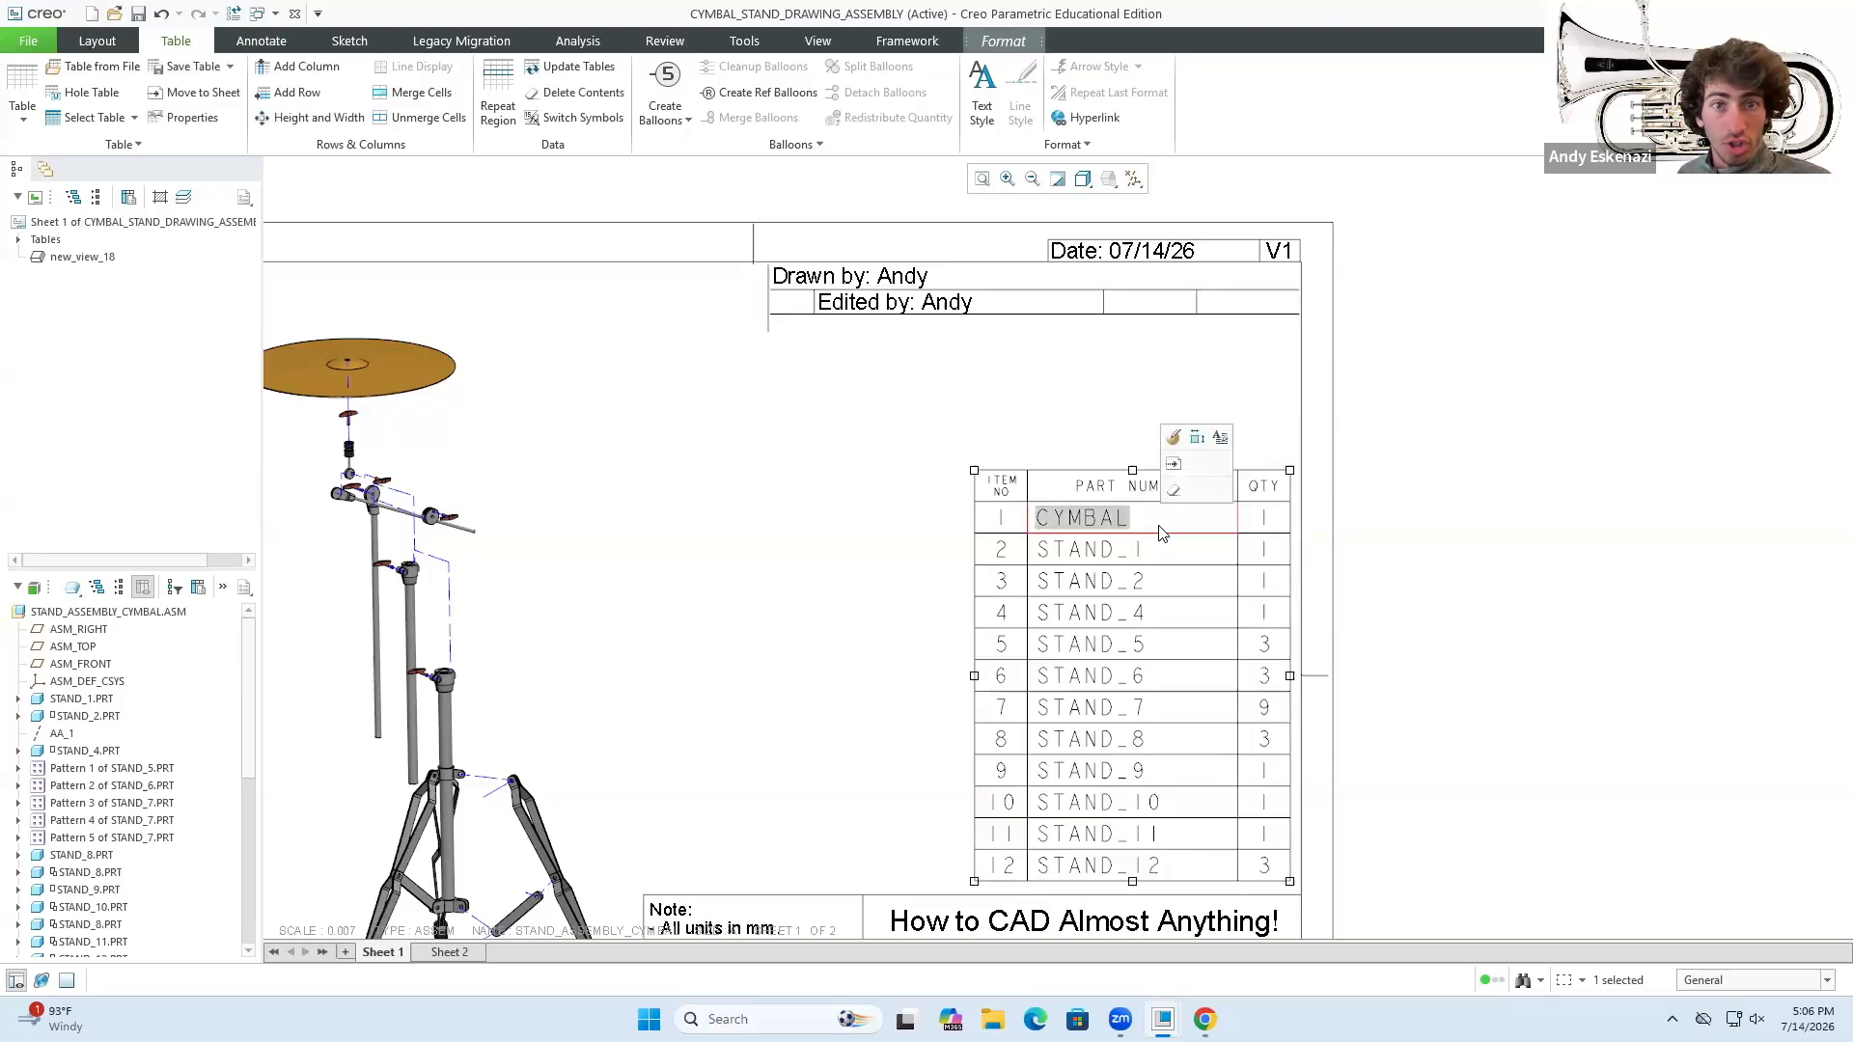
click(1197, 441)
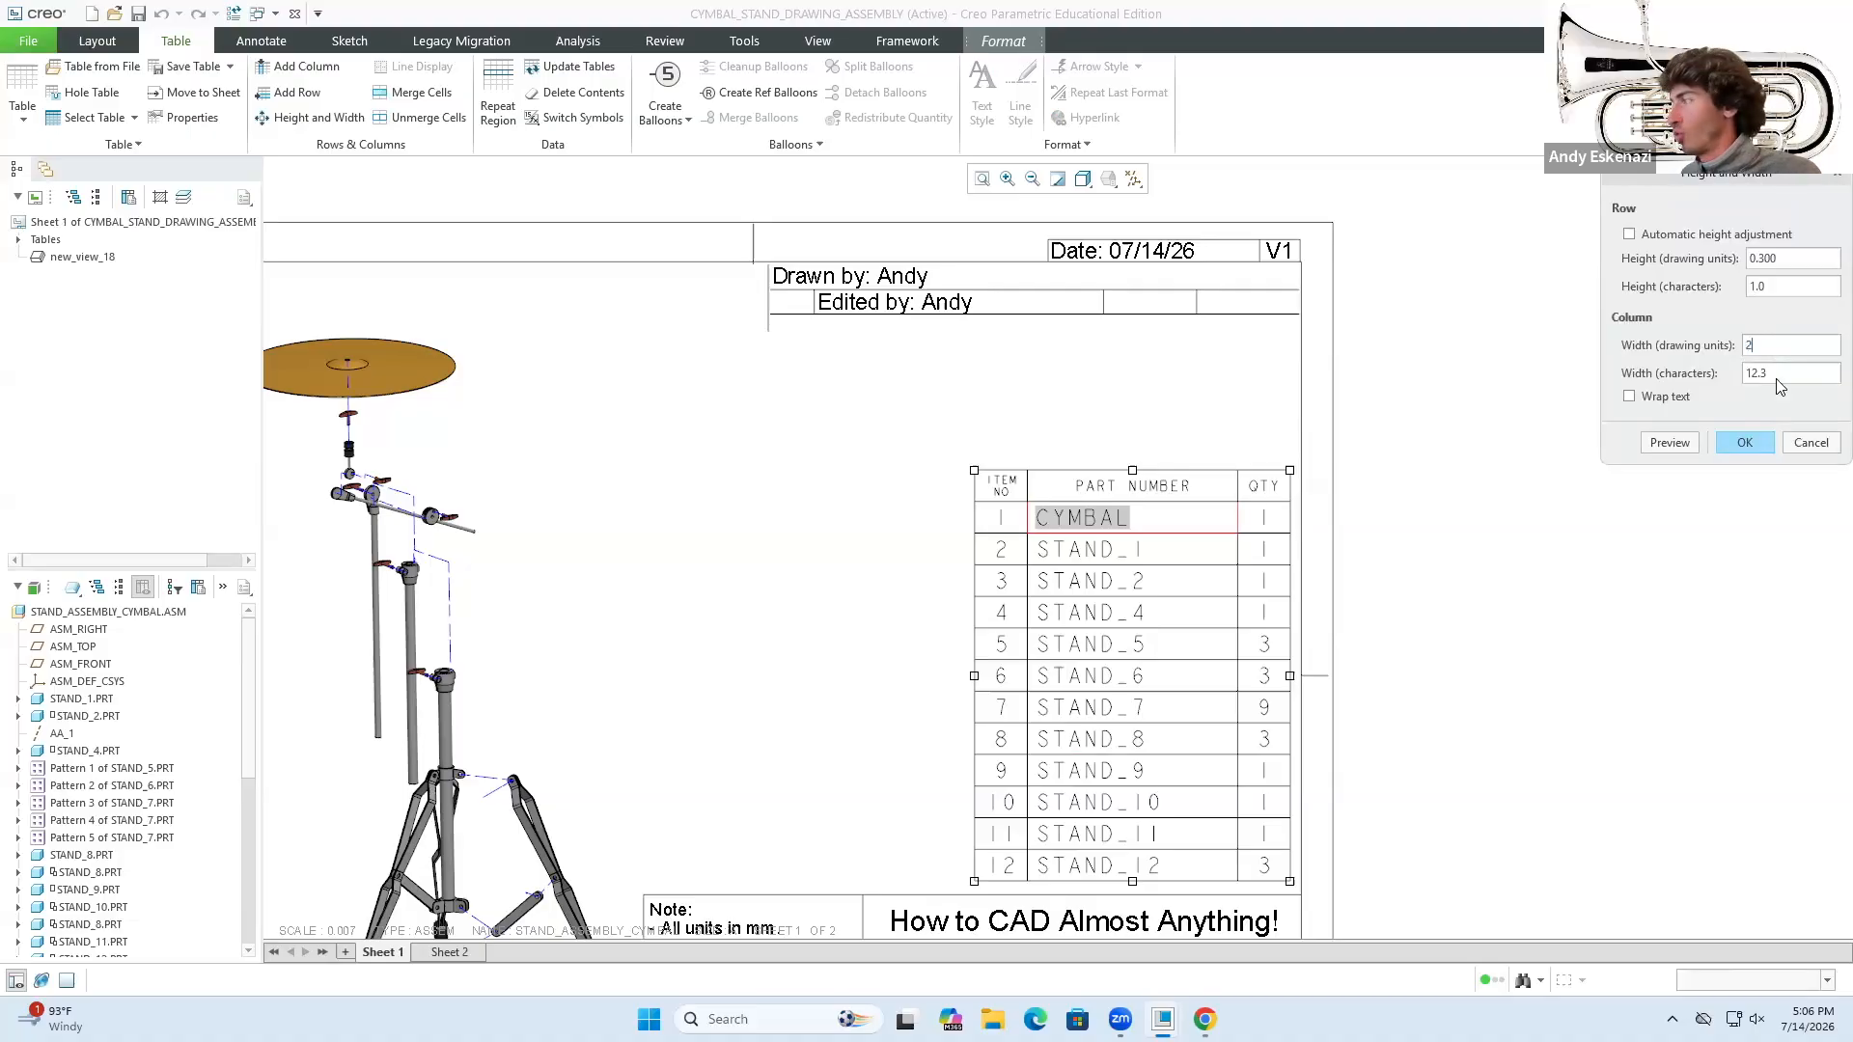
click(1747, 442)
click(1673, 531)
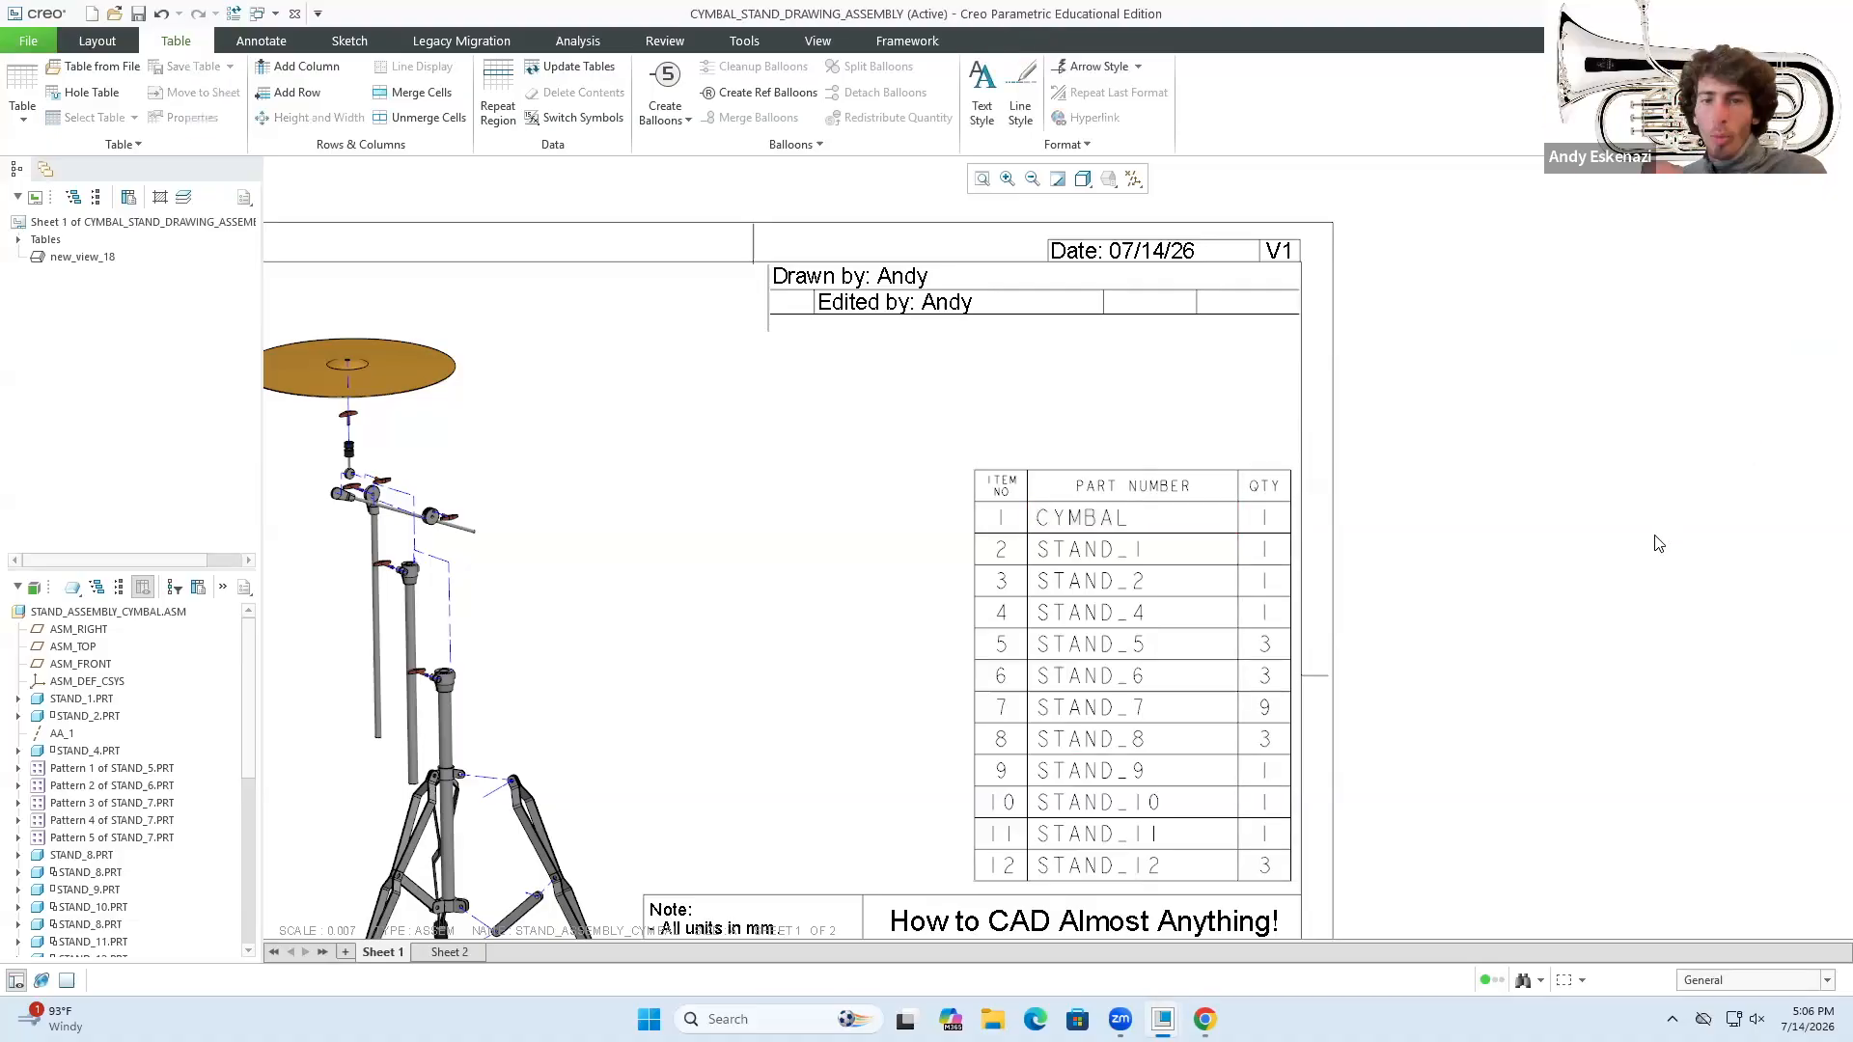
- Change the title block's title to "Cymbal Stand" and nudge it slightly left to centre it
scroll(1231, 560, down, 3)
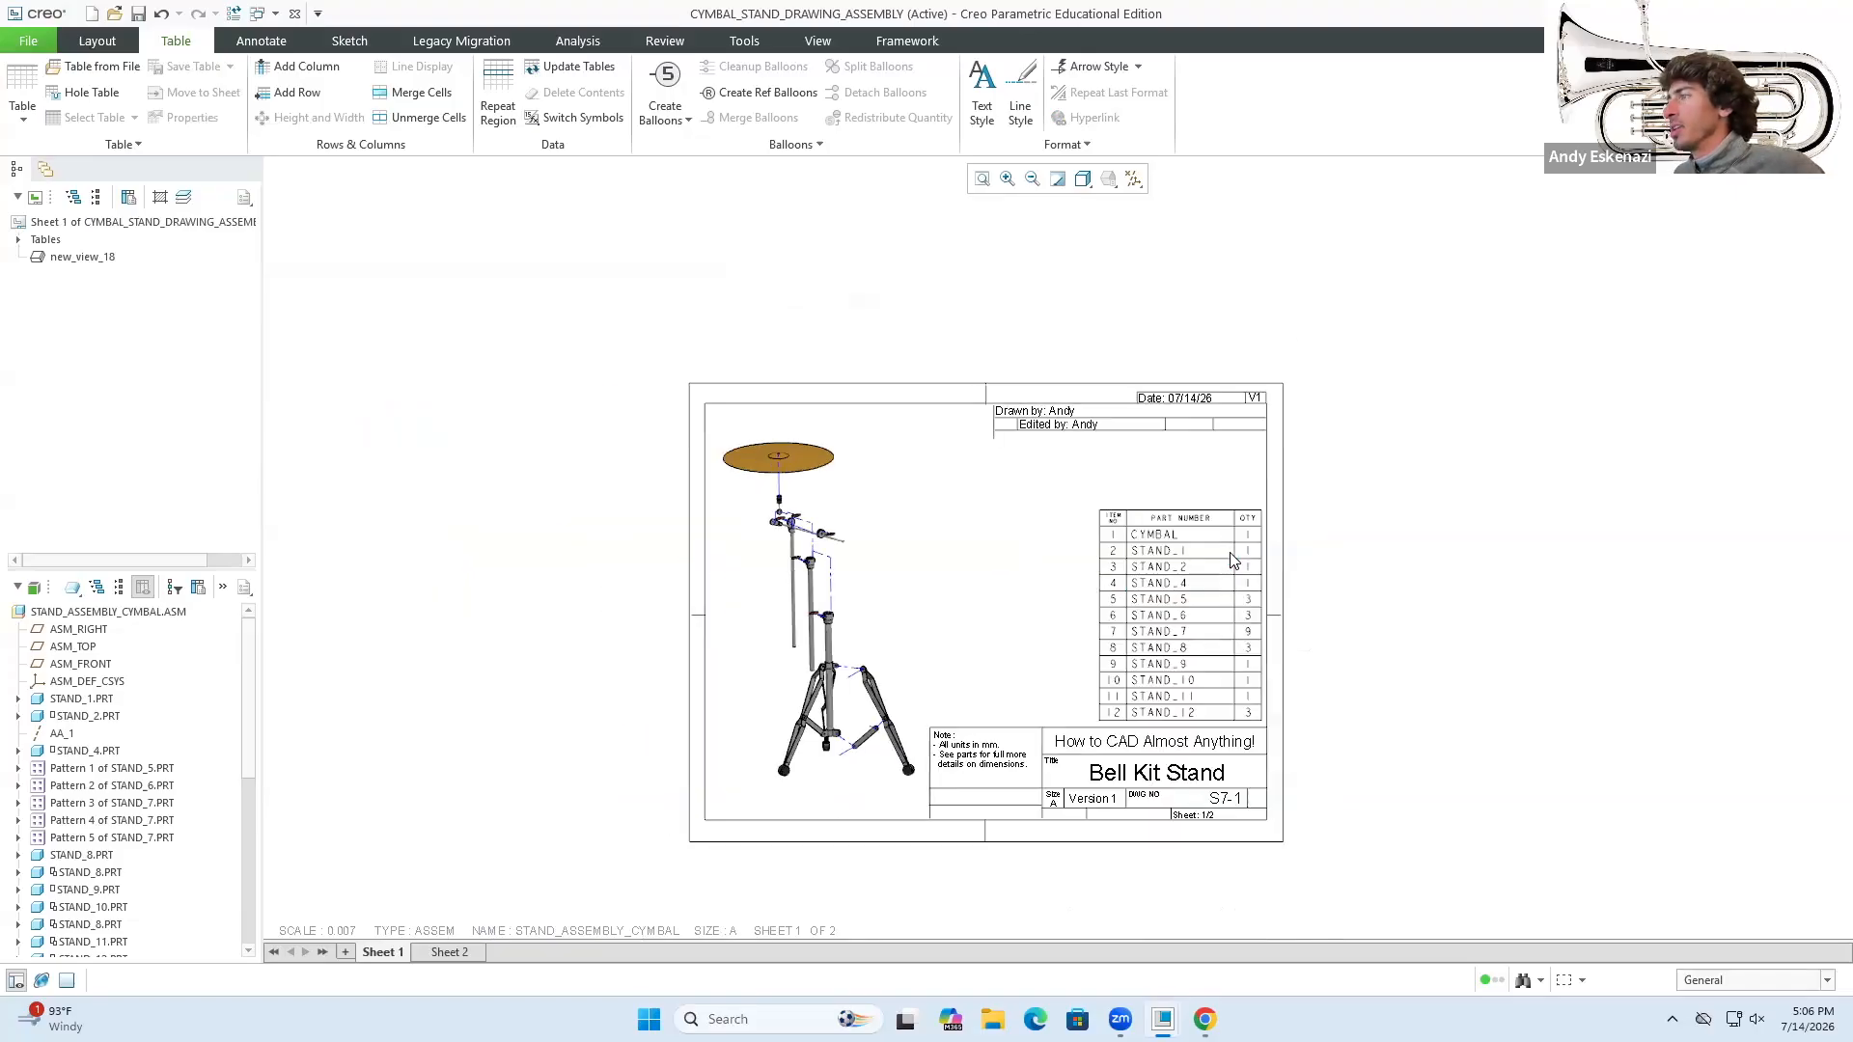
scroll(1206, 789, up, 4)
double_click(1206, 789)
drag(1225, 789, 1052, 792)
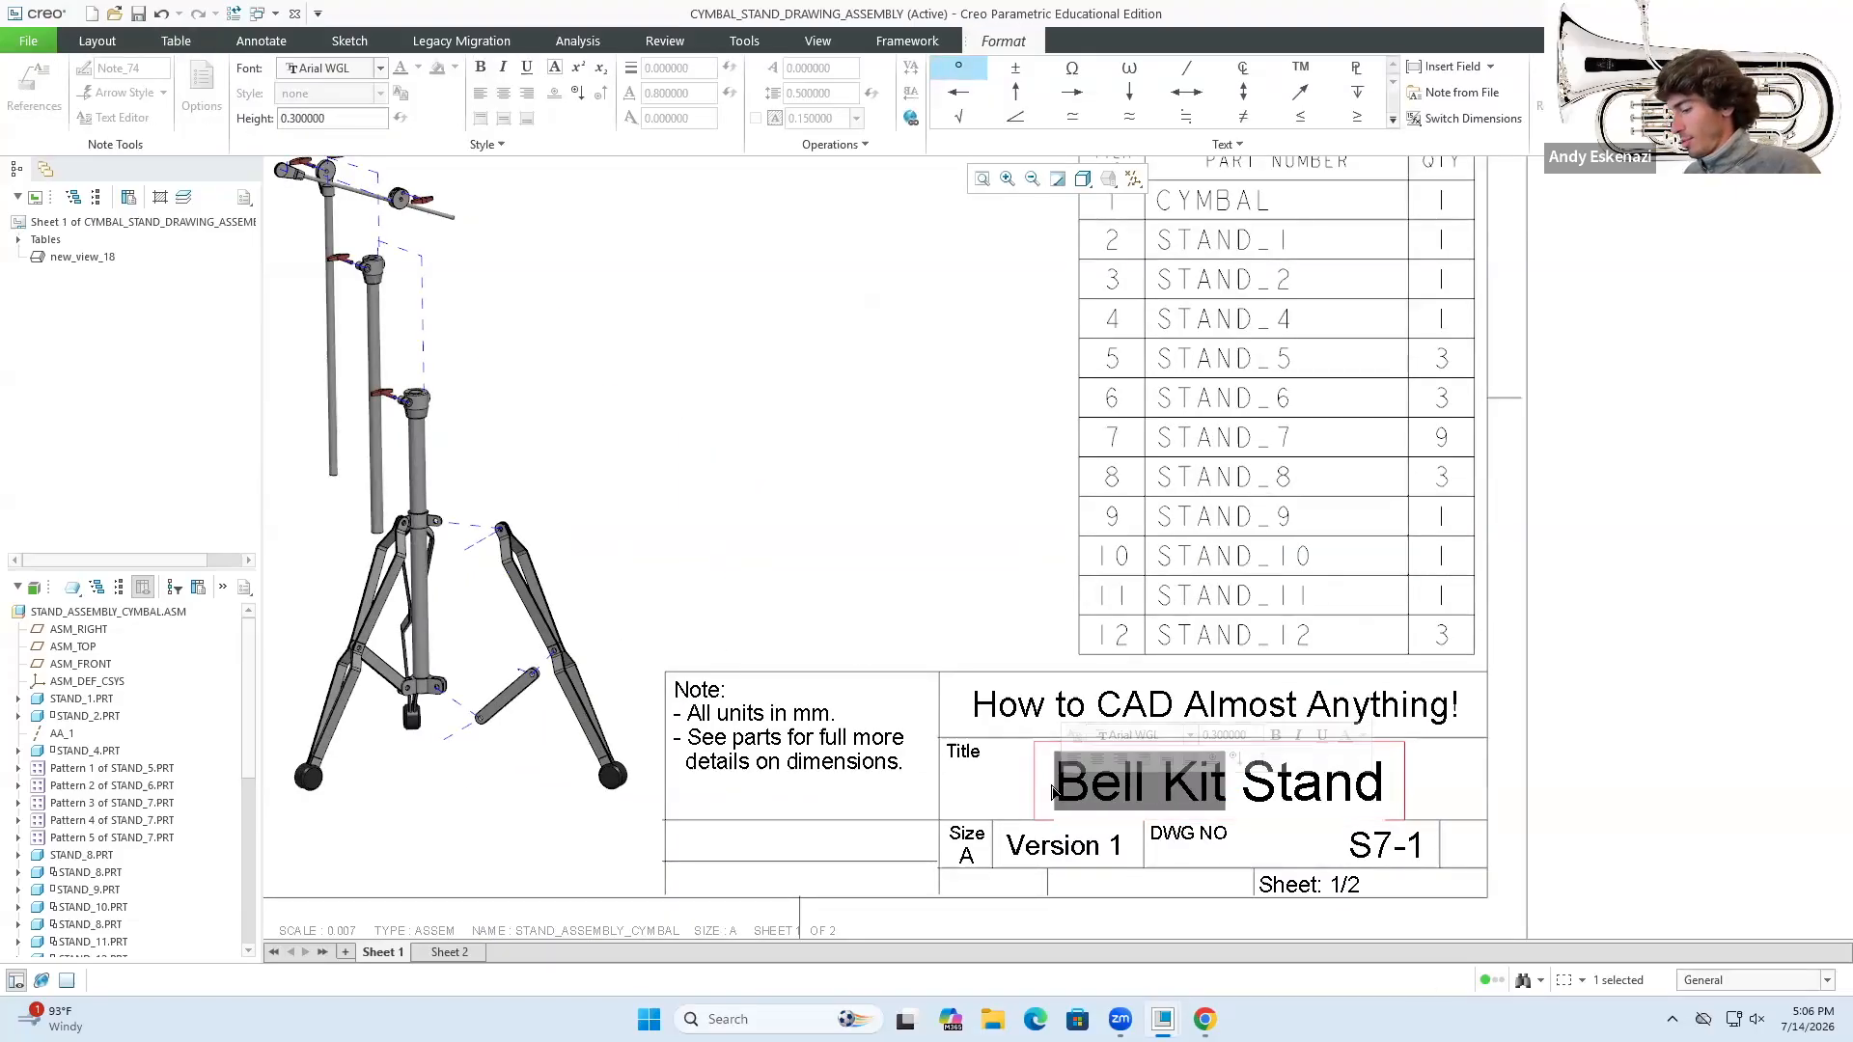
text(Cymbal)
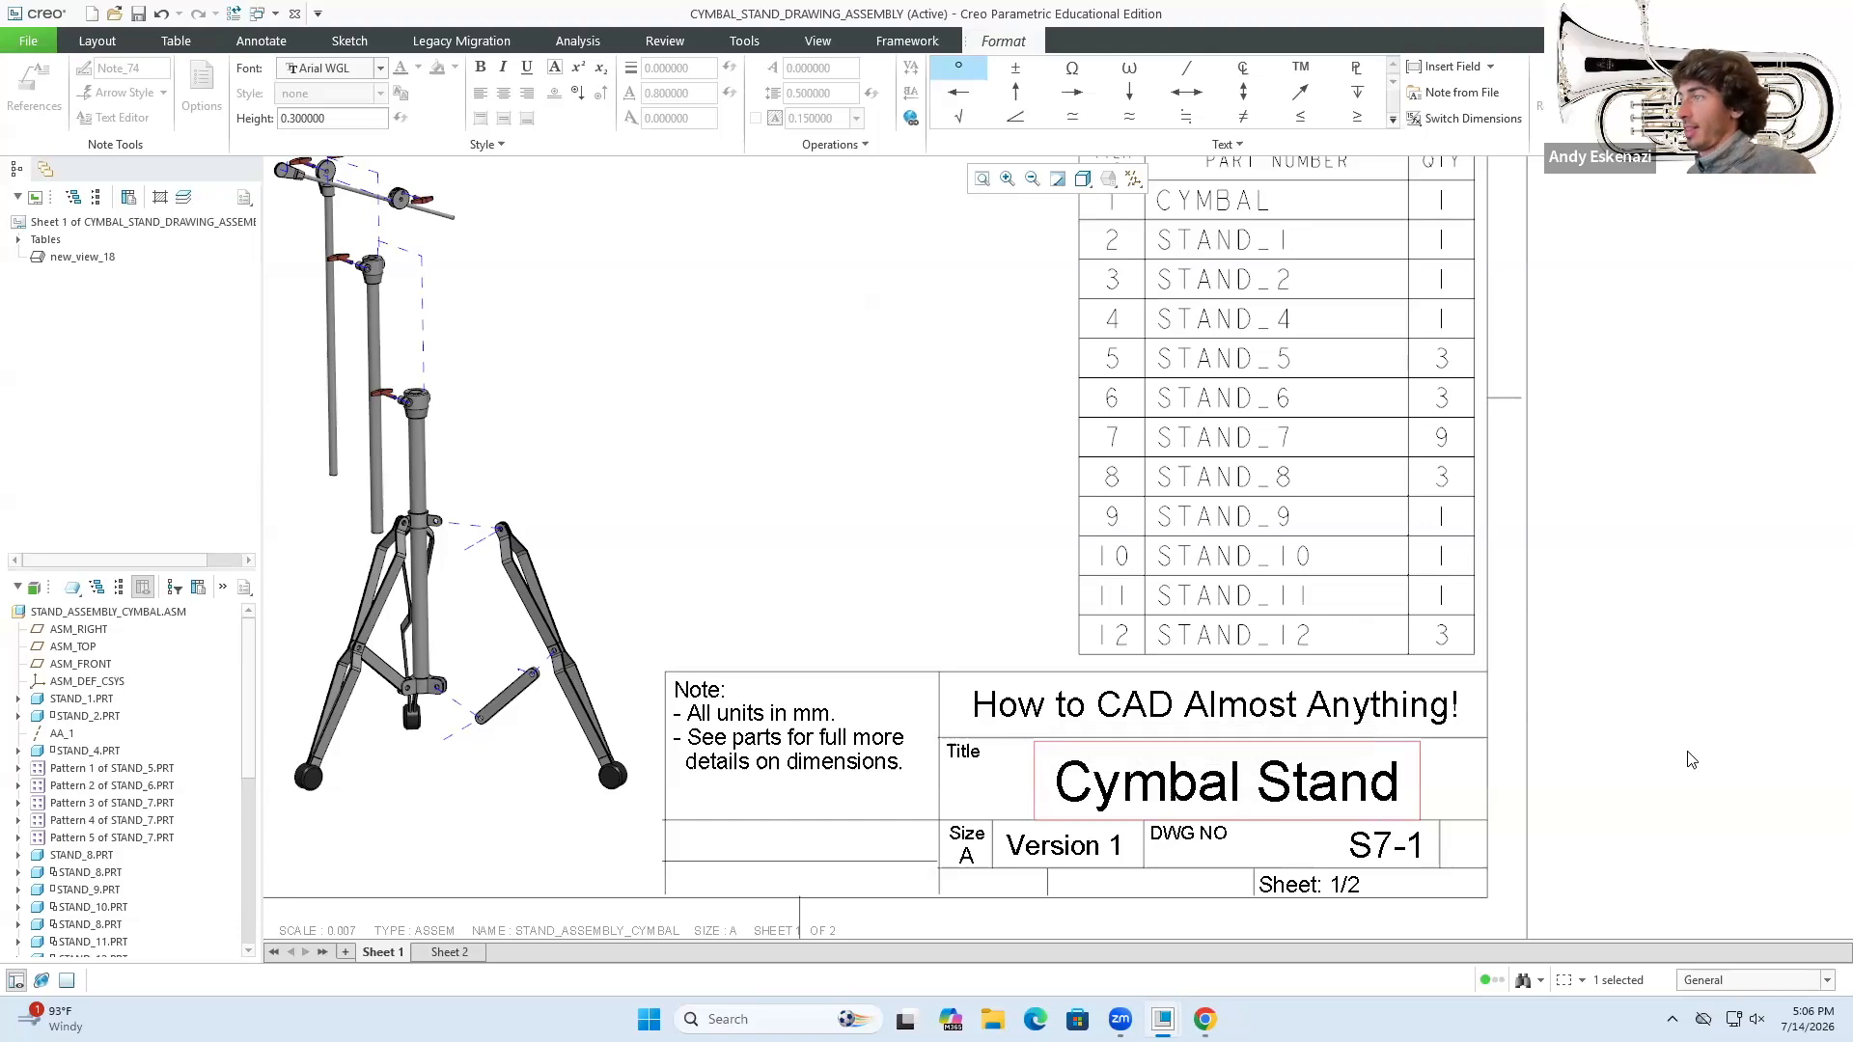
click(1684, 751)
click(1668, 741)
click(1293, 784)
drag(1073, 739, 1067, 738)
- Change the DWG NO entry in the title block to S7-2
click(1414, 847)
key(BackSpace)
text(2)
click(1627, 815)
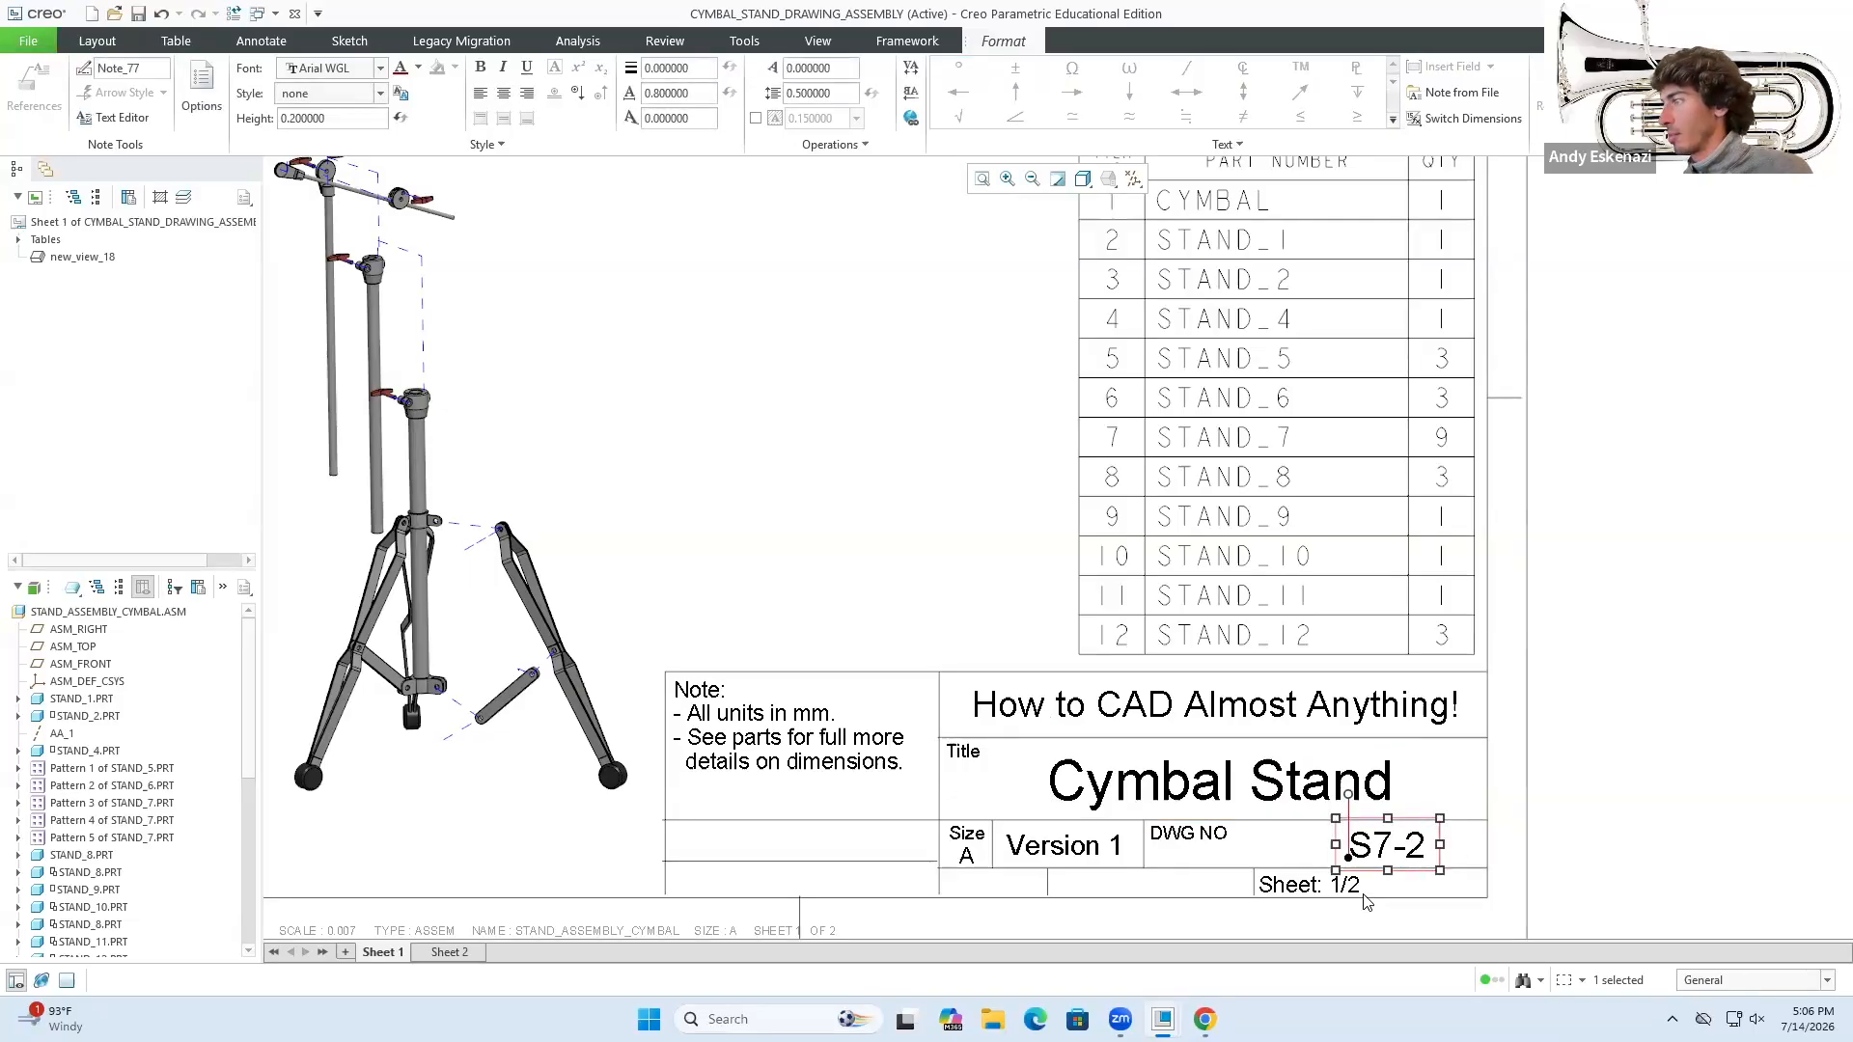
- Switch to Sheet 2 and change the DWG NO entry in its title block to S7-2
click(1638, 765)
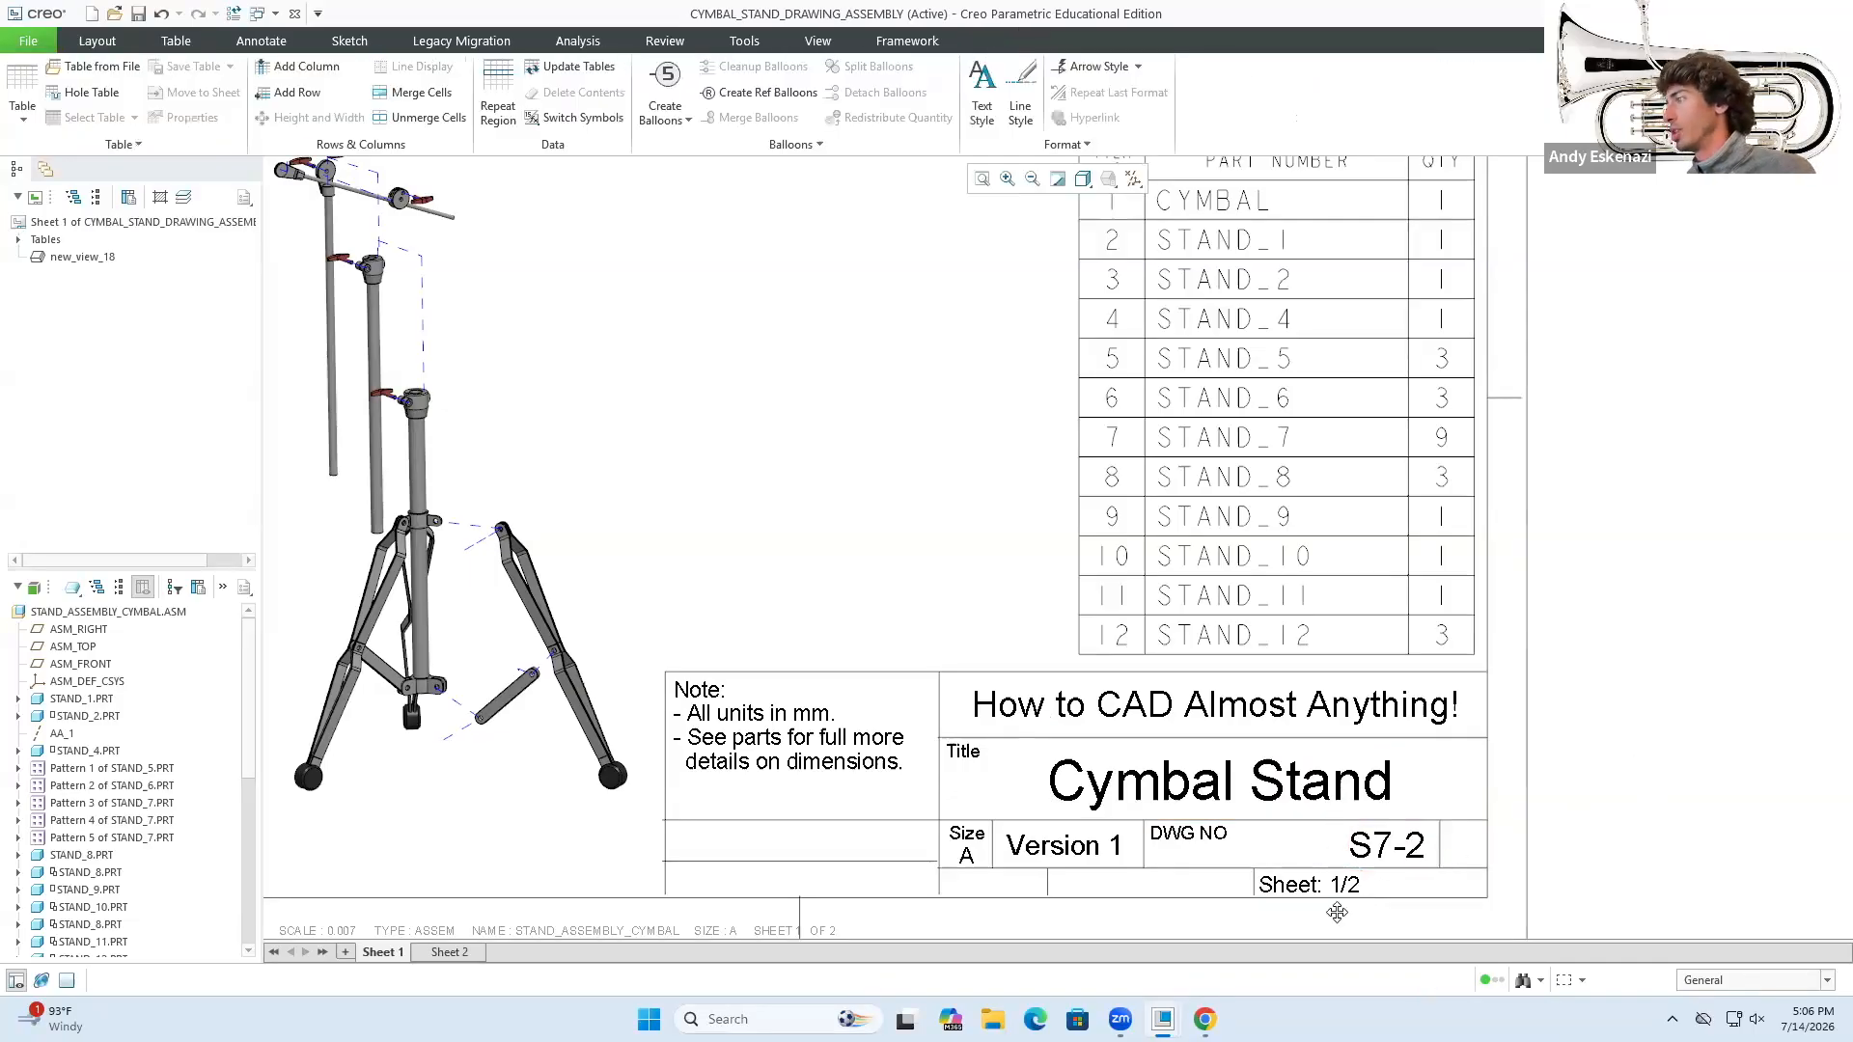
click(445, 953)
click(1412, 847)
double_click(1412, 847)
key(BackSpace)
double_click(1404, 843)
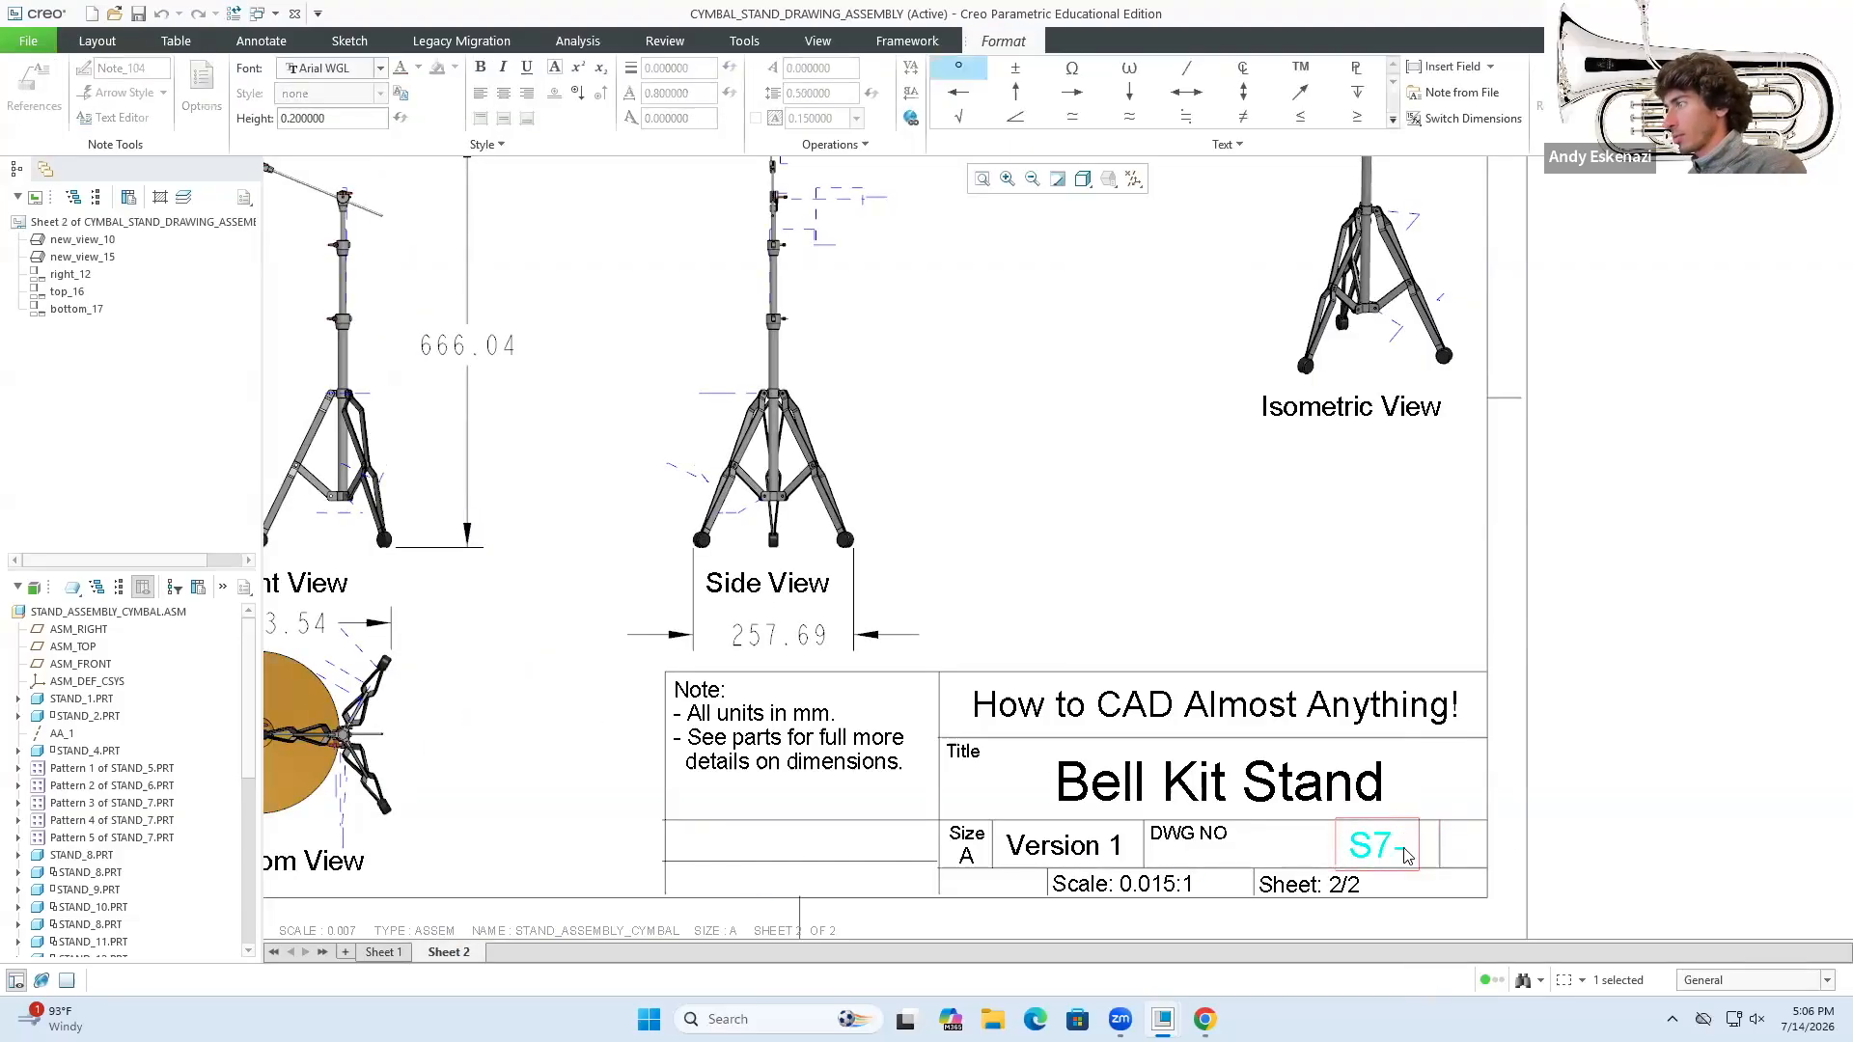
text(2)
click(1185, 834)
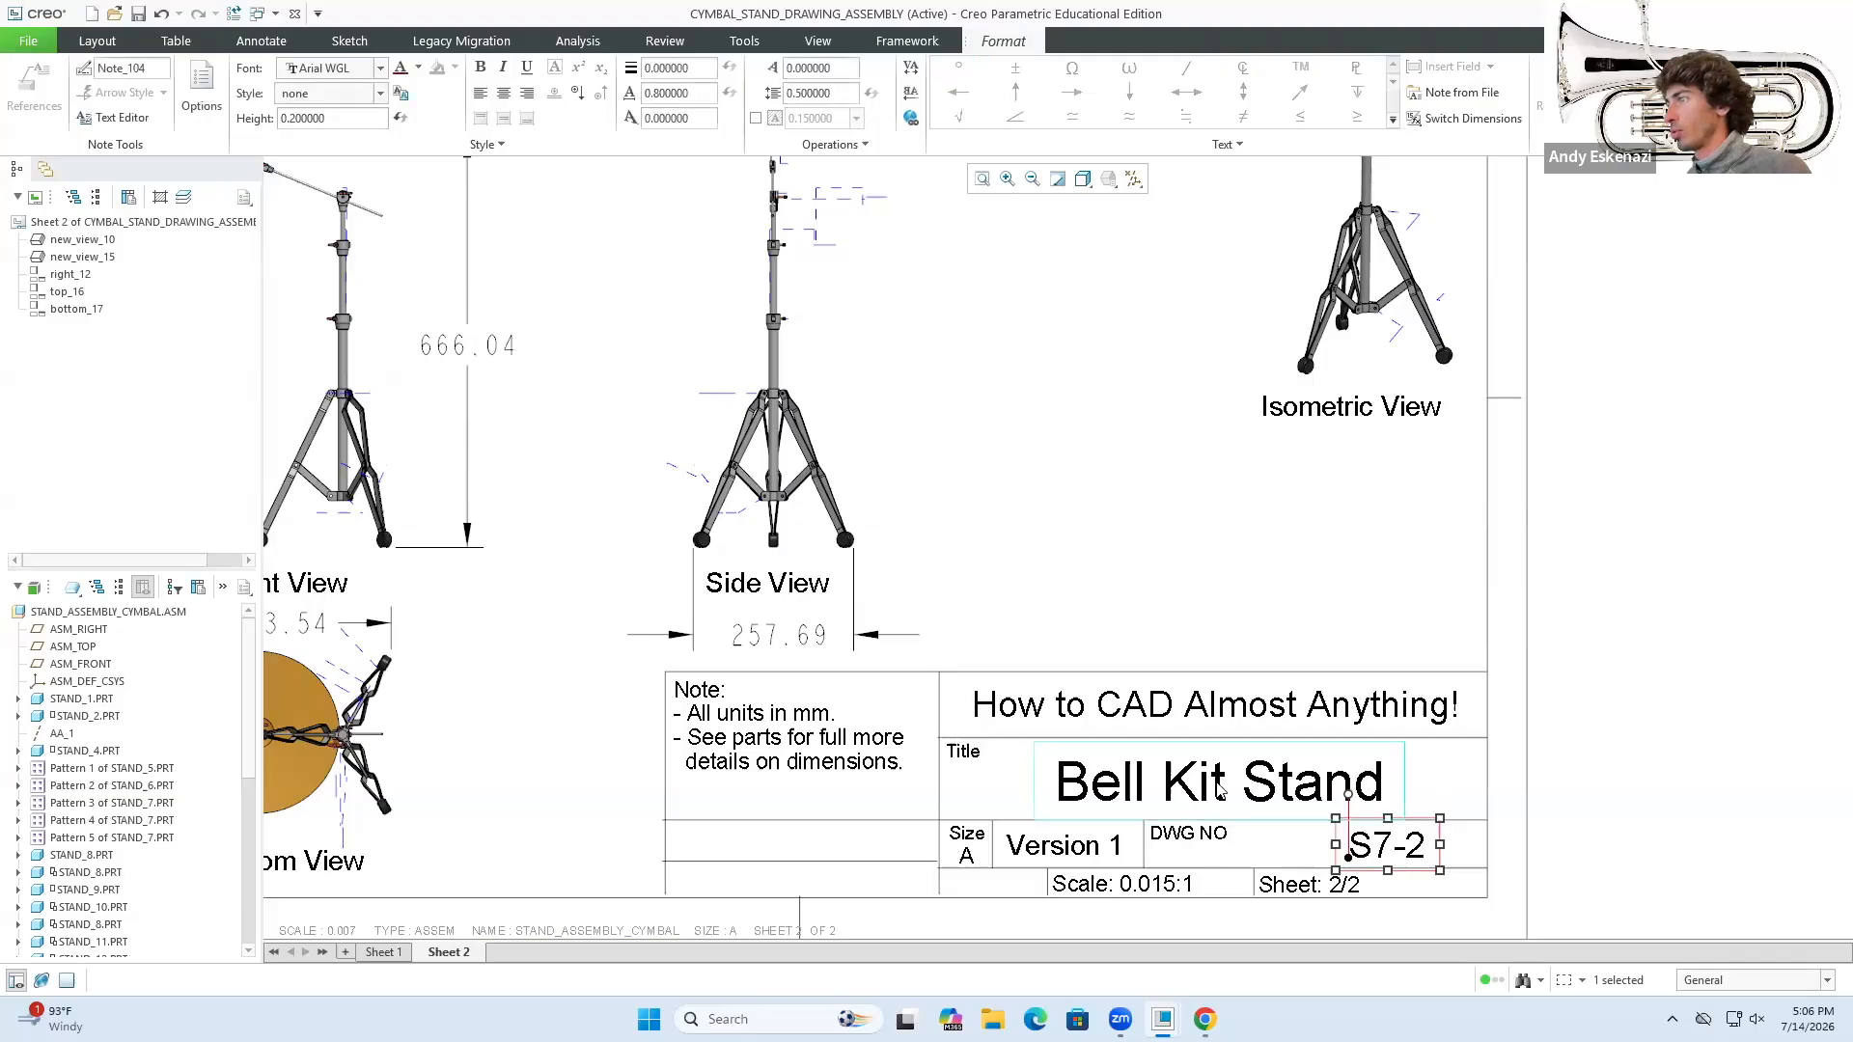
- Change the title in Sheet 2's title block to "Cymbal Stand" and nudge it slightly left to centre it
double_click(1223, 789)
drag(1228, 793, 1048, 814)
text(Cymbal)
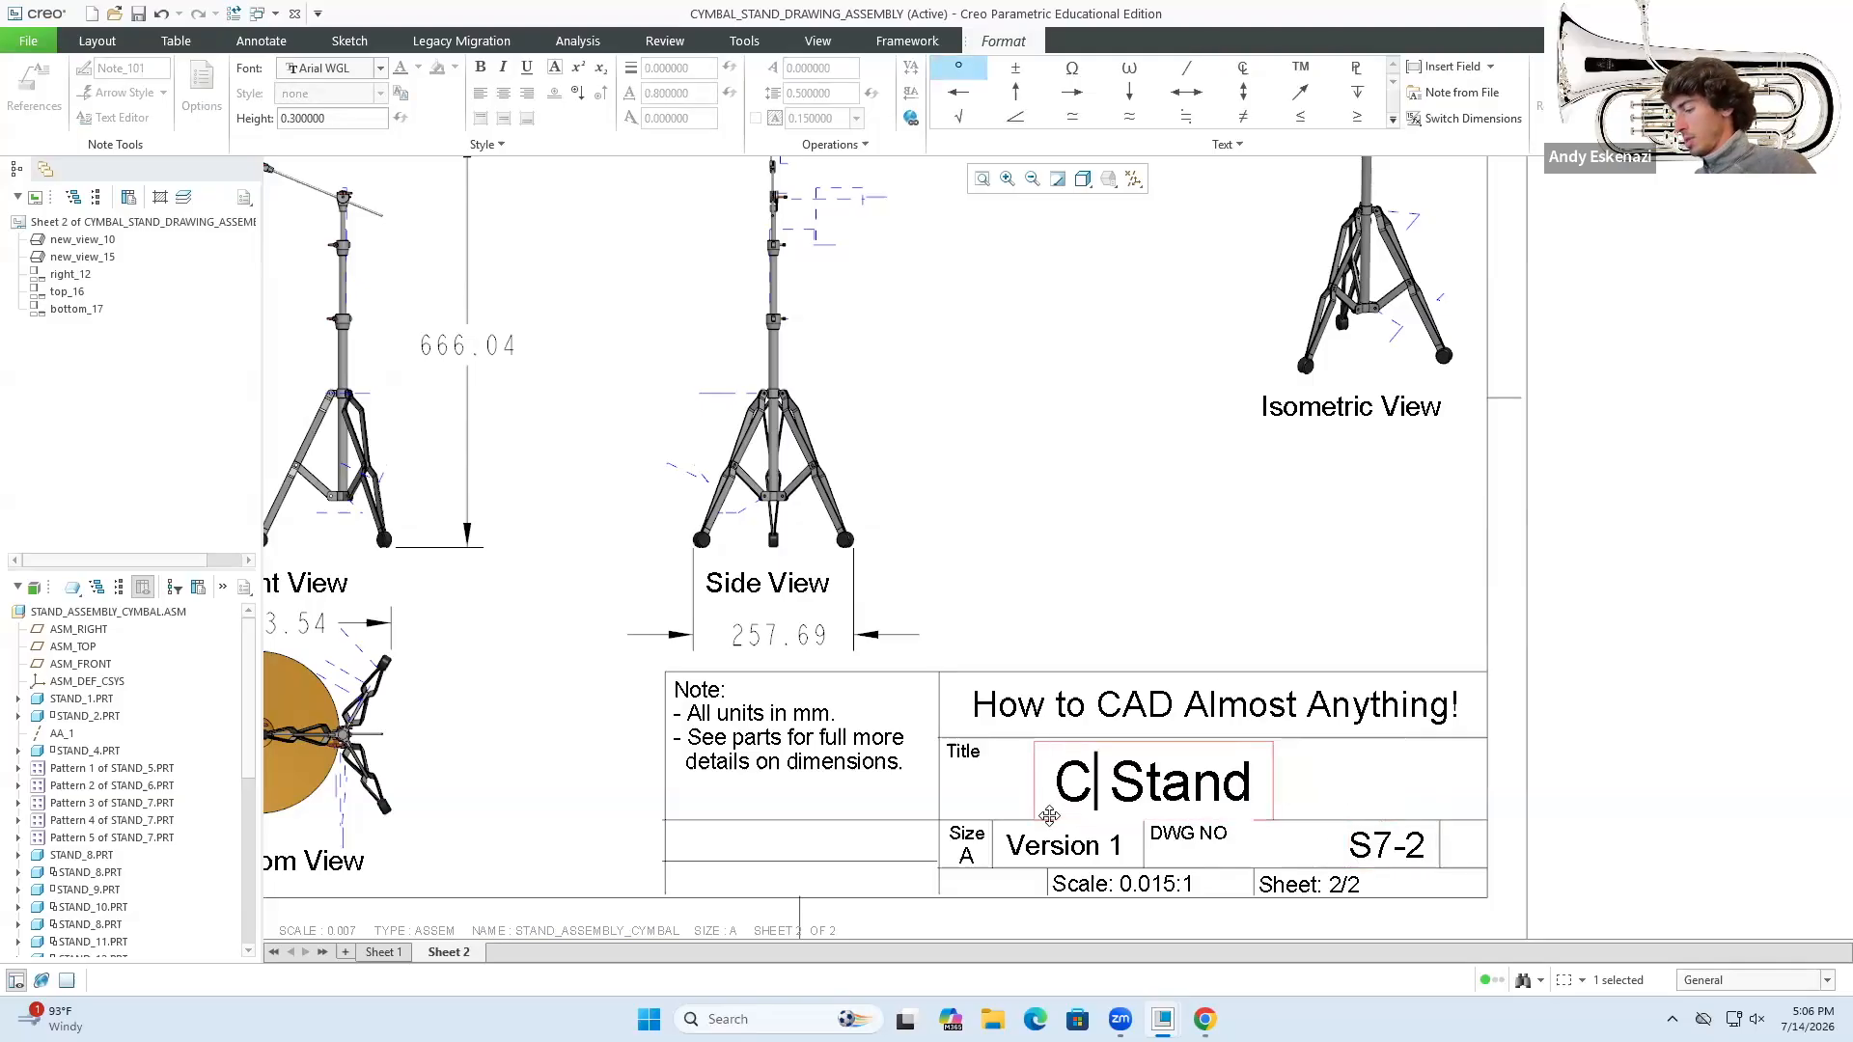
click(1716, 724)
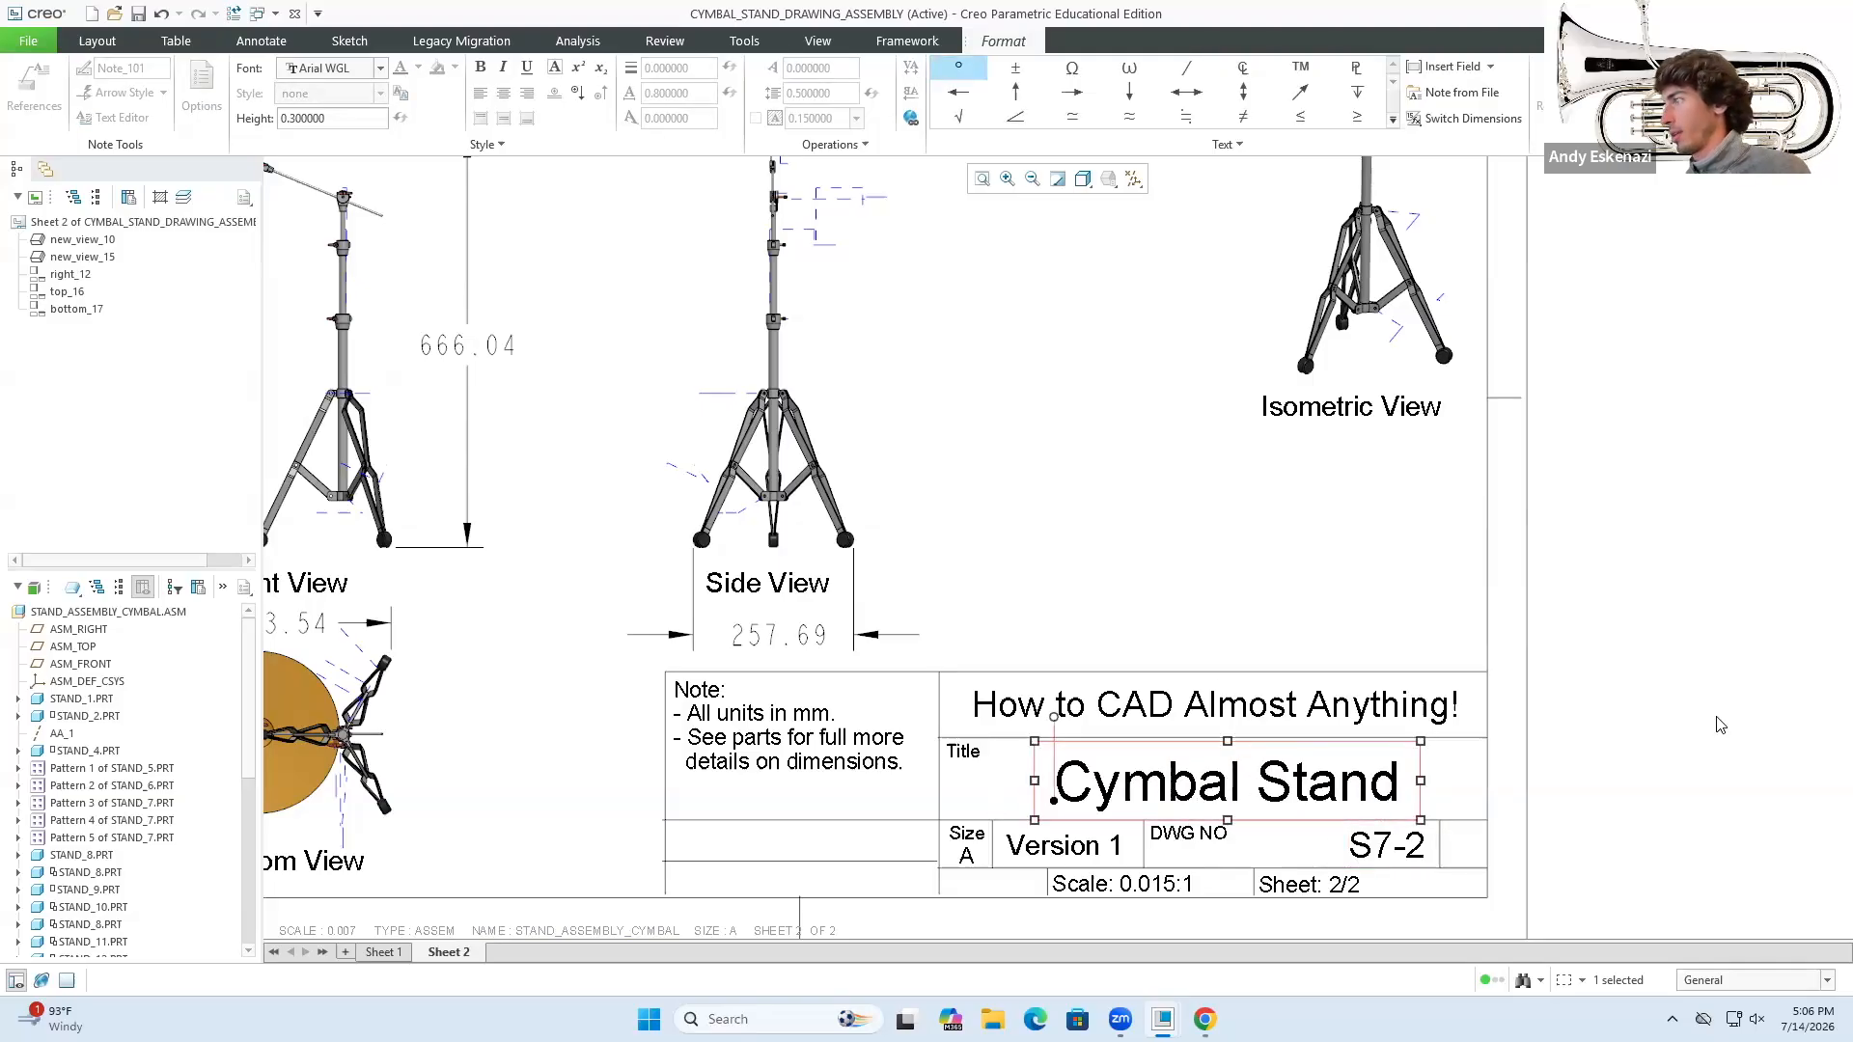
click(1717, 724)
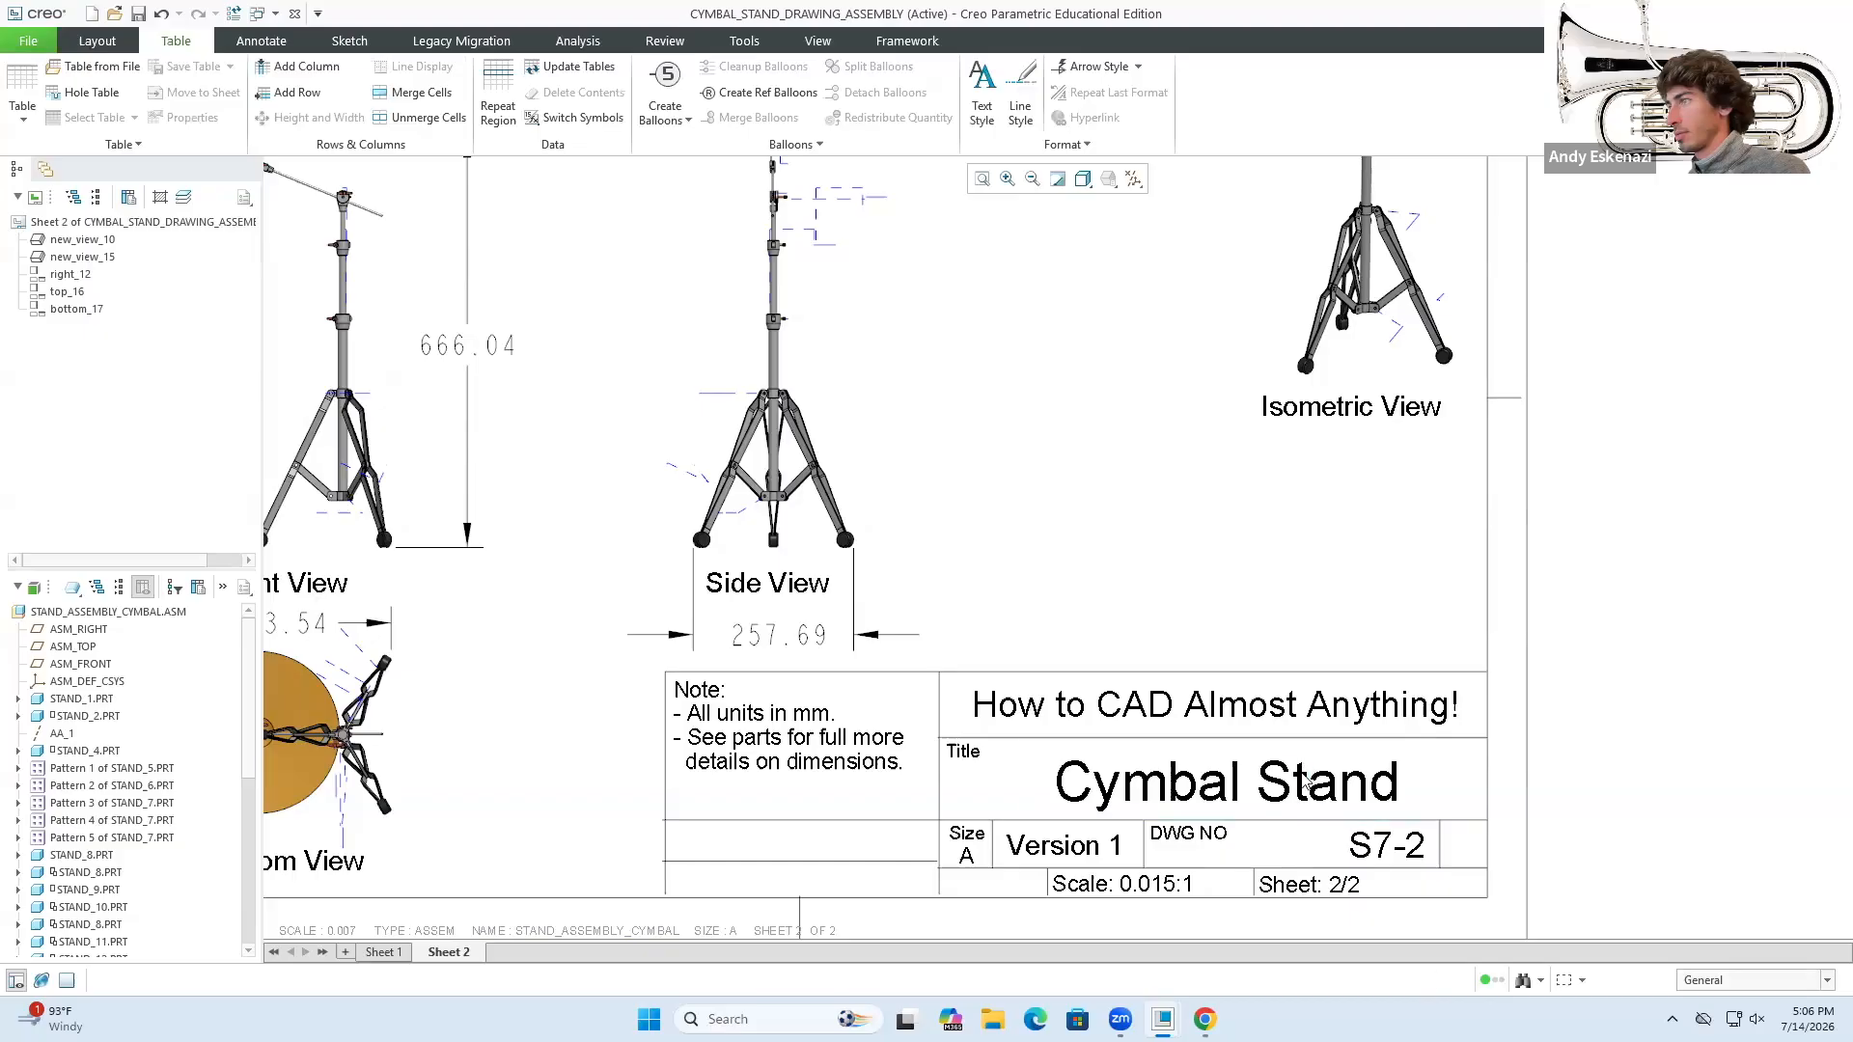
double_click(1303, 782)
drag(1265, 740, 1257, 738)
click(1680, 711)
- Return to Sheet 1 and add the note "Scale: 0.02:1" in the empty title block cell beside the sheet number
click(1086, 886)
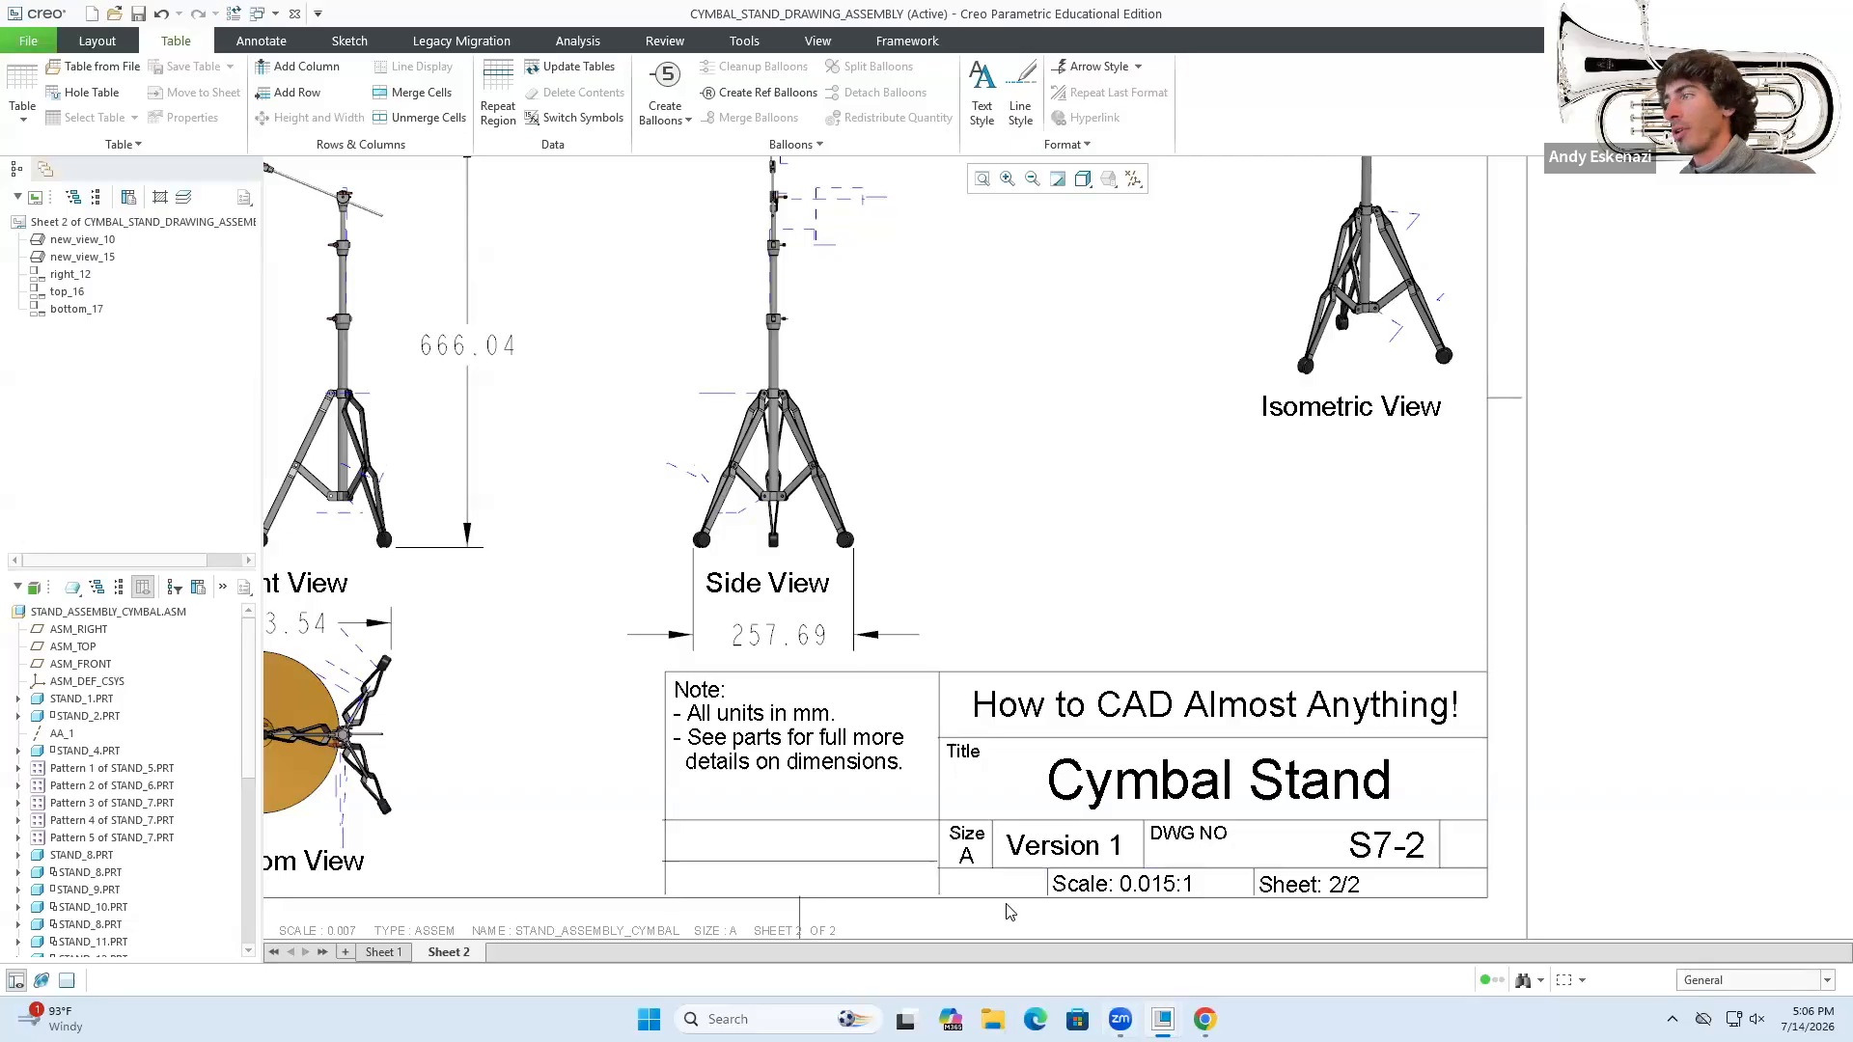
click(382, 953)
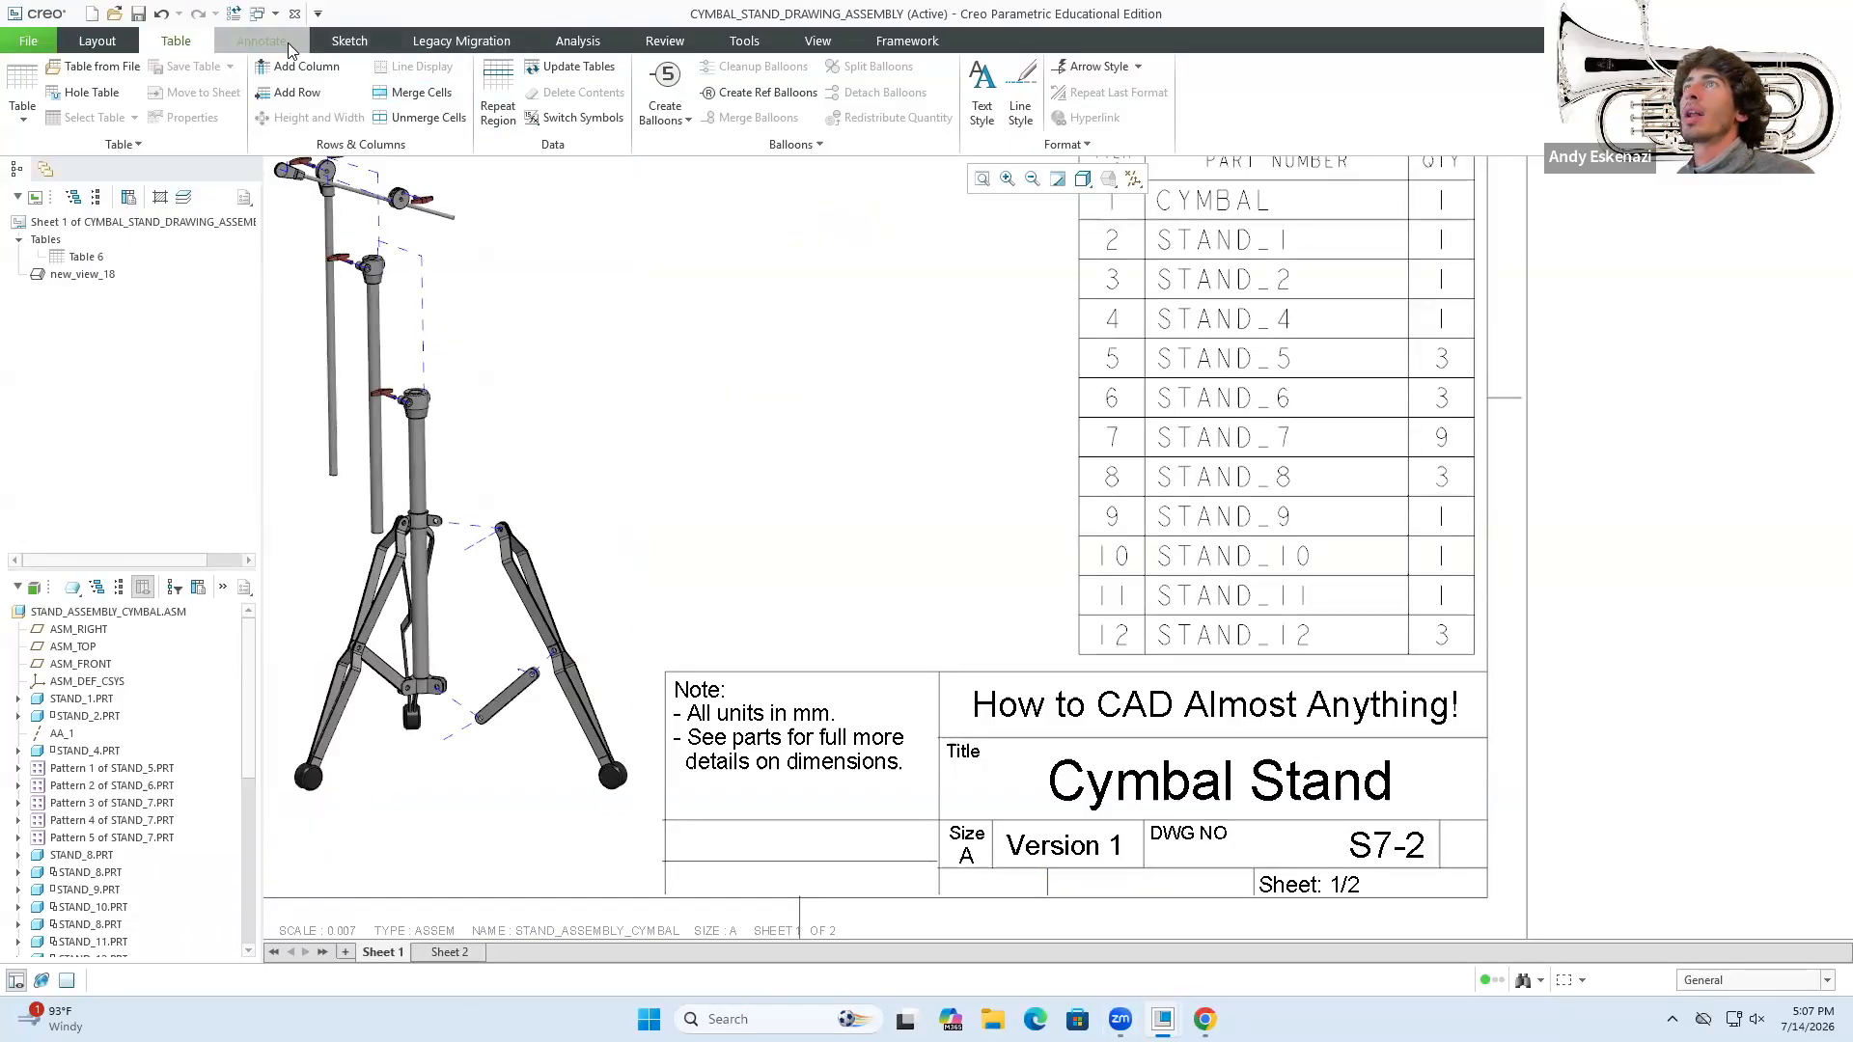
click(243, 42)
click(560, 92)
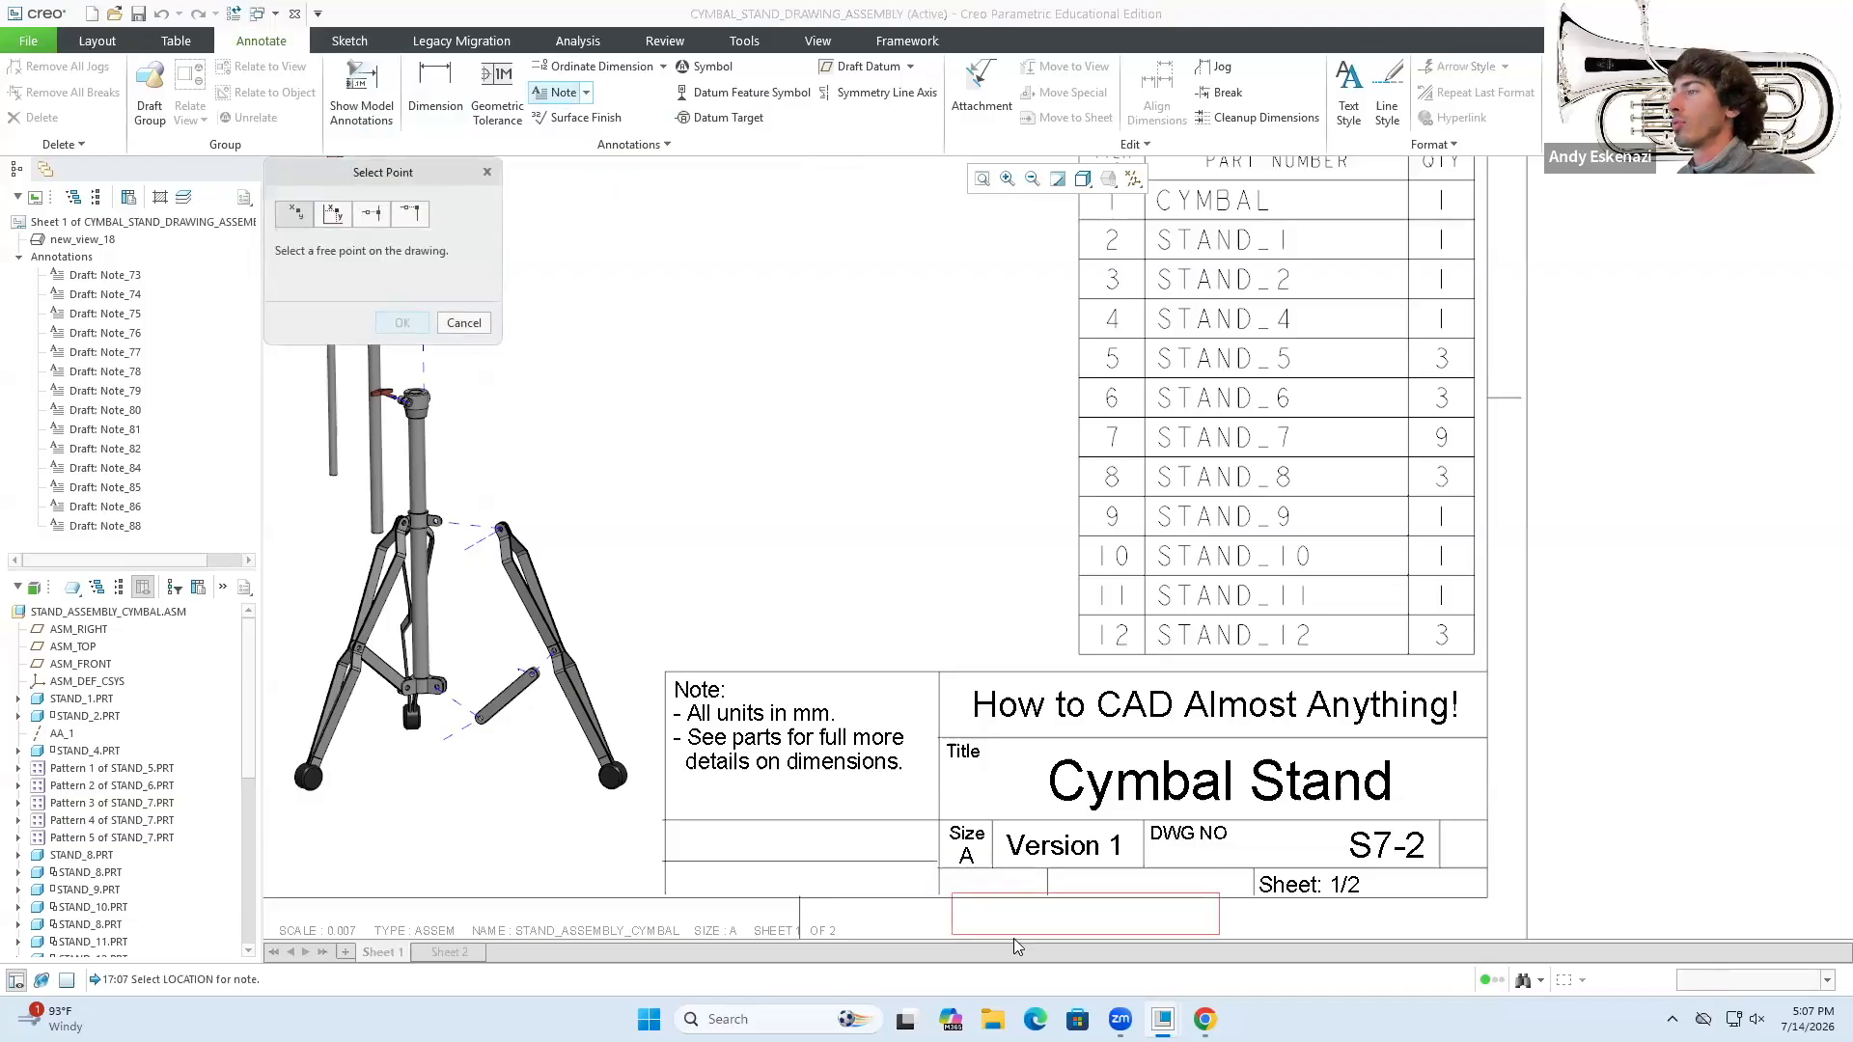
click(1057, 883)
text(S)
text(cale:)
text( 0.0)
text(:)
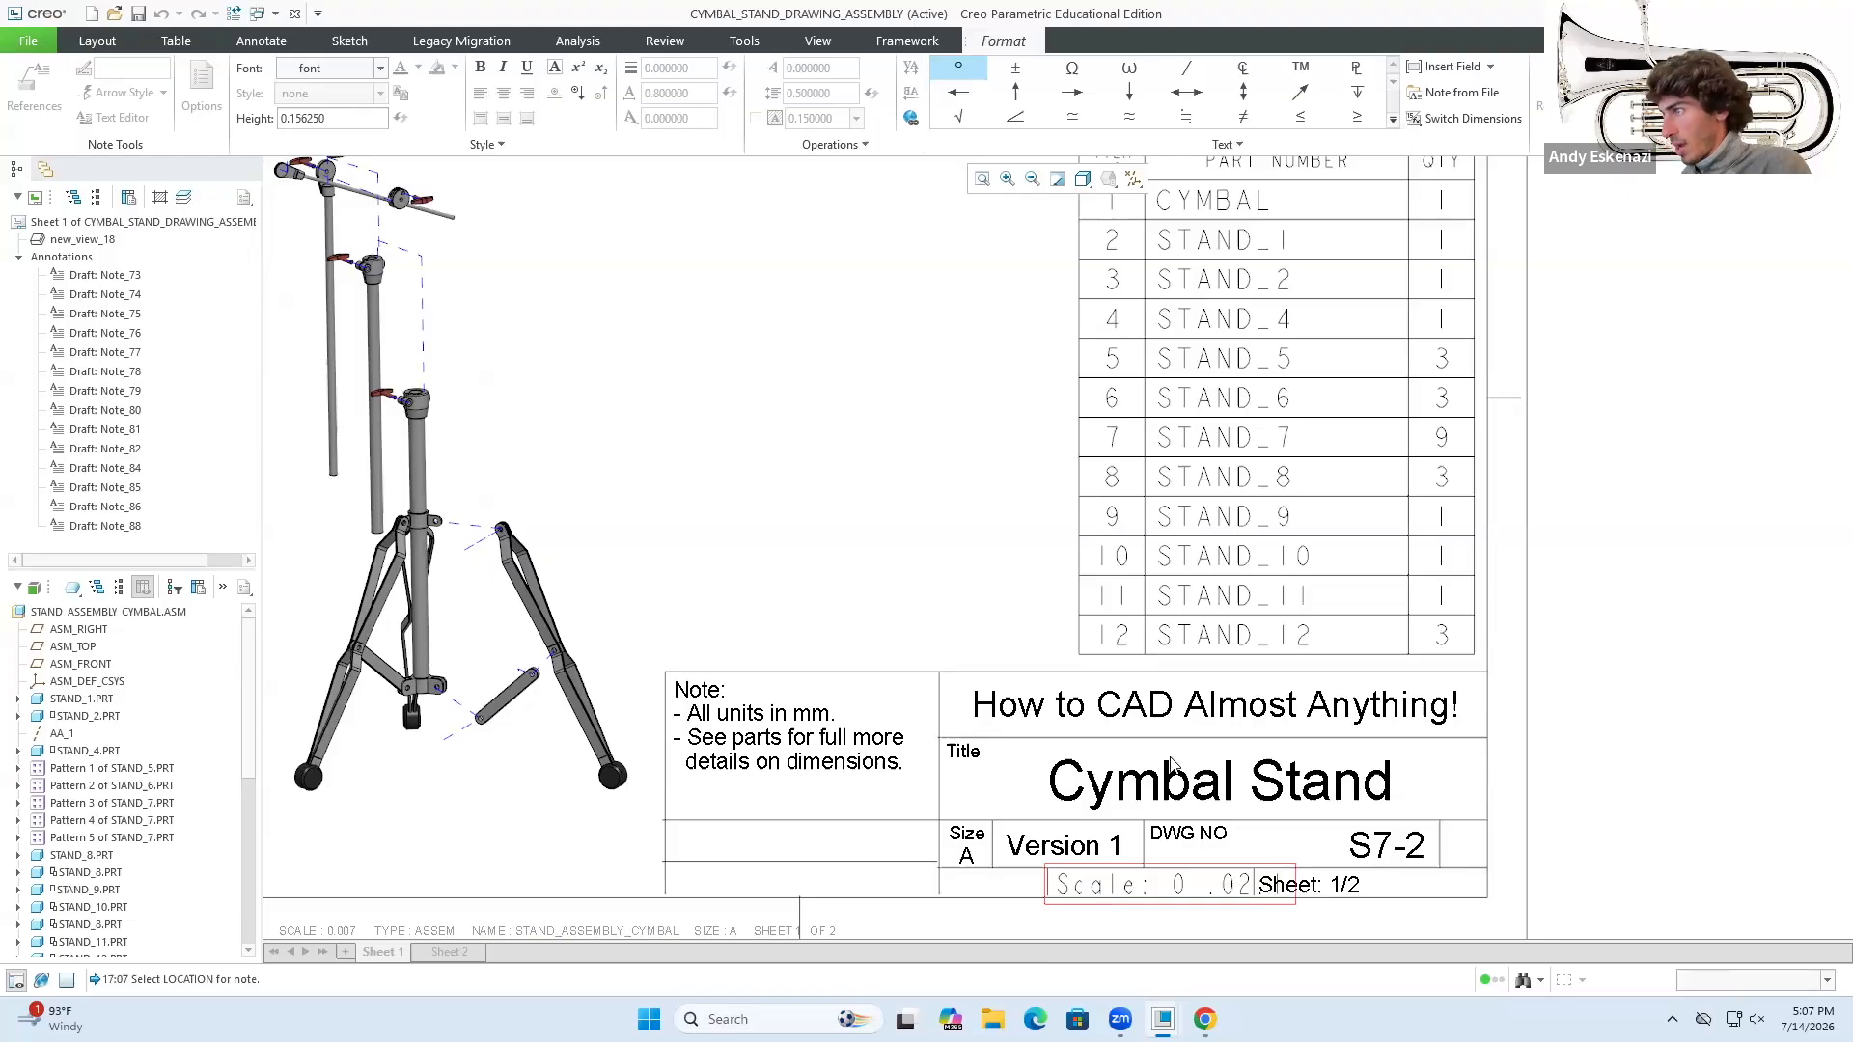
key(BackSpace)
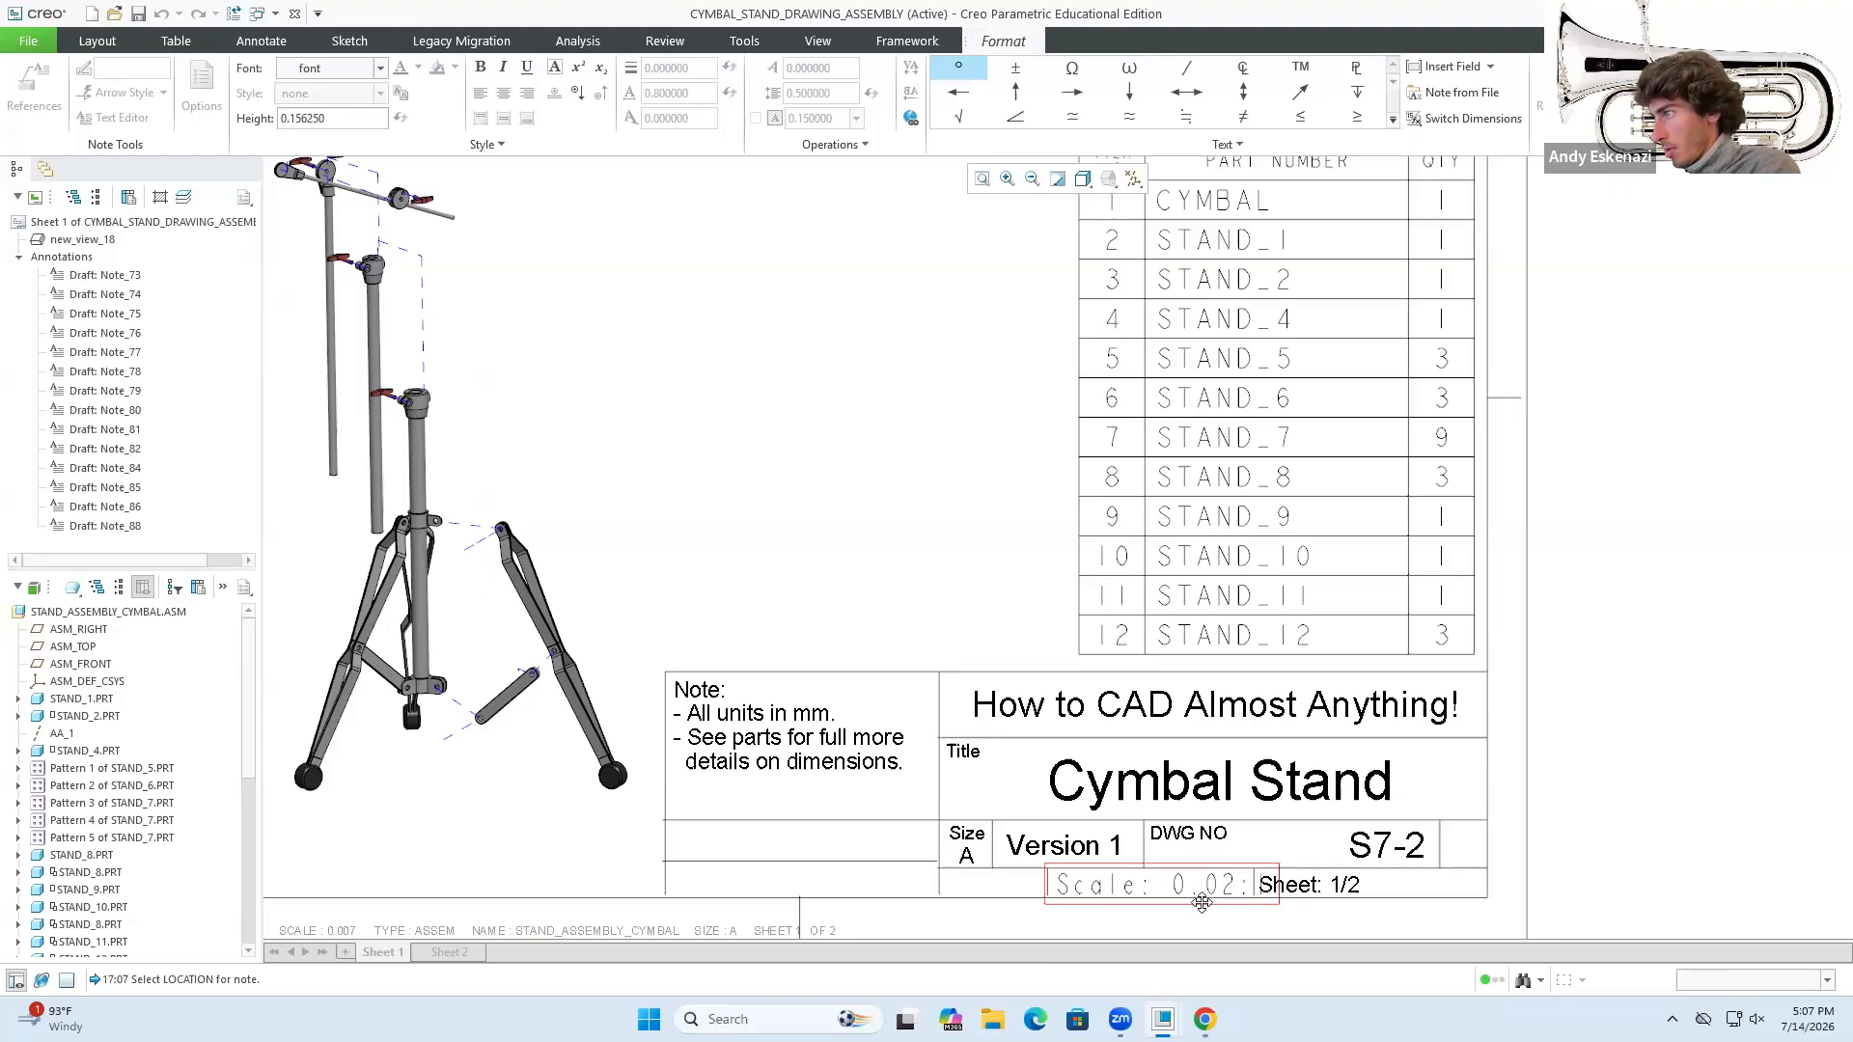
- Format the new scale note in Arial WGL with a text height of 0.12
drag(1058, 893, 1274, 888)
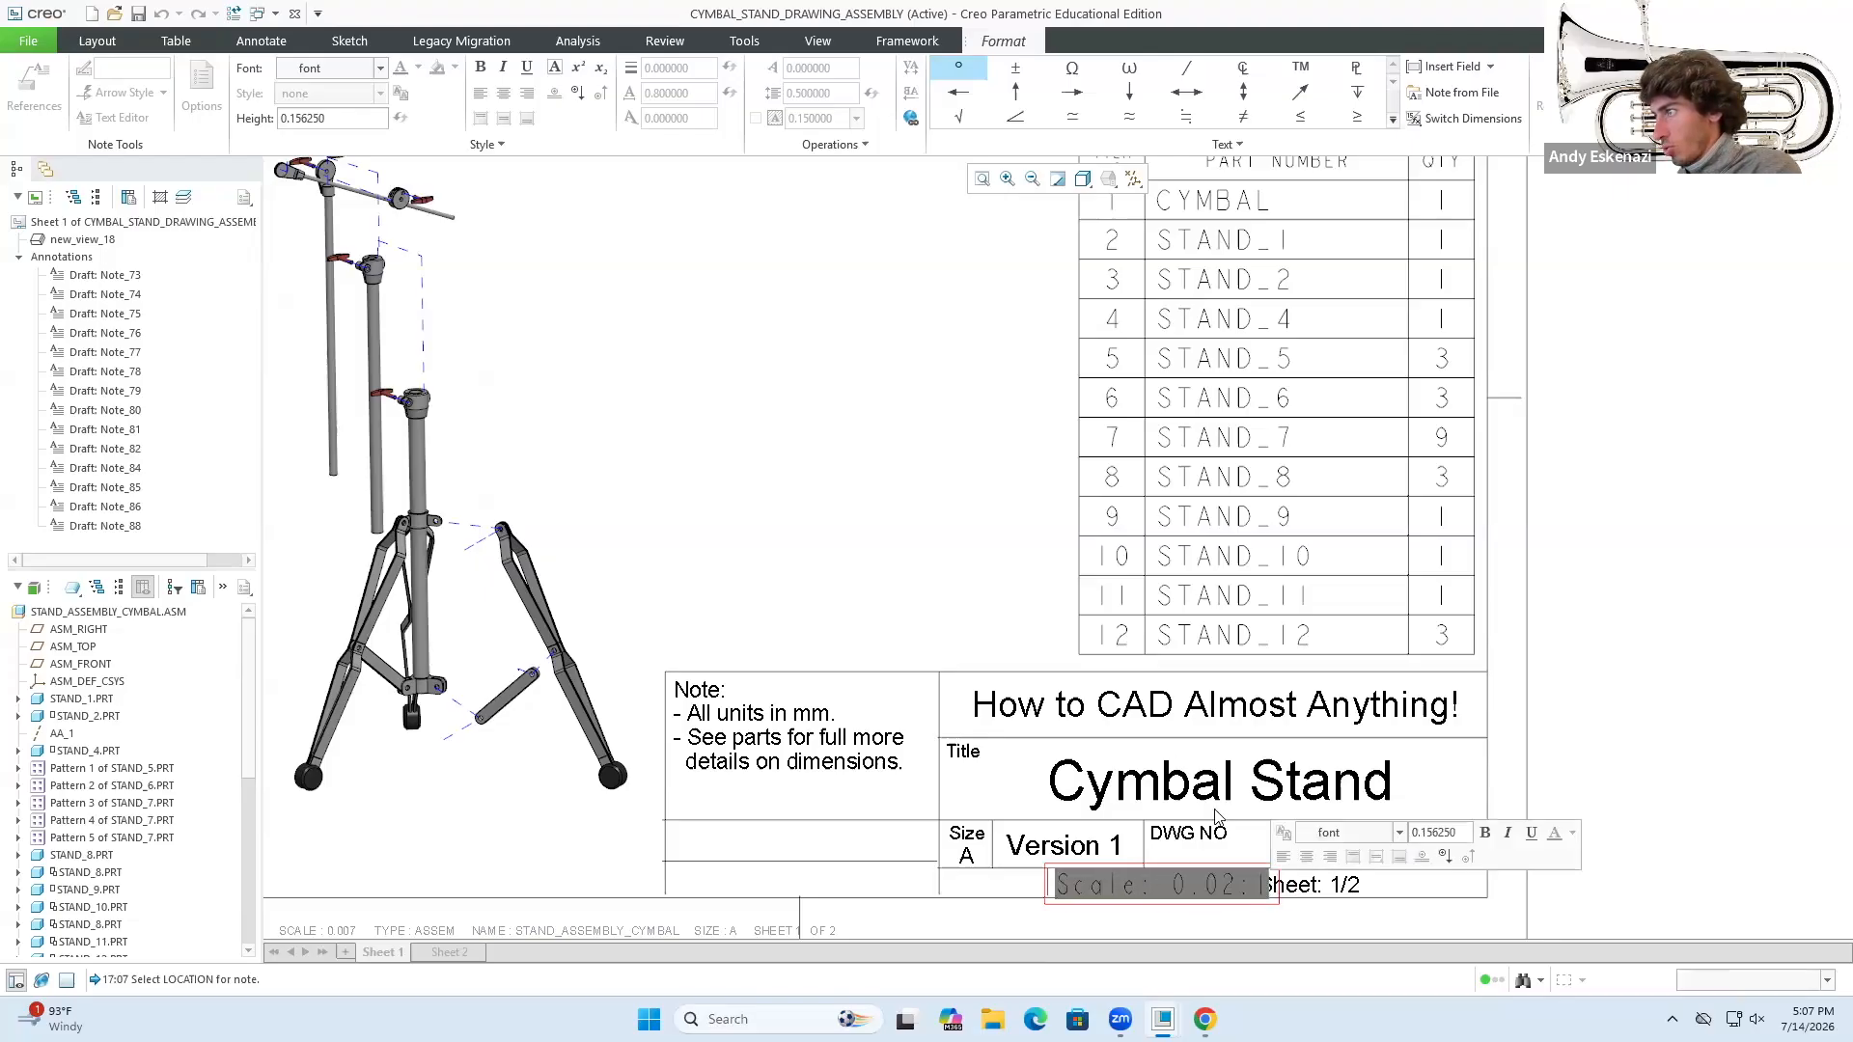
click(380, 68)
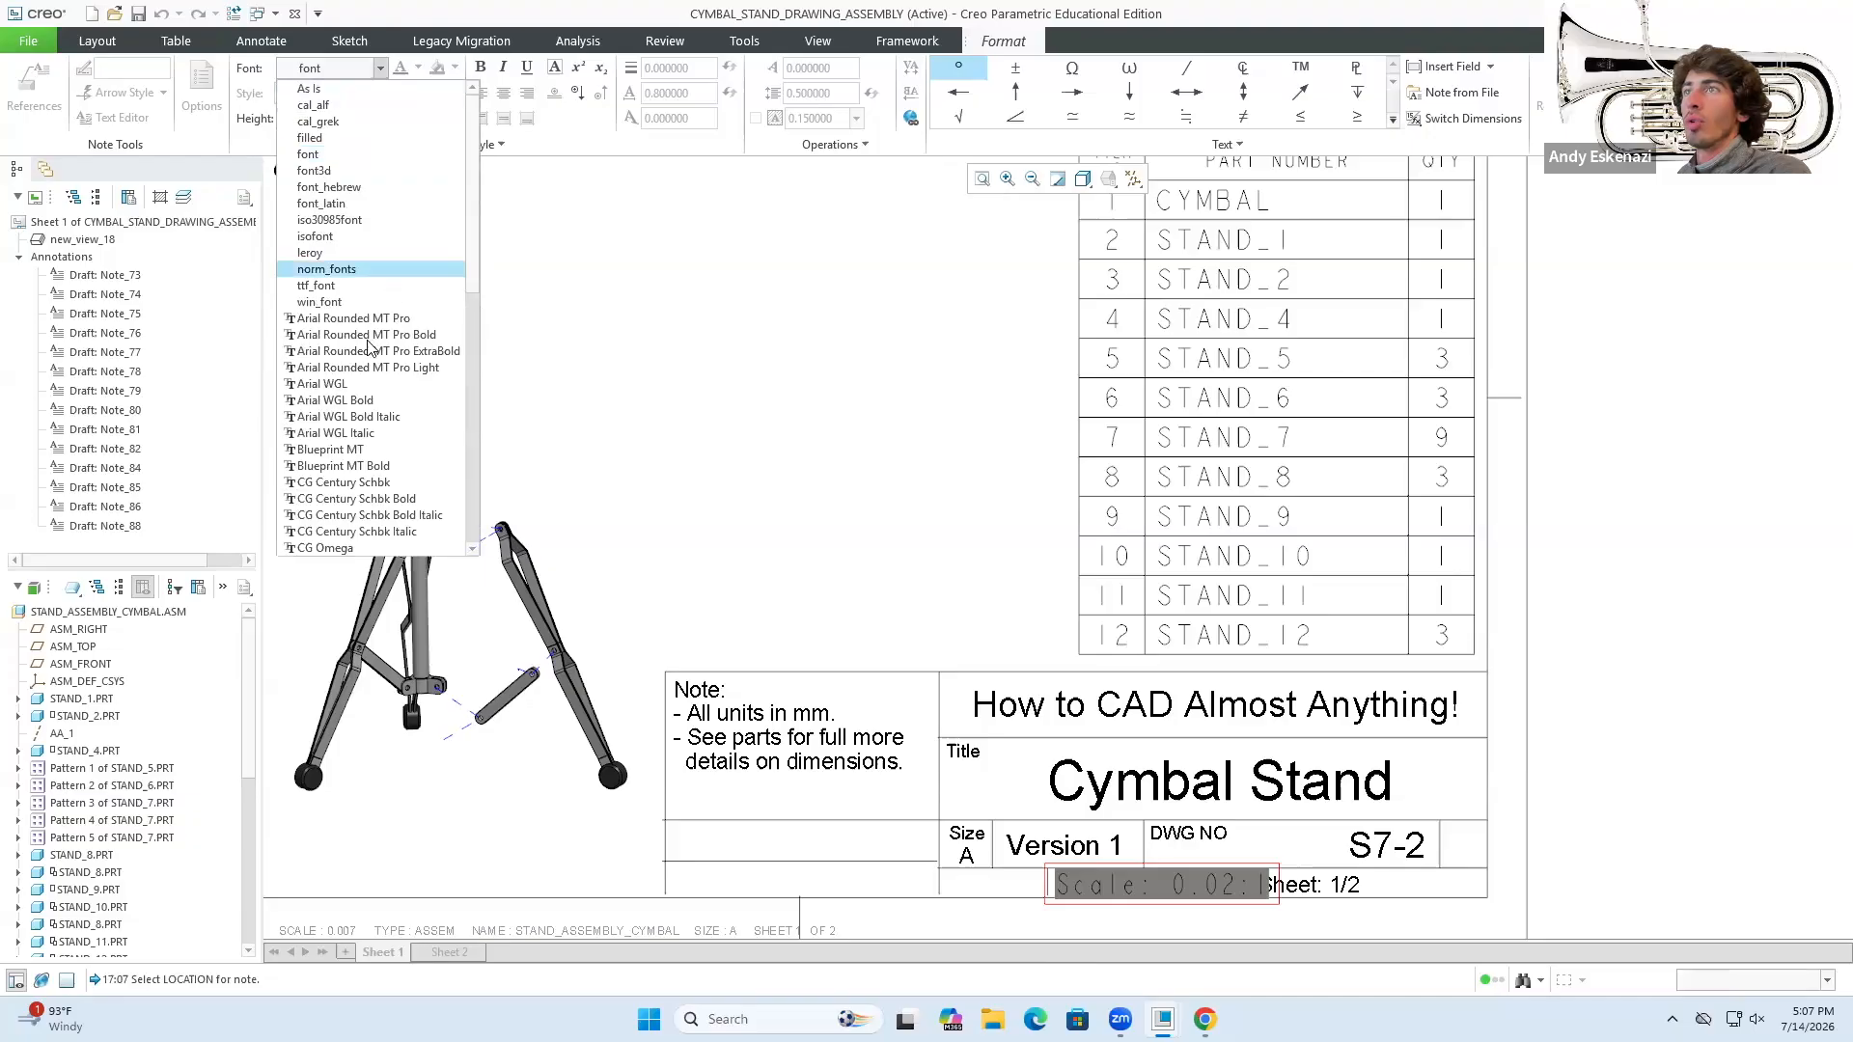
click(337, 371)
click(349, 122)
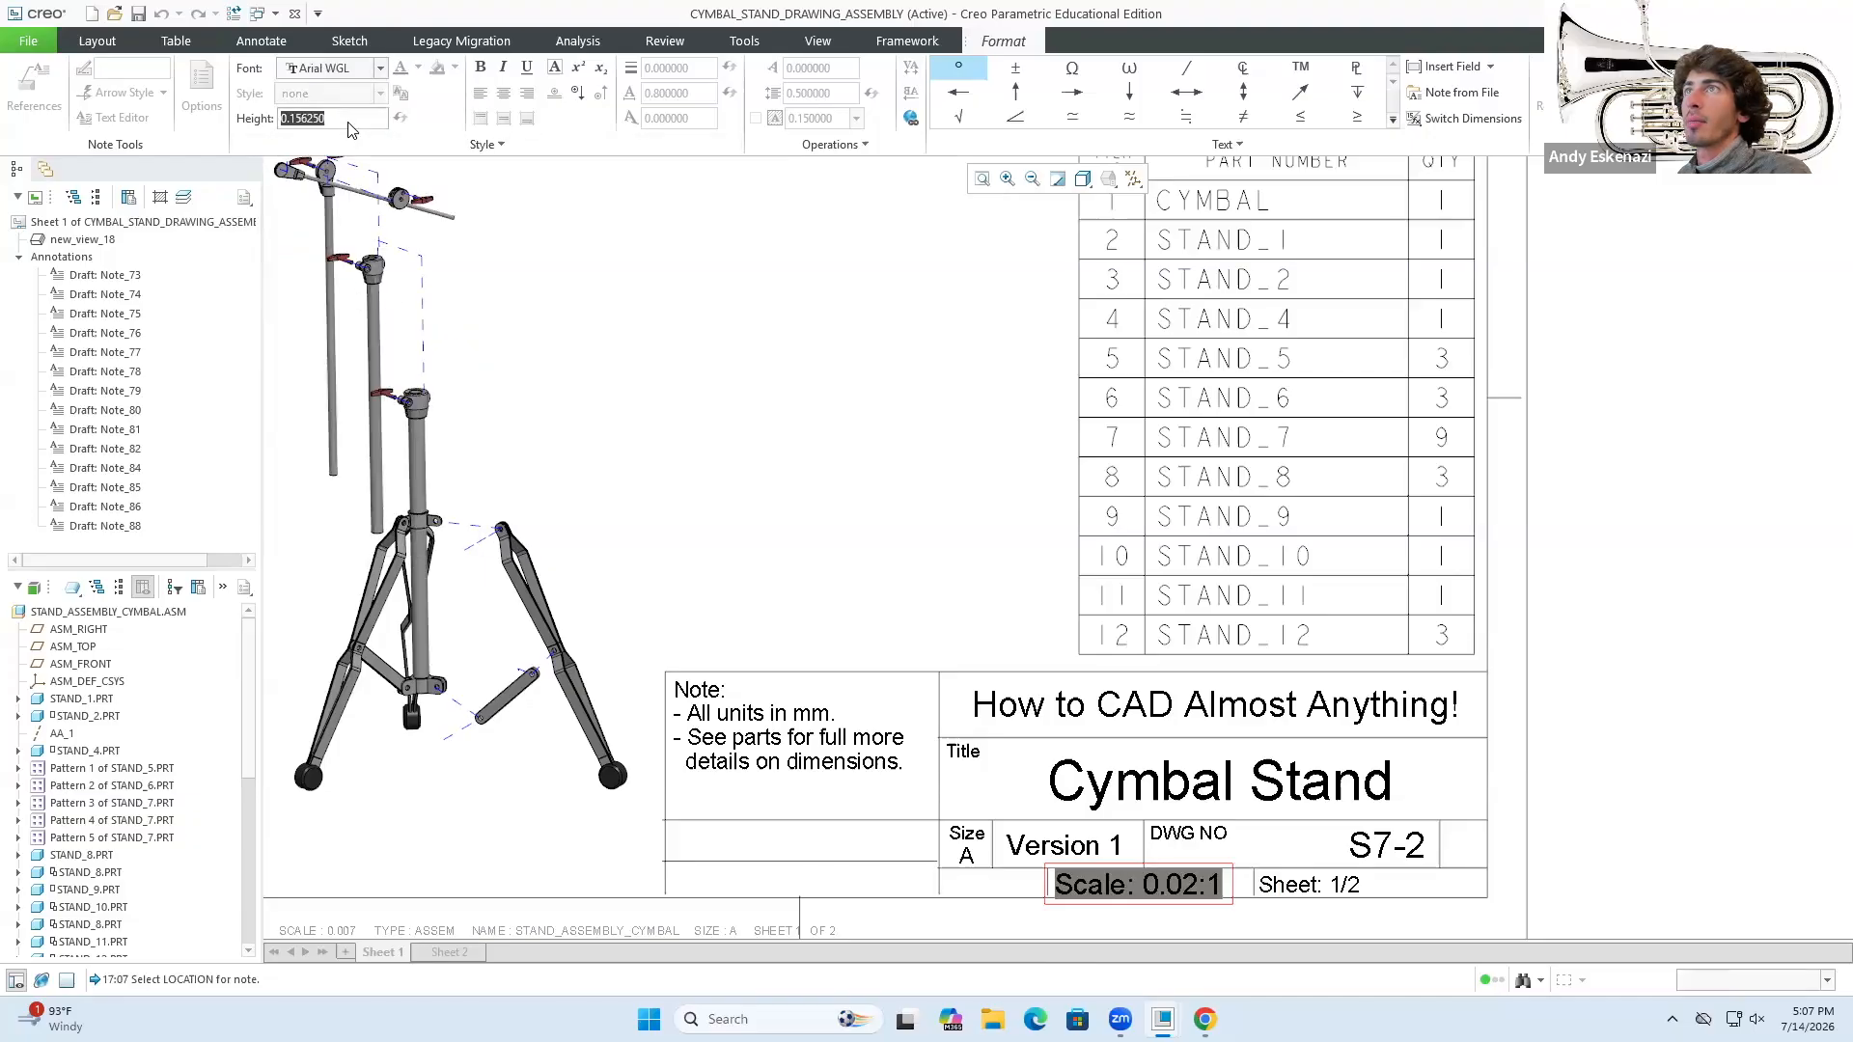
text(0.12)
key(Return)
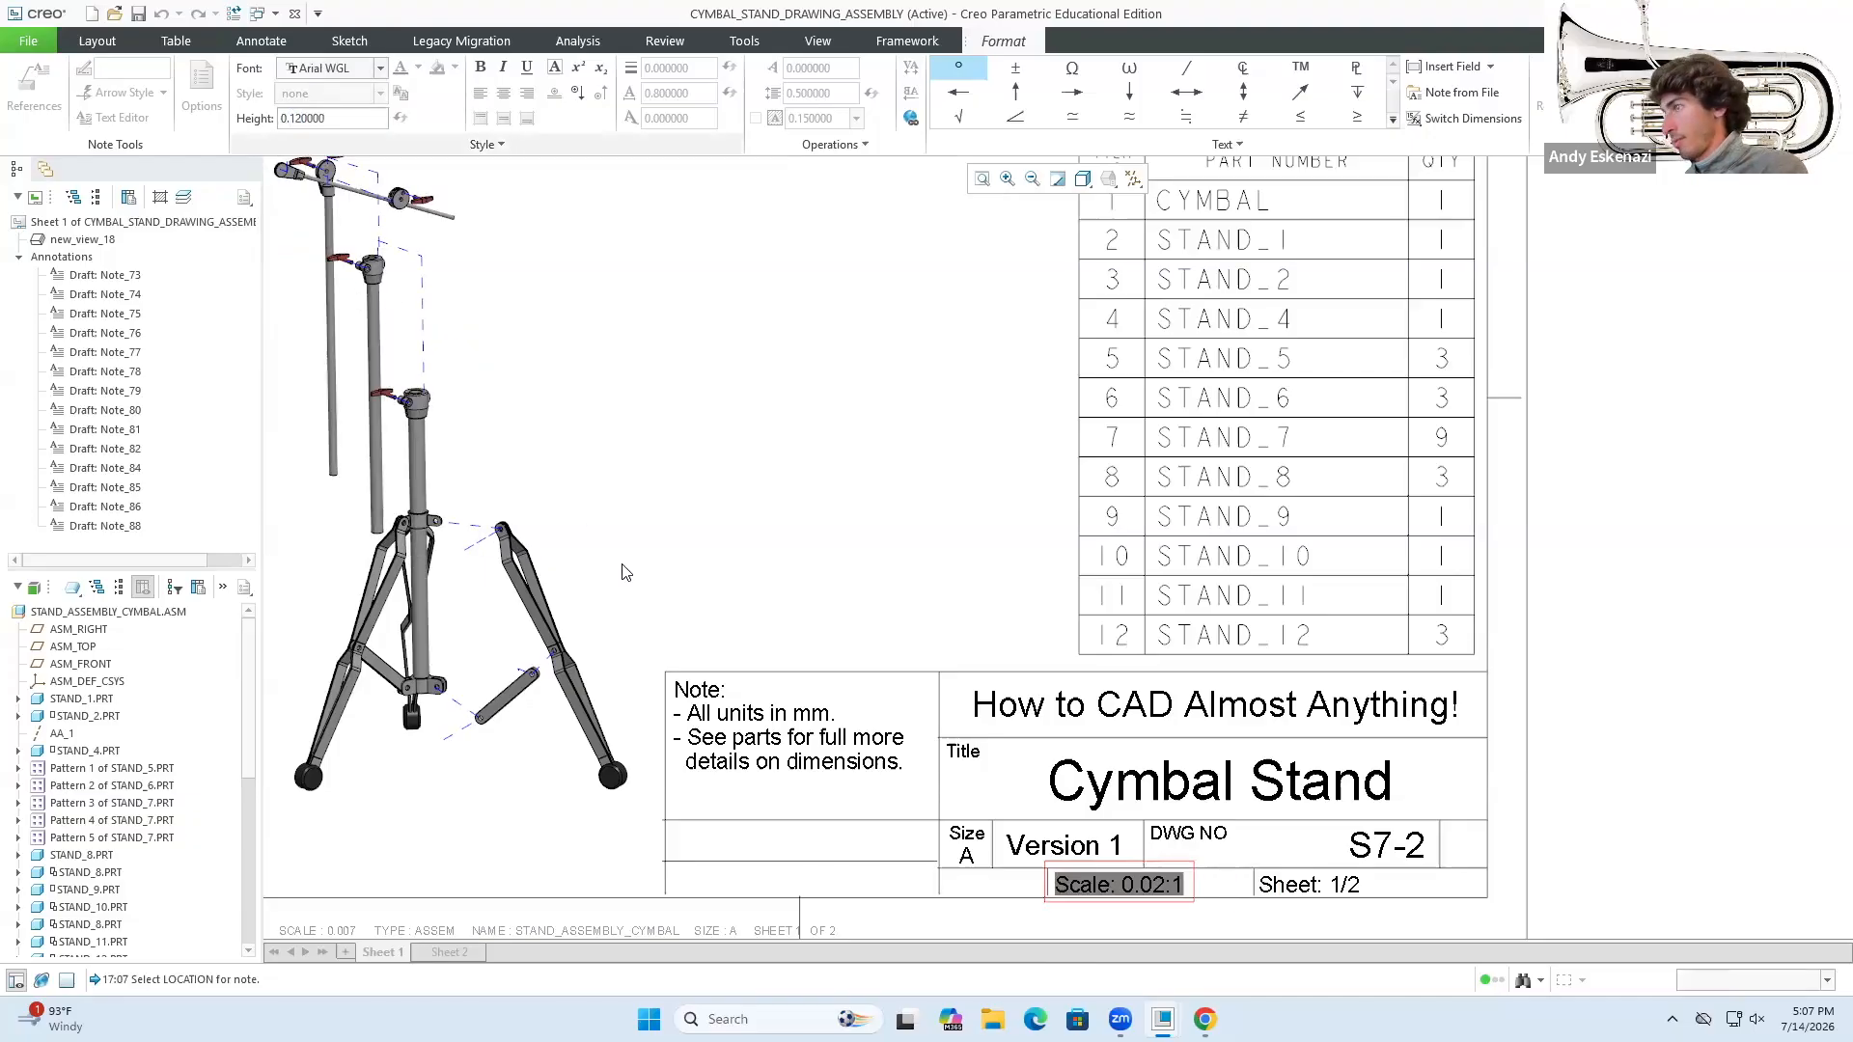
click(1768, 720)
scroll(1410, 524, down, 2)
scroll(1352, 526, up, 3)
scroll(1075, 823, down, 5)
click(967, 616)
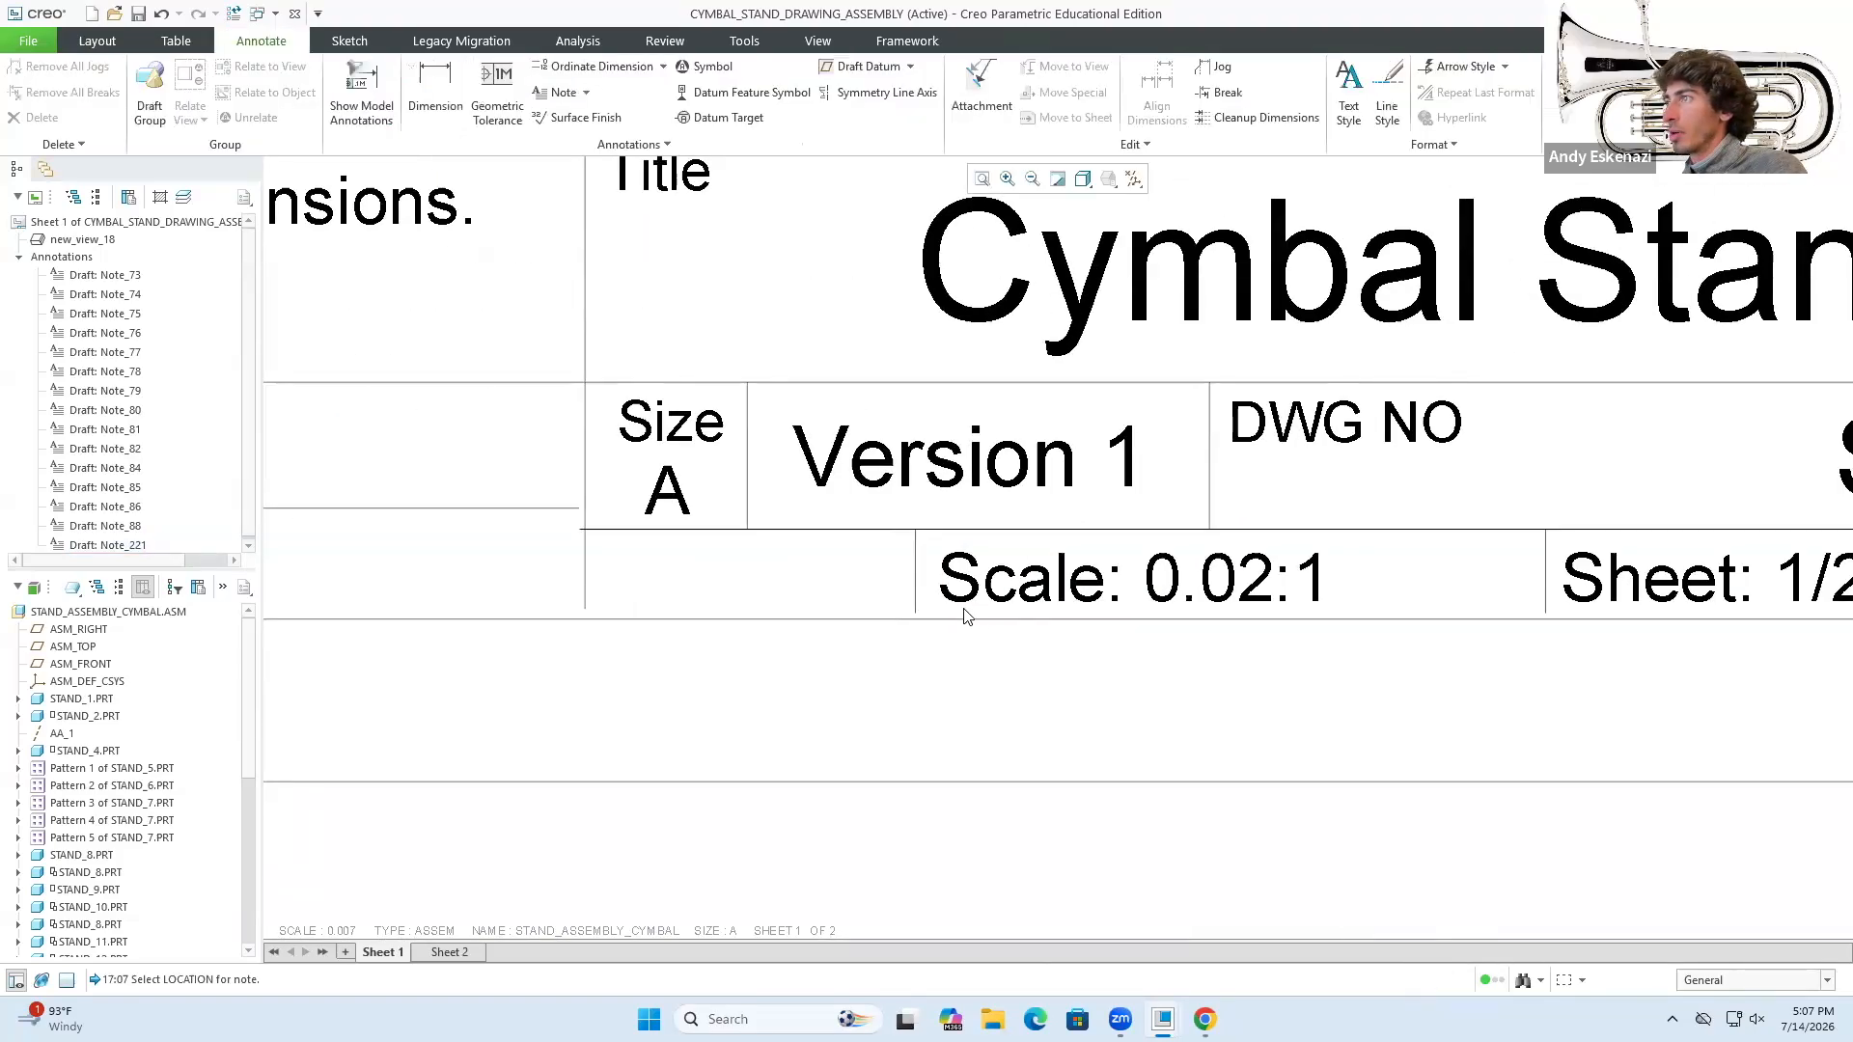
click(951, 589)
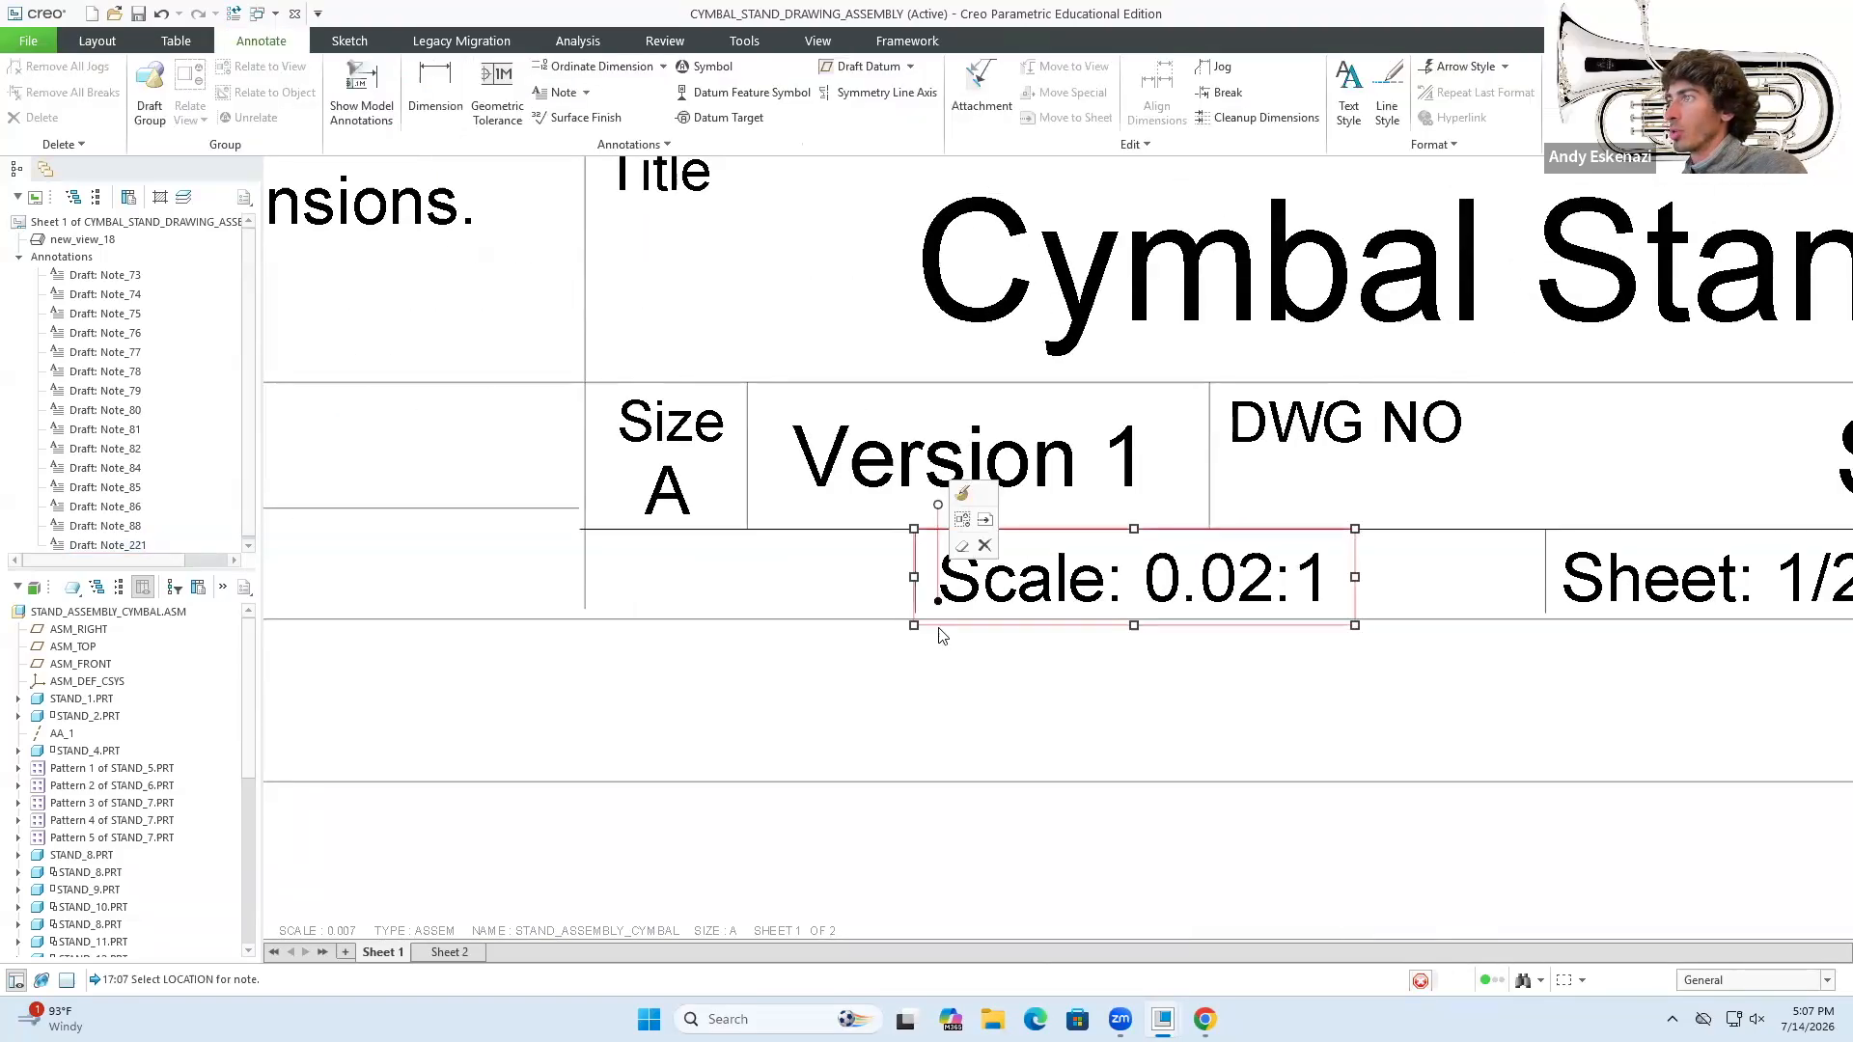
click(959, 703)
- Create item balloons for all the components in the exploded isometric view
scroll(950, 755, down, 6)
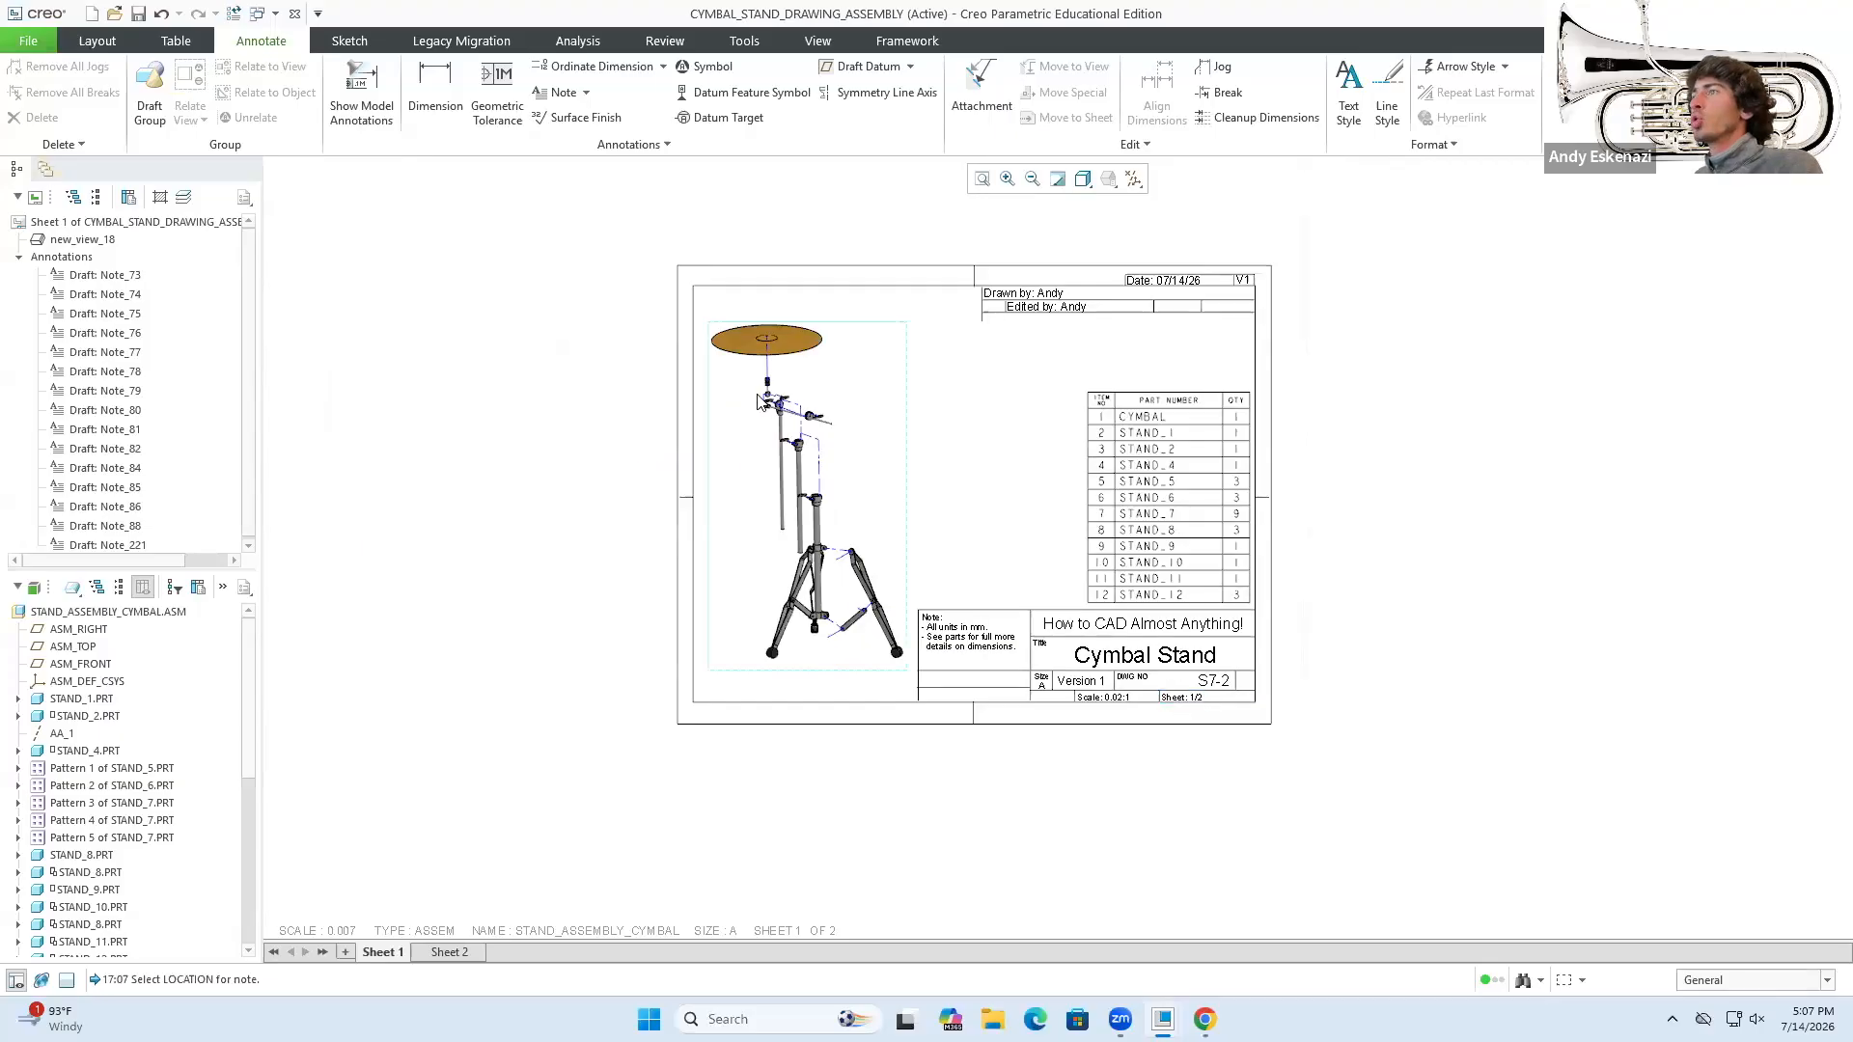
click(973, 392)
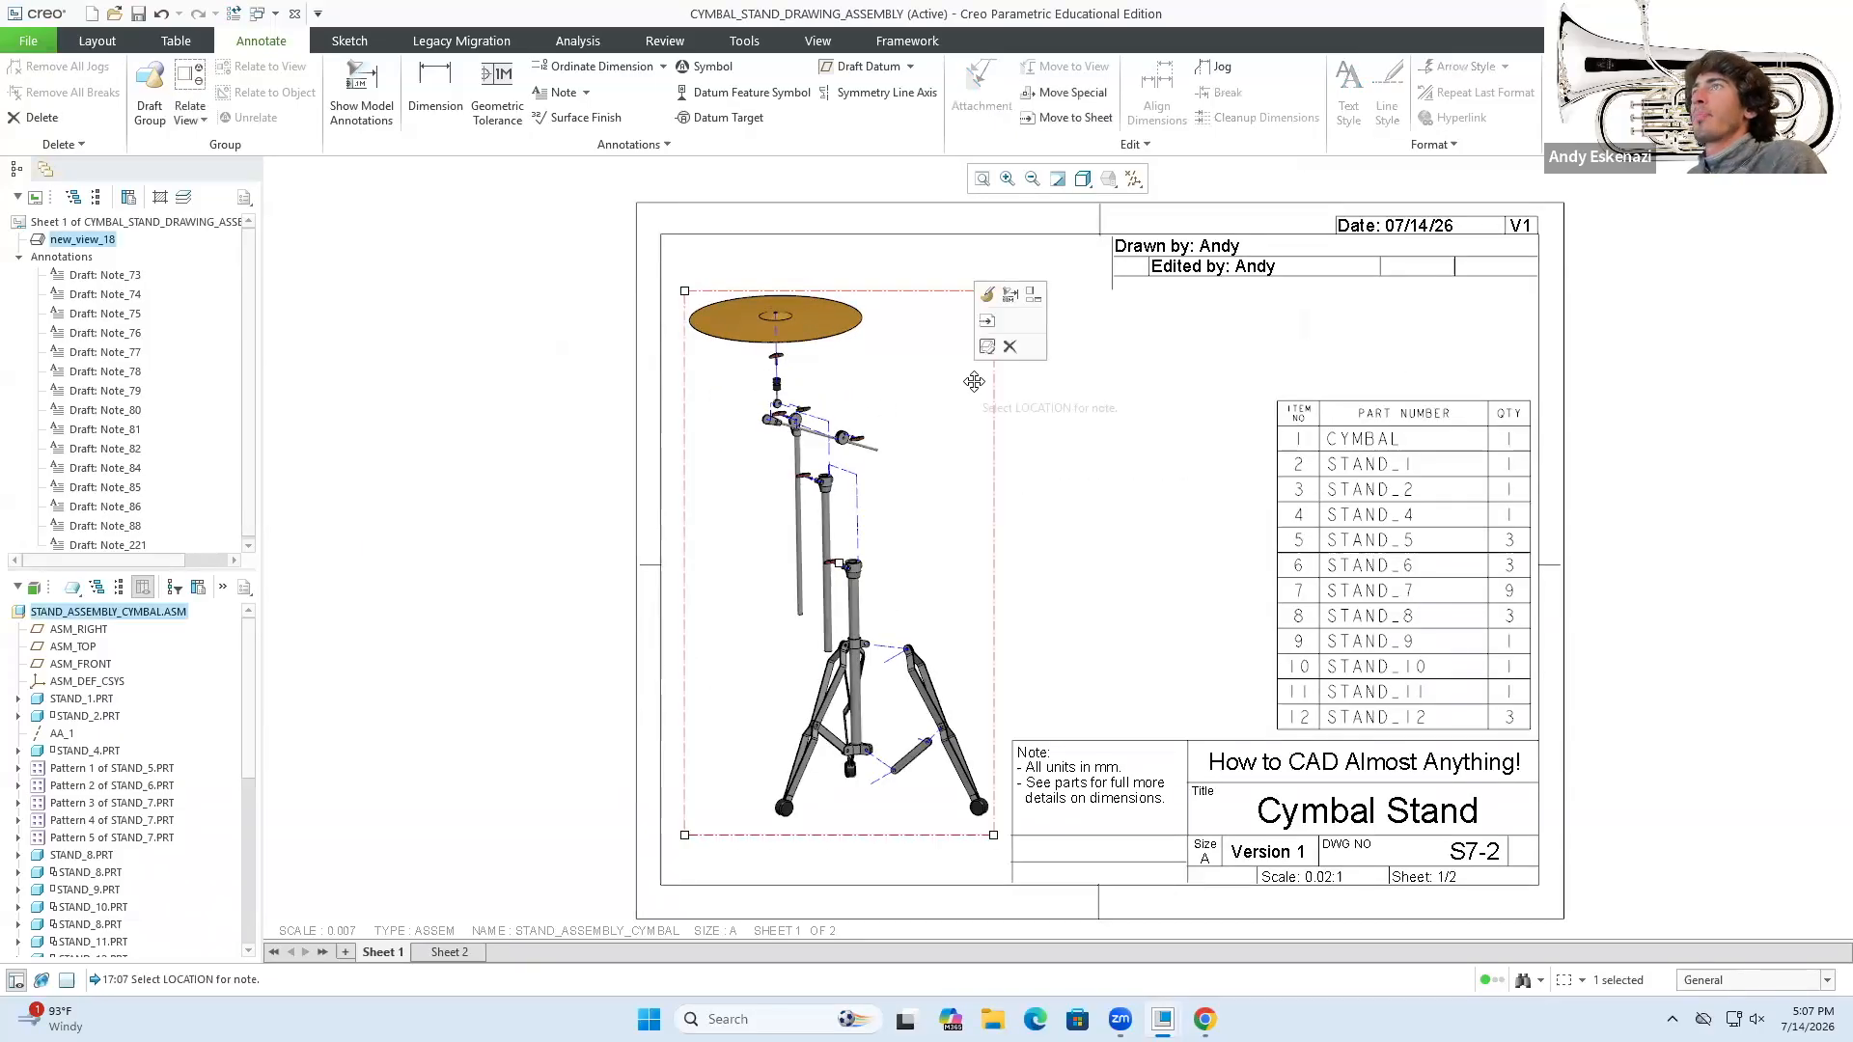
click(174, 41)
click(672, 114)
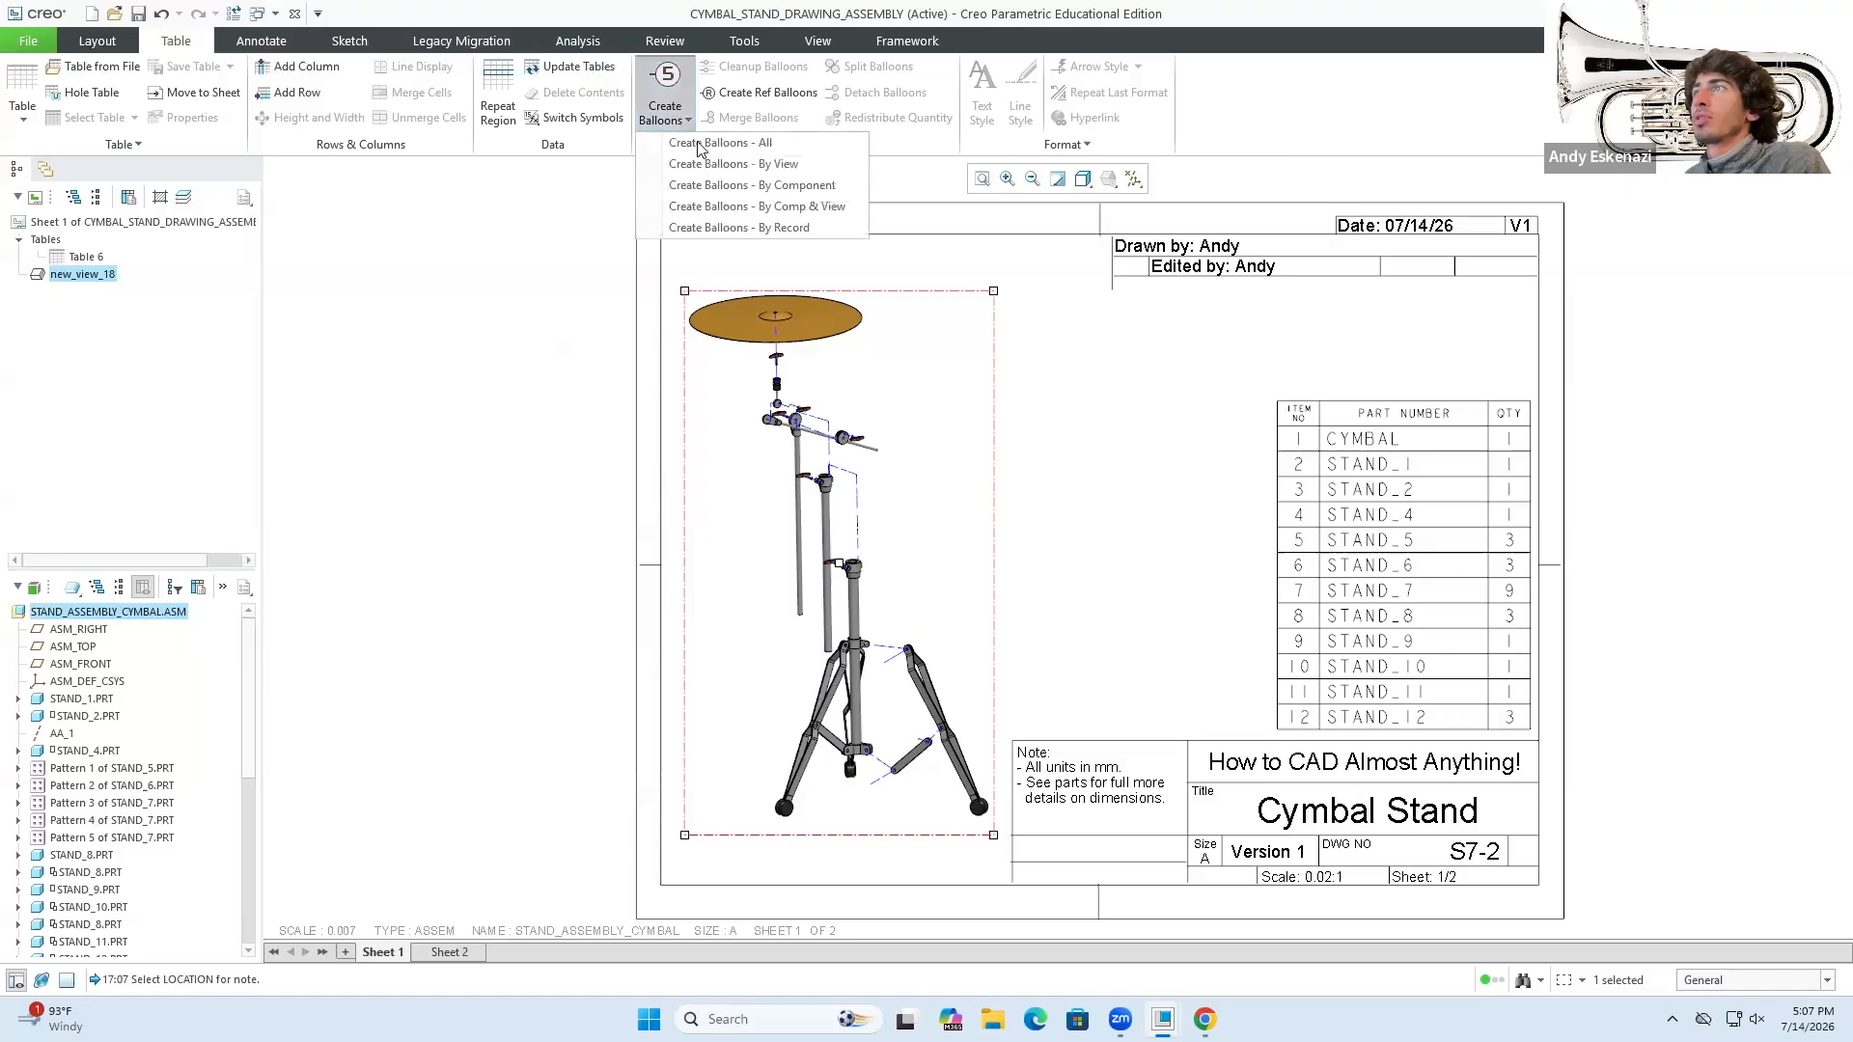
click(704, 152)
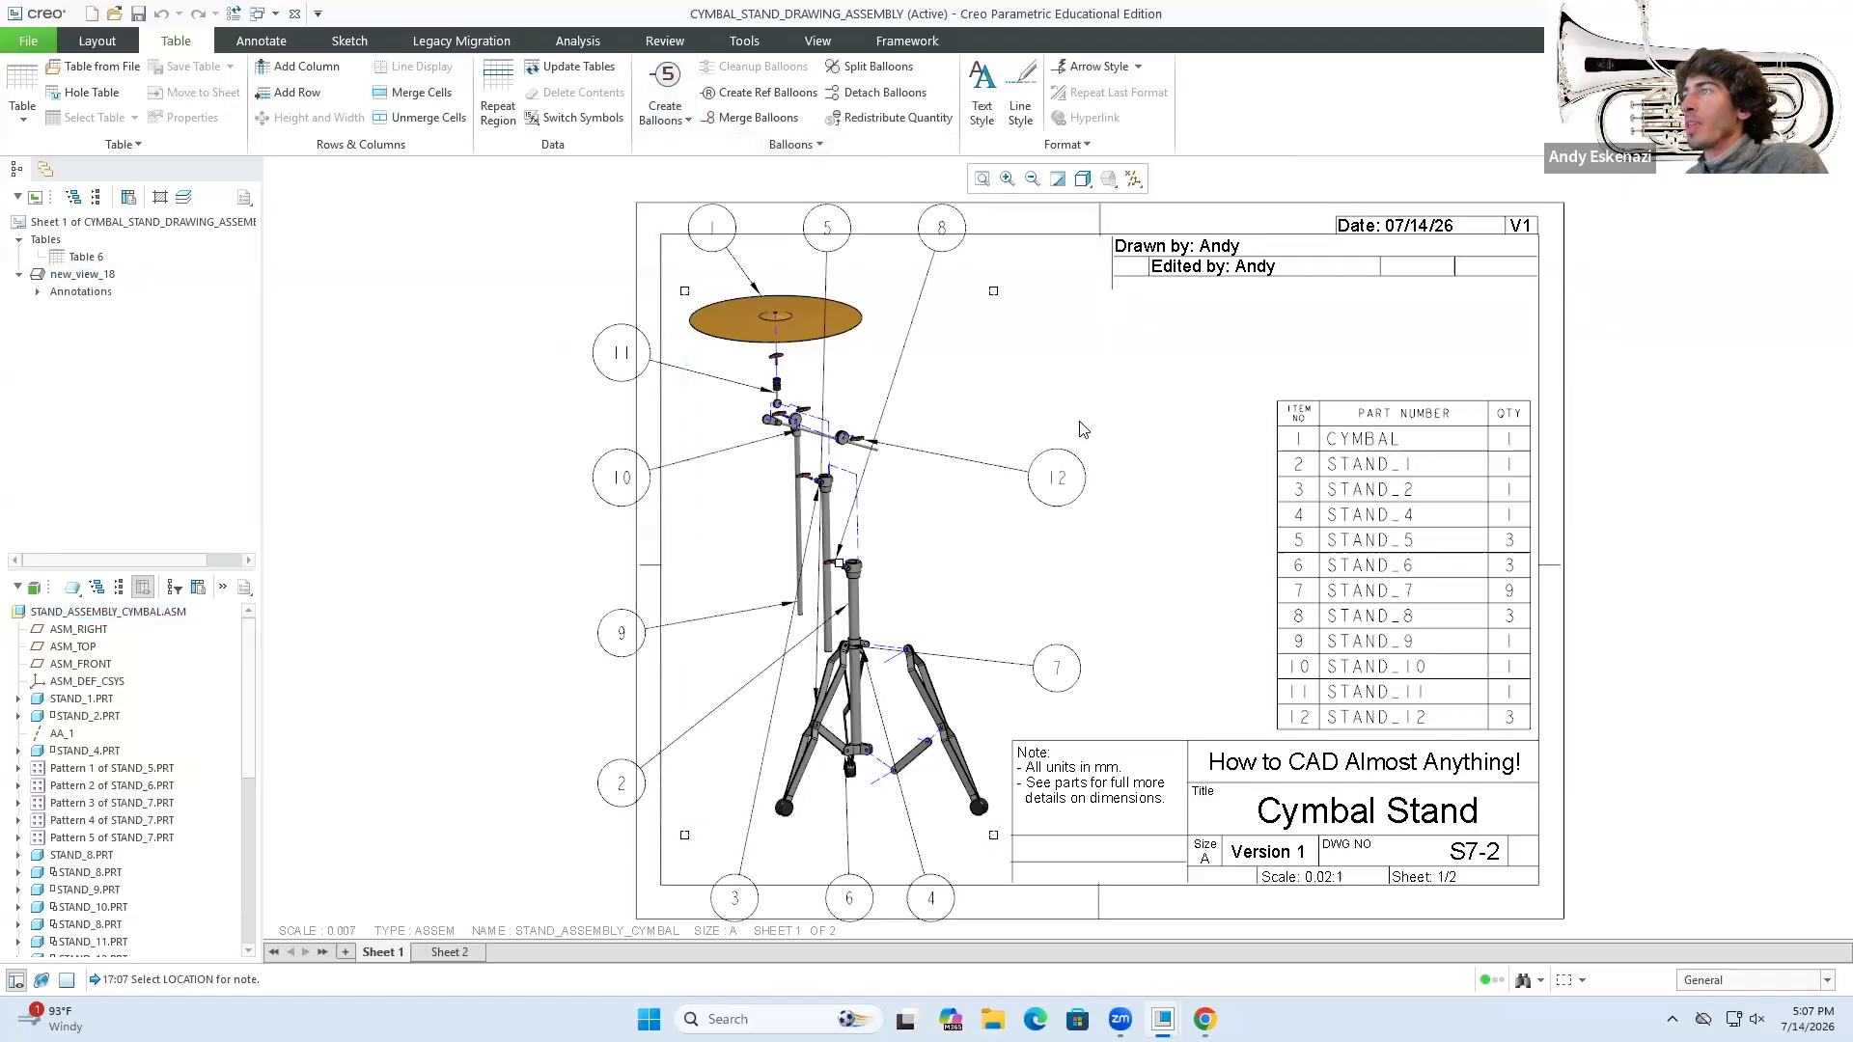
- Move balloon 12 up beside the boom arm until its leader runs nearly horizontal
scroll(898, 423, up, 2)
scroll(898, 423, up, 1)
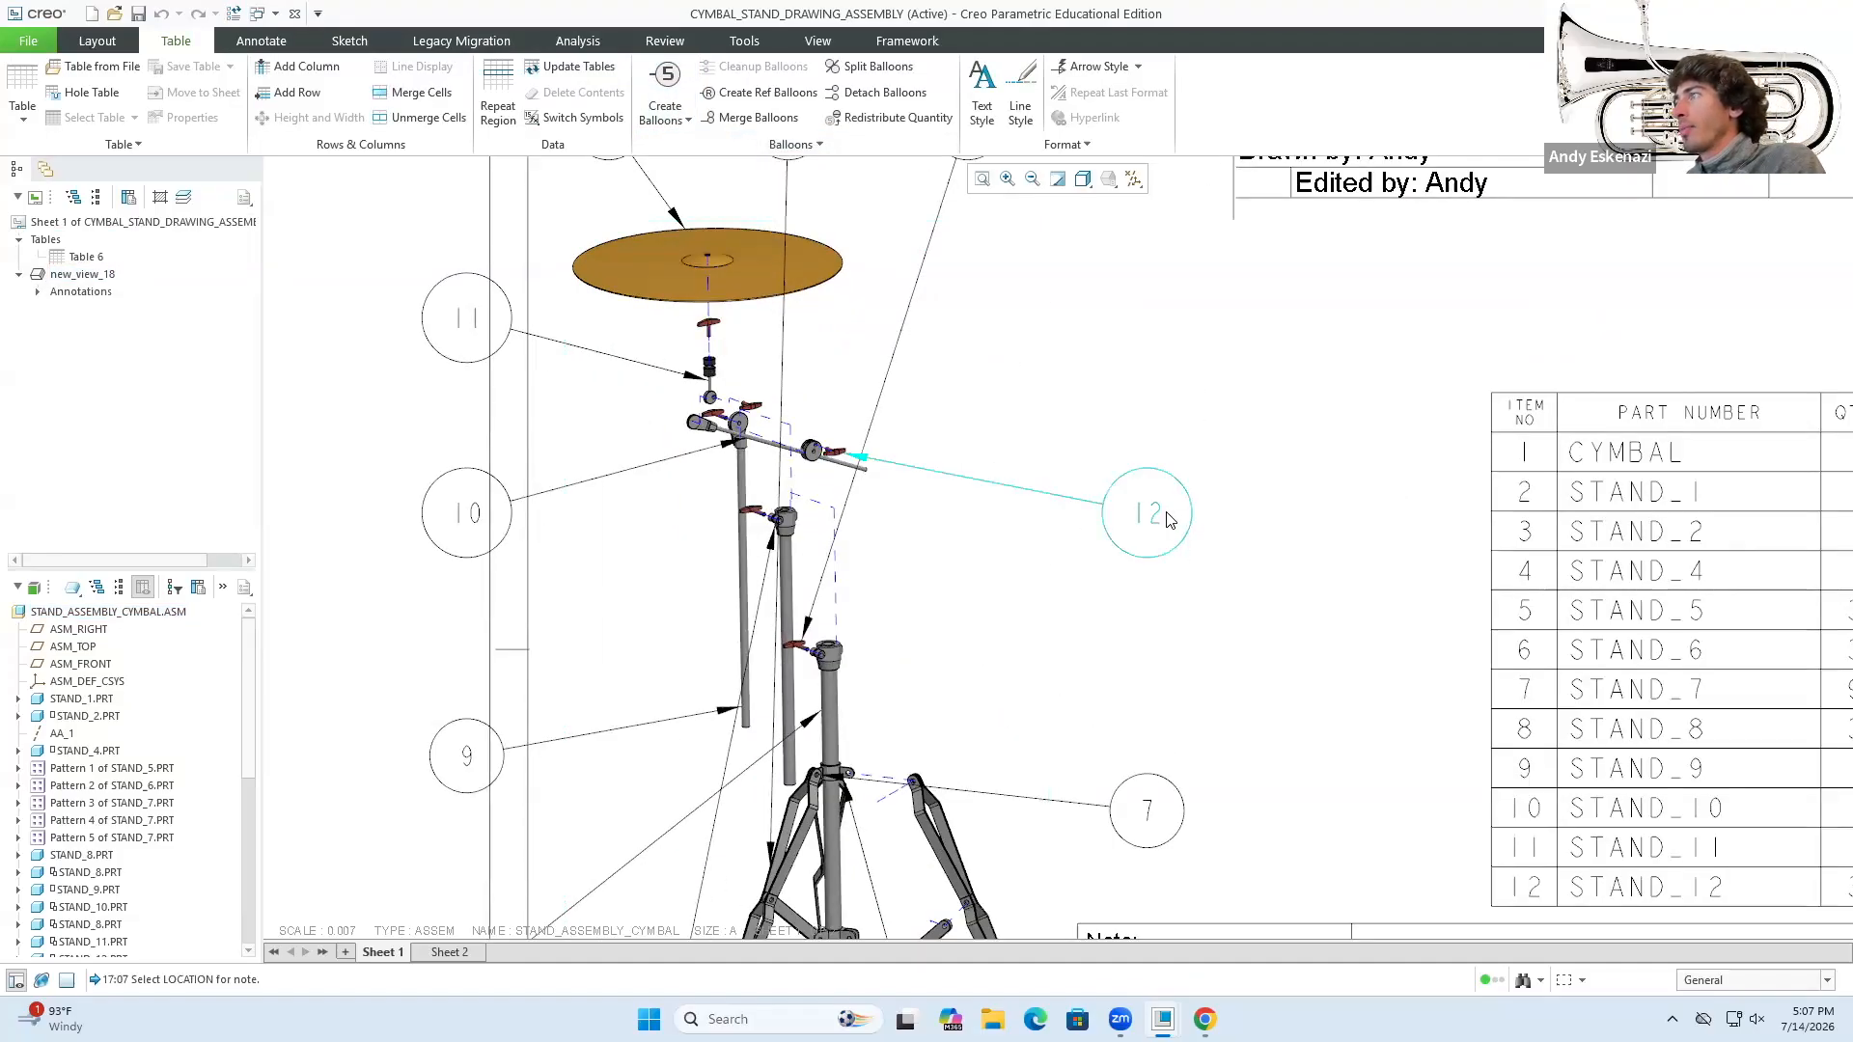
click(1145, 513)
drag(1144, 513, 1143, 454)
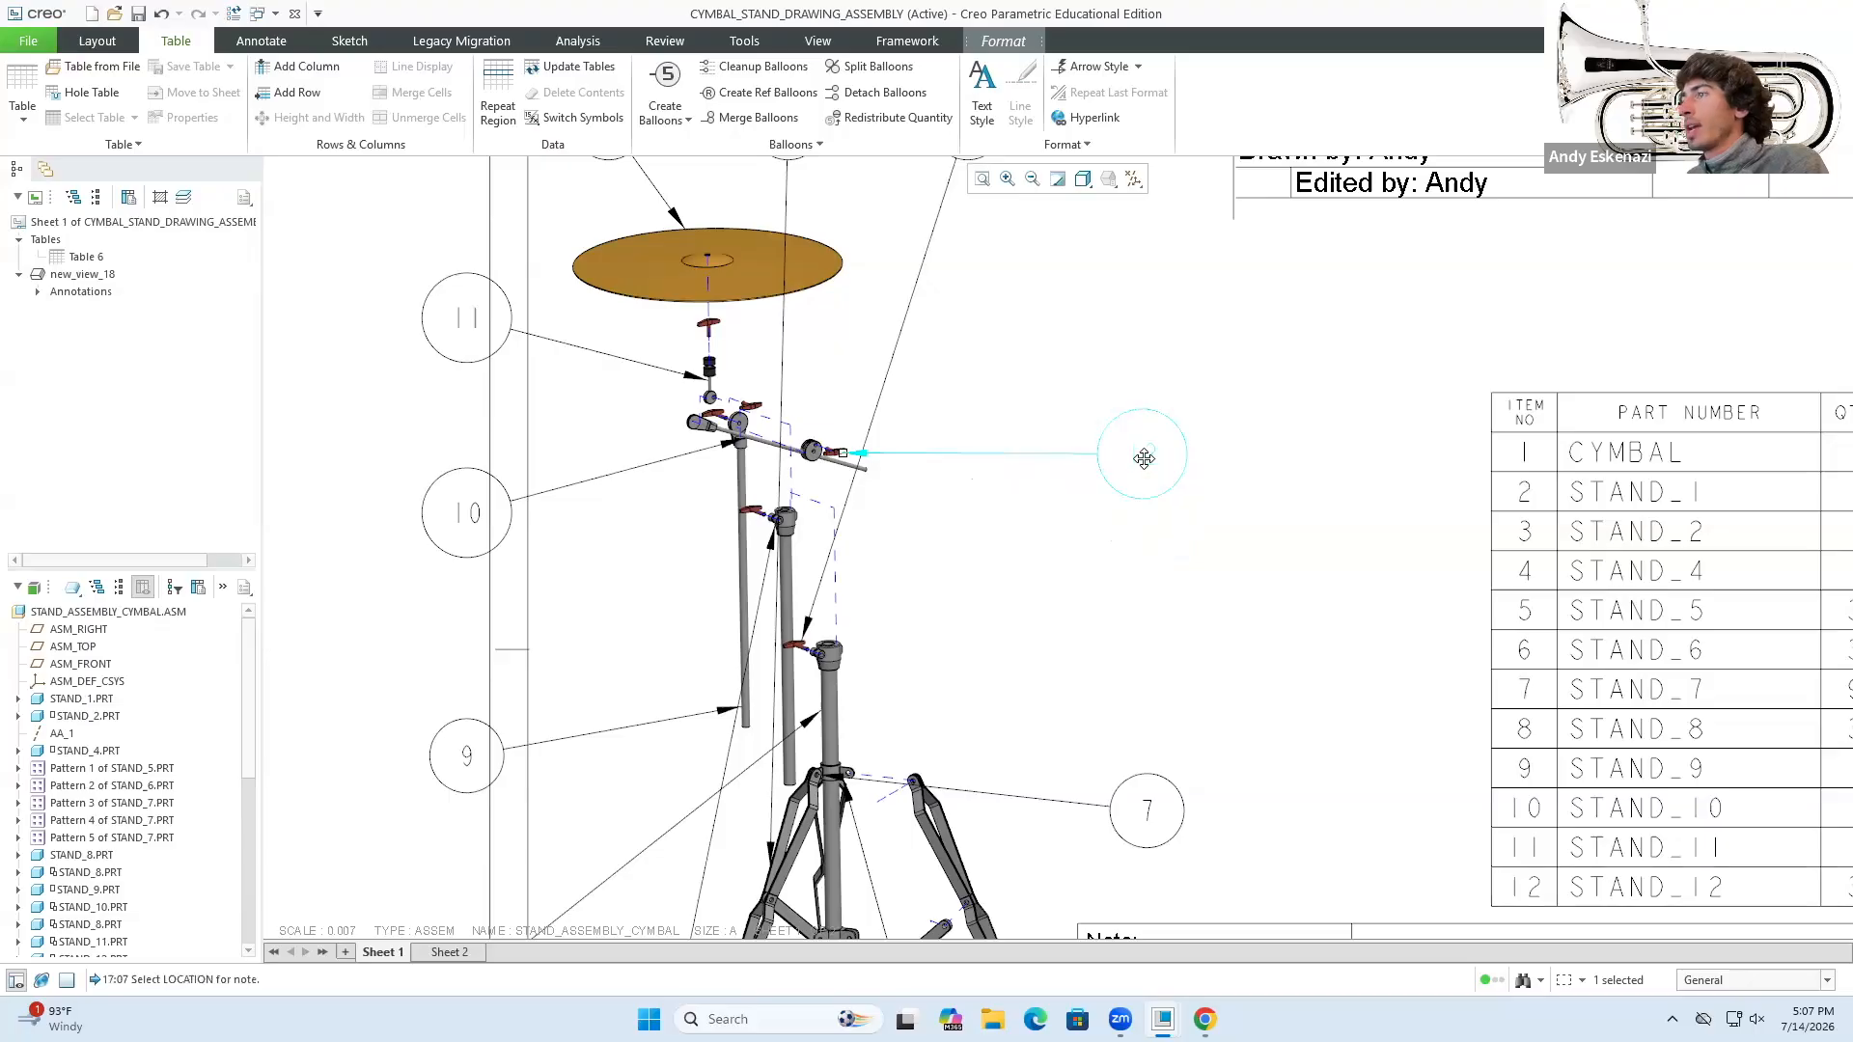
click(1149, 816)
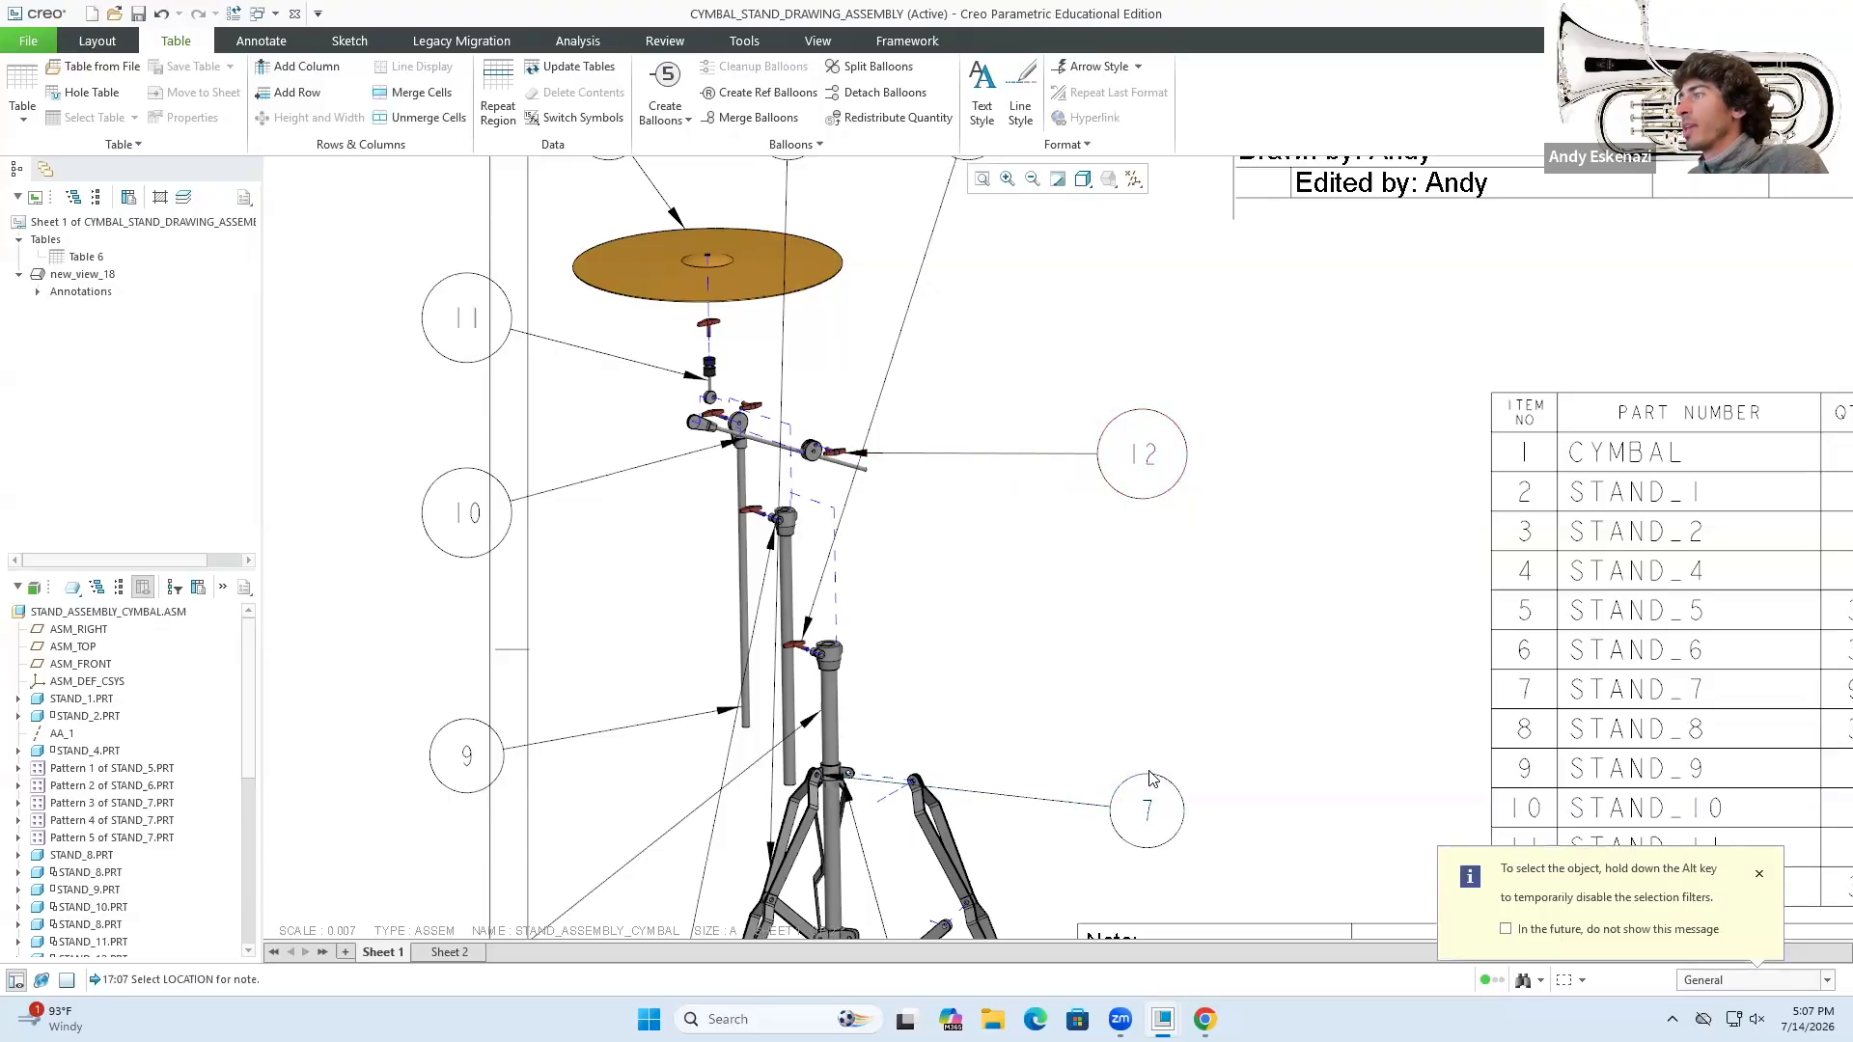
click(1146, 807)
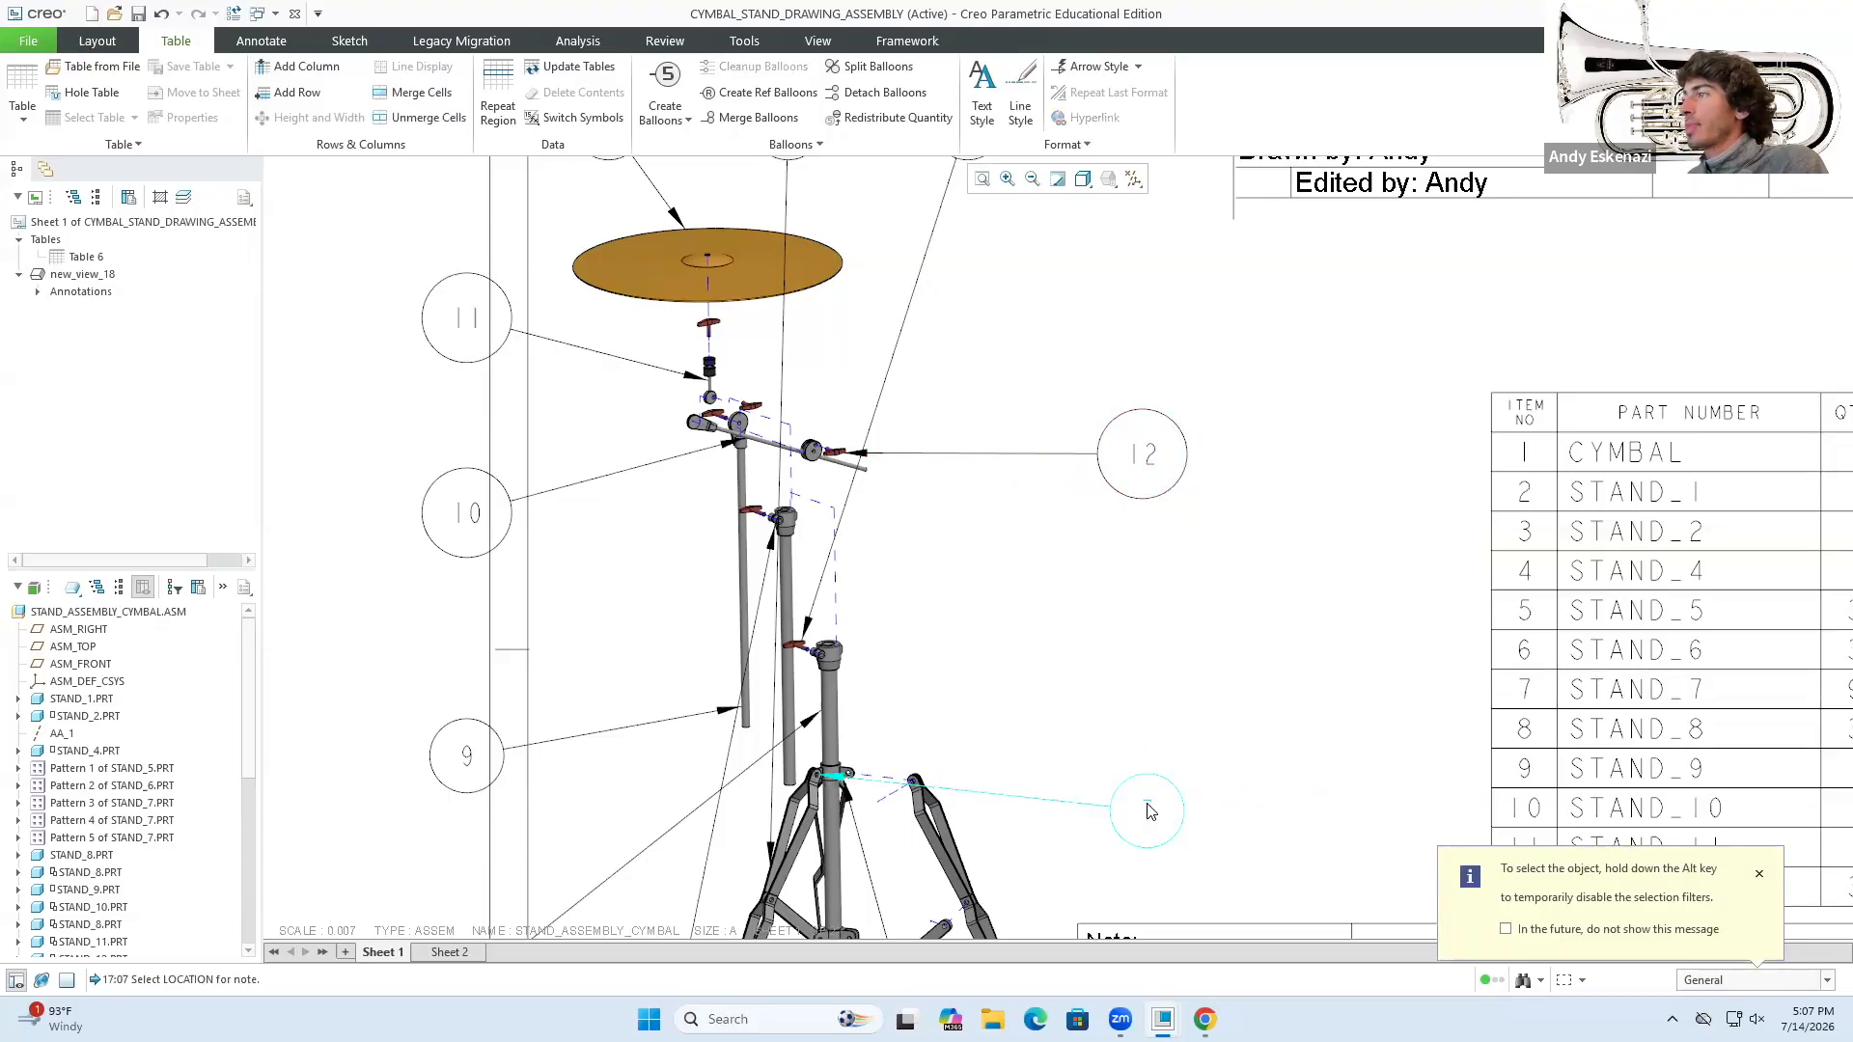
click(349, 41)
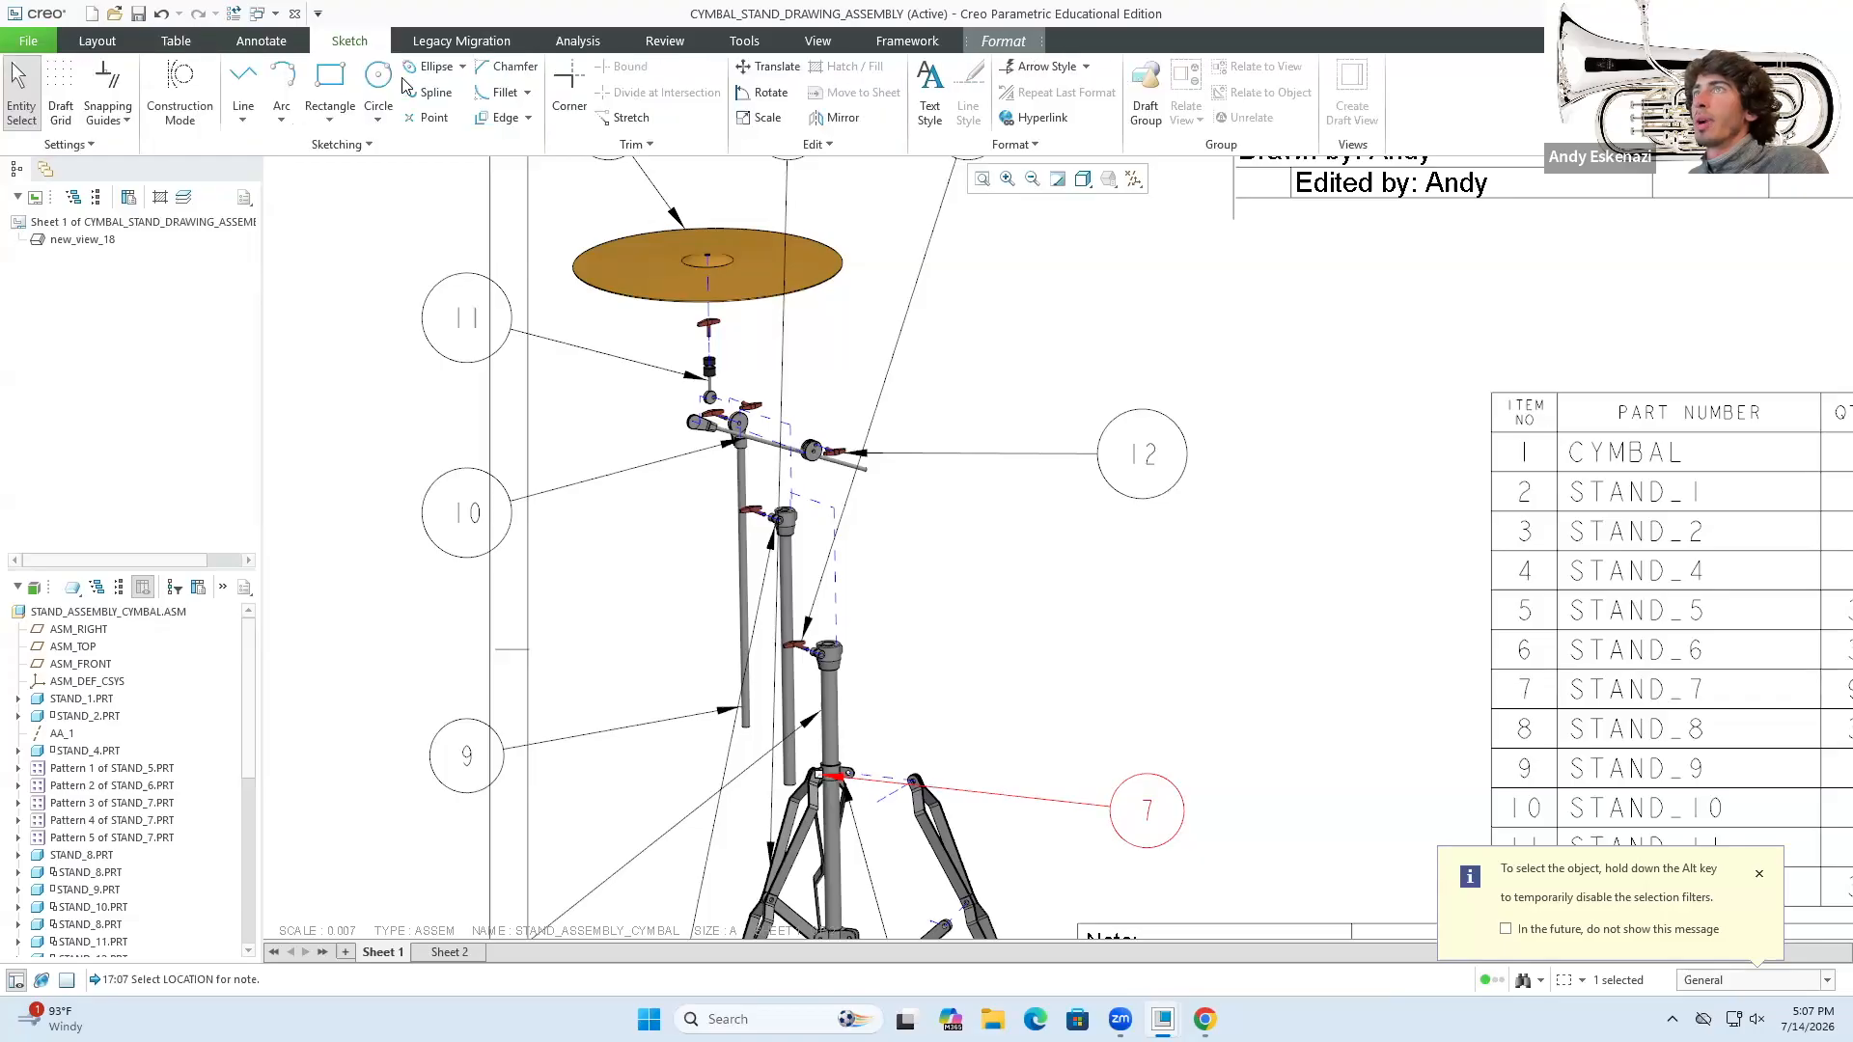
click(1141, 452)
drag(1141, 452, 1142, 447)
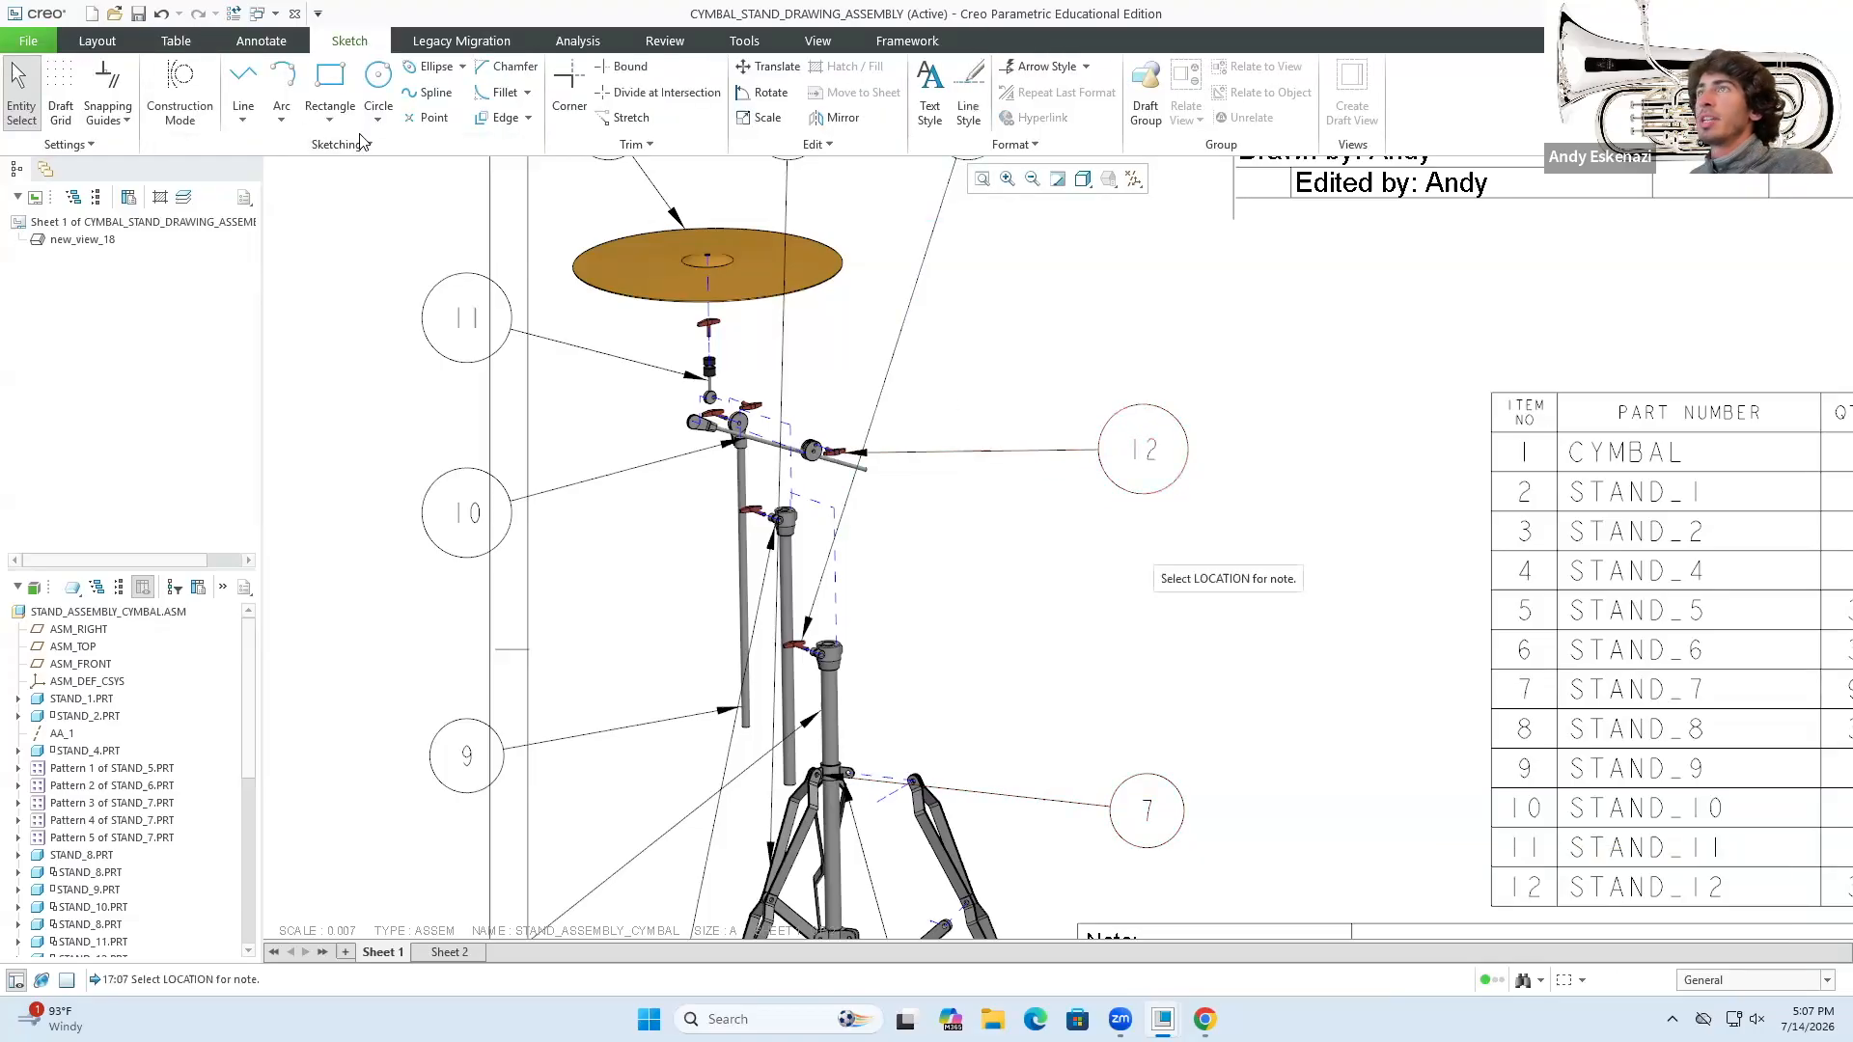
click(191, 37)
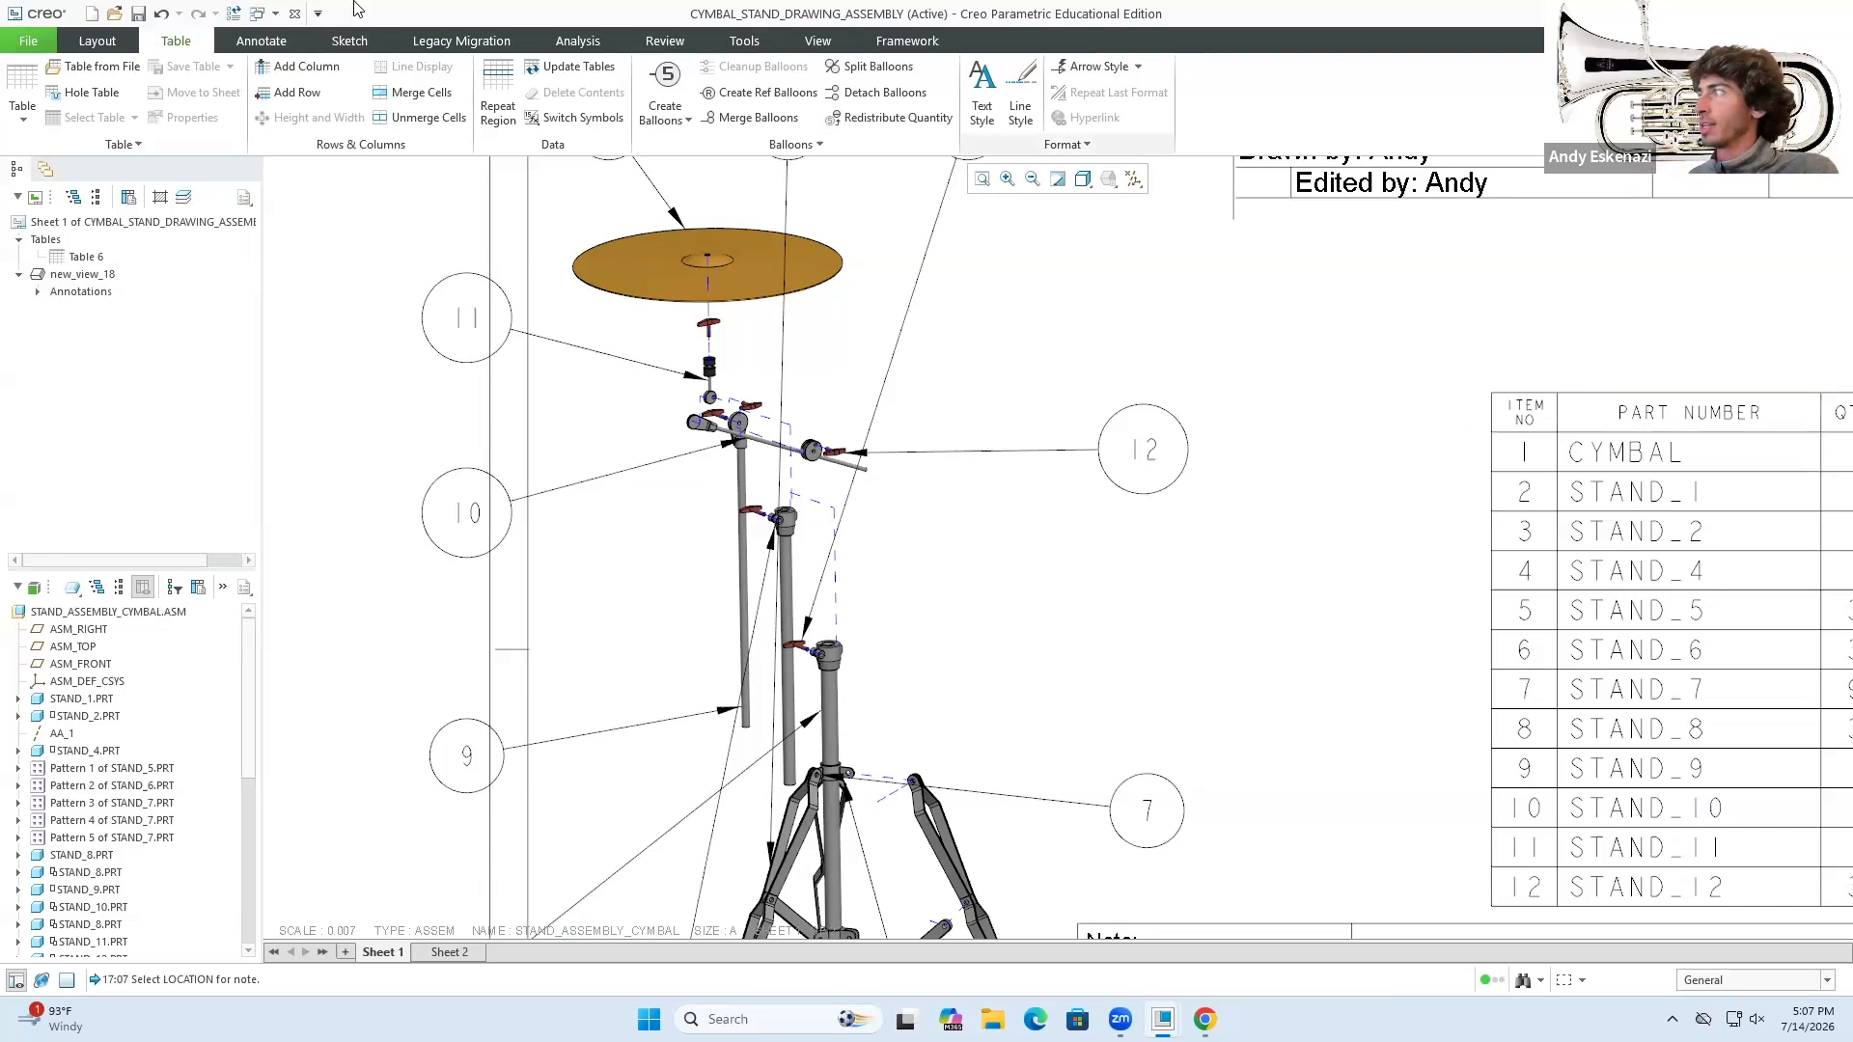
click(349, 40)
scroll(704, 504, down, 2)
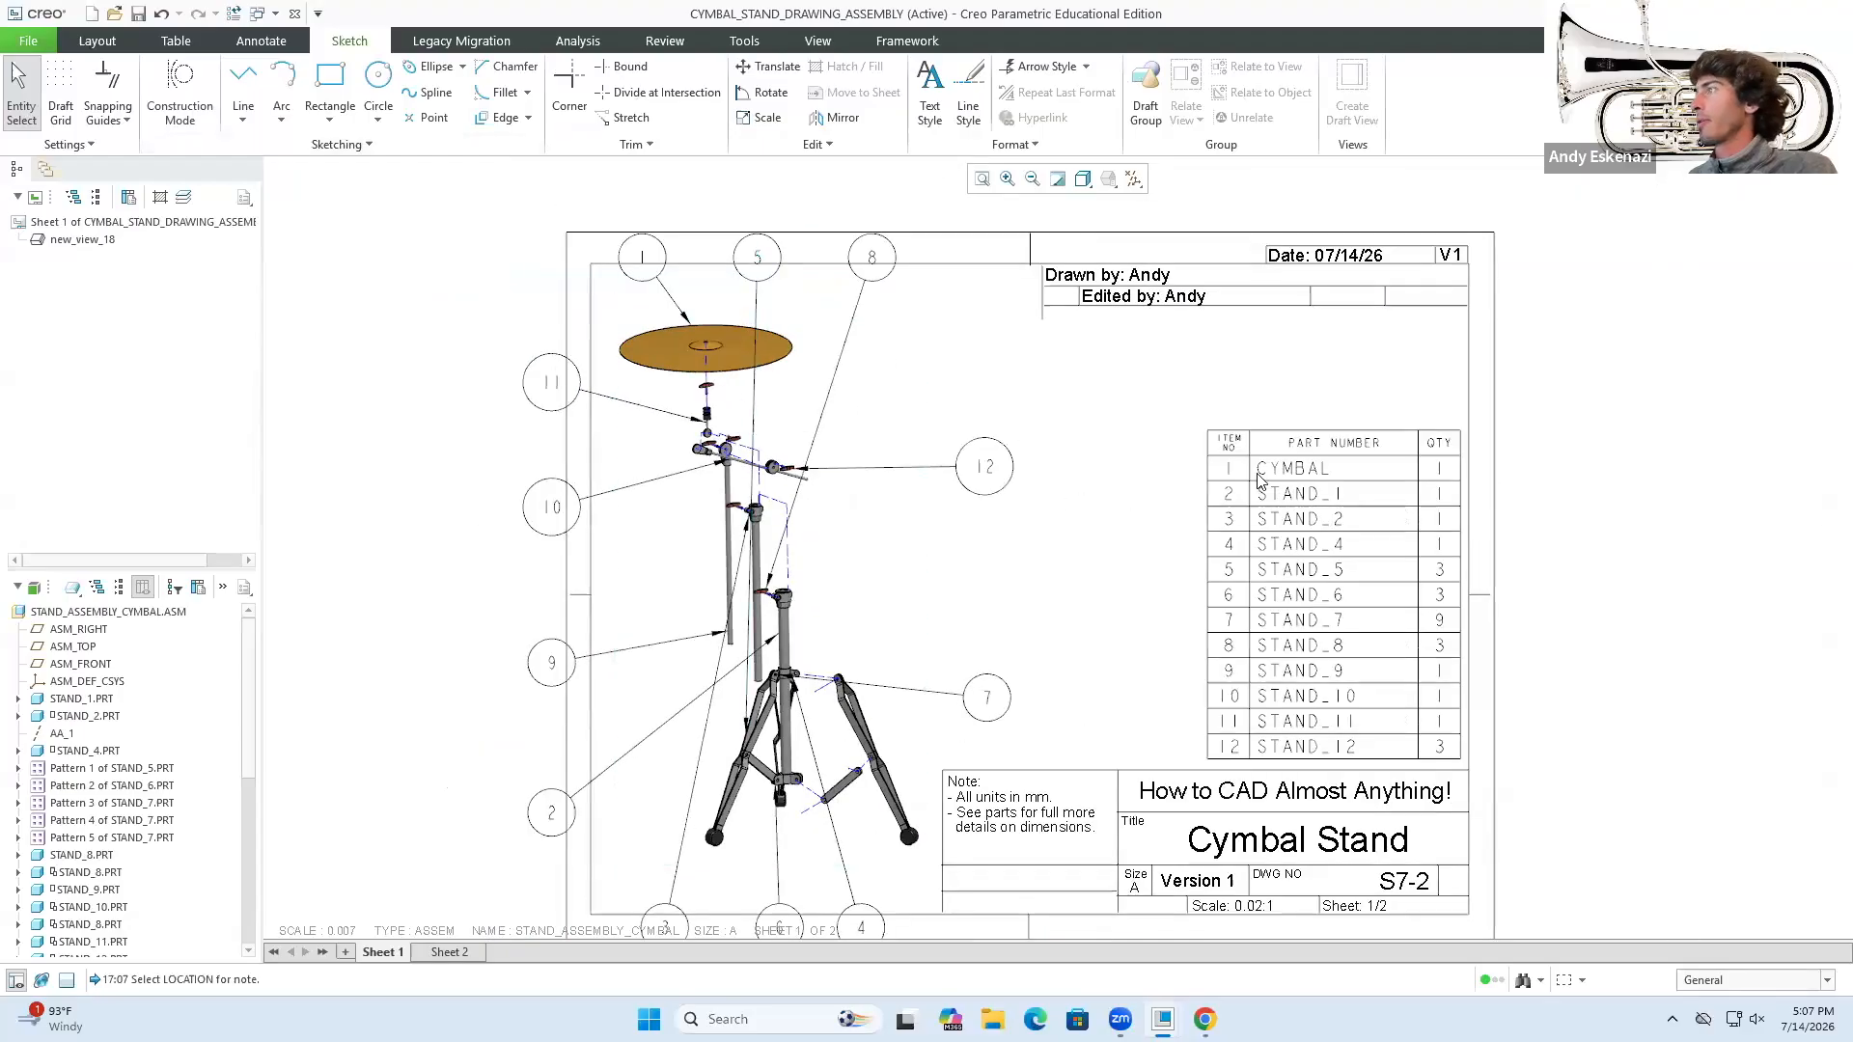
click(1382, 464)
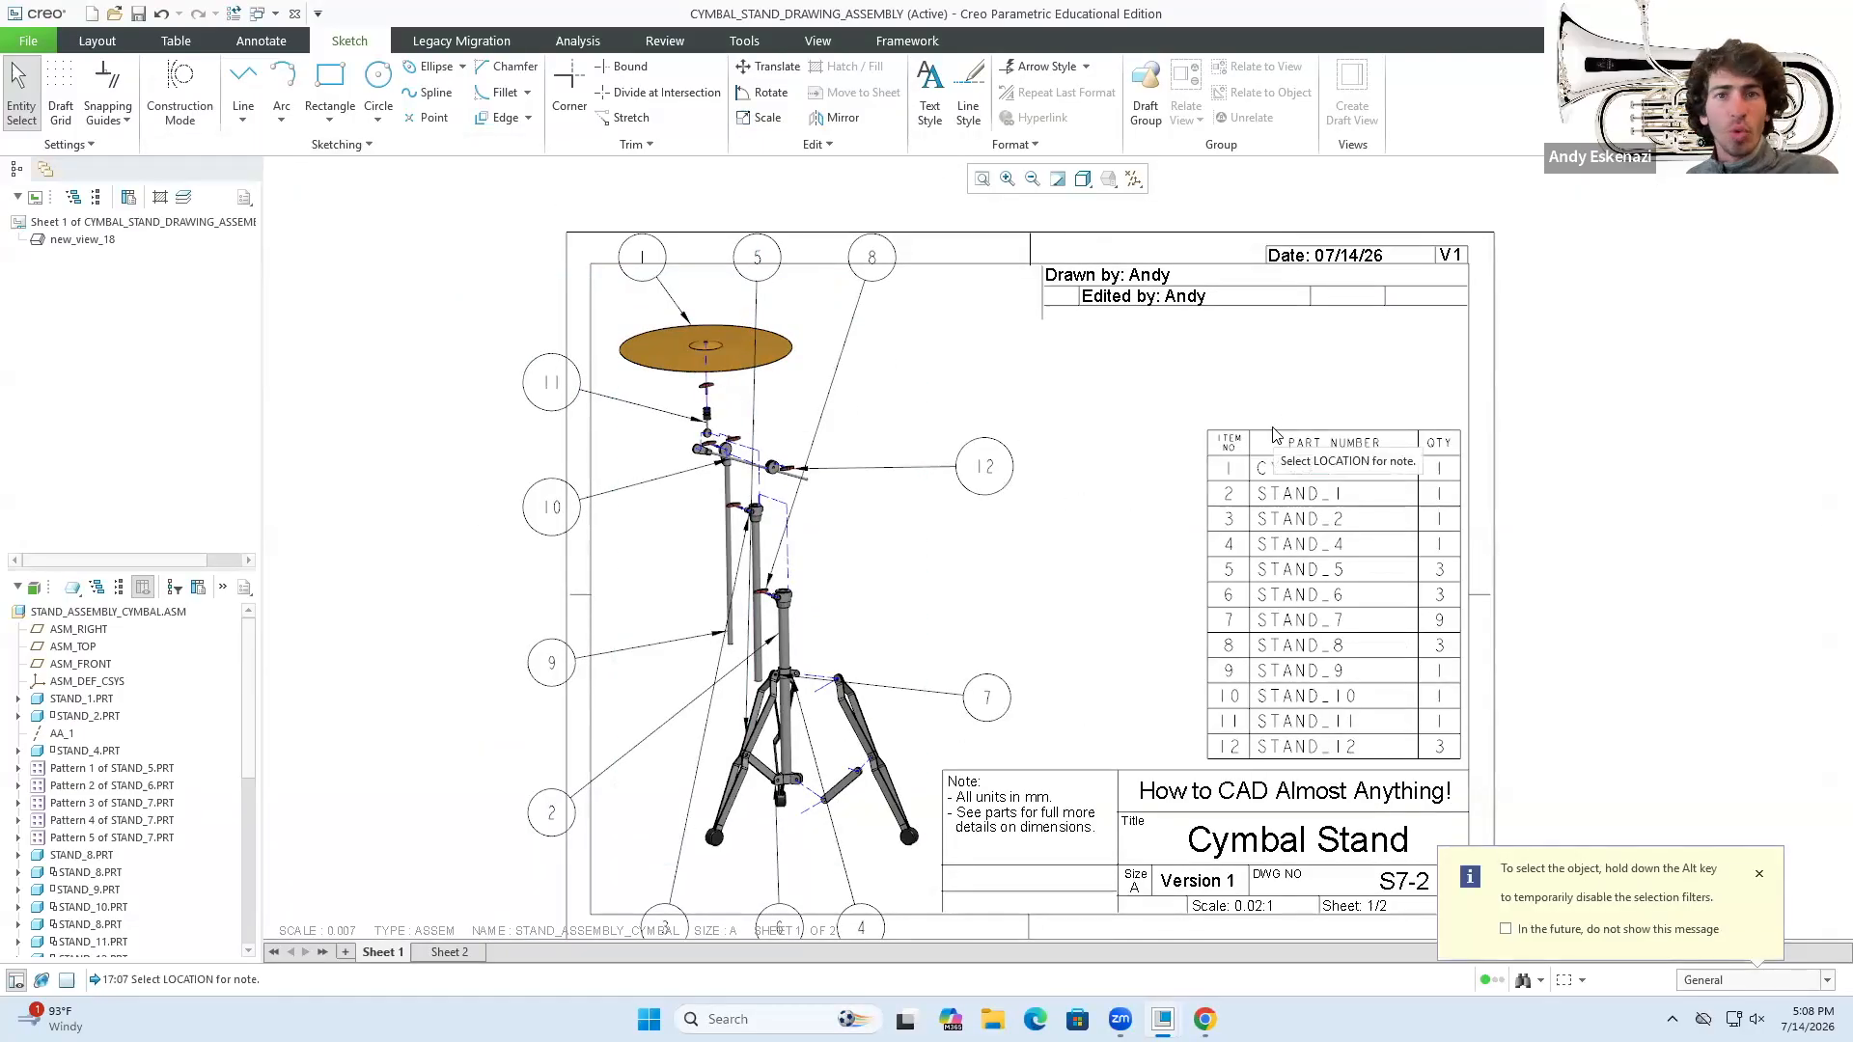
- Move balloon 7 slightly up so that it sits above the tripod's detached leg
click(176, 41)
scroll(1009, 737, up, 1)
scroll(1009, 736, up, 1)
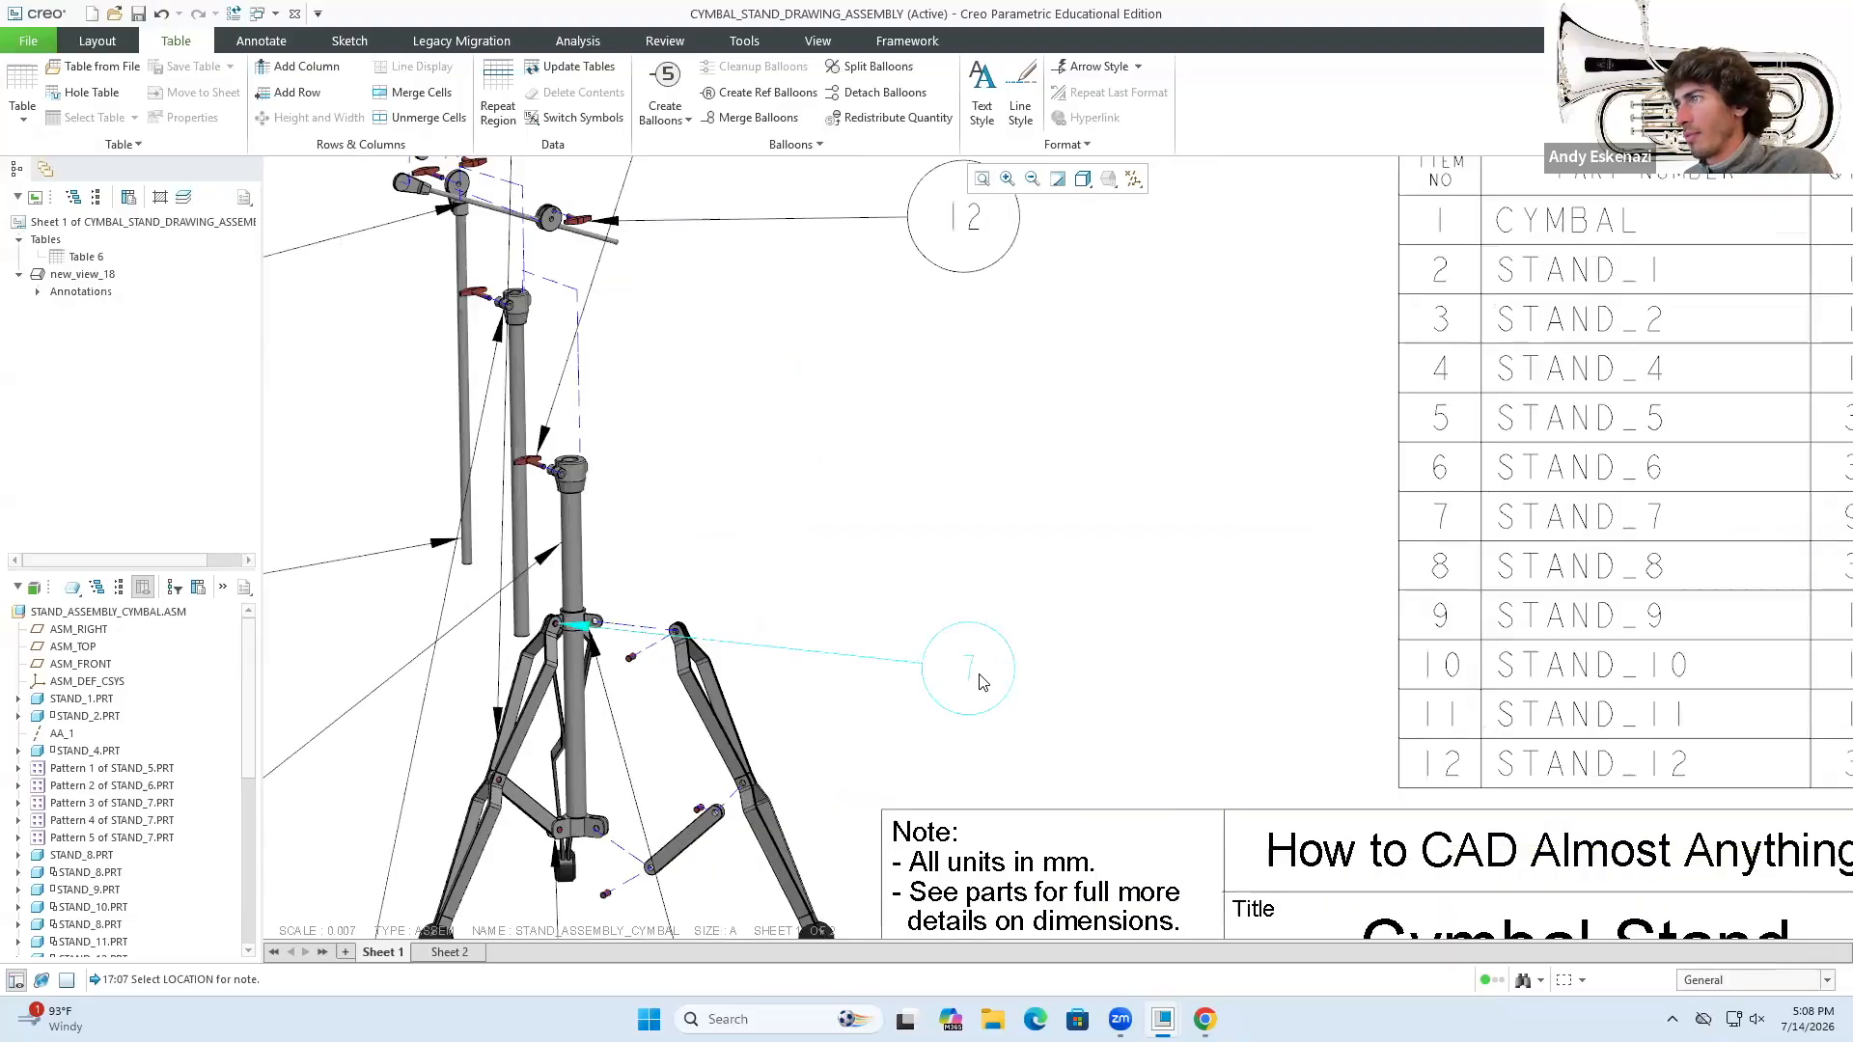
click(961, 669)
drag(961, 669, 978, 588)
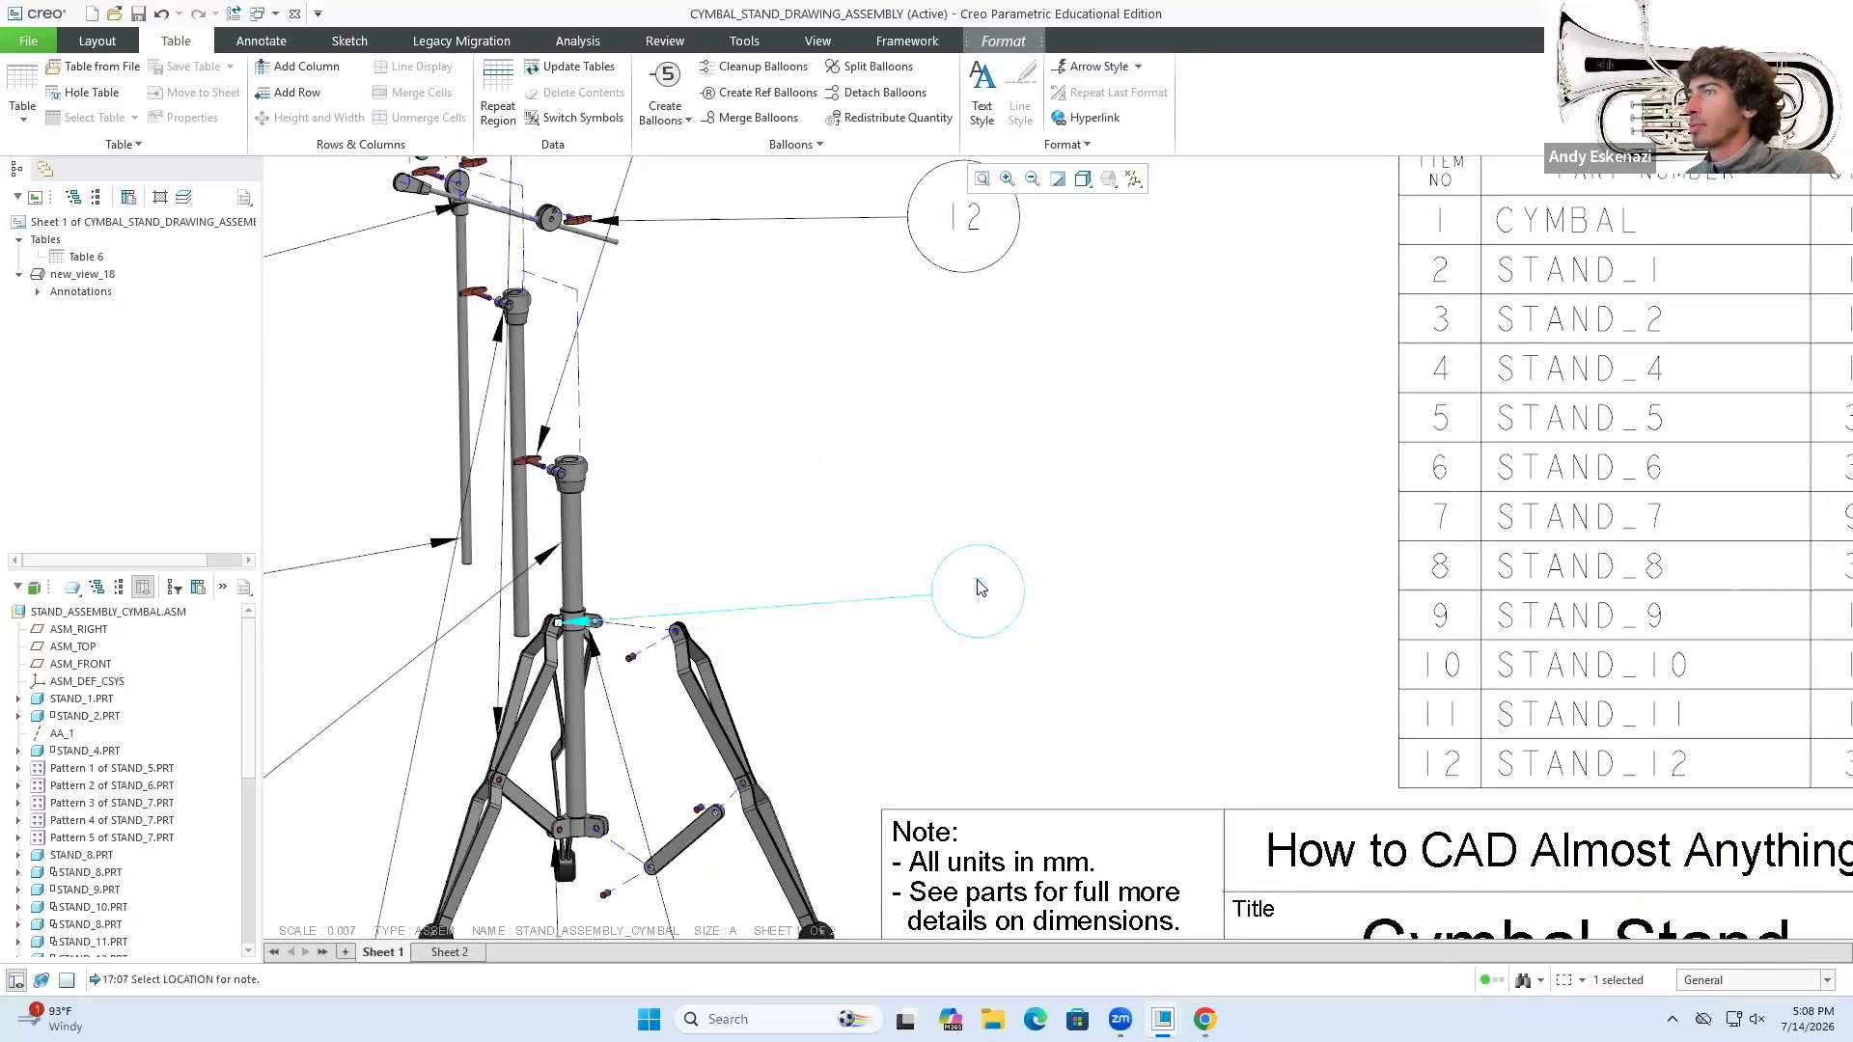
- Move balloon 8 from above the view to the stand's right side, between balloons 12 and 7
scroll(975, 598, down, 3)
click(851, 205)
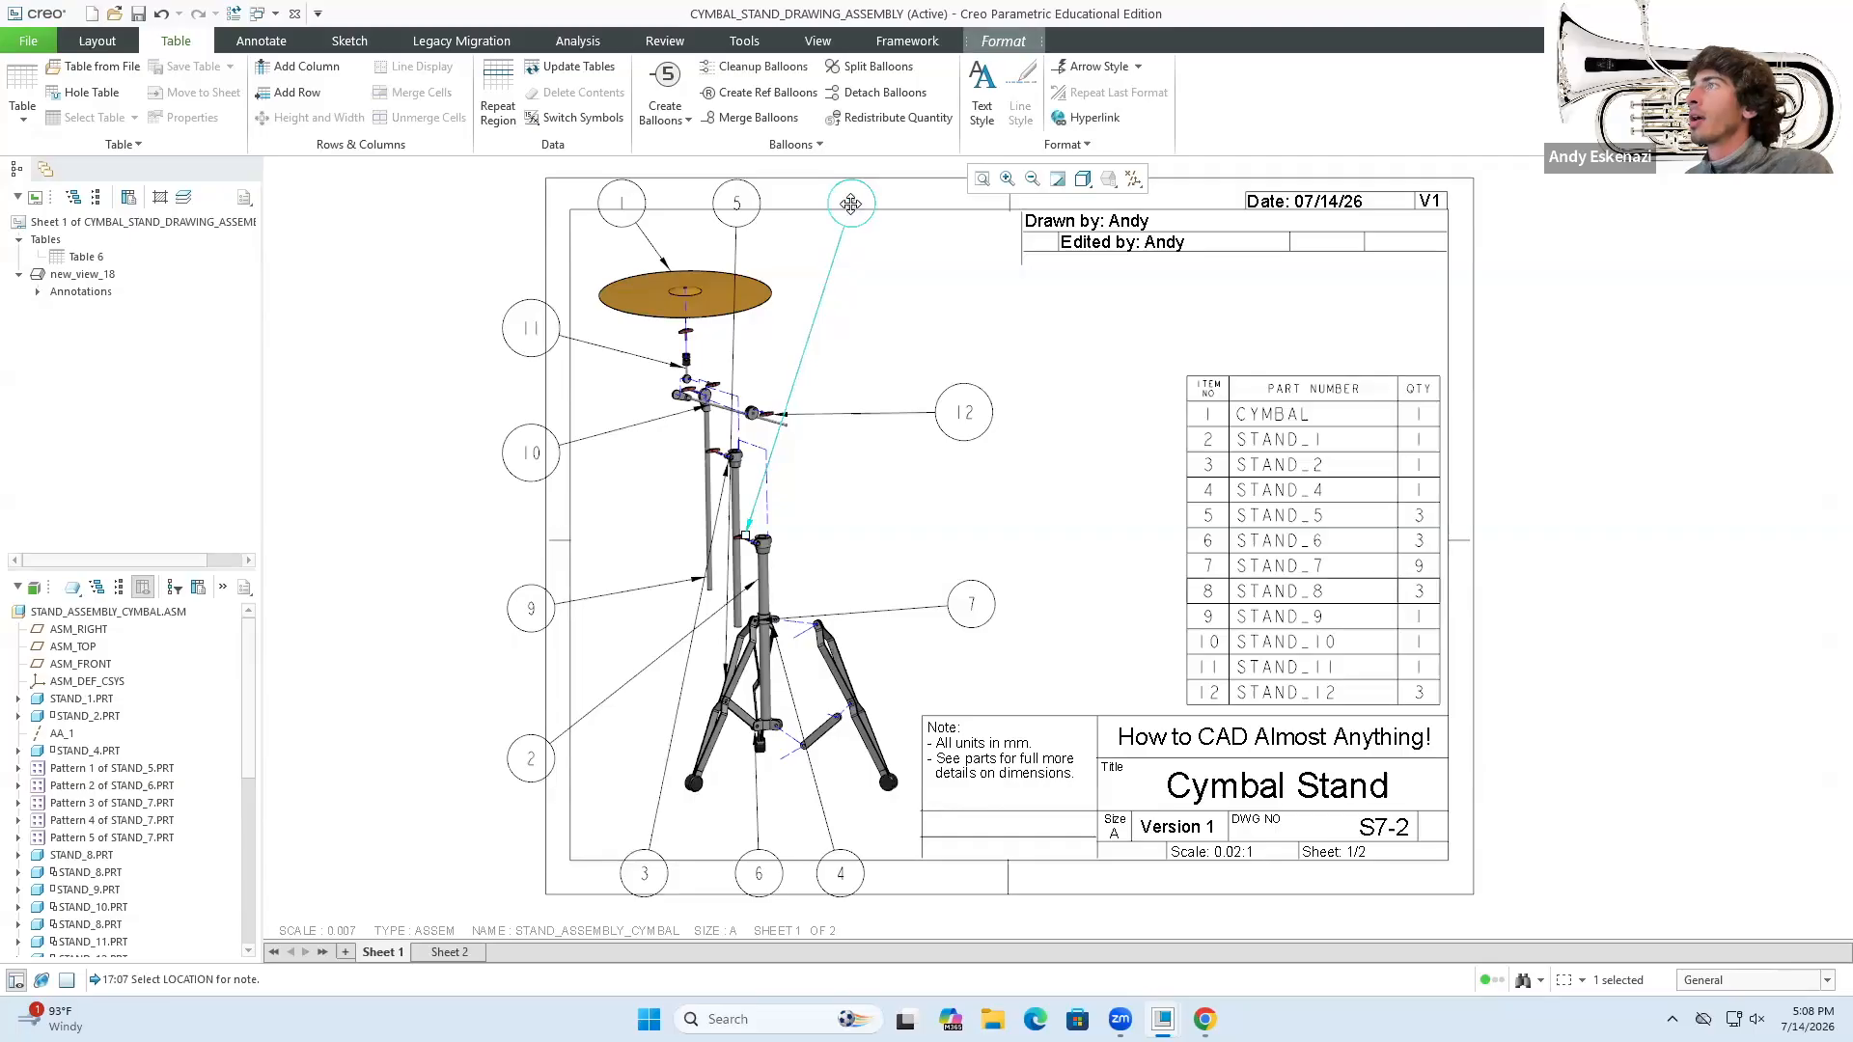
drag(849, 215, 983, 454)
scroll(932, 633, up, 2)
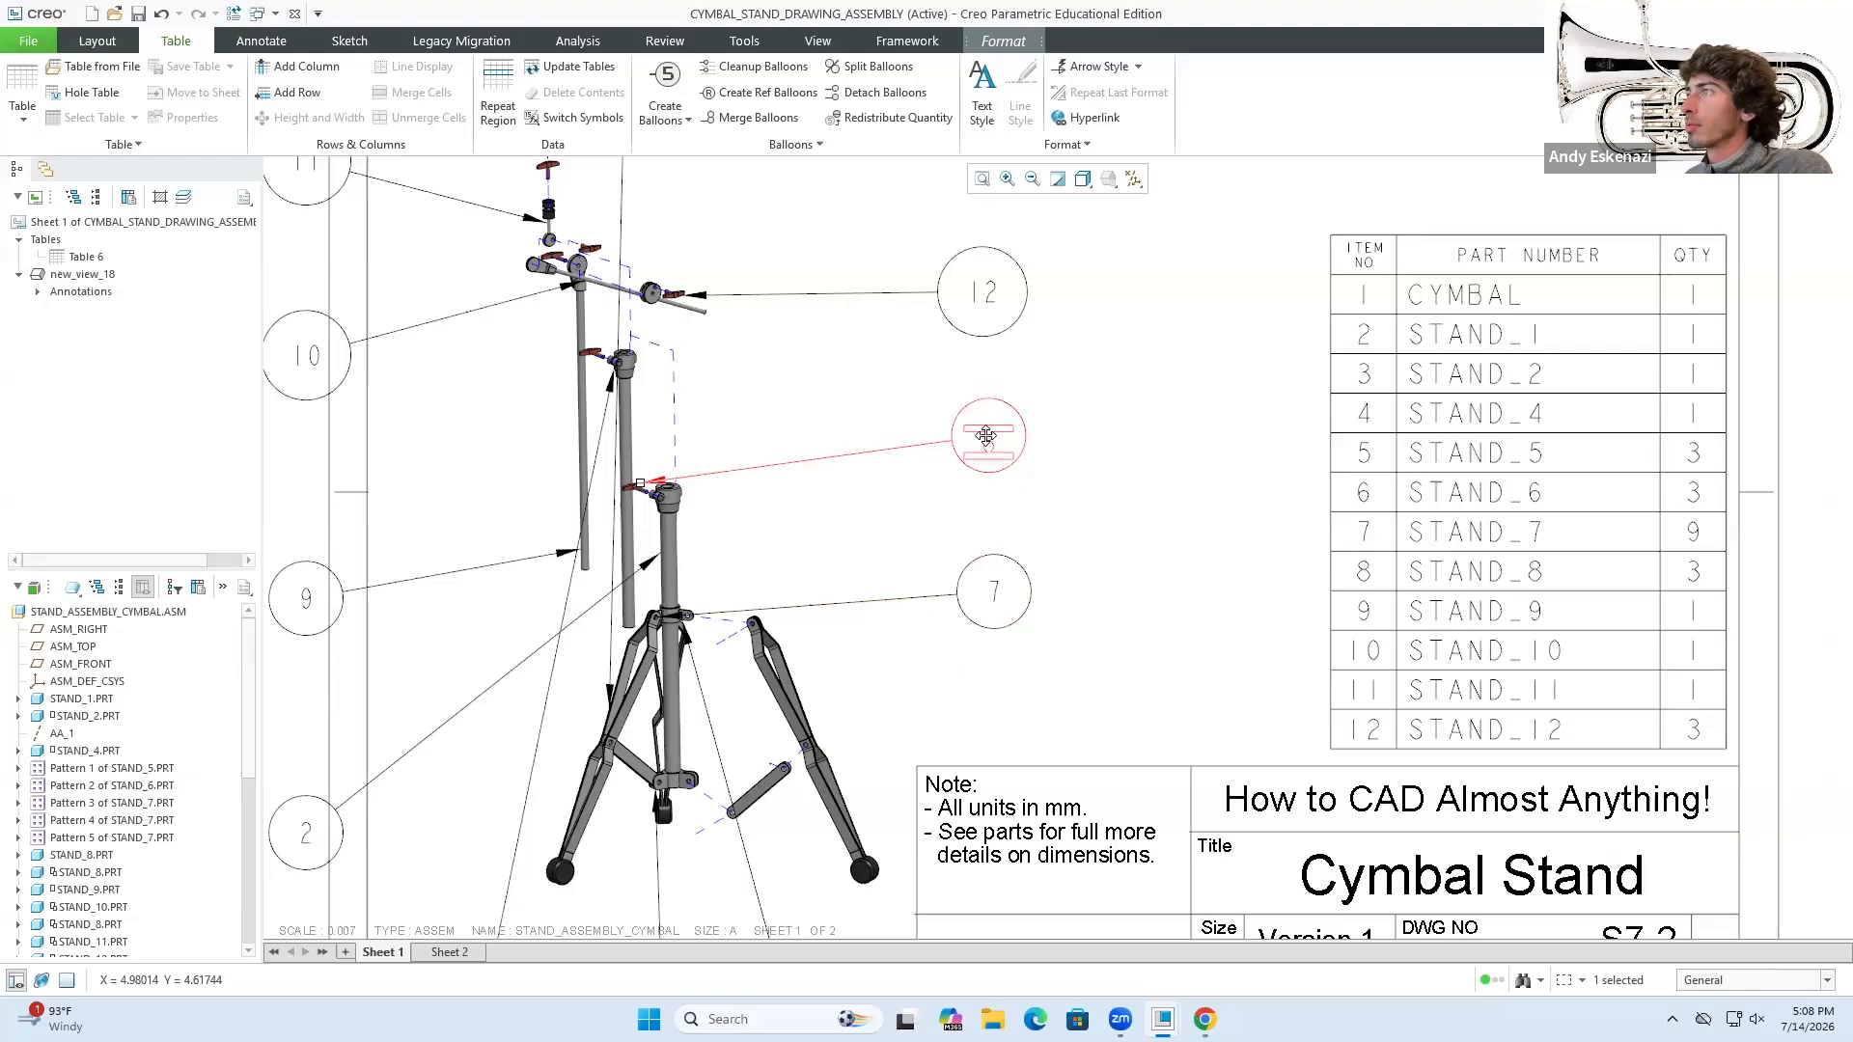
- Nudge balloon 12 slightly up to even out its spacing from balloon 8
scroll(982, 528, down, 3)
scroll(977, 368, up, 2)
drag(984, 425, 986, 407)
scroll(973, 526, down, 3)
scroll(841, 347, up, 3)
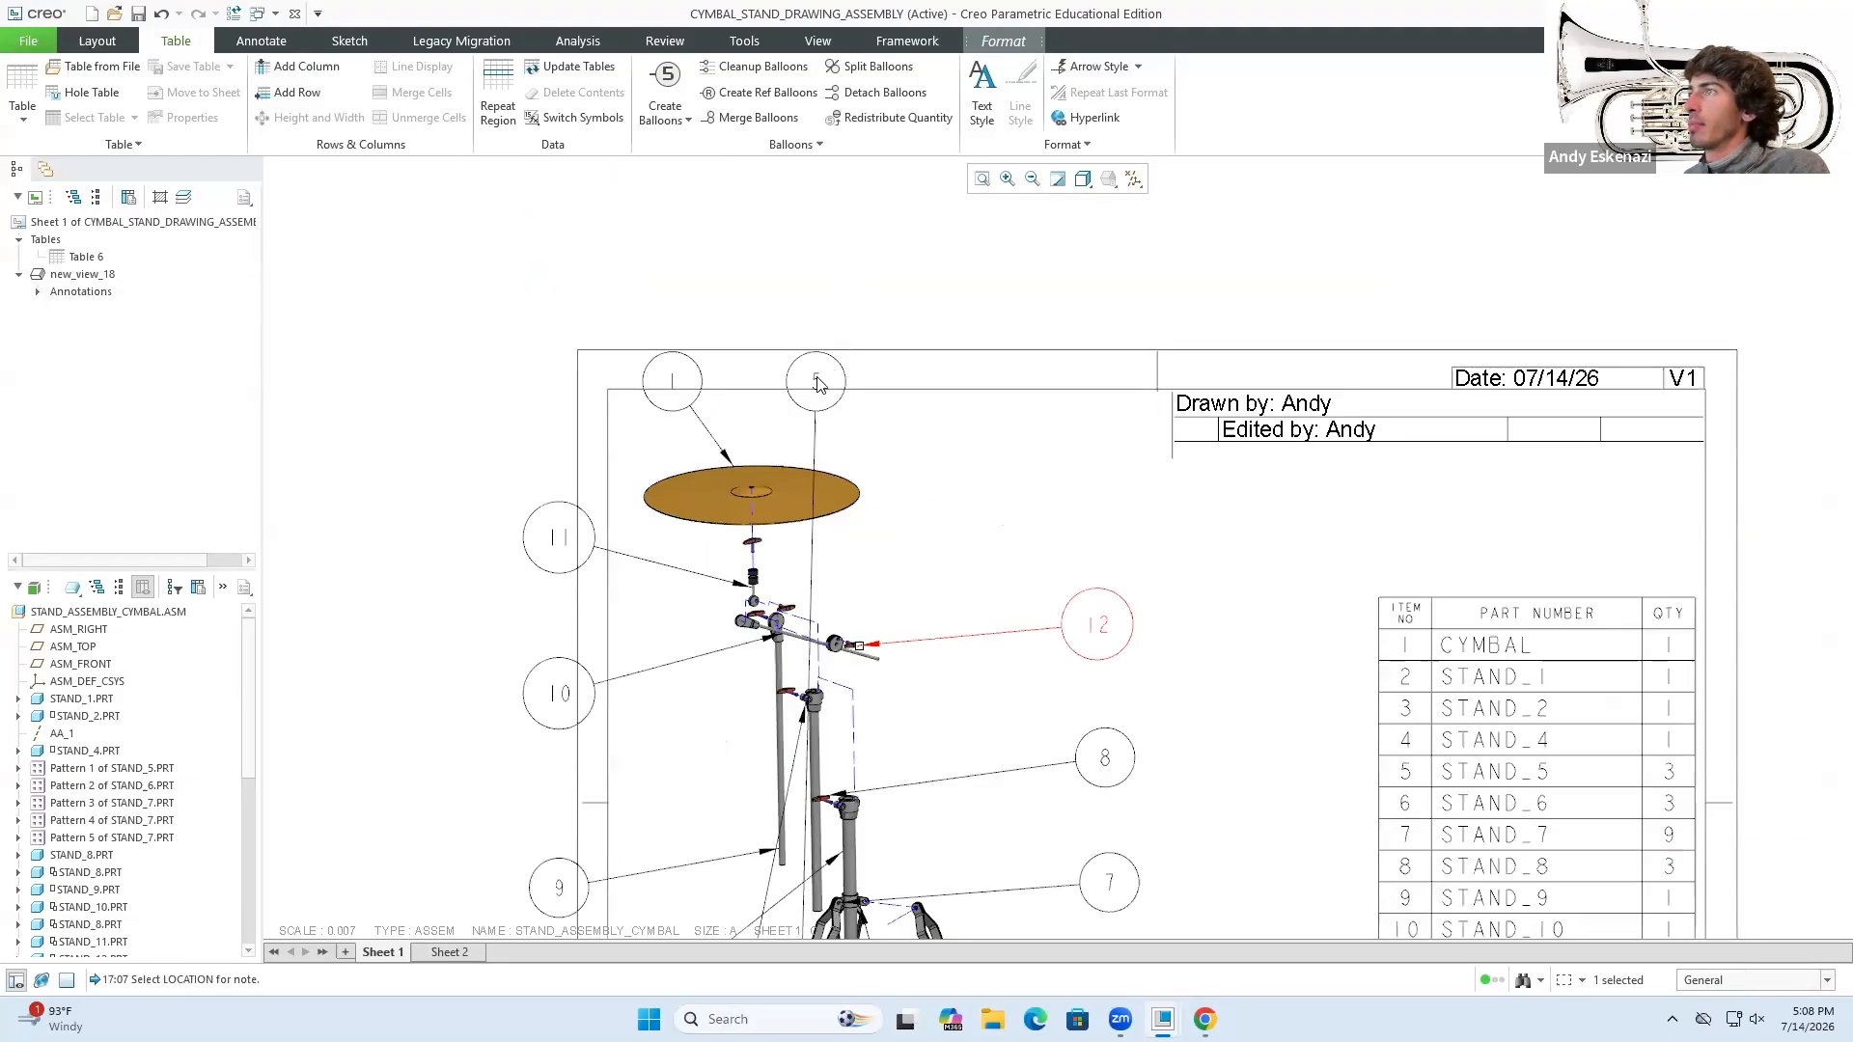
- Move balloon 1 inside the sheet border beside the cymbal, and balloon 11 inside the border level with its part
click(750, 416)
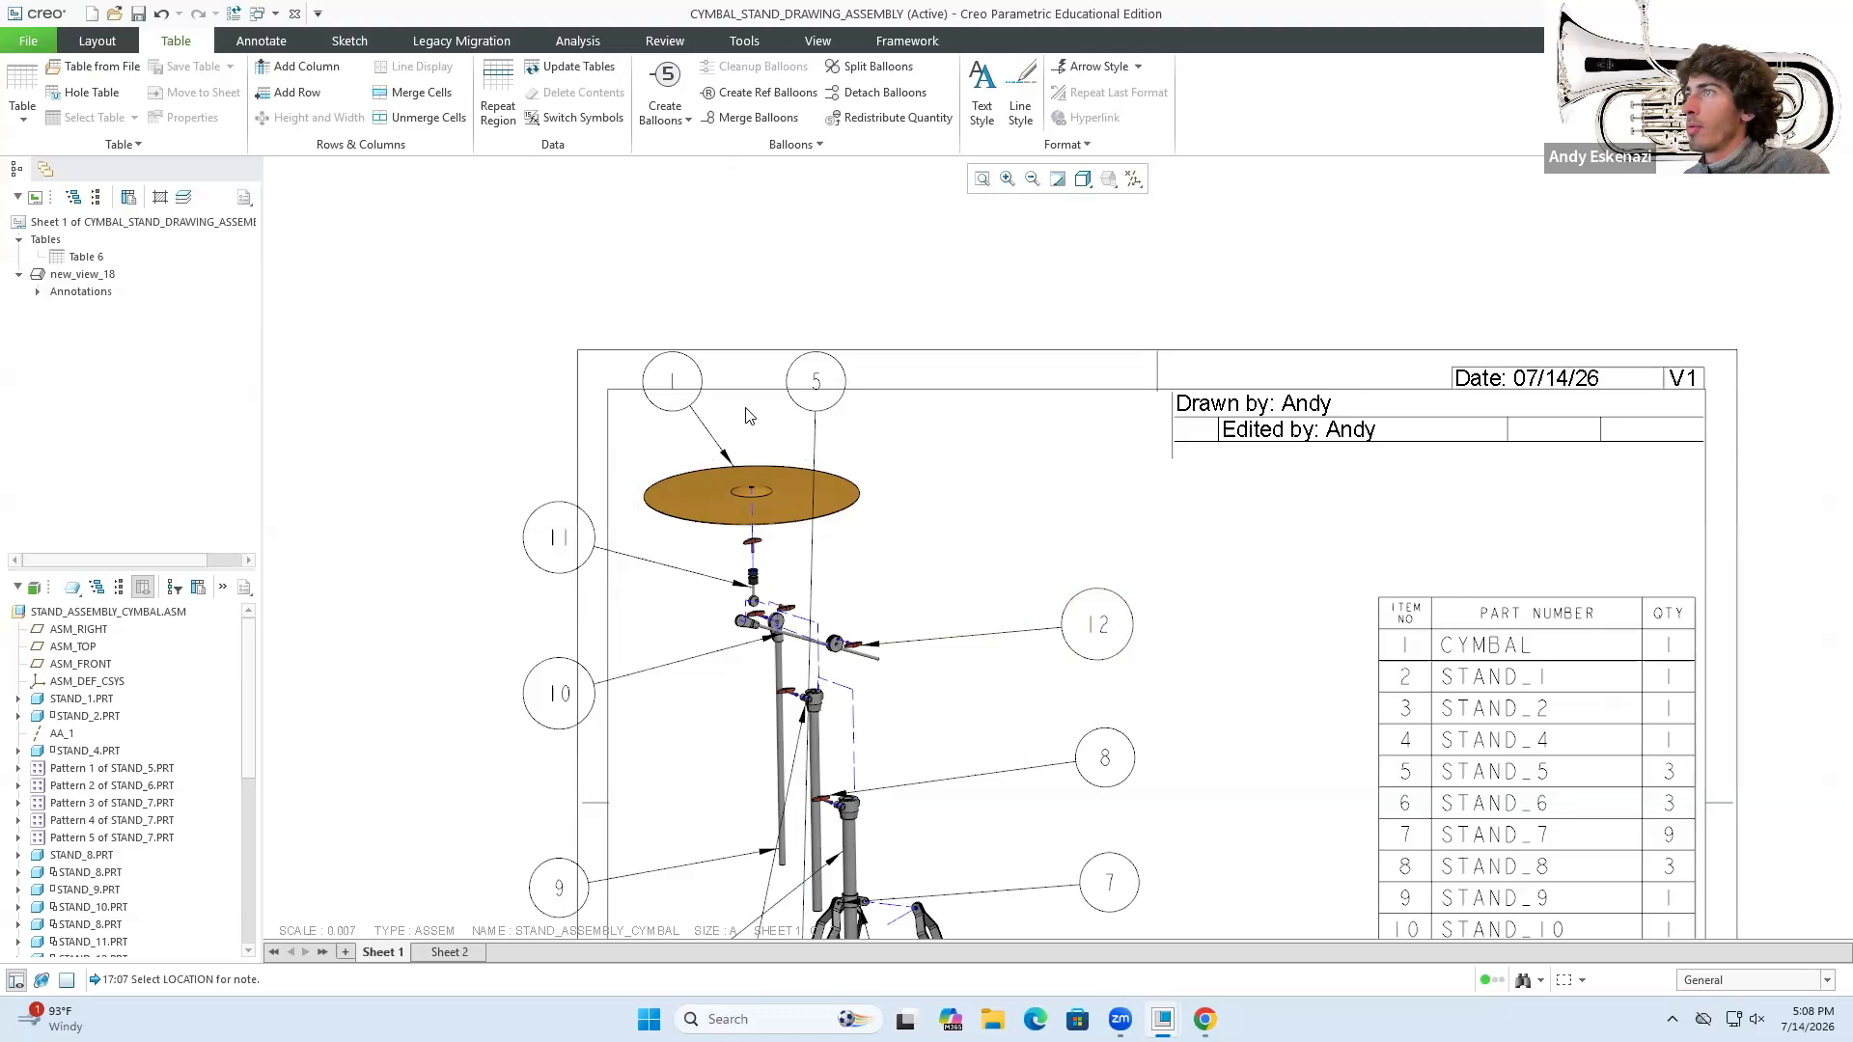
click(672, 396)
drag(671, 395, 650, 440)
click(566, 542)
click(563, 544)
drag(562, 544, 658, 594)
- Move balloon 10 inside the sheet border so that it sits directly below balloon 11
scroll(651, 498, up, 2)
click(555, 533)
scroll(589, 497, up, 2)
scroll(603, 521, down, 3)
click(609, 526)
scroll(609, 530, down, 4)
drag(609, 529, 802, 581)
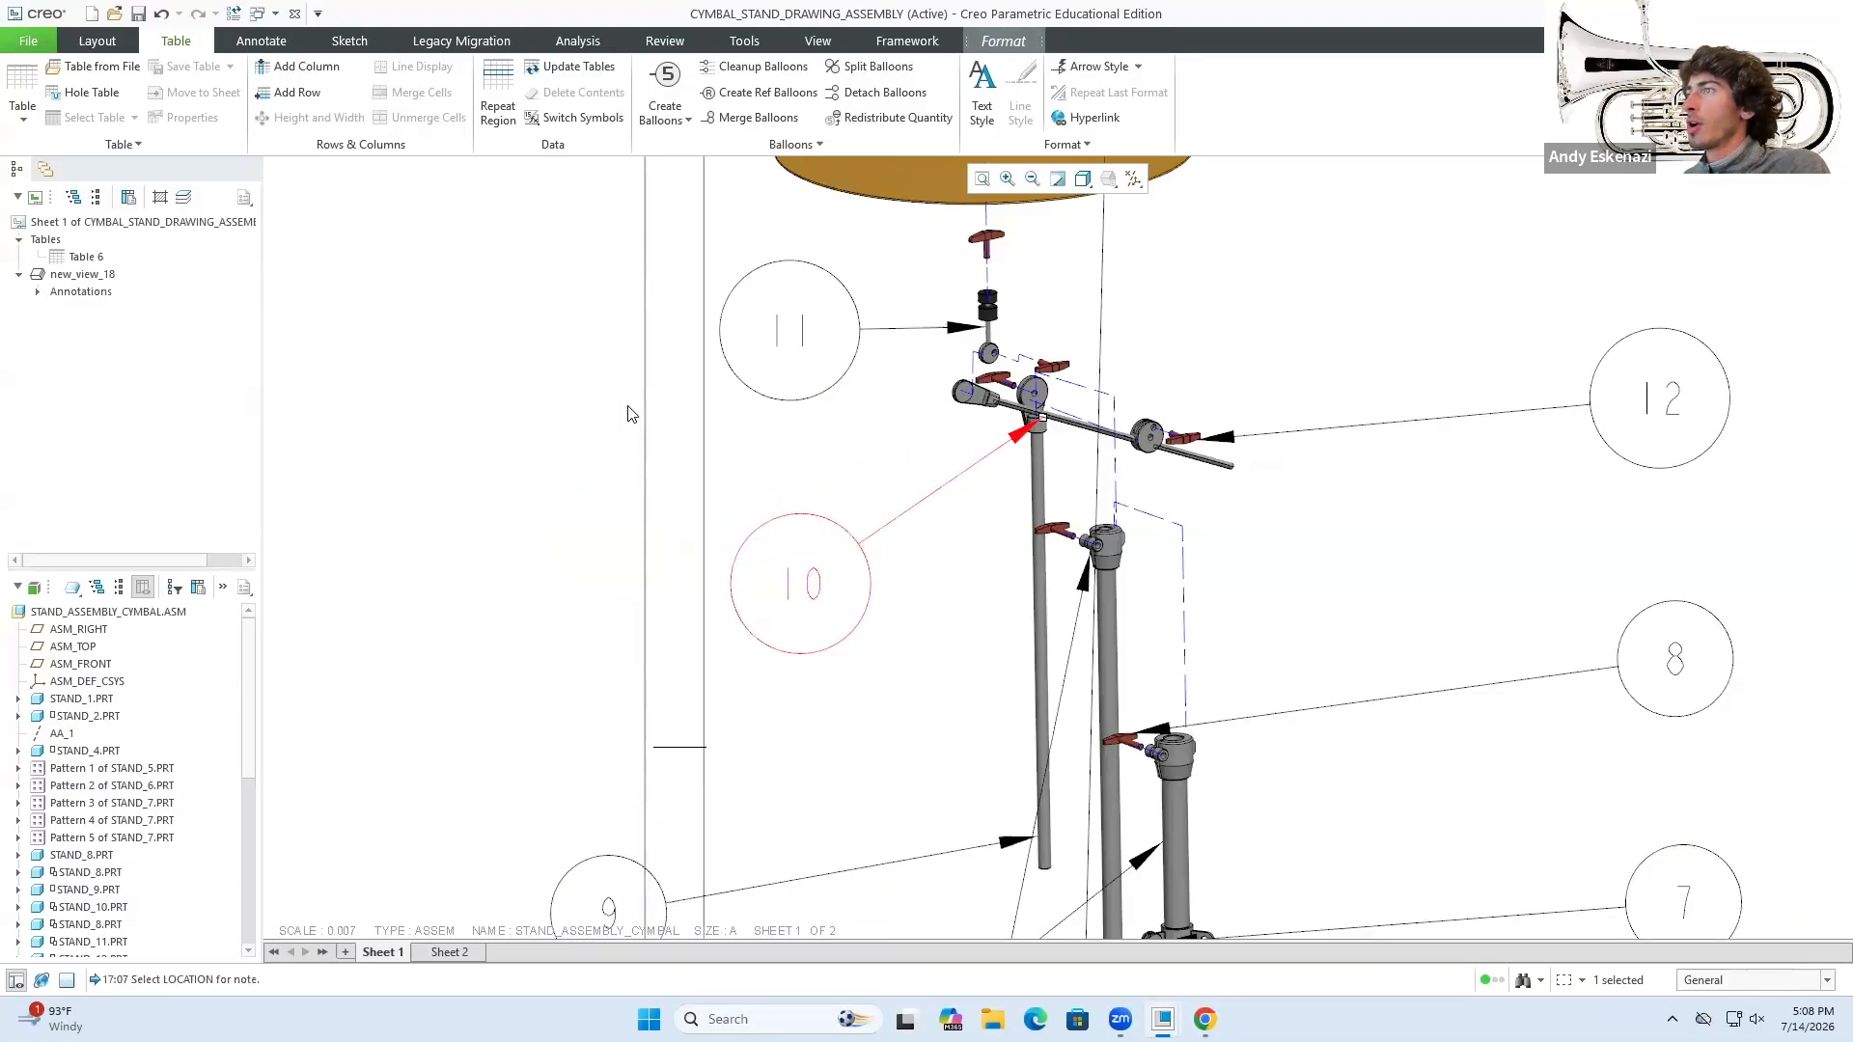
- Move balloon 9 inside the sheet border, in line below balloon 10 and near the lower end of its tube
scroll(627, 413, up, 3)
scroll(688, 627, down, 3)
click(586, 616)
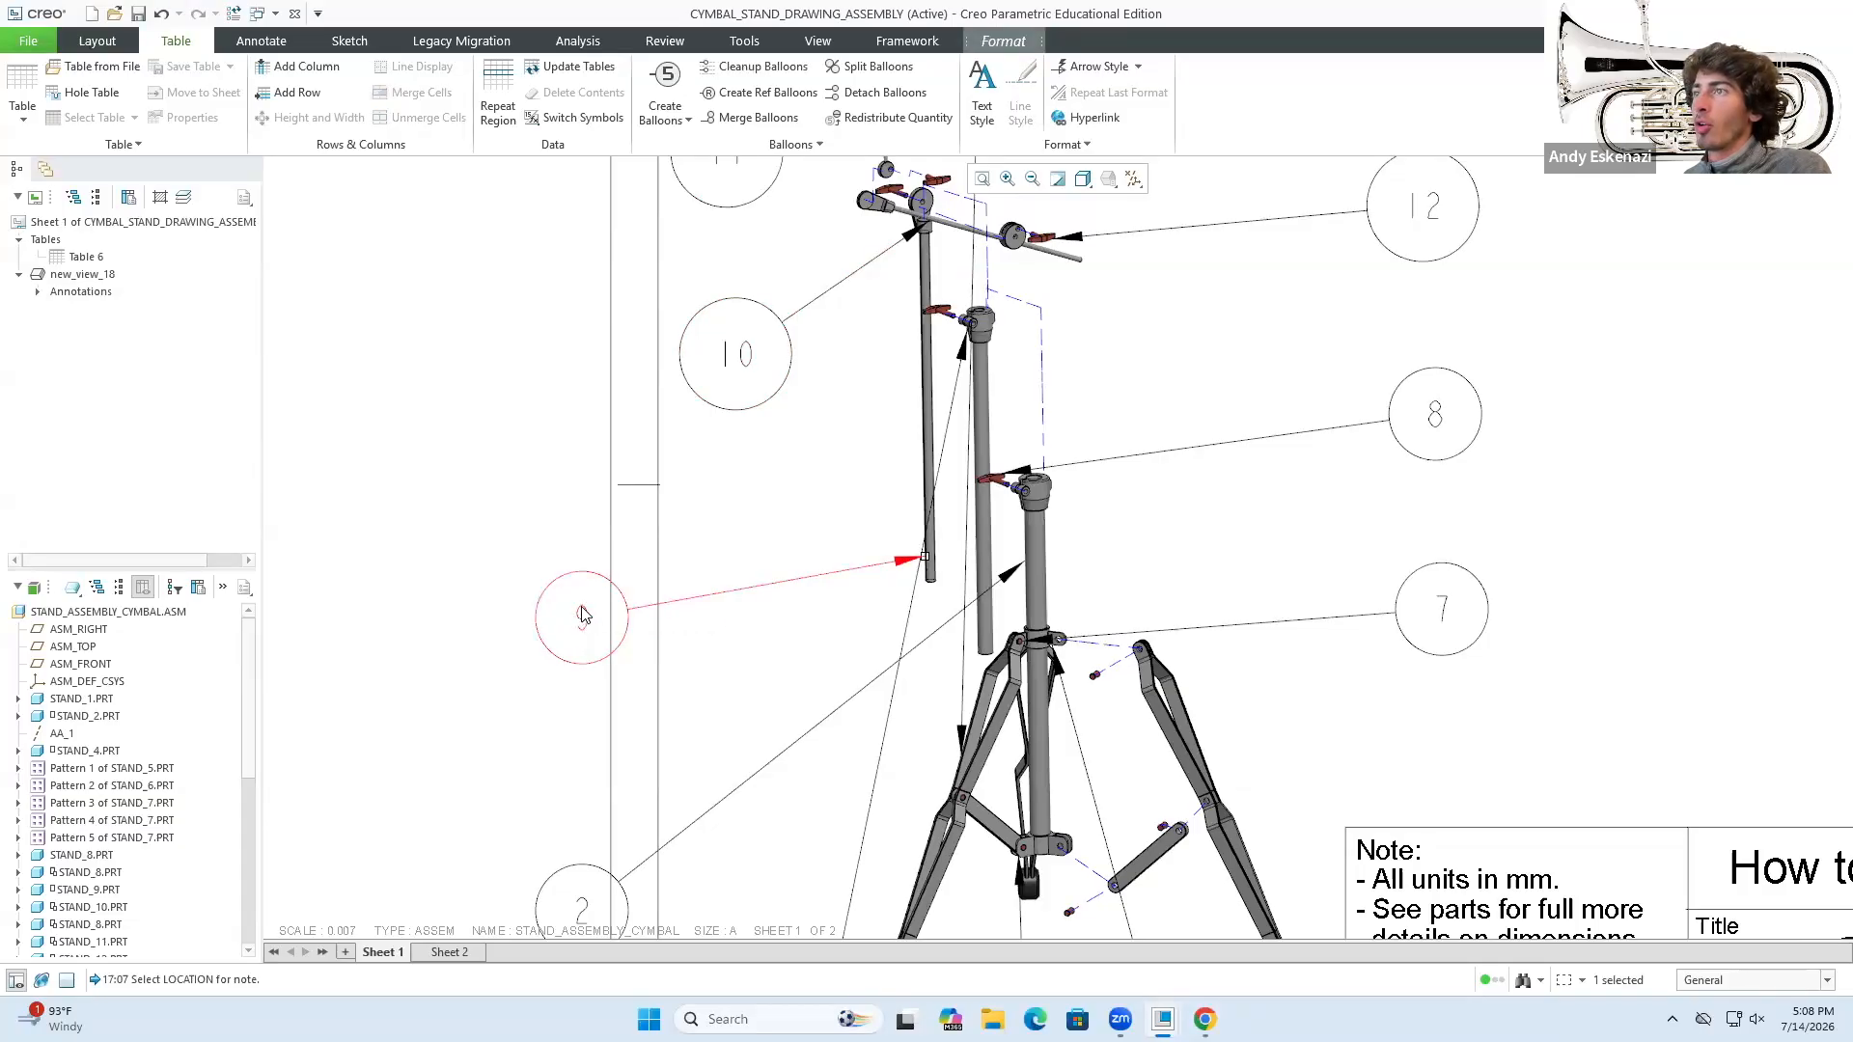
click(582, 616)
click(586, 614)
click(421, 575)
click(582, 624)
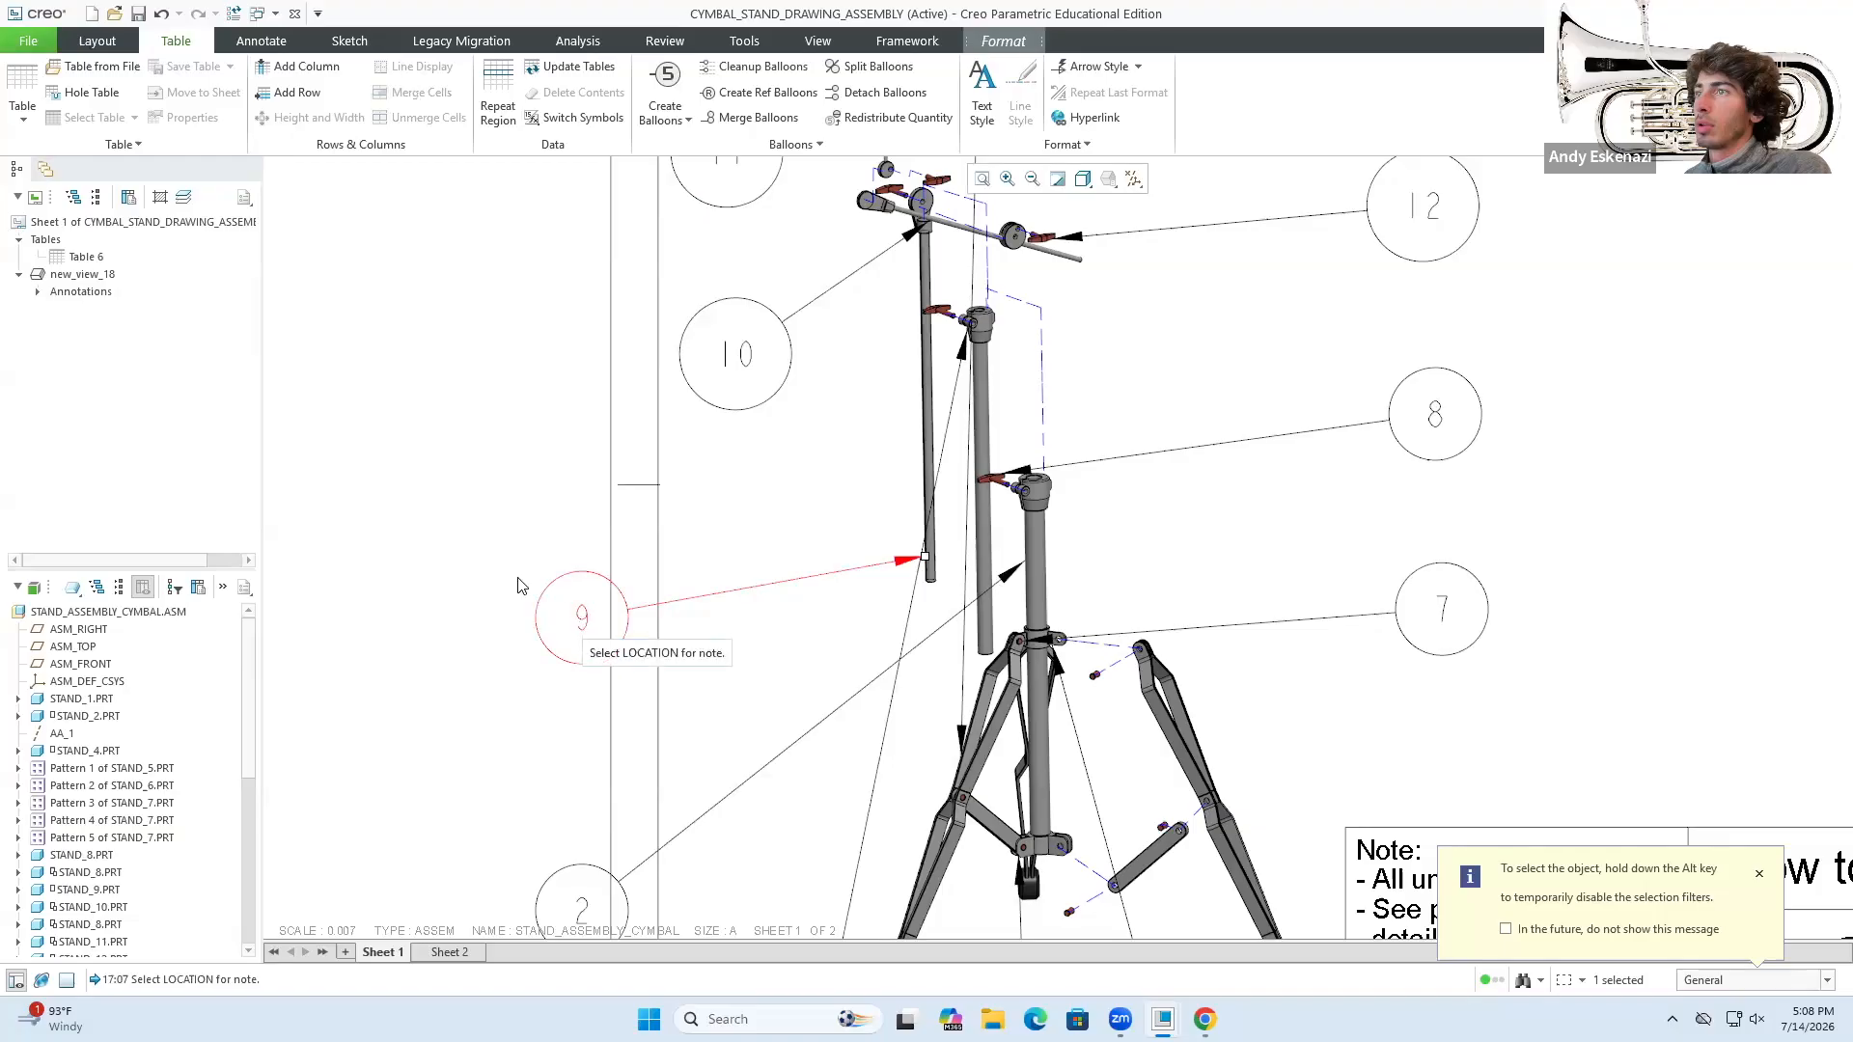
drag(580, 623, 738, 631)
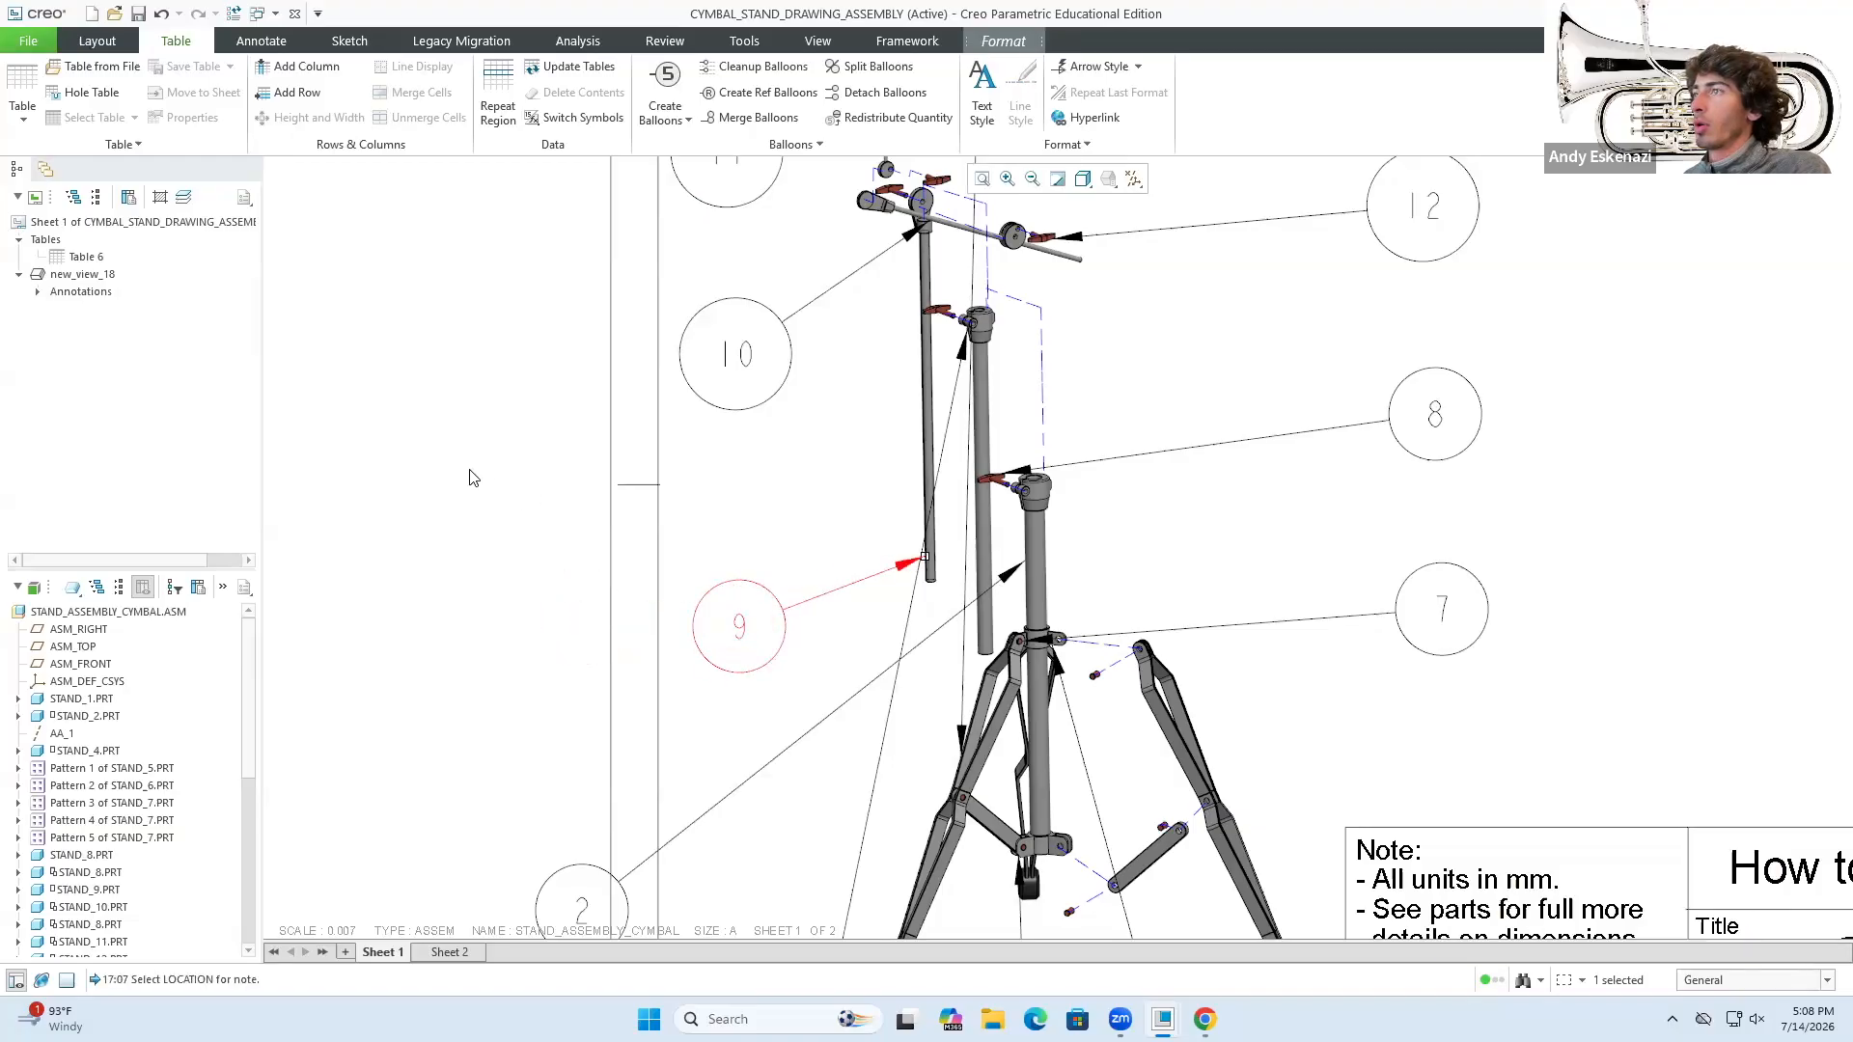
click(472, 476)
- Move balloon 3 from below the tripod up to the stand's left side, between balloons 10 and 9
scroll(668, 444, up, 3)
scroll(801, 522, down, 2)
scroll(744, 527, down, 2)
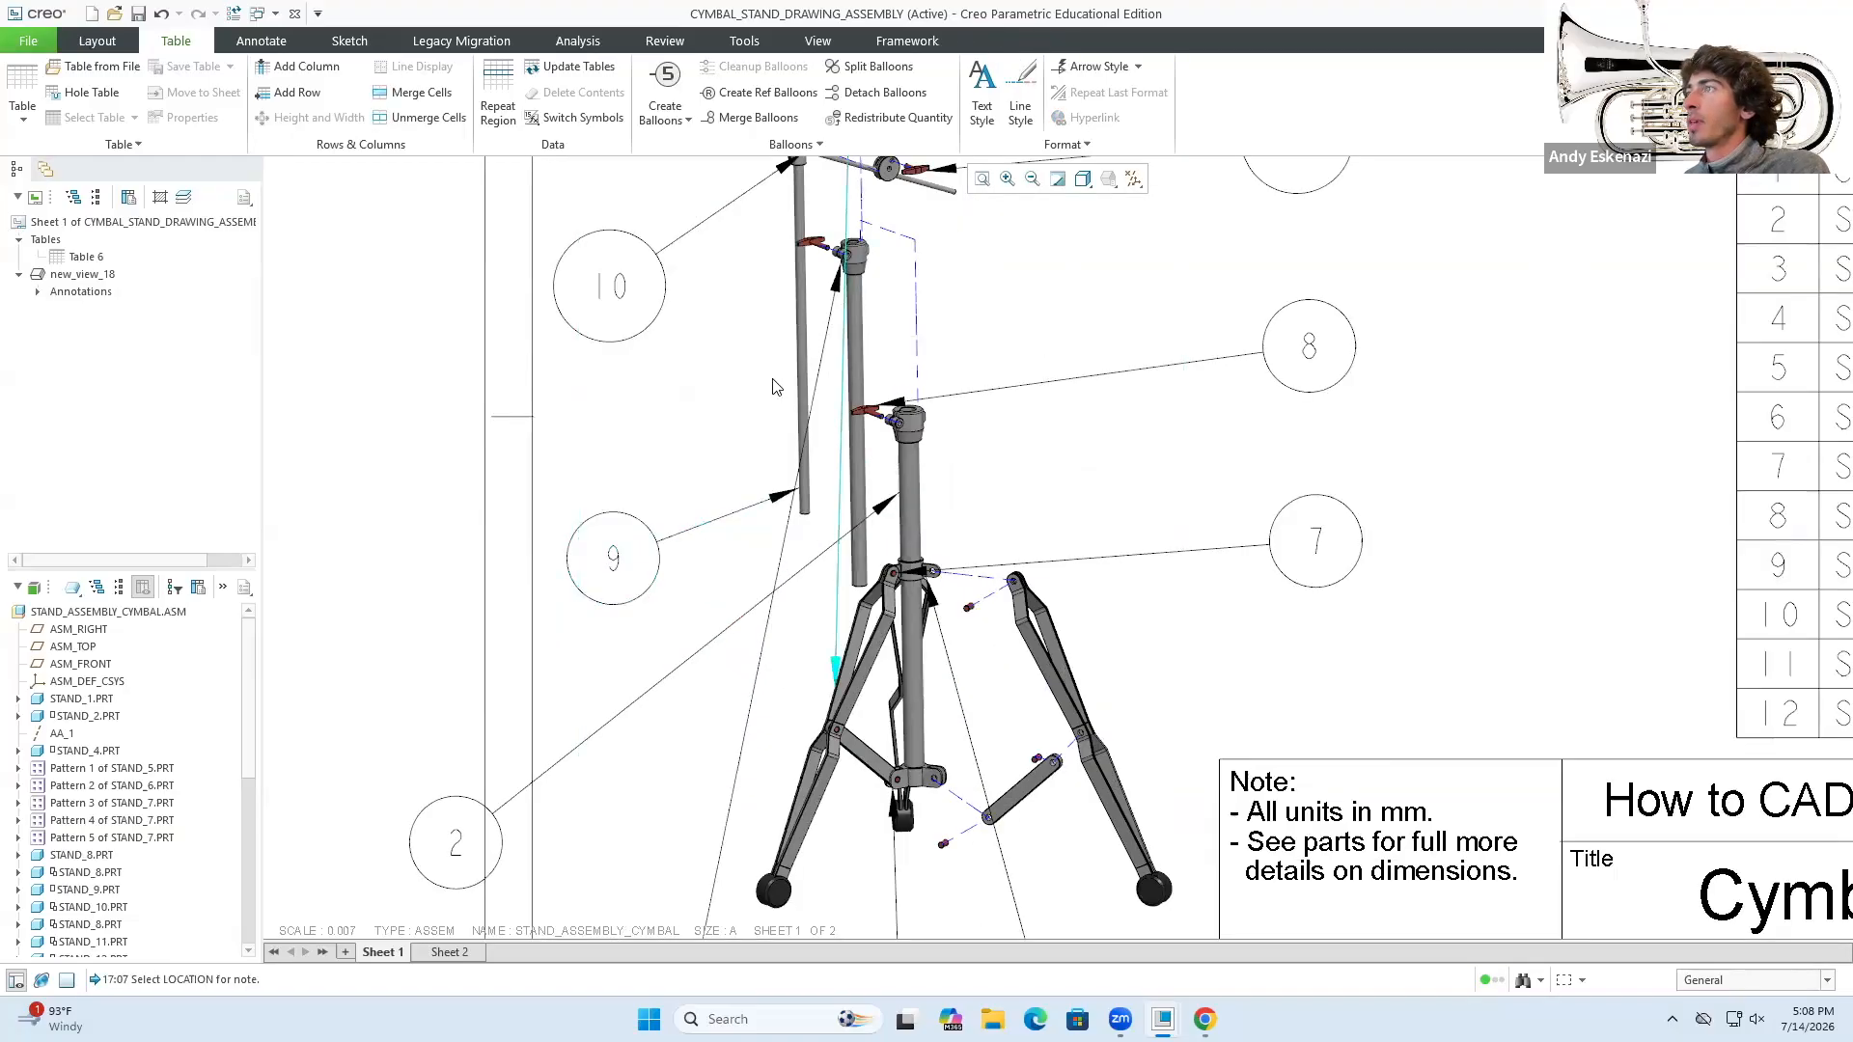
scroll(676, 379, up, 2)
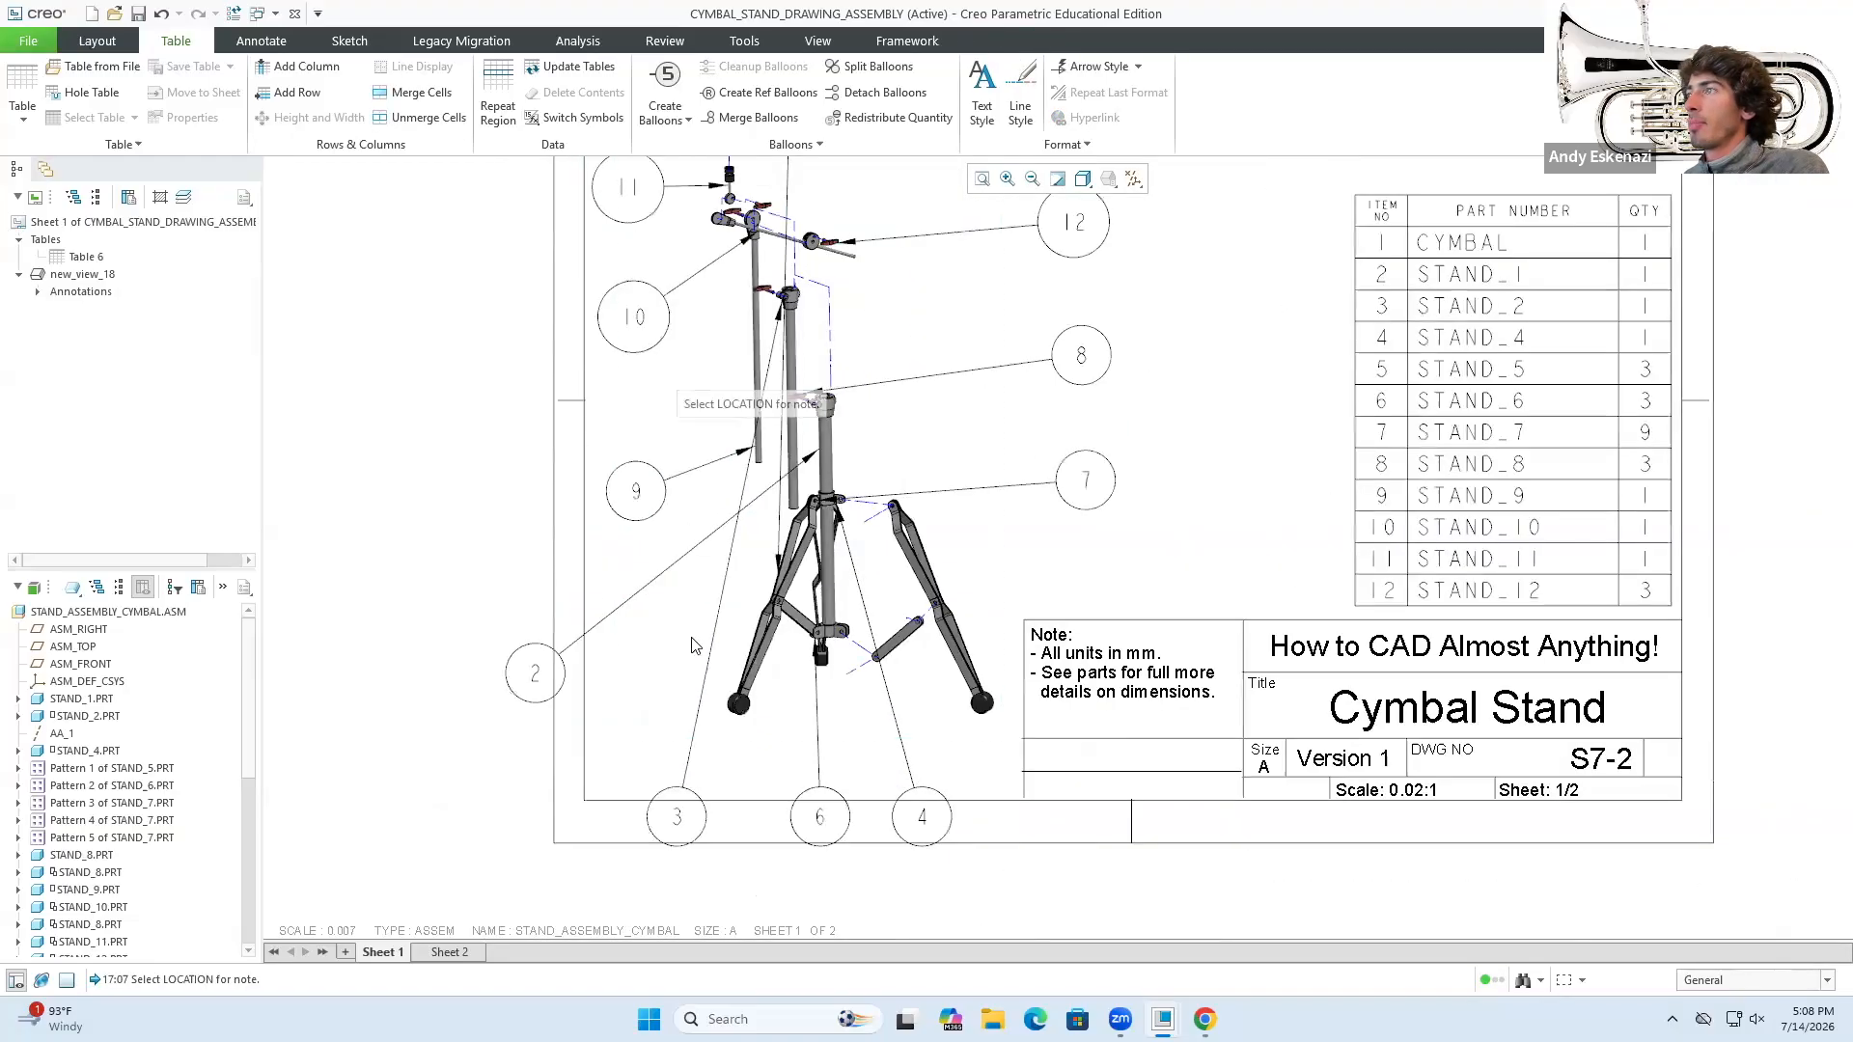
click(676, 815)
drag(676, 815, 637, 400)
click(473, 377)
- Move balloon 5 from above the cymbal down beside the tripod's left leg and line up balloon 2 below balloon 9
scroll(762, 367, down, 8)
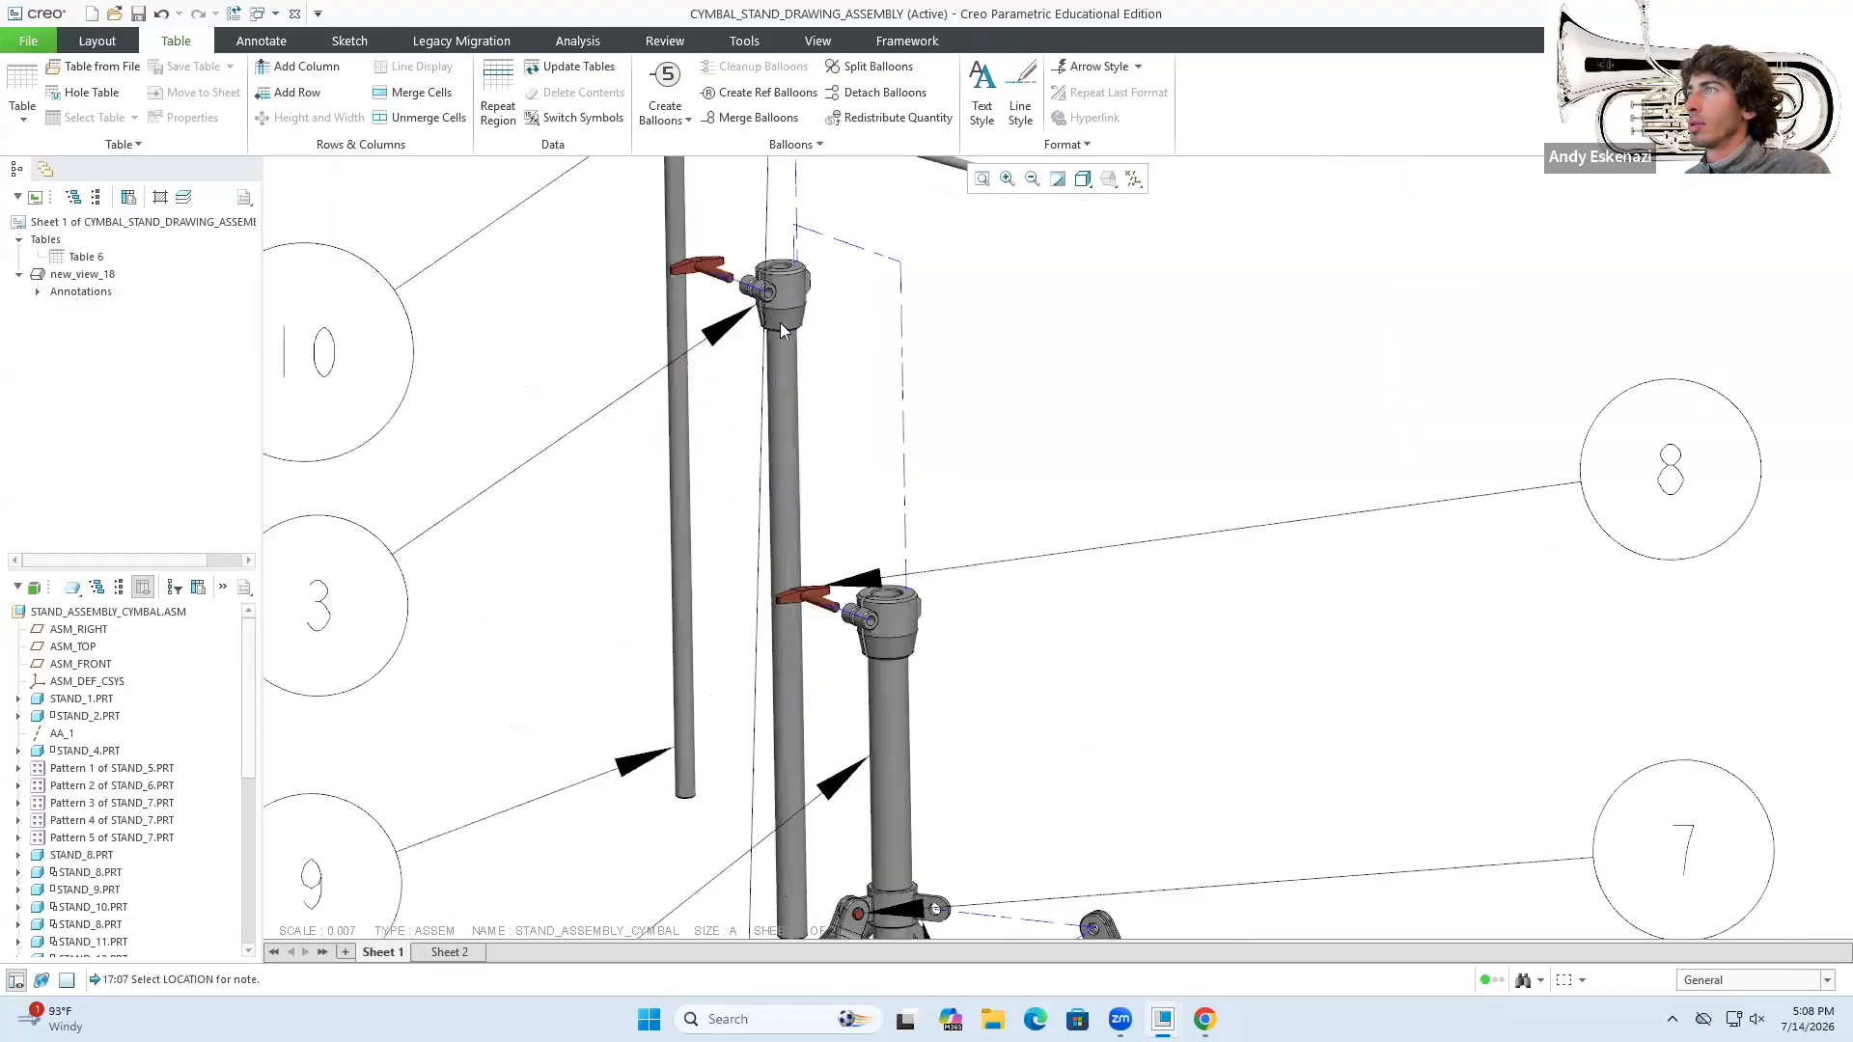
click(749, 350)
scroll(772, 363, up, 10)
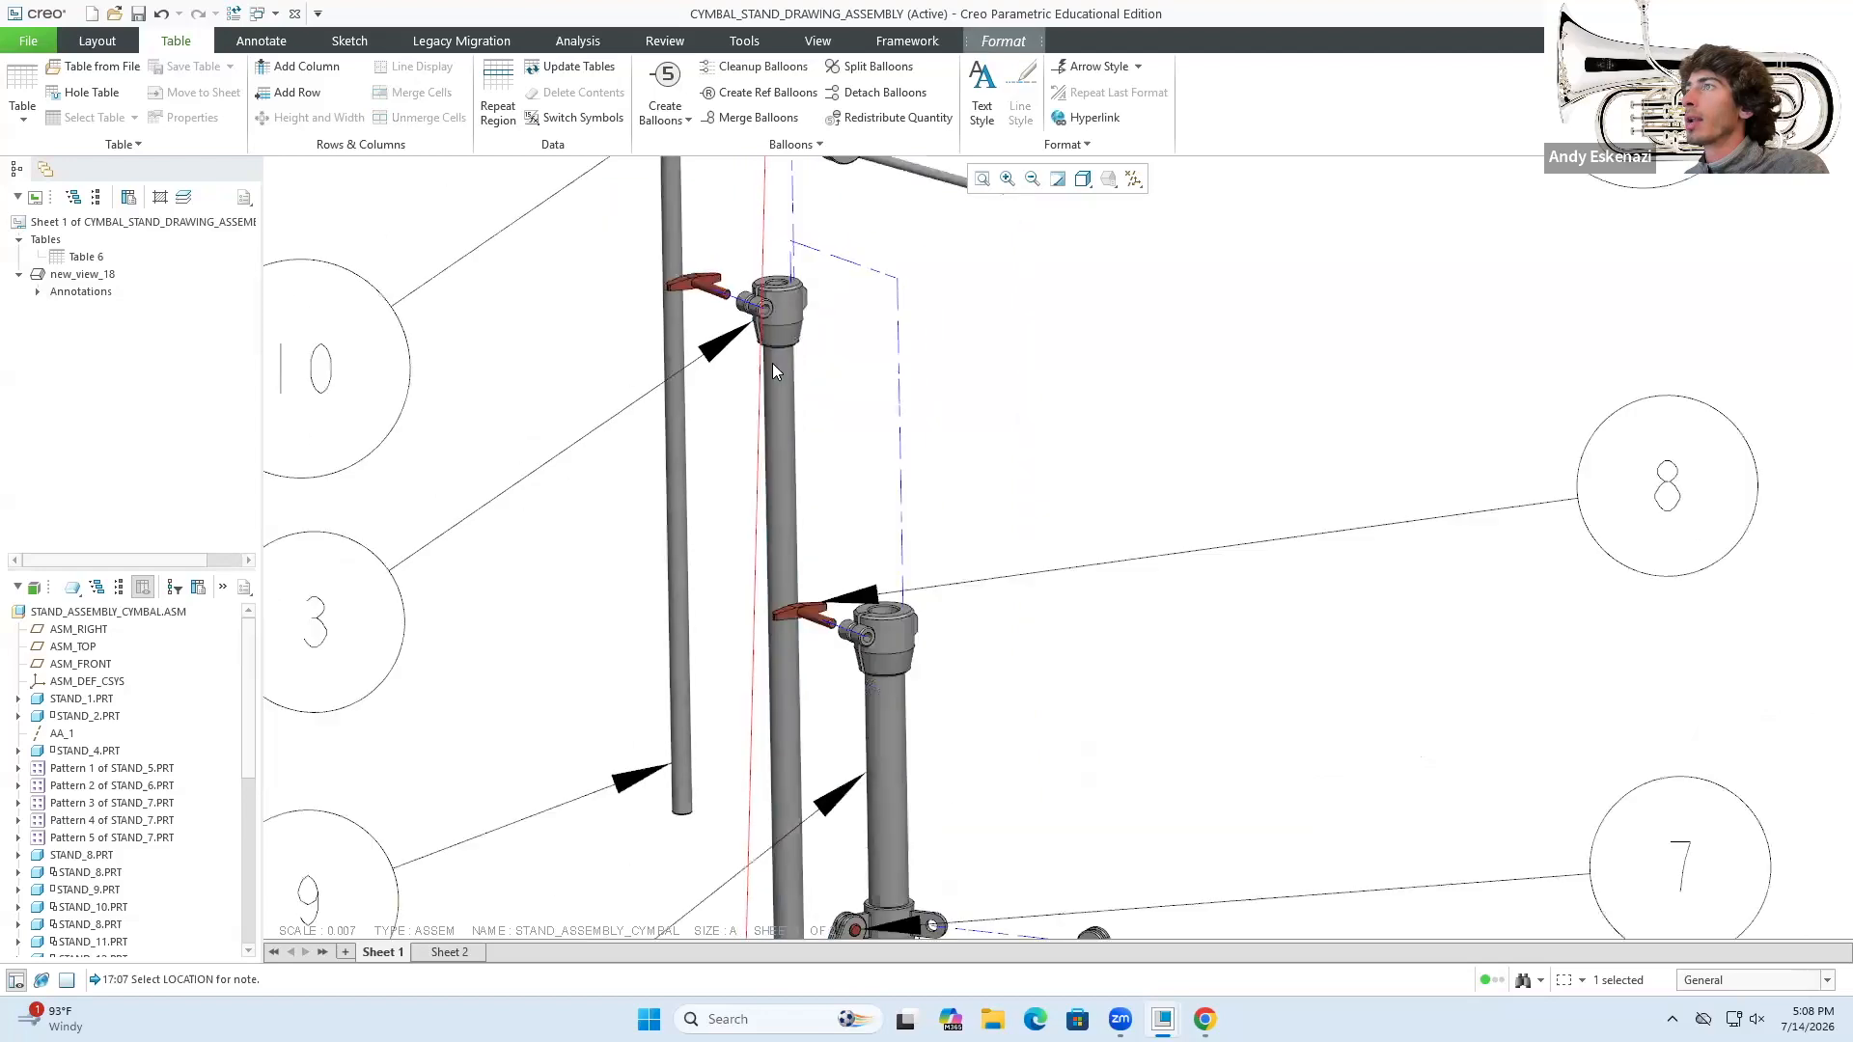
scroll(786, 344, down, 5)
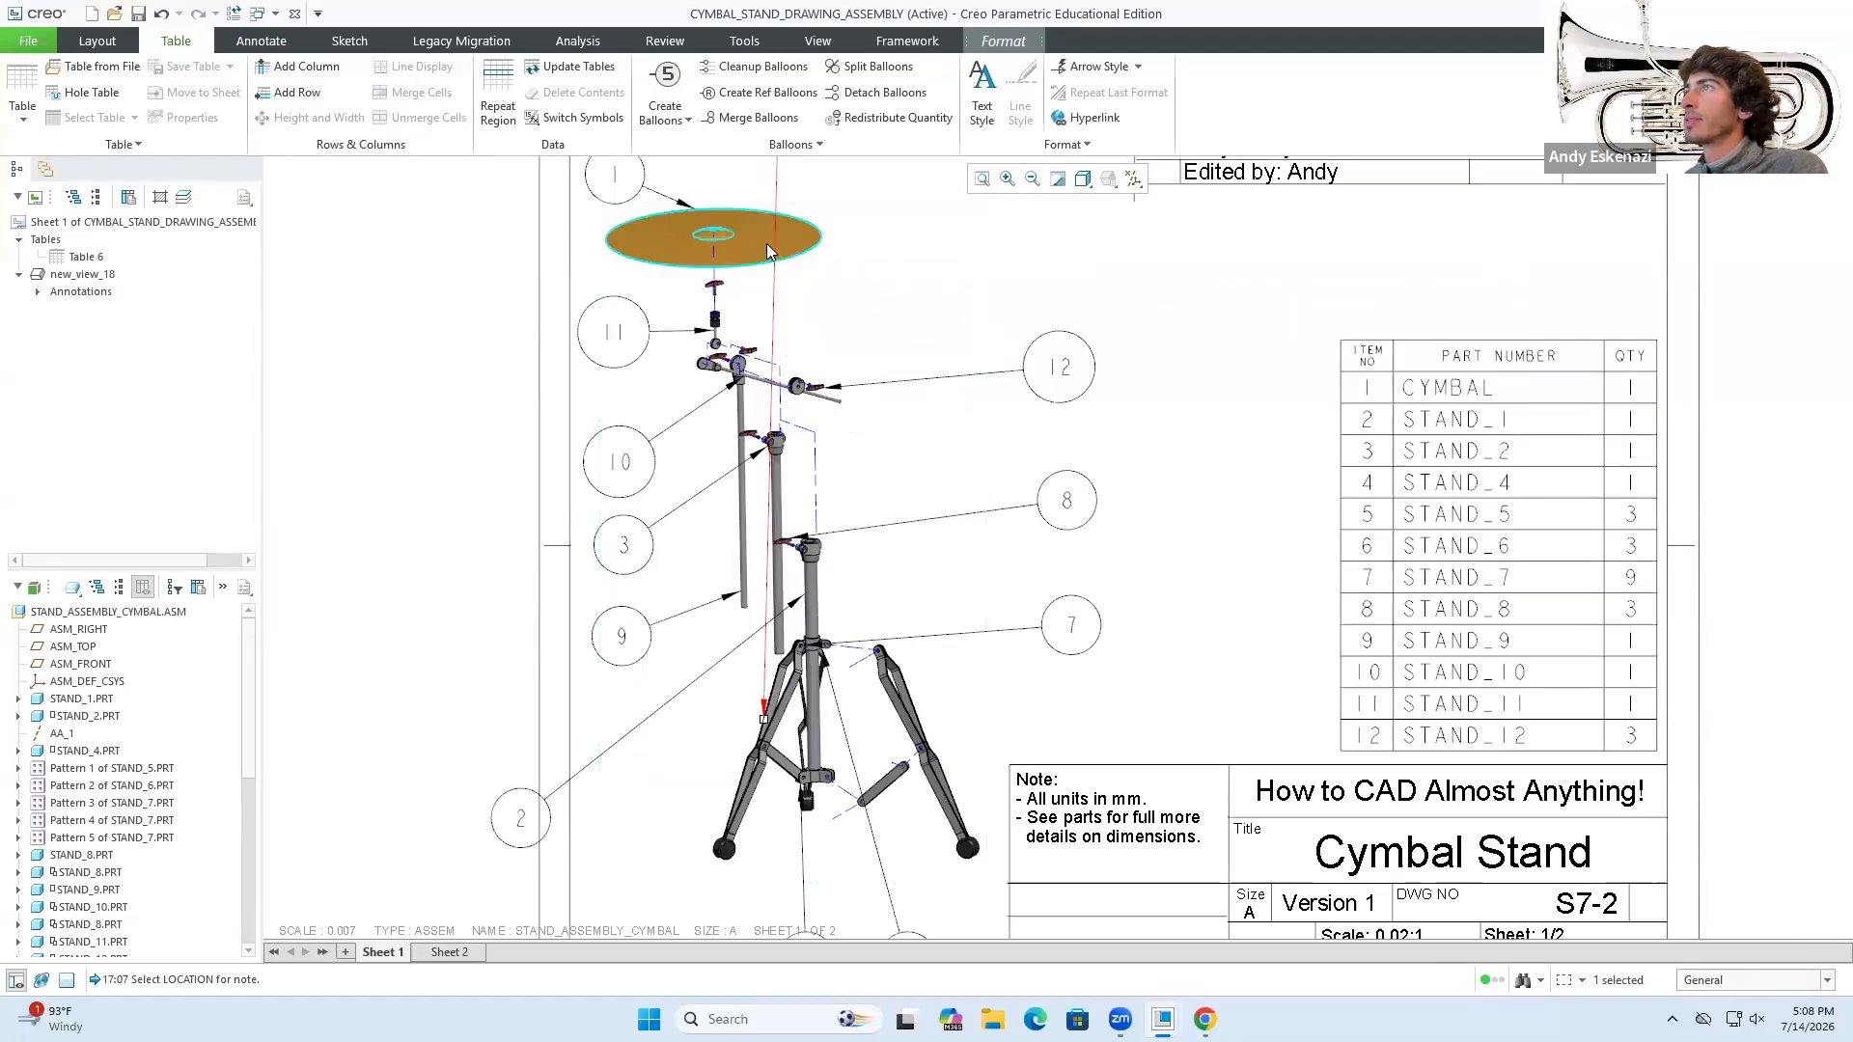
scroll(786, 344, up, 2)
mouse_move(769, 179)
mouse_down()
mouse_move(686, 624)
mouse_move(769, 480)
mouse_move(752, 492)
mouse_up()
click(615, 599)
scroll(613, 619, down, 4)
click(606, 642)
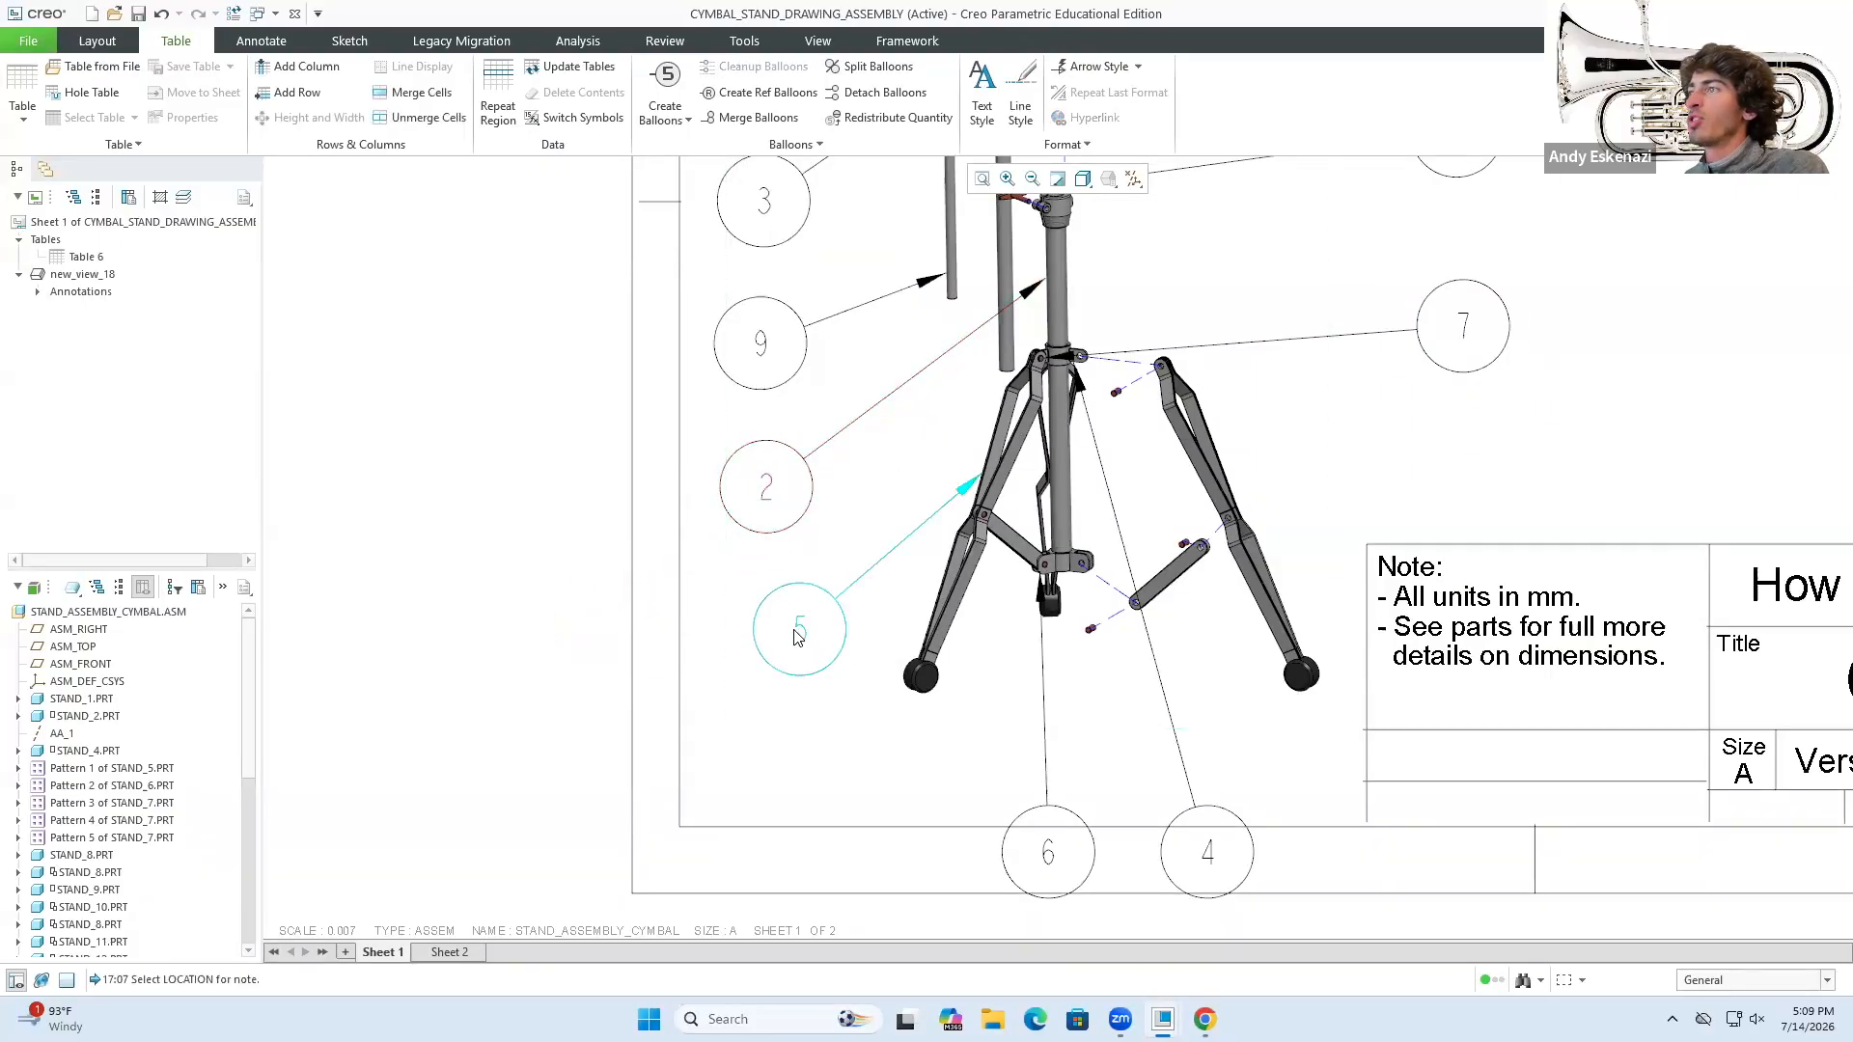
- Shift balloon 5 slightly down and left to line it up below balloon 2
click(801, 634)
drag(798, 628, 758, 653)
click(563, 564)
scroll(756, 771, up, 5)
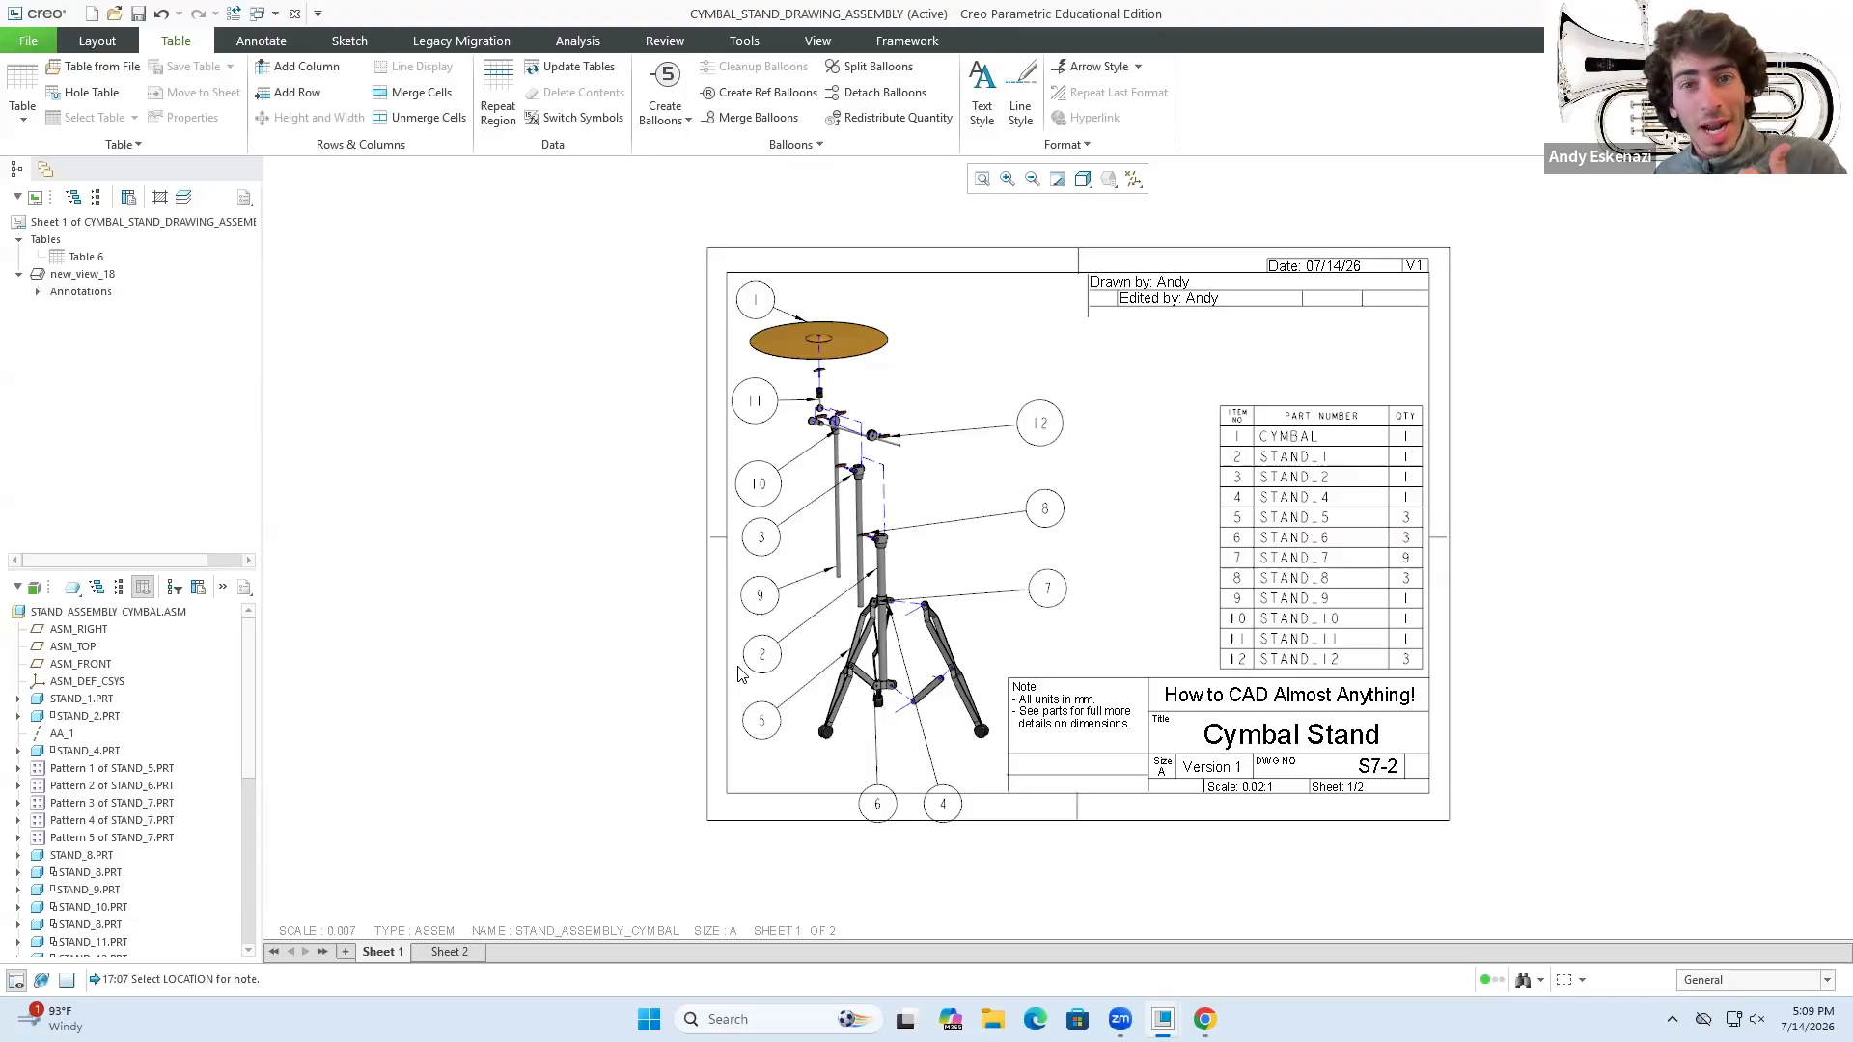
- Move balloon 6 up and left, inside the sheet border just below the tripod
mouse_move(441, 958)
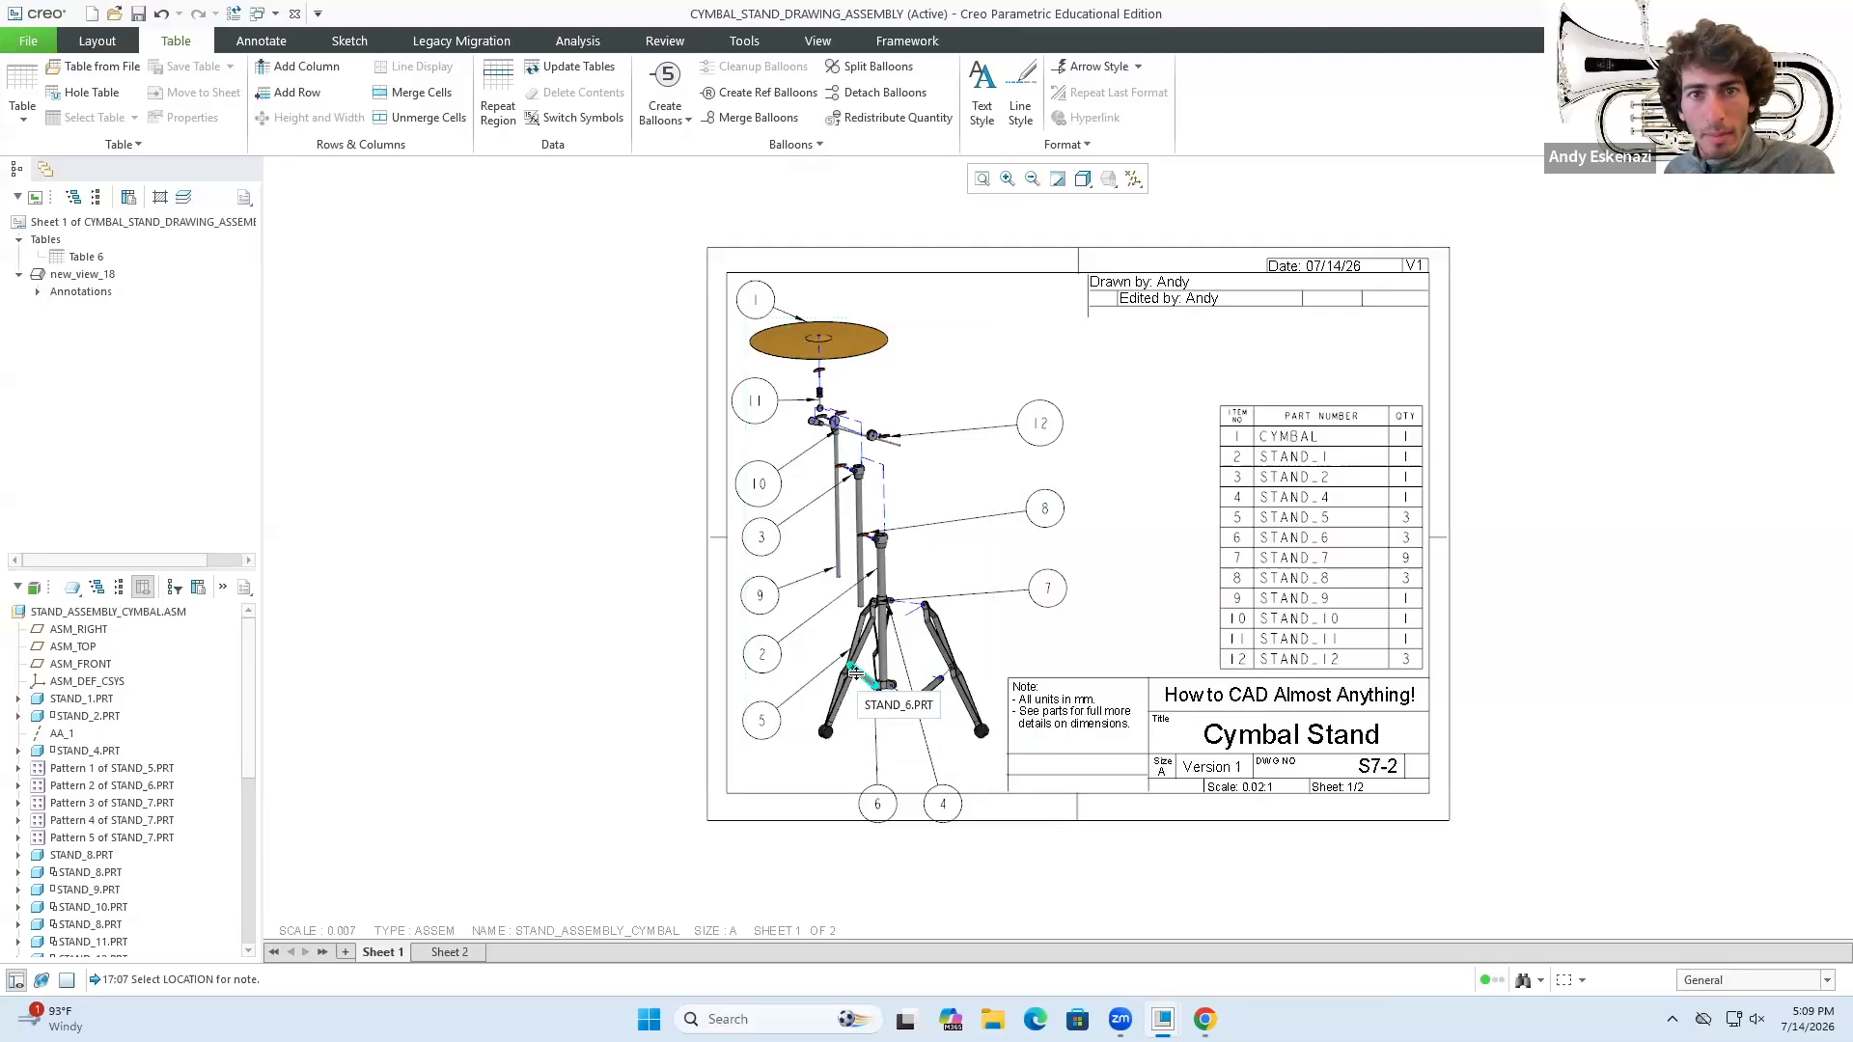
scroll(913, 575, up, 3)
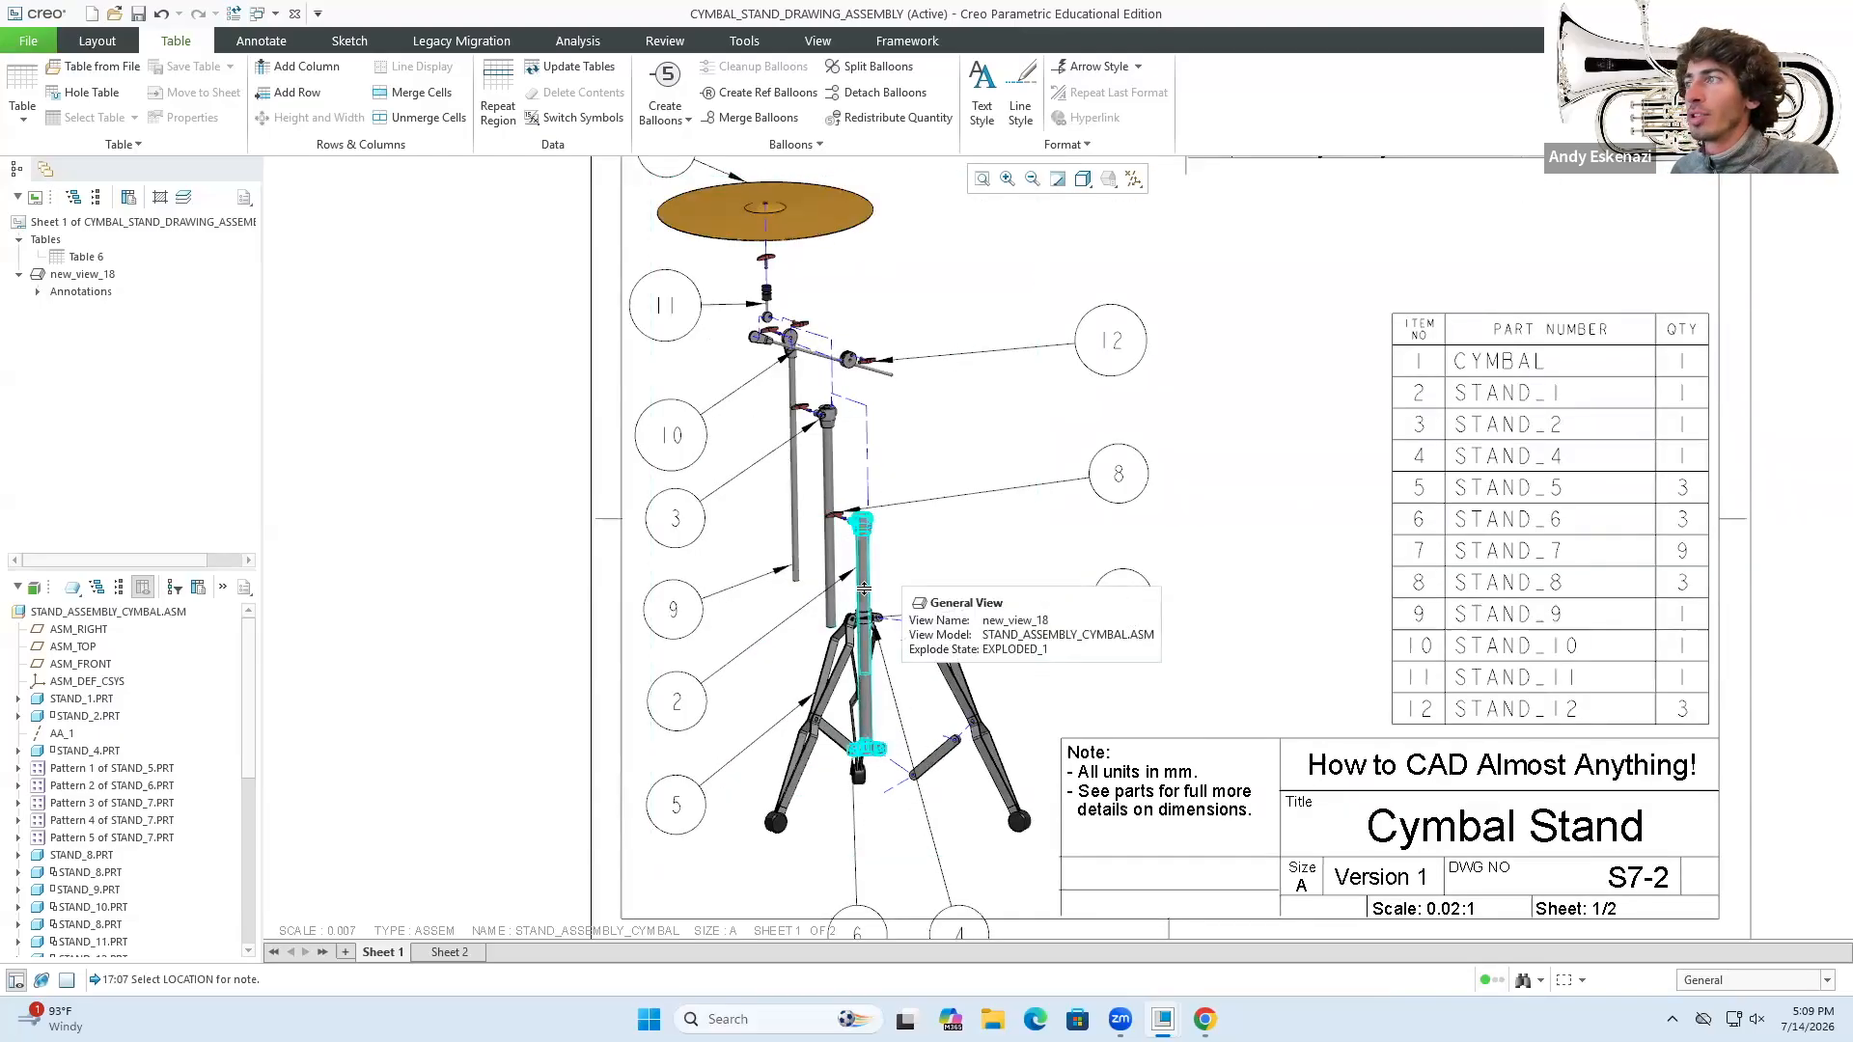
scroll(864, 586, down, 4)
scroll(801, 839, up, 7)
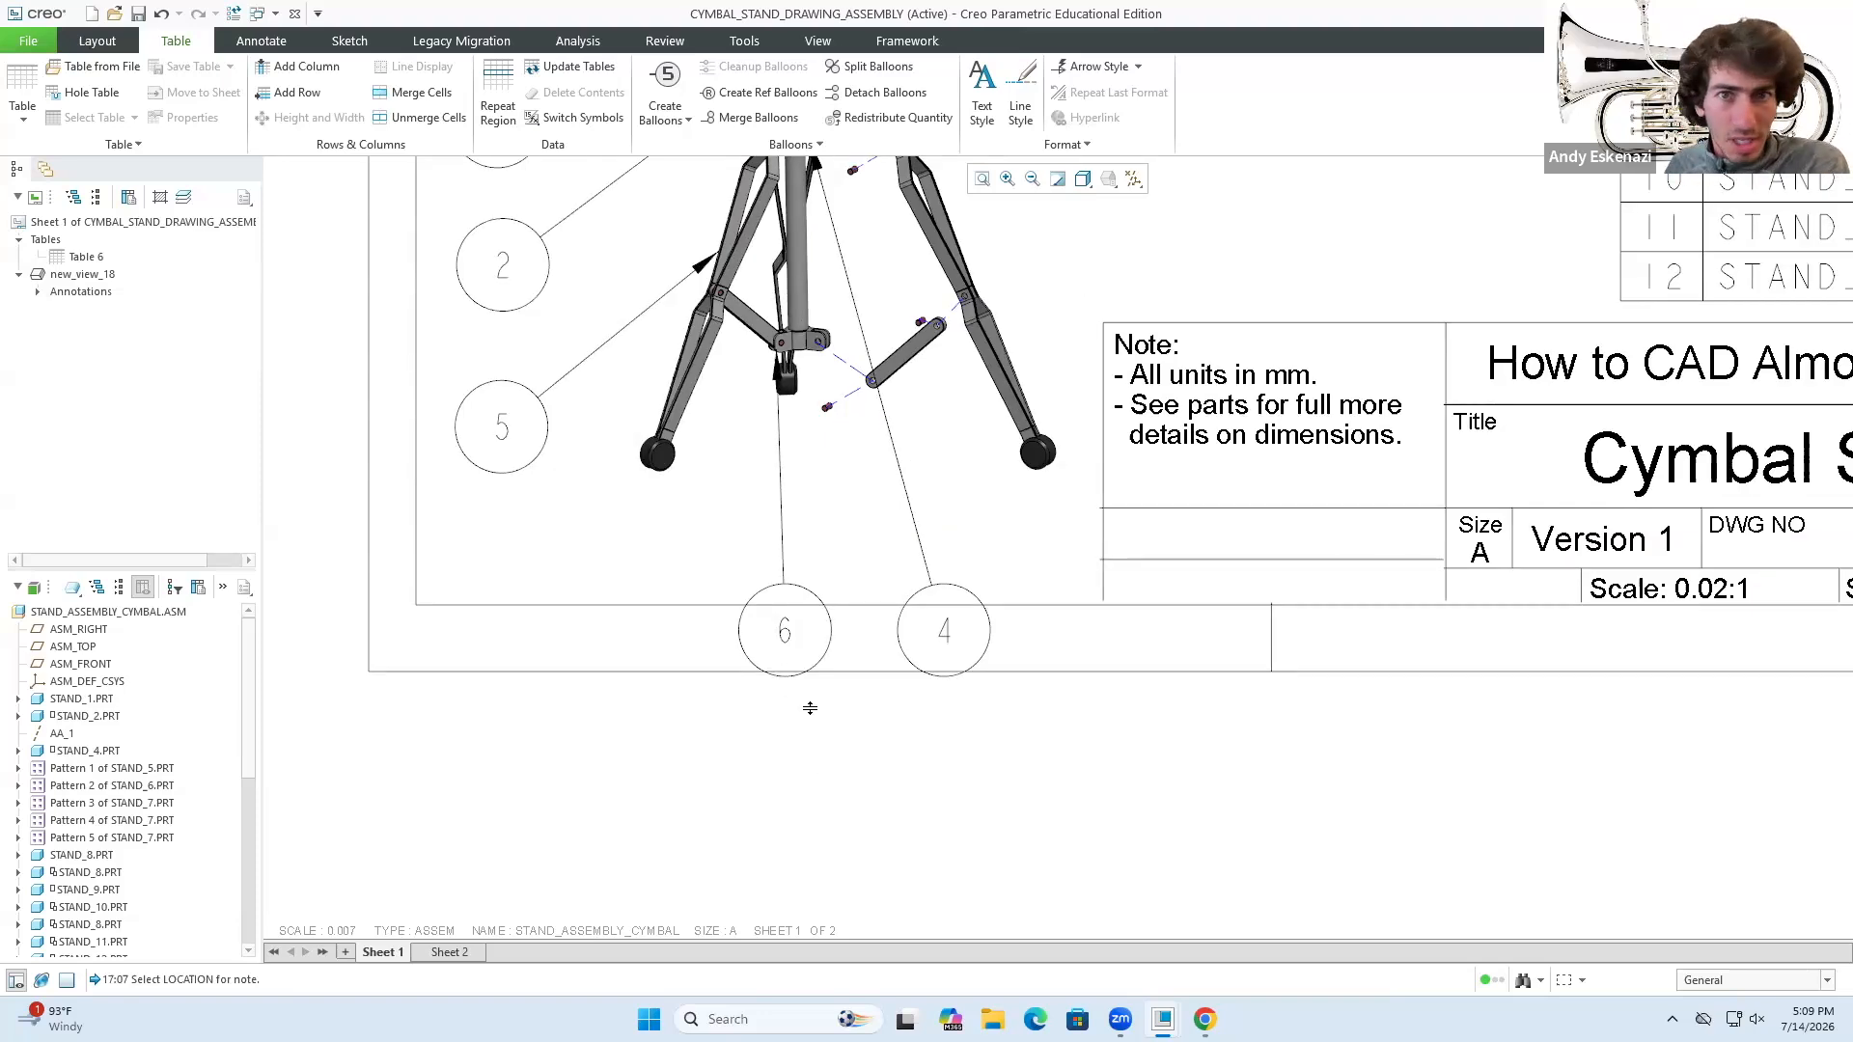
scroll(784, 673, down, 4)
scroll(849, 815, up, 5)
click(873, 832)
drag(873, 831, 755, 728)
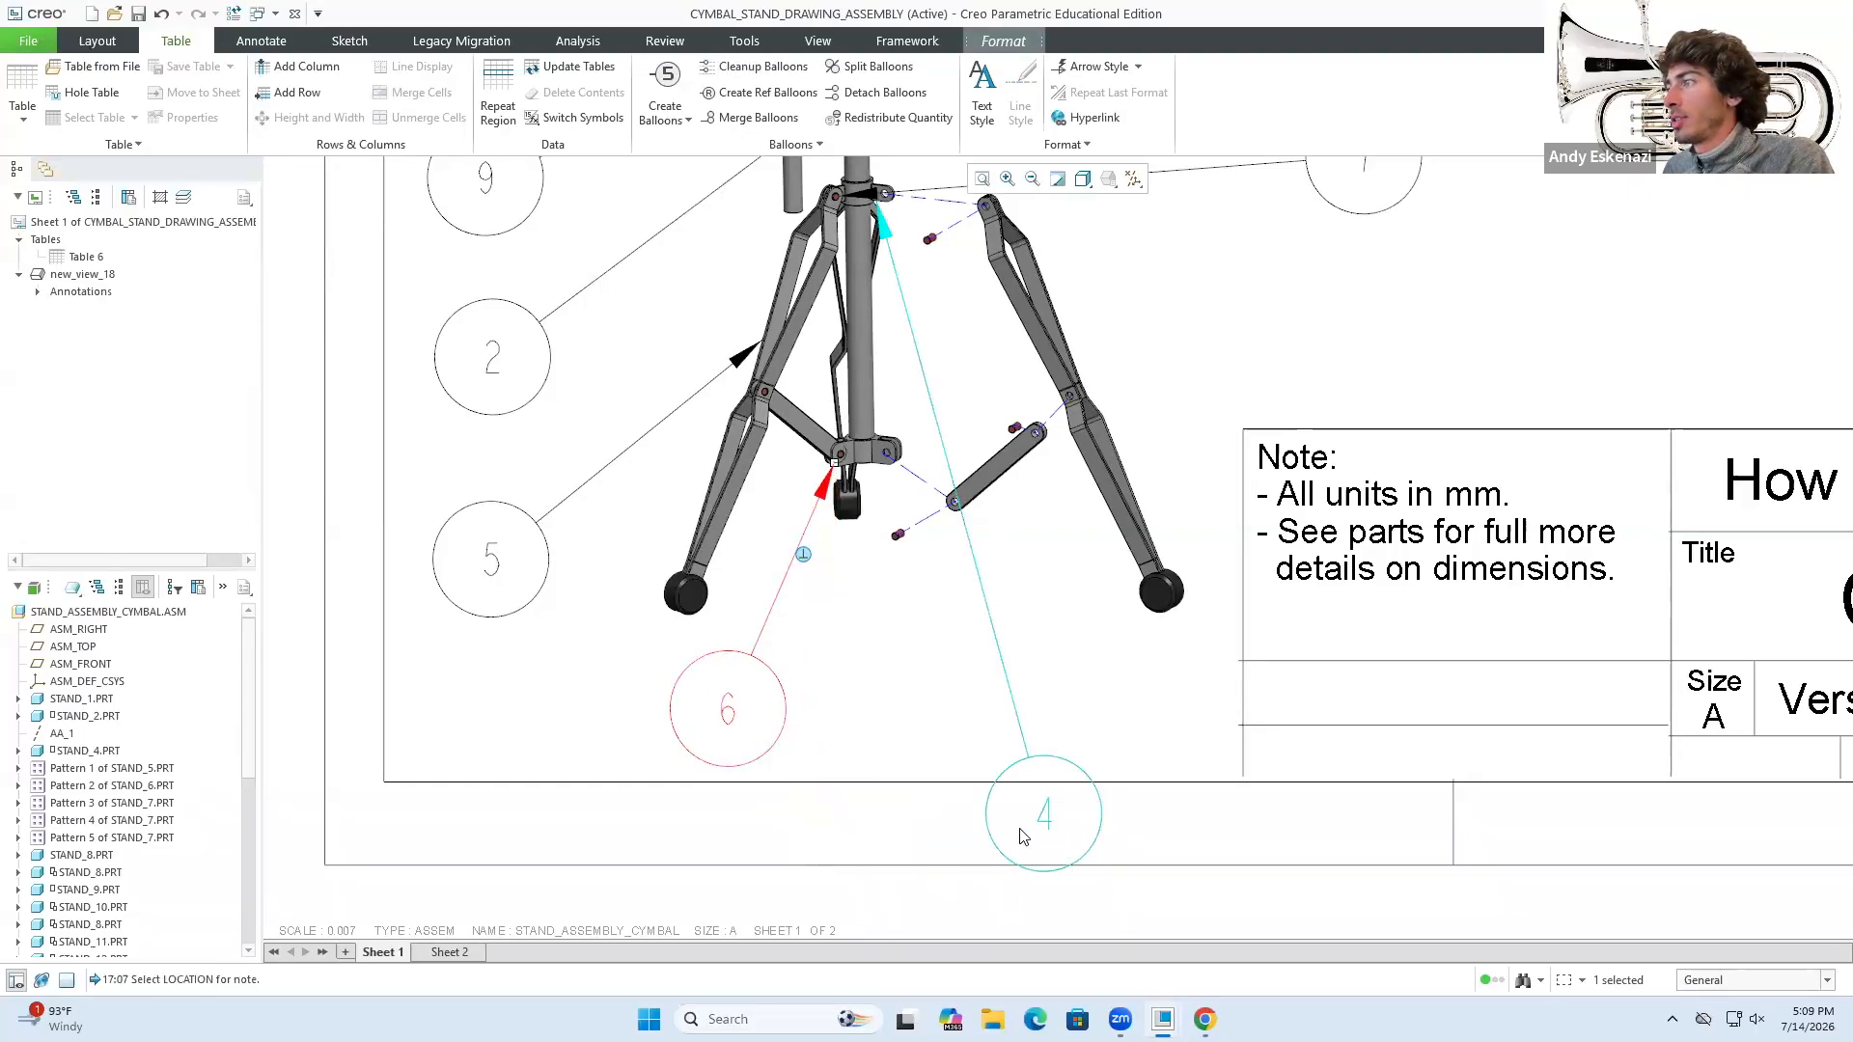
- Move balloon 4 up and right, inside the sheet border between the tripod's detached leg and the note block
click(1035, 816)
drag(1035, 816, 1121, 682)
click(982, 714)
scroll(975, 695, down, 4)
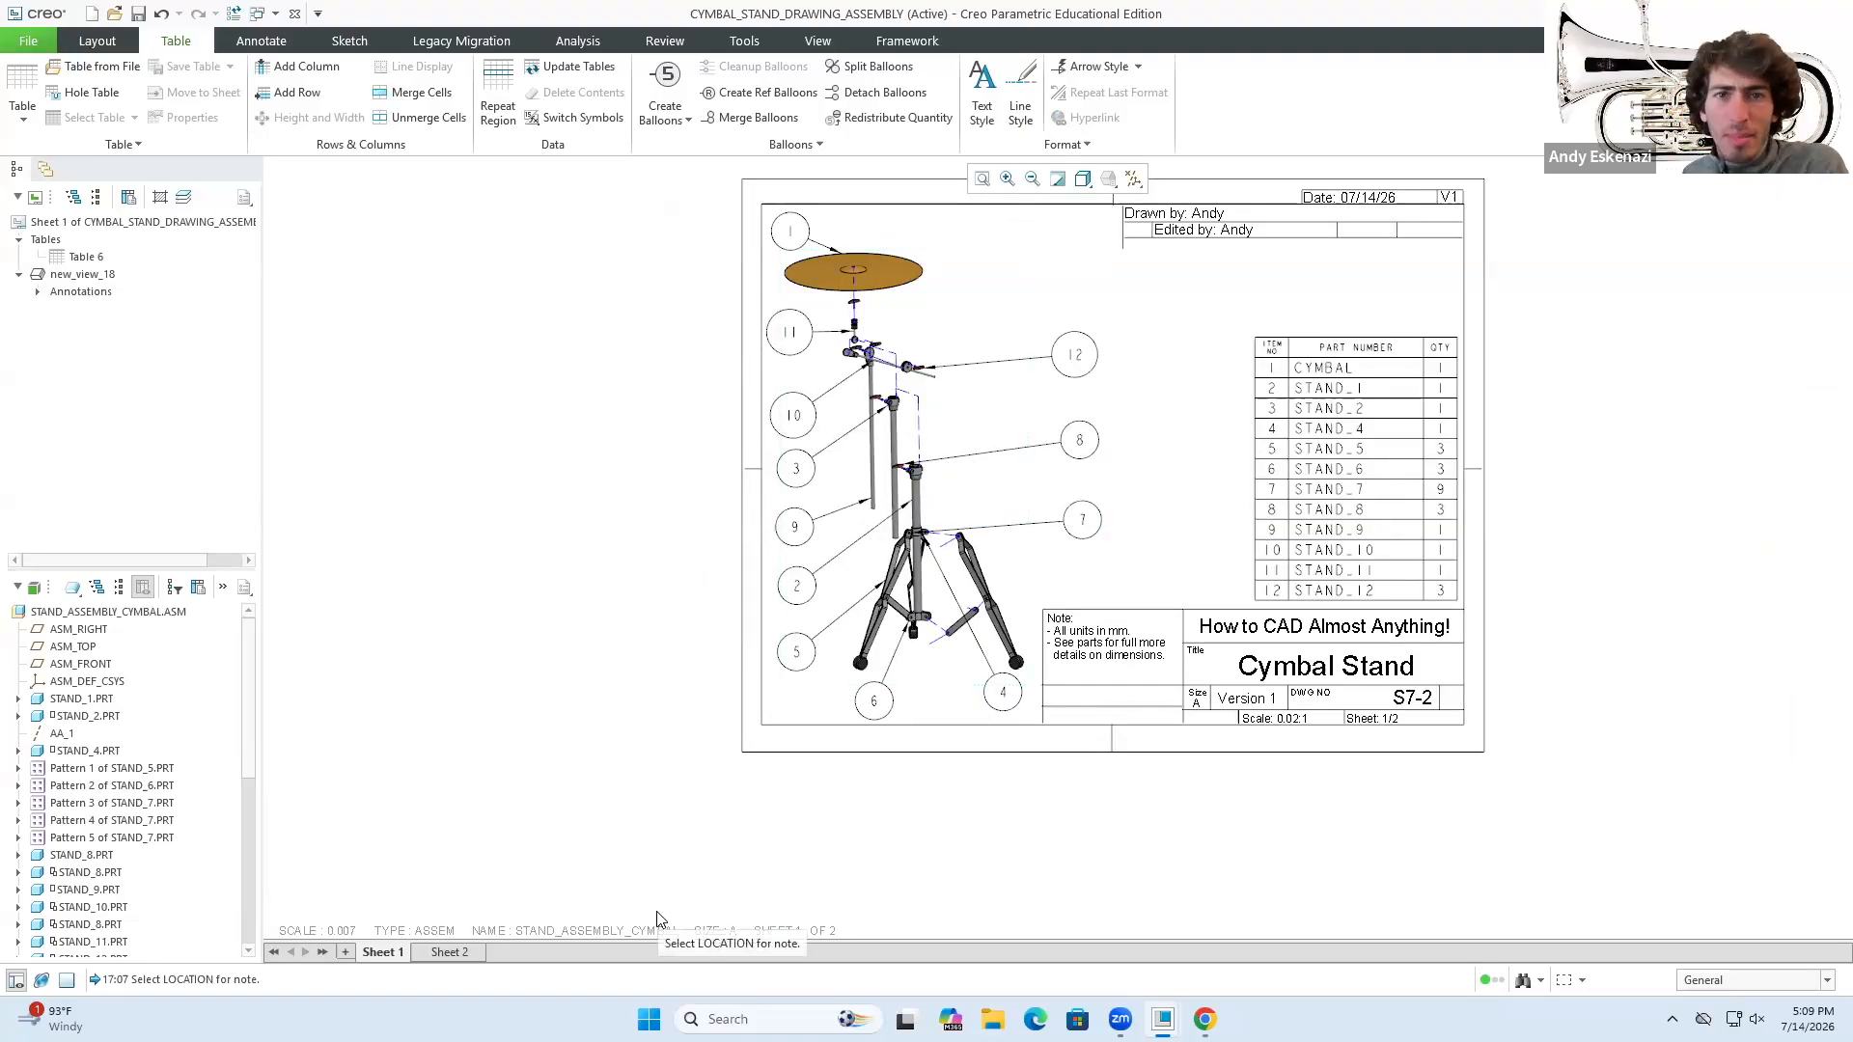
click(449, 953)
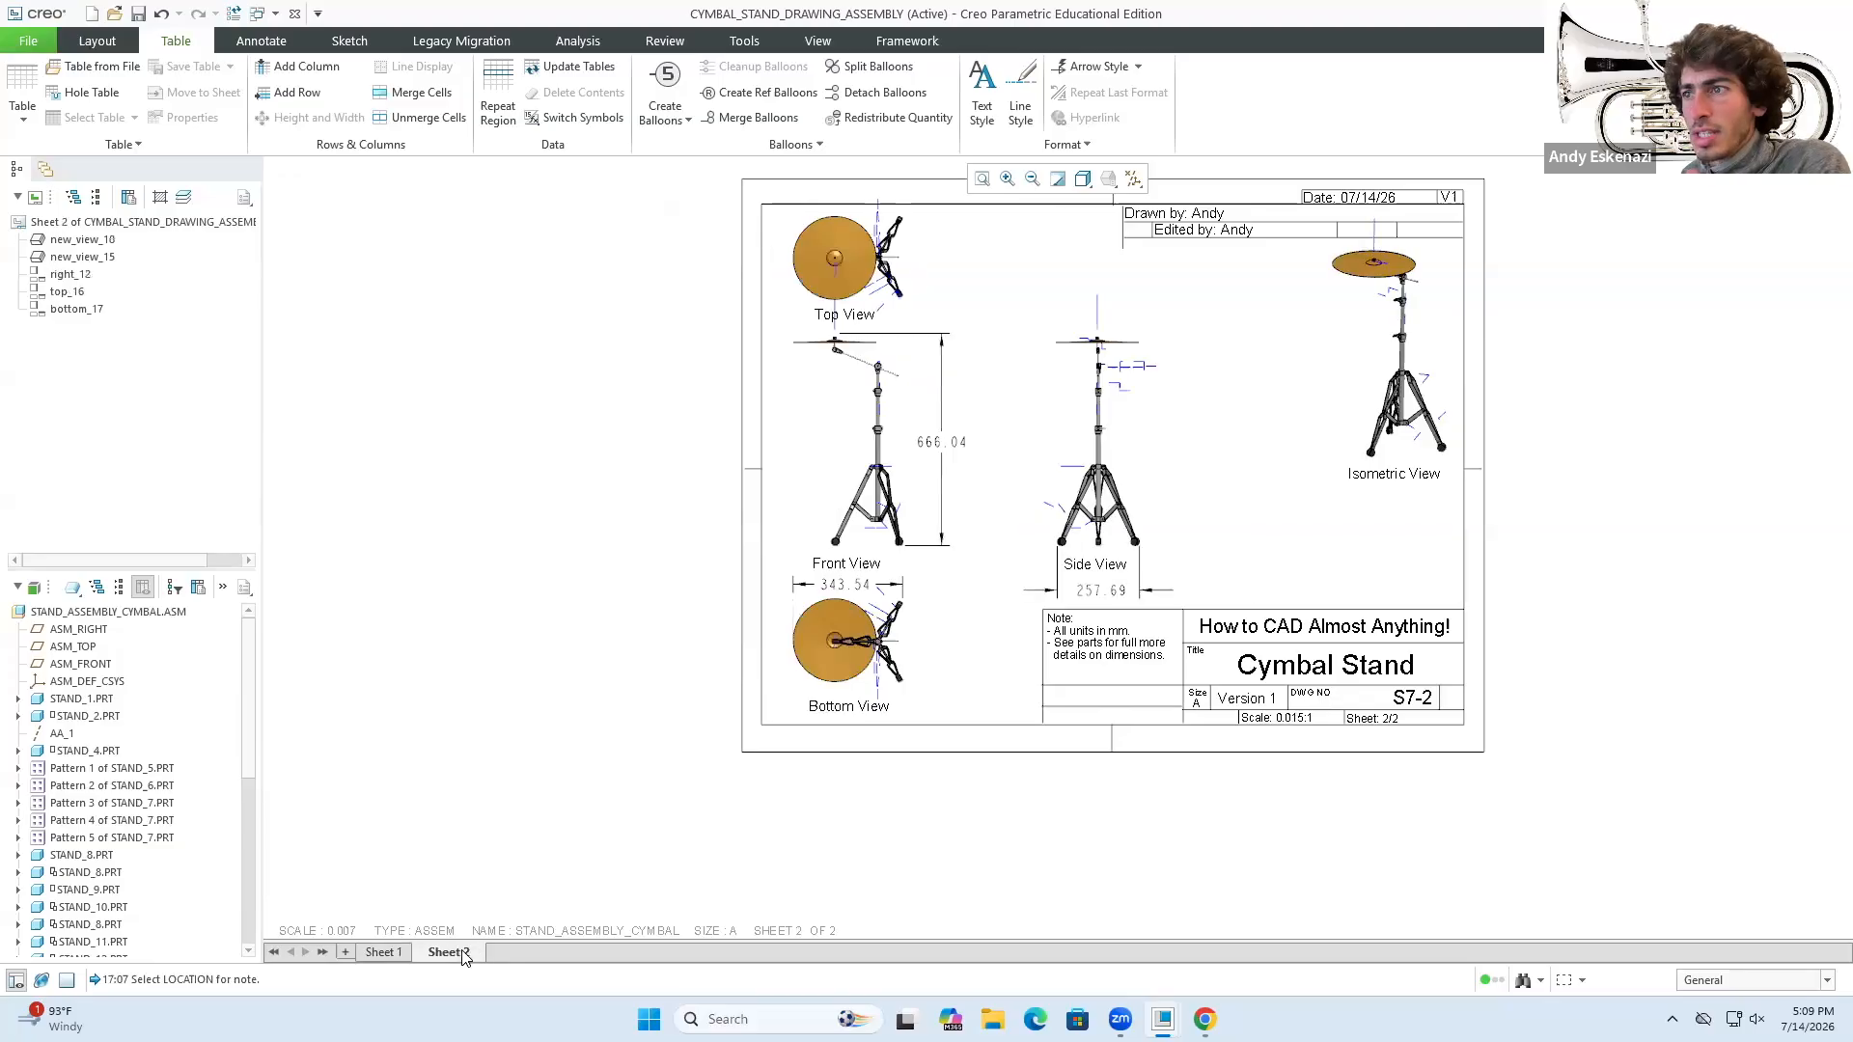
right_click(463, 955)
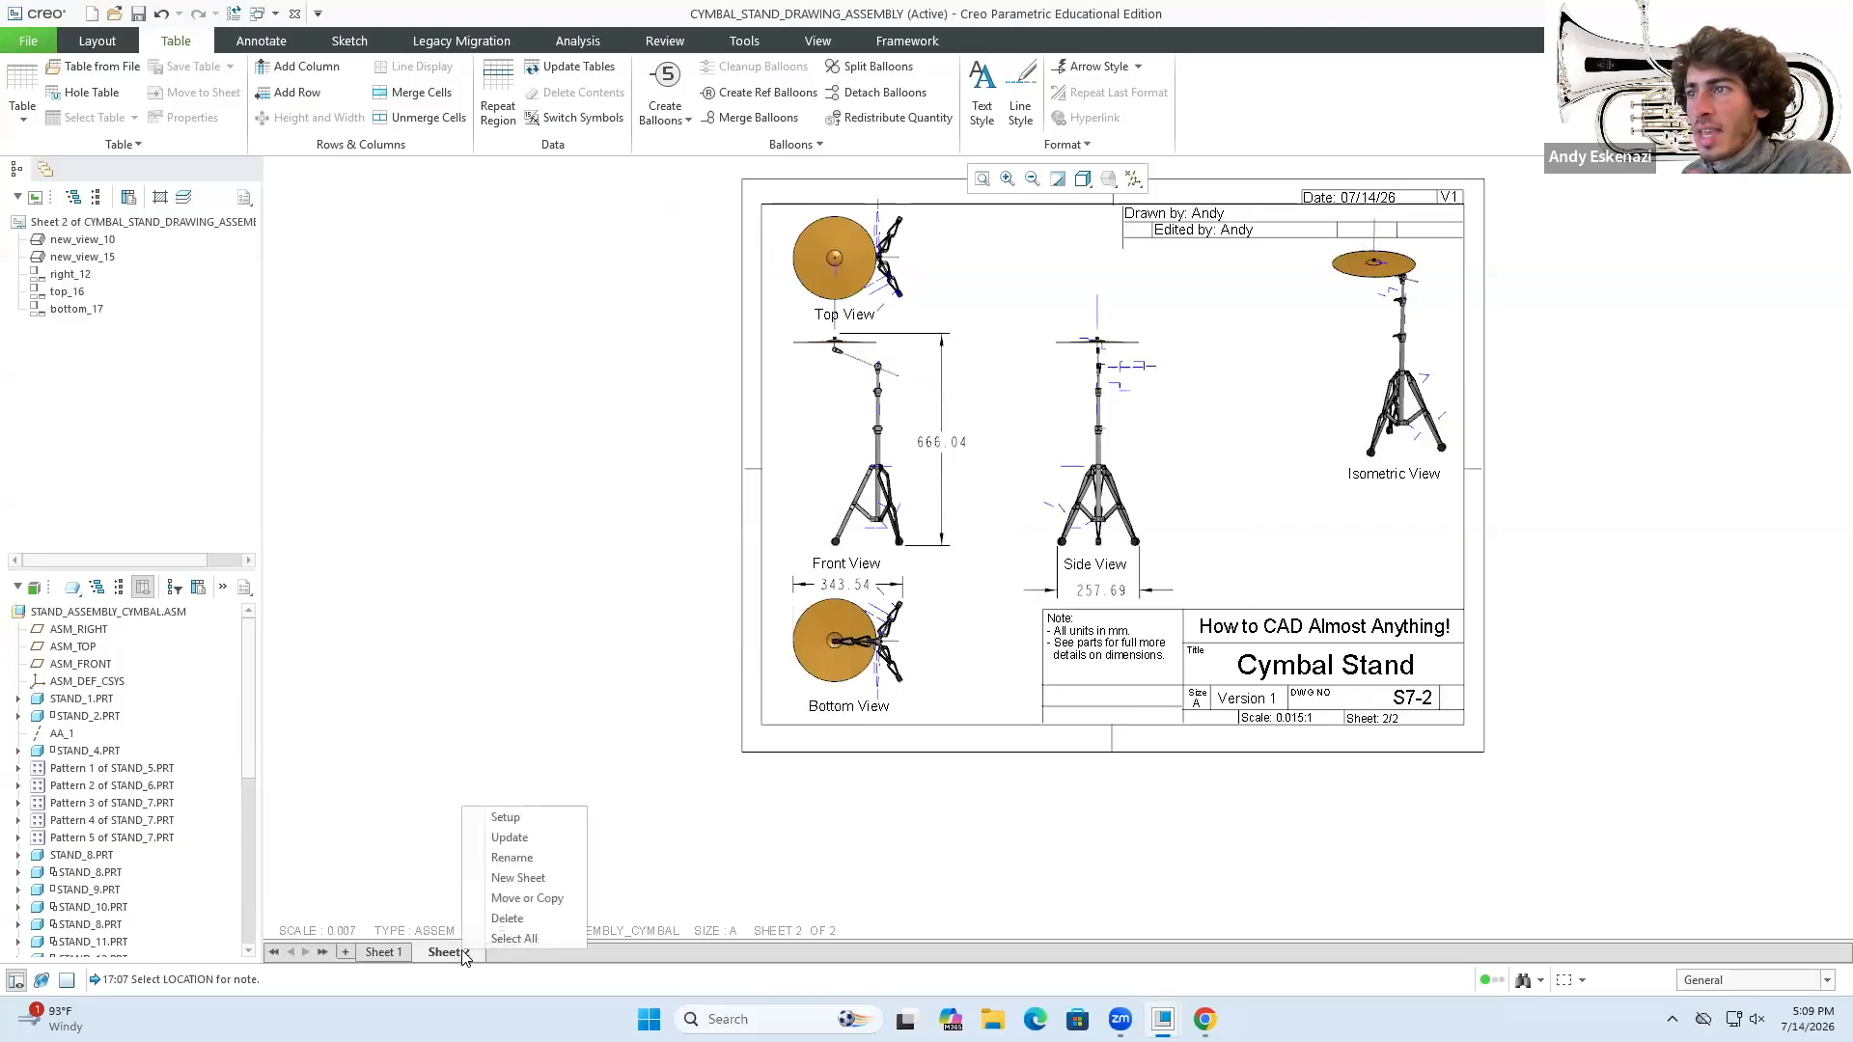
click(541, 902)
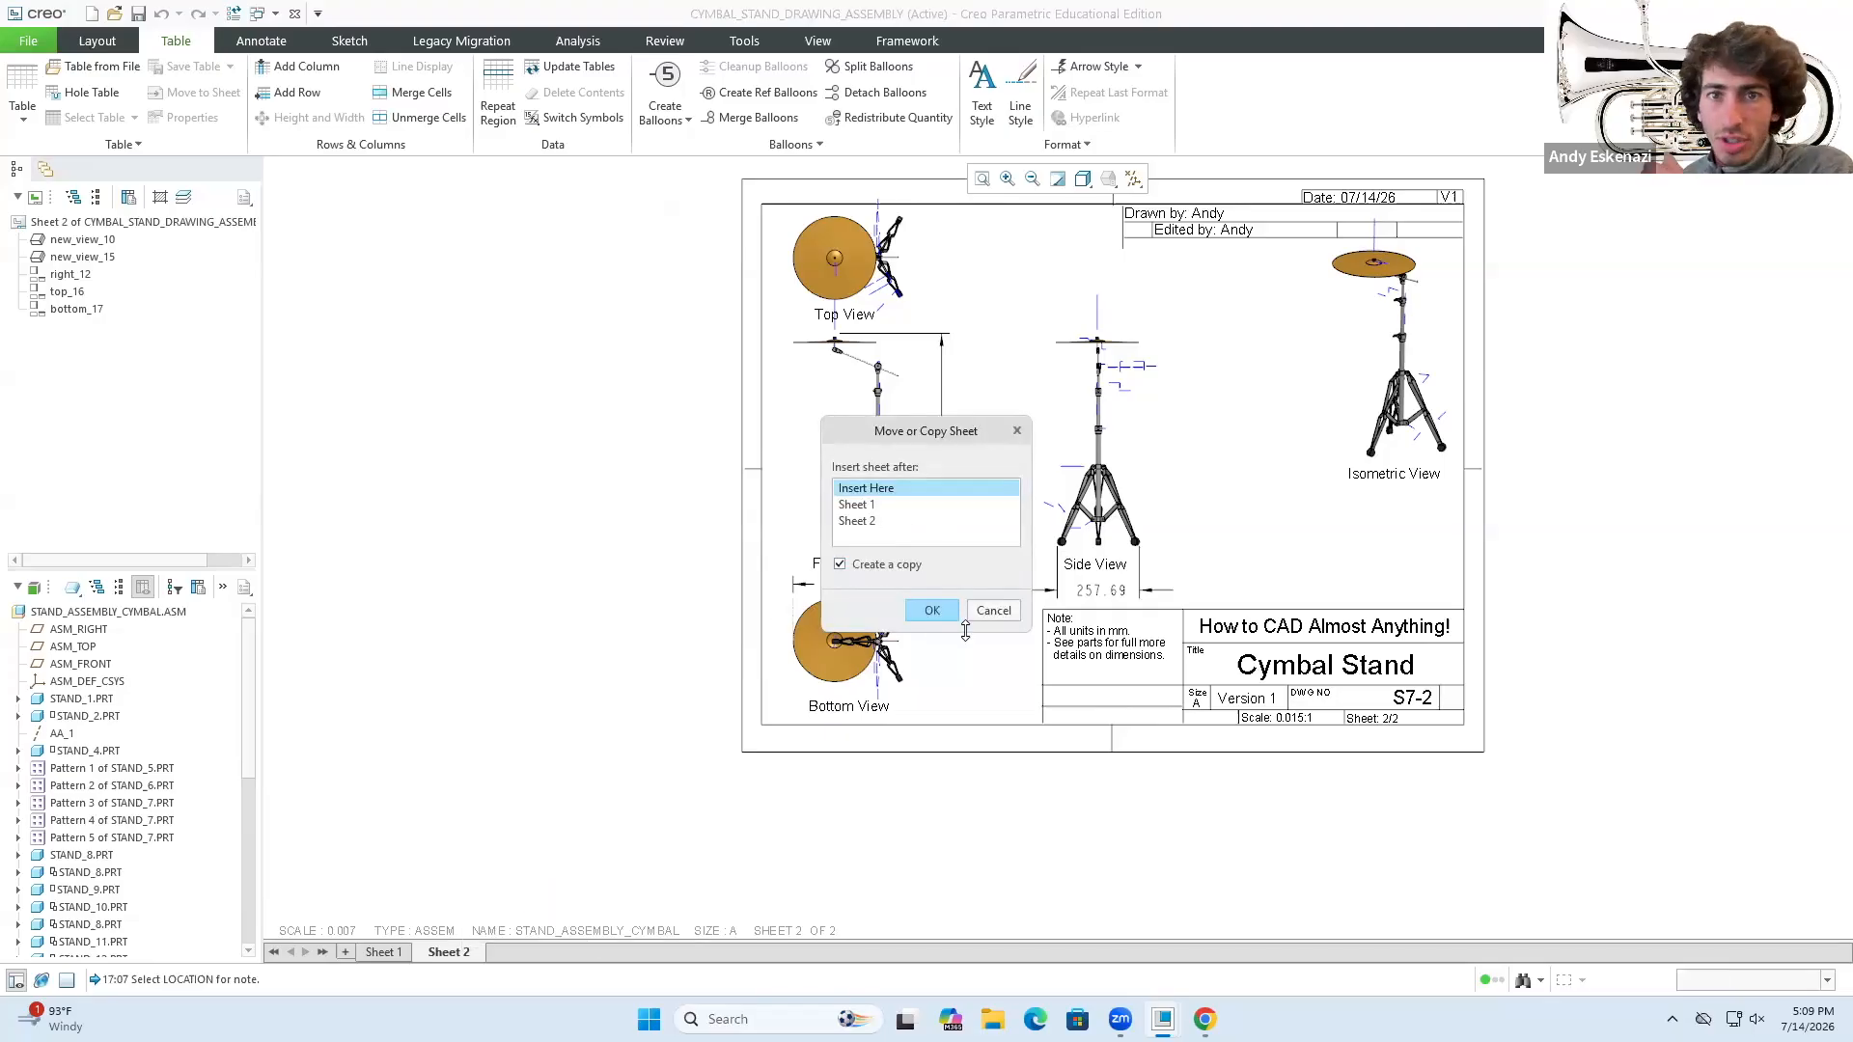
click(992, 609)
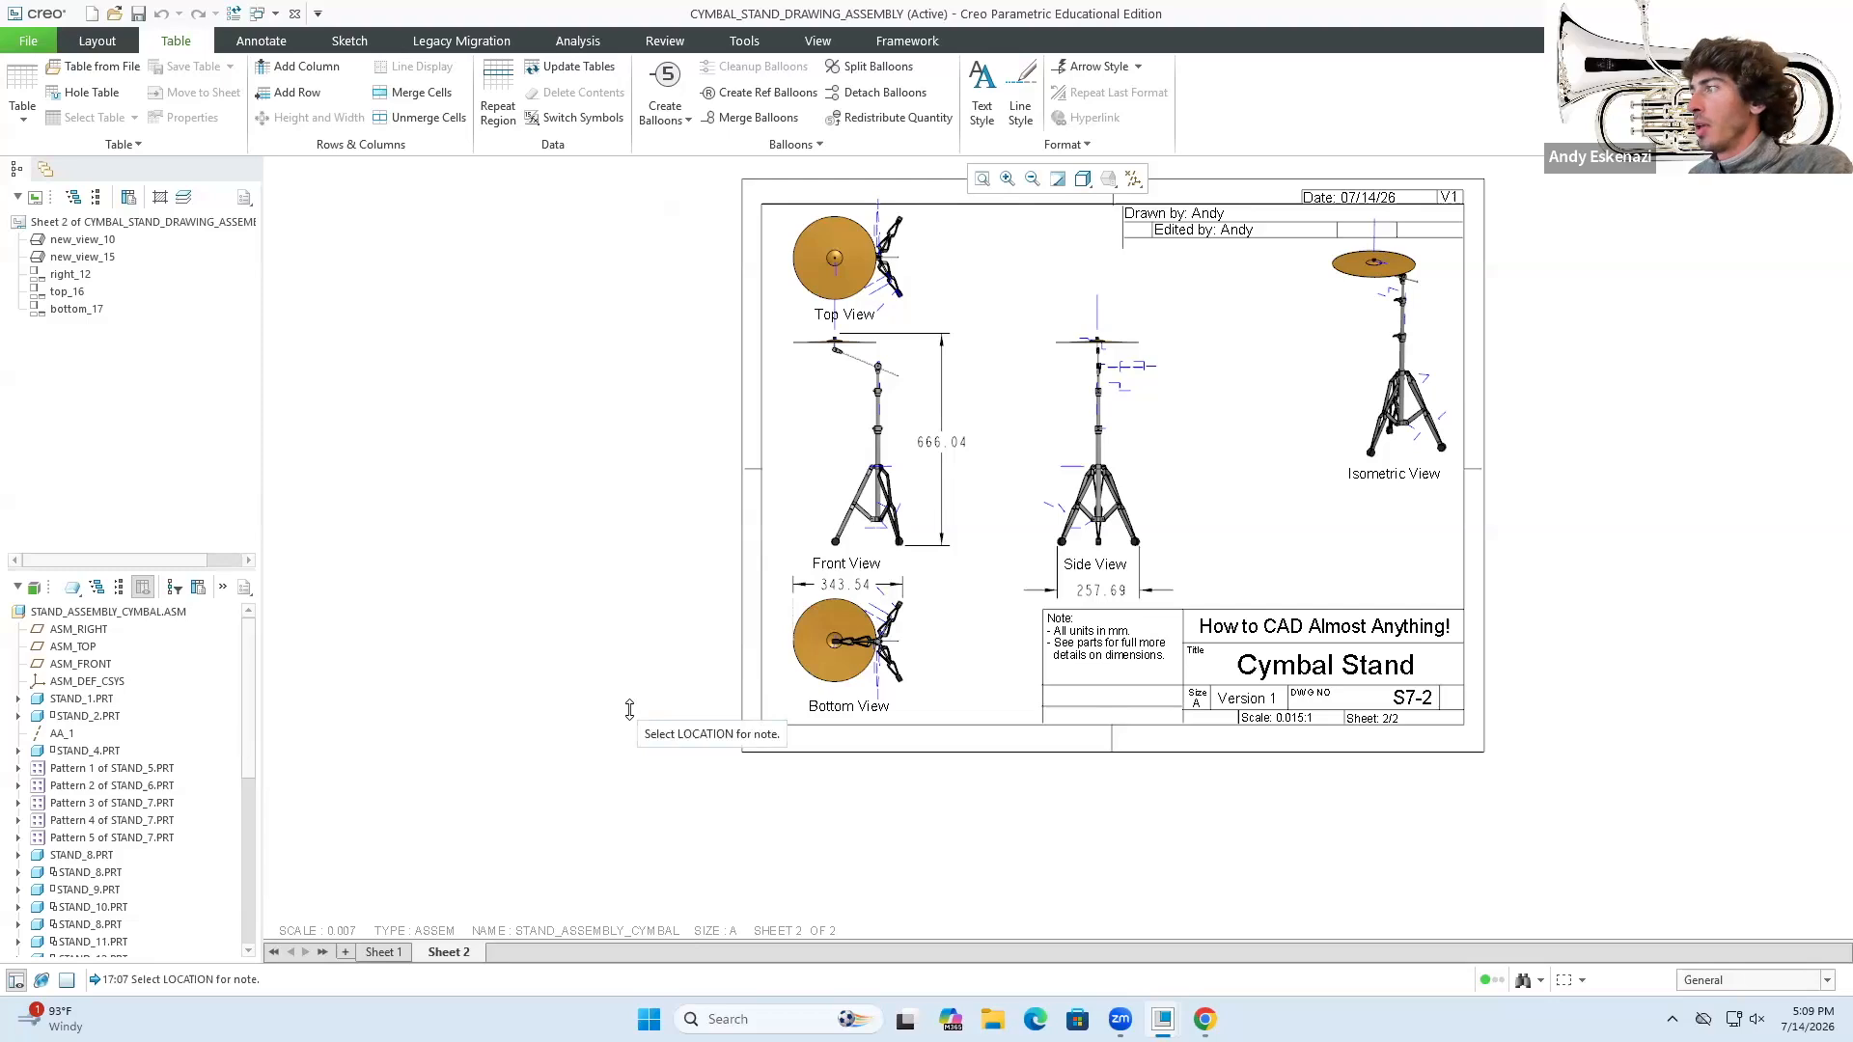
click(383, 953)
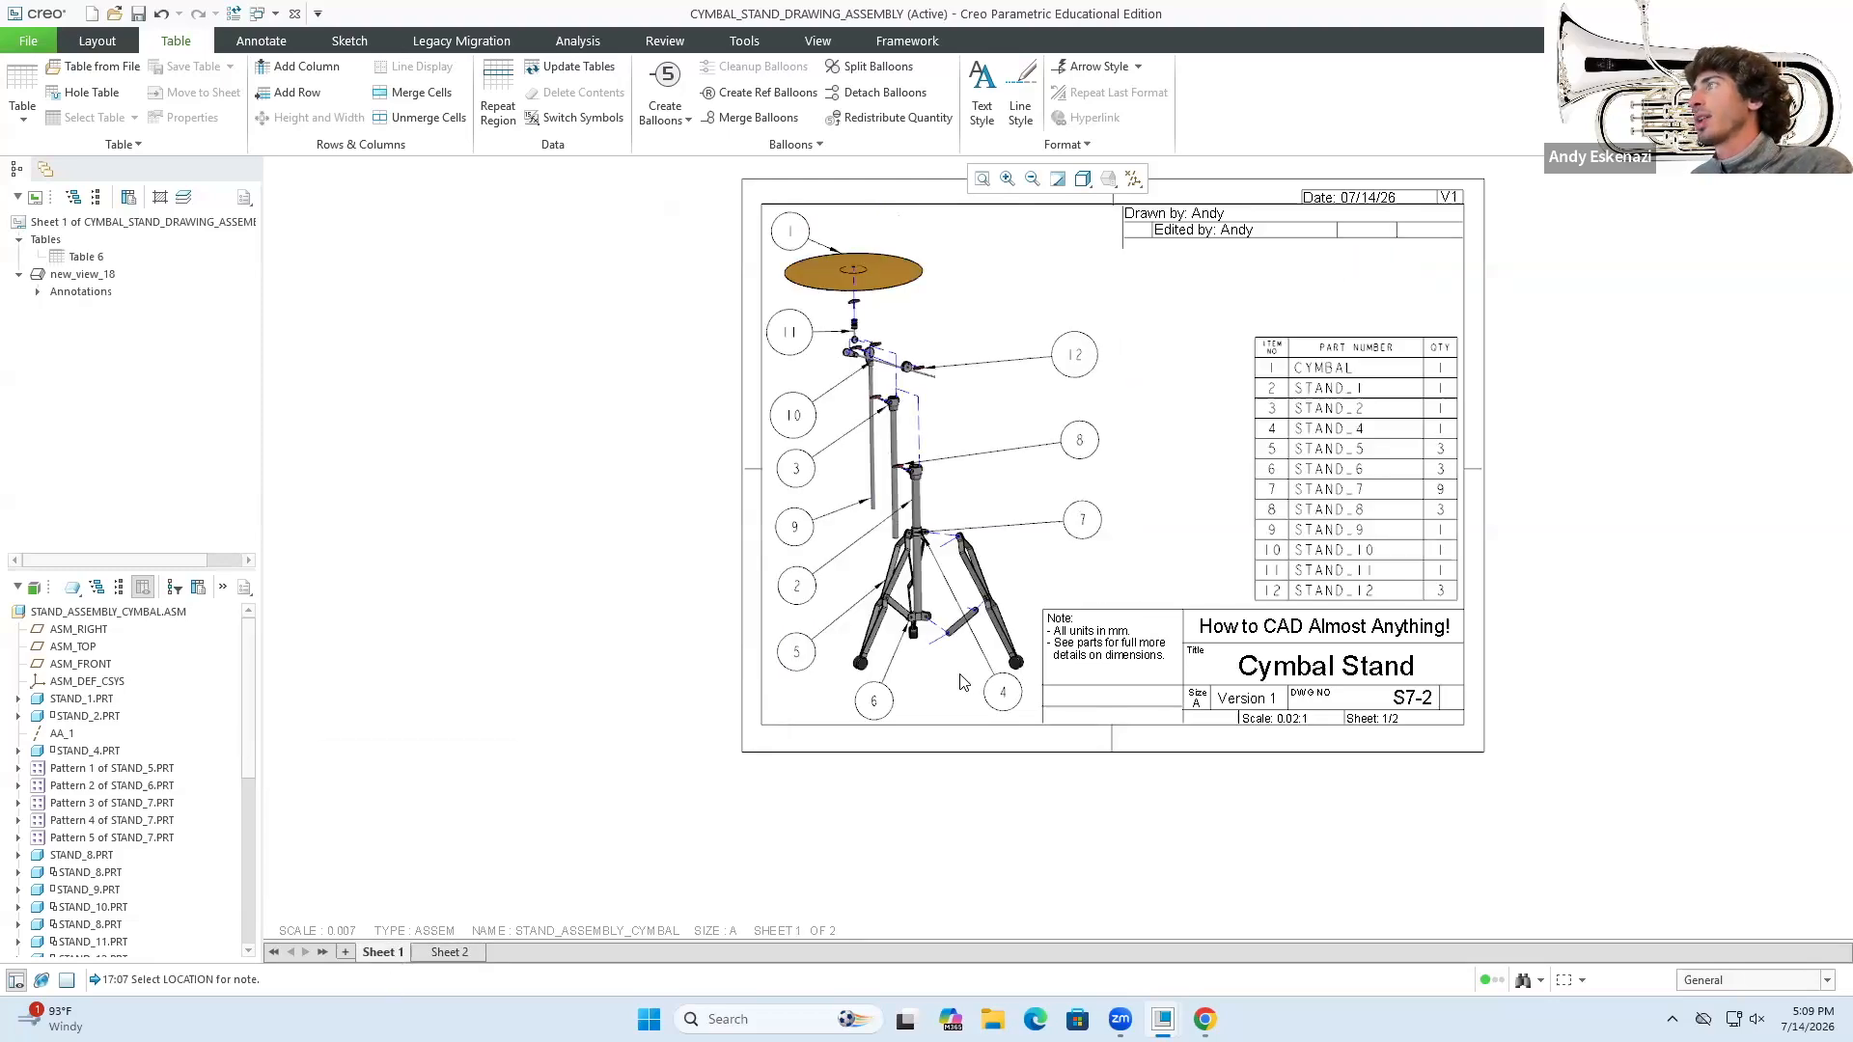
- Save the cymbal stand drawing
scroll(955, 688, up, 1)
scroll(1442, 336, down, 2)
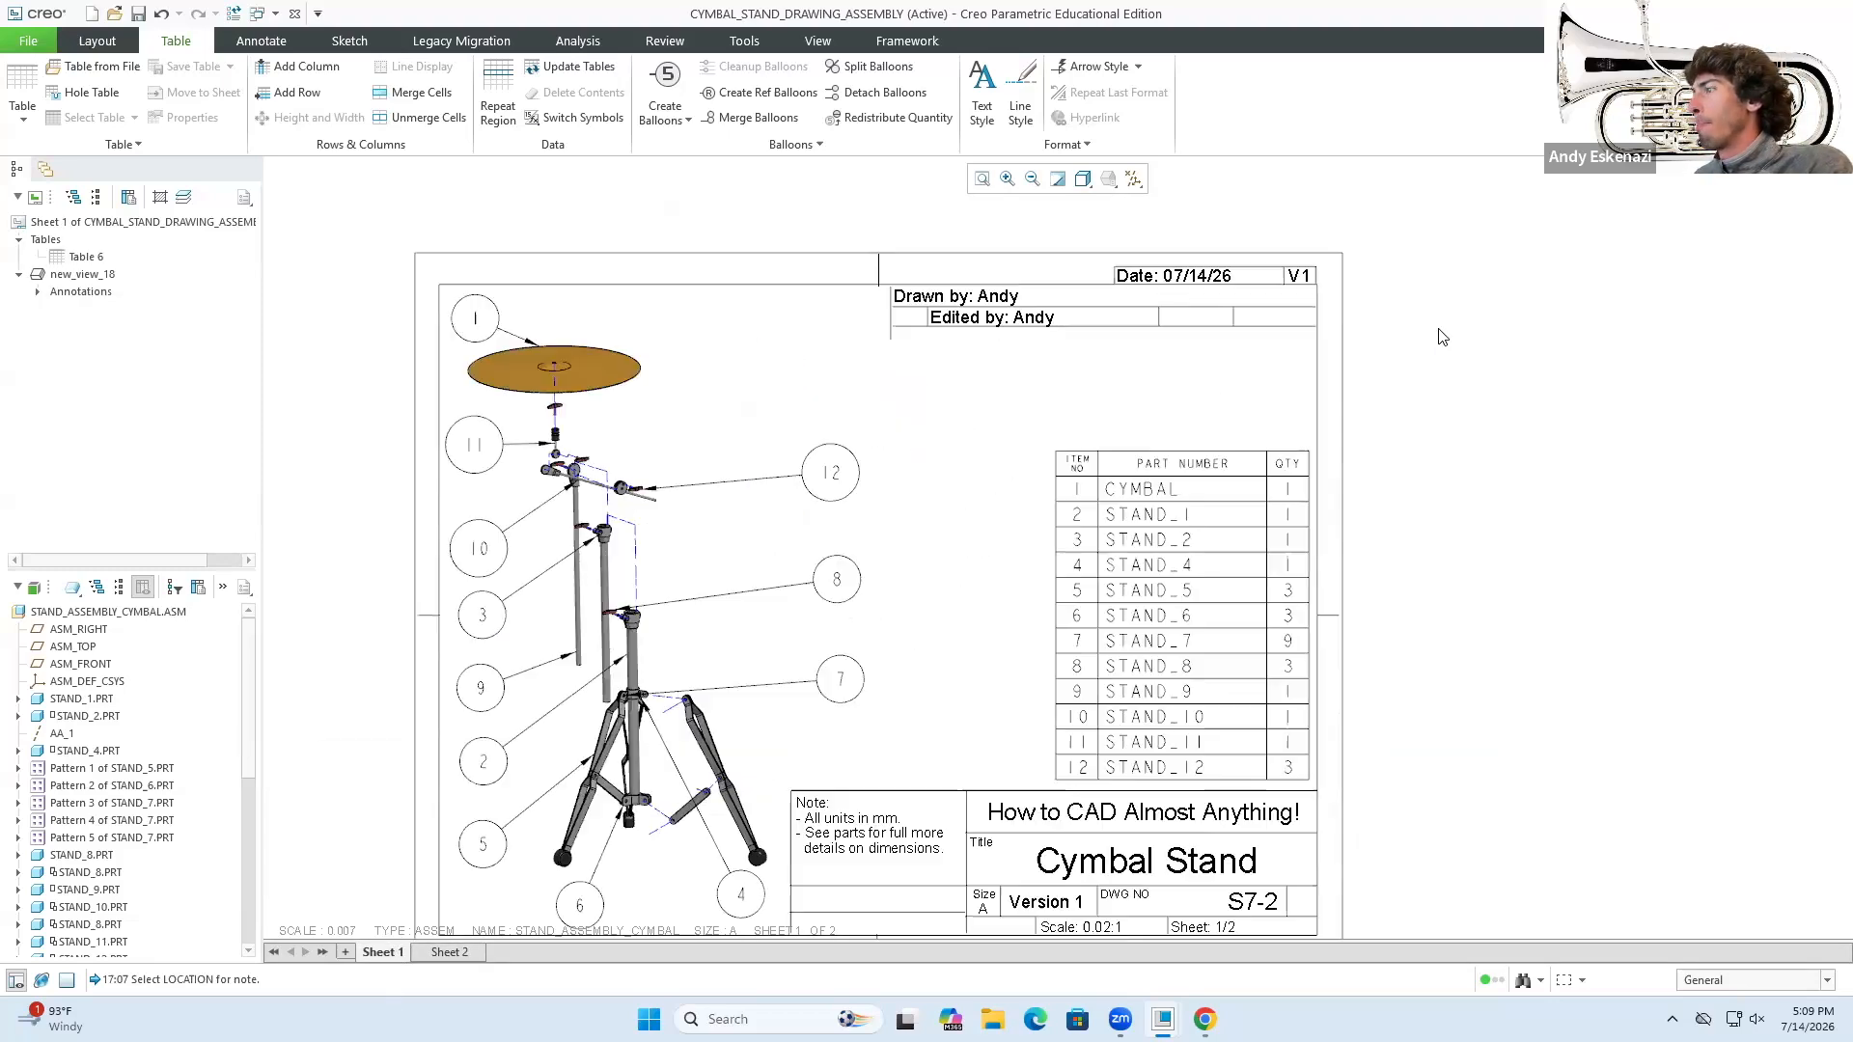
scroll(1442, 336, up, 2)
click(139, 15)
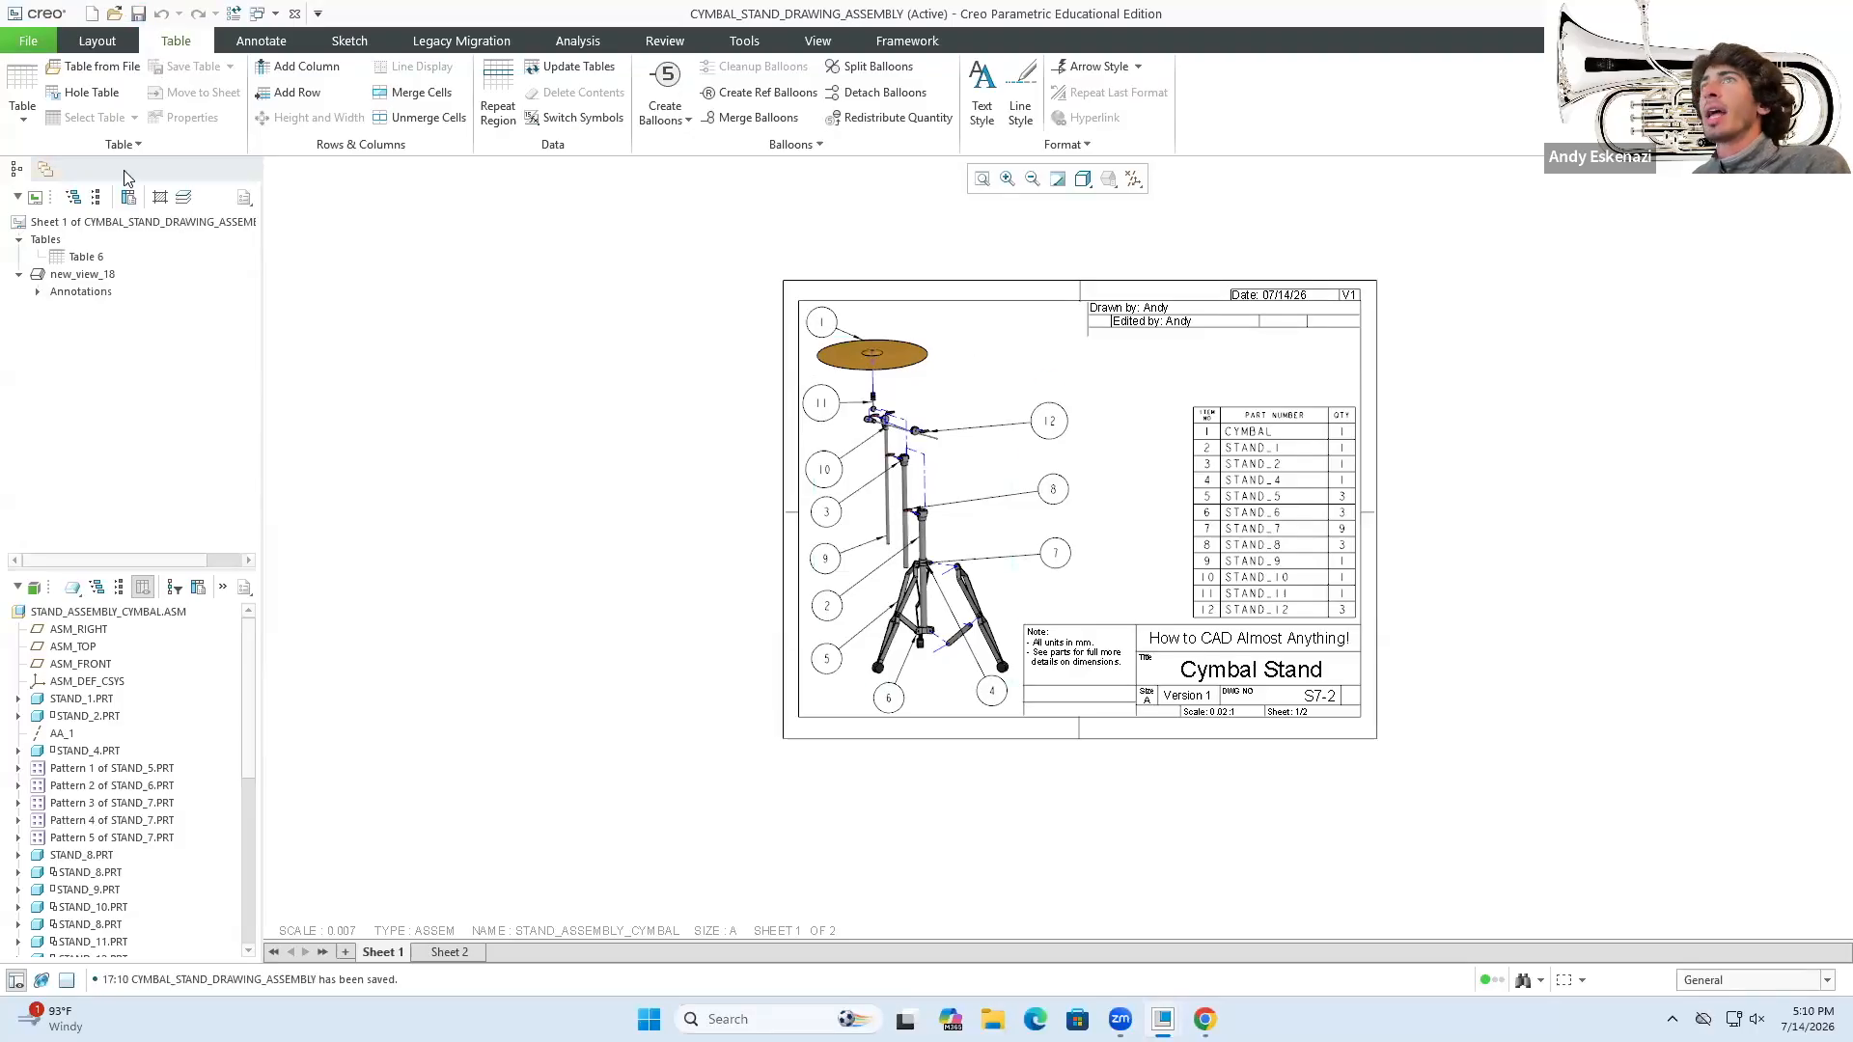
- Export a copy of the drawing as a PDF with all sheets in color at 300 dpi, opened after export
click(28, 41)
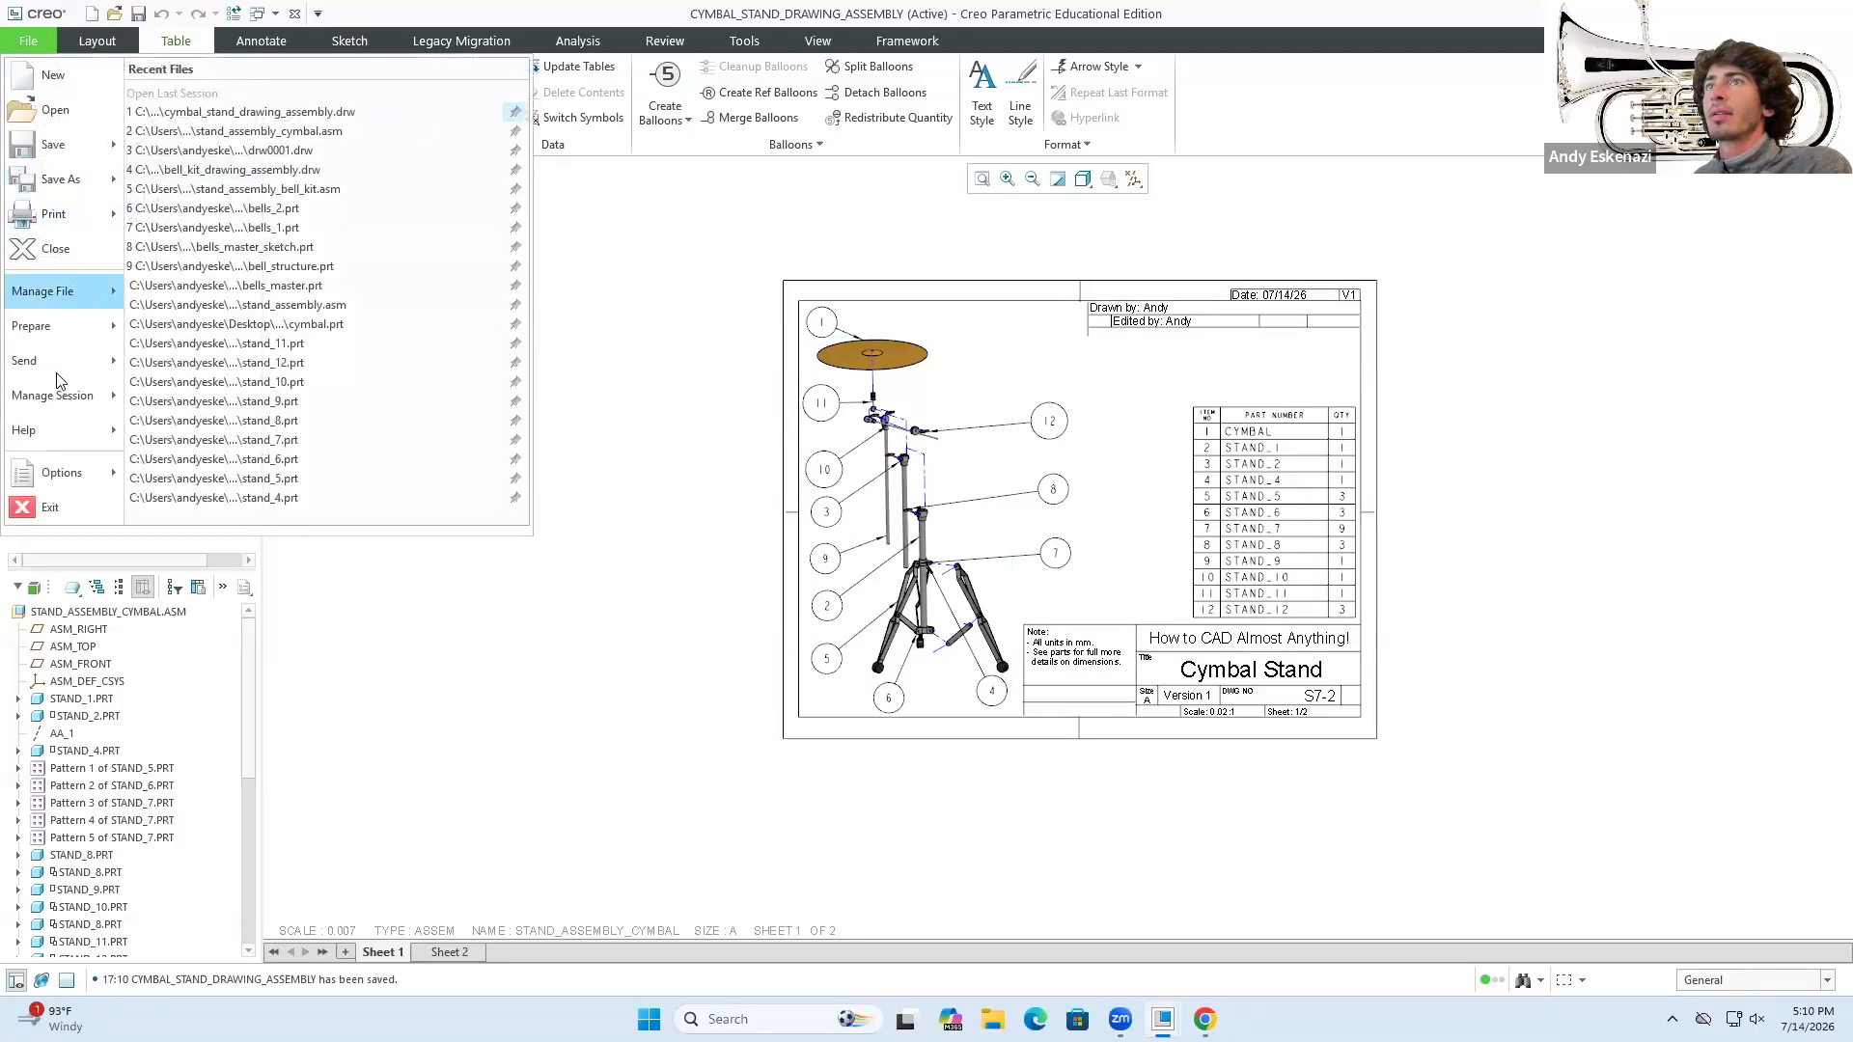
click(52, 182)
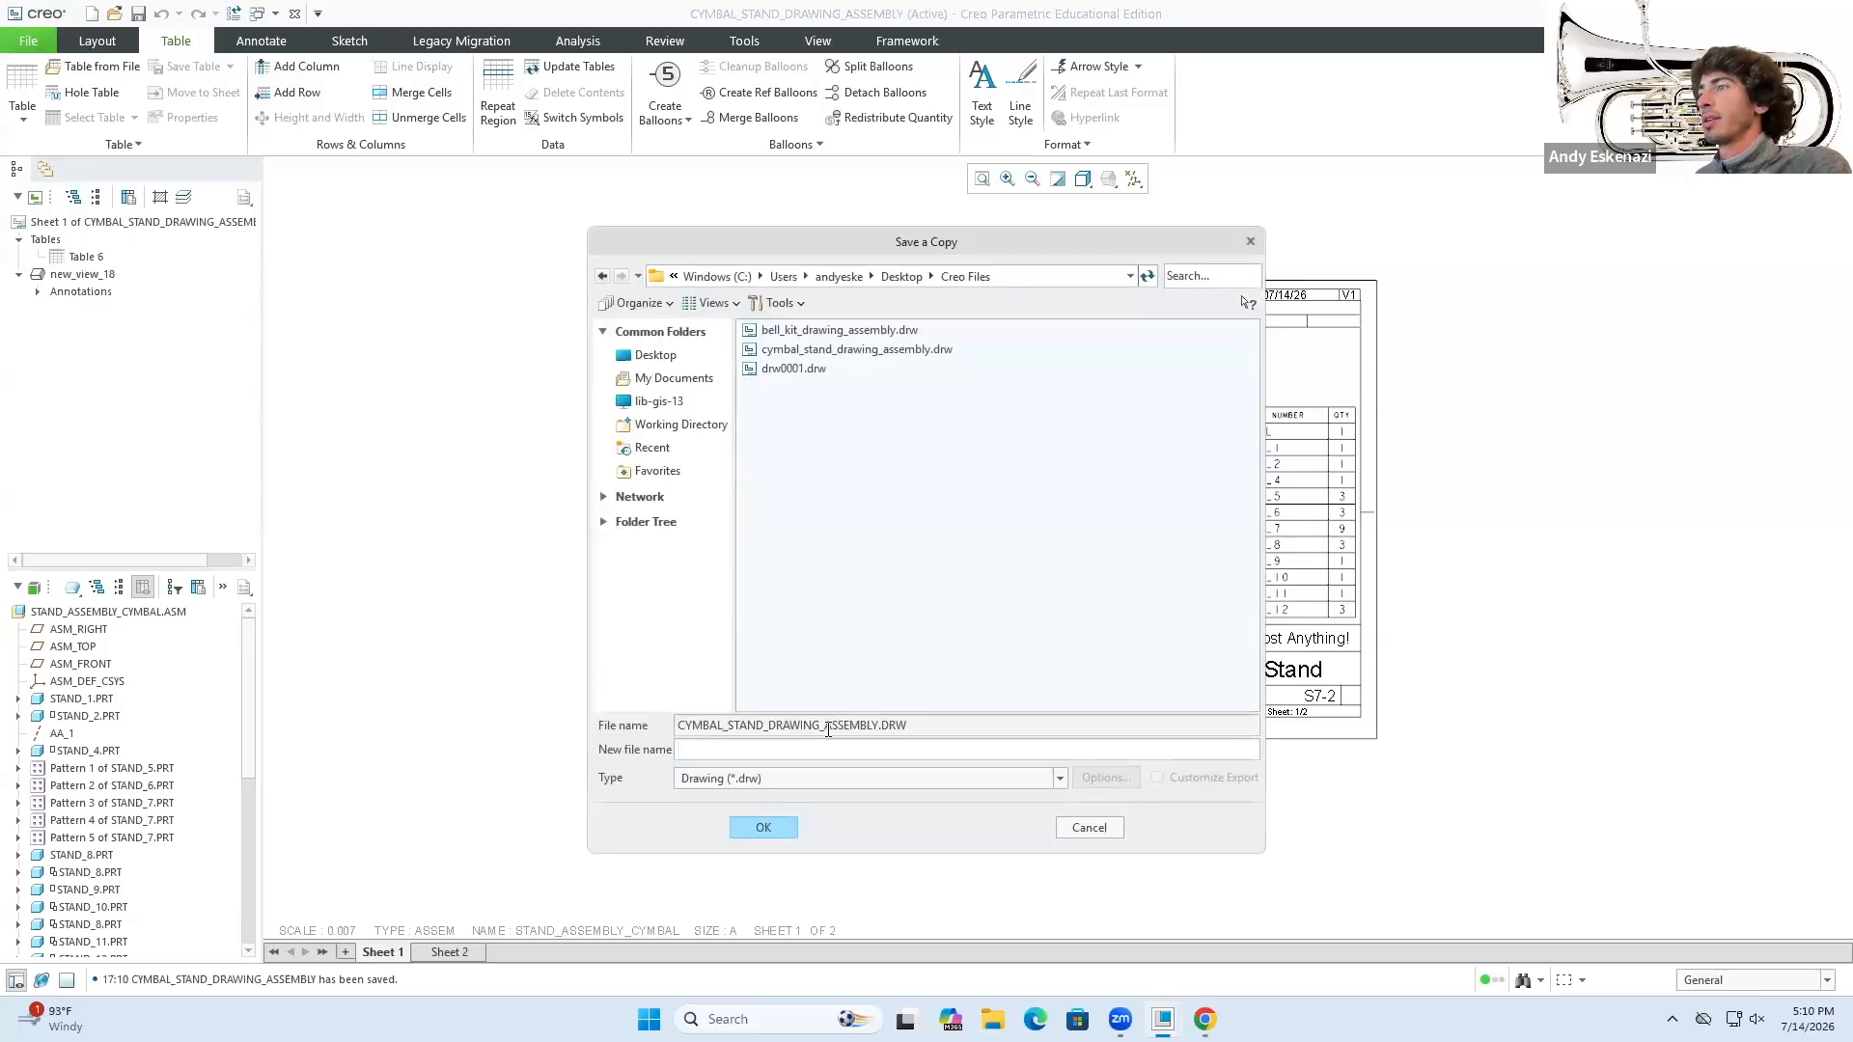
click(811, 778)
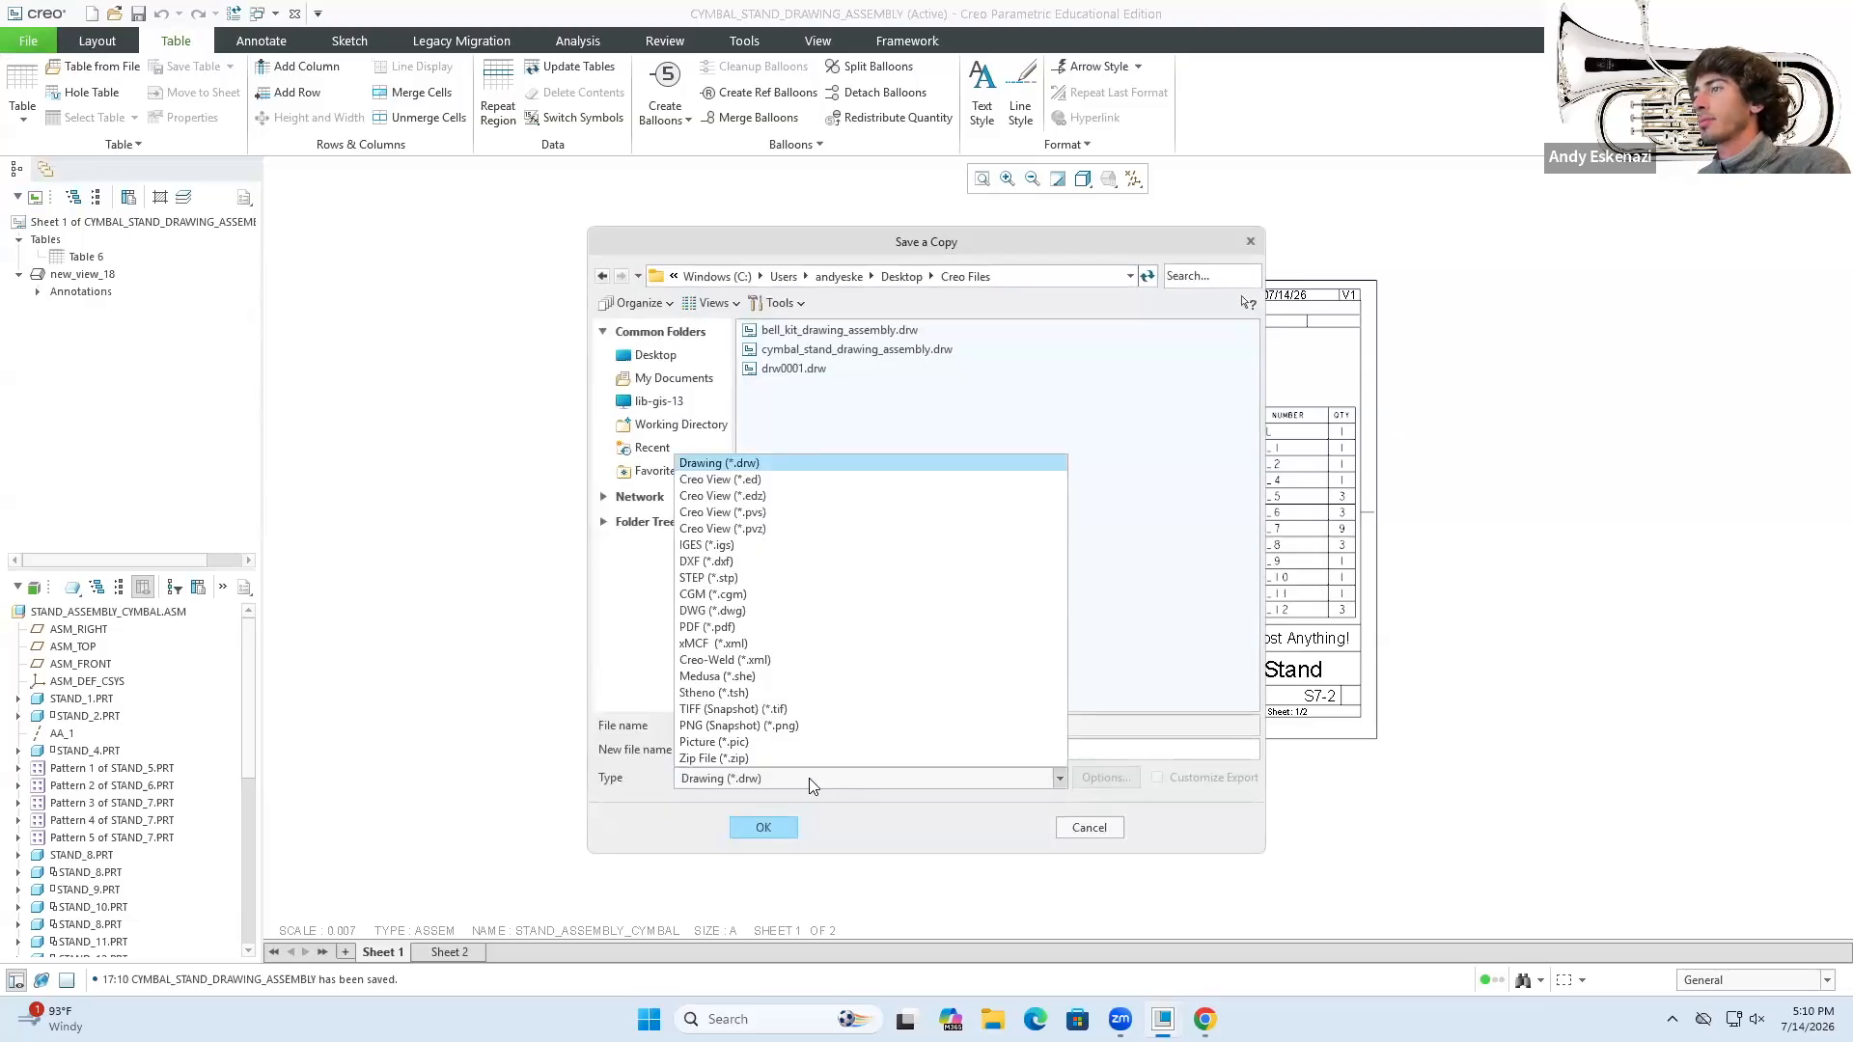
click(709, 639)
click(764, 828)
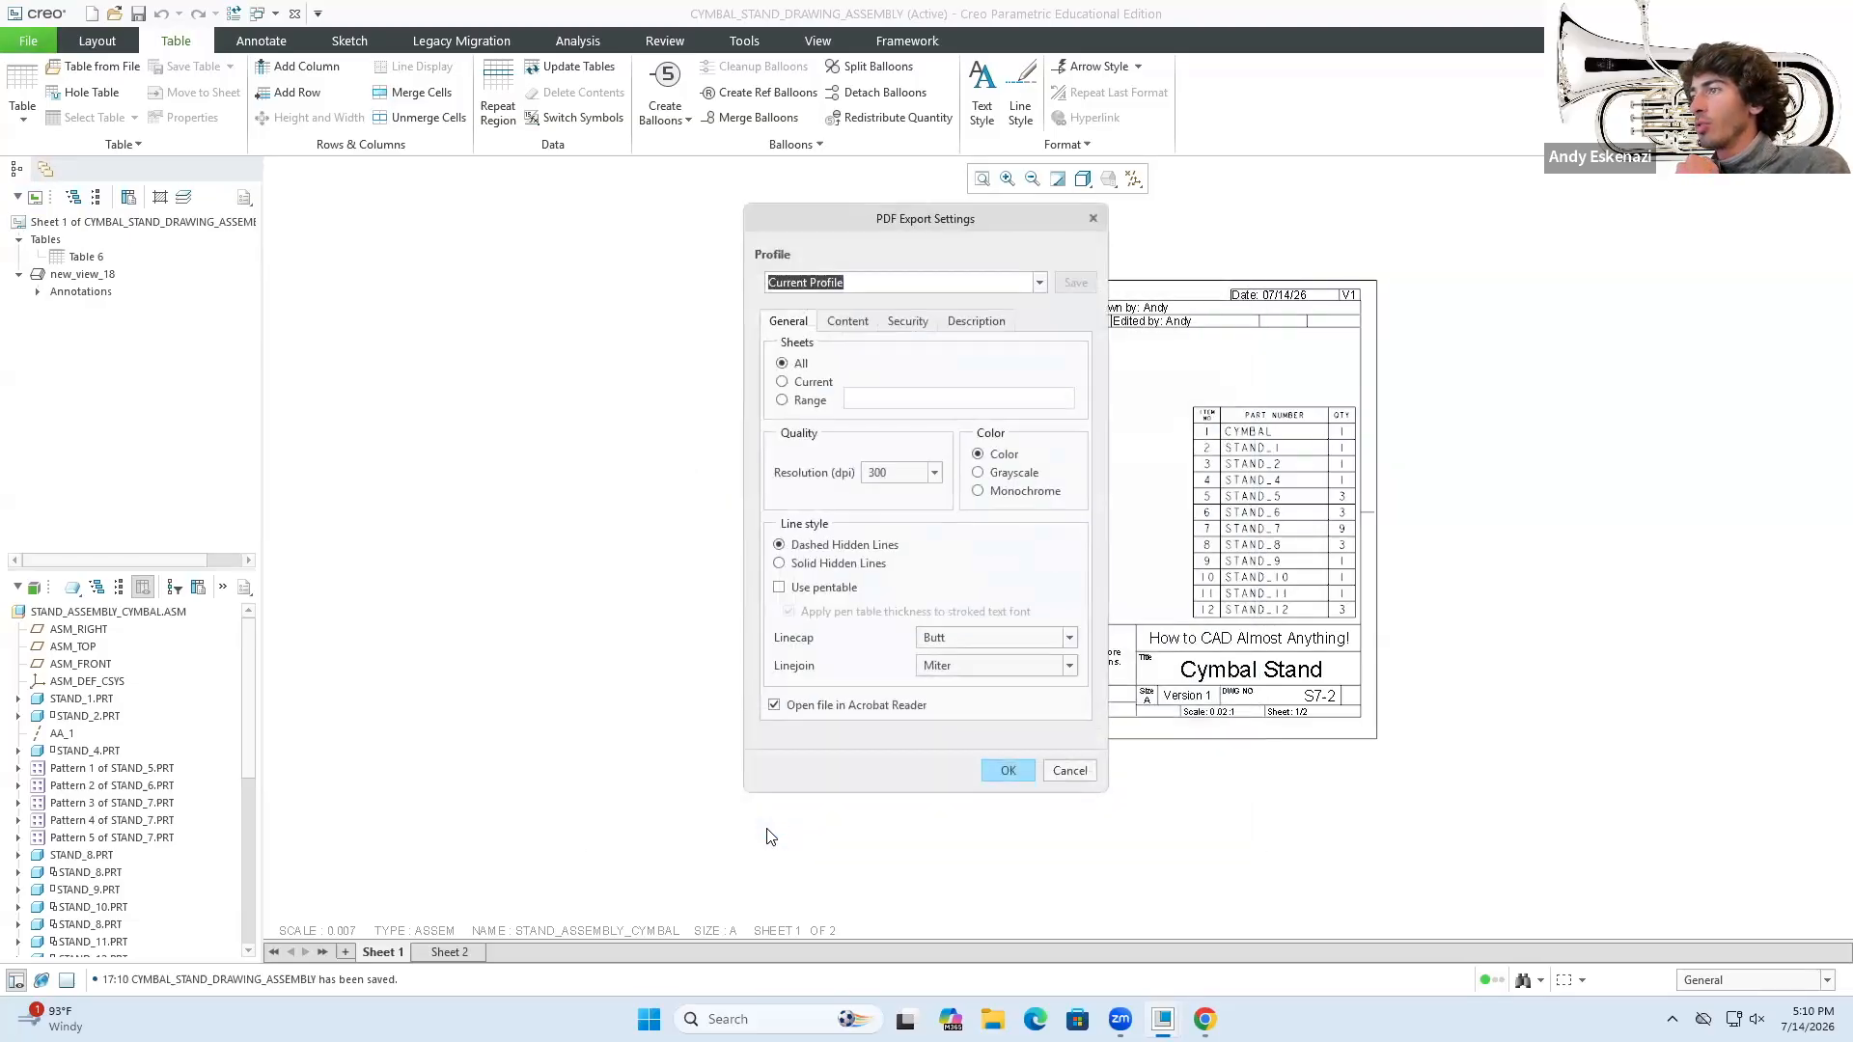
click(1010, 771)
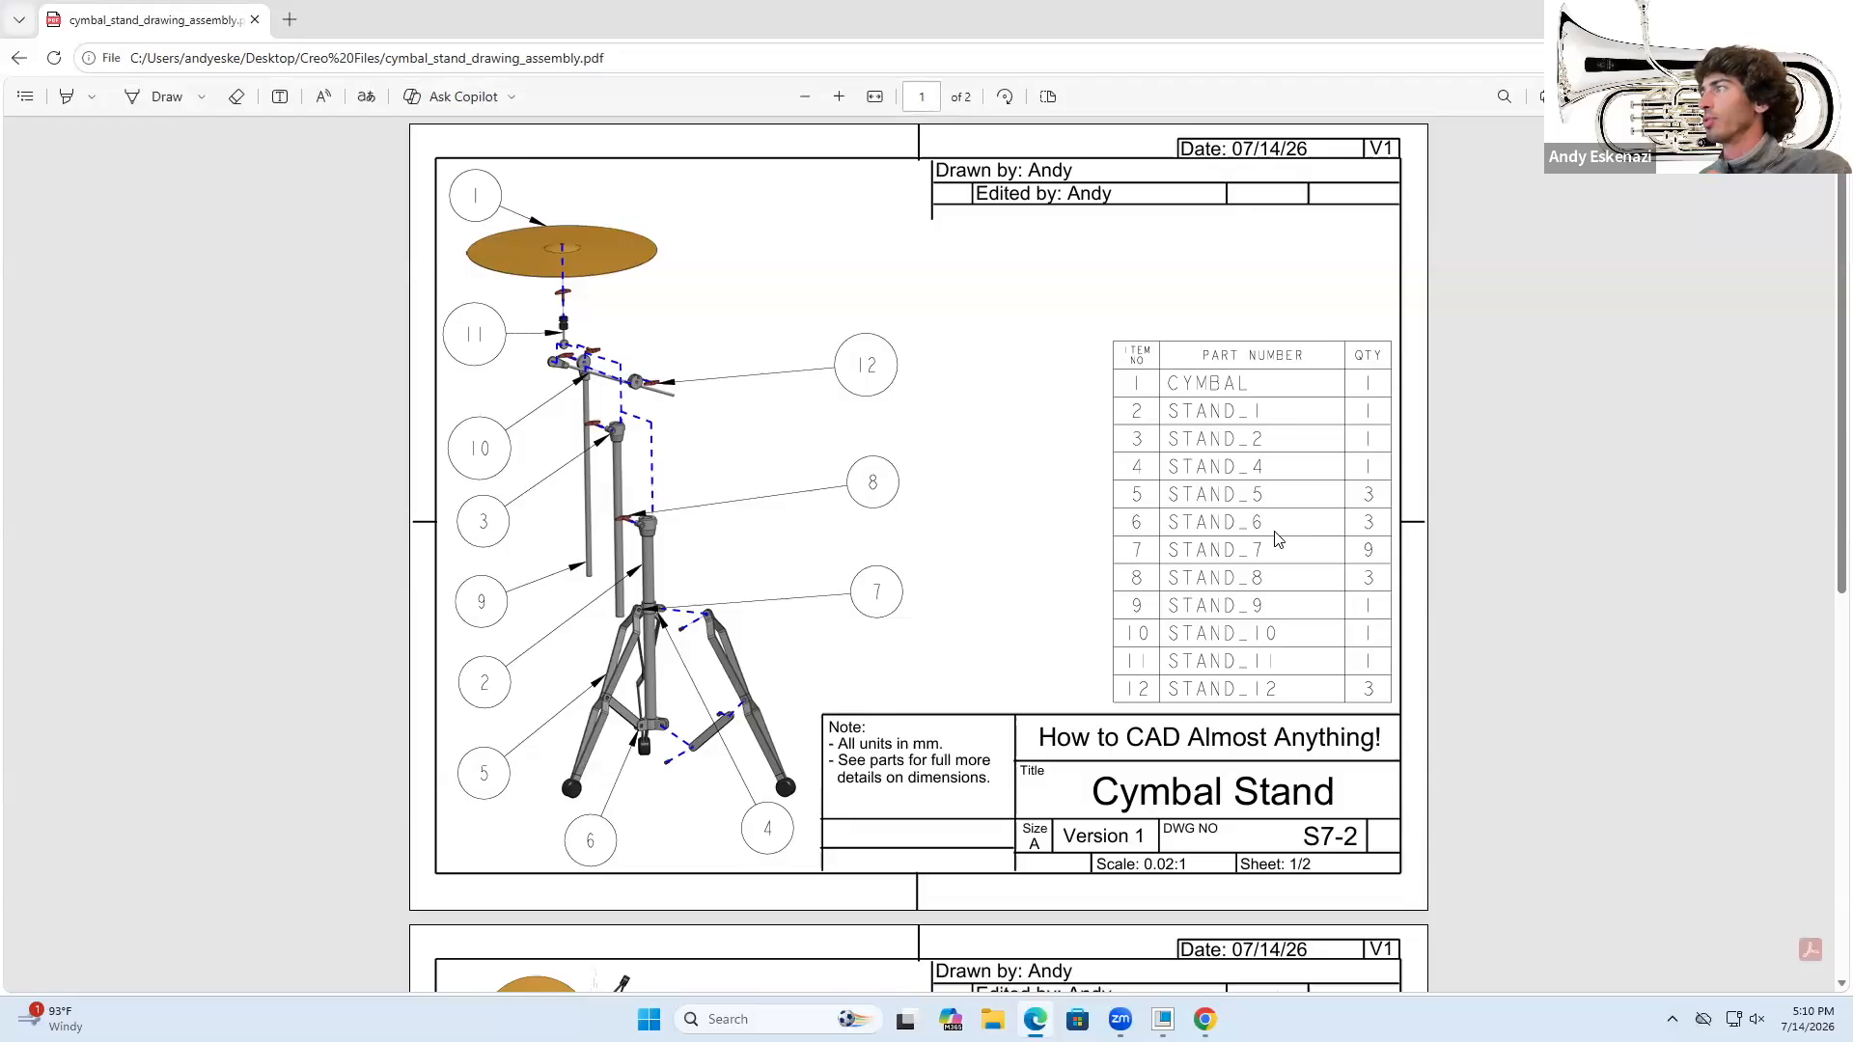
- Review both pages of the exported PDF, checking the exploded view, the parts table and the dimensioned views
scroll(1276, 538, down, 7)
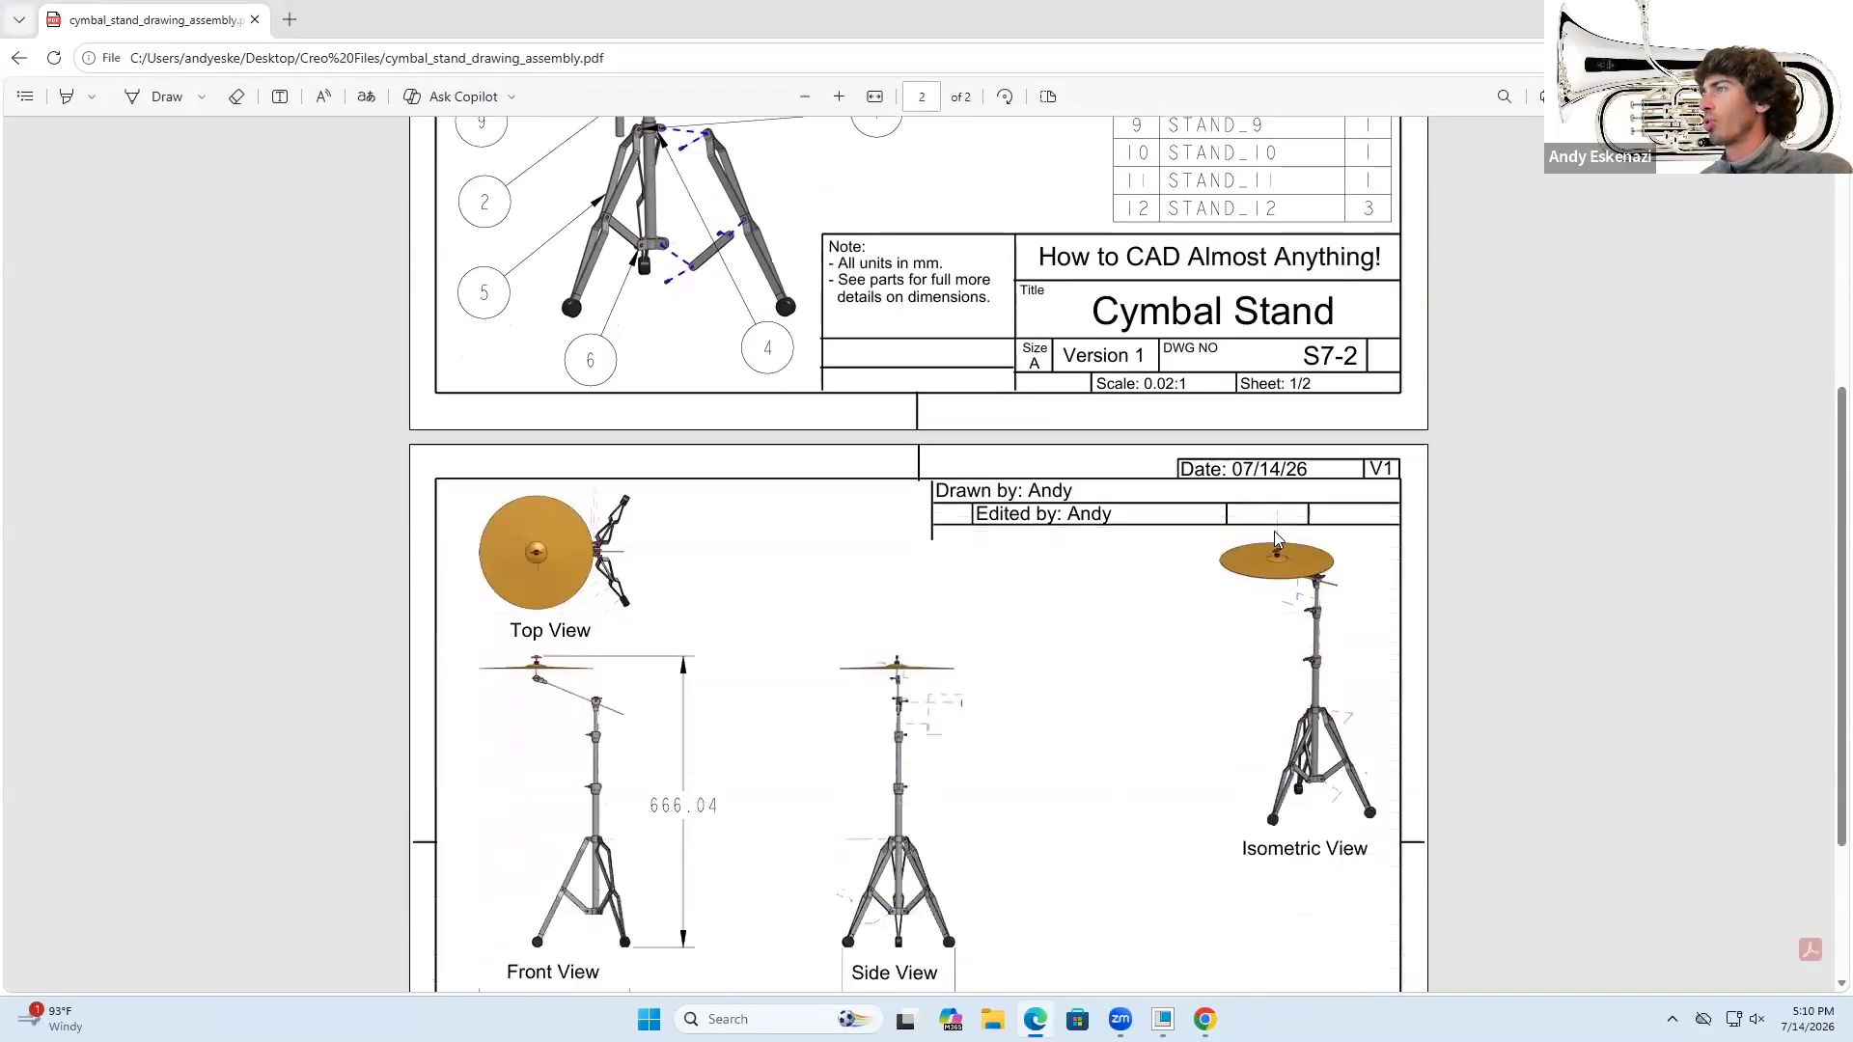
scroll(1276, 538, down, 1)
scroll(1275, 538, up, 8)
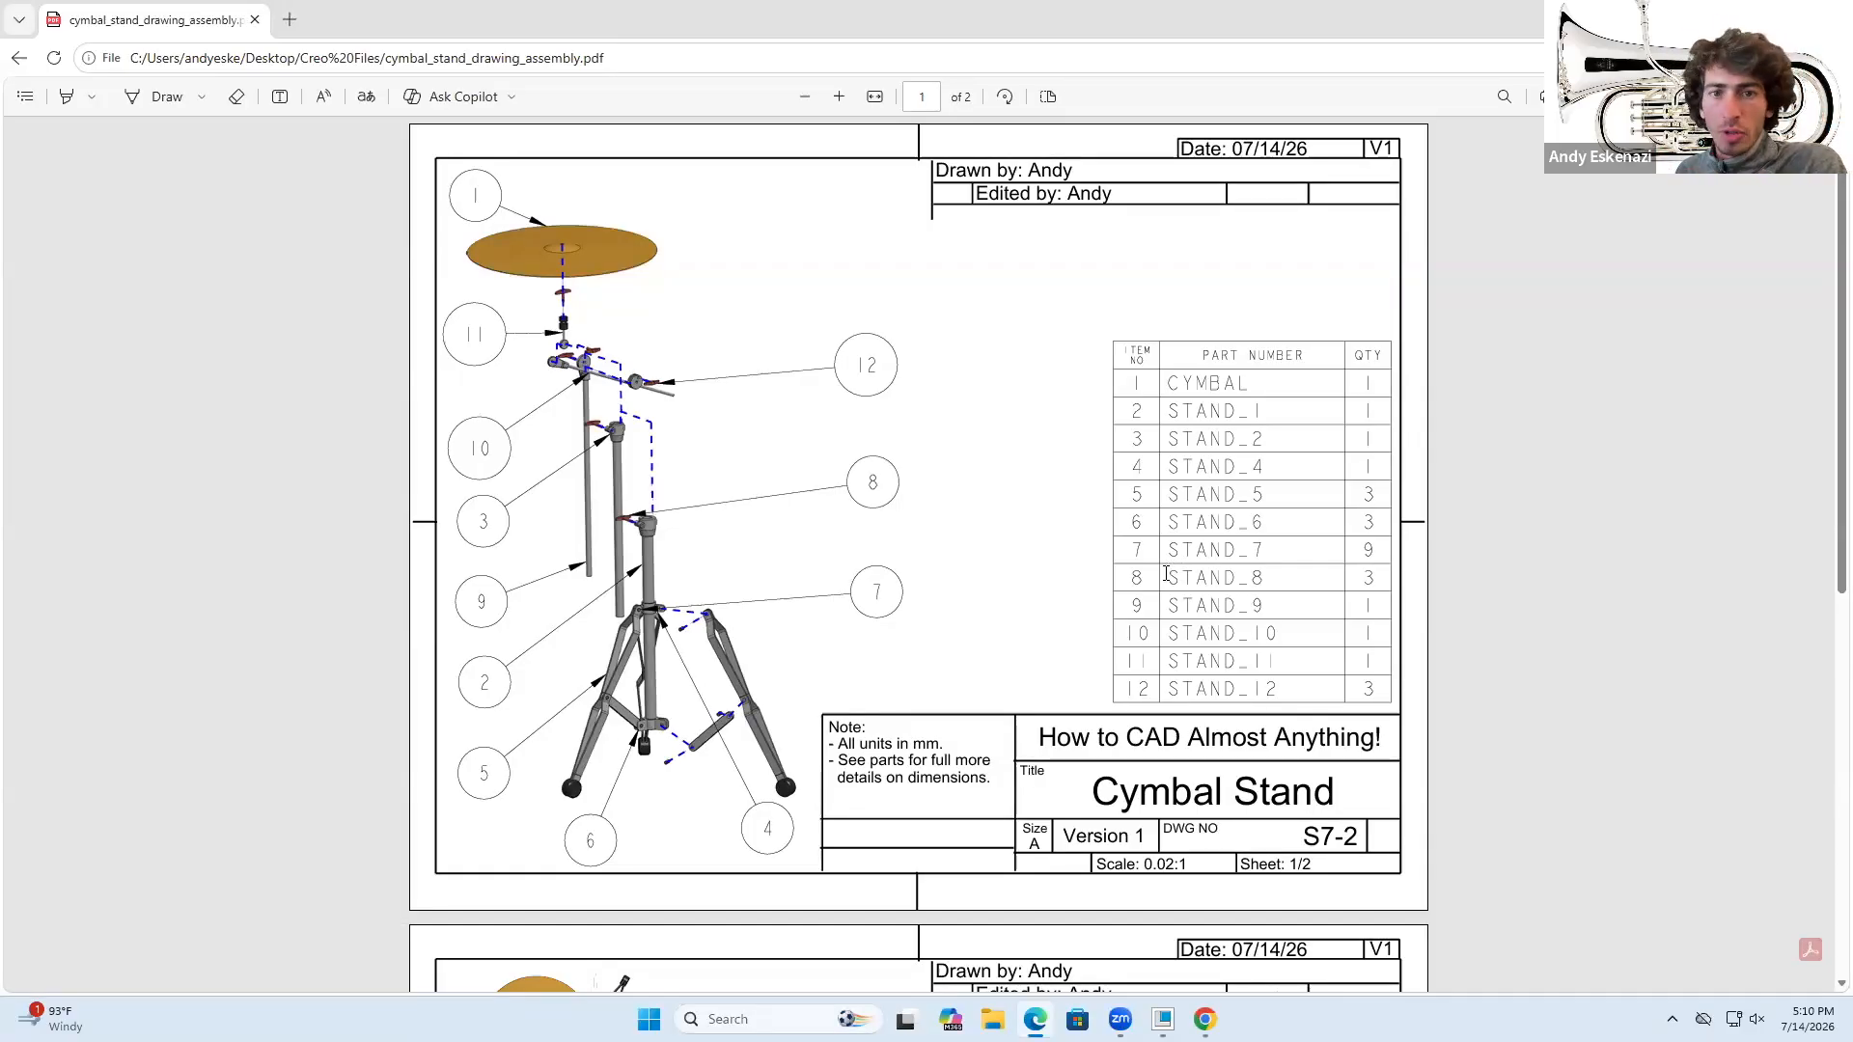
scroll(1166, 583, down, 8)
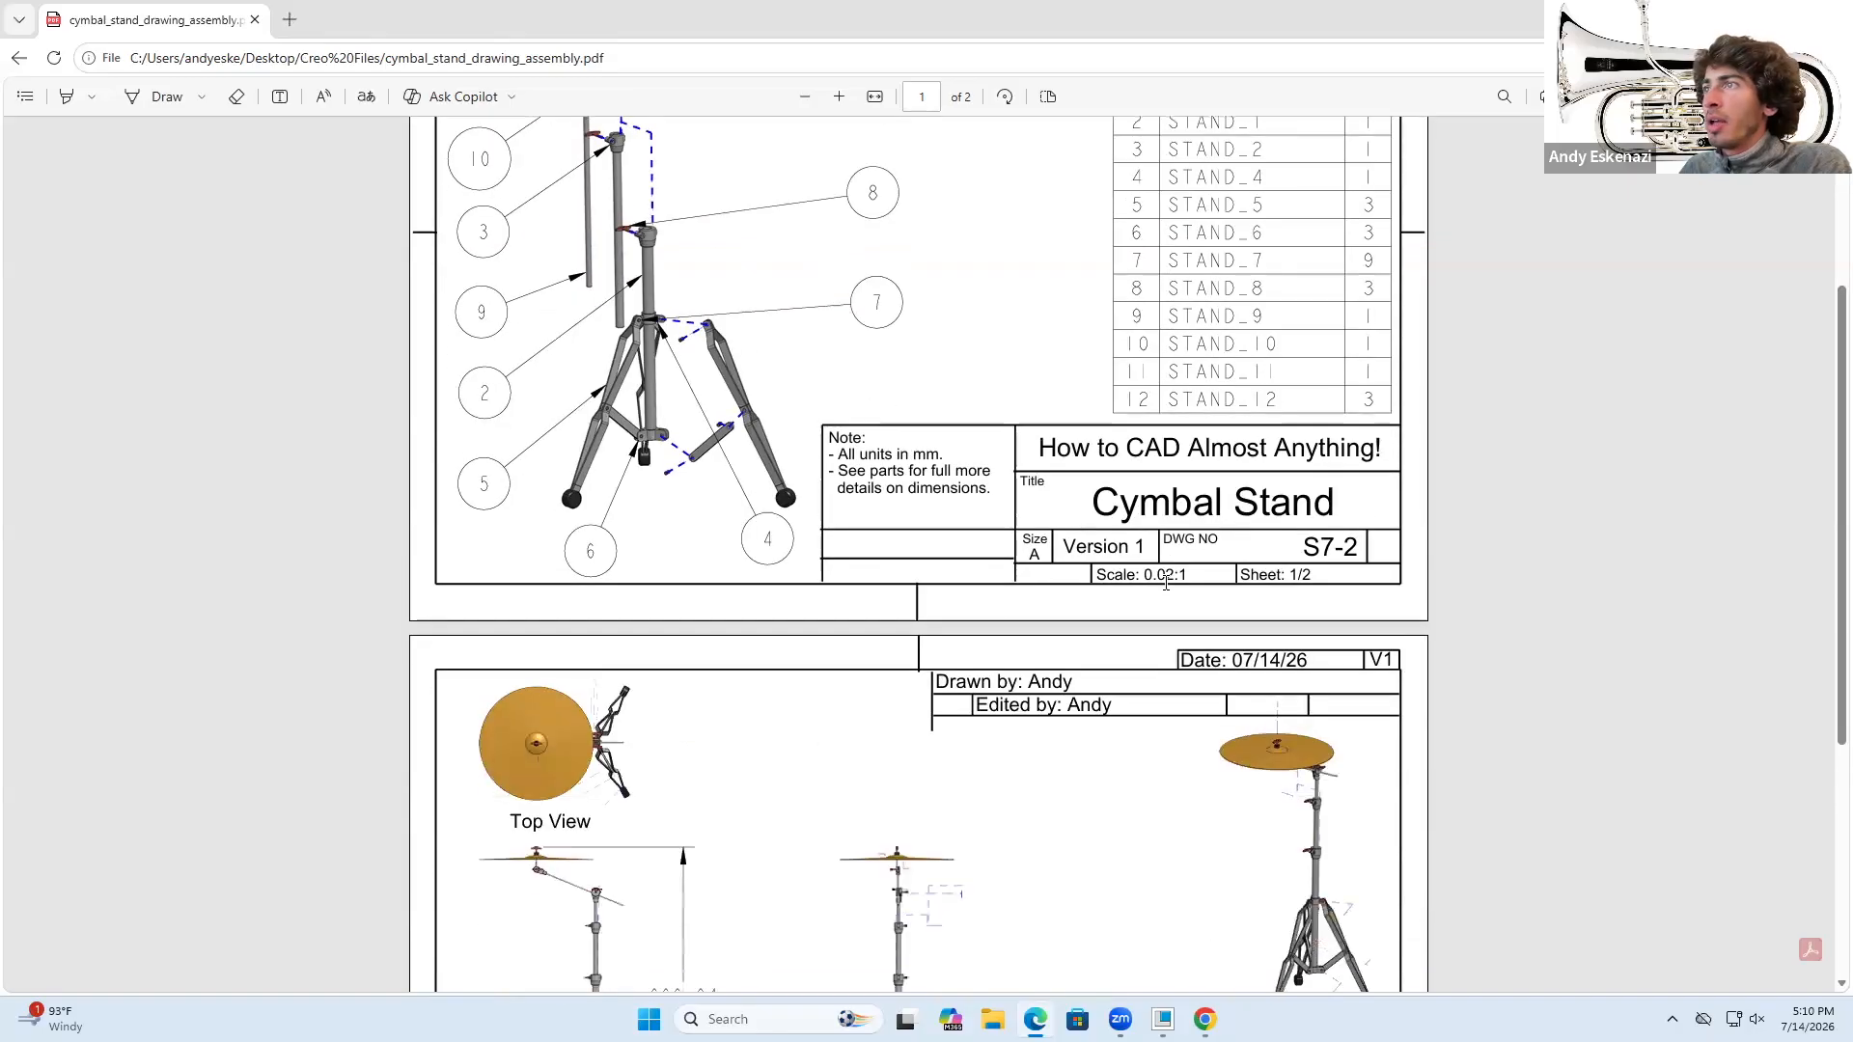
scroll(1174, 589, up, 8)
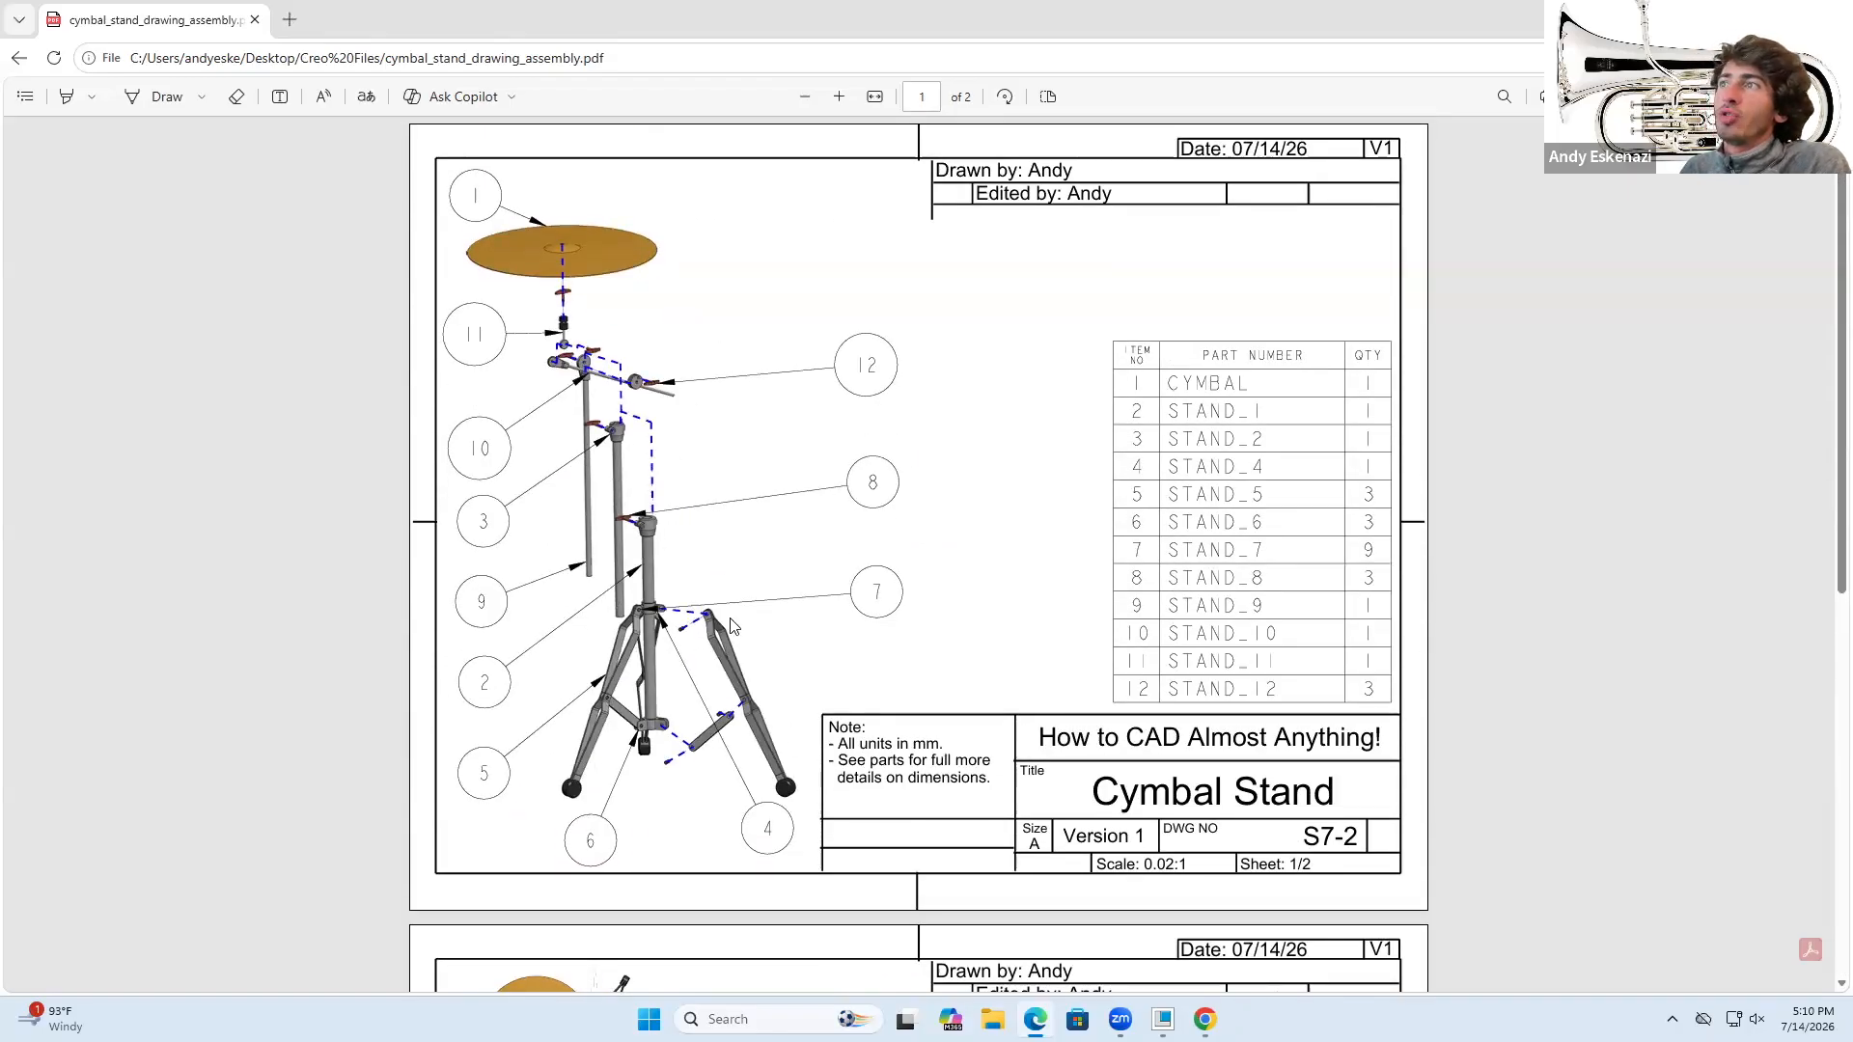
scroll(743, 628, down, 8)
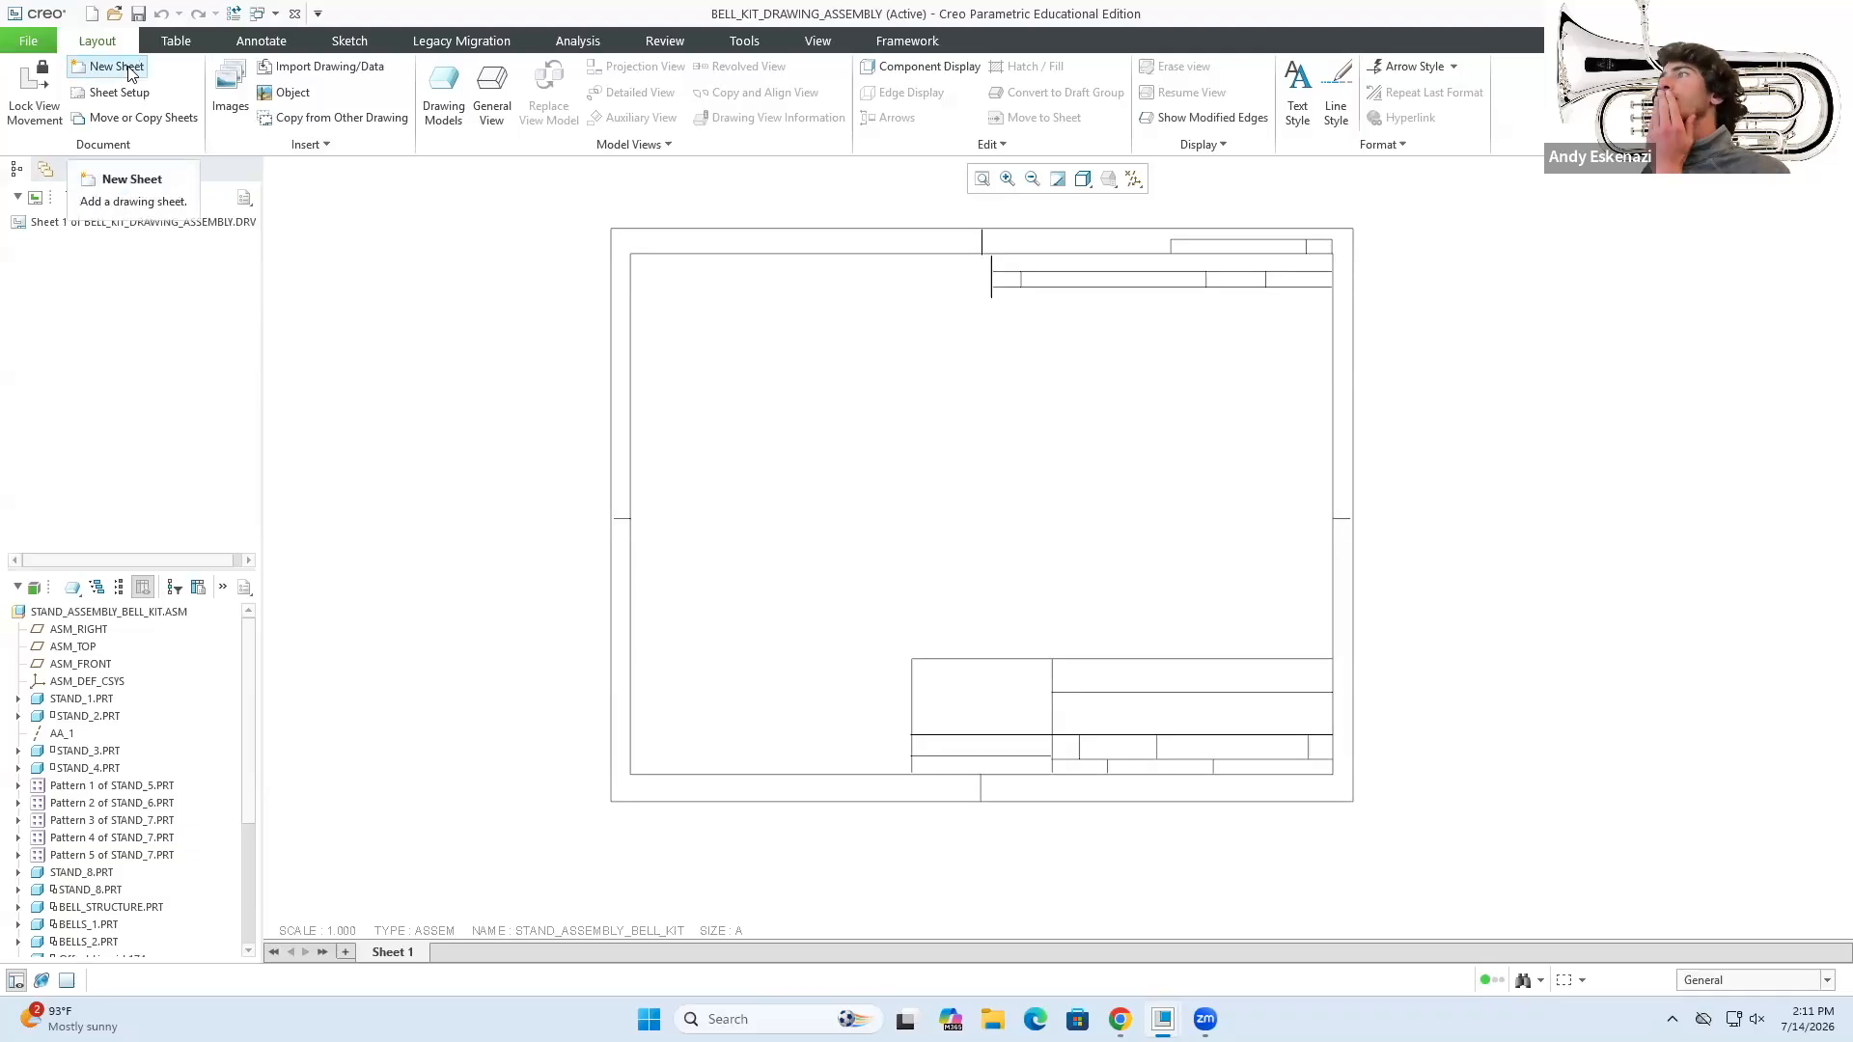
- Place a general view of the bell kit stand assembly on the sheet at a custom scale of 0.03
click(491, 92)
click(944, 633)
click(828, 466)
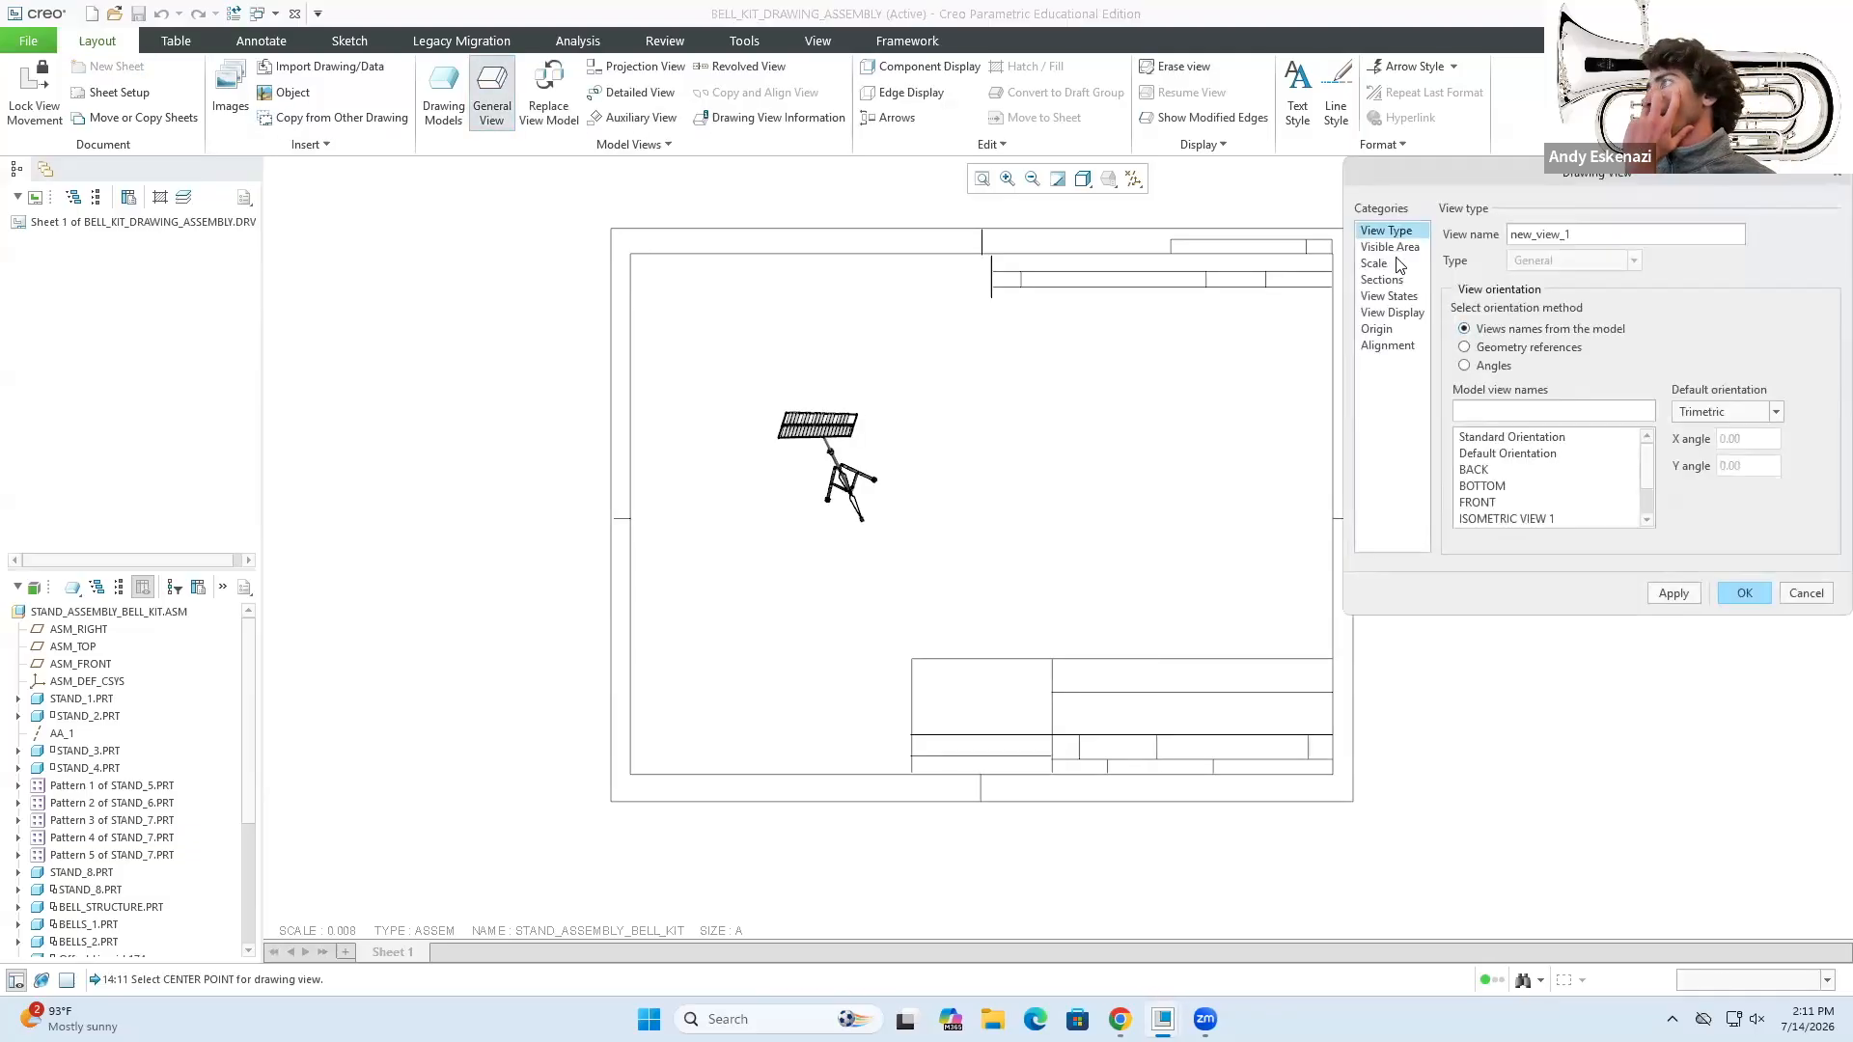
click(1390, 265)
click(1449, 256)
text(0.03)
click(1681, 593)
- Orient the new view to the saved model view ISOMETRIC VIEW 1
click(1389, 296)
click(1391, 313)
click(1376, 329)
click(1388, 346)
click(1386, 231)
click(1505, 520)
click(1675, 593)
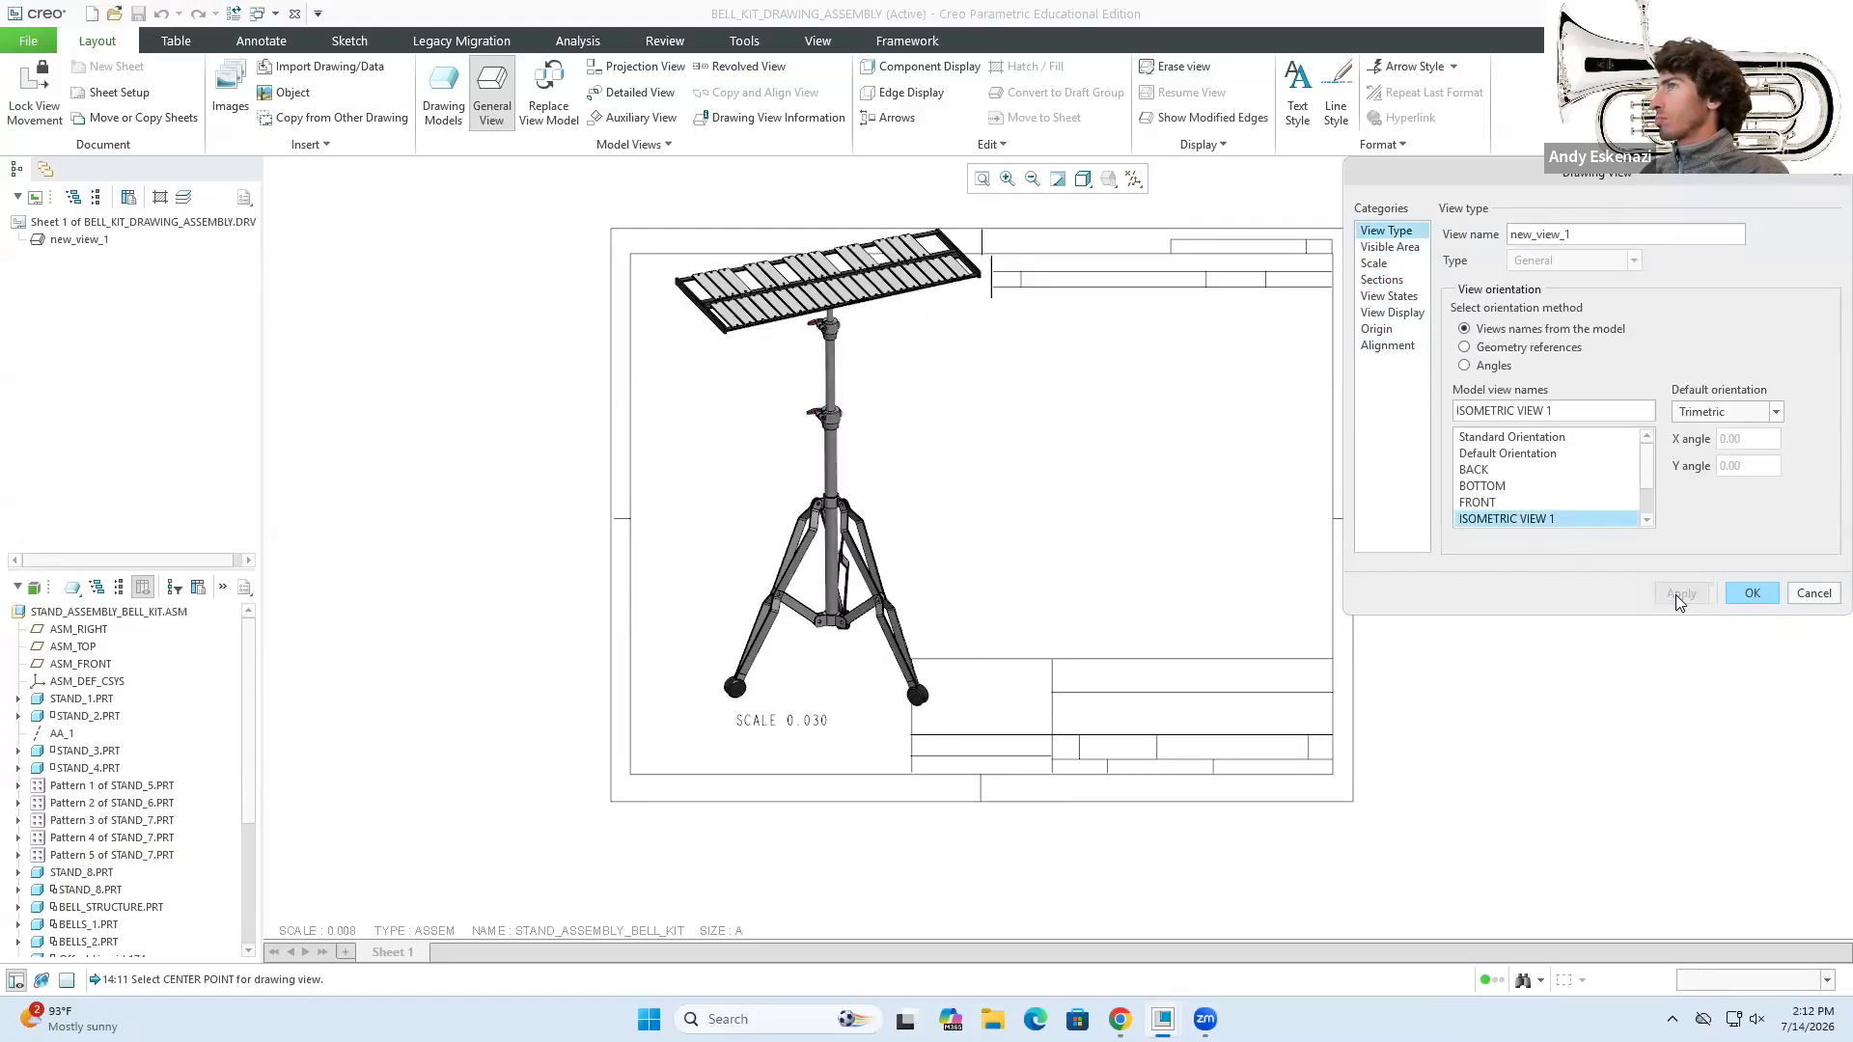
- Show the assembly exploded in the view and reduce its custom scale to 0.02
click(1388, 296)
click(1452, 315)
click(1772, 344)
click(1676, 382)
click(1675, 594)
click(1376, 263)
text(0.02)
click(1682, 593)
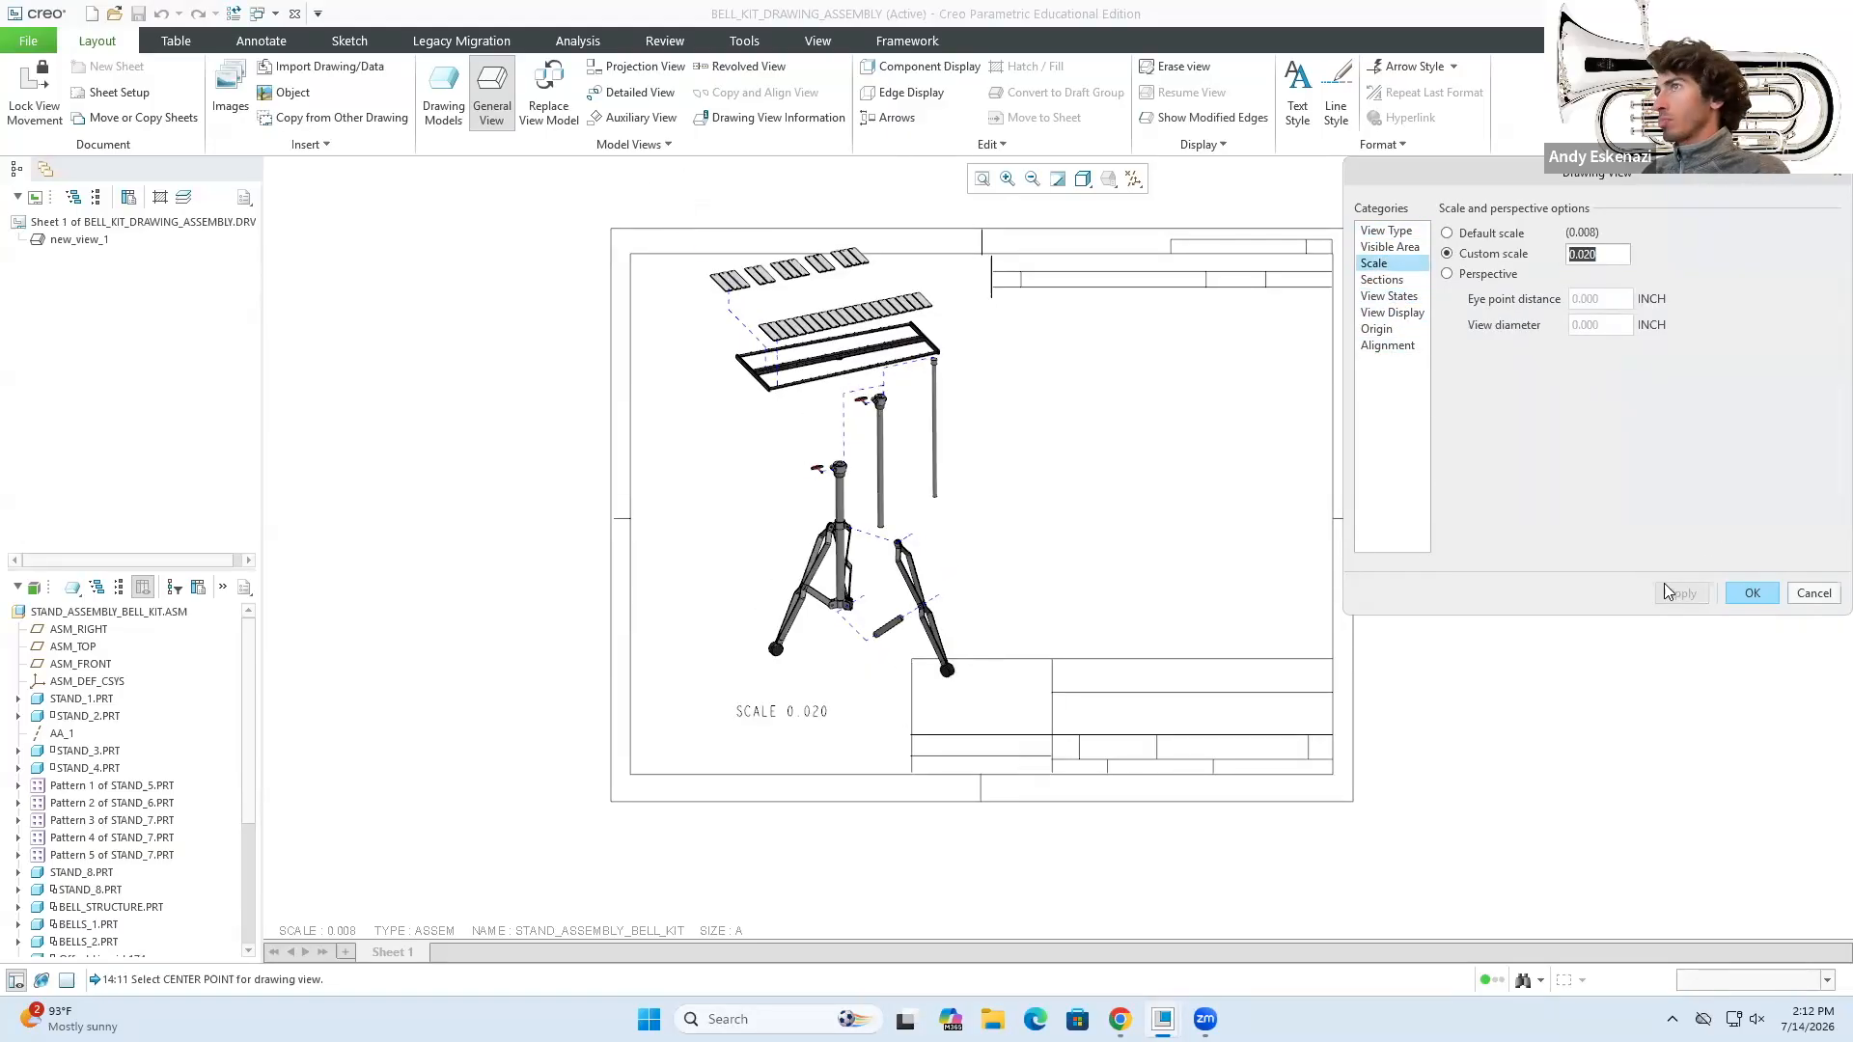
click(1753, 594)
- Move the exploded view beside the sheet's left border and delete its scale note
drag(952, 620, 885, 669)
click(709, 770)
key(Delete)
click(877, 482)
drag(879, 569, 890, 543)
click(1114, 469)
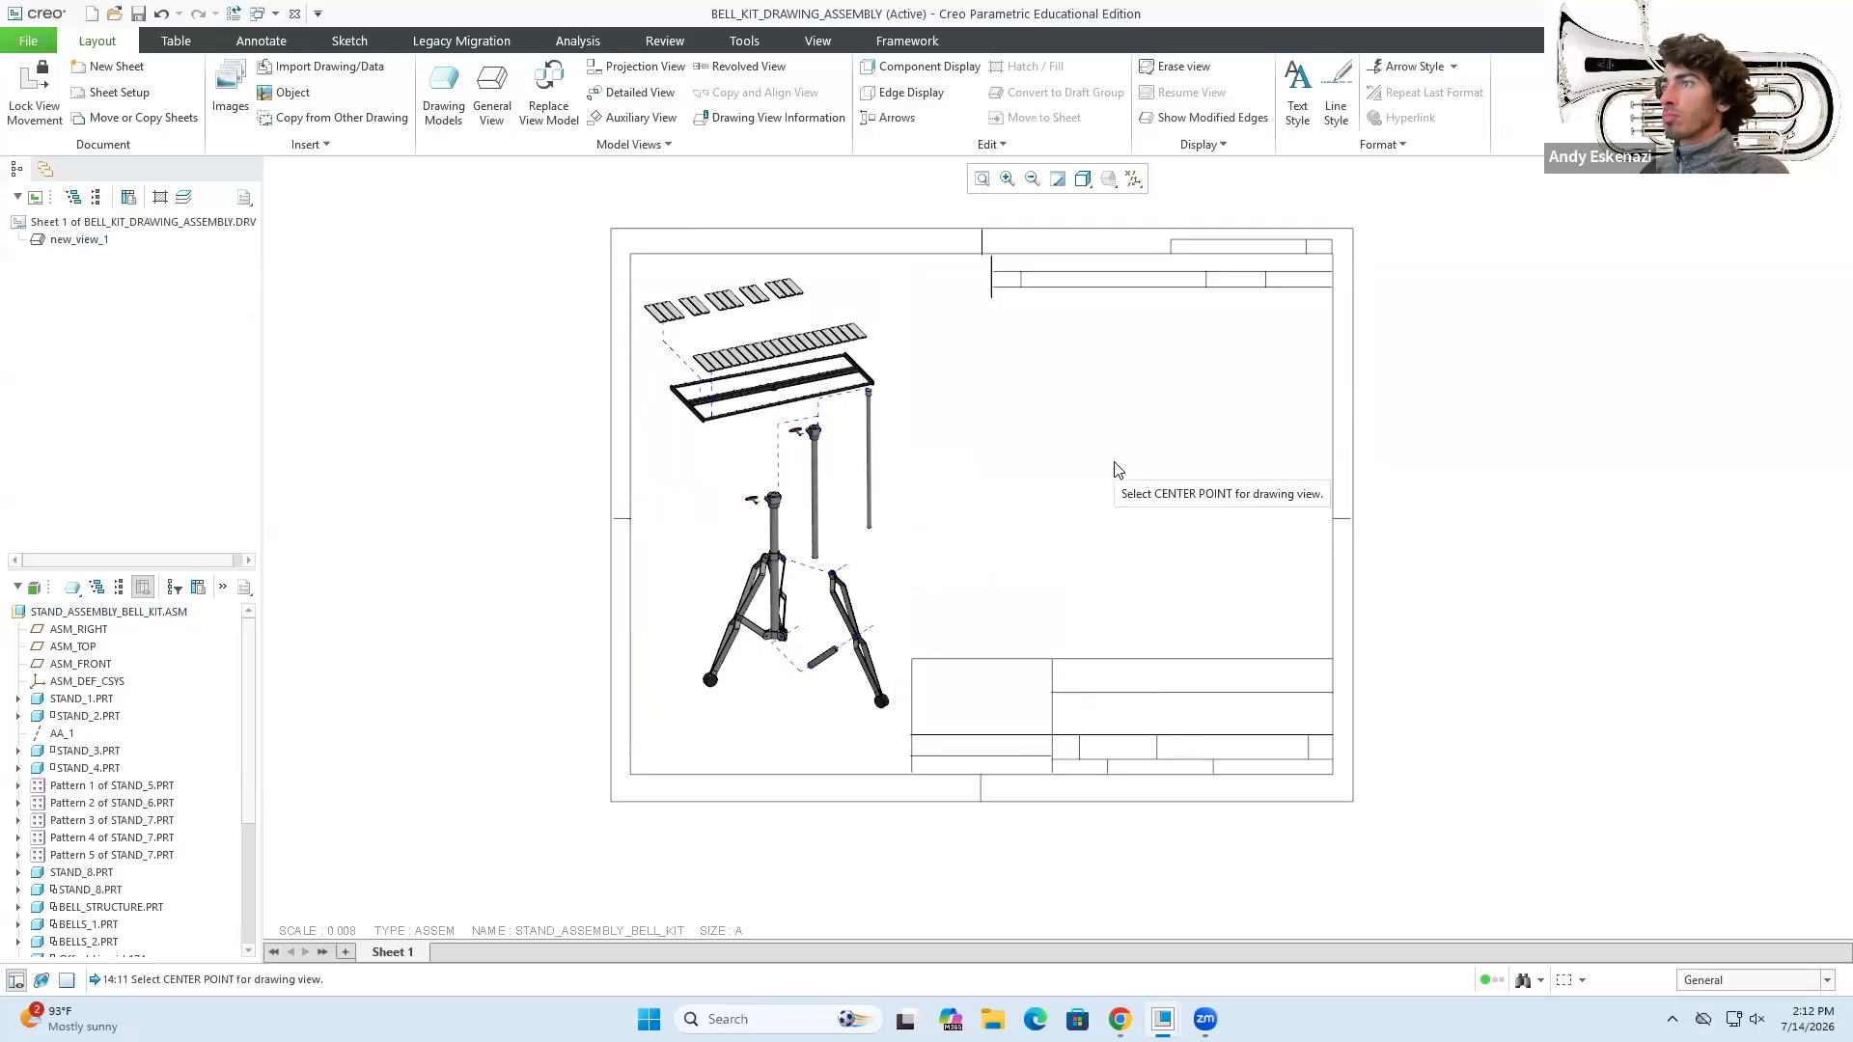
- Insert a parts table for the assembly and remove its description and notes columns
click(175, 40)
click(22, 107)
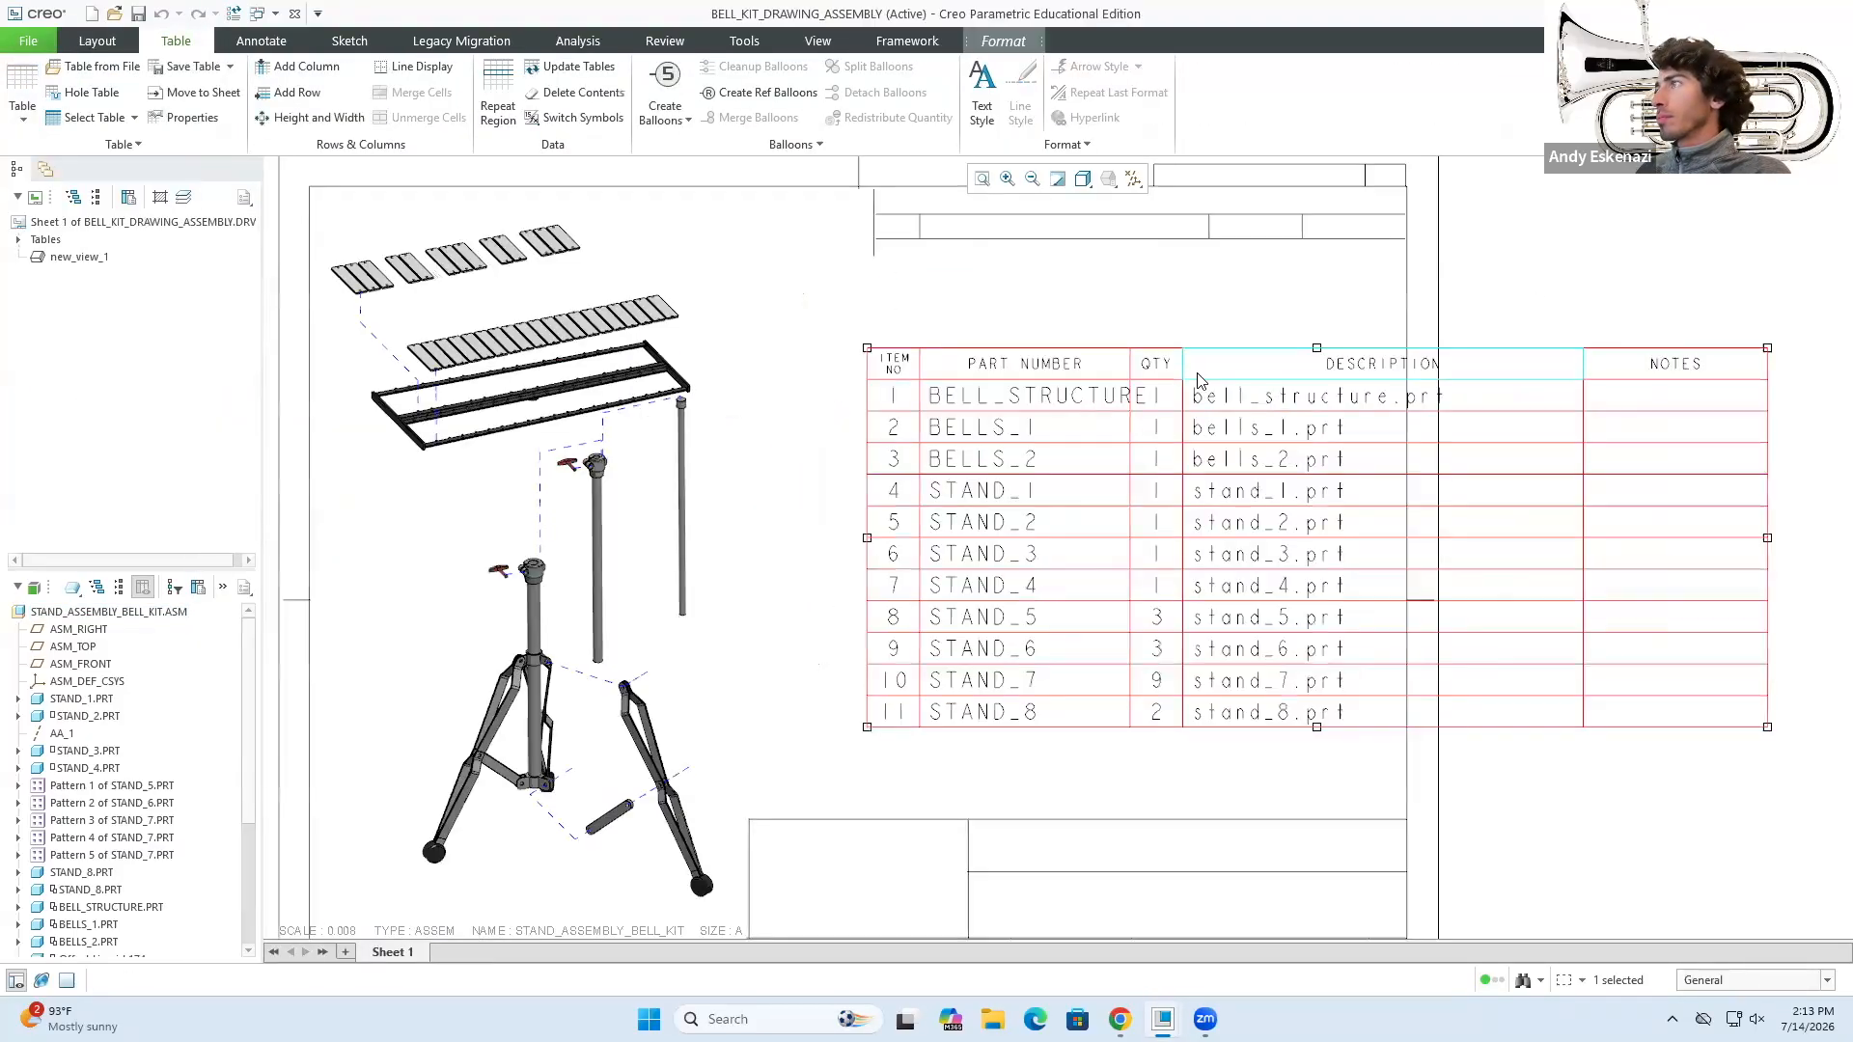
click(1312, 342)
key(Delete)
- Set the part number column's width to 2.2 drawing units and move the table inside the border above the title block
click(1054, 610)
click(1036, 396)
double_click(1754, 343)
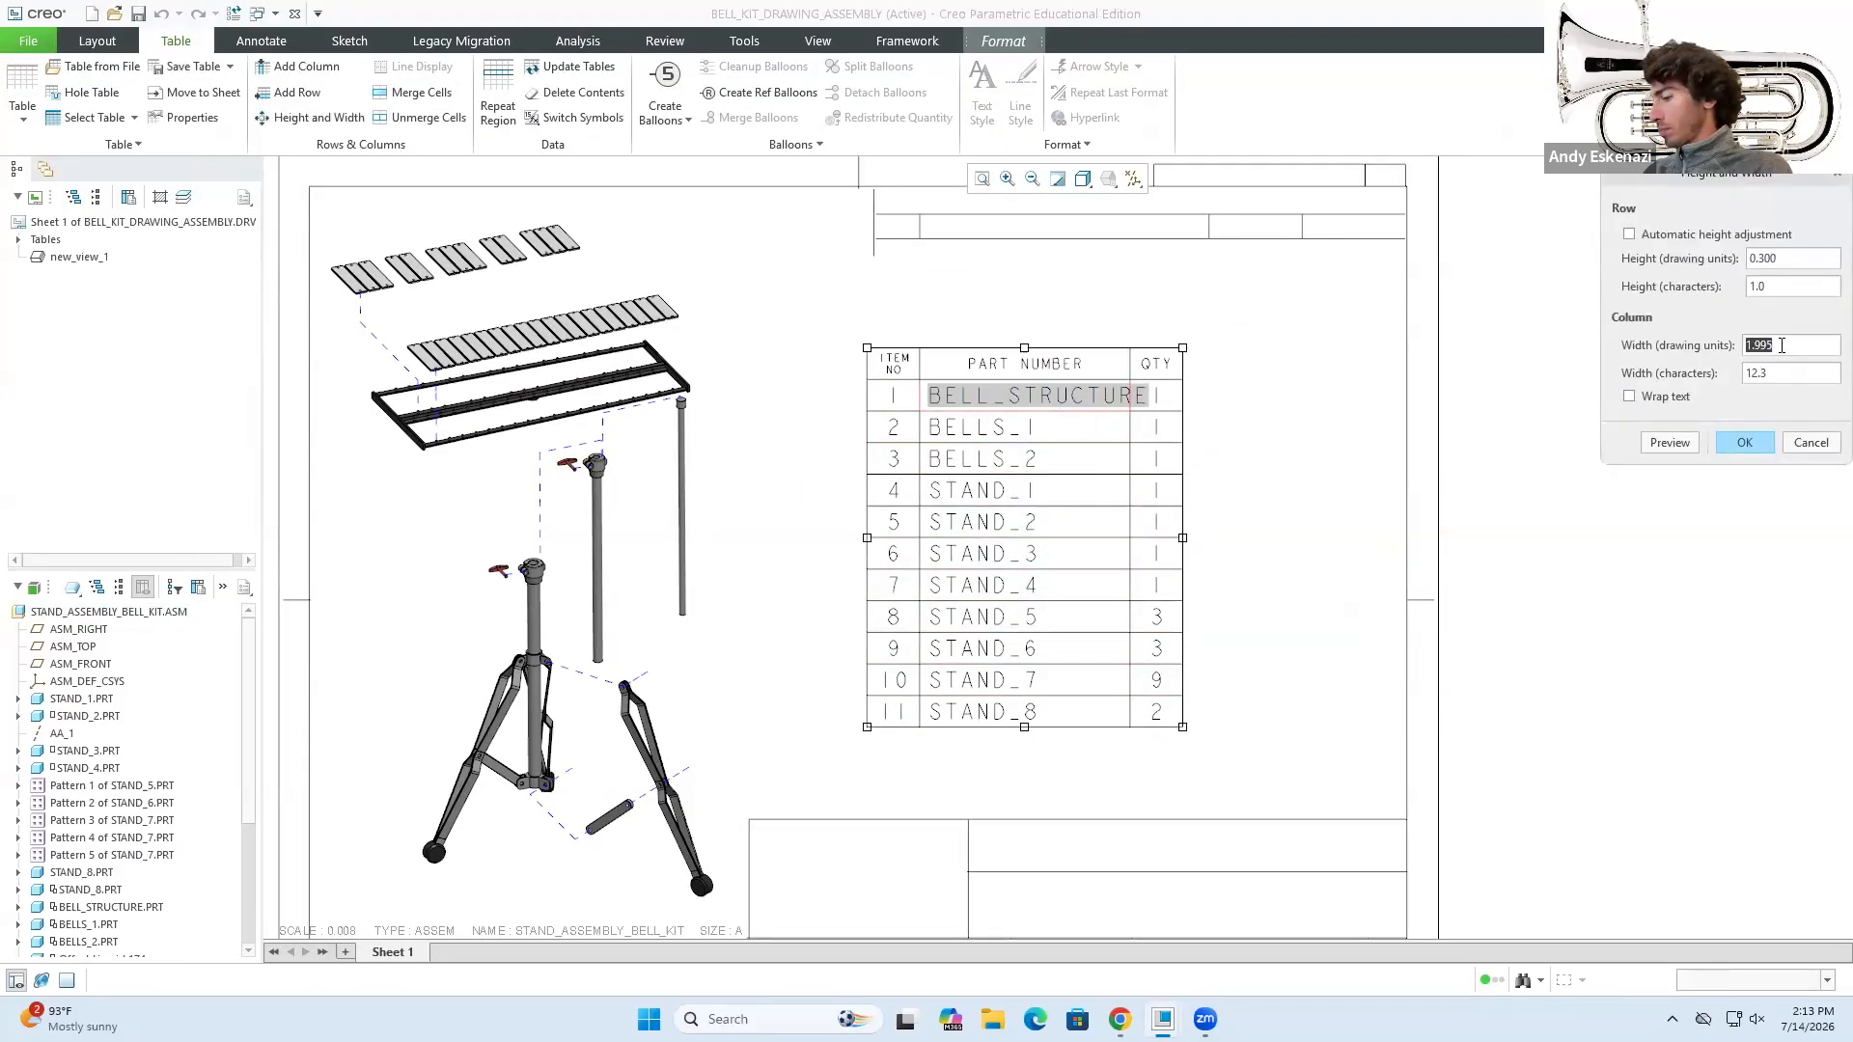
text(2.2)
click(1746, 442)
click(869, 341)
scroll(984, 472, down, 3)
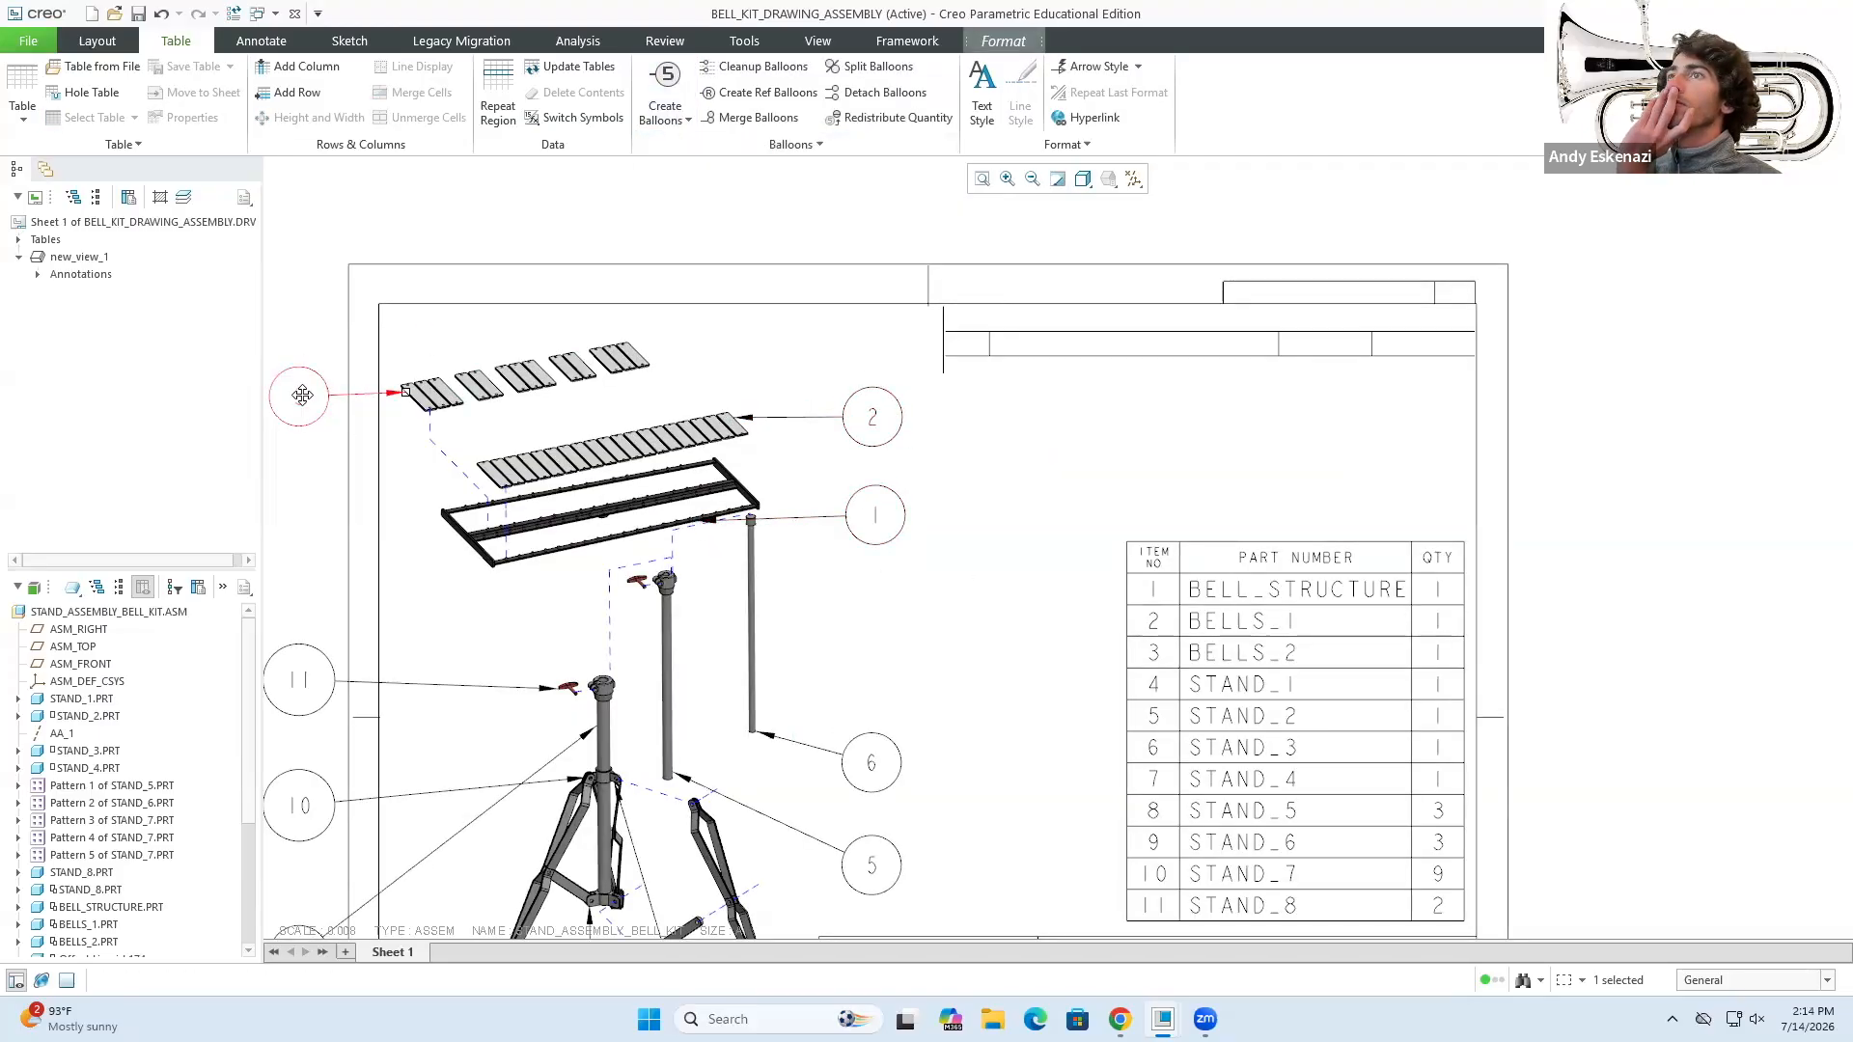
- Arrange balloons 3, 11, 4 and 10 in a column inside the border to the left of the exploded stand
drag(294, 685, 415, 697)
middle_drag(315, 909, 430, 782)
scroll(431, 781, down, 2)
click(401, 629)
drag(401, 629, 602, 797)
click(447, 840)
click(595, 590)
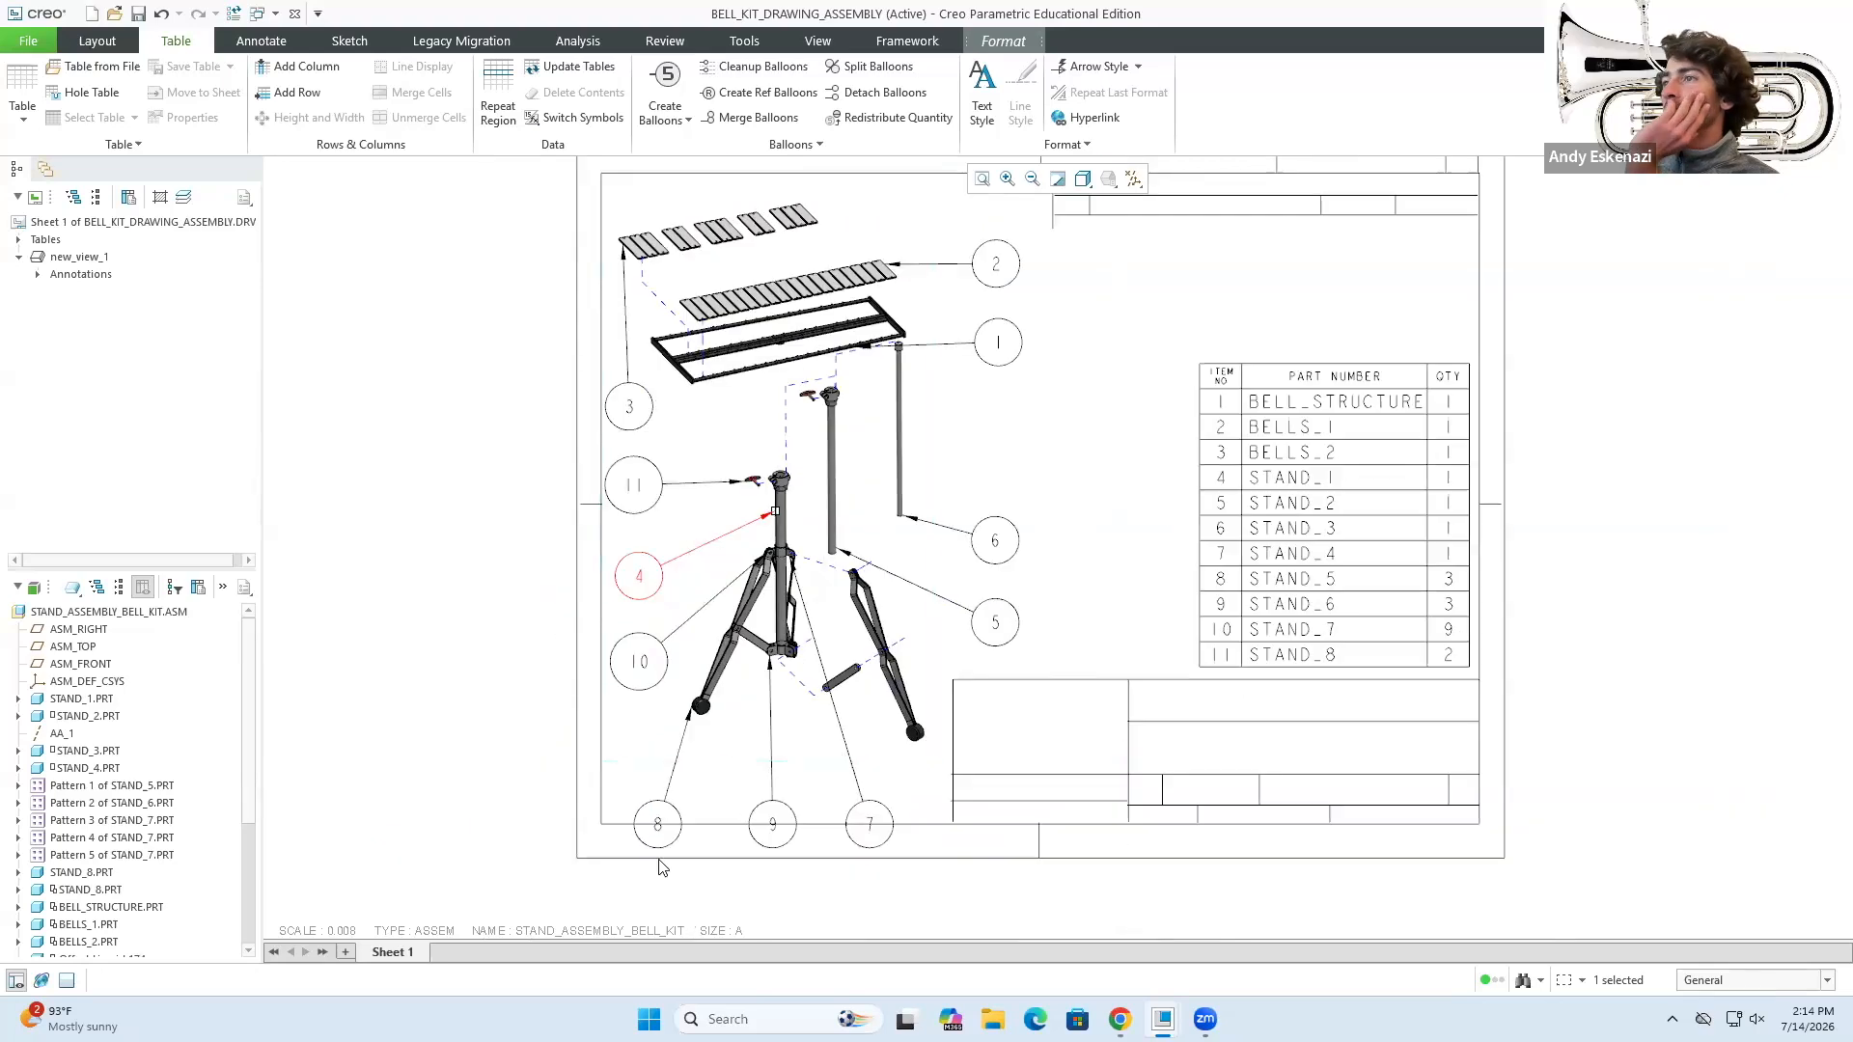
- Move balloons 8, 9 and 7 inside the sheet border below the tripod
scroll(853, 848, down, 3)
scroll(1030, 444, up, 3)
drag(986, 794, 1092, 674)
scroll(1110, 242, down, 3)
scroll(1054, 697, up, 3)
scroll(1029, 810, down, 3)
scroll(1095, 673, up, 3)
- Add the note "How to CAD Almost Anything!" in the upper wide cell of the title block
click(261, 41)
click(582, 93)
click(601, 115)
click(1019, 696)
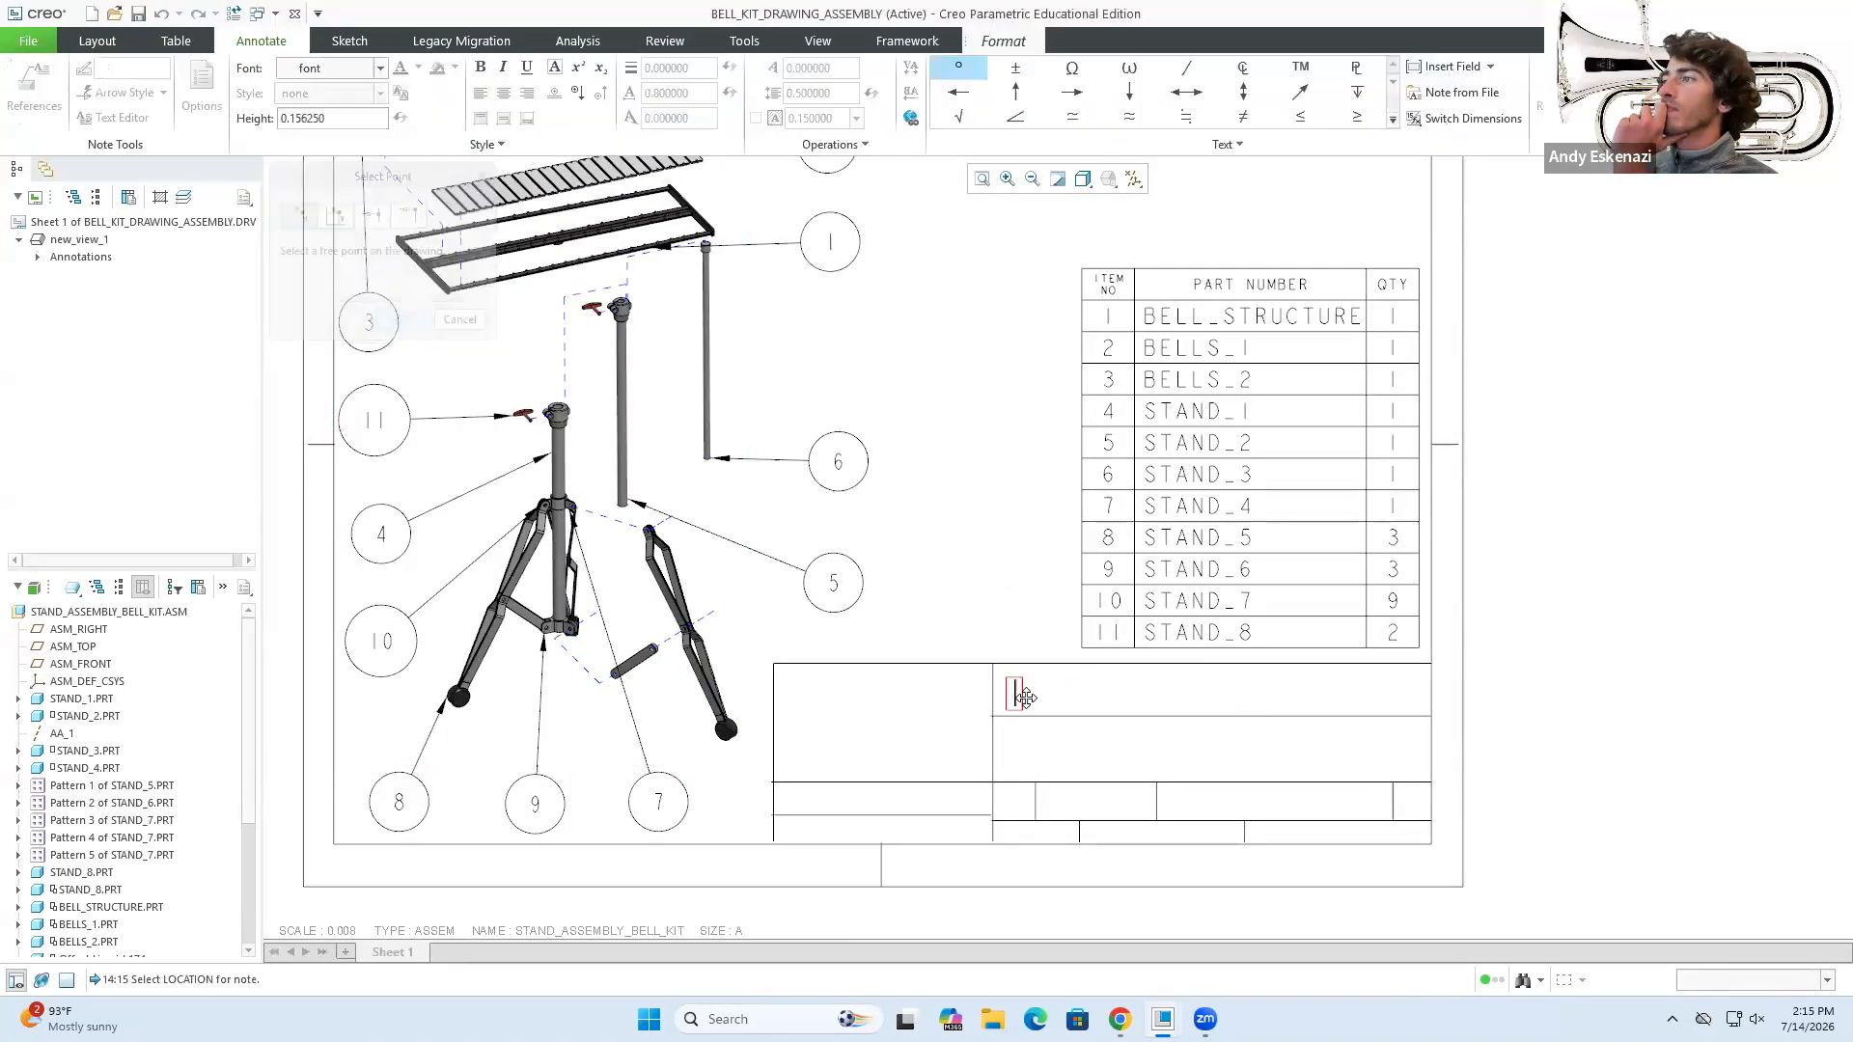
text(How to CAD Al)
- Format the "How to CAD Almost Anything!" note in Arial at height 0.2 and center it in its cell
drag(1374, 697, 1014, 696)
text(0.2)
key(Return)
click(380, 69)
click(338, 389)
click(1109, 750)
drag(1129, 695, 1123, 690)
- Add the note "Bell Kit Stand" in the title cell of the title block
click(562, 93)
click(1028, 753)
text(Bell Kit S)
- Format the "Bell Kit Stand" note in Arial at height 0.3 and center it in the title cell
double_click(374, 117)
text(0.3)
key(Return)
click(381, 69)
click(337, 389)
click(976, 422)
drag(1107, 780, 1141, 776)
click(1092, 707)
drag(1091, 707, 1102, 706)
click(1630, 709)
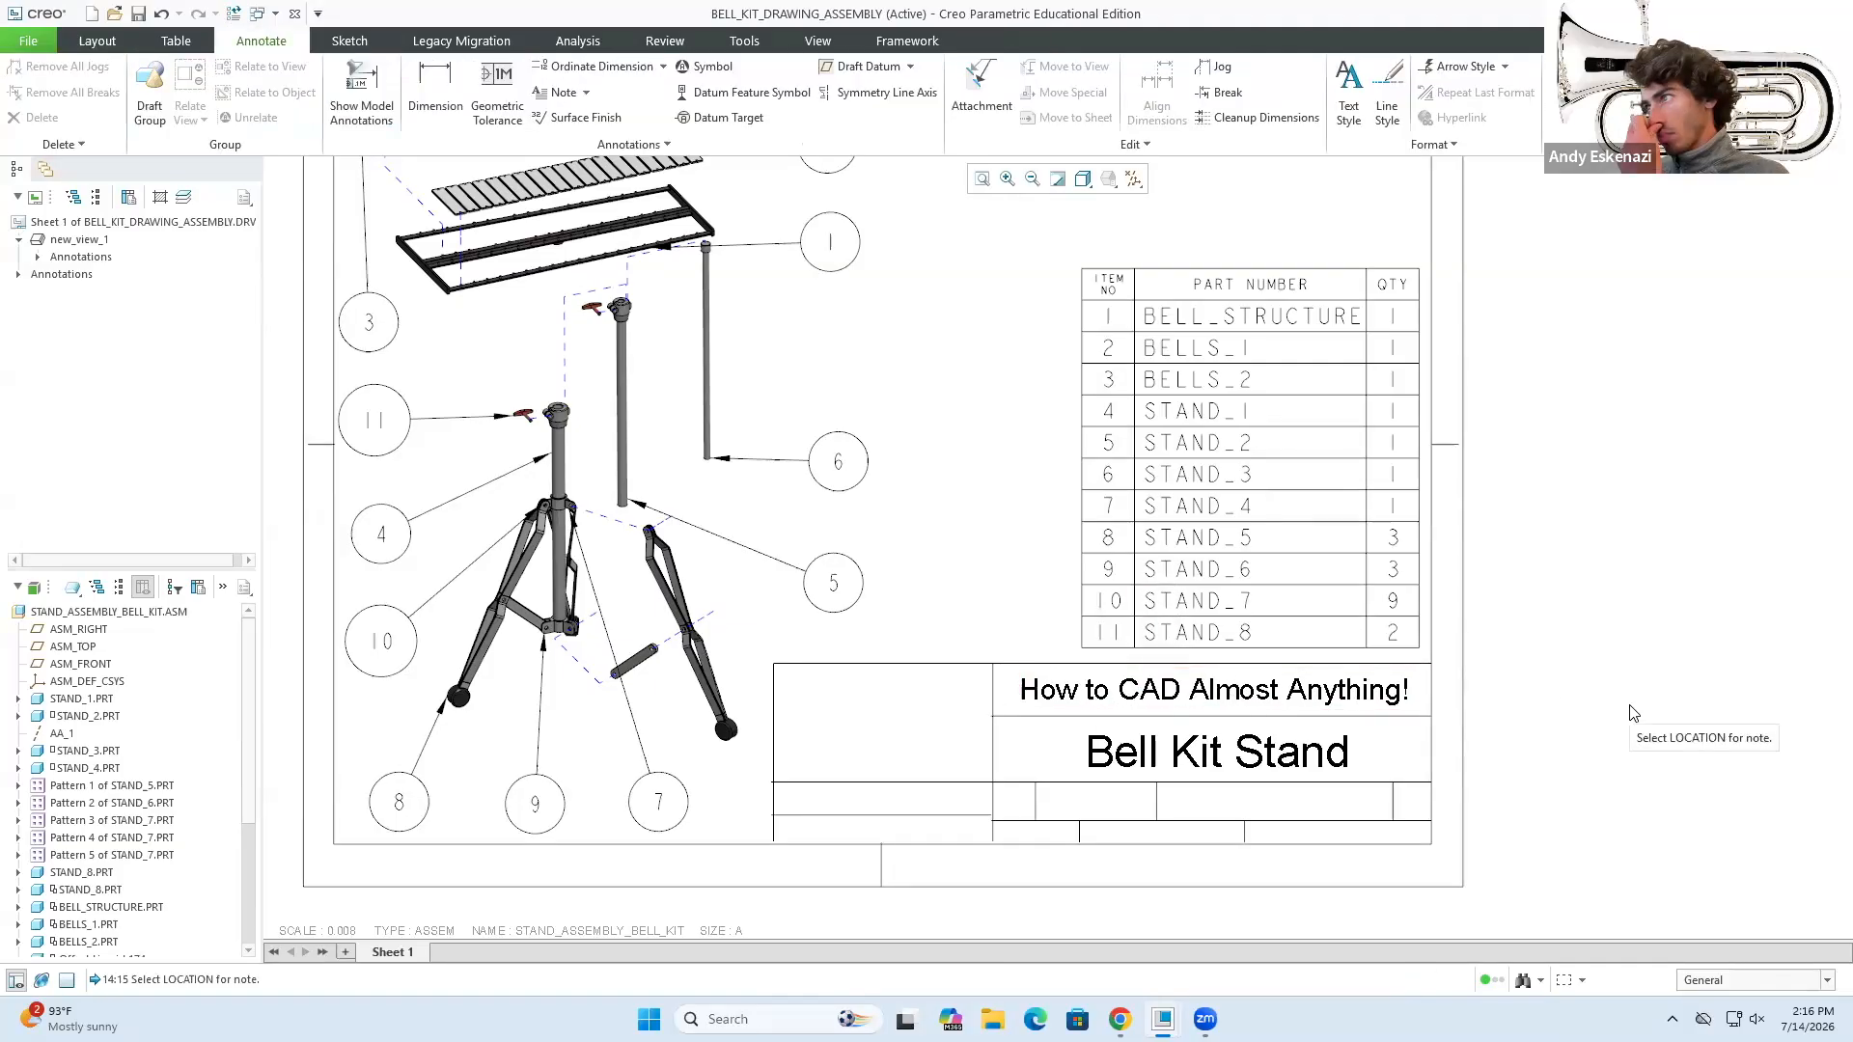
- Add a small "Title" label in Arial at the upper left corner of the "Bell Kit Stand" cell
key(alt+Tab)
key(alt+Tab)
scroll(1009, 766, down, 5)
click(563, 92)
click(995, 691)
text(Title)
click(380, 68)
click(348, 365)
click(1045, 685)
click(1101, 714)
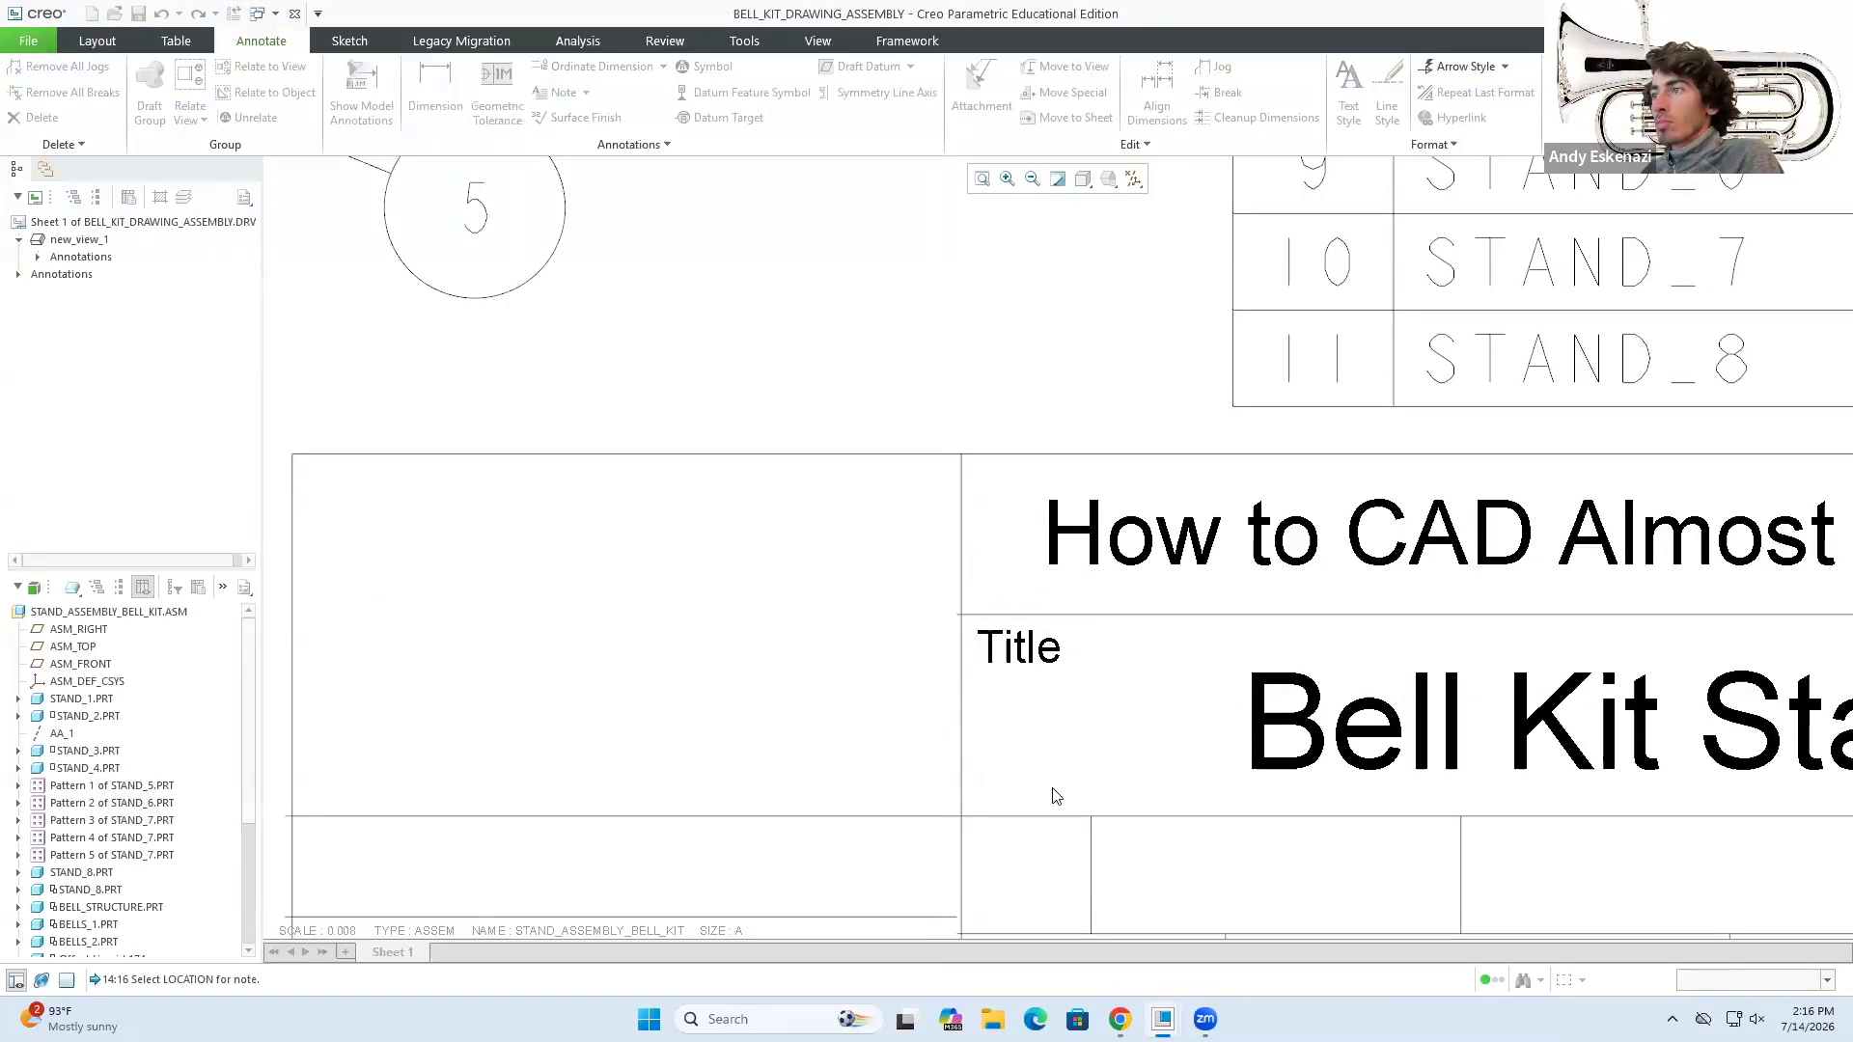
scroll(999, 574, up, 5)
scroll(1013, 579, down, 2)
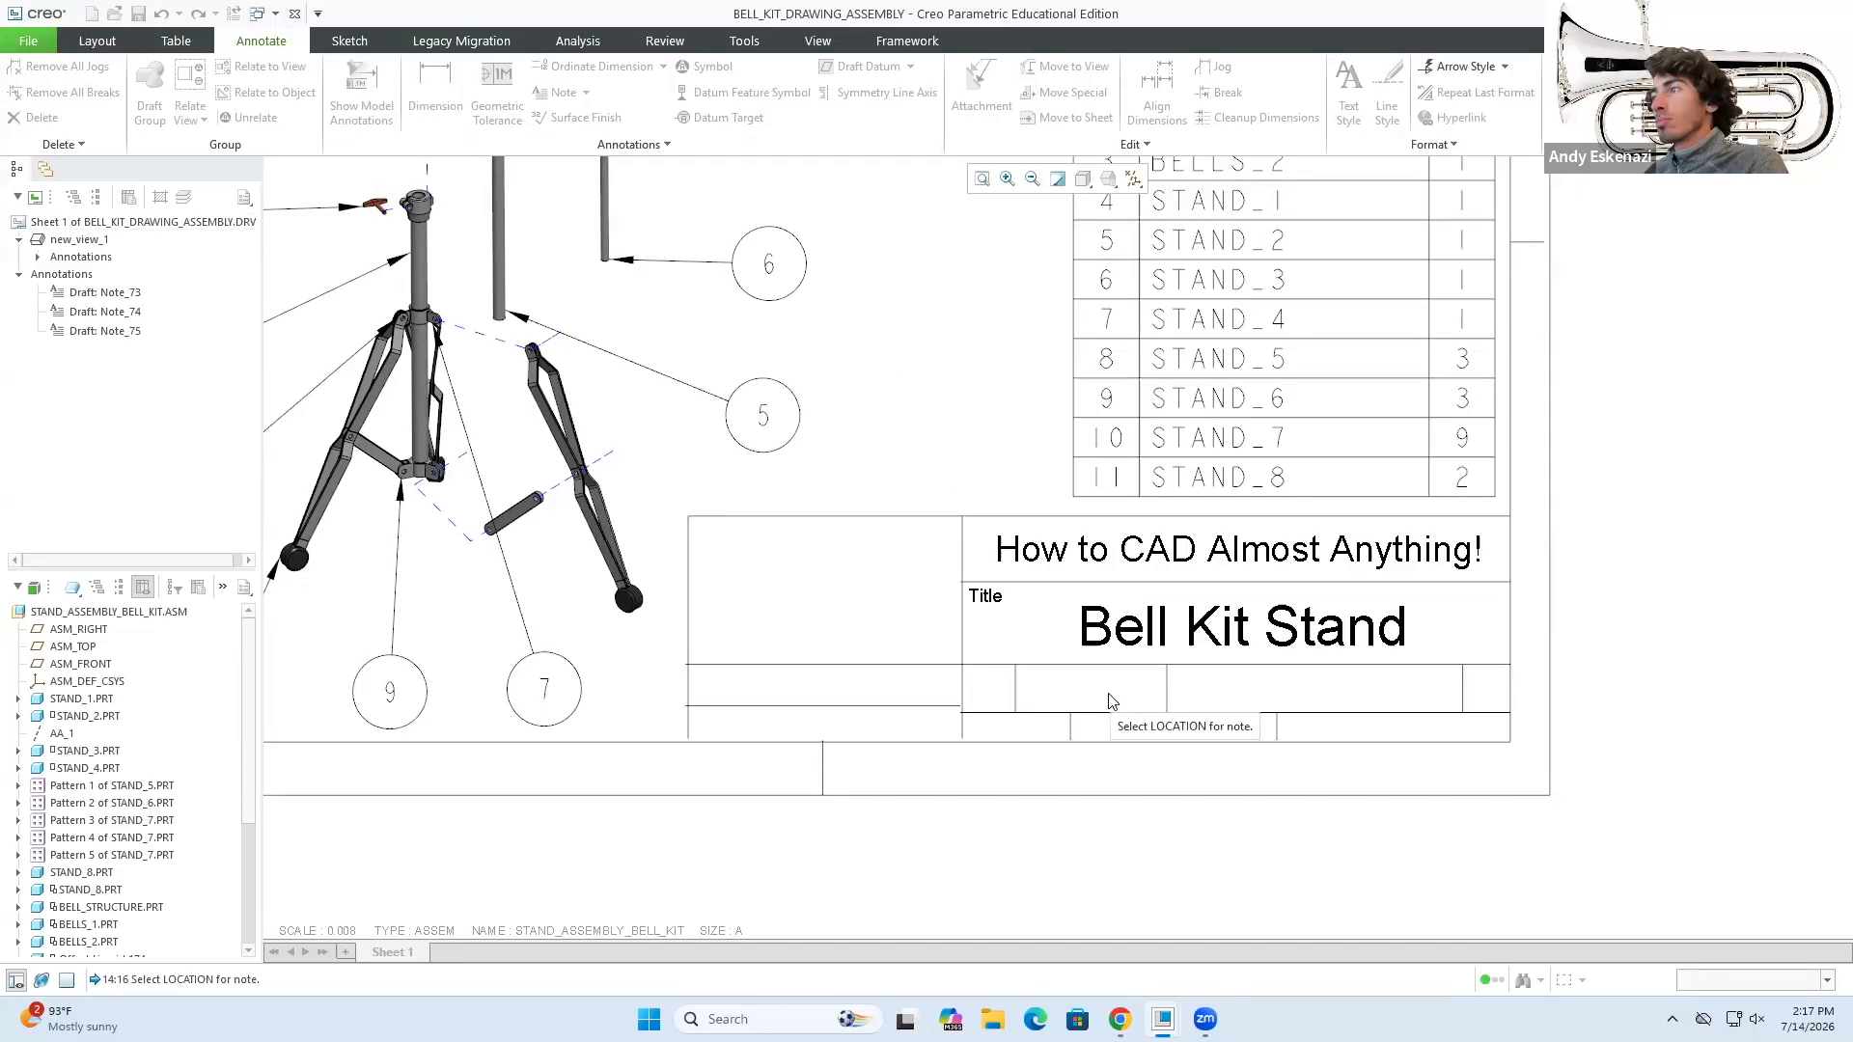
scroll(687, 838, up, 2)
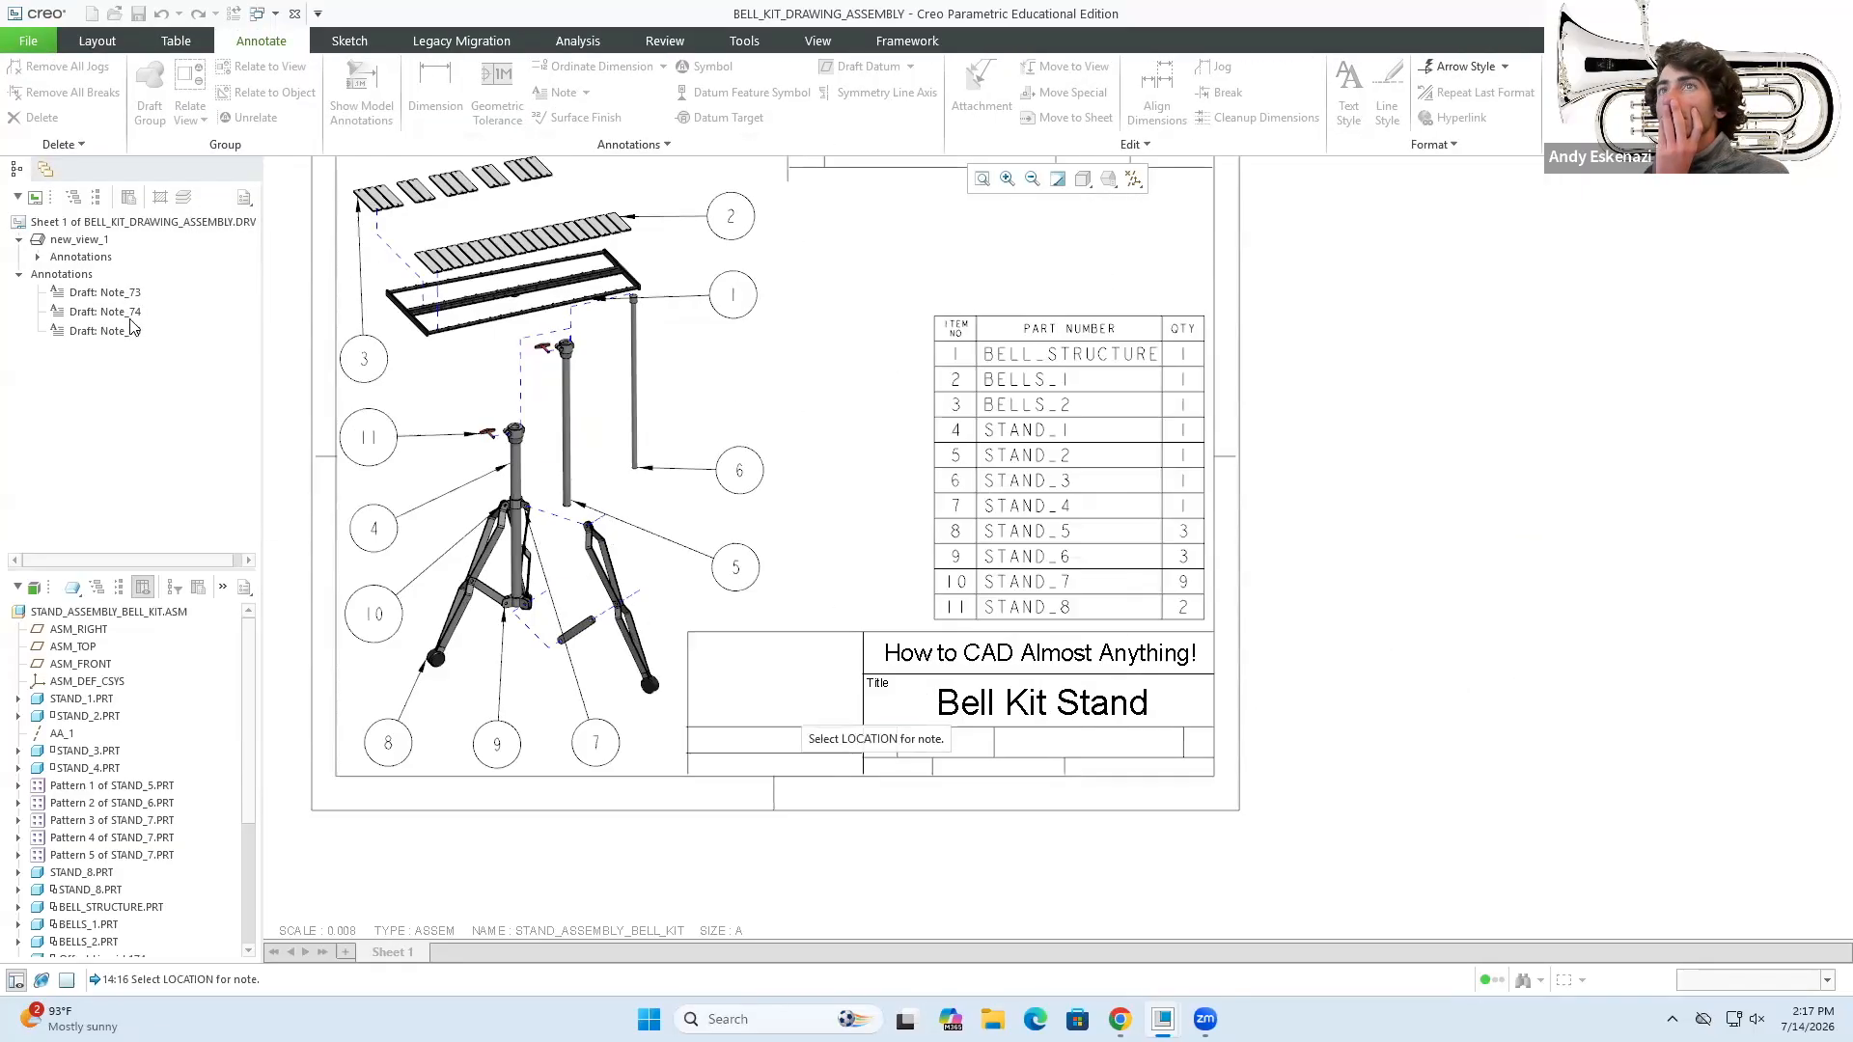
click(42, 198)
click(44, 222)
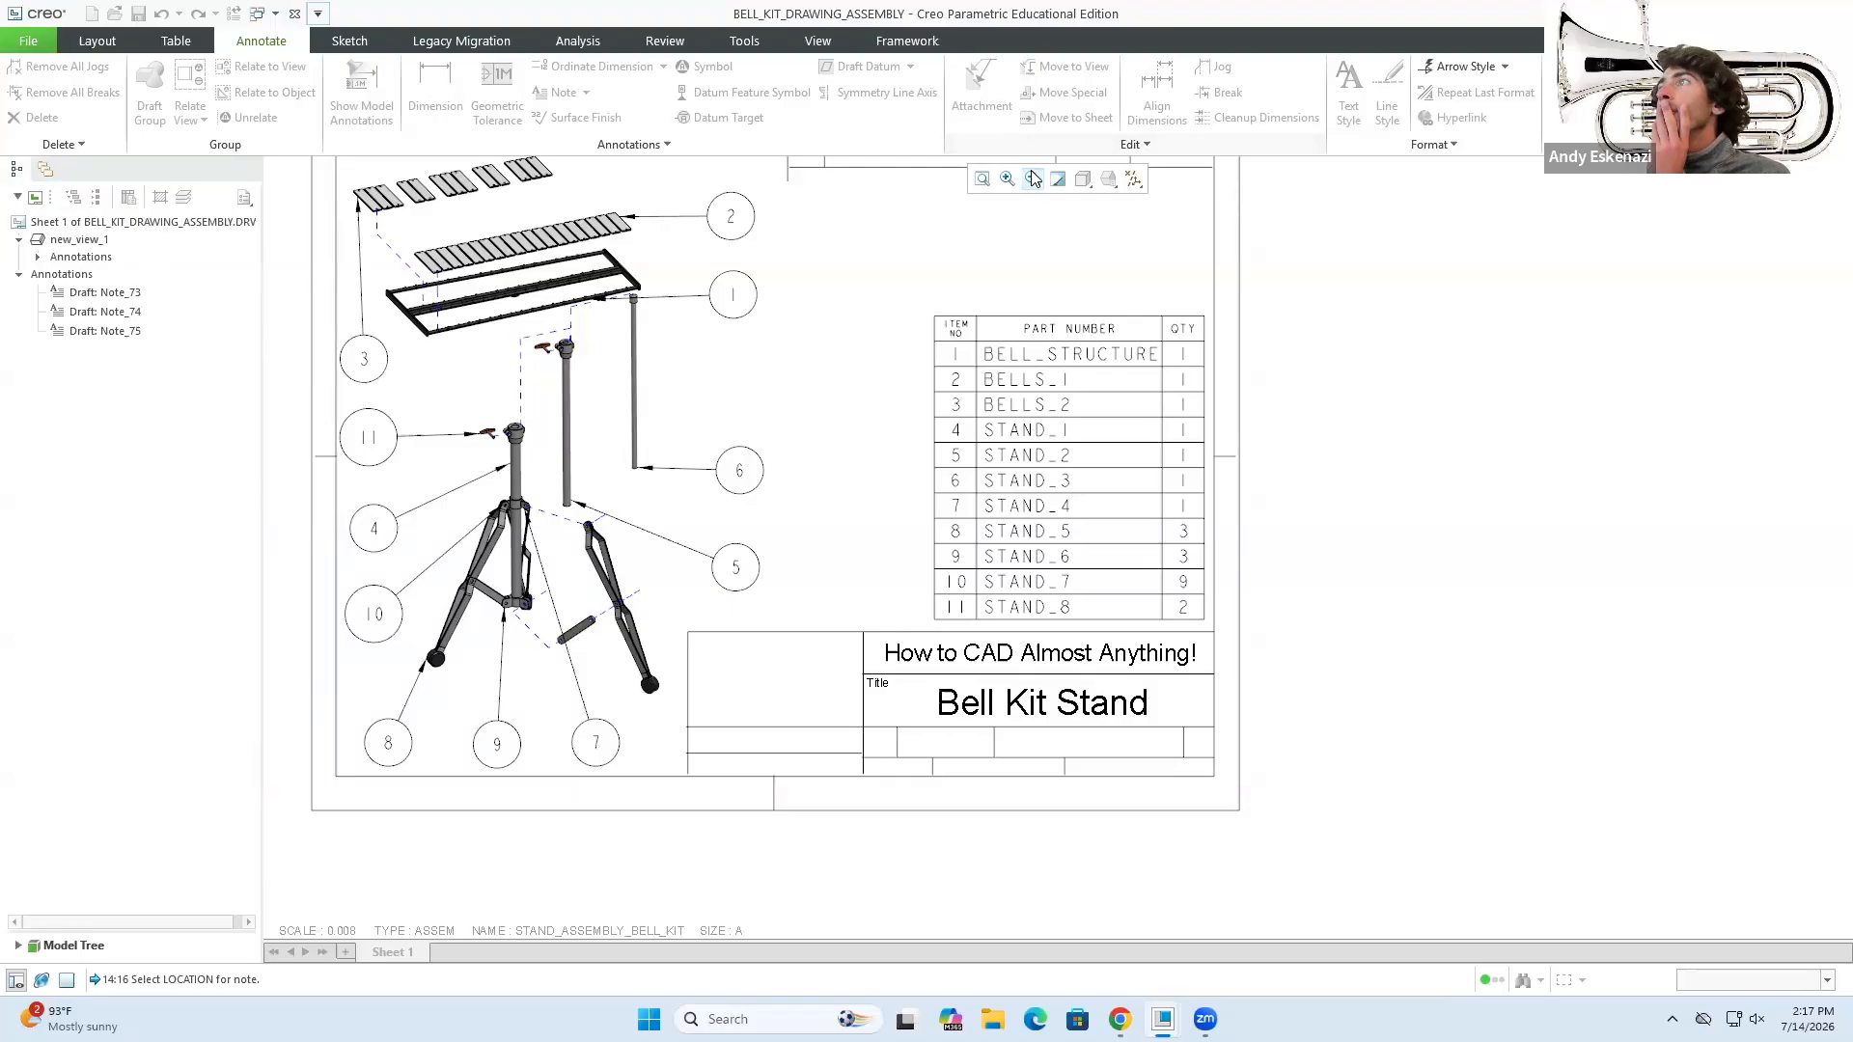
click(1459, 79)
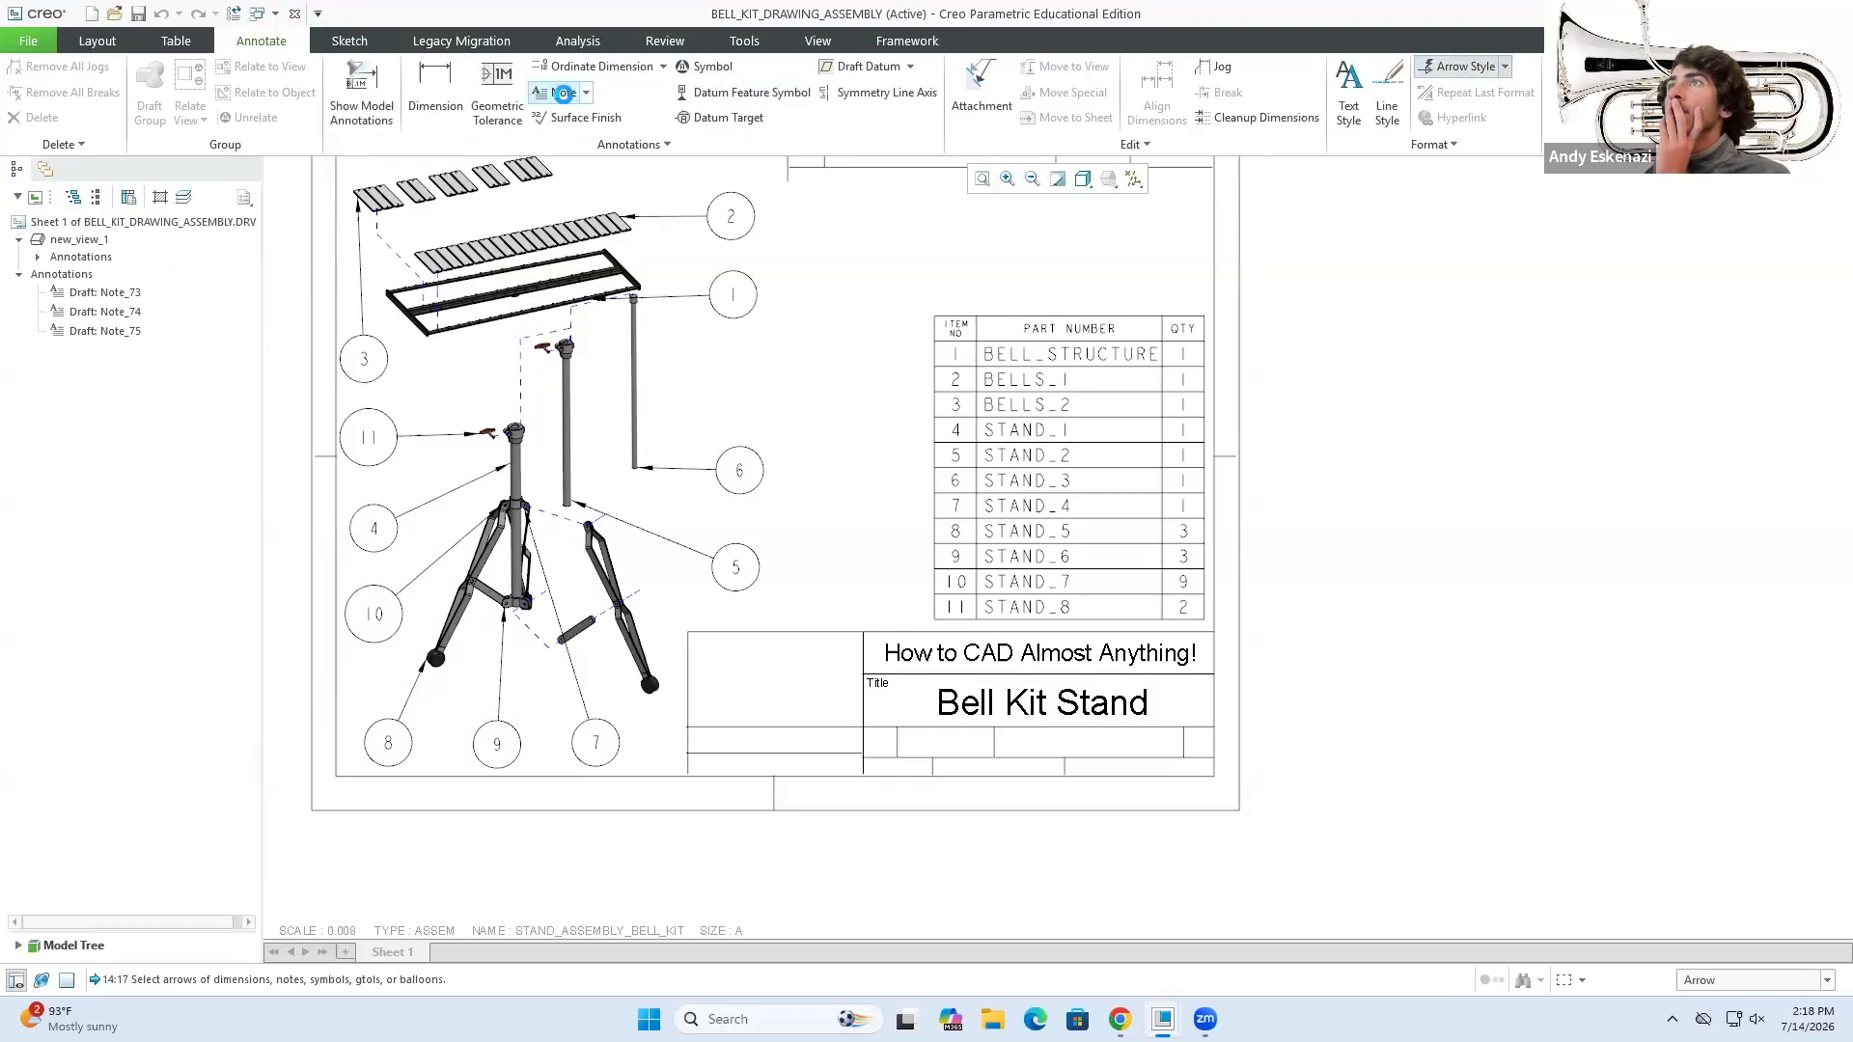
- Add the note "Size" in the narrow cell below the title
click(560, 93)
scroll(897, 758, down, 8)
click(826, 672)
text(Size)
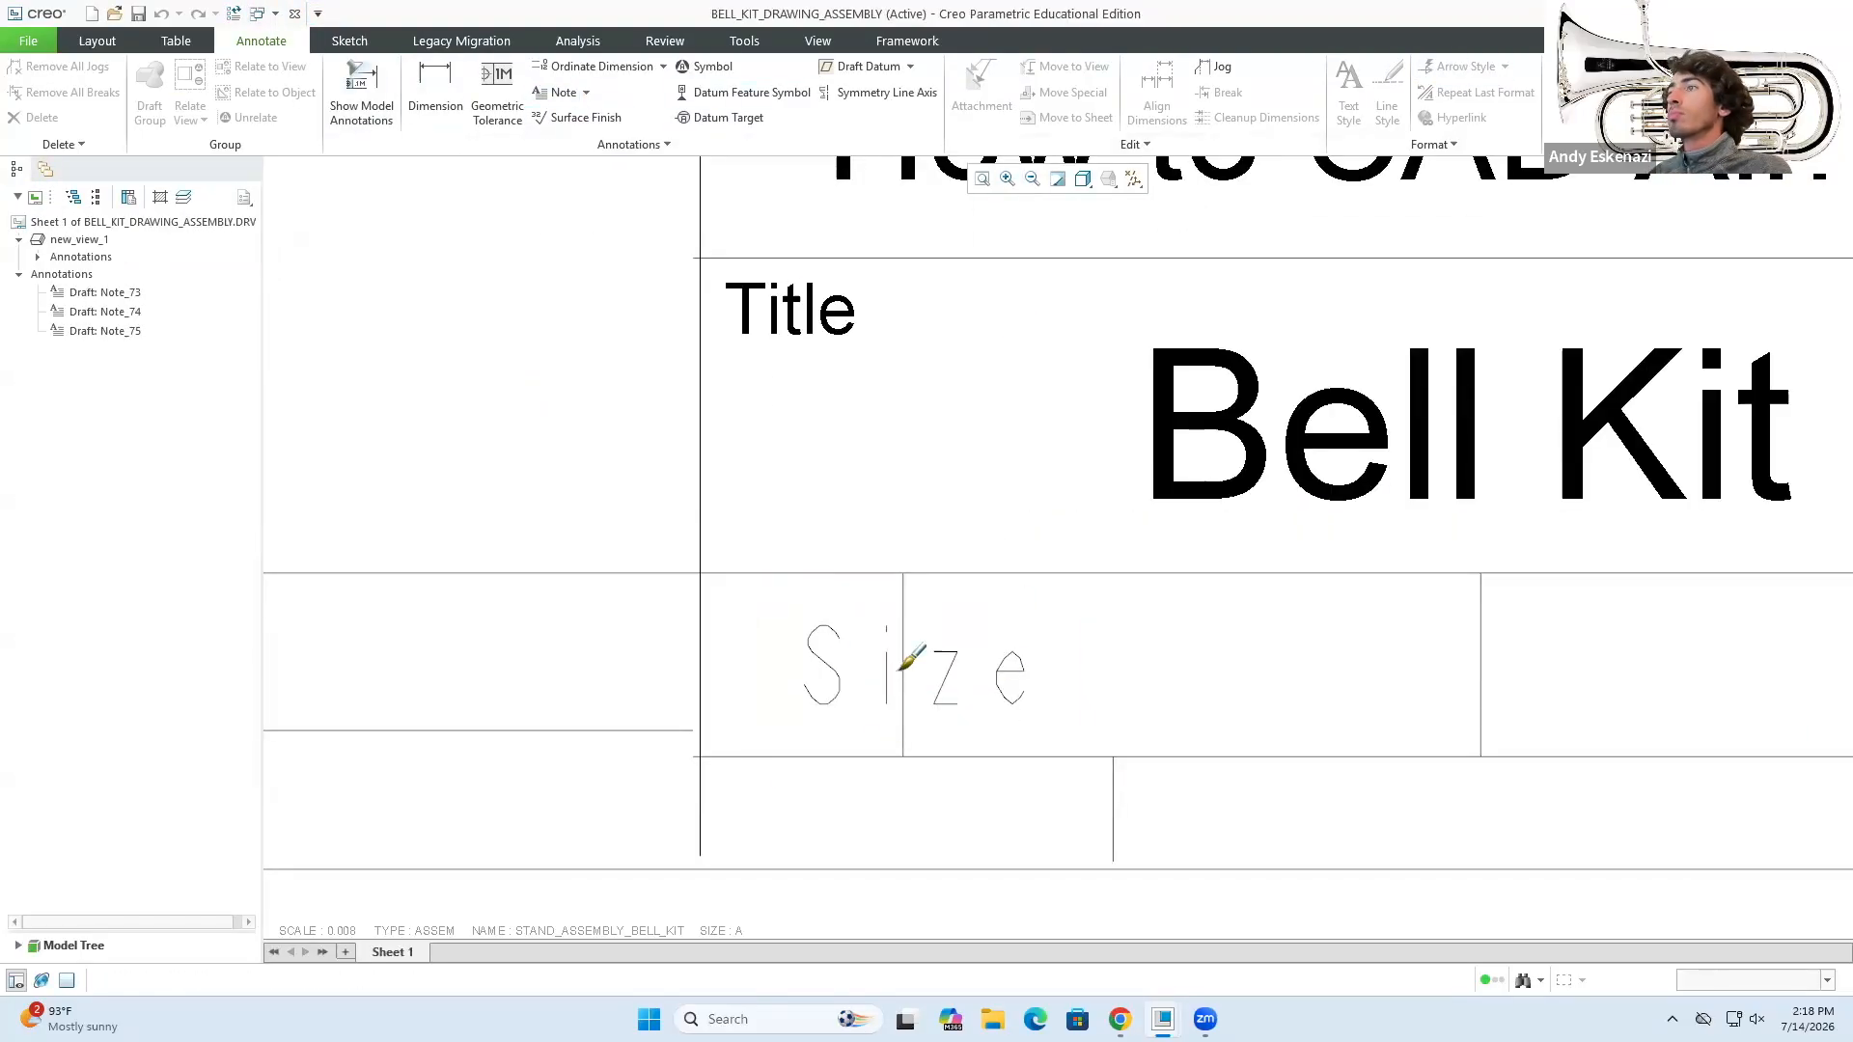
- Add the note "S7-1" in the drawing number cell of the title block
click(563, 93)
scroll(993, 659, up, 5)
click(1222, 662)
text(S7-1)
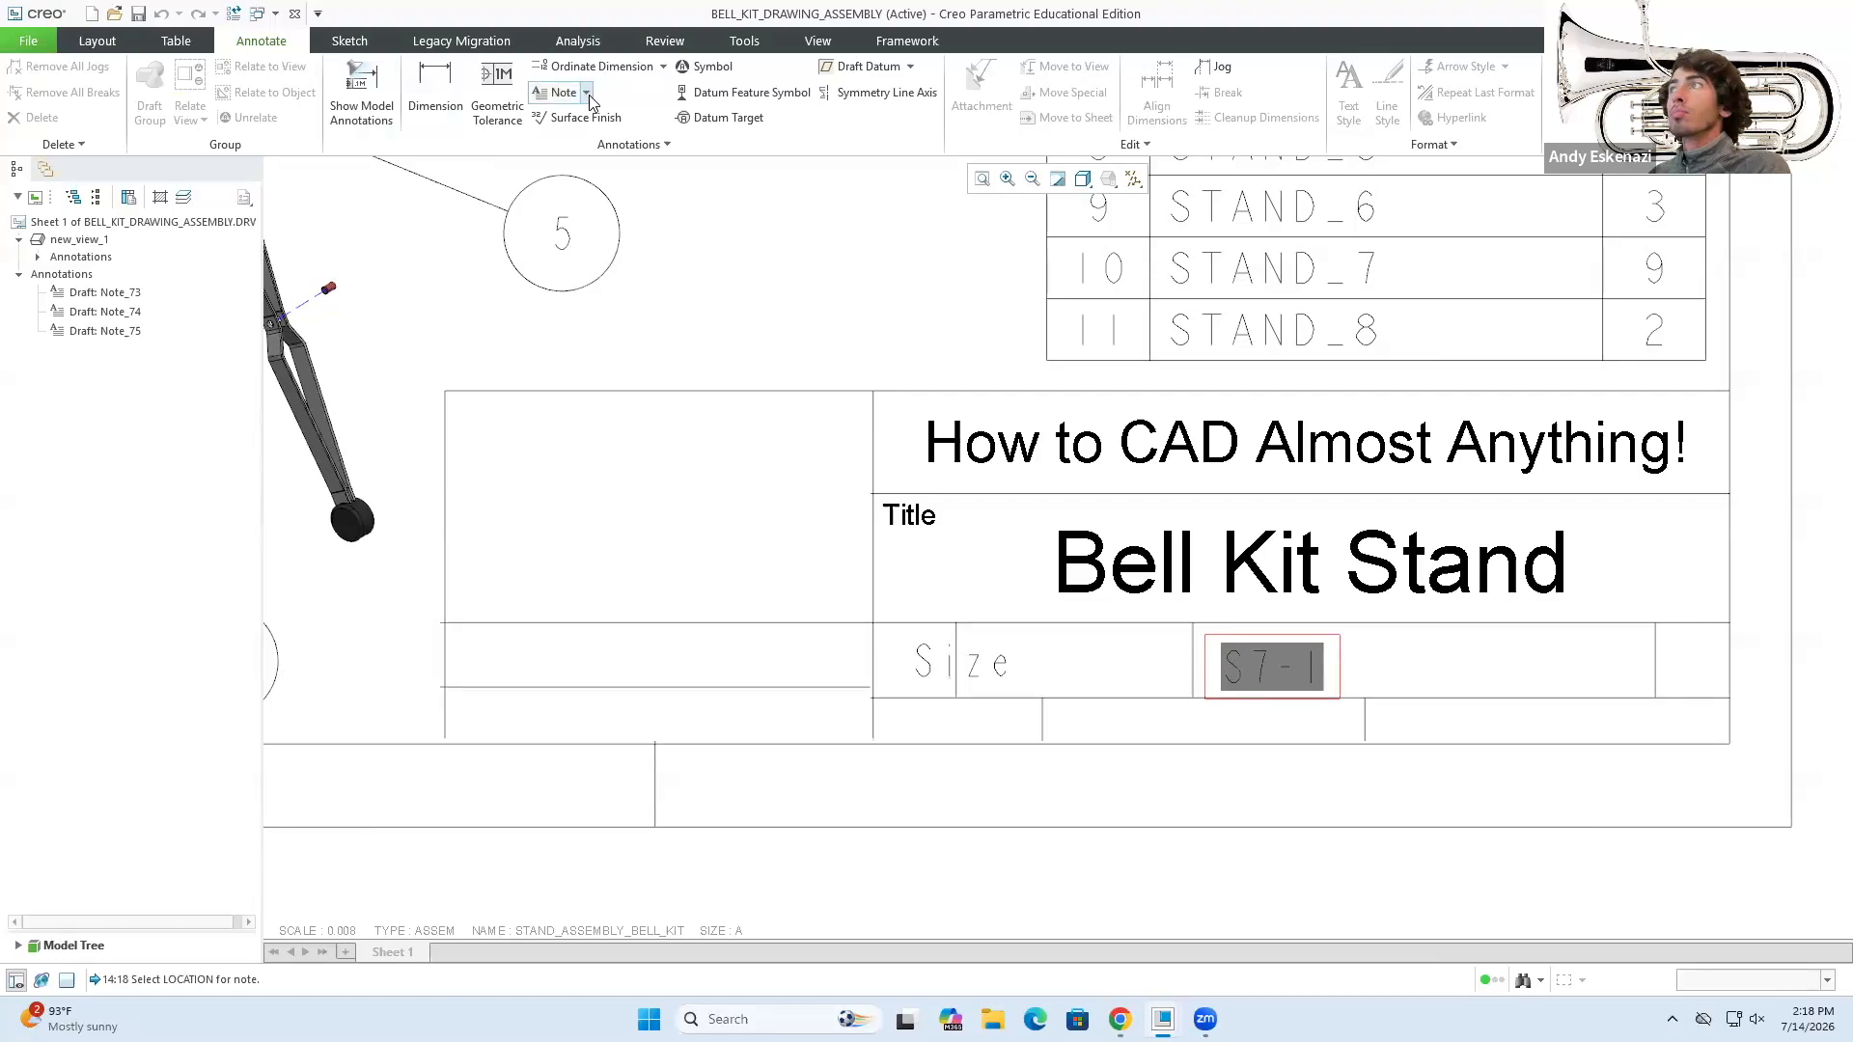
- Save the drawing in the Creo Files folder and reopen bell_kit_drawing_assembly.drw from there
key(ctrl+s)
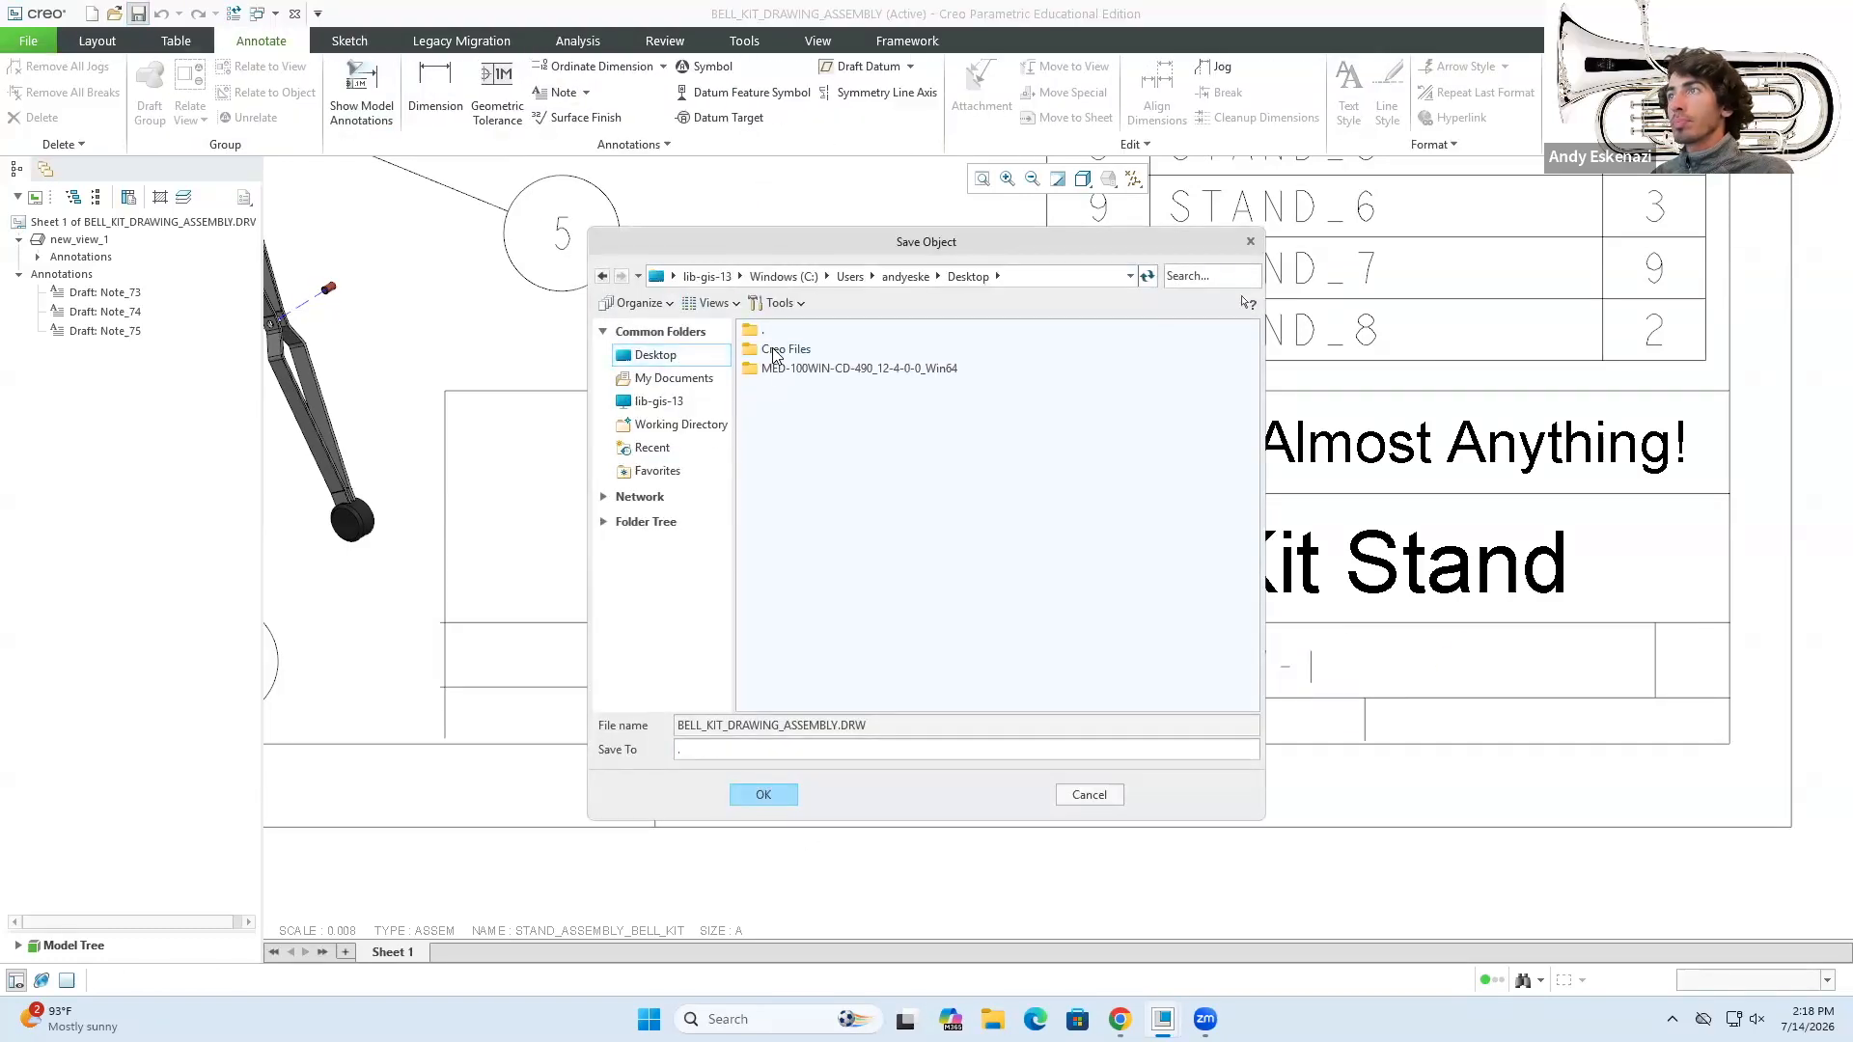
key(Return)
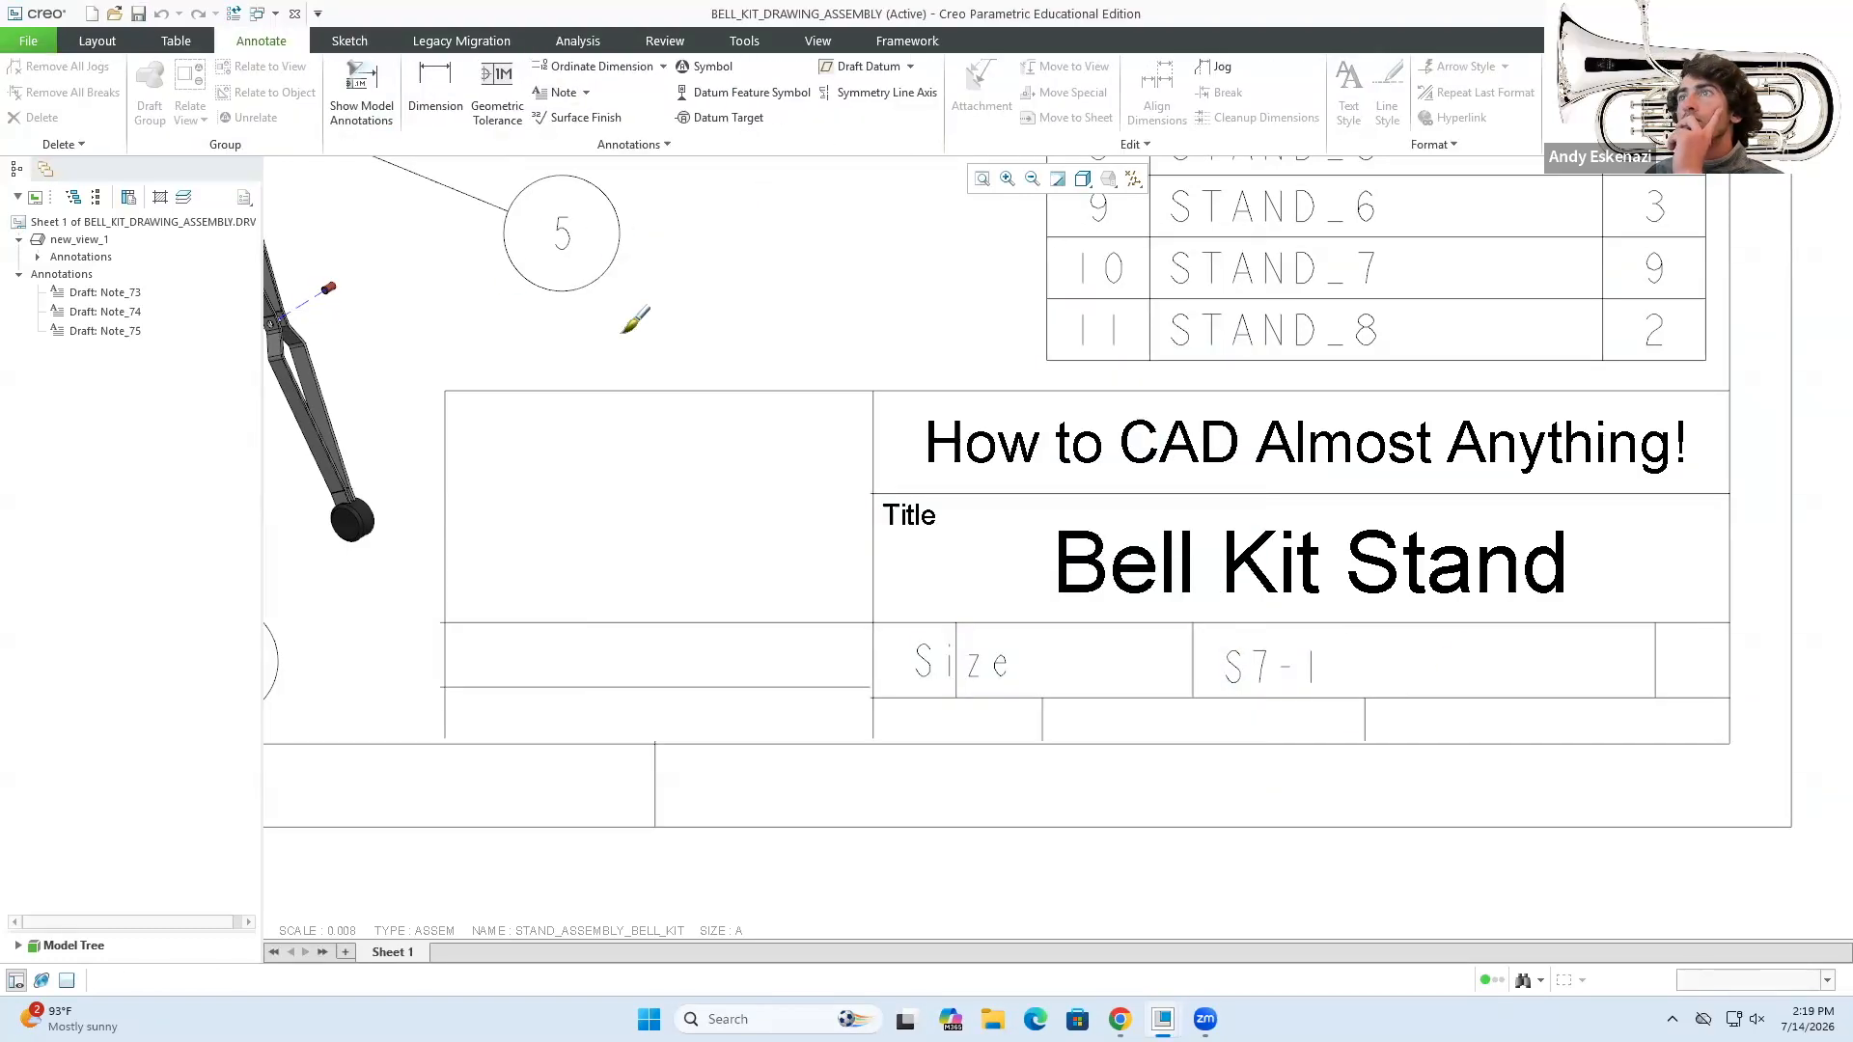
click(349, 41)
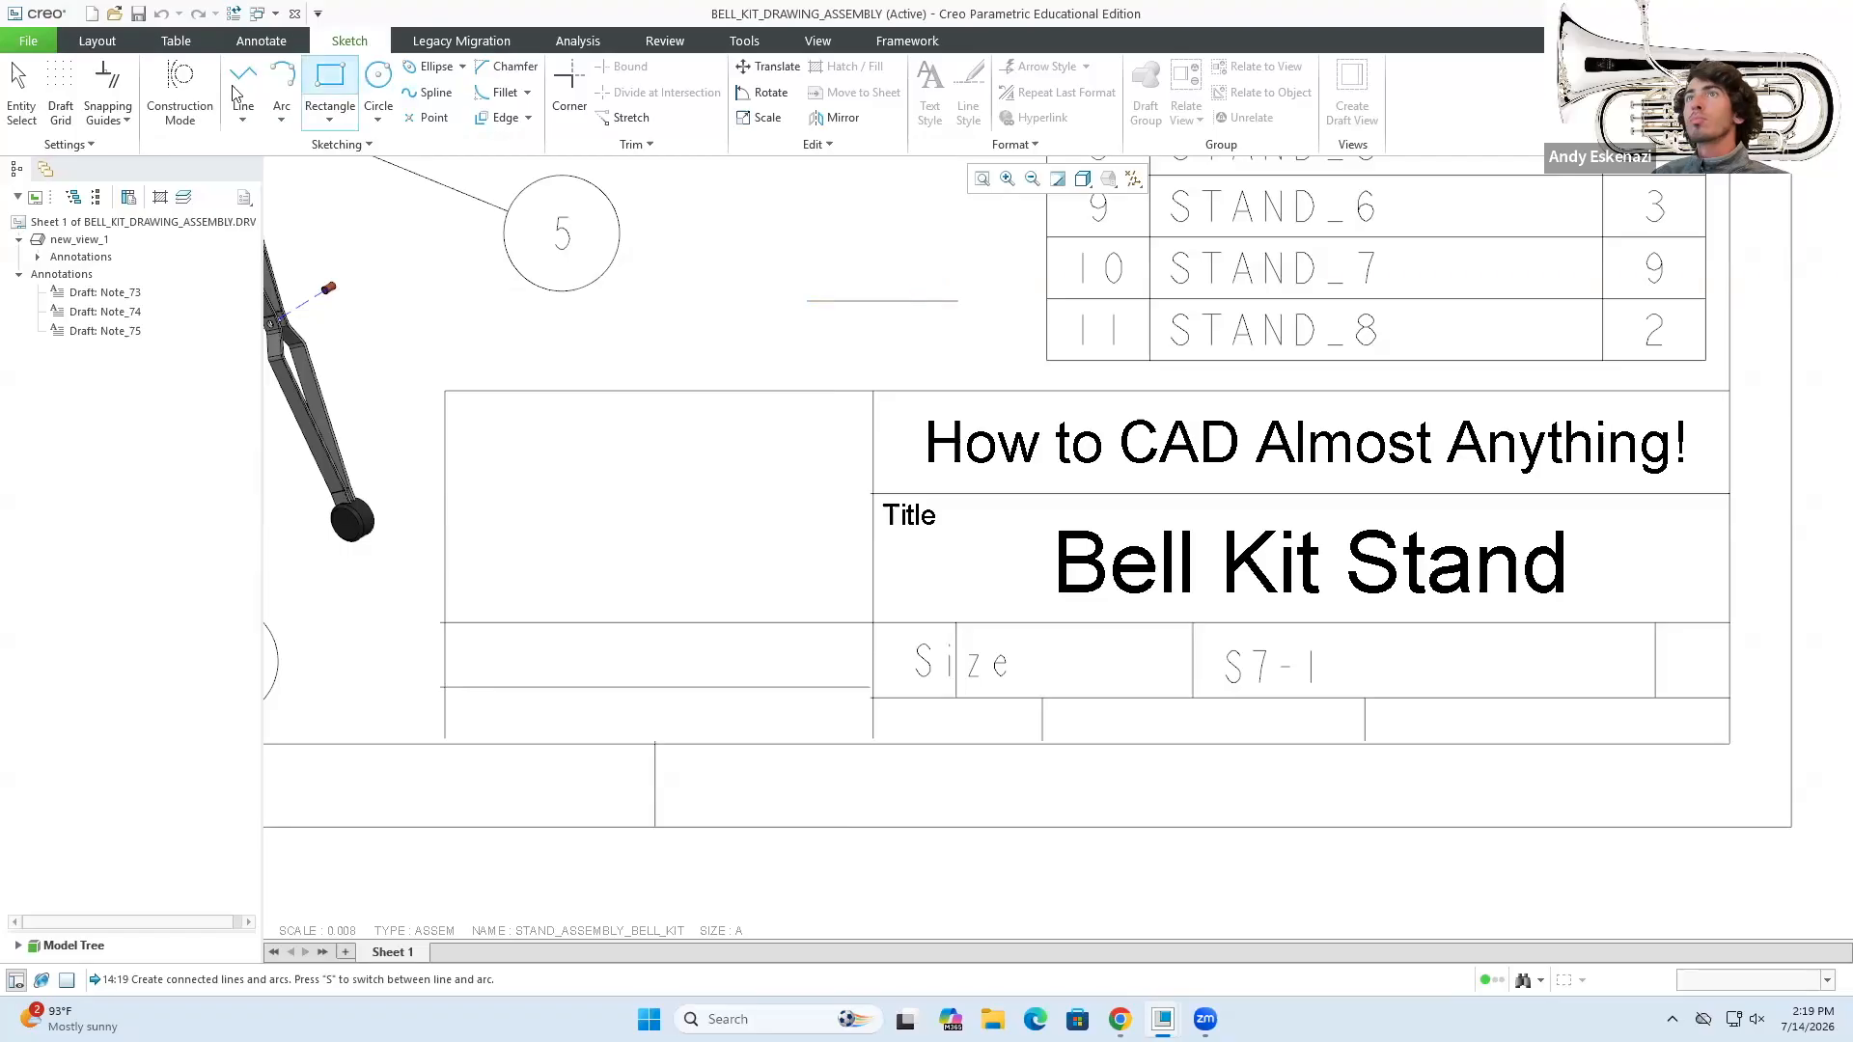
key(ctrl+d)
click(262, 41)
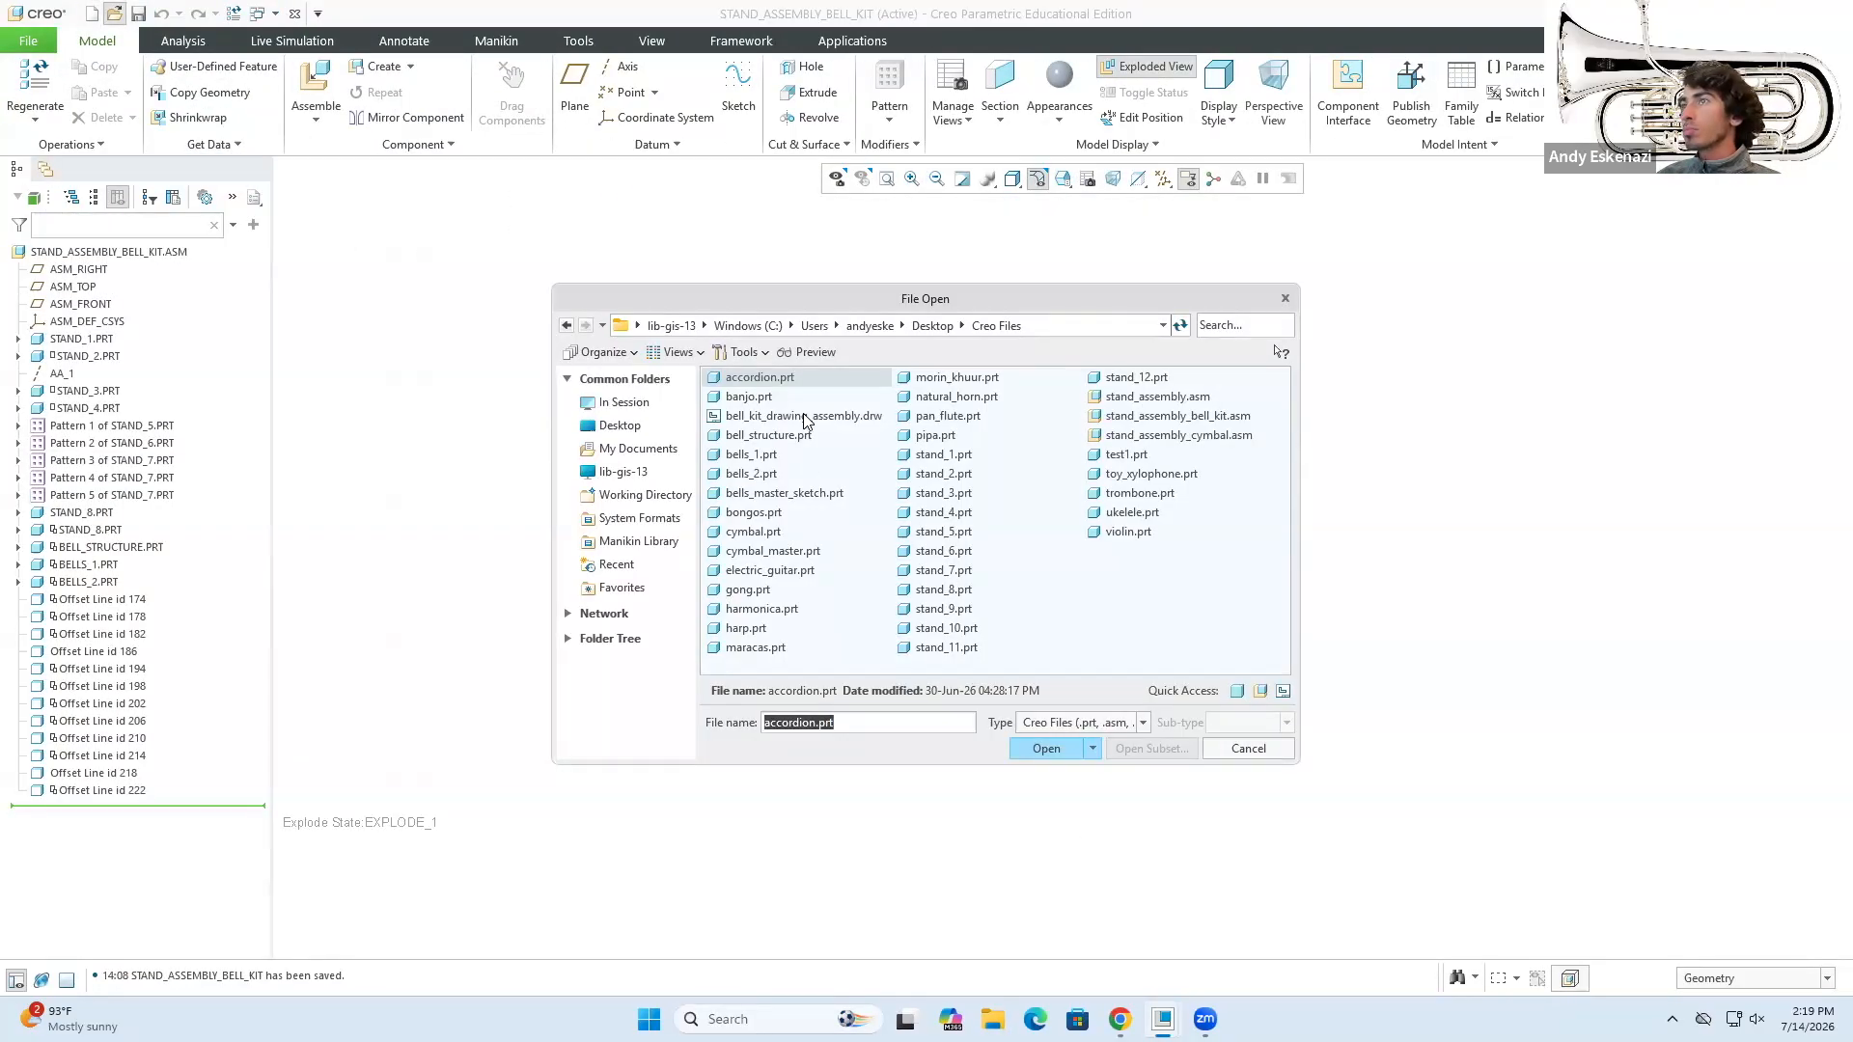
double_click(804, 417)
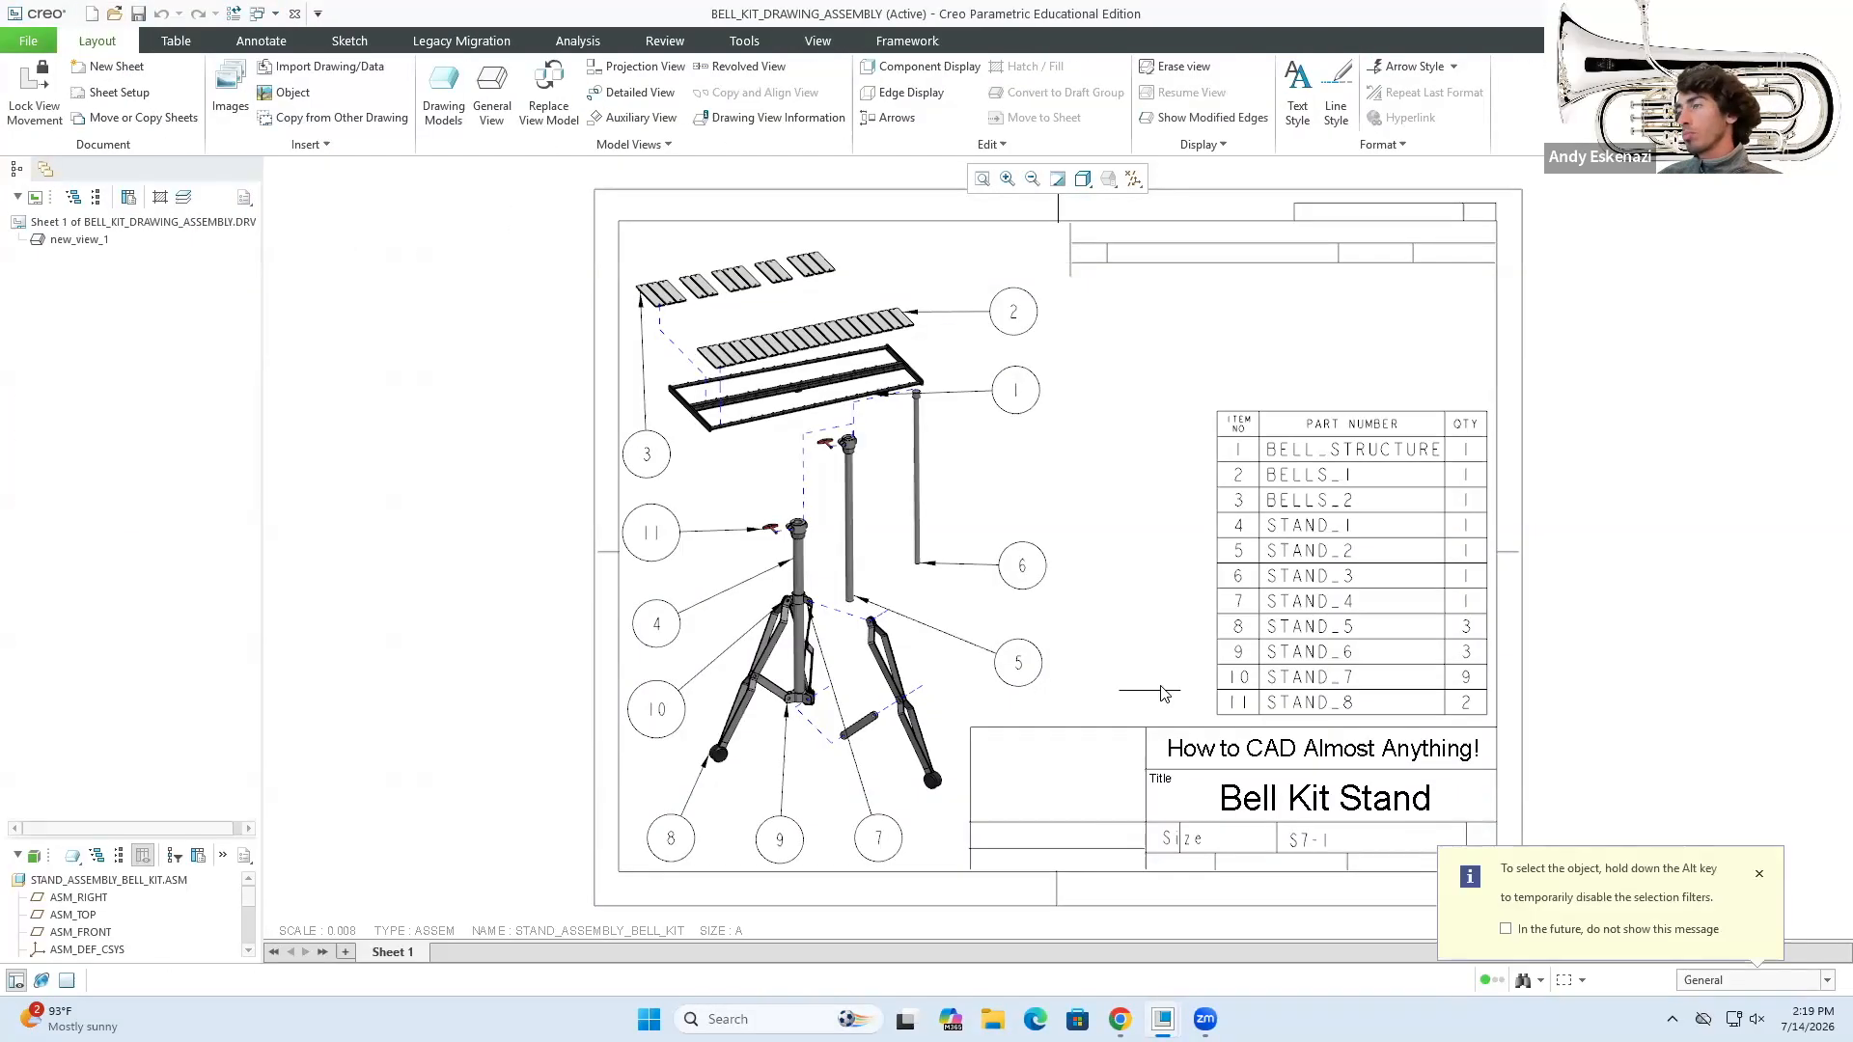
- Format the "Size" note in Arial WGL at height 0.1 and move it to the top of its narrow cell
click(262, 41)
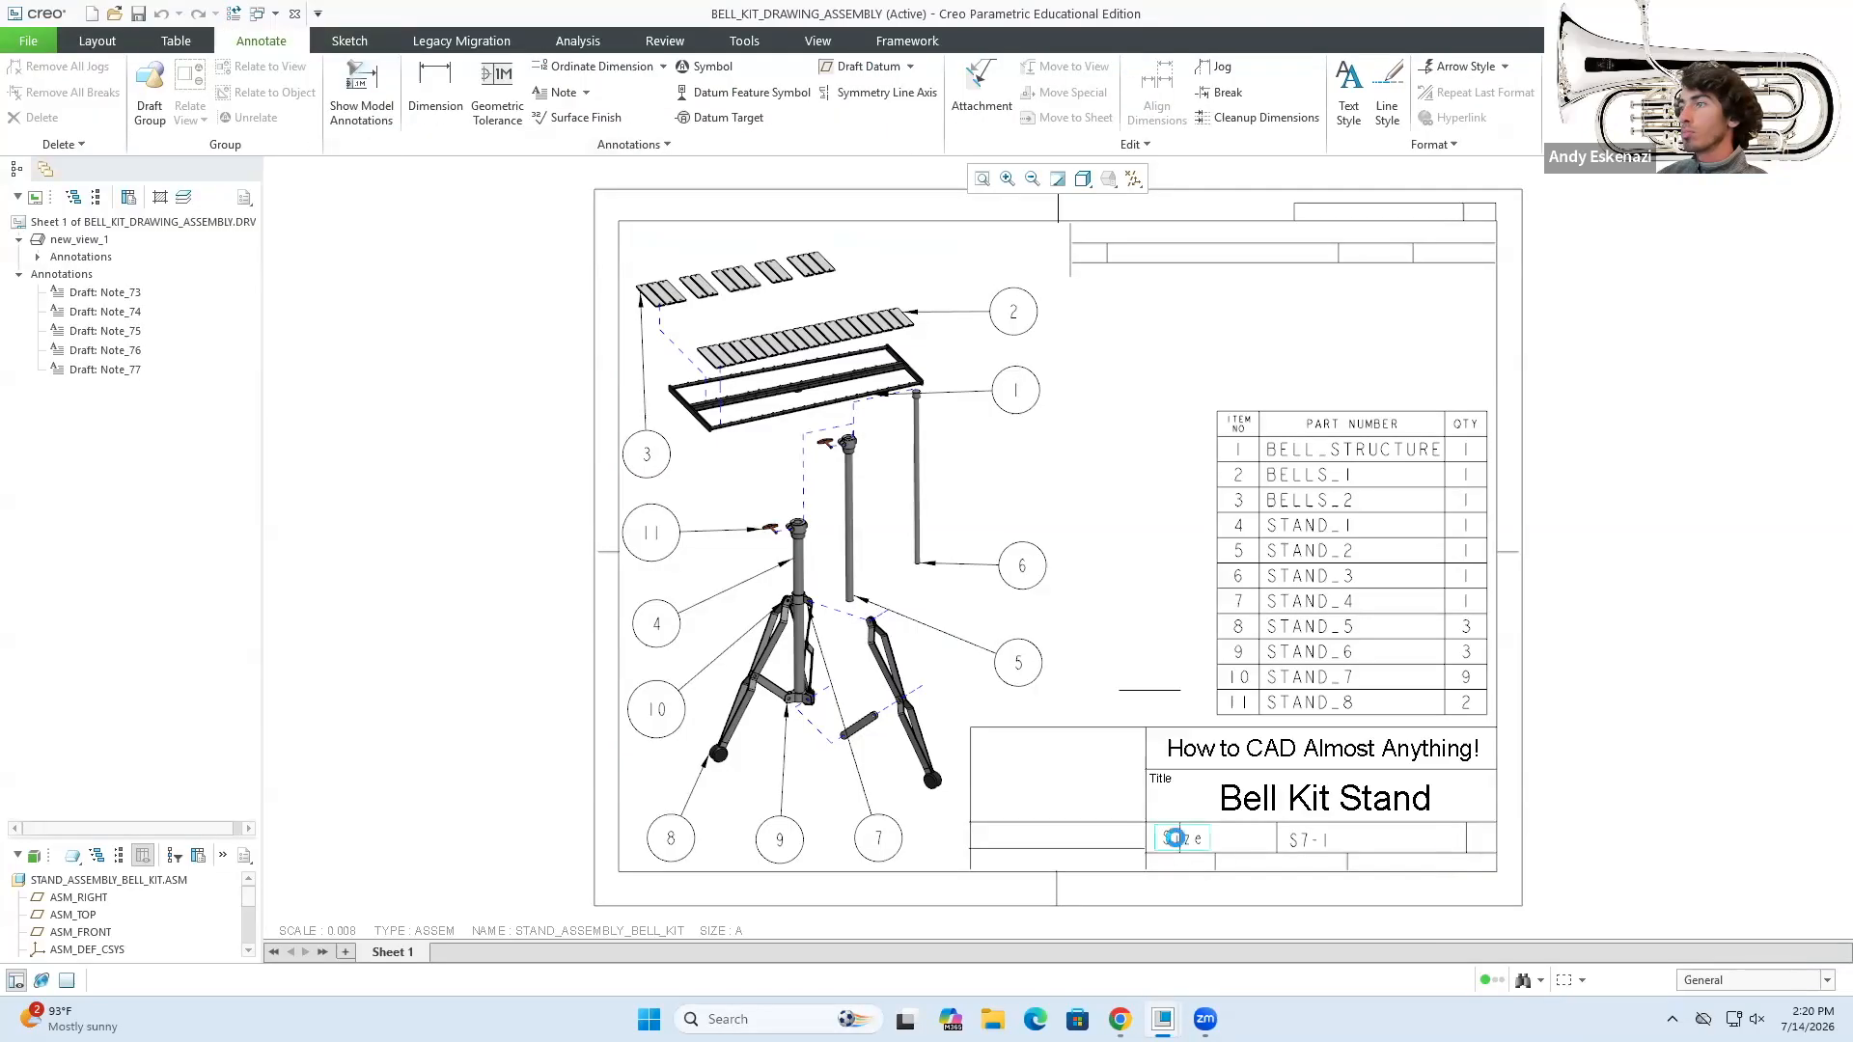
double_click(1180, 838)
scroll(1200, 843, down, 5)
click(380, 68)
click(330, 220)
double_click(306, 119)
text(0.1)
key(Return)
click(1099, 848)
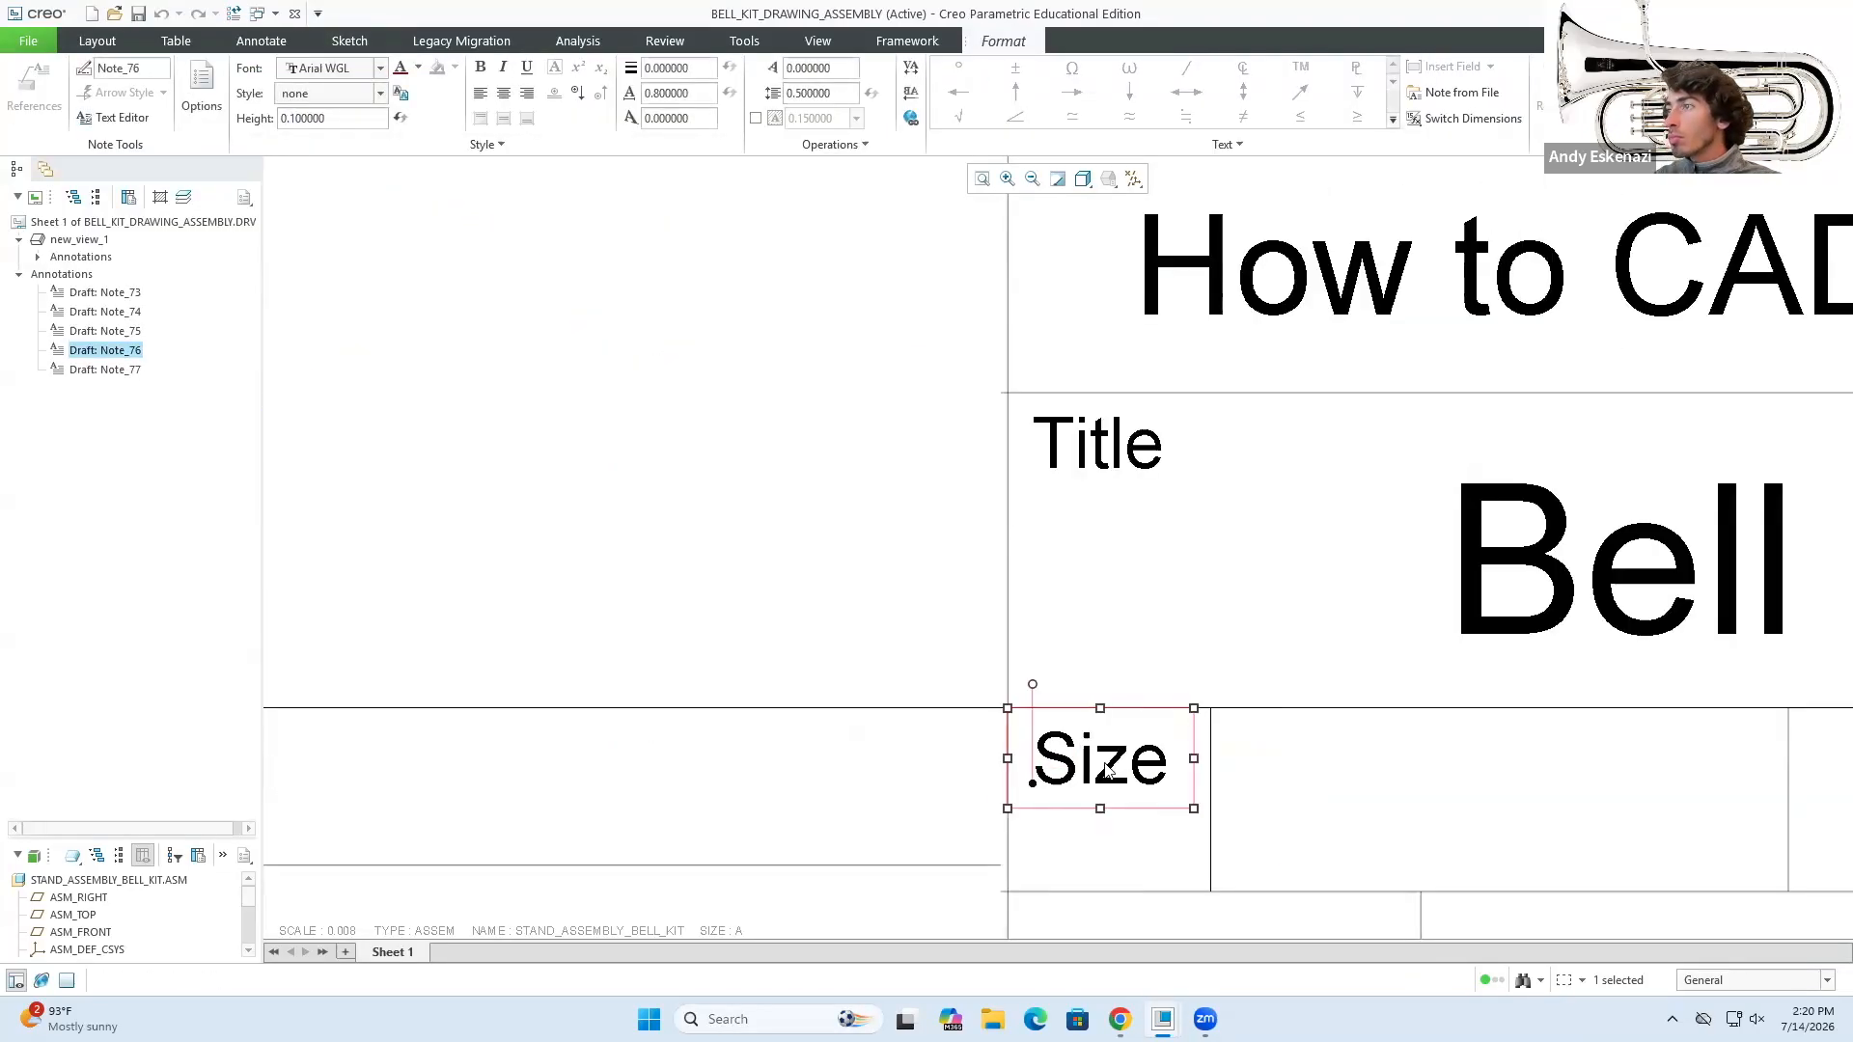
double_click(1036, 470)
scroll(1084, 640, up, 6)
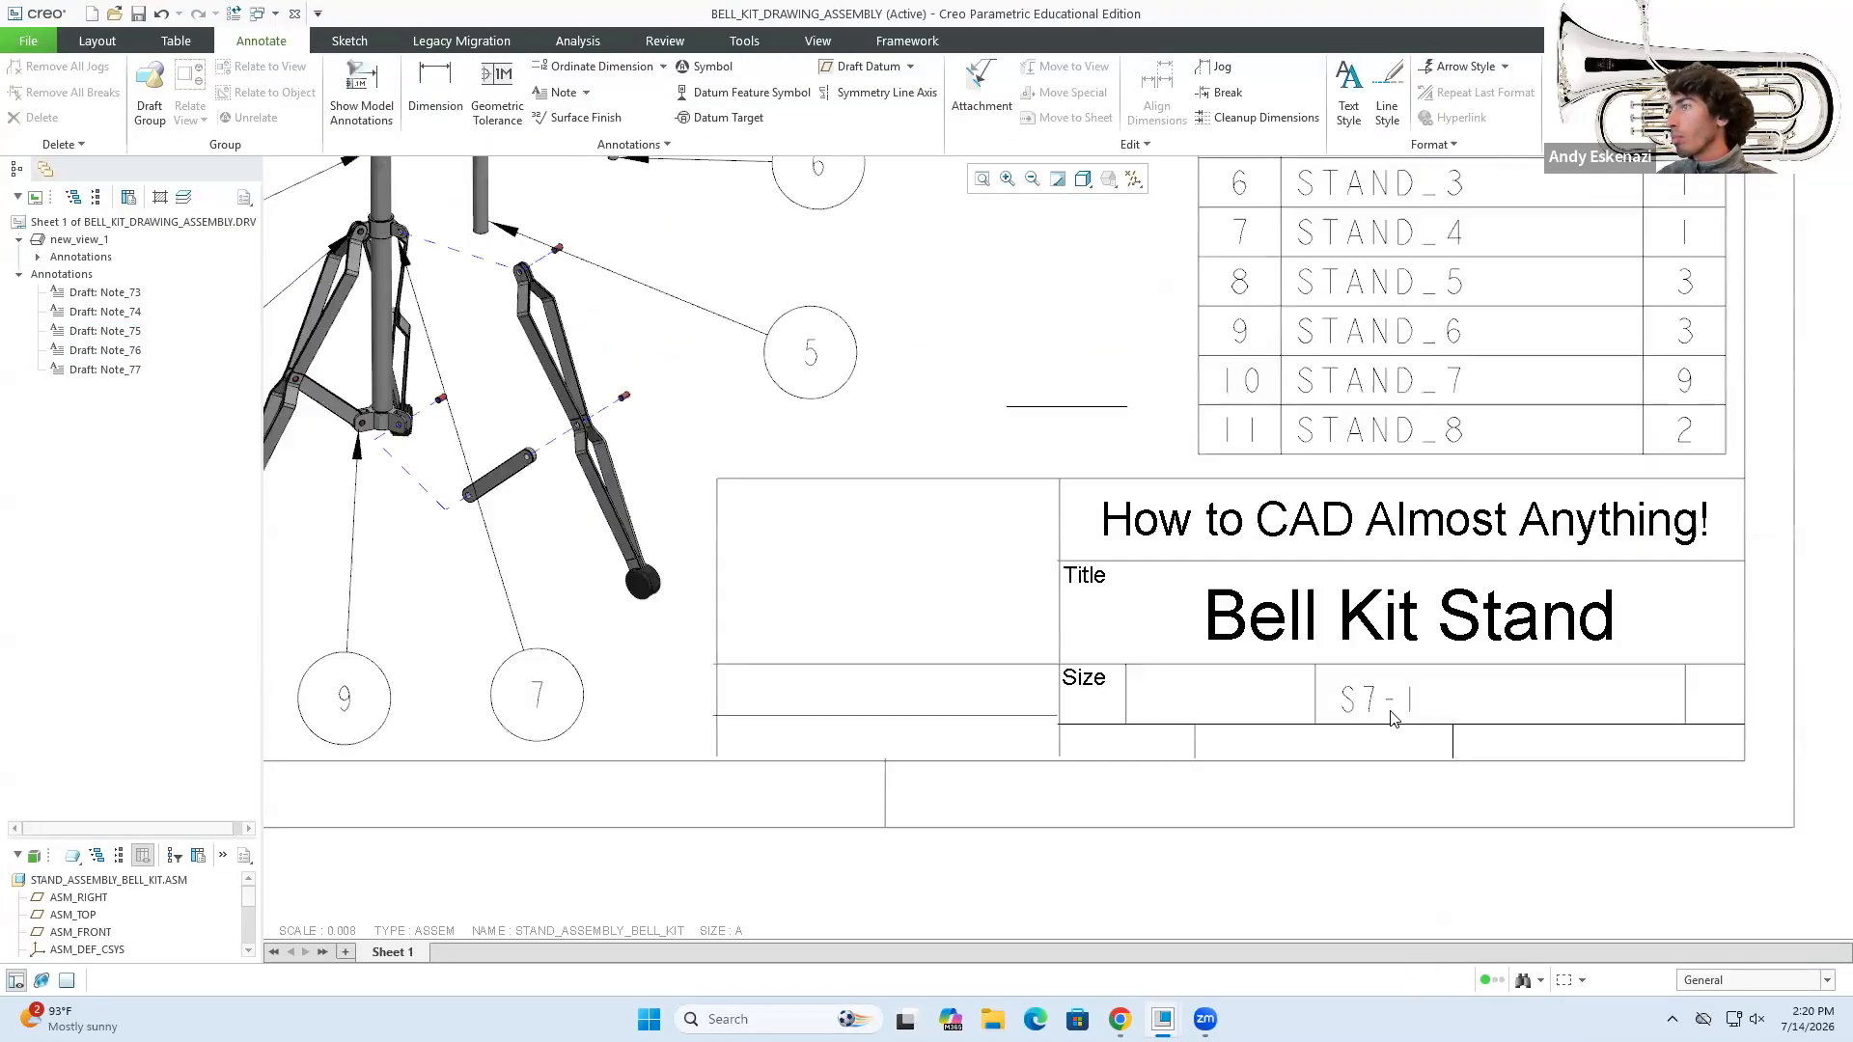
- Format the "S7-1" note in Arial WGL at height 0.2
double_click(1394, 711)
scroll(1438, 712, down, 5)
click(381, 69)
click(330, 220)
double_click(323, 119)
text(0.2)
key(Return)
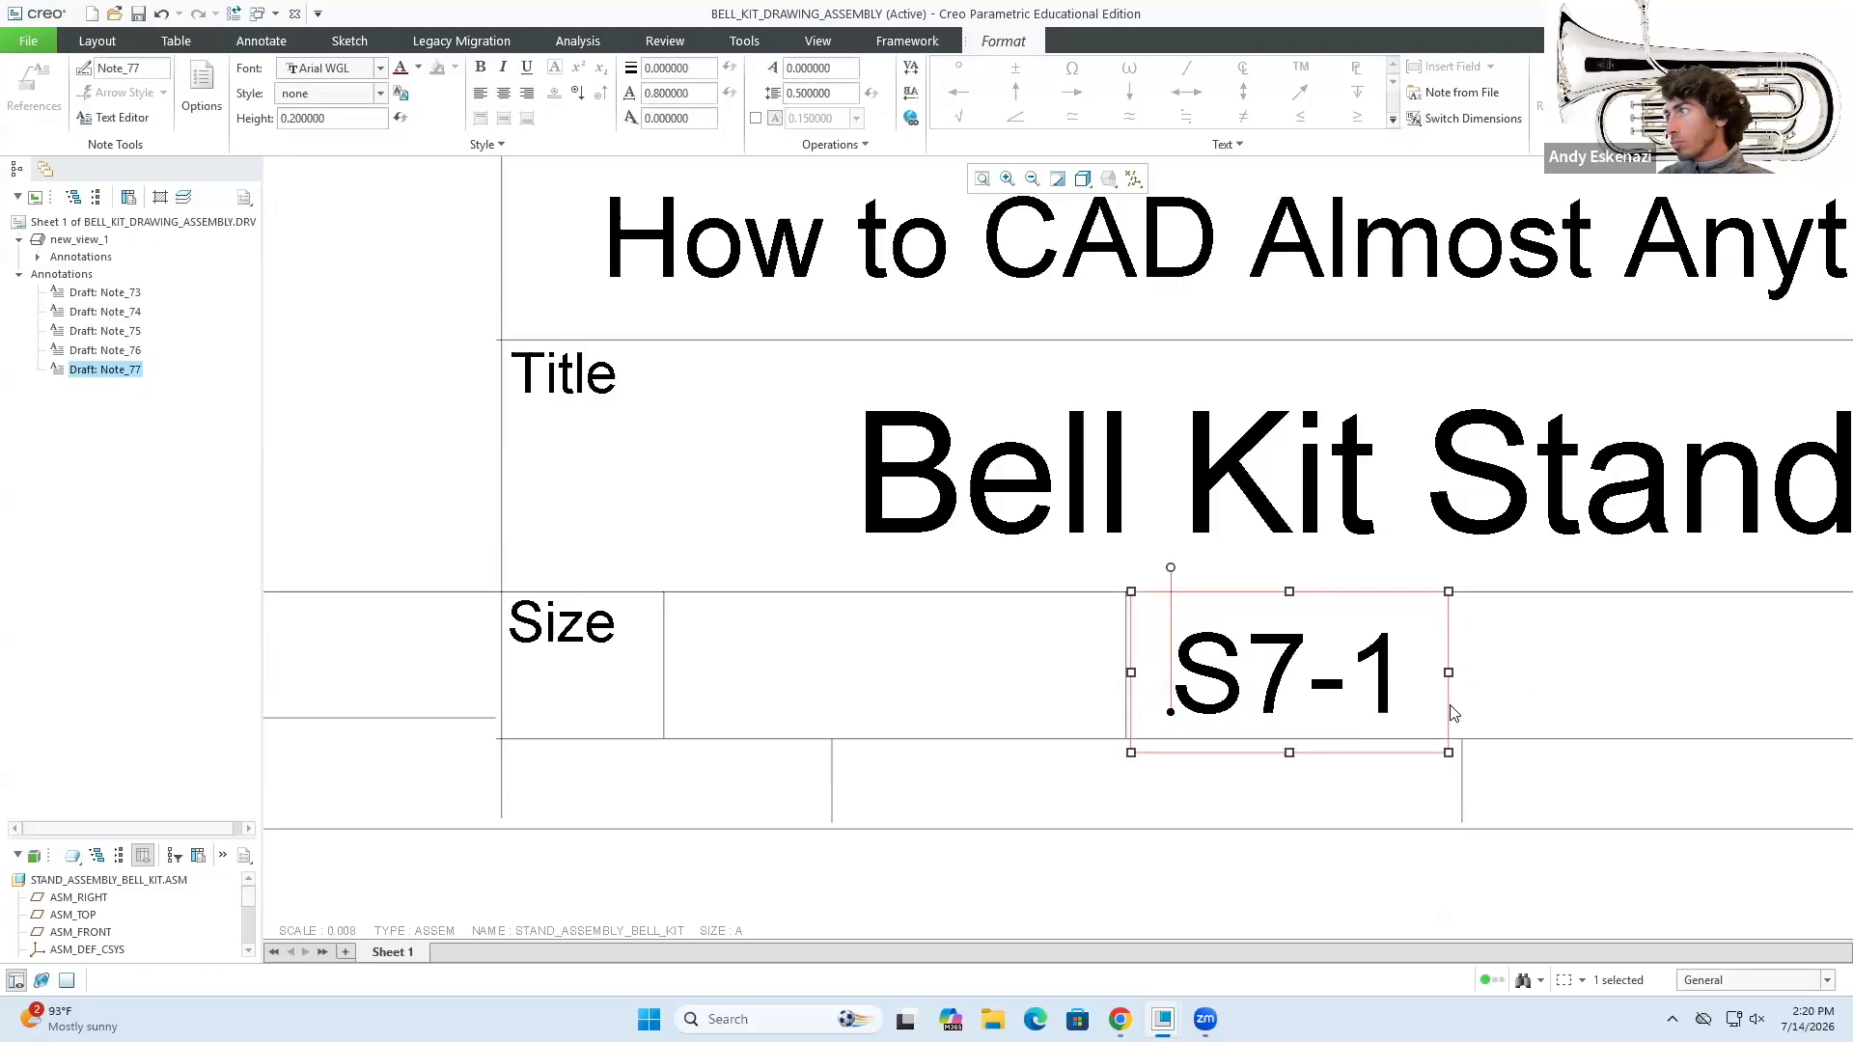
- Center the "S7-1" note in the drawing number cell
scroll(645, 783, up, 3)
click(999, 726)
drag(1060, 744, 1203, 743)
click(1229, 778)
- Shift the "Size" label slightly right so it sits centered across its narrow cell
scroll(546, 719, down, 4)
click(637, 683)
drag(670, 724, 689, 735)
click(764, 471)
- Add the sheet size "A" in Arial WGL directly beneath the "Size" label
click(563, 93)
click(973, 751)
text(A)
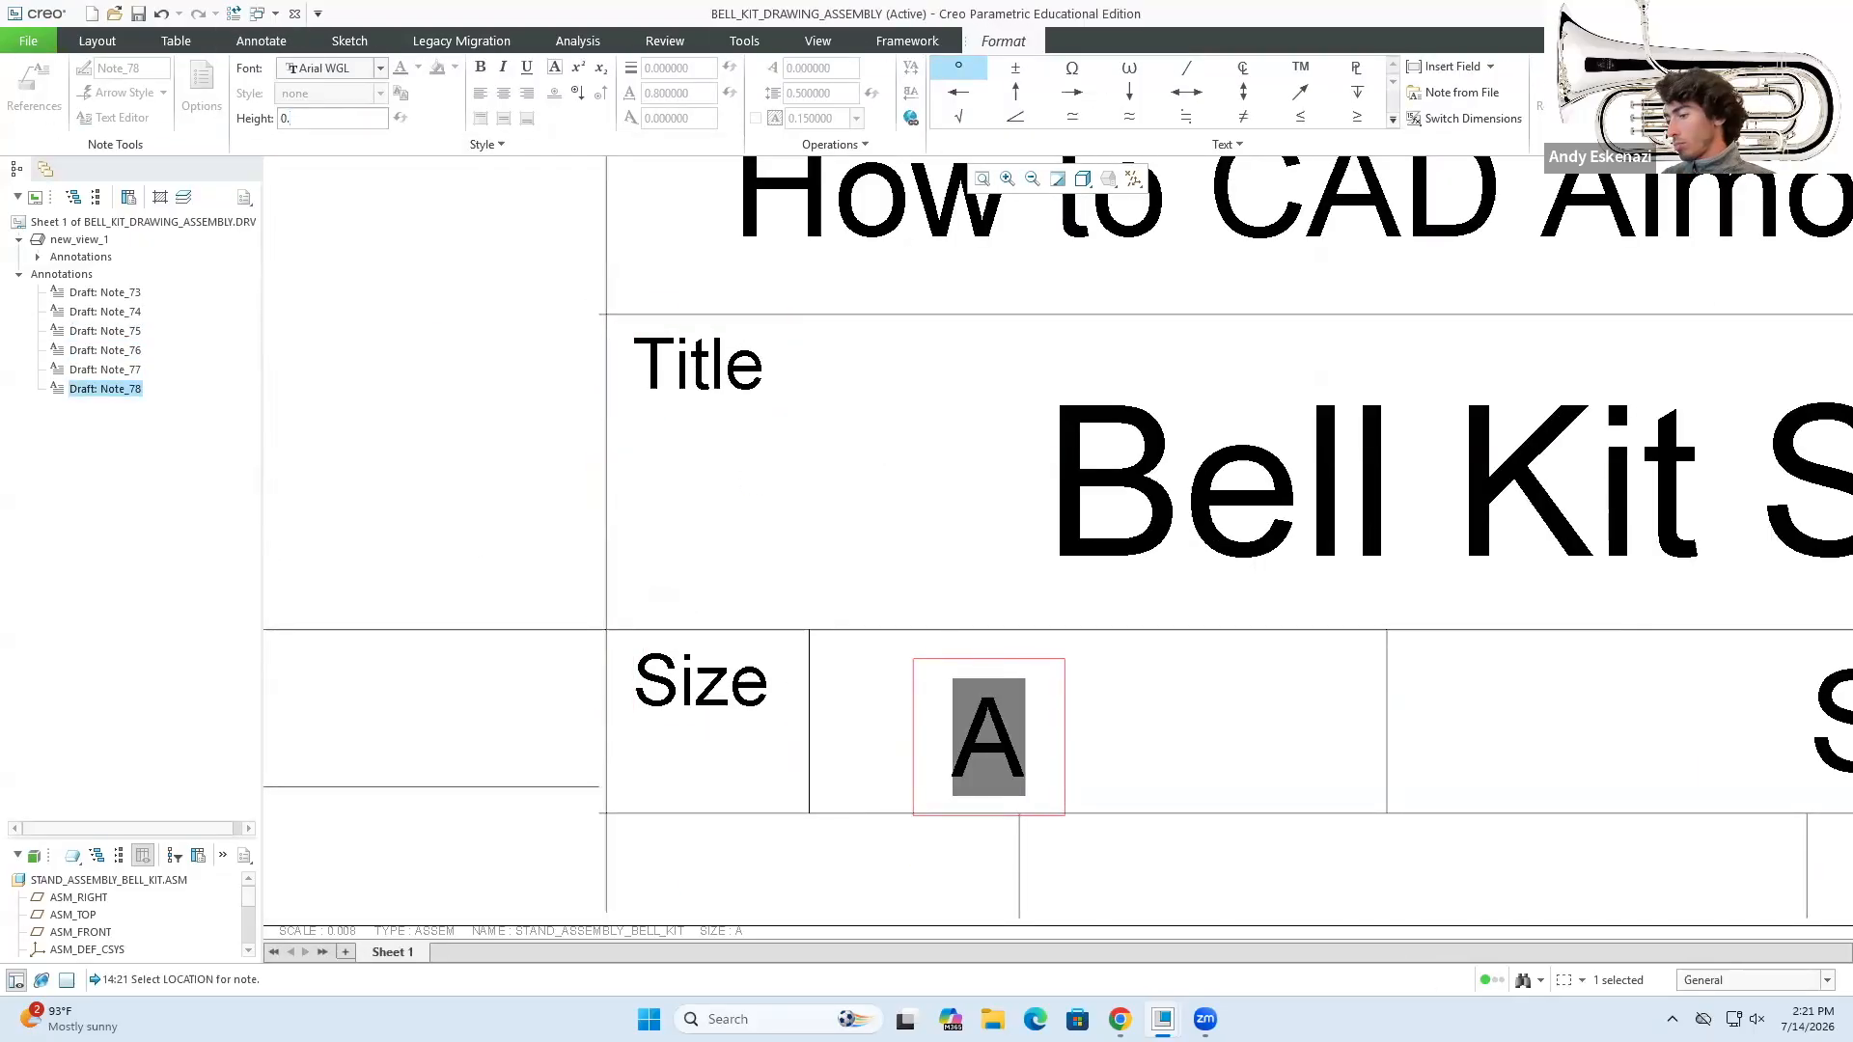
click(1097, 760)
scroll(1076, 753, up, 3)
click(820, 637)
scroll(636, 622, up, 5)
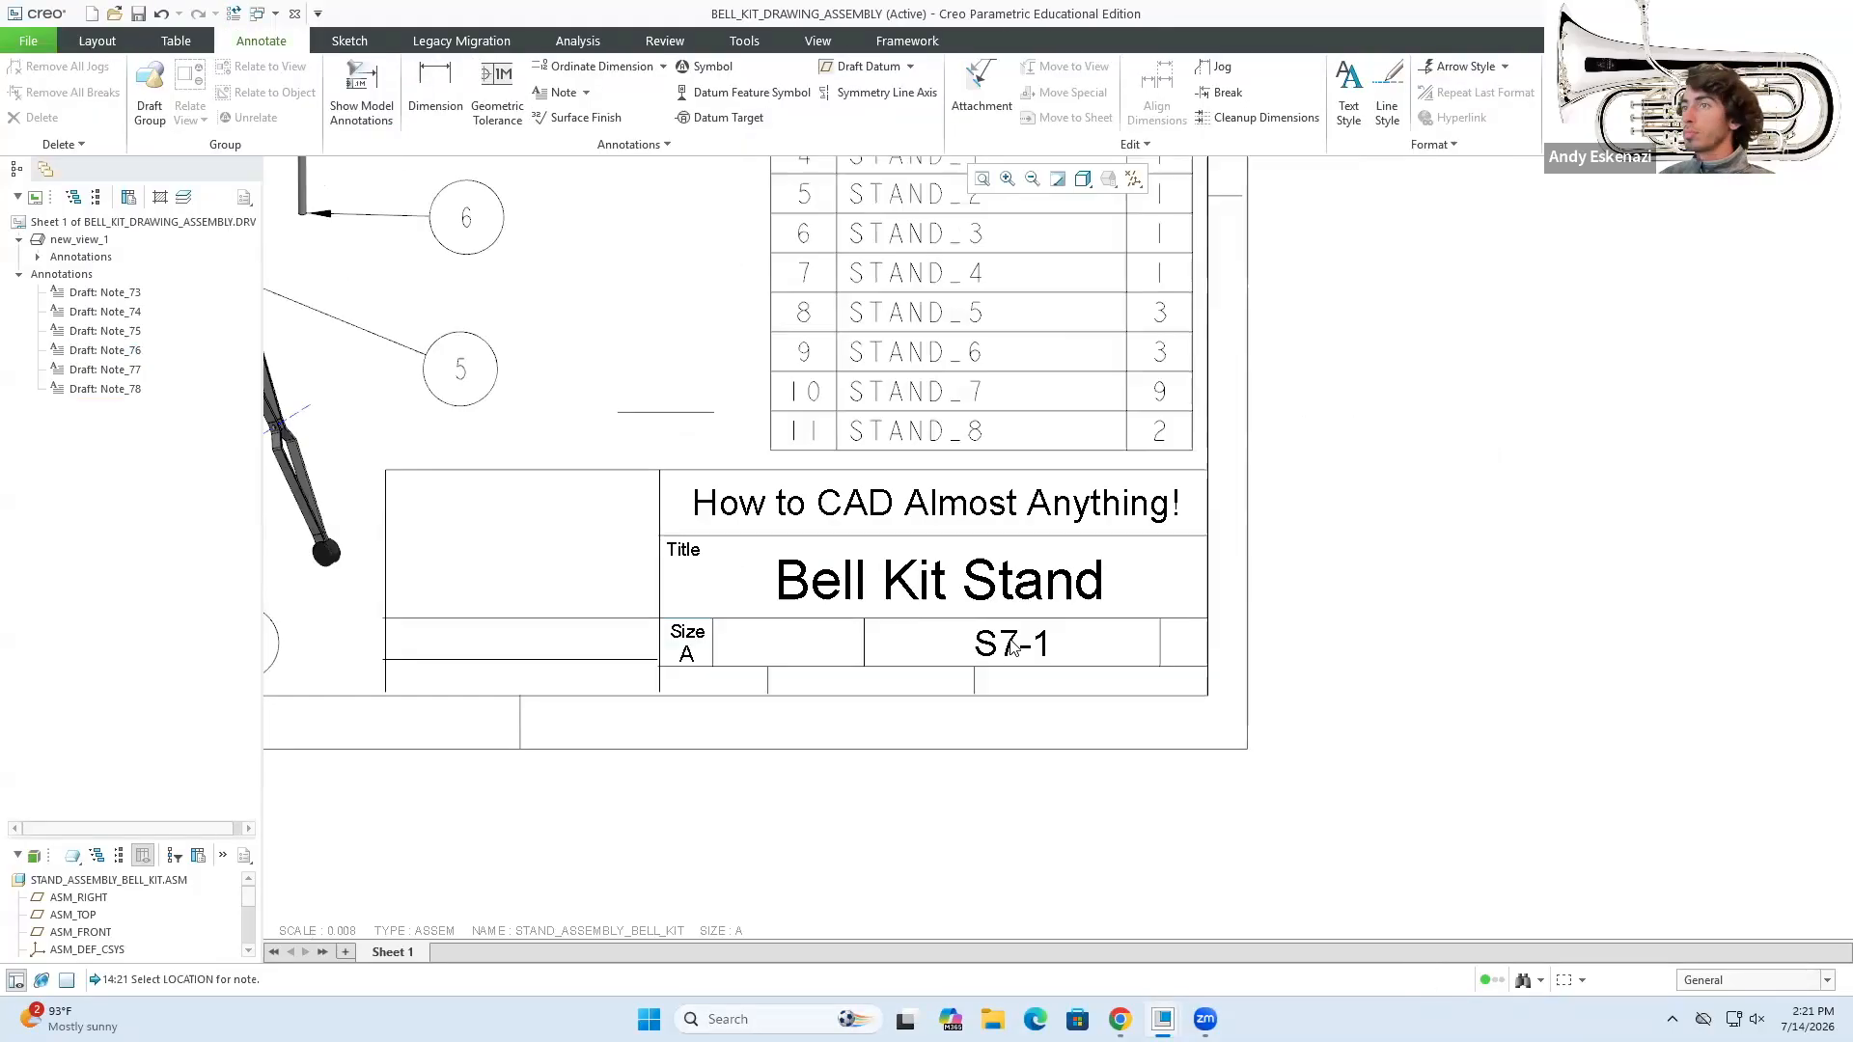
- Add a "DWG NO" label note in the title block's drawing number cell beside "S7-1"
scroll(999, 642, down, 4)
click(560, 93)
click(716, 606)
text(DRW)
key(BackSpace)
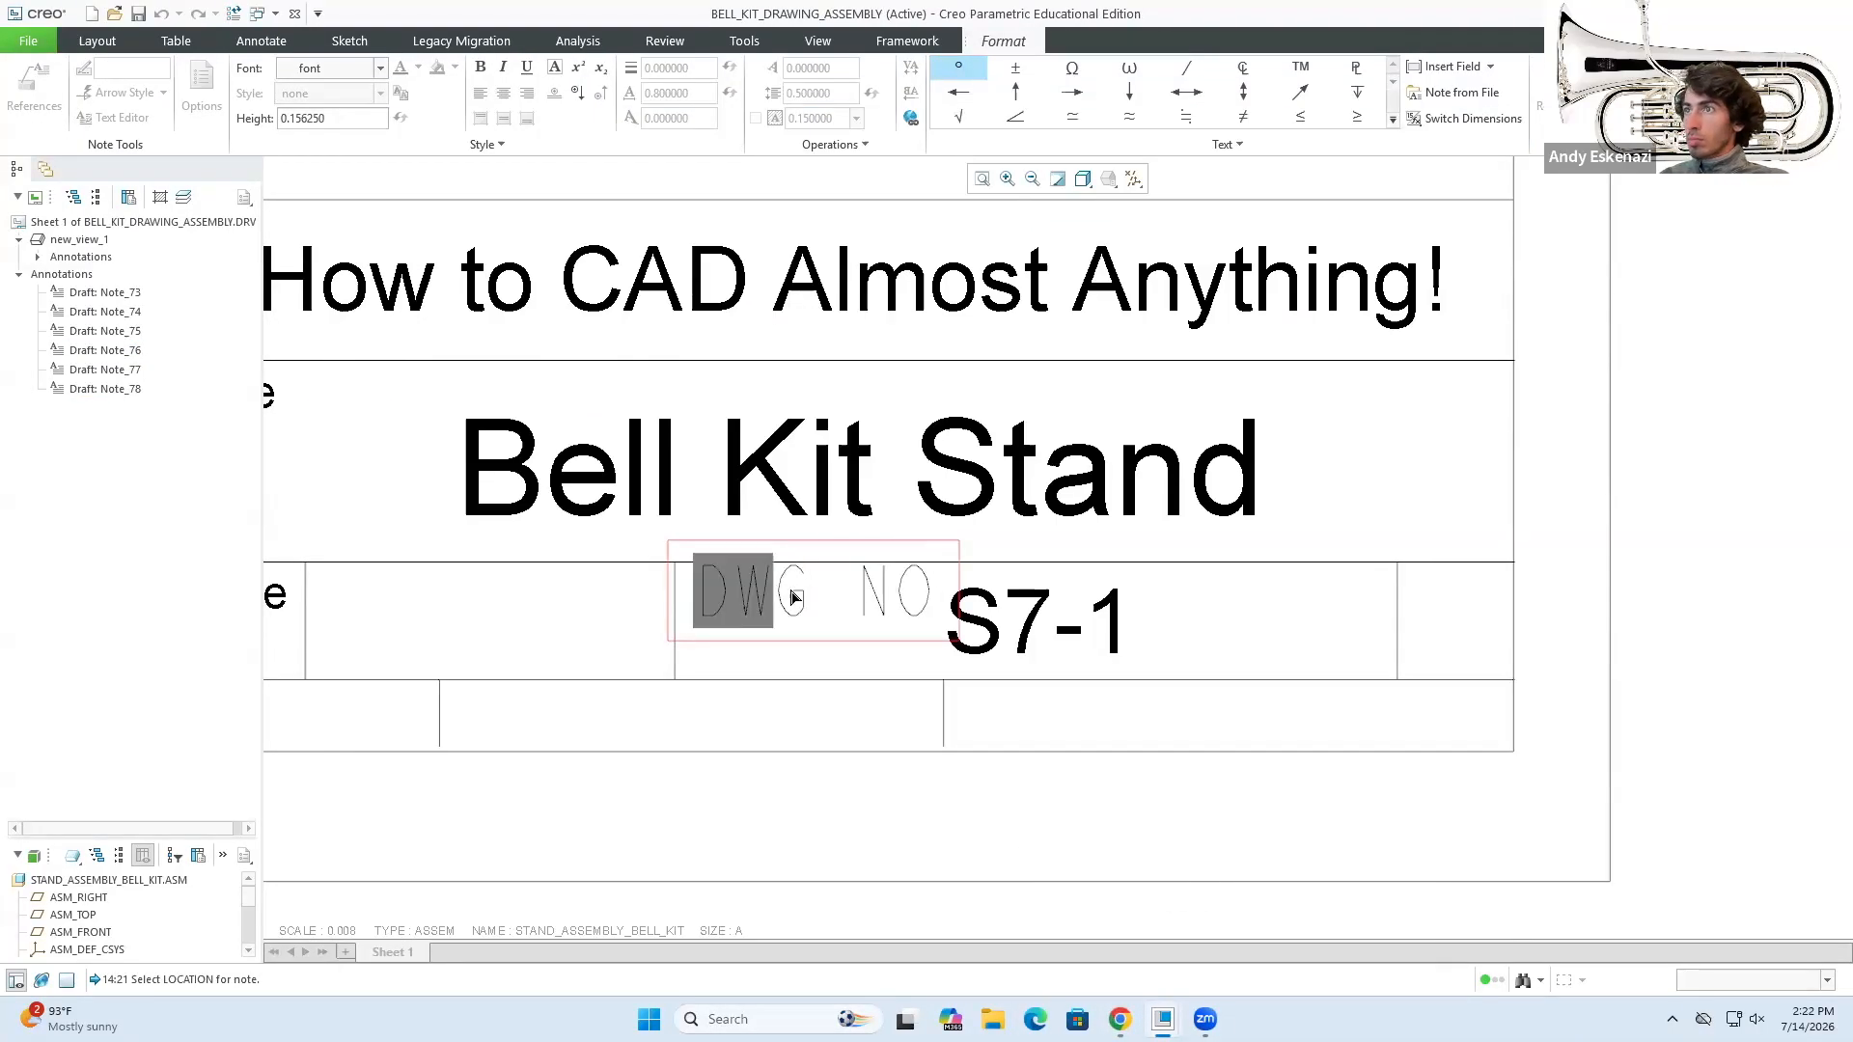
- Format the "DWG NO" label in Arial WGL at height 0.1
drag(792, 589, 944, 595)
click(380, 69)
click(333, 126)
click(334, 119)
key(Return)
click(502, 589)
- Move "DWG NO" to the upper left corner of the drawing number cell and shift "S7-1" toward the cell's right end
scroll(502, 579, down, 4)
drag(902, 685, 898, 670)
click(965, 719)
scroll(973, 618, up, 5)
click(1199, 649)
drag(1322, 656, 1480, 657)
click(1530, 652)
scroll(1053, 705, up, 1)
- Add a "Version 1" note in the cell between the sheet size and the drawing number
scroll(658, 663, down, 3)
click(671, 668)
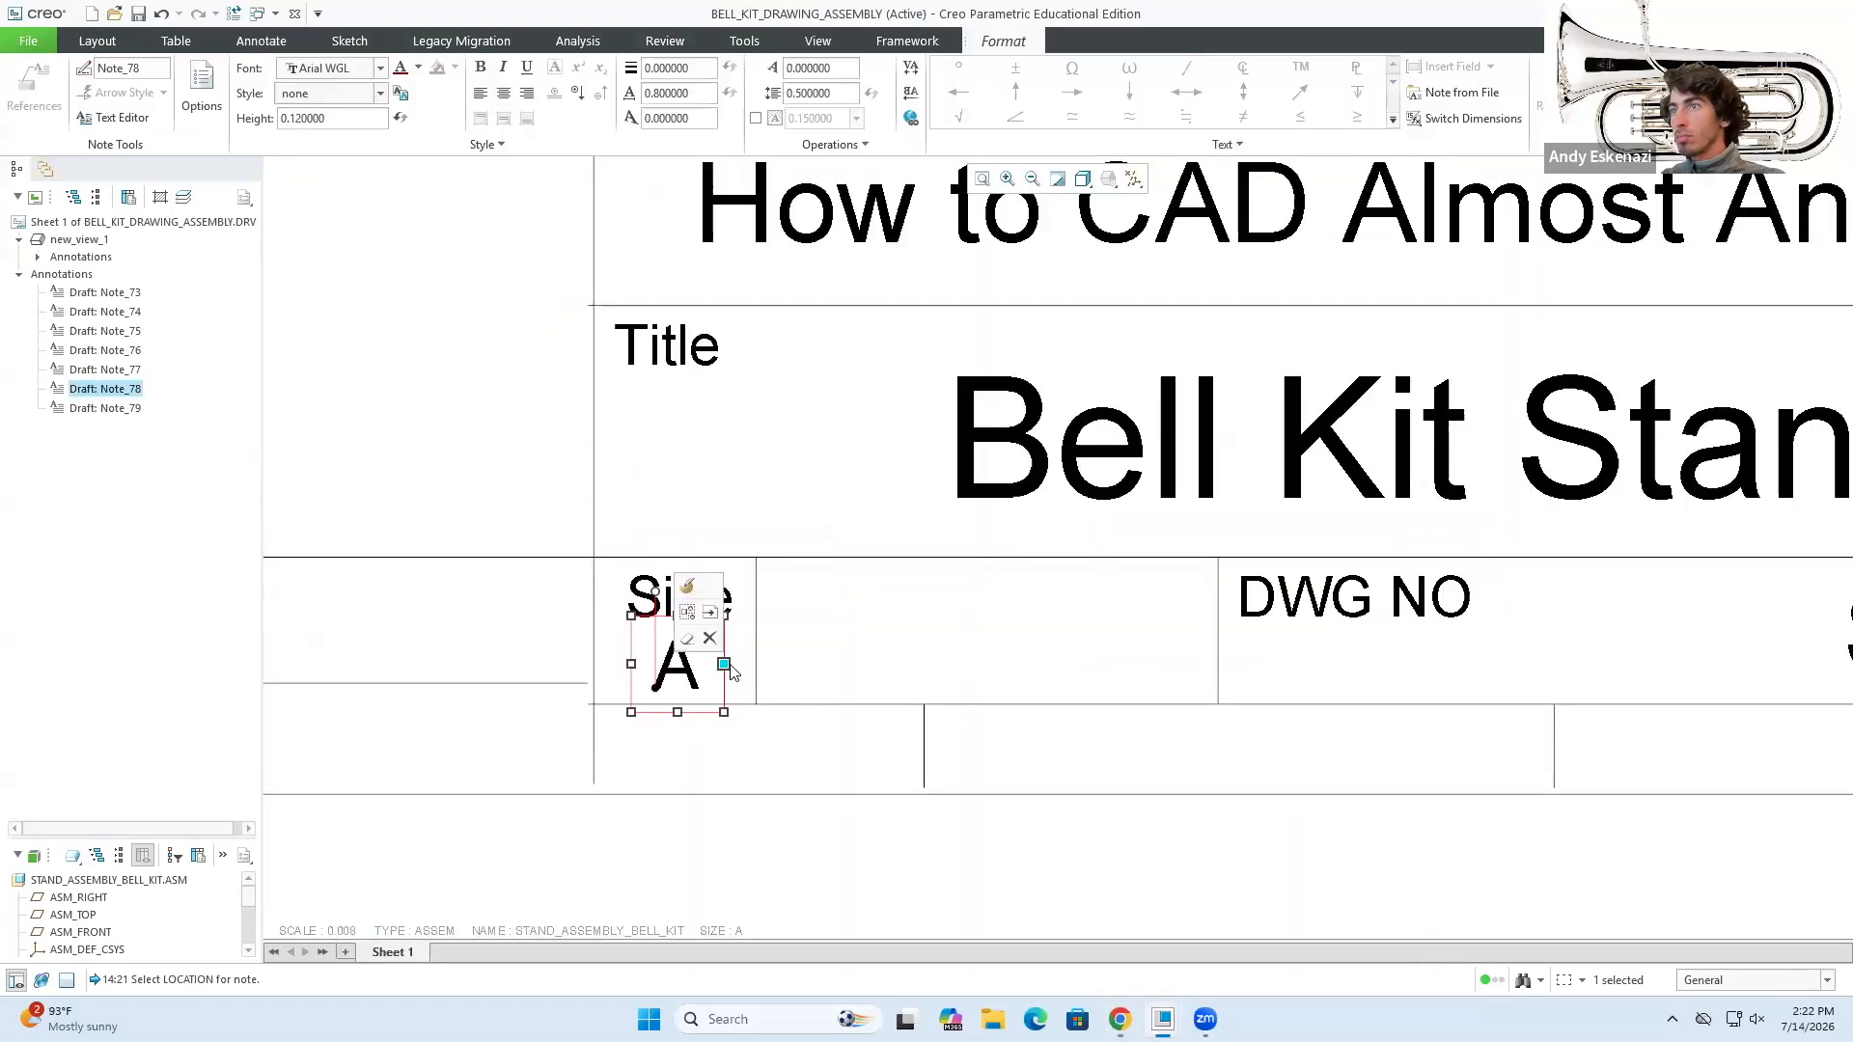
click(906, 615)
click(855, 650)
text(Version 1)
- Format the "Version 1" note in Arial WGL with a text height that fits inside its cell
drag(830, 637, 1278, 637)
click(381, 69)
click(334, 125)
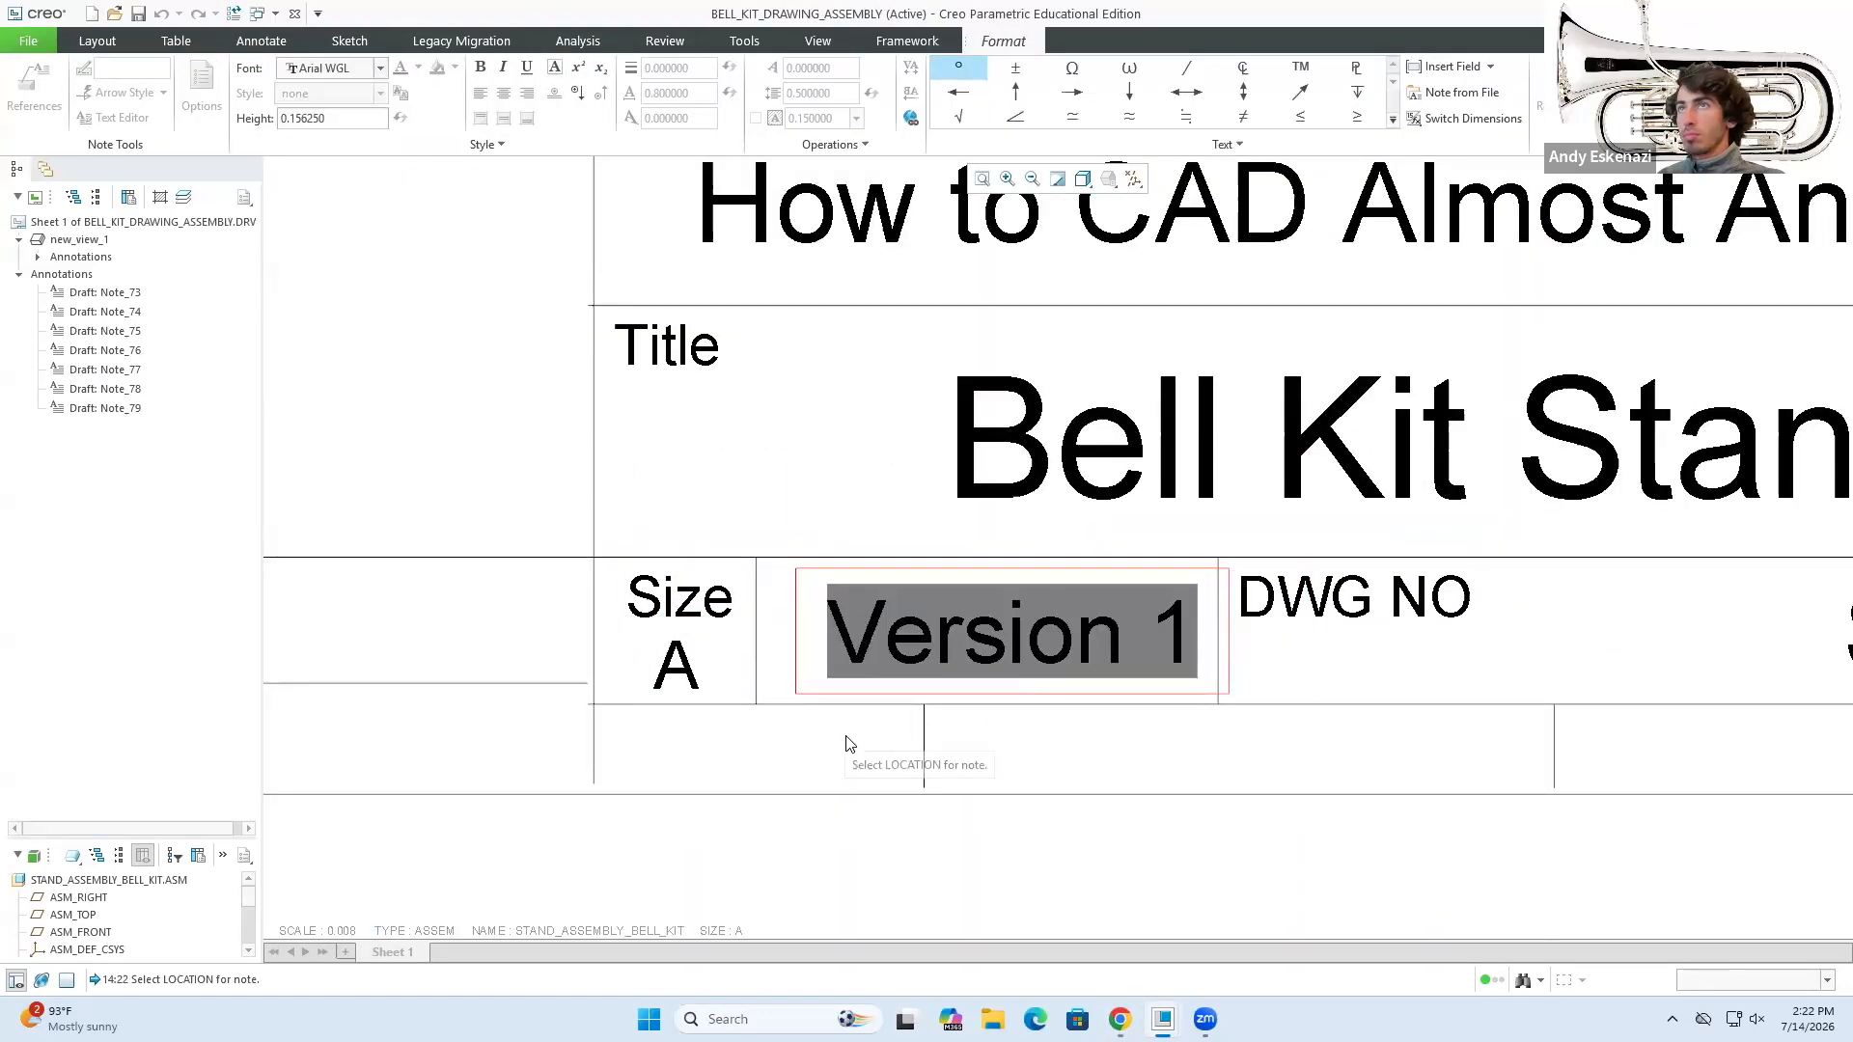
click(730, 735)
scroll(792, 753, up, 3)
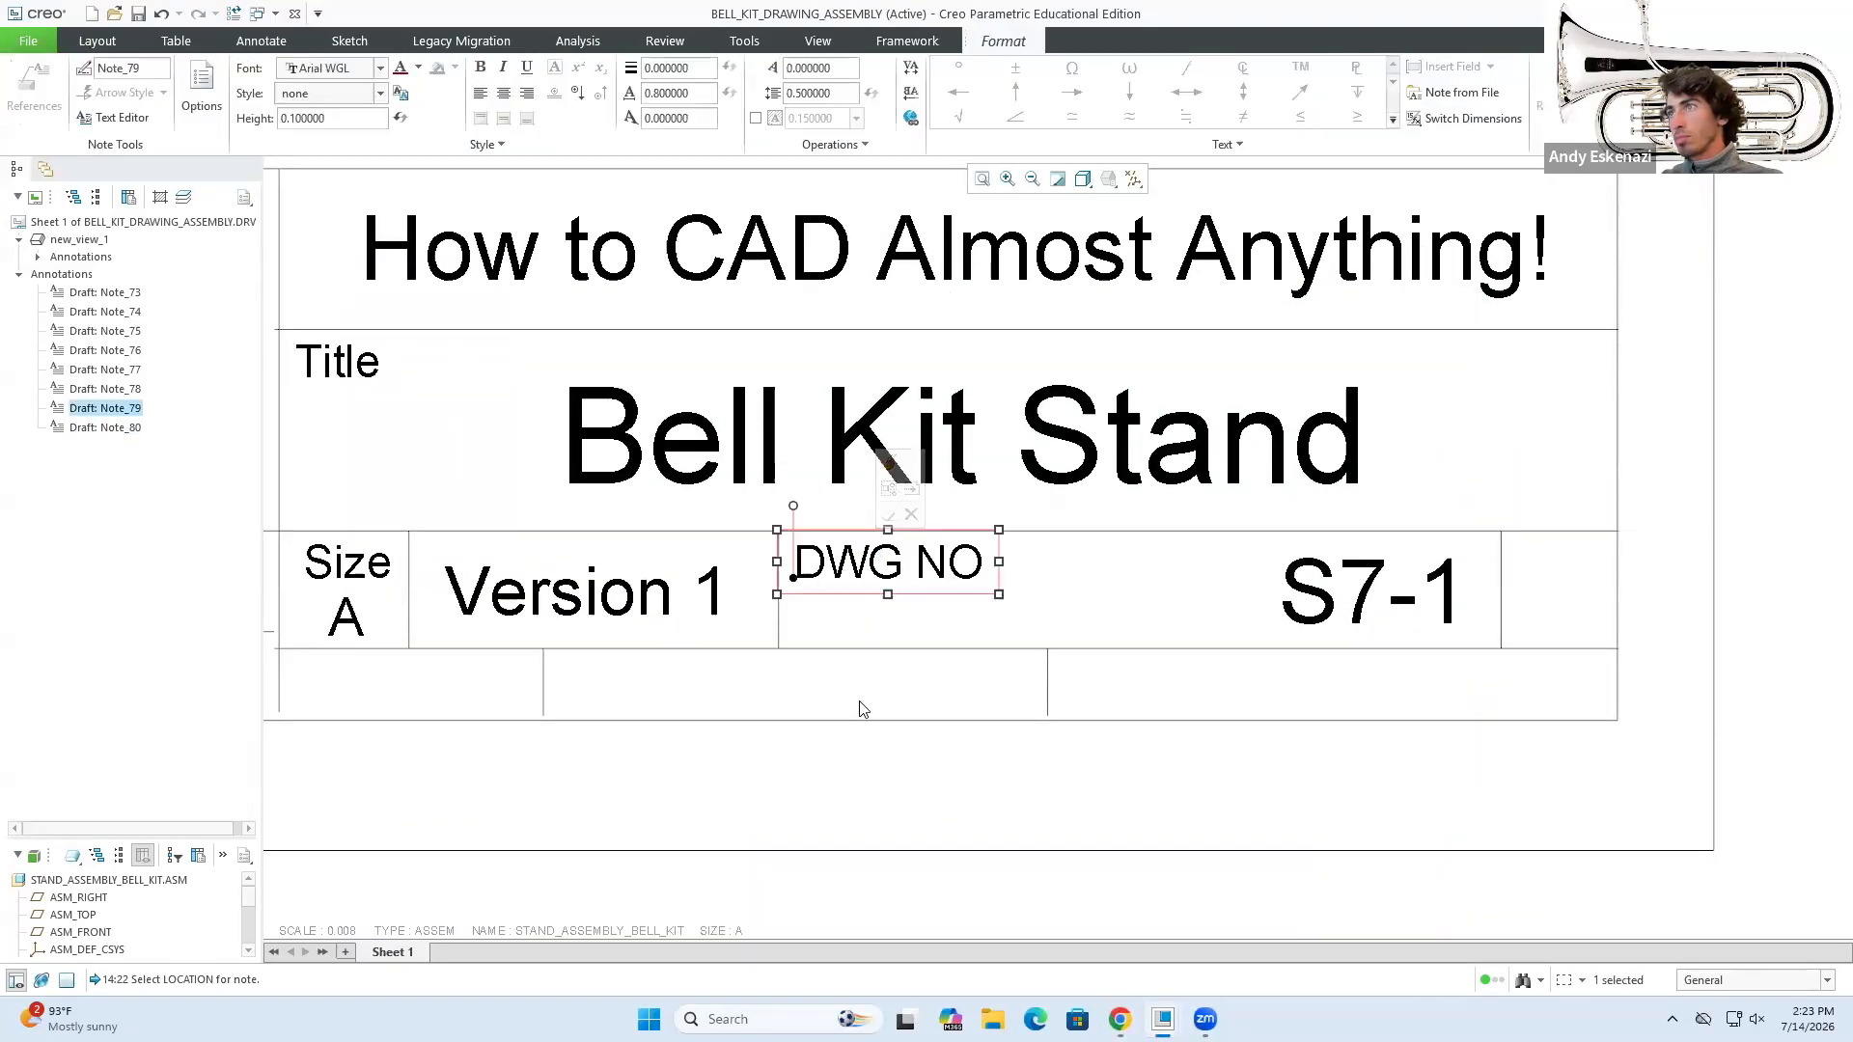
- Add a "Sheet: 1/2" note in Arial WGL at height 0.12 in the title block's last row, below the drawing number
click(1091, 689)
text(S)
drag(1092, 689, 1482, 693)
click(380, 68)
click(334, 125)
key(Return)
click(1100, 778)
- Align the "Sheet: 1/2" note with the left edge of its cell
scroll(1107, 722, down, 3)
drag(1107, 695, 1064, 706)
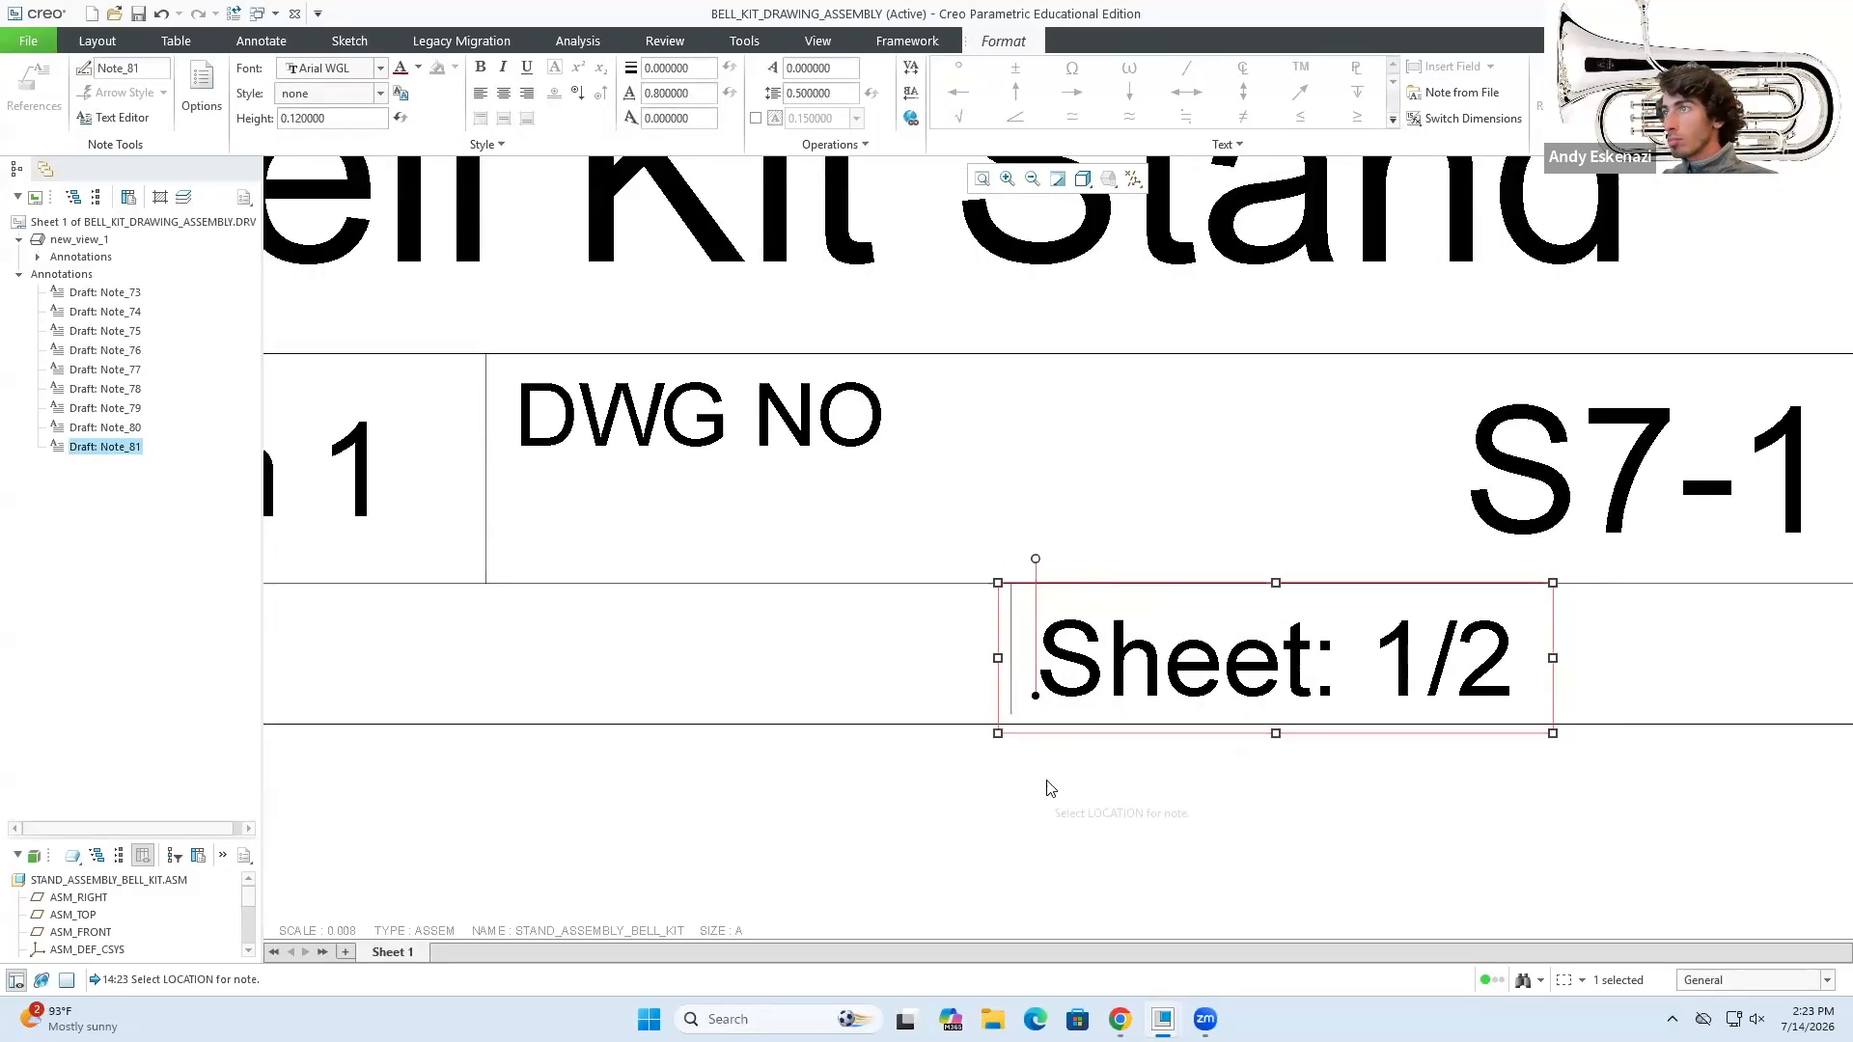
click(1047, 786)
scroll(1609, 753, up, 4)
scroll(980, 625, up, 6)
scroll(896, 633, down, 2)
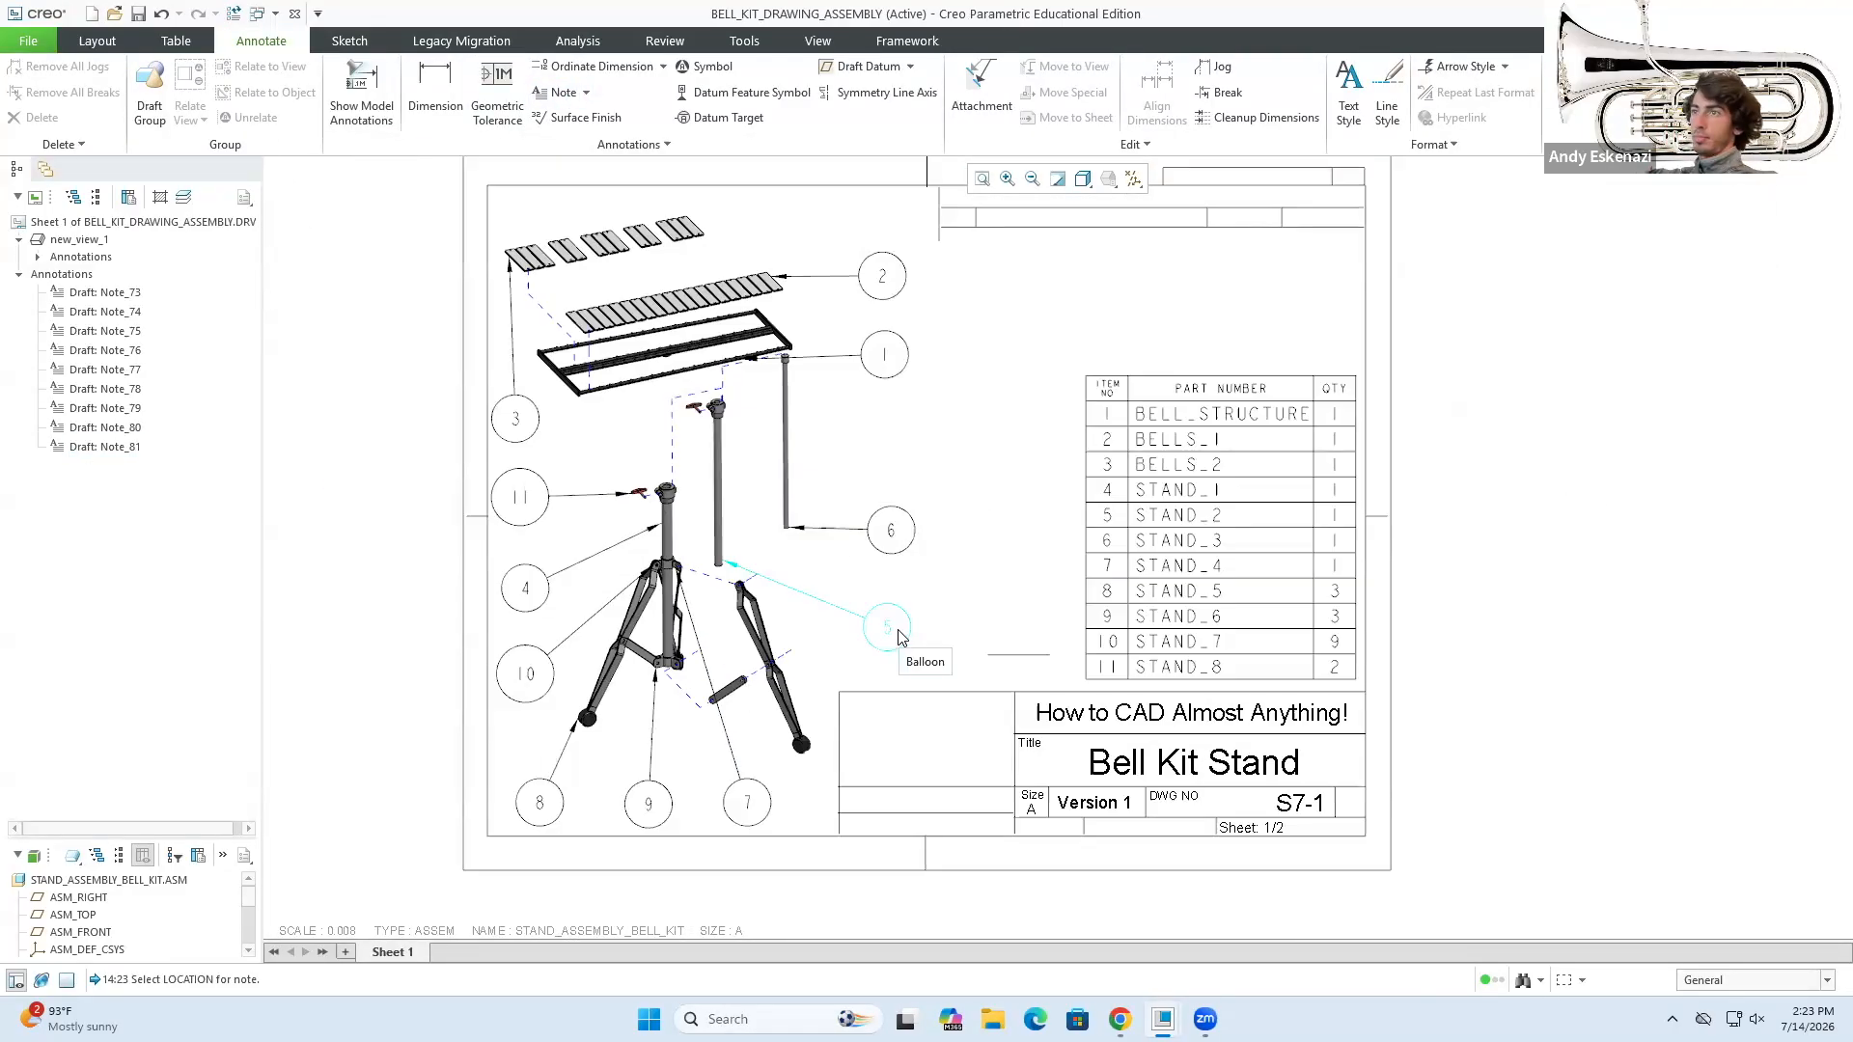
- Add a "Note" label in Arial WGL at height 0.12 in the cell below the sheet size
scroll(1126, 858, down, 5)
click(563, 93)
click(862, 779)
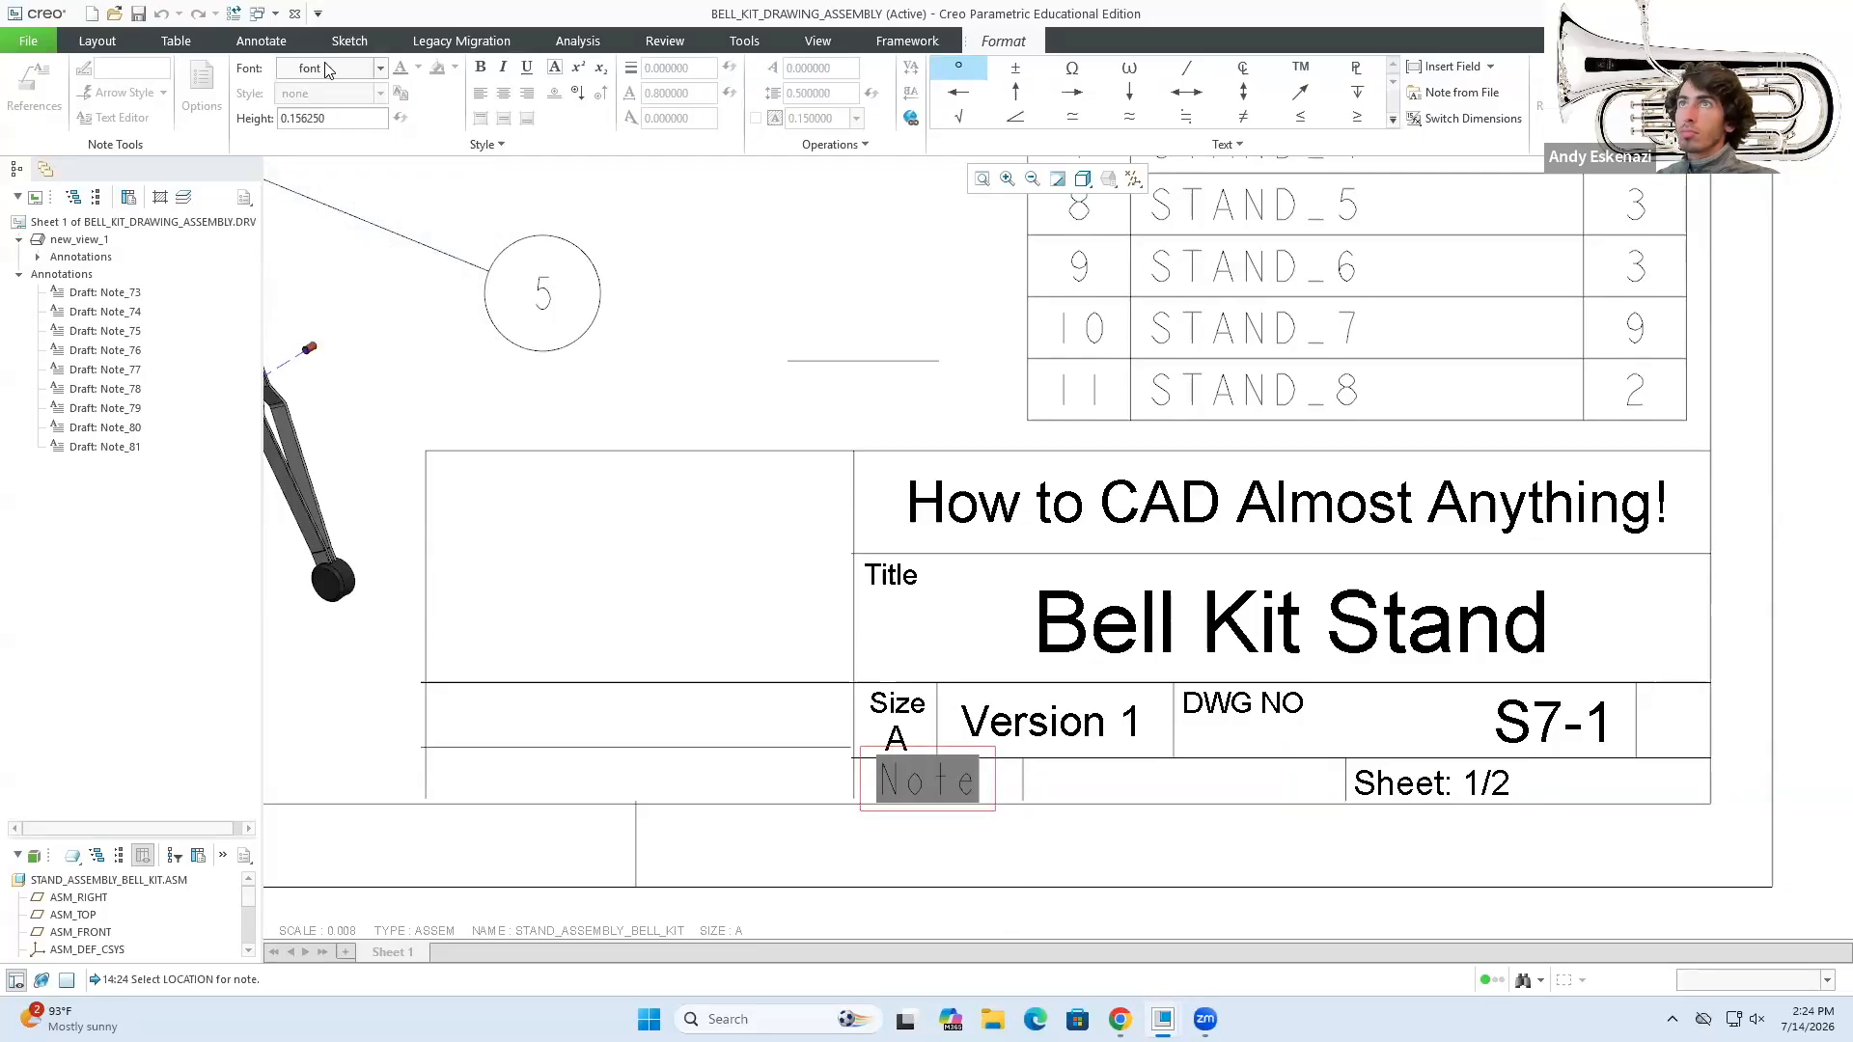
click(954, 858)
scroll(883, 789, down, 5)
drag(801, 709, 766, 716)
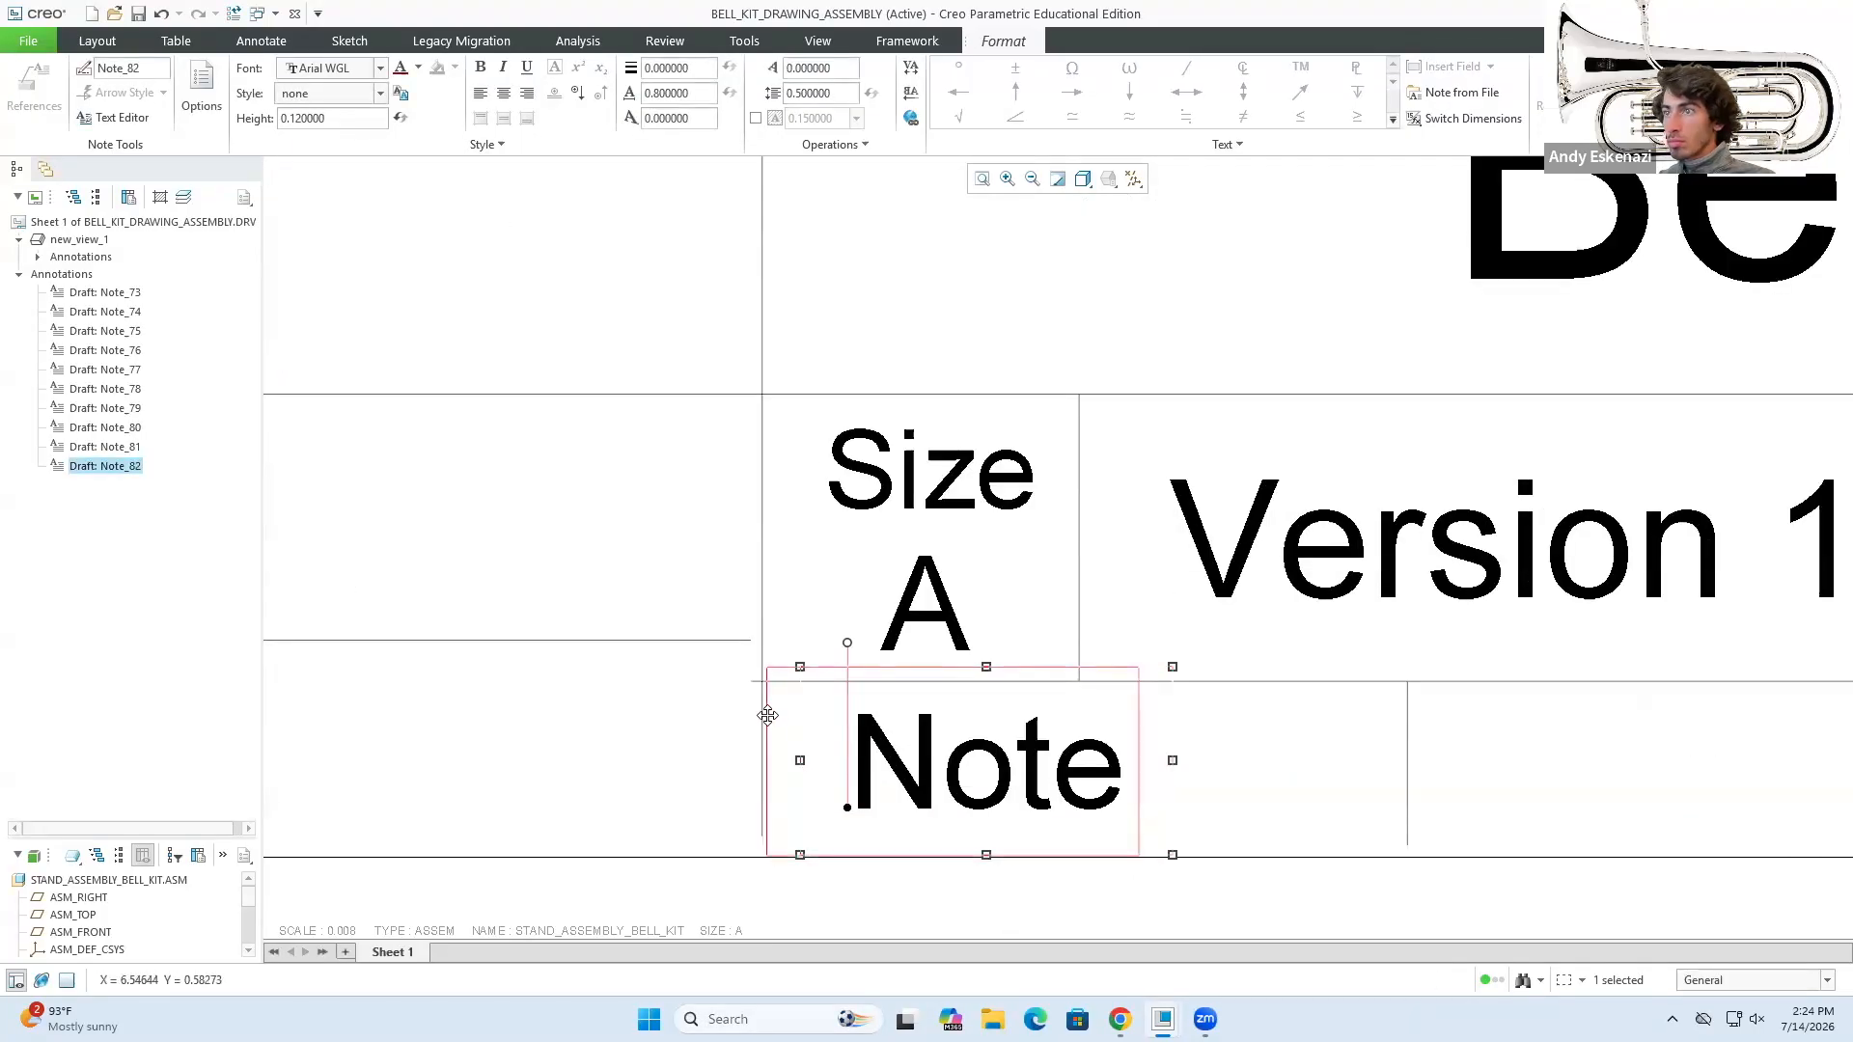
scroll(605, 714, up, 4)
- Add a "Not to scale" note in Arial WGL at height 0.12 in the cell between "Note" and "Sheet: 1/2"
click(562, 94)
click(892, 738)
text(Not to scale)
key(ctrl+a)
click(380, 68)
double_click(310, 119)
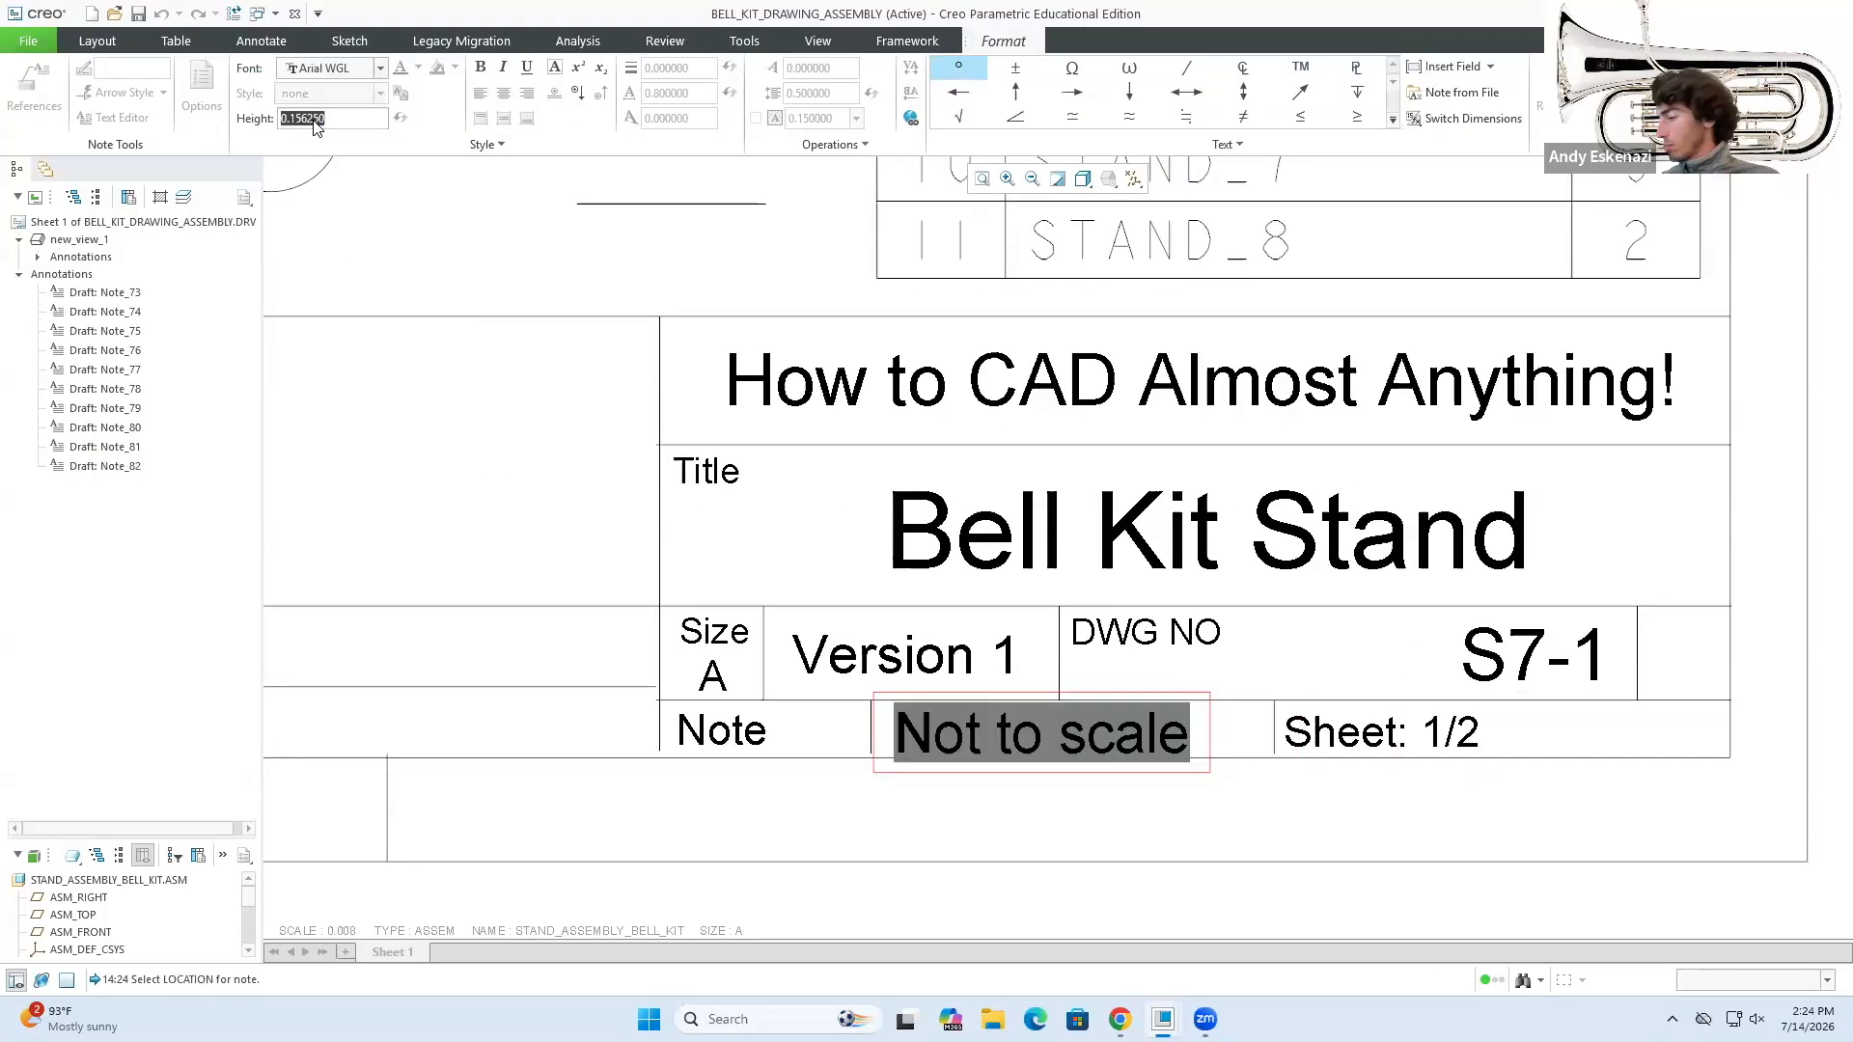
text(0.12)
click(883, 816)
- Shift the "Not to scale" note slightly left and up within its cell
scroll(871, 759, down, 5)
drag(943, 773, 925, 766)
scroll(958, 761, up, 5)
scroll(551, 568, up, 2)
scroll(1266, 688, up, 3)
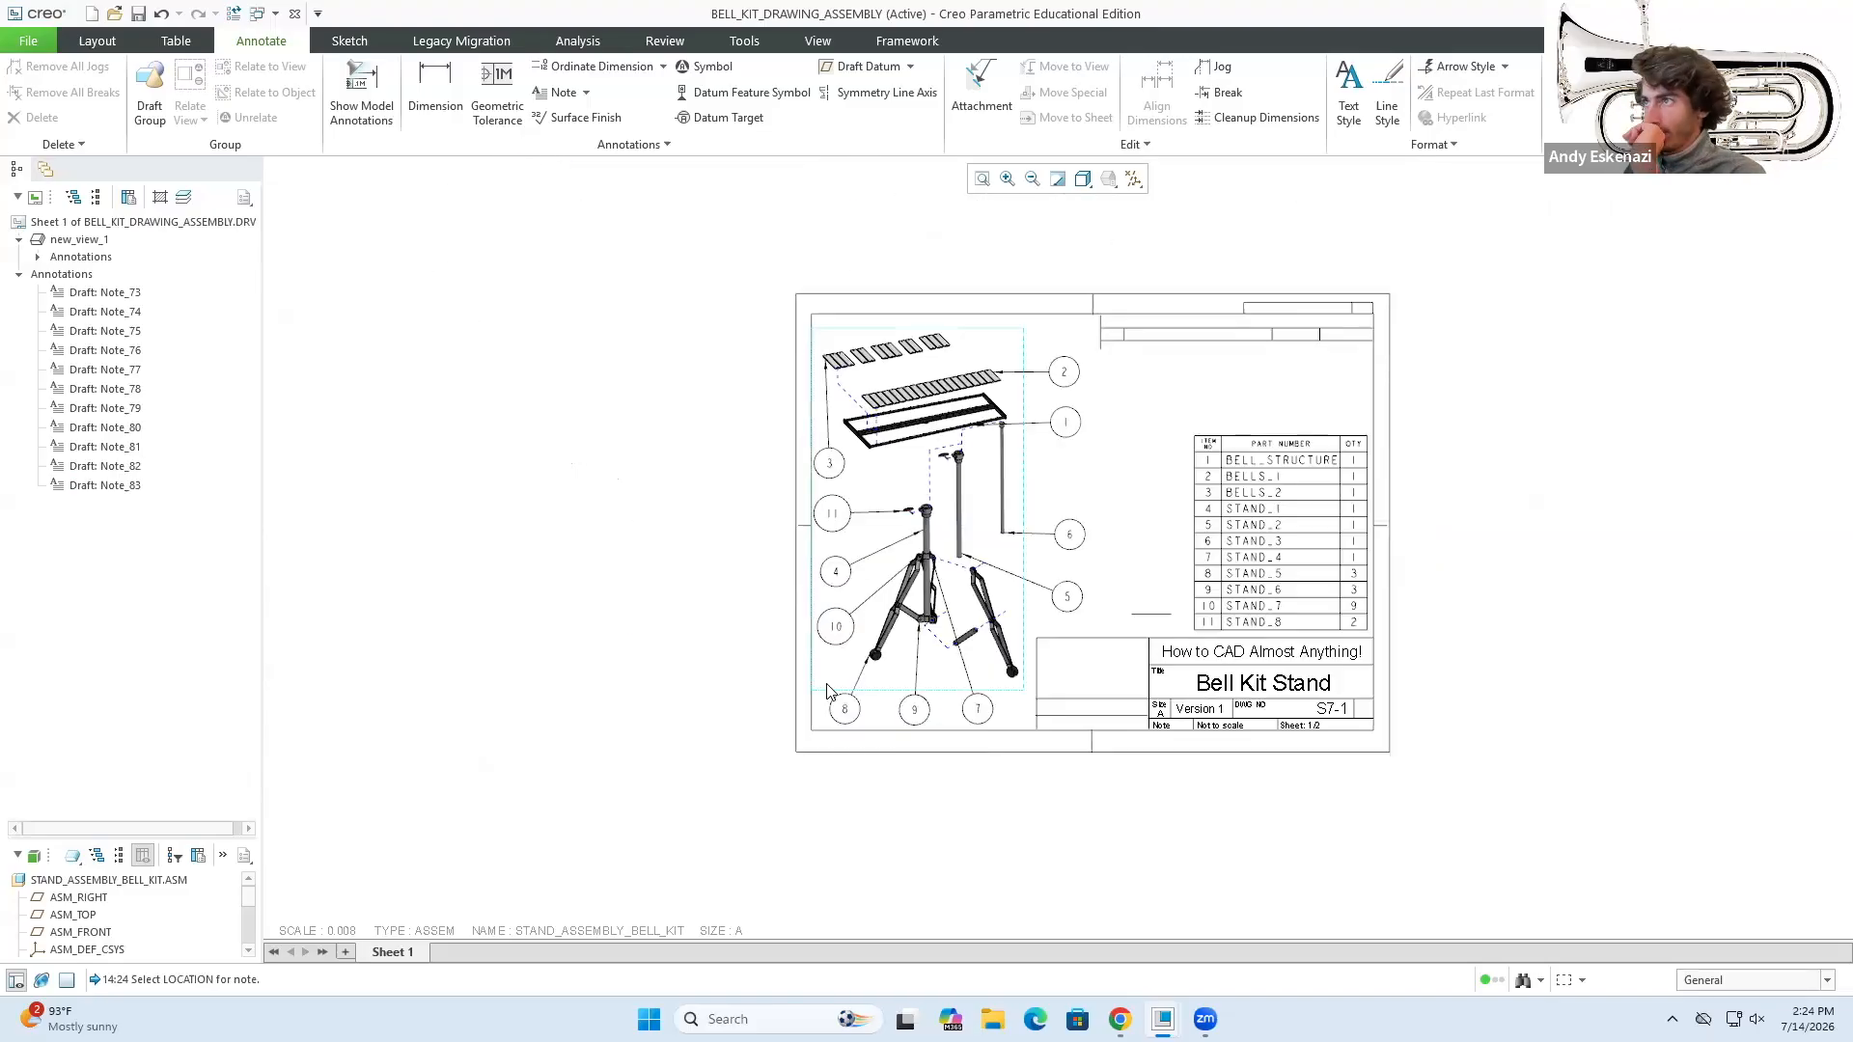
- Add a "Drawn by:" note with the drafter's first name in the top row of the revision block
scroll(1189, 236, down, 4)
click(1119, 1019)
click(1119, 1019)
scroll(1065, 415, down, 2)
click(562, 94)
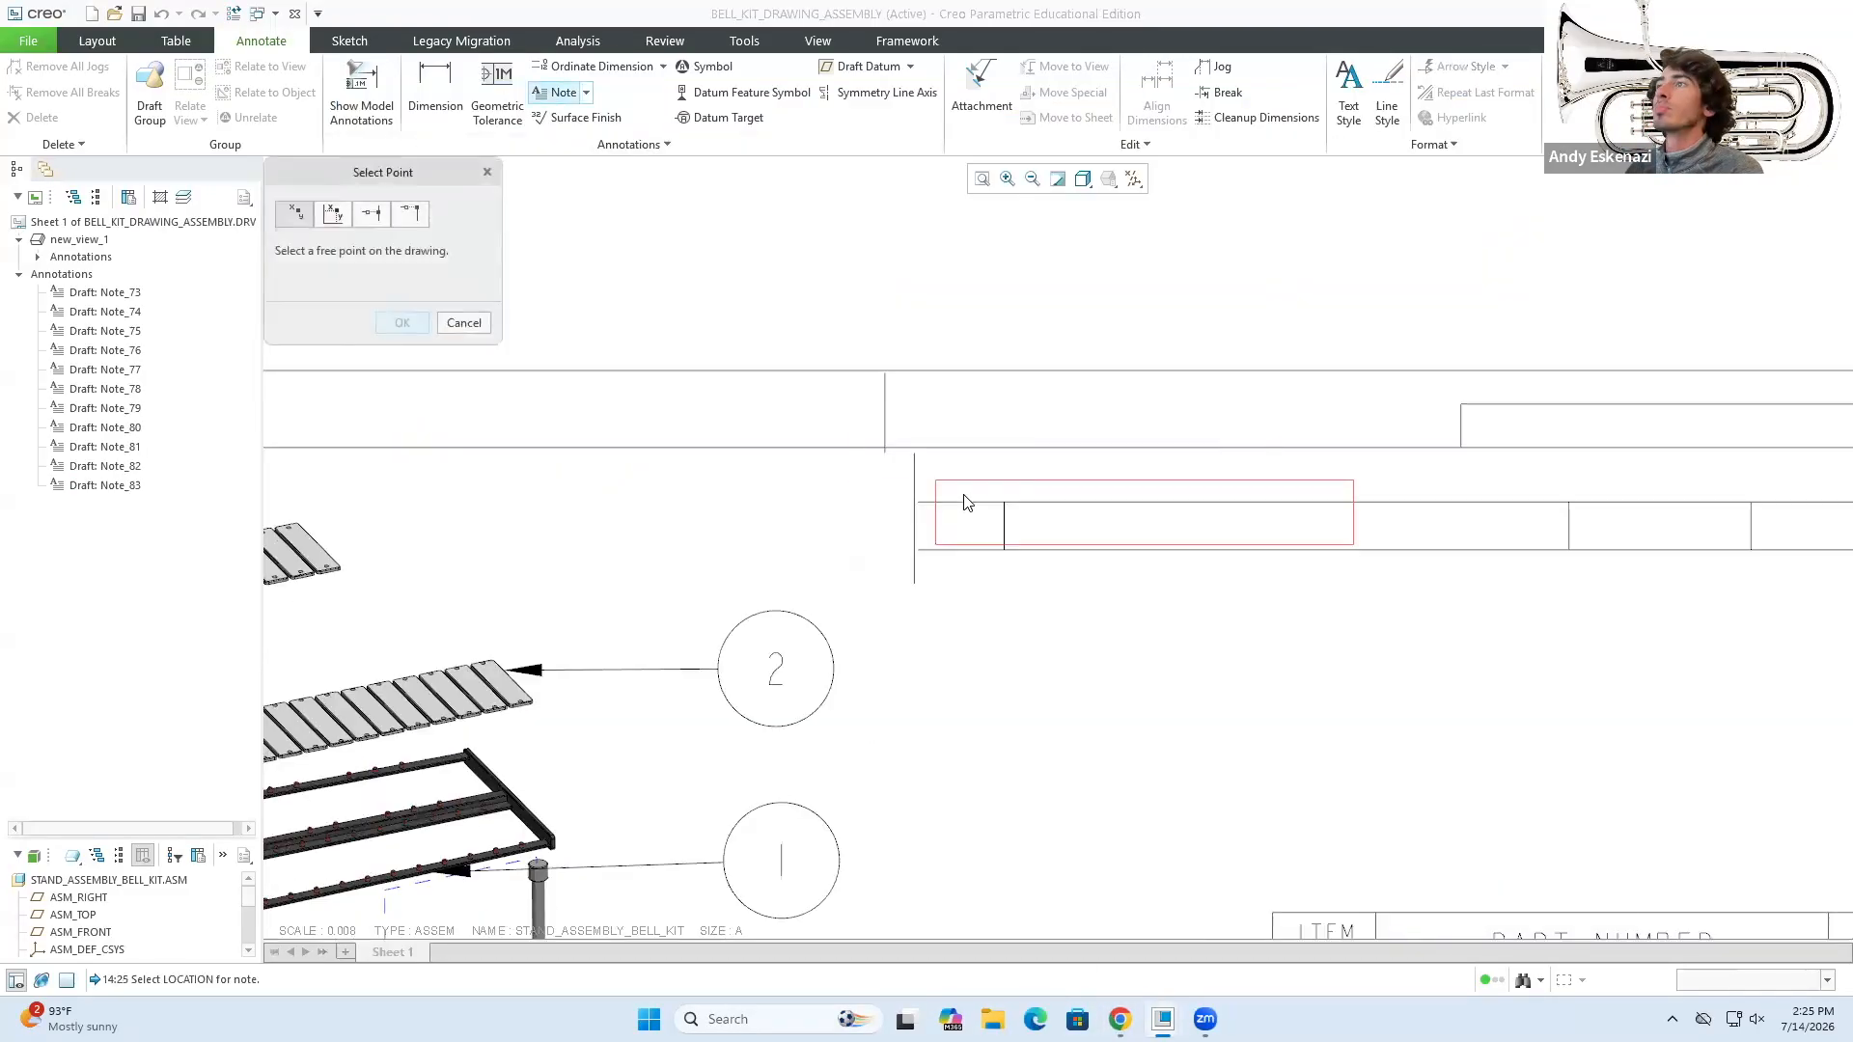
click(963, 475)
text(Drawn by)
- Format the "Drawn by:" note in Arial WGL with a smaller height and align it with the row's left edge
key(ctrl+a)
click(381, 69)
click(337, 136)
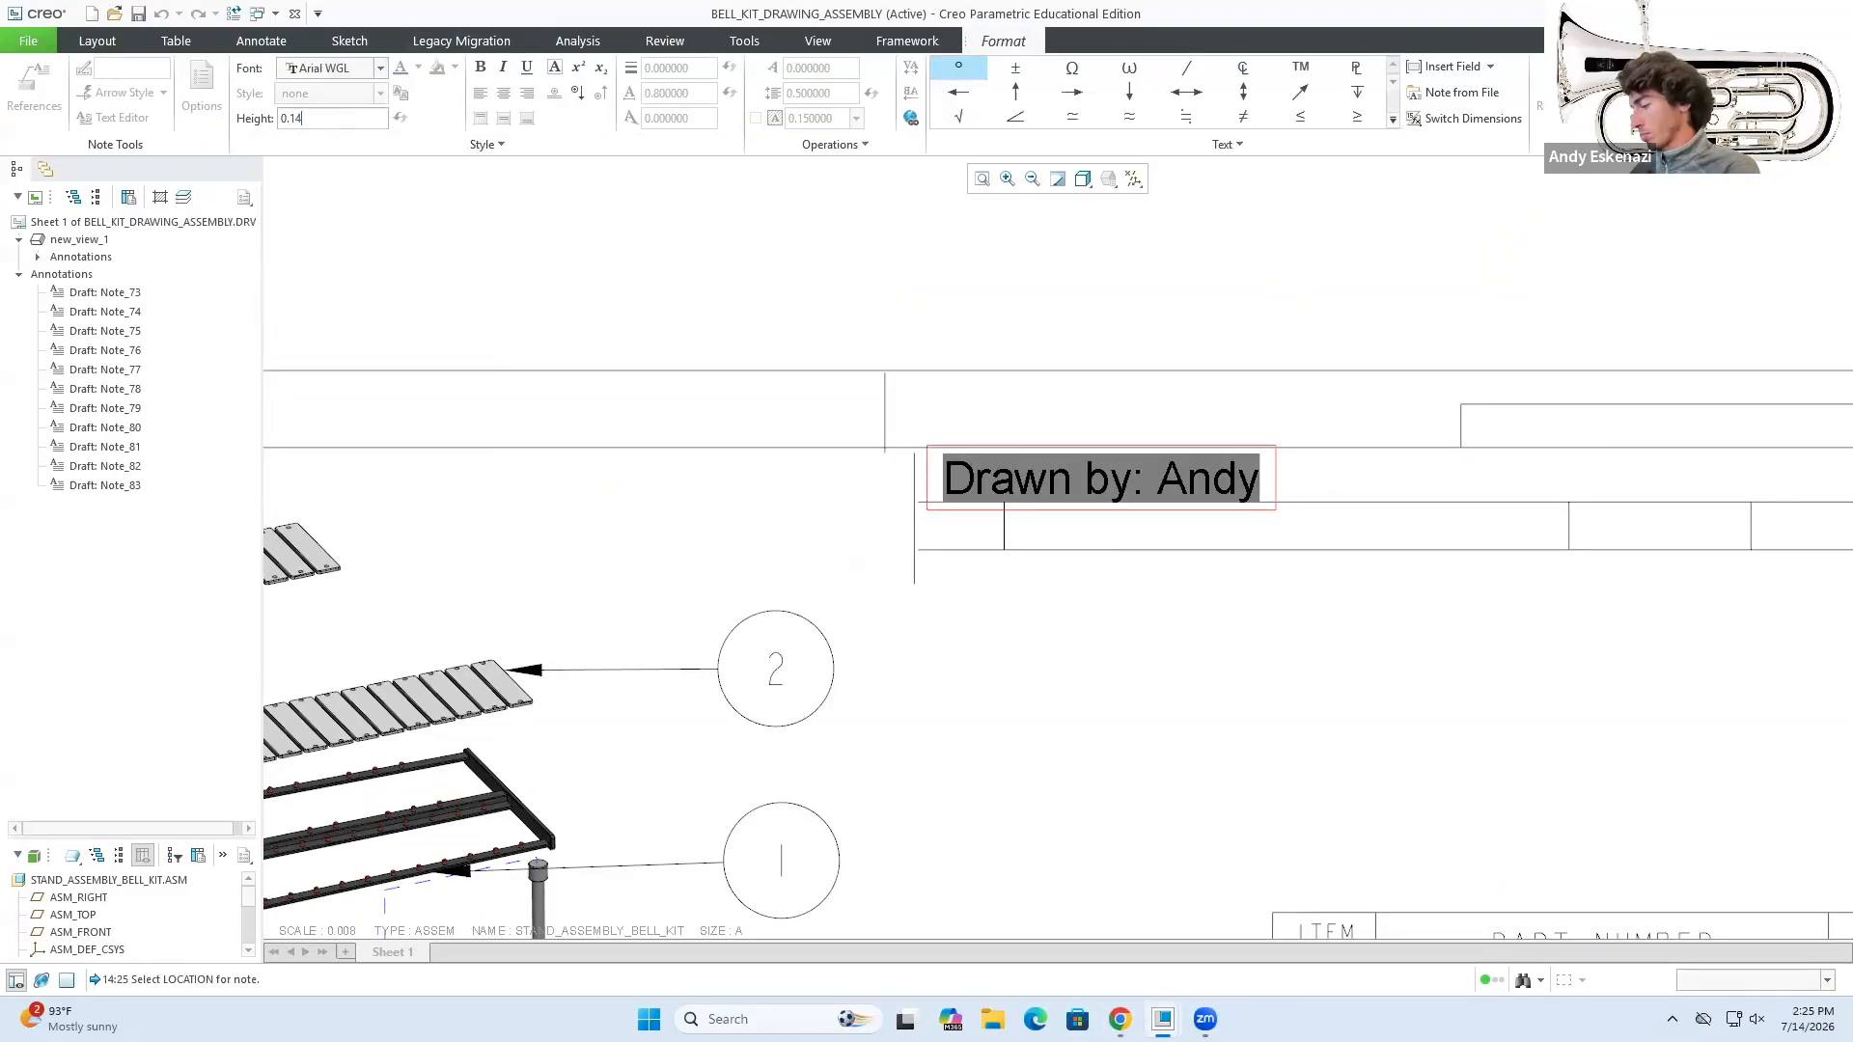
key(Return)
click(830, 529)
scroll(914, 485, down, 2)
drag(939, 515, 906, 510)
click(814, 571)
- Add the note "Date: 07/14/26" in the long cell along the sheet's upper border
click(537, 91)
scroll(618, 494, up, 4)
scroll(997, 458, down, 6)
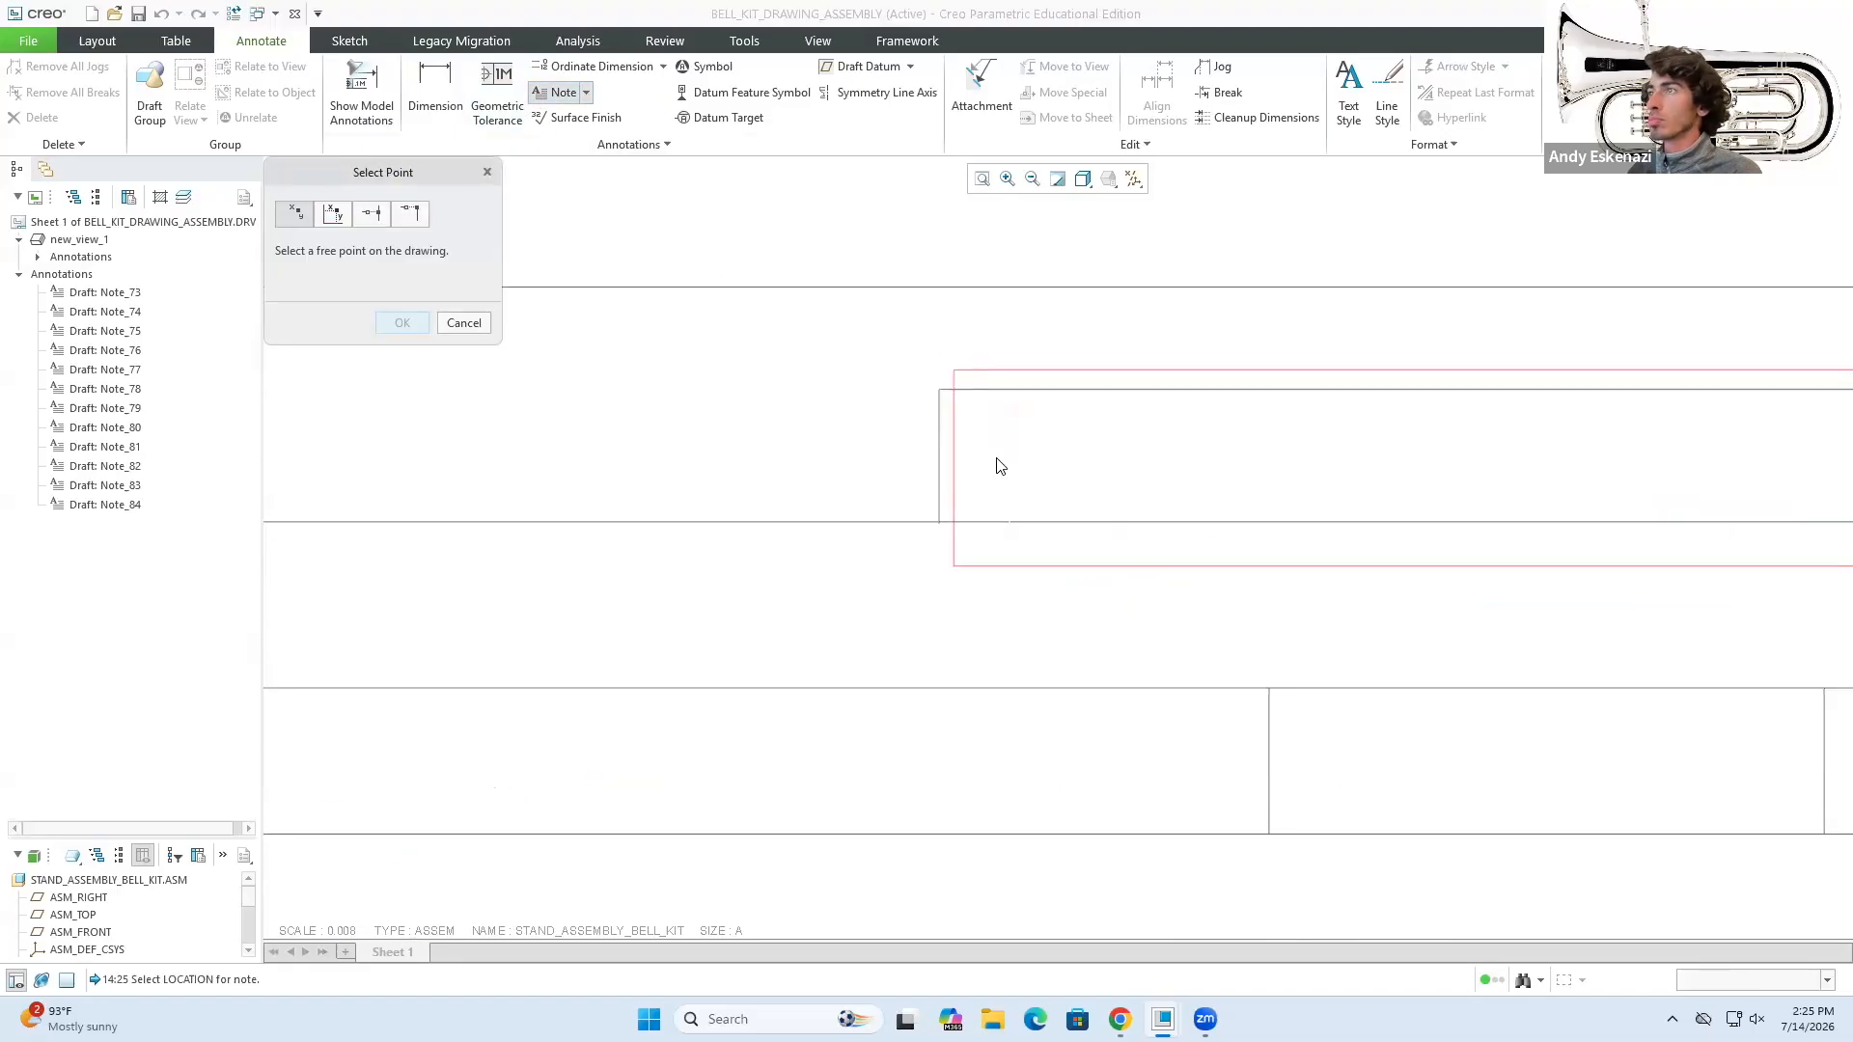
click(999, 466)
text(Date: 07/14/26)
- Format the date note in Arial WGL and fit it inside its cell
key(ctrl+a)
click(381, 68)
click(351, 216)
click(488, 548)
click(541, 589)
scroll(966, 619, up, 6)
scroll(1080, 692, down, 3)
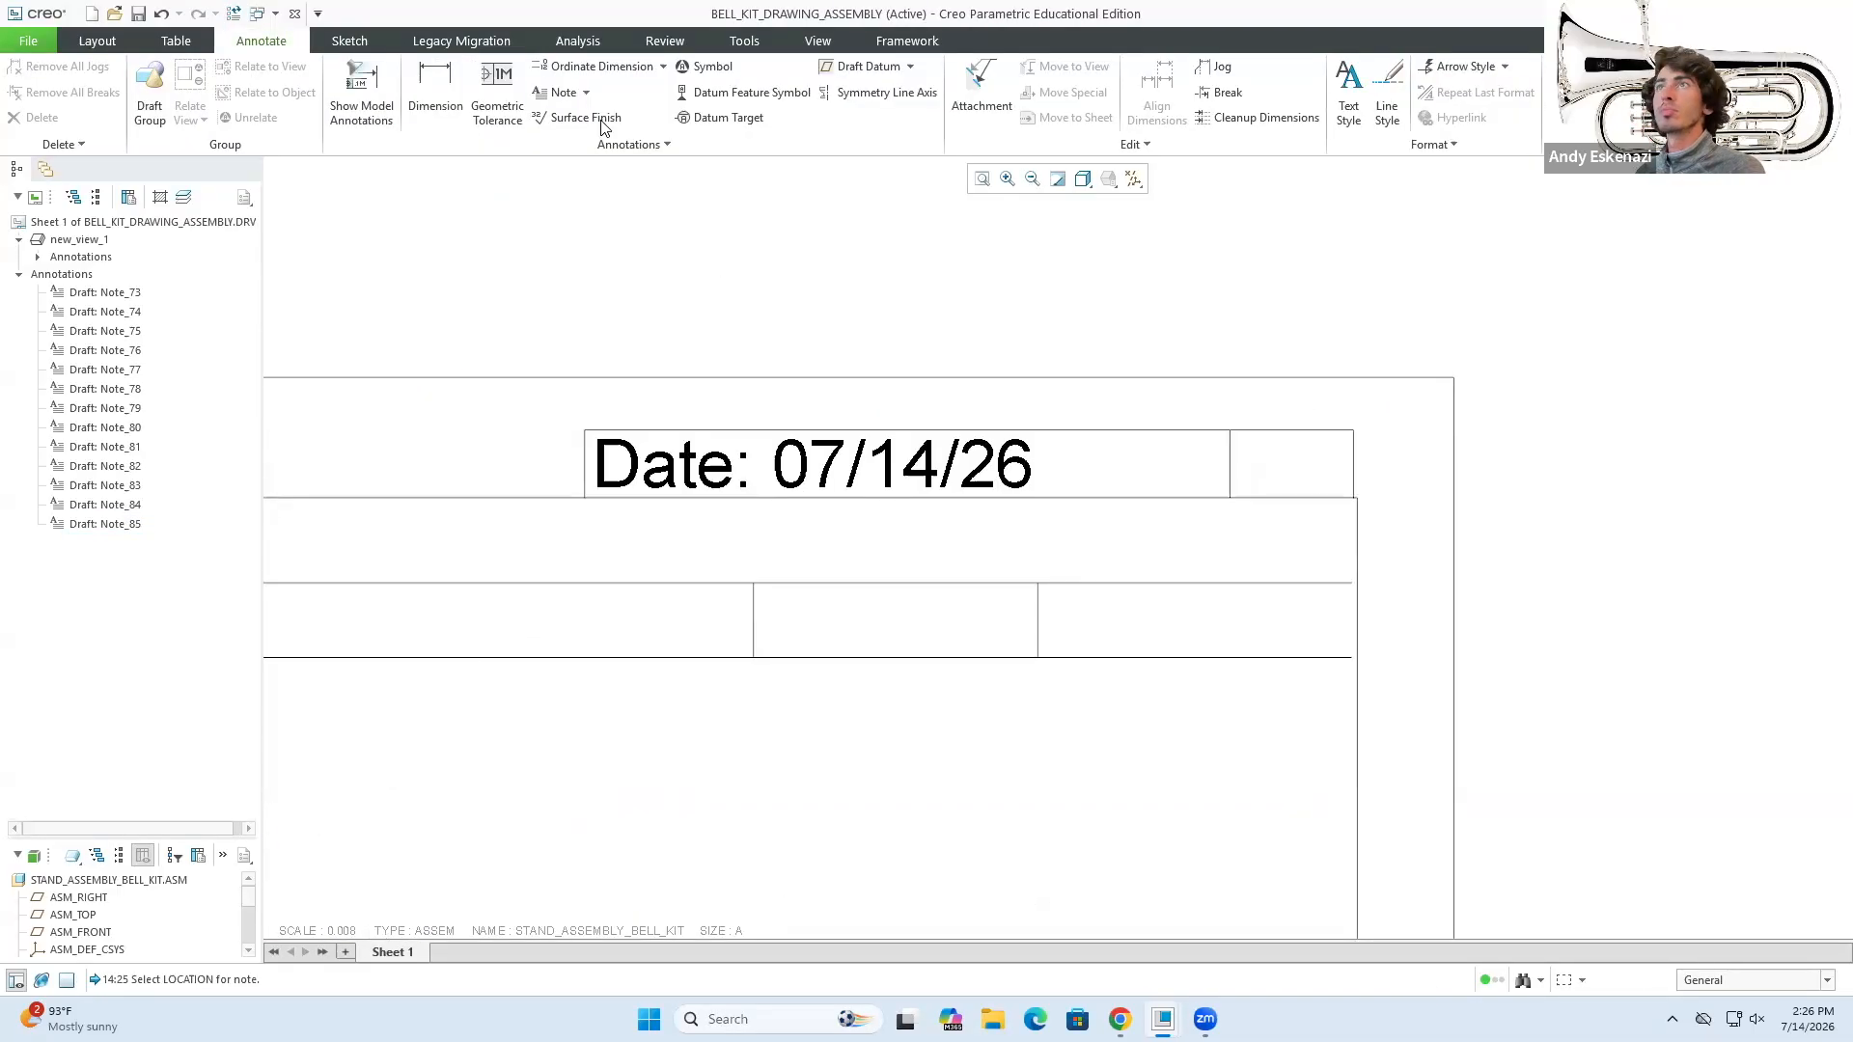
- Add a "V1" note in Arial WGL at height 0.15 near the date cell
click(563, 94)
click(1090, 569)
text(V1)
key(ctrl+a)
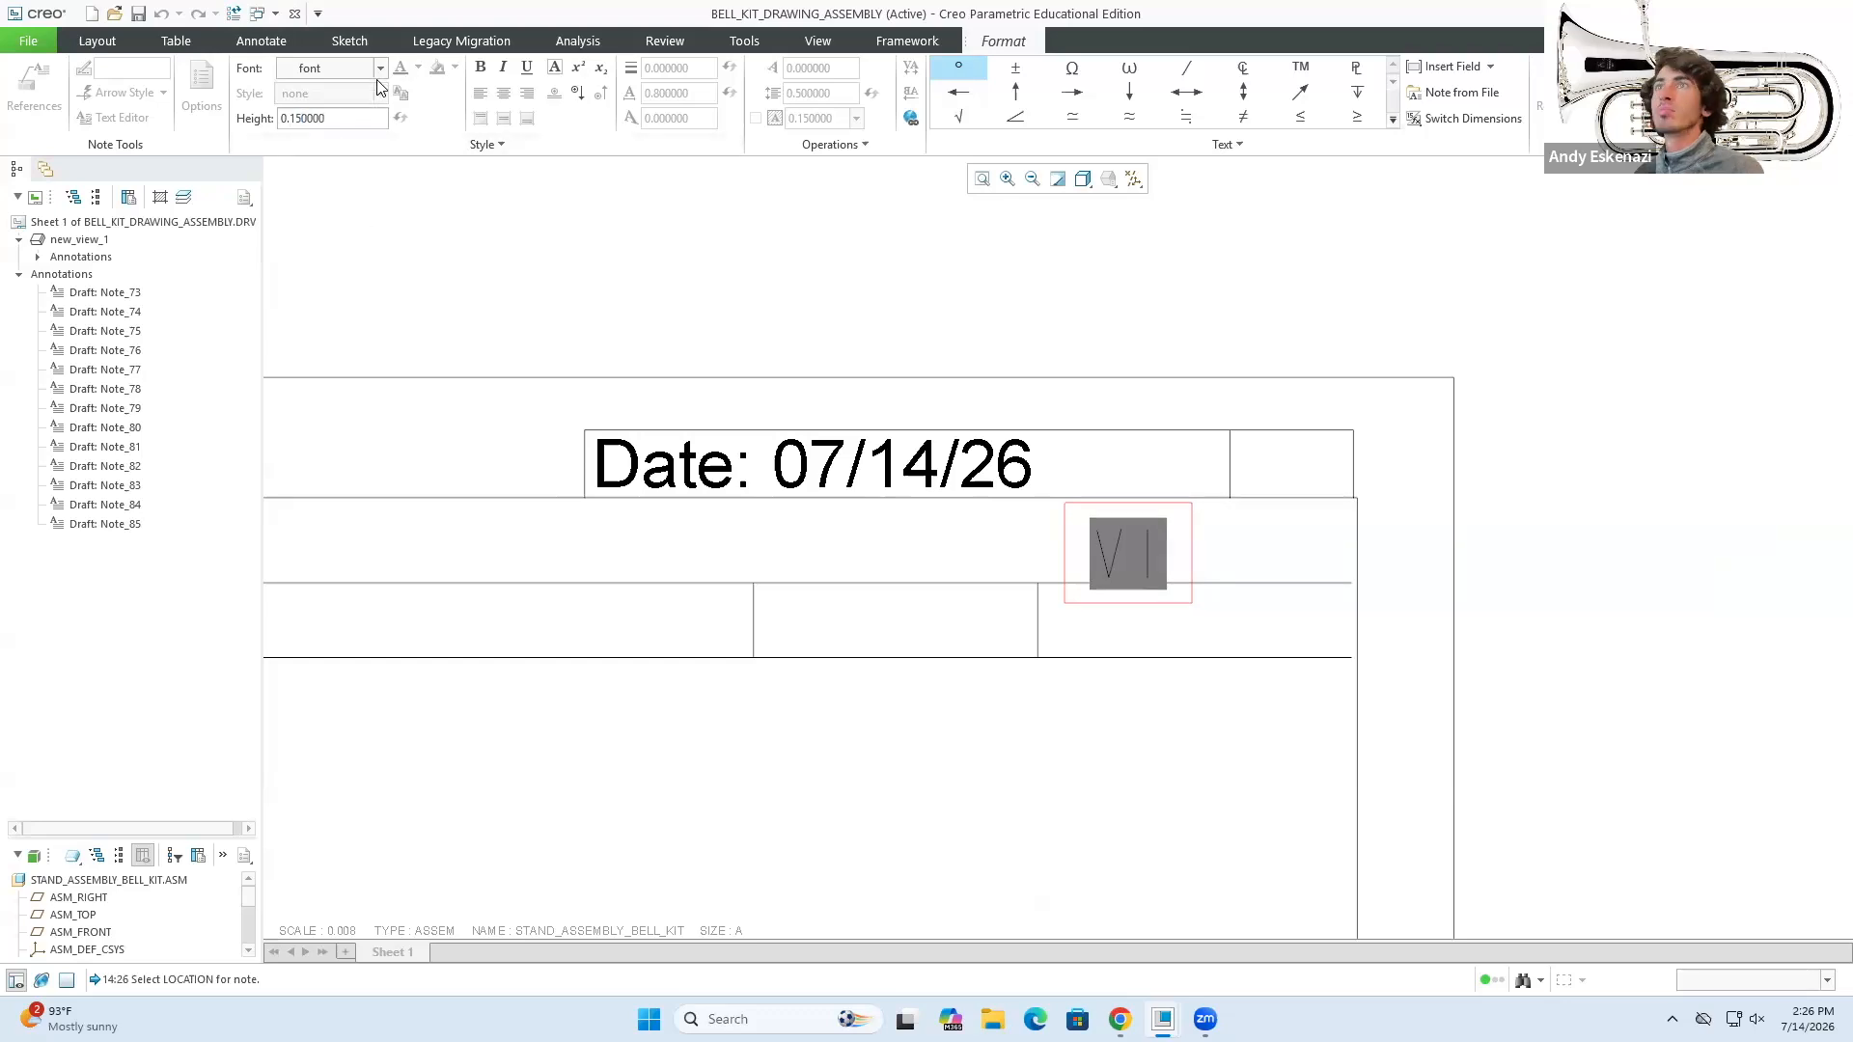
click(380, 69)
click(330, 220)
click(1155, 613)
- Center the "V1" note in the small cell next to the date
scroll(1279, 468, down, 4)
click(1251, 483)
drag(1149, 504, 1157, 496)
click(1551, 434)
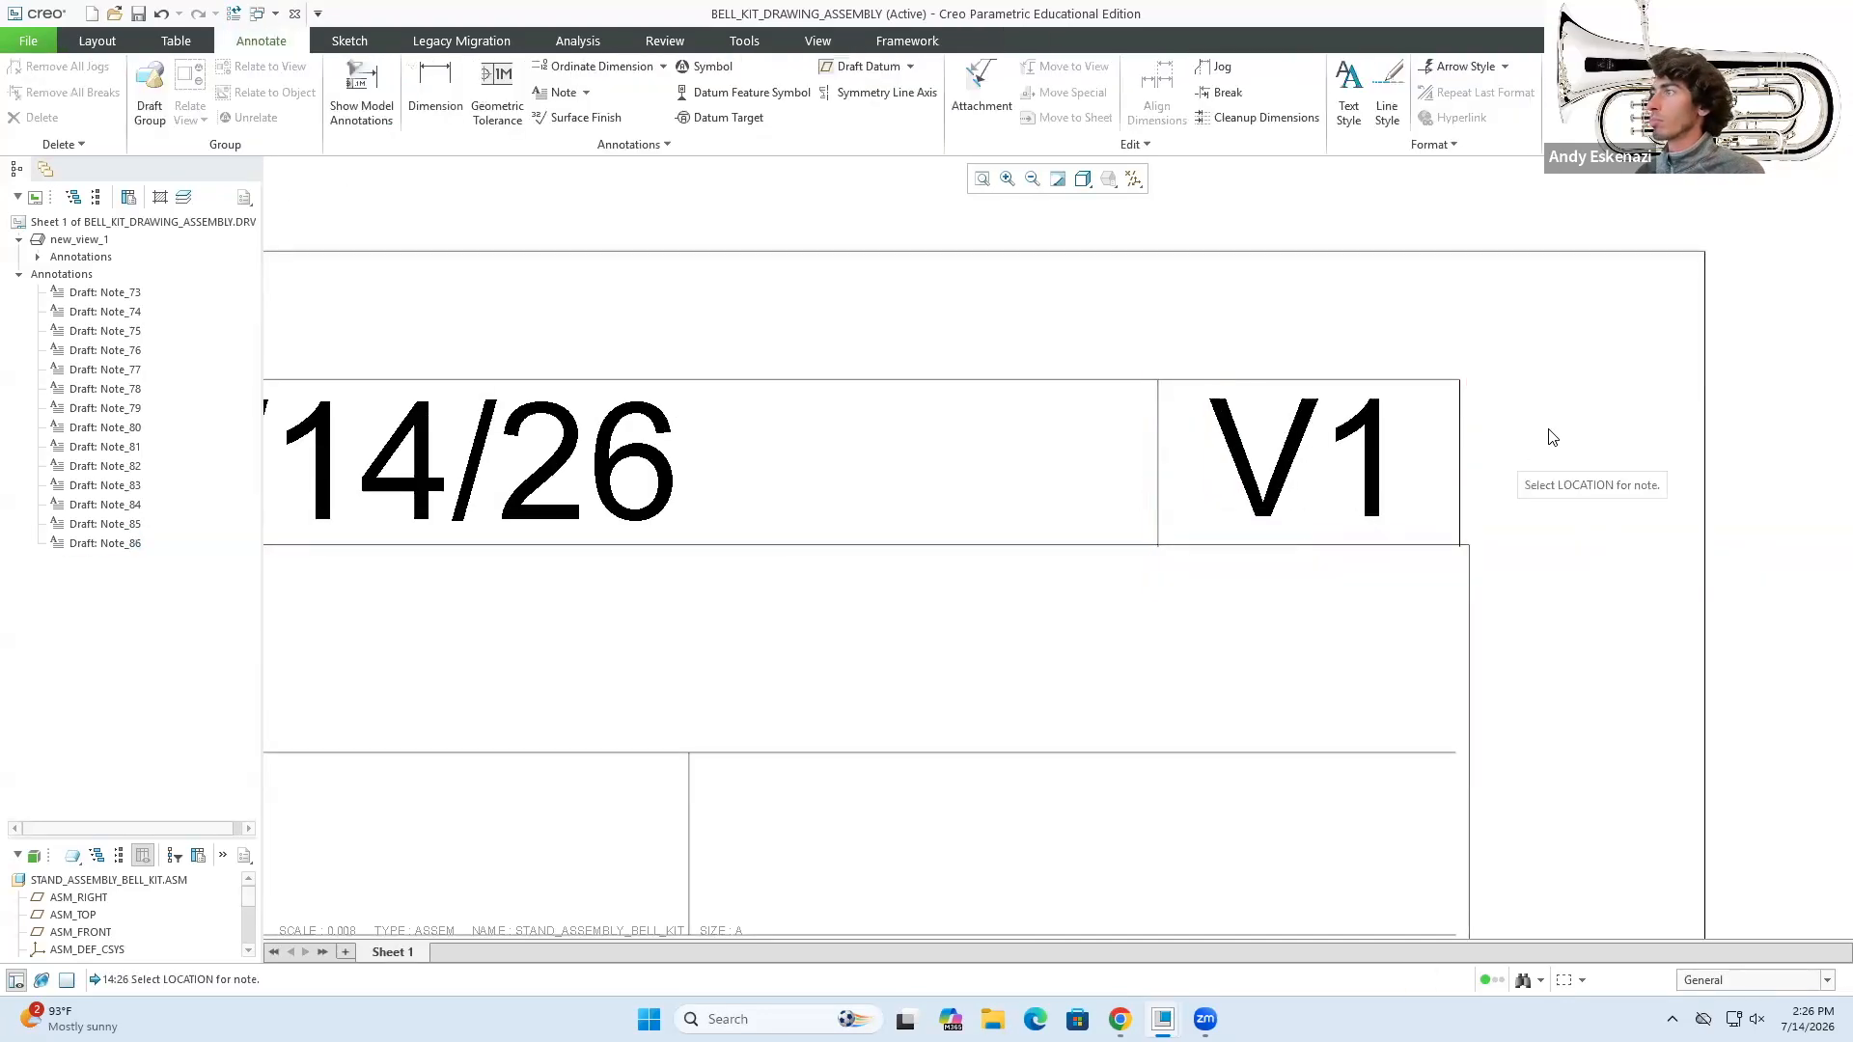
- Add a separate "All units in mm" note in Arial WGL
scroll(1551, 434, up, 6)
click(888, 422)
click(886, 544)
click(563, 94)
click(842, 583)
text(All units in mm)
key(ctrl+a)
click(381, 69)
click(331, 385)
click(756, 529)
- Position the "All units in mm" note in the row below "Drawn by:"
scroll(757, 527, down, 4)
drag(913, 672, 812, 474)
scroll(784, 423, down, 4)
drag(823, 562, 814, 574)
click(883, 647)
scroll(1004, 433, up, 12)
scroll(1100, 434, down, 4)
scroll(989, 429, down, 4)
scroll(922, 583, up, 8)
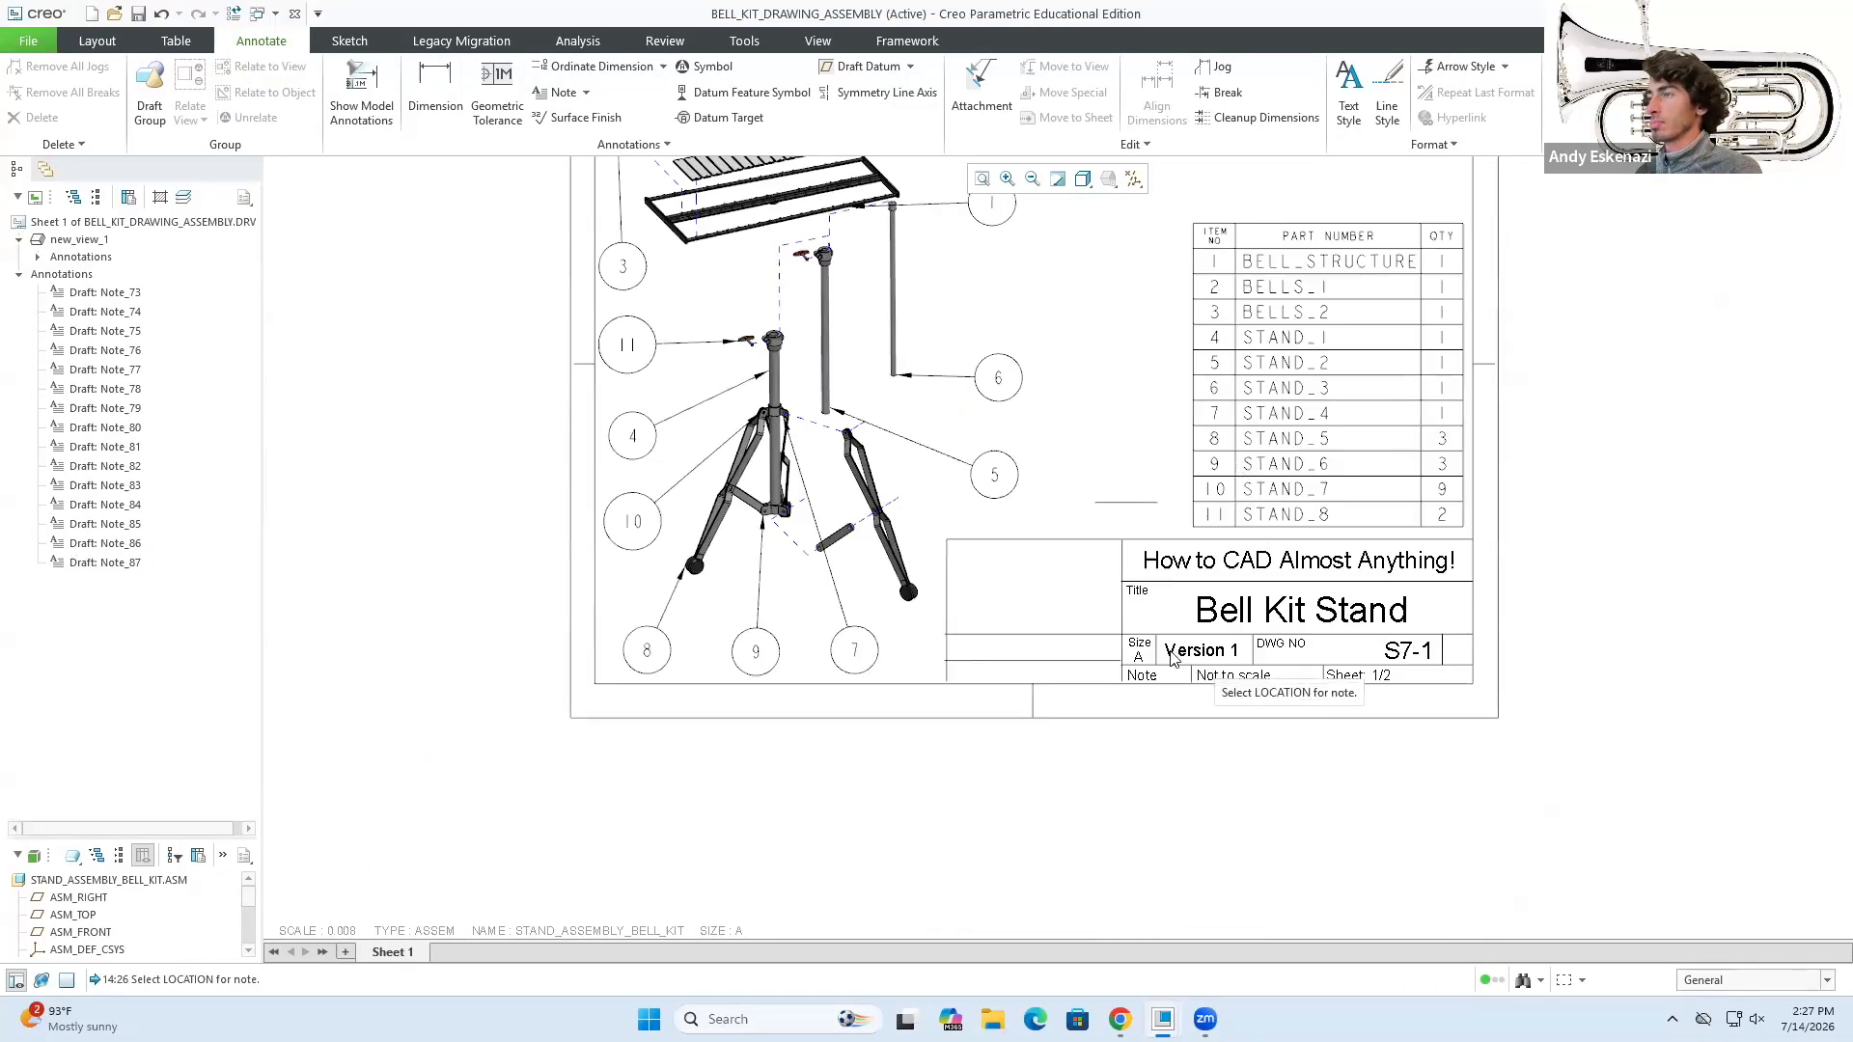
- Move the "Note" label into the large empty title block box and extend it to "Note:" with the line "- All units in mm."
scroll(1251, 653, down, 4)
click(1165, 719)
drag(1165, 719, 822, 478)
double_click(830, 474)
text(:)
key(Return)
text(-)
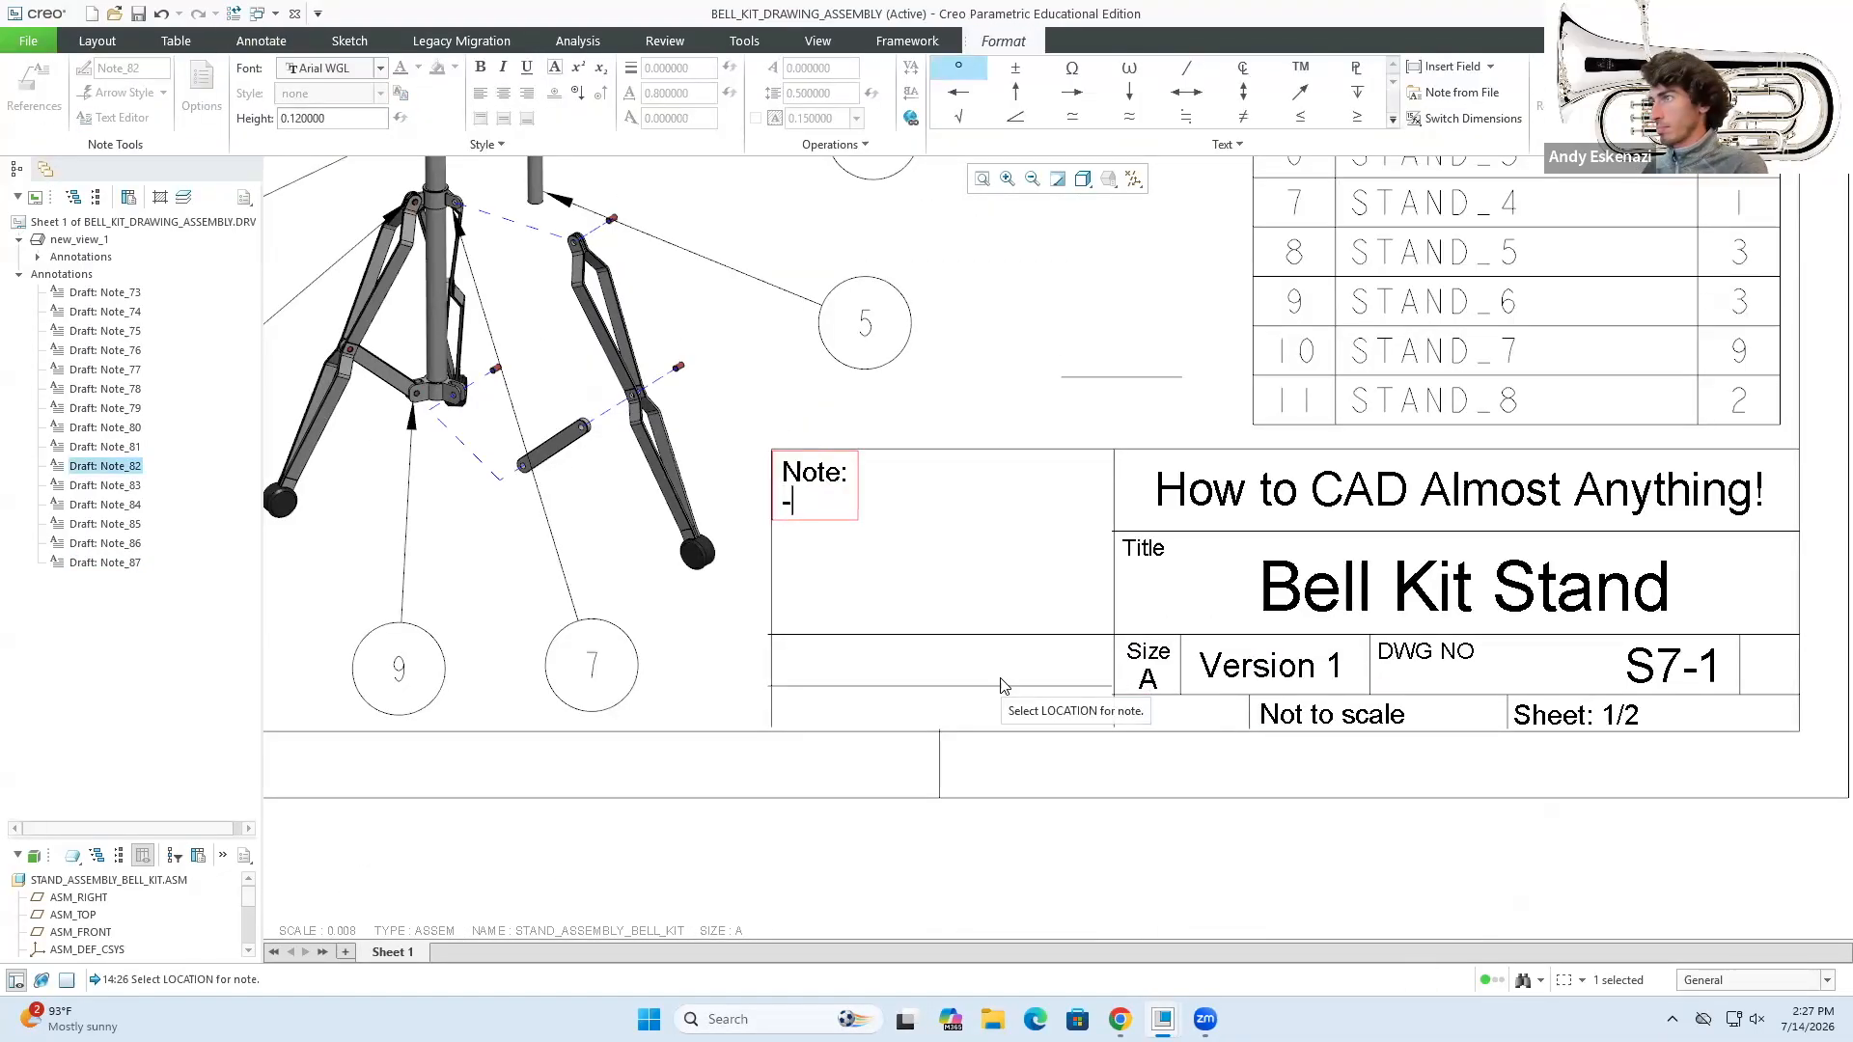
- Delete the separate "All units in mm" note in the revision block and the "Not to scale" note in the title block
scroll(978, 509, up, 6)
click(1123, 361)
click(1110, 331)
scroll(1079, 285, down, 4)
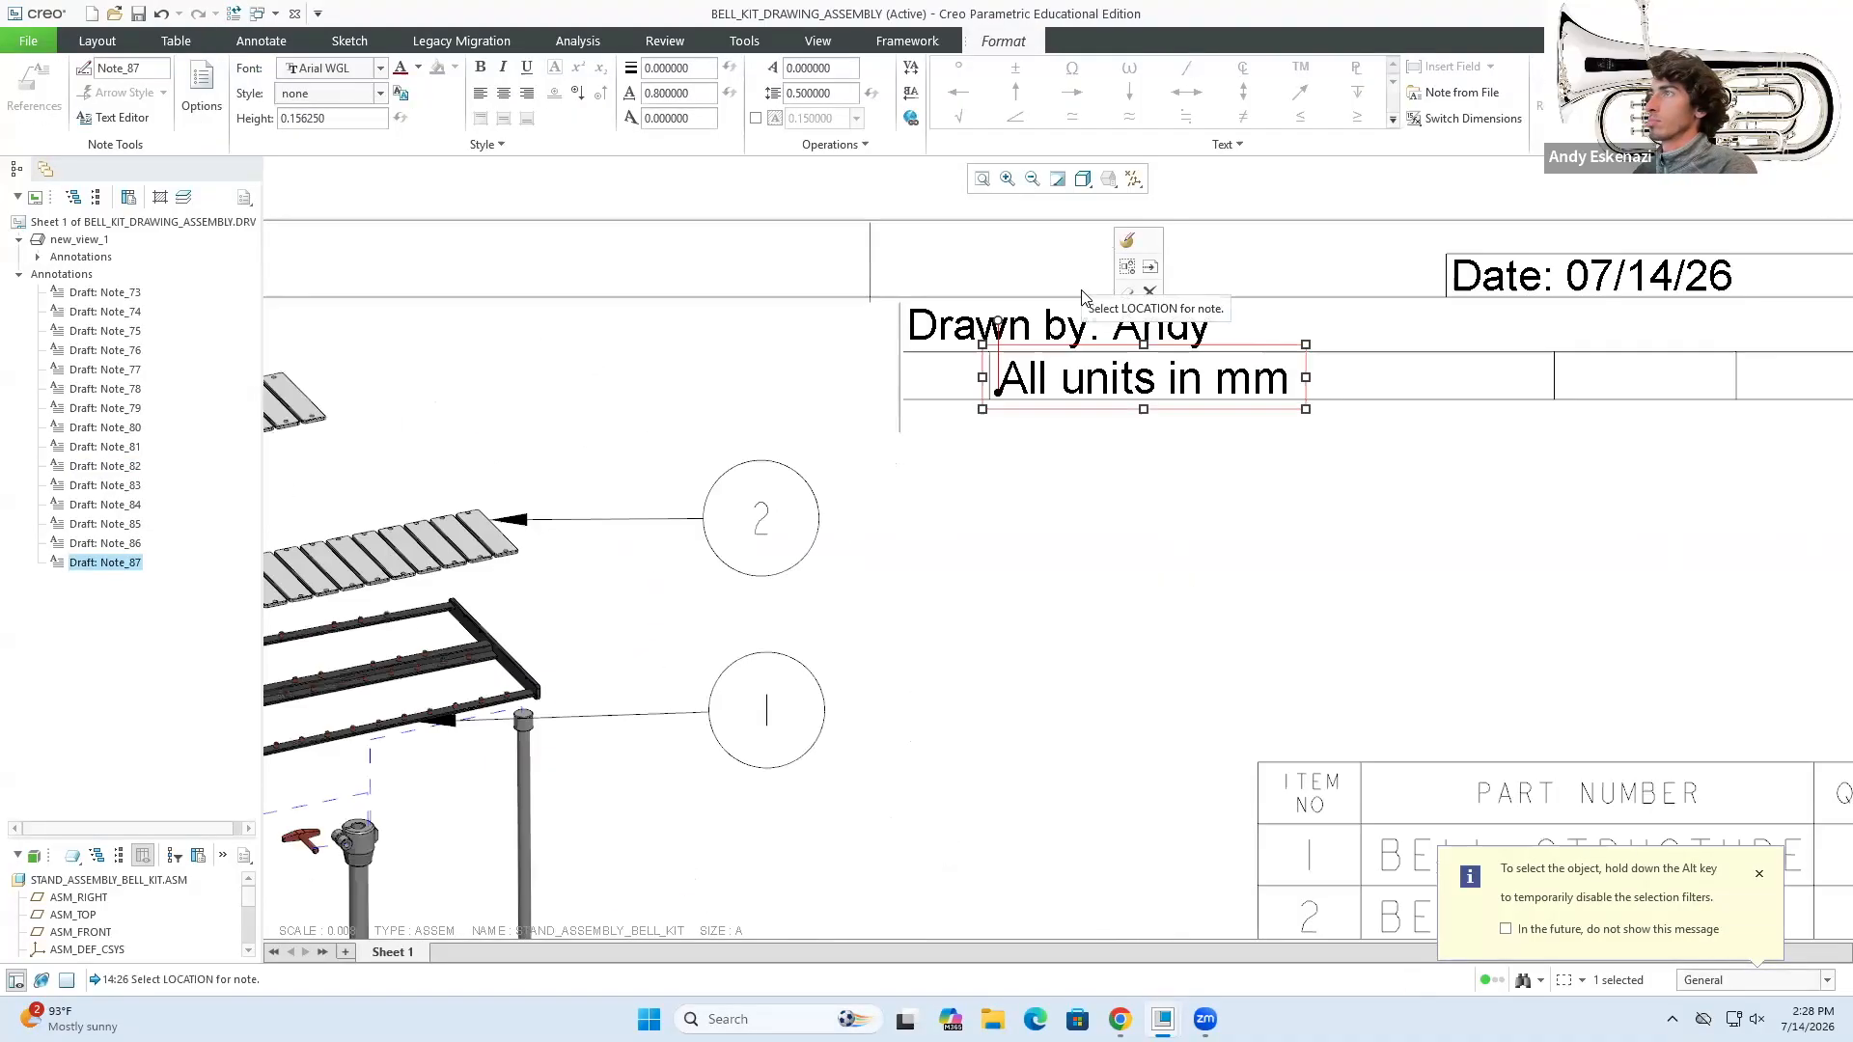
key(Delete)
scroll(1220, 458, up, 6)
click(1259, 736)
key(Delete)
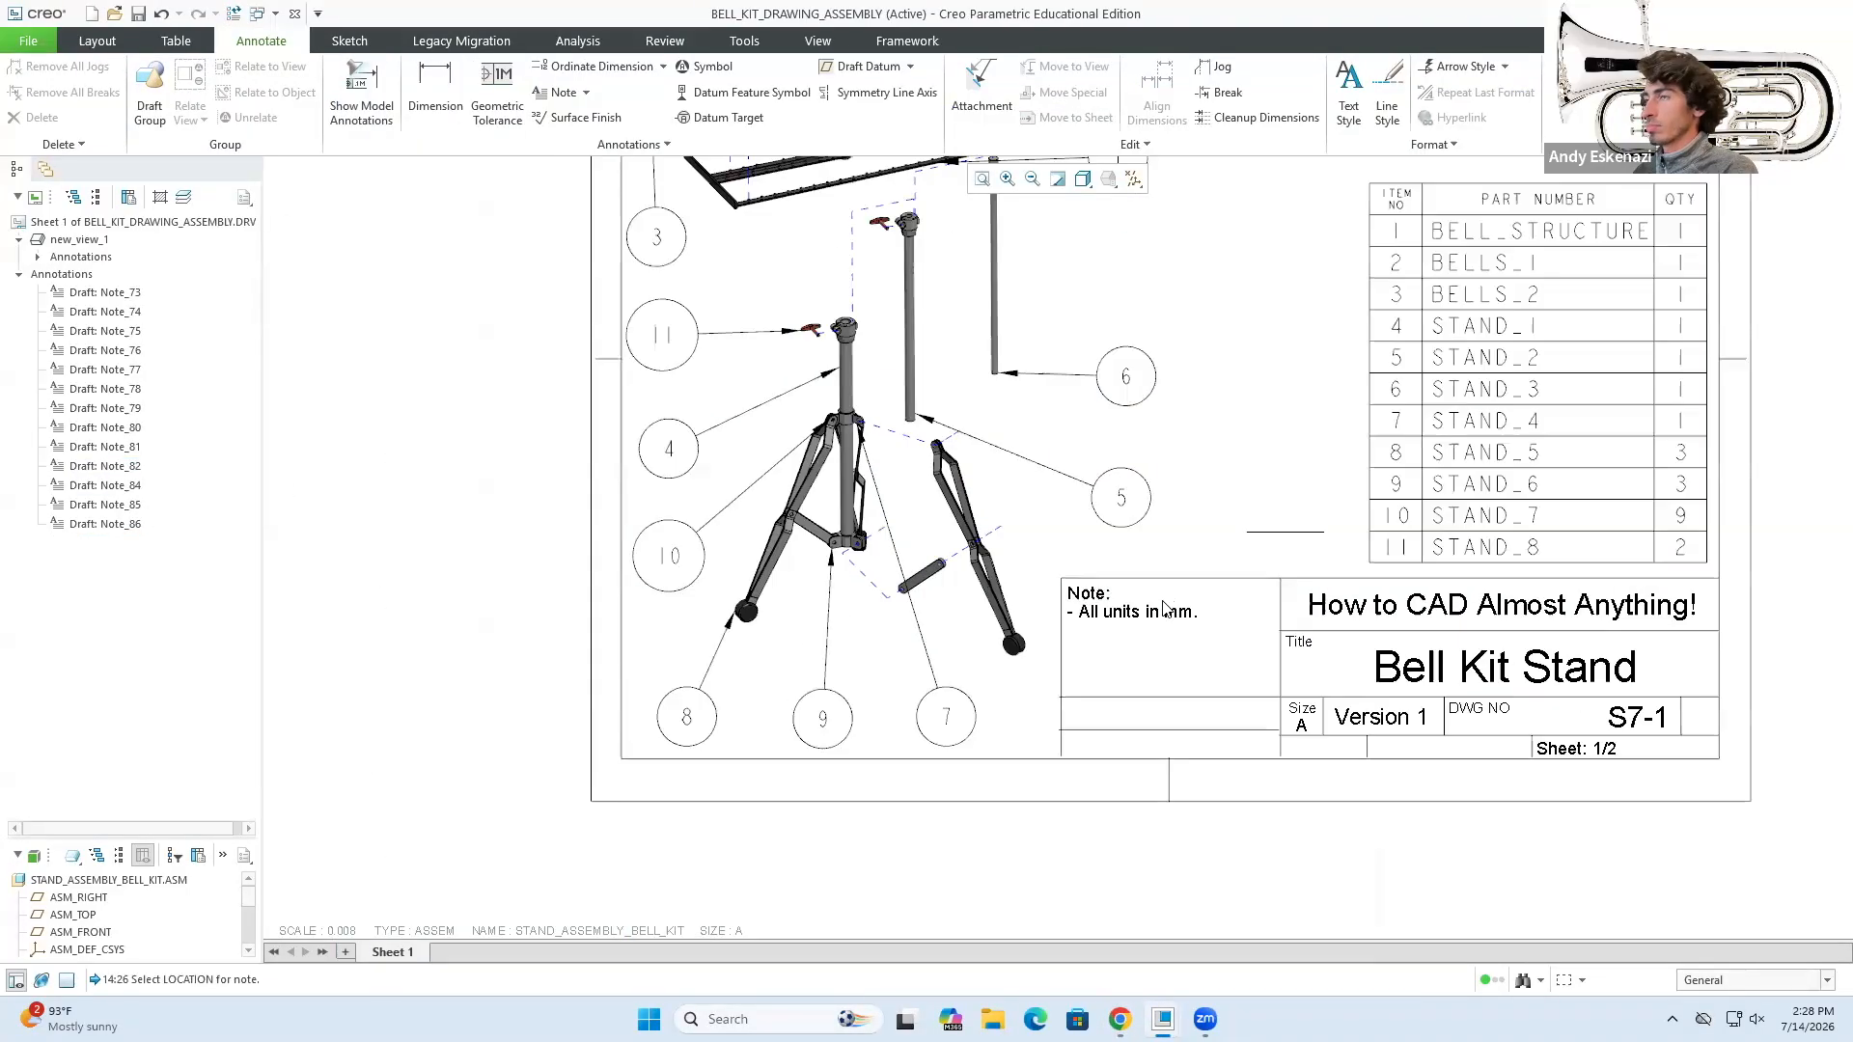
- Add the line "- See parts for full more details on dimensions." to the "Note:" text
scroll(1248, 656, up, 3)
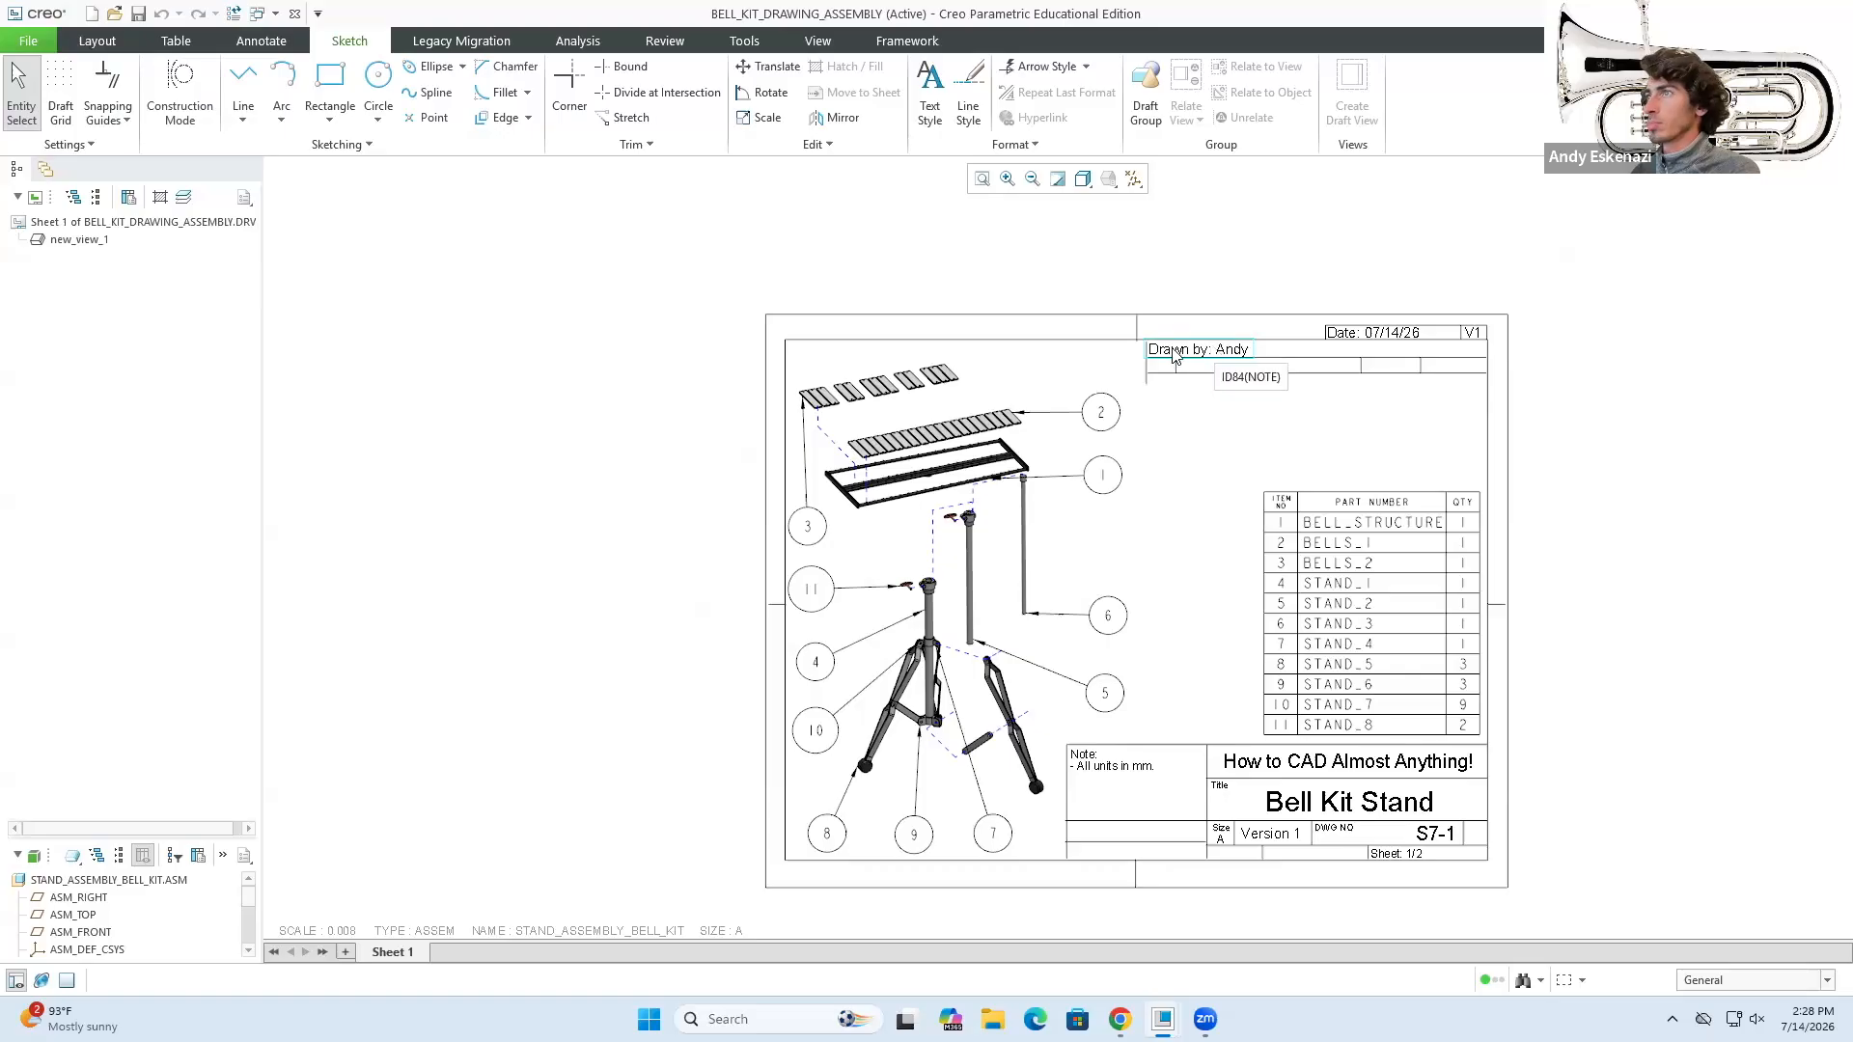
double_click(1152, 778)
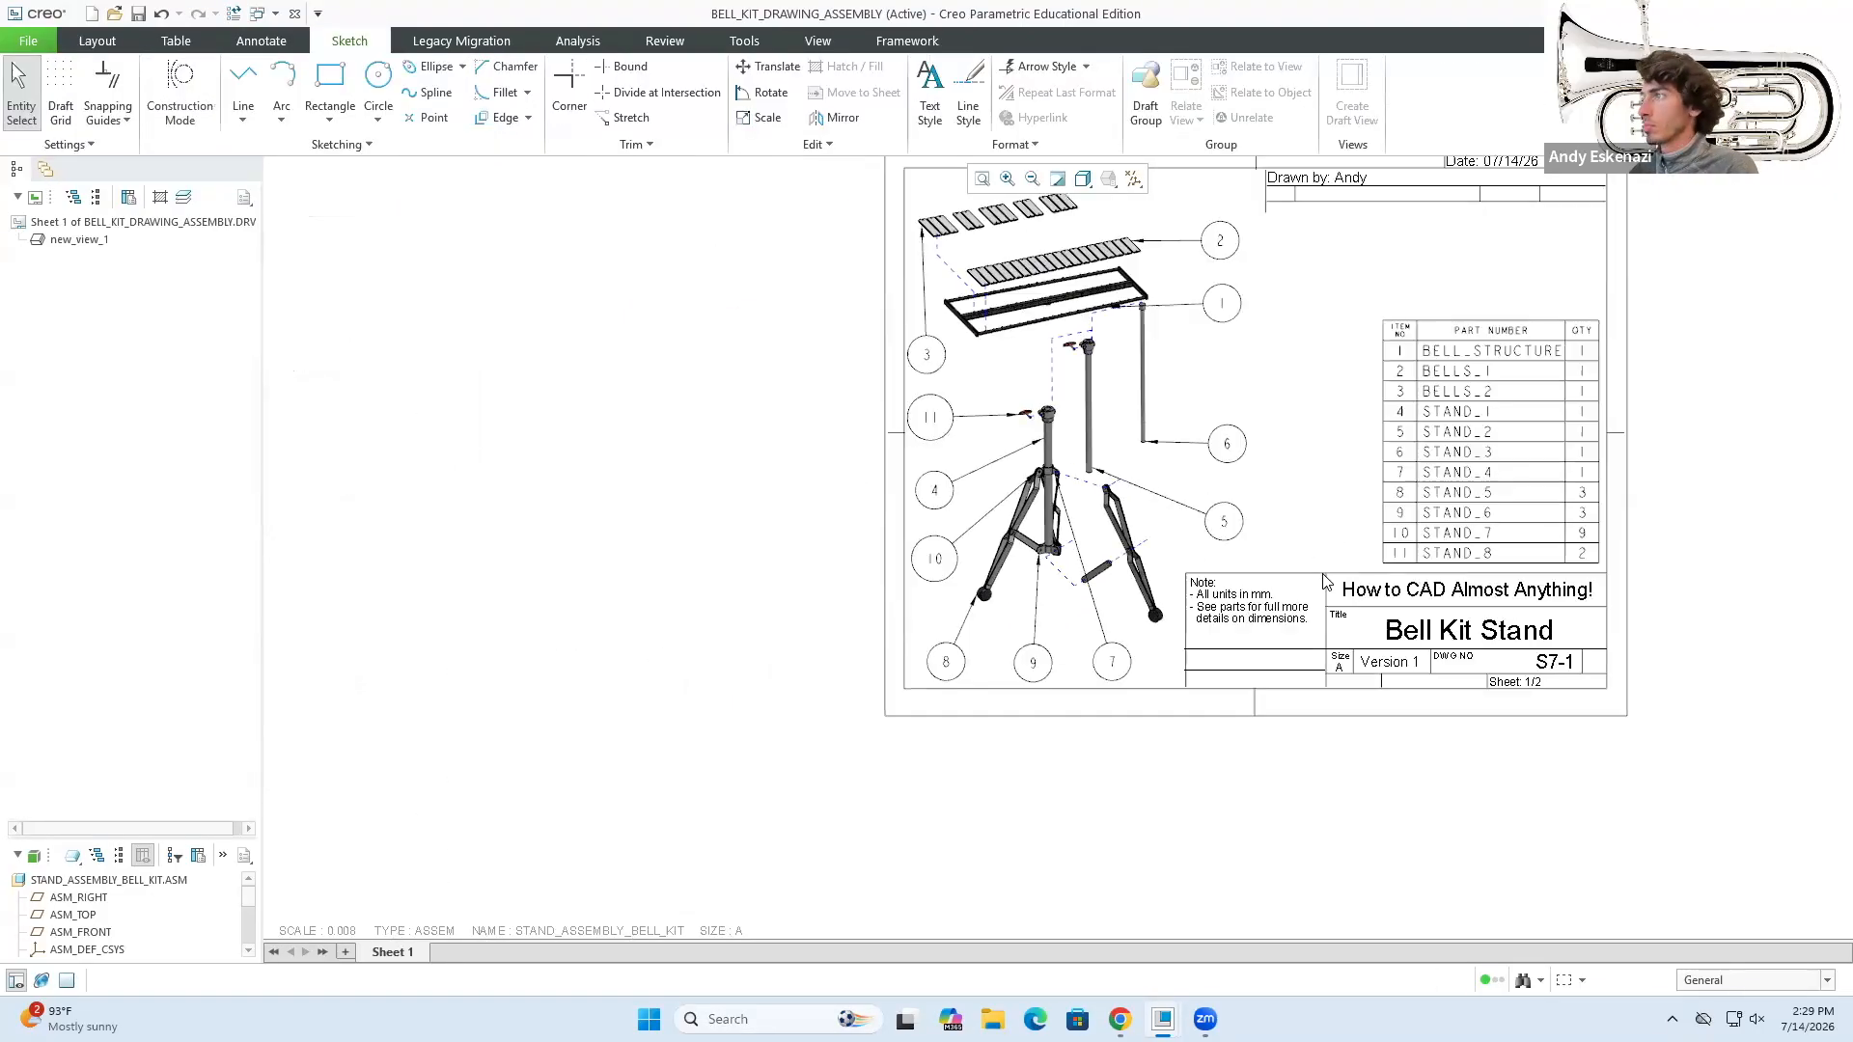
- Add an "Edited by:" note with the editor's first name in Arial WGL at height 0.15 in the row below "Drawn by:"
scroll(1462, 736, up, 2)
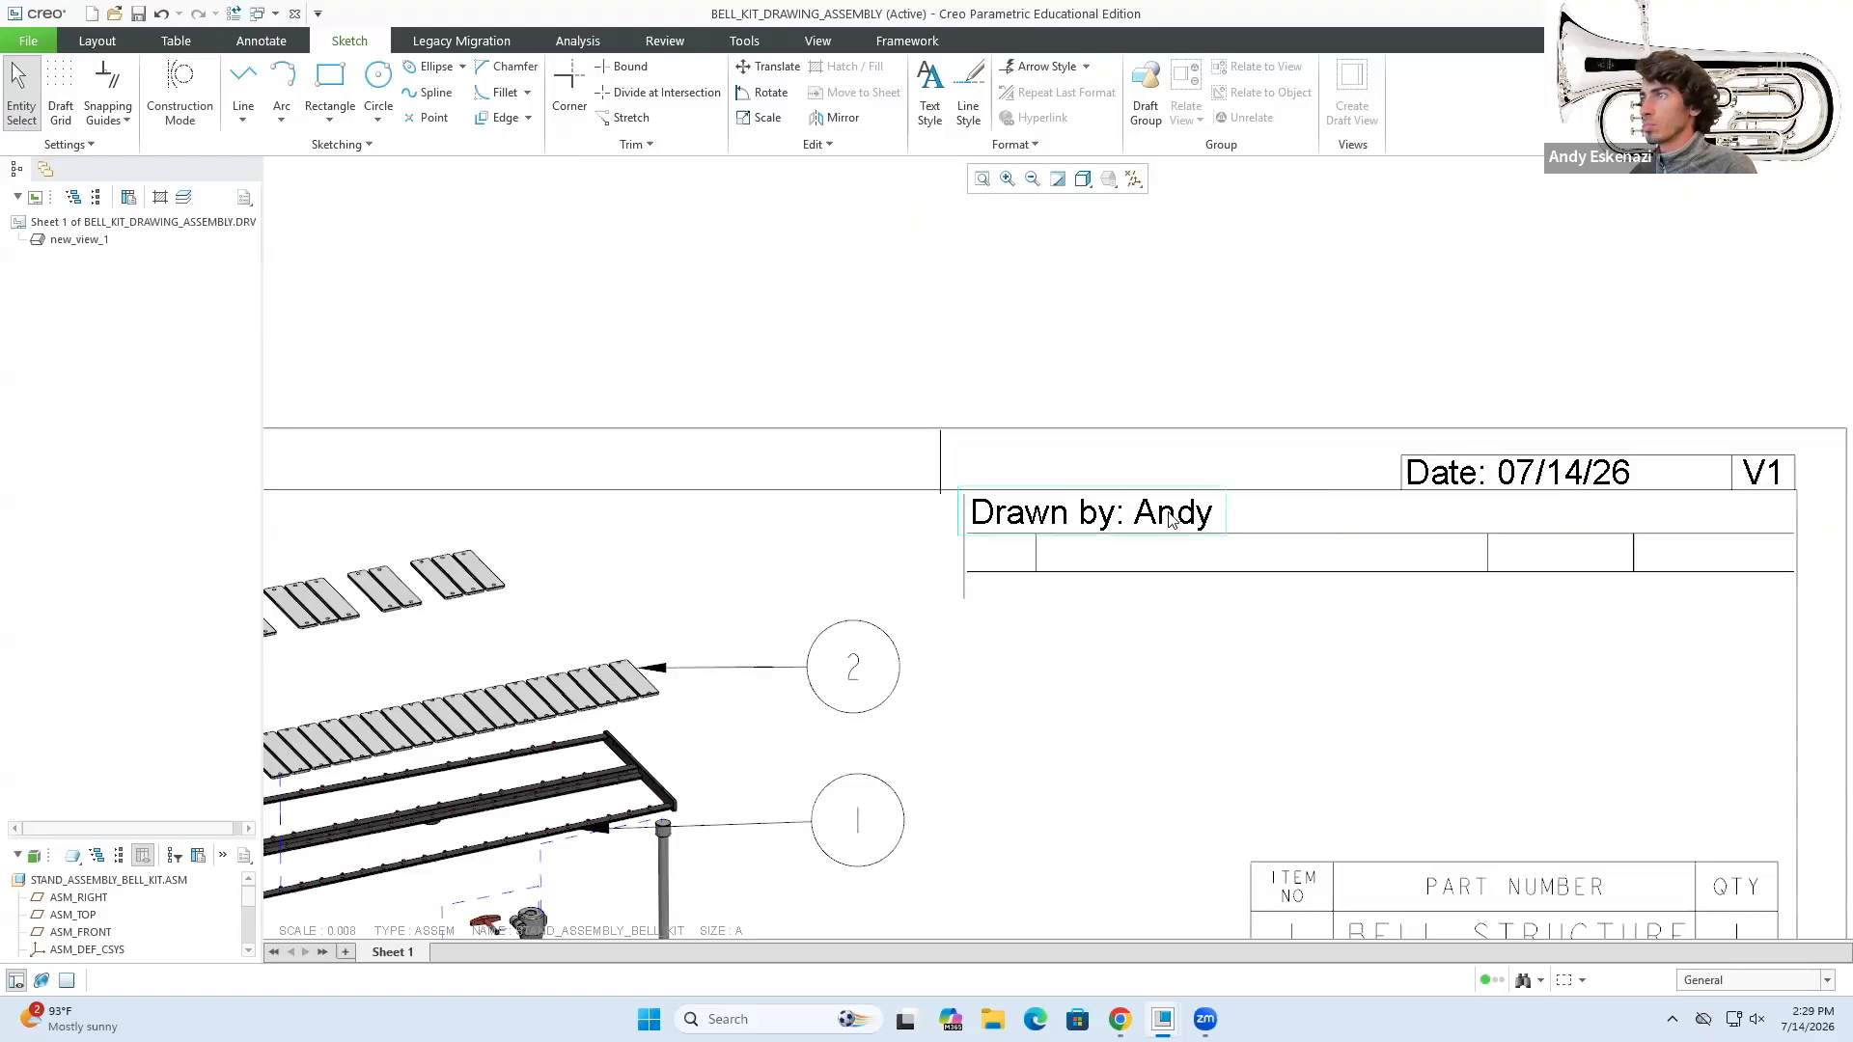
click(261, 40)
click(564, 92)
scroll(1069, 550, up, 2)
click(1069, 550)
text(Edited by: Andy)
click(917, 560)
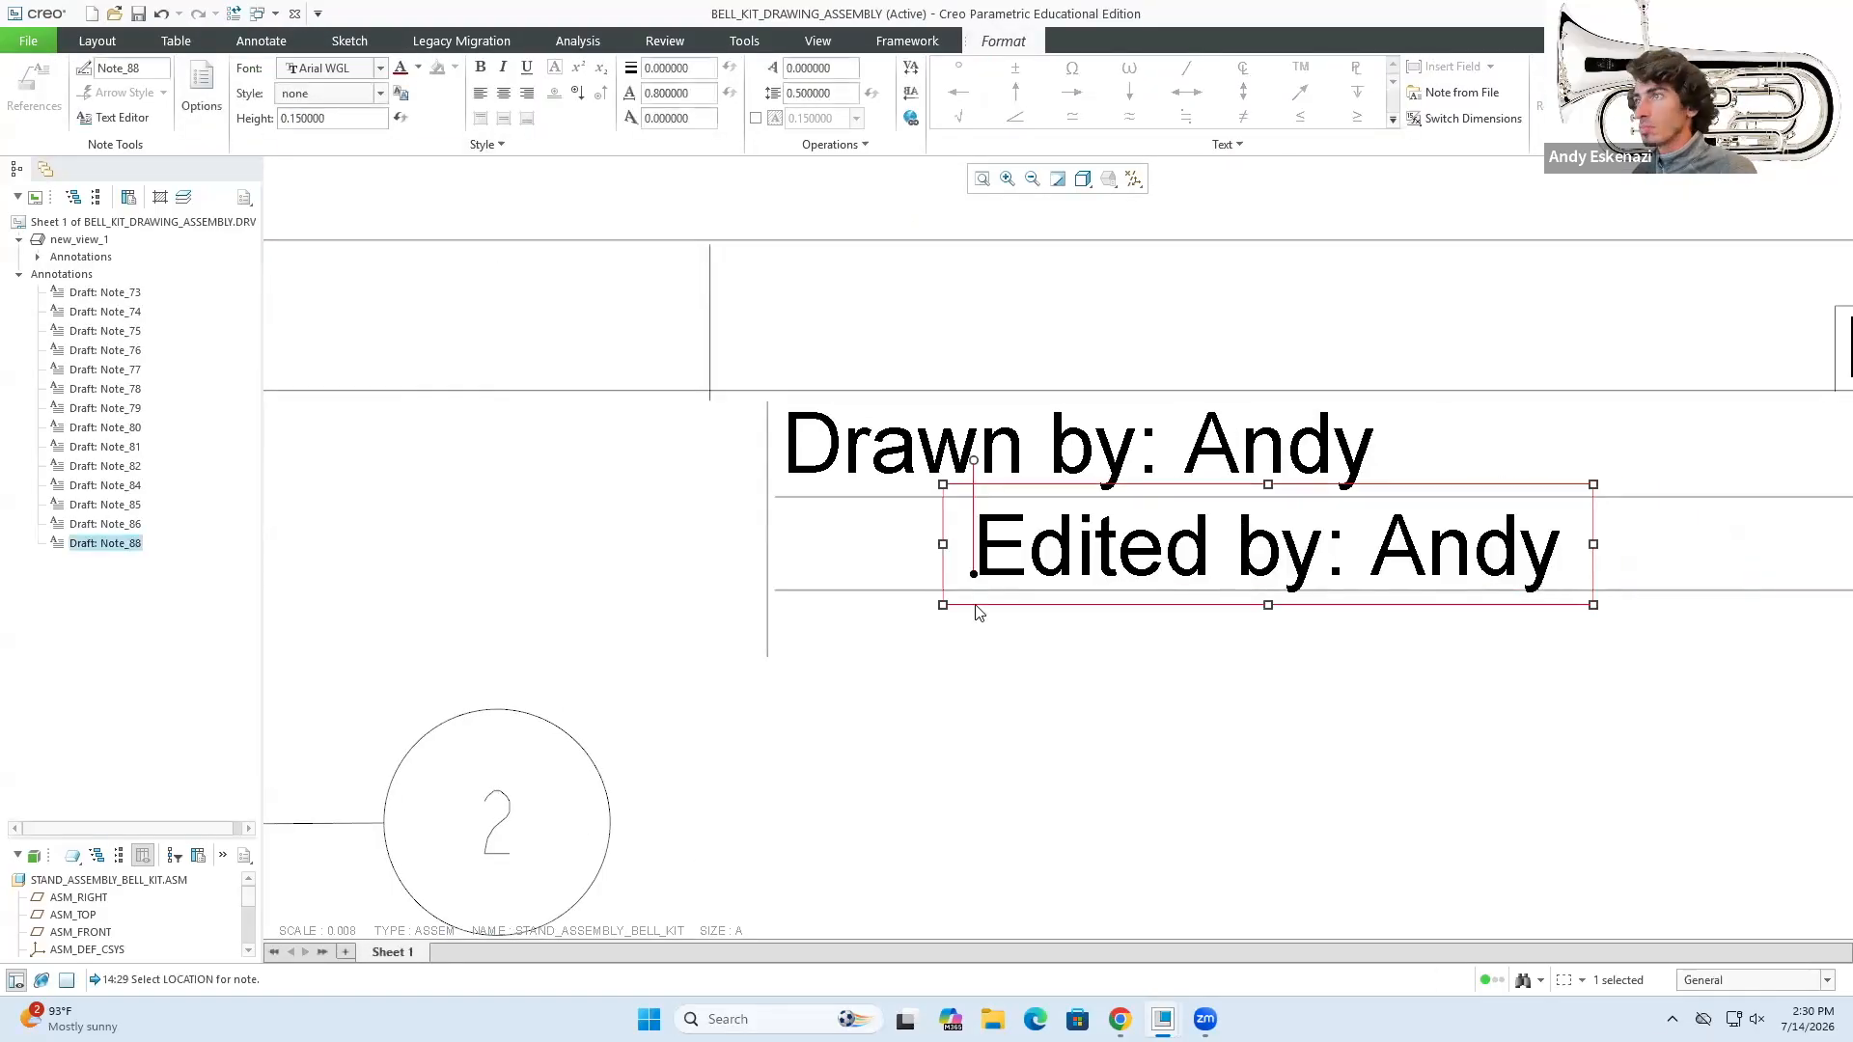
click(918, 563)
scroll(1232, 330, down, 9)
scroll(1404, 353, up, 2)
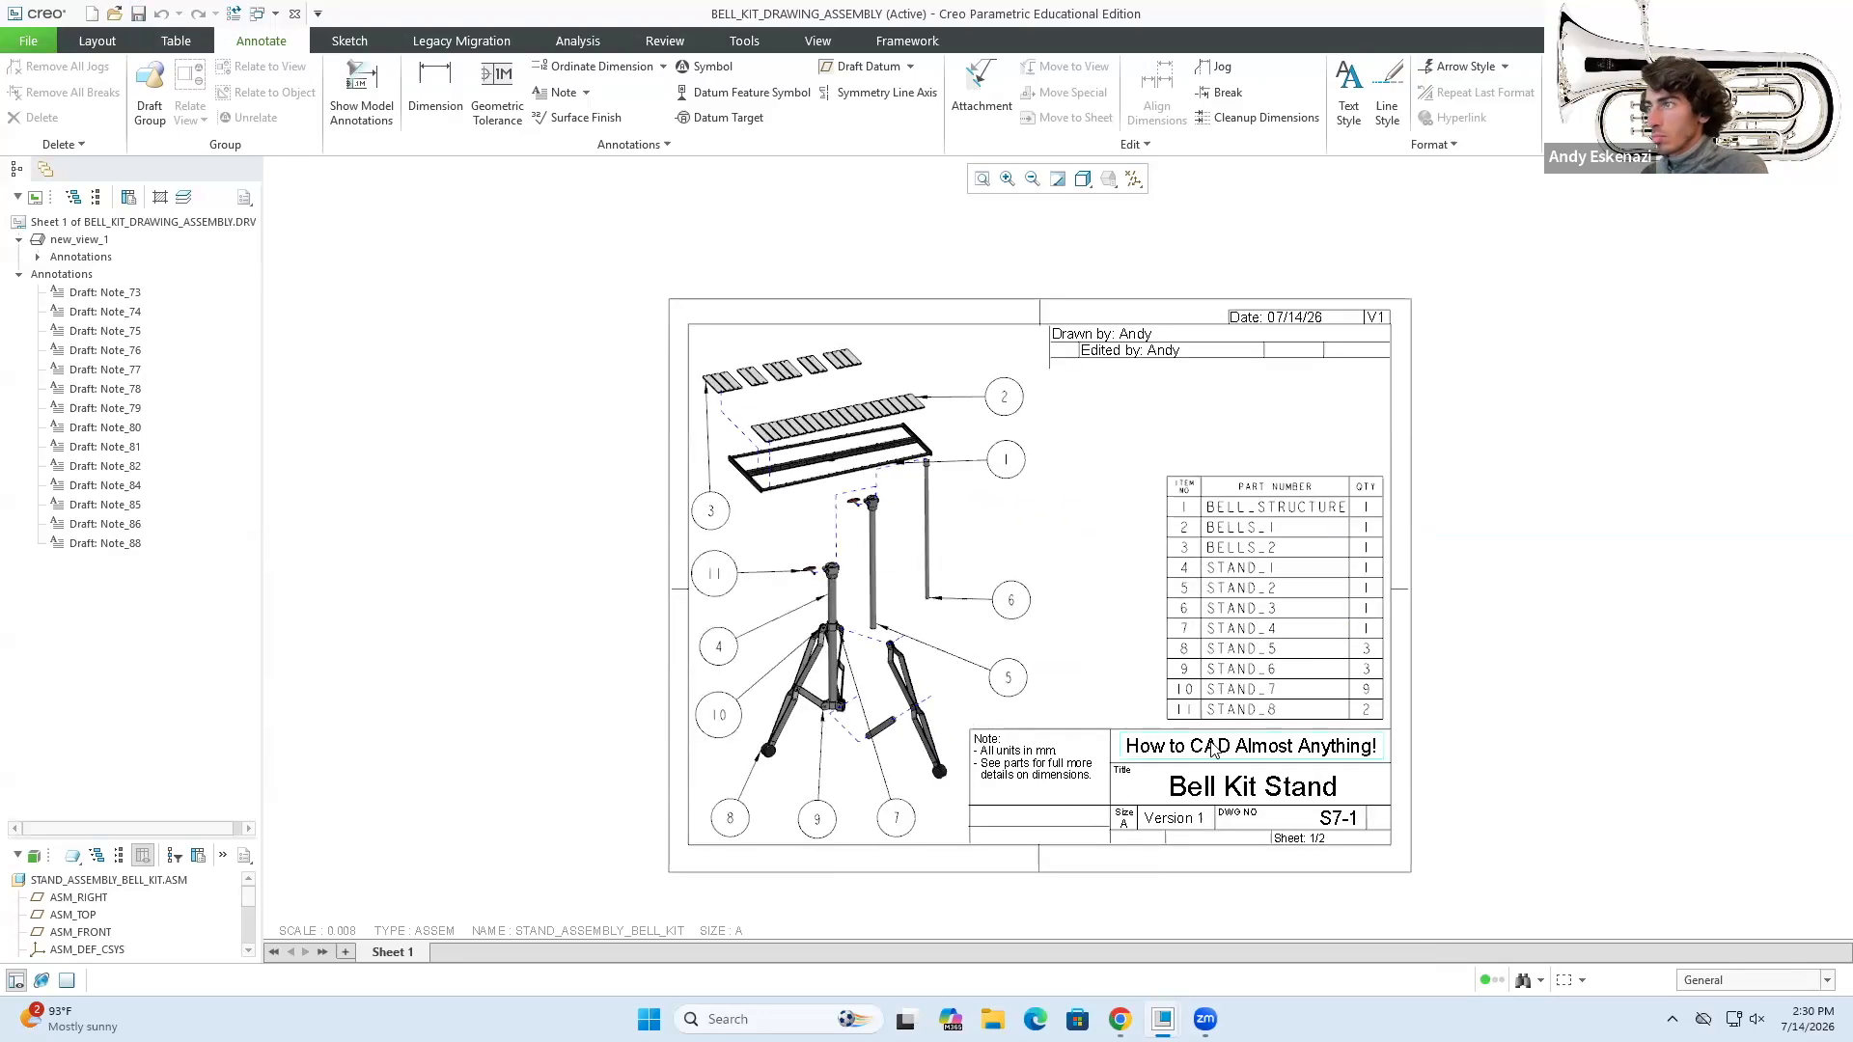
- Duplicate Sheet 1 as a second sheet and delete the parts table from the copy
click(492, 916)
click(891, 498)
click(930, 610)
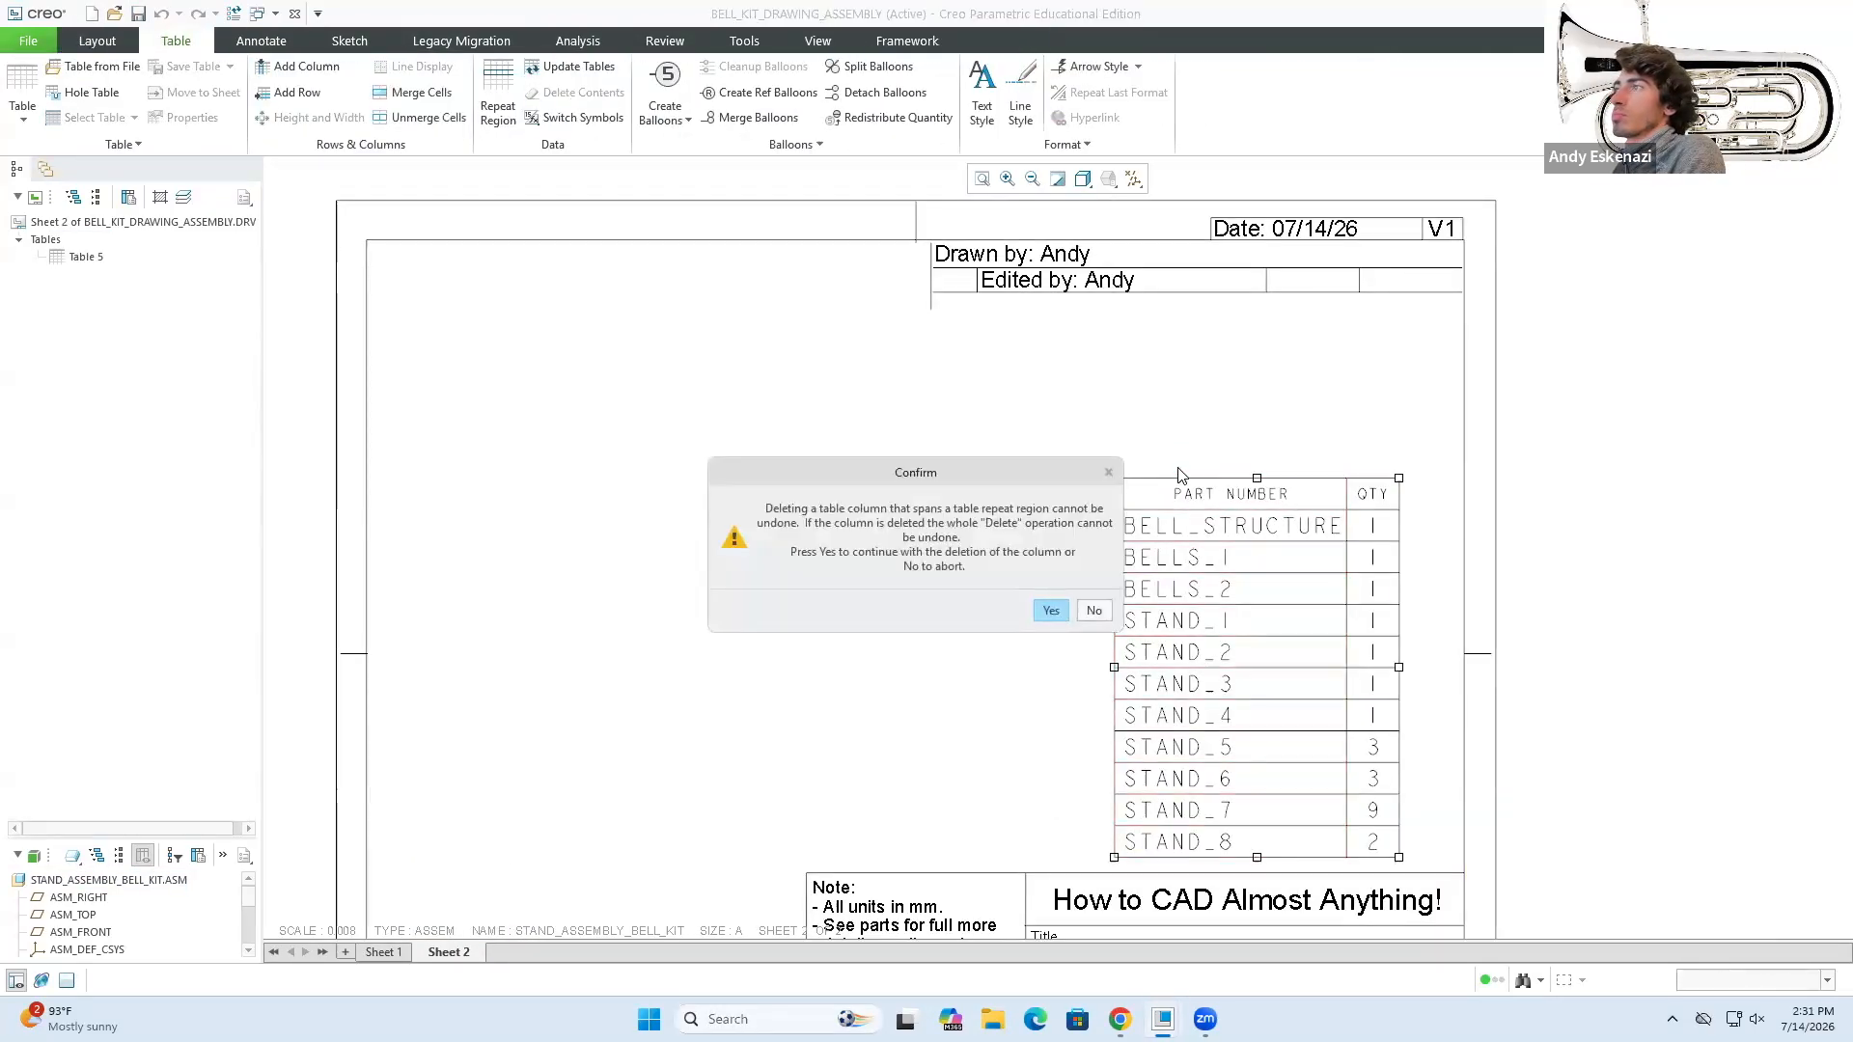
click(1050, 610)
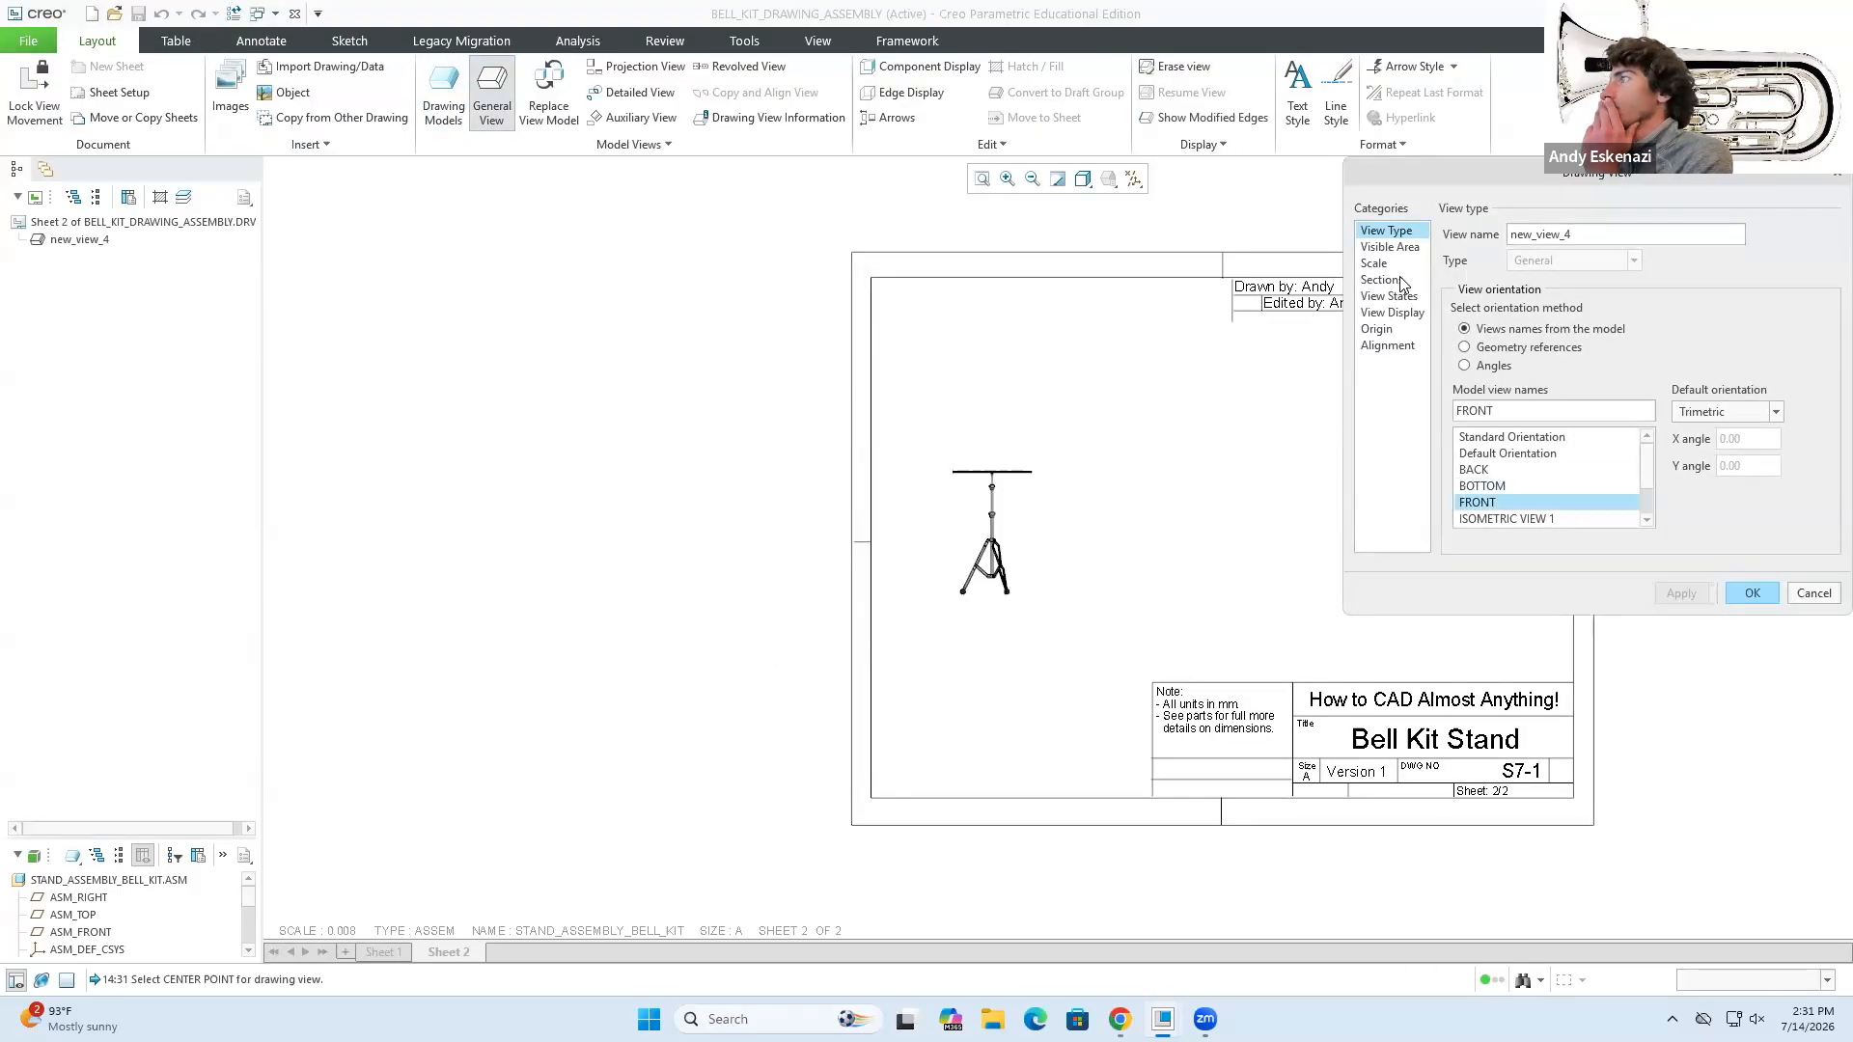
- Apply a larger custom scale to the FRONT view on Sheet 2 and shift the view slightly up and to the right
click(1374, 263)
click(1674, 595)
middle_click(987, 711)
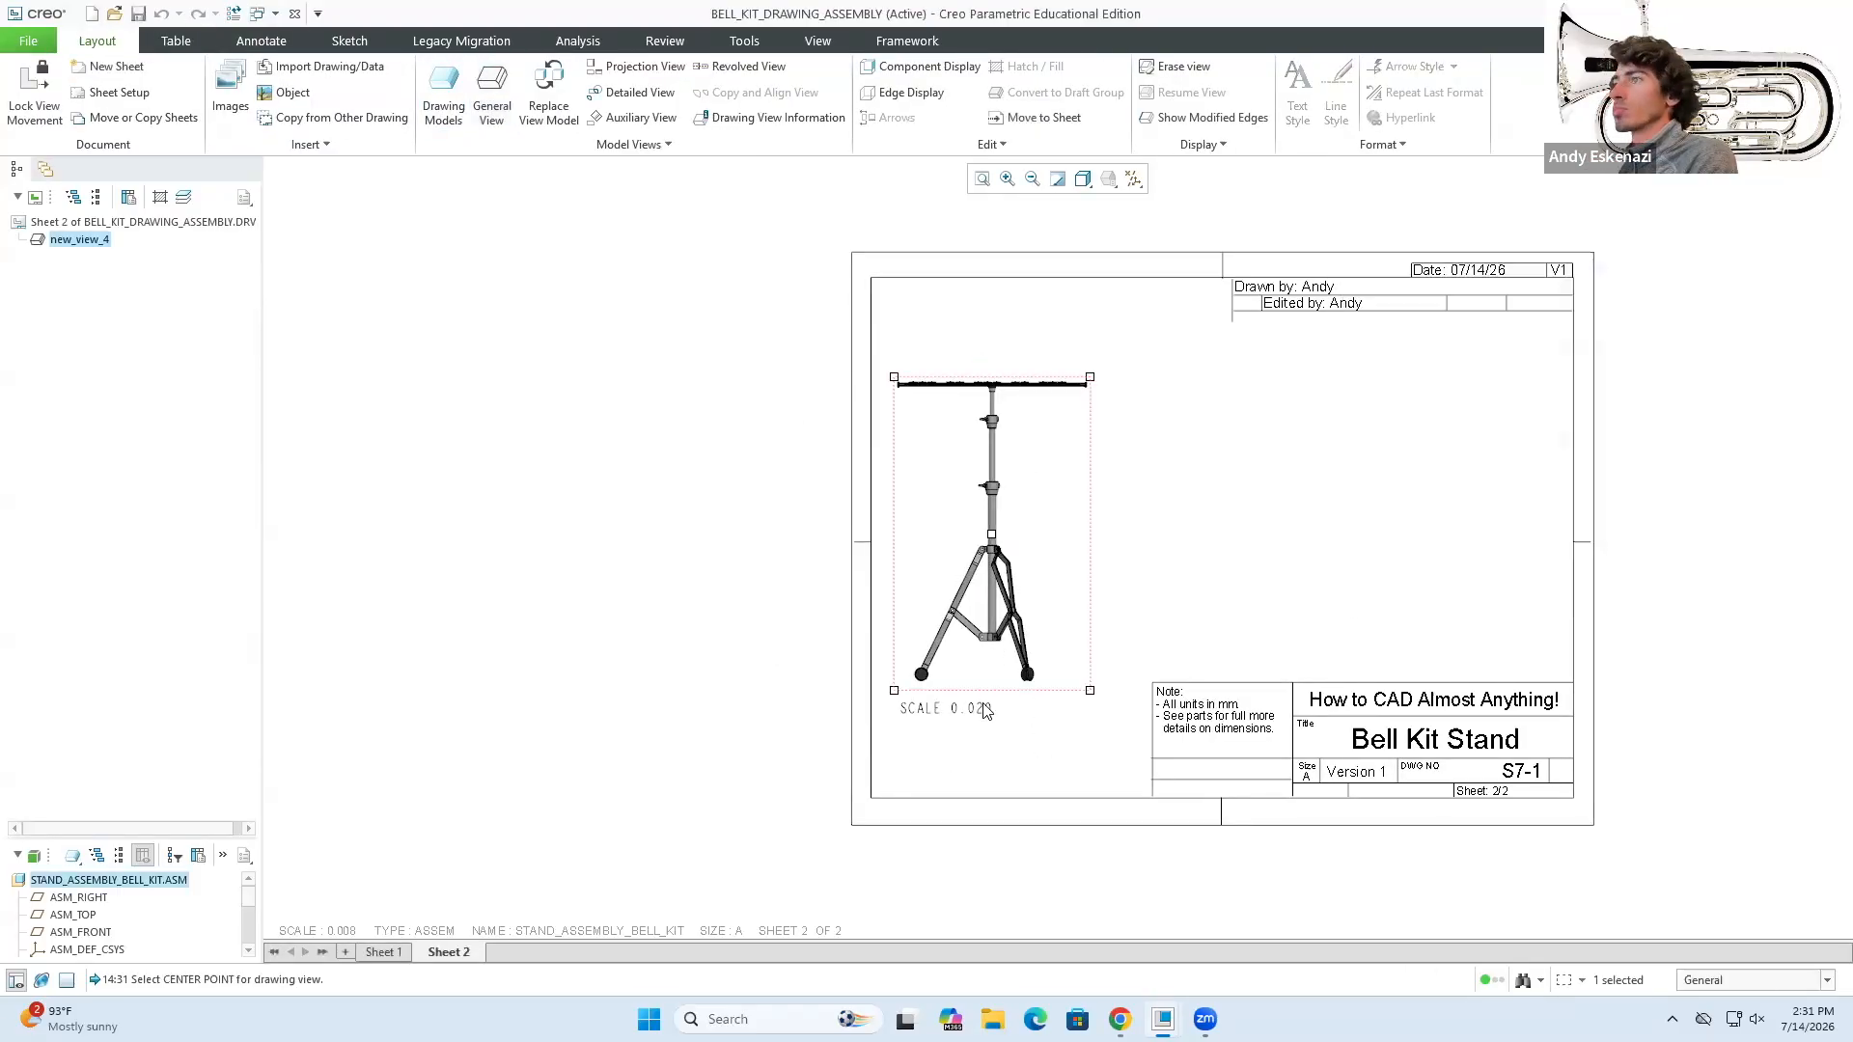
drag(1119, 673, 1099, 658)
- Add a right-side projection view of the stand beside the front view and adjust the view placement
click(637, 67)
click(1236, 492)
drag(1122, 487, 1110, 502)
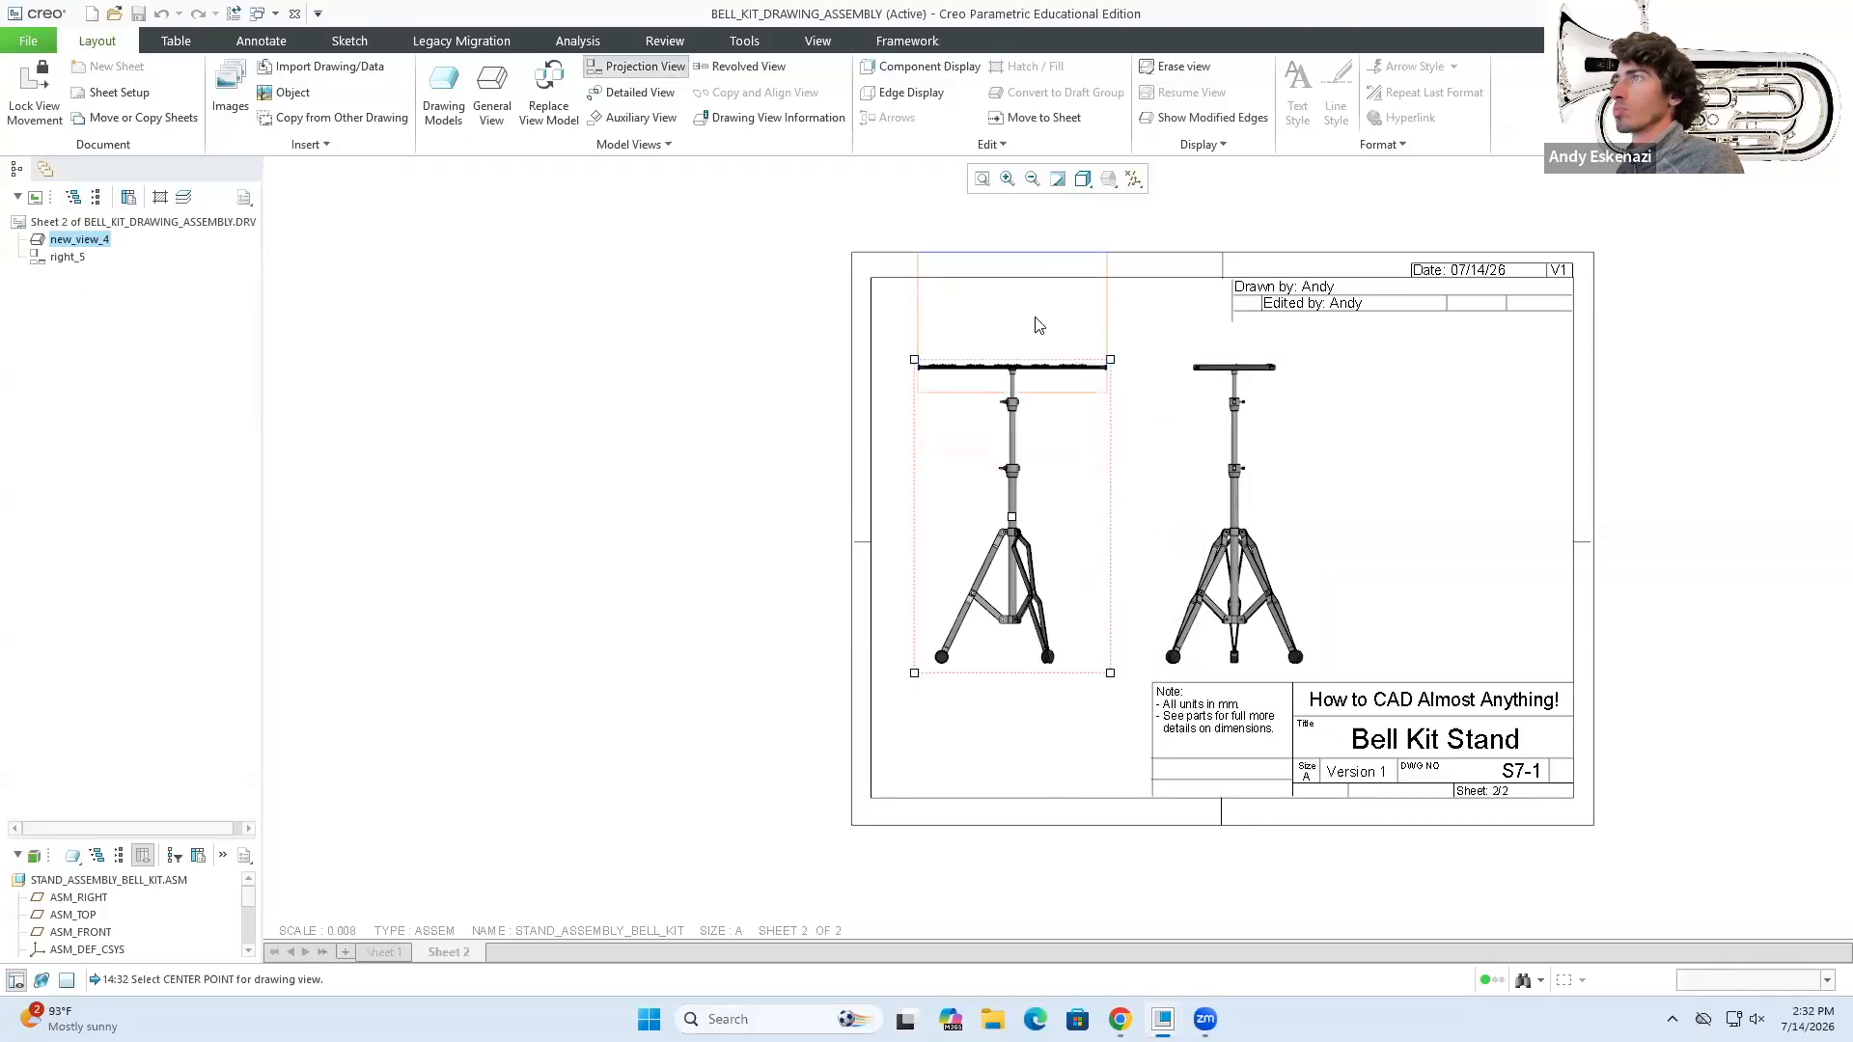
- Place a top projection view above the front view and set the front view's custom scale to 0.015
click(1035, 317)
click(1288, 559)
double_click(1062, 502)
click(1374, 264)
double_click(1597, 254)
text(0.015)
click(1680, 593)
click(1753, 593)
- Rearrange the side, front and top views, and add a bottom projection view below the front view
drag(1290, 530, 1310, 530)
click(1075, 644)
drag(1075, 645, 1072, 660)
drag(1083, 365, 1083, 399)
click(637, 67)
click(1087, 637)
scroll(1150, 406, down, 4)
click(1170, 411)
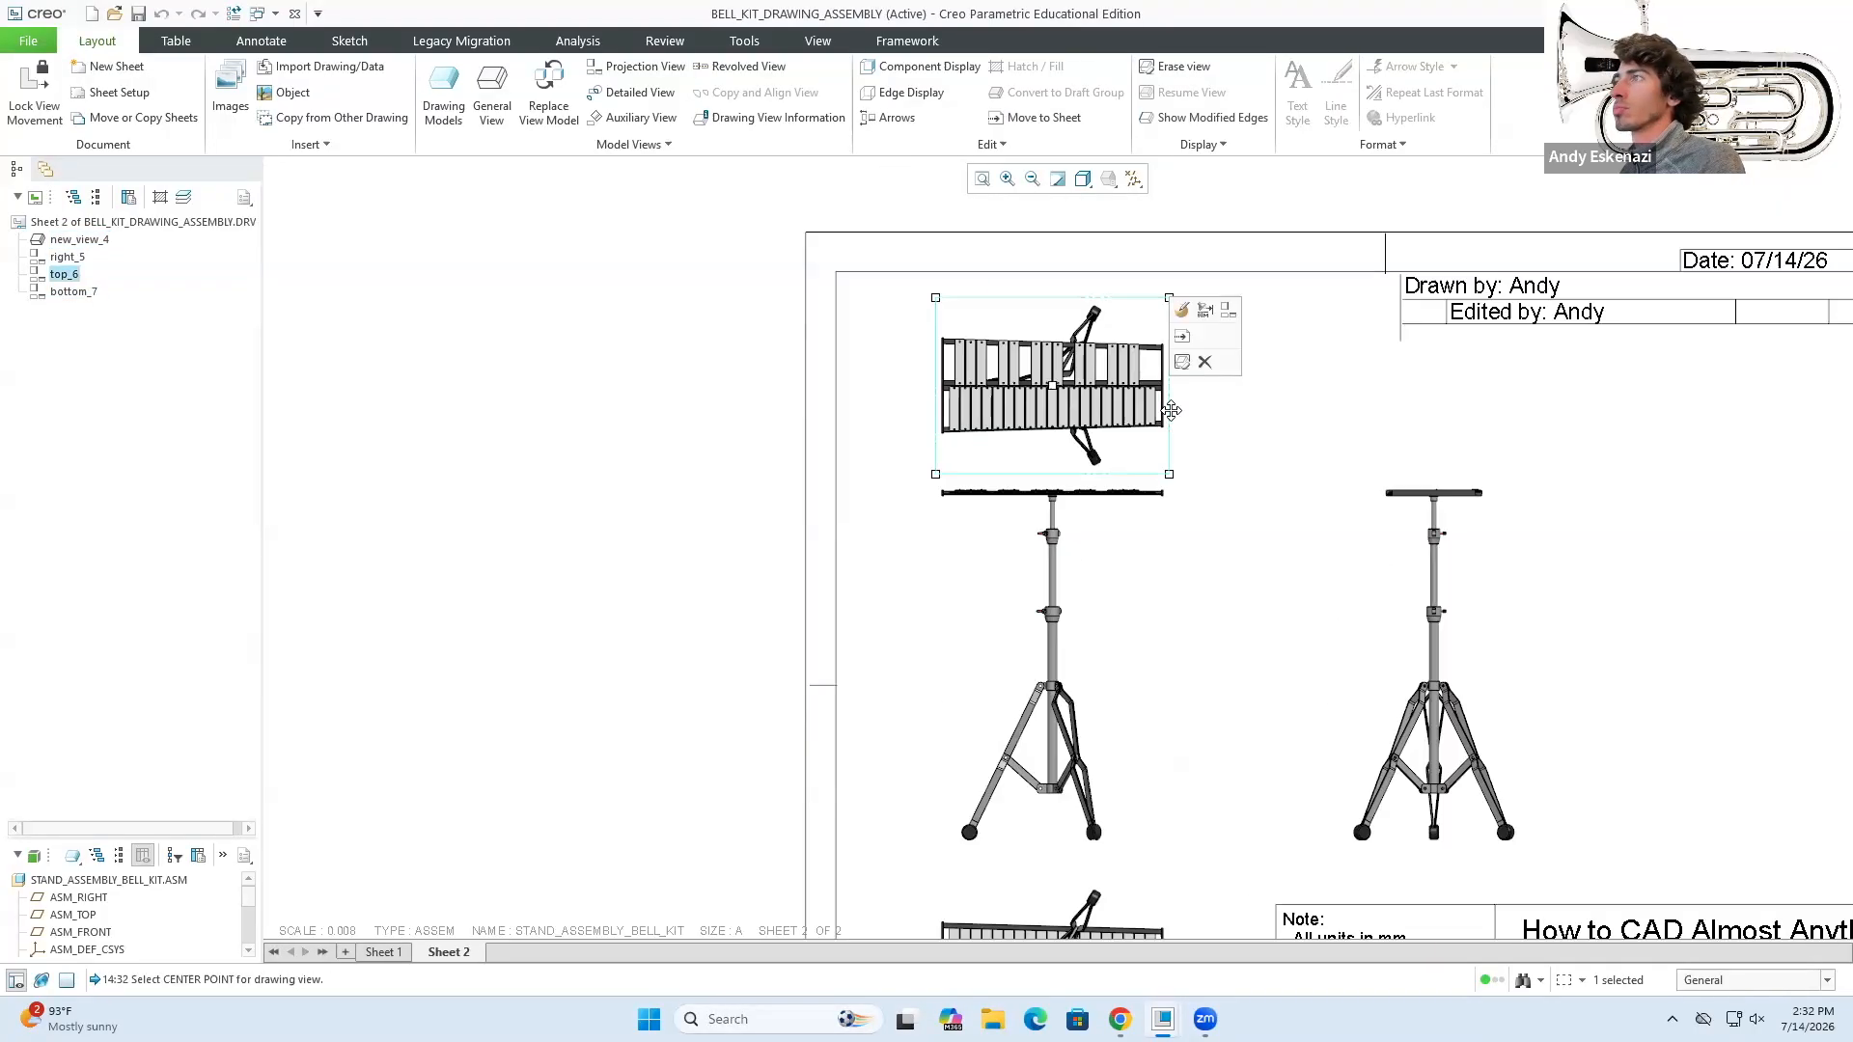
- Add a general isometric view of the stand at custom scale 0.015 and position it in the sheet's upper-right area
scroll(836, 637, up, 2)
click(492, 94)
click(943, 633)
click(1501, 511)
click(1549, 521)
click(1376, 262)
click(1100, 543)
double_click(1602, 256)
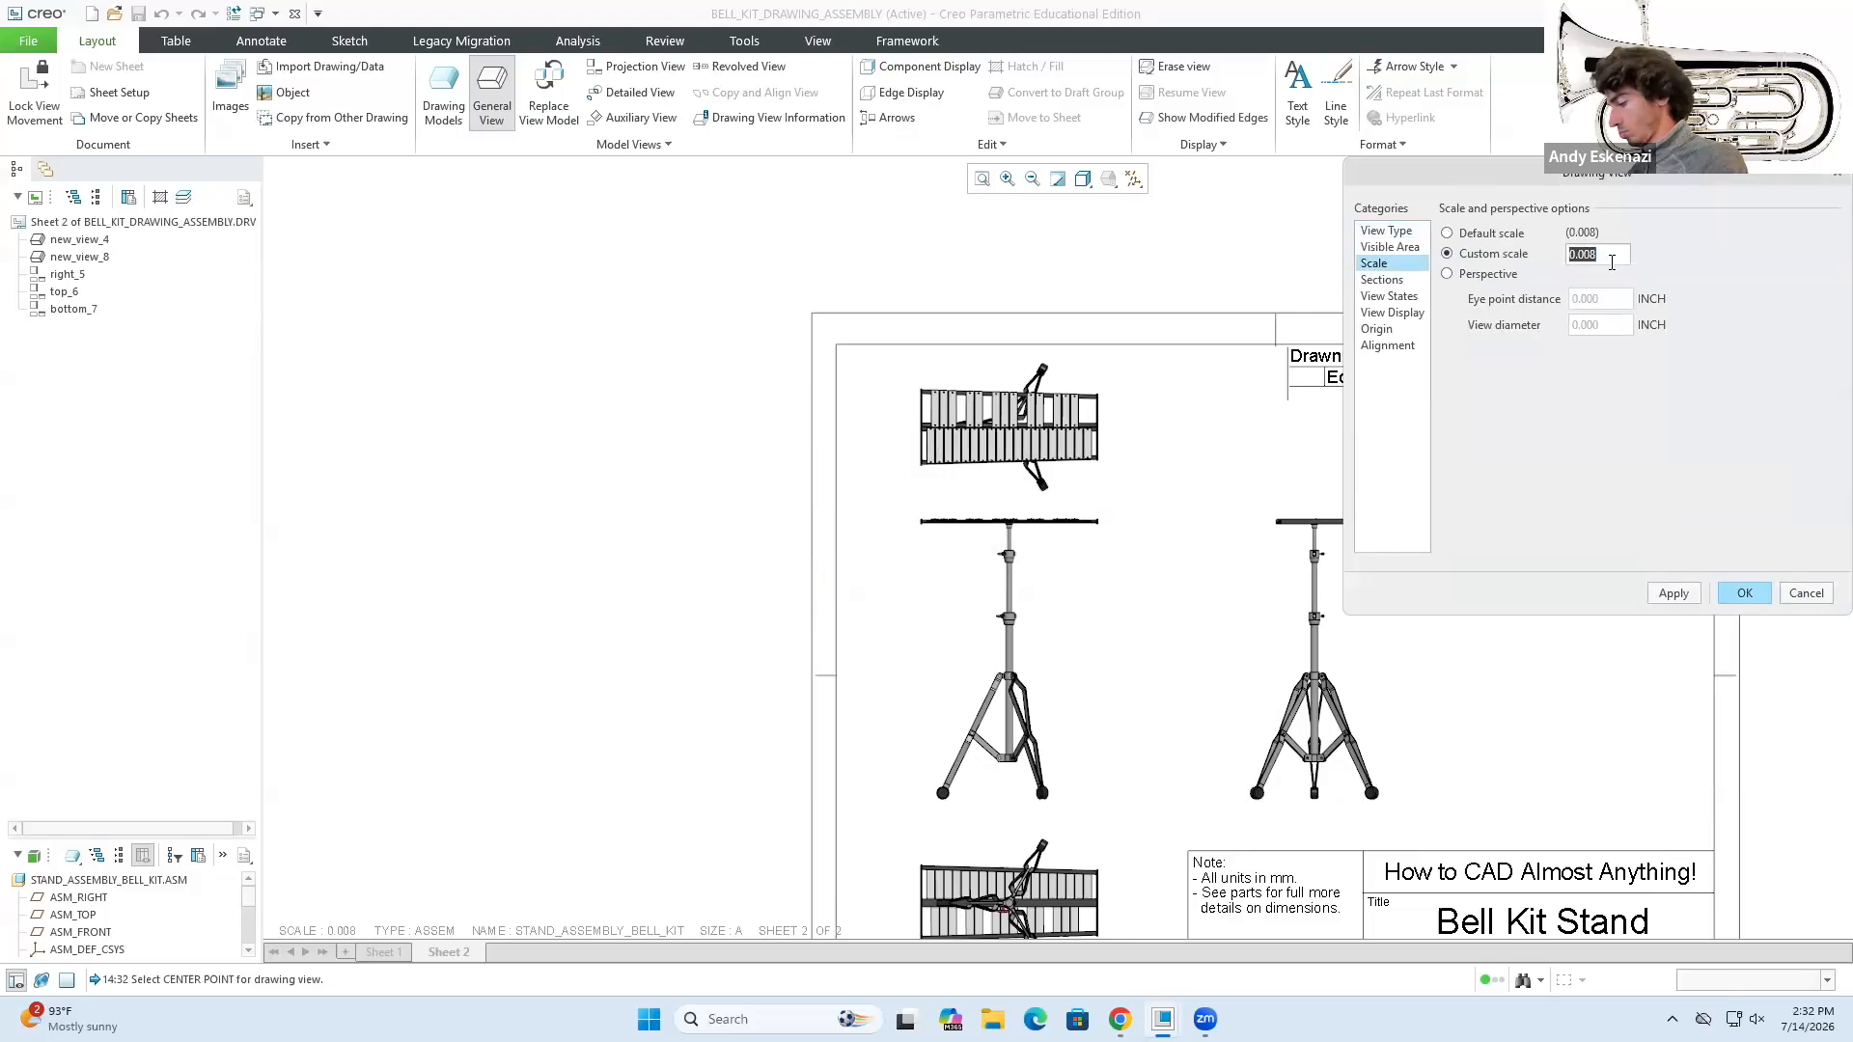
text(0.015)
click(1738, 593)
drag(1582, 562, 1691, 592)
click(1345, 521)
scroll(1332, 541, up, 2)
middle_drag(1243, 645, 1262, 493)
- Add a "Bottom View" note in Arial WGL at height 0.15 beneath the bottom view
click(261, 41)
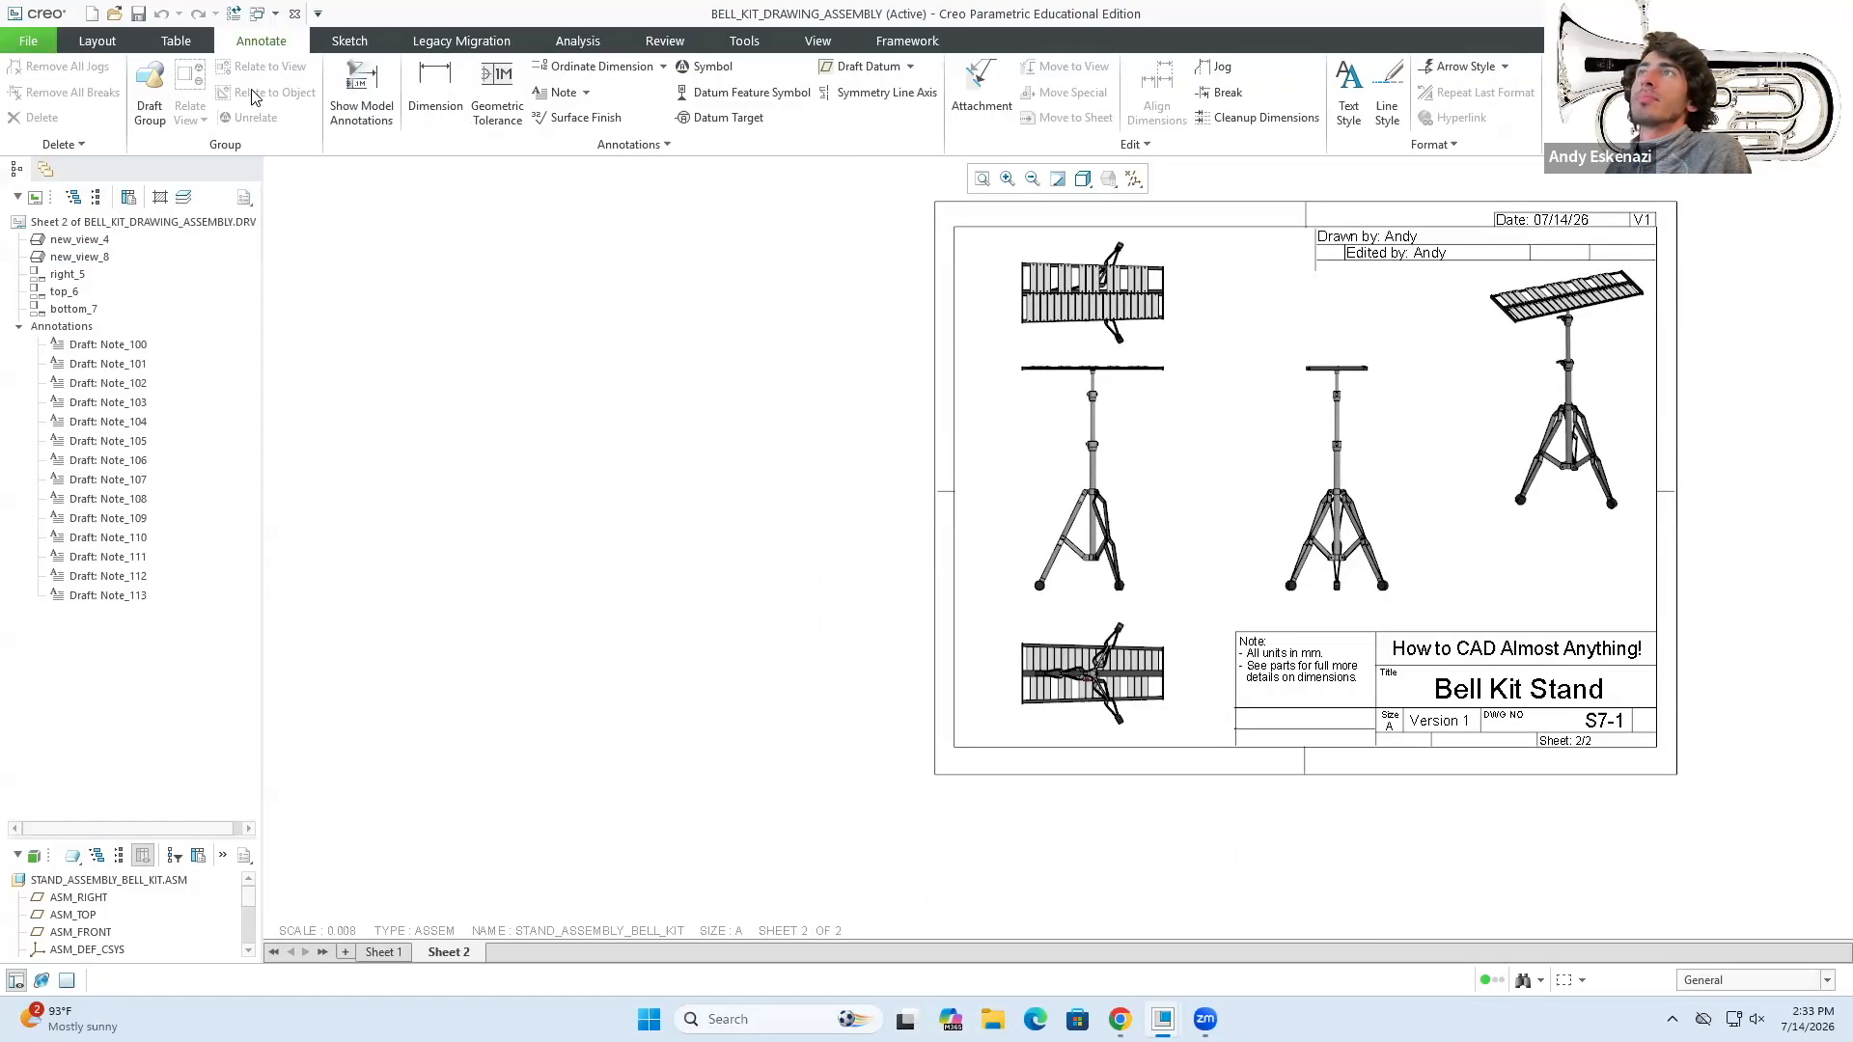
click(561, 93)
scroll(1037, 729, down, 5)
click(998, 731)
key(ctrl+a)
click(379, 68)
click(325, 441)
double_click(309, 118)
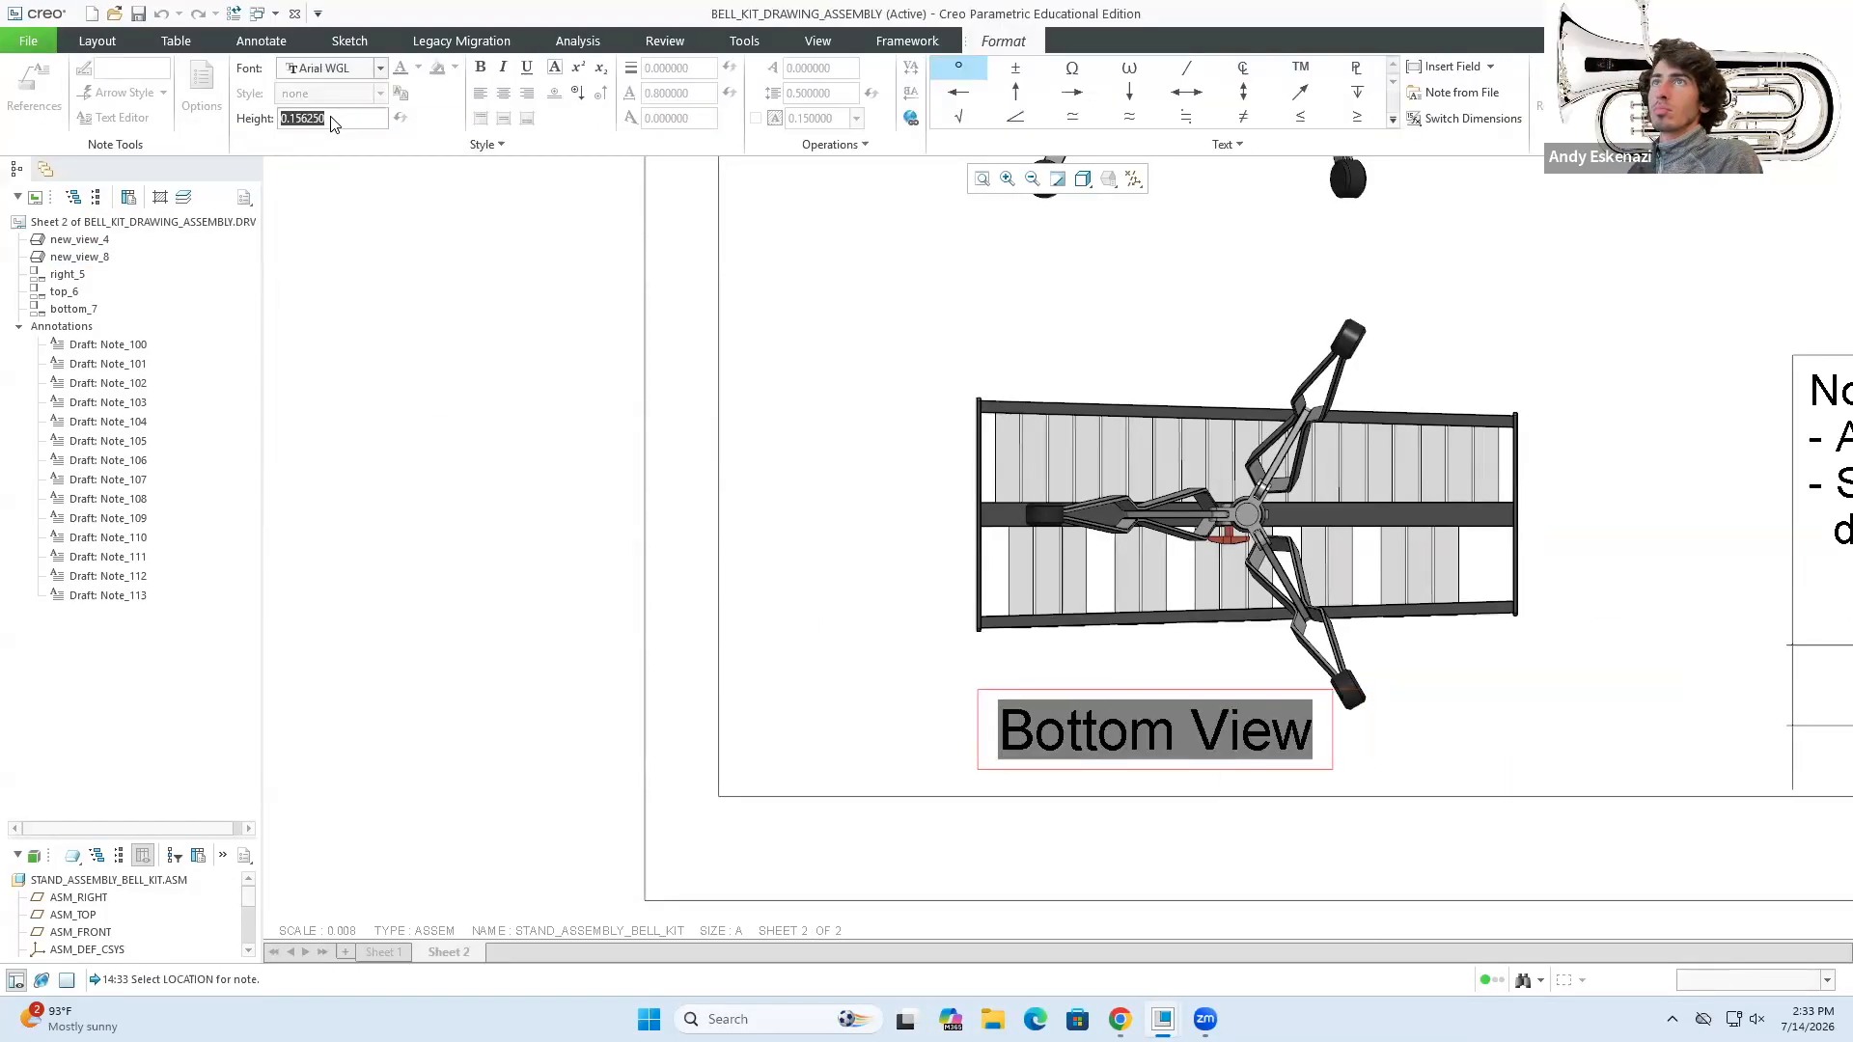
text(0.15)
click(897, 743)
drag(1017, 761, 995, 762)
click(893, 757)
scroll(893, 757, down, 4)
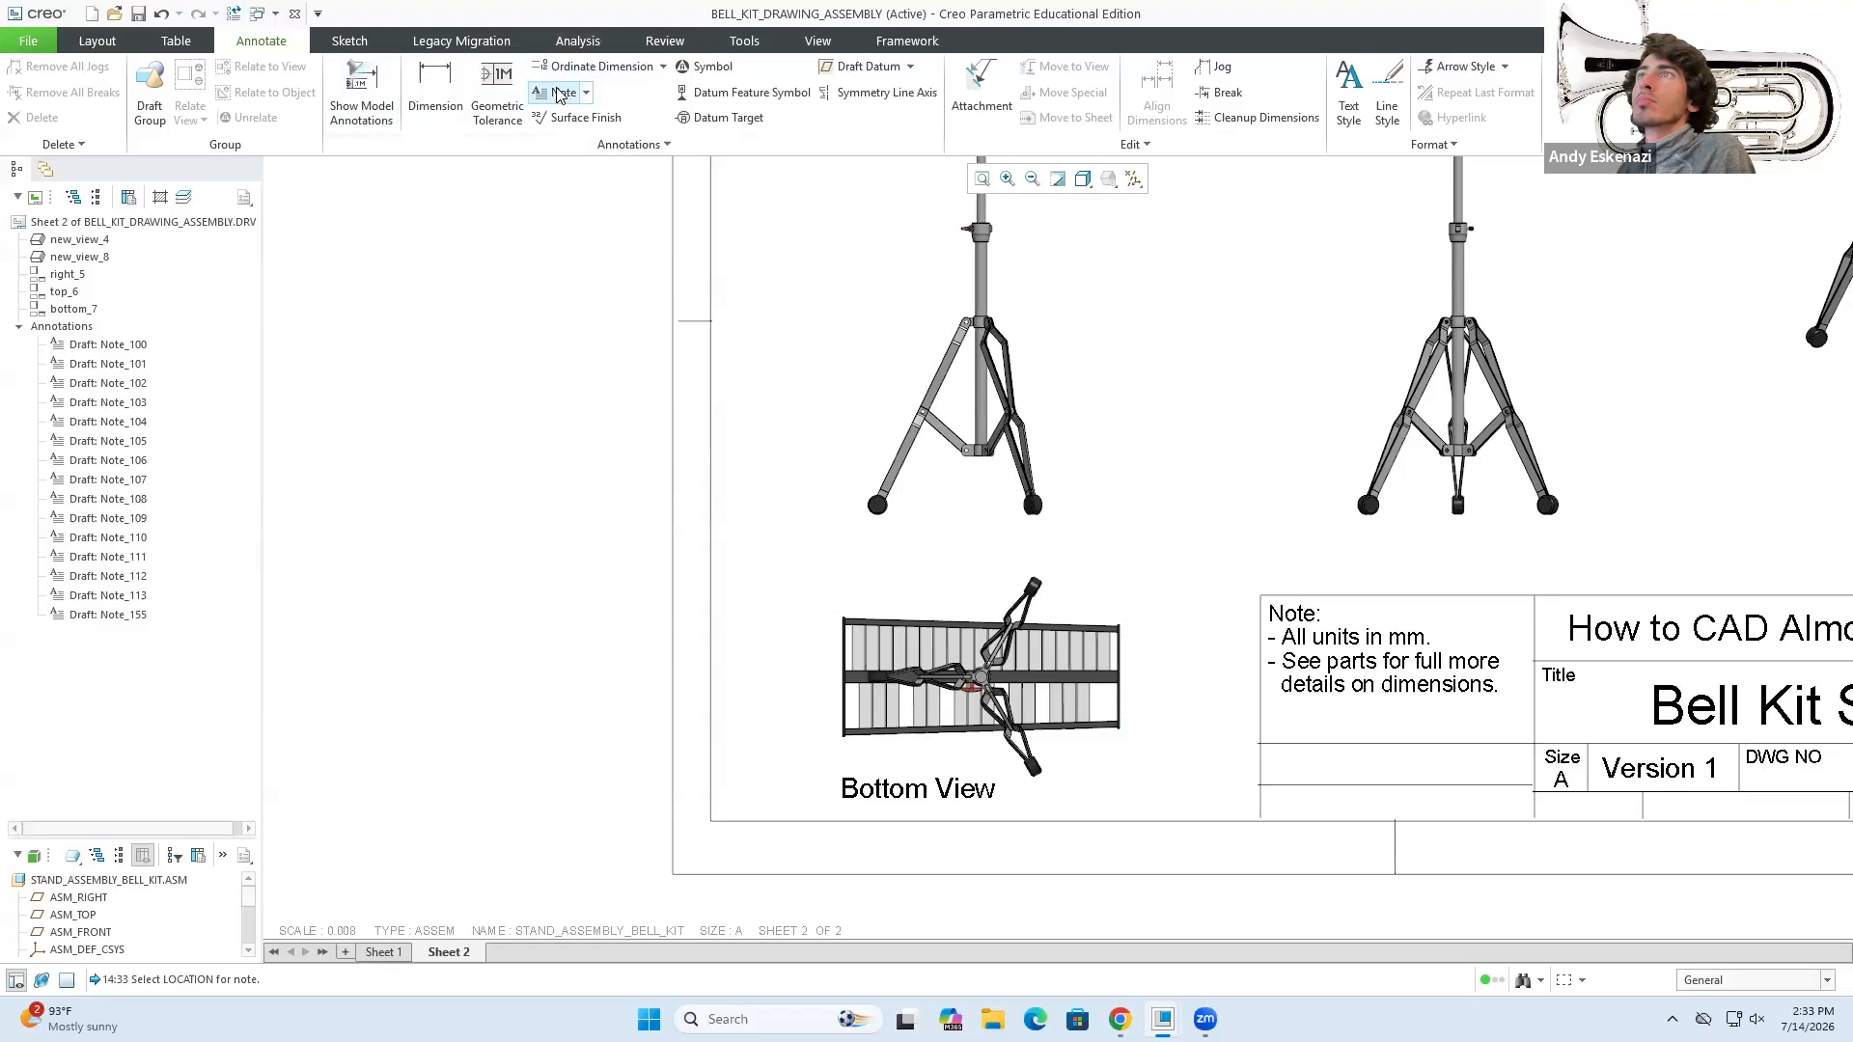
- Add a "Front View" note in Arial WGL beneath the front view and align it with the view
click(850, 554)
text(Top)
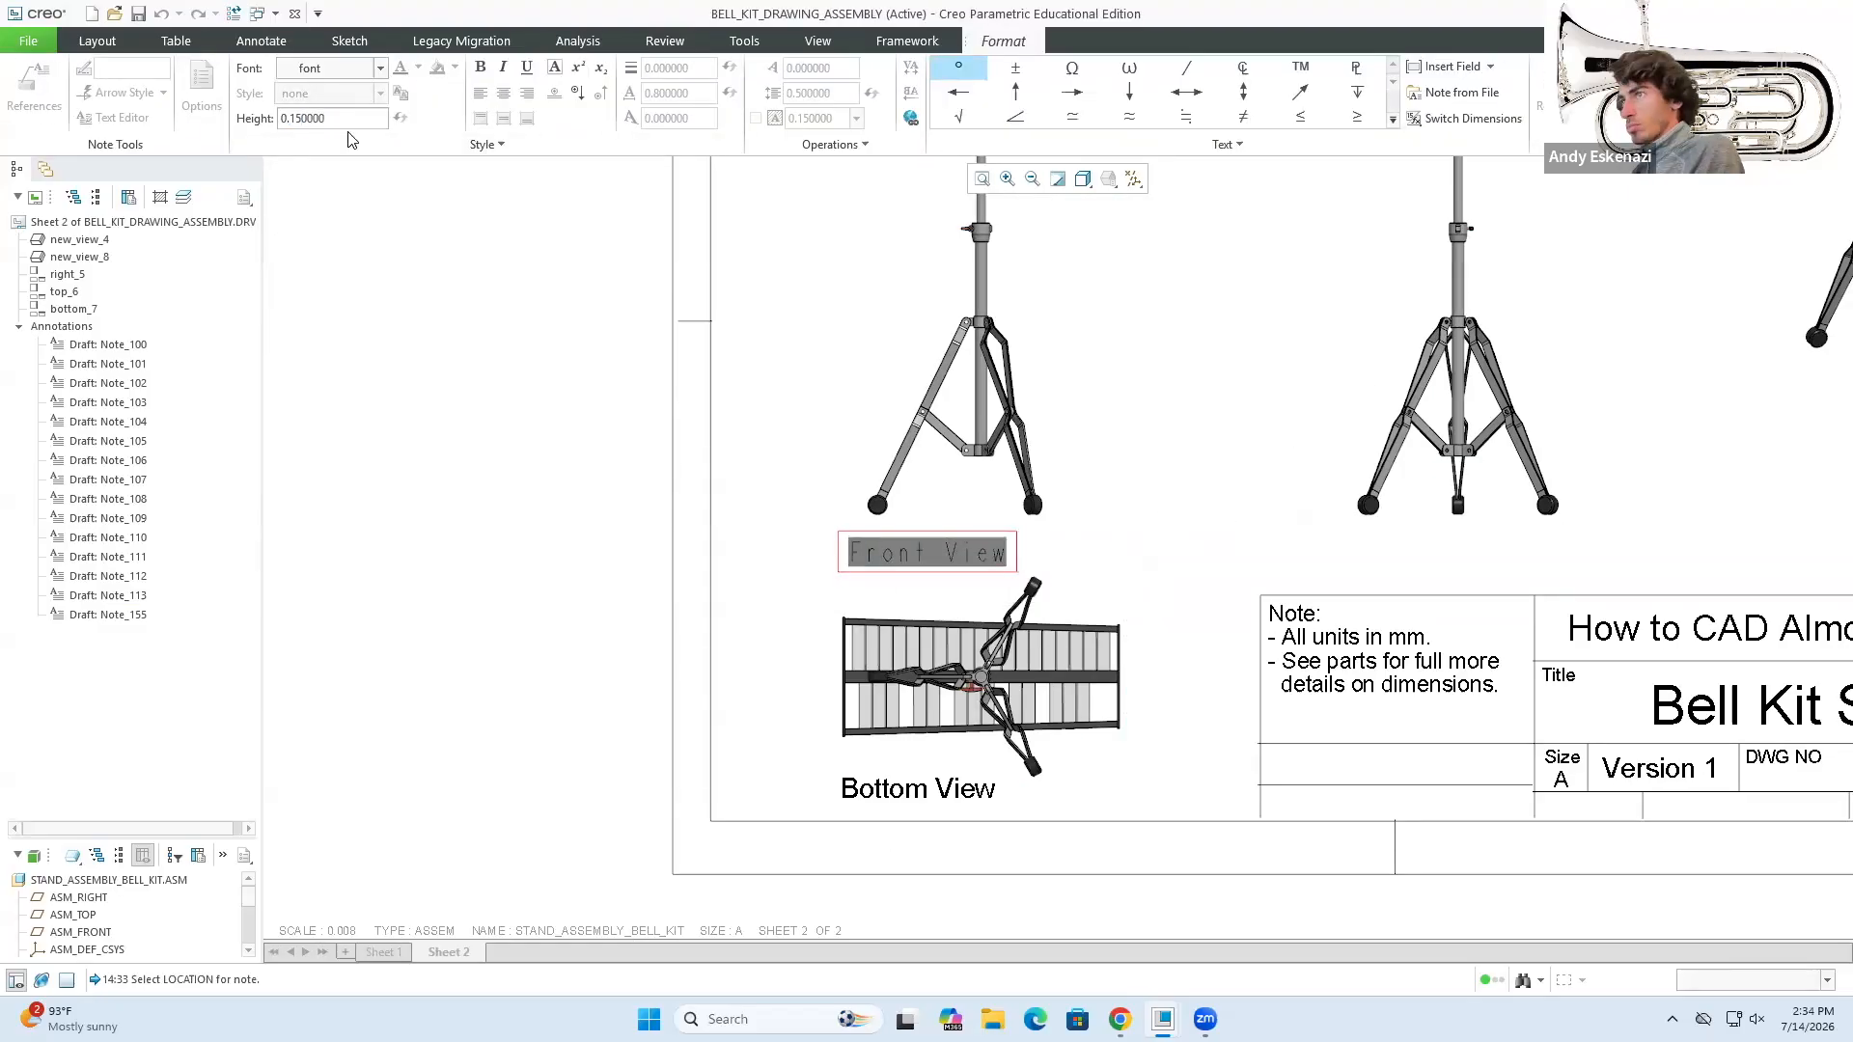
click(379, 68)
click(324, 441)
click(874, 595)
scroll(871, 594, down, 3)
drag(912, 541, 901, 539)
scroll(885, 583, up, 6)
scroll(813, 269, down, 3)
- Add a "Top View" note in Arial WGL beneath the top view
click(561, 92)
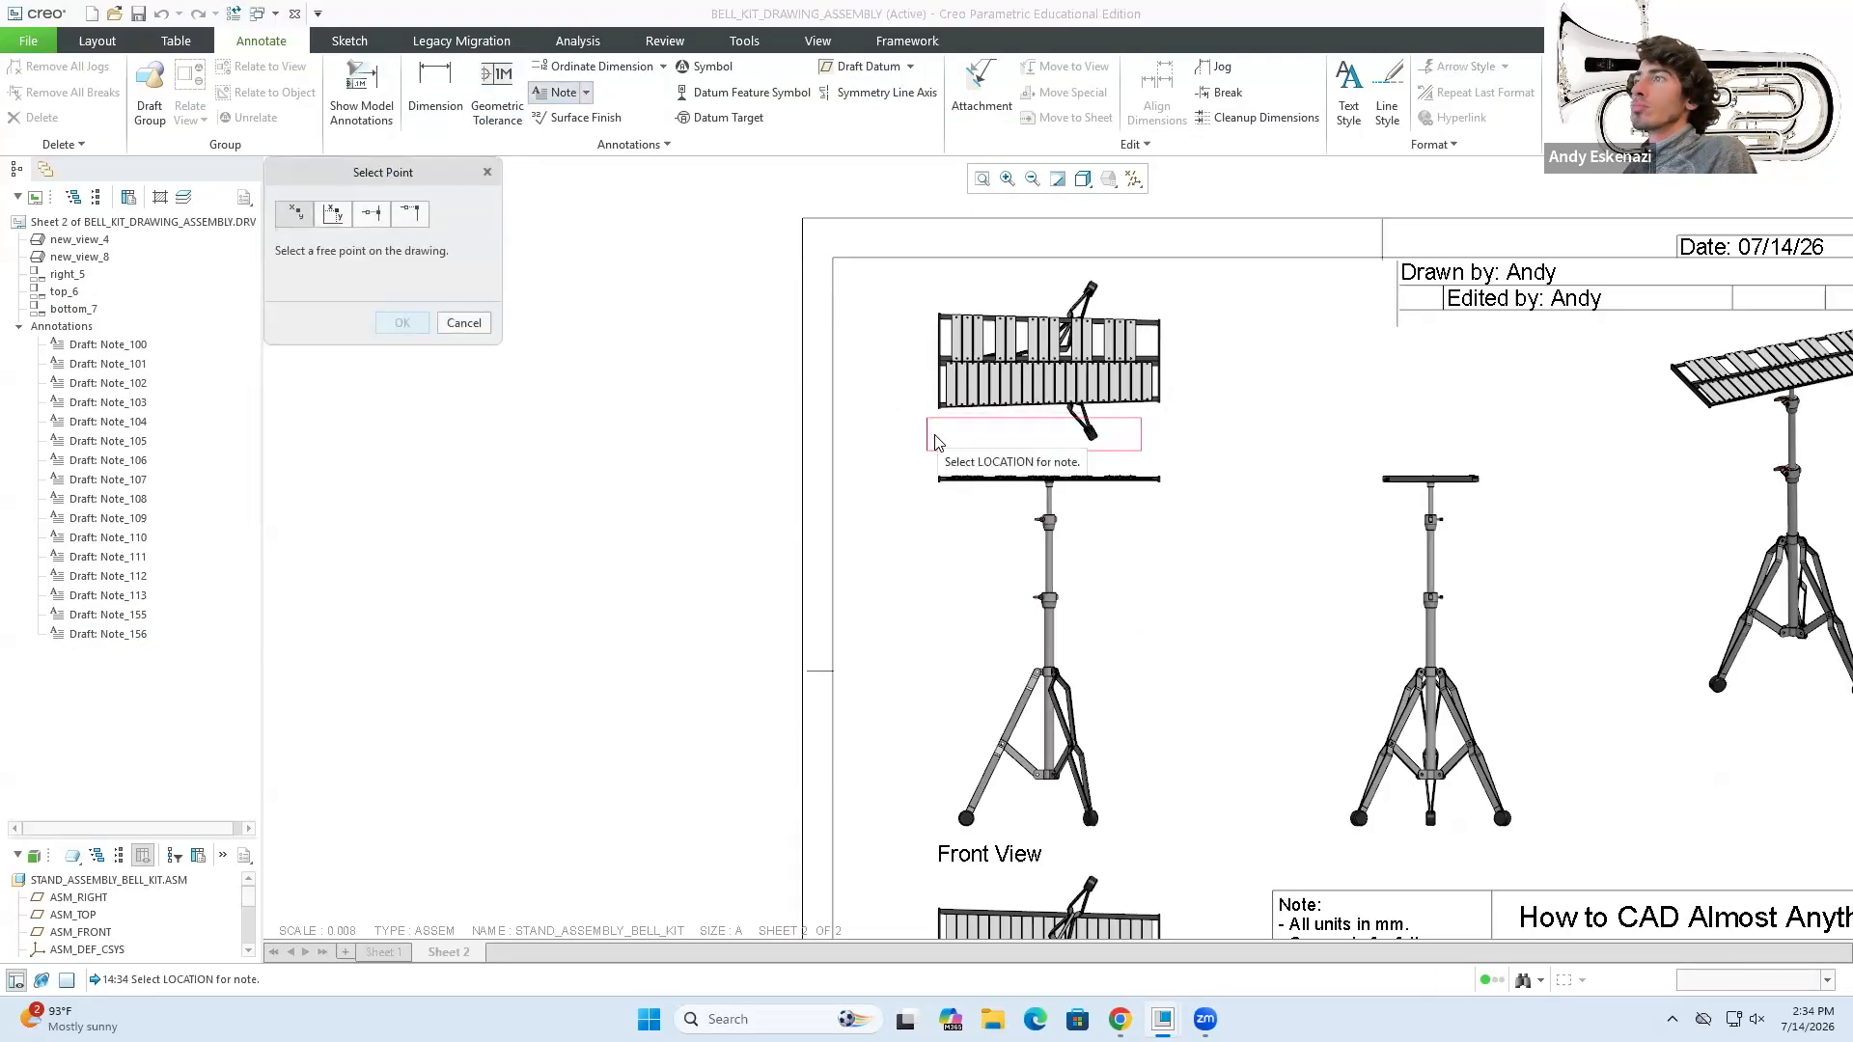
click(935, 437)
text(Top View)
drag(946, 439, 1028, 440)
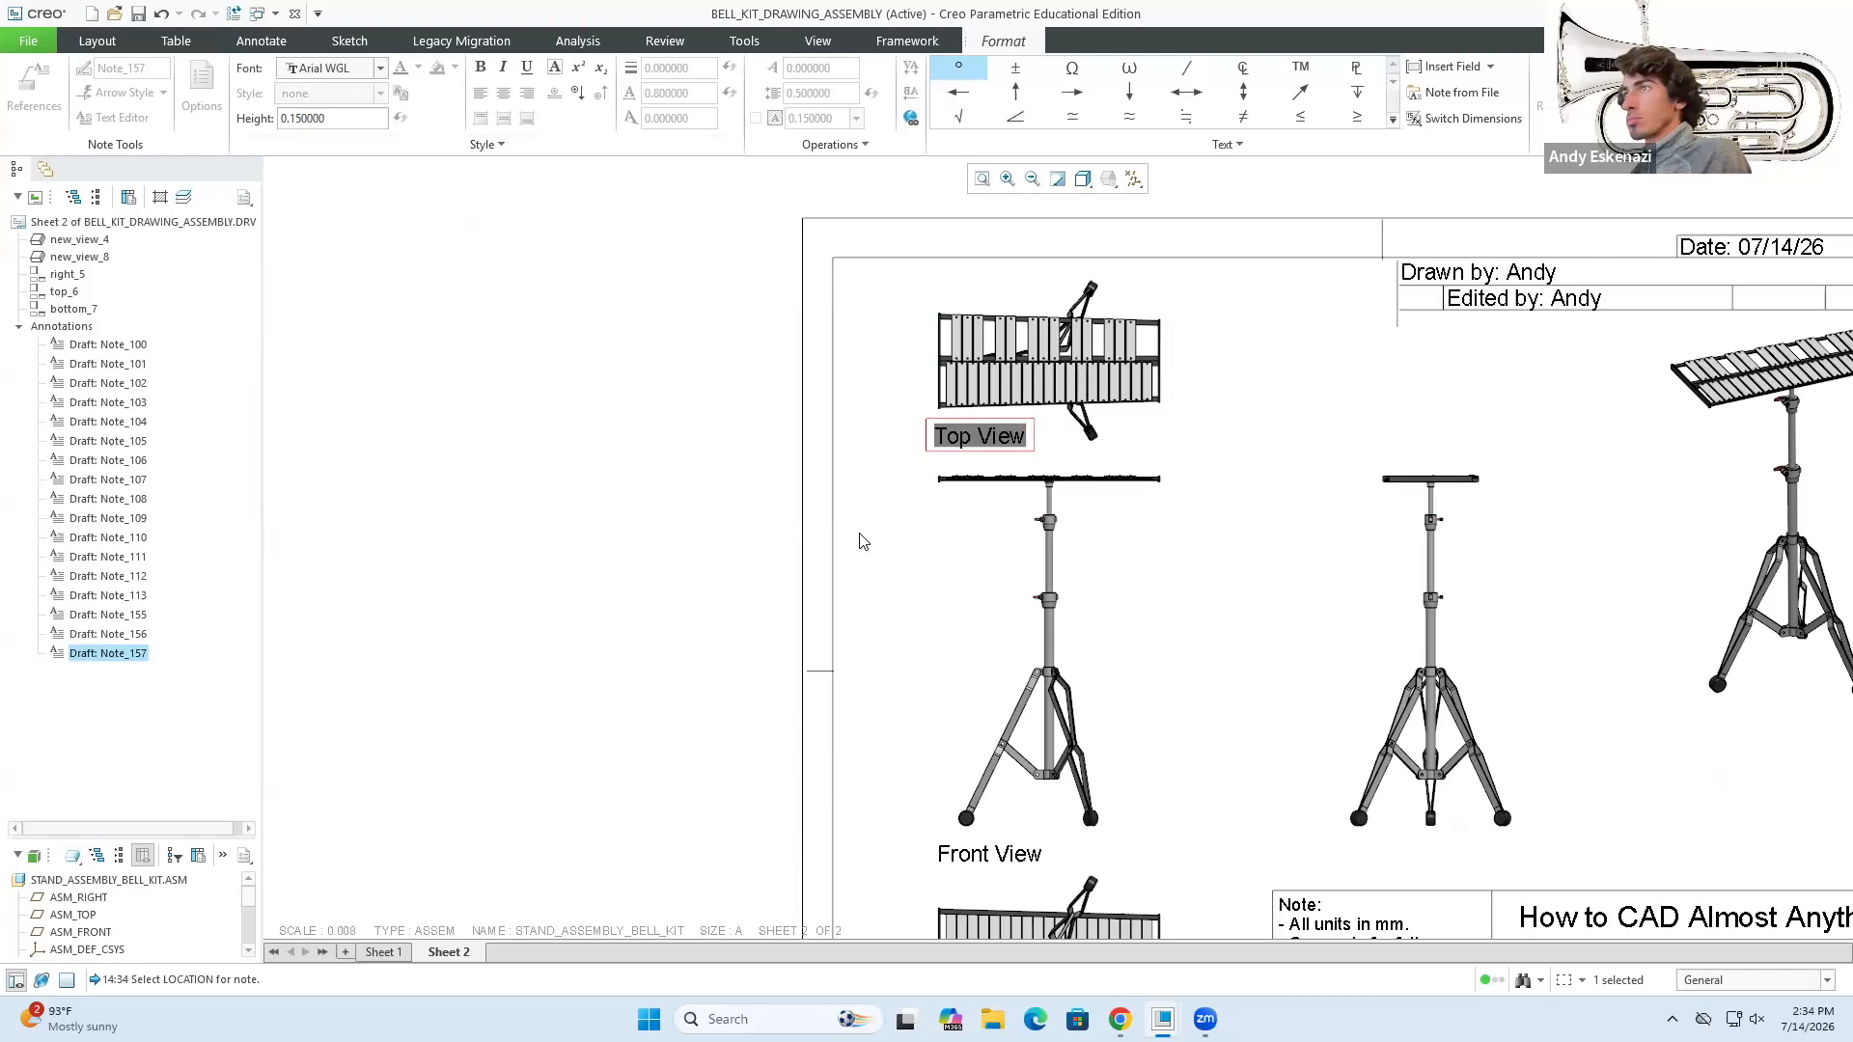
click(876, 501)
- Add a "Side View" note beneath the right-side view in the same Arial font as the other view labels
click(562, 93)
click(1305, 854)
text(Side View)
drag(1309, 855, 1428, 855)
click(379, 69)
click(322, 384)
click(1014, 611)
scroll(1004, 579, up, 4)
scroll(1583, 569, down, 3)
- Add an "Isometric View" note beneath the isometric view in the matching Arial font, adjusting its text height and position
click(562, 93)
click(1163, 679)
text(Isometric View)
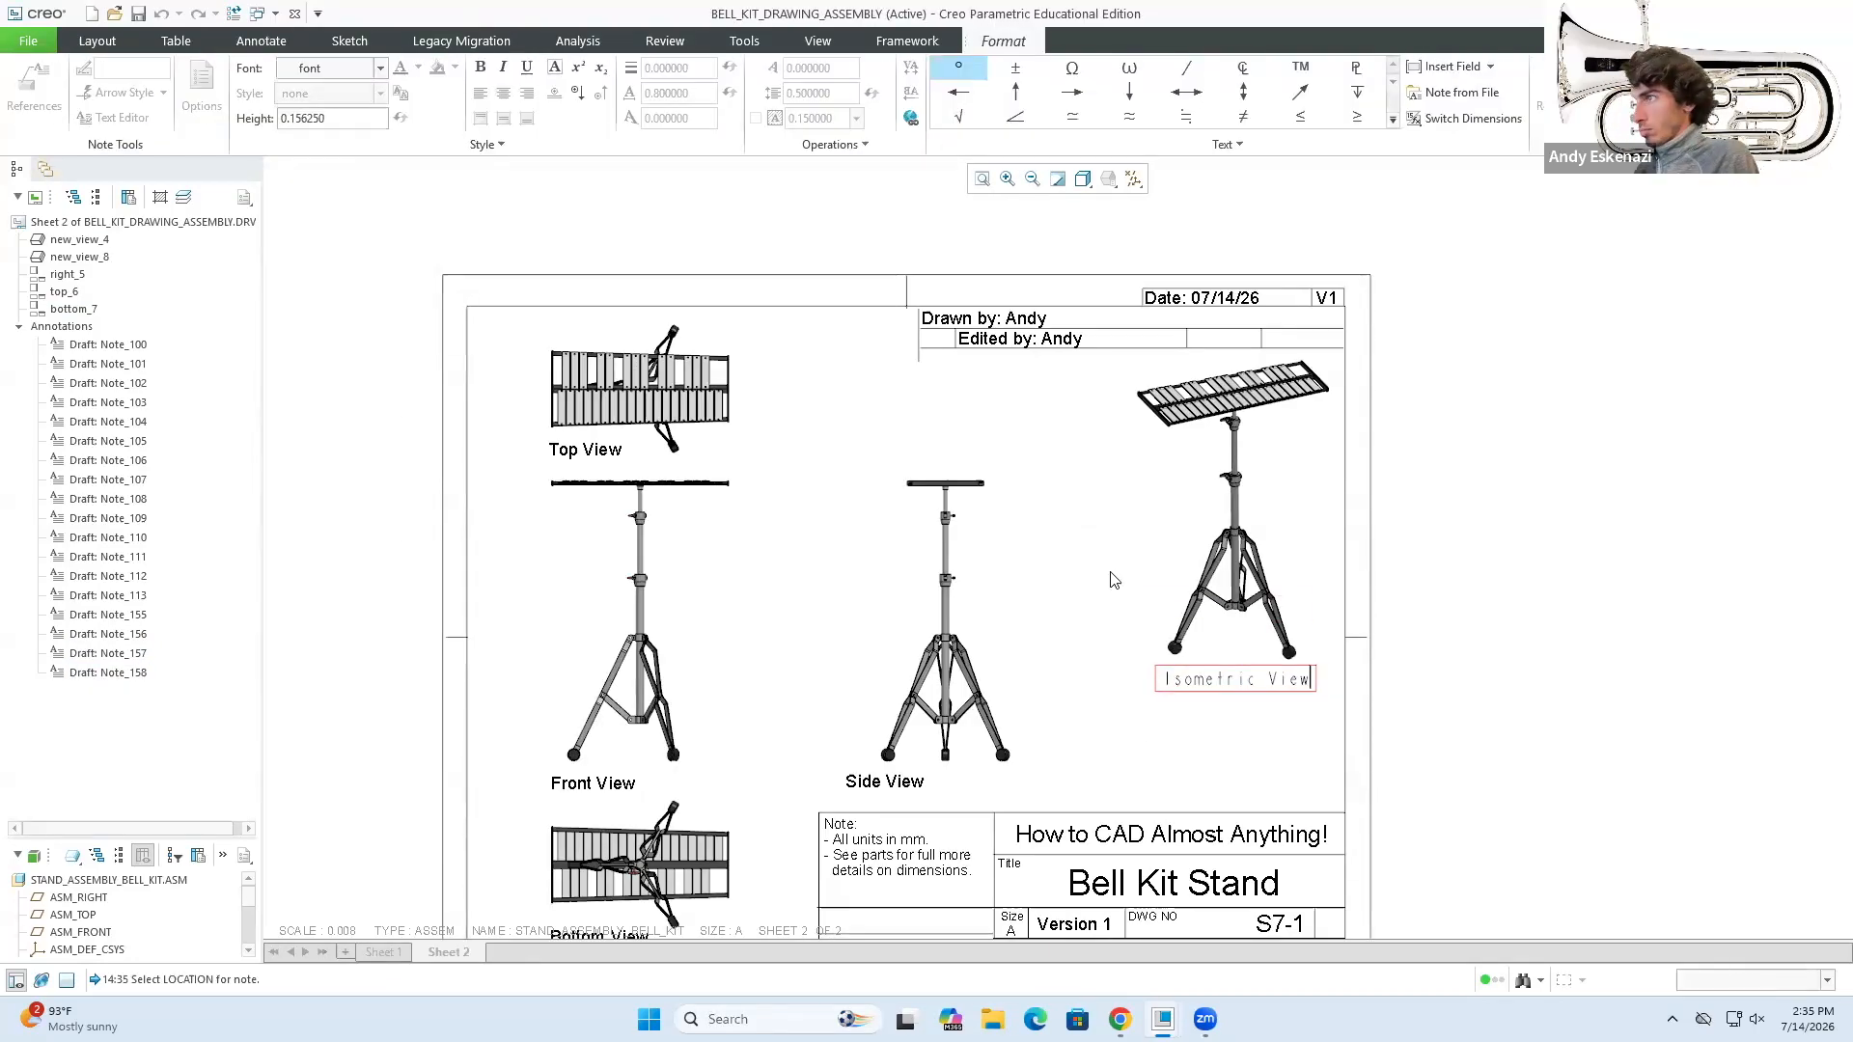
click(380, 69)
click(322, 384)
double_click(342, 119)
click(1156, 658)
scroll(1155, 655, down, 3)
drag(1218, 745, 1222, 726)
scroll(1396, 477, up, 5)
scroll(1201, 453, down, 4)
- Dimension the stand's overall height in the front view, from the tabletop to the foot, placing the dimension to the view's right
click(435, 88)
scroll(1091, 388, down, 8)
click(915, 490)
scroll(916, 502, up, 6)
scroll(855, 569, down, 6)
ctrl+click(856, 583)
scroll(1131, 703, up, 8)
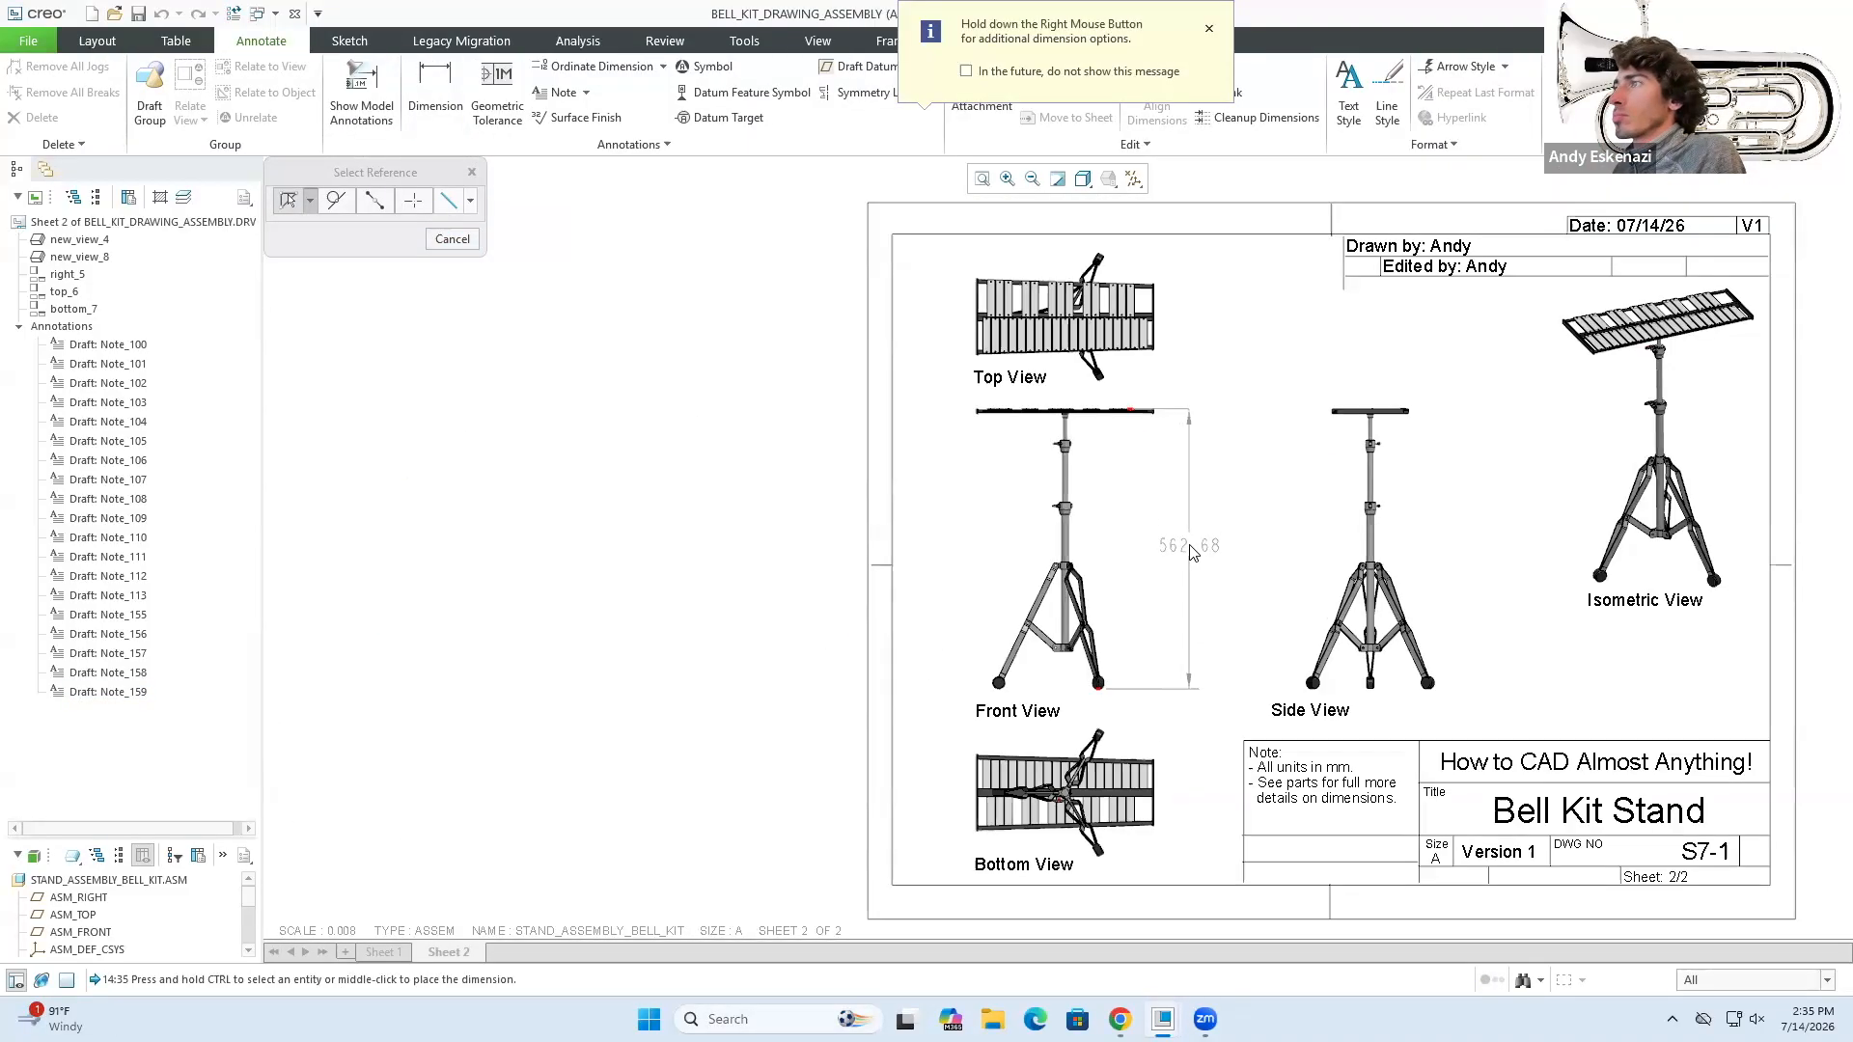
middle_click(1177, 542)
middle_click(1418, 425)
click(1179, 548)
click(1190, 458)
click(452, 239)
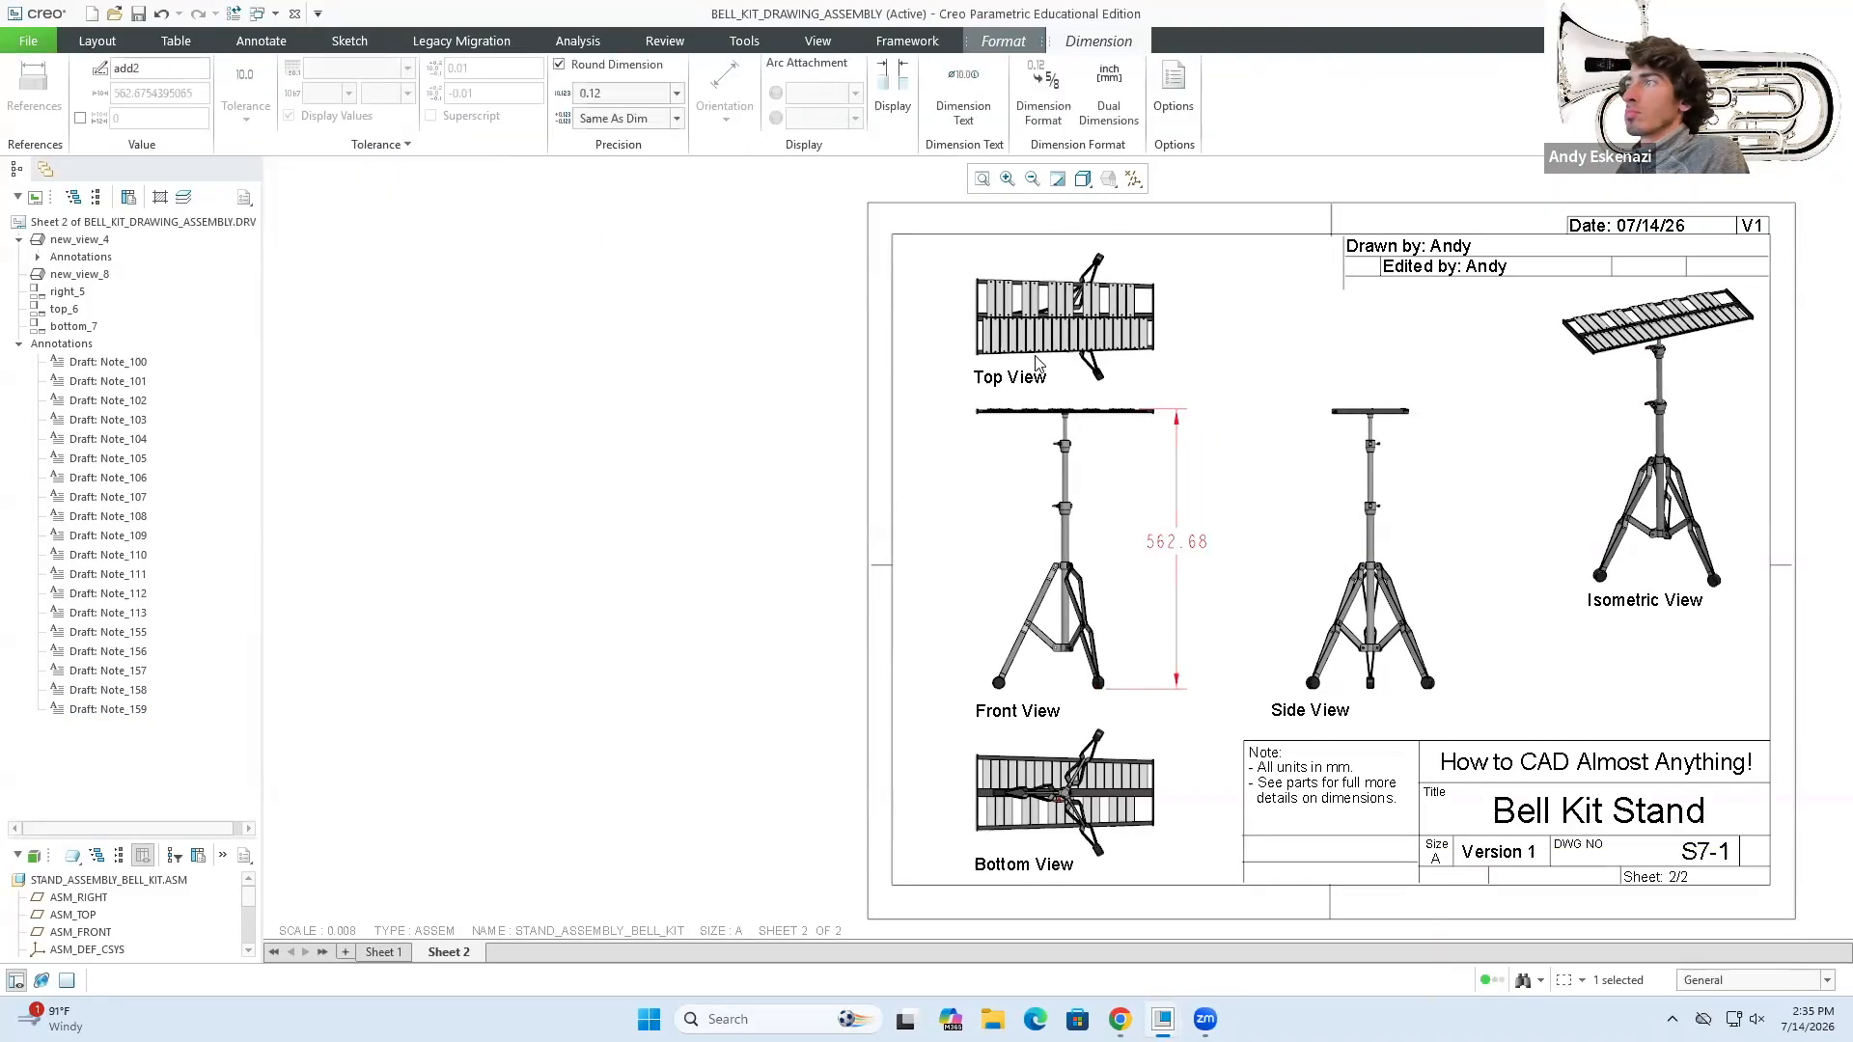
- Dimension the overall leg spread between the outer feet in the side view, placing the dimension above the view
scroll(1407, 399, down, 8)
scroll(1001, 683, up, 4)
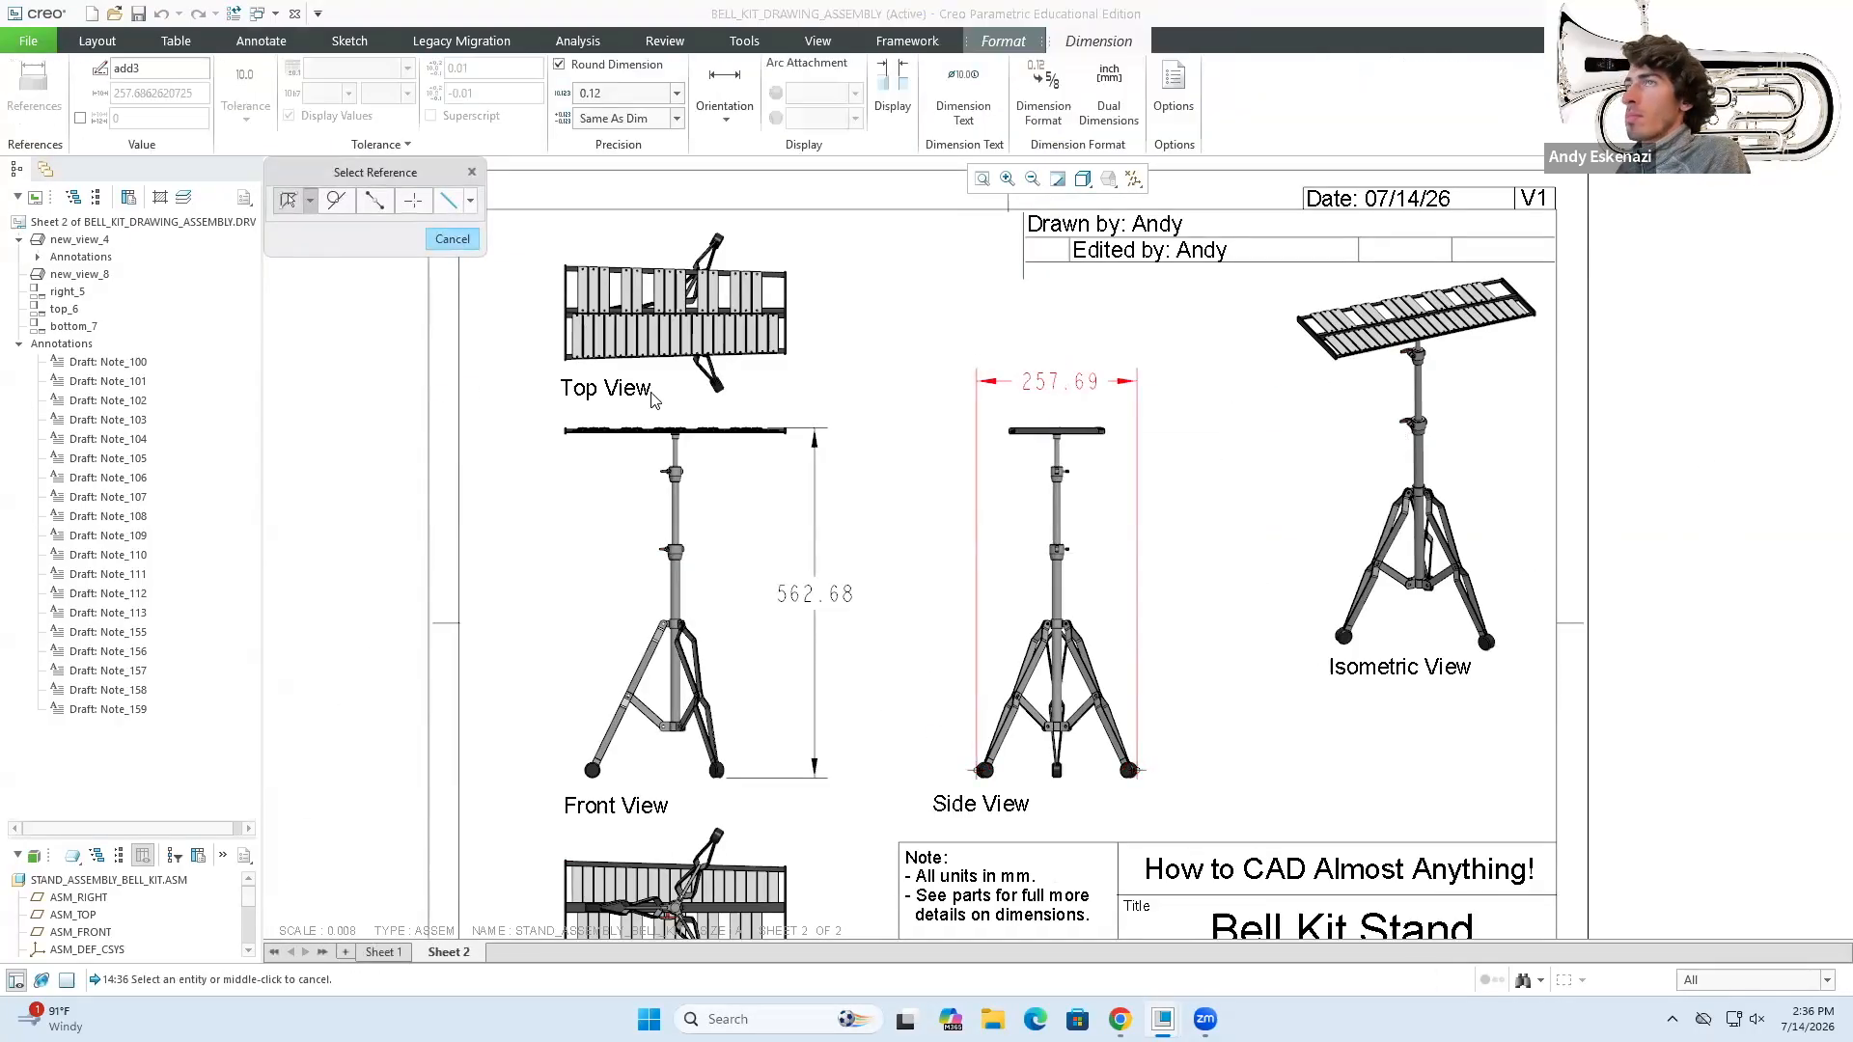
click(1259, 534)
scroll(1258, 534, down, 3)
scroll(1259, 534, up, 3)
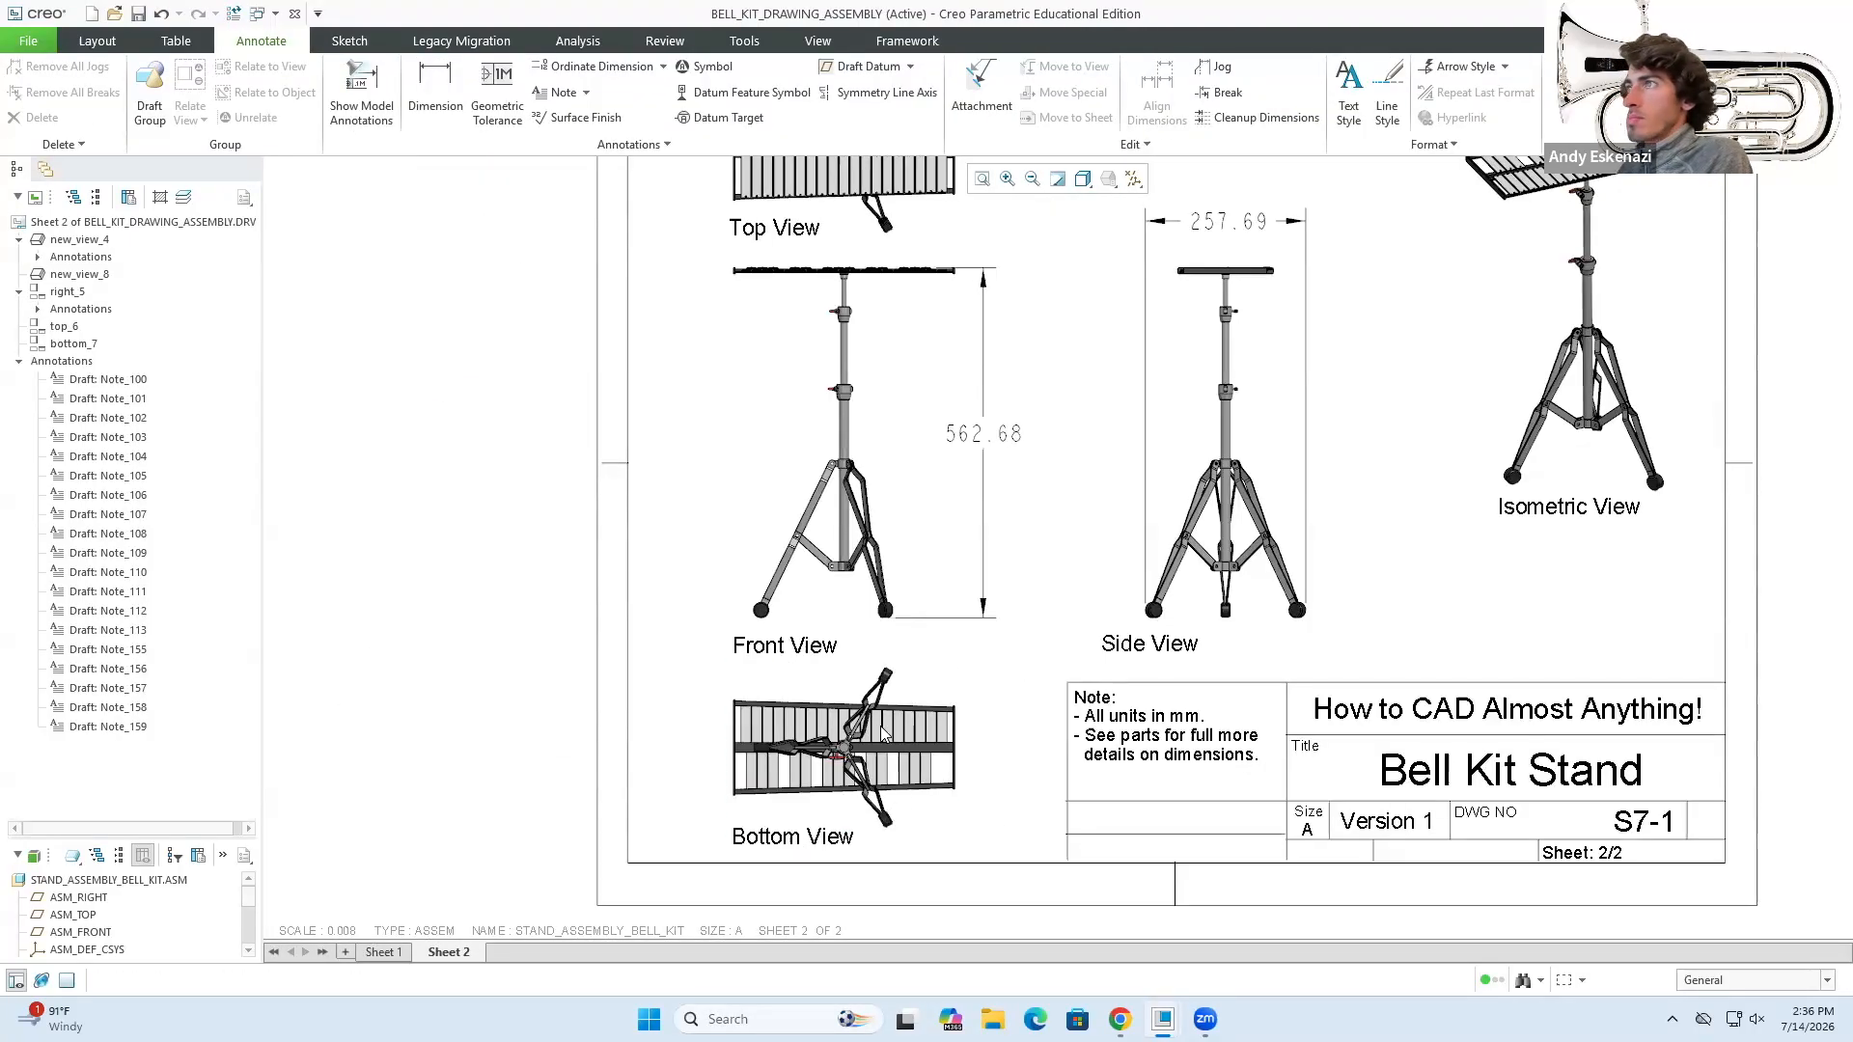
- Dimension the overall width of the bell frame in the bottom view, placing the dimension above the frame
scroll(823, 790, down, 5)
click(873, 784)
ctrl+click(1411, 772)
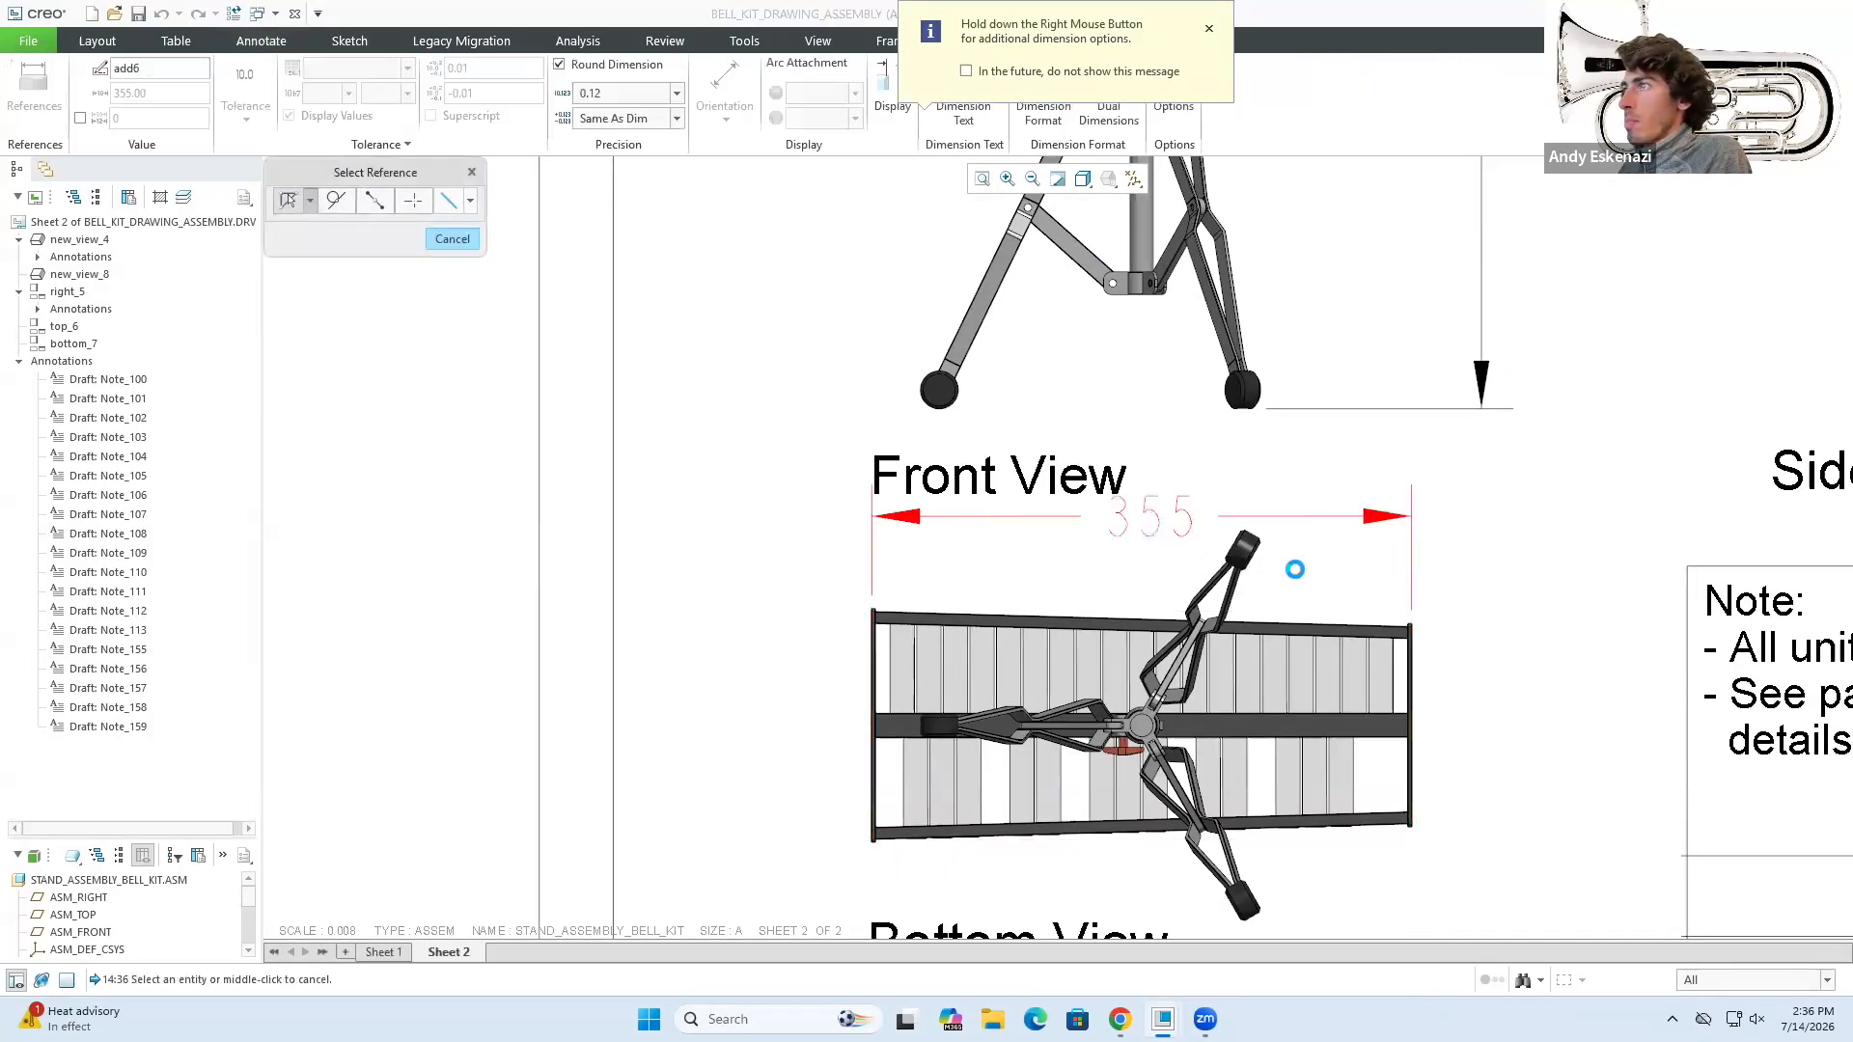
middle_click(1295, 569)
click(1027, 449)
scroll(739, 540, up, 5)
click(852, 616)
scroll(708, 660, down, 4)
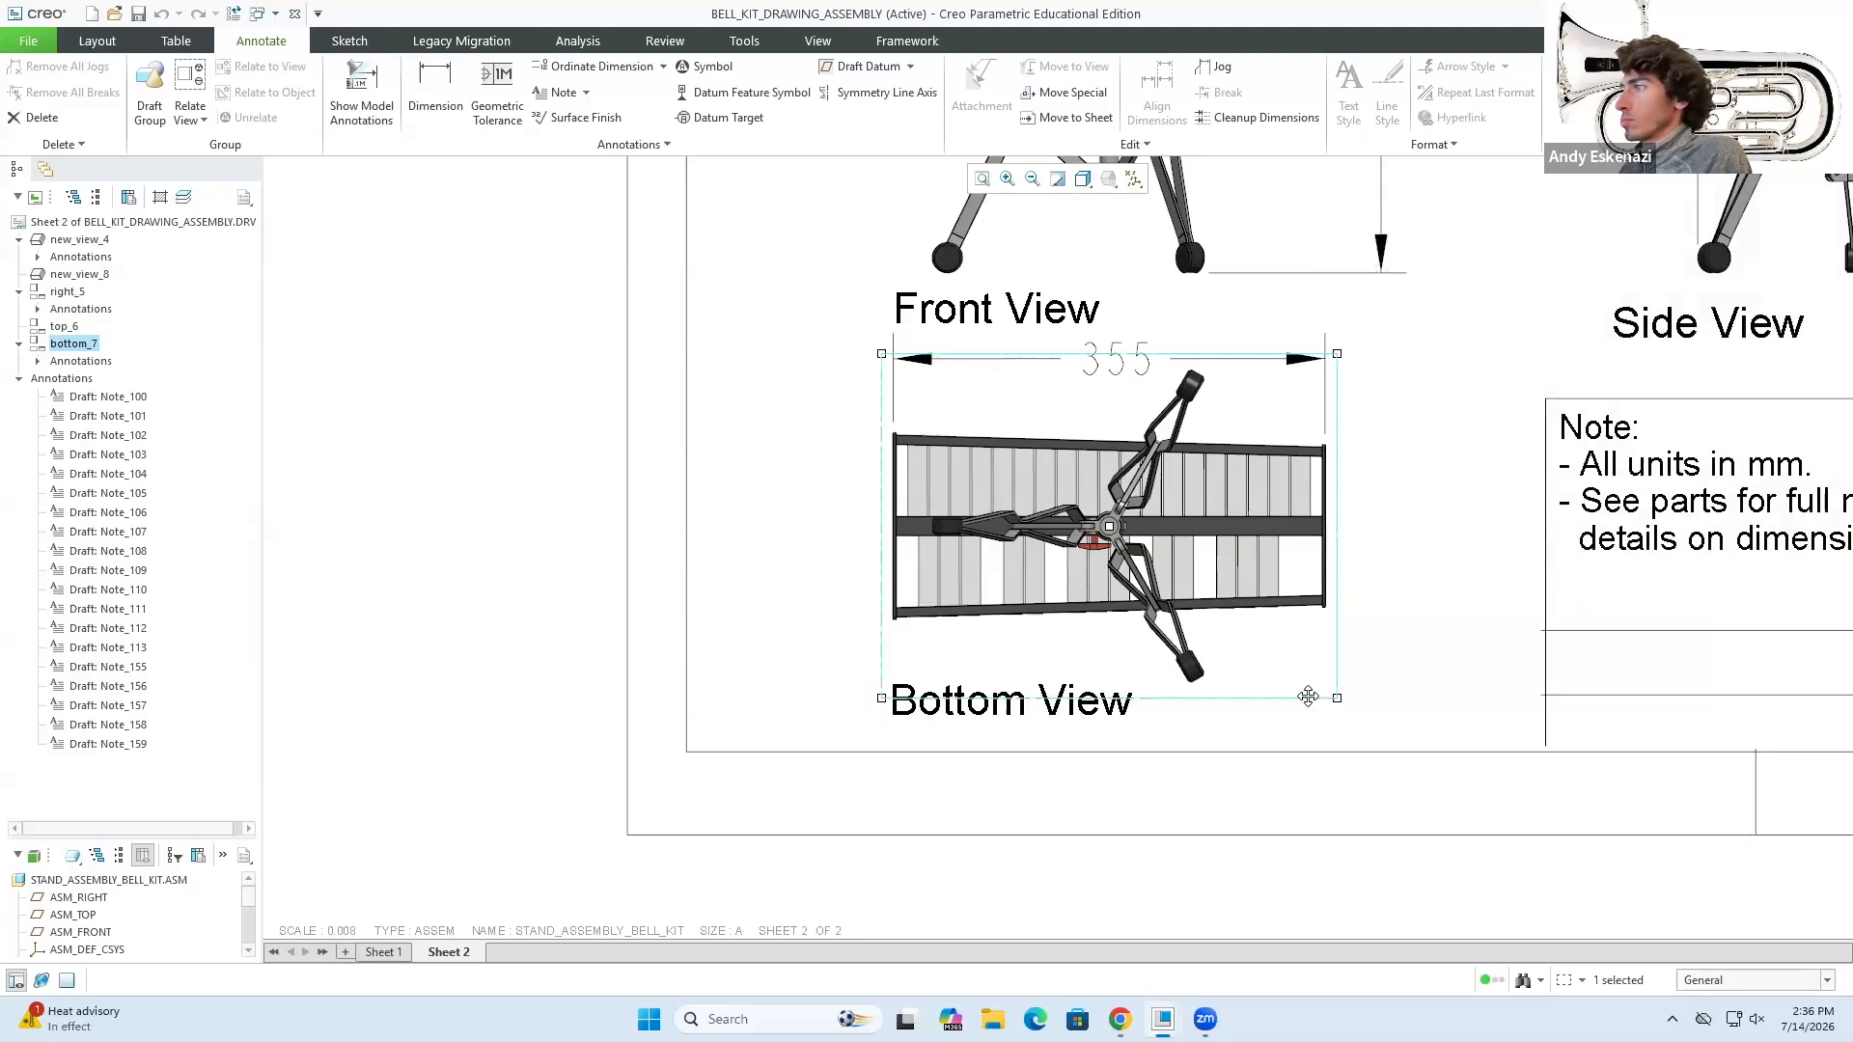
scroll(811, 656, up, 4)
- Return to Sheet 1 and export the two-sheet drawing as a PDF
click(382, 951)
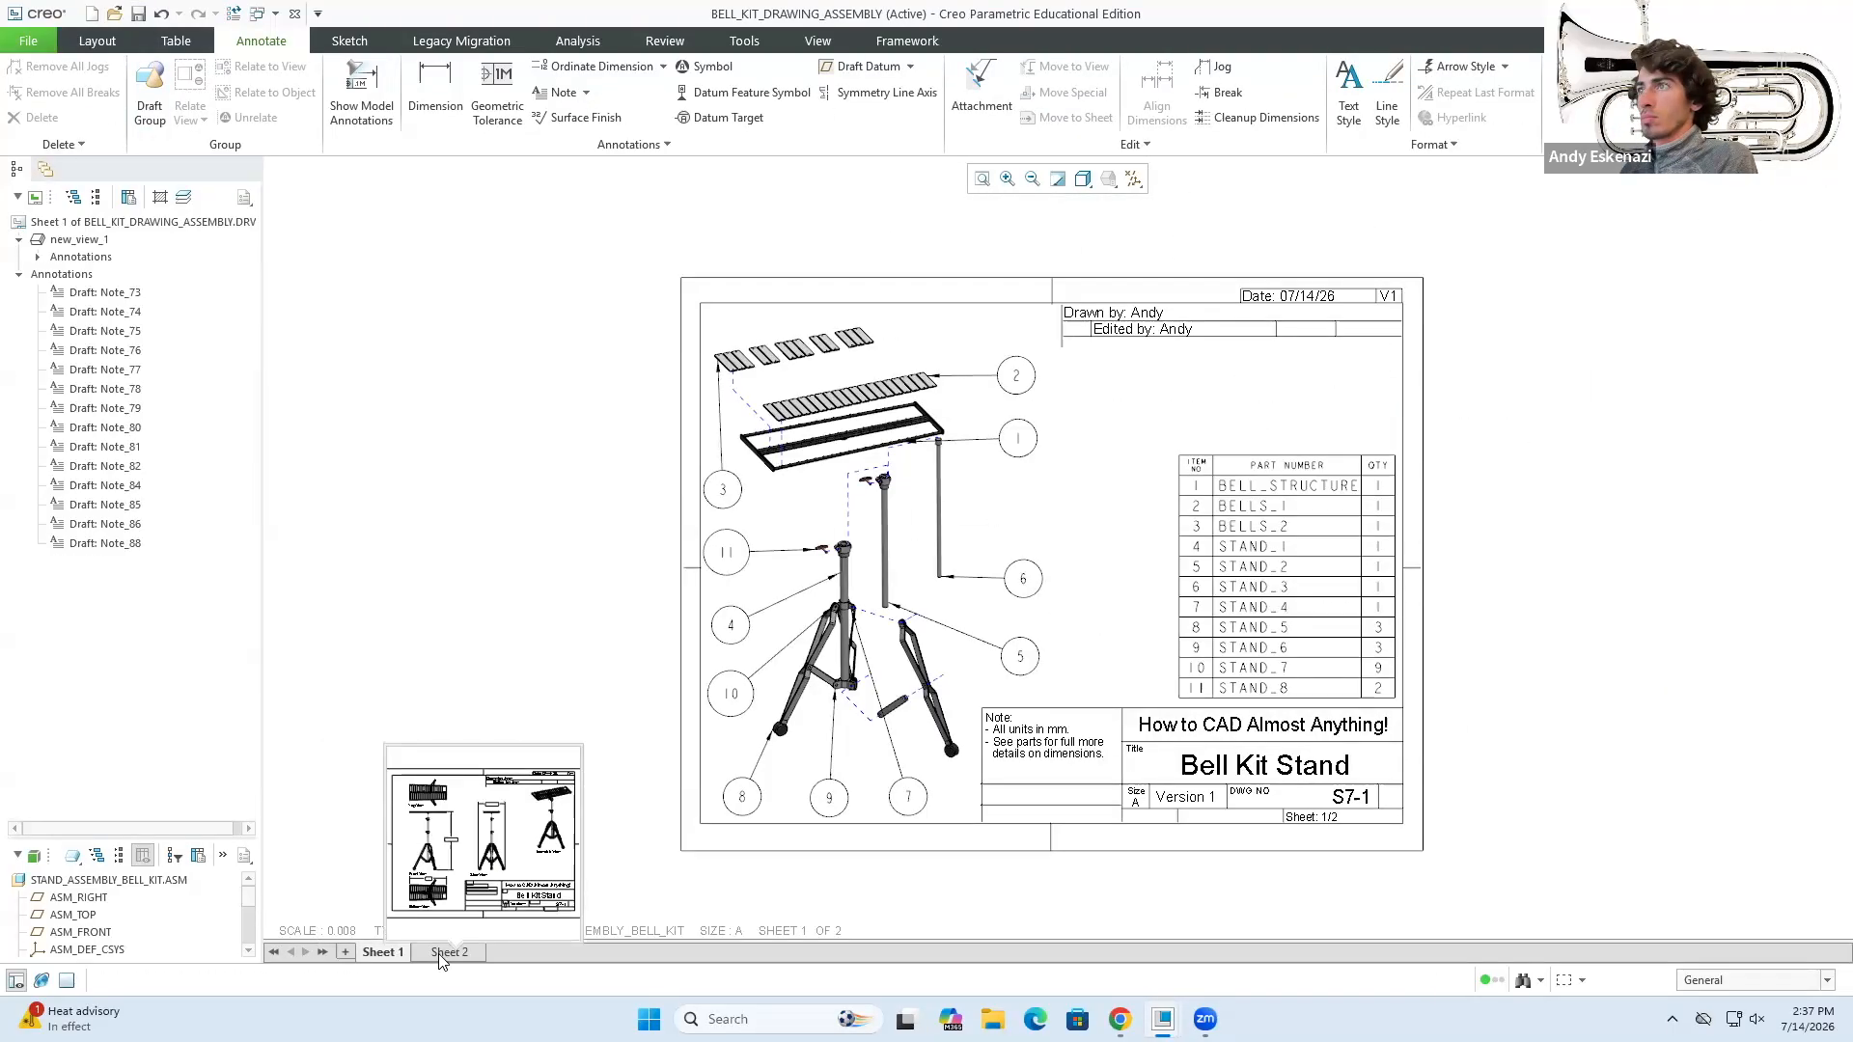
click(28, 40)
click(81, 184)
click(764, 827)
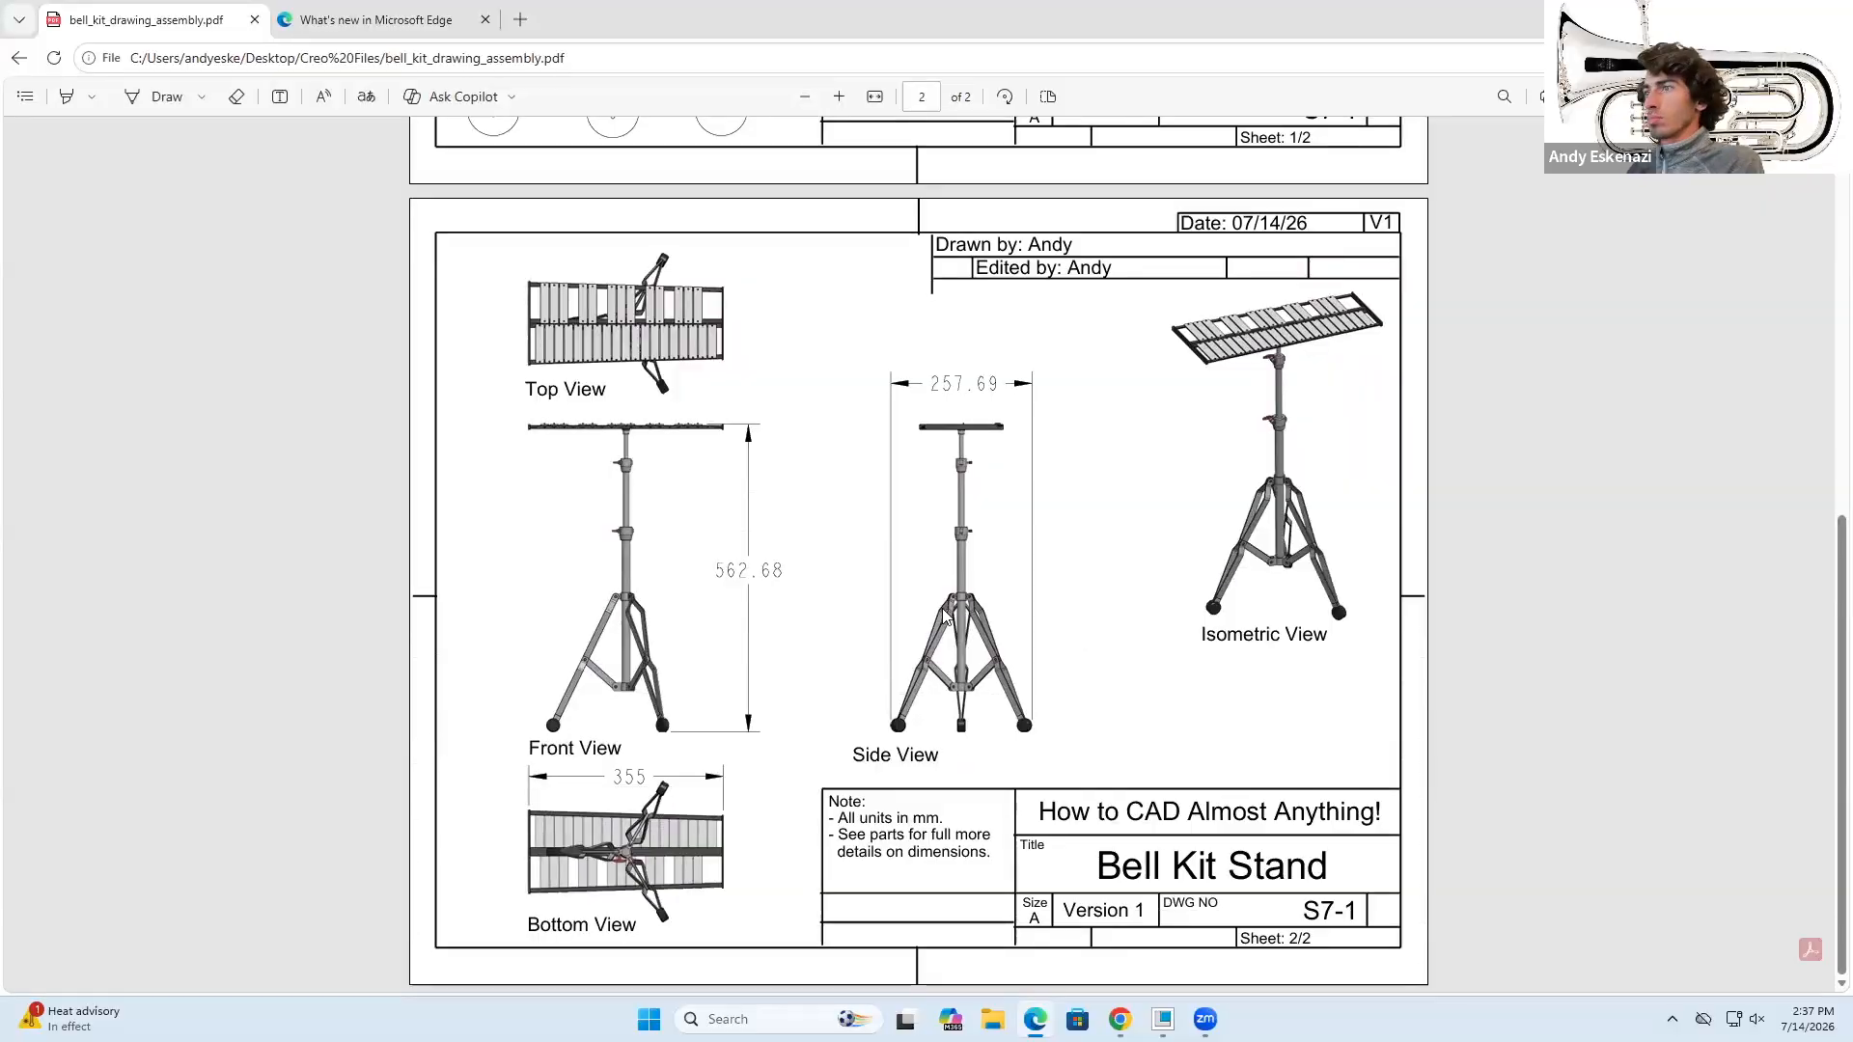